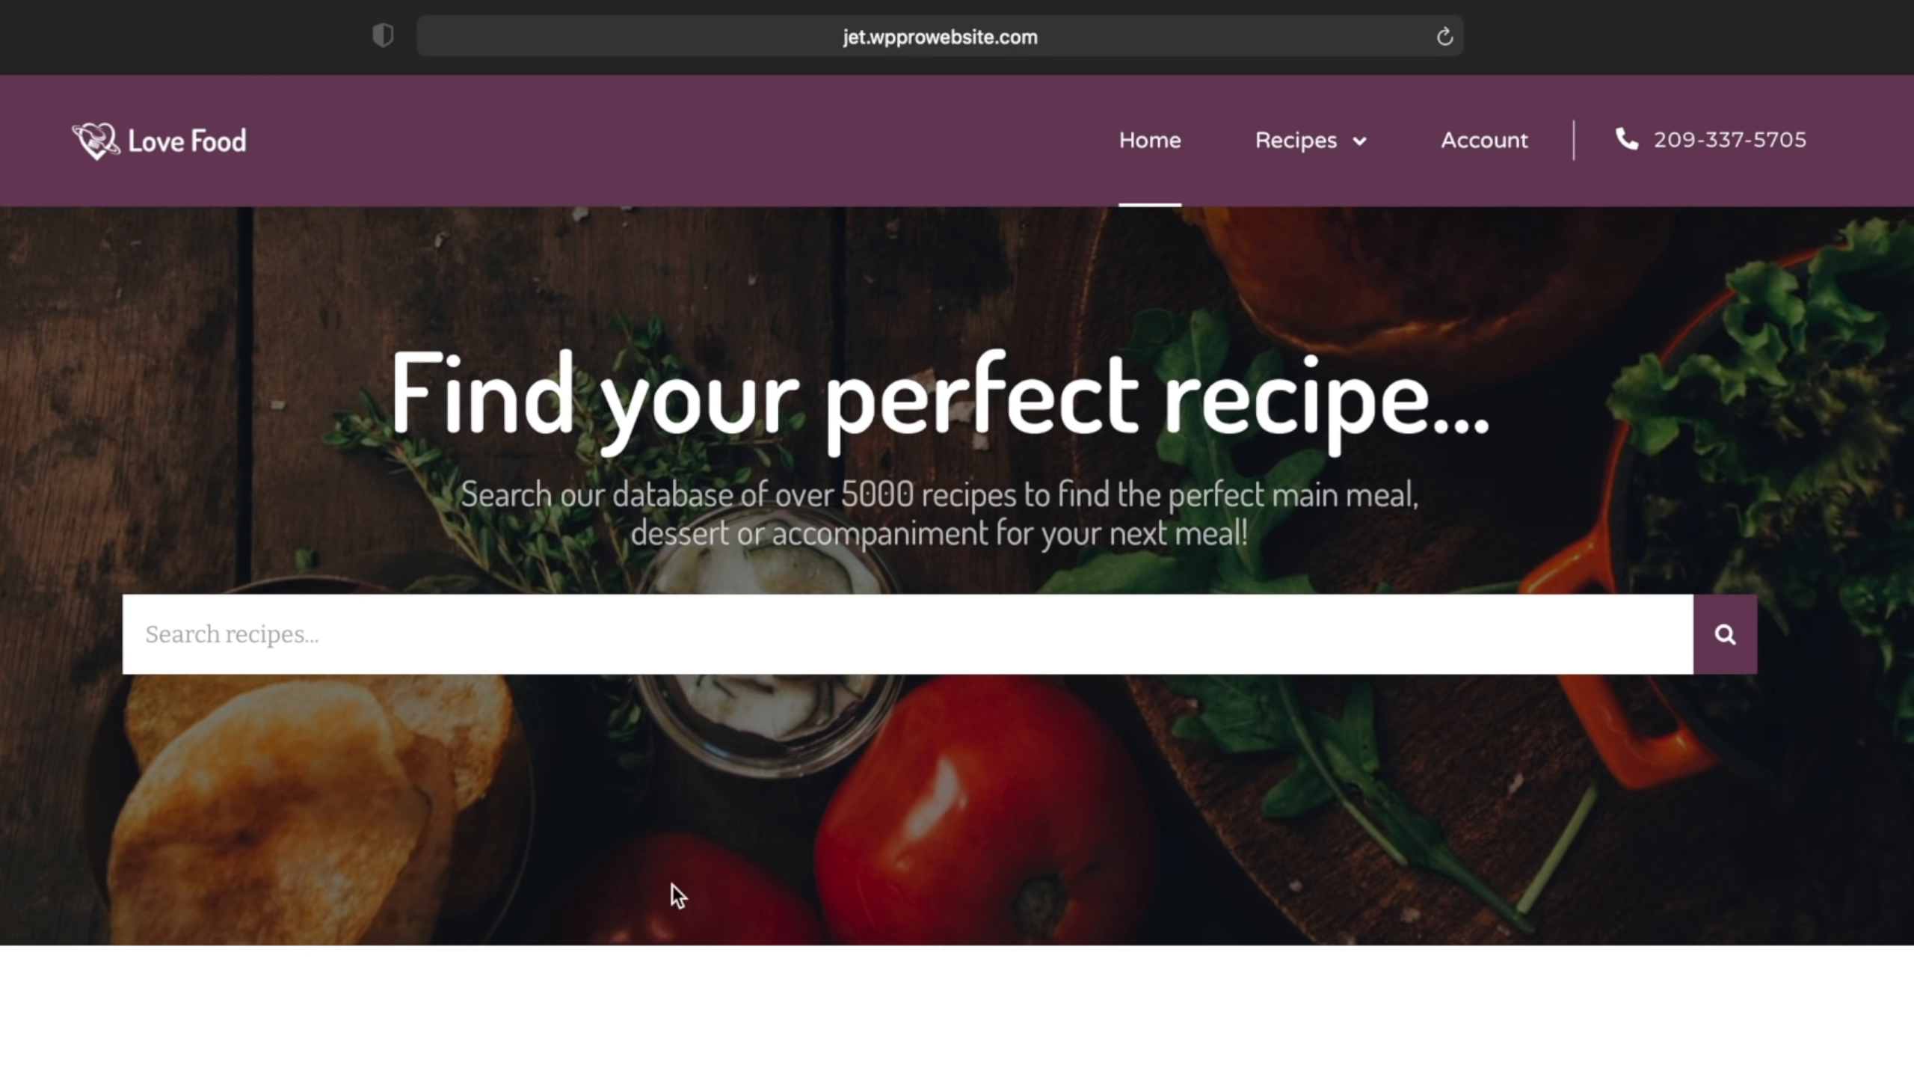
Filter the latest recipes by the Dessert and Lunch categories, then clear Dessert so only Lunch applies
{"action": "scroll", "coordinate": [512, 946], "scroll_direction": "down", "scroll_amount": 6}
{"action": "scroll", "coordinate": [520, 940], "scroll_direction": "down", "scroll_amount": 3}
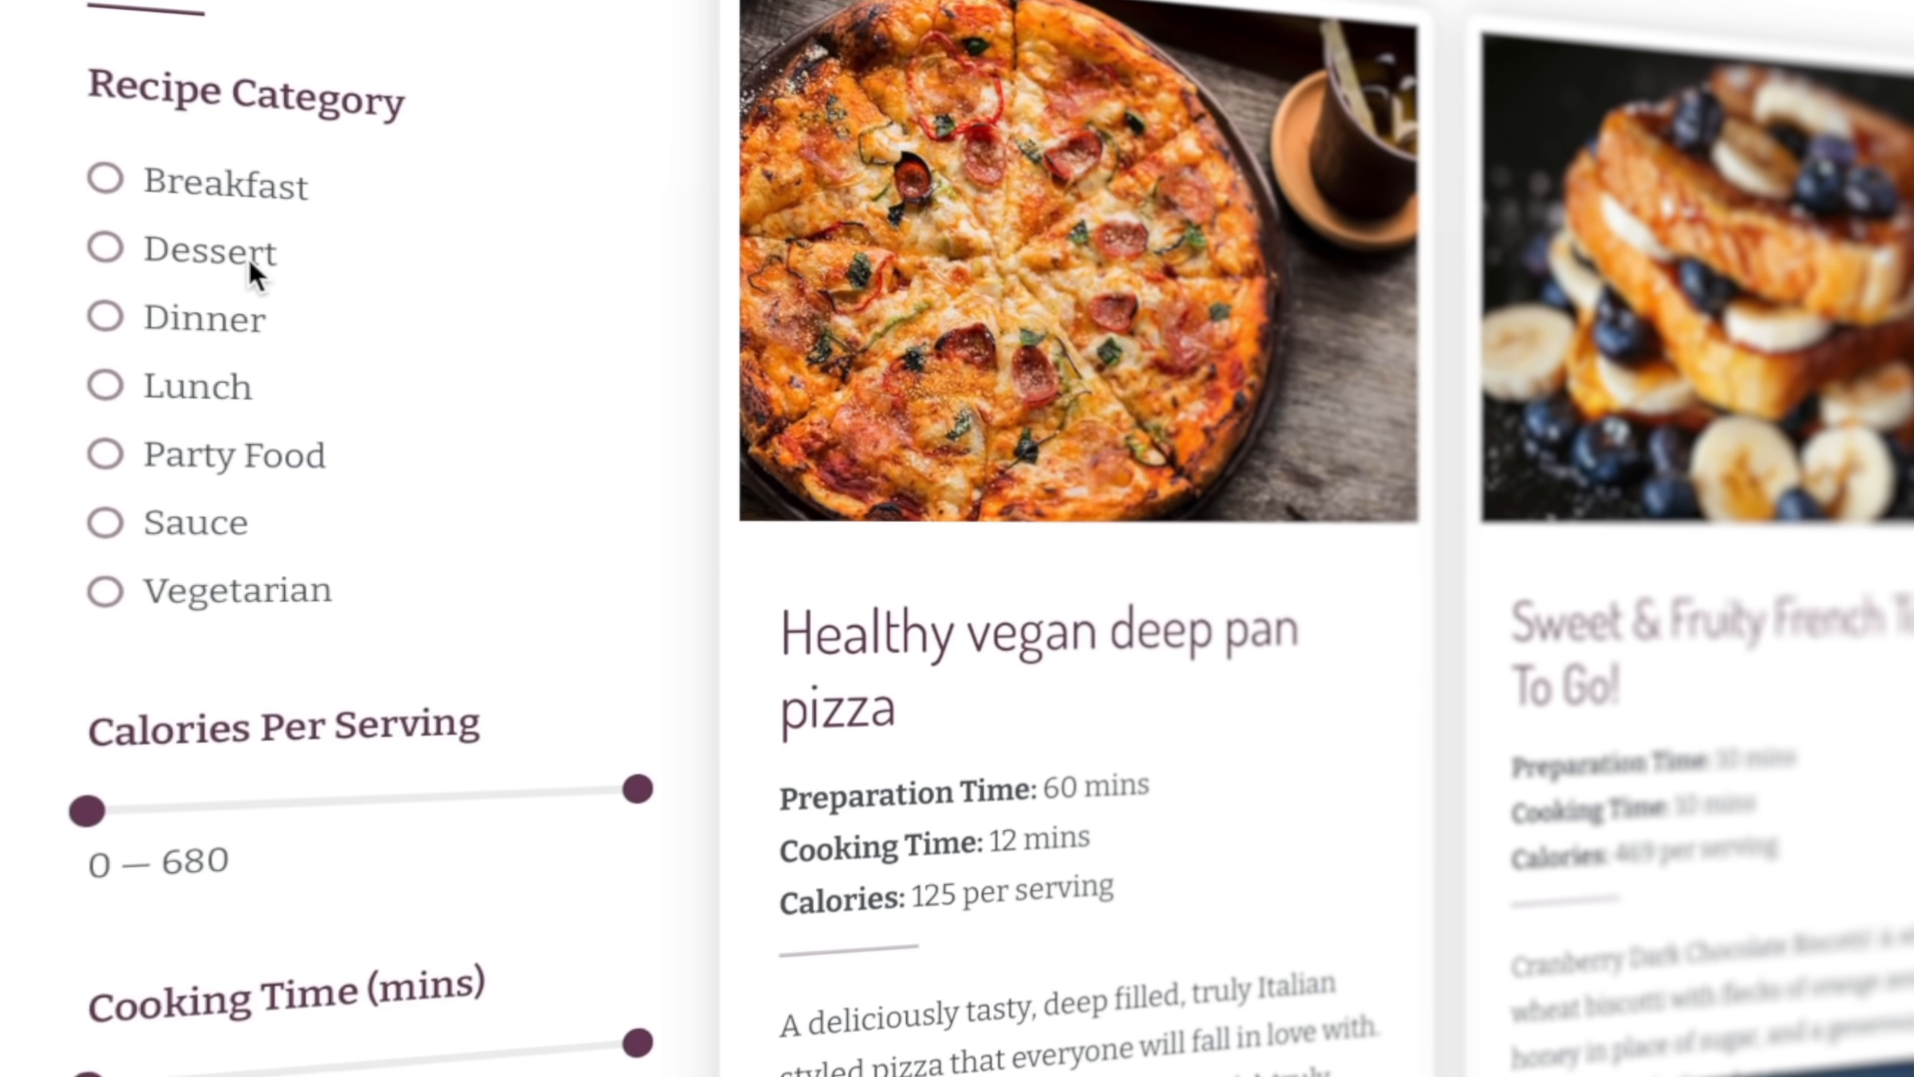
{"action": "left_click", "coordinate": [162, 335]}
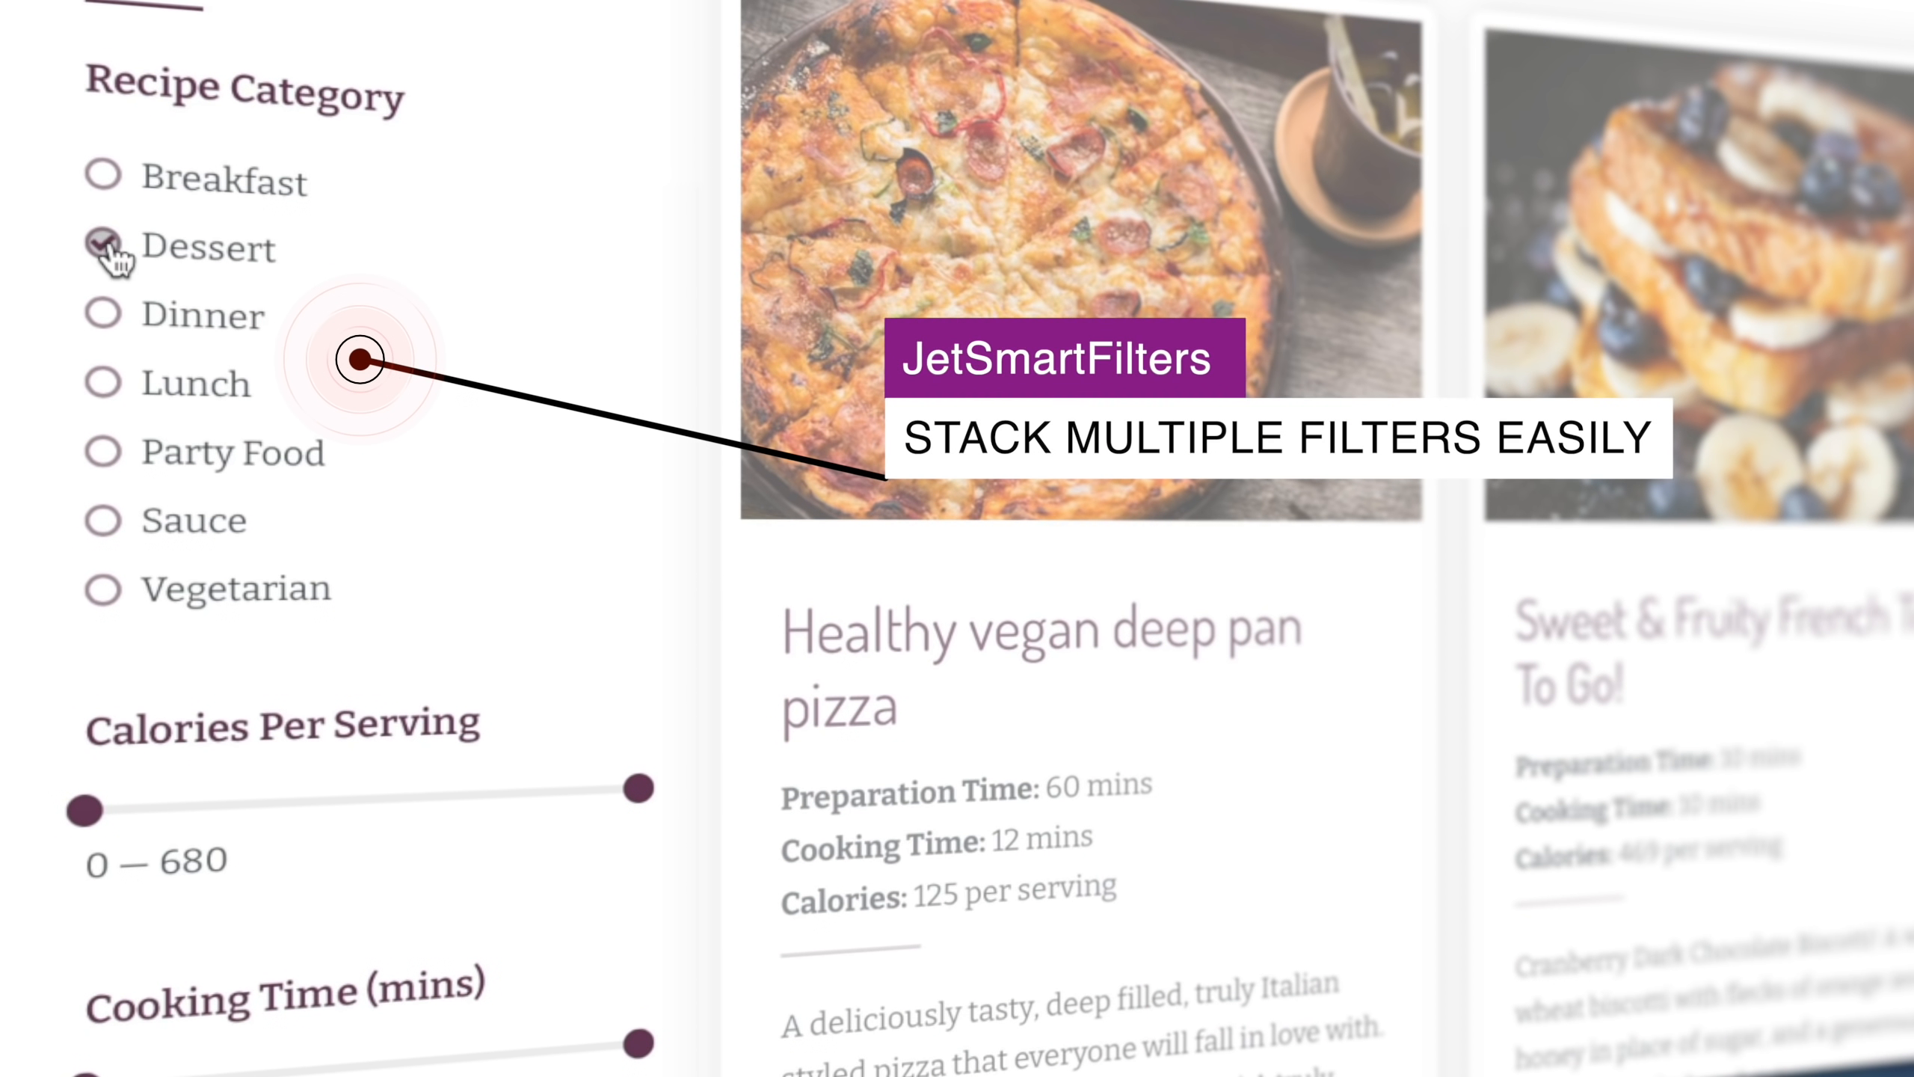
{"action": "left_click", "coordinate": [103, 383]}
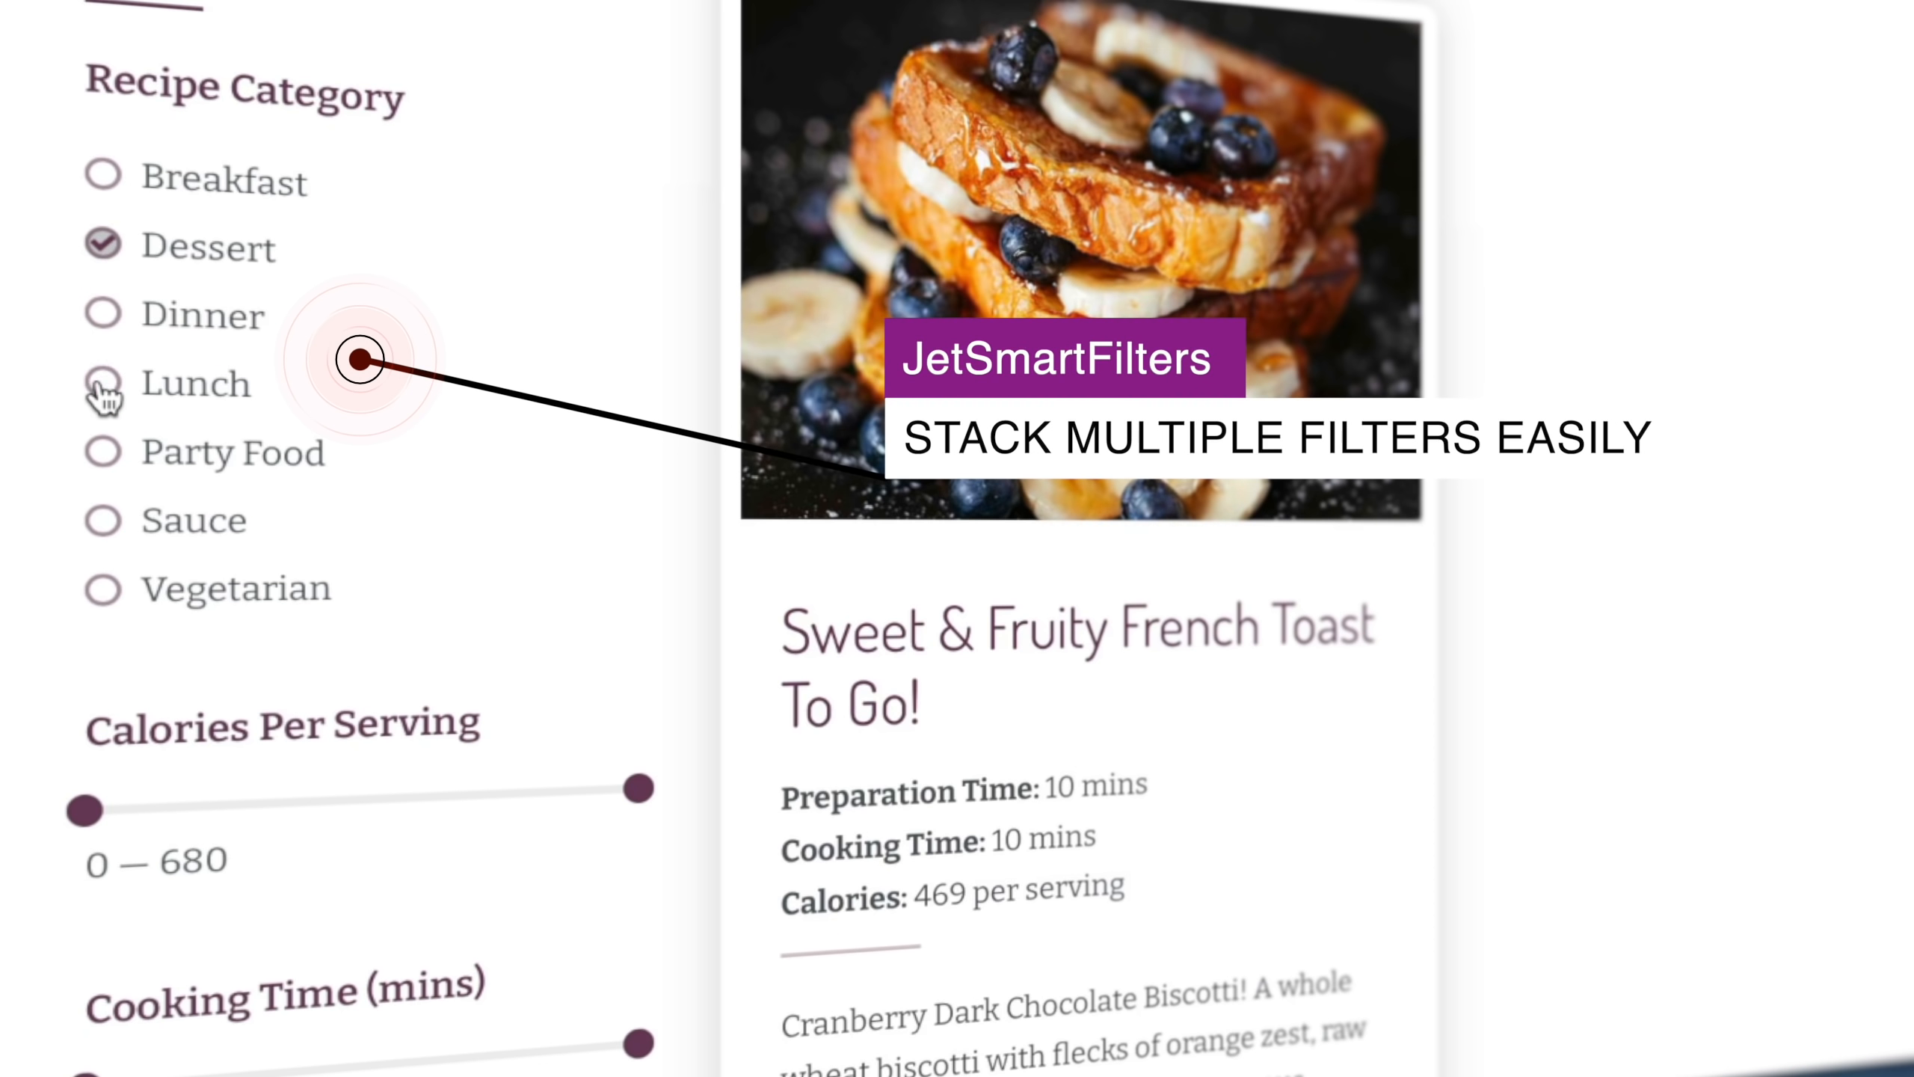
{"action": "left_click", "coordinate": [102, 252]}
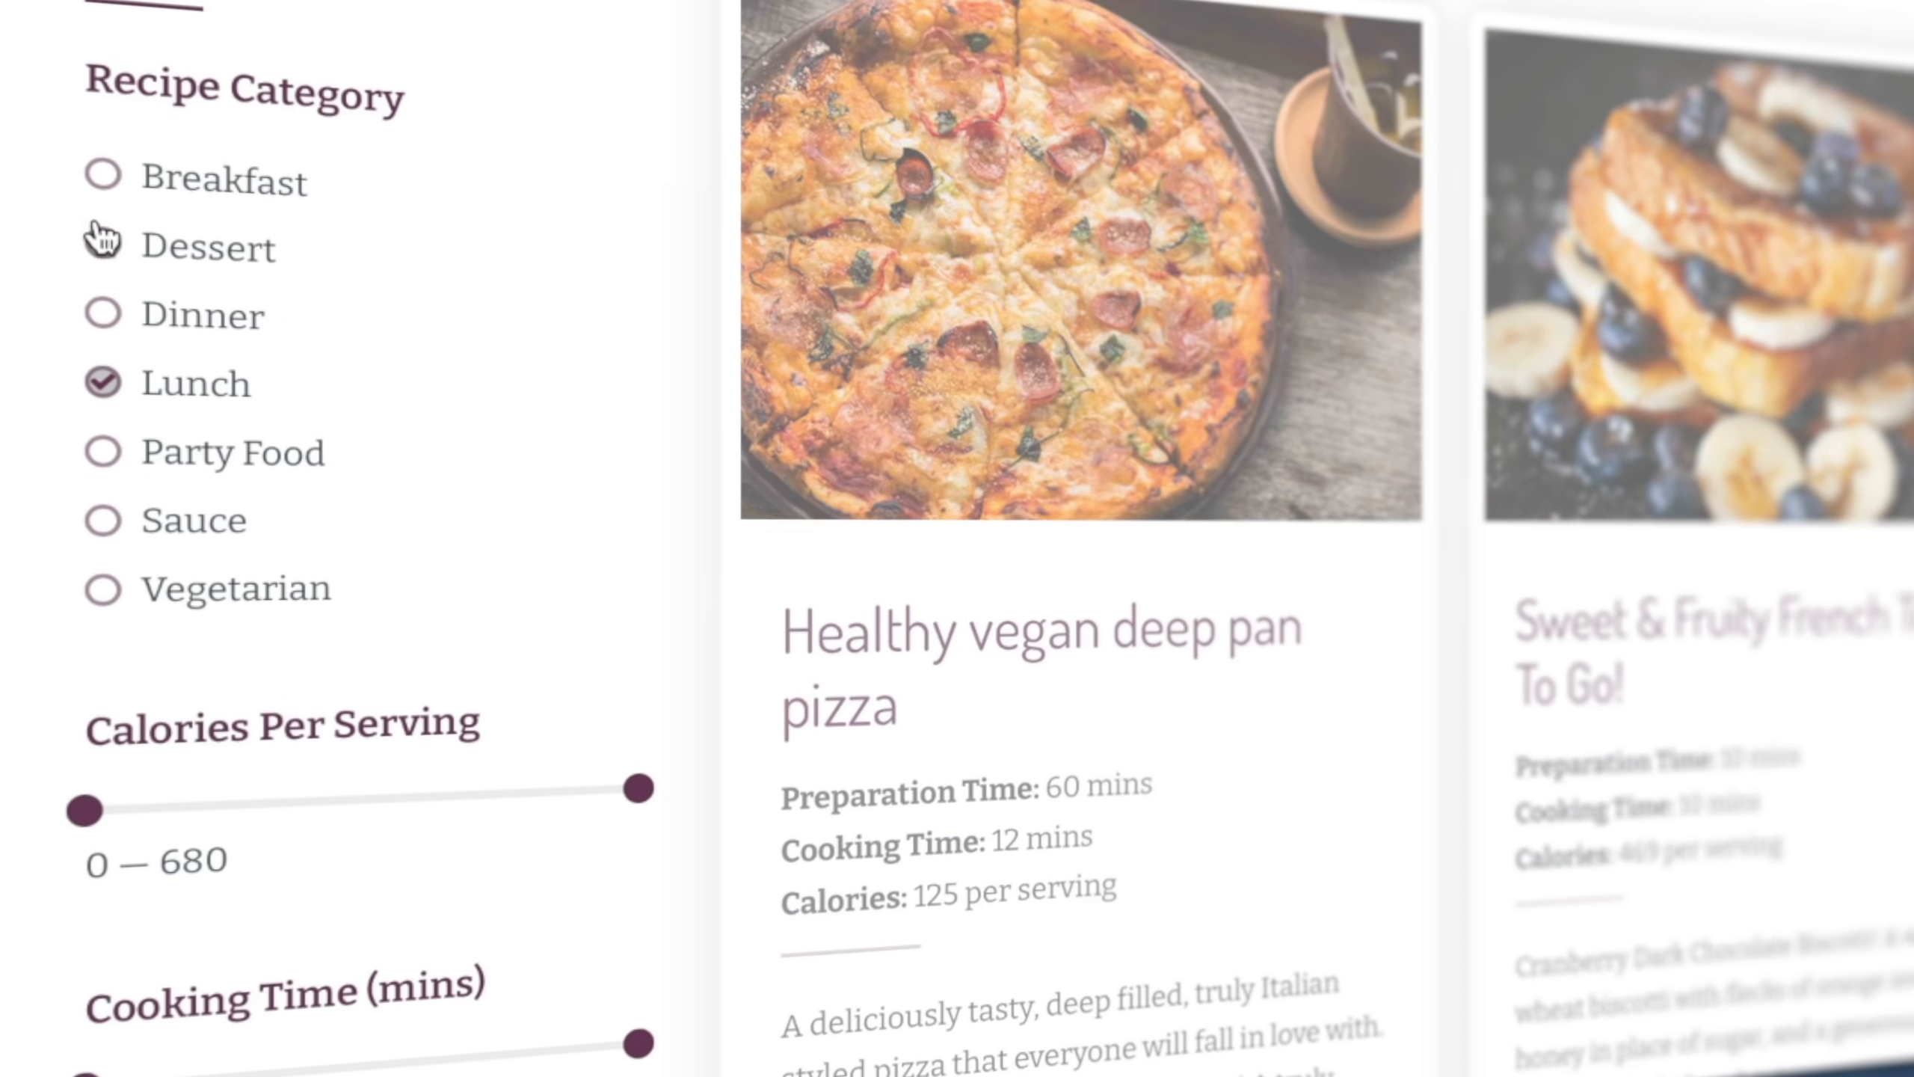
Try limiting the calories per serving to 0–189, then restore the full 0–680 range
{"action": "mouse_move", "coordinate": [634, 789]}
{"action": "left_mouse_down"}
{"action": "mouse_move", "coordinate": [616, 829]}
{"action": "mouse_move", "coordinate": [545, 814]}
{"action": "mouse_move", "coordinate": [263, 838]}
{"action": "mouse_move", "coordinate": [251, 823]}
{"action": "left_mouse_up"}
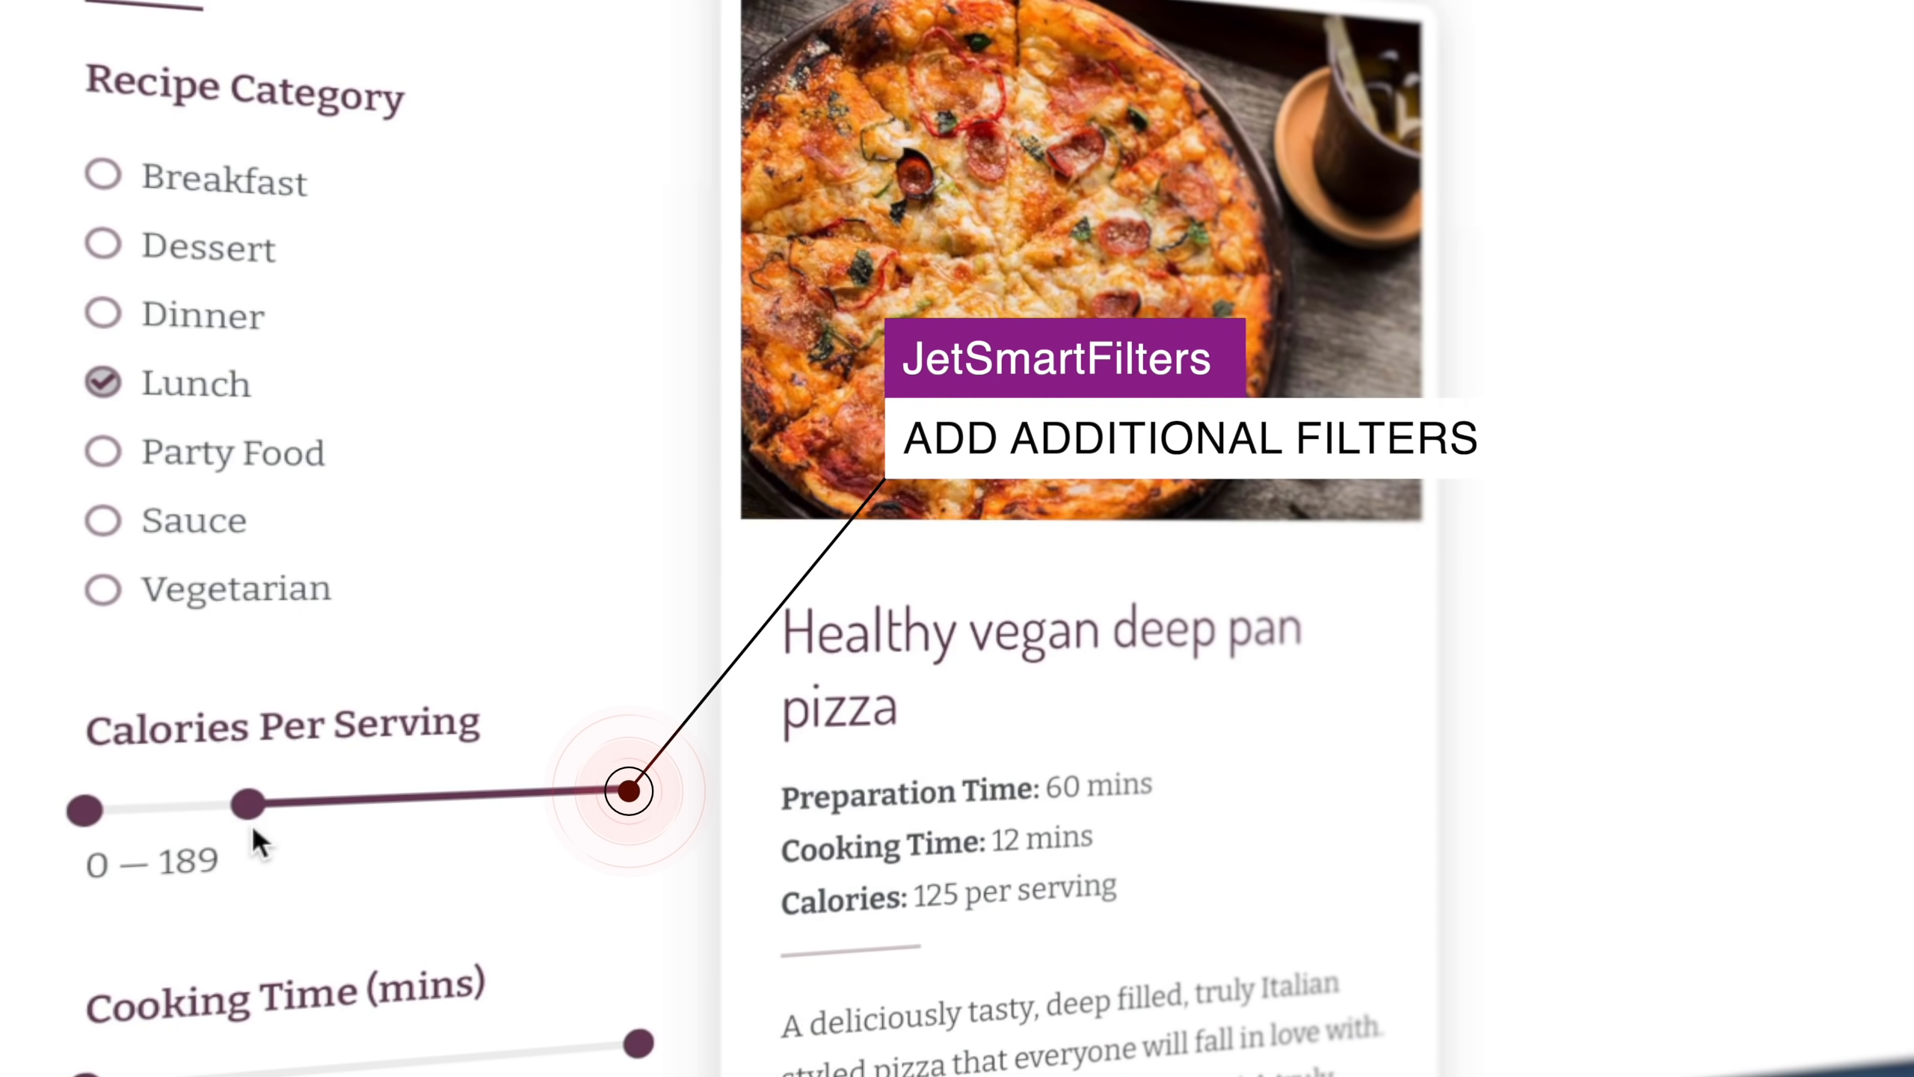
{"action": "left_click_drag", "start_coordinate": [251, 818], "coordinate": [647, 836]}
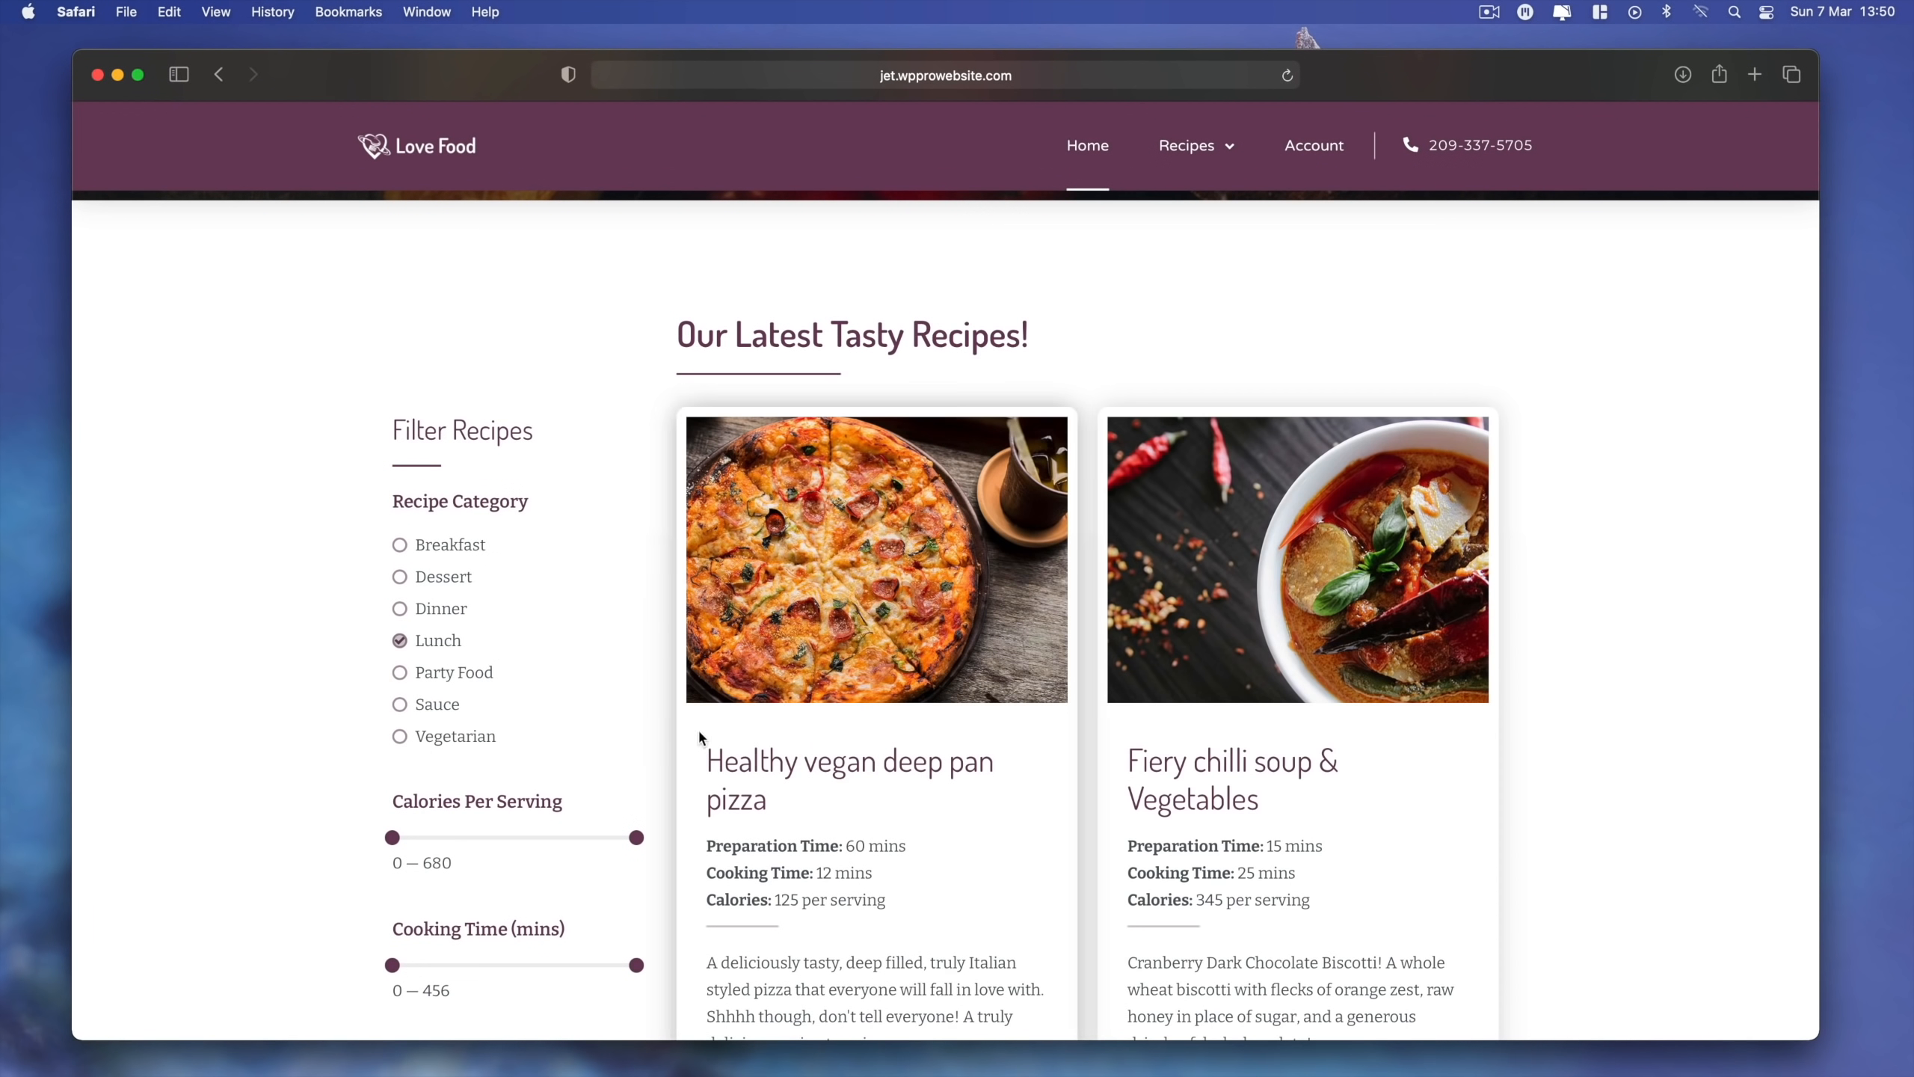
Open the Healthy vegan deep pan pizza recipe and examine its article, ingredients, instructions and nutritional information
{"action": "left_click", "coordinate": [755, 589]}
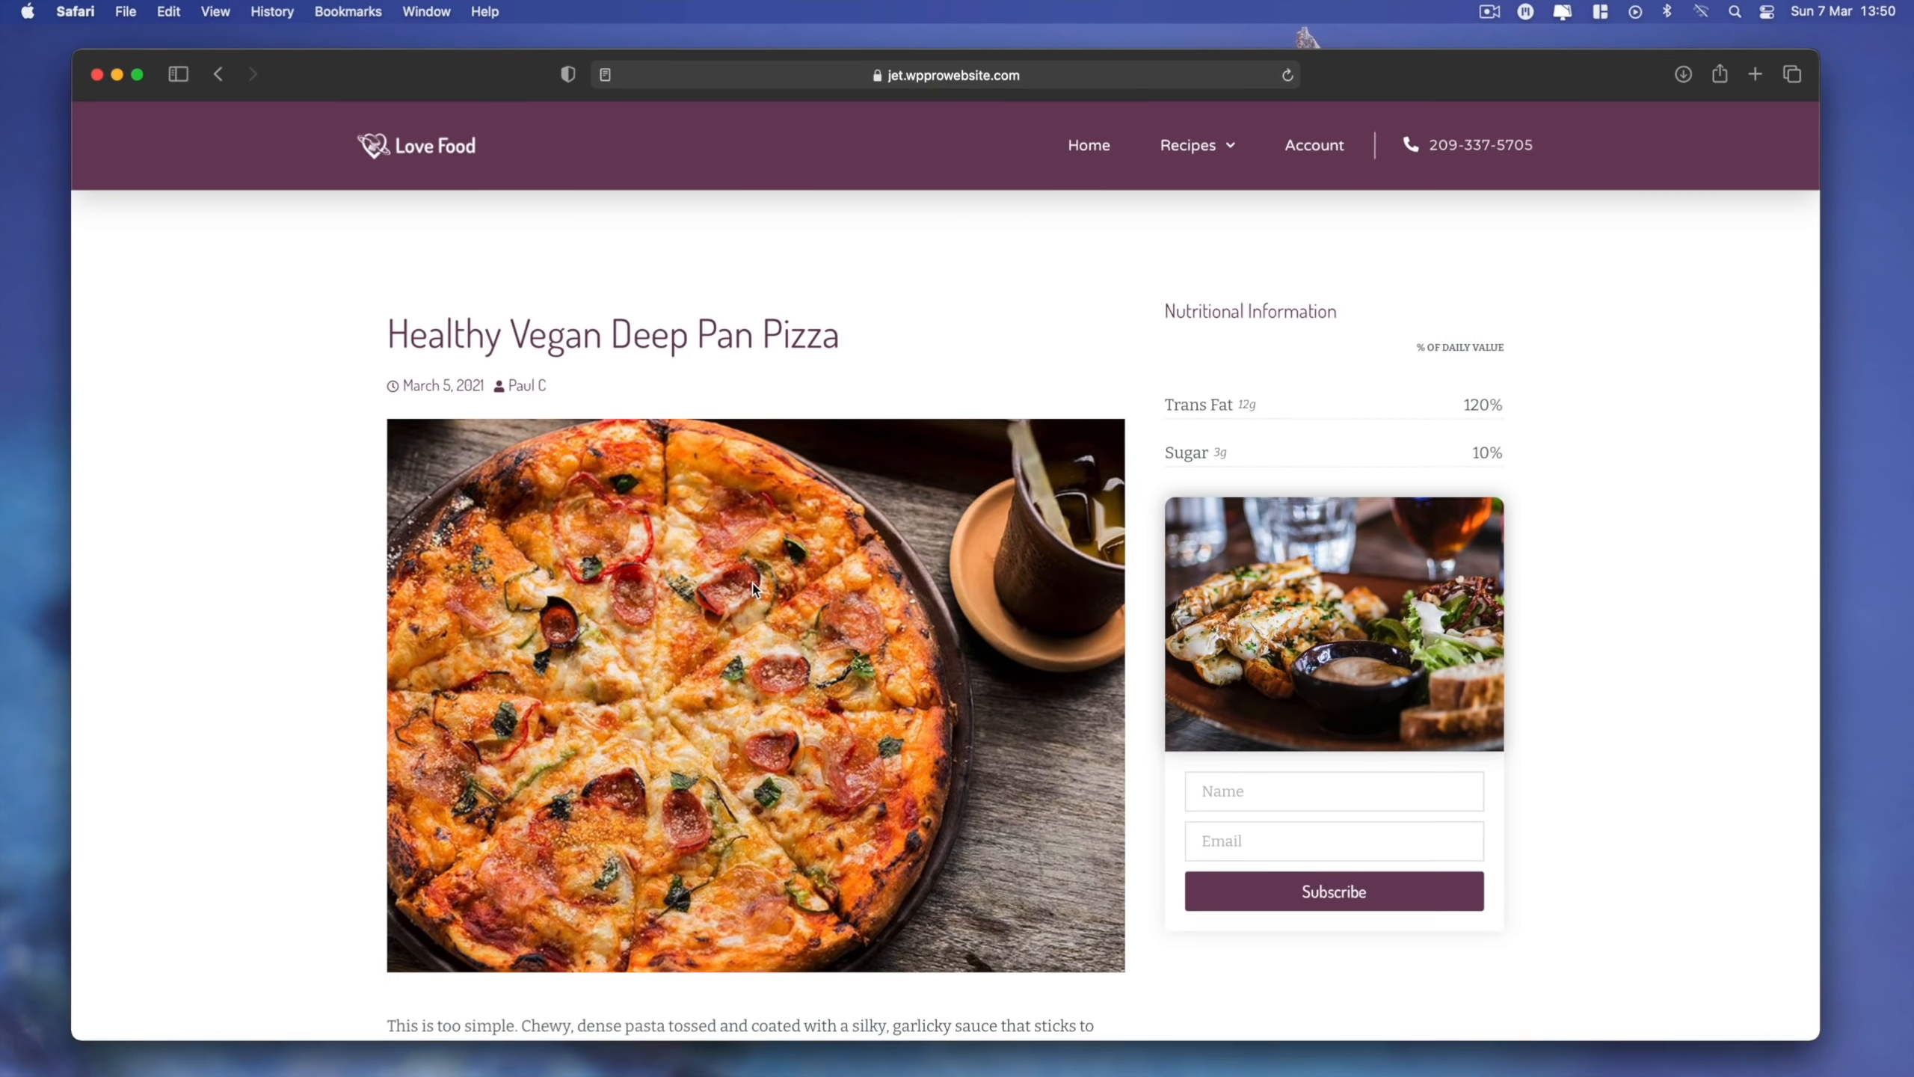
{"action": "scroll", "coordinate": [640, 608], "scroll_direction": "down", "scroll_amount": 10}
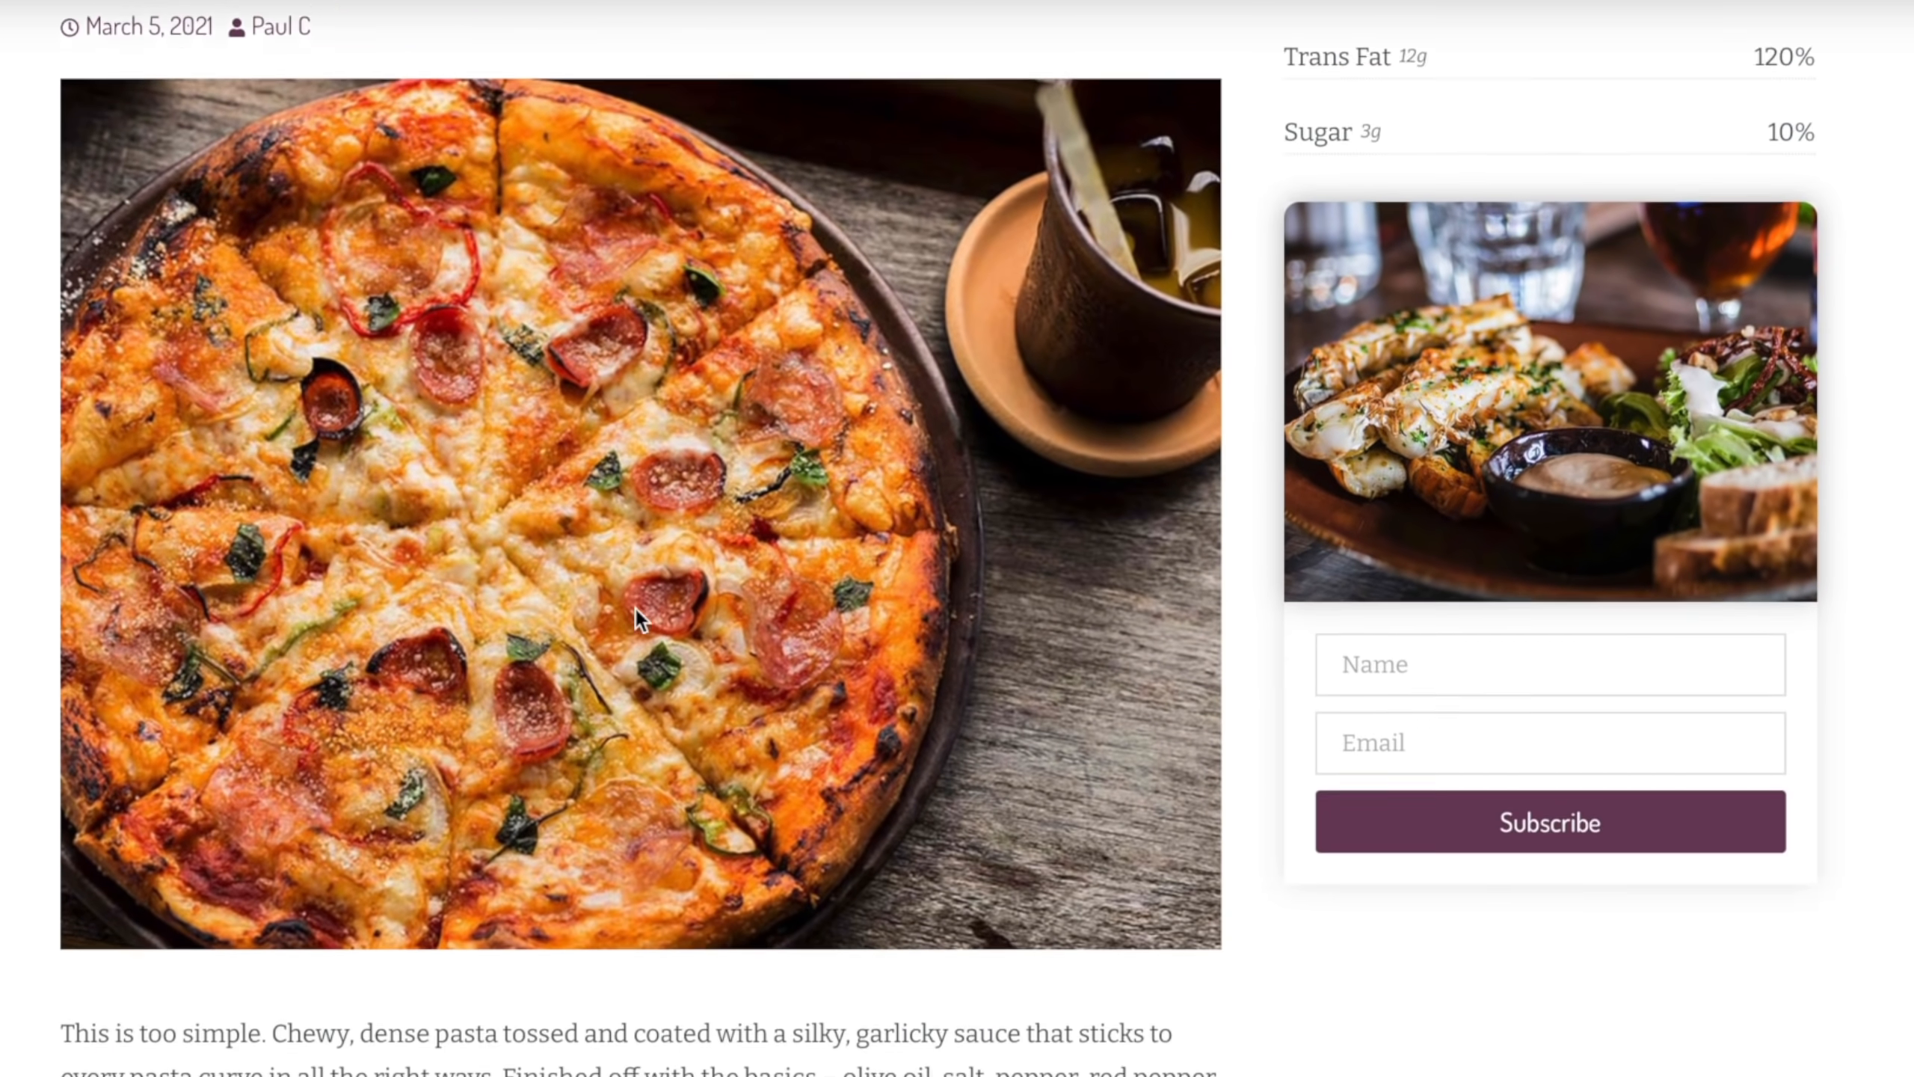
{"action": "scroll", "coordinate": [634, 607], "scroll_direction": "down", "scroll_amount": 10}
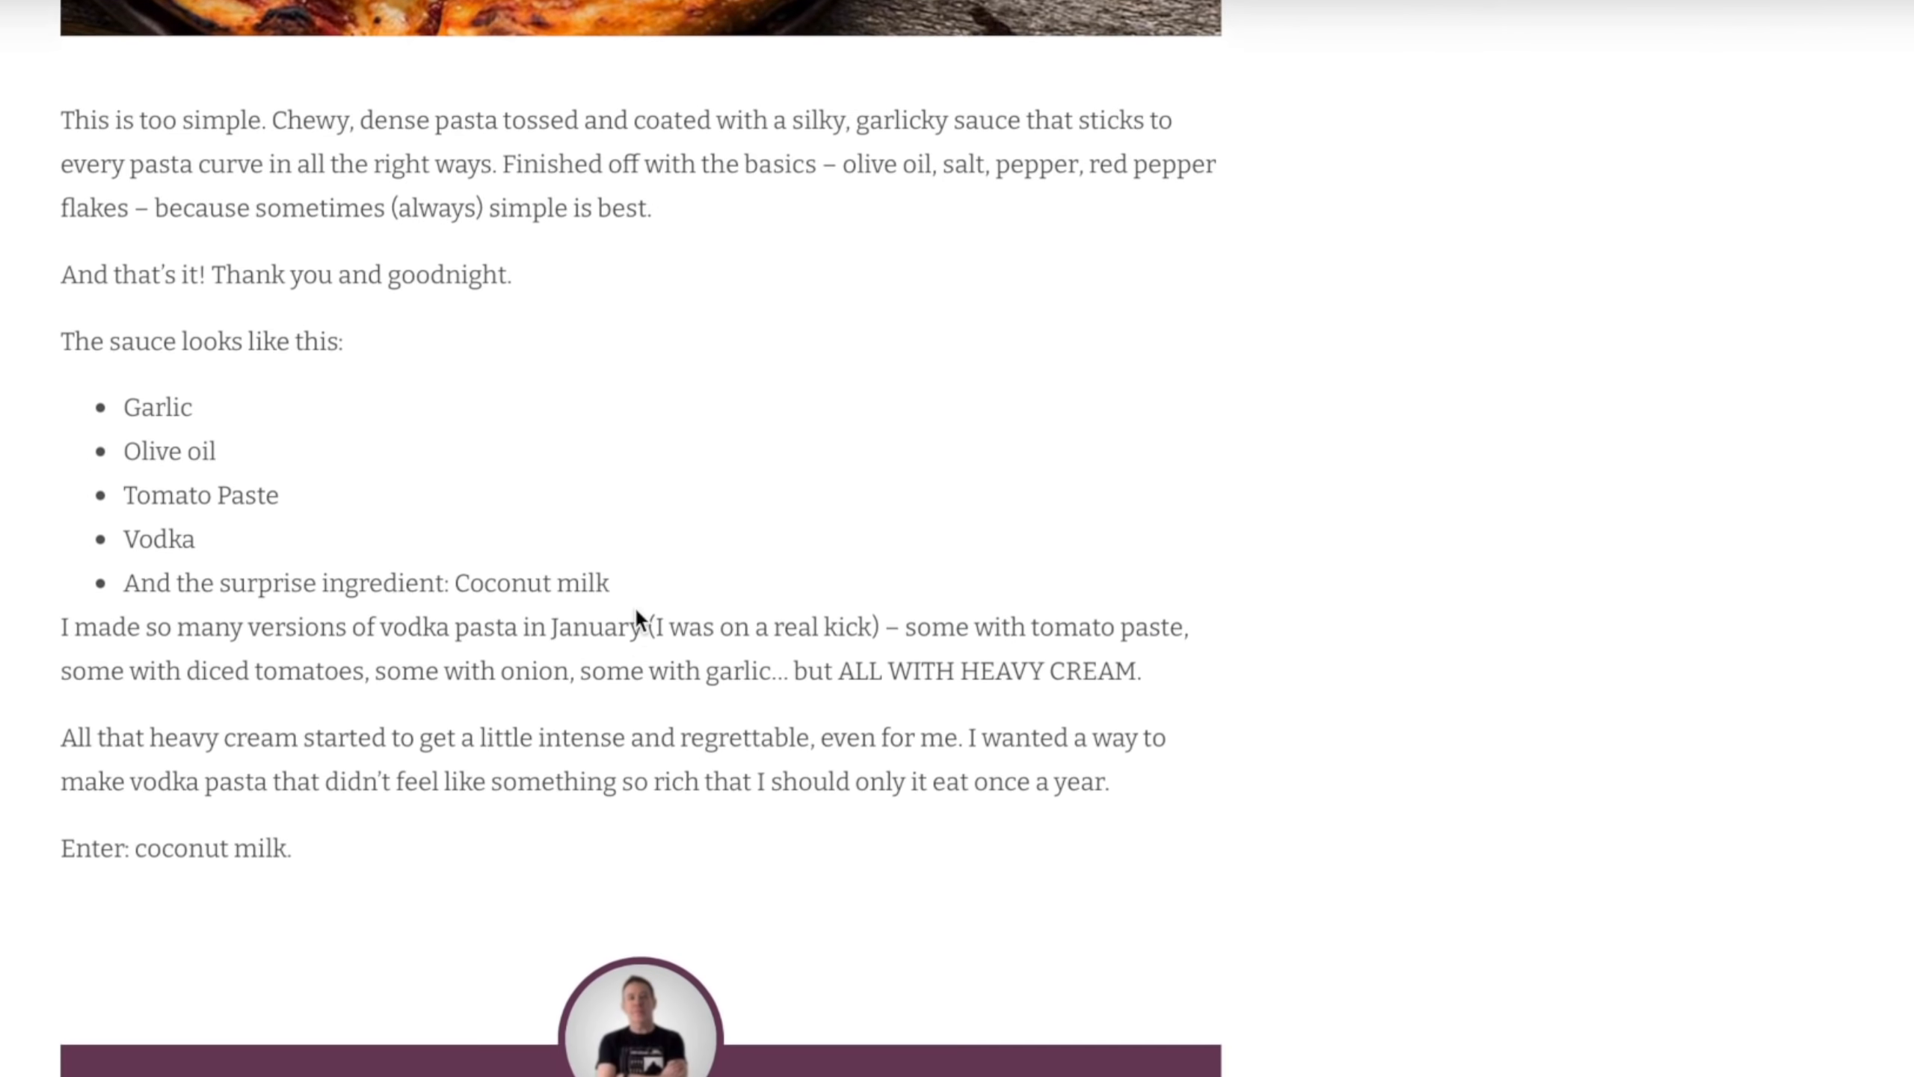
{"action": "scroll", "coordinate": [634, 607], "scroll_direction": "down", "scroll_amount": 10}
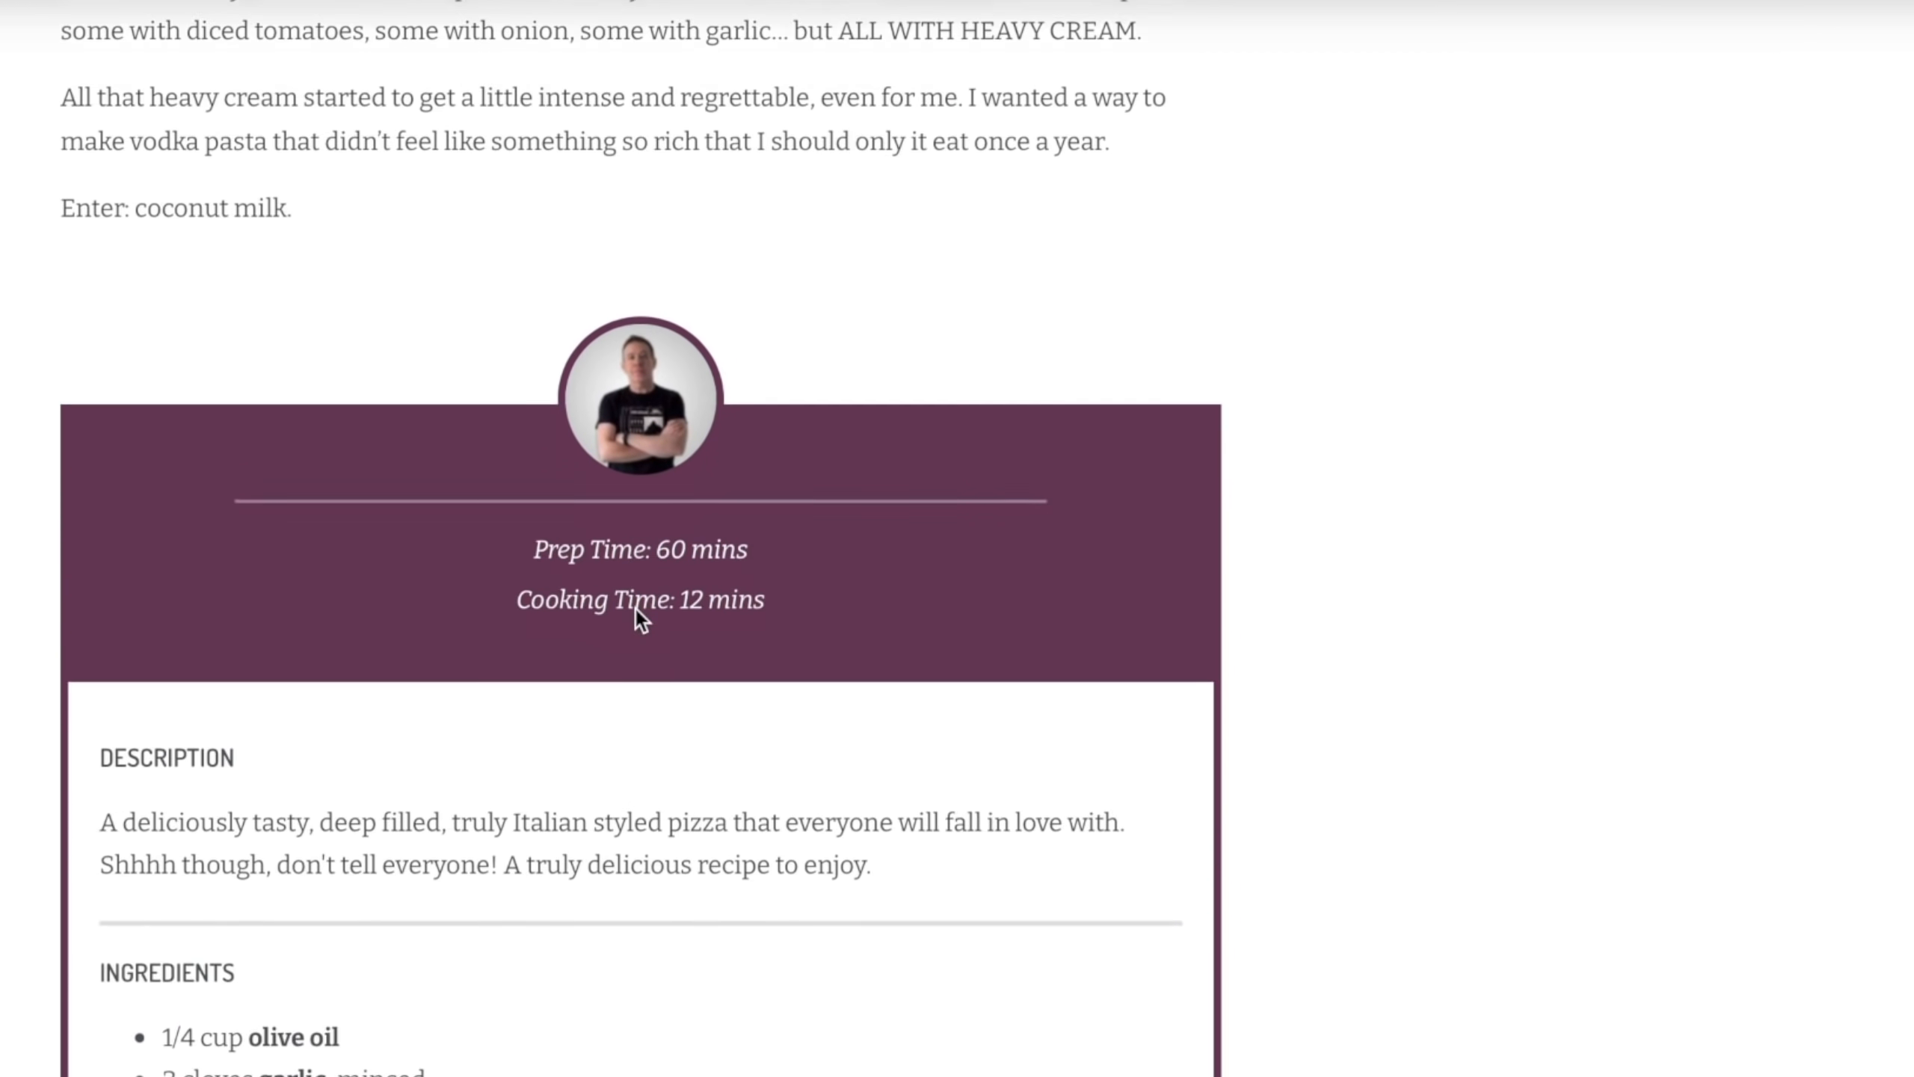
{"action": "scroll", "coordinate": [637, 612], "scroll_direction": "down", "scroll_amount": 8}
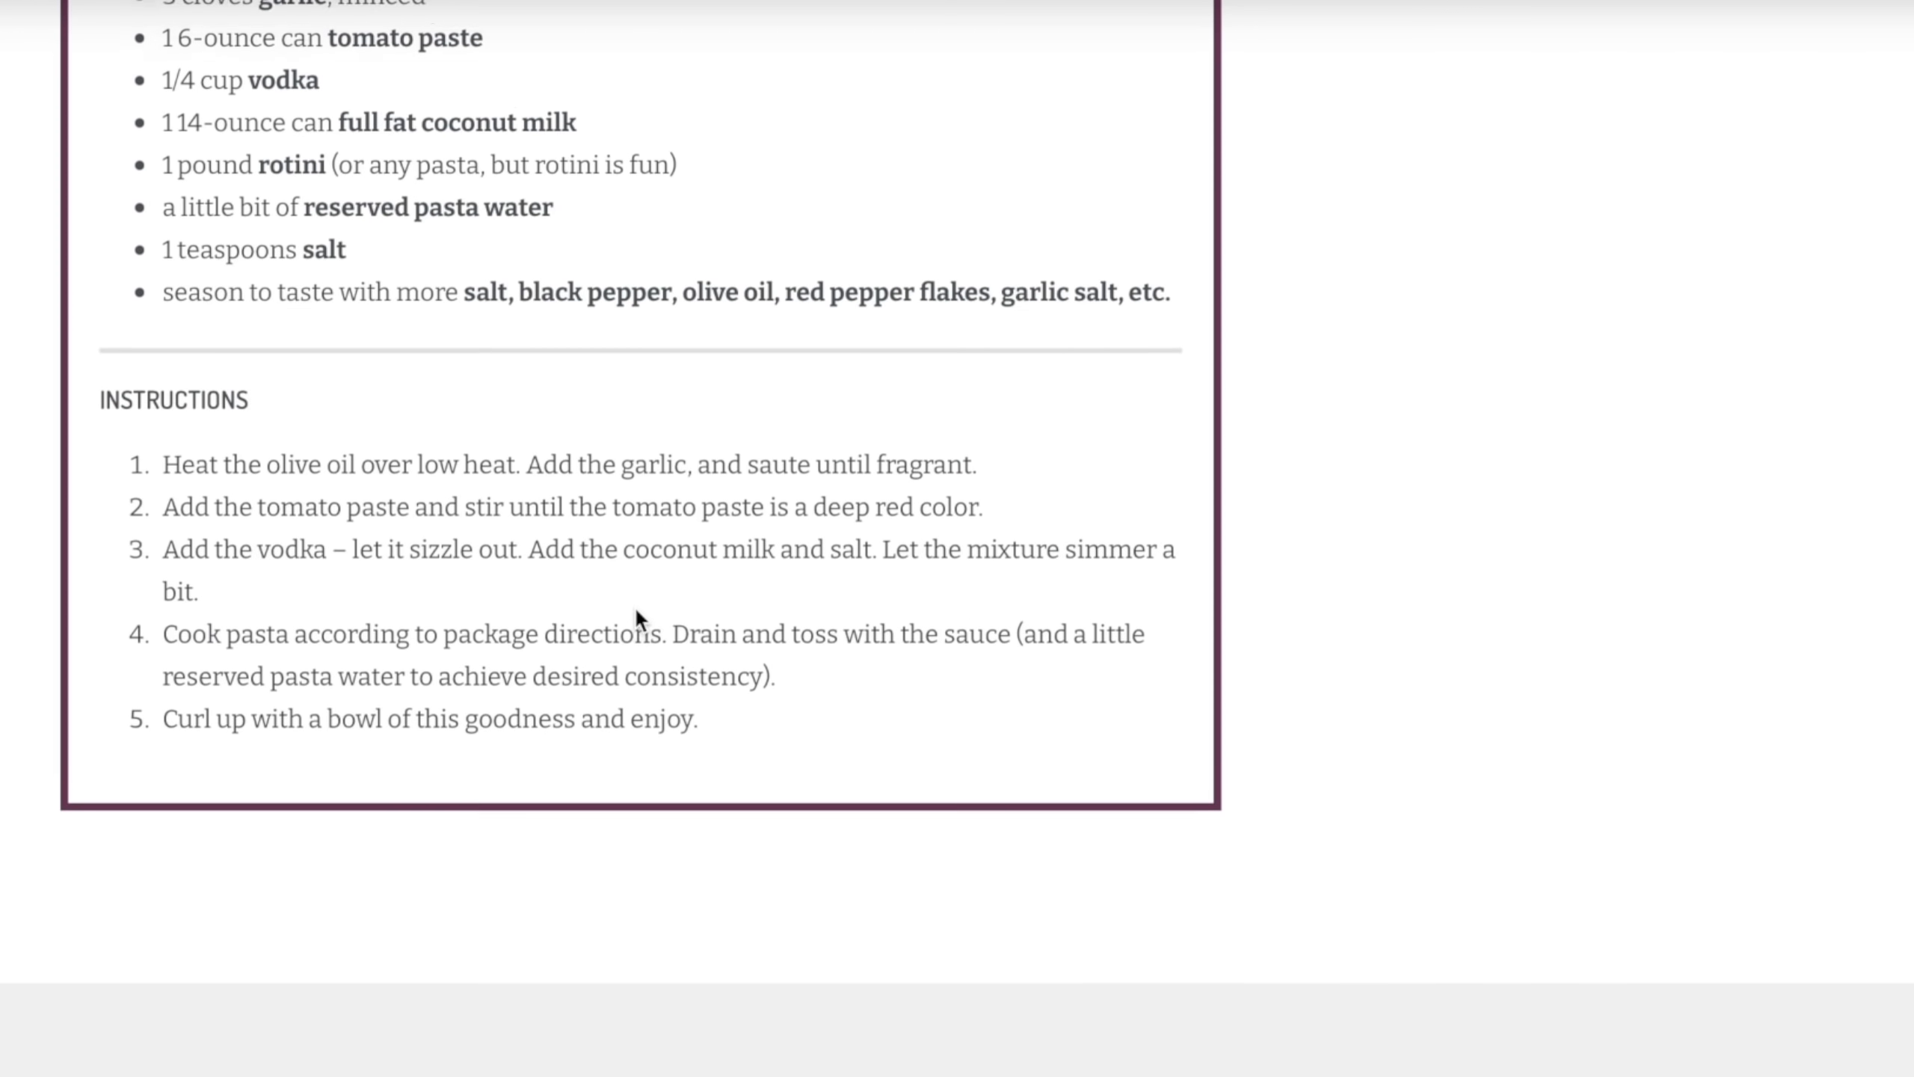
{"action": "scroll", "coordinate": [637, 612], "scroll_direction": "up", "scroll_amount": 7}
{"action": "scroll", "coordinate": [634, 606], "scroll_direction": "up", "scroll_amount": 17}
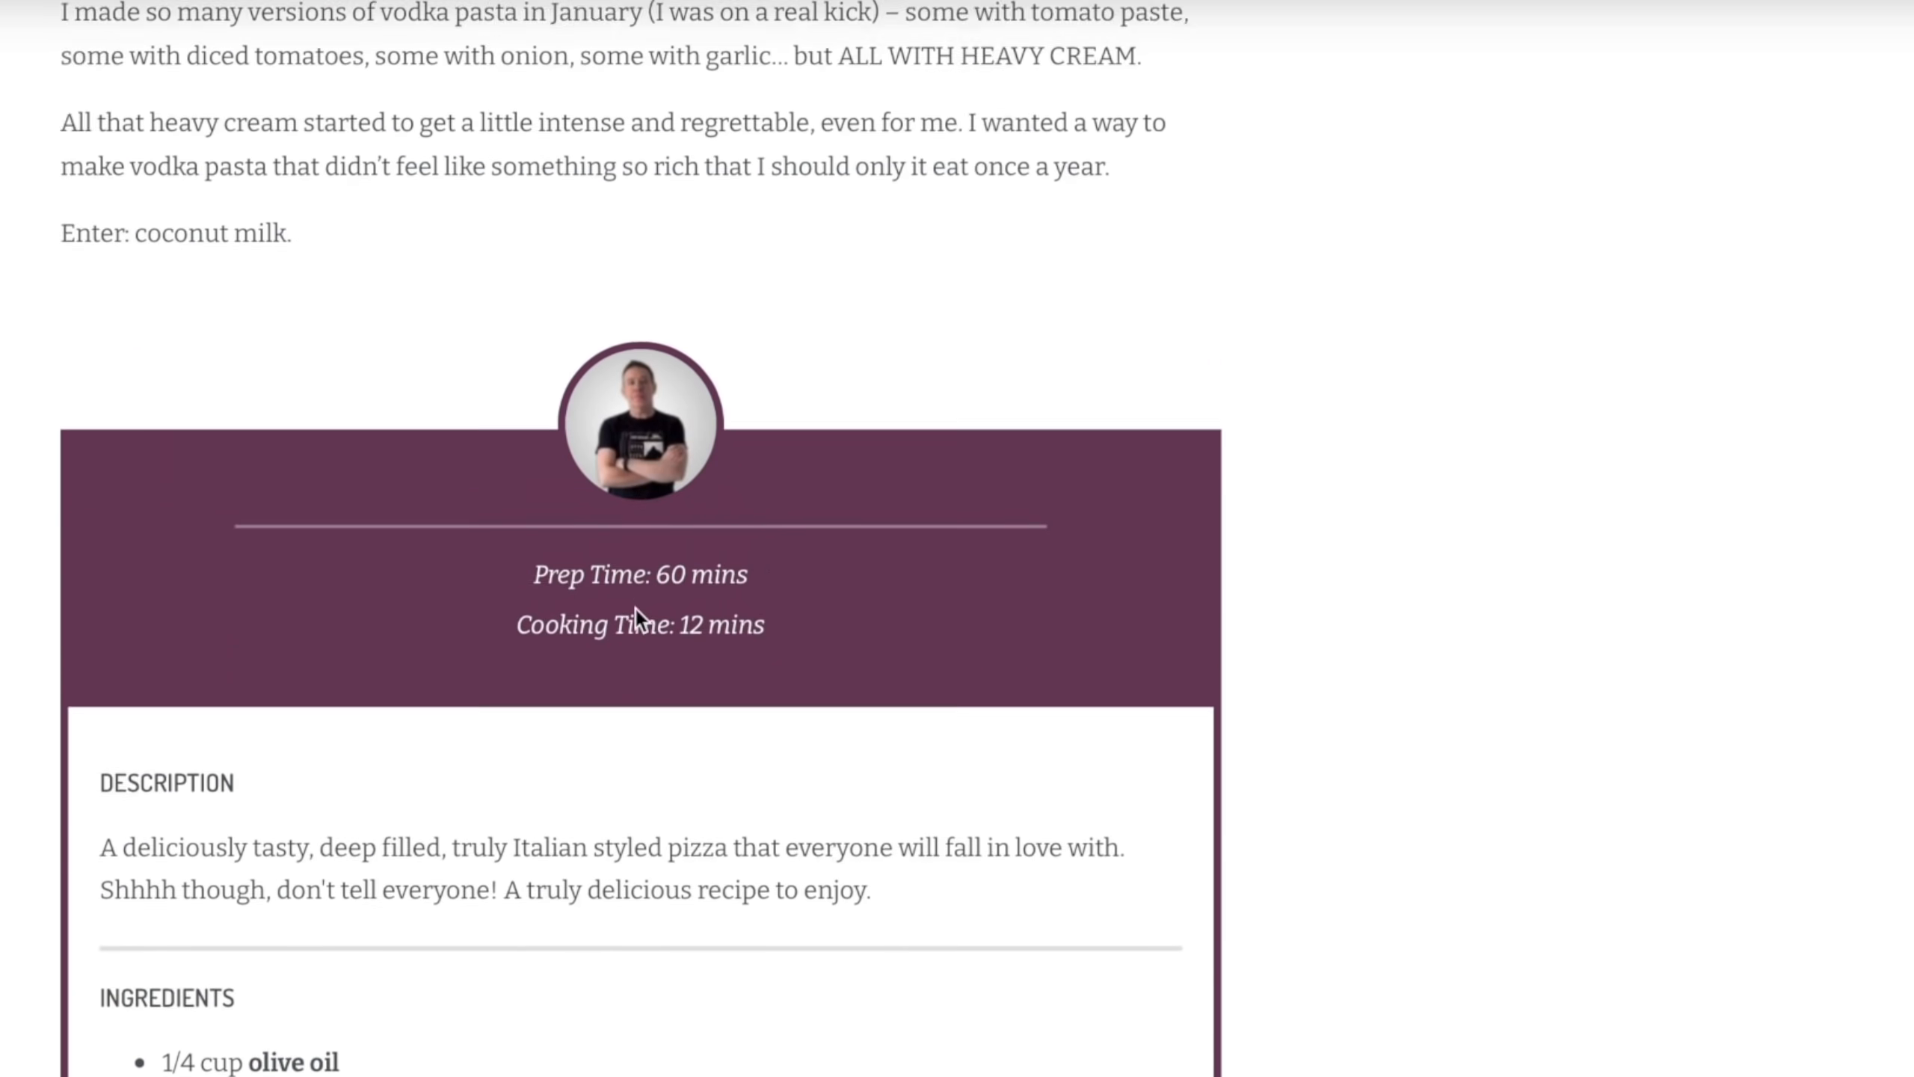
{"action": "scroll", "coordinate": [635, 612], "scroll_direction": "up", "scroll_amount": 10}
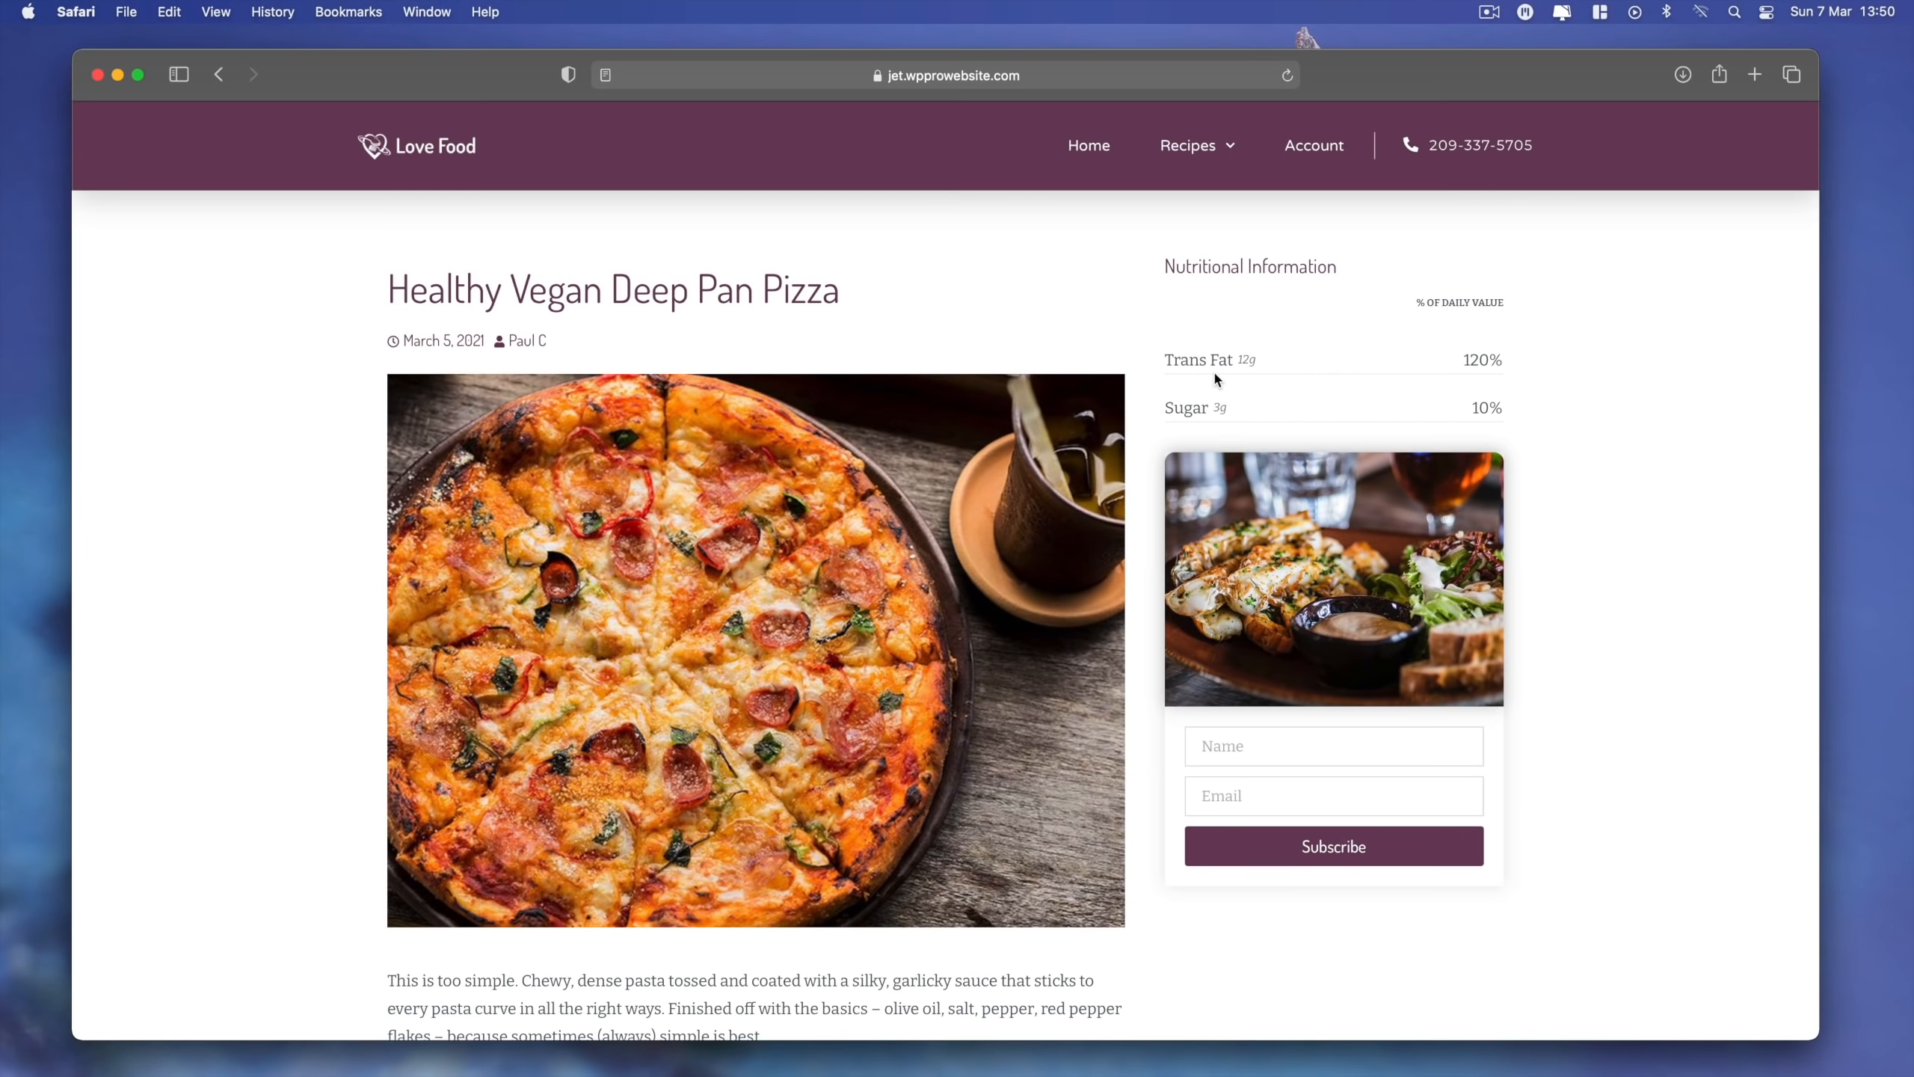
{"action": "scroll", "coordinate": [1215, 377], "scroll_direction": "up", "scroll_amount": 1}
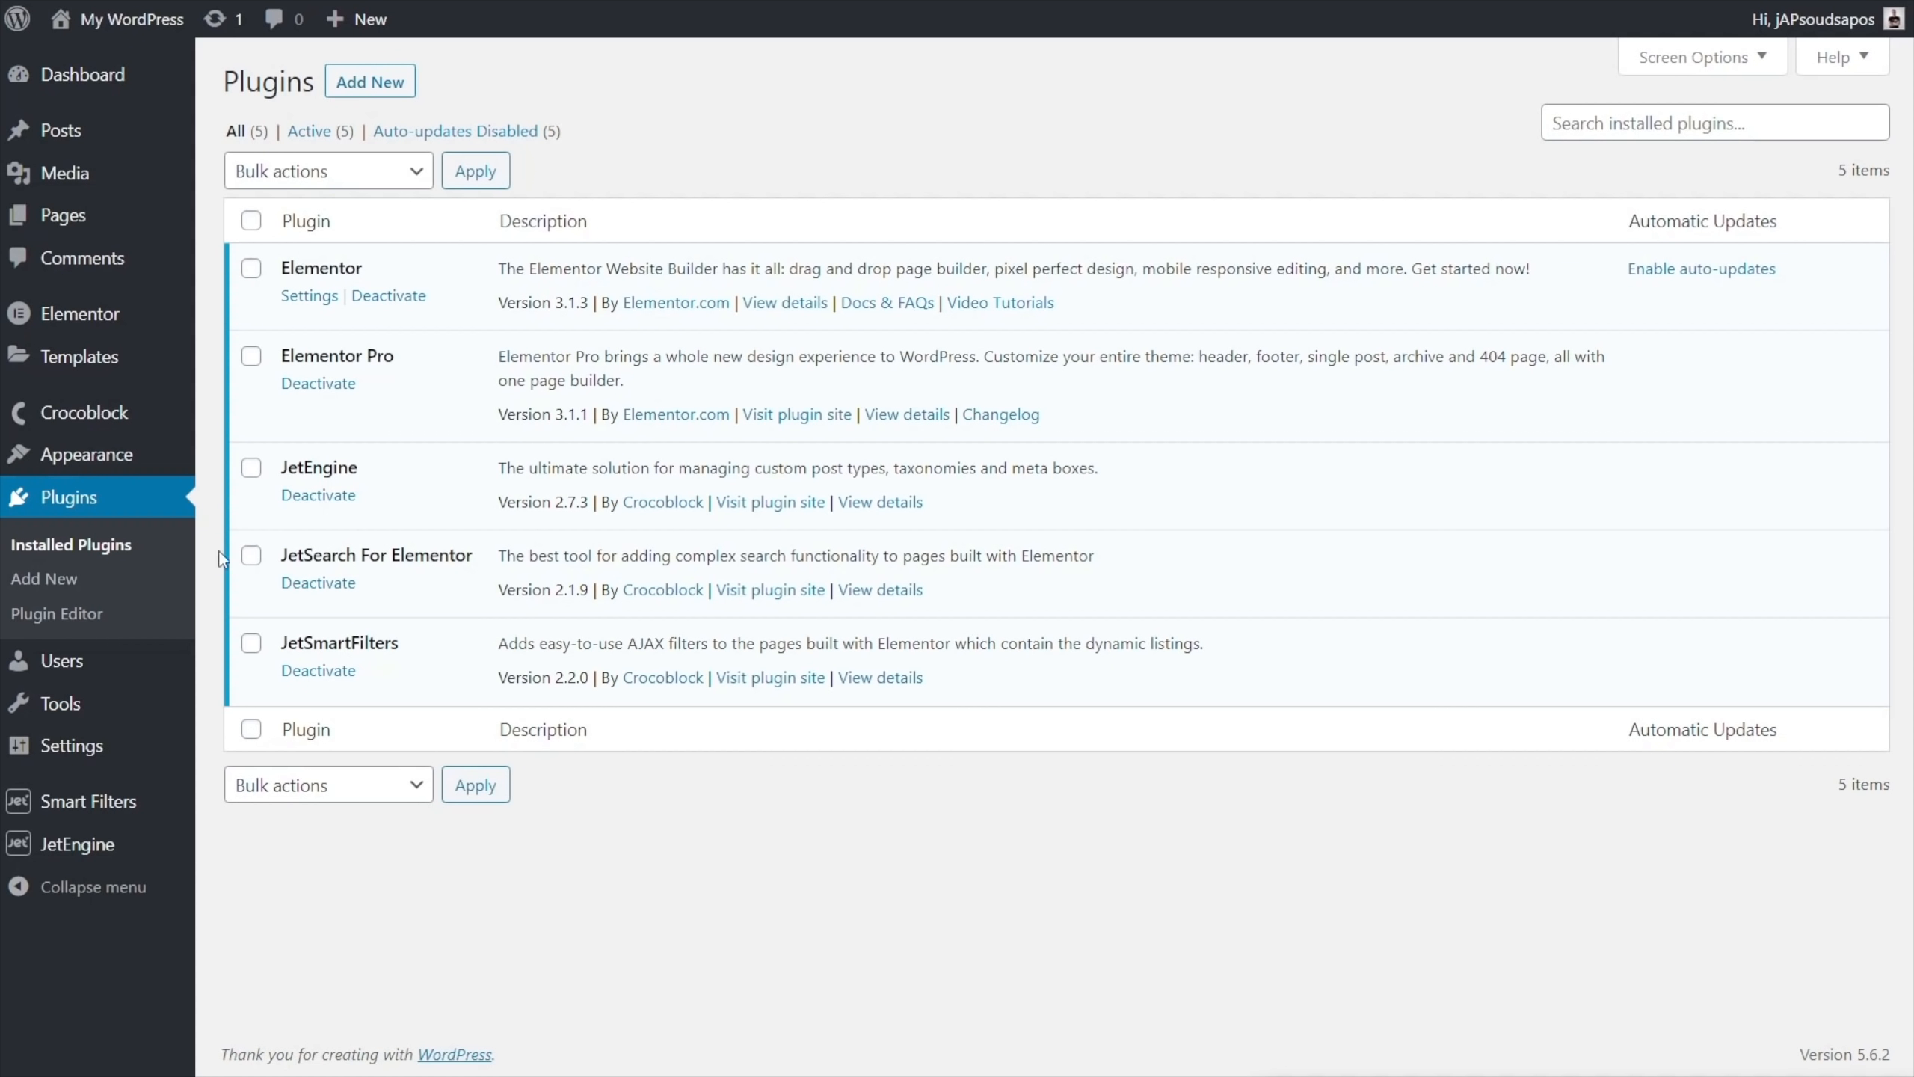
Import the Theme Style Preview template file into the WordPress site's saved Elementor templates
{"action": "mouse_move", "coordinate": [83, 369]}
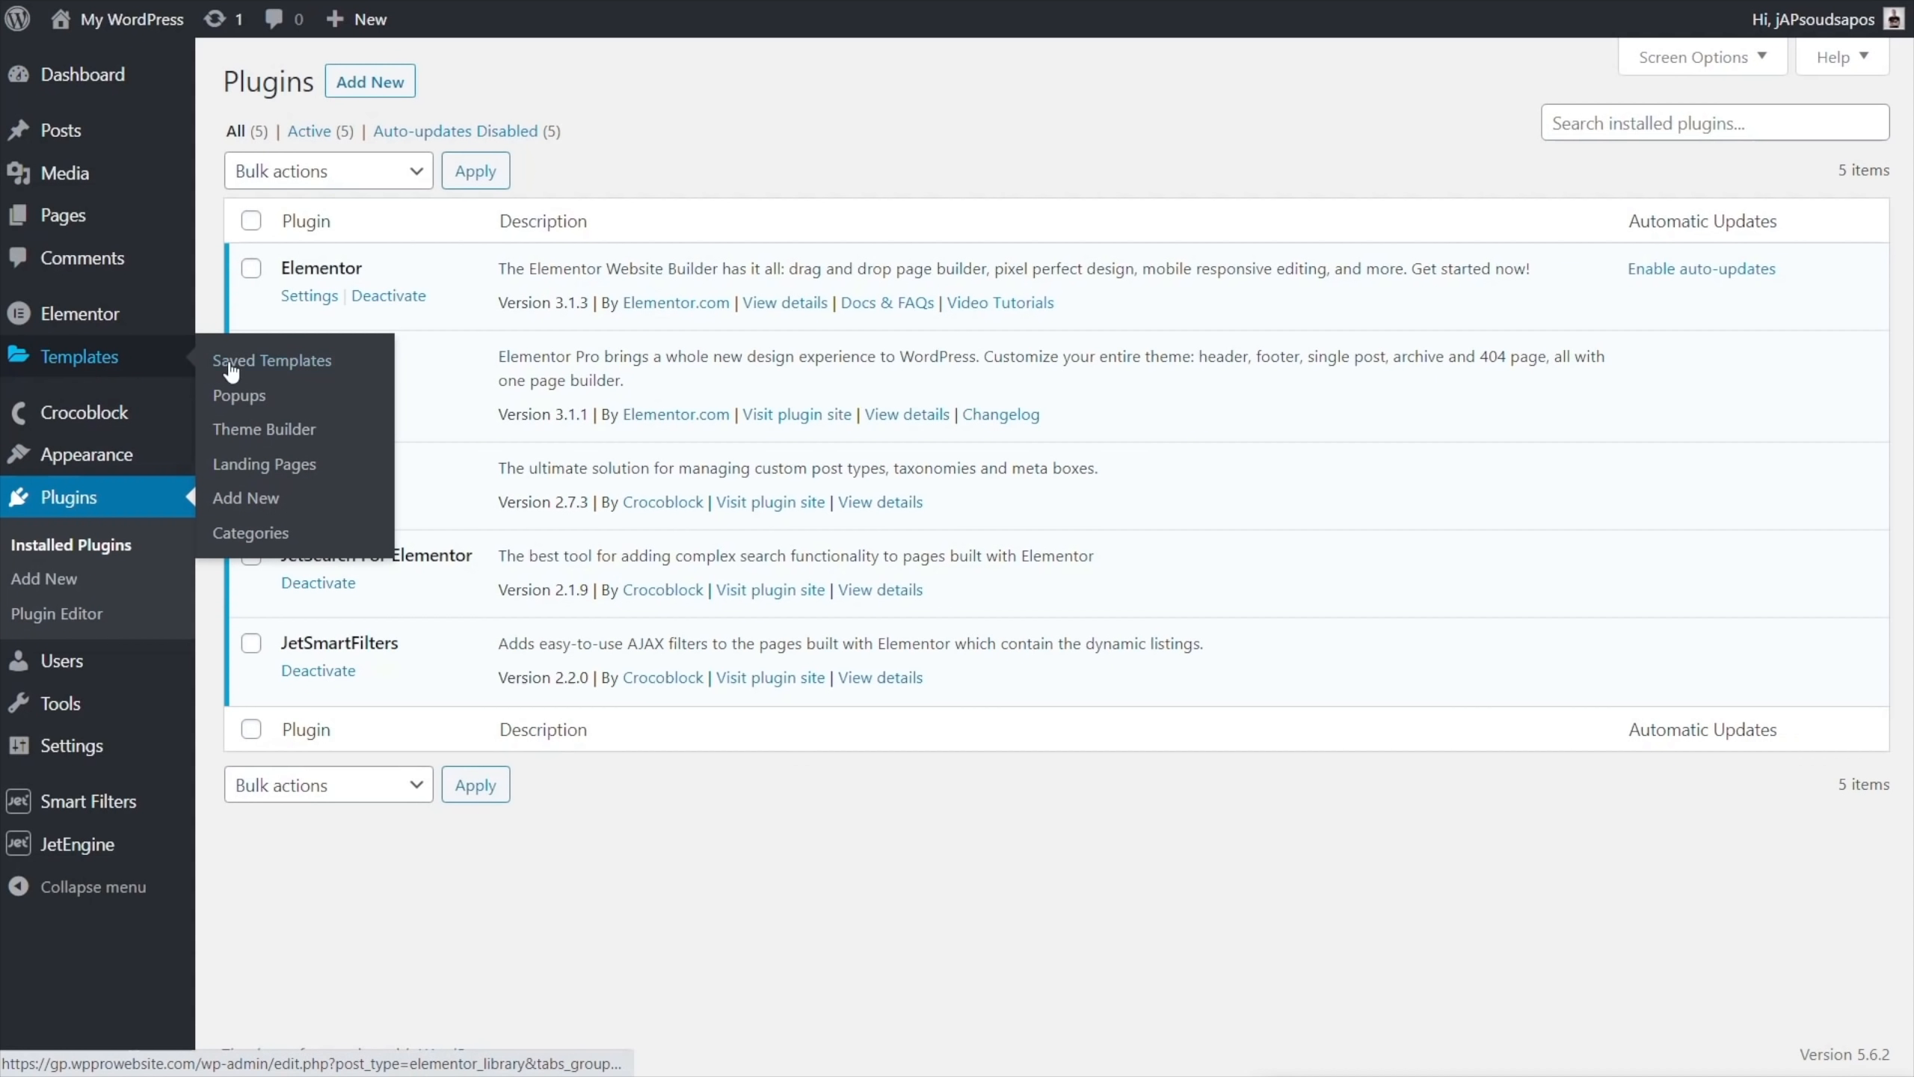
{"action": "left_click", "coordinate": [262, 365]}
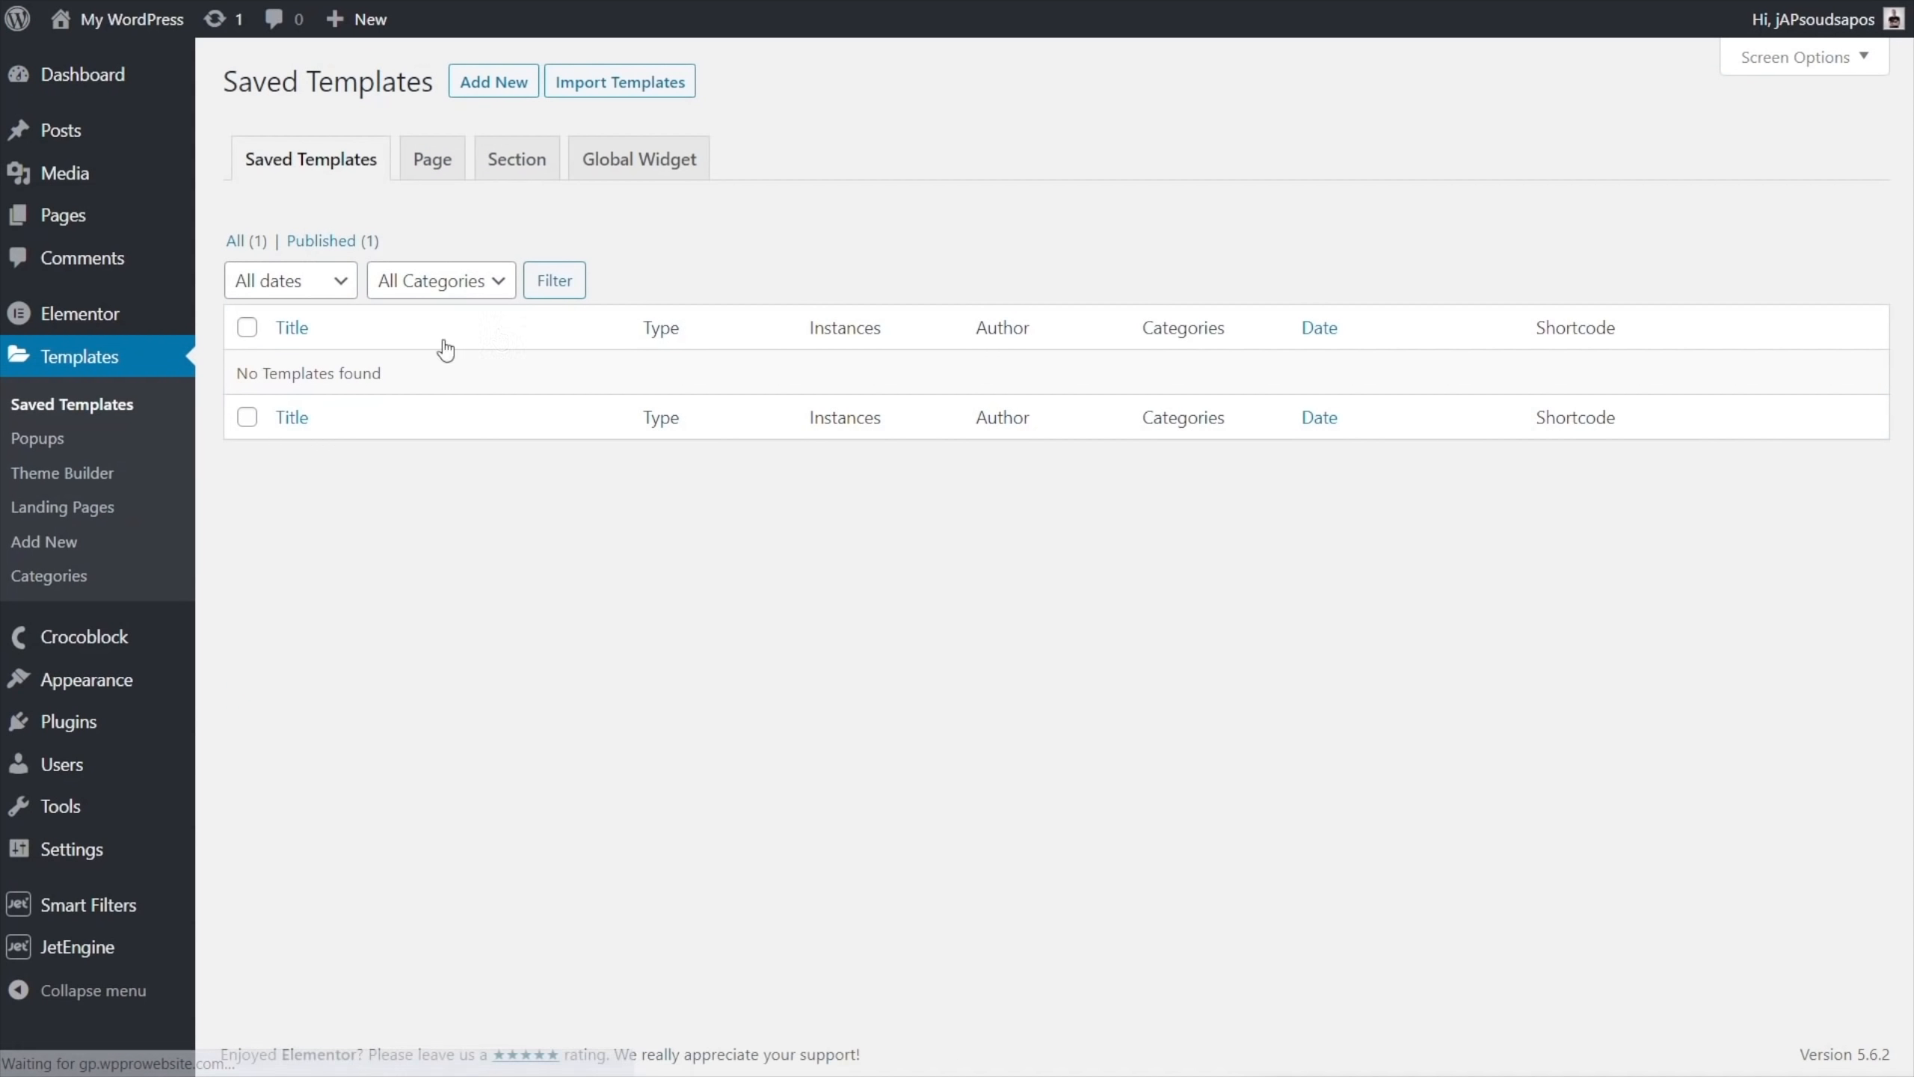
{"action": "left_click", "coordinate": [611, 84]}
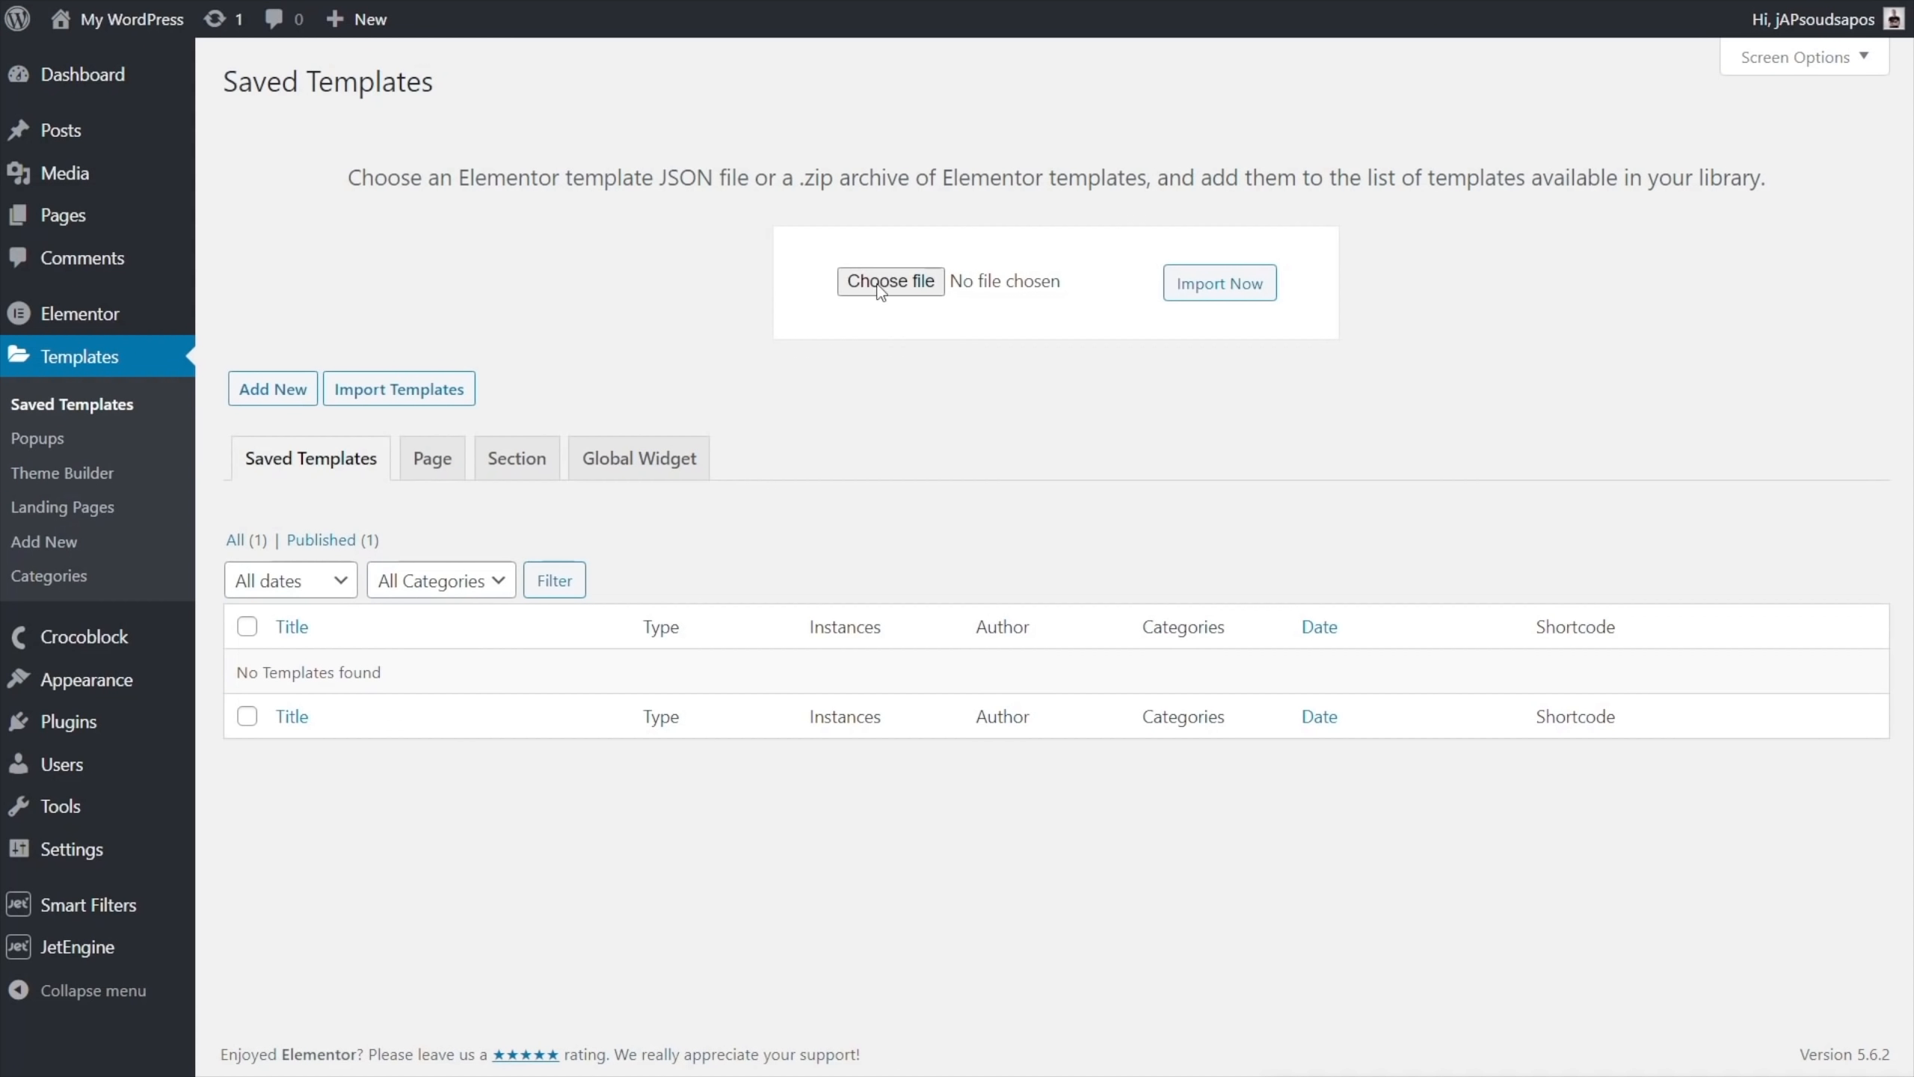
{"action": "left_click_drag", "start_coordinate": [961, 1074], "coordinate": [878, 272]}
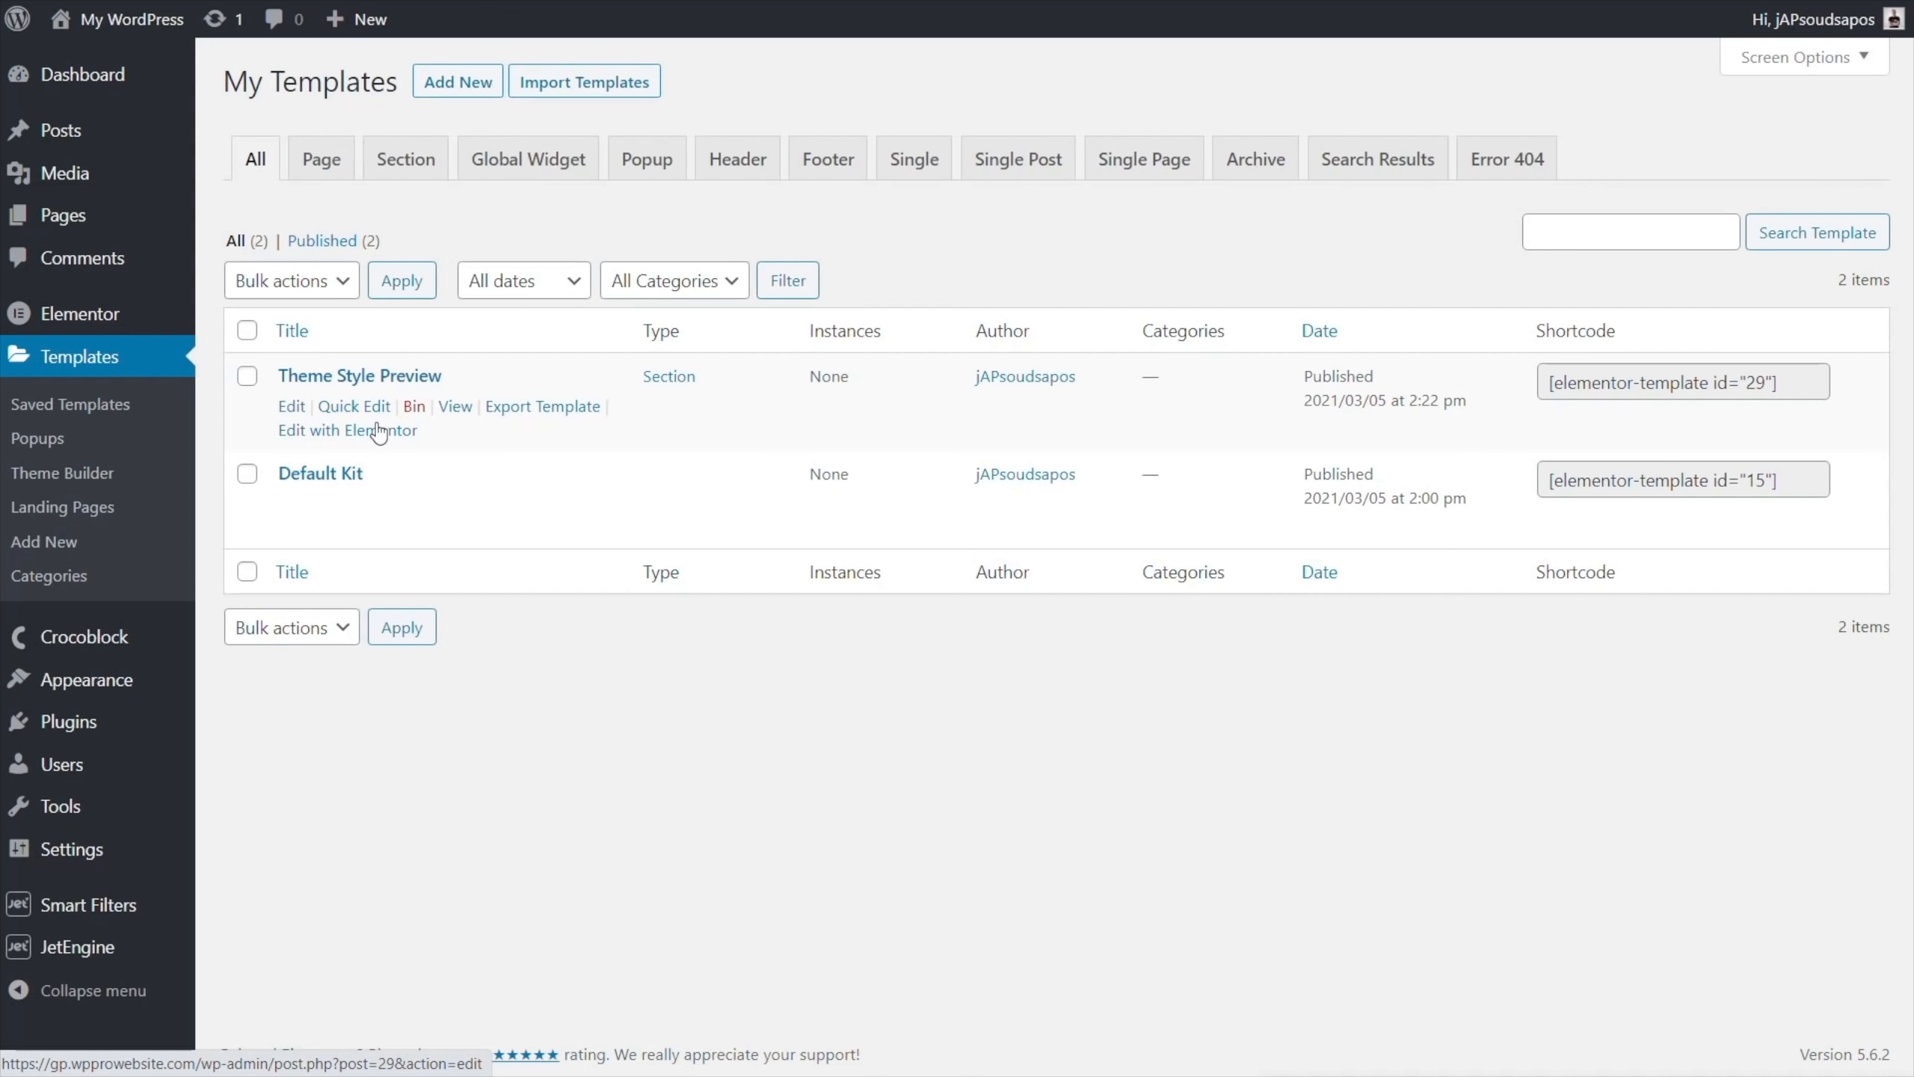
Open the Theme Style Preview template in the Elementor editor and look over its headings, text and form
{"action": "left_click", "coordinate": [376, 436]}
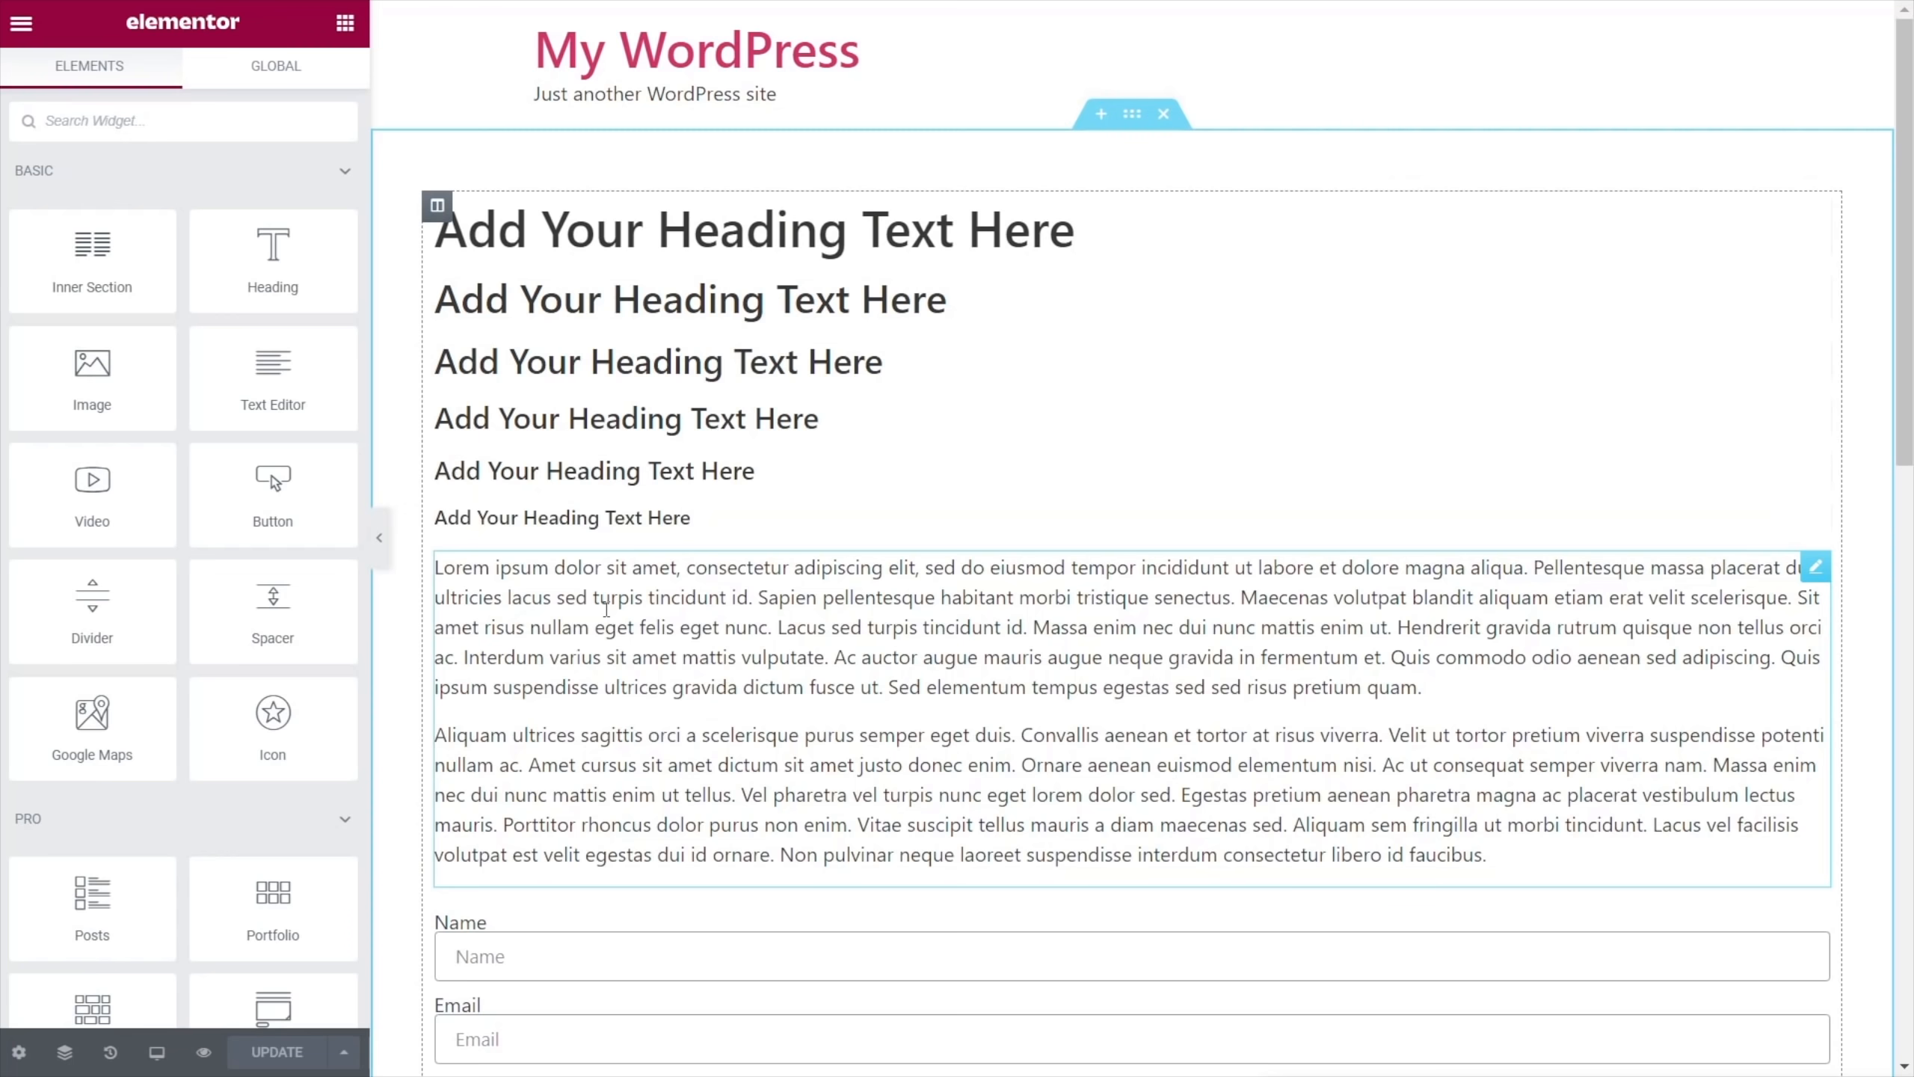
{"action": "scroll", "coordinate": [606, 609], "scroll_direction": "down", "scroll_amount": 5}
{"action": "scroll", "coordinate": [607, 608], "scroll_direction": "down", "scroll_amount": 5}
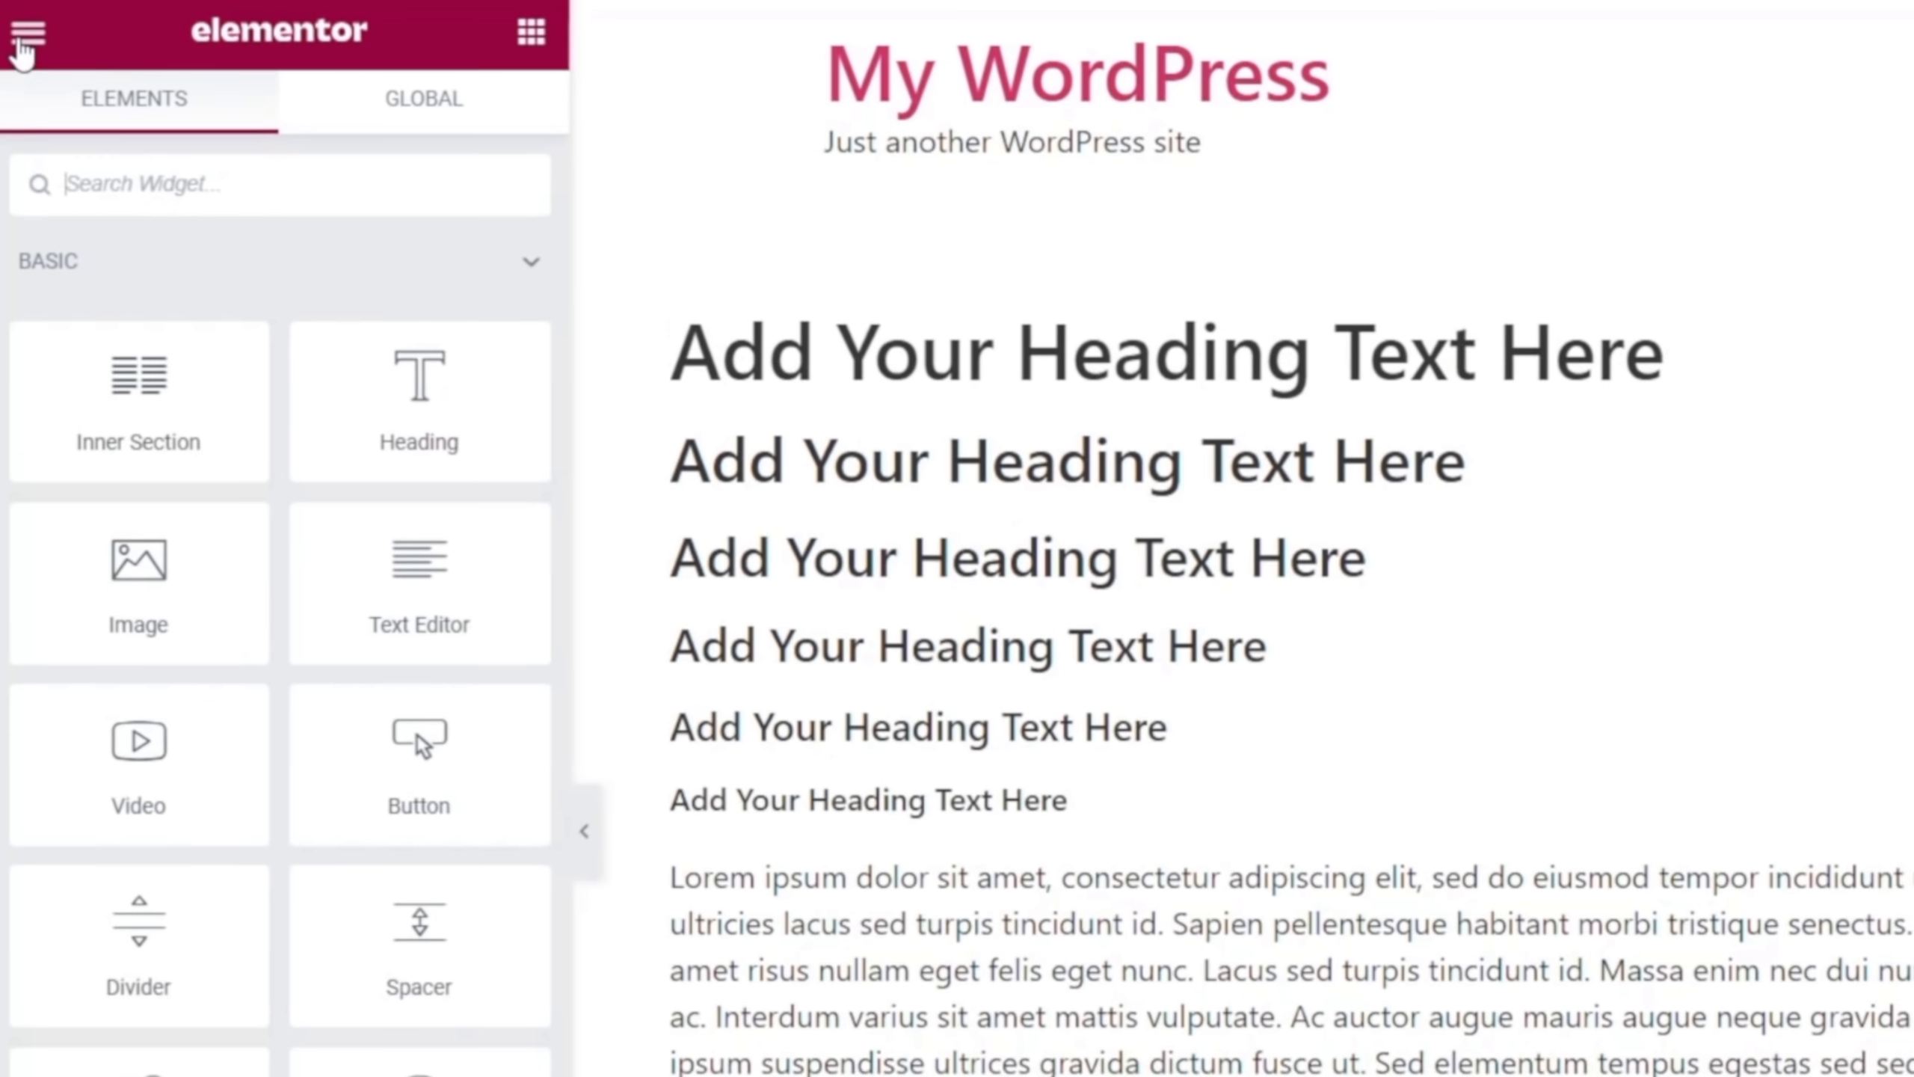
In the site settings' global colours, set the Primary colour to #6C3C5B
{"action": "left_click", "coordinate": [21, 23]}
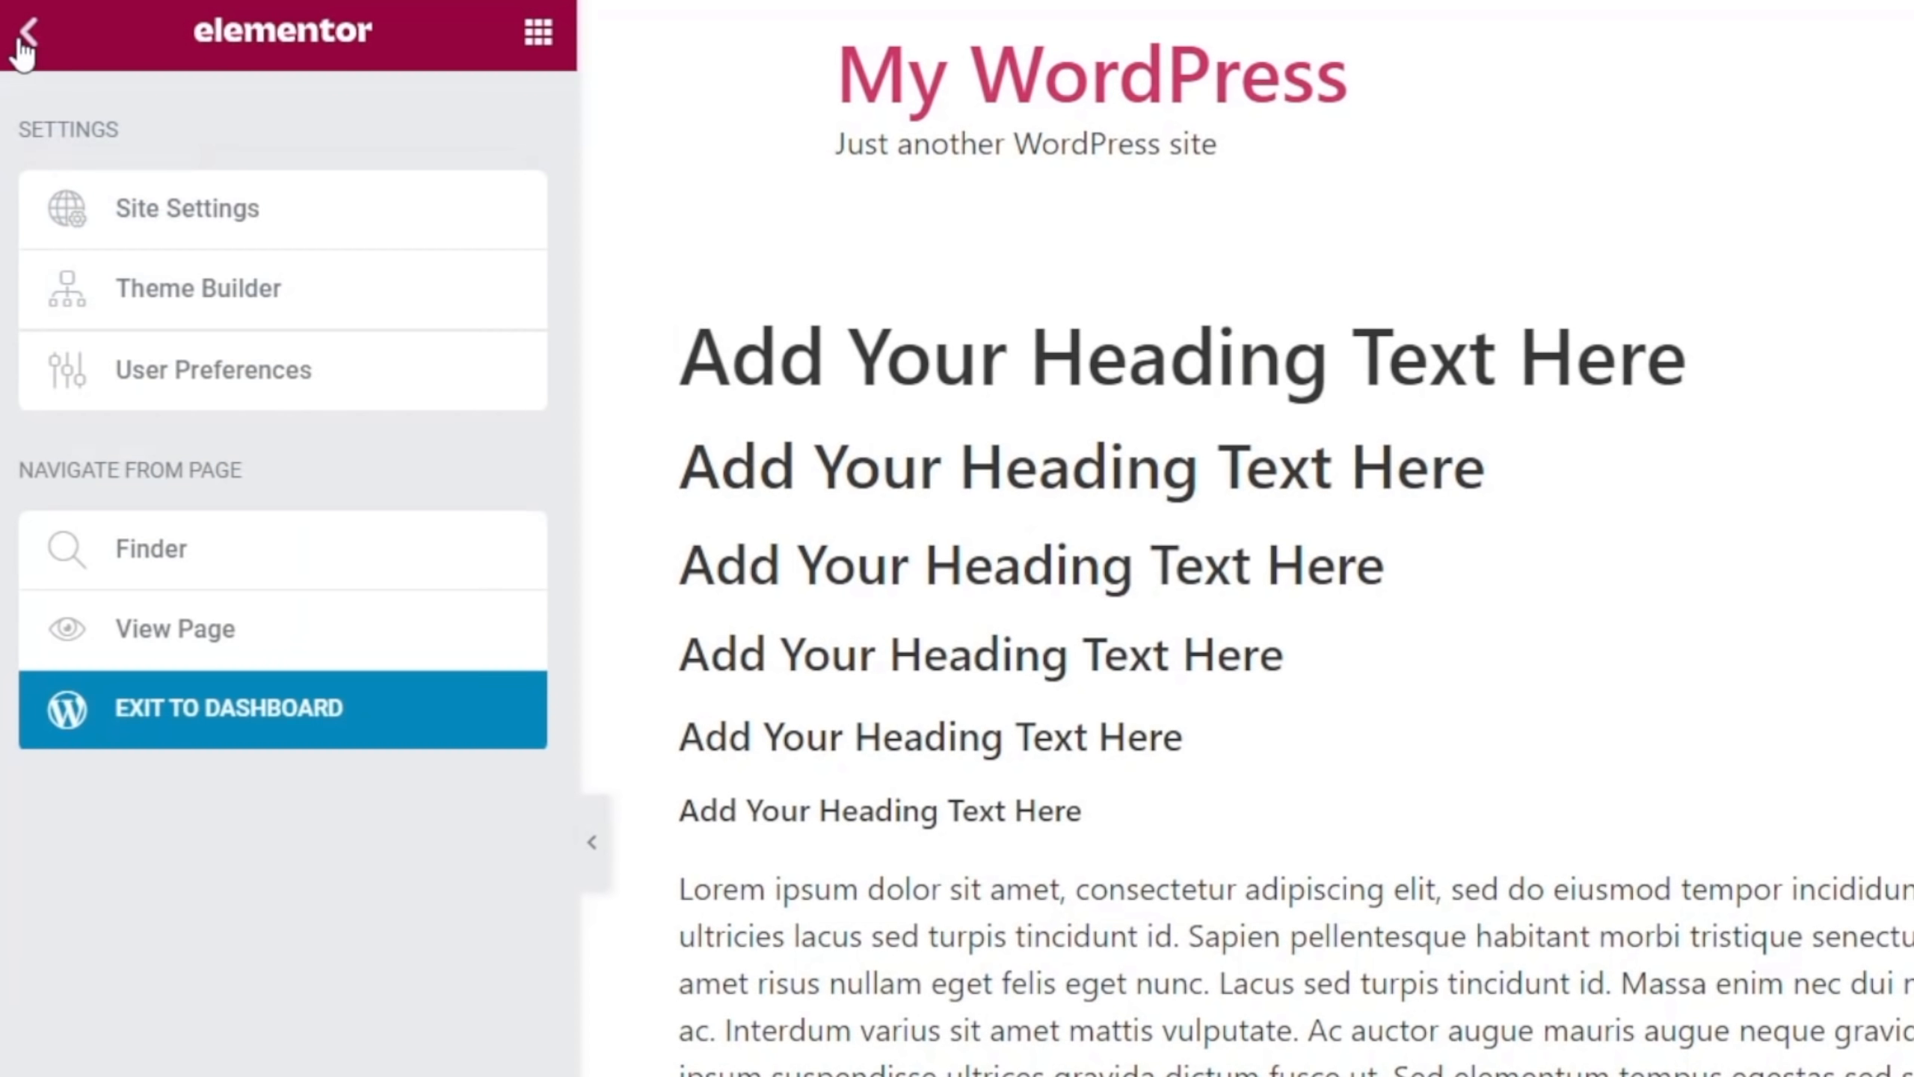
{"action": "left_click", "coordinate": [199, 205]}
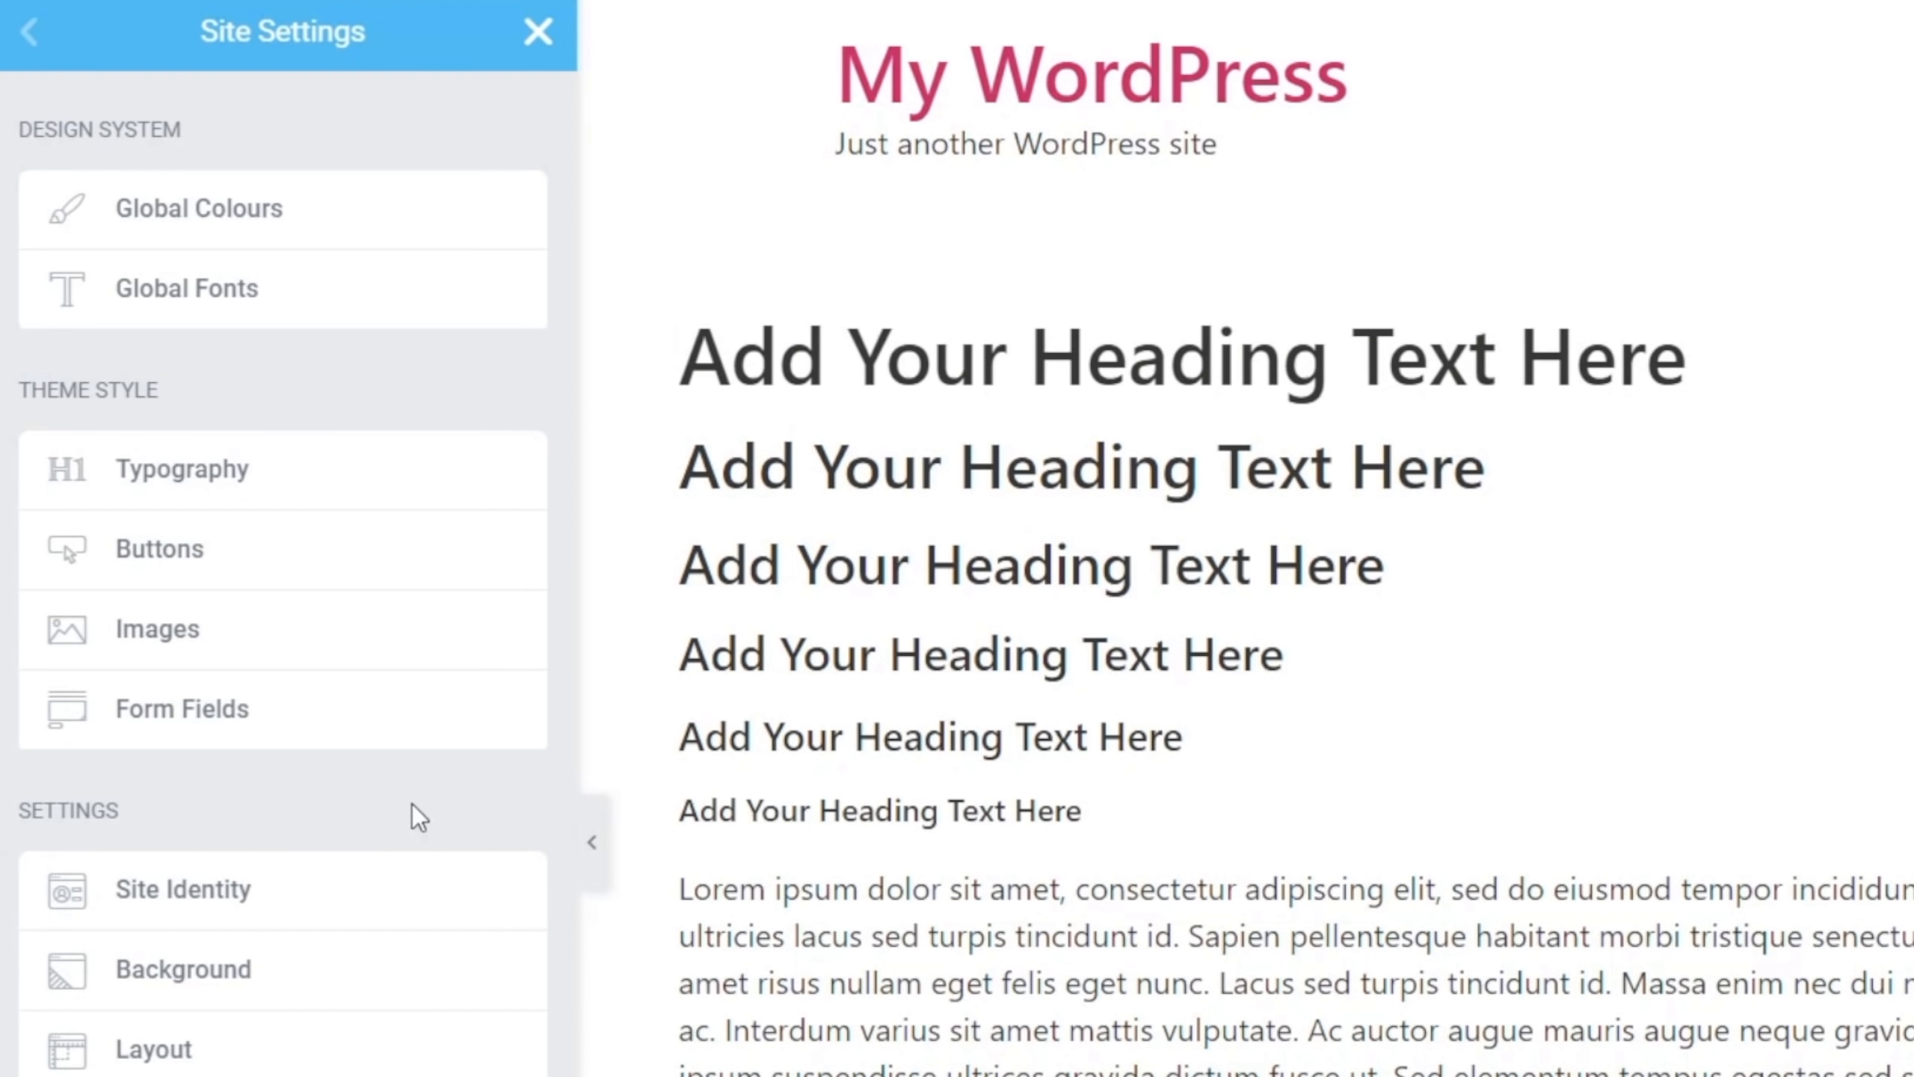
{"action": "left_click", "coordinate": [261, 234]}
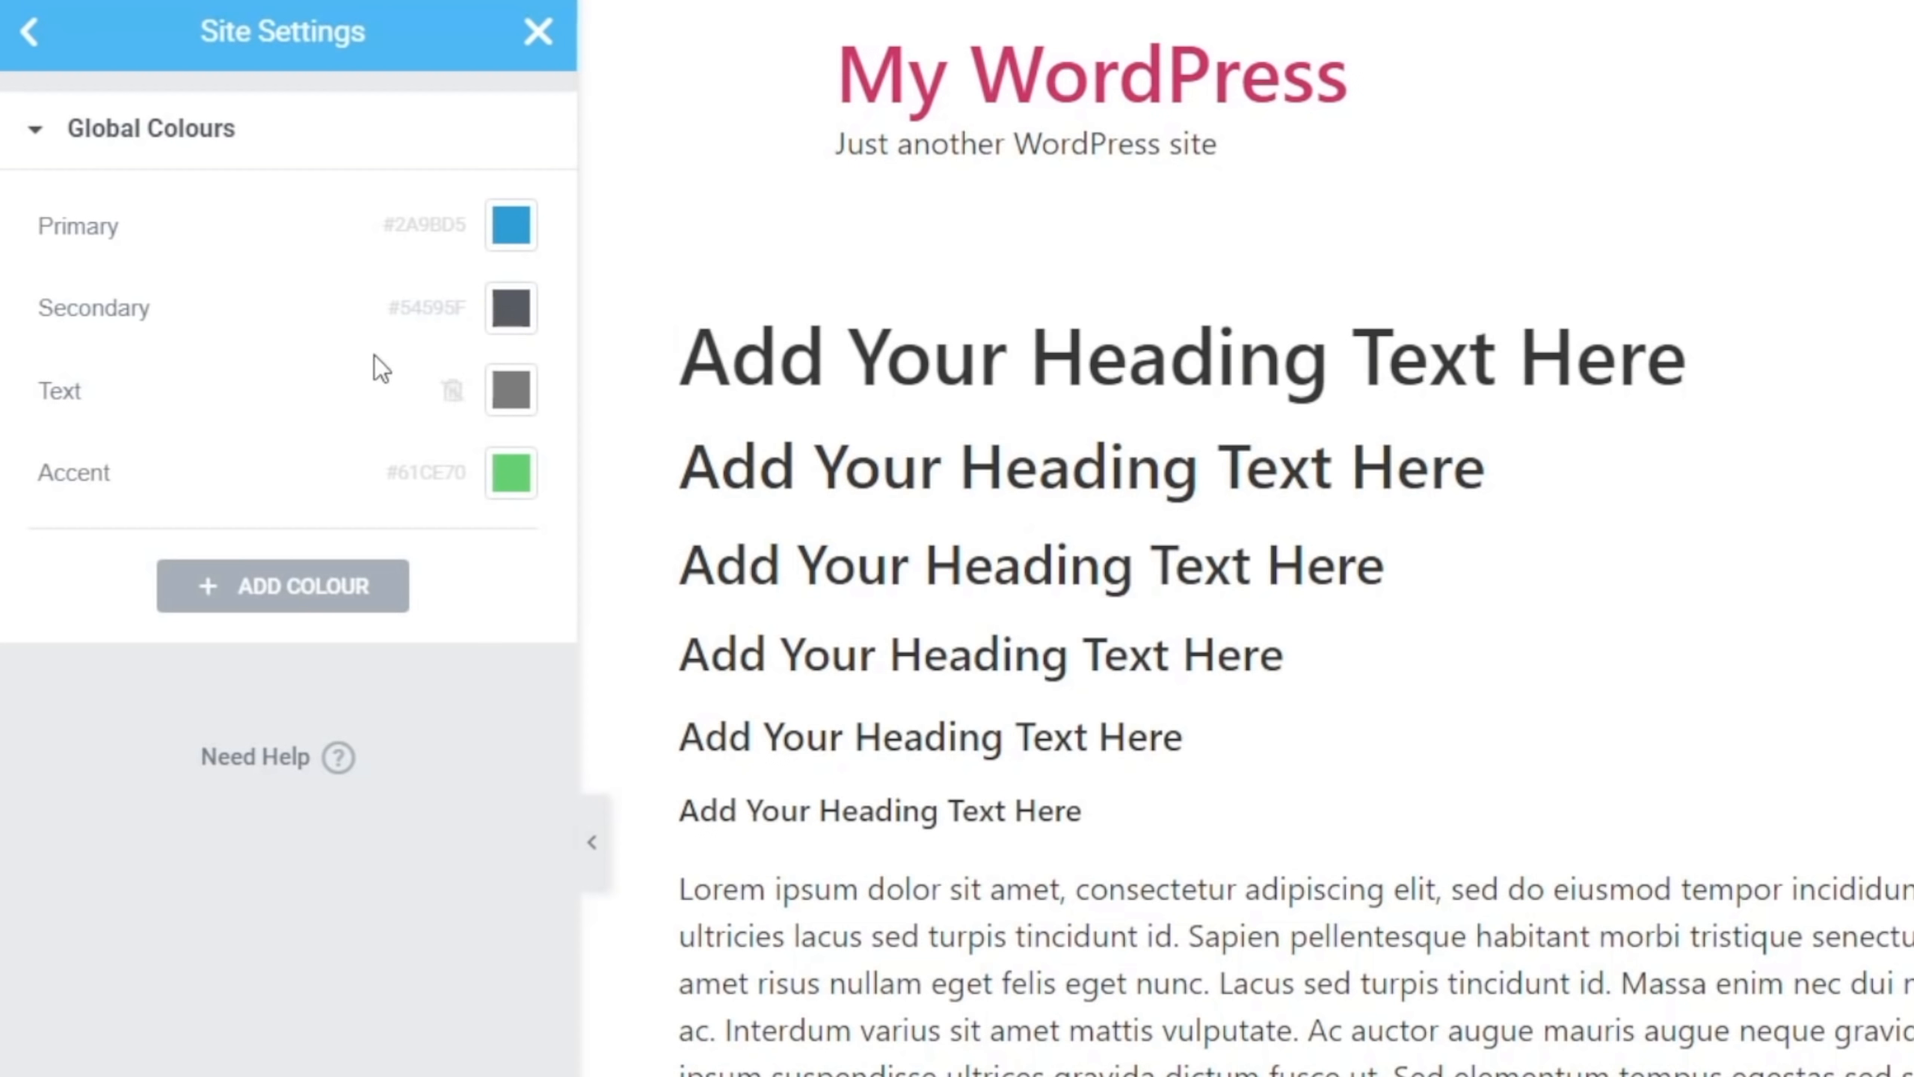
{"action": "left_click", "coordinate": [511, 240]}
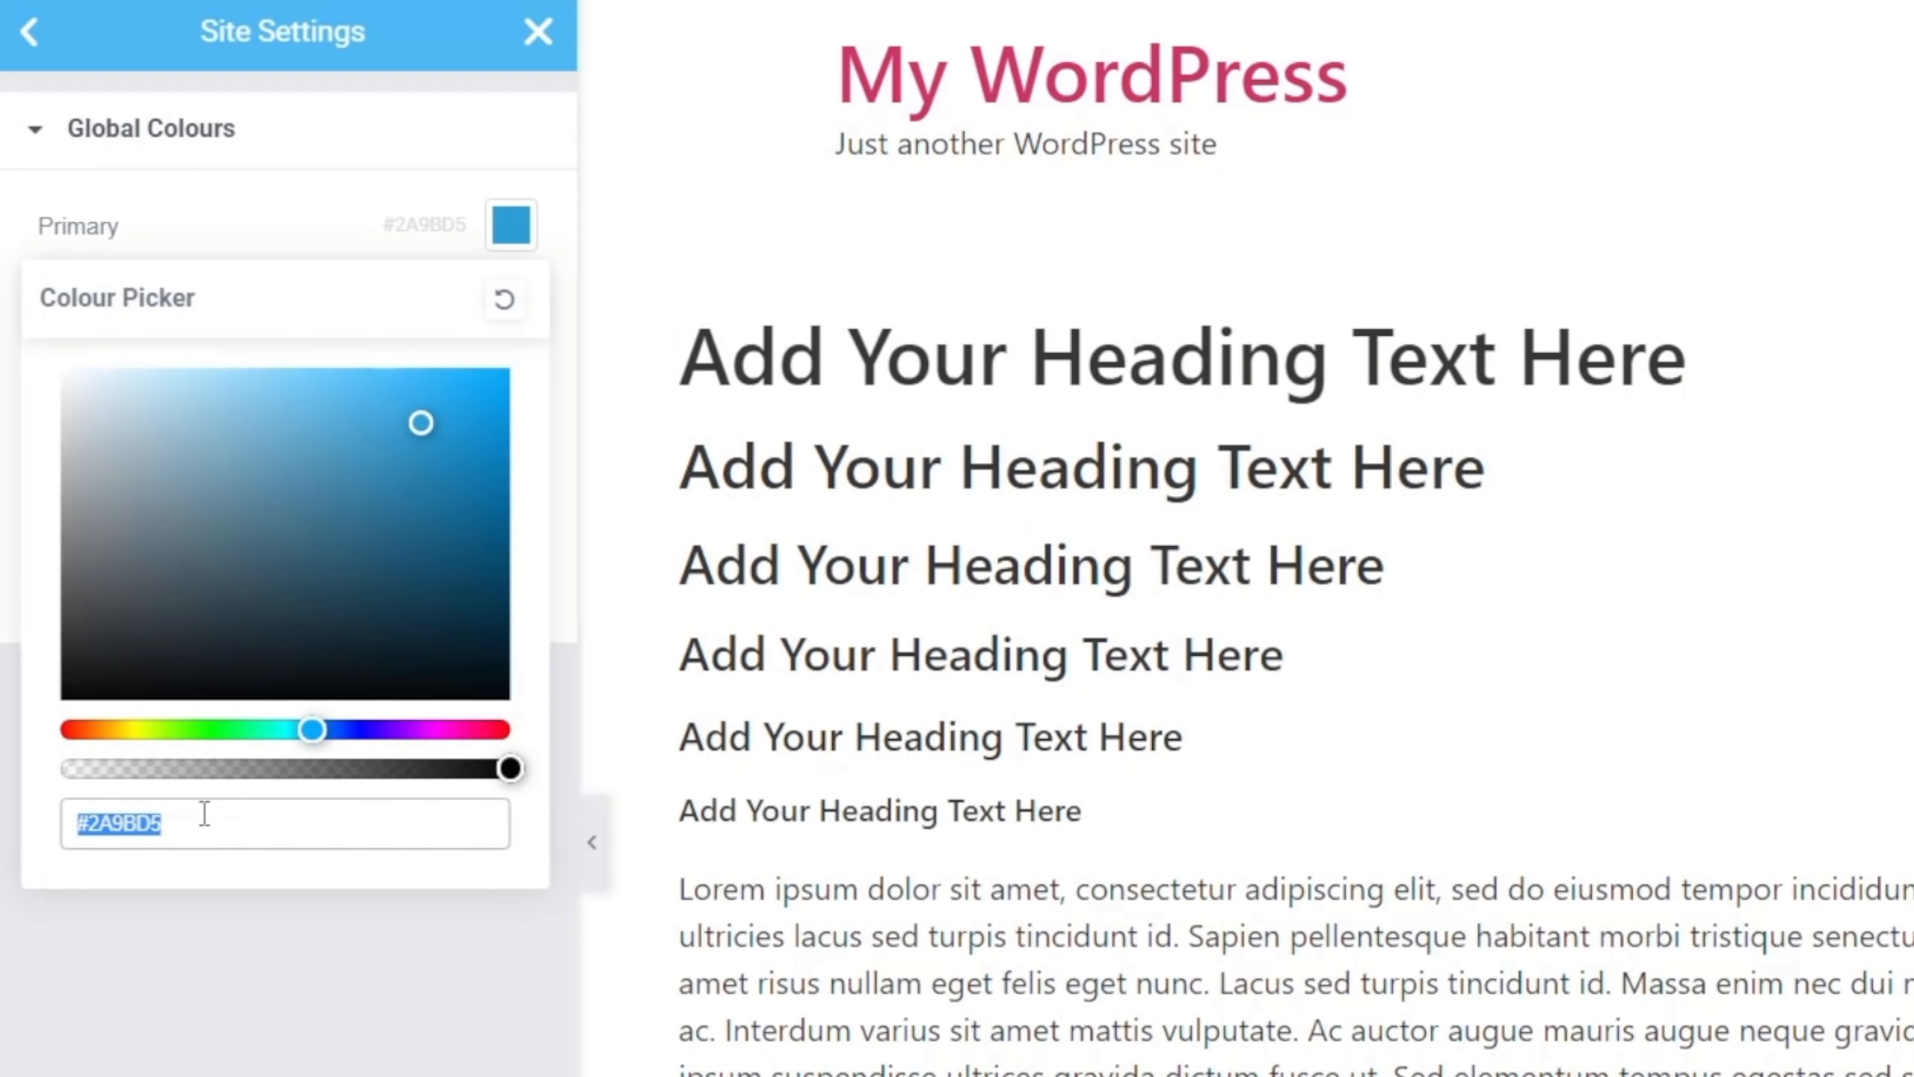
{"action": "type", "text": "#6C3C5B"}
{"action": "left_click", "coordinate": [246, 1003]}
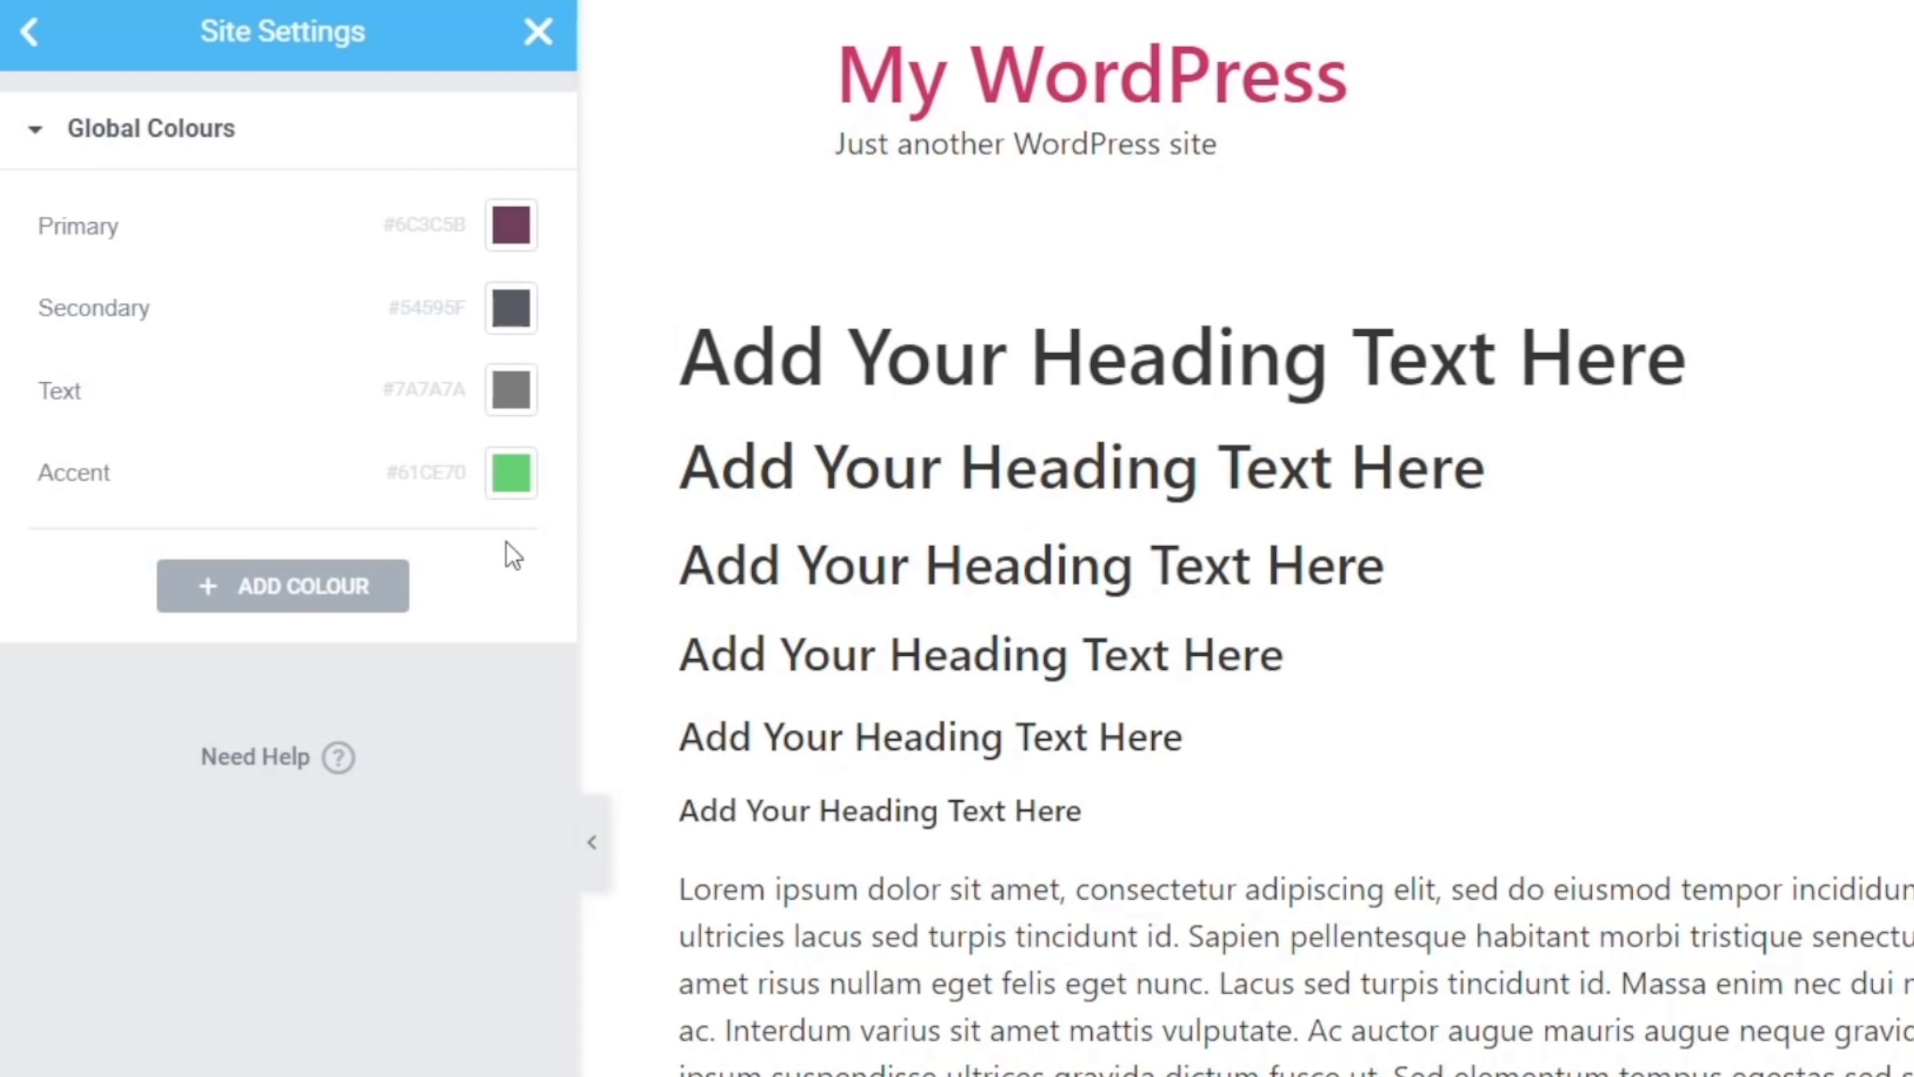
Set the Accent global colour to #FFFFFF and rename it White
{"action": "left_click", "coordinate": [514, 478]}
{"action": "left_click_drag", "start_coordinate": [223, 746], "coordinate": [22, 595]}
{"action": "left_click", "coordinate": [22, 595]}
{"action": "left_click", "coordinate": [109, 475]}
{"action": "mouse_move", "coordinate": [109, 474]}
{"action": "left_mouse_down"}
{"action": "mouse_move", "coordinate": [41, 473]}
{"action": "mouse_move", "coordinate": [119, 468]}
{"action": "left_mouse_up"}
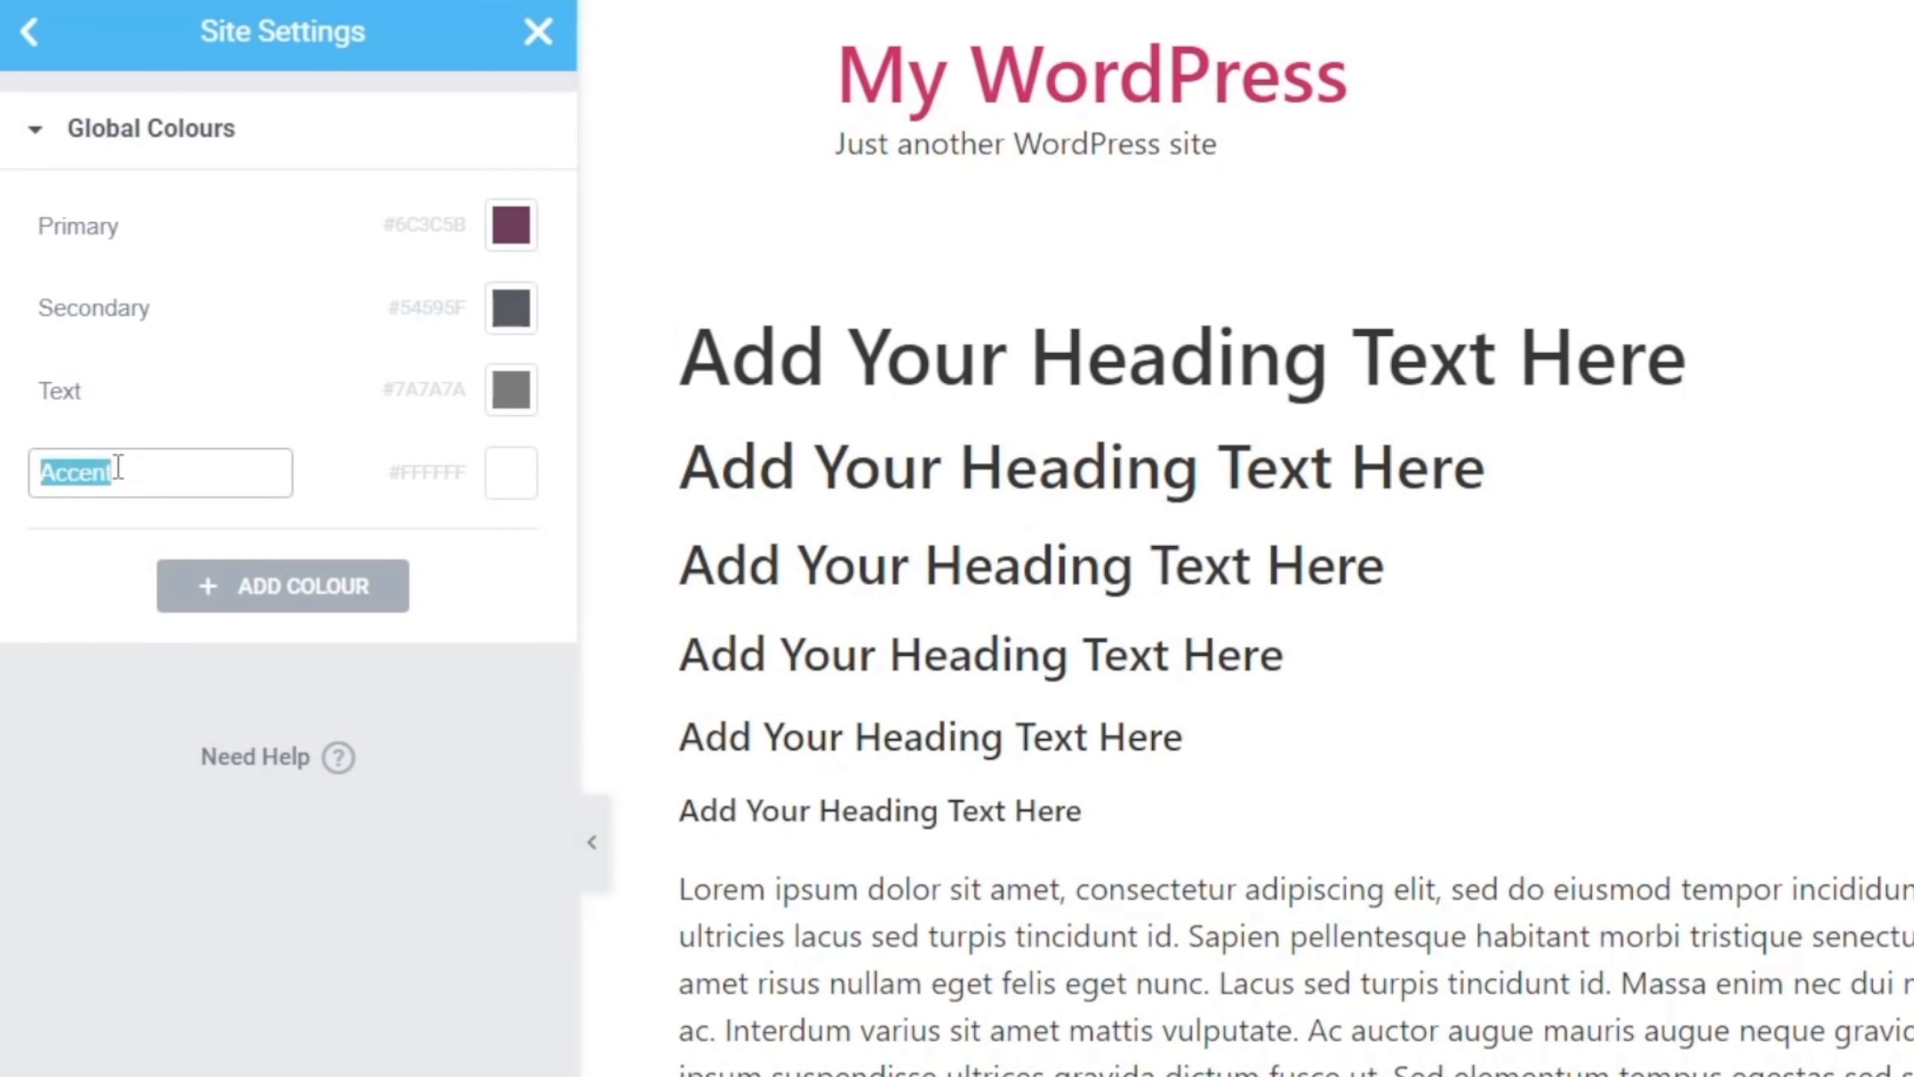
{"action": "type", "text": "White"}
{"action": "key", "text": "Return"}
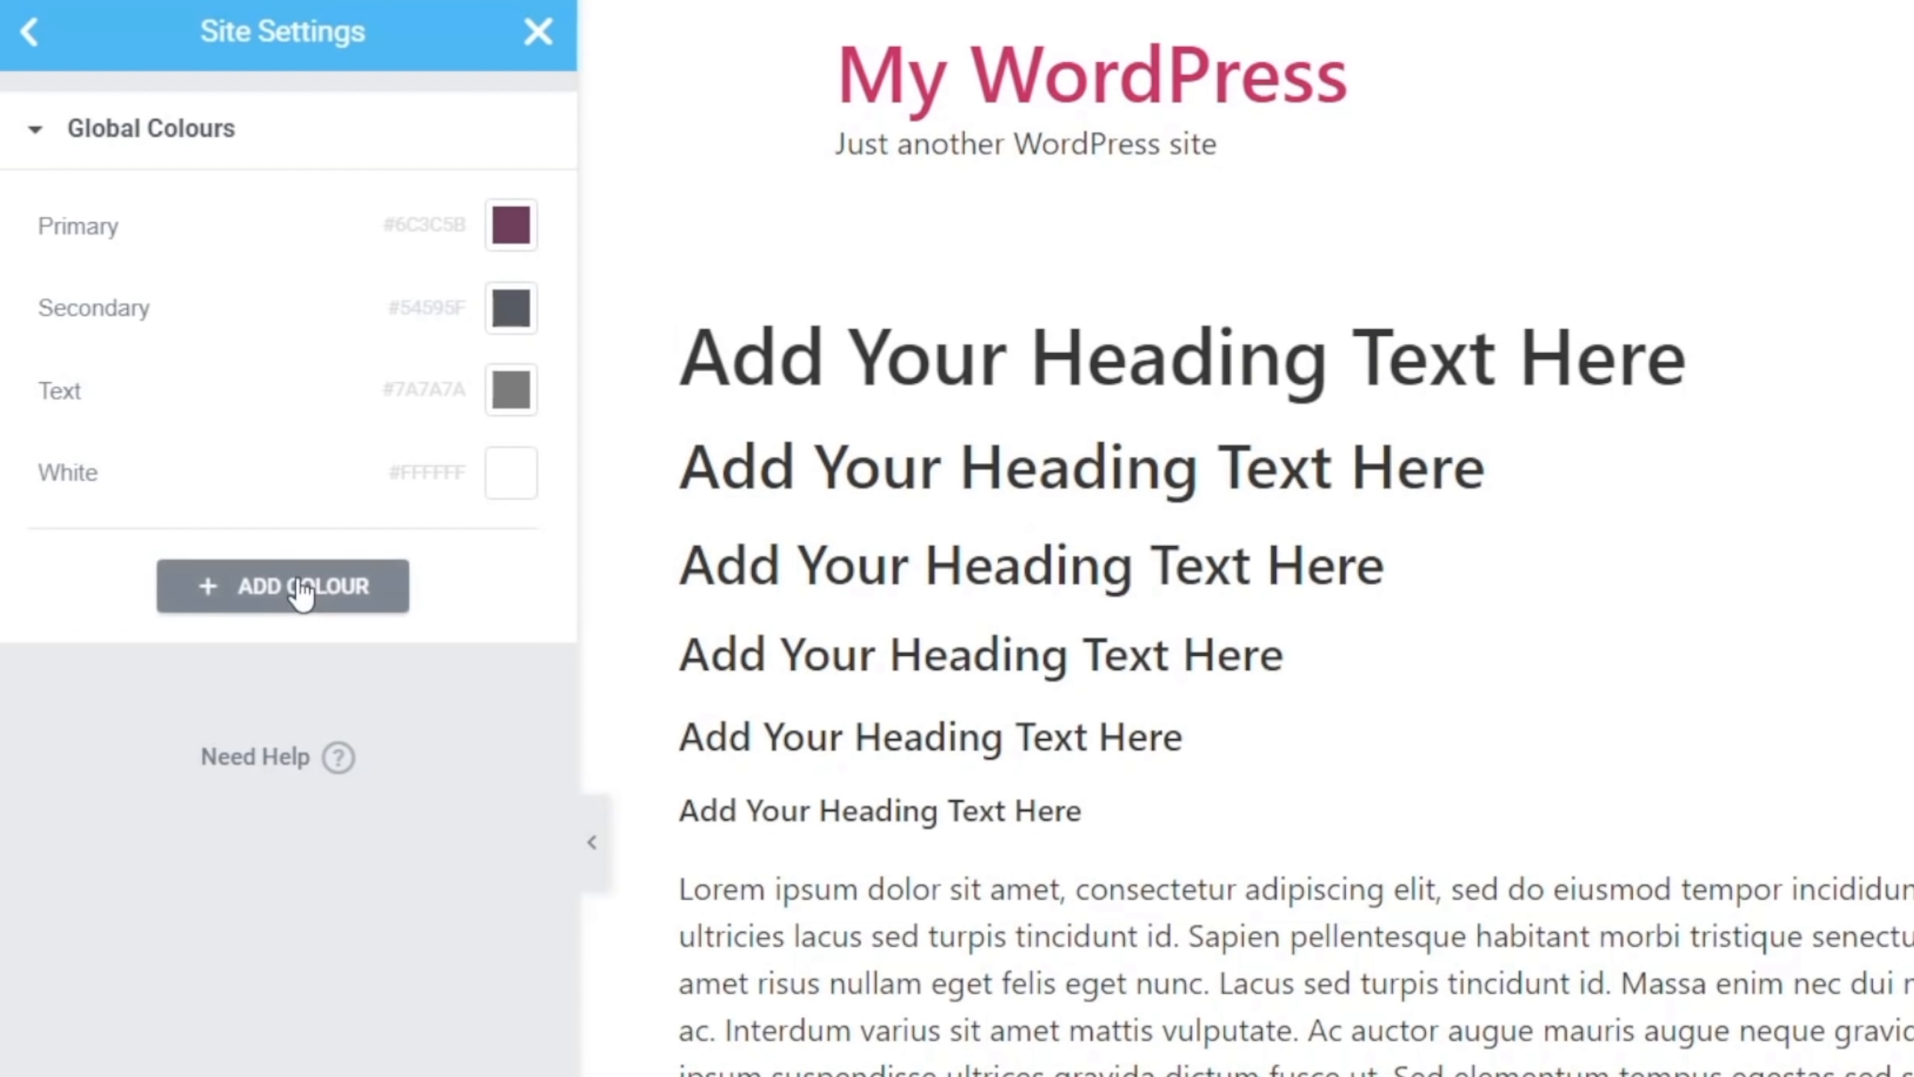
Add a global colour with the value #000000 and name it Black
{"action": "left_click", "coordinate": [301, 588]}
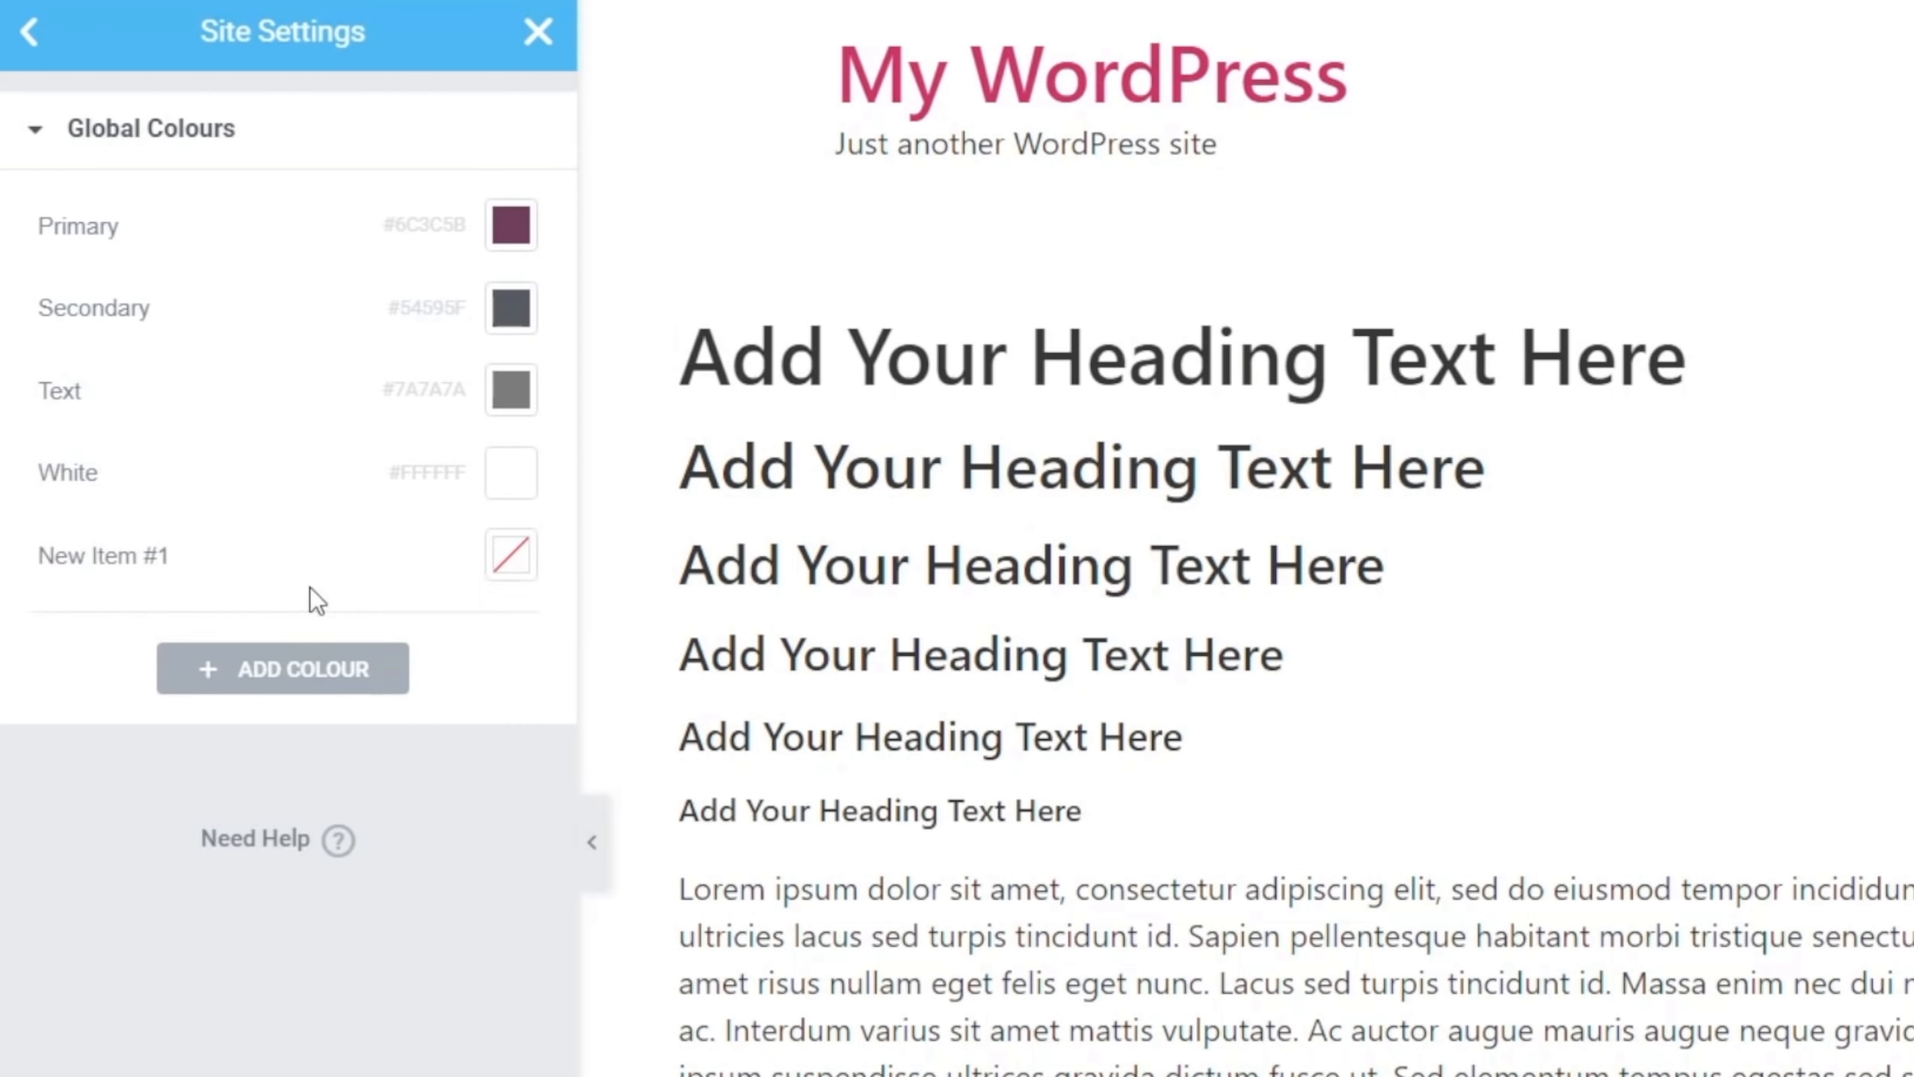
{"action": "left_click", "coordinate": [503, 584]}
{"action": "left_click_drag", "start_coordinate": [222, 885], "coordinate": [51, 1041]}
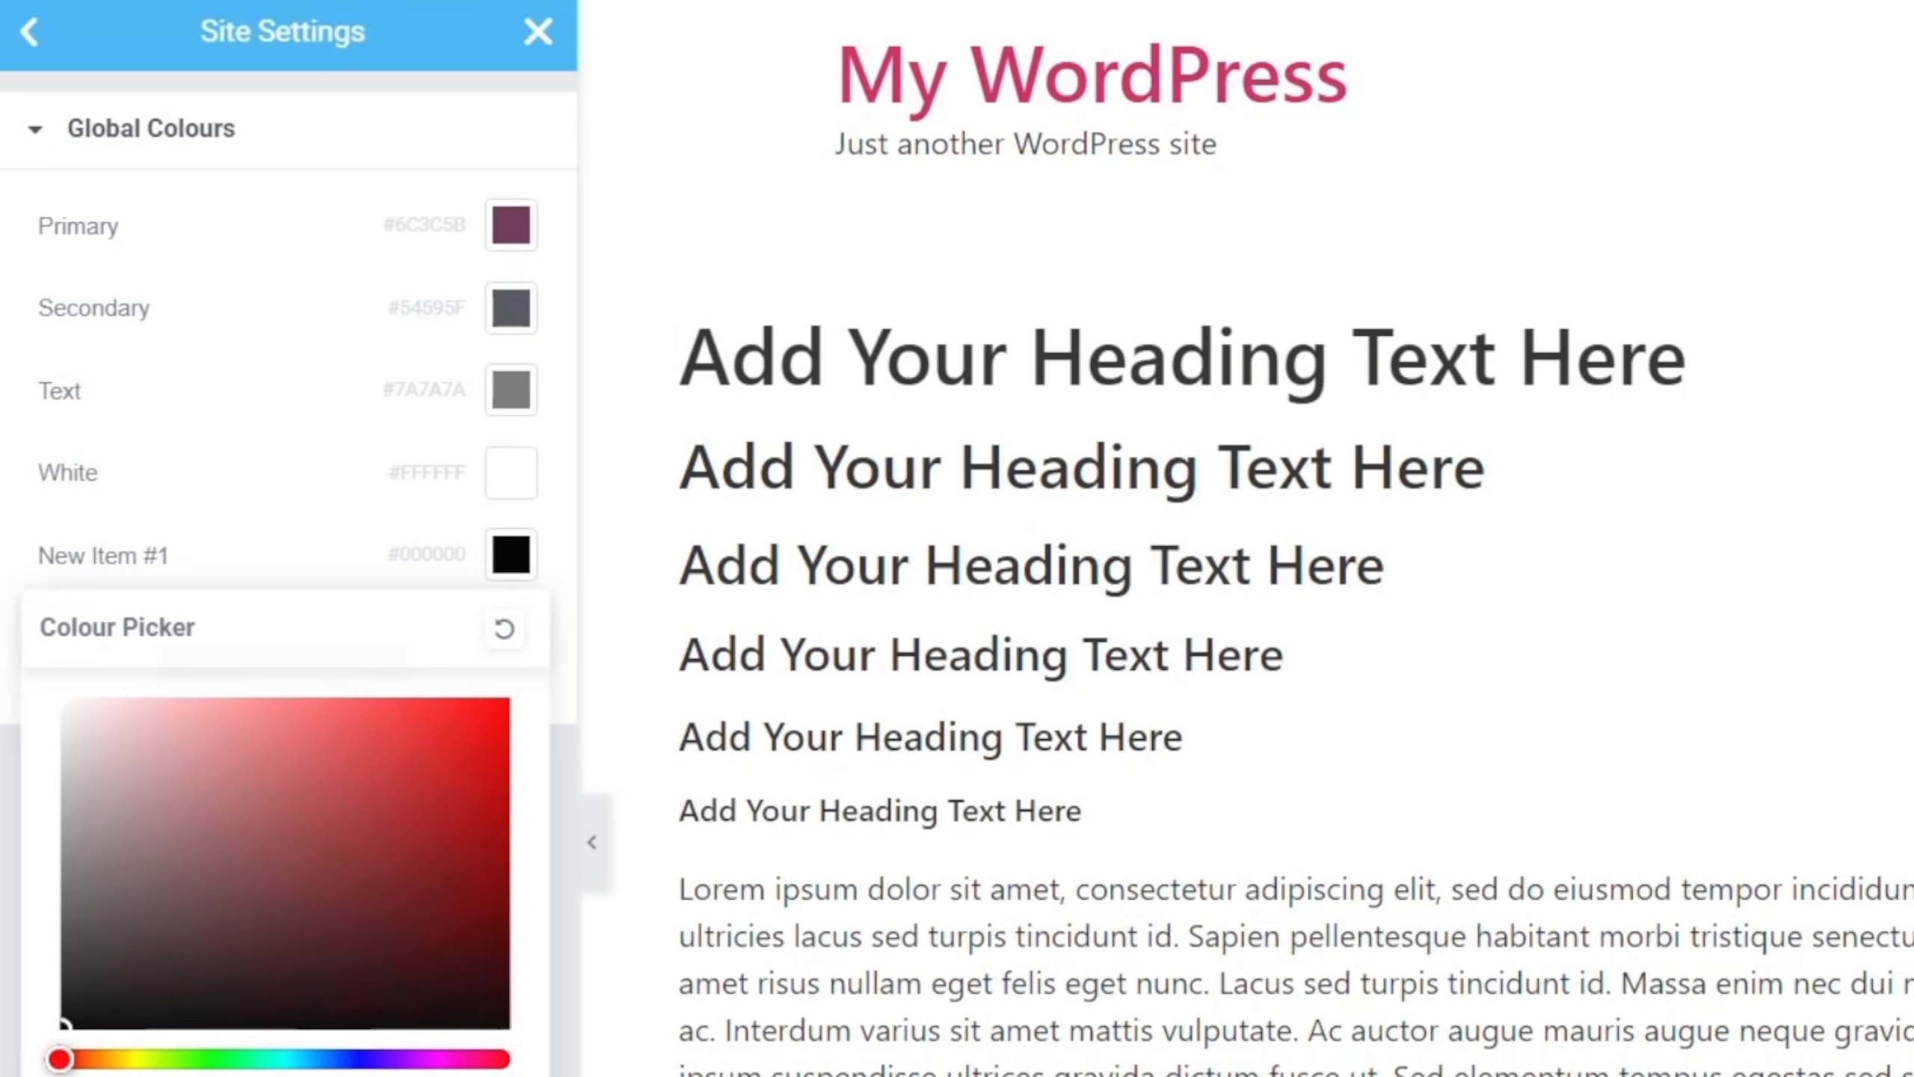
{"action": "left_click", "coordinate": [109, 566]}
{"action": "left_click_drag", "start_coordinate": [190, 565], "coordinate": [11, 563]}
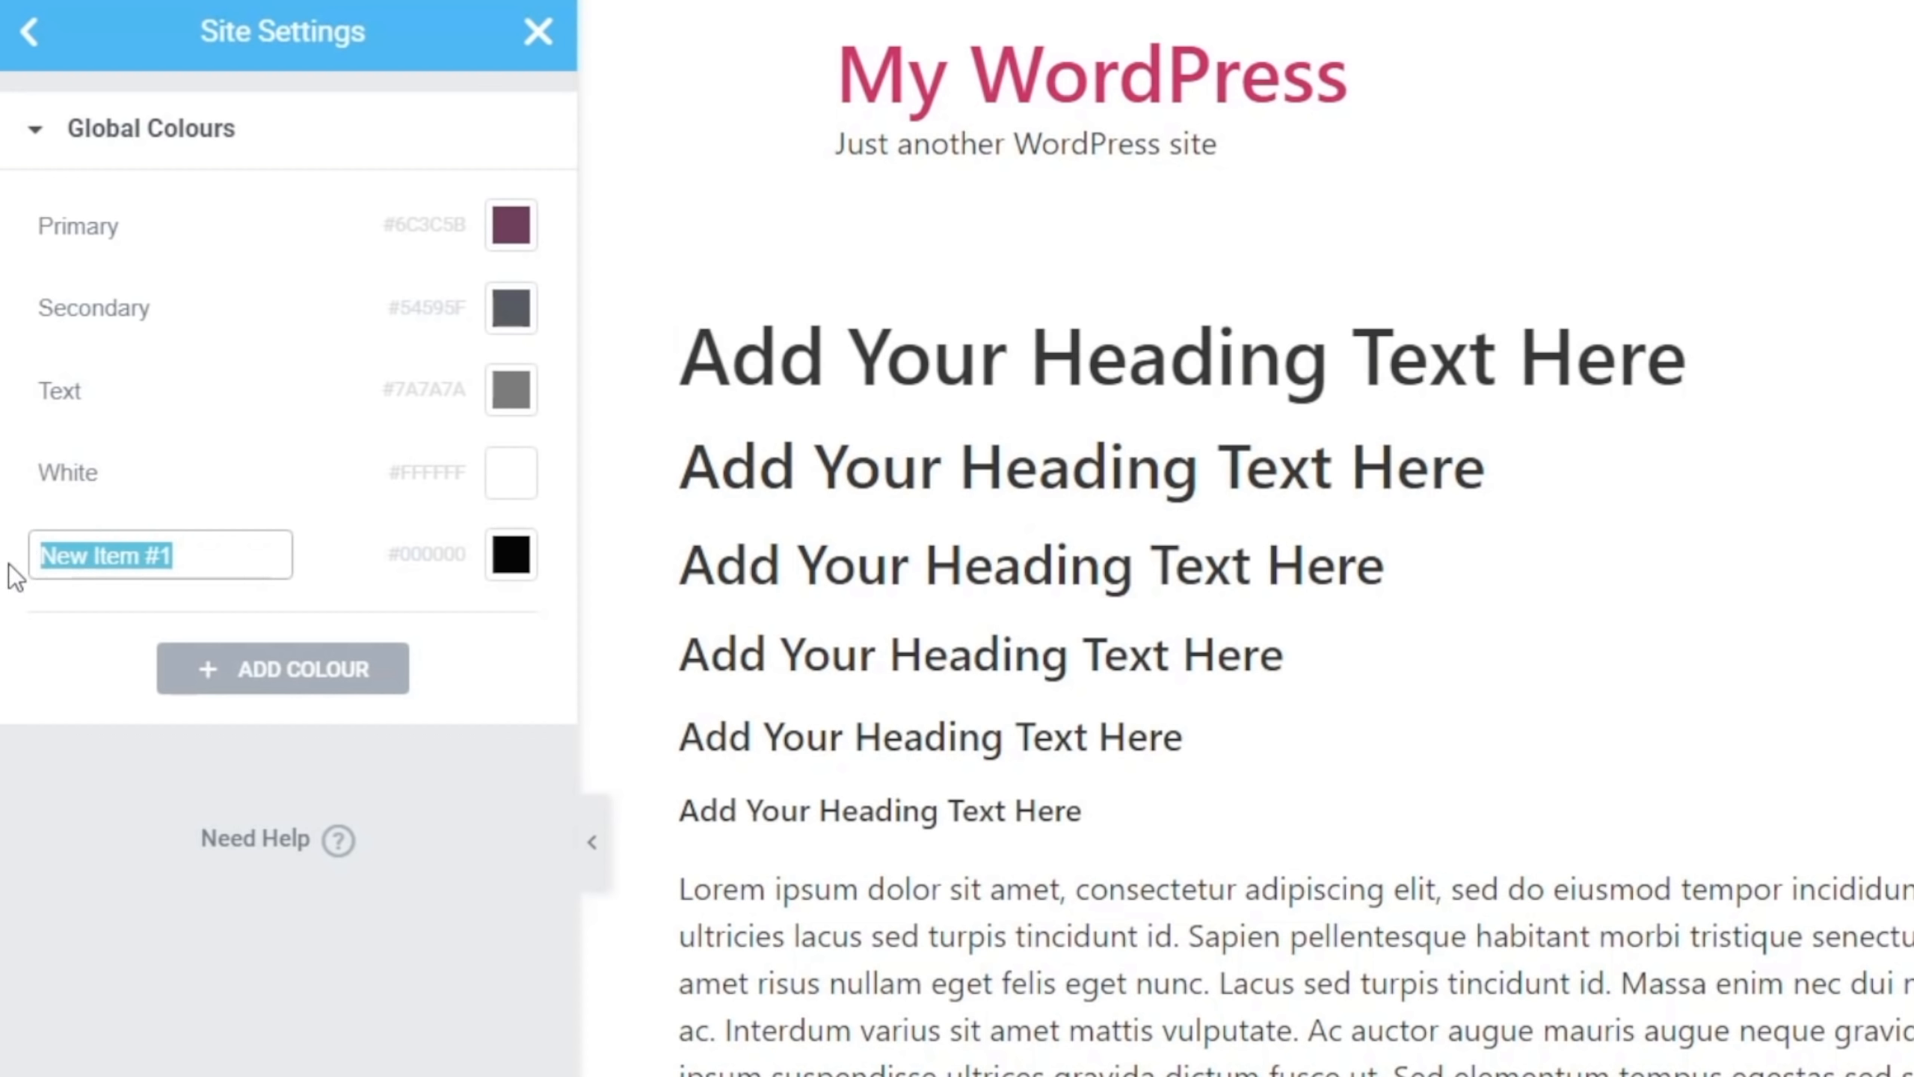
{"action": "type", "text": "Black"}
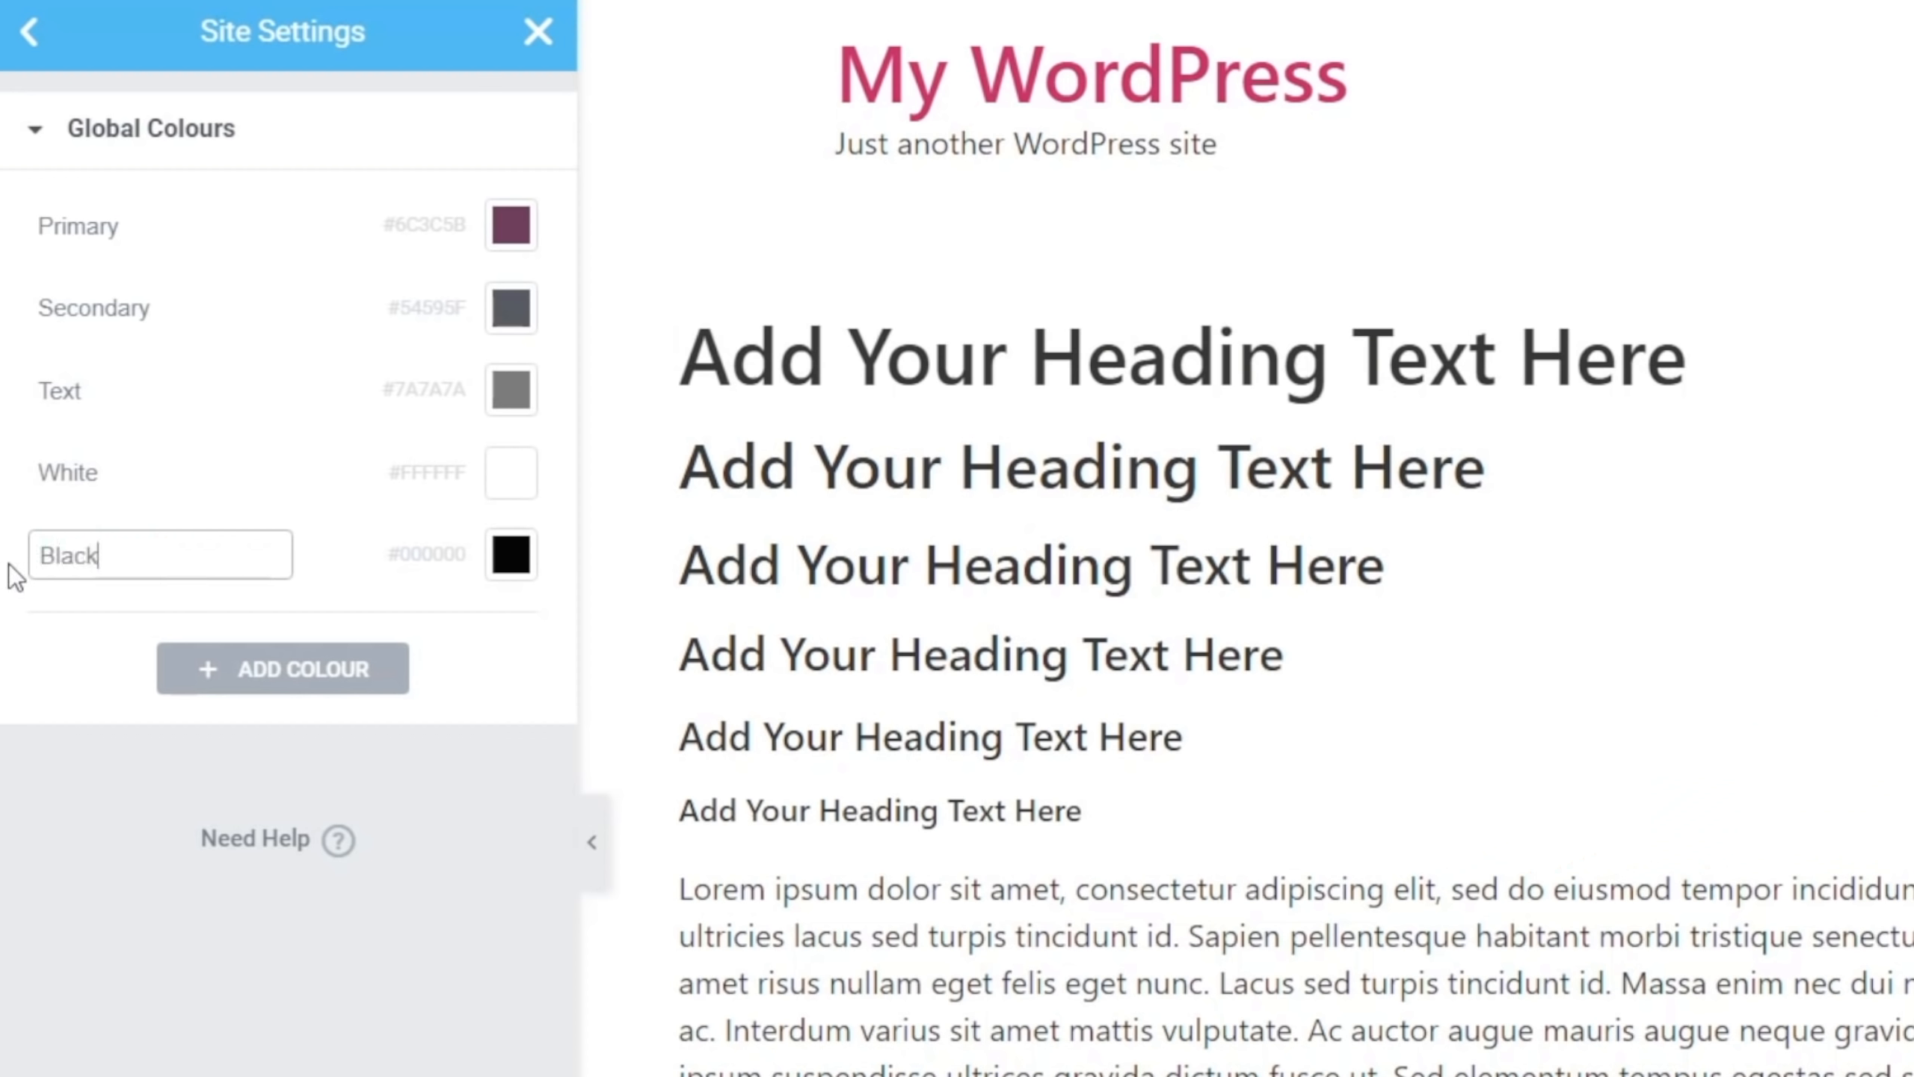
{"action": "left_click", "coordinate": [169, 1002]}
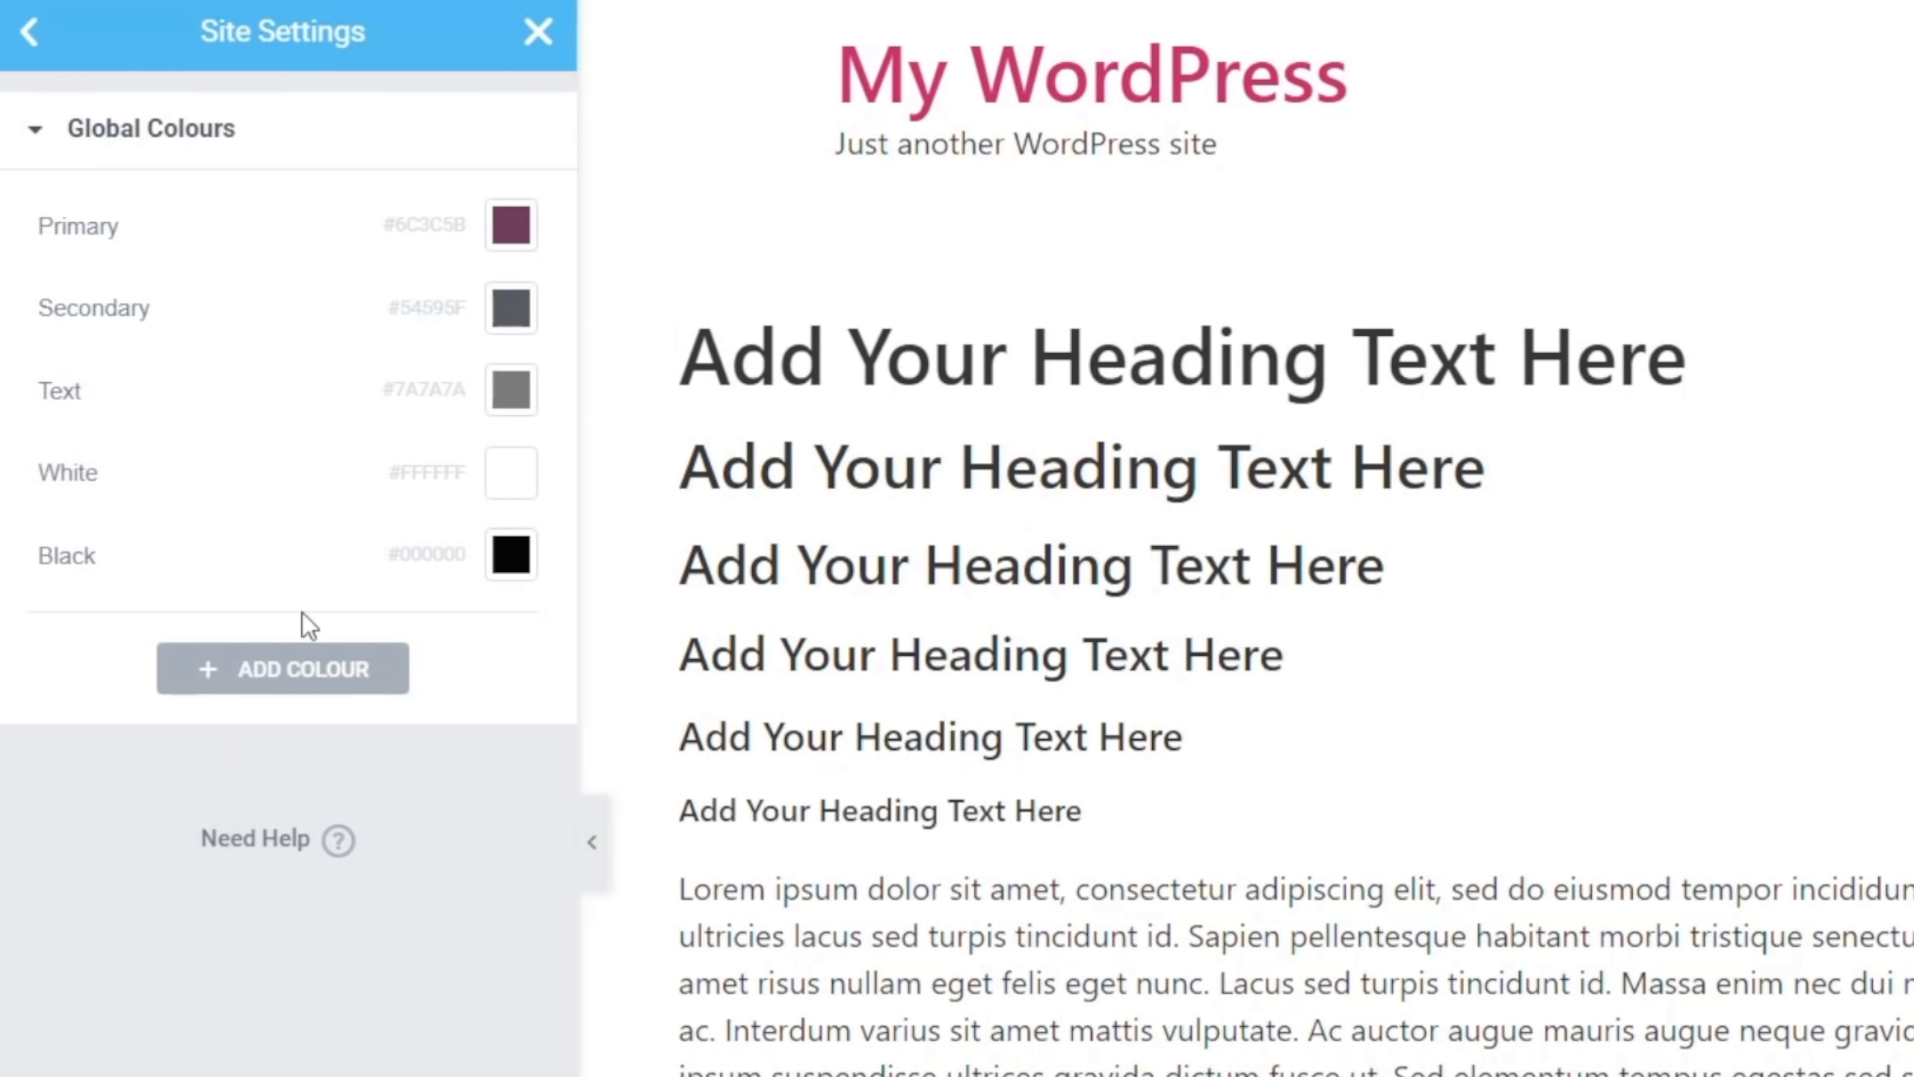
Add a global colour with the value #14171F66 and name it Title BG
{"action": "left_click", "coordinate": [290, 666]}
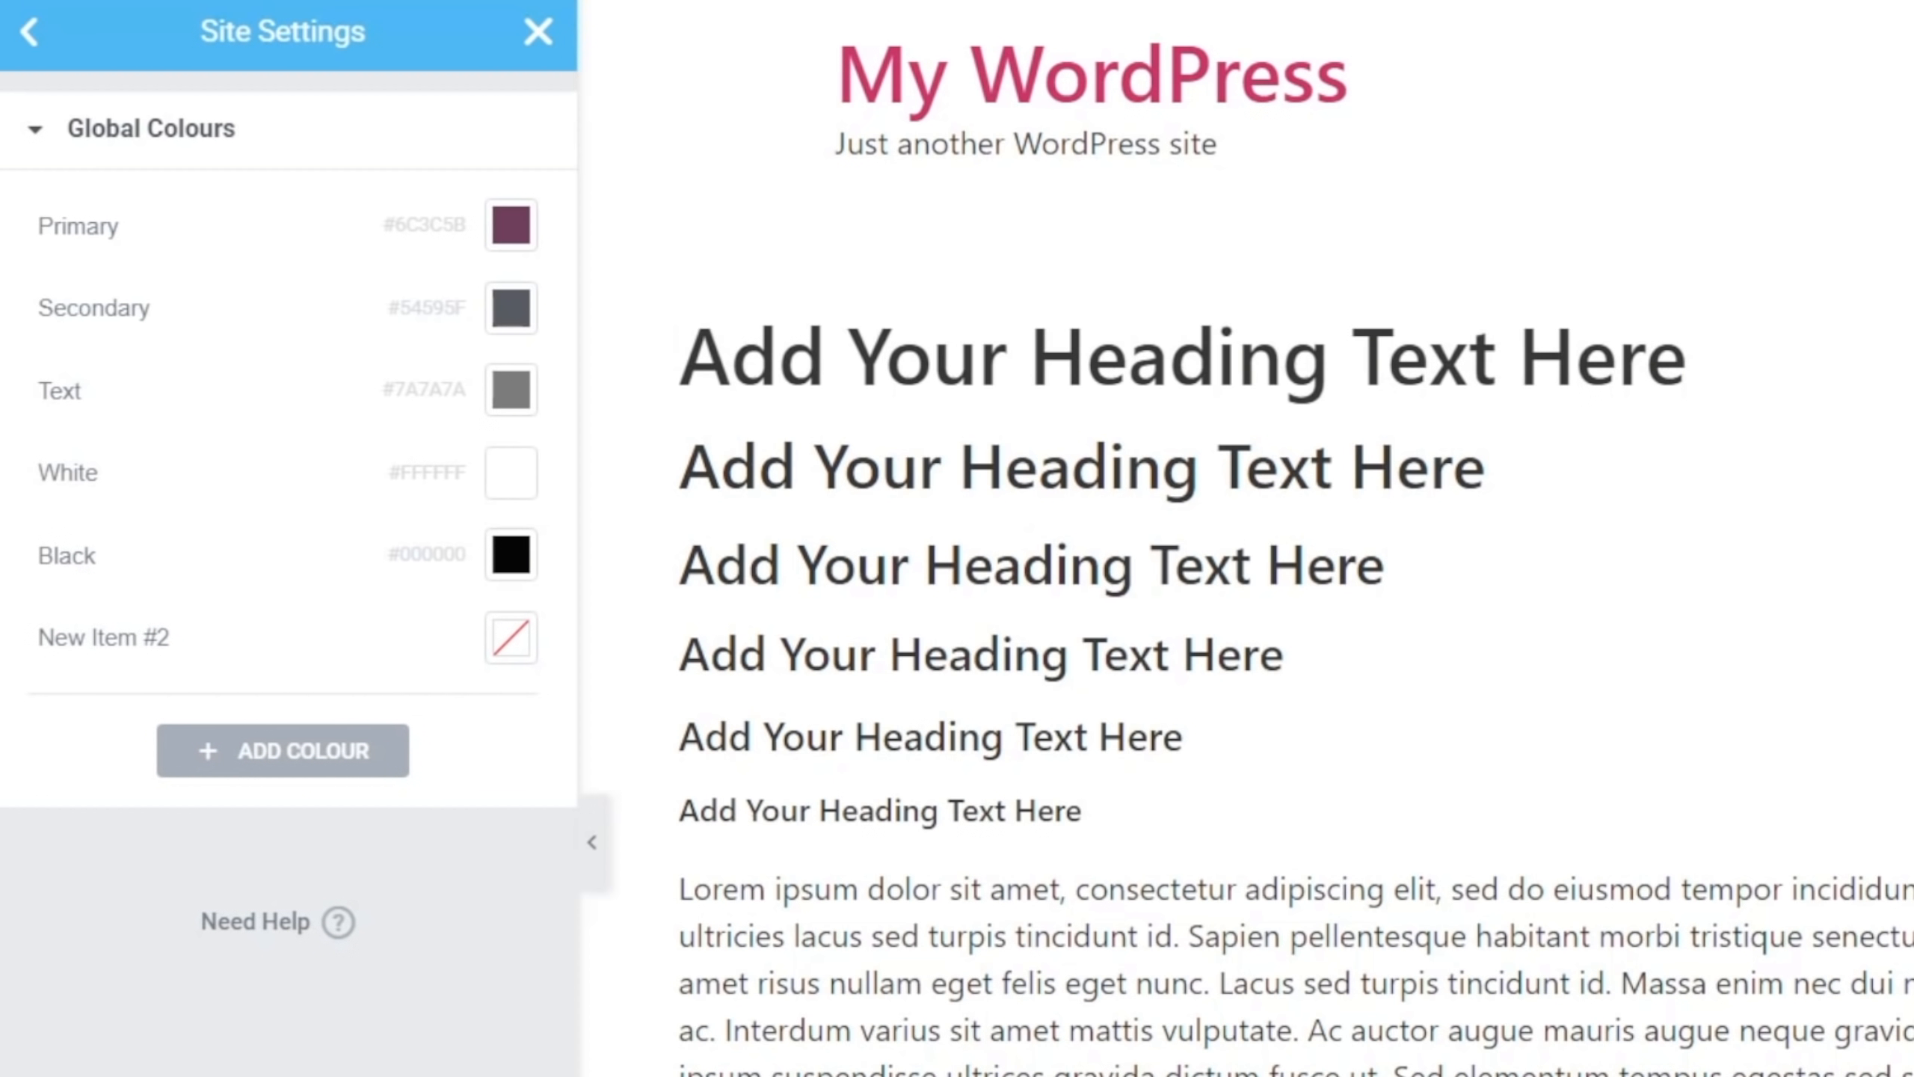
{"action": "left_click", "coordinate": [513, 639]}
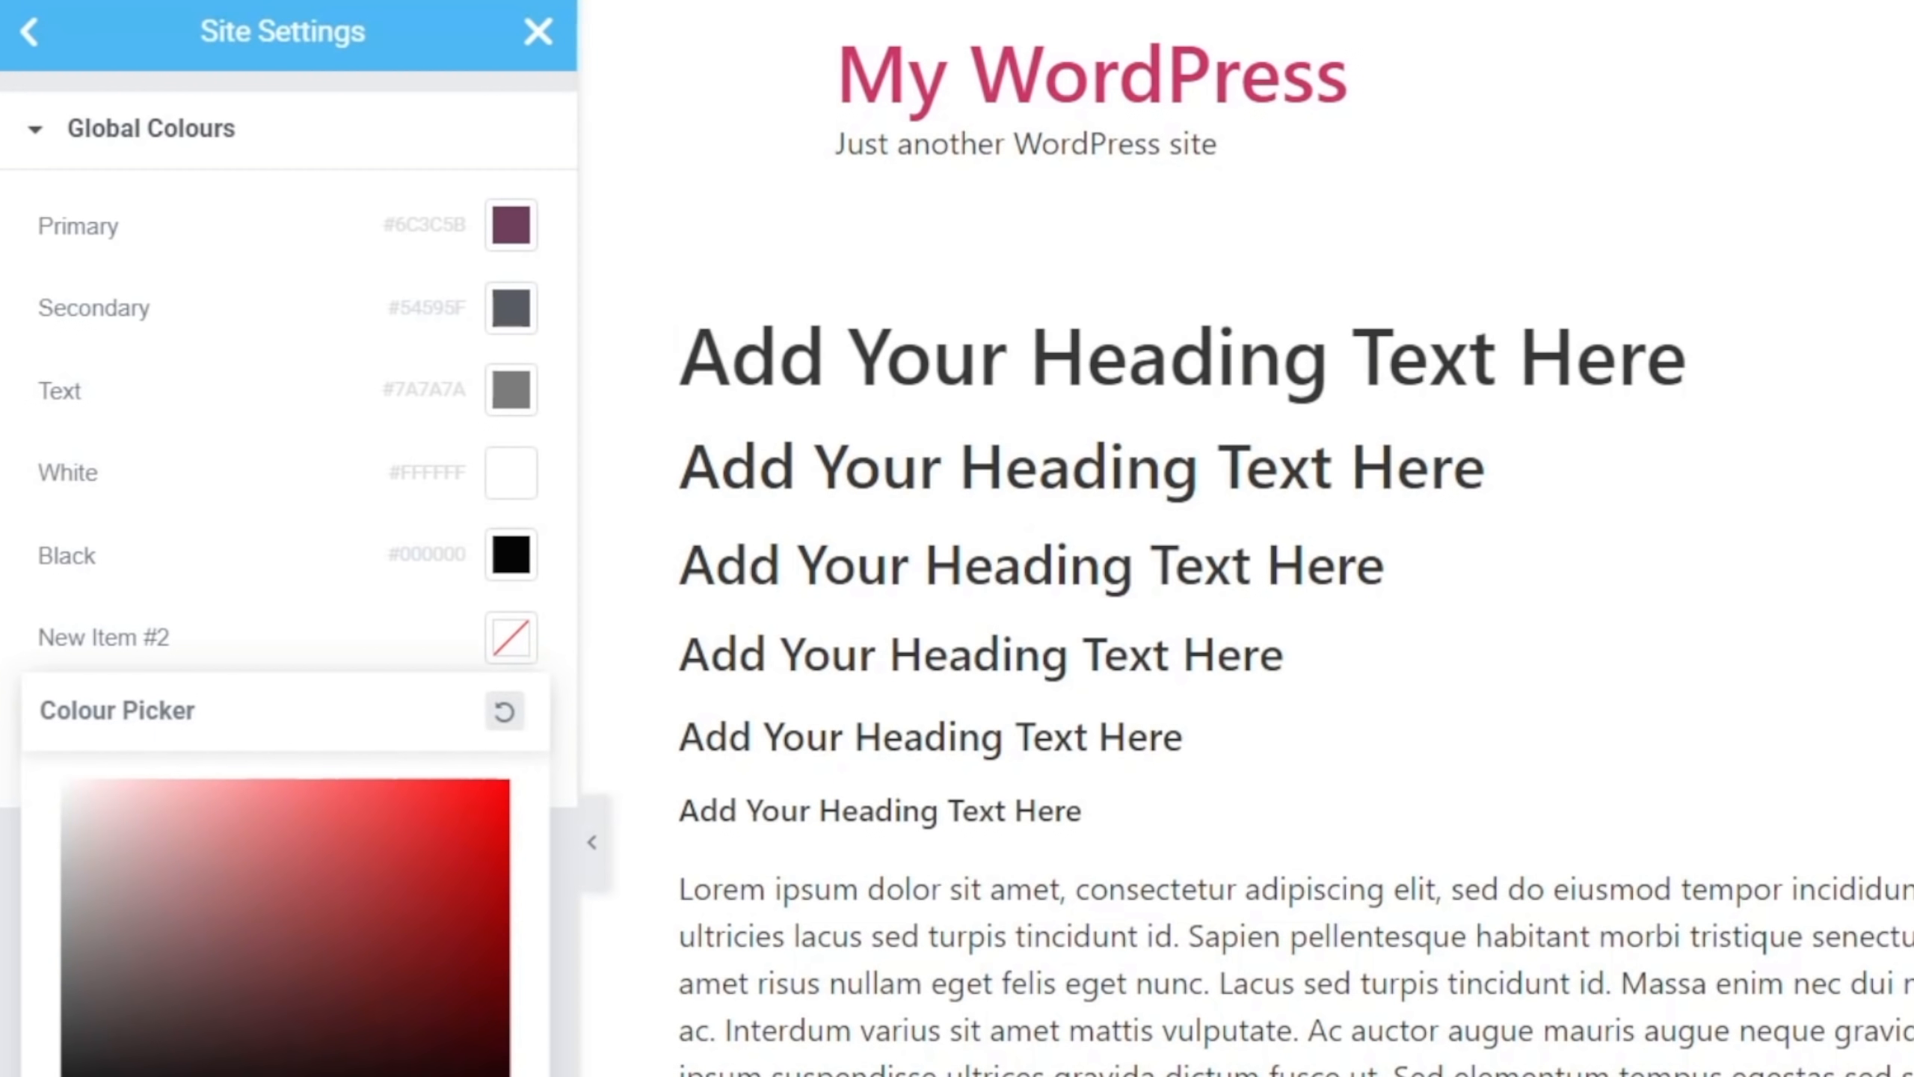
{"action": "left_click", "coordinate": [148, 635]}
{"action": "triple_click", "coordinate": [148, 636]}
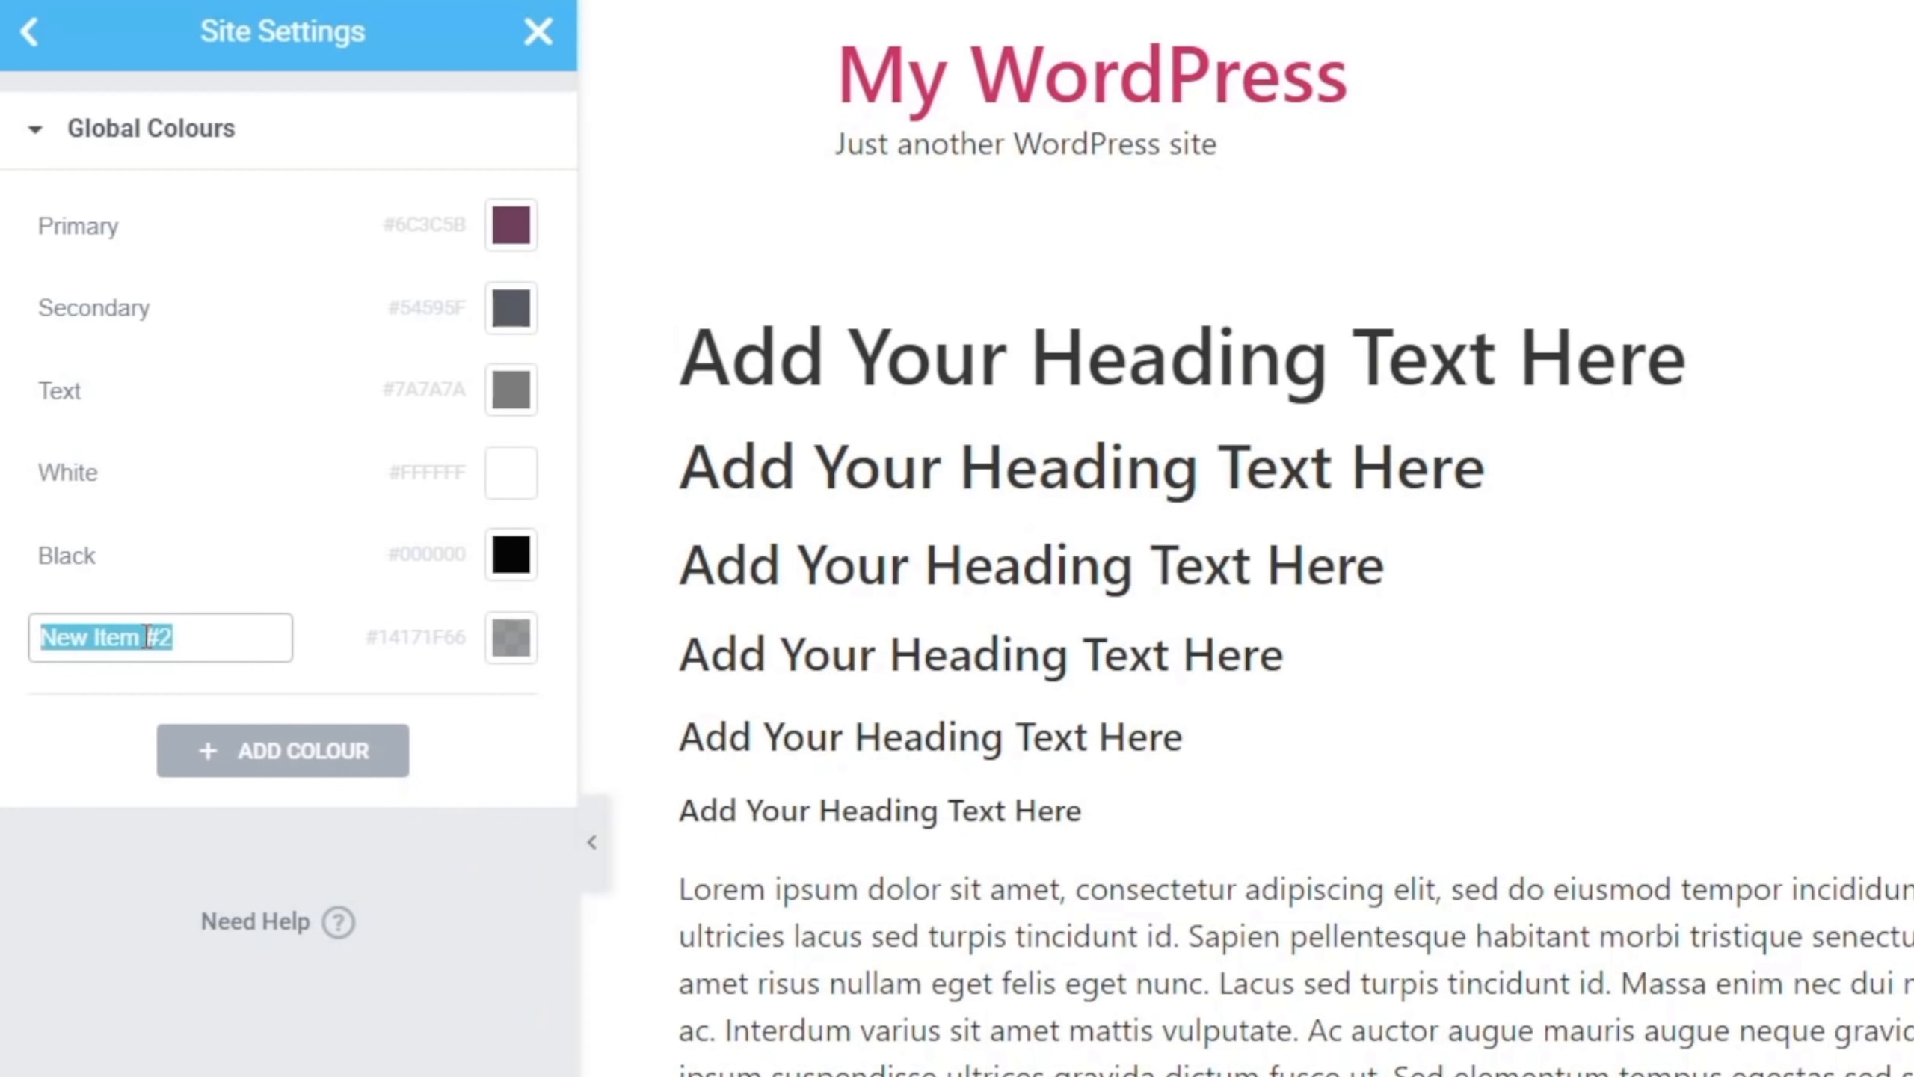
{"action": "type", "text": "Title BG"}
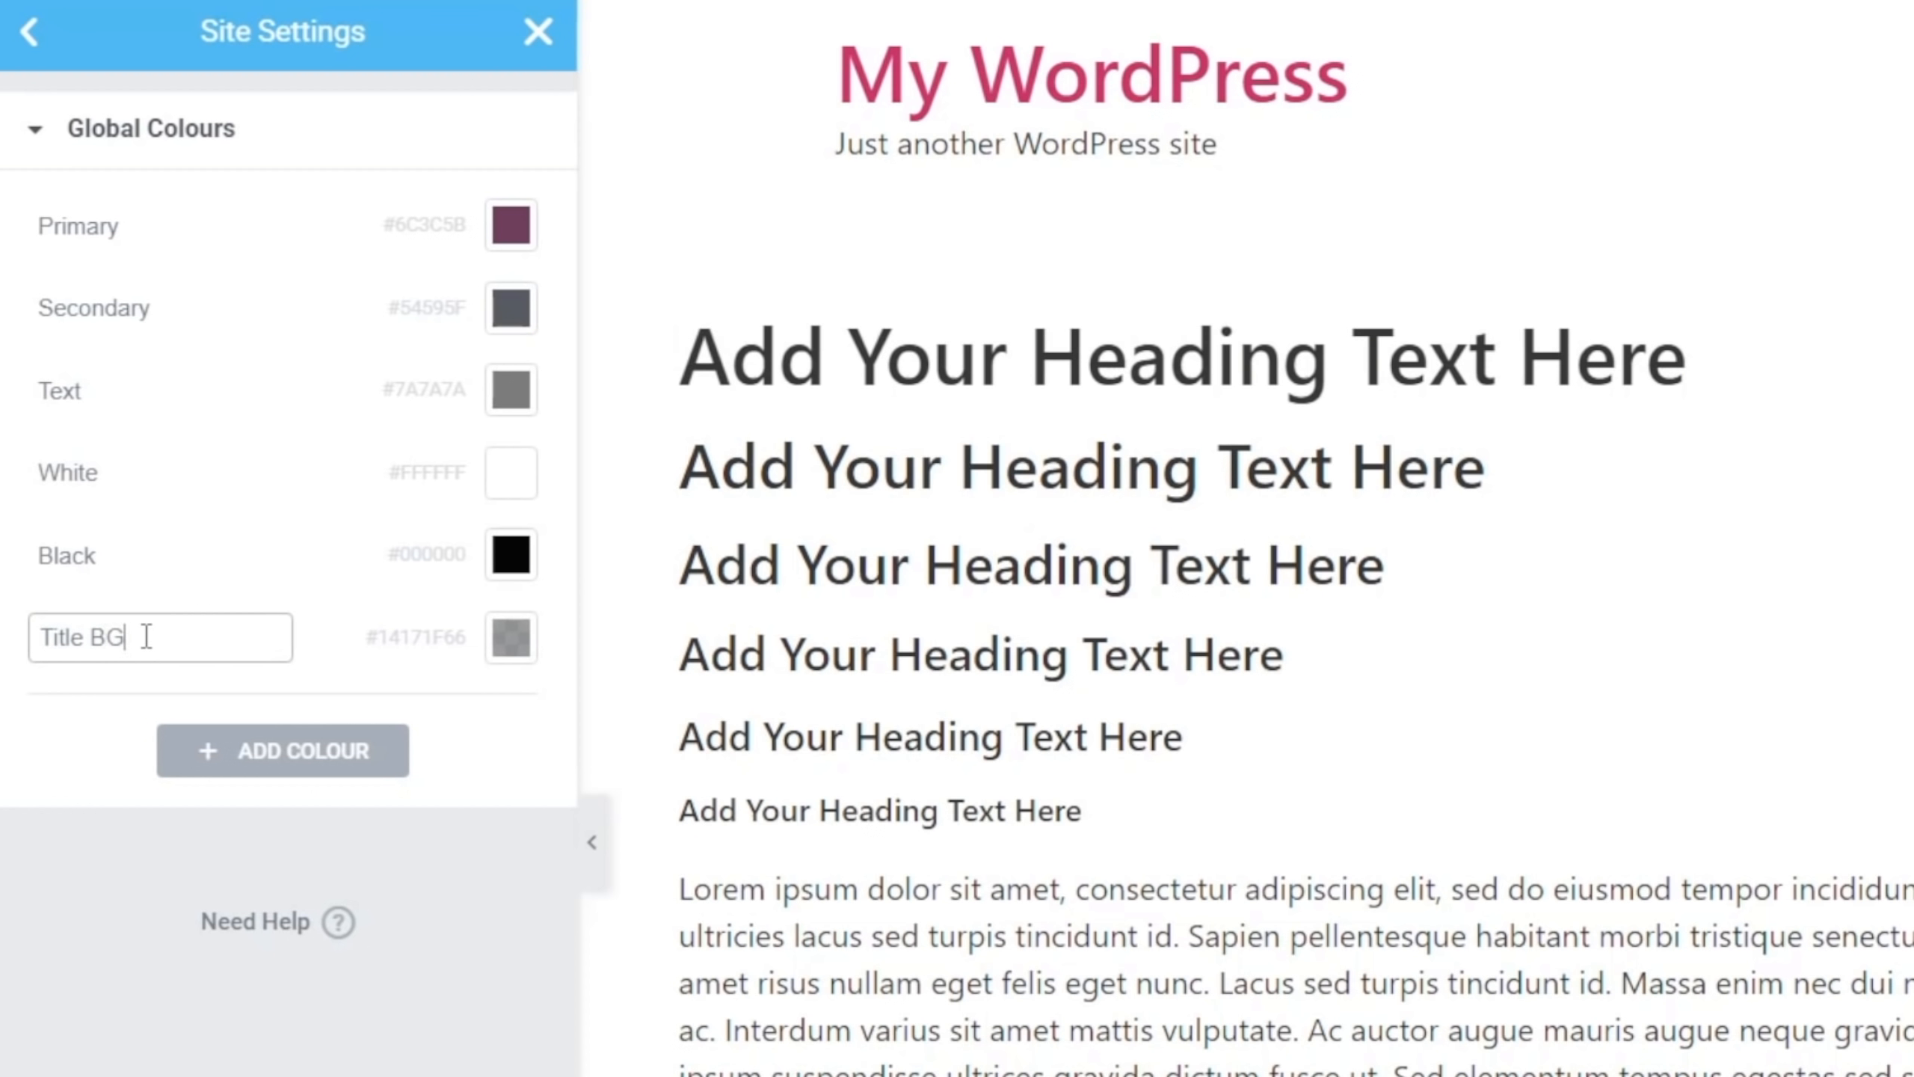
Add a global colour with the value #FFFFFF1A and name it Tile Border
{"action": "left_click", "coordinate": [256, 753]}
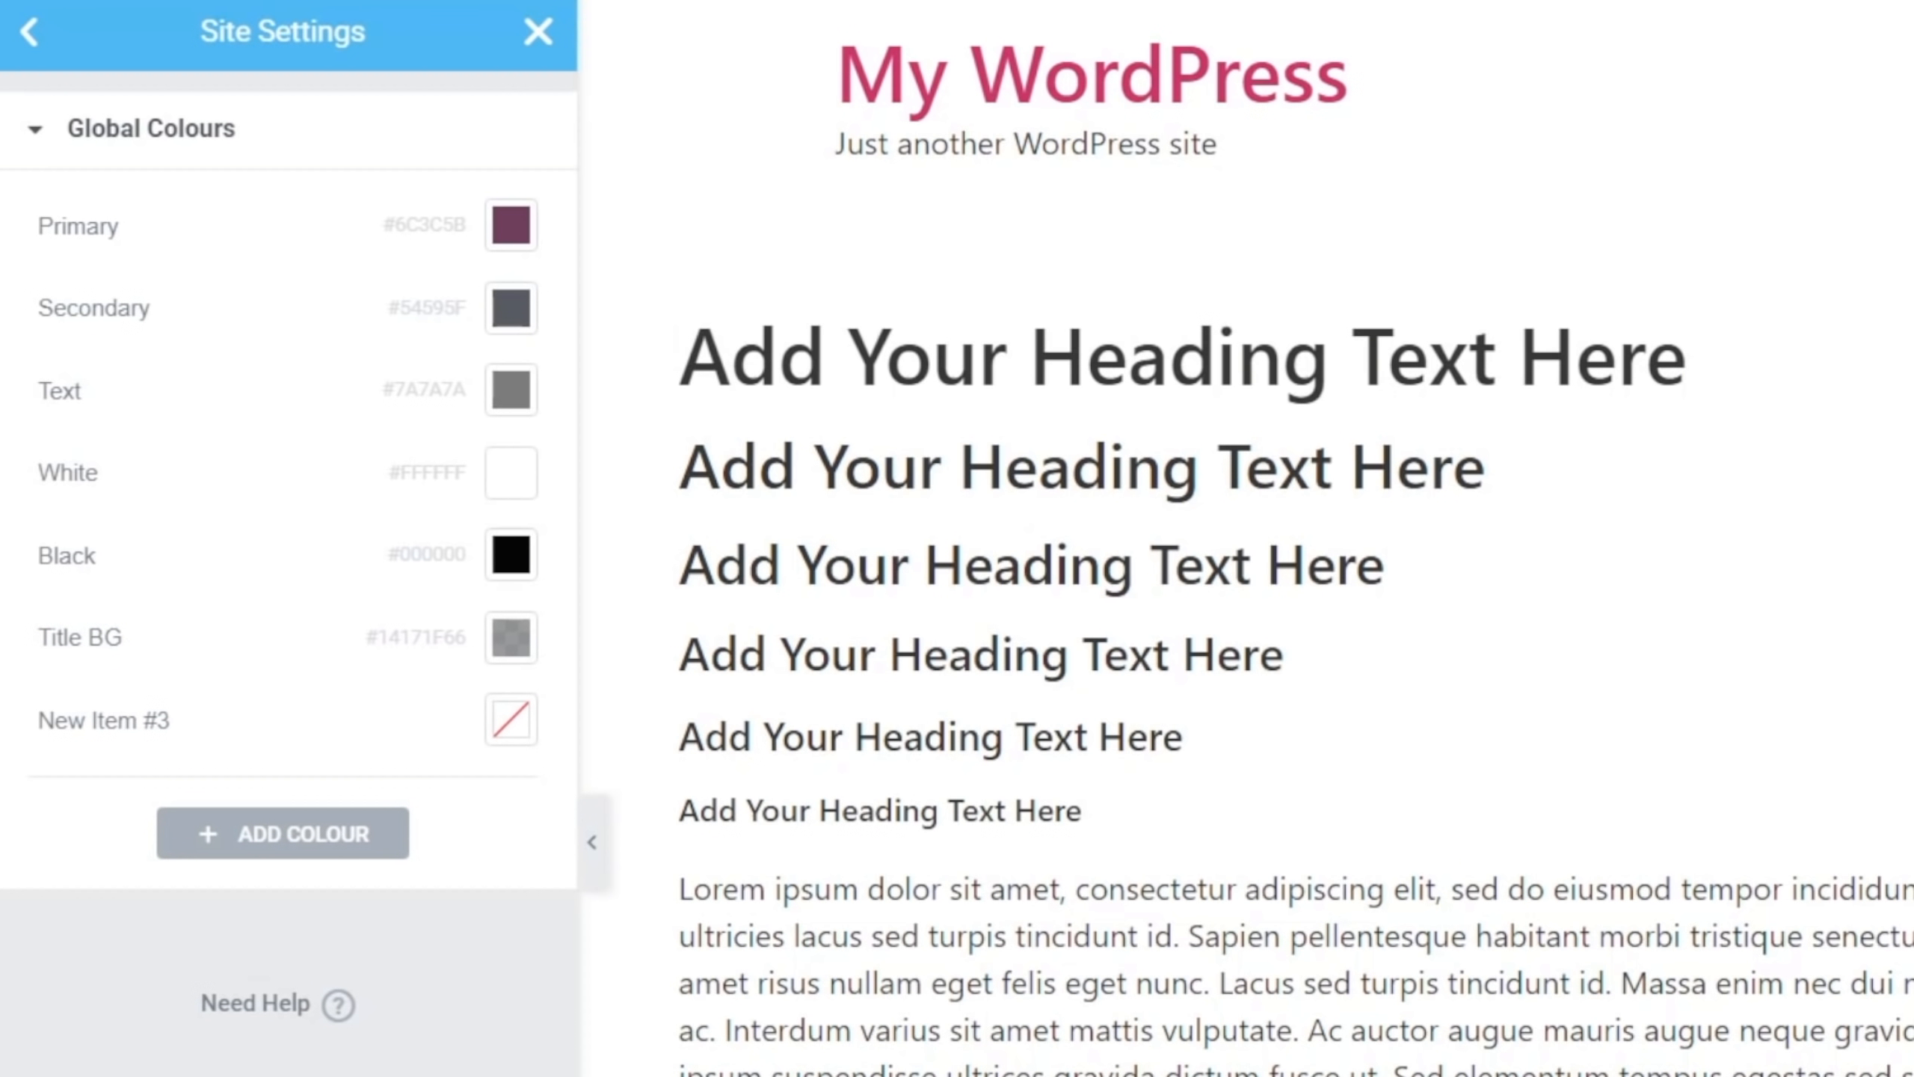
{"action": "left_click", "coordinate": [511, 718]}
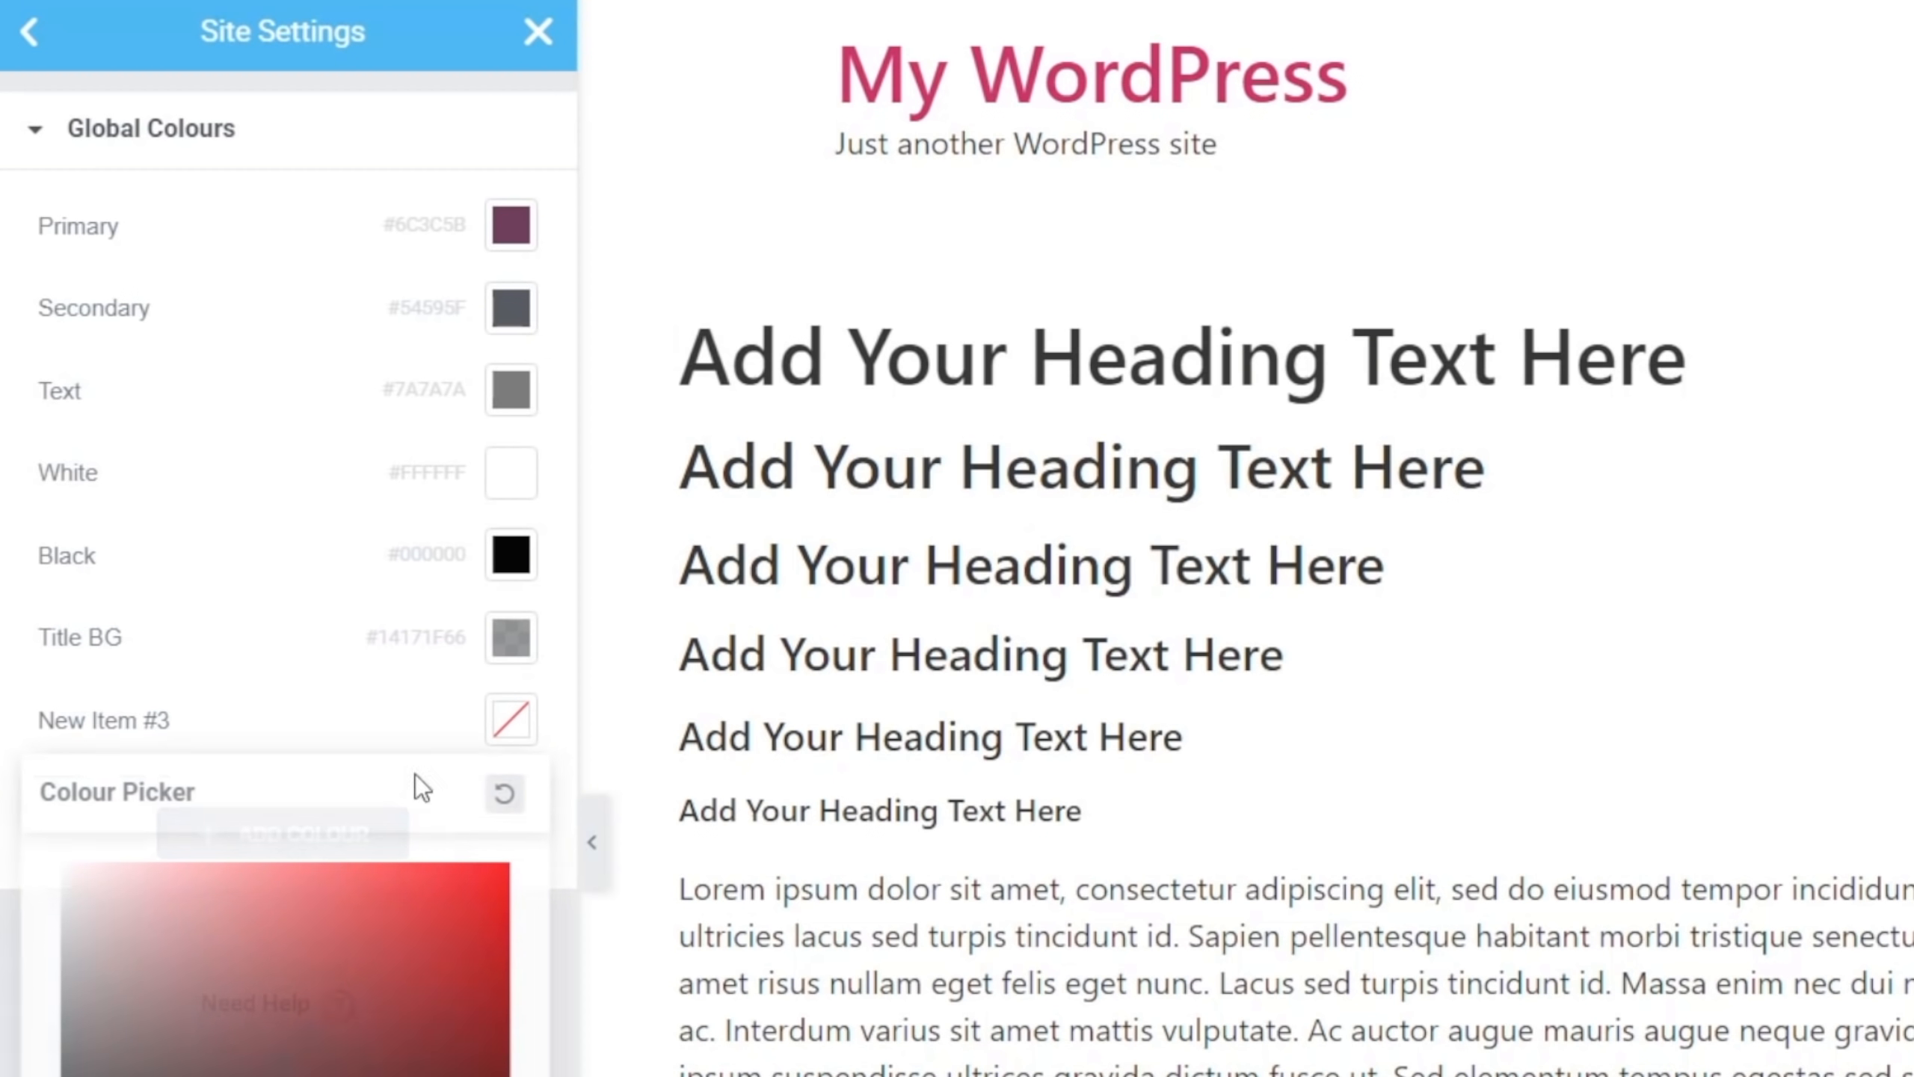
{"action": "double_click", "coordinate": [131, 724]}
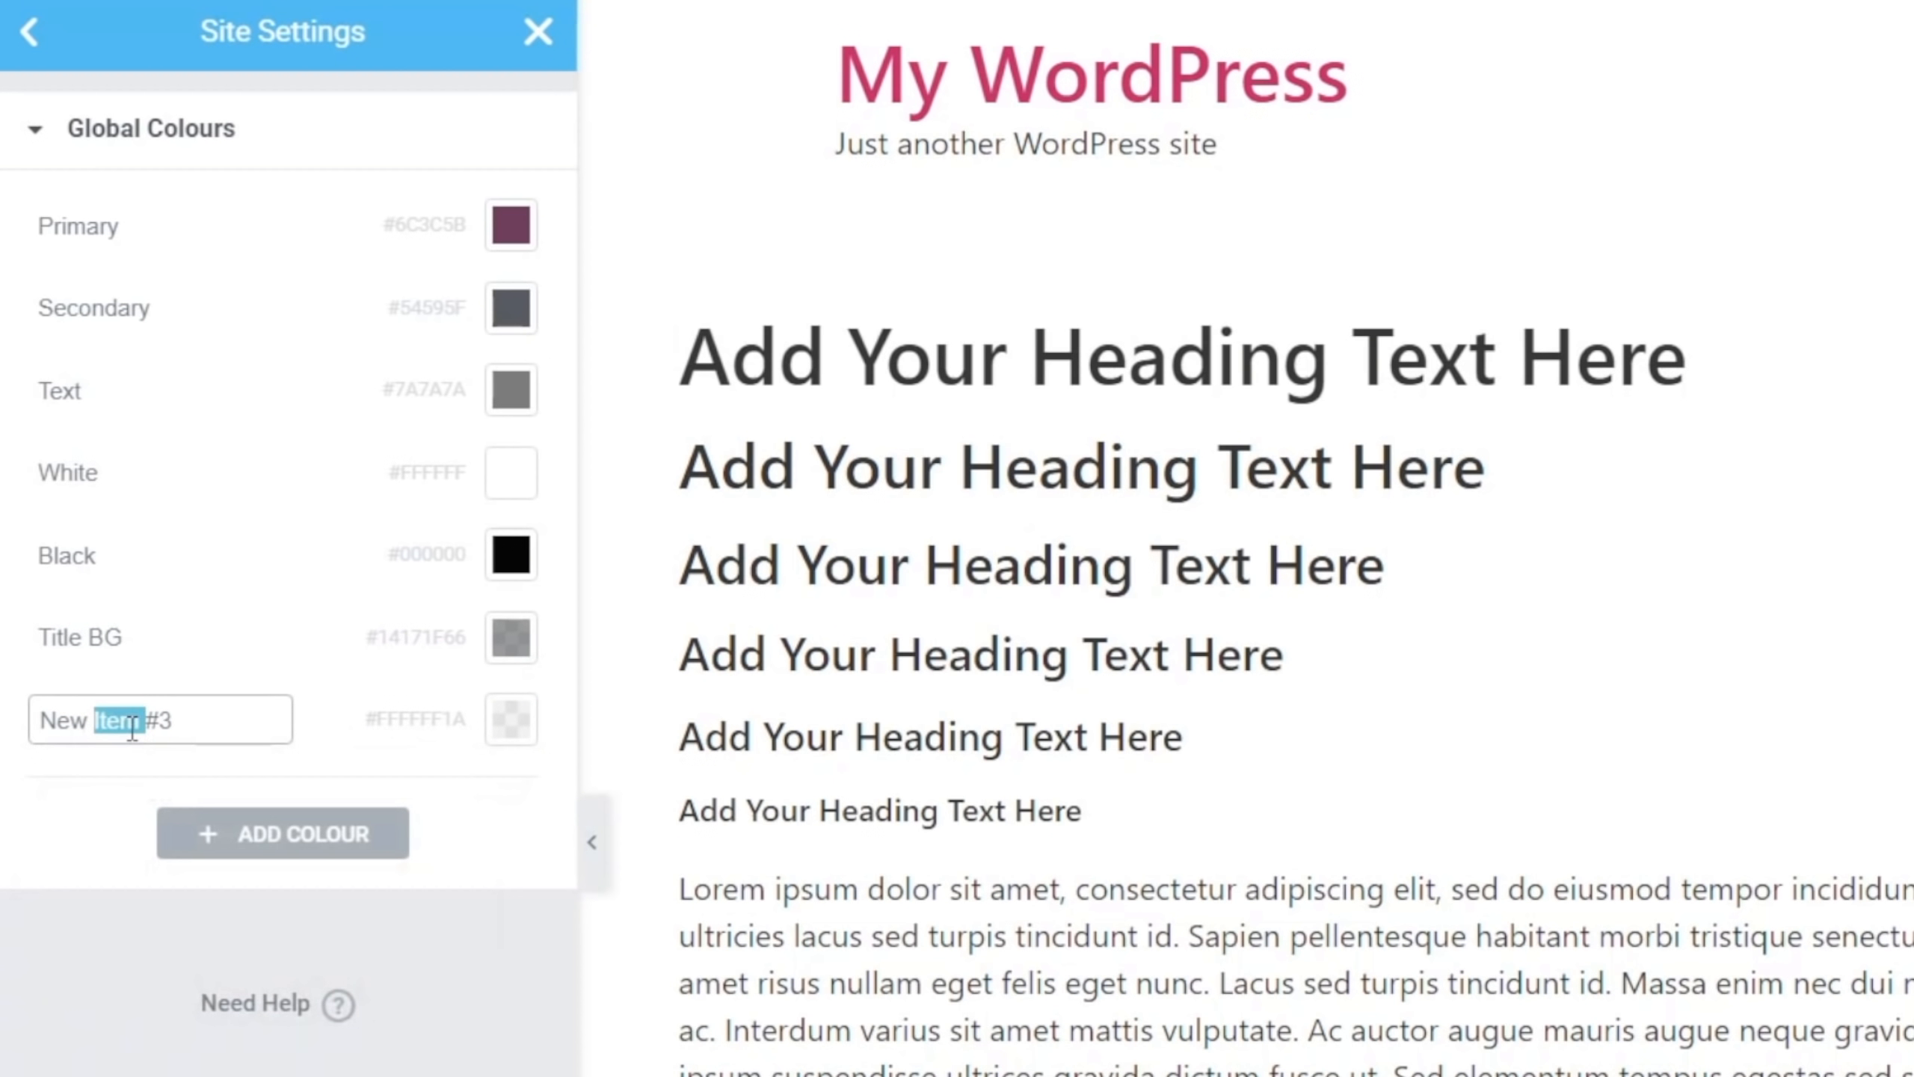
{"action": "triple_click", "coordinate": [140, 722]}
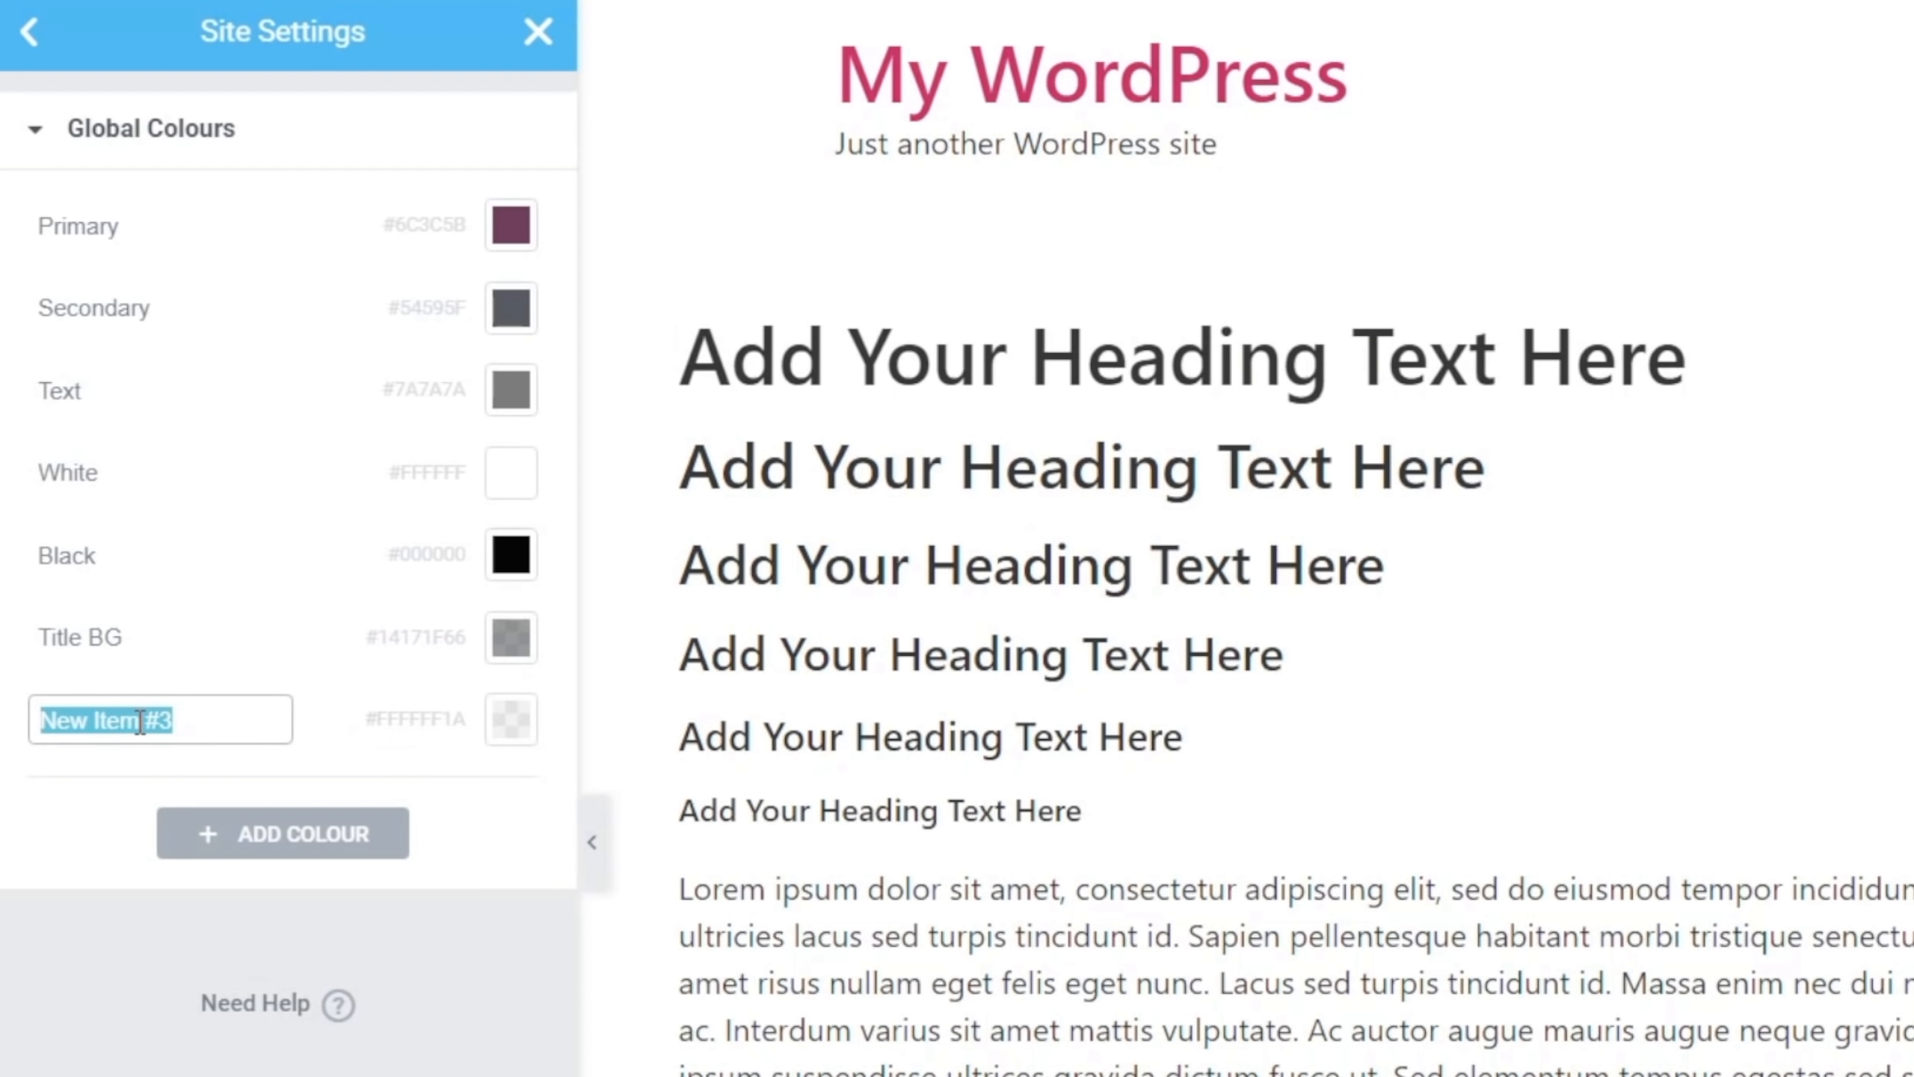
{"action": "type", "text": "Tile Border"}
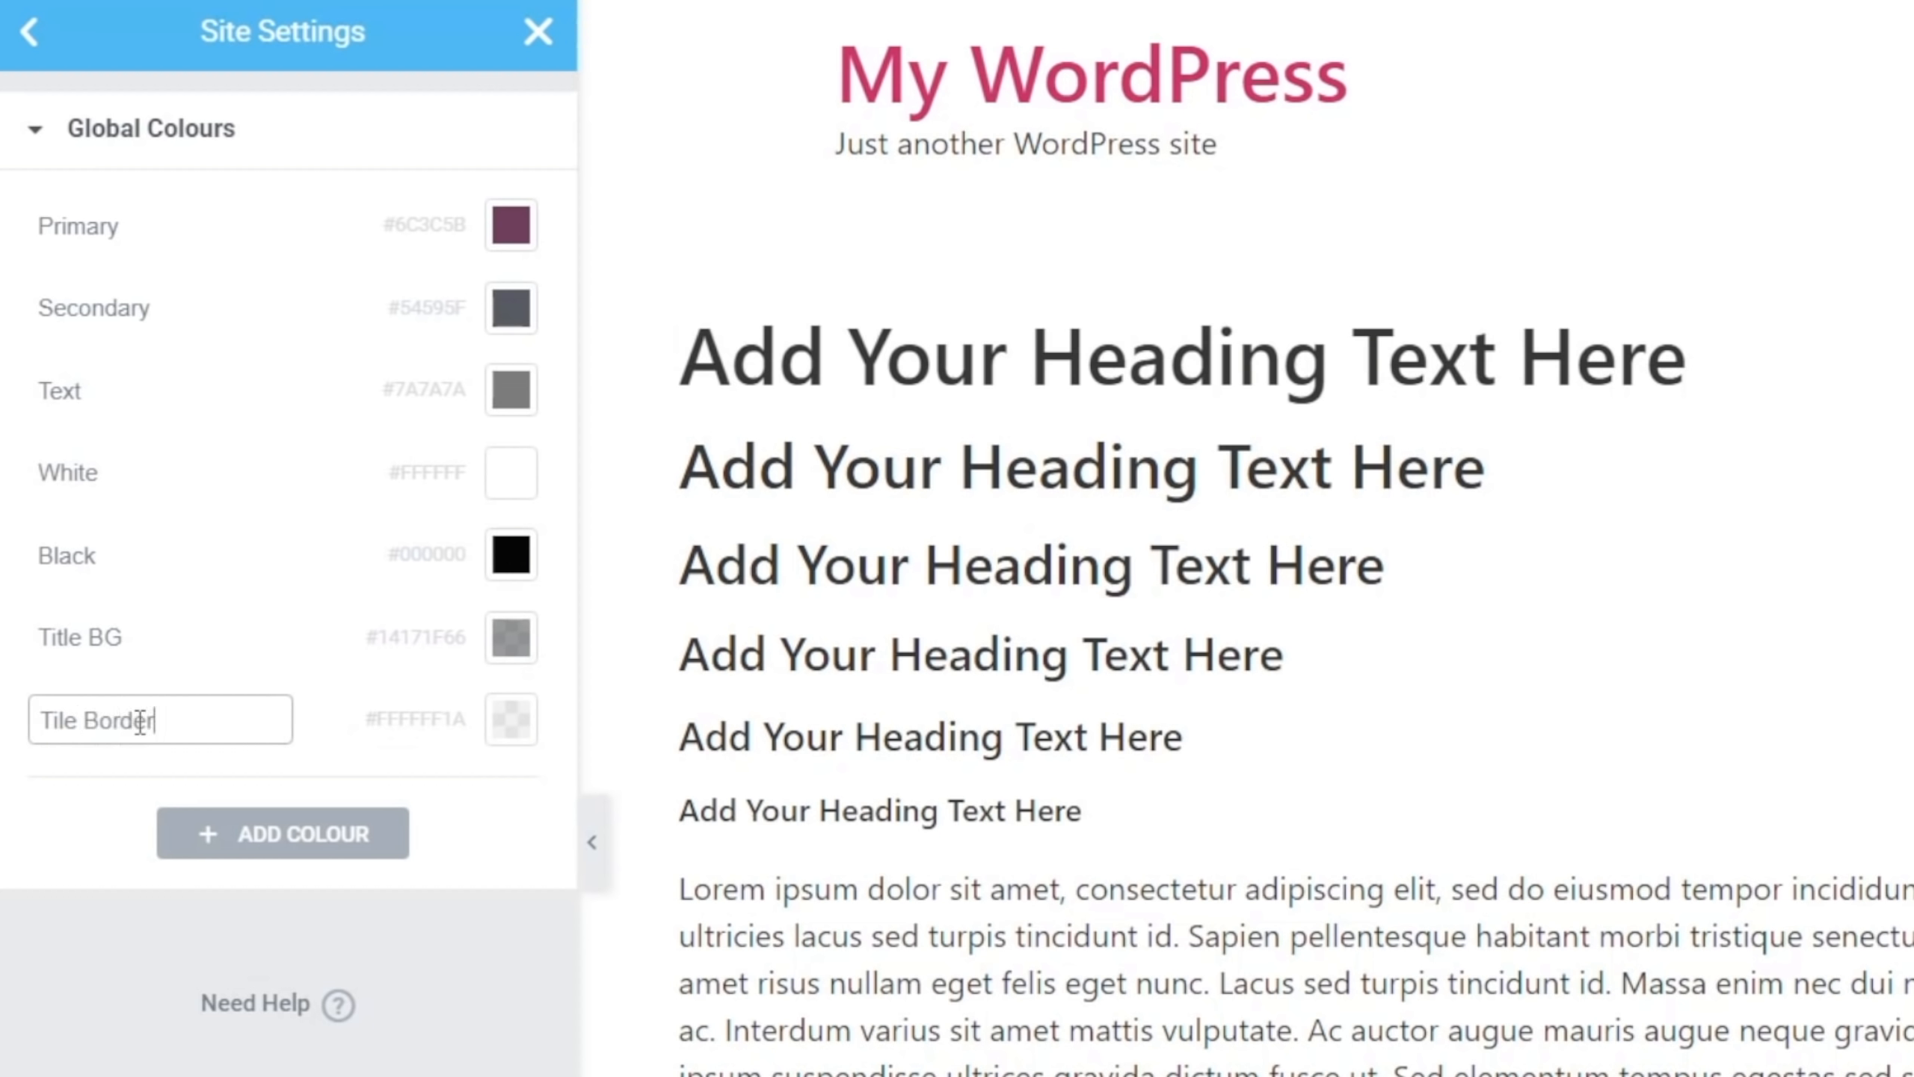
{"action": "key", "text": "Return"}
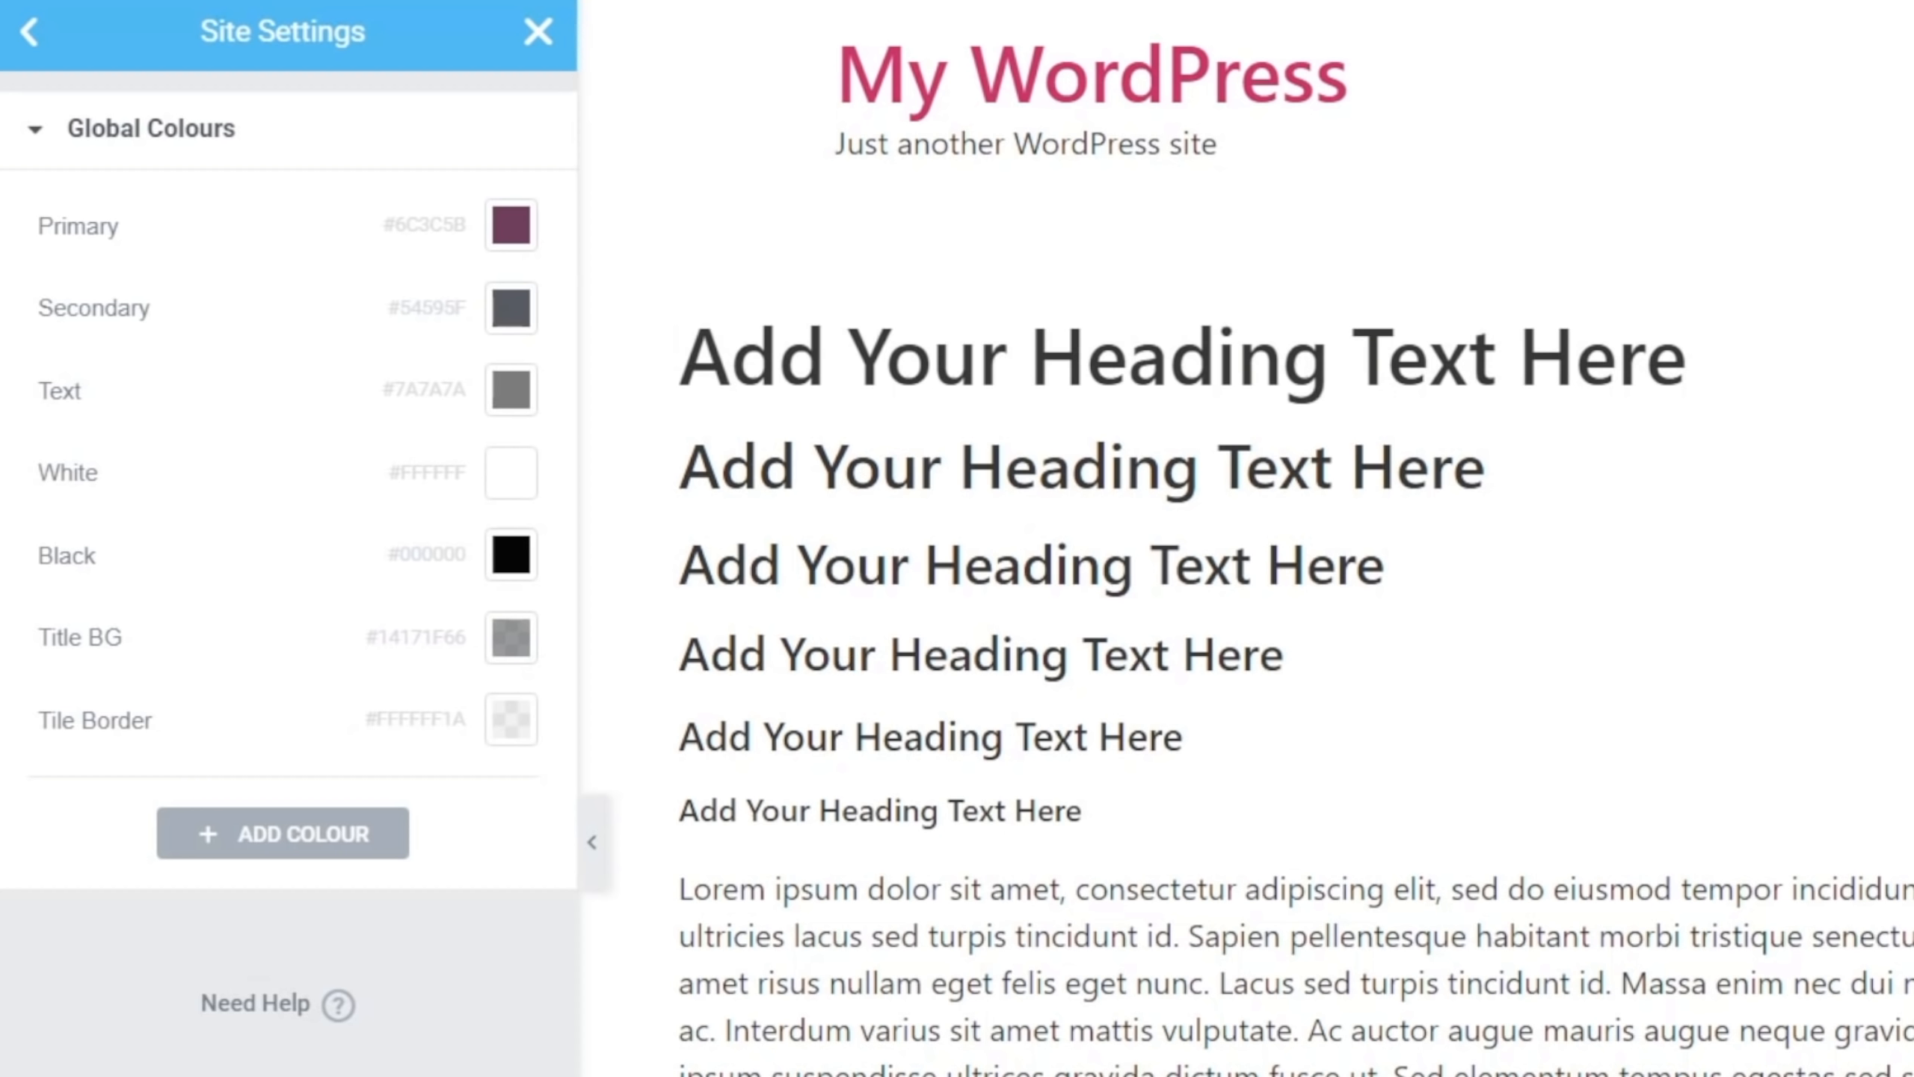
In the site's global fonts, set the Primary font to Dosis with weight 400 and a line height of 1.2 em
{"action": "left_click", "coordinate": [30, 33]}
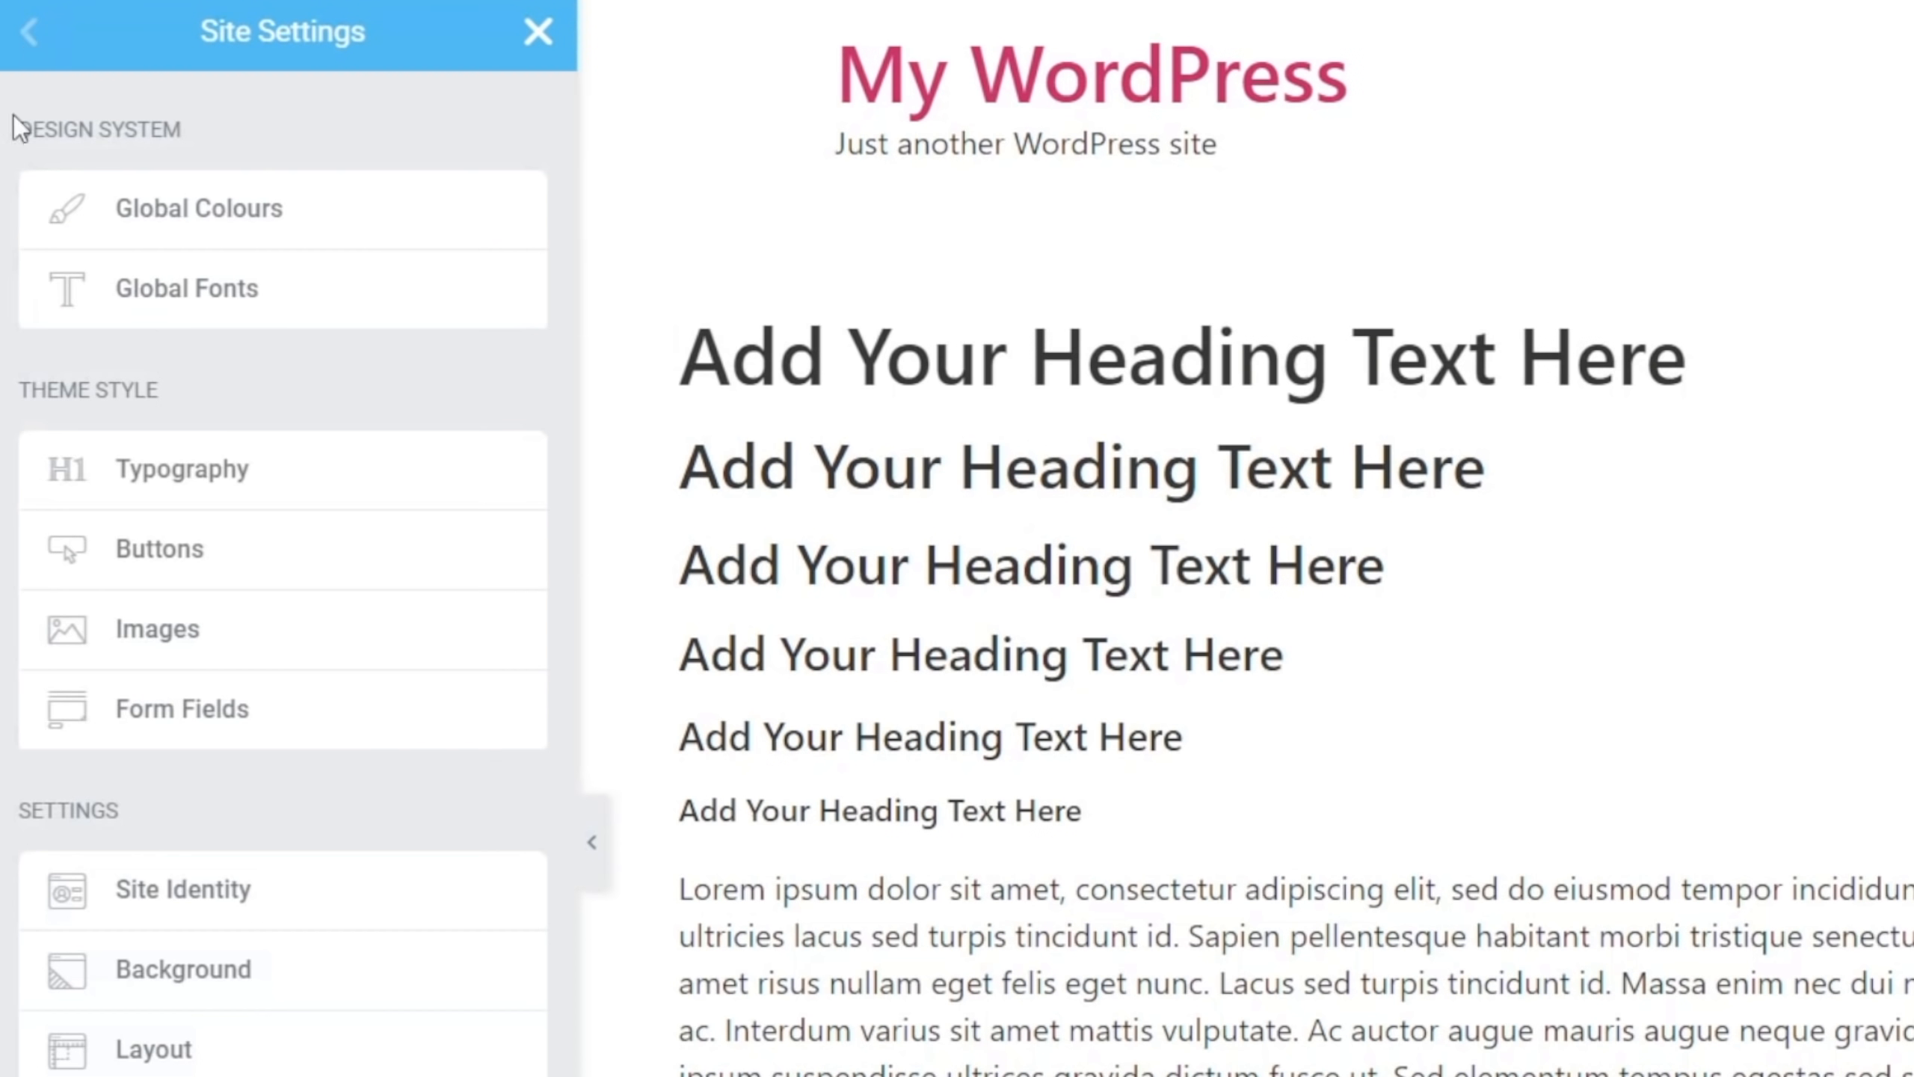
{"action": "left_click", "coordinate": [232, 300]}
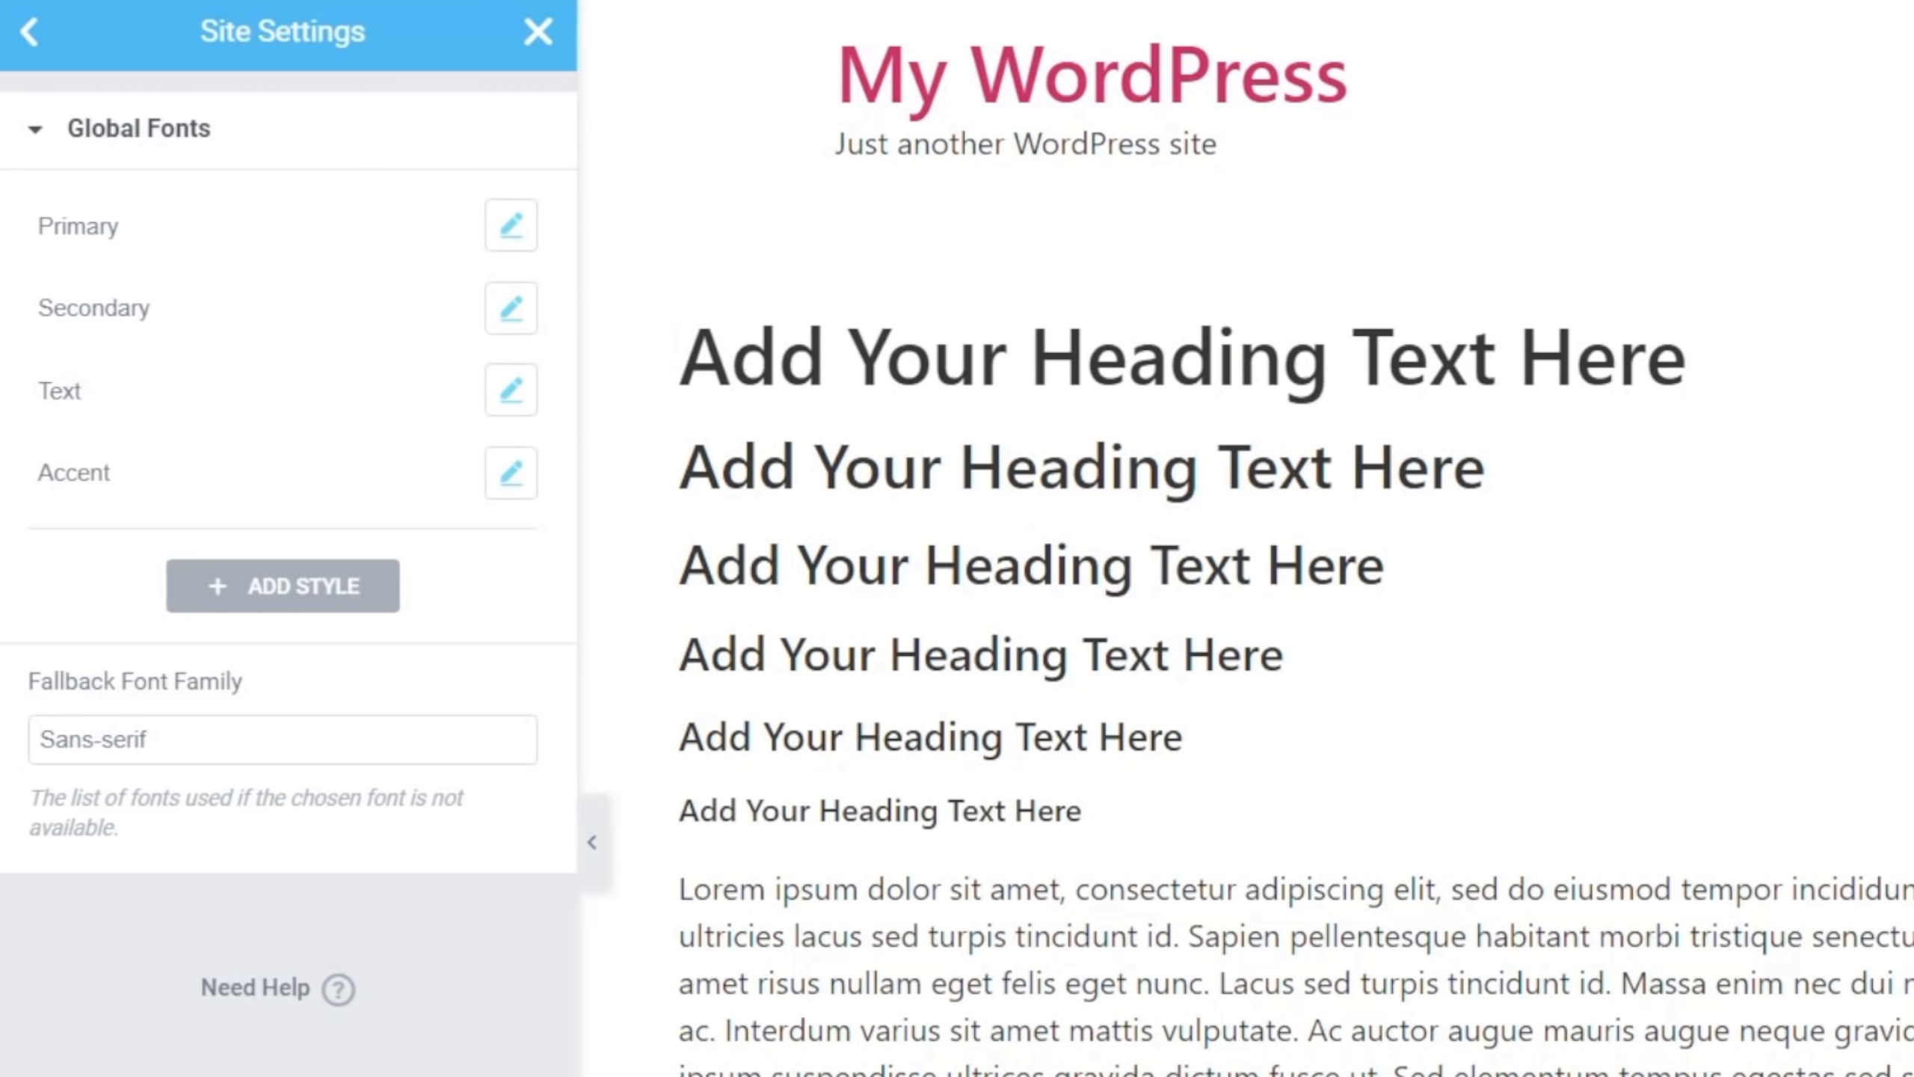
{"action": "left_click", "coordinate": [501, 241]}
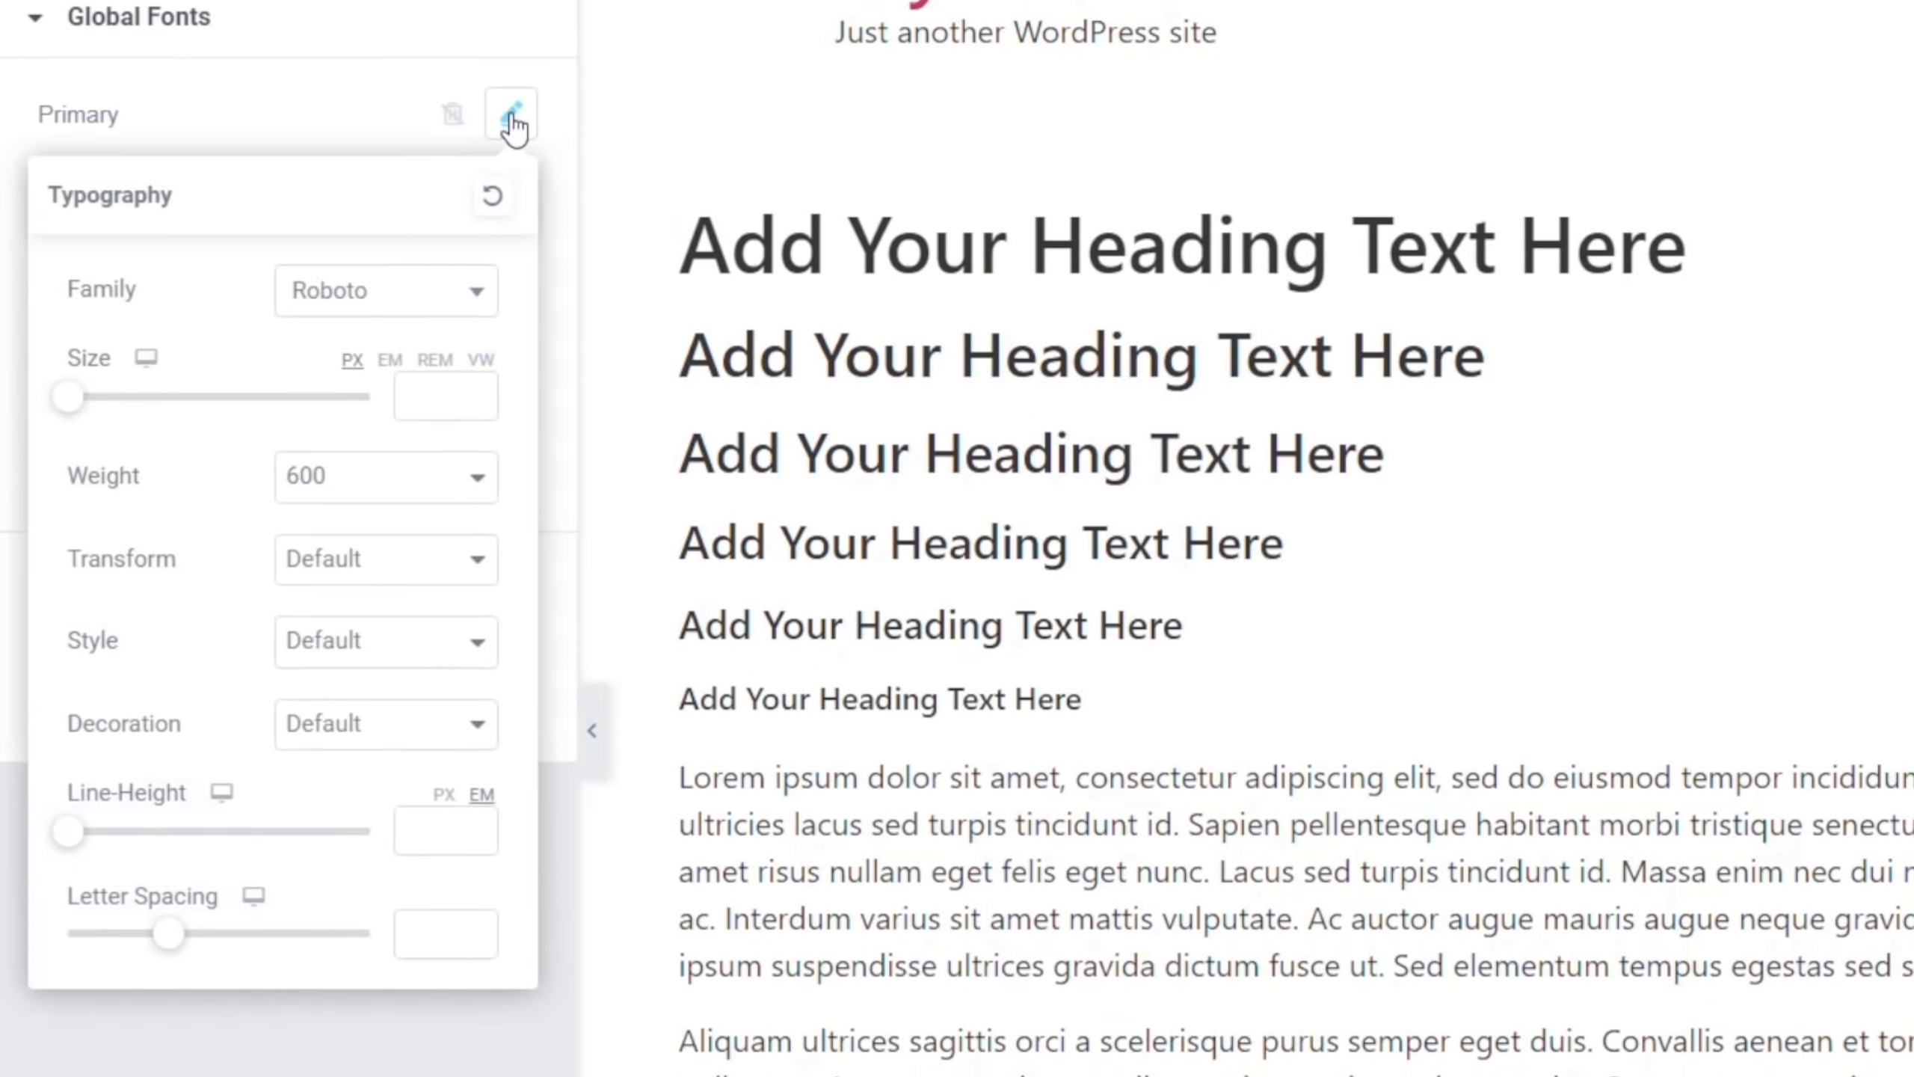
{"action": "left_click", "coordinate": [406, 265]}
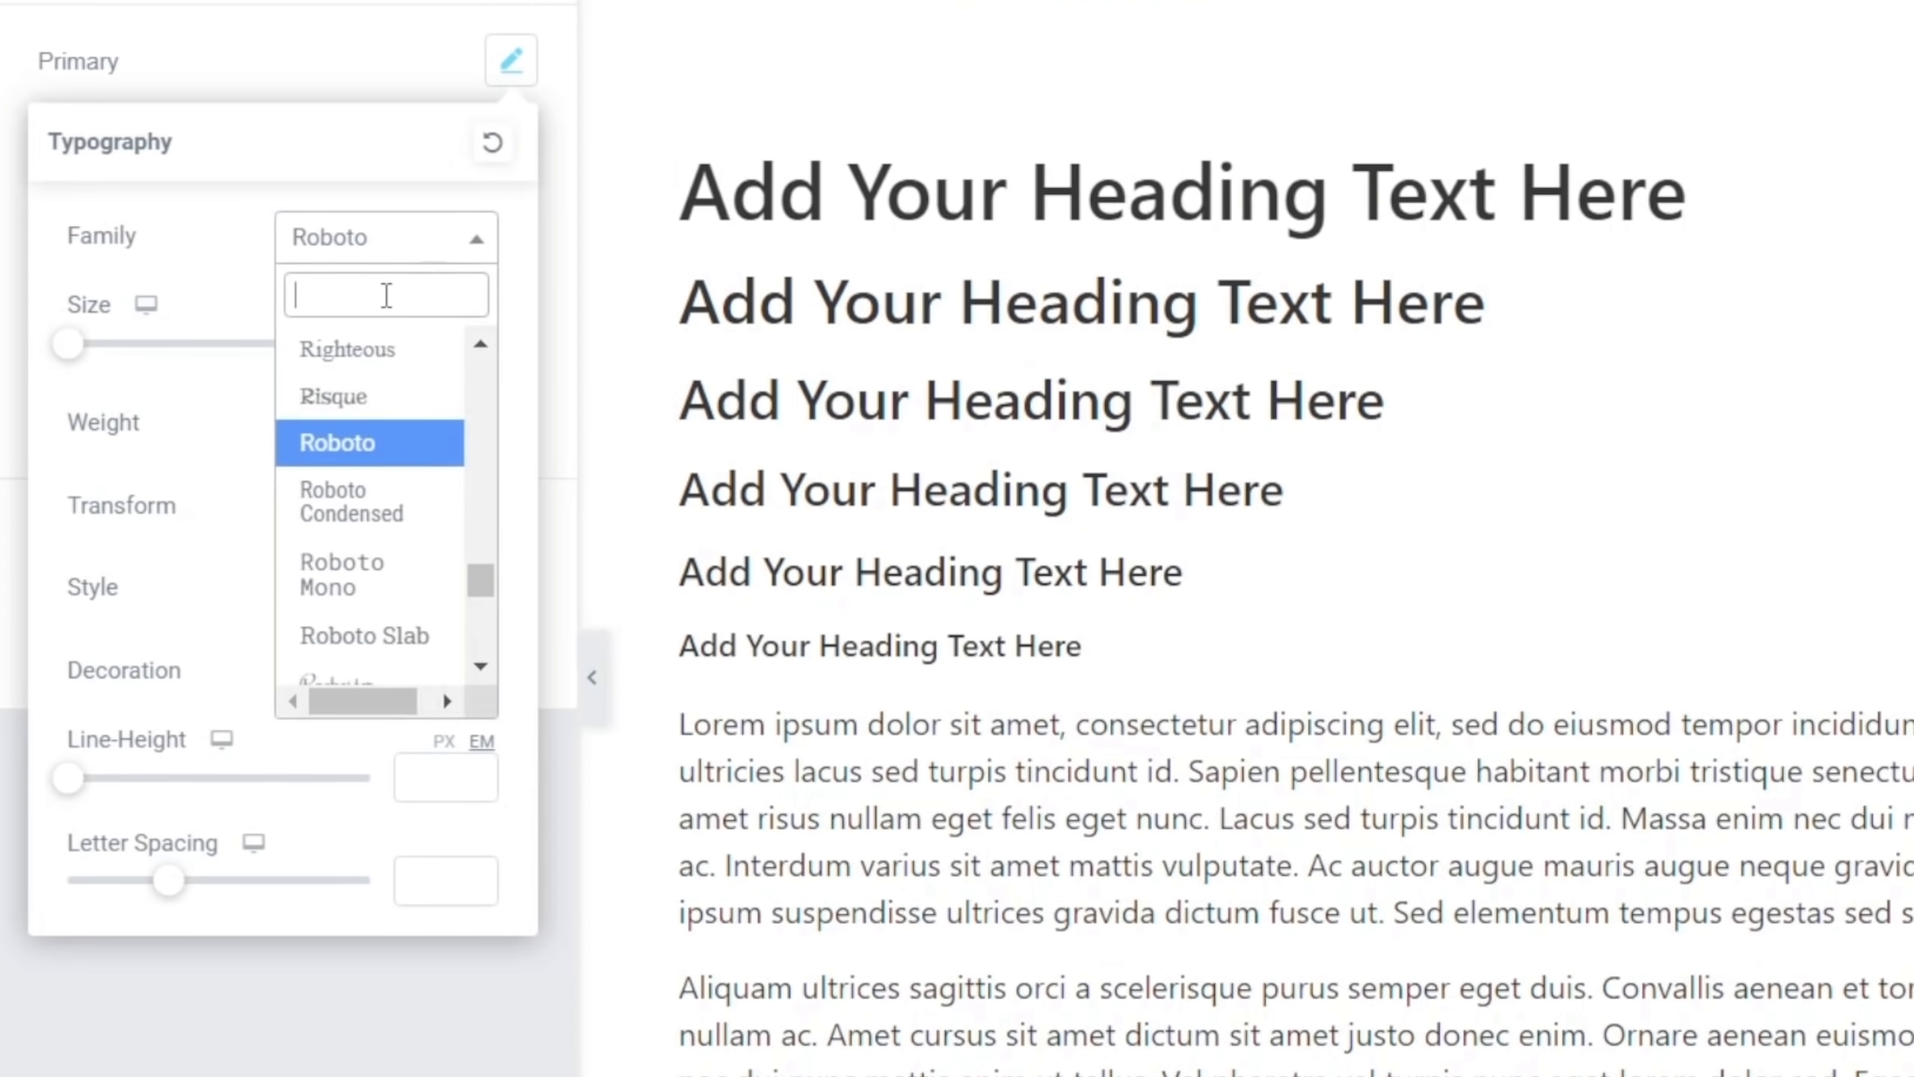
{"action": "type", "text": "dosis"}
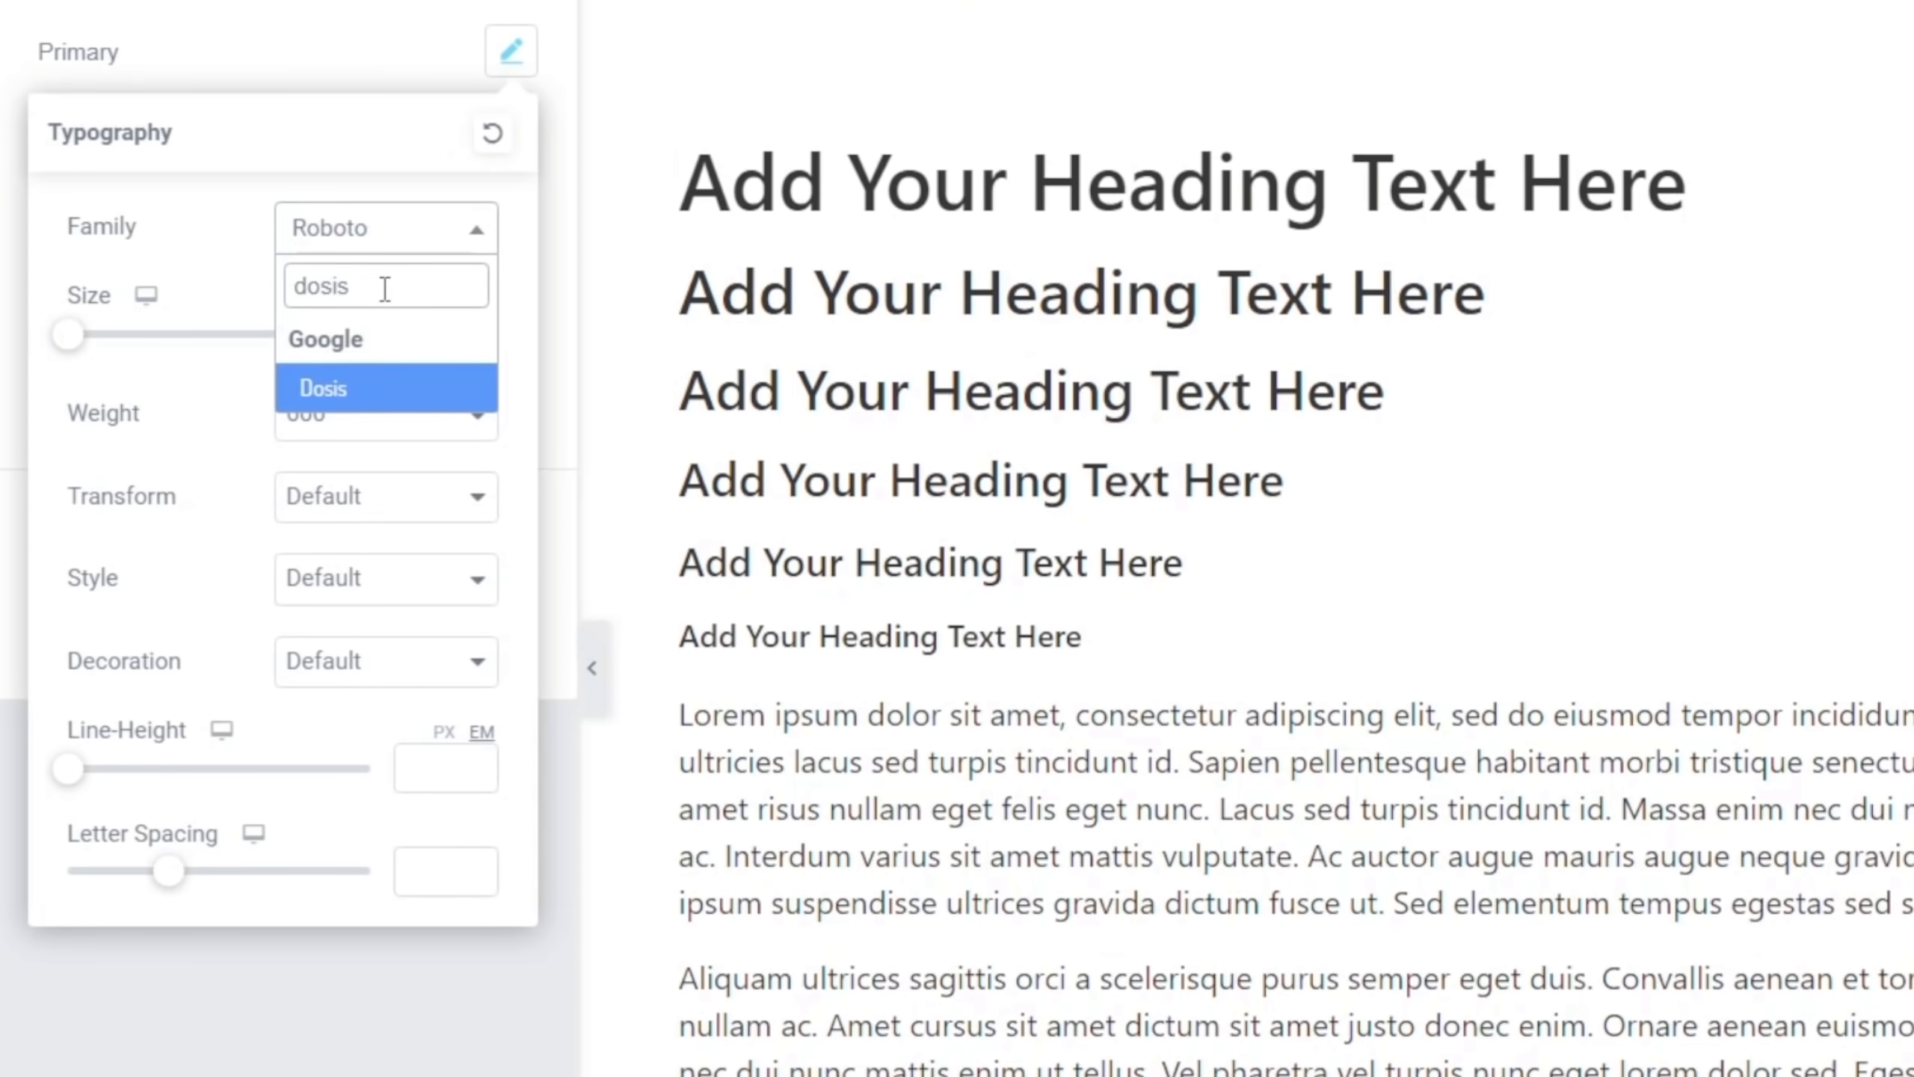
{"action": "left_click", "coordinate": [350, 396]}
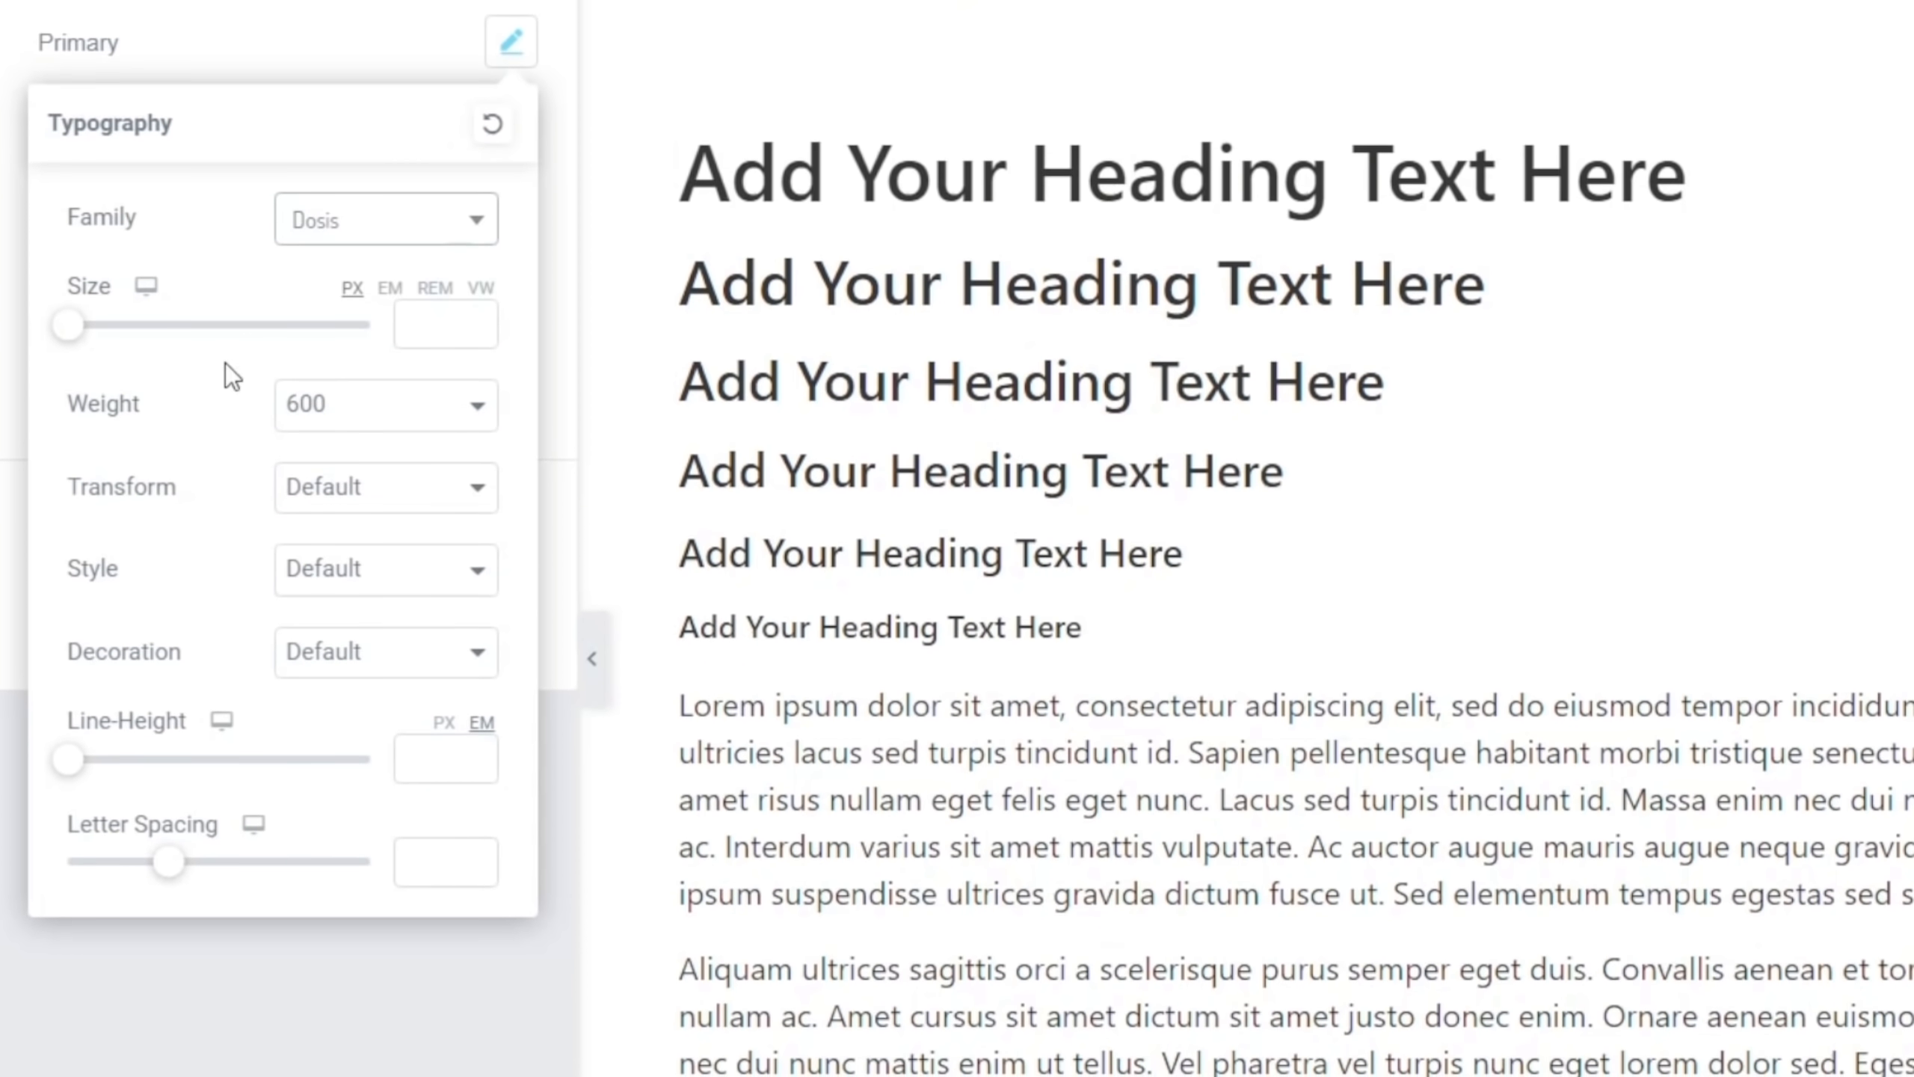
{"action": "left_click", "coordinate": [385, 403]}
{"action": "left_click", "coordinate": [368, 513]}
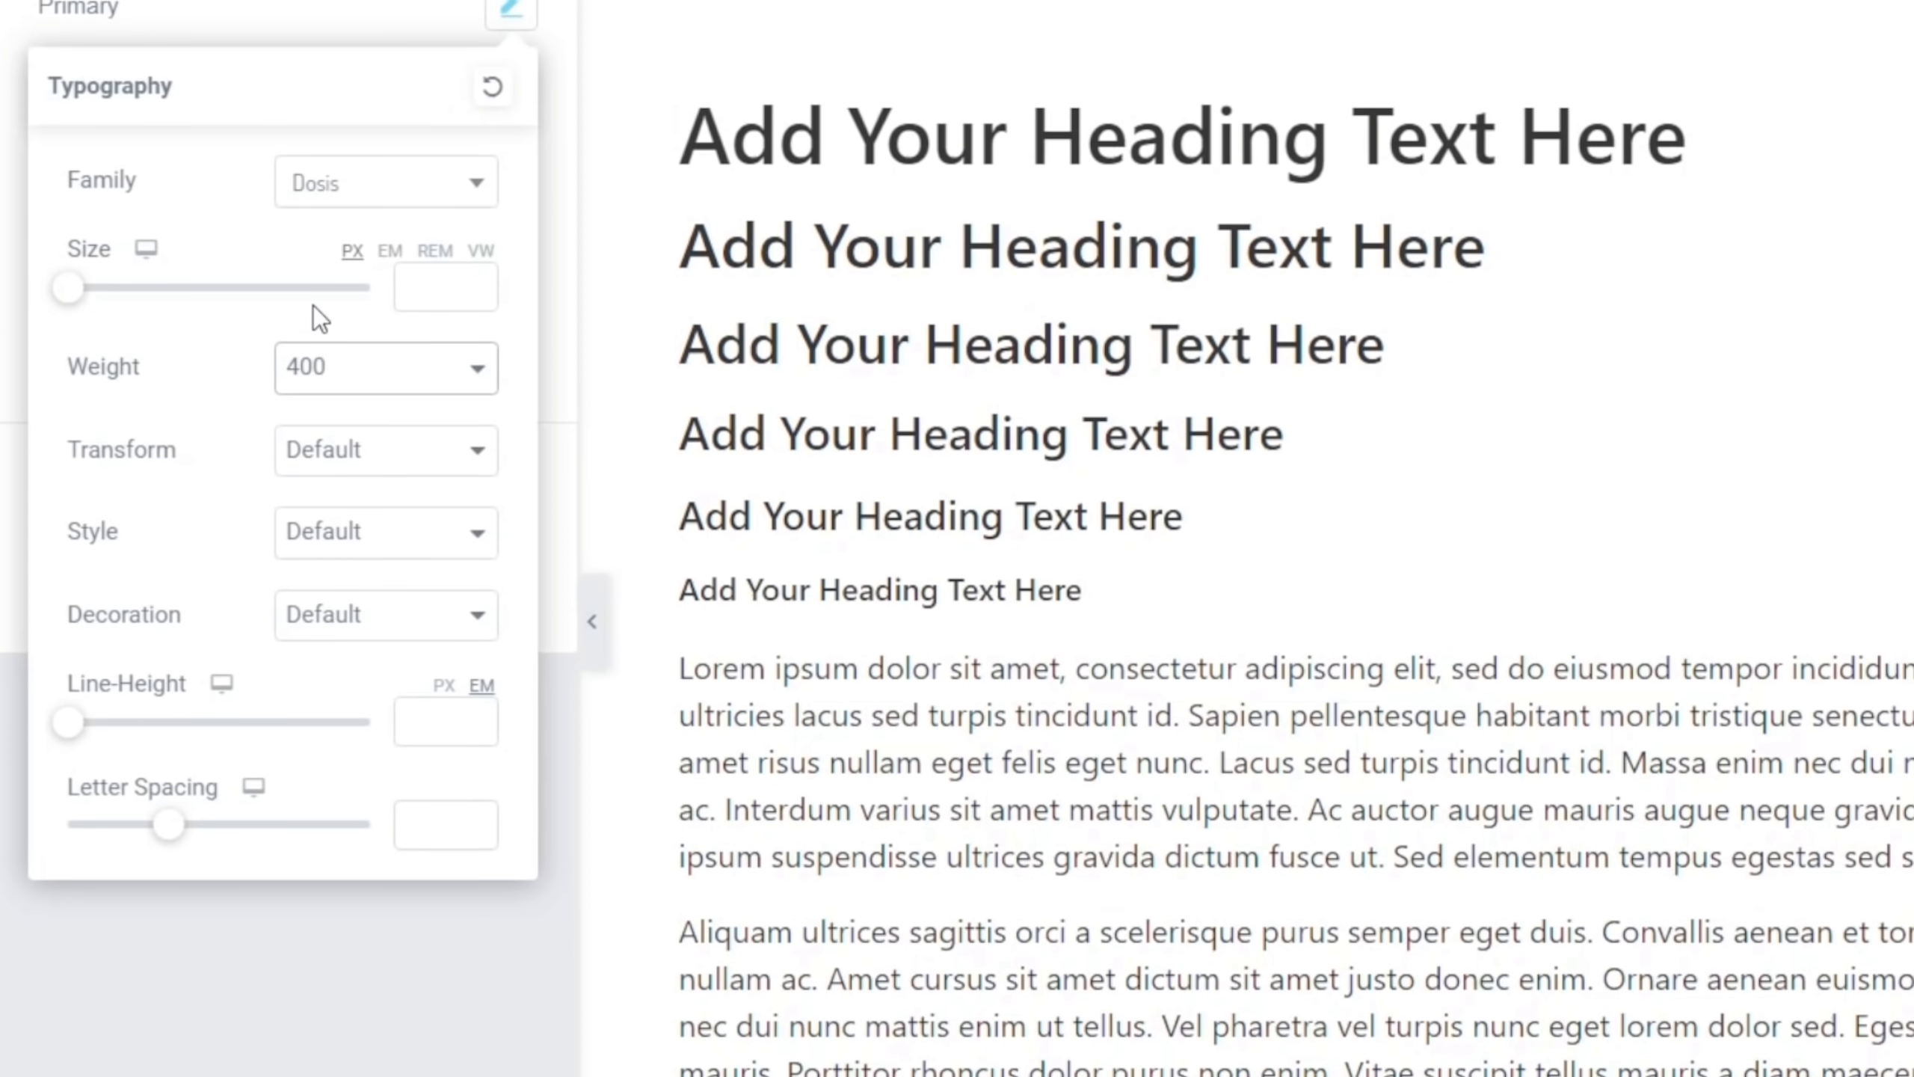
{"action": "left_click", "coordinate": [421, 715]}
{"action": "type", "text": "1.2"}
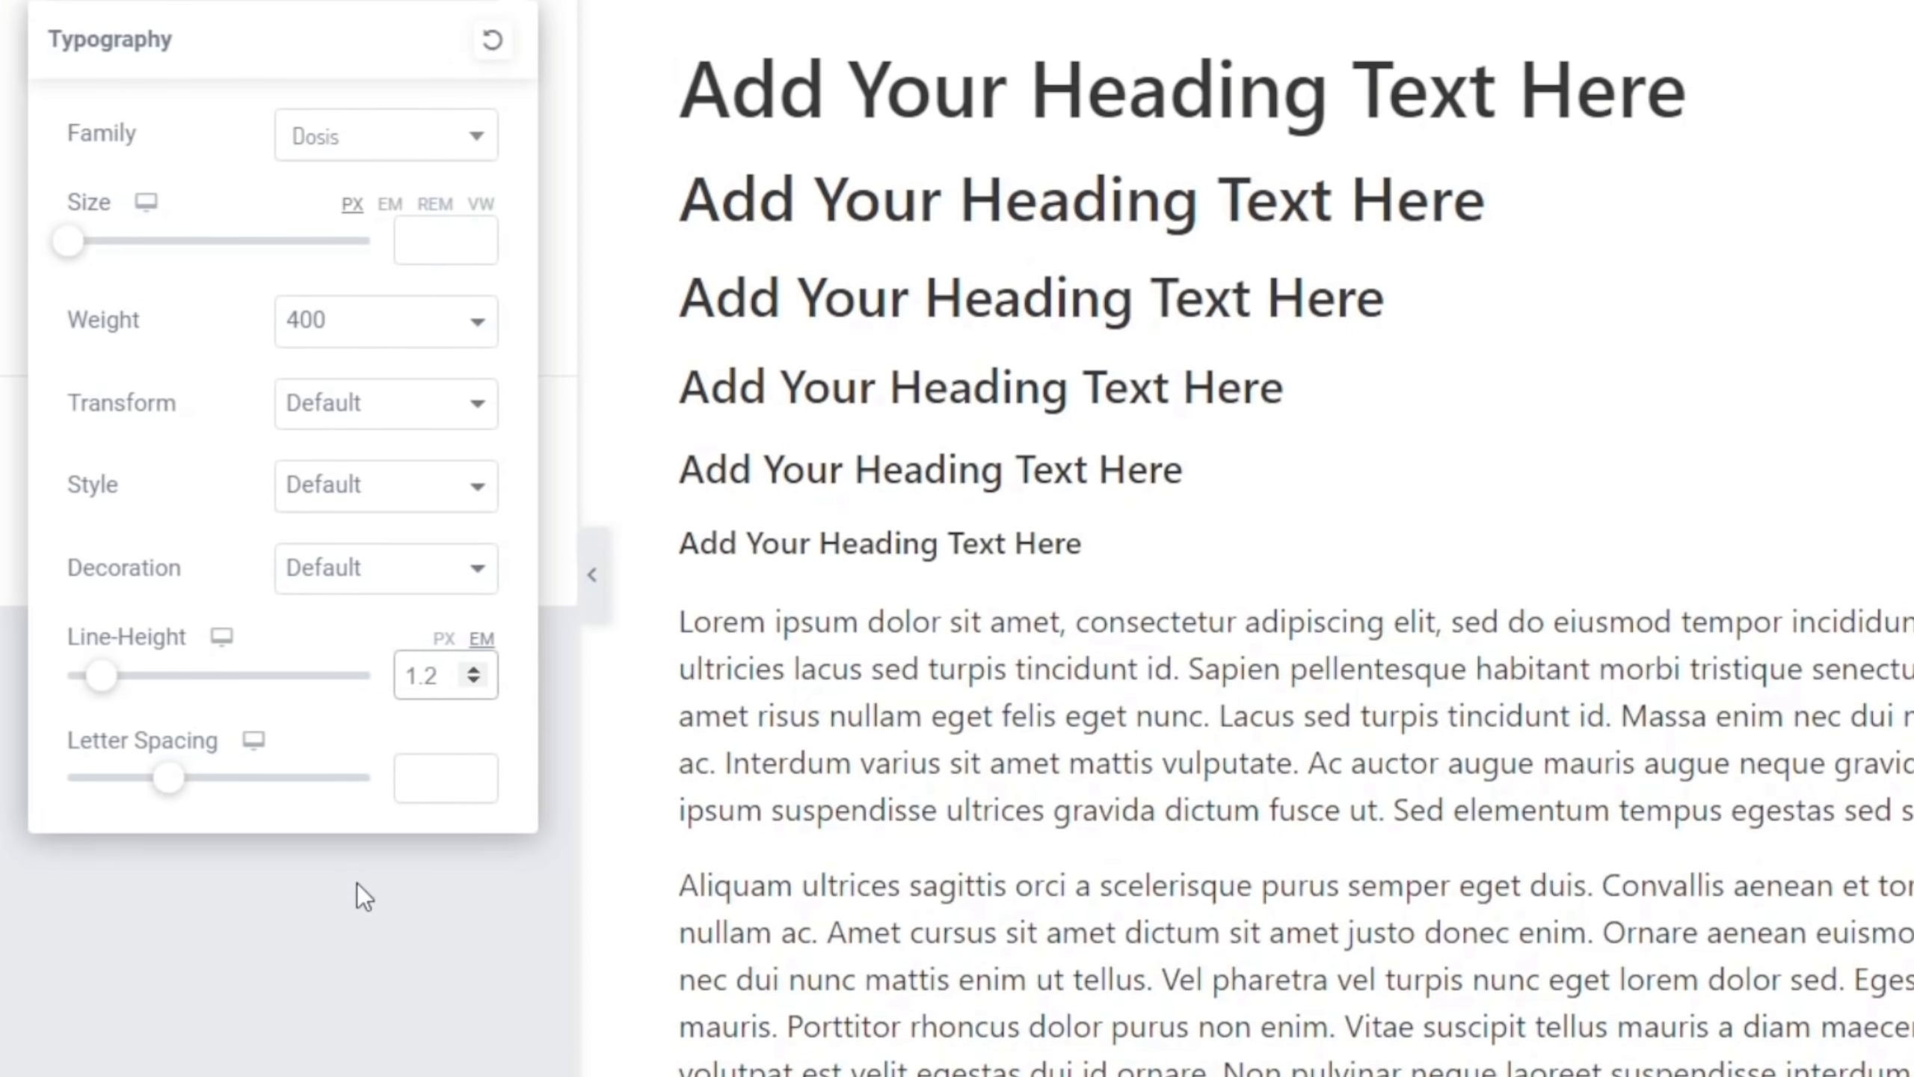
{"action": "left_click", "coordinate": [326, 955]}
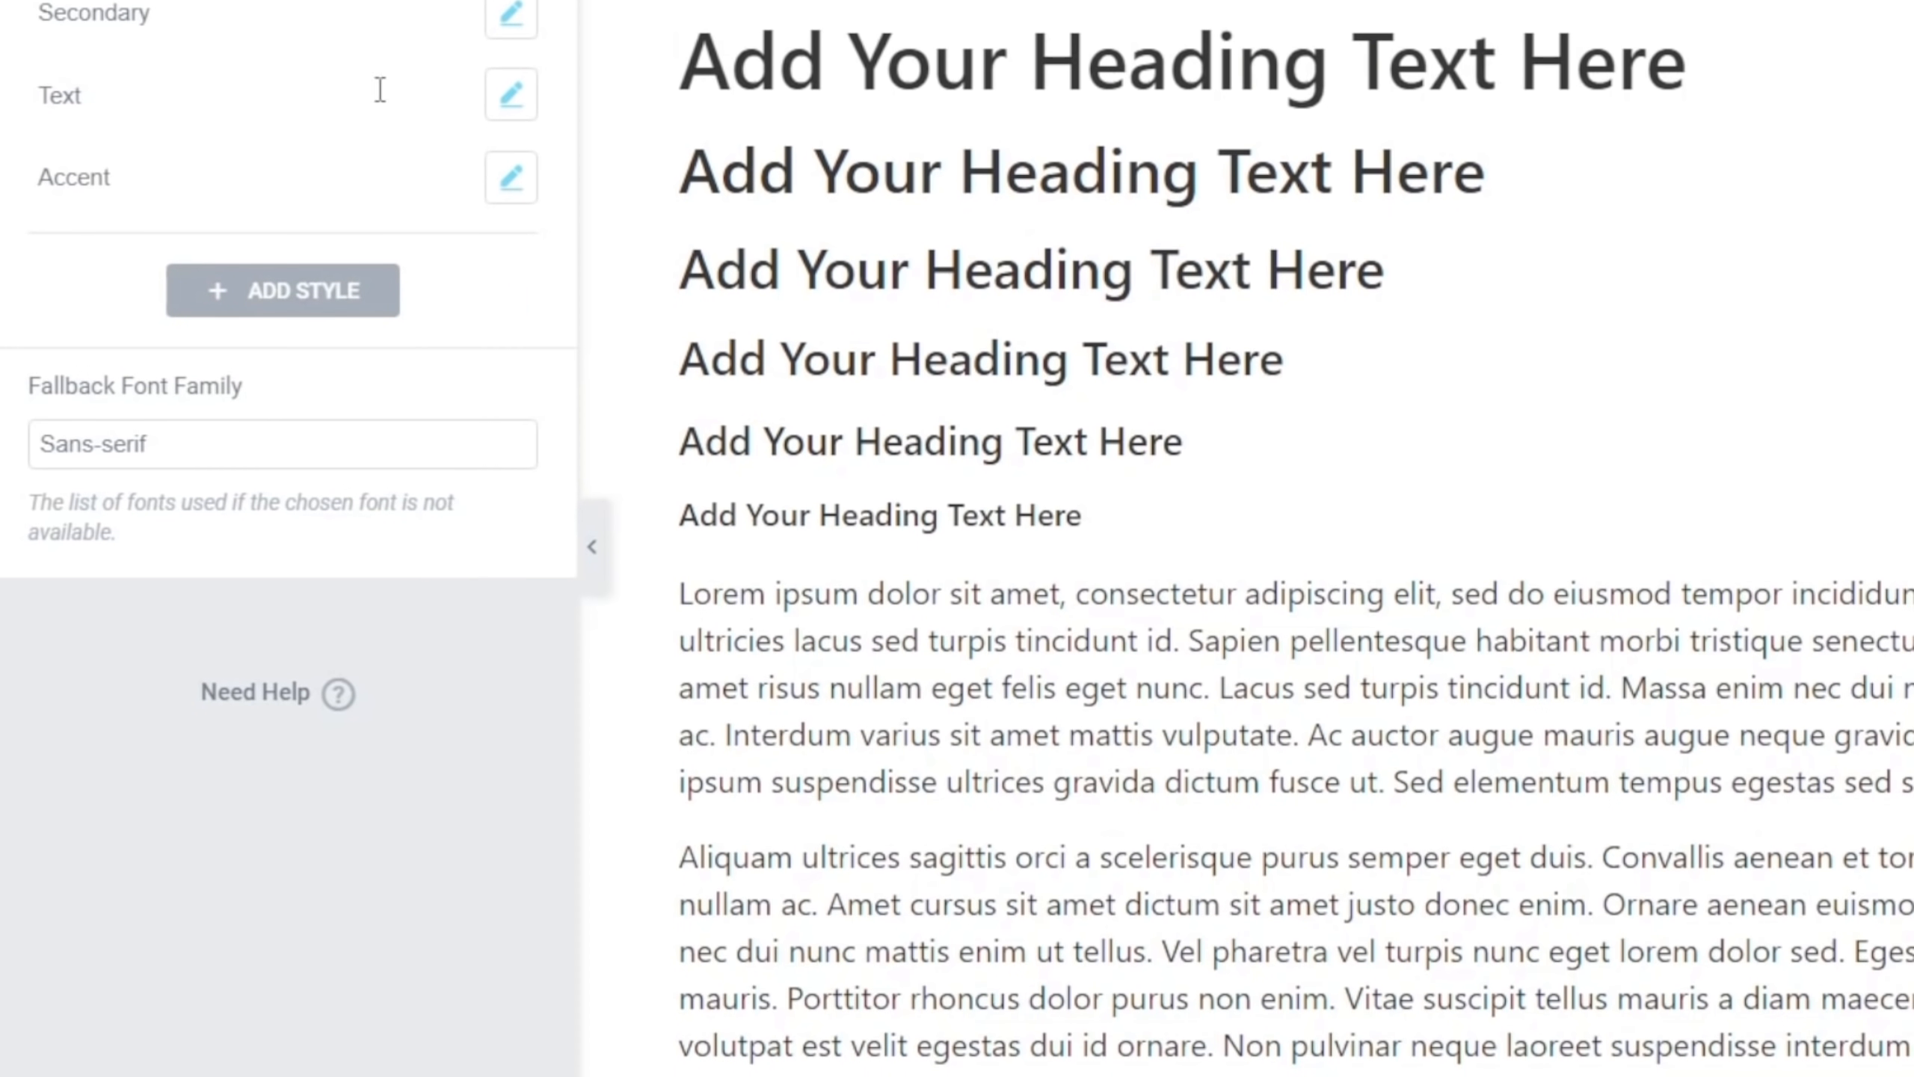
Set the Secondary global font to the Dosis family with a line height of 1.1 em
{"action": "left_click", "coordinate": [512, 17]}
{"action": "left_click", "coordinate": [399, 188]}
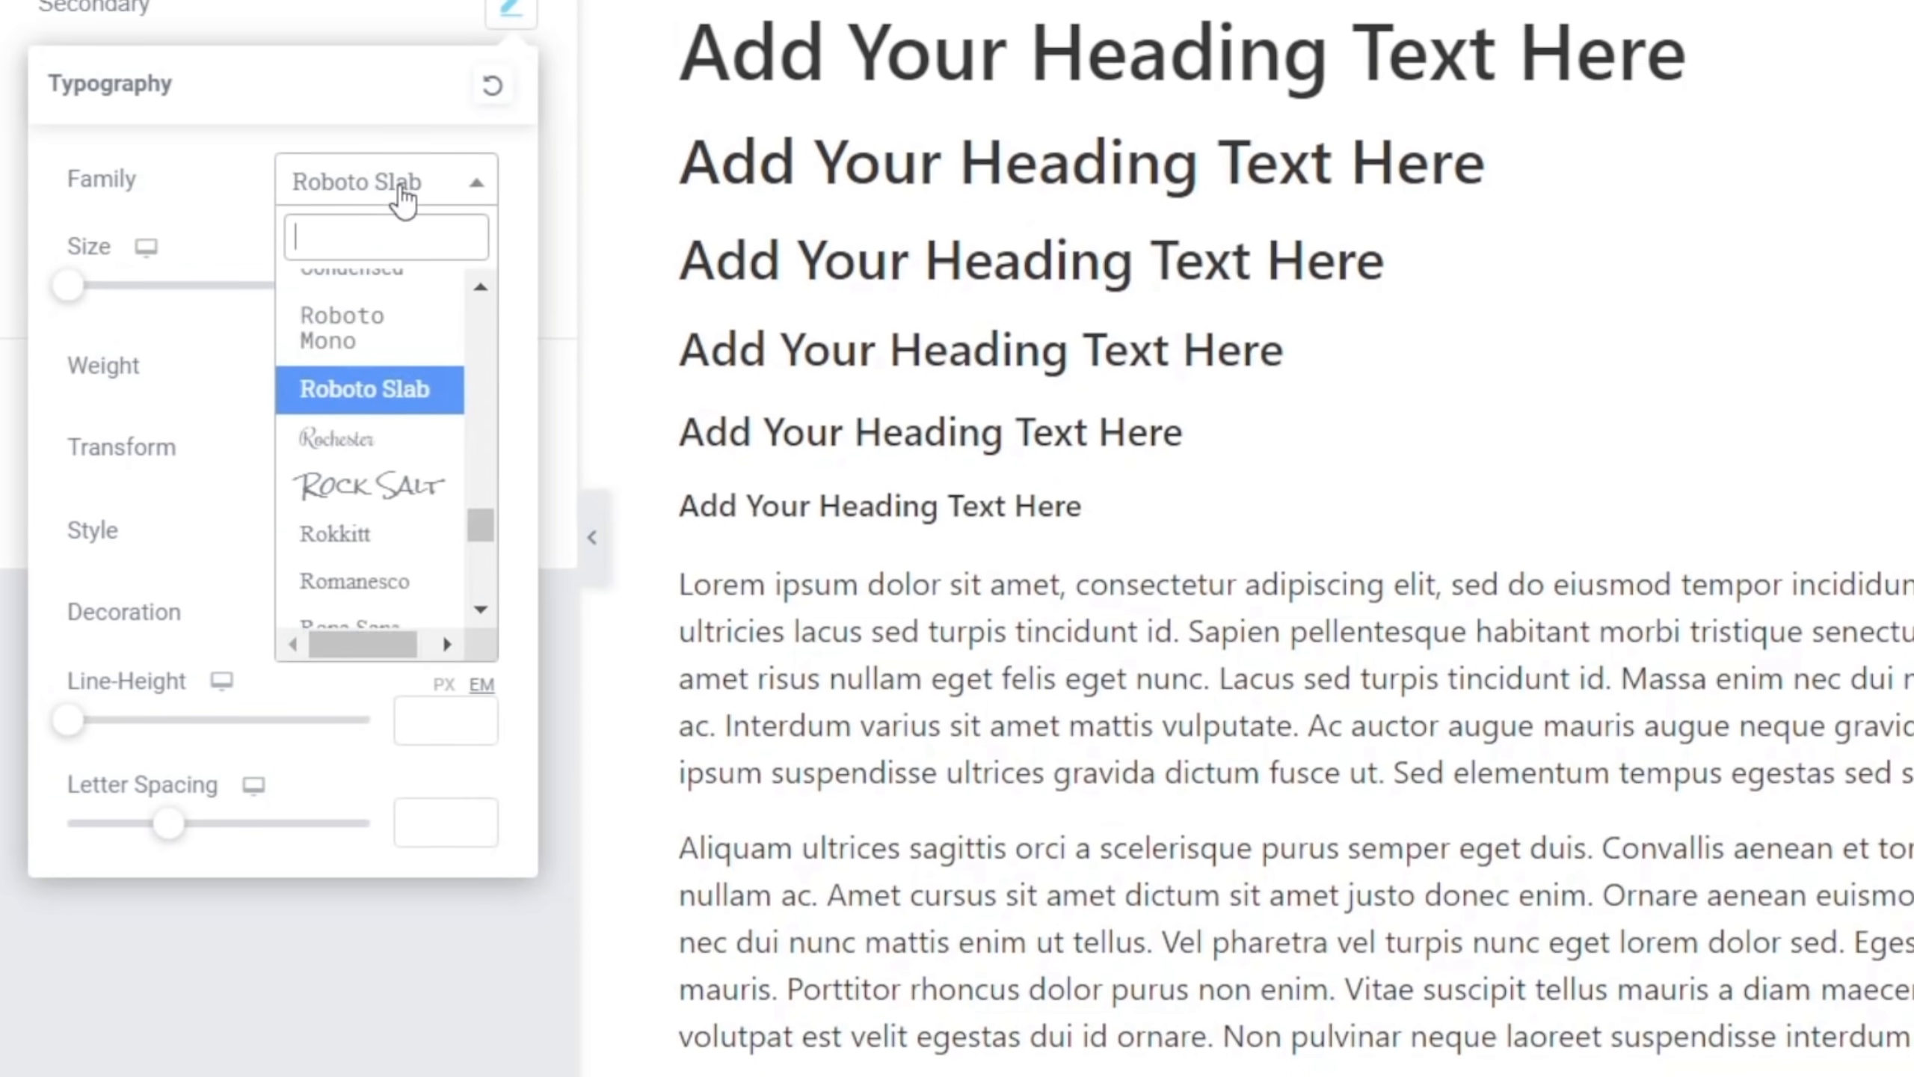
{"action": "type", "text": "dos"}
{"action": "key", "text": "Return"}
{"action": "left_click", "coordinate": [418, 712]}
{"action": "type", "text": "1"}
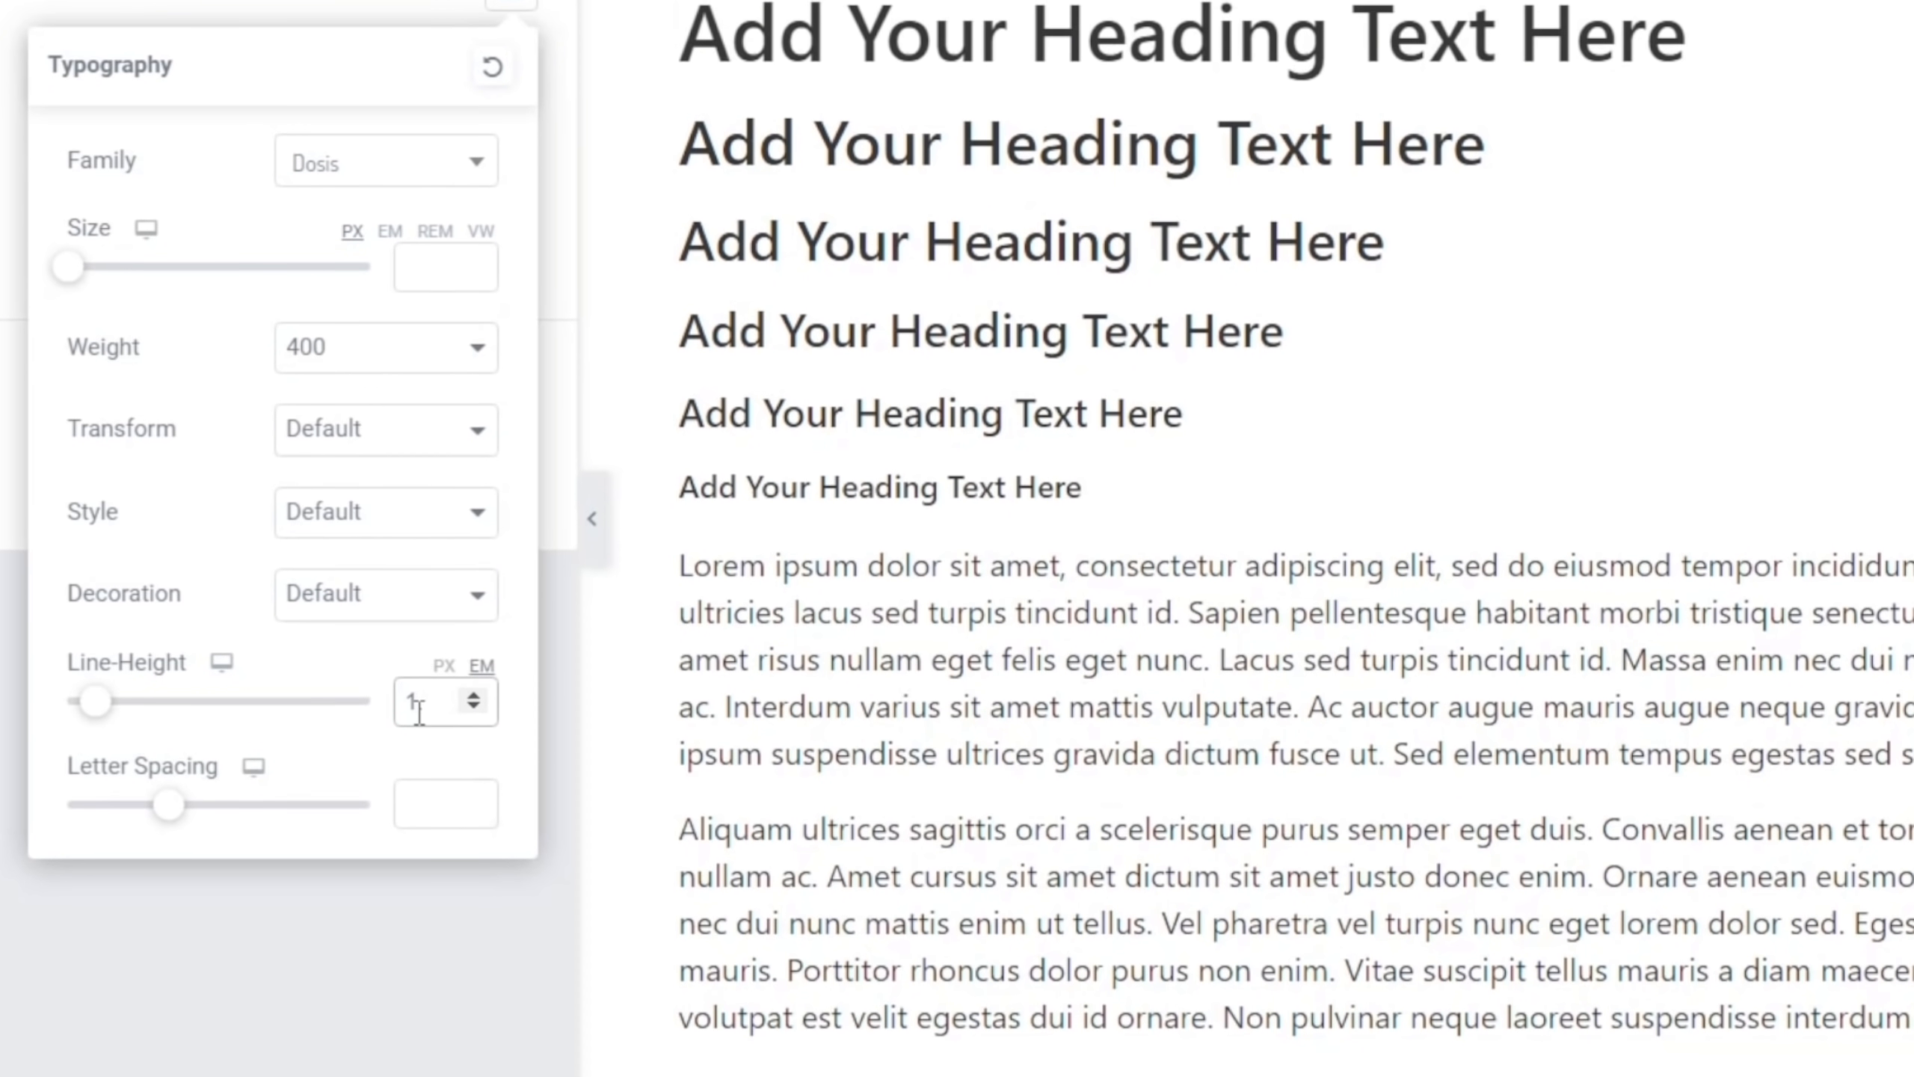
{"action": "type", "text": ".1"}
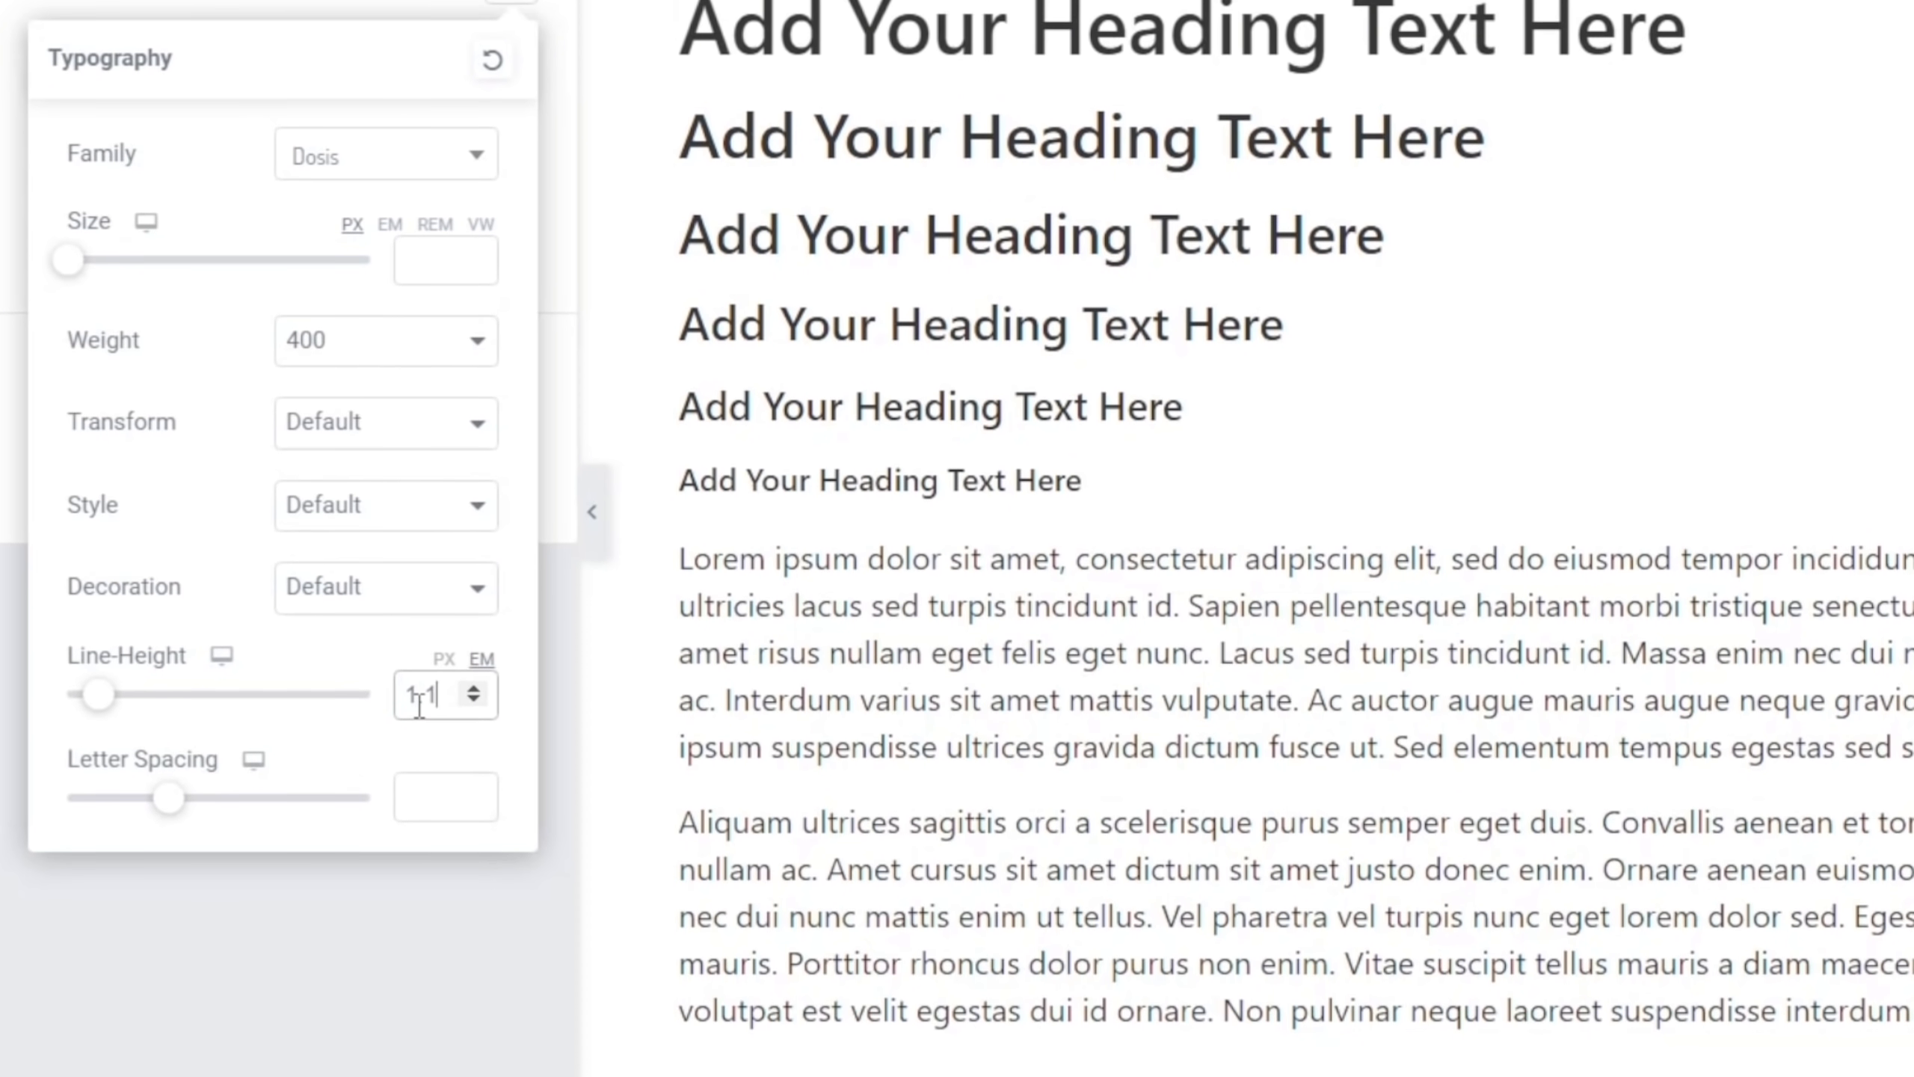
{"action": "left_click", "coordinate": [323, 875]}
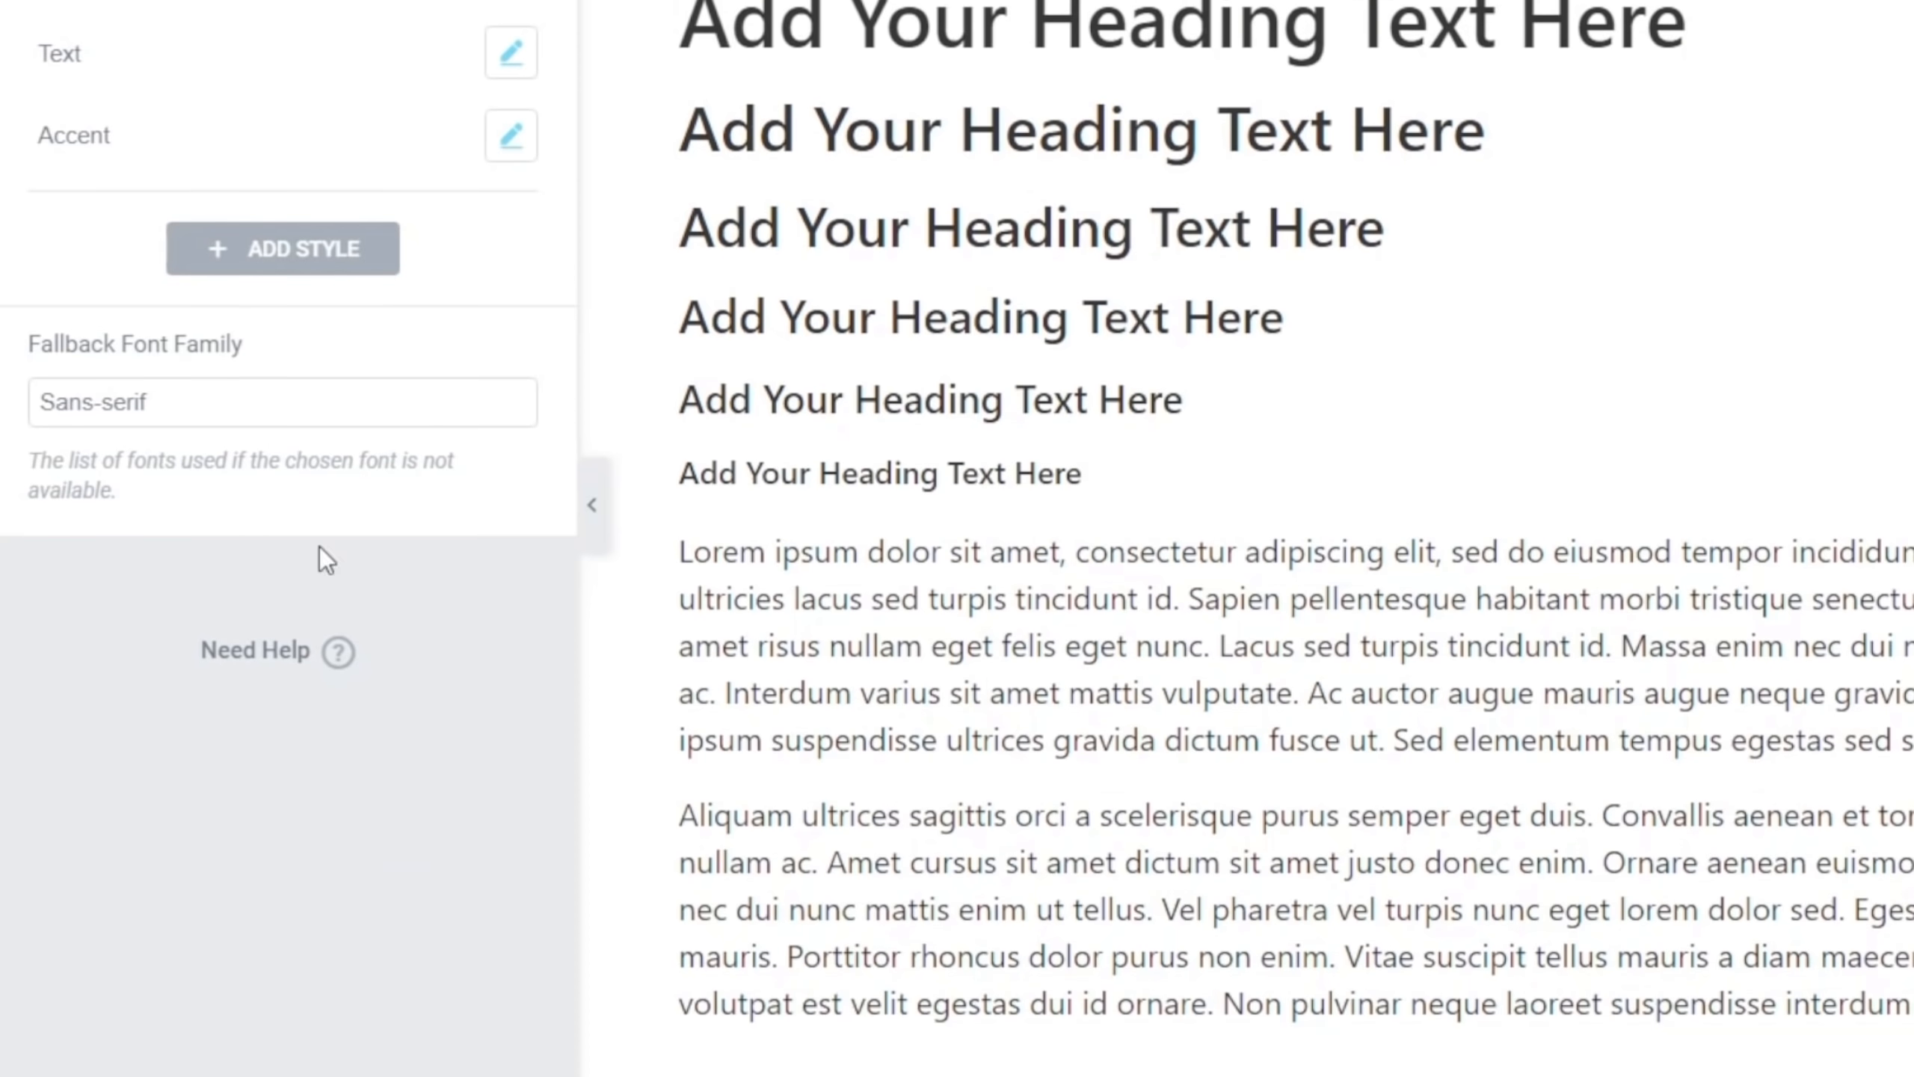
Set the Text global font to the Bitter family with a line height of 1.7 em
{"action": "left_click", "coordinate": [511, 53]}
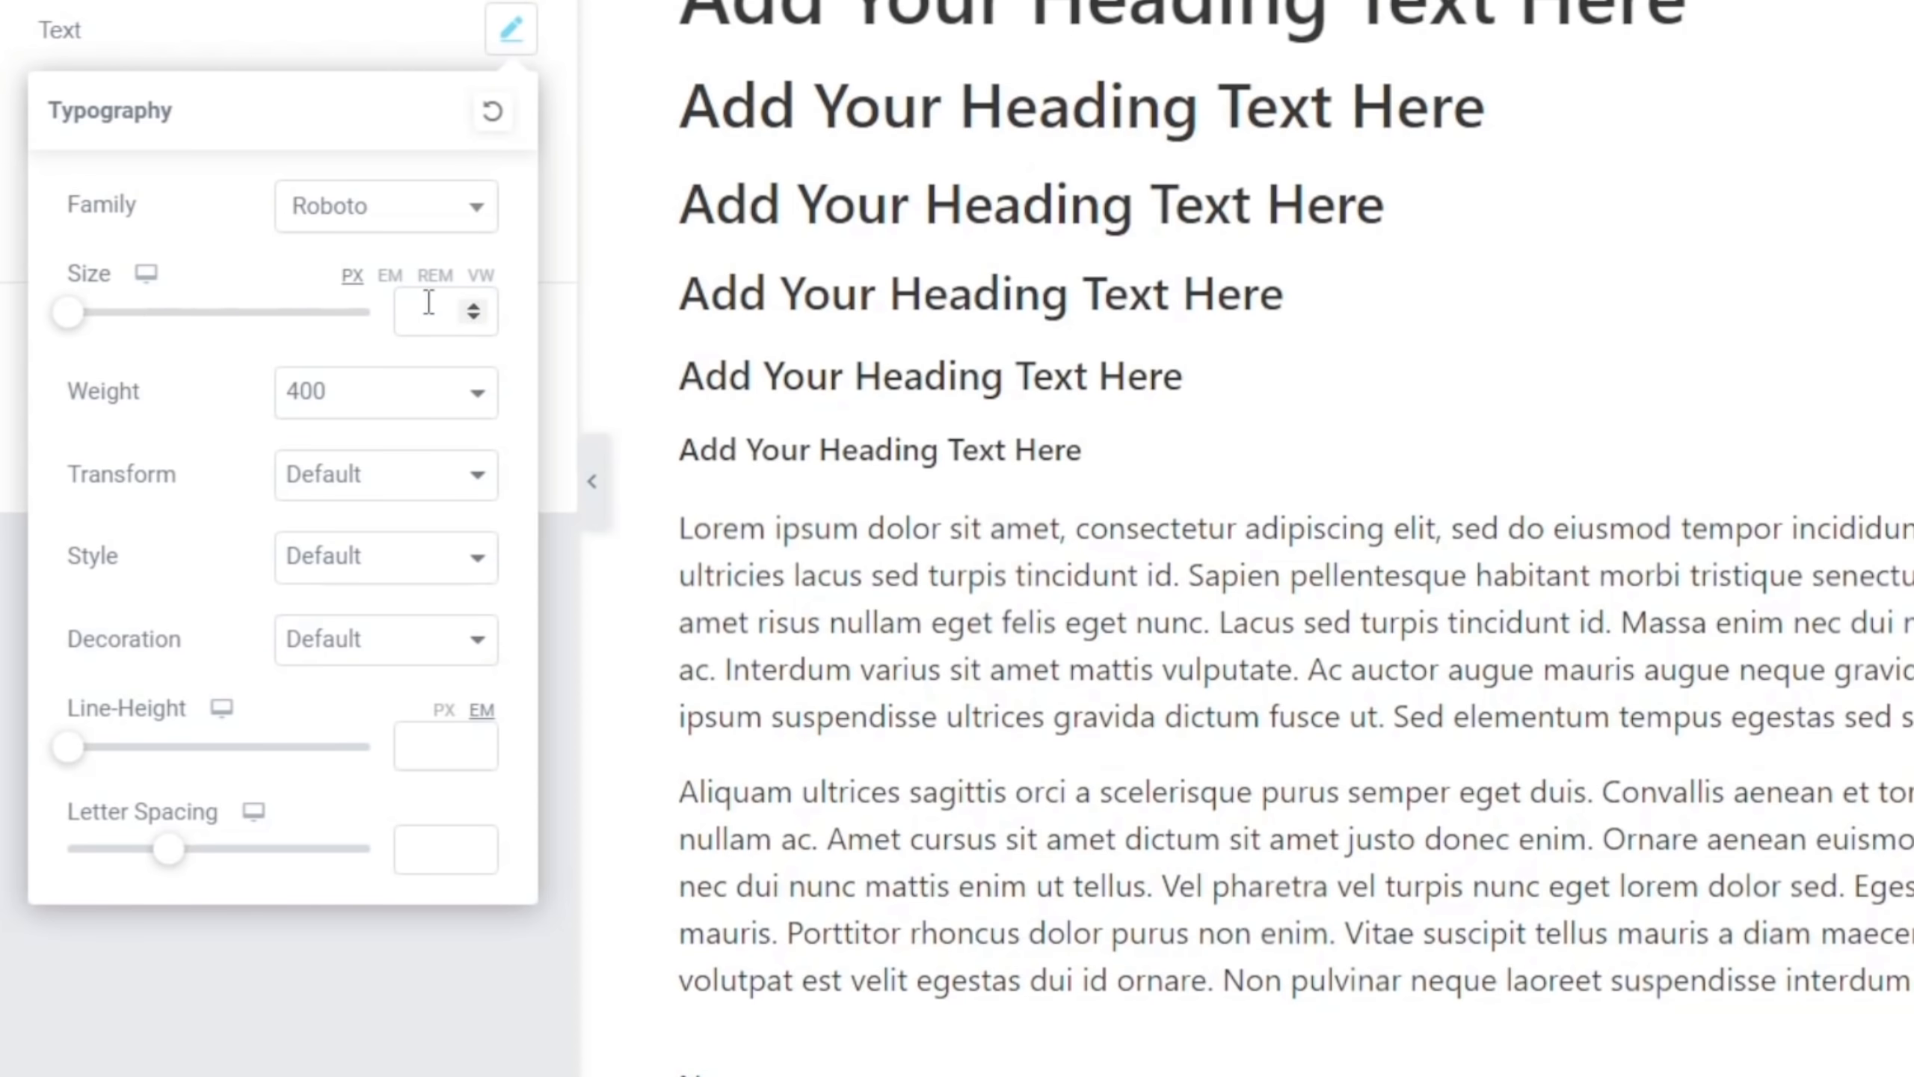
{"action": "left_click", "coordinate": [425, 222]}
{"action": "type", "text": "bitter"}
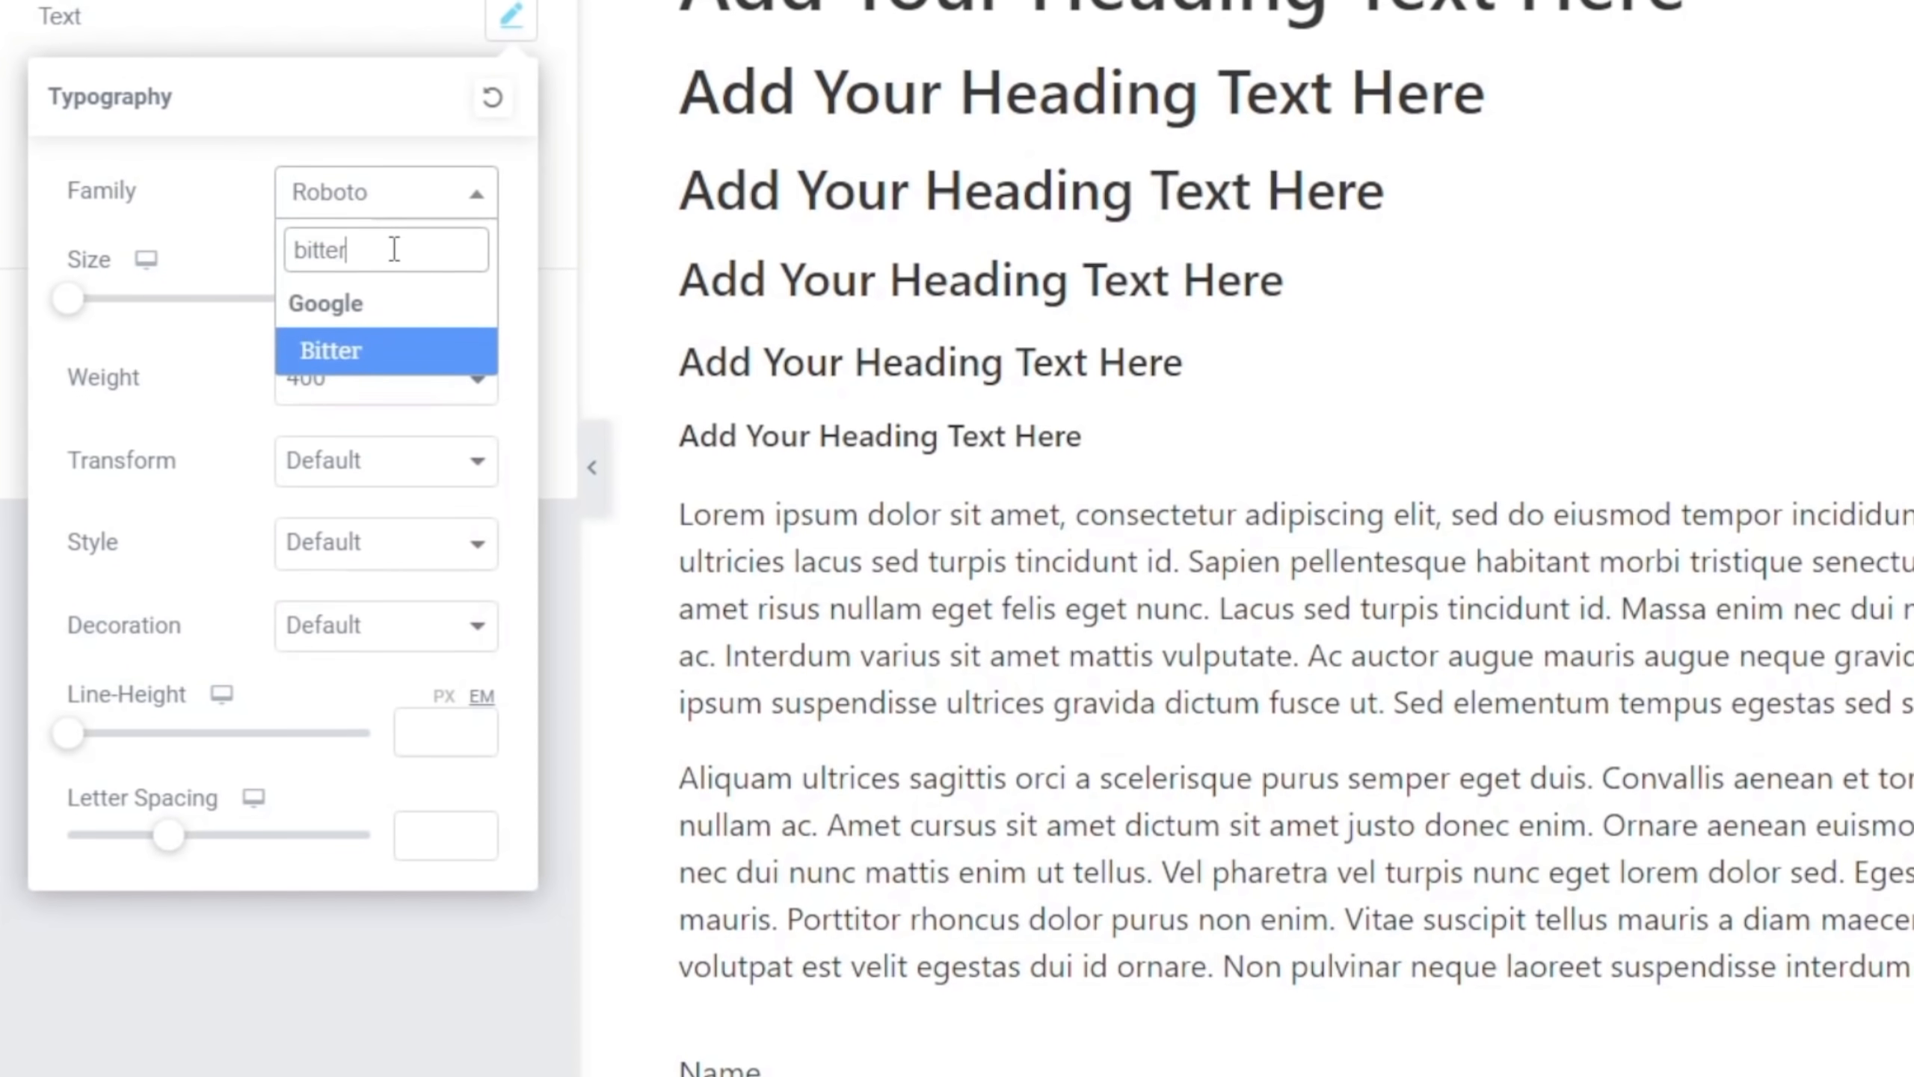
{"action": "left_click", "coordinate": [359, 362]}
{"action": "left_click", "coordinate": [419, 724]}
{"action": "type", "text": "1"}
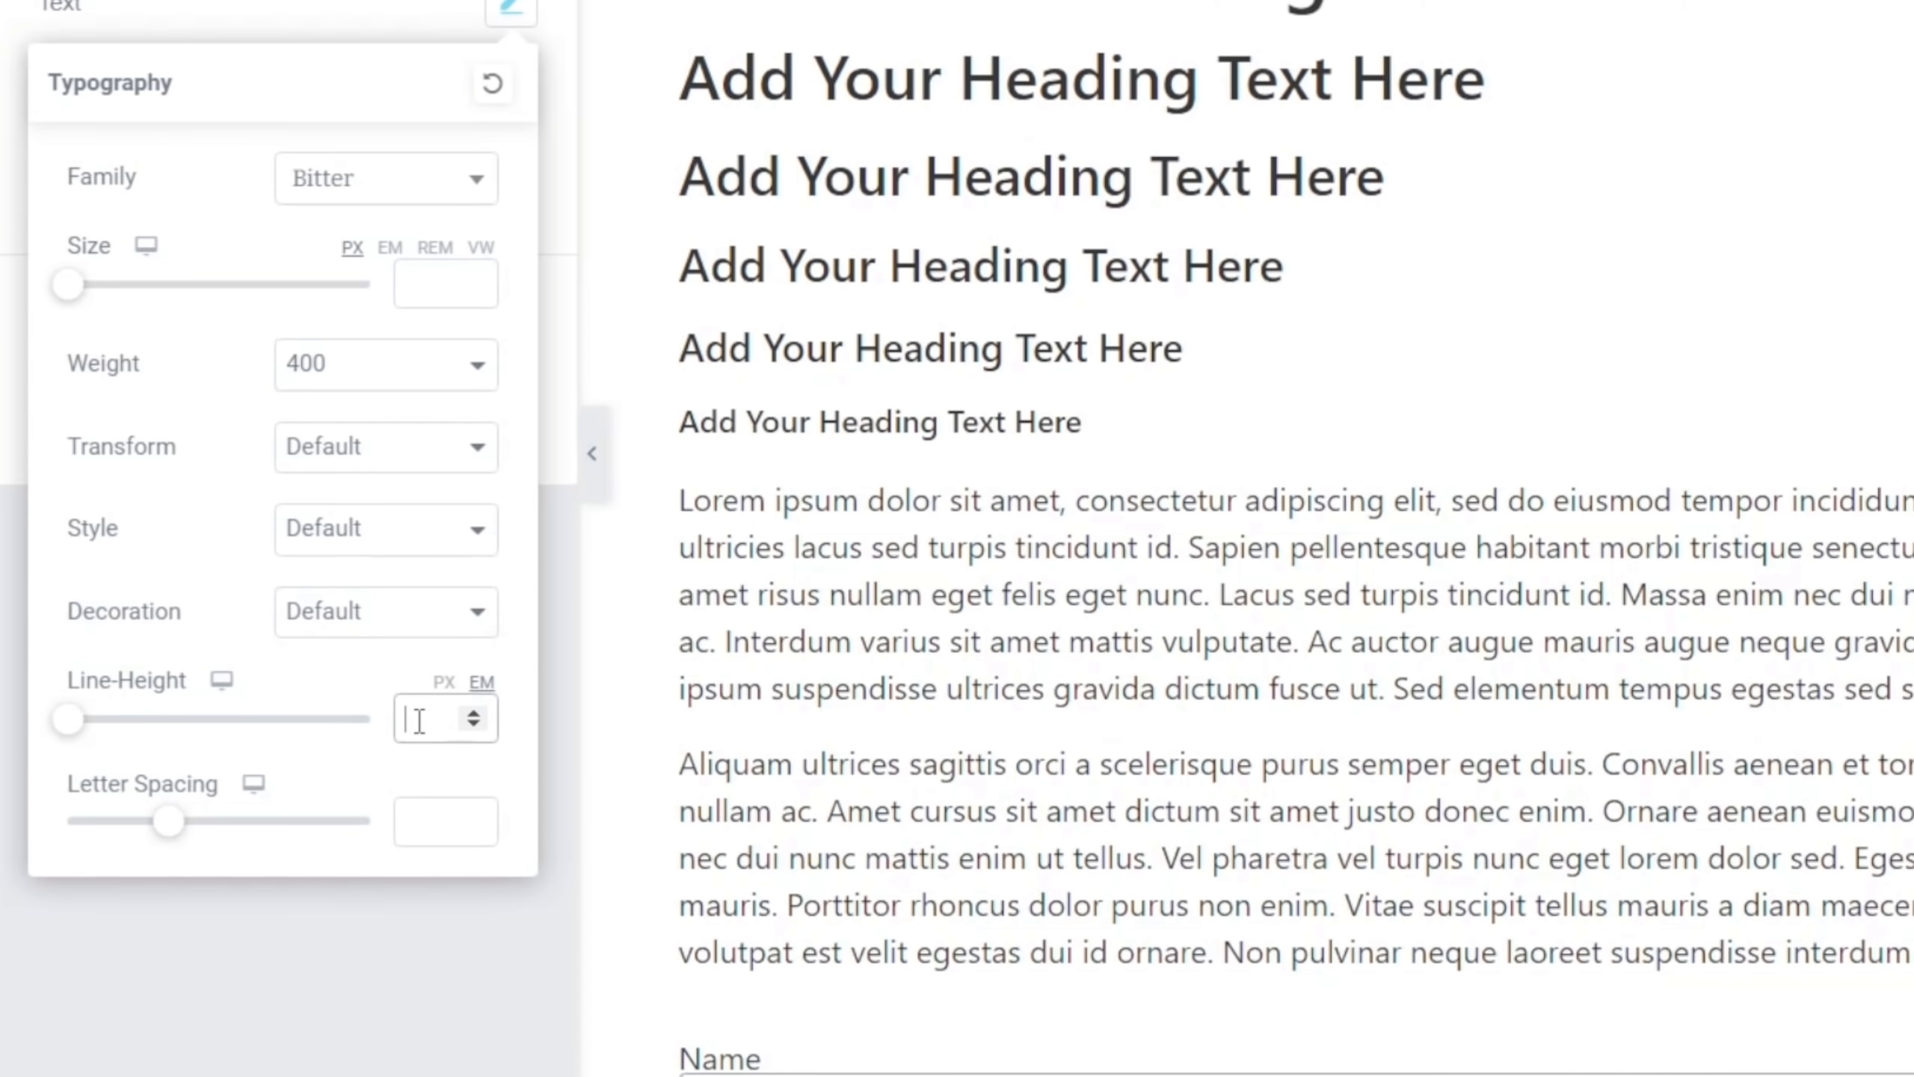
{"action": "type", "text": ".7"}
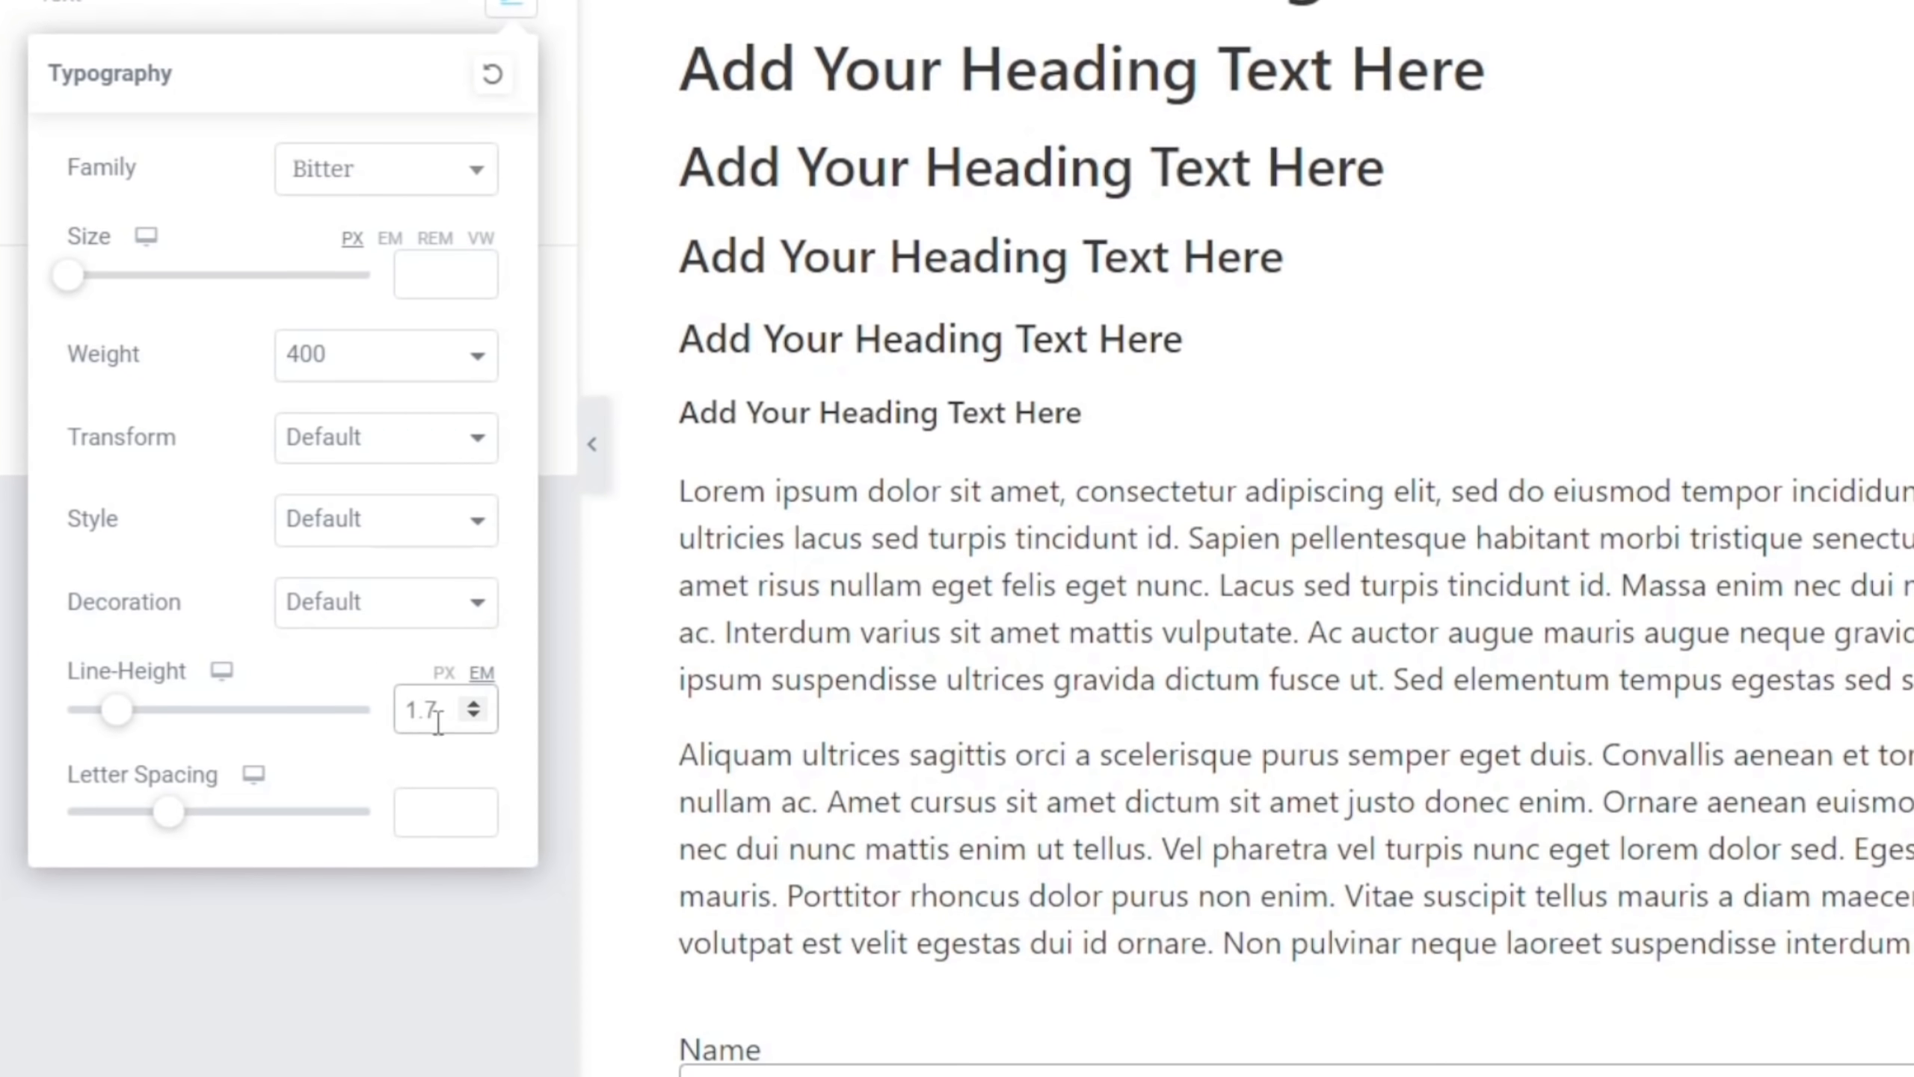
{"action": "left_click", "coordinate": [386, 967]}
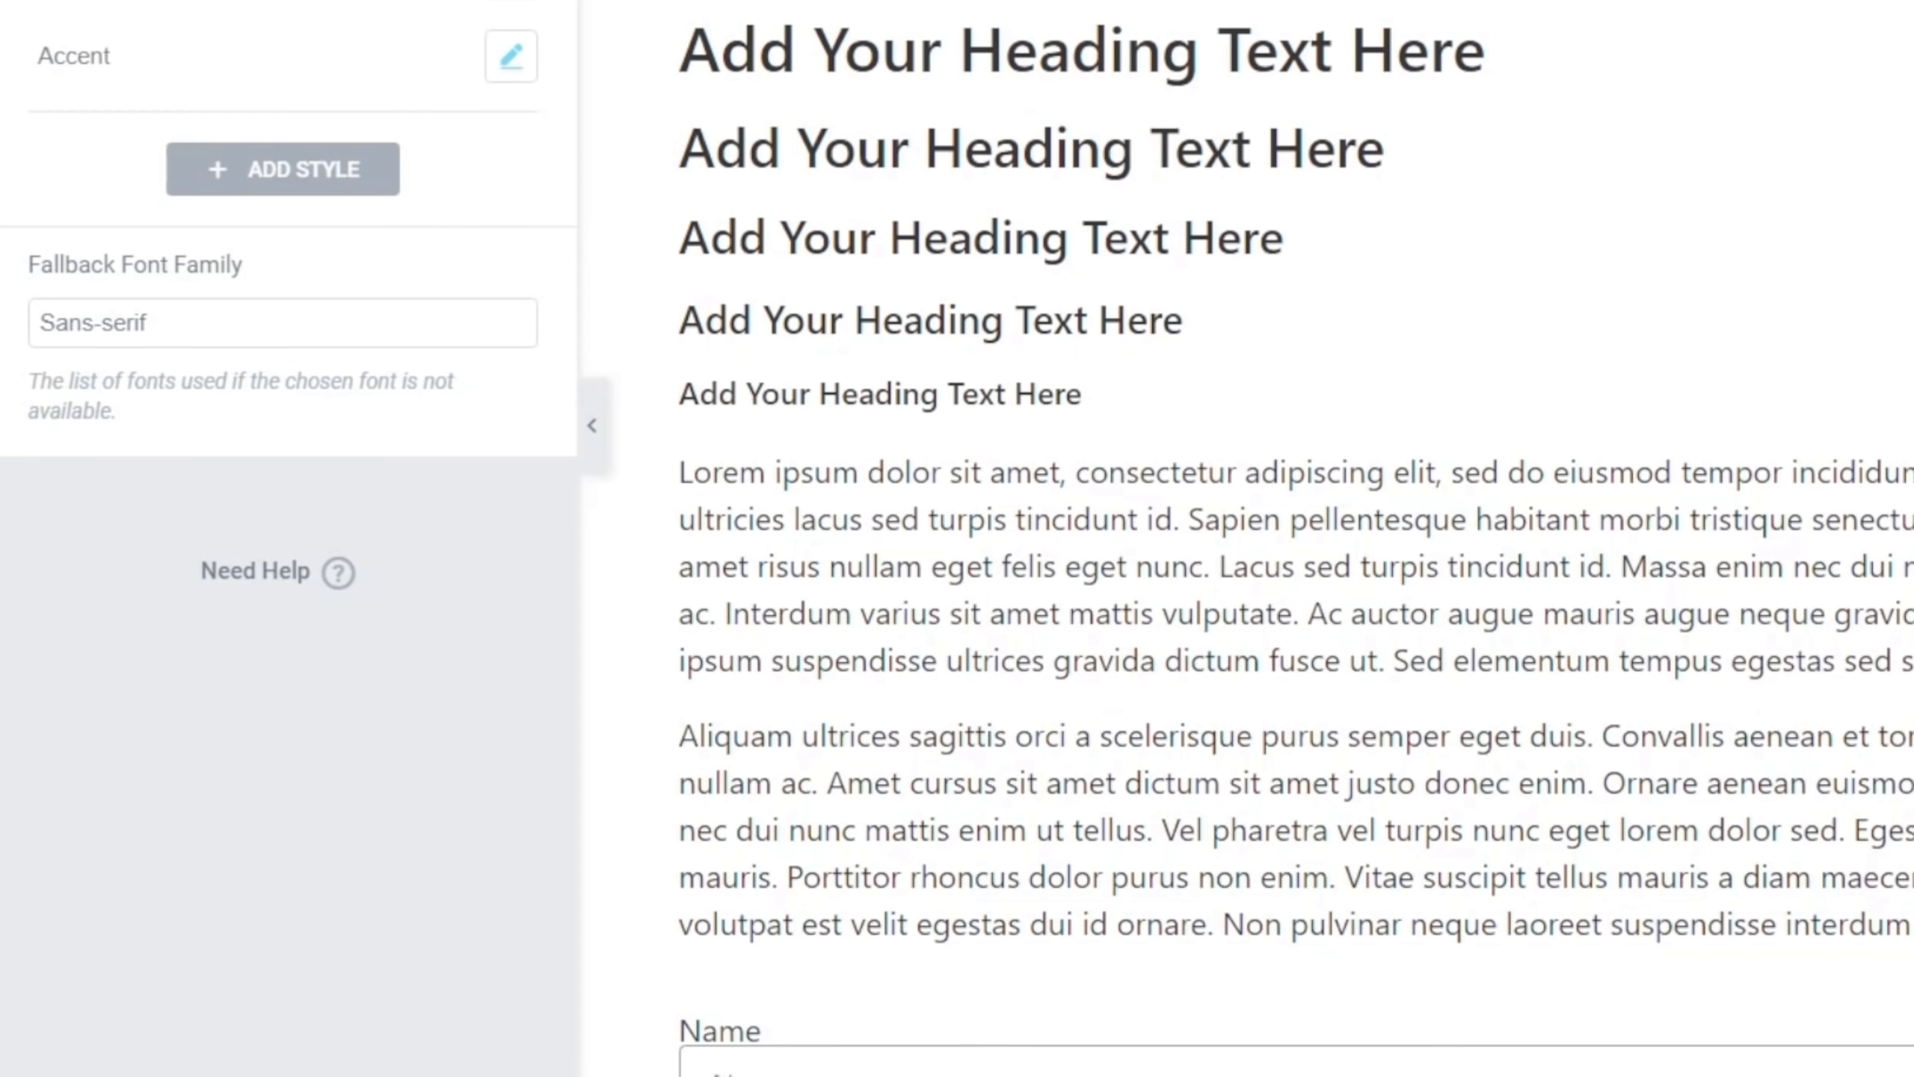
Add a new global font style and name it Title Meta Text
{"action": "left_click", "coordinate": [325, 168]}
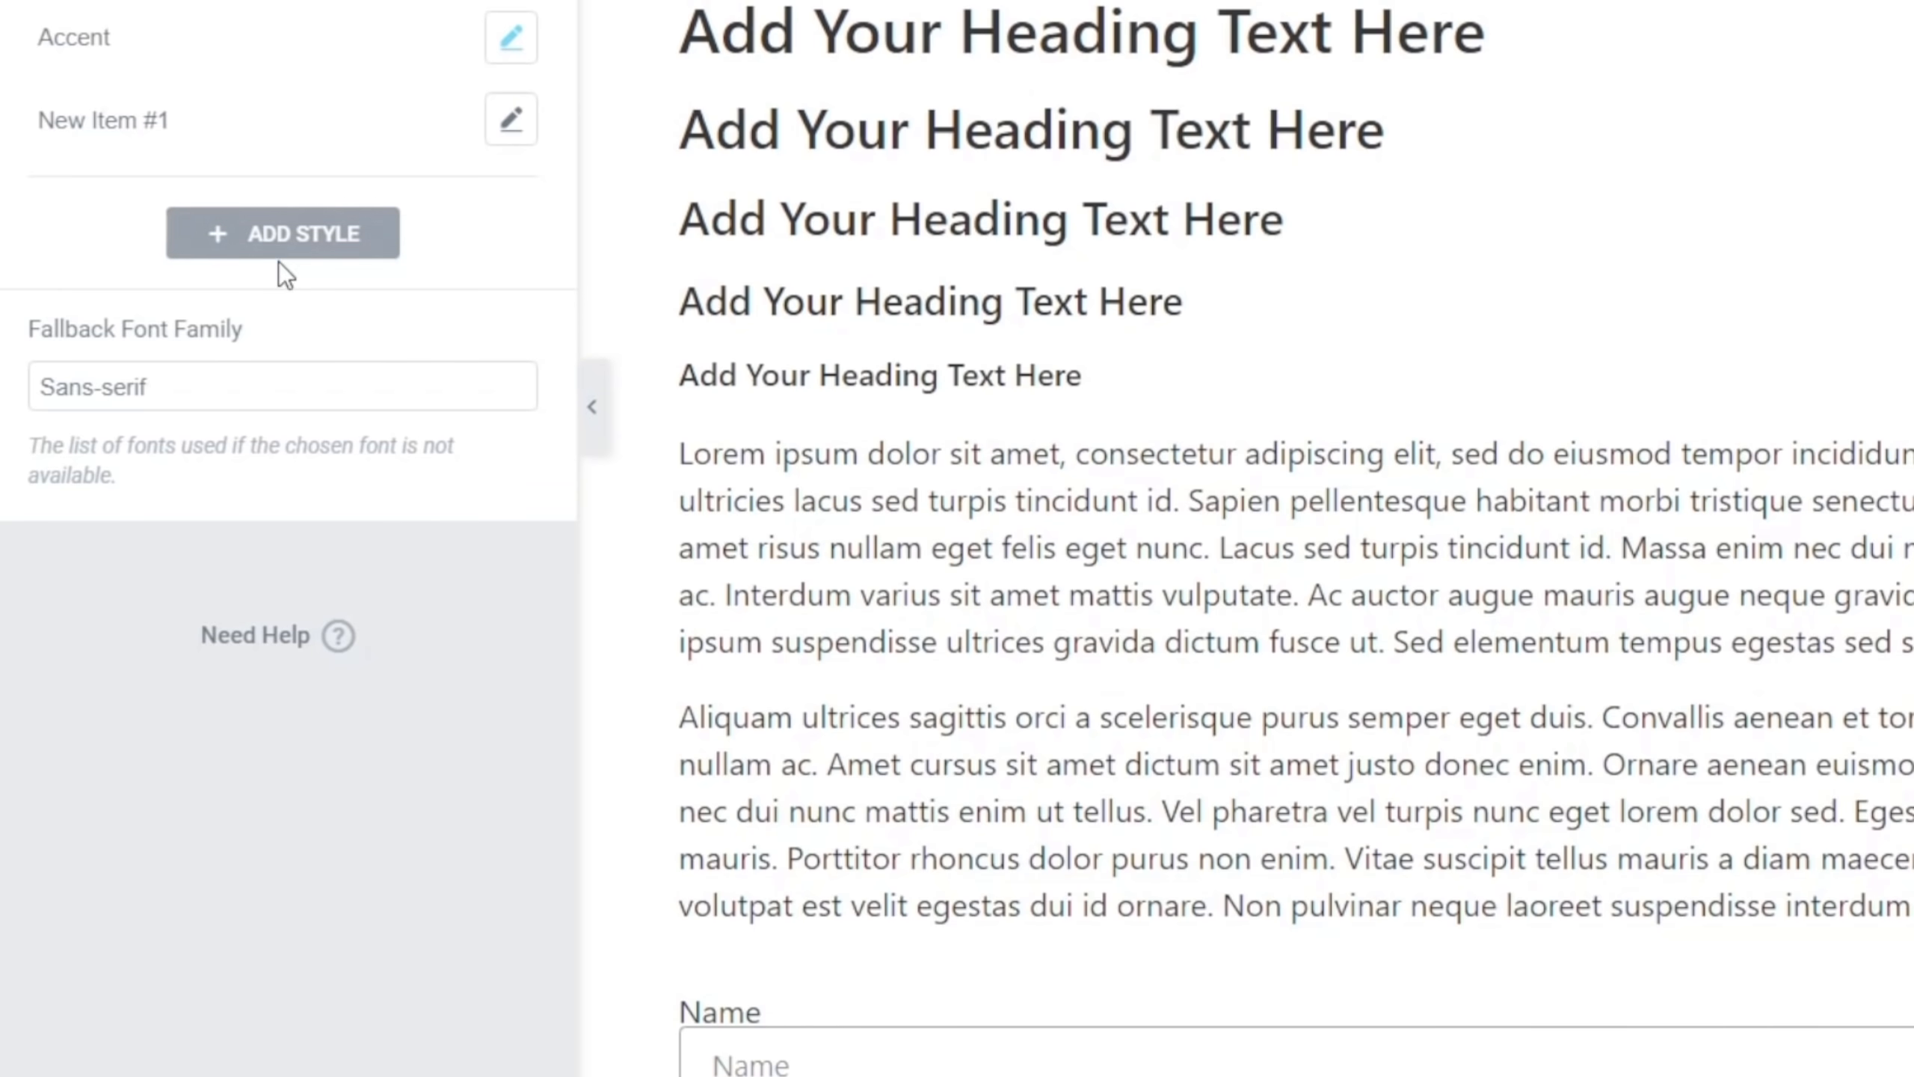
{"action": "left_click", "coordinate": [165, 117]}
{"action": "left_click_drag", "start_coordinate": [171, 113], "coordinate": [37, 112]}
{"action": "type", "text": "Title Met"}
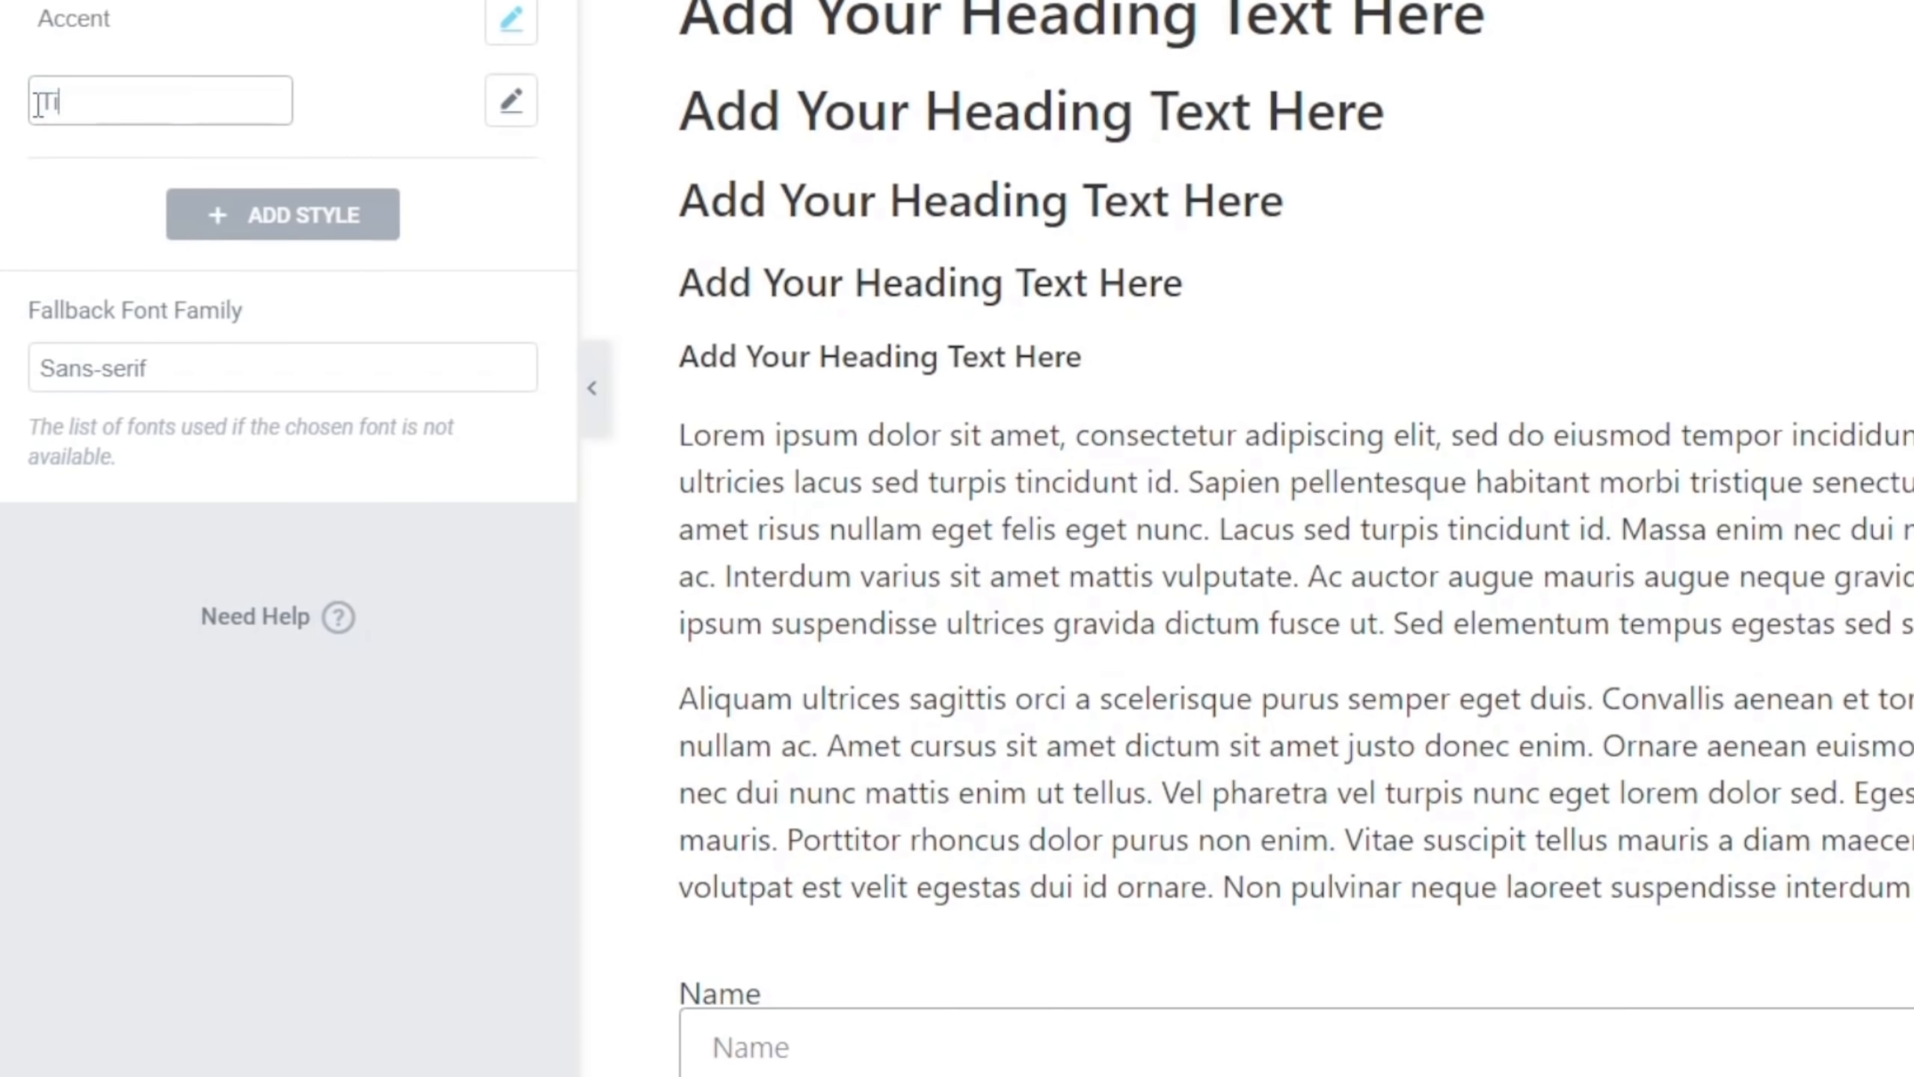
{"action": "type", "text": "a Text"}
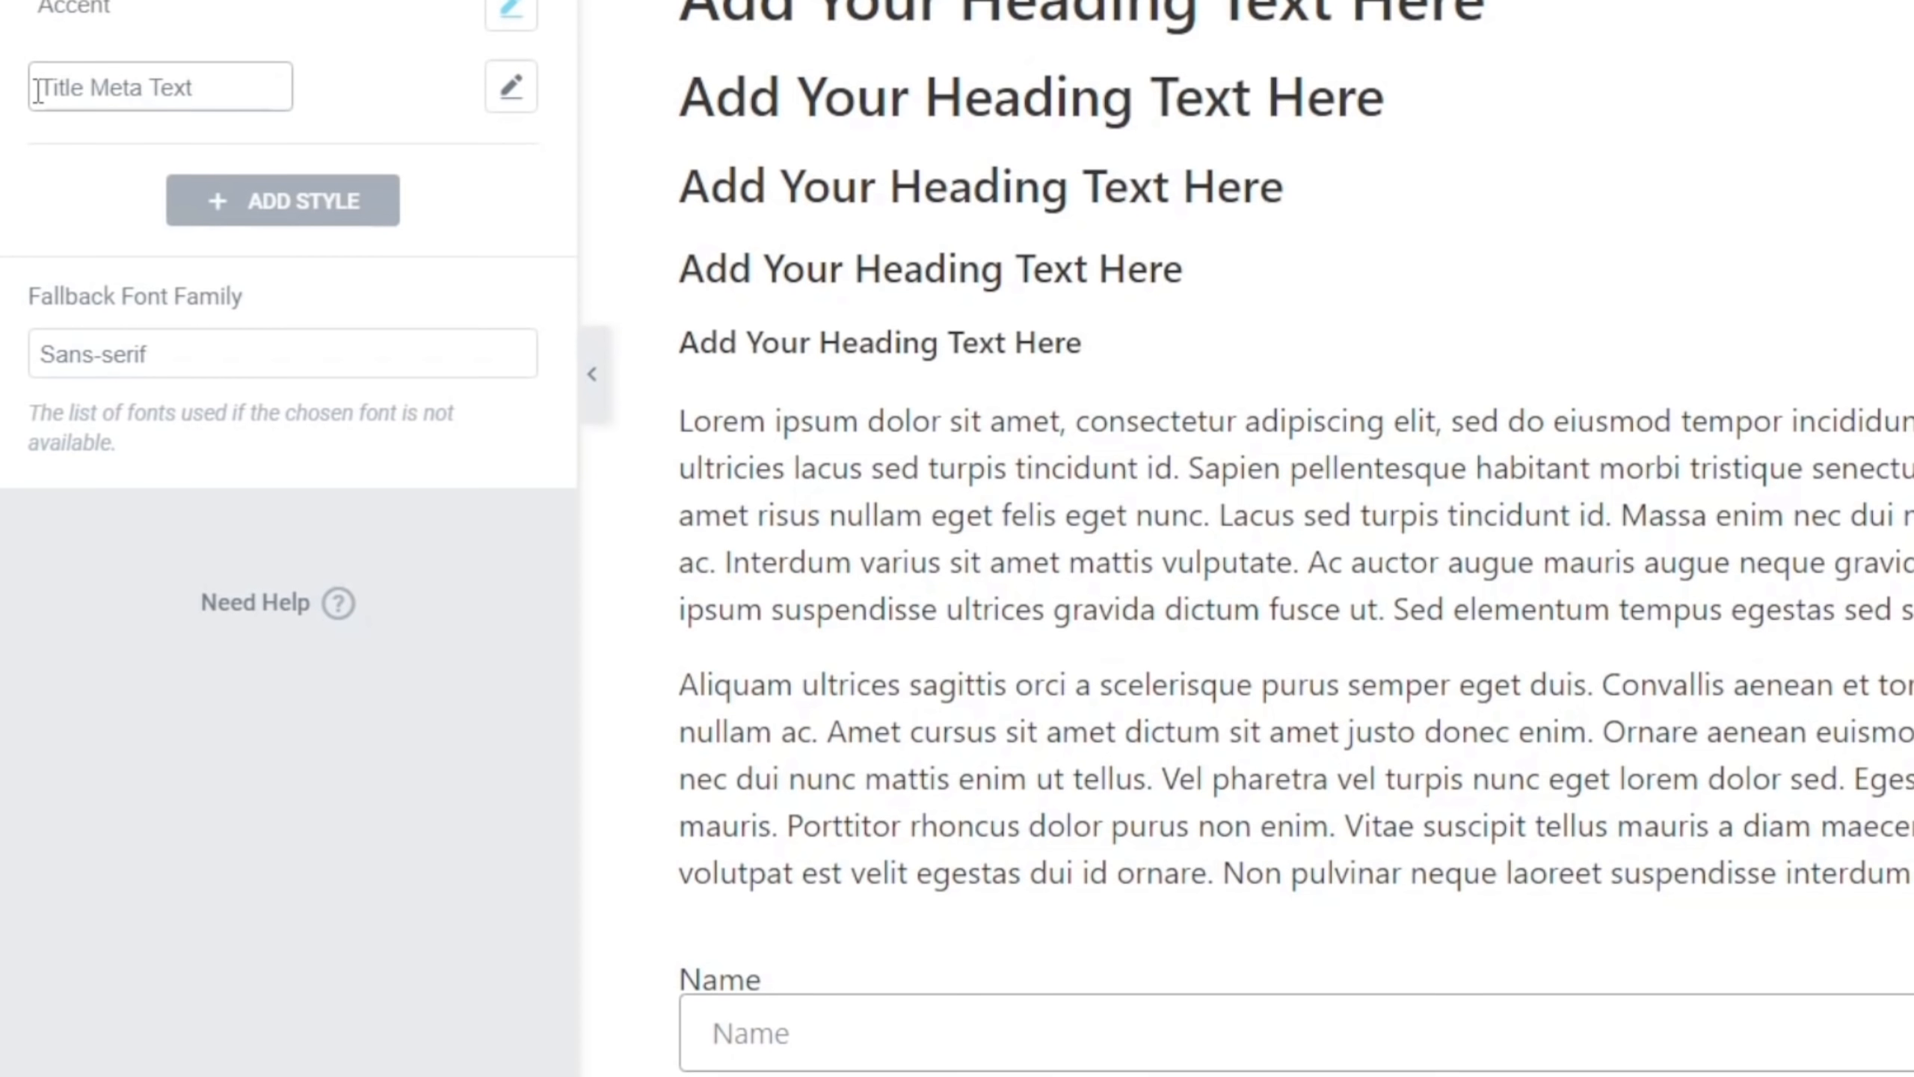
Set the font family of the Title Meta Text style to Nunito Sans
{"action": "left_click", "coordinate": [512, 88]}
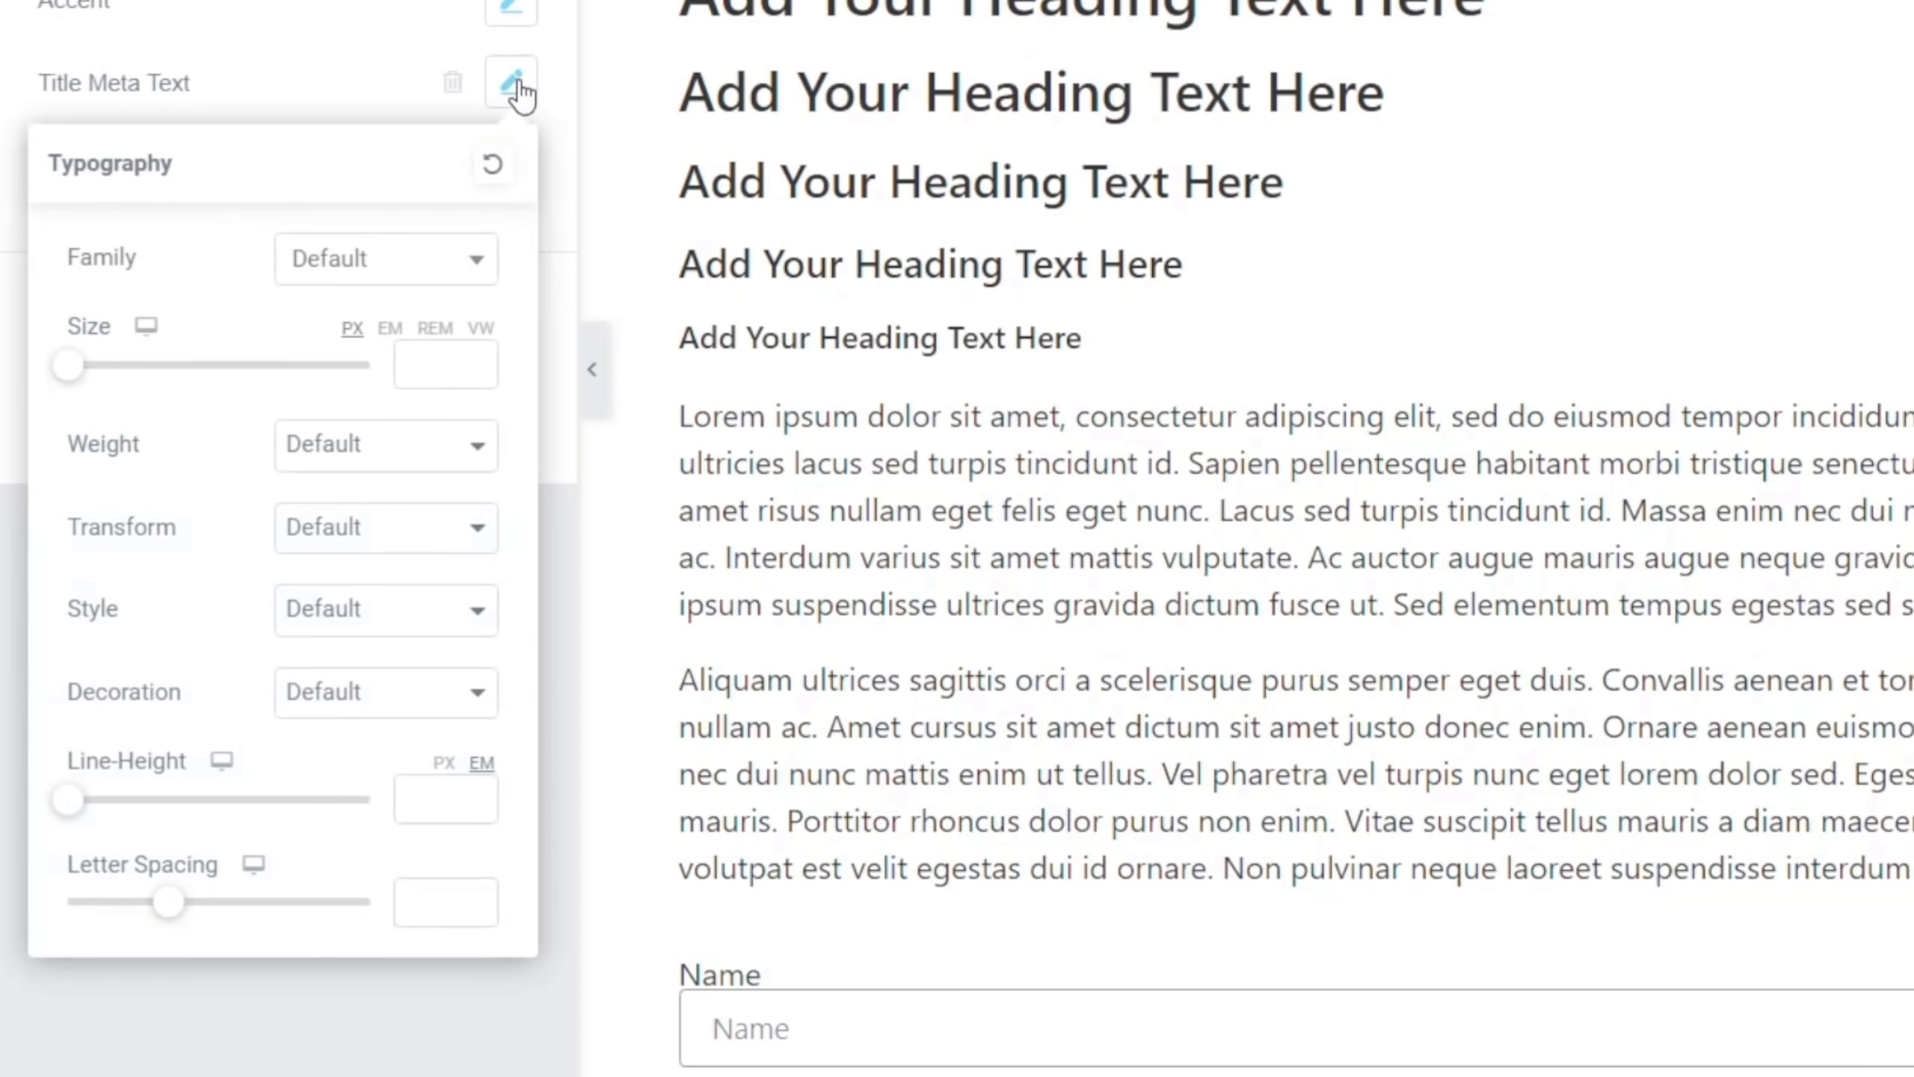
{"action": "left_click", "coordinate": [422, 265]}
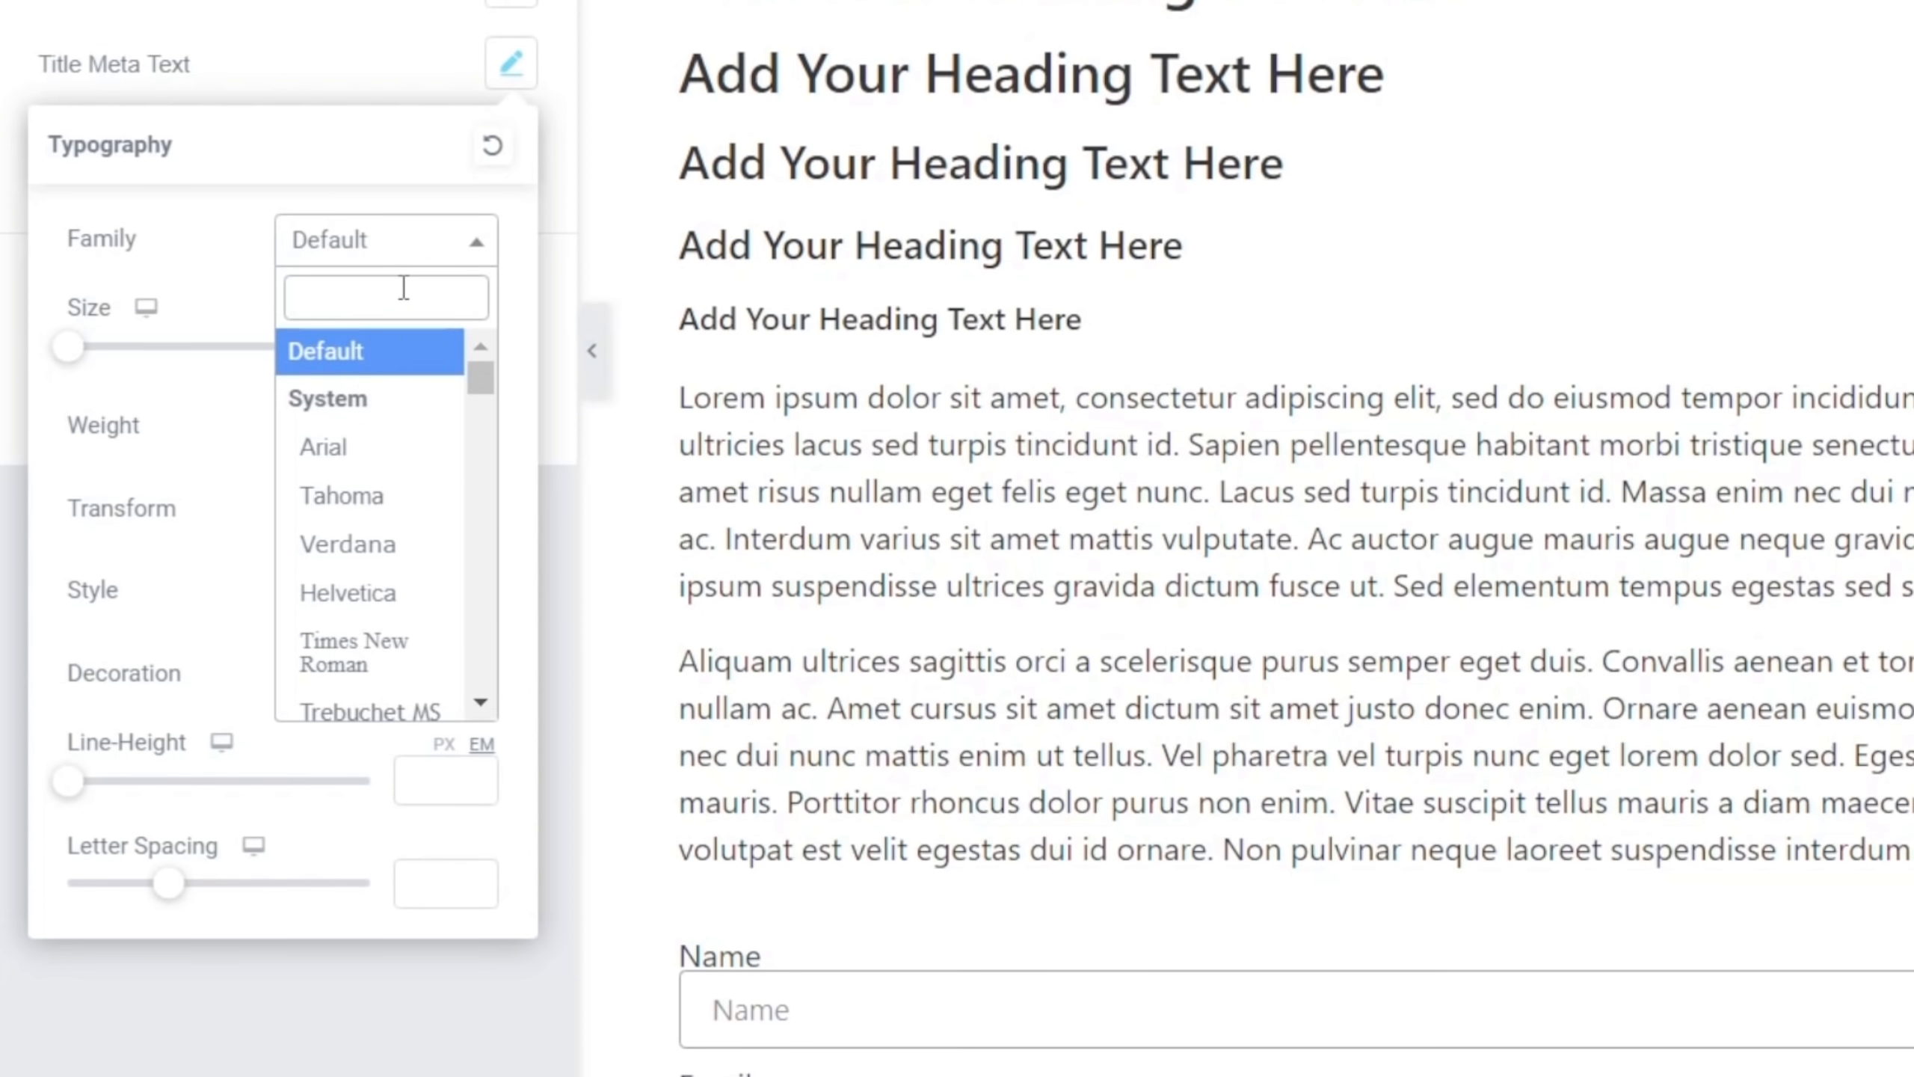
{"action": "type", "text": "nunito"}
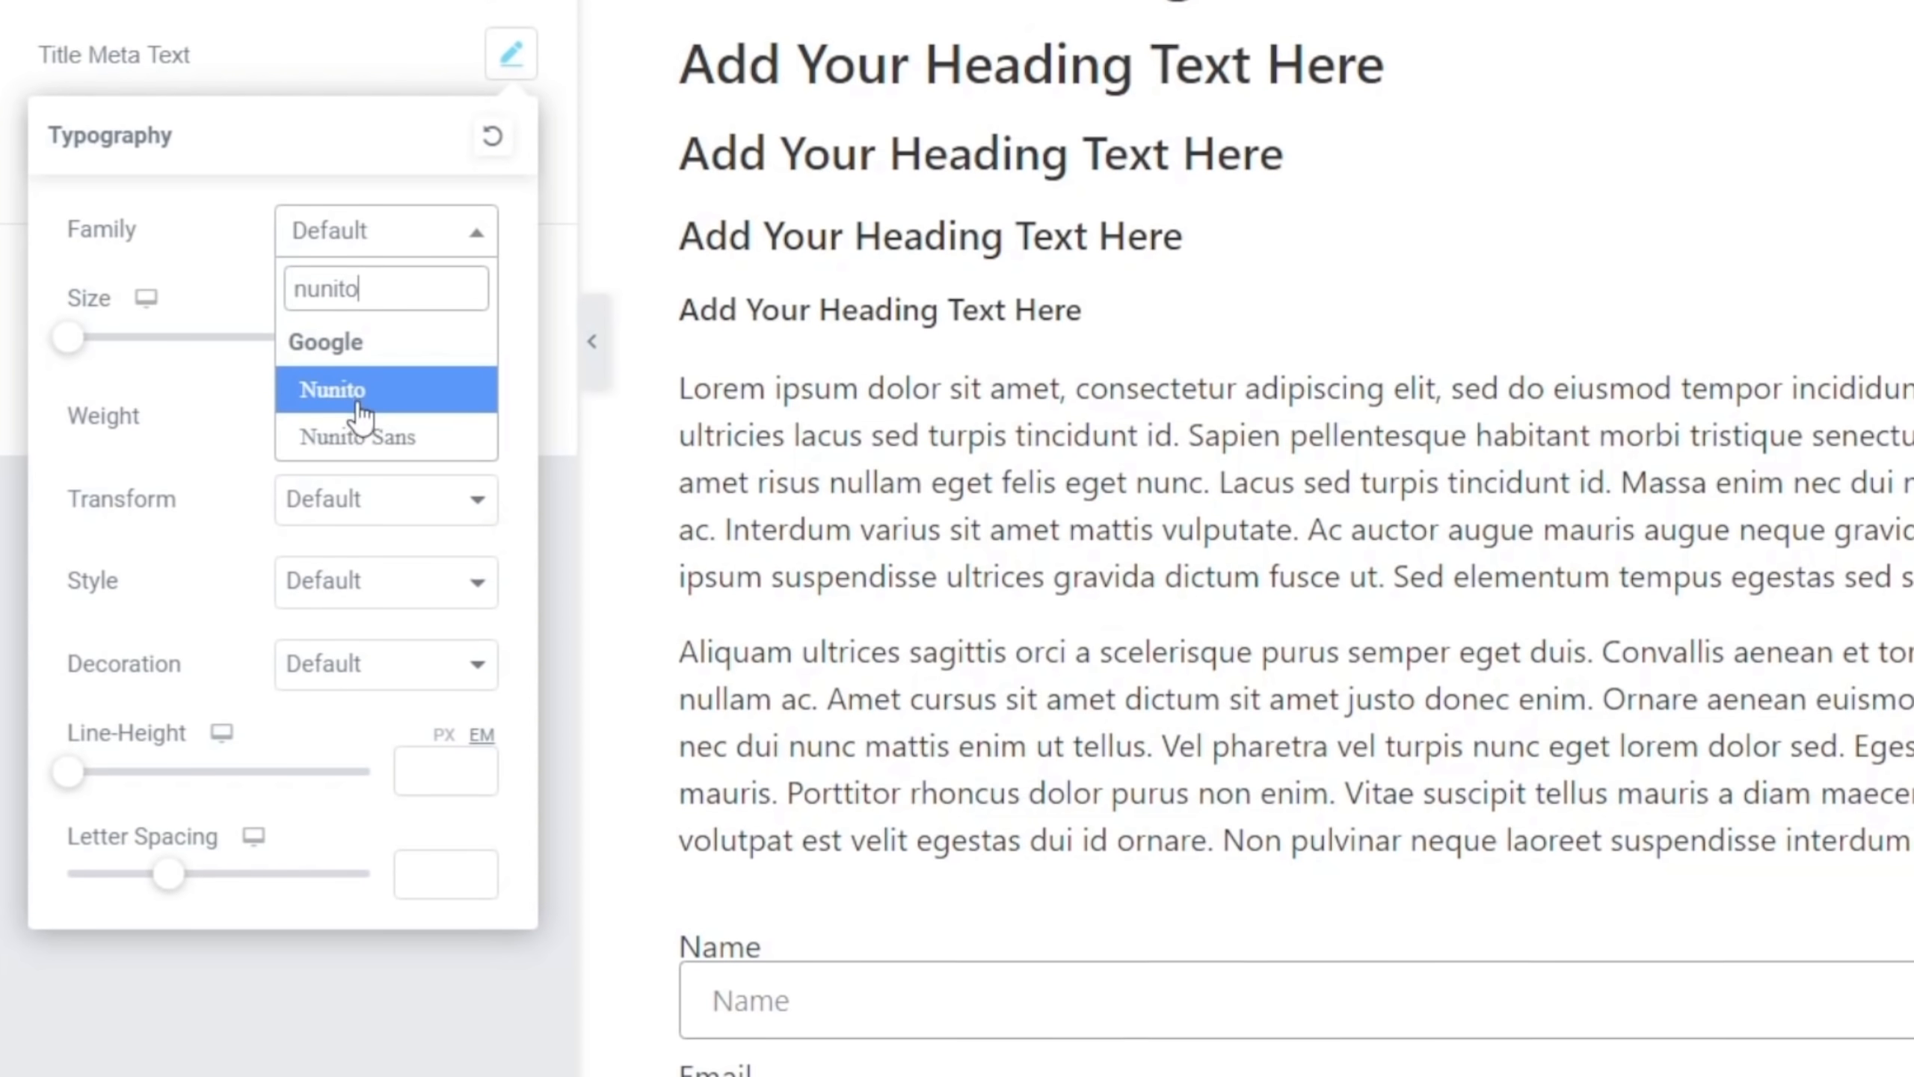
{"action": "left_click", "coordinate": [359, 437]}
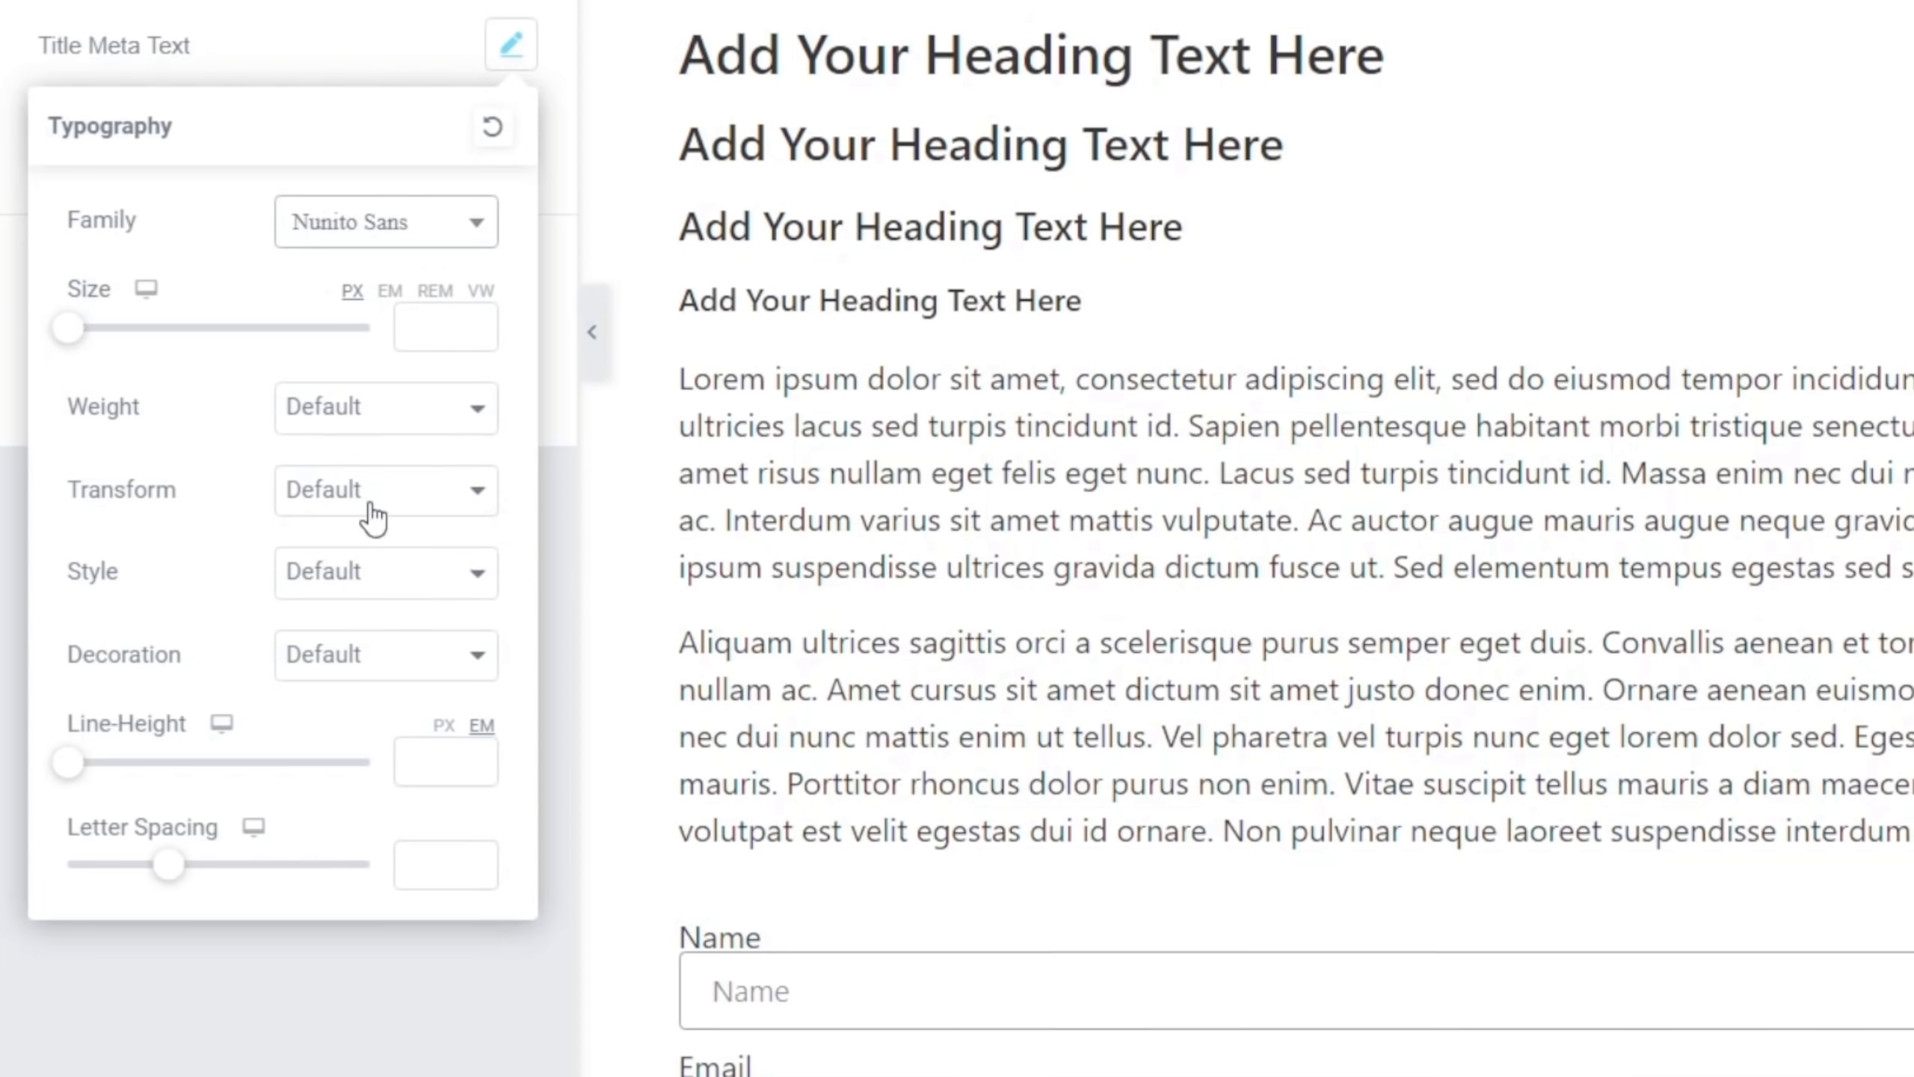
Set the Title Meta Text font style to weight 400 with a line height of 1.5 em
{"action": "left_click", "coordinate": [369, 419]}
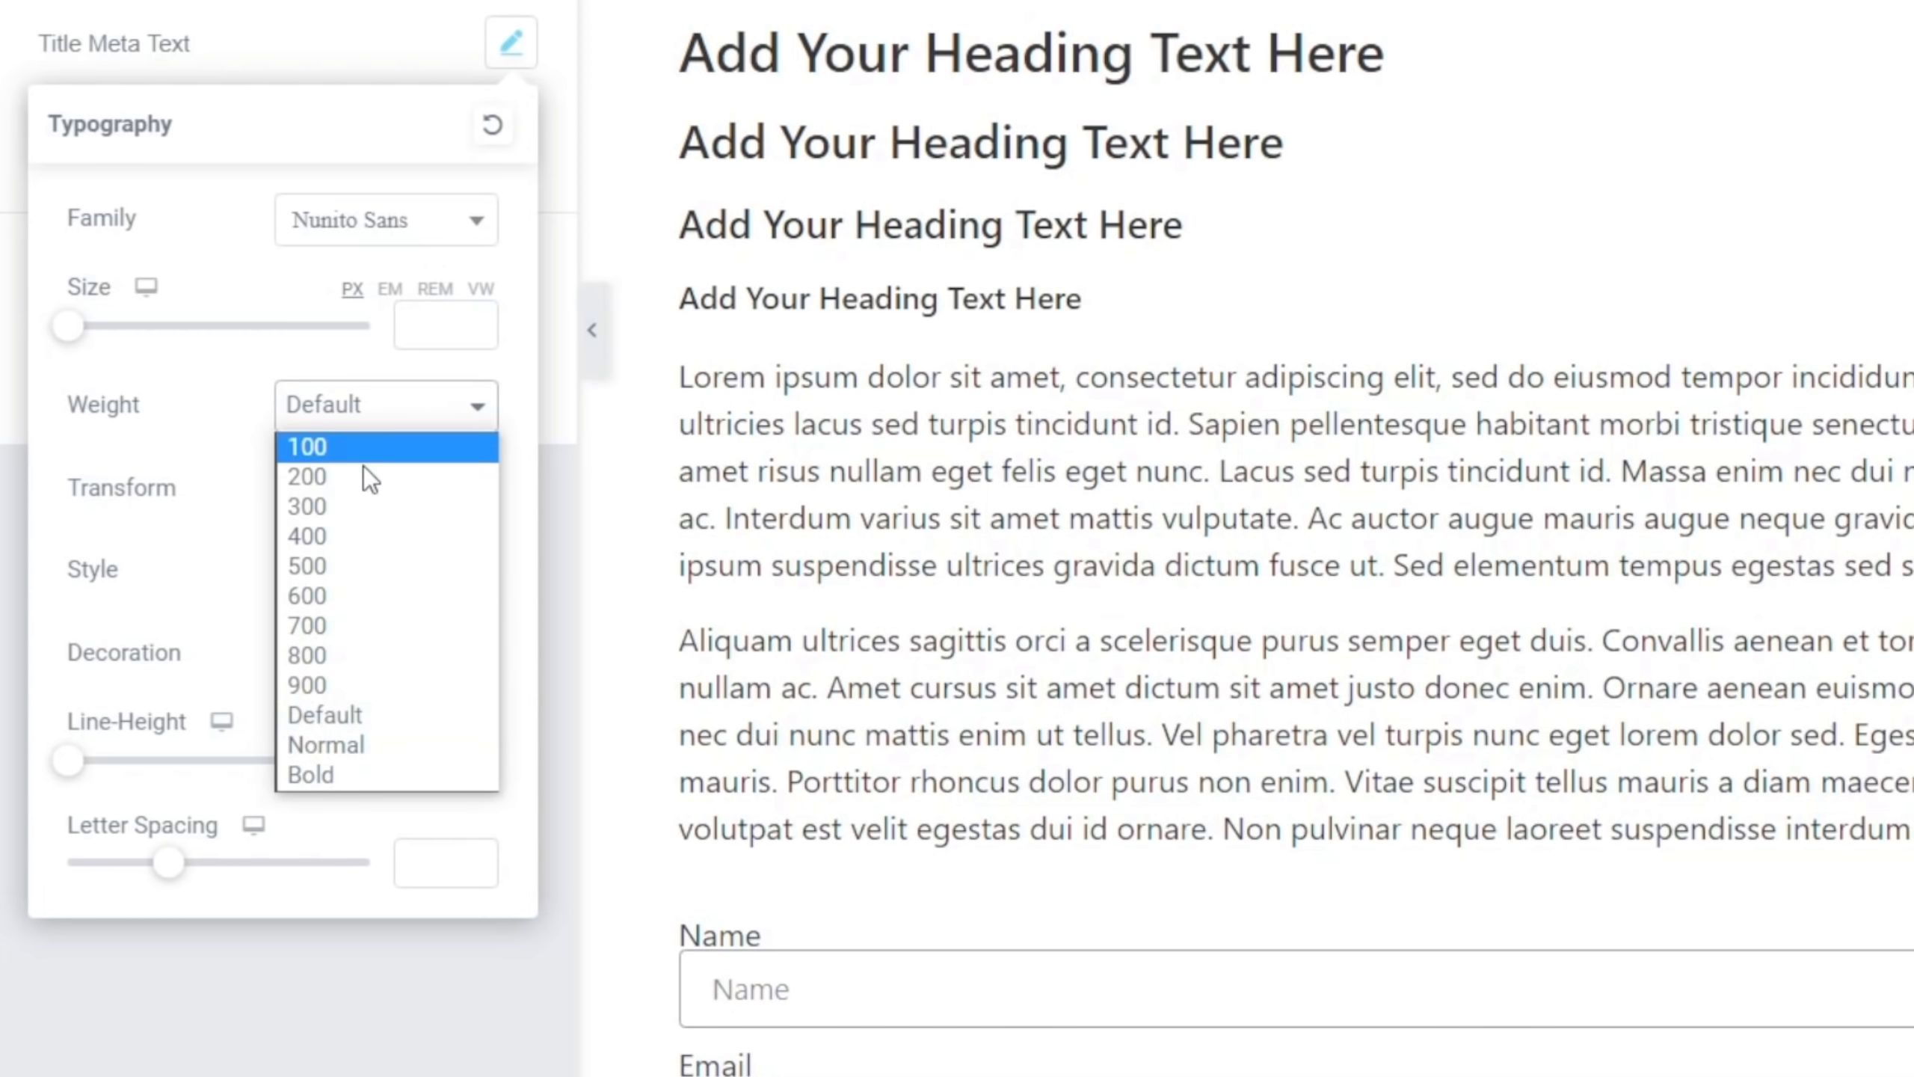
{"action": "left_click", "coordinate": [359, 537]}
{"action": "left_click", "coordinate": [412, 756]}
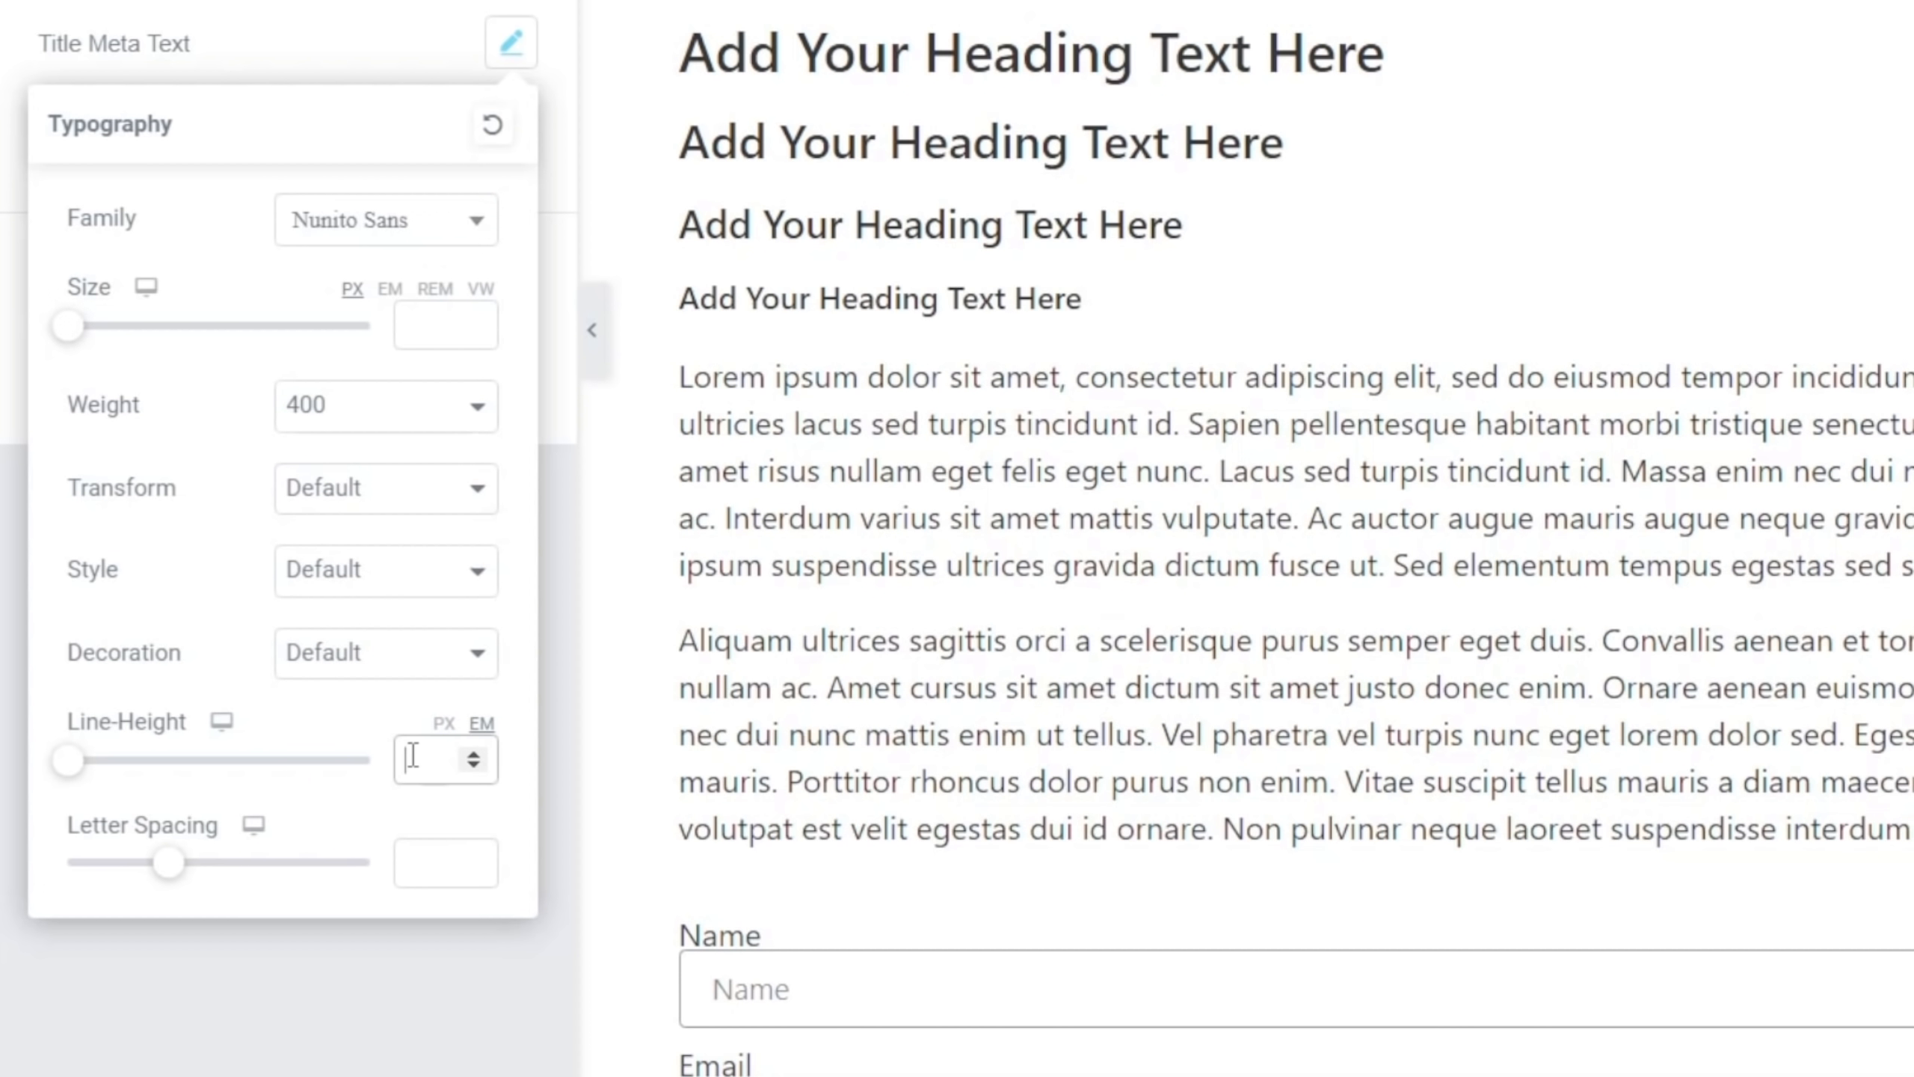
{"action": "type", "text": "1.5"}
{"action": "left_click", "coordinate": [355, 970]}
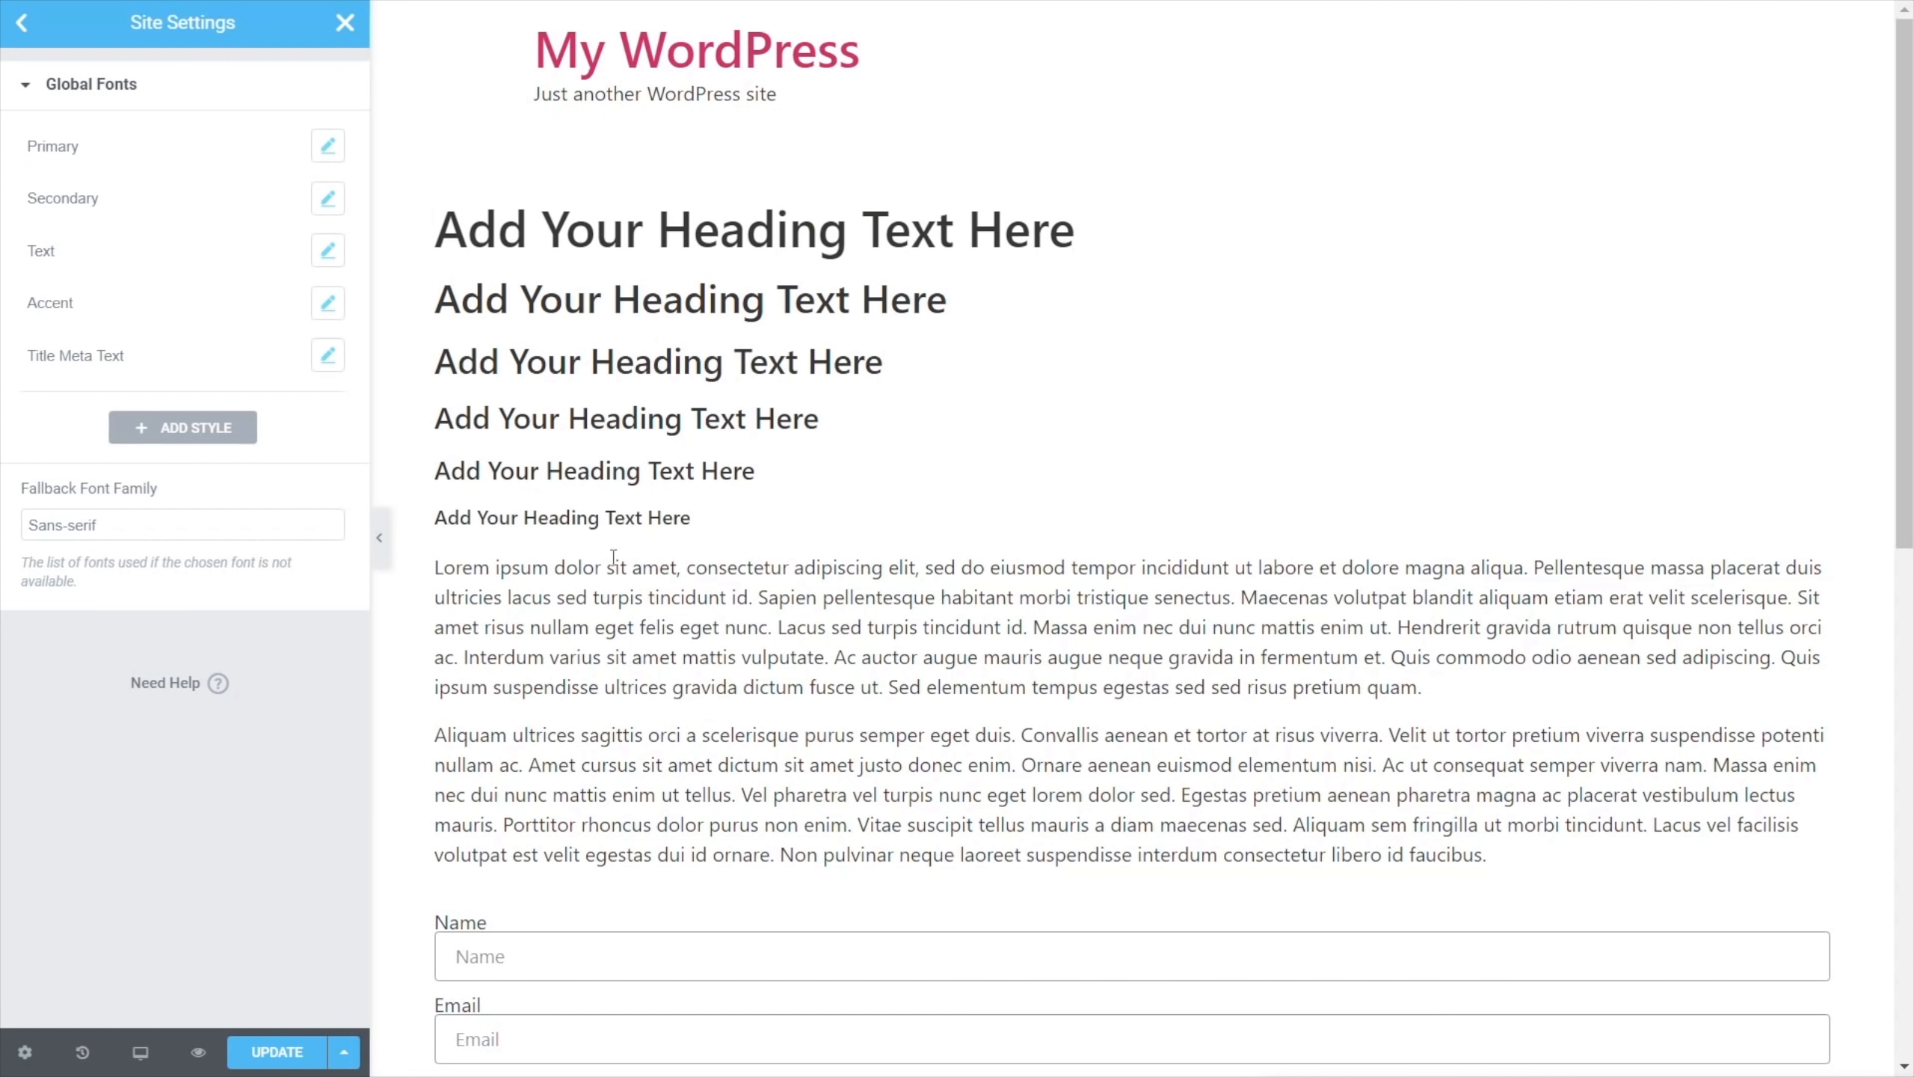
Open the theme style Typography settings and check the custom colour picker for the body text
{"action": "left_click", "coordinate": [36, 33]}
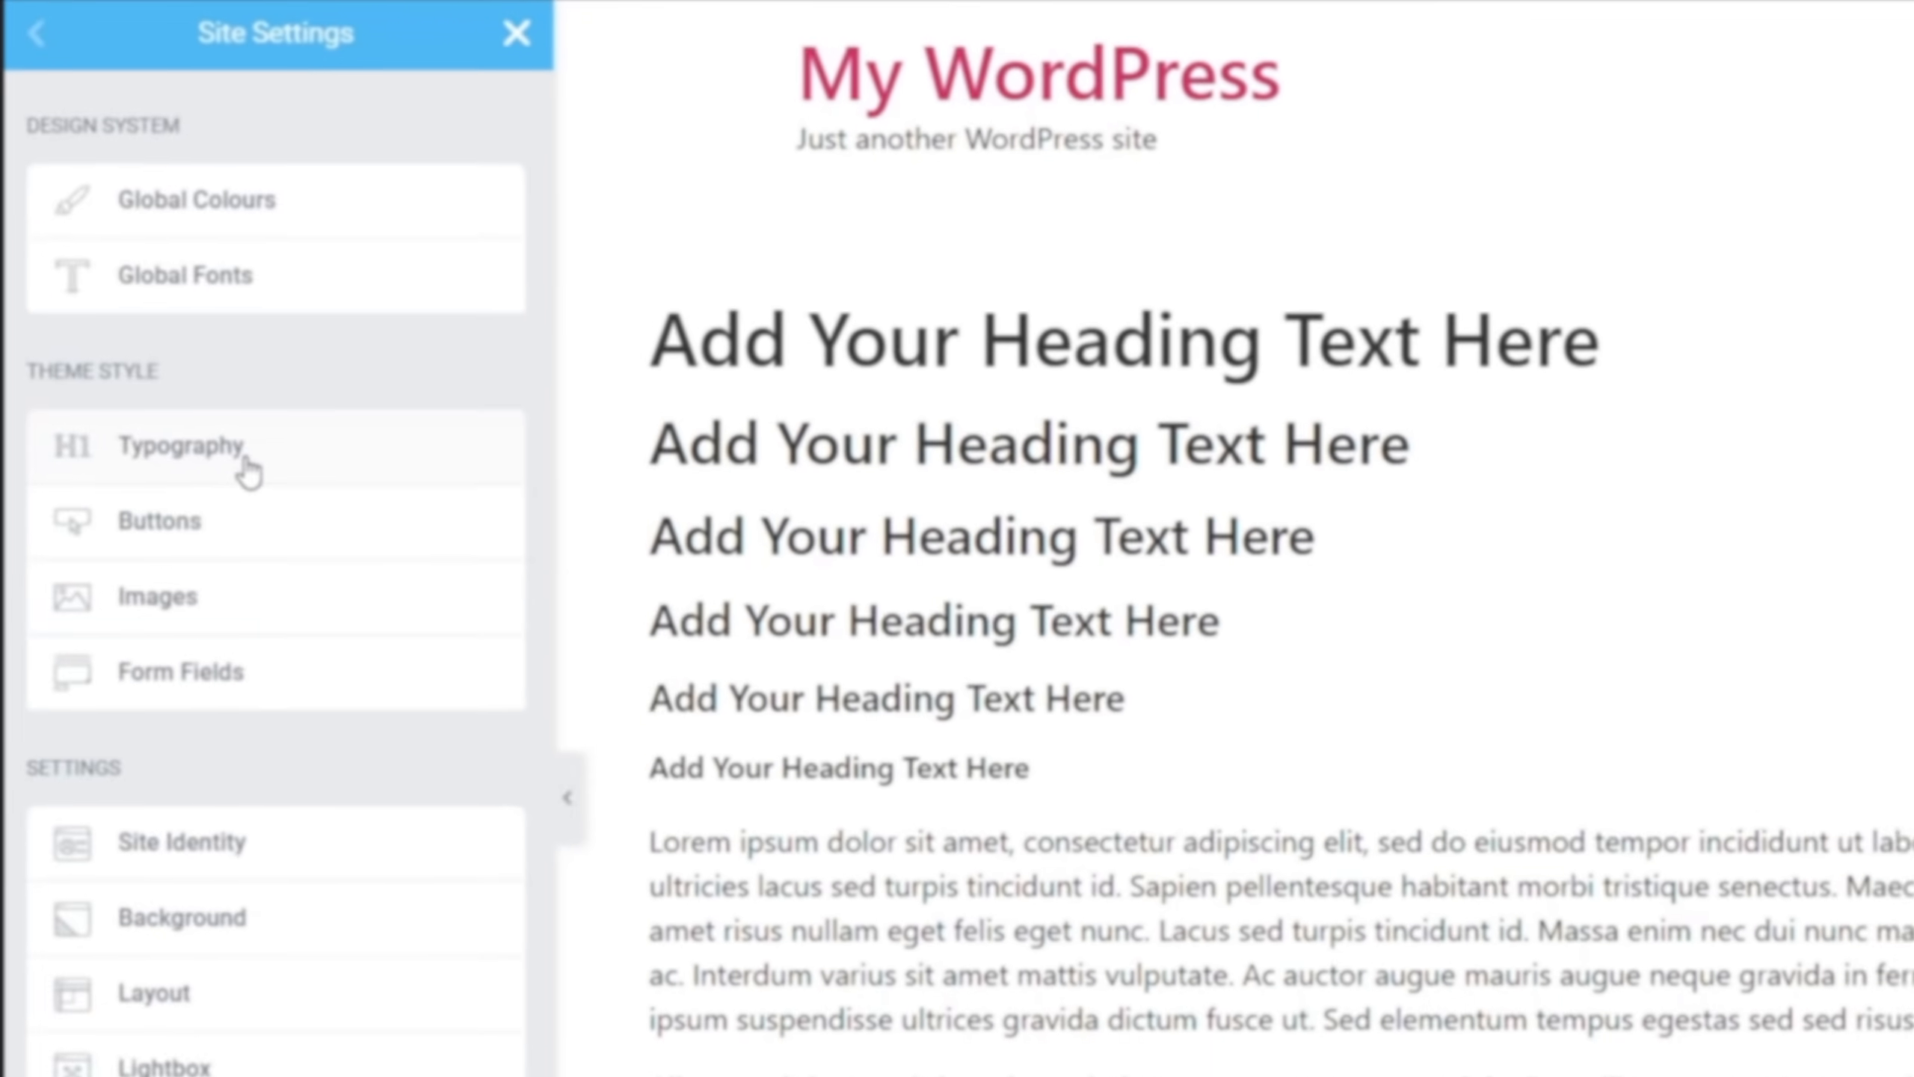
{"action": "left_click", "coordinate": [120, 301]}
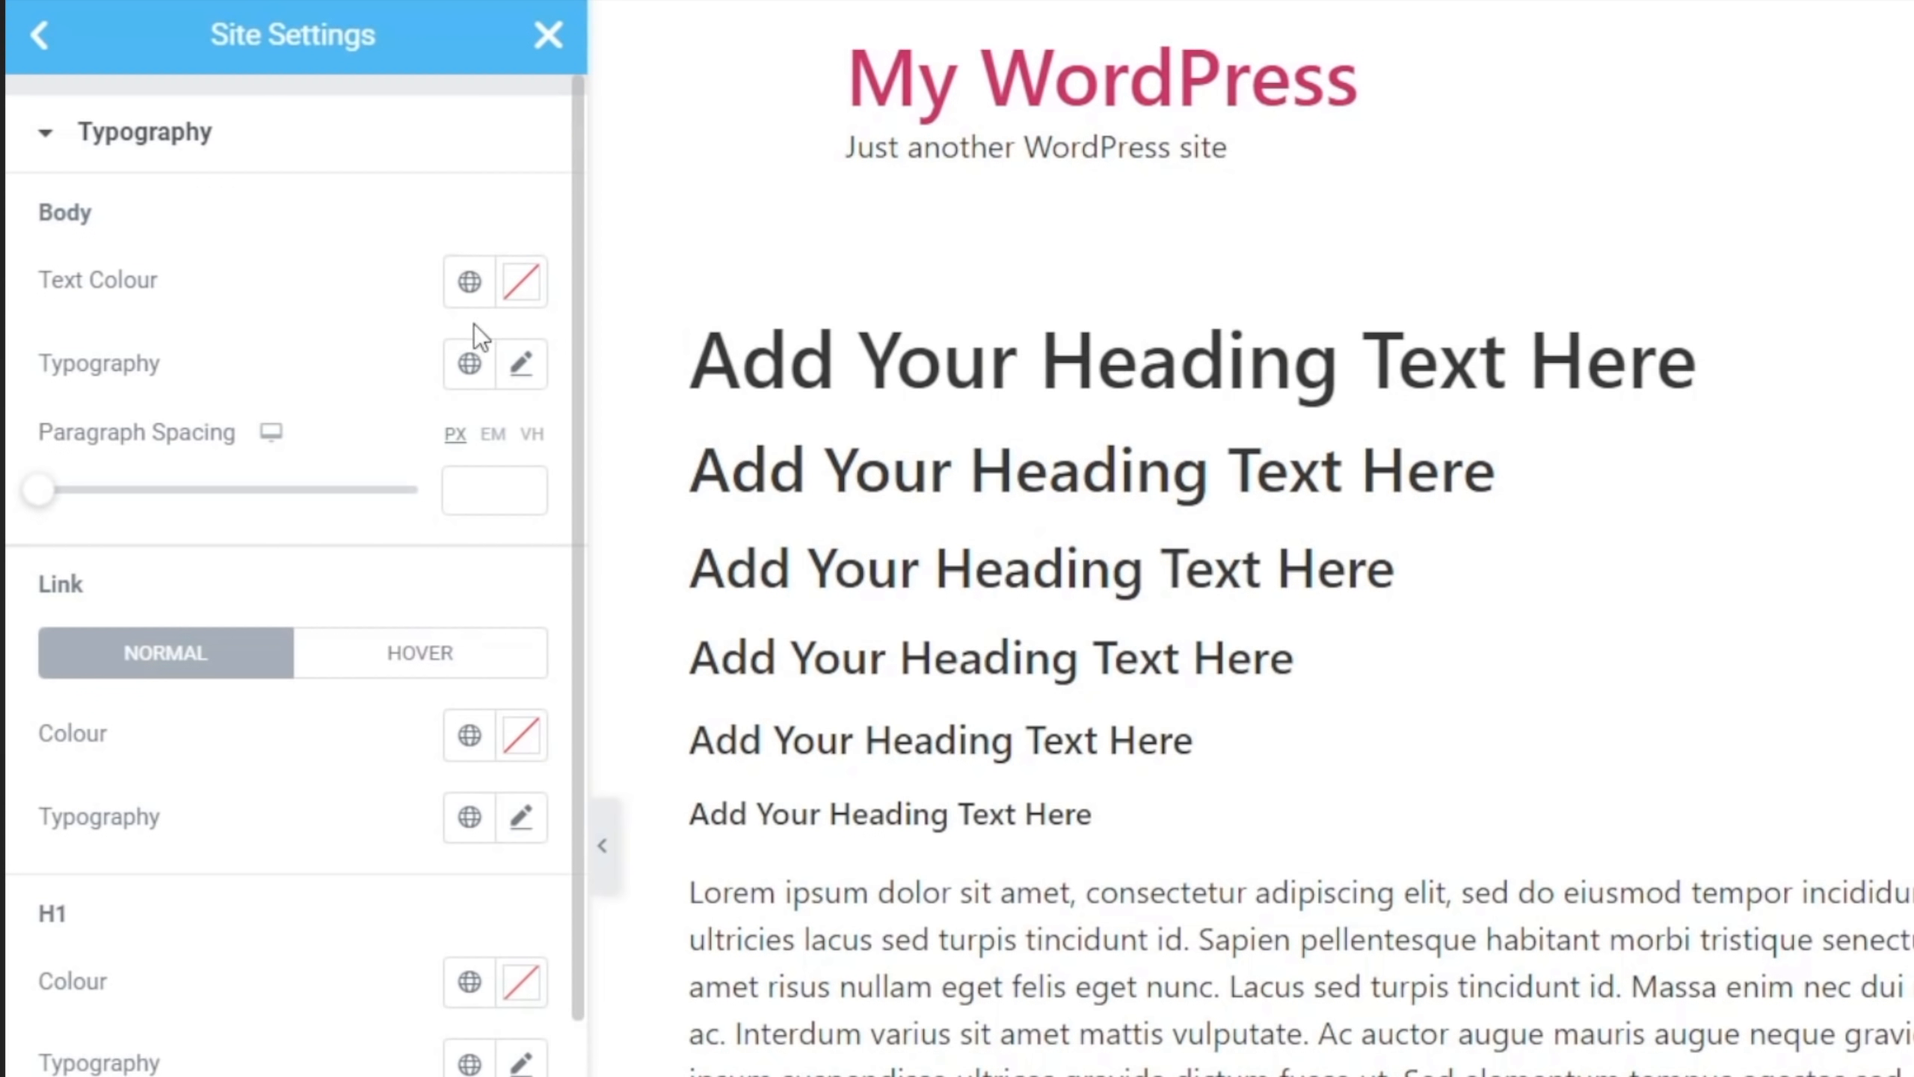
{"action": "left_click", "coordinate": [528, 290]}
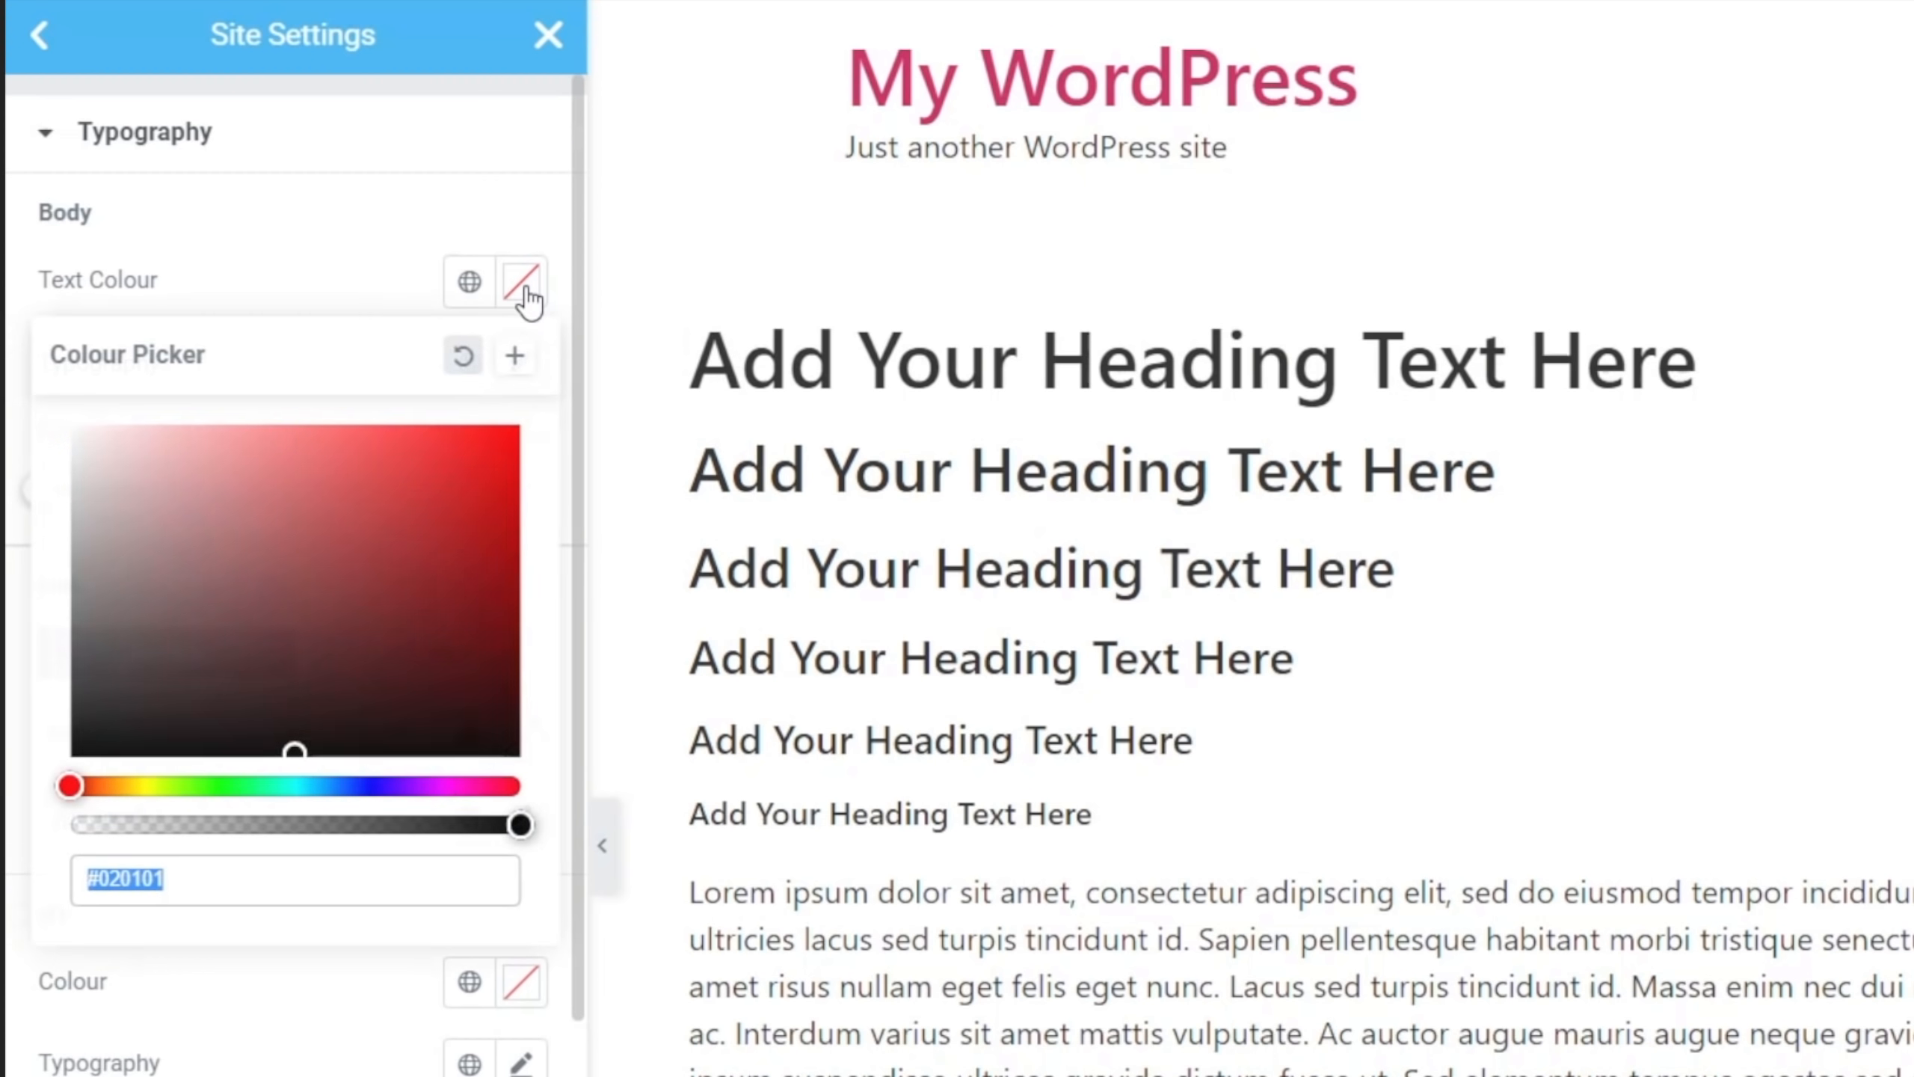
{"action": "left_click", "coordinate": [354, 252]}
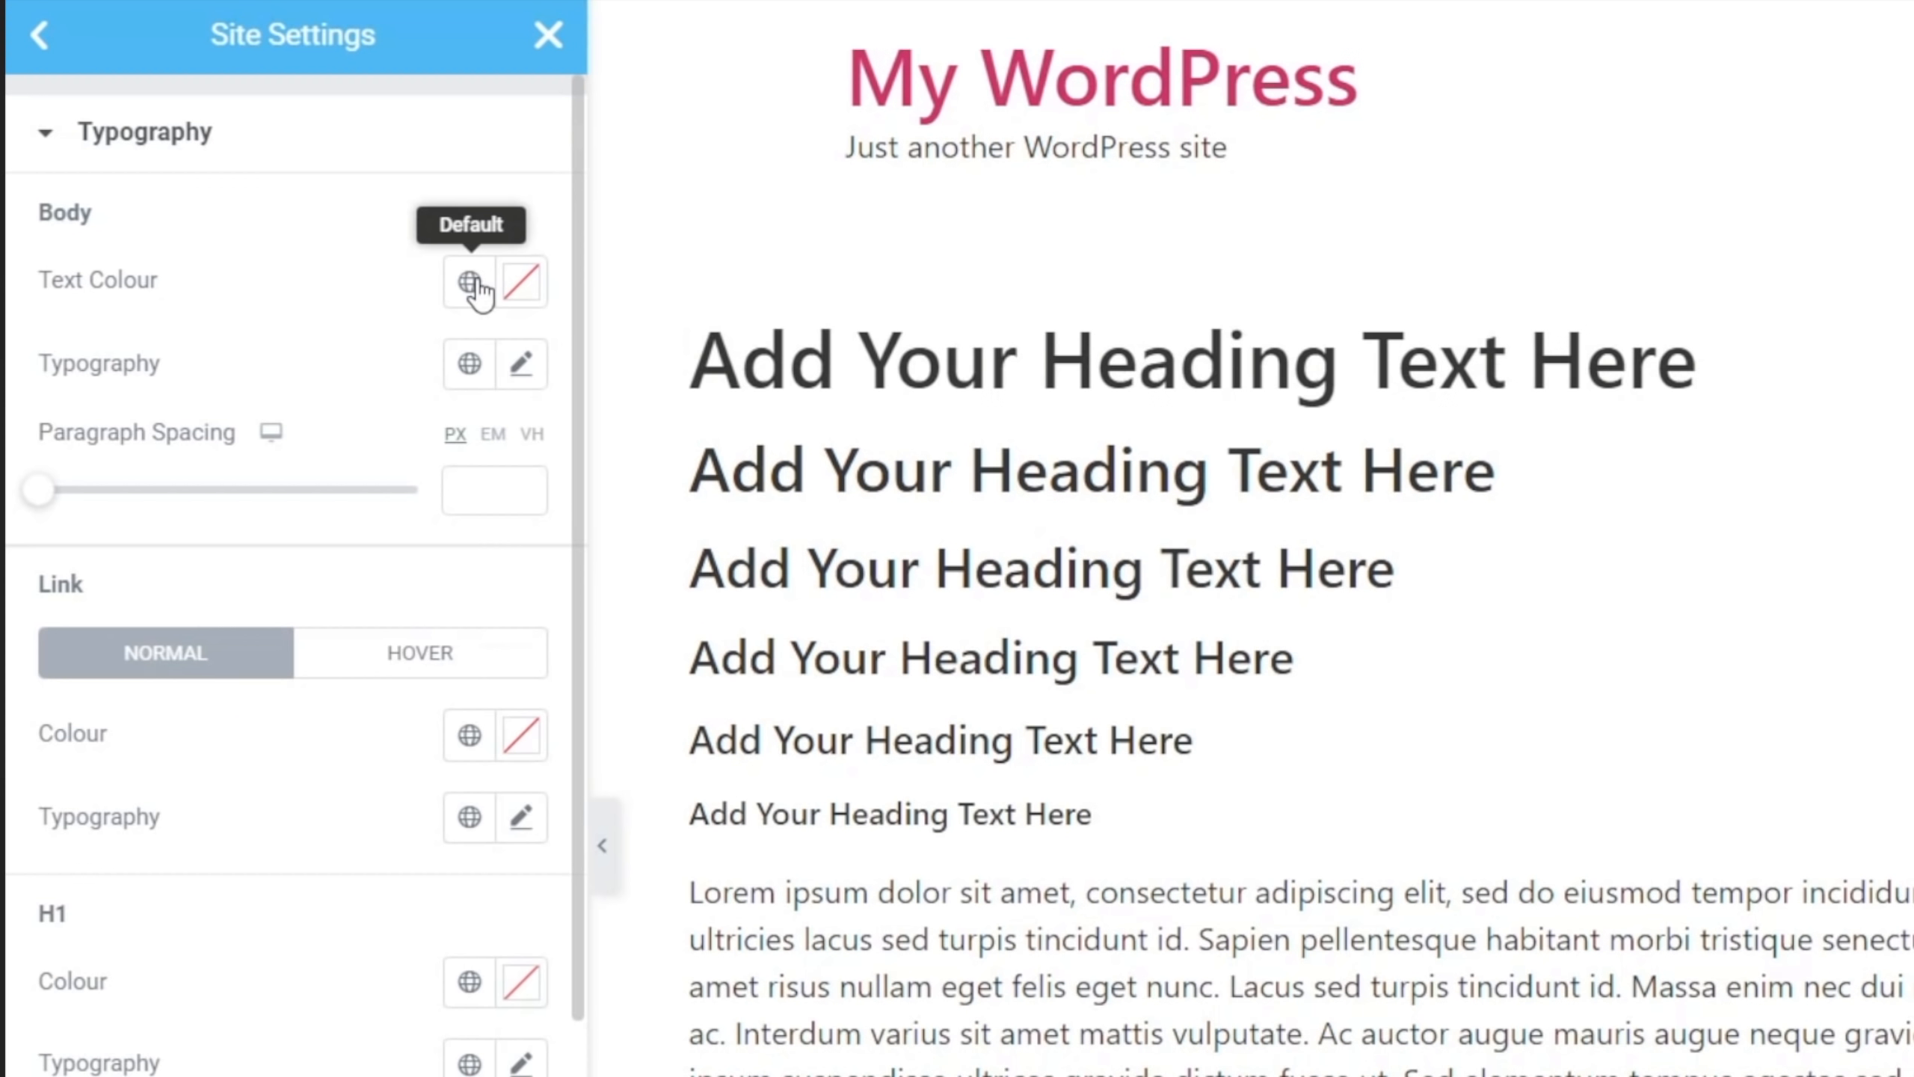
Try the global Primary colour on the body text, and switch it to the global Text colour
{"action": "left_click", "coordinate": [471, 285]}
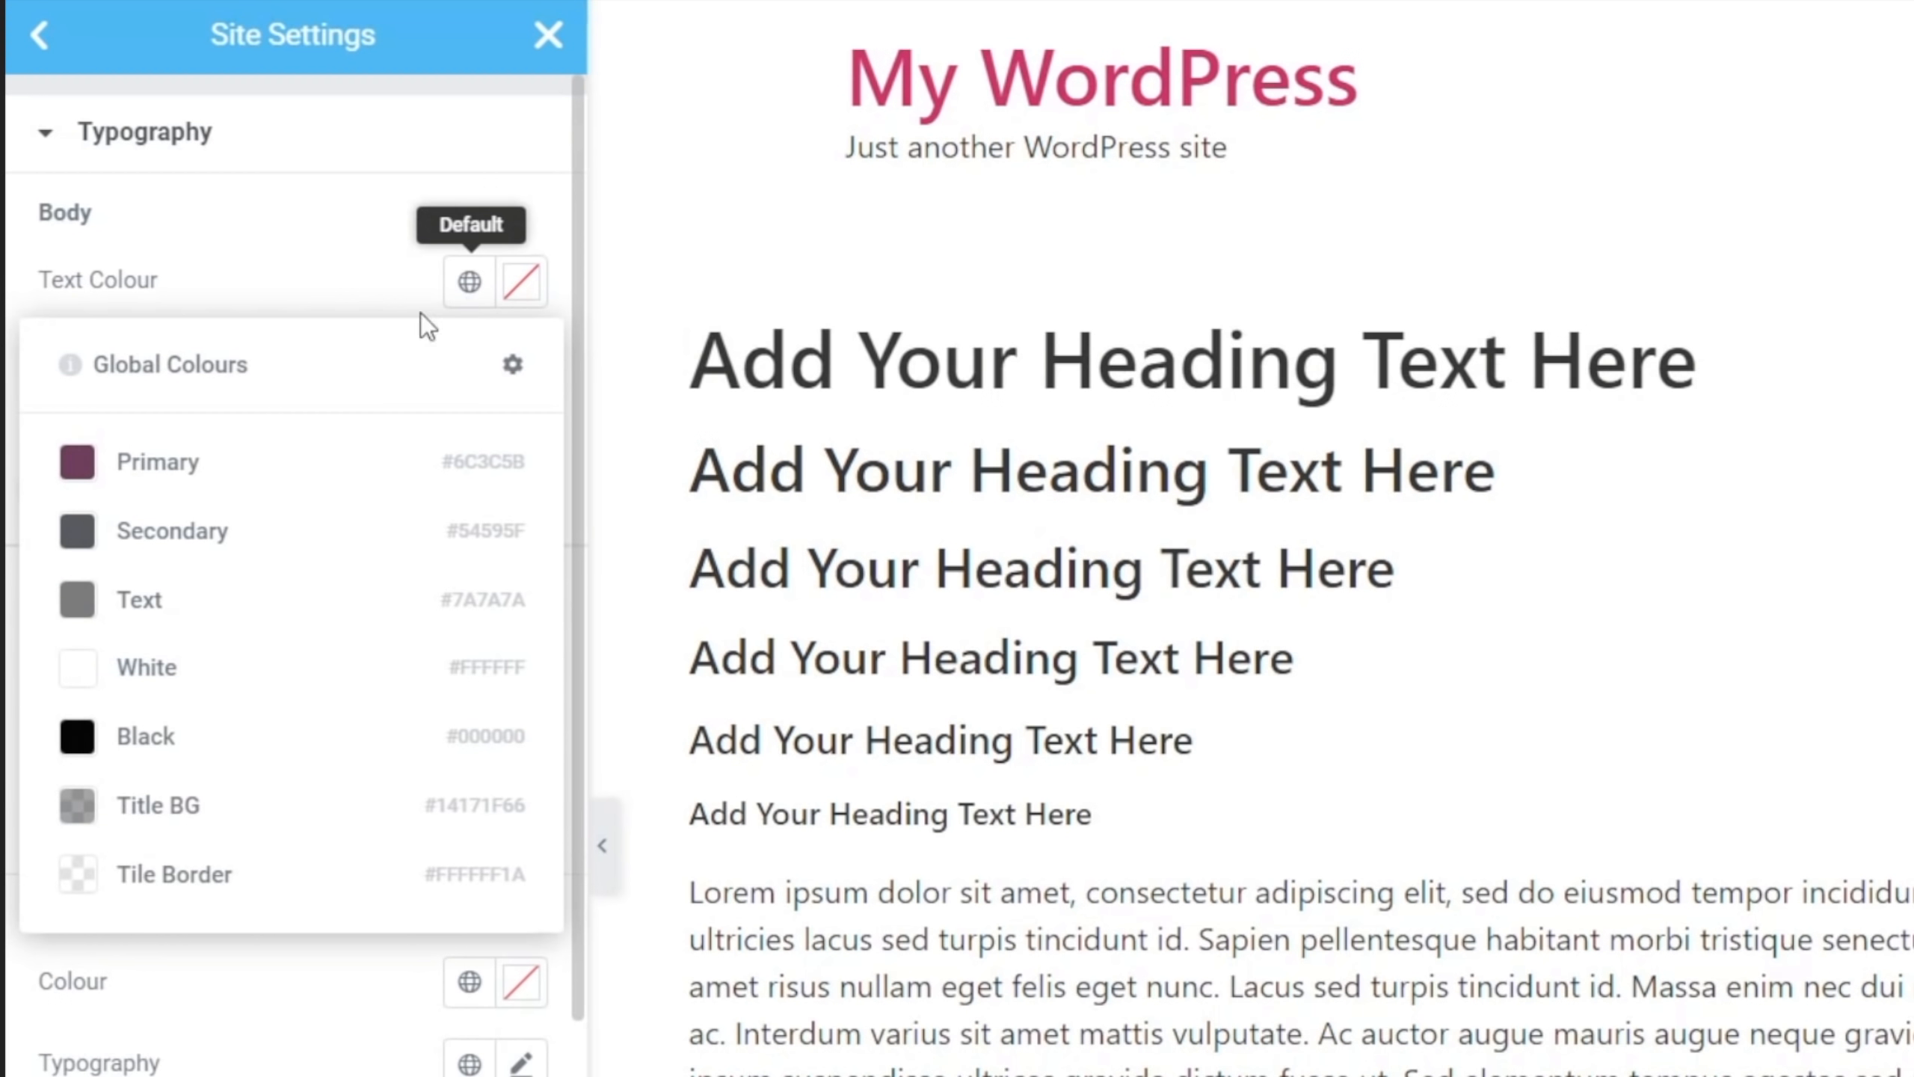
{"action": "left_click", "coordinate": [235, 471]}
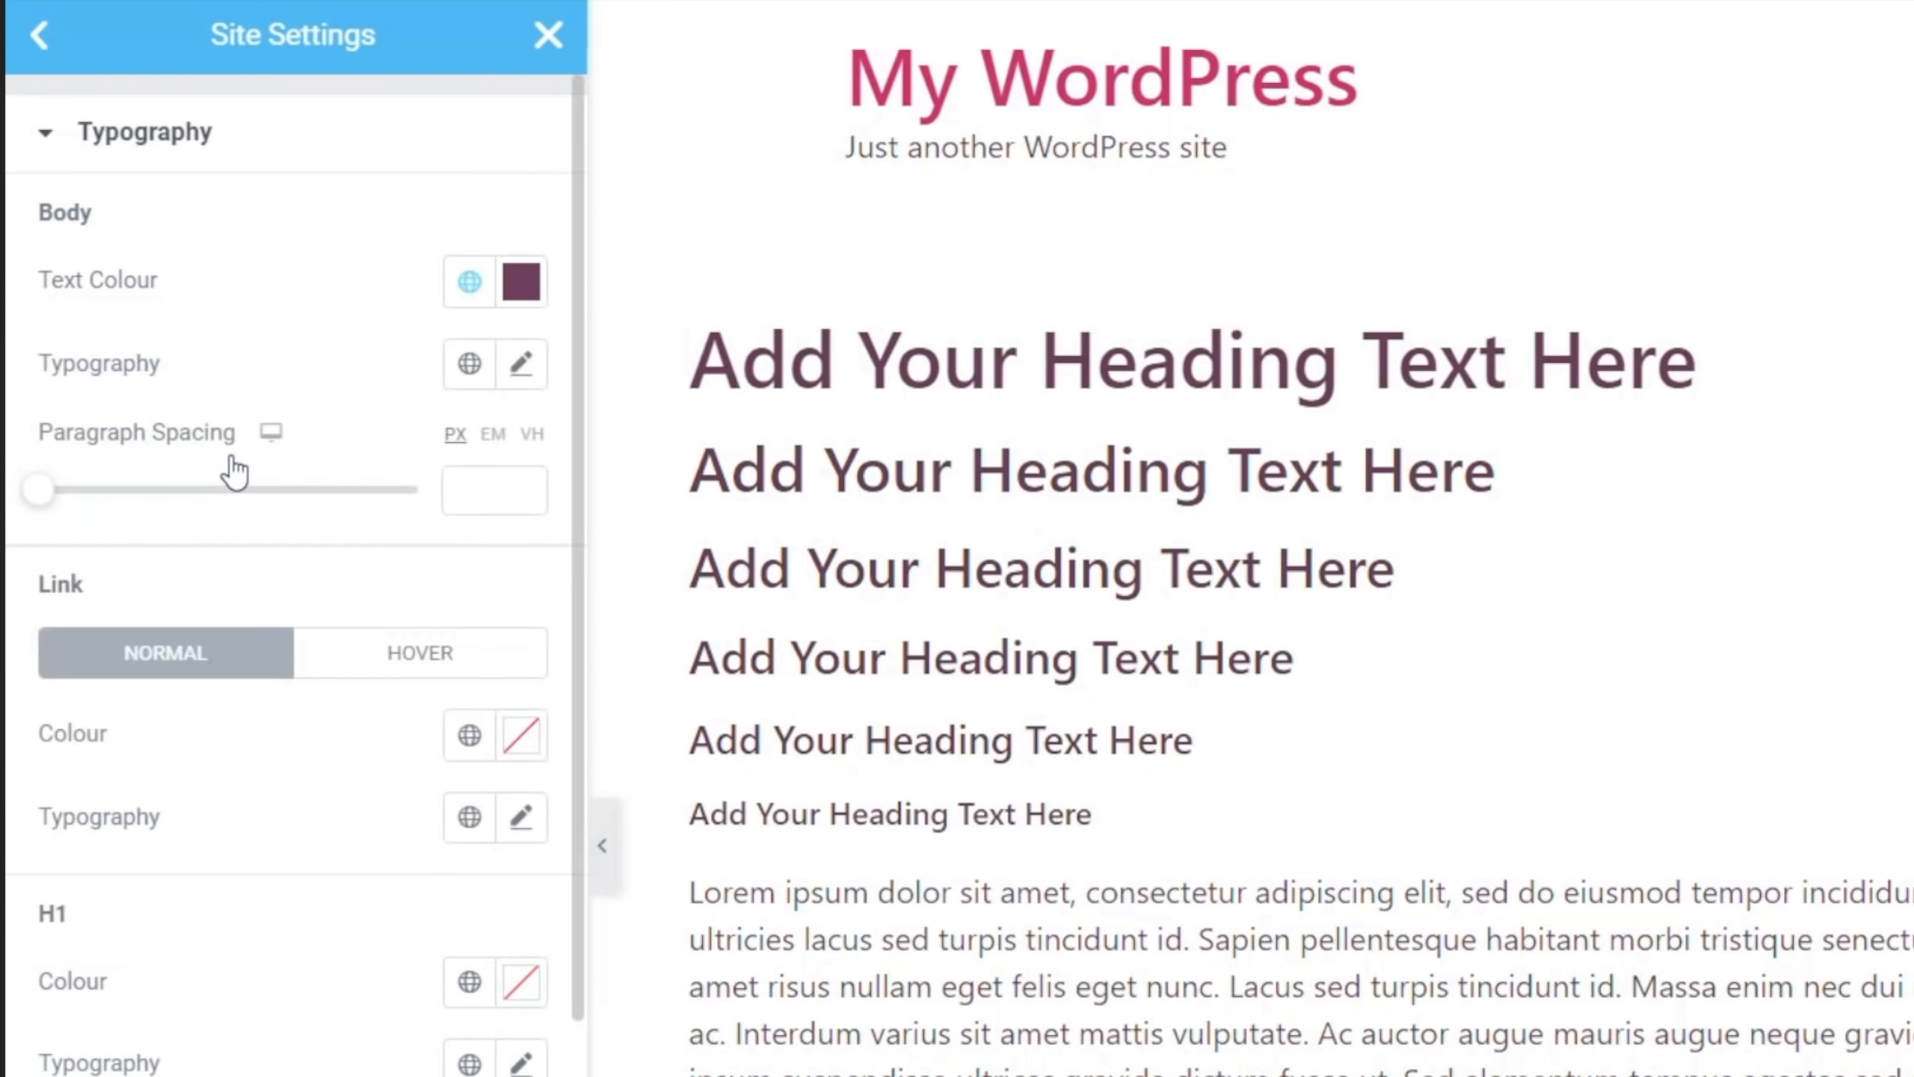
{"action": "left_click", "coordinate": [472, 283]}
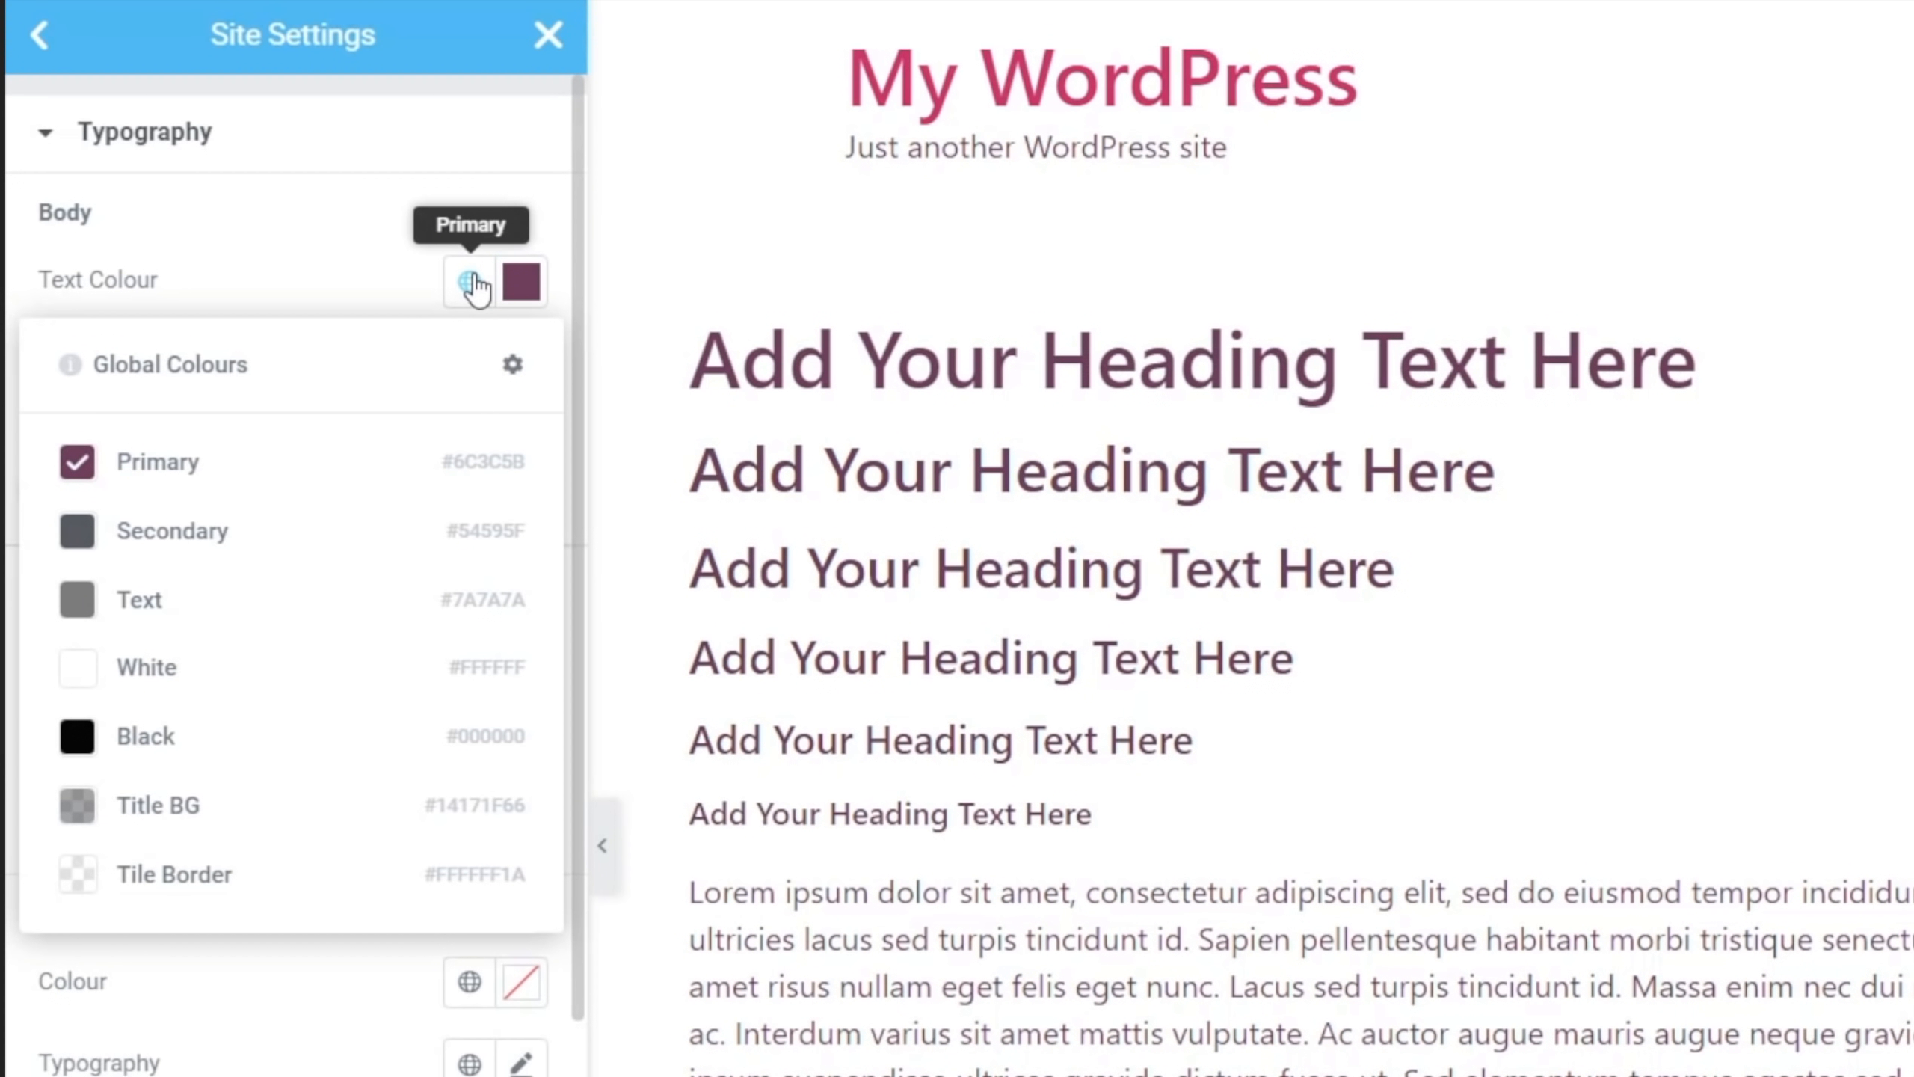
{"action": "left_click", "coordinate": [185, 607]}
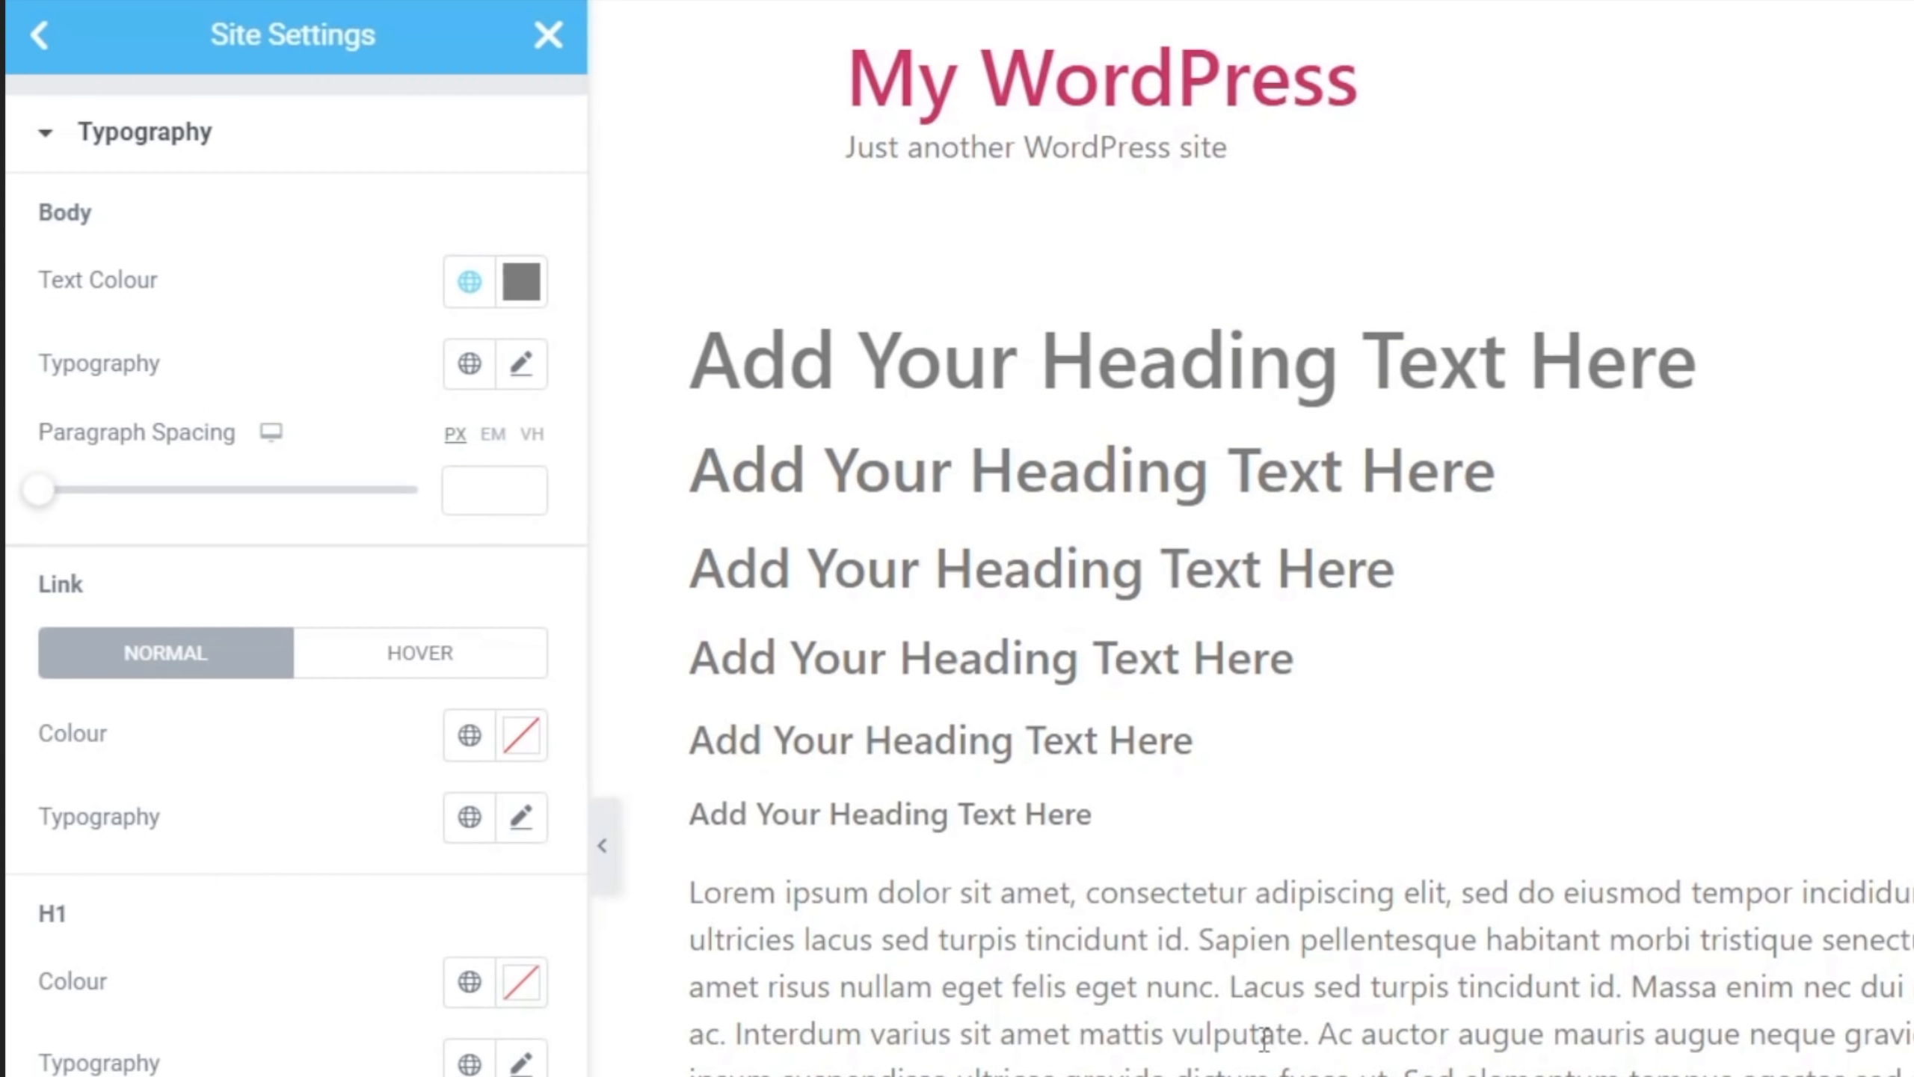
Clear the body text colour, try the custom colour #302525, and reapply the global Text colour
{"action": "left_click", "coordinate": [531, 286]}
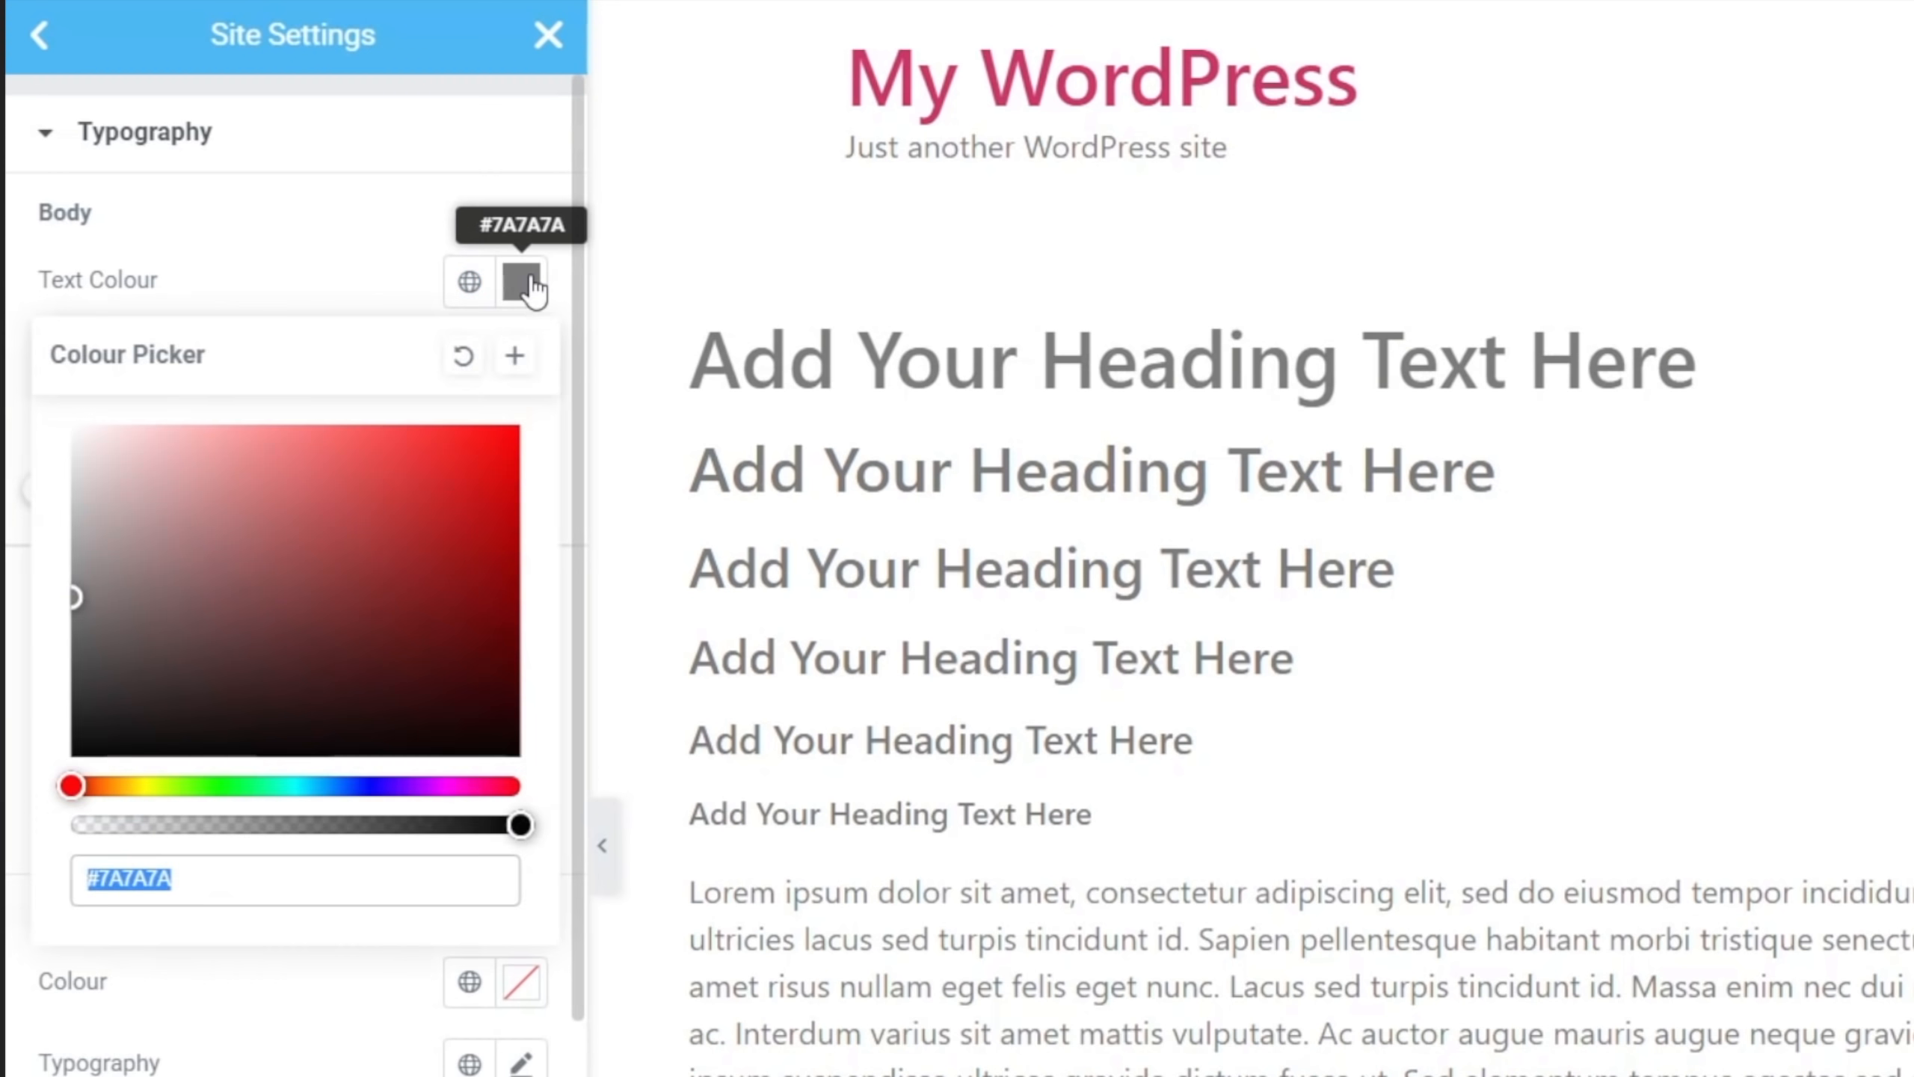
{"action": "left_click", "coordinate": [465, 366]}
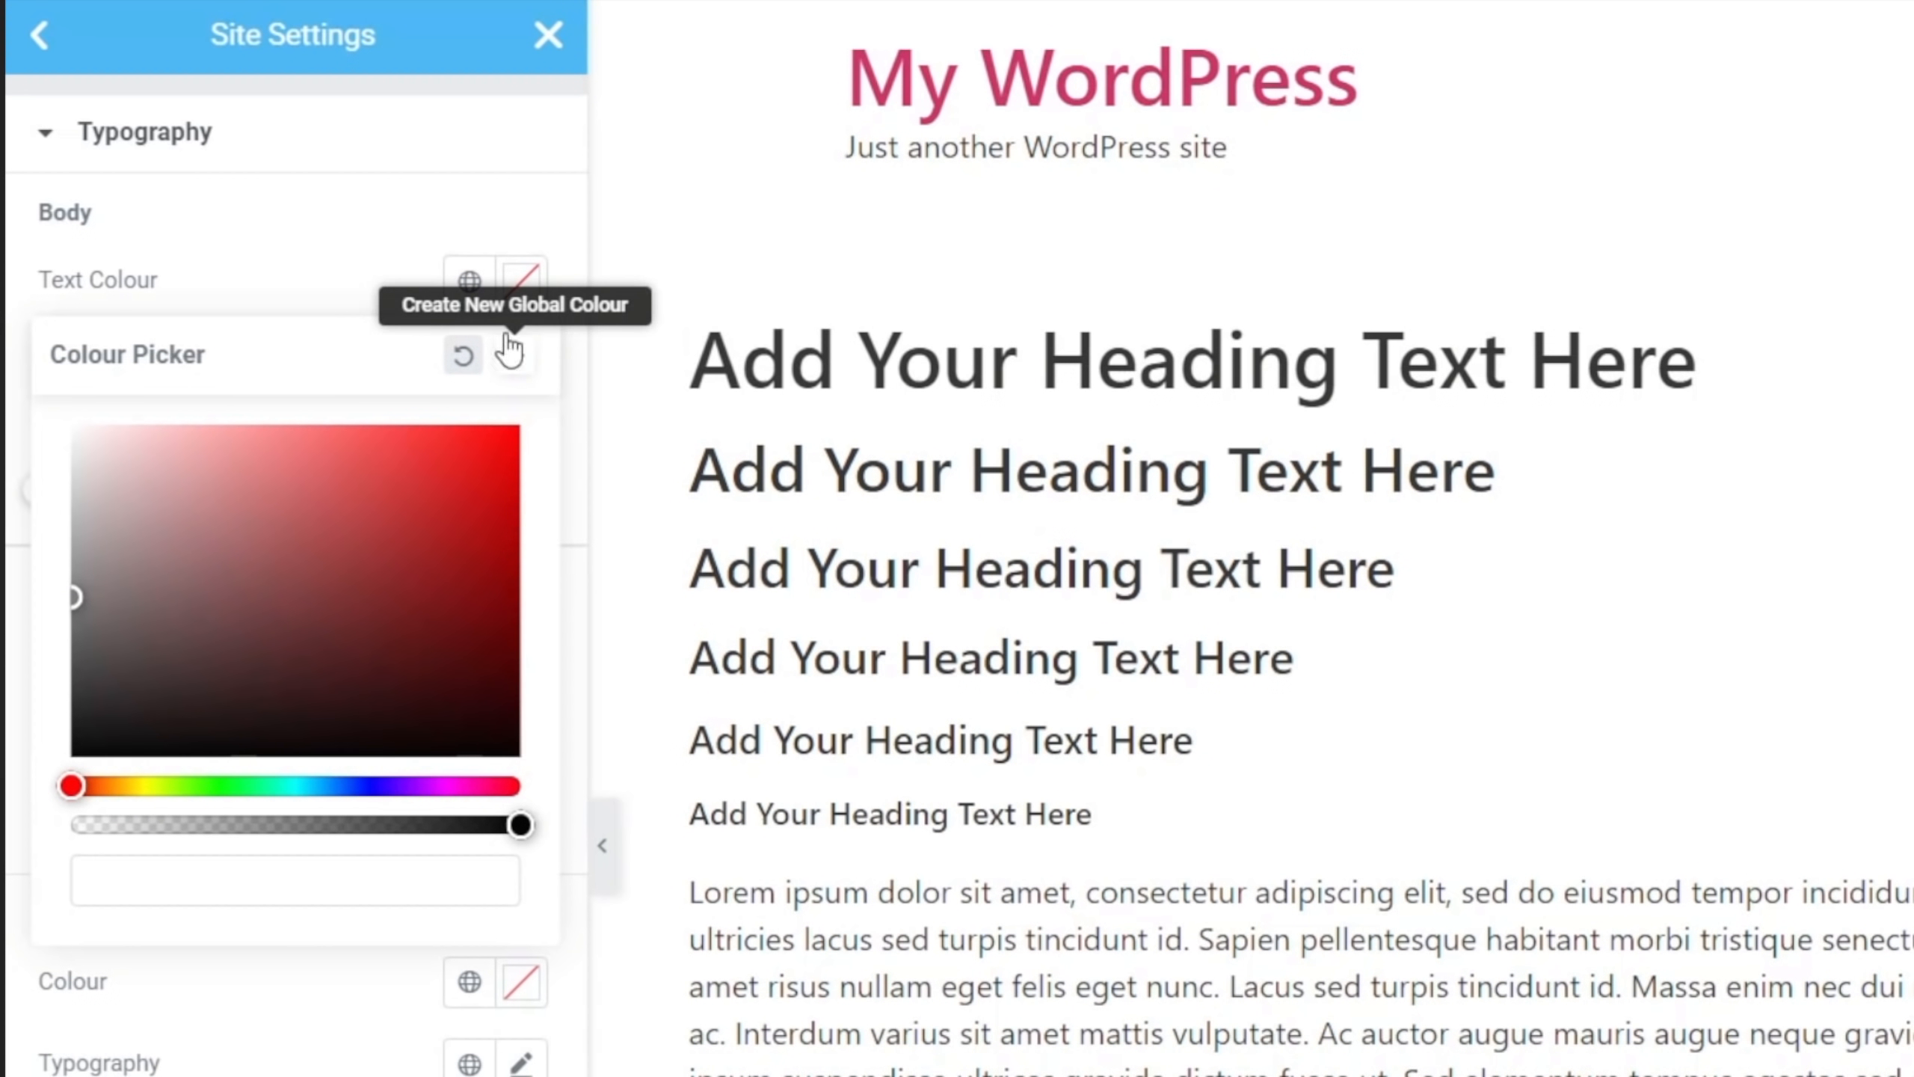
{"action": "left_click", "coordinate": [94, 645]}
{"action": "left_click_drag", "start_coordinate": [94, 646], "coordinate": [169, 694]}
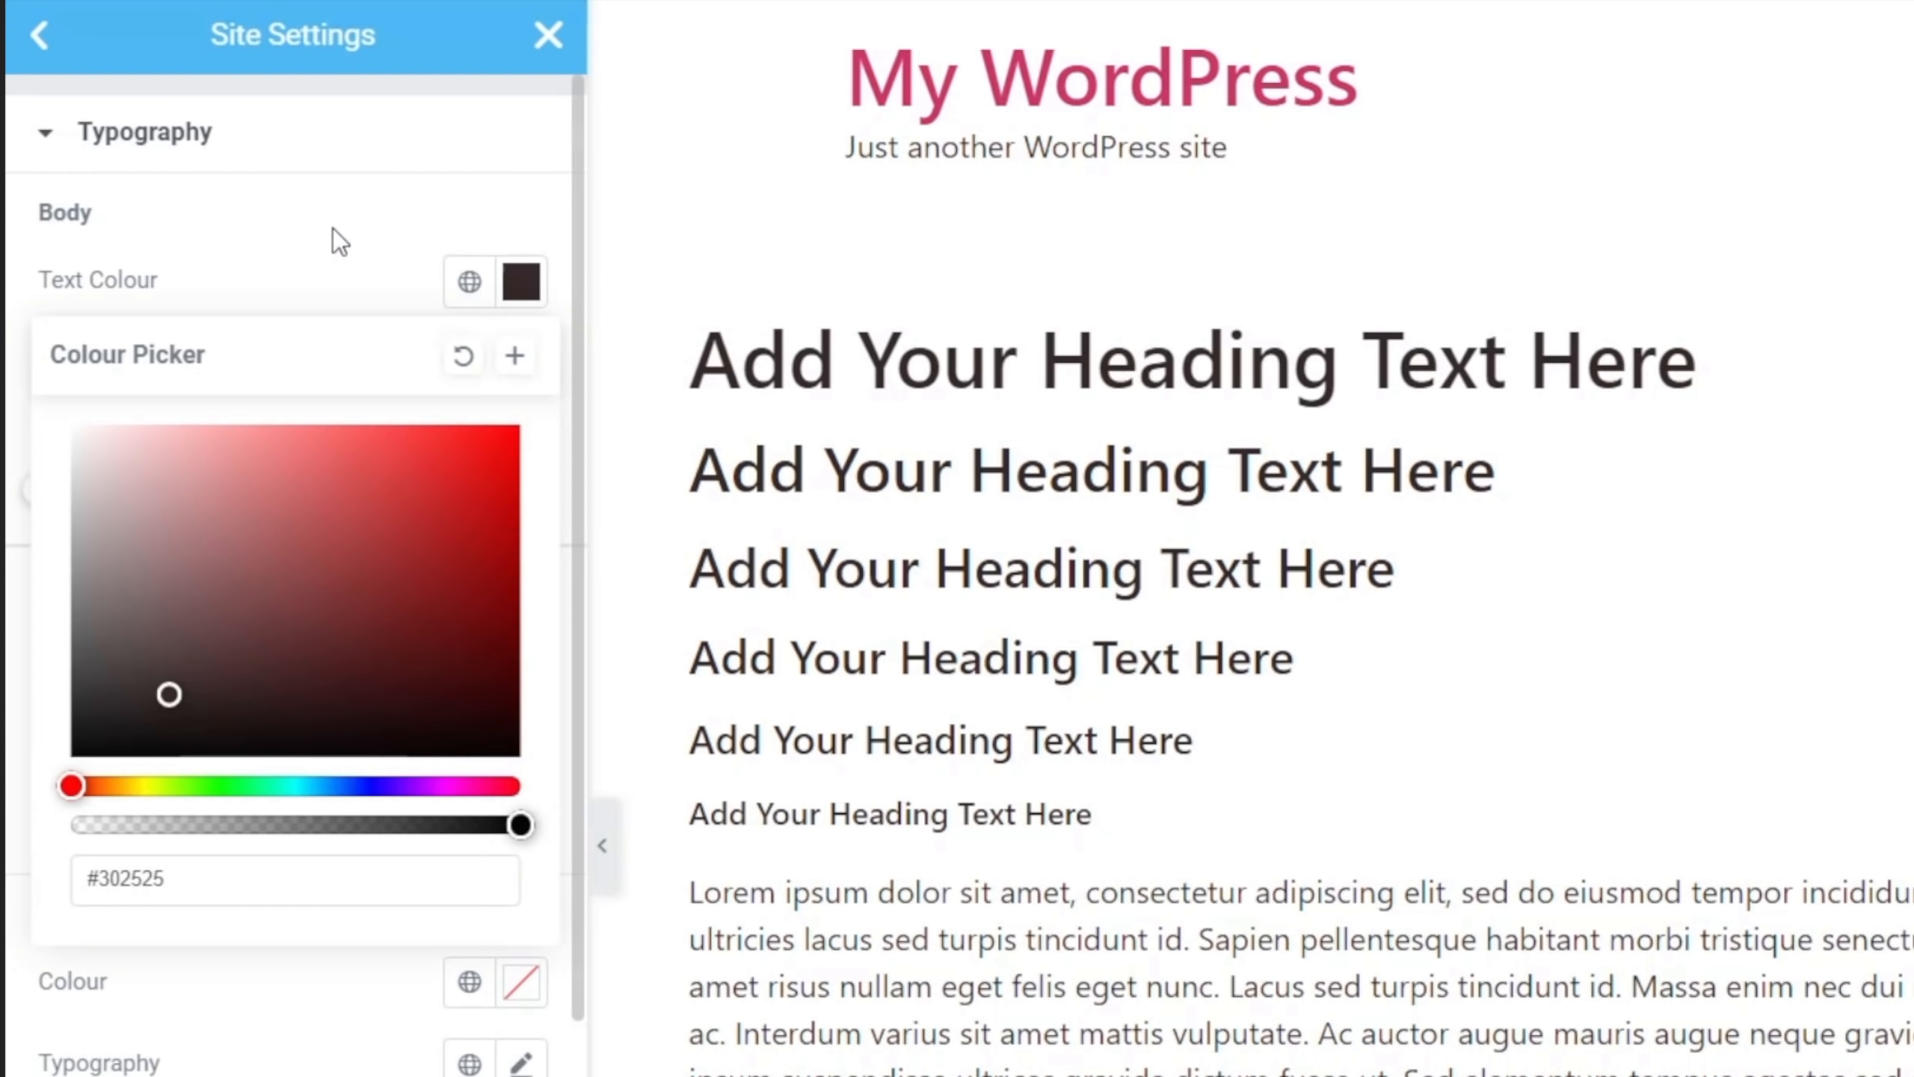
{"action": "left_click", "coordinate": [471, 283]}
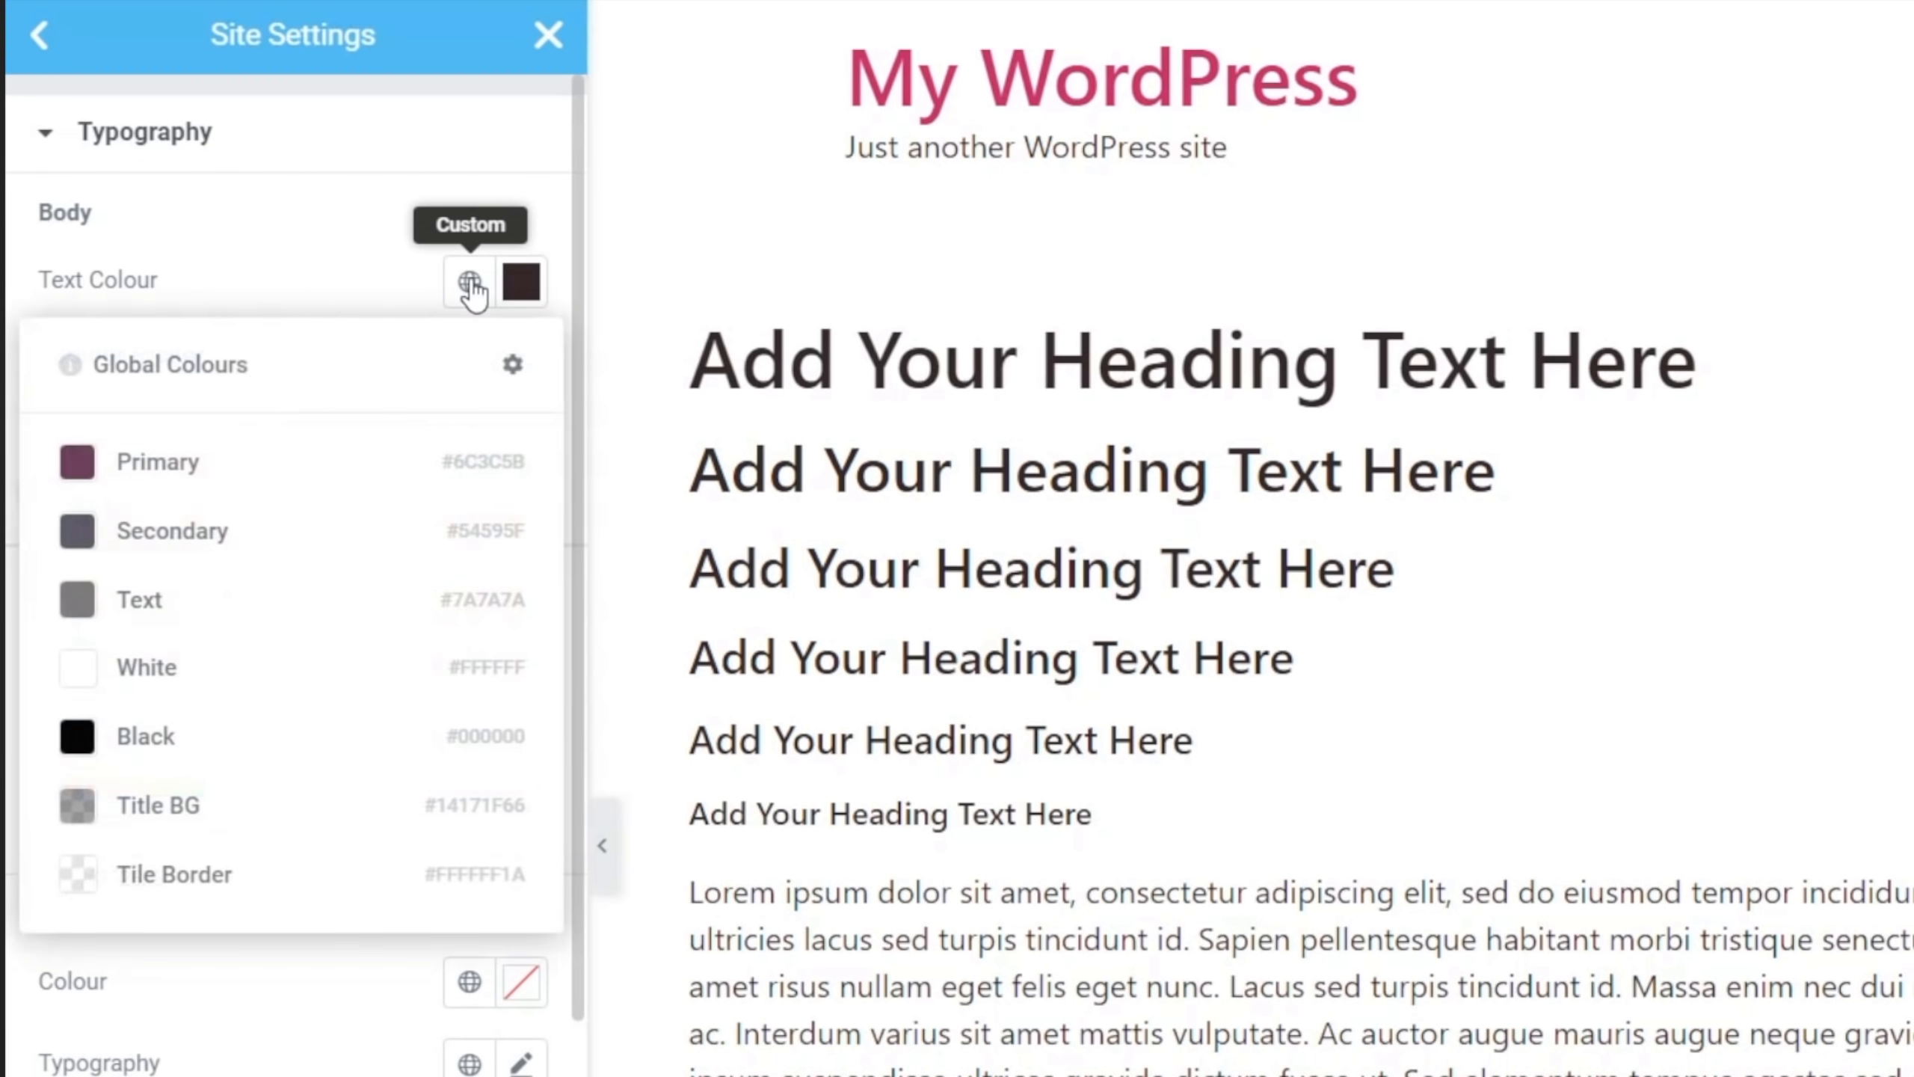
{"action": "left_click", "coordinate": [180, 603]}
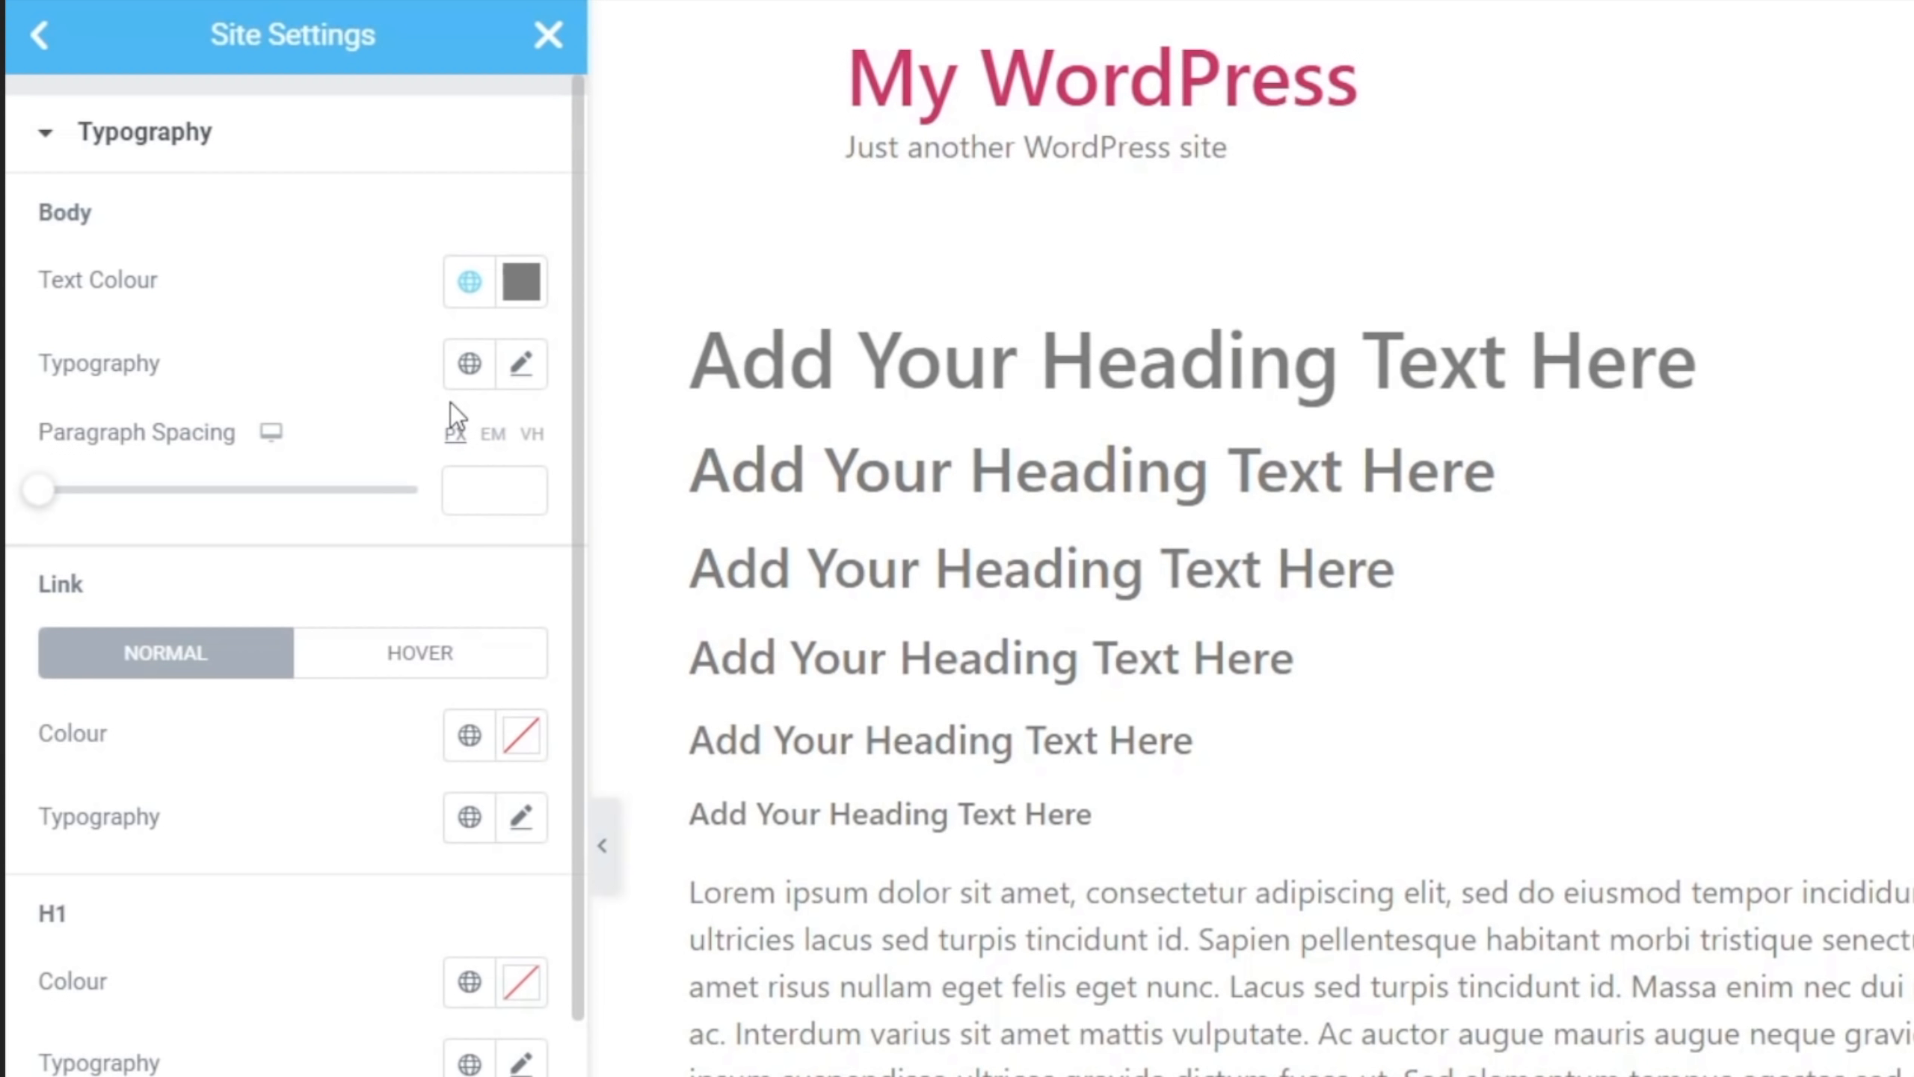
Try the global Primary font on the body typography, and switch it to the global Text font
{"action": "left_click", "coordinate": [520, 364]}
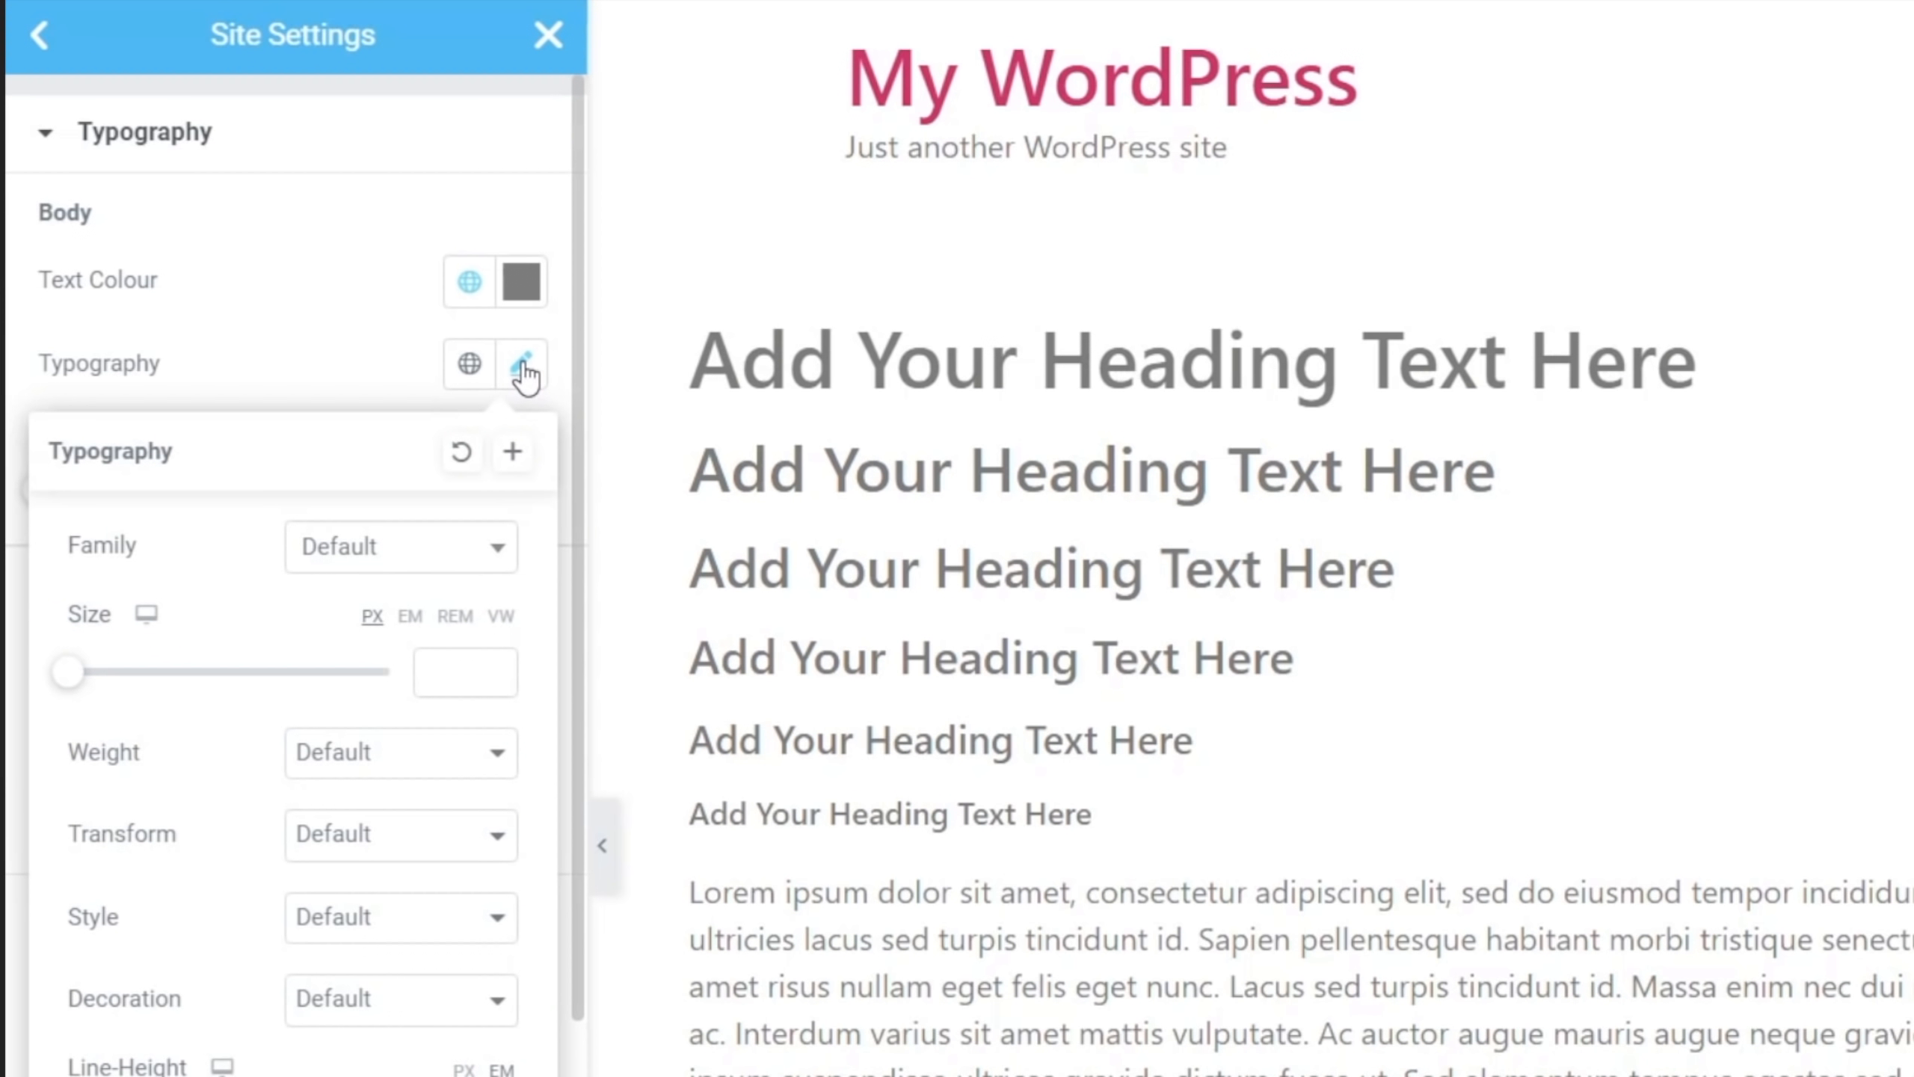
{"action": "left_click", "coordinate": [335, 334]}
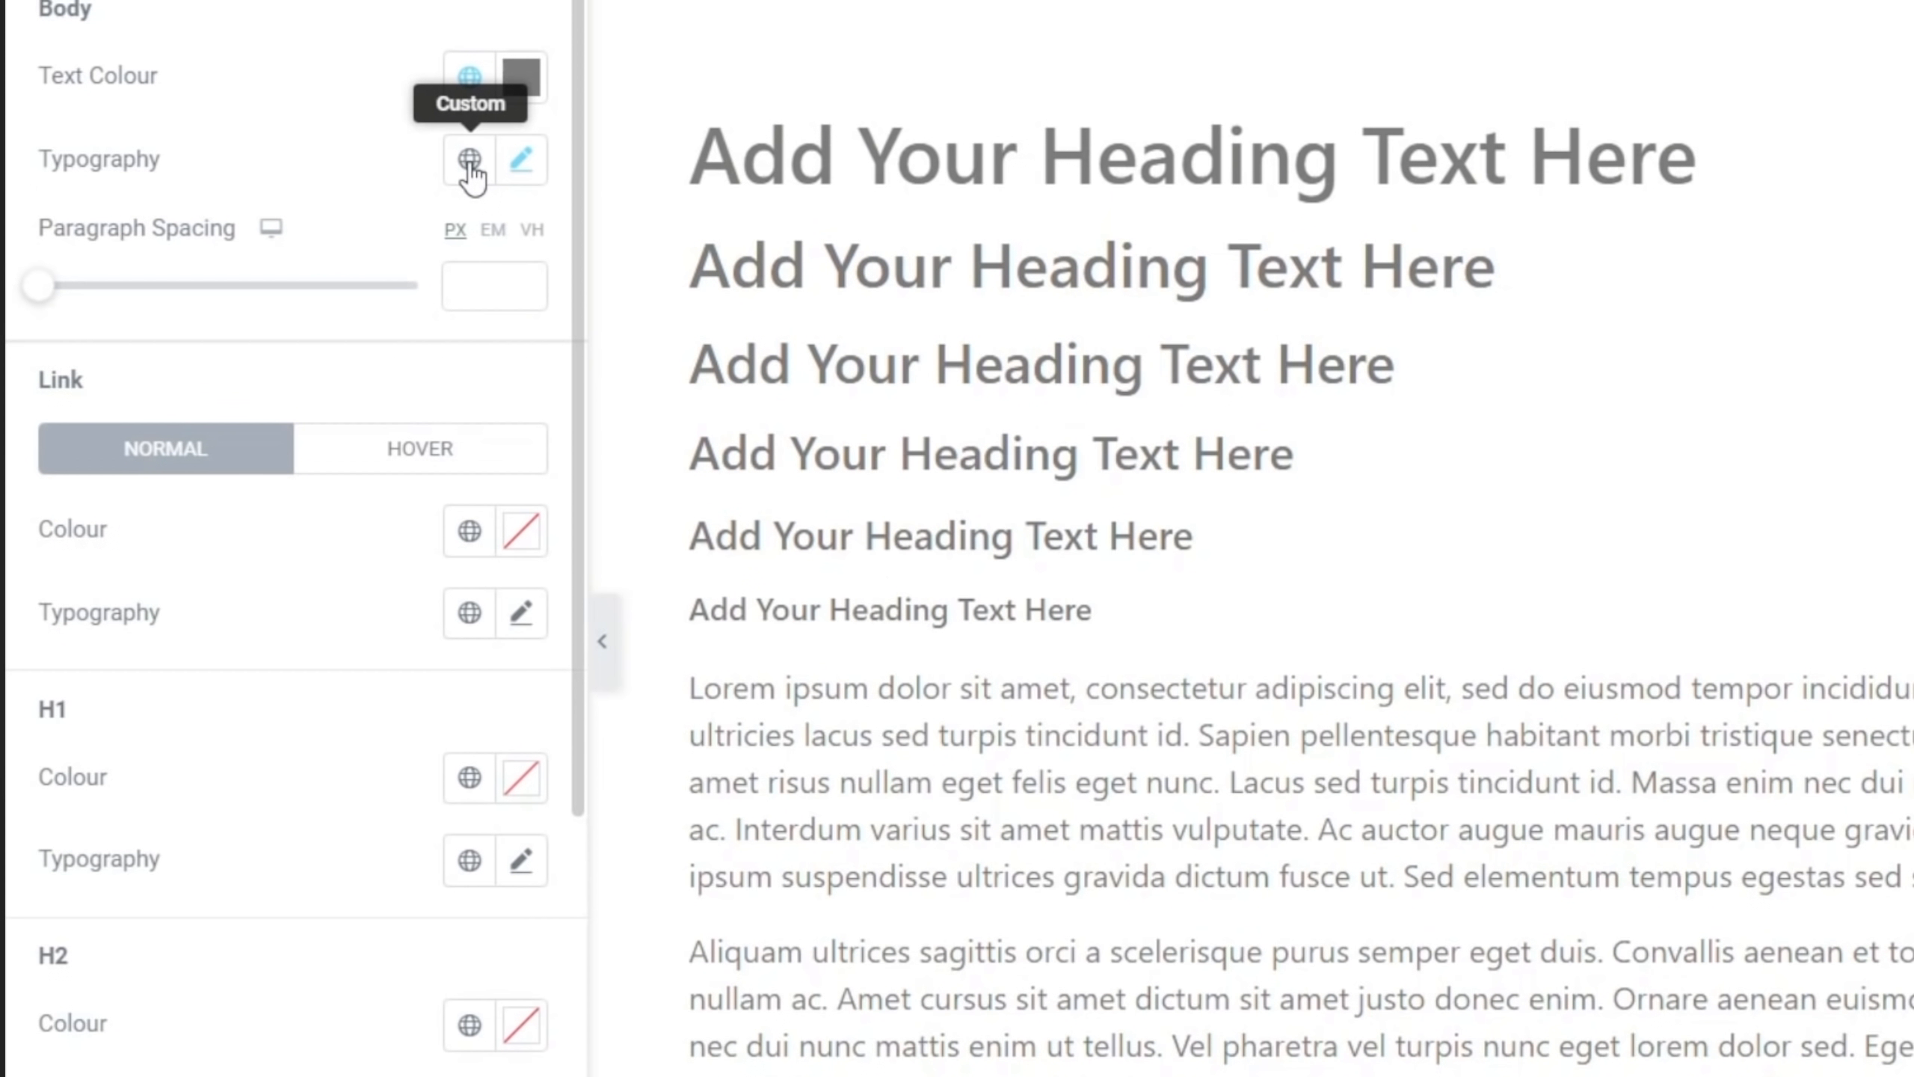
{"action": "left_click", "coordinate": [470, 163]}
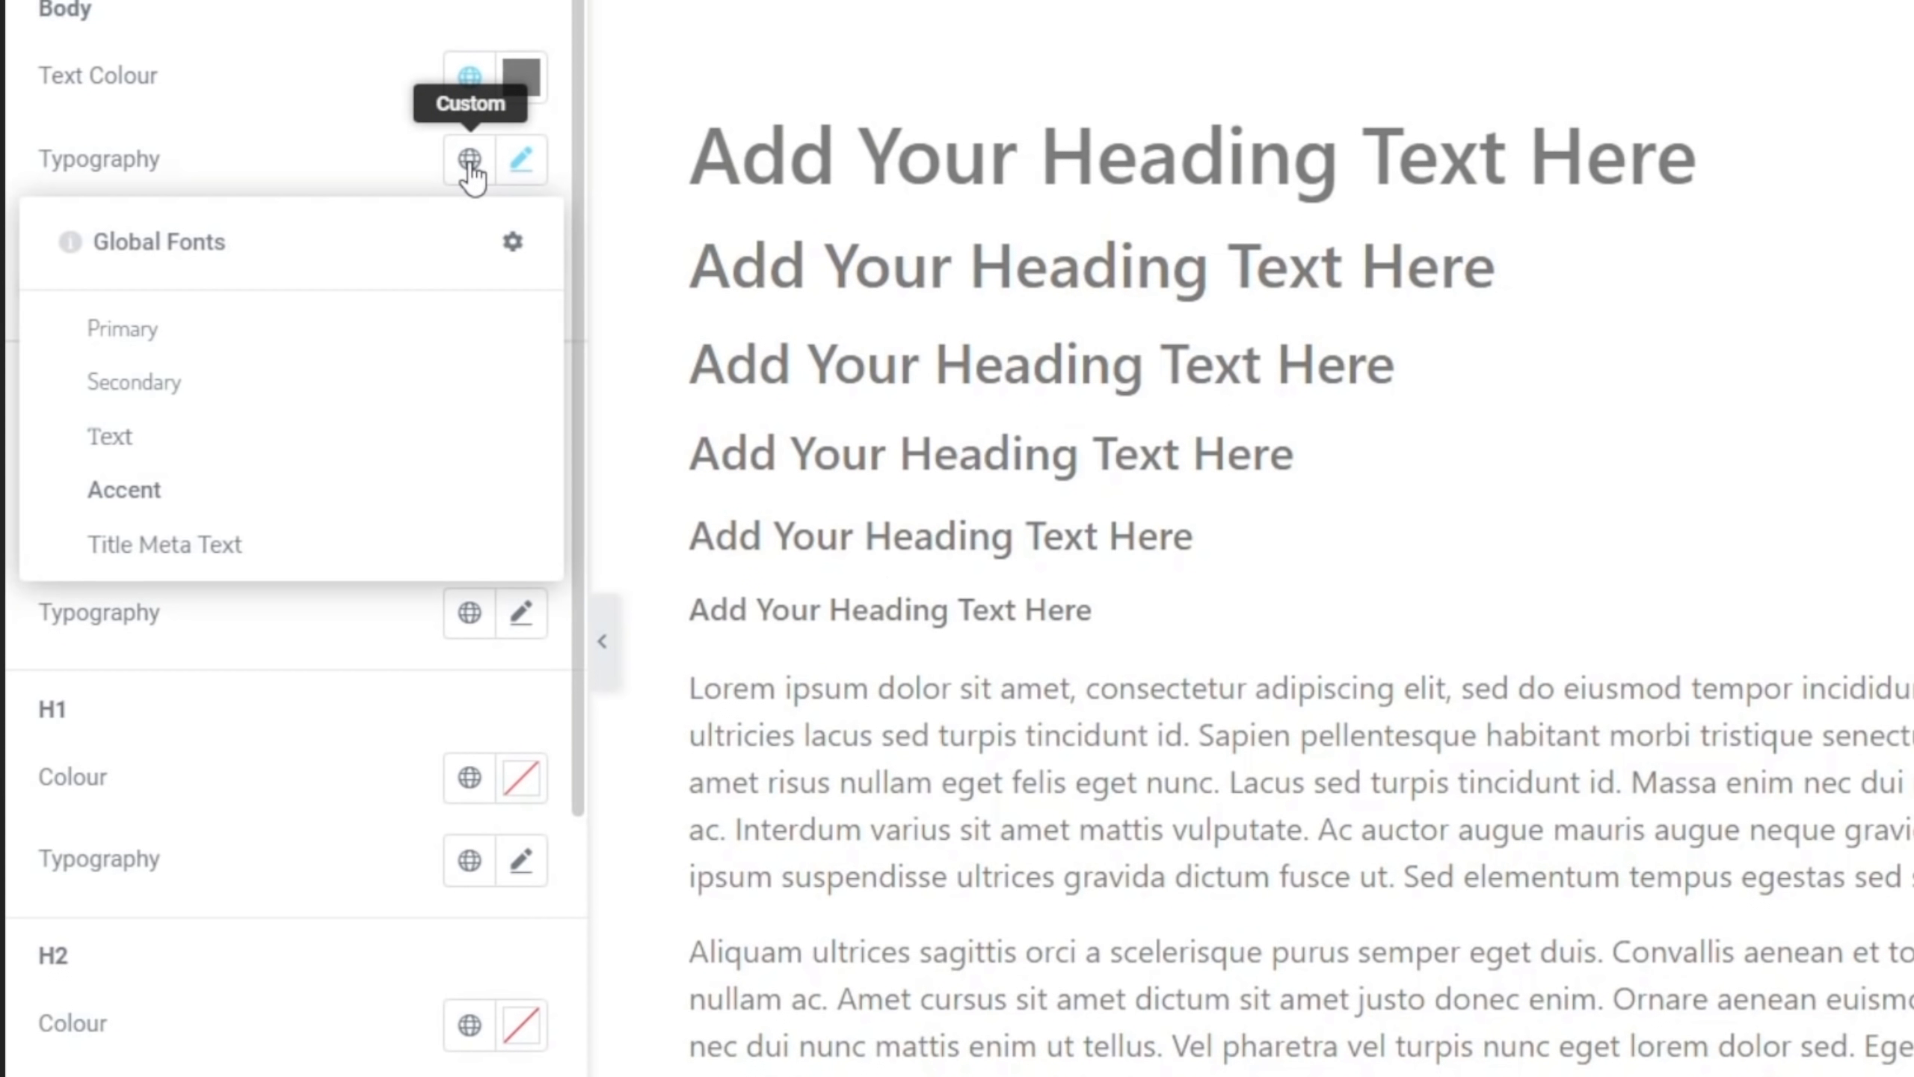
{"action": "left_click", "coordinate": [198, 332]}
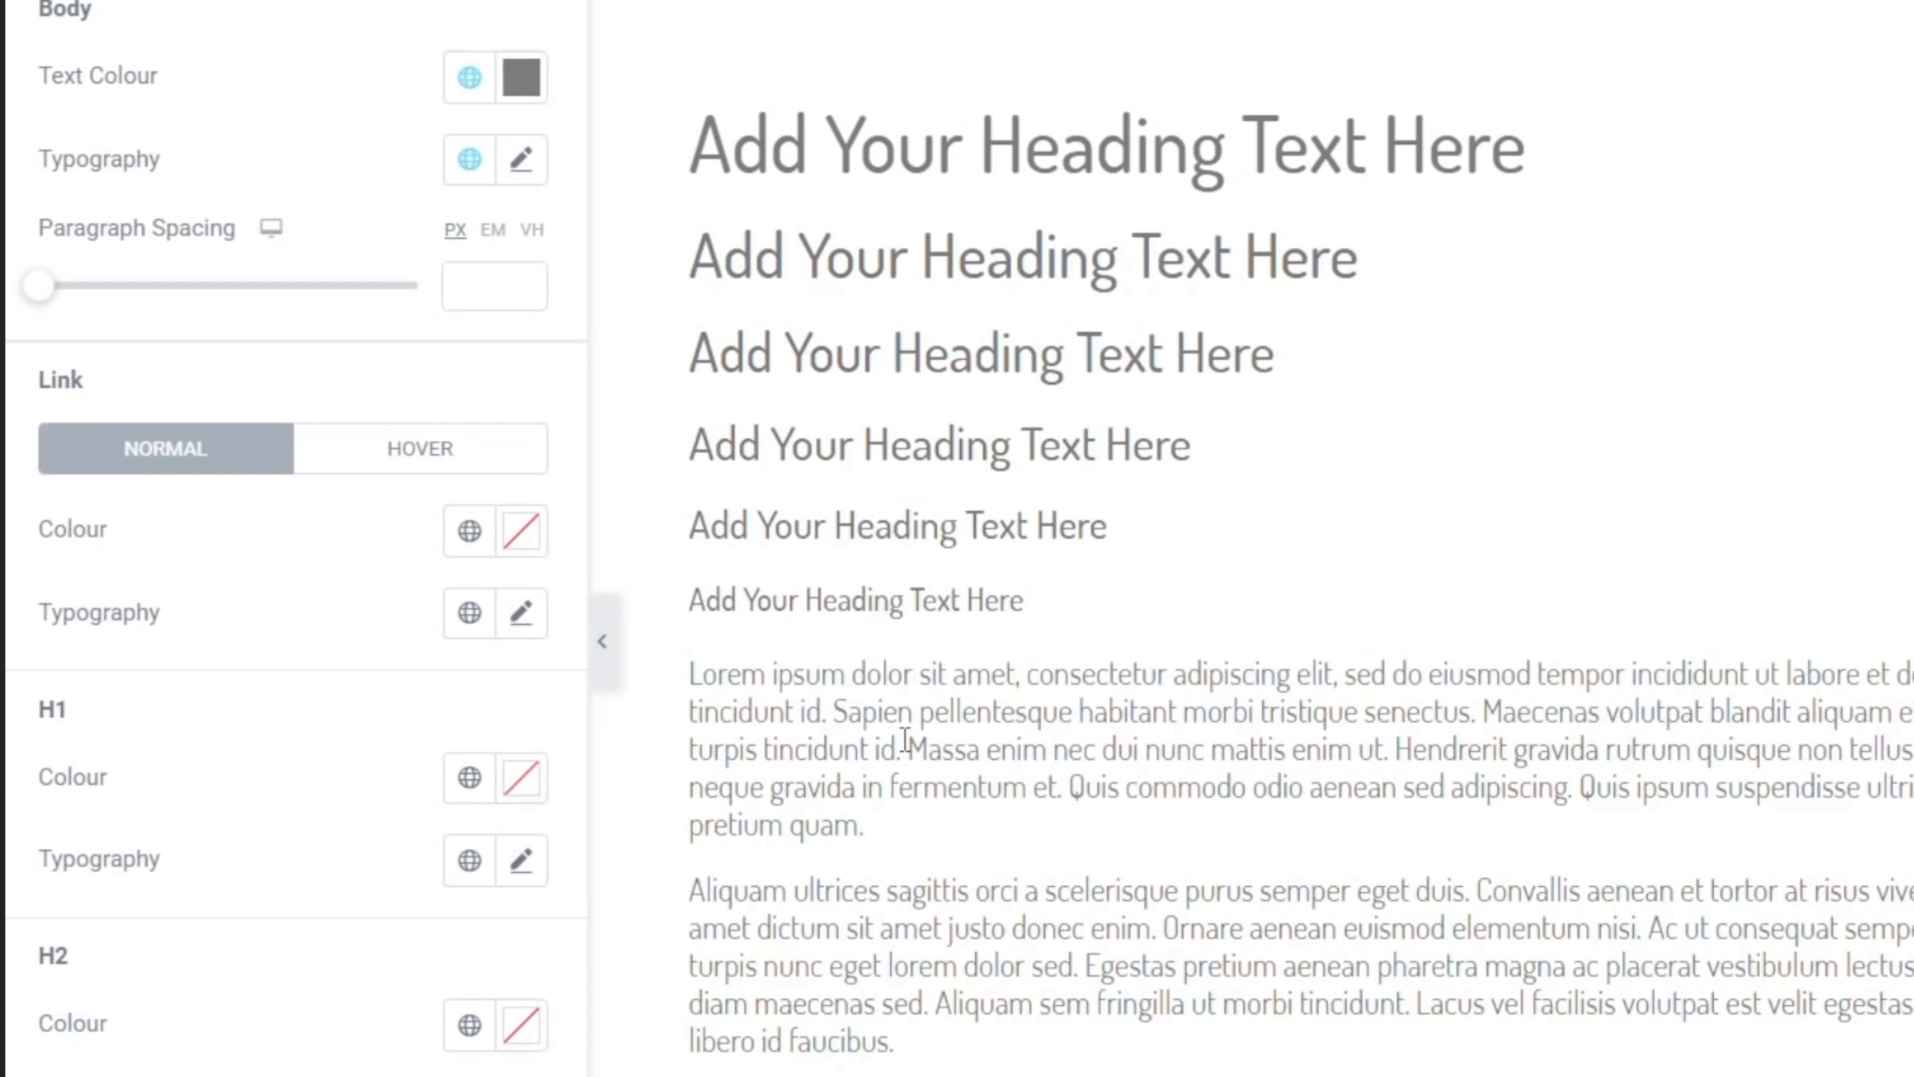
{"action": "left_click", "coordinate": [467, 162]}
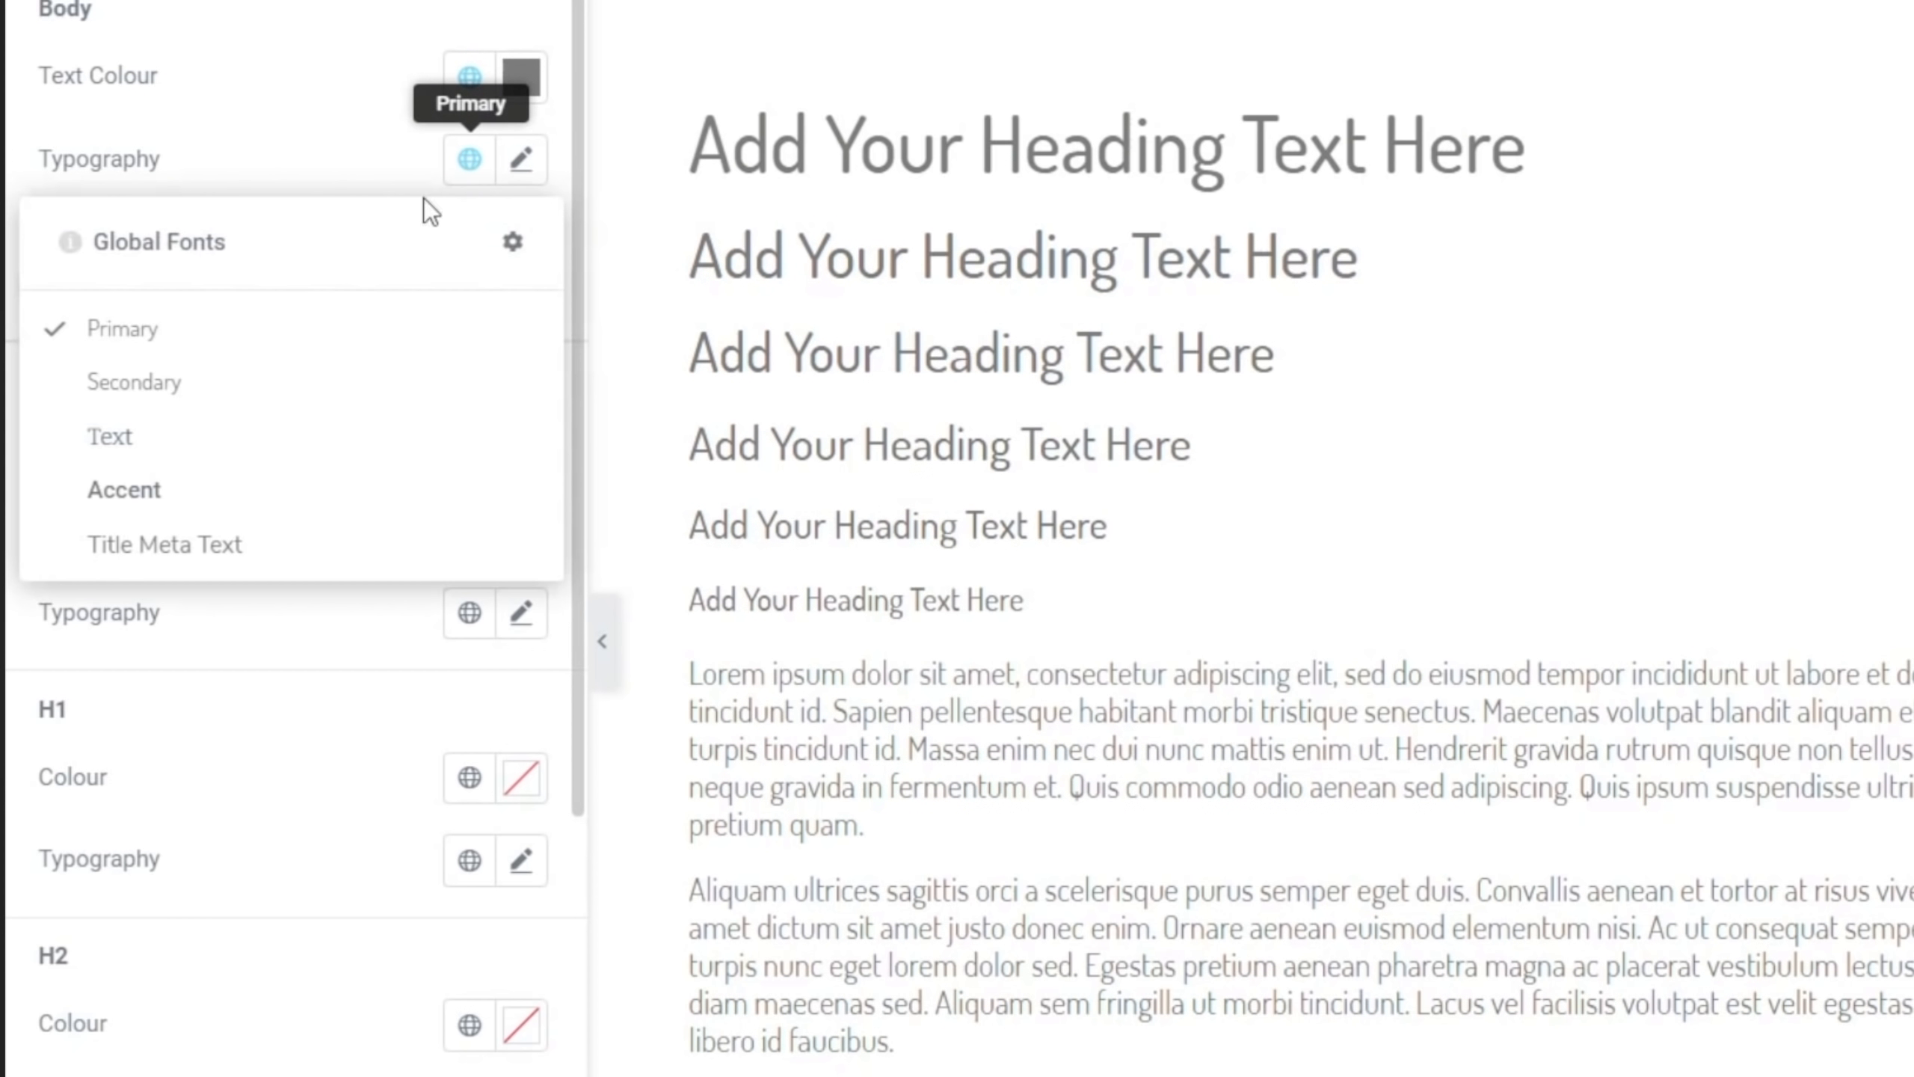
{"action": "left_click", "coordinate": [167, 448]}
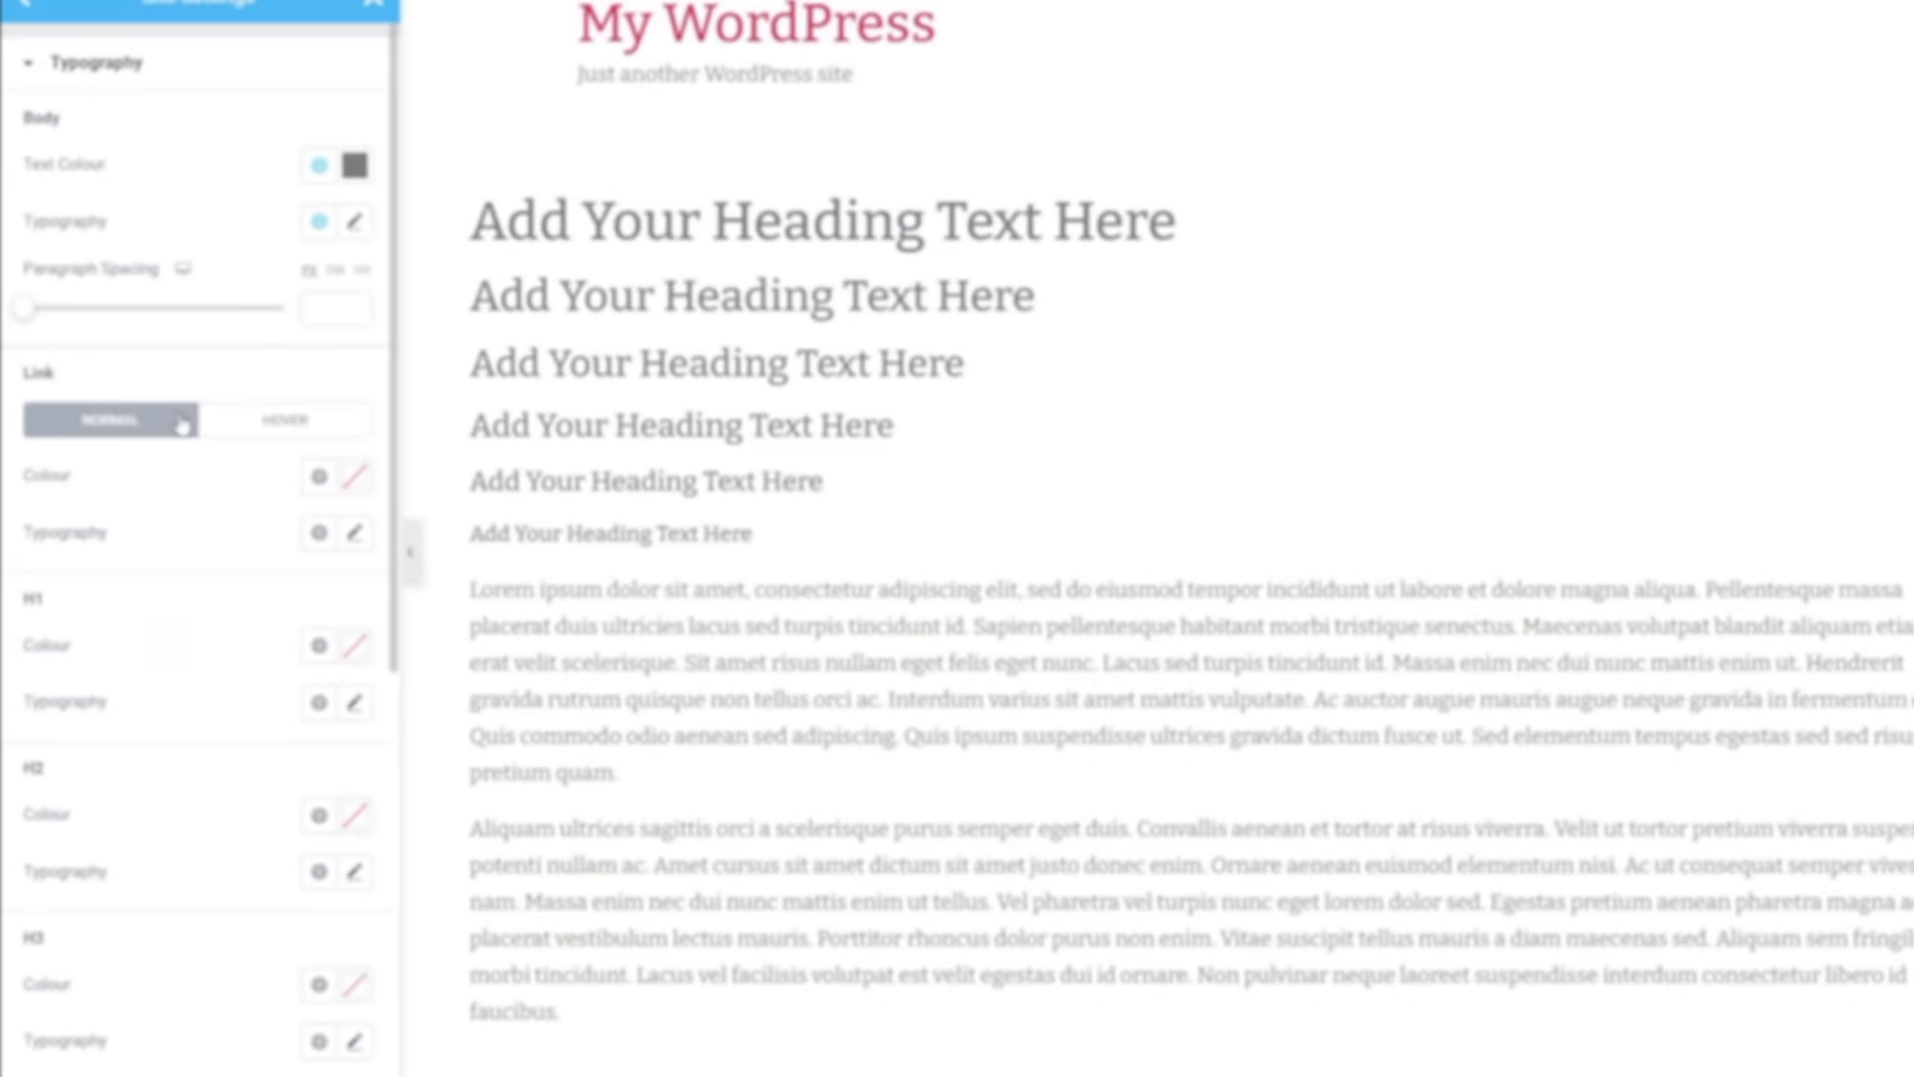
Set the normal-state link colour to the global Primary colour
{"action": "scroll", "coordinate": [265, 441], "scroll_direction": "down", "scroll_amount": 3}
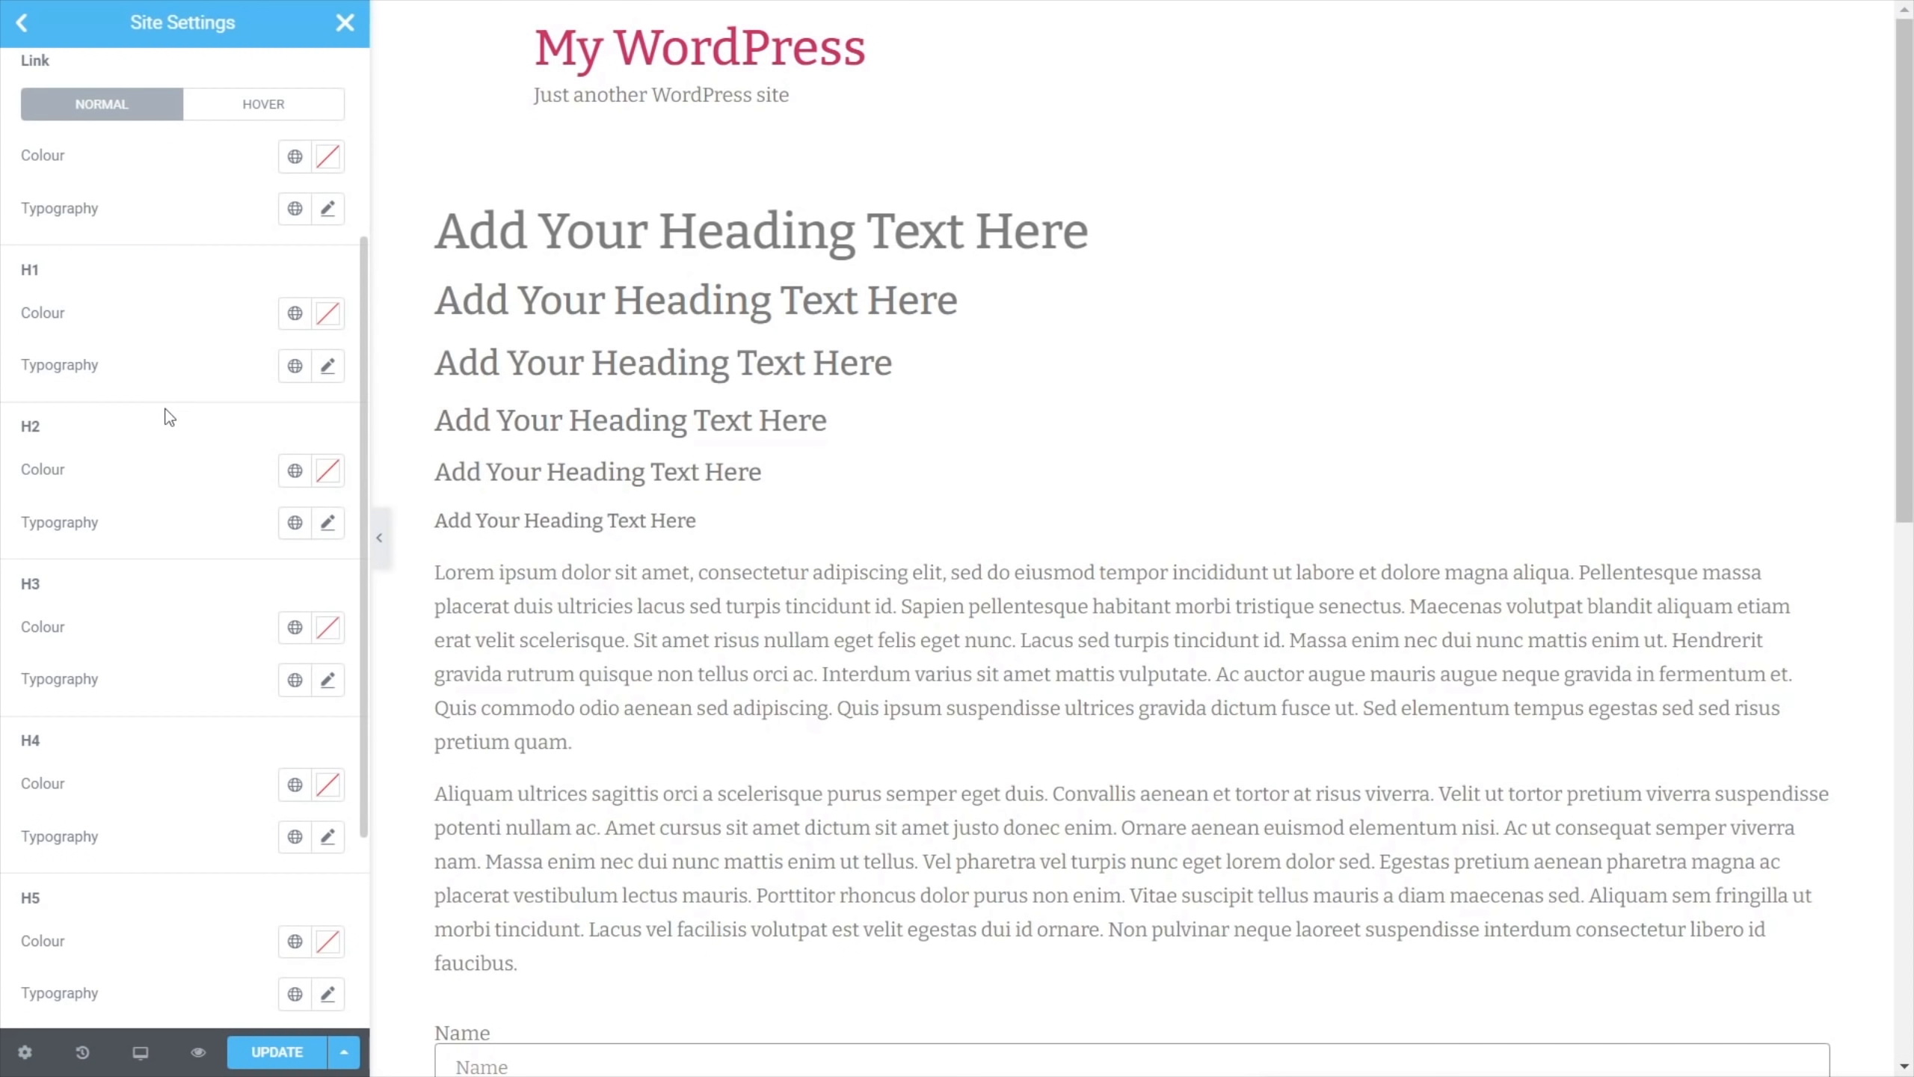
{"action": "scroll", "coordinate": [169, 418], "scroll_direction": "up", "scroll_amount": 2}
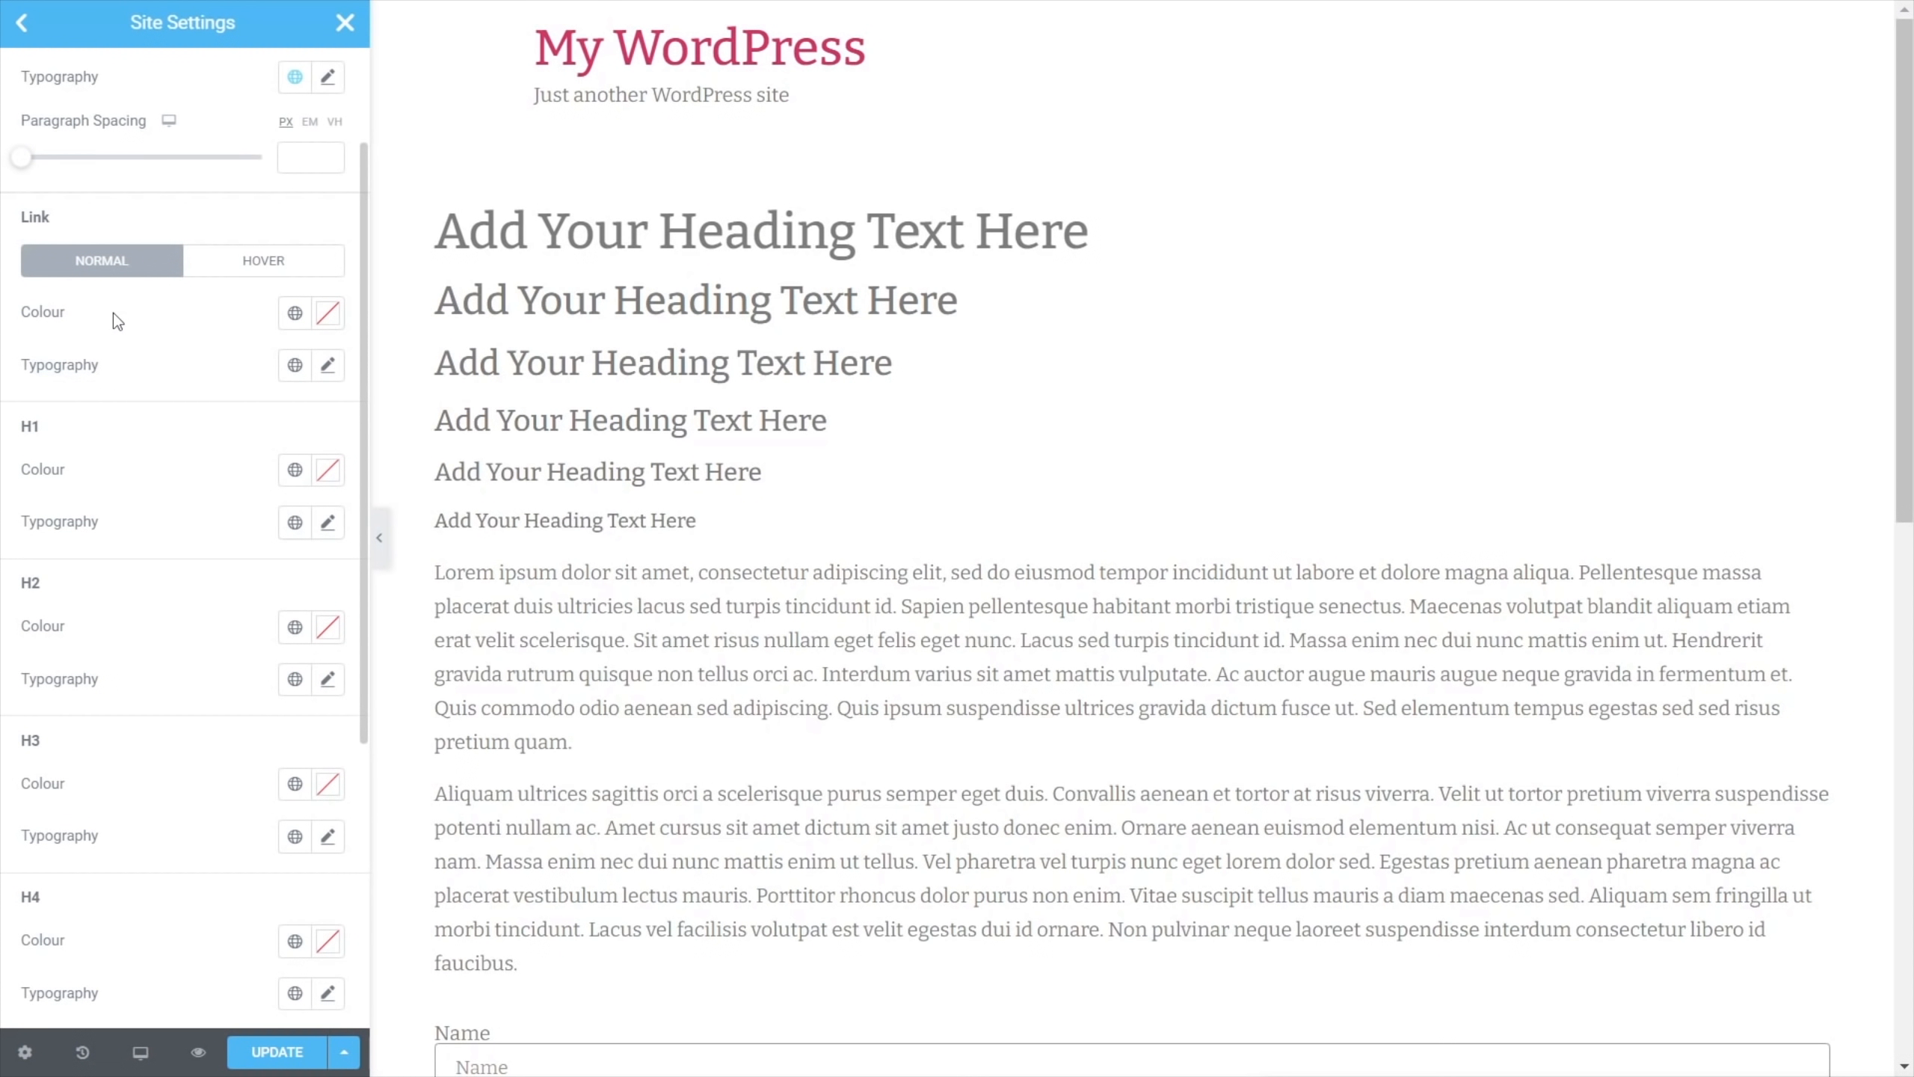
{"action": "scroll", "coordinate": [128, 548], "scroll_direction": "down", "scroll_amount": 6}
{"action": "scroll", "coordinate": [129, 547], "scroll_direction": "up", "scroll_amount": 6}
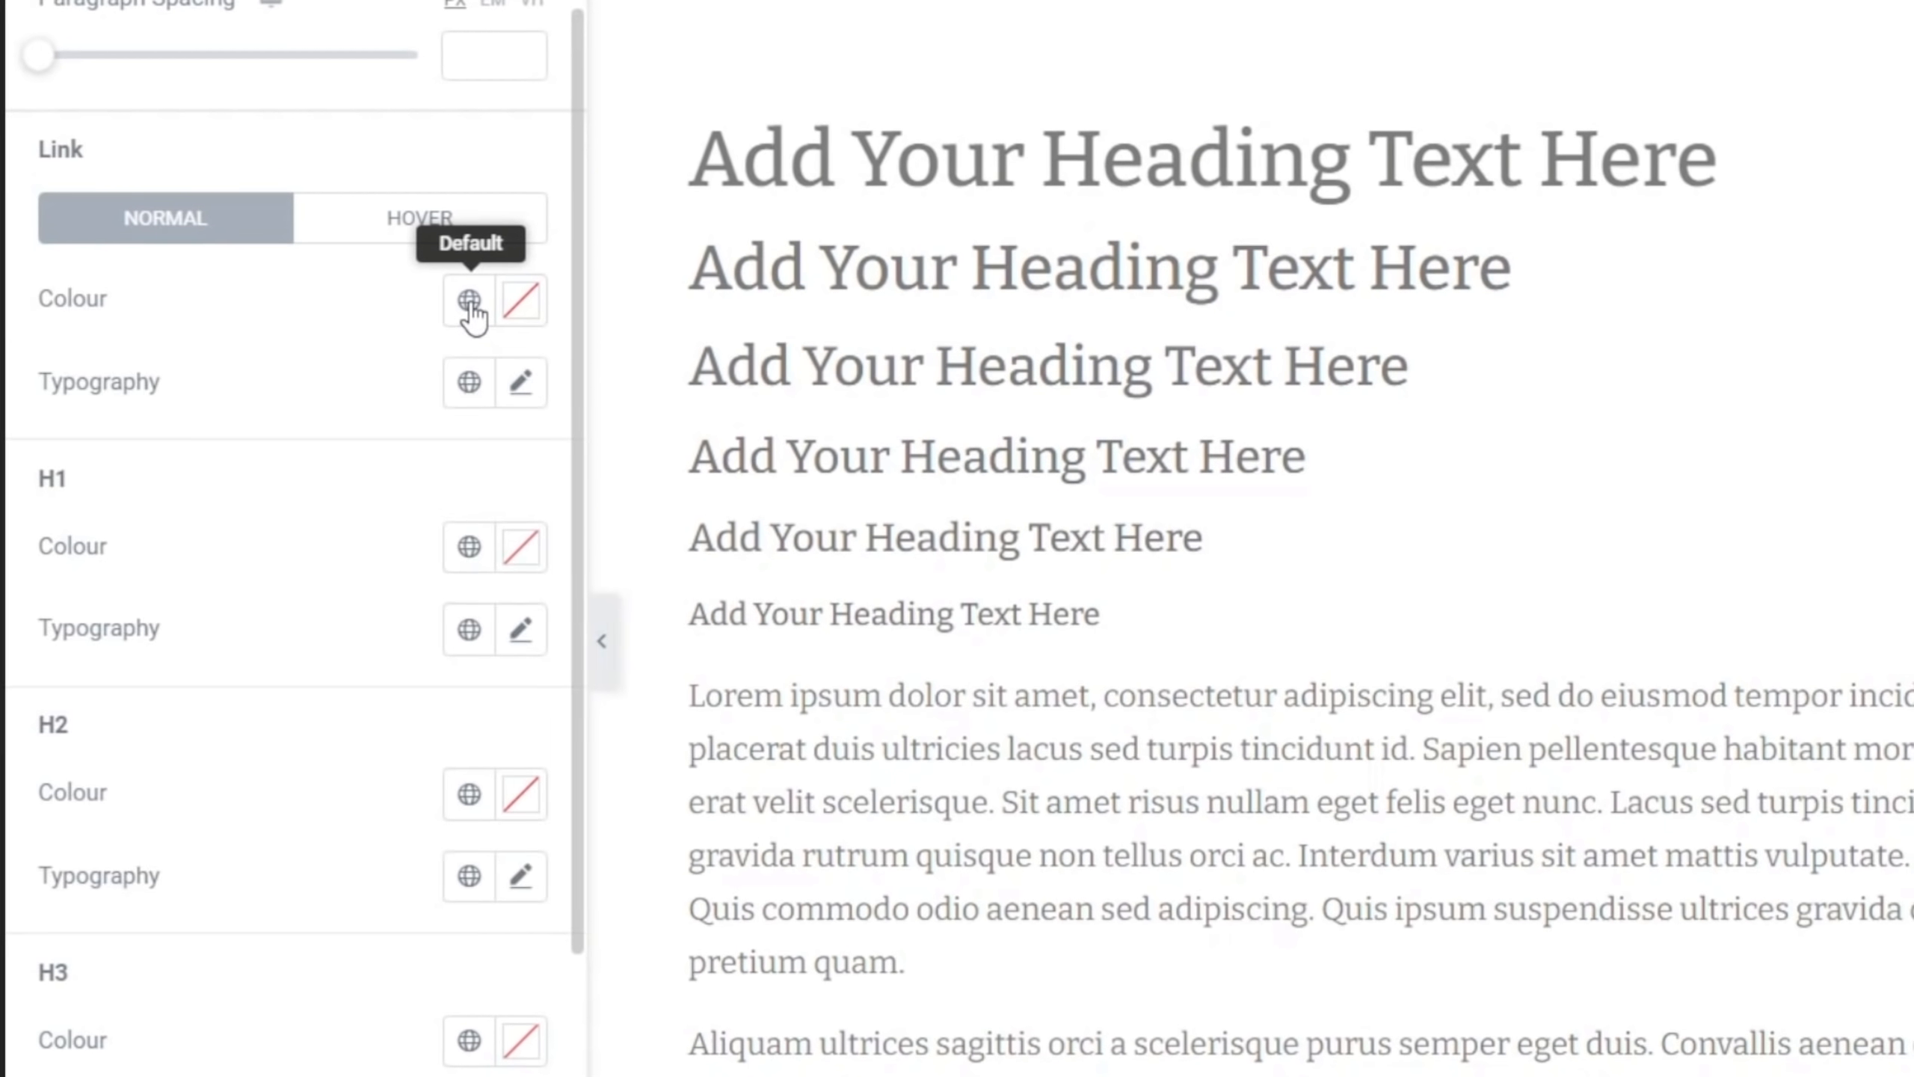
{"action": "left_click", "coordinate": [469, 303]}
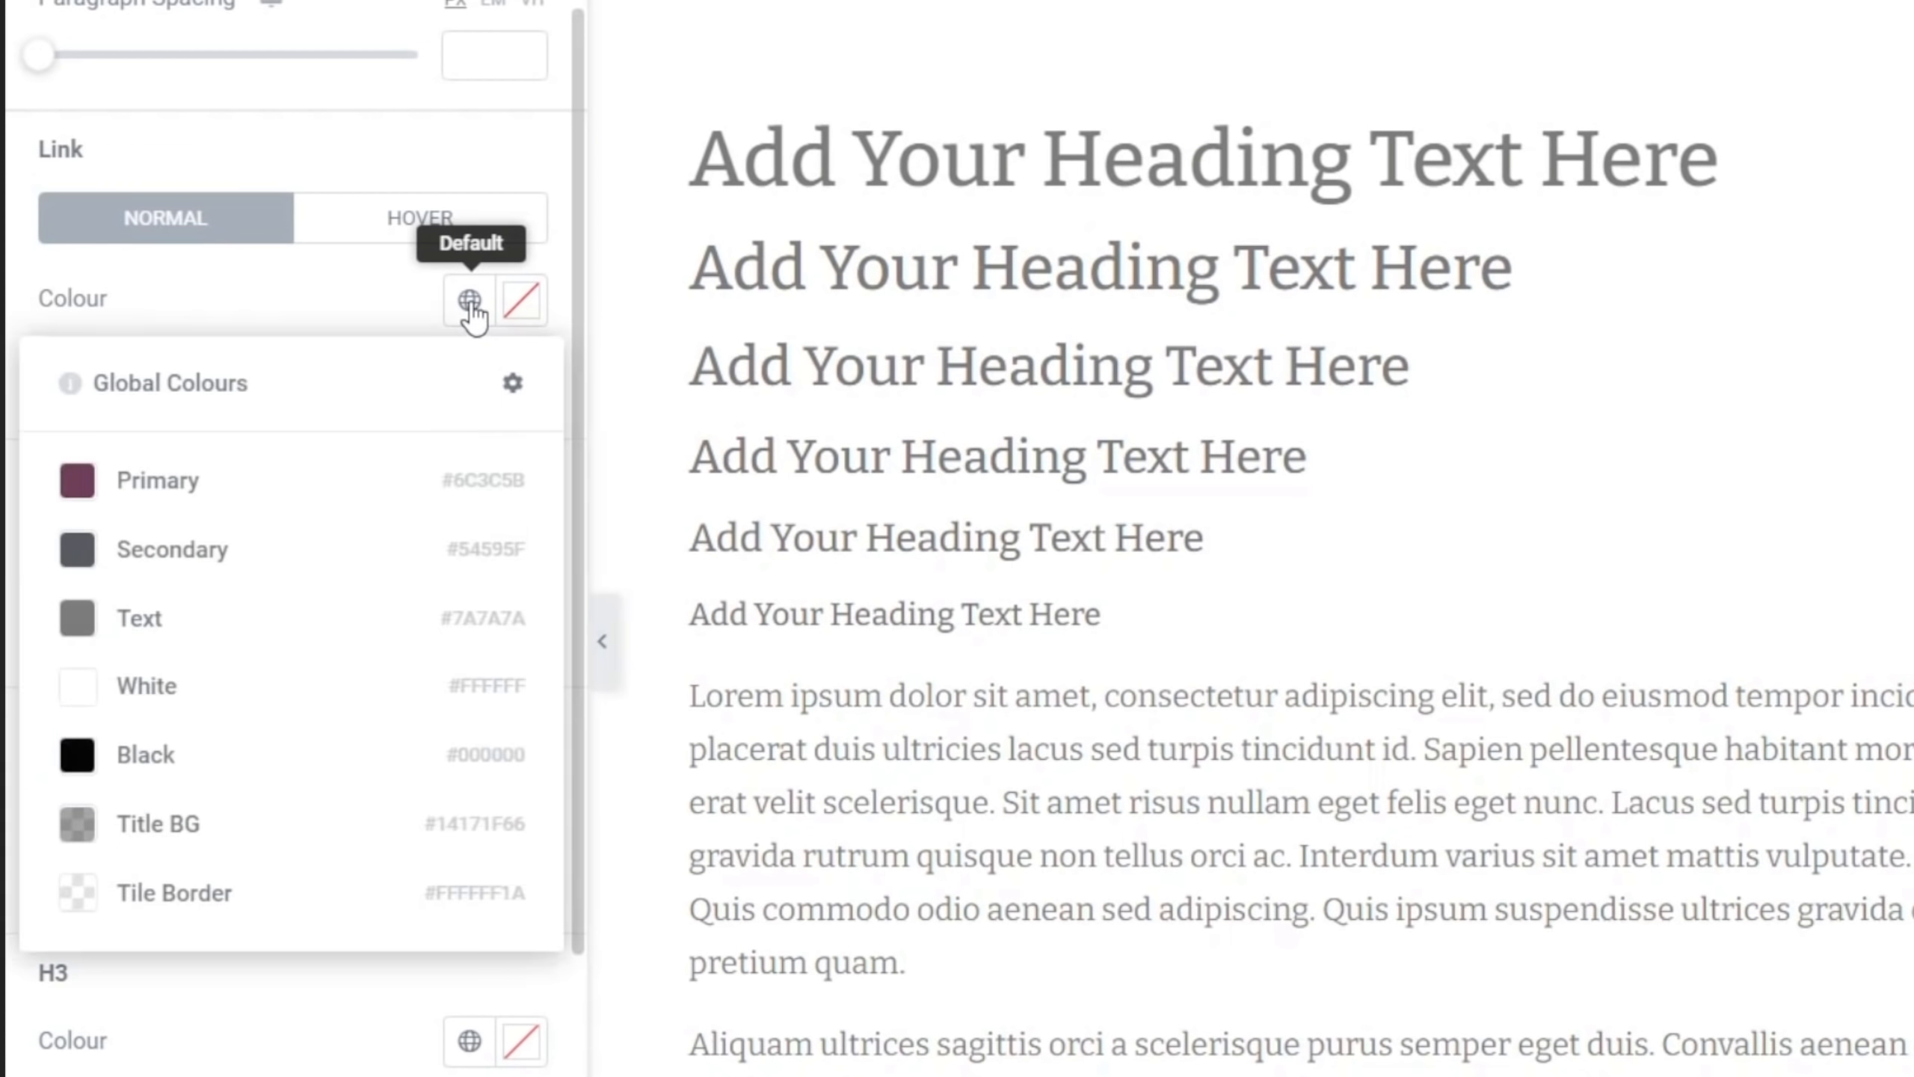
{"action": "left_click", "coordinate": [199, 486]}
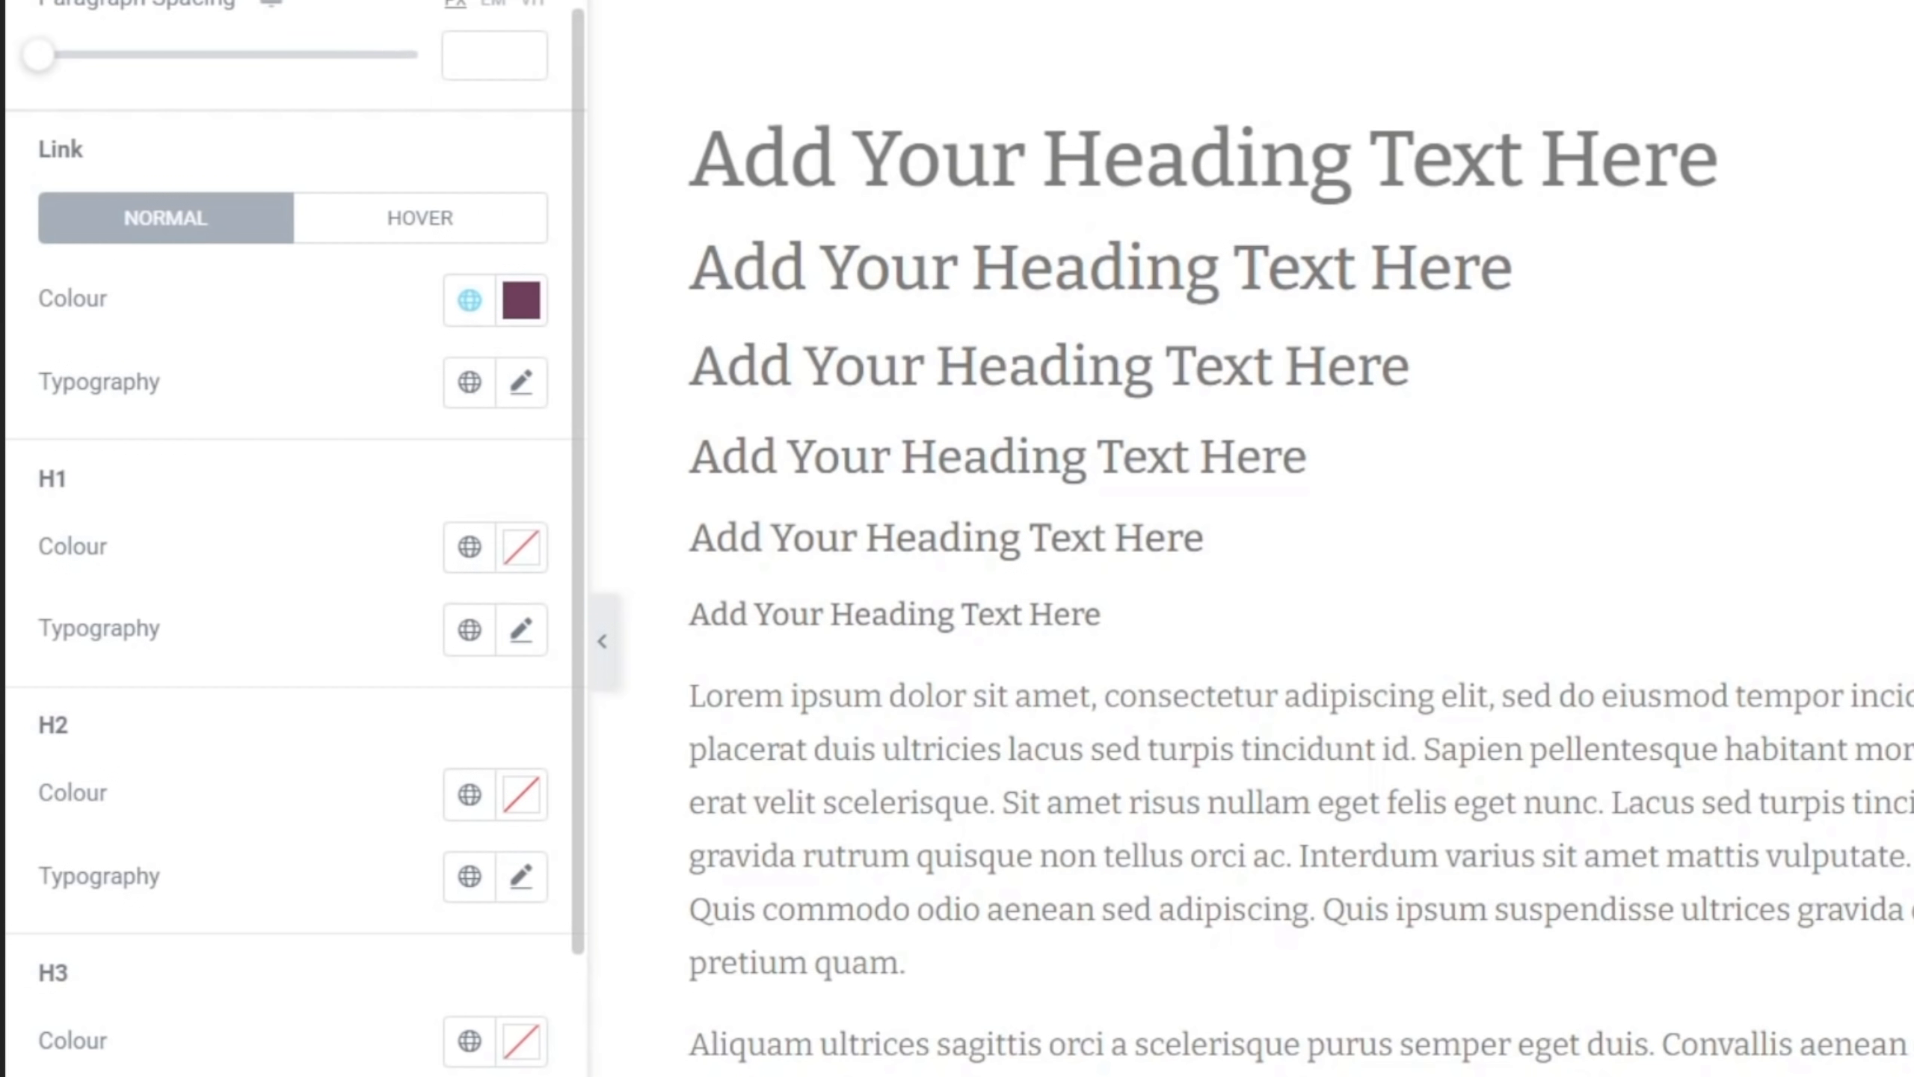
Assign the global Primary colour and the global Primary font to the H1 heading
{"action": "scroll", "coordinate": [288, 454], "scroll_direction": "up", "scroll_amount": 3}
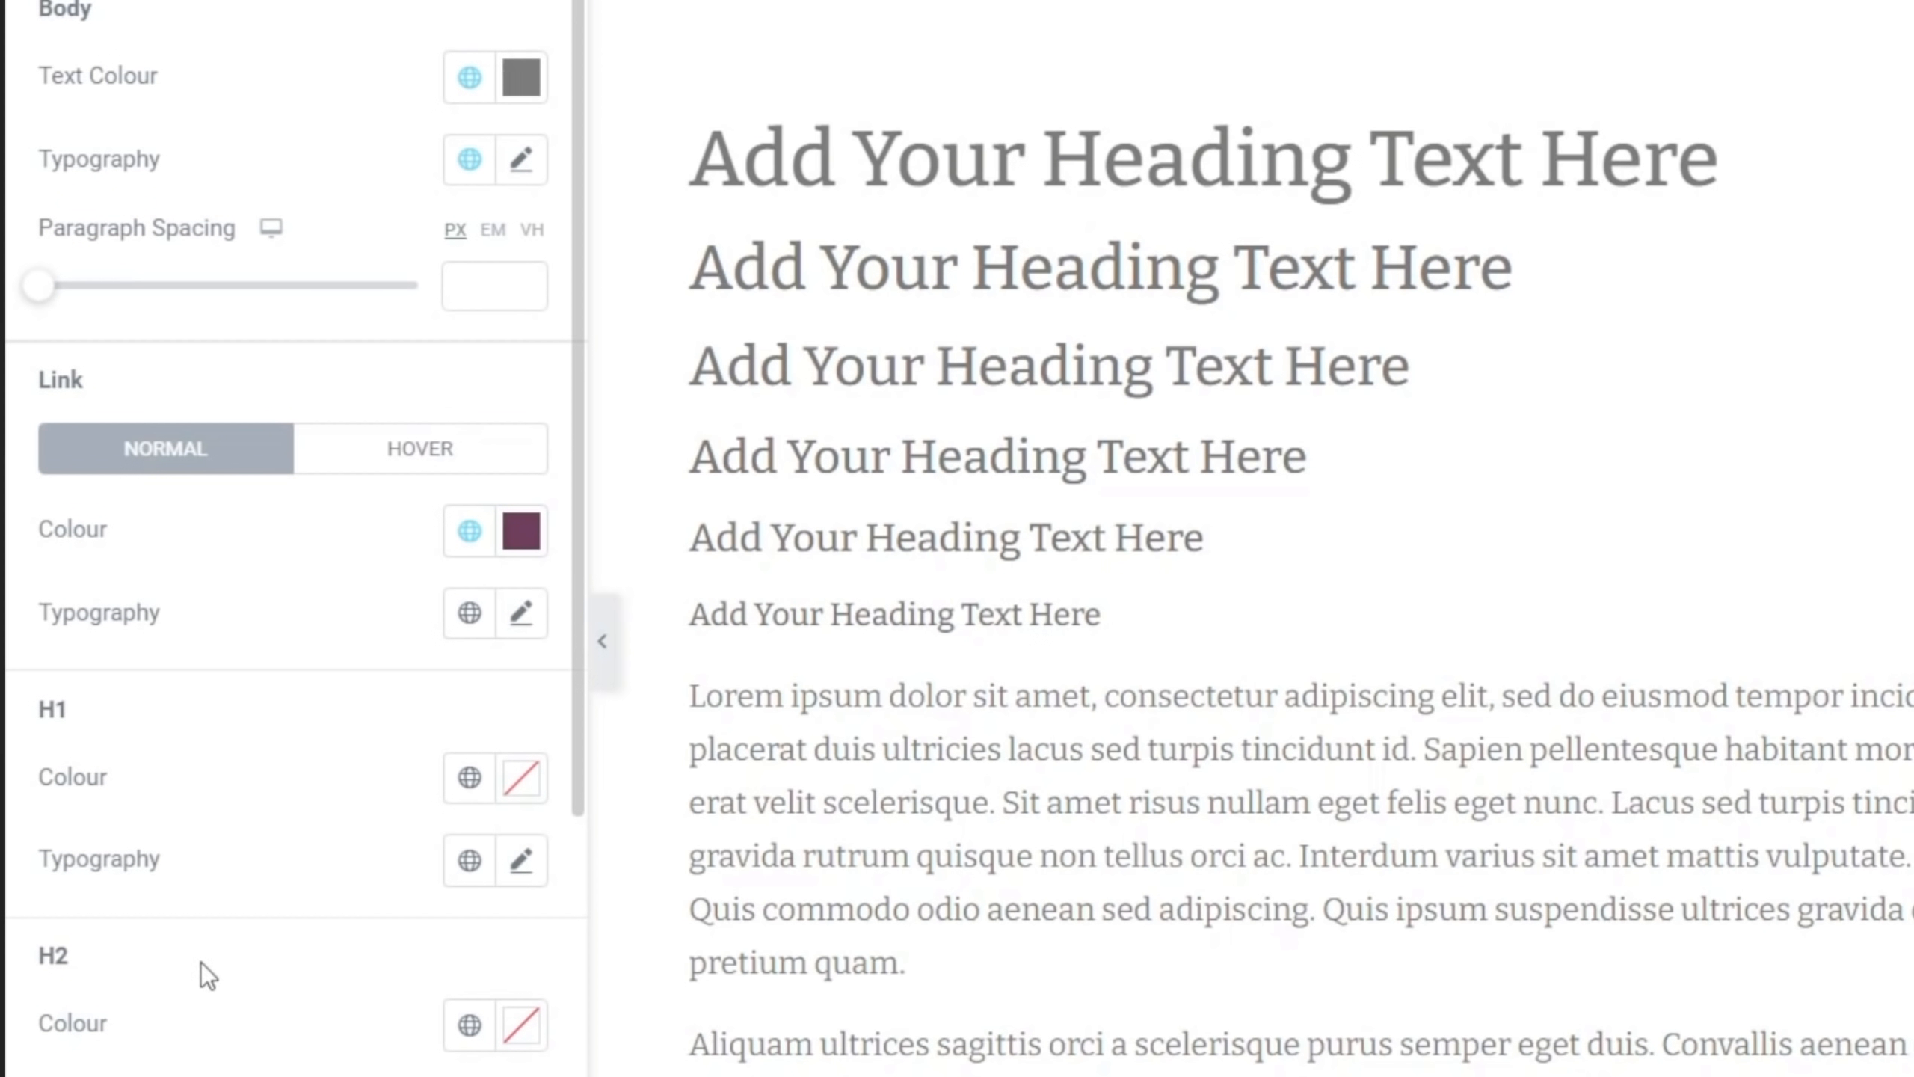
{"action": "scroll", "coordinate": [309, 871], "scroll_direction": "down", "scroll_amount": 6}
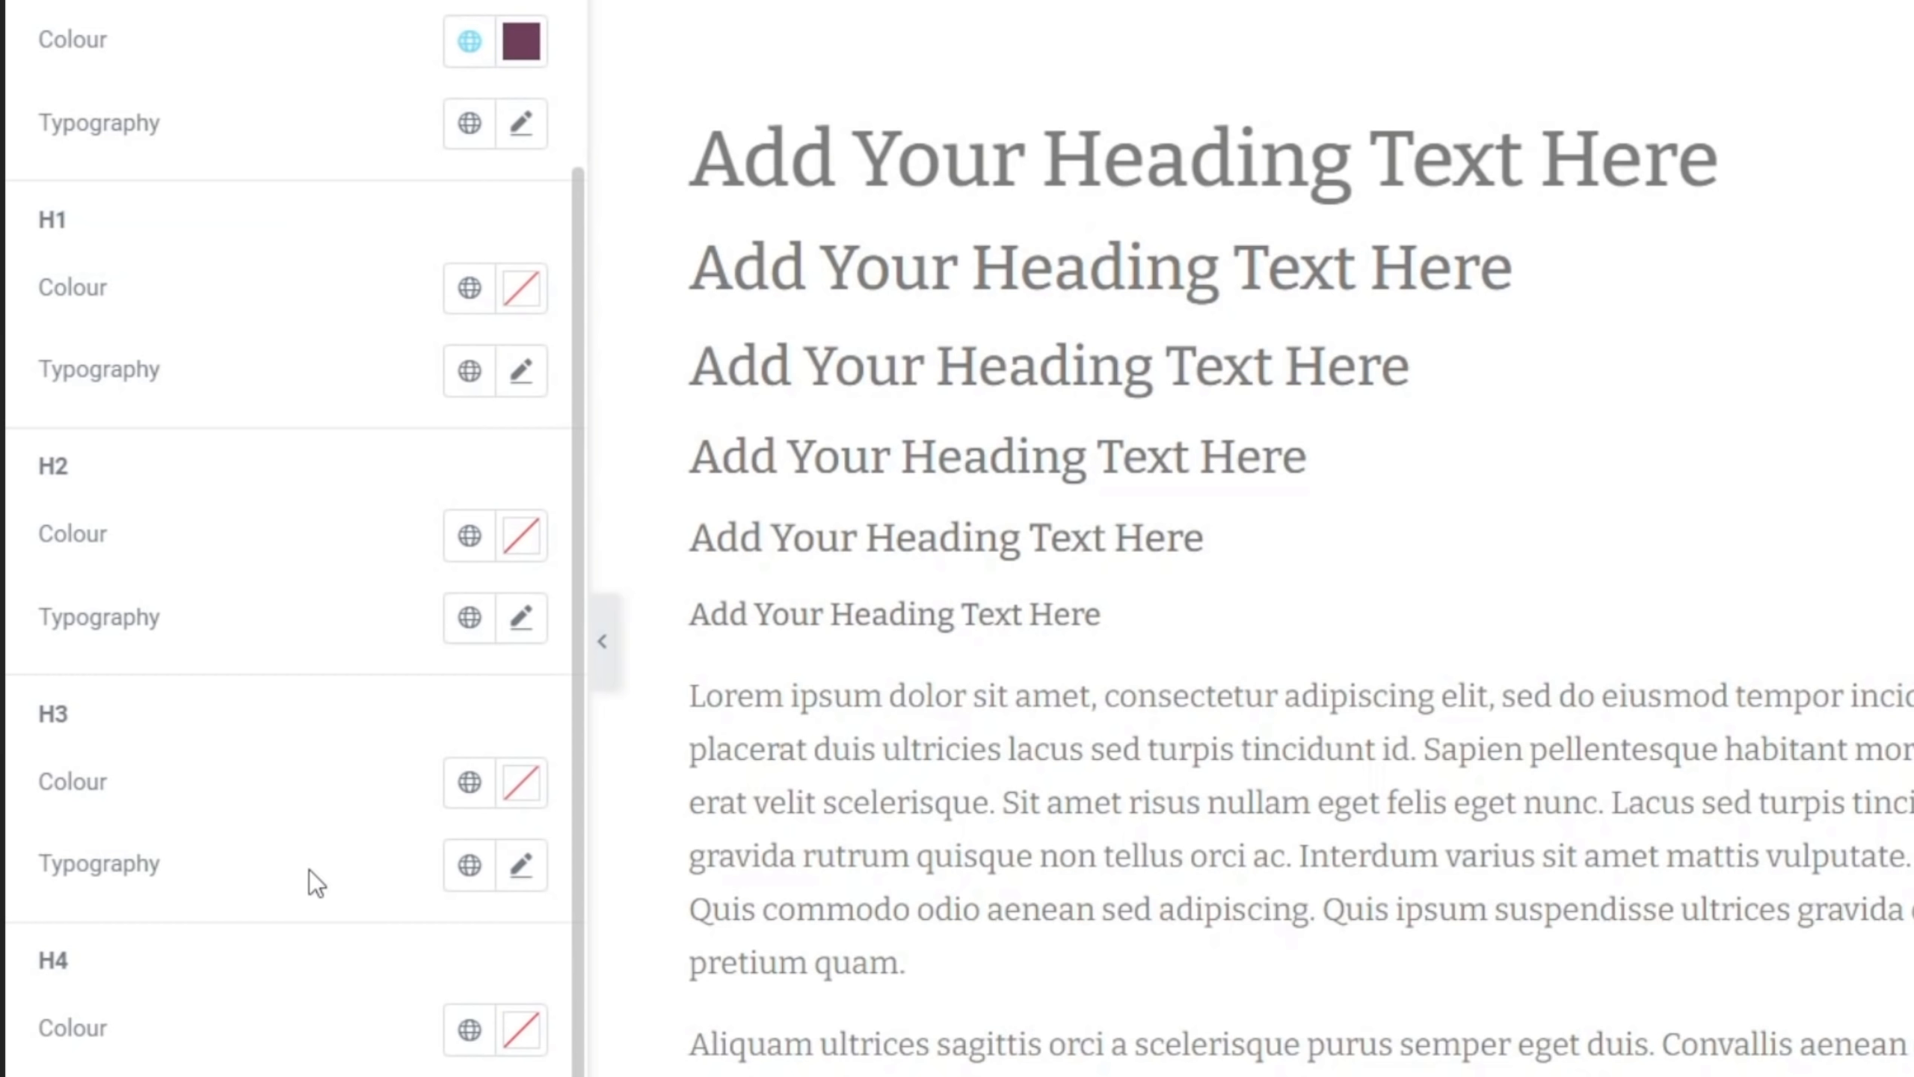
{"action": "left_click", "coordinate": [470, 287]}
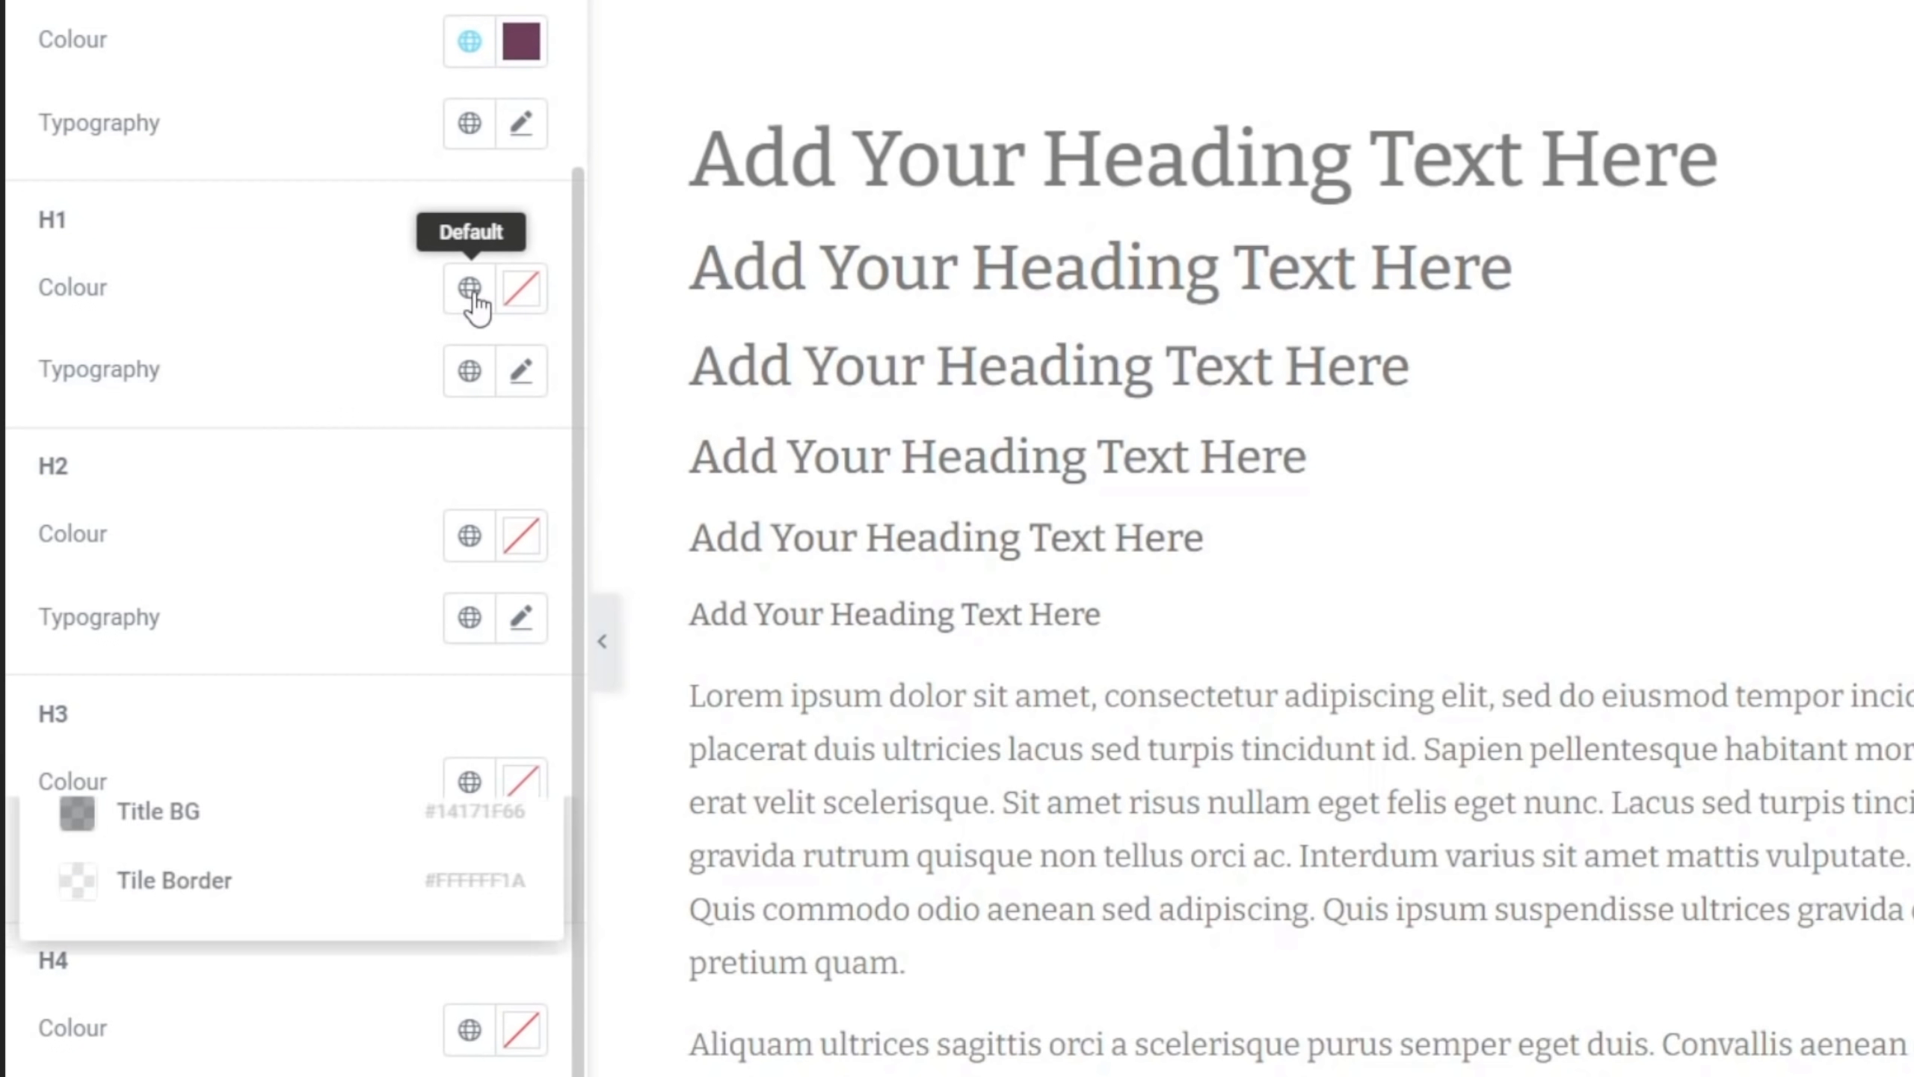
{"action": "left_click", "coordinate": [256, 473]}
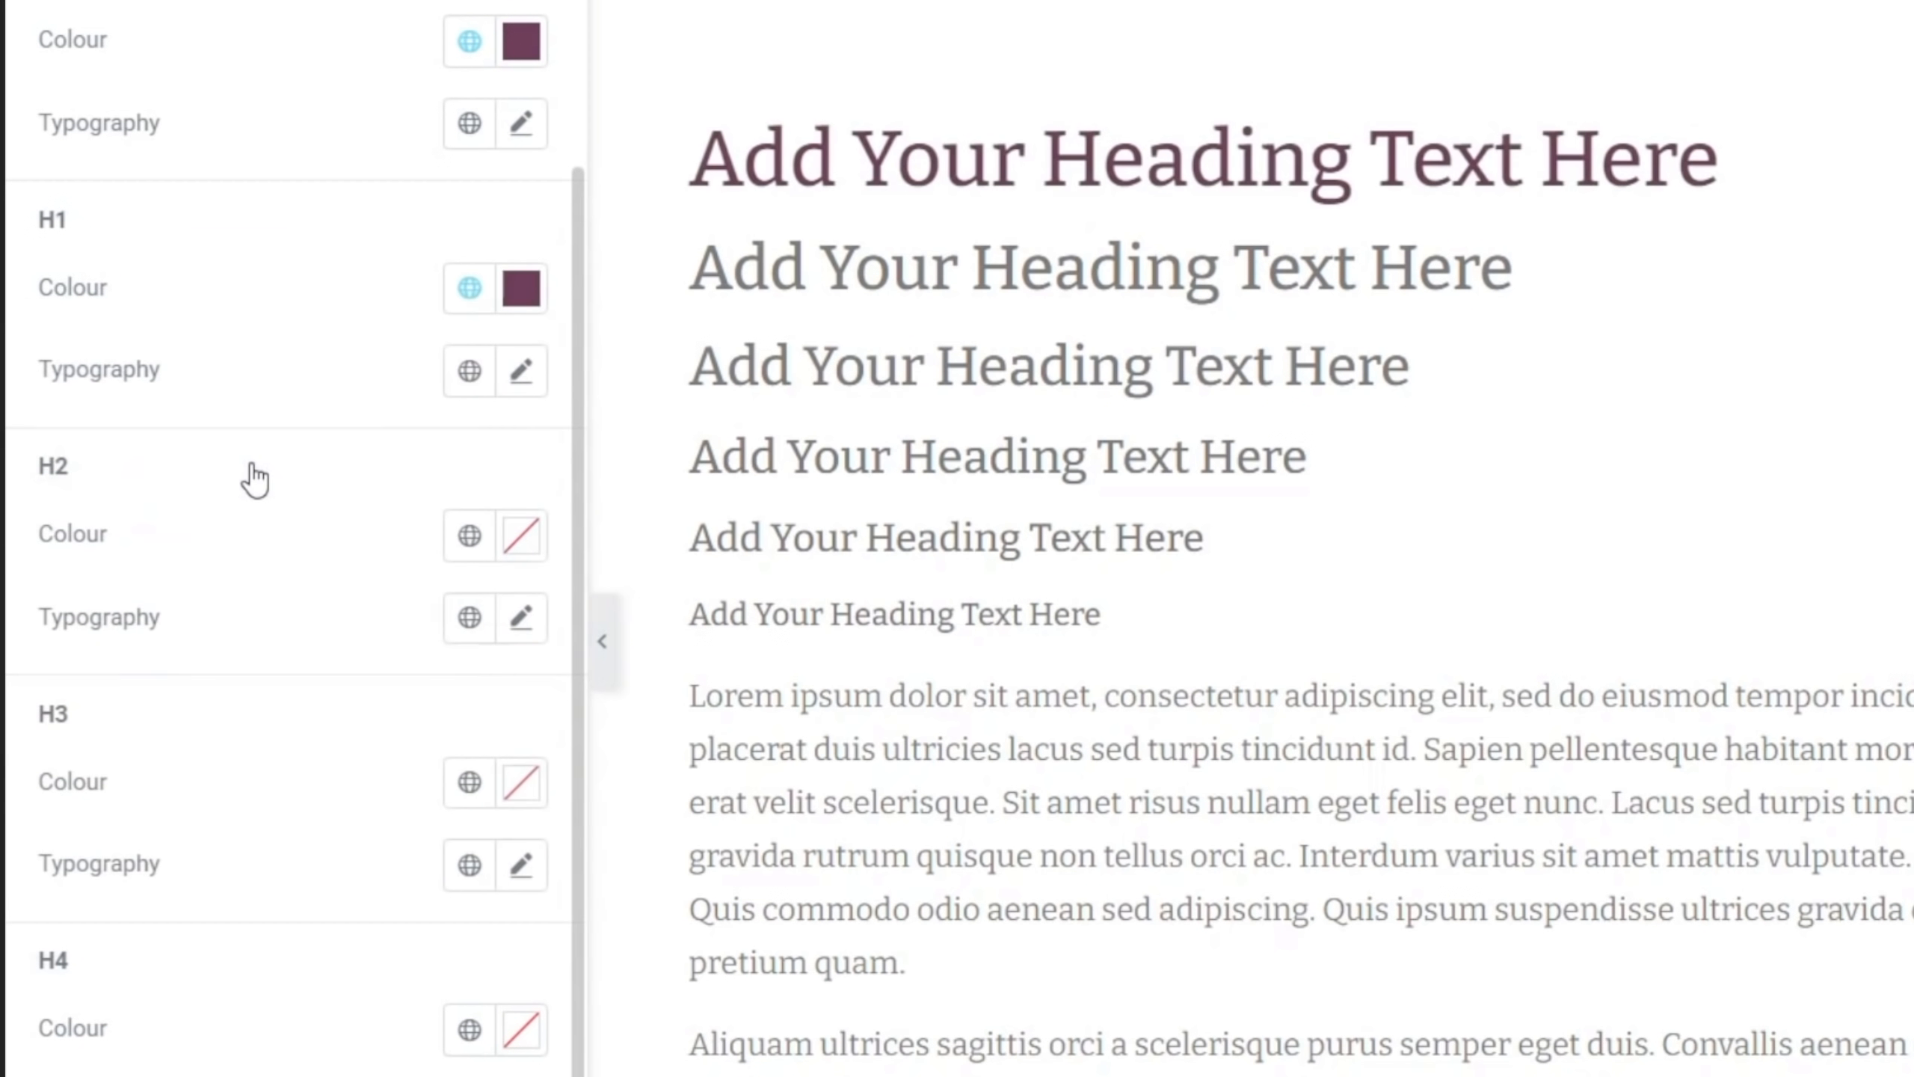
{"action": "left_click", "coordinate": [470, 370]}
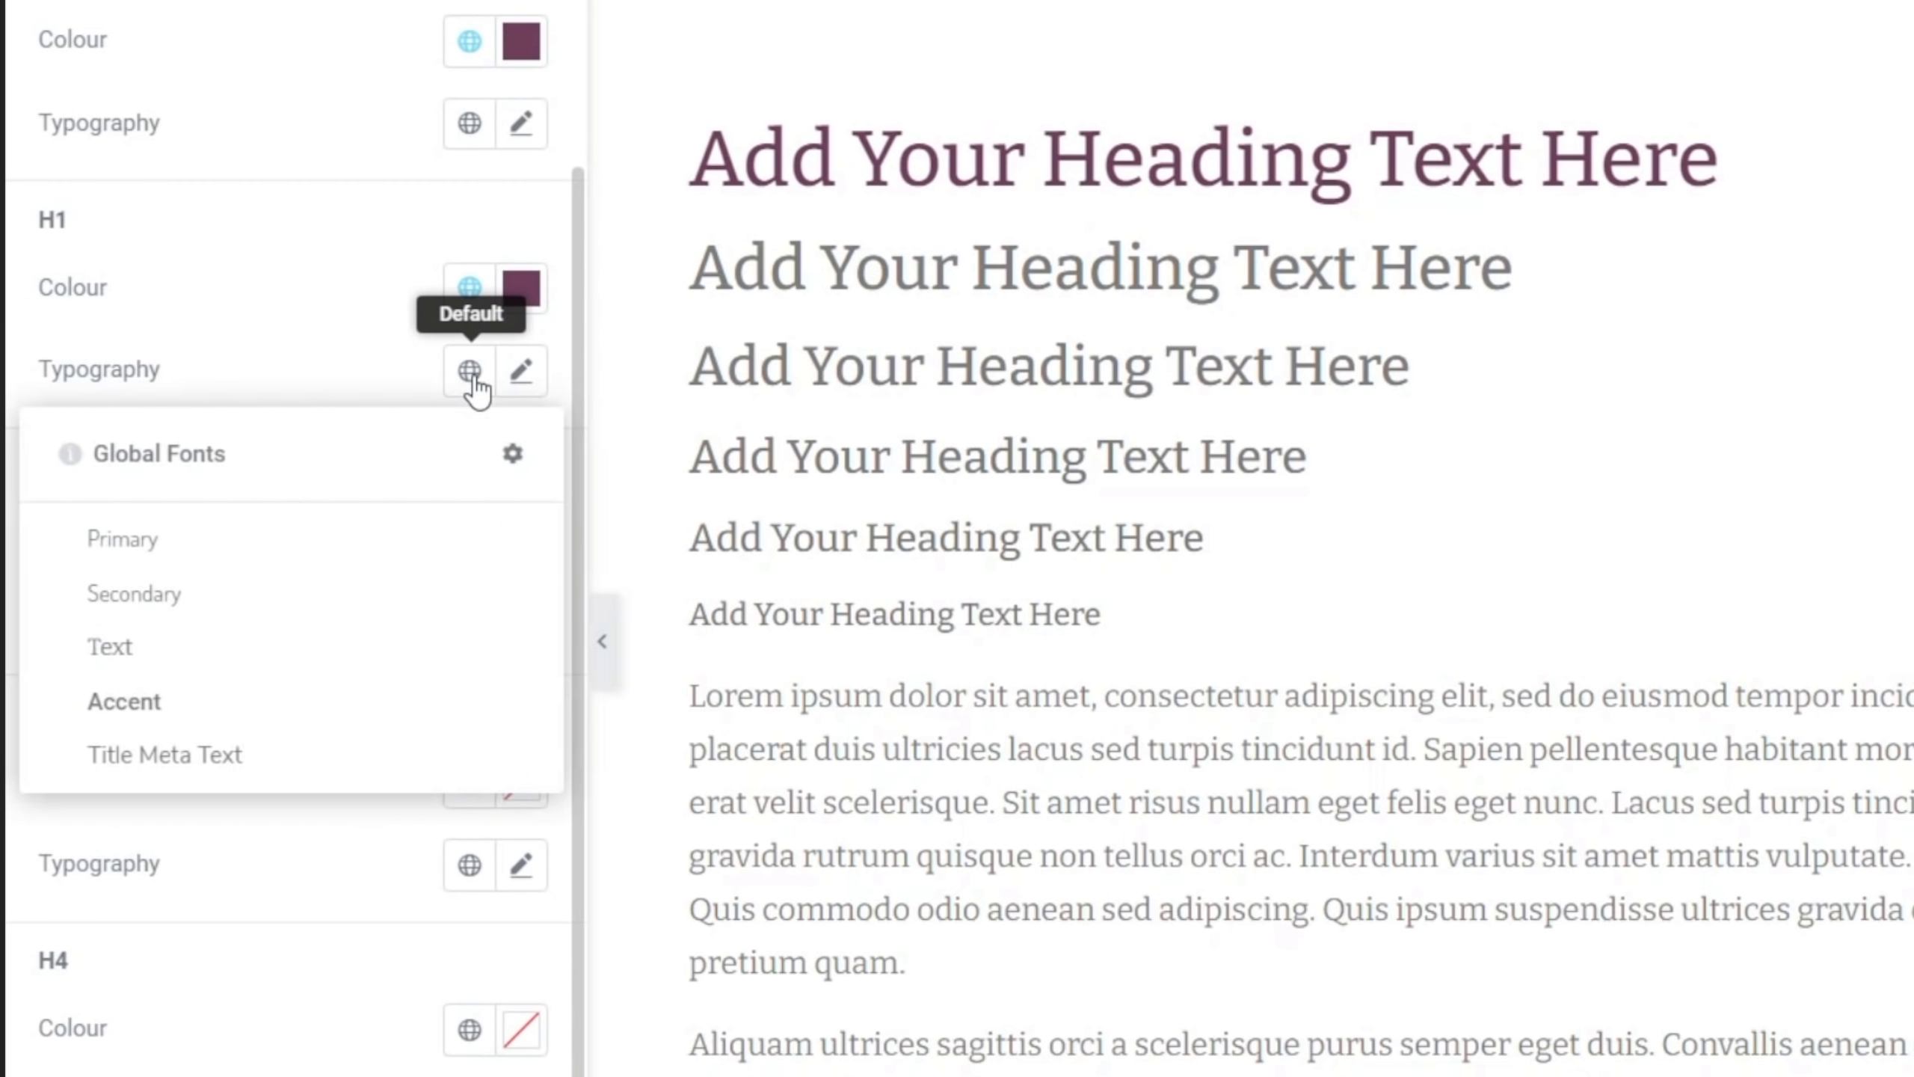
{"action": "left_click", "coordinate": [194, 554]}
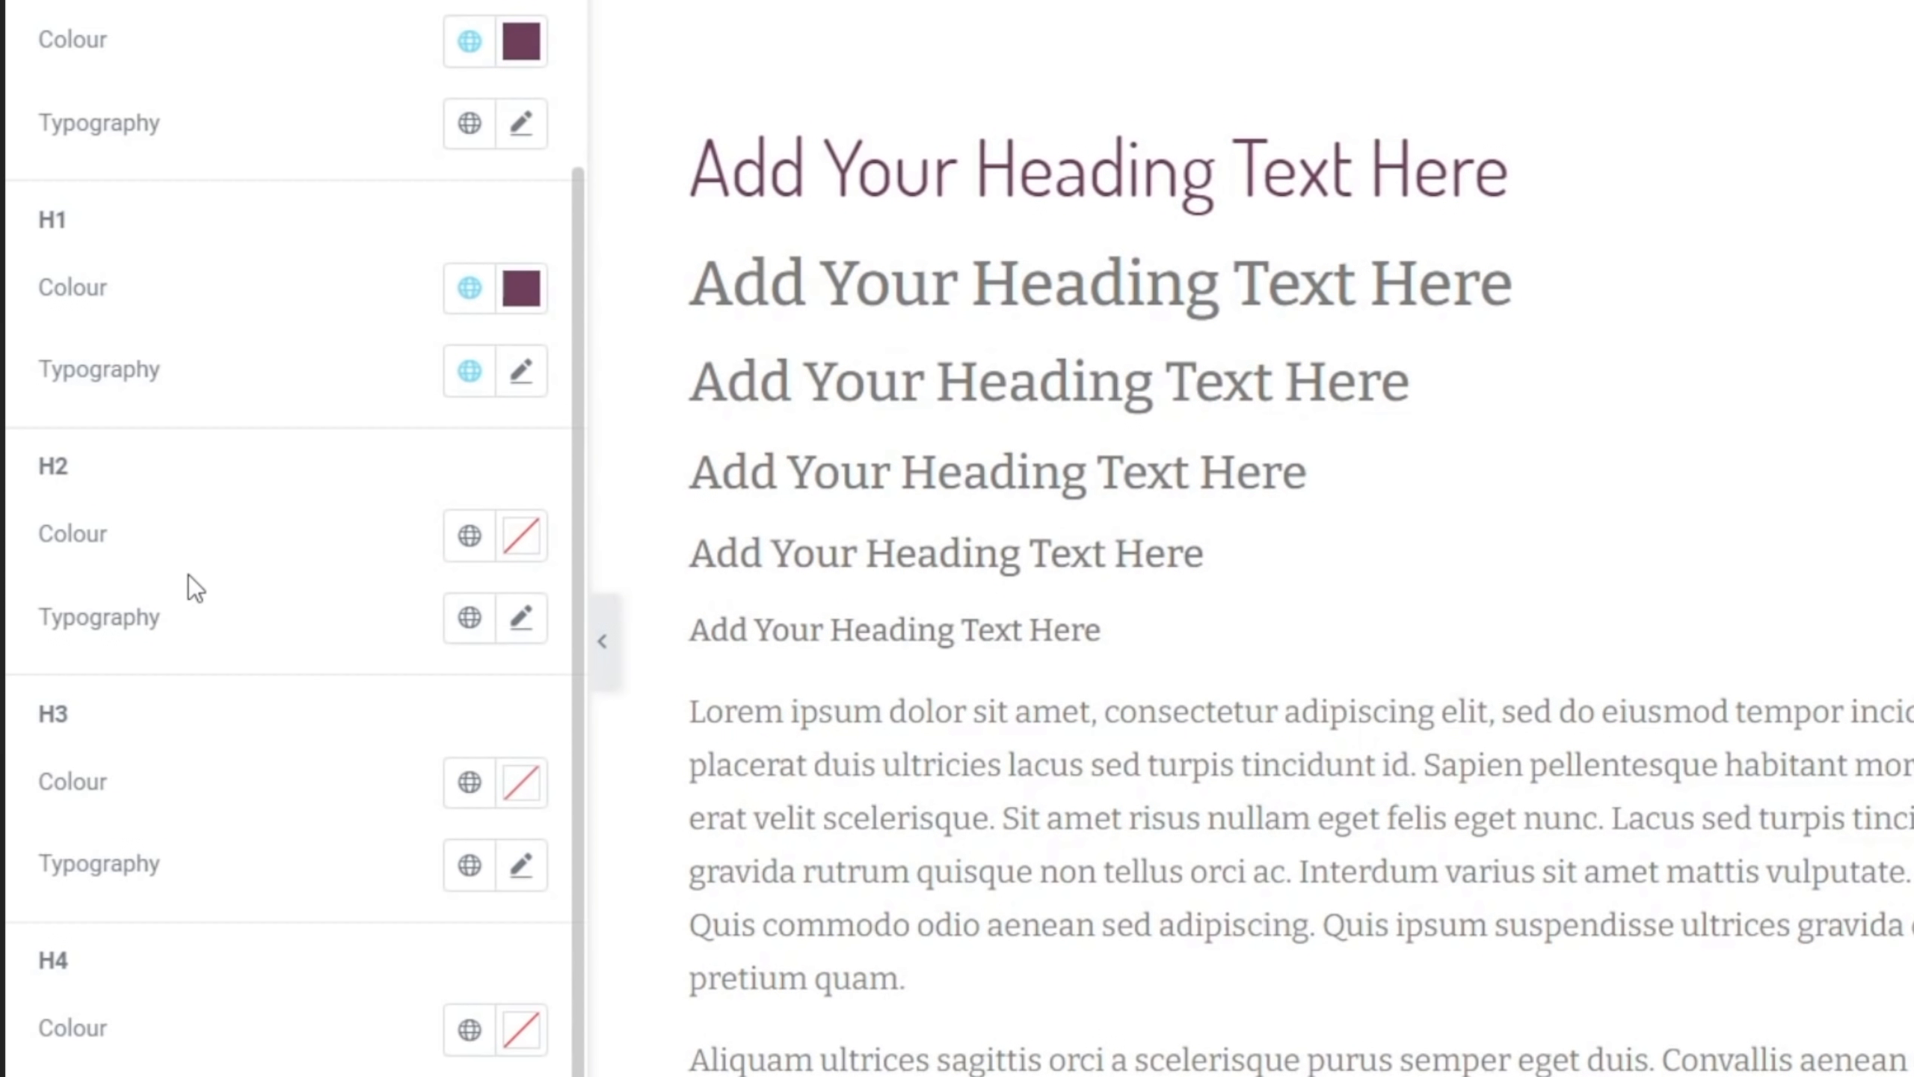
Set the H1 heading's font size to 42 px
{"action": "left_click", "coordinate": [519, 390]}
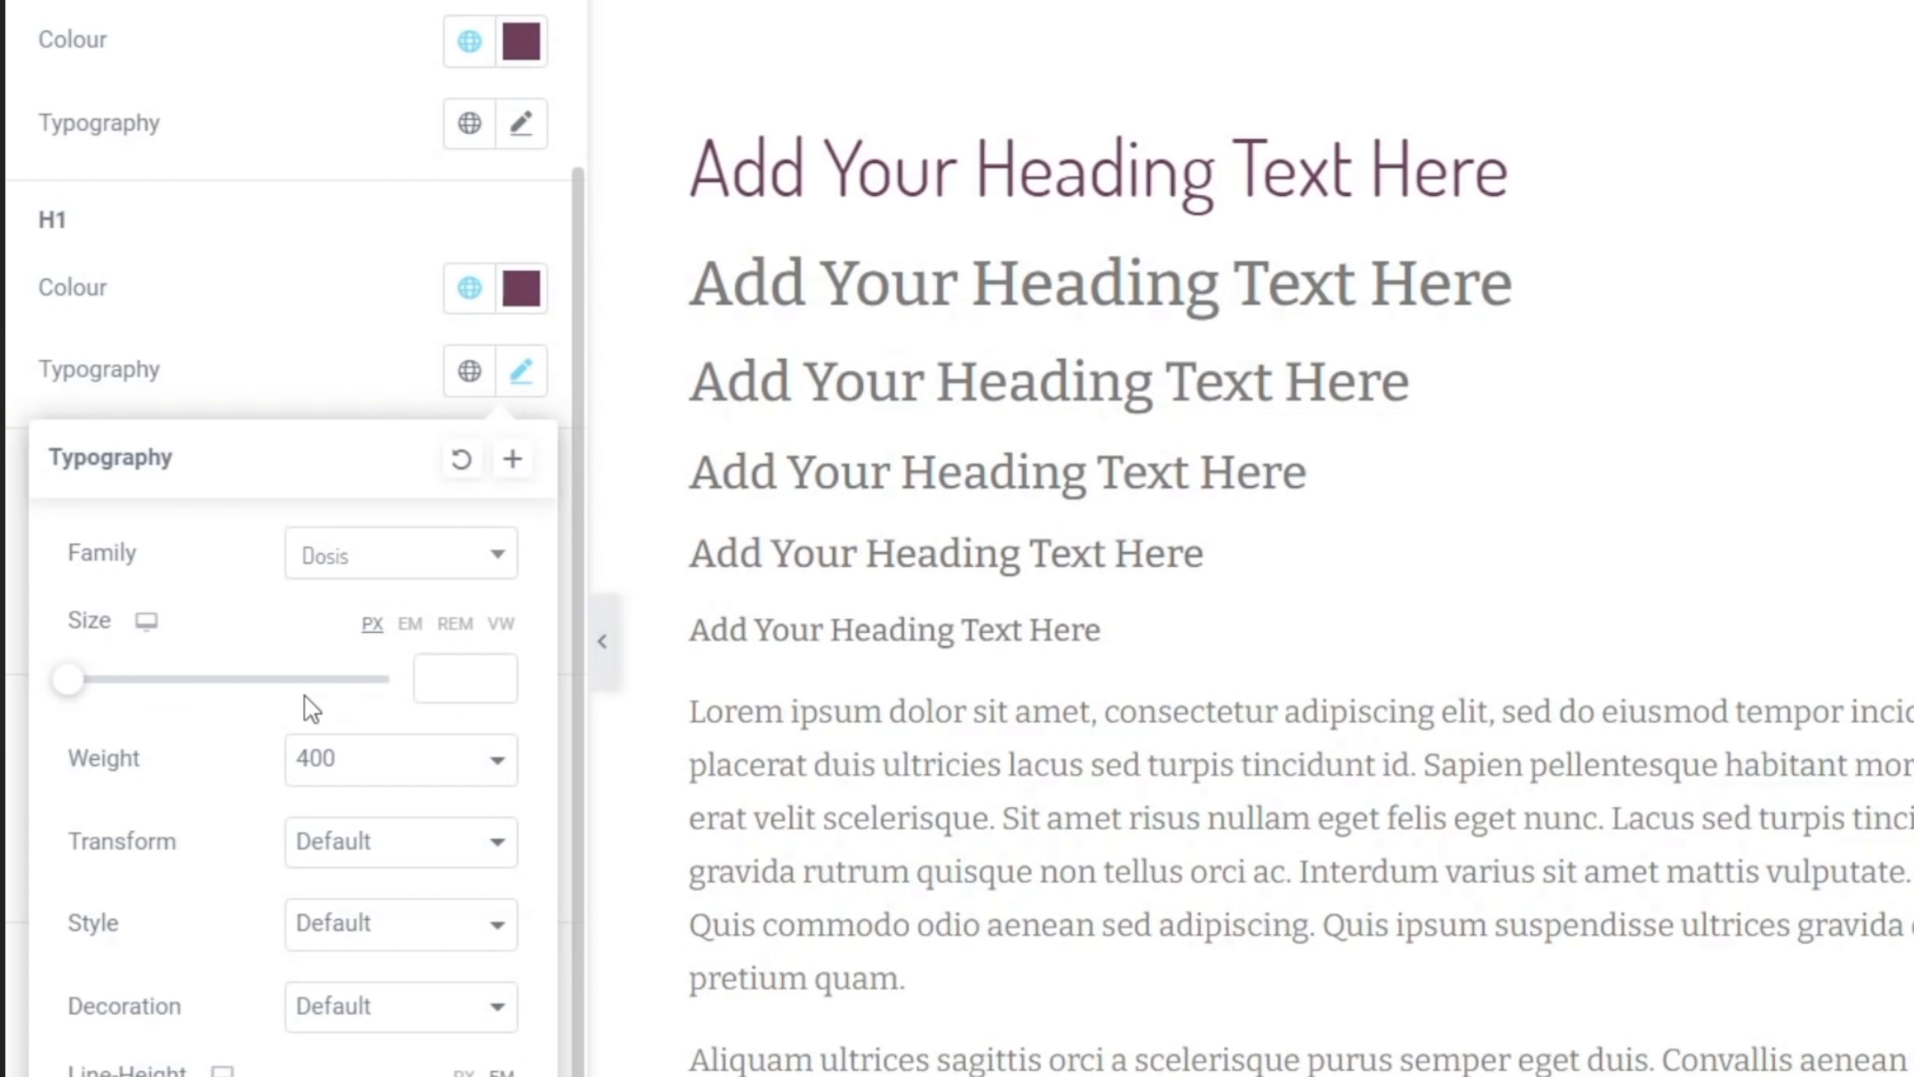
{"action": "left_click_drag", "start_coordinate": [66, 681], "coordinate": [111, 702]}
{"action": "left_click_drag", "start_coordinate": [111, 614], "coordinate": [130, 612]}
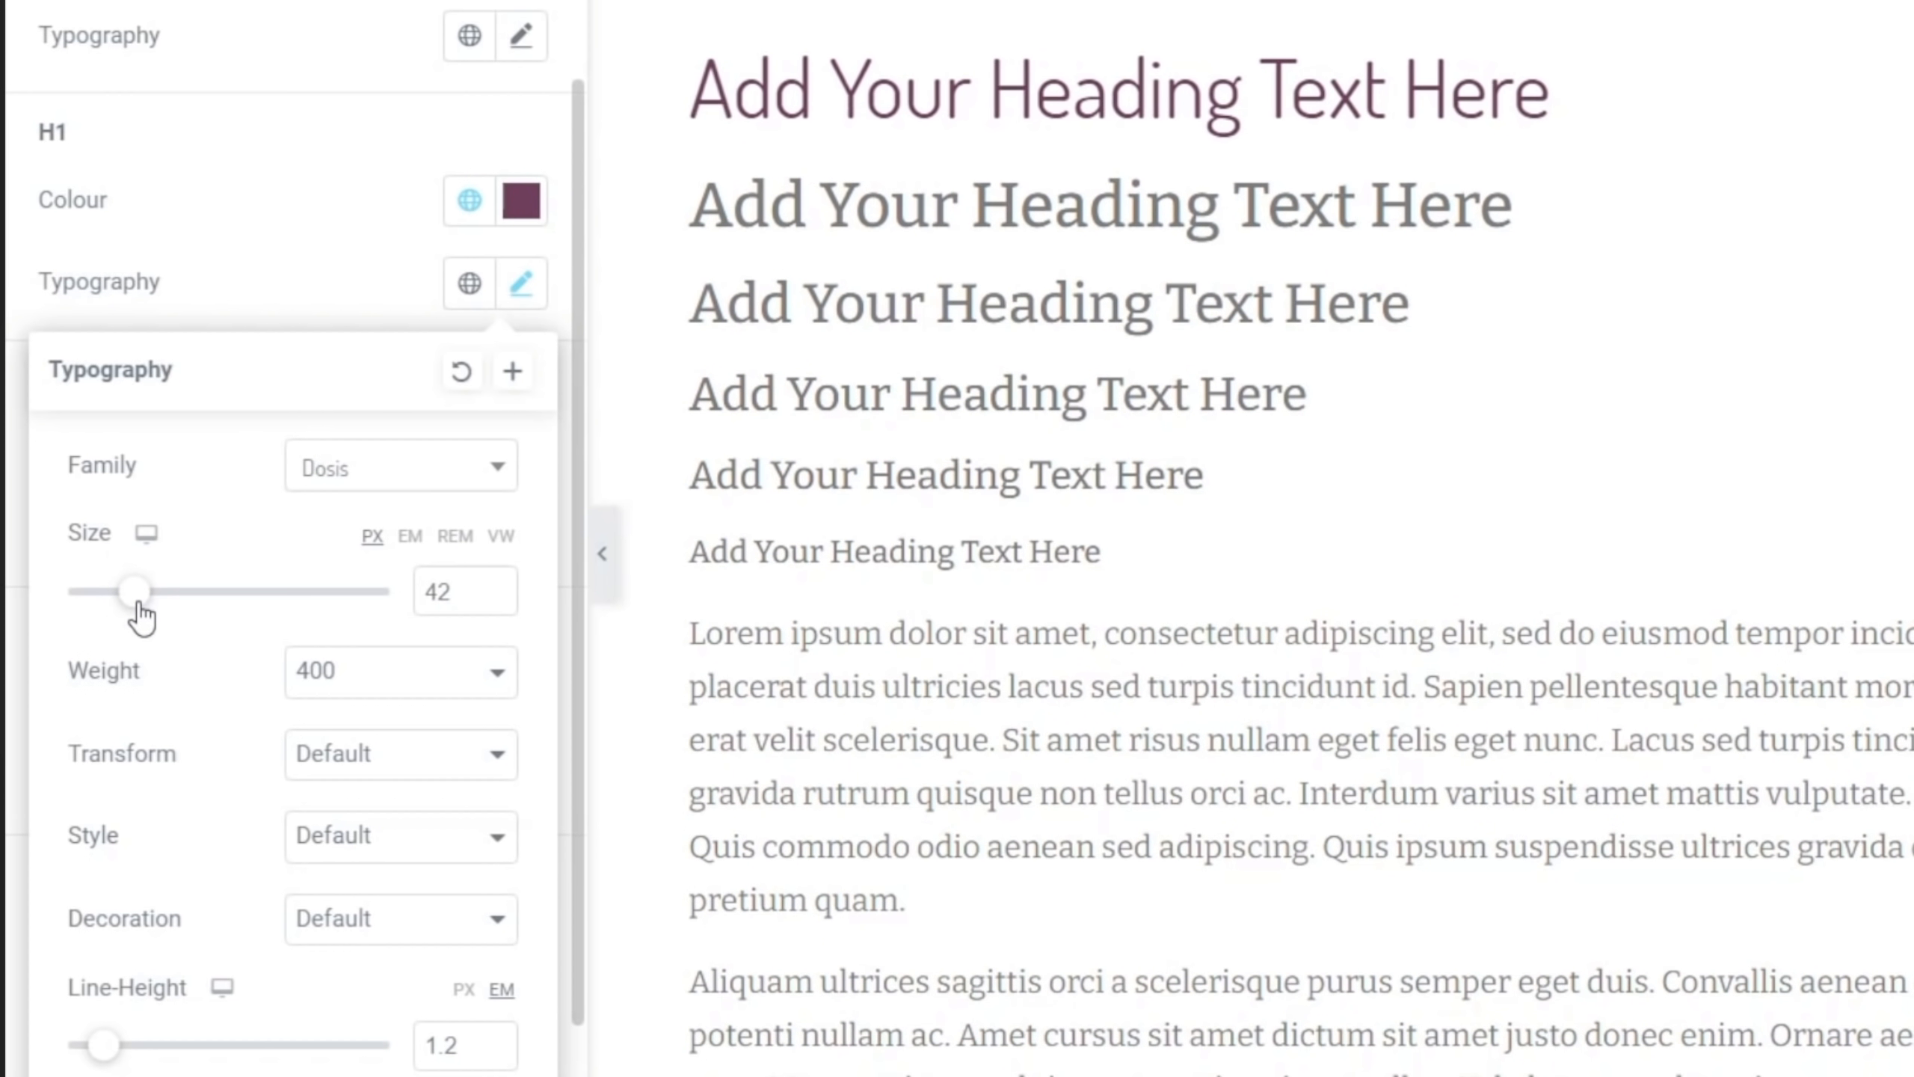
Set the H1 heading's font weight to 500
{"action": "left_click", "coordinate": [423, 686]}
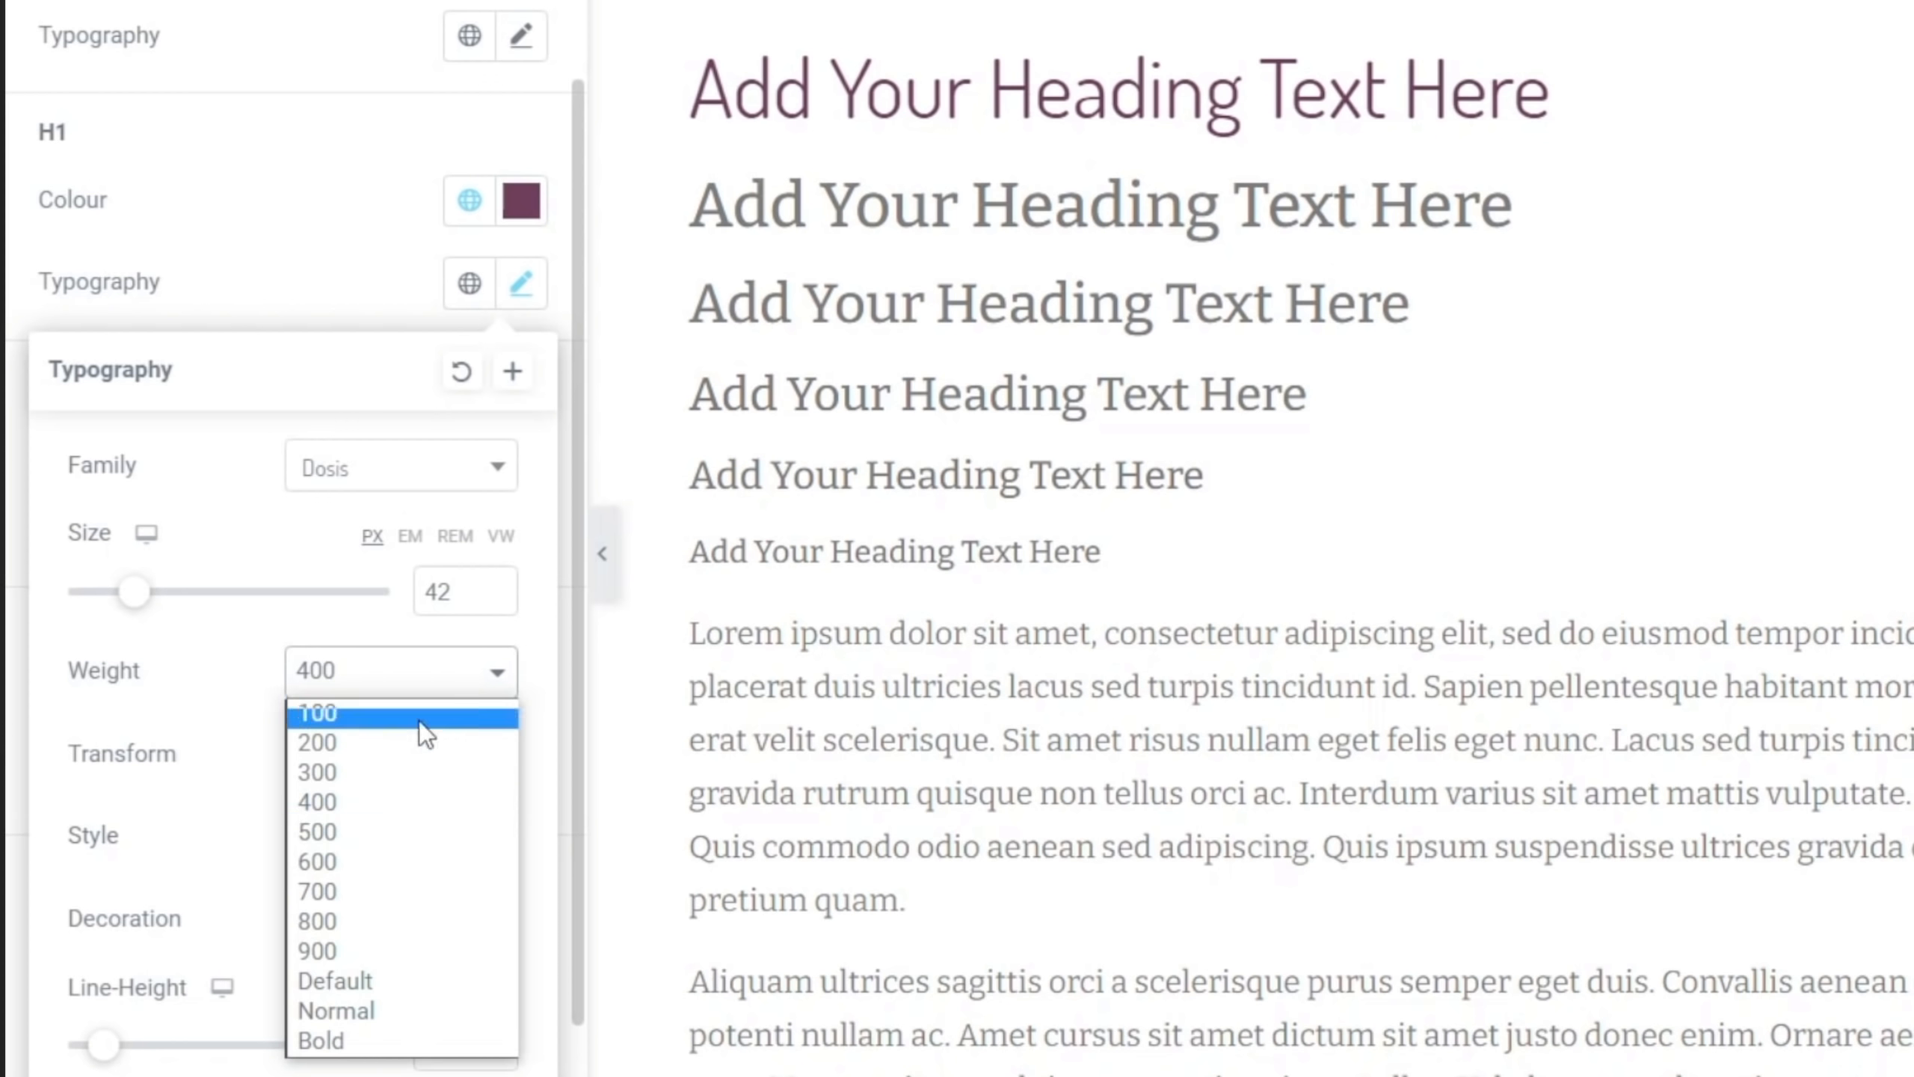
{"action": "left_click", "coordinate": [391, 834]}
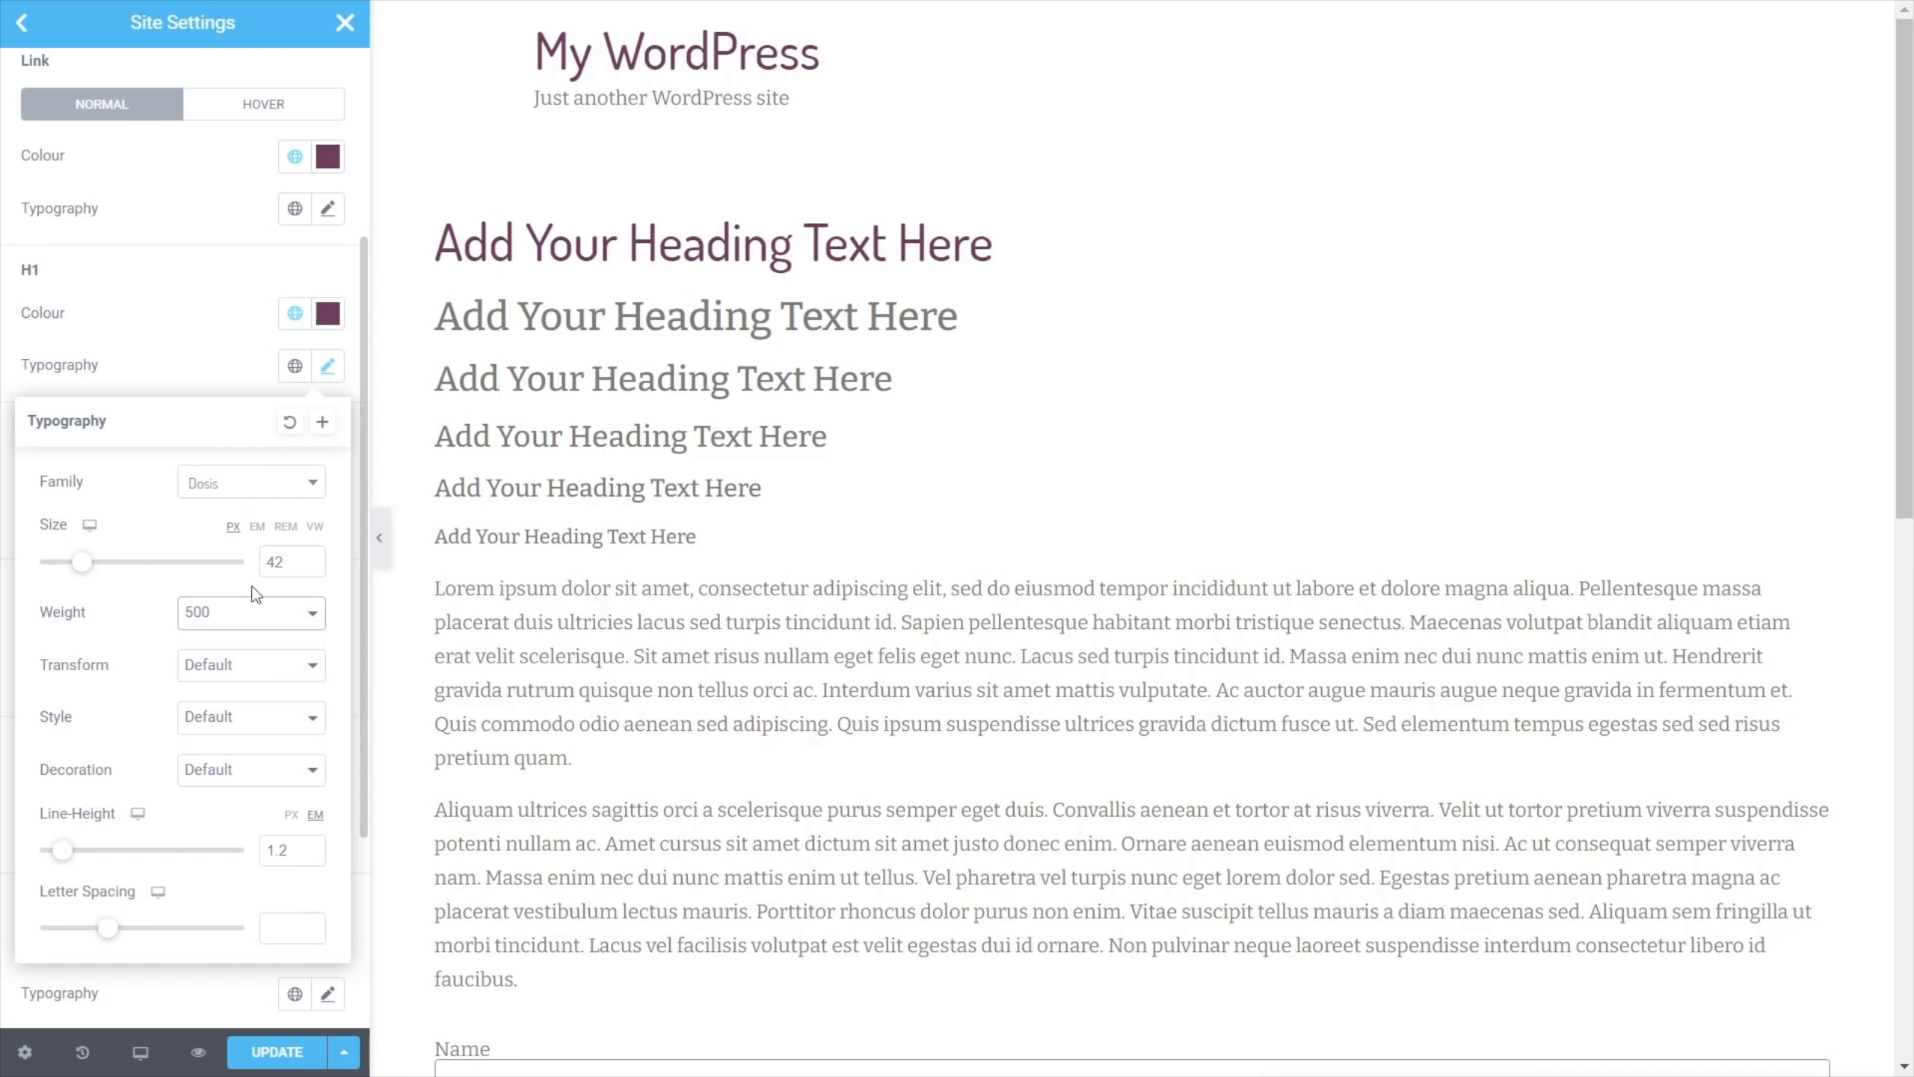
{"action": "left_click", "coordinate": [178, 332]}
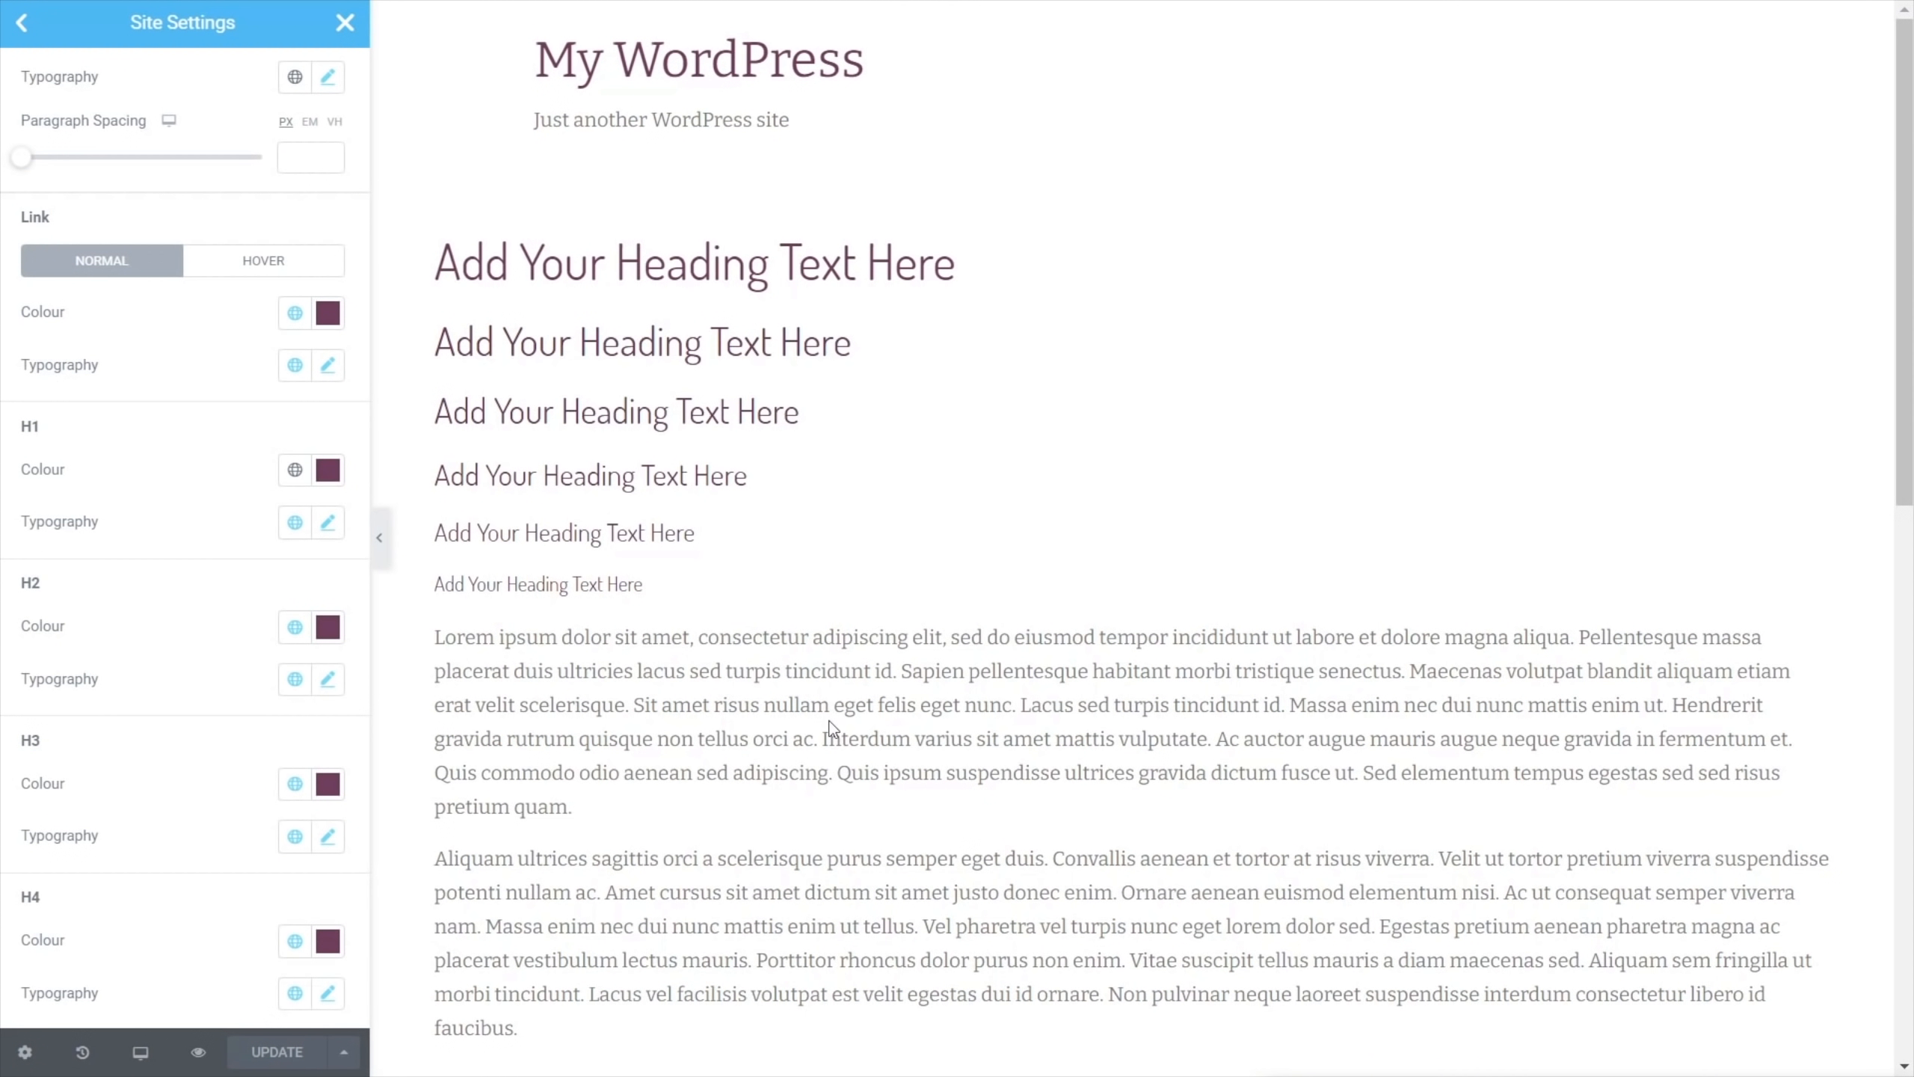
Assign the global Text font to the typography of the theme style's buttons
{"action": "left_click", "coordinate": [22, 25]}
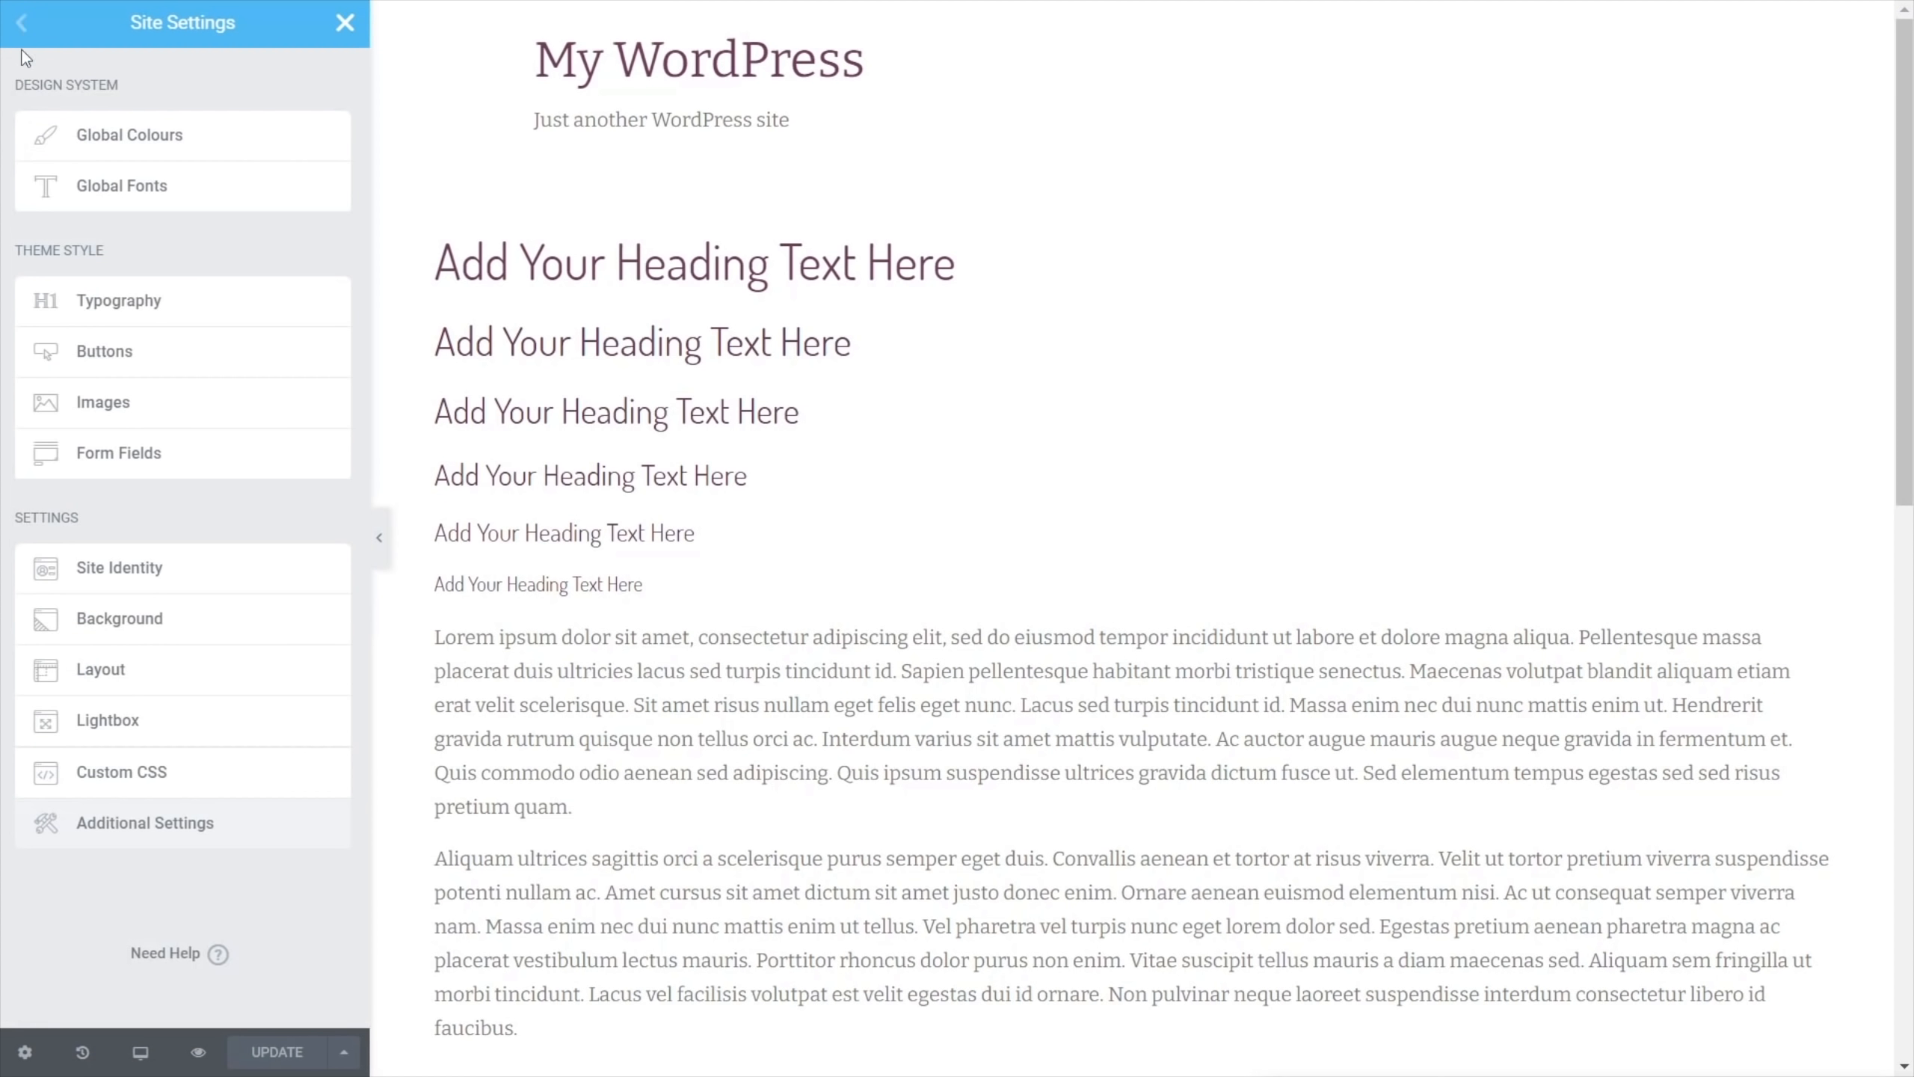
{"action": "scroll", "coordinate": [997, 712], "scroll_direction": "down", "scroll_amount": 8}
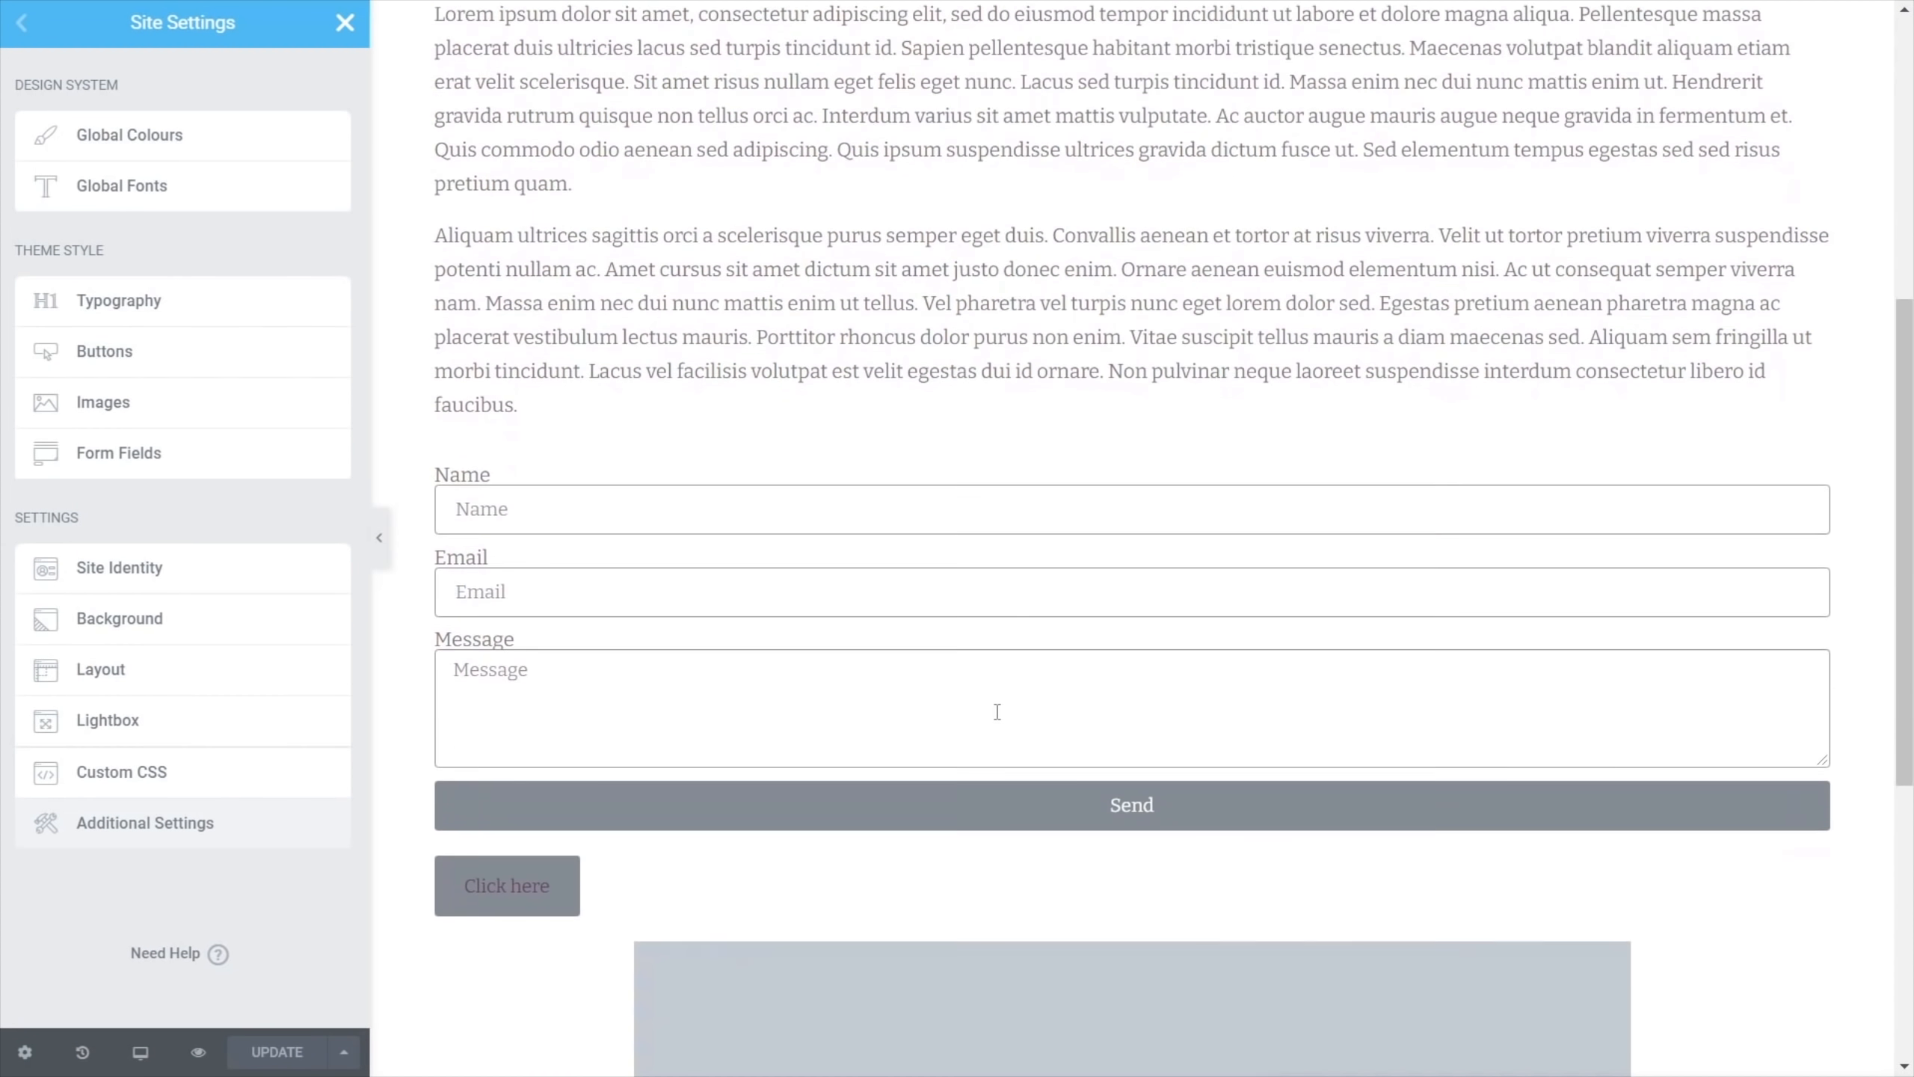
{"action": "scroll", "coordinate": [997, 712], "scroll_direction": "down", "scroll_amount": 2}
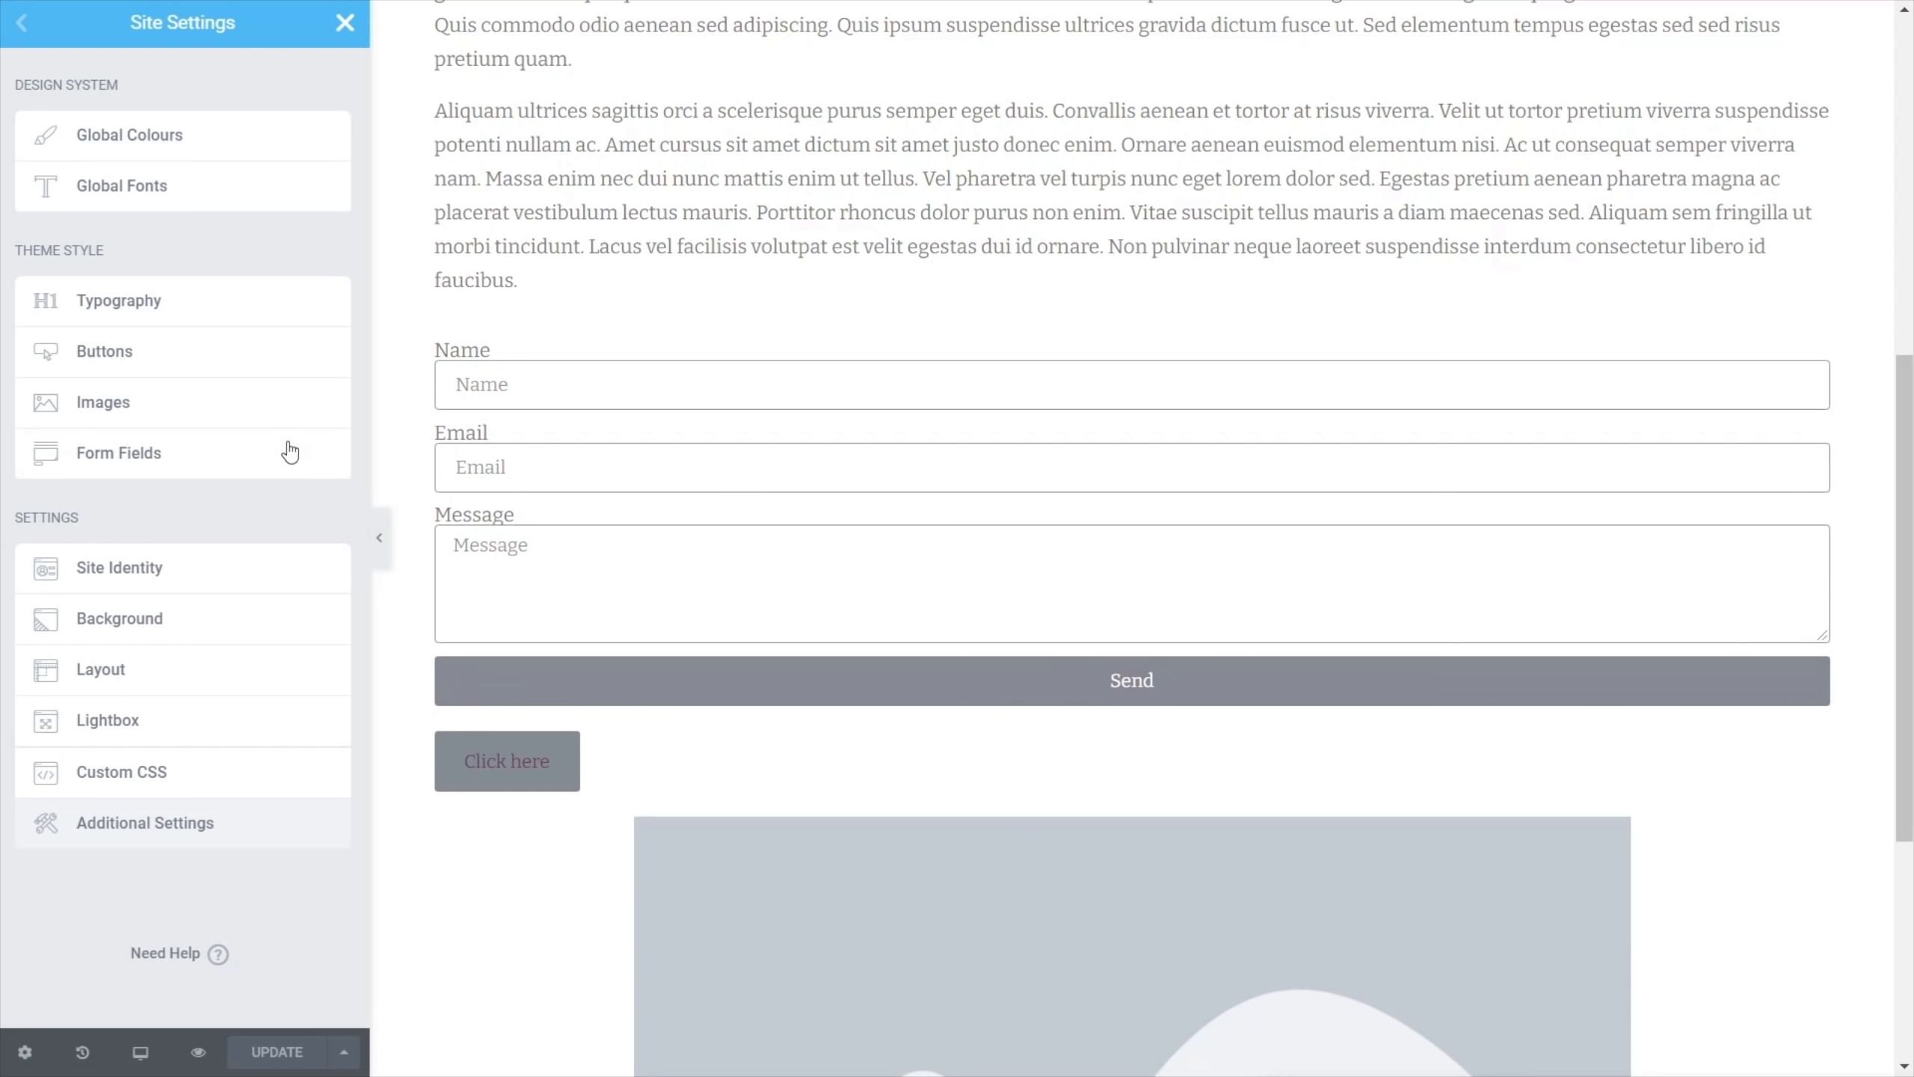
{"action": "left_click", "coordinate": [153, 356]}
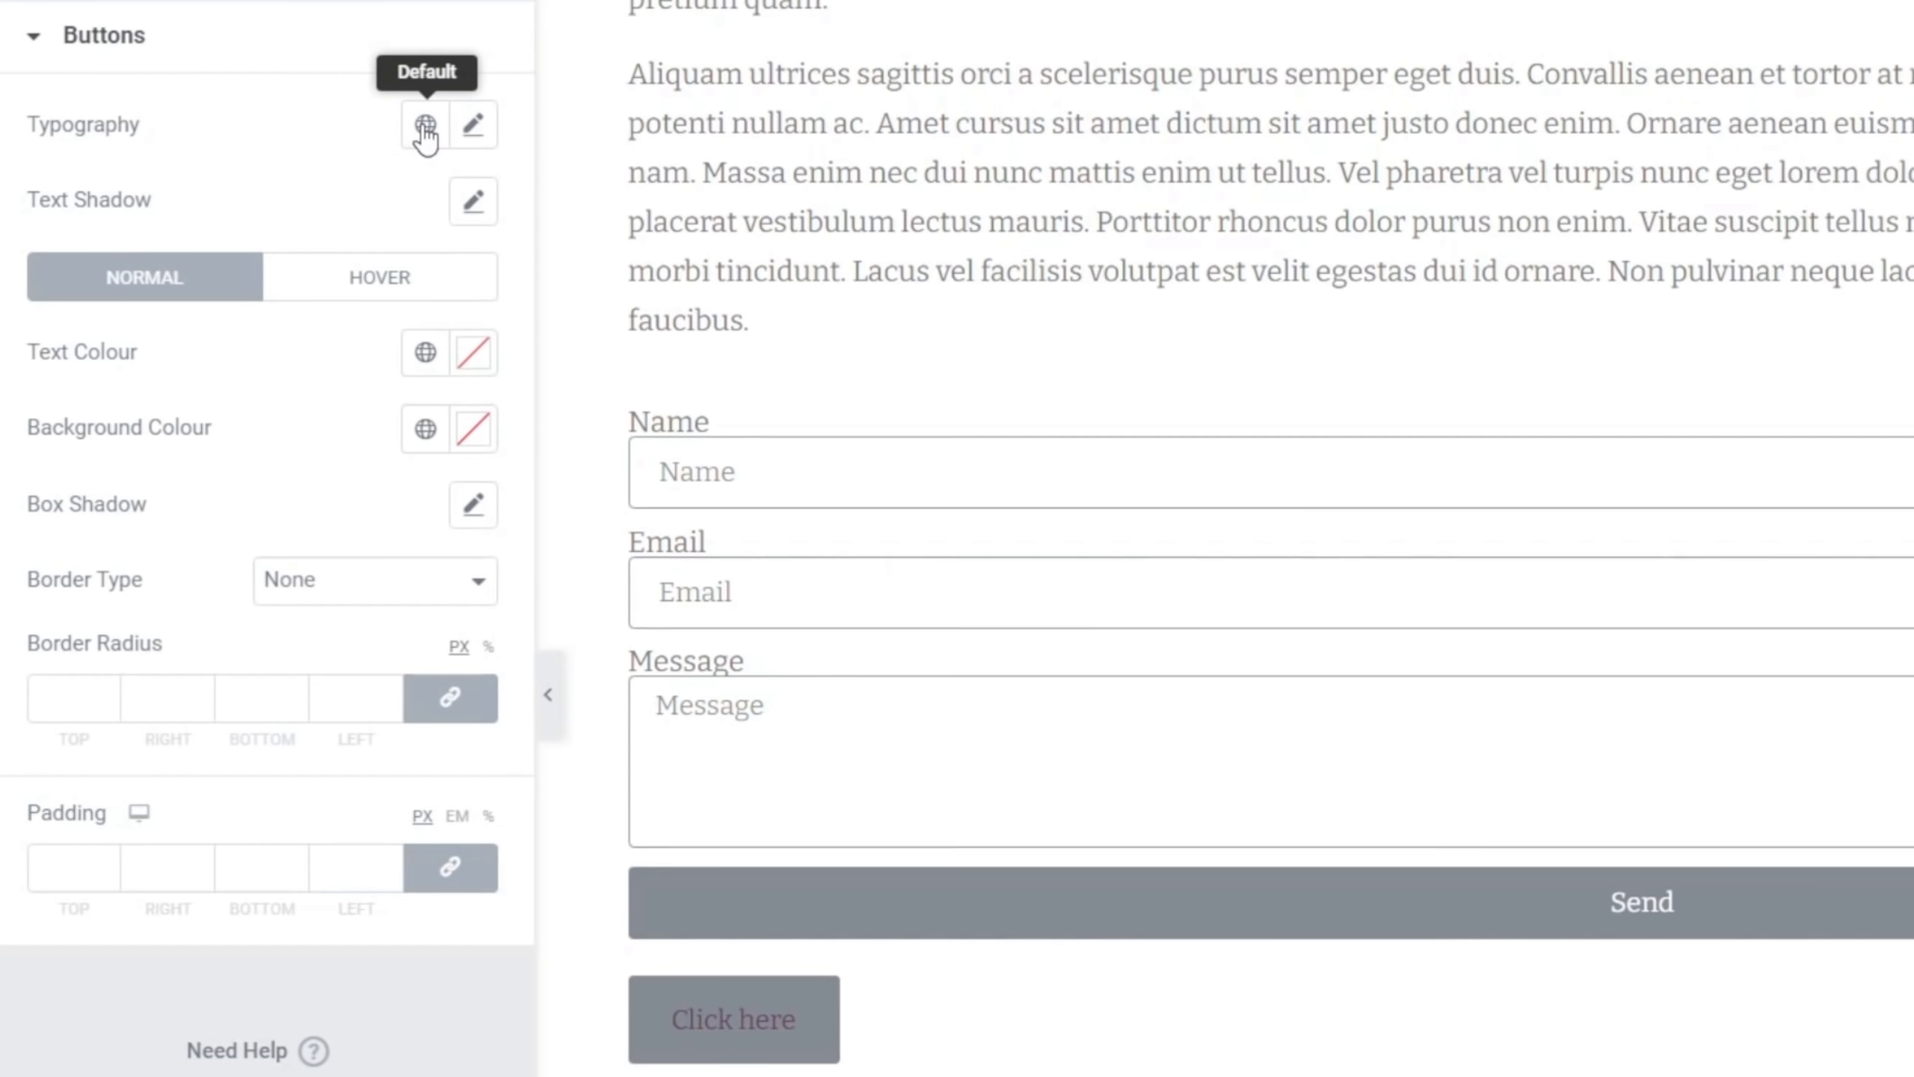
{"action": "left_click", "coordinate": [425, 126]}
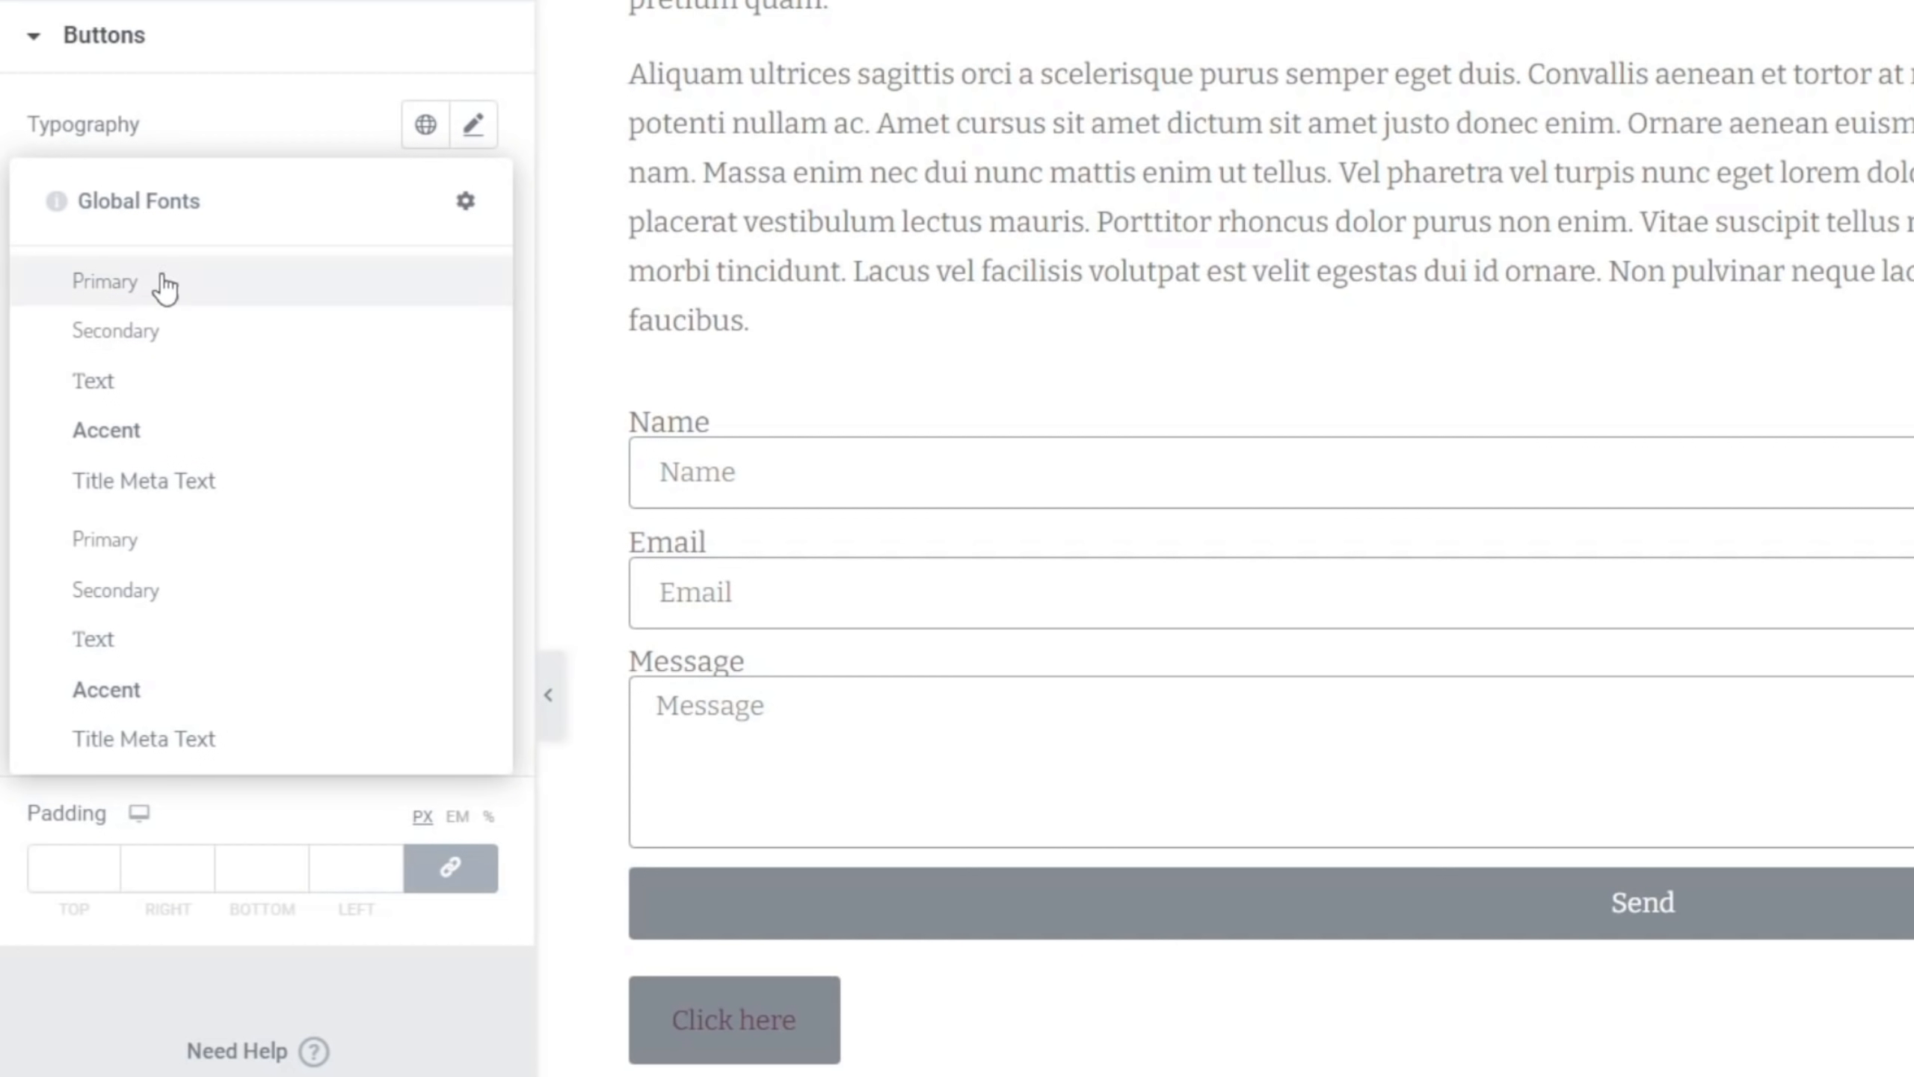
{"action": "left_click", "coordinate": [115, 388]}
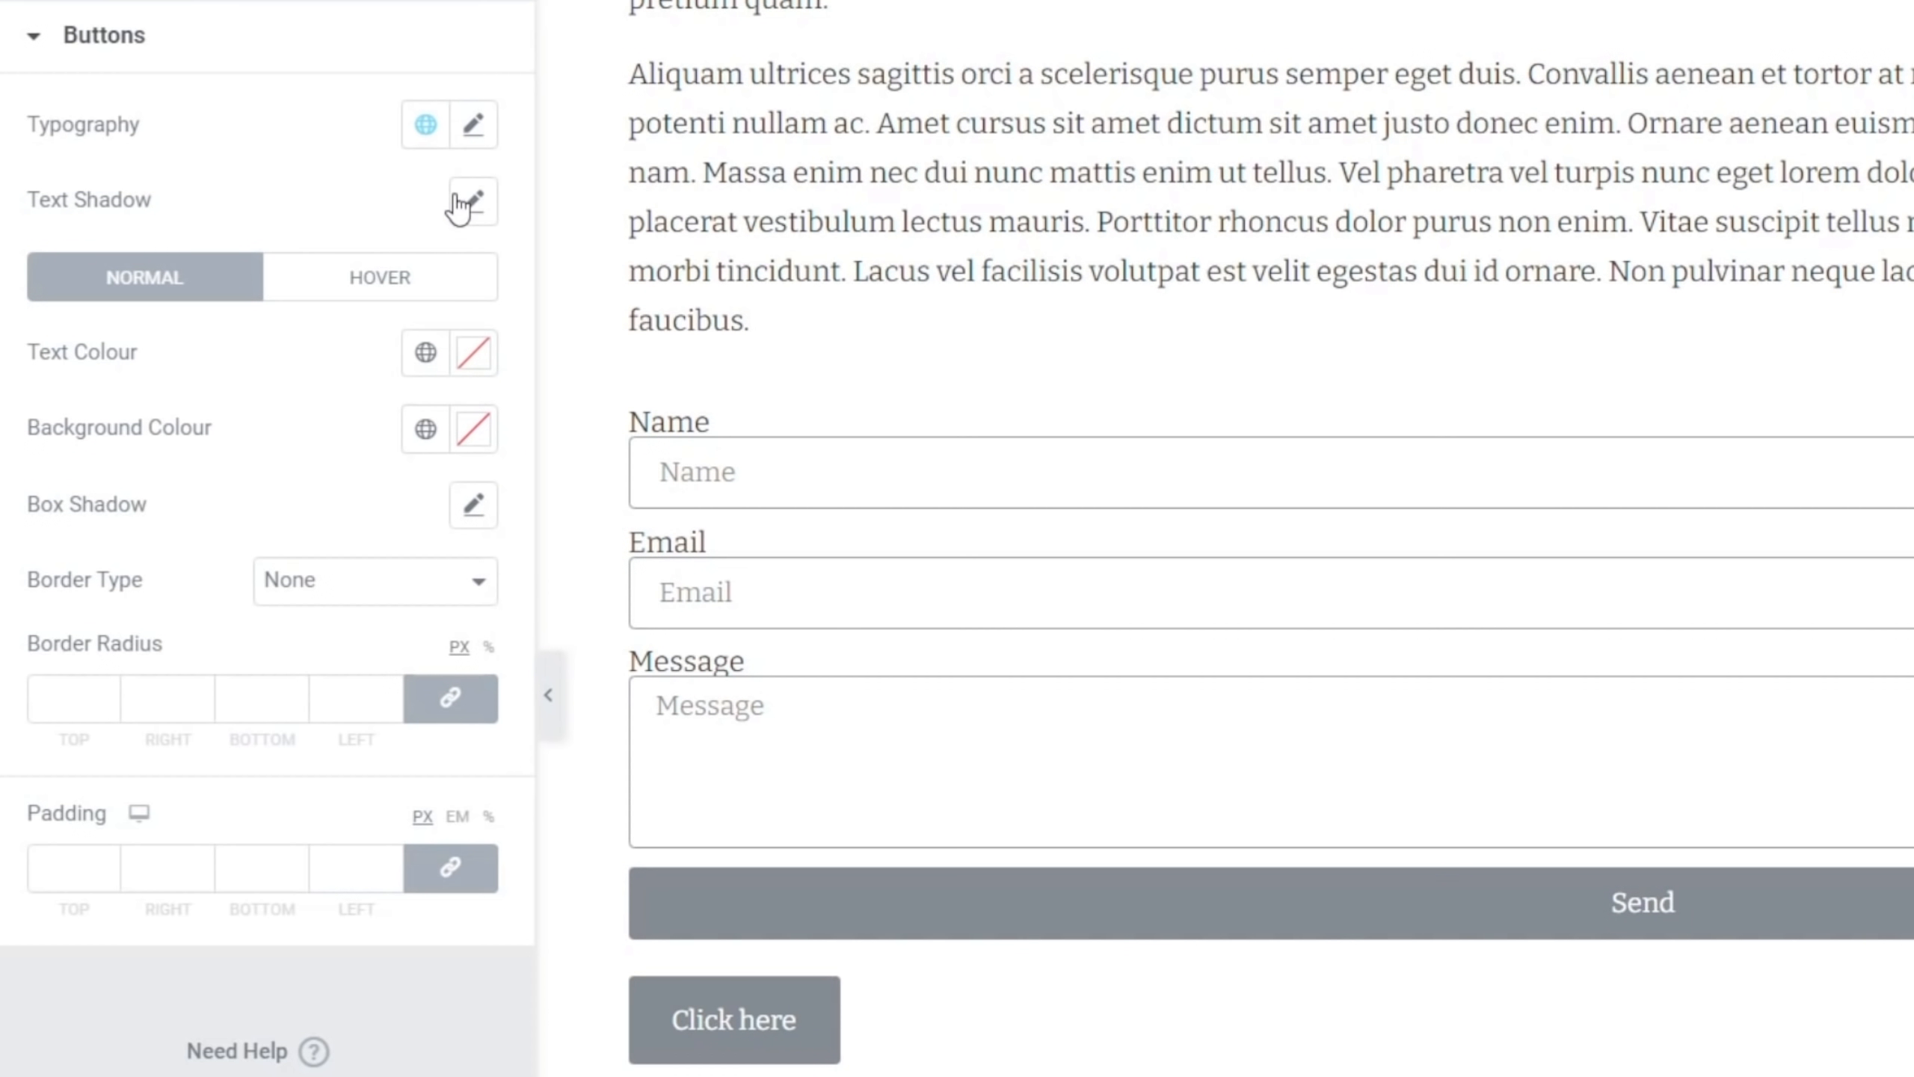
Look at the buttons' custom typography settings, and reassign the global Text font
{"action": "left_click", "coordinate": [473, 125]}
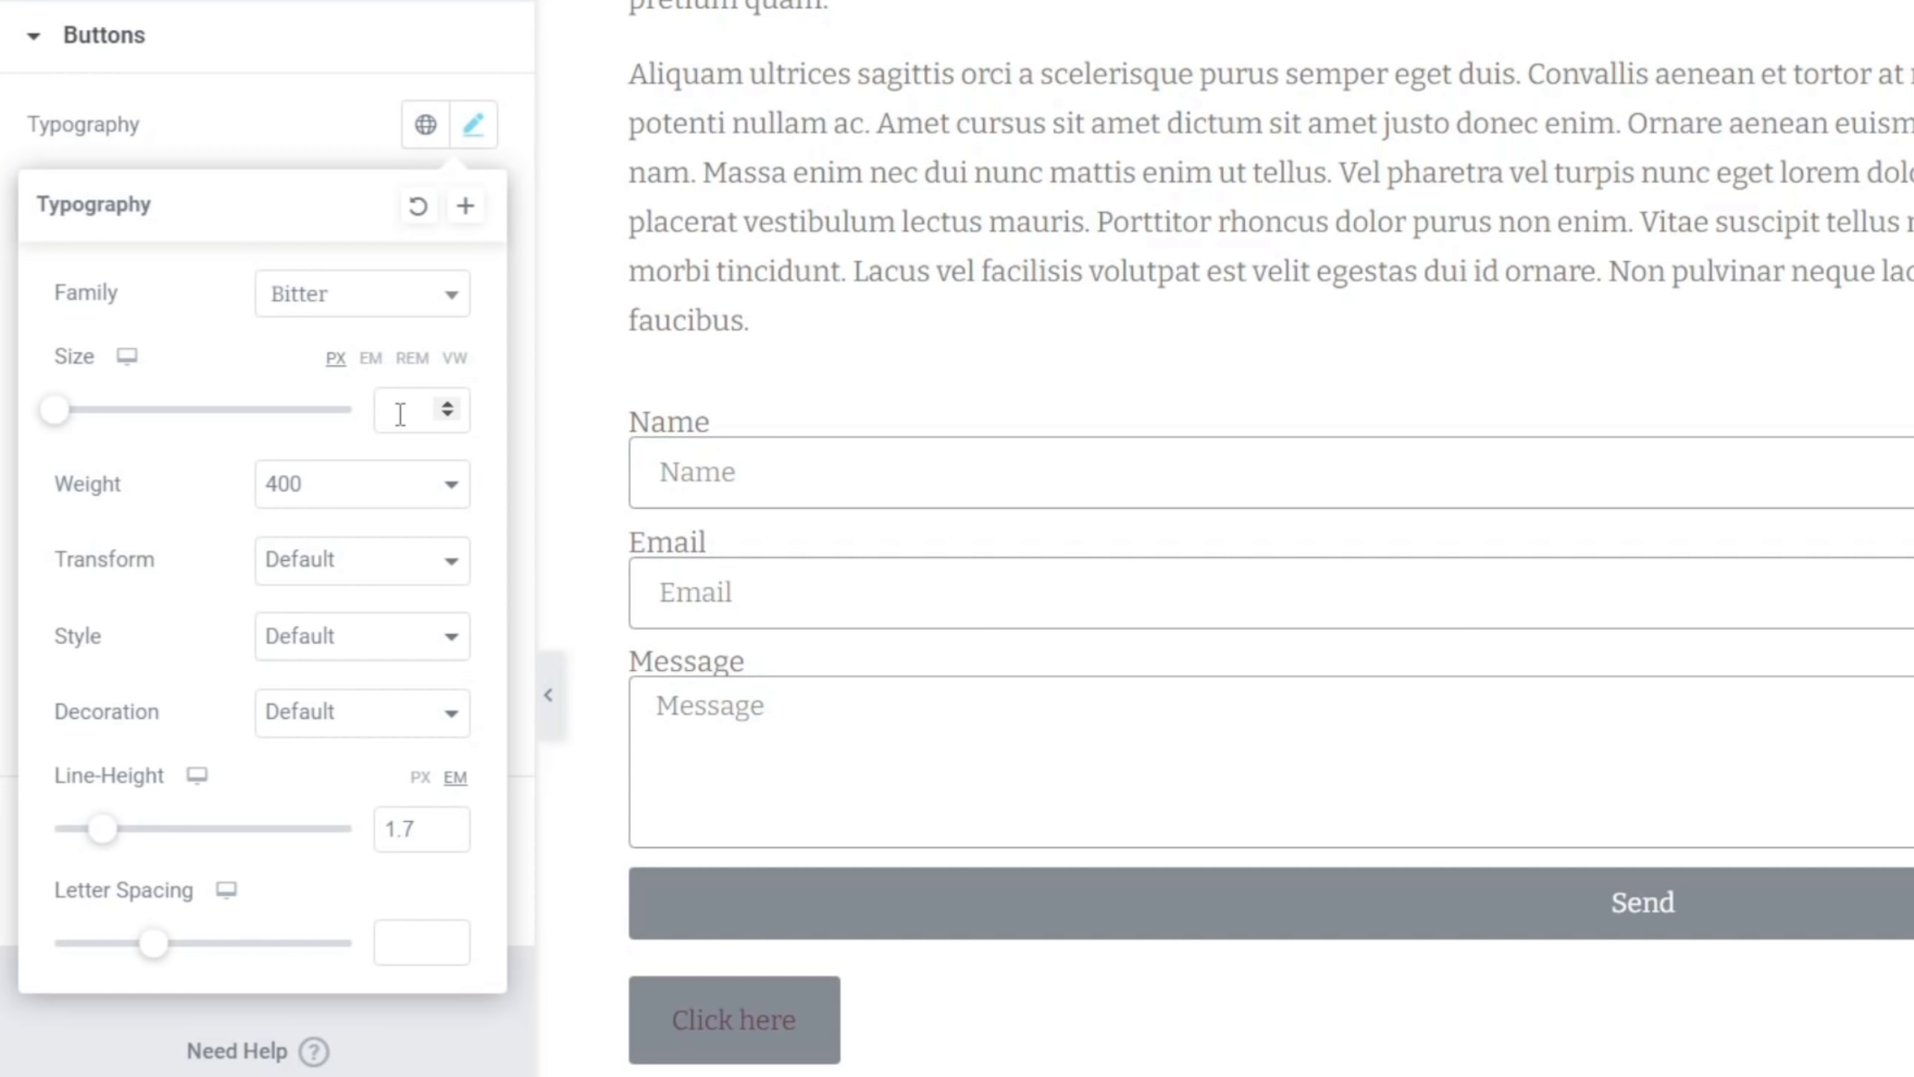
{"action": "left_click", "coordinate": [322, 124]}
{"action": "left_click", "coordinate": [426, 125]}
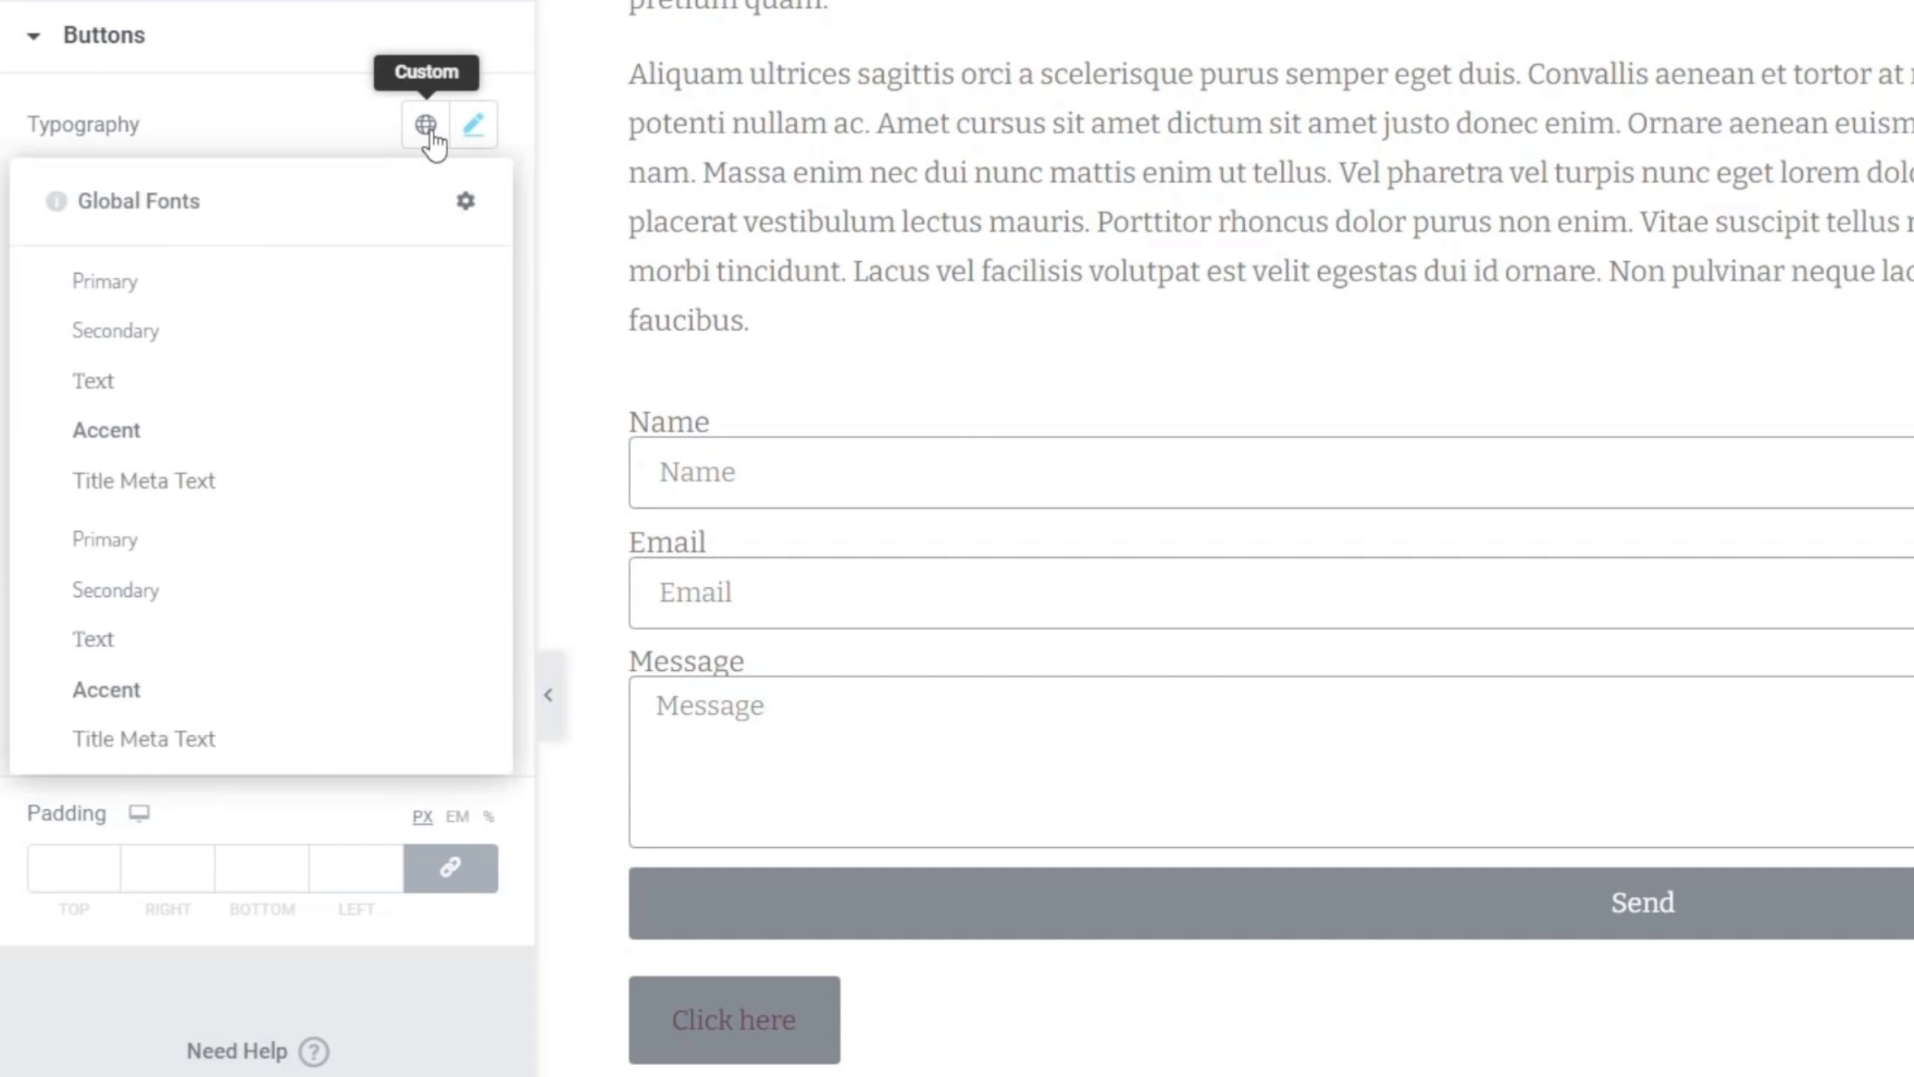
{"action": "left_click", "coordinate": [178, 369]}
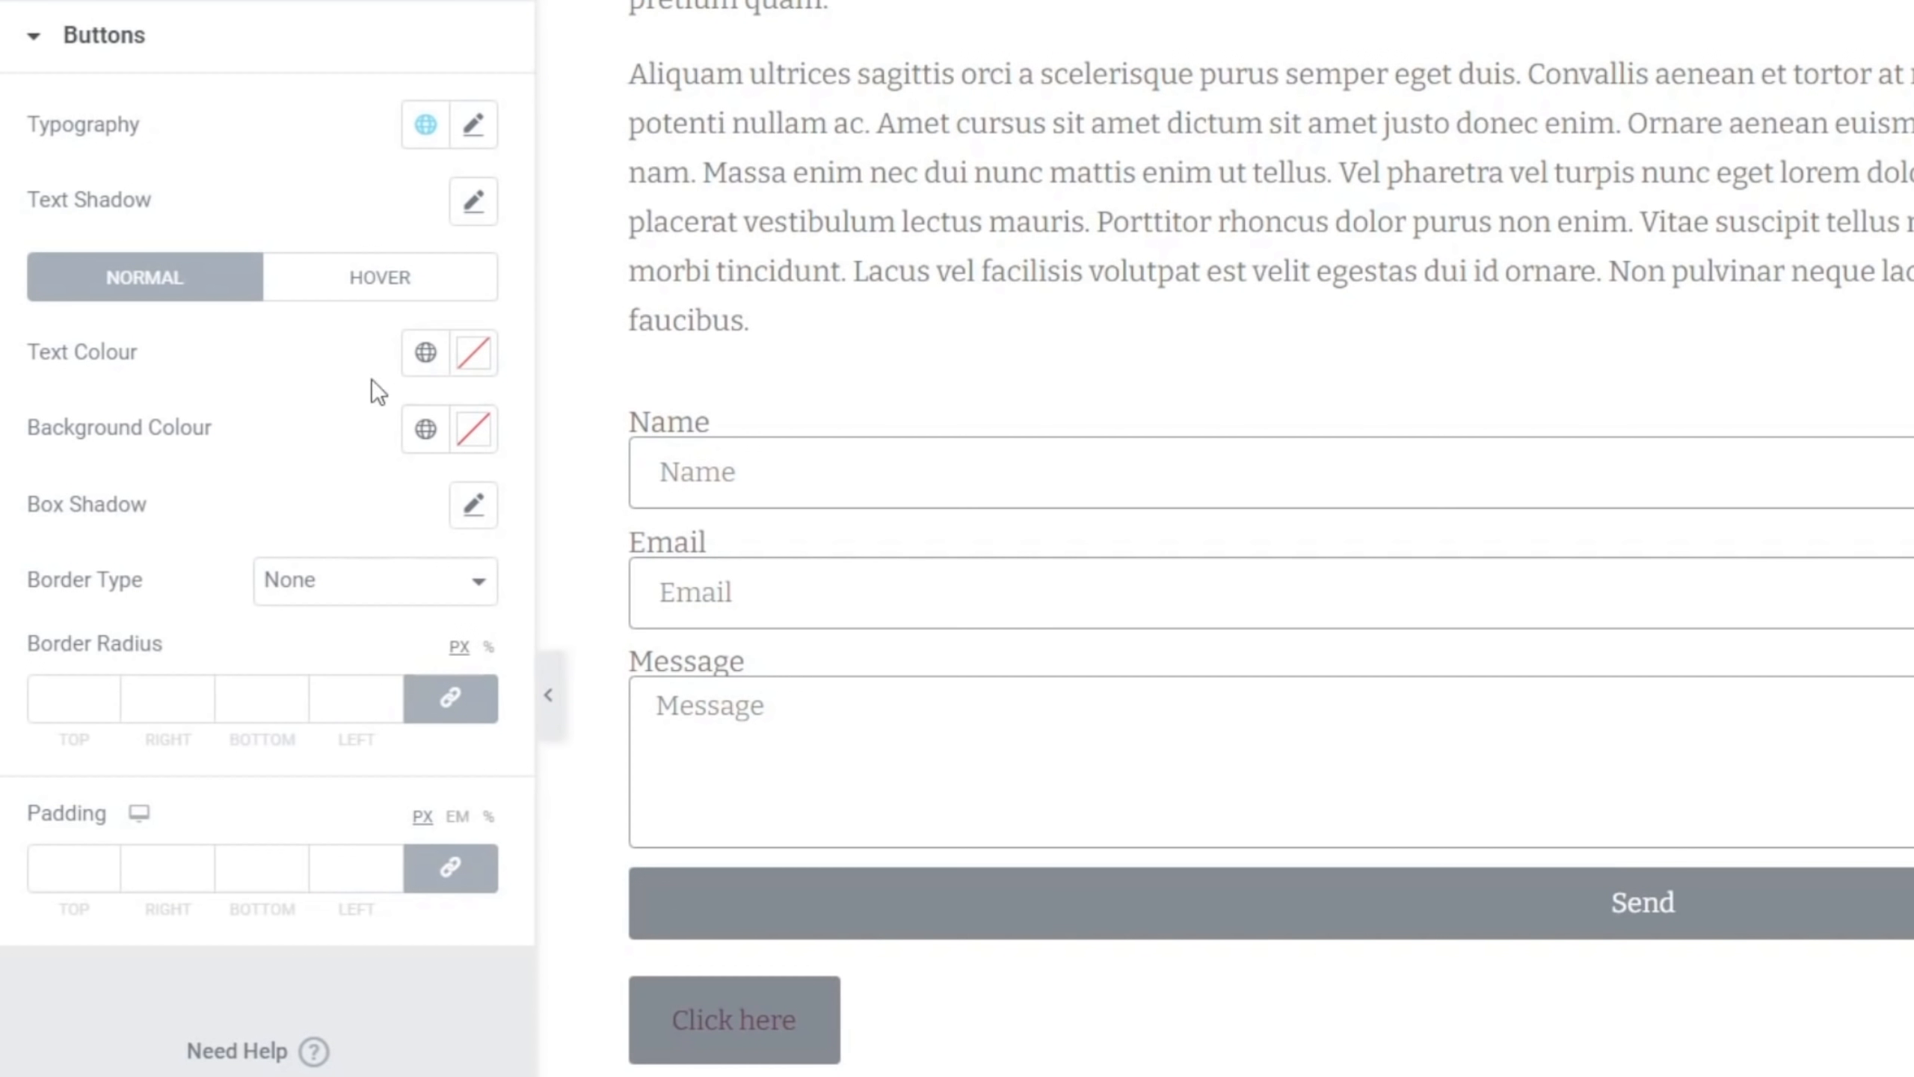
Set the buttons' normal-state text colour to global White and their background colour to global Primary
{"action": "left_click", "coordinate": [425, 353]}
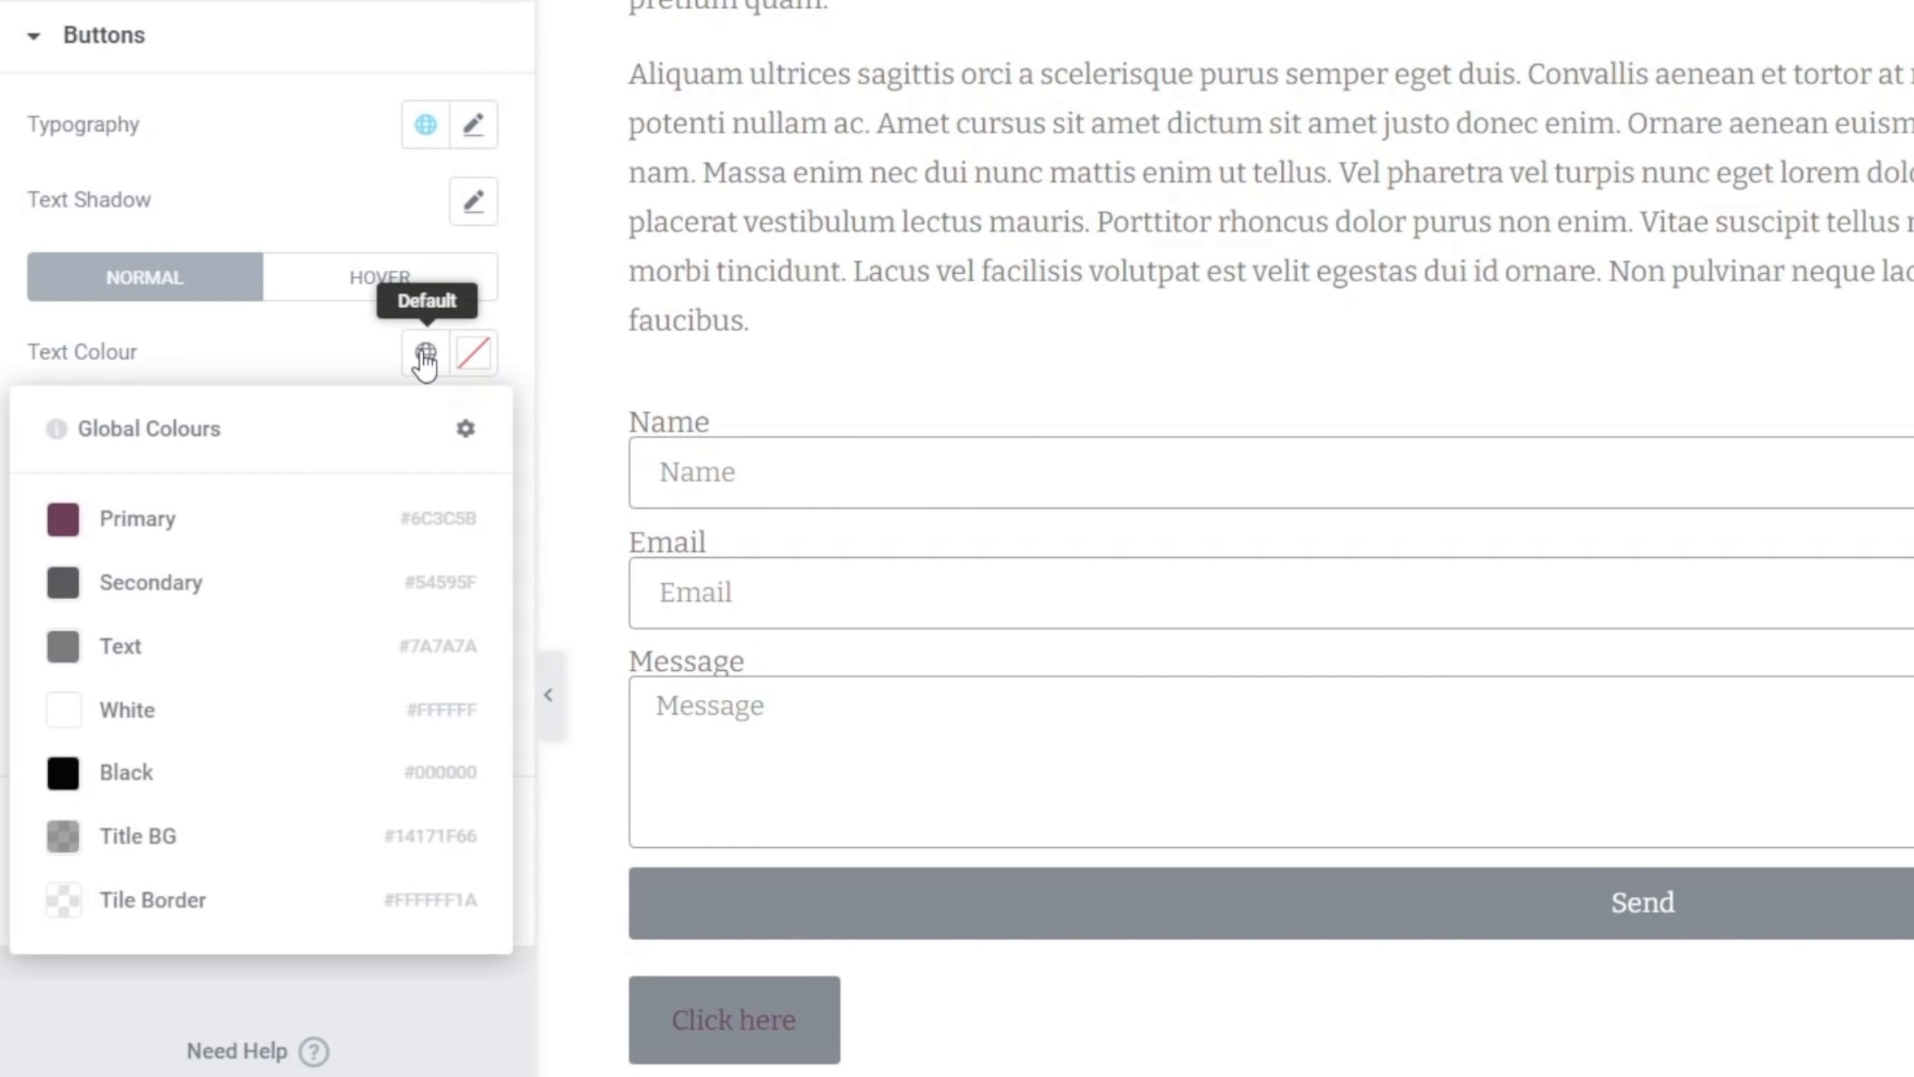
{"action": "left_click", "coordinate": [132, 711]}
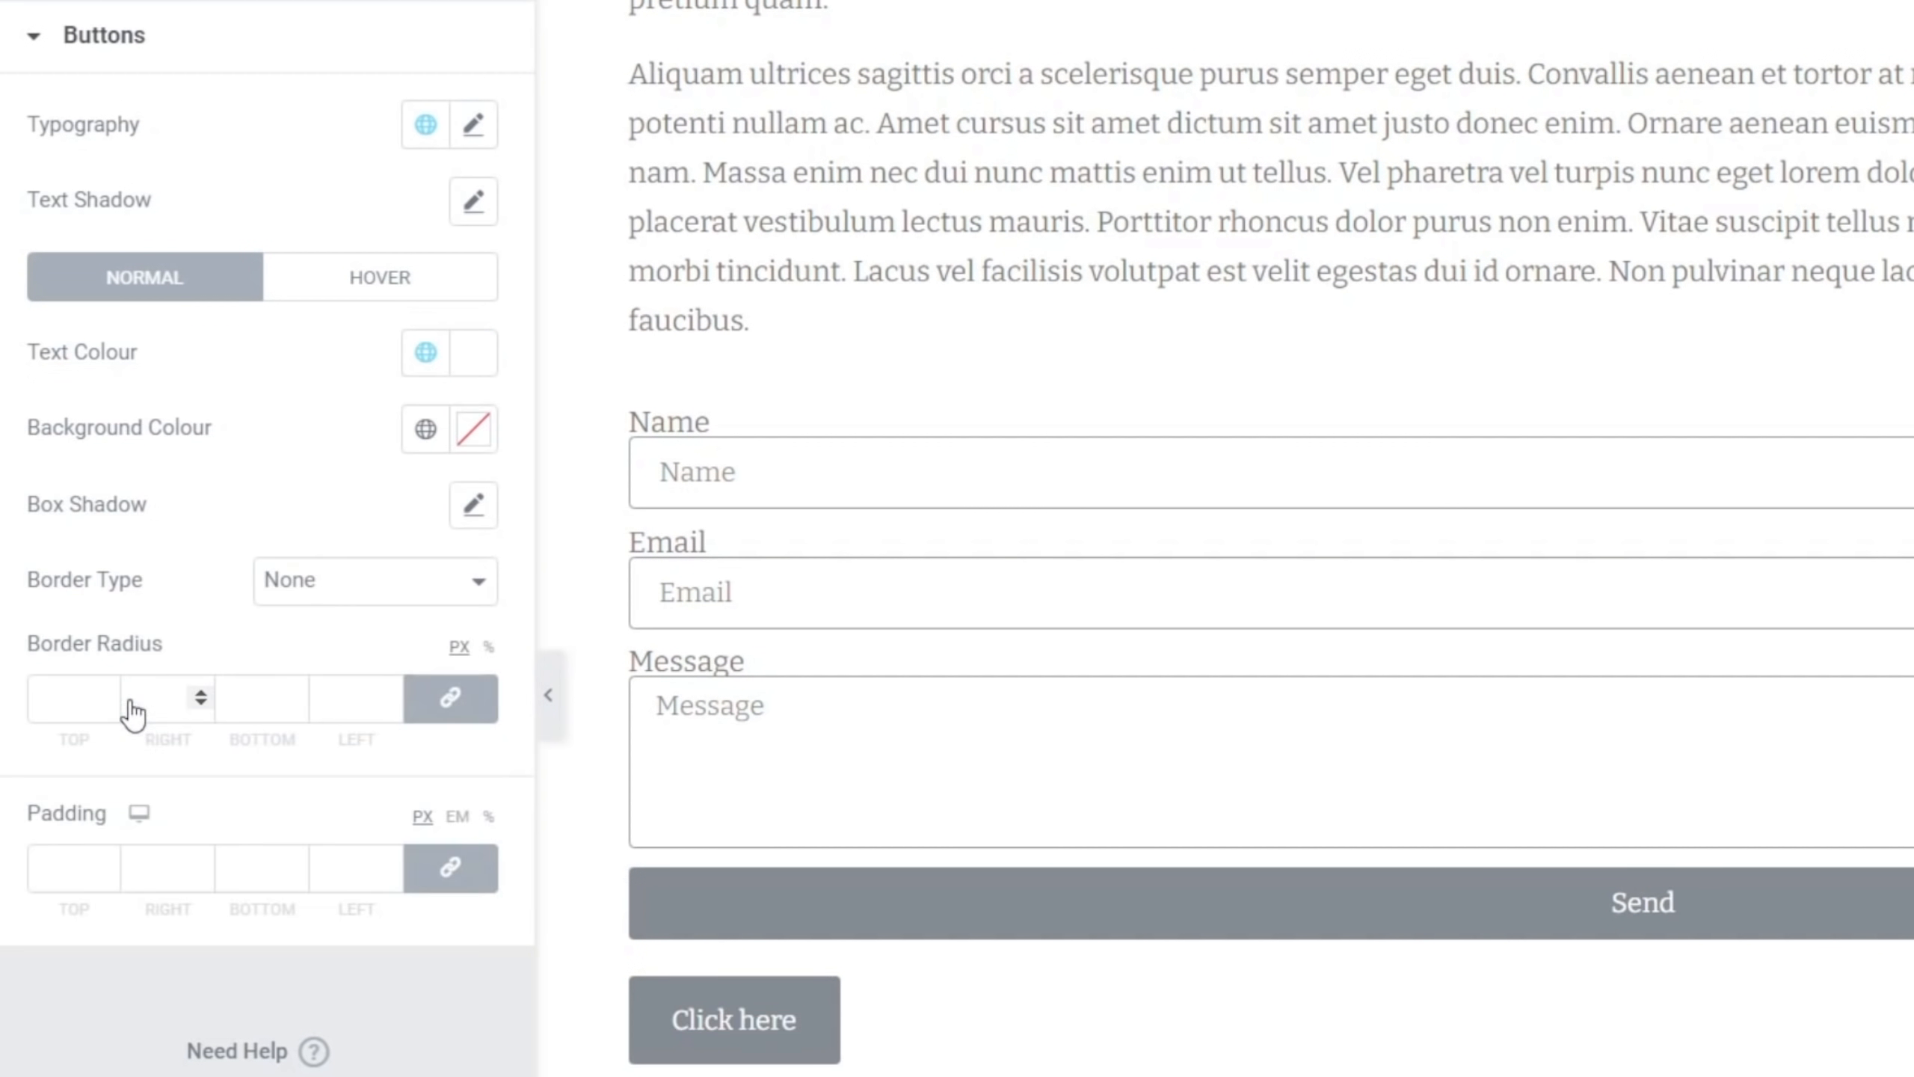
{"action": "left_click", "coordinate": [426, 430]}
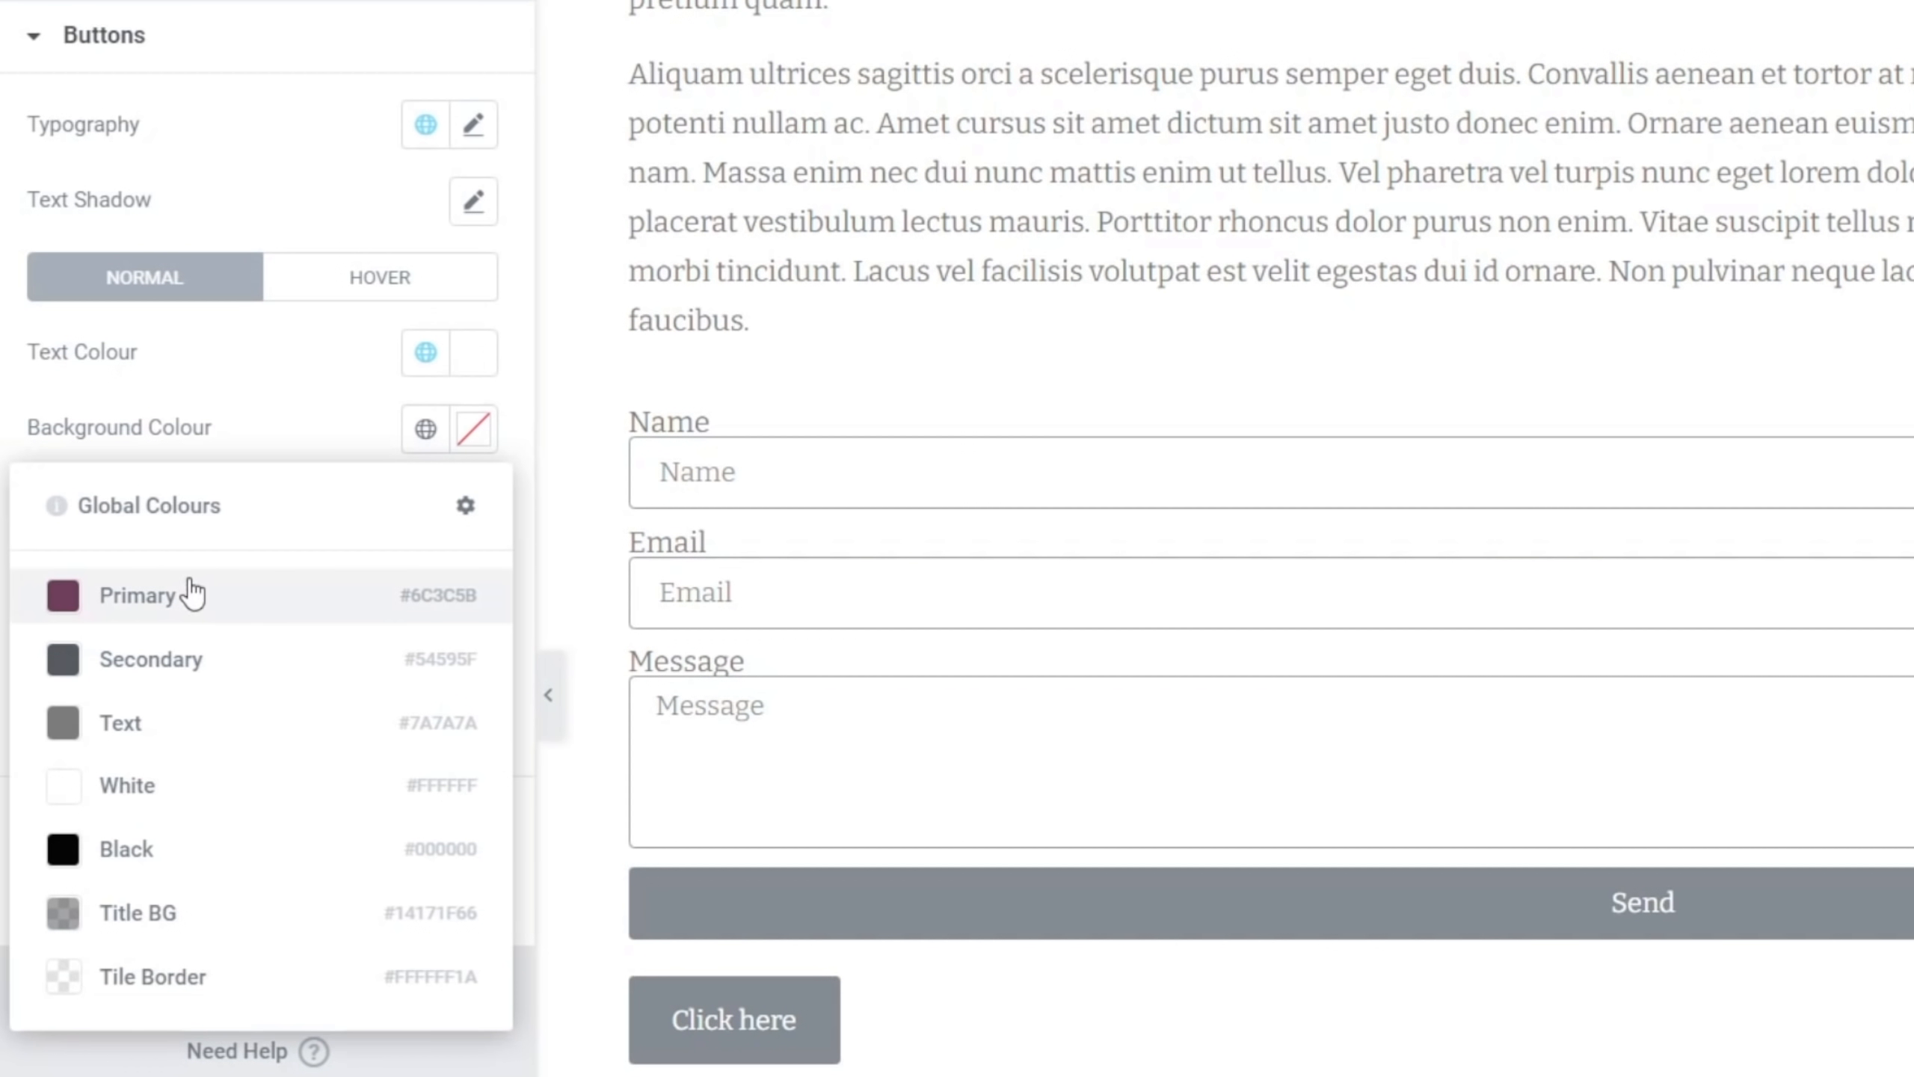
{"action": "left_click", "coordinate": [72, 591]}
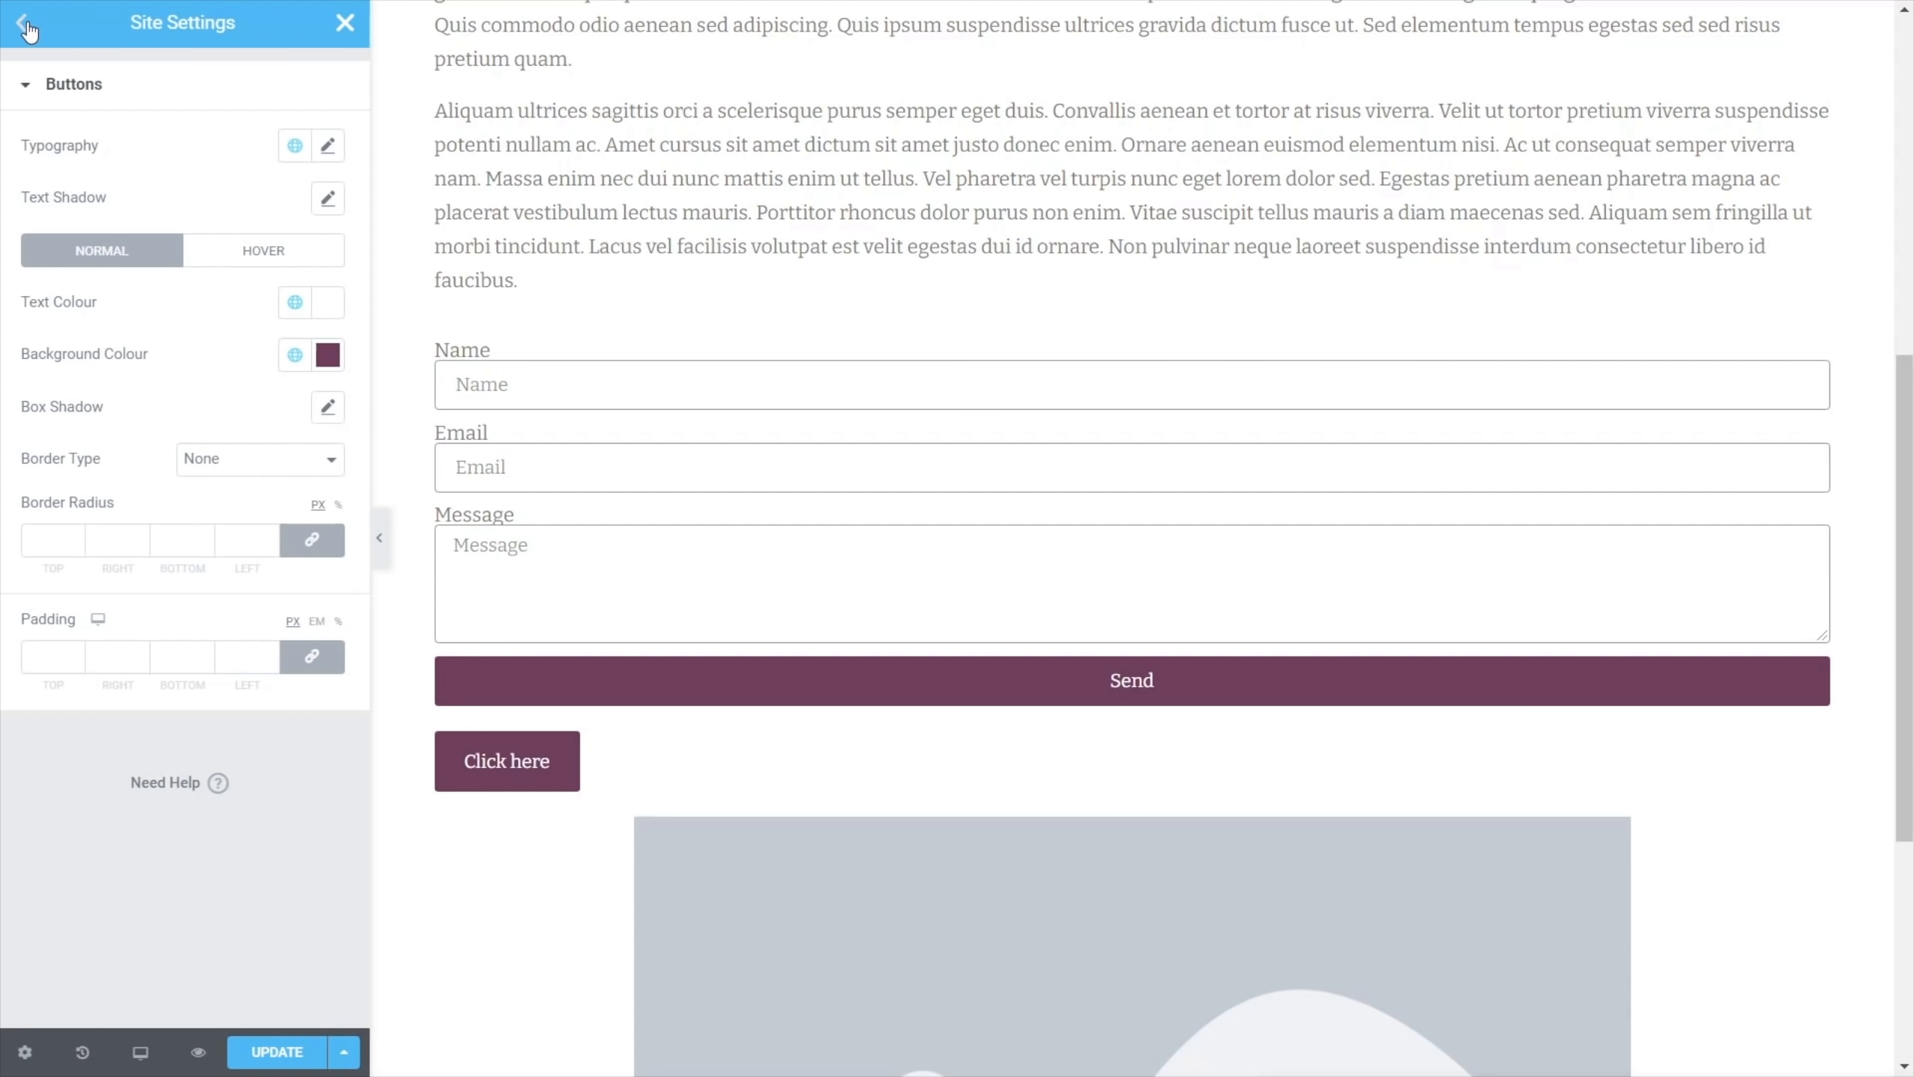
In the site identity settings, set the site name to Love Food Website and clear the site description
{"action": "left_click", "coordinate": [22, 24]}
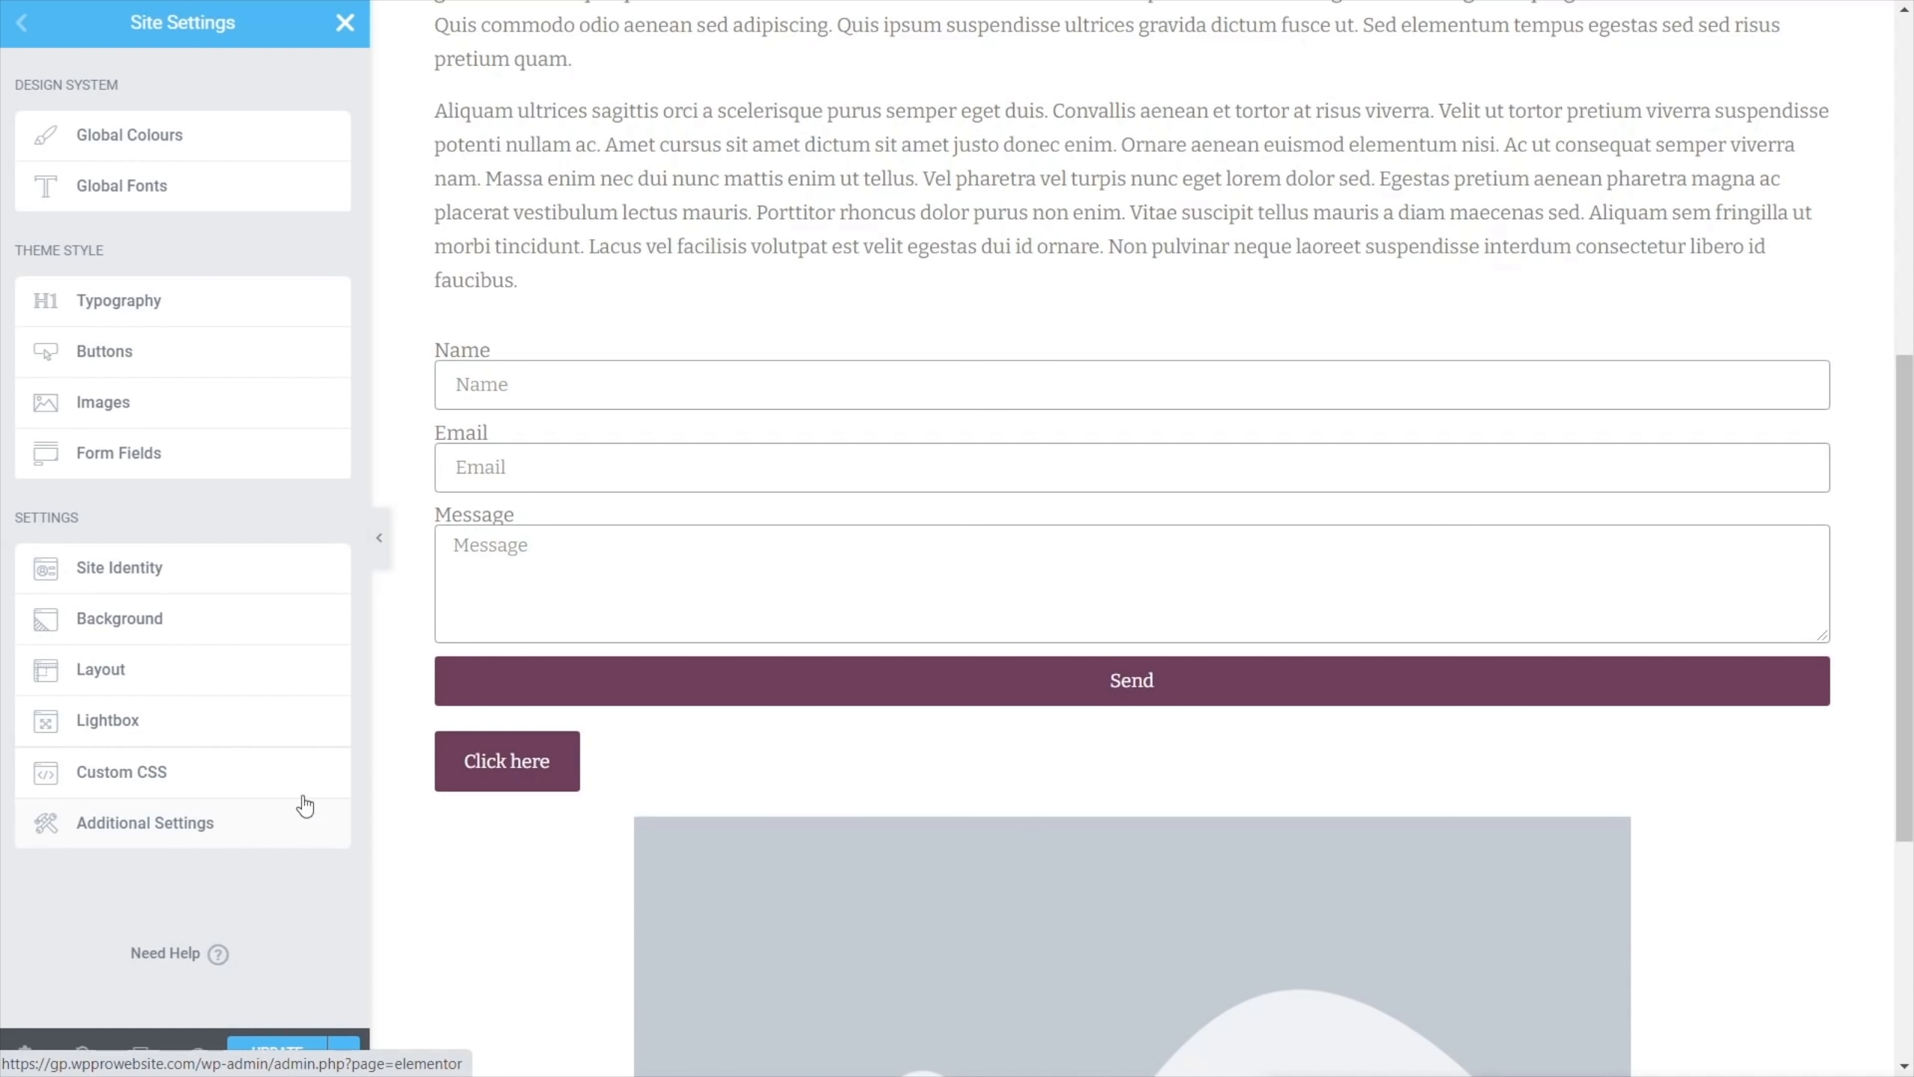
{"action": "left_click", "coordinate": [176, 580]}
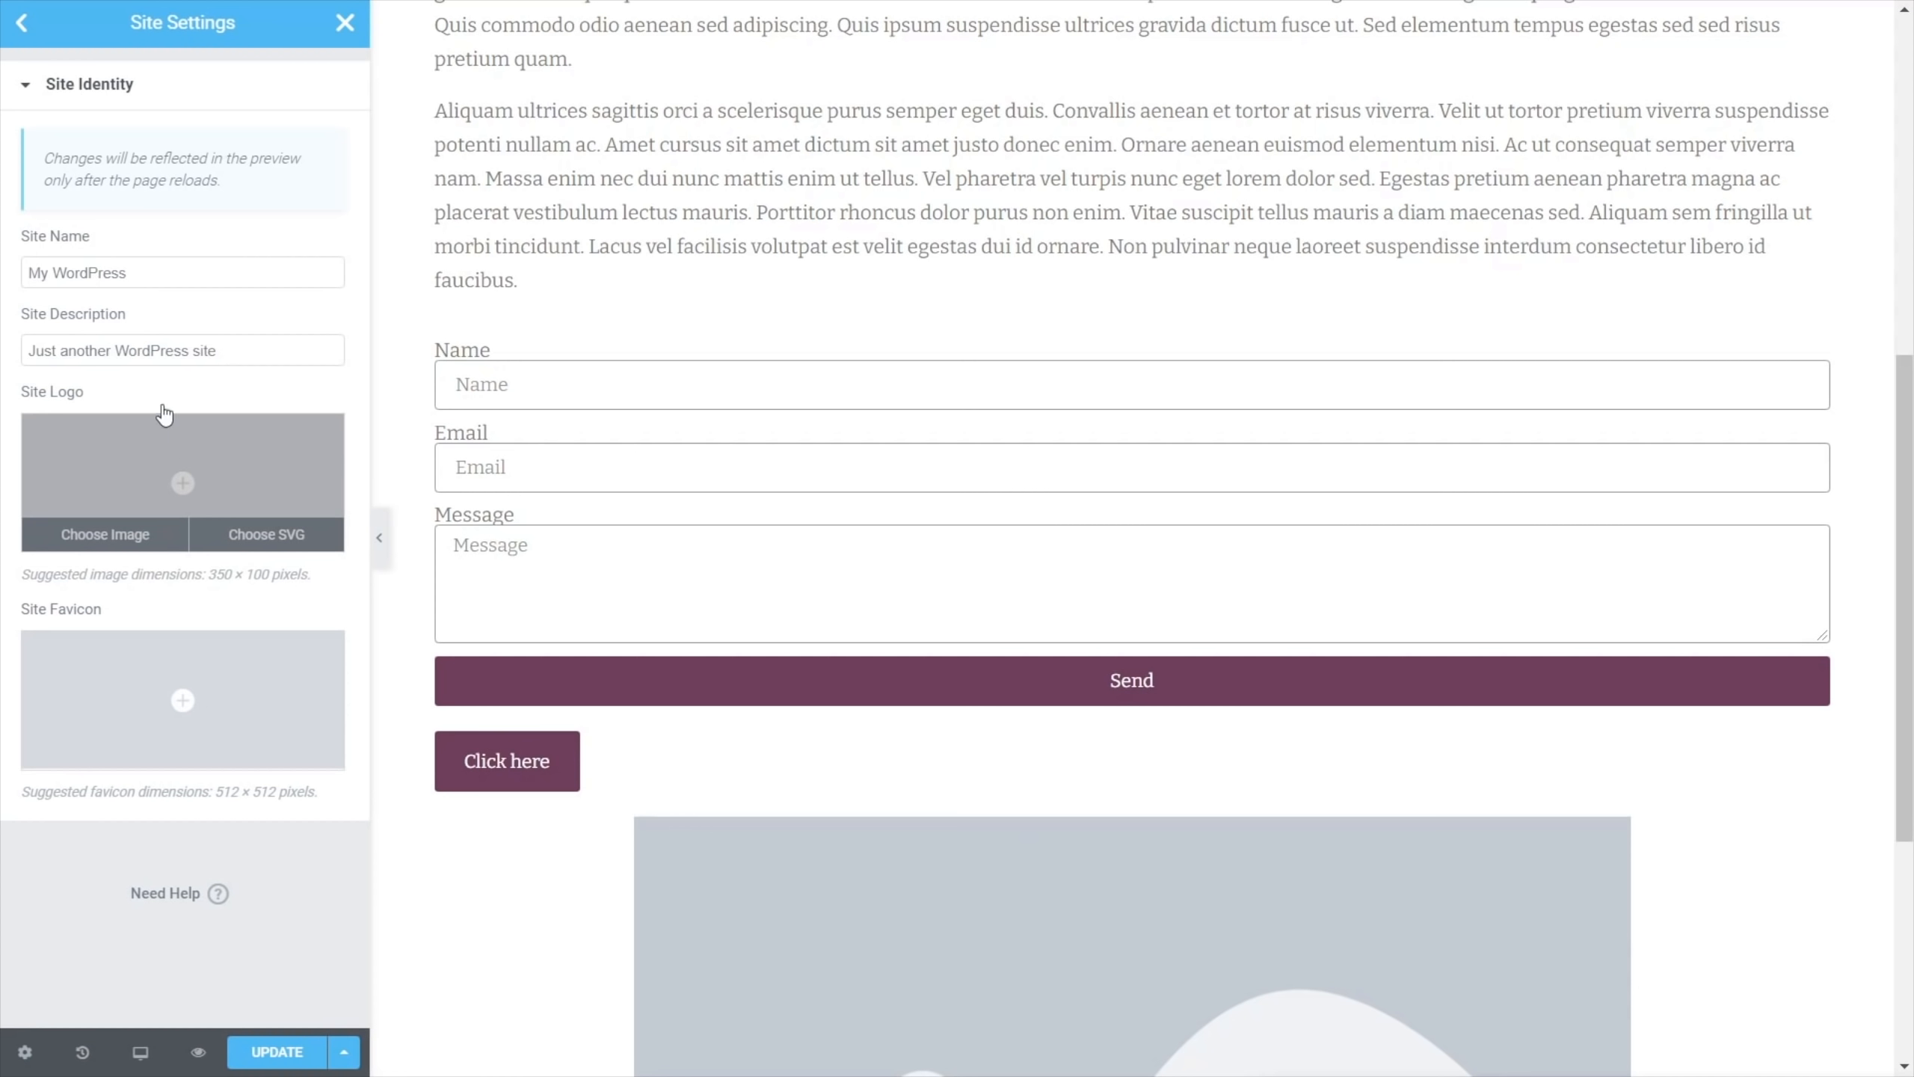
{"action": "left_click_drag", "start_coordinate": [151, 273], "coordinate": [0, 275]}
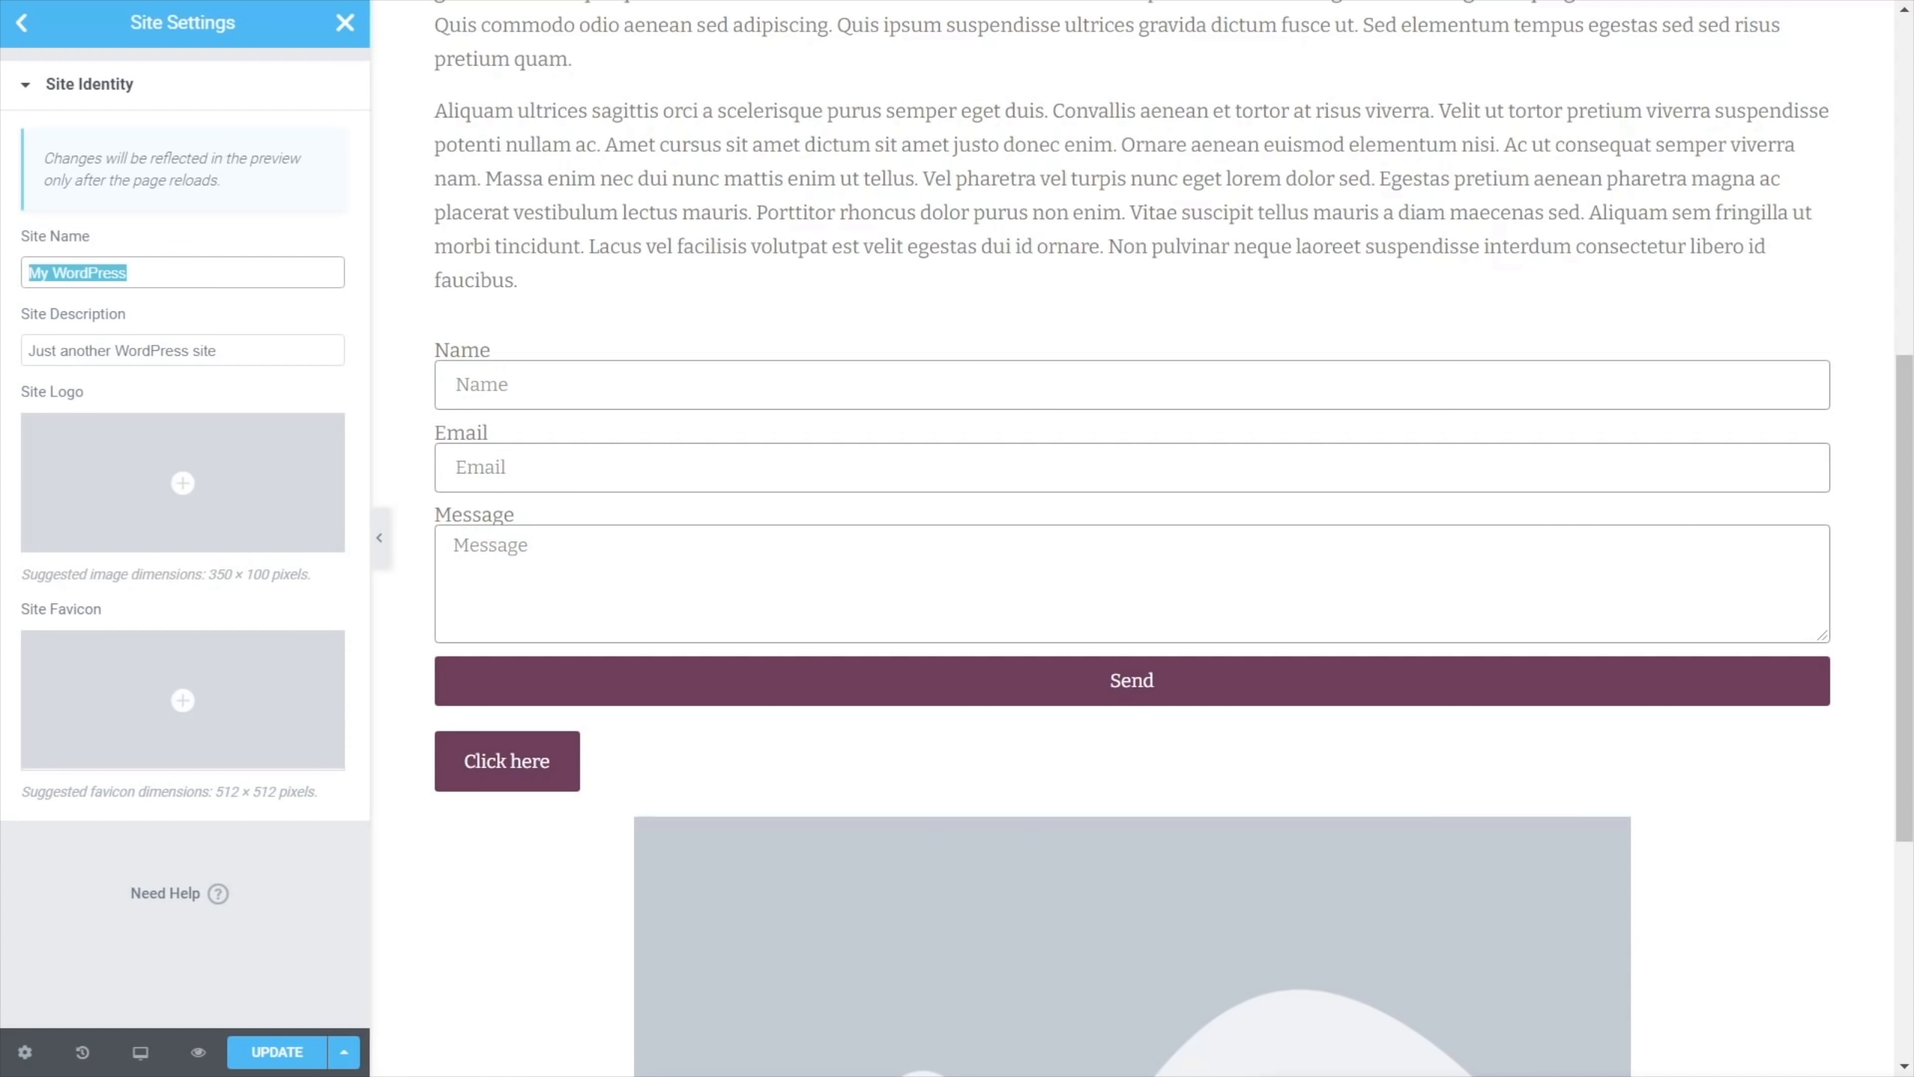
{"action": "type", "text": "Love Food Website"}
{"action": "left_click_drag", "start_coordinate": [253, 350], "coordinate": [28, 350]}
{"action": "key", "text": "BackSpace"}
Upload the Love-Food-Logo2 image with the alt text Logo and insert it as the site logo
{"action": "mouse_move", "coordinate": [182, 489]}
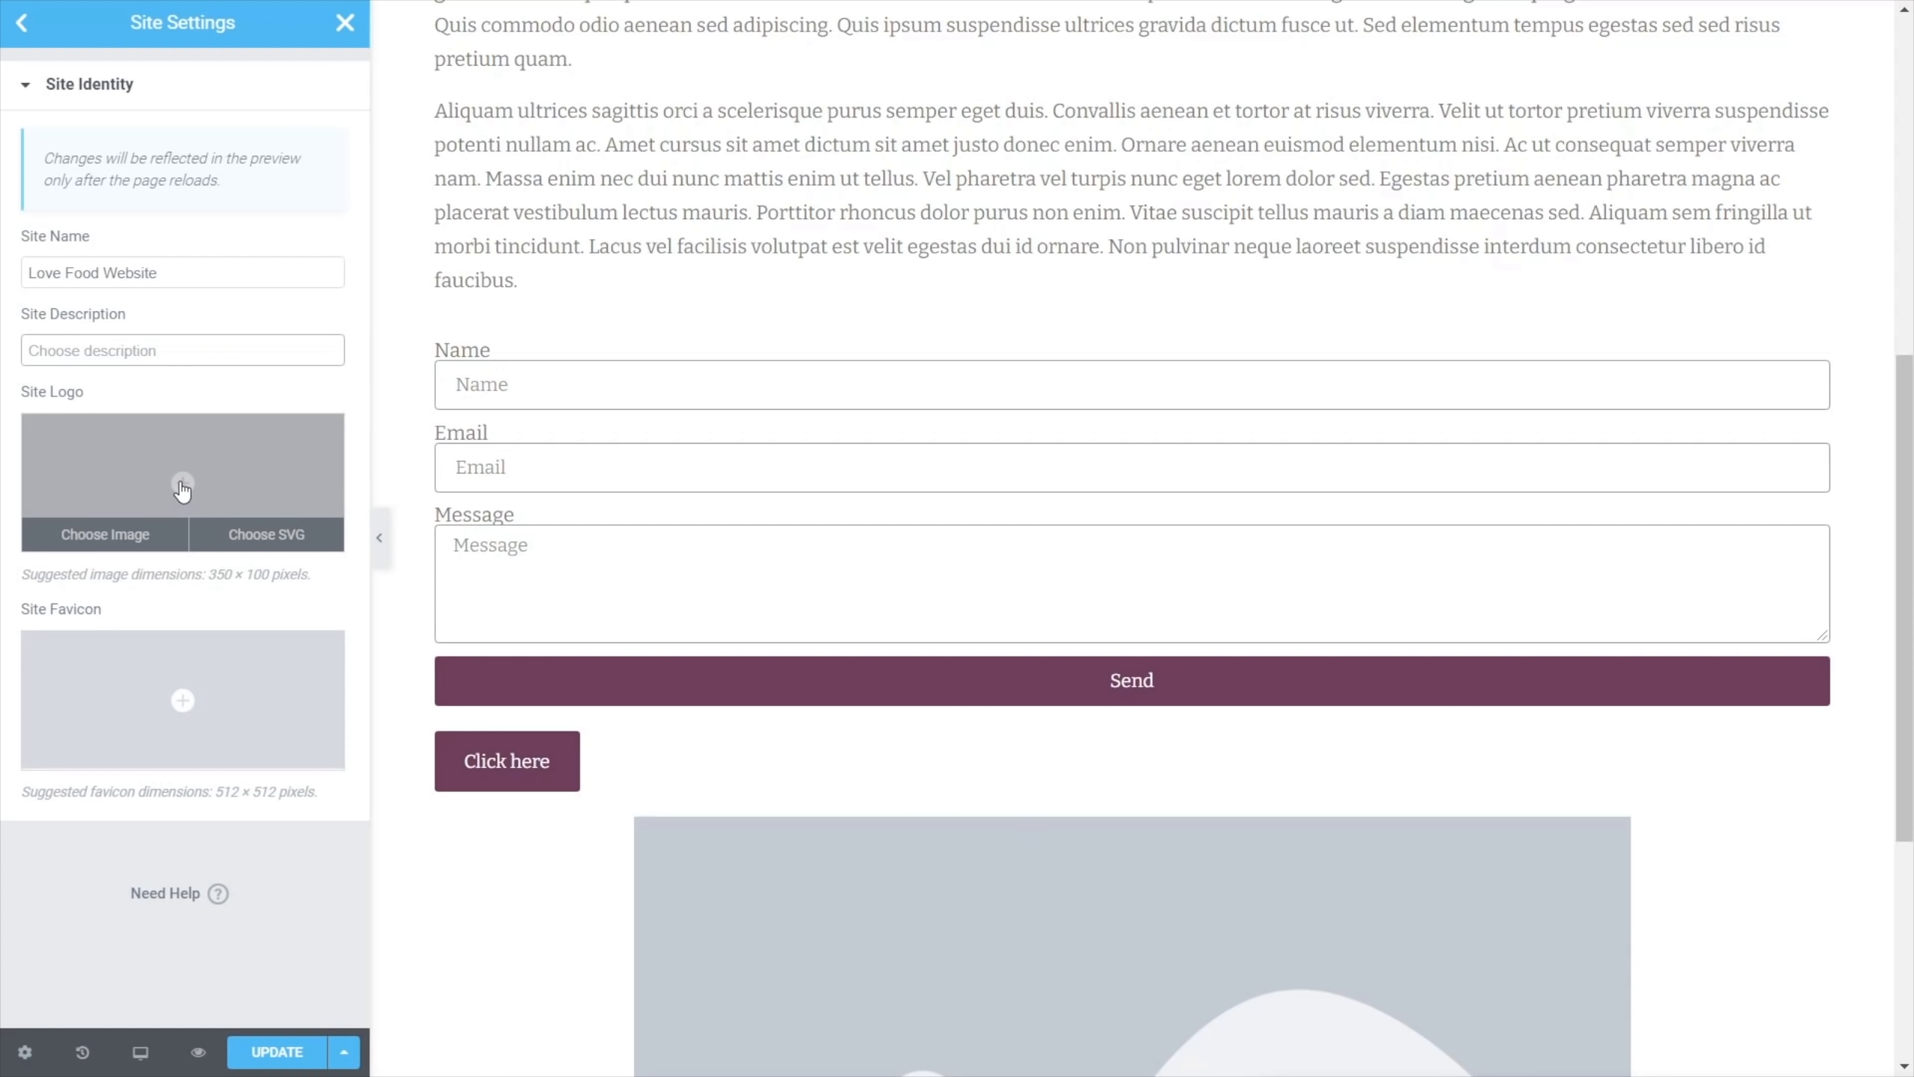
{"action": "left_click", "coordinate": [182, 486]}
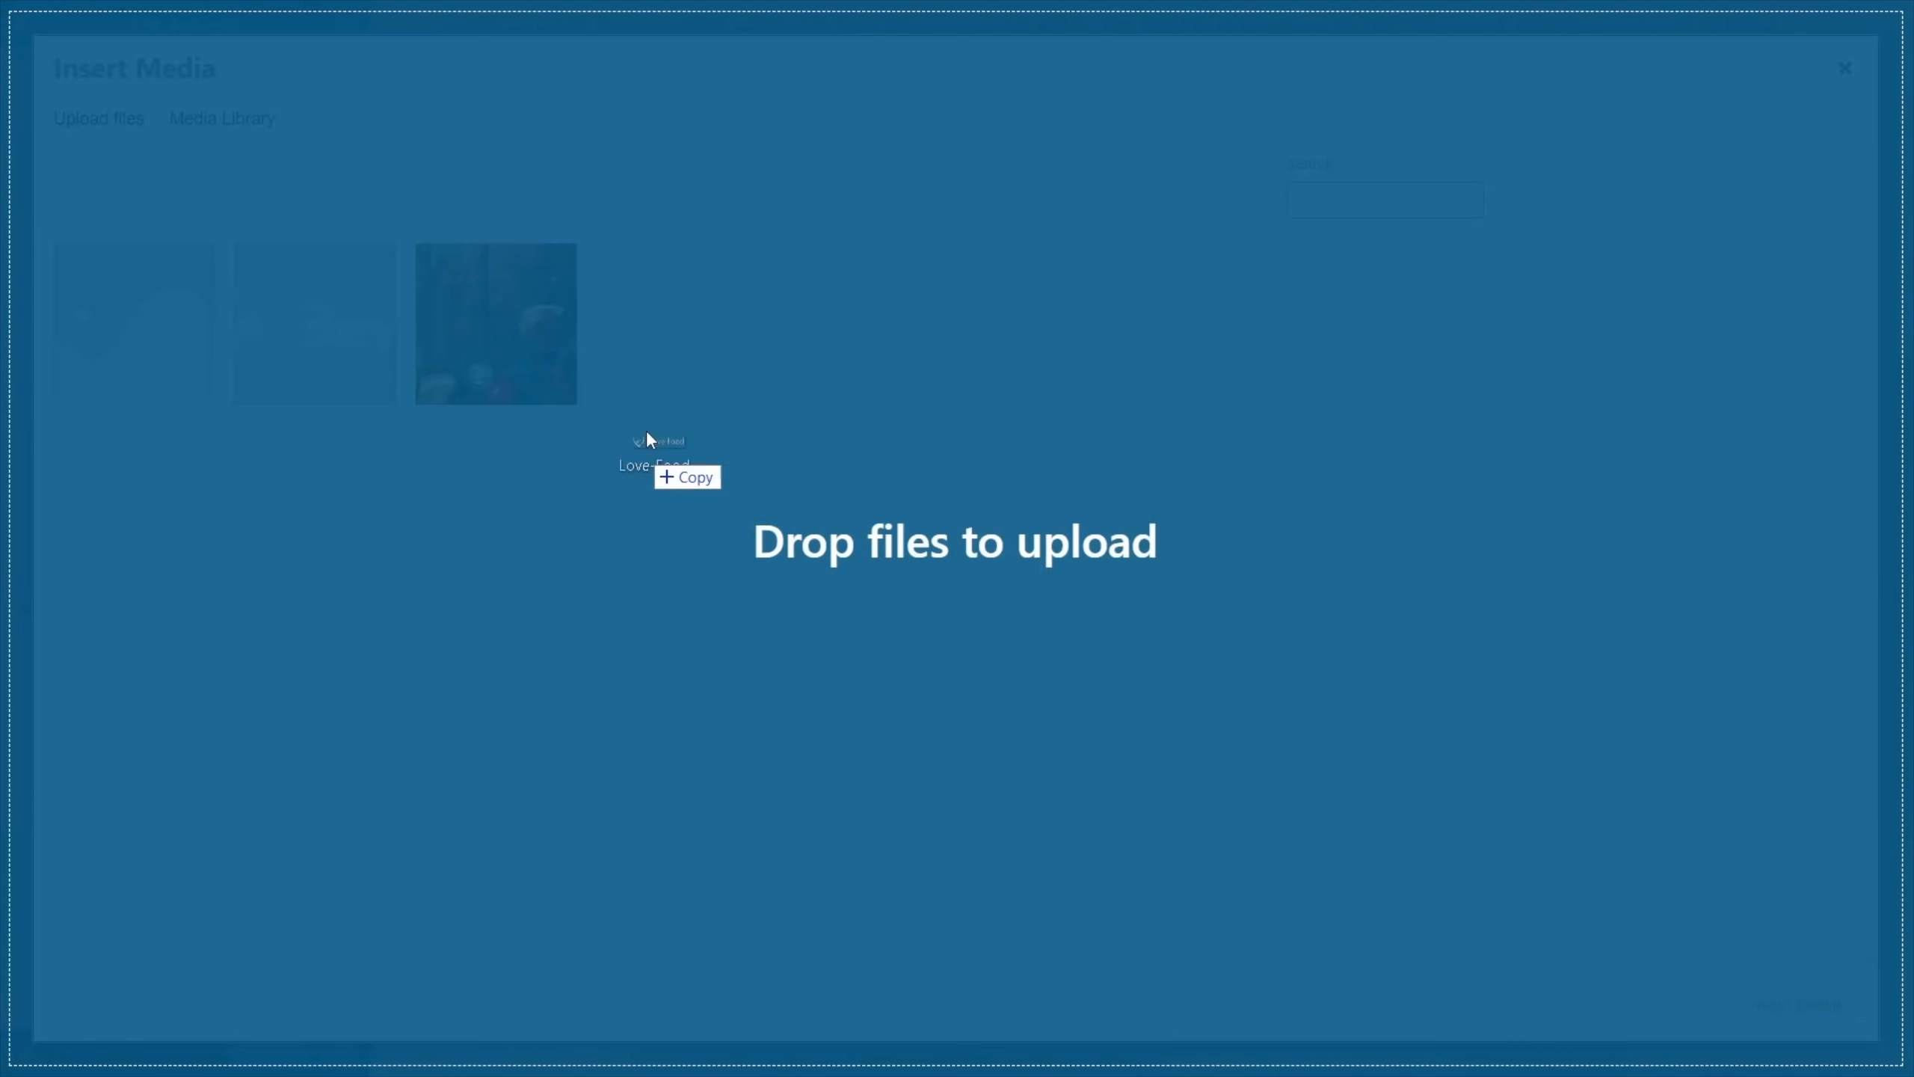
{"action": "left_click_drag", "start_coordinate": [646, 430], "coordinate": [667, 373]}
{"action": "left_click", "coordinate": [1767, 383]}
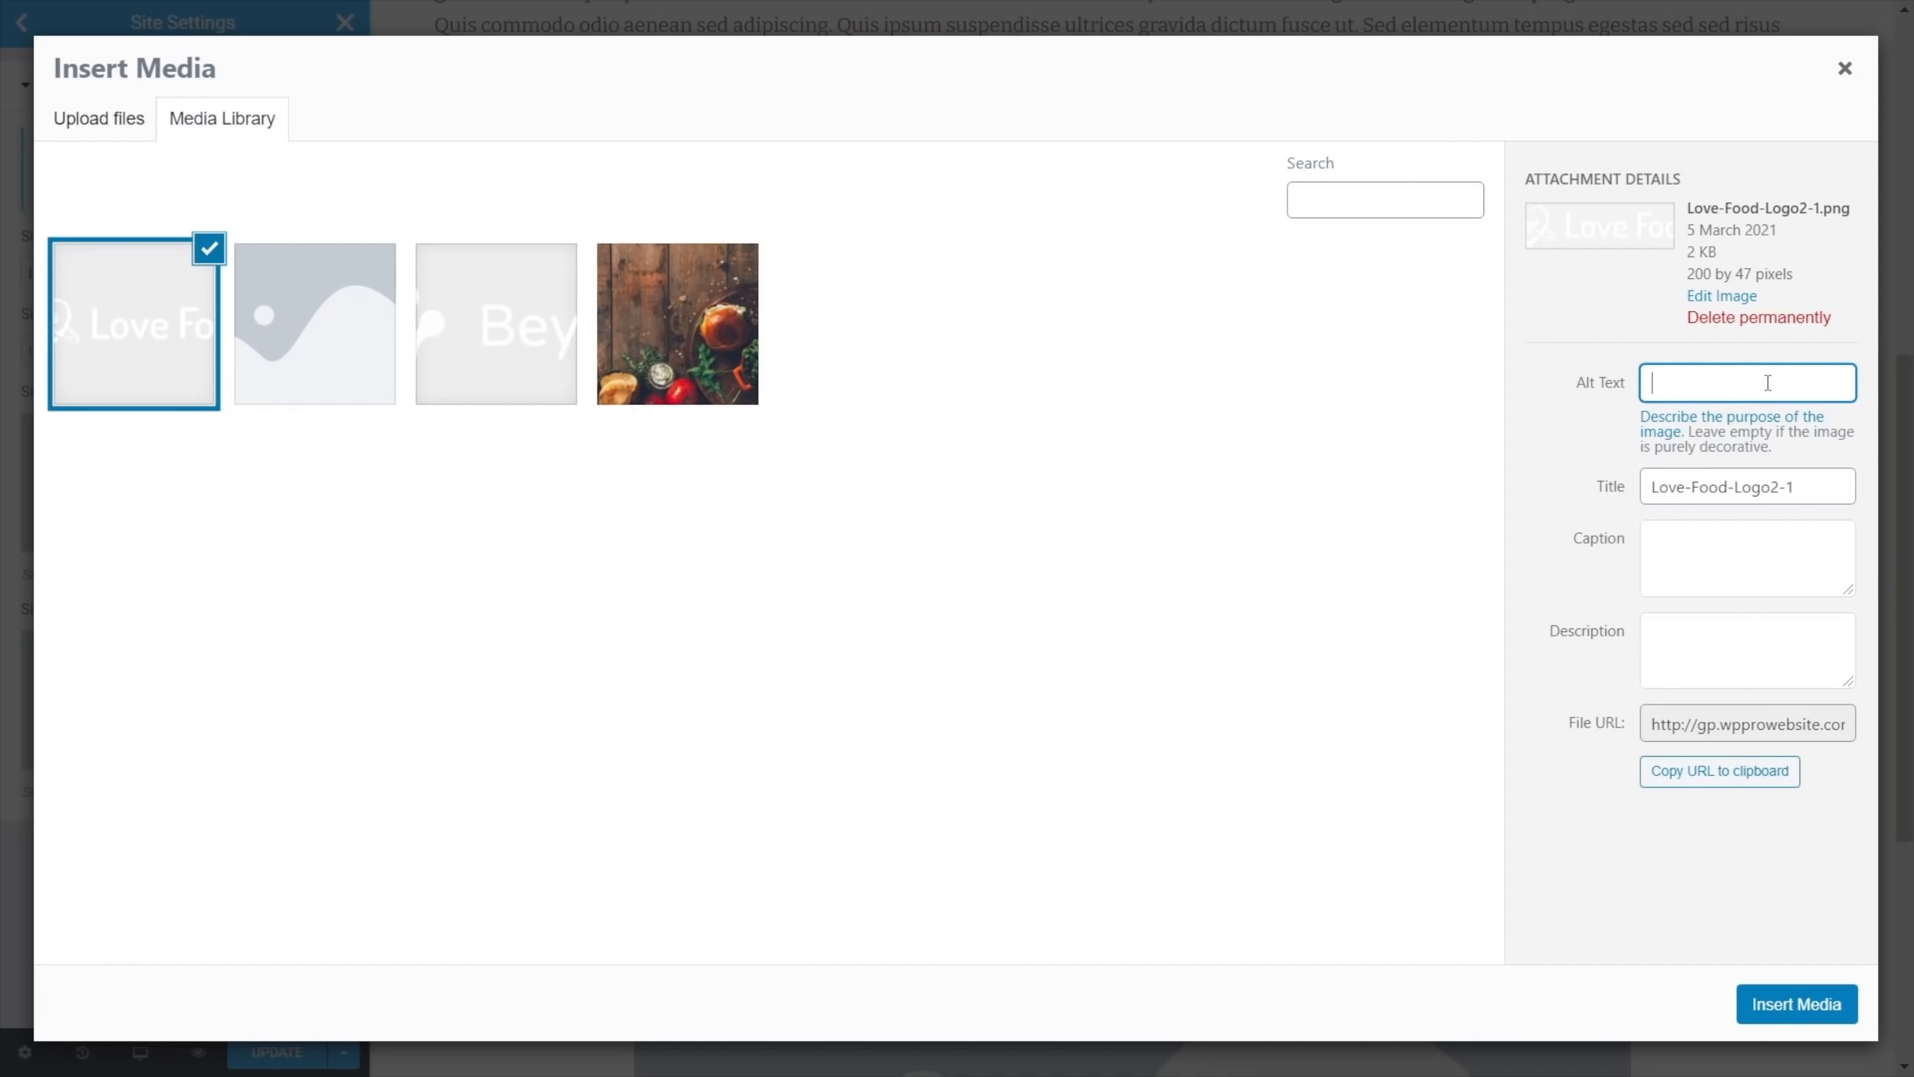
{"action": "type", "text": "Logo"}
{"action": "left_click", "coordinate": [1771, 558]}
{"action": "left_click", "coordinate": [1796, 1003]}
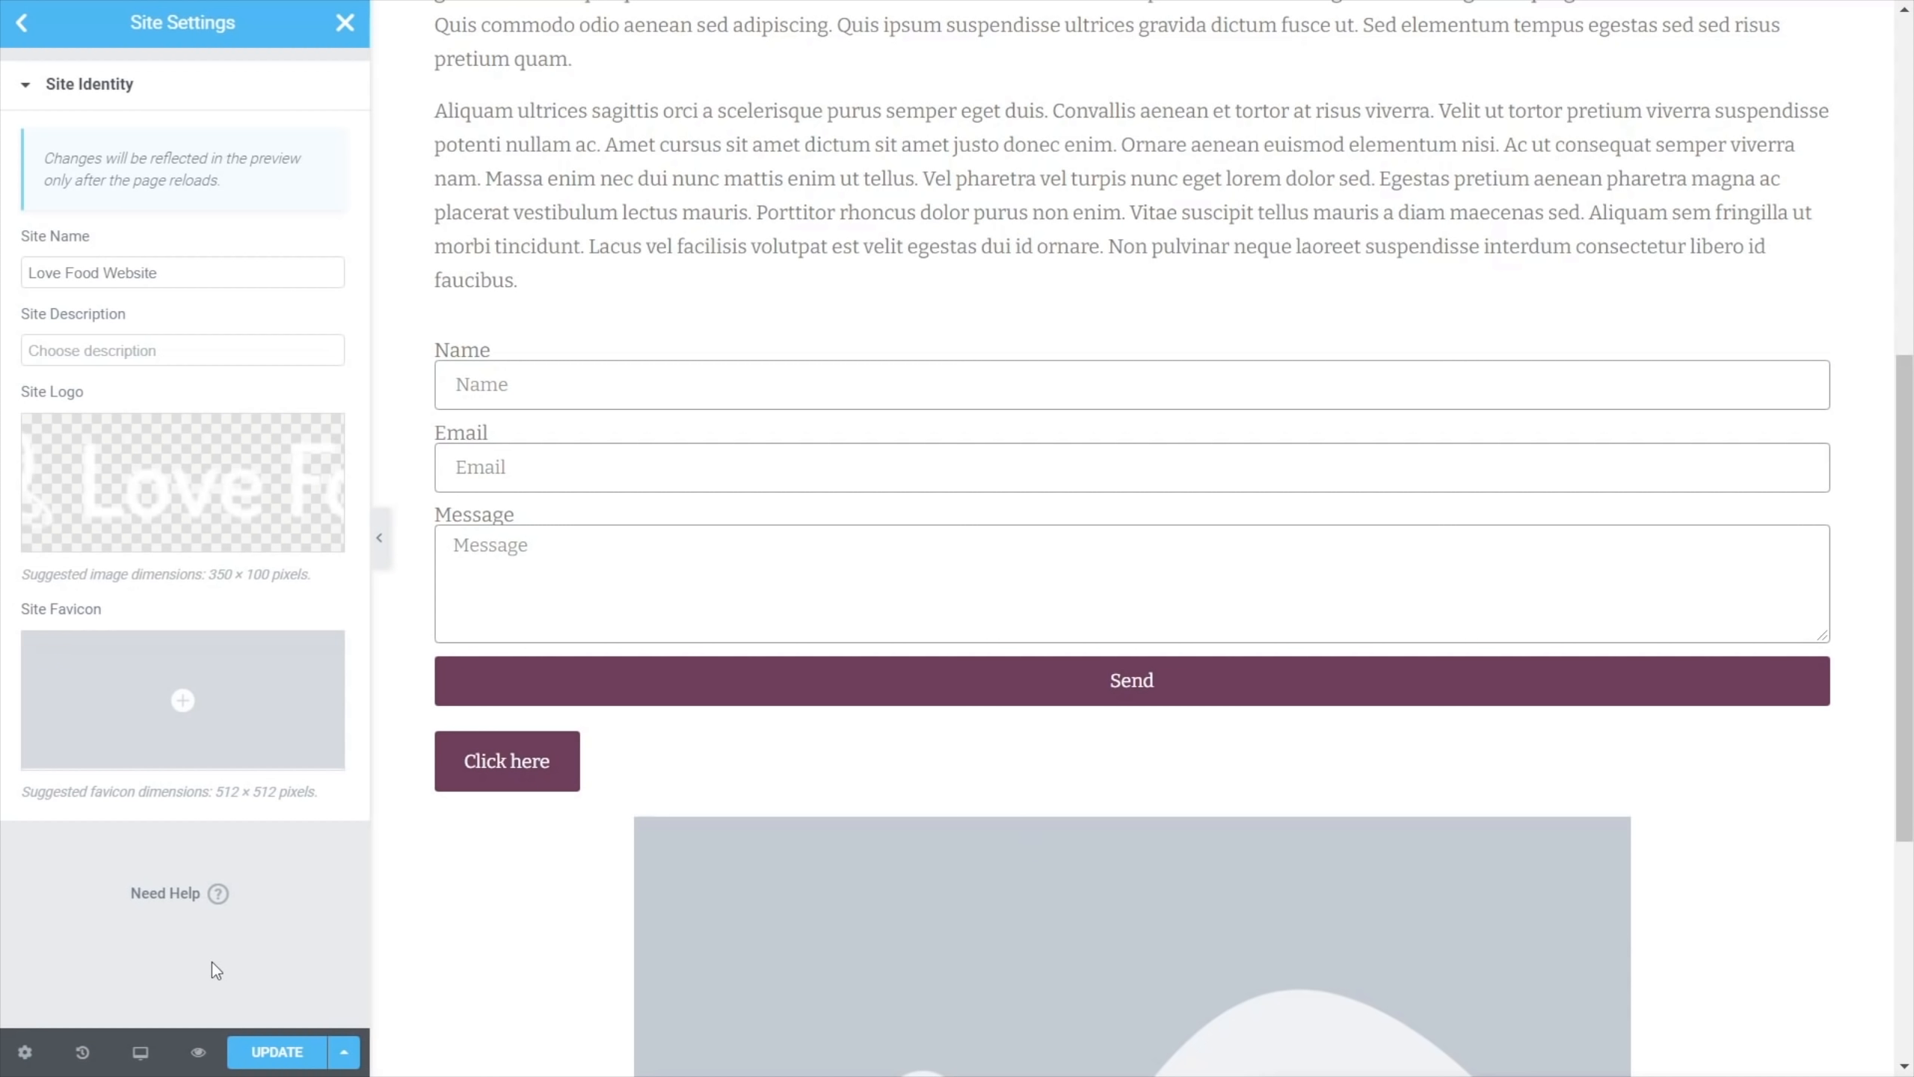
Give the site a classic background with the off-white colour #FDFDFD
{"action": "left_click", "coordinate": [21, 23]}
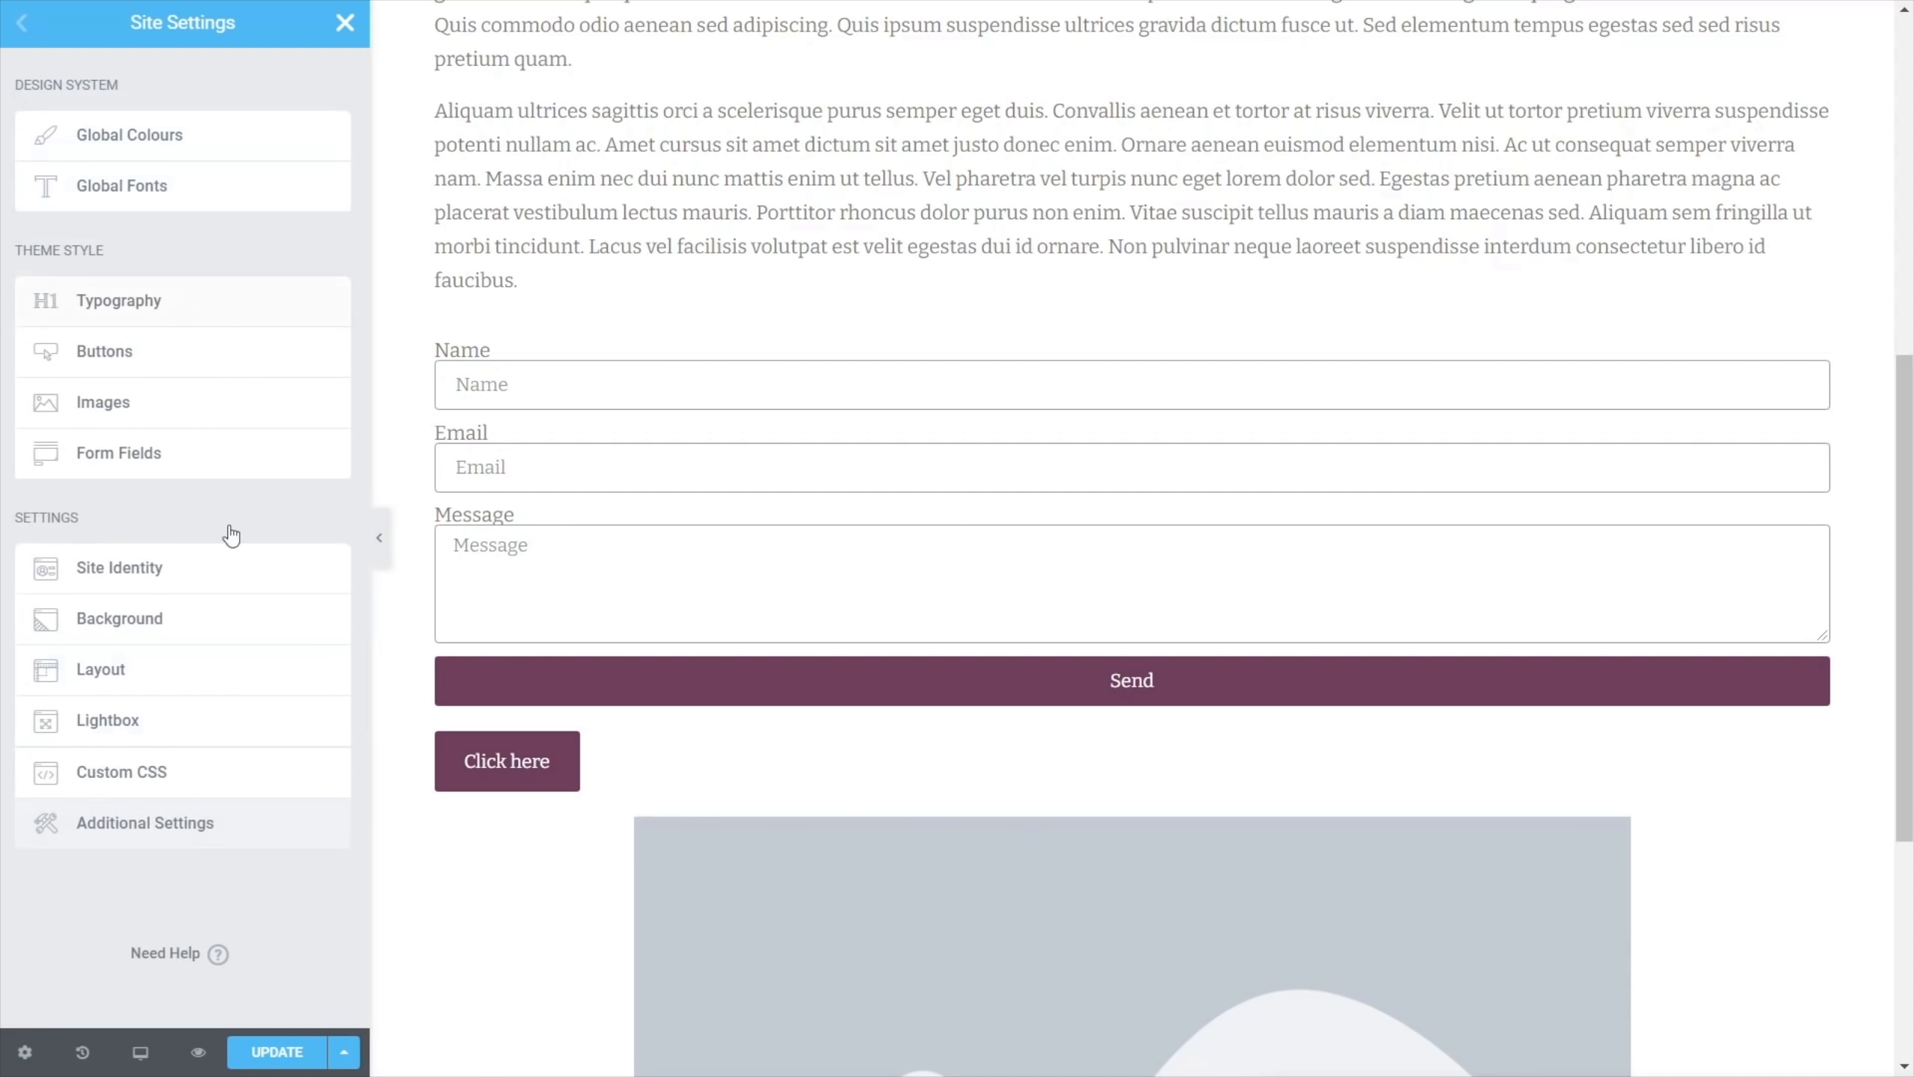
{"action": "left_click", "coordinate": [156, 636]}
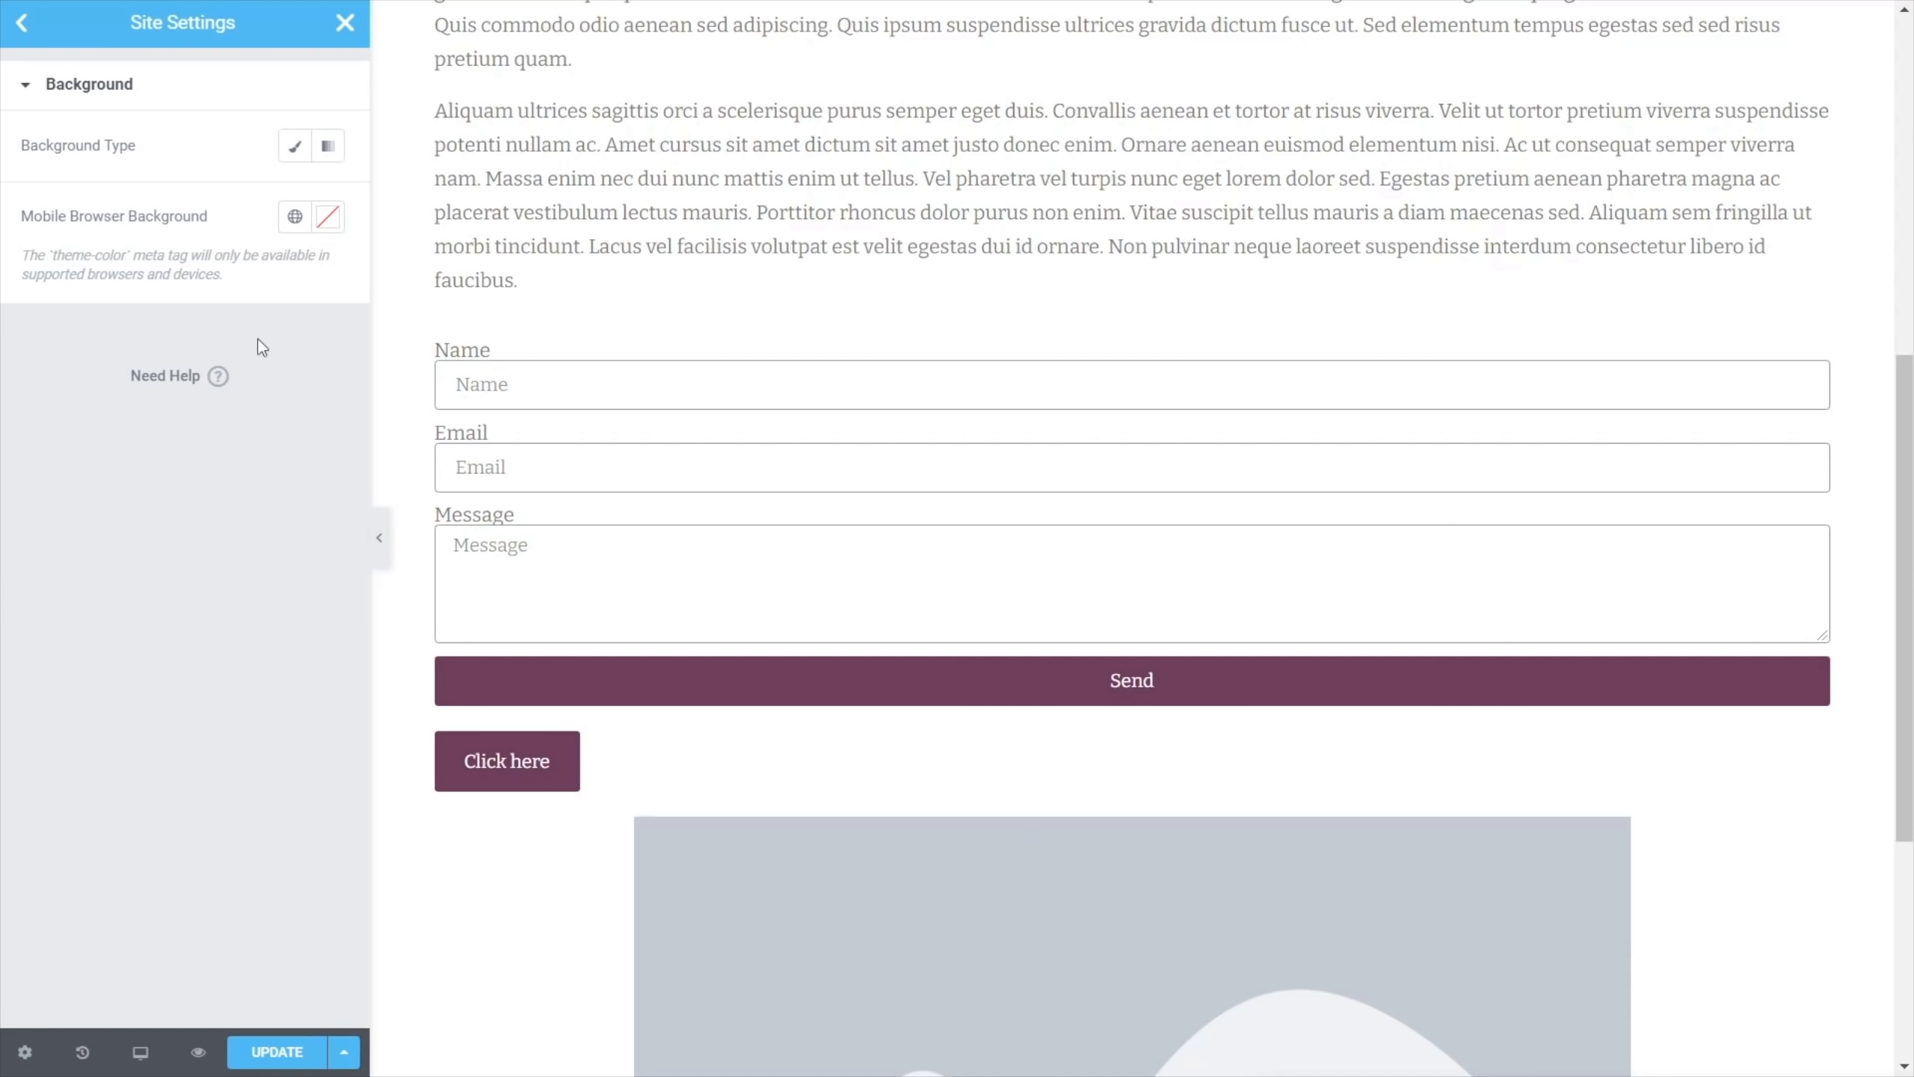
{"action": "left_click", "coordinate": [293, 147]}
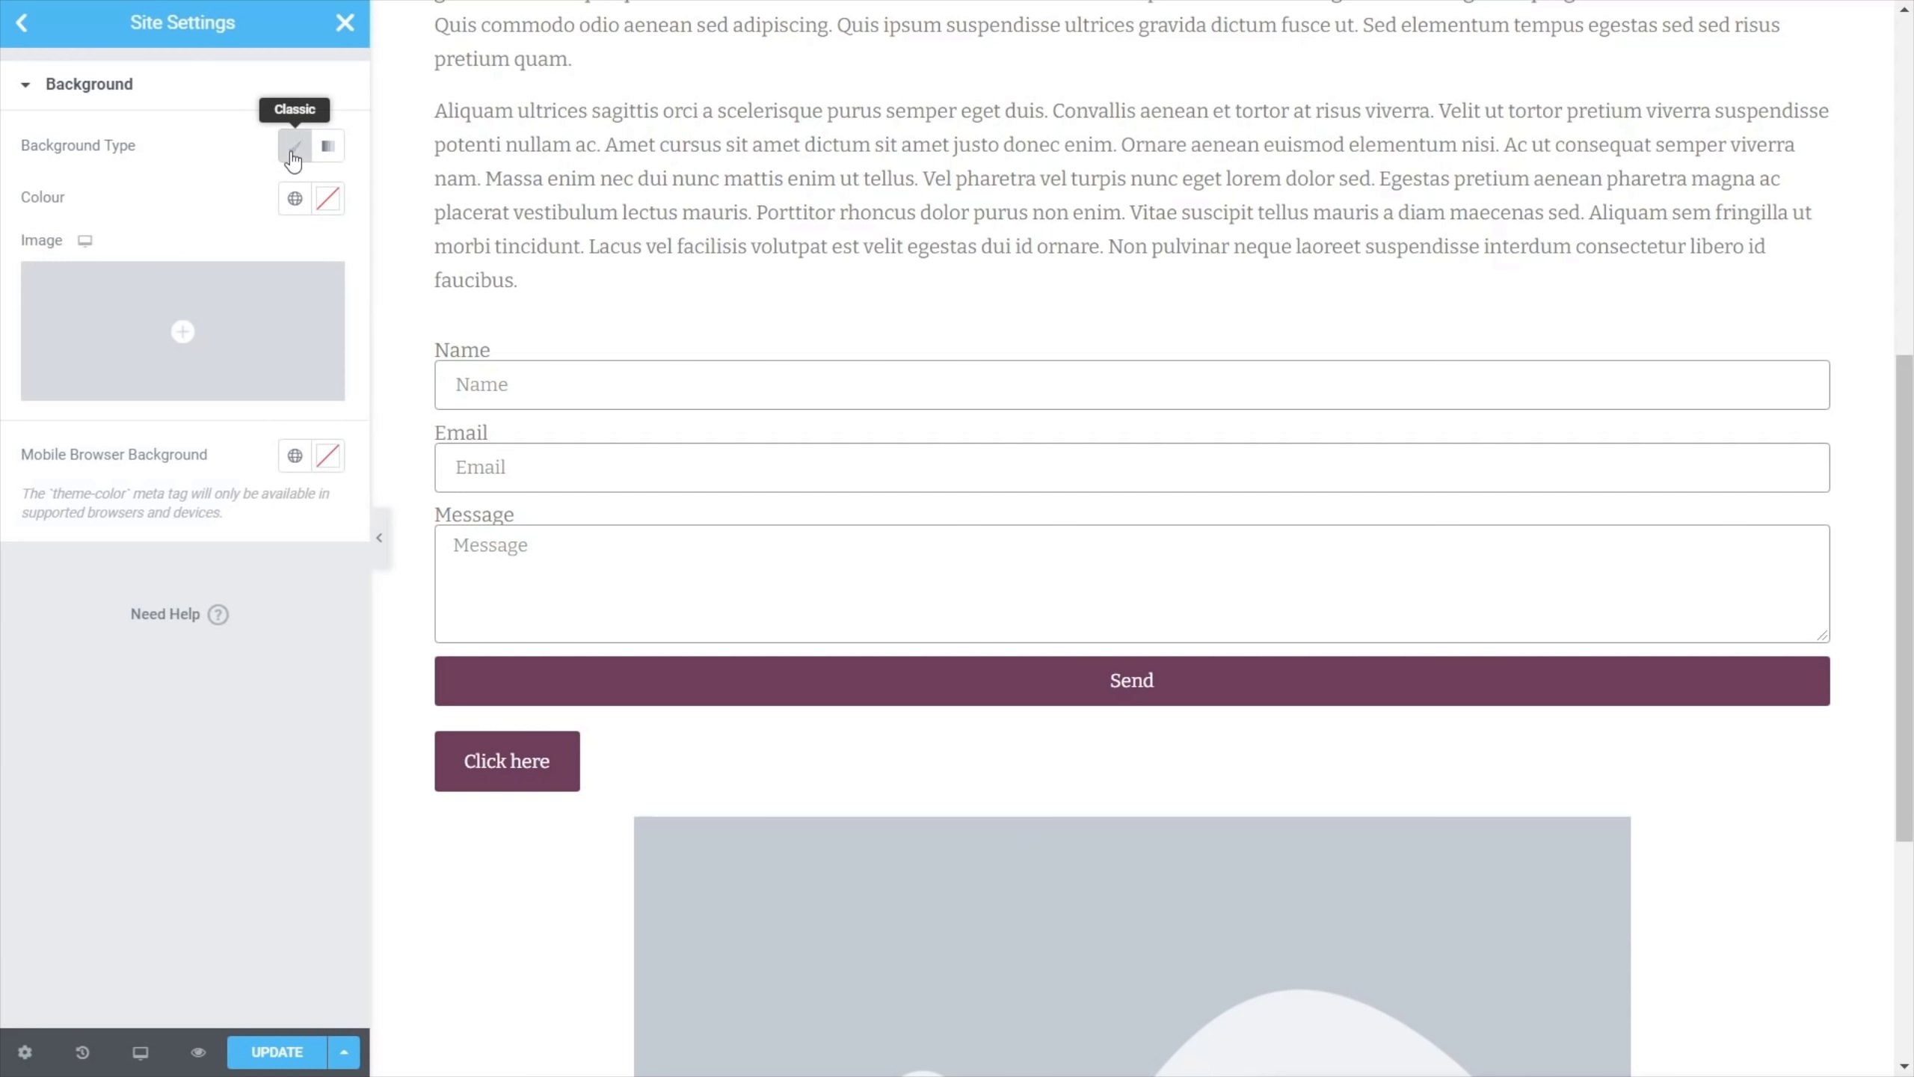
{"action": "left_click", "coordinate": [327, 199]}
{"action": "left_click_drag", "start_coordinate": [72, 315], "coordinate": [25, 290]}
{"action": "left_click", "coordinate": [107, 743]}
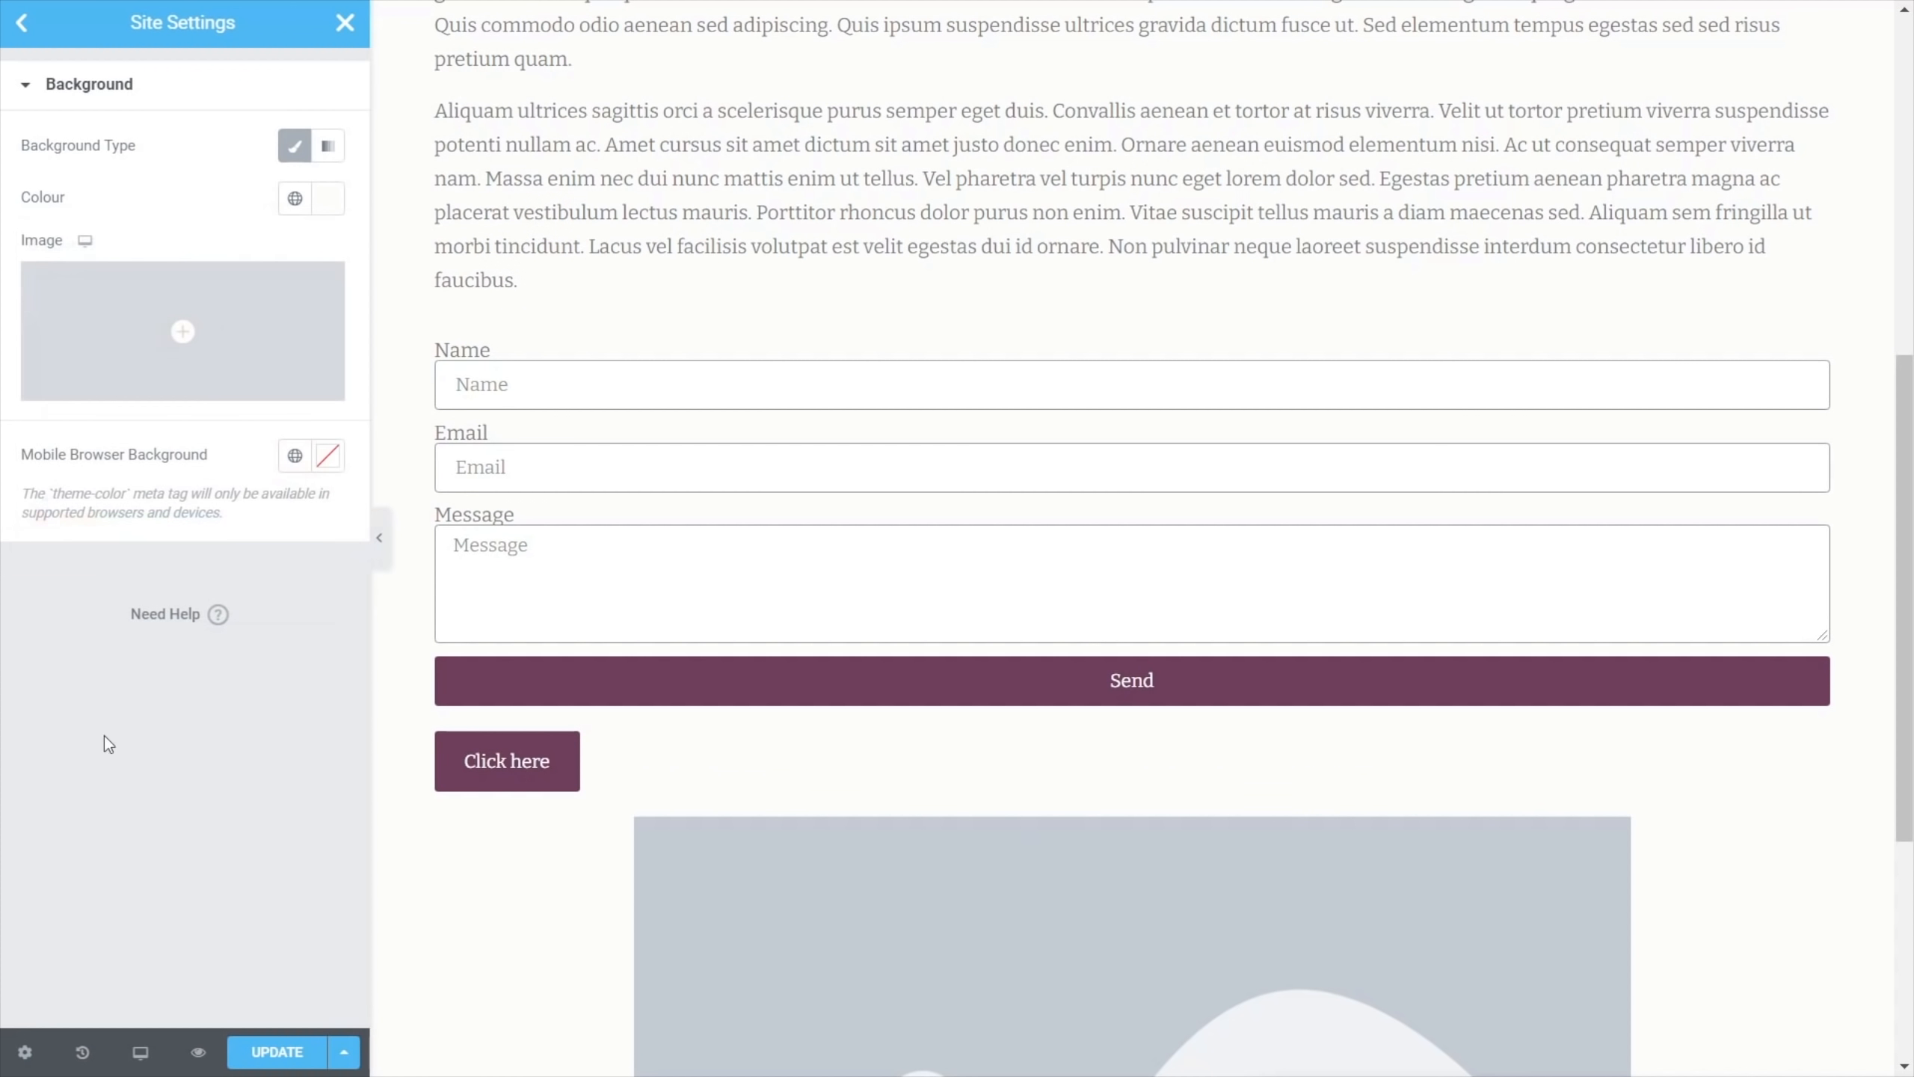
Save the site's background colour as a new global colour named Default Site Background
{"action": "left_click", "coordinate": [324, 204]}
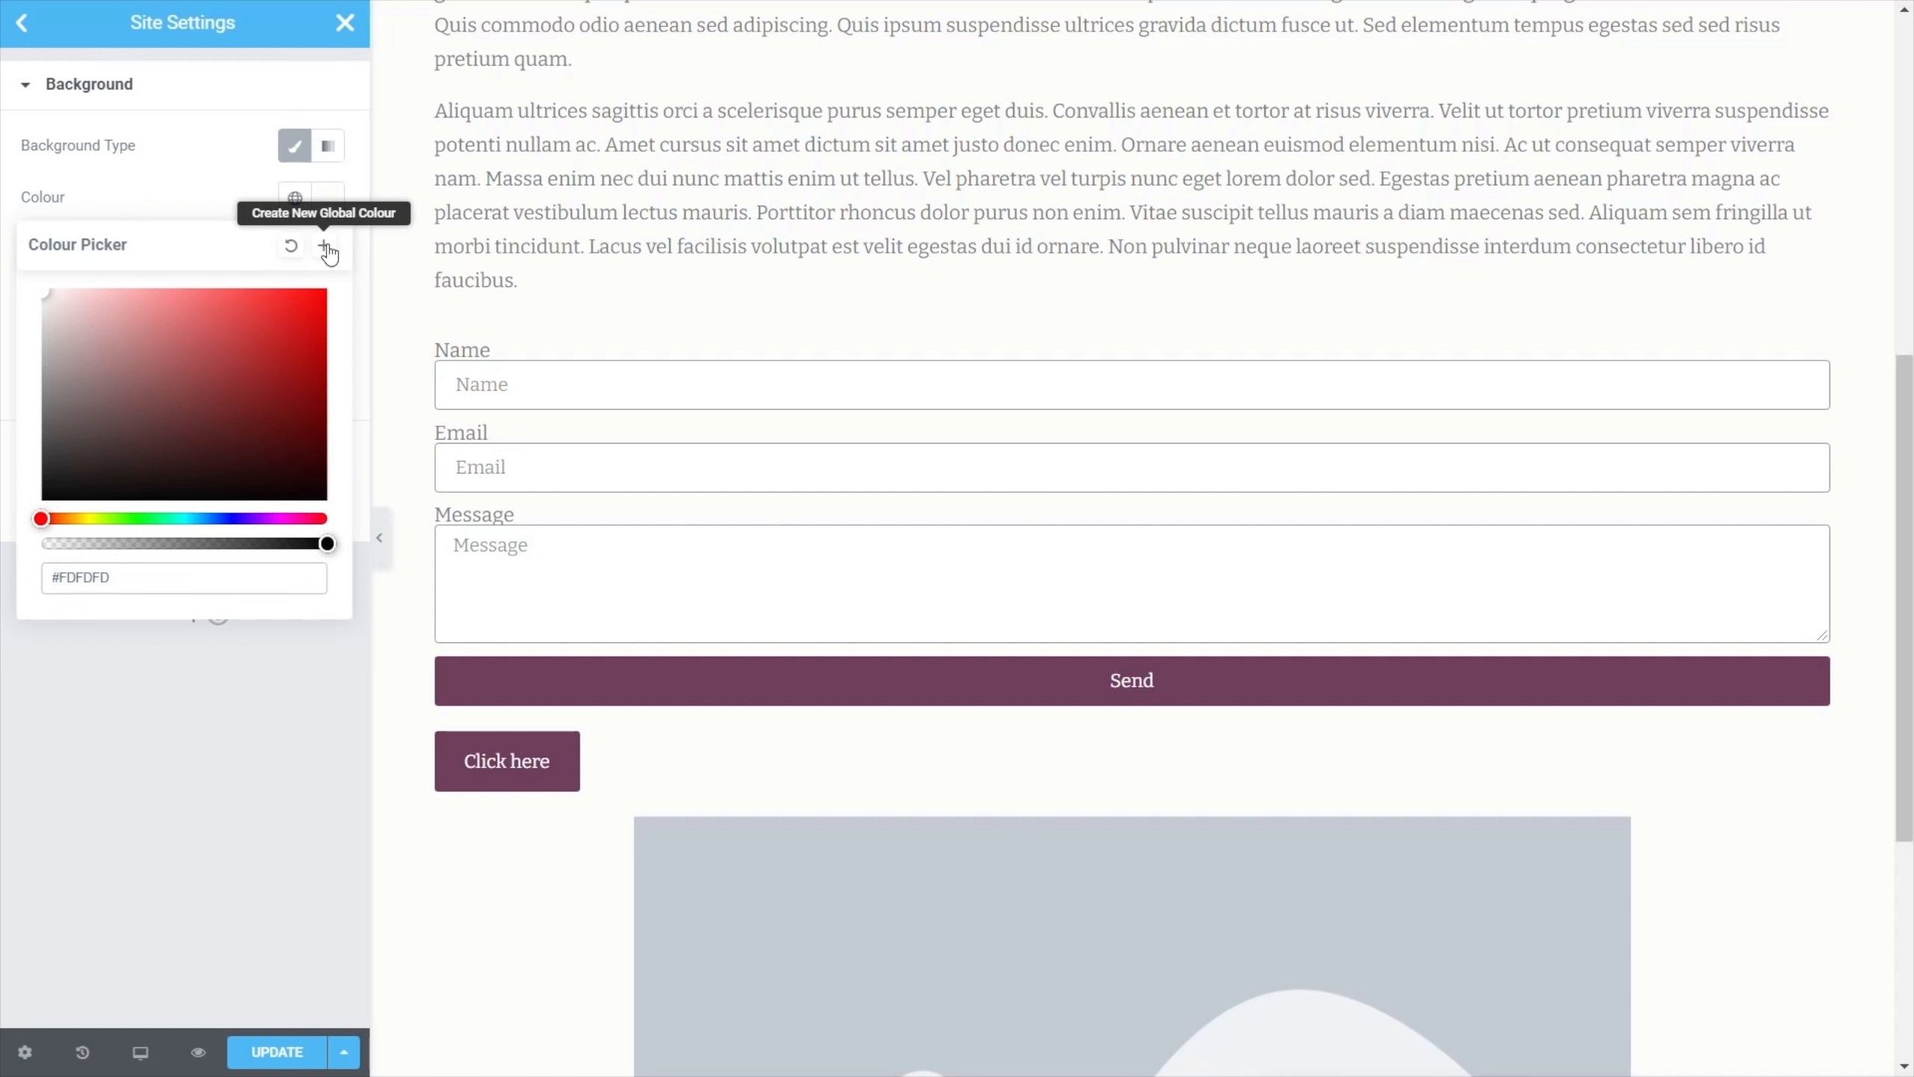
{"action": "left_click", "coordinate": [325, 247]}
{"action": "left_click_drag", "start_coordinate": [928, 542], "coordinate": [806, 540]}
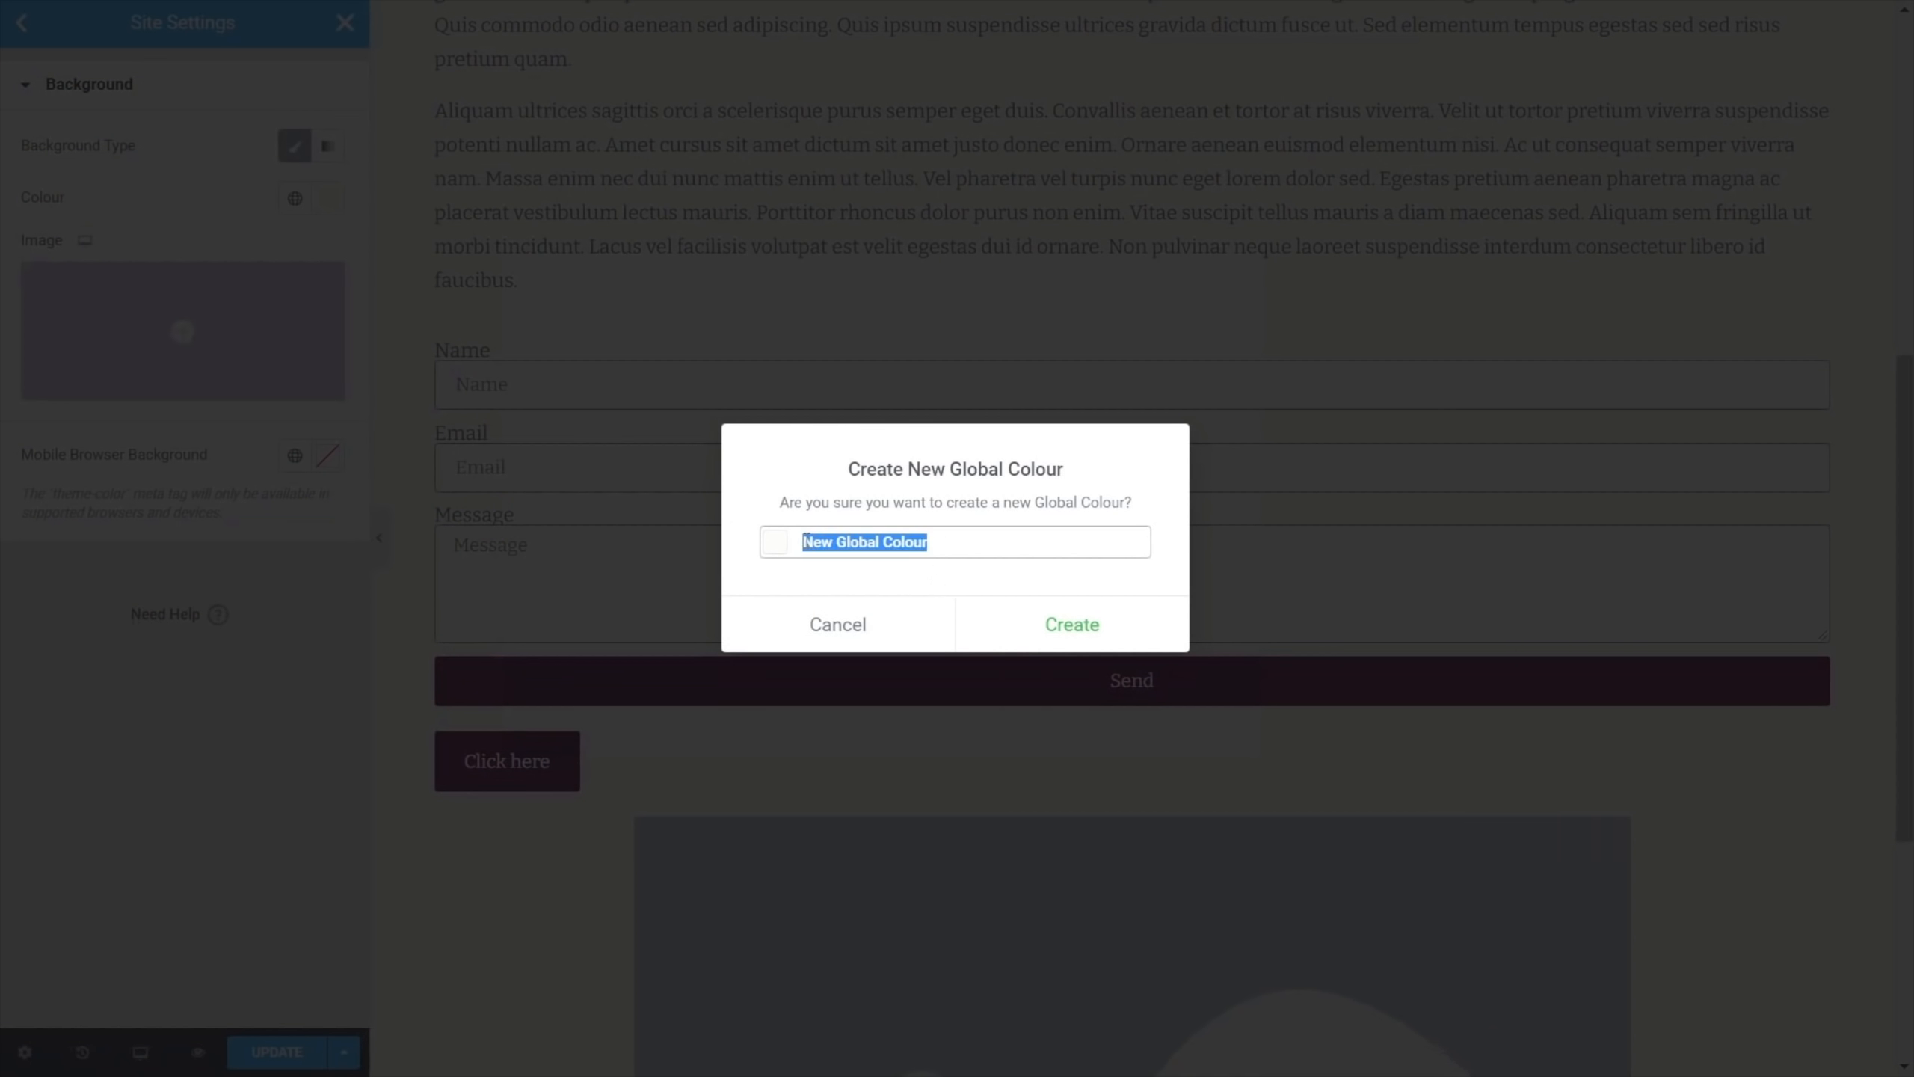
{"action": "type", "text": "Default Site Background"}
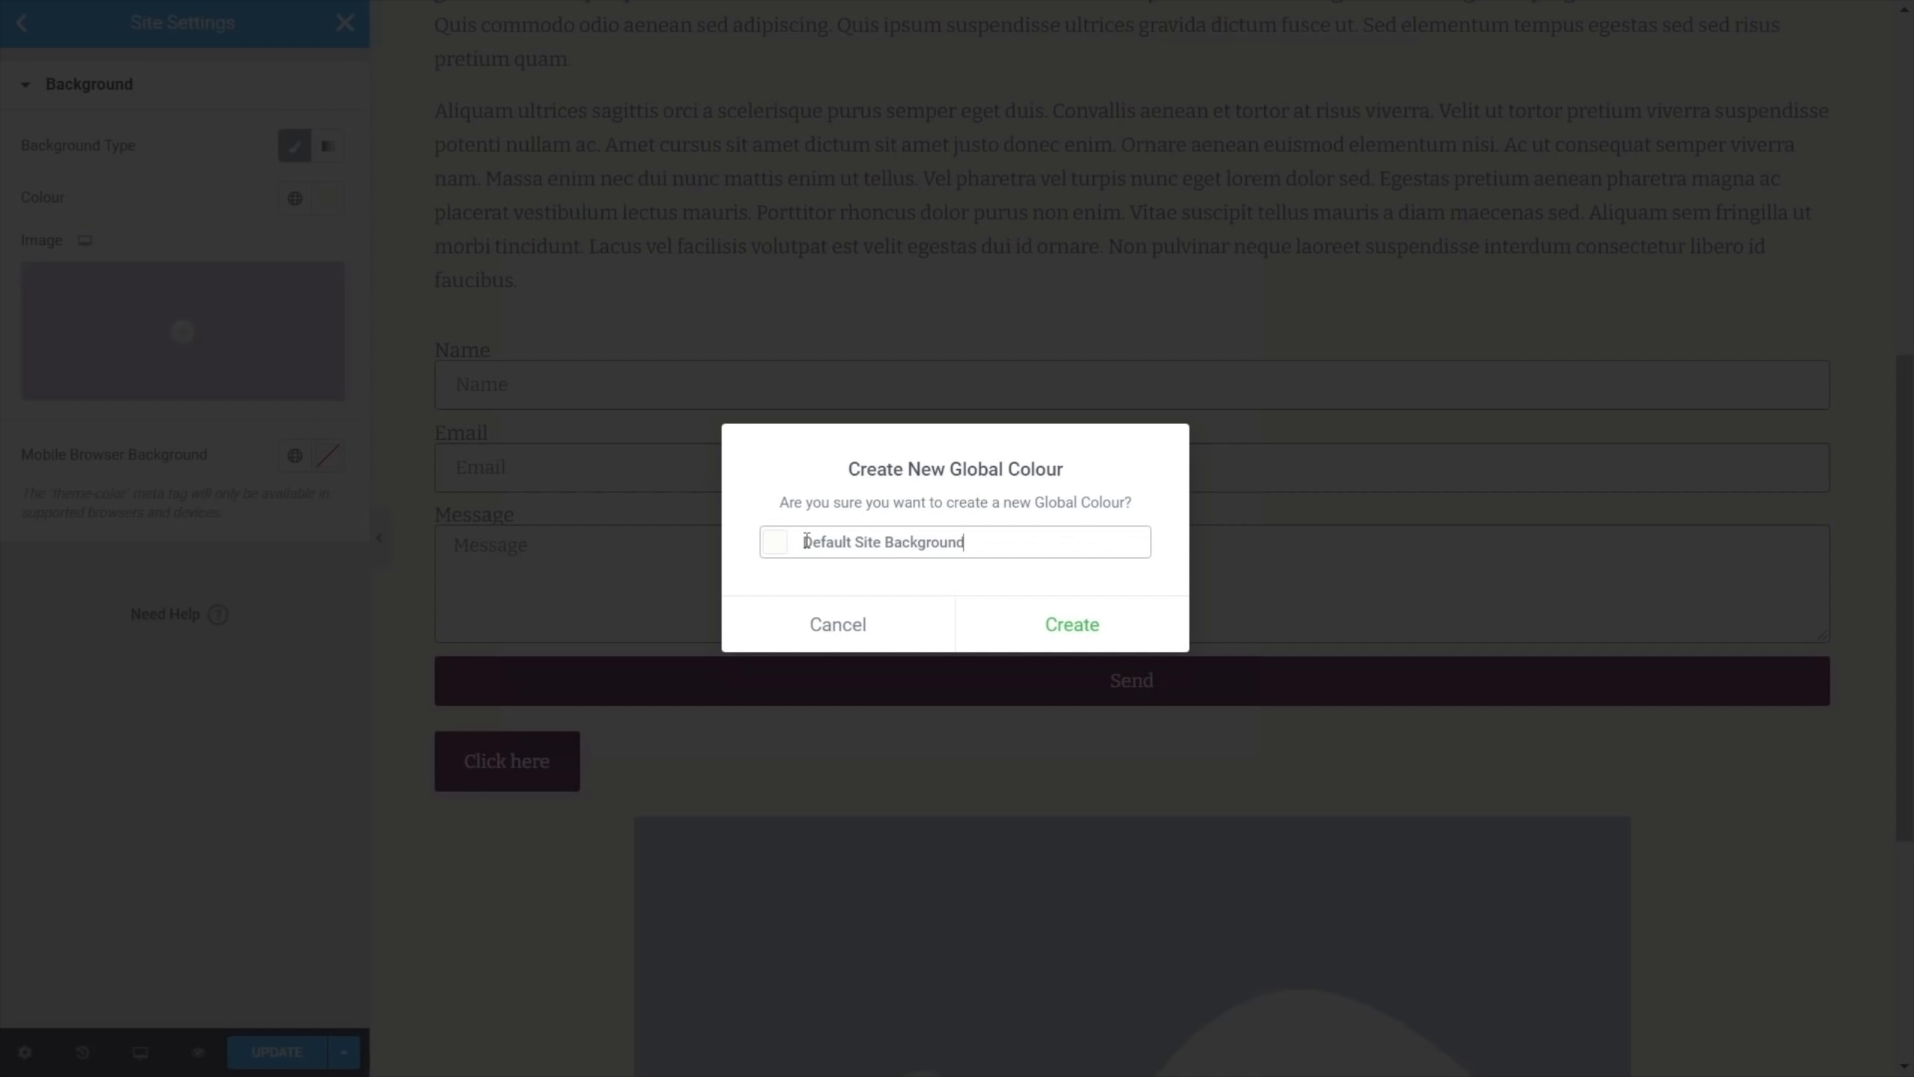
{"action": "left_click", "coordinate": [1064, 642]}
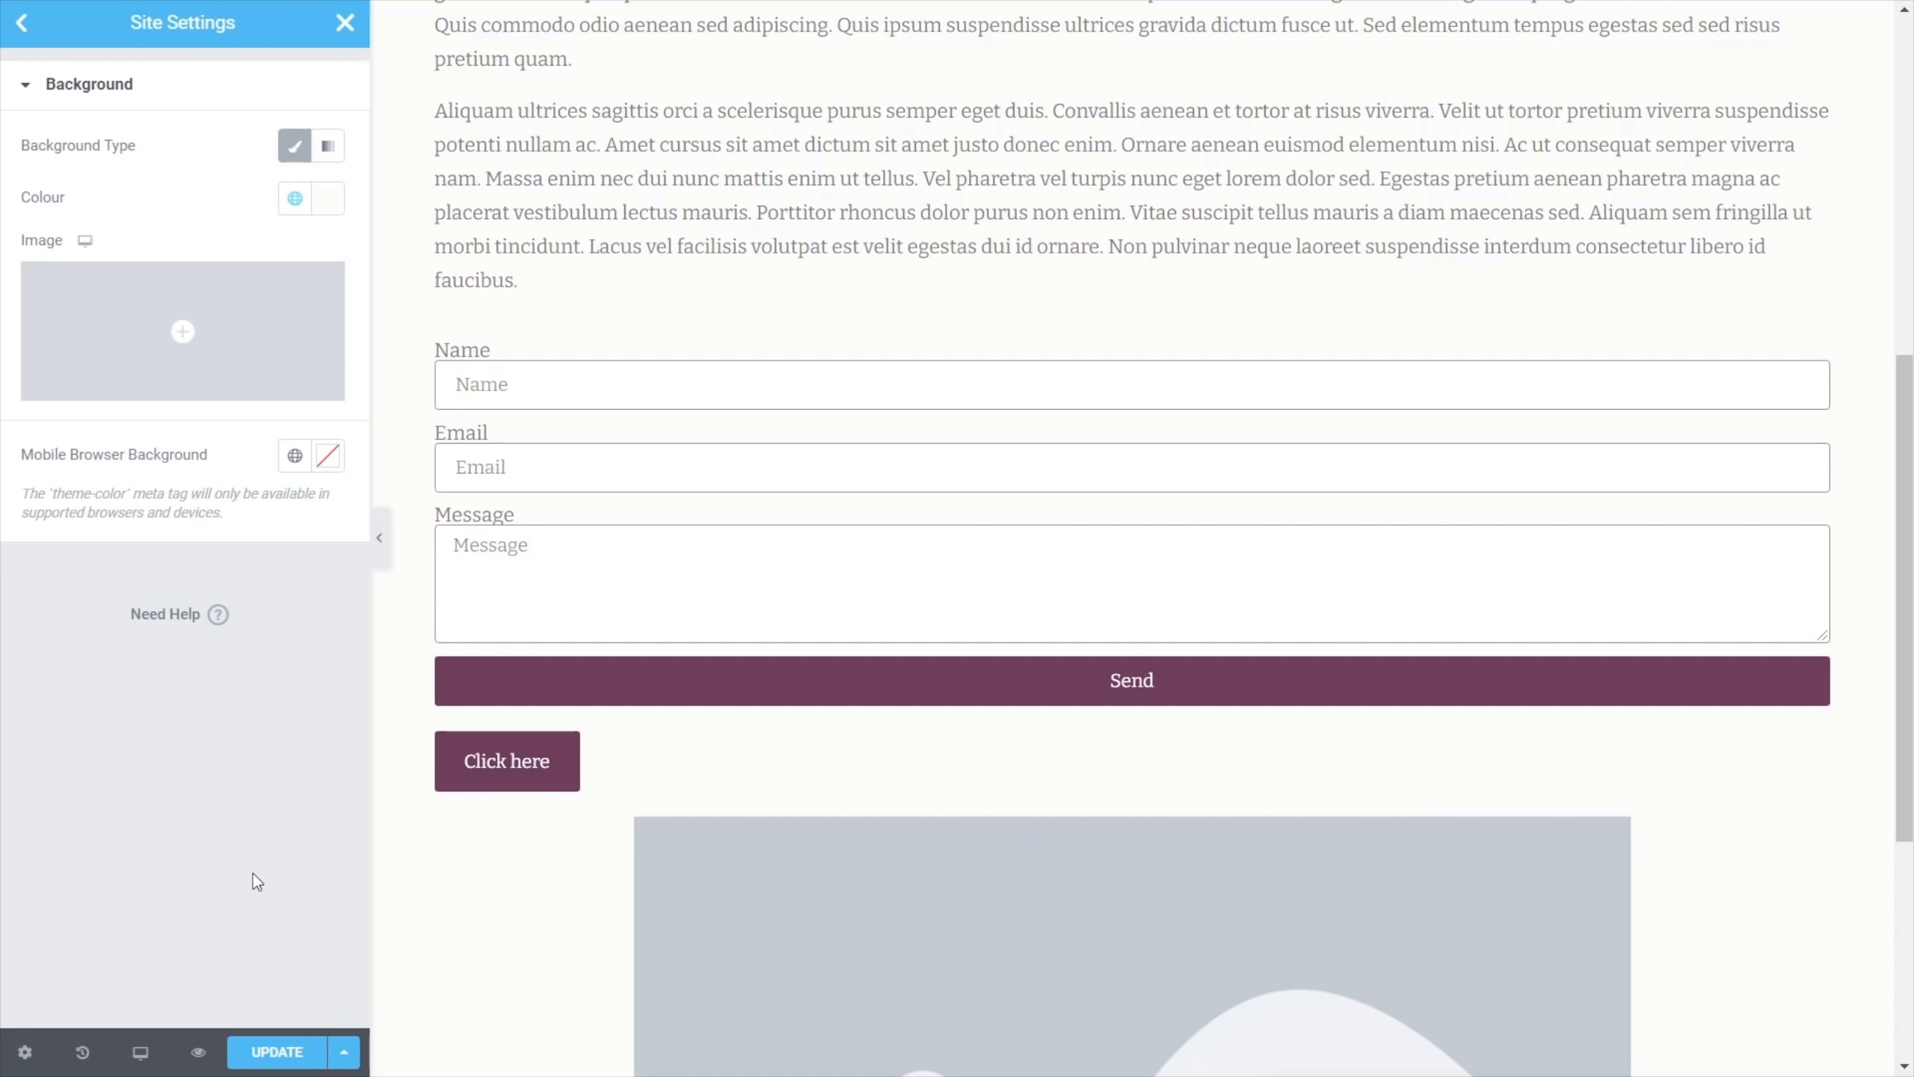
Check the global colours list for the Default Site Background entry
{"action": "left_click", "coordinate": [20, 24]}
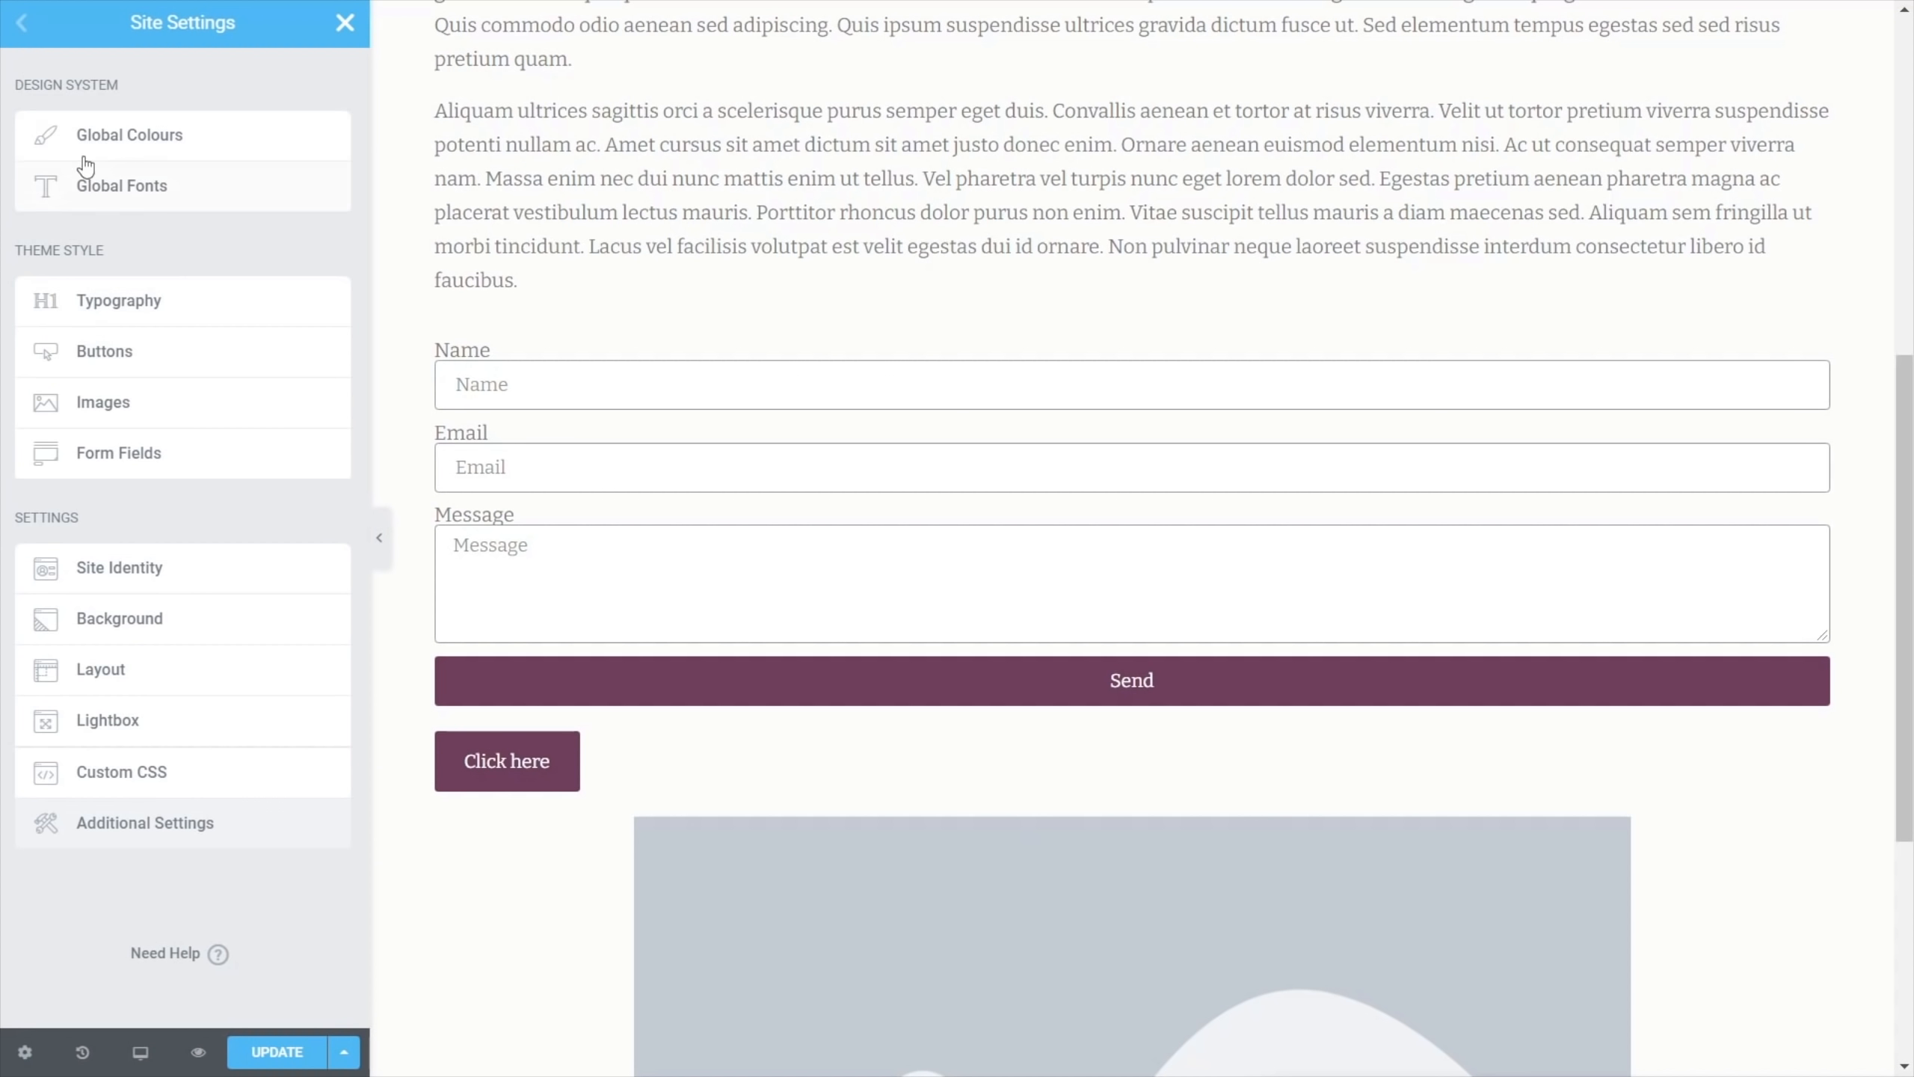
{"action": "left_click", "coordinate": [148, 140]}
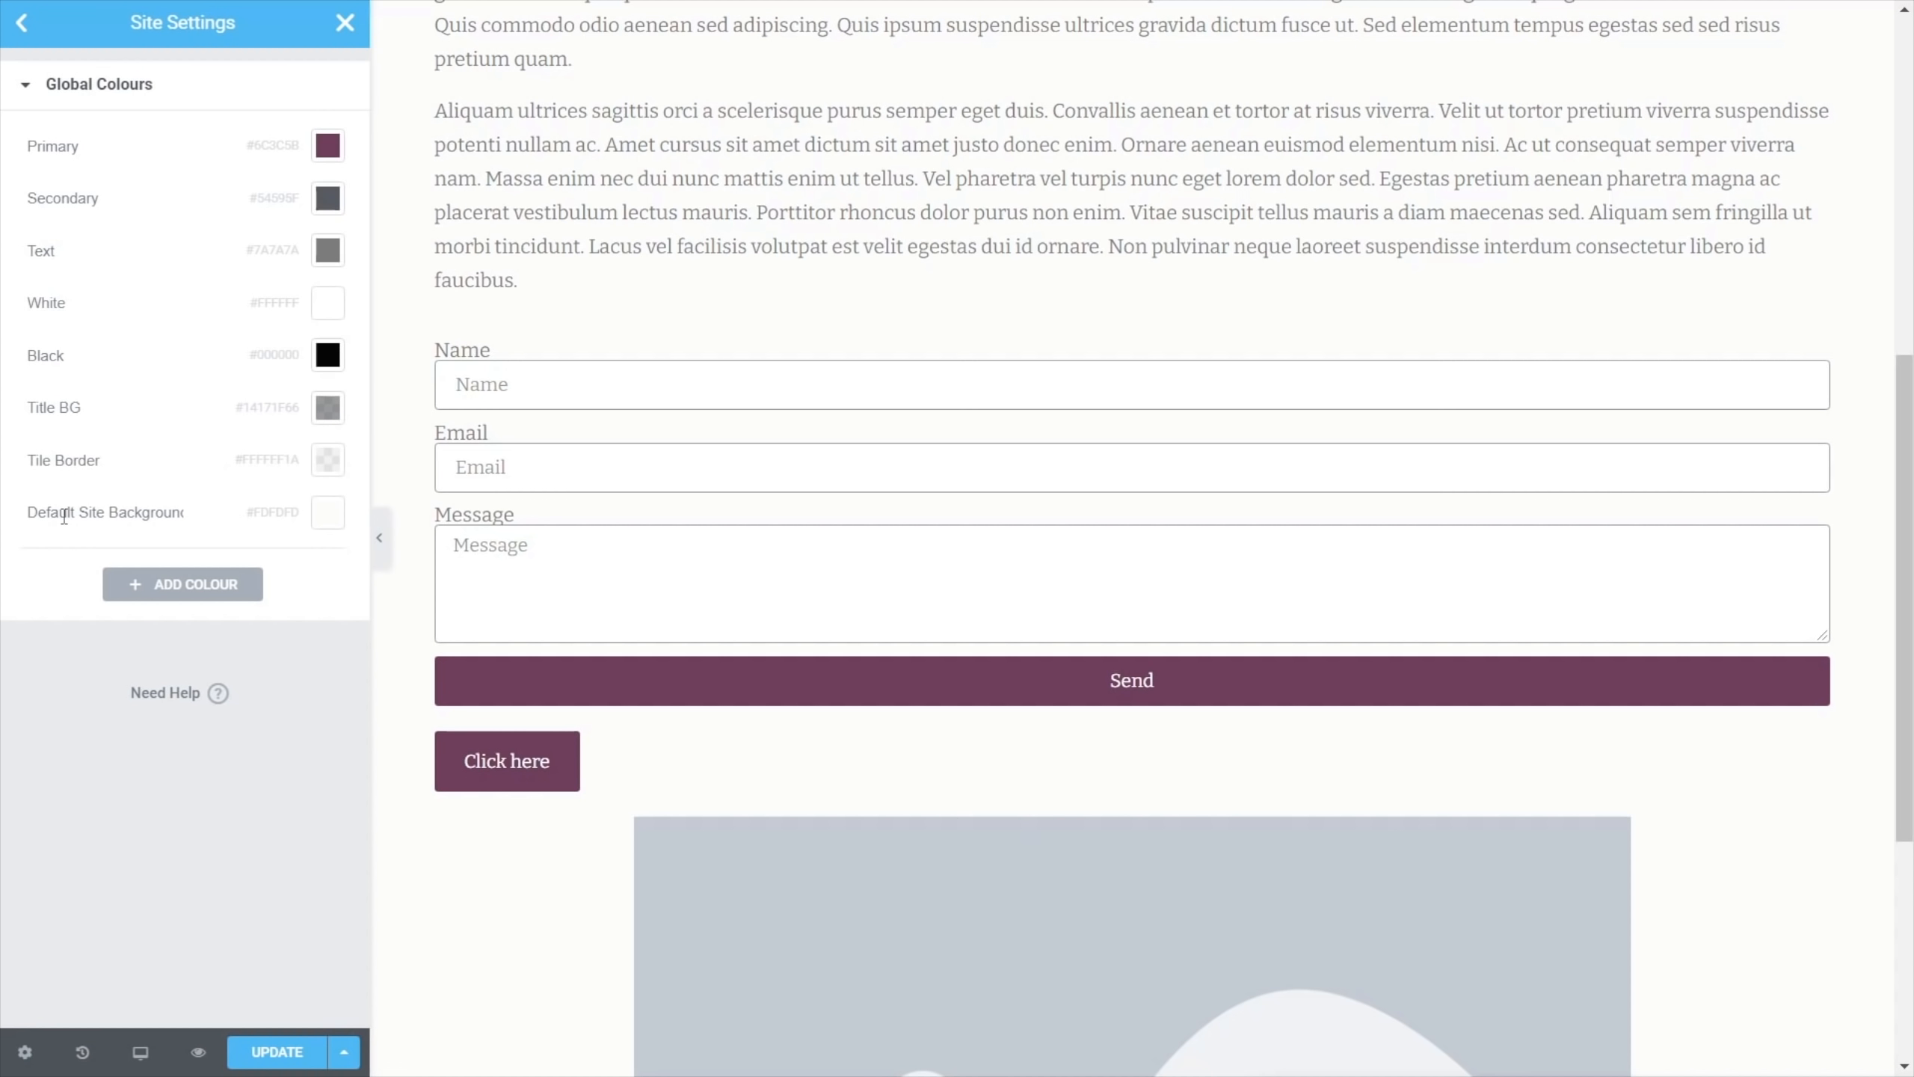
{"action": "left_click", "coordinate": [18, 27]}
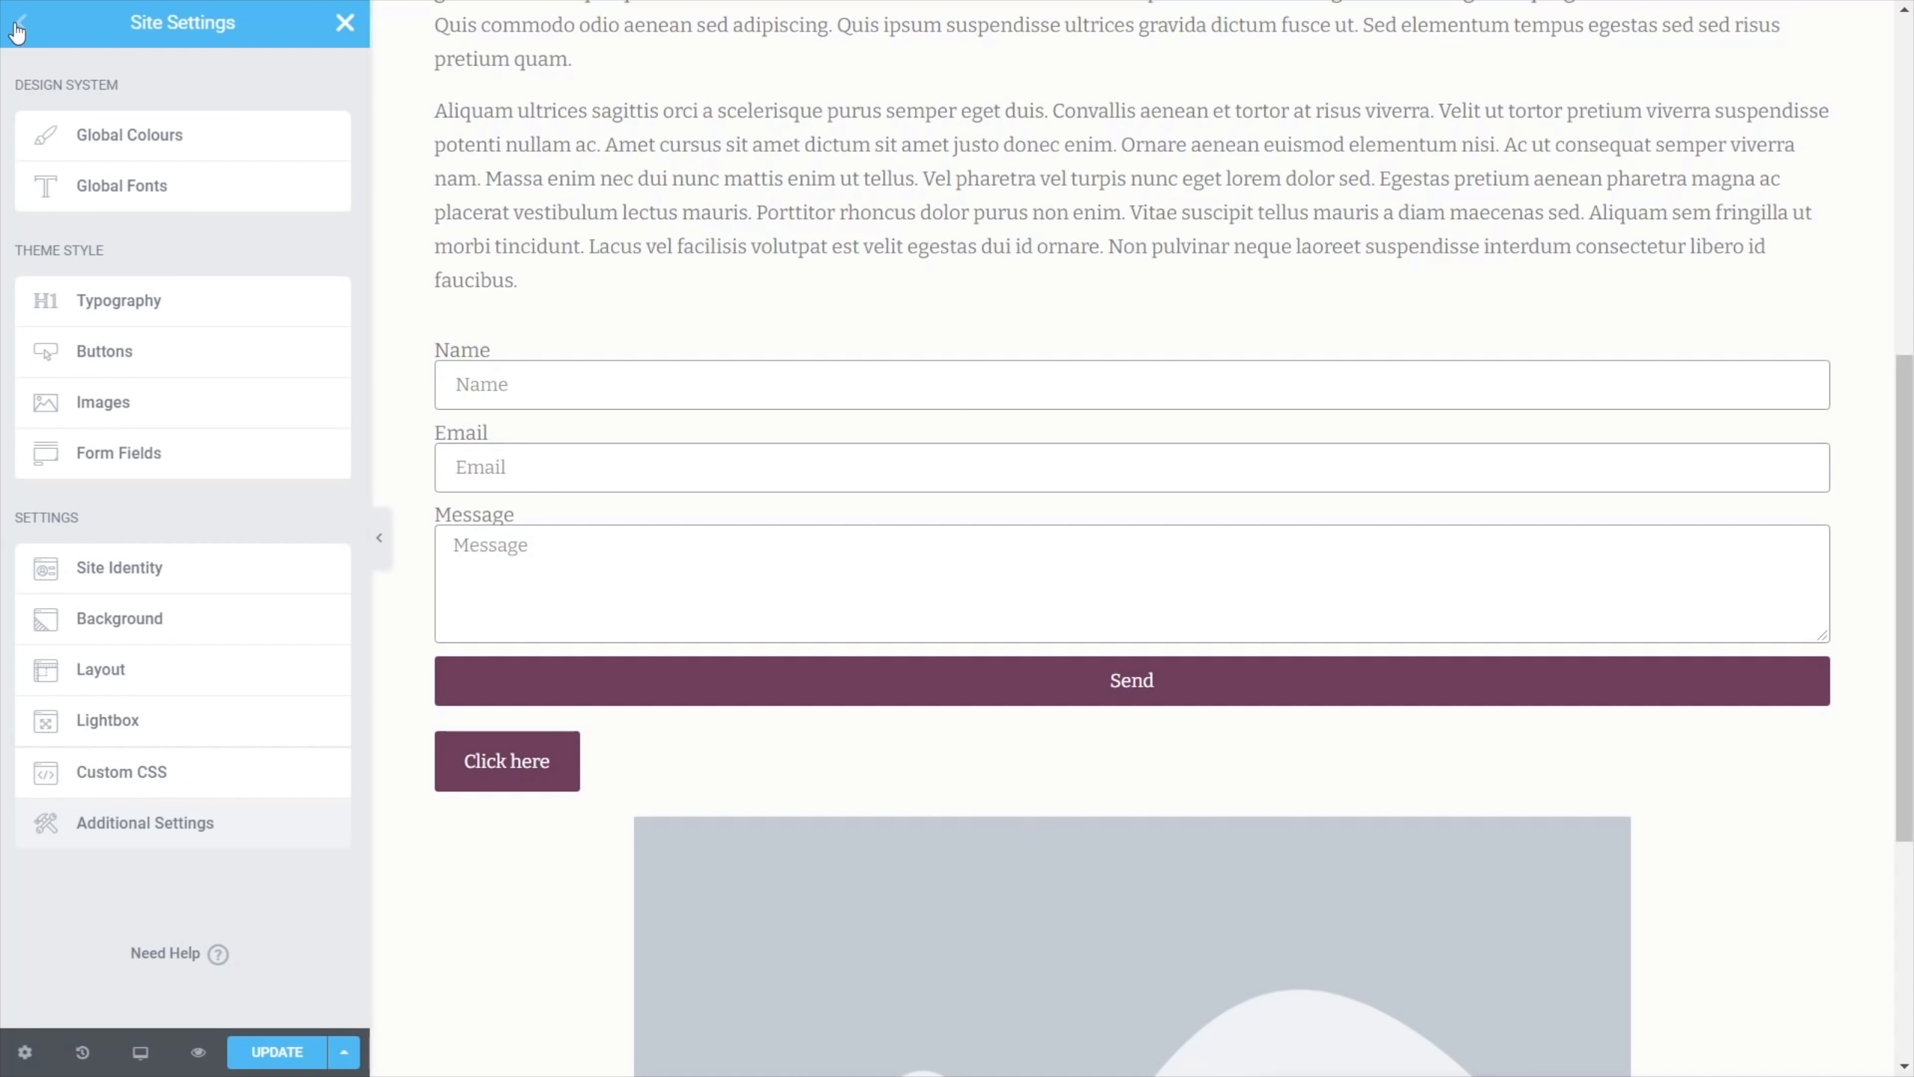
Review the default content width and widget spacing in the layout settings, and save the site settings
{"action": "left_click", "coordinate": [105, 670]}
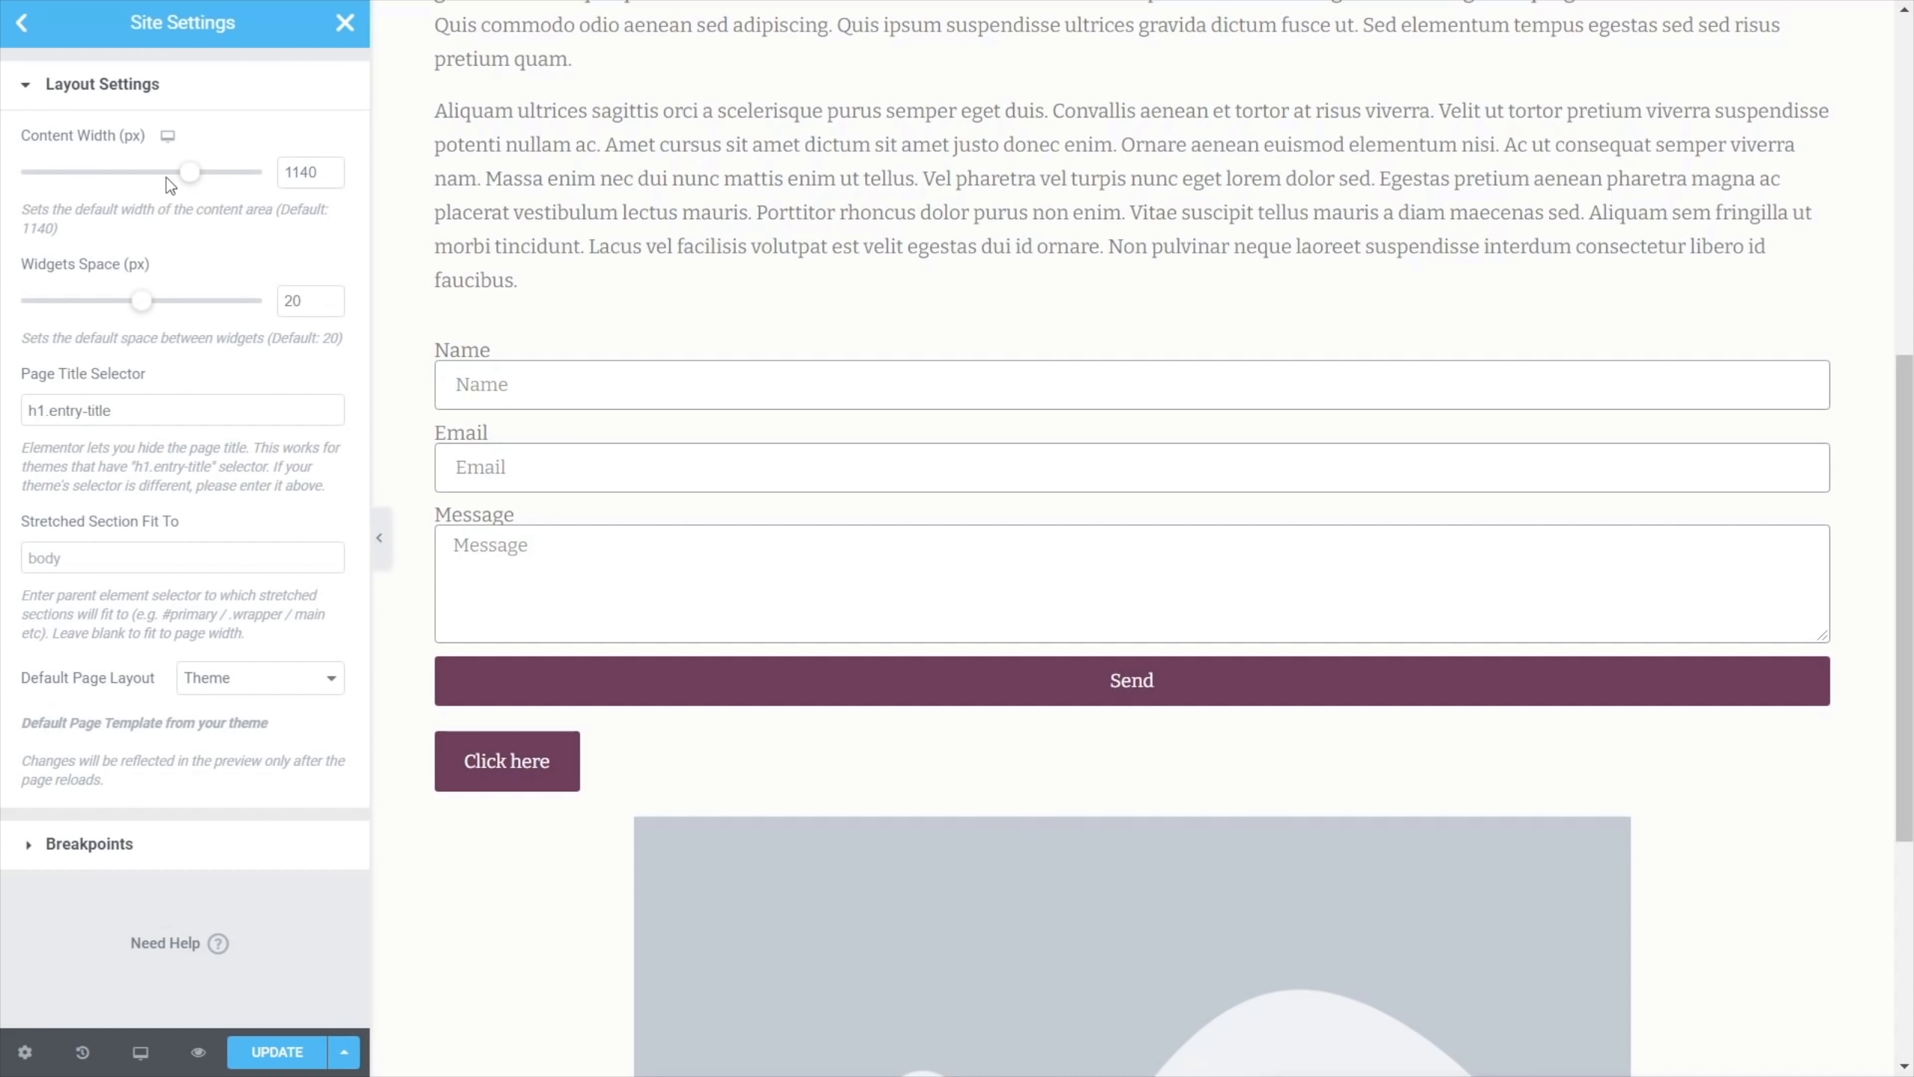
{"action": "left_click", "coordinate": [23, 24]}
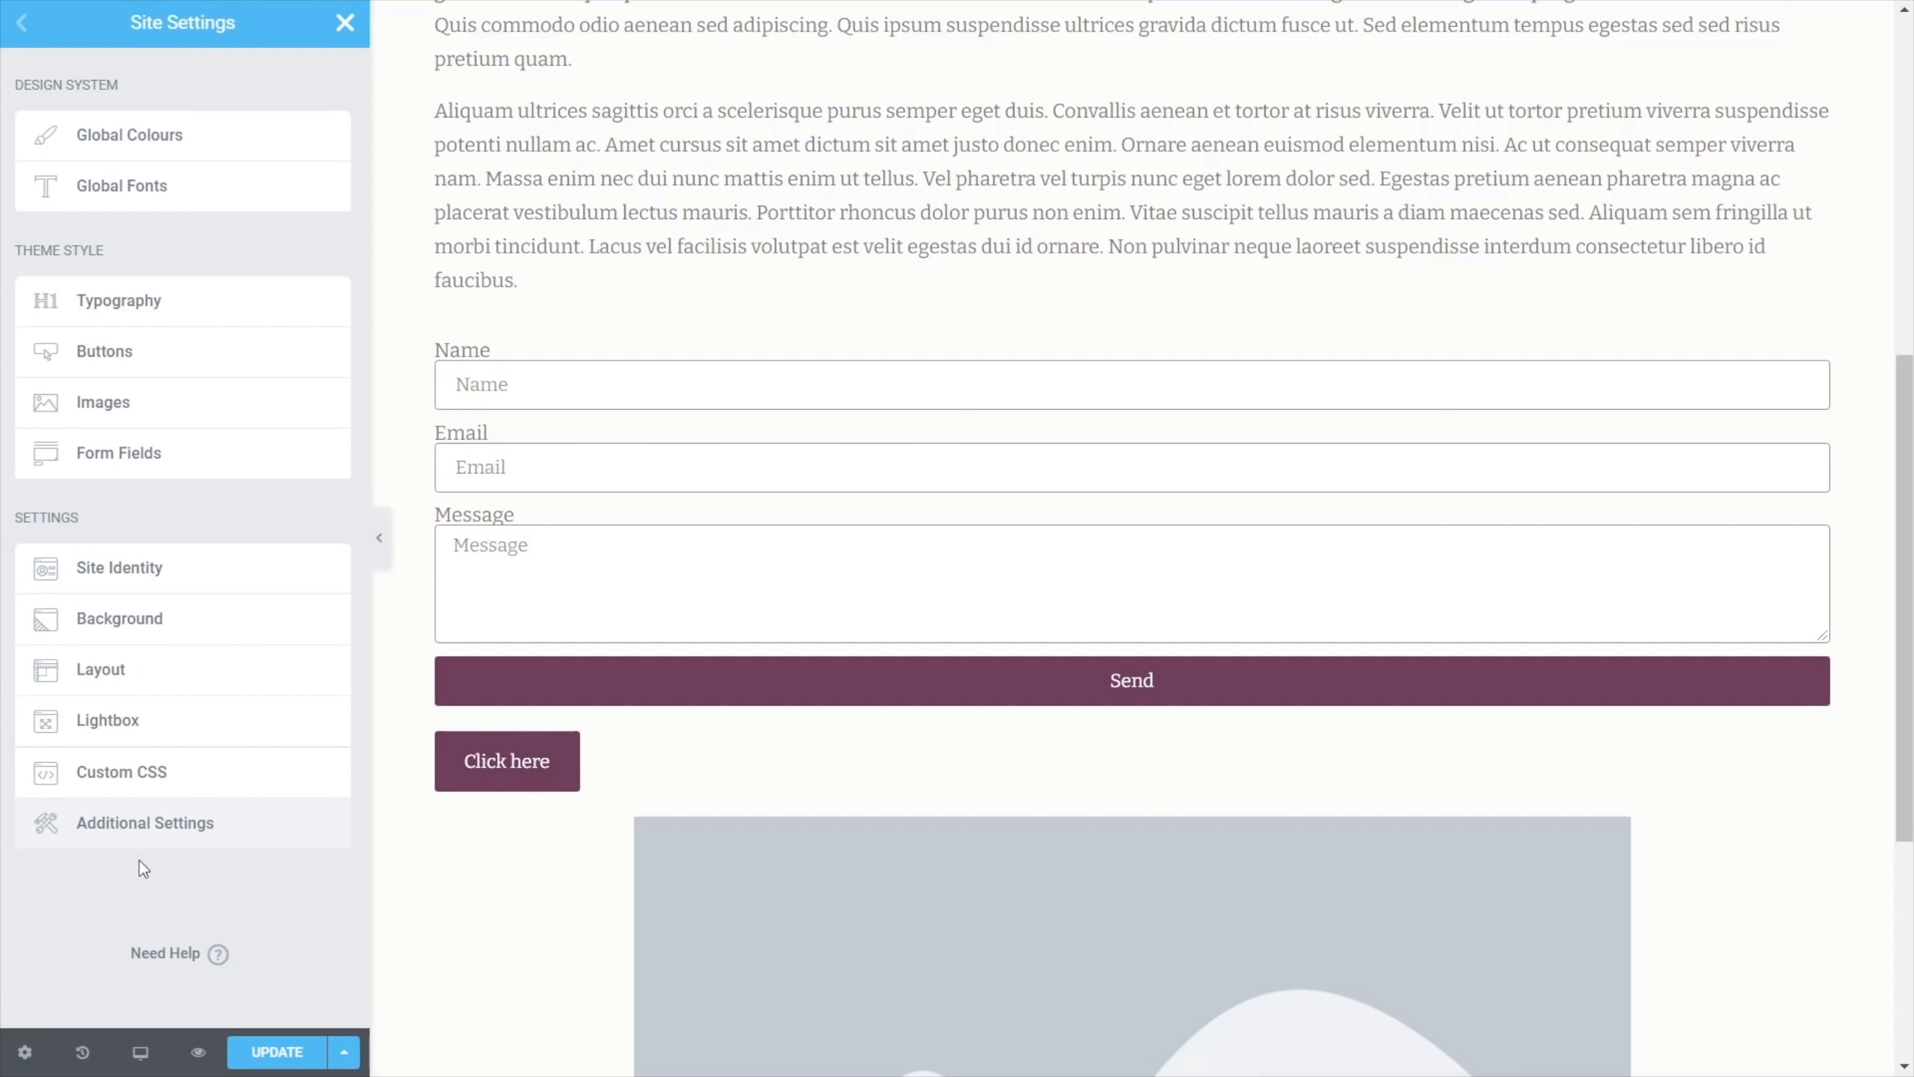
{"action": "left_click", "coordinate": [275, 1052]}
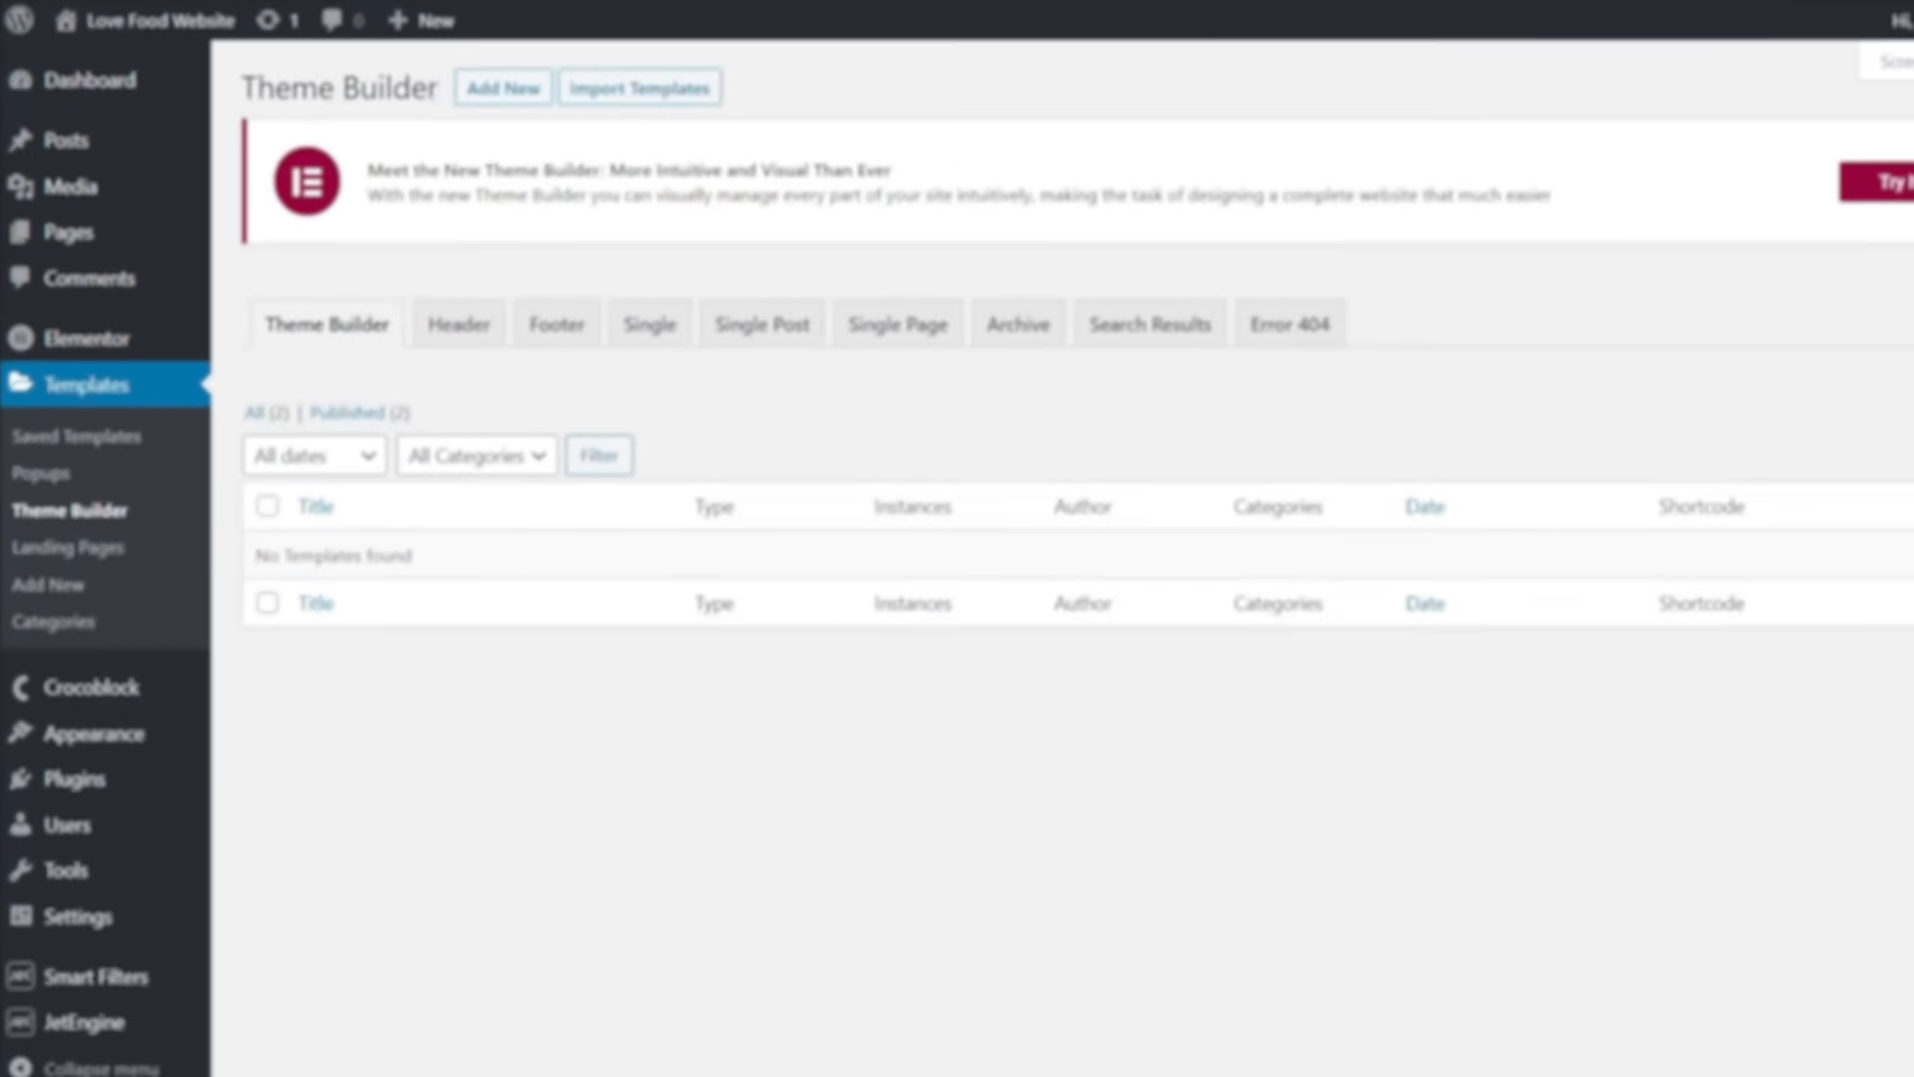
Create a header template in the Theme Builder and insert the blue gradient Beyond header block from the library
{"action": "left_click", "coordinate": [1792, 183]}
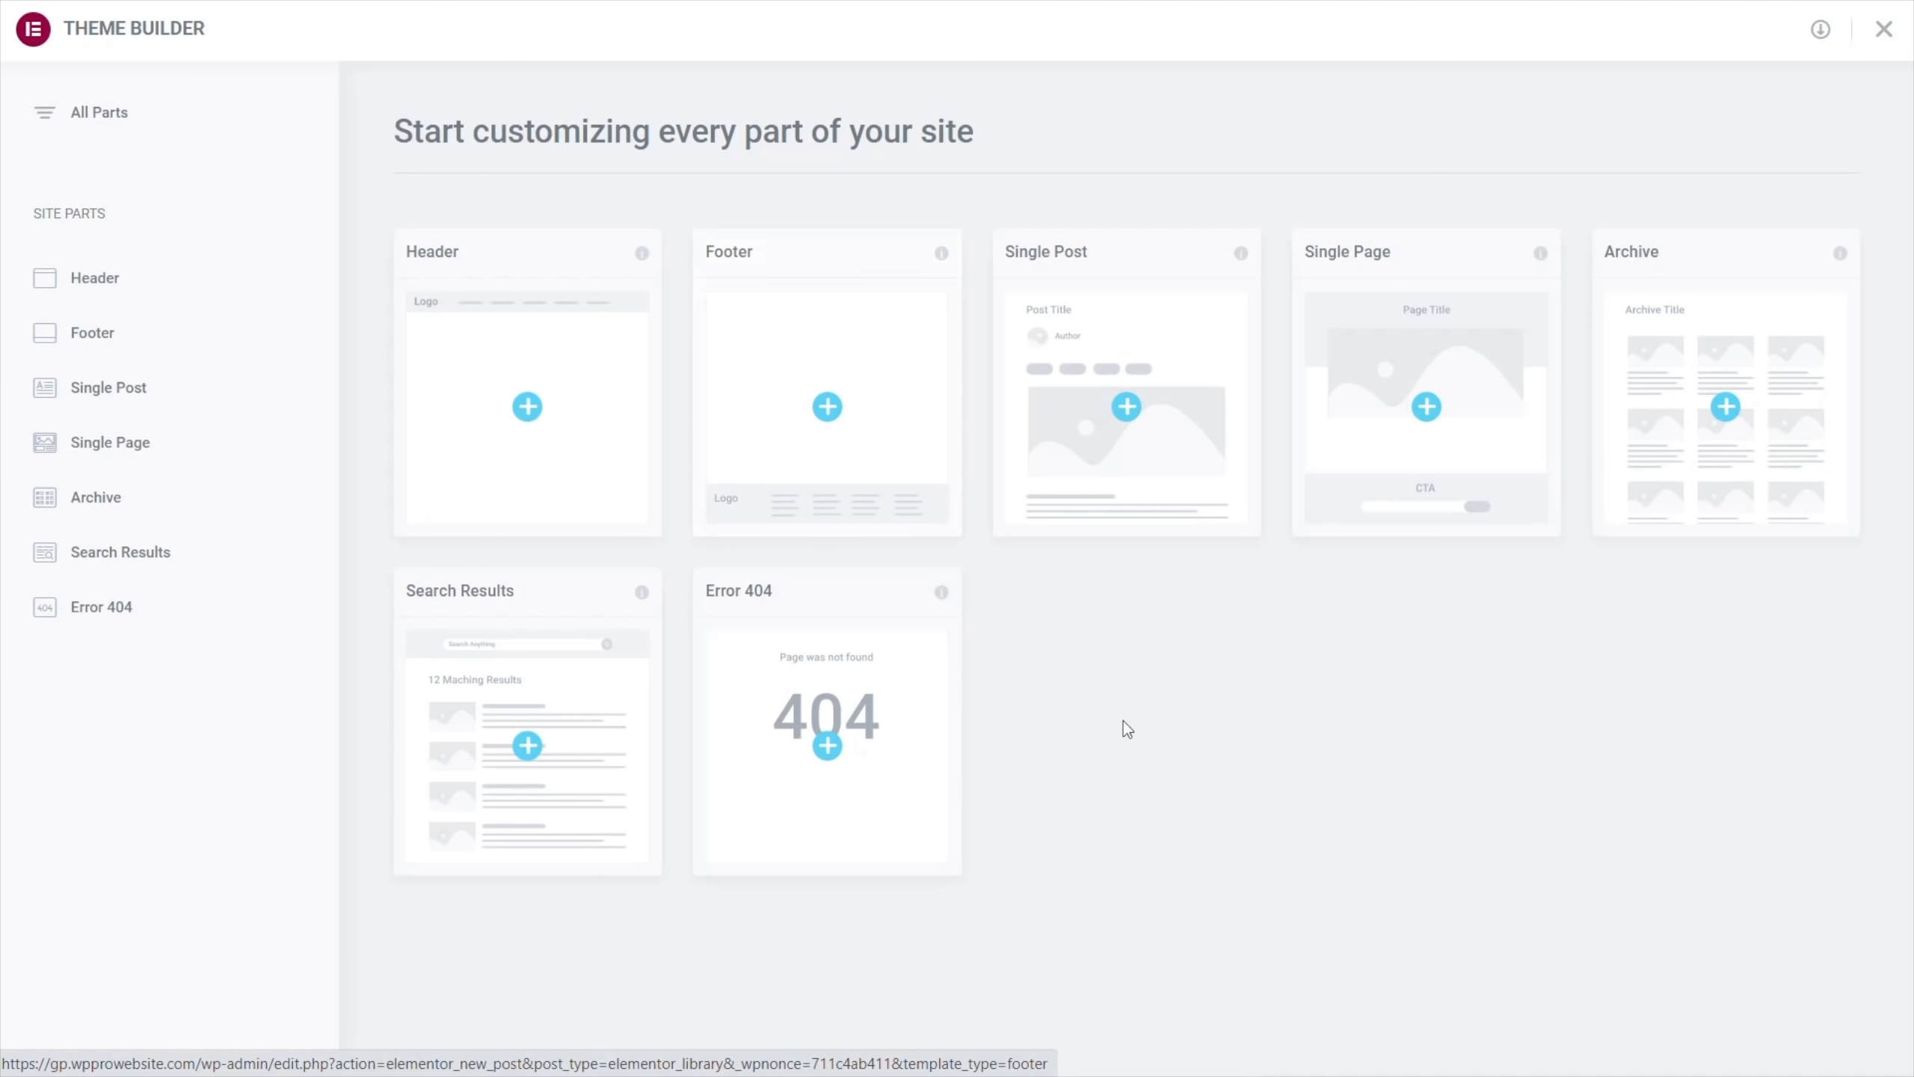
{"action": "left_click", "coordinate": [530, 411]}
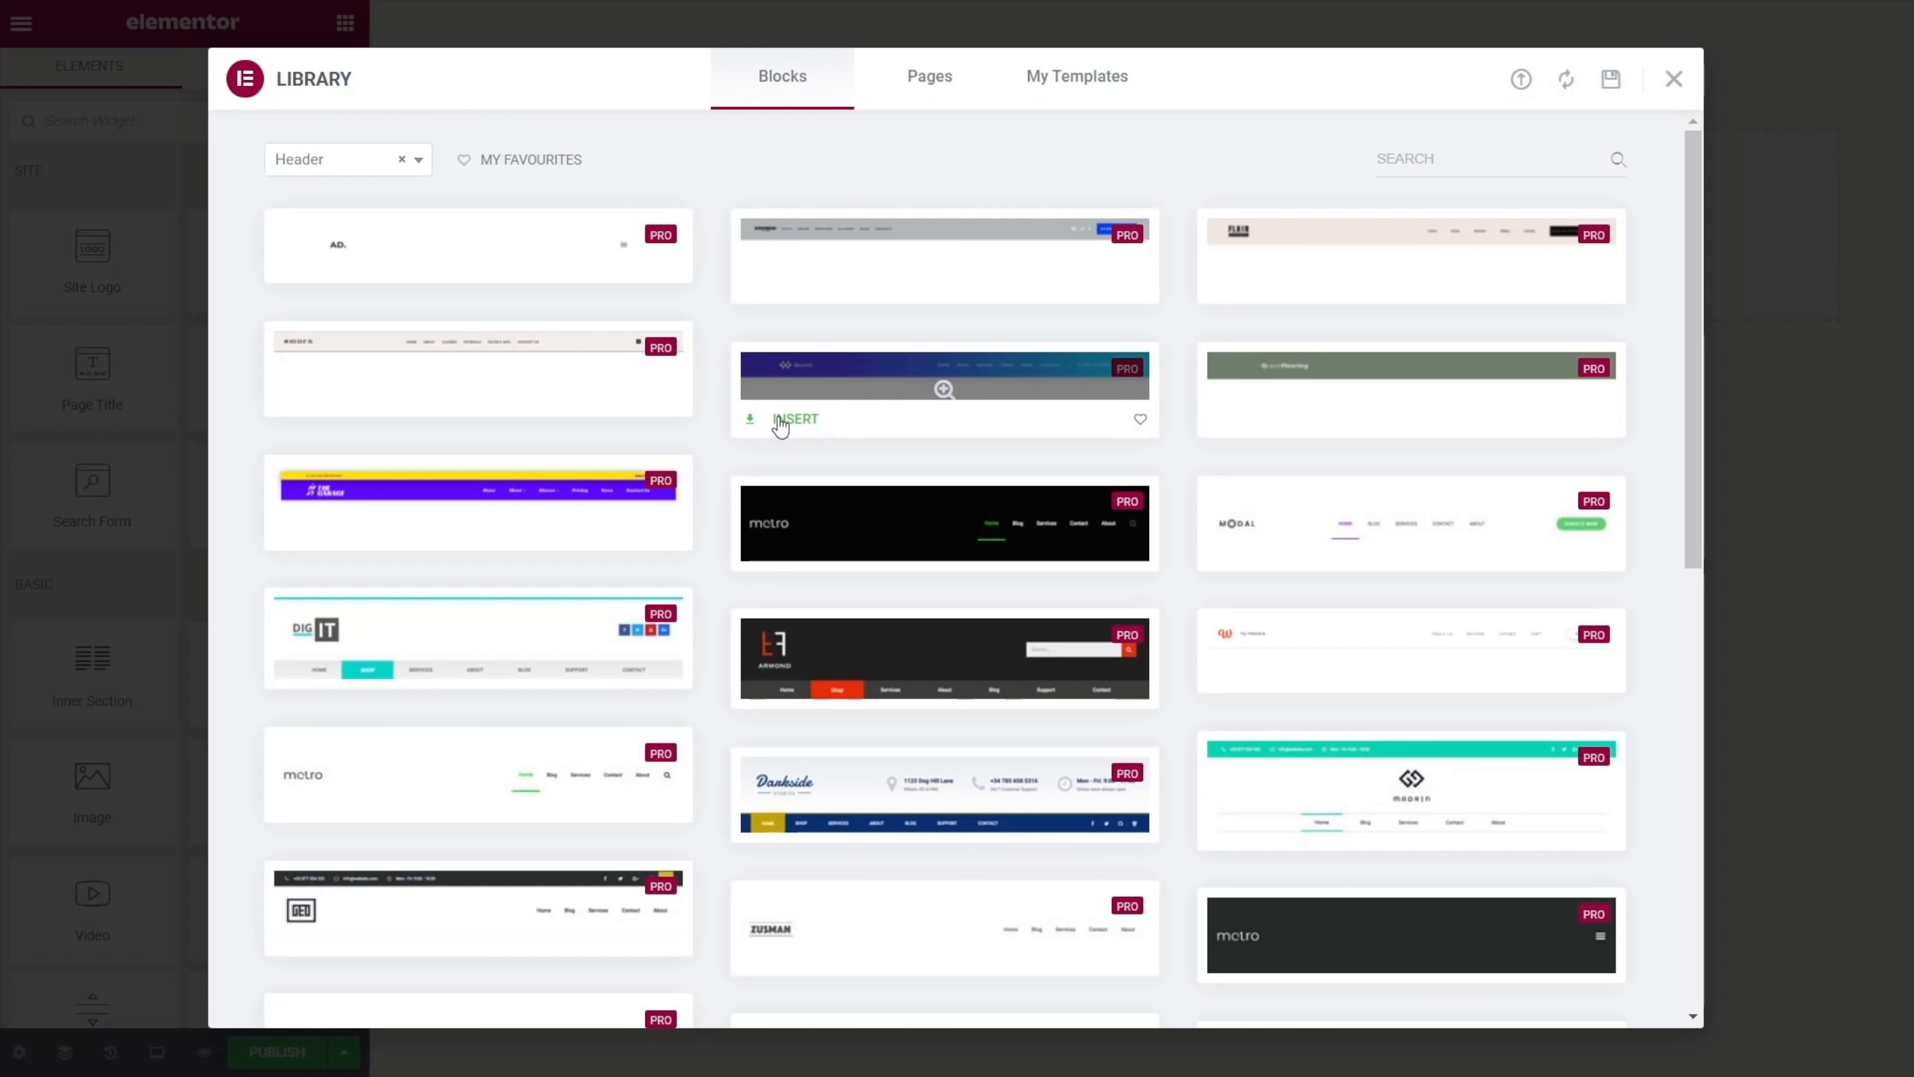
{"action": "left_click", "coordinate": [787, 422]}
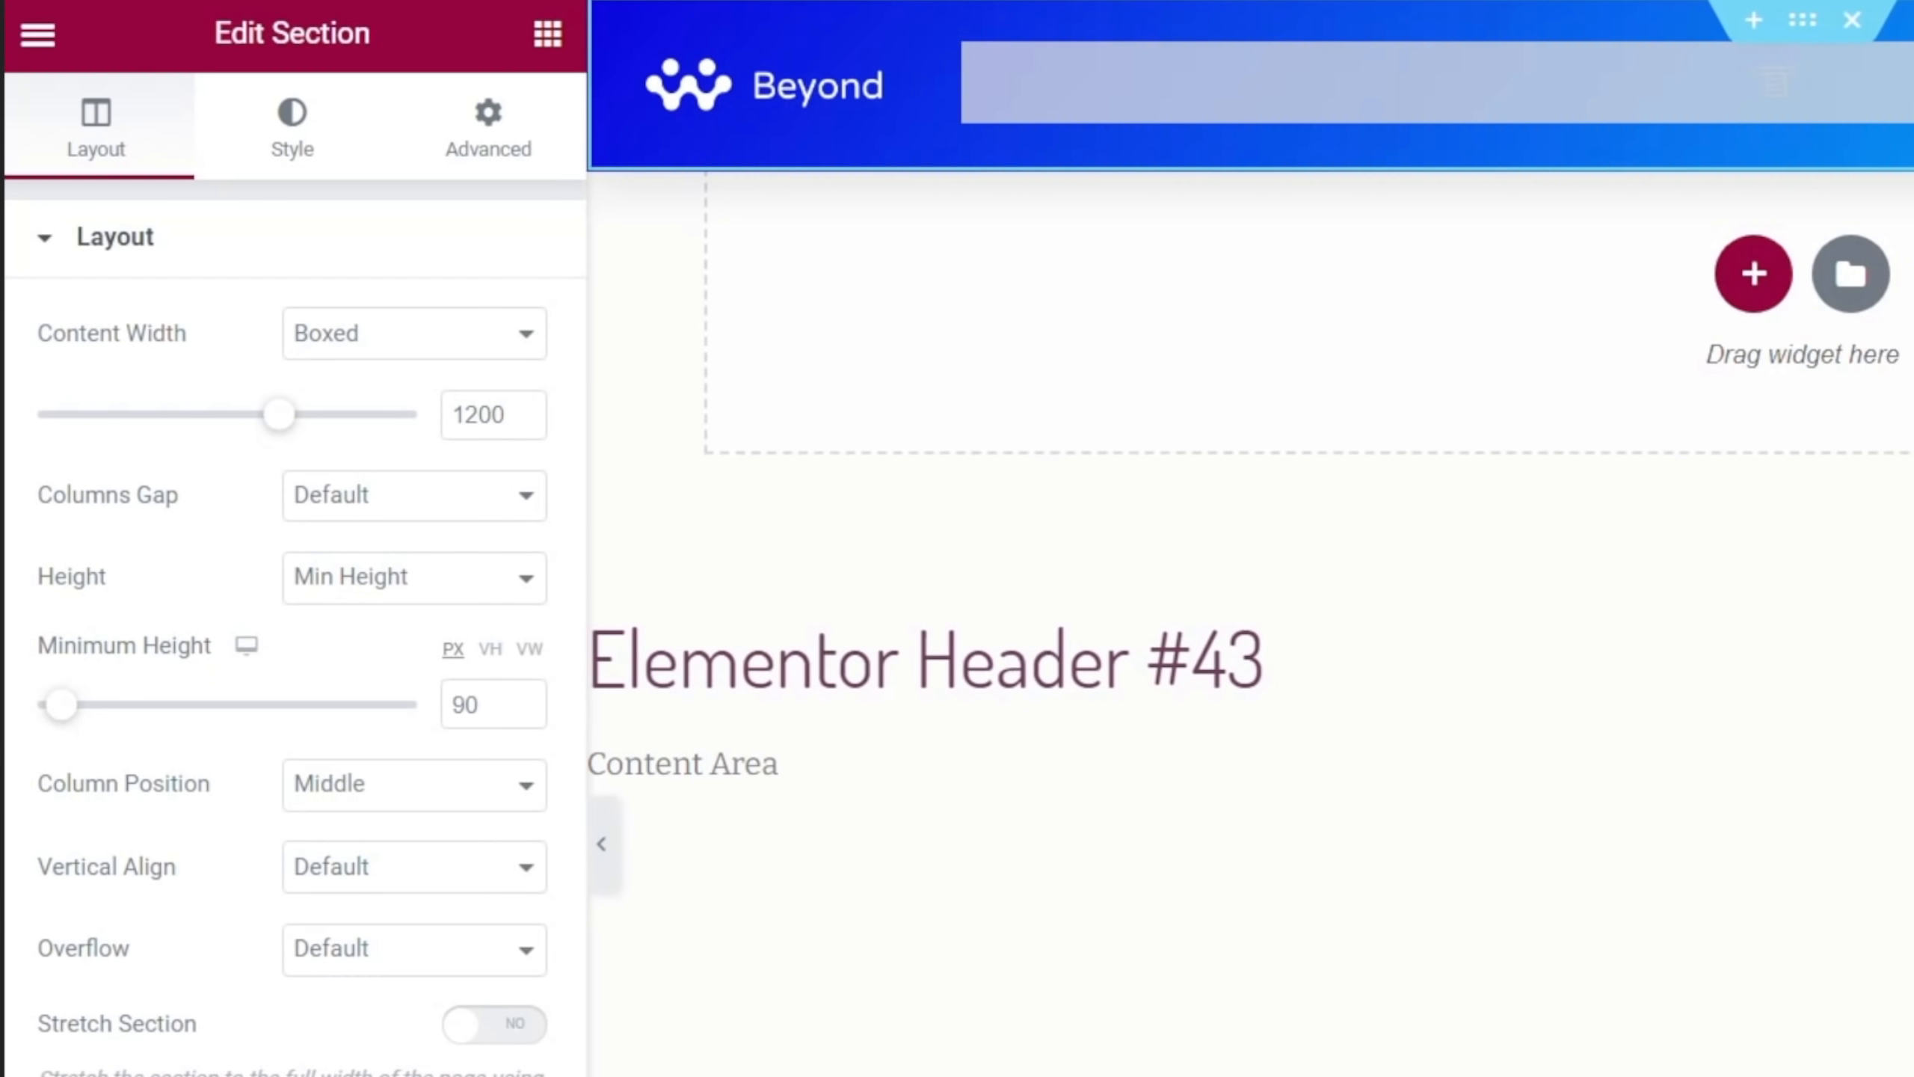
Rename the header template as Default Header in its general settings
{"action": "key", "text": "ctrl+shift+y"}
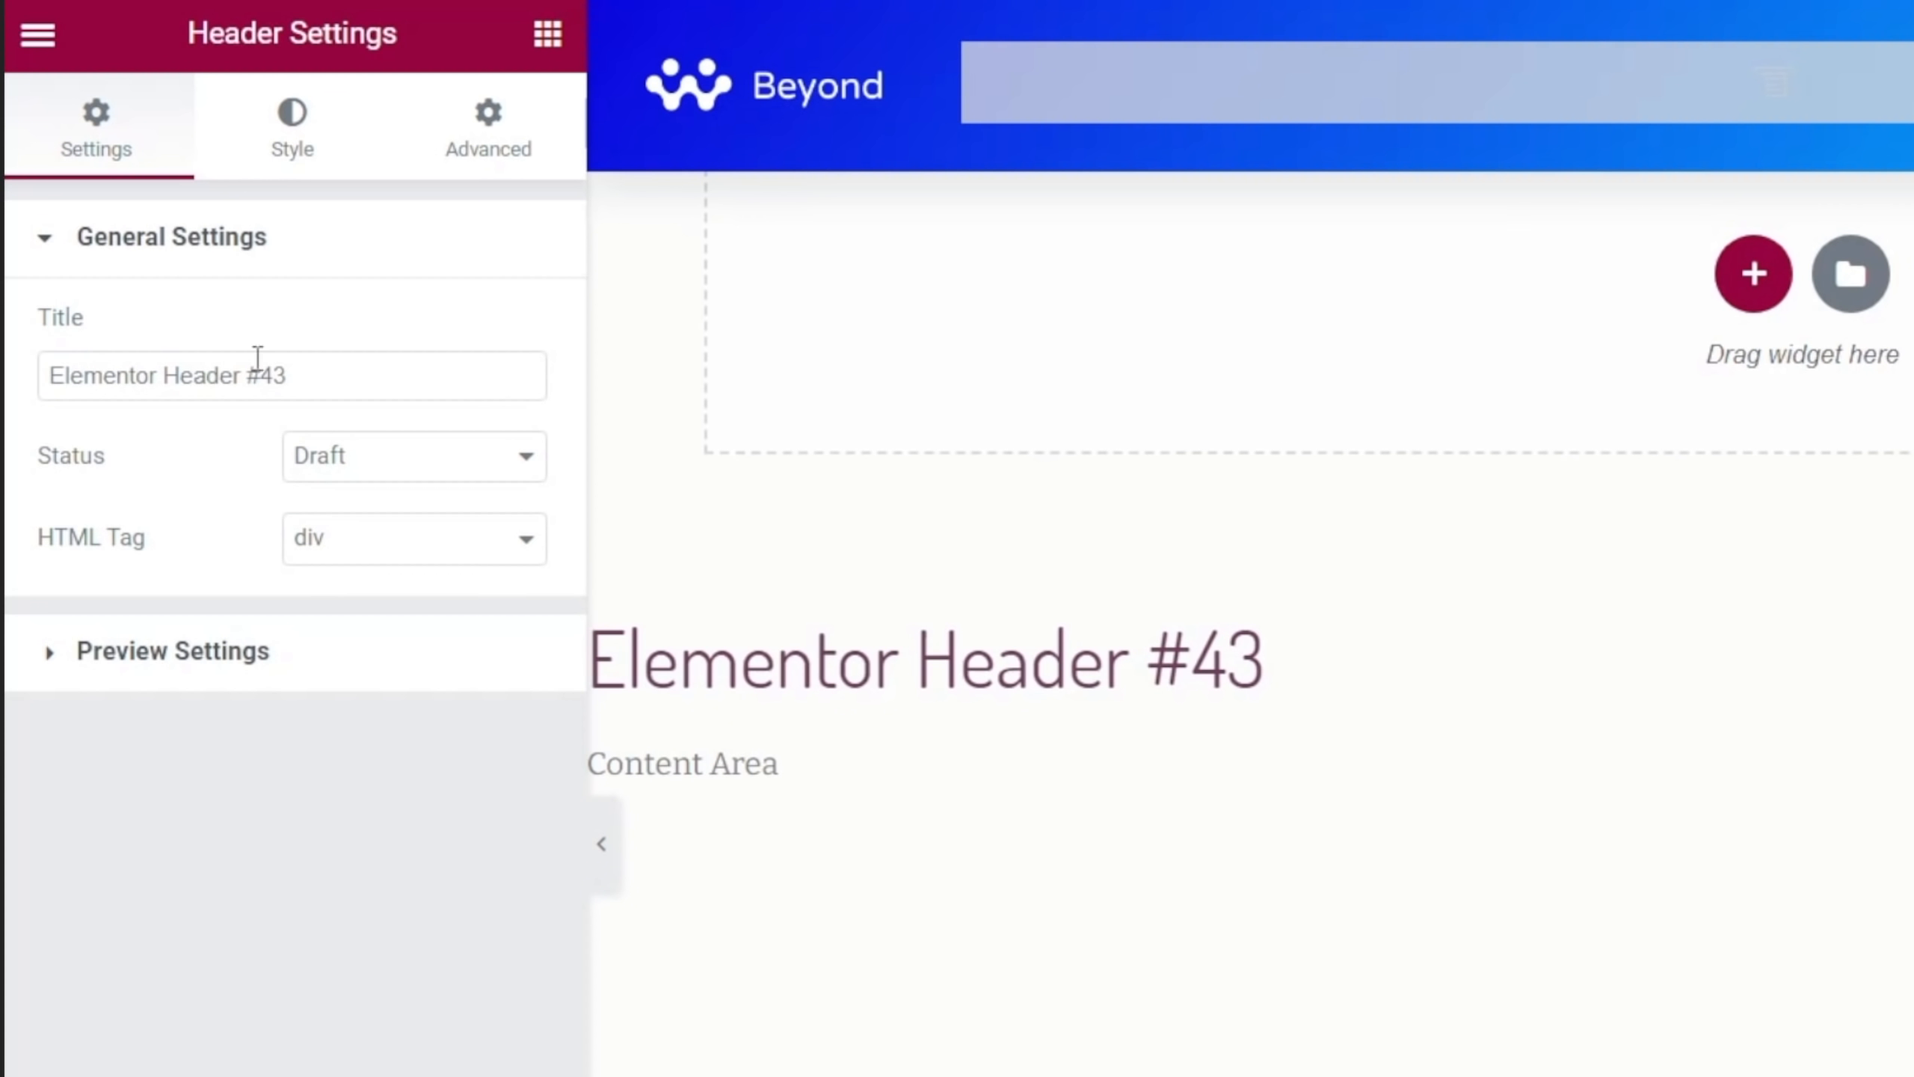
{"action": "left_click_drag", "start_coordinate": [322, 382], "coordinate": [43, 390]}
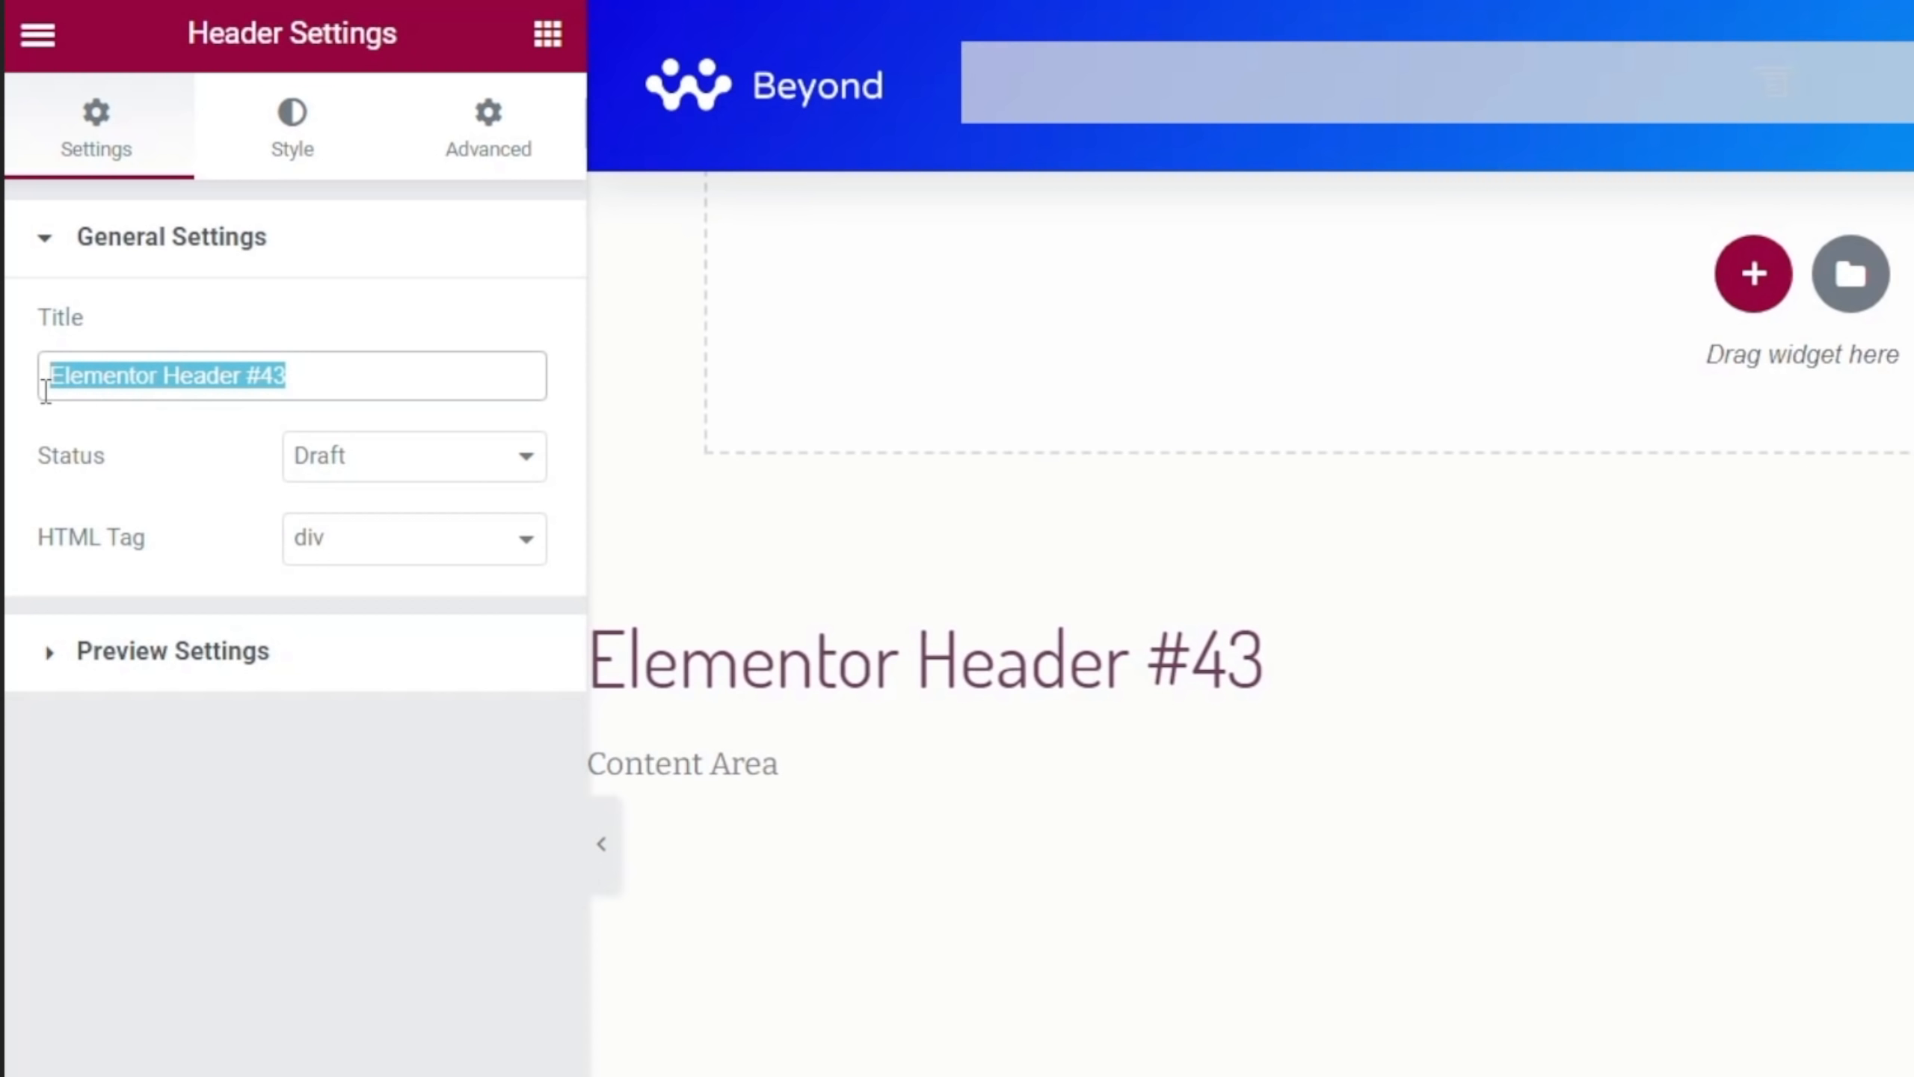
{"action": "type", "text": "Default Header"}
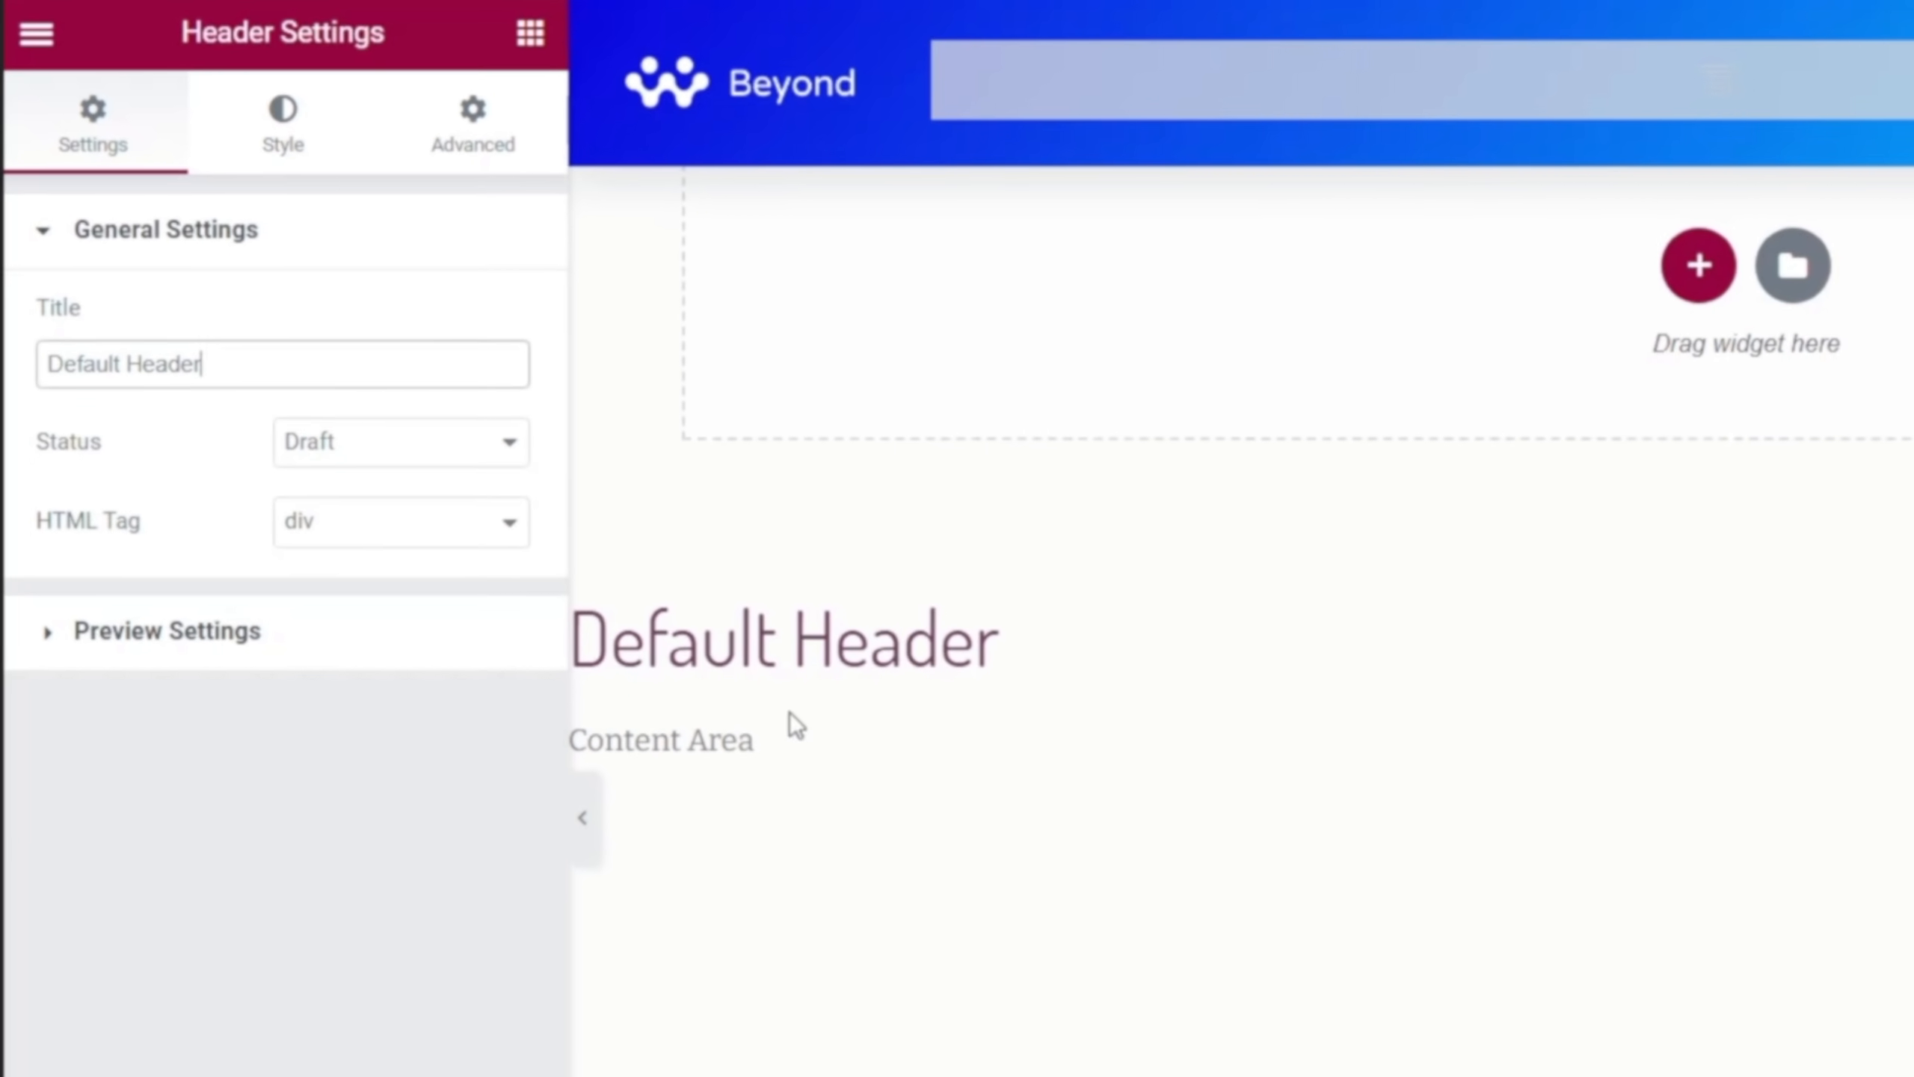
Delete the Beyond logo image from the header section and place a Site Logo widget in its column
{"action": "mouse_move", "coordinate": [1093, 18]}
{"action": "left_click", "coordinate": [1144, 17]}
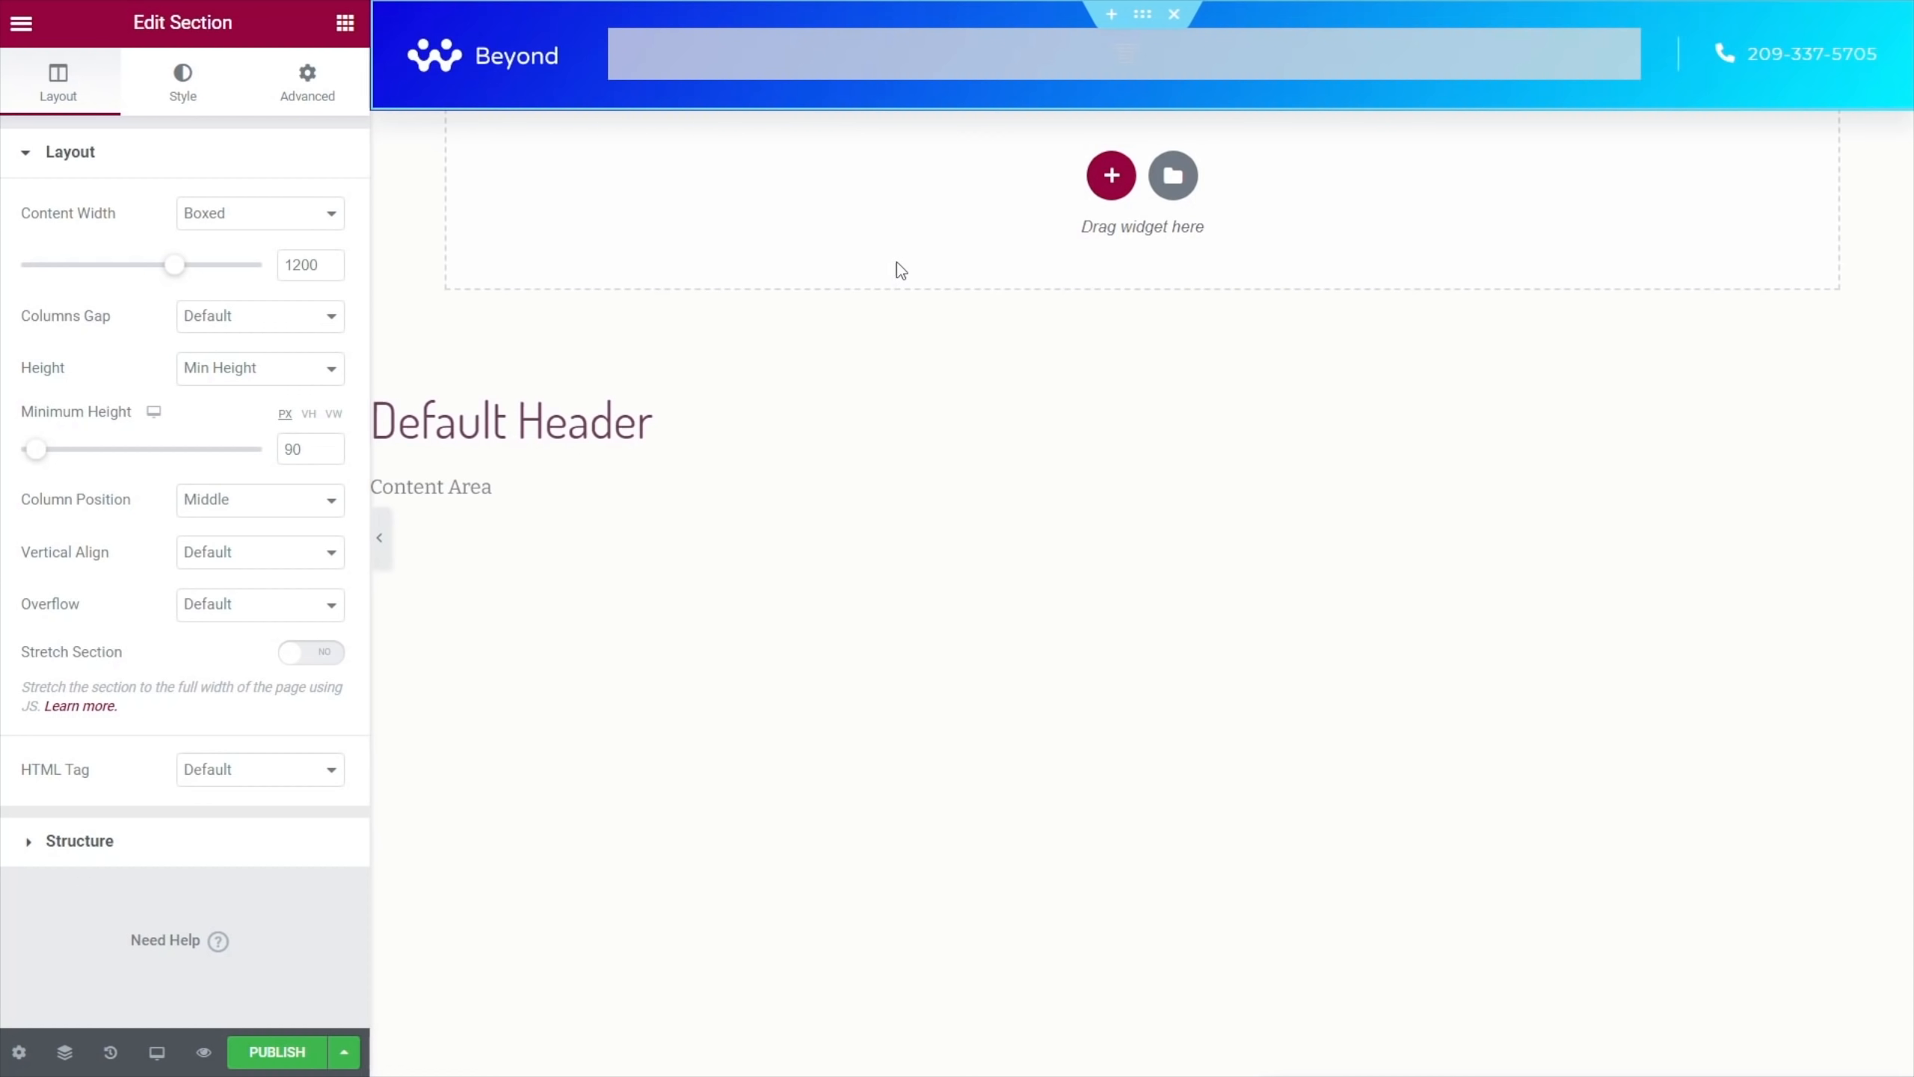
{"action": "mouse_move", "coordinate": [499, 68]}
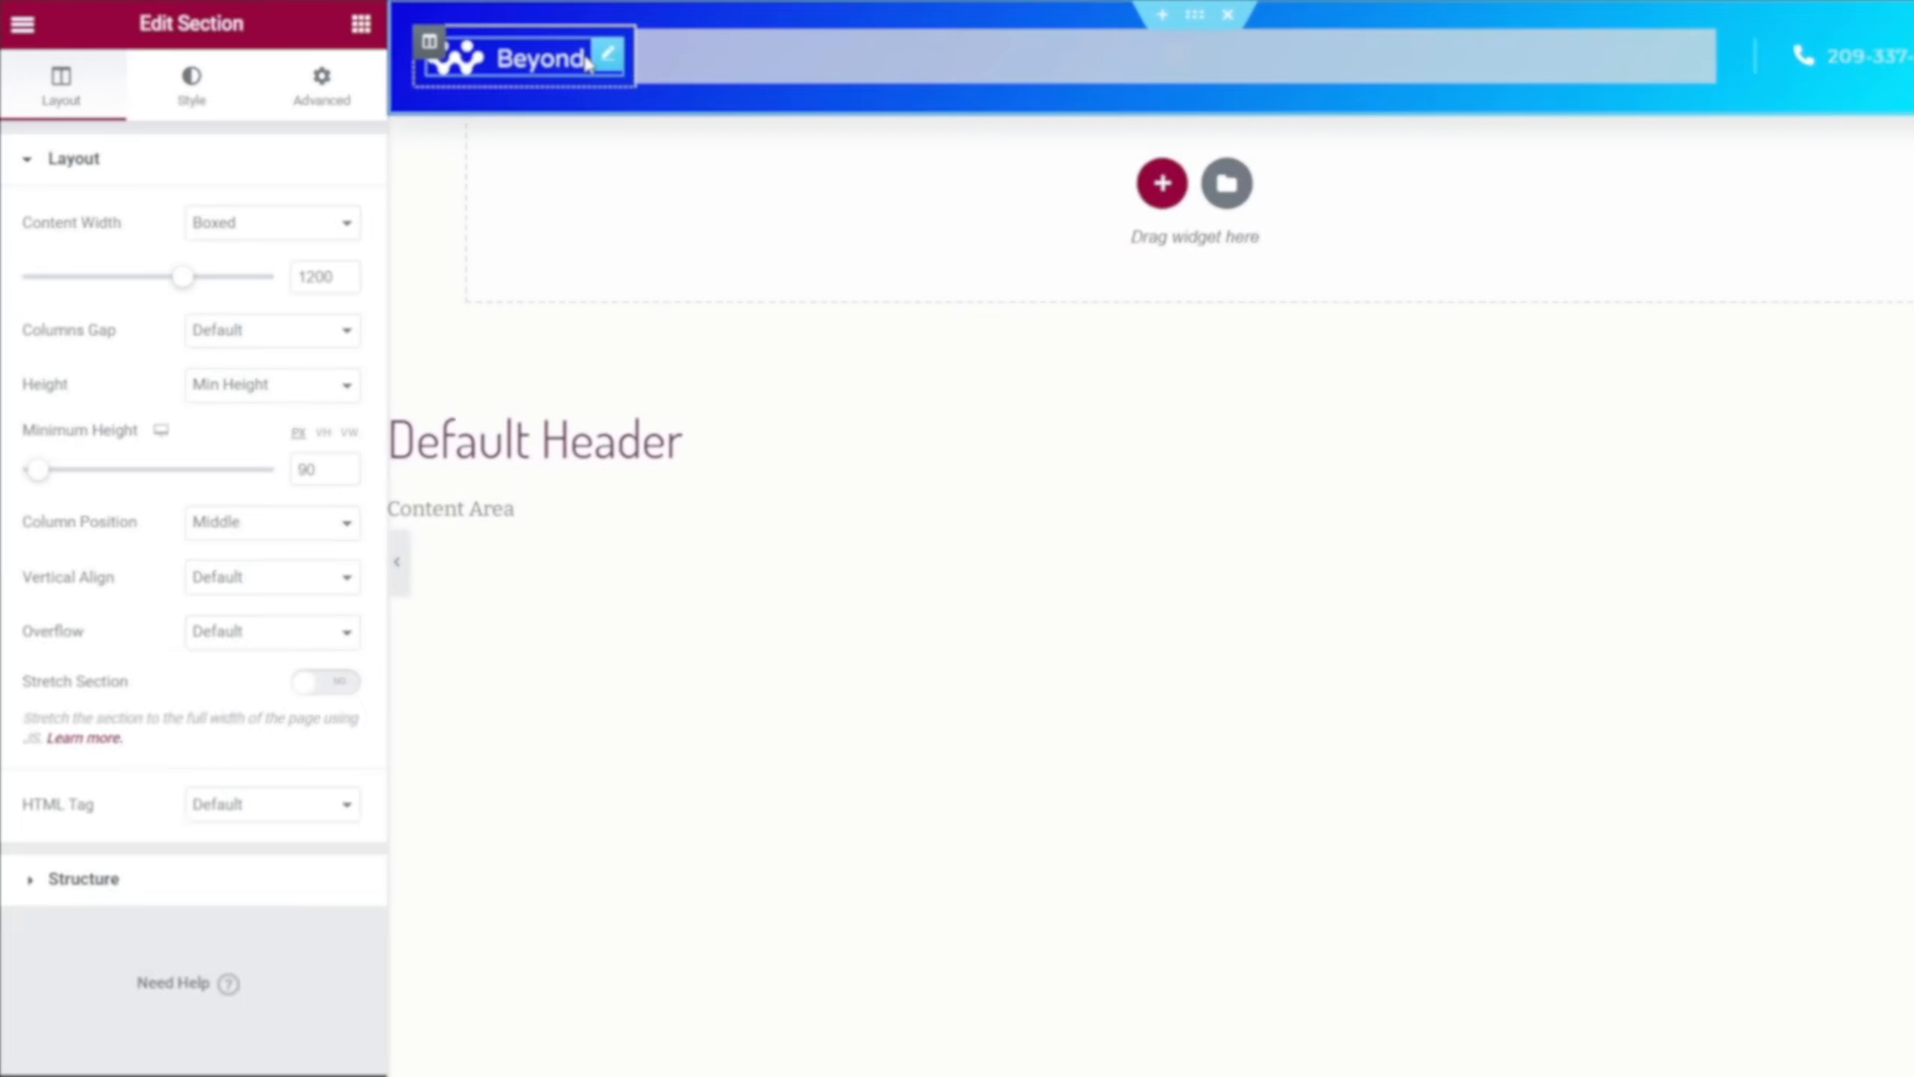
{"action": "left_click", "coordinate": [578, 57]}
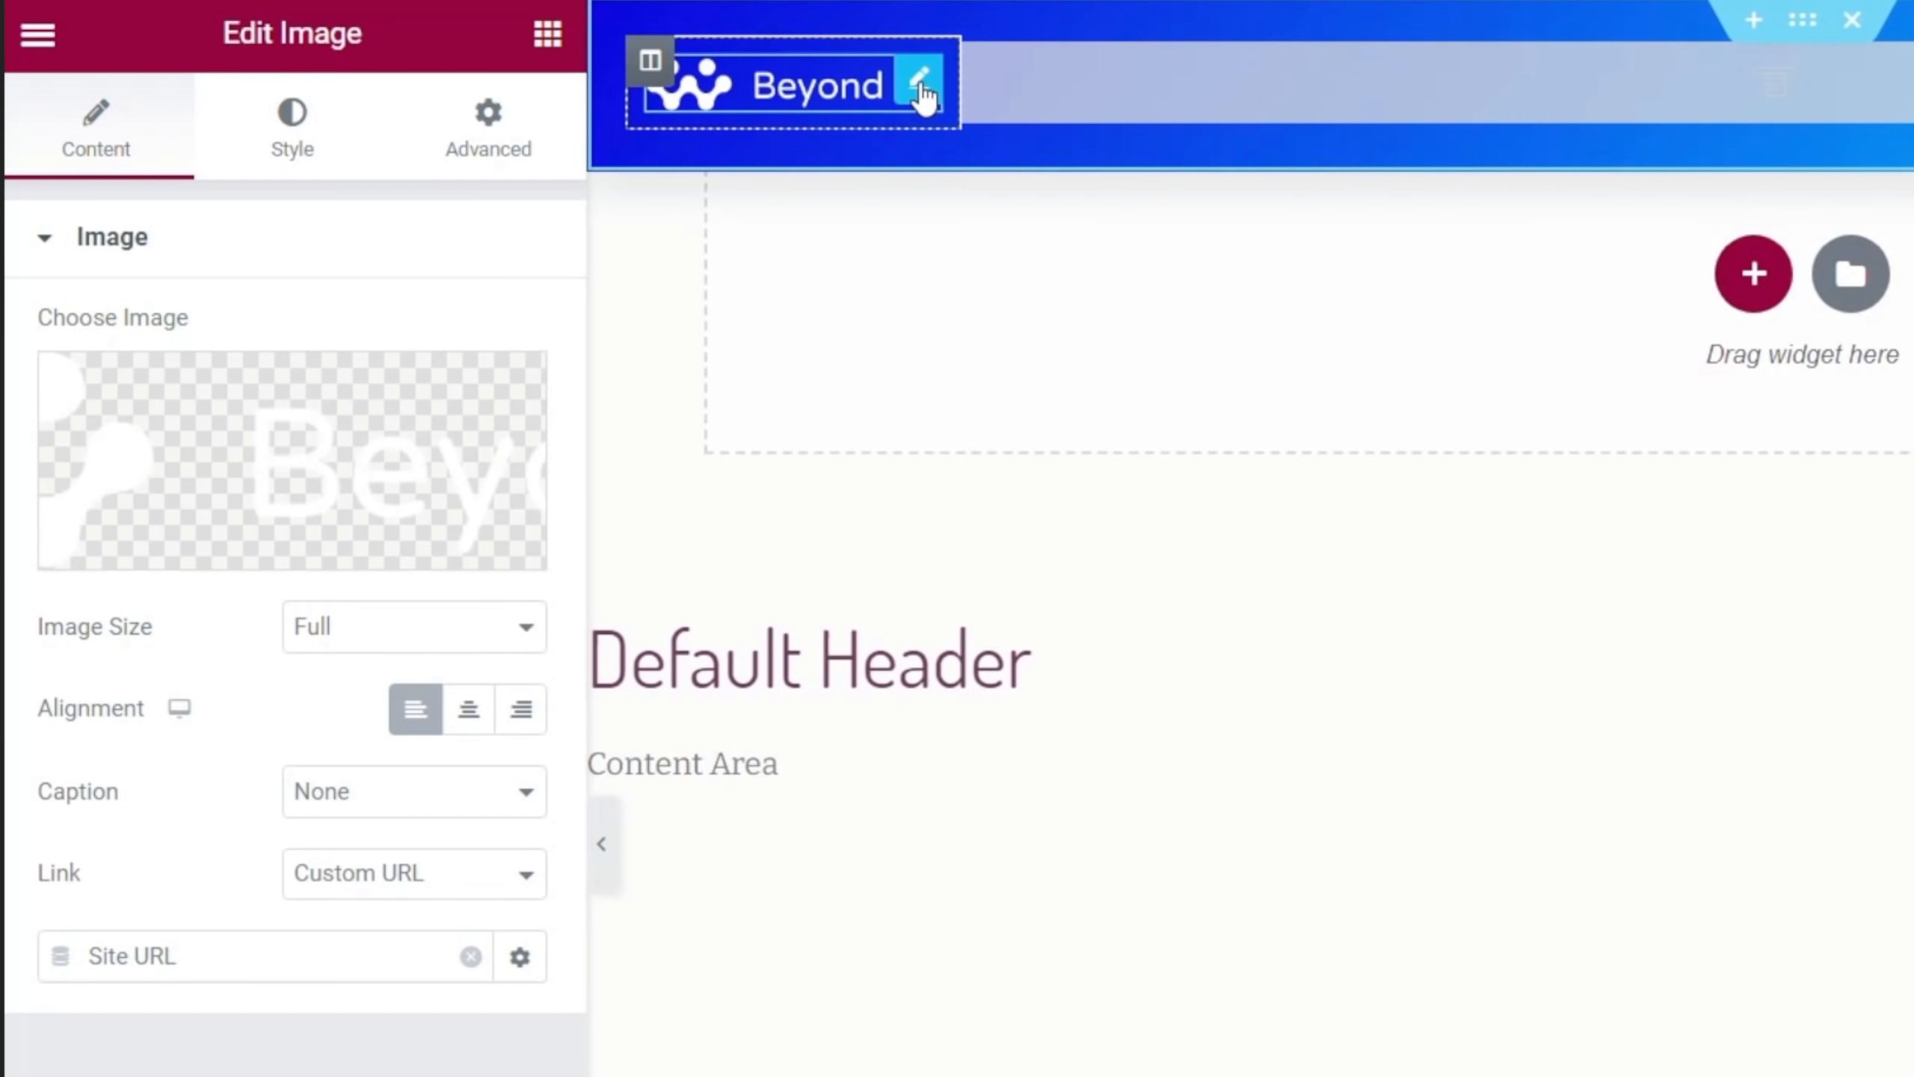
{"action": "right_click", "coordinate": [921, 88]}
{"action": "left_click", "coordinate": [972, 637]}
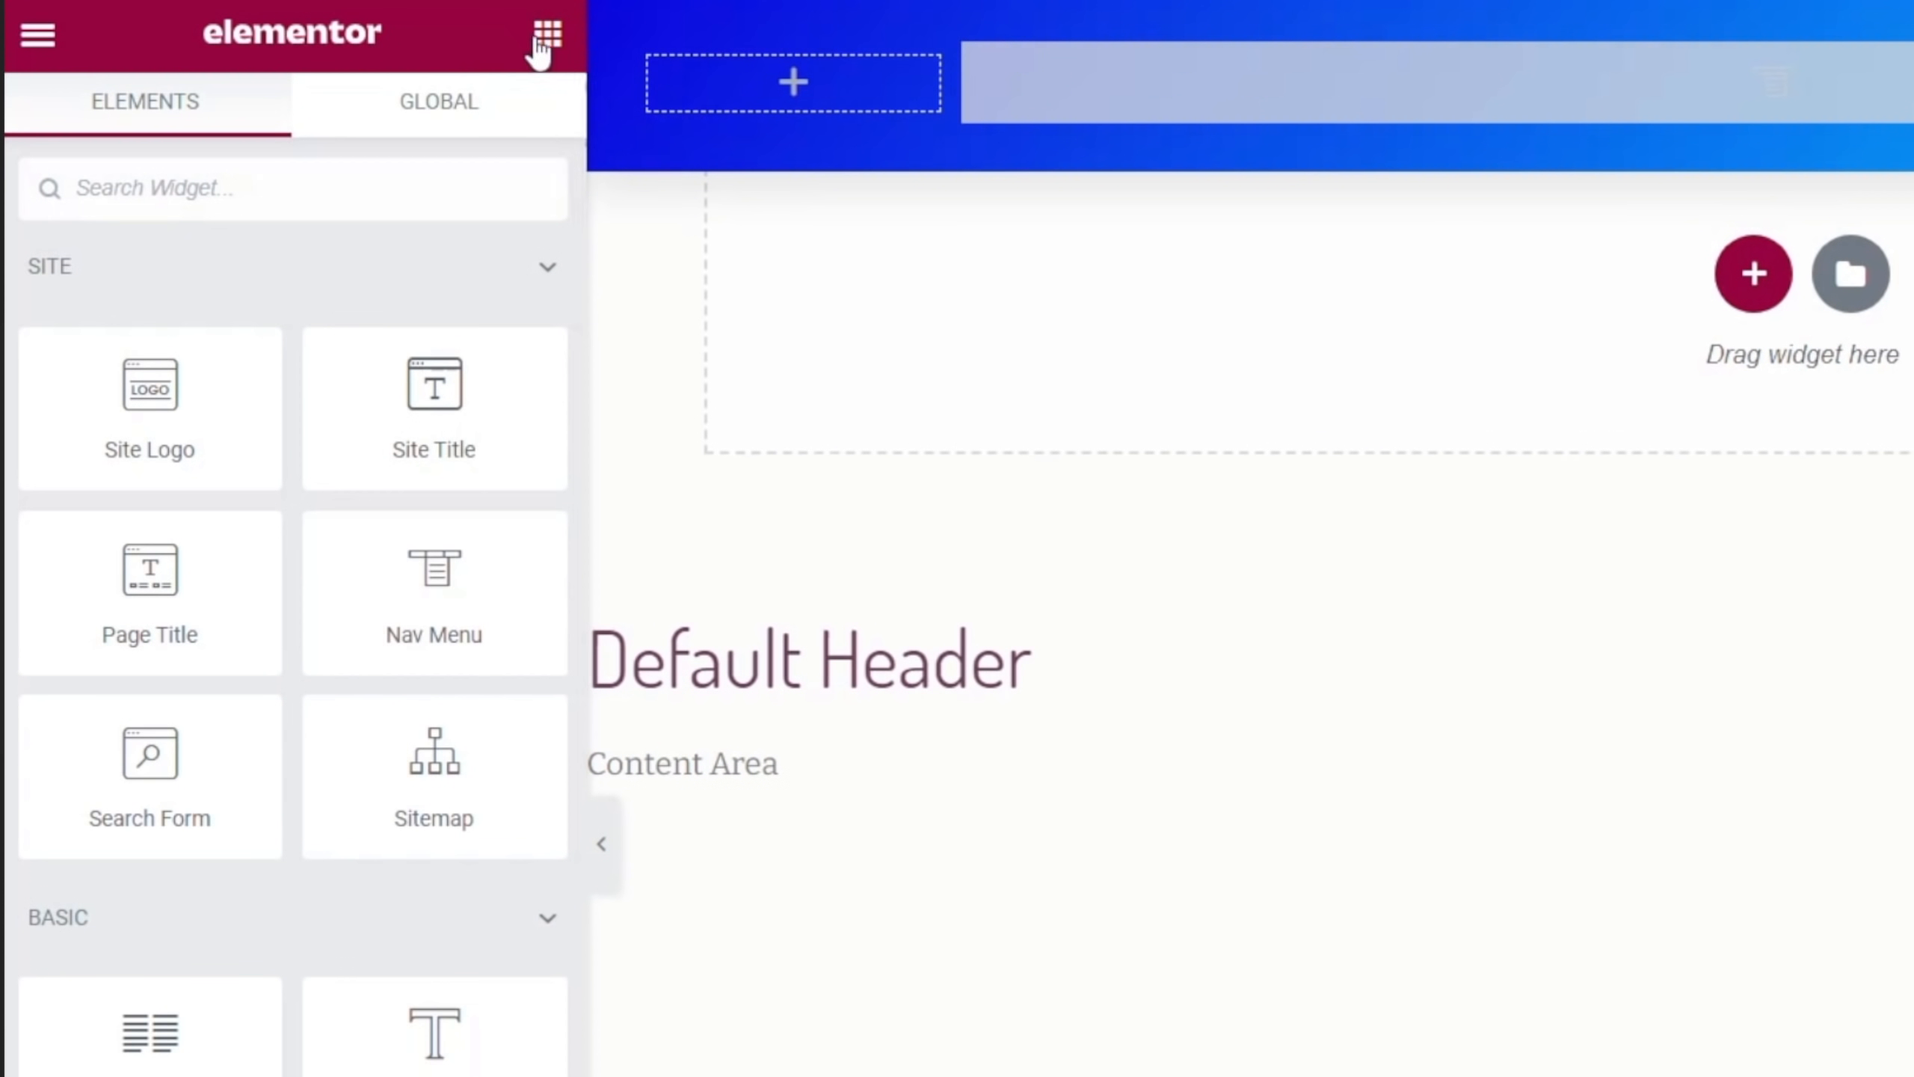
{"action": "left_click_drag", "start_coordinate": [153, 408], "coordinate": [735, 92]}
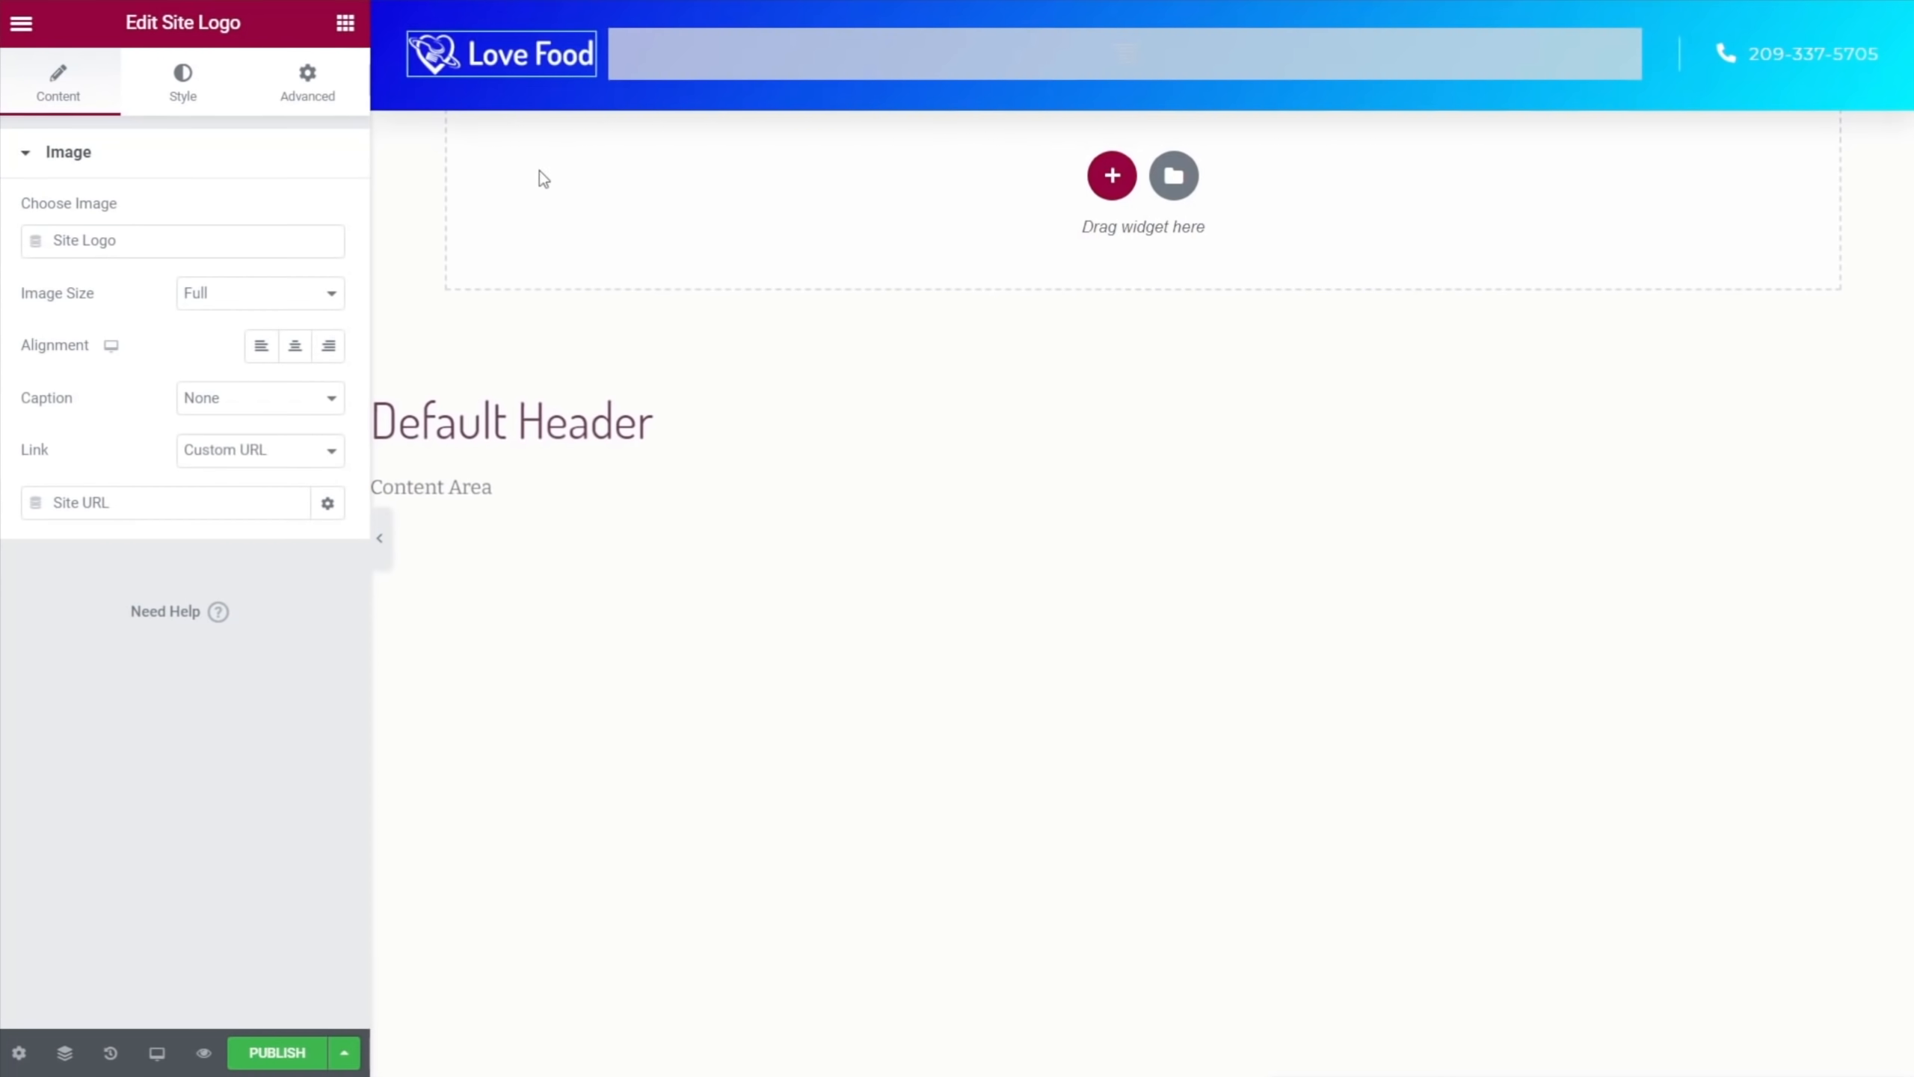
Set the header section's bottom margin to 0 px
{"action": "mouse_move", "coordinate": [1100, 34]}
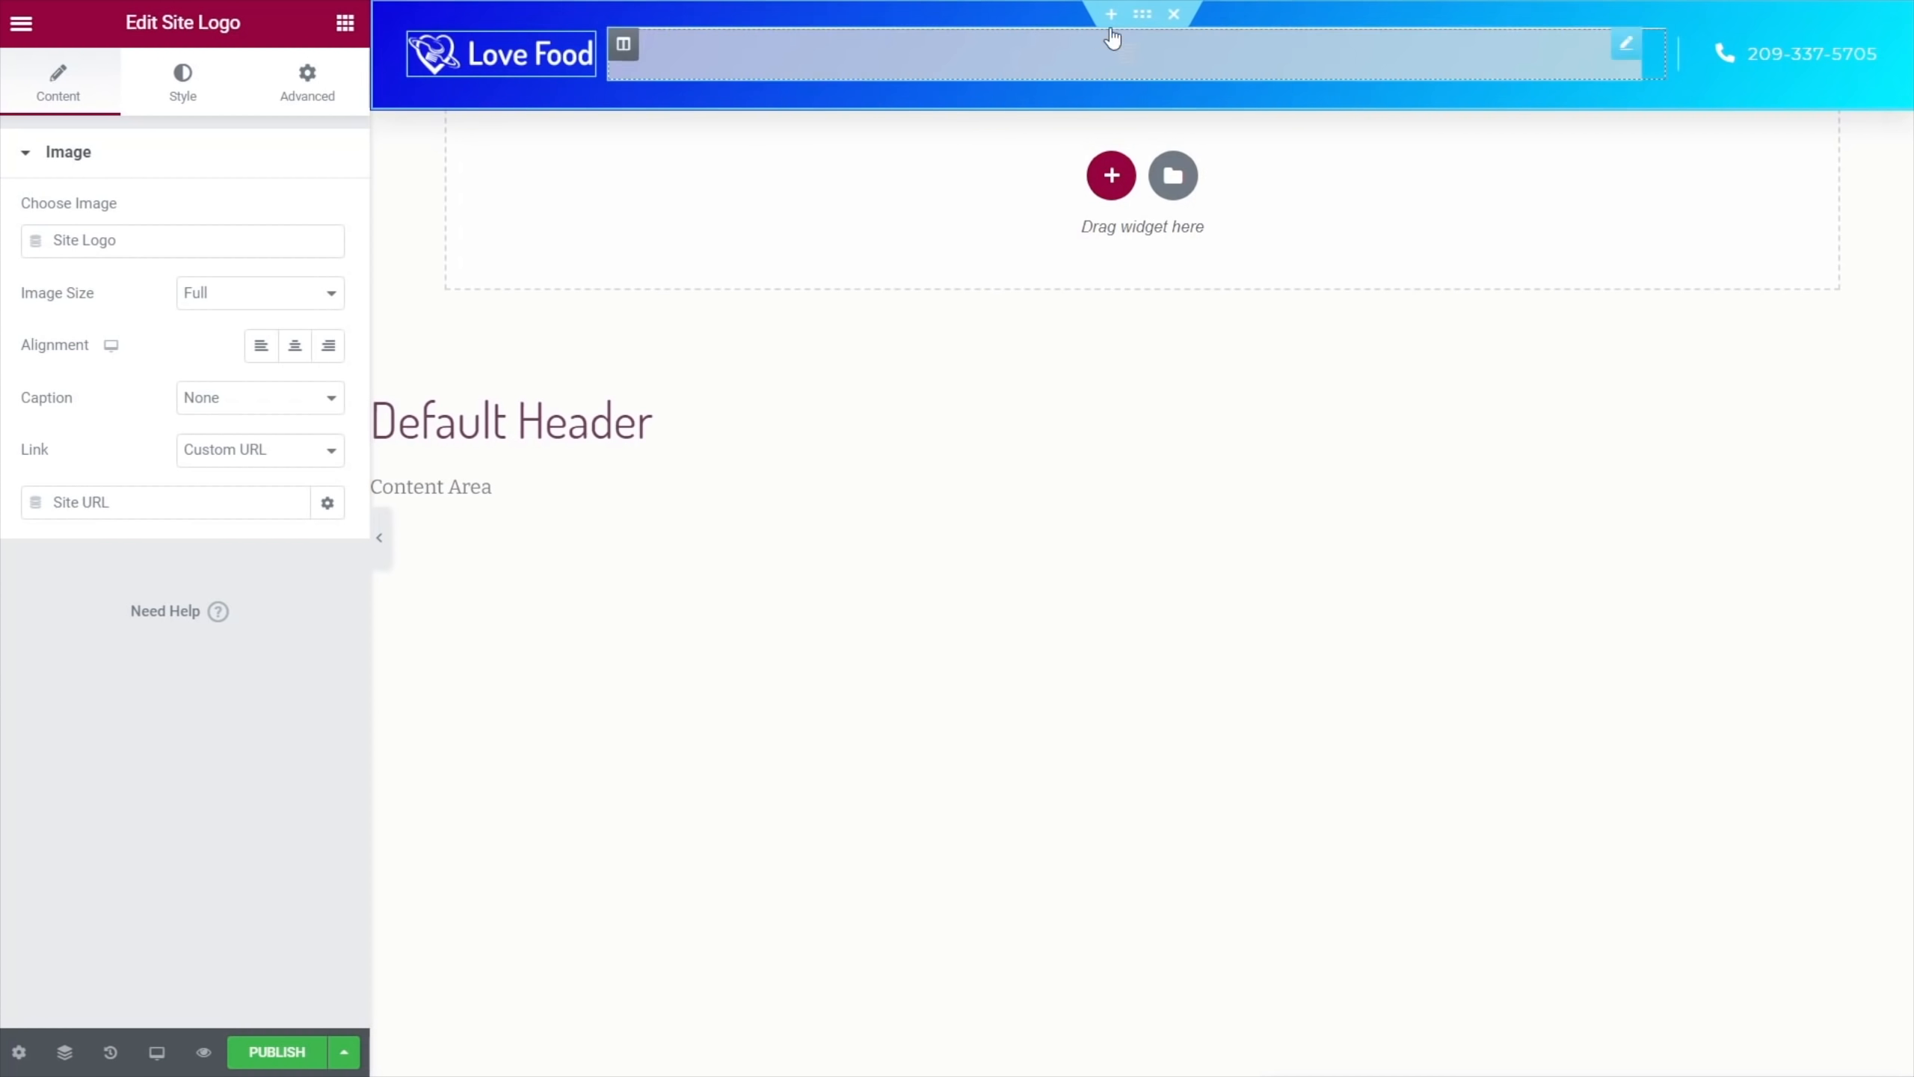
{"action": "left_click", "coordinate": [1144, 15]}
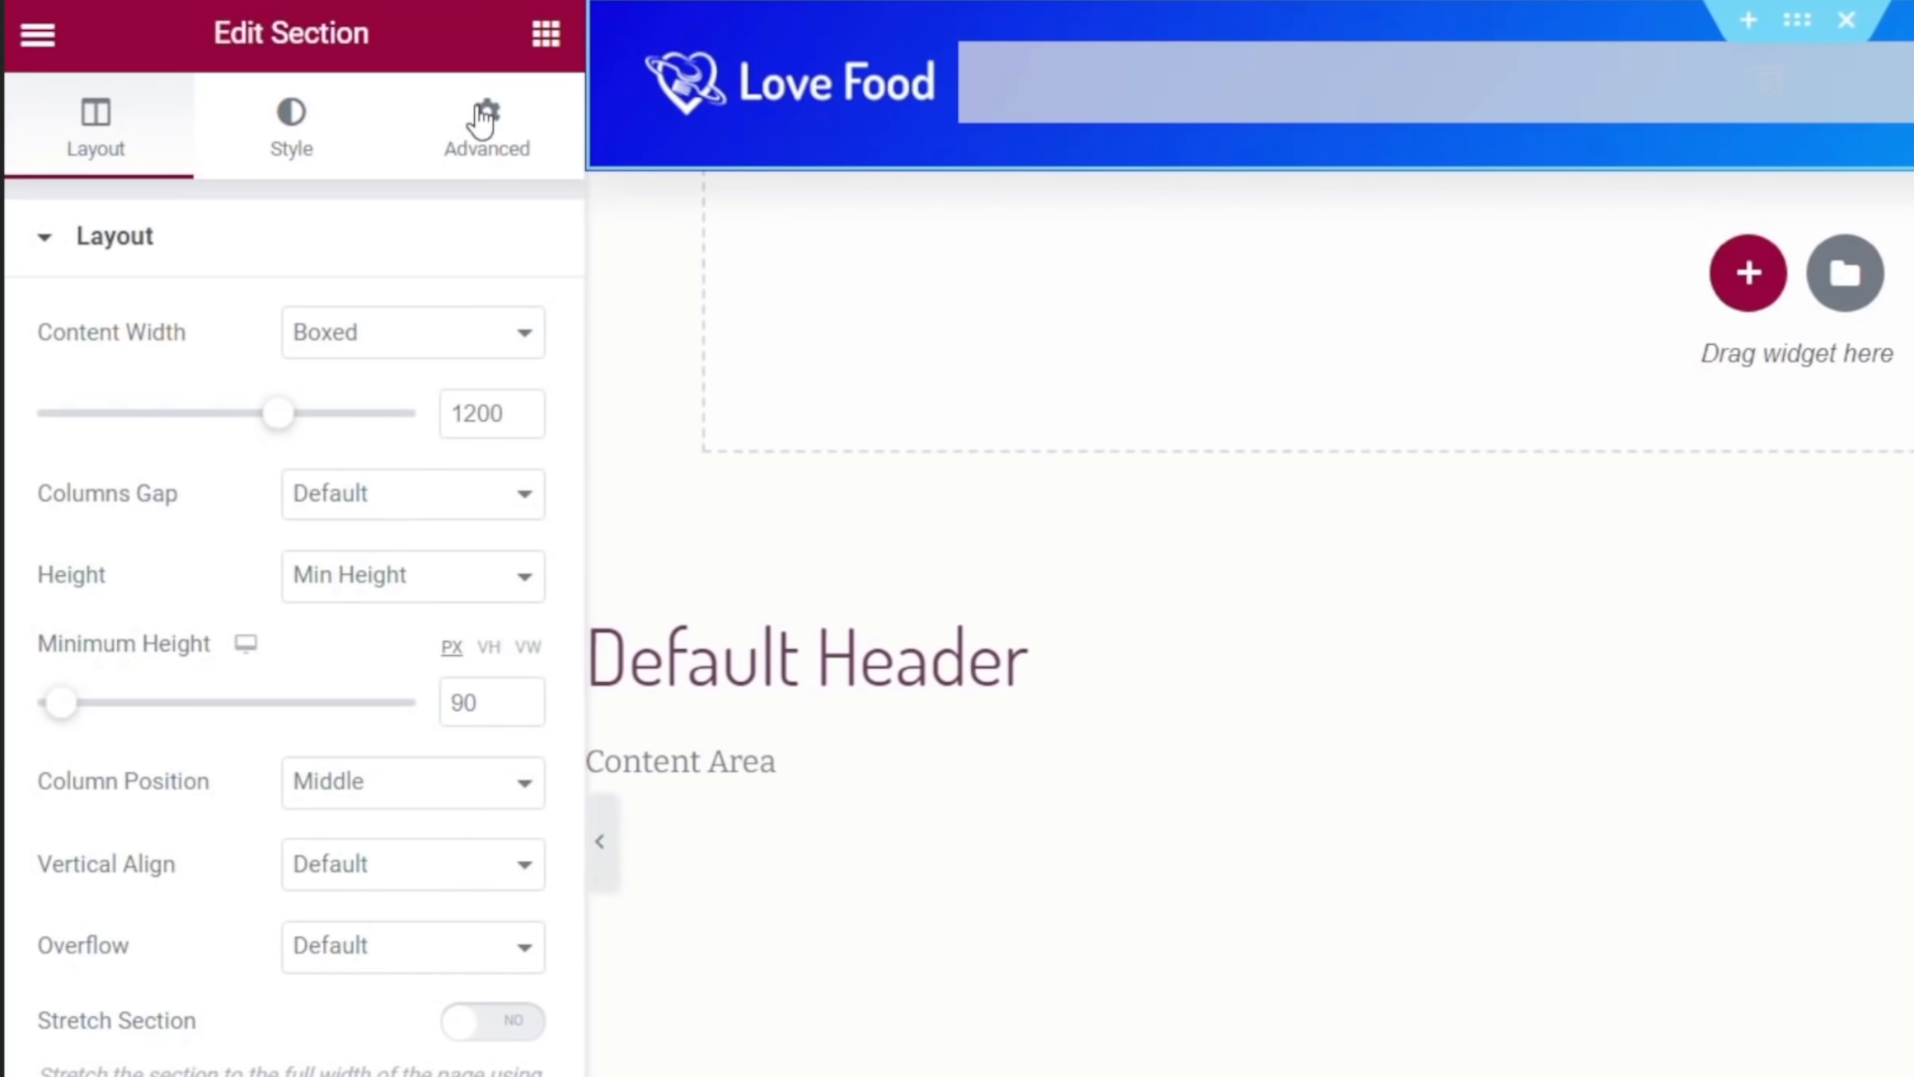
{"action": "left_click", "coordinate": [482, 116]}
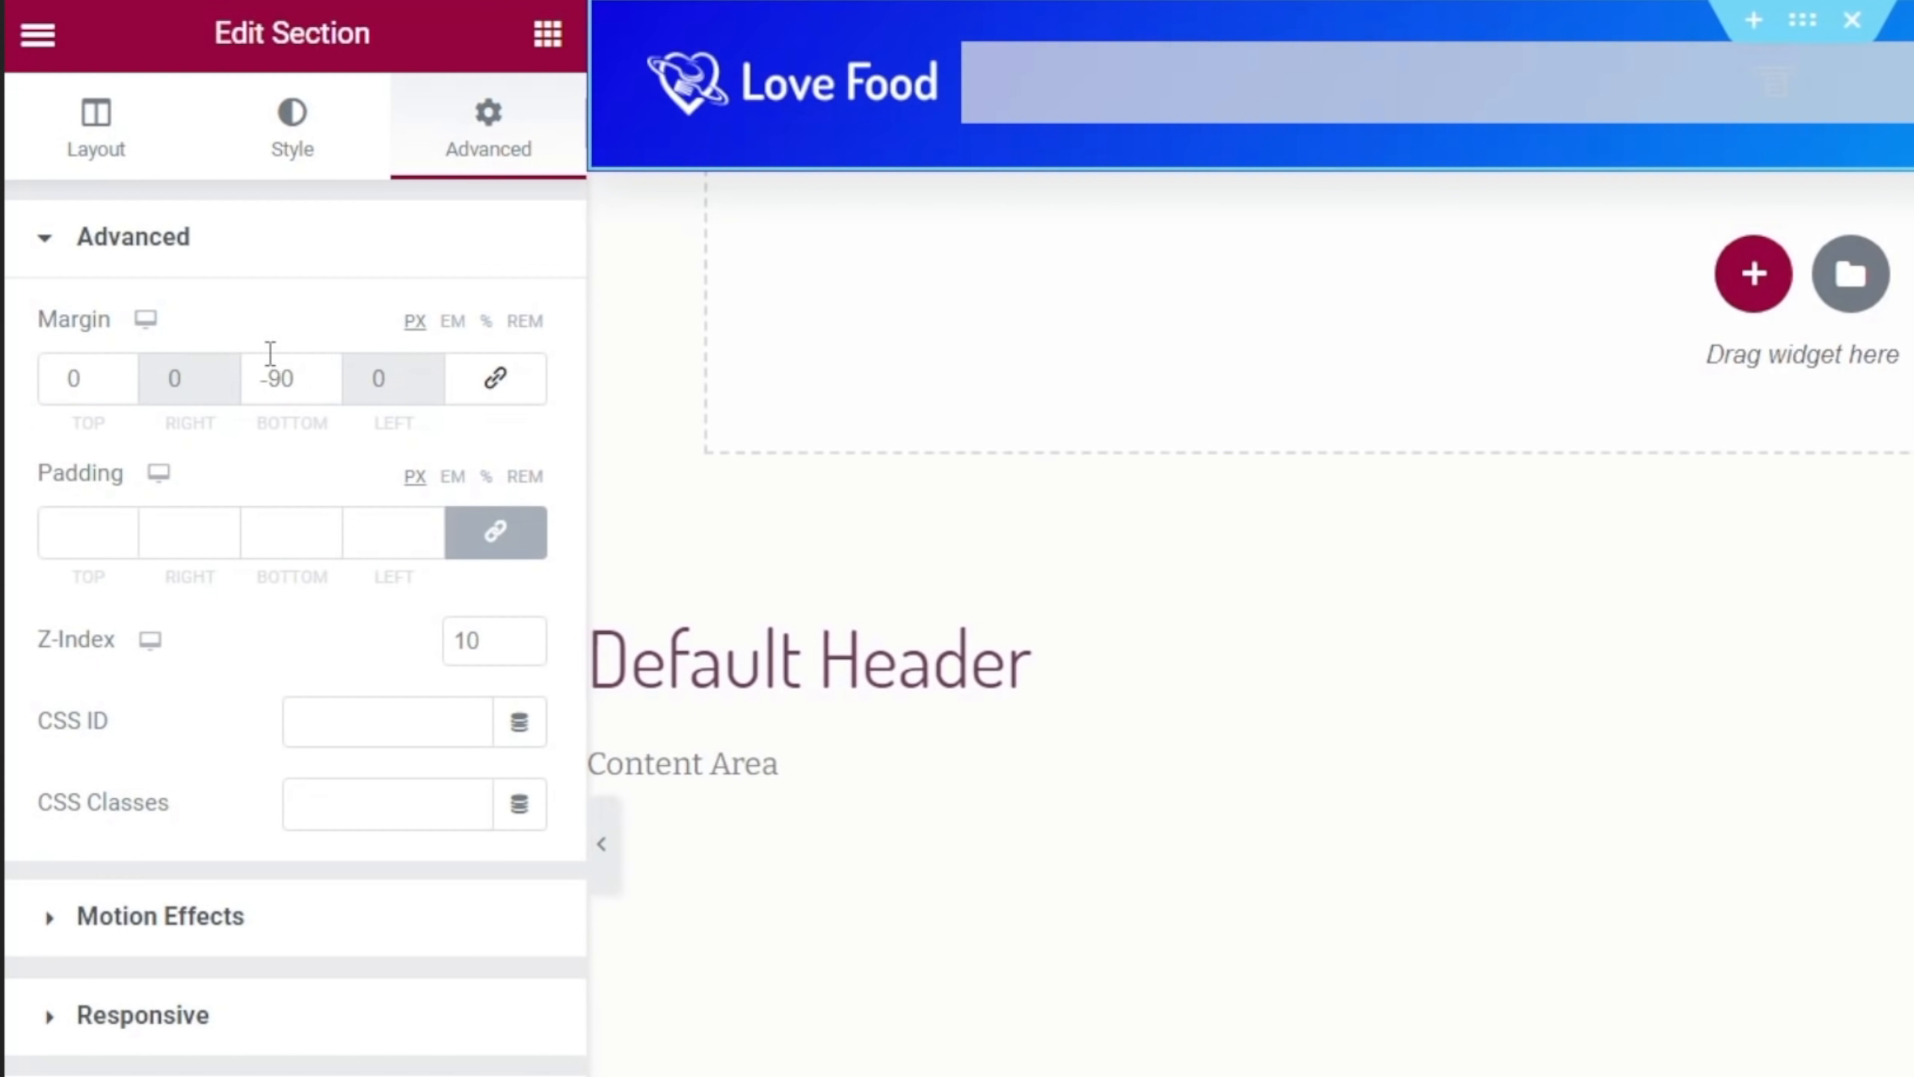
{"action": "left_click_drag", "start_coordinate": [280, 373], "coordinate": [214, 374]}
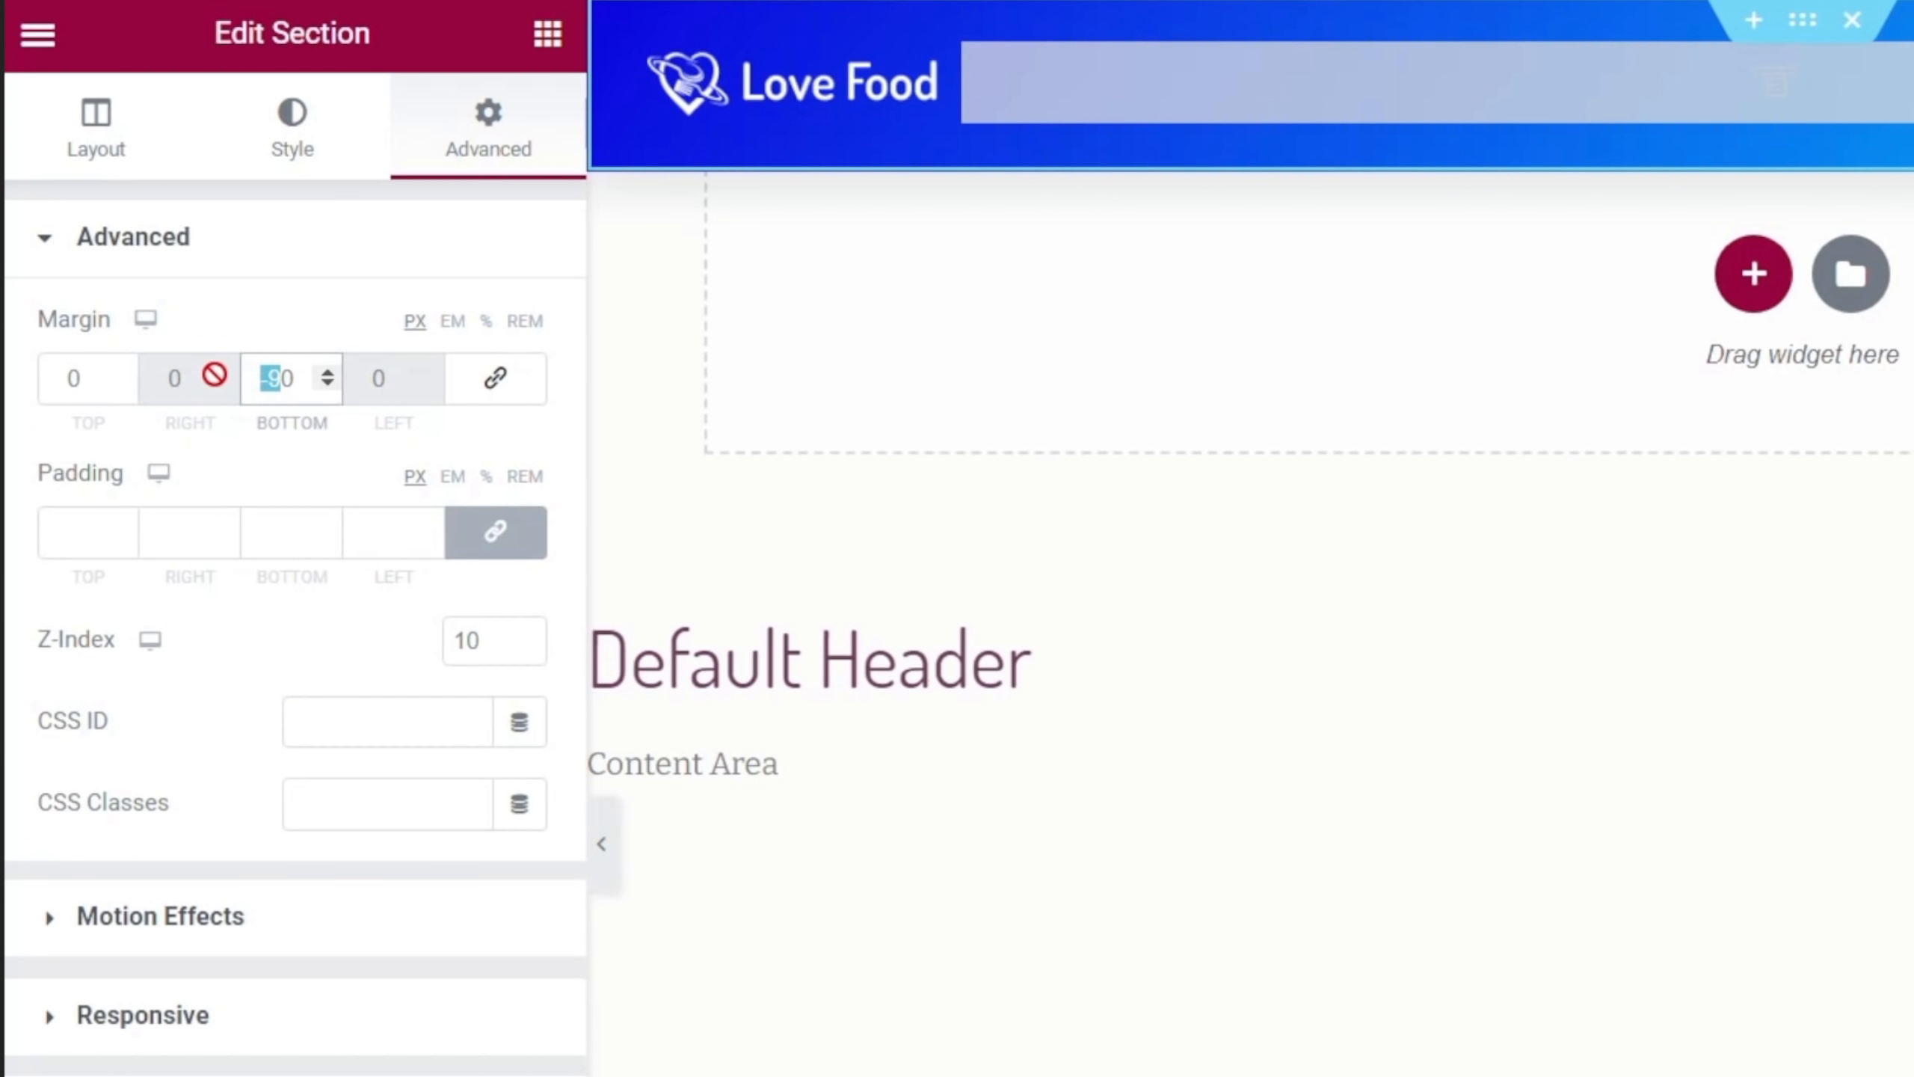
{"action": "key", "text": "BackSpace"}
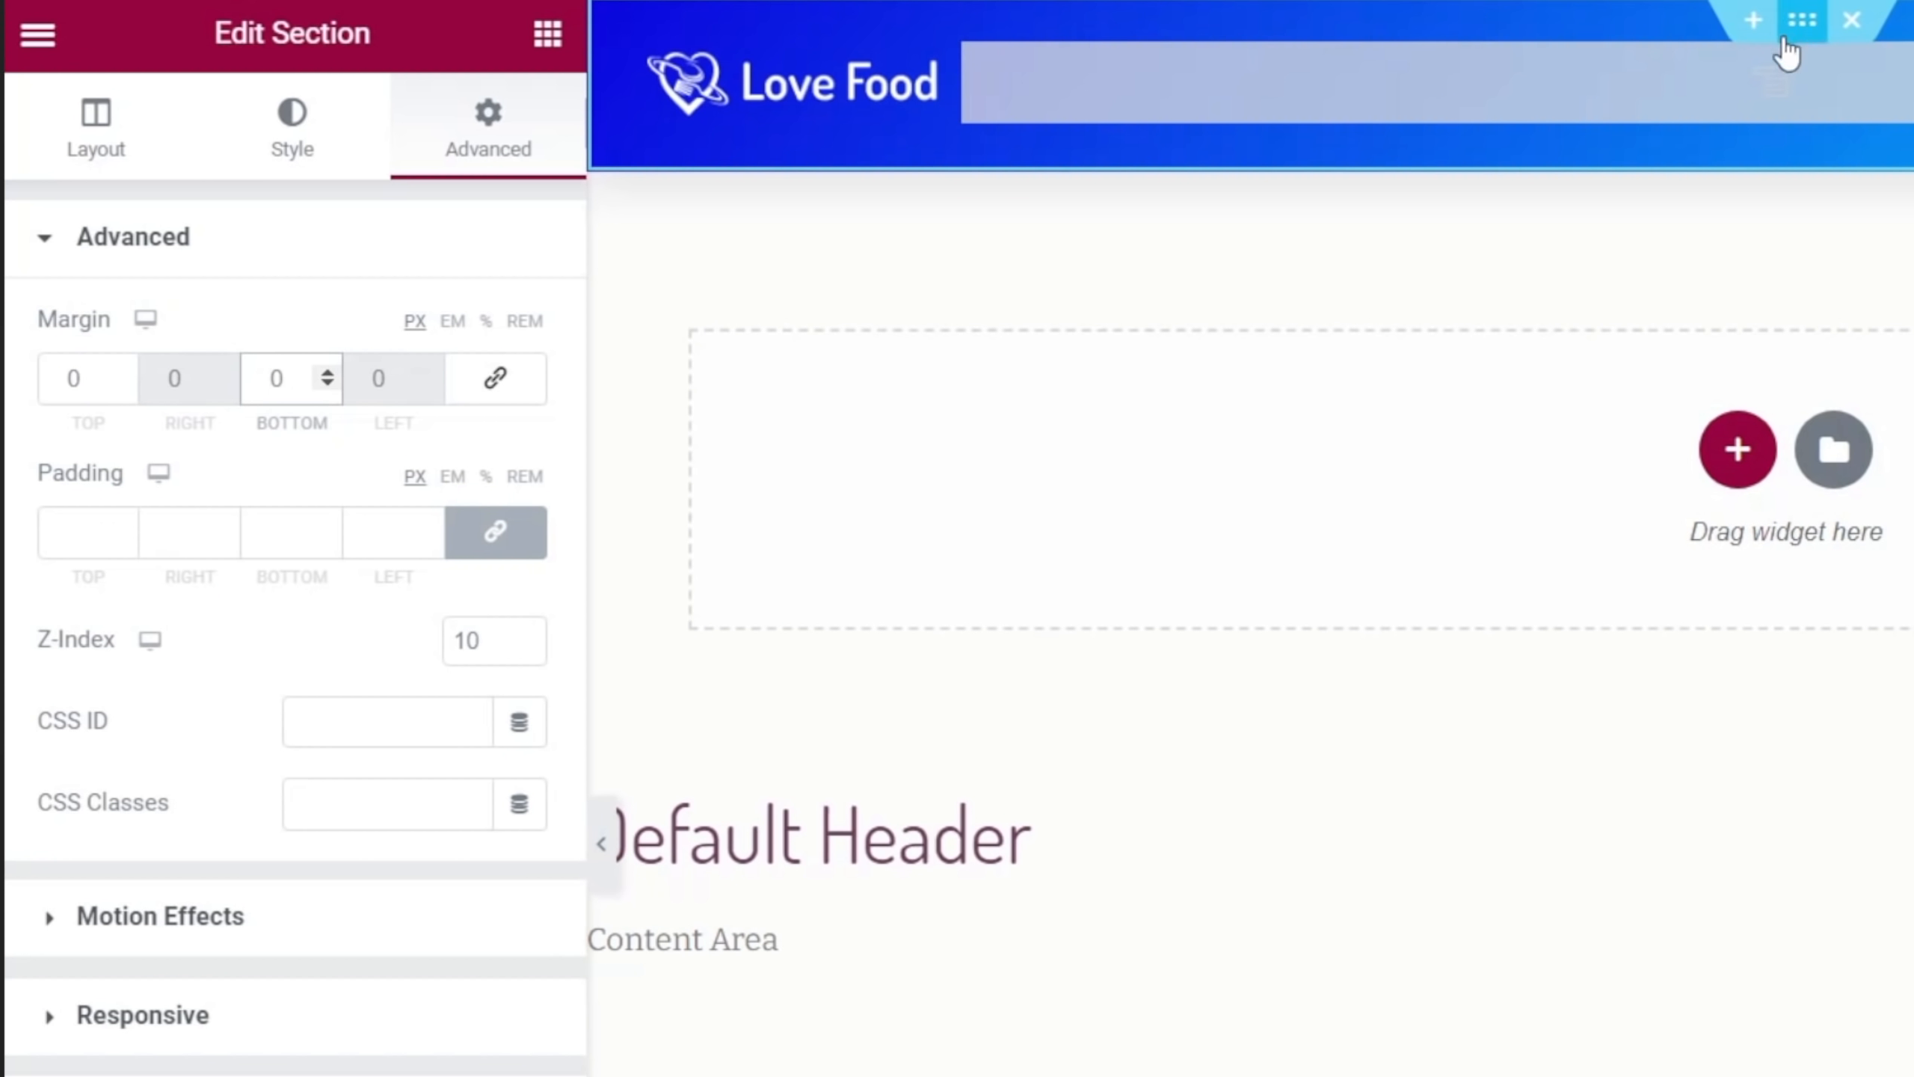
Change the header section's background to the classic type and apply the purple global colour
{"action": "left_click", "coordinate": [286, 129]}
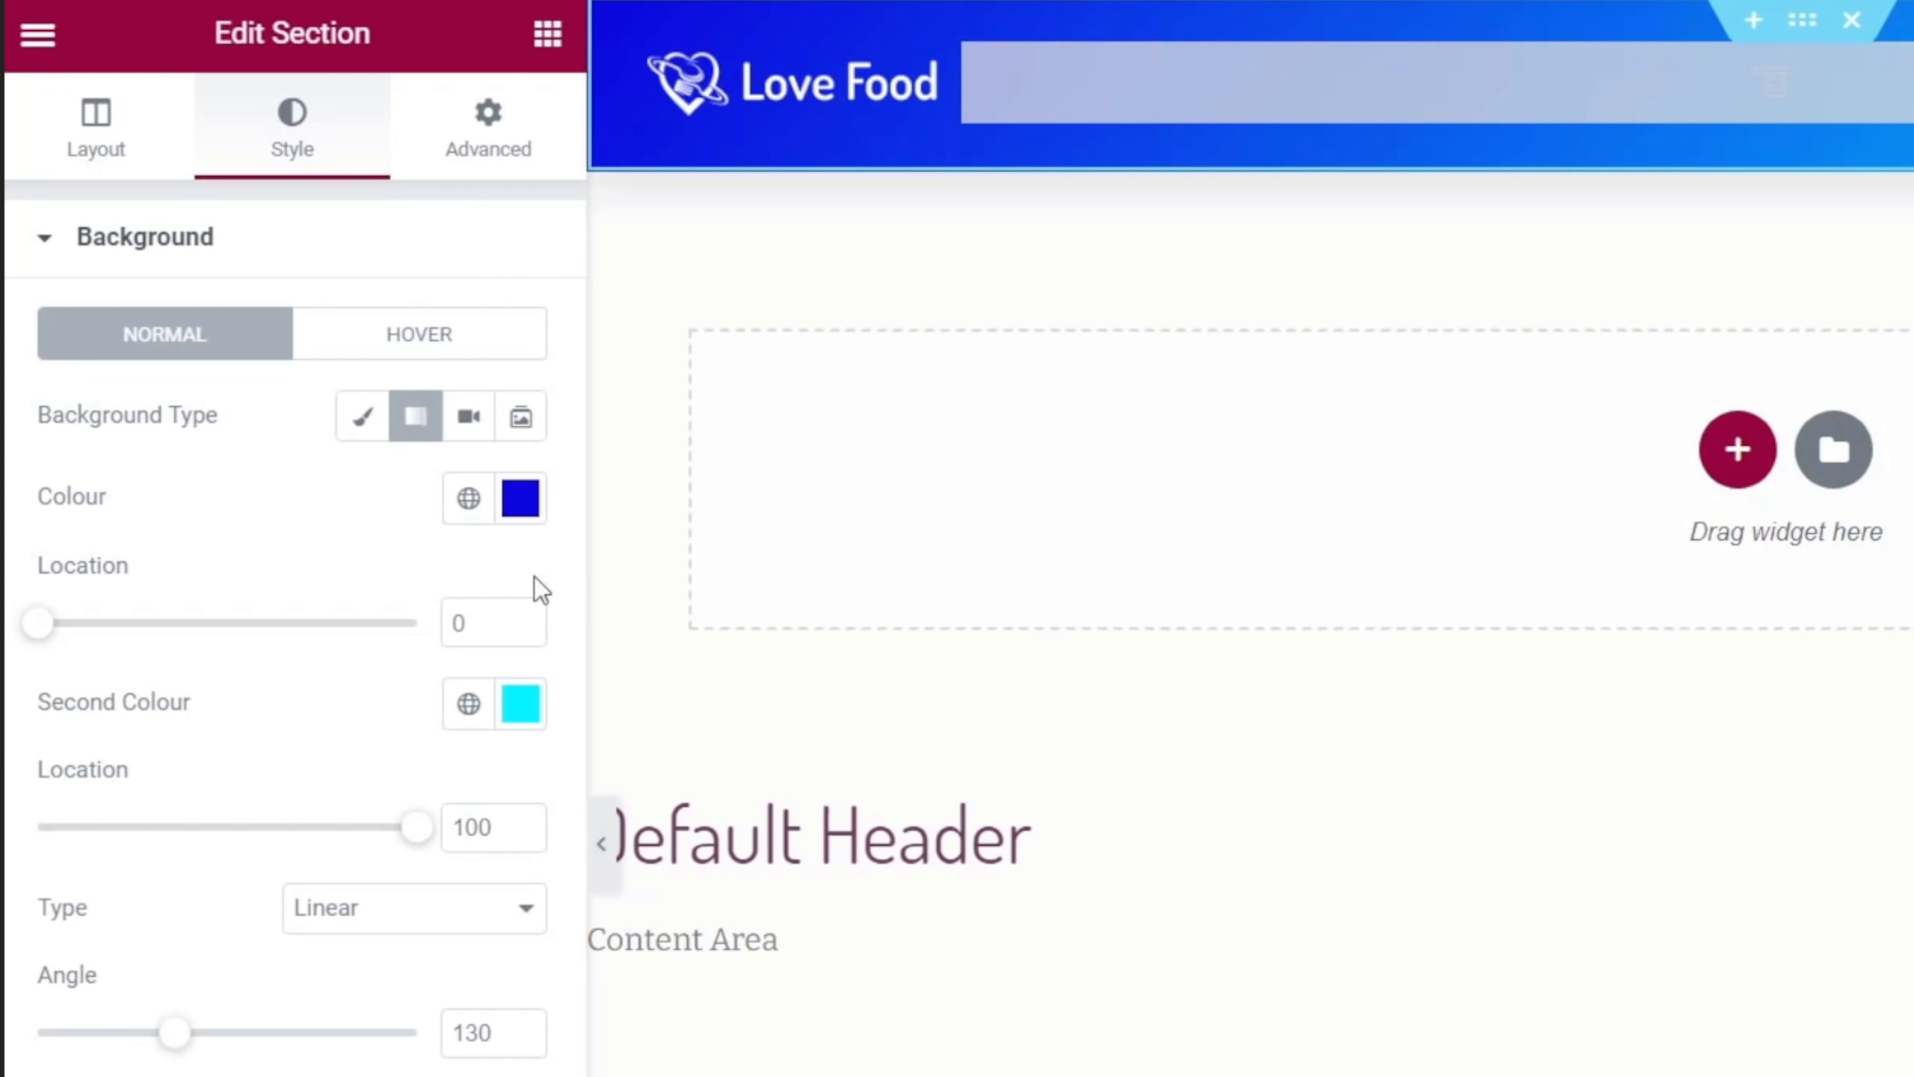
{"action": "left_click", "coordinate": [362, 416]}
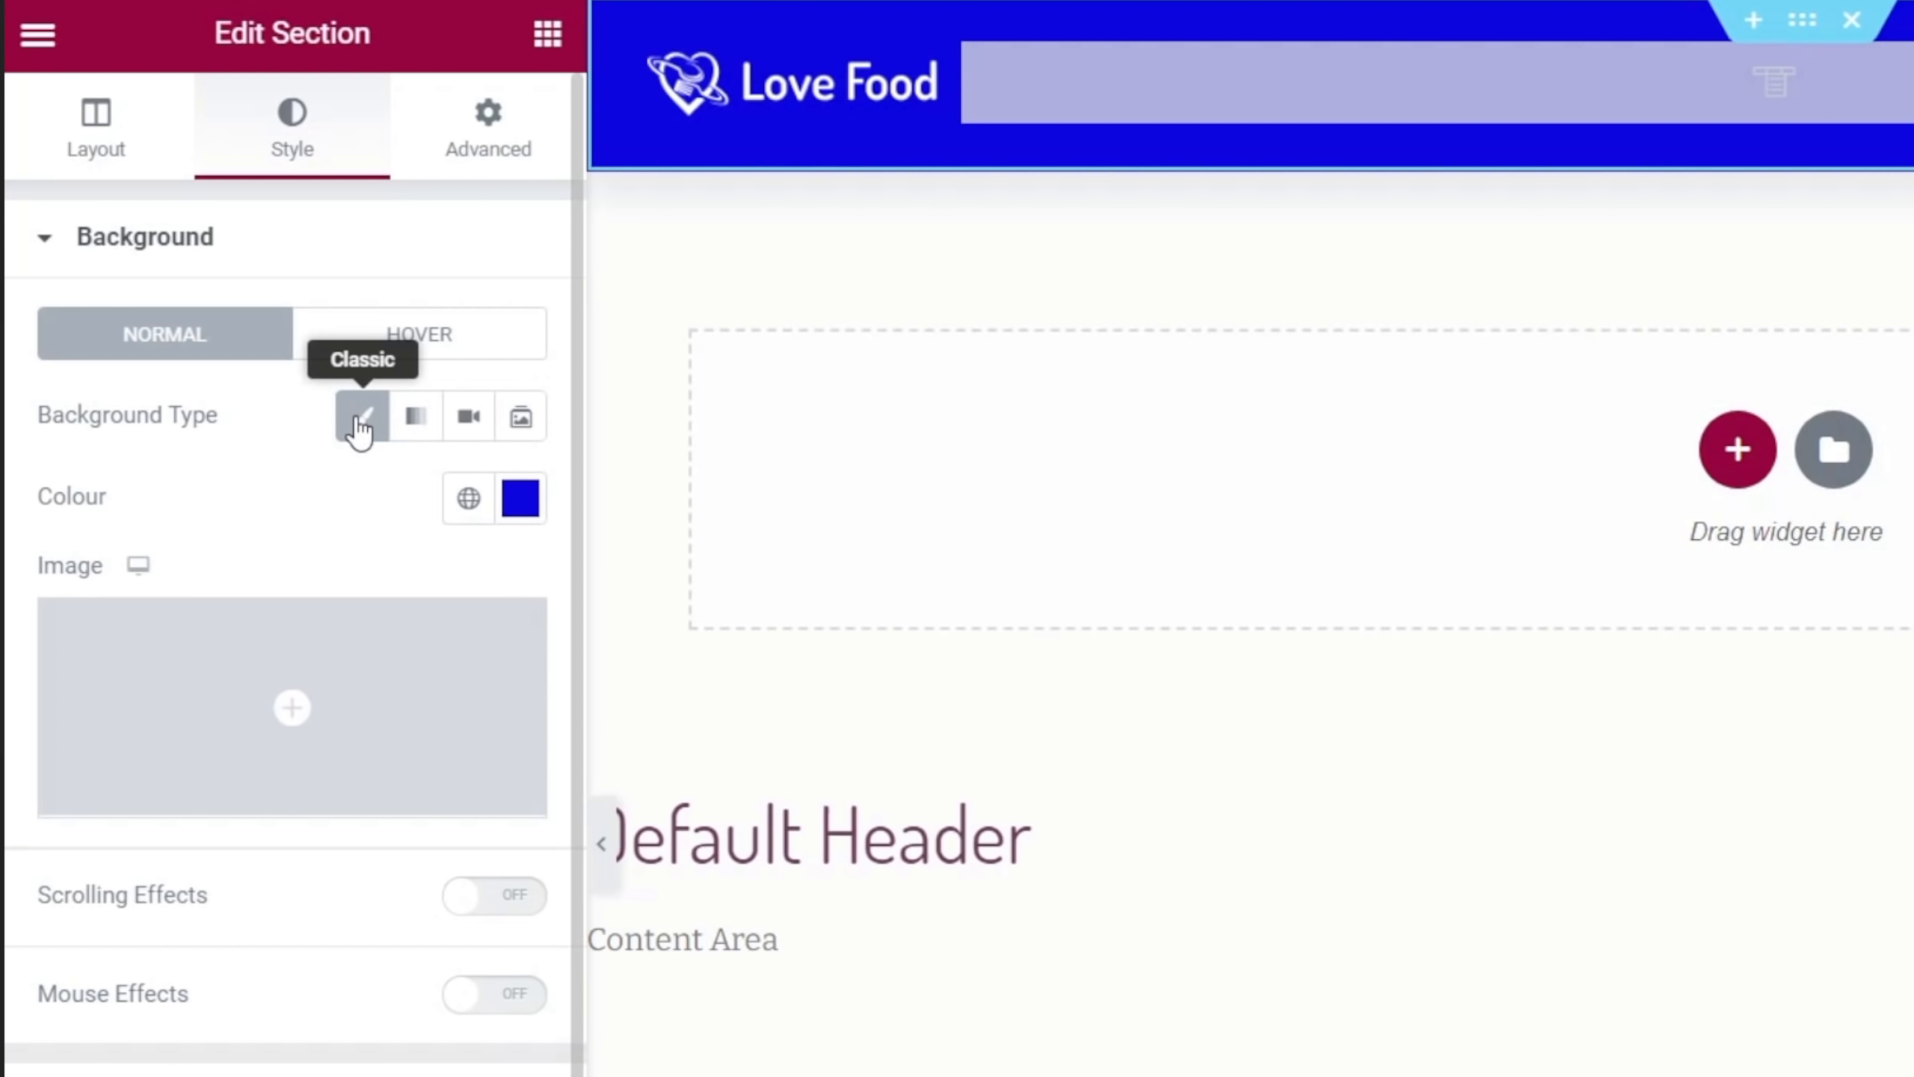
{"action": "left_click", "coordinate": [469, 500]}
{"action": "left_click", "coordinate": [150, 679]}
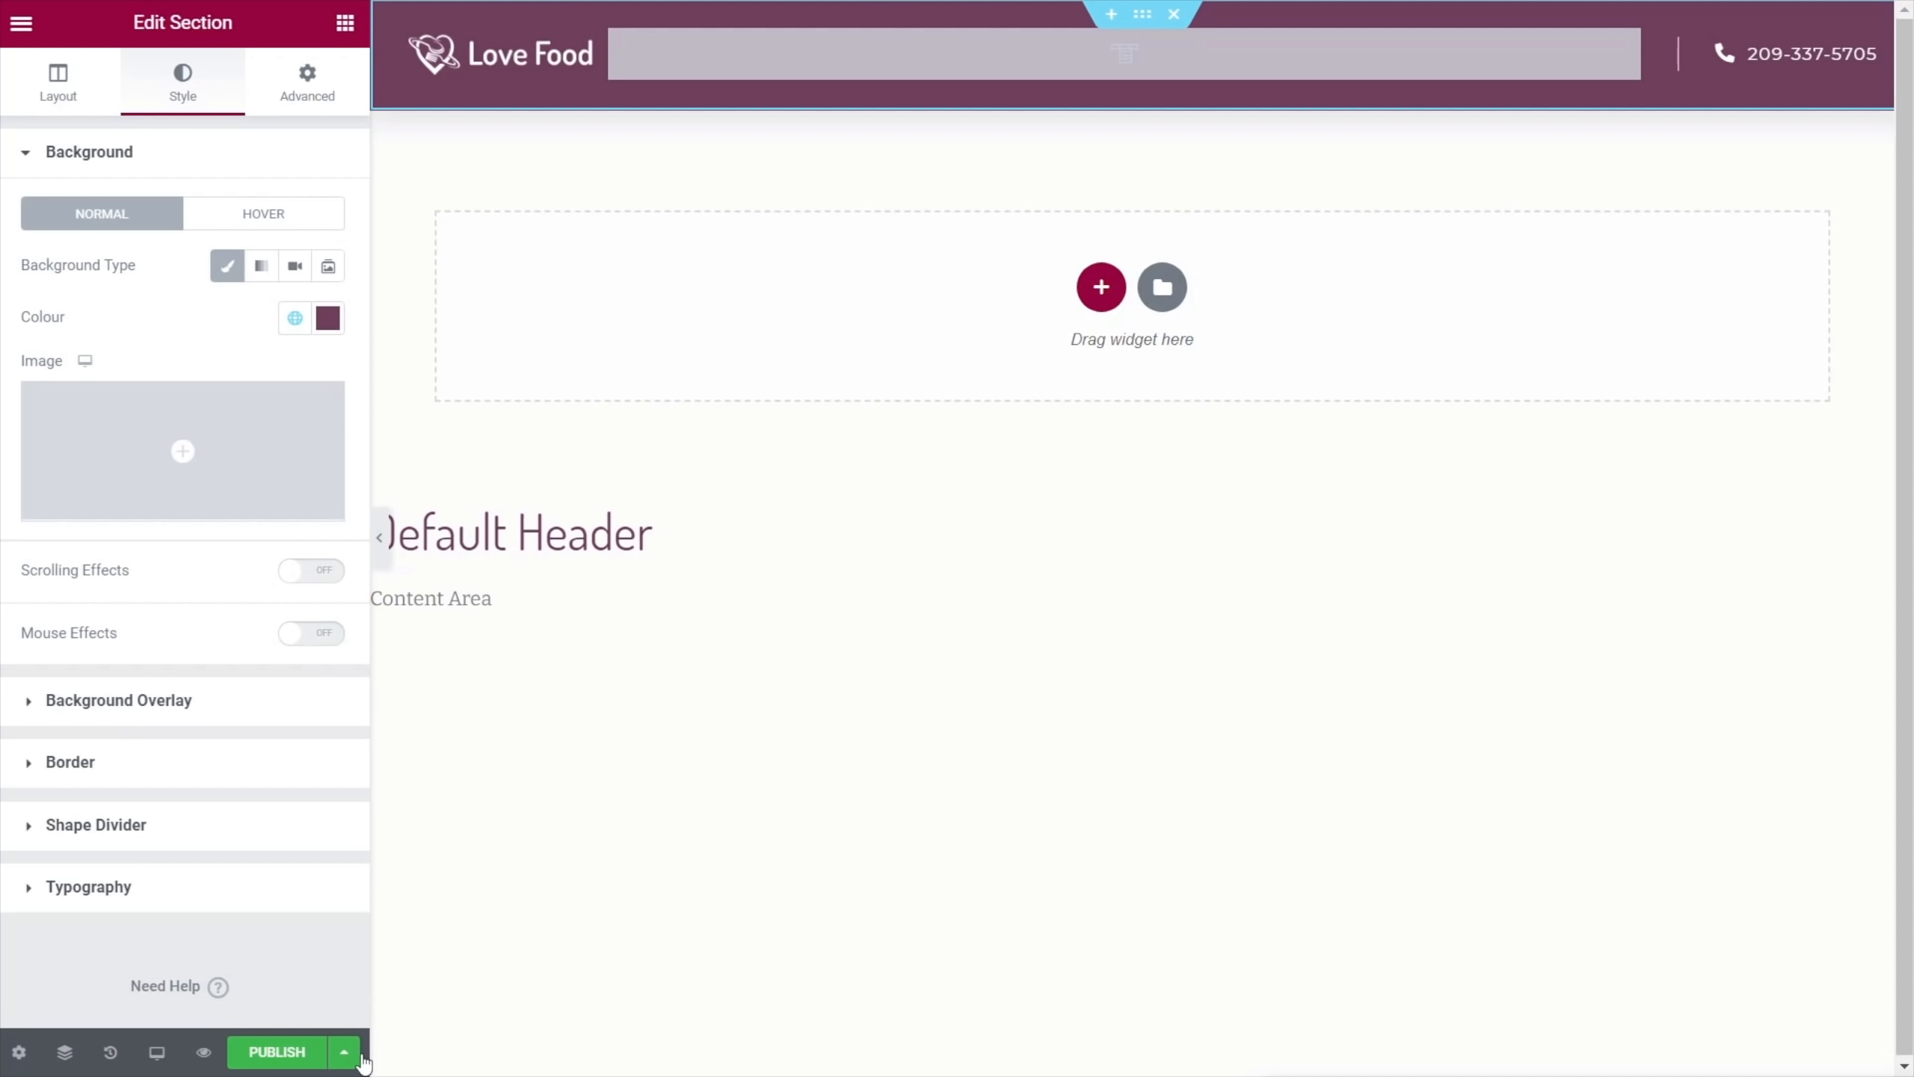
Publish the header template with a display condition that includes the Entire Site
{"action": "left_click", "coordinate": [293, 1057]}
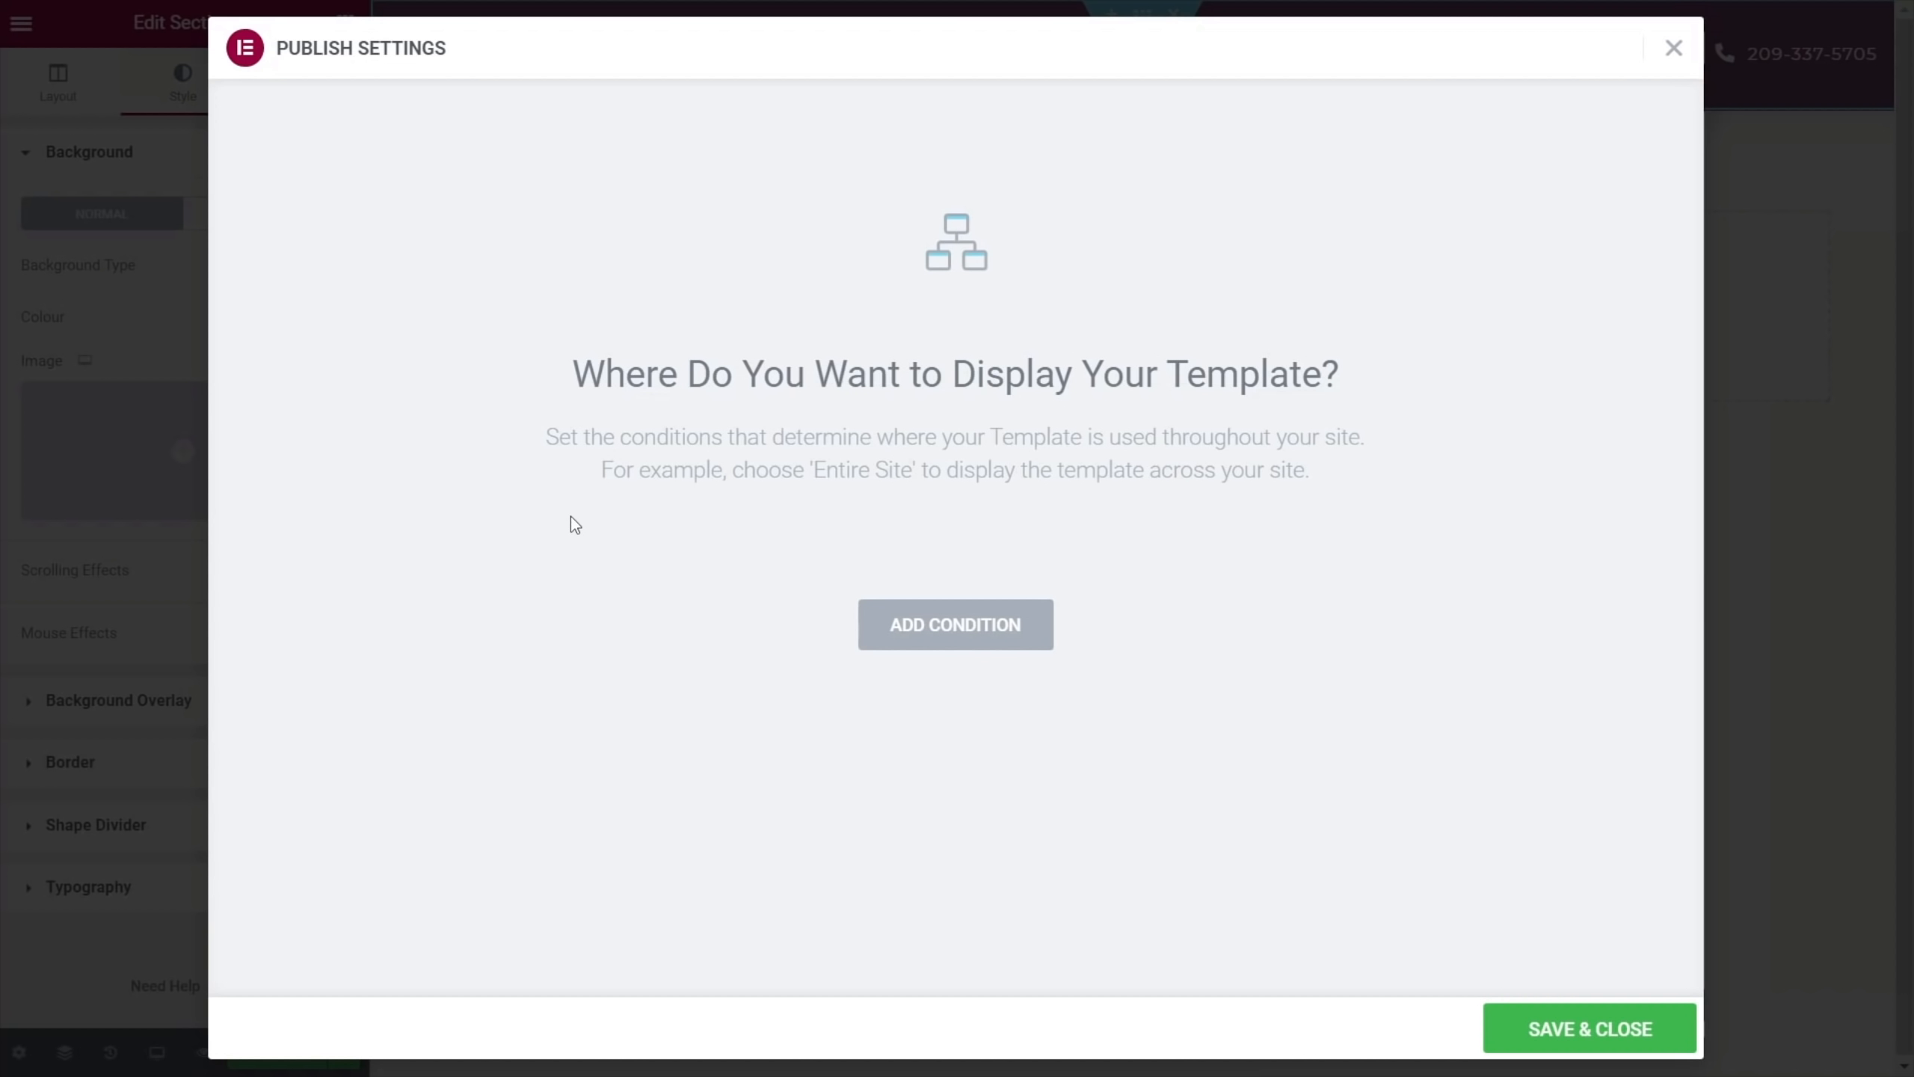
{"action": "left_click", "coordinate": [958, 628]}
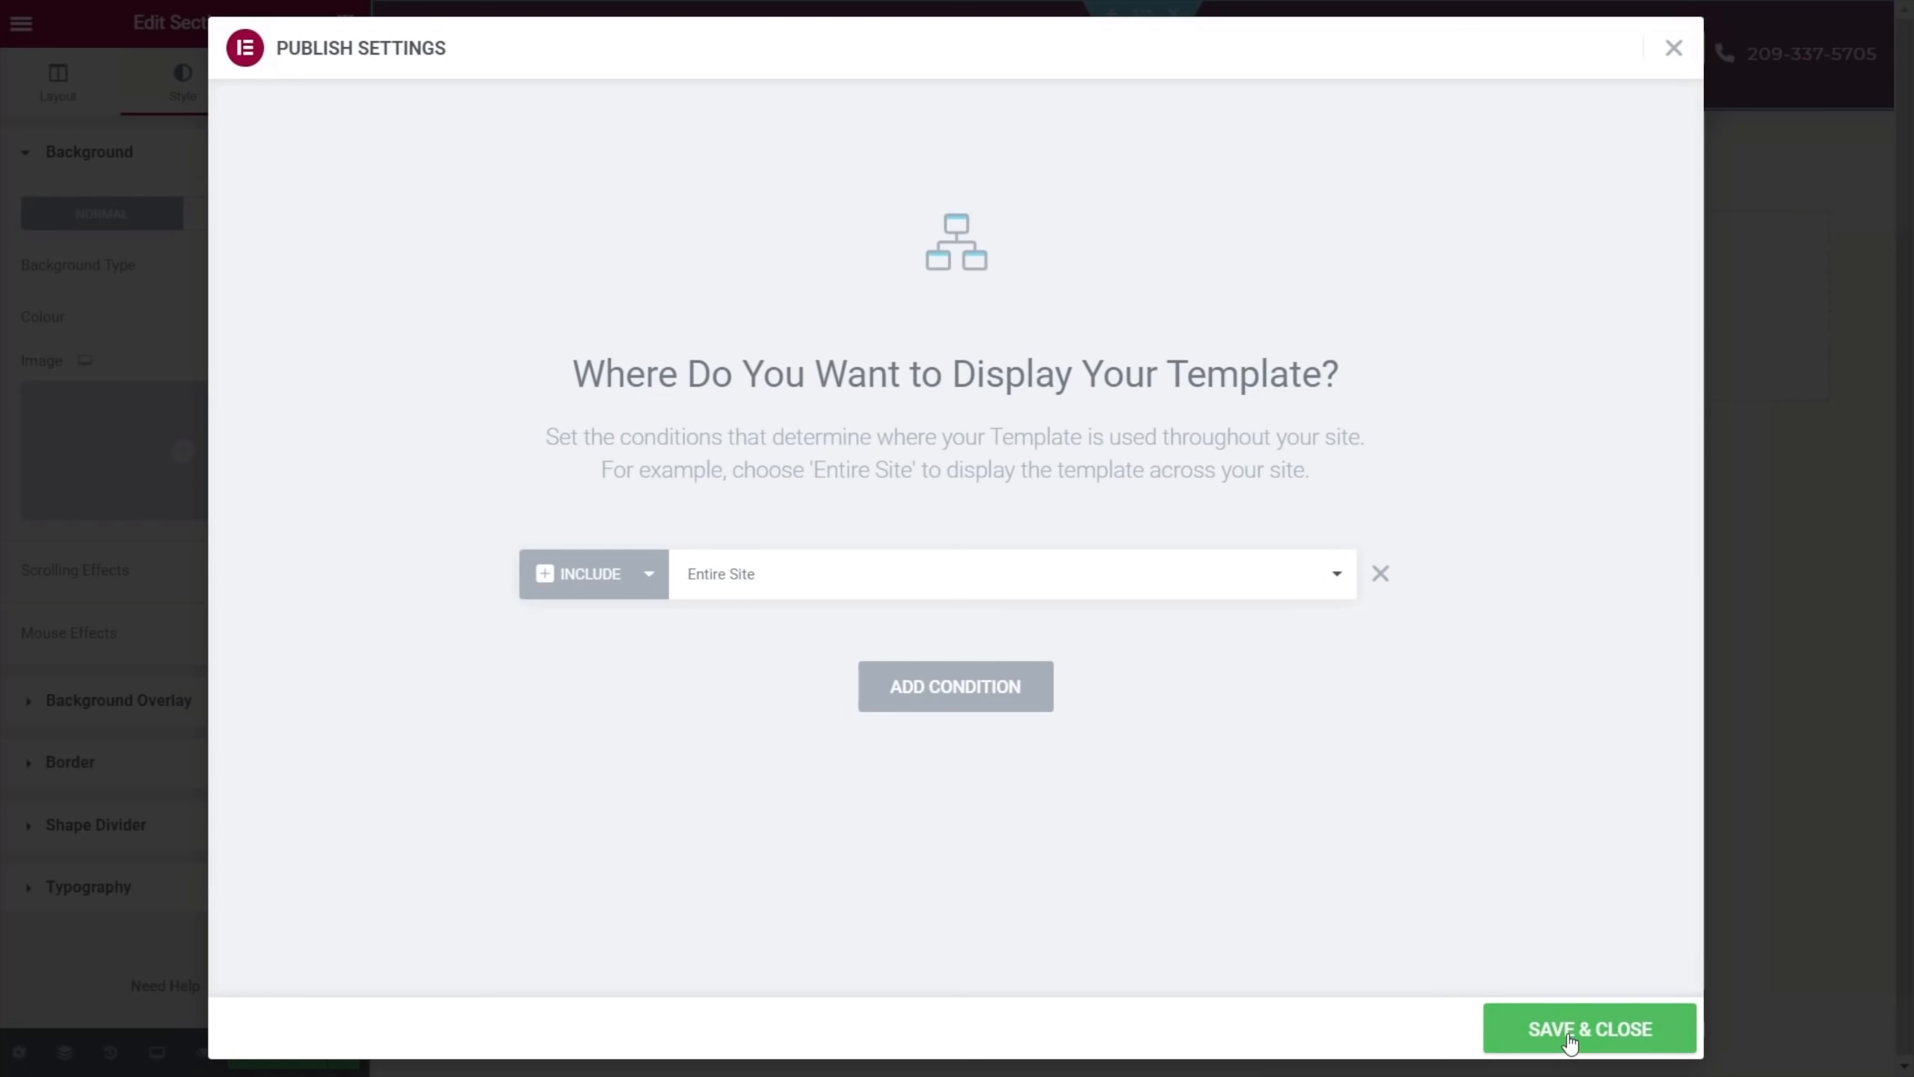
{"action": "left_click", "coordinate": [1571, 1033]}
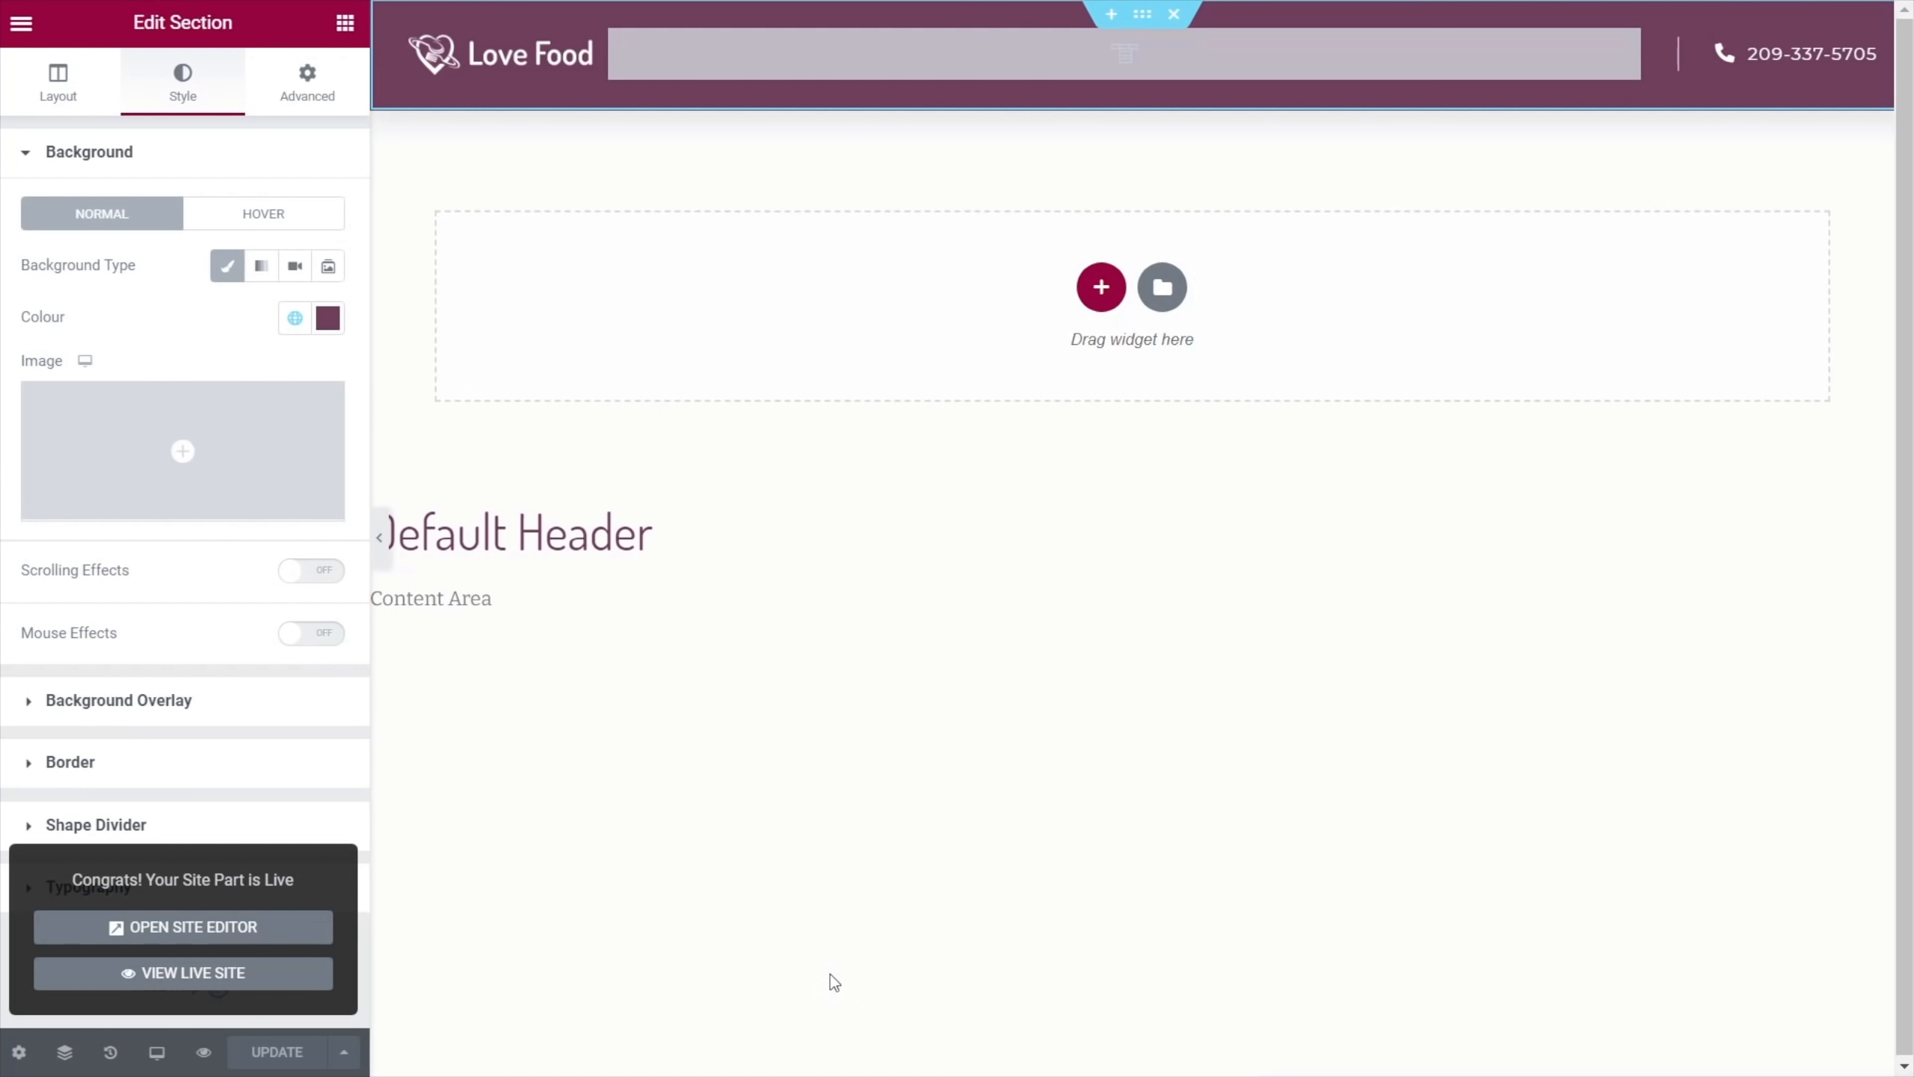
Select the header's Nav Menu widget and go to the WordPress Menus screen by searching the Finder for menu
{"action": "left_click", "coordinate": [1281, 54]}
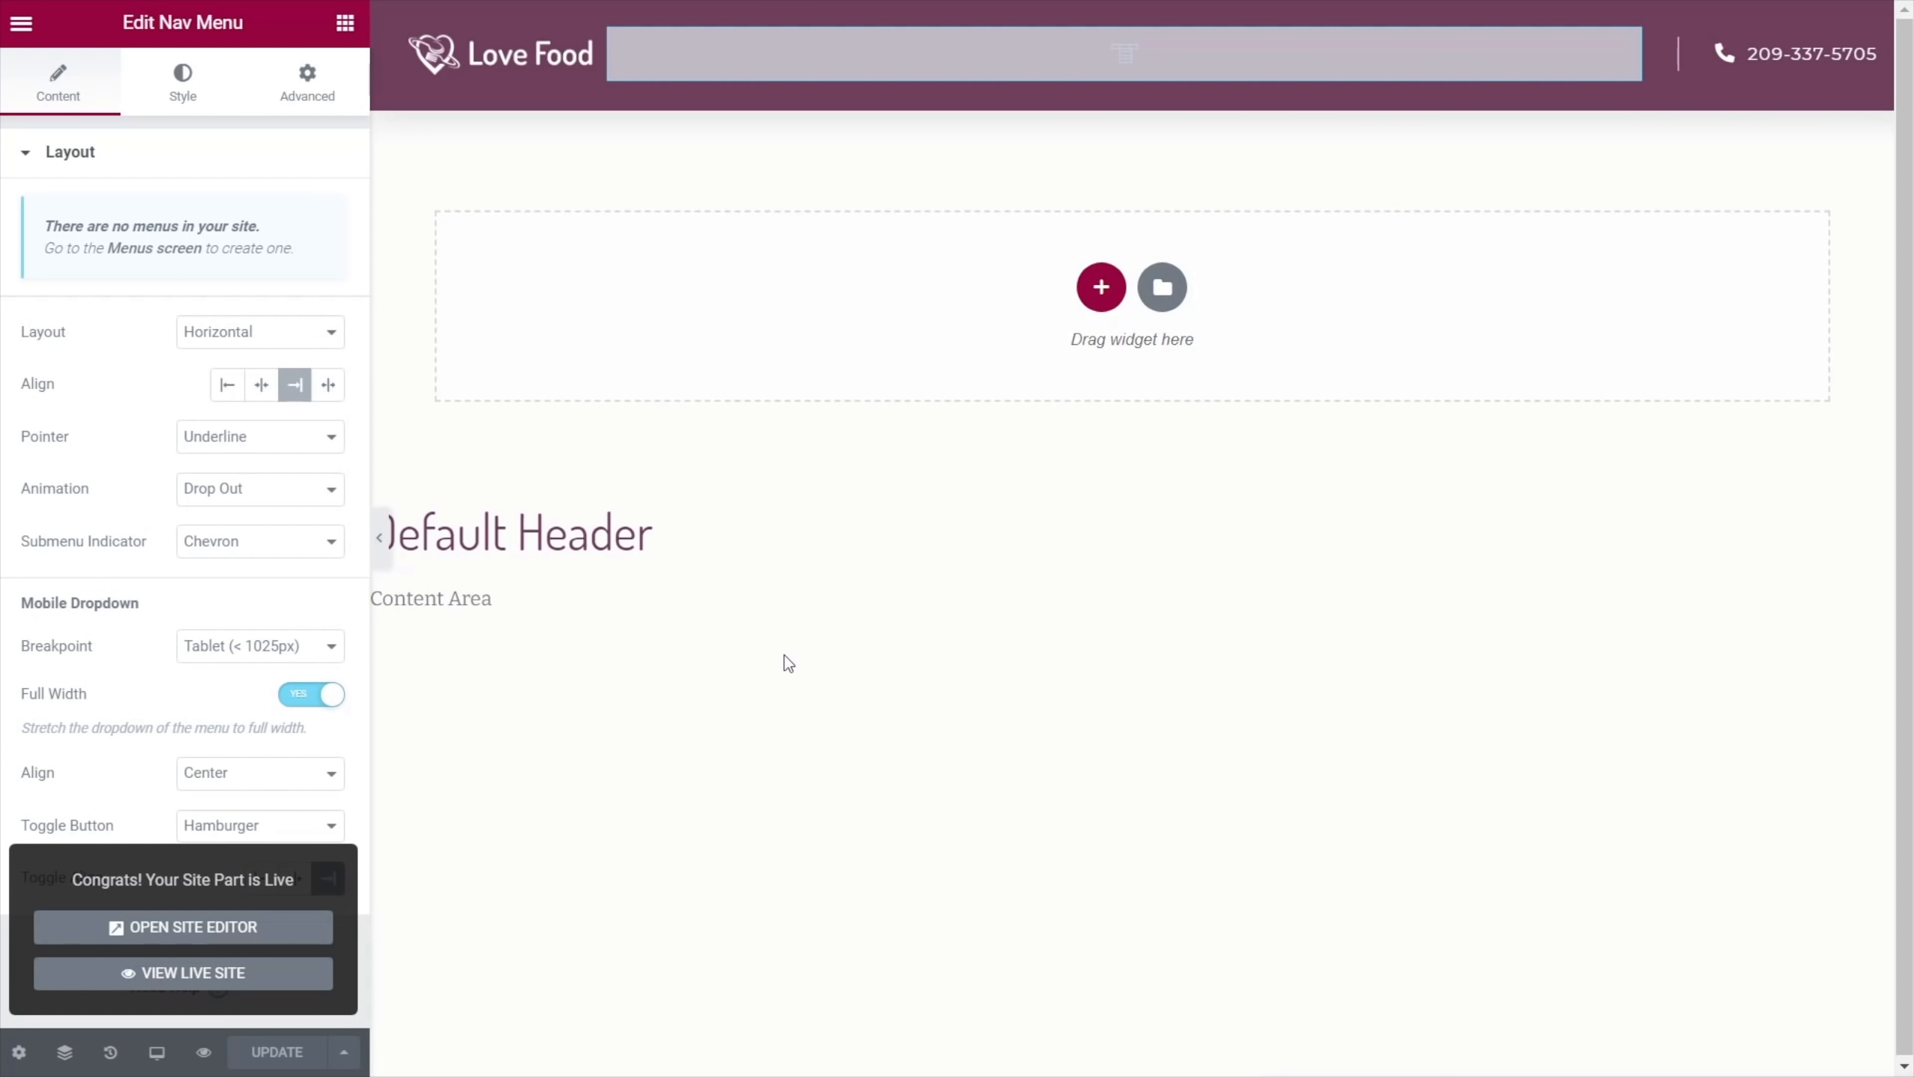
{"action": "key", "text": "ctrl+e"}
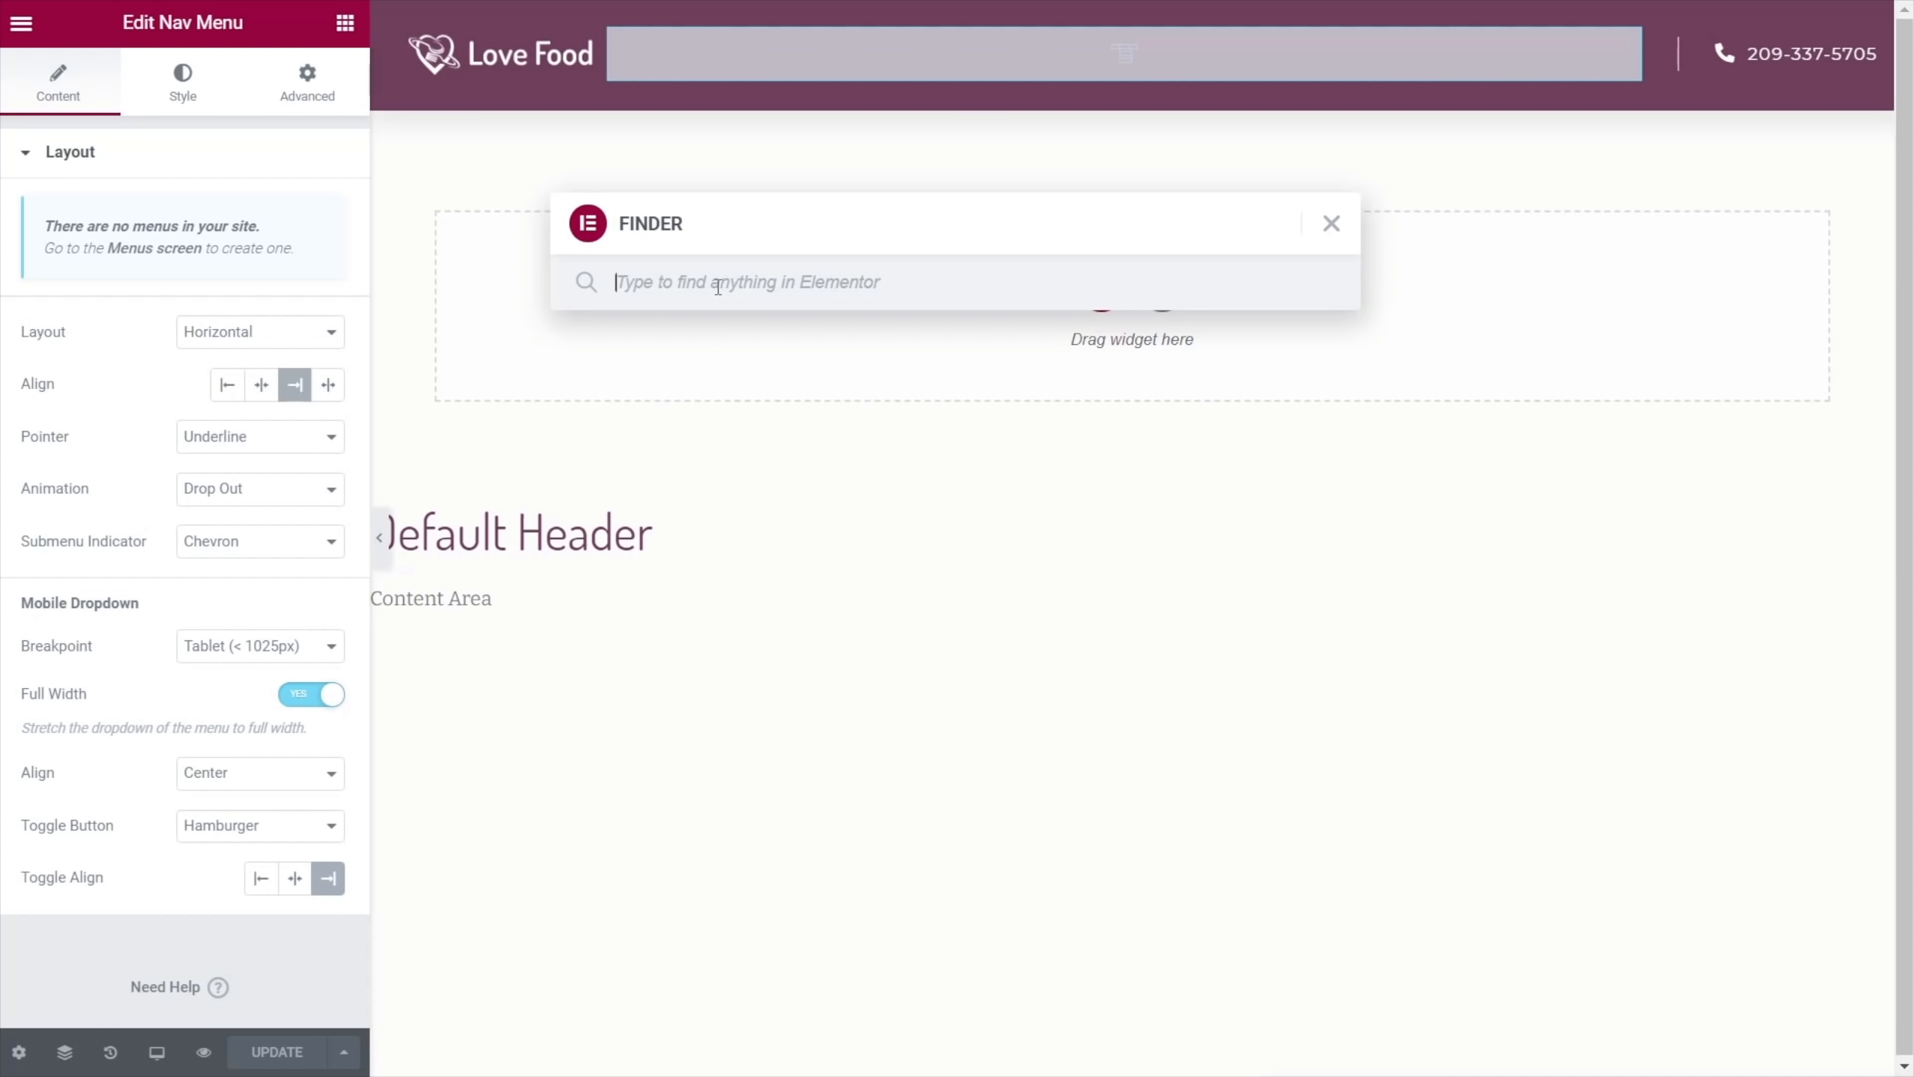
{"action": "type", "text": "menu"}
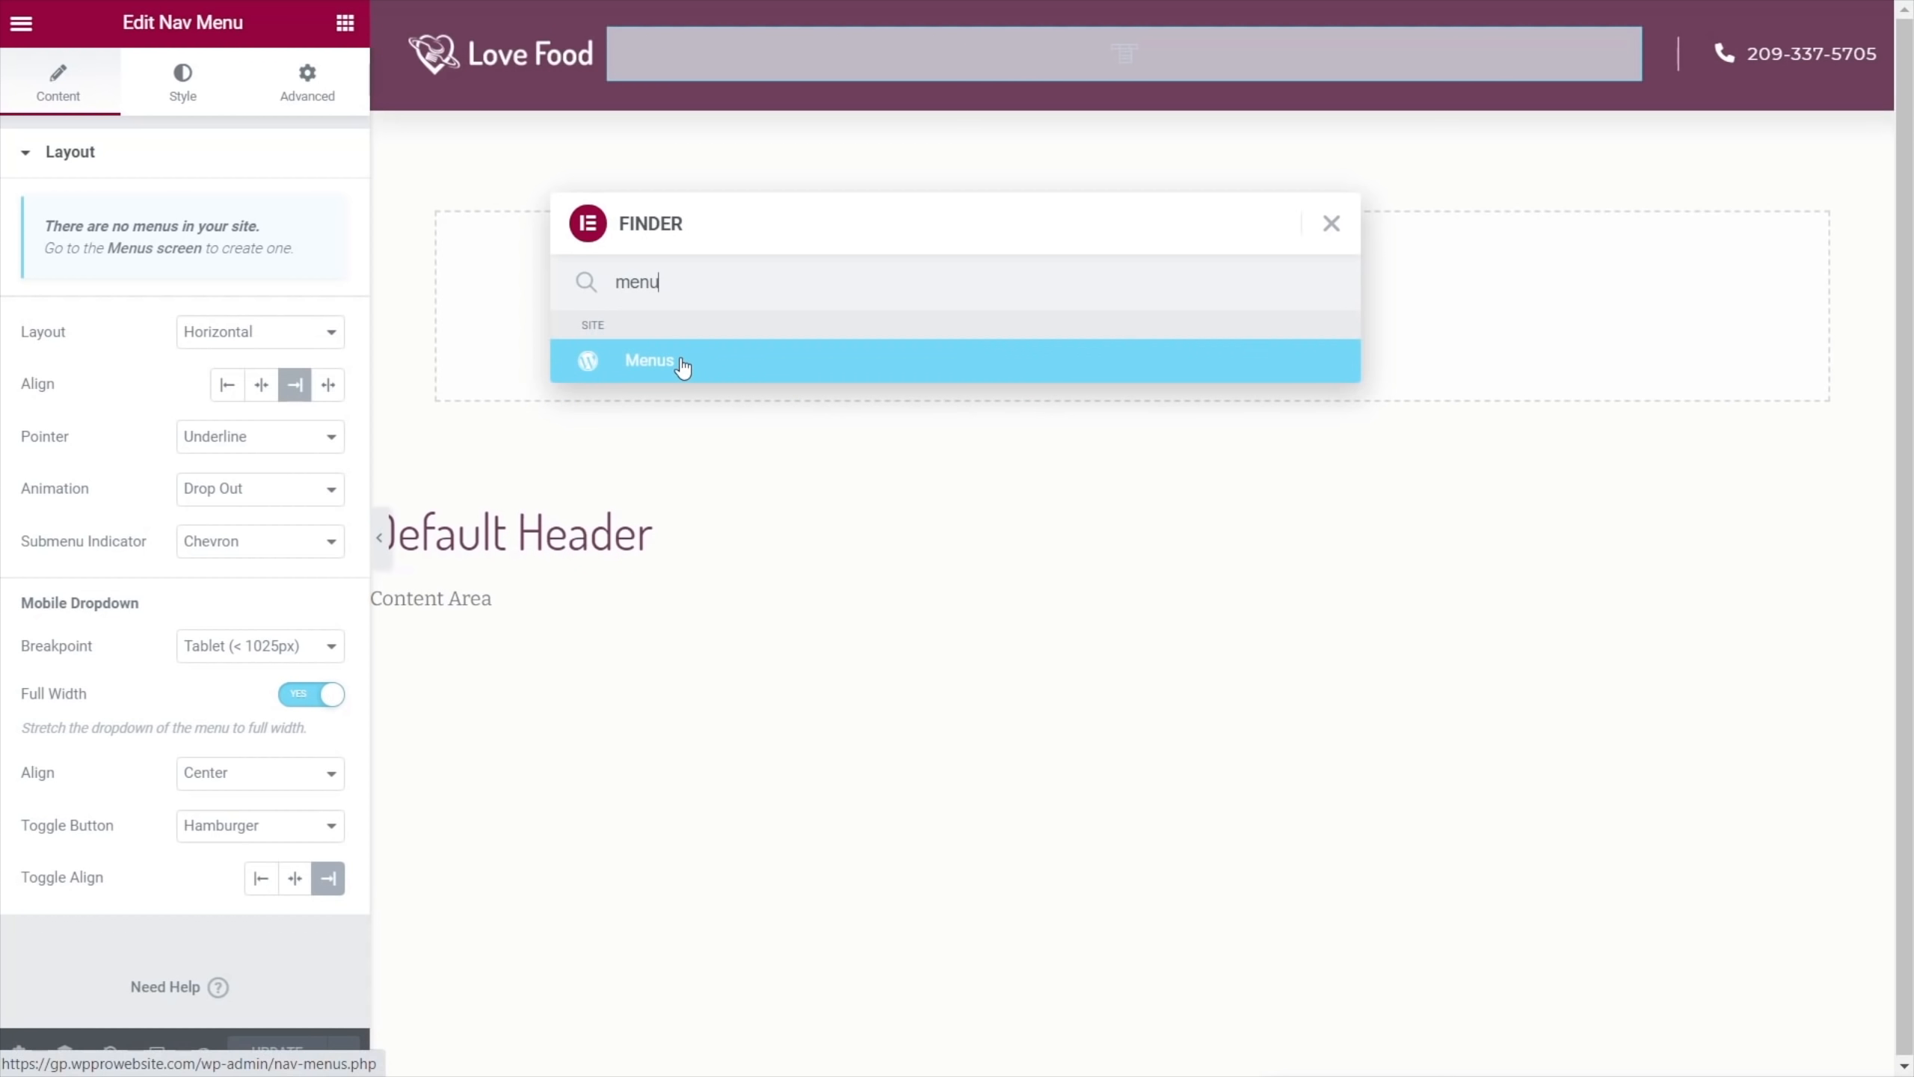
{"action": "left_click", "coordinate": [682, 366]}
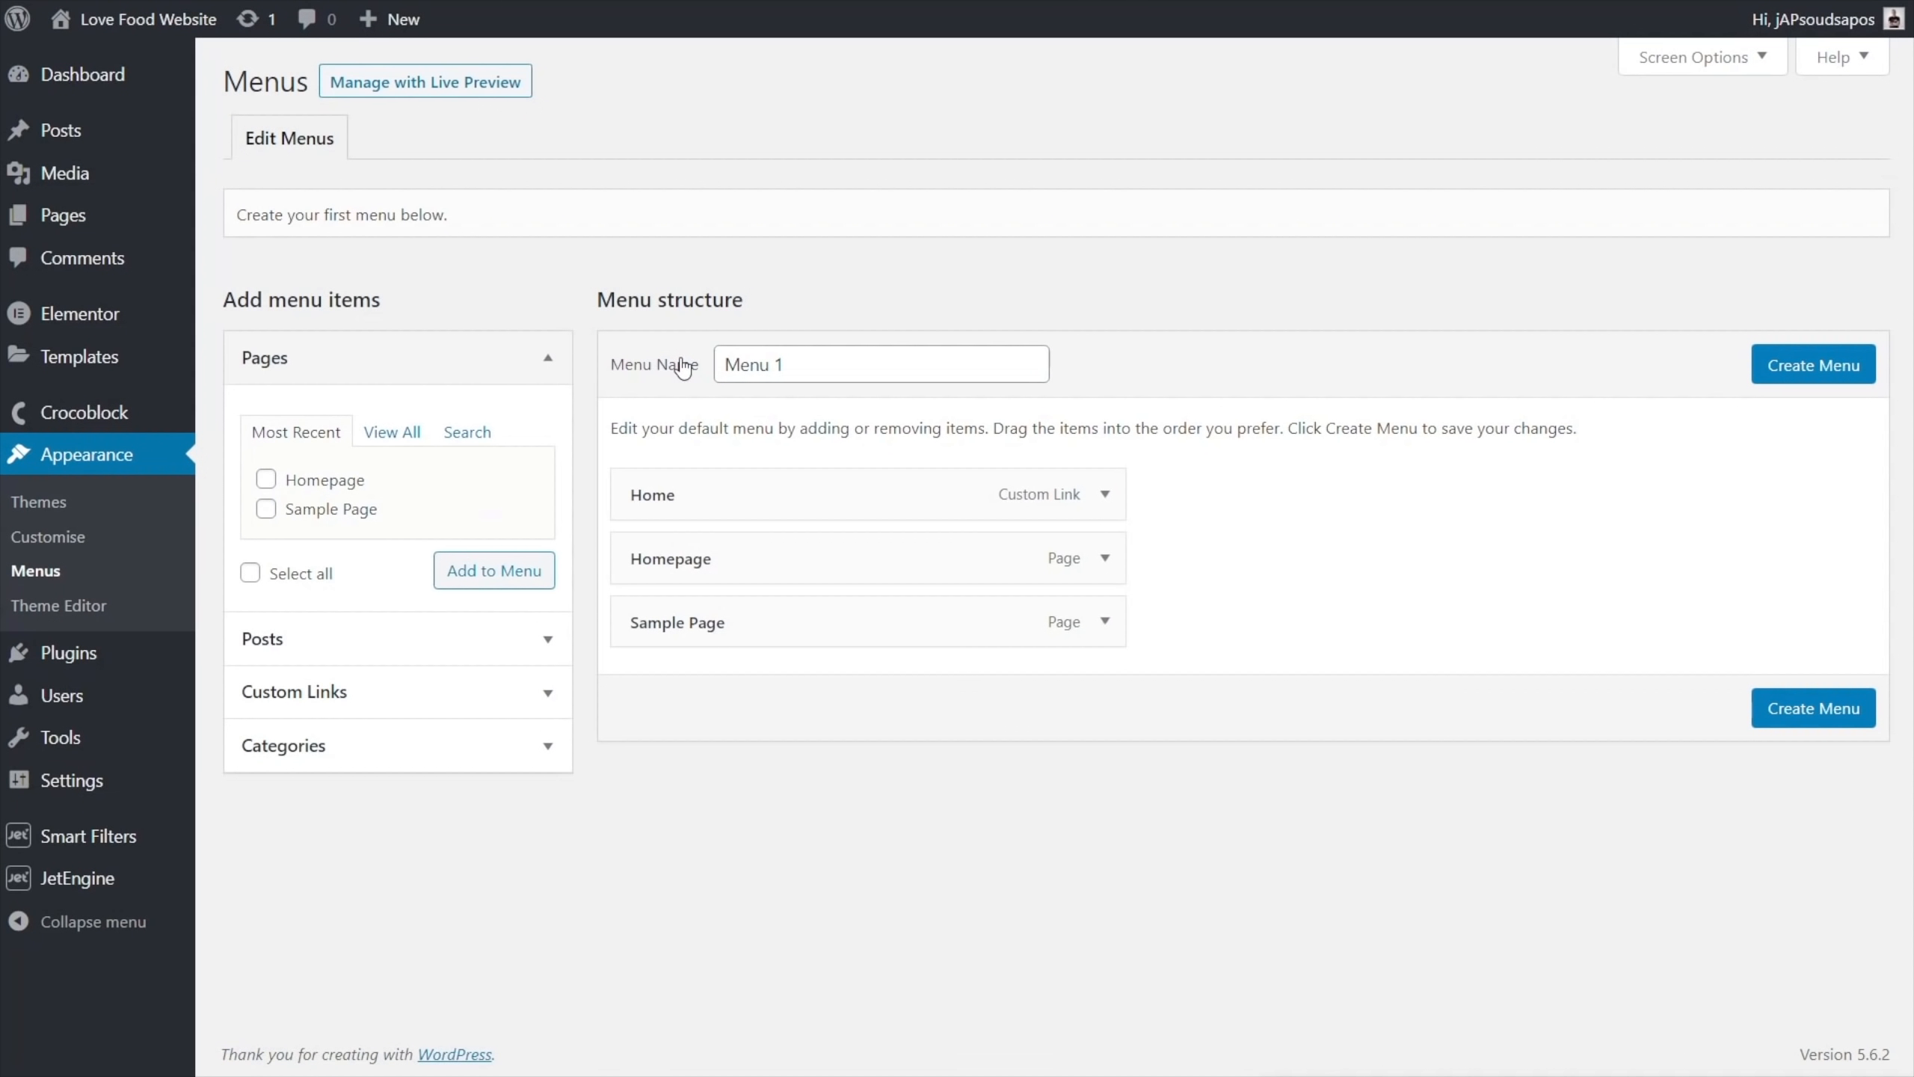
Name the new menu Main Menu
{"action": "left_click", "coordinate": [809, 364]}
{"action": "left_click_drag", "start_coordinate": [784, 364], "coordinate": [717, 366]}
{"action": "type", "text": "Main Men"}
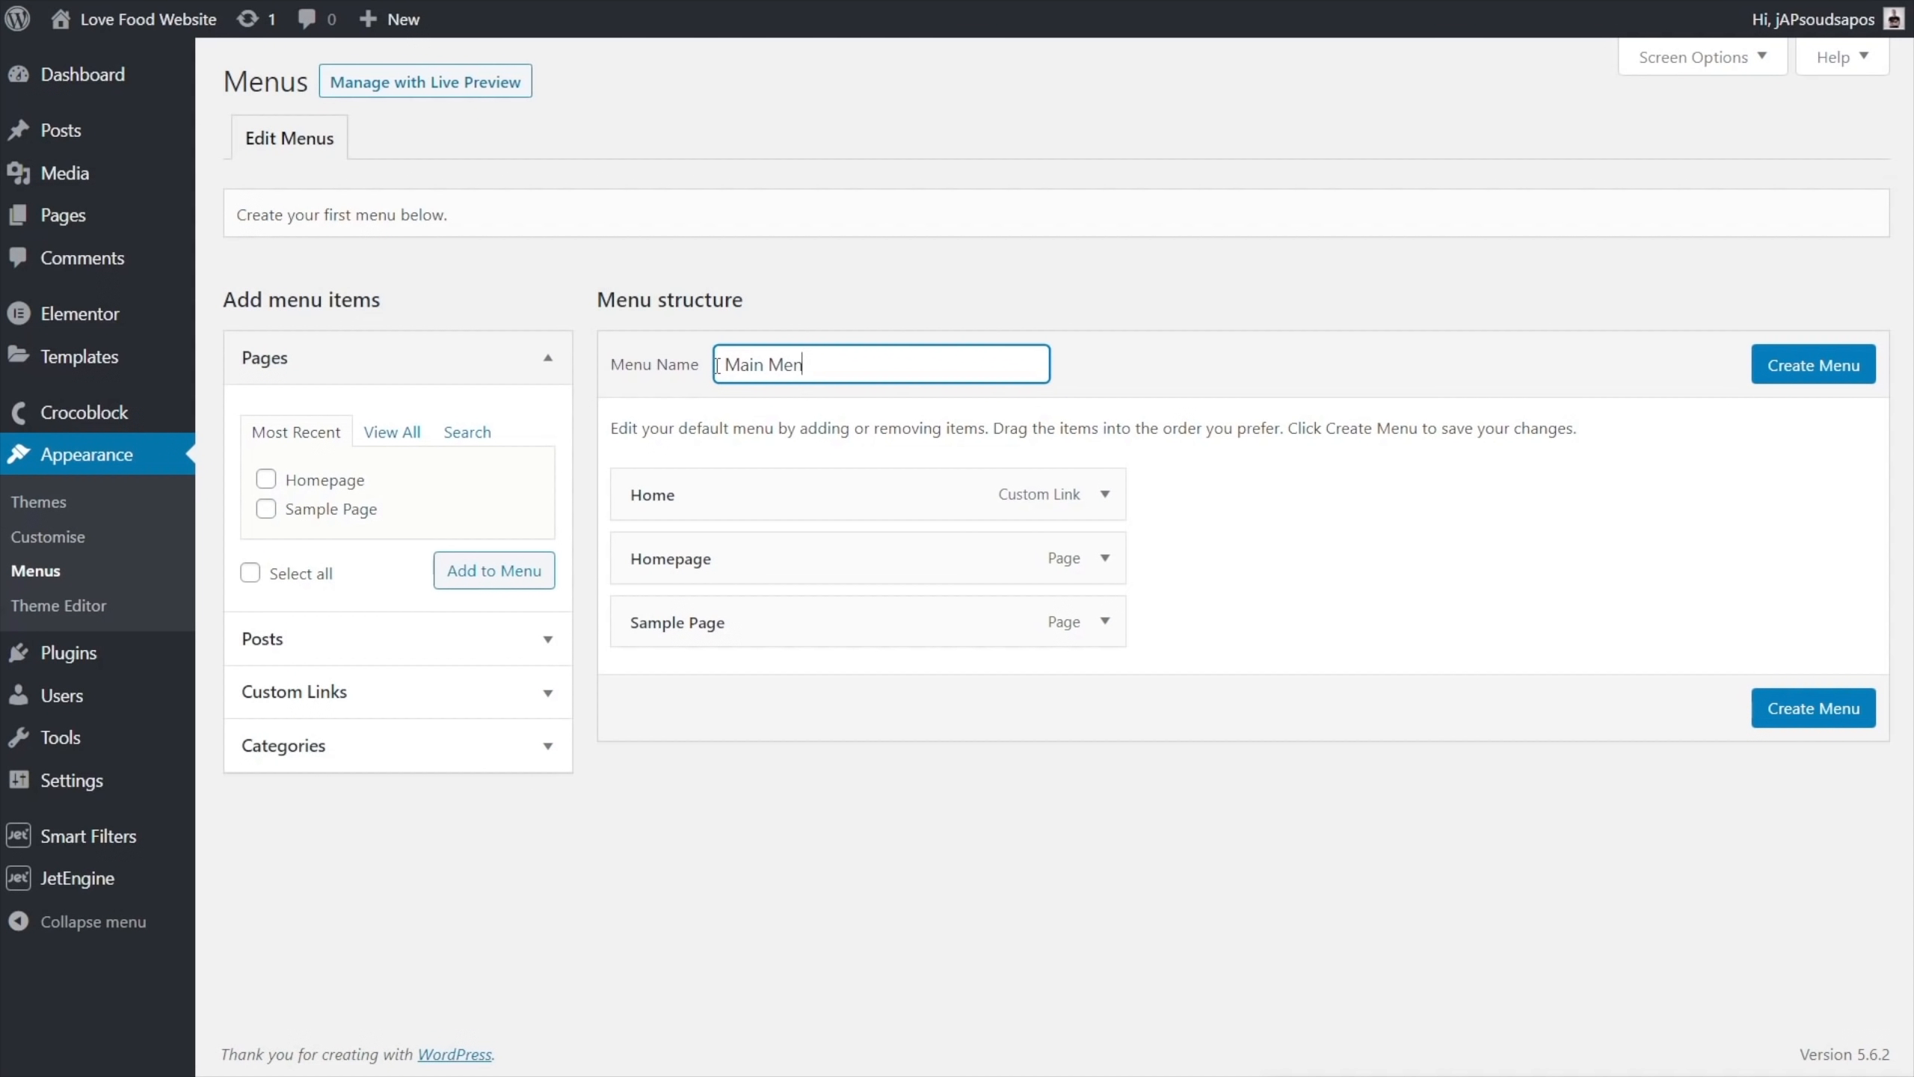
Remove the Homepage and Sample Page items from the menu structure
{"action": "left_click", "coordinate": [1105, 558]}
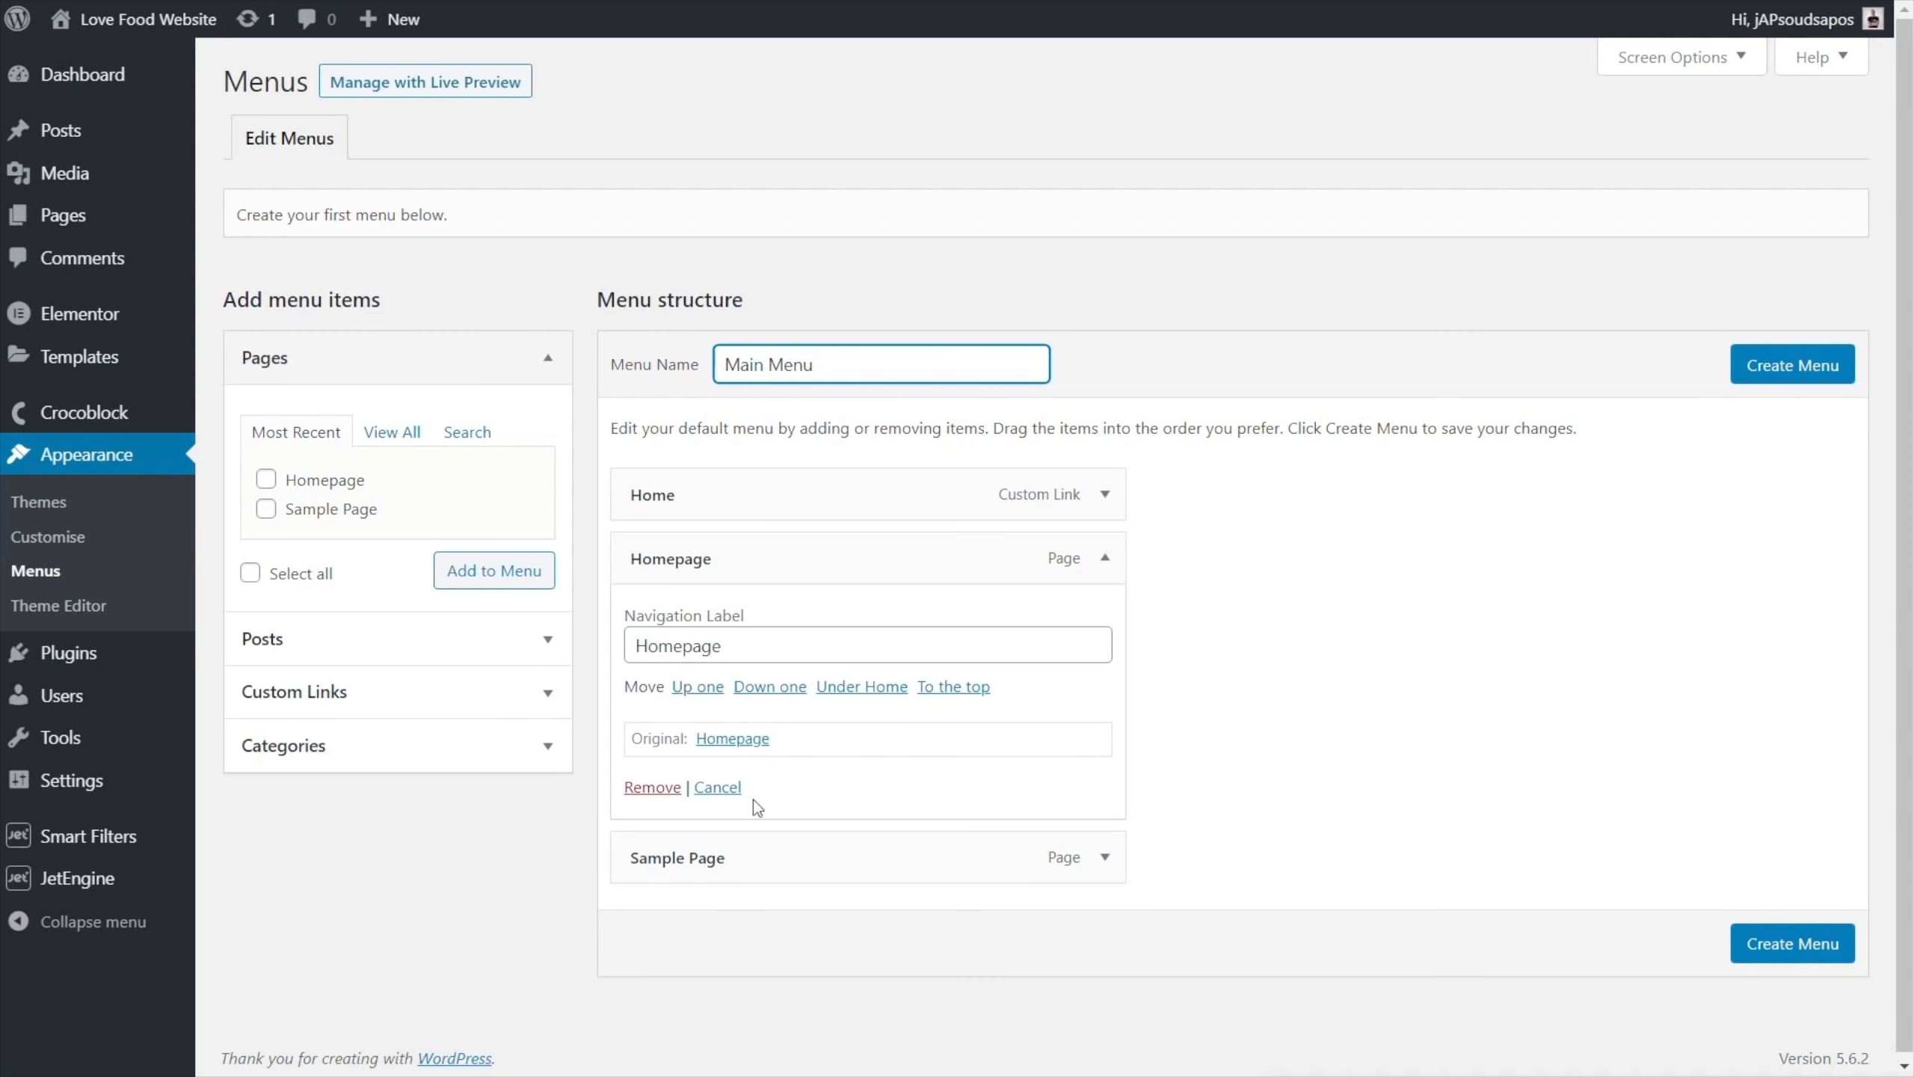
{"action": "left_click", "coordinate": [663, 786]}
{"action": "left_click", "coordinate": [1105, 557]}
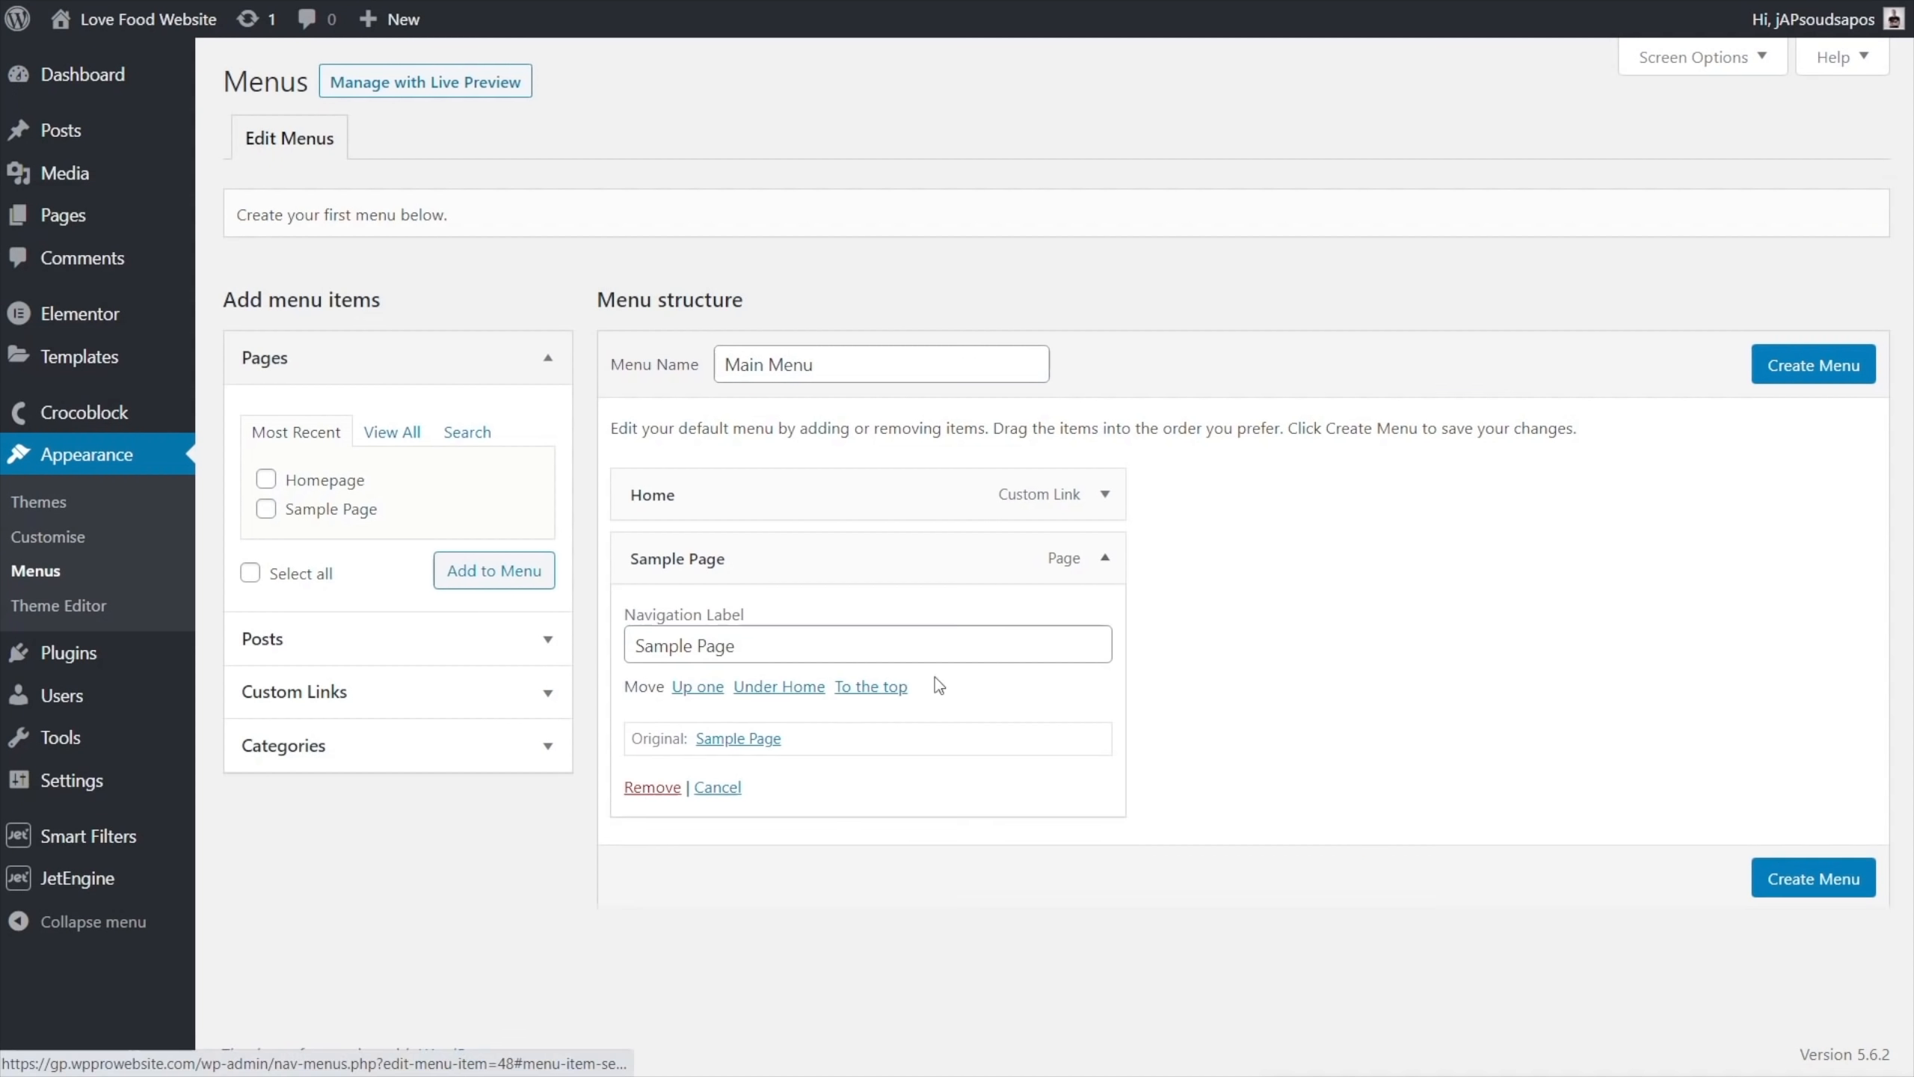
{"action": "left_click", "coordinate": [647, 787]}
Create the menu, assign it to the Primary display location and save it
{"action": "left_click", "coordinate": [1814, 365]}
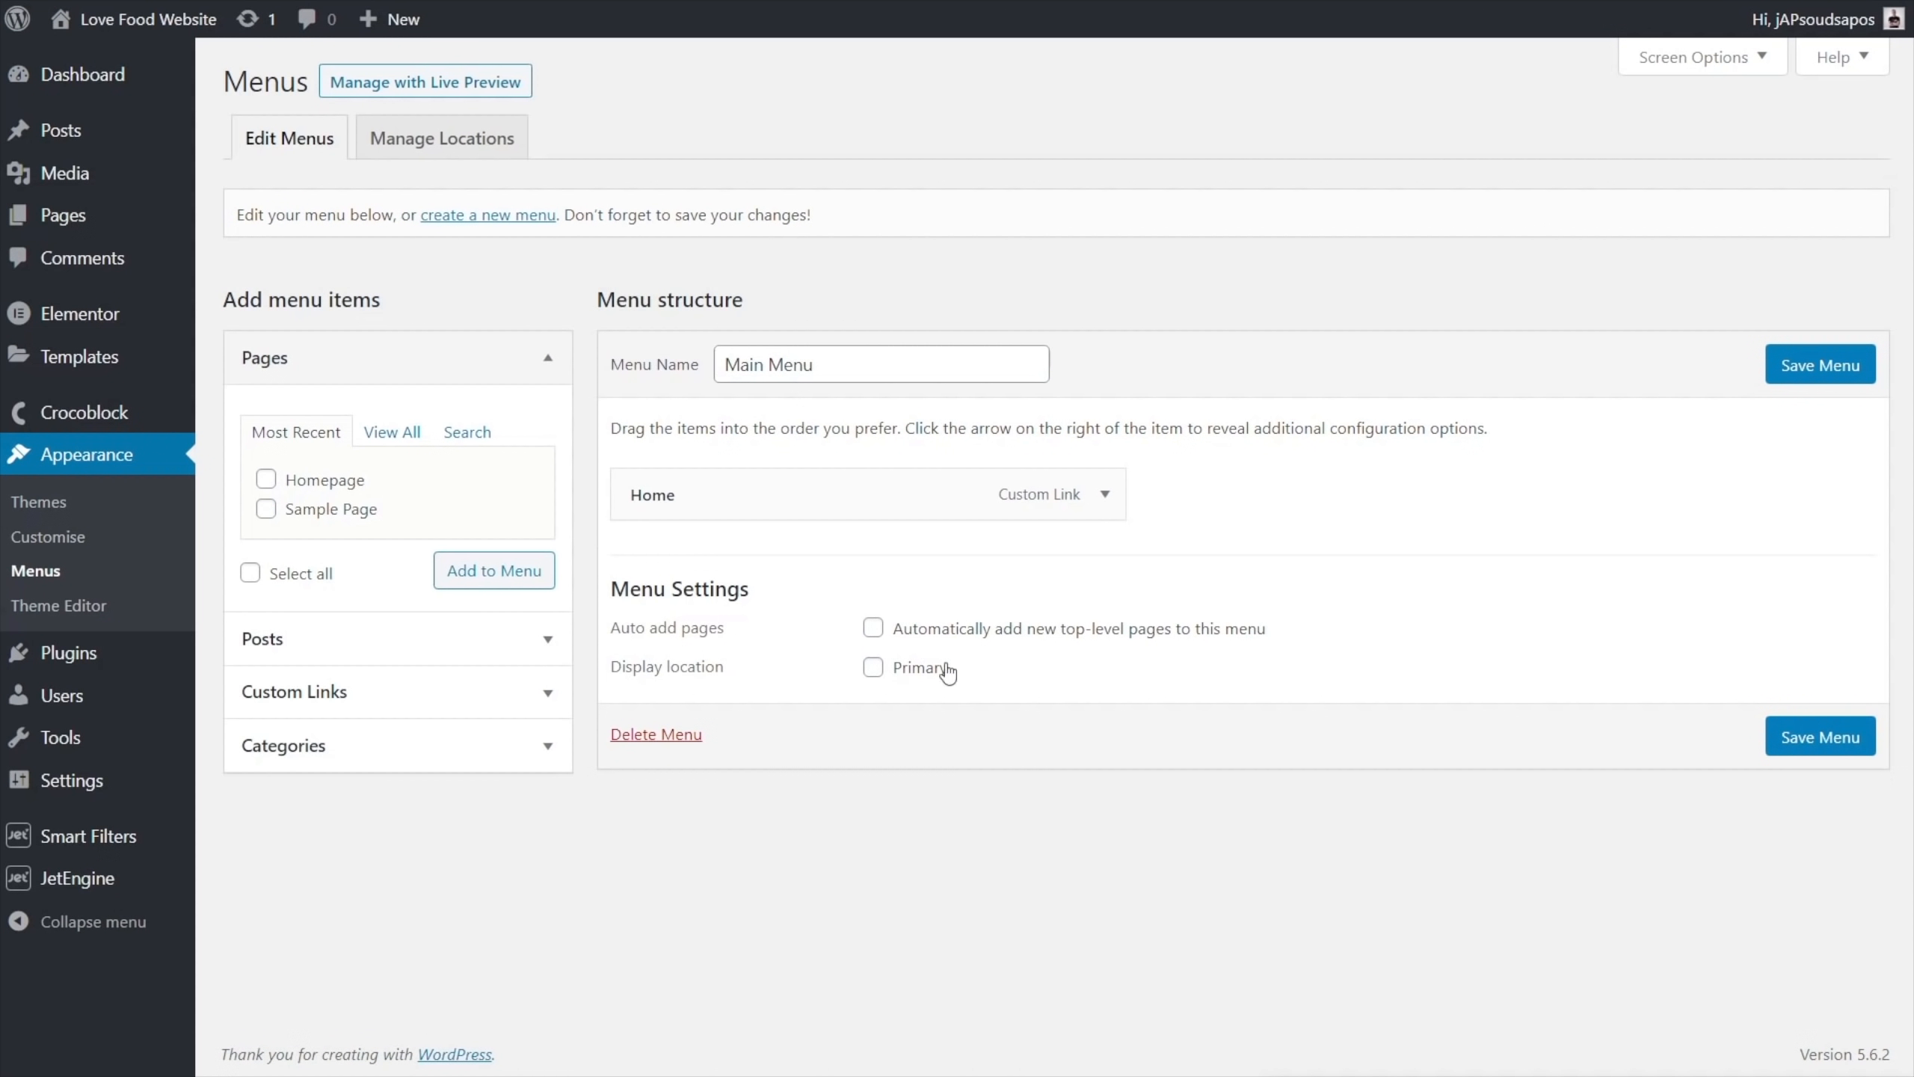
{"action": "left_click", "coordinate": [913, 679]}
{"action": "left_click", "coordinate": [1824, 738]}
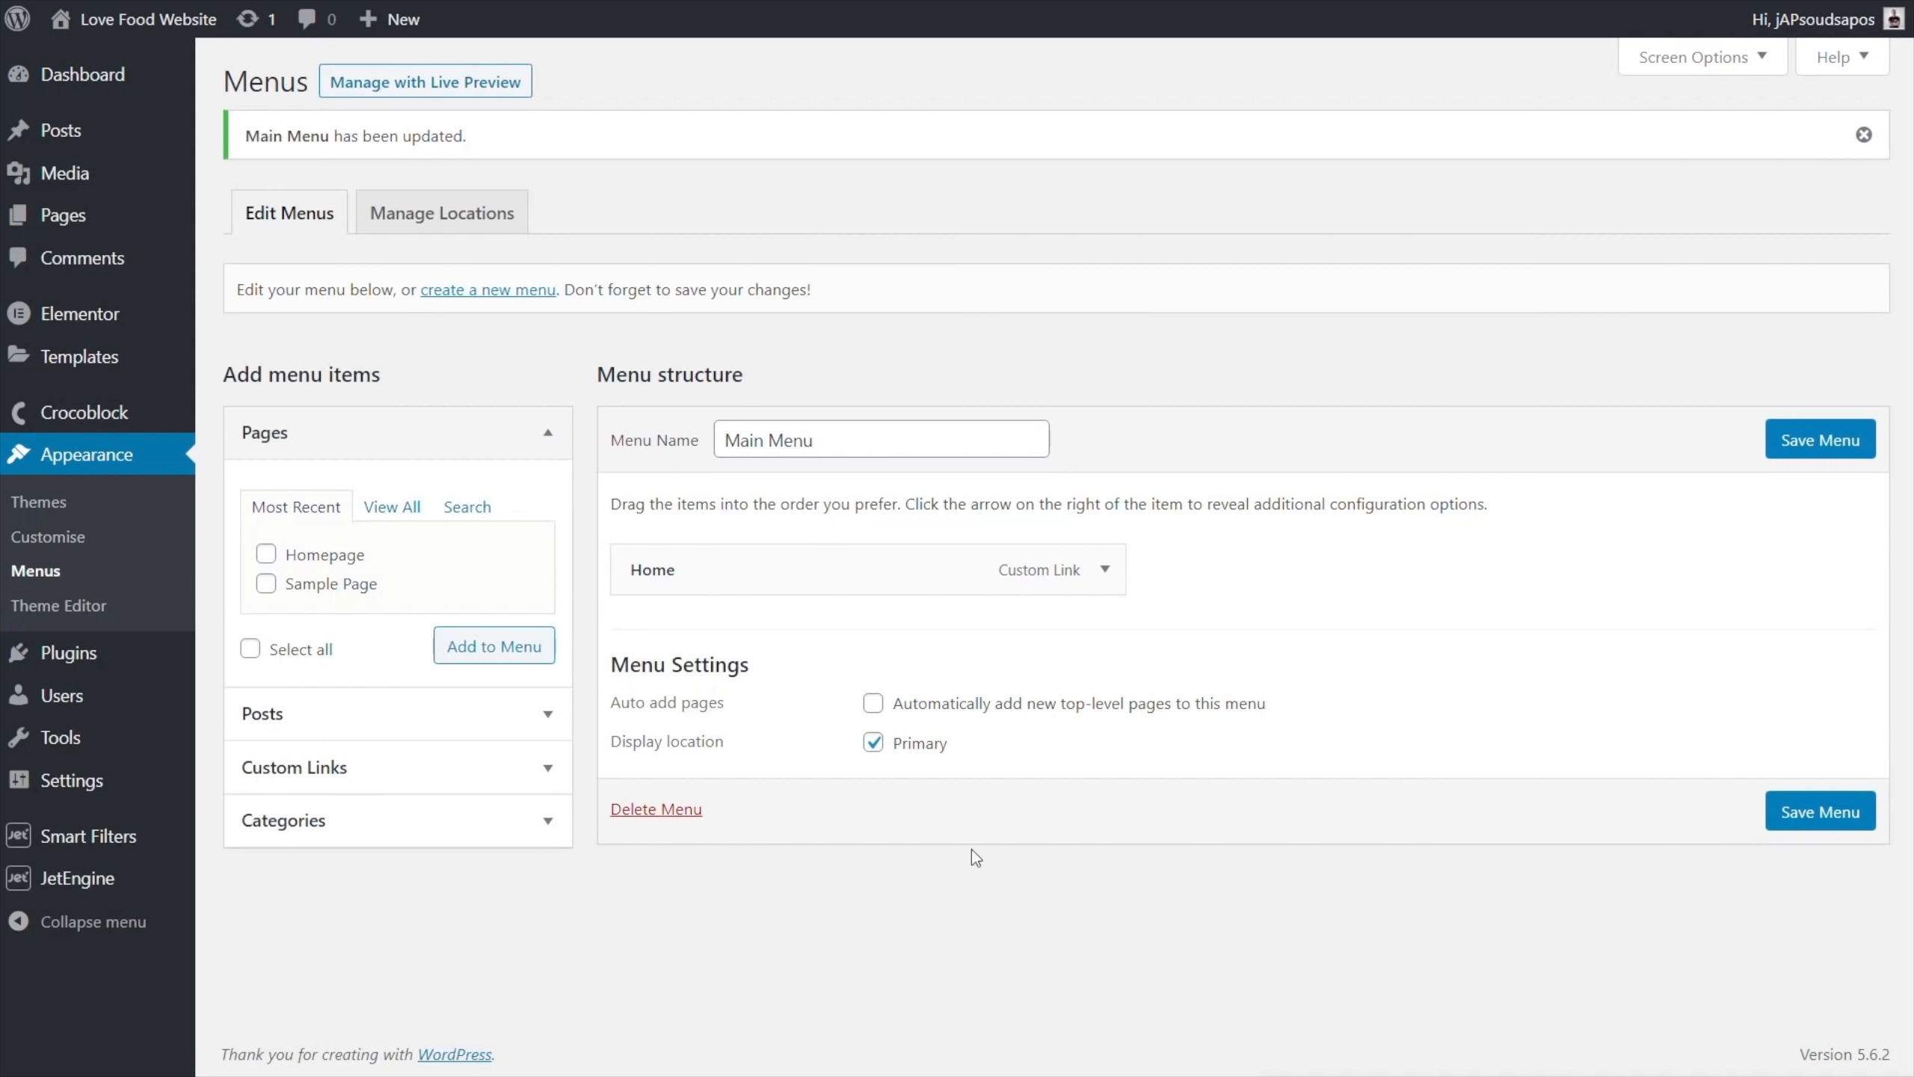
Open the Default Header template in Elementor and set its Nav Menu widget to use Main Menu
{"action": "mouse_move", "coordinate": [75, 369]}
{"action": "left_click", "coordinate": [279, 428]}
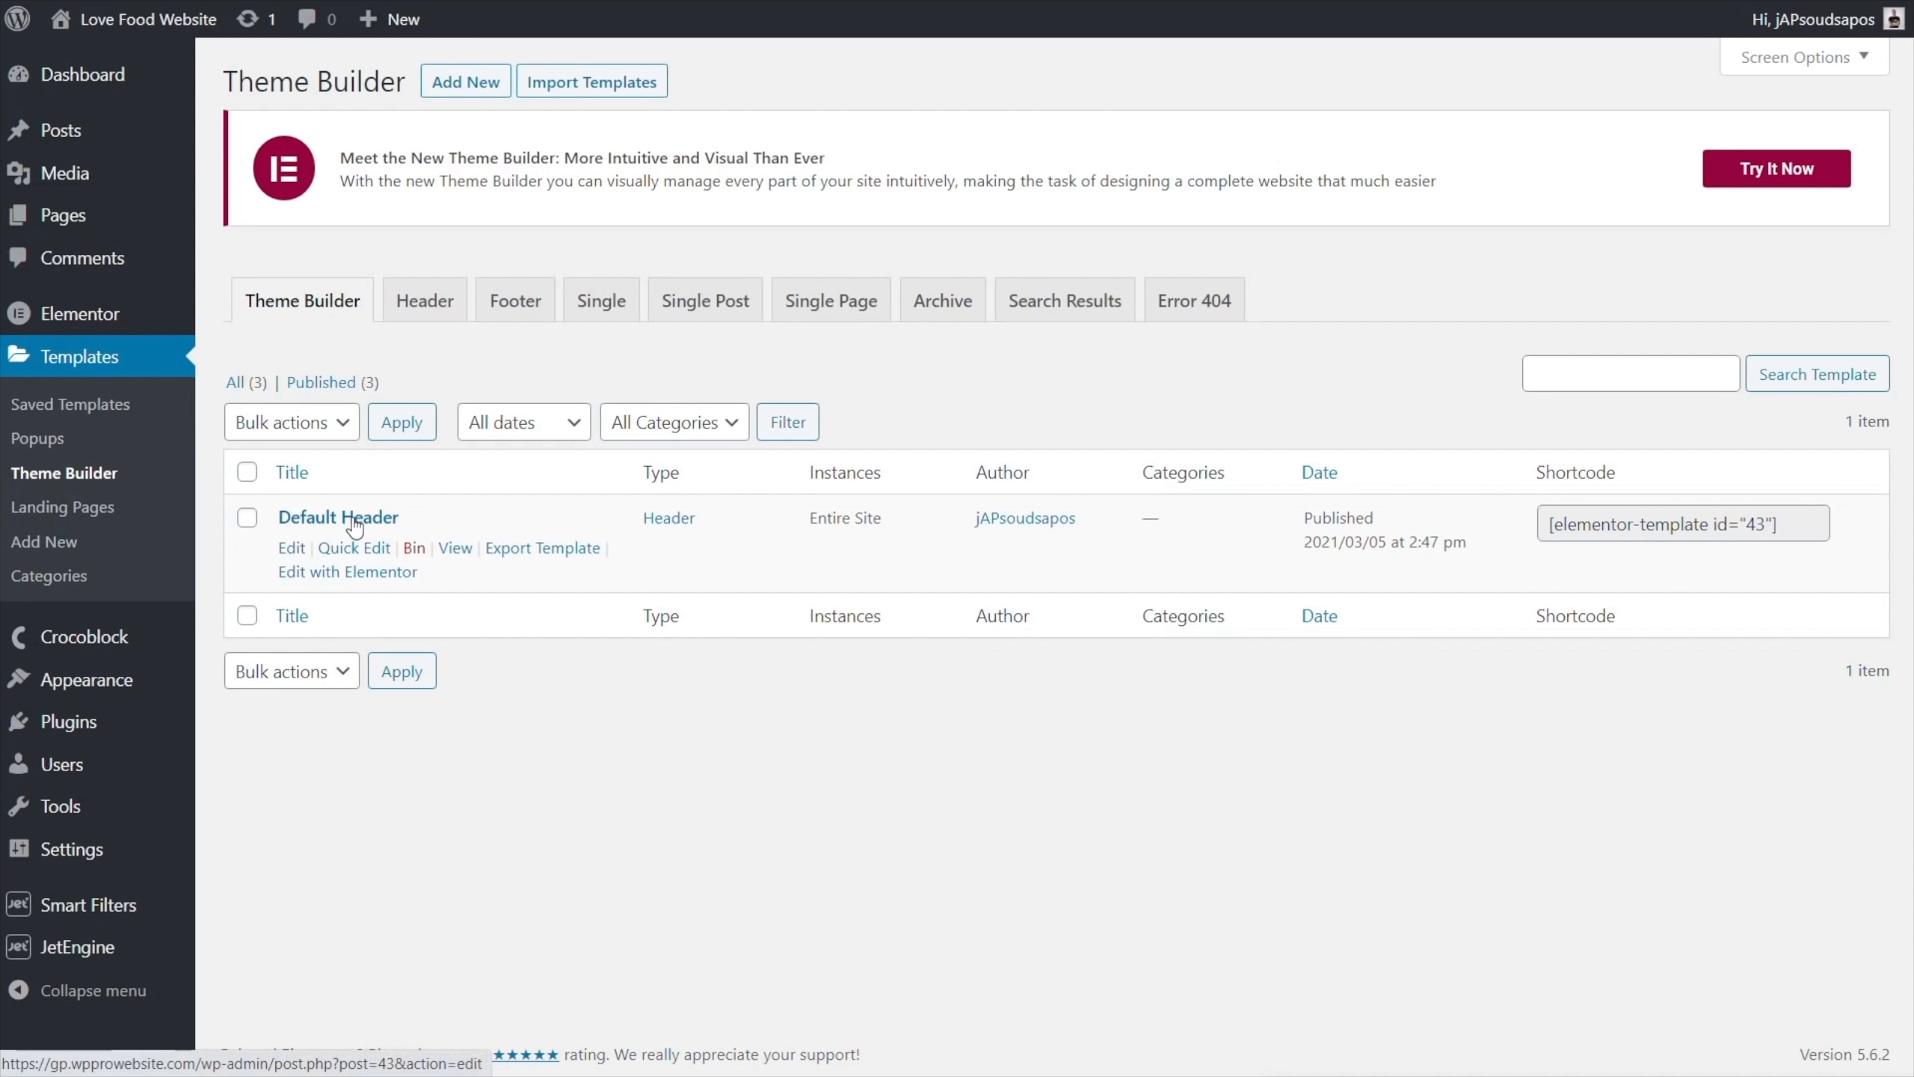
{"action": "left_click", "coordinate": [355, 573]}
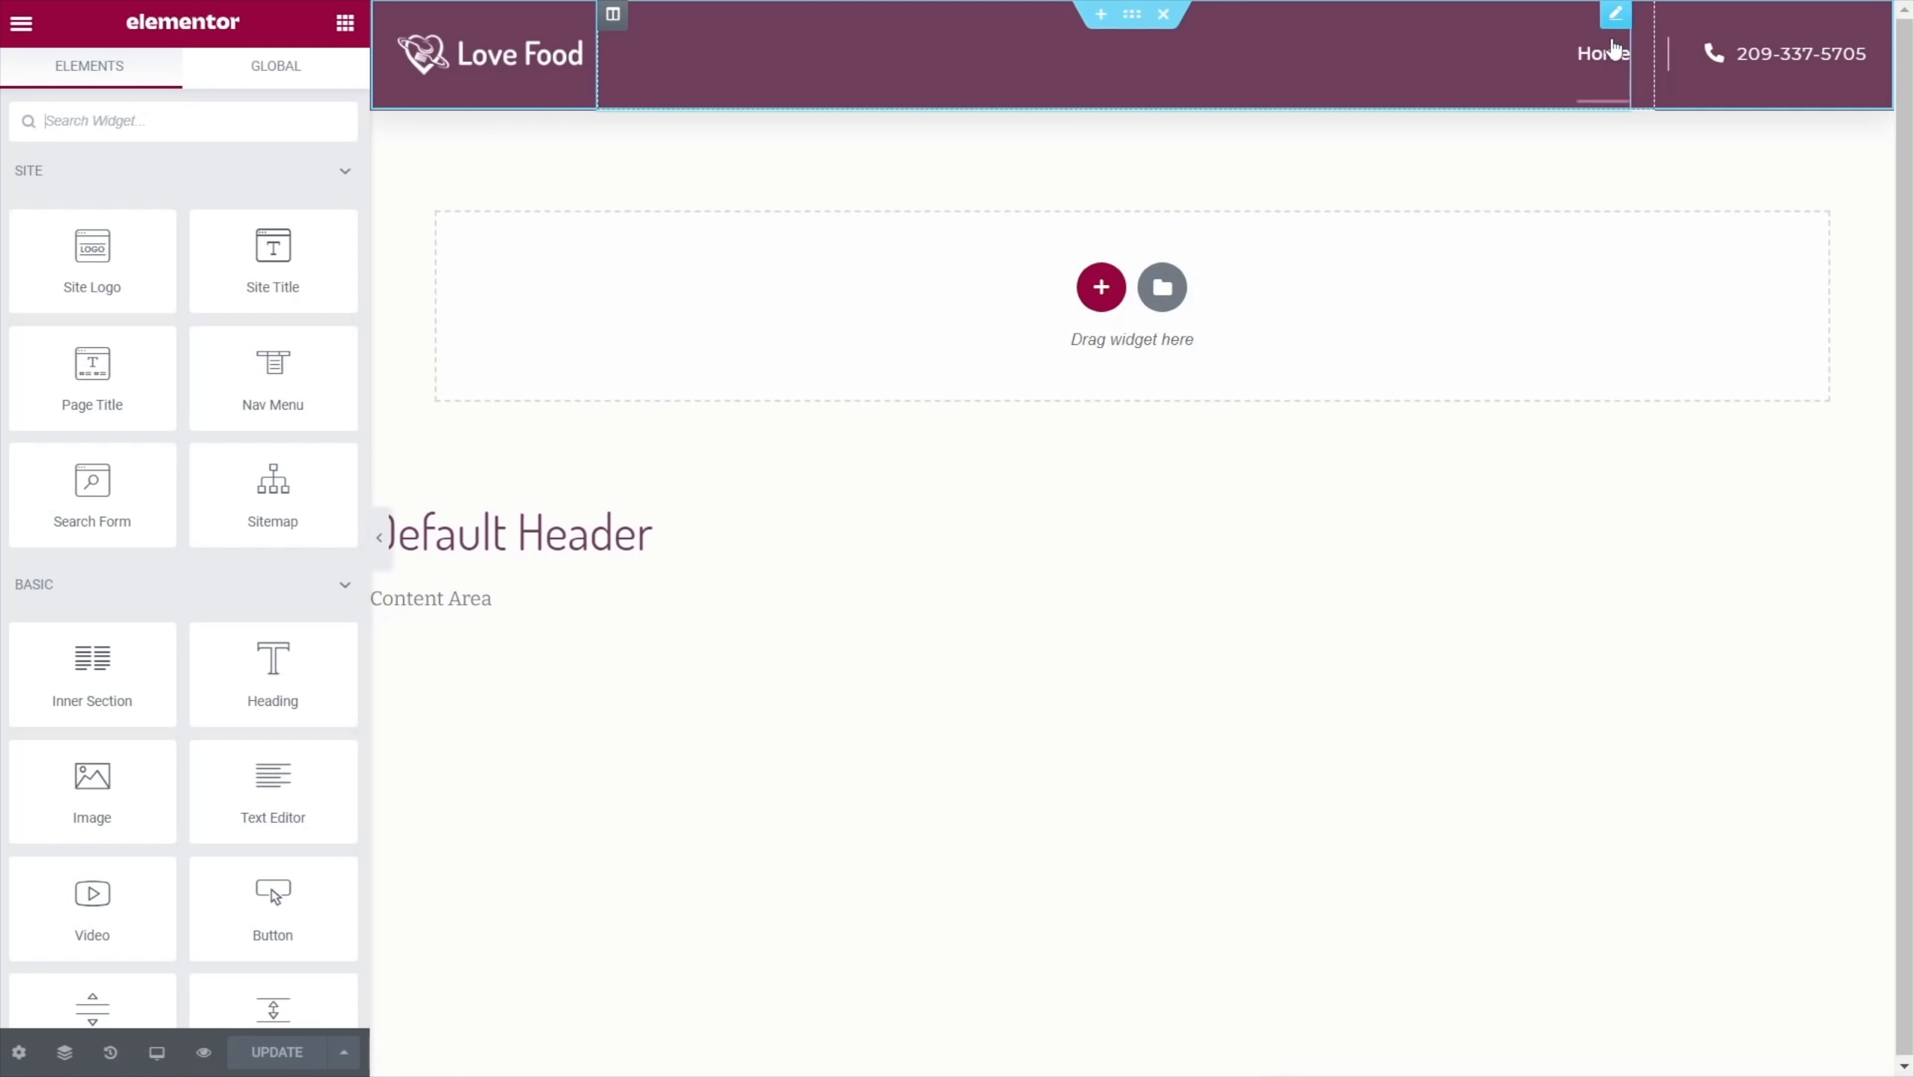
{"action": "left_click", "coordinate": [1615, 30]}
{"action": "left_click", "coordinate": [272, 217]}
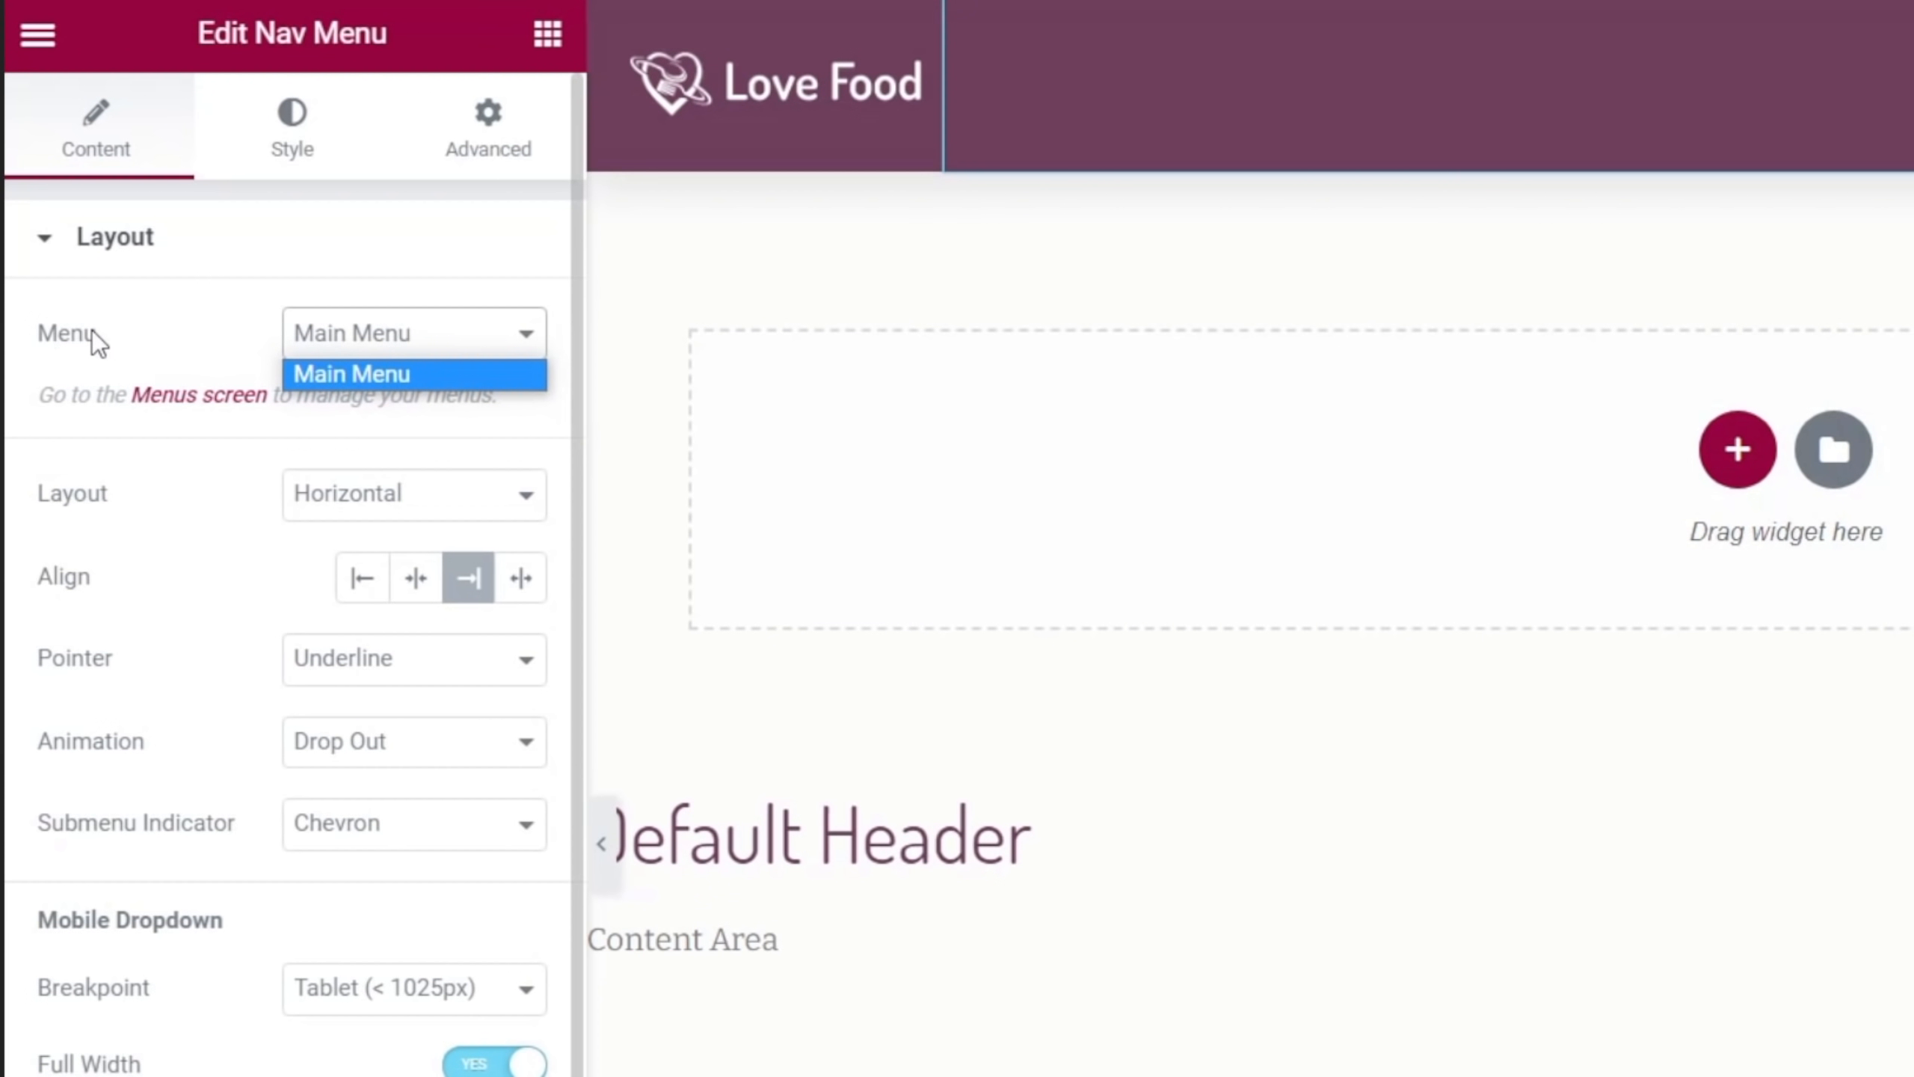
{"action": "left_click", "coordinate": [384, 336]}
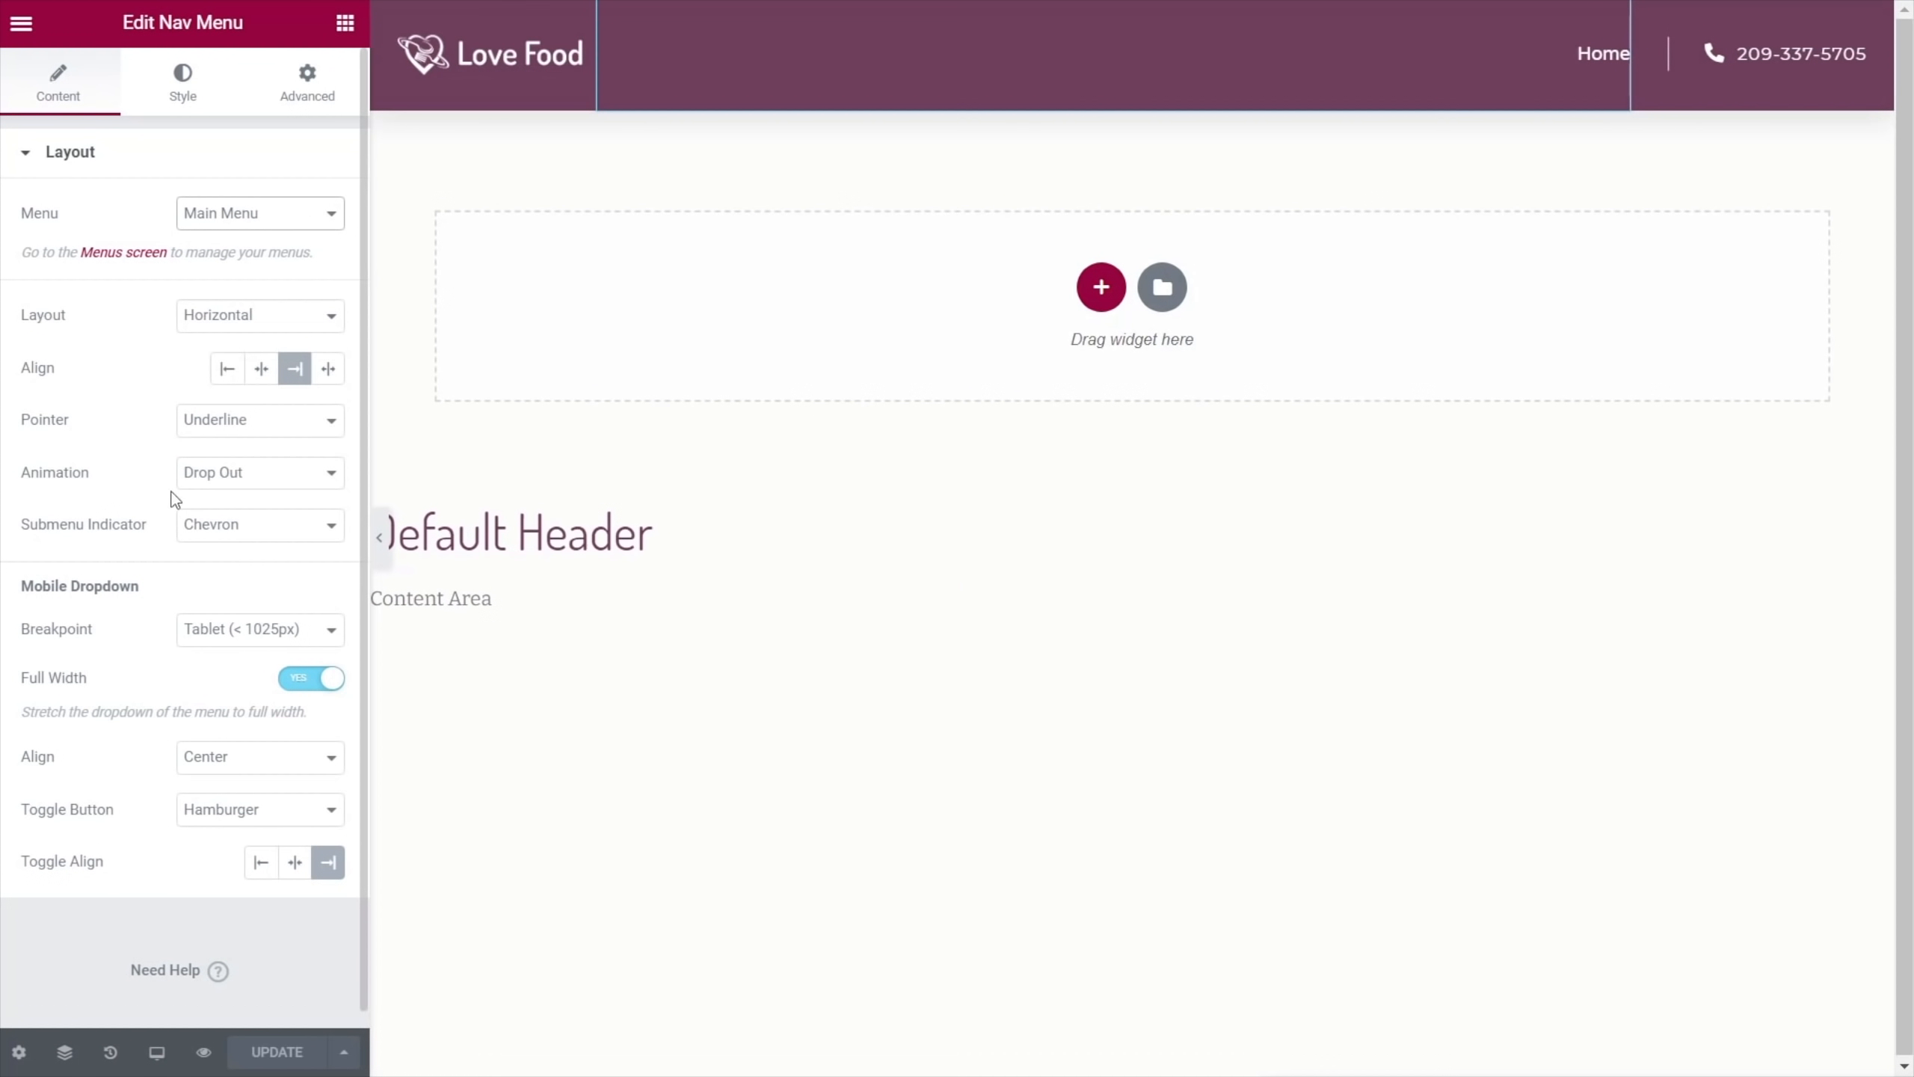
Style the Nav Menu's typography with the global Text font and update the header template
{"action": "left_click", "coordinate": [181, 85]}
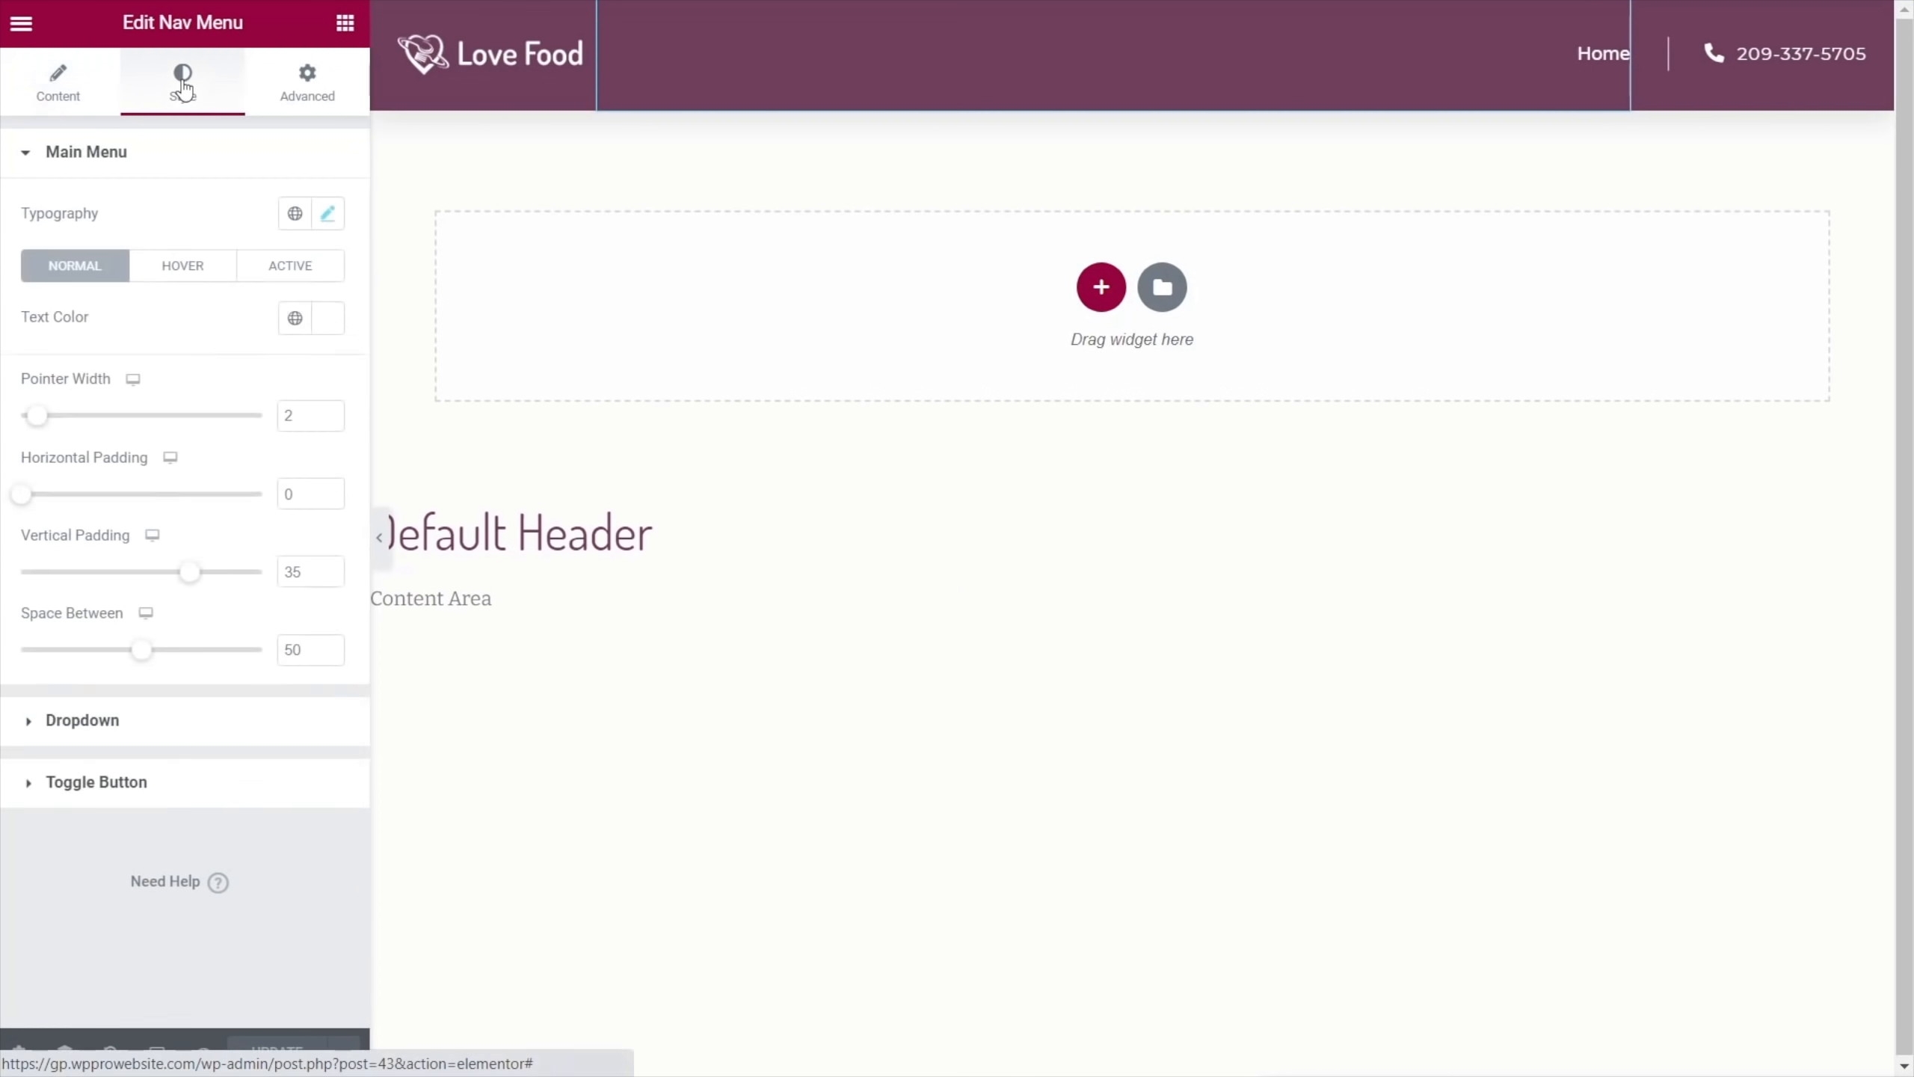
{"action": "left_click", "coordinate": [294, 213]}
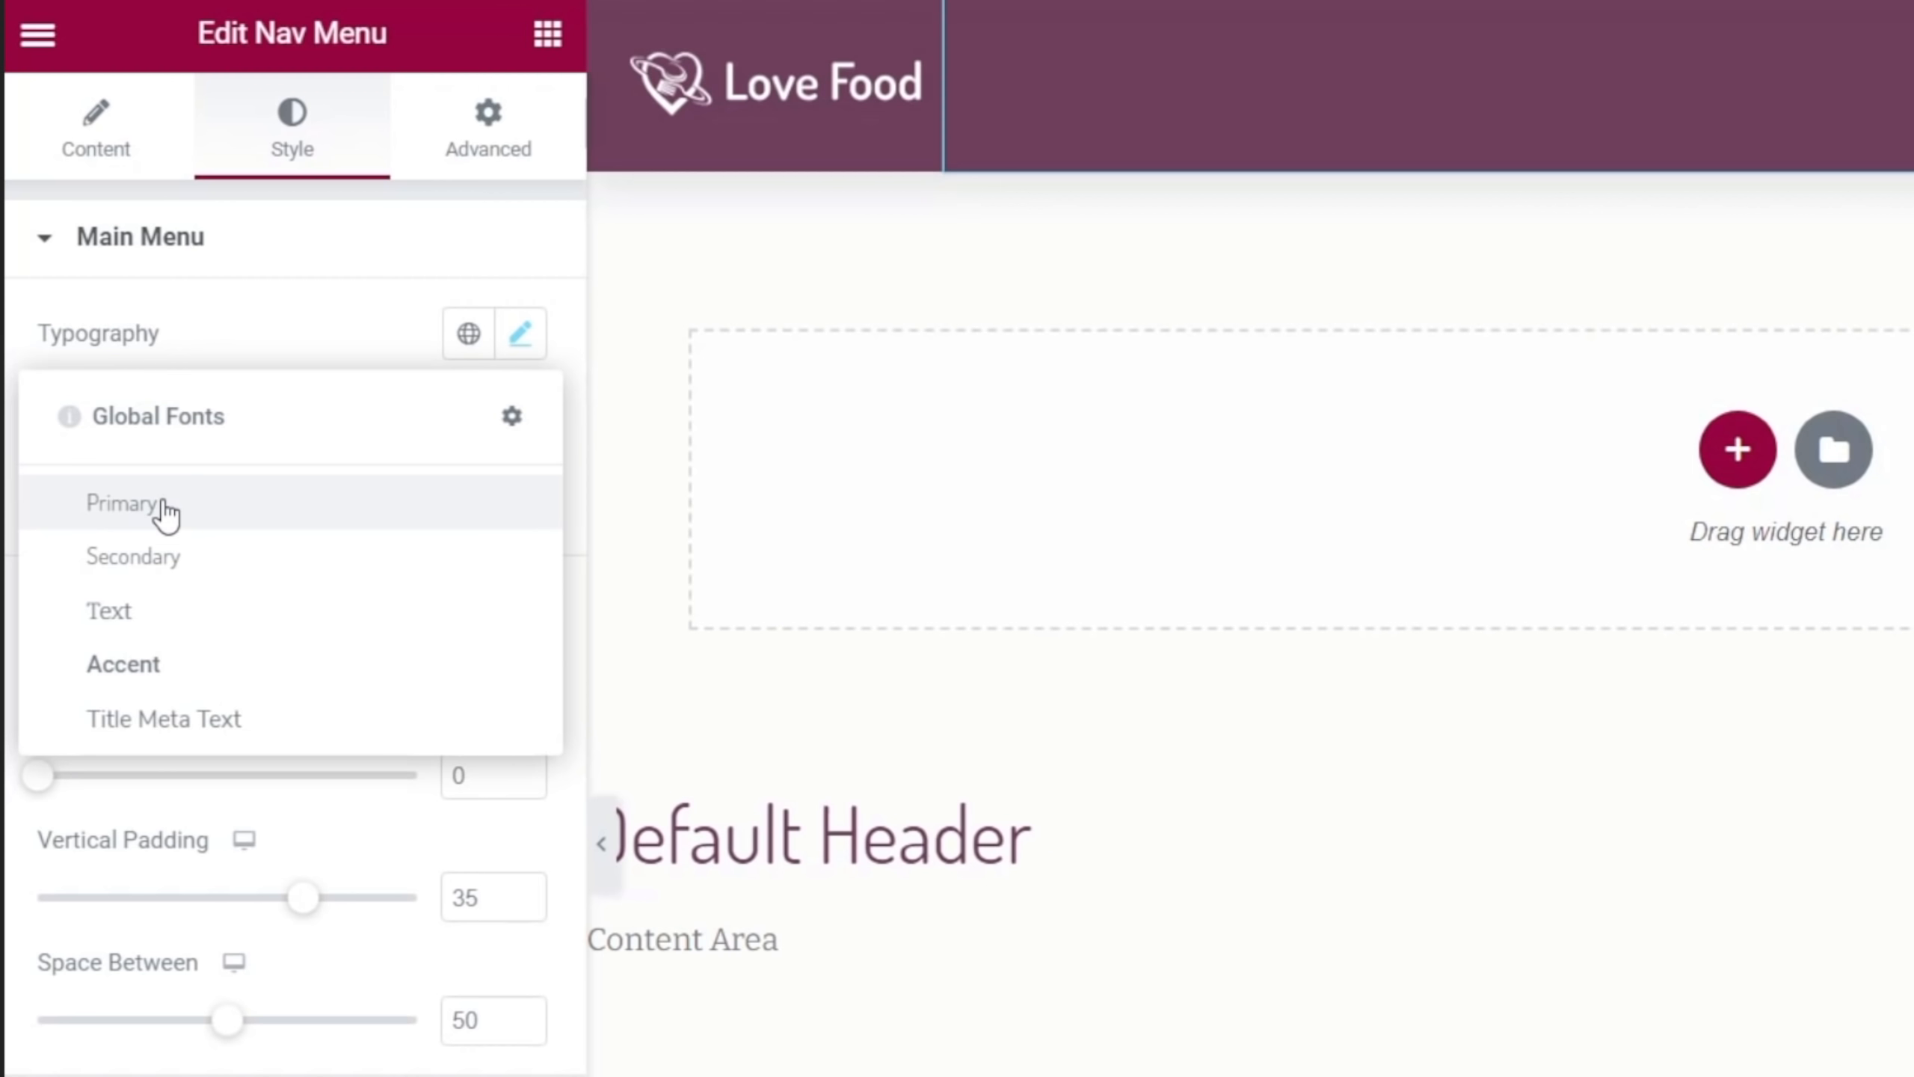
{"action": "left_click", "coordinate": [162, 504]}
{"action": "left_click", "coordinate": [468, 335]}
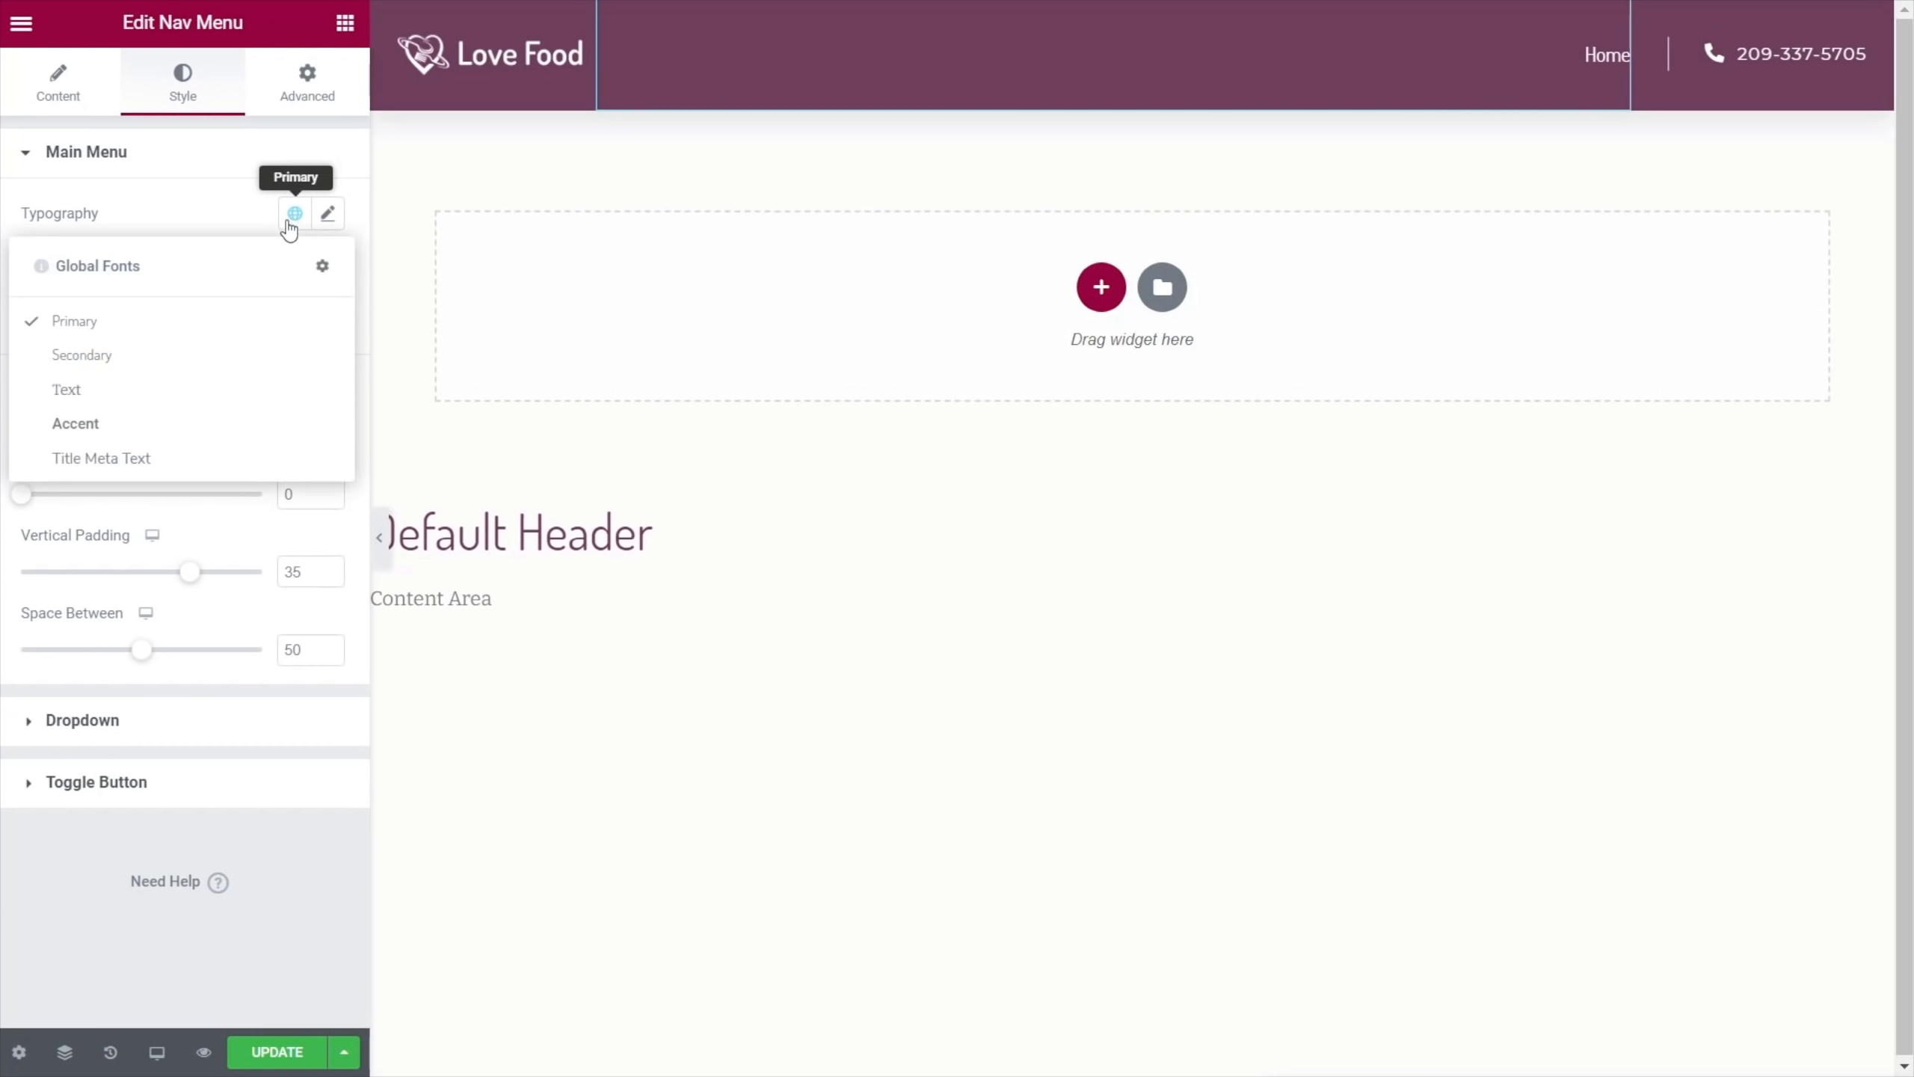
{"action": "left_click", "coordinate": [97, 401]}
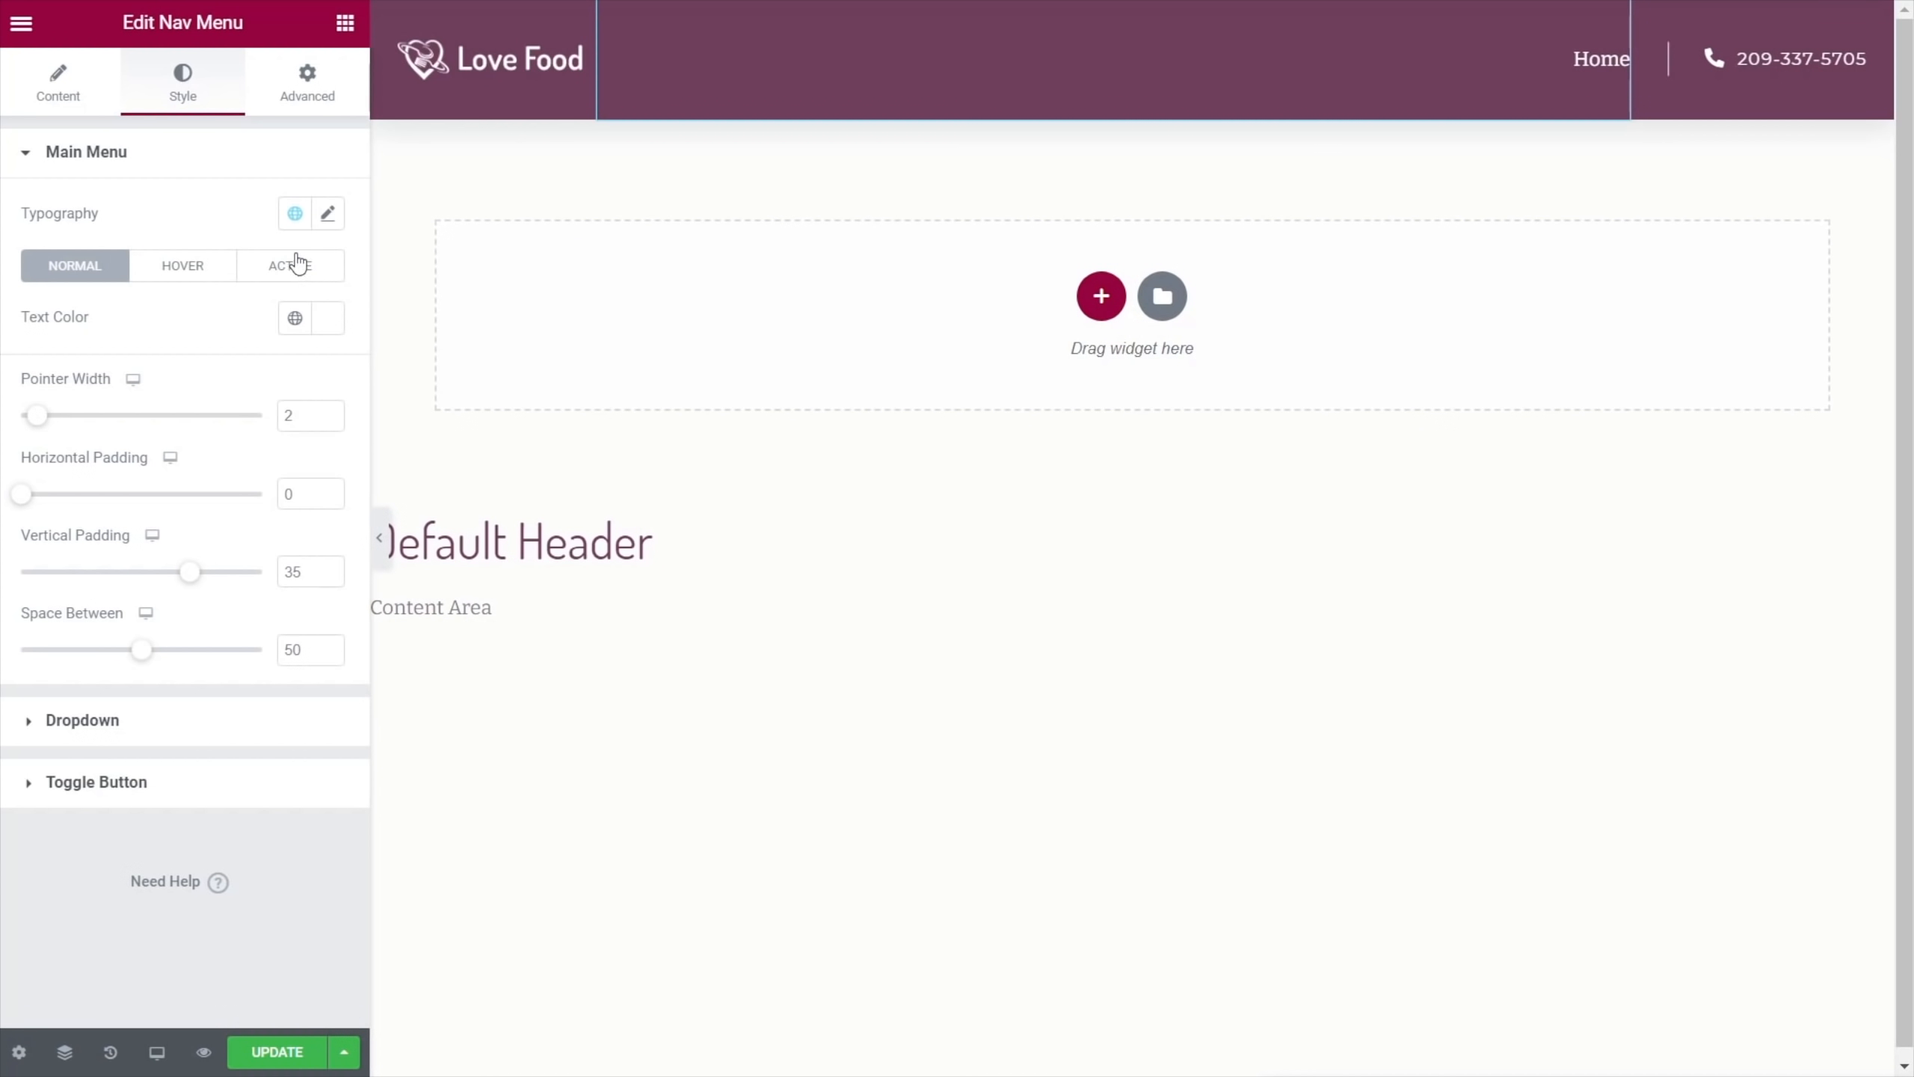
{"action": "left_click", "coordinate": [328, 216]}
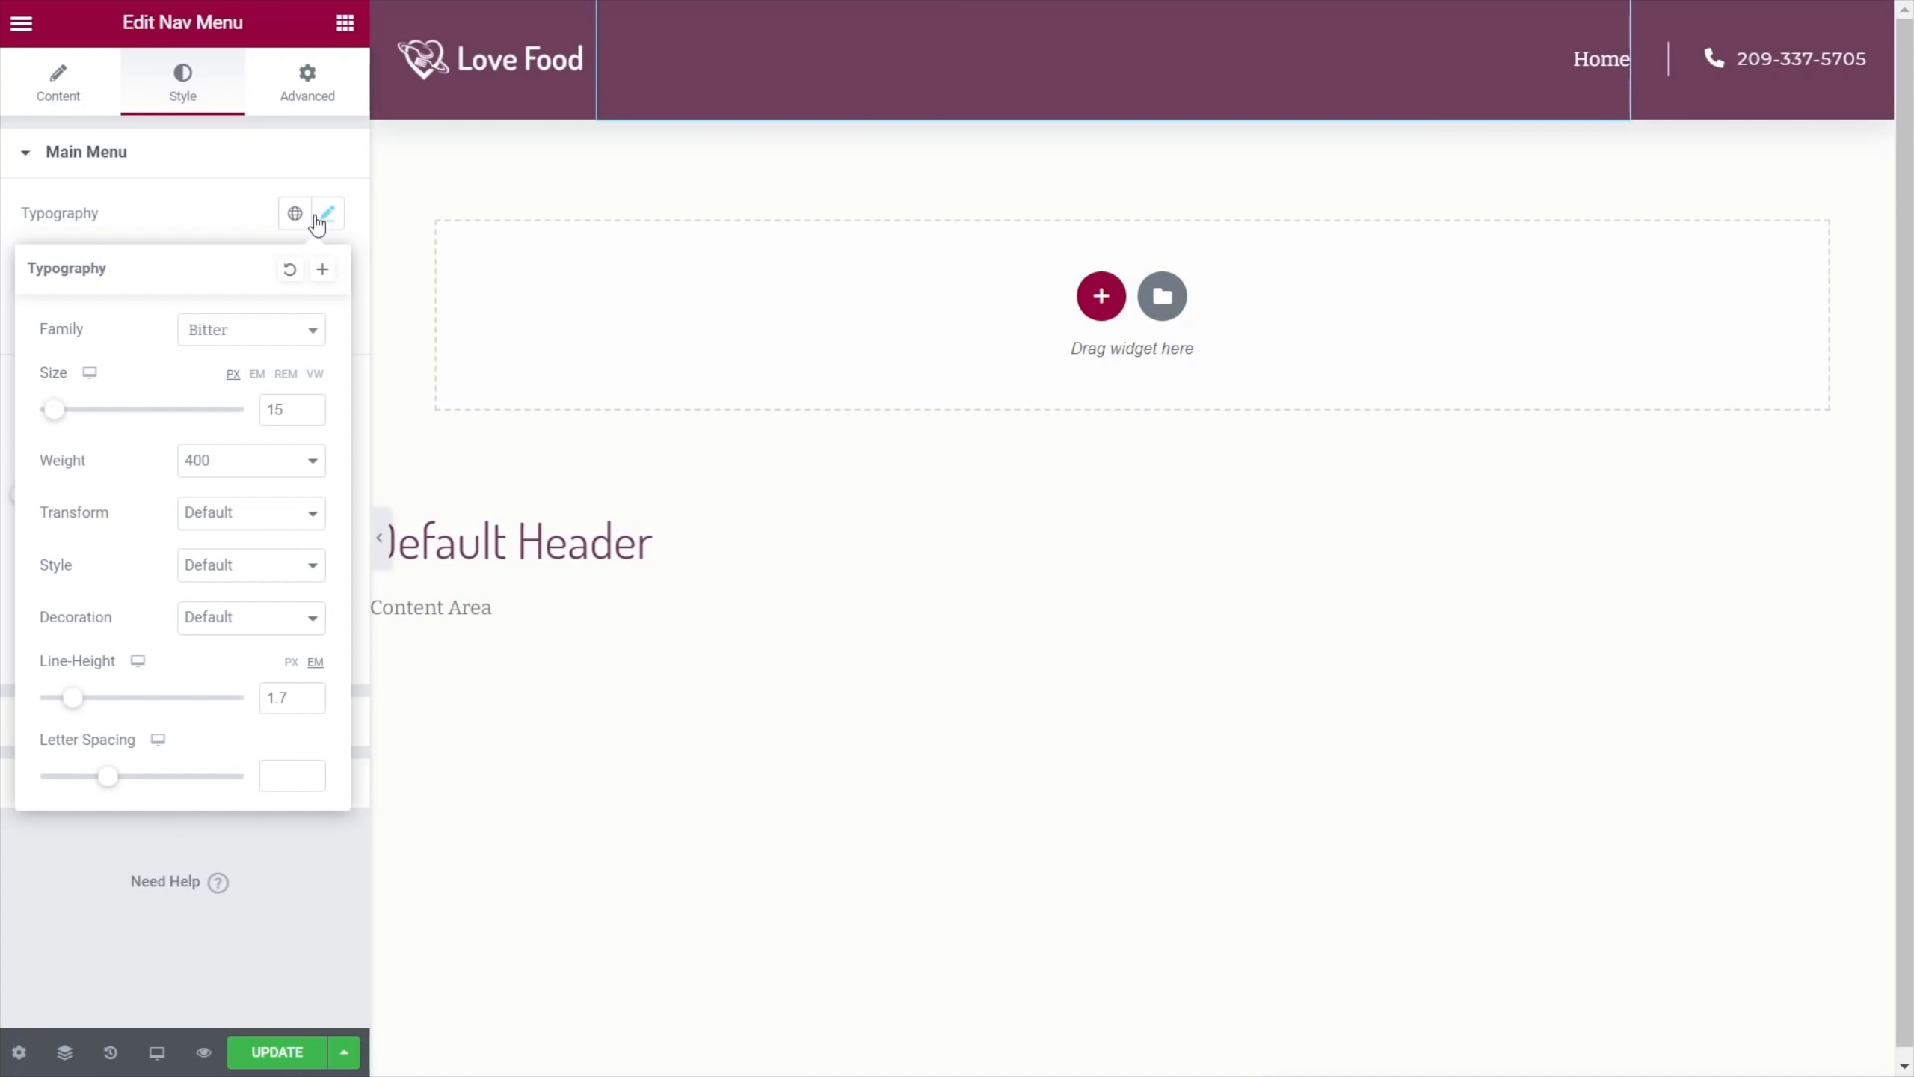
{"action": "left_click", "coordinate": [177, 208]}
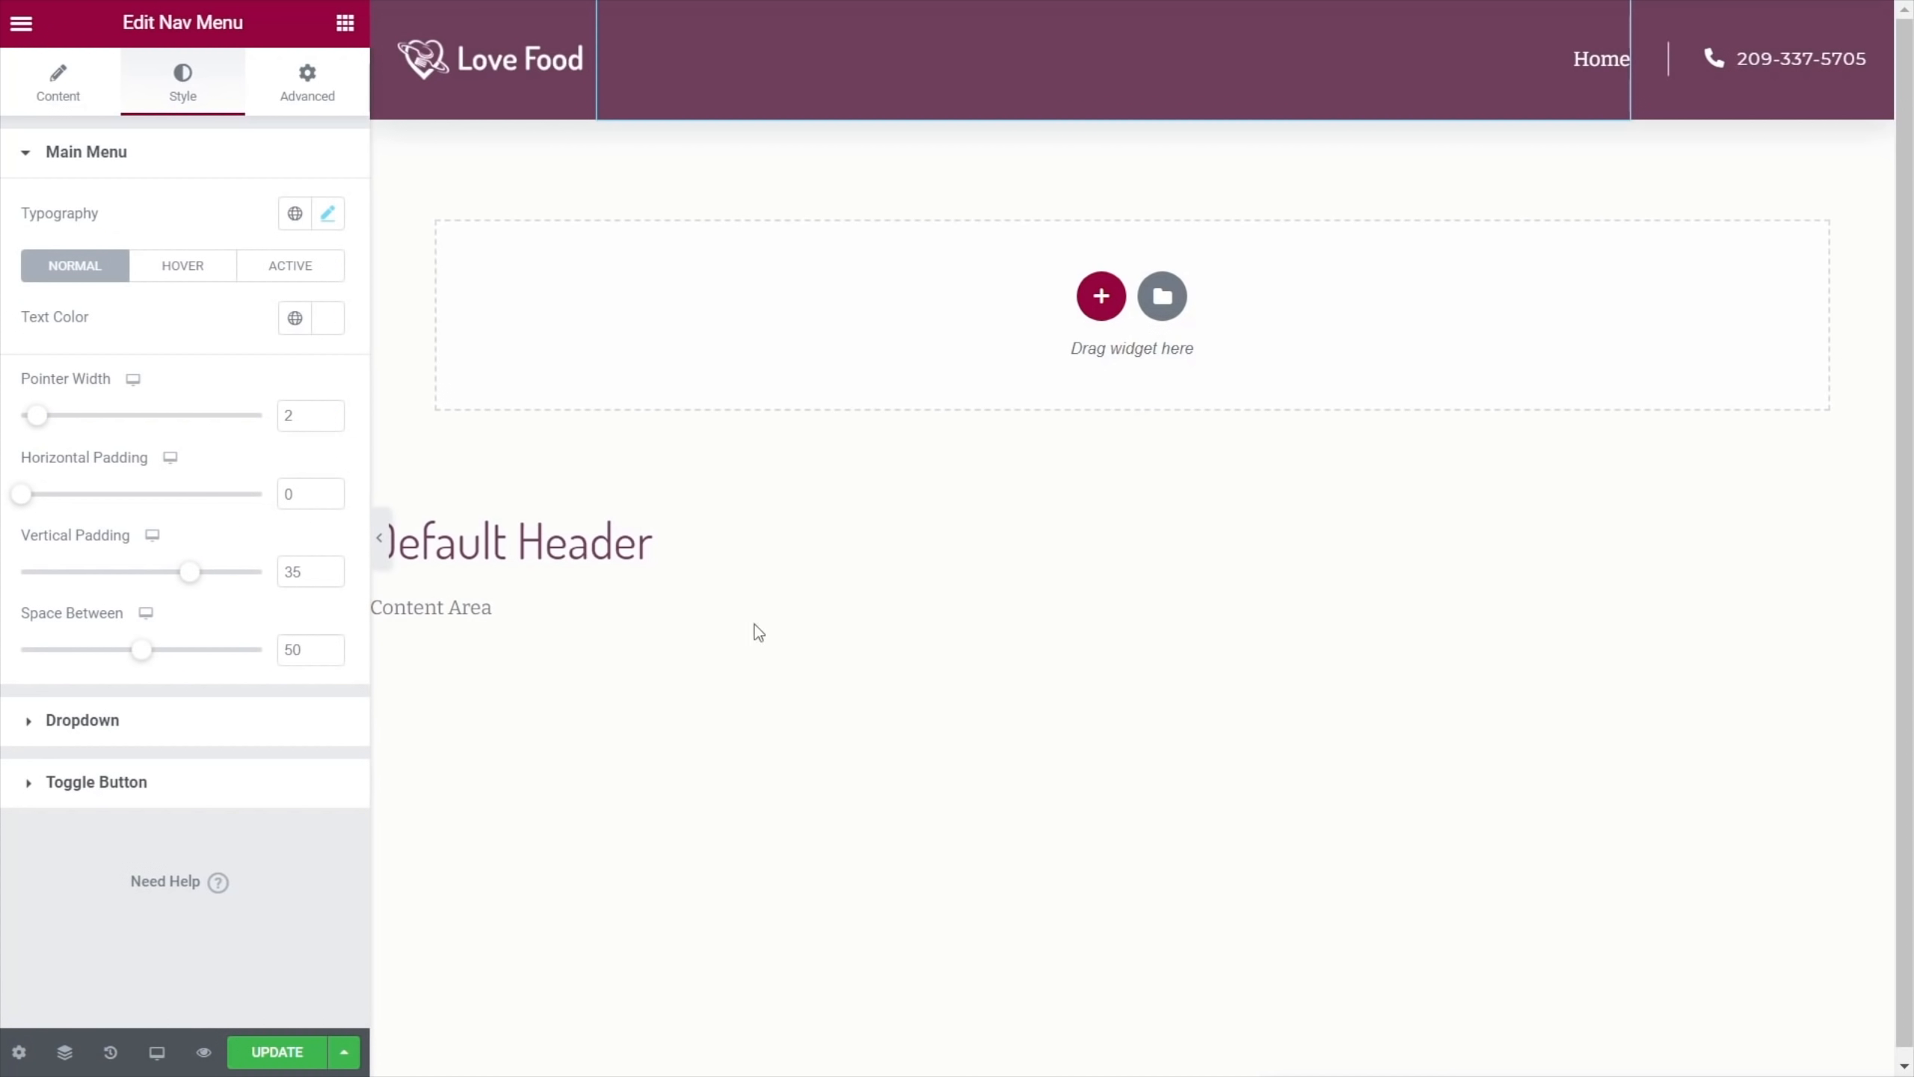
{"action": "left_click", "coordinate": [294, 215]}
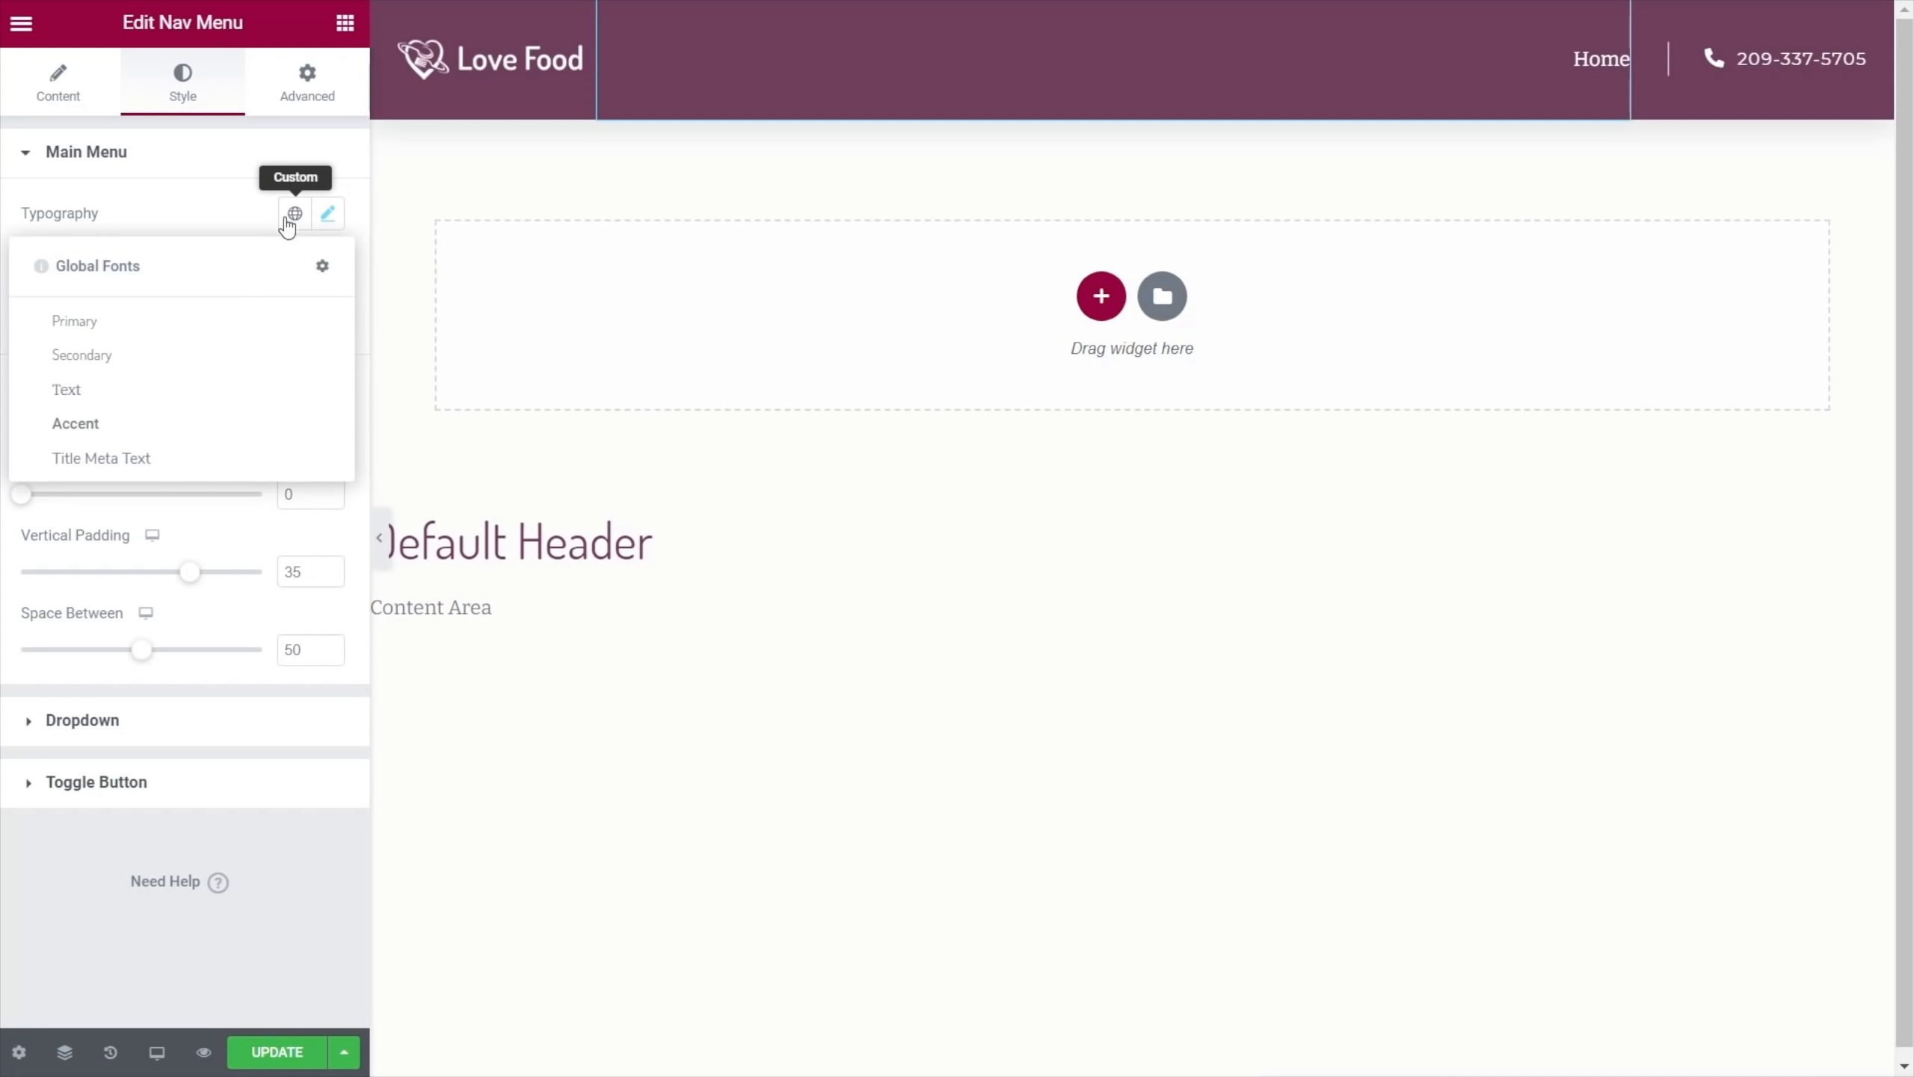
{"action": "left_click", "coordinate": [83, 388]}
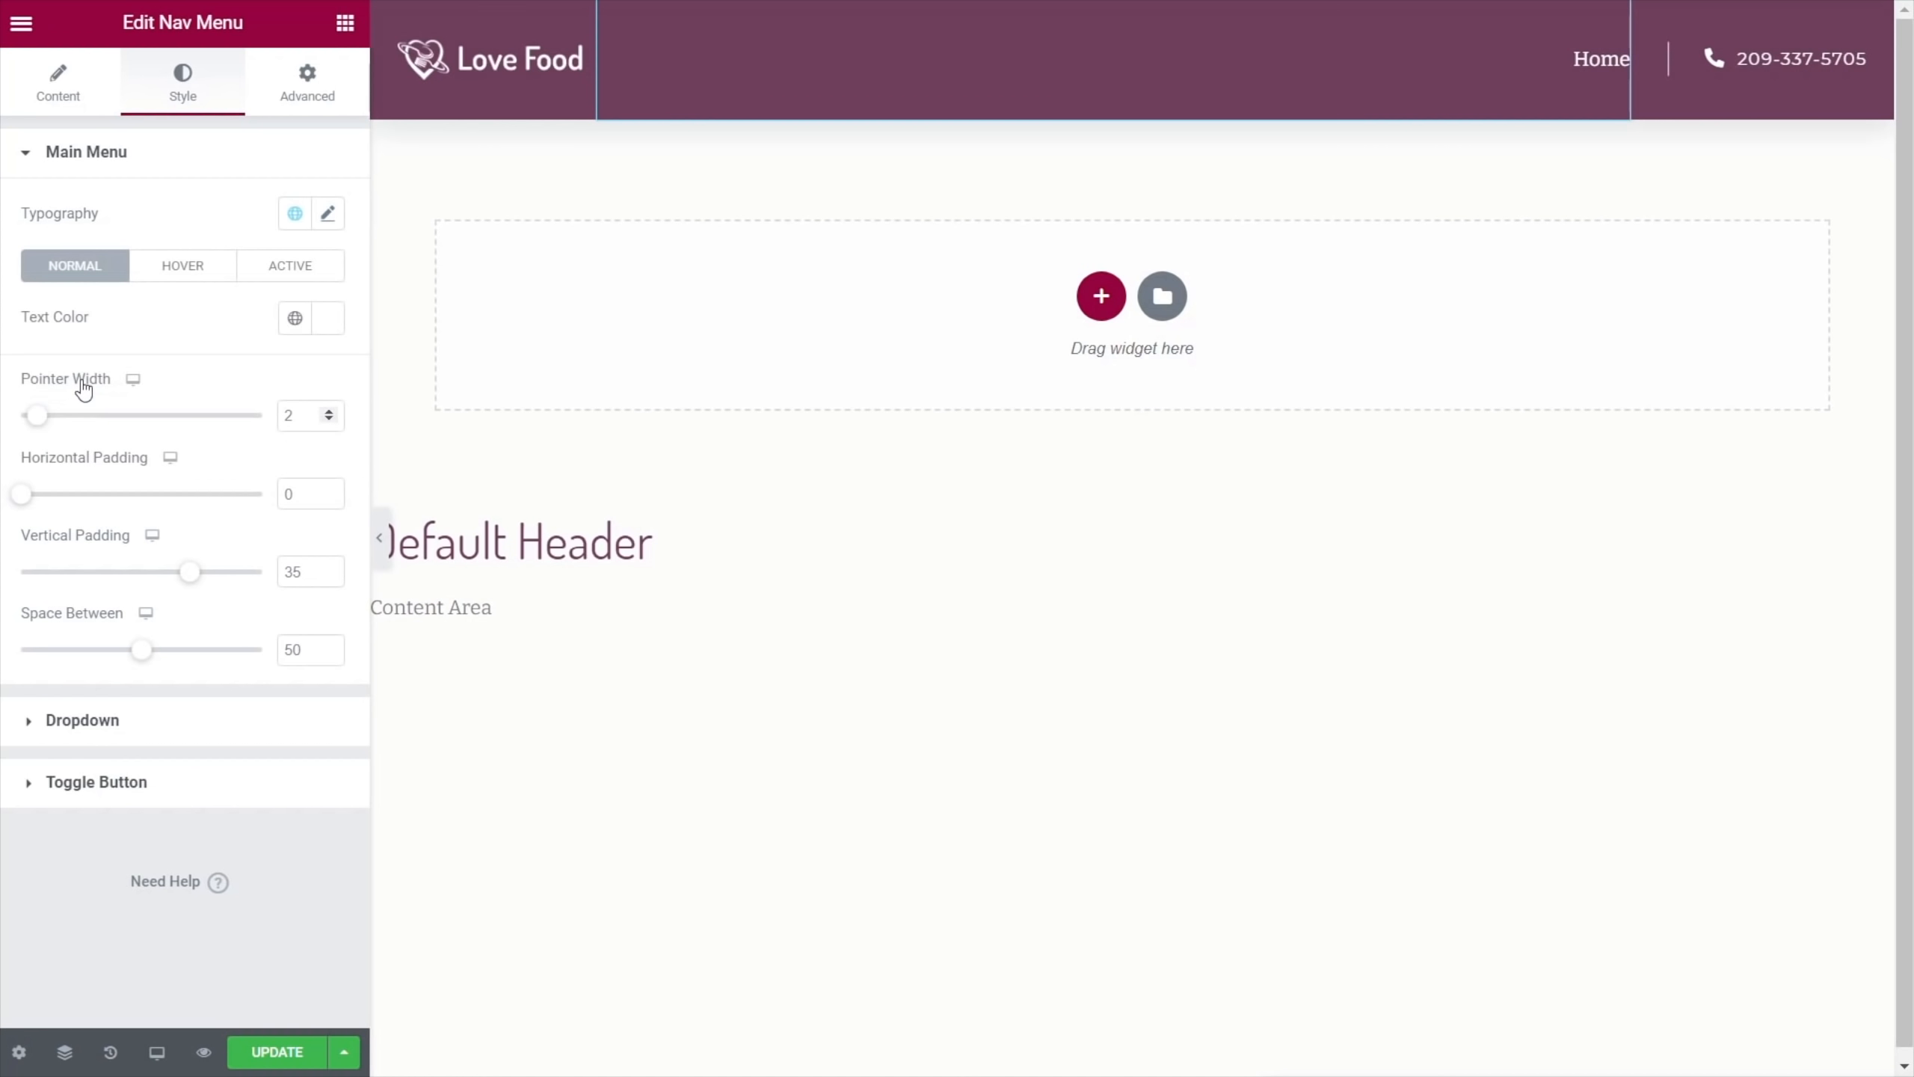
{"action": "left_click", "coordinate": [269, 1054]}
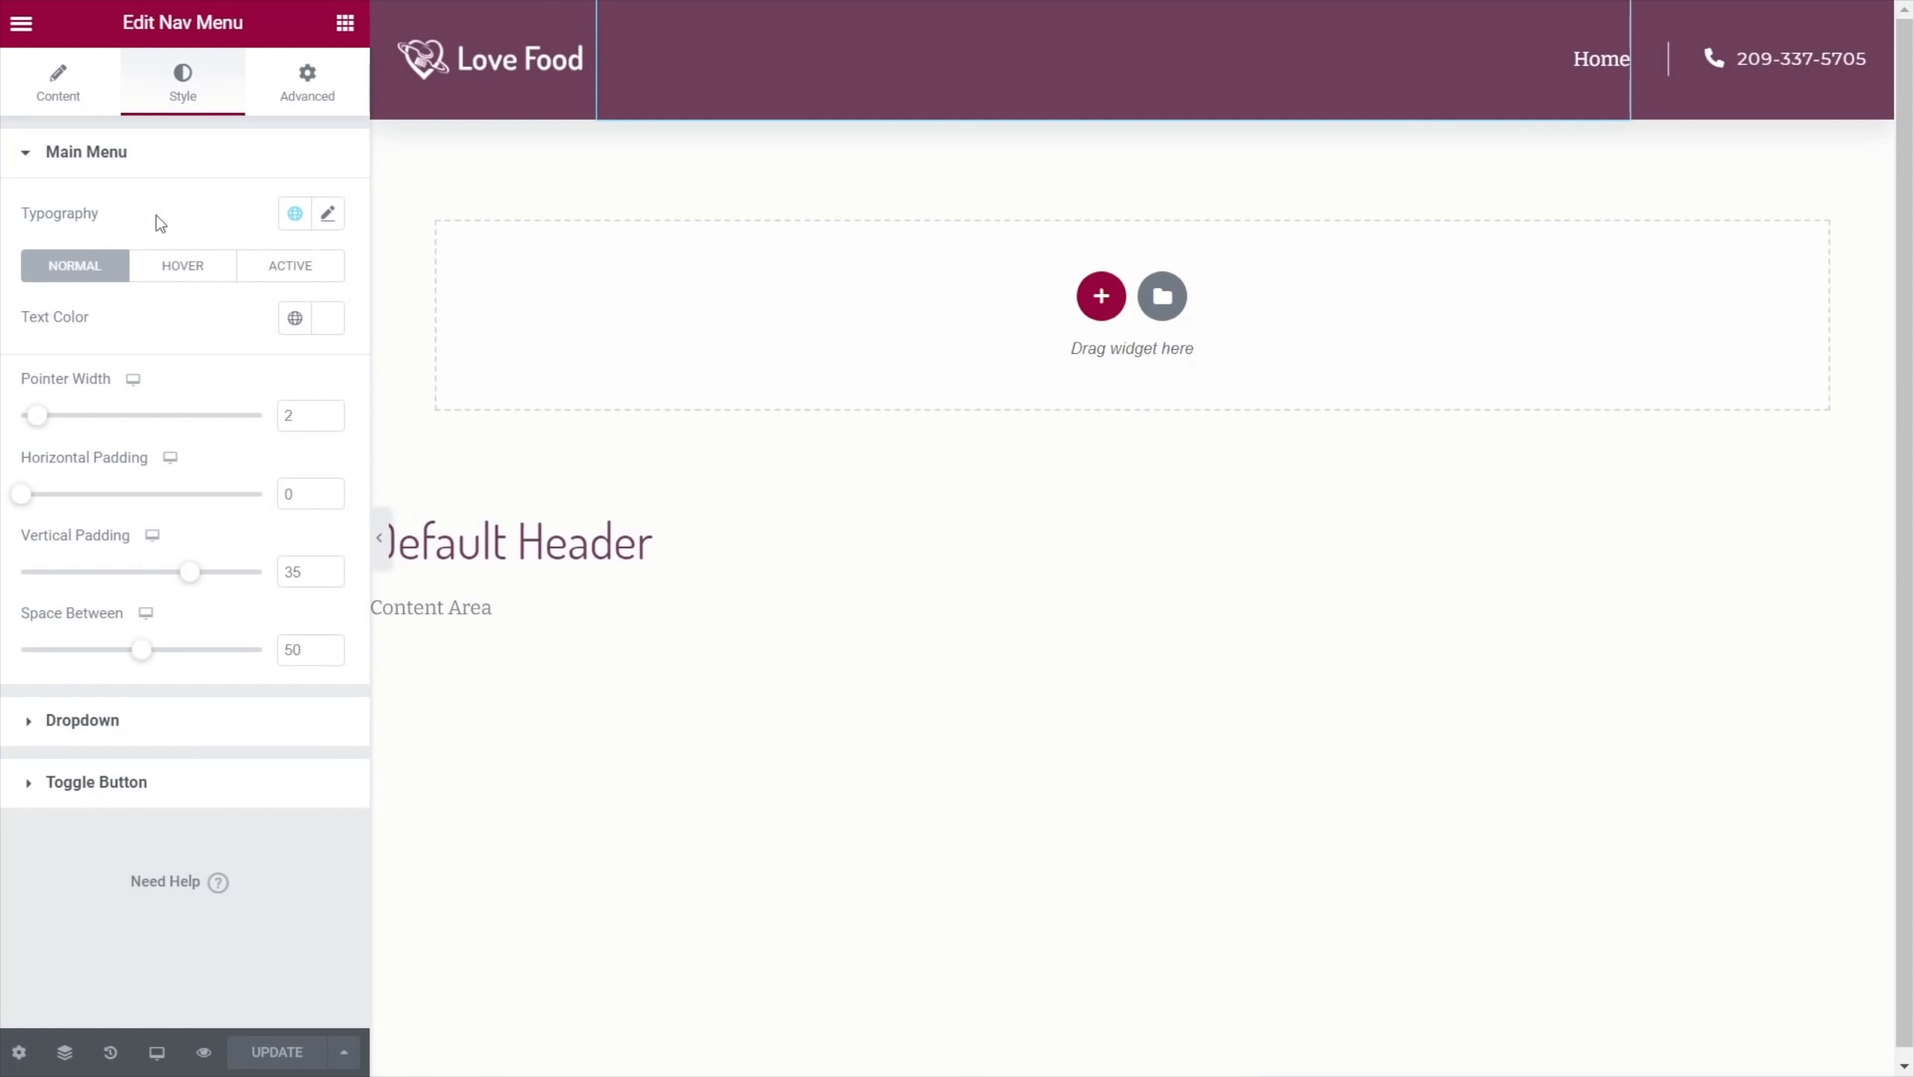
Exit to the WordPress dashboard and show the Footer templates in the Theme Builder
{"action": "left_click", "coordinate": [21, 22]}
{"action": "left_click", "coordinate": [119, 451]}
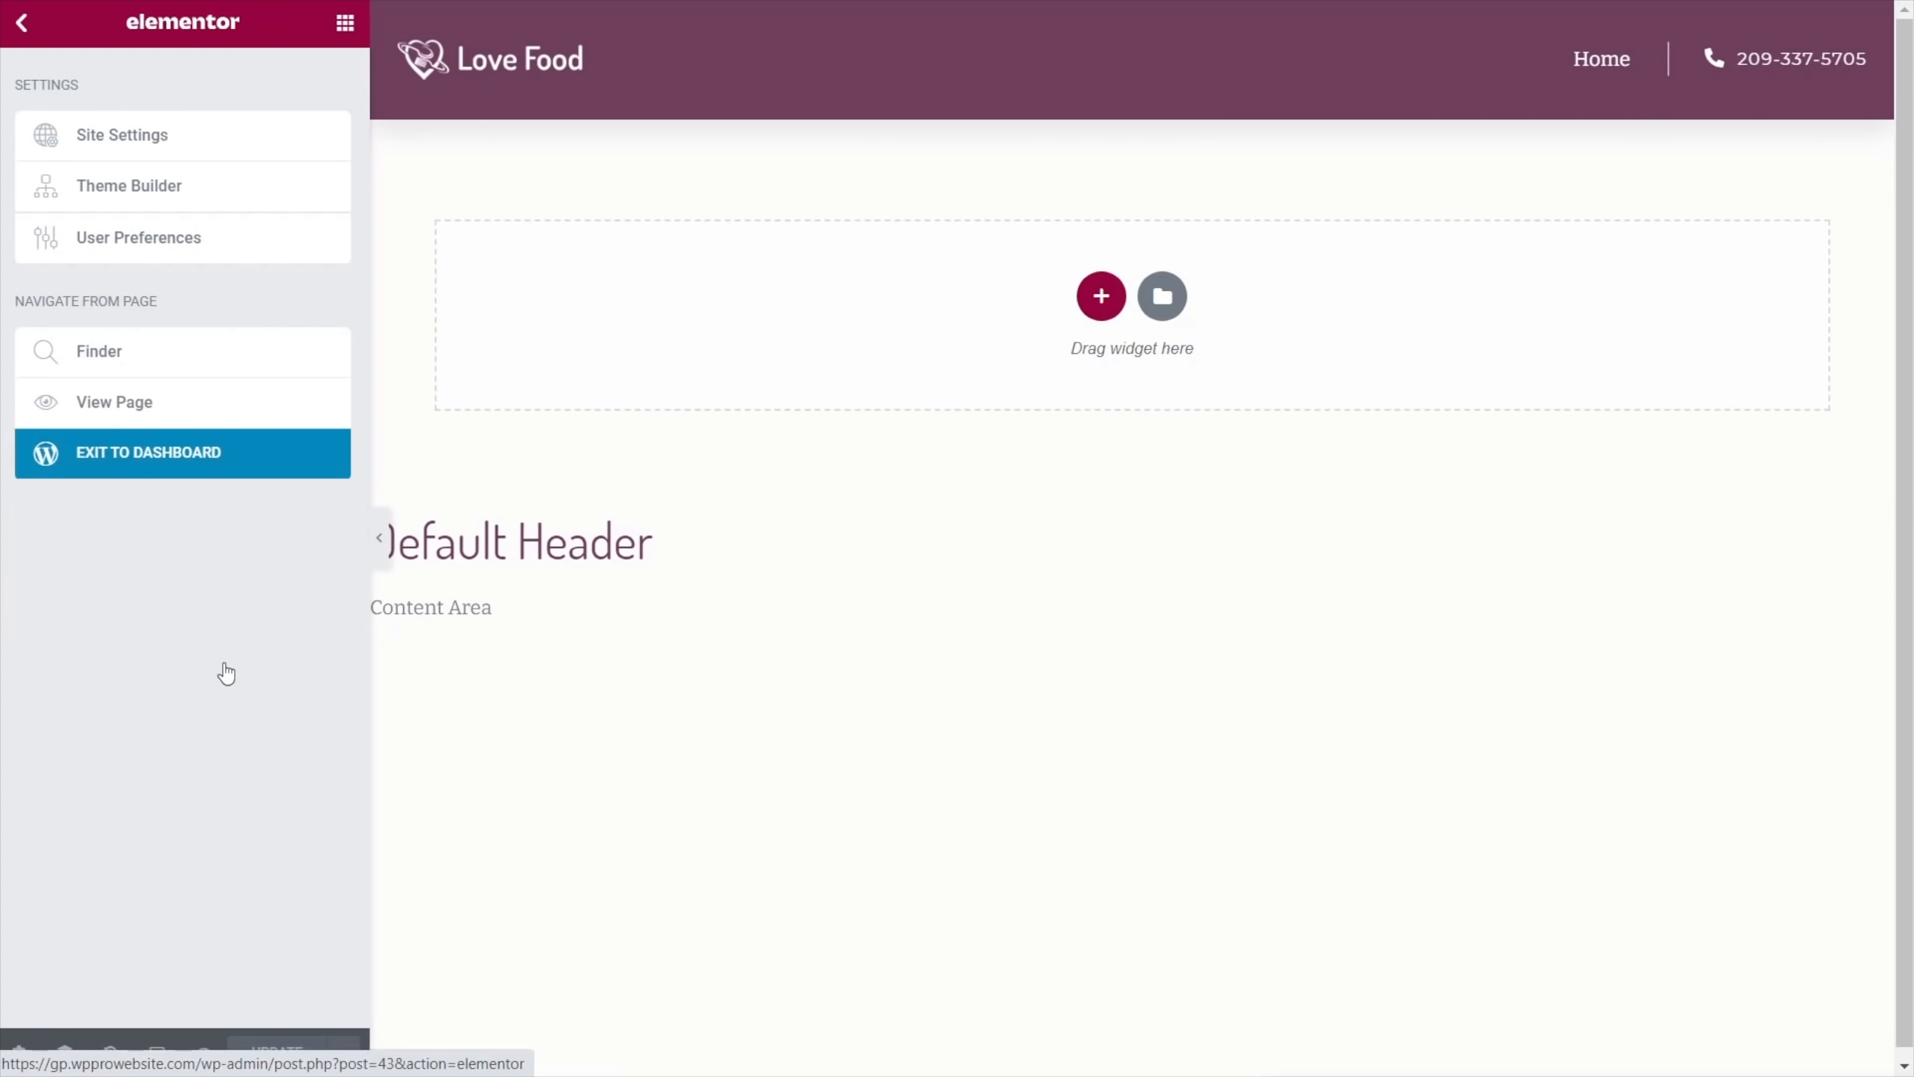
{"action": "mouse_move", "coordinate": [145, 798]}
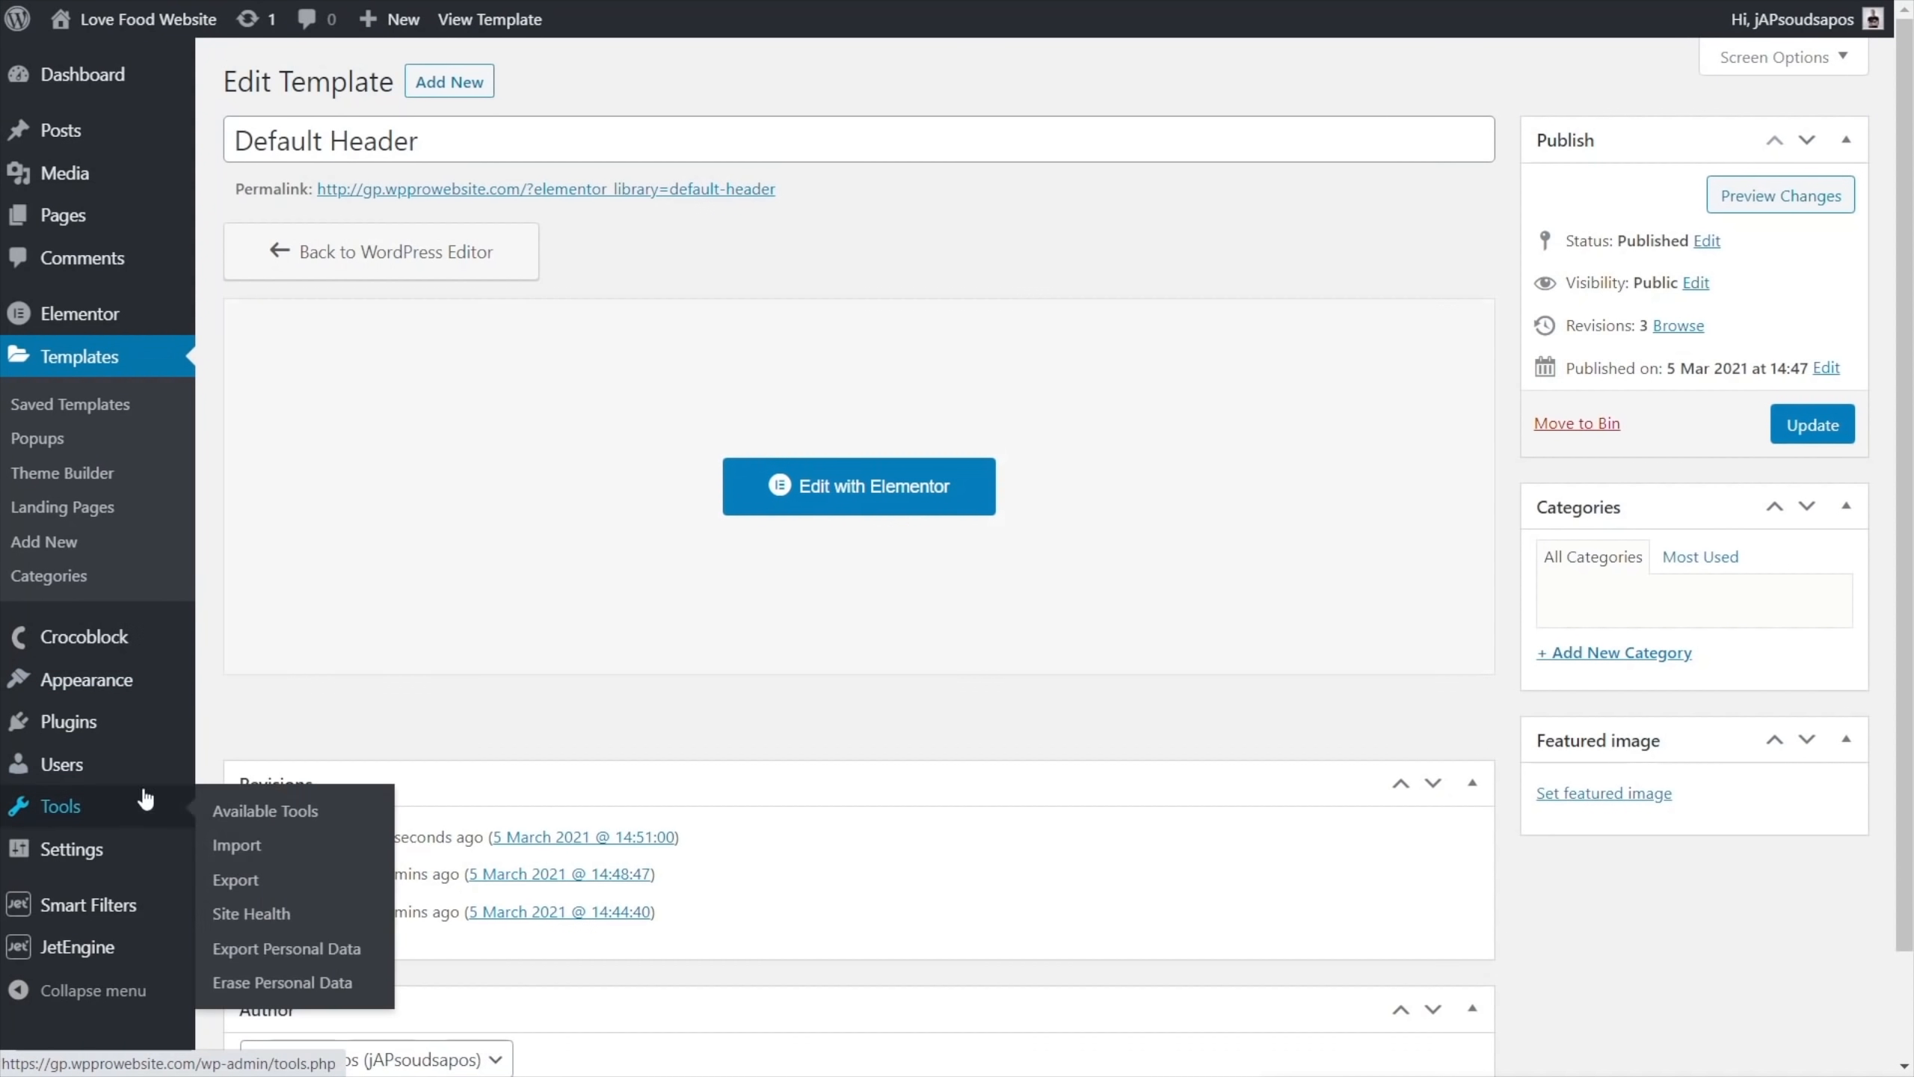
{"action": "left_click", "coordinate": [76, 473]}
{"action": "left_click", "coordinate": [501, 307]}
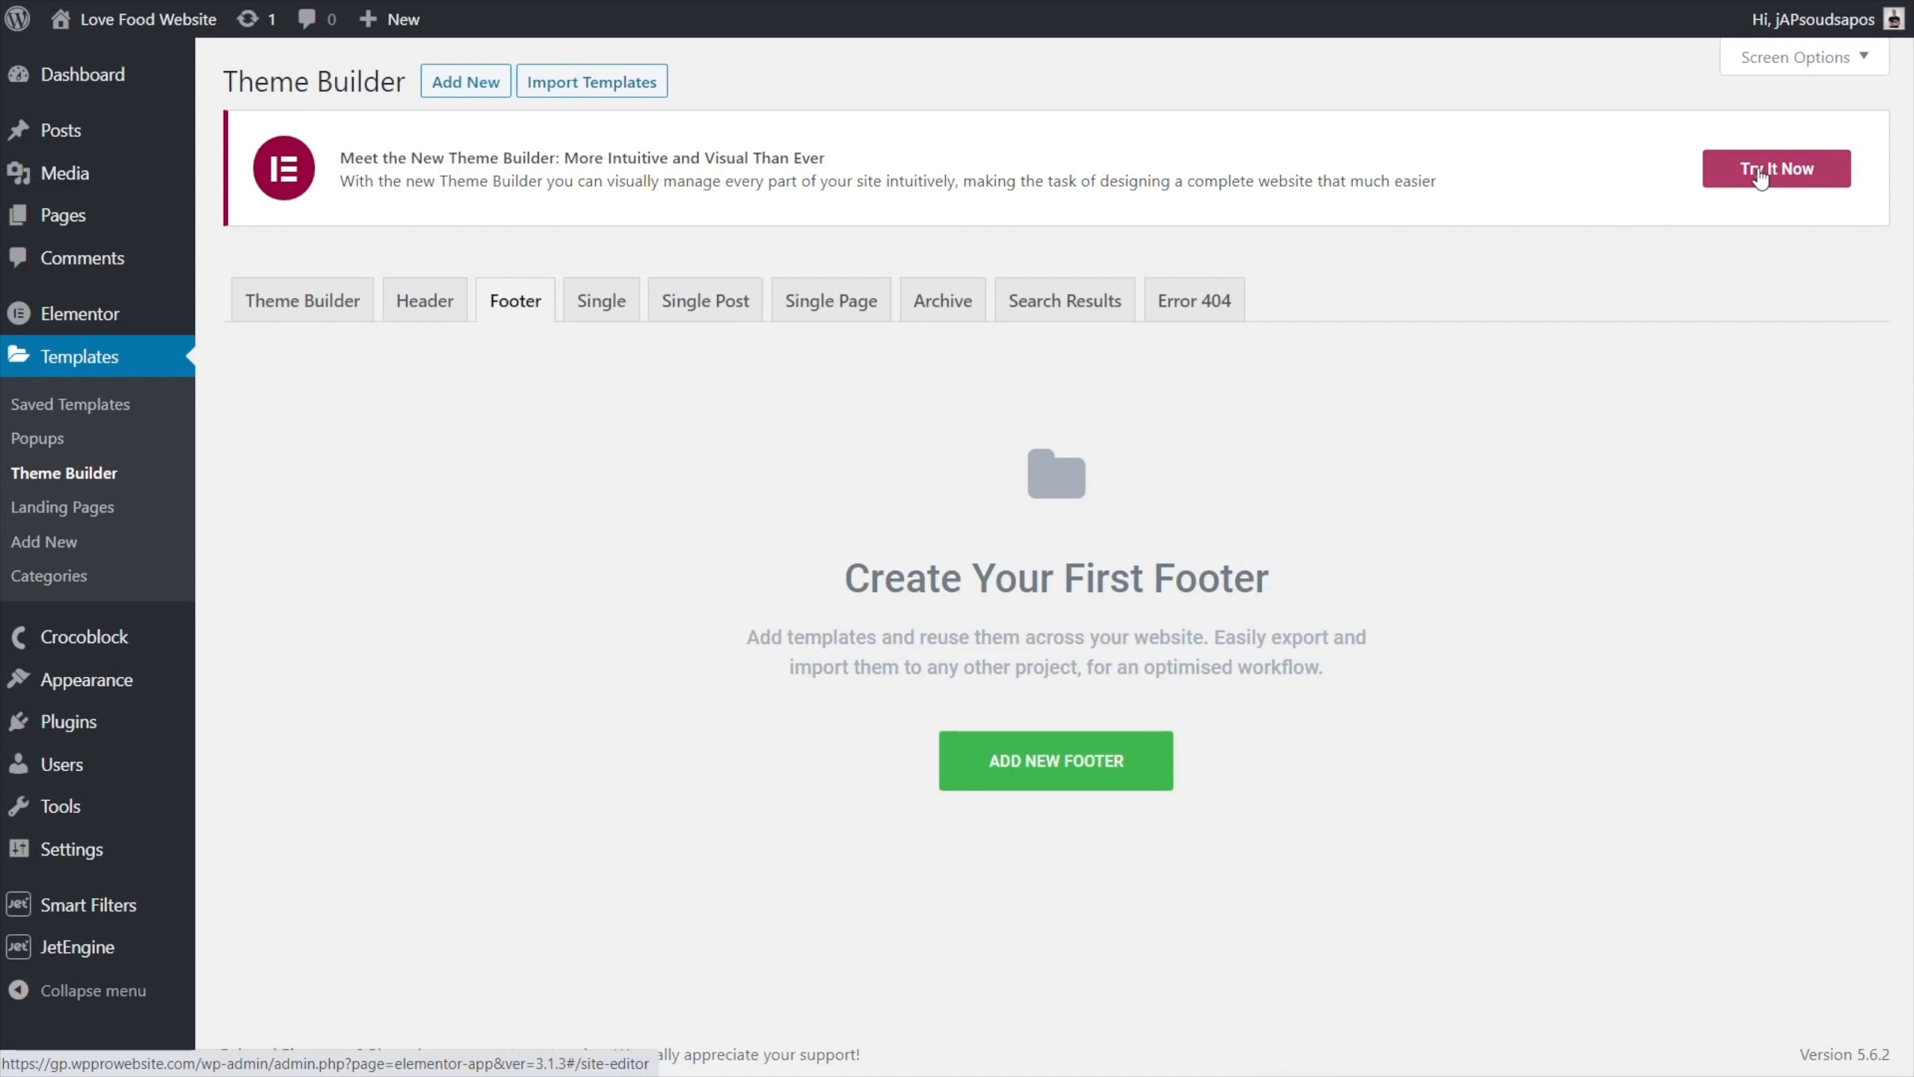
Create a new footer template named Default Footer
{"action": "left_click", "coordinate": [1039, 761]}
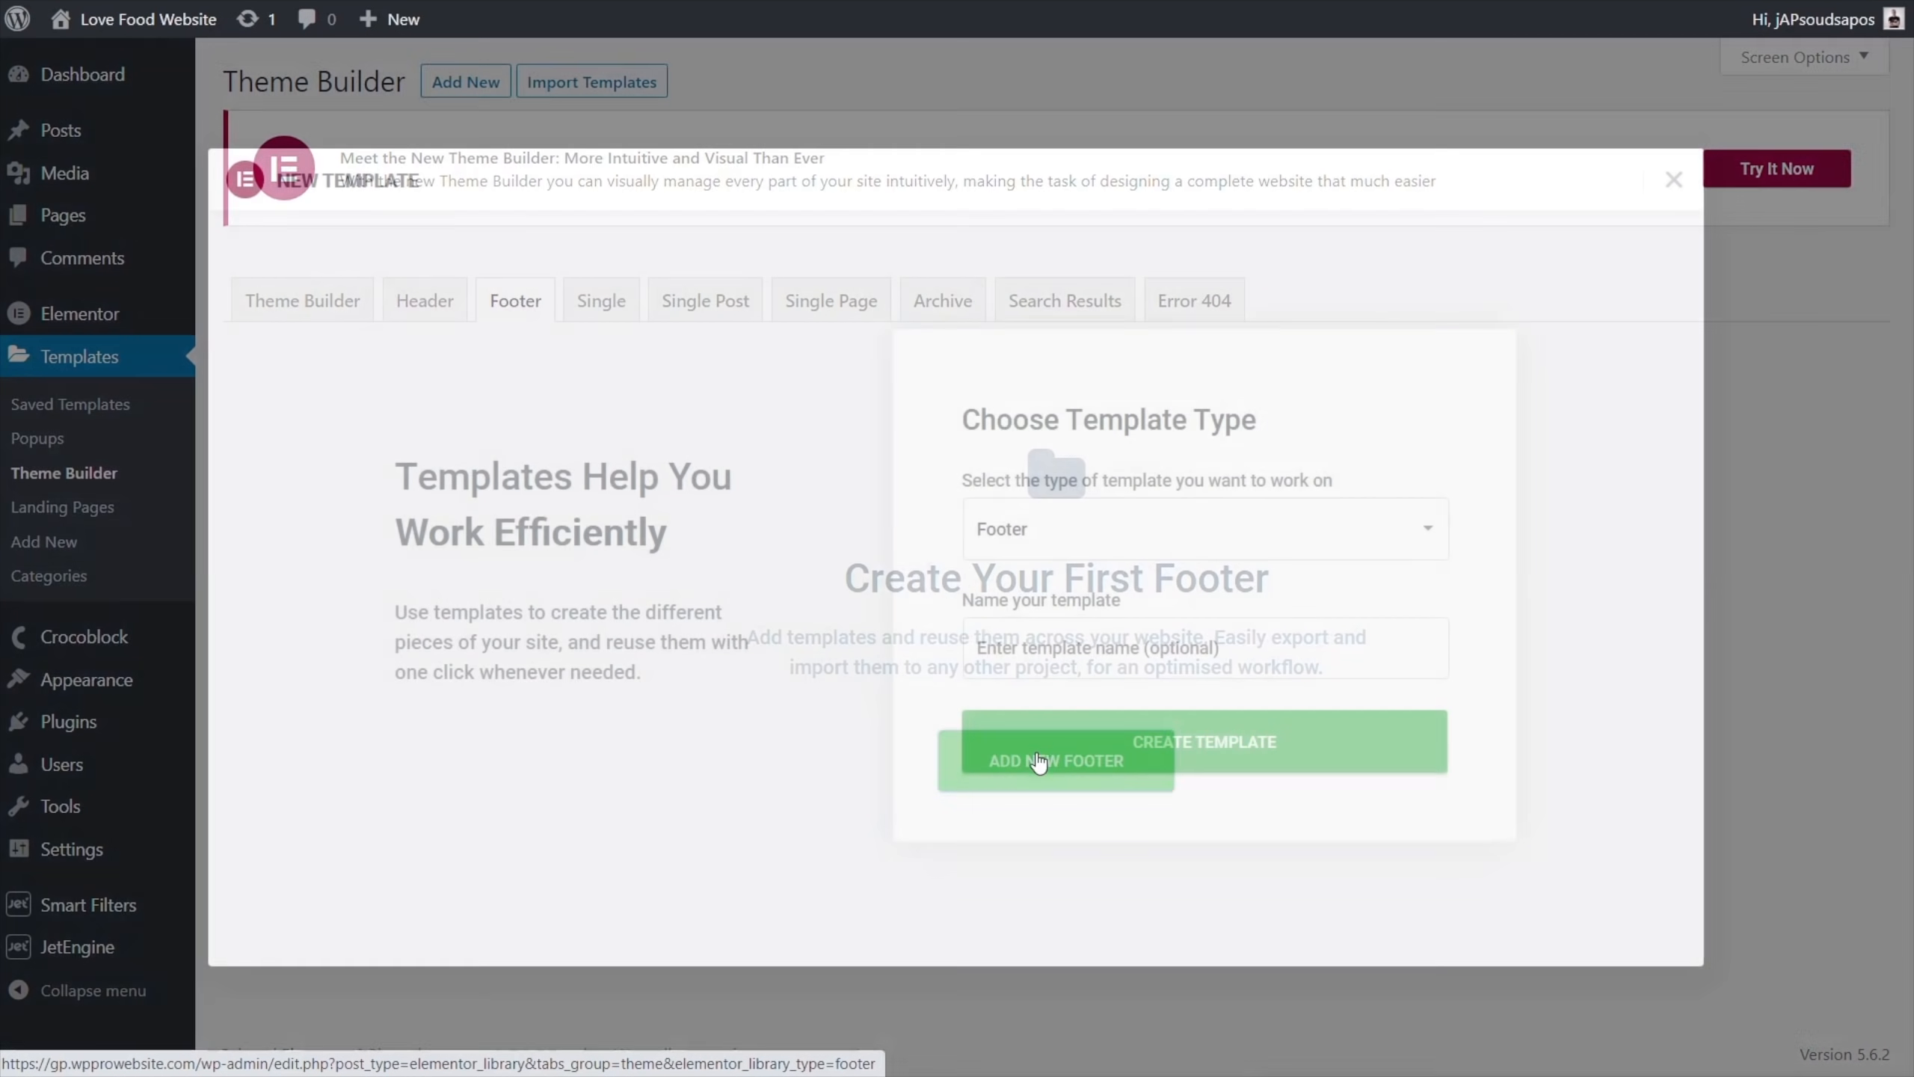
{"action": "left_click", "coordinate": [1105, 648]}
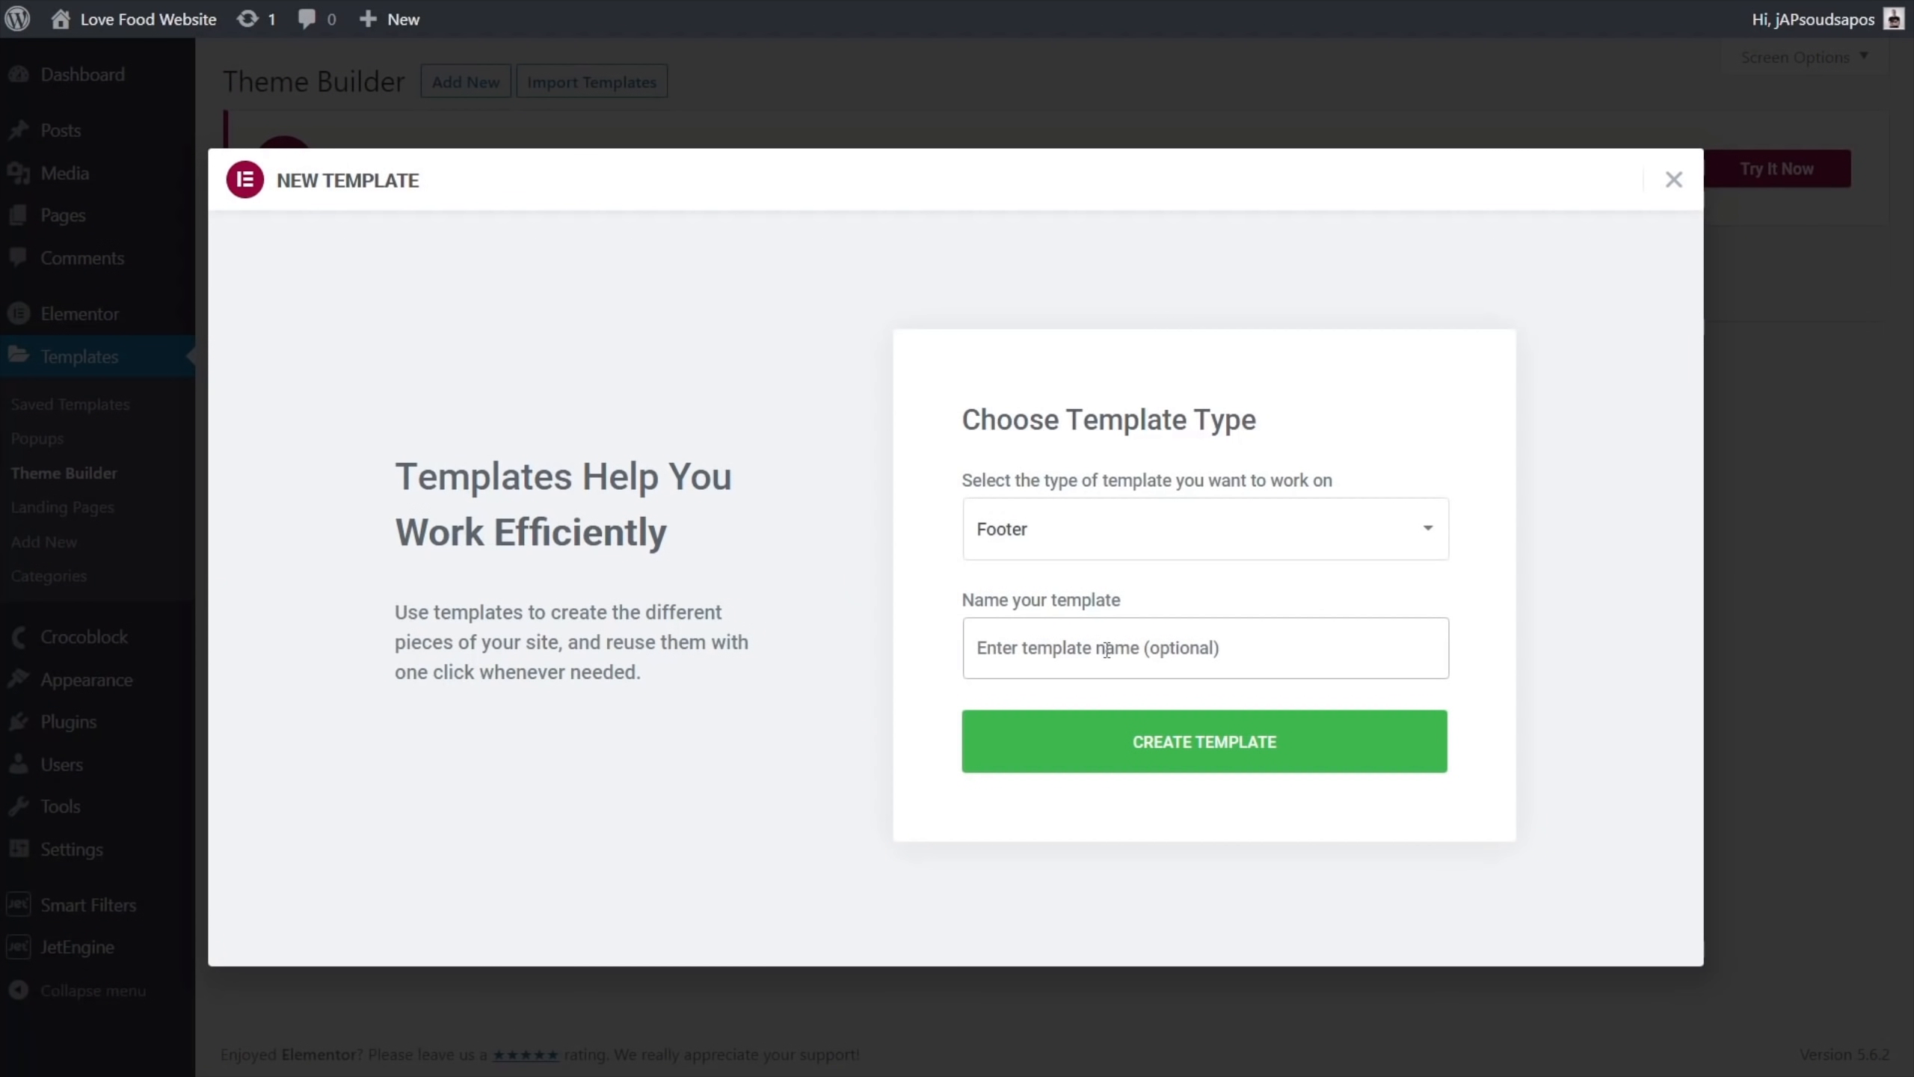
{"action": "type", "text": "Default Footer"}
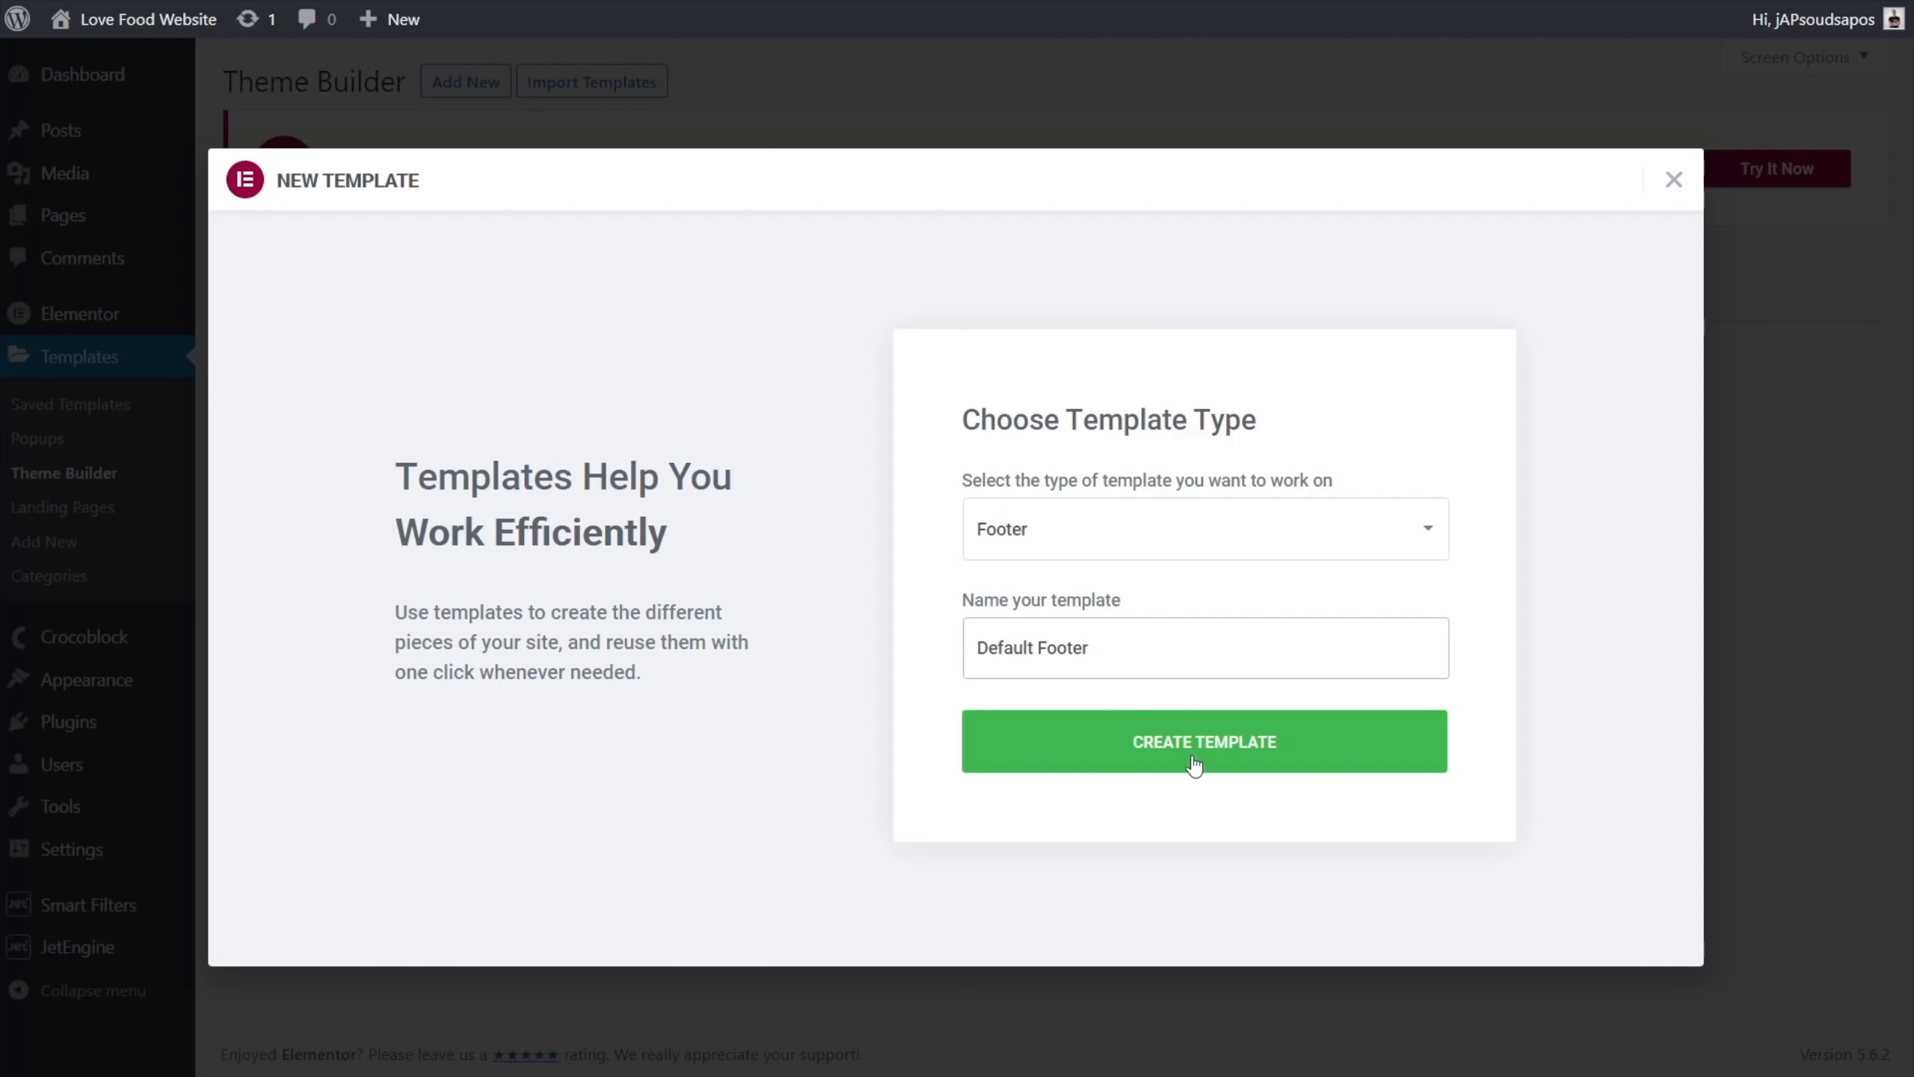
{"action": "left_click", "coordinate": [1194, 764]}
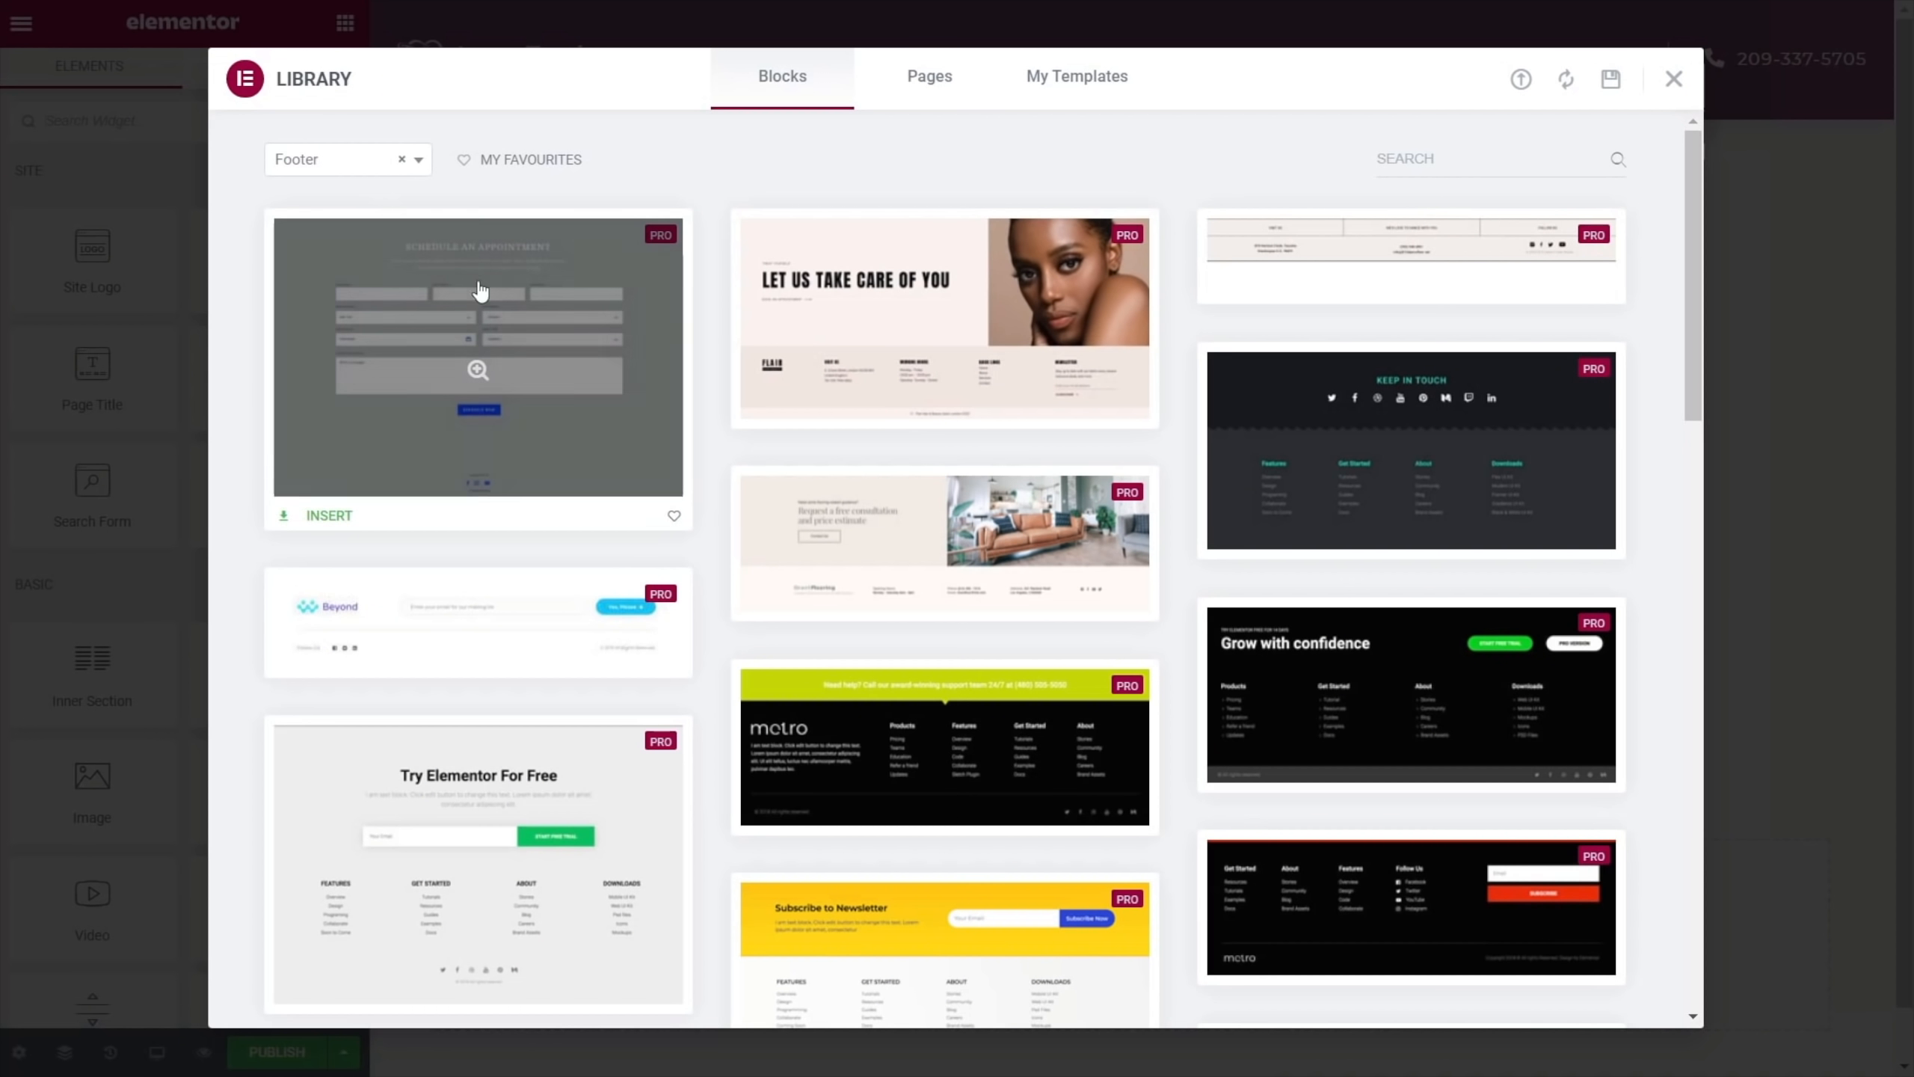
Insert the simple light grey footer block with navigation links, phone number, copyright line and social icons from the library
{"action": "scroll", "coordinate": [715, 604], "scroll_direction": "down", "scroll_amount": 1}
{"action": "scroll", "coordinate": [719, 611], "scroll_direction": "down", "scroll_amount": 6}
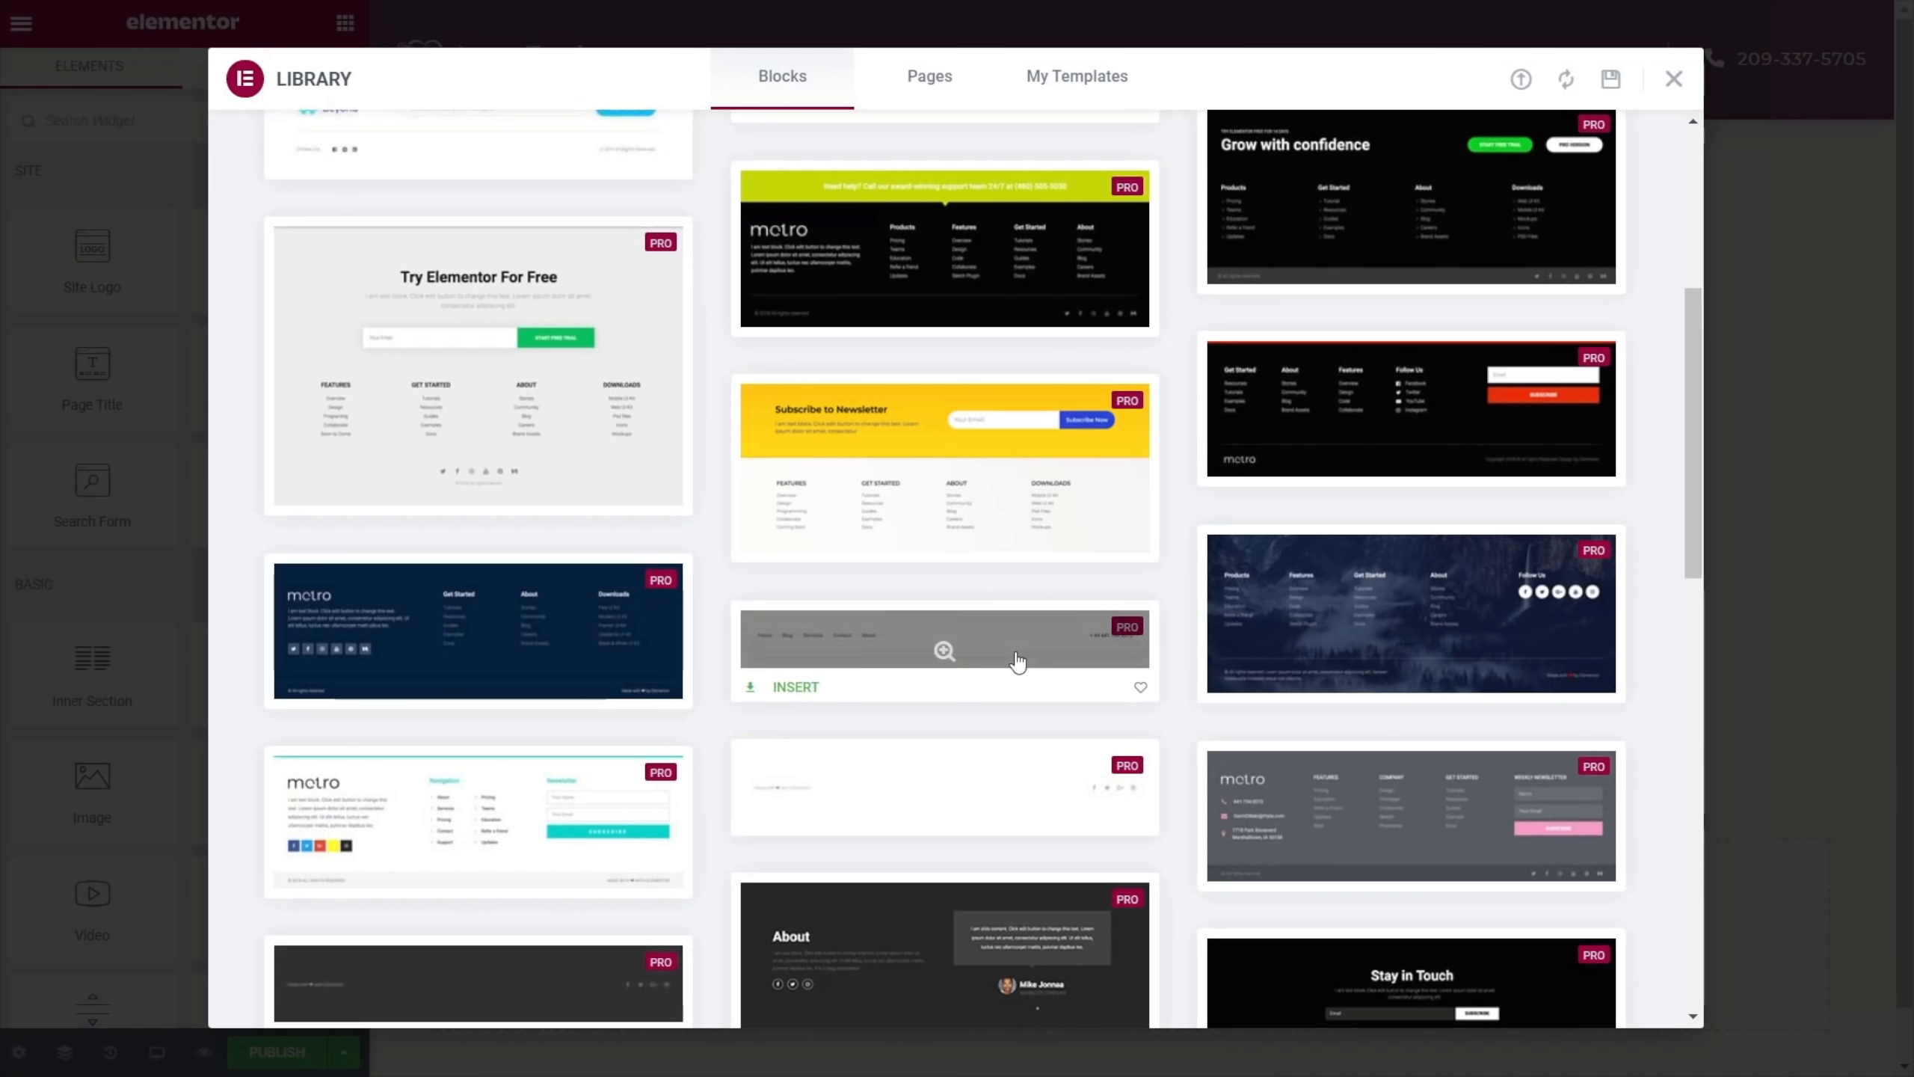
{"action": "left_click", "coordinate": [810, 683]}
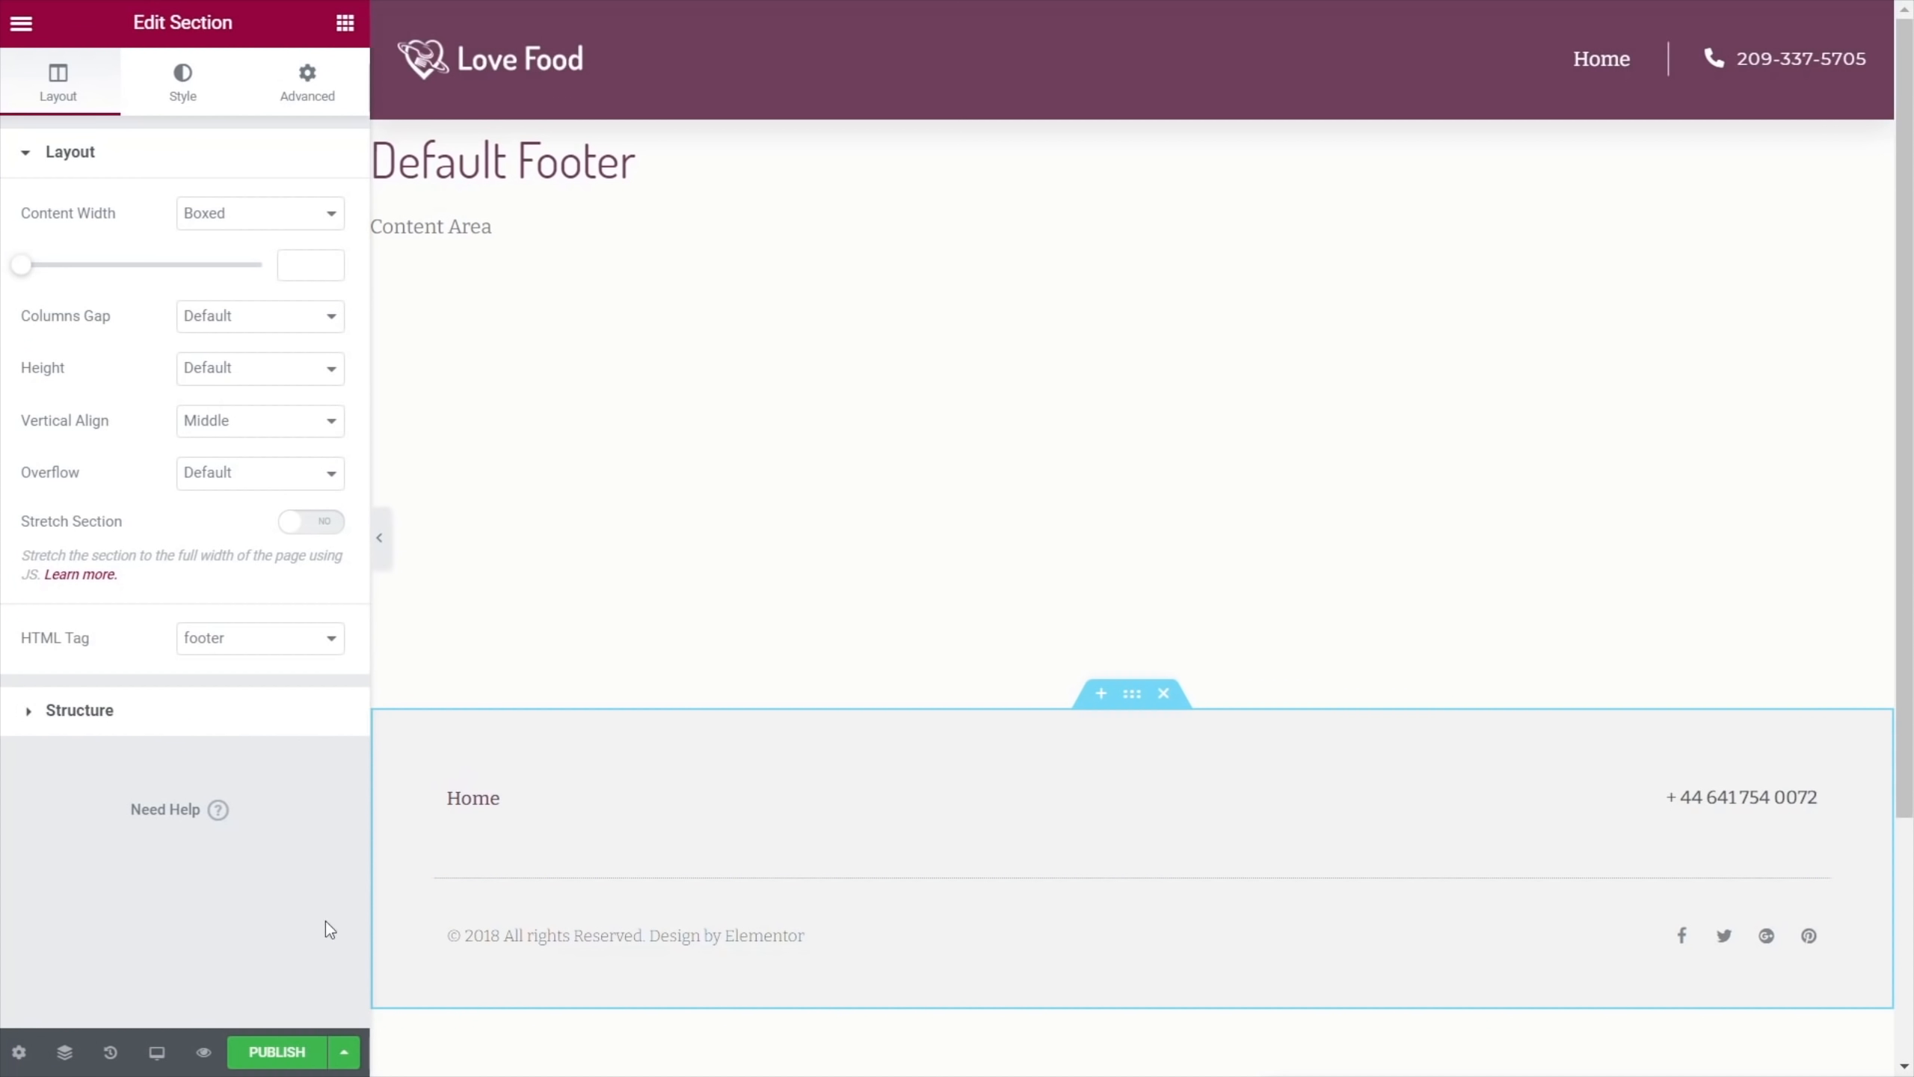
Publish the footer with an Include Entire Site display condition and view the live site
{"action": "left_click", "coordinate": [266, 1058]}
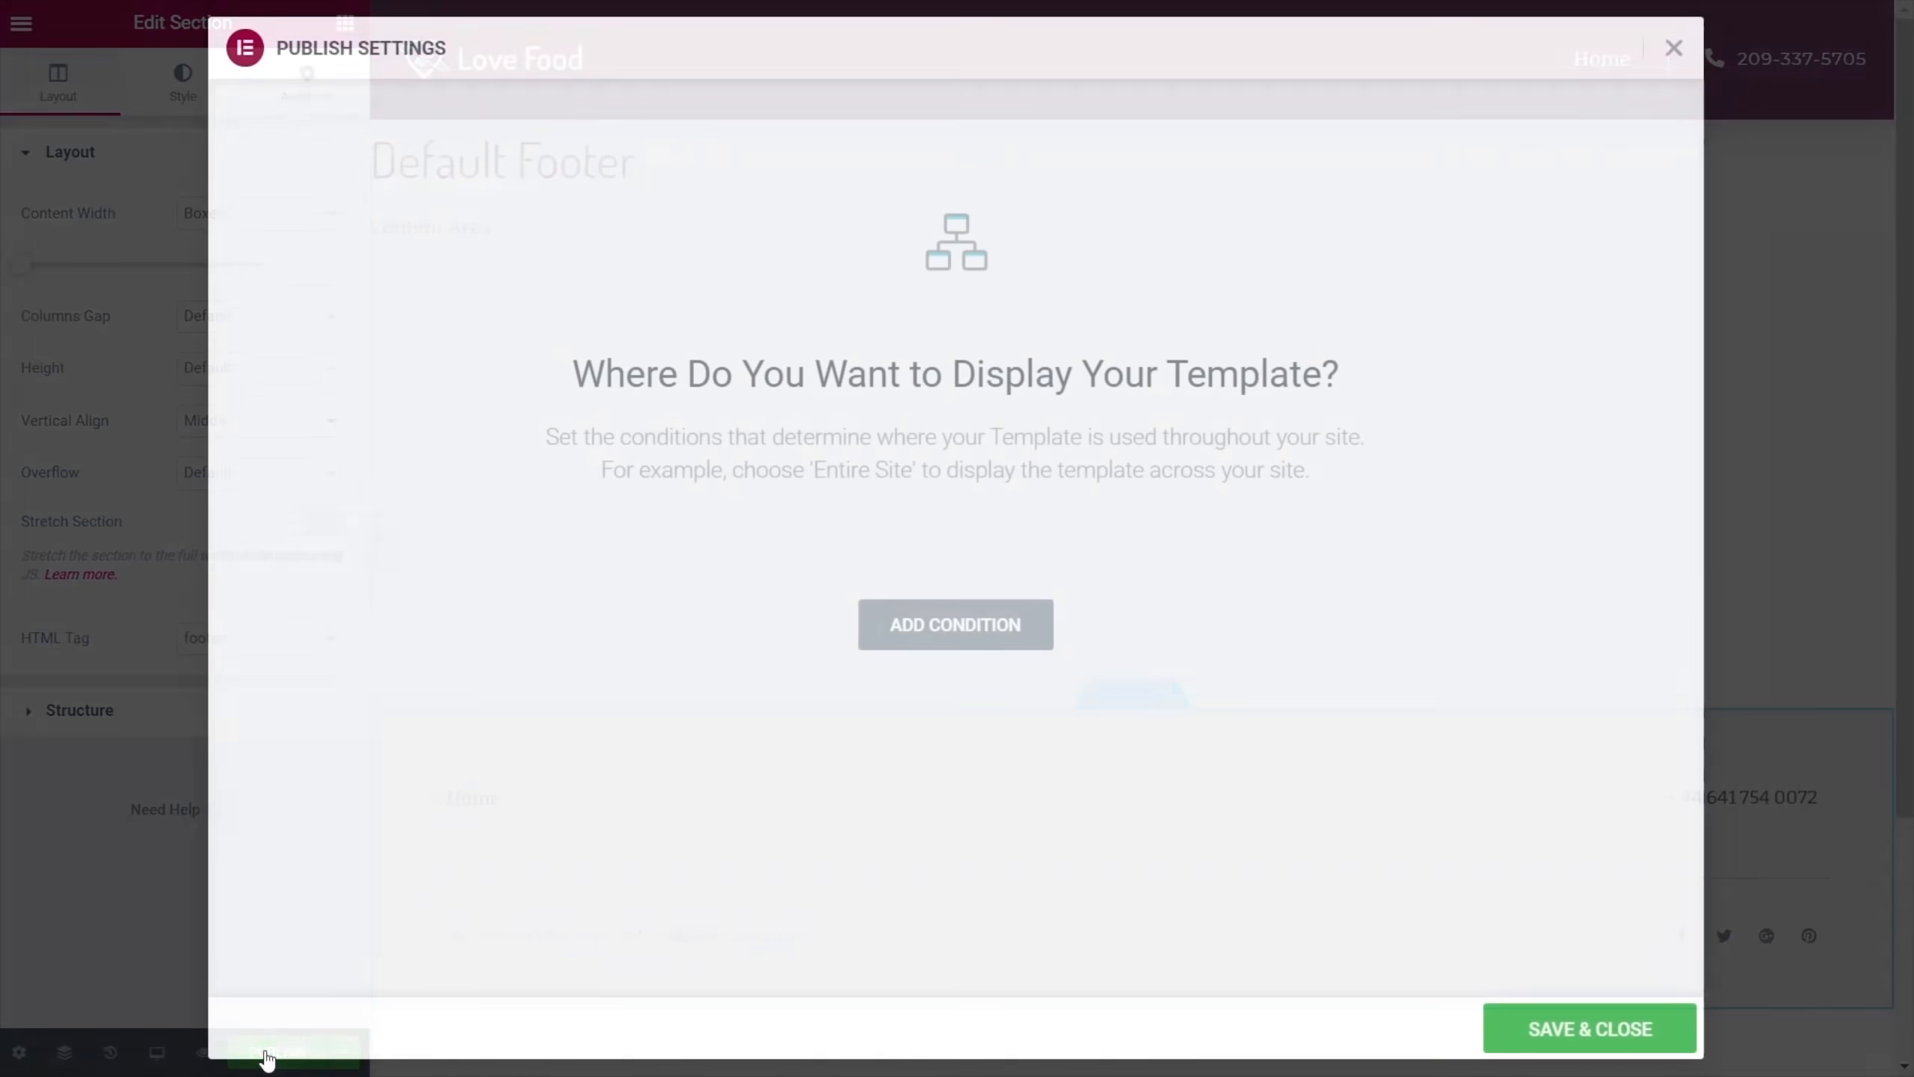
{"action": "left_click", "coordinate": [924, 626]}
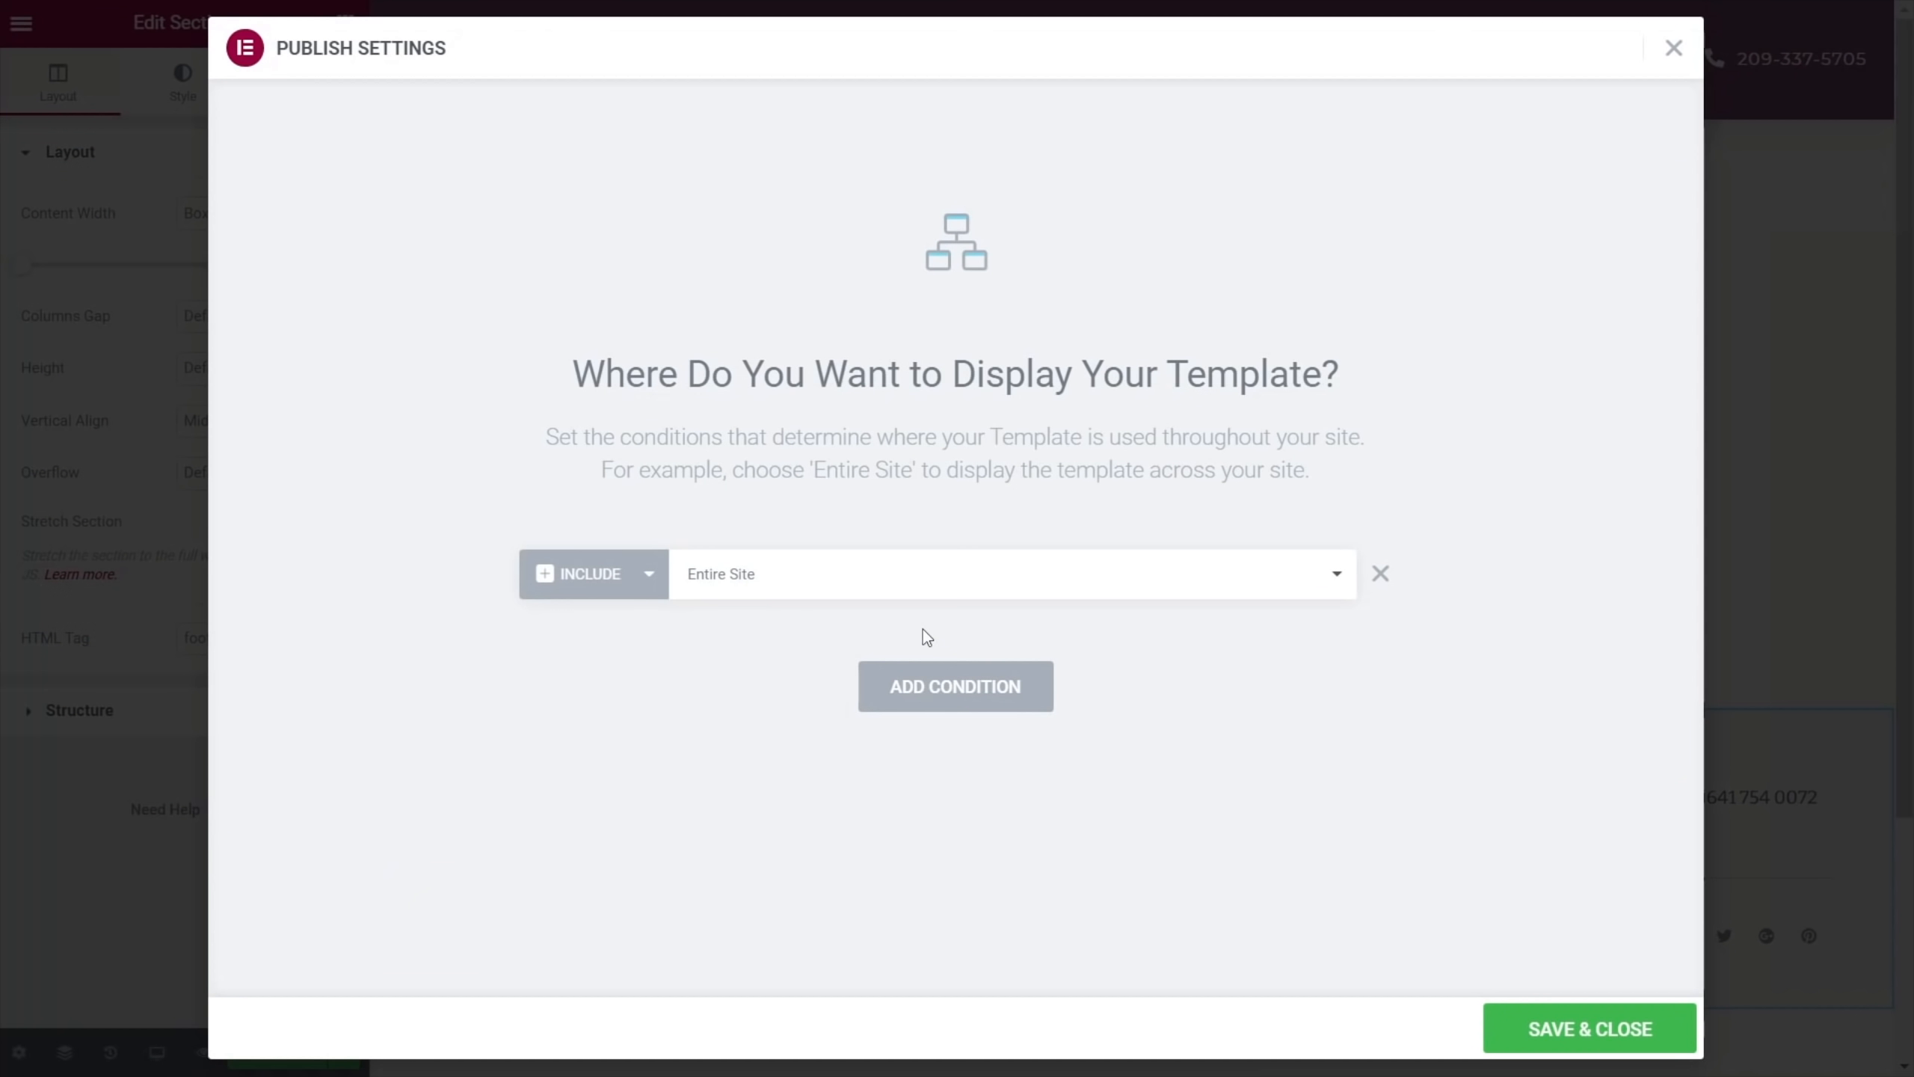
{"action": "left_click", "coordinate": [1583, 1026]}
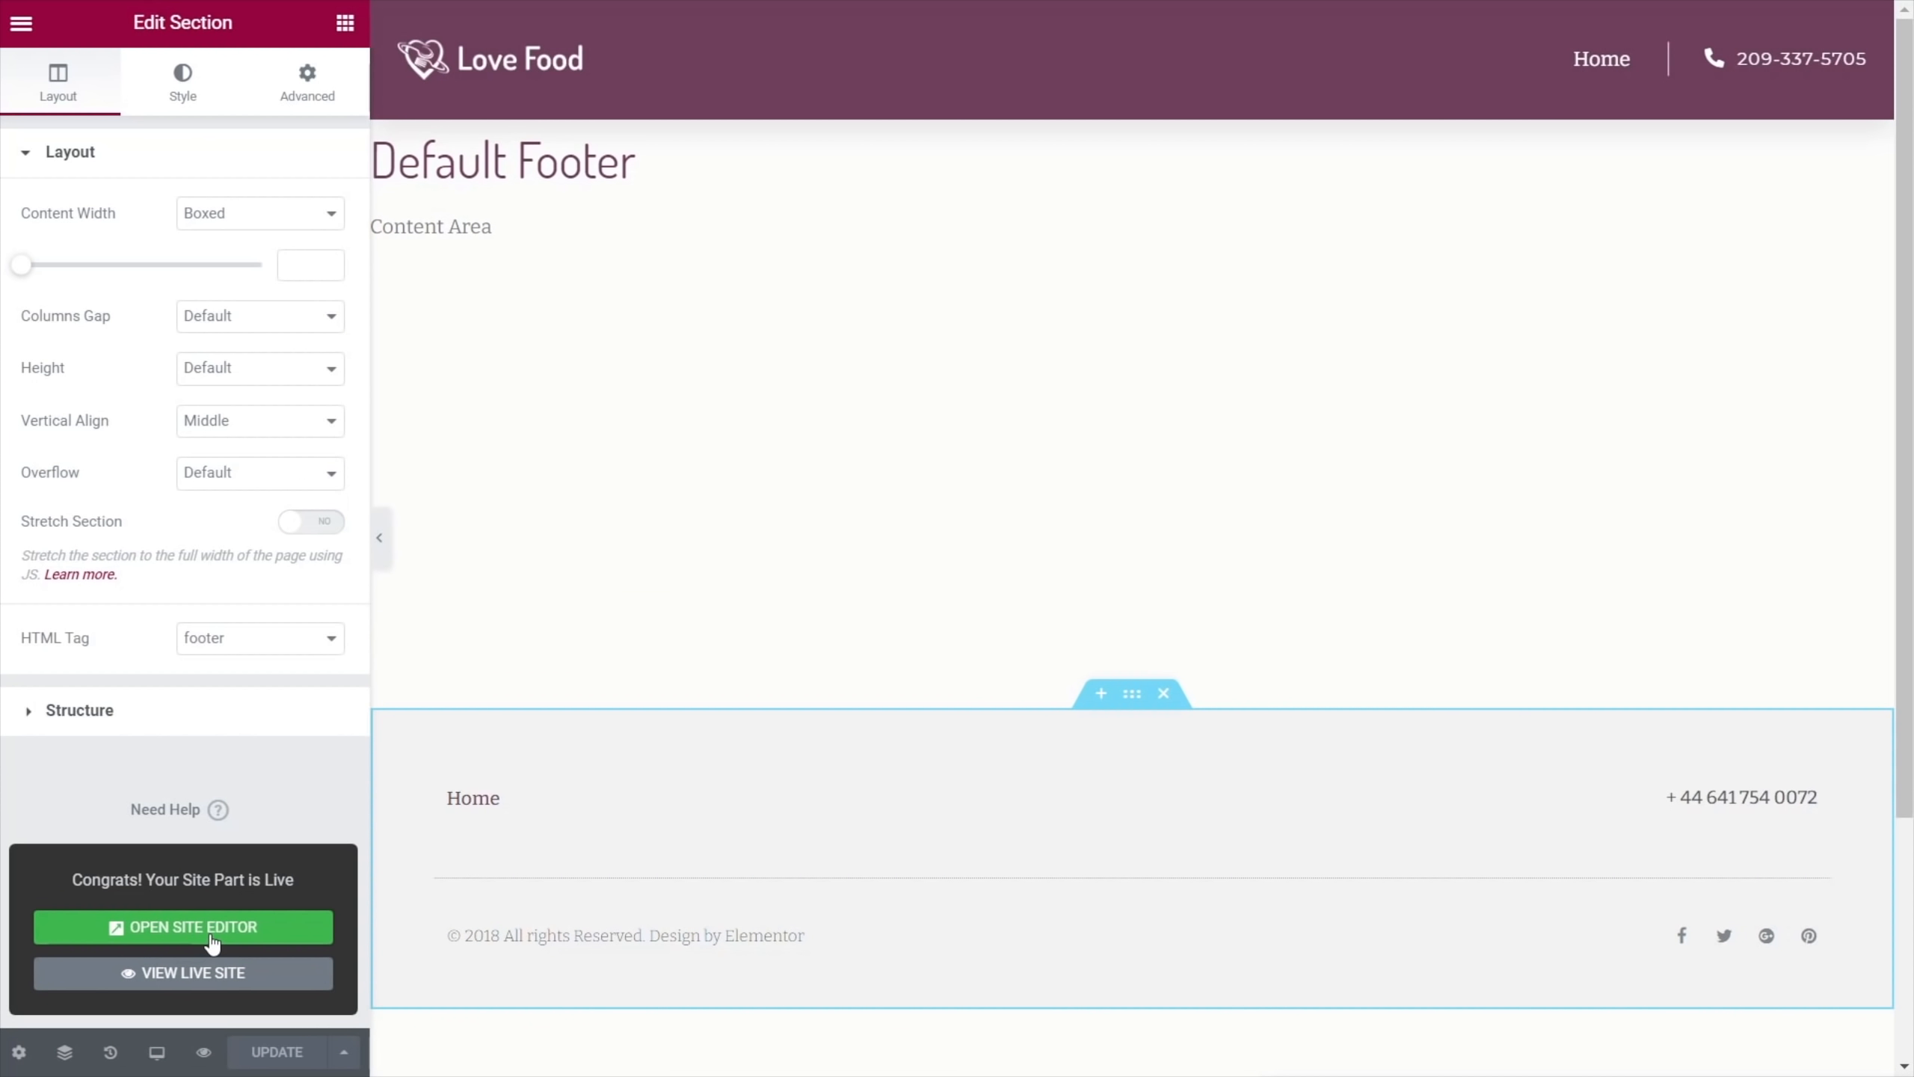
{"action": "left_click", "coordinate": [217, 973]}
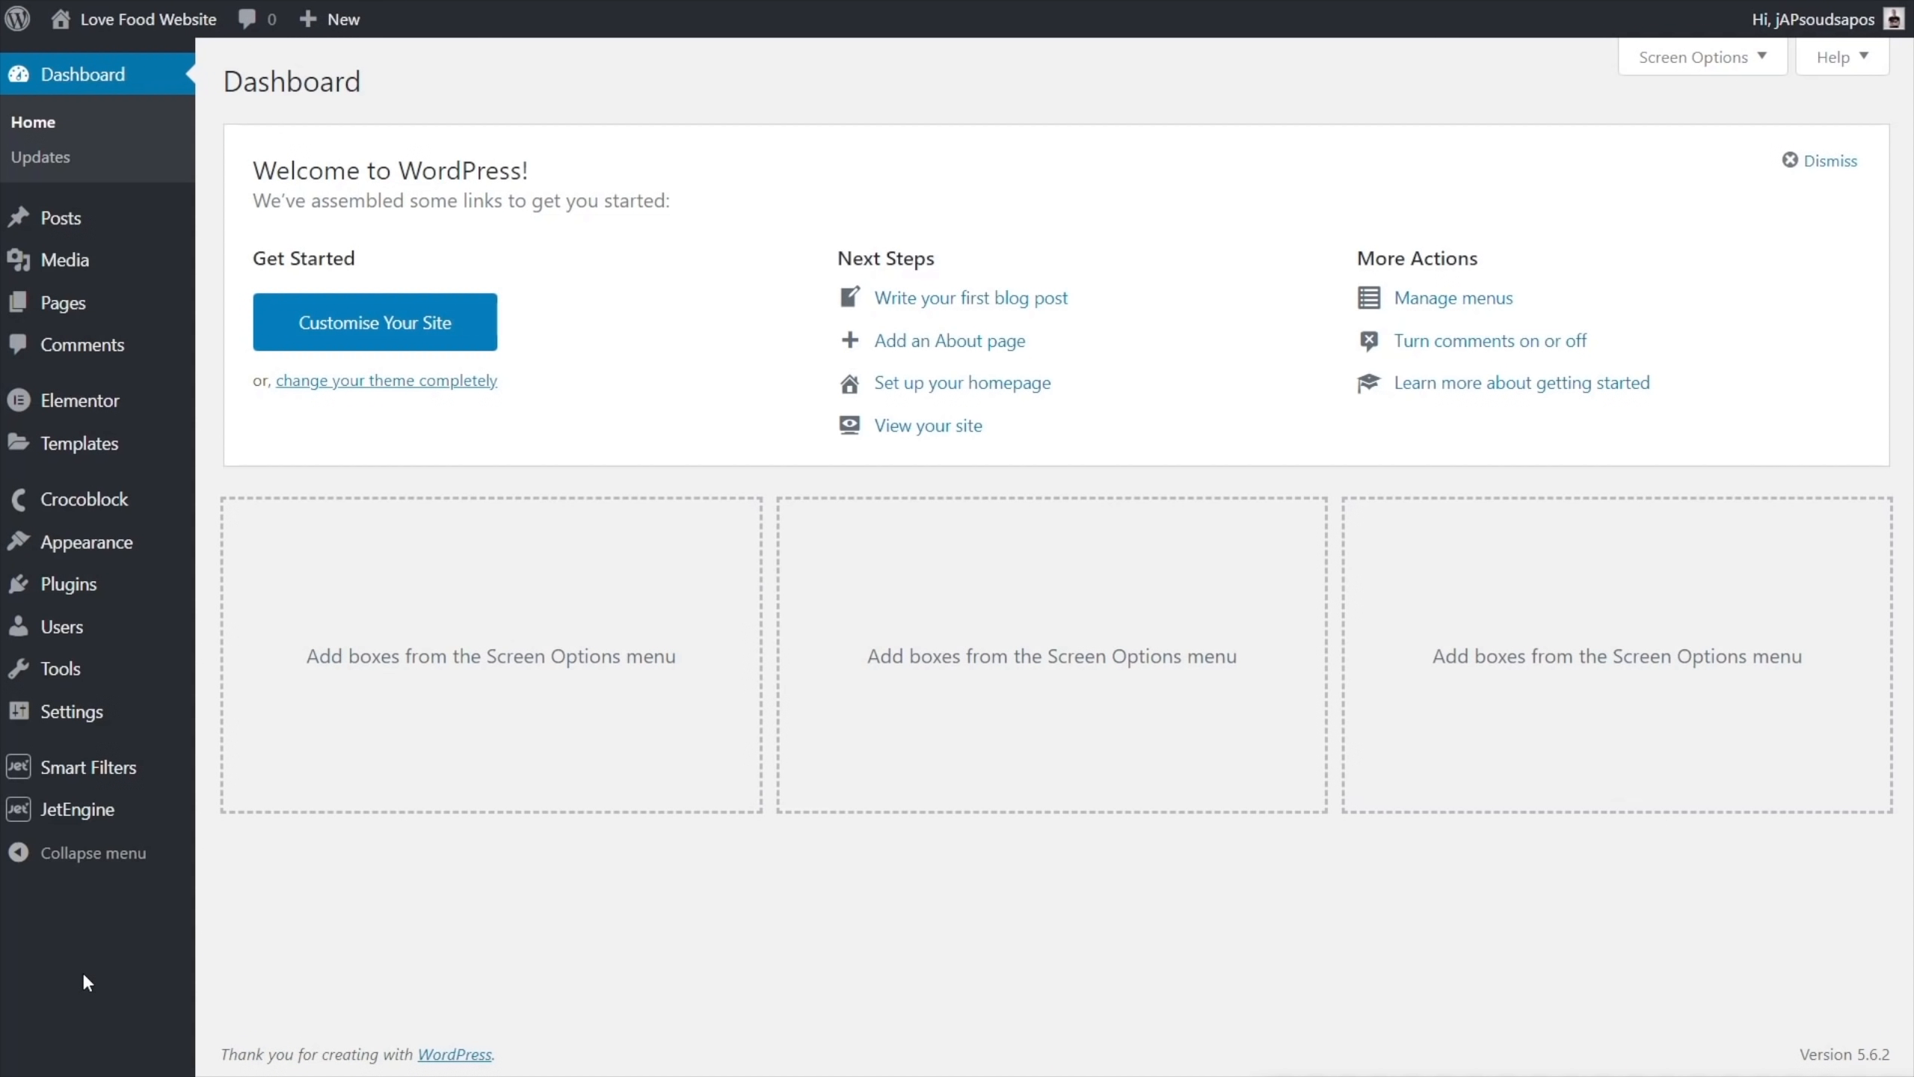
Start a new JetEngine custom post type named Recipe with the slug recipe
{"action": "mouse_move", "coordinate": [102, 815]}
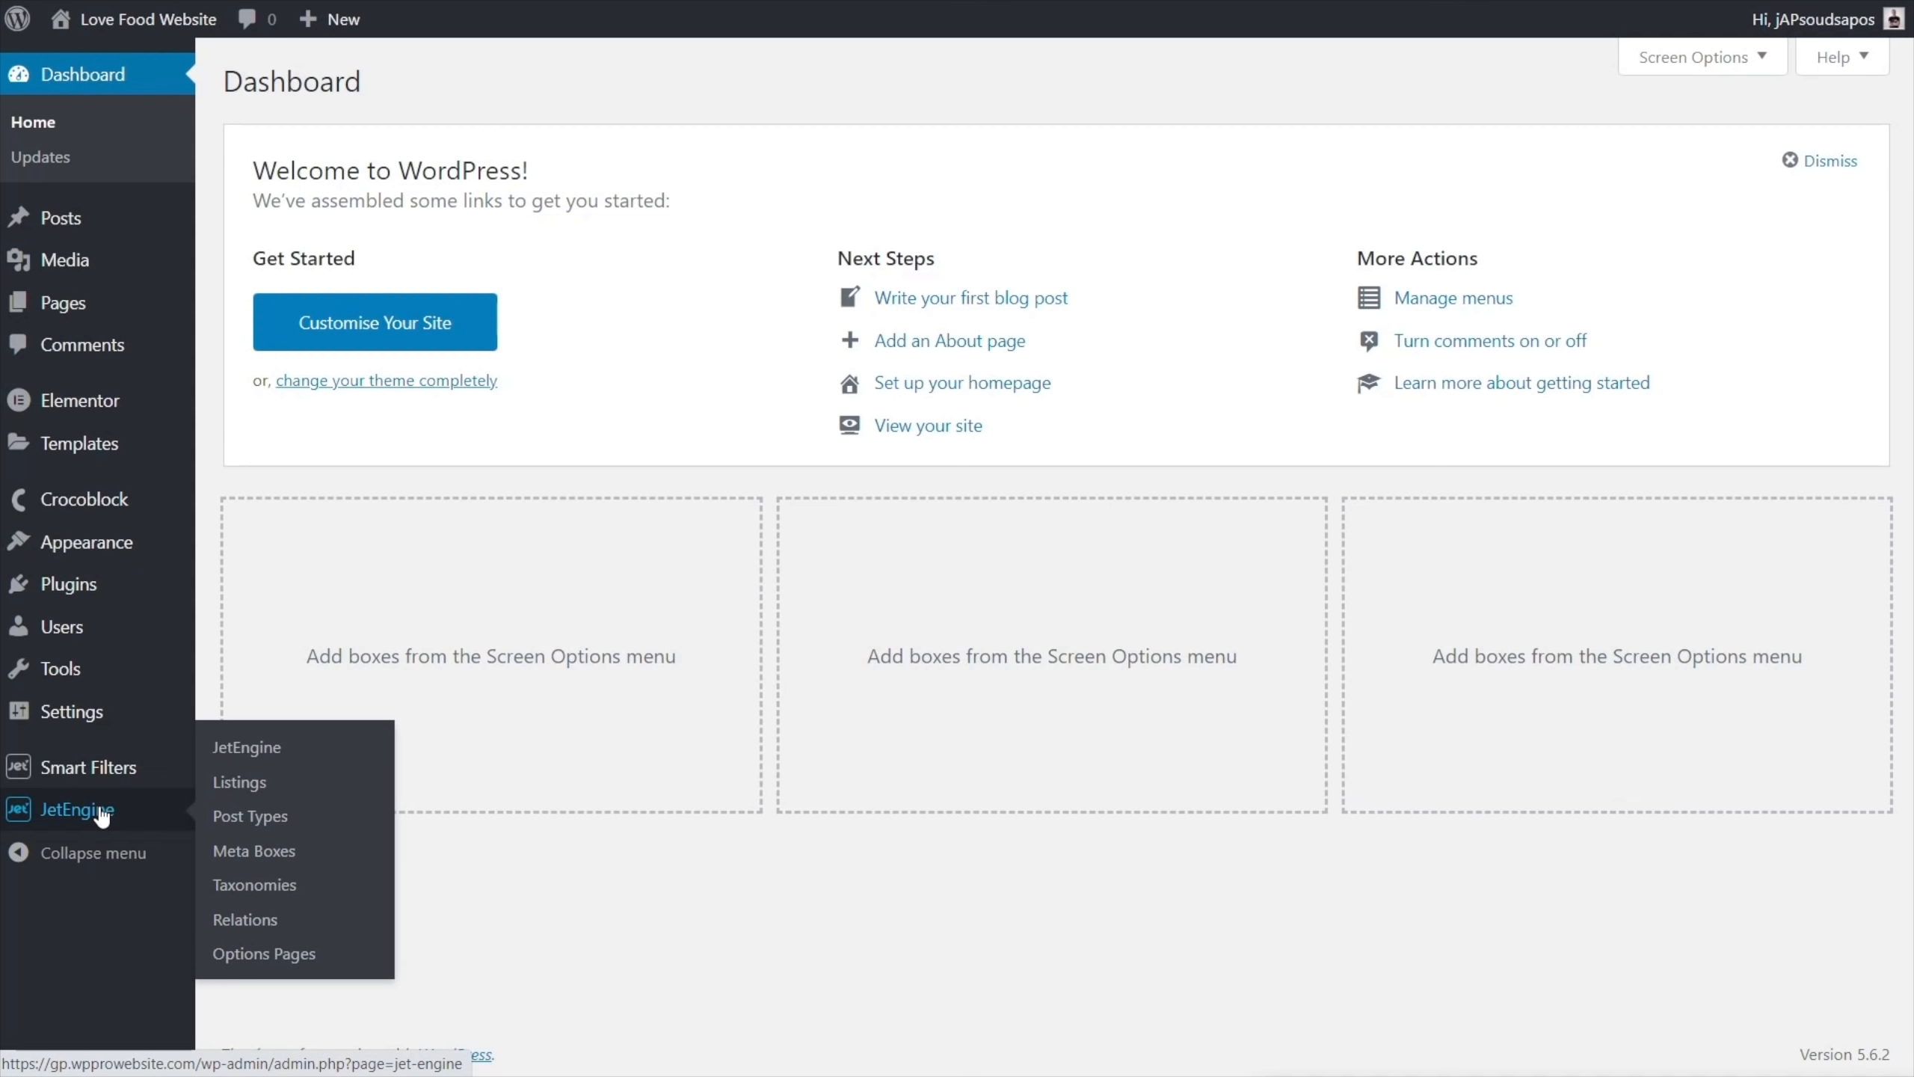
{"action": "left_click", "coordinate": [251, 816]}
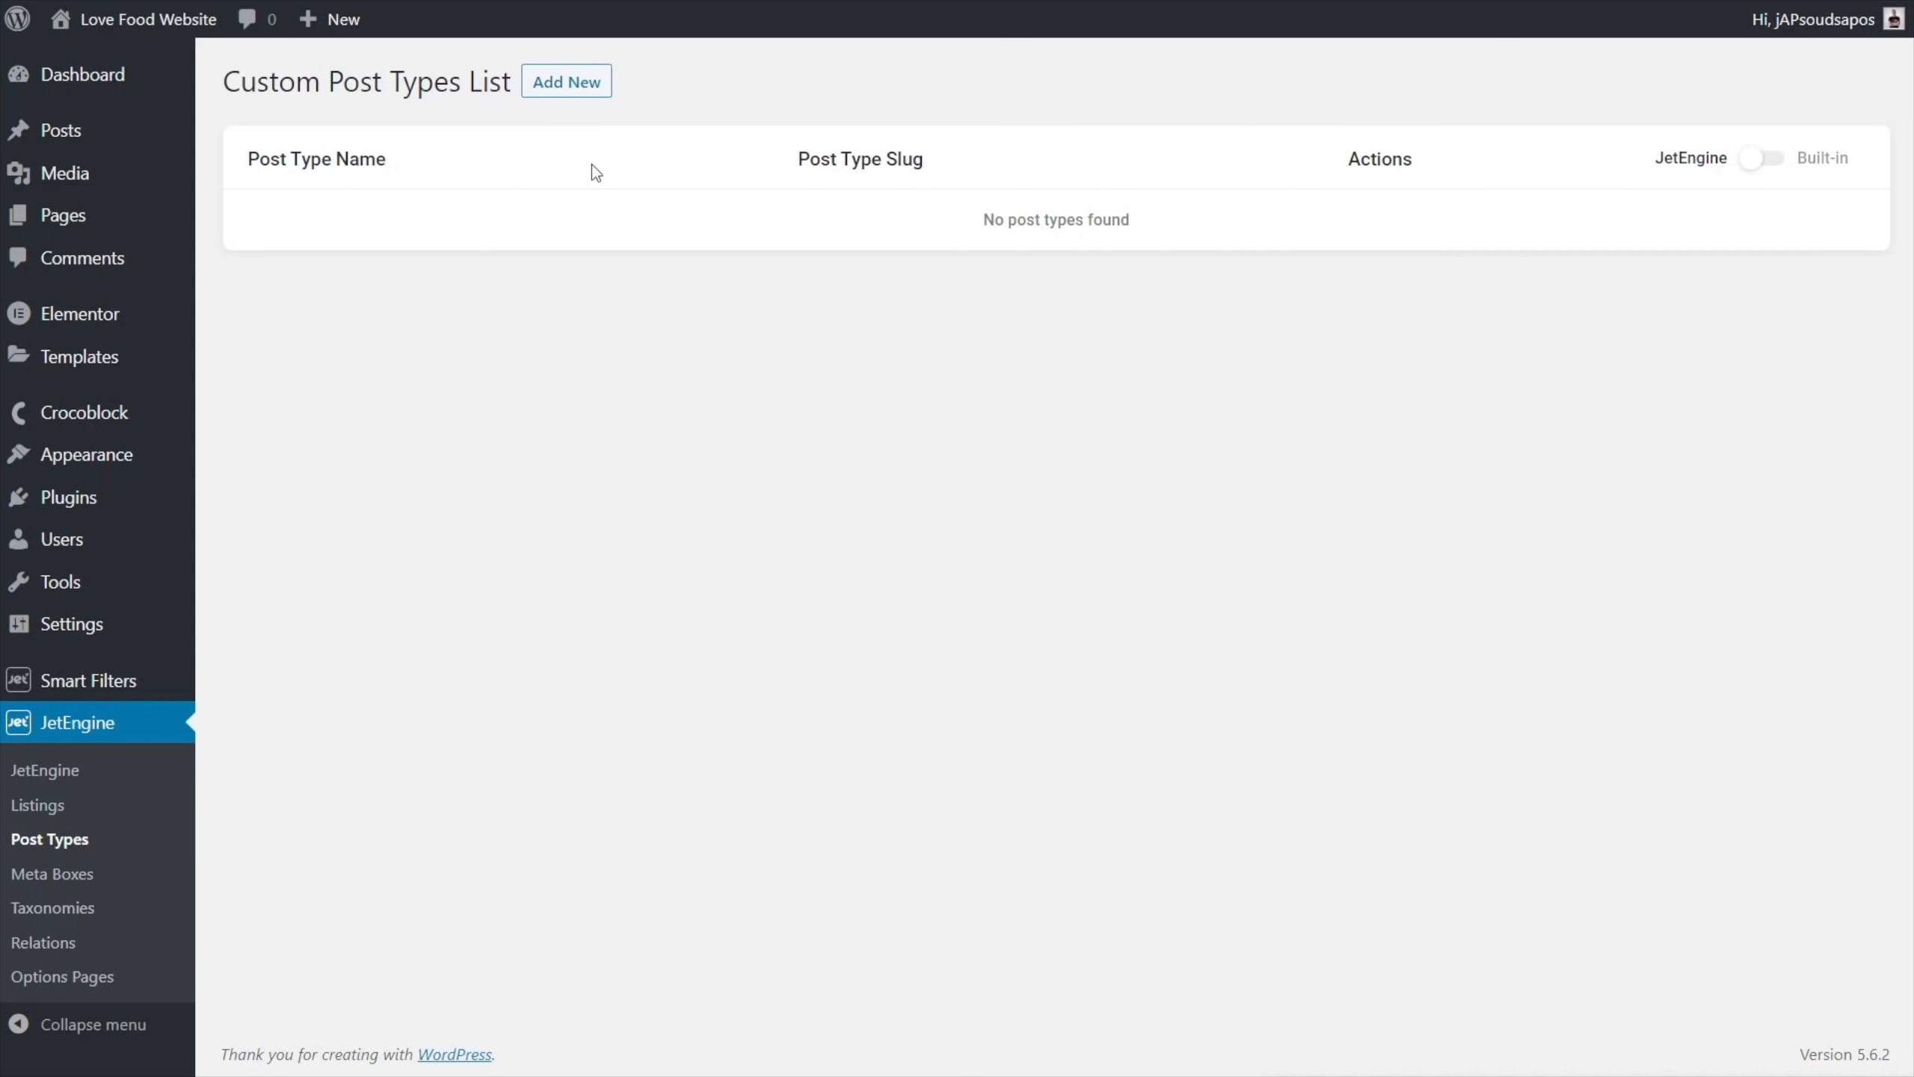
{"action": "left_click", "coordinate": [585, 89]}
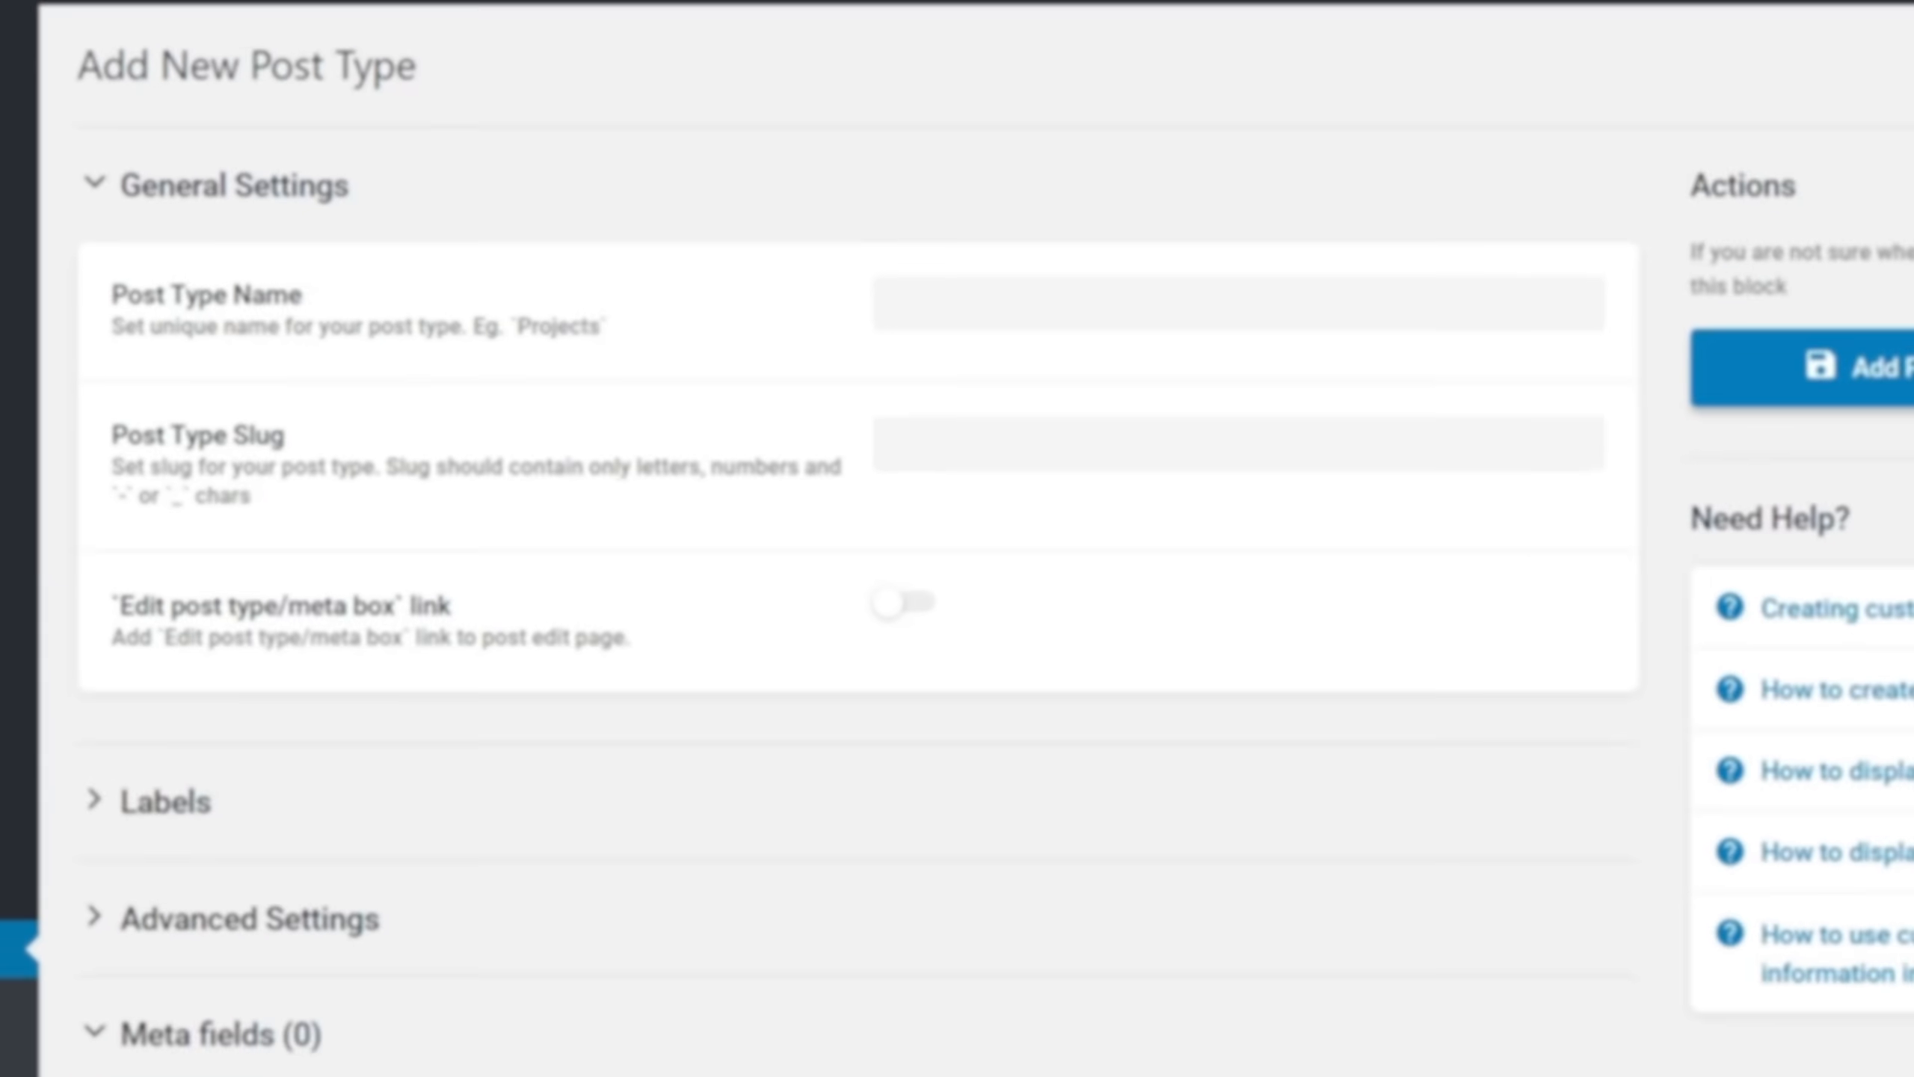
{"action": "left_click", "coordinate": [901, 326]}
{"action": "type", "text": "Recipe"}
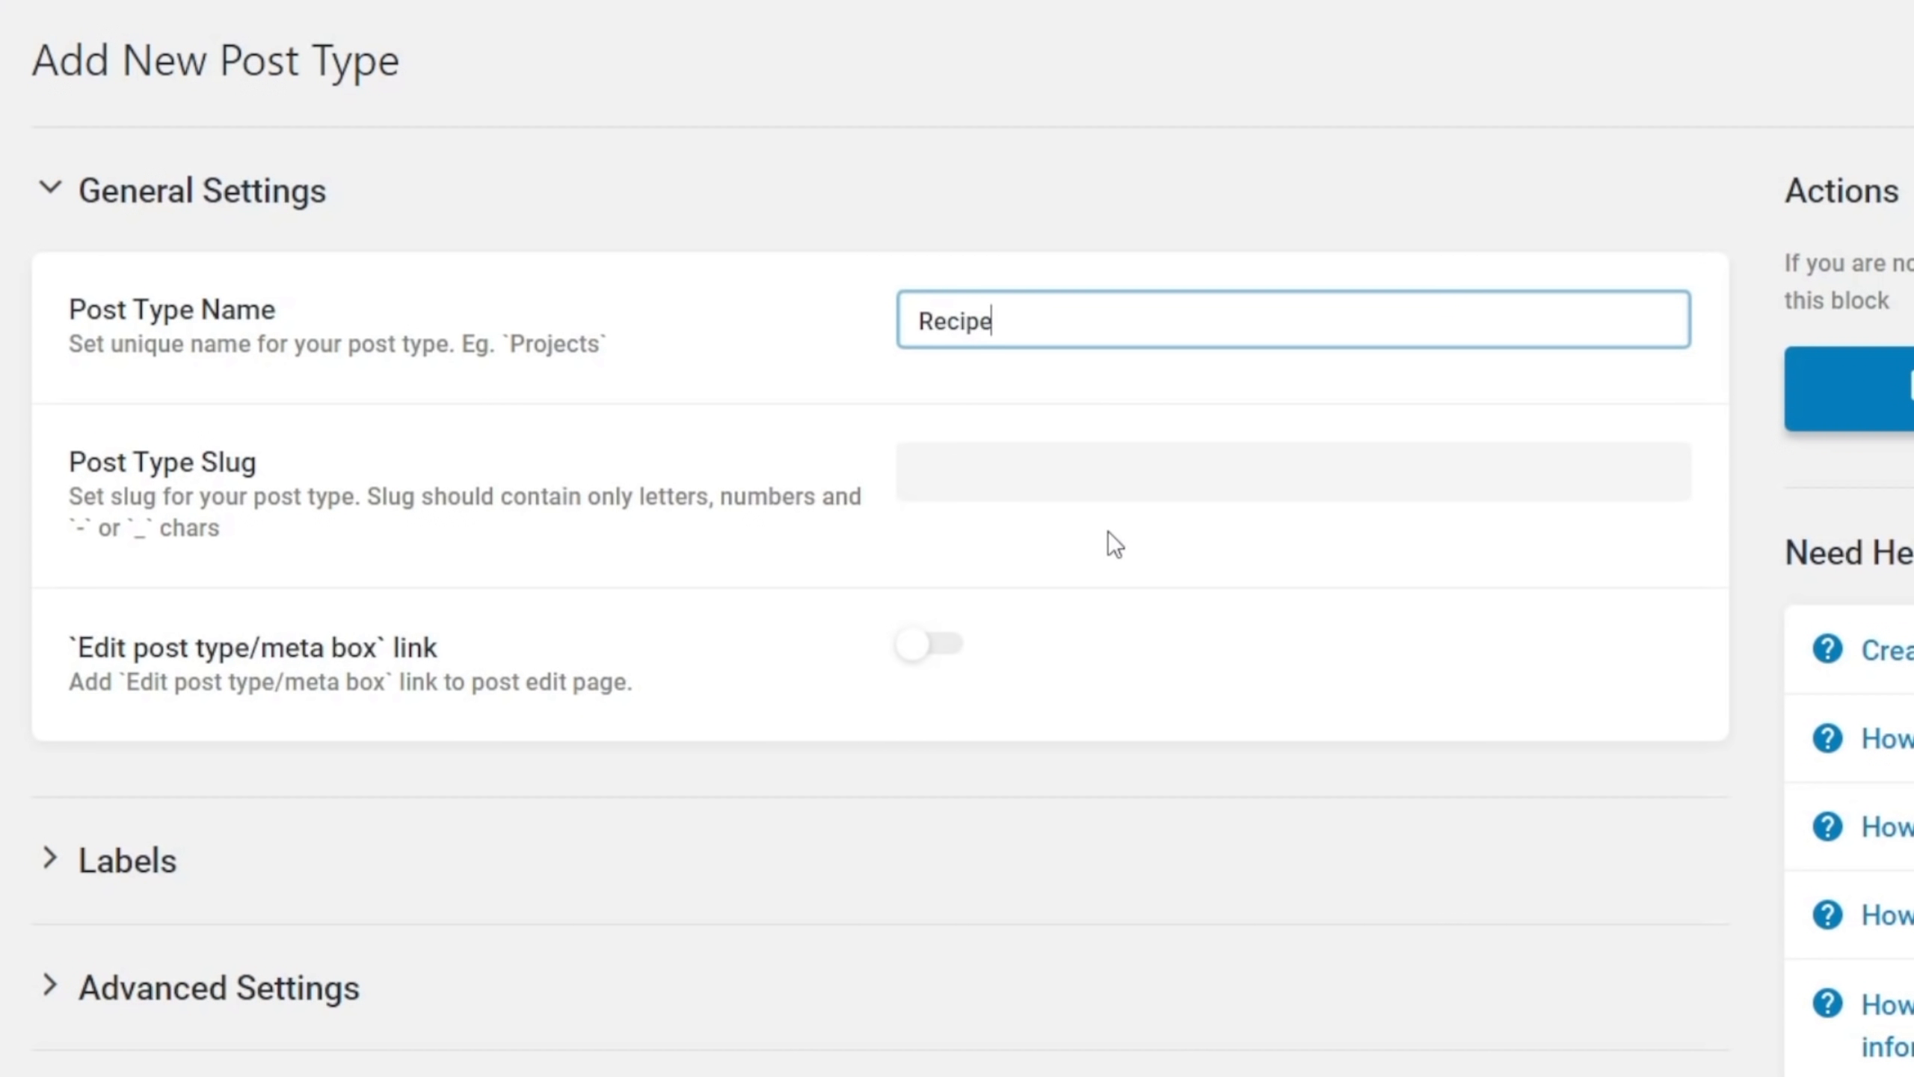
{"action": "left_click", "coordinate": [1010, 486]}
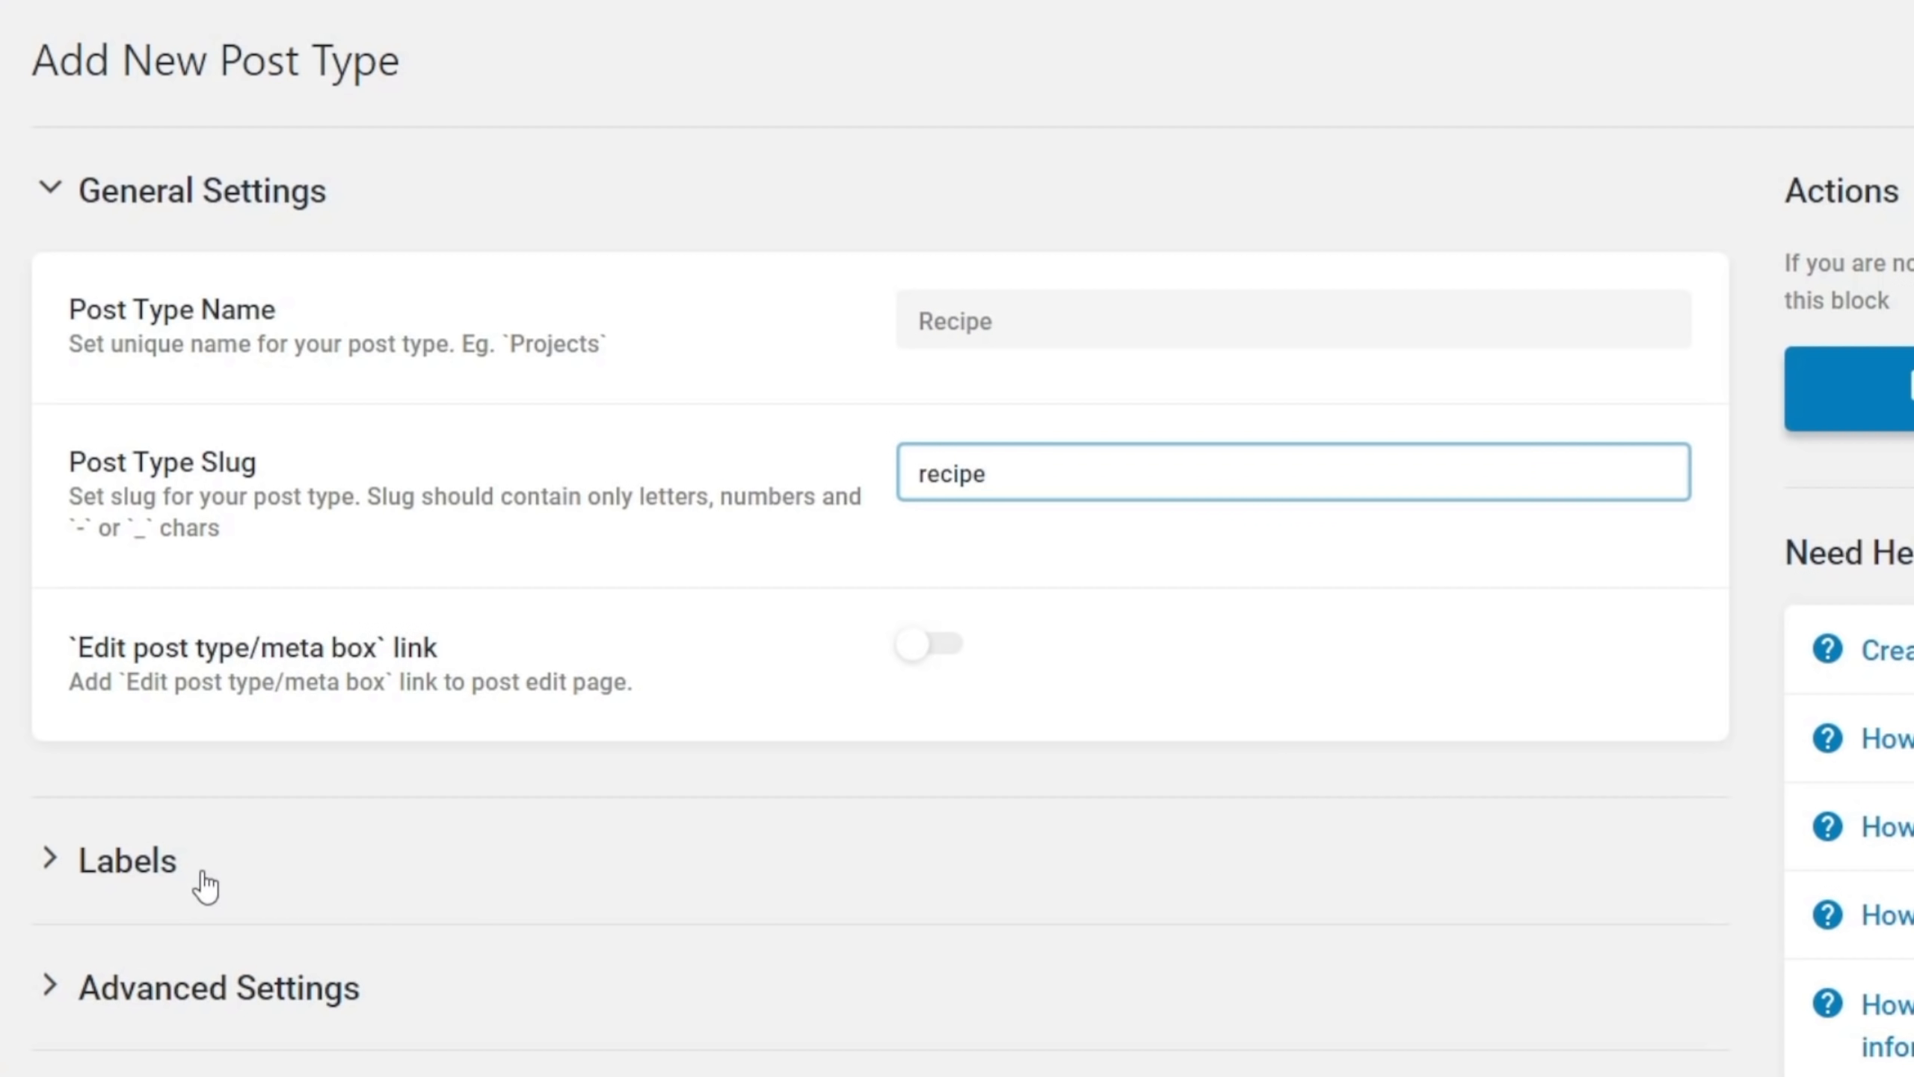
Expand the post type's Labels section and look through its label fields
{"action": "left_click", "coordinate": [90, 882]}
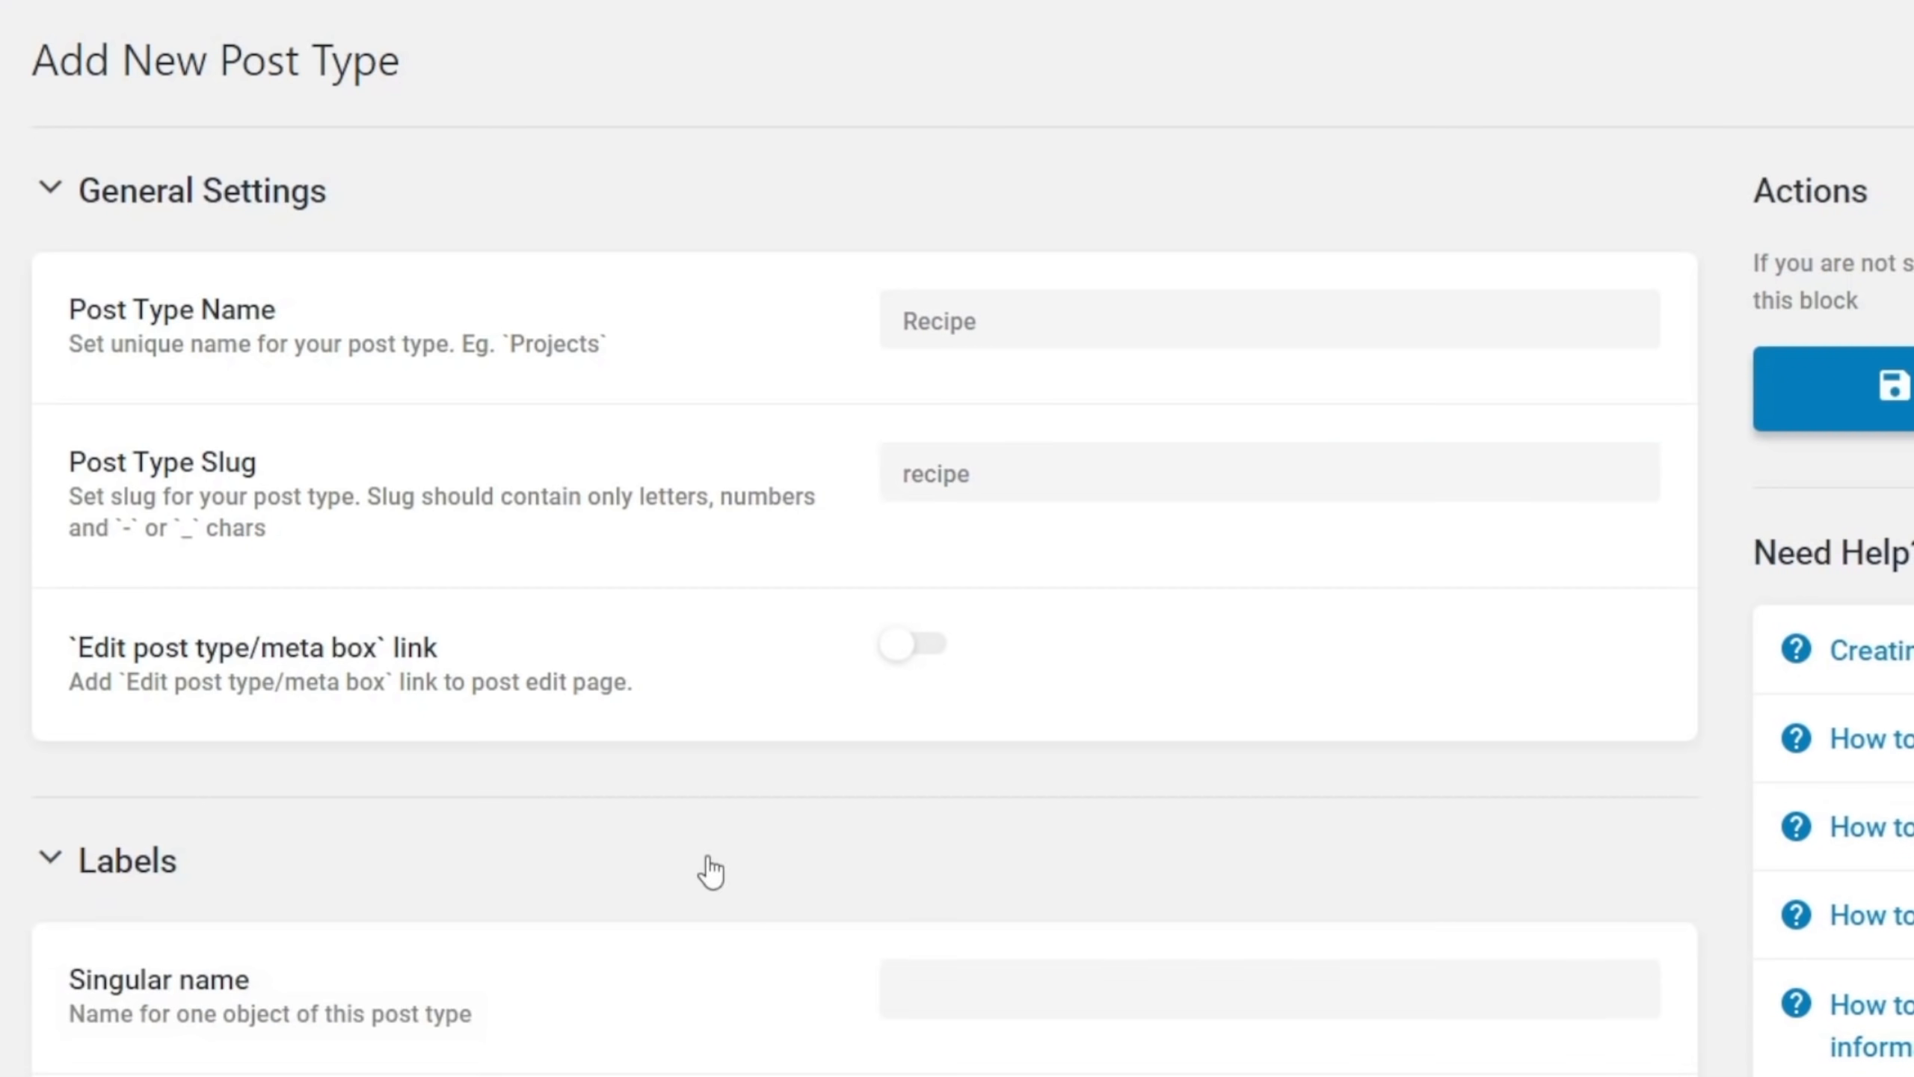
{"action": "scroll", "coordinate": [806, 877], "scroll_direction": "down", "scroll_amount": 10}
{"action": "scroll", "coordinate": [724, 868], "scroll_direction": "down", "scroll_amount": 5}
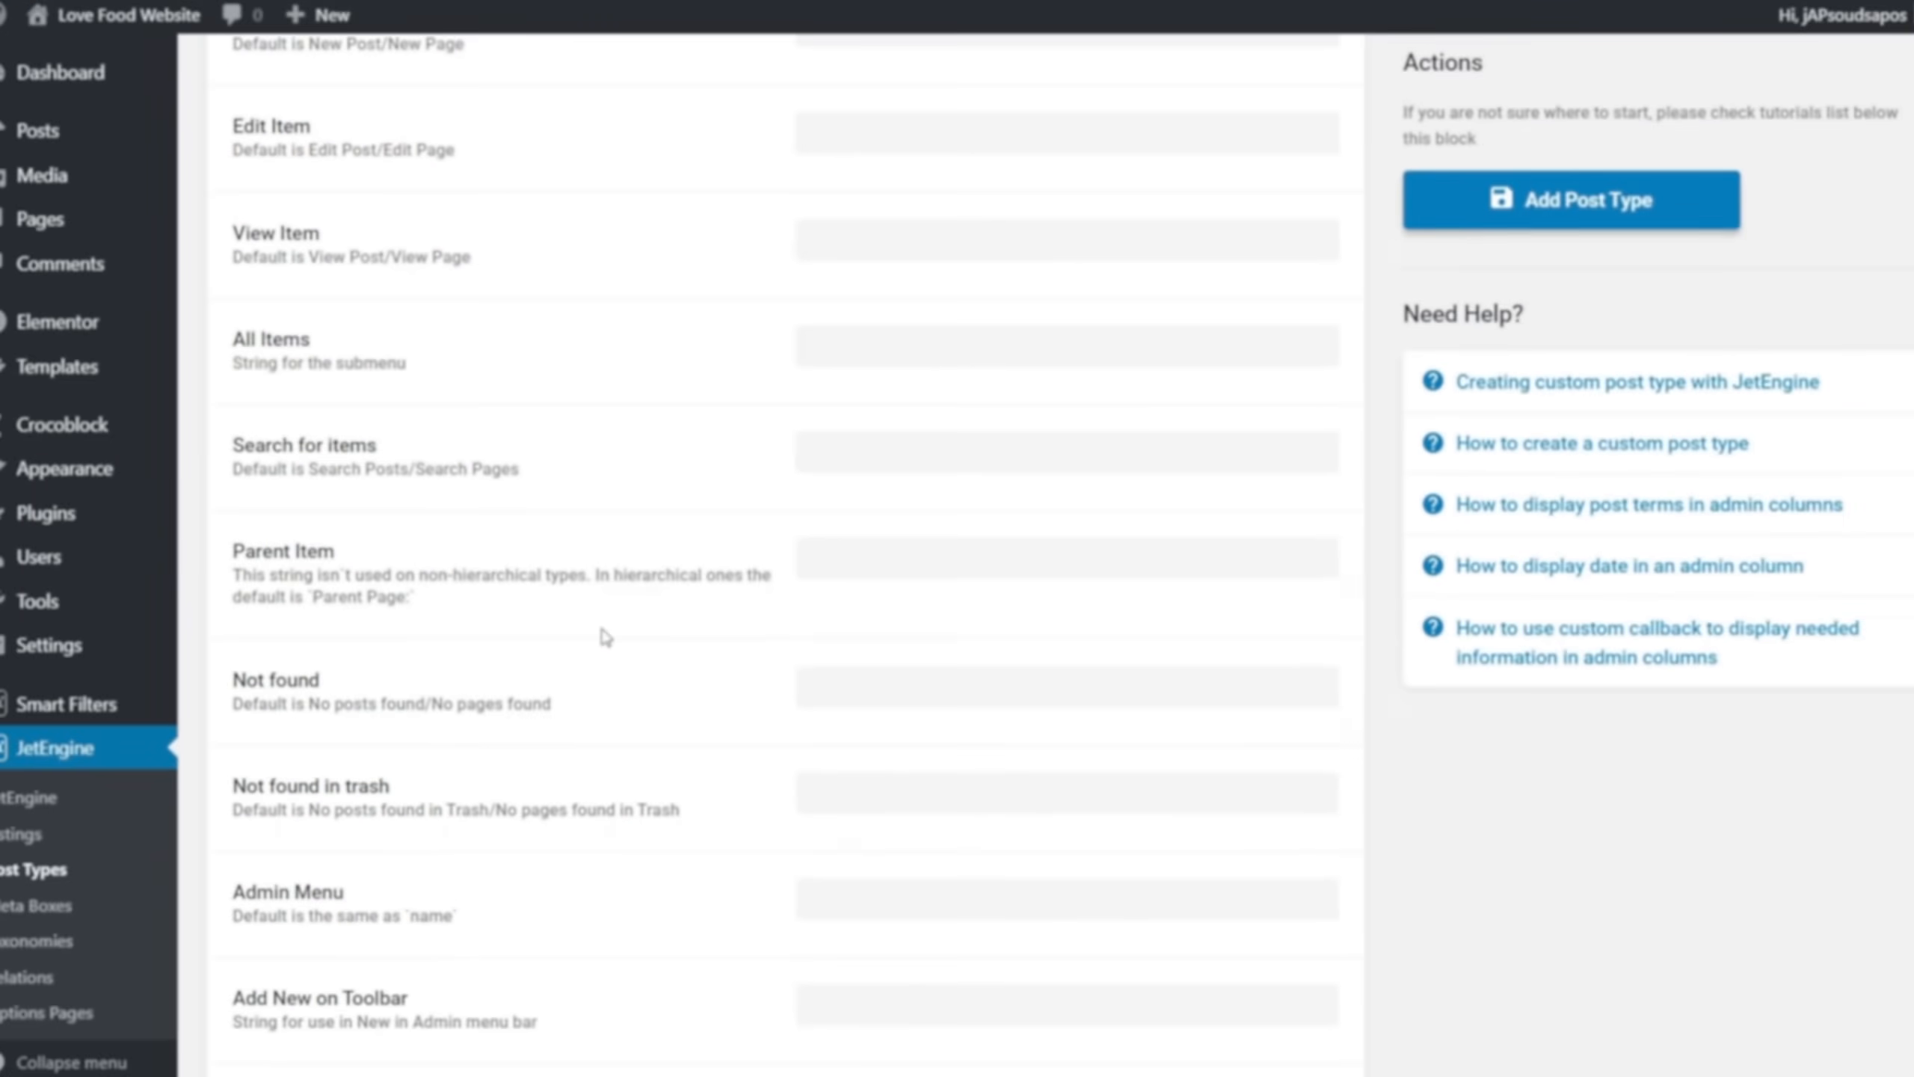
{"action": "mouse_move", "coordinate": [93, 323]}
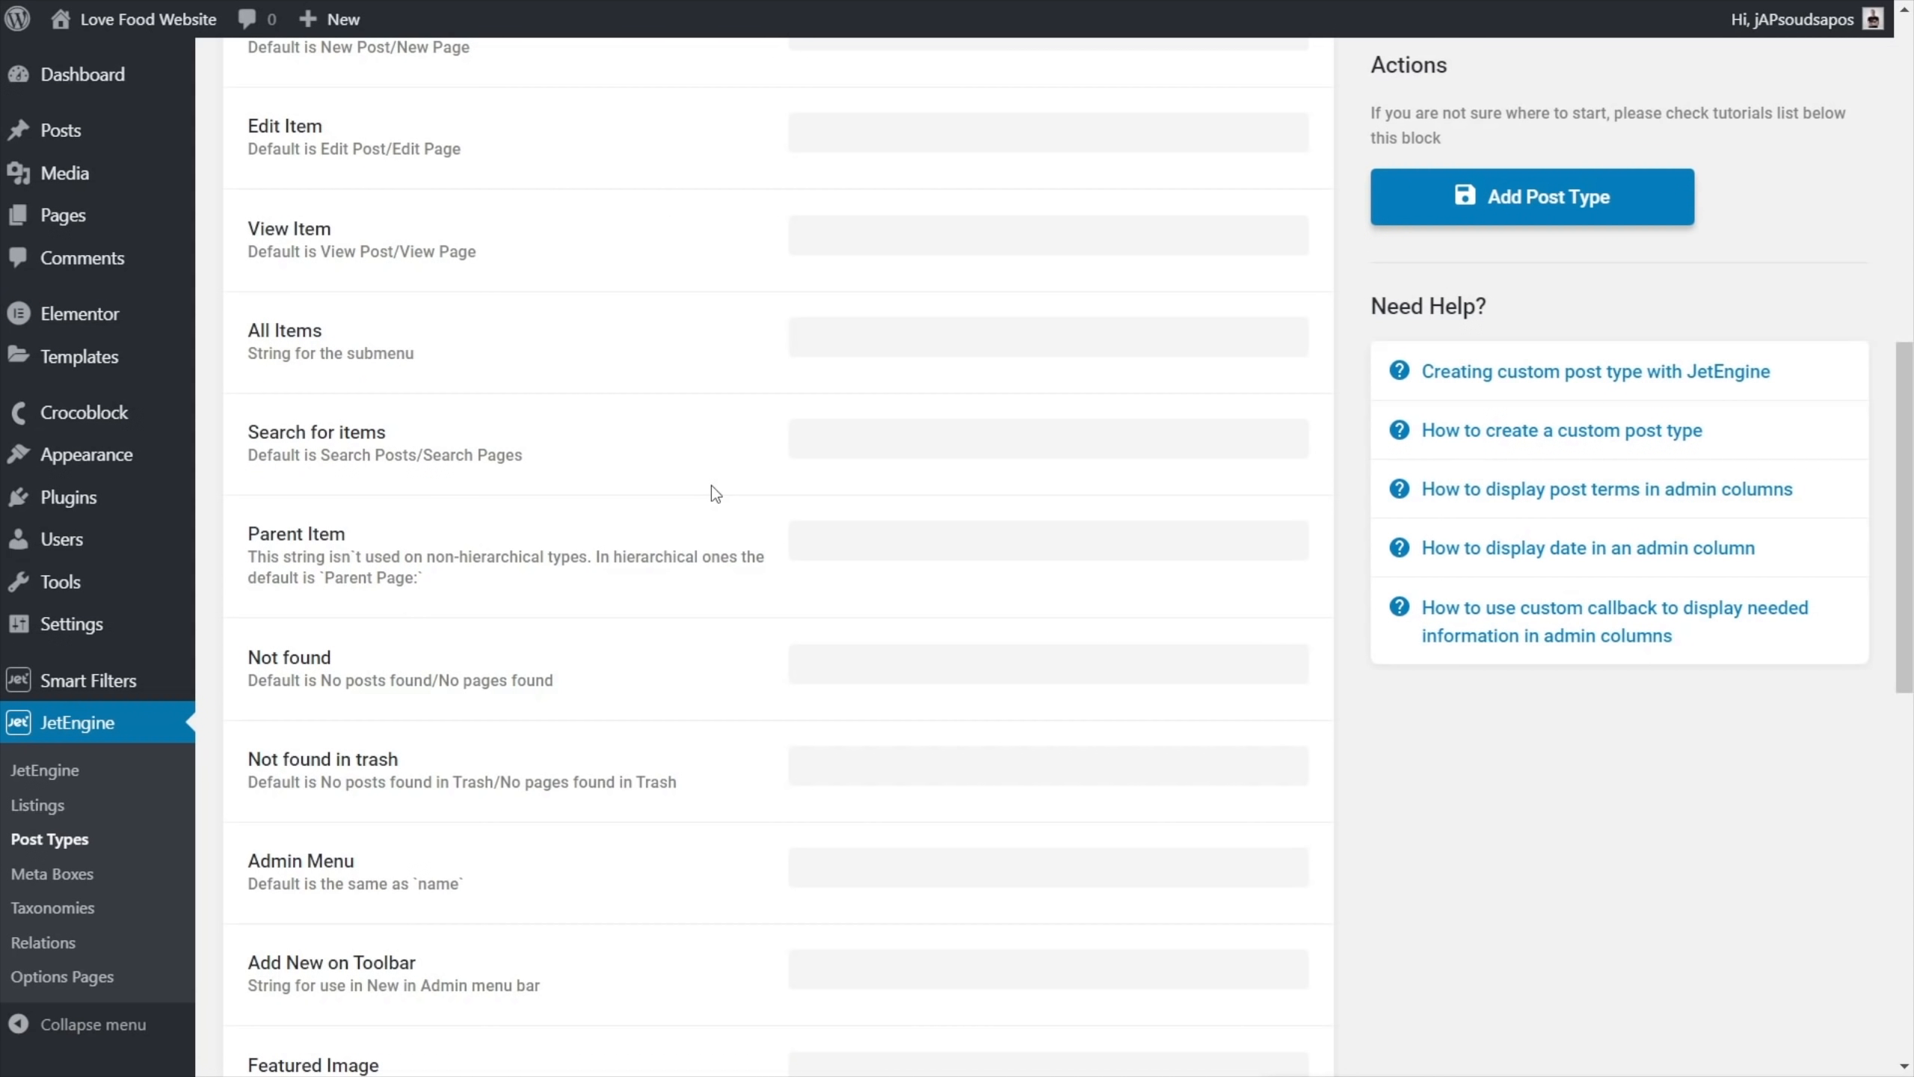
{"action": "scroll", "coordinate": [714, 492], "scroll_direction": "up", "scroll_amount": 8}
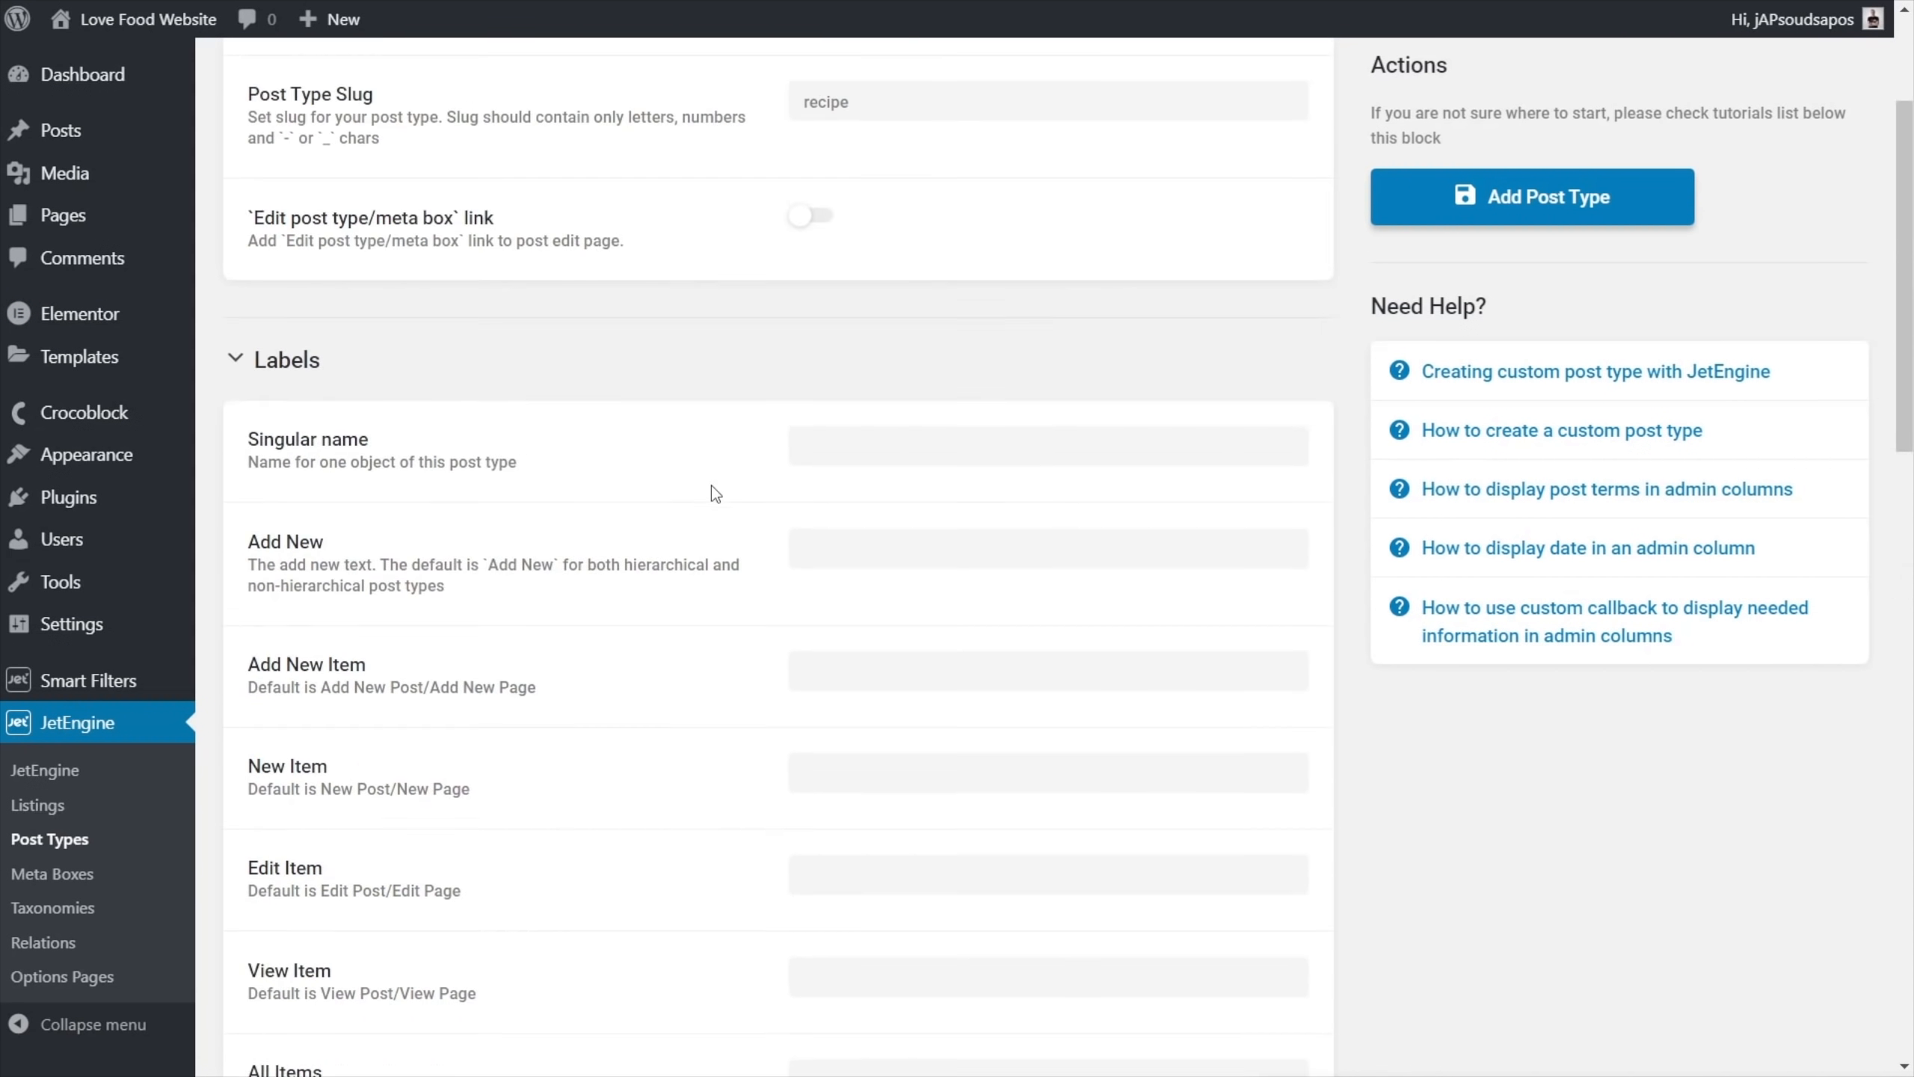
Collapse the Labels section, expand Advanced Settings and examine the post type's visibility, rewrite, archive, menu and Supports options
{"action": "left_click", "coordinate": [238, 377]}
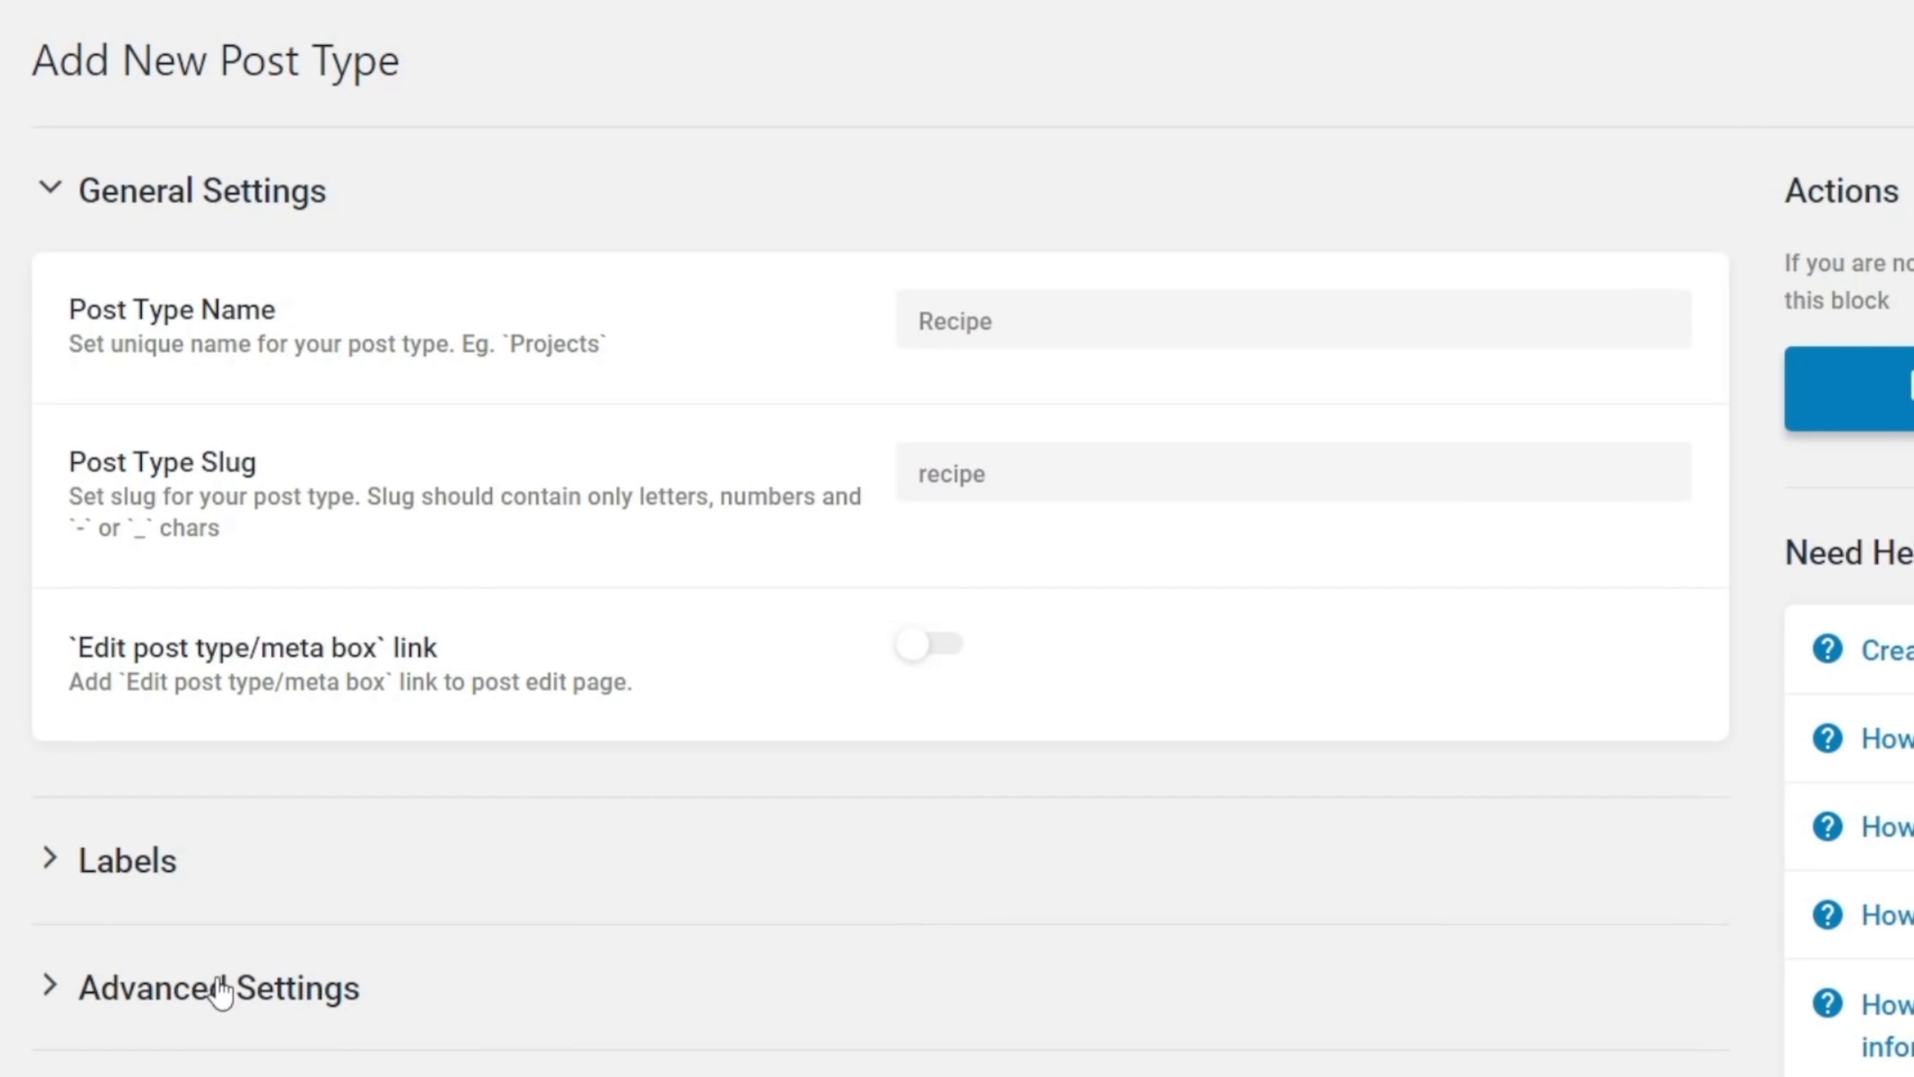
{"action": "left_click", "coordinate": [219, 991]}
{"action": "scroll", "coordinate": [773, 1010], "scroll_direction": "down", "scroll_amount": 10}
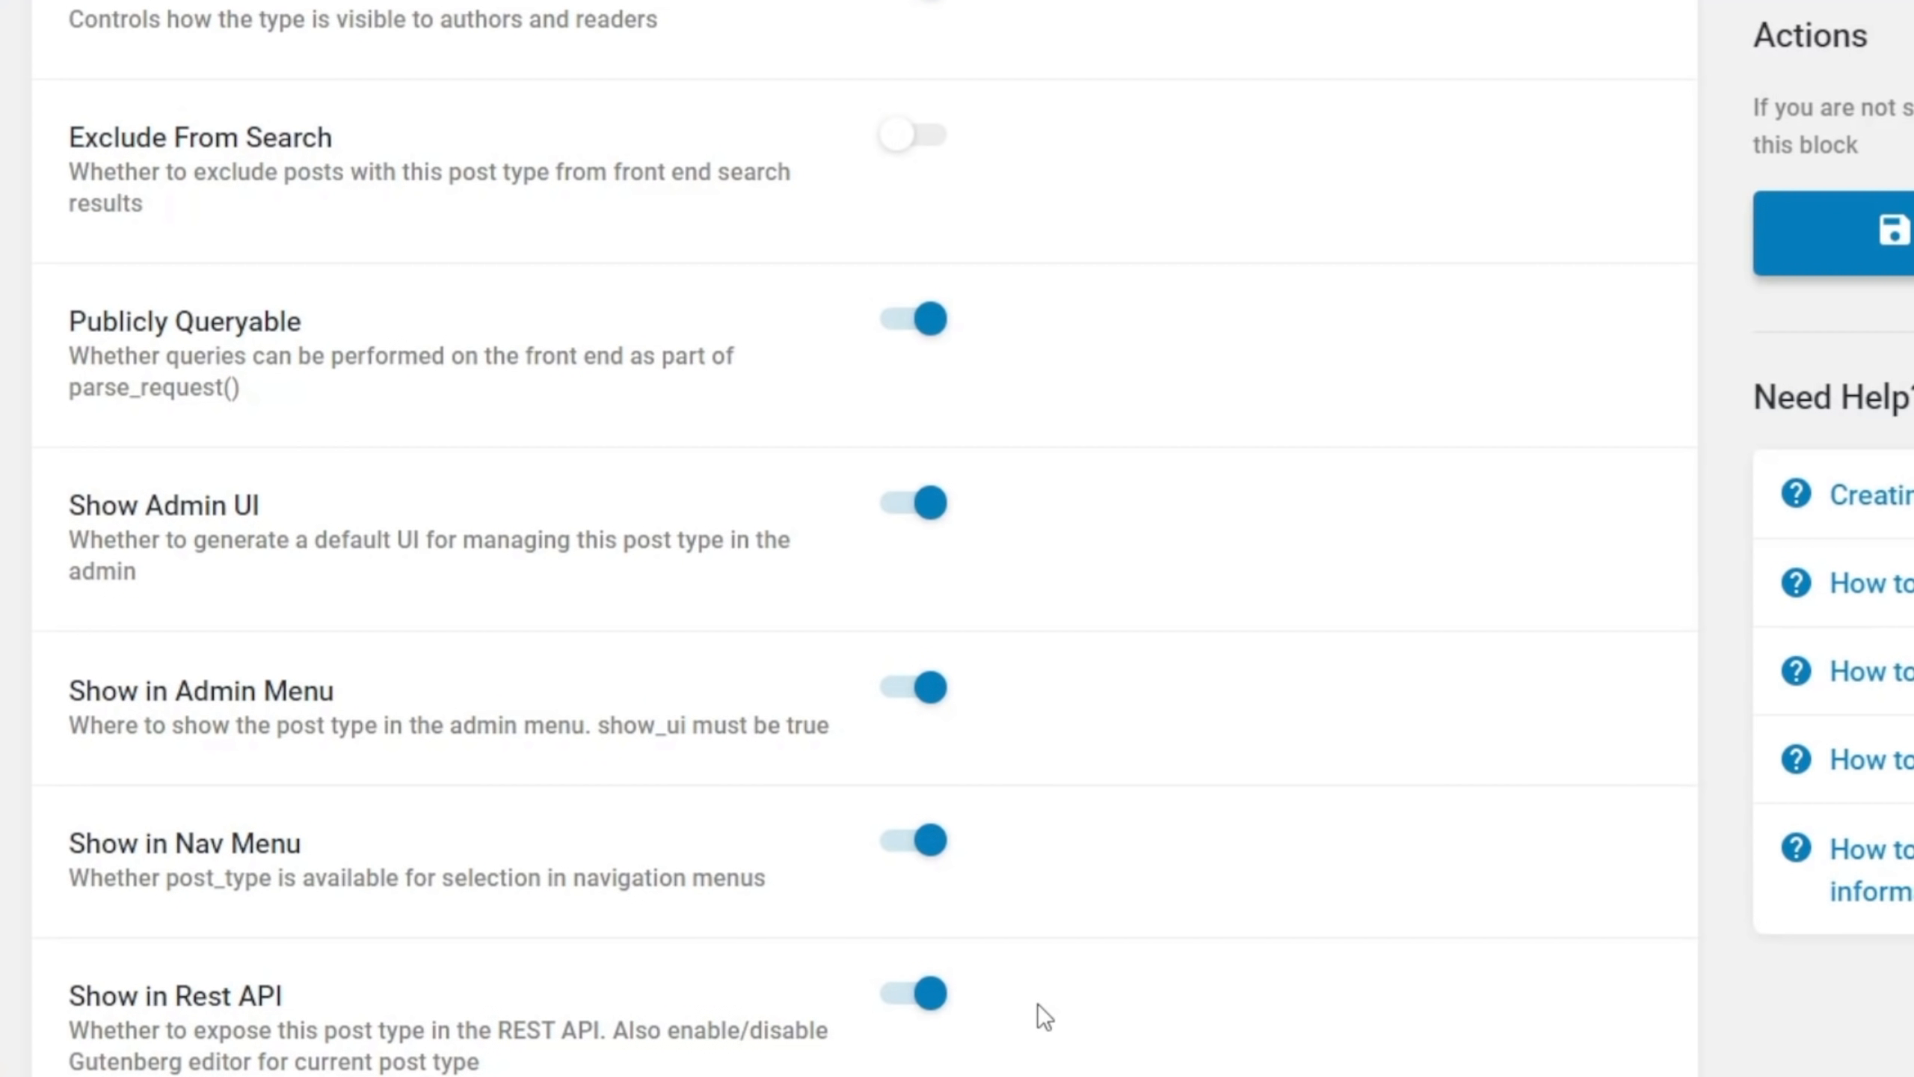
{"action": "scroll", "coordinate": [1054, 923], "scroll_direction": "up", "scroll_amount": 5}
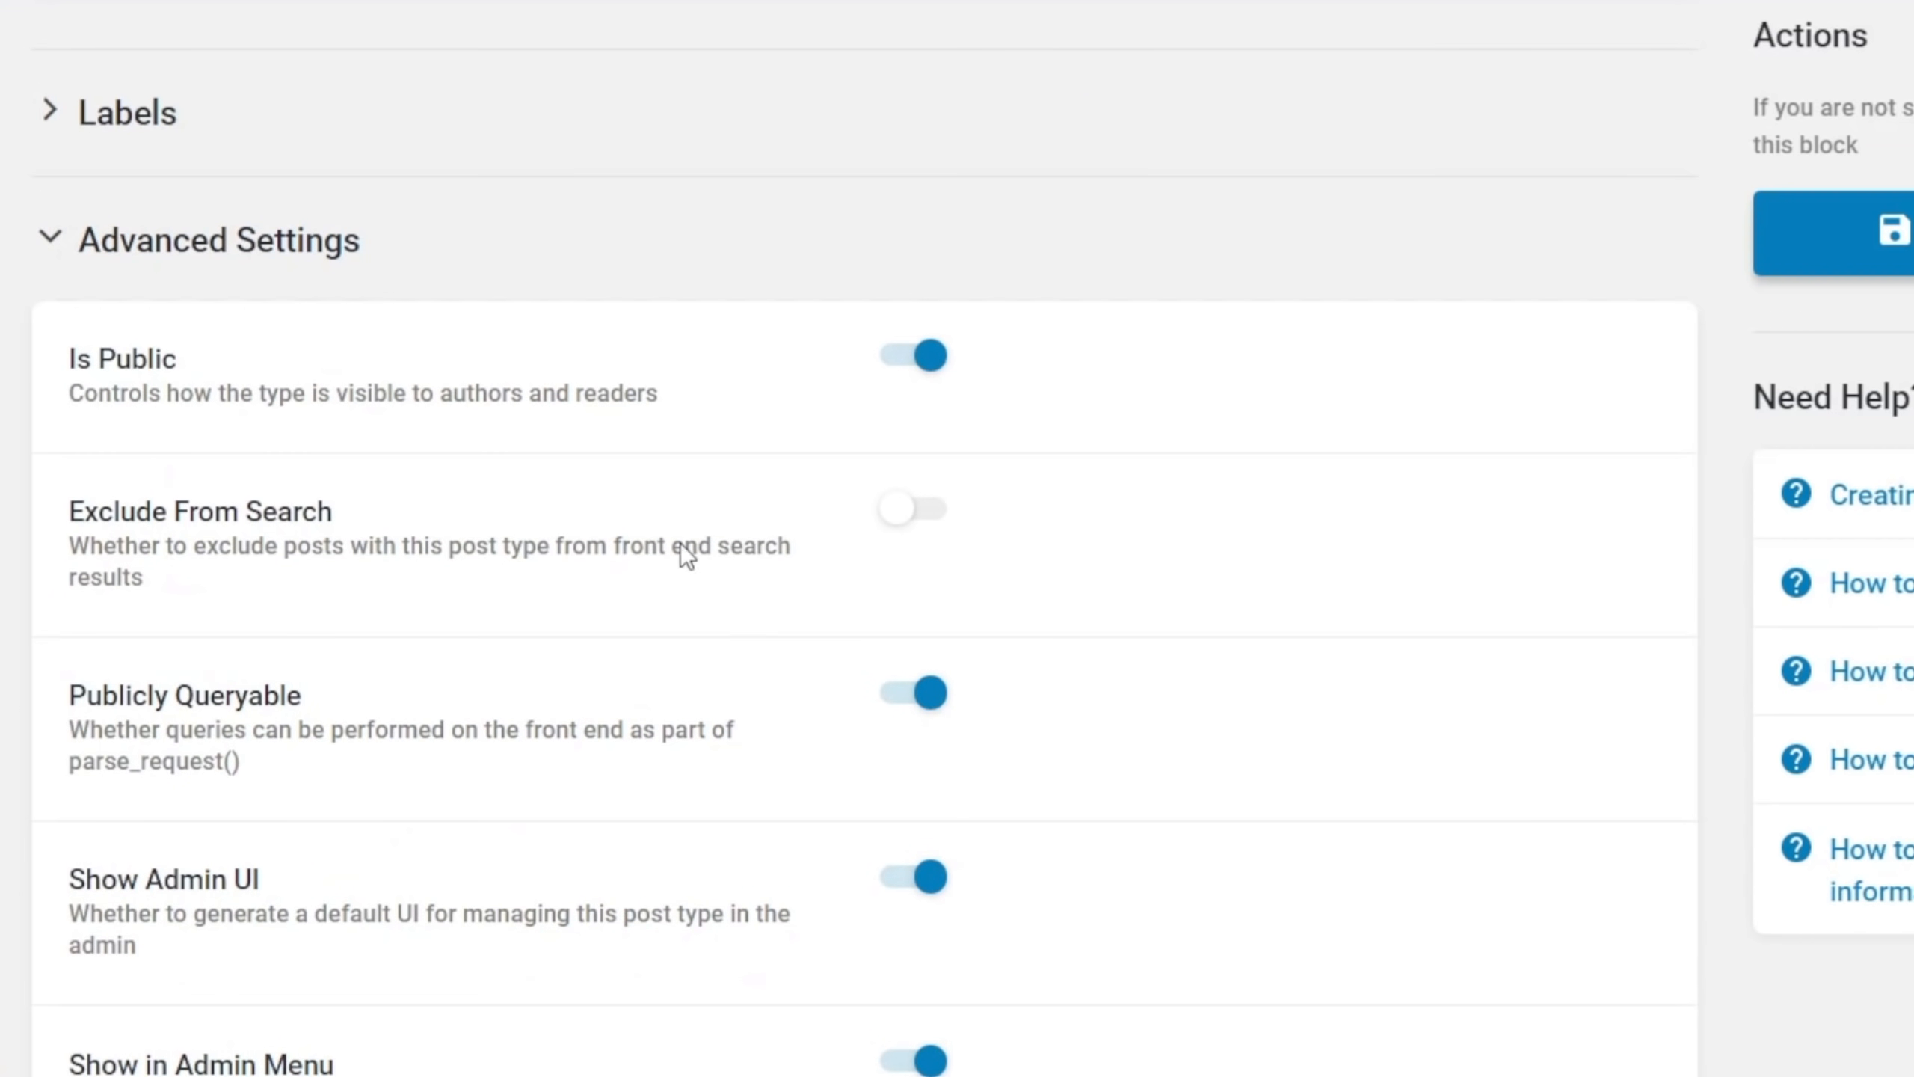
{"action": "scroll", "coordinate": [696, 640], "scroll_direction": "down", "scroll_amount": 12}
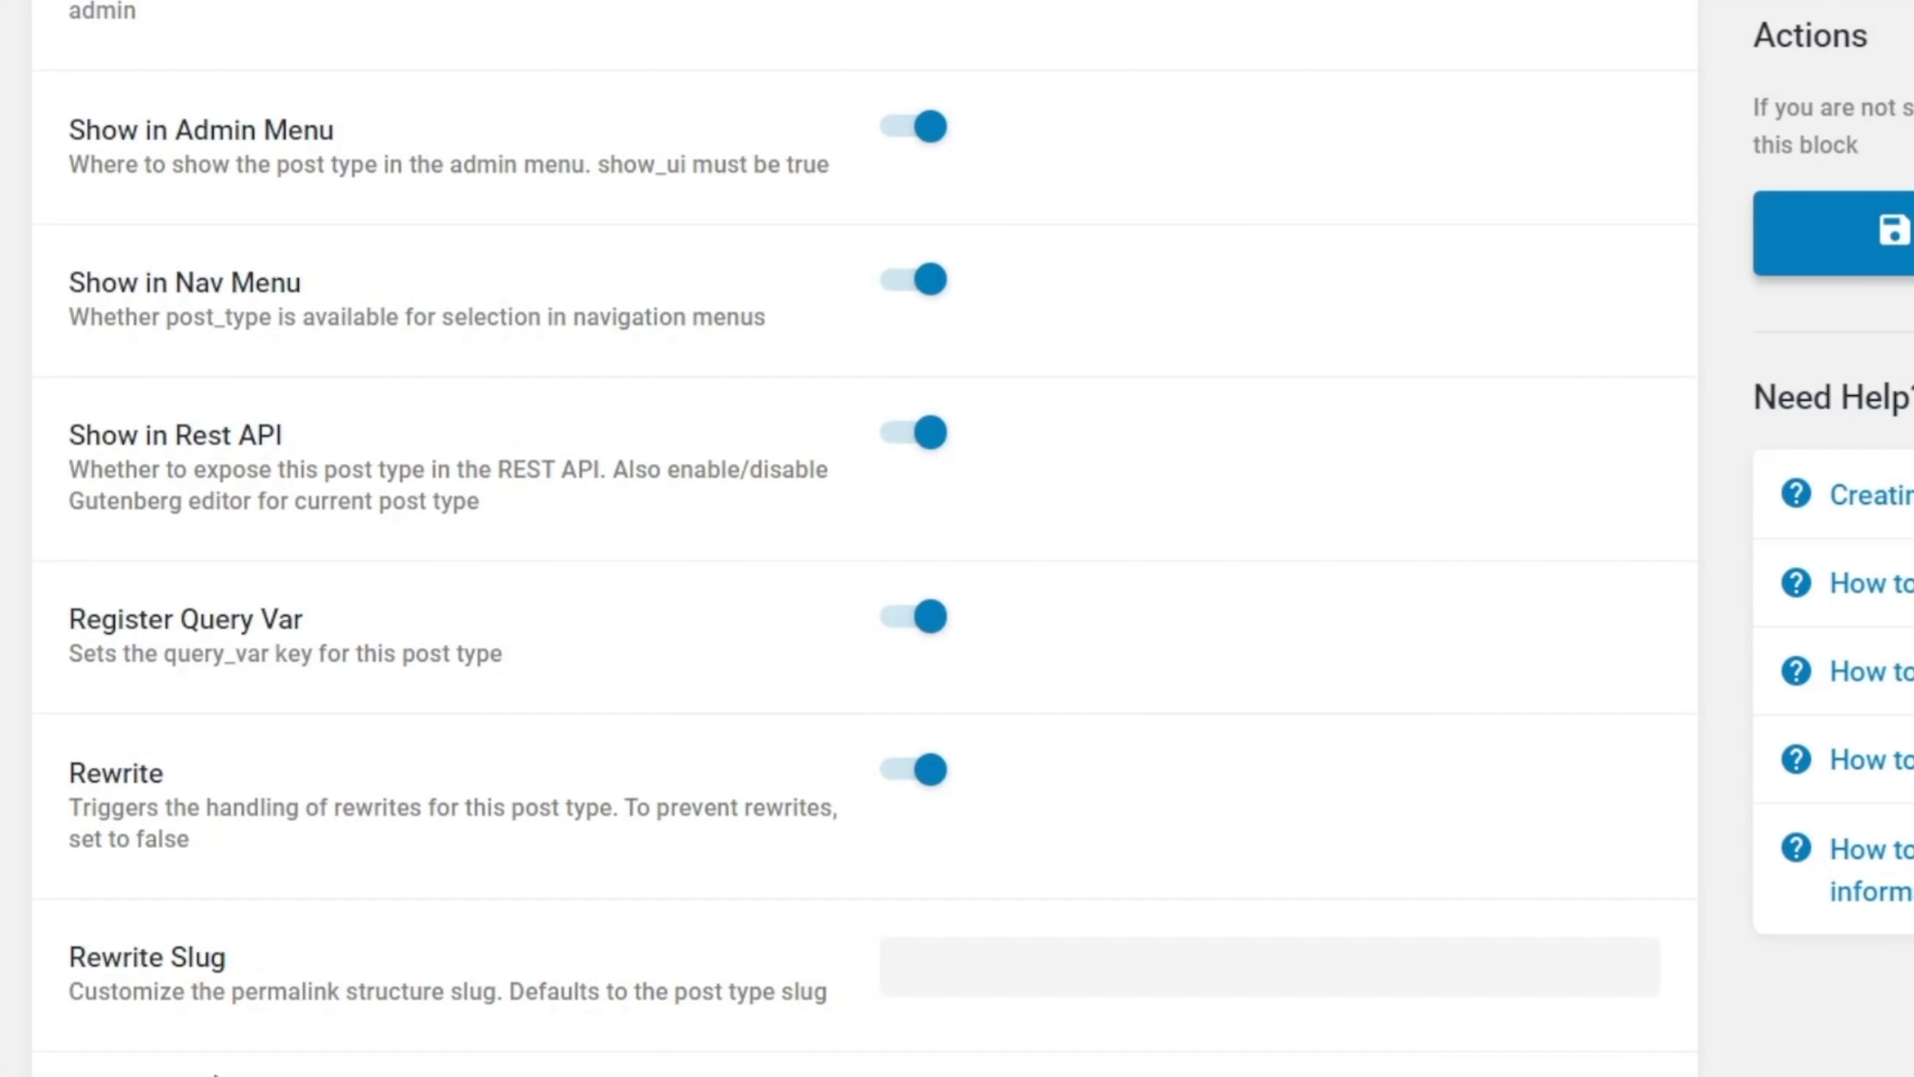
{"action": "scroll", "coordinate": [320, 1069], "scroll_direction": "down", "scroll_amount": 10}
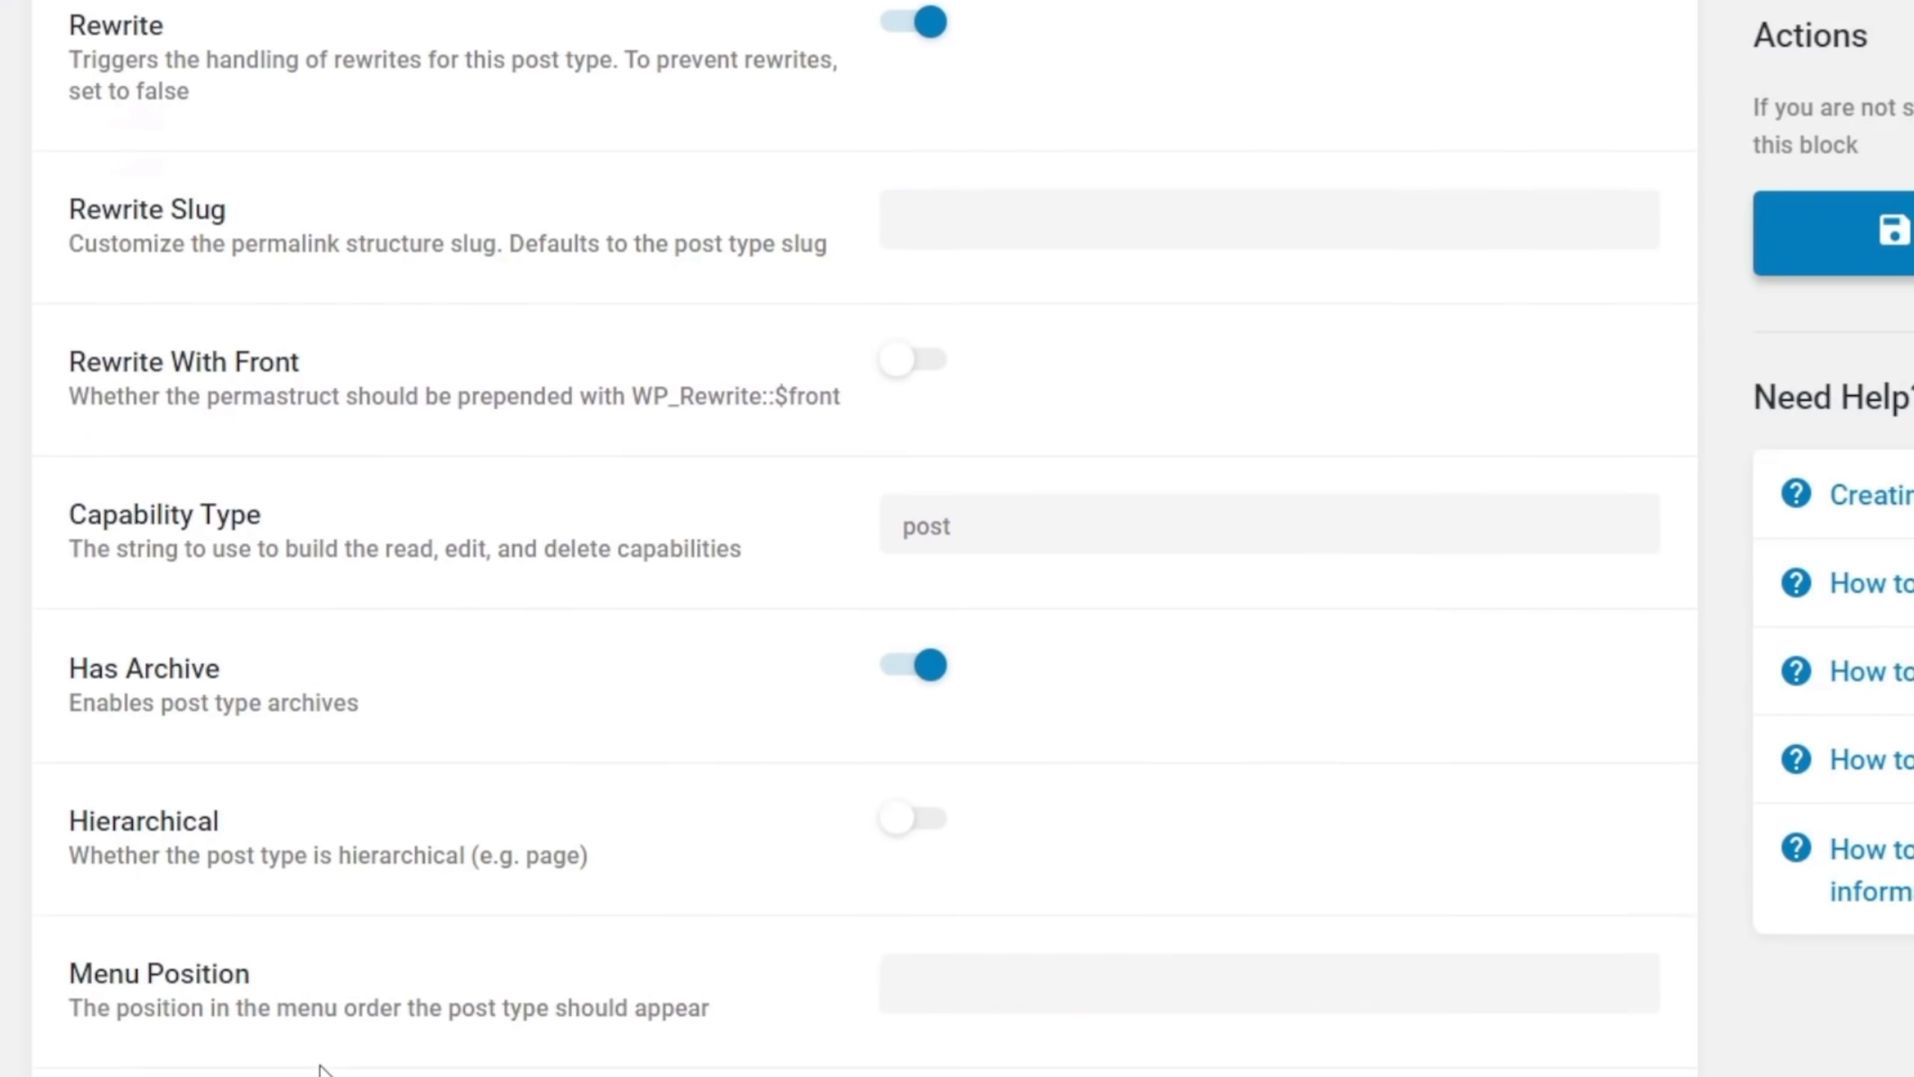
{"action": "scroll", "coordinate": [320, 1069], "scroll_direction": "down", "scroll_amount": 2}
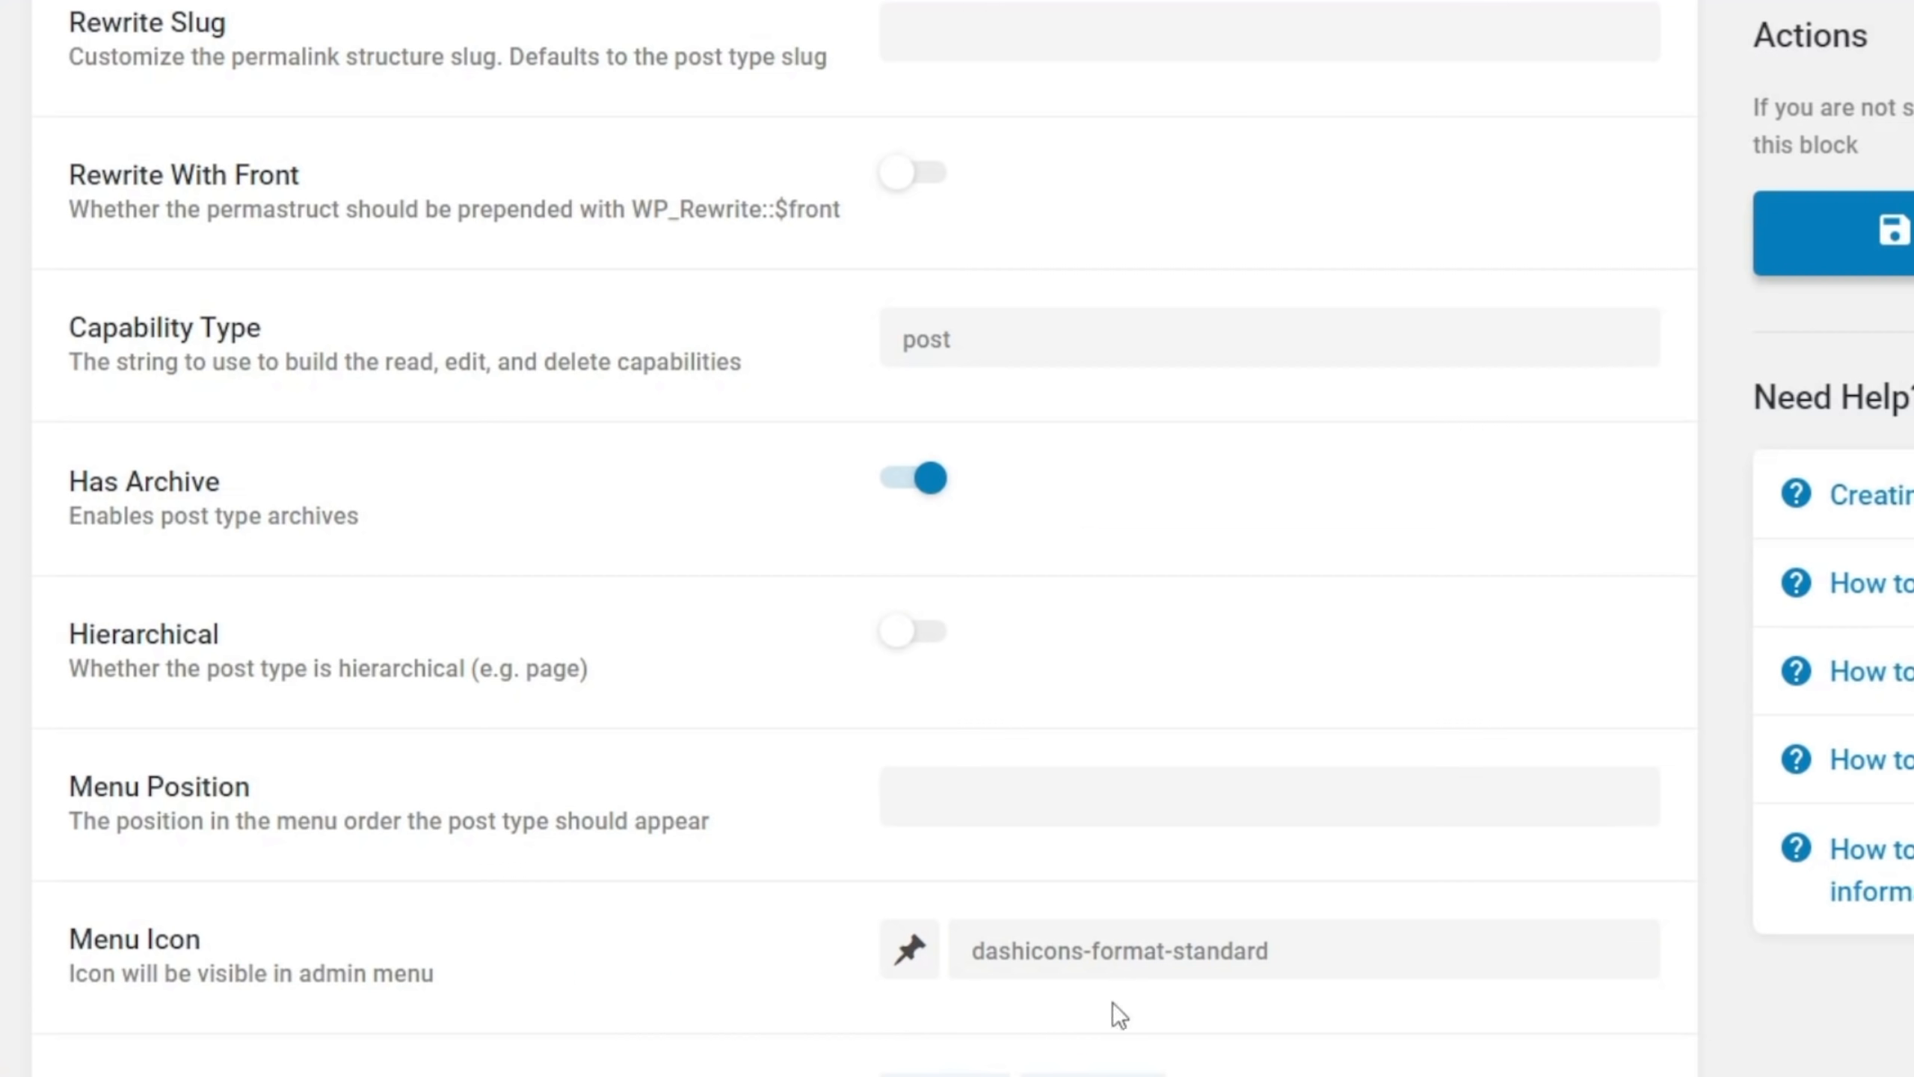
{"action": "scroll", "coordinate": [1095, 987], "scroll_direction": "down", "scroll_amount": 3}
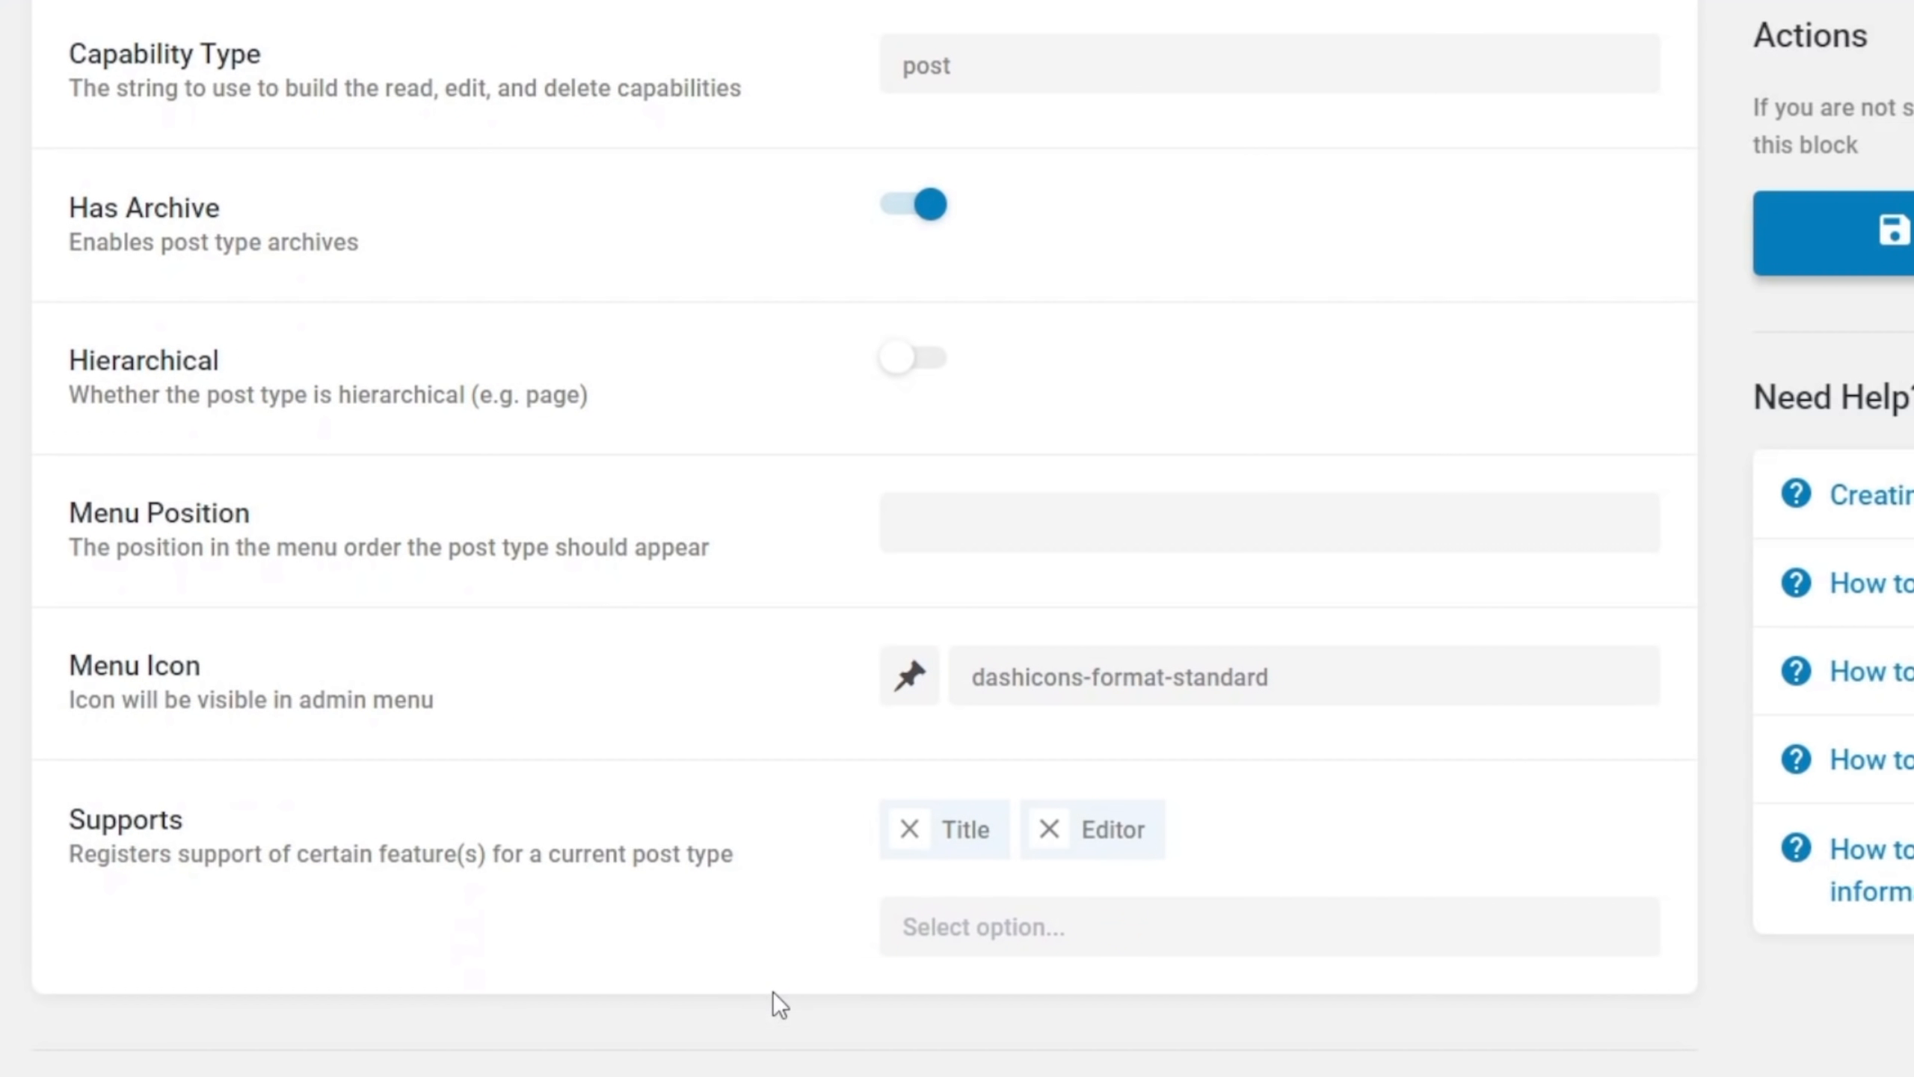
Set the post type's menu icon to dashicons-carrot and add Thumbnail (Featured Image) to its supported features
{"action": "left_click", "coordinate": [915, 683]}
{"action": "left_click", "coordinate": [1042, 788]}
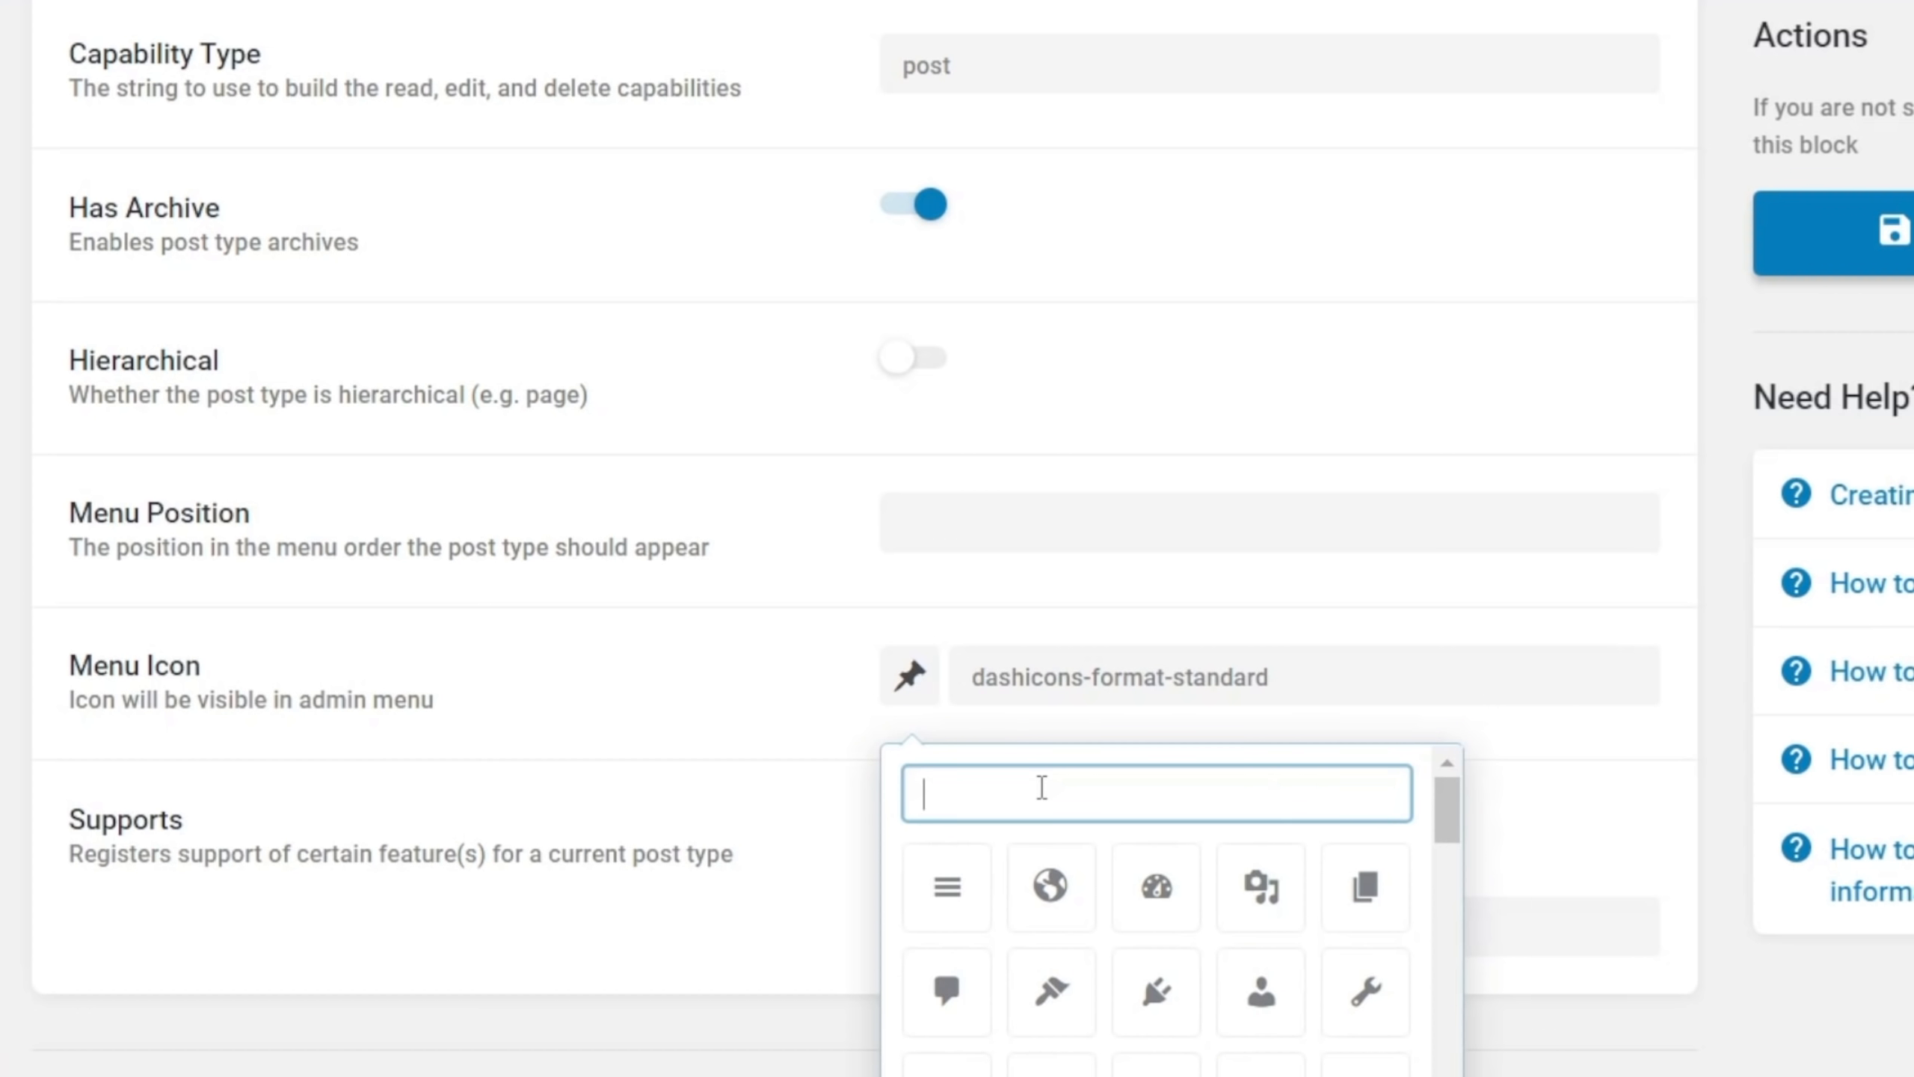
{"action": "type", "text": "car"}
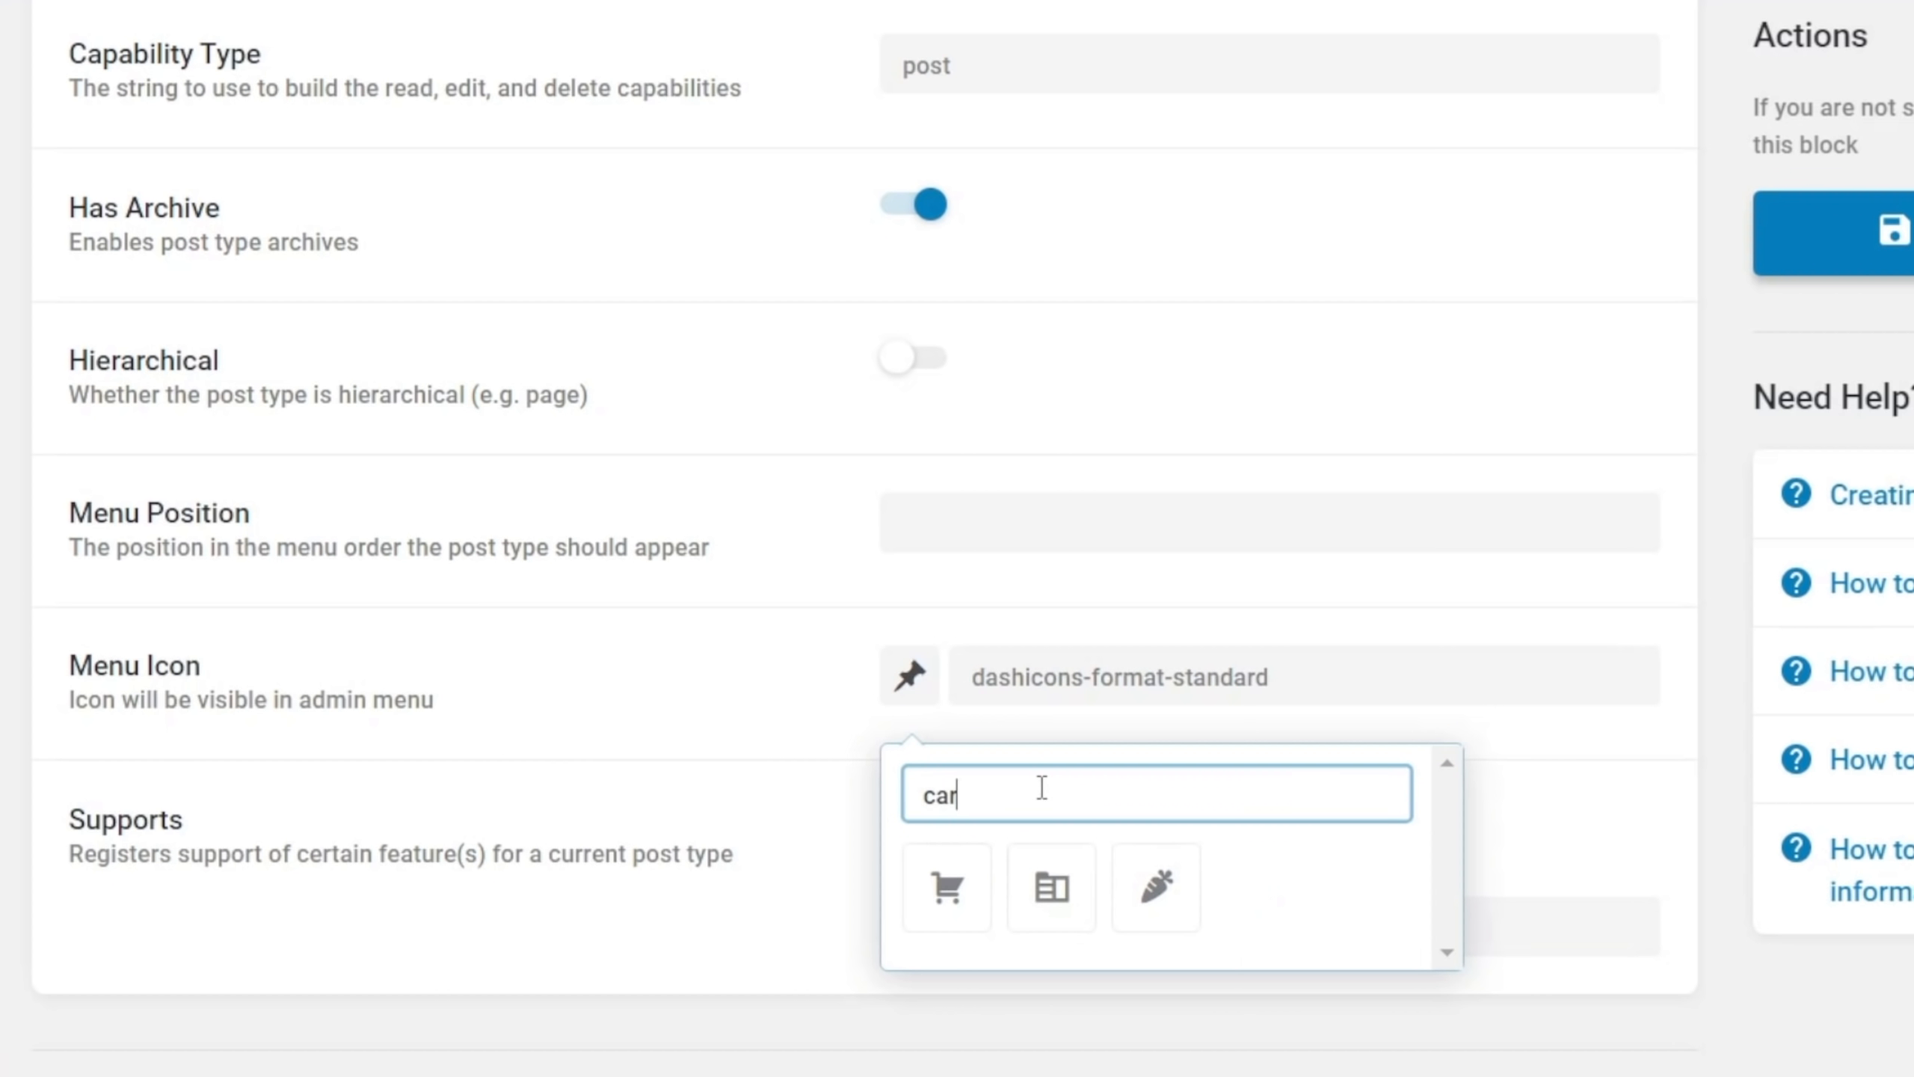
{"action": "left_click", "coordinate": [1156, 888]}
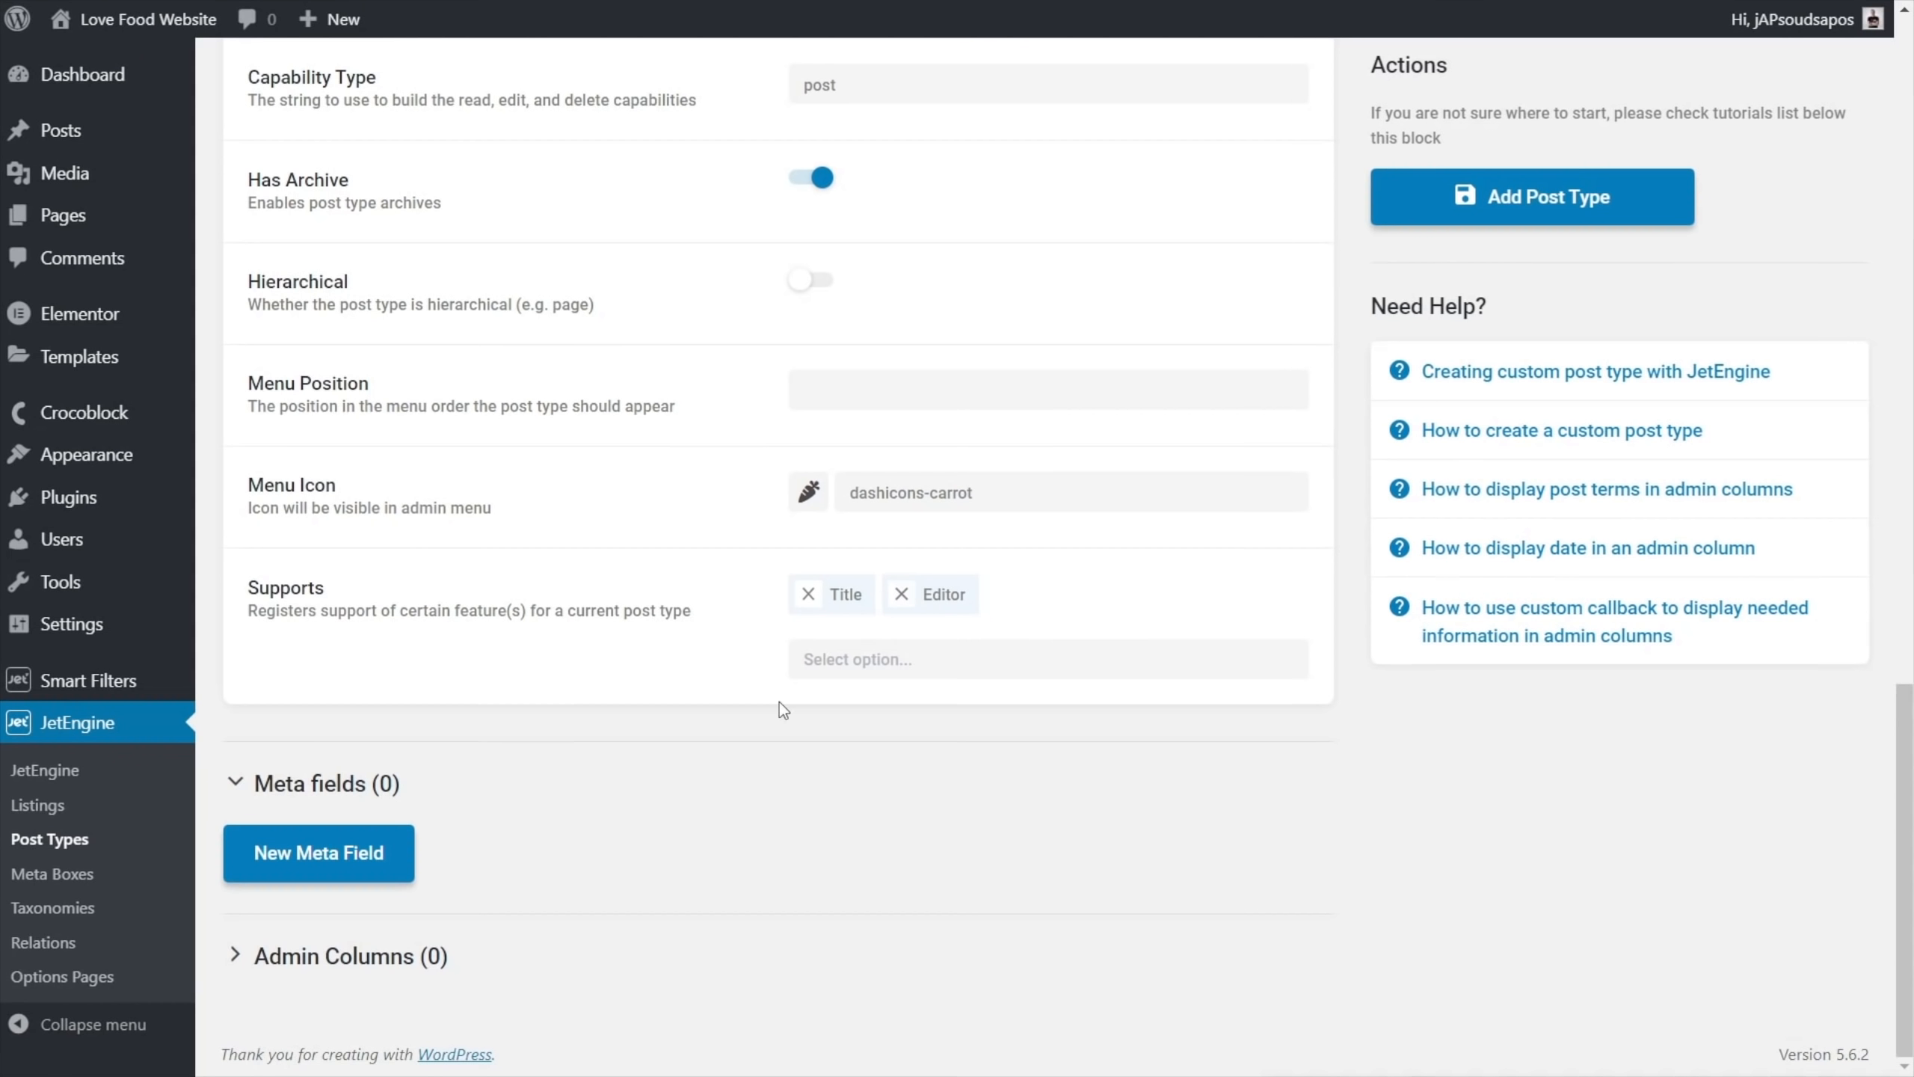
{"action": "left_click", "coordinate": [831, 652]}
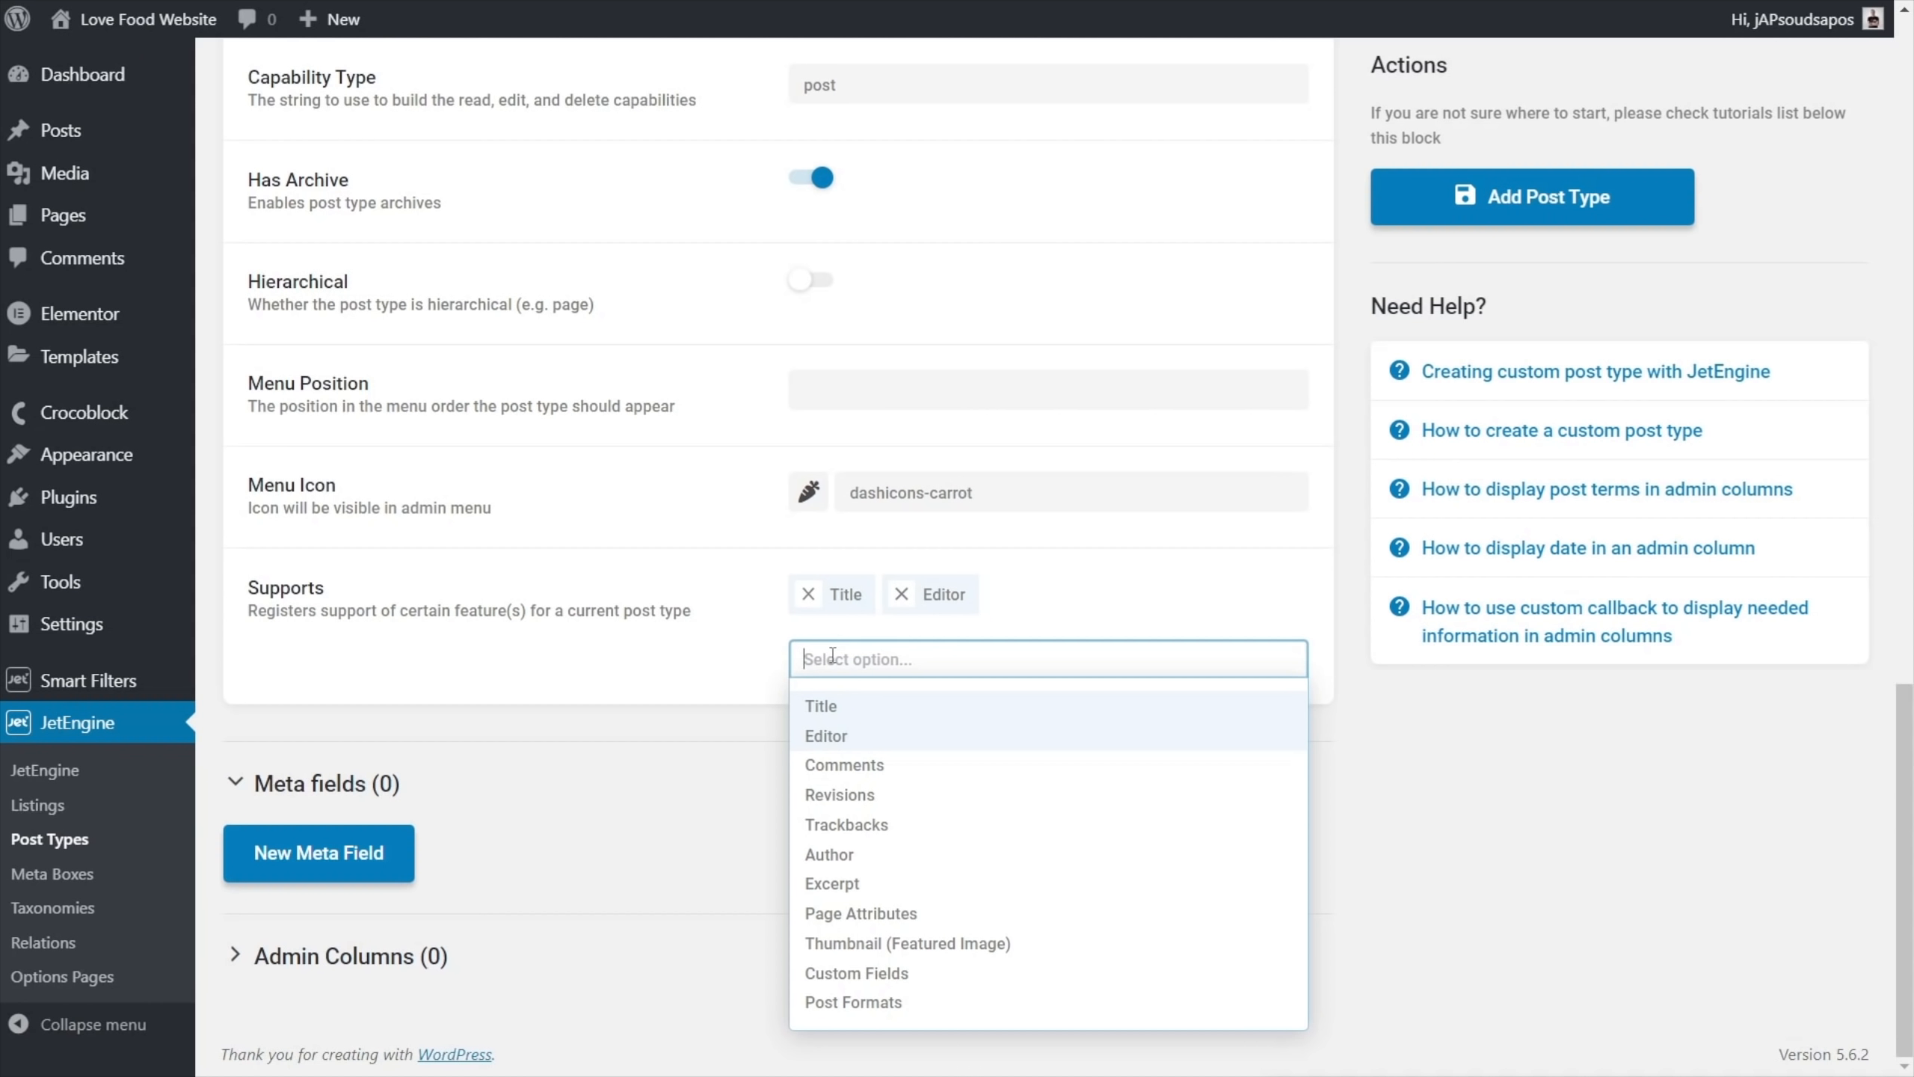
{"action": "left_click", "coordinate": [867, 951]}
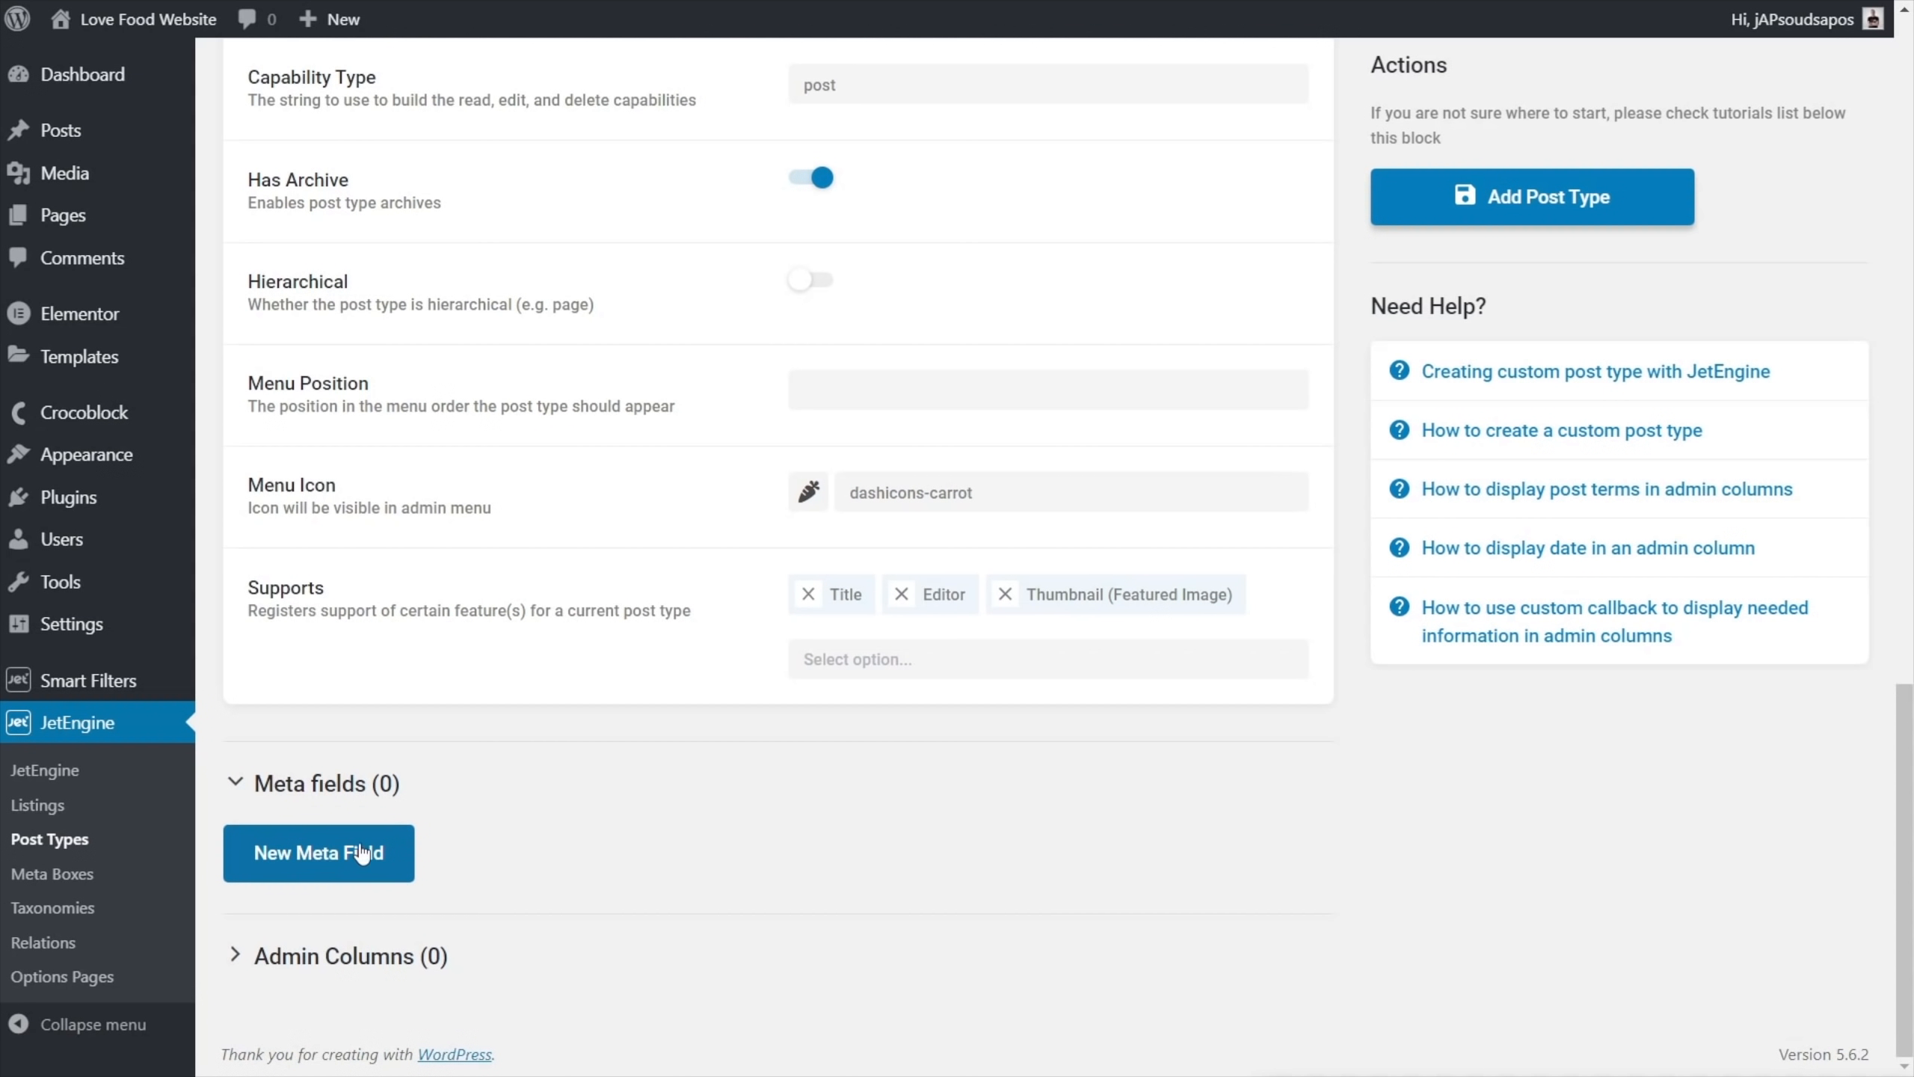
Add a first meta field labelled Preparation Time and fill its Name/ID from the label
{"action": "left_click", "coordinate": [316, 858]}
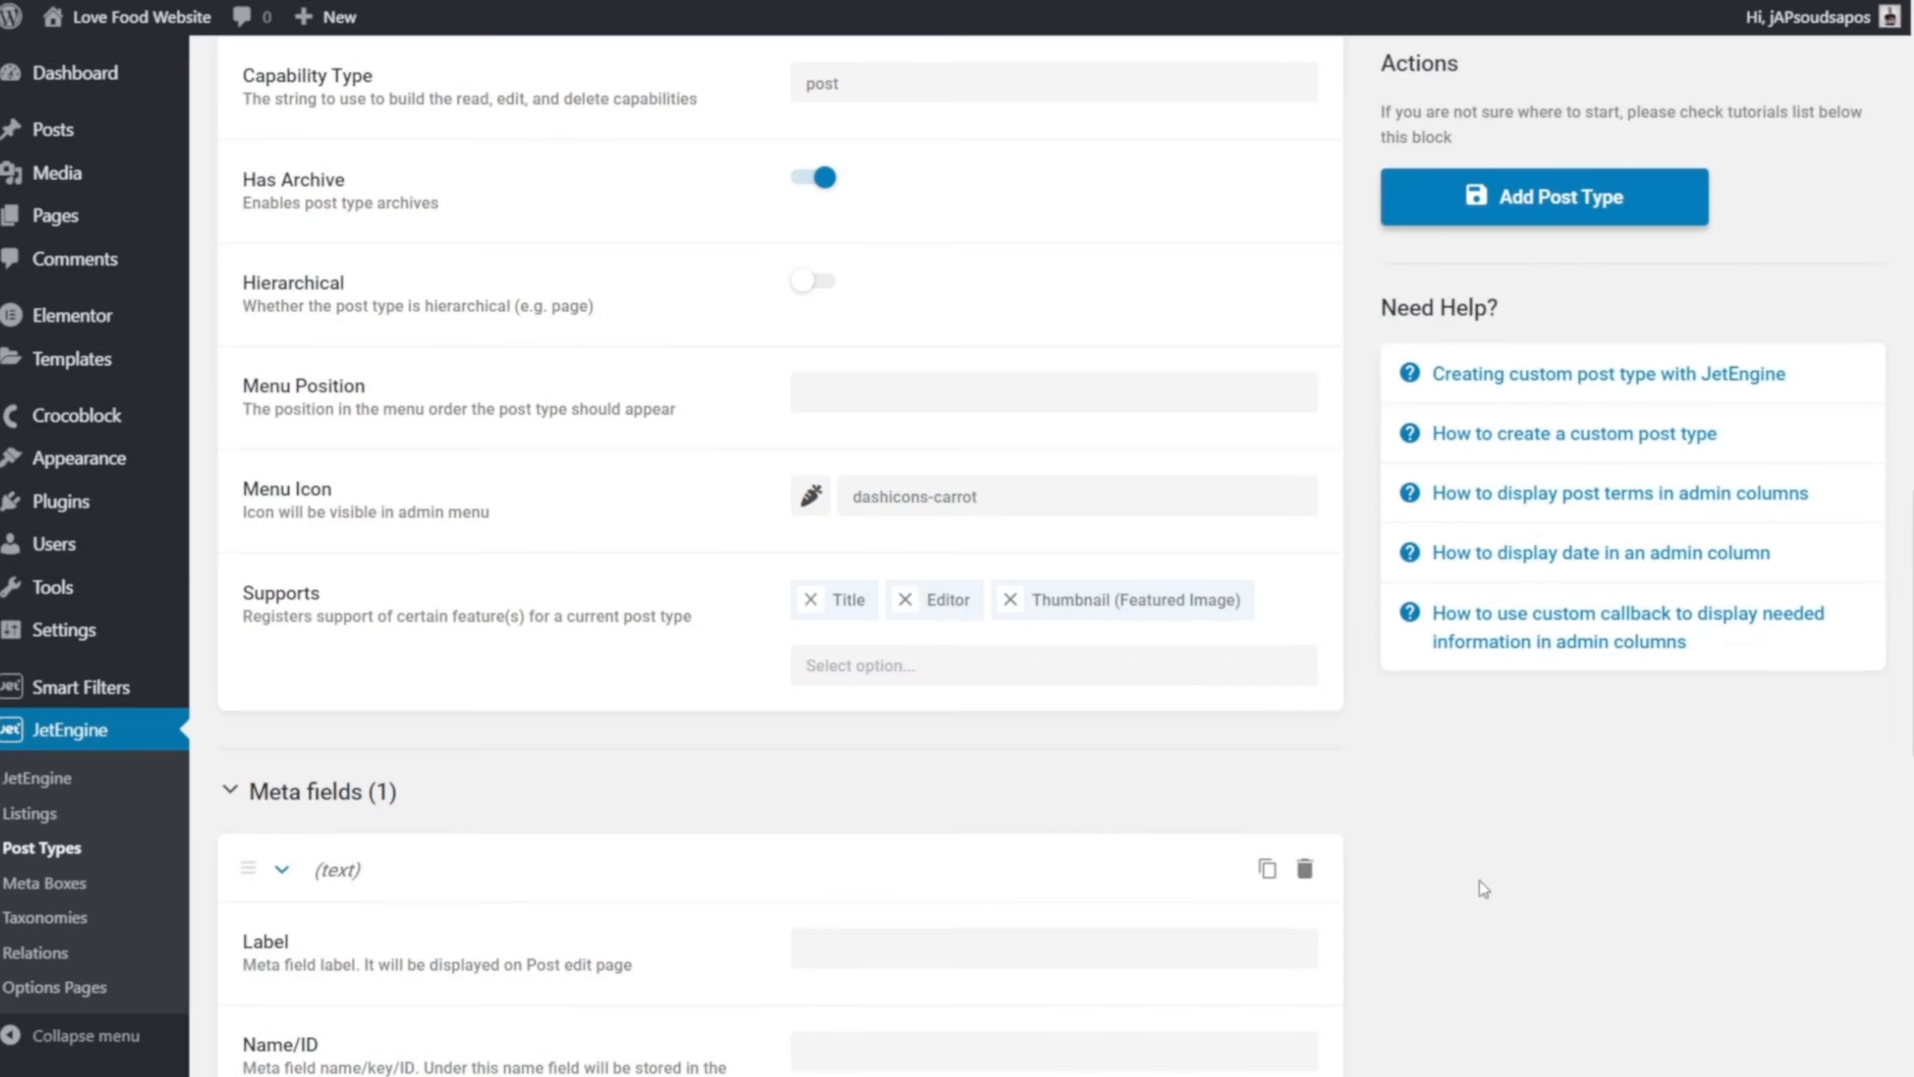
{"action": "scroll", "coordinate": [854, 539], "scroll_direction": "down", "scroll_amount": 3}
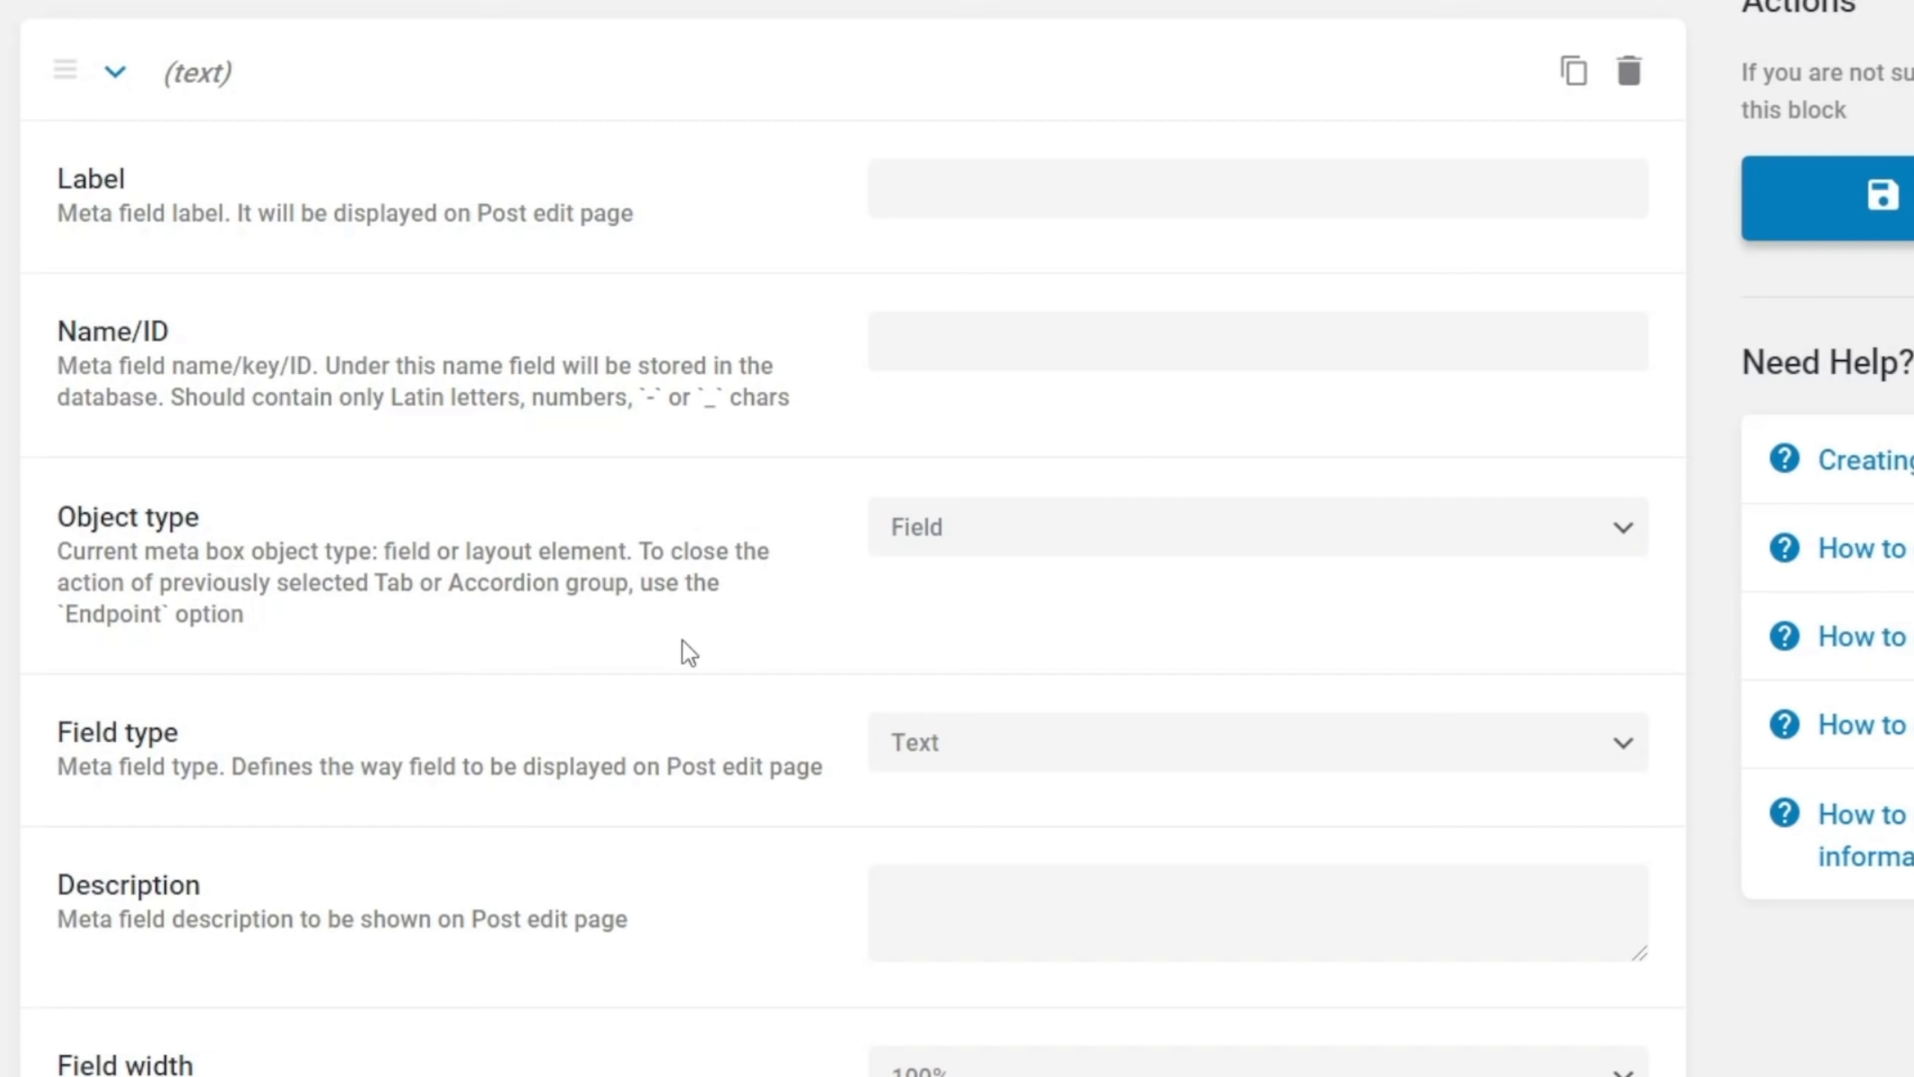
{"action": "left_click", "coordinate": [1067, 202]}
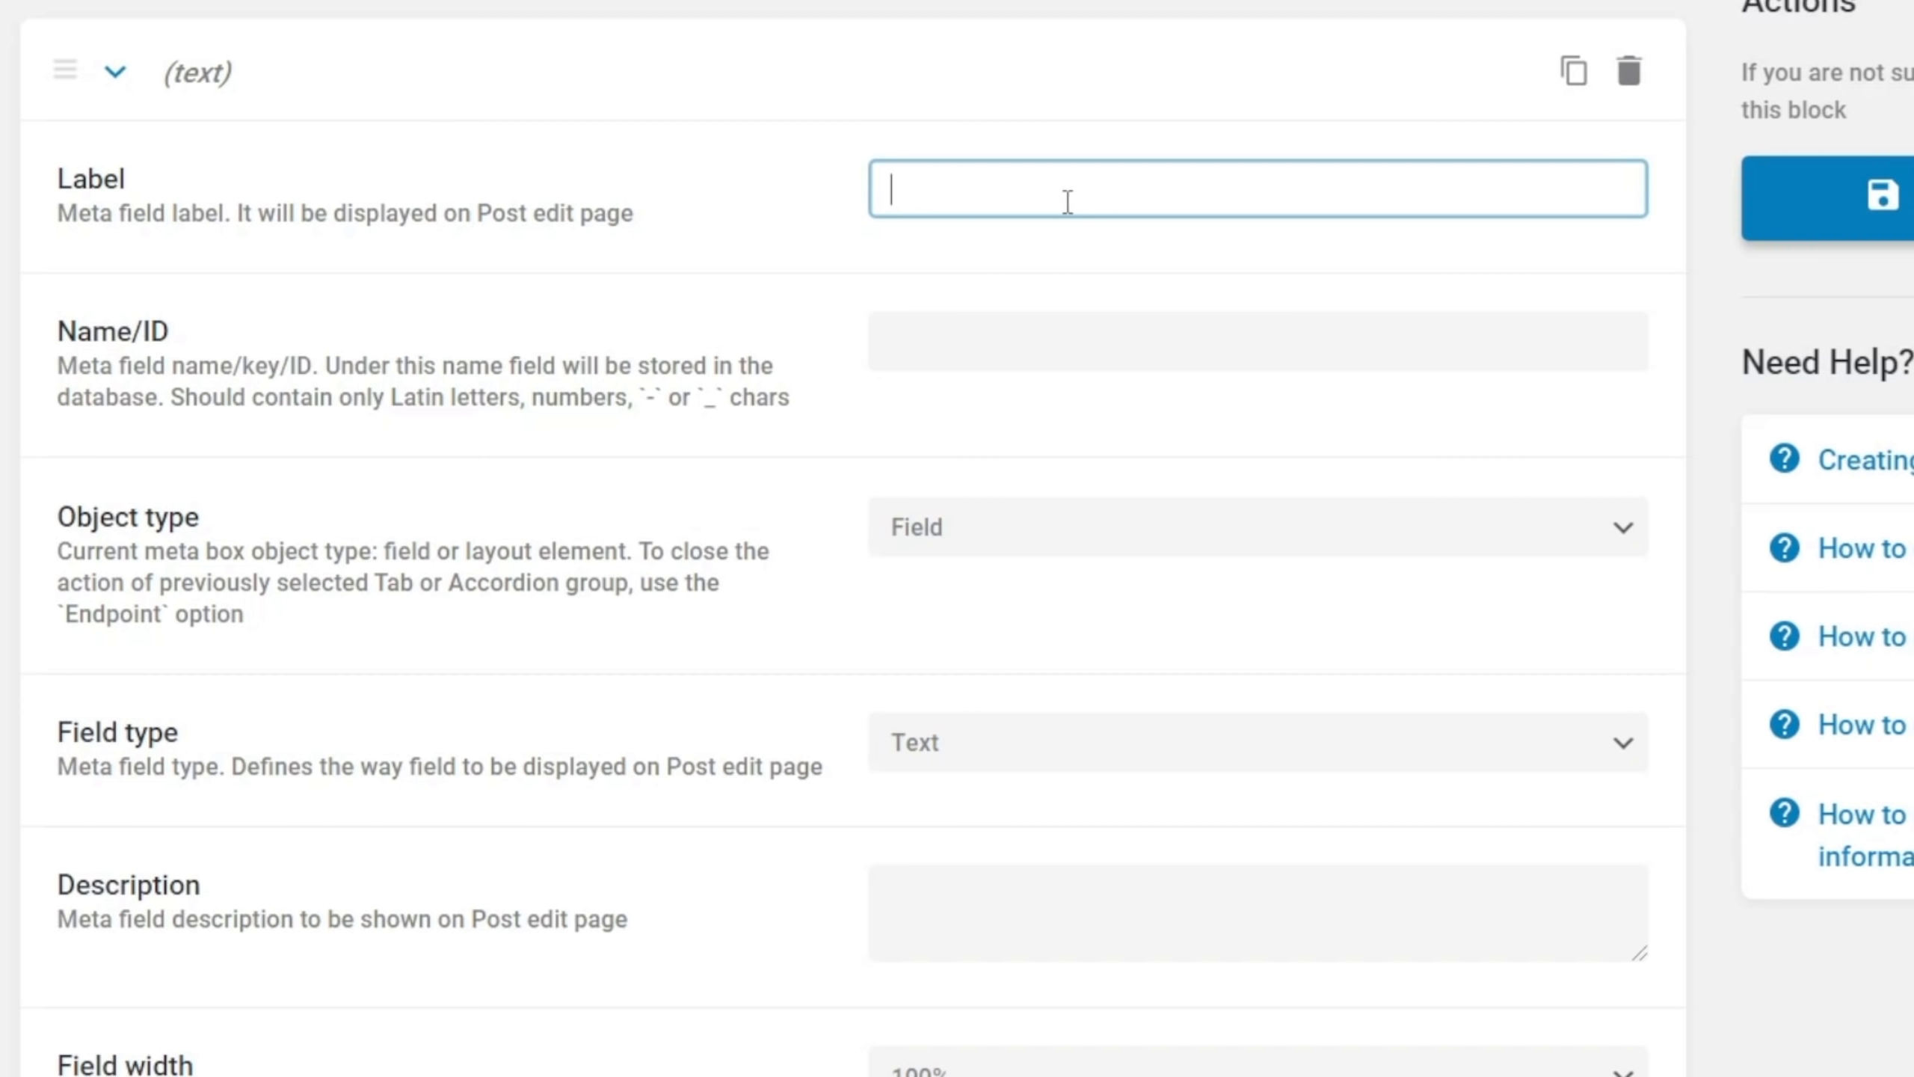
{"action": "type", "text": "Preparation Time"}
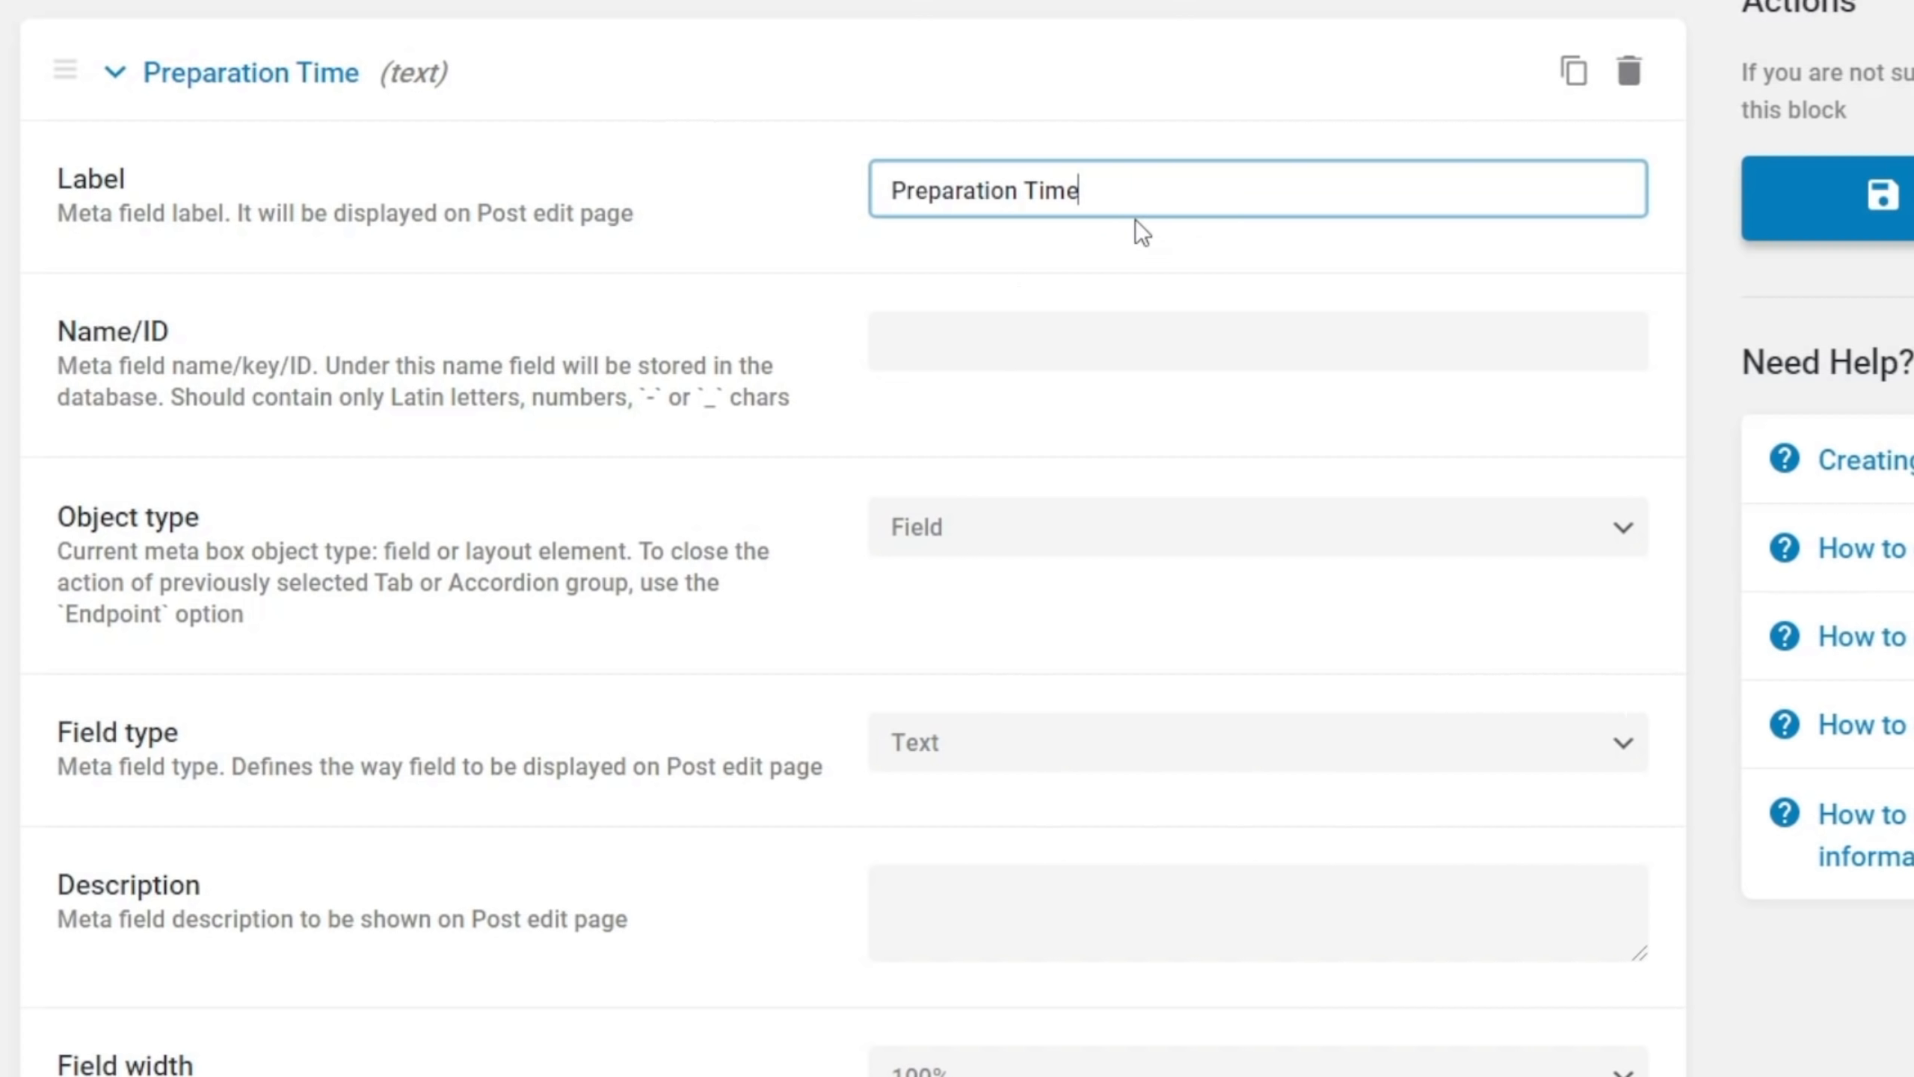
{"action": "left_click", "coordinate": [1011, 340]}
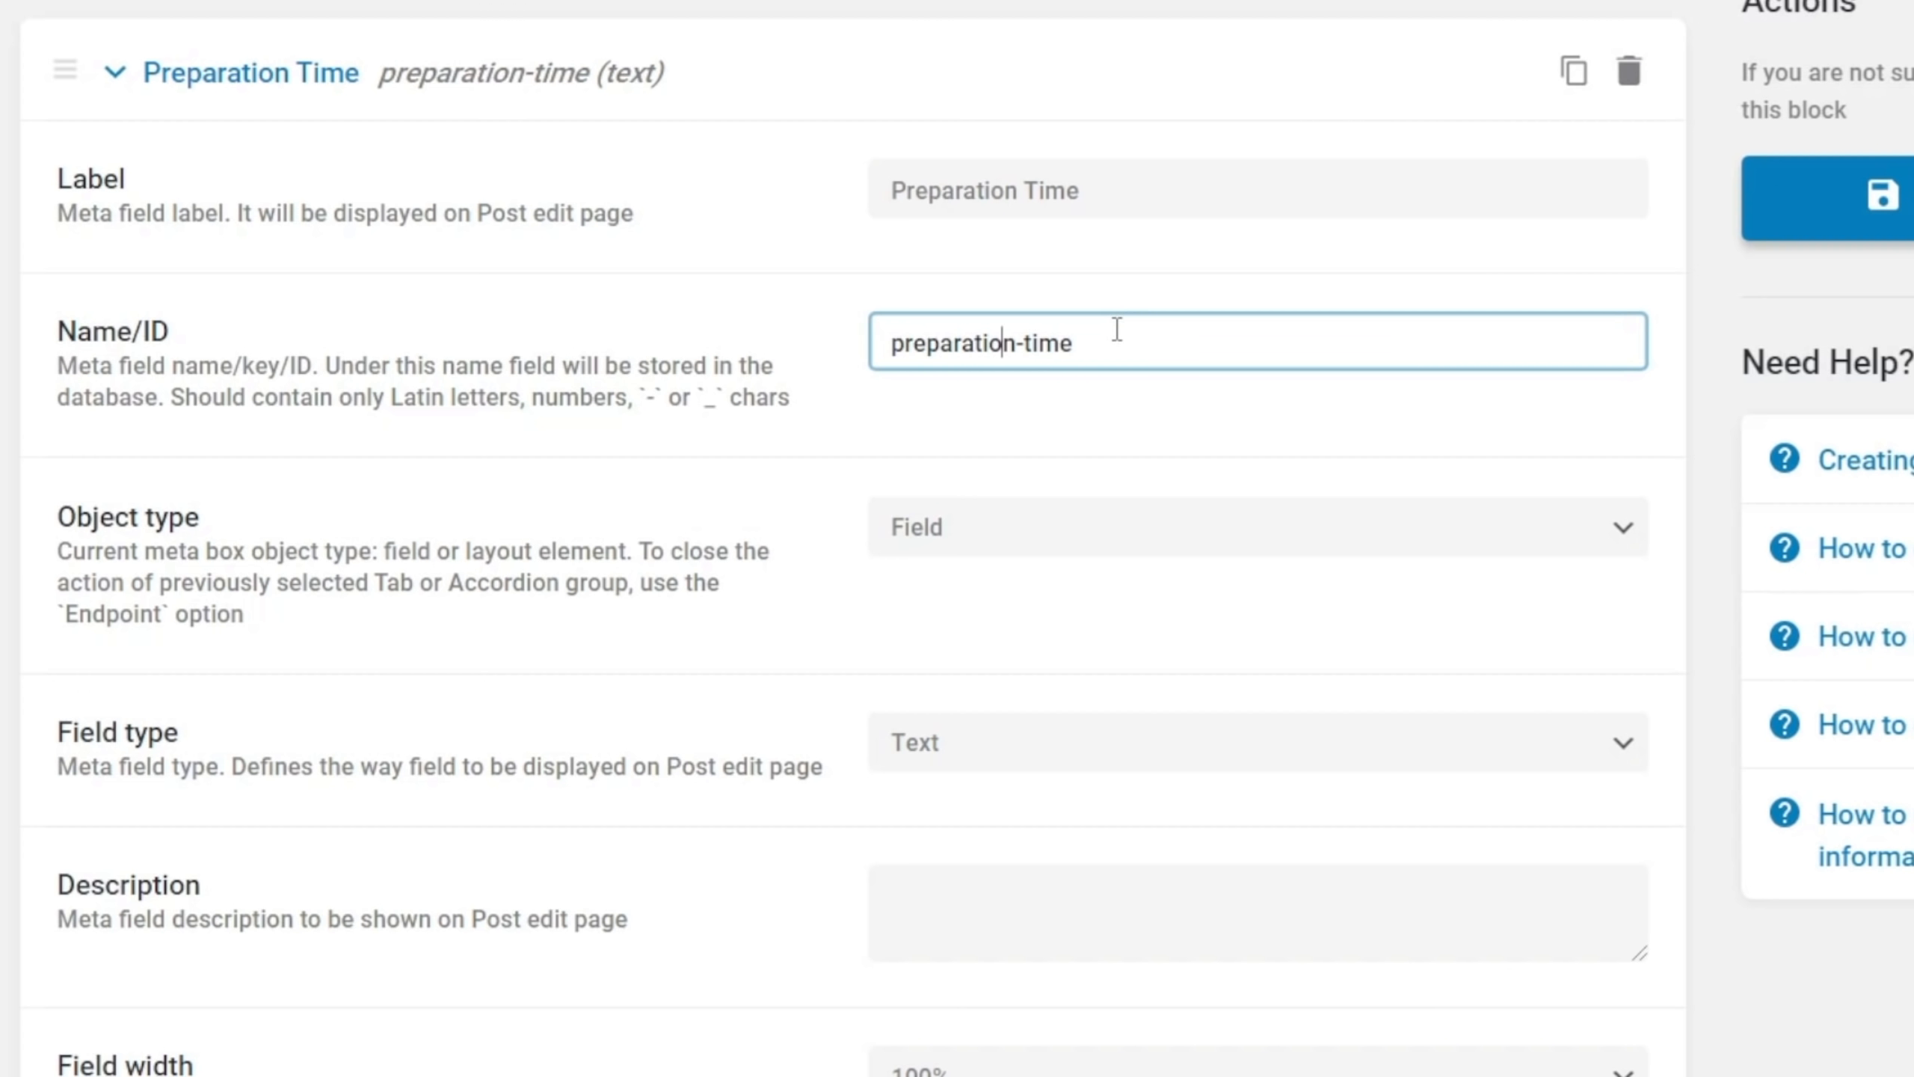
Check the Object type options of the Preparation Time field and set its field type to Number
{"action": "left_click", "coordinate": [1119, 543]}
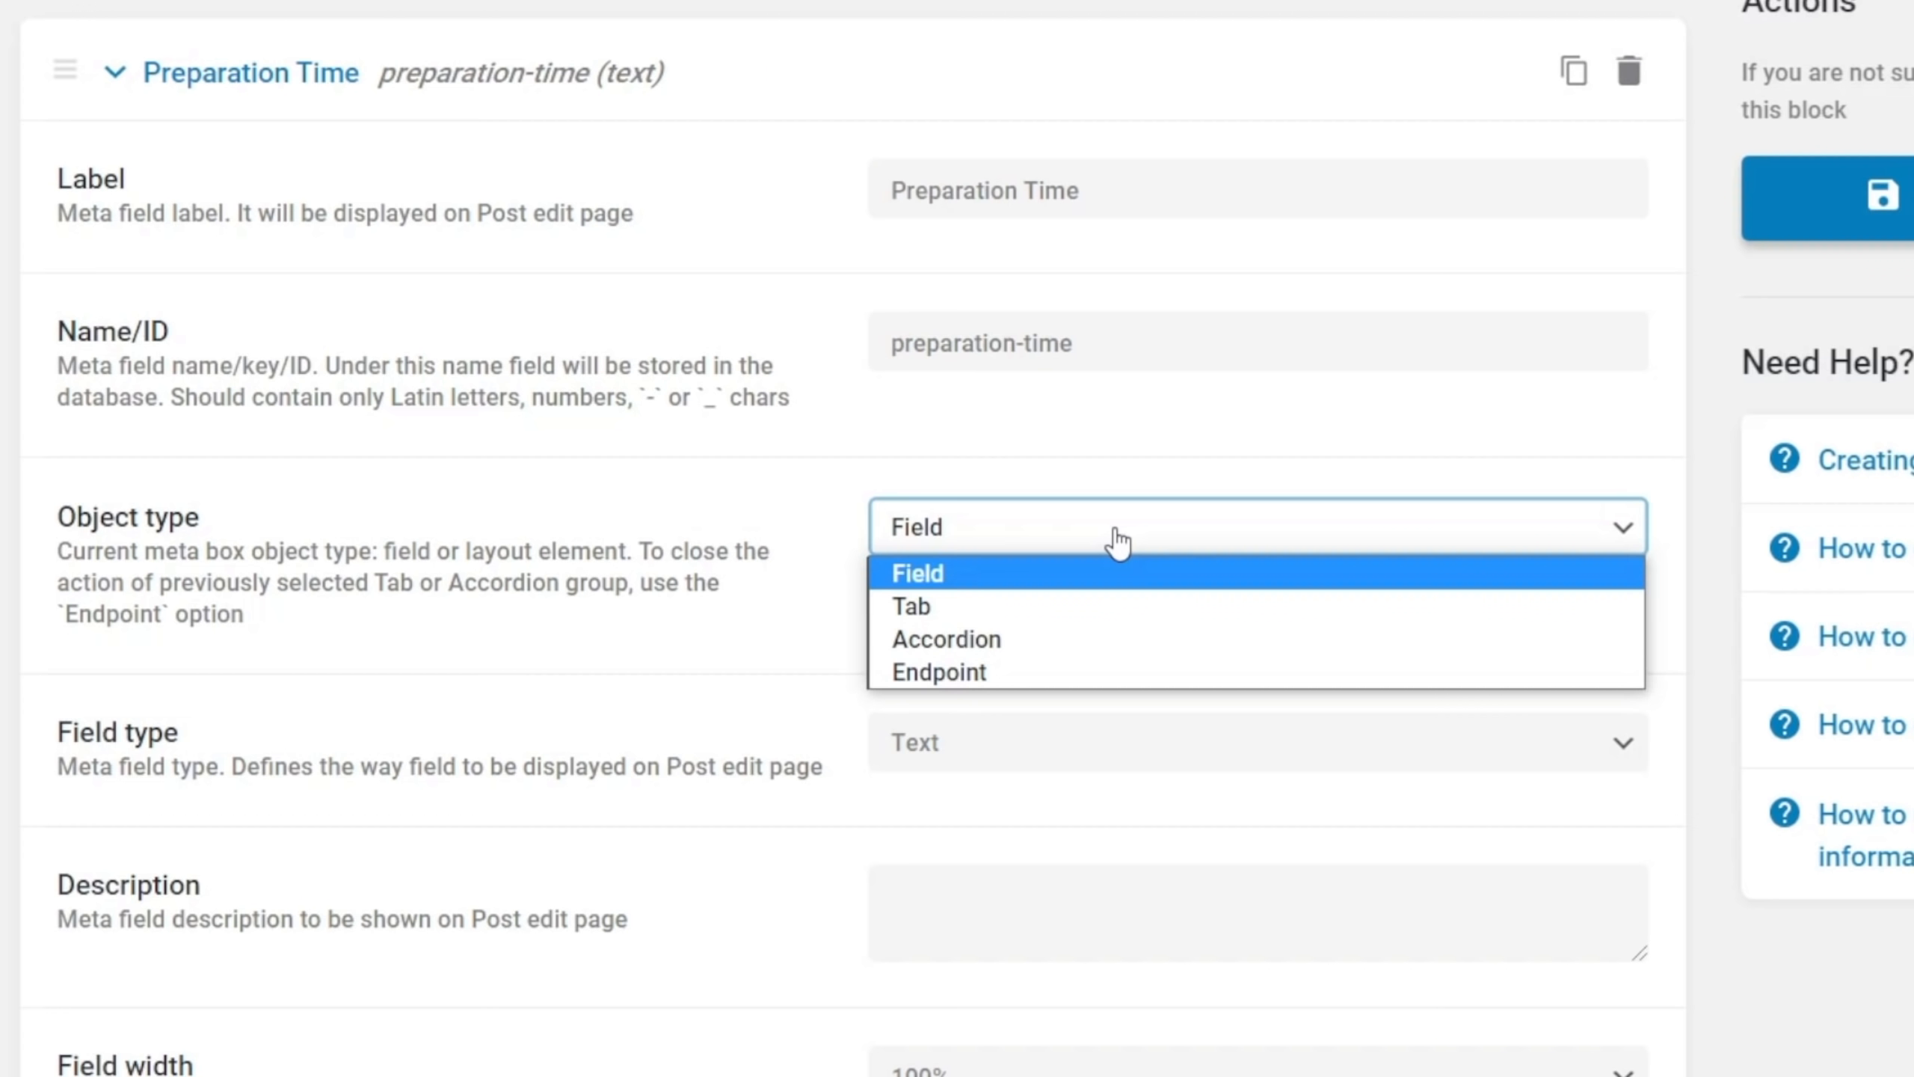
{"action": "left_click", "coordinate": [740, 547]}
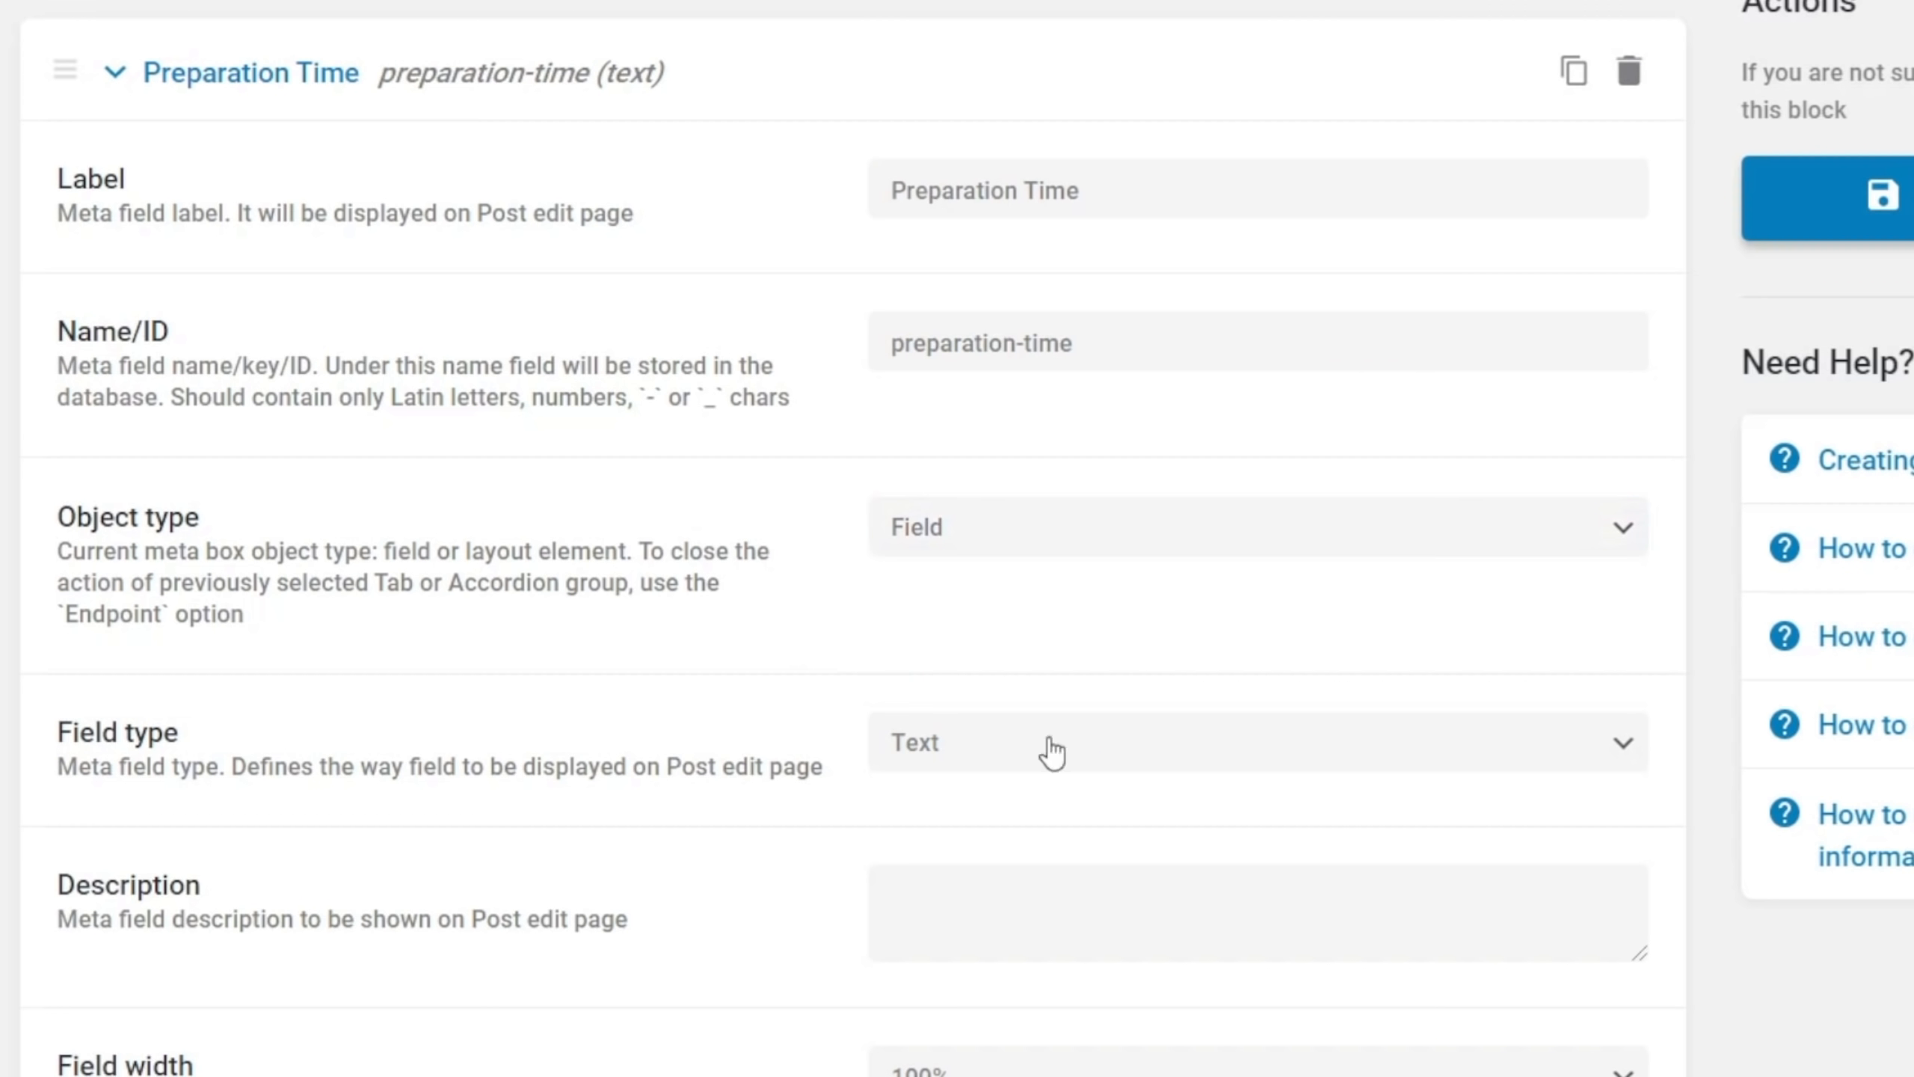
{"action": "scroll", "coordinate": [634, 754], "scroll_direction": "down", "scroll_amount": 5}
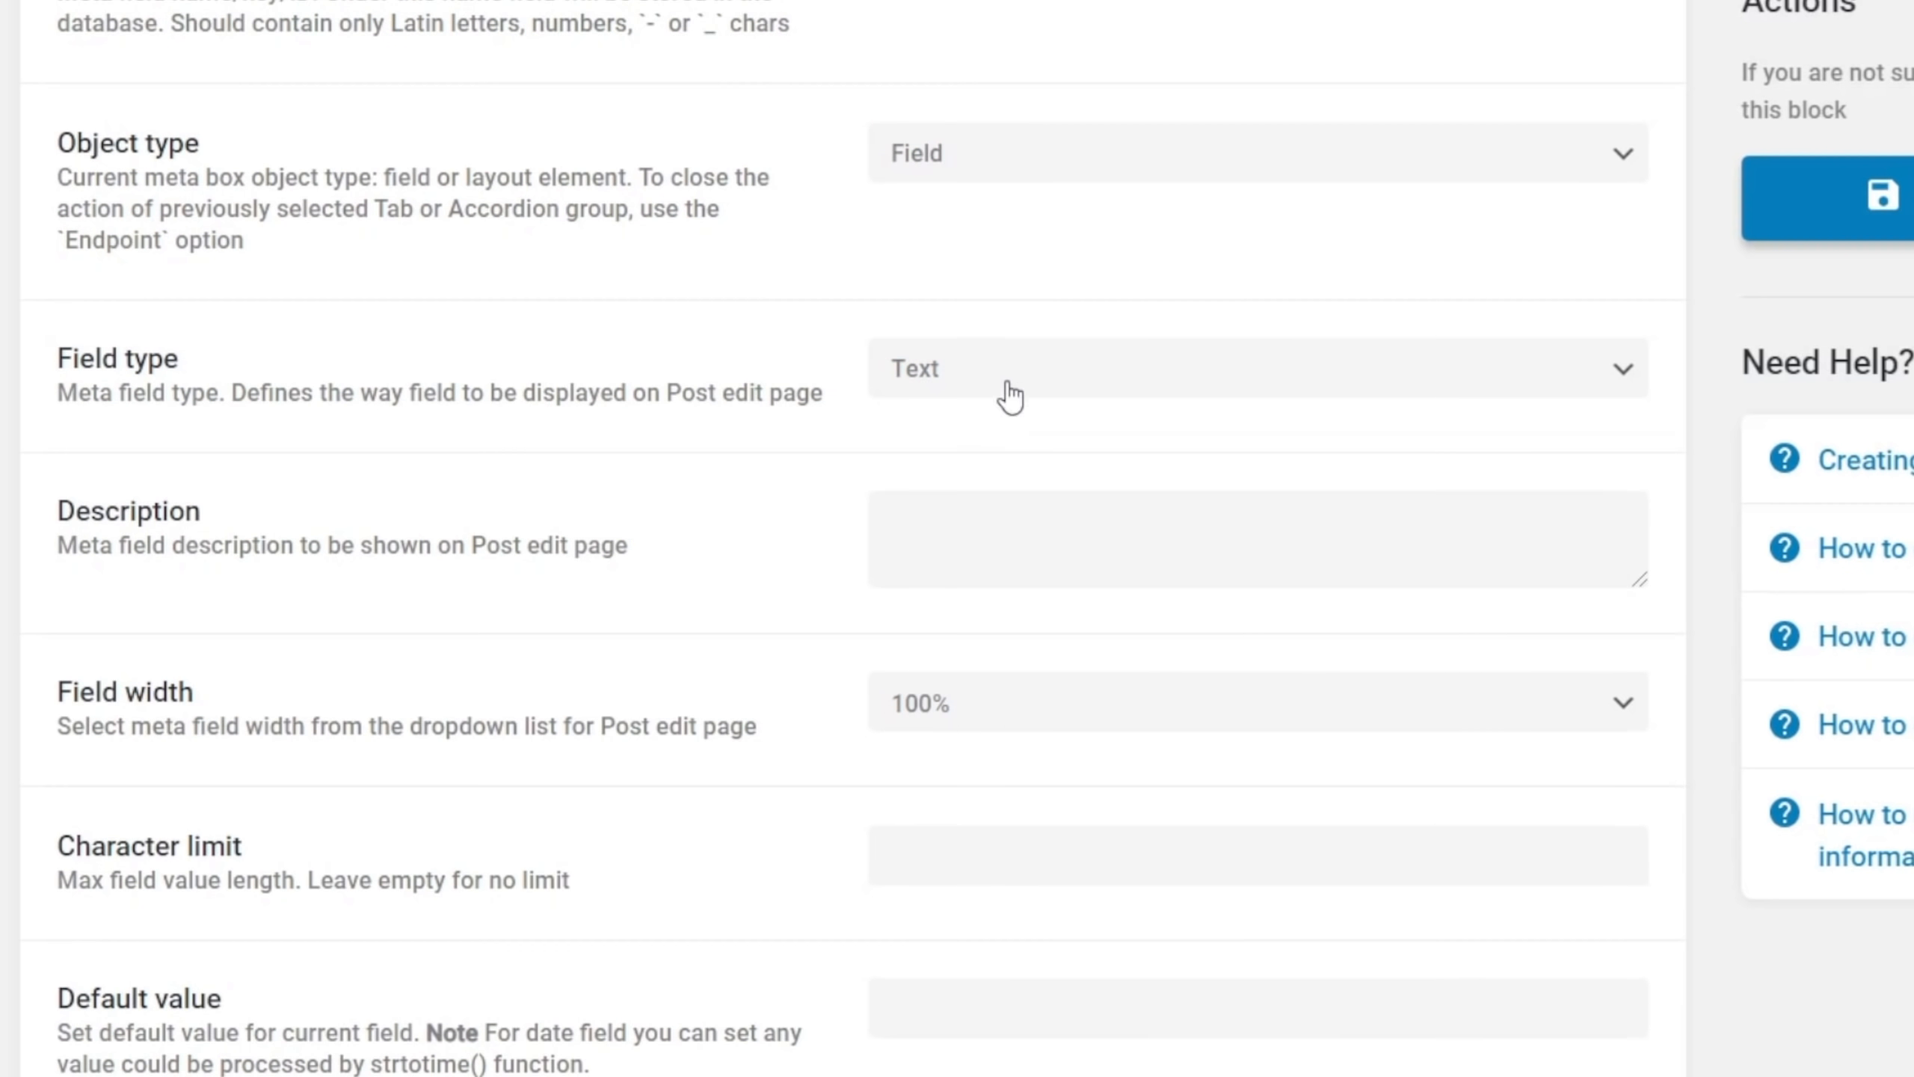
{"action": "left_click", "coordinate": [1016, 388]}
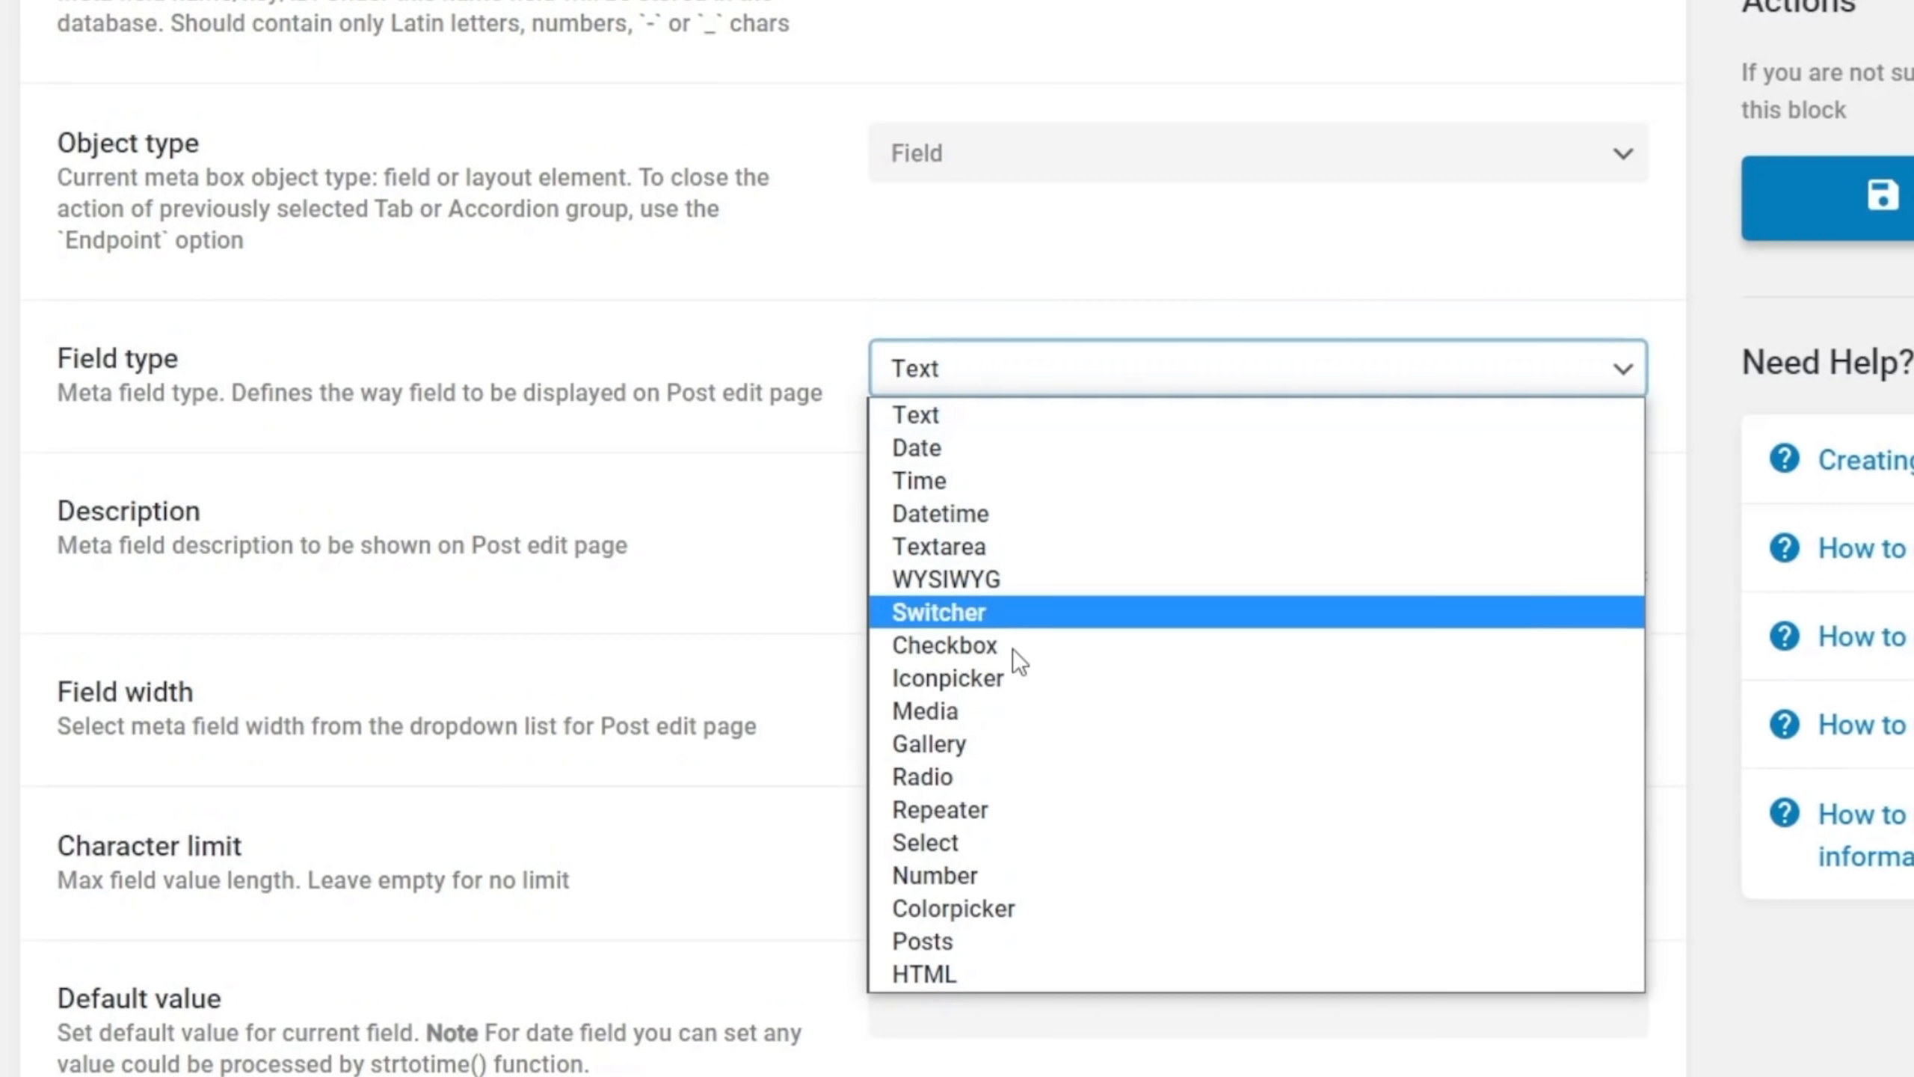
{"action": "left_click", "coordinate": [1025, 876]}
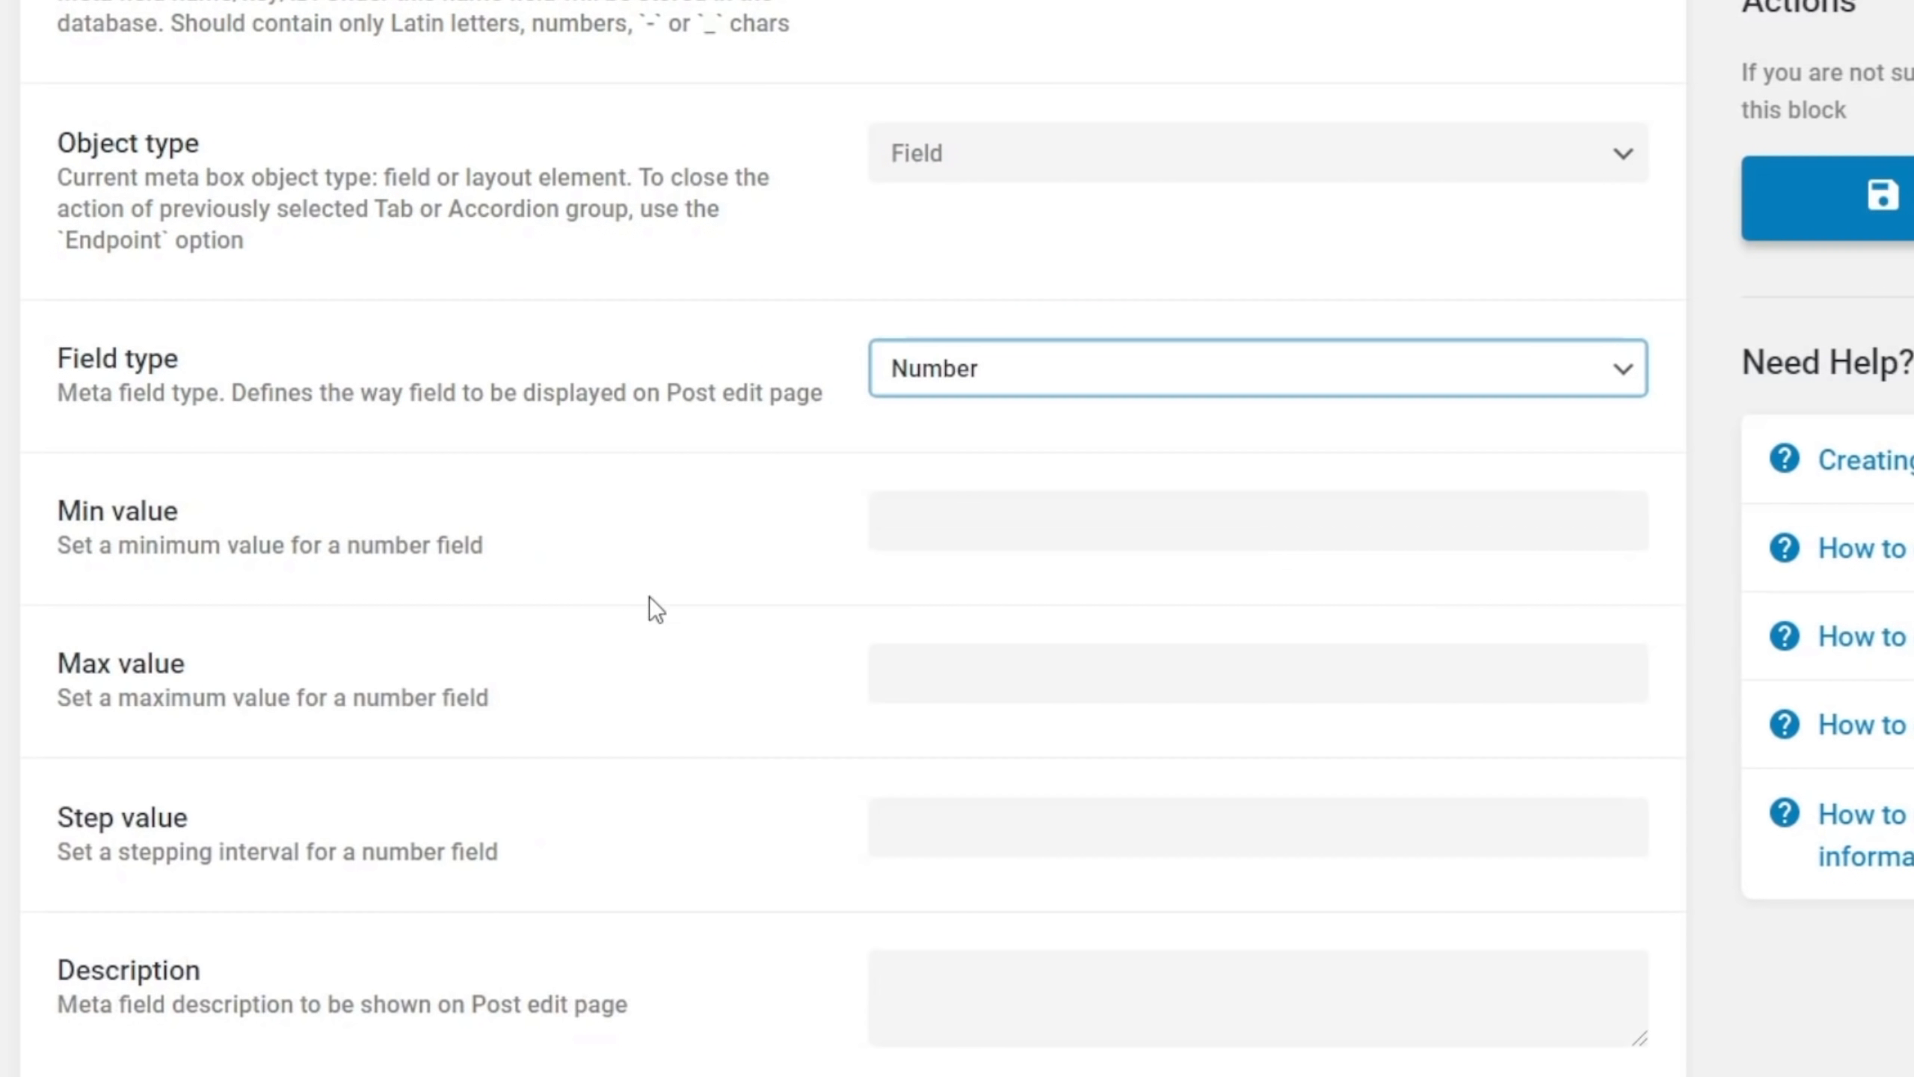
Add a second meta field labelled Cooking Time and fill its Name/ID from the label
{"action": "scroll", "coordinate": [735, 416], "scroll_direction": "down", "scroll_amount": 2}
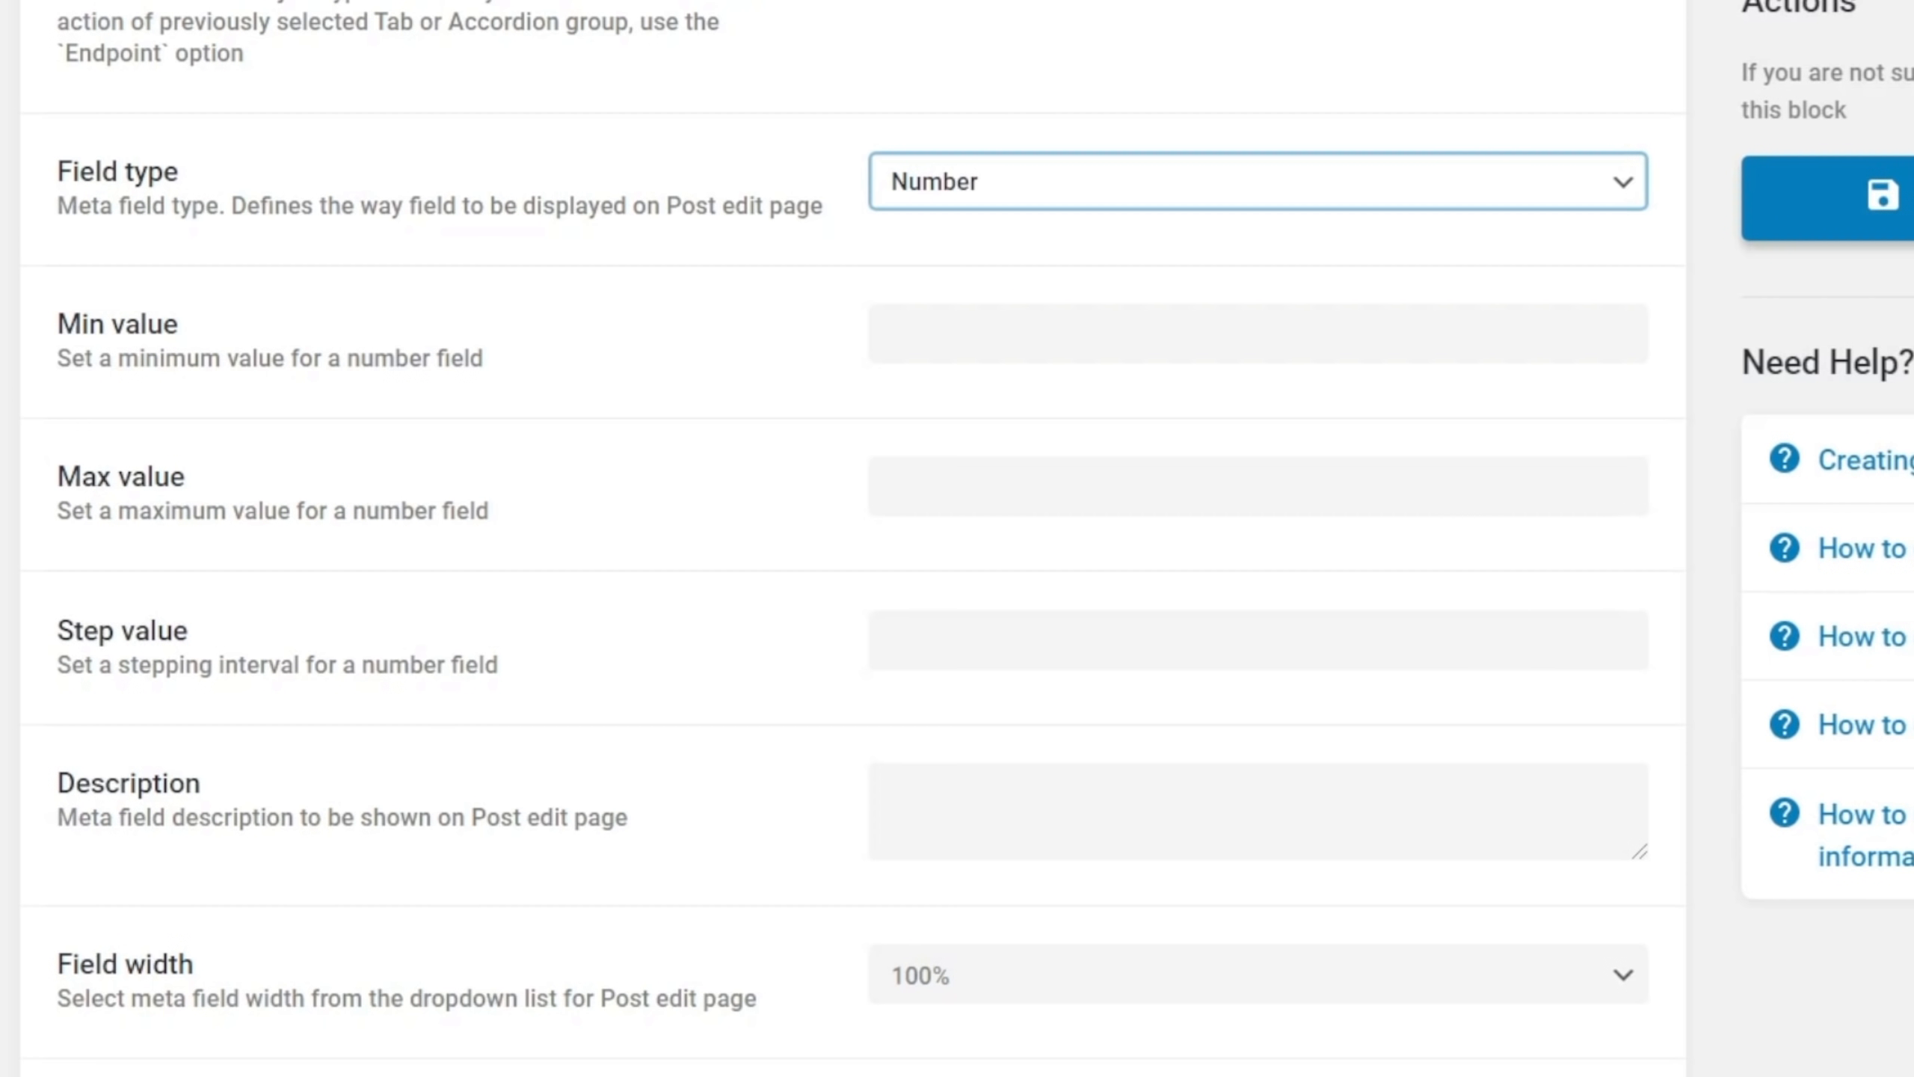
{"action": "scroll", "coordinate": [261, 1012], "scroll_direction": "down", "scroll_amount": 5}
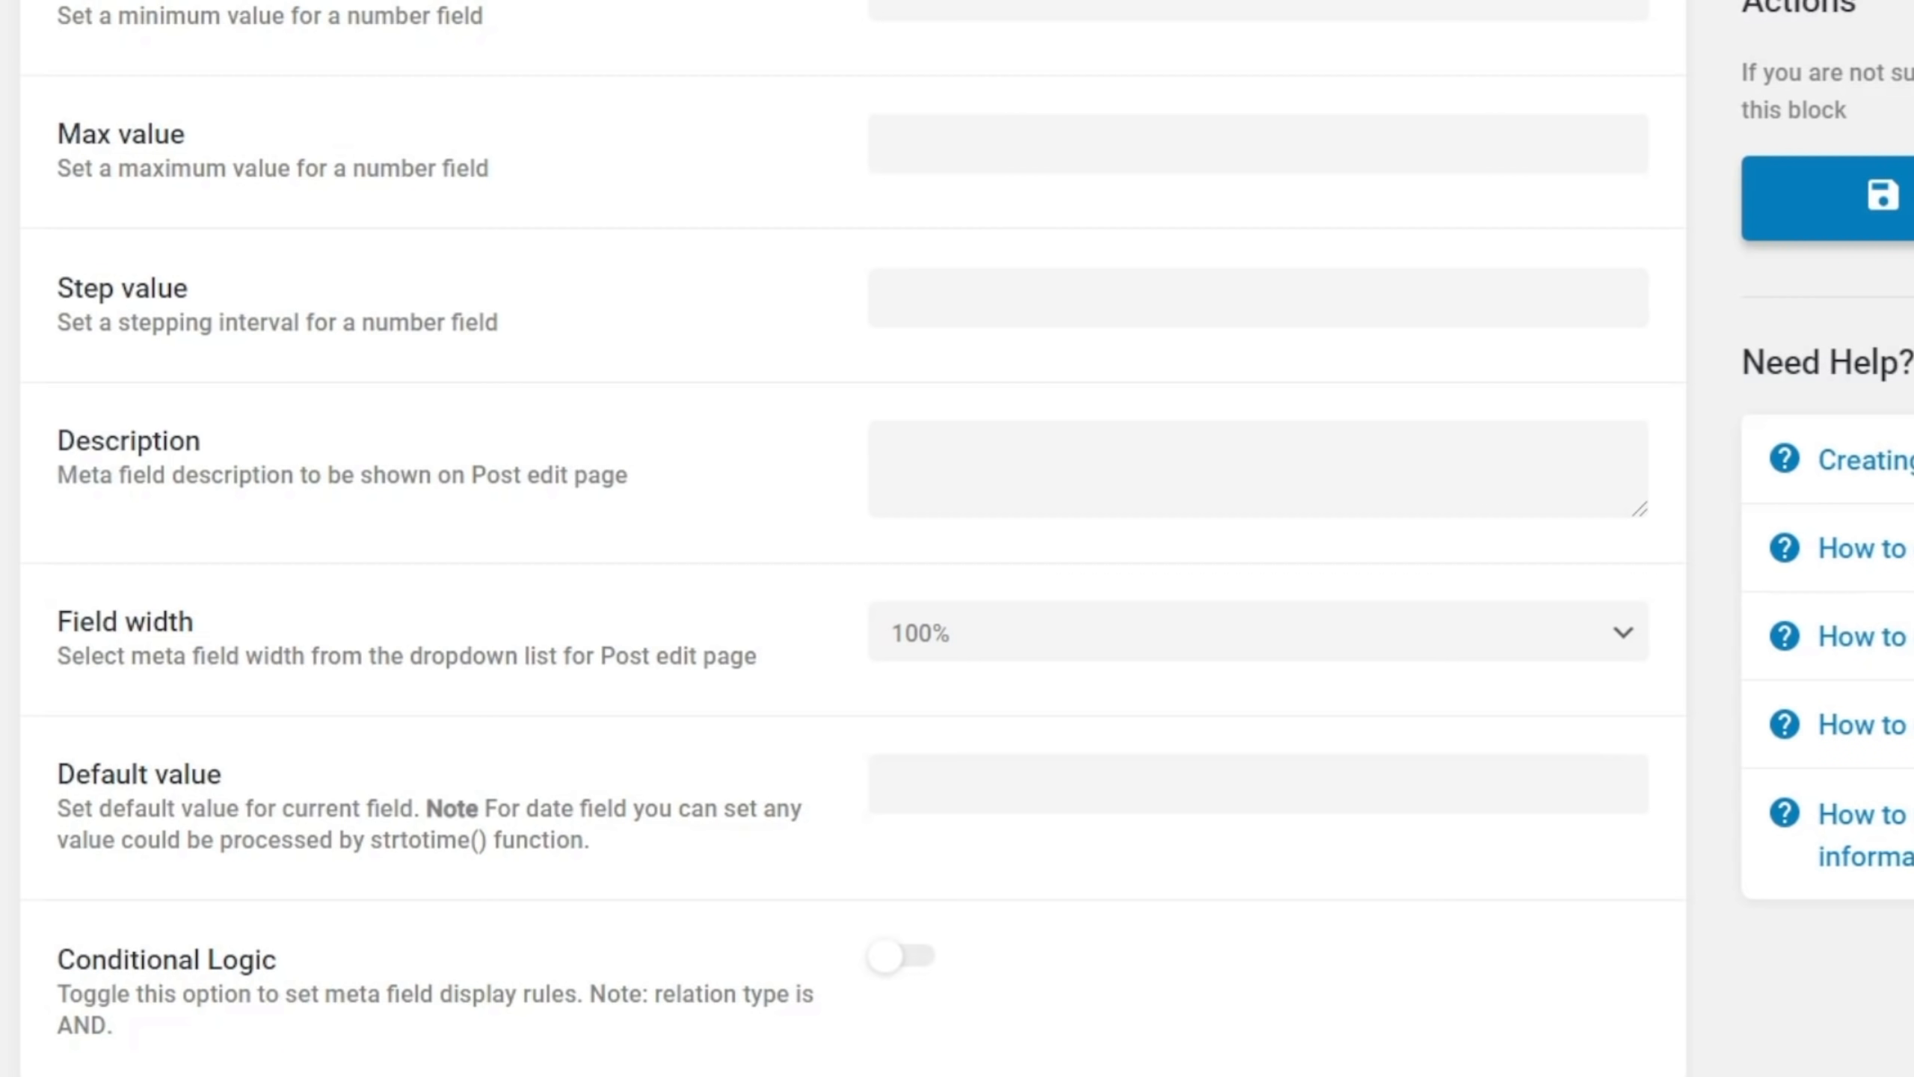
{"action": "scroll", "coordinate": [853, 539], "scroll_direction": "down", "scroll_amount": 10}
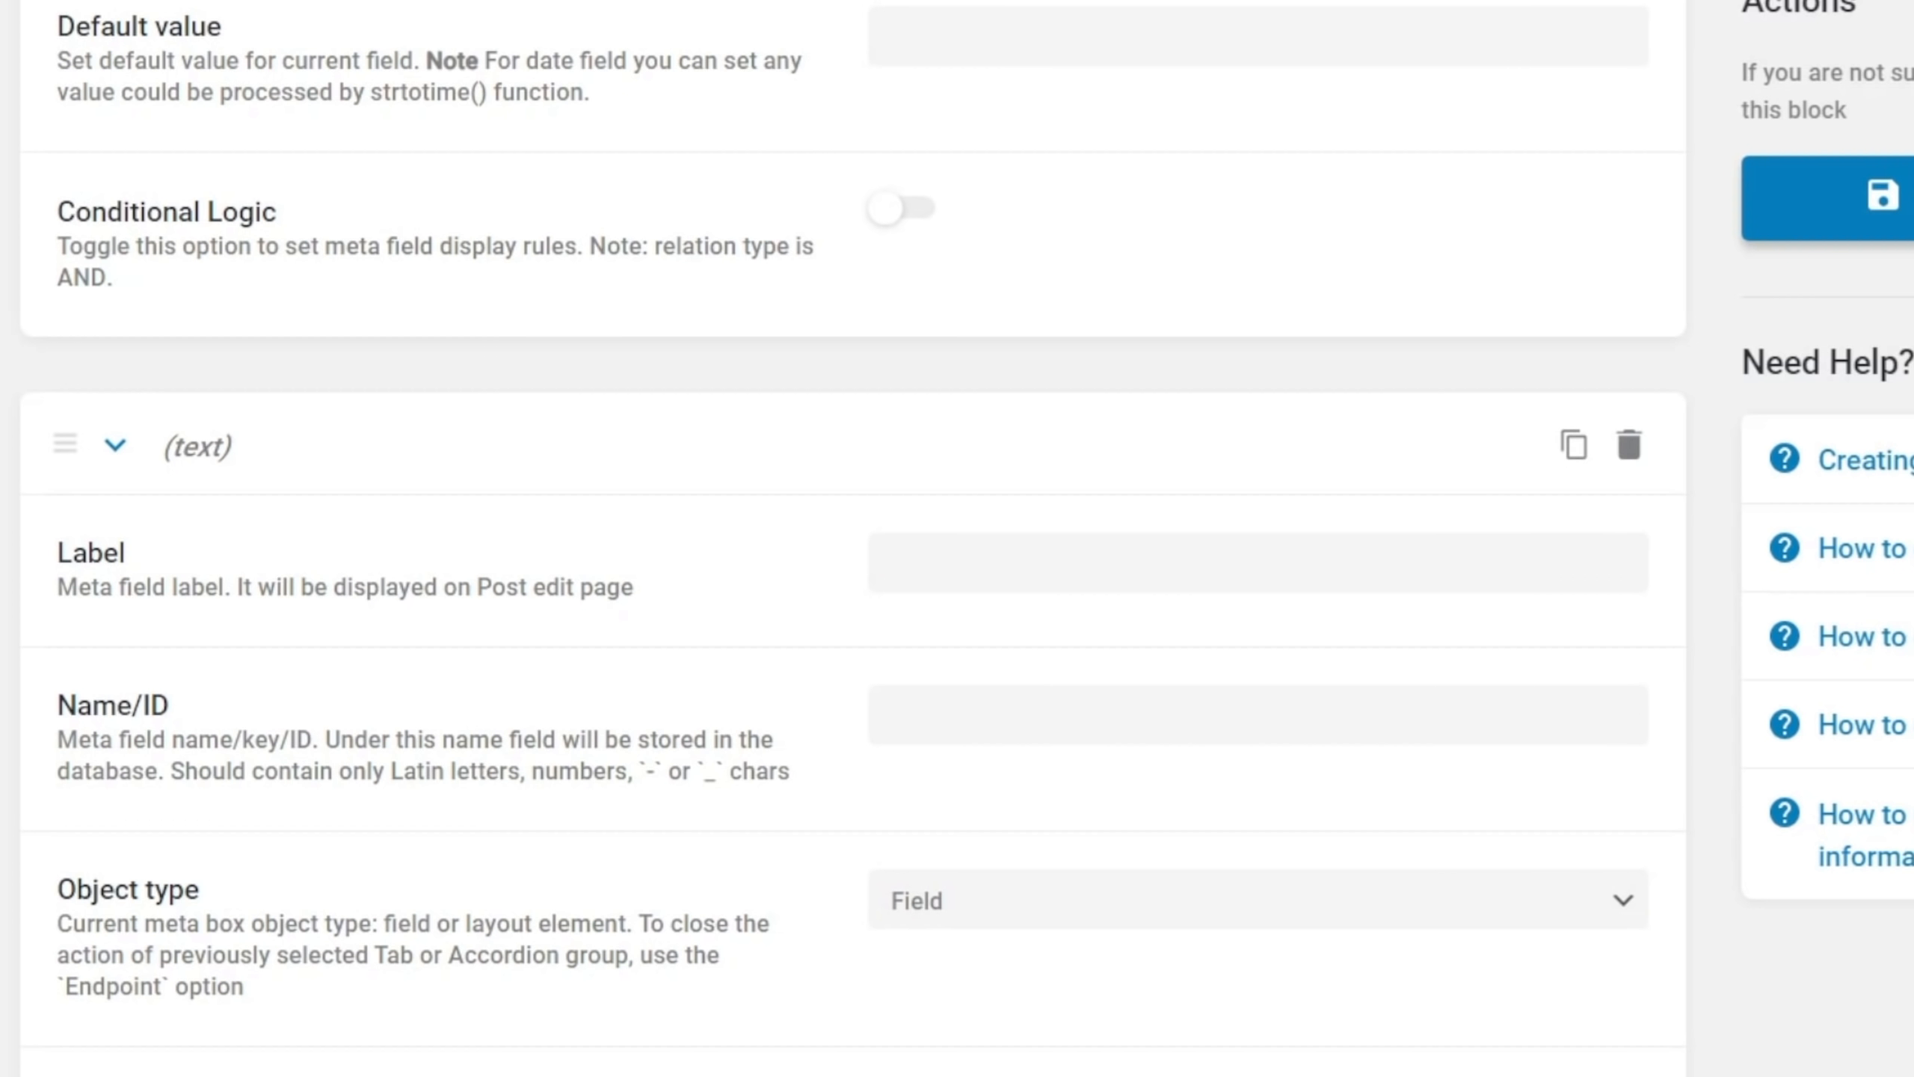
{"action": "left_click", "coordinate": [970, 551]}
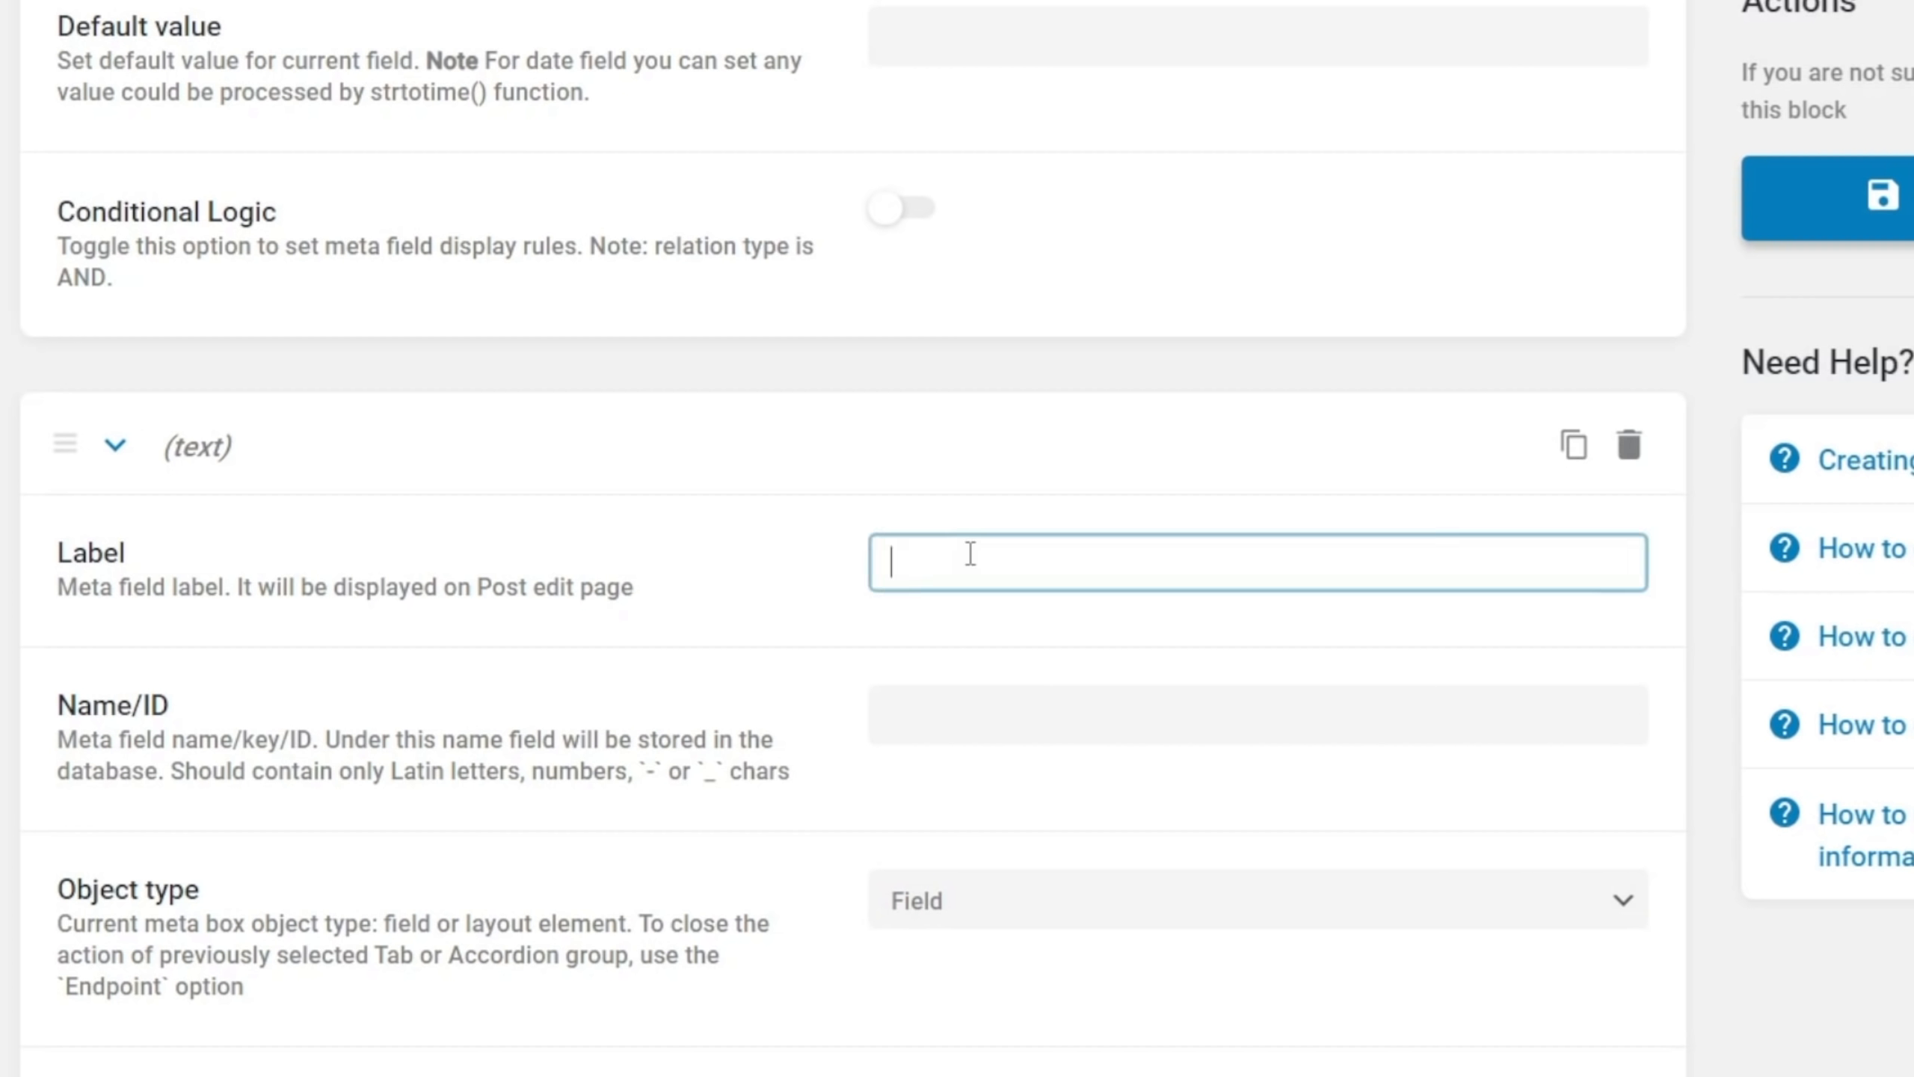
{"action": "type", "text": "Cooking Time"}
{"action": "left_click", "coordinate": [1036, 714]}
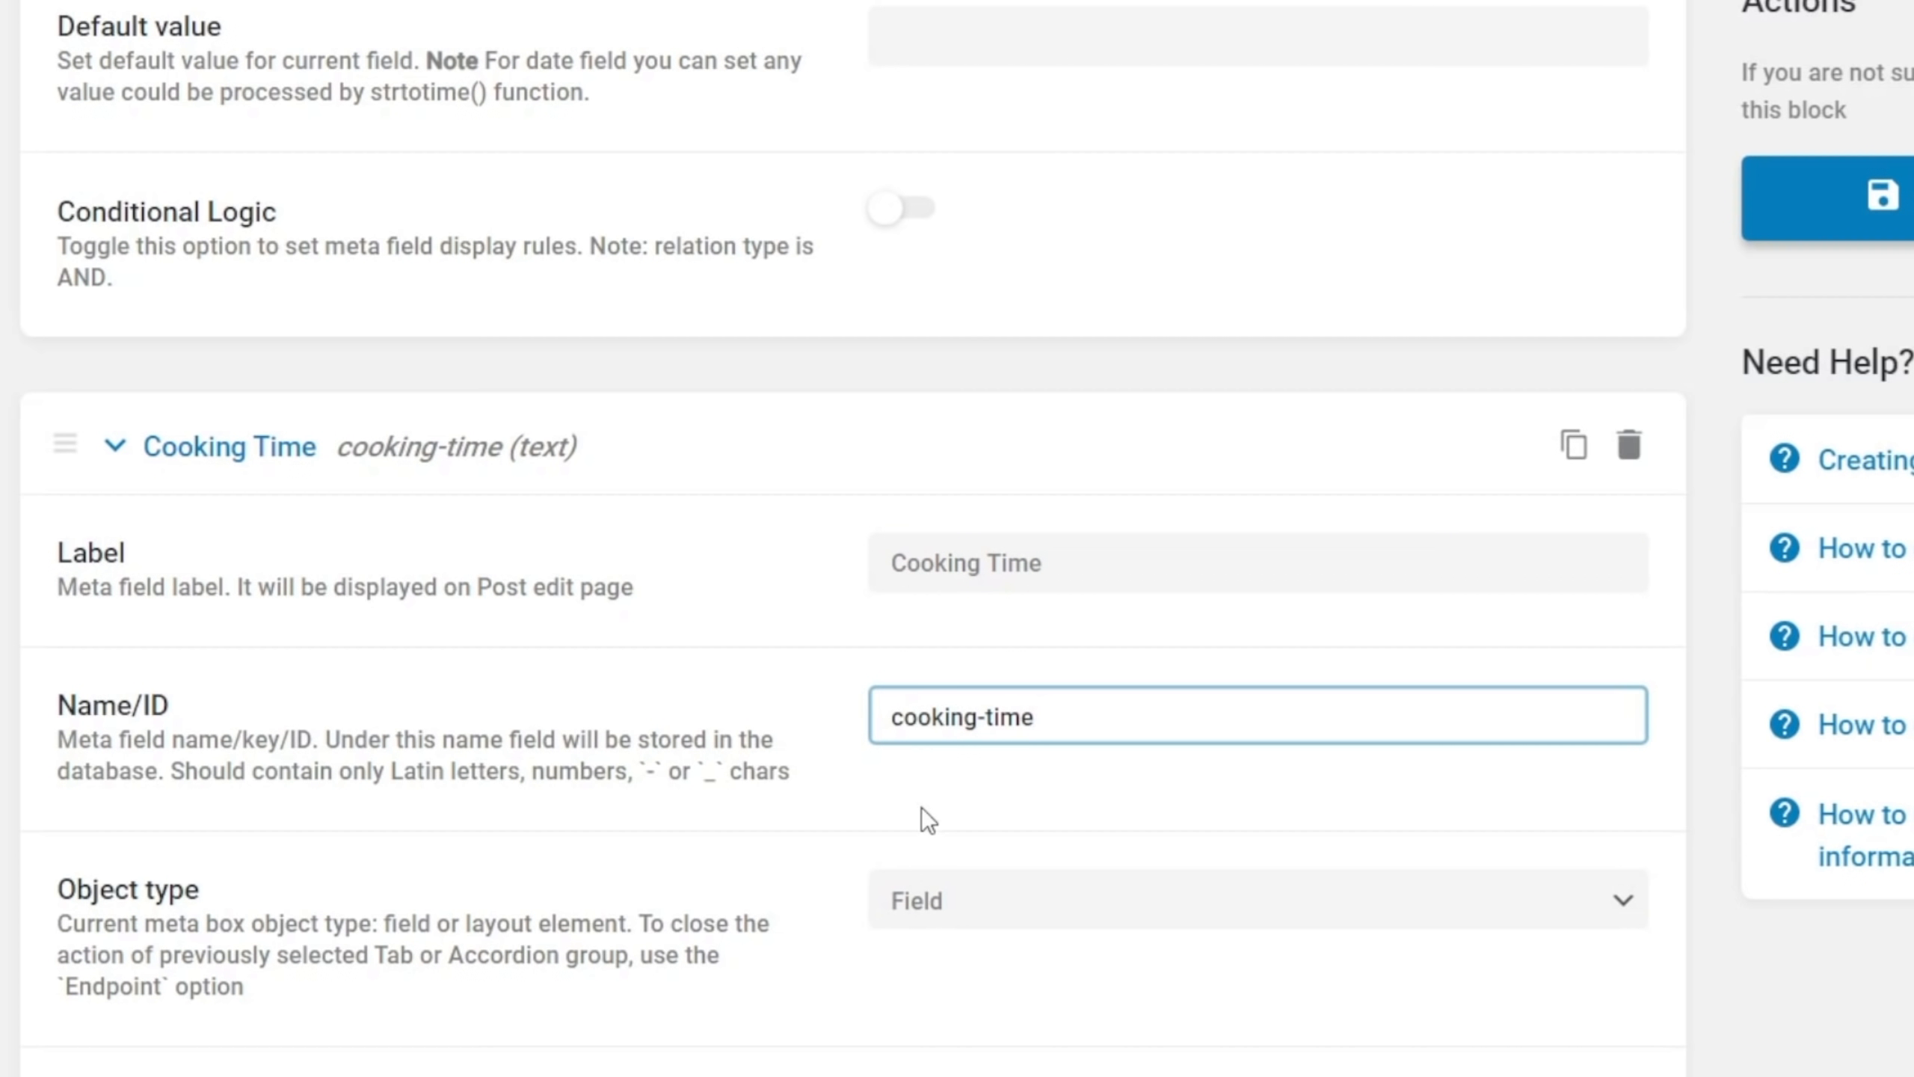
Set the field type of the Cooking Time meta field to Number
{"action": "scroll", "coordinate": [656, 973], "scroll_direction": "down", "scroll_amount": 5}
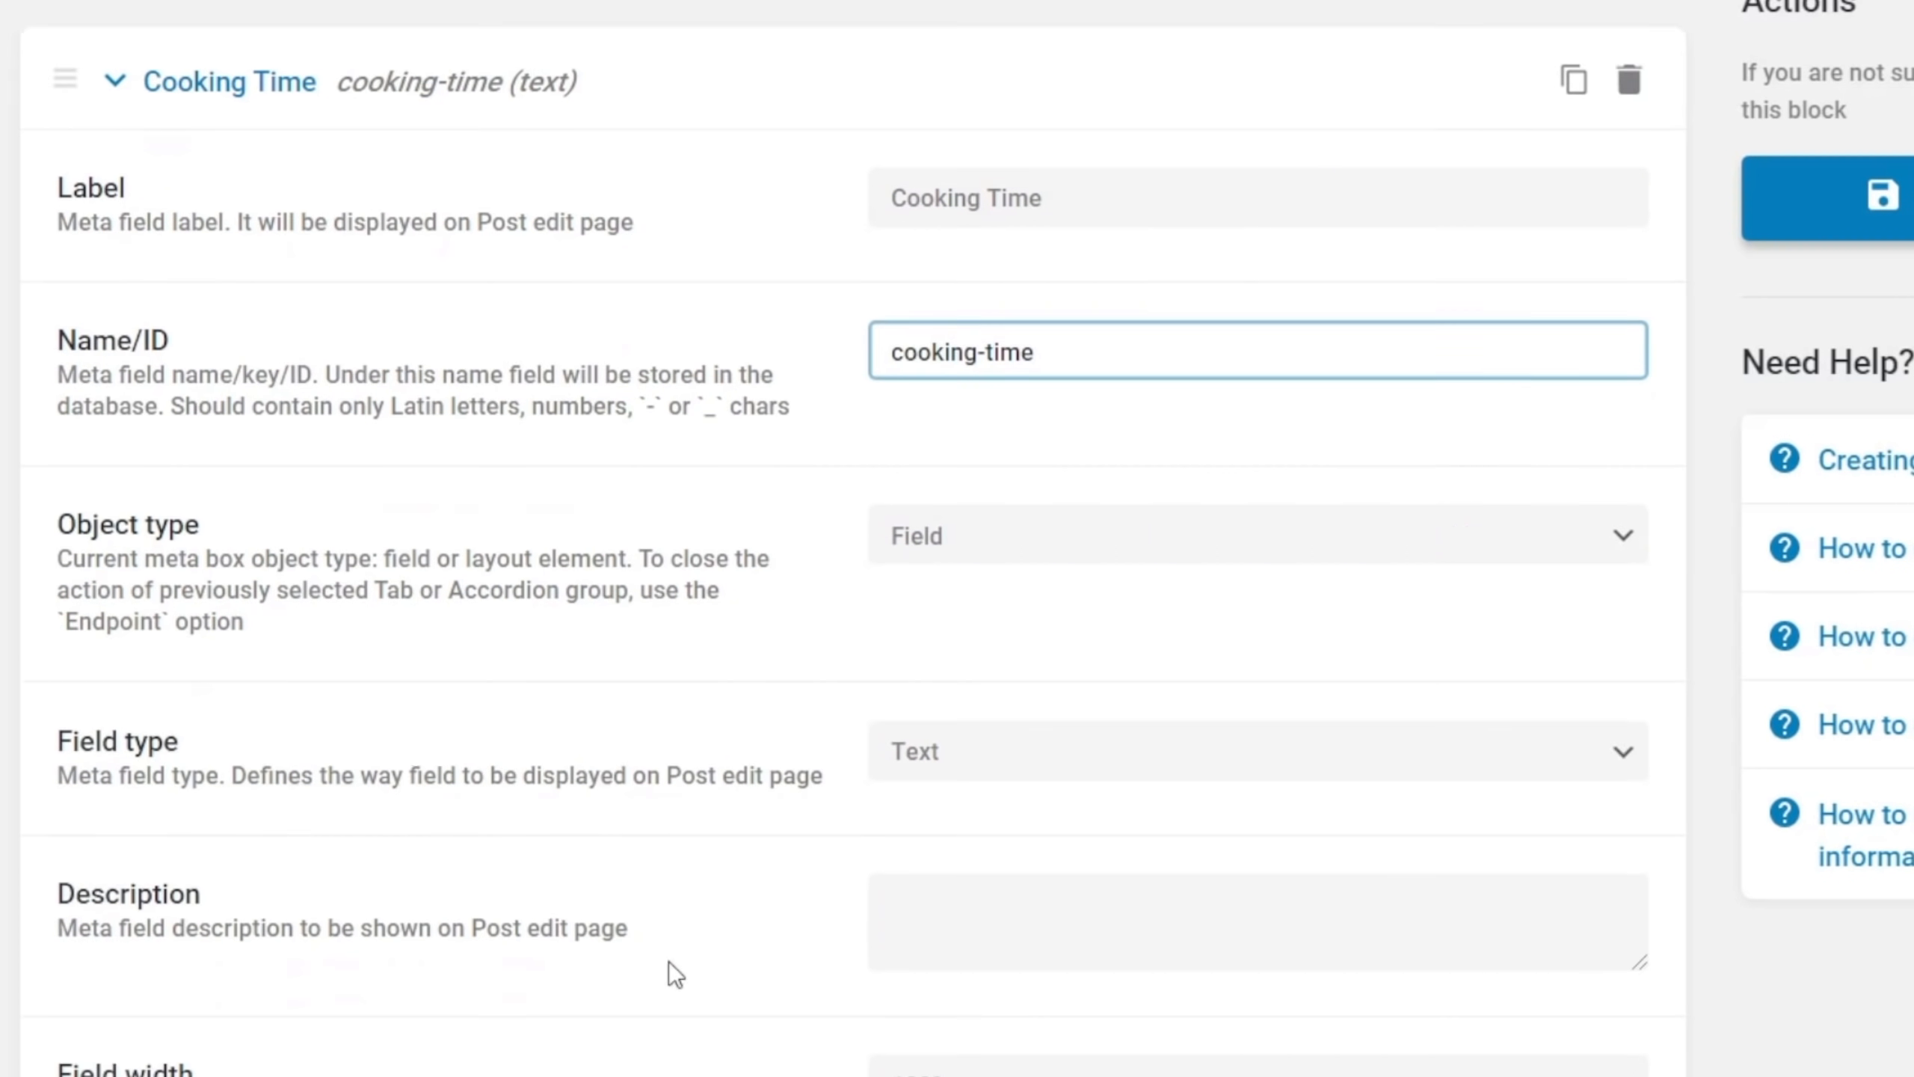
{"action": "left_click", "coordinate": [987, 758]}
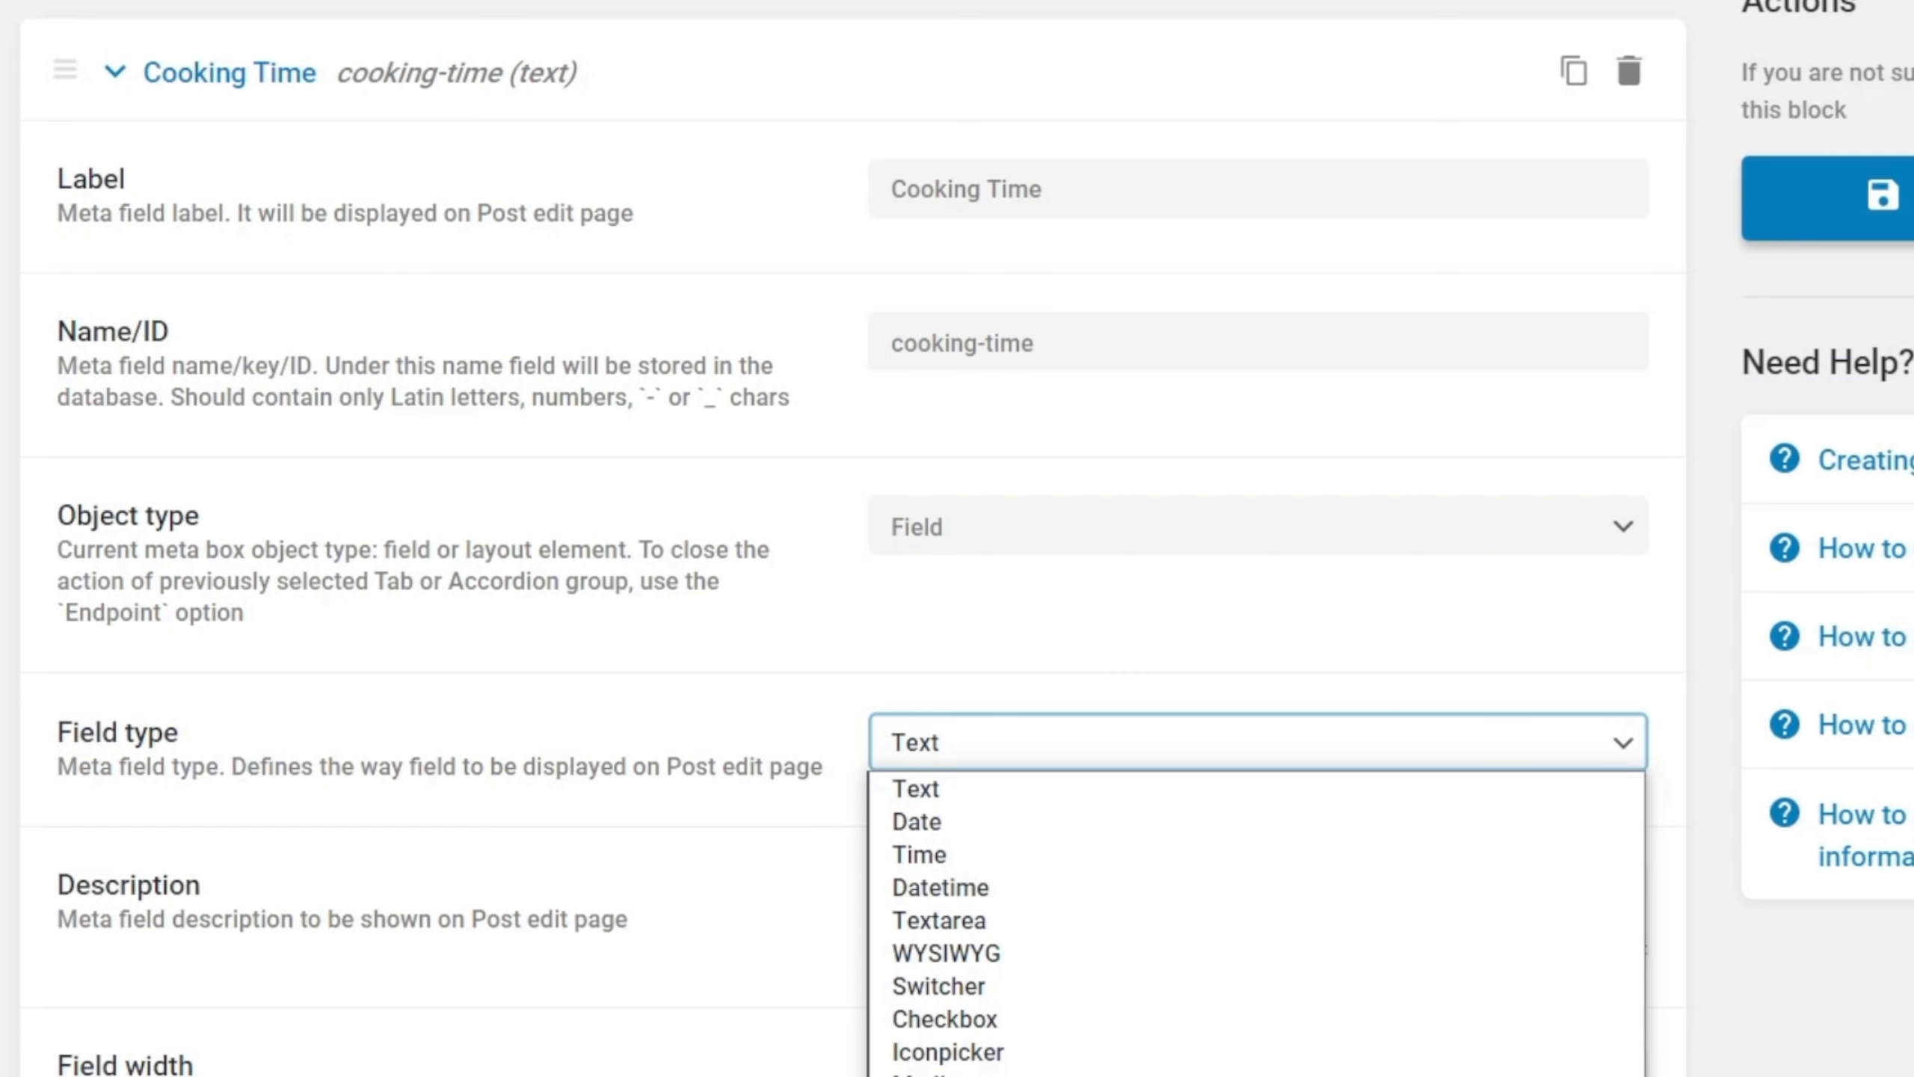
{"action": "left_click", "coordinate": [942, 1075]}
{"action": "scroll", "coordinate": [681, 976], "scroll_direction": "down", "scroll_amount": 4}
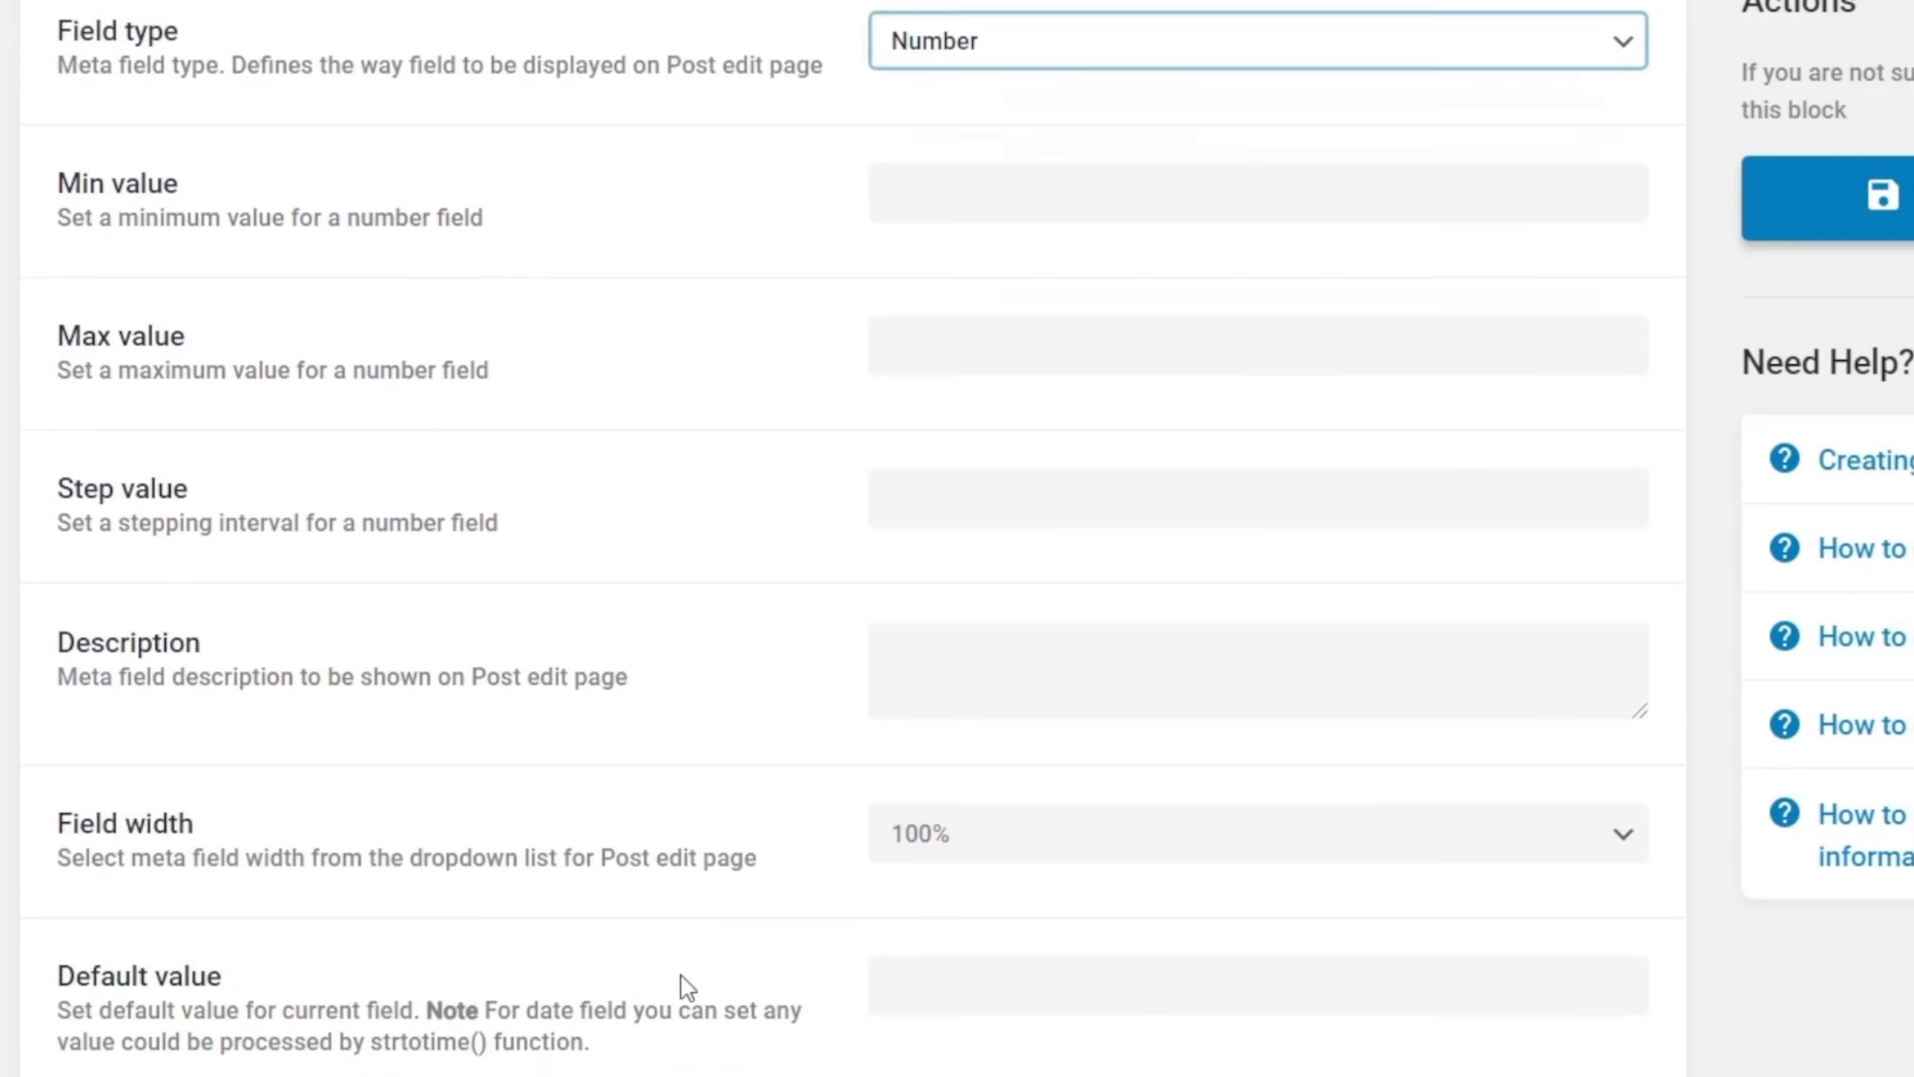
Add a third meta field labelled Yield, fill its Name/ID from the label and keep its field type as Text
{"action": "scroll", "coordinate": [680, 976], "scroll_direction": "down", "scroll_amount": 2}
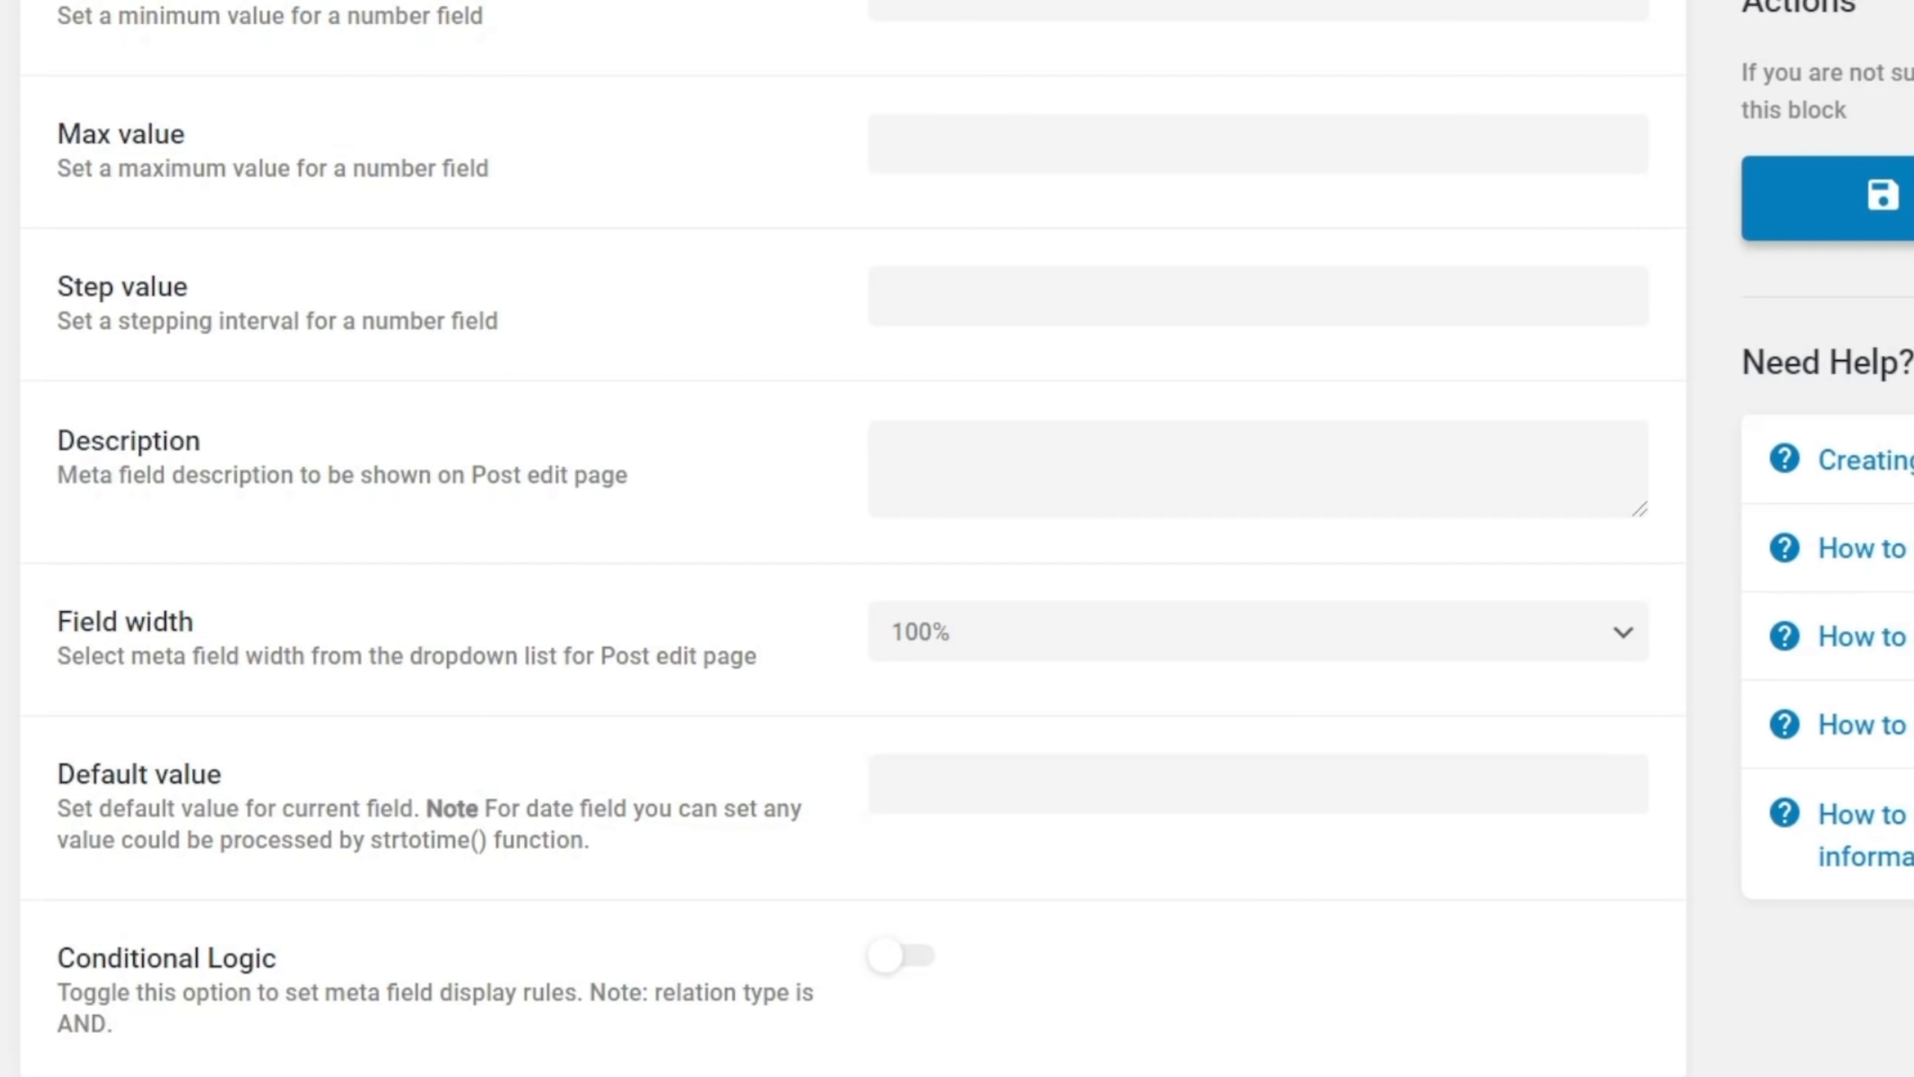
{"action": "scroll", "coordinate": [961, 825], "scroll_direction": "down", "scroll_amount": 4}
{"action": "left_click", "coordinate": [975, 748]}
{"action": "type", "text": "Yield"}
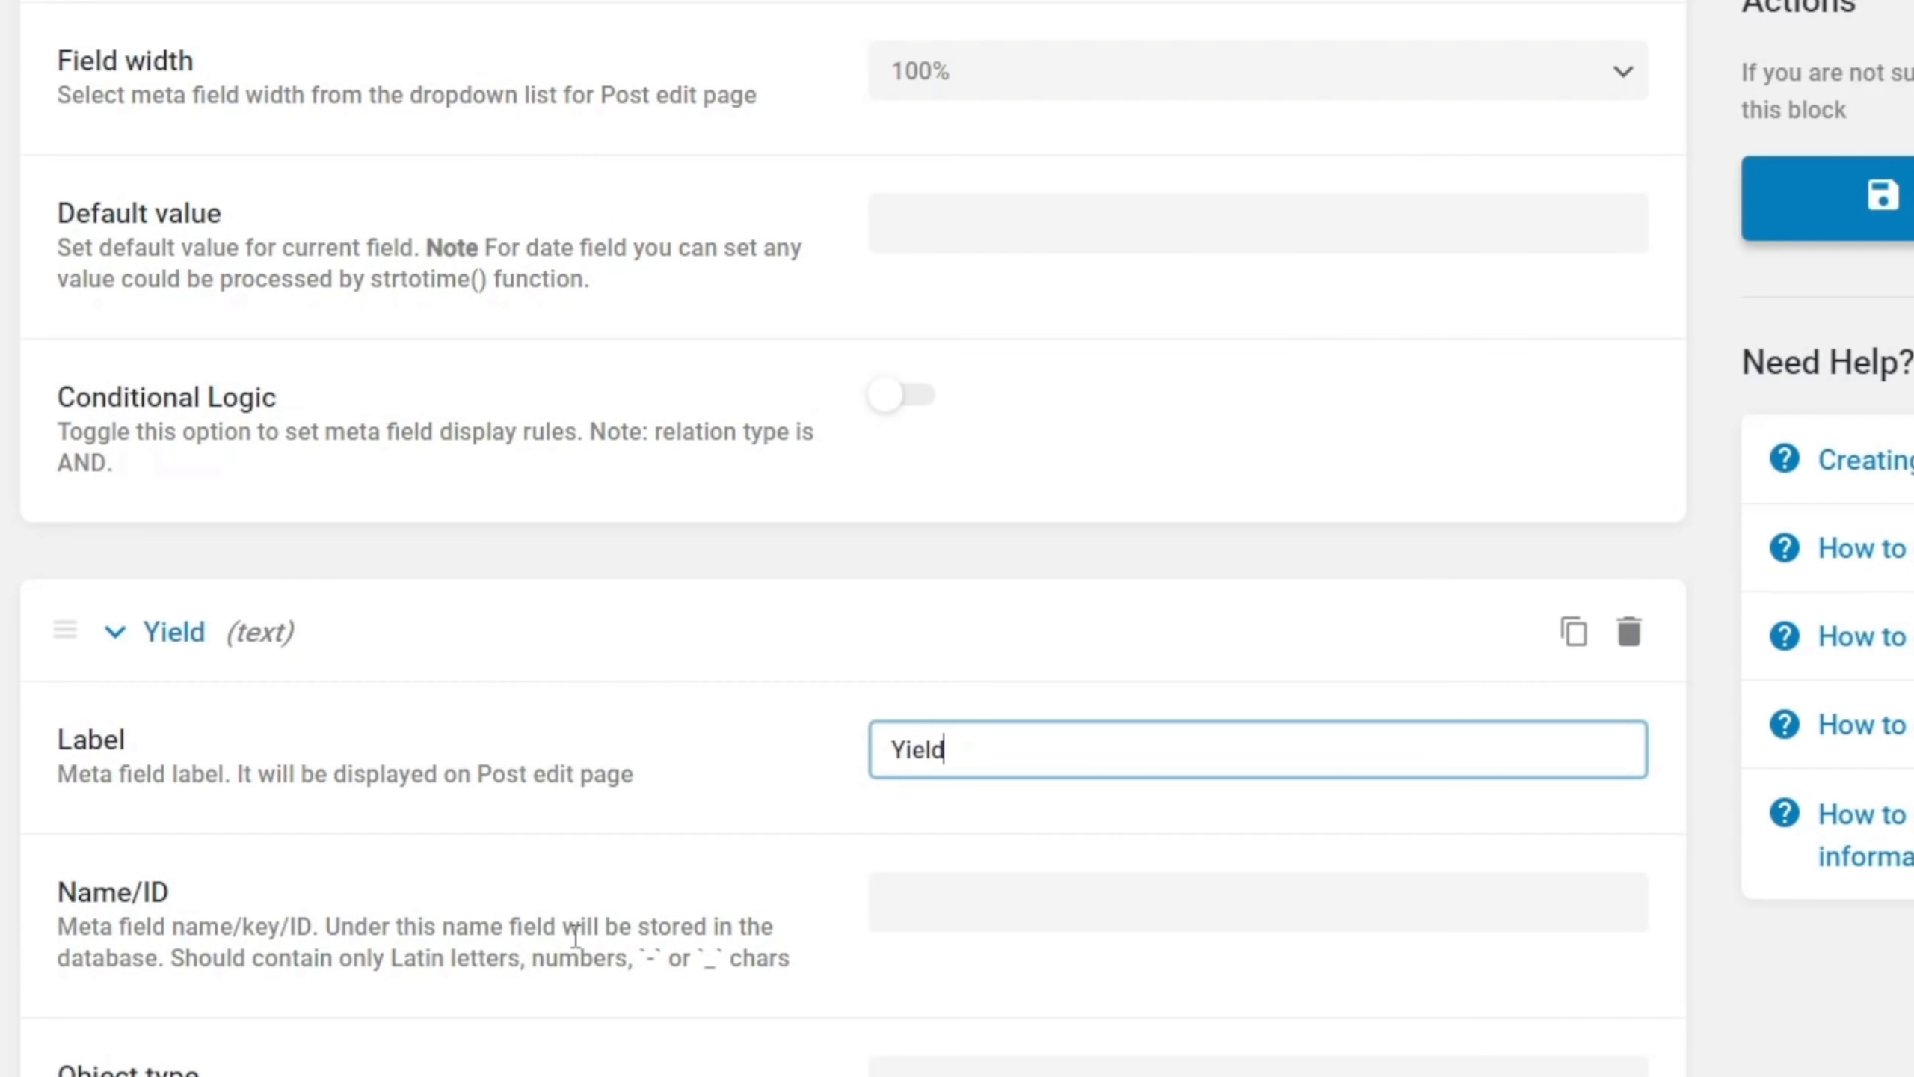
{"action": "left_click", "coordinate": [1015, 909]}
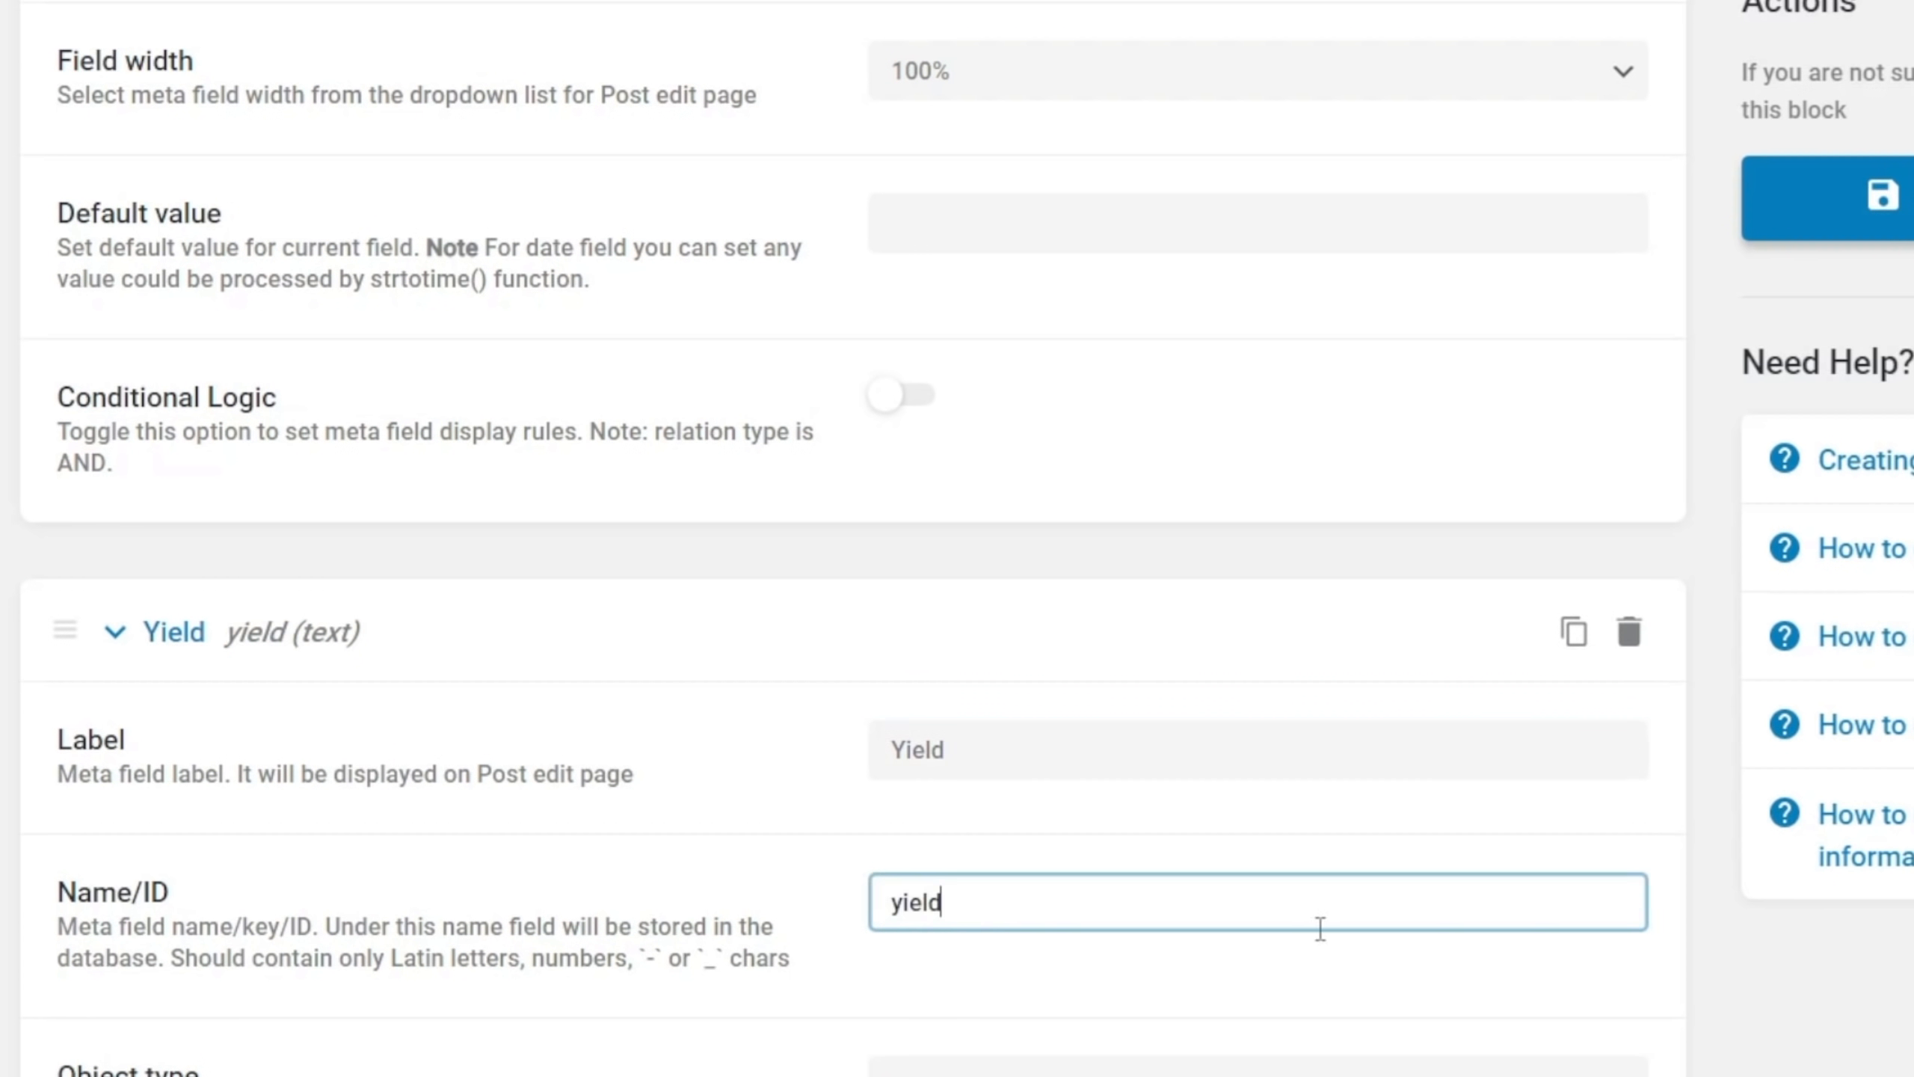
{"action": "scroll", "coordinate": [1164, 919], "scroll_direction": "down", "scroll_amount": 4}
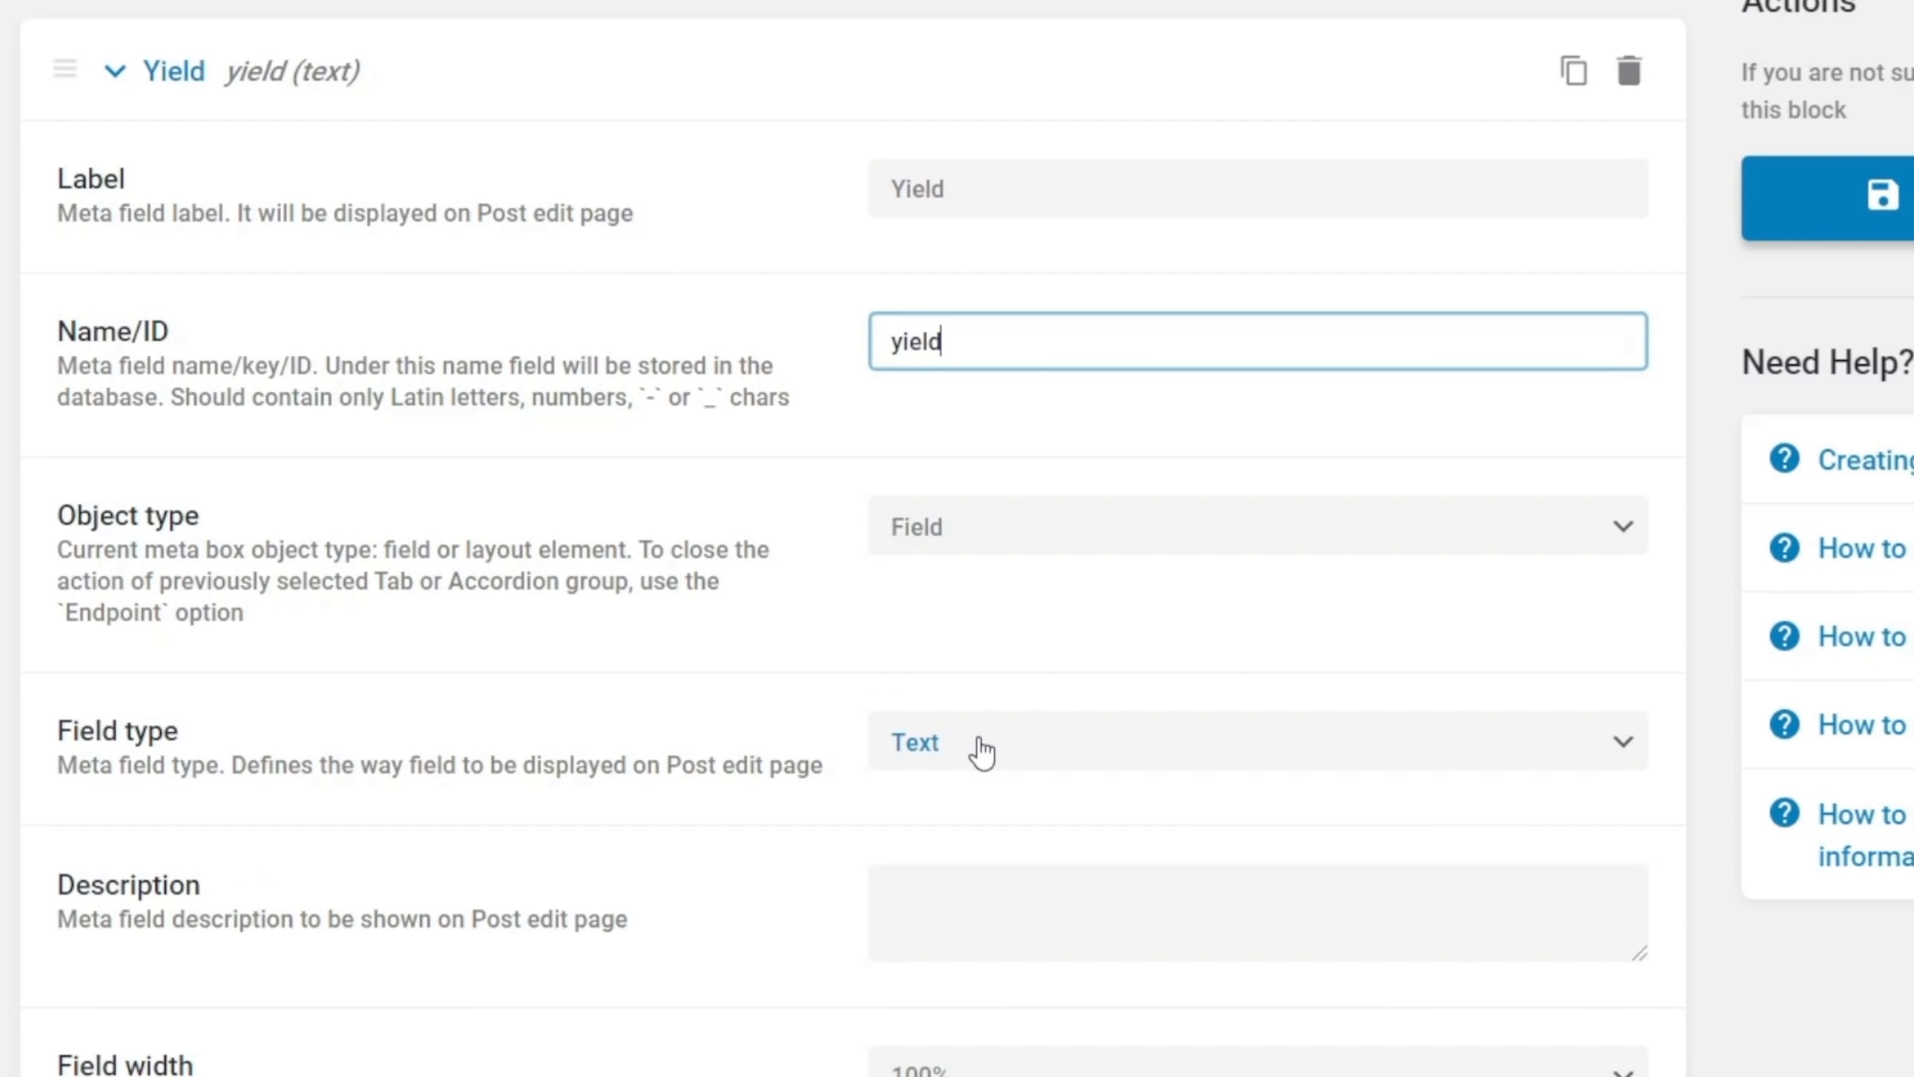
{"action": "scroll", "coordinate": [983, 743], "scroll_direction": "down", "scroll_amount": 5}
{"action": "scroll", "coordinate": [853, 538], "scroll_direction": "down", "scroll_amount": 1}
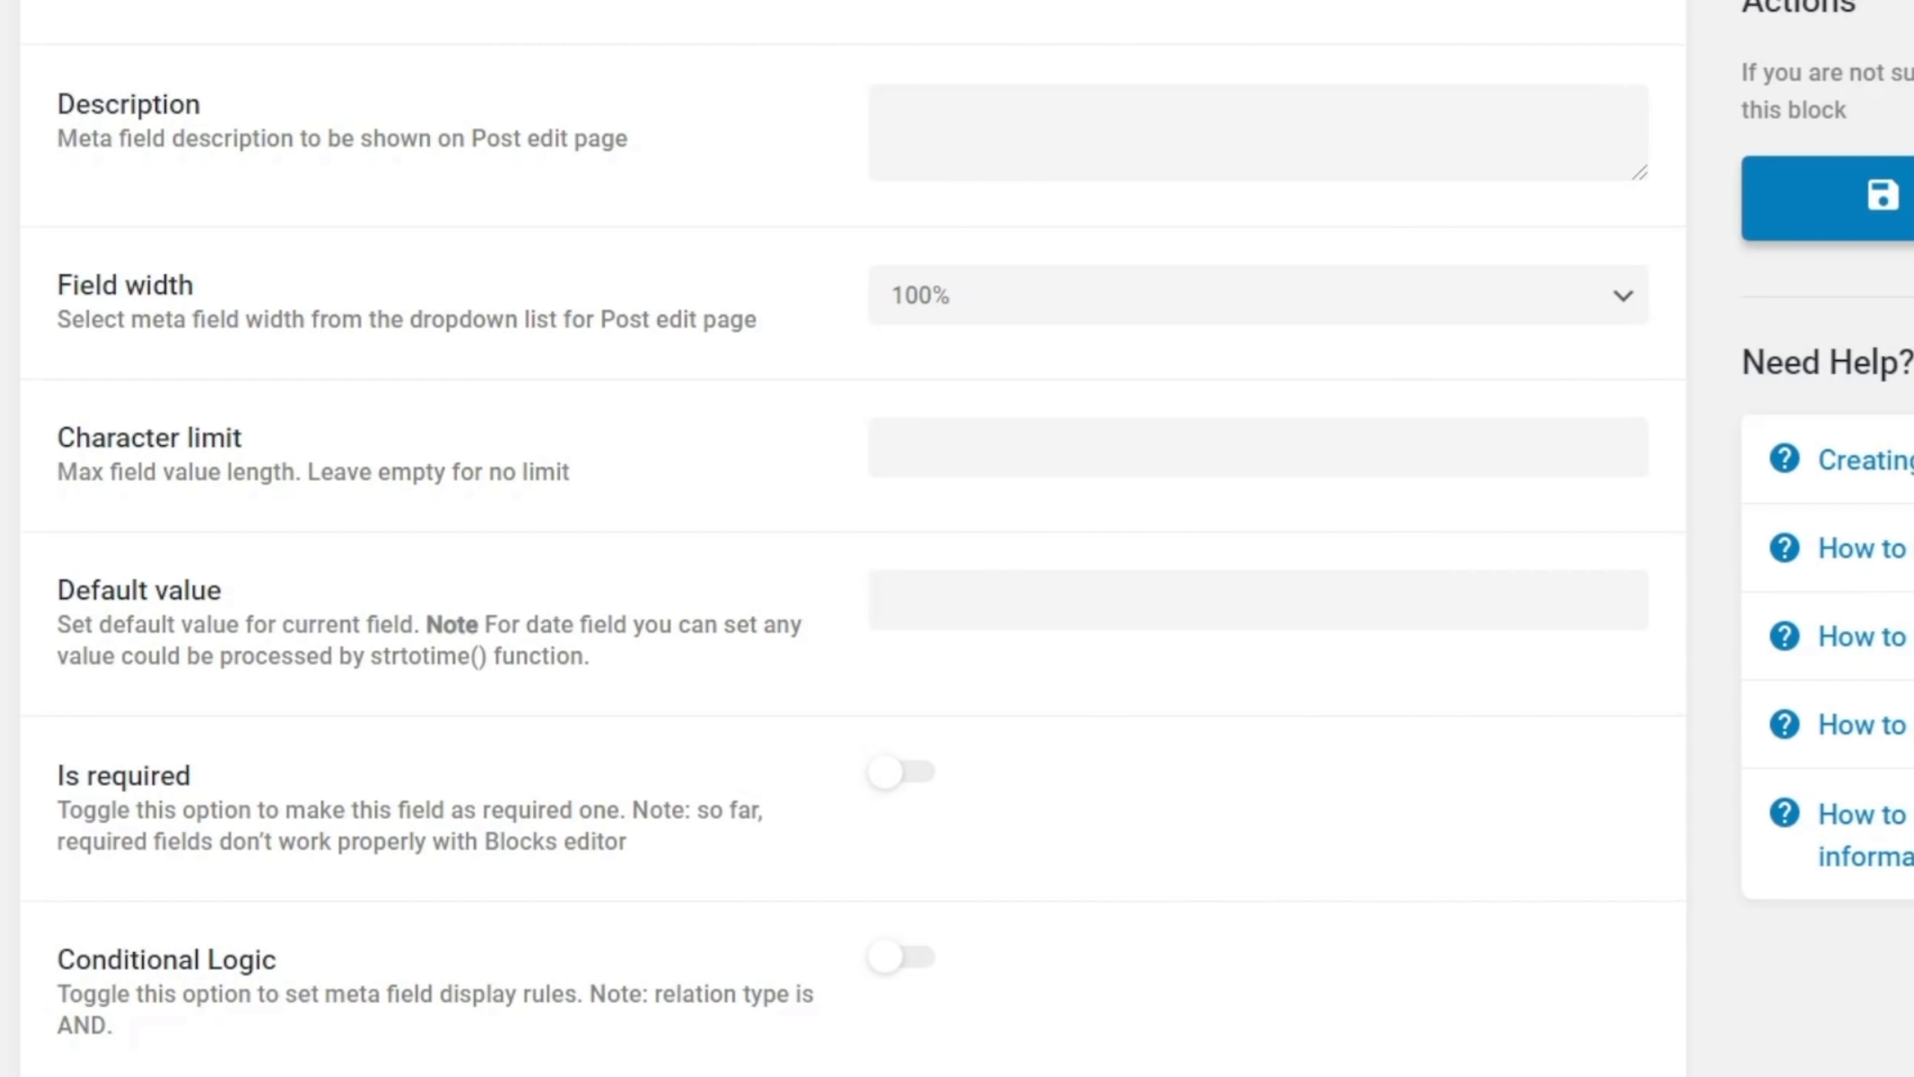
Add a meta field labelled Description, fill its Name/ID from the label and set its field type to Textarea
{"action": "scroll", "coordinate": [854, 575], "scroll_direction": "down", "scroll_amount": 10}
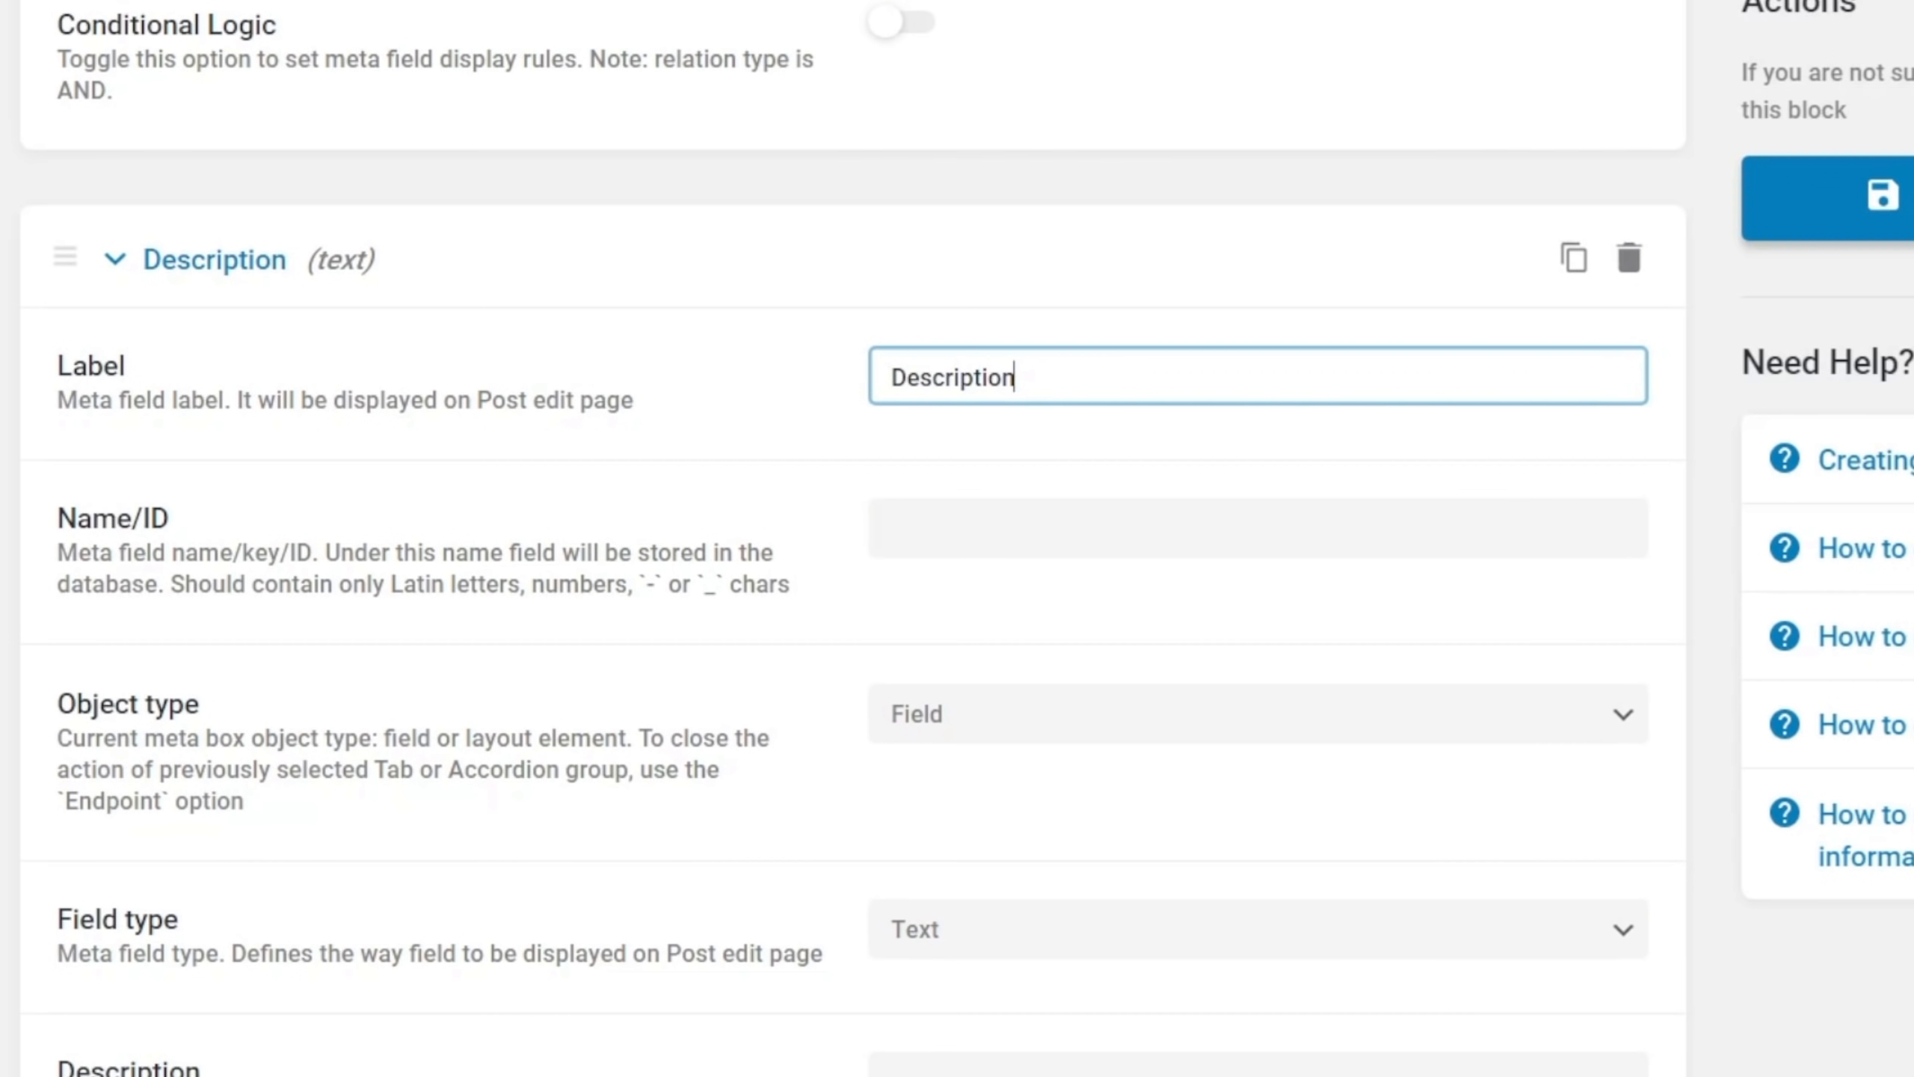
{"action": "left_click", "coordinate": [1079, 525]}
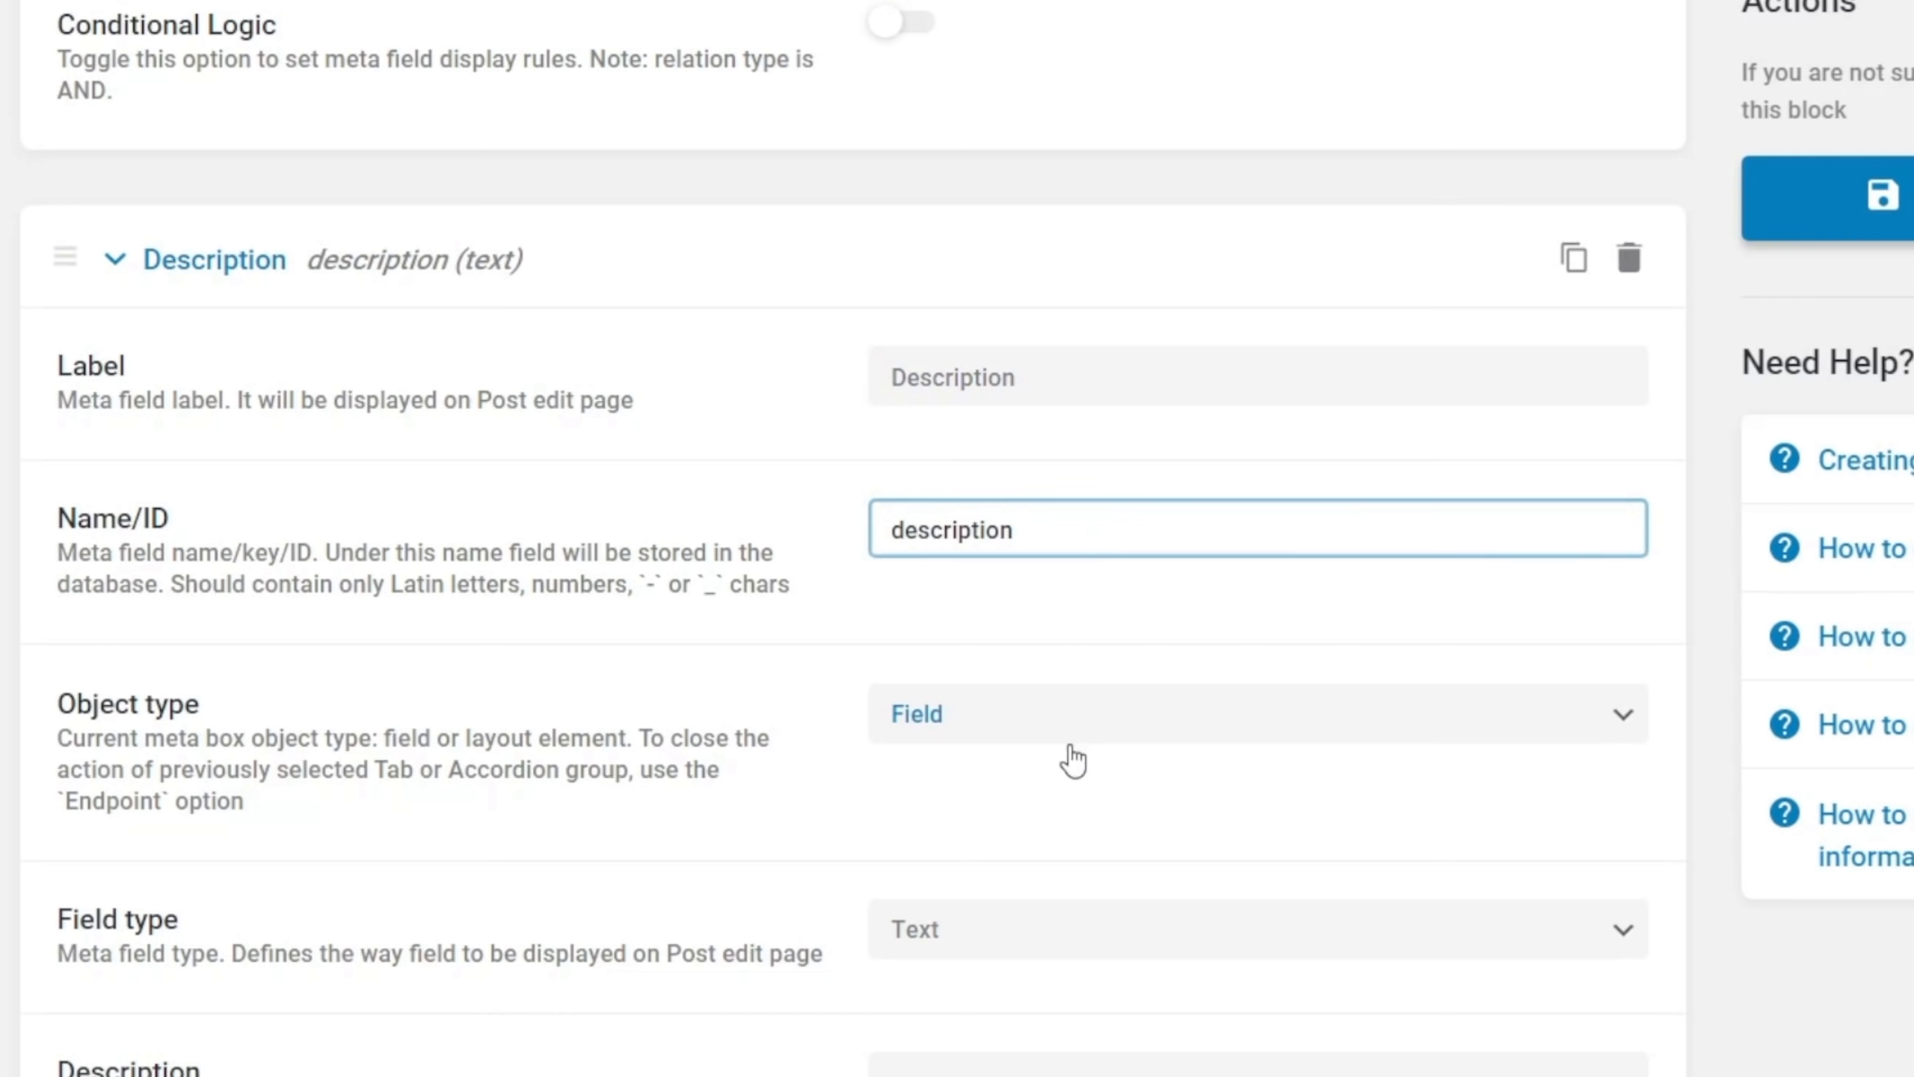
{"action": "left_click", "coordinate": [1064, 932]}
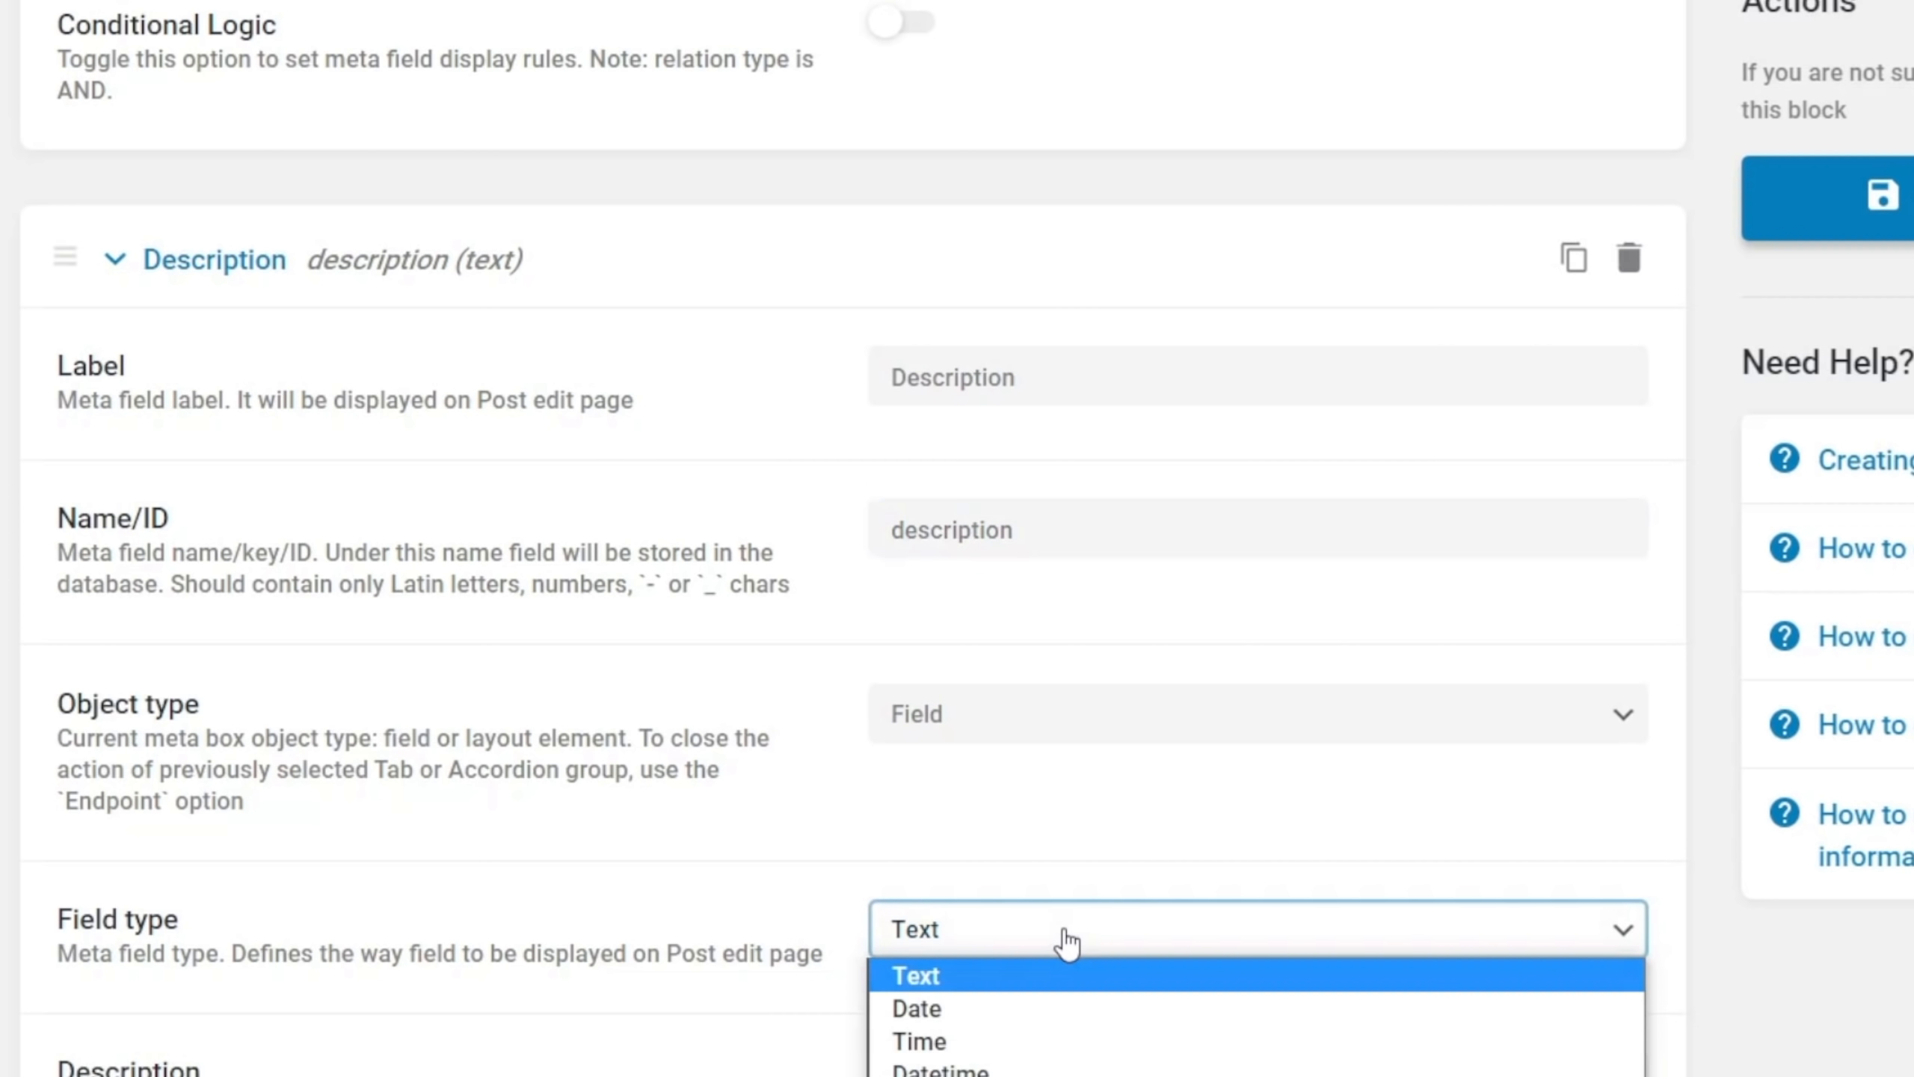
{"action": "left_click", "coordinate": [1047, 1076]}
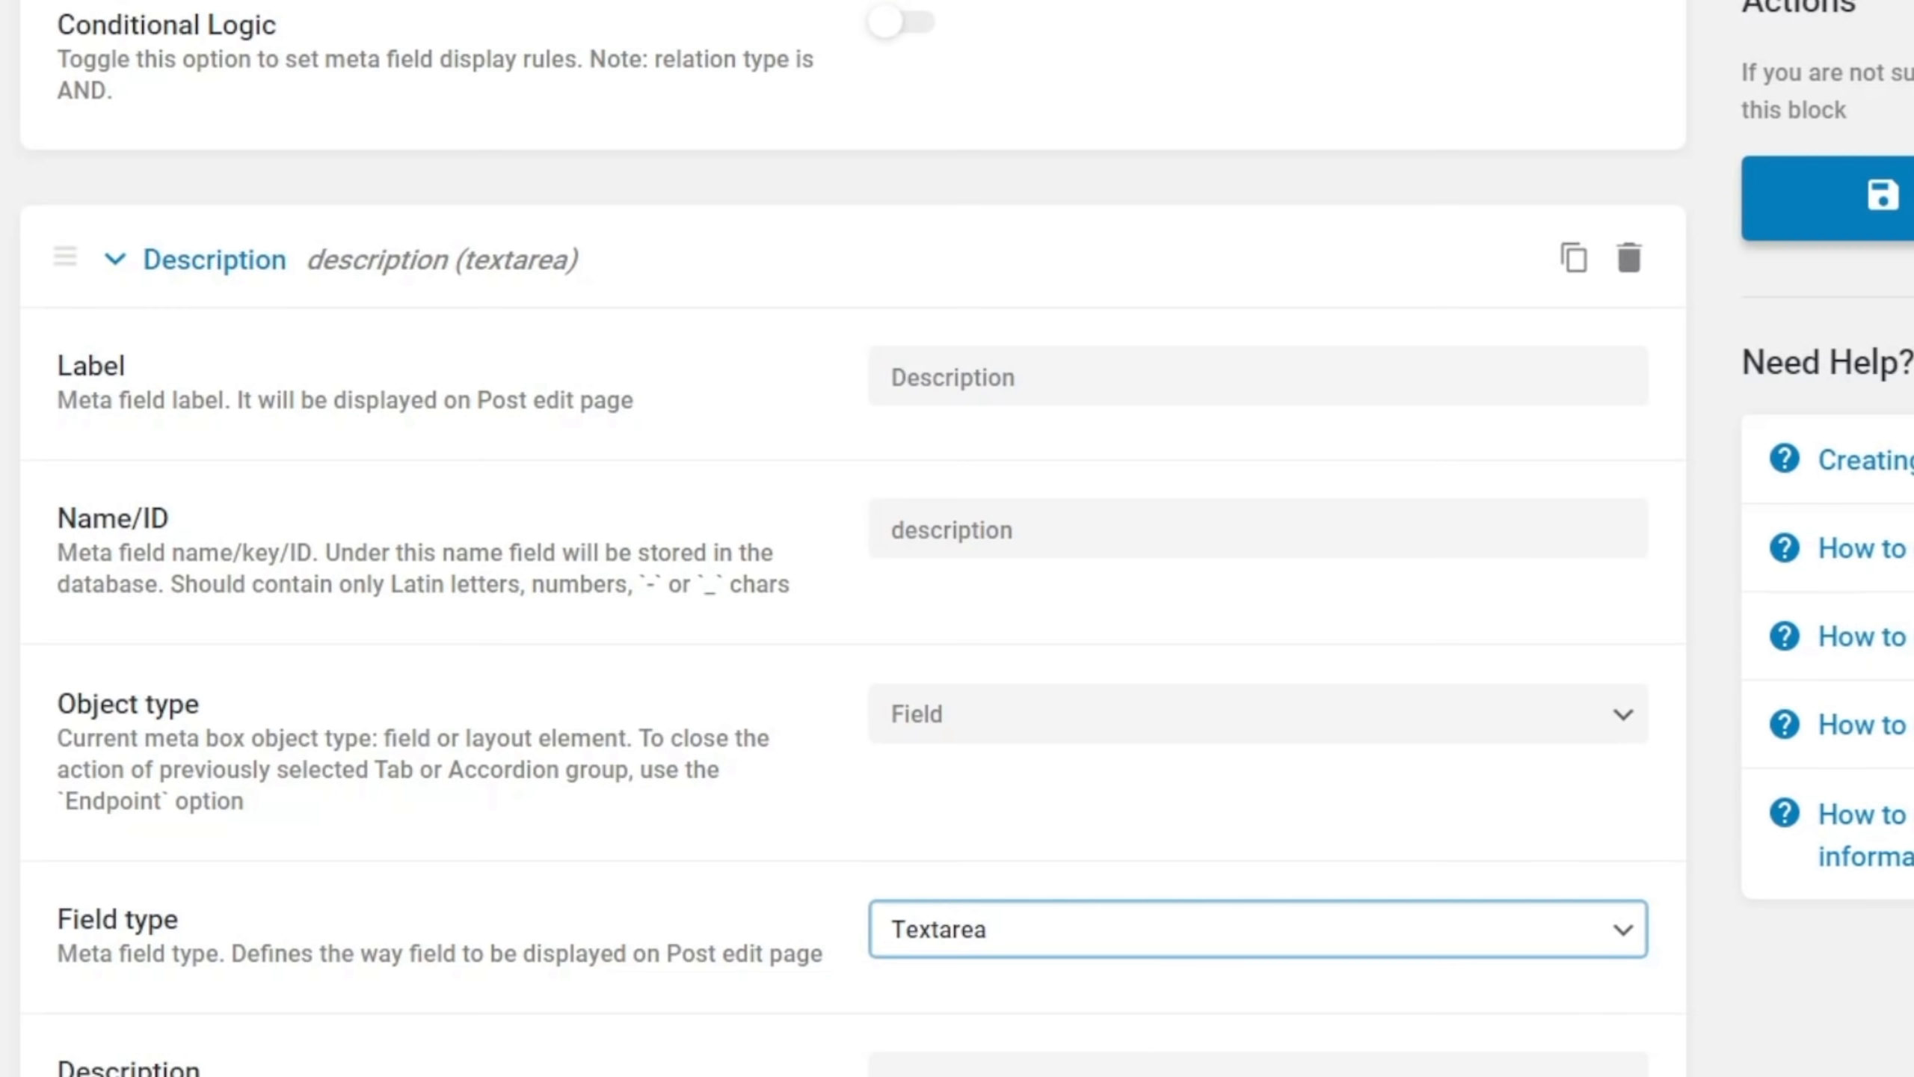
Add a meta field labelled Ingredients, fill its Name/ID from the label and set its field type to WYSIWYG
{"action": "scroll", "coordinate": [852, 539], "scroll_direction": "down", "scroll_amount": 10}
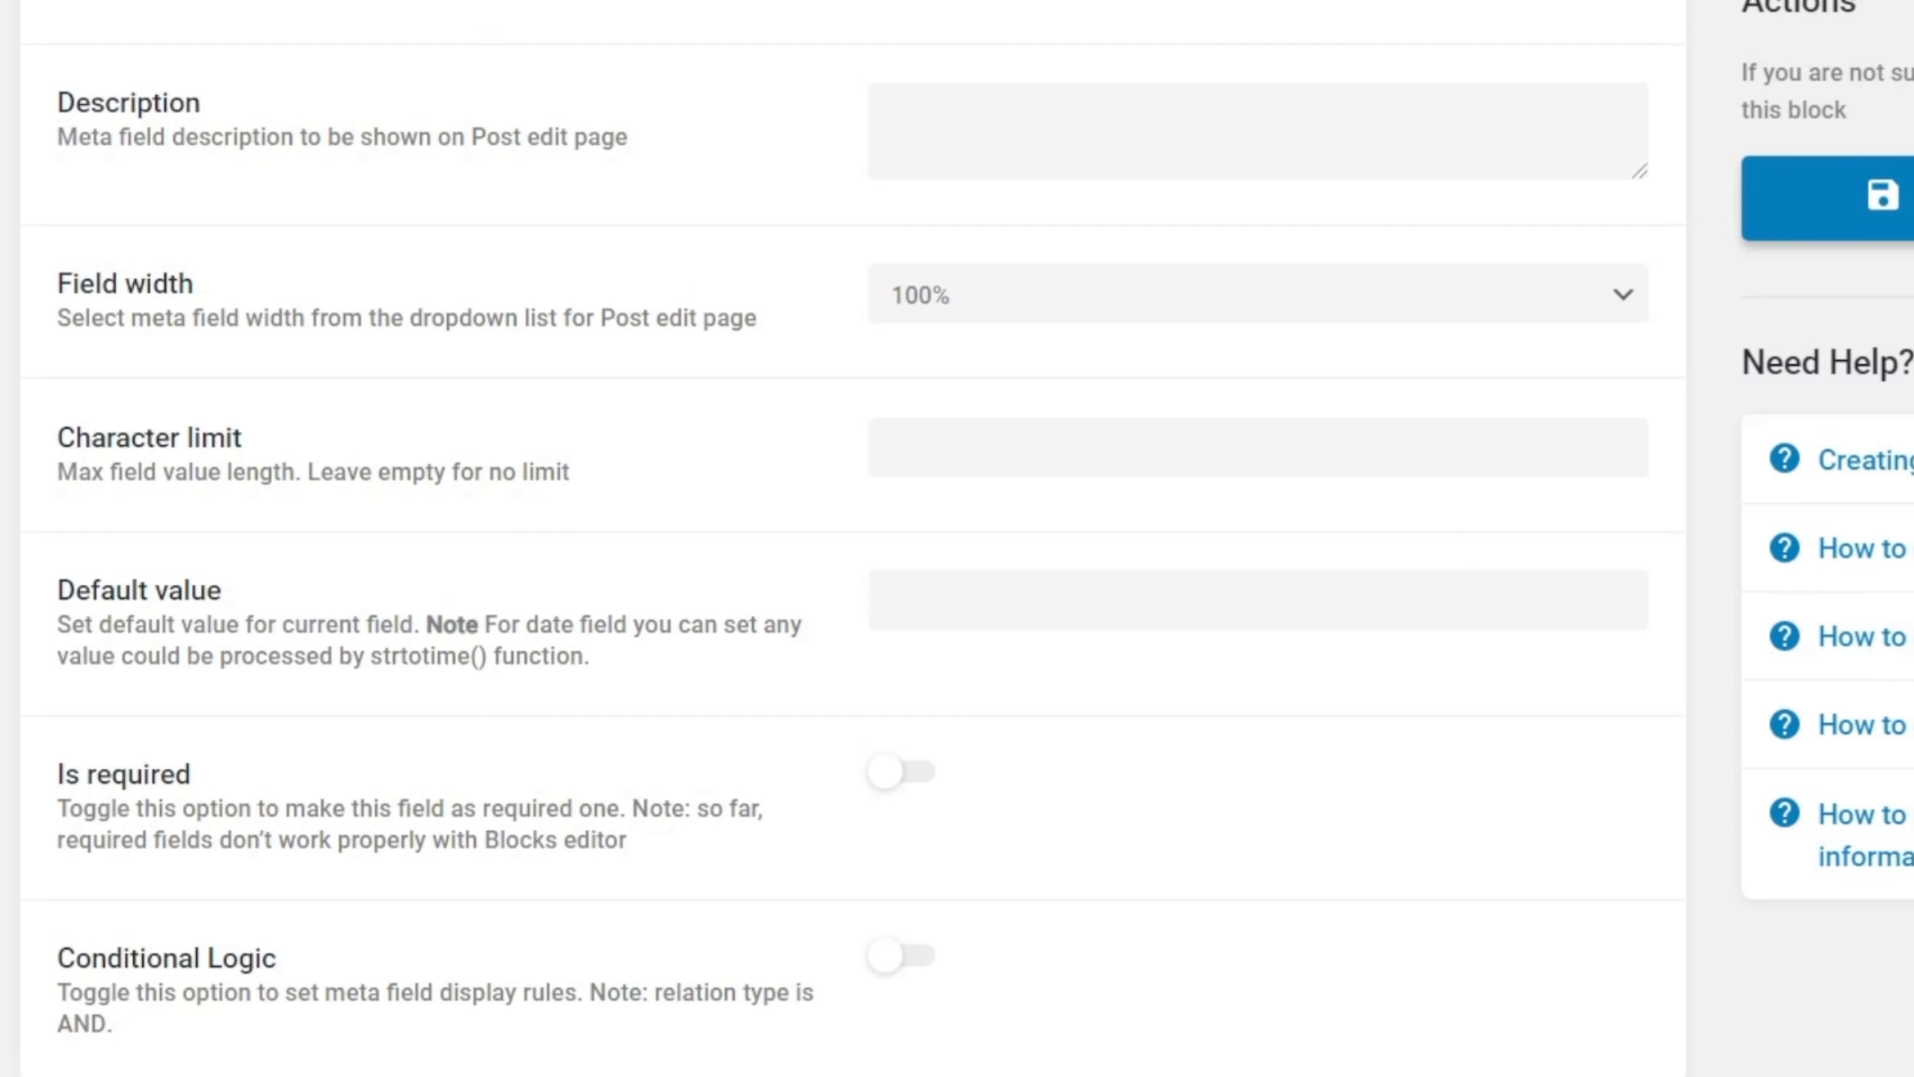
{"action": "scroll", "coordinate": [852, 538], "scroll_direction": "down", "scroll_amount": 8}
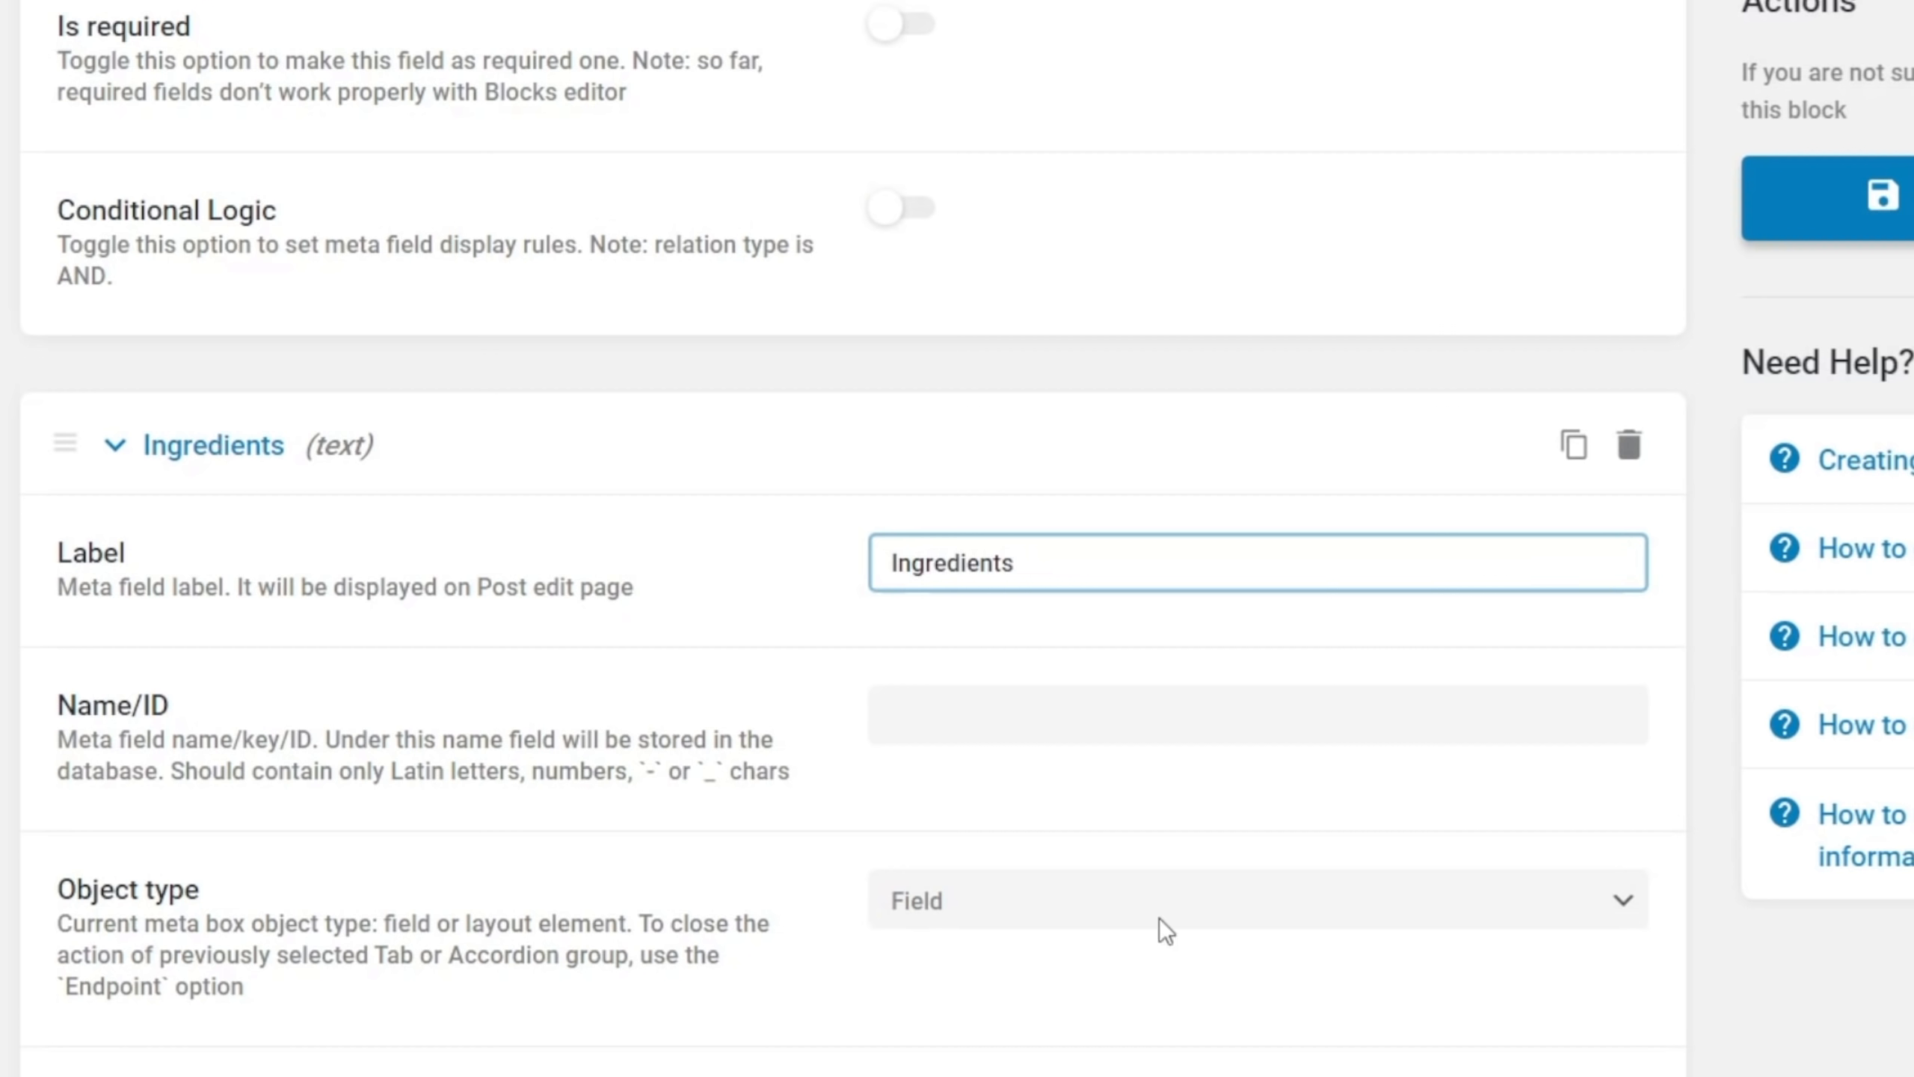
{"action": "left_click", "coordinate": [1041, 712]}
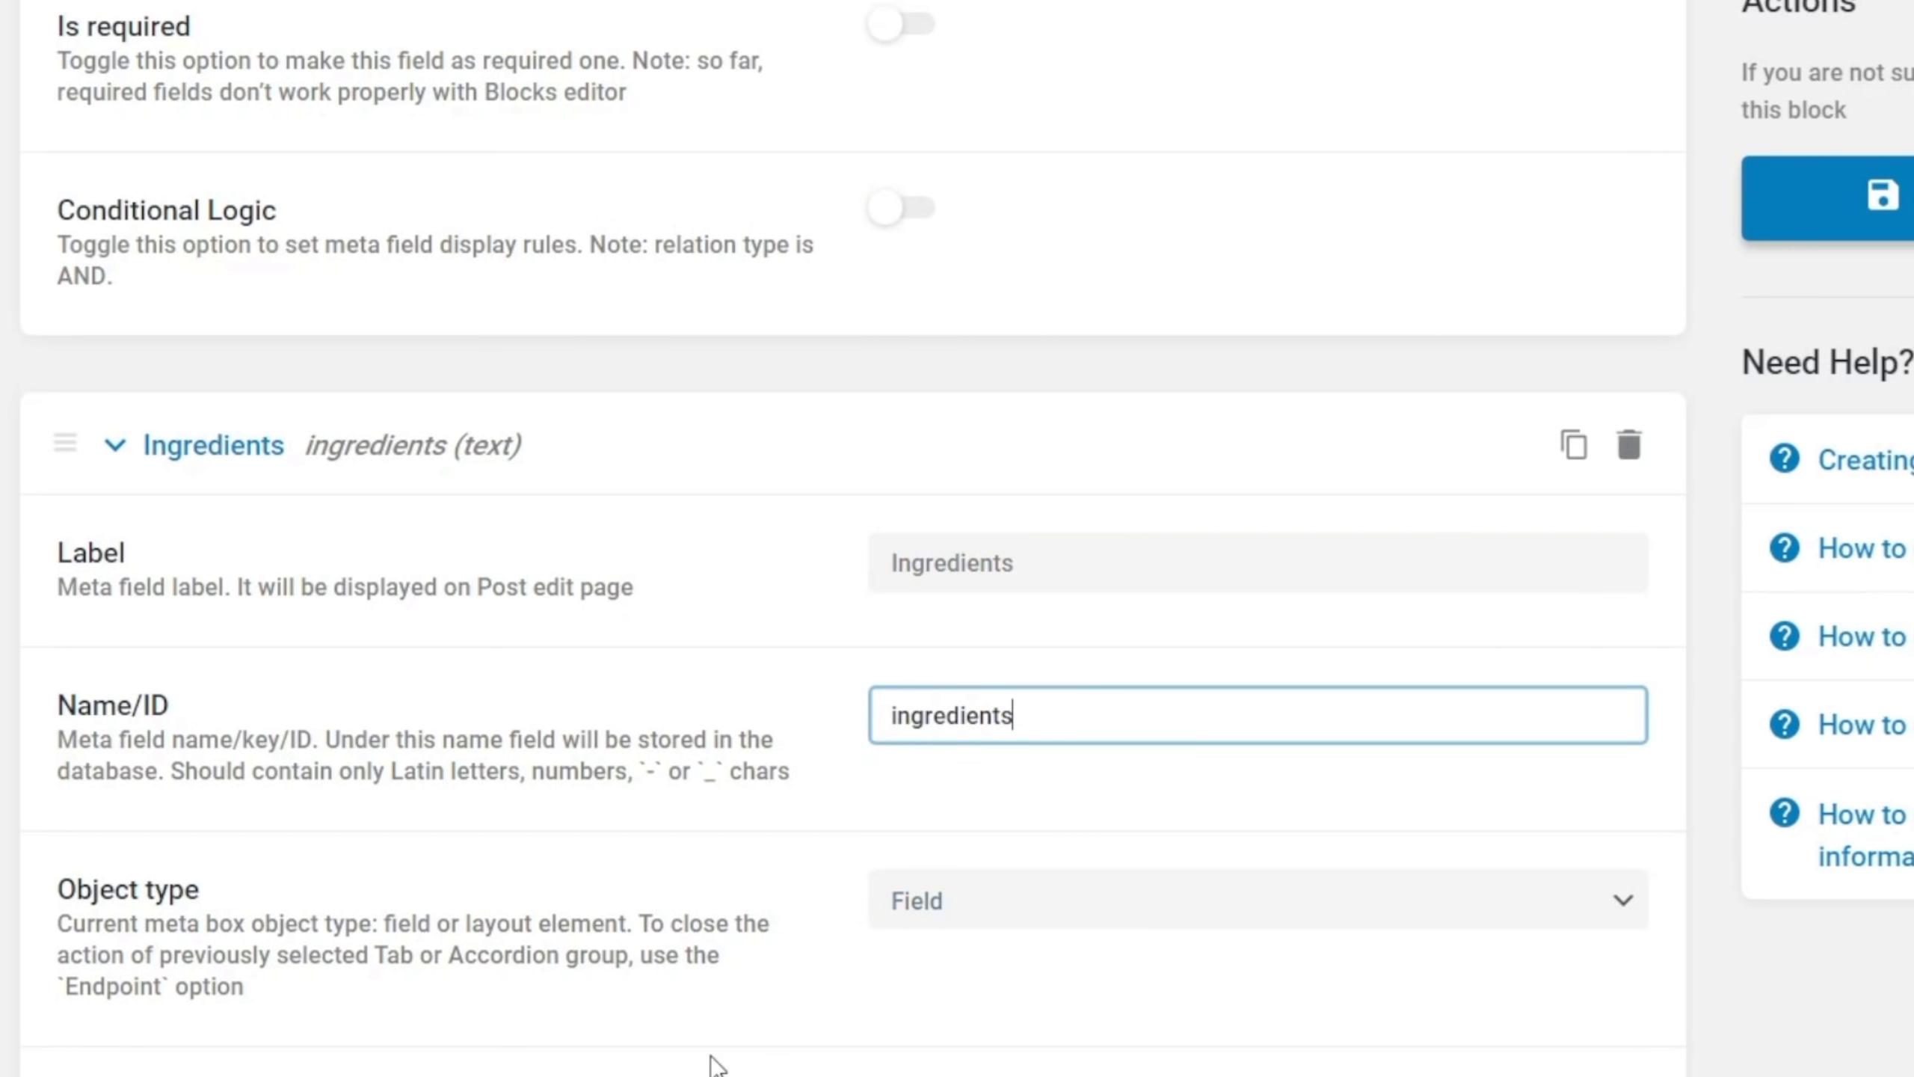
{"action": "scroll", "coordinate": [739, 1049], "scroll_direction": "down", "scroll_amount": 4}
{"action": "left_click", "coordinate": [989, 779]}
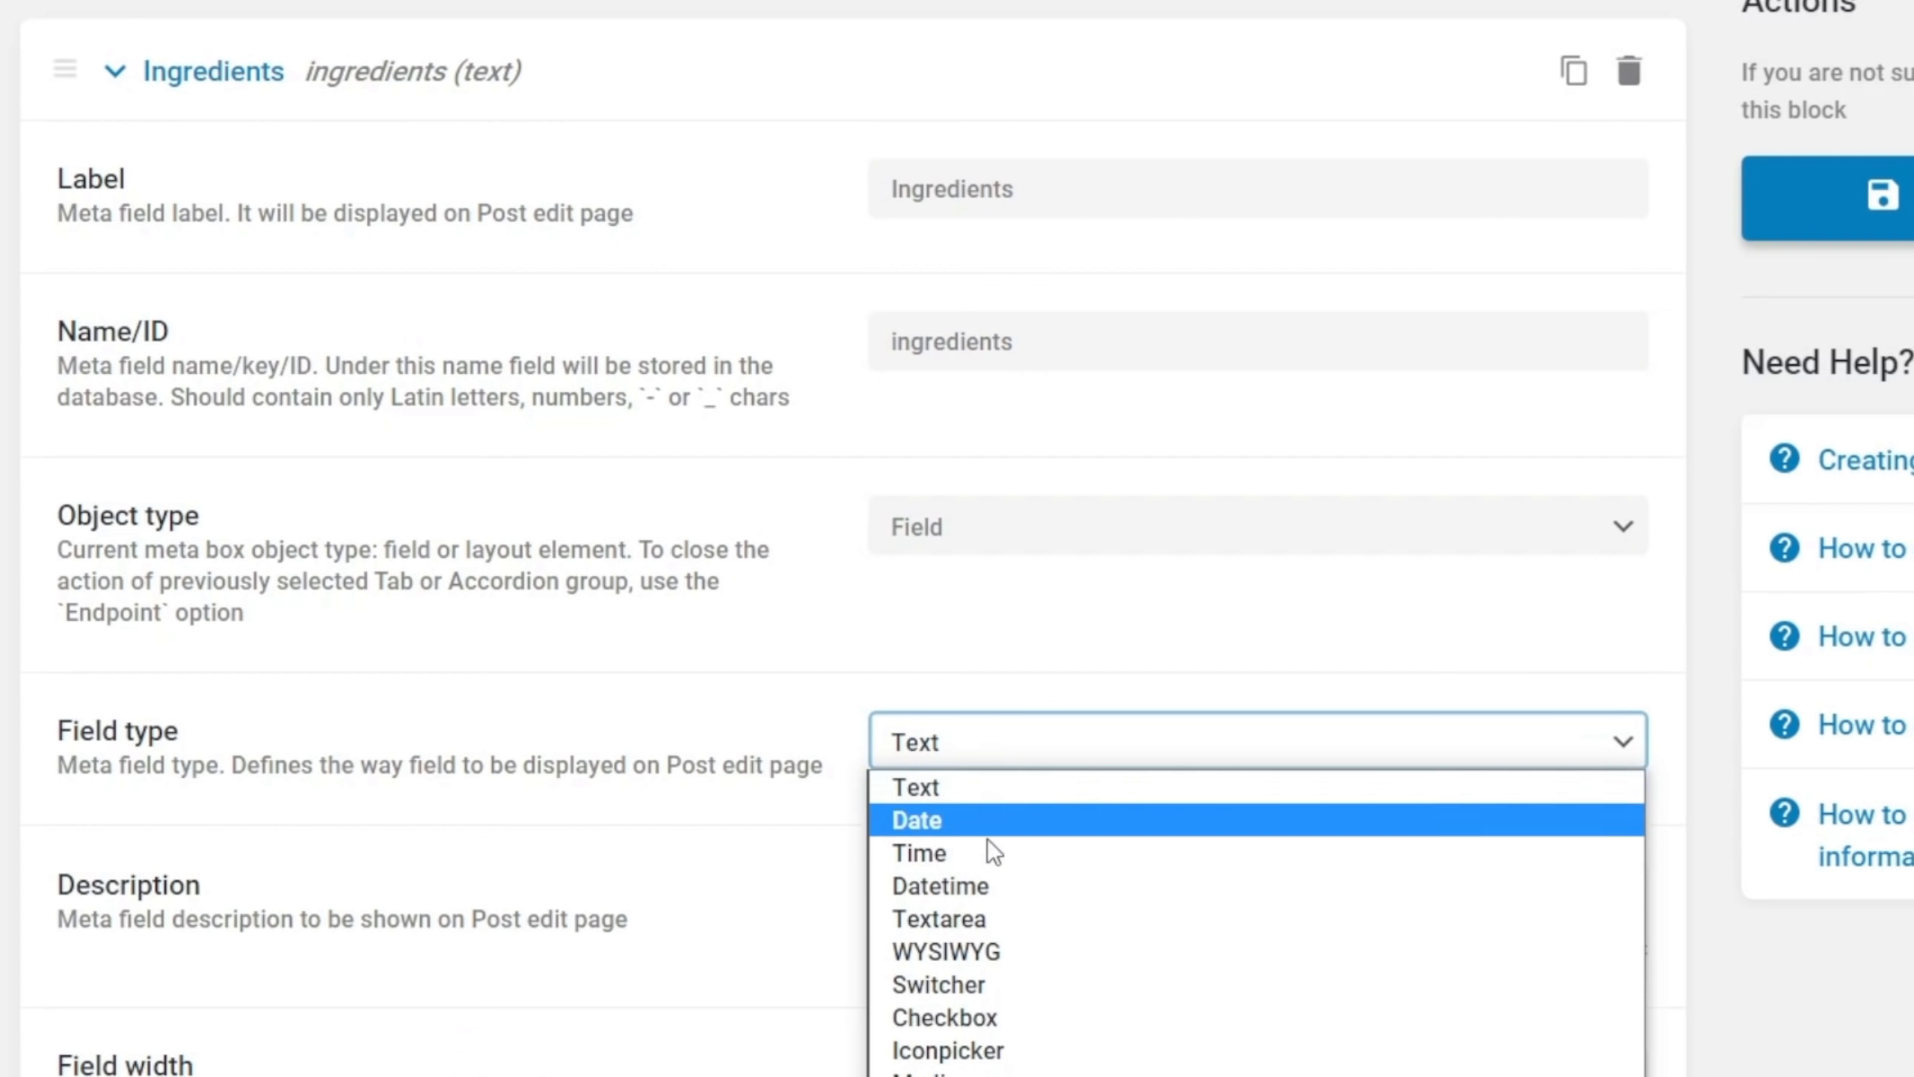
{"action": "left_click", "coordinate": [989, 949]}
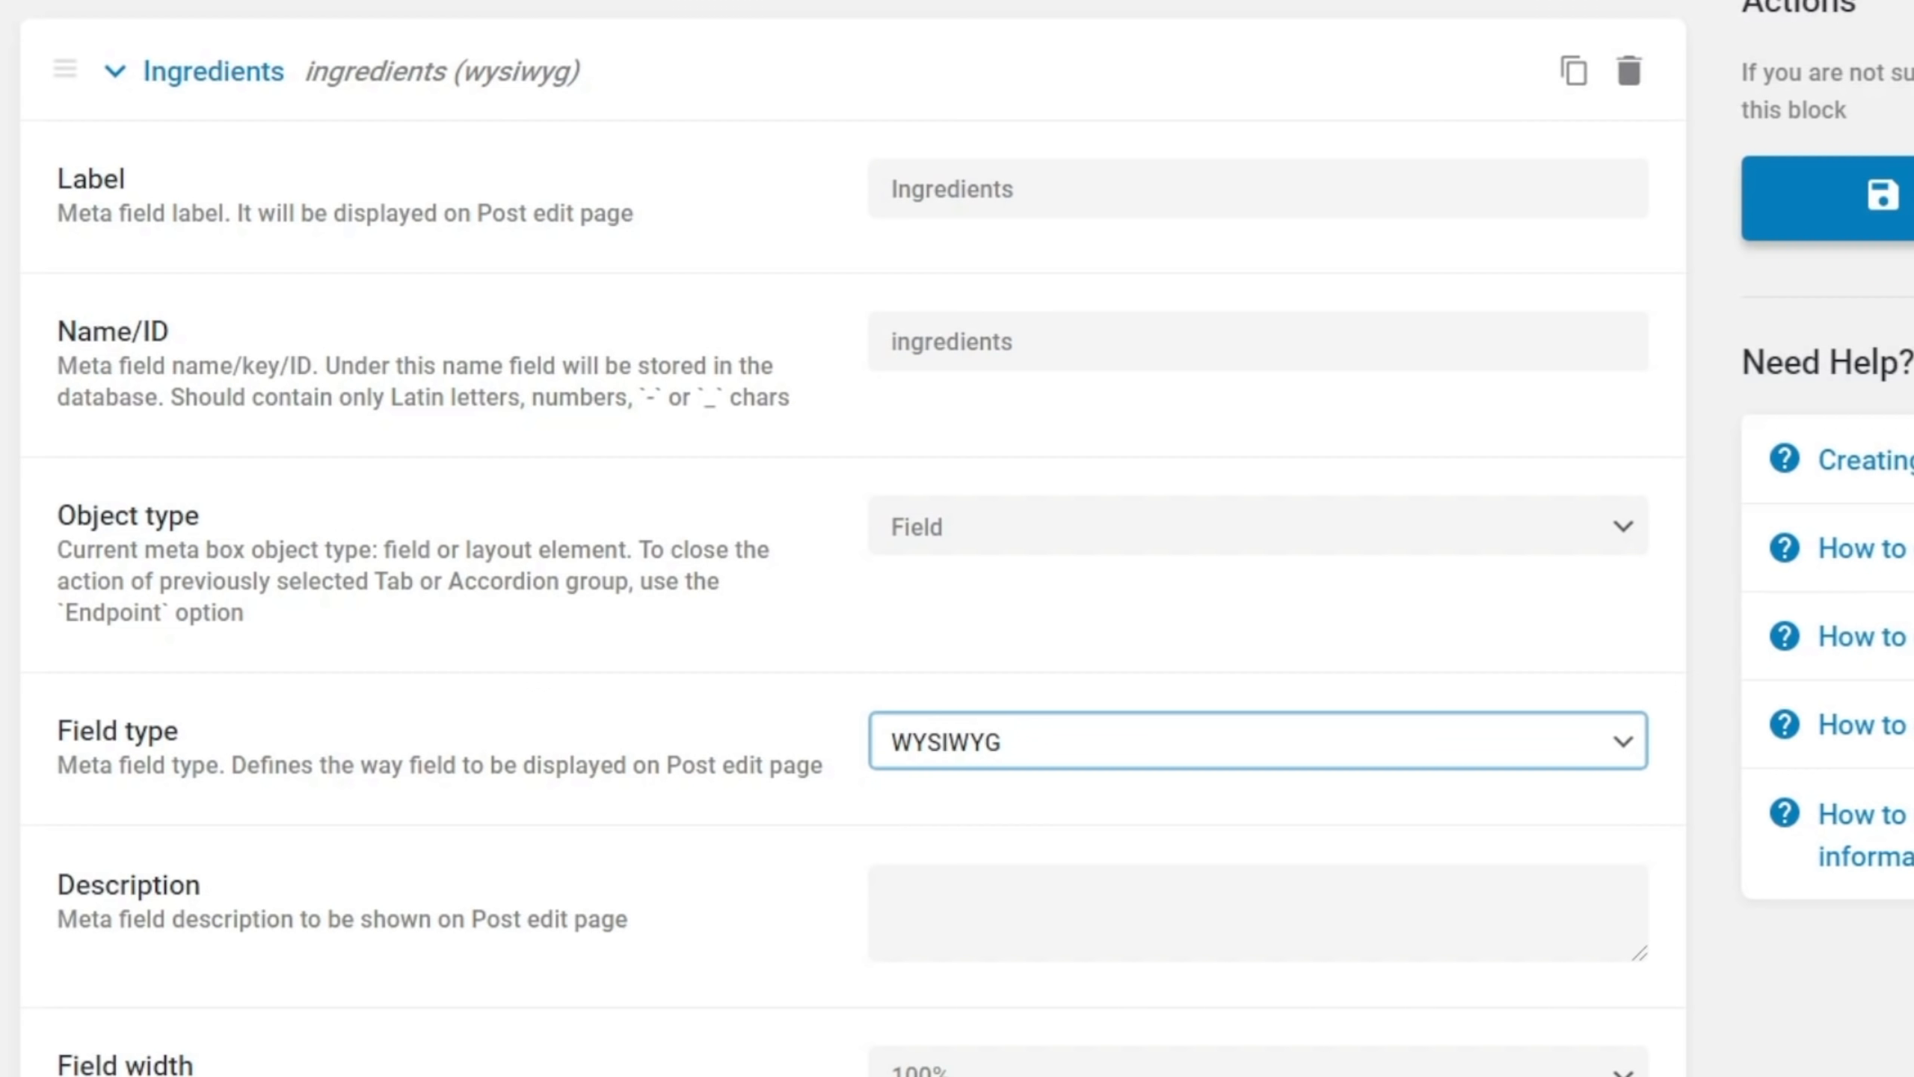
Add a meta field labelled Instructions, fill its Name/ID from the label and set its field type to WYSIWYG
{"action": "scroll", "coordinate": [852, 538], "scroll_direction": "down", "scroll_amount": 4}
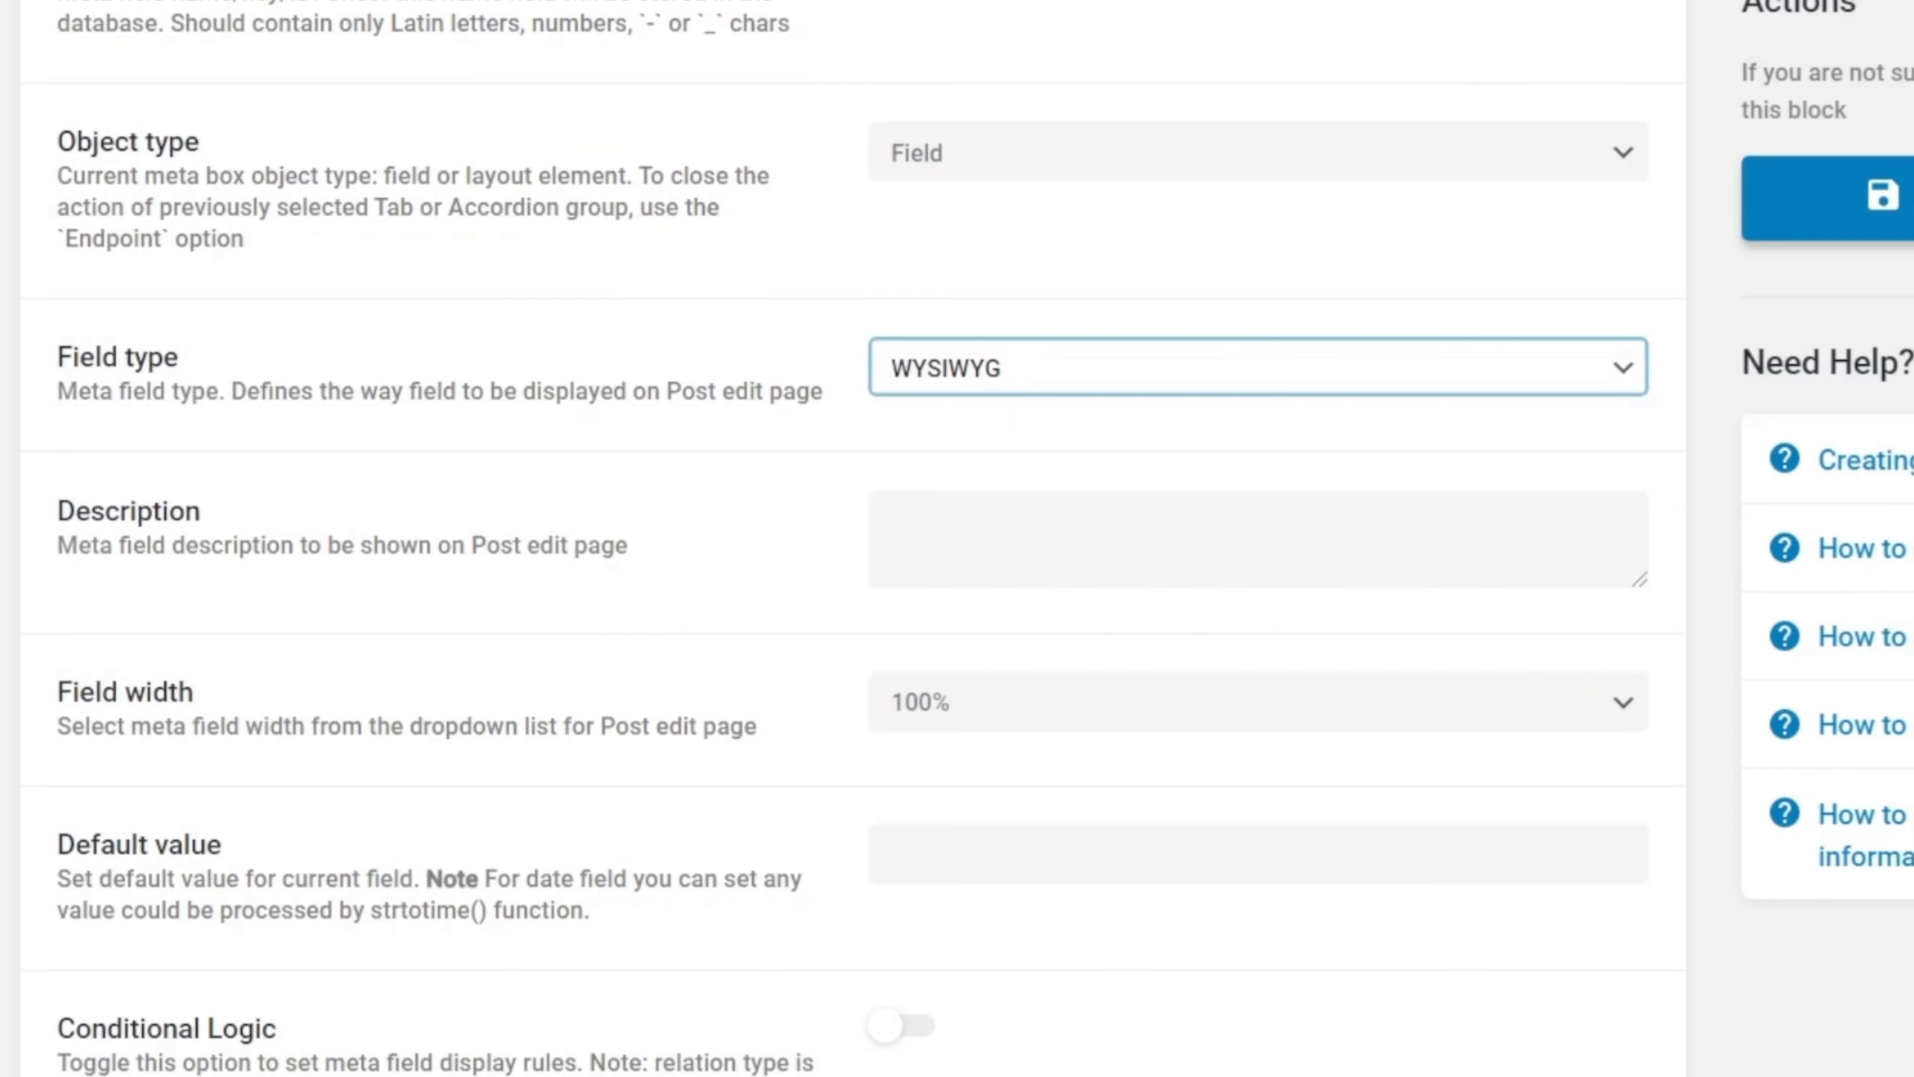
{"action": "scroll", "coordinate": [852, 538], "scroll_direction": "down", "scroll_amount": 1}
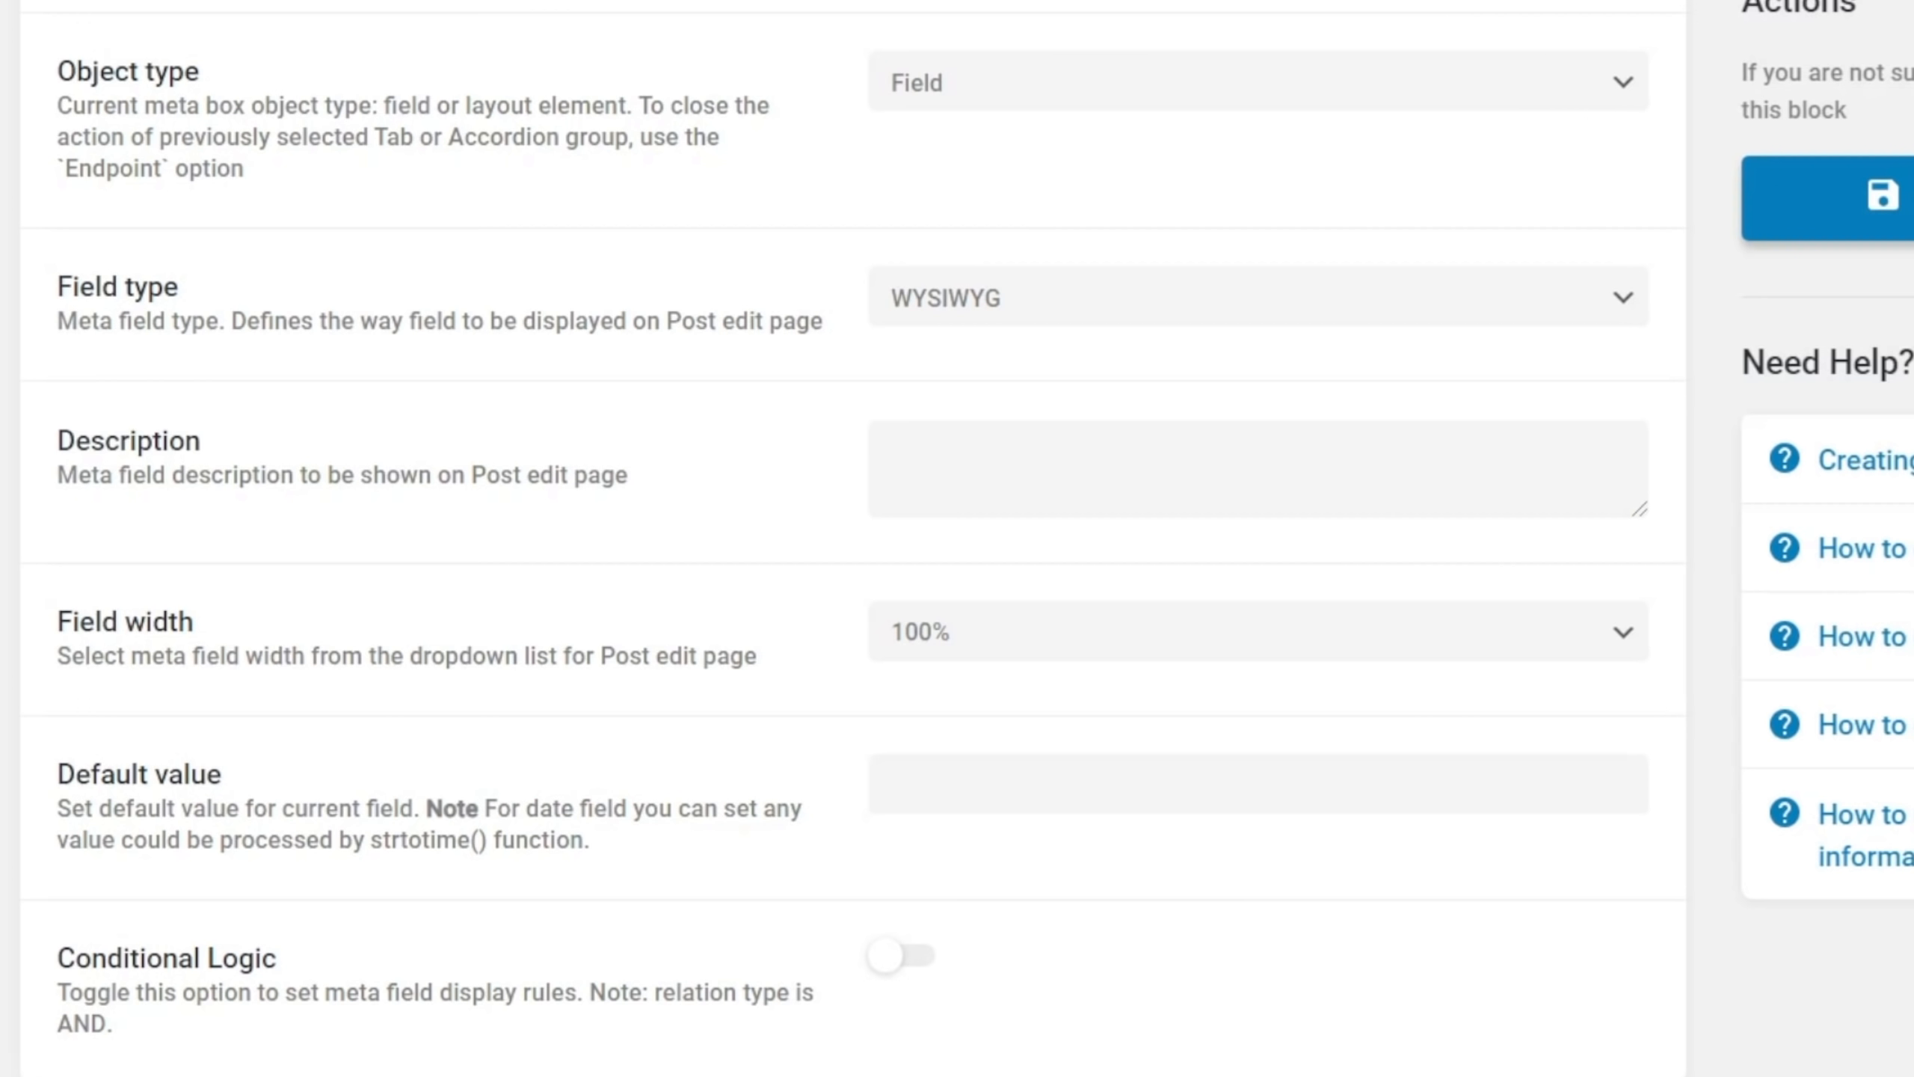
{"action": "scroll", "coordinate": [1089, 596], "scroll_direction": "down", "scroll_amount": 8}
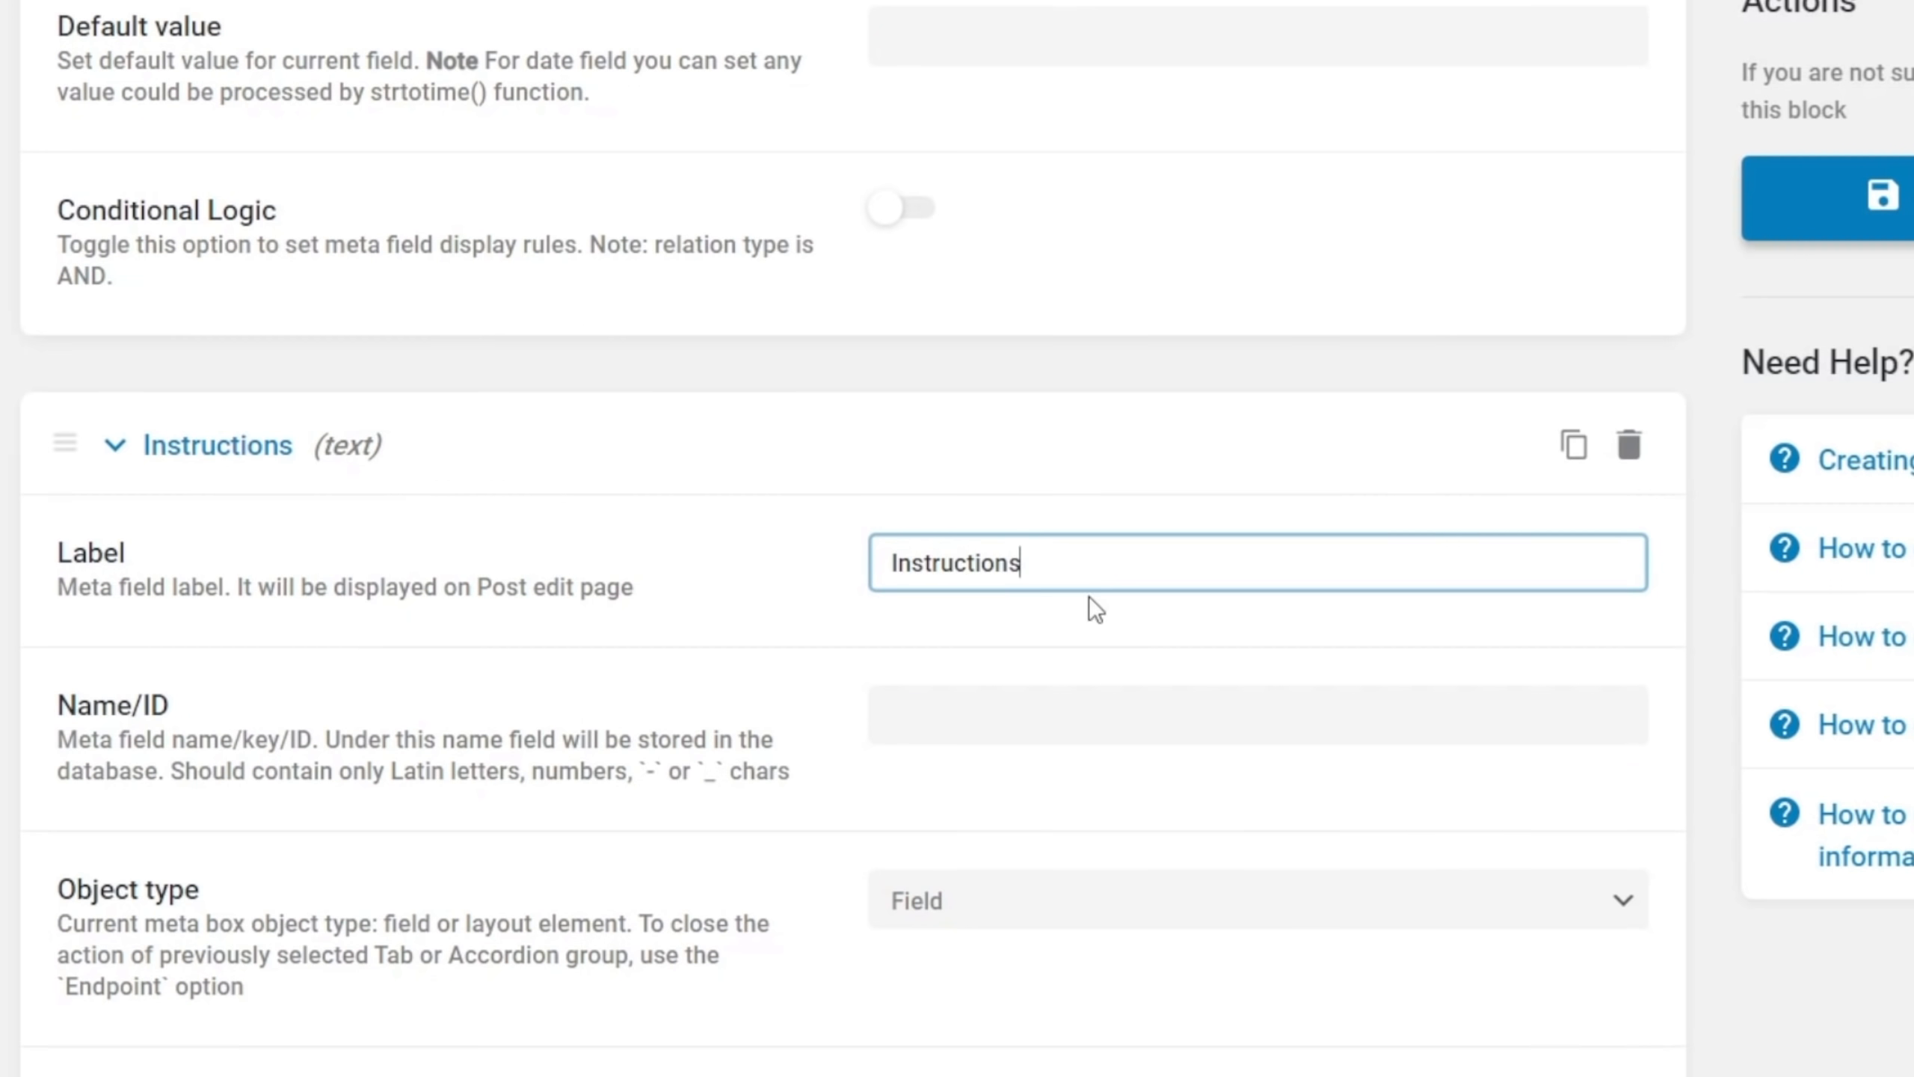
{"action": "left_click", "coordinate": [1160, 705]}
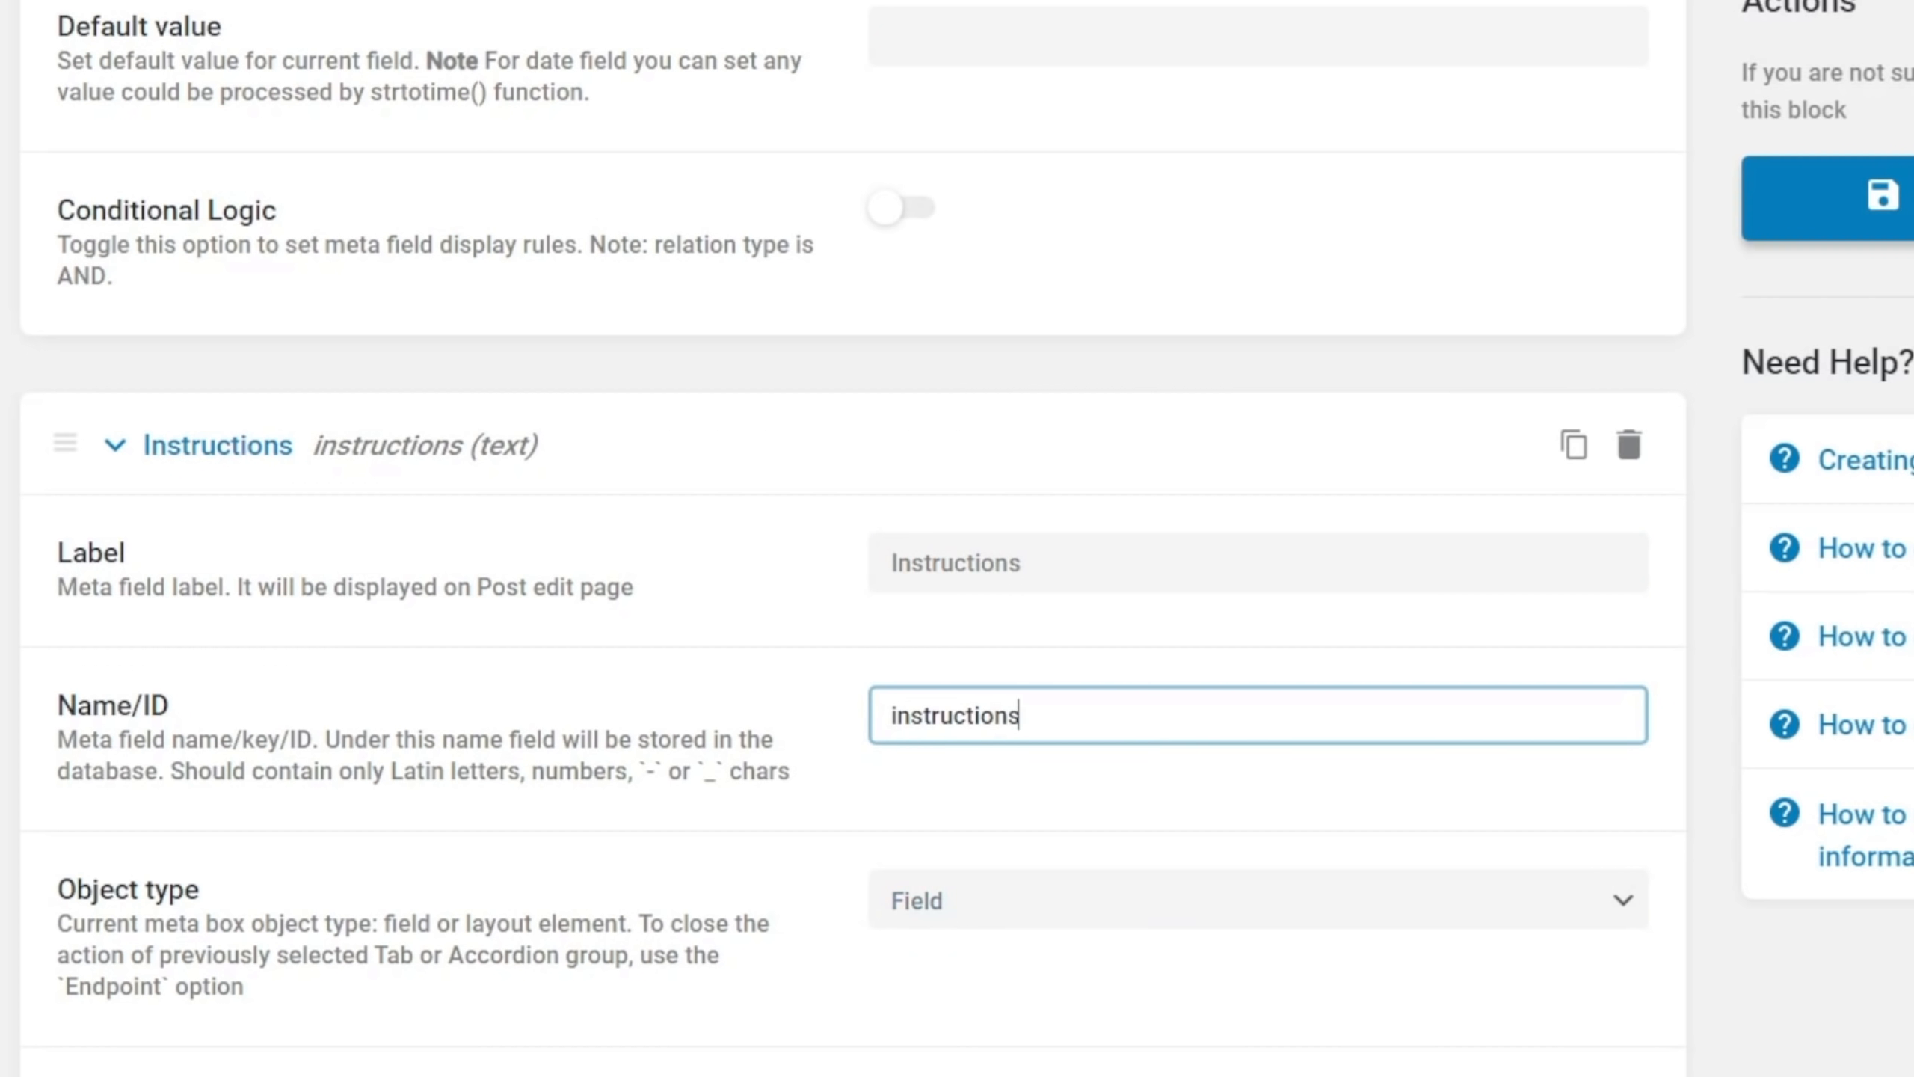
{"action": "key", "text": "Return"}
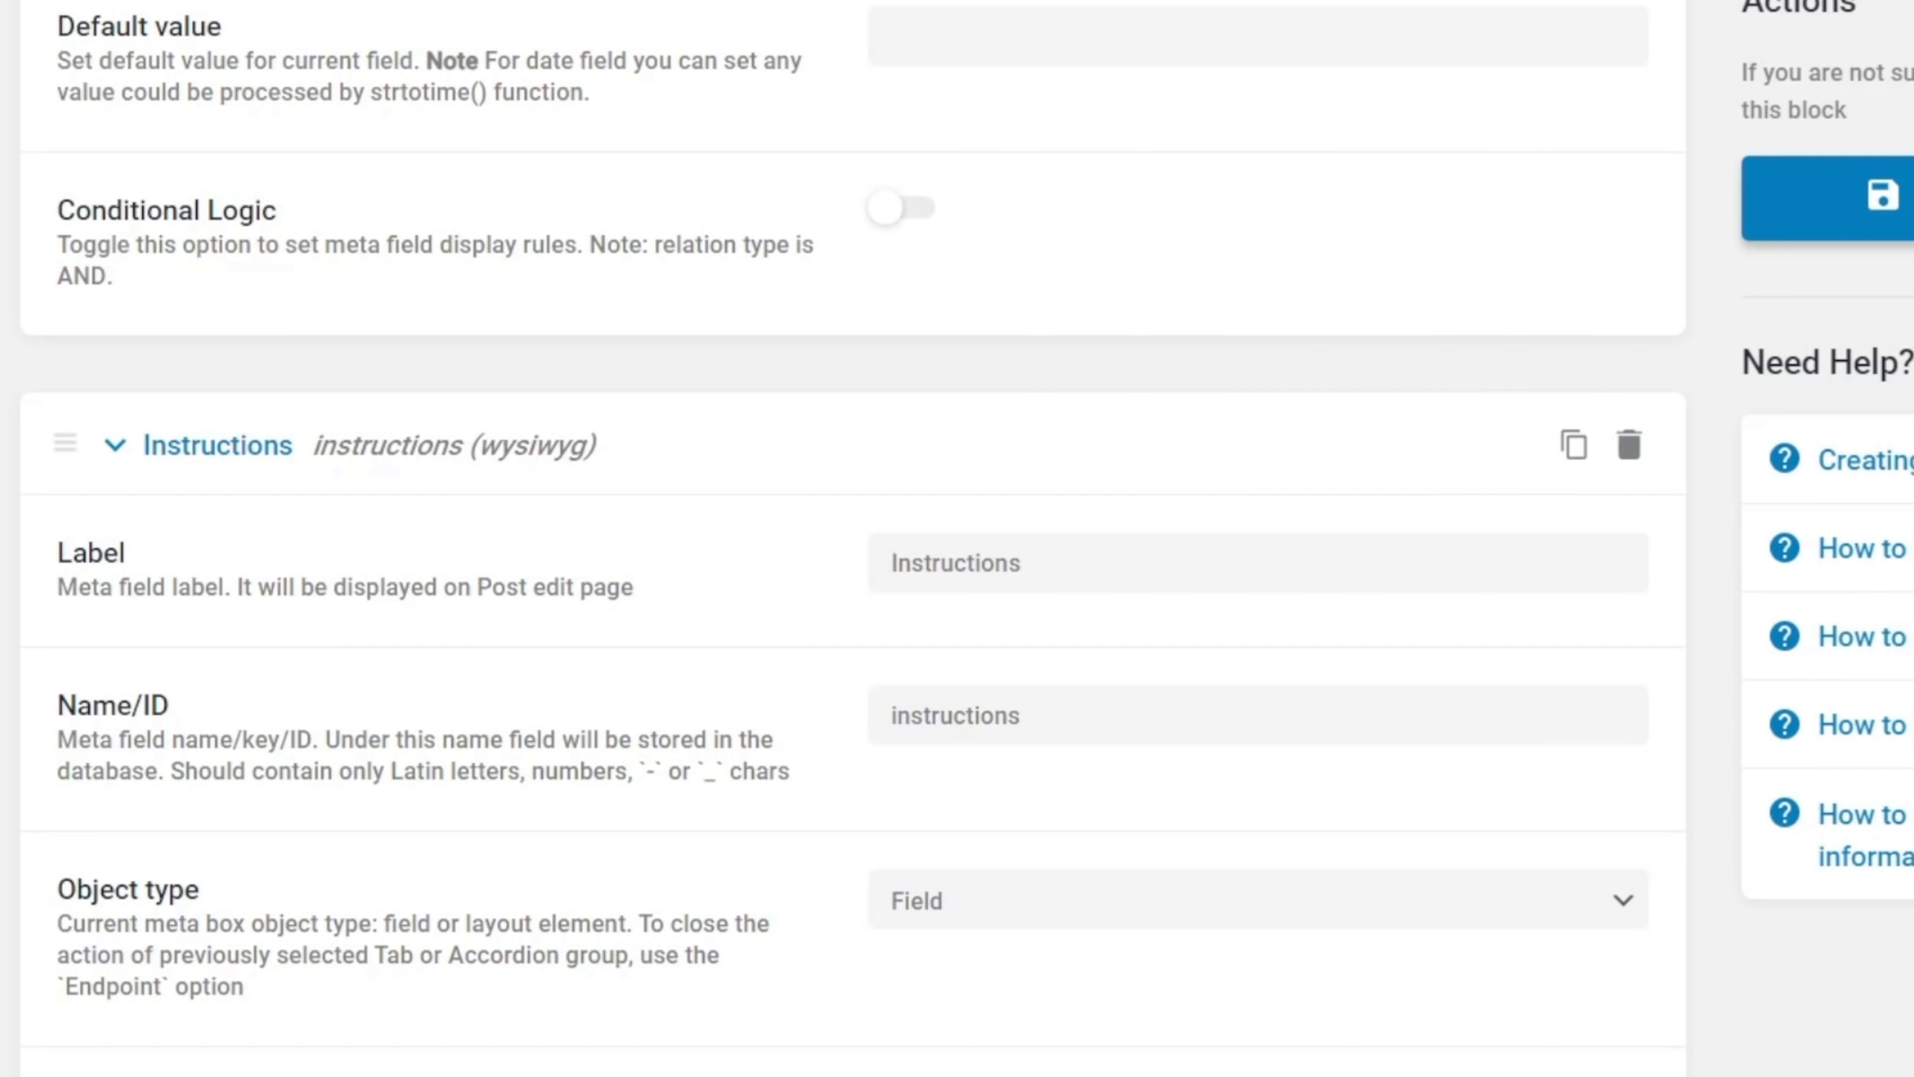
Add a meta field labelled Serves, fill its Name/ID from the label and set its field type to Number
{"action": "scroll", "coordinate": [852, 539], "scroll_direction": "down", "scroll_amount": 9}
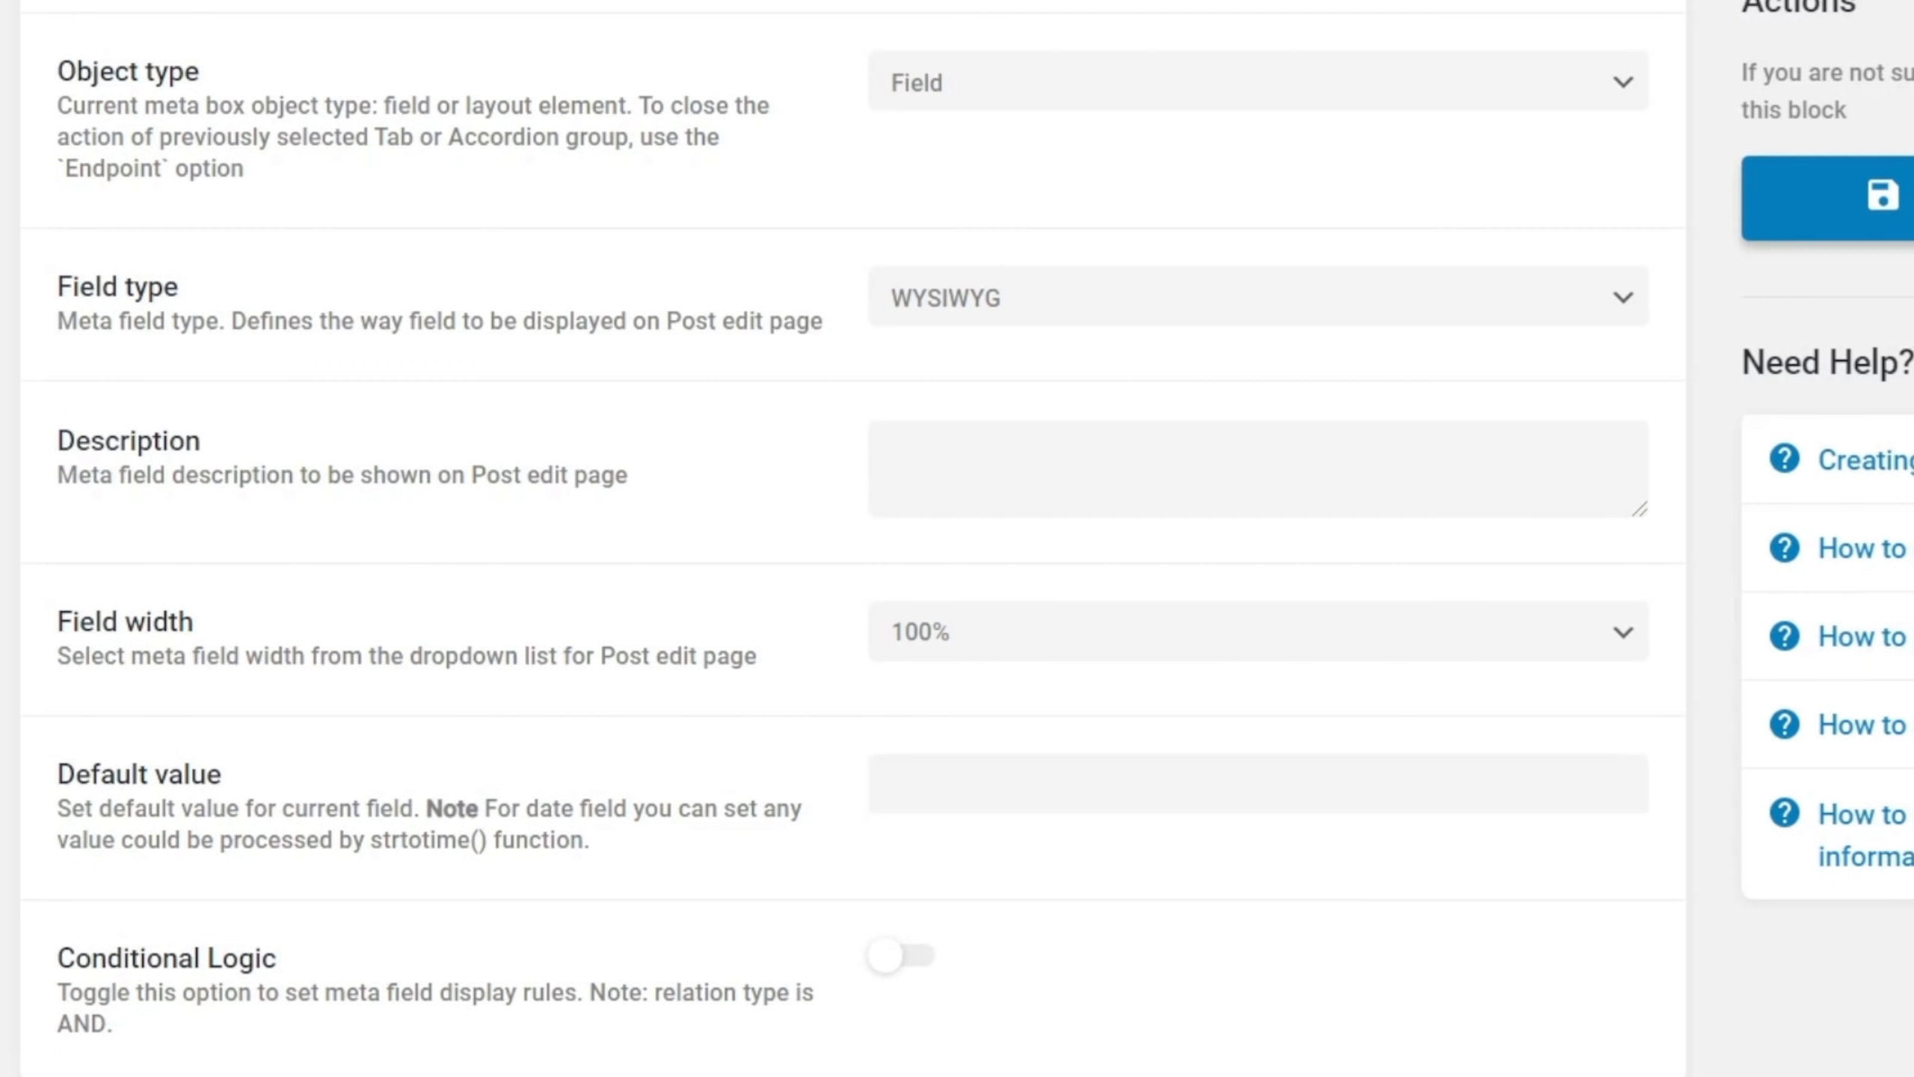
{"action": "scroll", "coordinate": [851, 539], "scroll_direction": "down", "scroll_amount": 4}
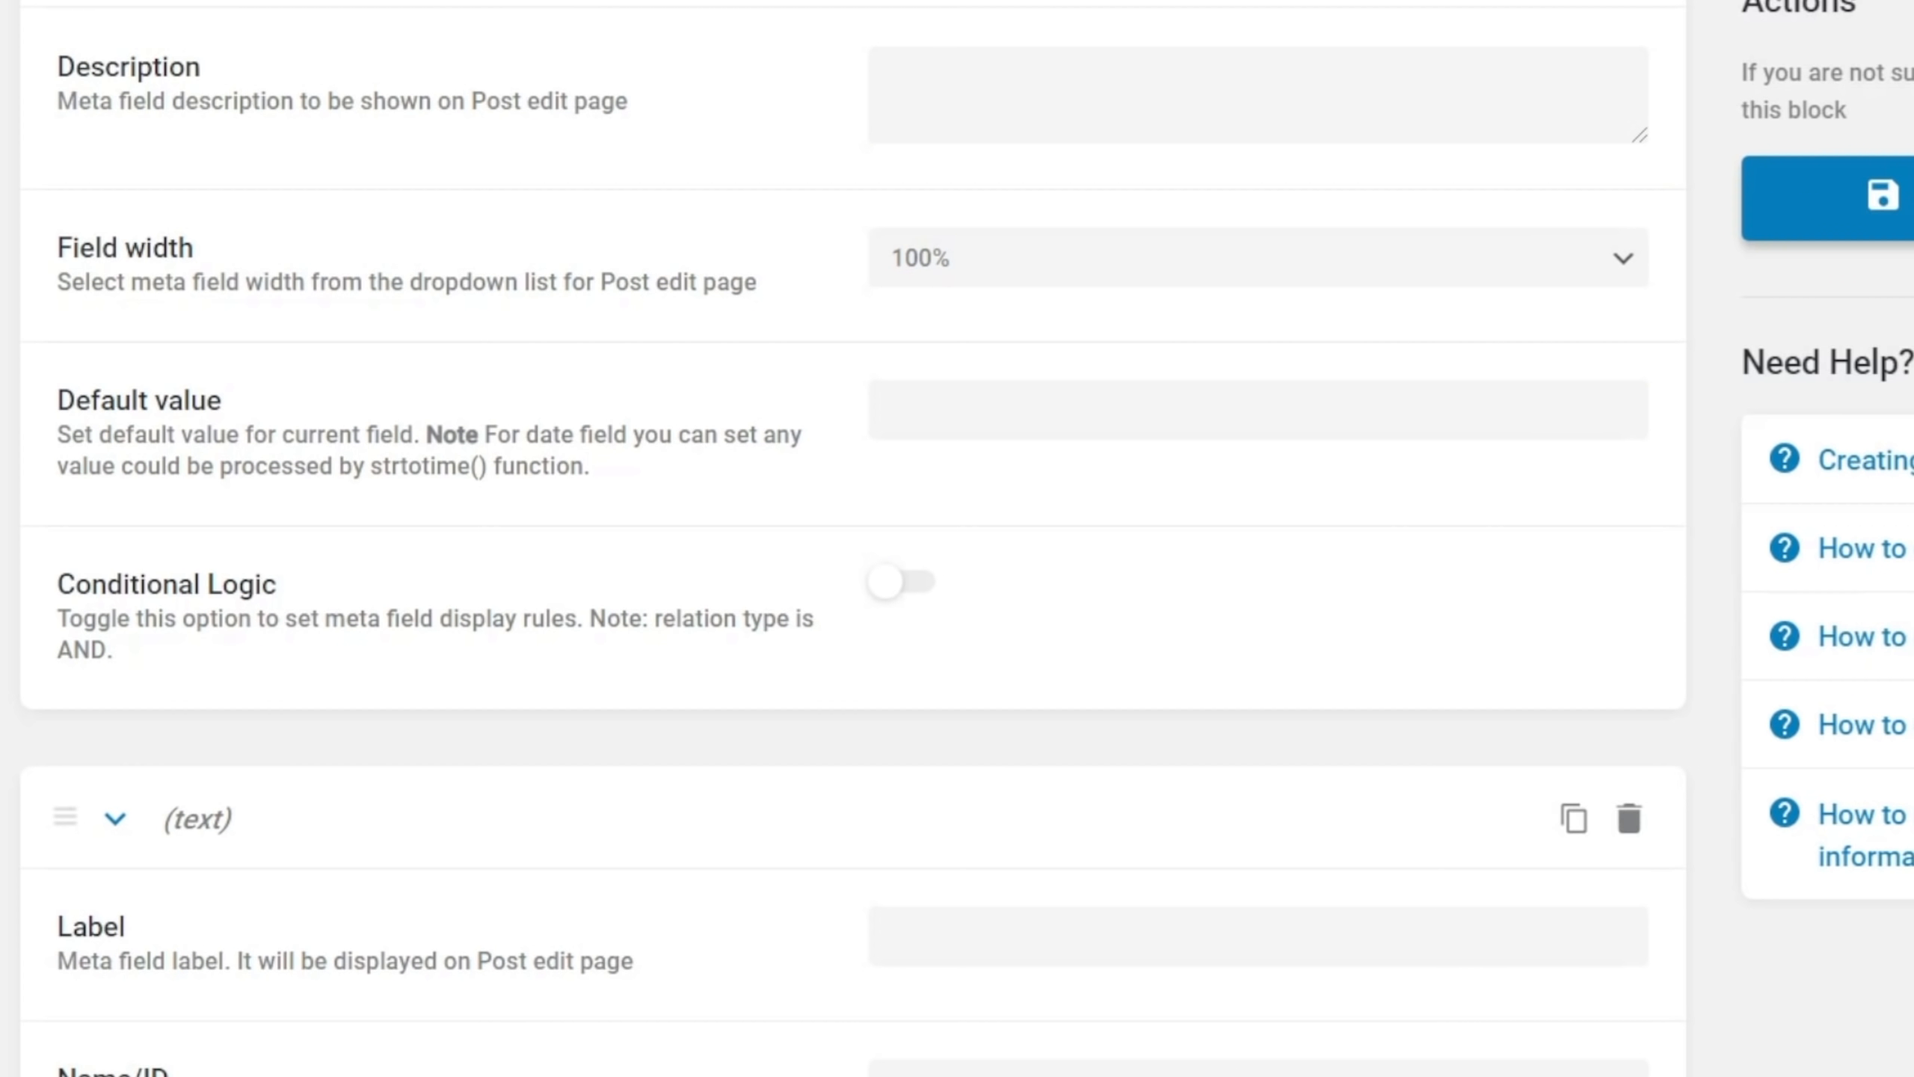
{"action": "left_click", "coordinate": [1014, 913]}
{"action": "type", "text": "Serves"}
{"action": "key", "text": "Tab"}
{"action": "scroll", "coordinate": [852, 538], "scroll_direction": "down", "scroll_amount": 2}
{"action": "scroll", "coordinate": [851, 538], "scroll_direction": "down", "scroll_amount": 8}
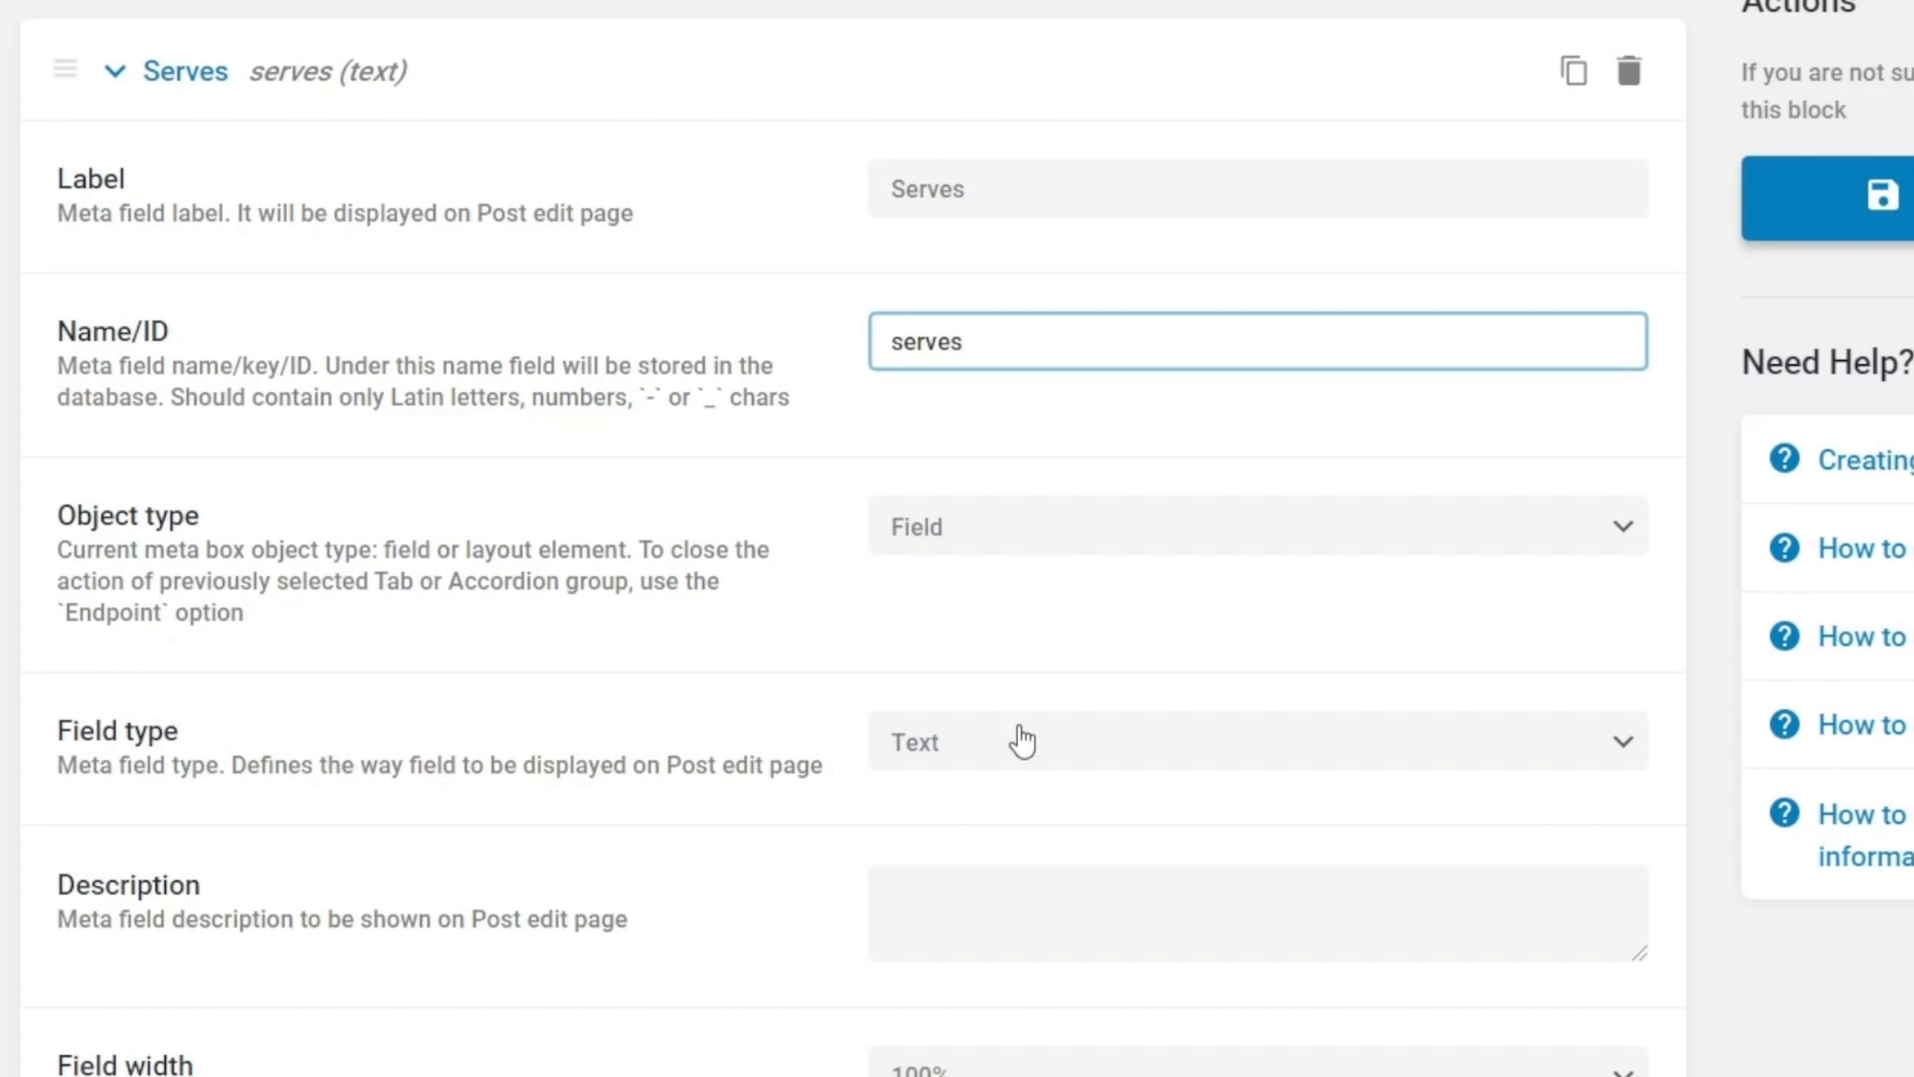
{"action": "left_click", "coordinate": [1024, 747]}
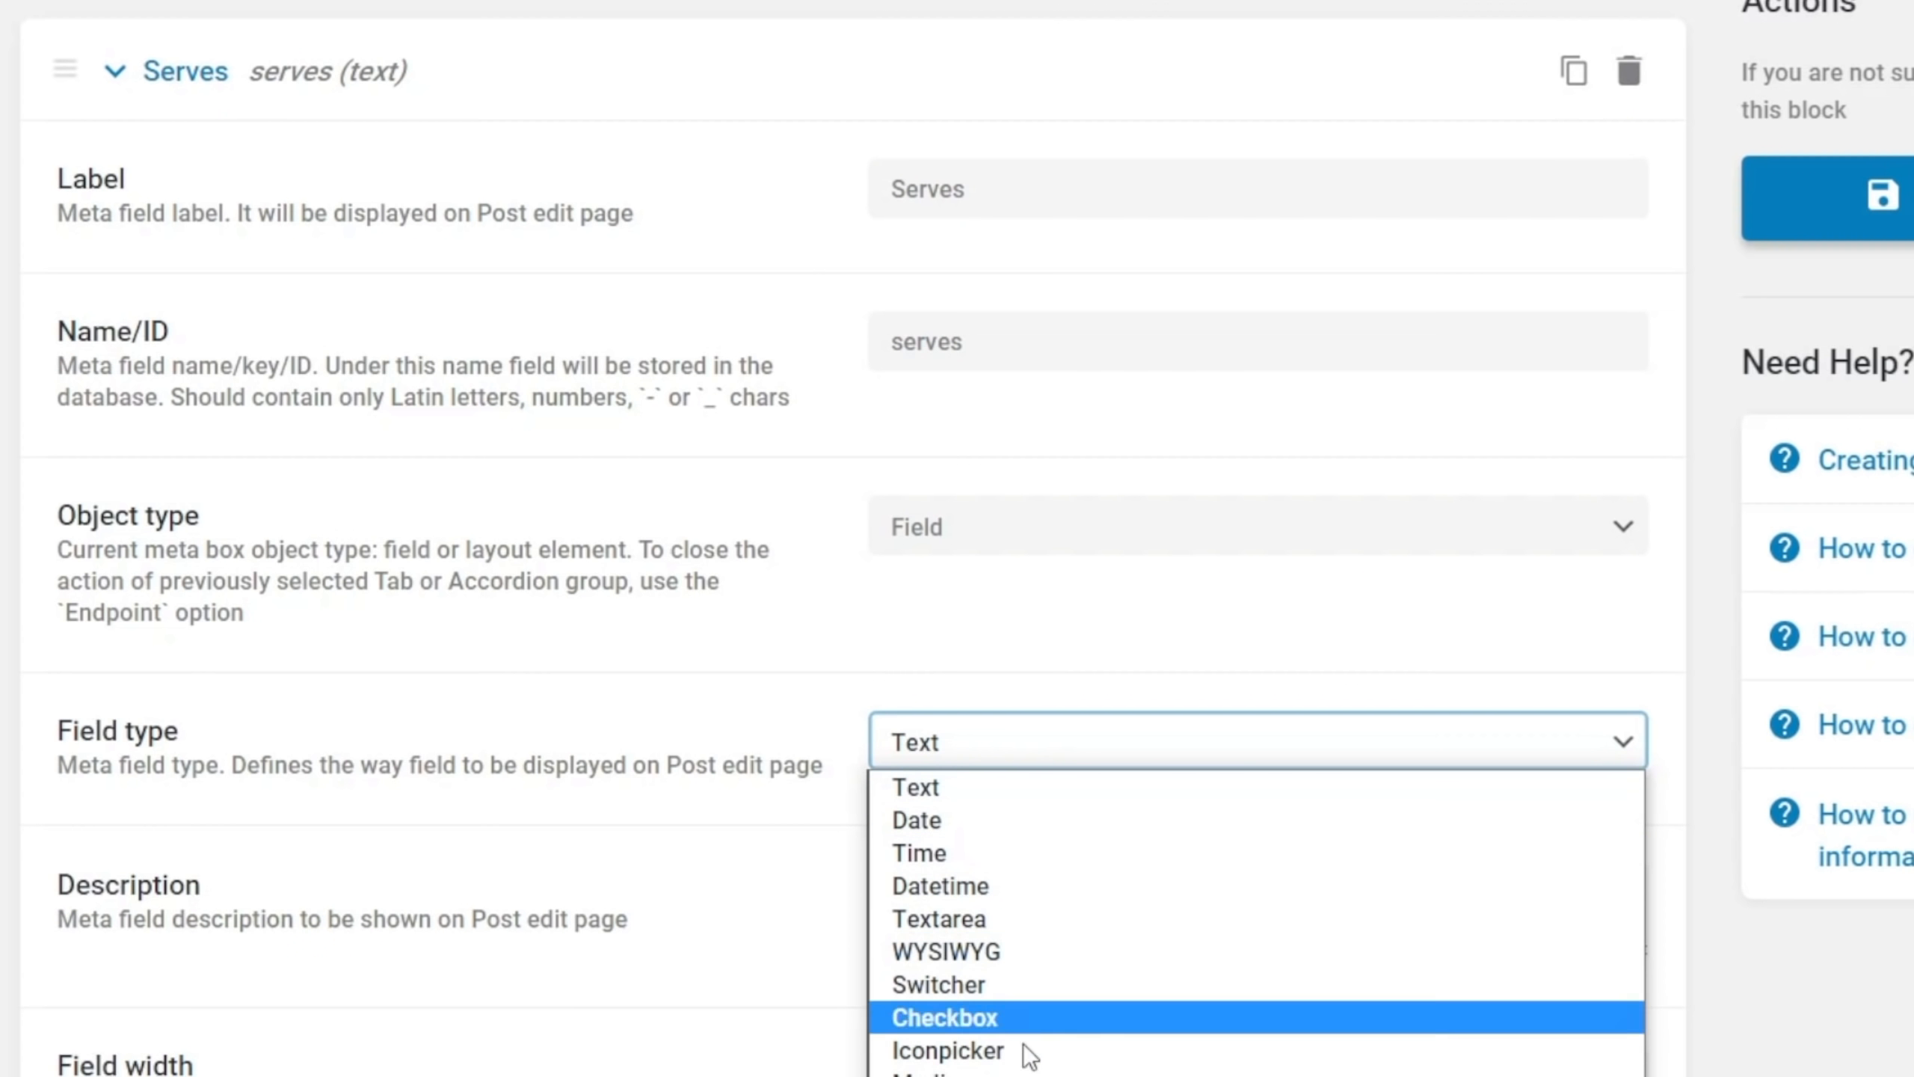
{"action": "left_click", "coordinate": [949, 1076]}
{"action": "left_click", "coordinate": [829, 1076]}
Add a meta field labelled Calories Per Serving, fill its Name/ID from the label and set its field type to Number
{"action": "scroll", "coordinate": [851, 754], "scroll_direction": "down", "scroll_amount": 3}
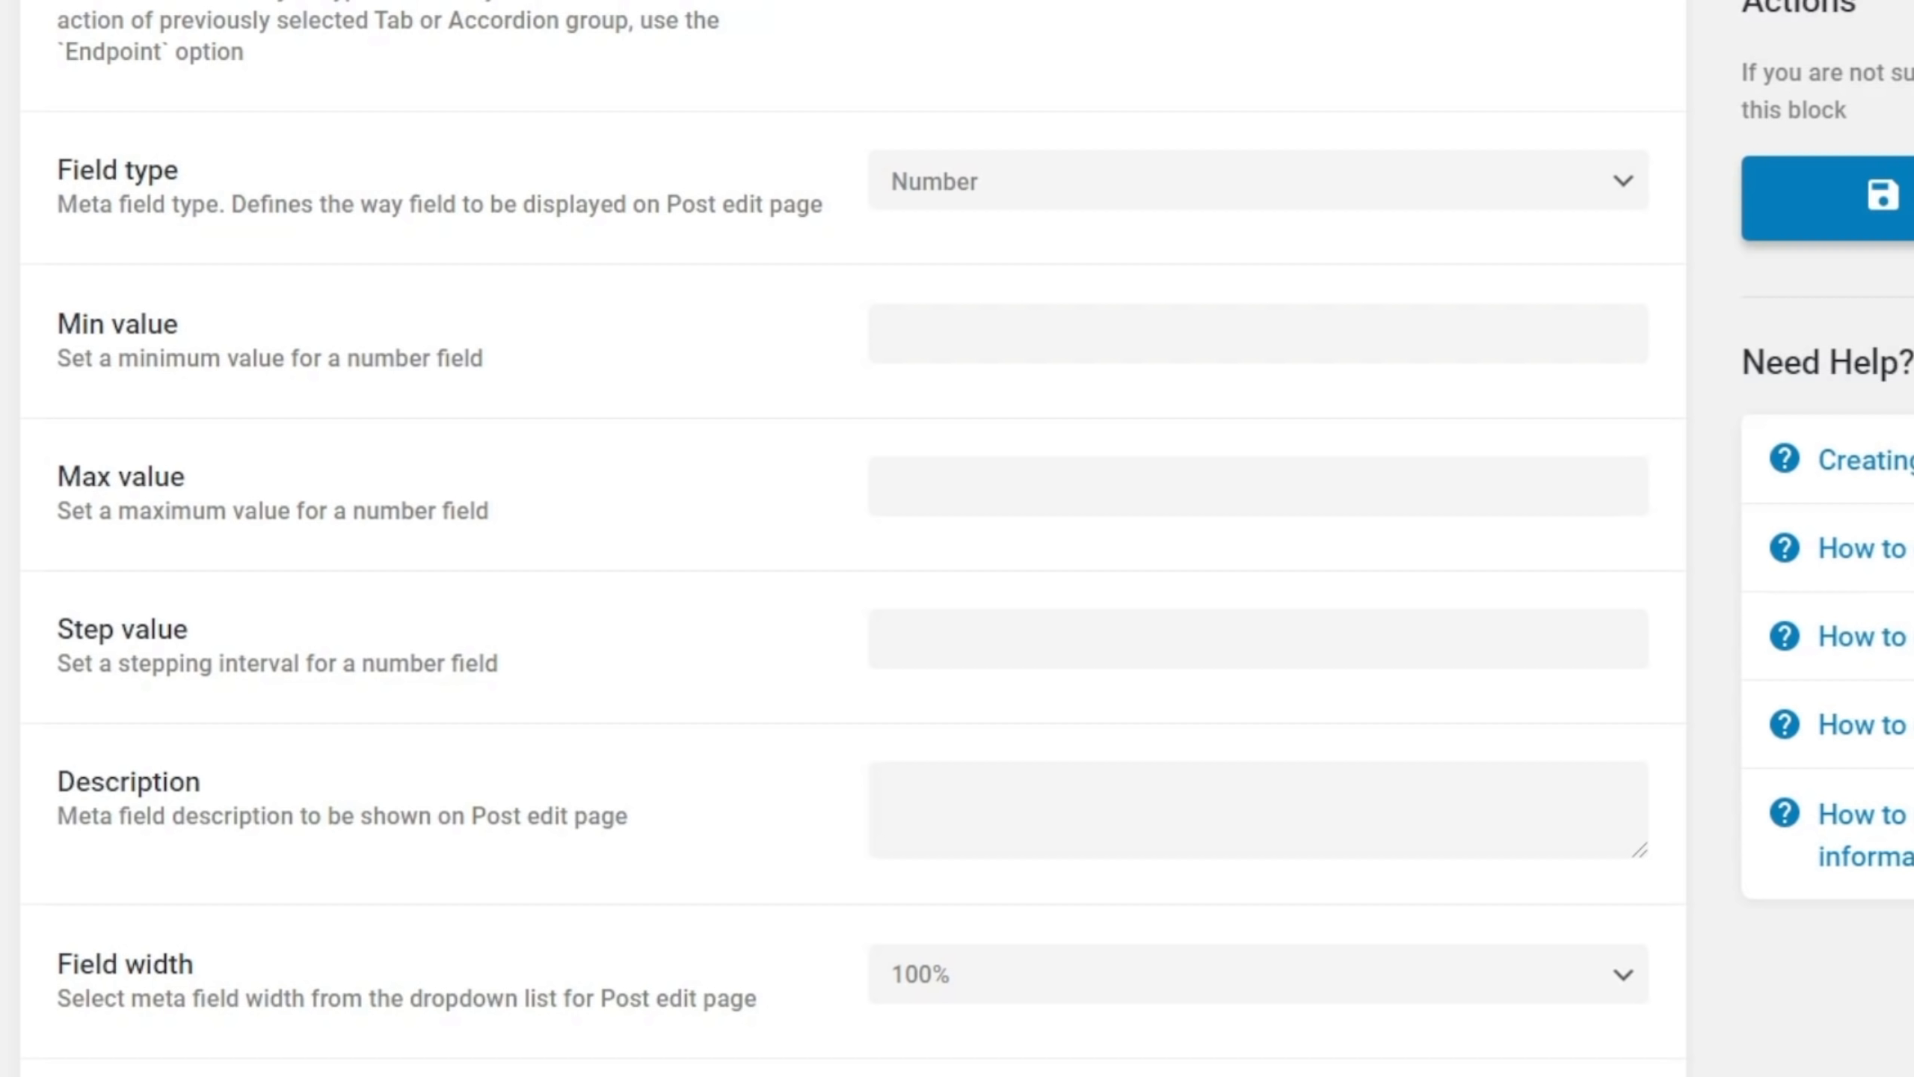
{"action": "scroll", "coordinate": [852, 528], "scroll_direction": "down", "scroll_amount": 5}
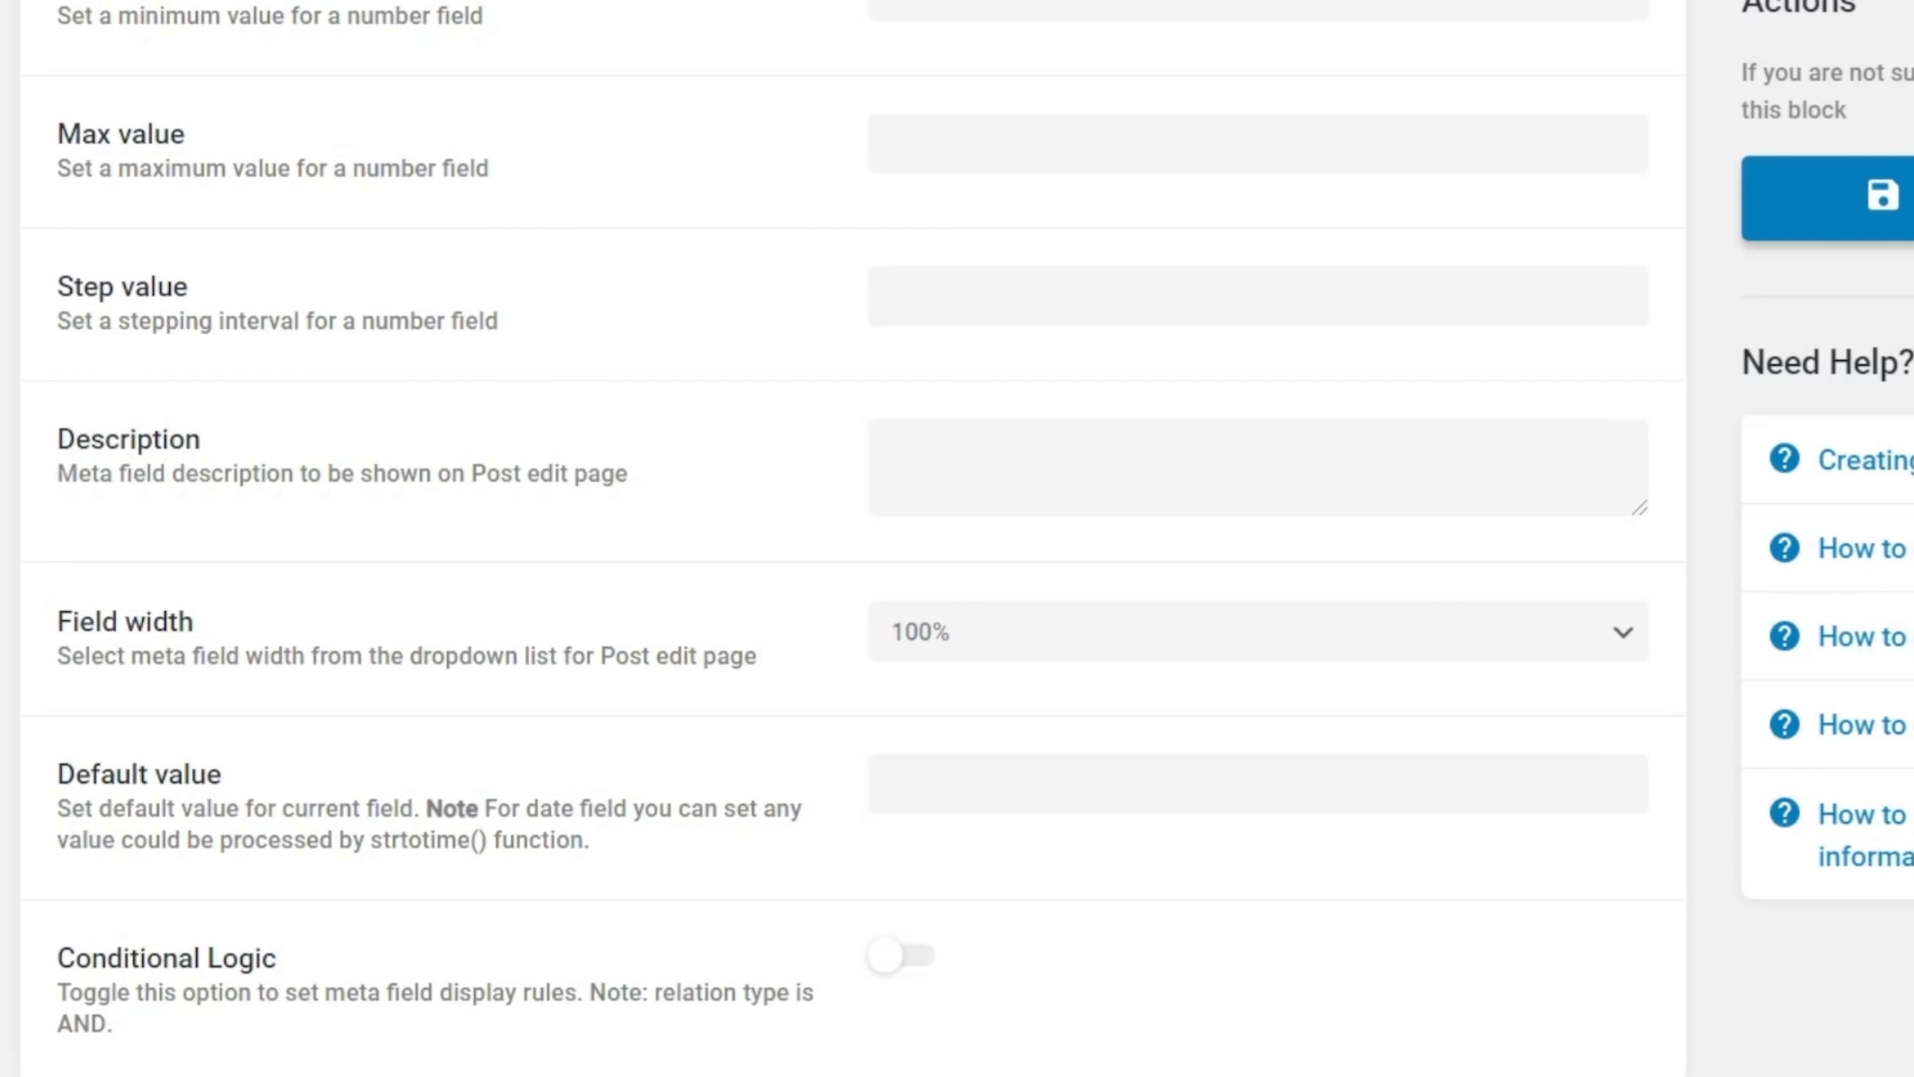
{"action": "scroll", "coordinate": [1008, 754], "scroll_direction": "down", "scroll_amount": 10}
{"action": "left_click", "coordinate": [935, 716]}
{"action": "scroll", "coordinate": [1802, 1064], "scroll_direction": "down", "scroll_amount": 5}
{"action": "scroll", "coordinate": [1089, 607], "scroll_direction": "down", "scroll_amount": 5}
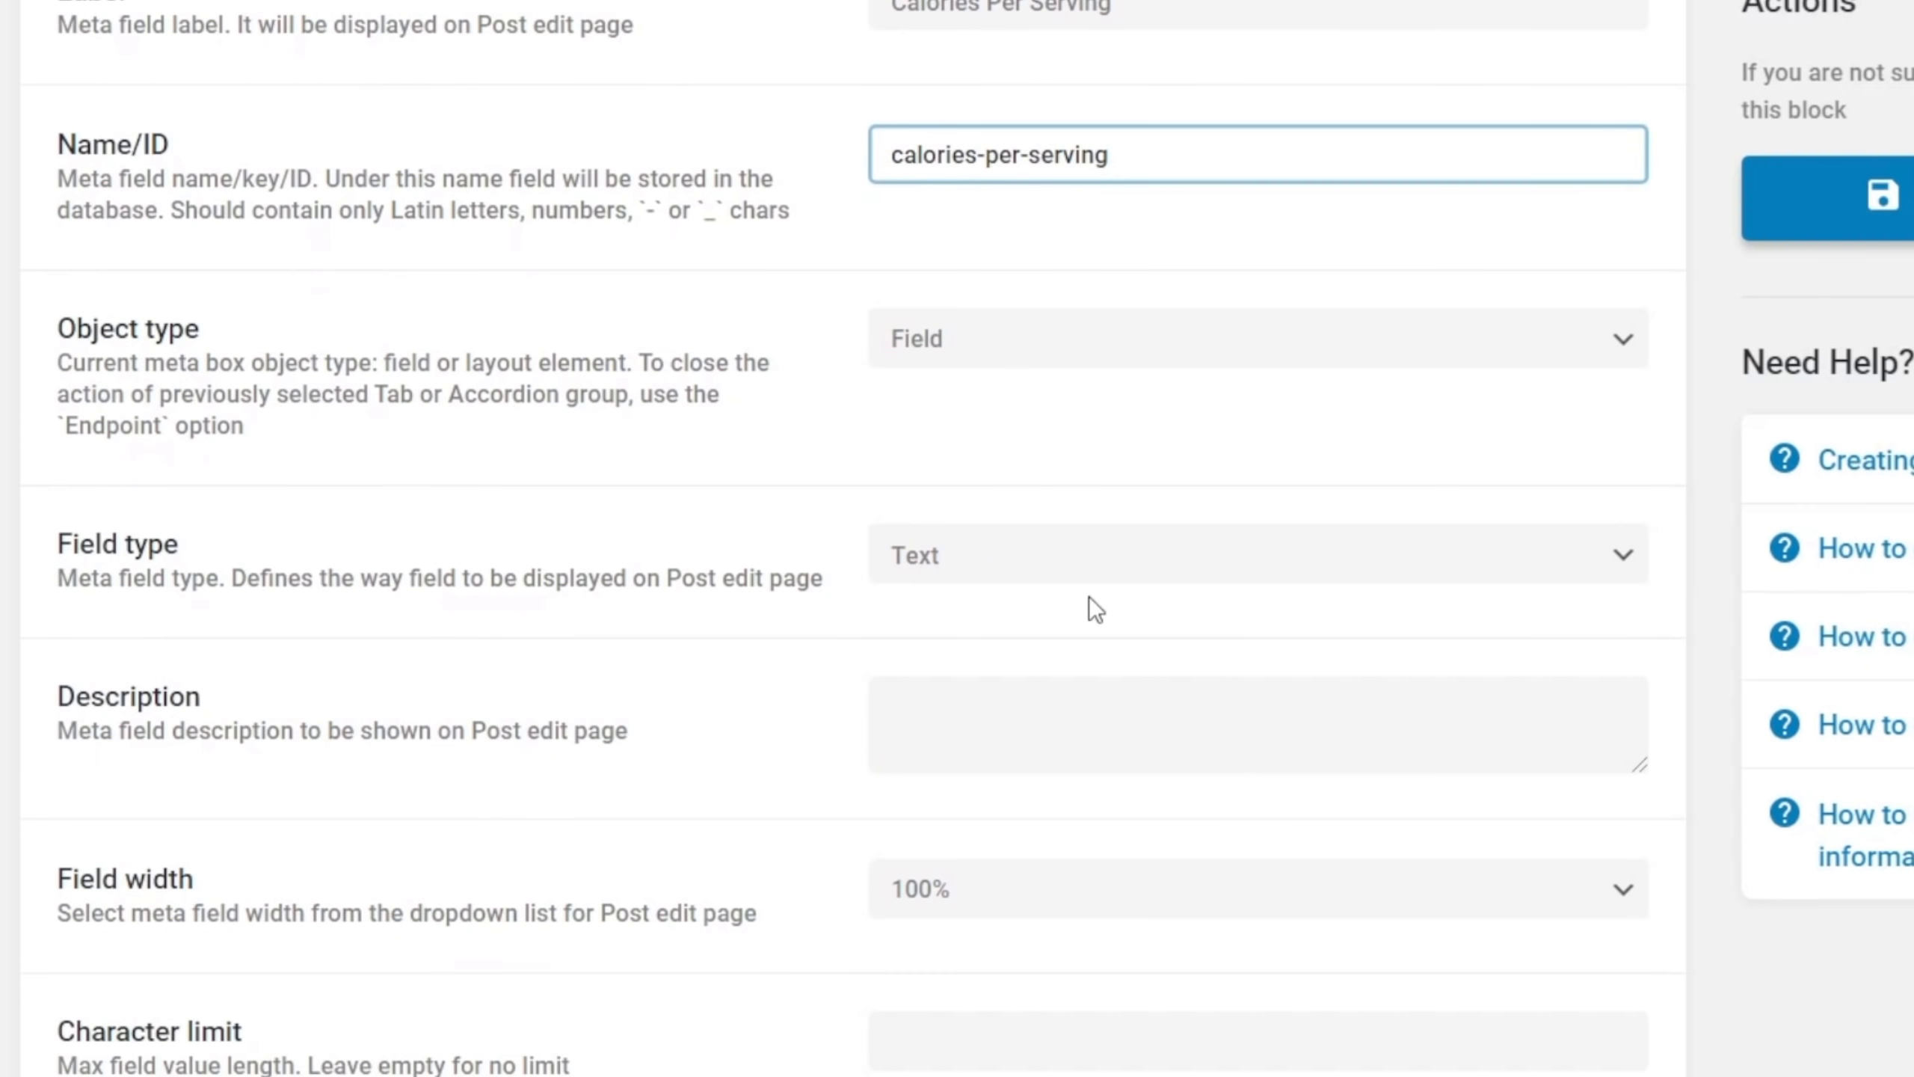
{"action": "left_click", "coordinate": [1038, 566]}
{"action": "left_click", "coordinate": [934, 1060]}
Add a meta field labelled Nutrition, fill its Name/ID from the label and set its field type to Repeater
{"action": "scroll", "coordinate": [979, 754], "scroll_direction": "down", "scroll_amount": 10}
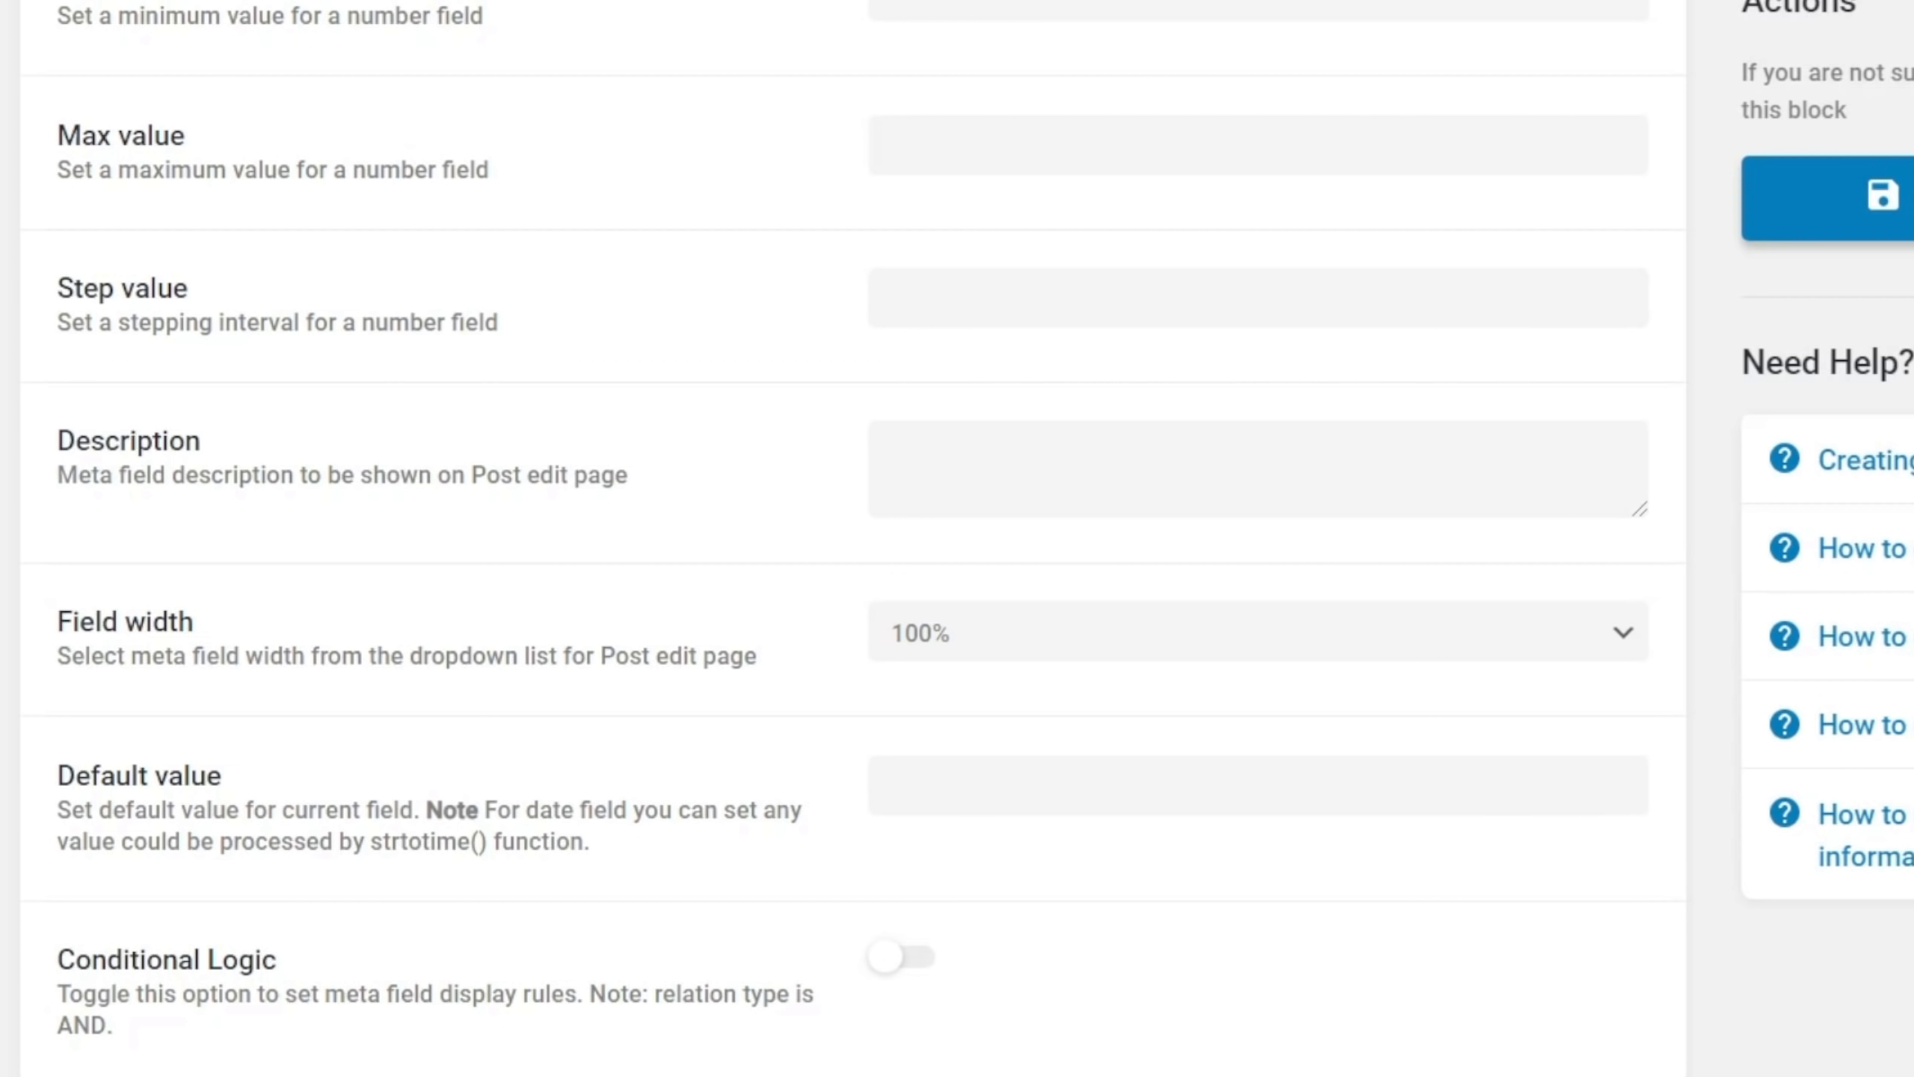
{"action": "scroll", "coordinate": [1496, 1059], "scroll_direction": "down", "scroll_amount": 8}
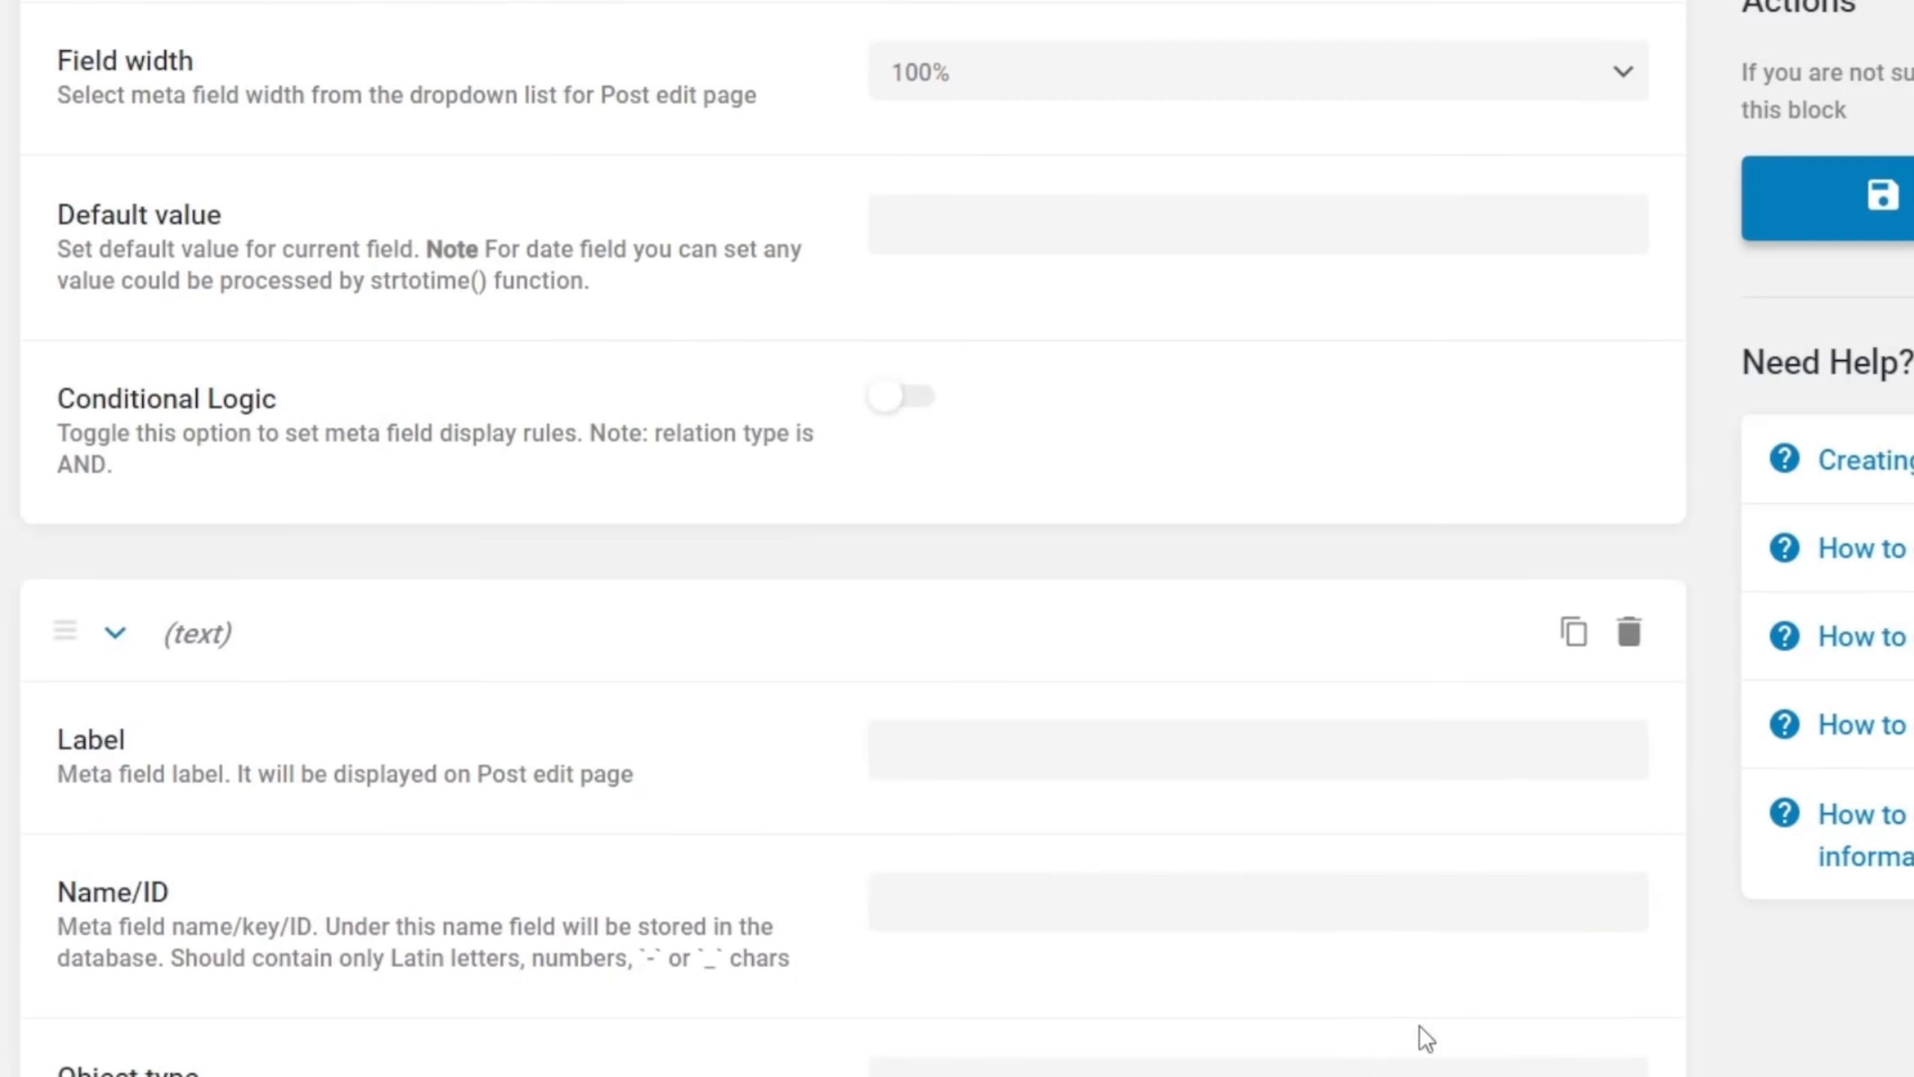
{"action": "left_click", "coordinate": [1119, 761]}
{"action": "type", "text": "Nutrition"}
{"action": "left_click", "coordinate": [1318, 920]}
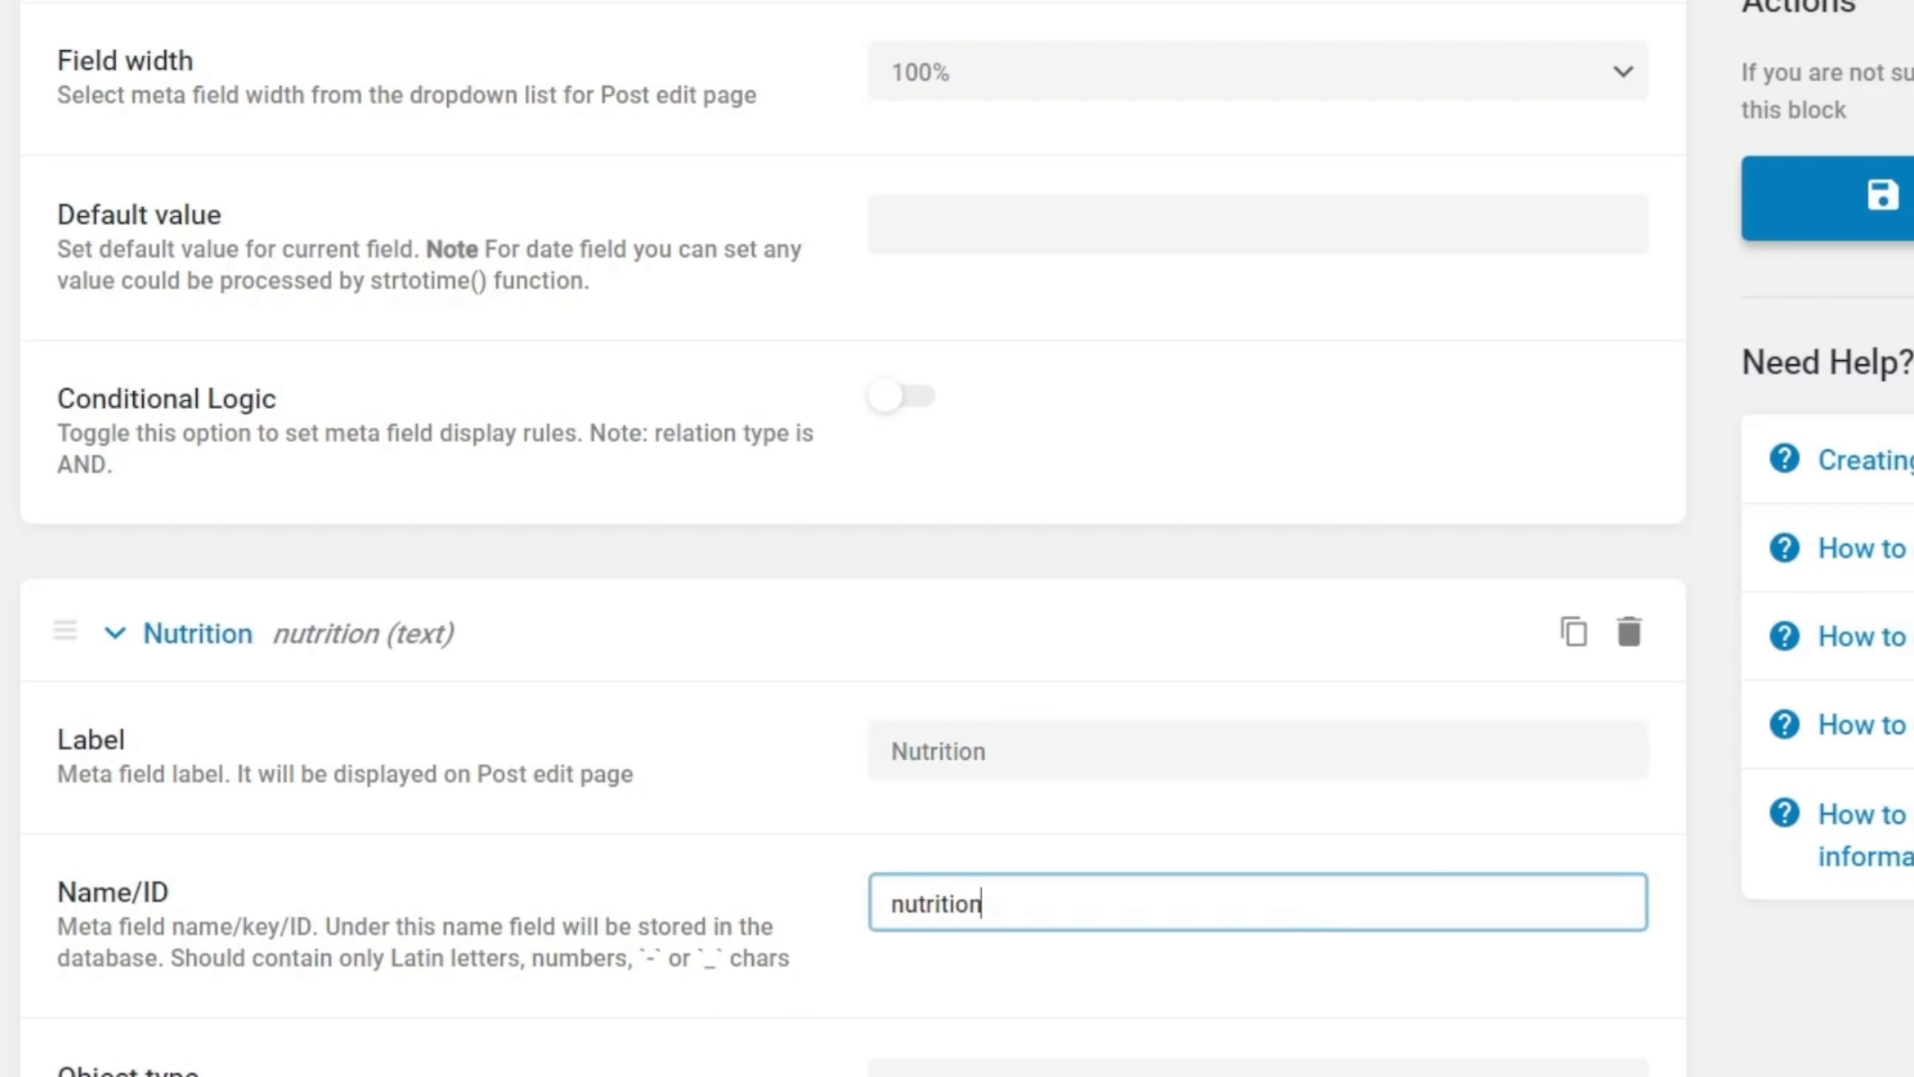
{"action": "scroll", "coordinate": [1318, 920], "scroll_direction": "down", "scroll_amount": 8}
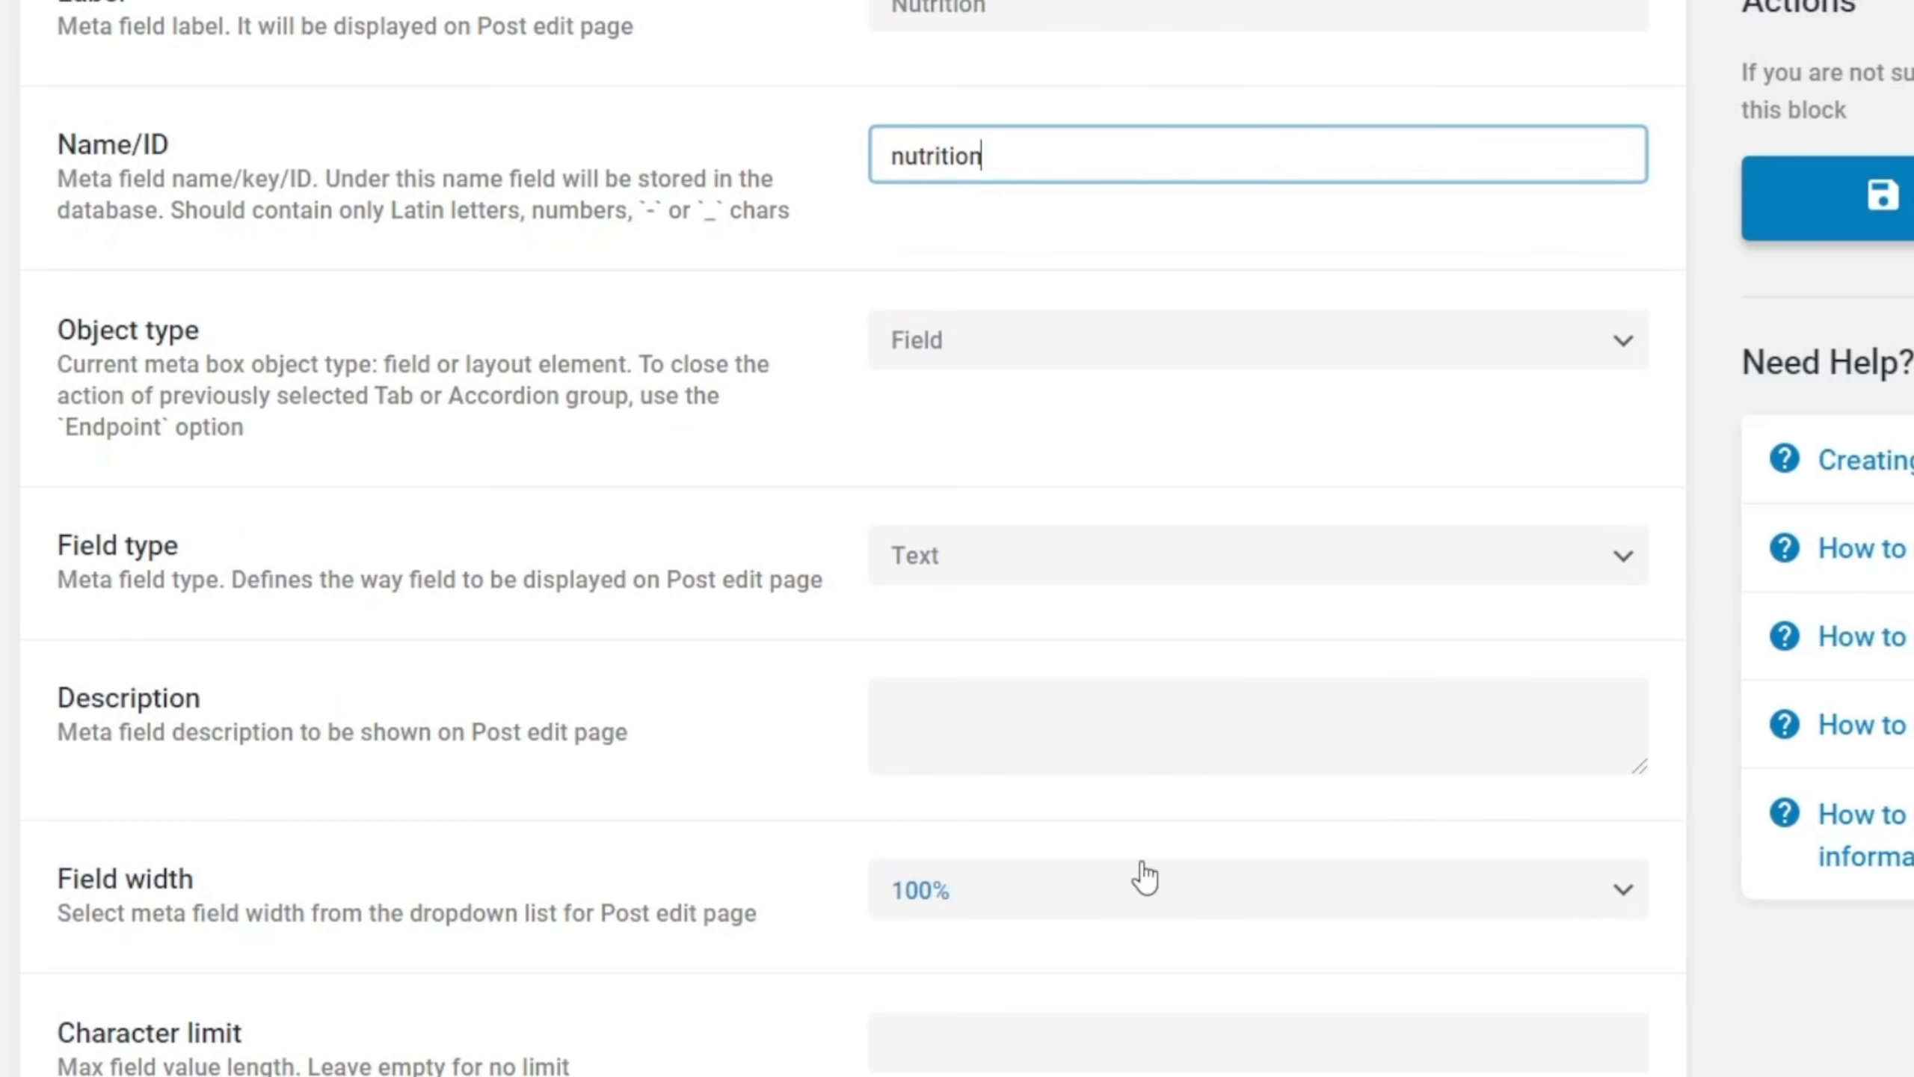
{"action": "left_click", "coordinate": [1014, 577]}
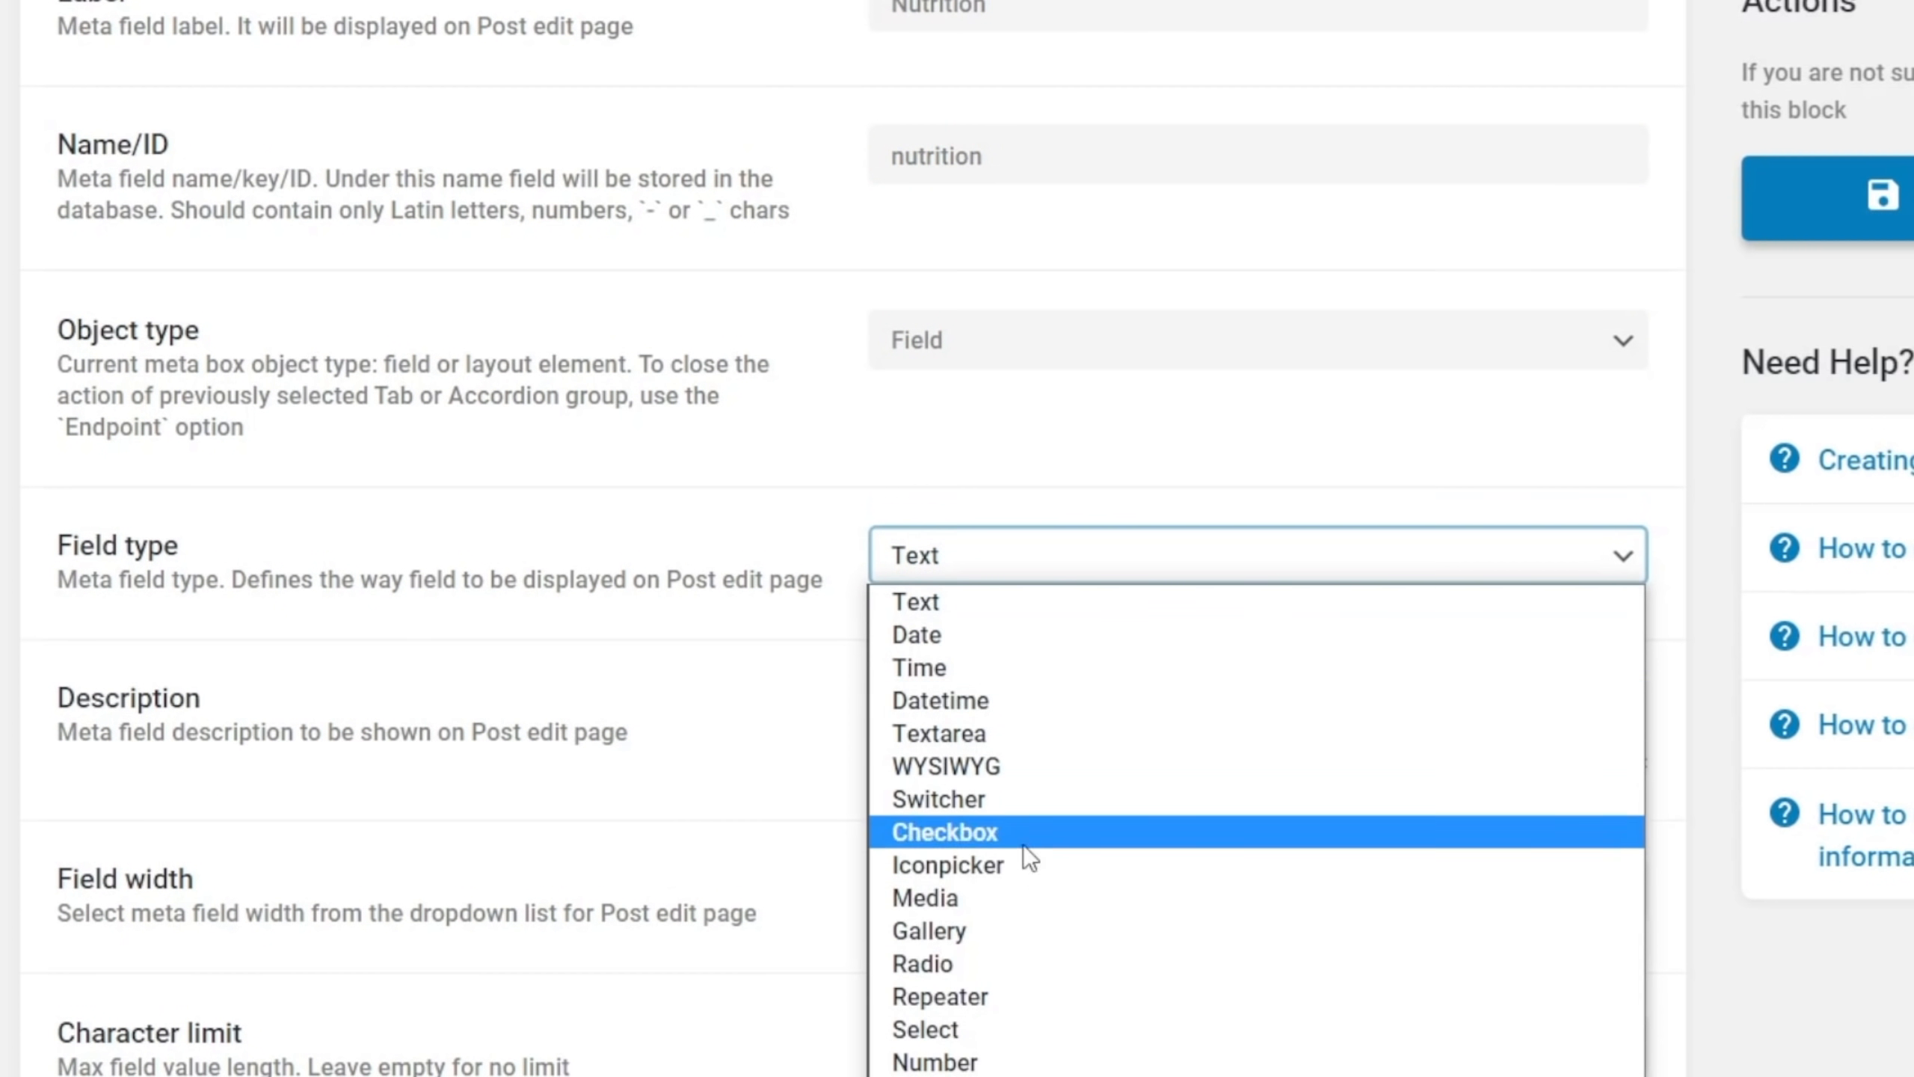
{"action": "left_click", "coordinate": [996, 996]}
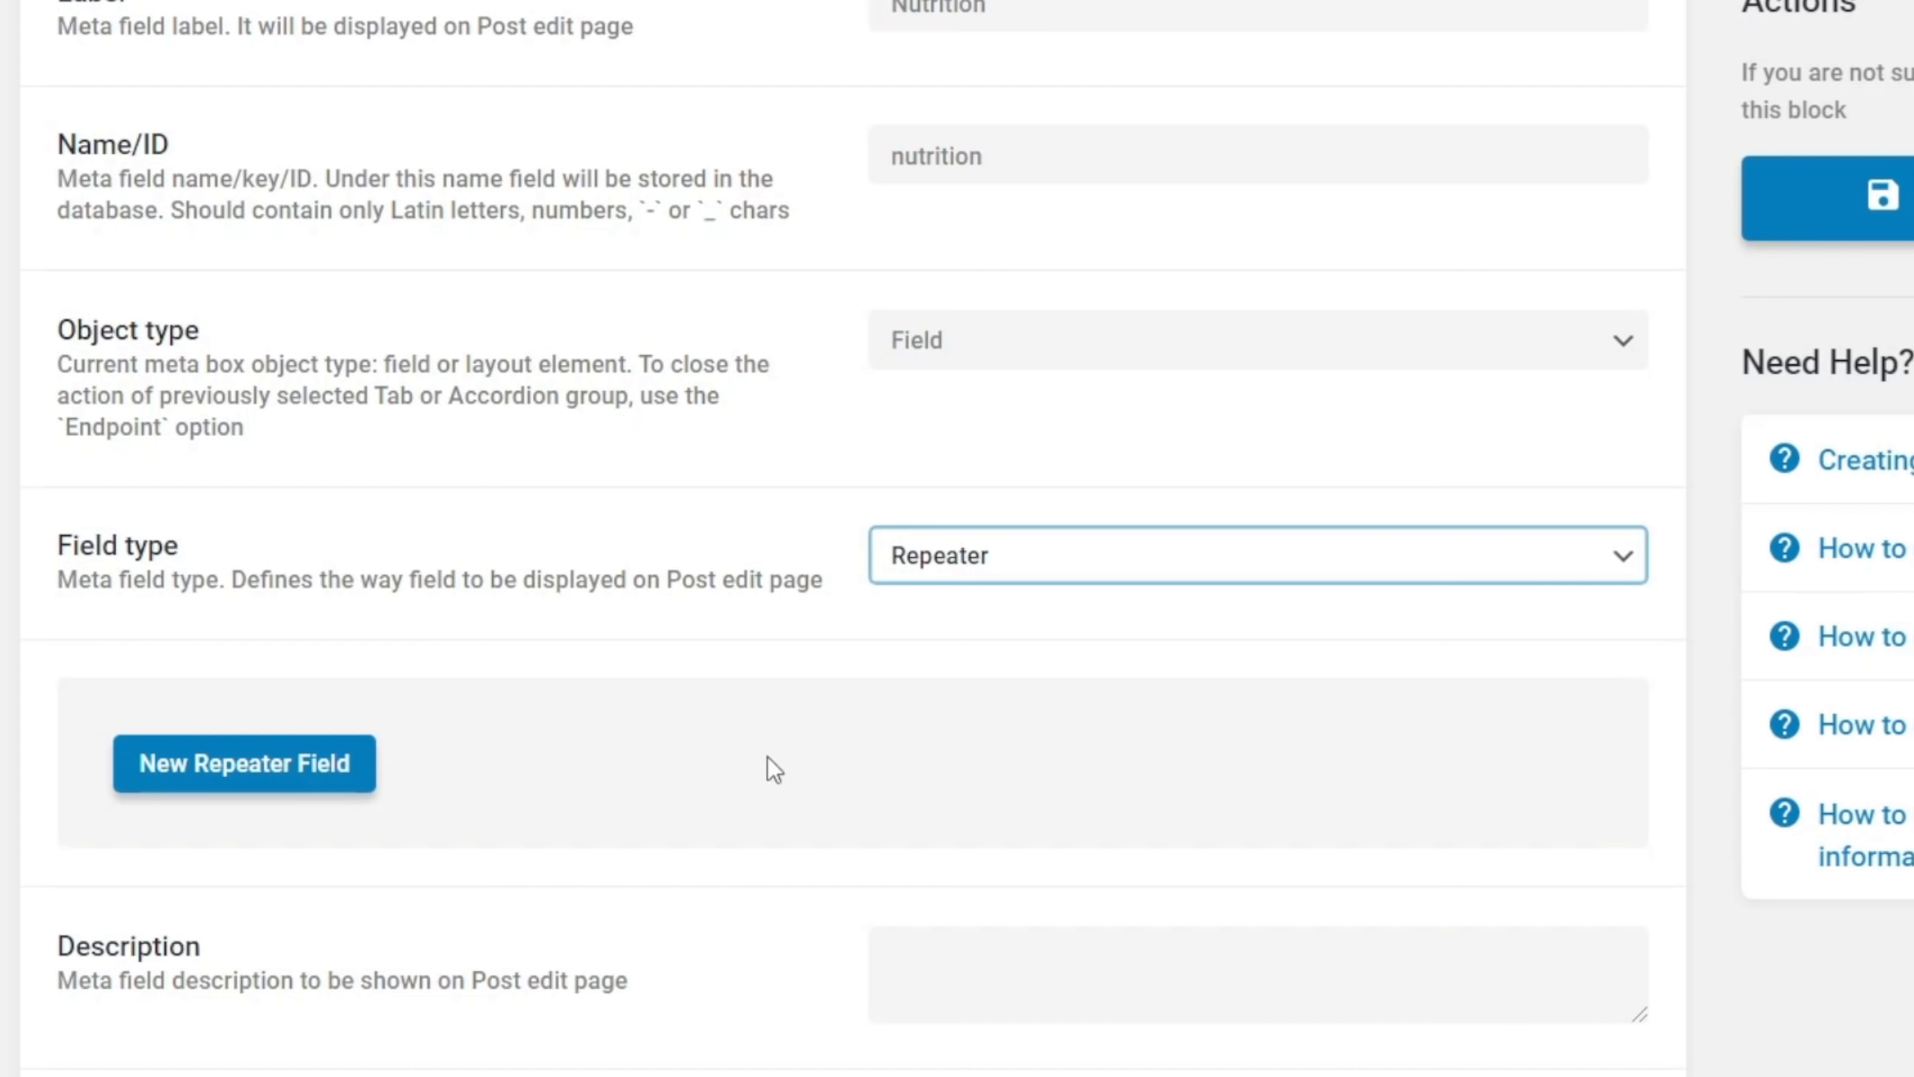
Add a repeater field labelled Type inside the Nutrition field and fill its name from the label
{"action": "scroll", "coordinate": [771, 710], "scroll_direction": "up", "scroll_amount": 3}
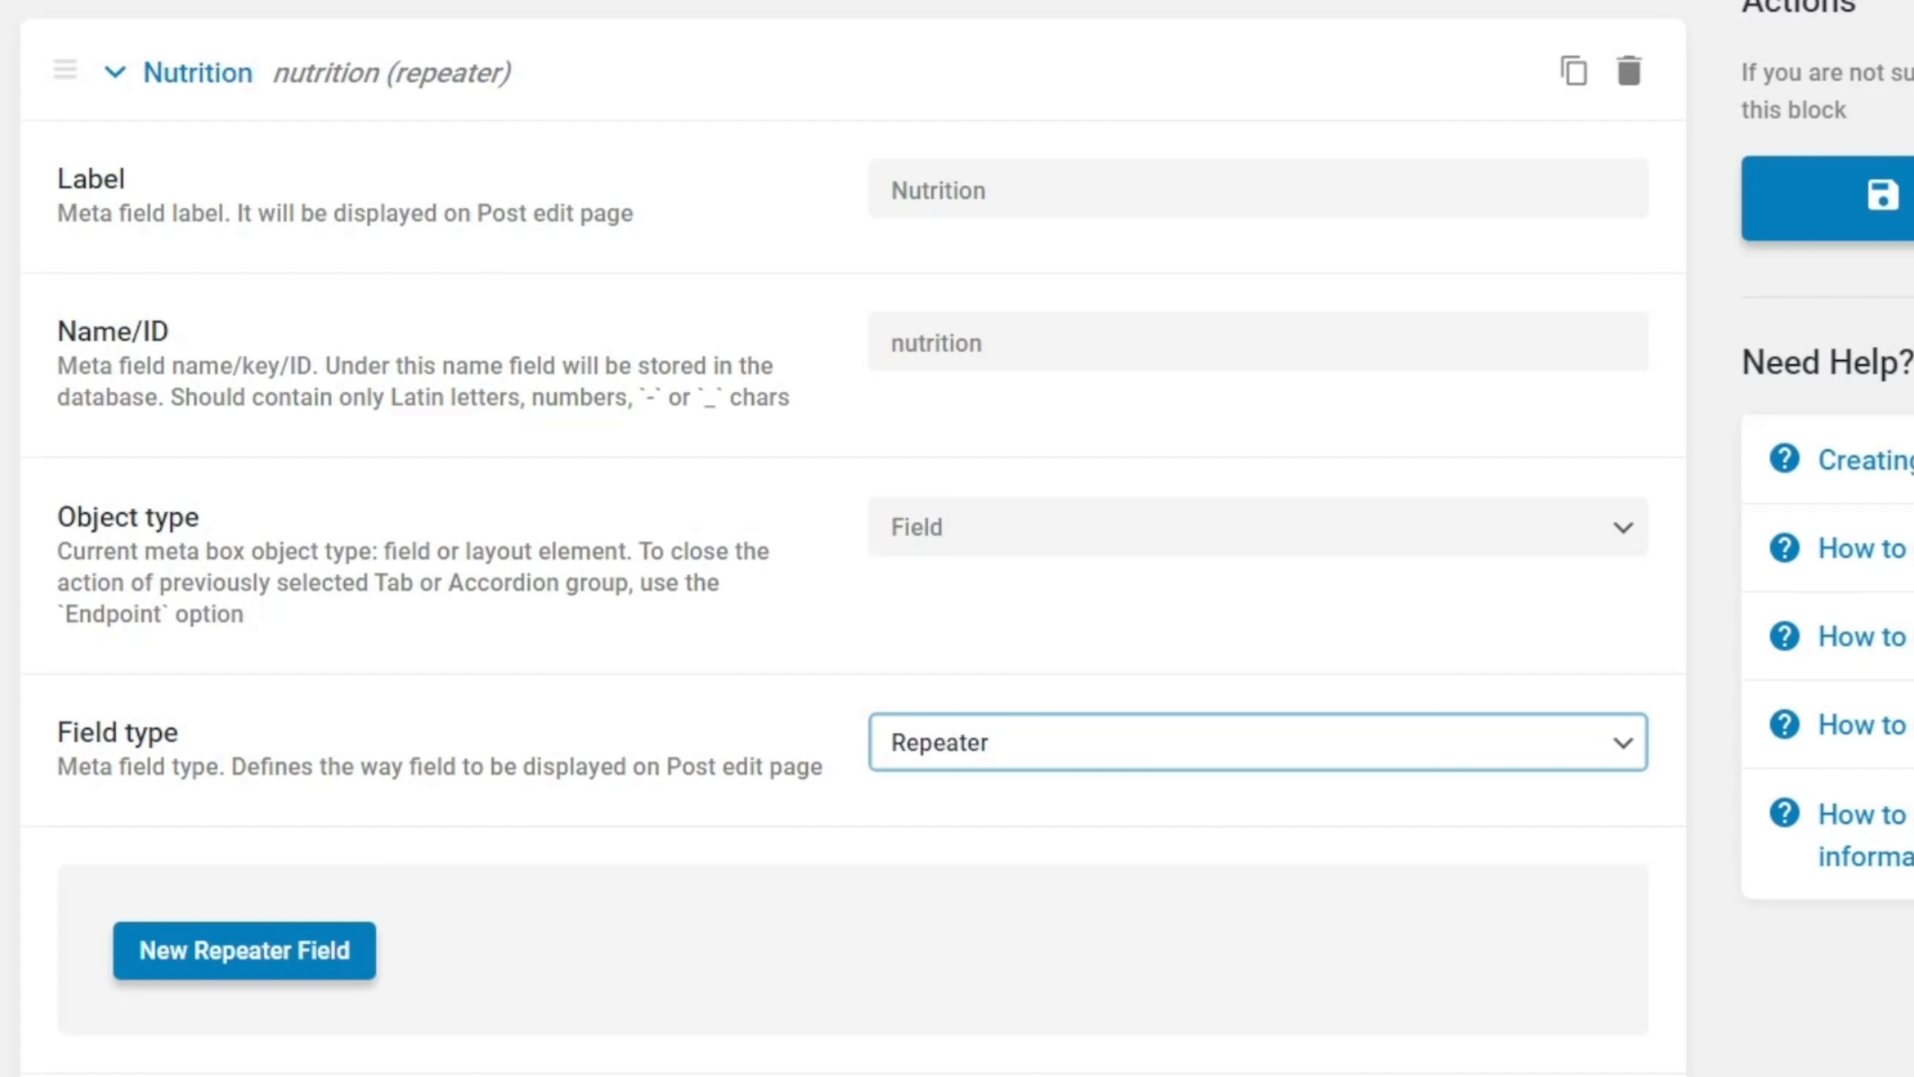
{"action": "scroll", "coordinate": [957, 538], "scroll_direction": "down", "scroll_amount": 5}
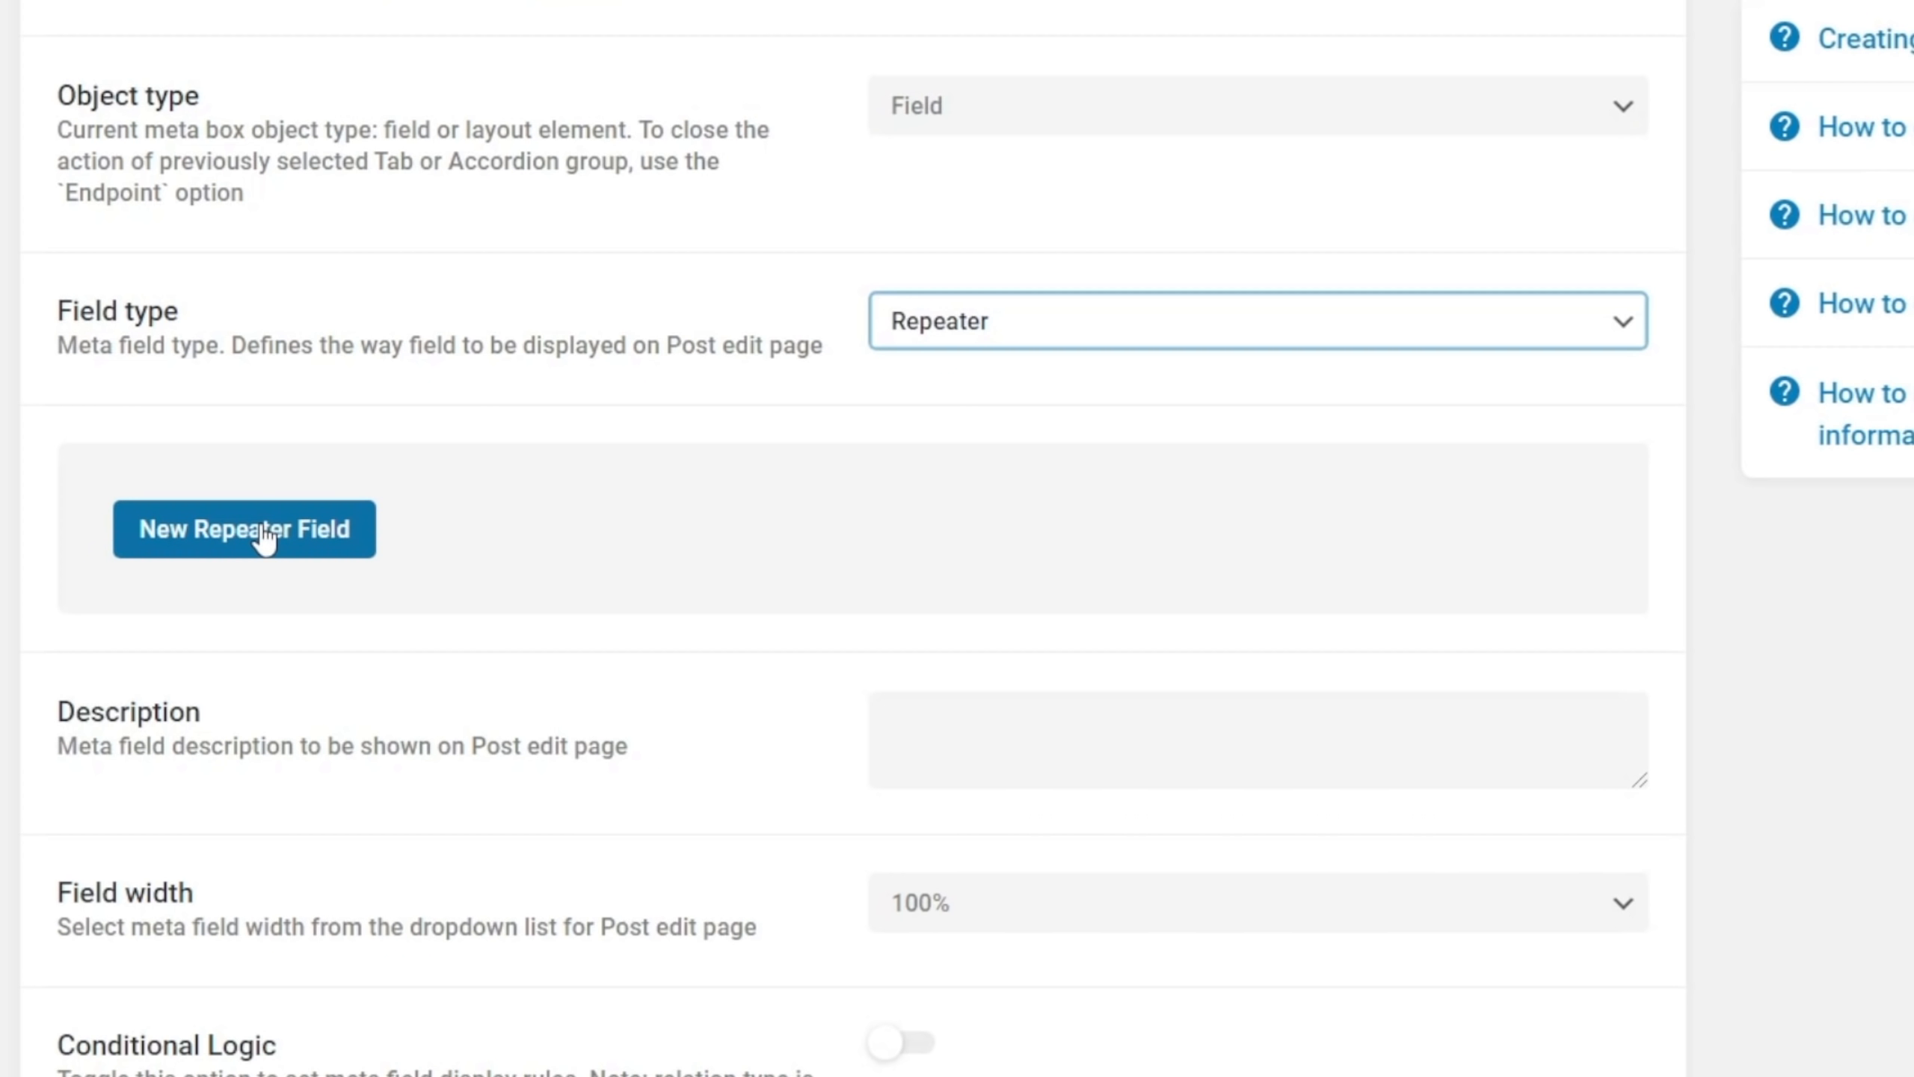
{"action": "left_click", "coordinate": [265, 537]}
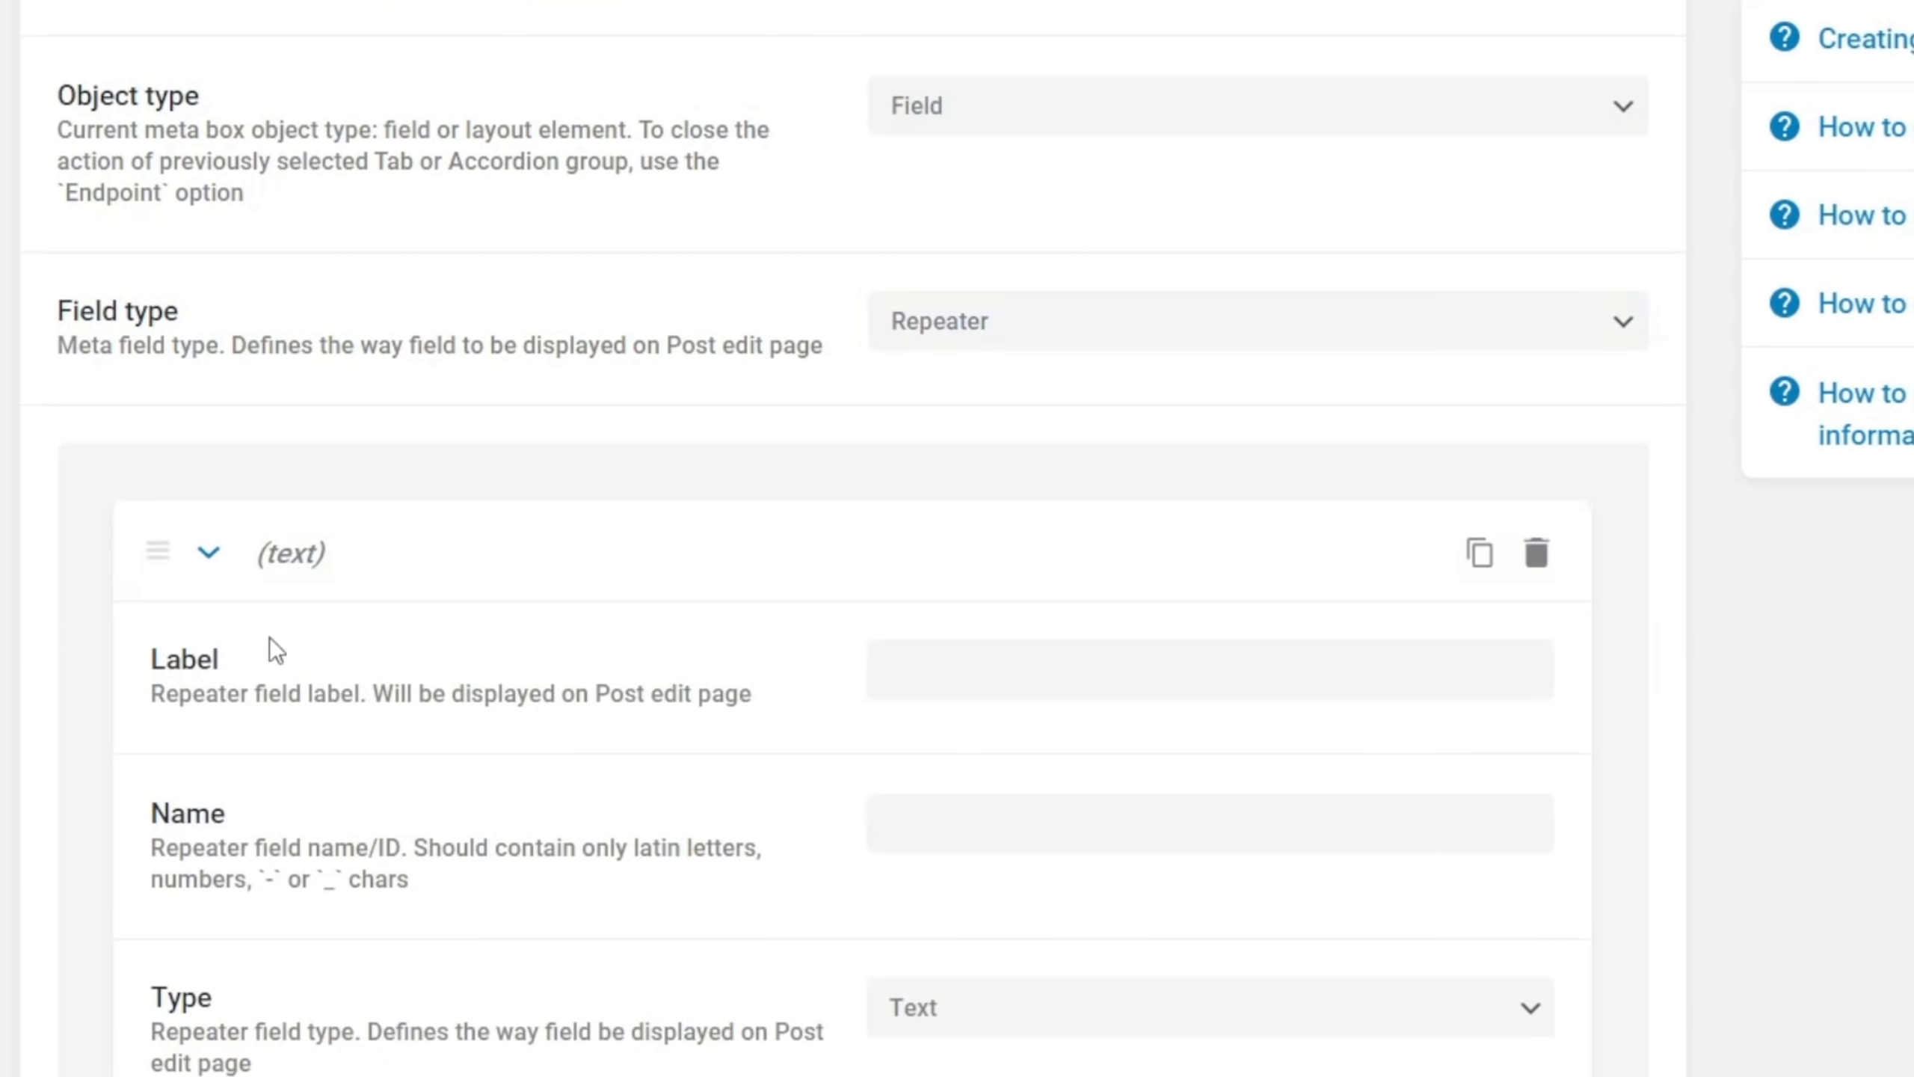
{"action": "scroll", "coordinate": [269, 726], "scroll_direction": "down", "scroll_amount": 5}
{"action": "left_click", "coordinate": [964, 290]}
{"action": "type", "text": "Type"}
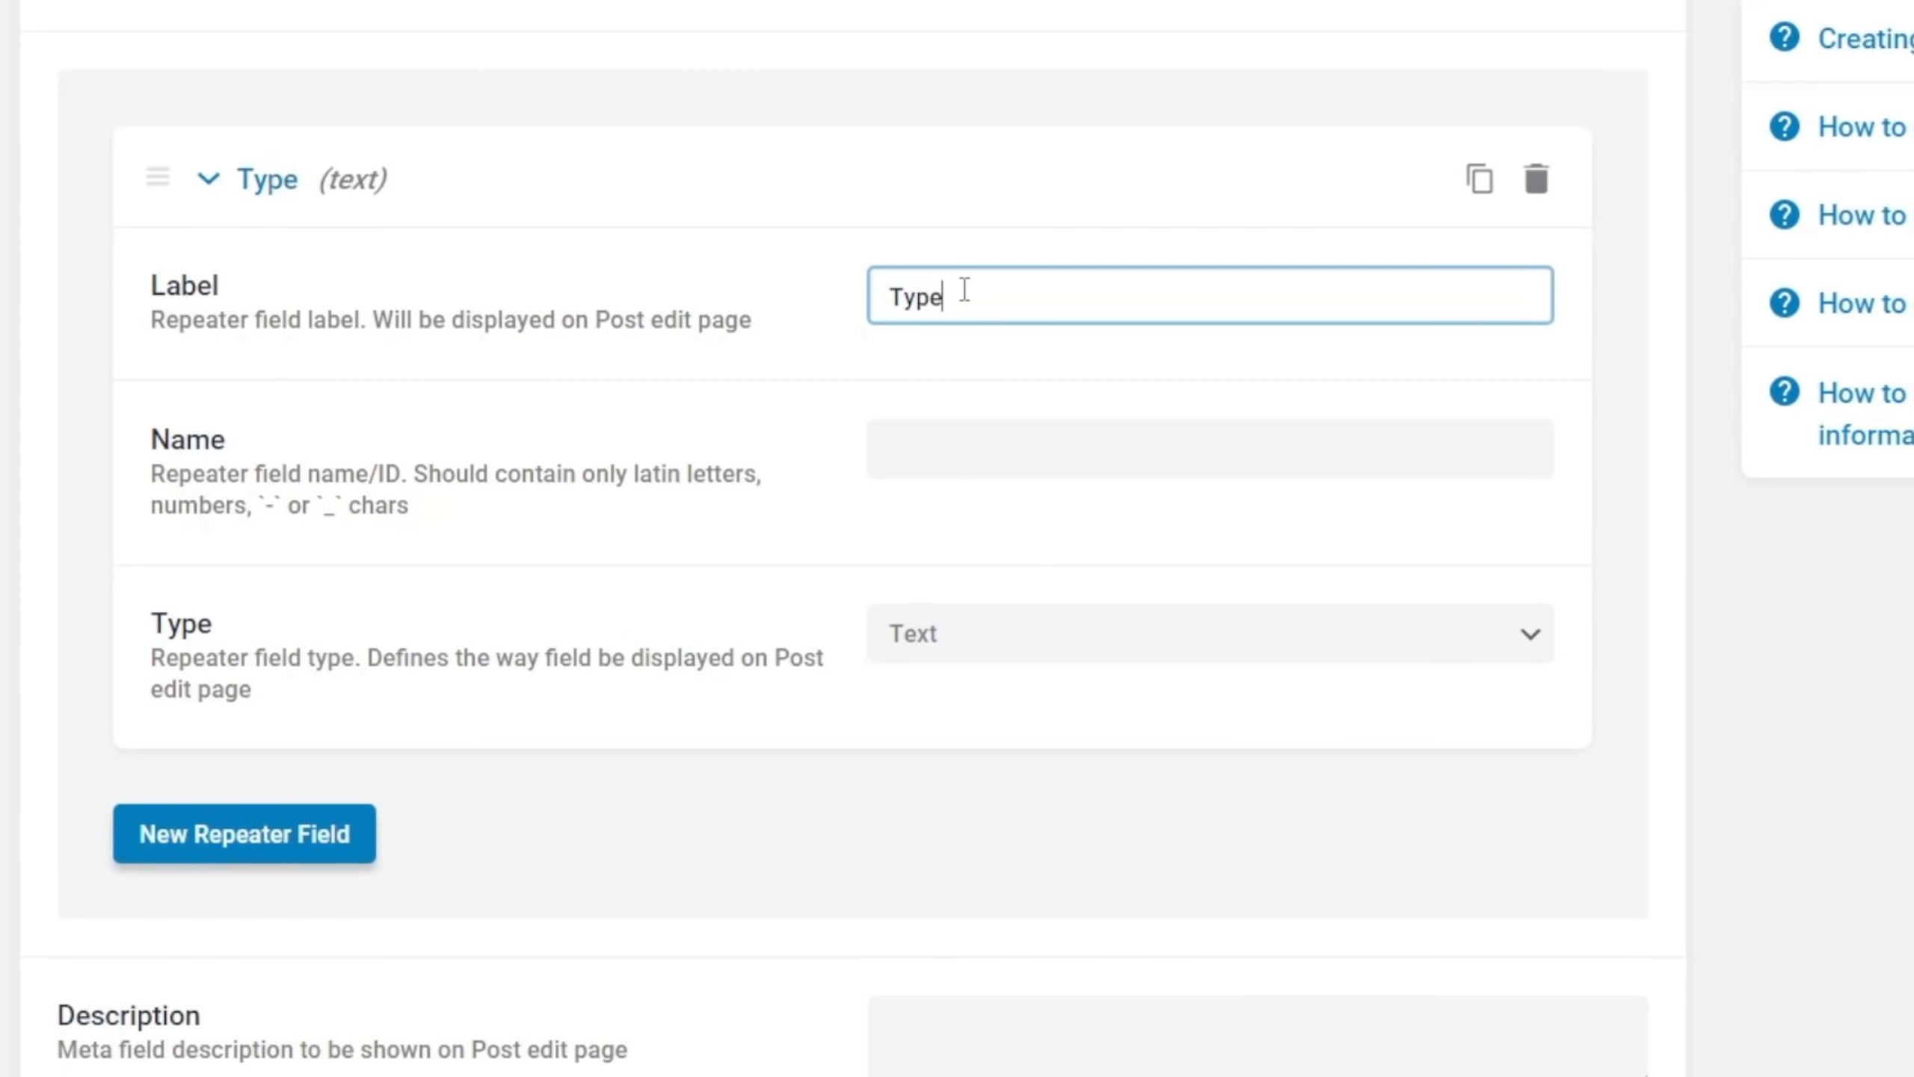
{"action": "left_click", "coordinate": [949, 449]}
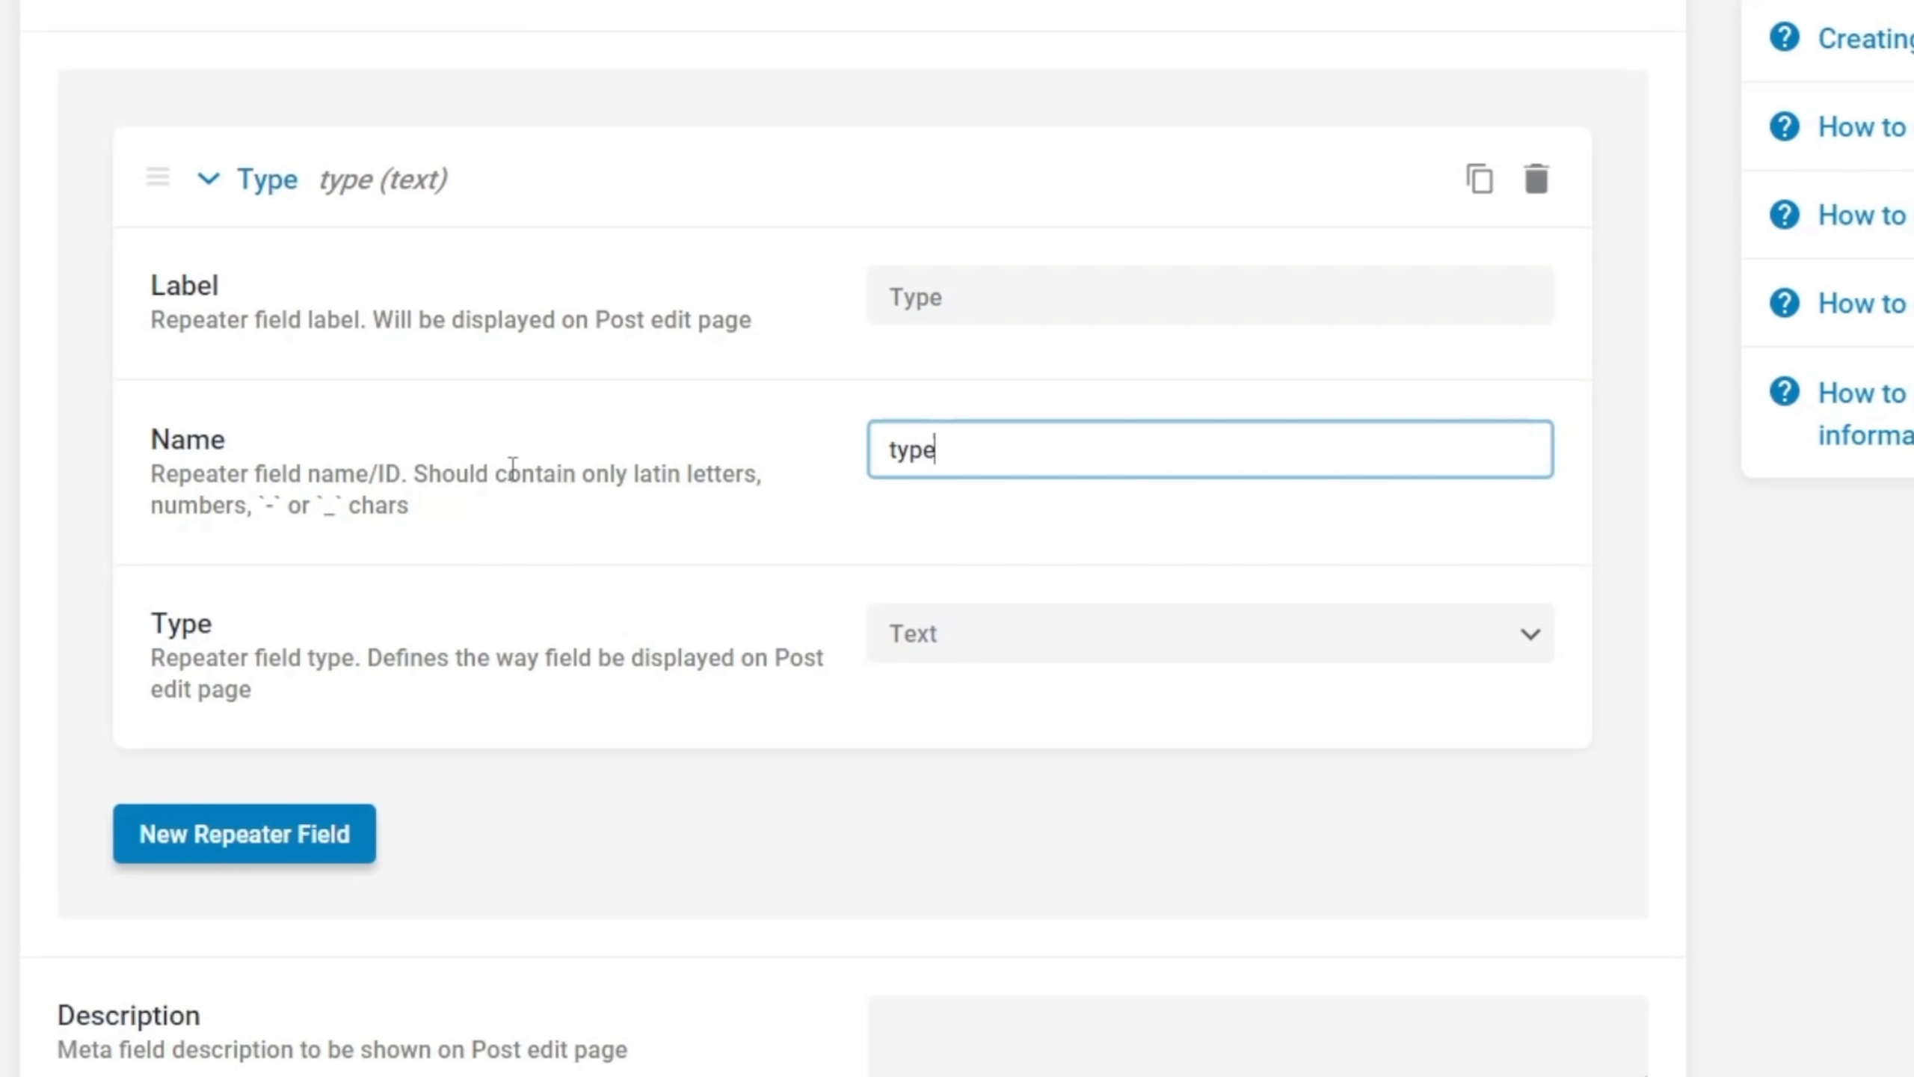
Add a repeater field labelled Value inside the Nutrition field and fill its name from the label
{"action": "scroll", "coordinate": [658, 631], "scroll_direction": "down", "scroll_amount": 1}
{"action": "scroll", "coordinate": [658, 631], "scroll_direction": "down", "scroll_amount": 2}
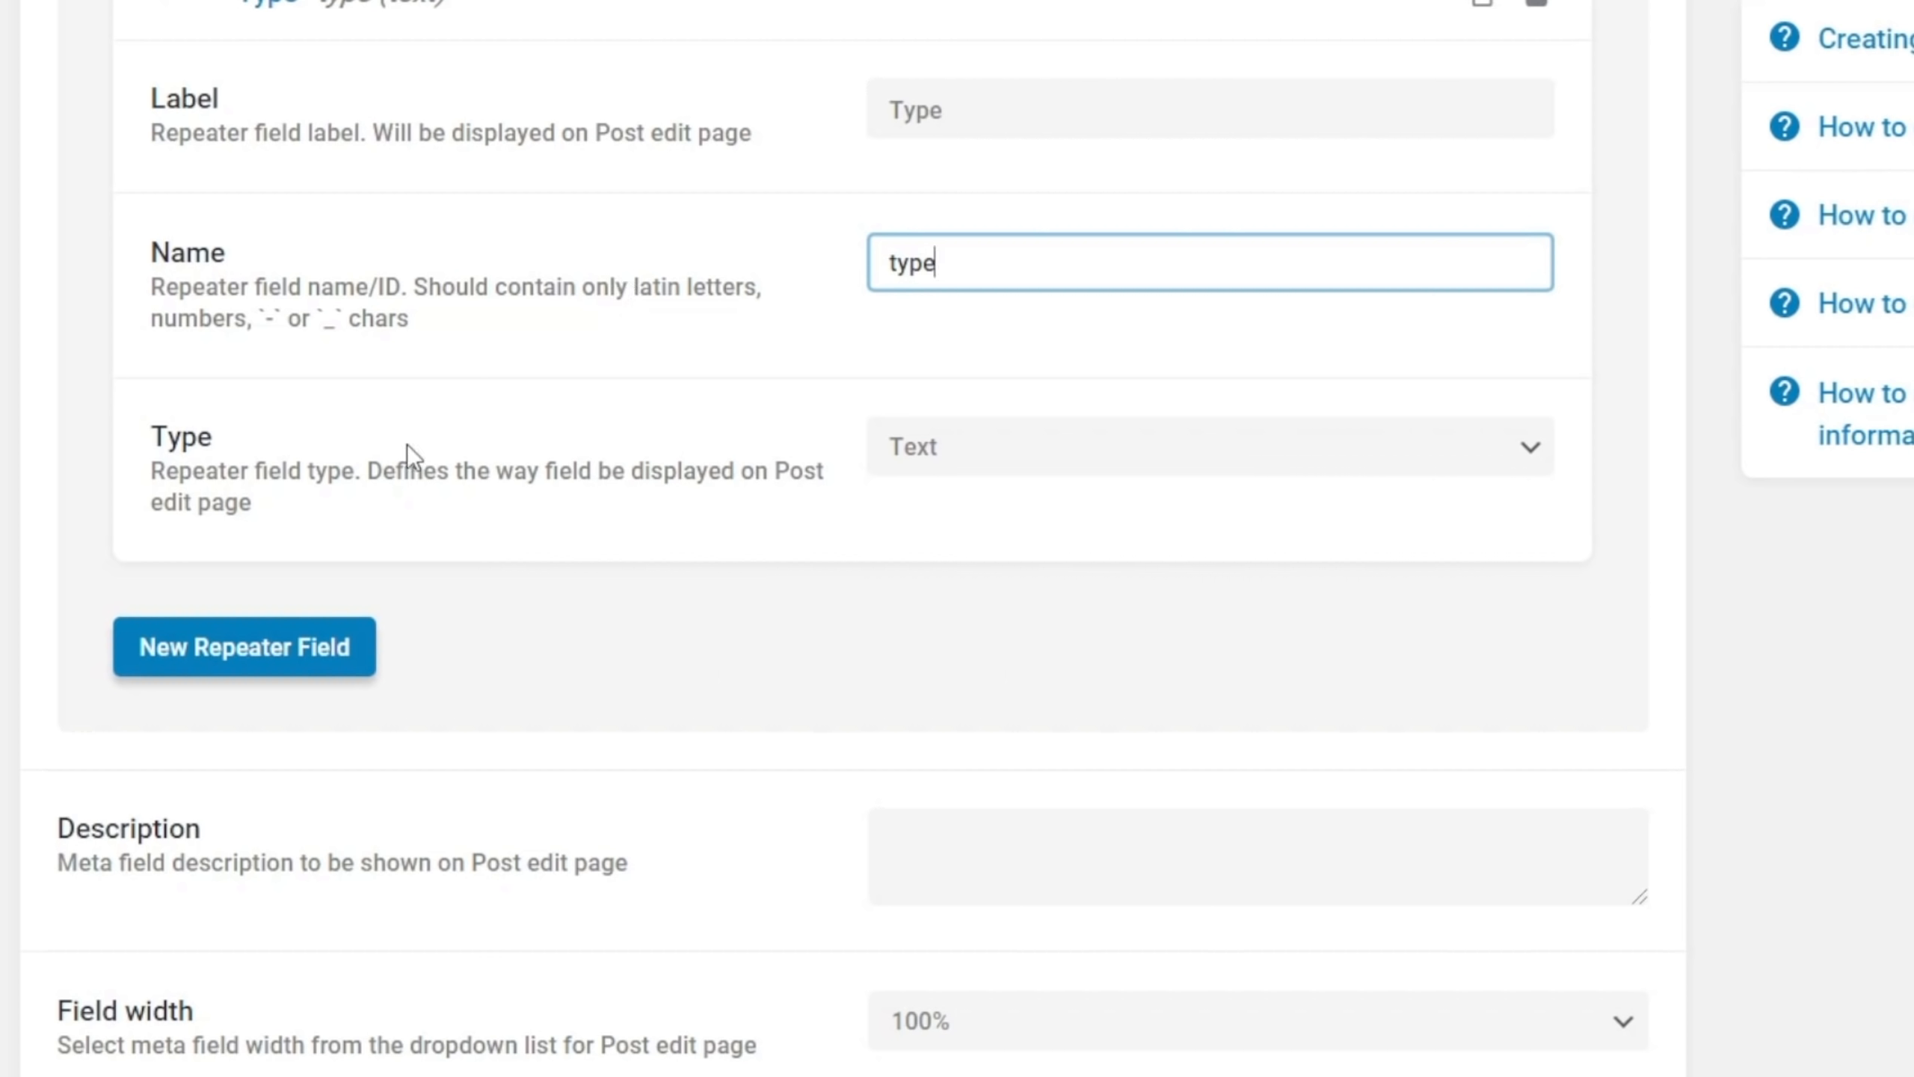
{"action": "left_click", "coordinate": [209, 679]}
{"action": "scroll", "coordinate": [811, 628], "scroll_direction": "down", "scroll_amount": 5}
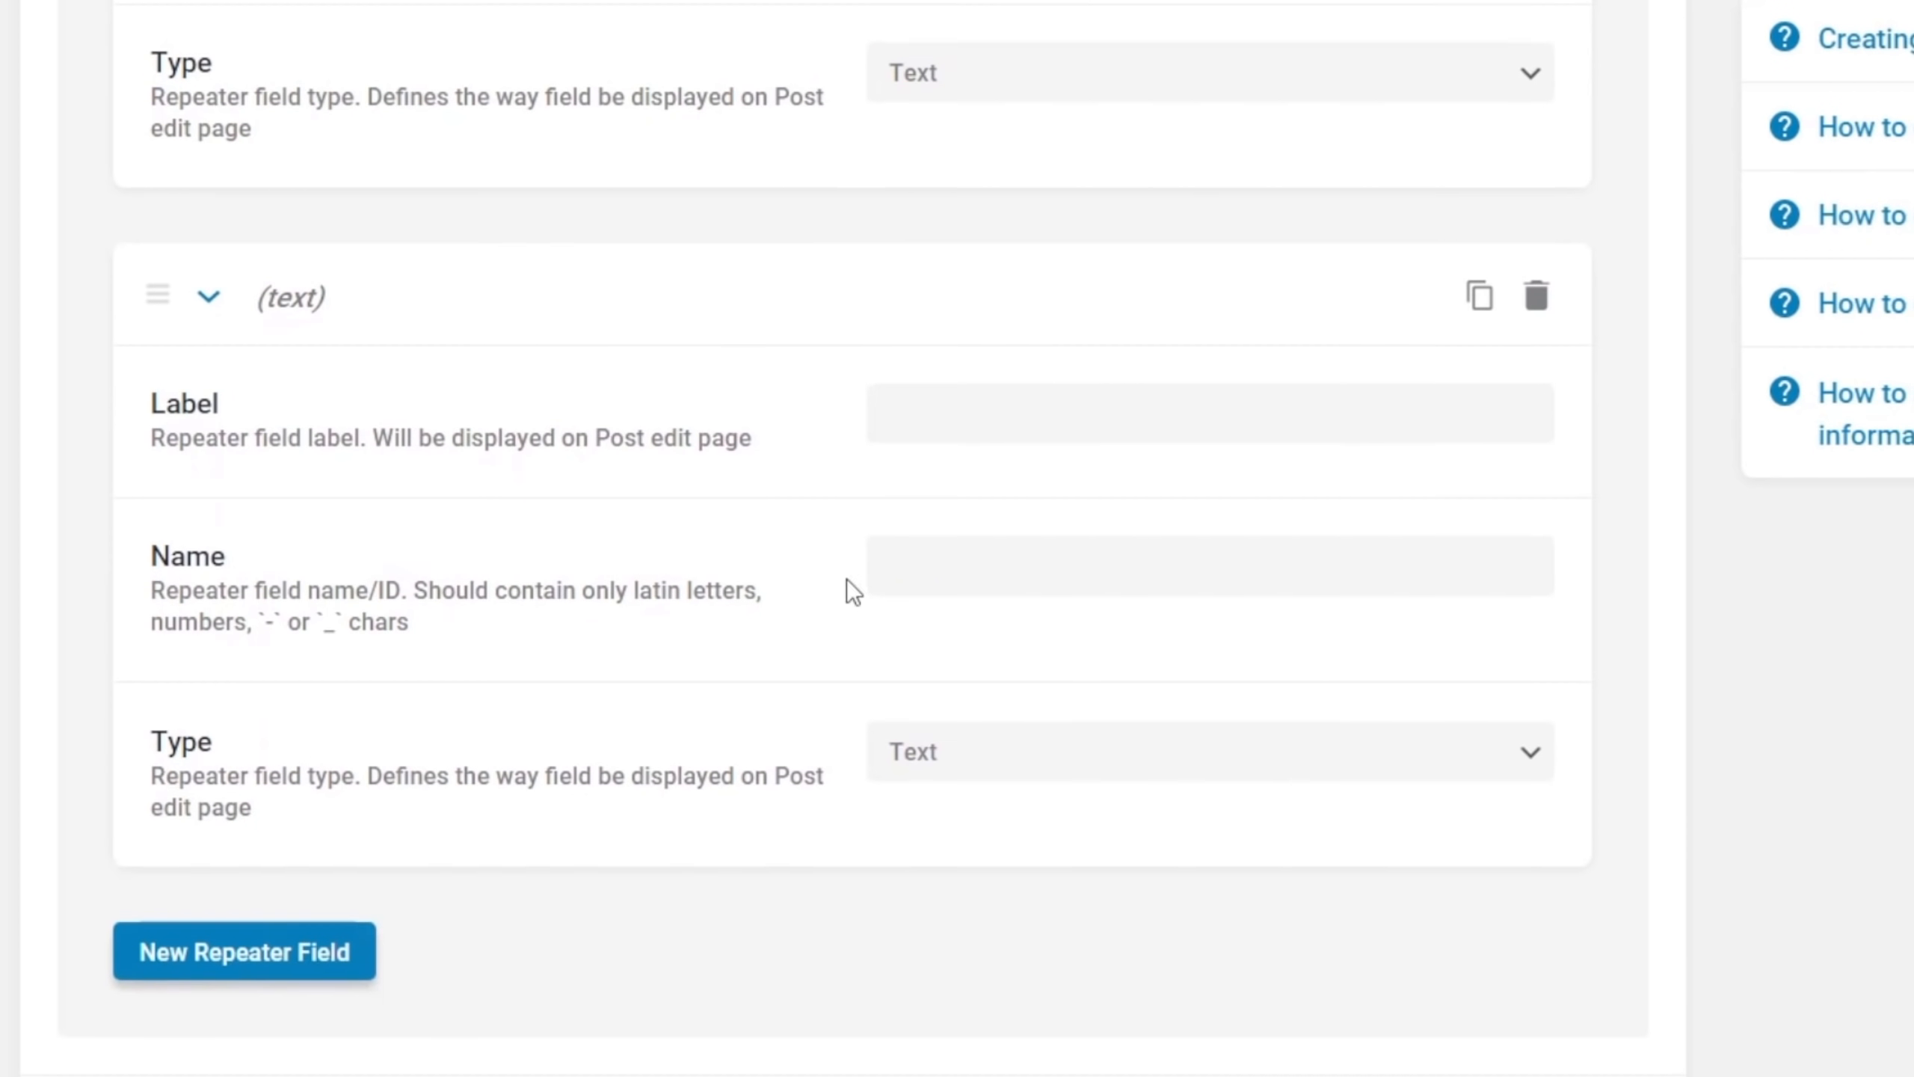
{"action": "left_click", "coordinate": [927, 412]}
{"action": "type", "text": "Va"}
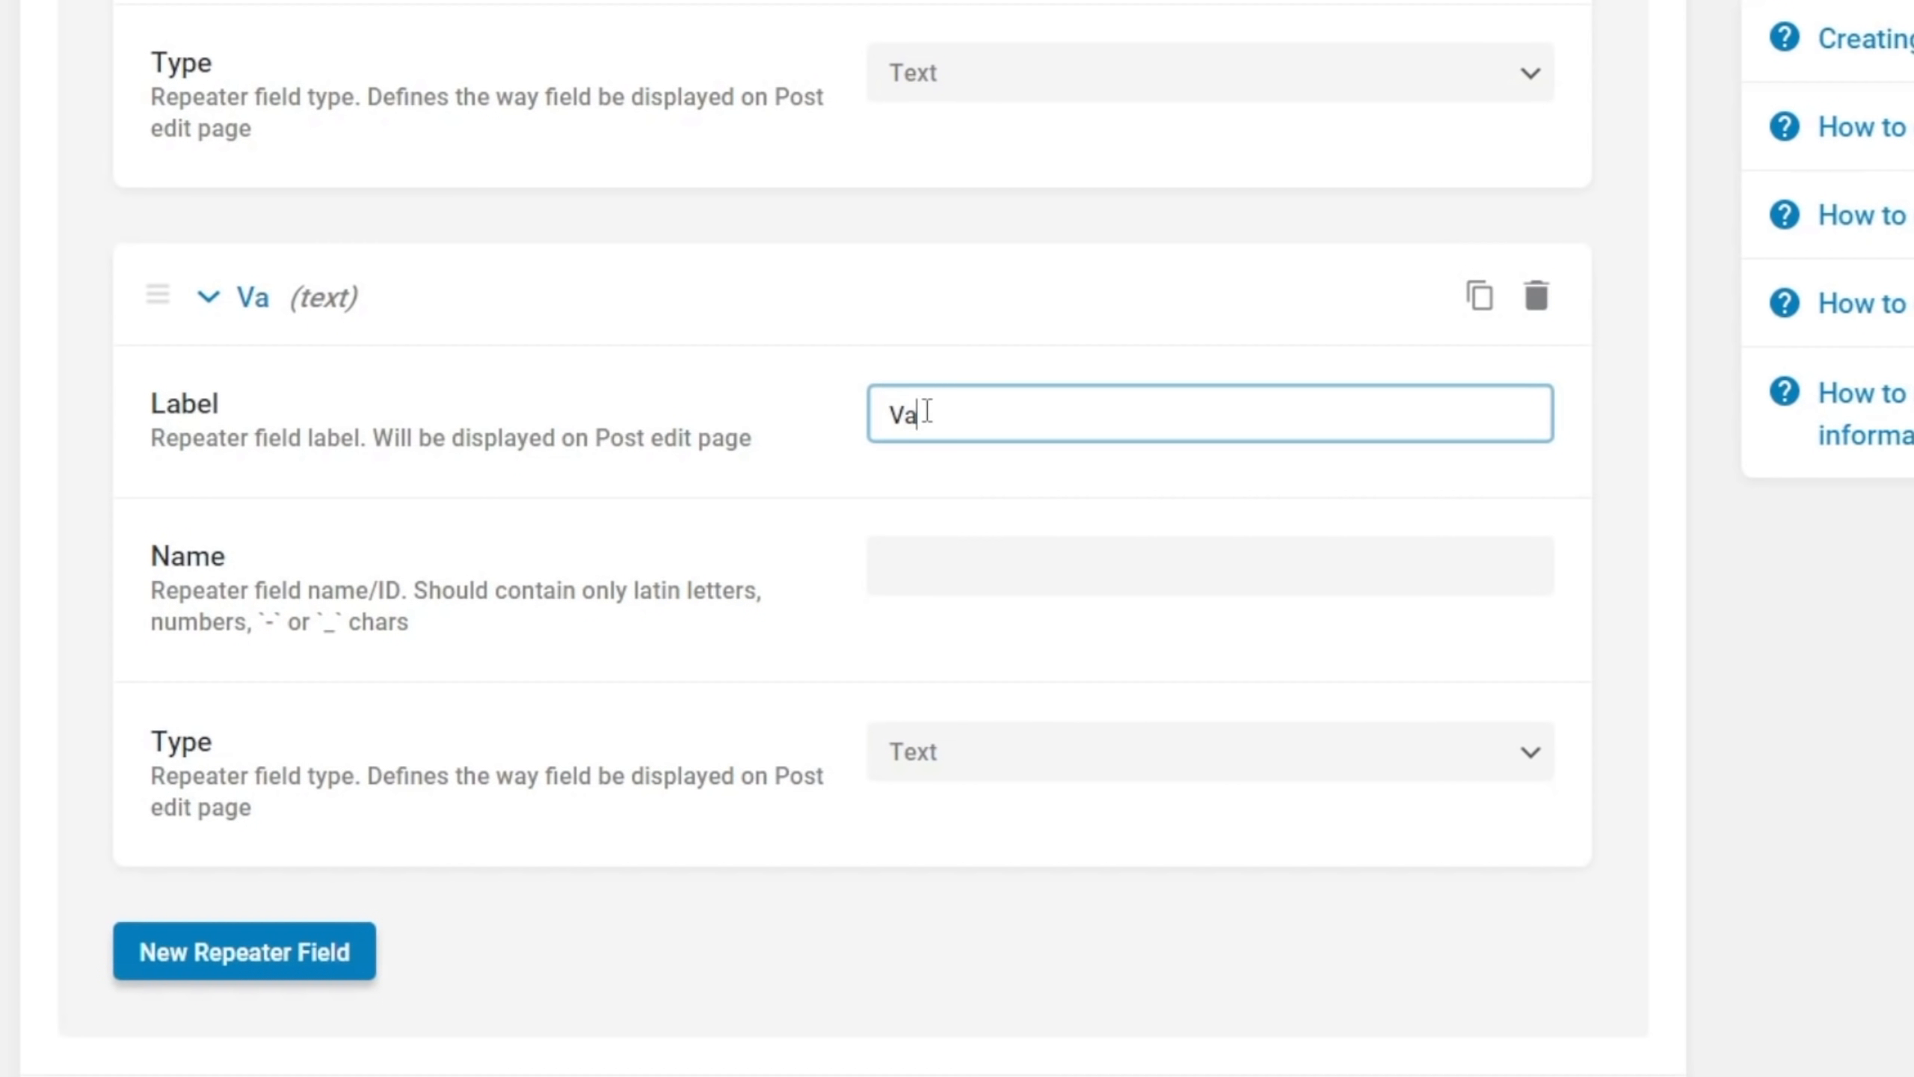
{"action": "type", "text": "lue"}
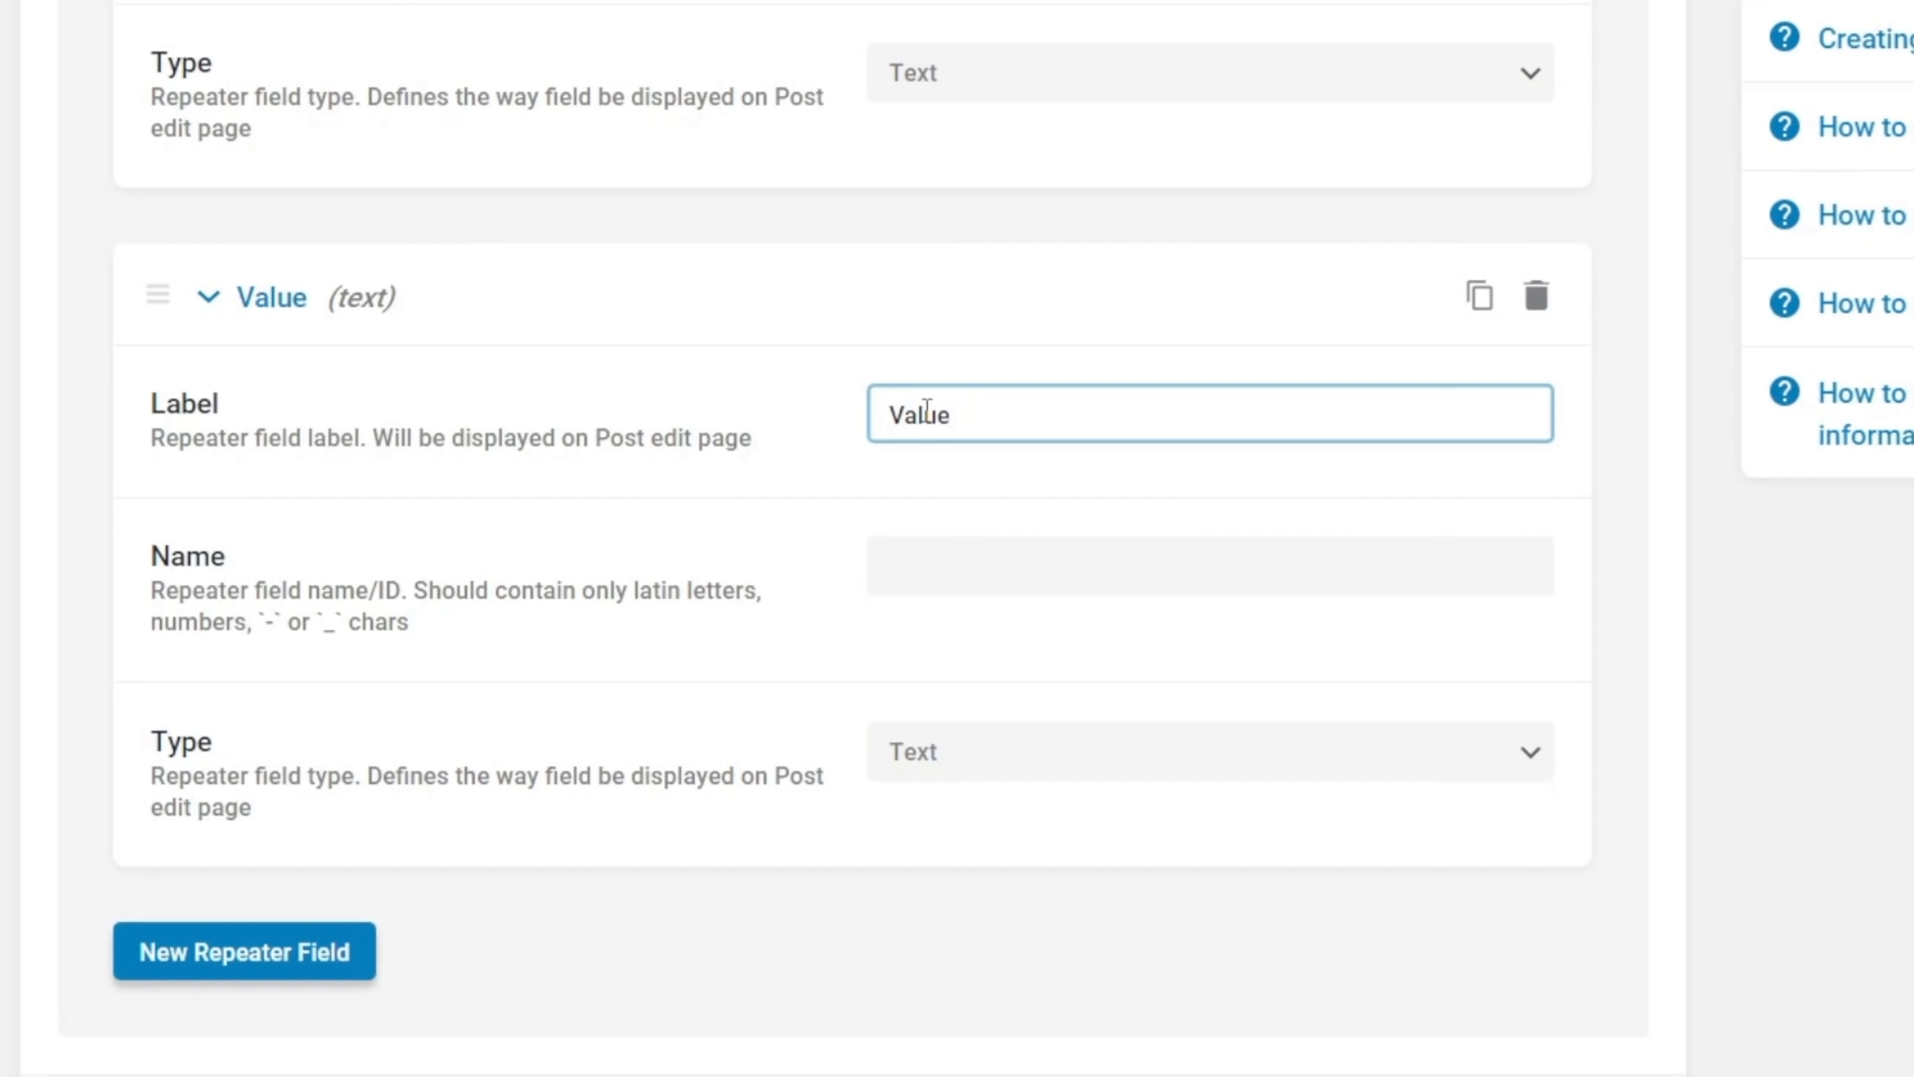
{"action": "left_click", "coordinate": [986, 557]}
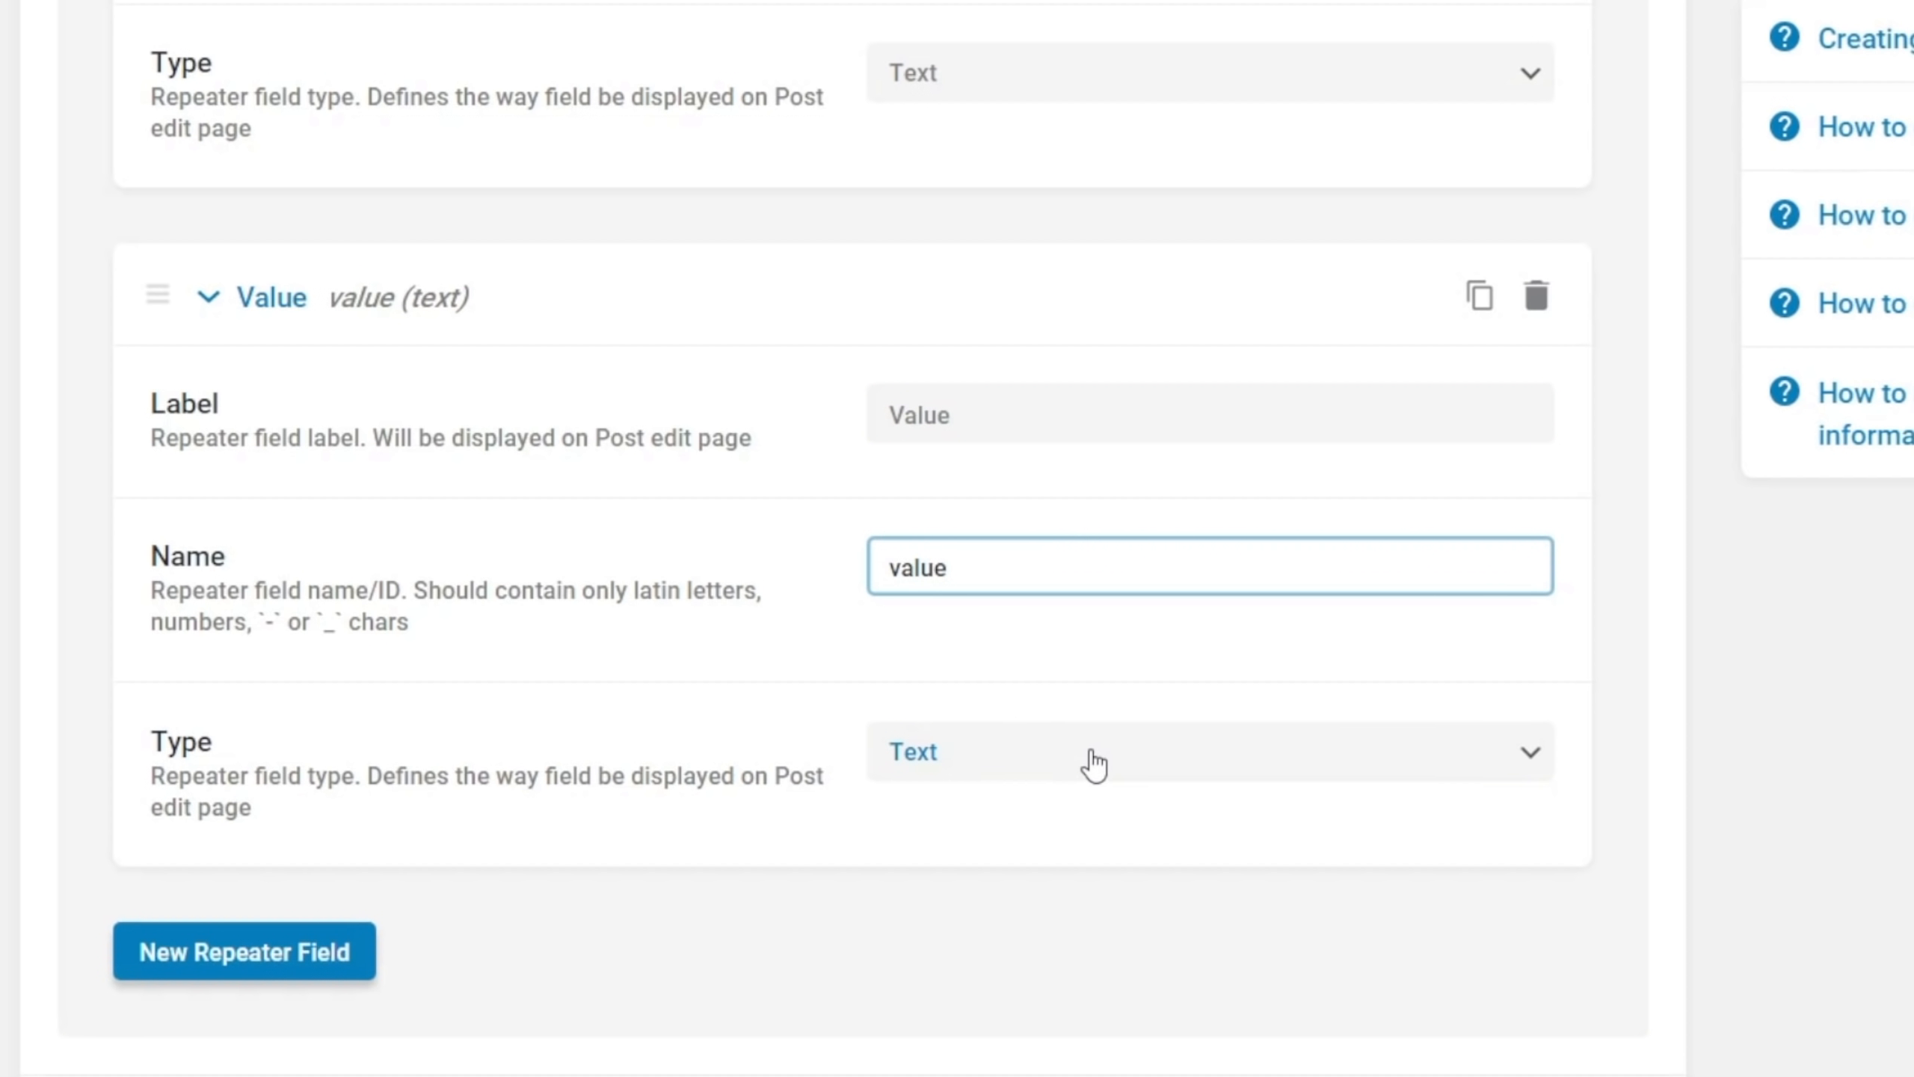
Add a Nutrition repeater field labelled Percentage of Allowance, fill its name from the label and set its type to Number
{"action": "scroll", "coordinate": [924, 748], "scroll_direction": "down", "scroll_amount": 5}
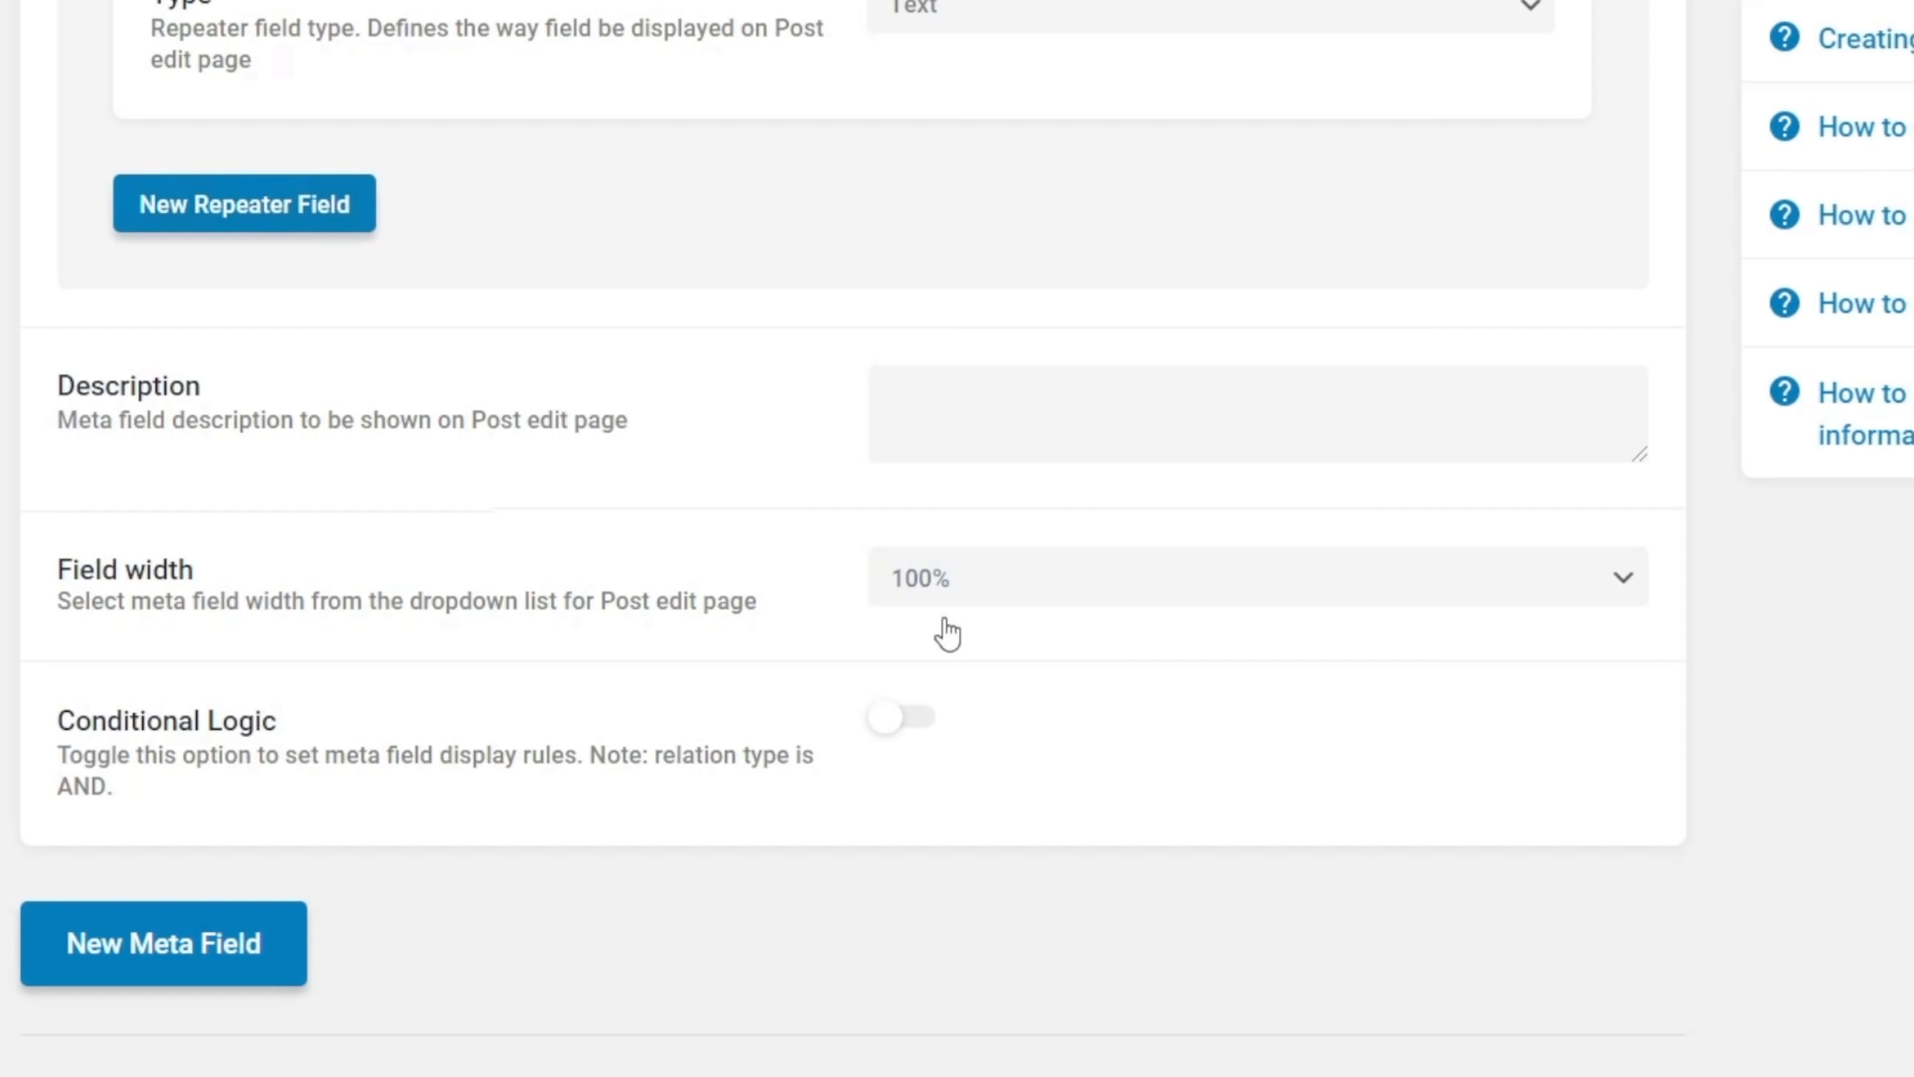
{"action": "scroll", "coordinate": [948, 633], "scroll_direction": "up", "scroll_amount": 5}
{"action": "left_click", "coordinate": [336, 595]}
{"action": "scroll", "coordinate": [530, 727], "scroll_direction": "down", "scroll_amount": 2}
{"action": "left_click", "coordinate": [948, 540]}
{"action": "type", "text": "Percentage of Allowance"}
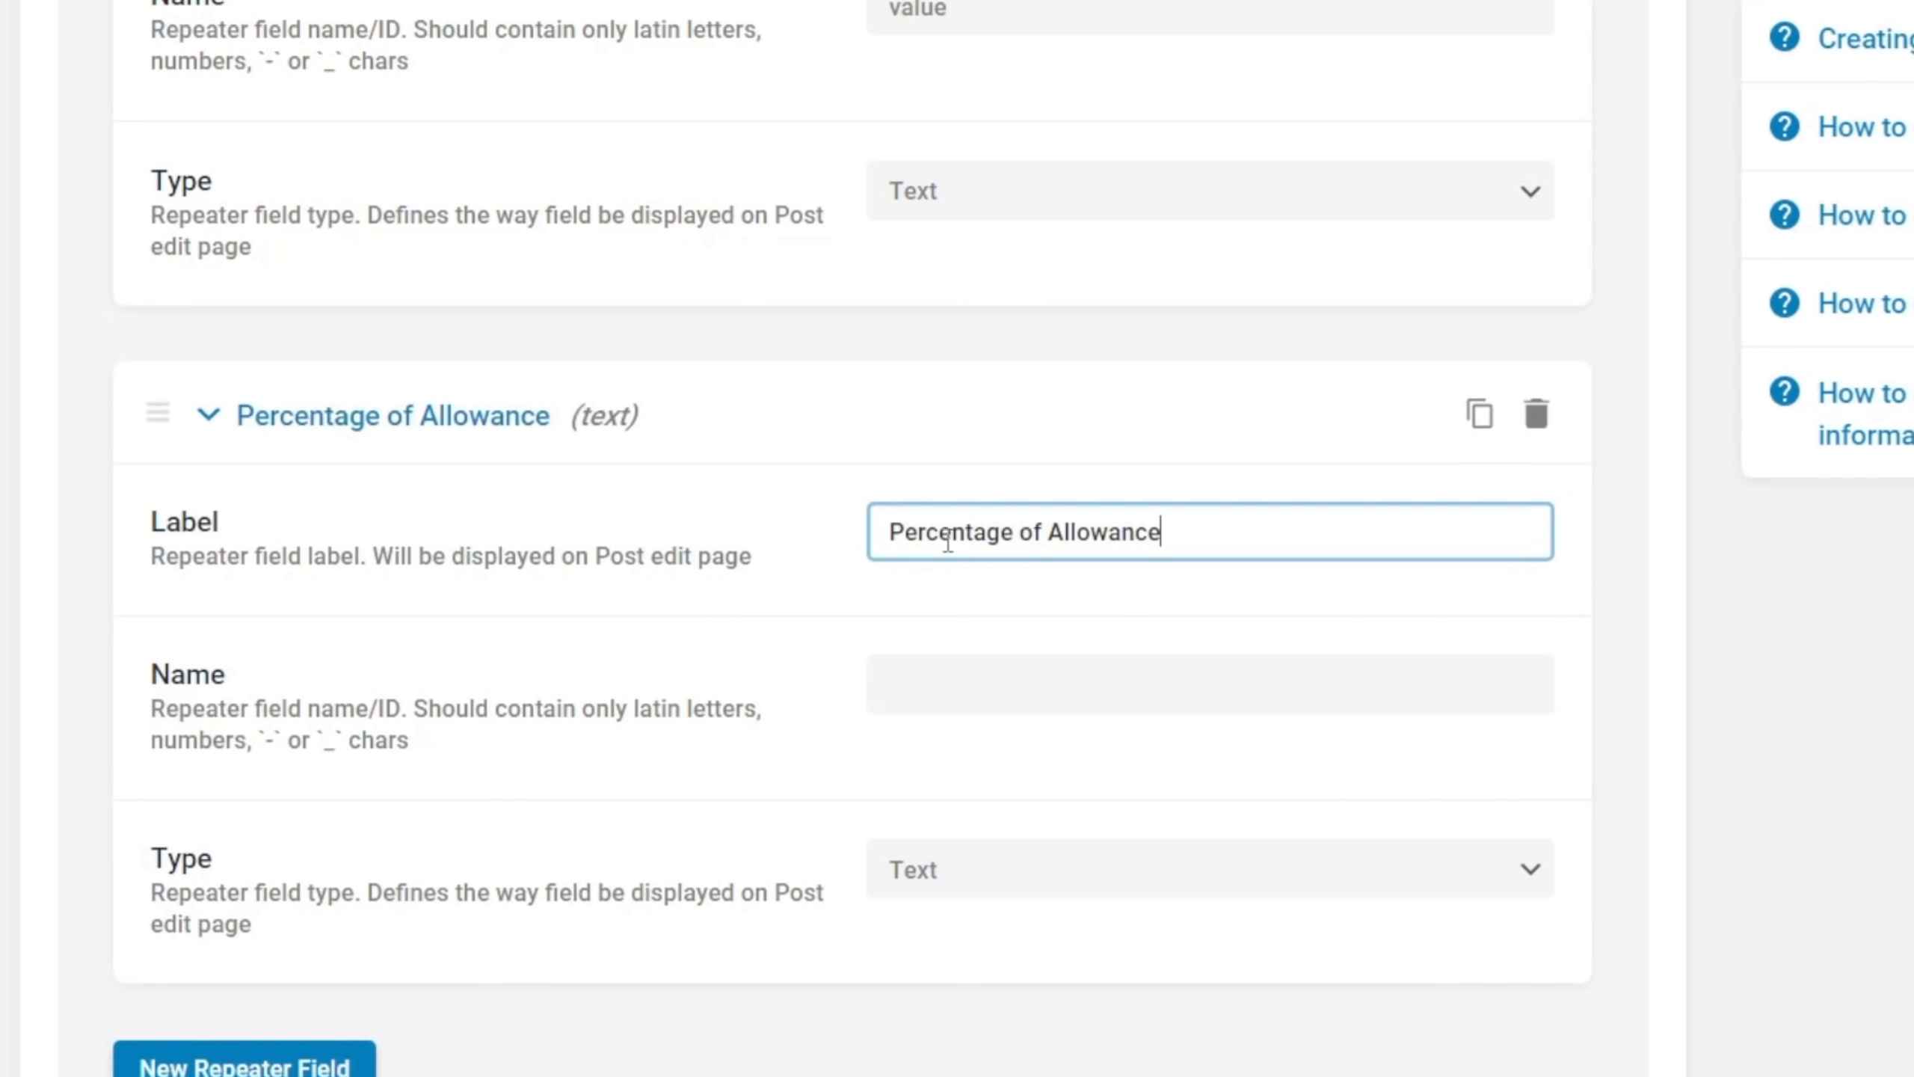
{"action": "left_click", "coordinate": [974, 684]}
{"action": "scroll", "coordinate": [541, 770], "scroll_direction": "down", "scroll_amount": 5}
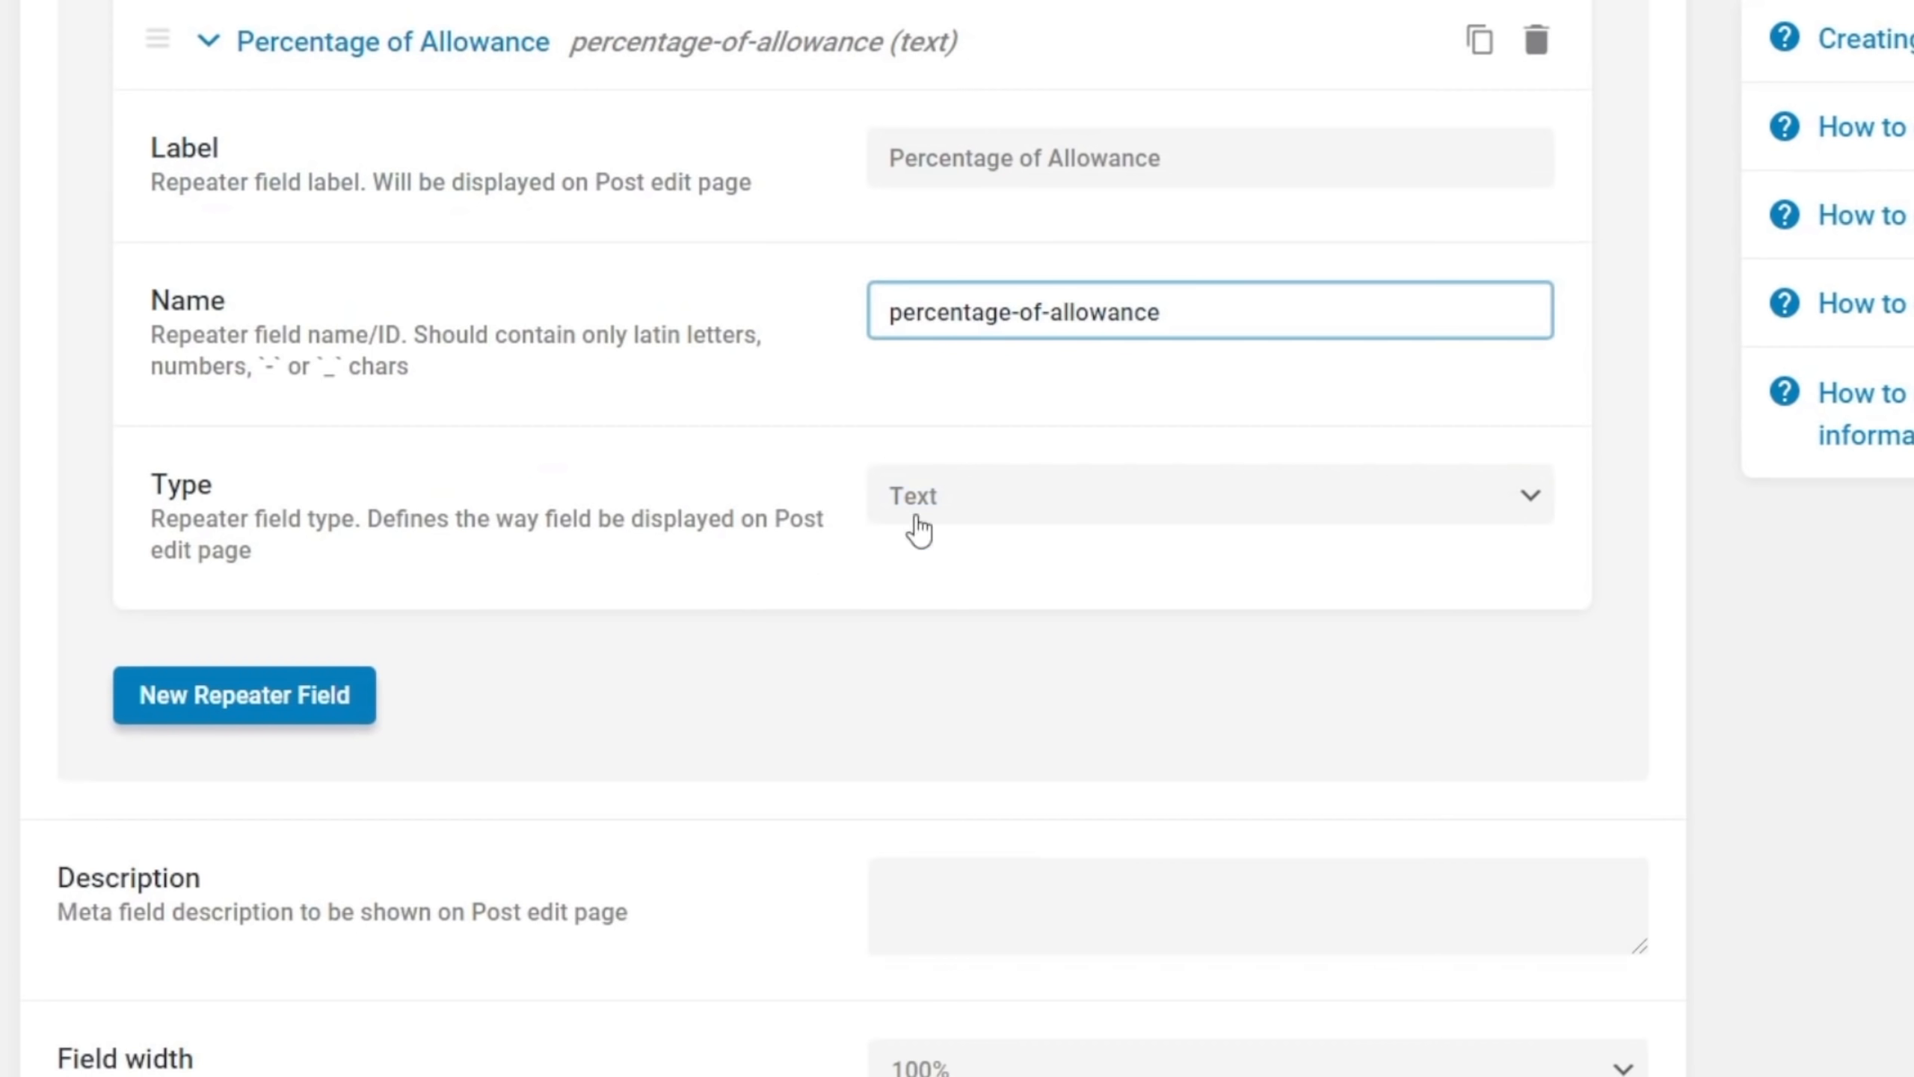
{"action": "left_click", "coordinate": [1052, 500]}
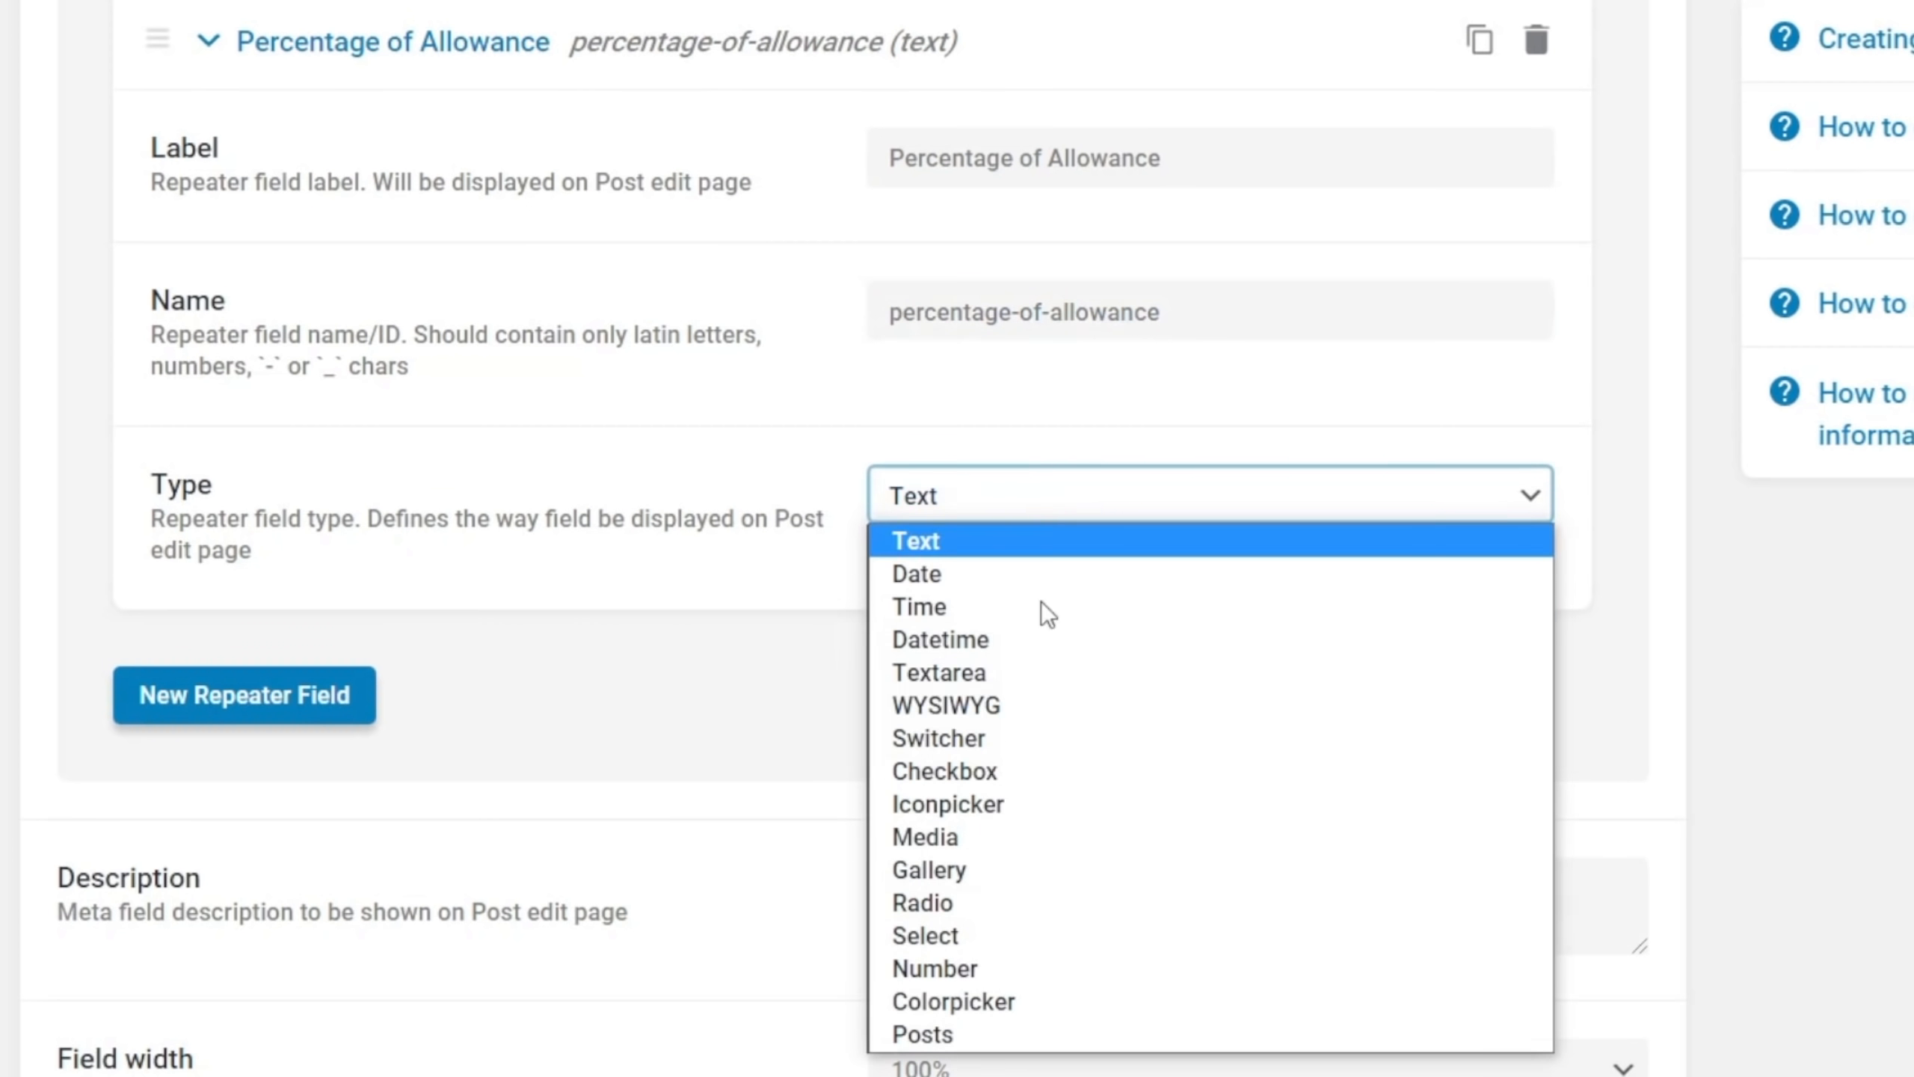
{"action": "left_click", "coordinate": [968, 969]}
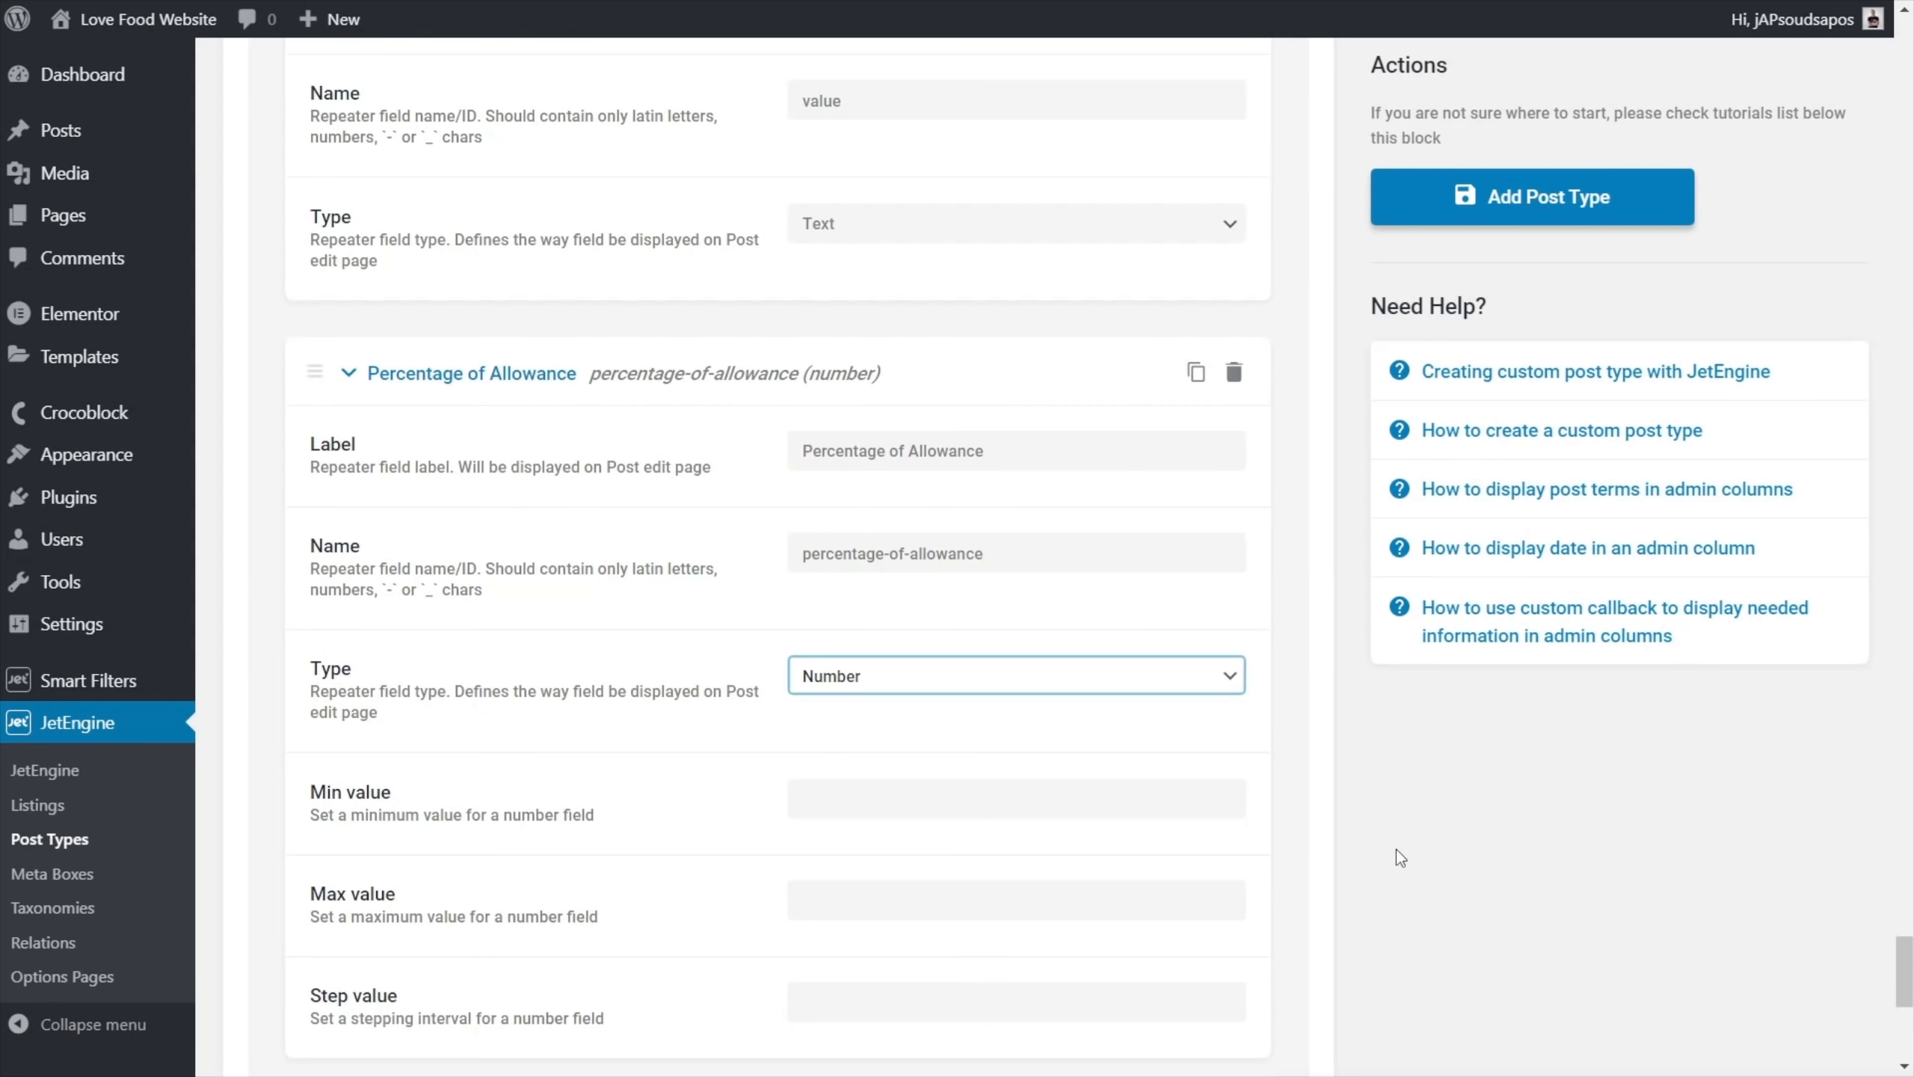
Save the Recipe custom post type with its meta fields
{"action": "scroll", "coordinate": [1397, 850], "scroll_direction": "down", "scroll_amount": 10}
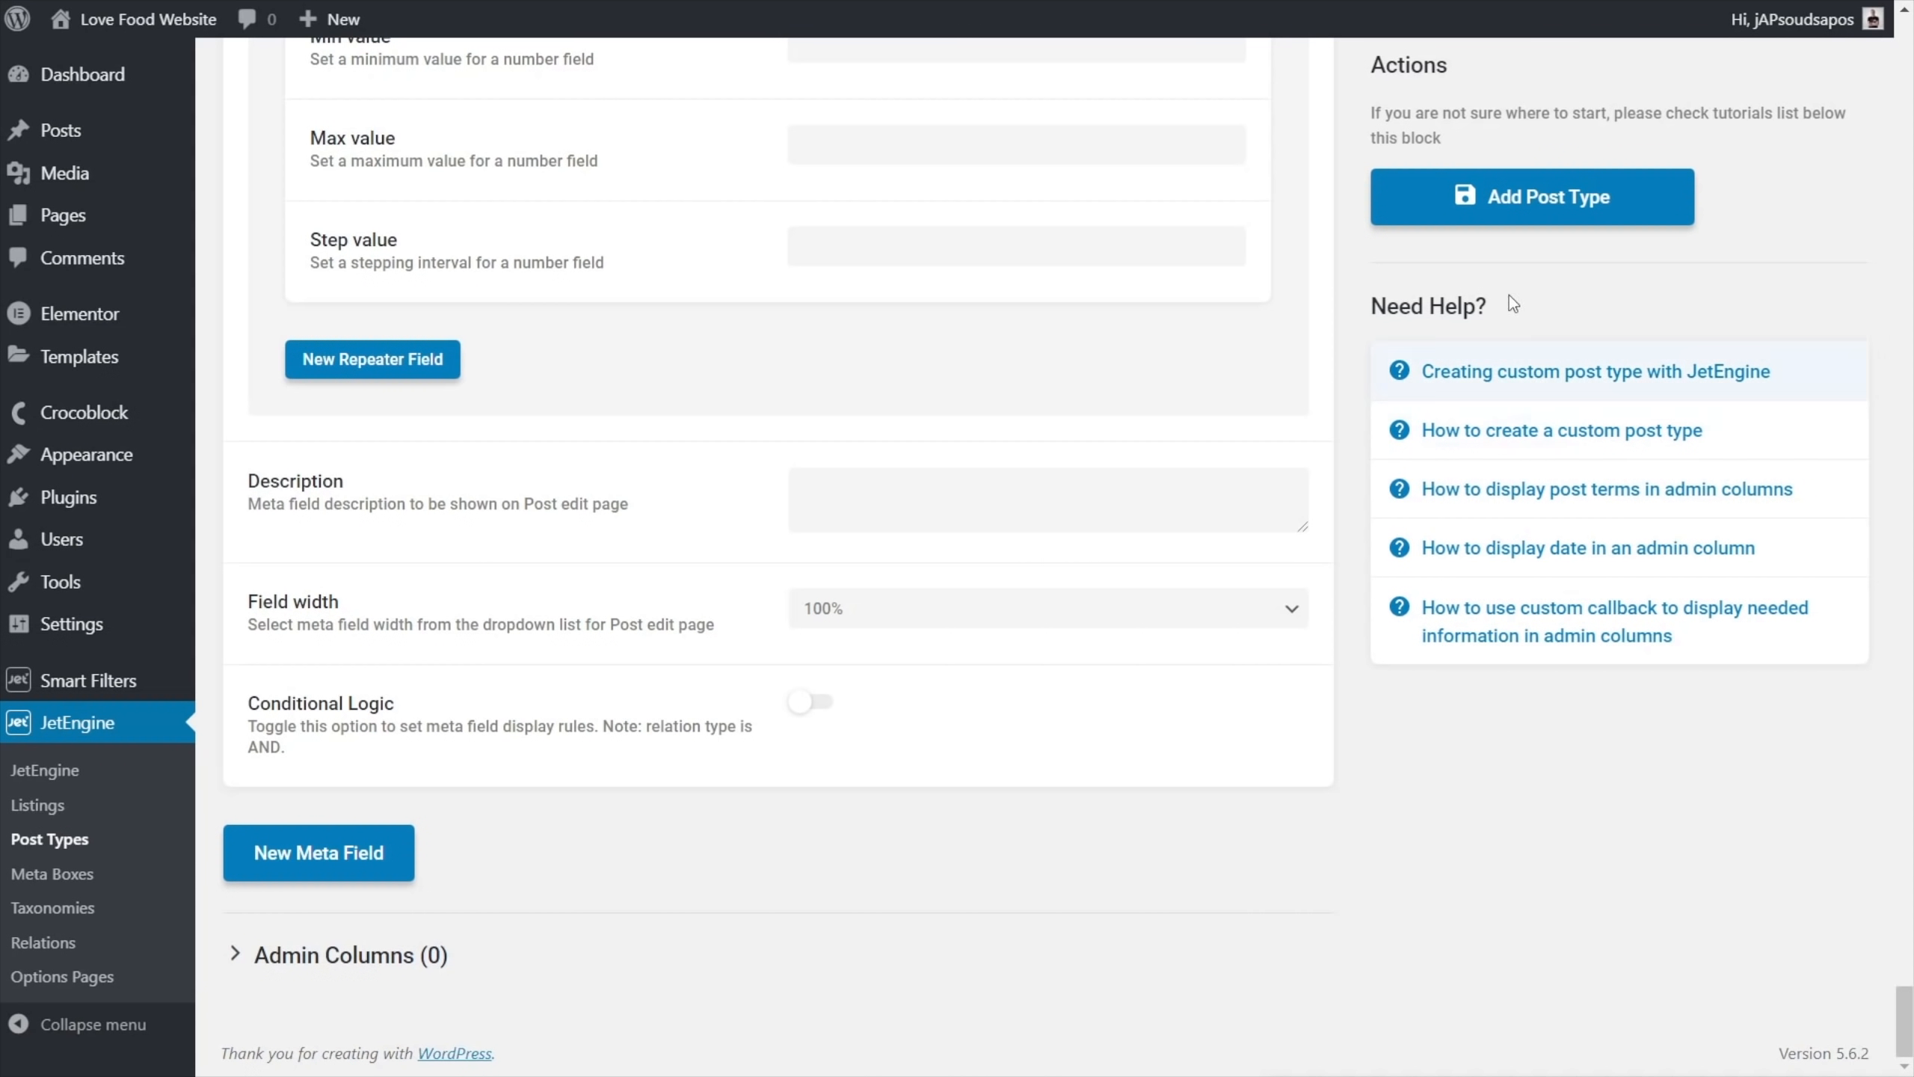
{"action": "left_click", "coordinate": [1537, 216]}
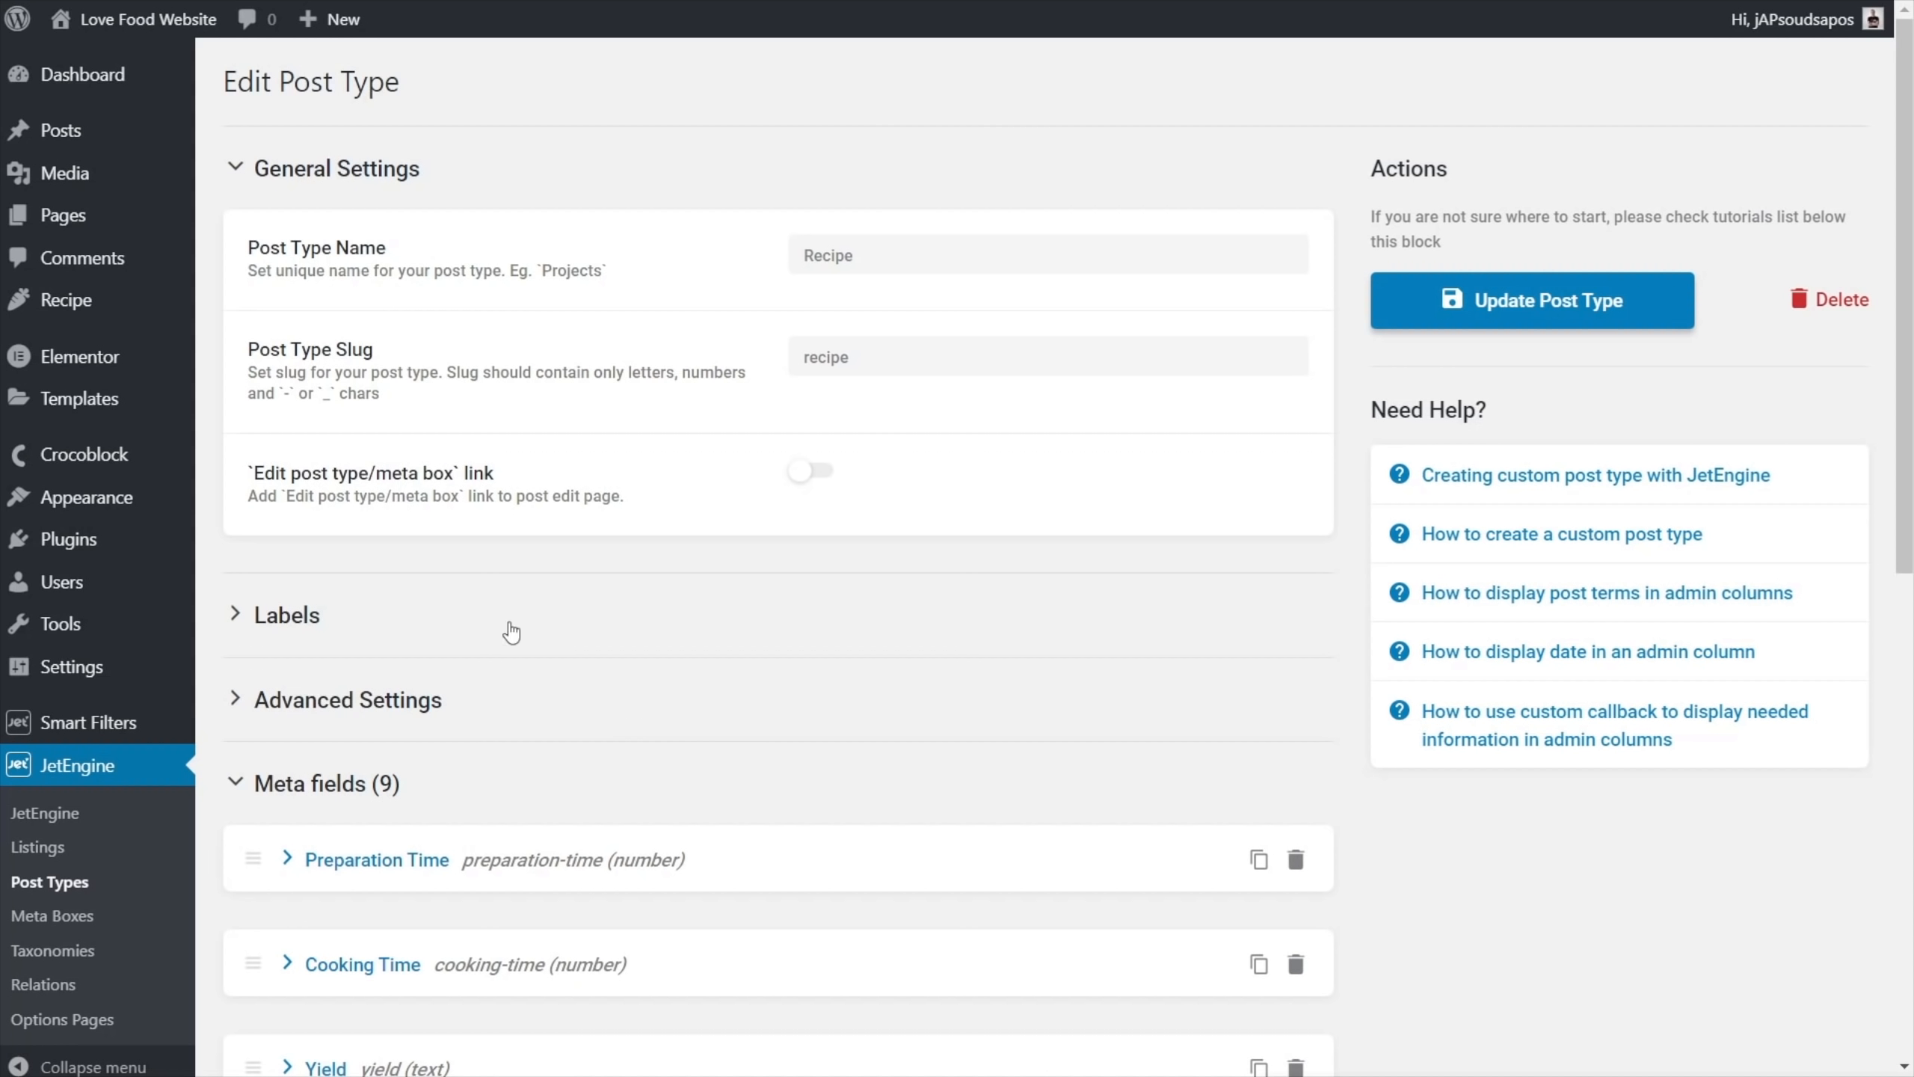
{"action": "mouse_move", "coordinate": [143, 305]}
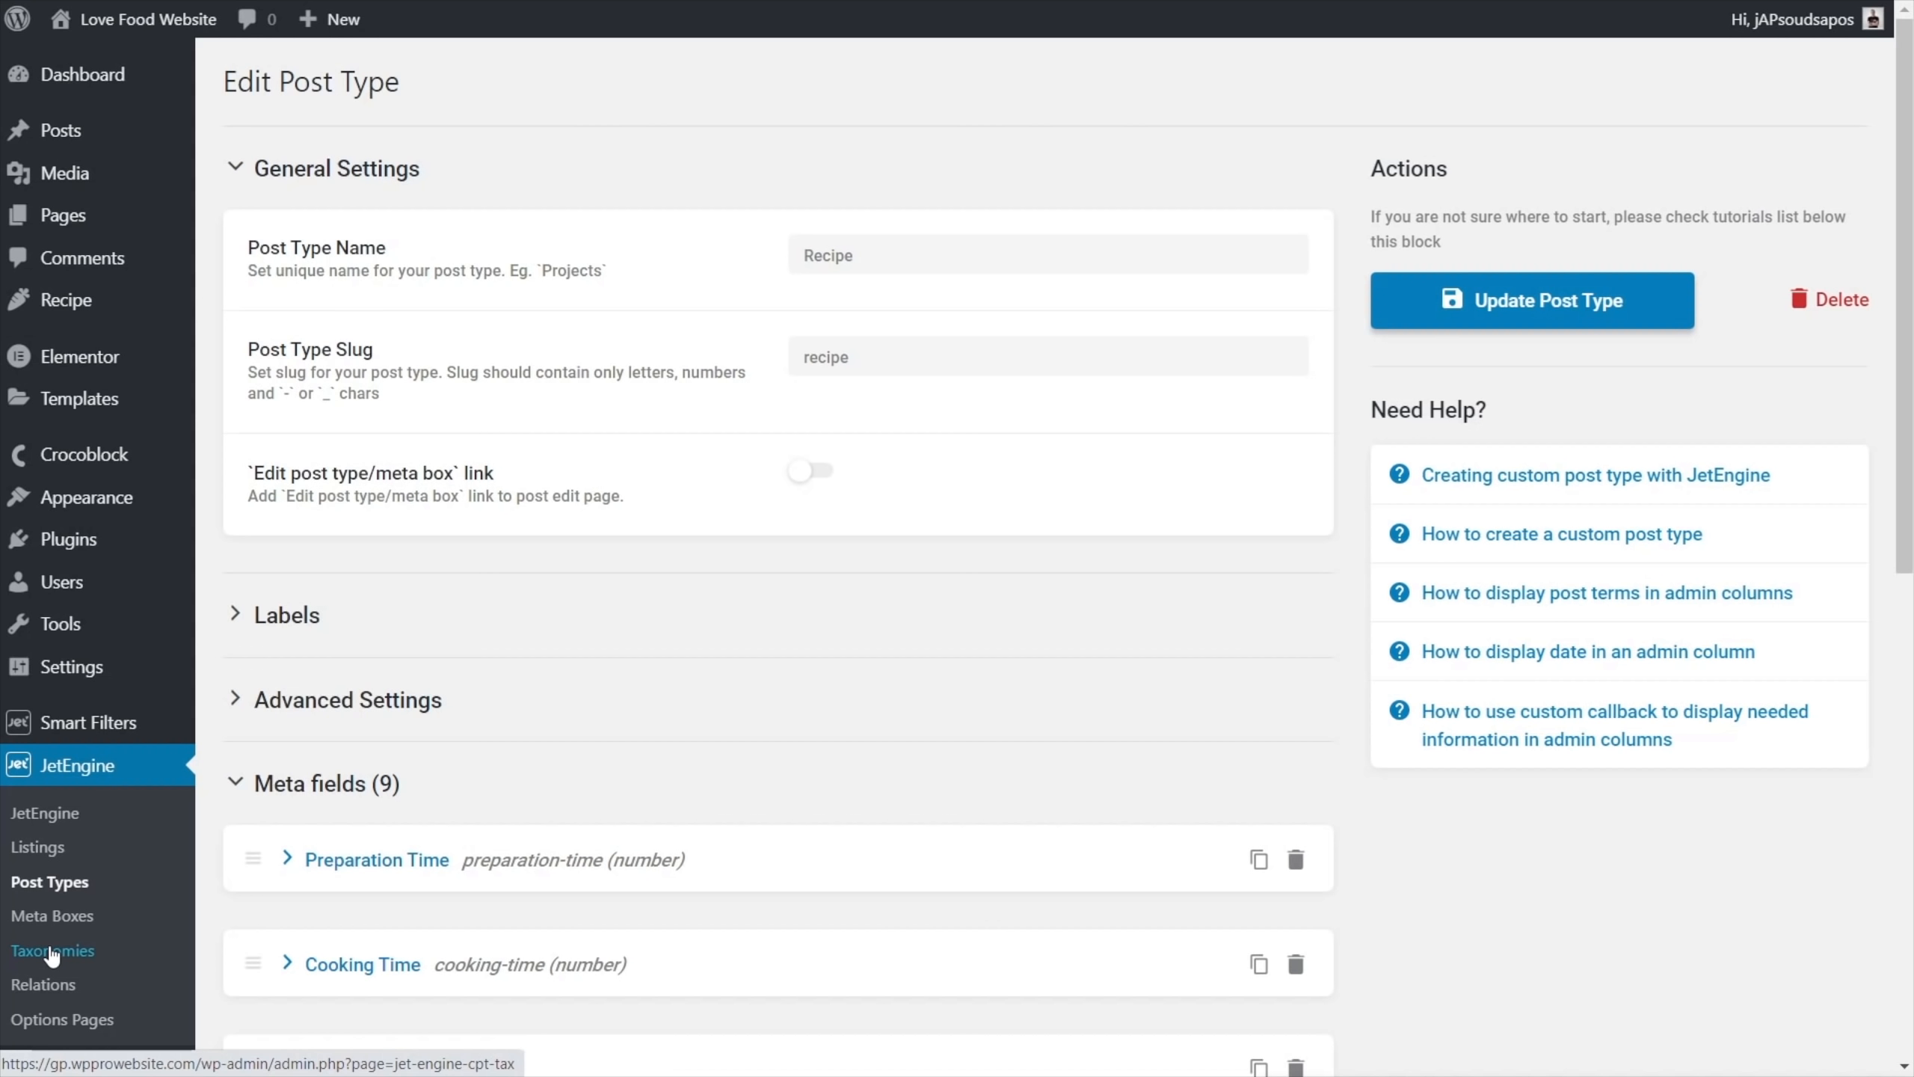
Start a new JetEngine taxonomy named Recipe Type, fill its slug from the name and assign it to the Recipe post type
{"action": "left_click", "coordinate": [51, 952]}
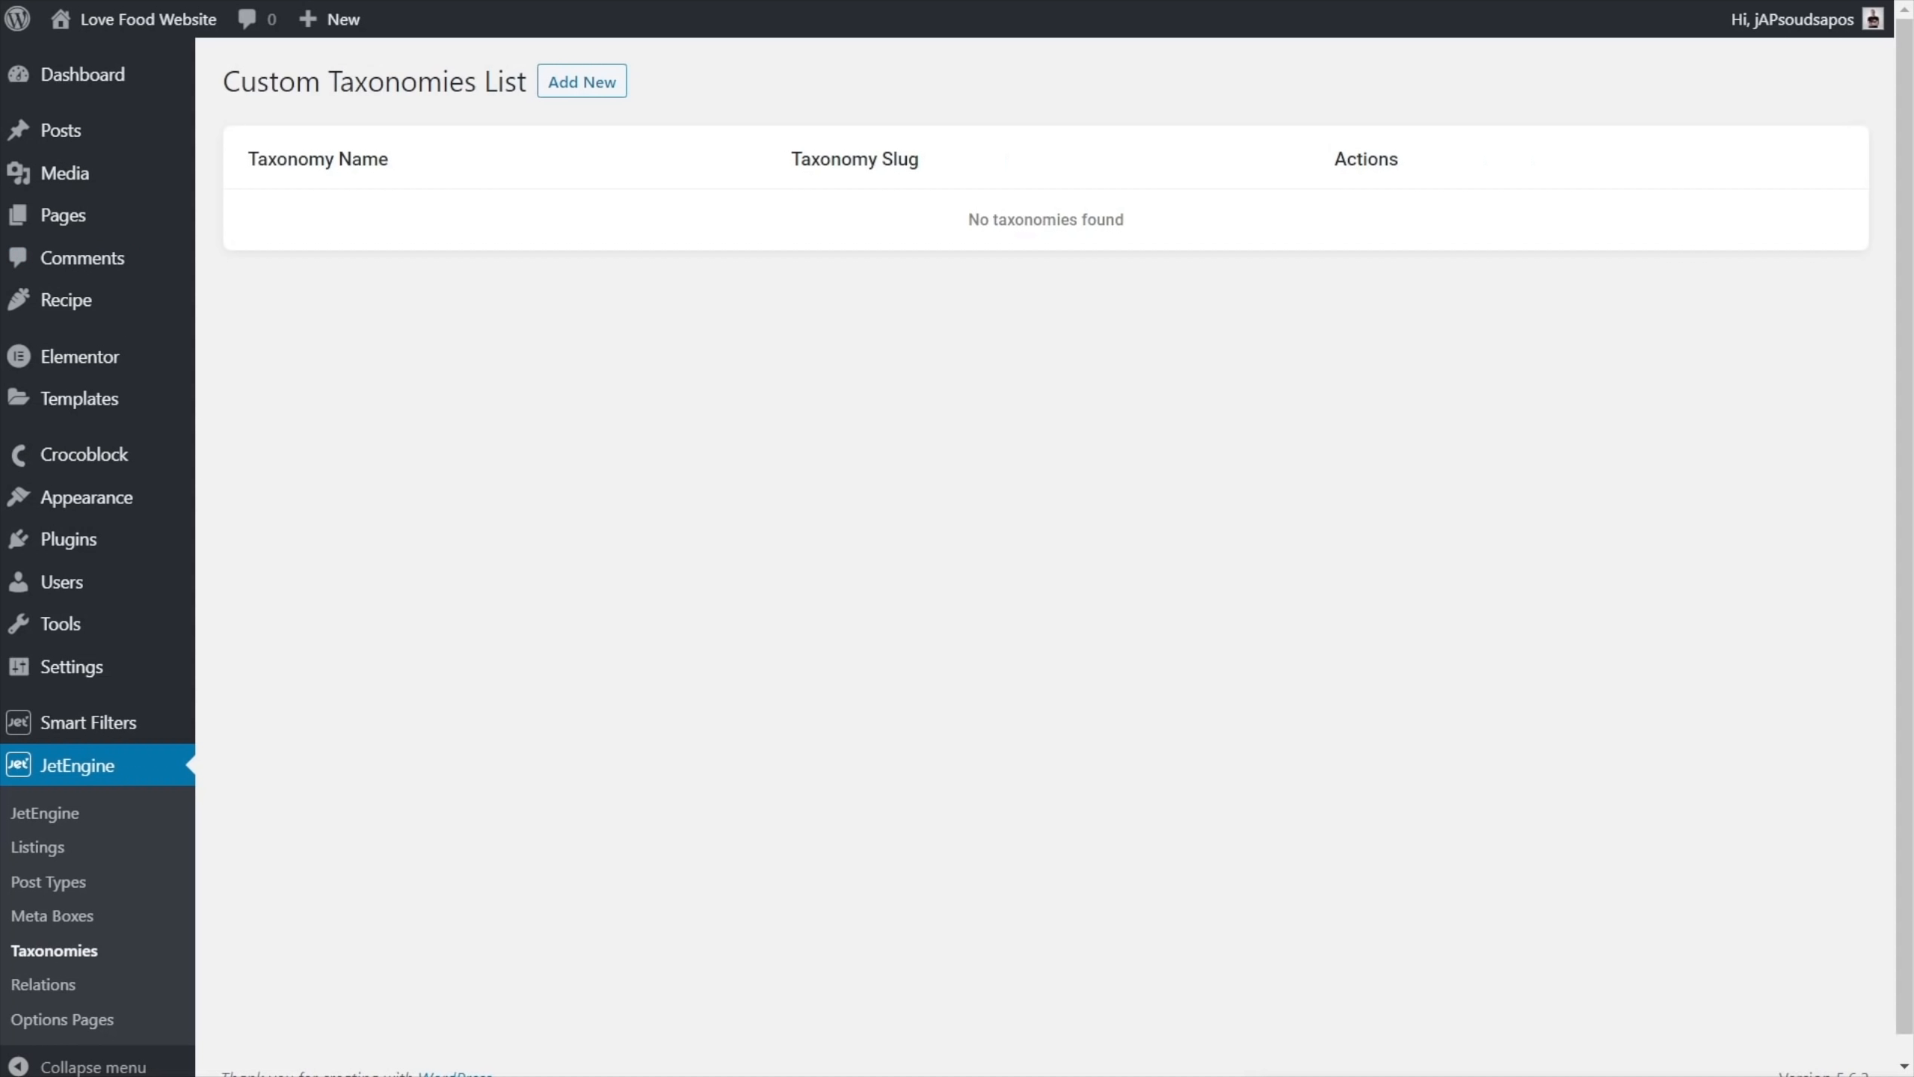
{"action": "left_click", "coordinate": [581, 82]}
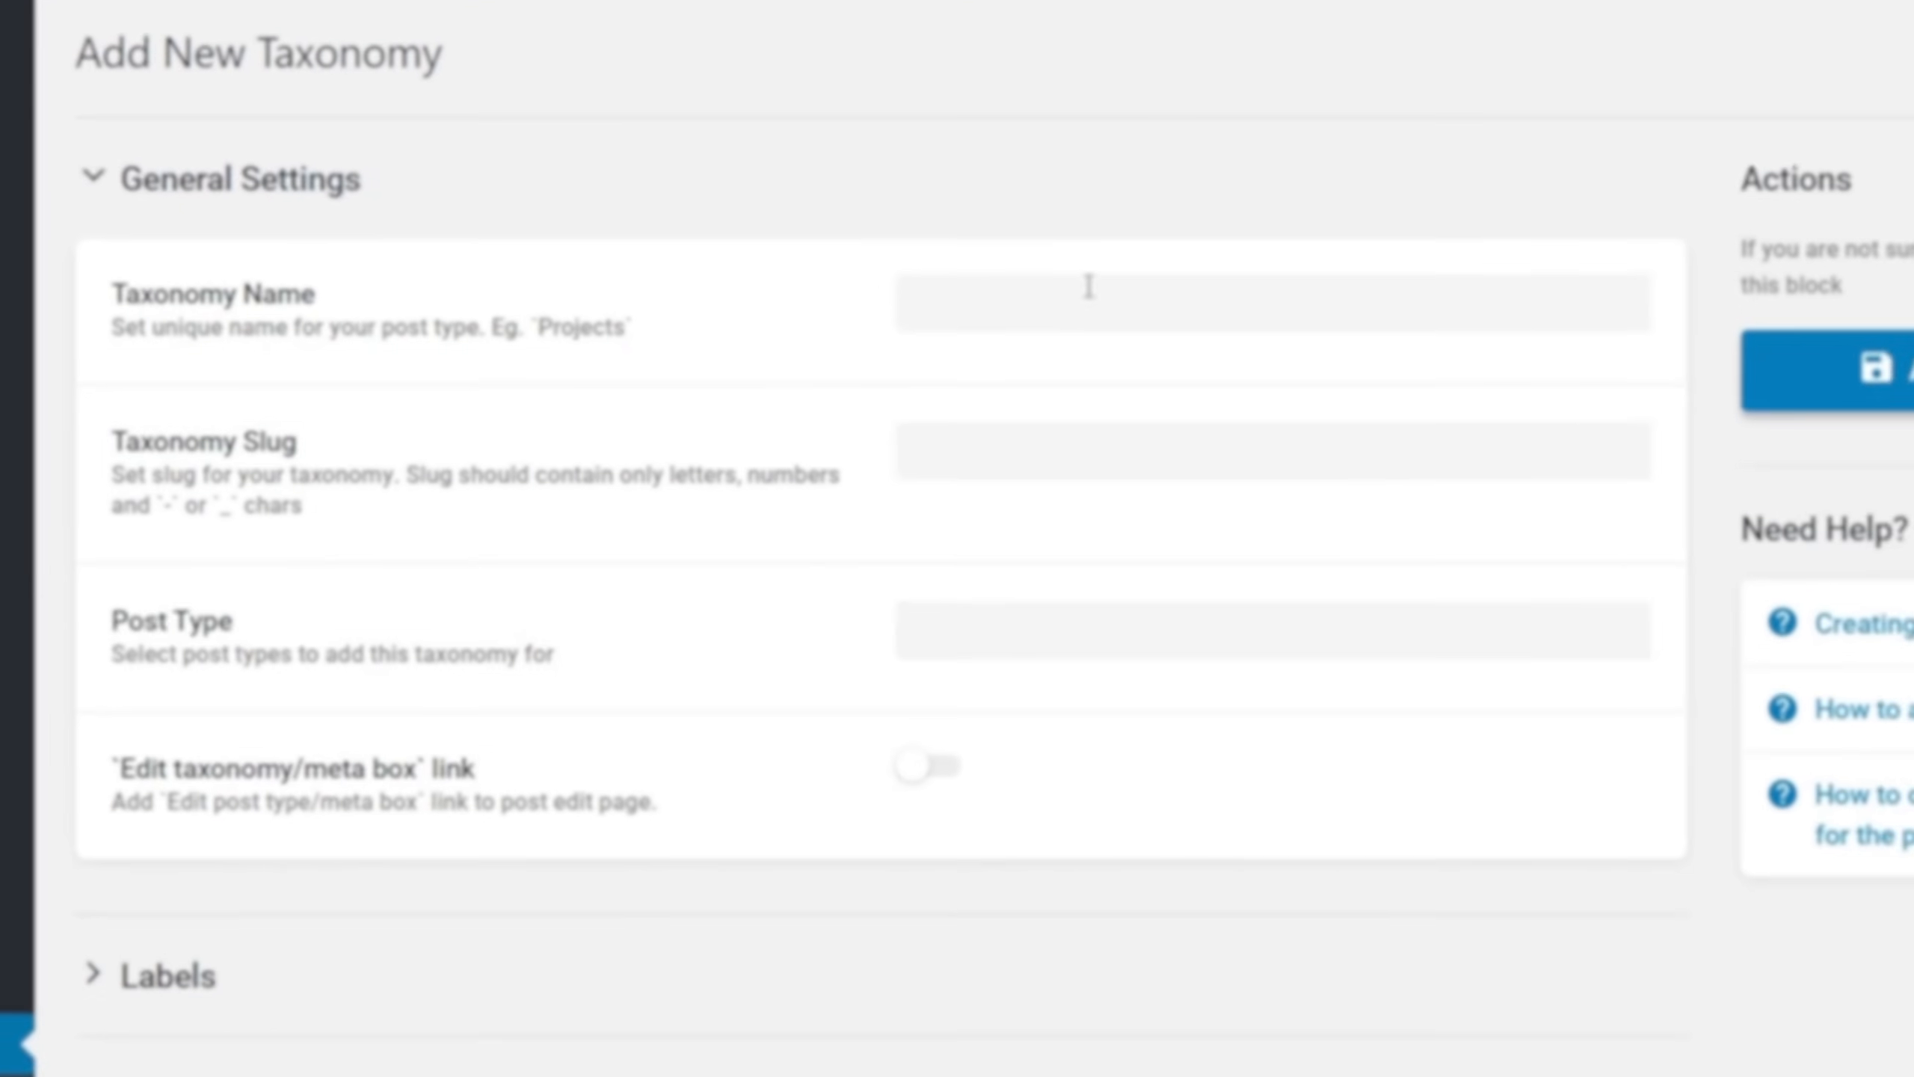
{"action": "left_click", "coordinate": [917, 256]}
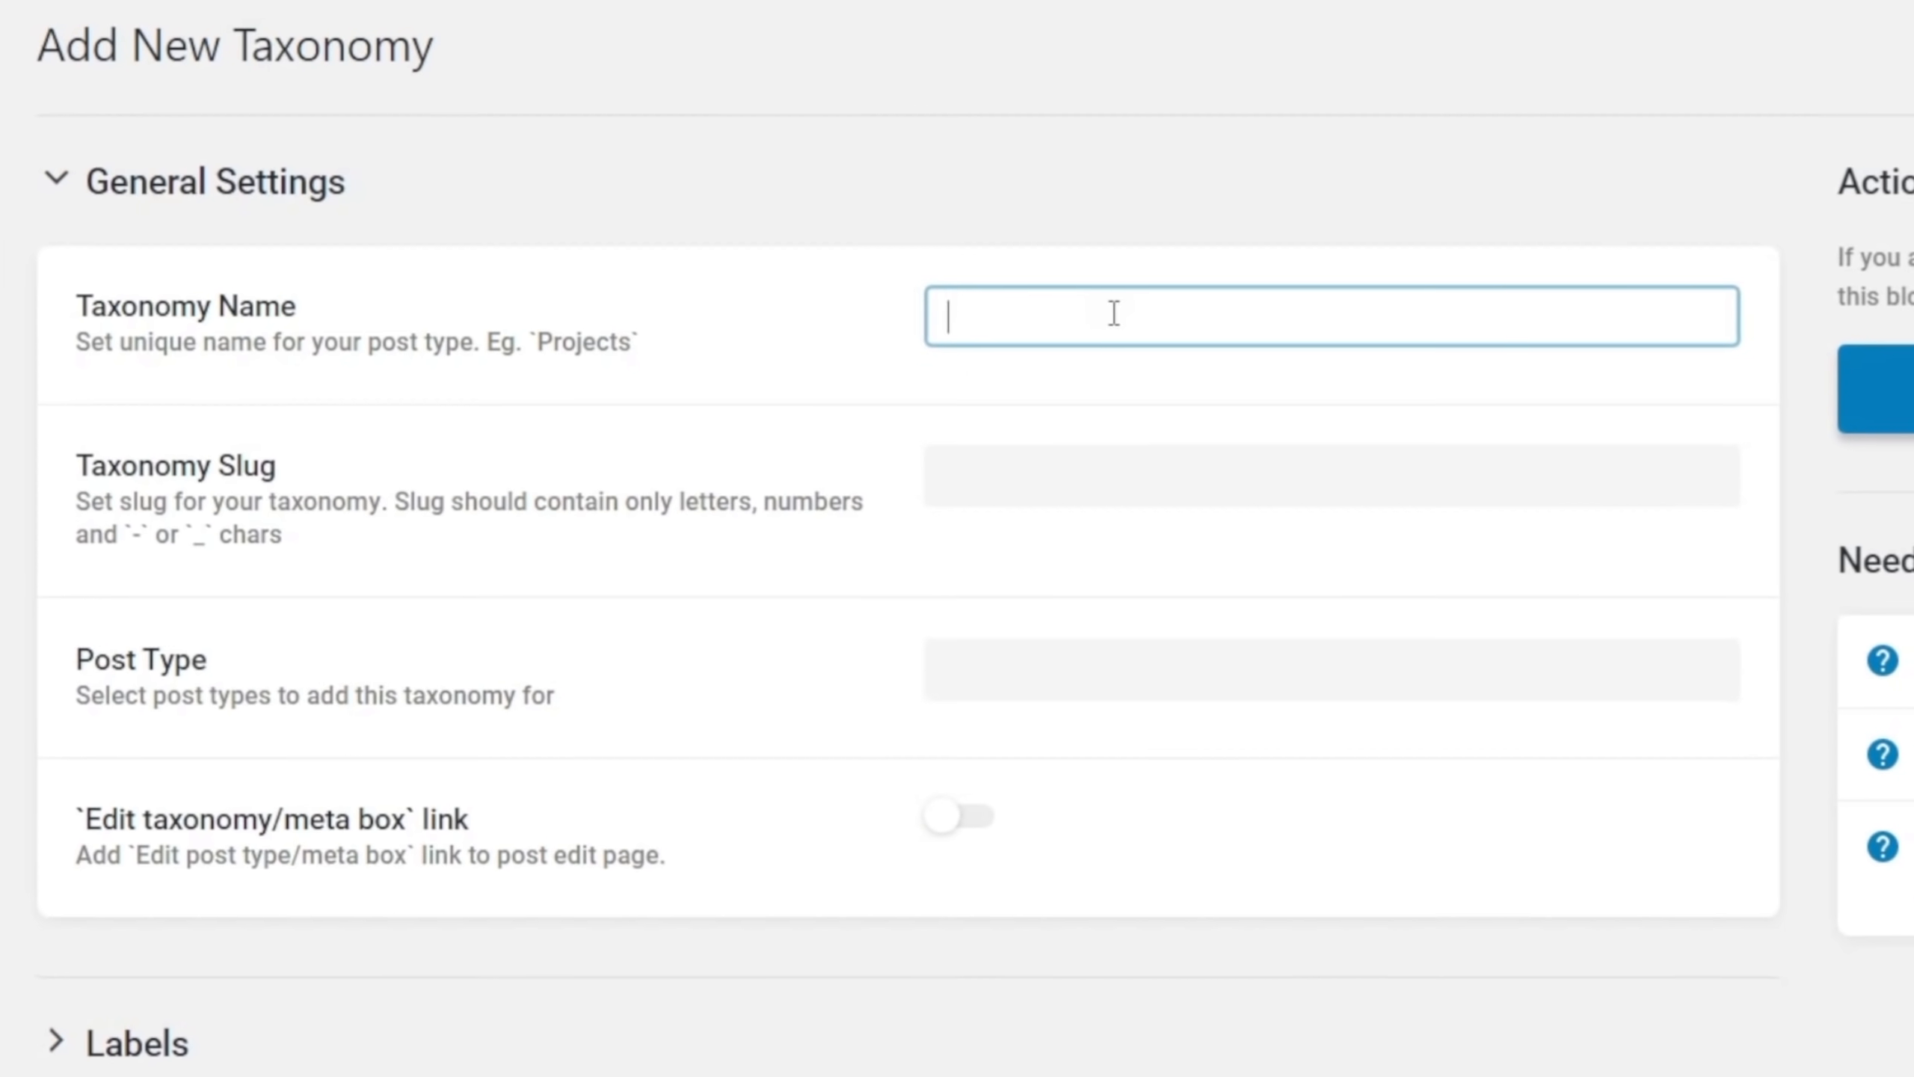
{"action": "type", "text": "Recipe Type"}
{"action": "left_click", "coordinate": [1124, 477]}
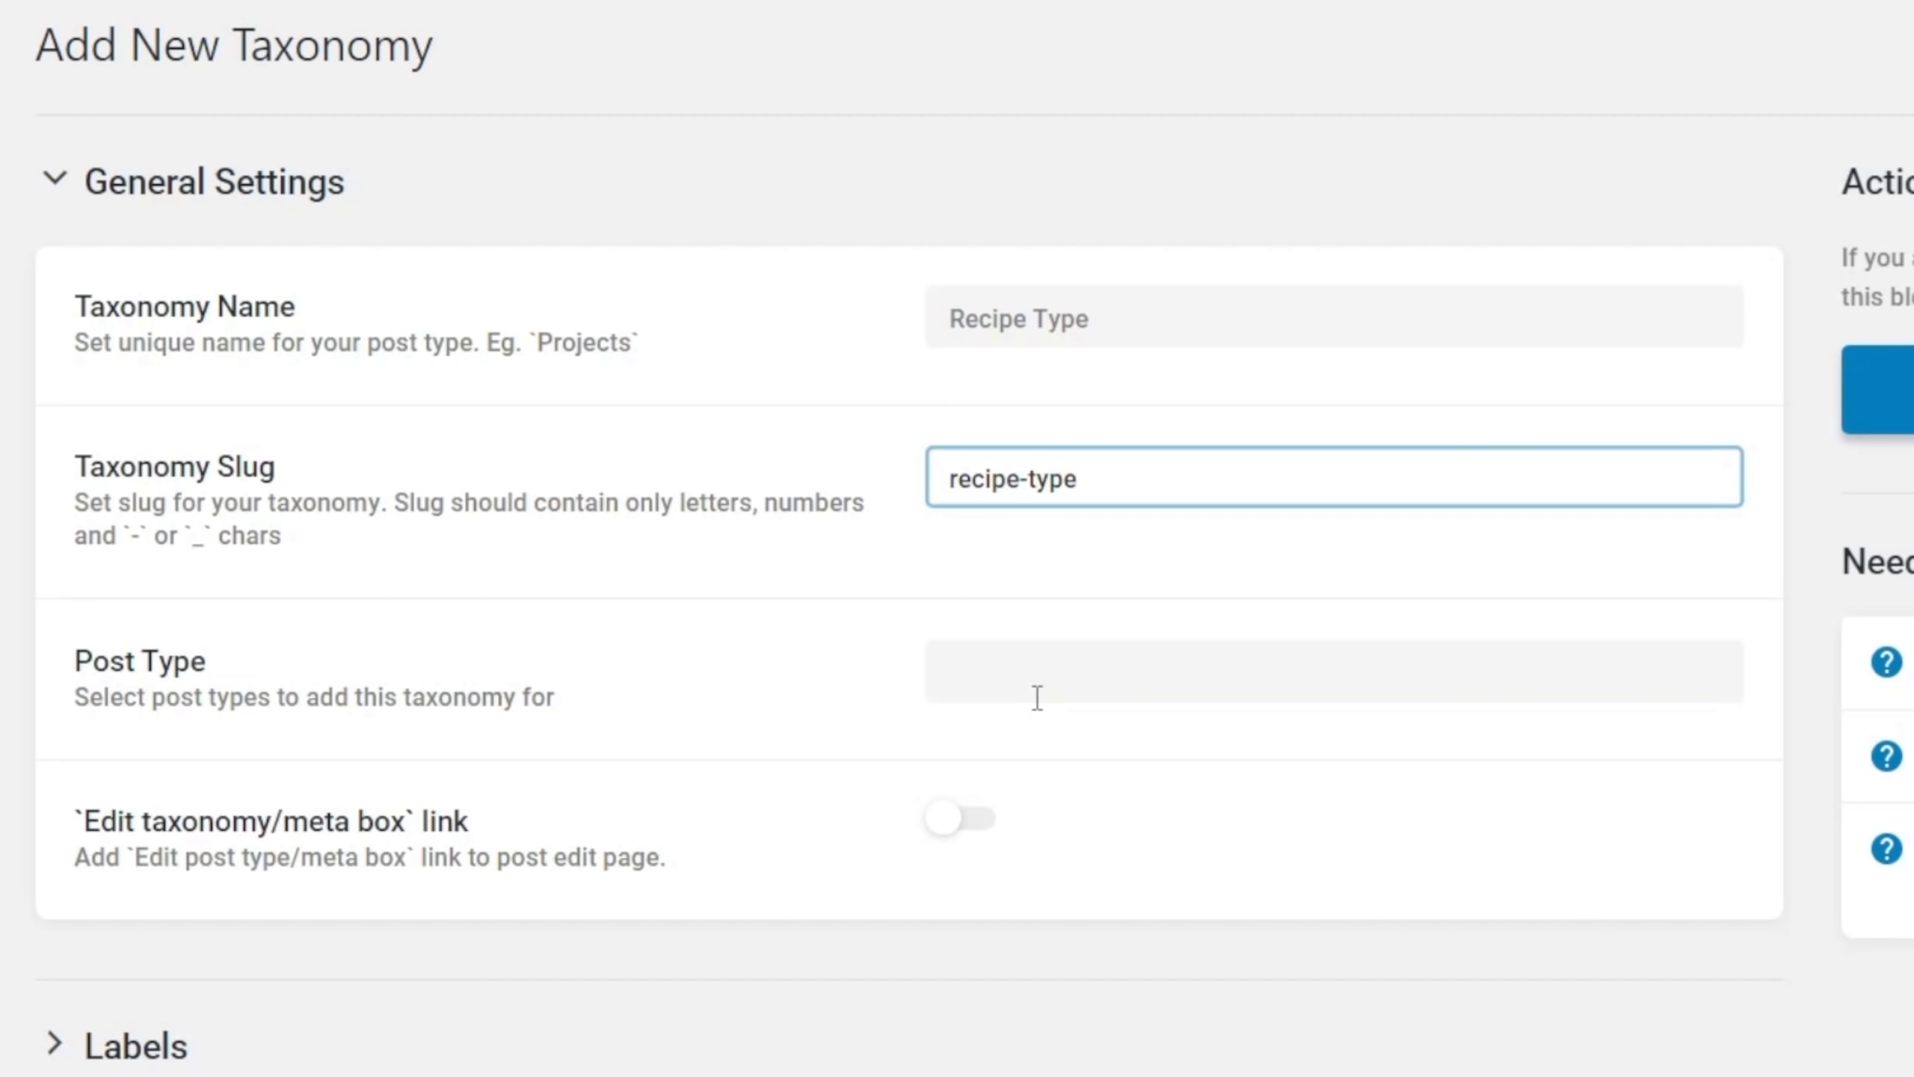
{"action": "left_click", "coordinate": [1053, 672]}
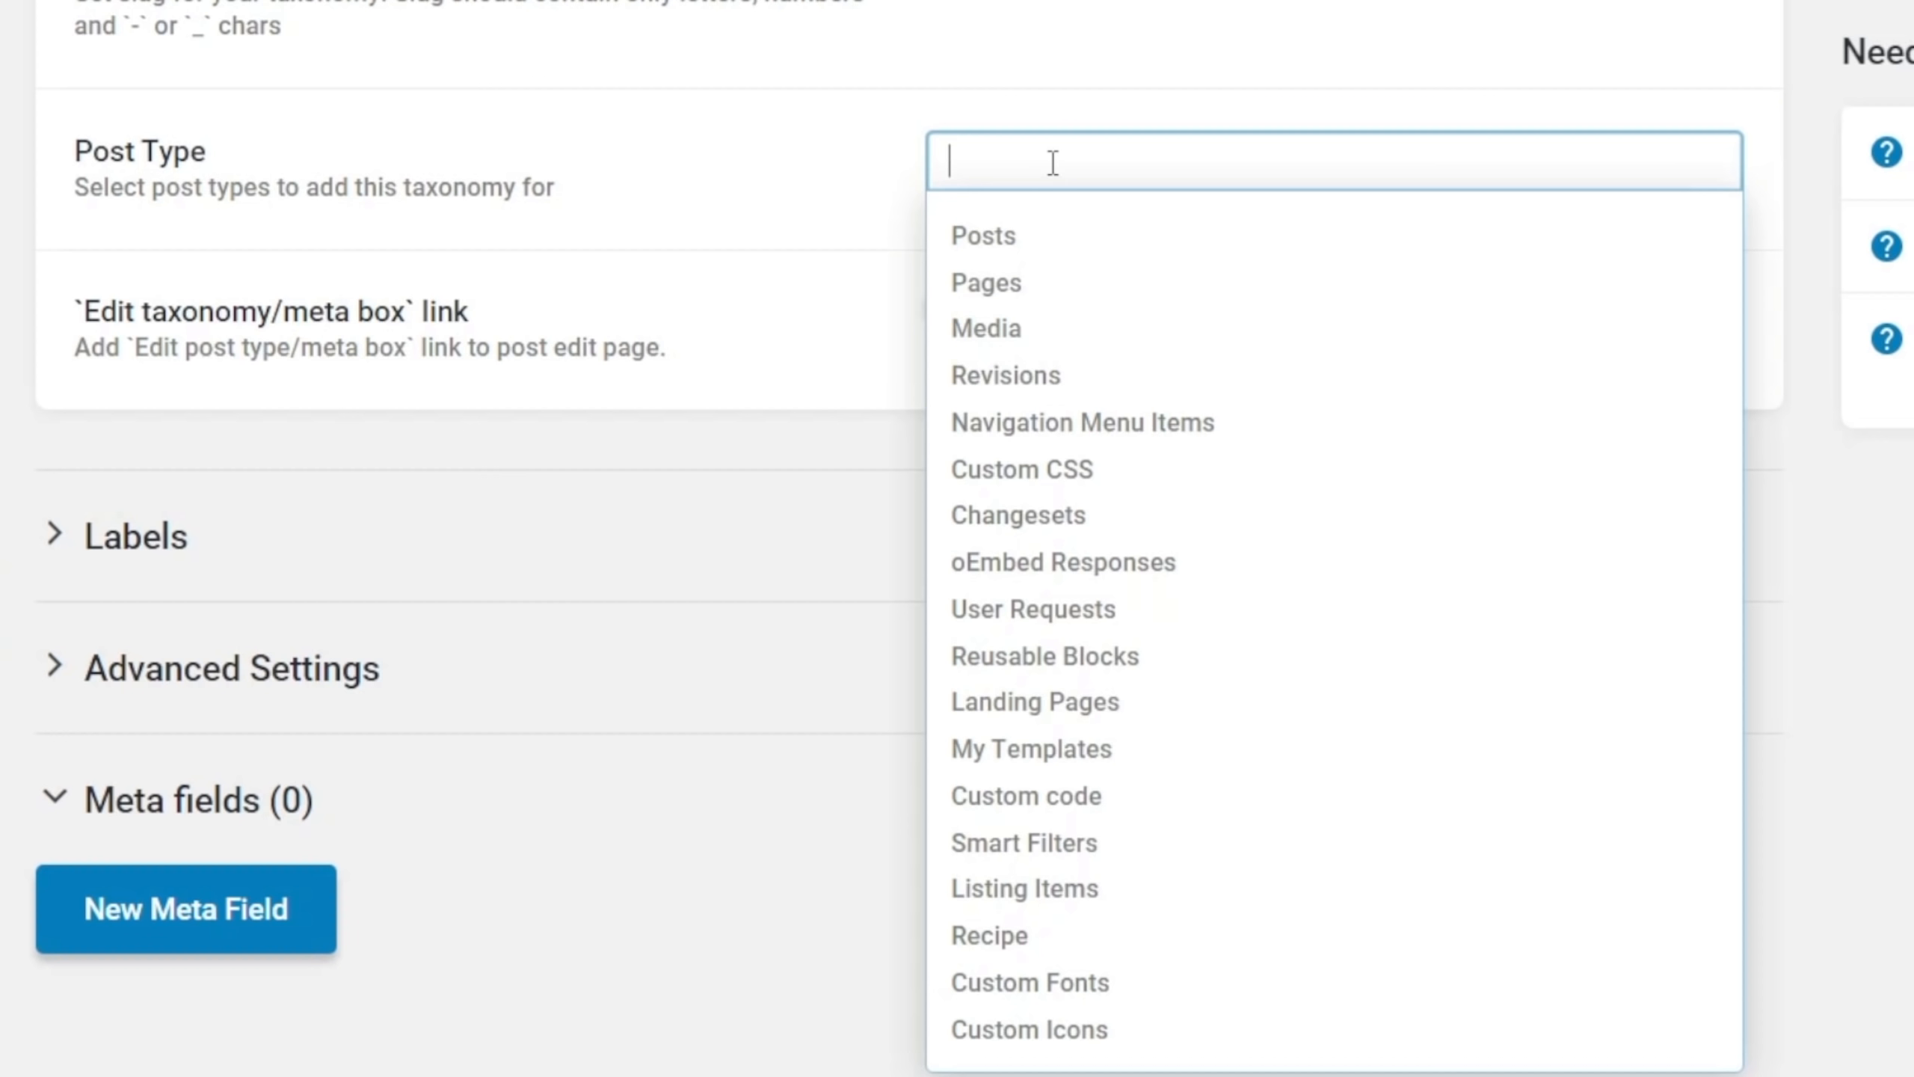
{"action": "left_click", "coordinate": [1008, 952]}
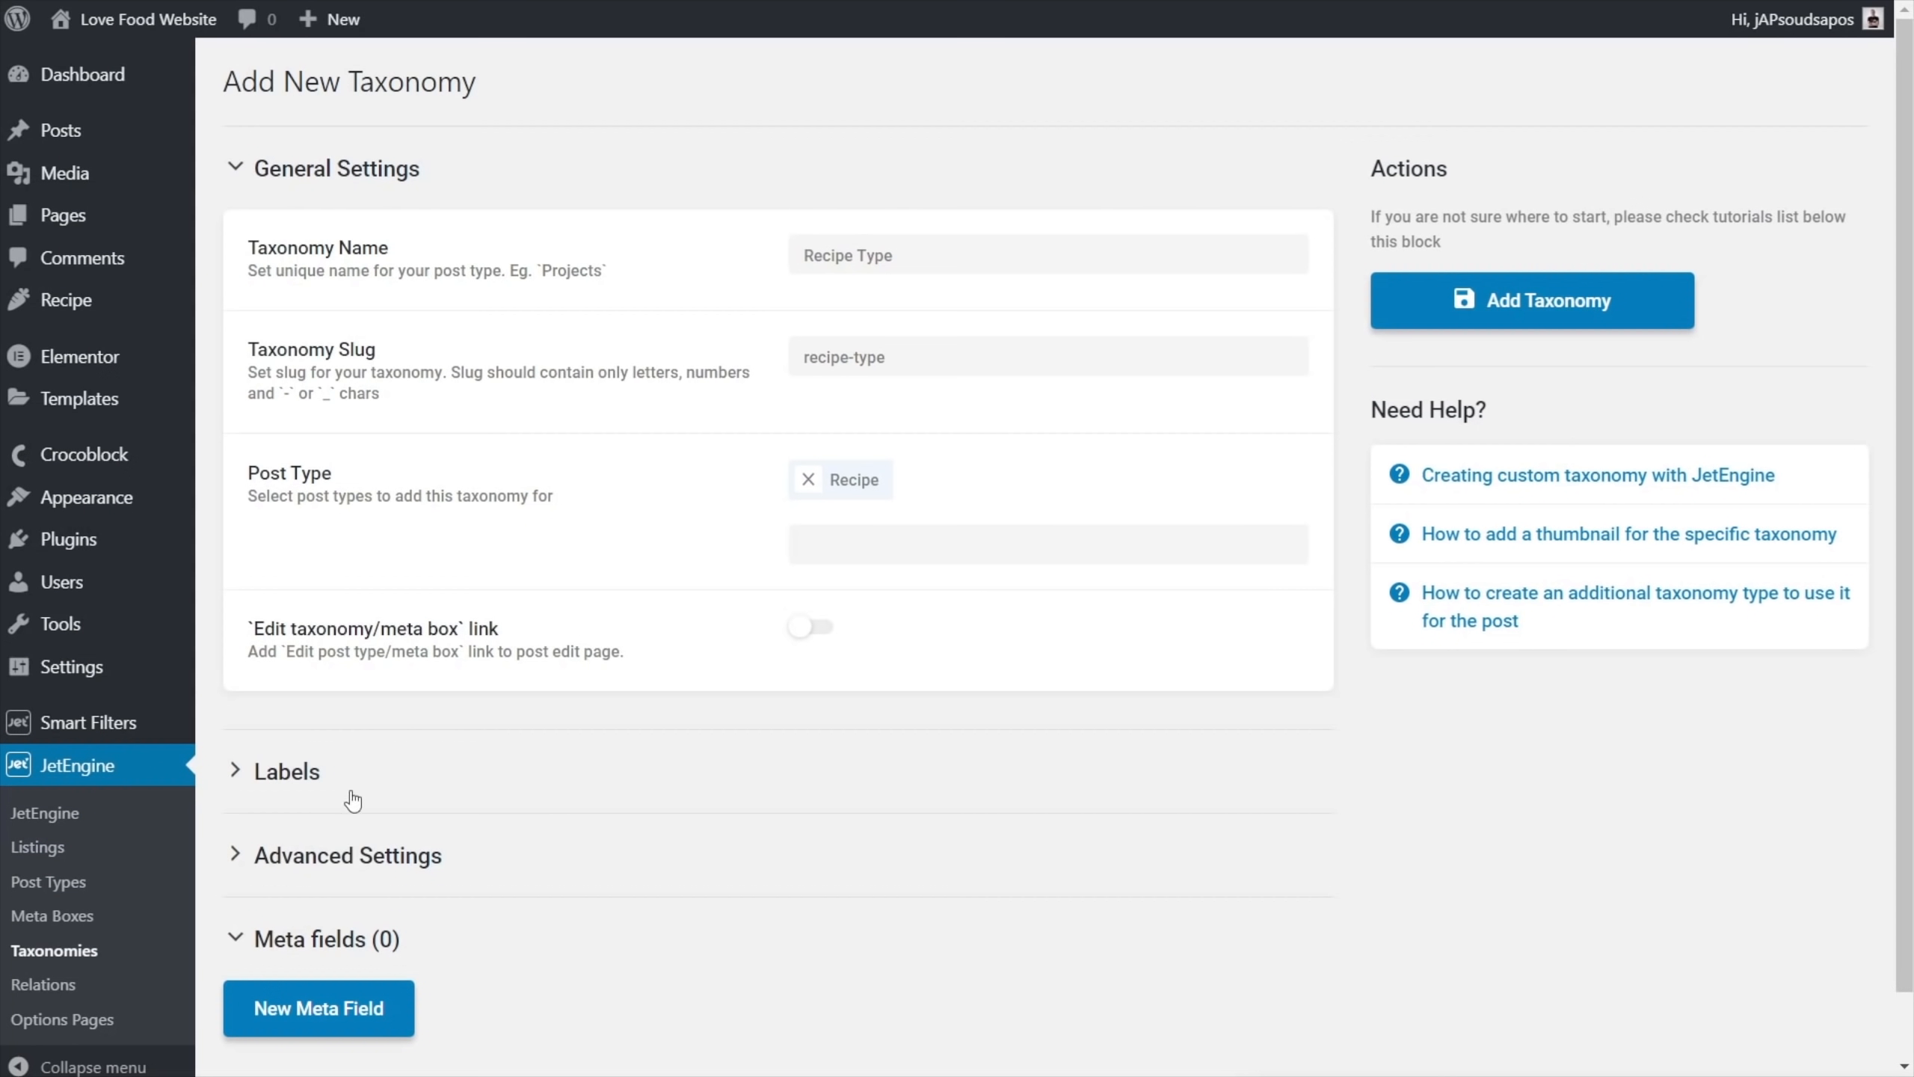
Review the label options of the Recipe Type taxonomy
{"action": "left_click", "coordinate": [301, 779]}
{"action": "scroll", "coordinate": [671, 908], "scroll_direction": "down", "scroll_amount": 2}
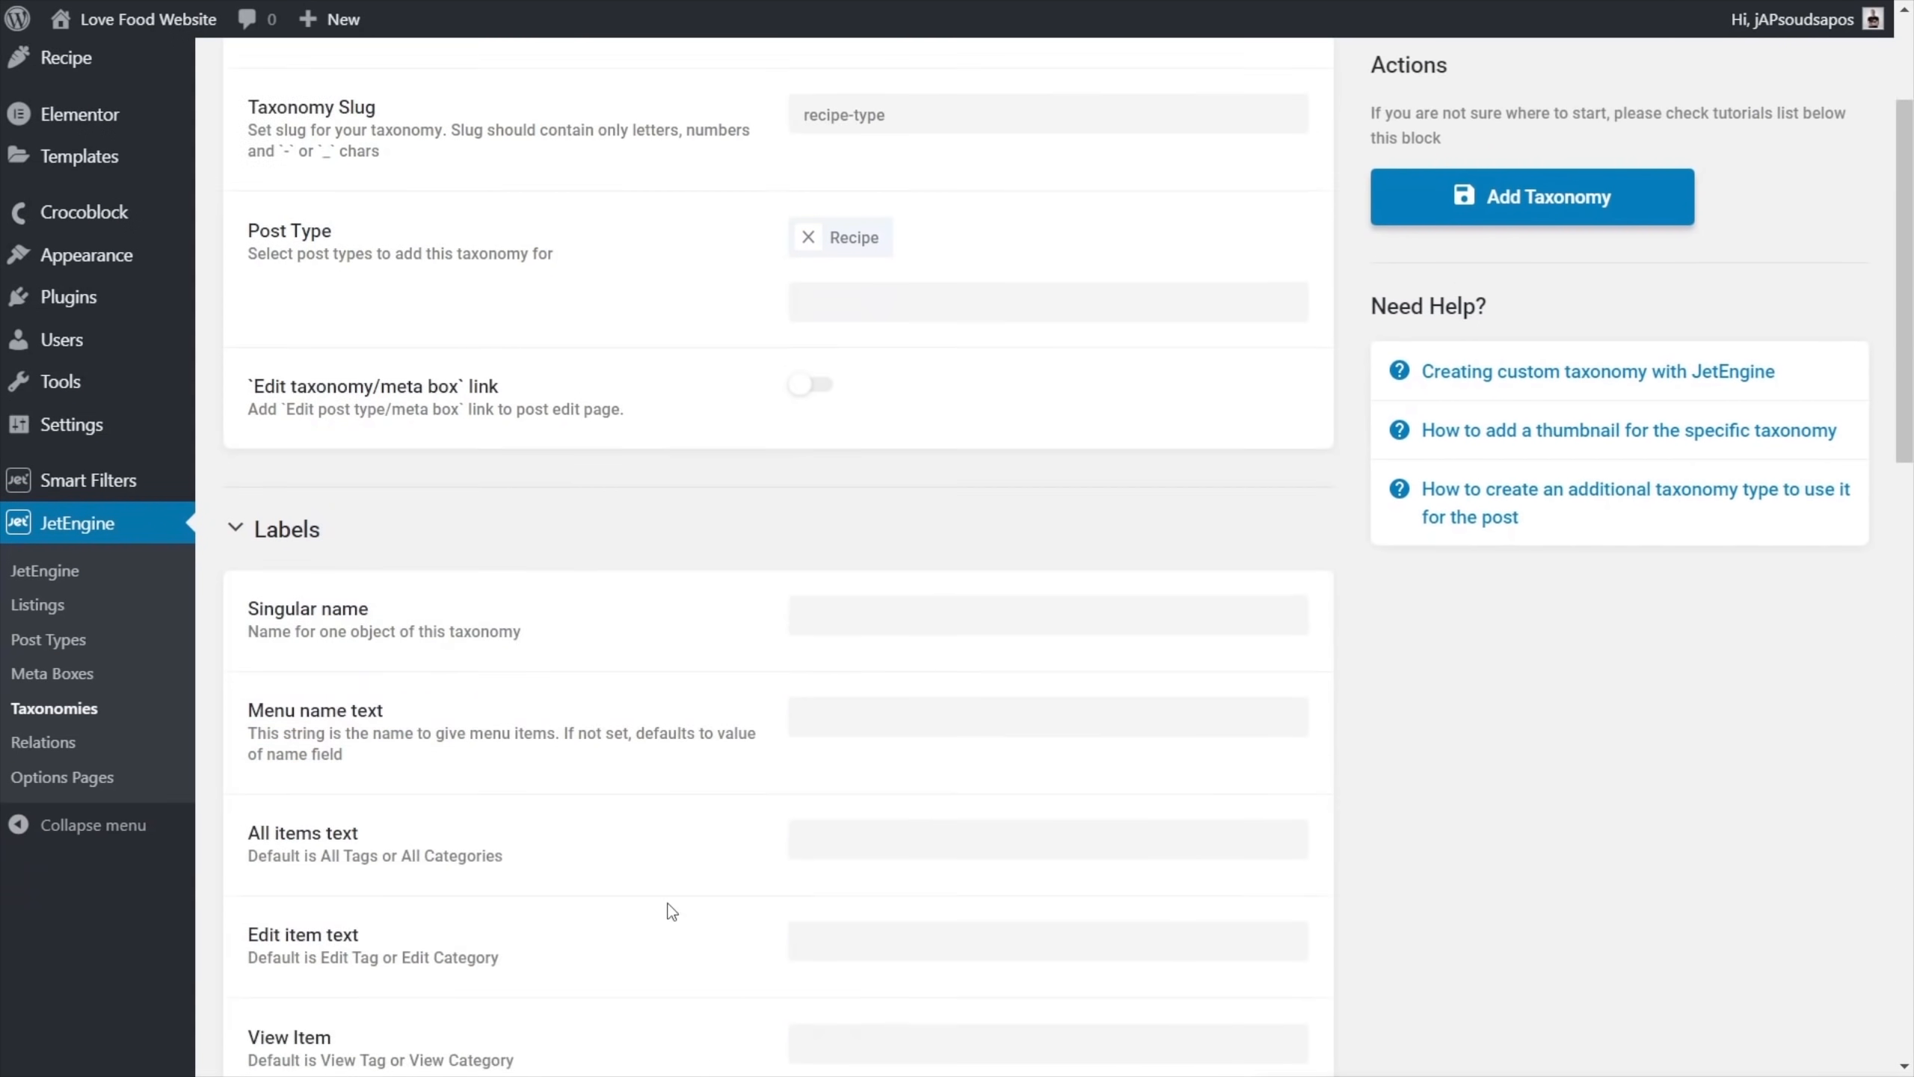
{"action": "scroll", "coordinate": [671, 909], "scroll_direction": "down", "scroll_amount": 5}
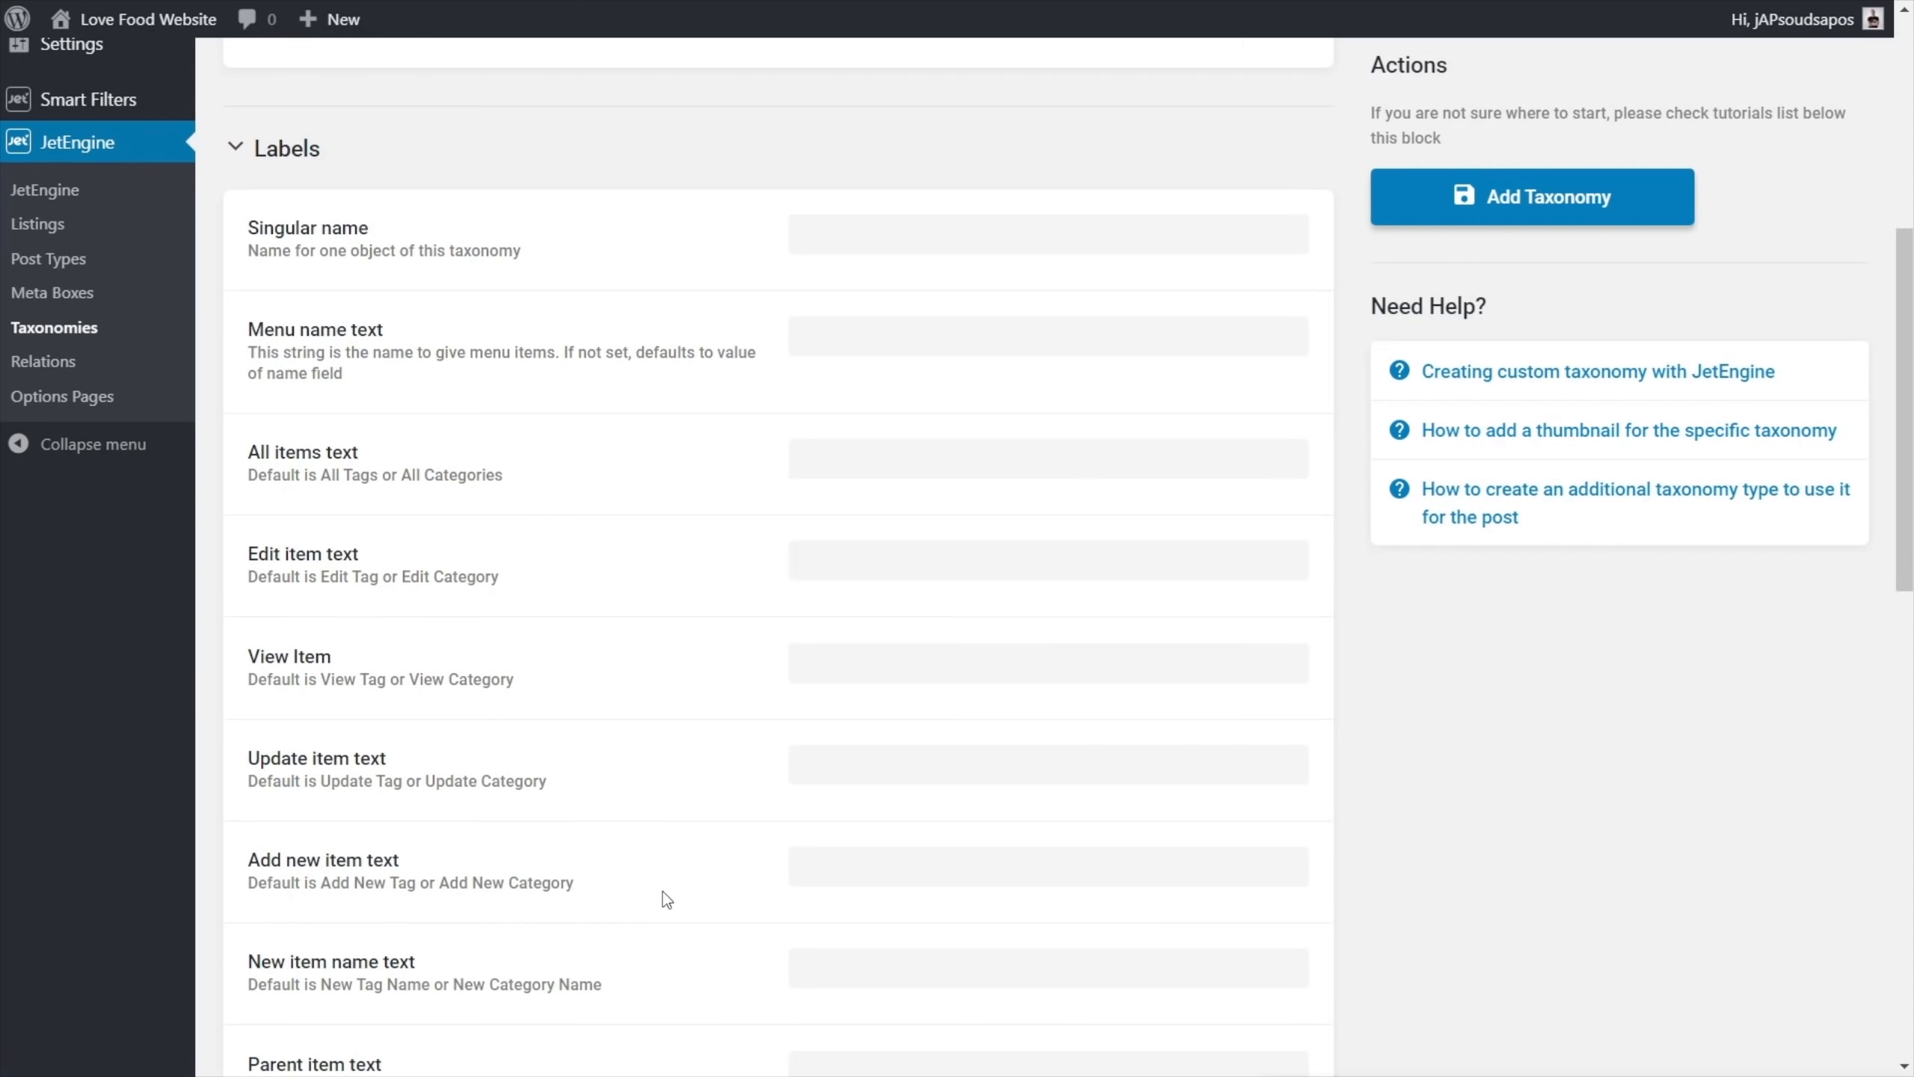
{"action": "scroll", "coordinate": [662, 892], "scroll_direction": "up", "scroll_amount": 1}
{"action": "left_click", "coordinate": [272, 276]}
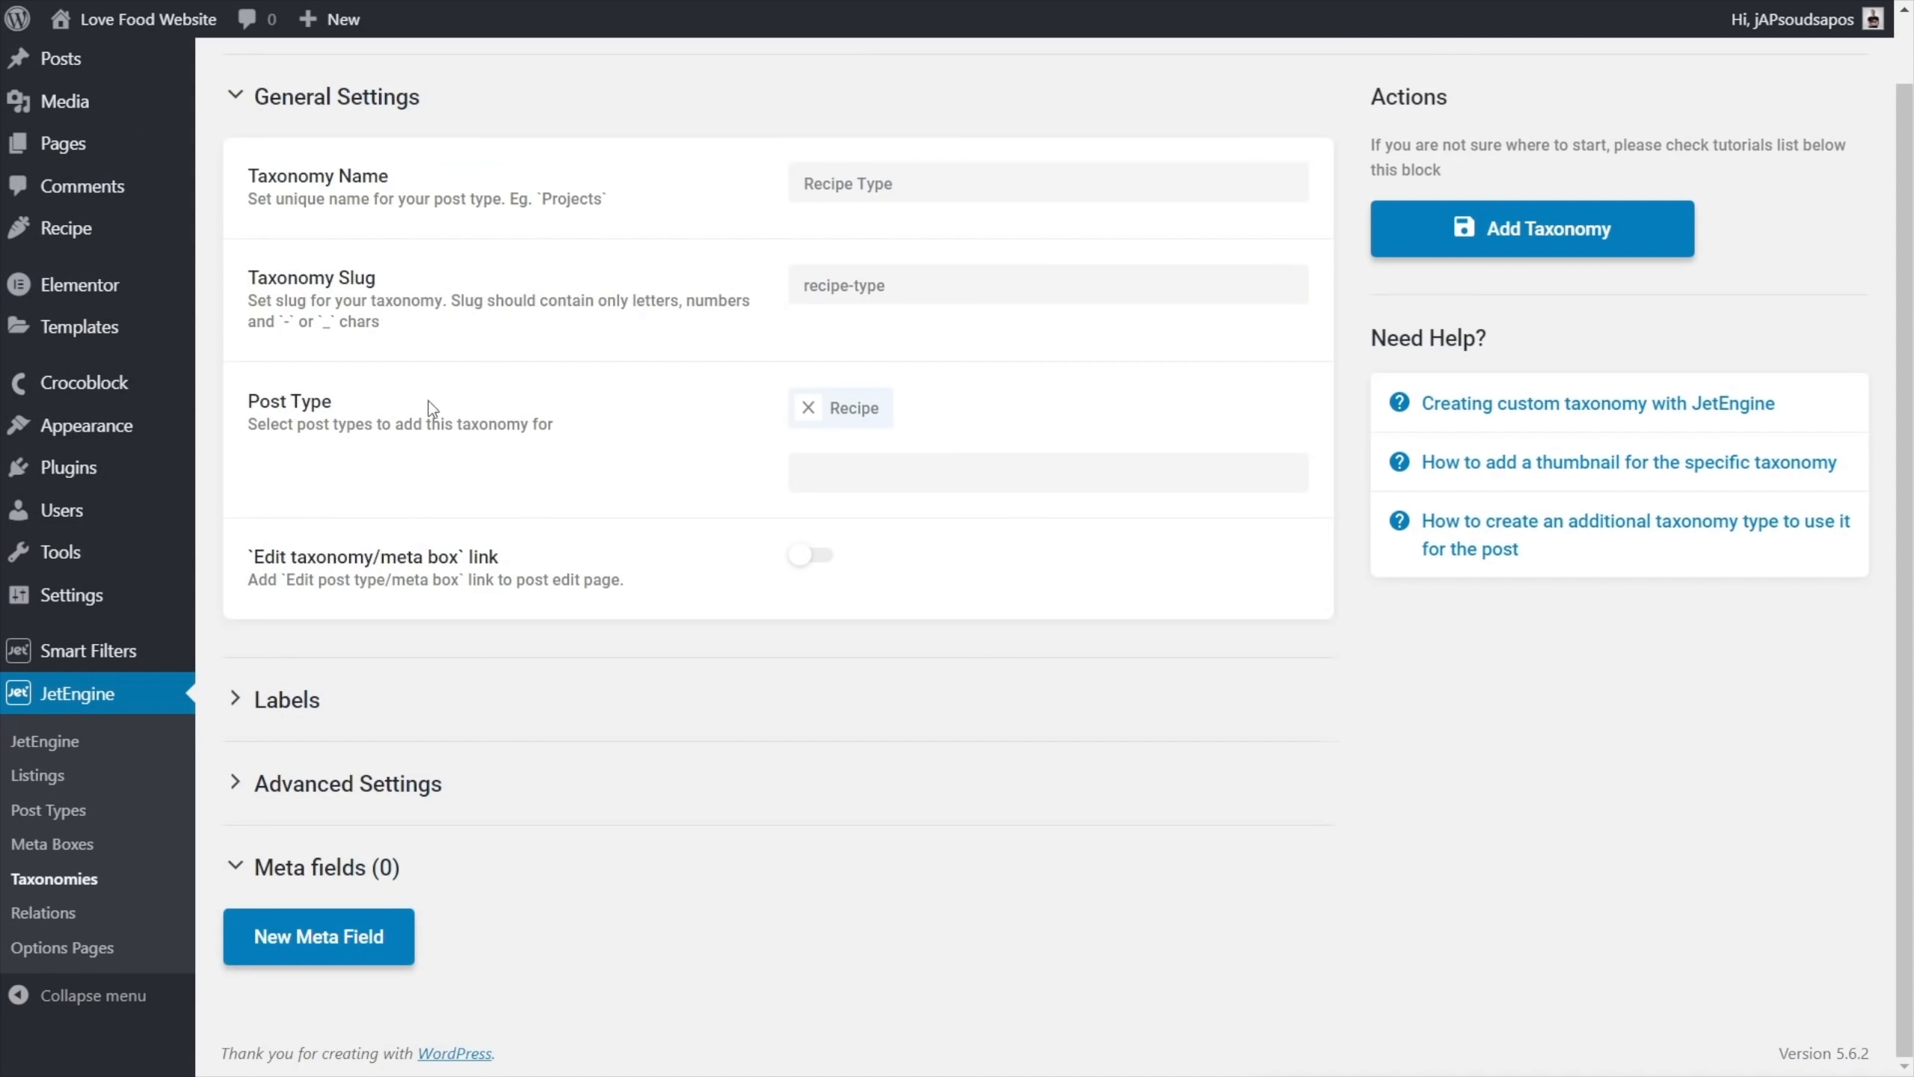
Enable the Hierarchical option in the taxonomy's advanced settings and add the taxonomy
{"action": "left_click", "coordinate": [335, 792]}
{"action": "scroll", "coordinate": [336, 792], "scroll_direction": "down", "scroll_amount": 5}
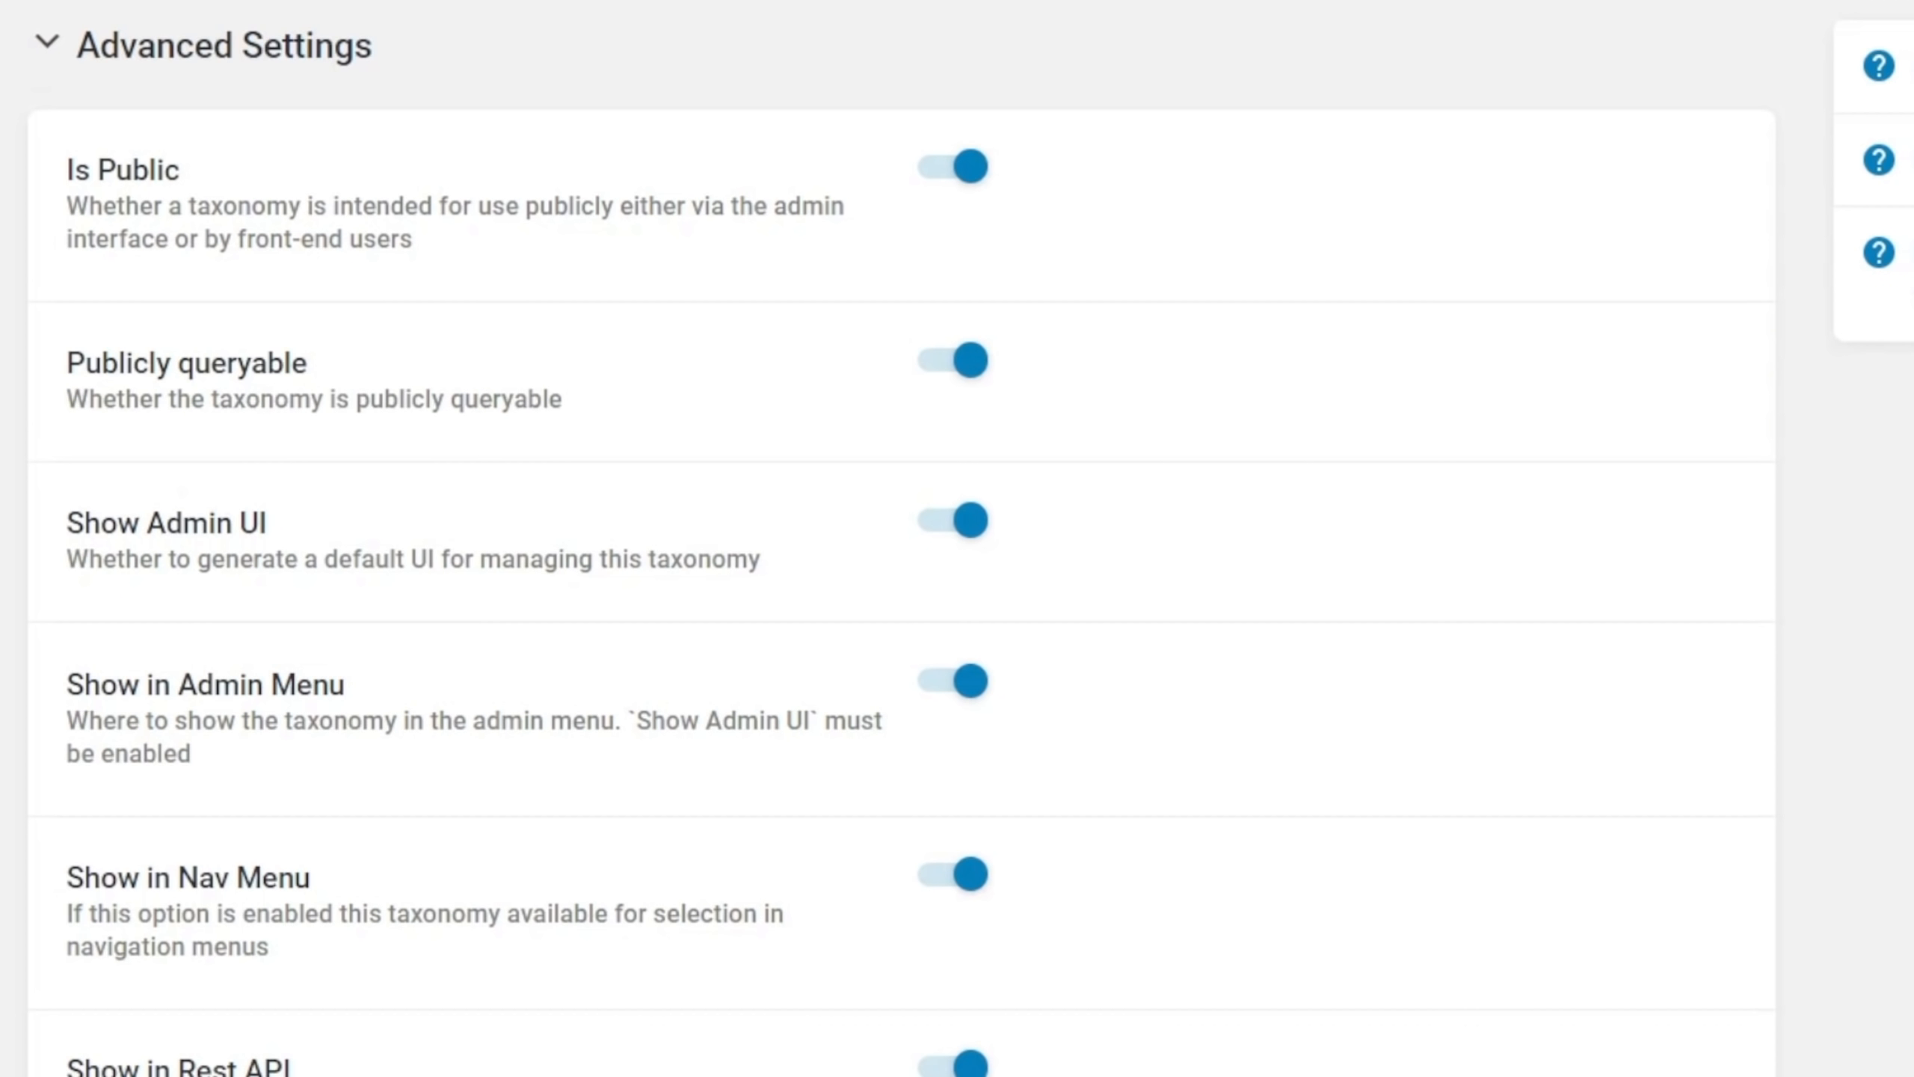
{"action": "scroll", "coordinate": [900, 547], "scroll_direction": "down", "scroll_amount": 5}
{"action": "scroll", "coordinate": [900, 528], "scroll_direction": "down", "scroll_amount": 6}
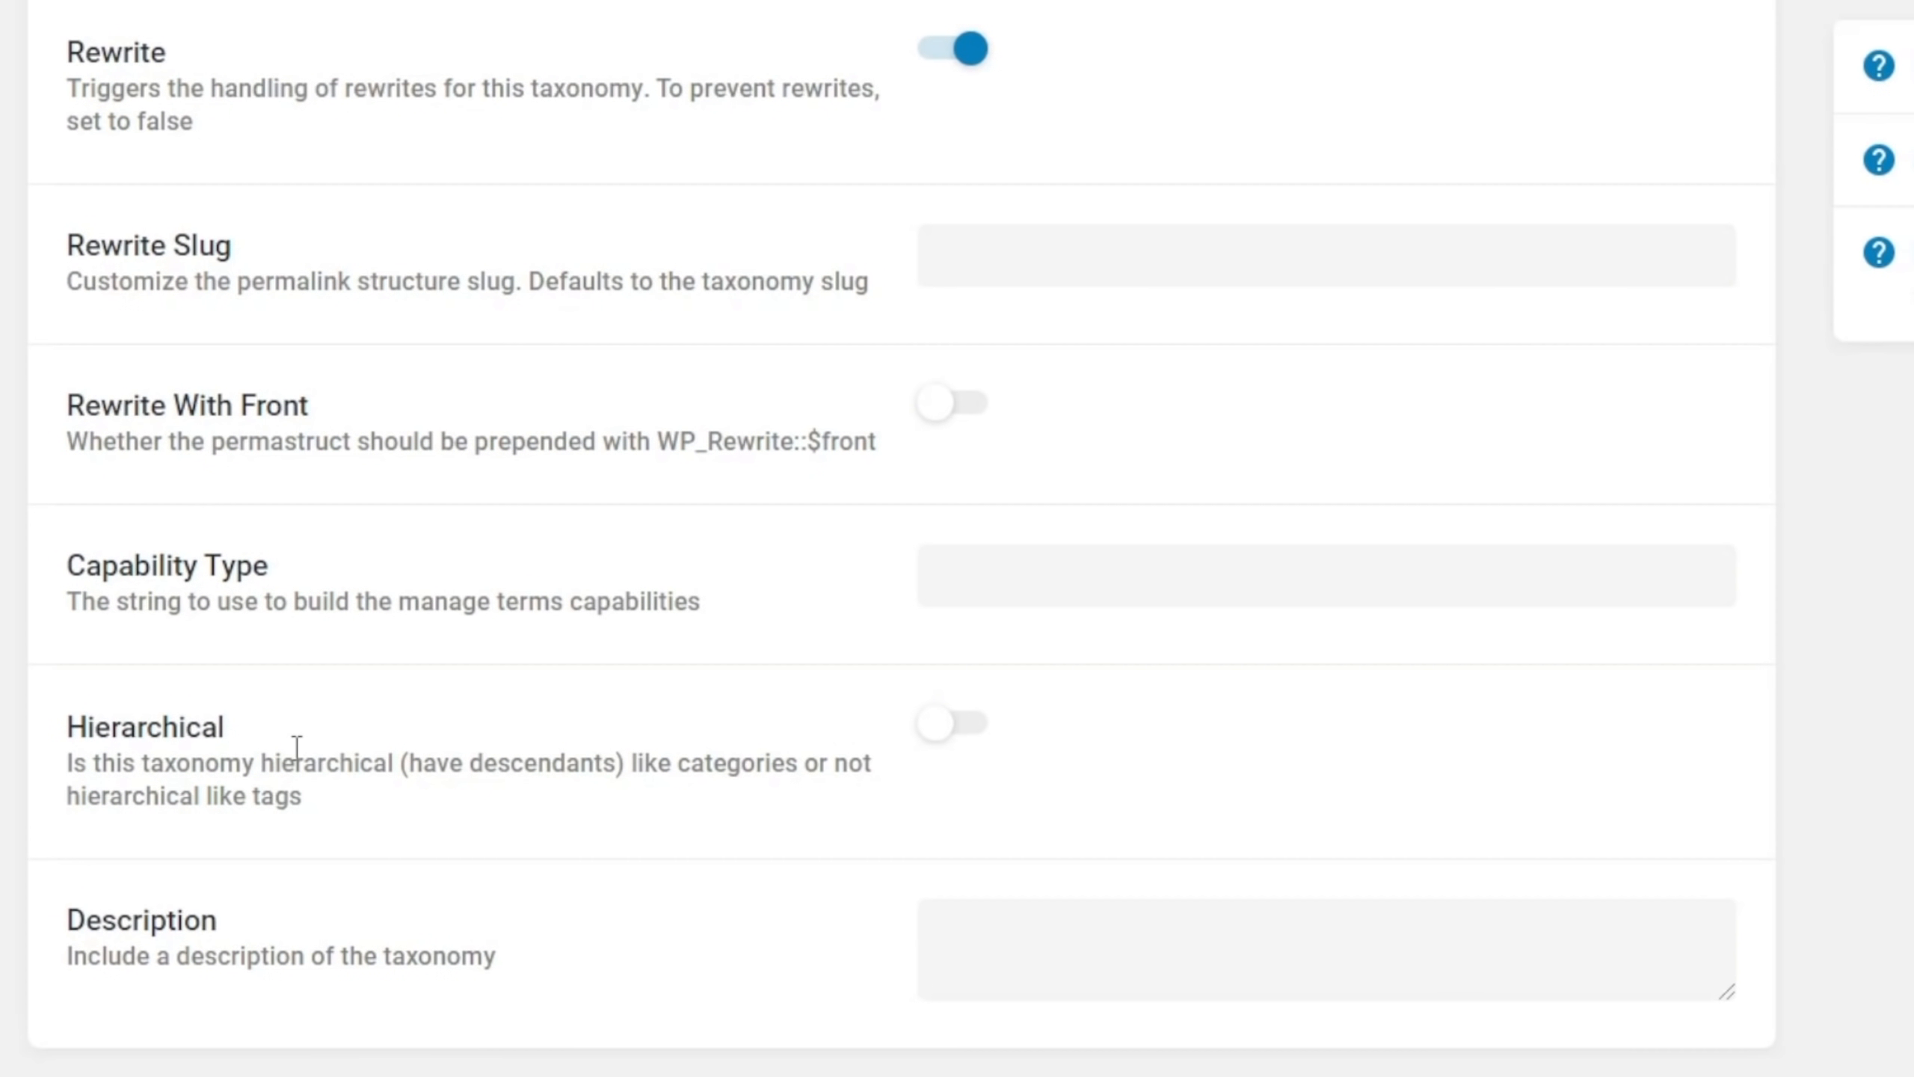
{"action": "left_click", "coordinate": [980, 735]}
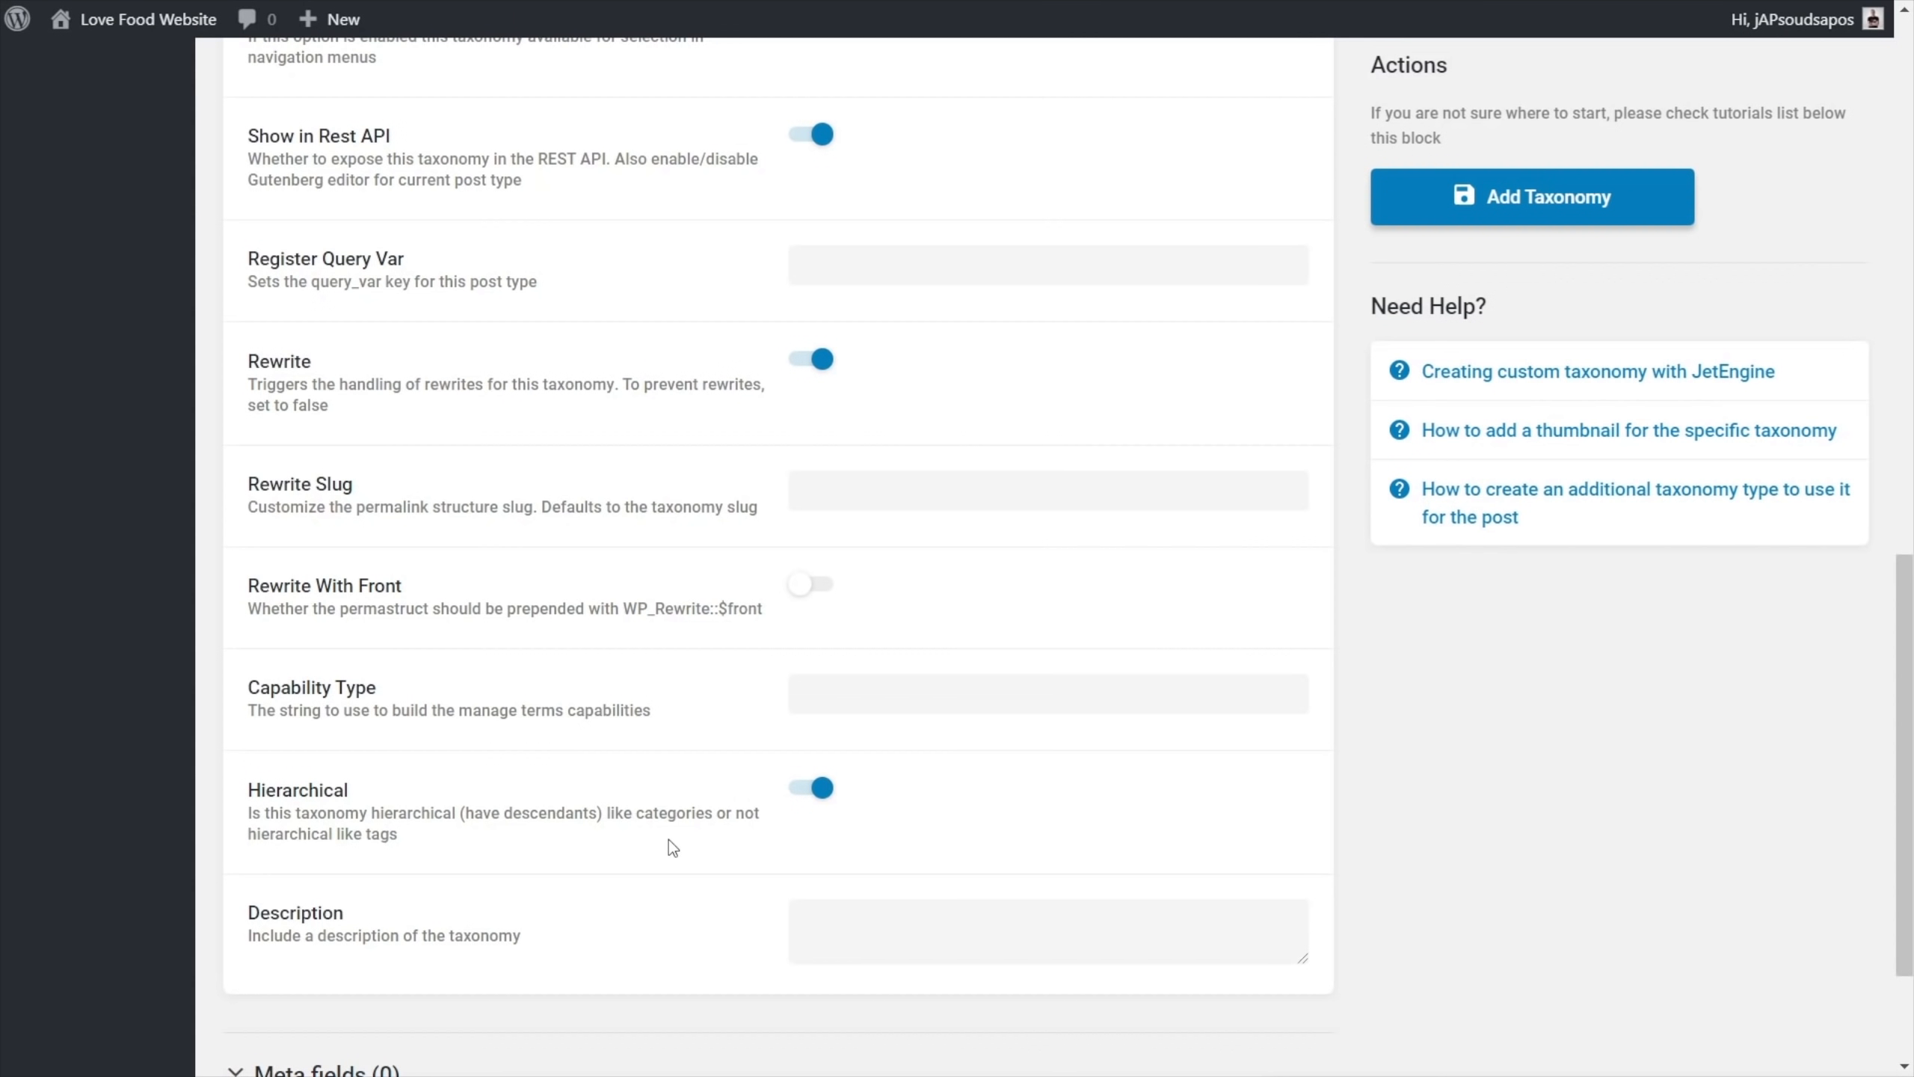
{"action": "left_click", "coordinate": [1562, 205]}
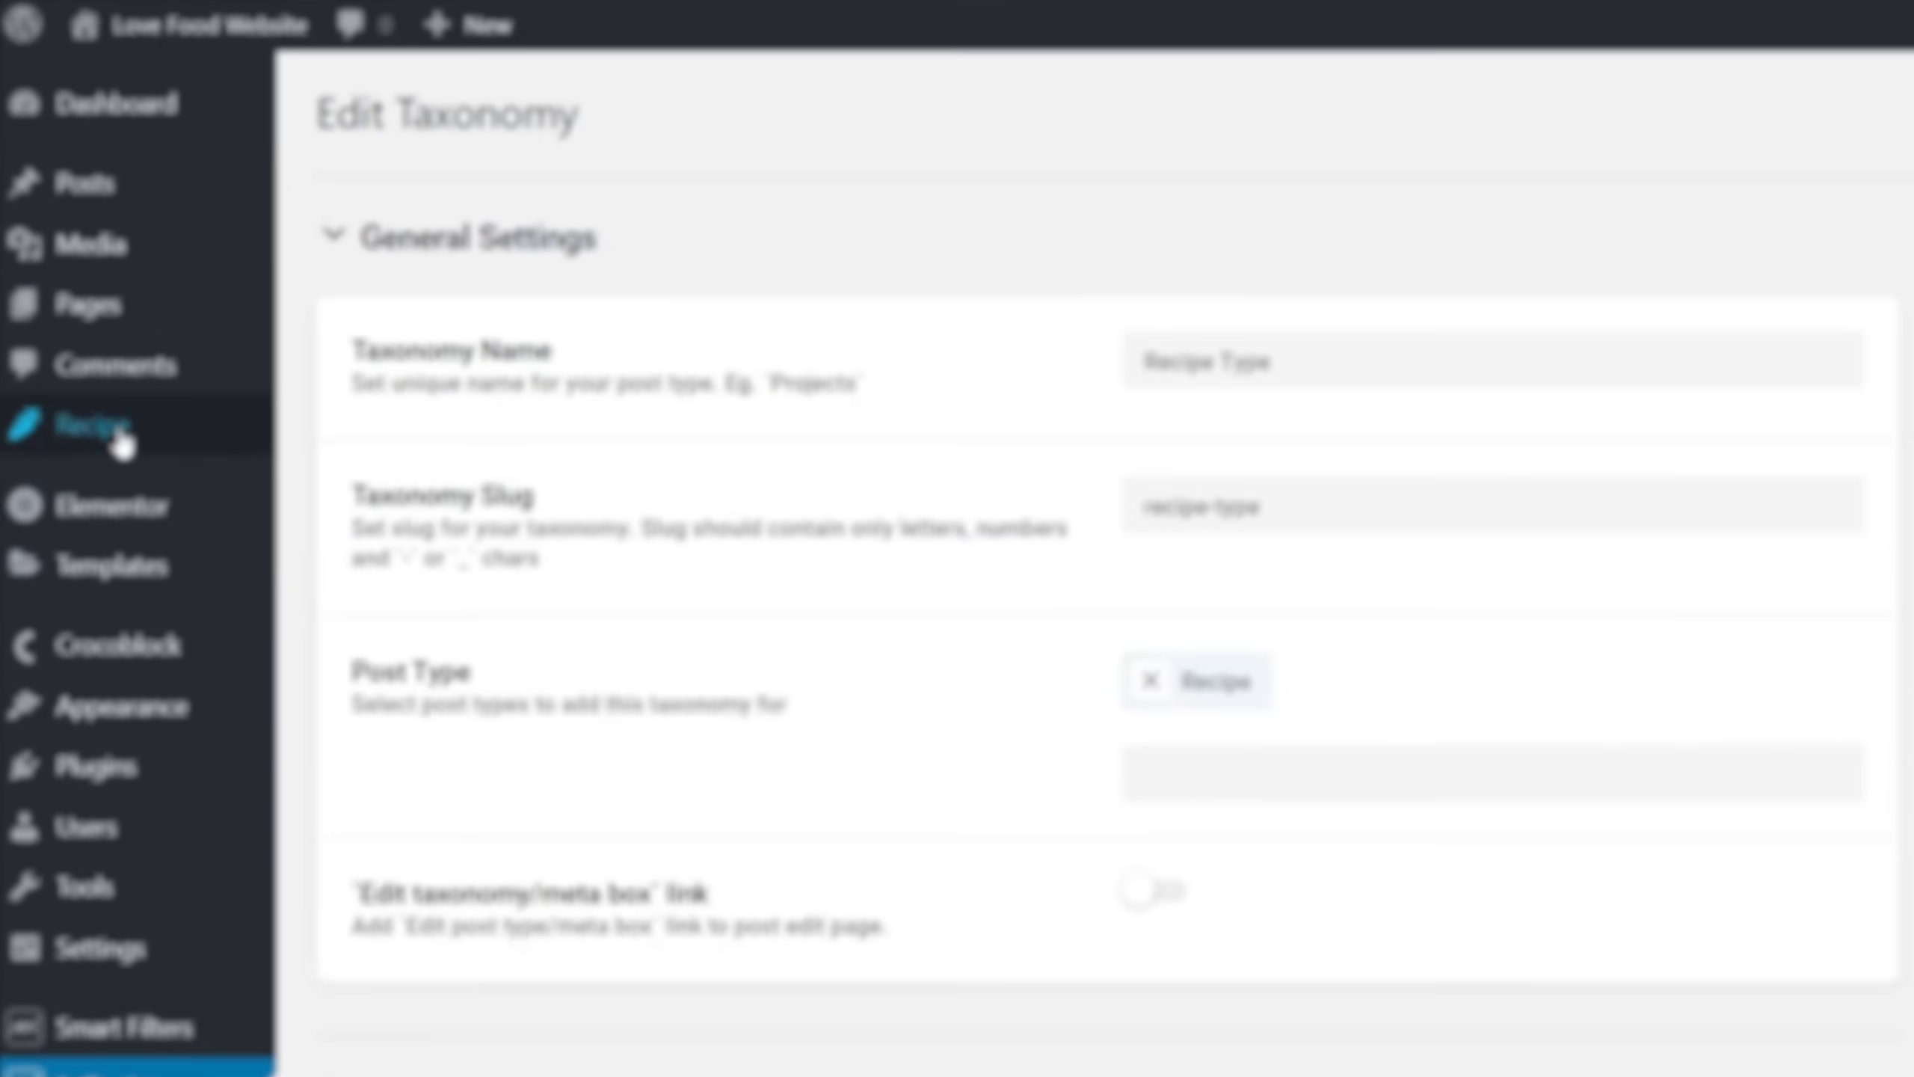
Open the Recipe Type terms of the Recipe post type and add a category named Breakfast
{"action": "mouse_move", "coordinate": [120, 443]}
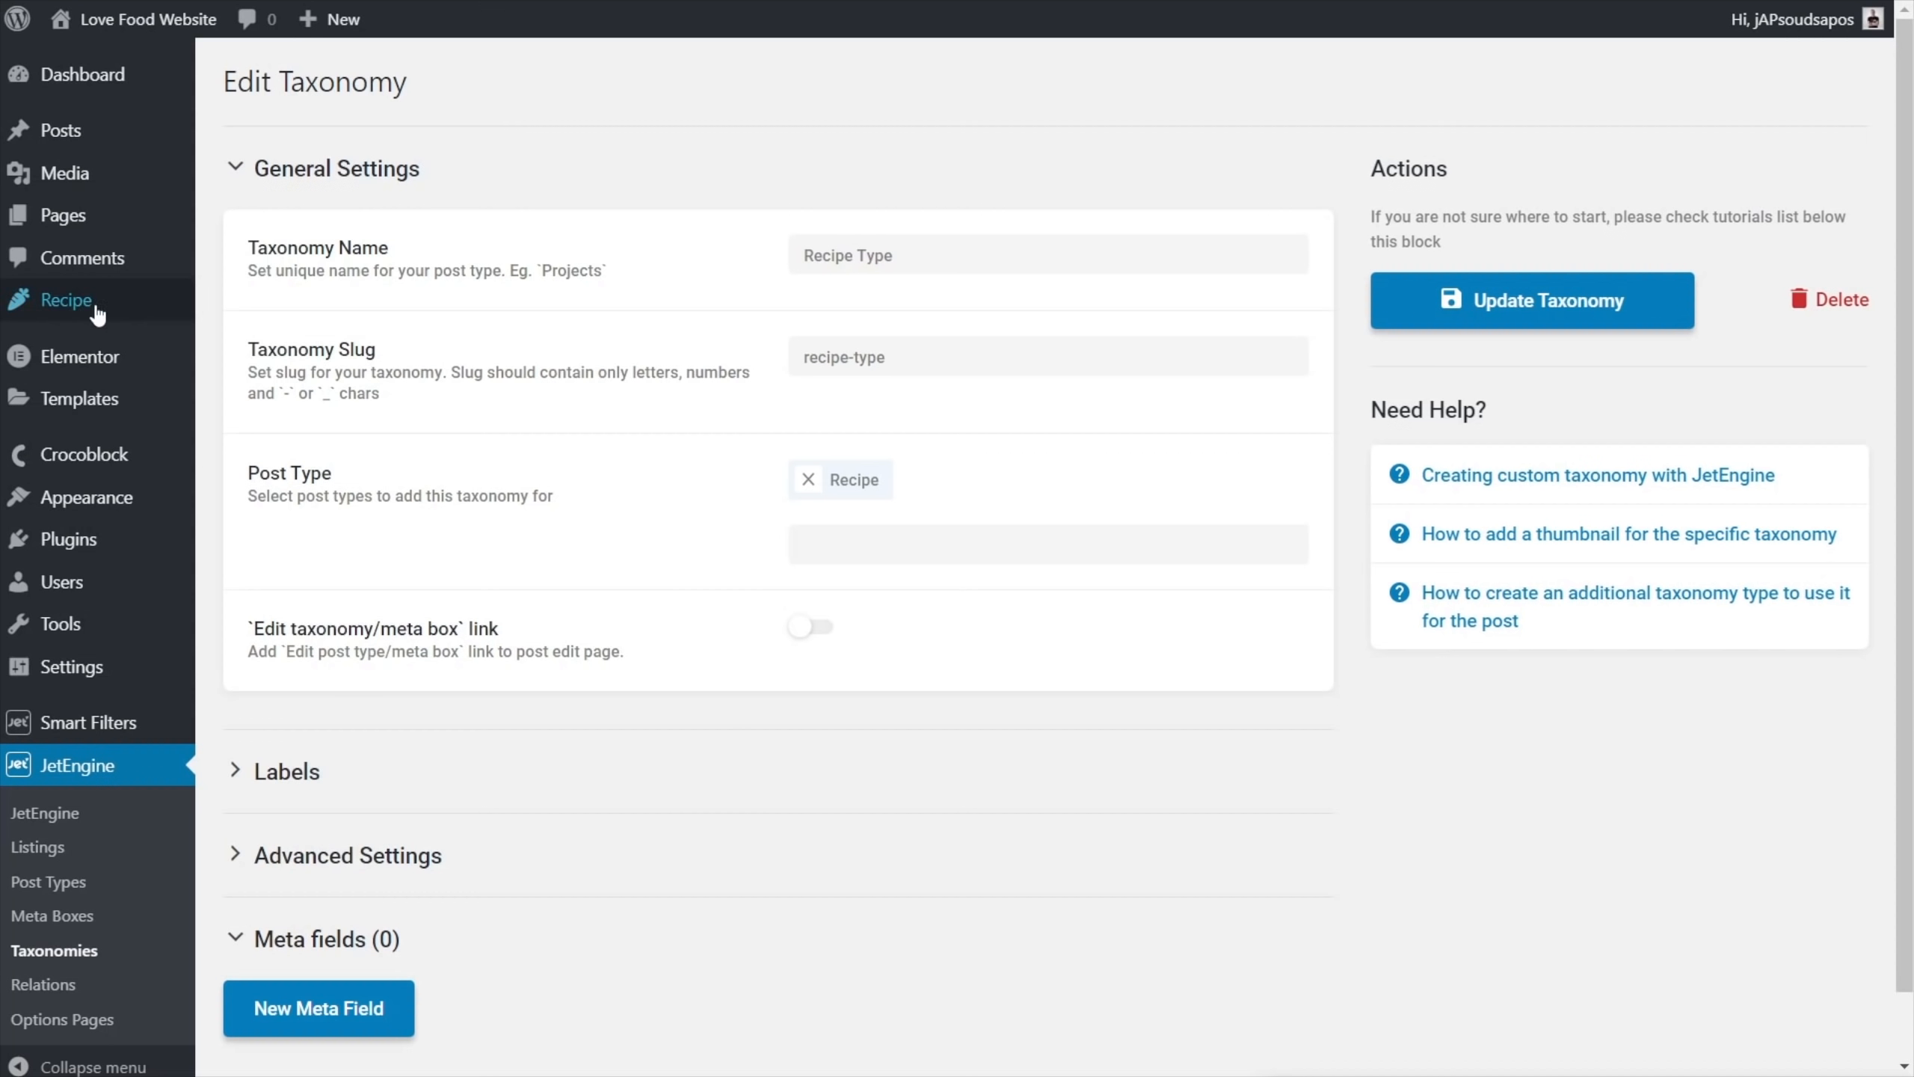
{"action": "mouse_move", "coordinate": [76, 305]}
{"action": "left_click", "coordinate": [268, 377]}
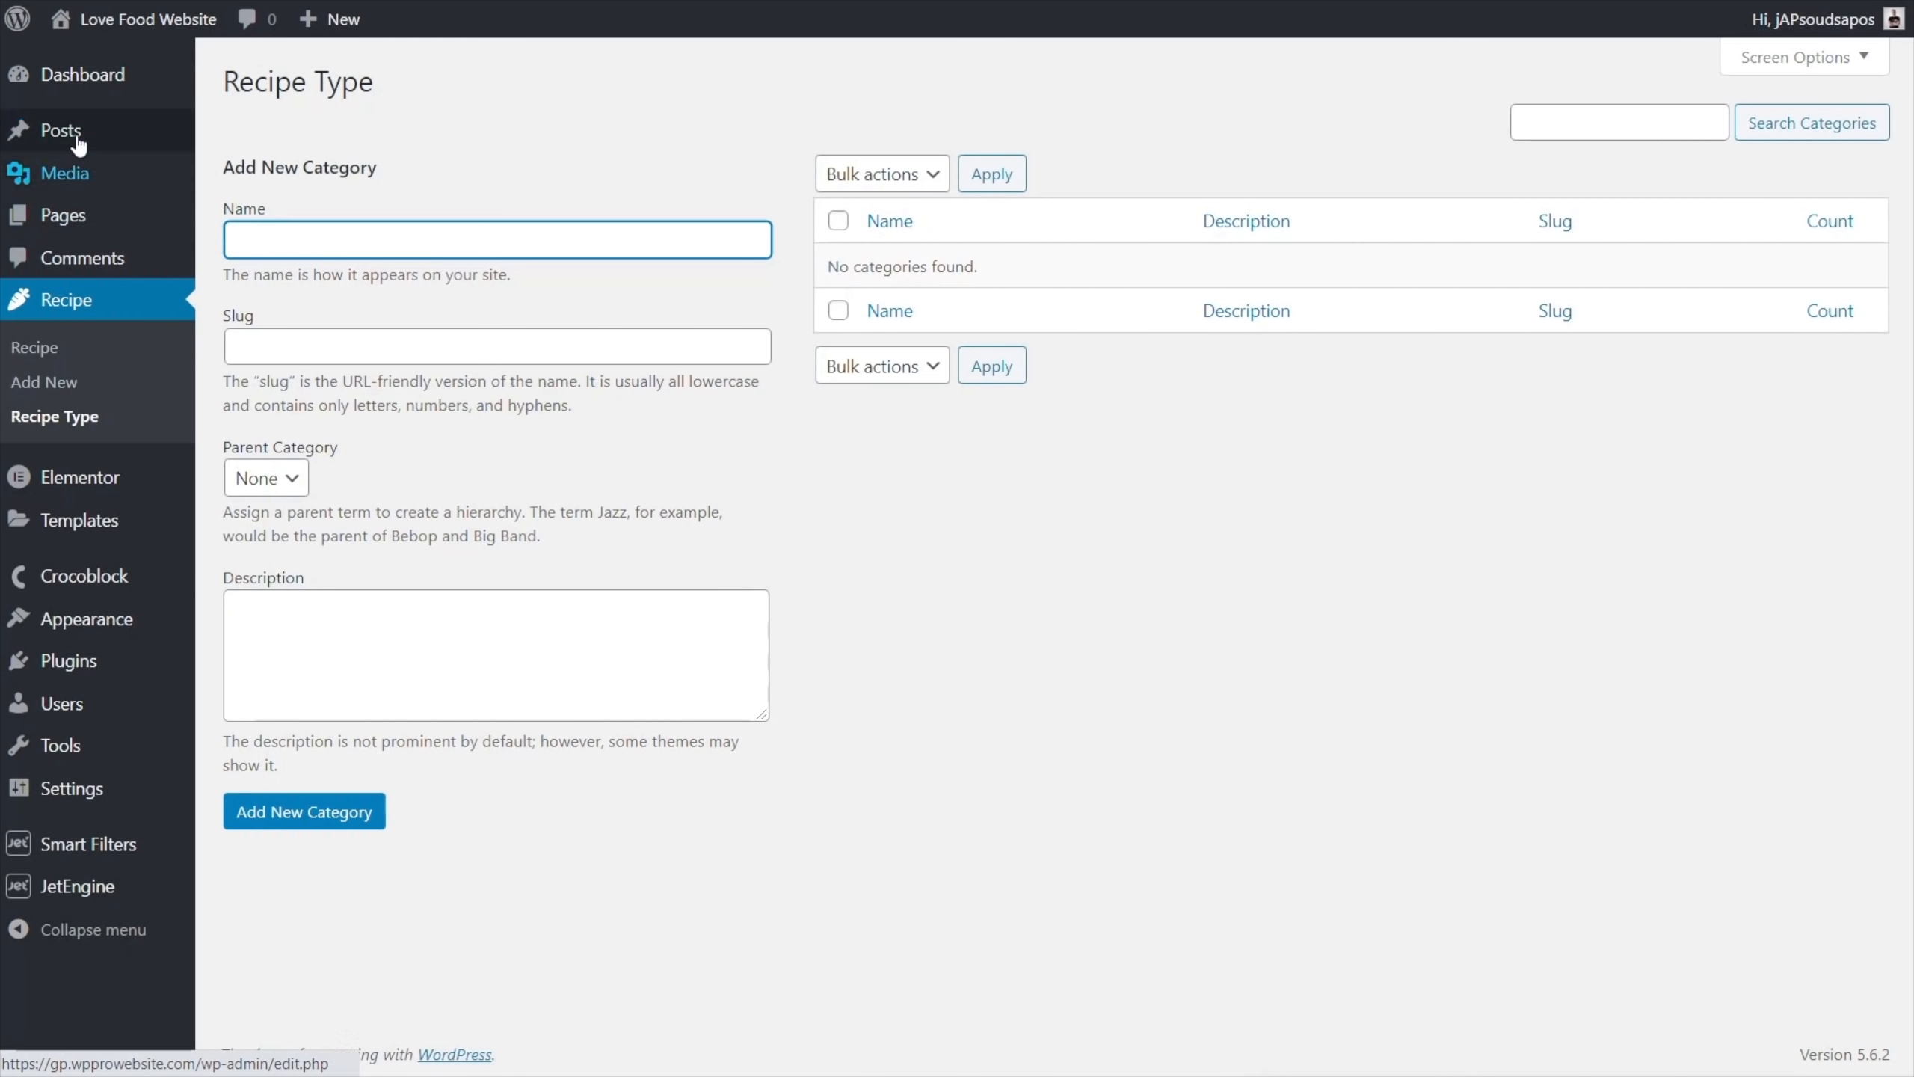
{"action": "mouse_move", "coordinate": [78, 143]}
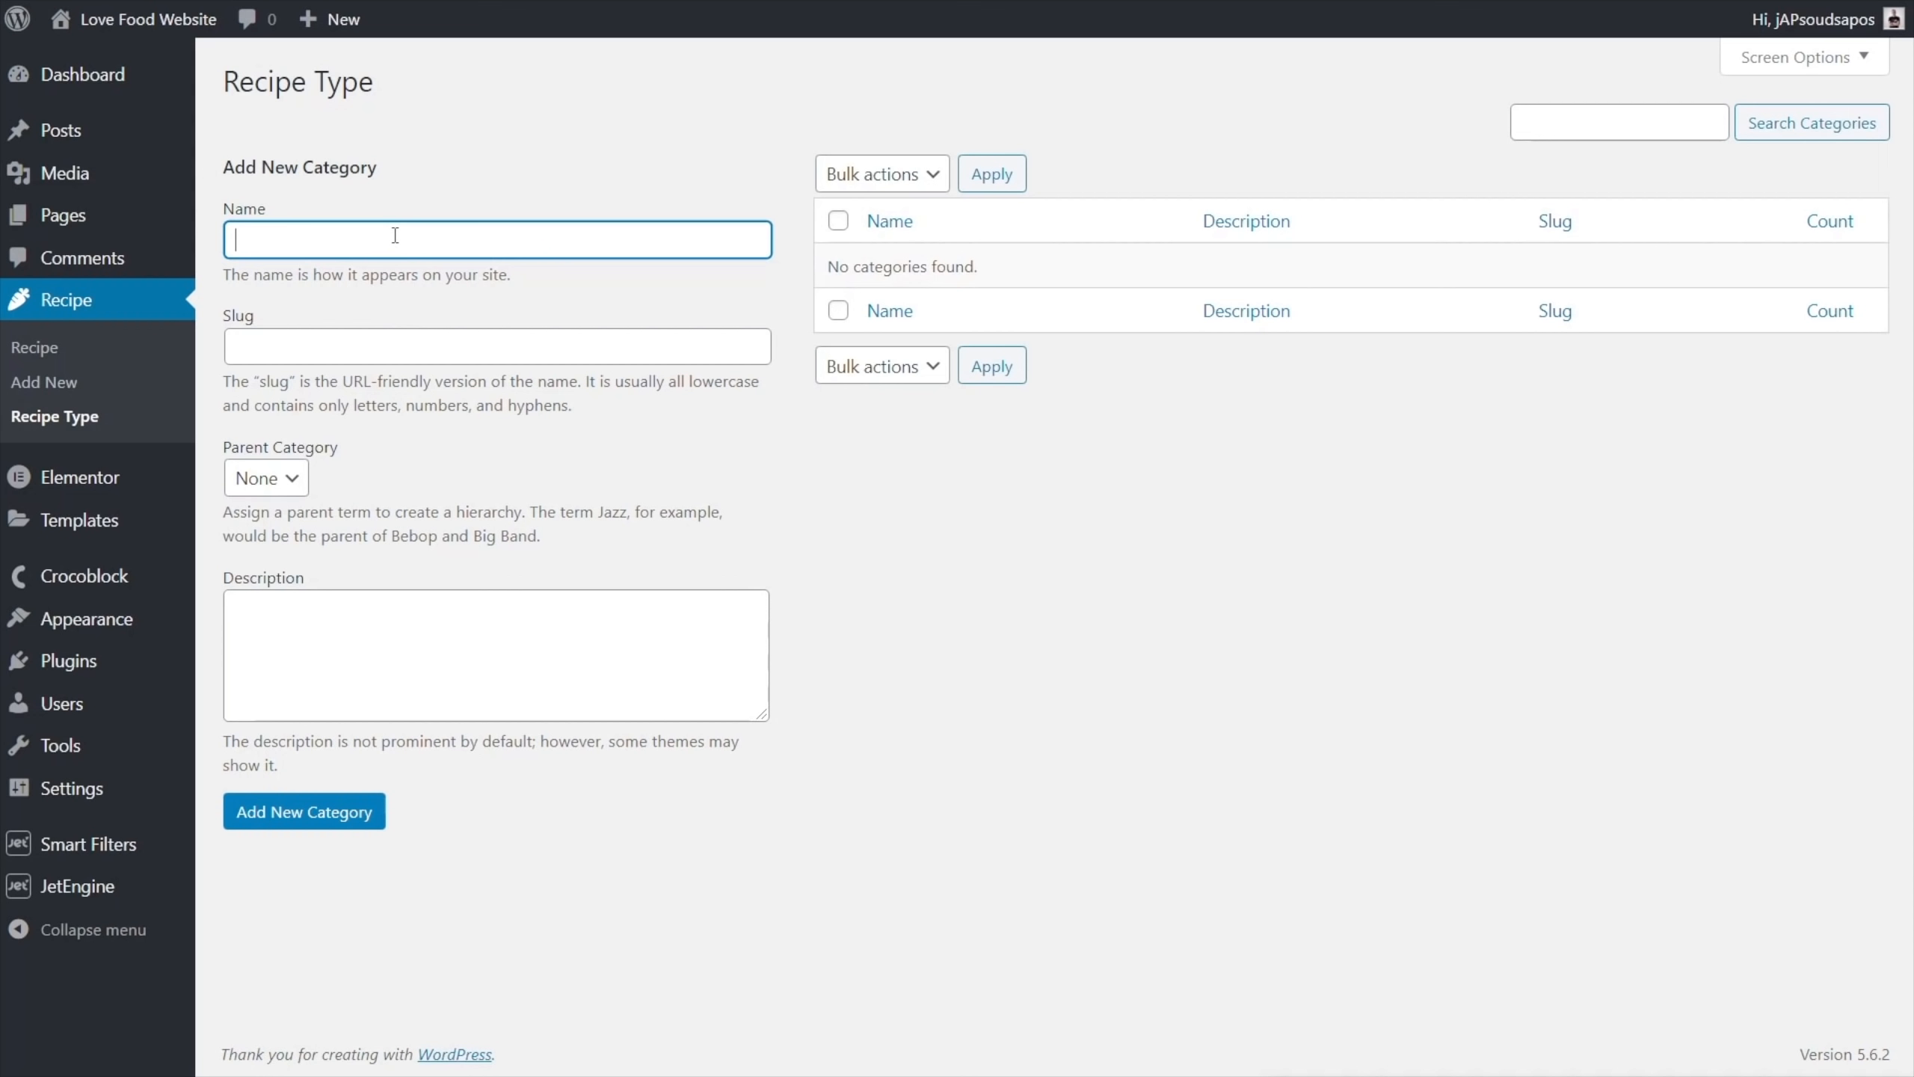
{"action": "type", "text": "Breakfast"}
{"action": "left_click", "coordinate": [320, 813]}
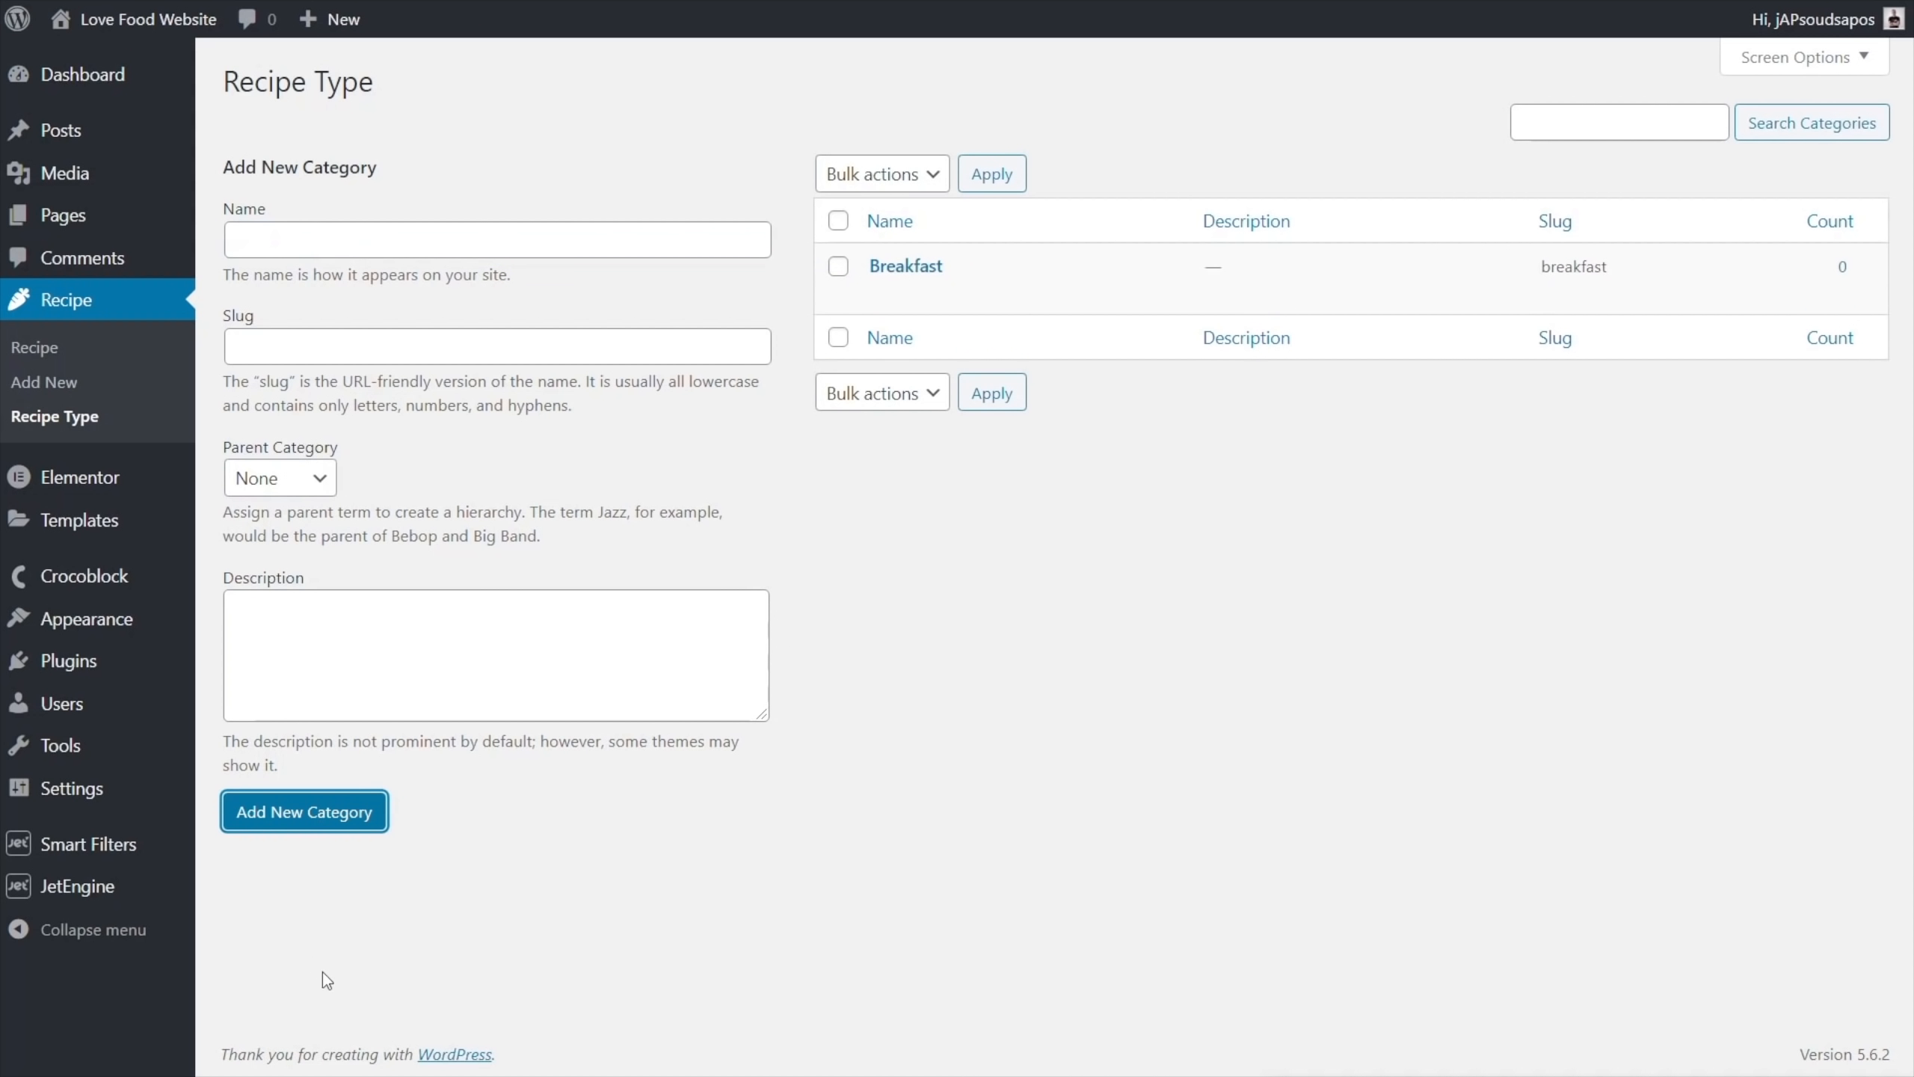
Add a Recipe Type category named Desserts
{"action": "left_click", "coordinate": [323, 235]}
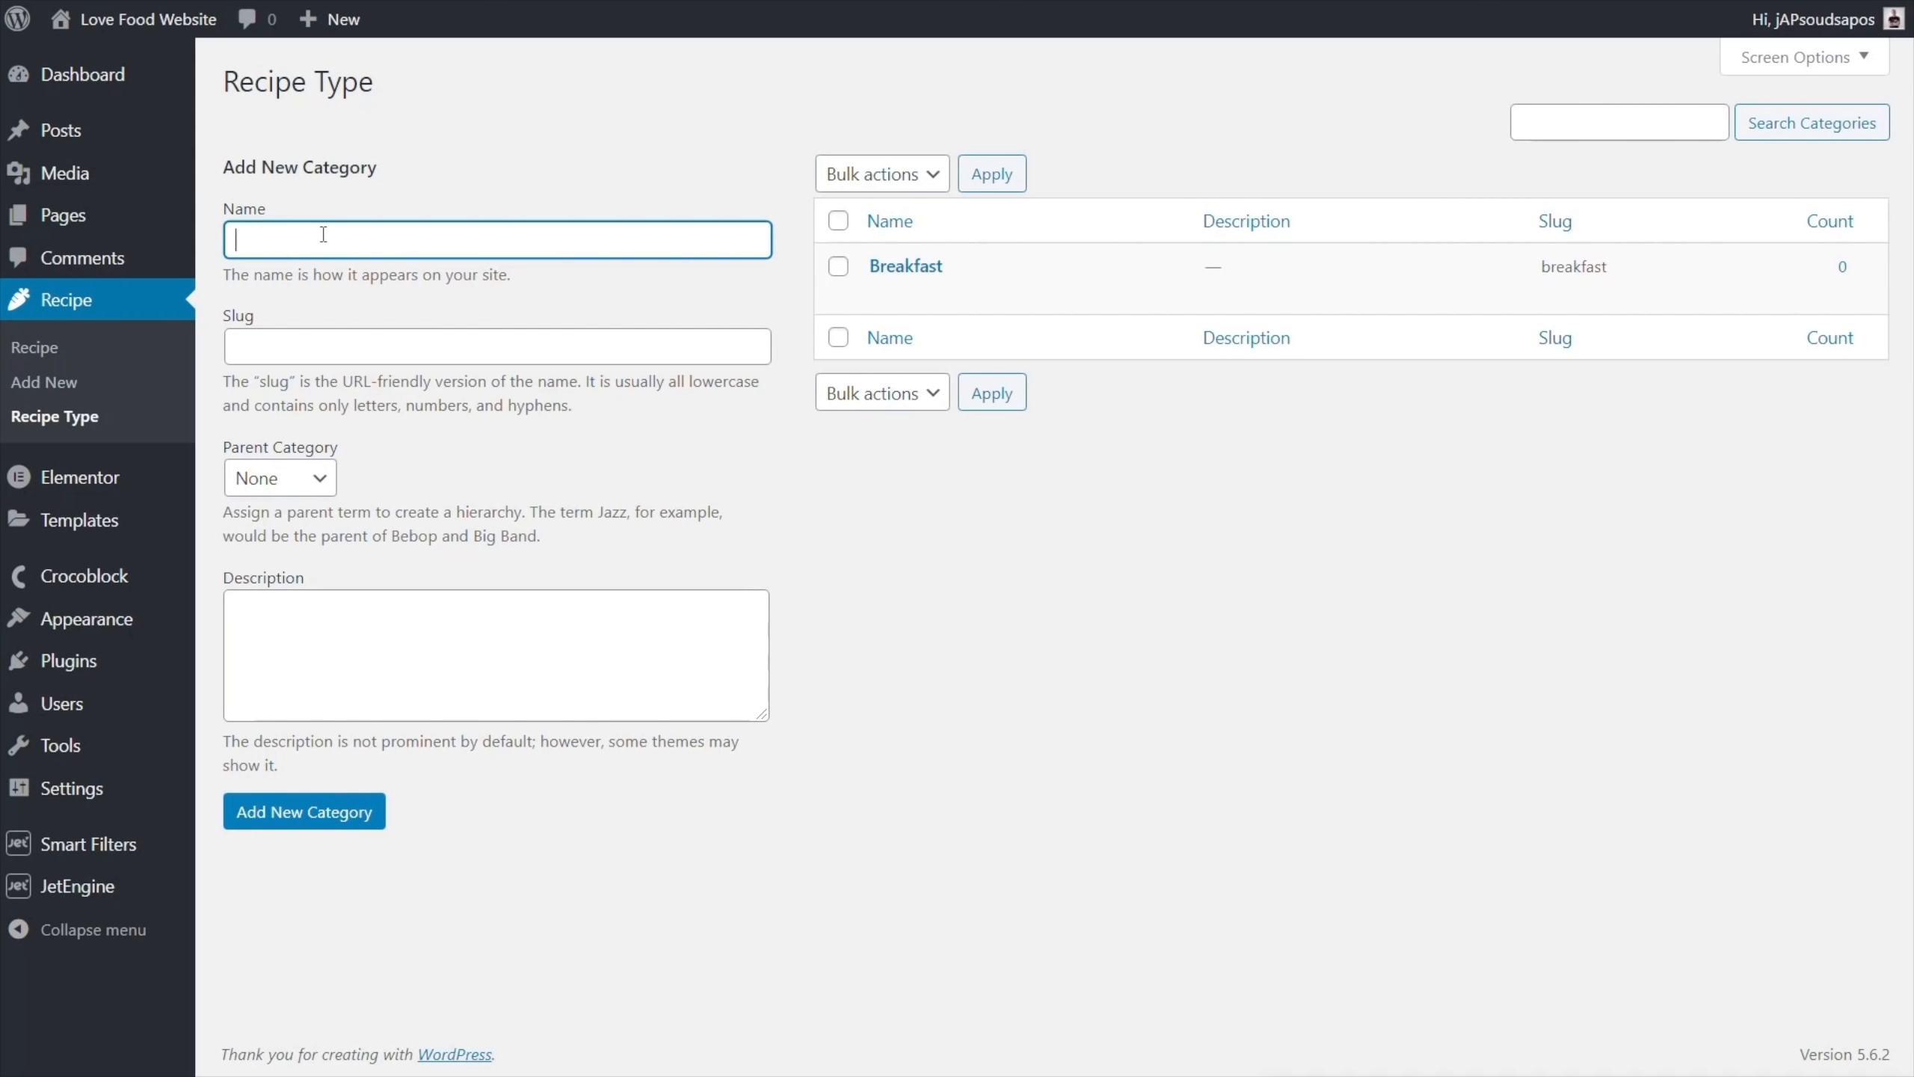
{"action": "type", "text": "Desserts"}
{"action": "left_click", "coordinate": [307, 816]}
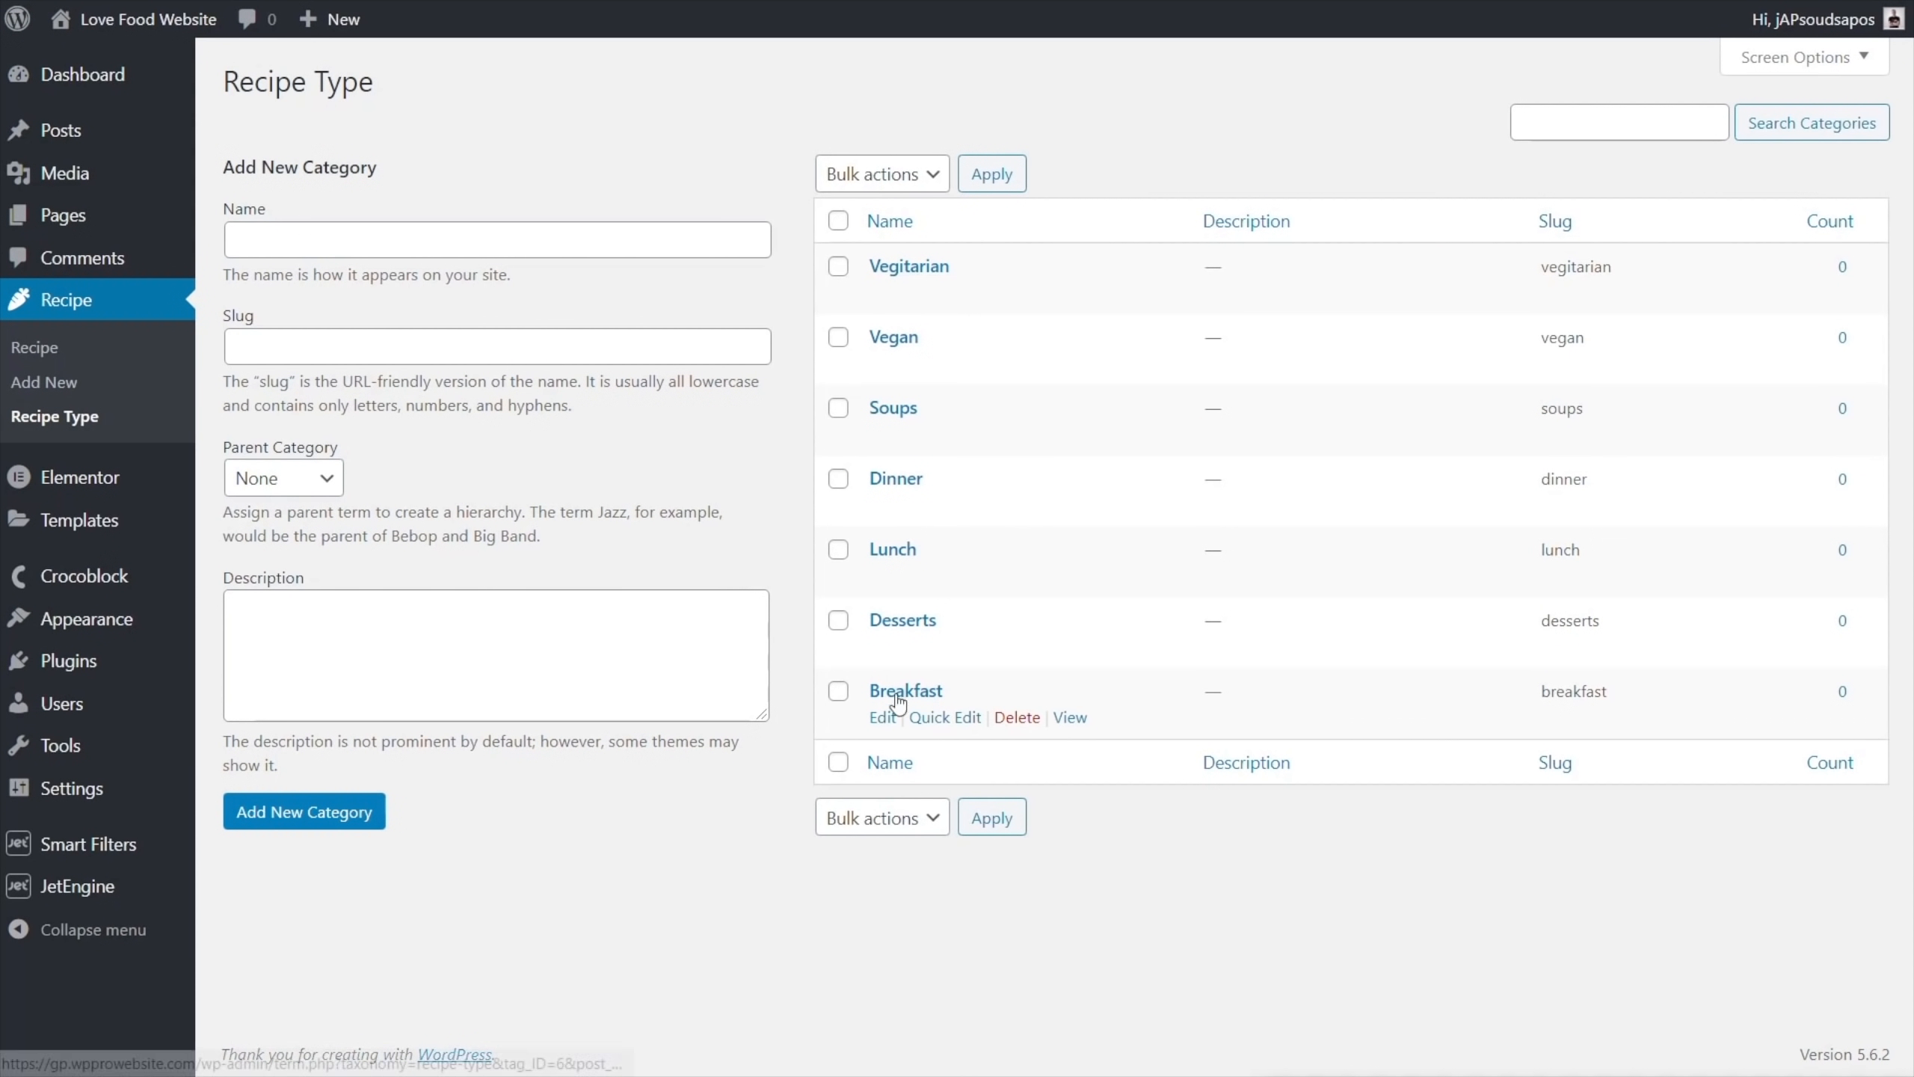
Create a new Recipe post and go through the block editor's welcome guide to its end
{"action": "left_click", "coordinate": [53, 354]}
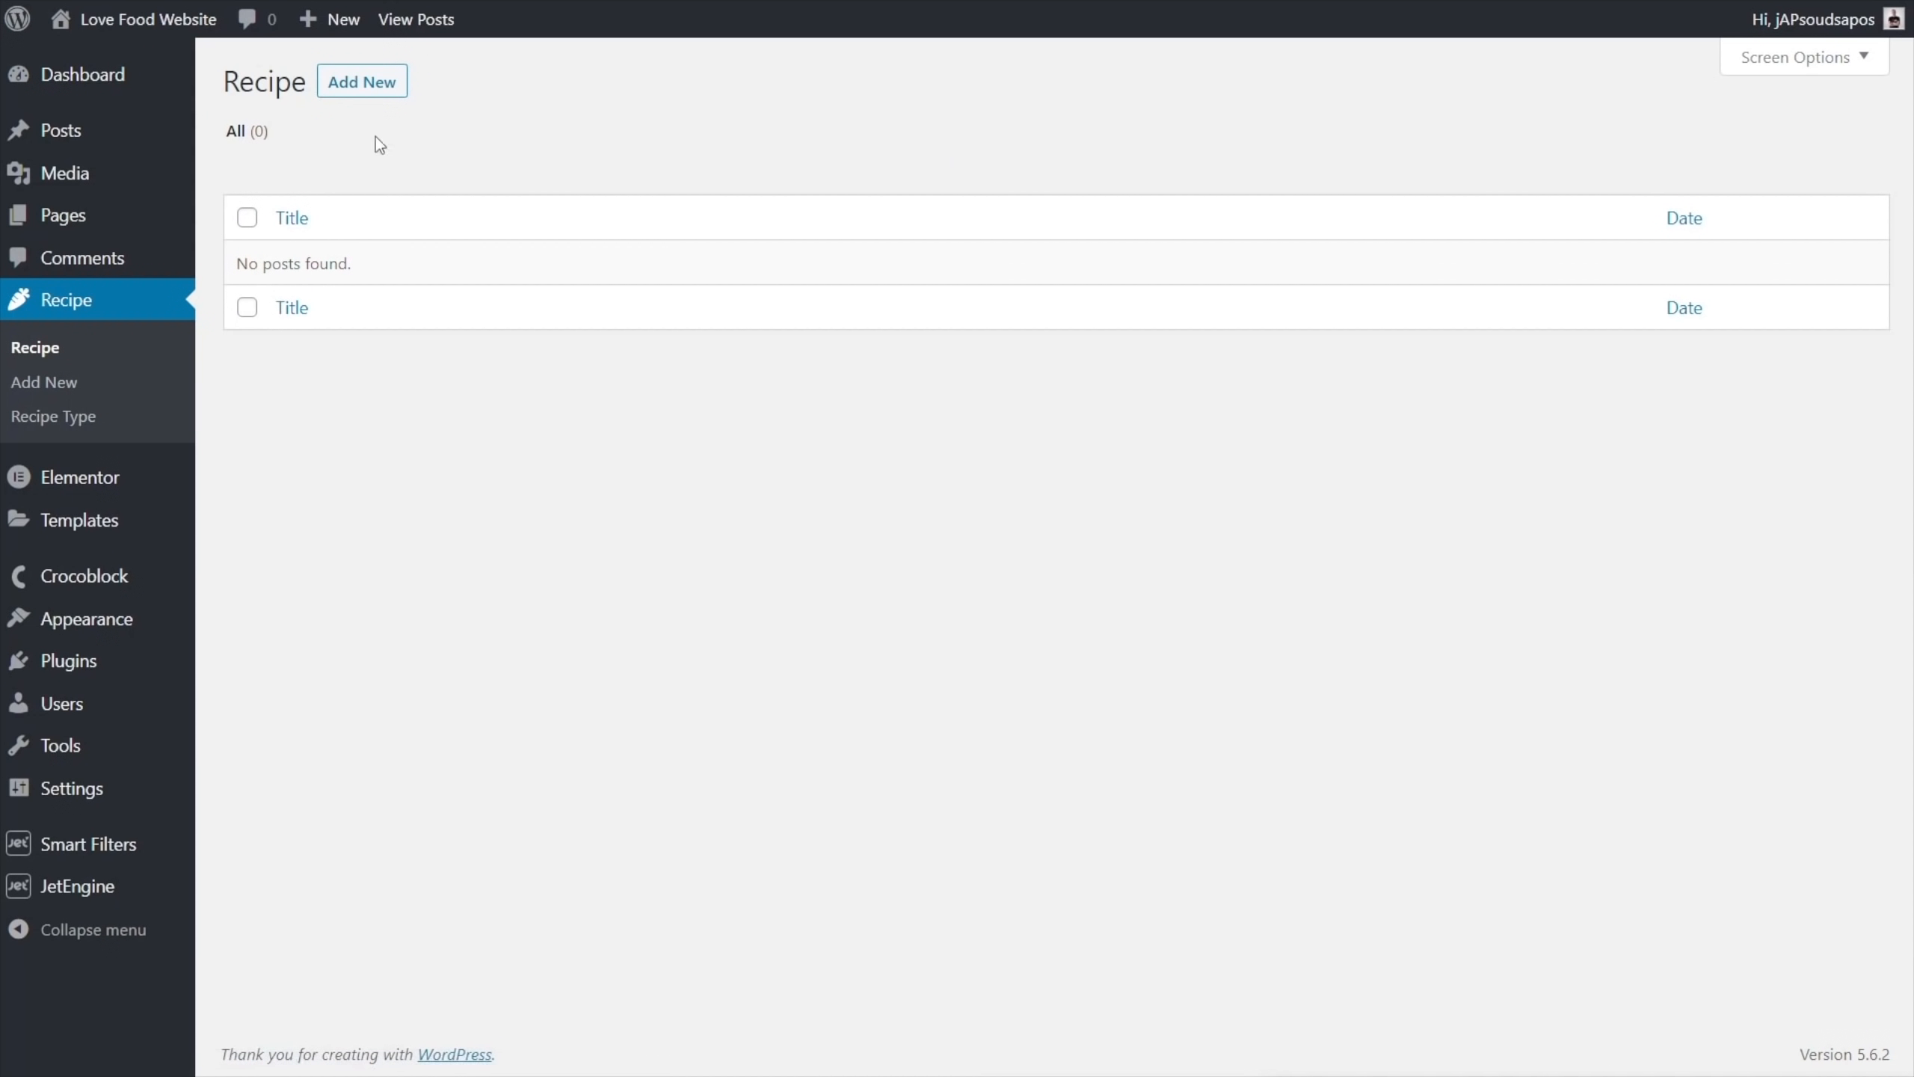
{"action": "left_click", "coordinate": [352, 85]}
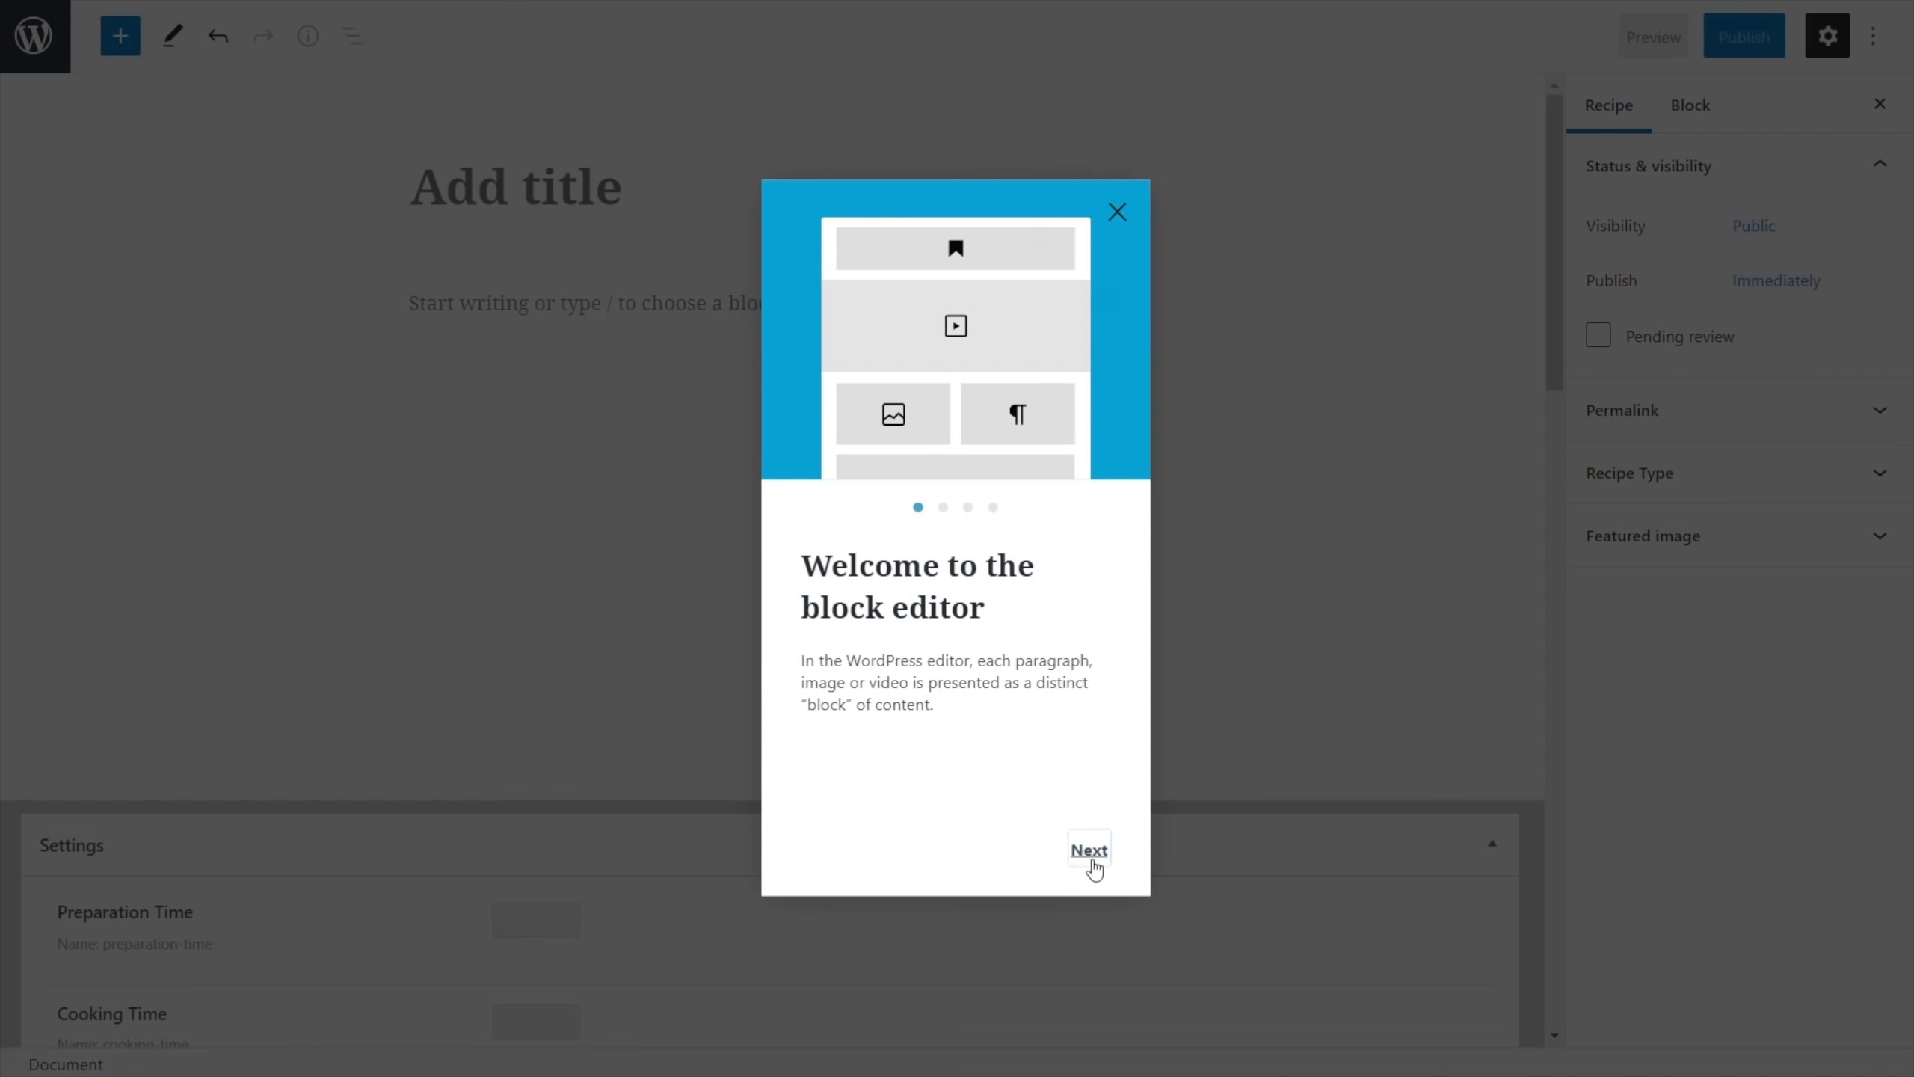
{"action": "left_click", "coordinate": [1091, 859]}
{"action": "left_click", "coordinate": [1091, 854]}
{"action": "left_click", "coordinate": [1091, 853]}
{"action": "left_click", "coordinate": [1092, 854]}
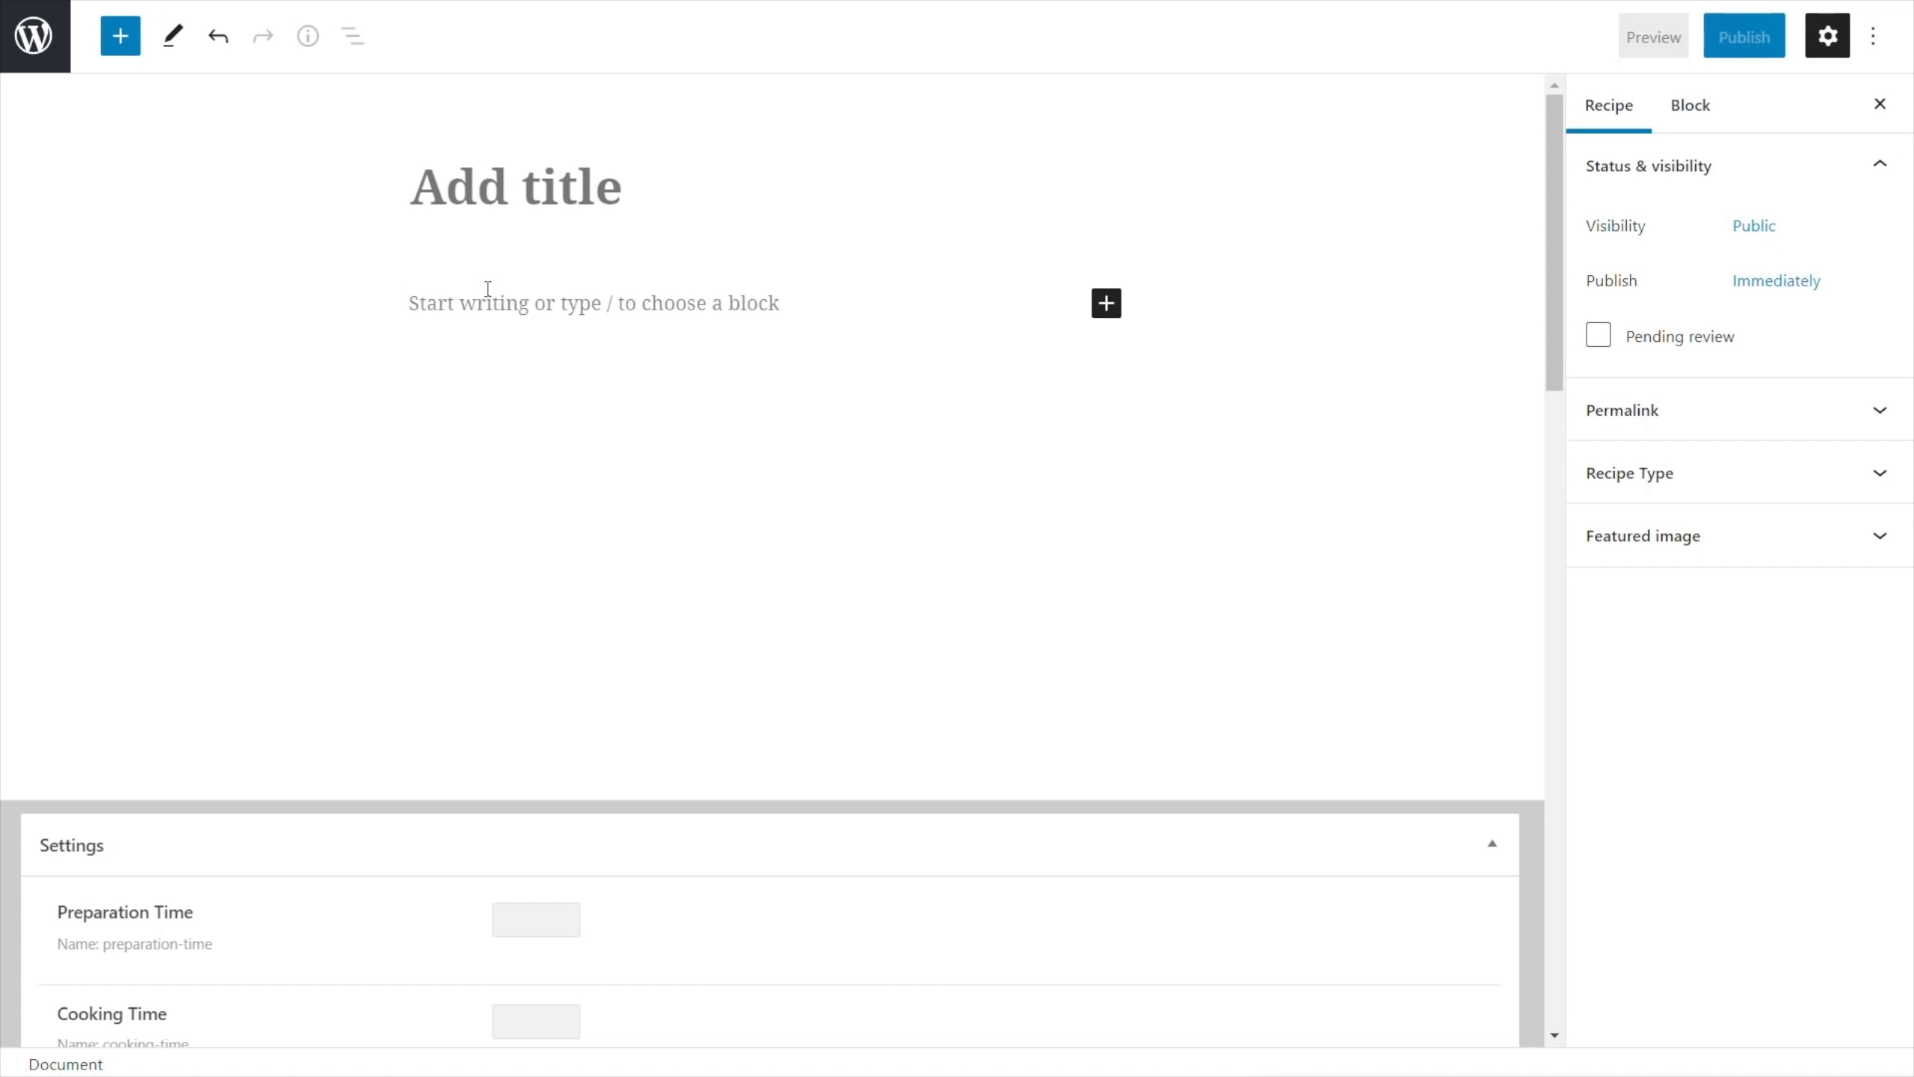
Examine the empty Recipe post's featured image option, meta fields from Preparation Time to Nutrition, and Recipe Type categories
{"action": "left_click", "coordinate": [1658, 558]}
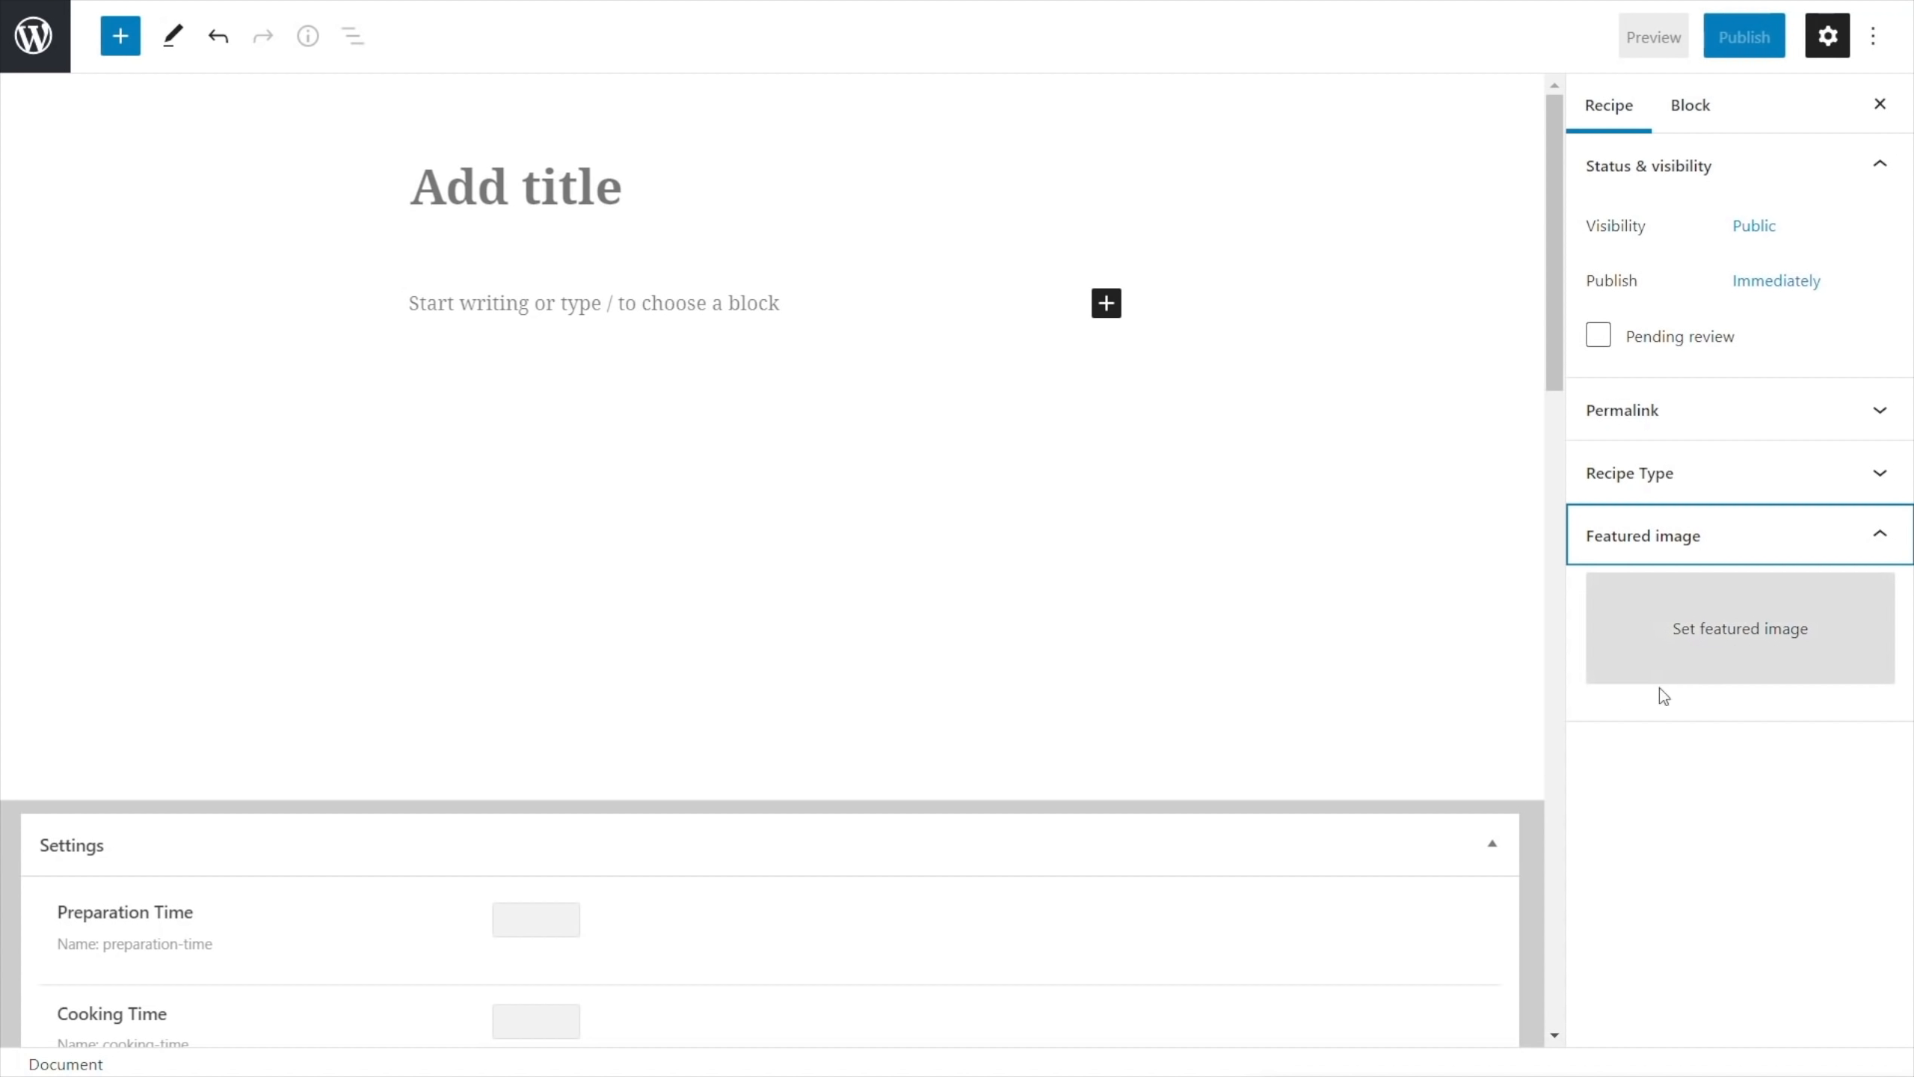
{"action": "left_click", "coordinate": [1684, 559]}
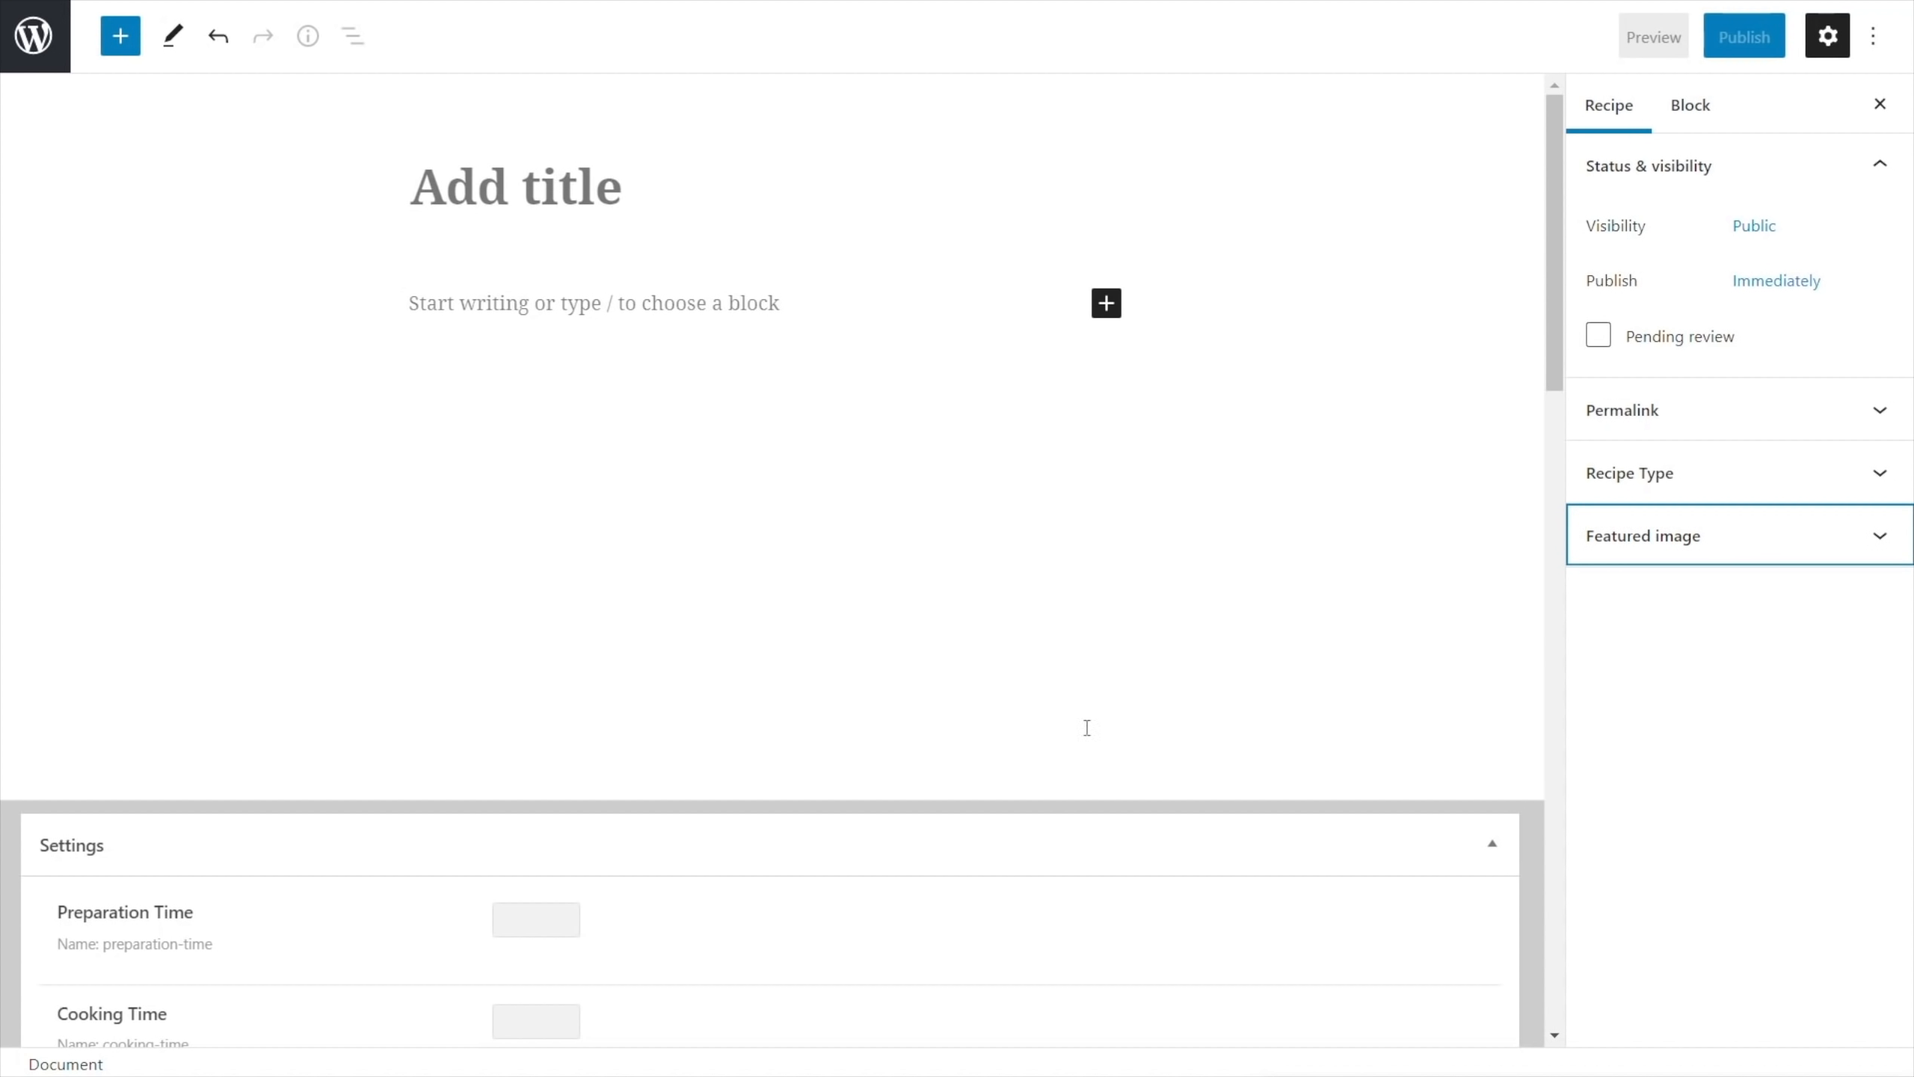
{"action": "scroll", "coordinate": [712, 920], "scroll_direction": "down", "scroll_amount": 6}
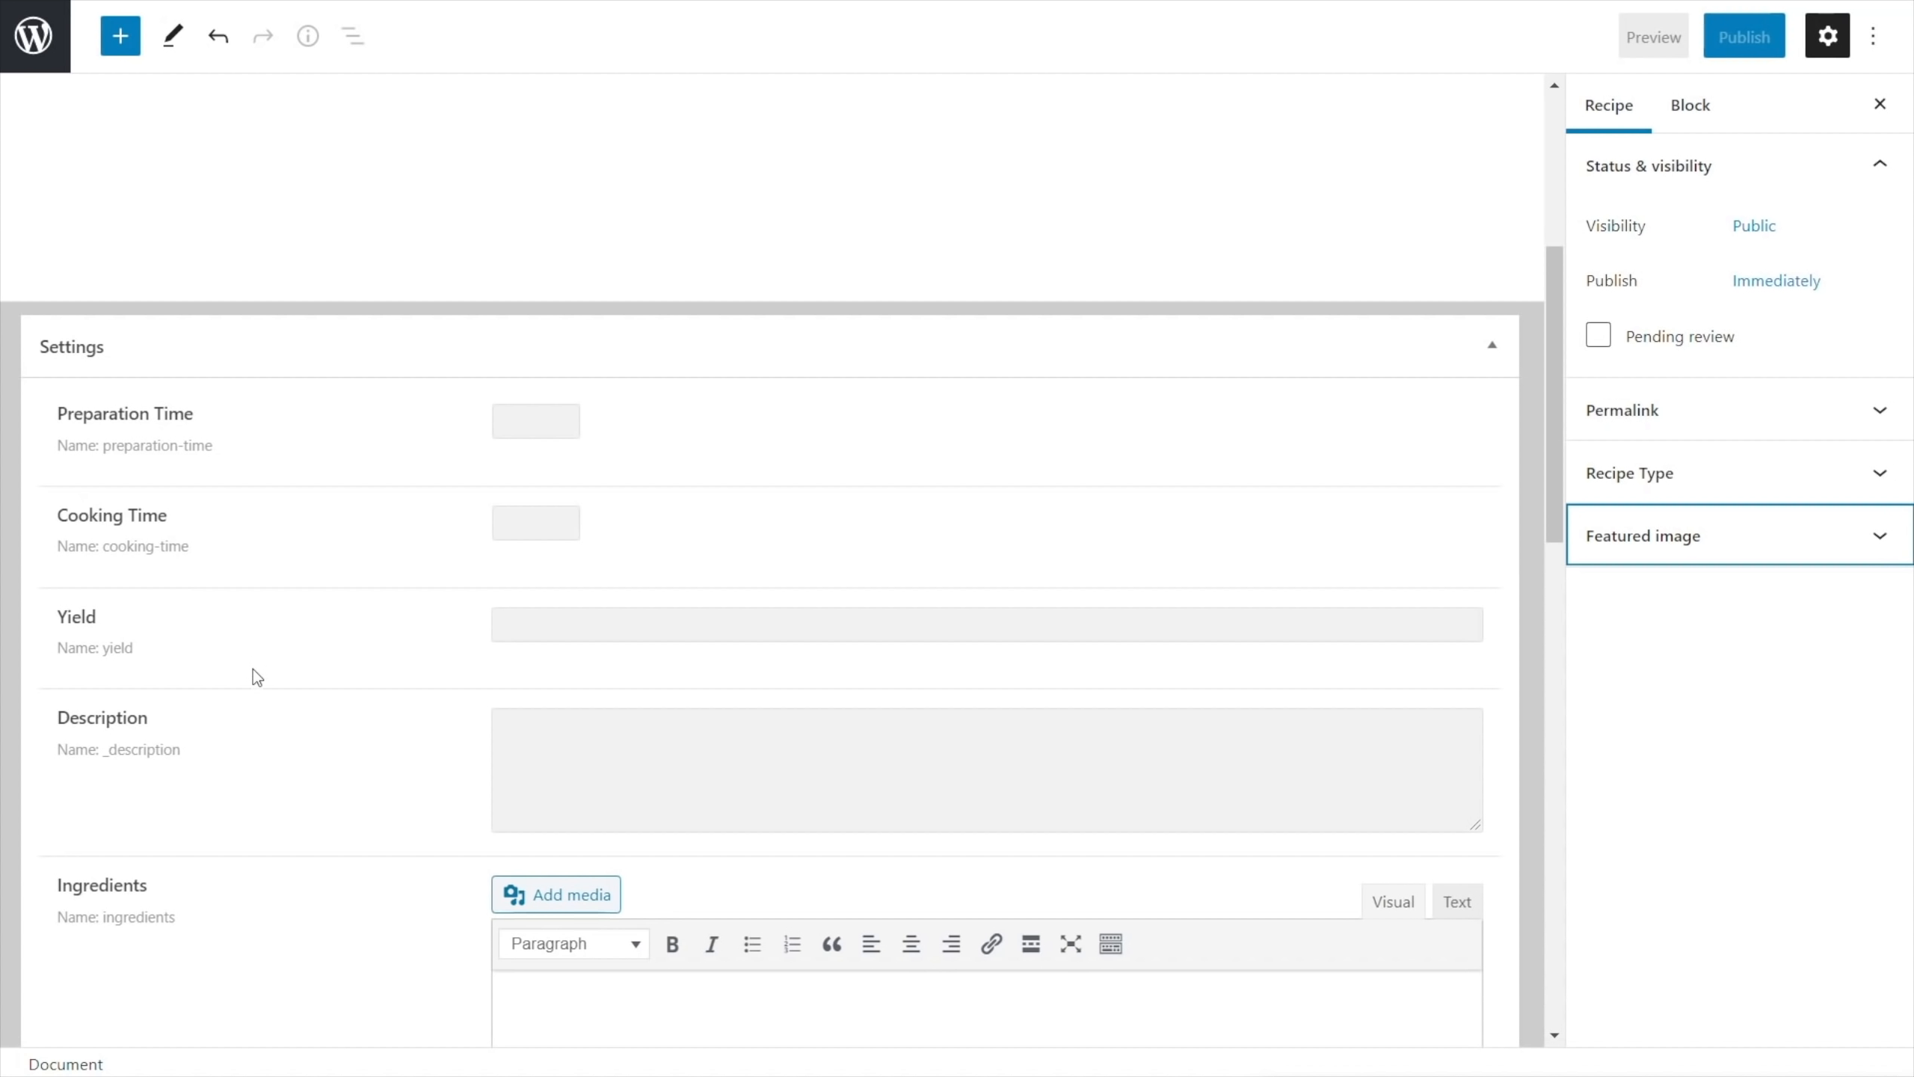
{"action": "scroll", "coordinate": [252, 736], "scroll_direction": "down", "scroll_amount": 5}
{"action": "scroll", "coordinate": [253, 739], "scroll_direction": "down", "scroll_amount": 15}
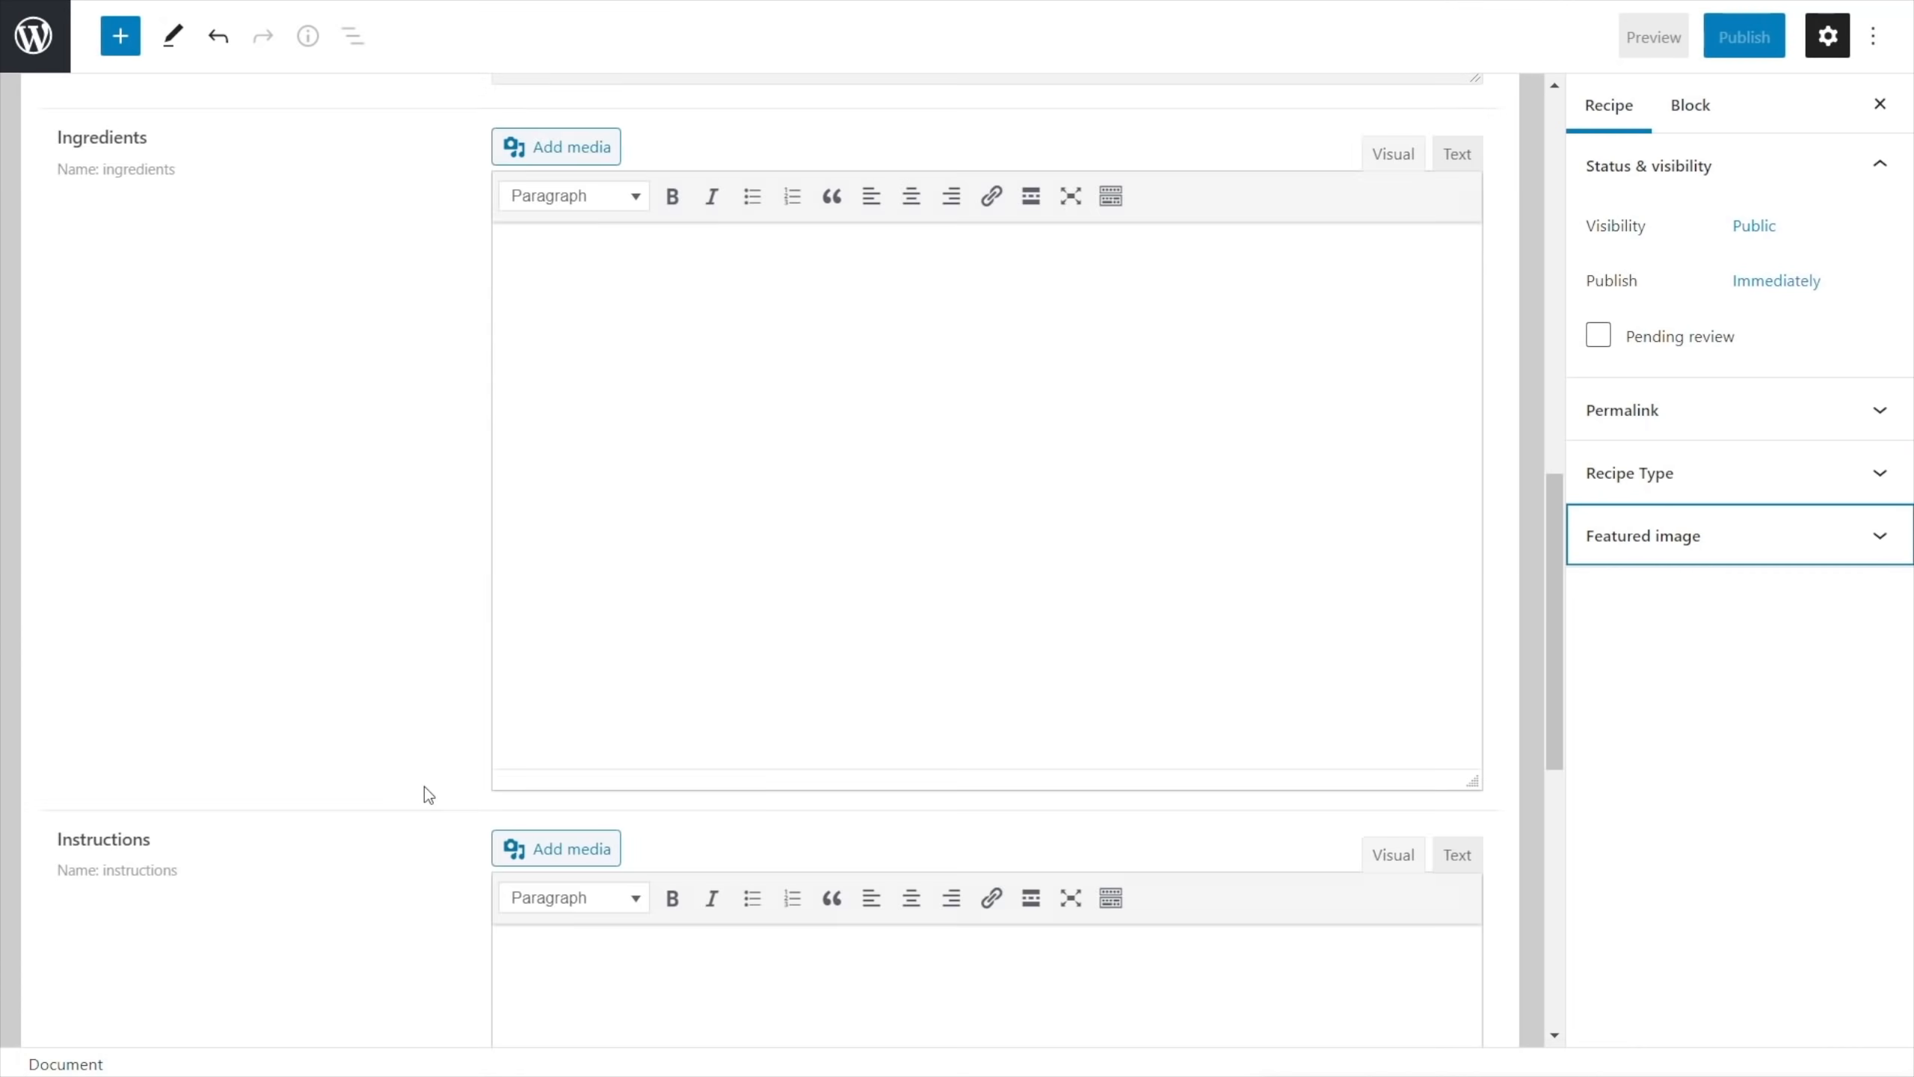
{"action": "scroll", "coordinate": [336, 769], "scroll_direction": "down", "scroll_amount": 2}
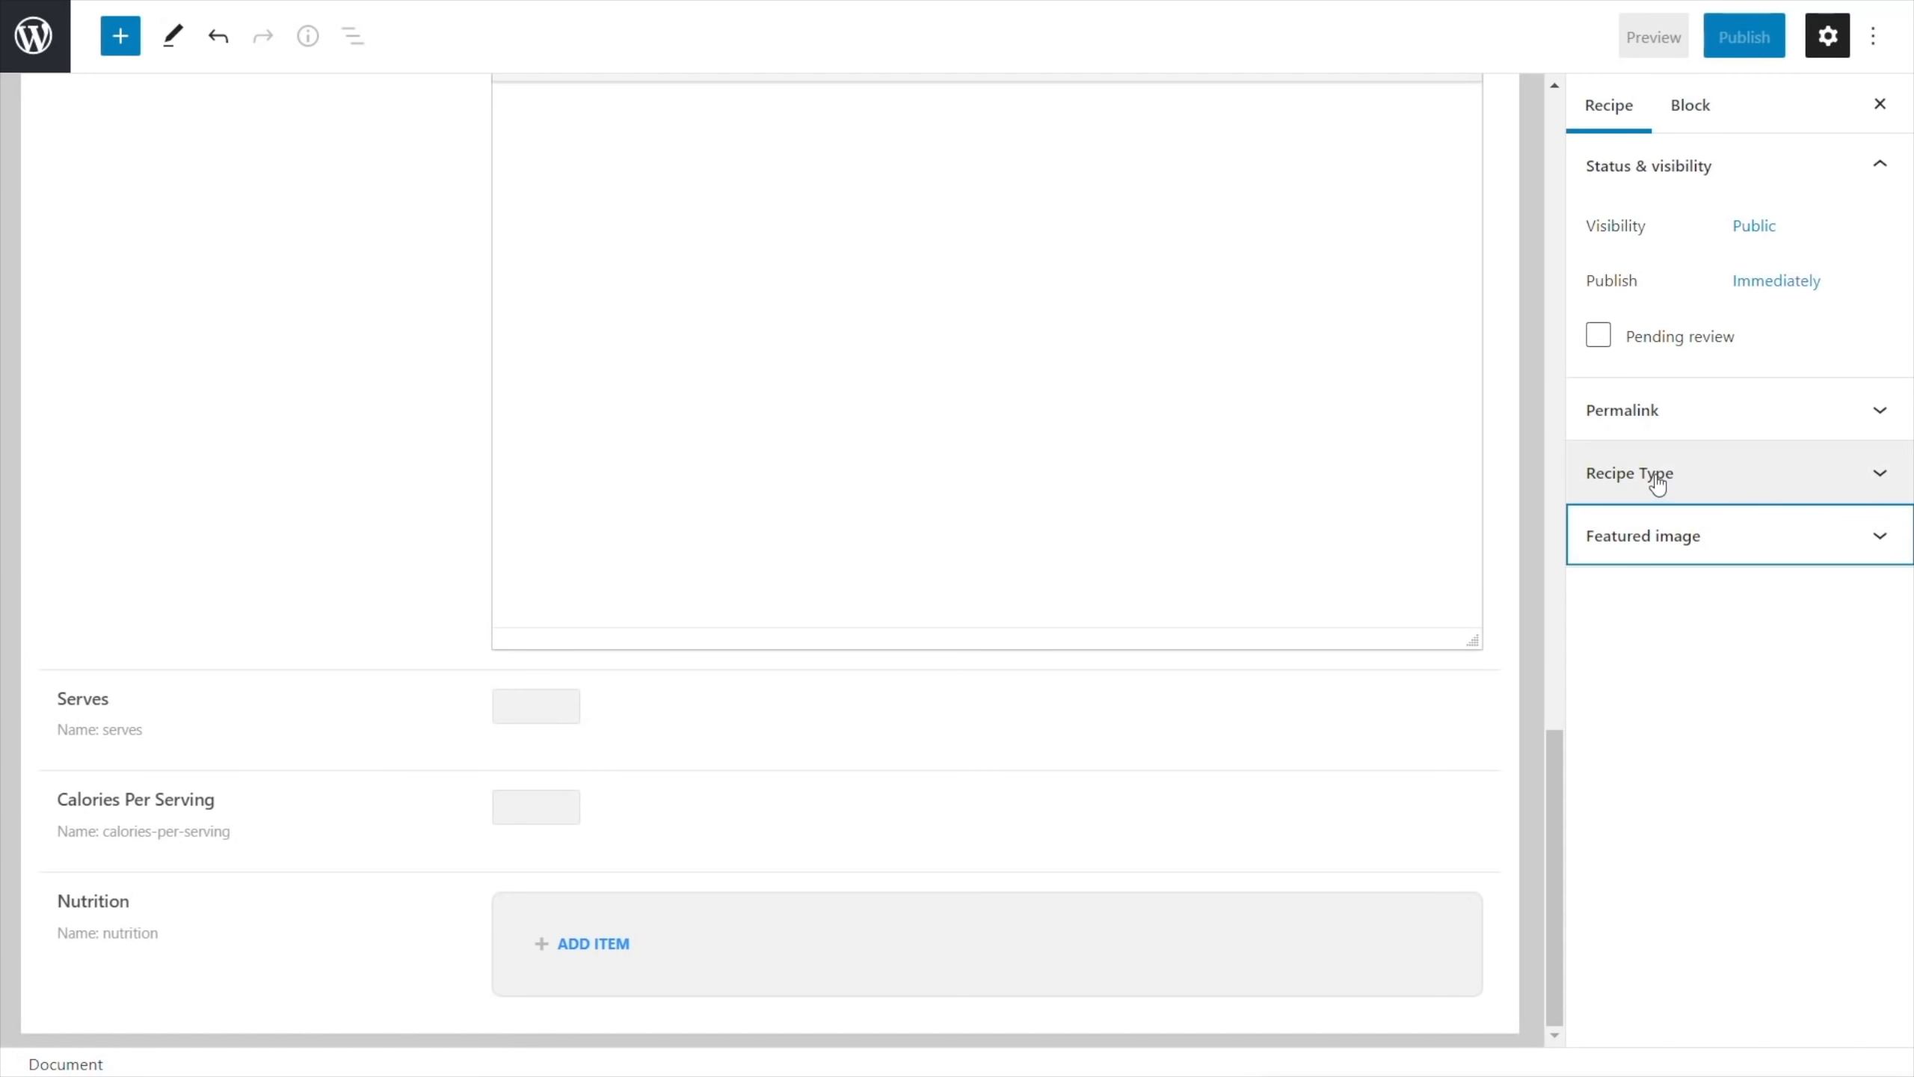
{"action": "left_click", "coordinate": [1693, 486]}
{"action": "scroll", "coordinate": [1883, 619], "scroll_direction": "down", "scroll_amount": 1}
{"action": "scroll", "coordinate": [1885, 648], "scroll_direction": "up", "scroll_amount": 1}
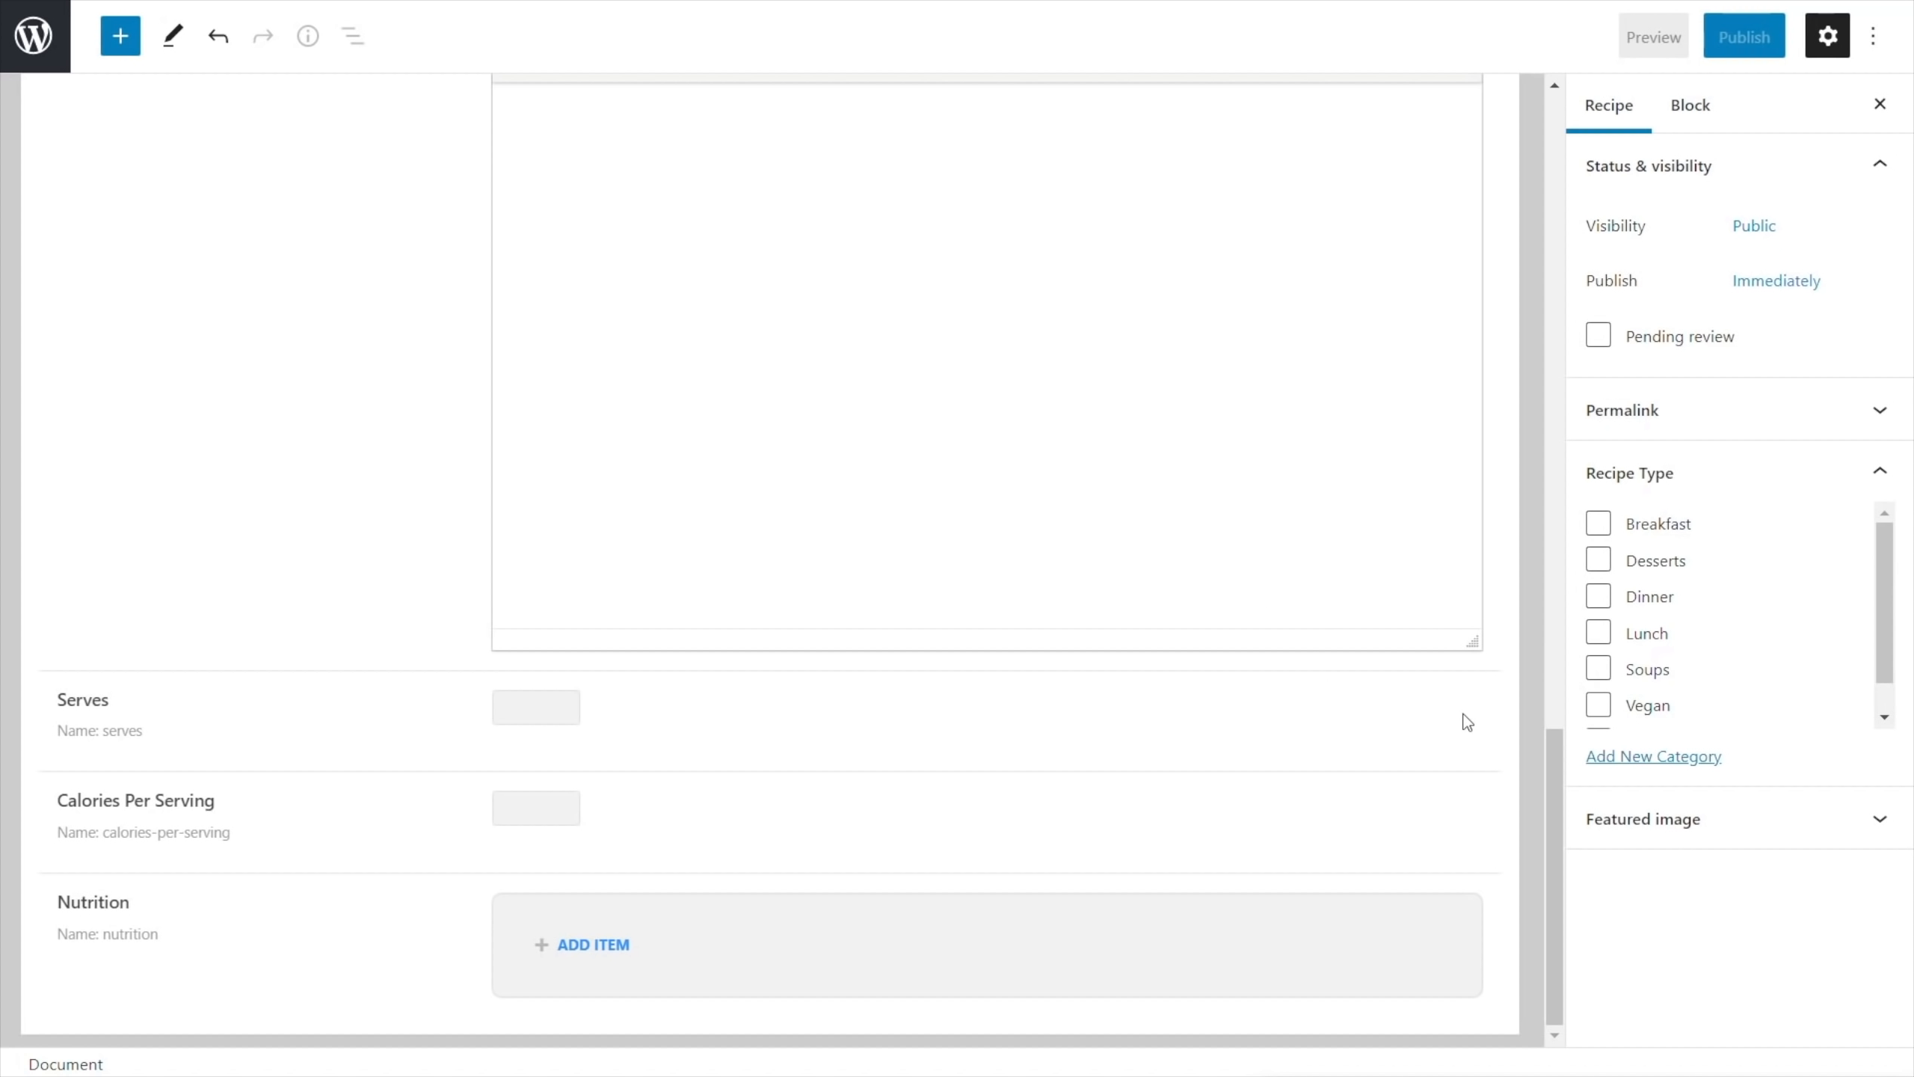
{"action": "left_click_drag", "start_coordinate": [1554, 754], "coordinate": [1532, 107]}
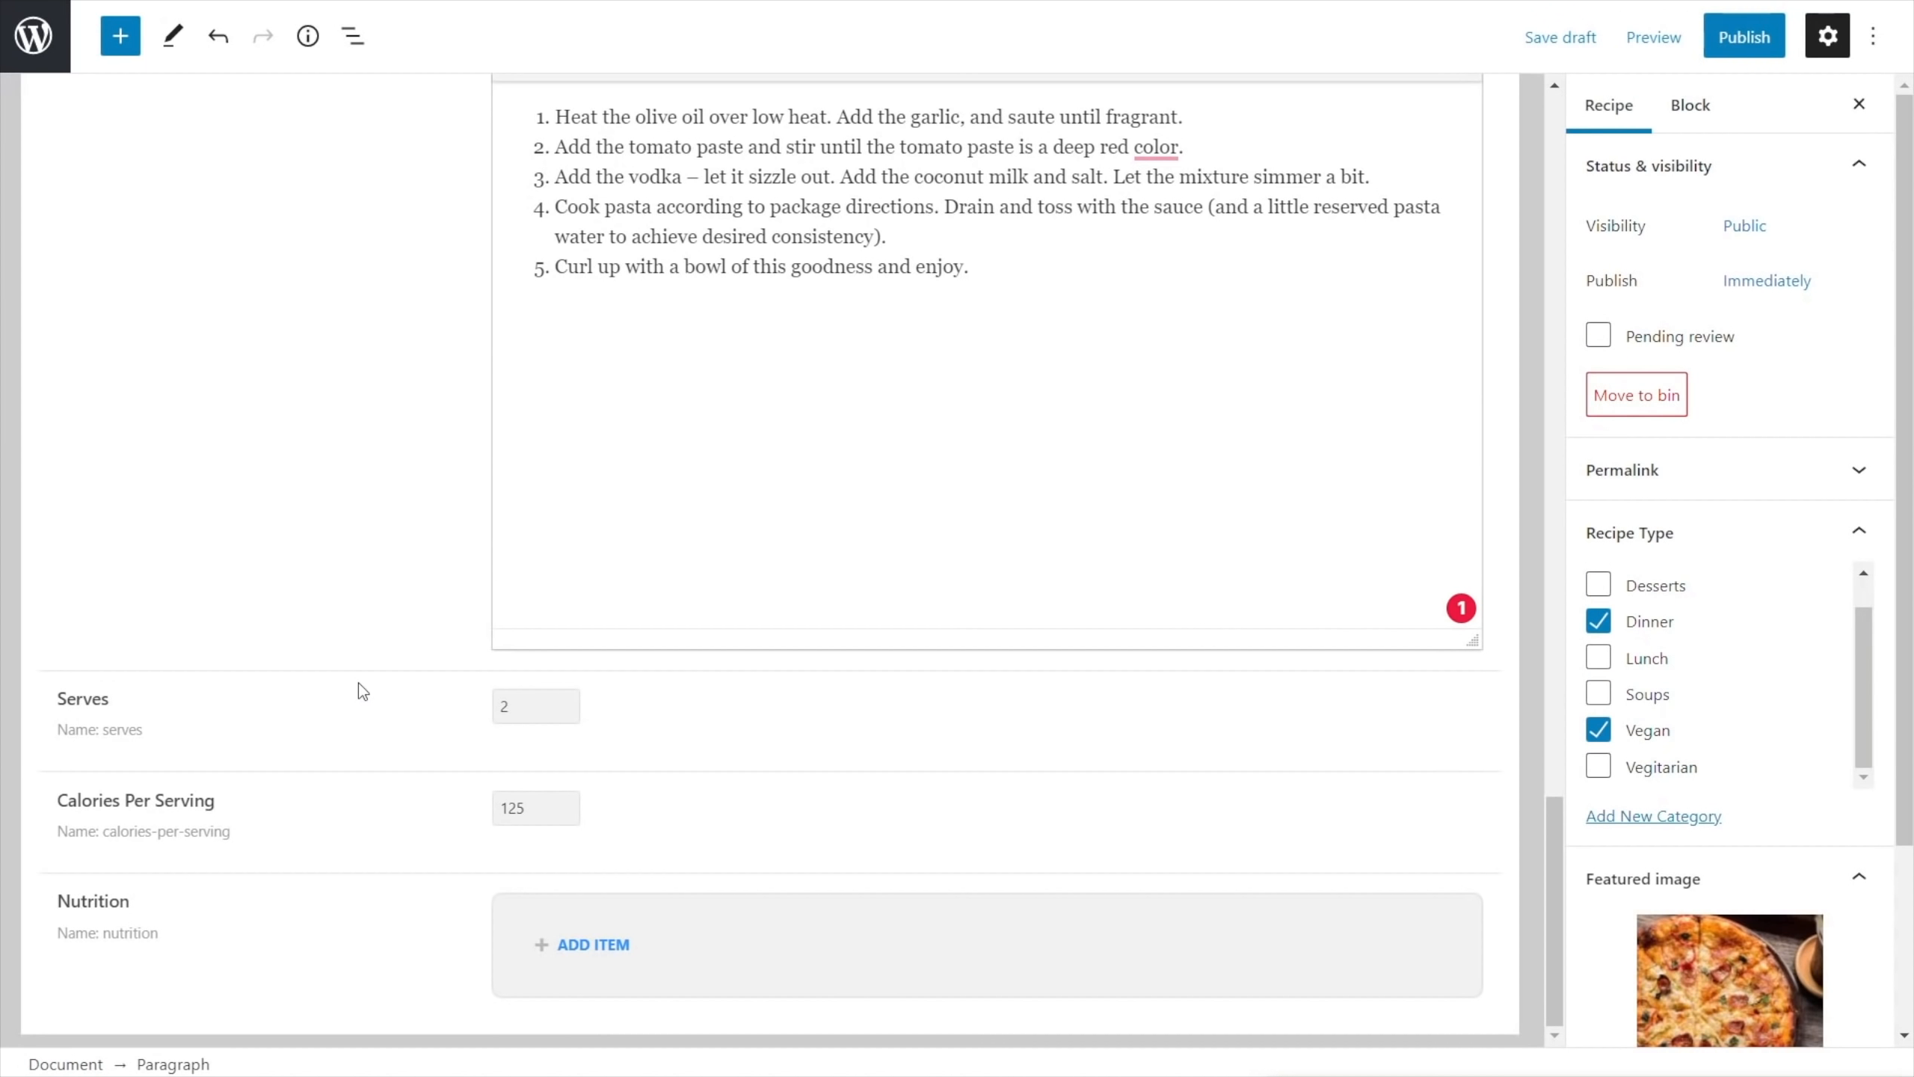
Review the filled-in pizza recipe's body text, times, yield, description, ingredients, instructions and serving fields
{"action": "scroll", "coordinate": [359, 683], "scroll_direction": "up", "scroll_amount": 10}
{"action": "scroll", "coordinate": [359, 683], "scroll_direction": "up", "scroll_amount": 10}
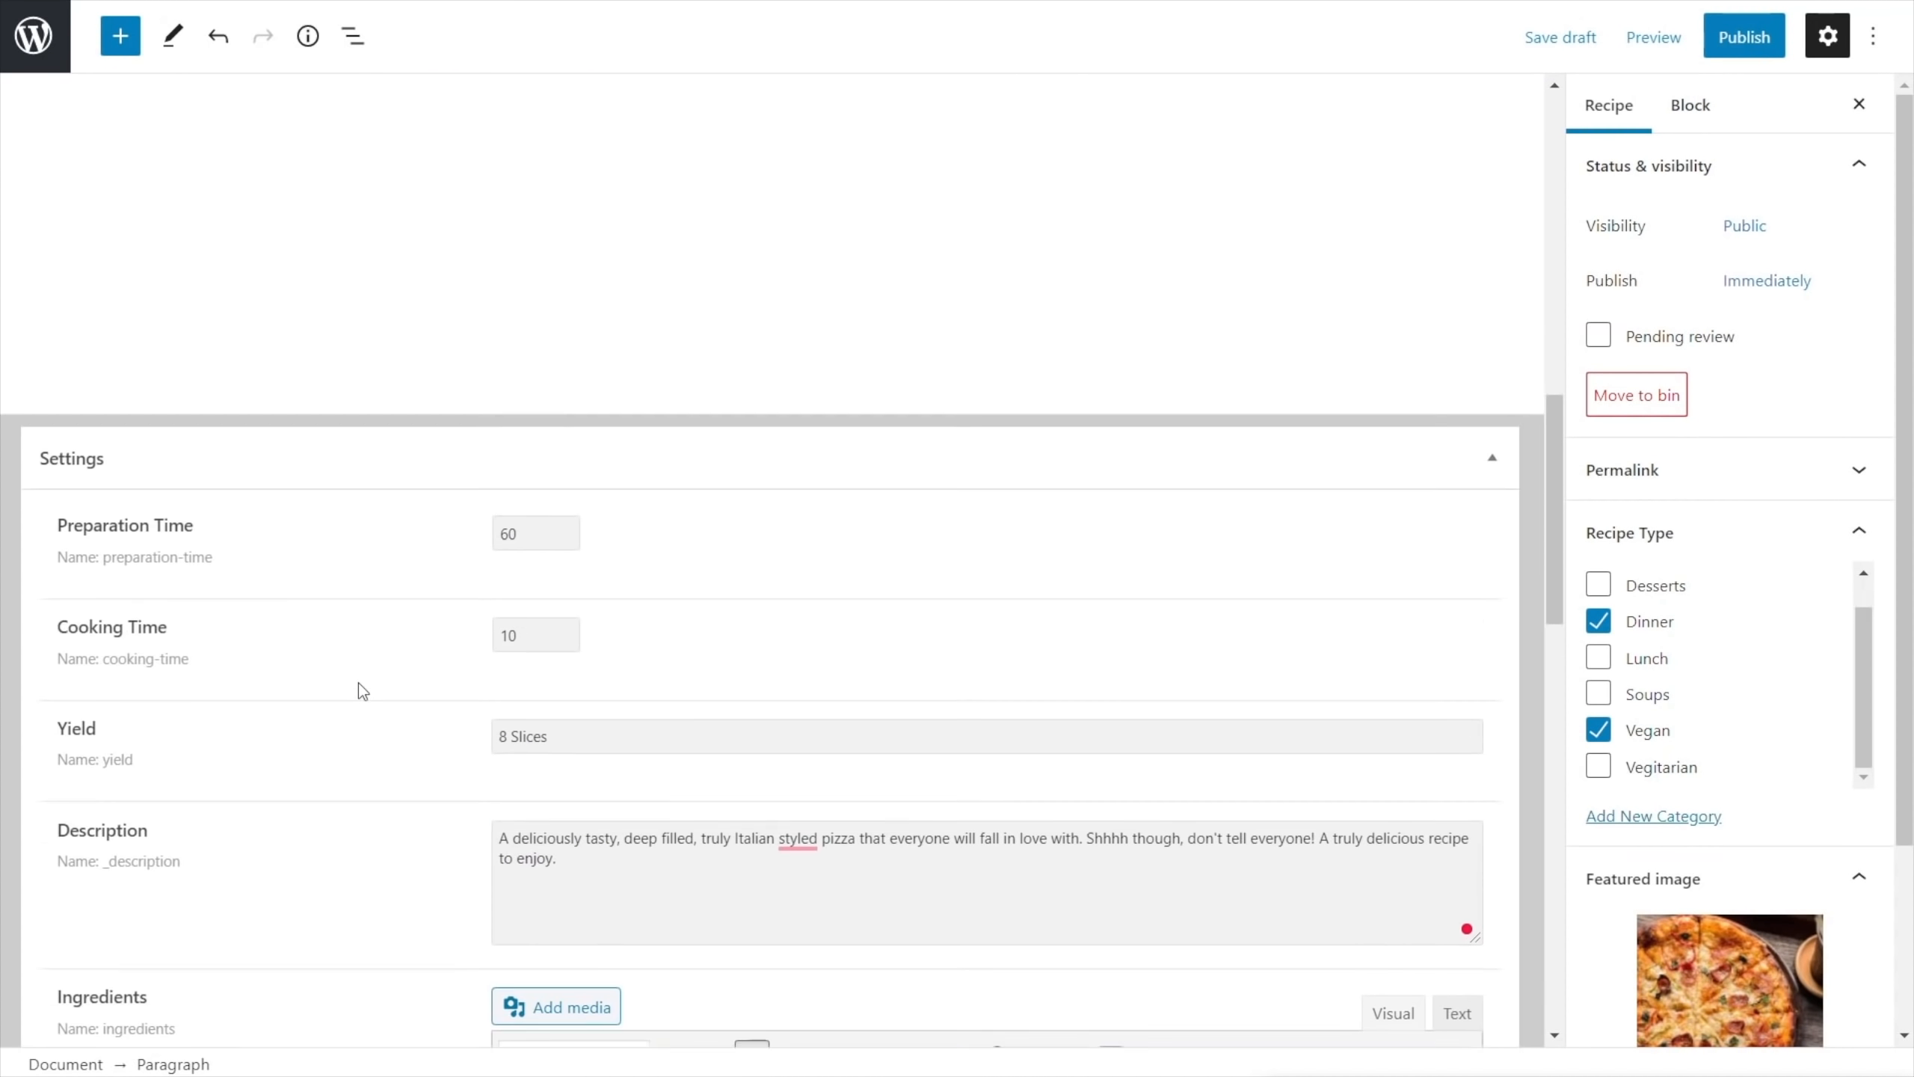
{"action": "scroll", "coordinate": [359, 683], "scroll_direction": "up", "scroll_amount": 15}
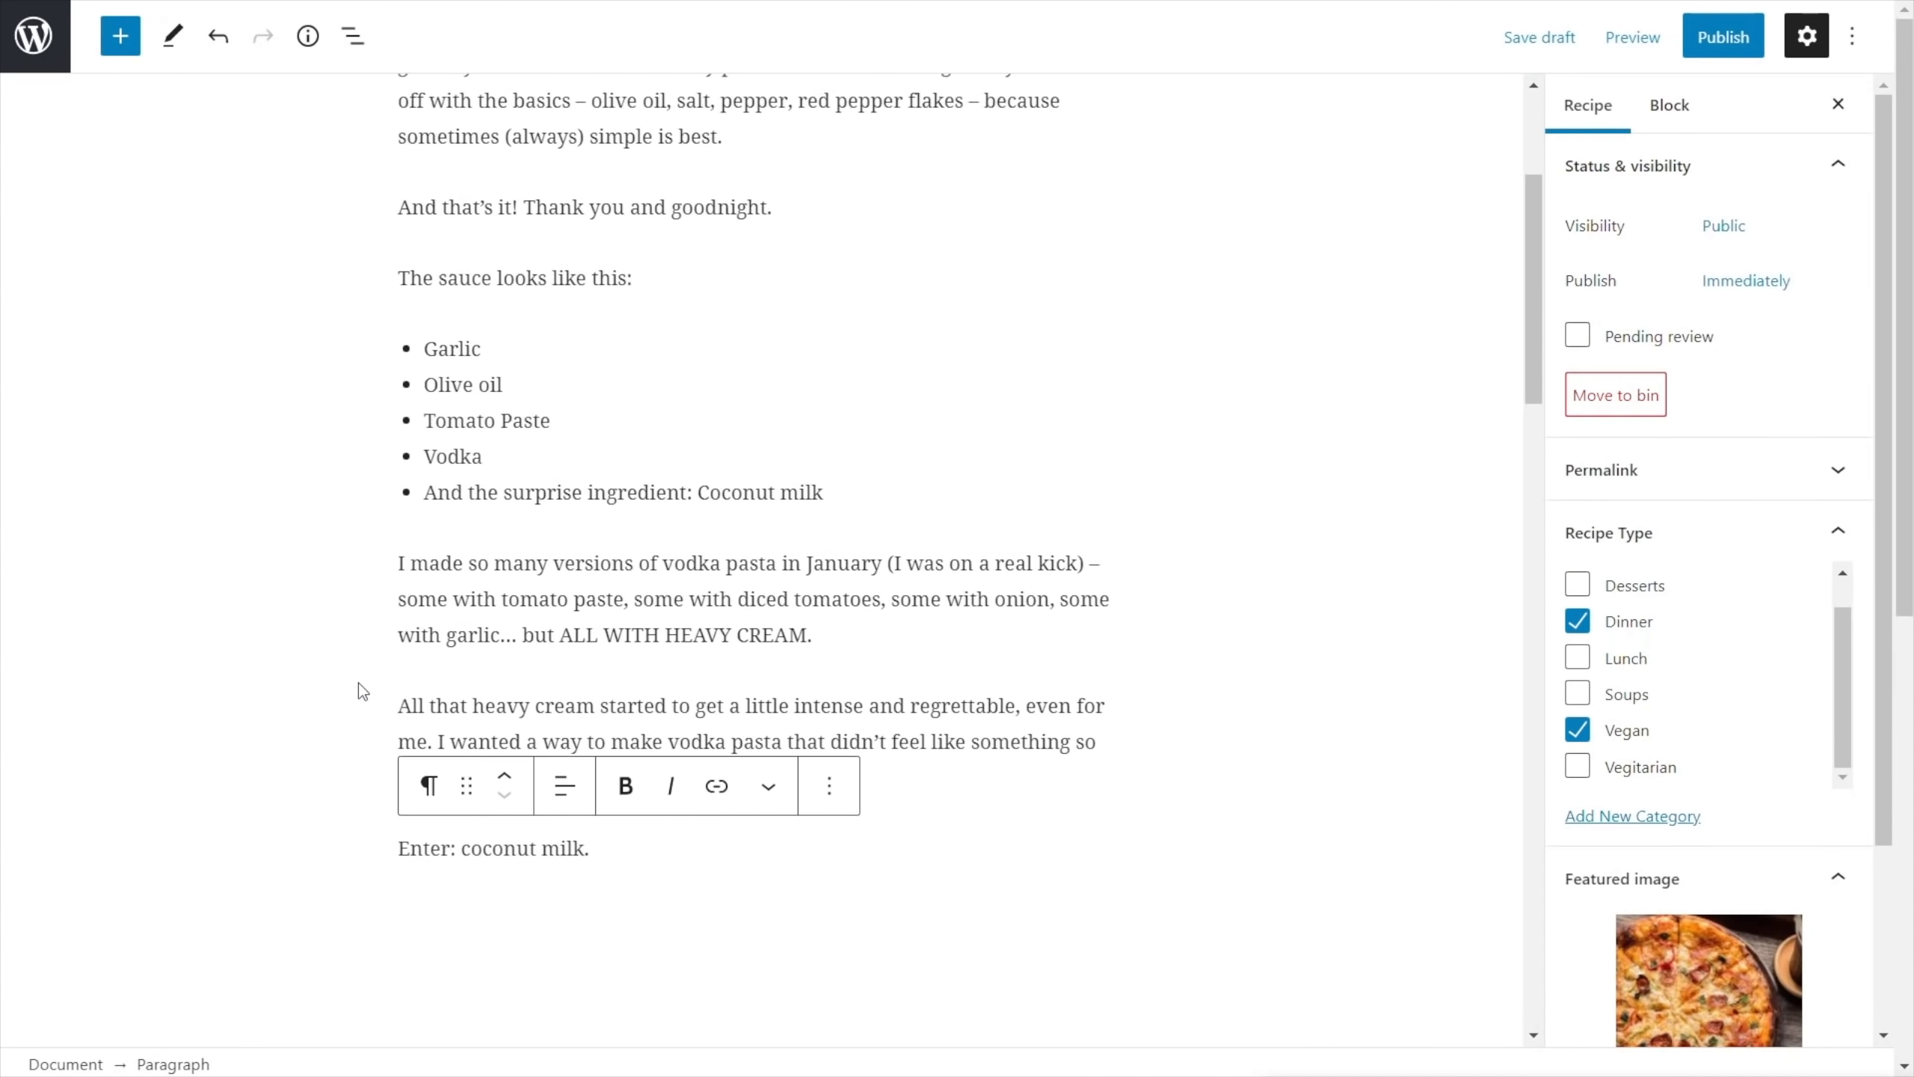
{"action": "scroll", "coordinate": [359, 684], "scroll_direction": "up", "scroll_amount": 3}
{"action": "scroll", "coordinate": [359, 682], "scroll_direction": "down", "scroll_amount": 20}
{"action": "scroll", "coordinate": [359, 666], "scroll_direction": "down", "scroll_amount": 1}
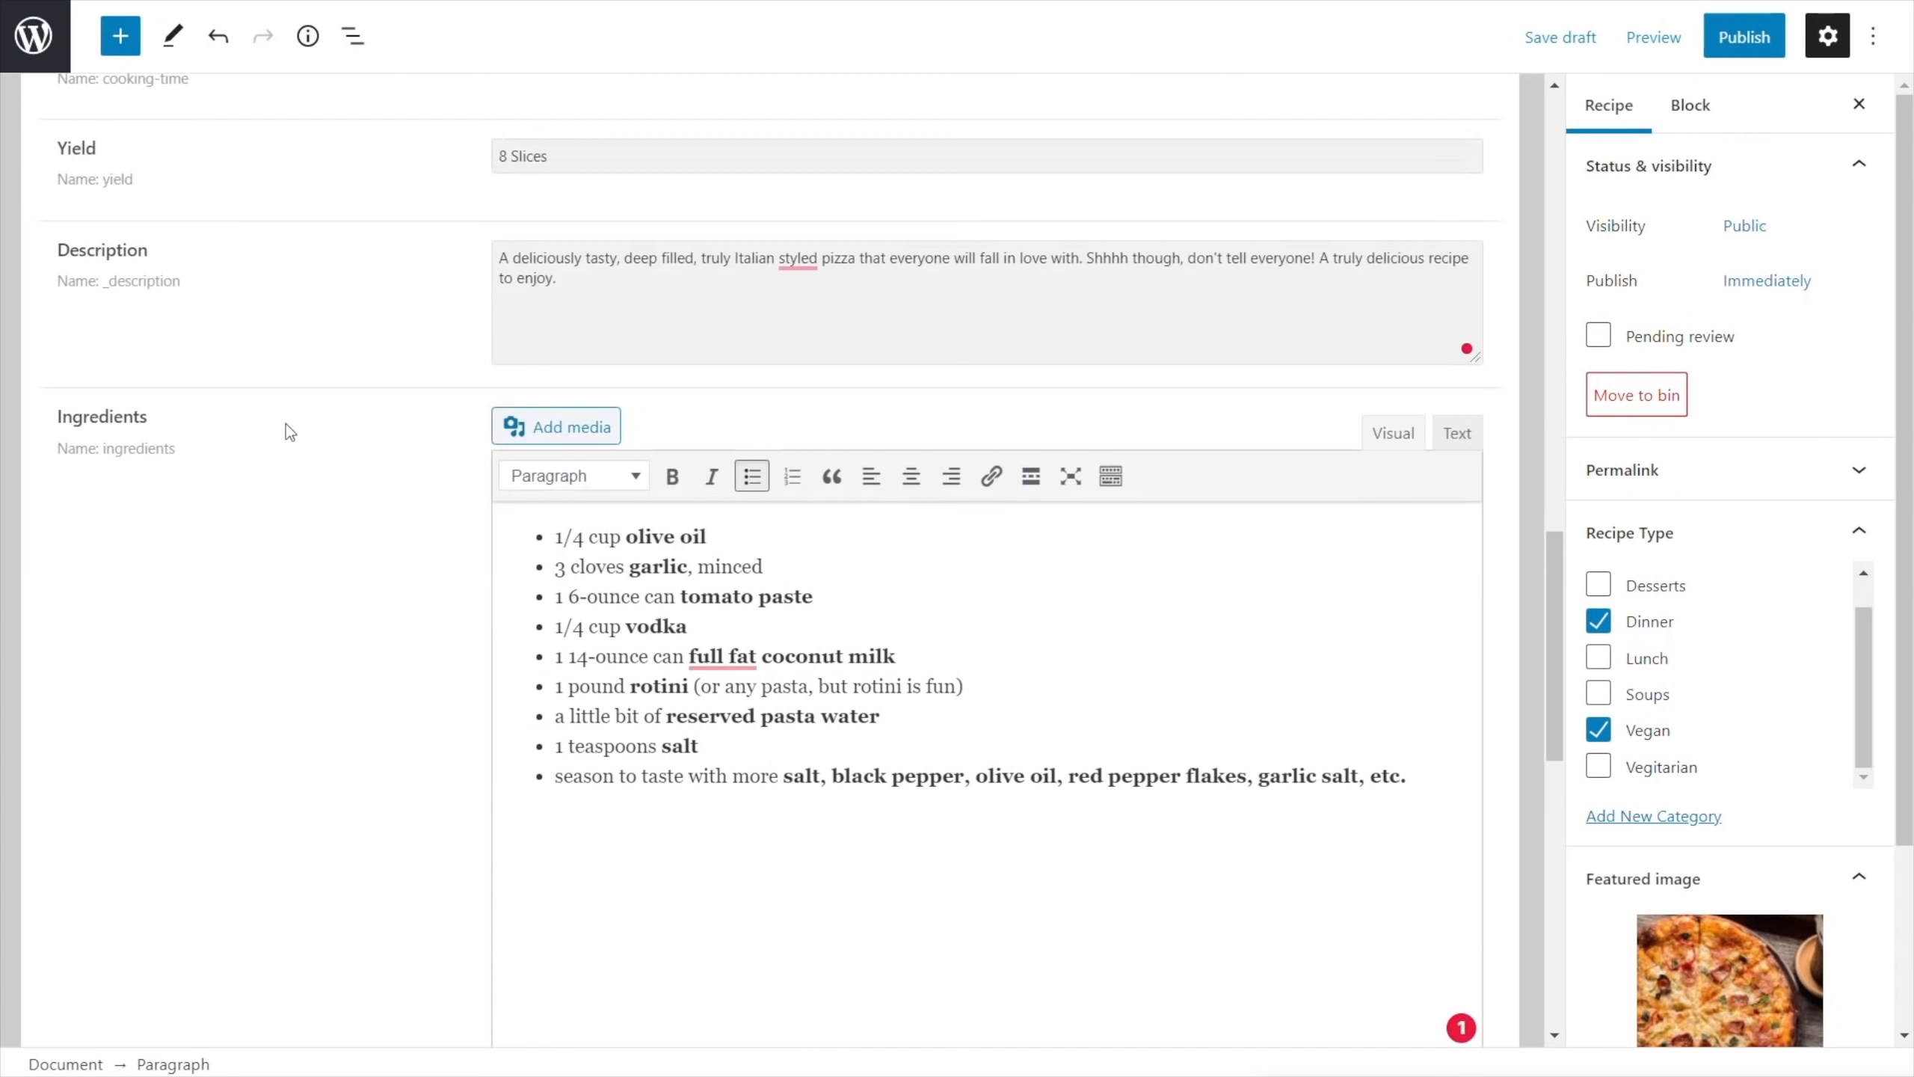
{"action": "scroll", "coordinate": [320, 812], "scroll_direction": "down", "scroll_amount": 4}
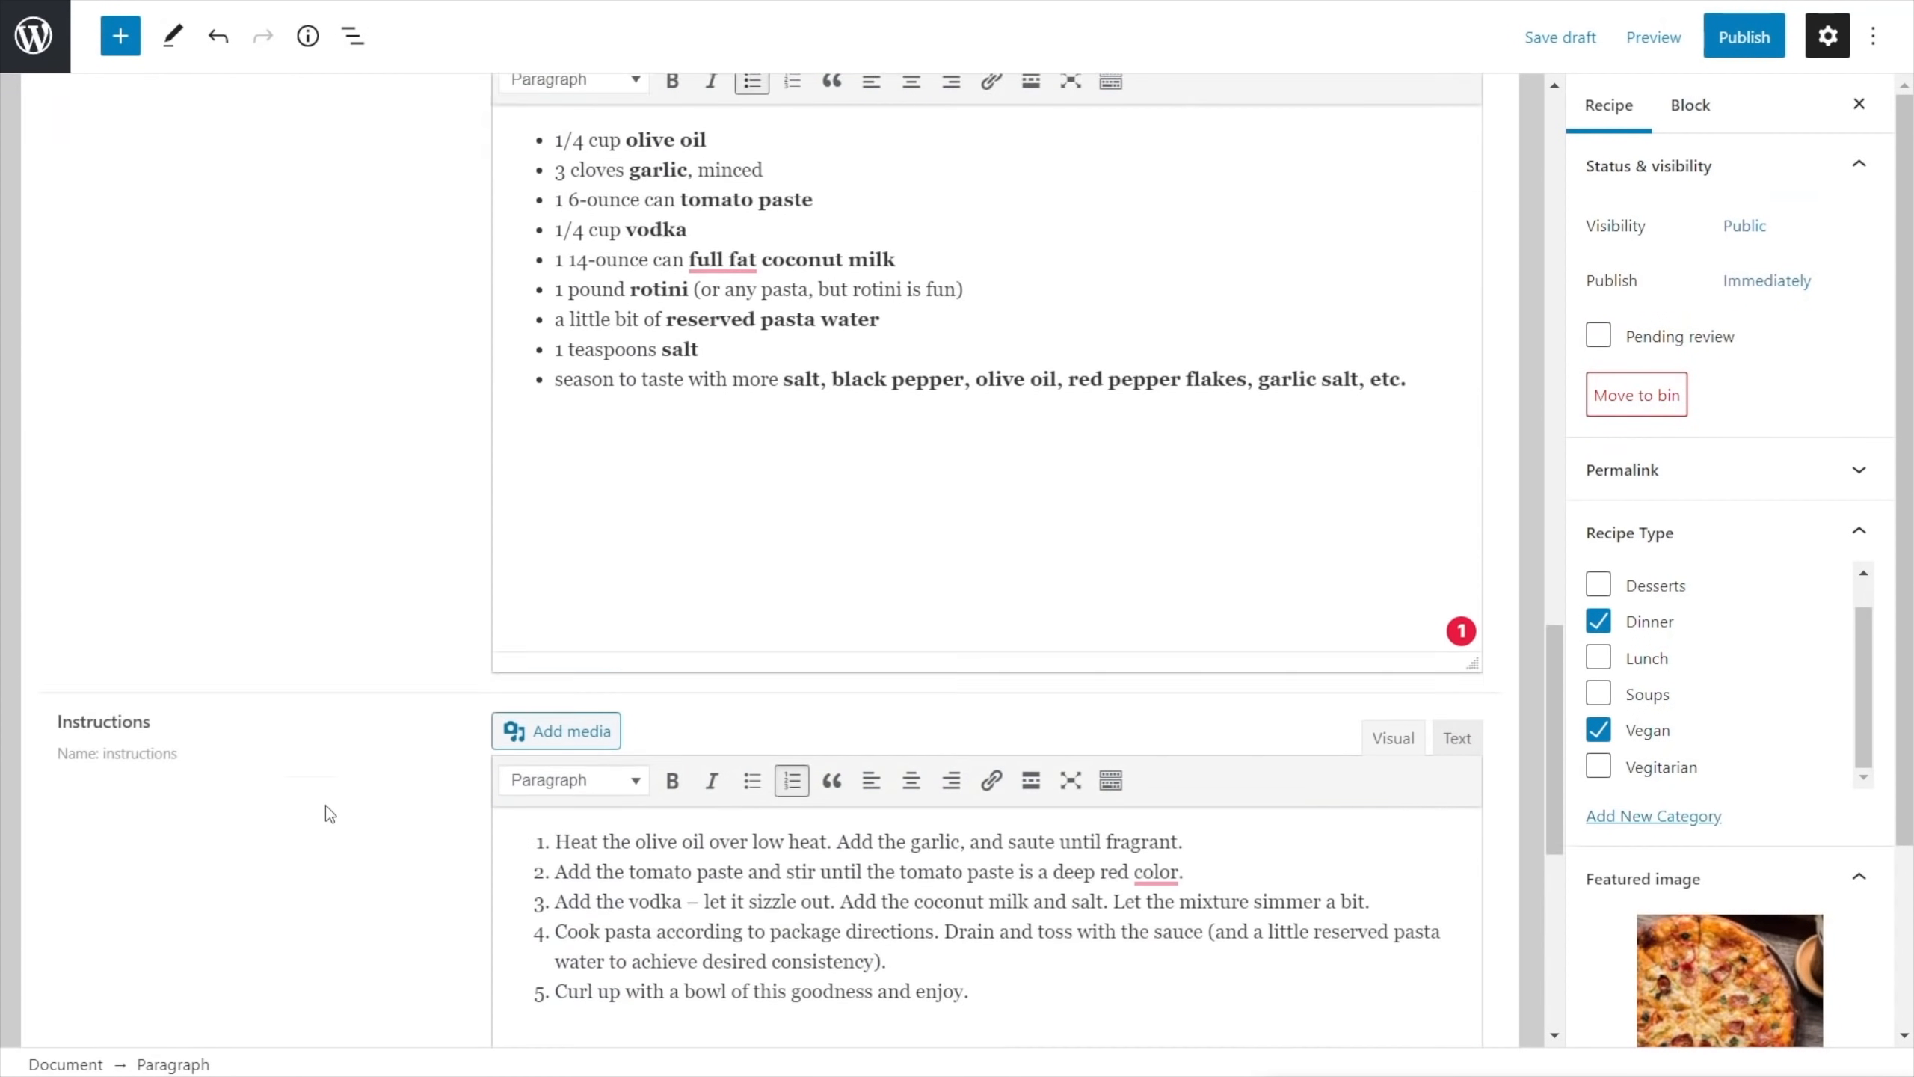
{"action": "scroll", "coordinate": [326, 807], "scroll_direction": "down", "scroll_amount": 10}
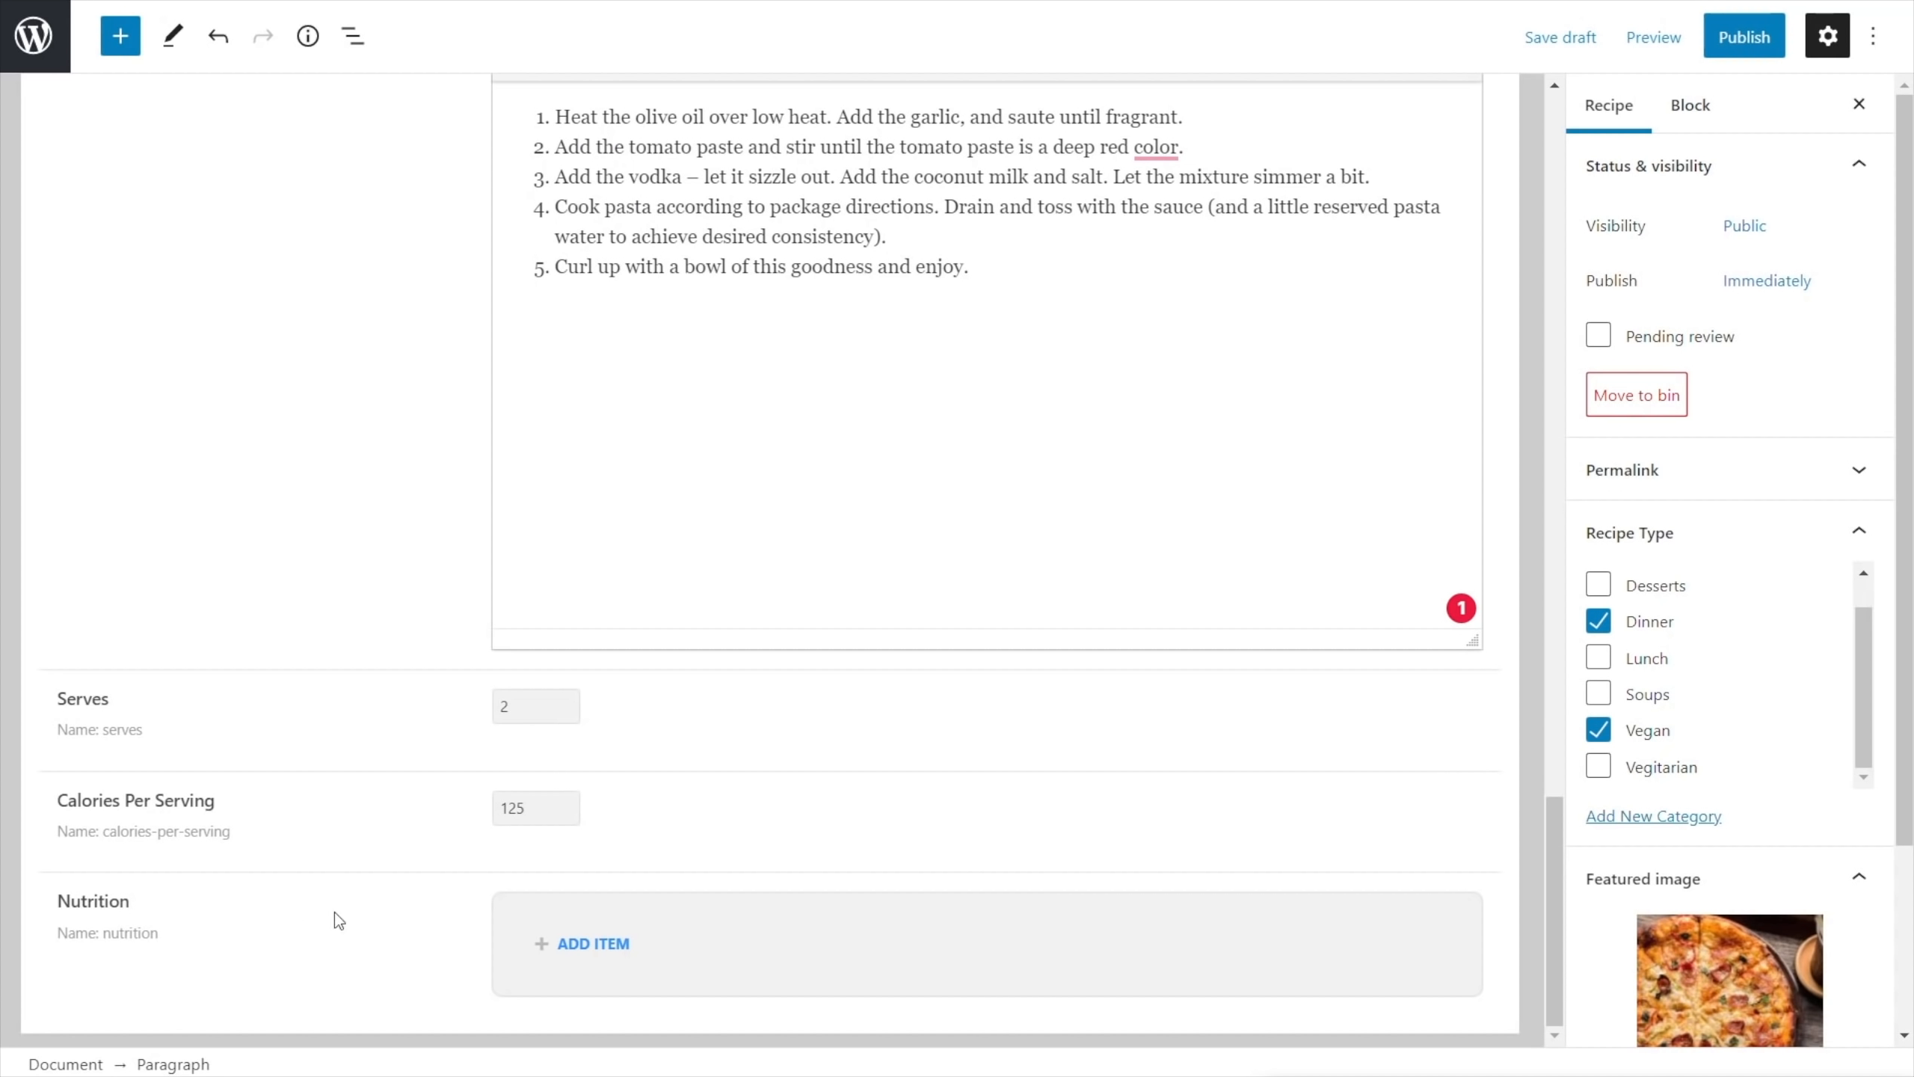
Add a Nutrition item with type Trans Fat, value 12g and percentage of allowance 10
{"action": "left_click", "coordinate": [603, 945]}
{"action": "scroll", "coordinate": [452, 919], "scroll_direction": "down", "scroll_amount": 4}
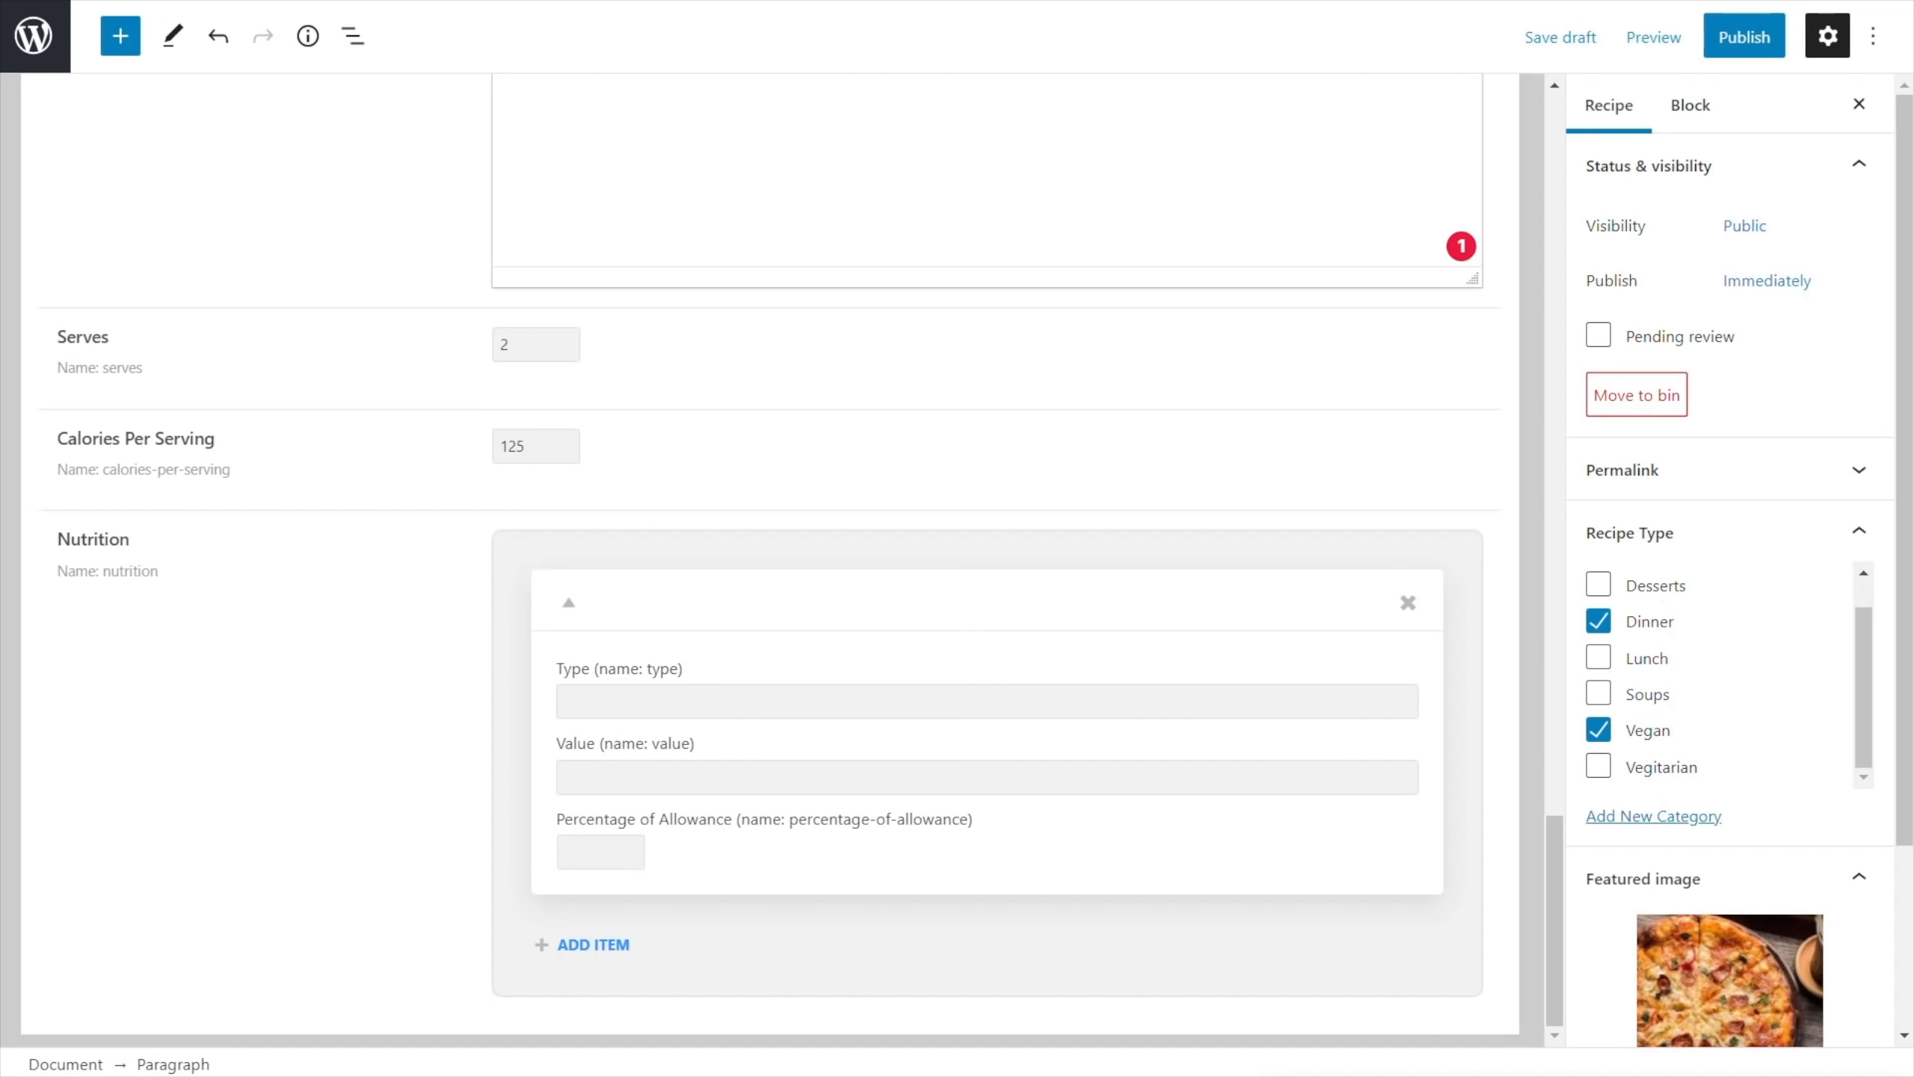
{"action": "left_click", "coordinate": [682, 699]}
{"action": "type", "text": "Trans Fat"}
{"action": "left_click", "coordinate": [639, 782]}
{"action": "type", "text": "12g"}
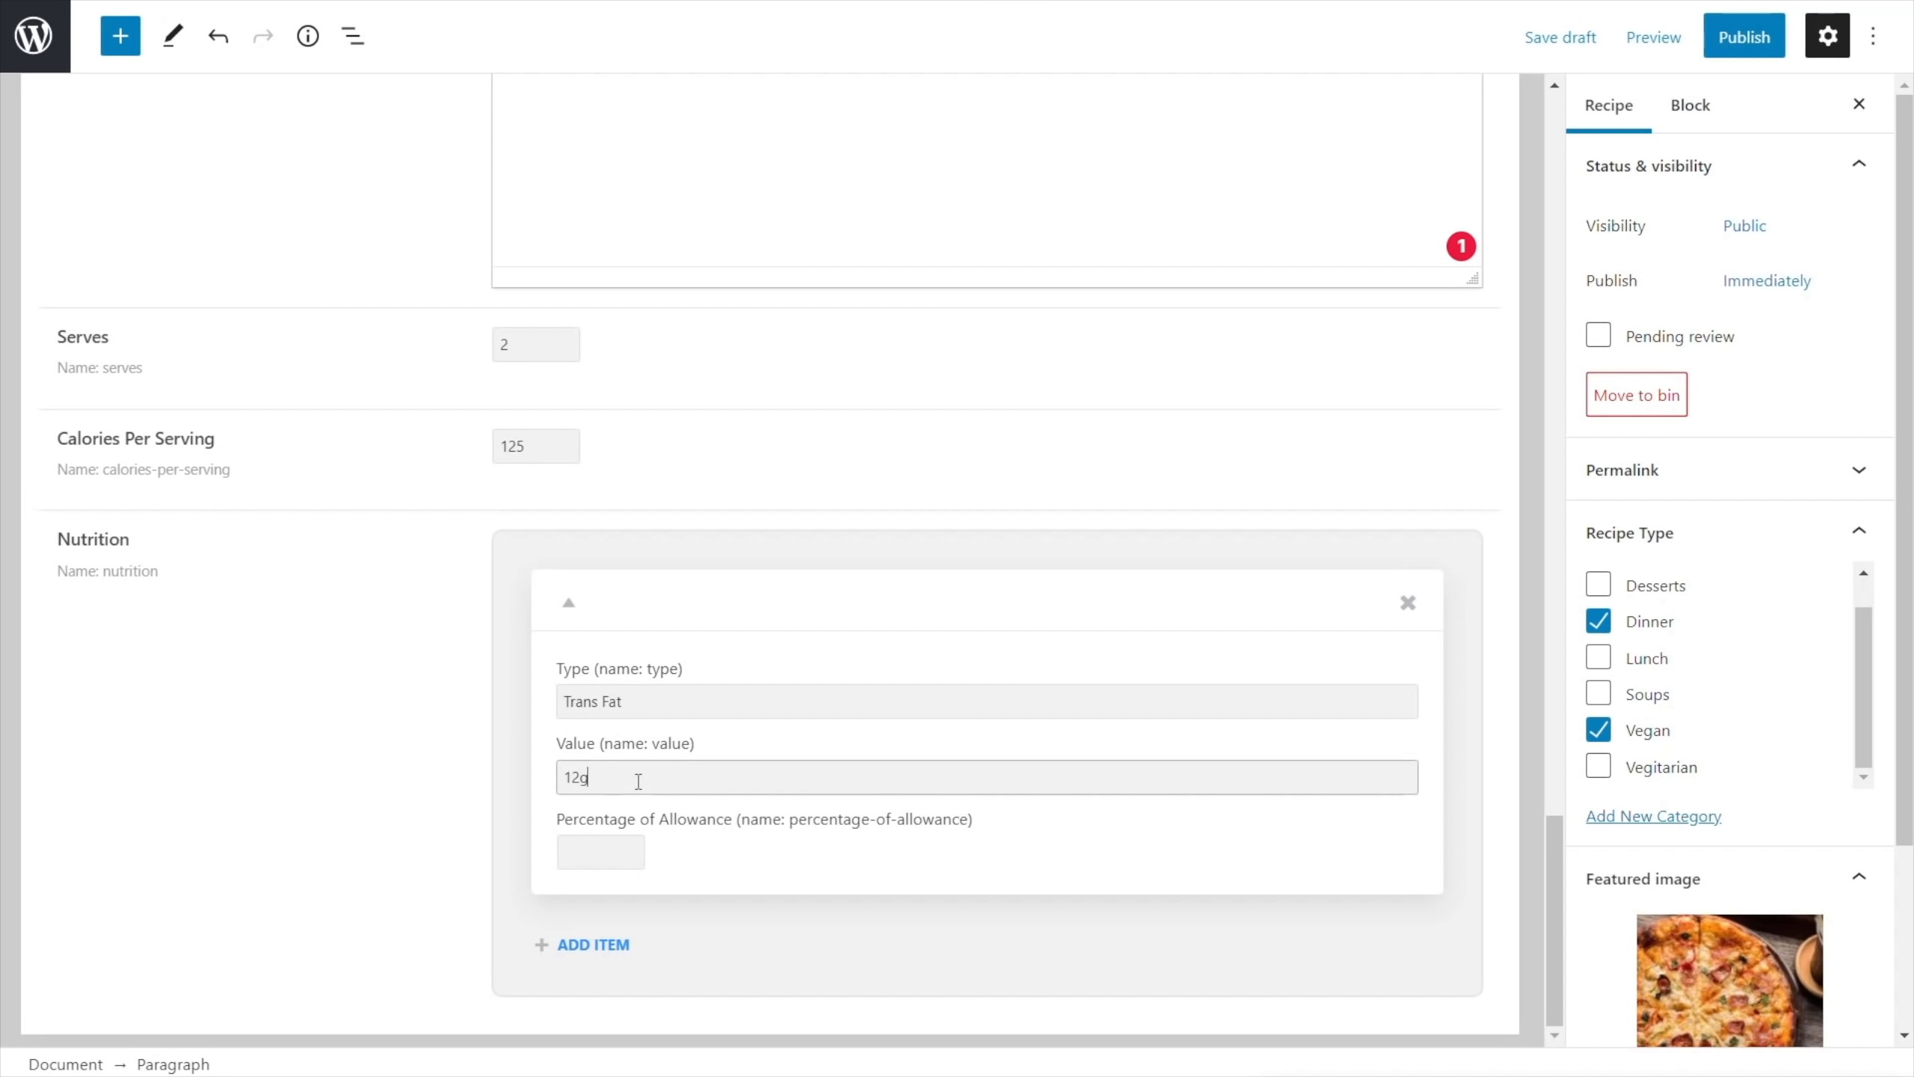
{"action": "left_click", "coordinate": [600, 844]}
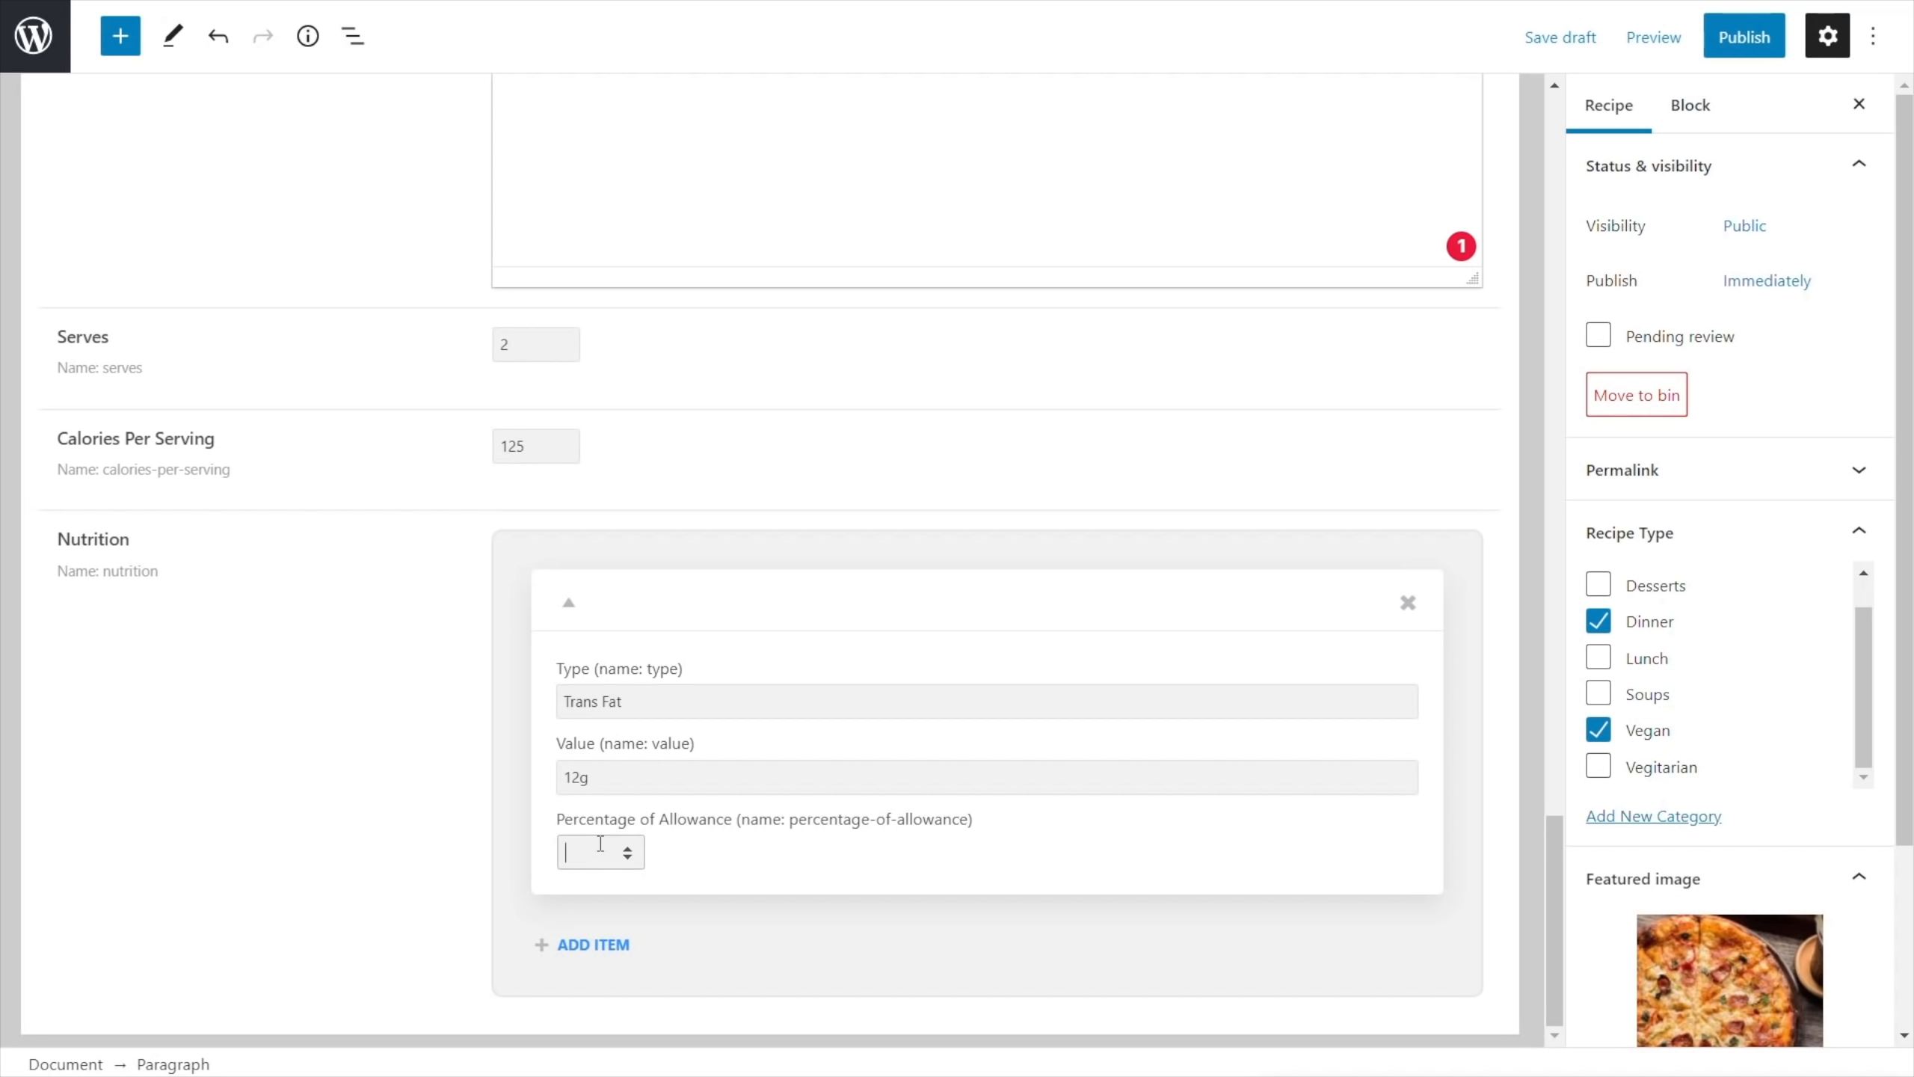
{"action": "type", "text": "10"}
Add a second Nutrition item with type Sugar, value 3g and percentage of allowance 10
{"action": "left_click", "coordinate": [593, 943]}
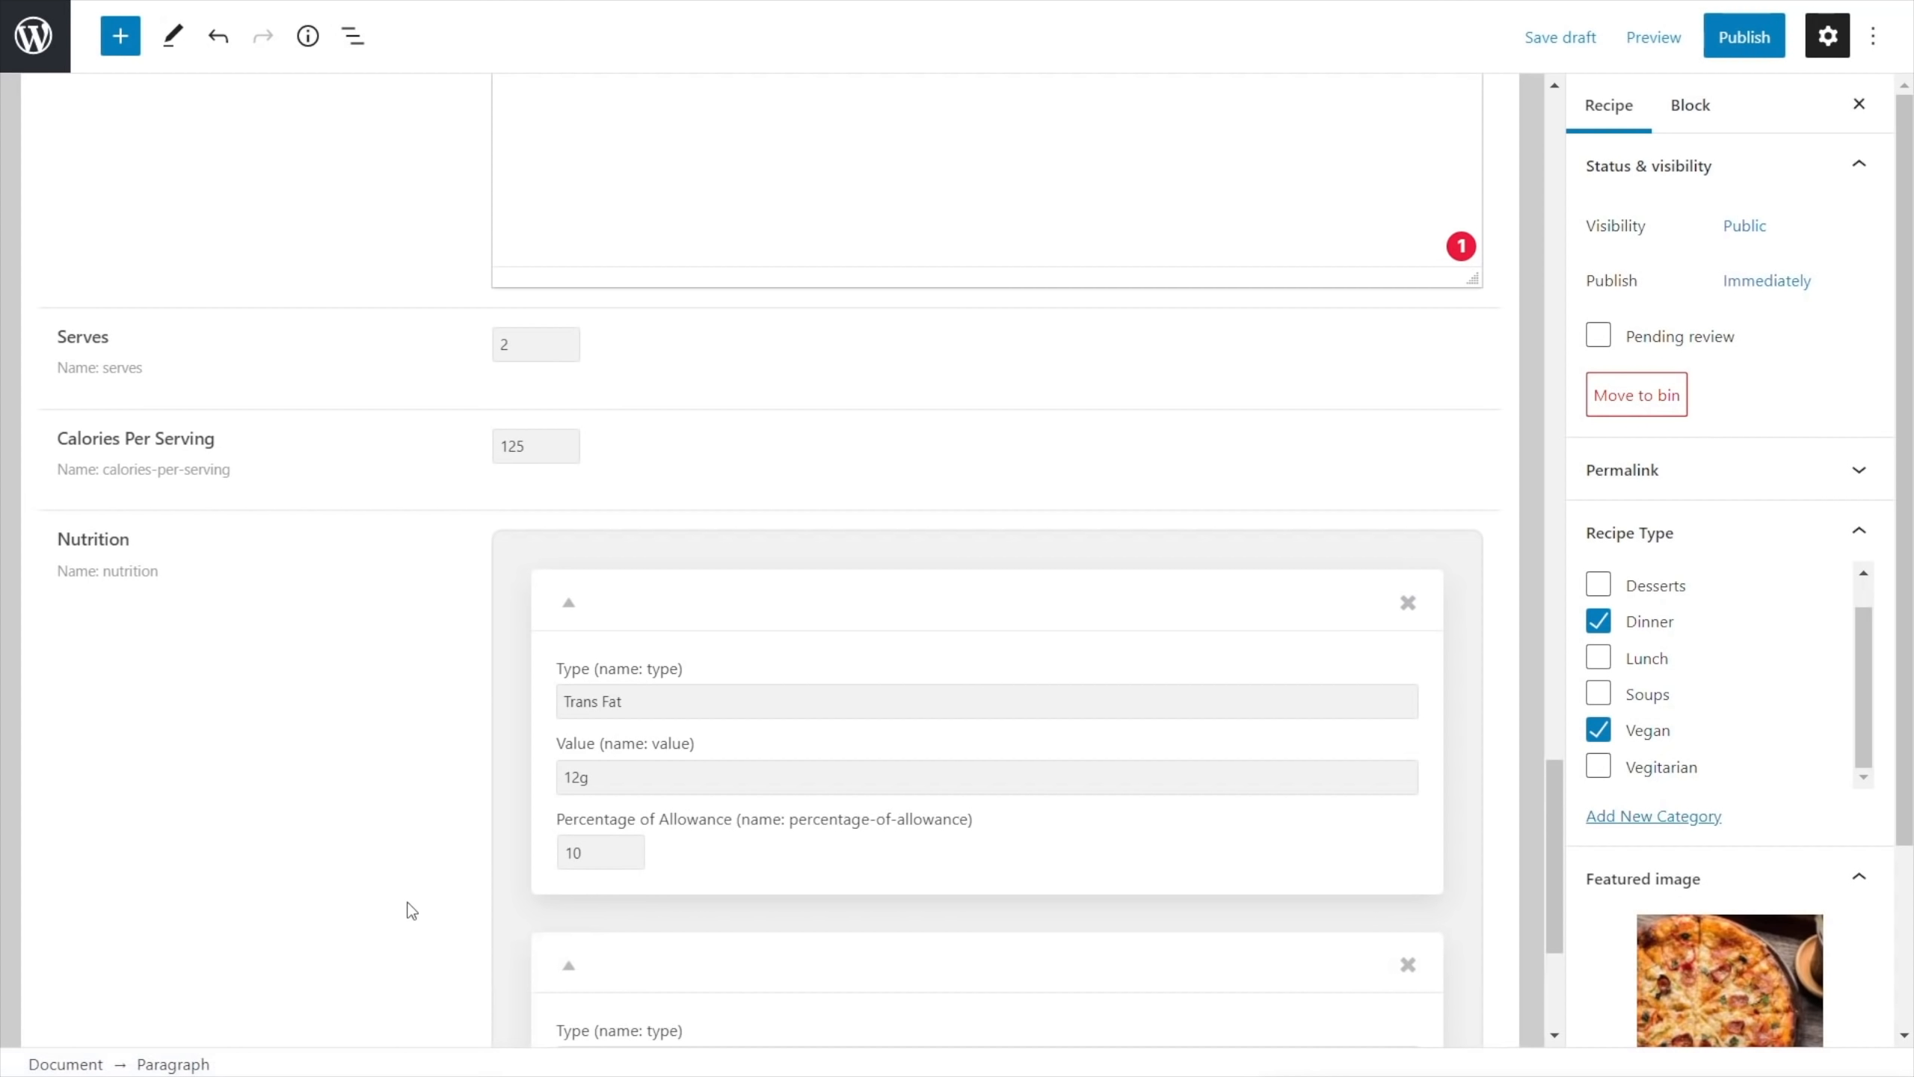
{"action": "scroll", "coordinate": [421, 890], "scroll_direction": "down", "scroll_amount": 5}
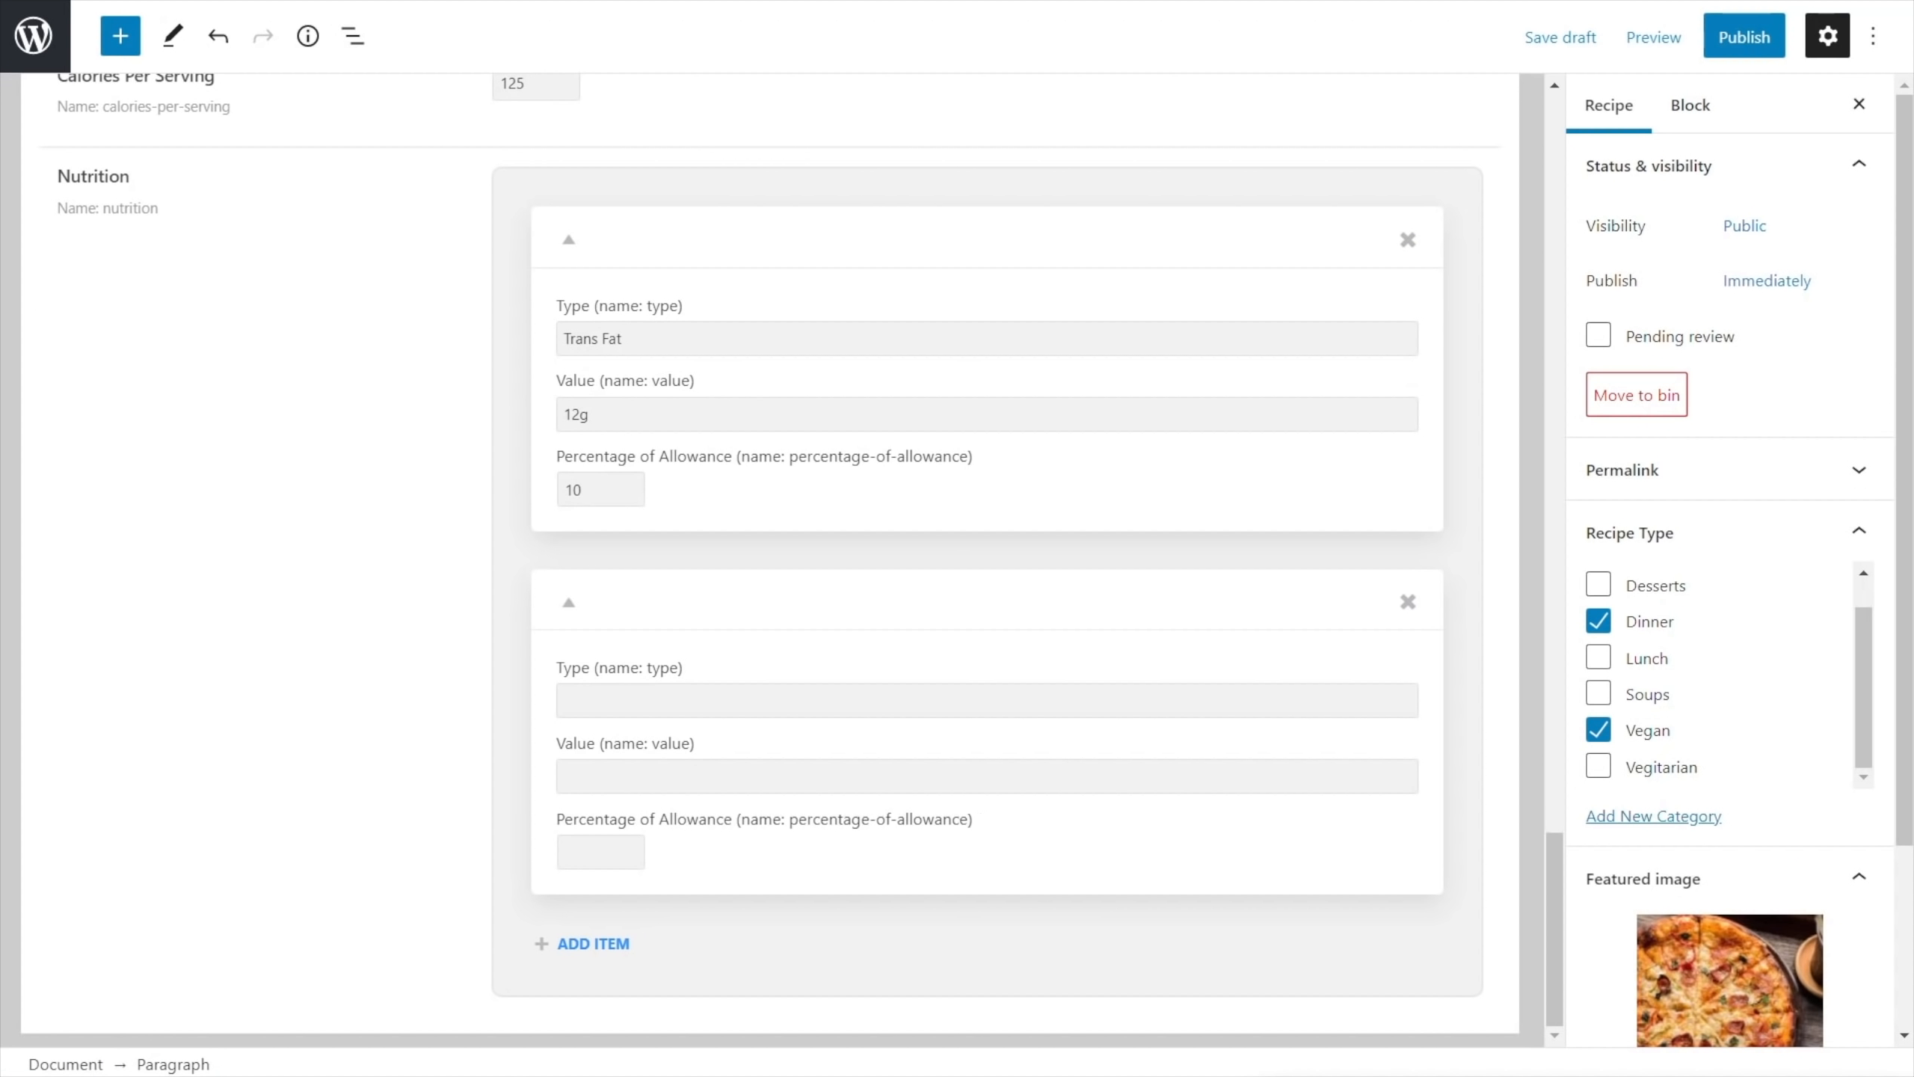
{"action": "left_click", "coordinate": [633, 700]}
{"action": "type", "text": "Sugar"}
{"action": "key", "text": "Tab"}
{"action": "left_click", "coordinate": [740, 777]}
{"action": "type", "text": "3g"}
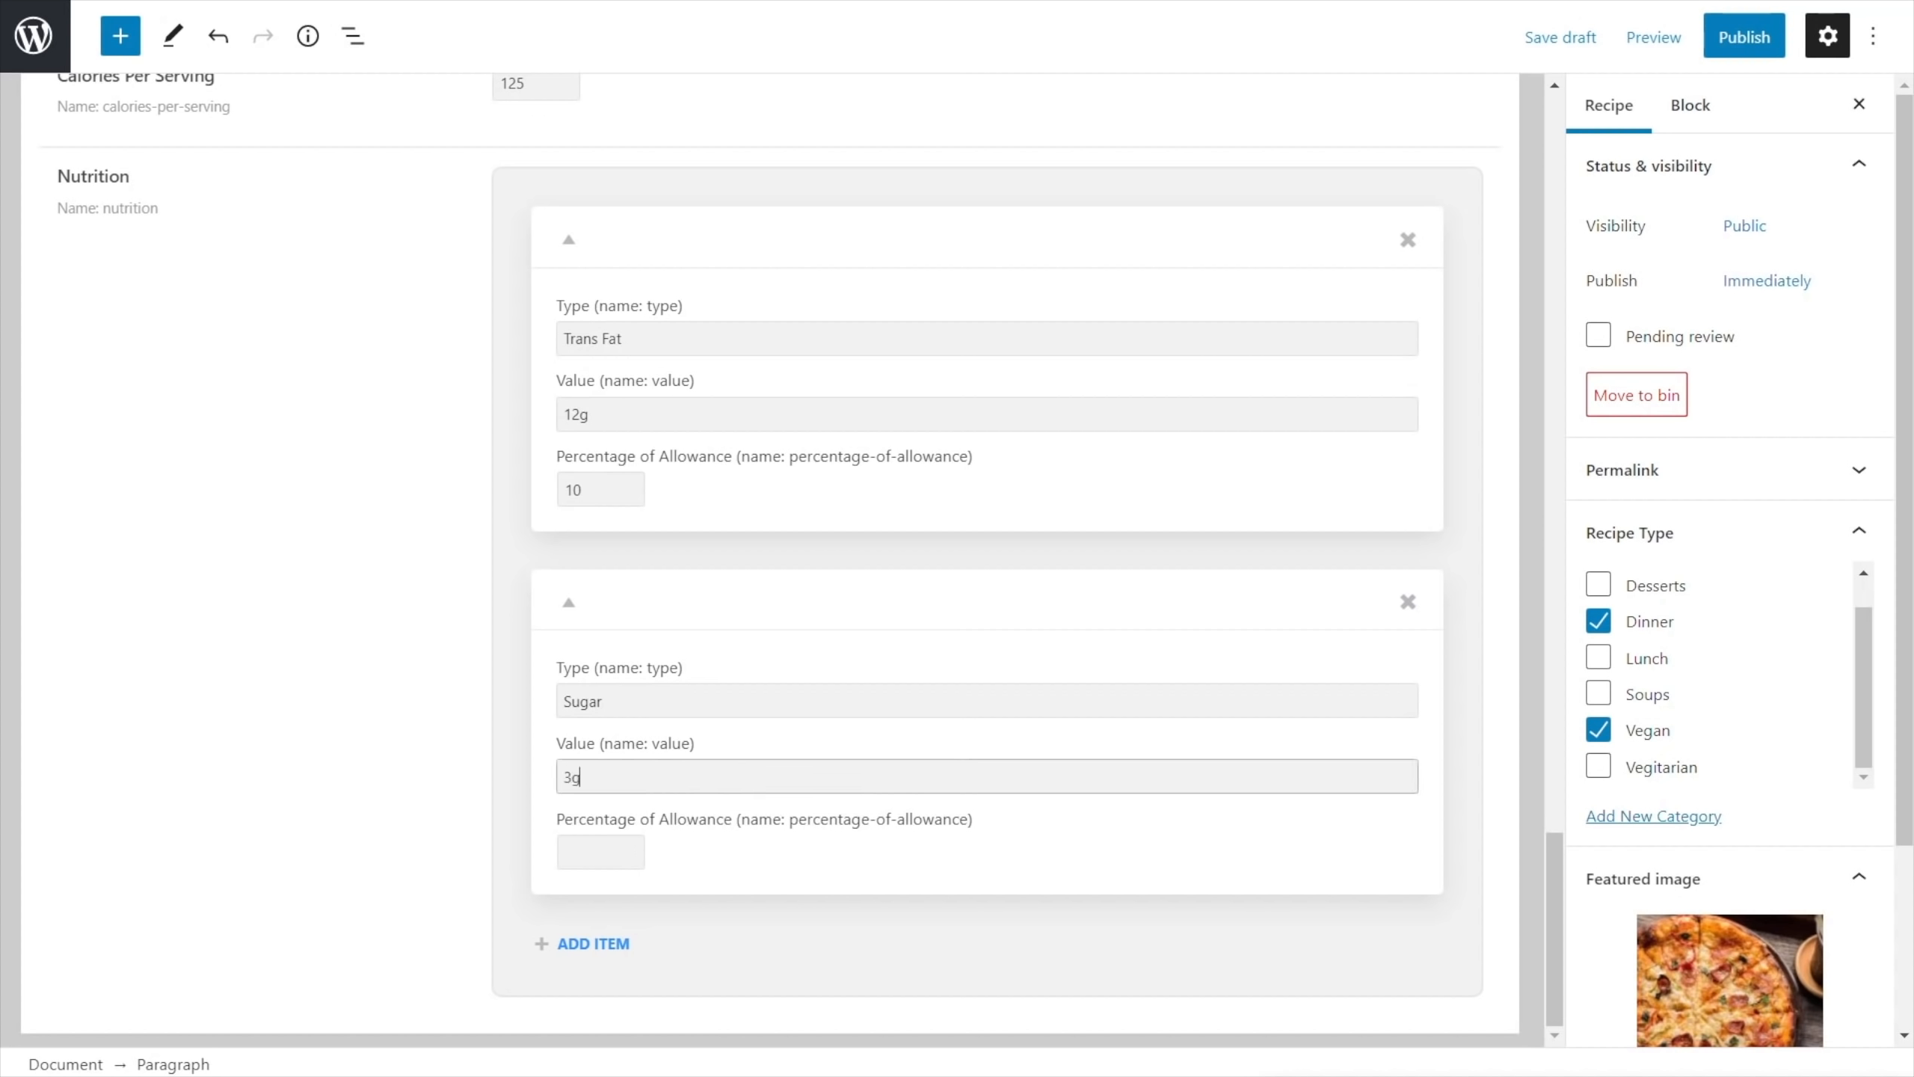
{"action": "left_click", "coordinate": [583, 846]}
{"action": "type", "text": "10"}
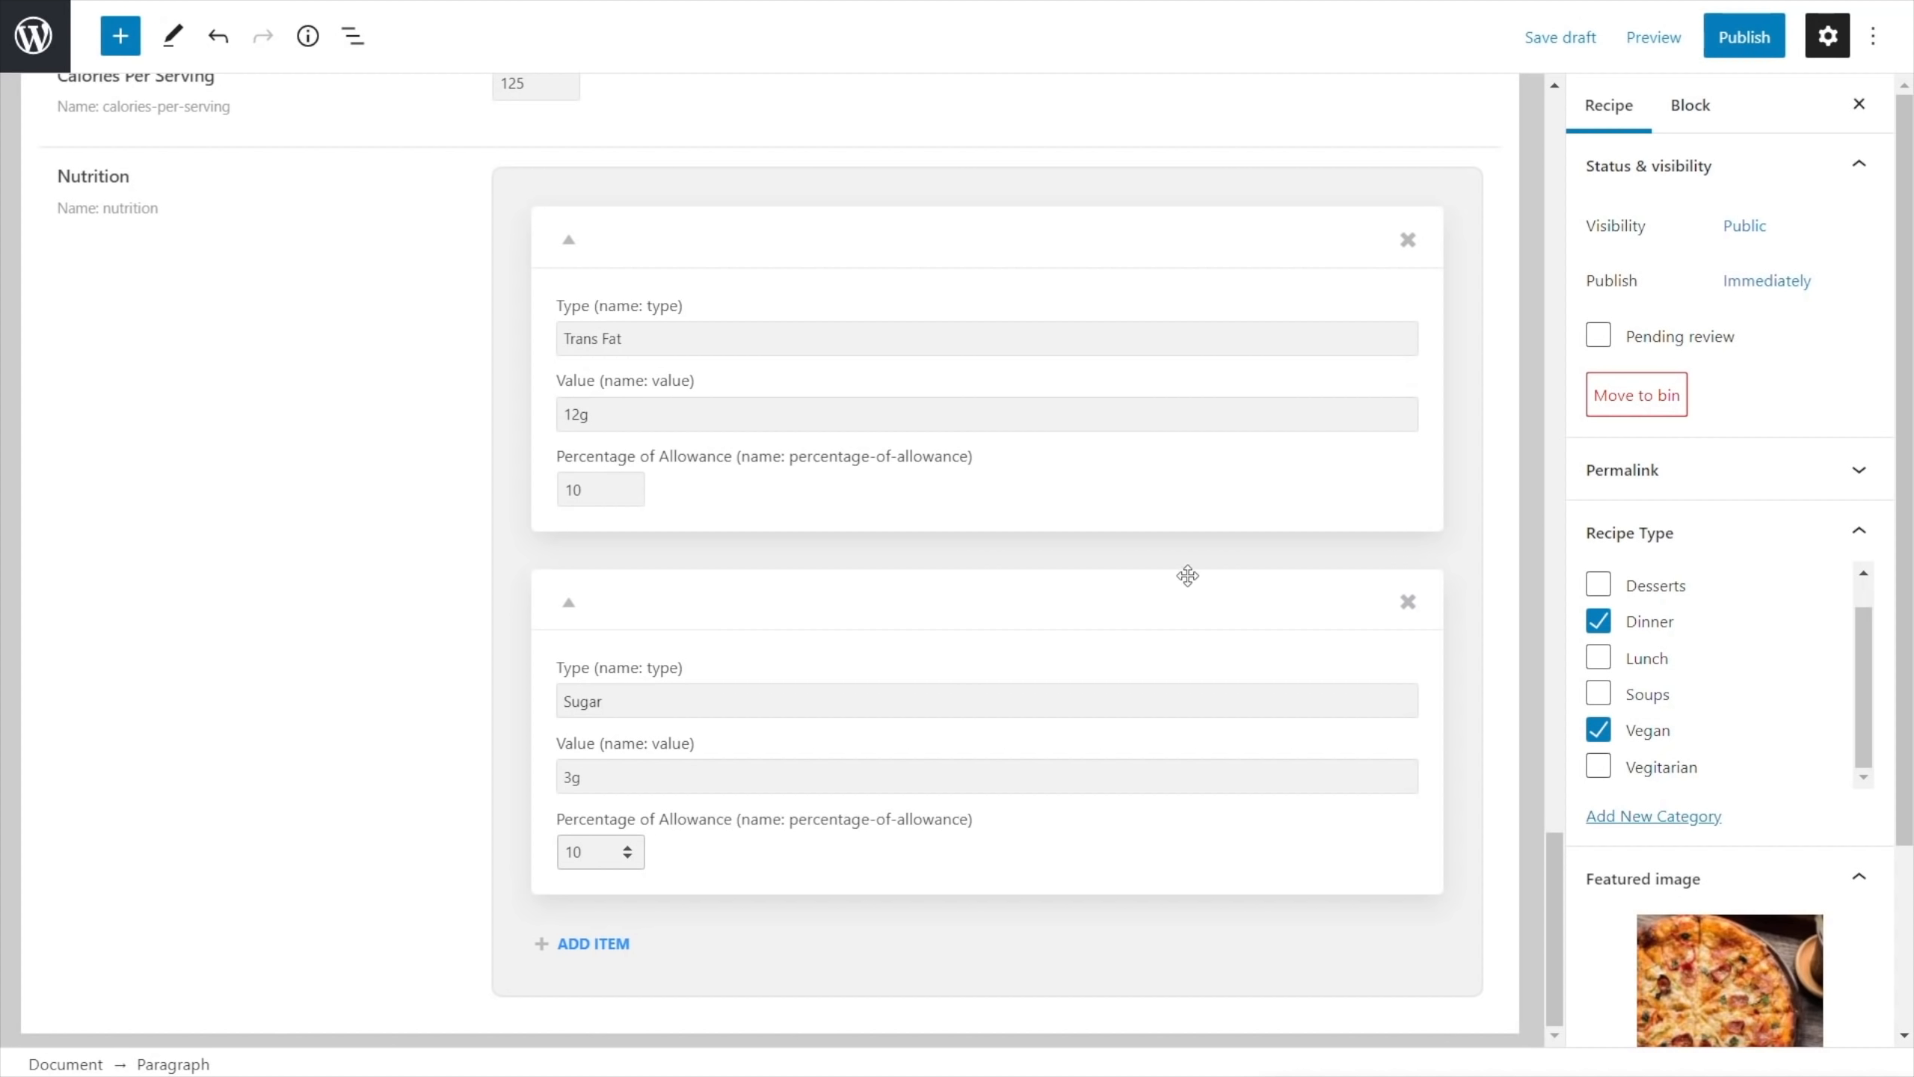
Publish the recipe immediately with public visibility, keeping the option to always show pre-publish checks enabled
{"action": "scroll", "coordinate": [410, 705], "scroll_direction": "up", "scroll_amount": 5}
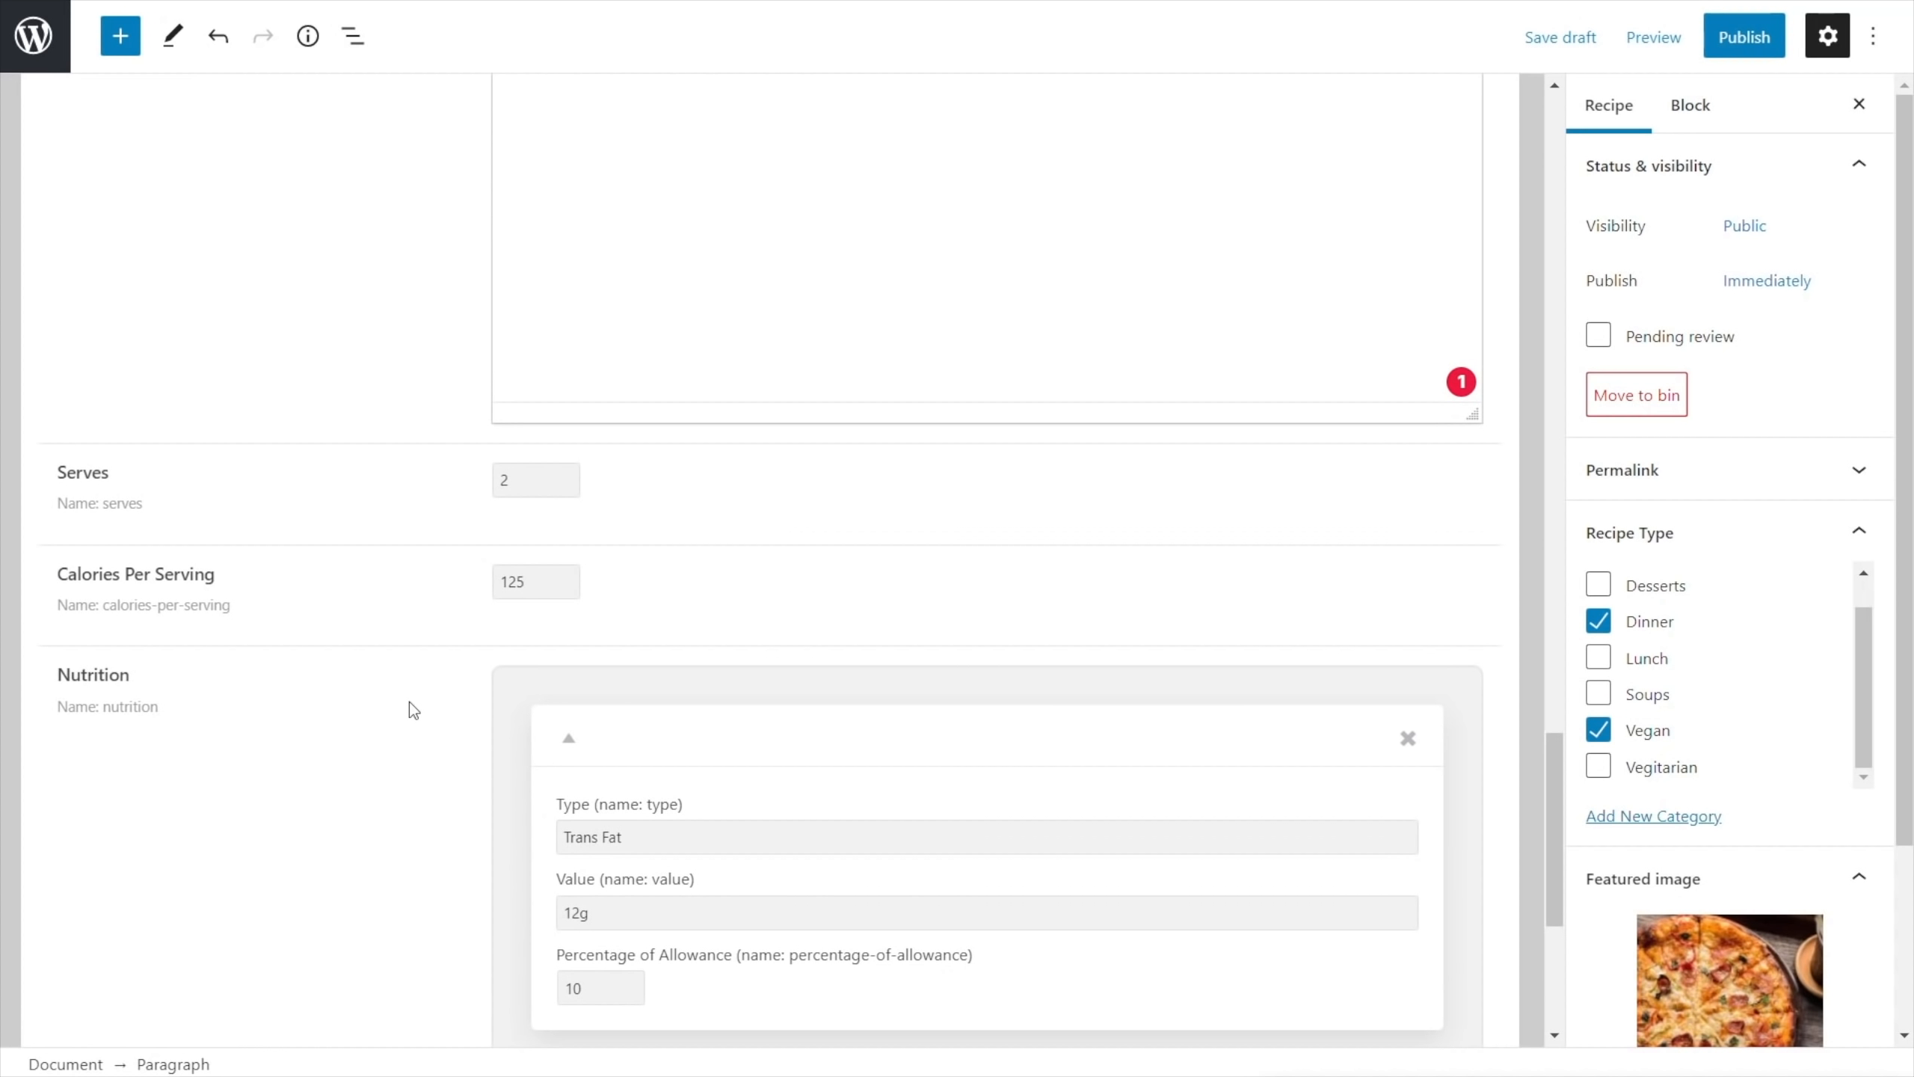
{"action": "scroll", "coordinate": [410, 705], "scroll_direction": "up", "scroll_amount": 4}
{"action": "left_click", "coordinate": [1761, 39]}
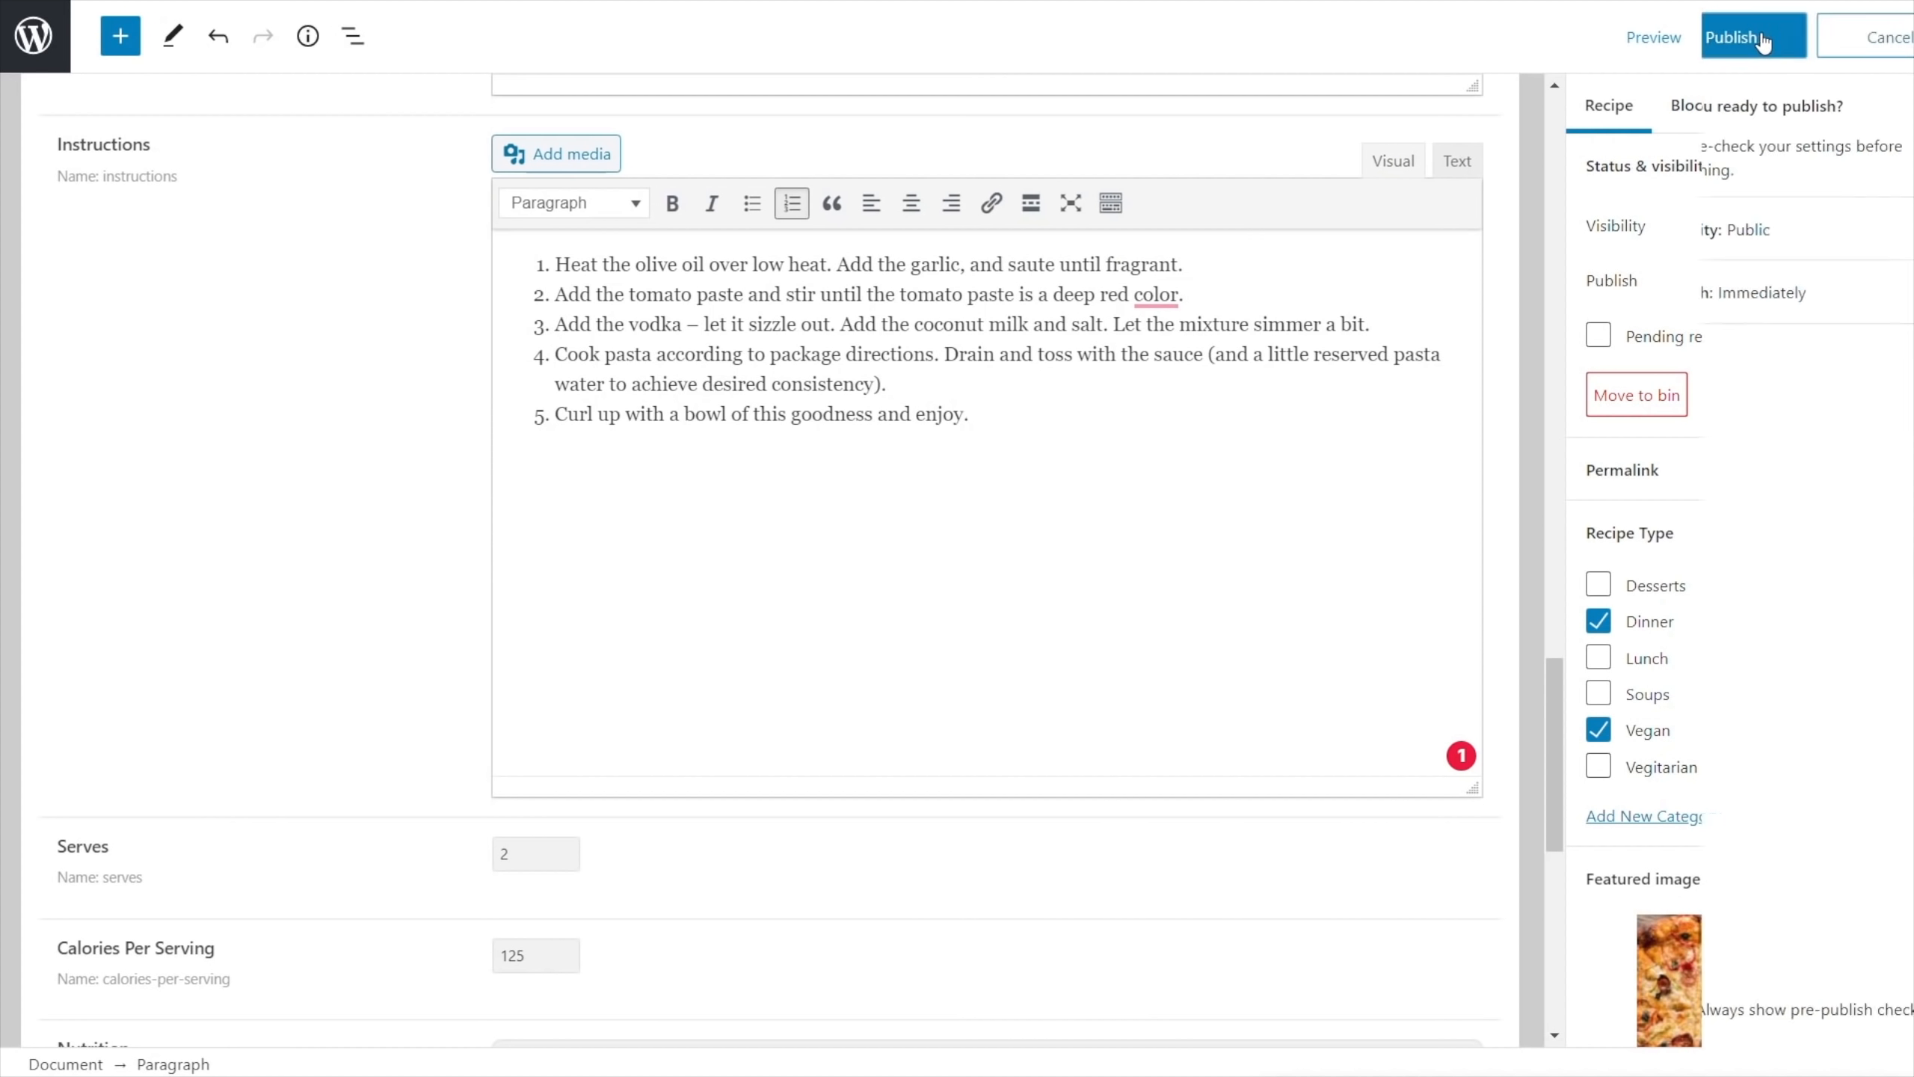
{"action": "left_click", "coordinate": [1599, 1007]}
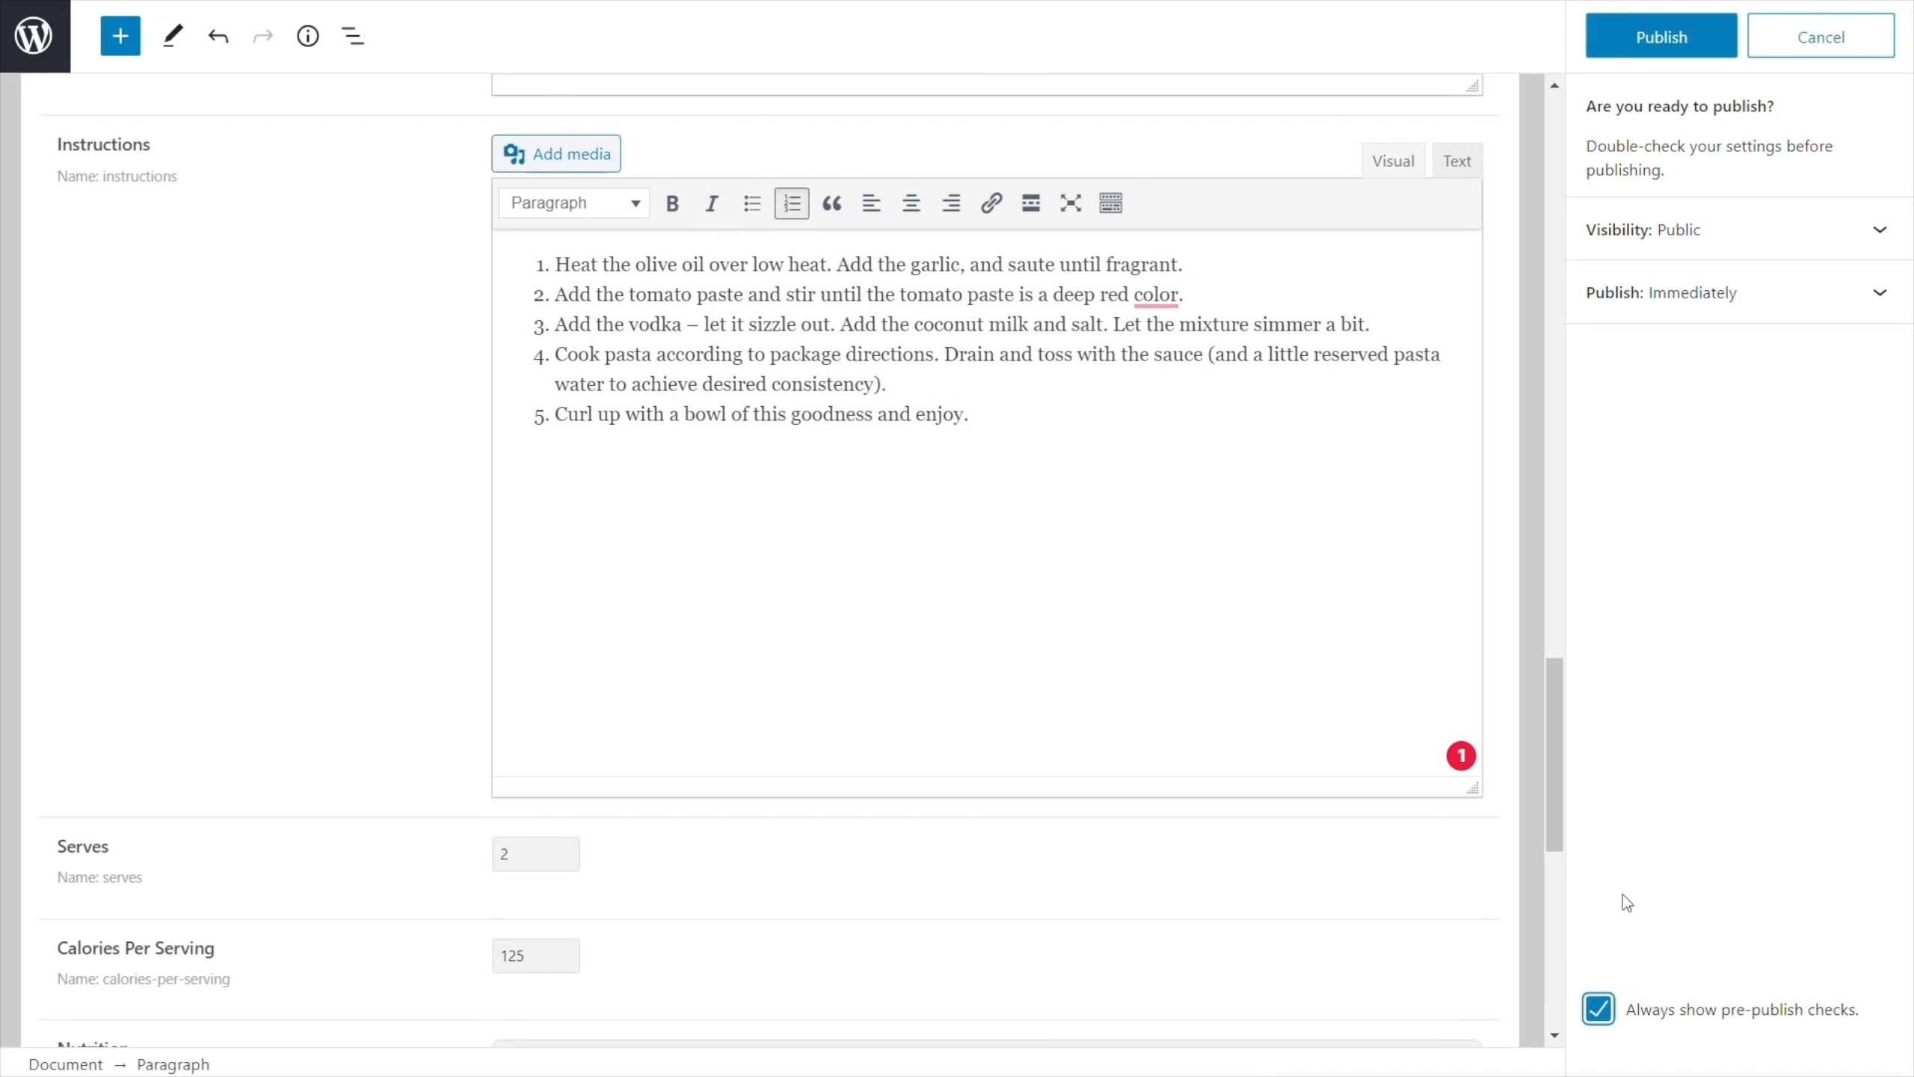
{"action": "left_click", "coordinate": [1716, 49]}
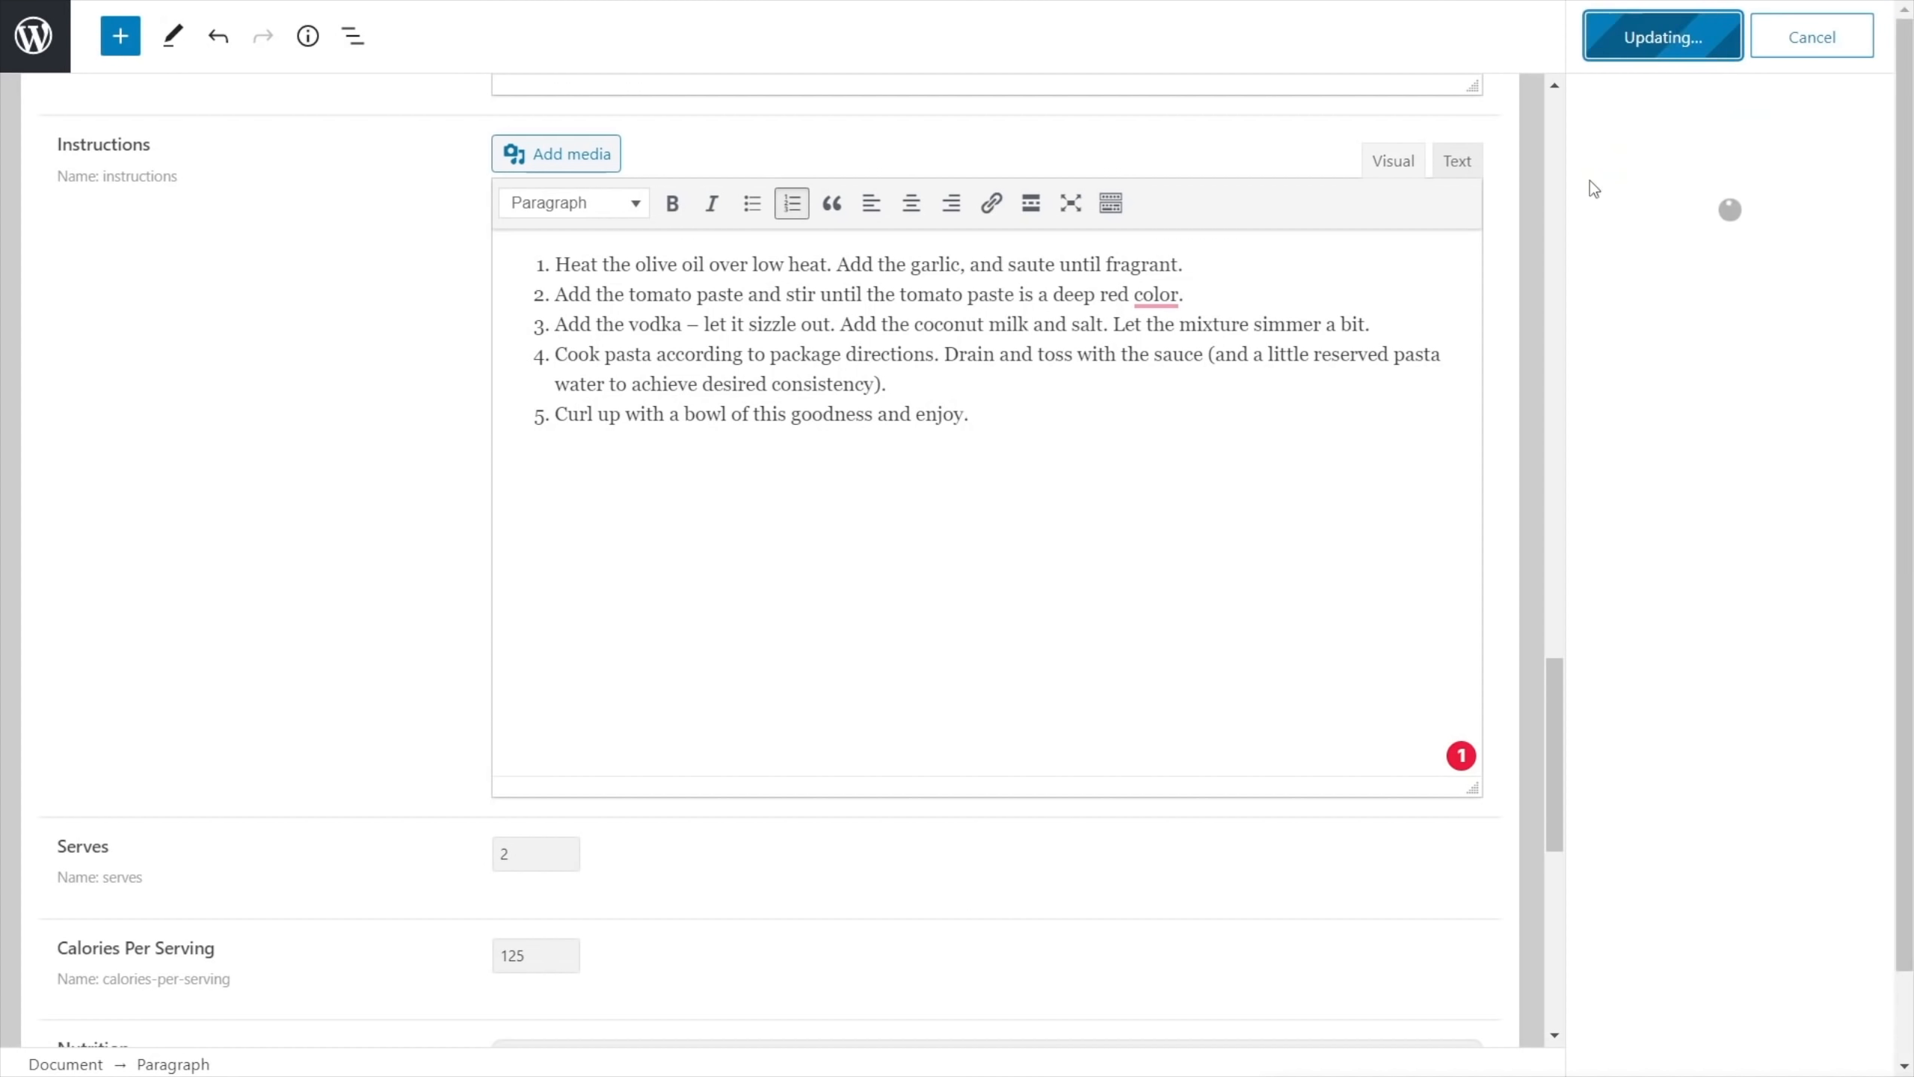
Leave the recipe post editor and open JetEngine's Listings page
{"action": "left_click", "coordinate": [57, 32]}
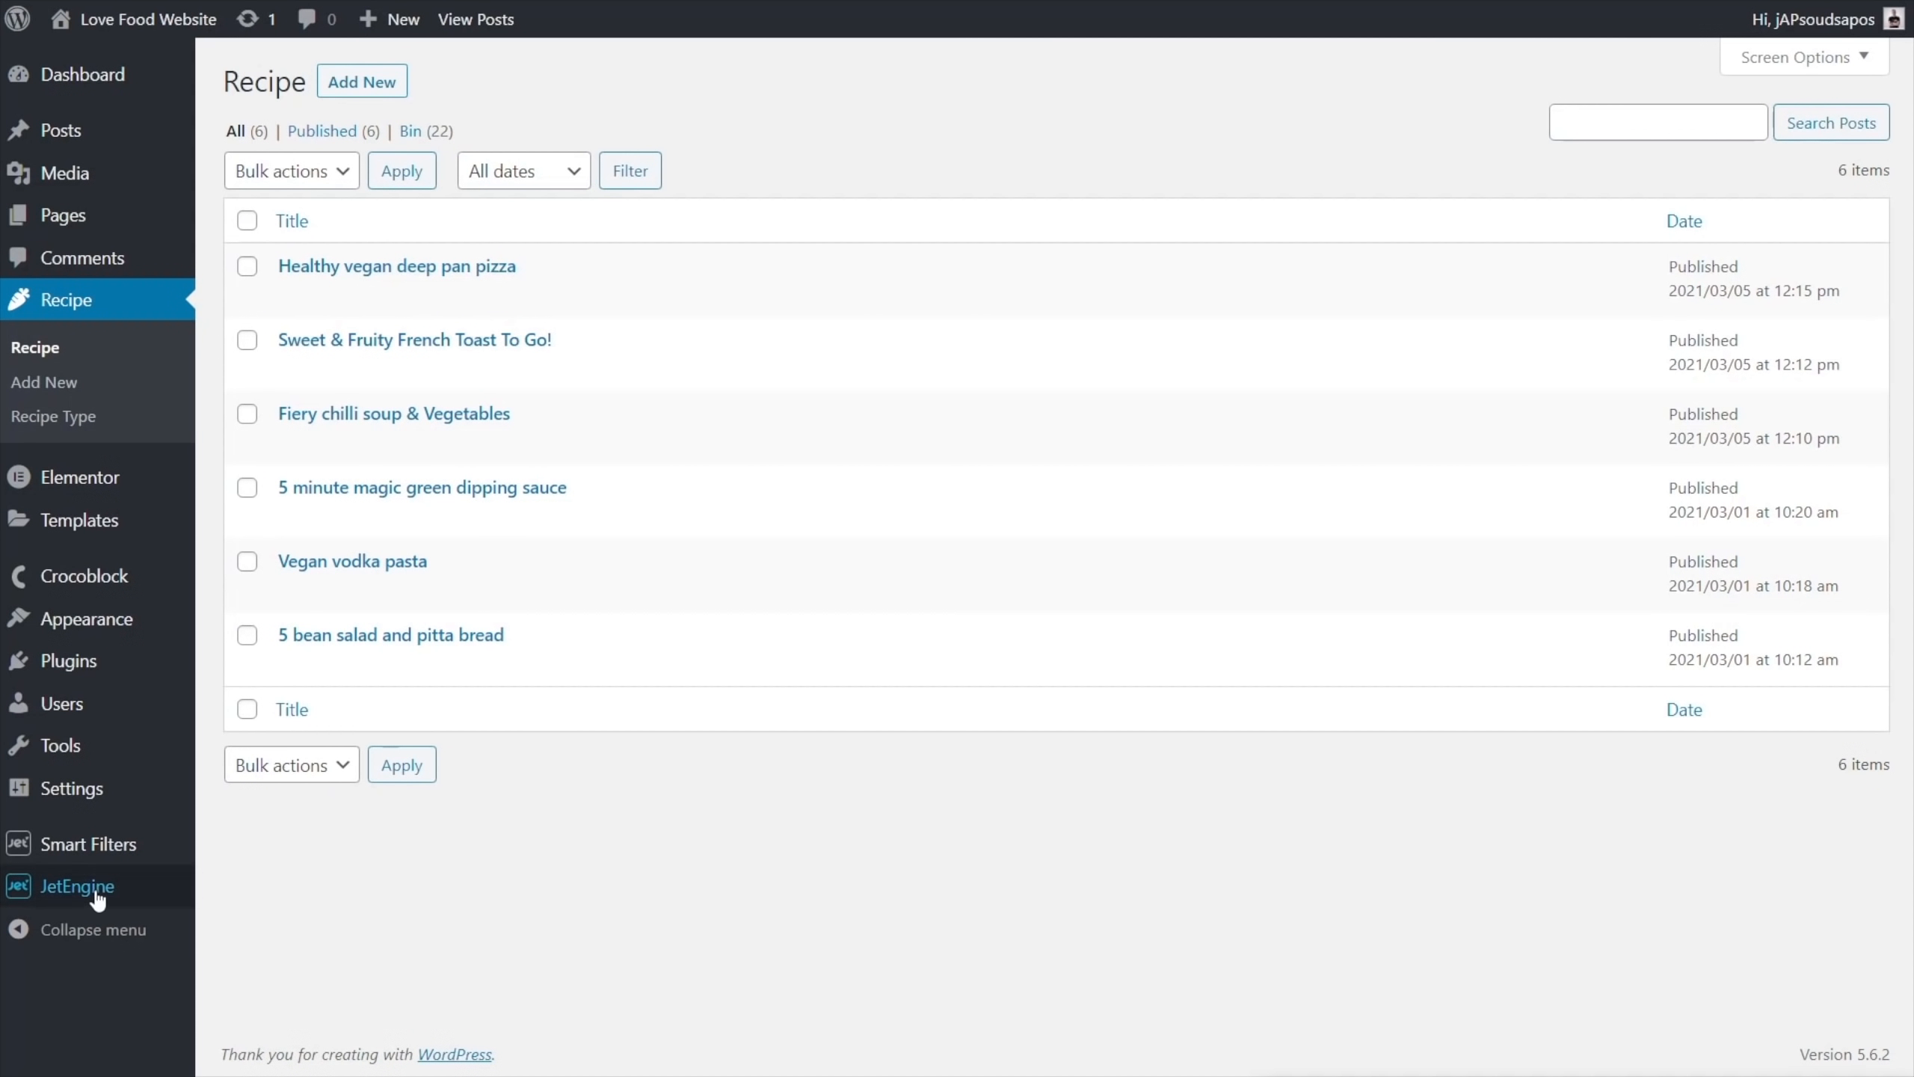
{"action": "mouse_move", "coordinate": [97, 897]}
{"action": "left_click", "coordinate": [240, 782]}
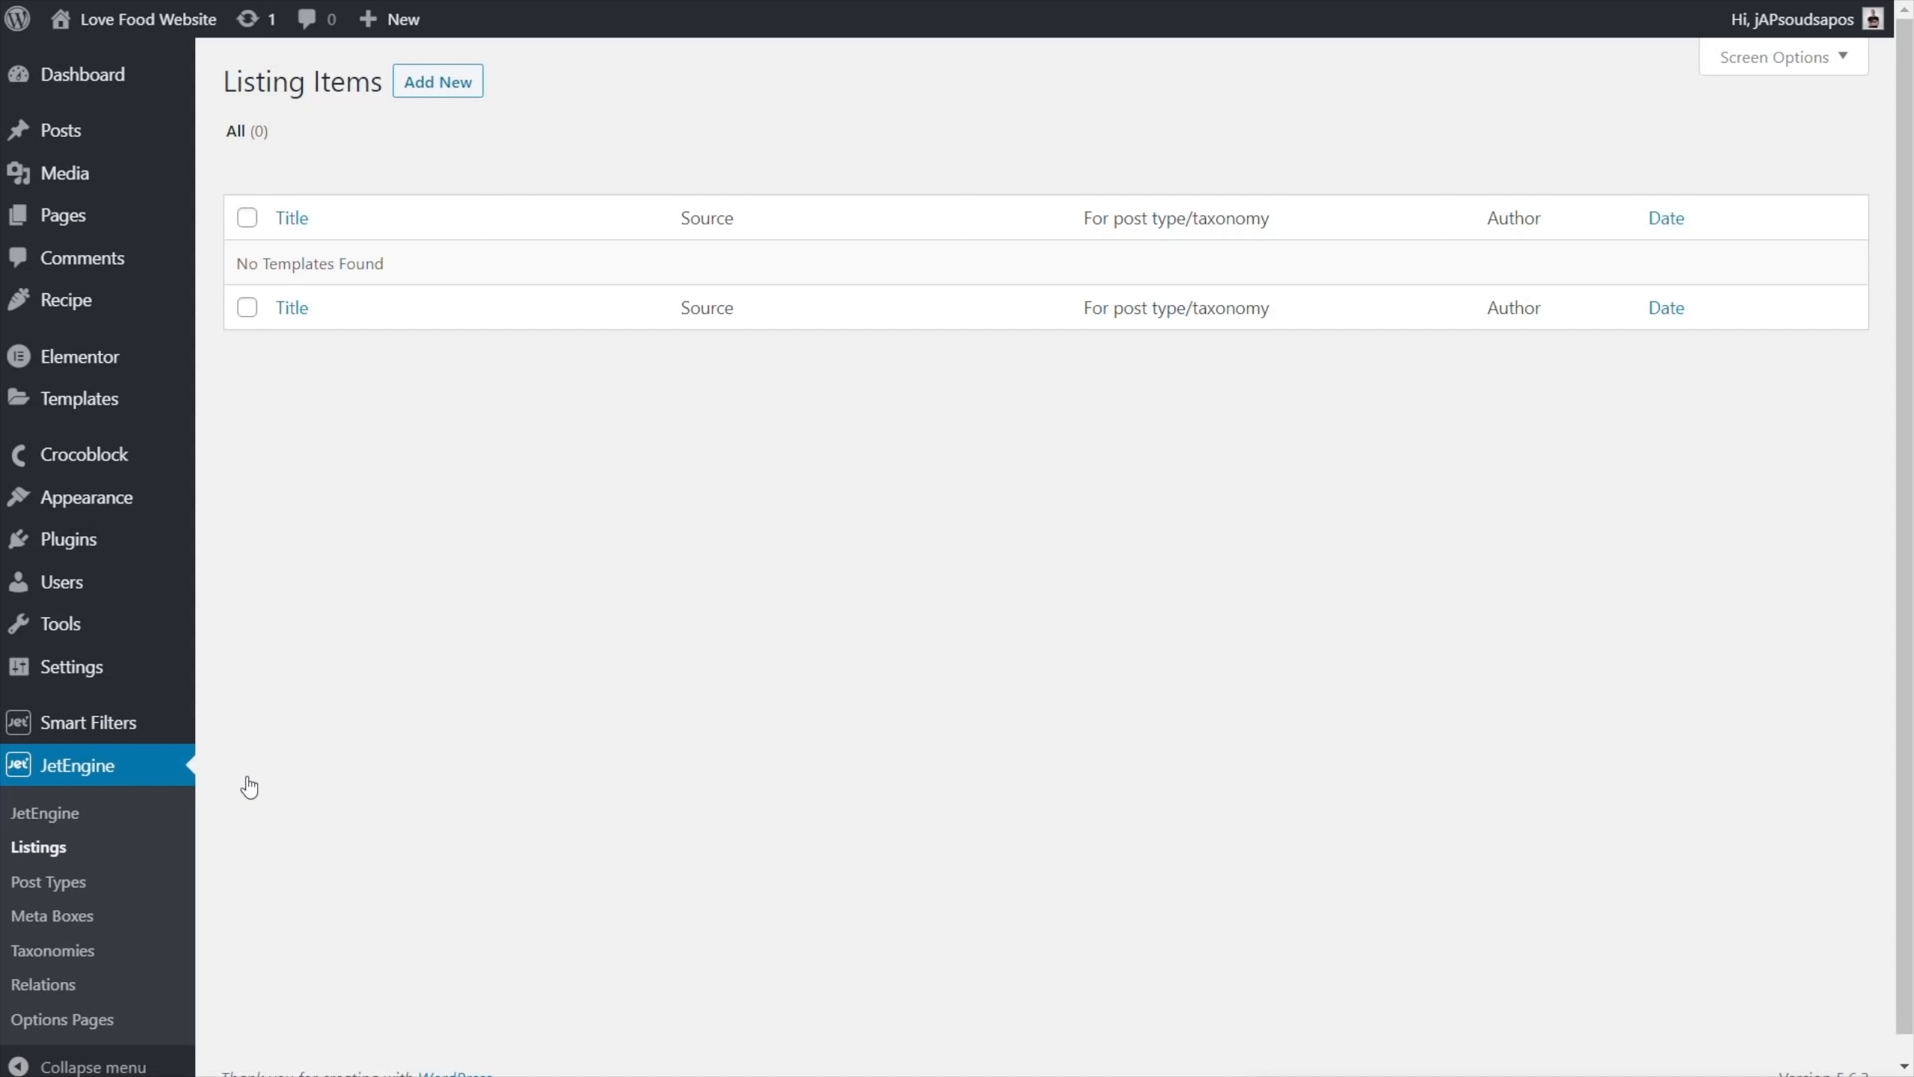
Create a listing item named Recipe Listing from the Recipe post type, with Elementor as the listing view
{"action": "left_click", "coordinate": [438, 89]}
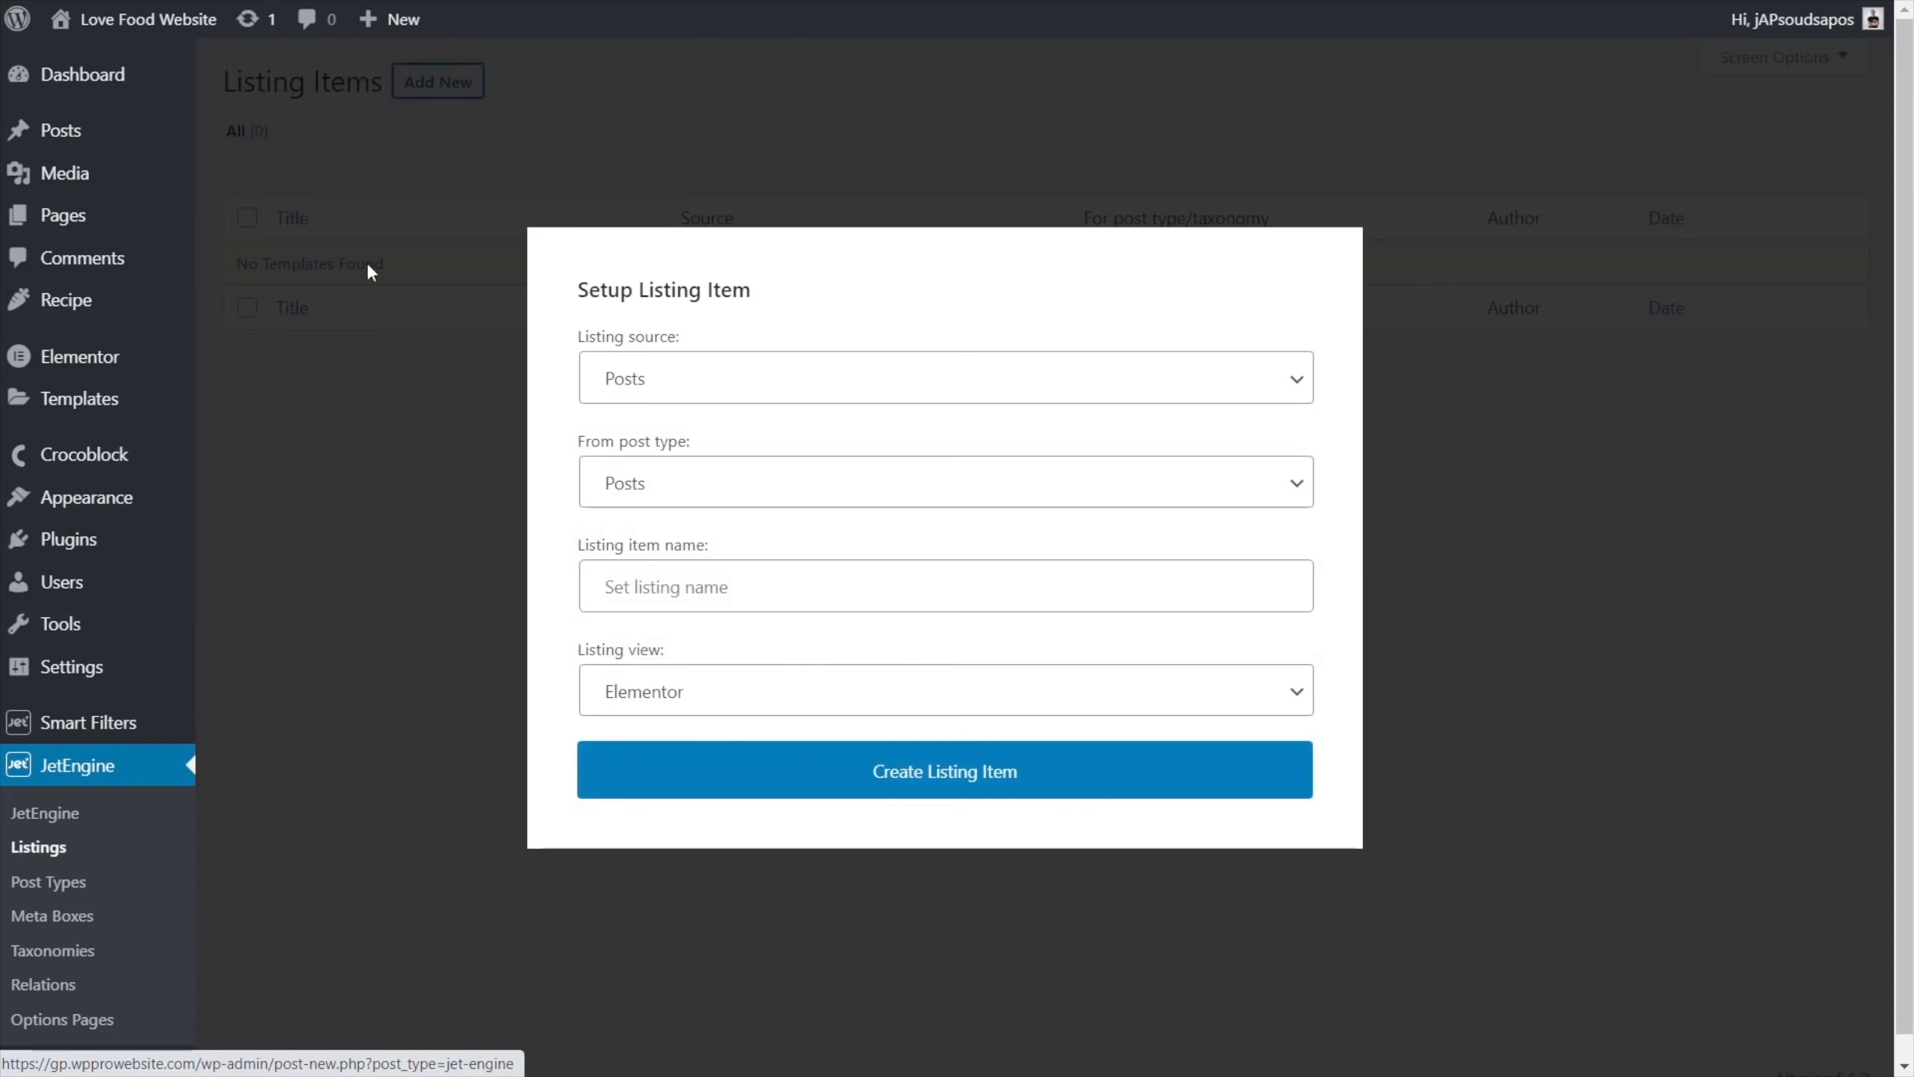
{"action": "left_click", "coordinate": [688, 483]}
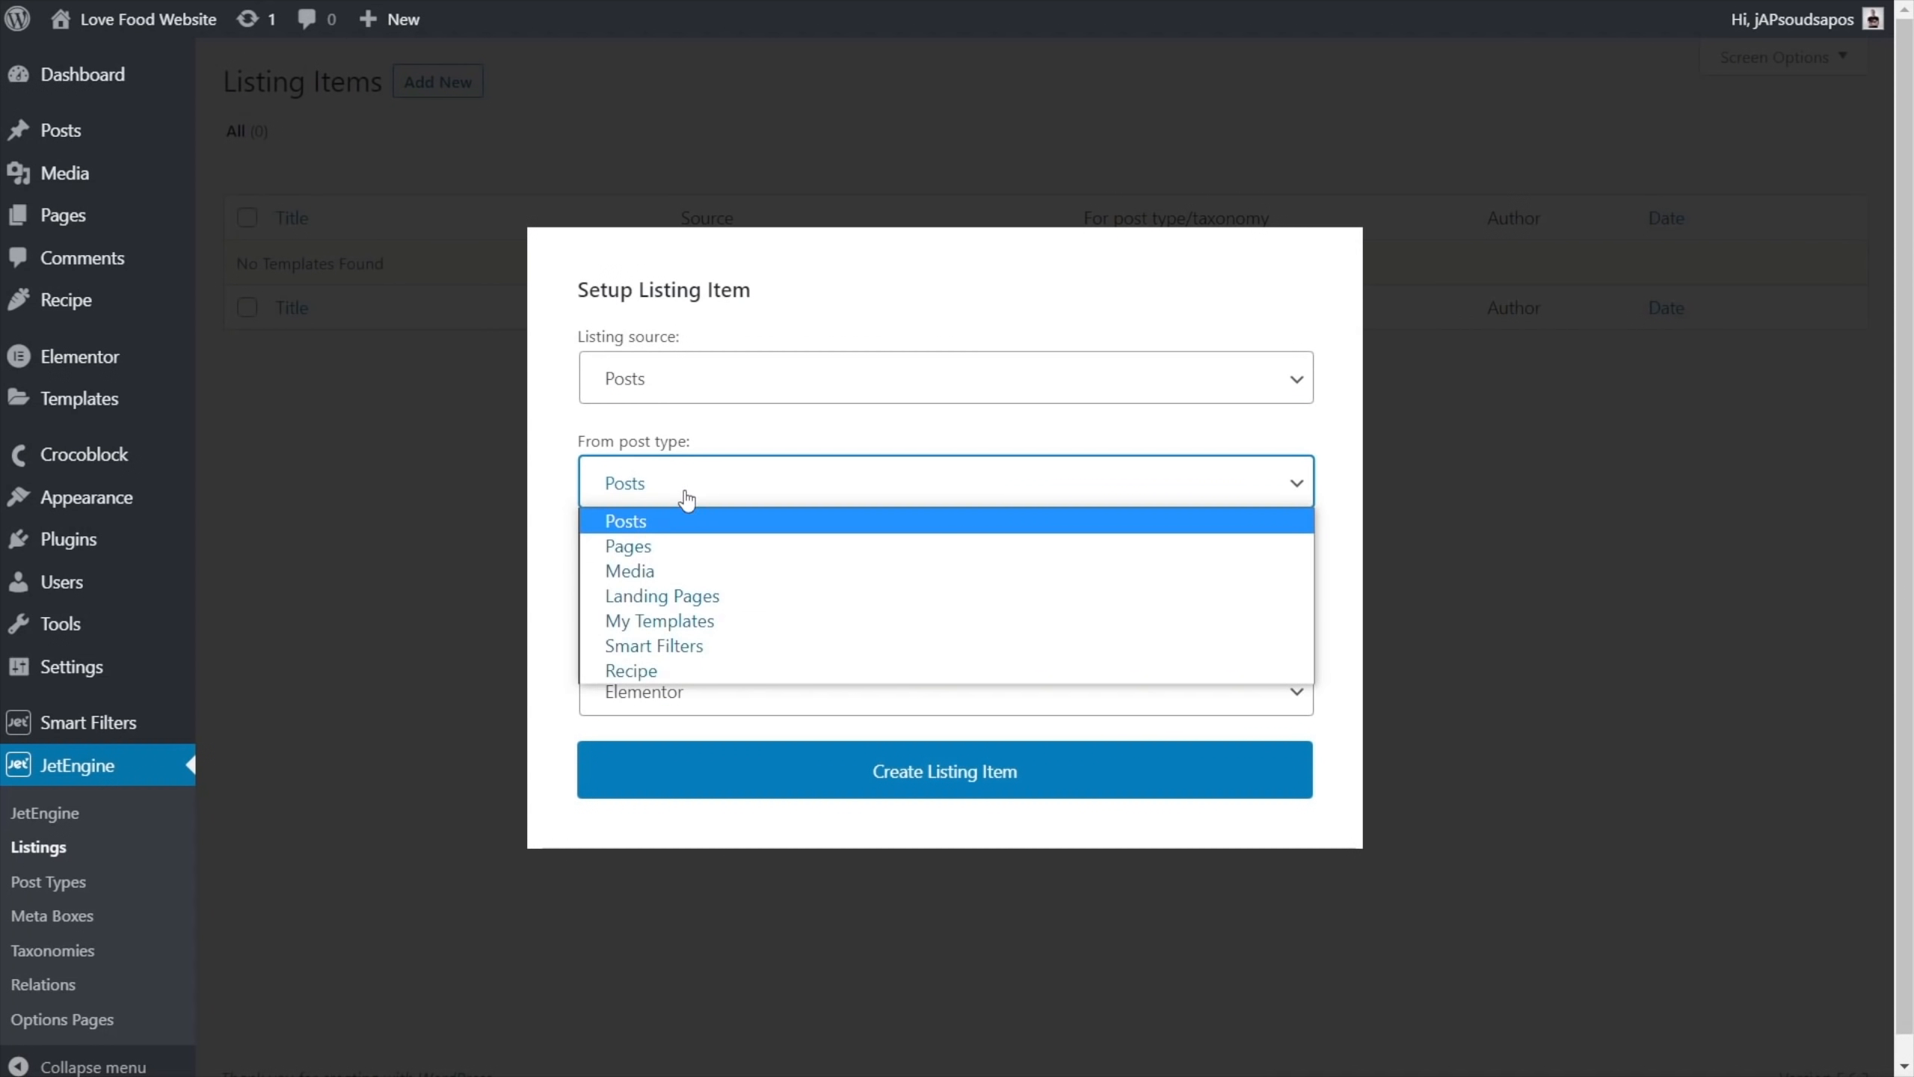
{"action": "left_click", "coordinate": [673, 671]}
{"action": "left_click", "coordinate": [692, 594]}
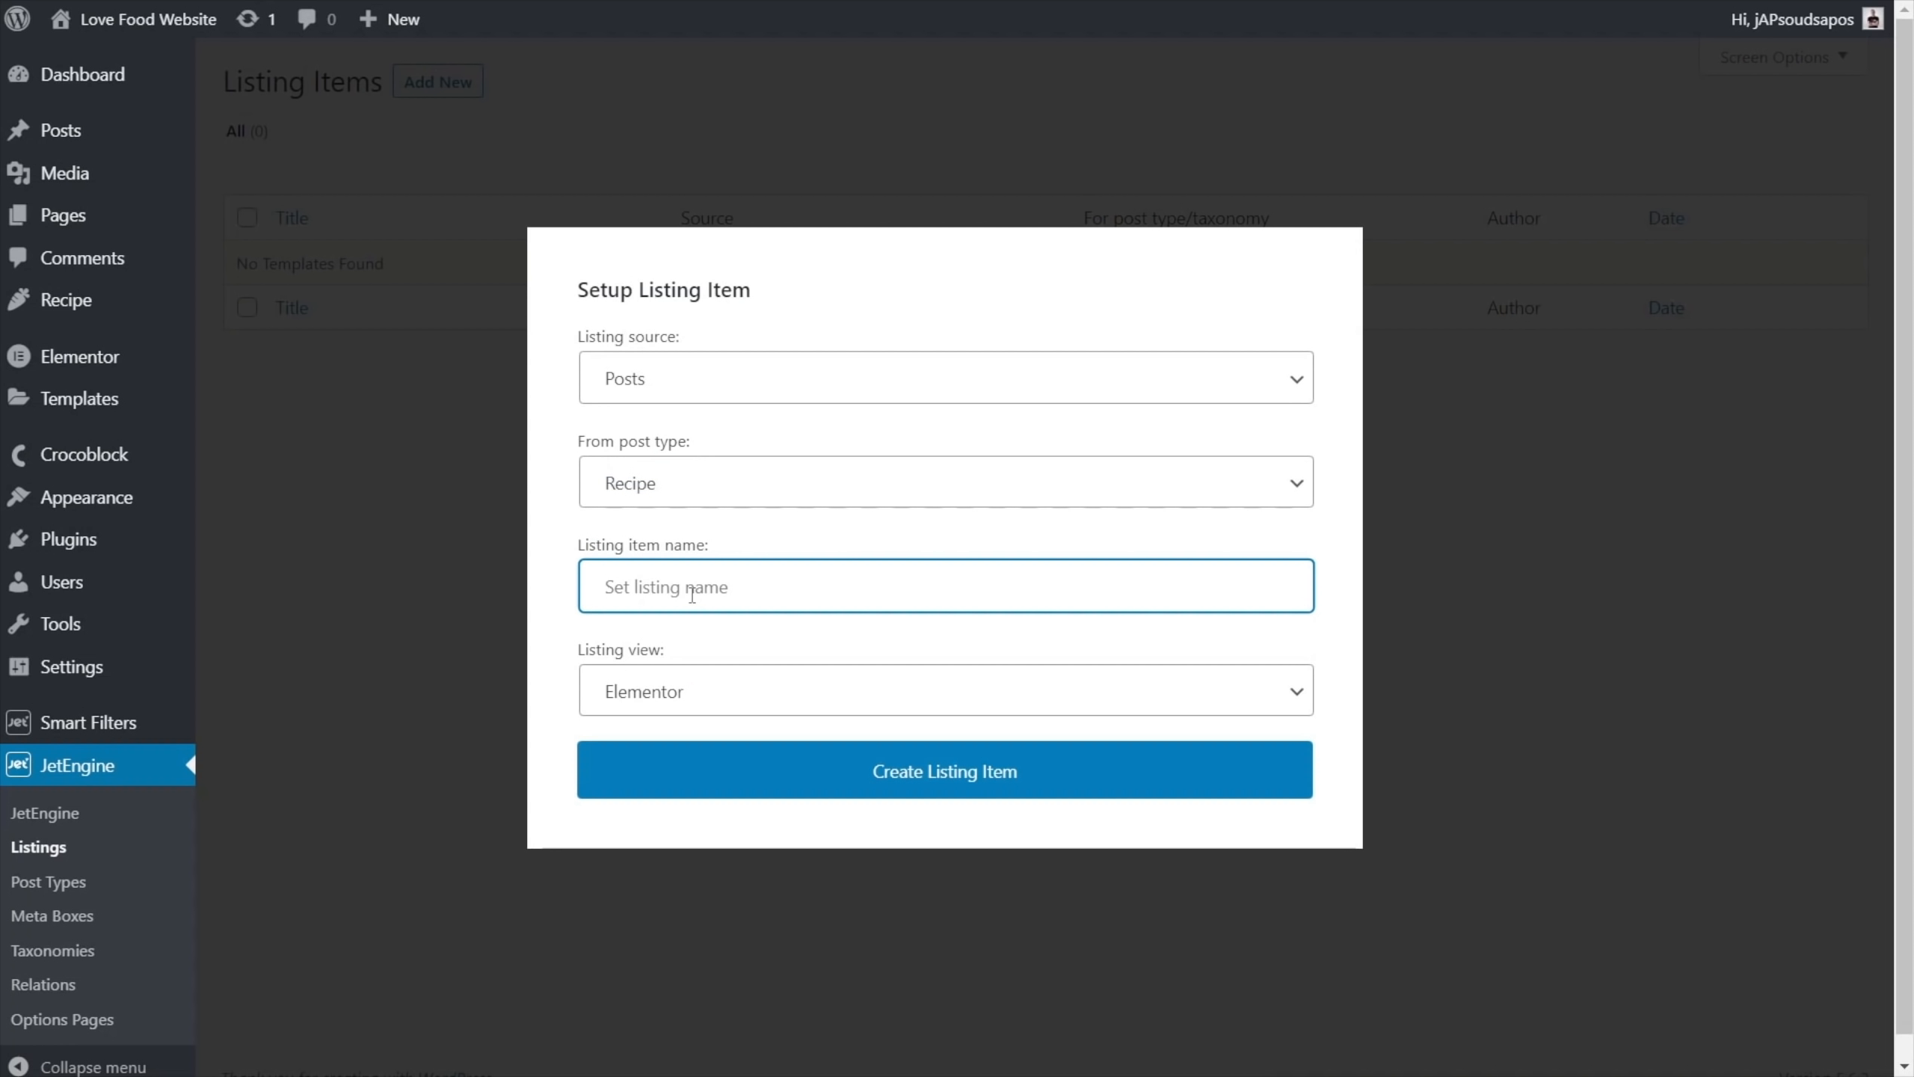
{"action": "type", "text": "Recipe Listing"}
{"action": "left_click", "coordinate": [696, 689]}
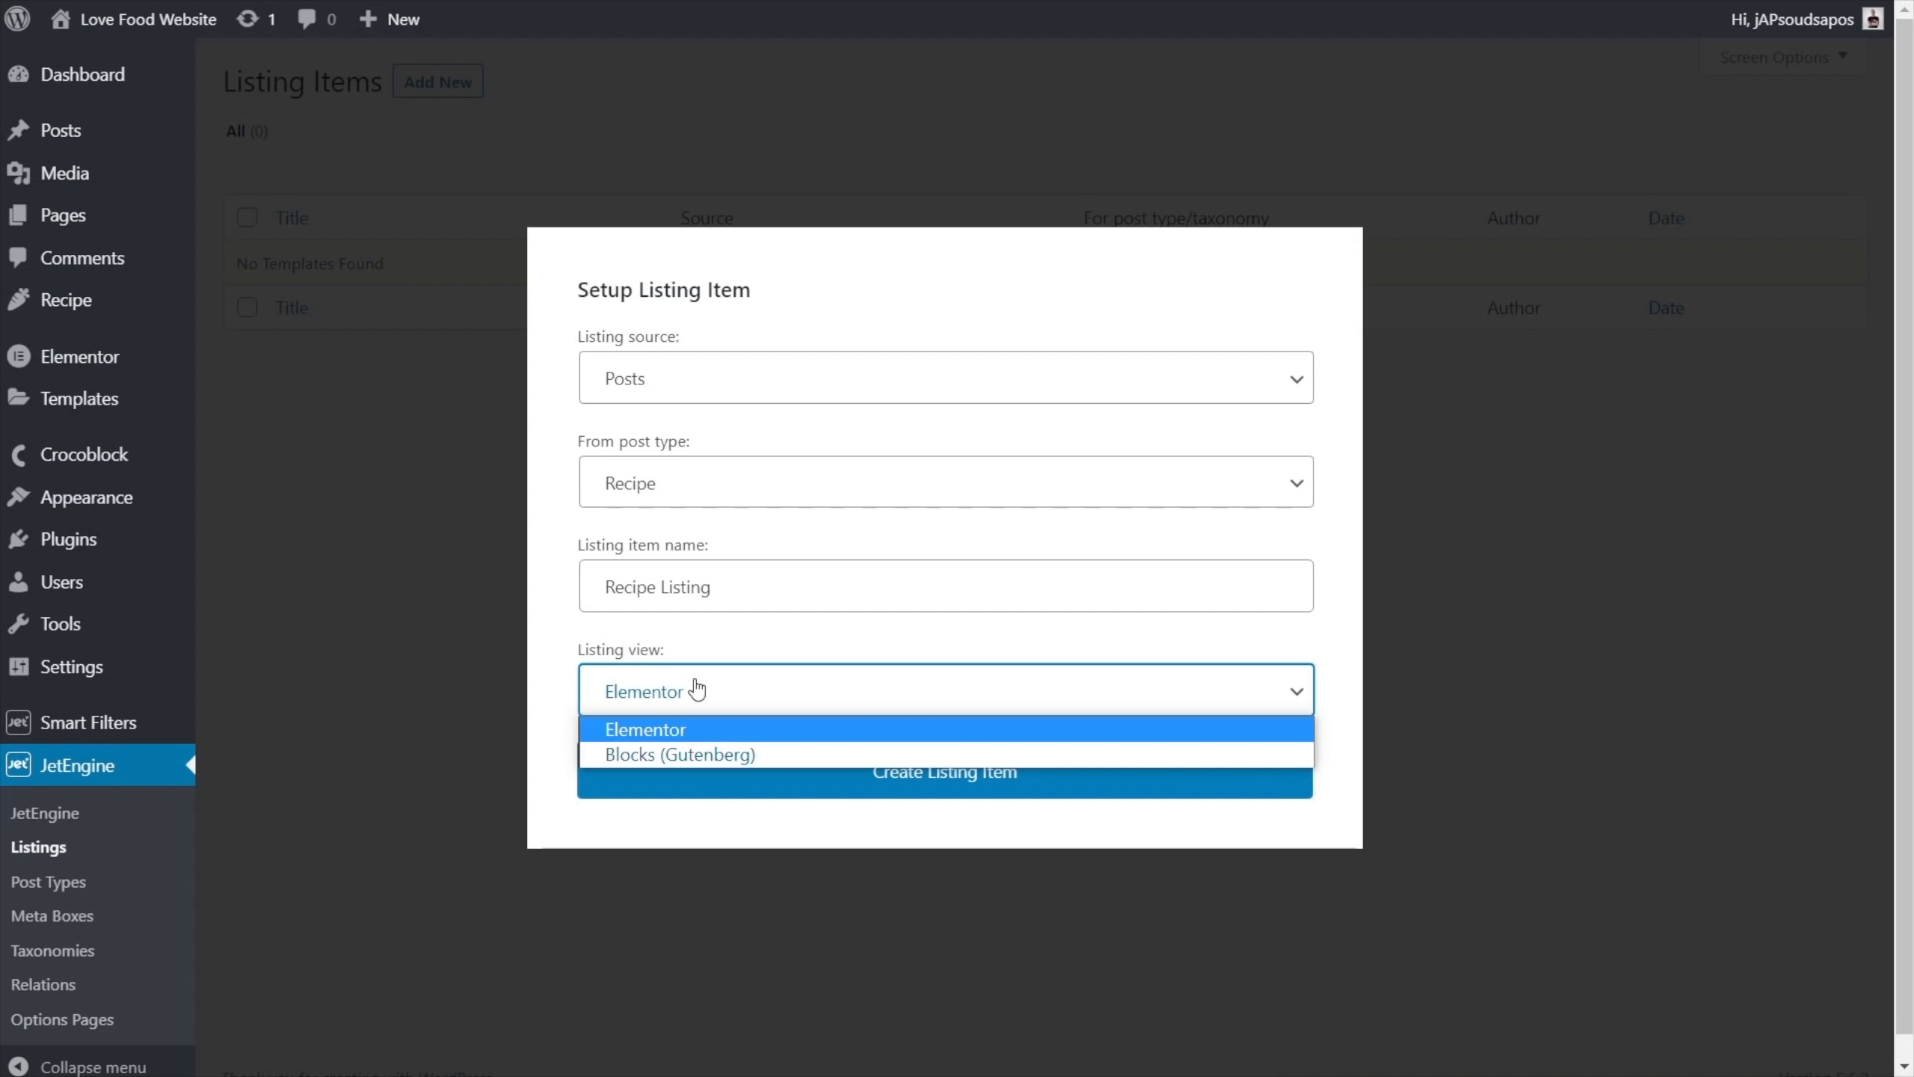
{"action": "left_click", "coordinate": [779, 648]}
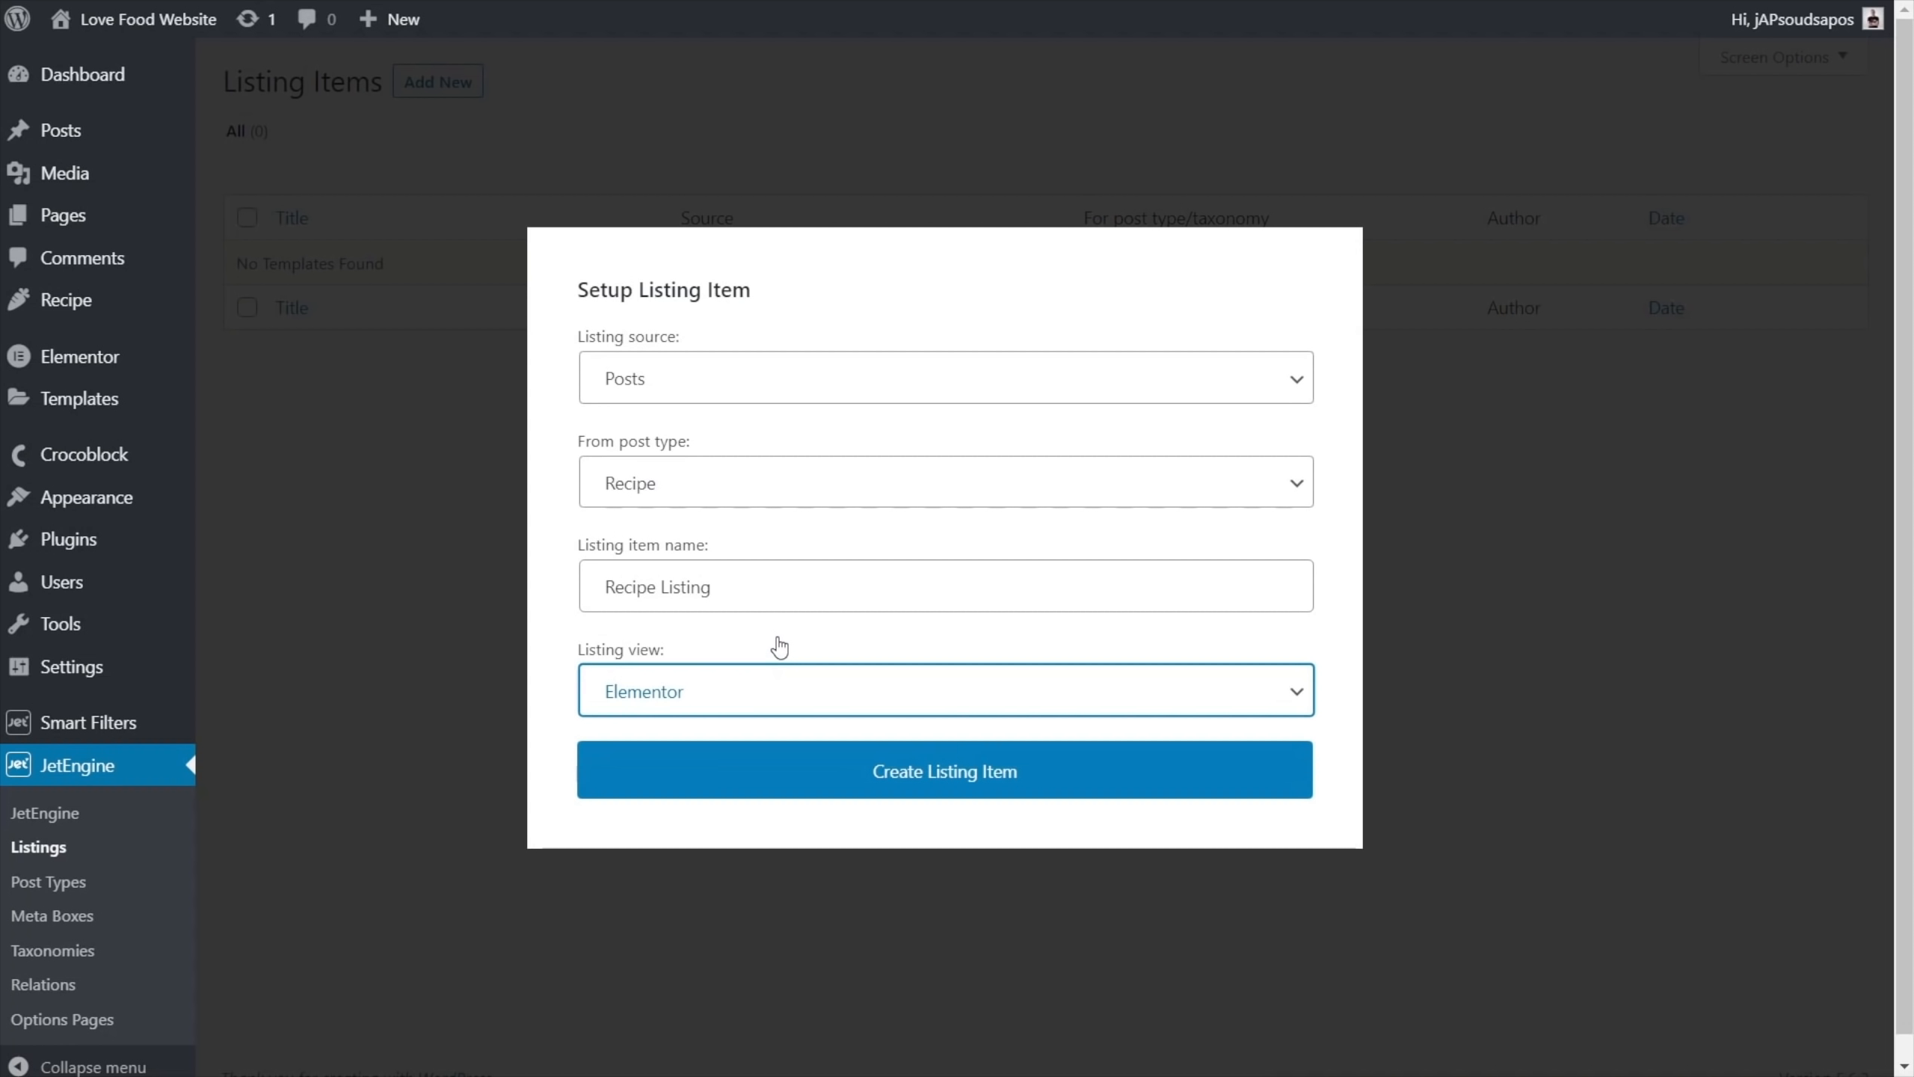
{"action": "left_click", "coordinate": [901, 784]}
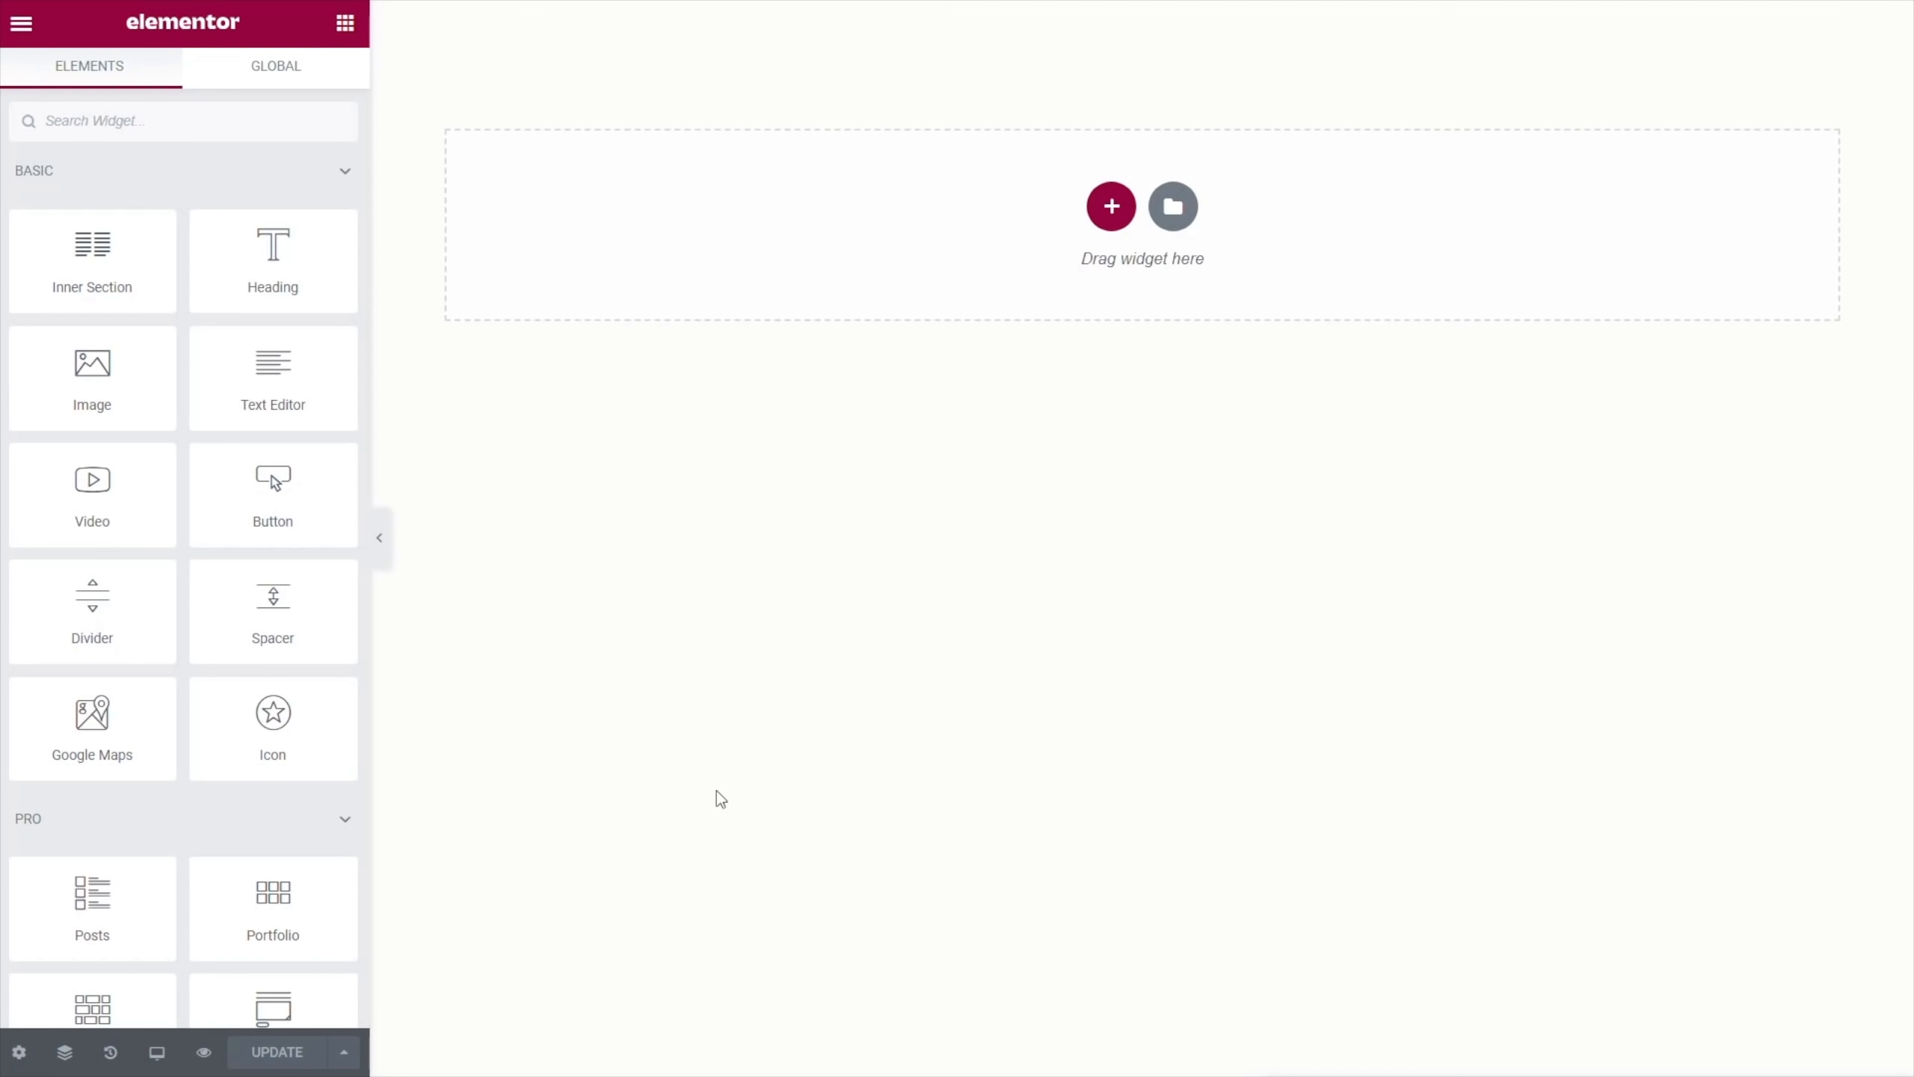
In the listing settings, keep Posts as source, set the preview width to 450 and make the listing item clickable
{"action": "left_click", "coordinate": [18, 1055]}
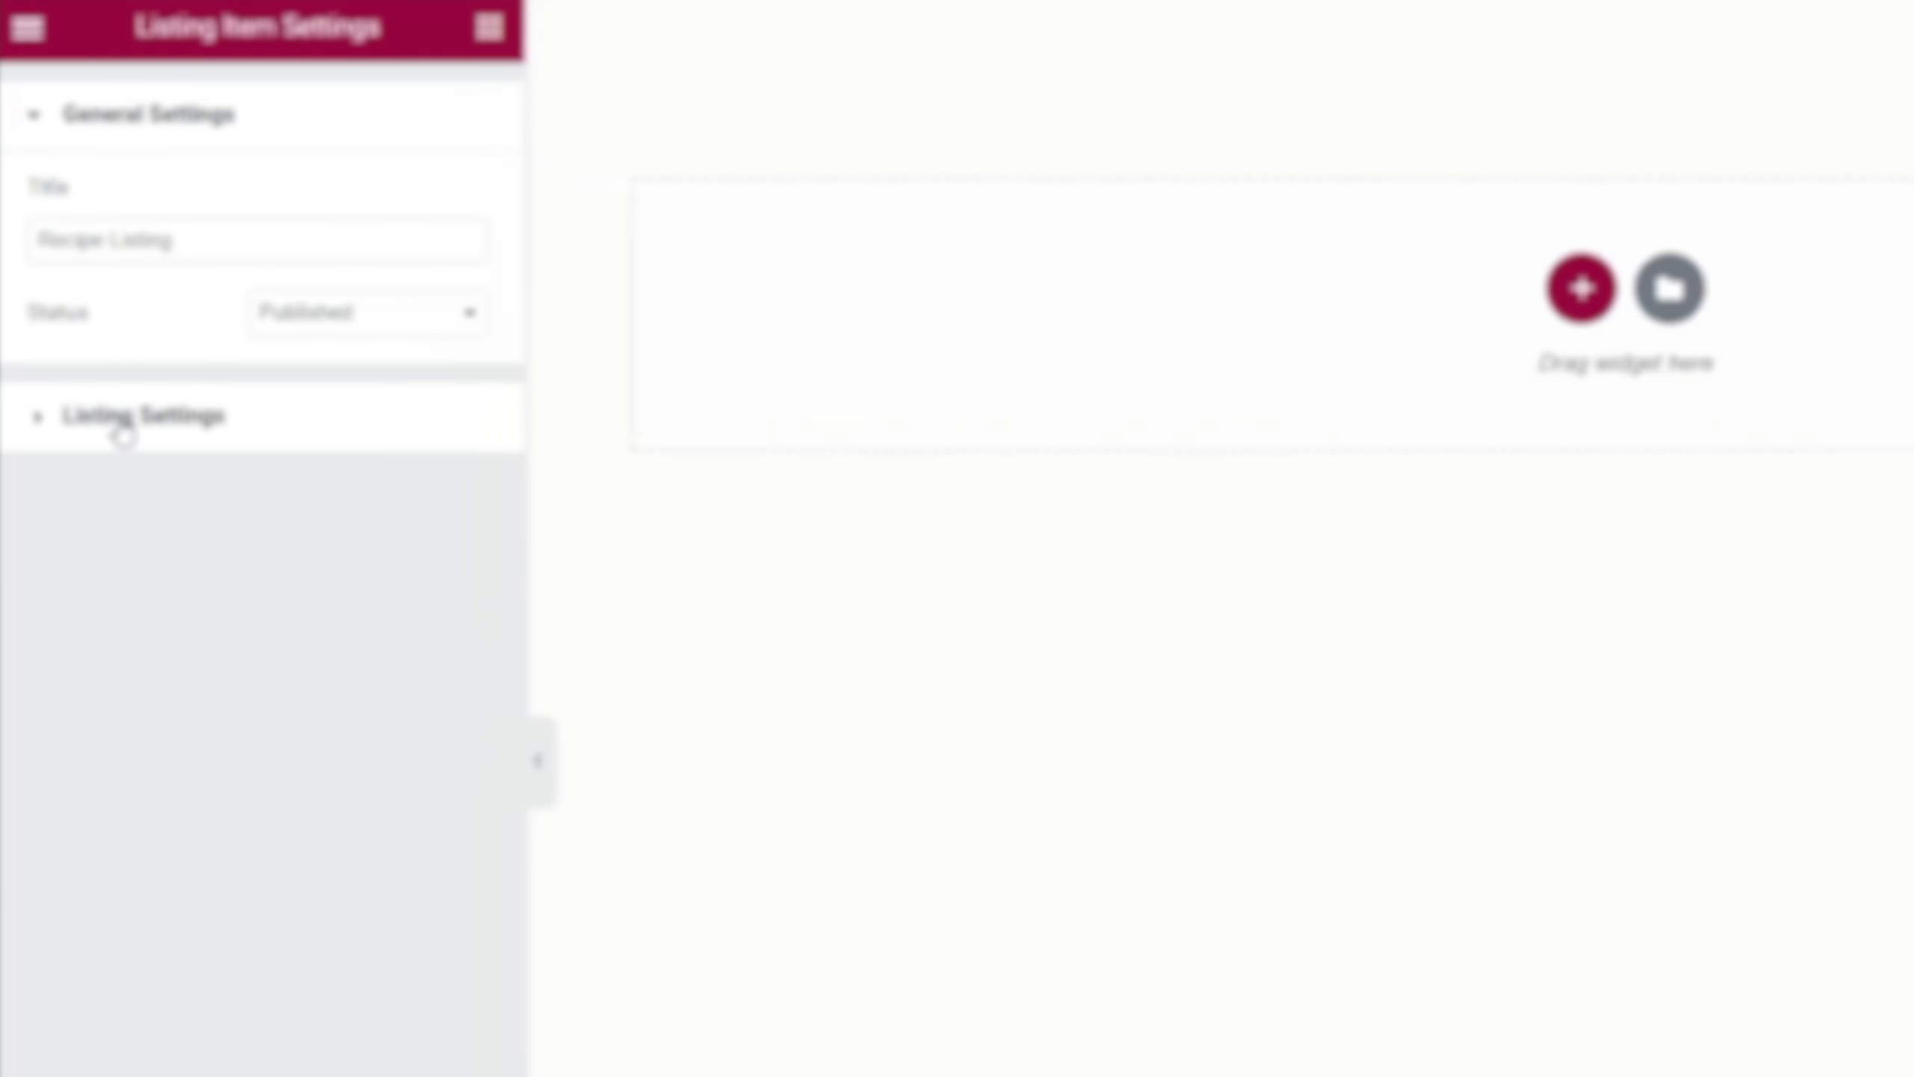
{"action": "left_click", "coordinate": [122, 426]}
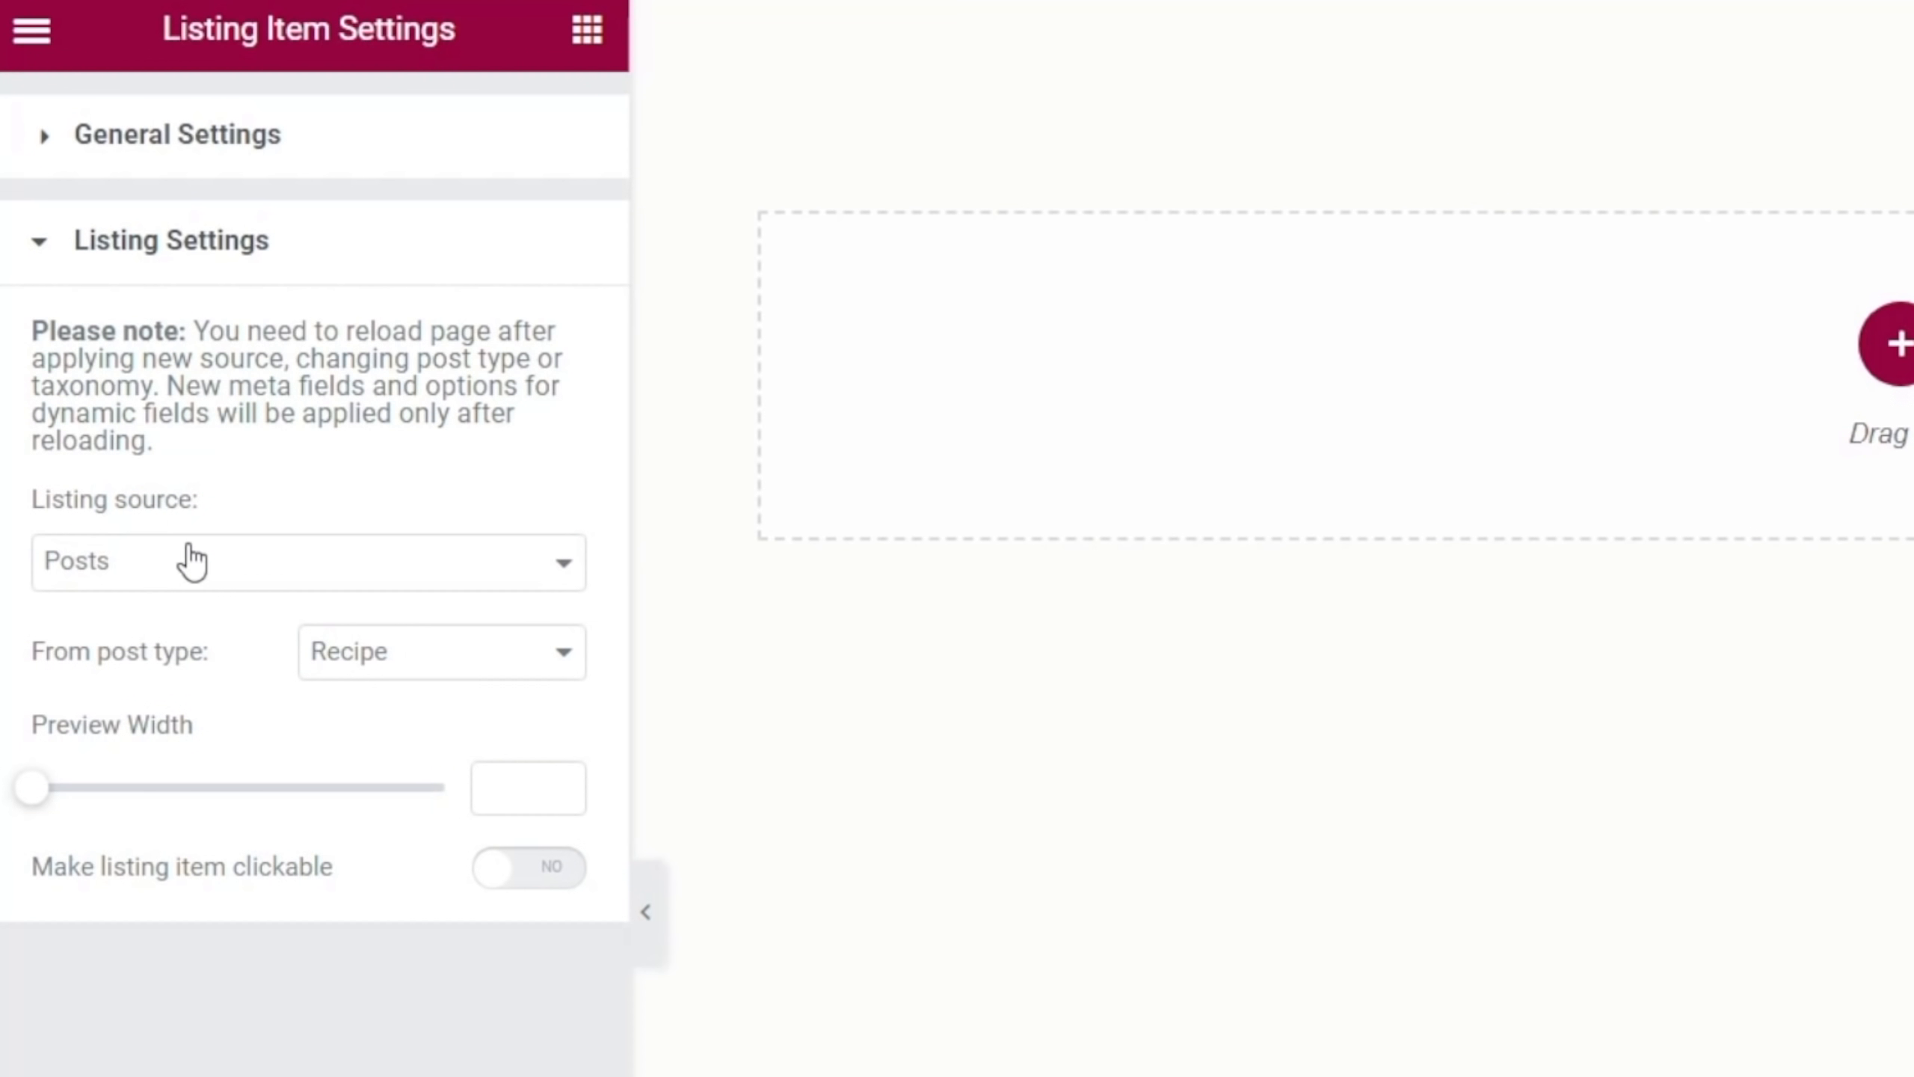
{"action": "left_click", "coordinate": [226, 556]}
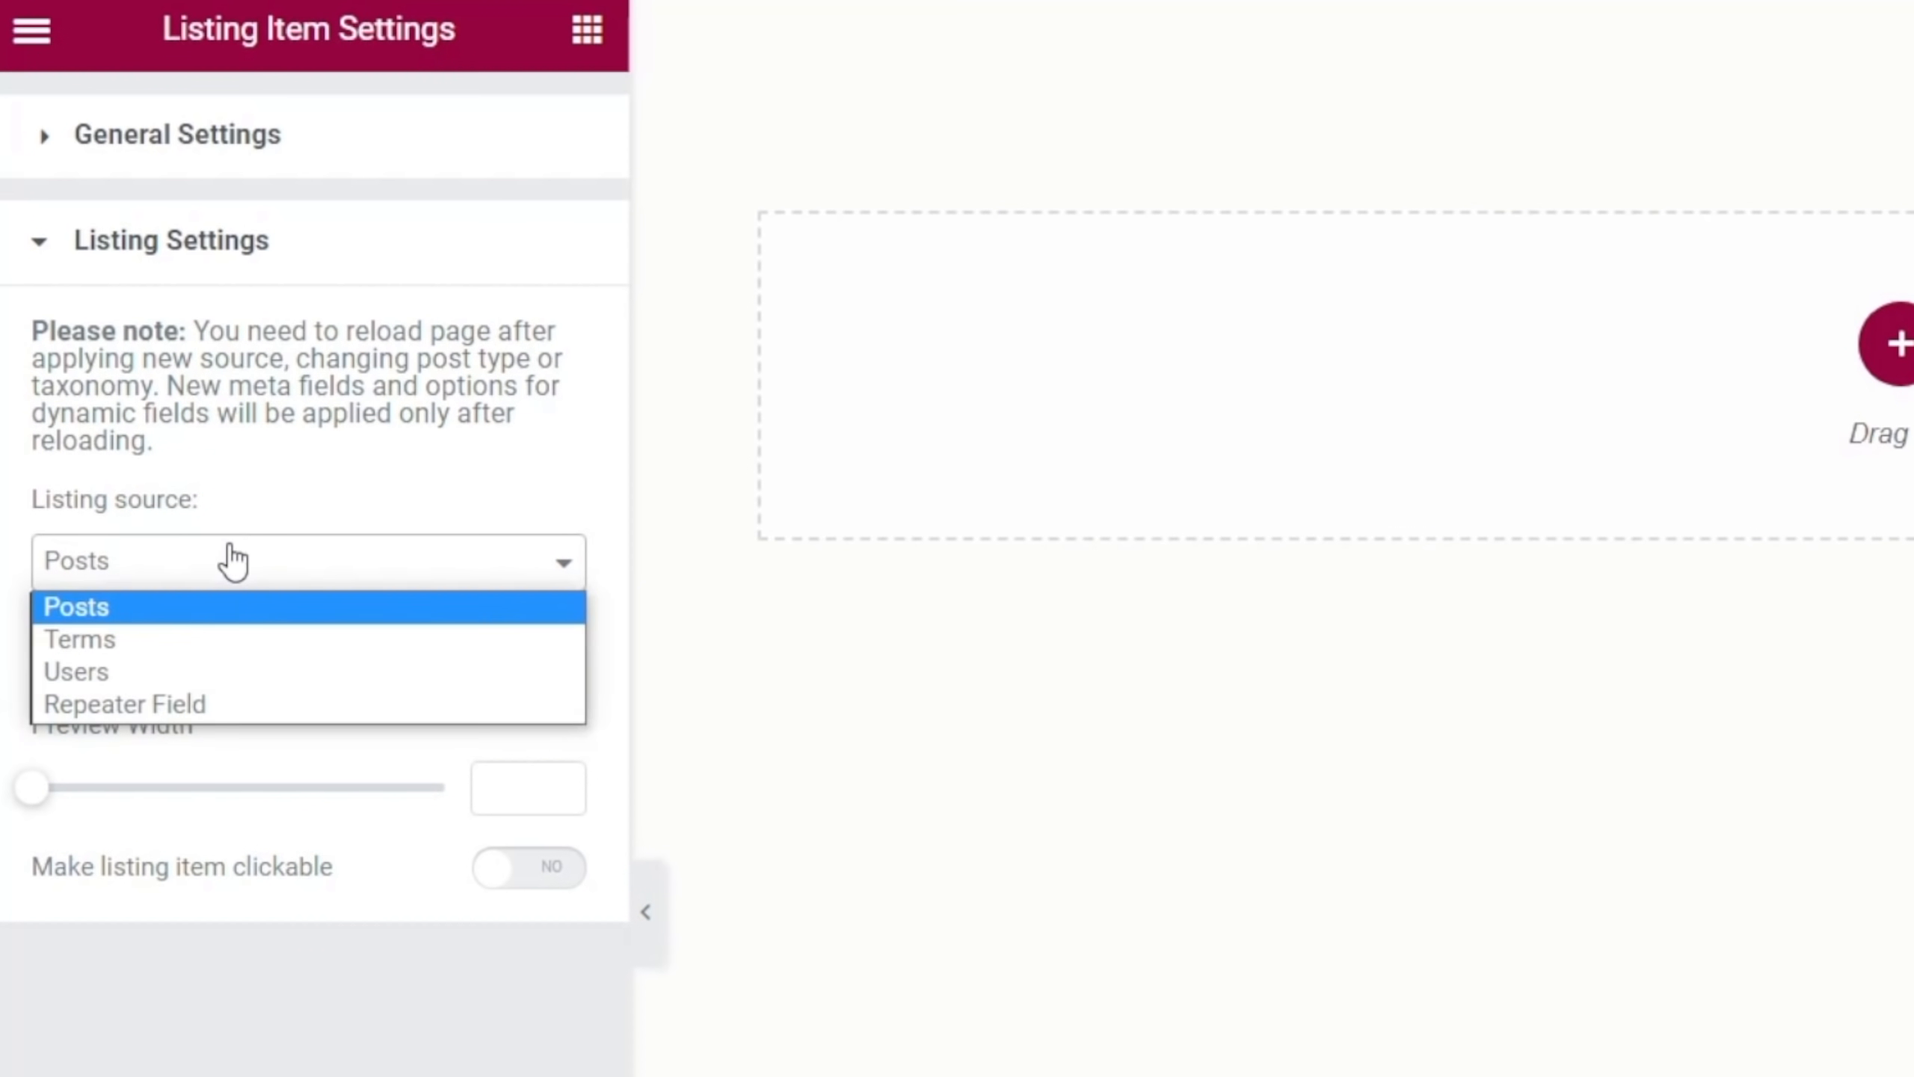
{"action": "left_click", "coordinate": [196, 611]}
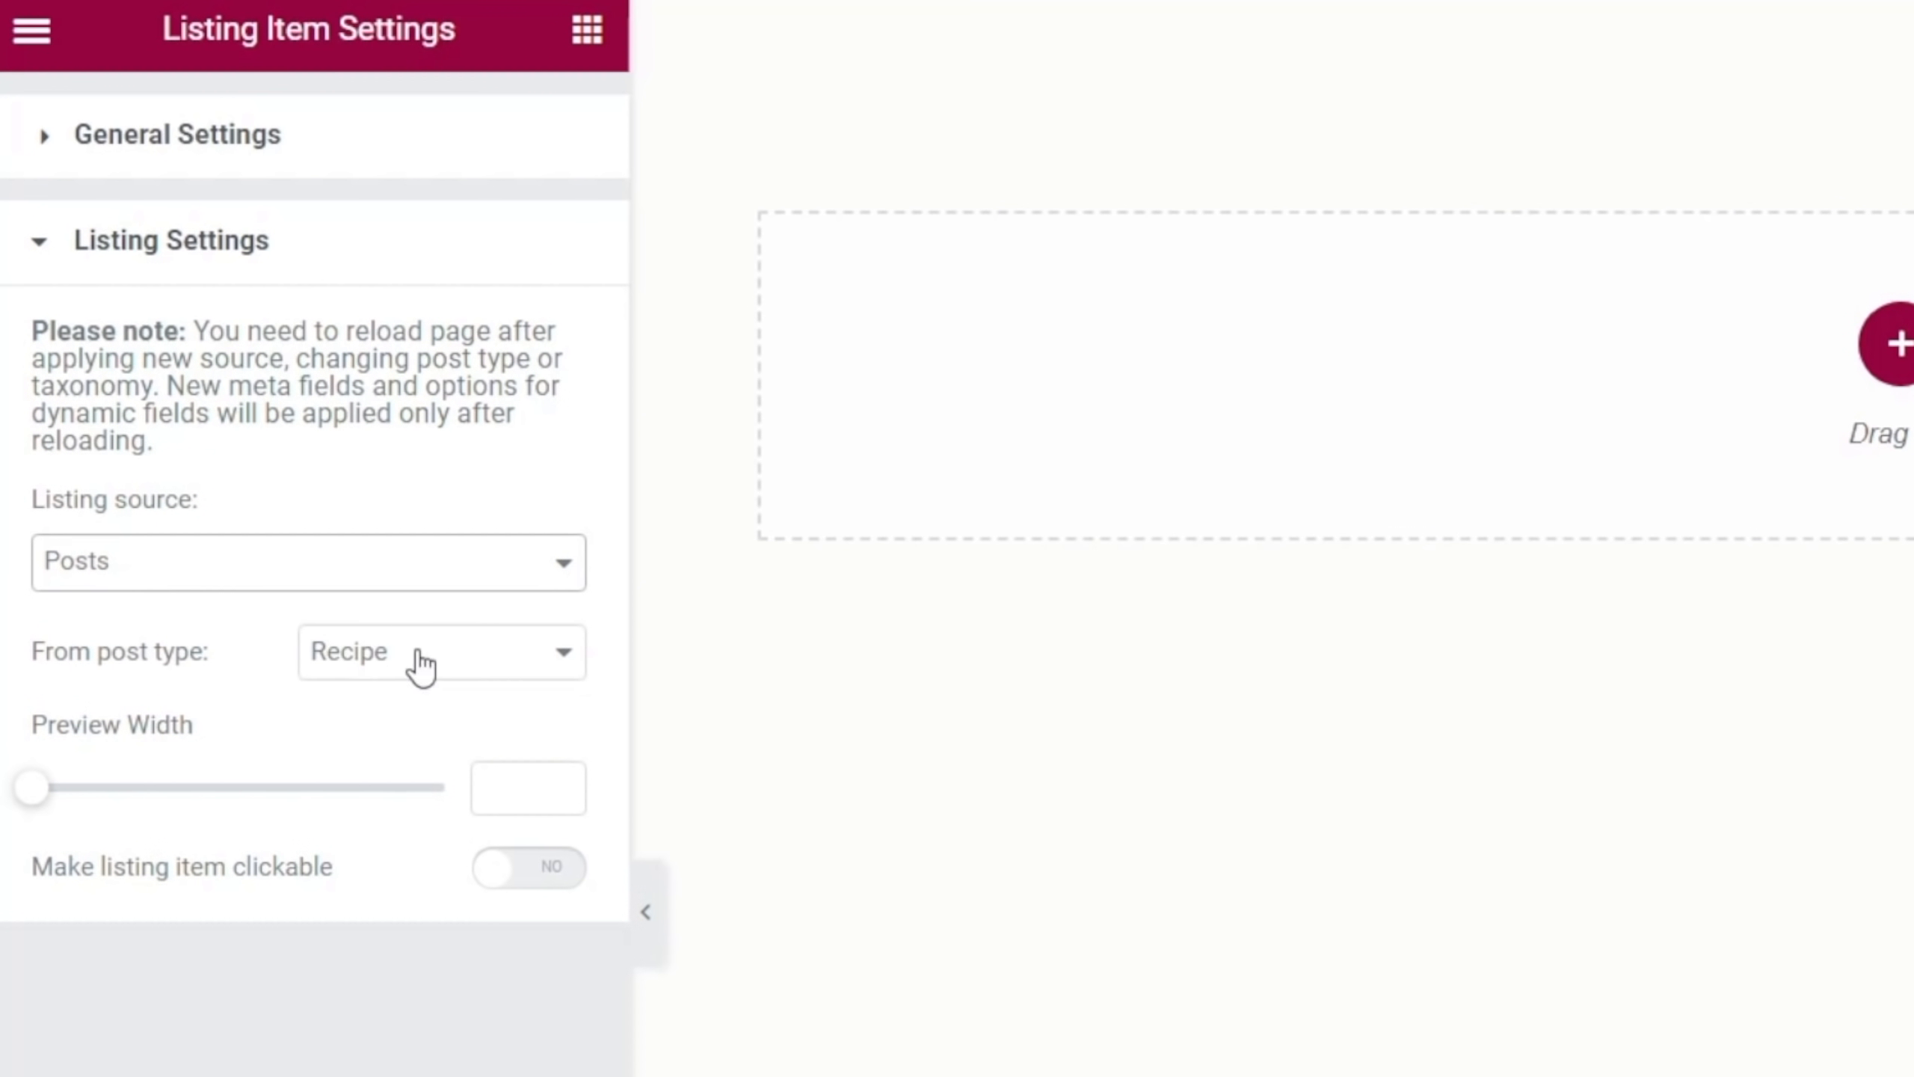
{"action": "left_click", "coordinate": [520, 787]}
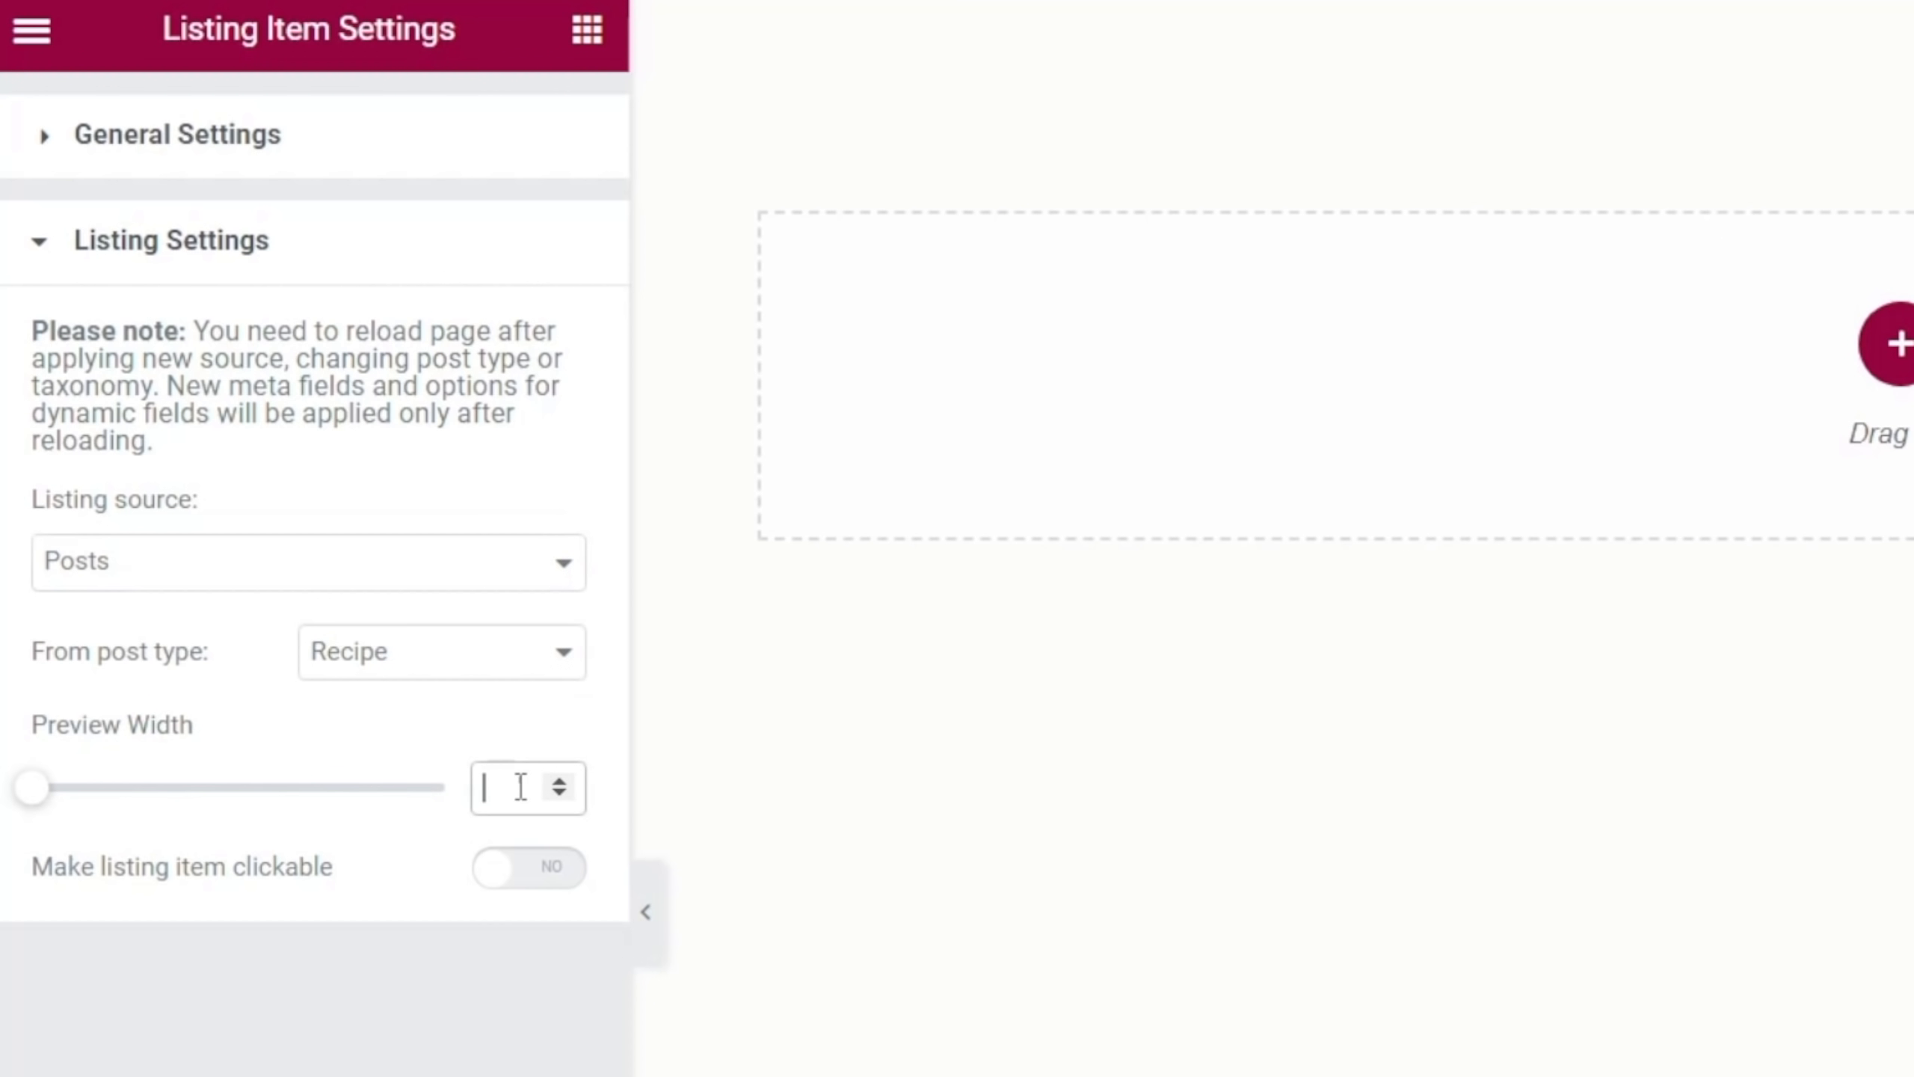
{"action": "type", "text": "450"}
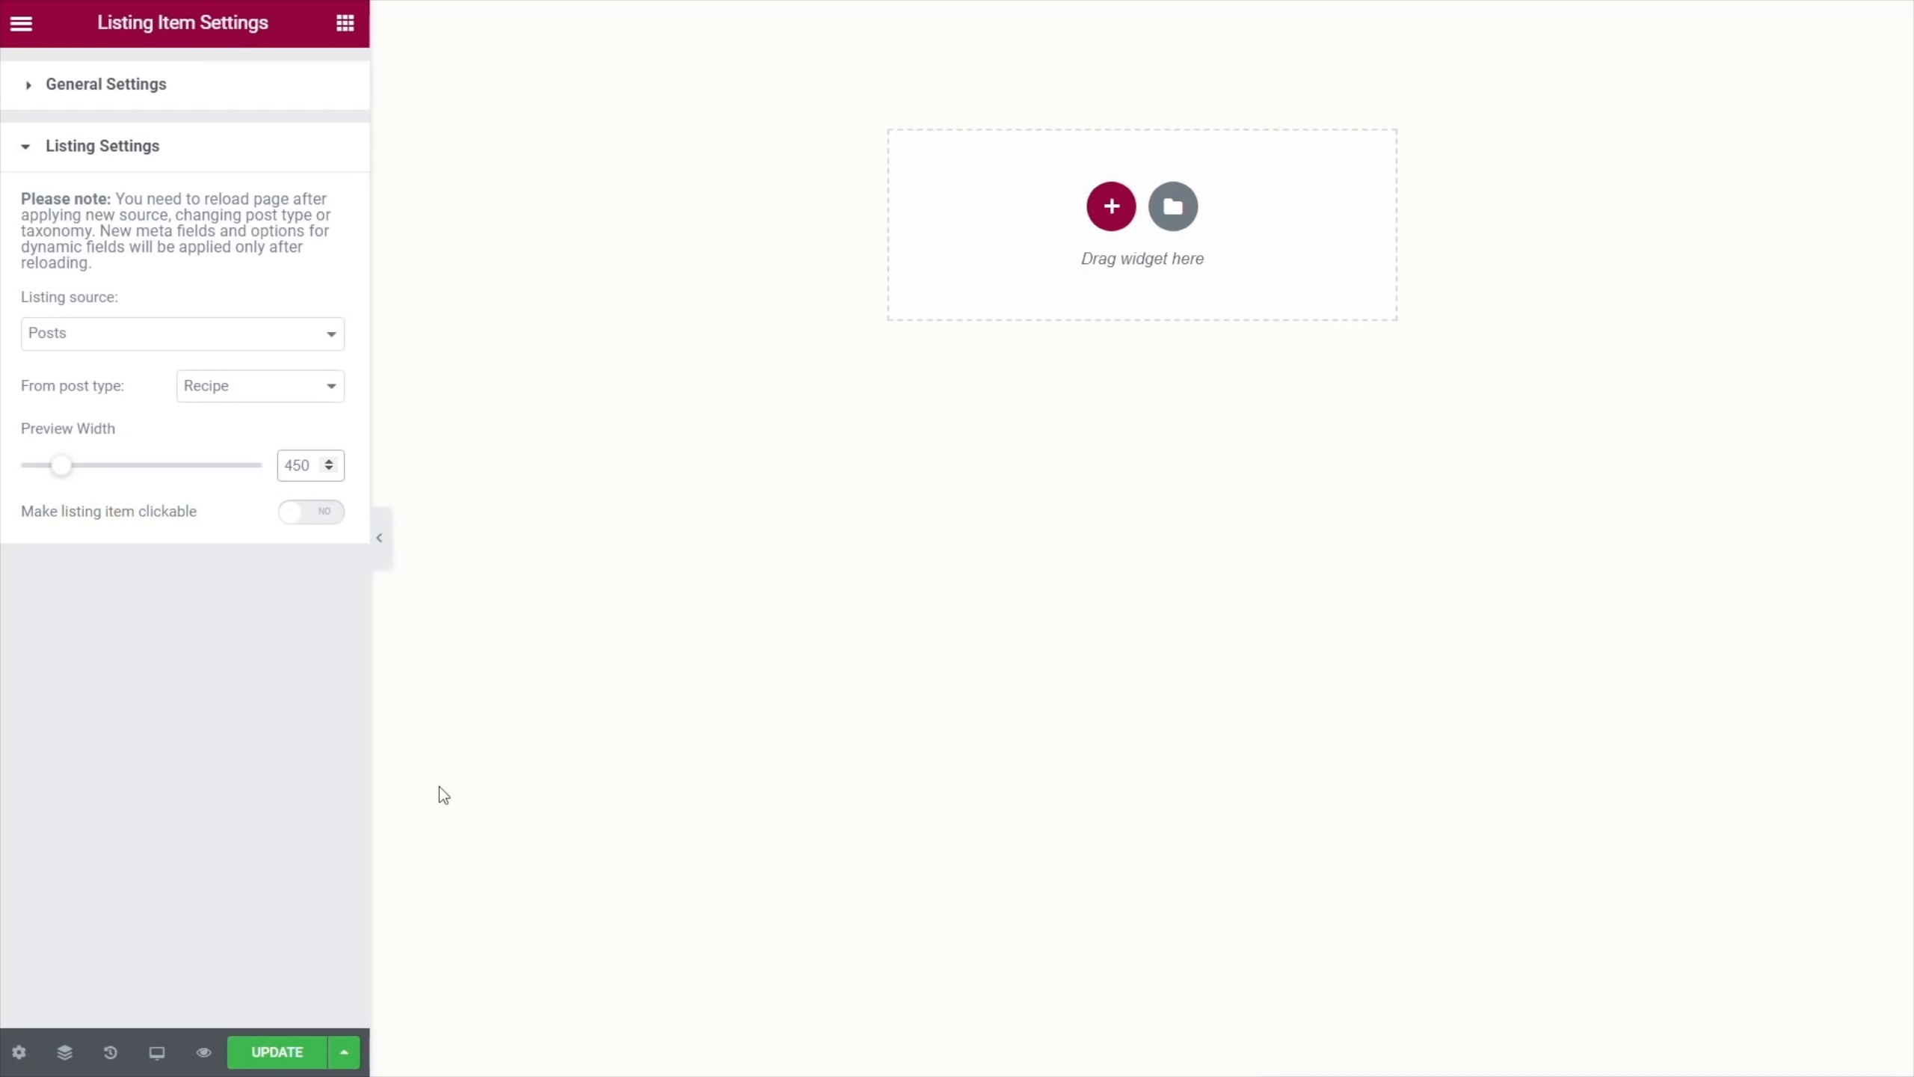
{"action": "left_click", "coordinate": [334, 528]}
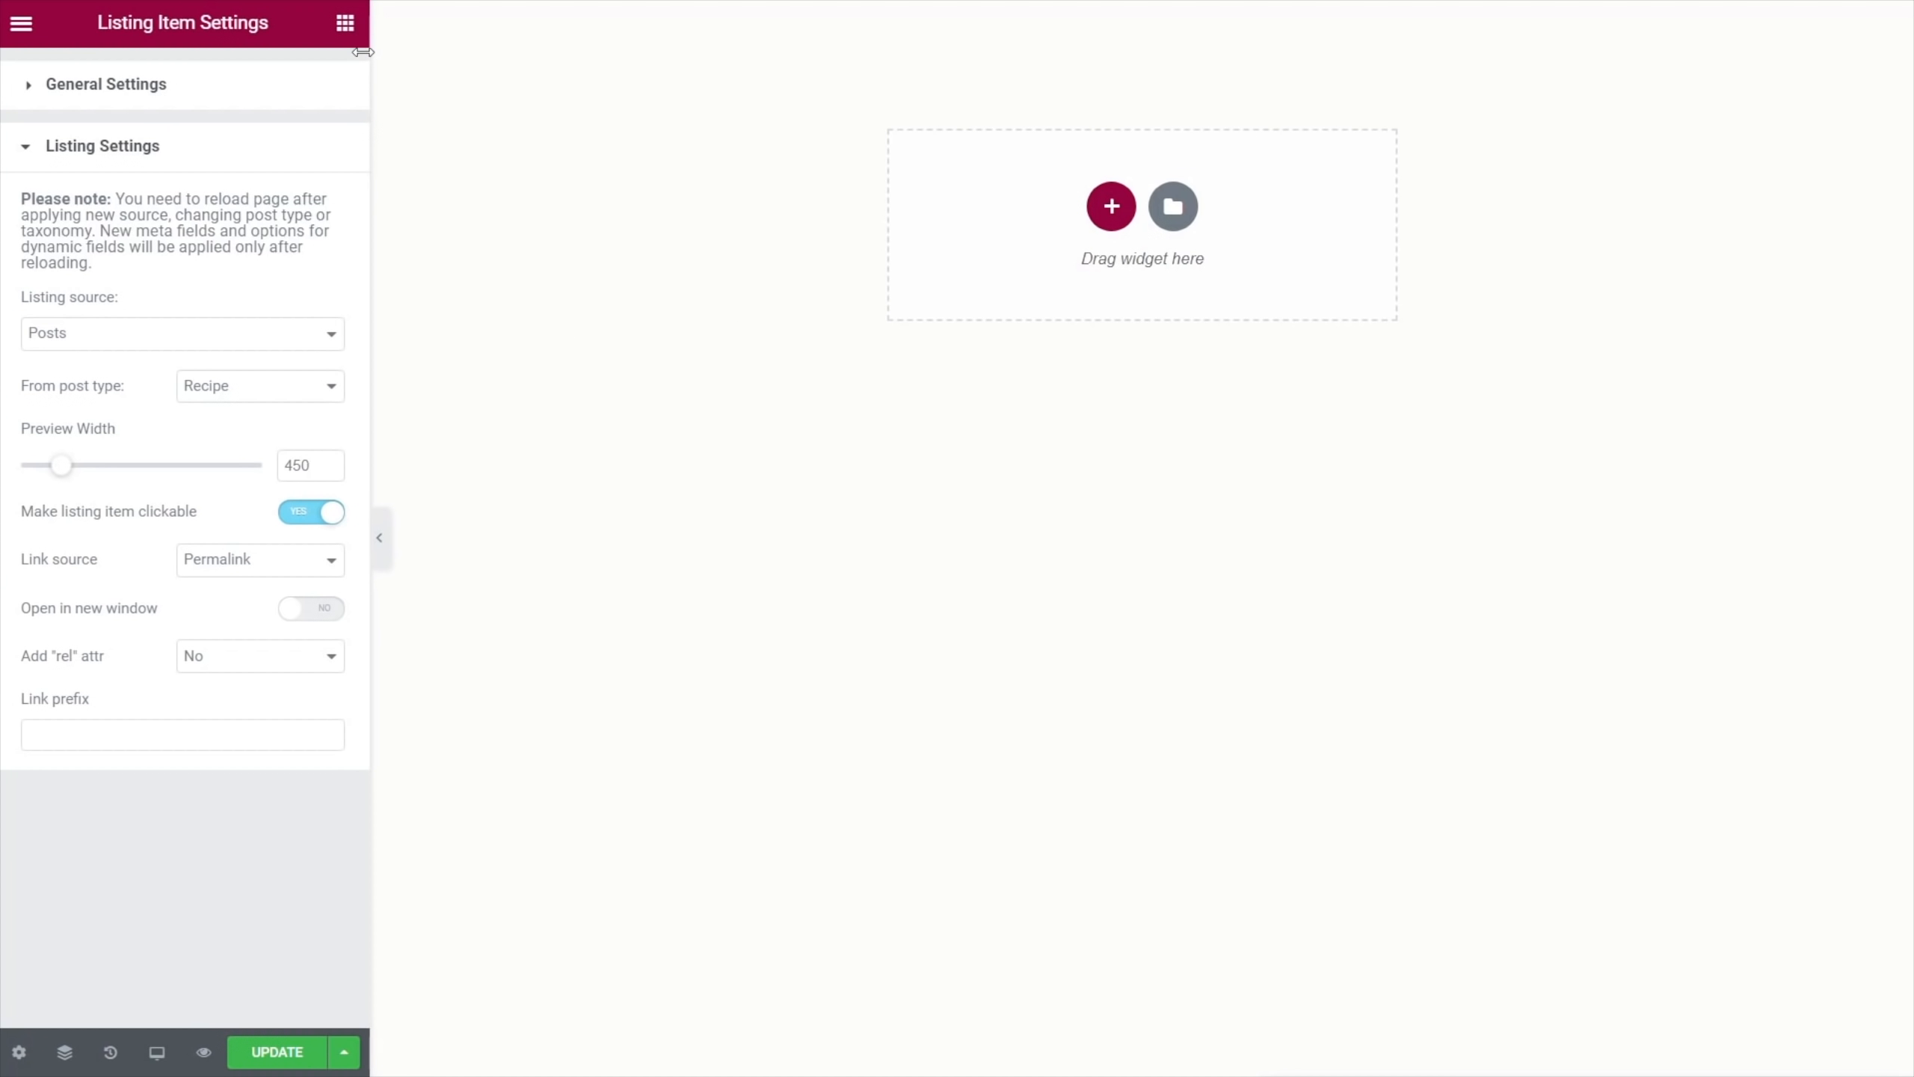
Add a single-column section and place a Dynamic Image widget in it
{"action": "left_click", "coordinate": [1111, 207]}
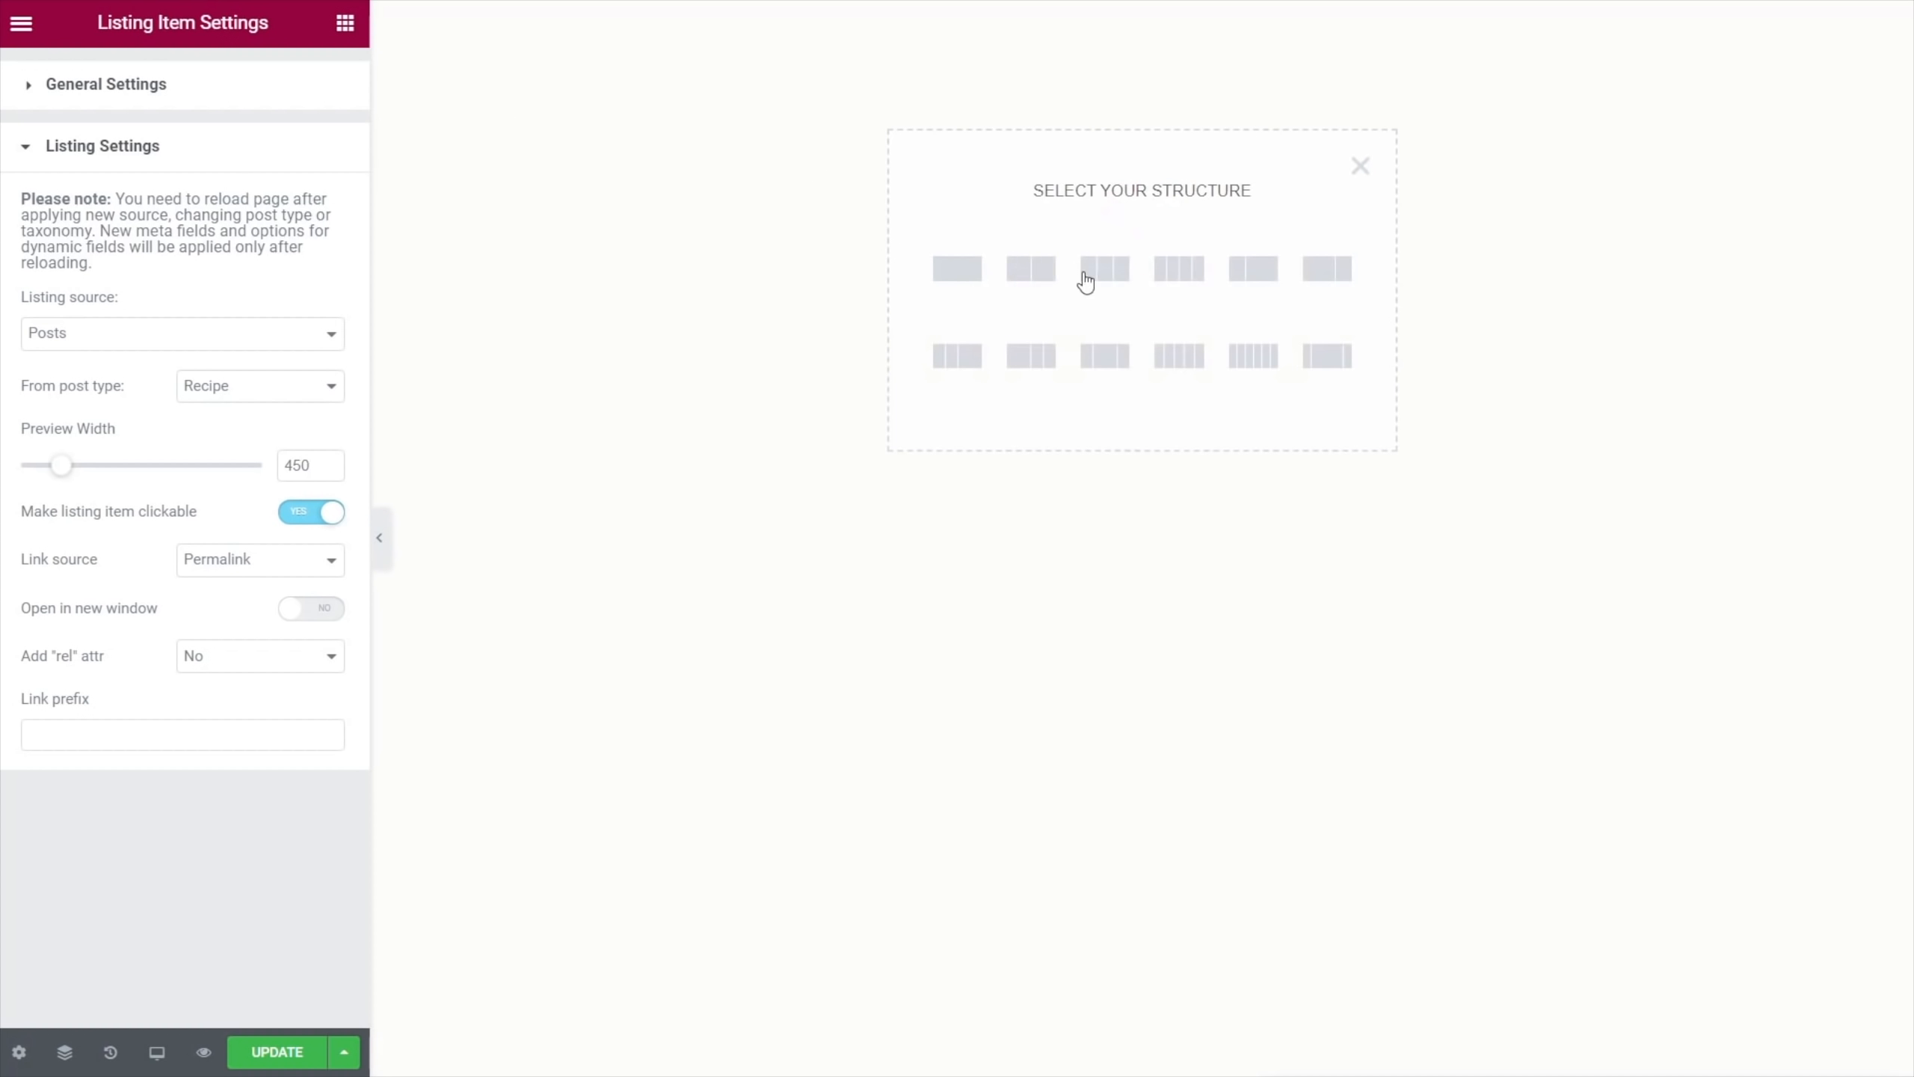
{"action": "left_click", "coordinate": [959, 271]}
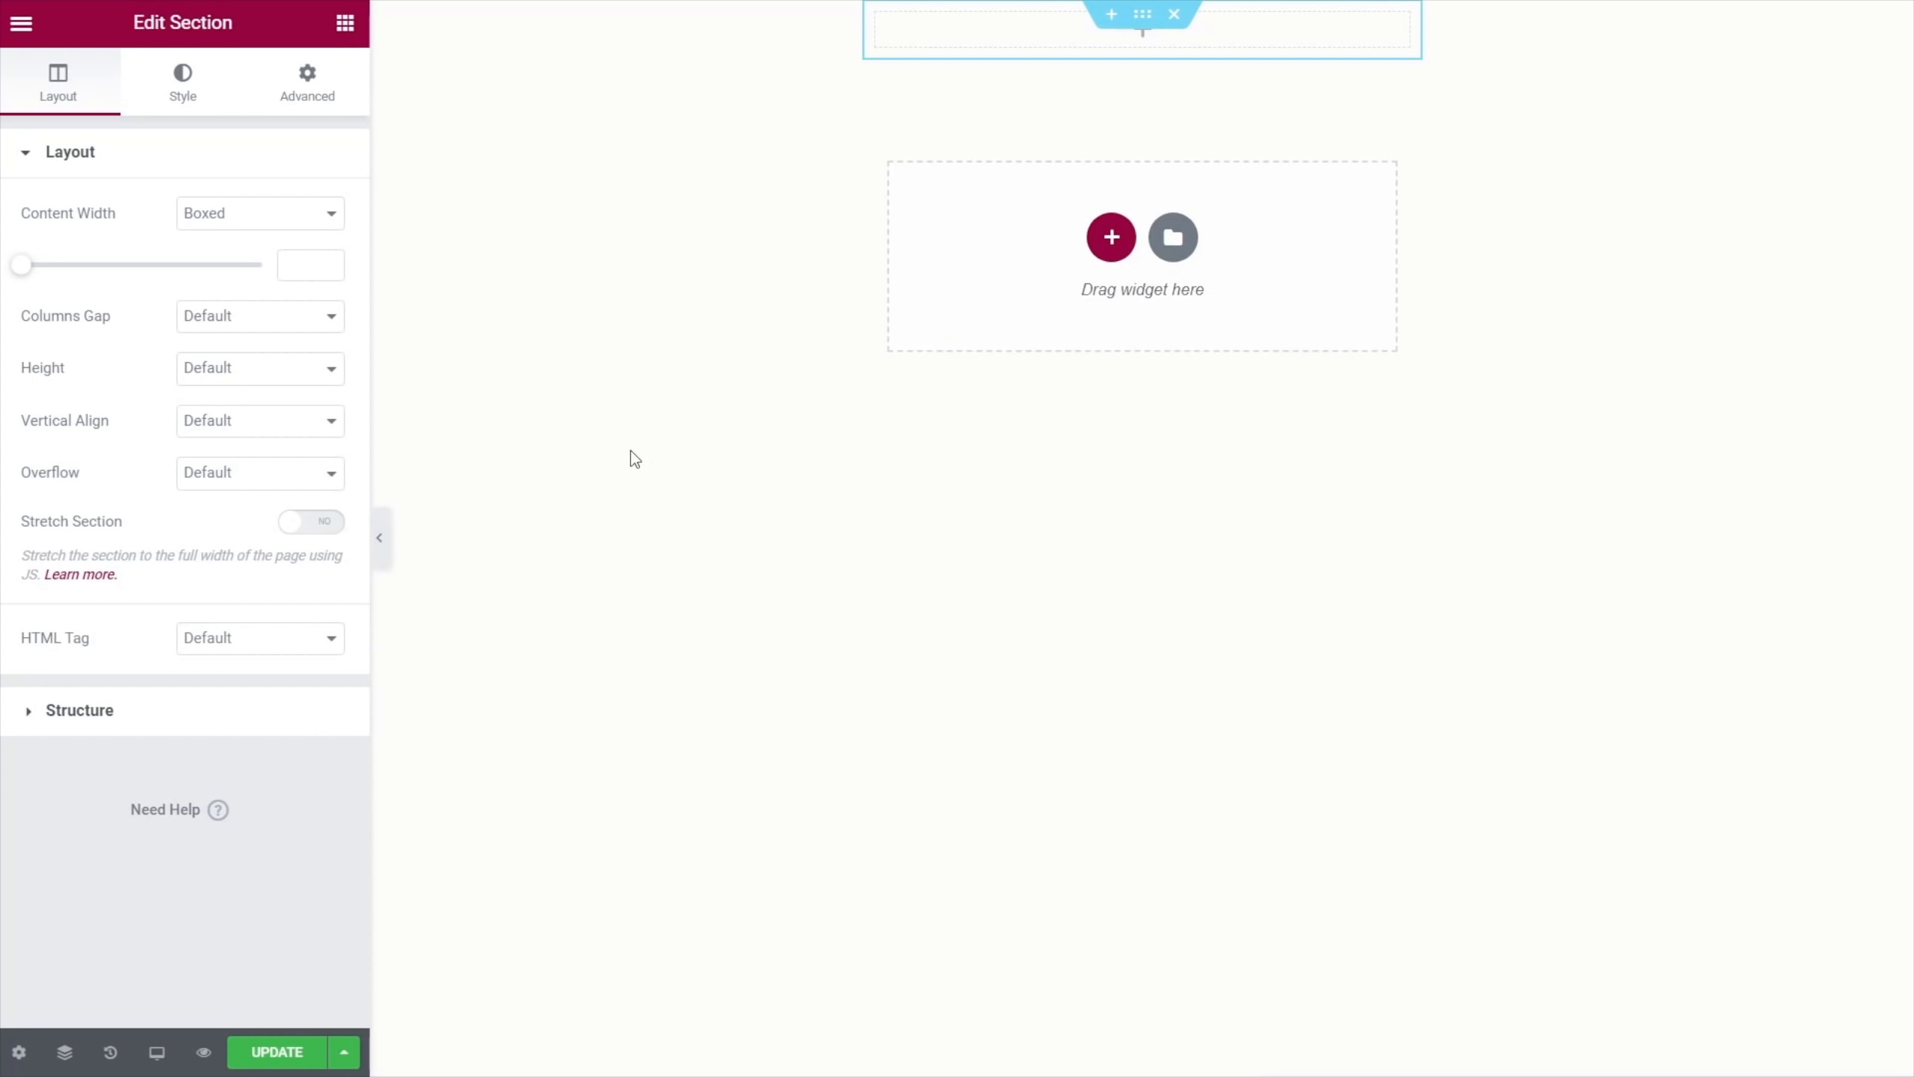
{"action": "left_click", "coordinate": [346, 22]}
{"action": "scroll", "coordinate": [138, 745], "scroll_direction": "down", "scroll_amount": 2}
{"action": "scroll", "coordinate": [138, 745], "scroll_direction": "down", "scroll_amount": 15}
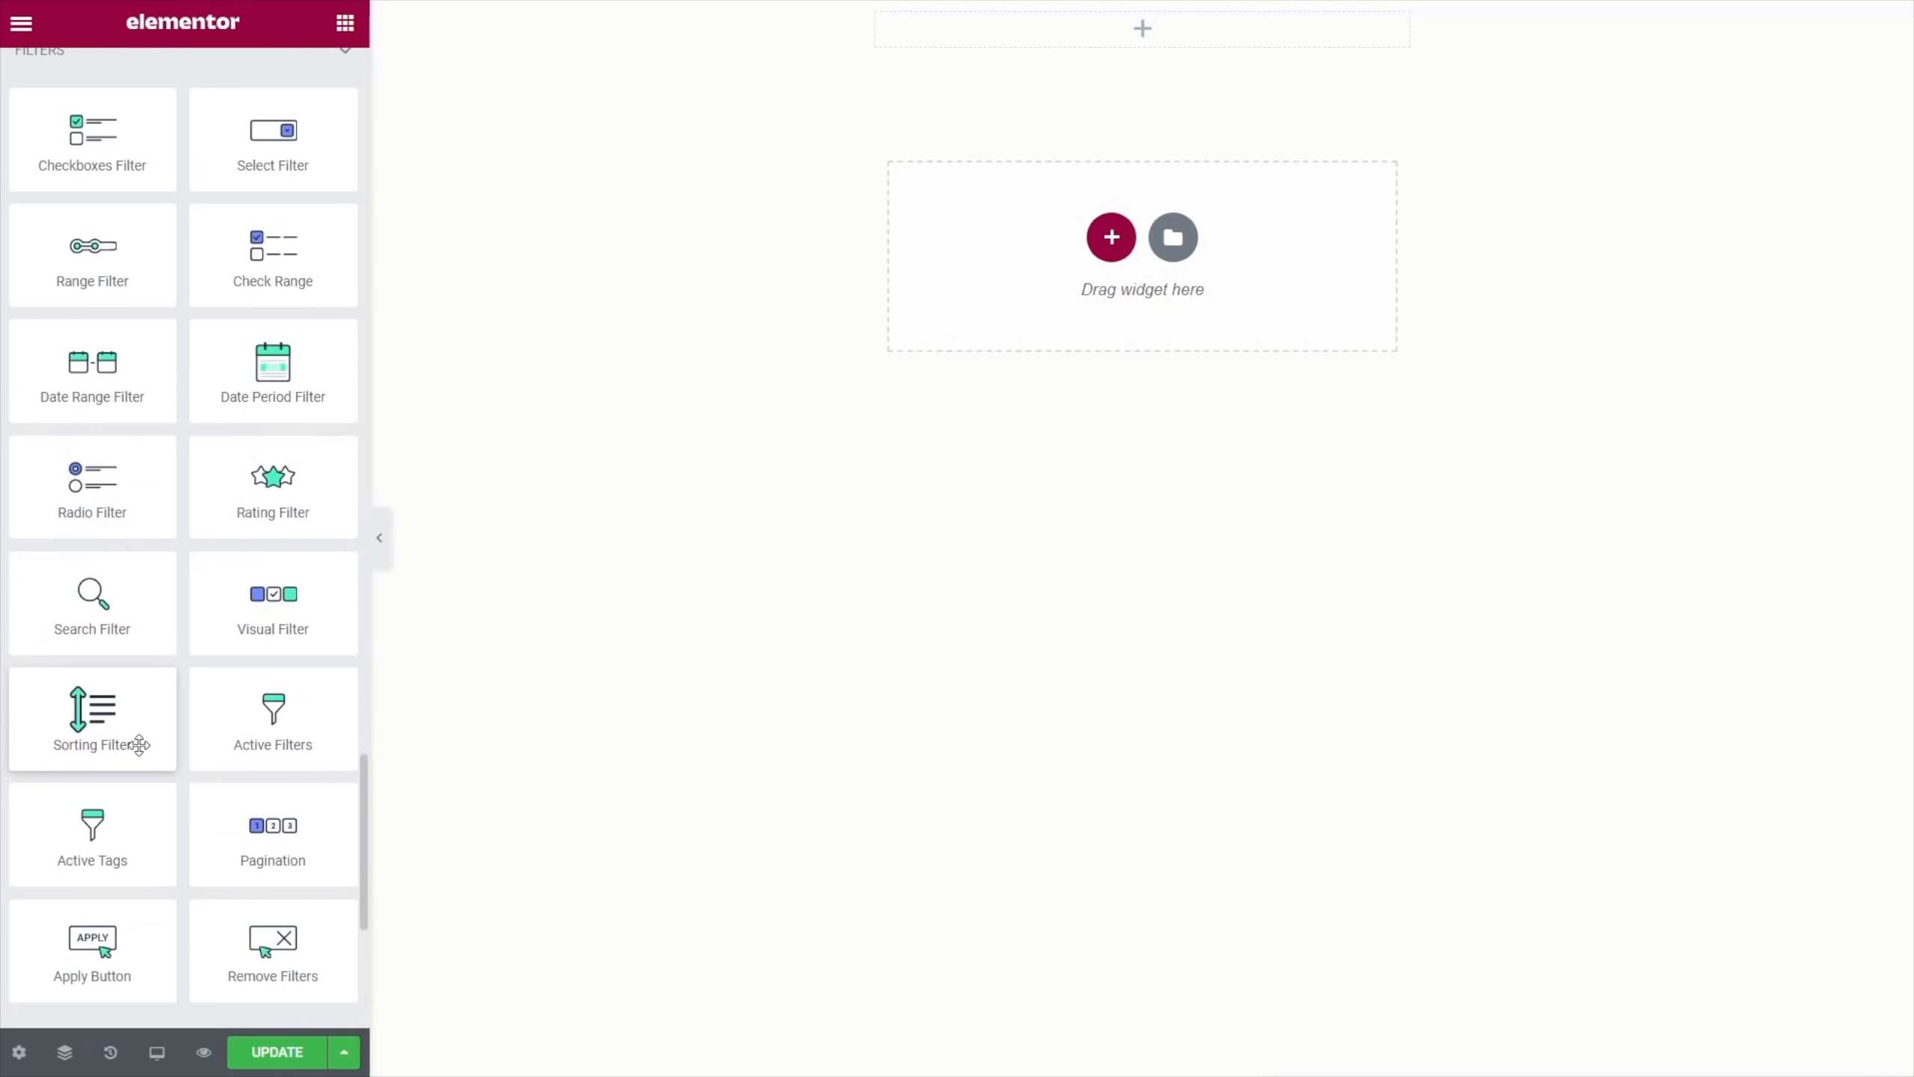
{"action": "scroll", "coordinate": [138, 745], "scroll_direction": "up", "scroll_amount": 2}
{"action": "scroll", "coordinate": [139, 745], "scroll_direction": "down", "scroll_amount": 9}
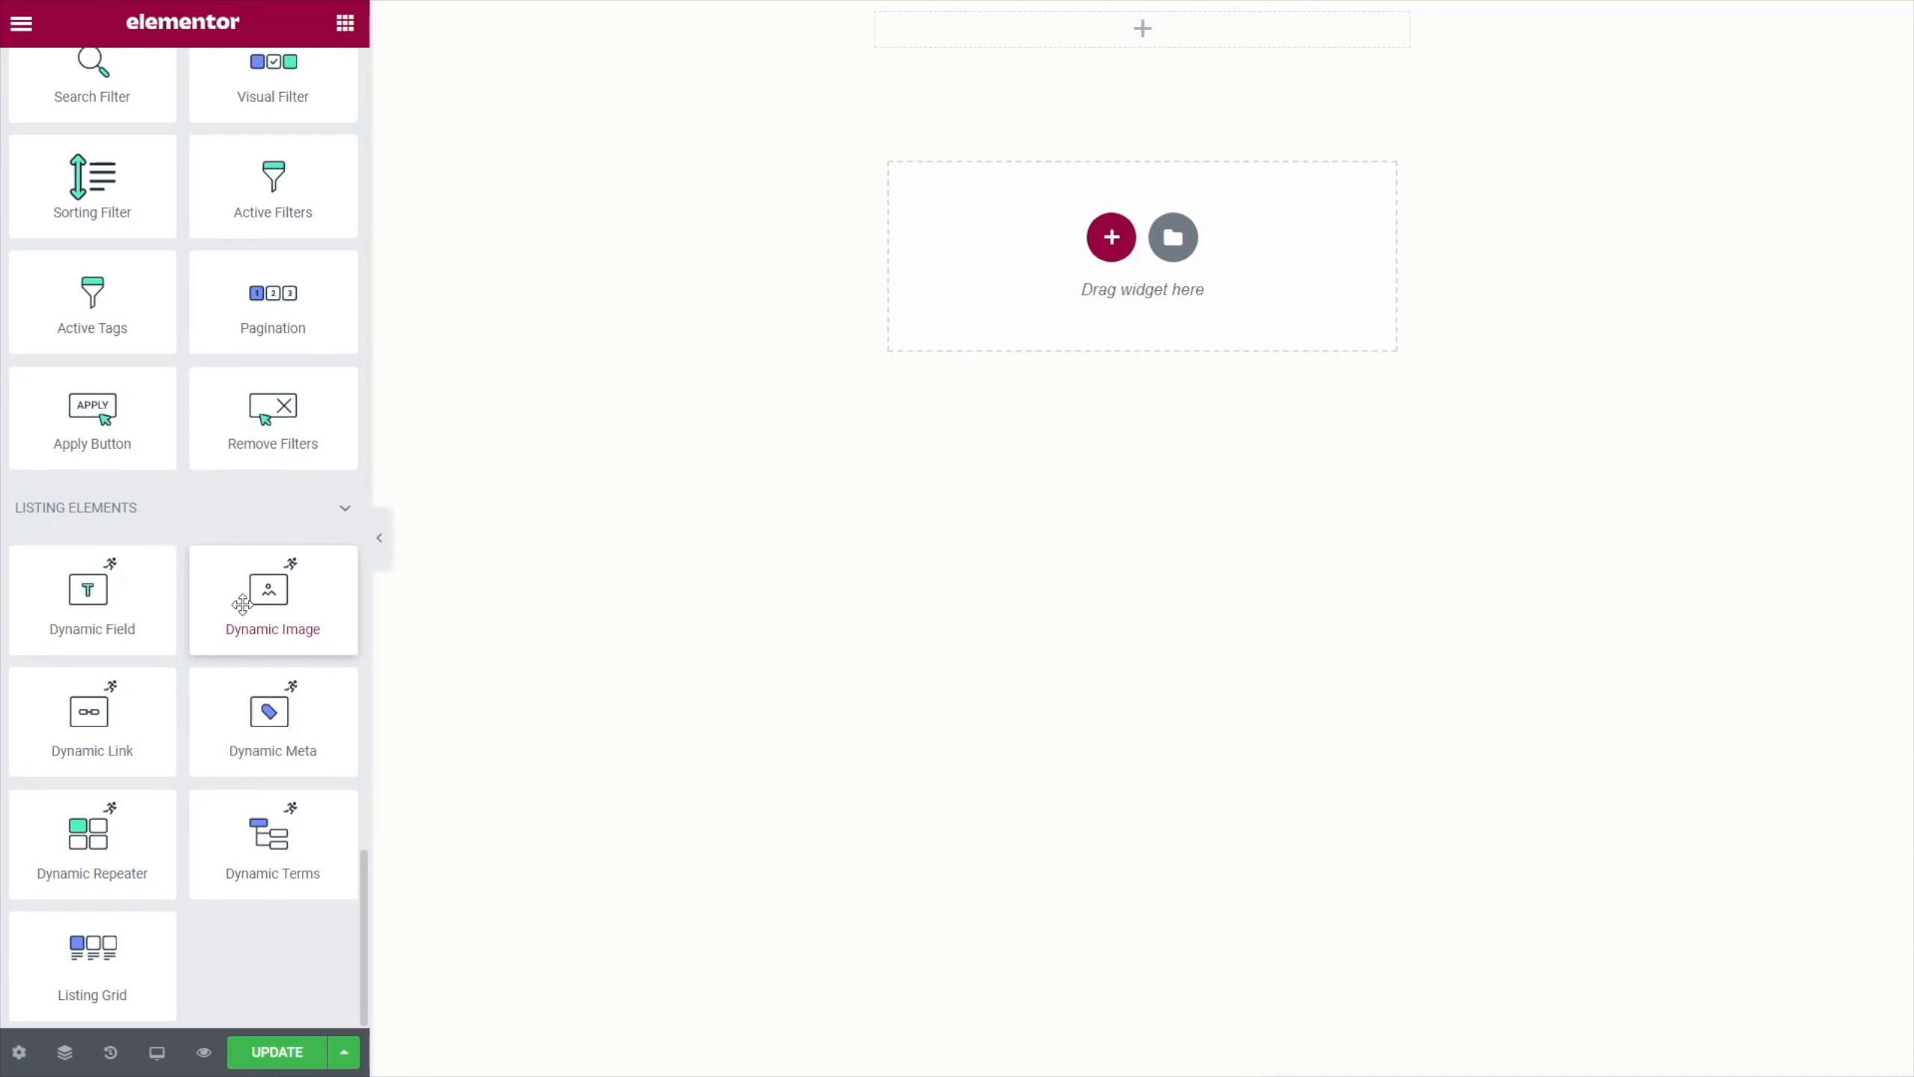
{"action": "left_click_drag", "start_coordinate": [249, 600], "coordinate": [1033, 34]}
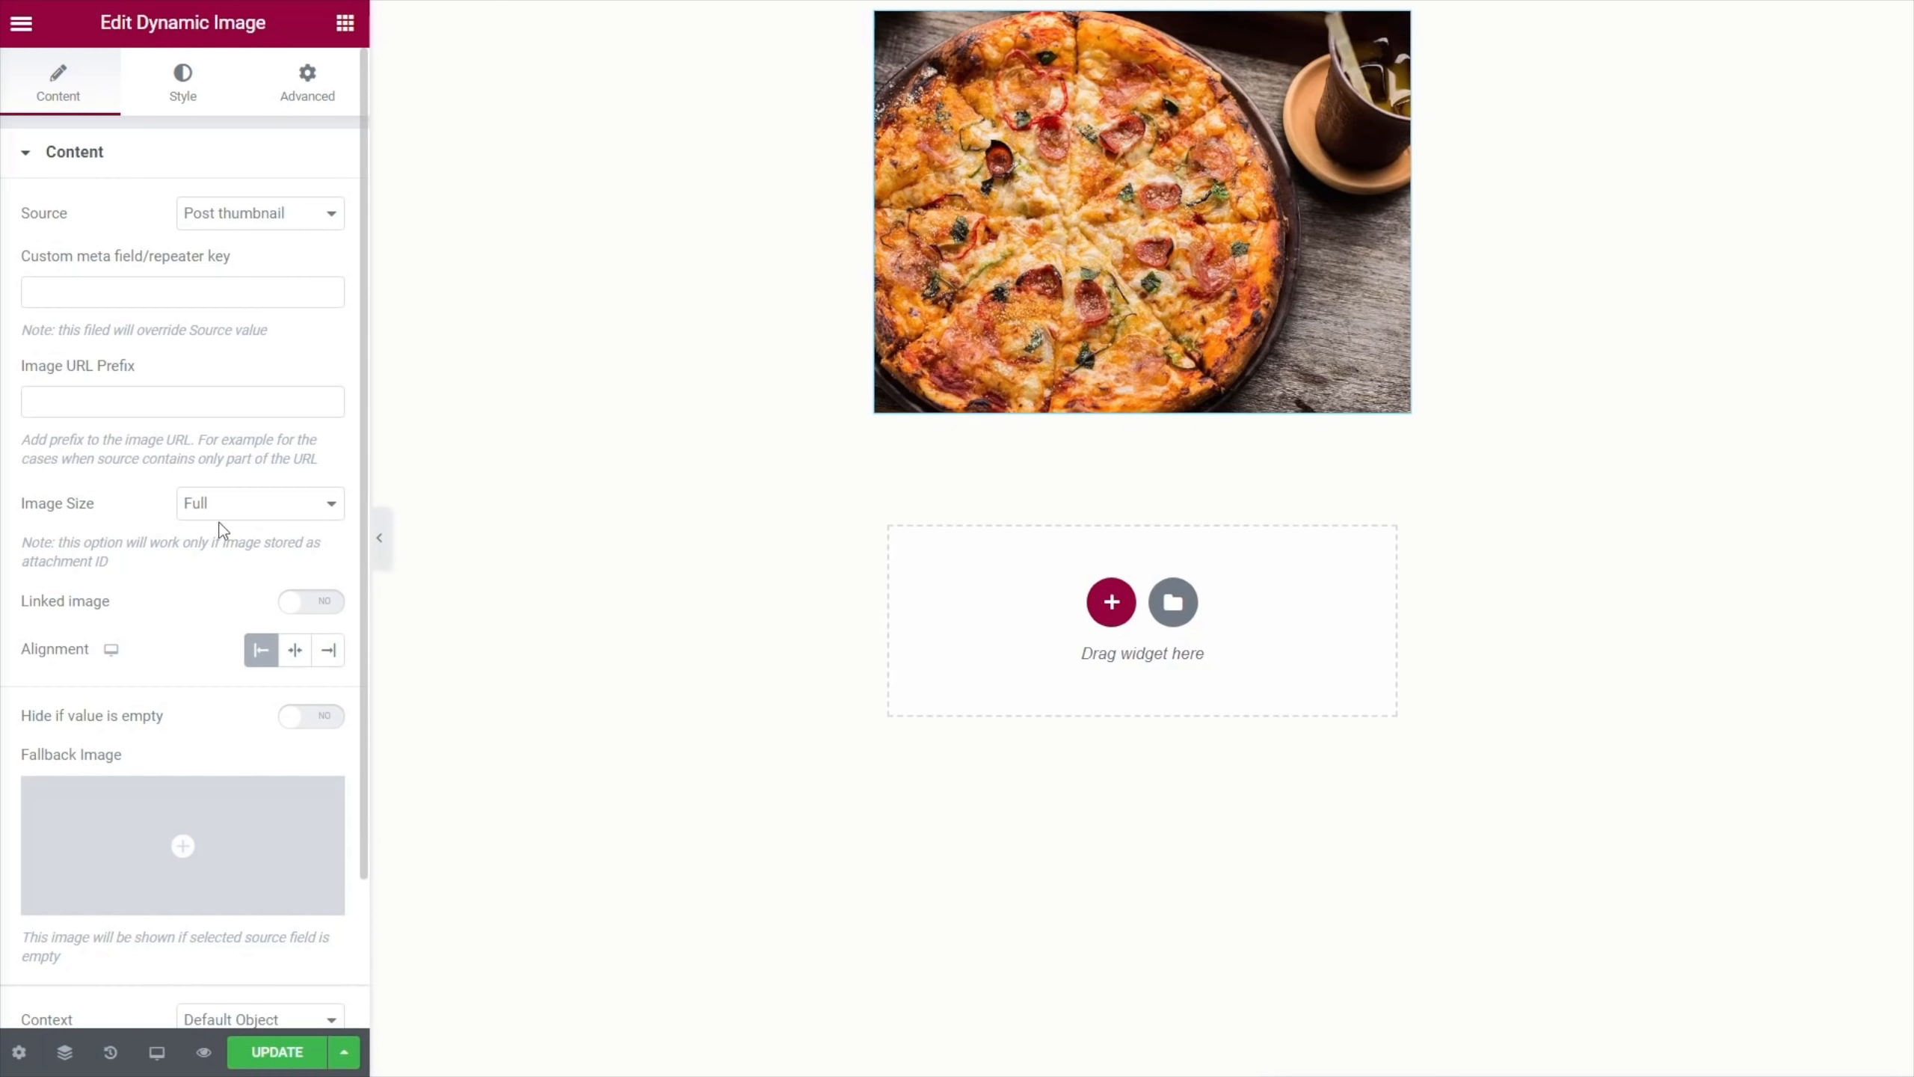
Set the dynamic image's size to Medium Large, centre its alignment and turn on Linked image
{"action": "left_click", "coordinate": [263, 504]}
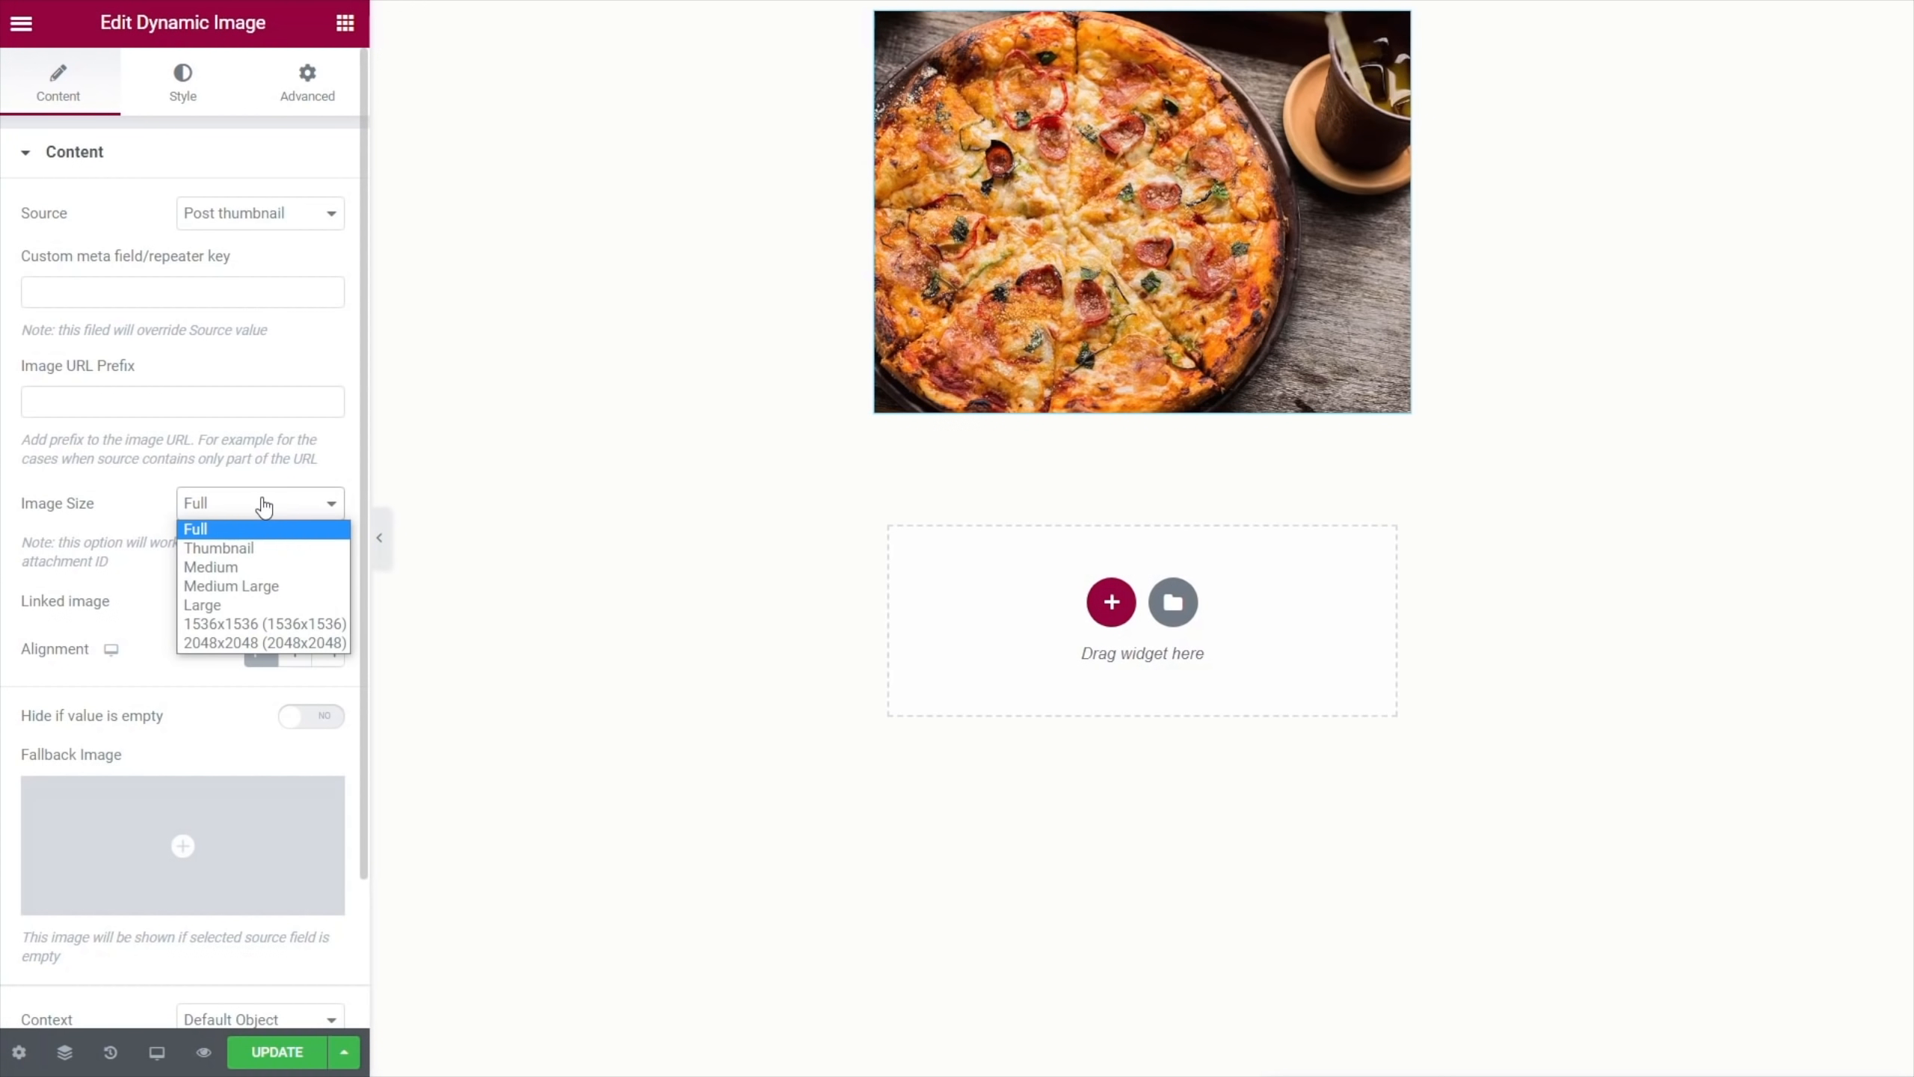
{"action": "left_click", "coordinate": [252, 586]}
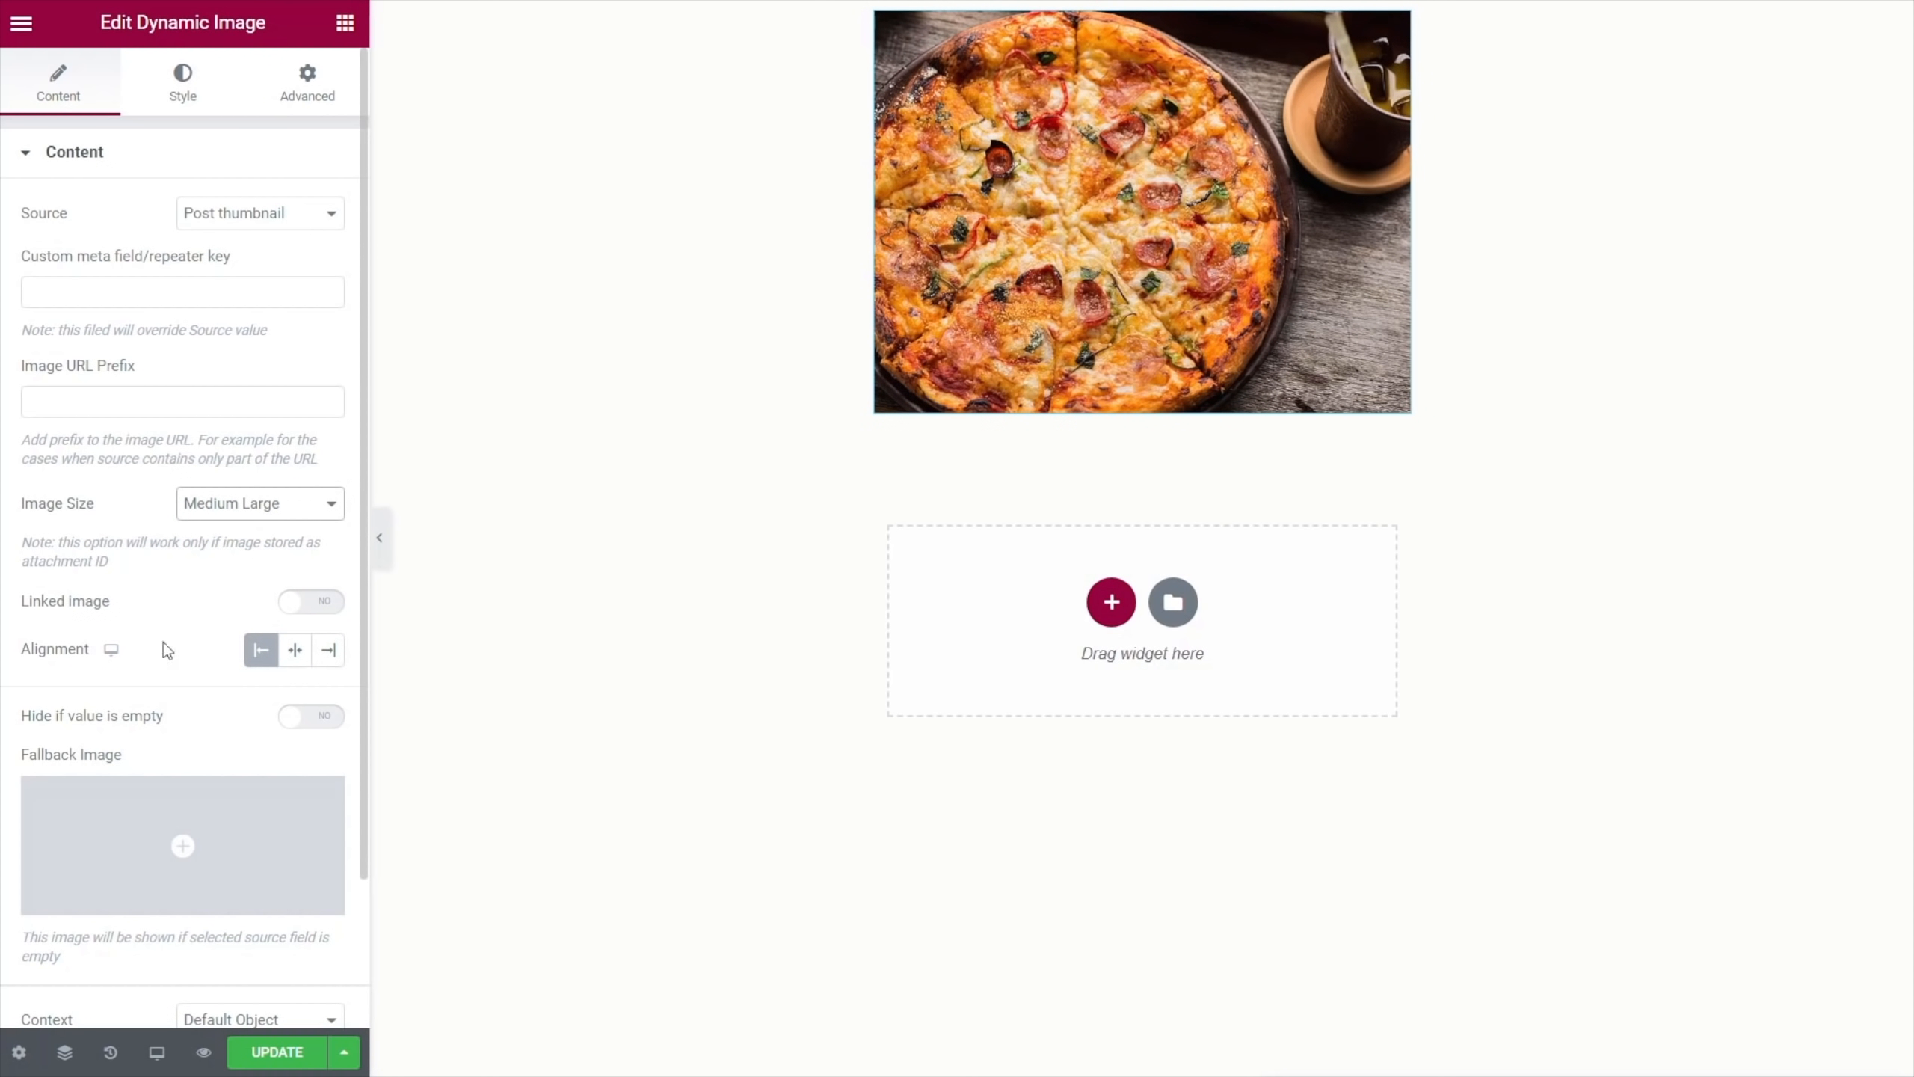
{"action": "left_click", "coordinate": [294, 649]}
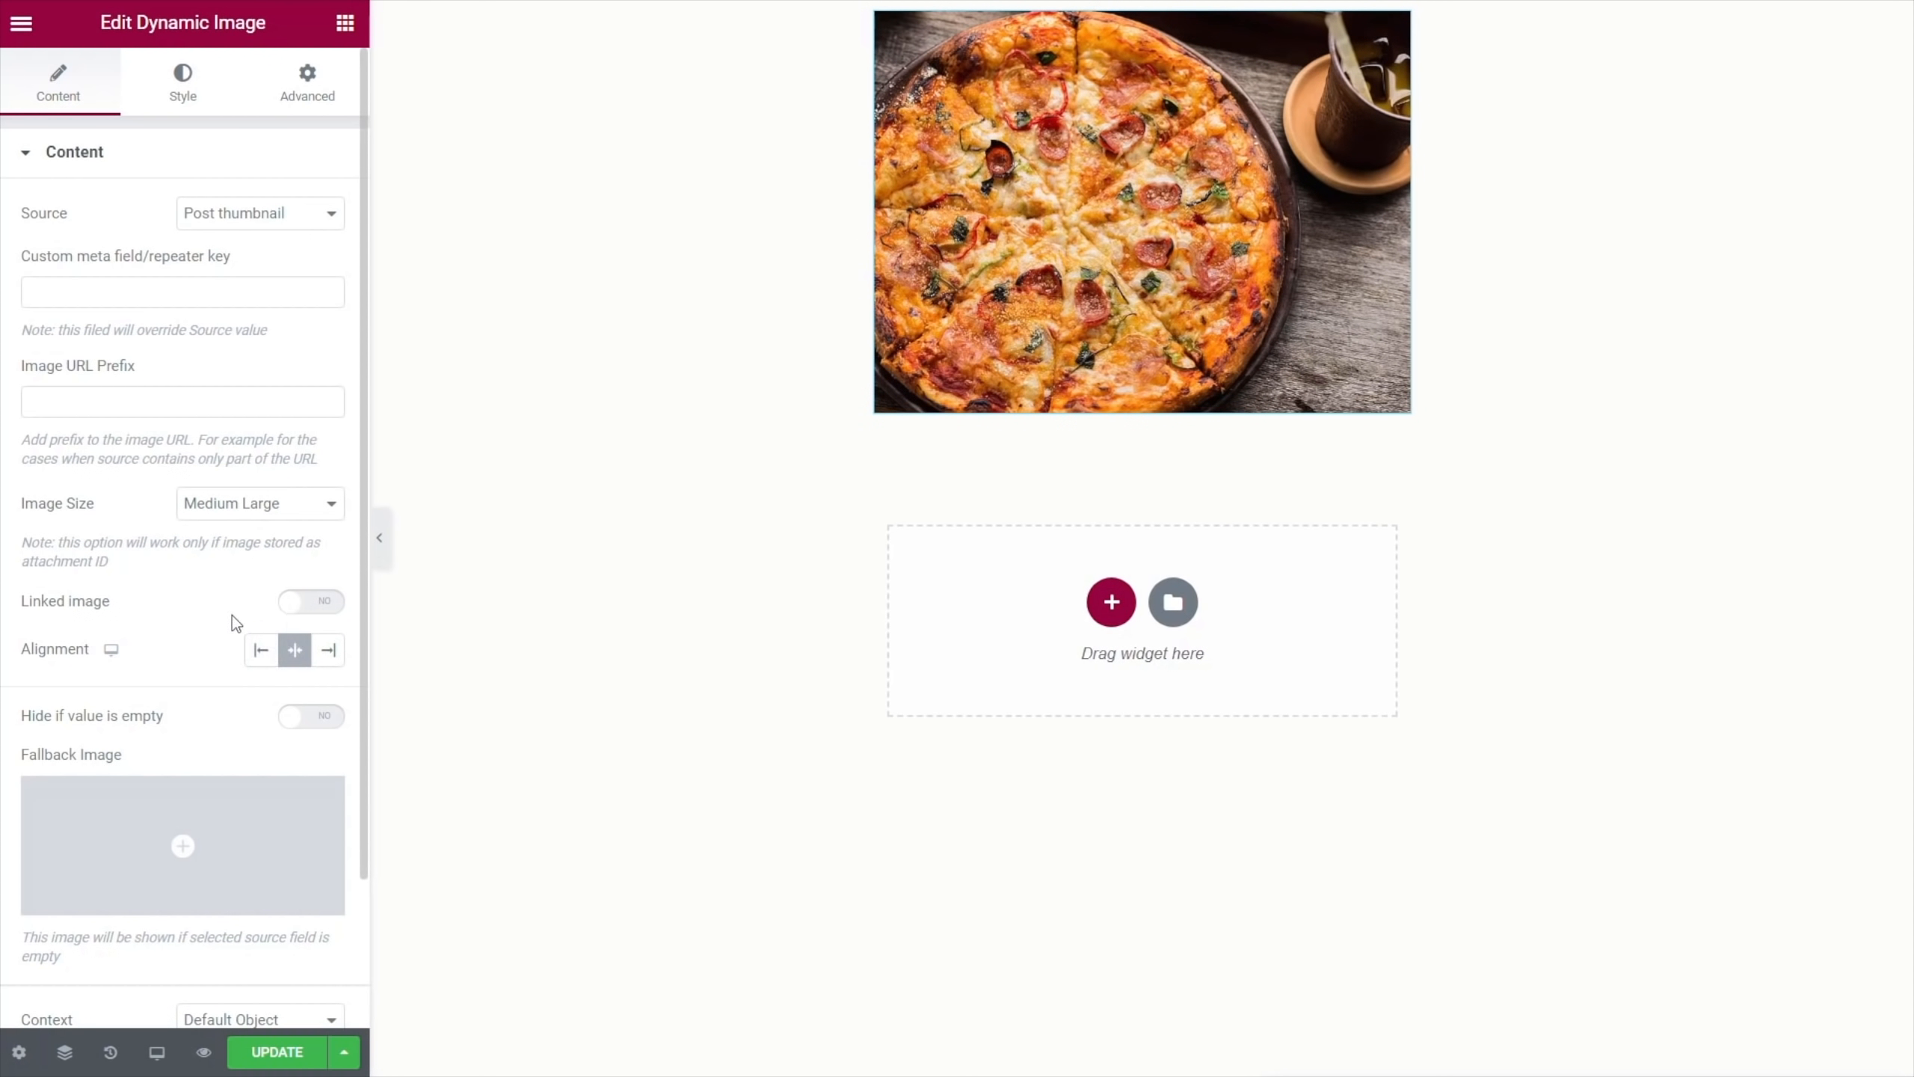
{"action": "left_click", "coordinate": [320, 602]}
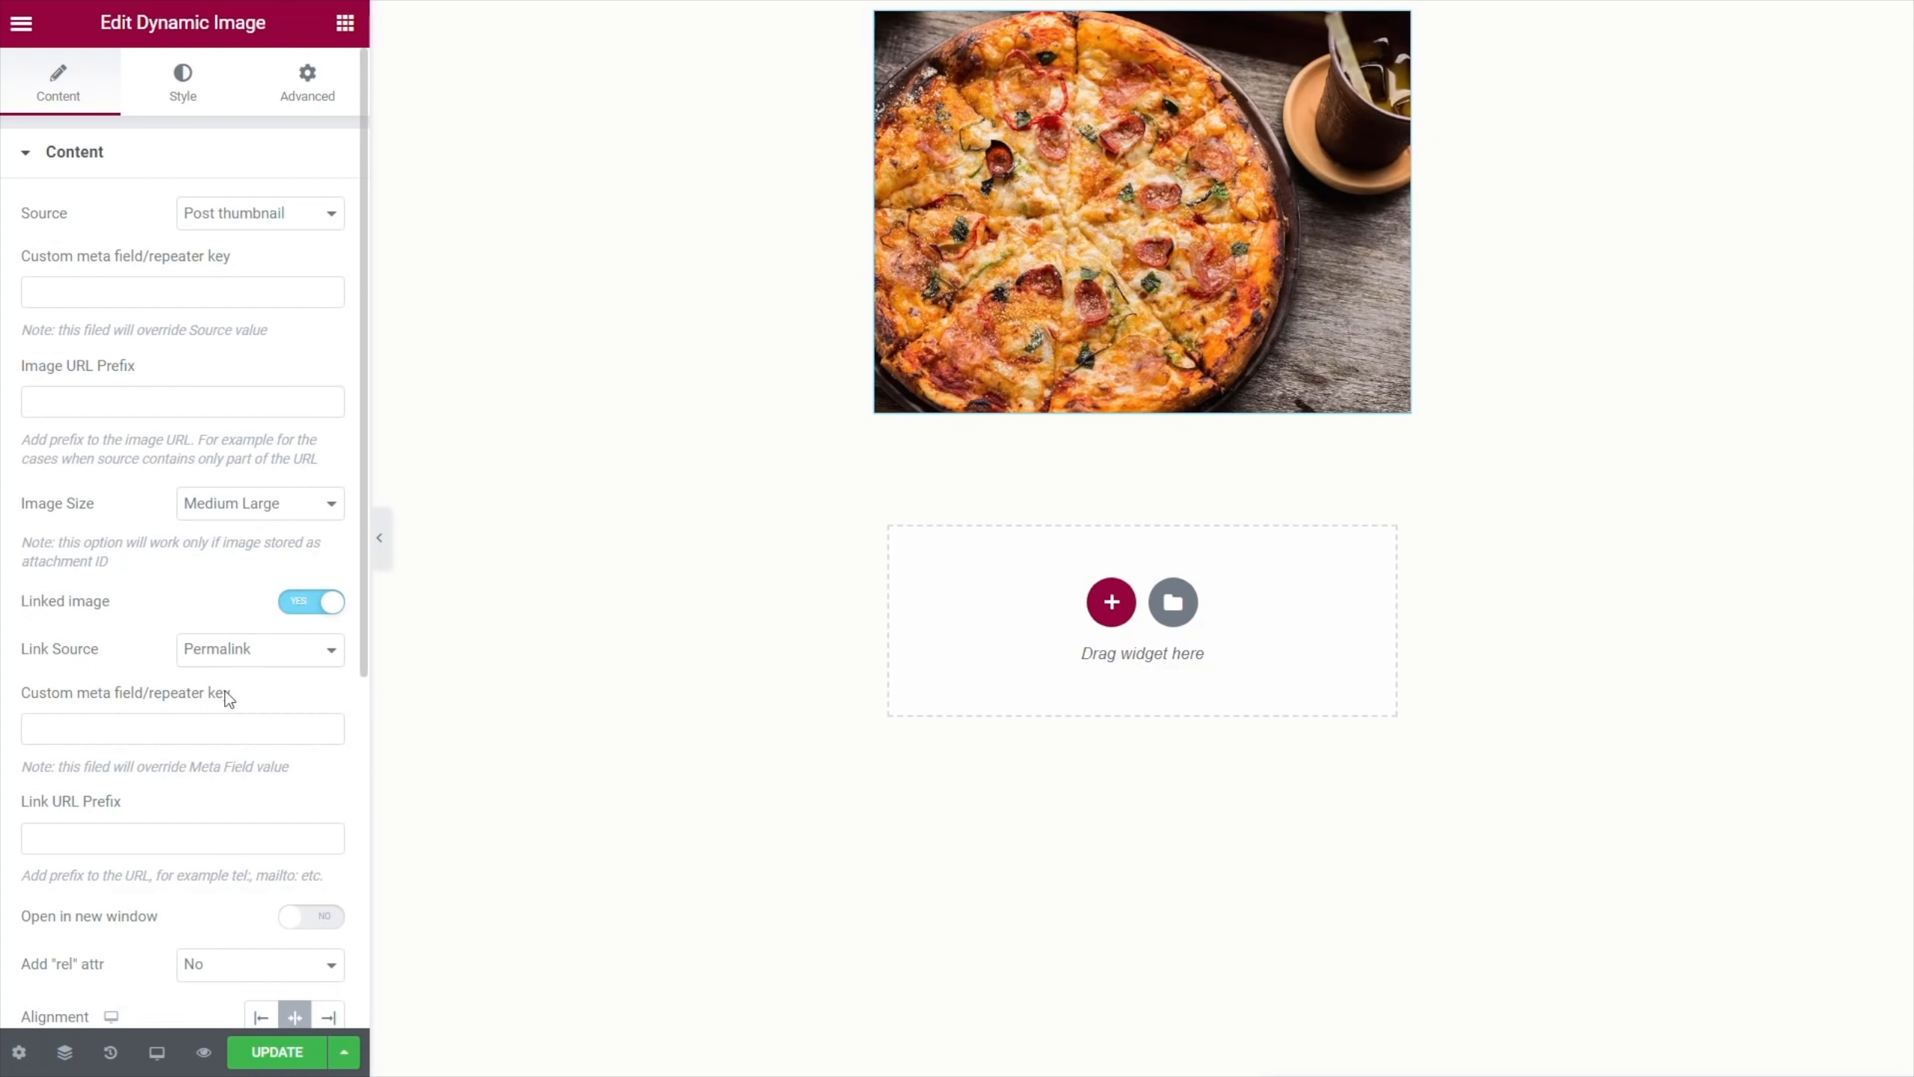
{"action": "scroll", "coordinate": [224, 688], "scroll_direction": "down", "scroll_amount": 5}
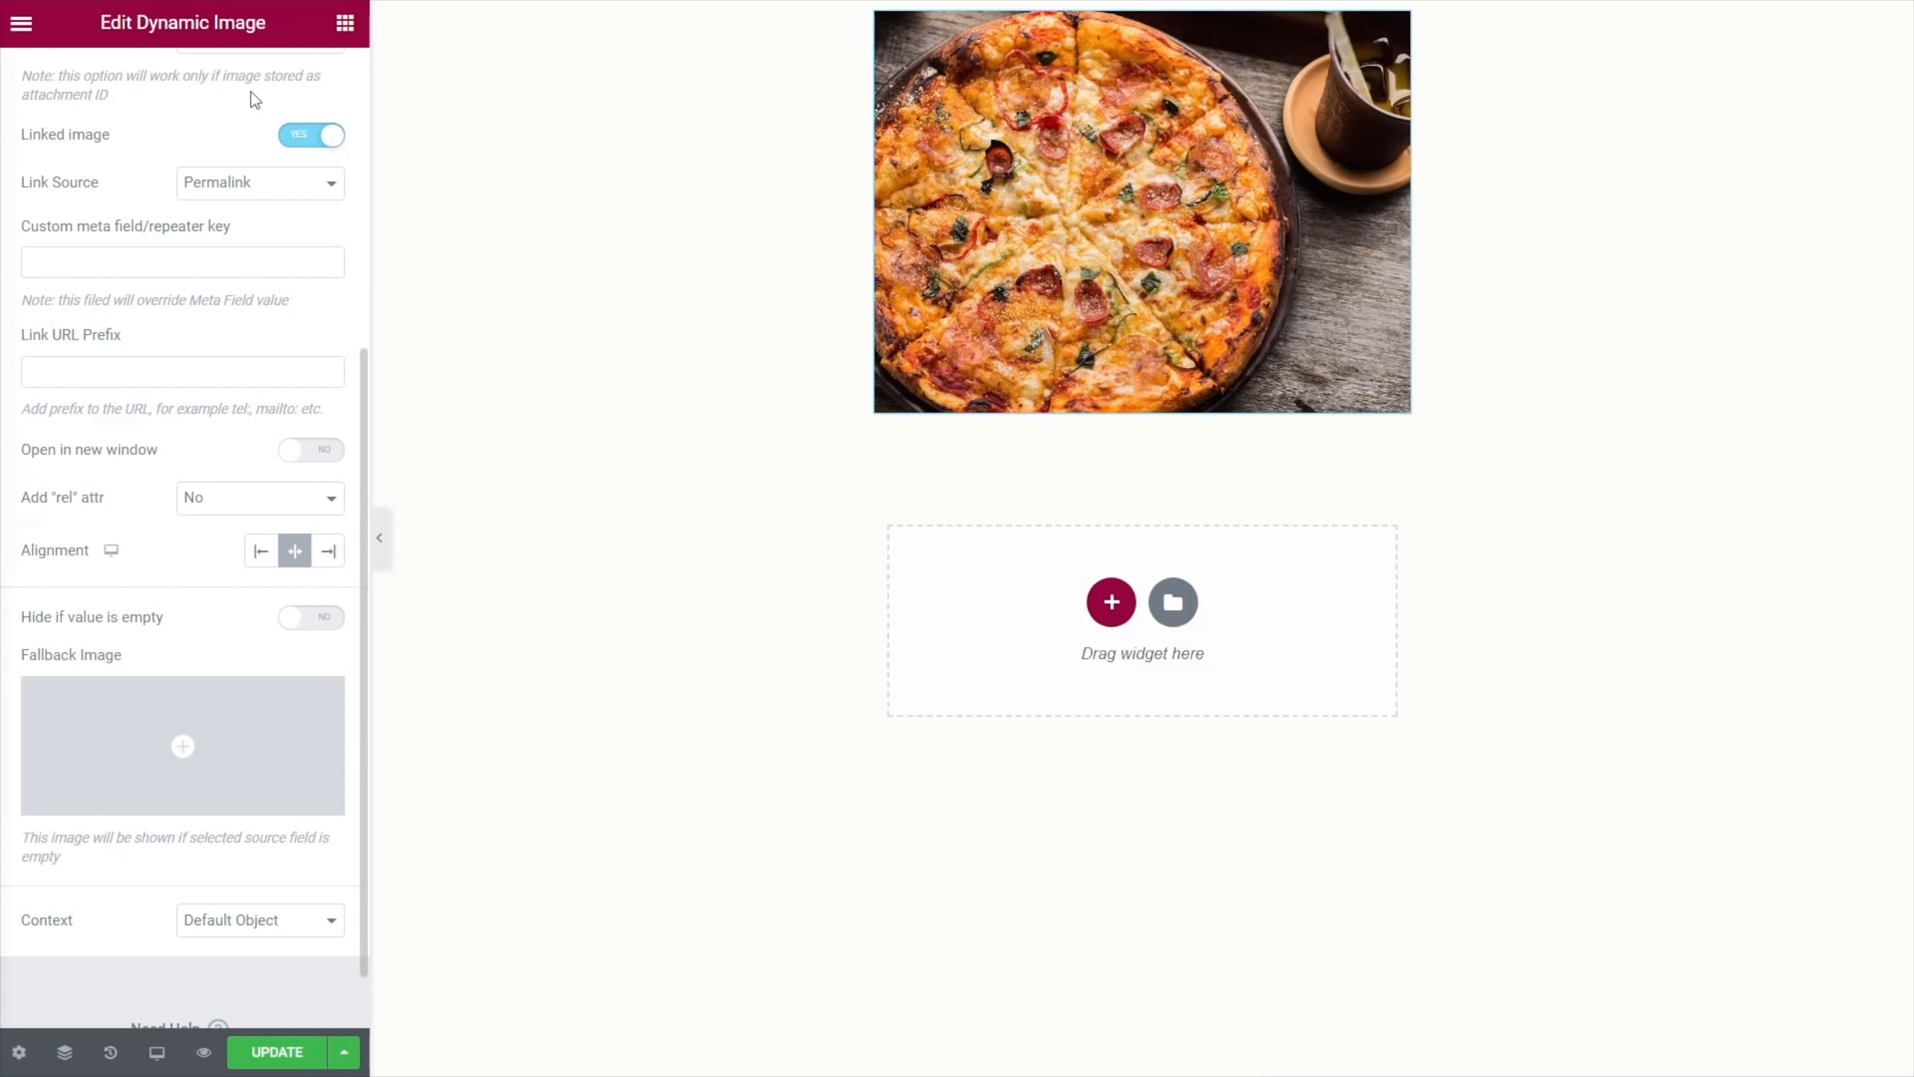
{"action": "scroll", "coordinate": [181, 340], "scroll_direction": "up", "scroll_amount": 5}
{"action": "left_click", "coordinate": [175, 100]}
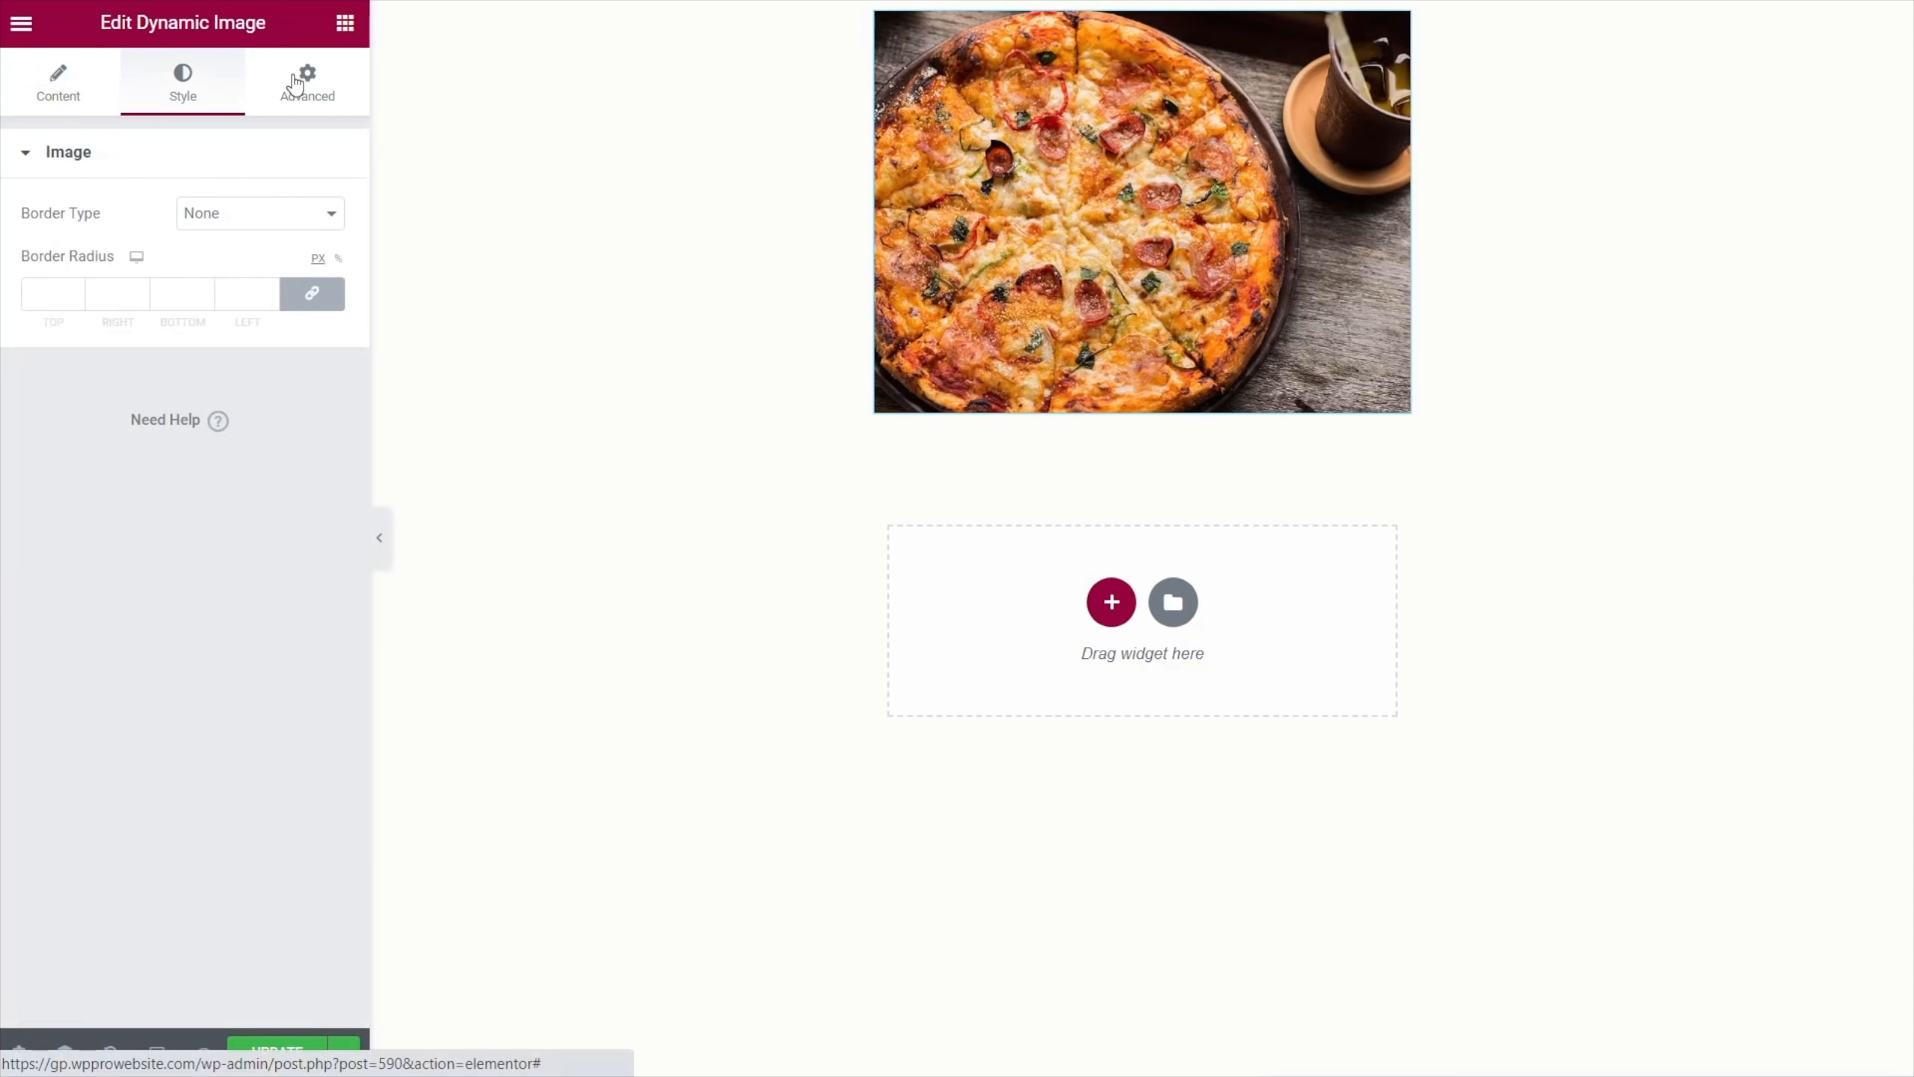
{"action": "left_click", "coordinate": [307, 86]}
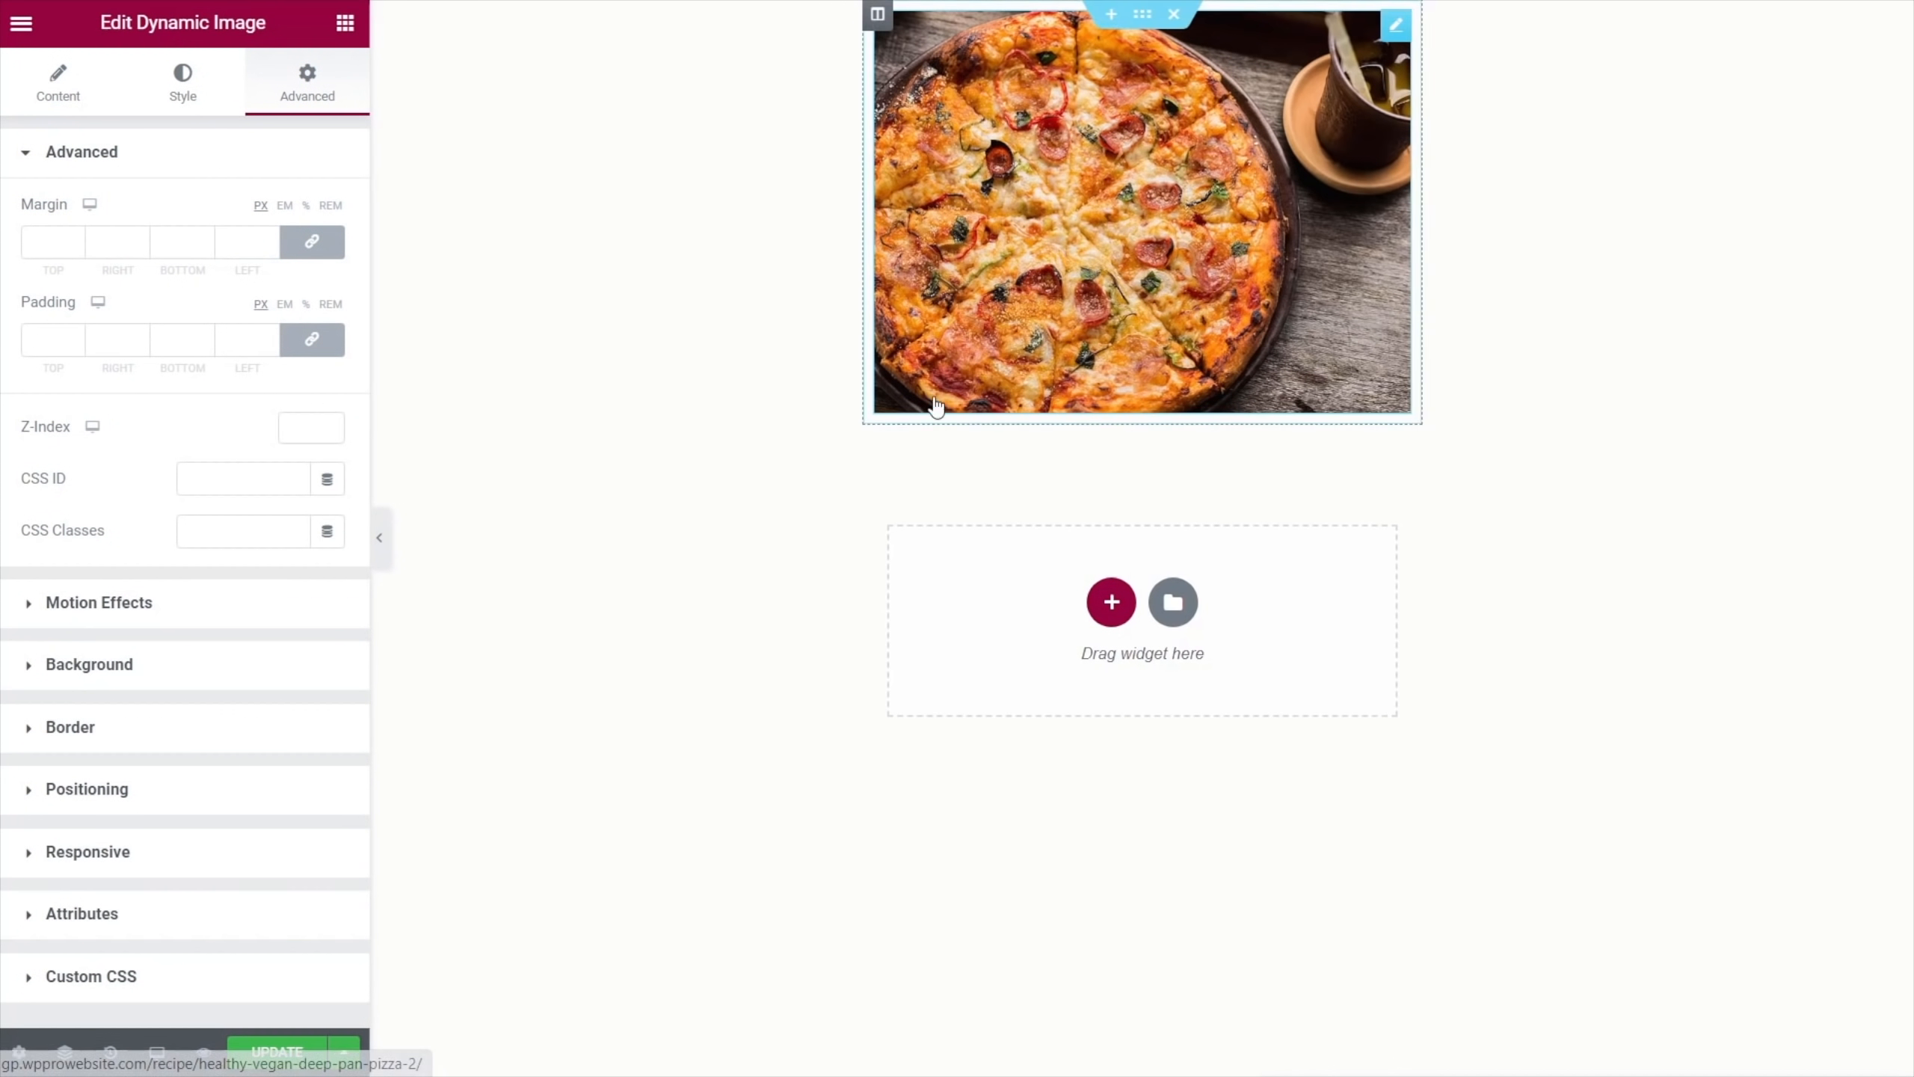
Place a Dynamic Field widget directly below the pizza image
{"action": "left_click", "coordinate": [346, 23]}
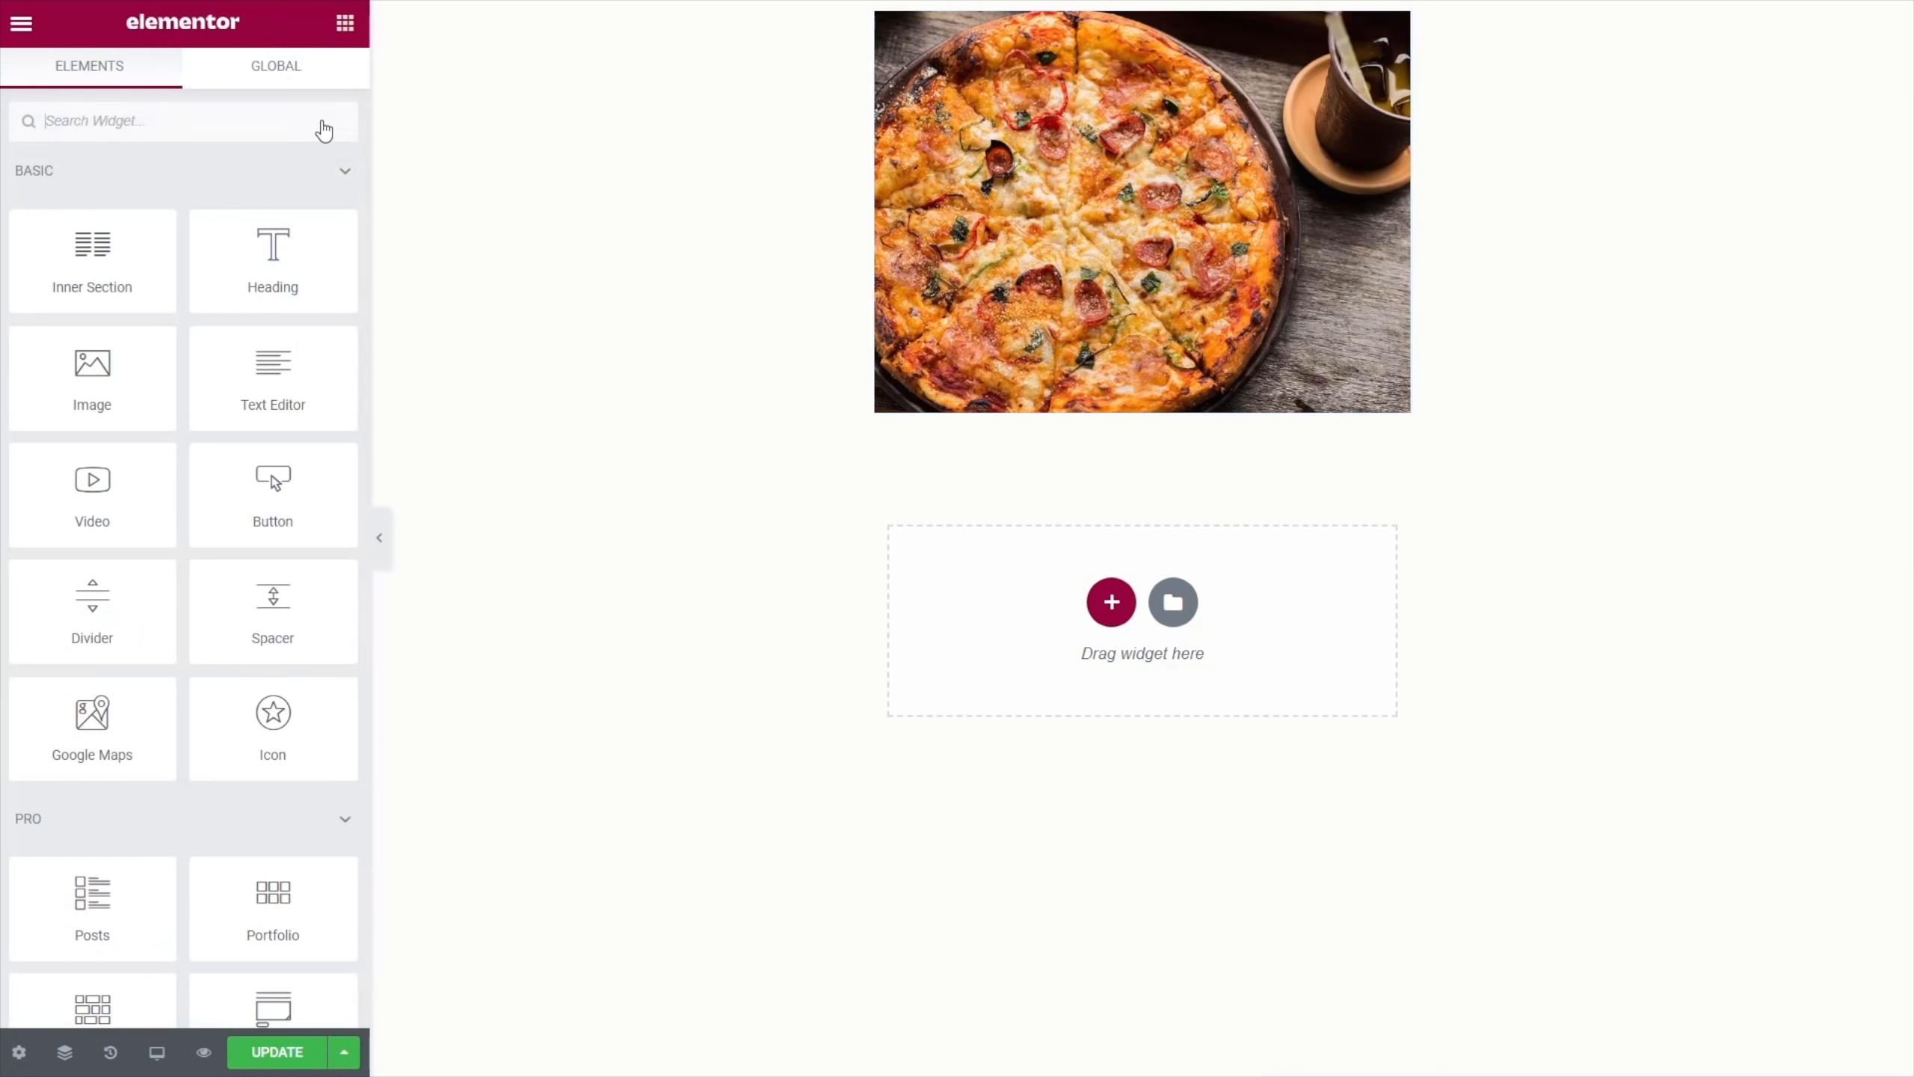
{"action": "scroll", "coordinate": [237, 767], "scroll_direction": "down", "scroll_amount": 20}
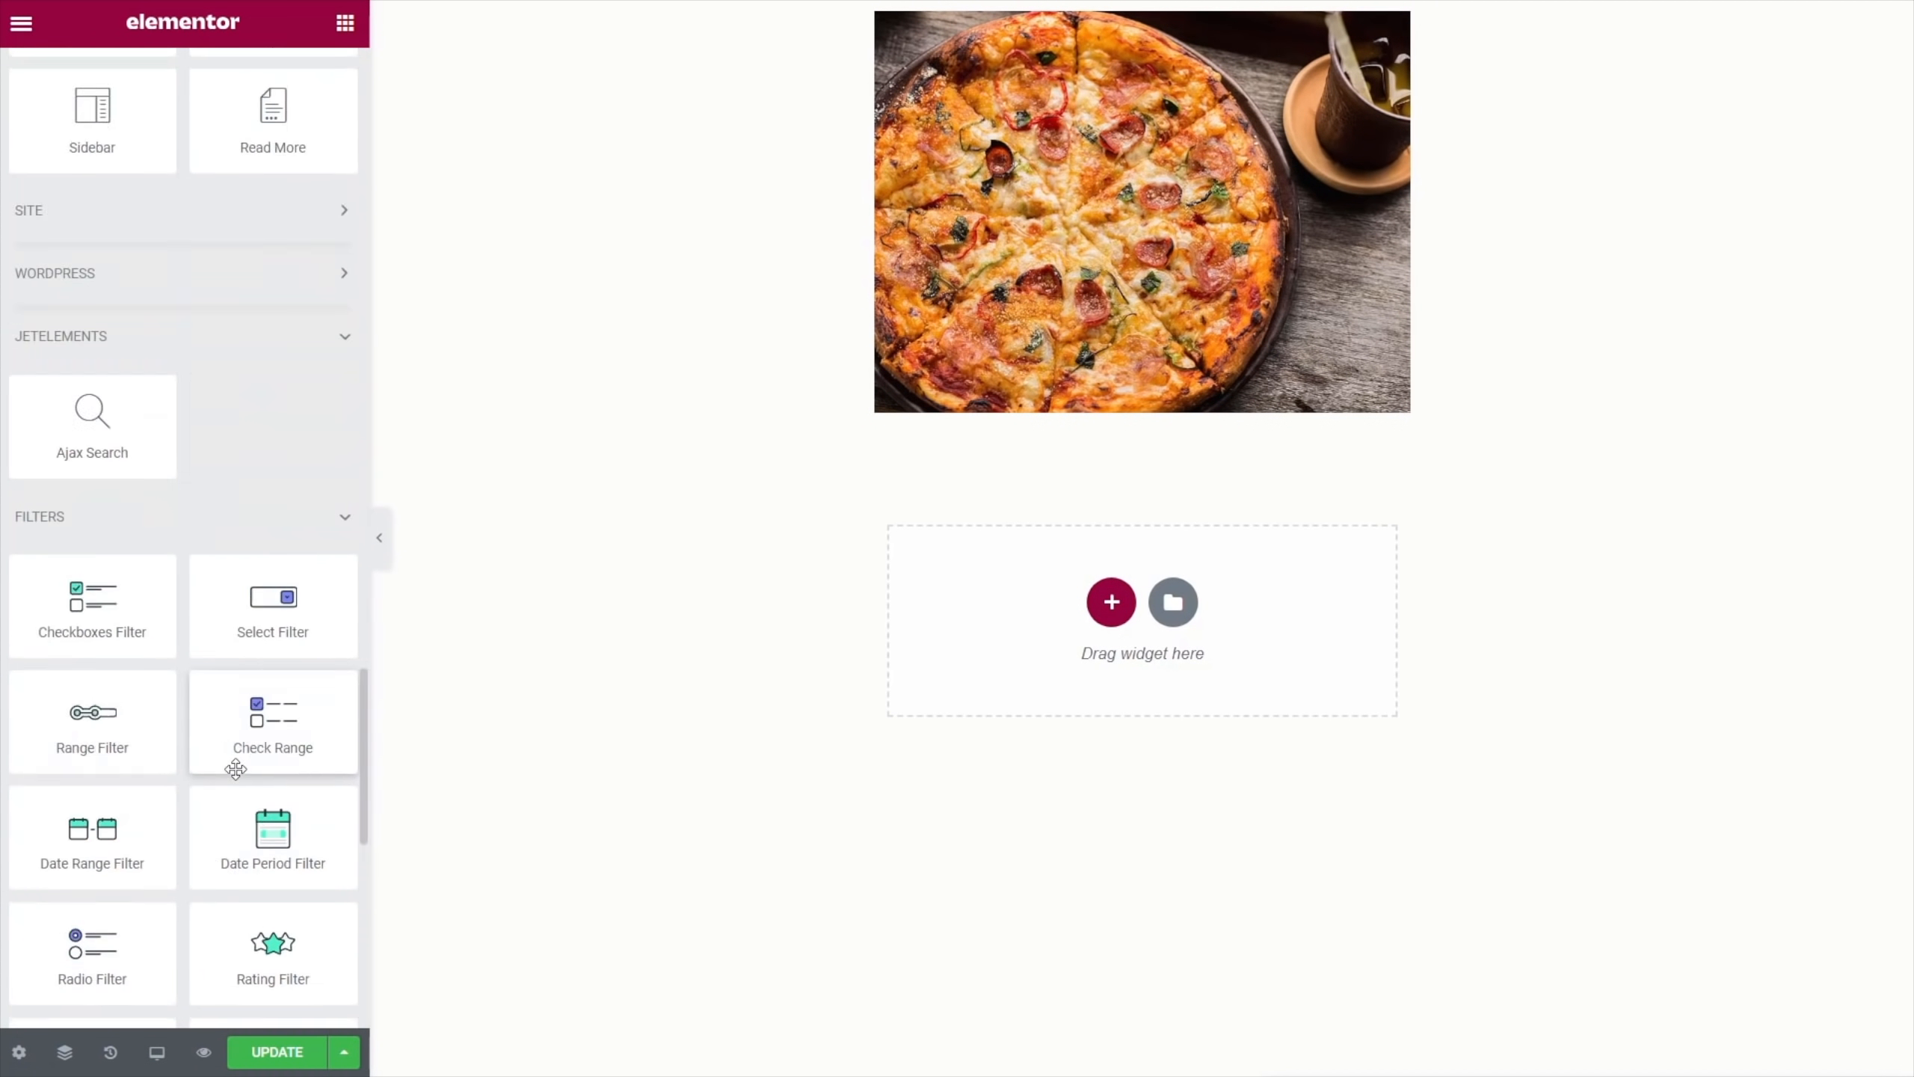
{"action": "scroll", "coordinate": [235, 769], "scroll_direction": "down", "scroll_amount": 5}
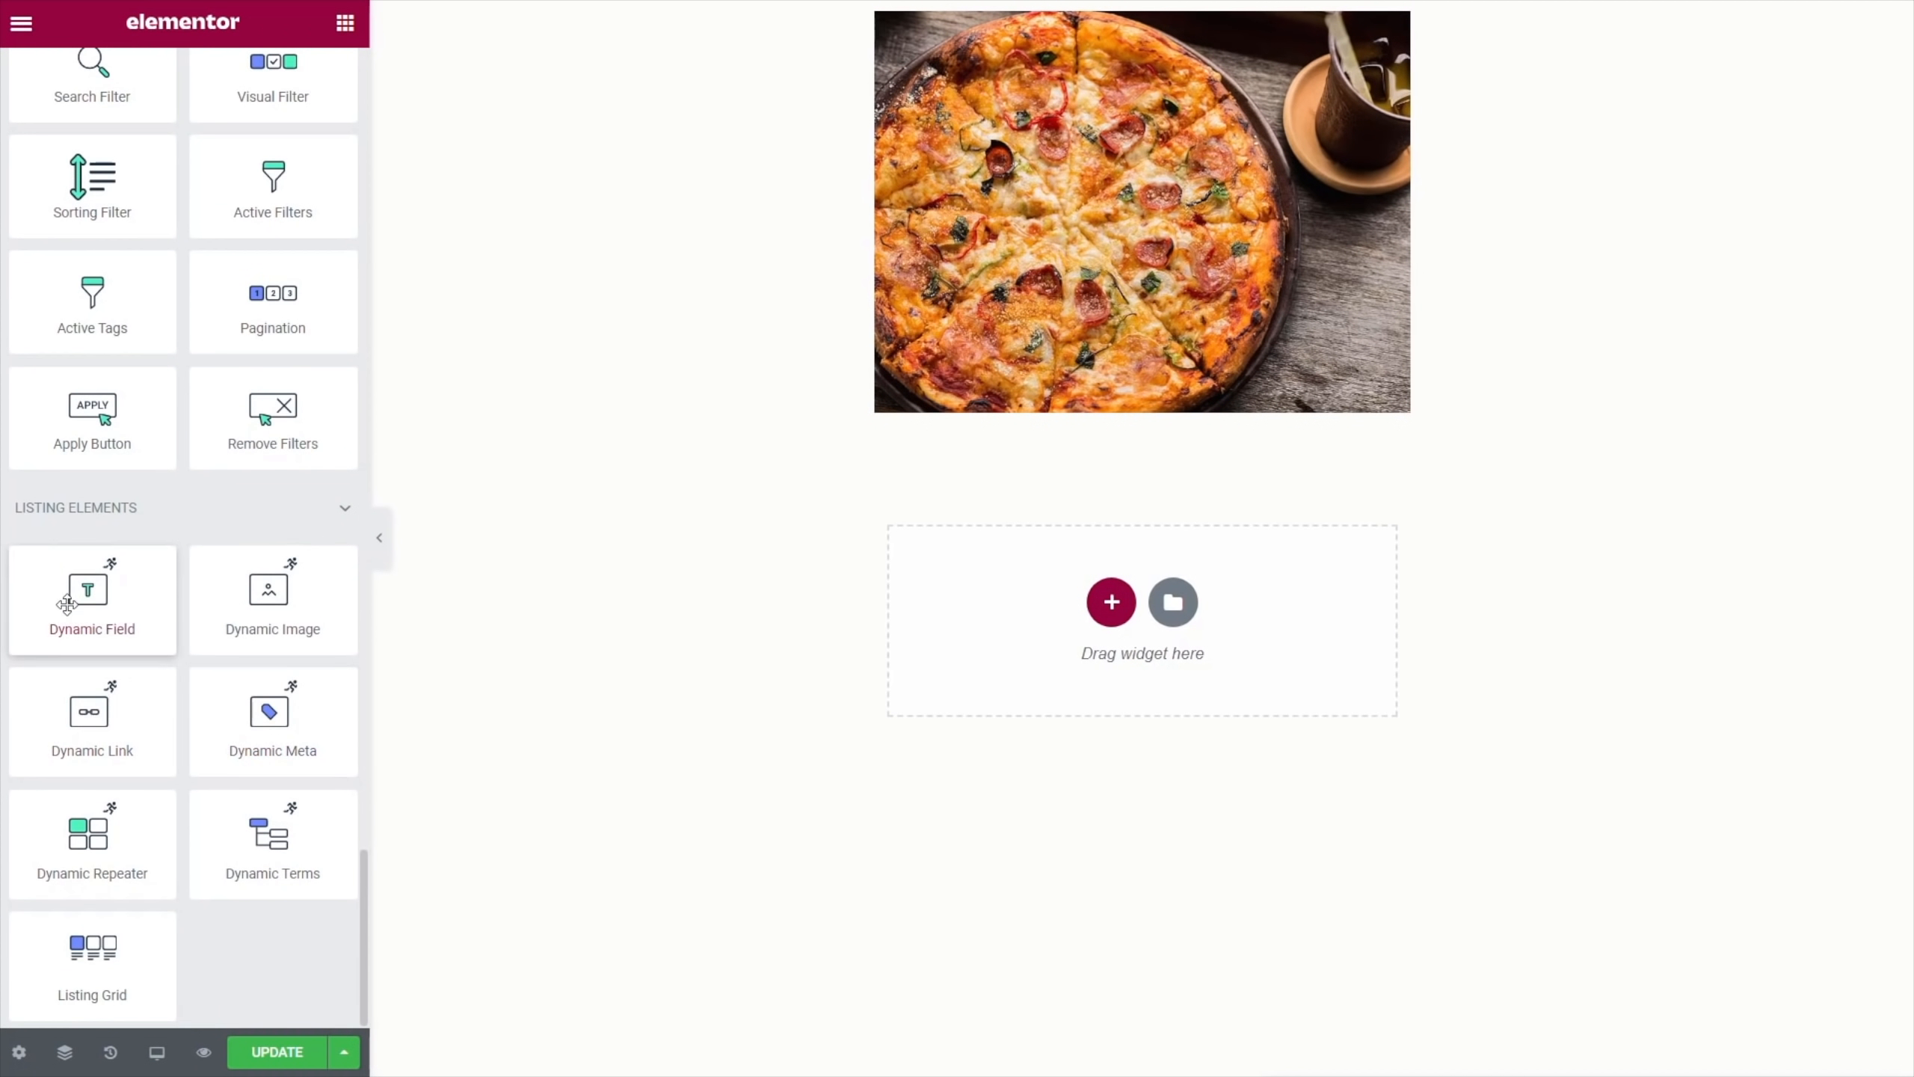
{"action": "left_click_drag", "start_coordinate": [65, 599], "coordinate": [1009, 466]}
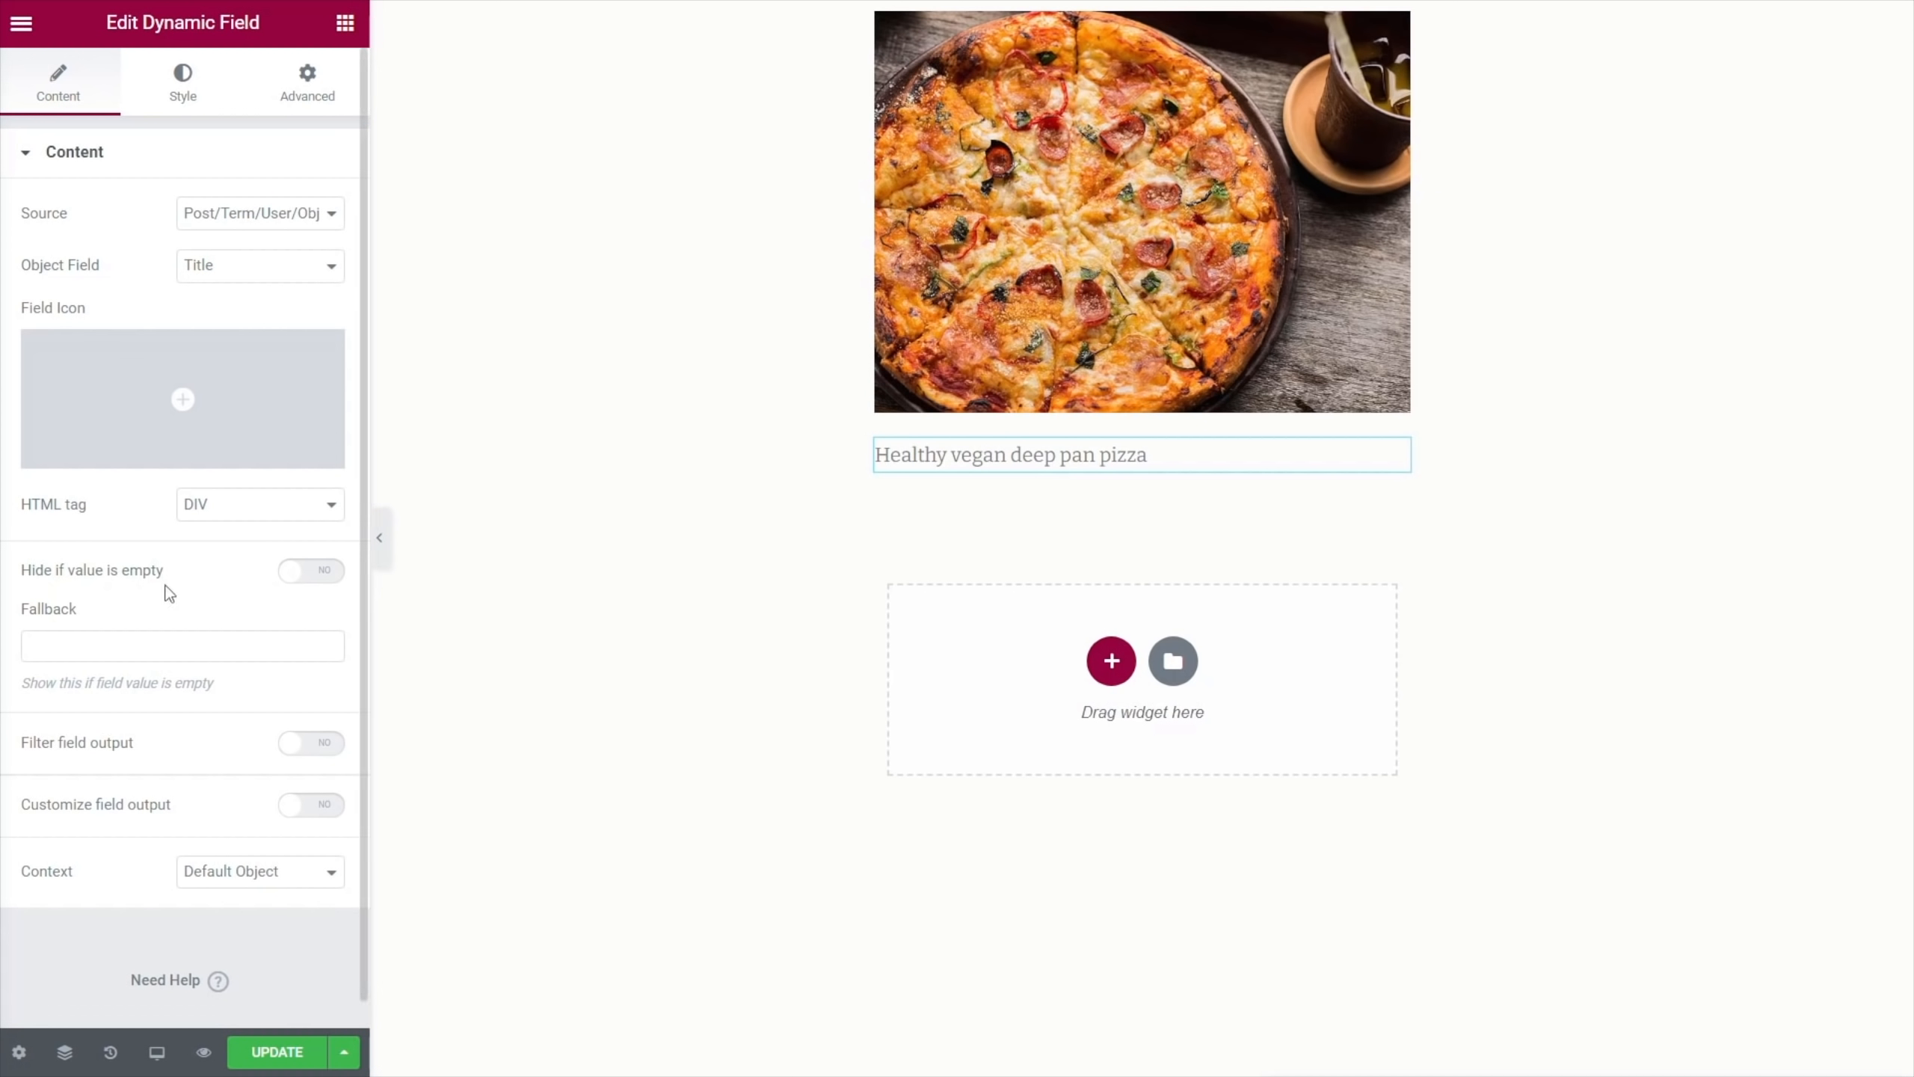
Set the HTML tag of the recipe title field to H3 and return to the widget list
{"action": "left_click", "coordinate": [291, 521]}
{"action": "left_click", "coordinate": [218, 569]}
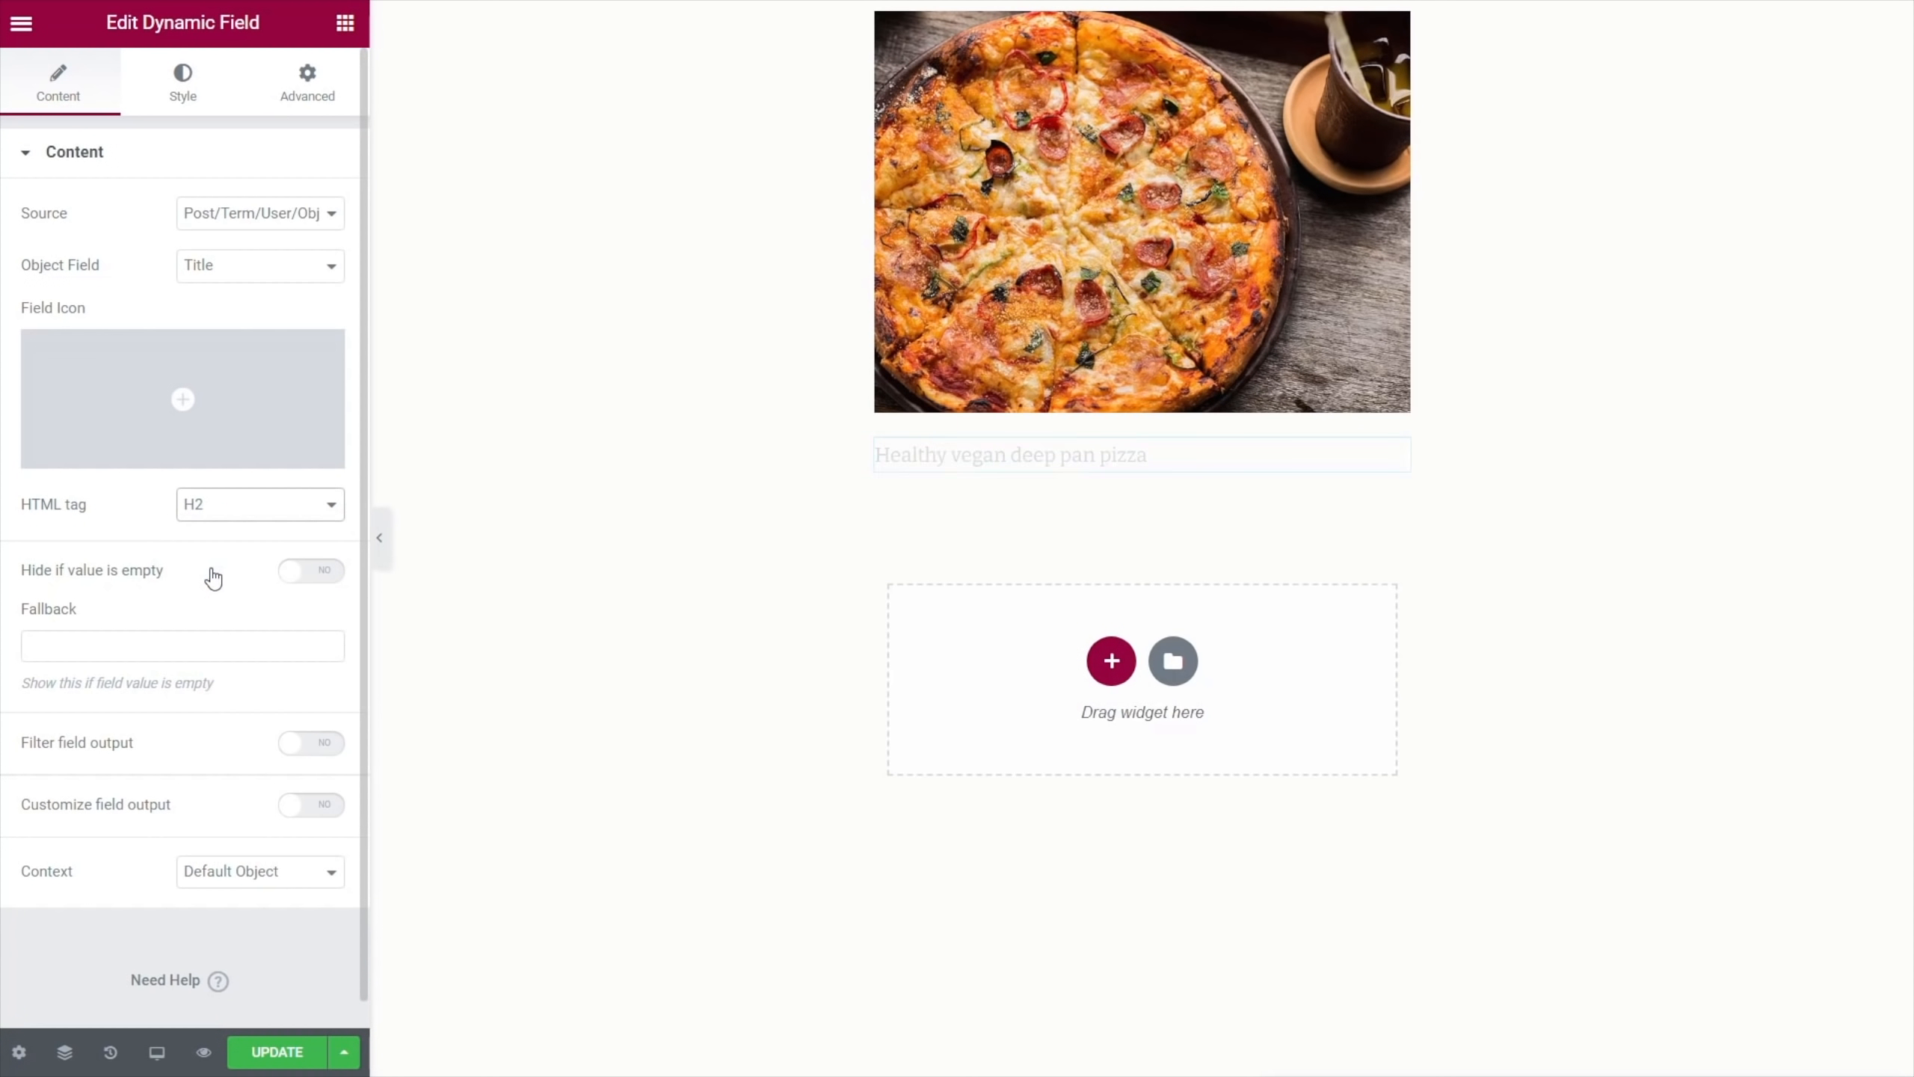
{"action": "left_click", "coordinate": [238, 515]}
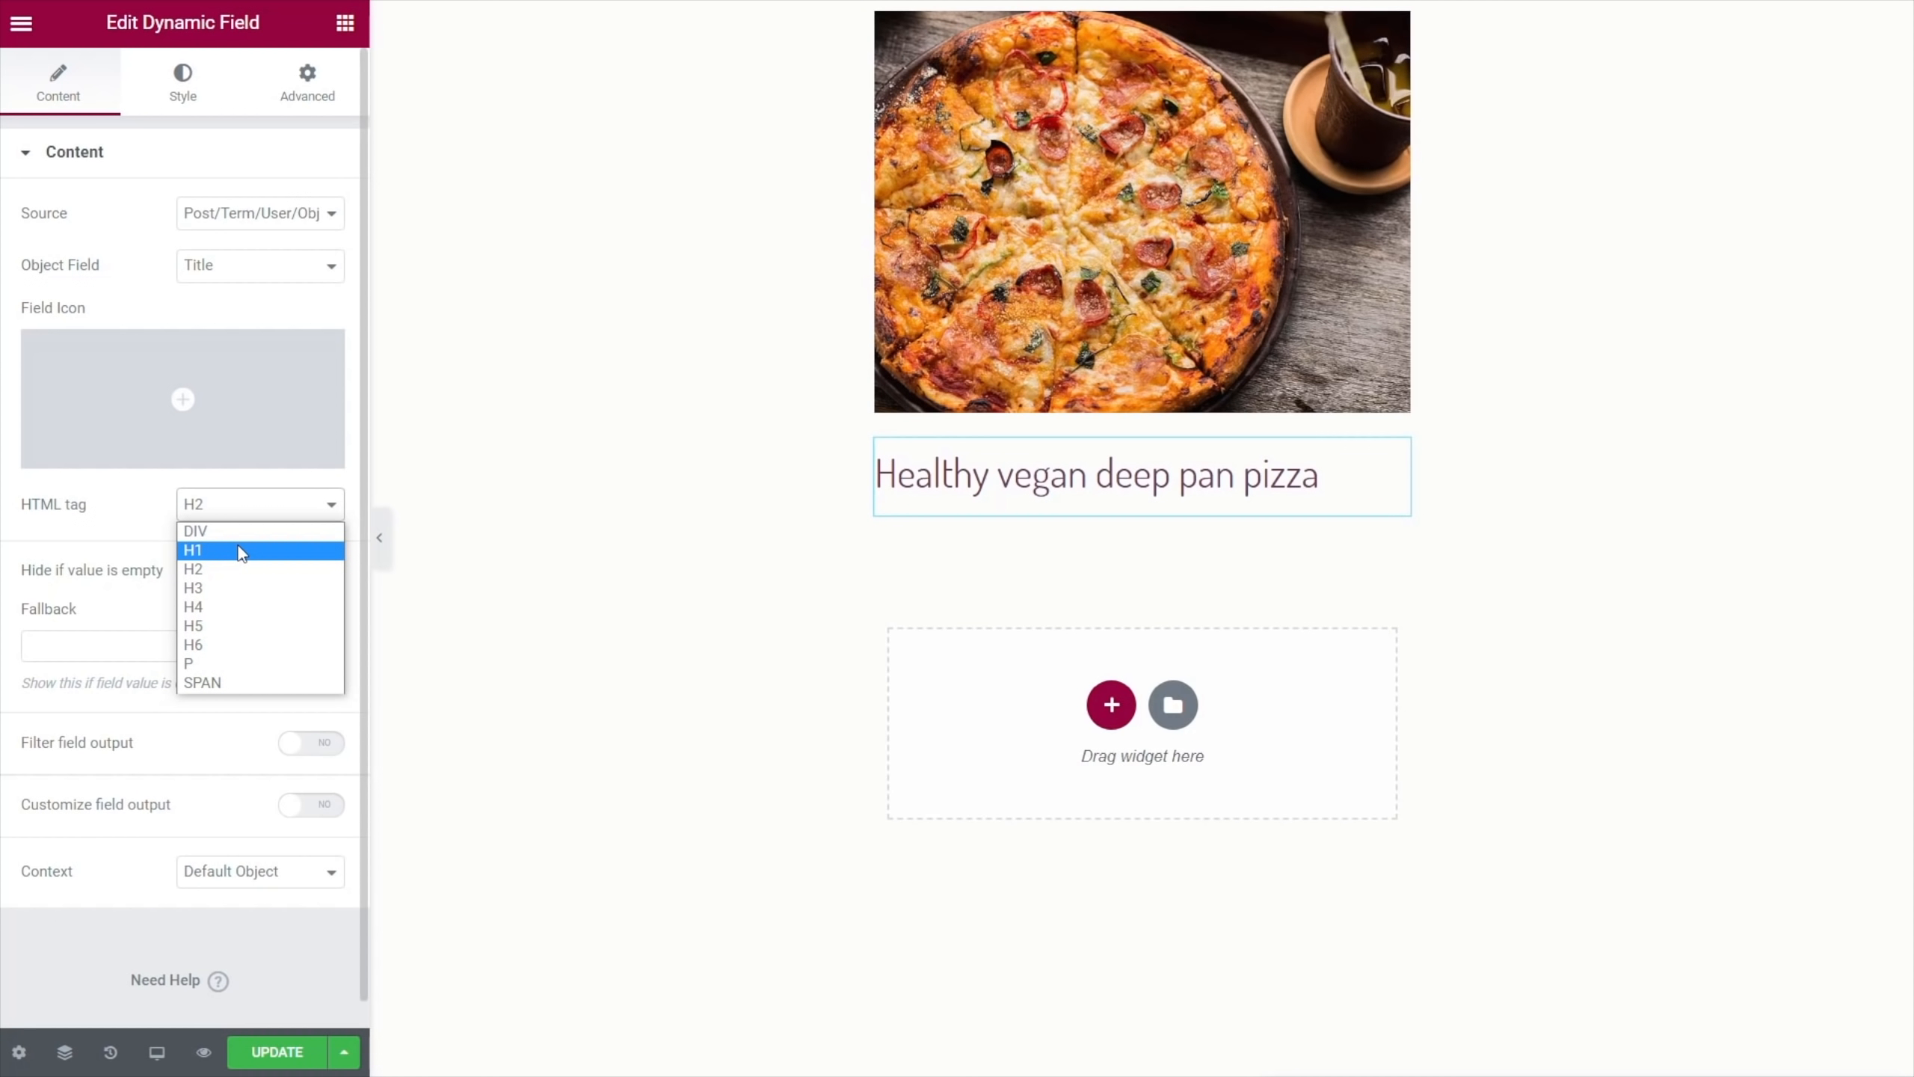
{"action": "left_click", "coordinate": [234, 591]}
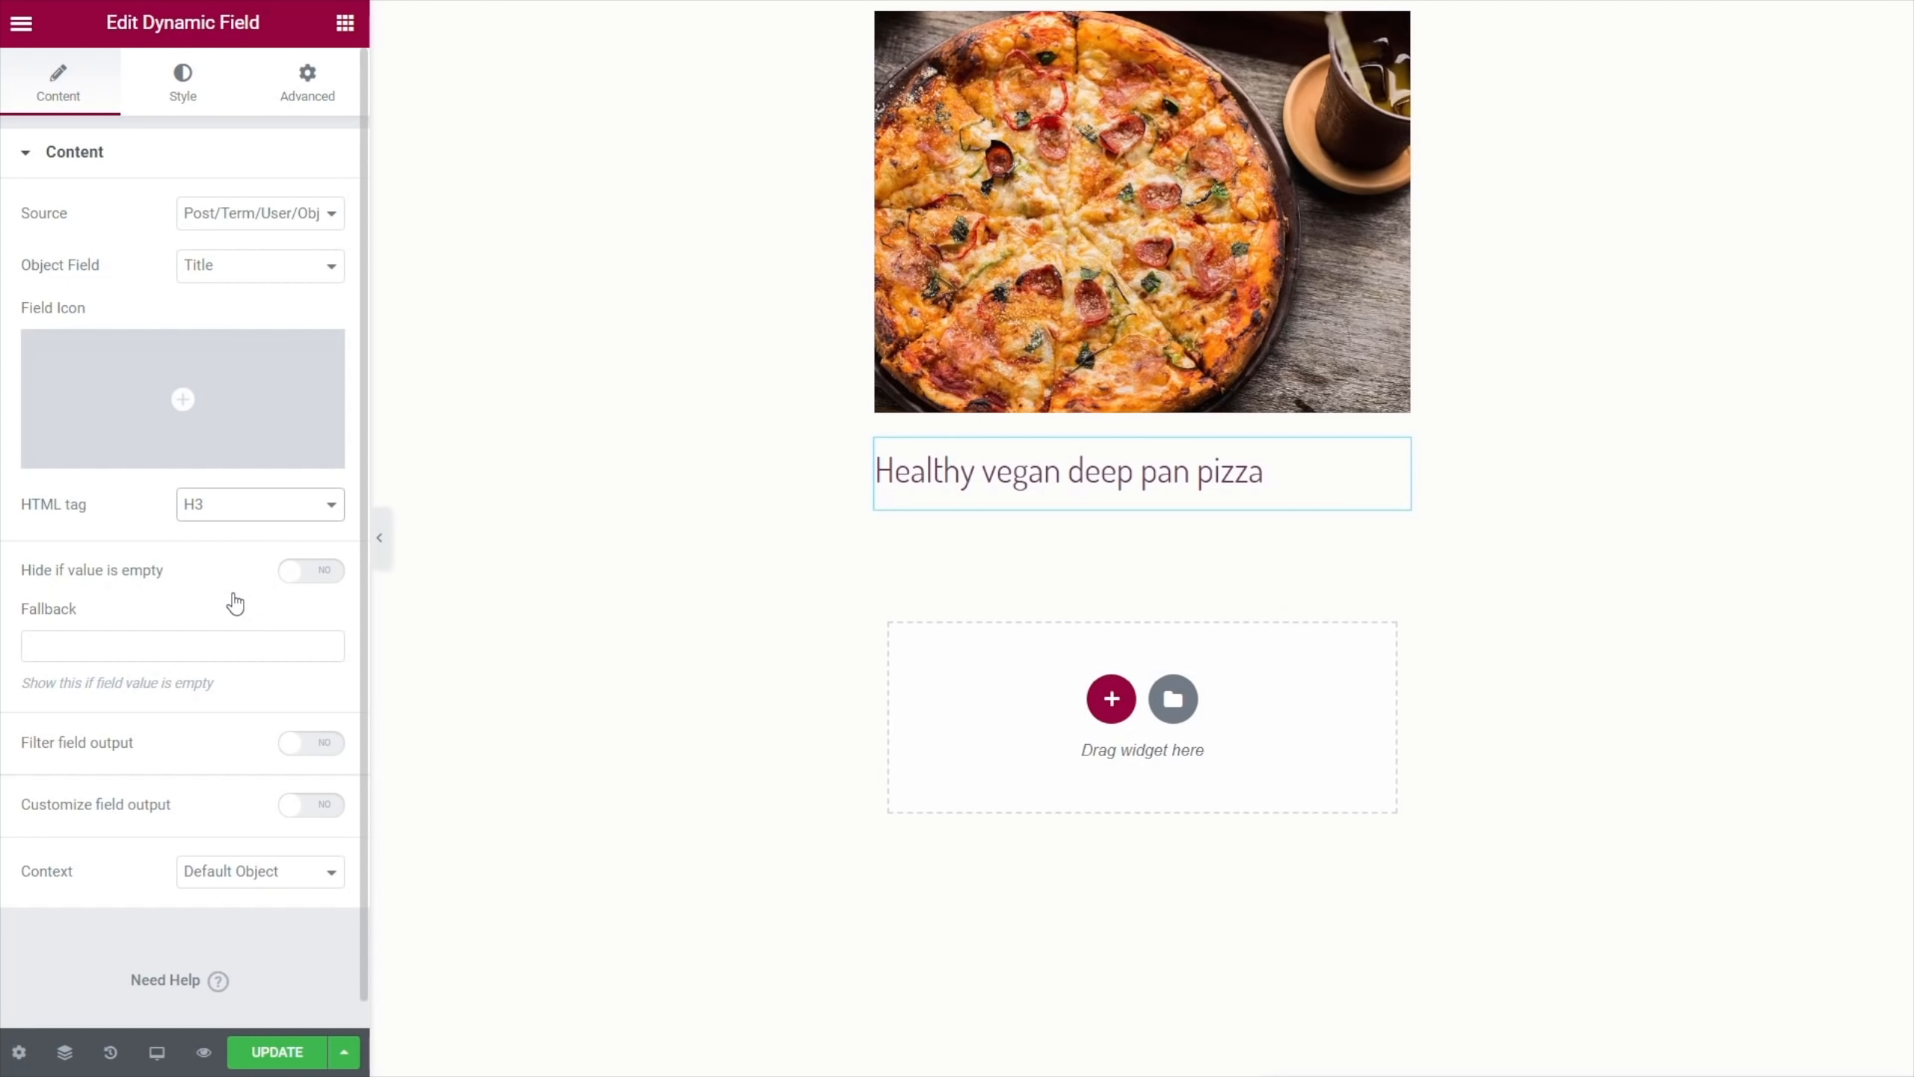
{"action": "left_click", "coordinate": [347, 30]}
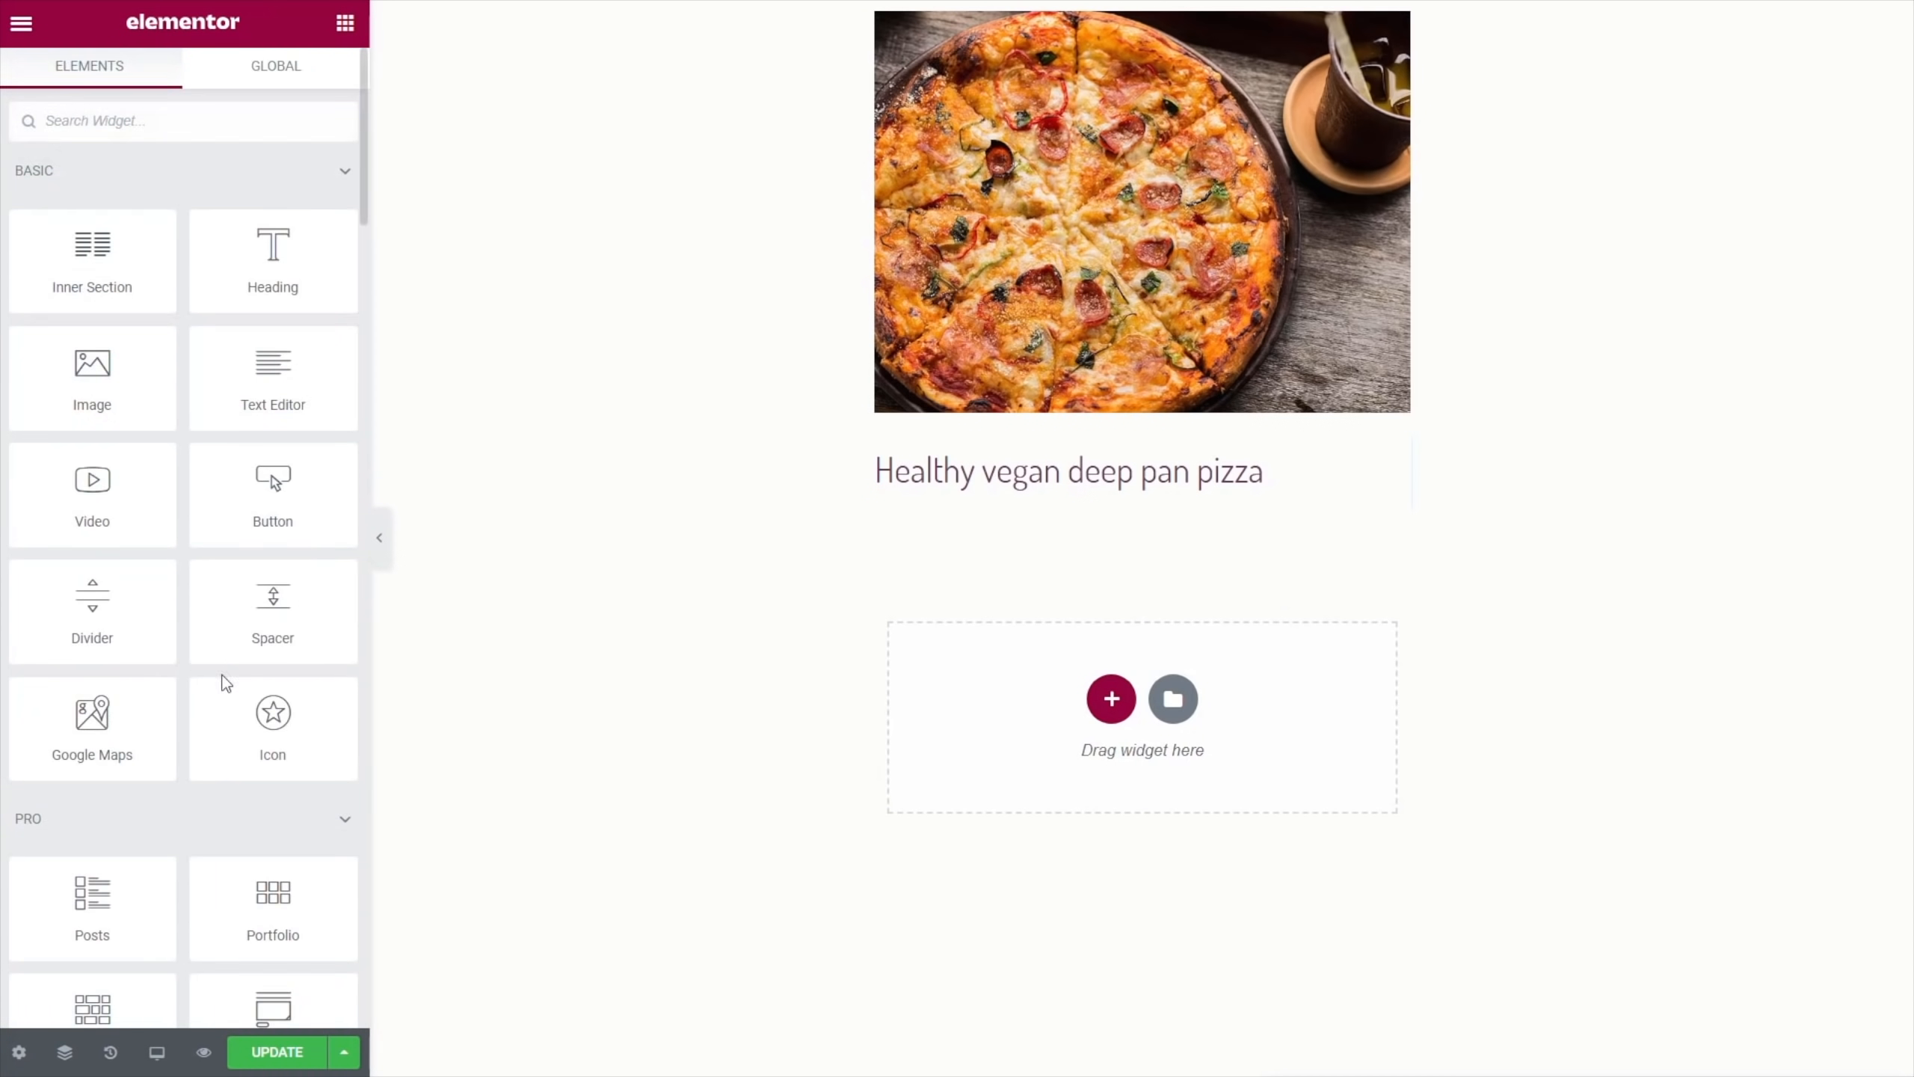
Add a Dynamic Field widget below the recipe title and source it from the Preparation Time meta field
{"action": "scroll", "coordinate": [225, 674], "scroll_direction": "down", "scroll_amount": 15}
{"action": "scroll", "coordinate": [221, 674], "scroll_direction": "down", "scroll_amount": 20}
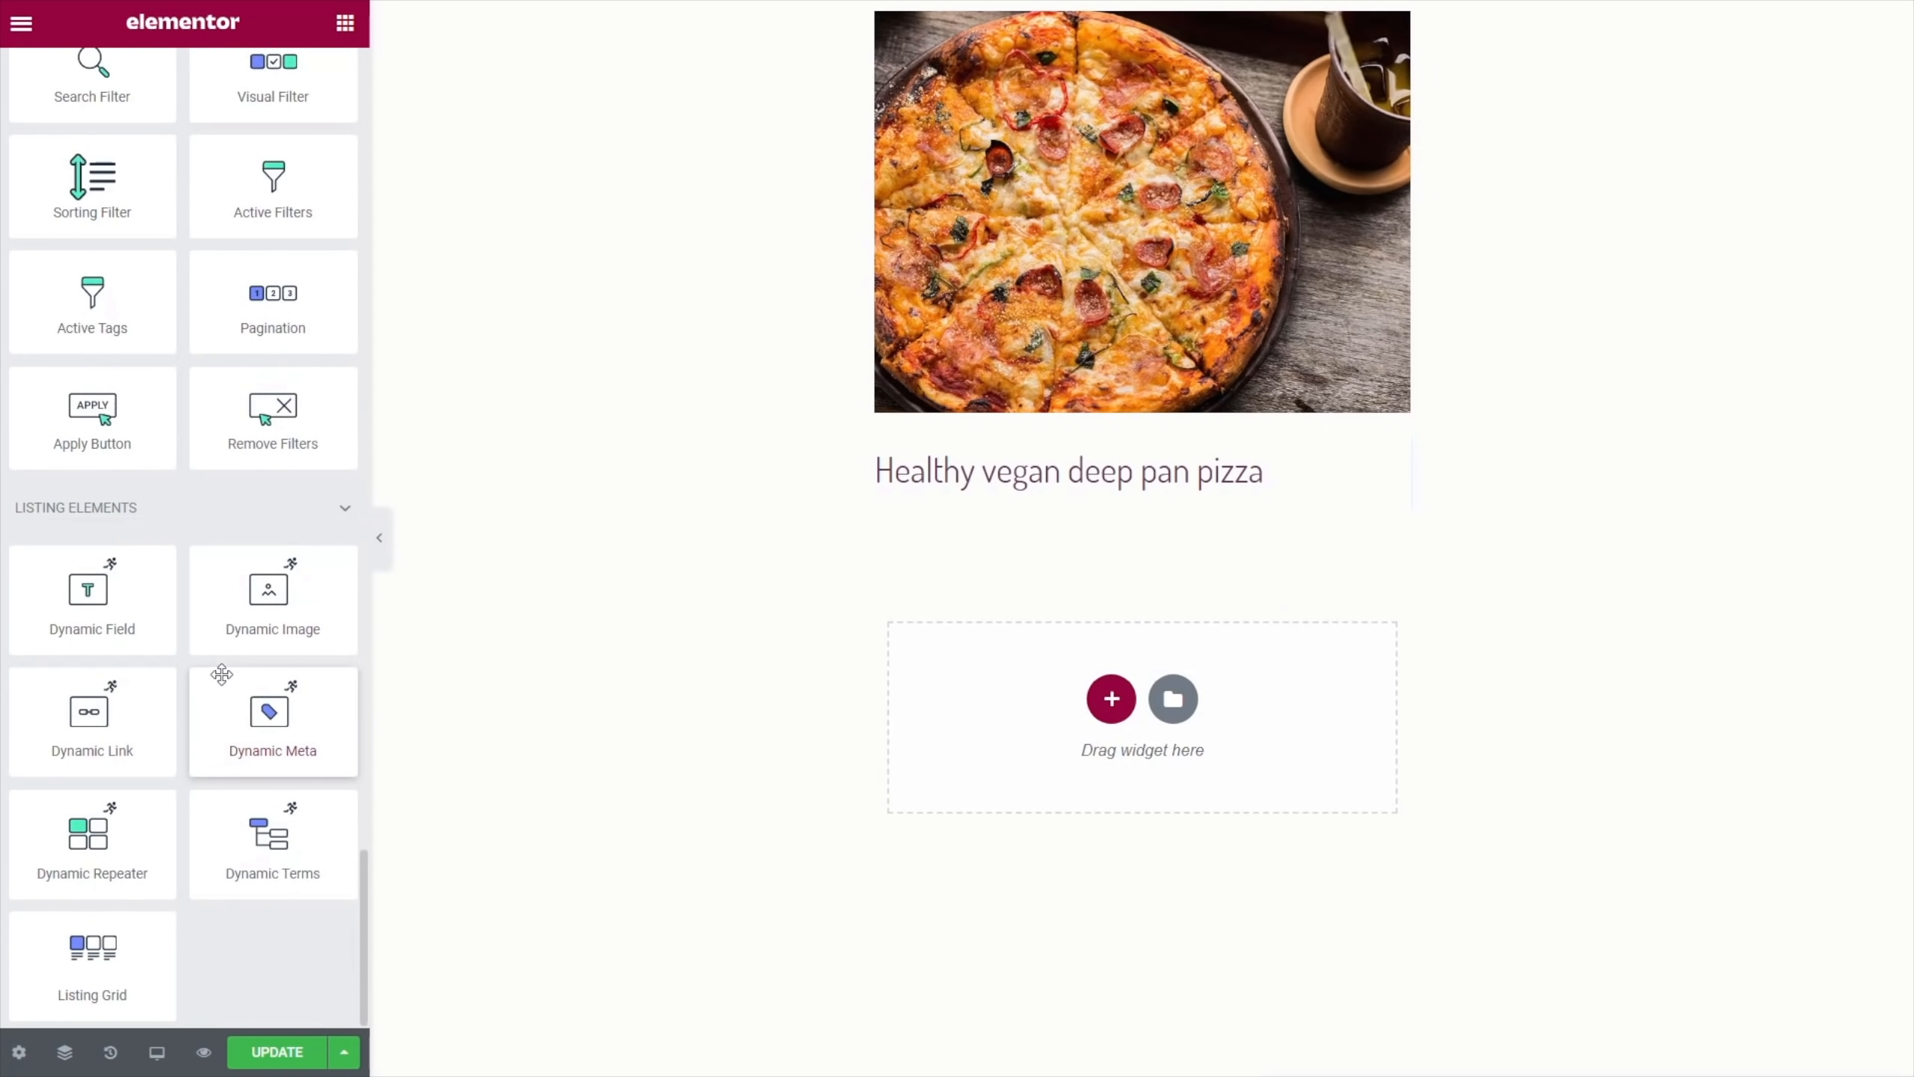
{"action": "left_click_drag", "start_coordinate": [104, 610], "coordinate": [1055, 504]}
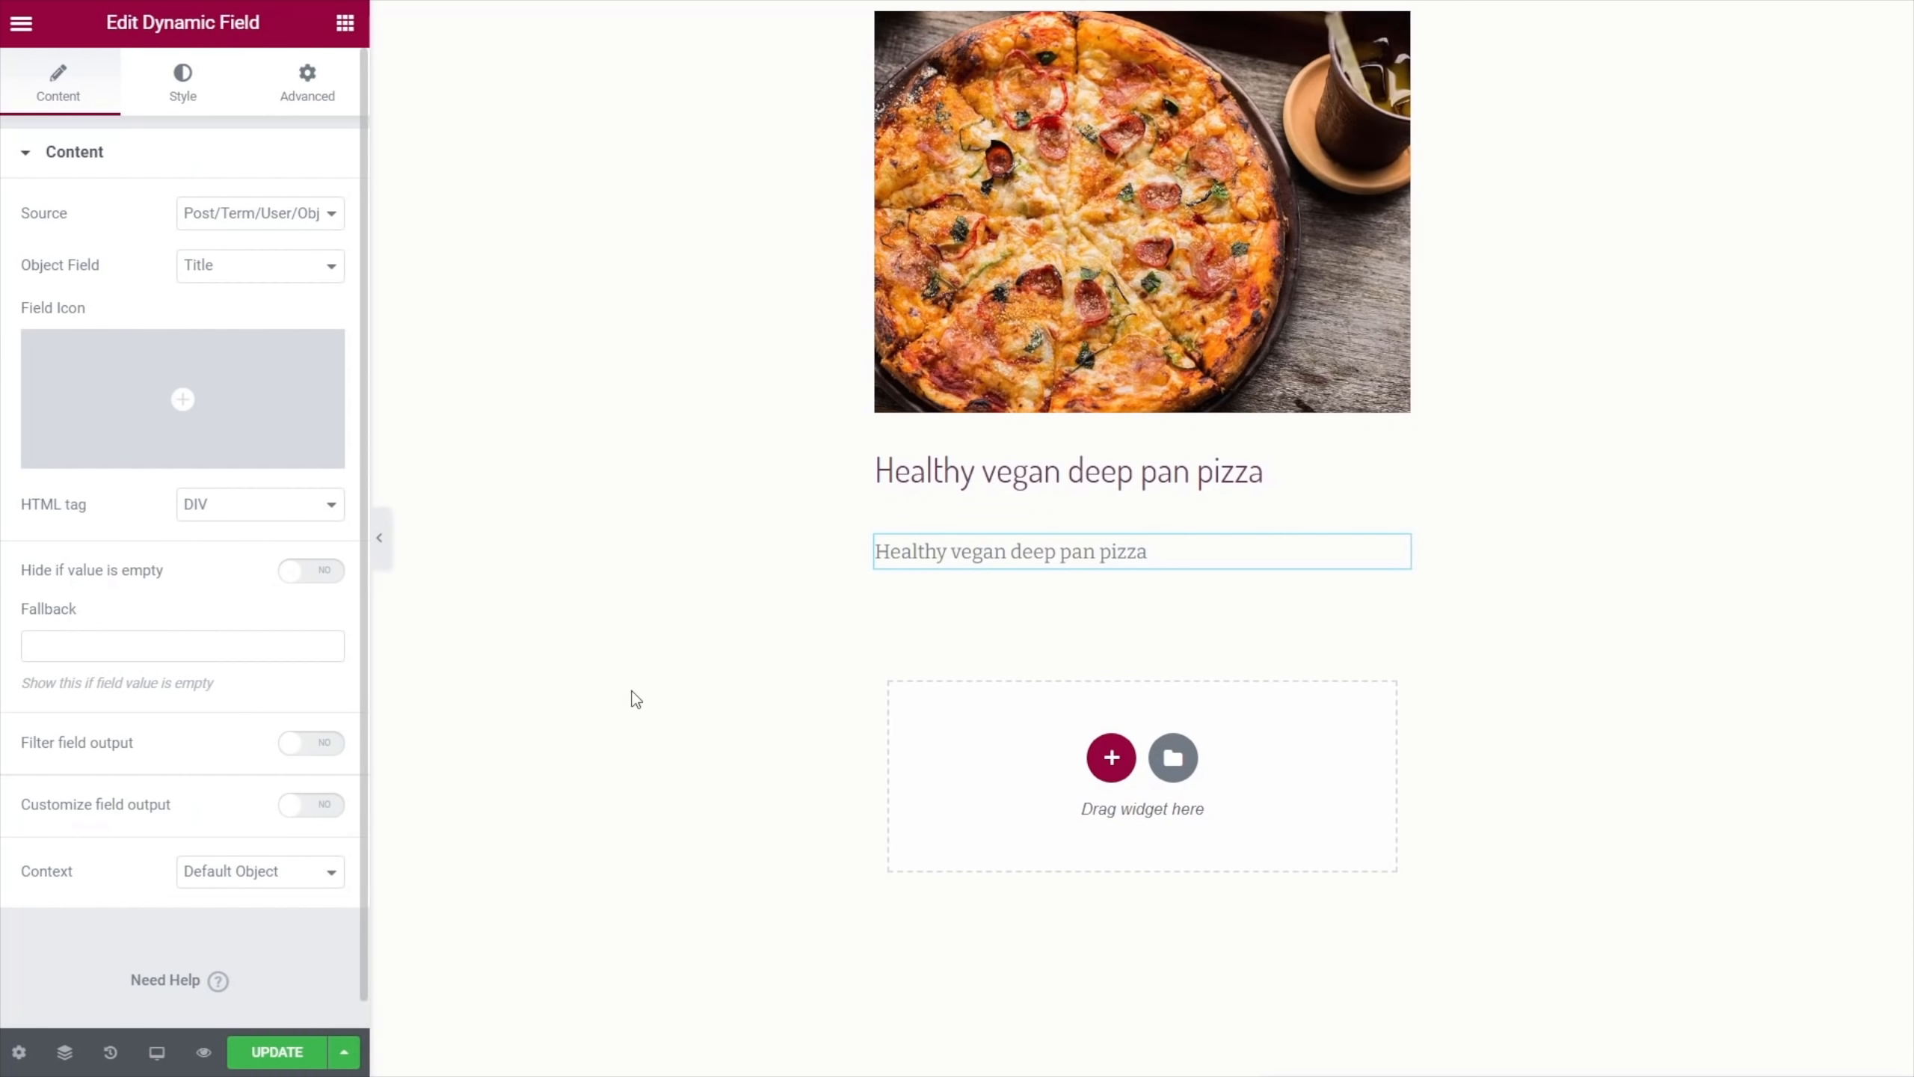
{"action": "left_click", "coordinate": [290, 215]}
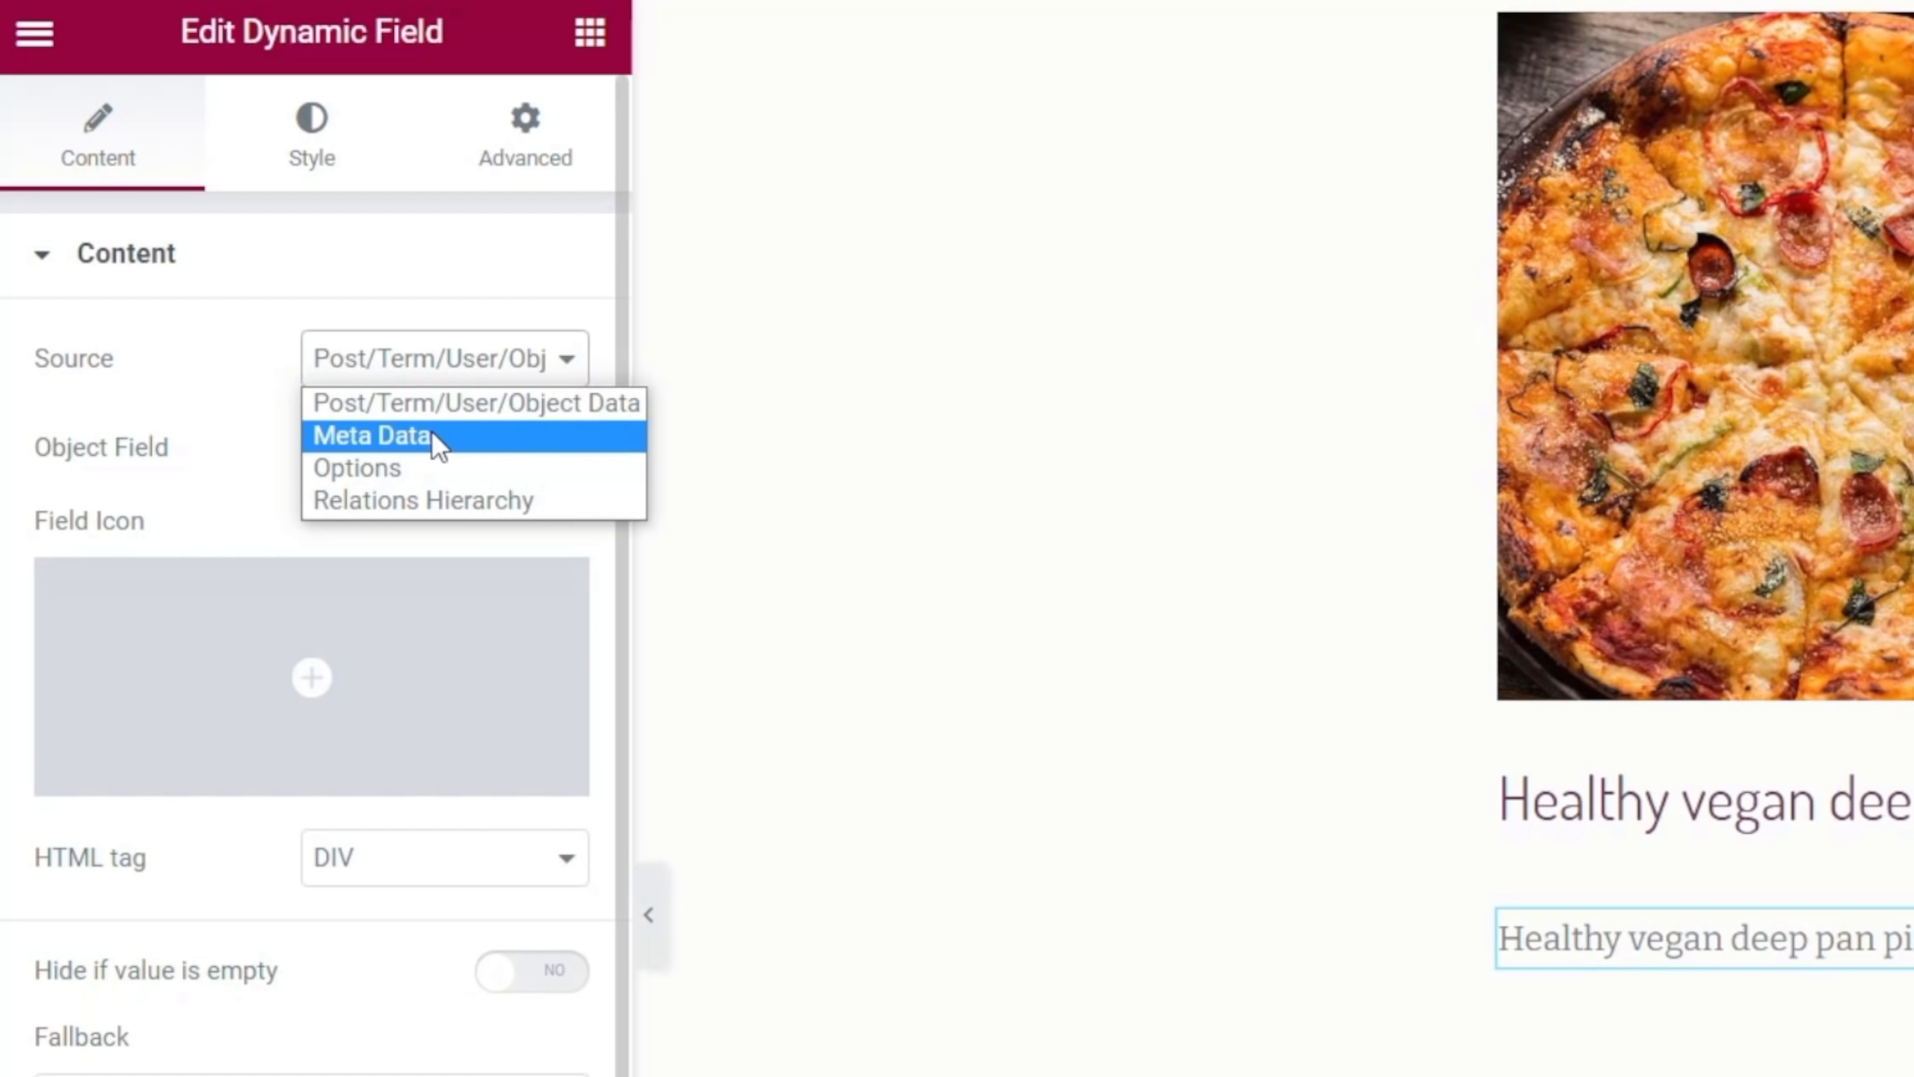
{"action": "left_click", "coordinate": [440, 437]}
{"action": "left_click", "coordinate": [423, 464]}
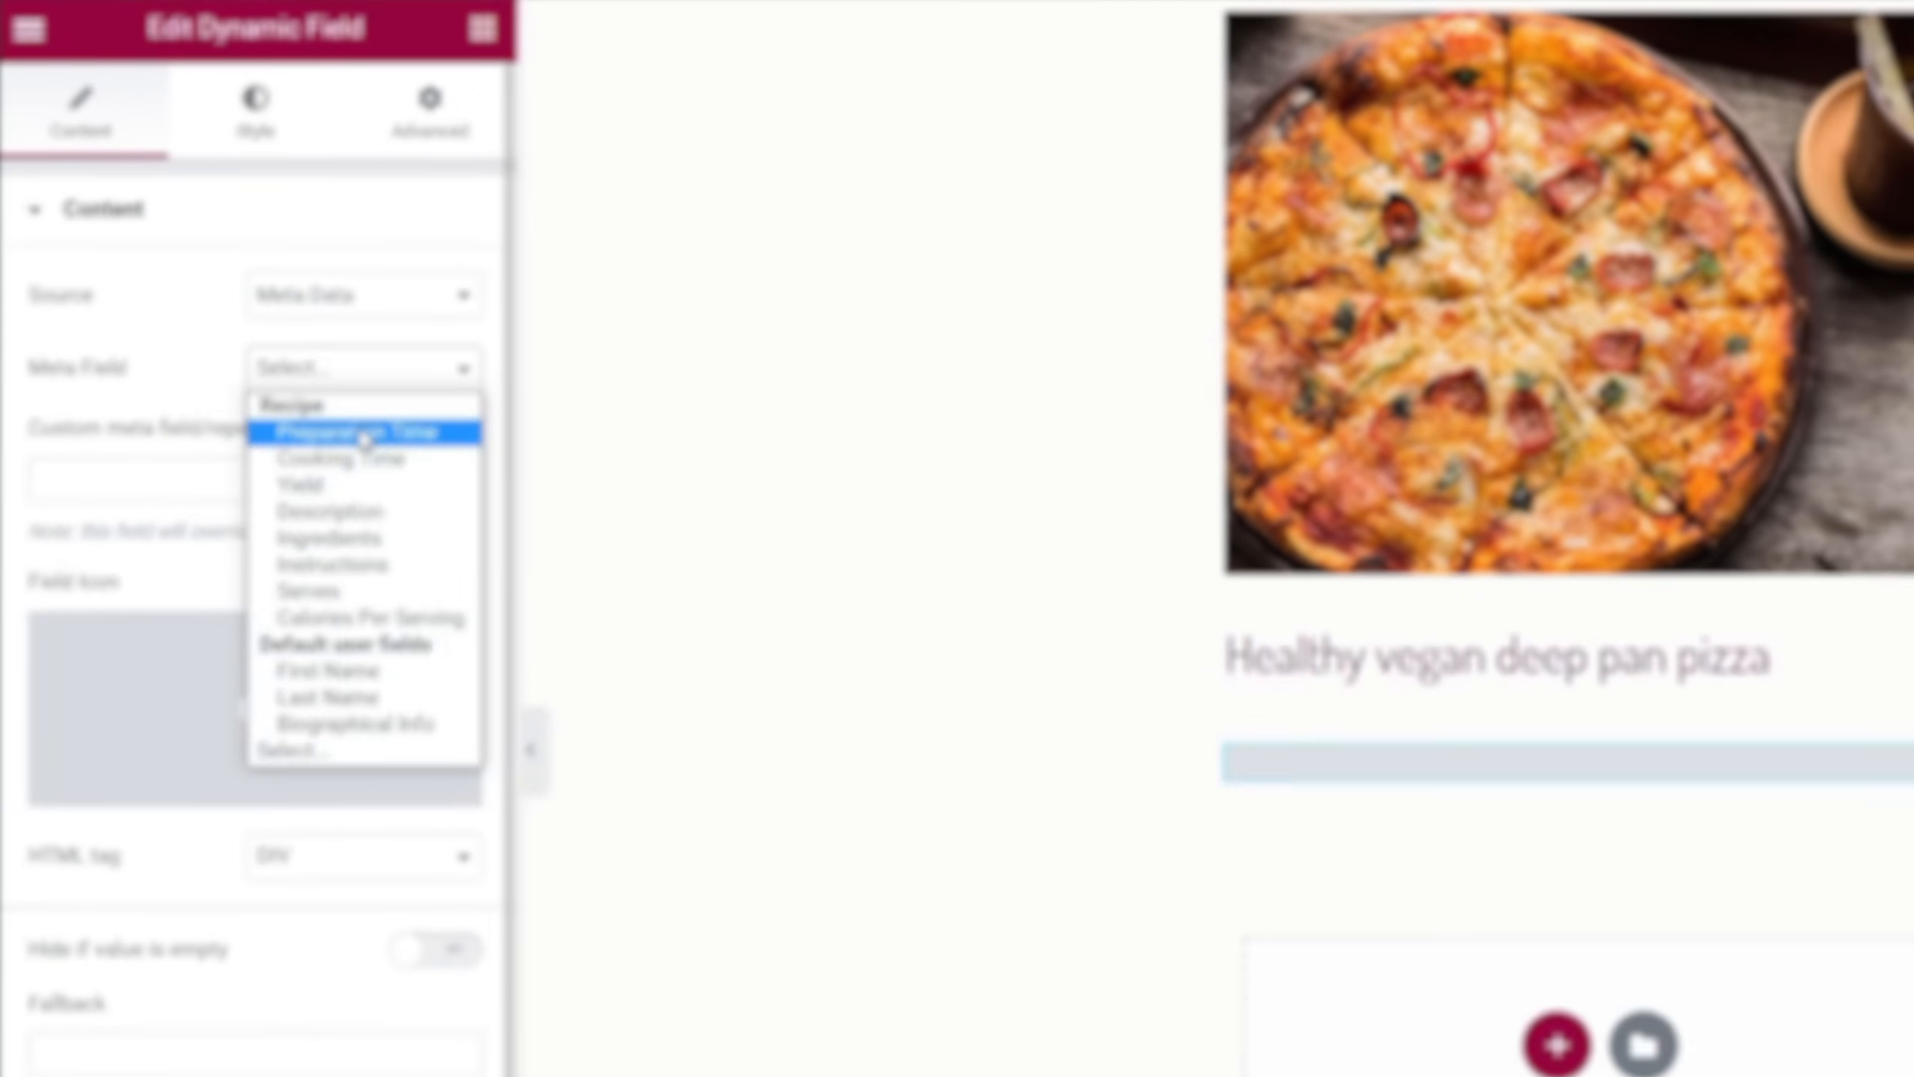
{"action": "left_click", "coordinate": [364, 434]}
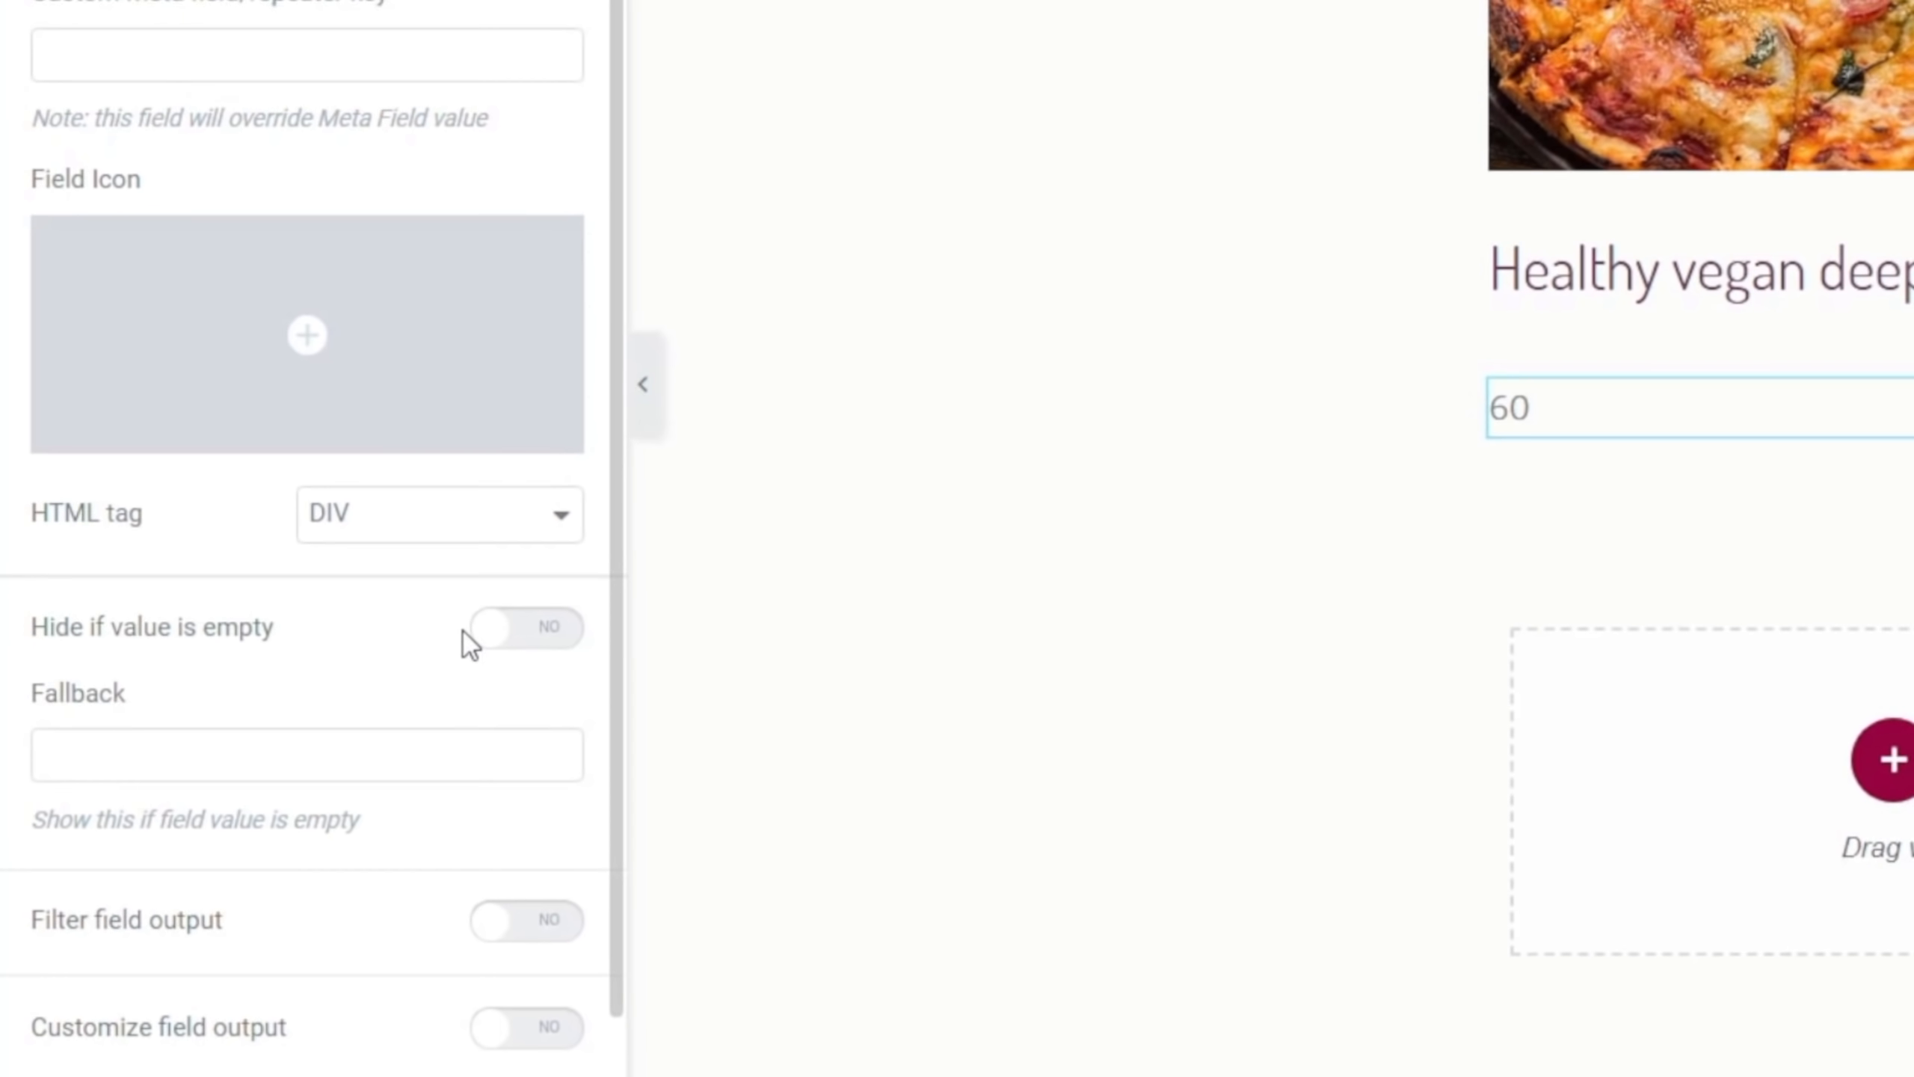
Customize the preparation time field's output with the format "Preparation Time: %s mins"
{"action": "scroll", "coordinate": [296, 711], "scroll_direction": "down", "scroll_amount": 3}
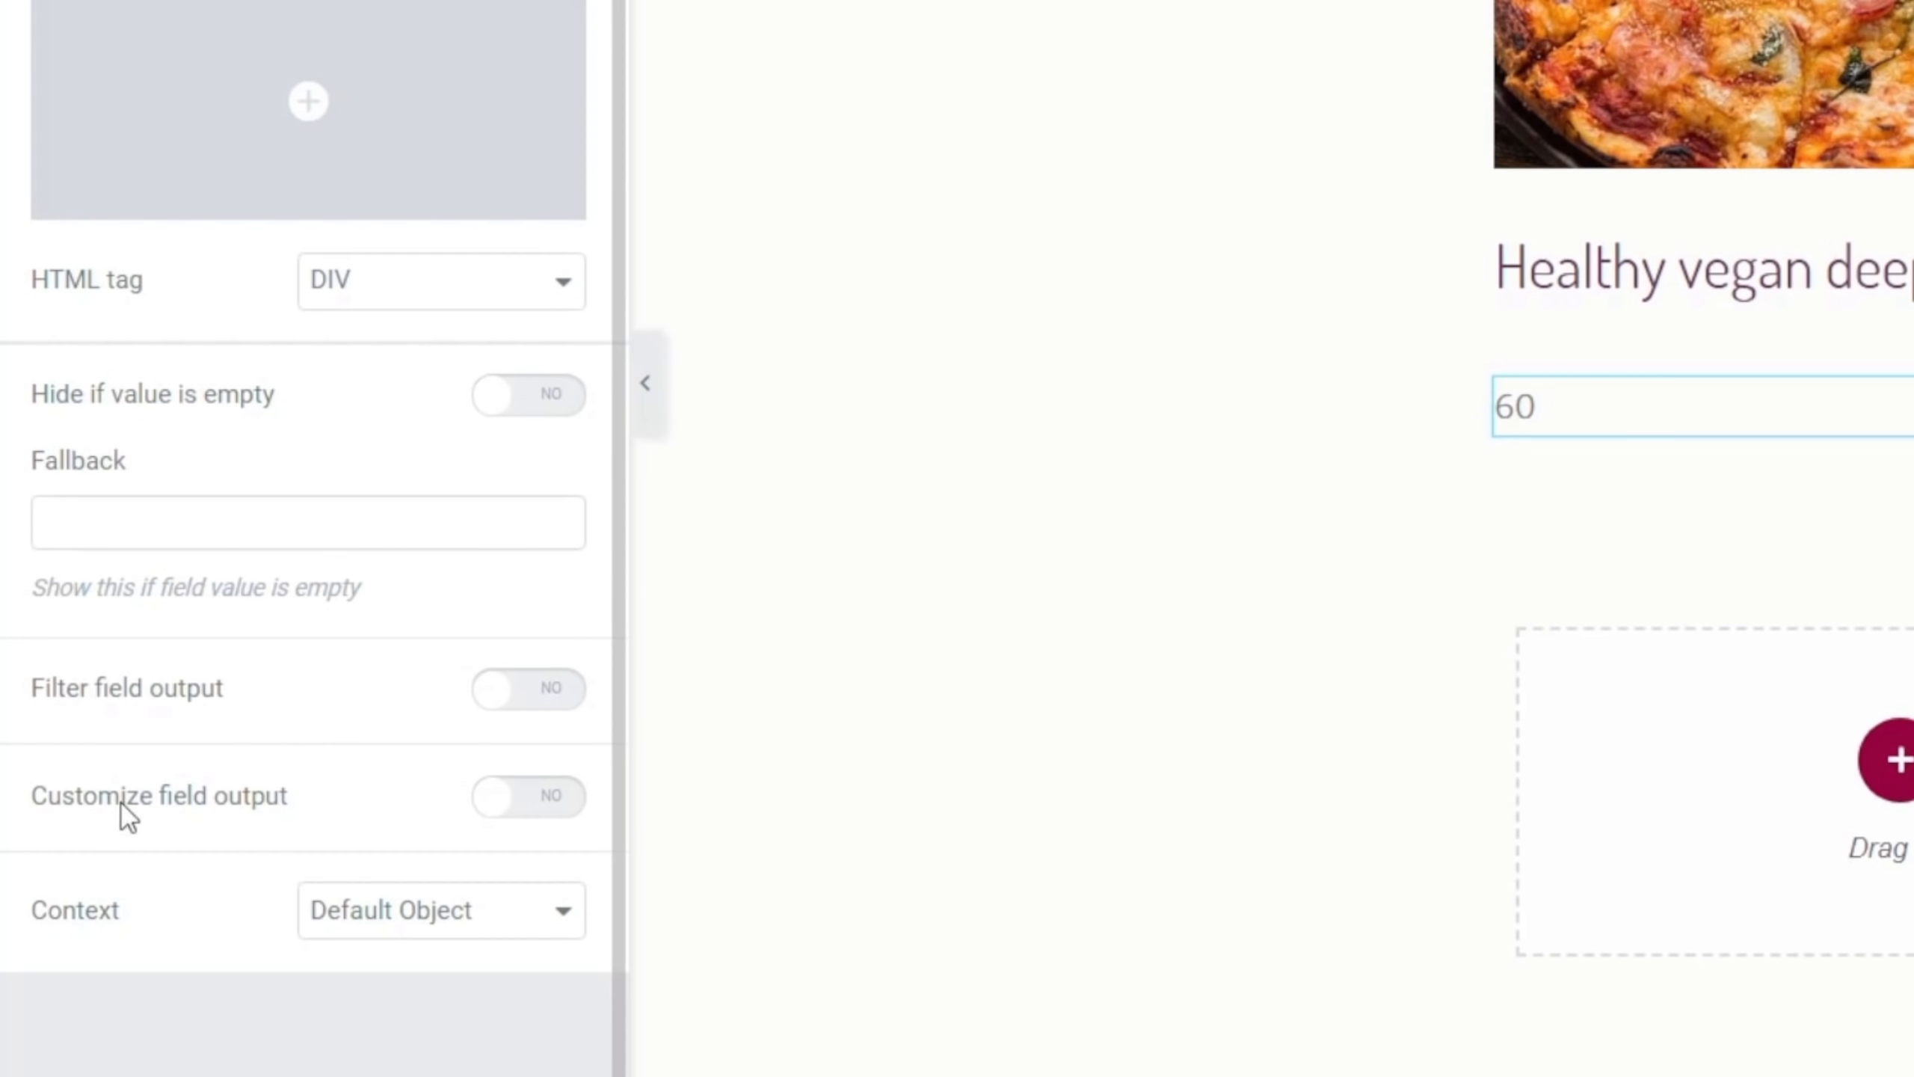
{"action": "left_click", "coordinate": [567, 806]}
{"action": "scroll", "coordinate": [79, 669], "scroll_direction": "down", "scroll_amount": 4}
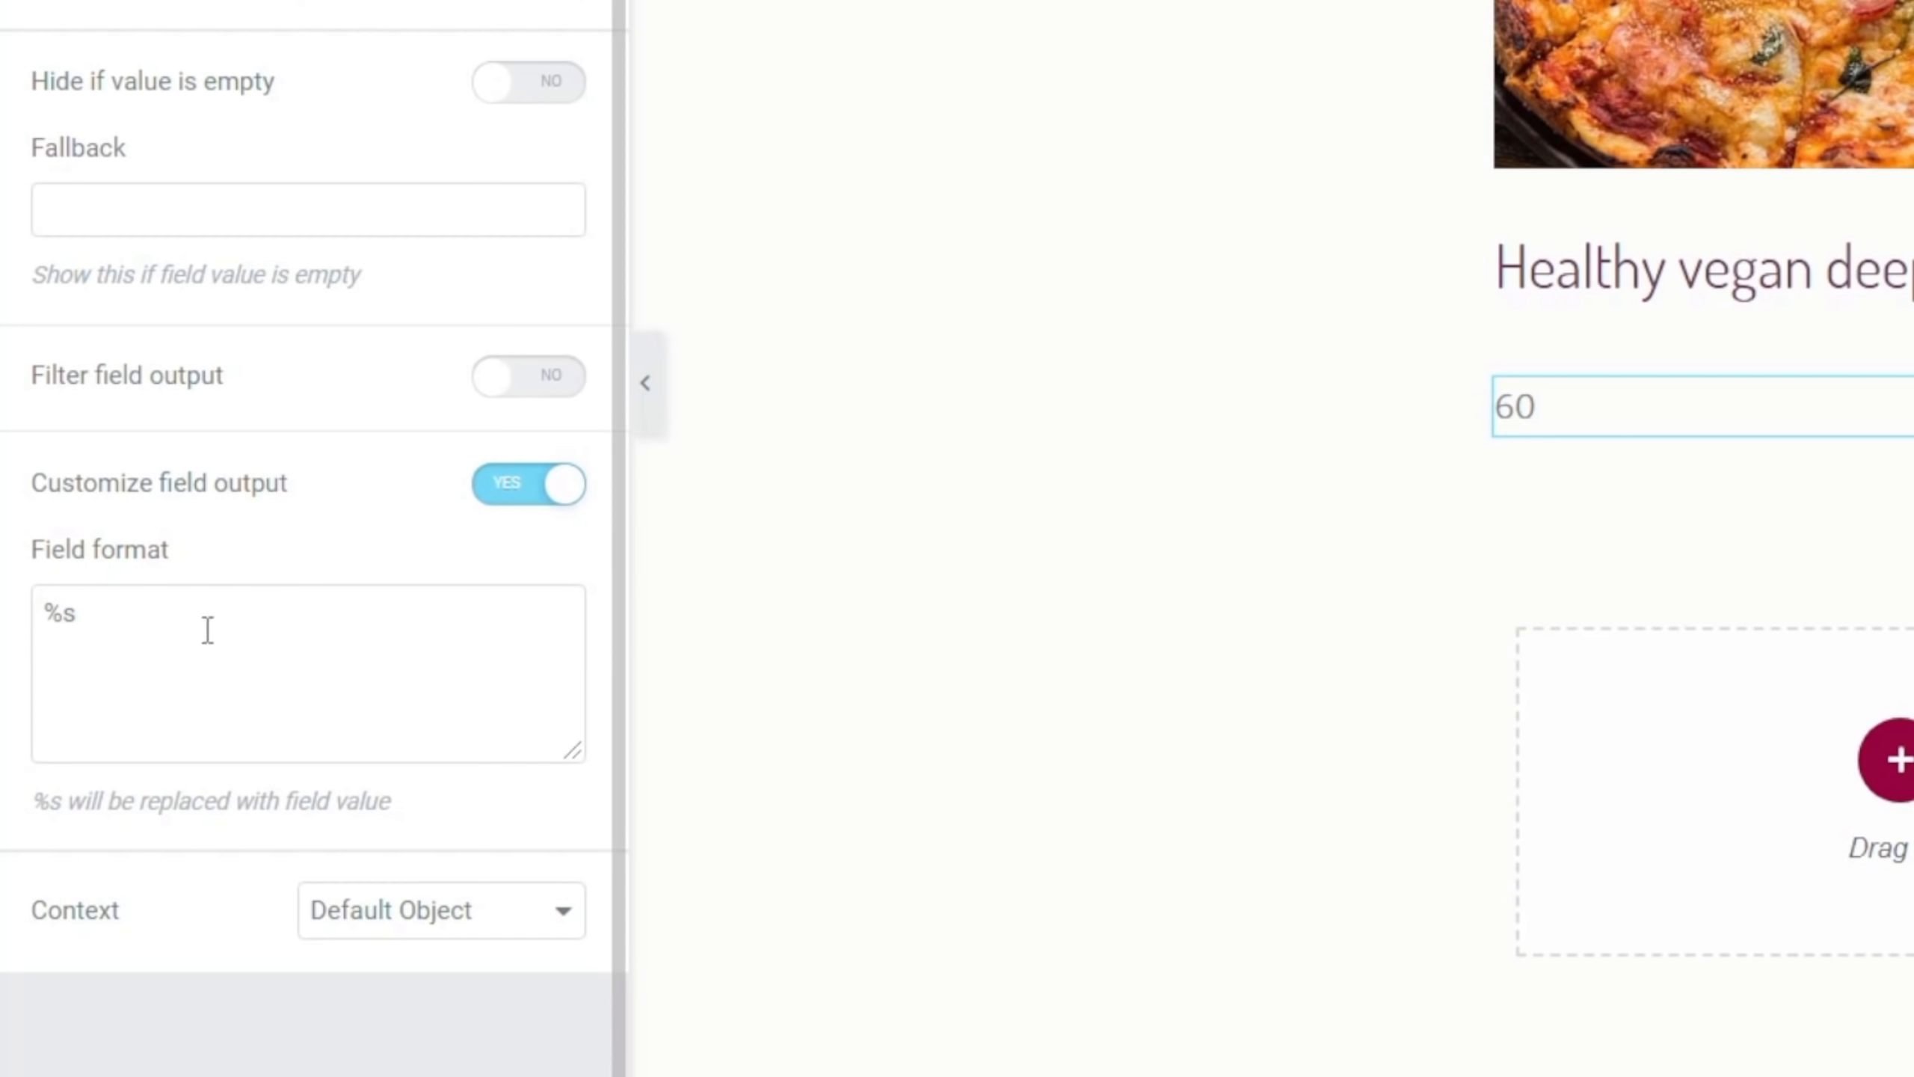
{"action": "left_click", "coordinate": [45, 612]}
{"action": "type", "text": "Prepa"}
{"action": "type", "text": "raation Time"}
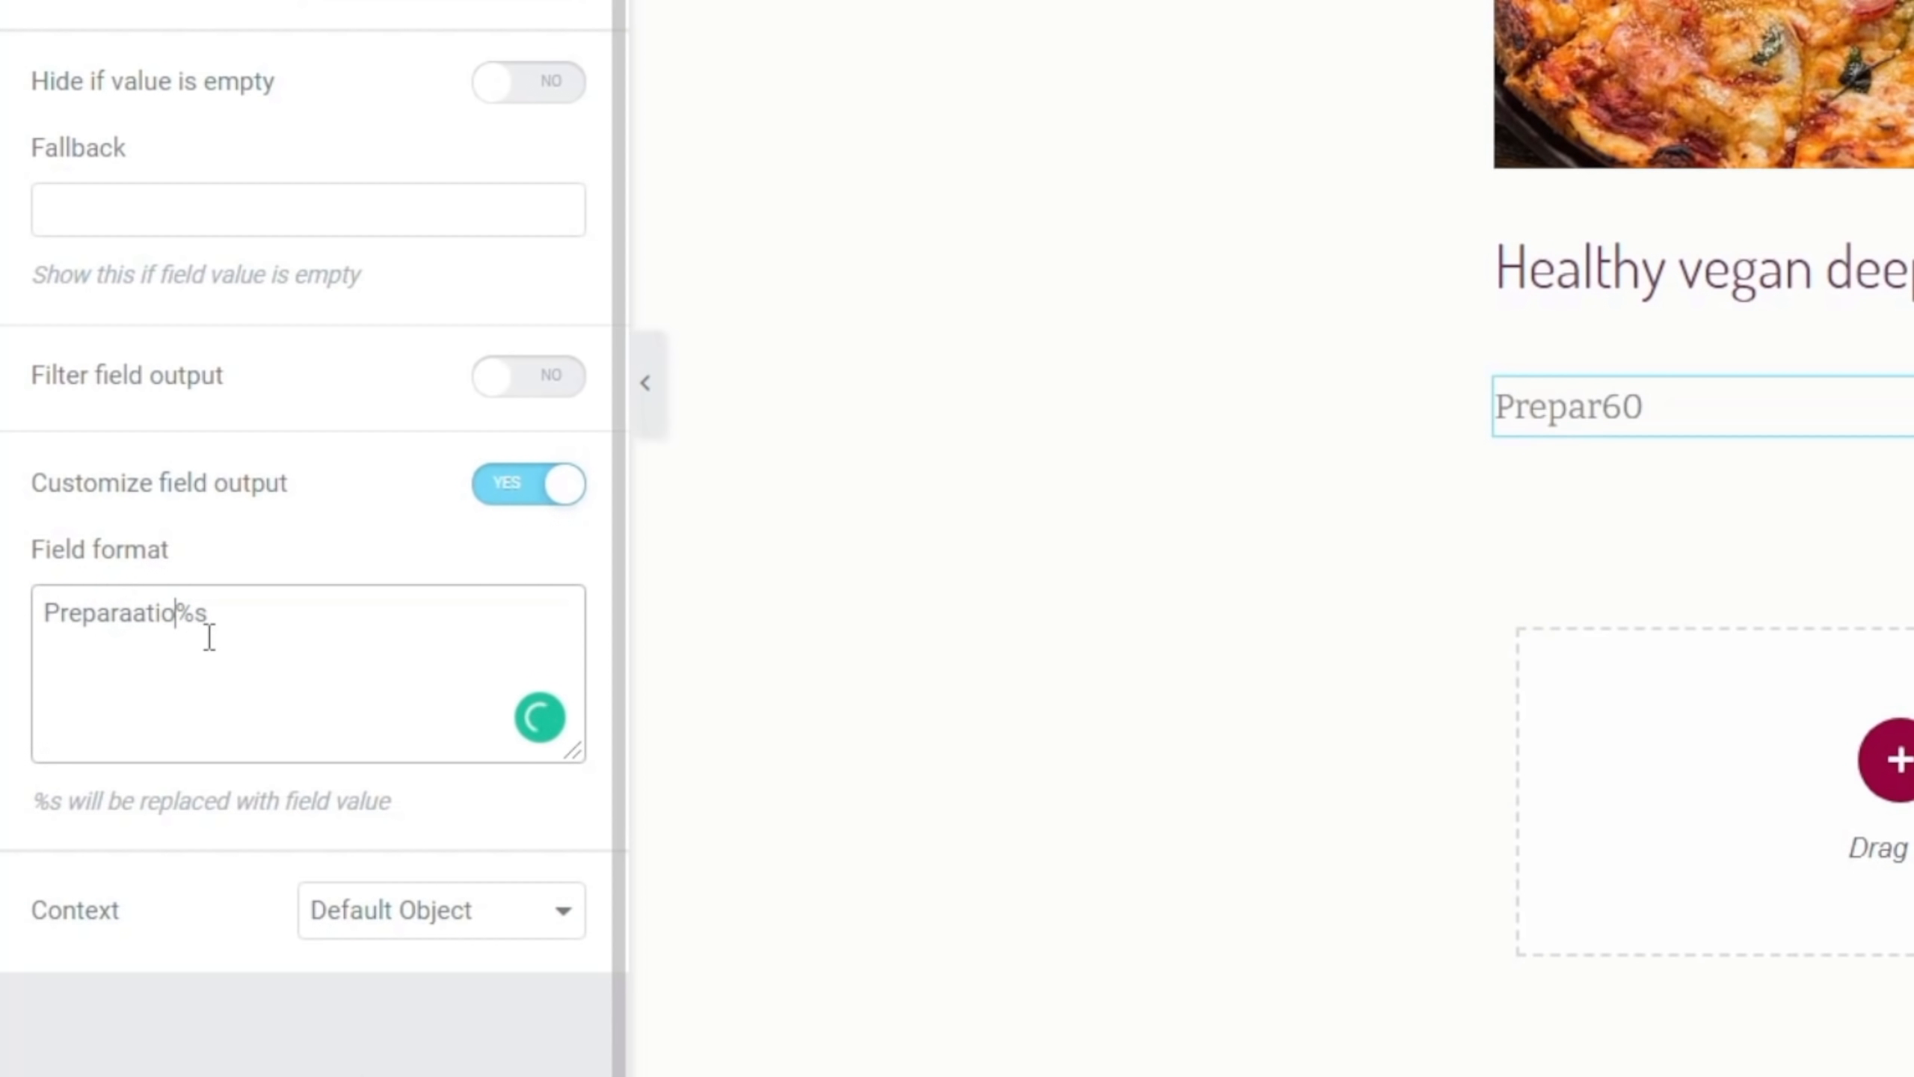
{"action": "type", "text": ":"}
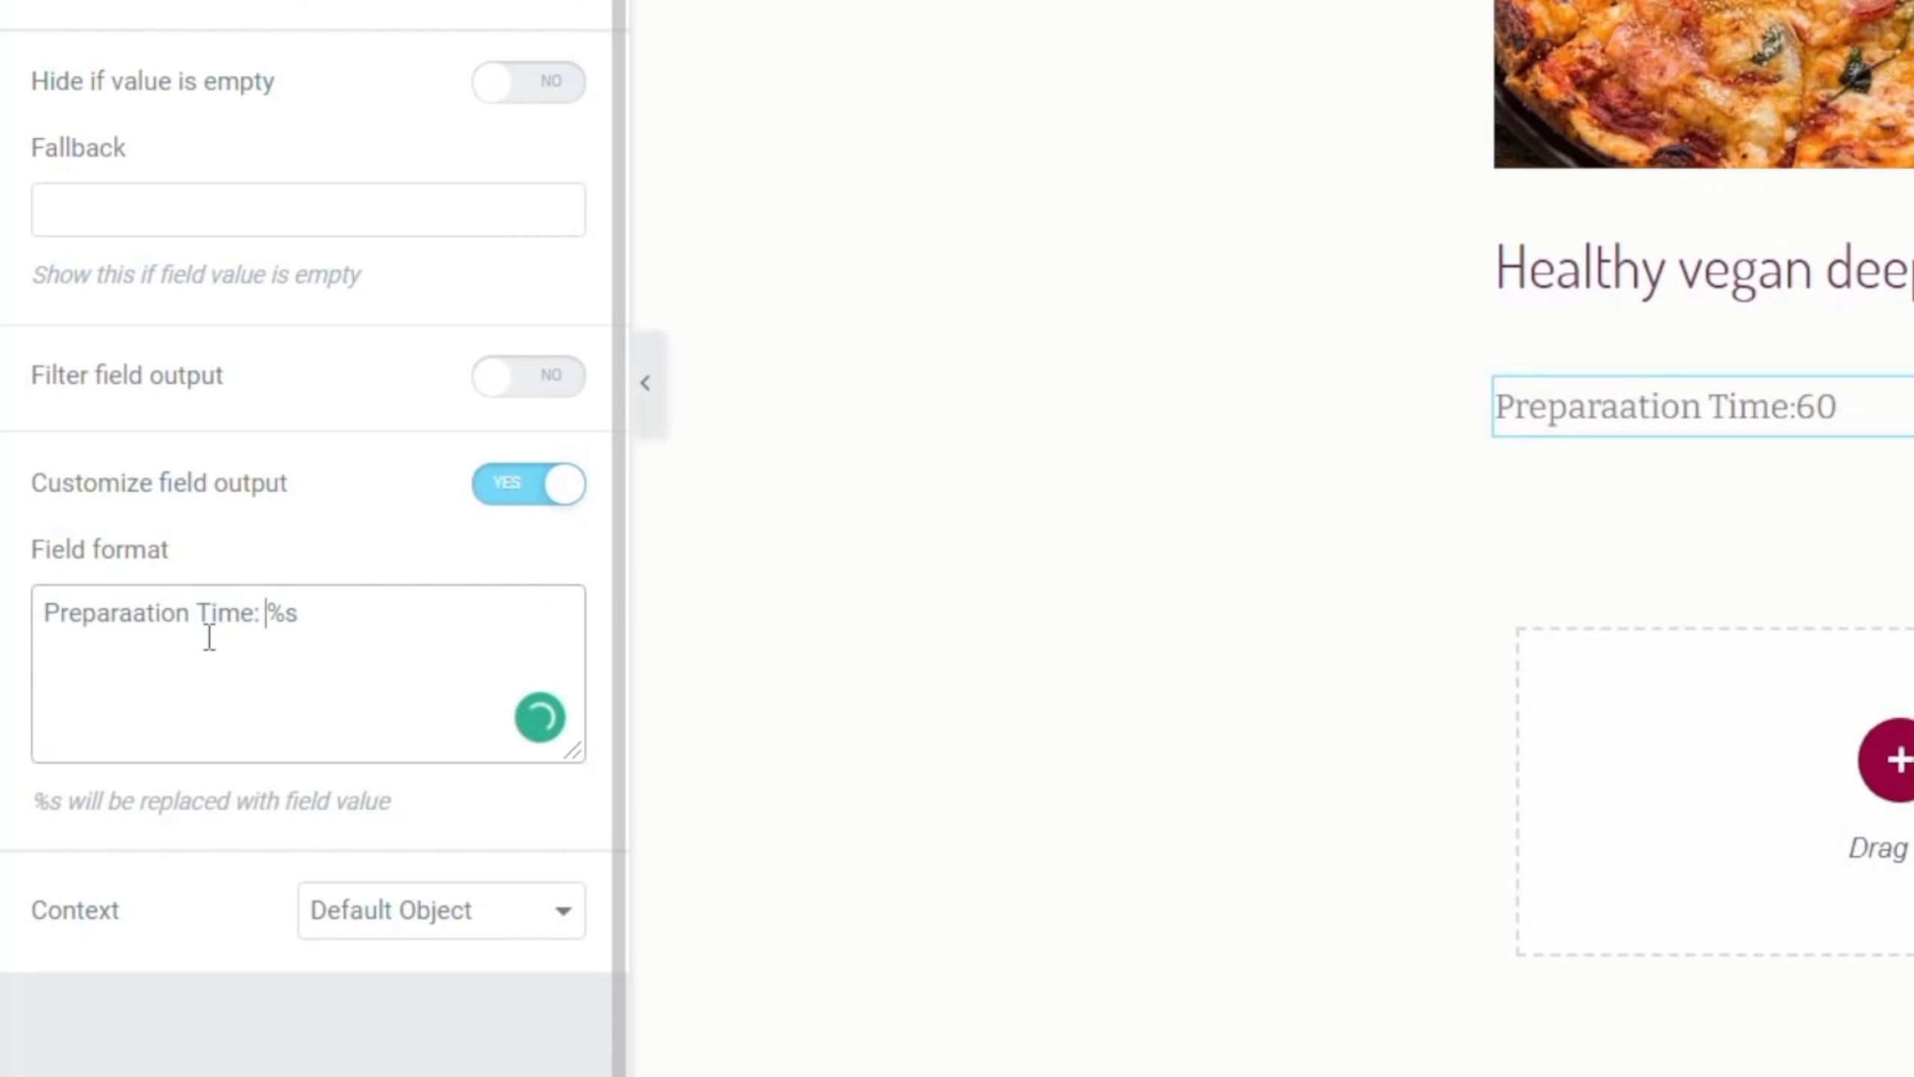
{"action": "left_click", "coordinate": [324, 620]}
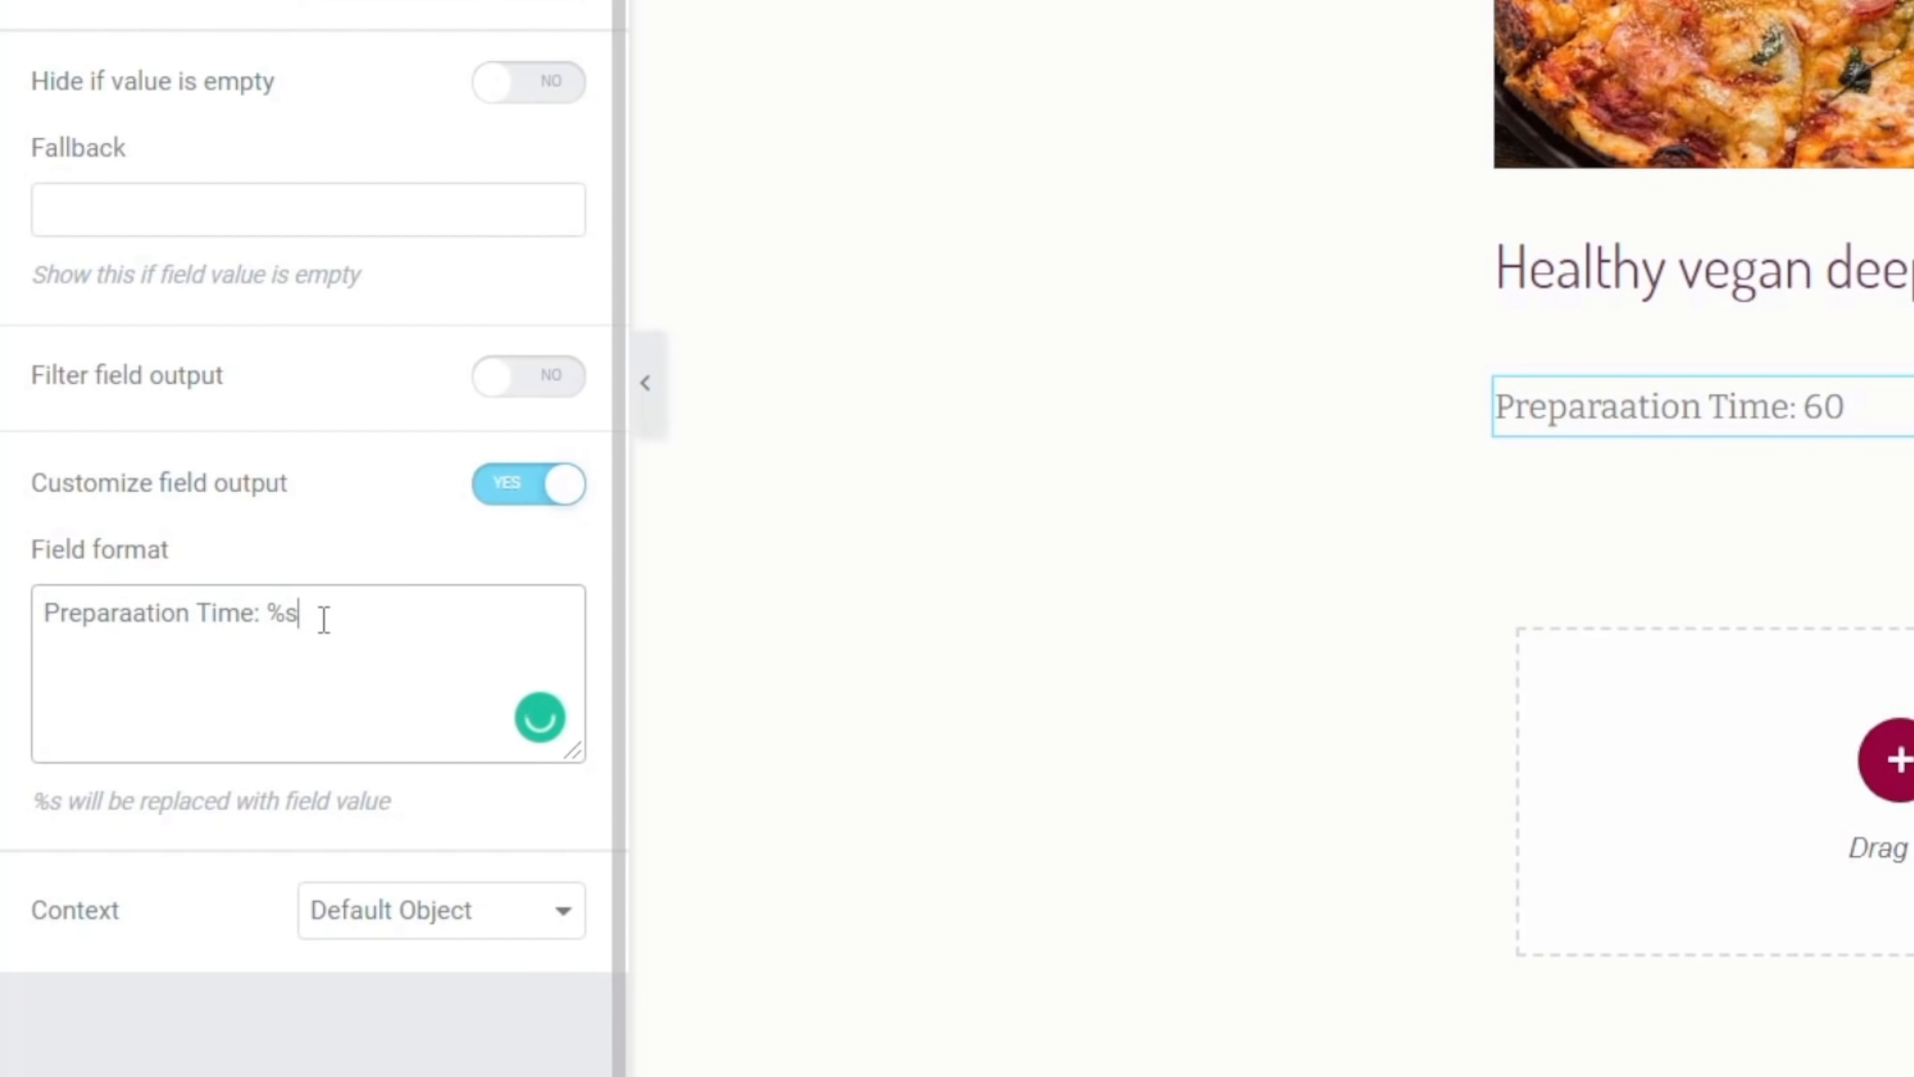
{"action": "type", "text": "mins"}
{"action": "left_click", "coordinate": [139, 614]}
{"action": "key", "text": "BackSpace"}
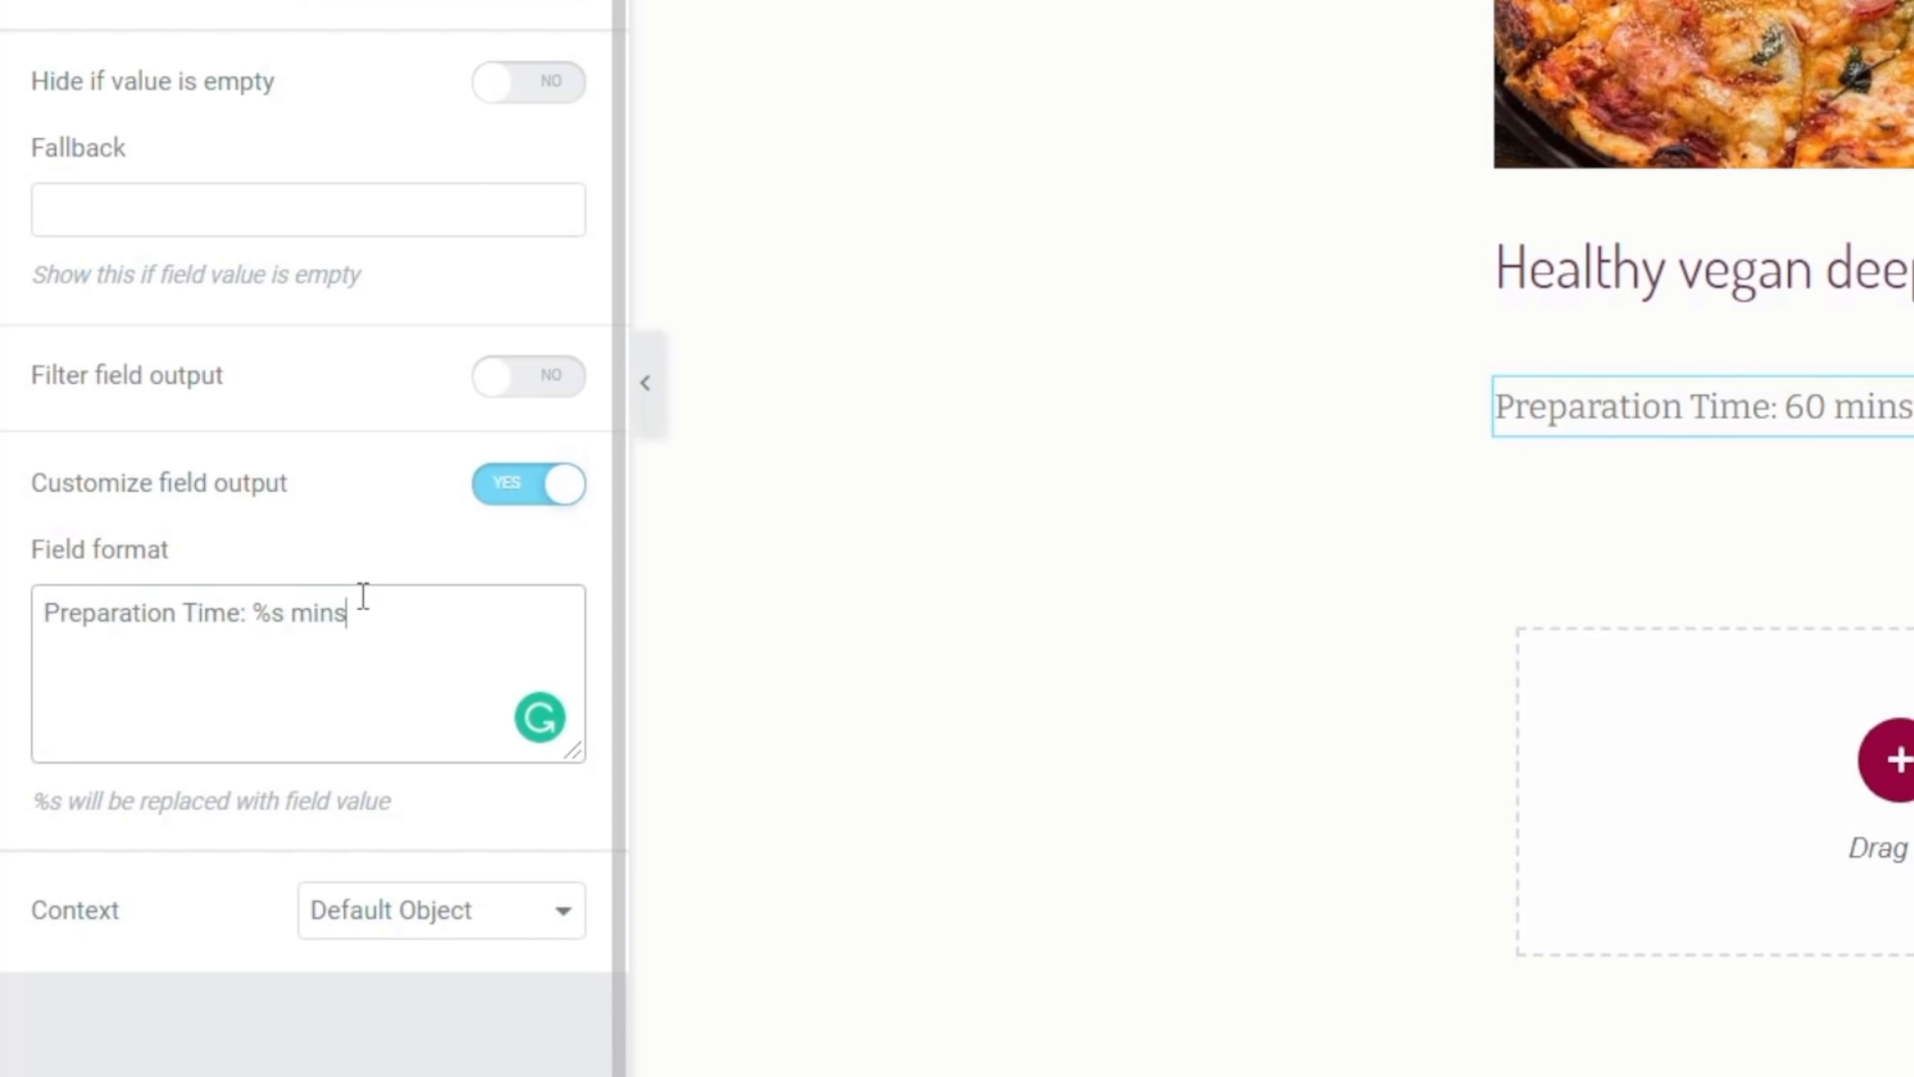
Wrap the "Preparation Time:" label in <strong> tags within the field format
{"action": "left_click", "coordinate": [47, 614]}
{"action": "type", "text": "<strong>"}
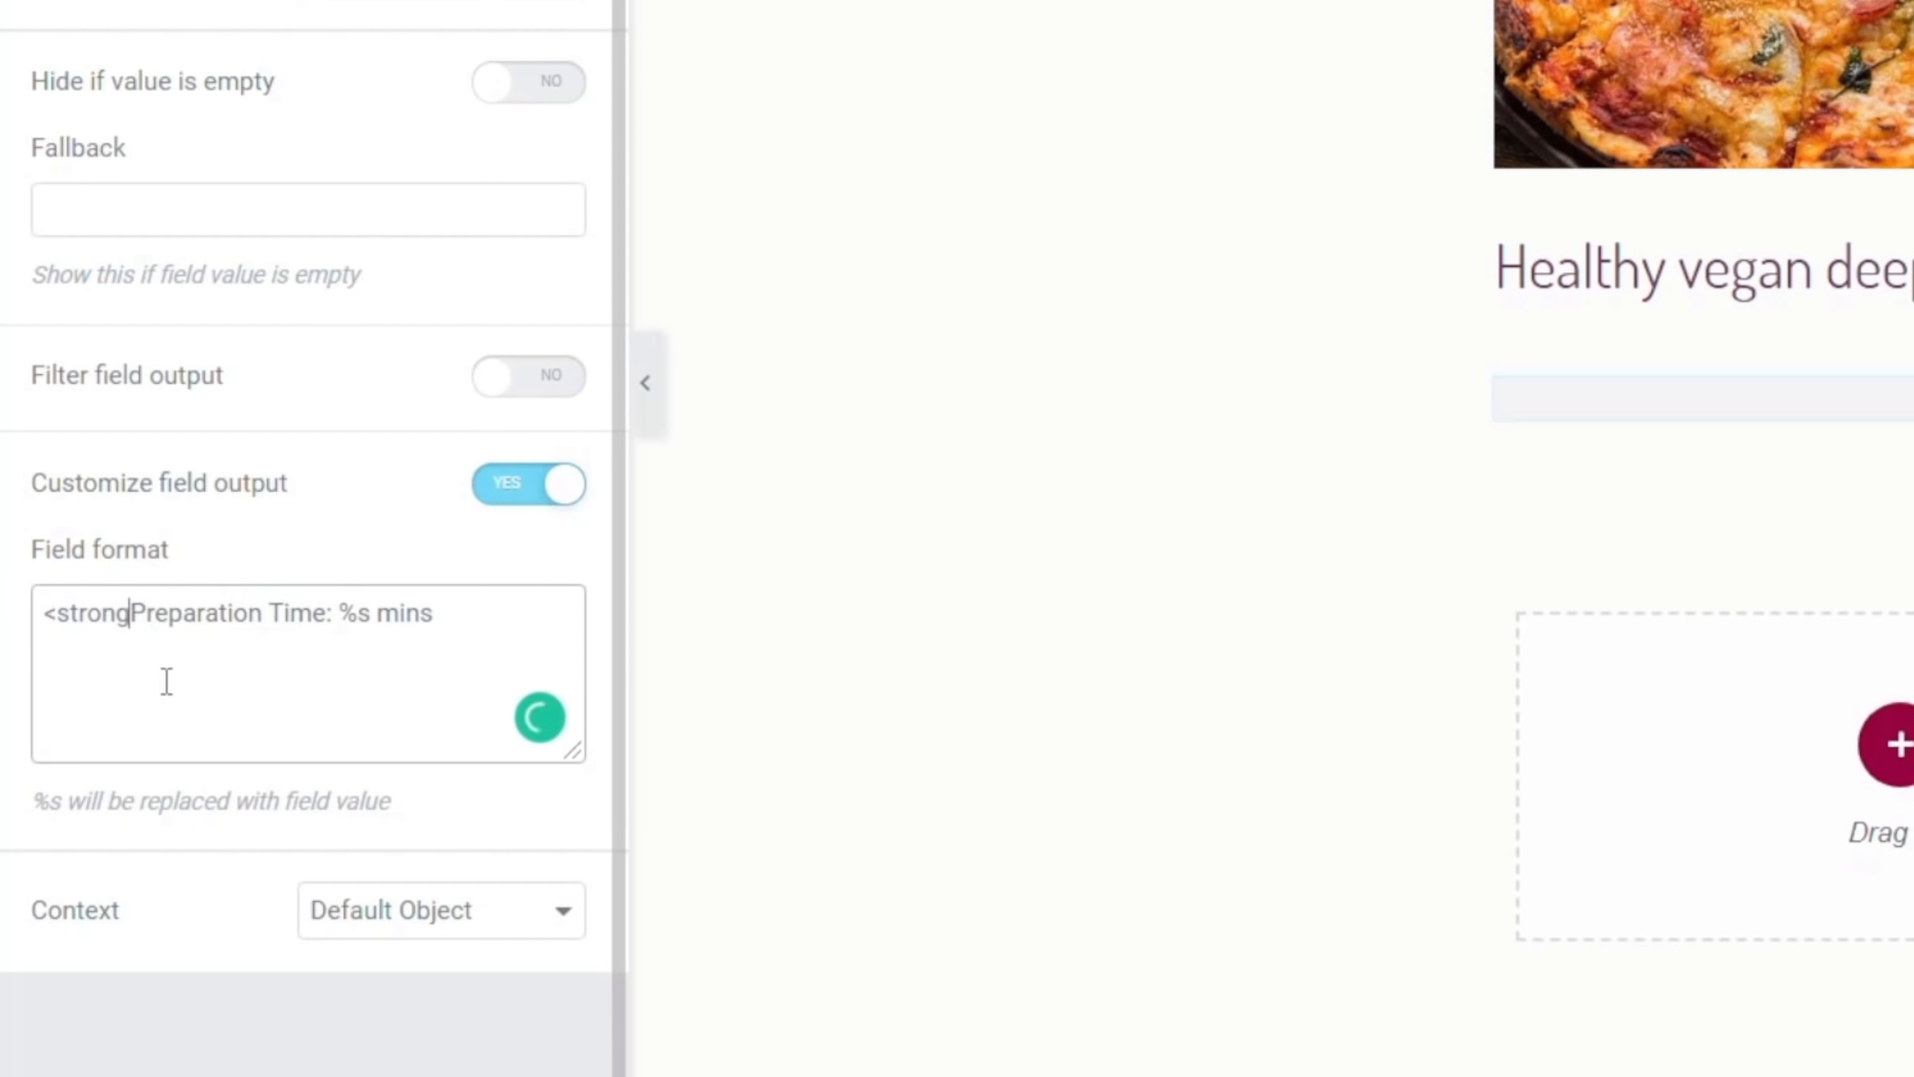
{"action": "left_click", "coordinate": [349, 612]}
{"action": "type", "text": "</strong>"}
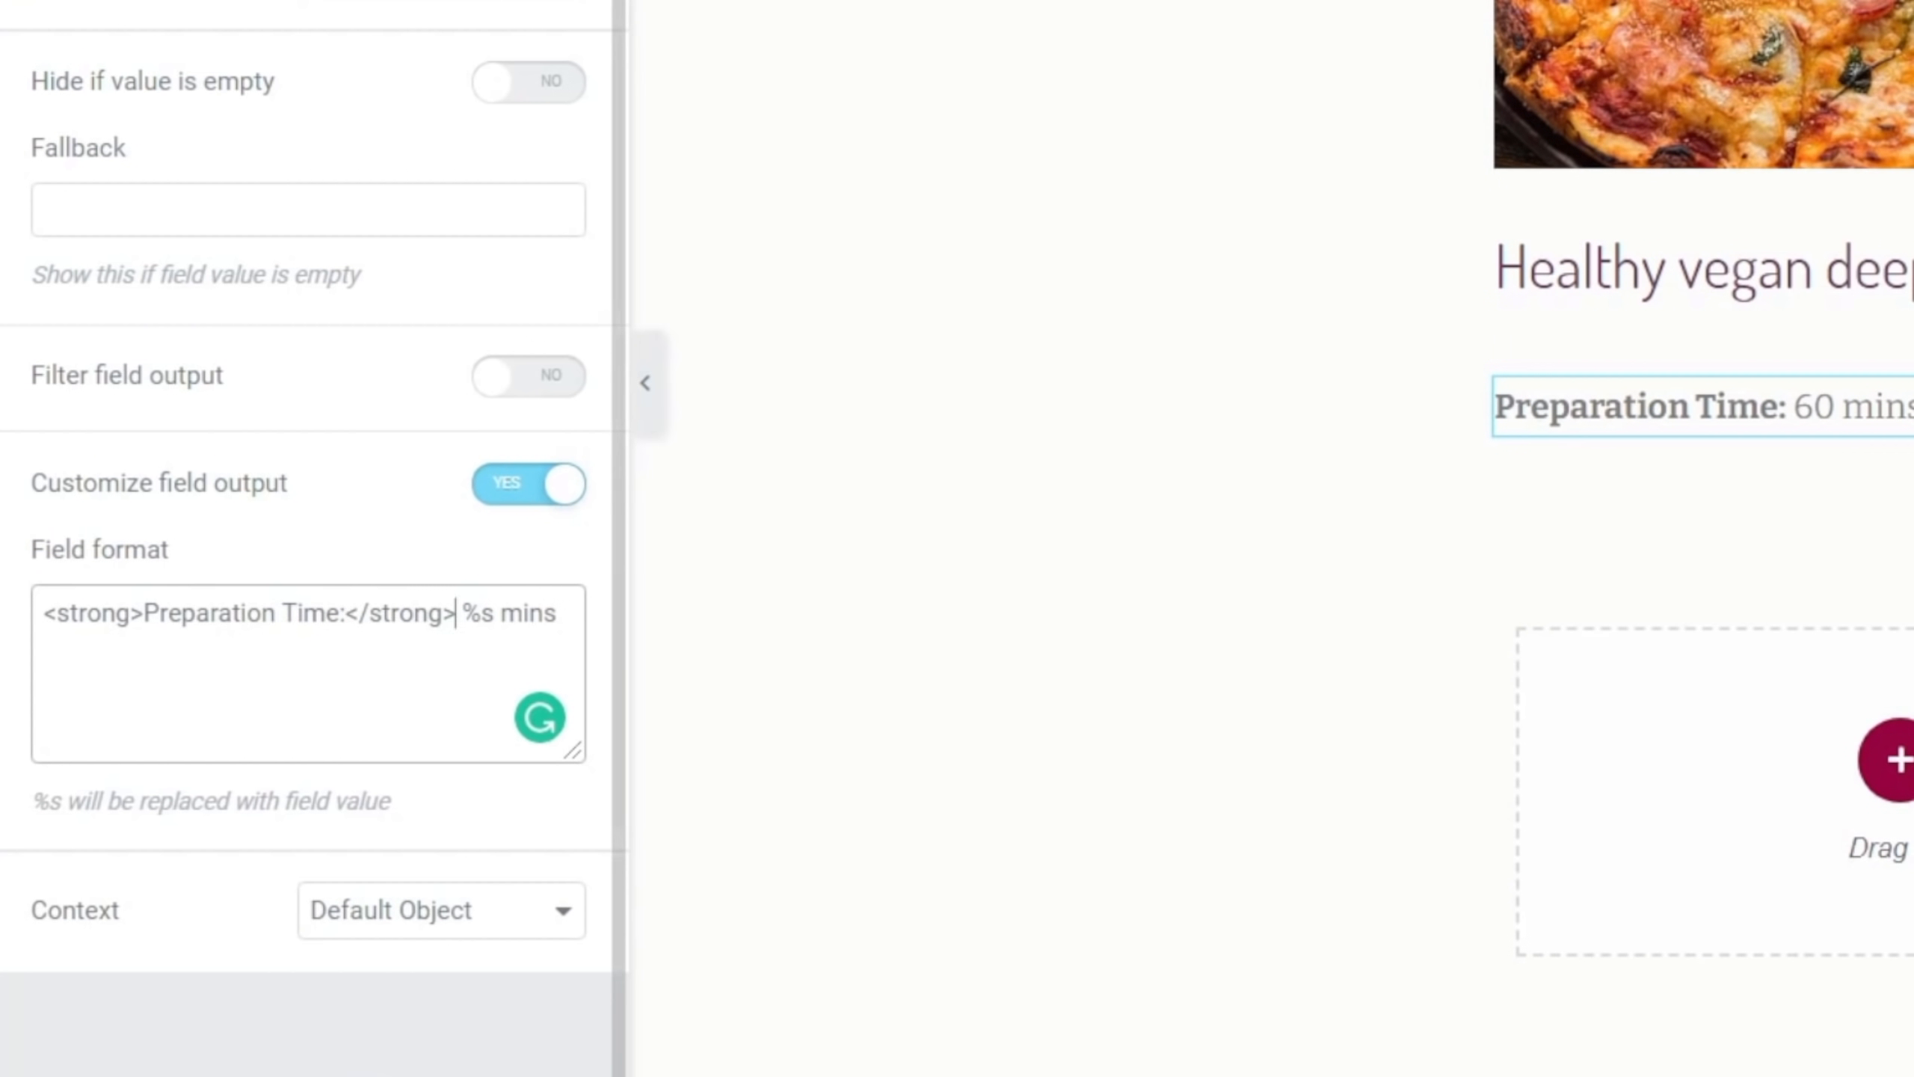
Set the preparation time field's positioning width to Inline (auto)
{"action": "scroll", "coordinate": [362, 6], "scroll_direction": "up", "scroll_amount": 5}
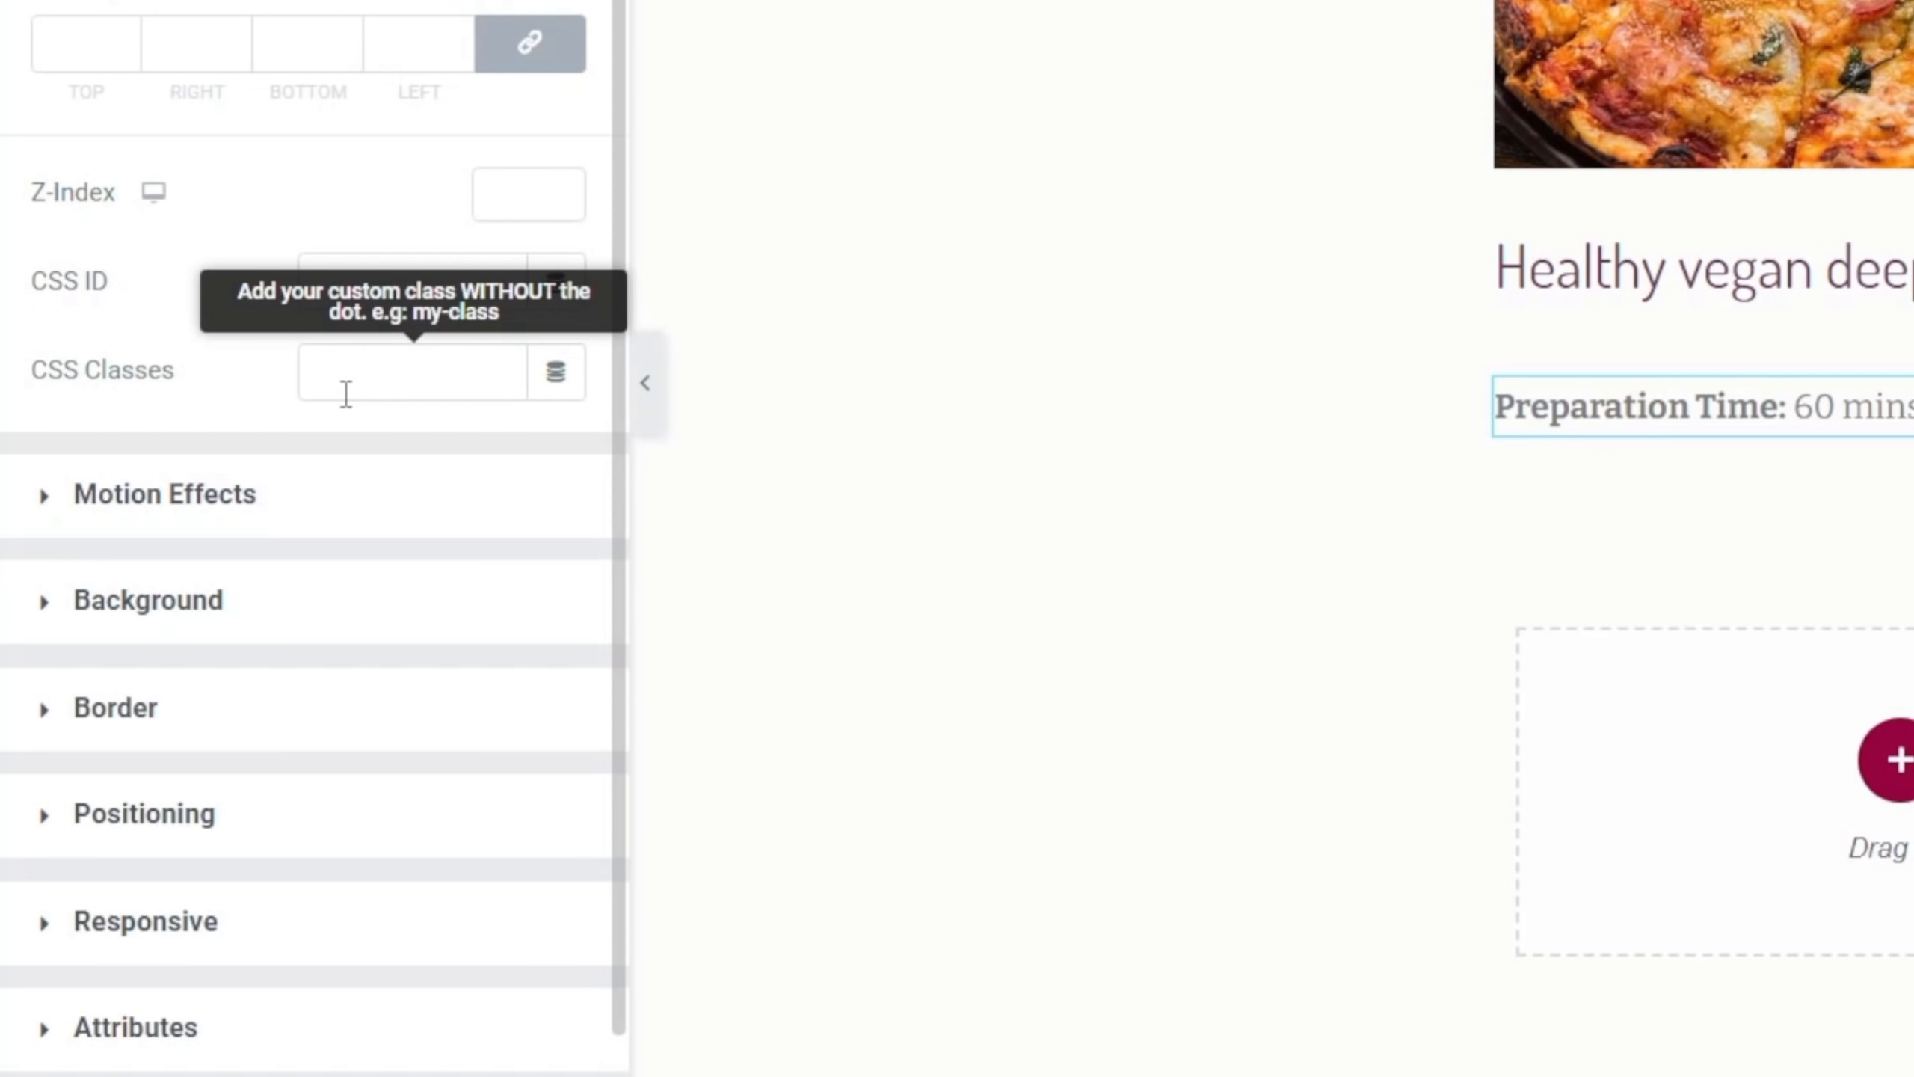
{"action": "left_click", "coordinate": [154, 829]}
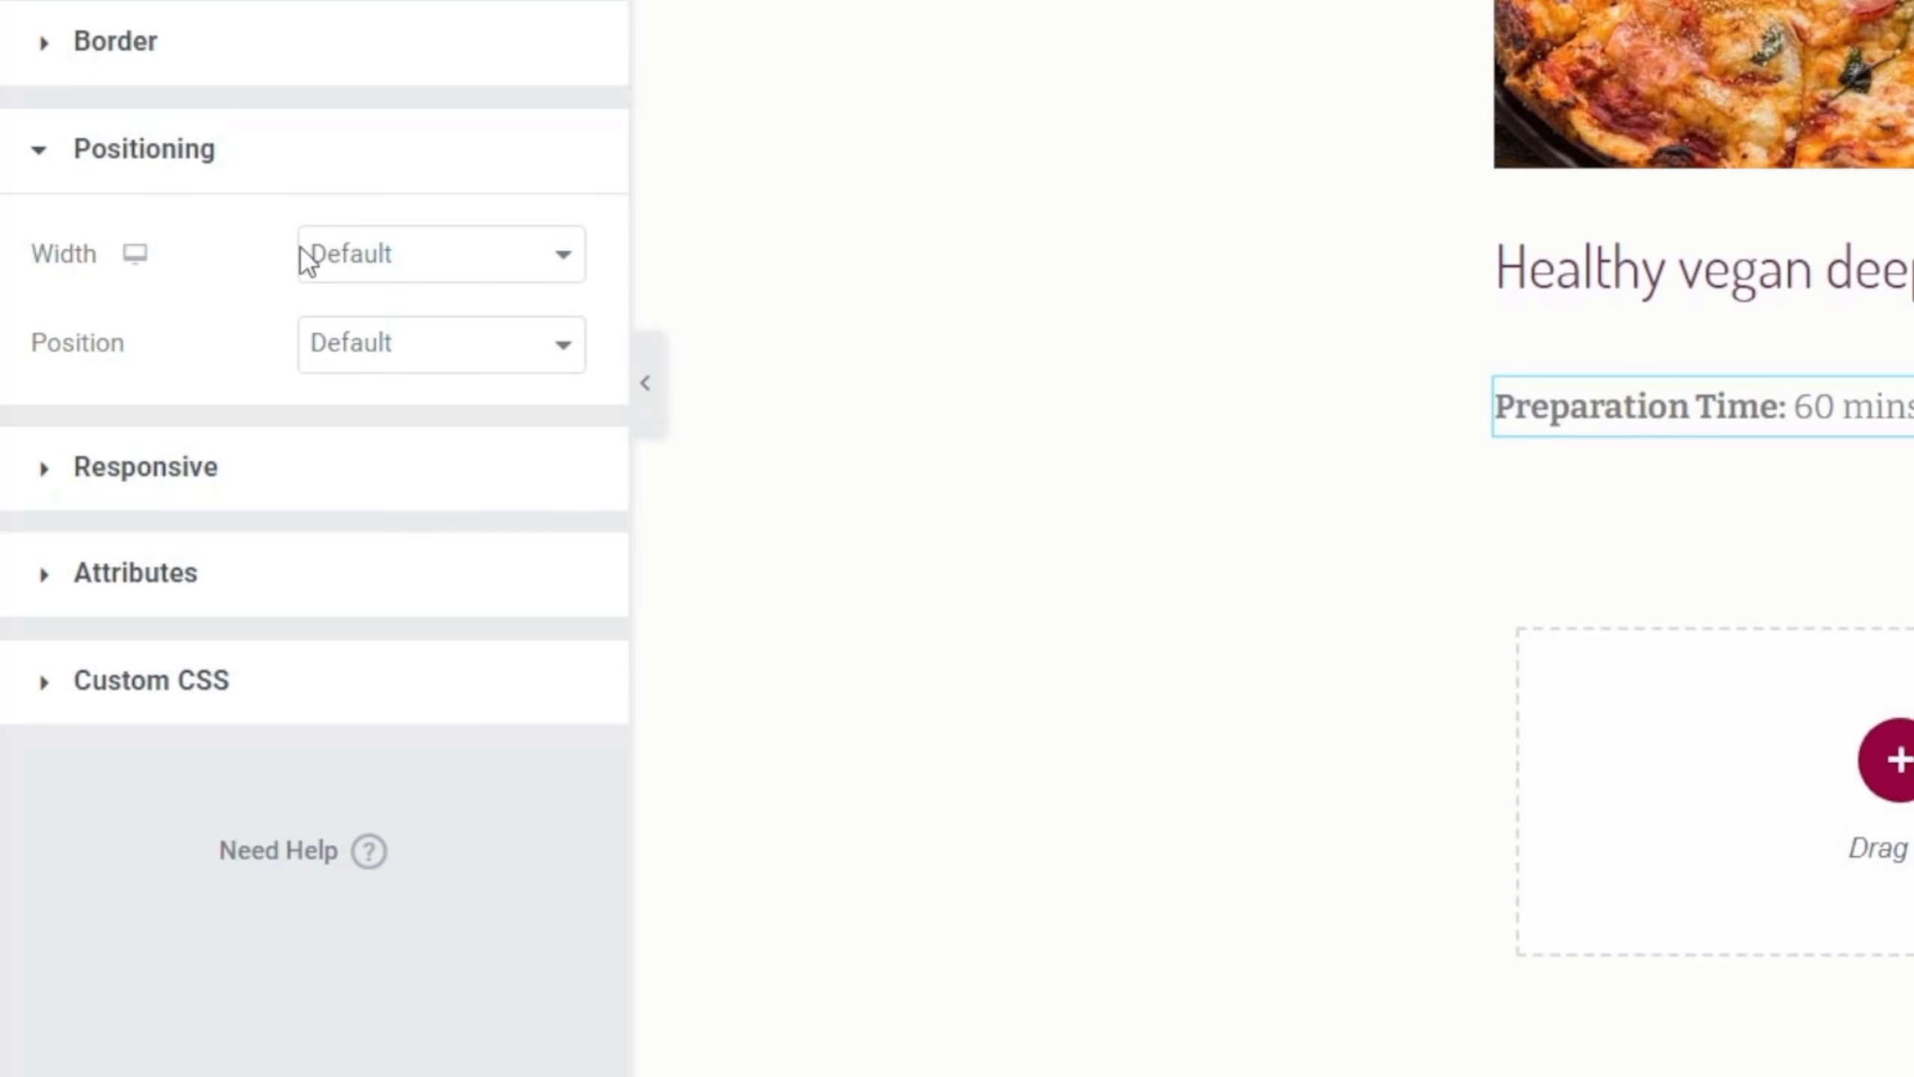
{"action": "left_click", "coordinate": [447, 257]}
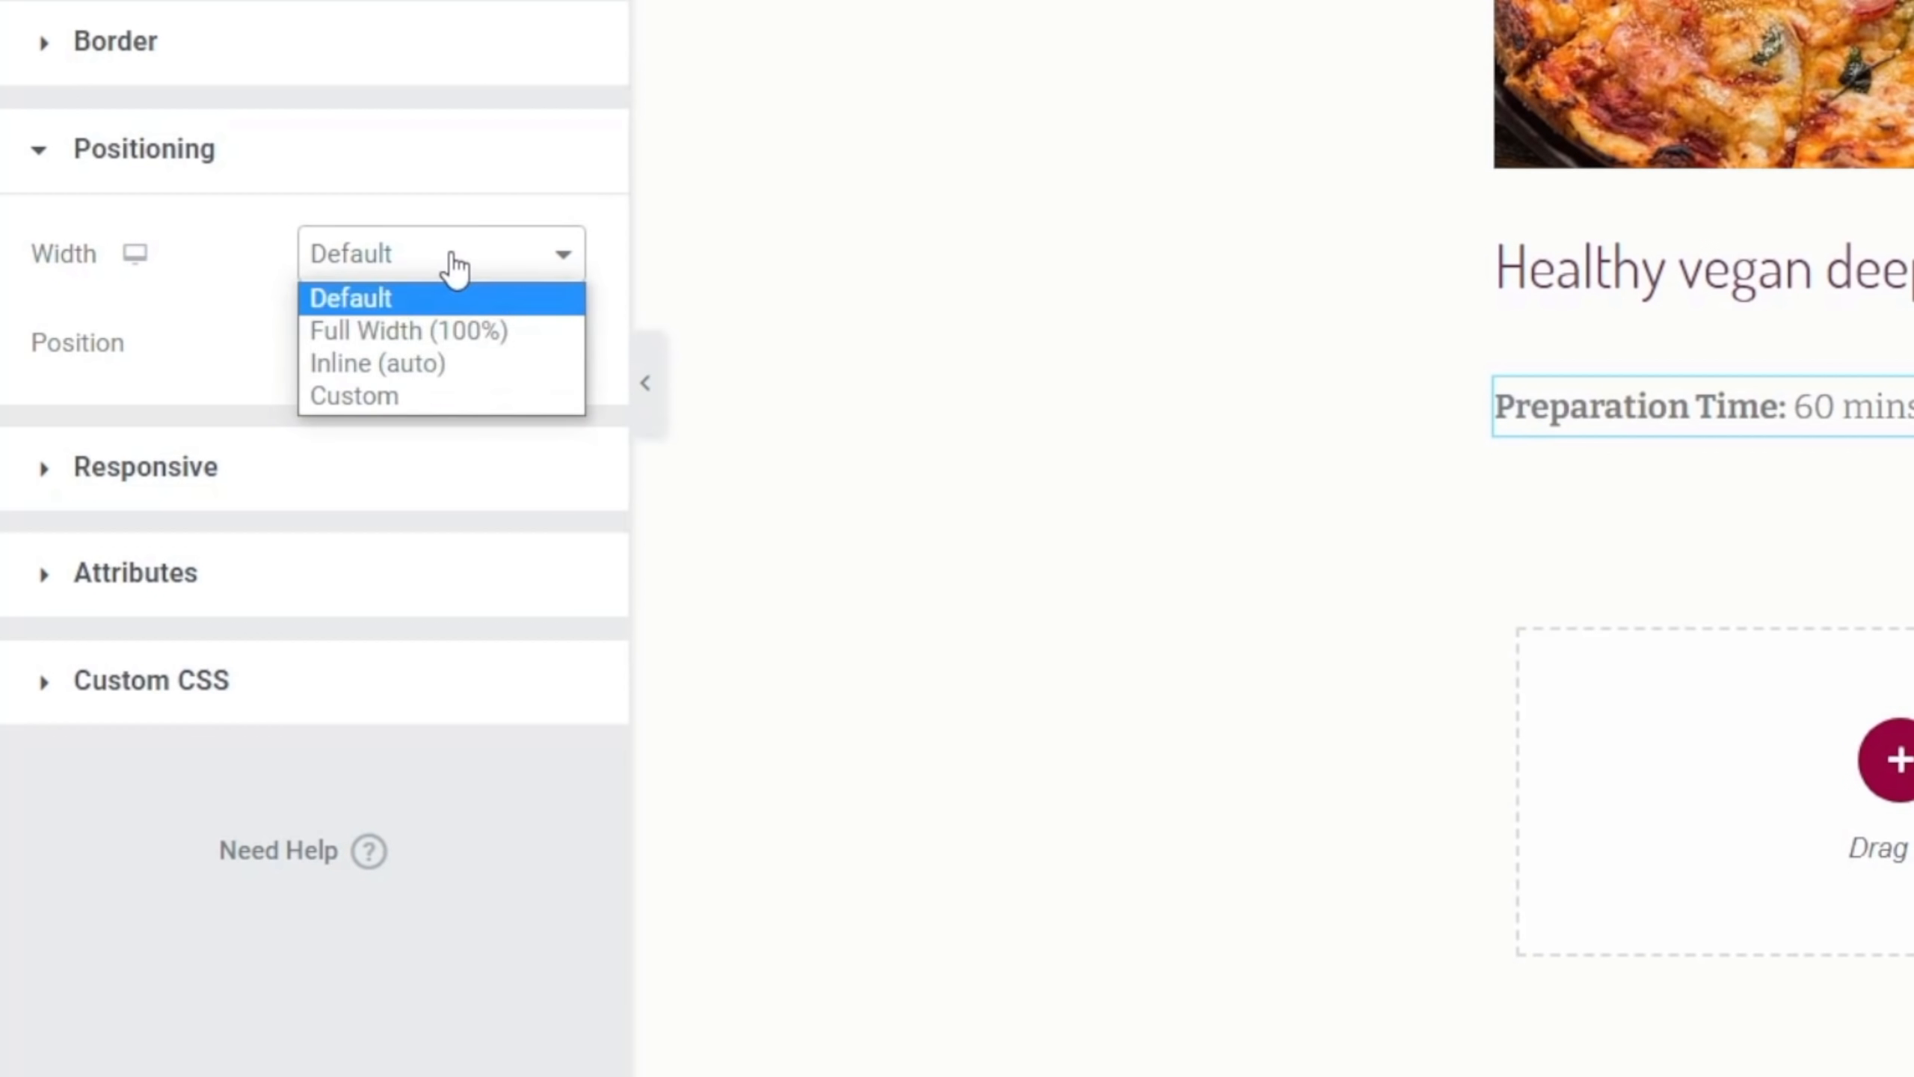
{"action": "left_click", "coordinate": [416, 365]}
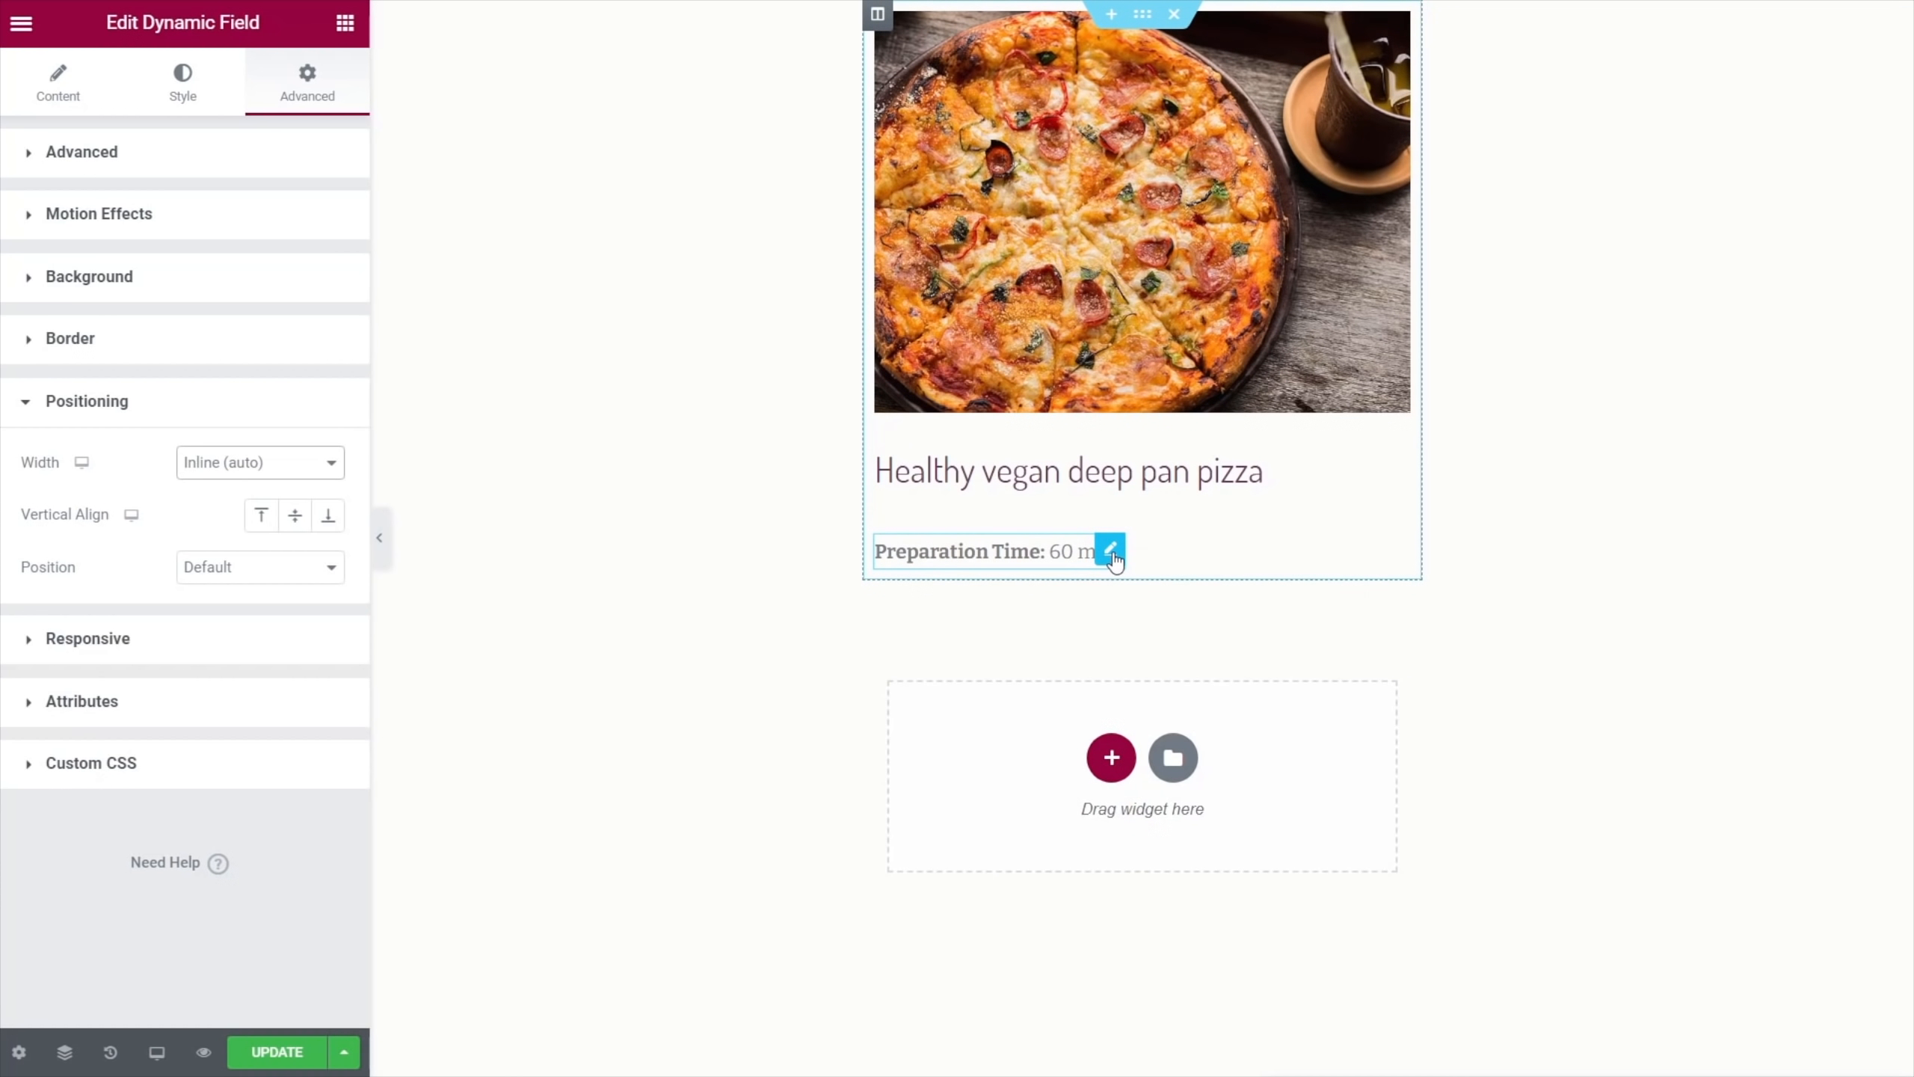
Duplicate the inline preparation time field
{"action": "right_click", "coordinate": [1112, 558]}
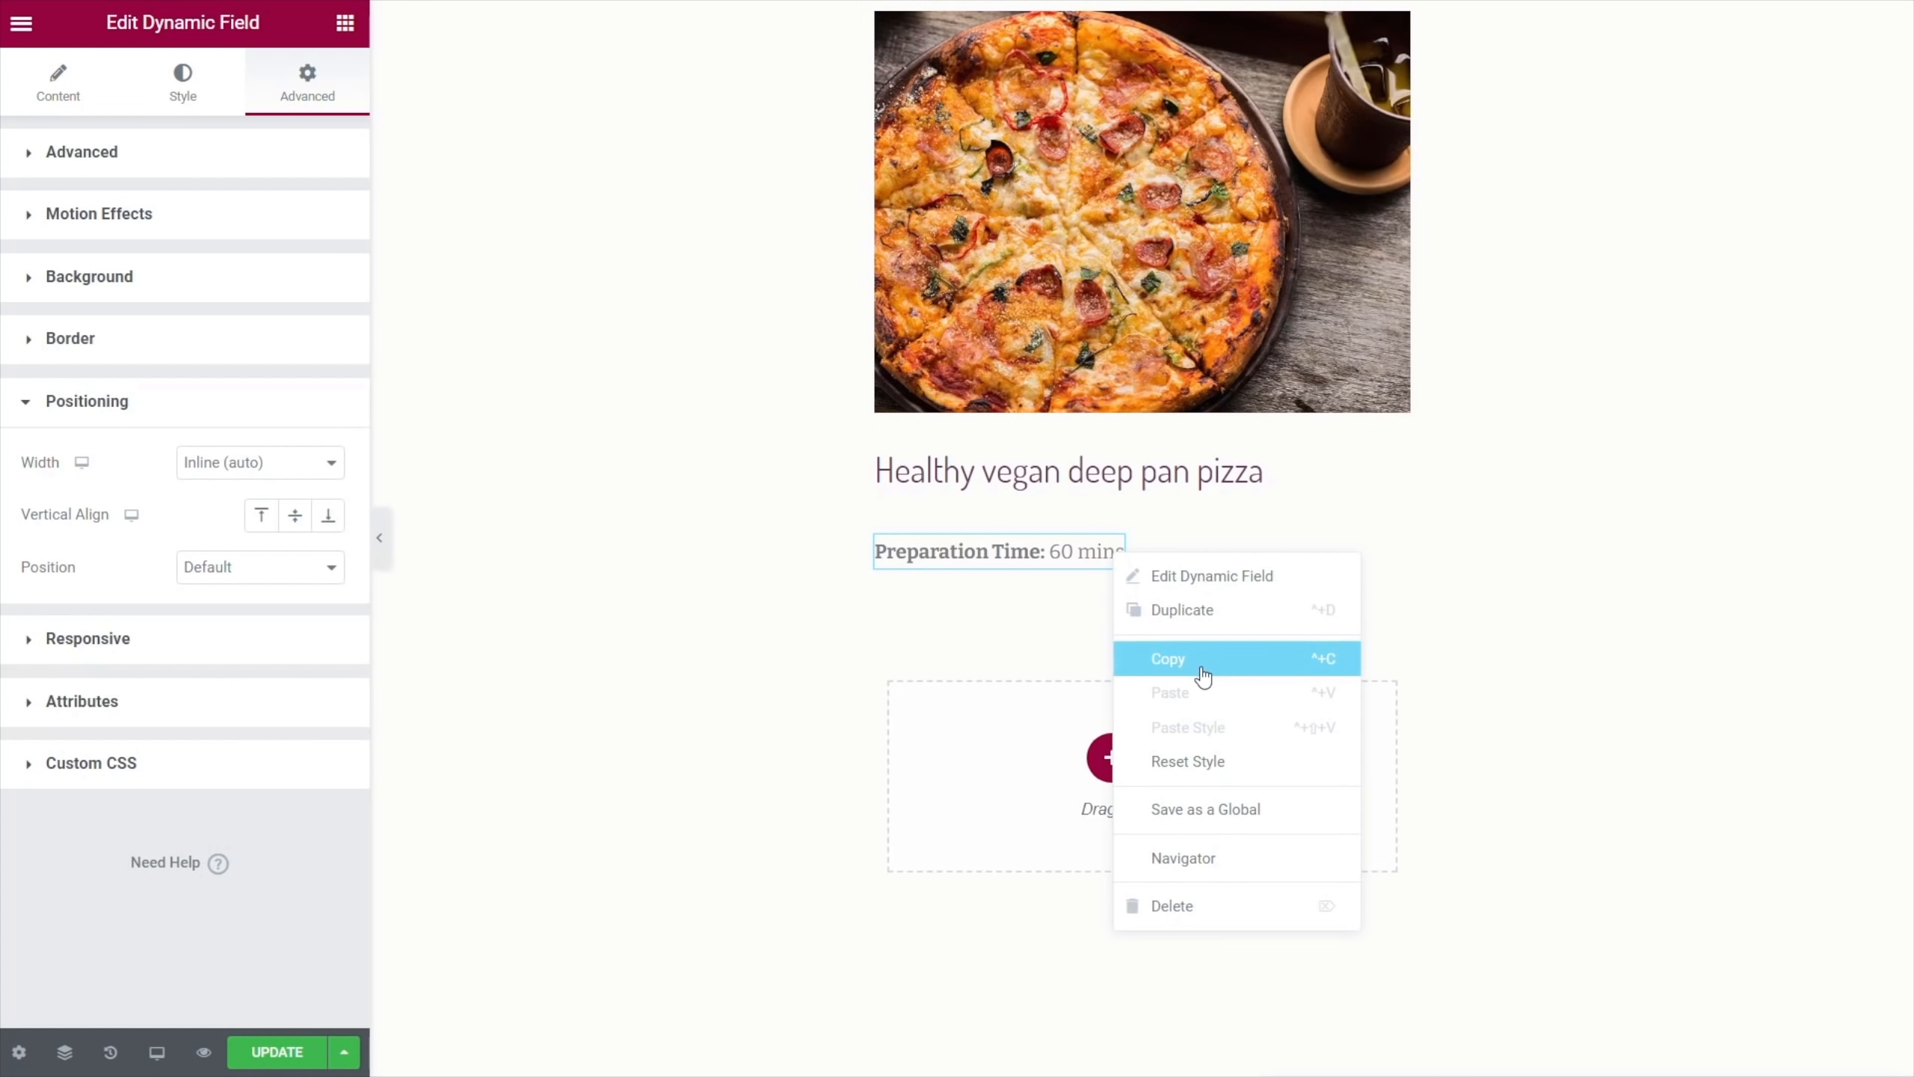
{"action": "left_click", "coordinate": [1203, 676]}
{"action": "right_click", "coordinate": [1117, 549]}
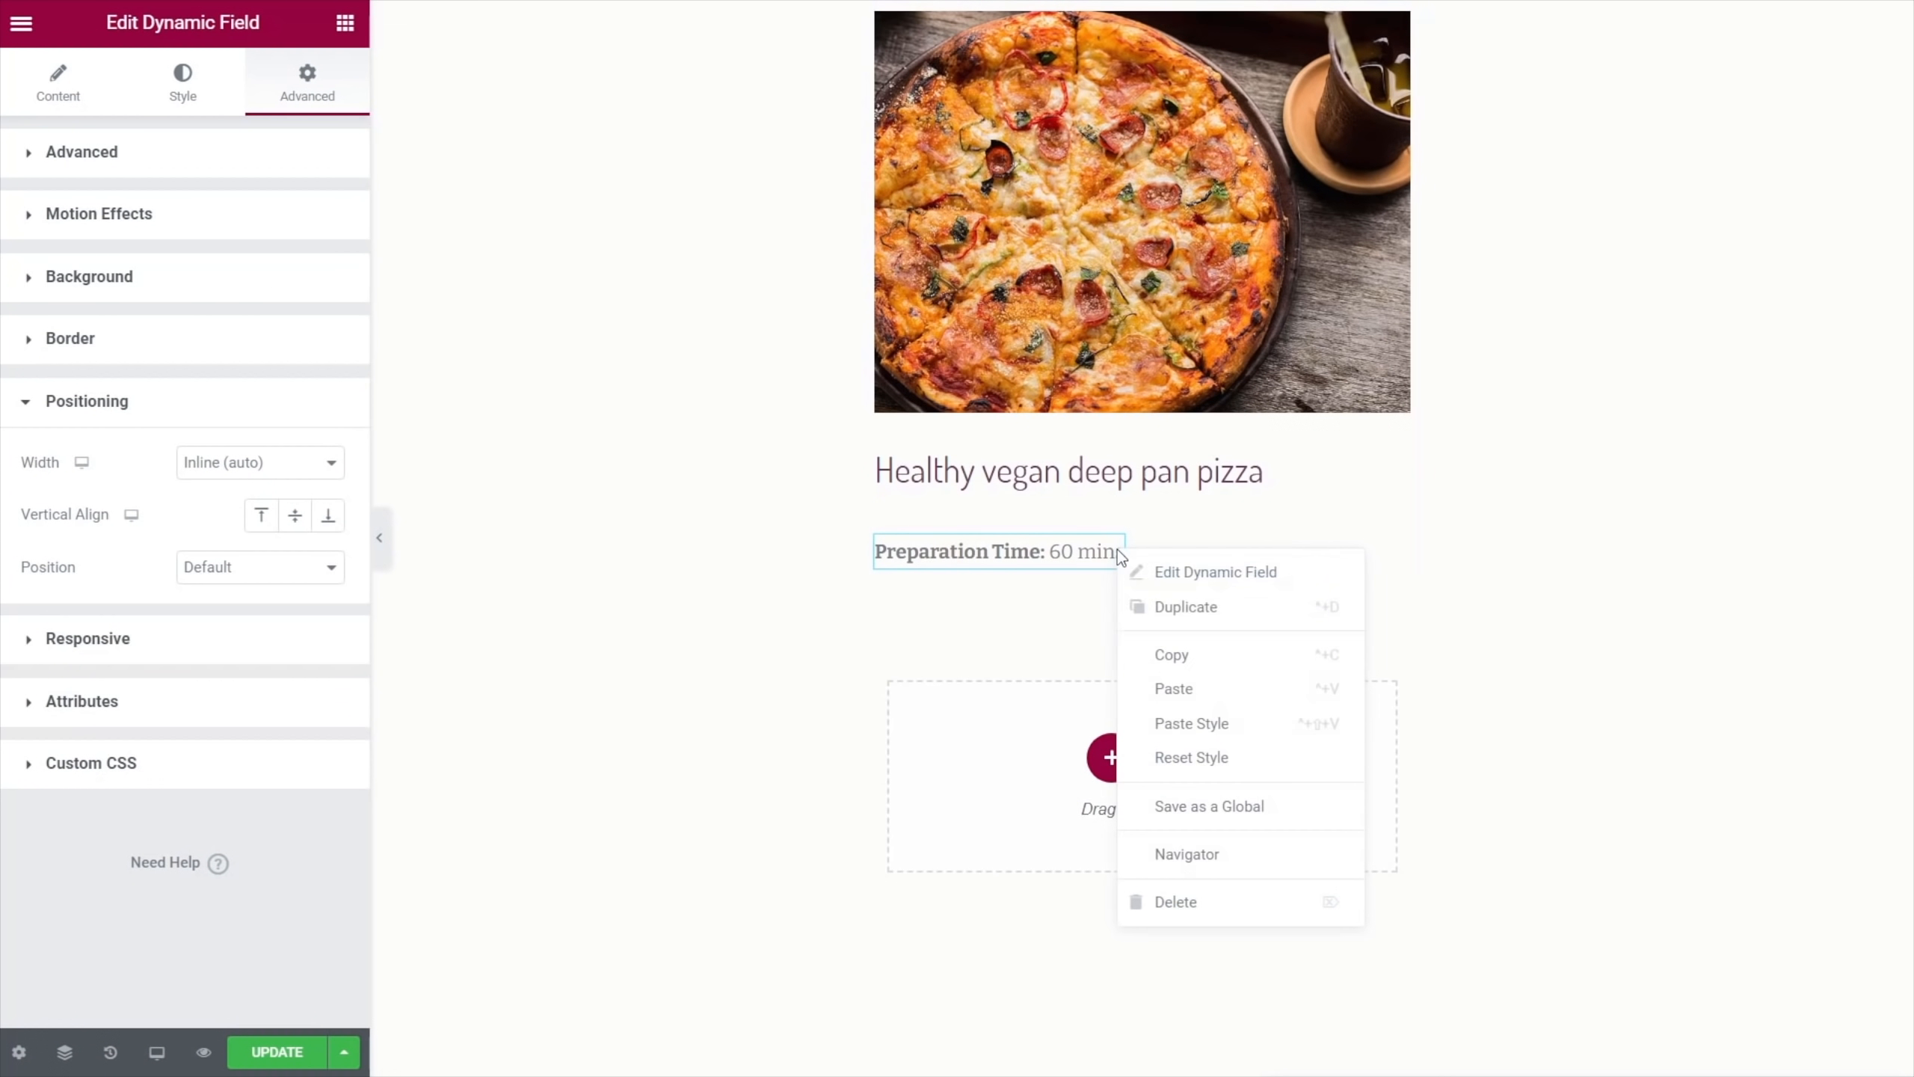
{"action": "left_click", "coordinate": [1158, 613]}
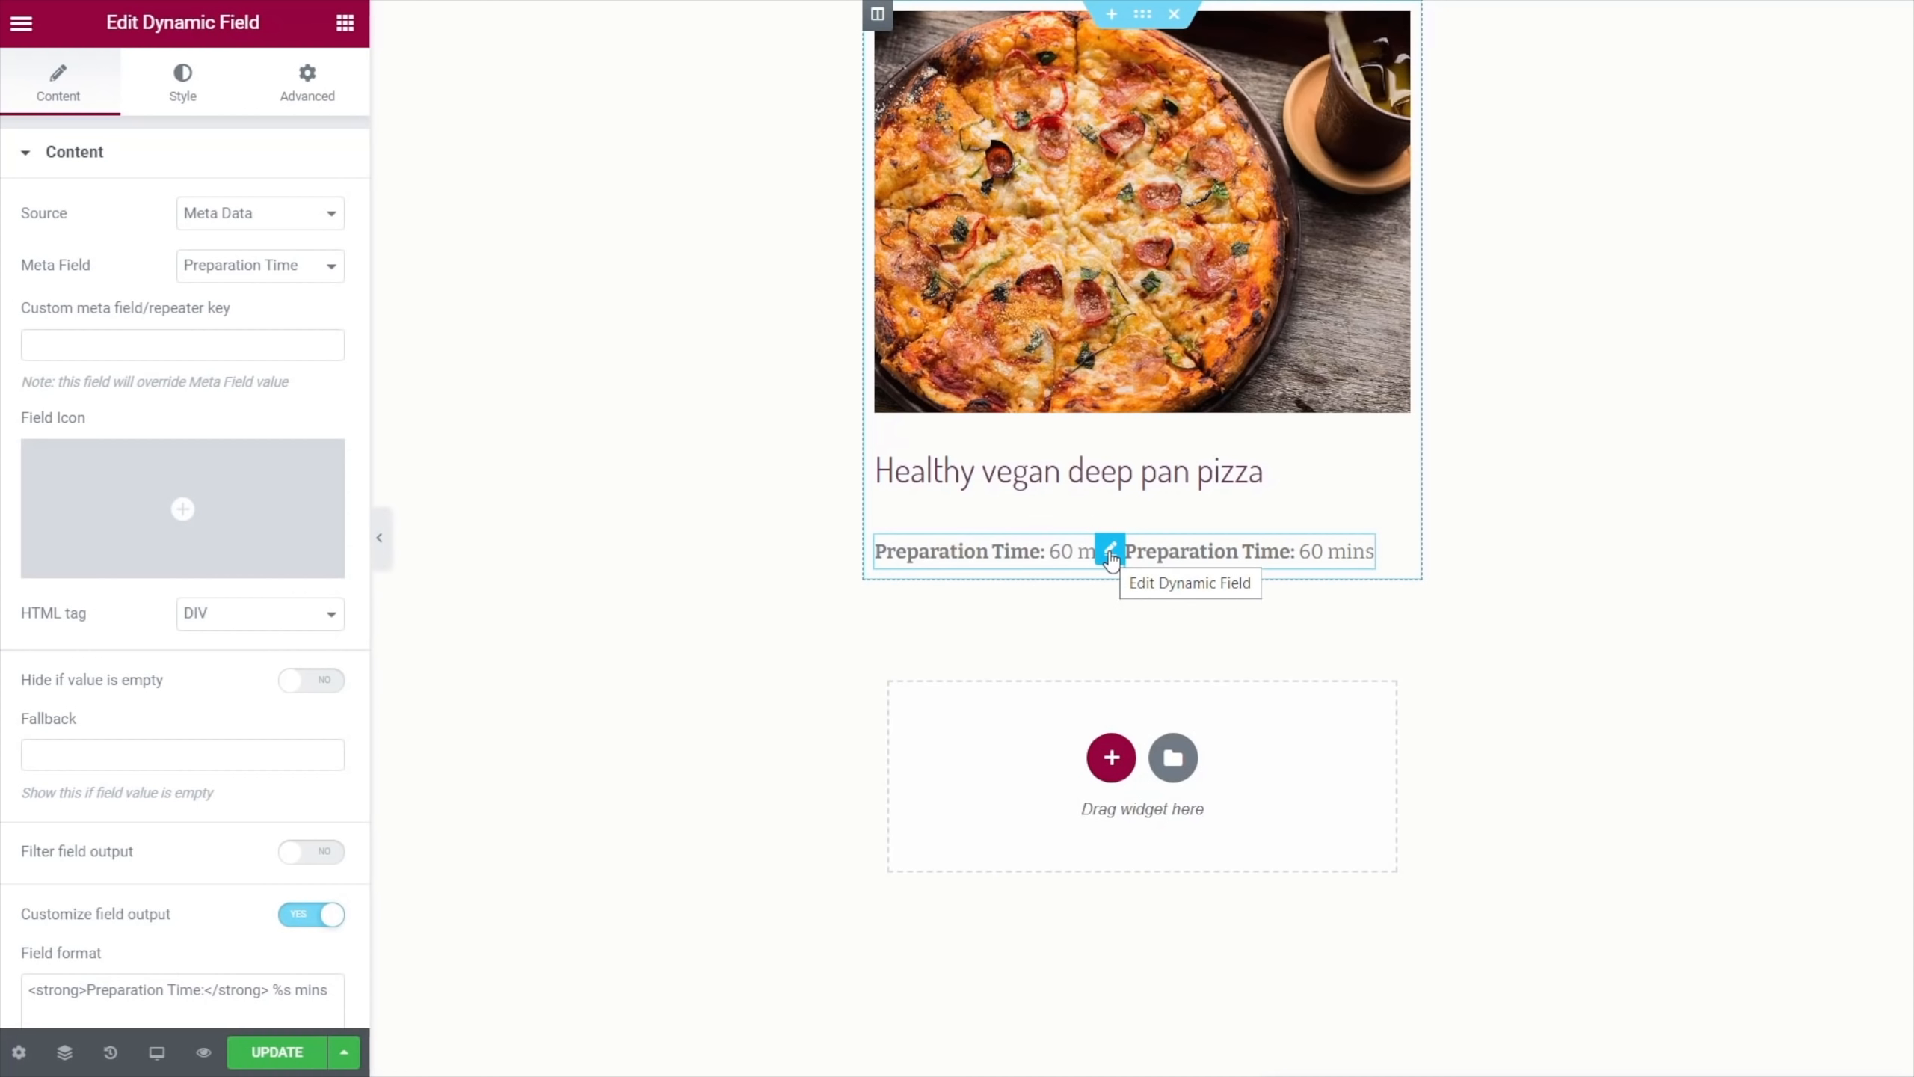
Unlink the first preparation time field's padding values and set its right padding to 10 px
{"action": "left_click", "coordinate": [1111, 558]}
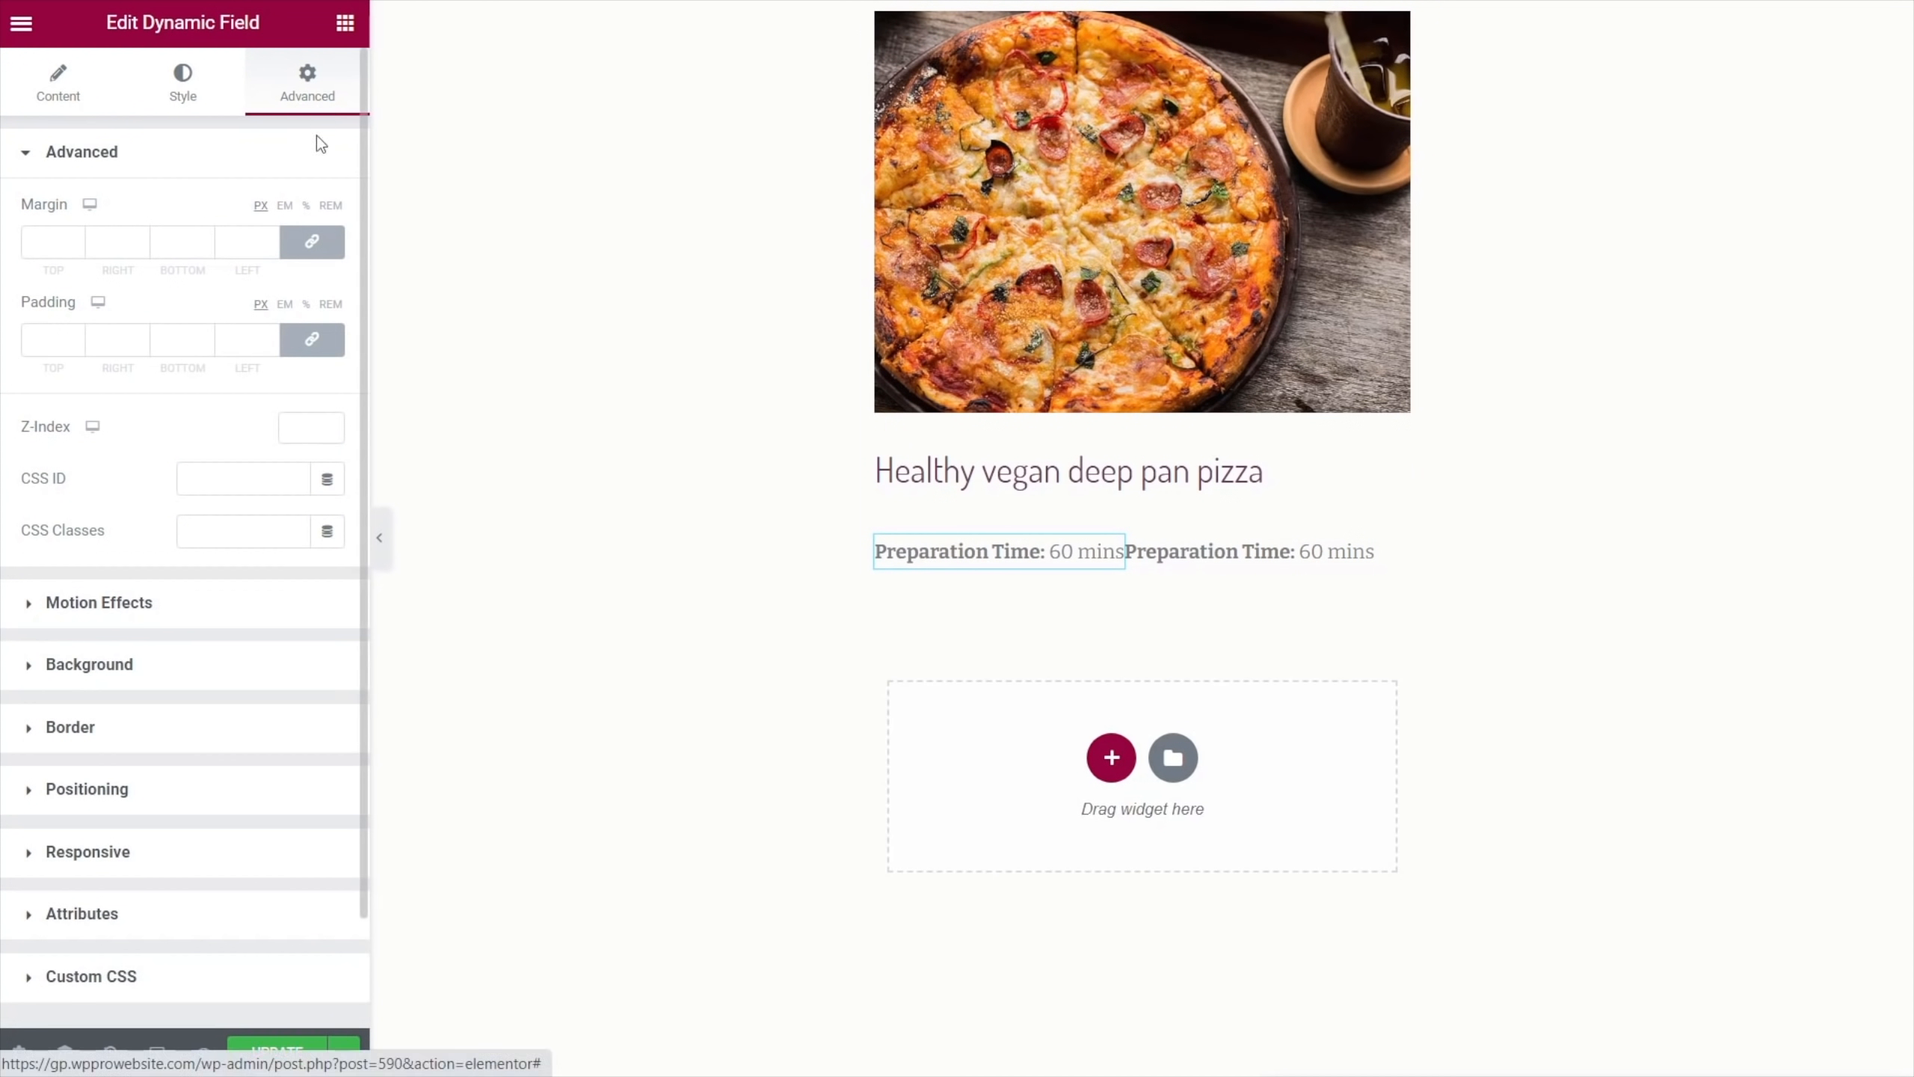
{"action": "left_click", "coordinate": [325, 336]}
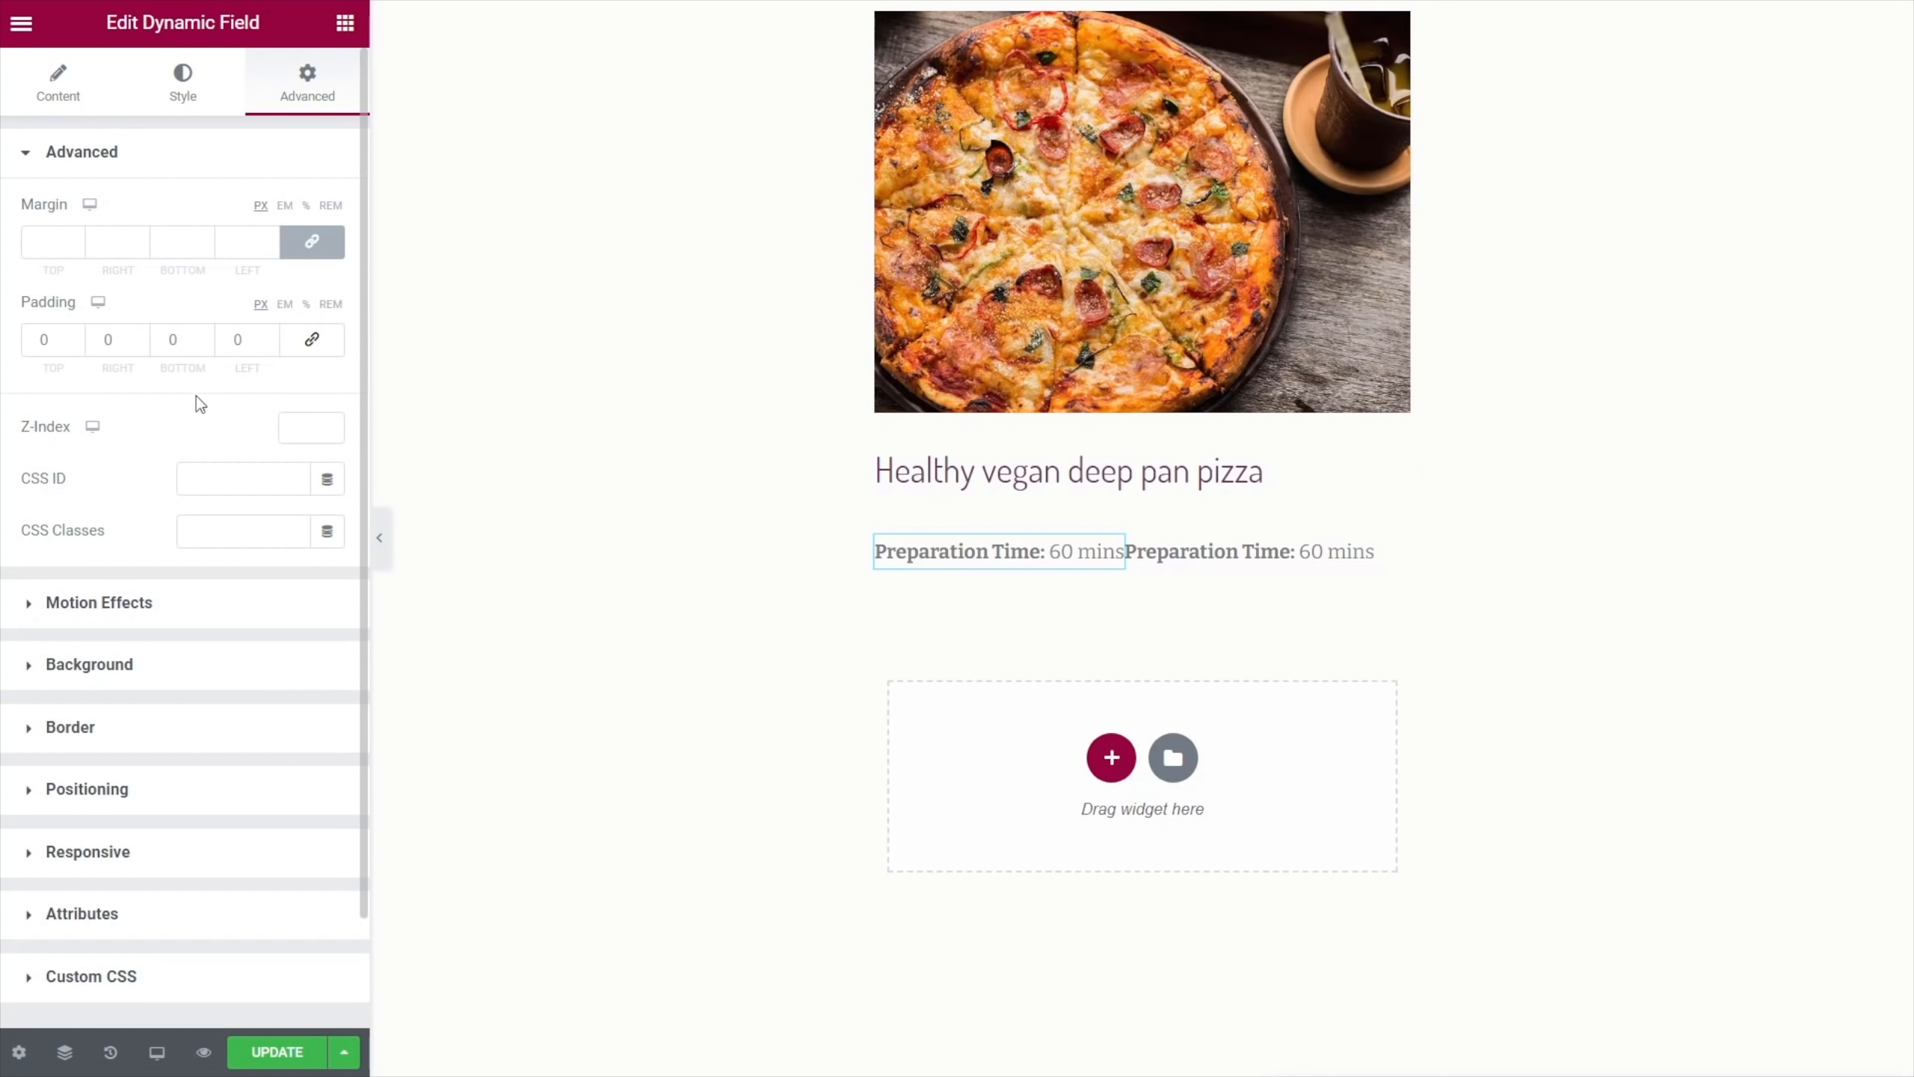
{"action": "left_click", "coordinate": [107, 340]}
{"action": "type", "text": "1"}
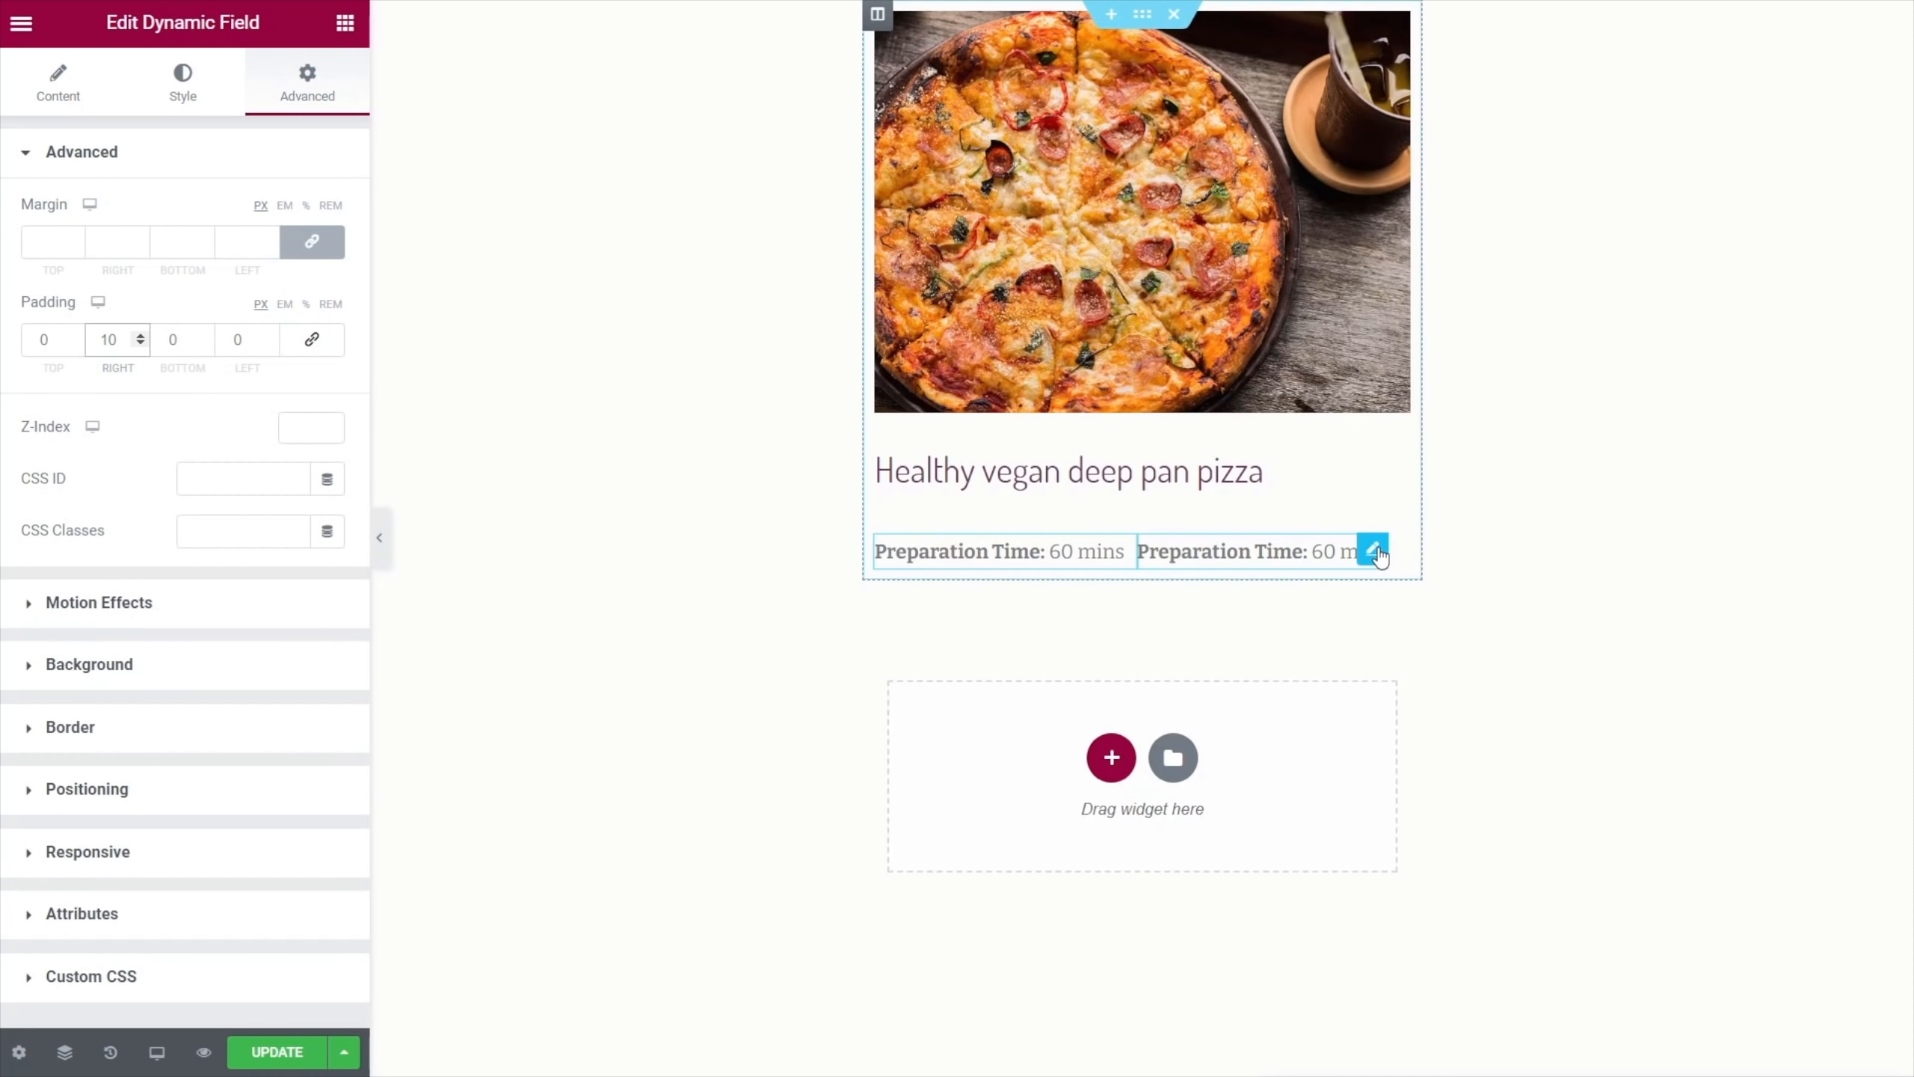
Unlink the duplicated field's margin and padding values and set its right padding to 10 px
{"action": "left_click", "coordinate": [1374, 554]}
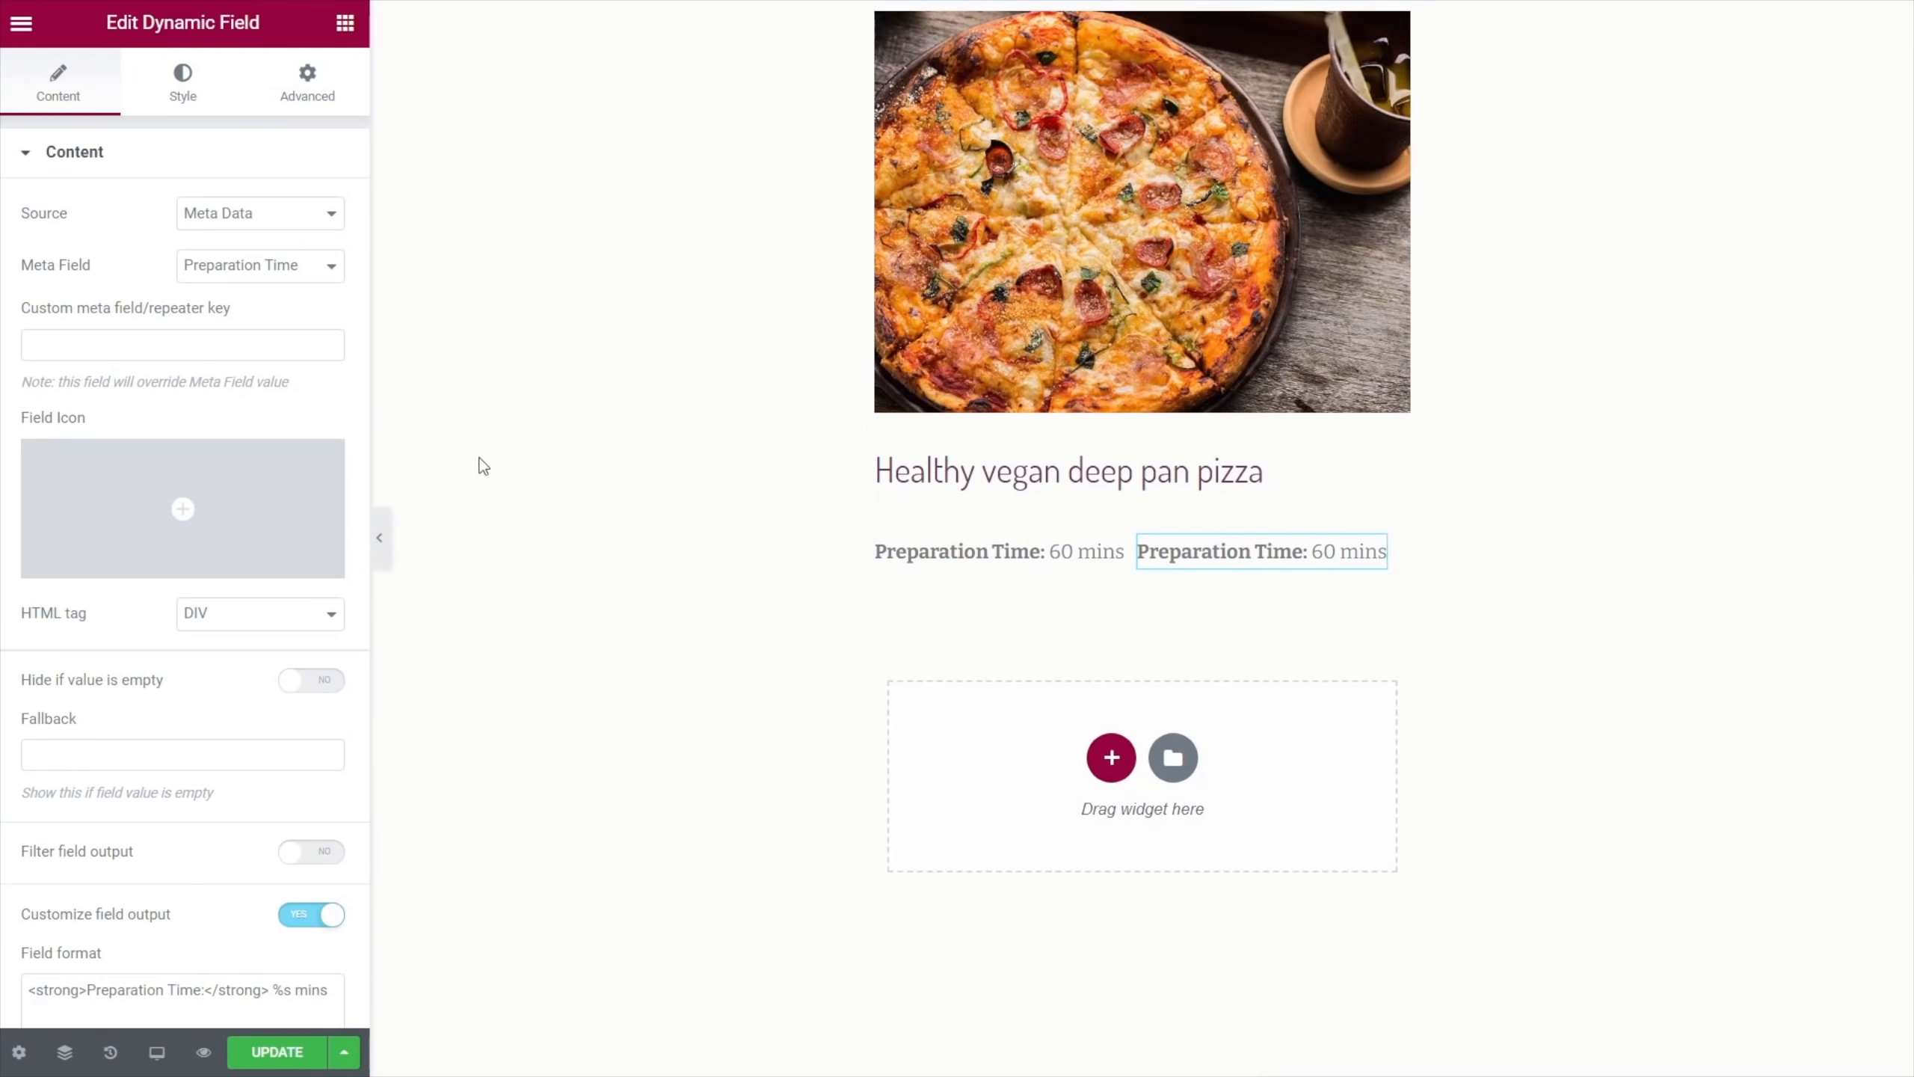
{"action": "left_click", "coordinate": [308, 75]}
{"action": "left_click", "coordinate": [311, 241]}
{"action": "left_click", "coordinate": [312, 339]}
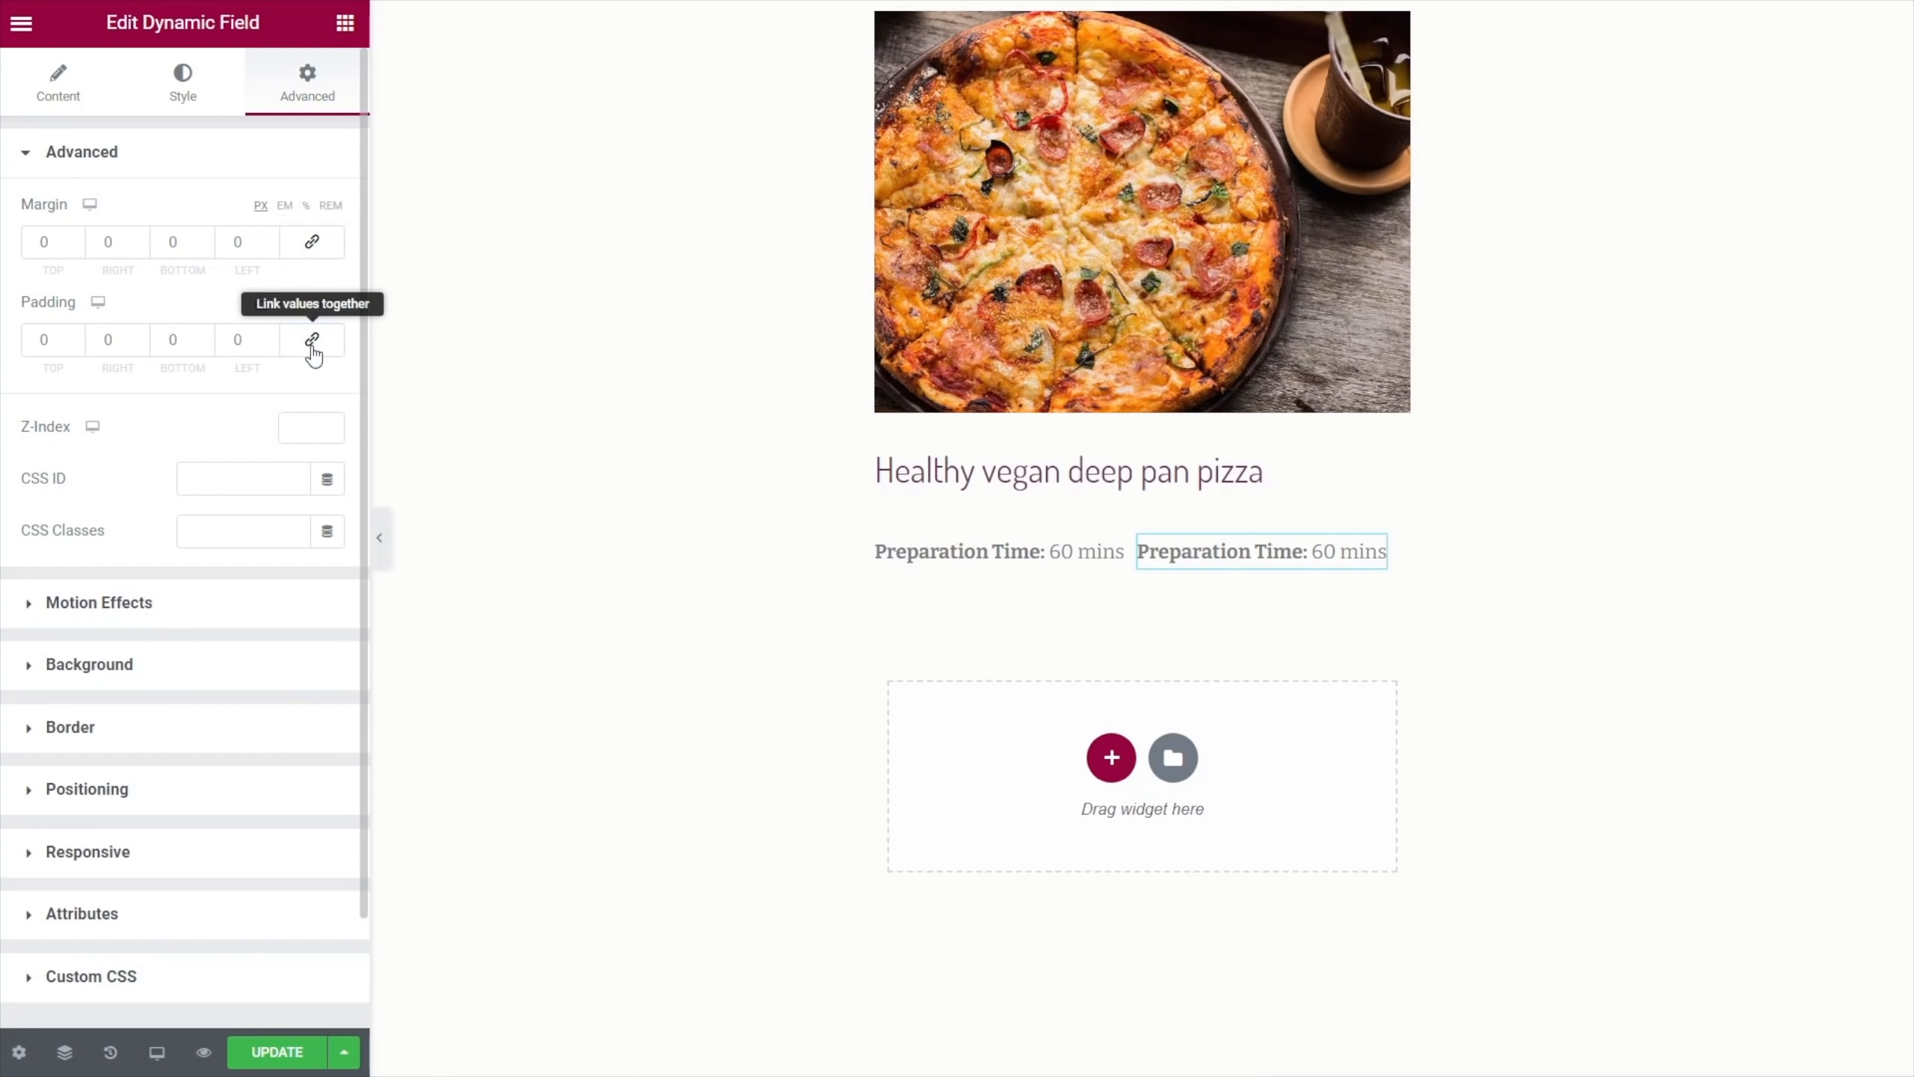
{"action": "left_click", "coordinate": [109, 341]}
{"action": "type", "text": "1"}
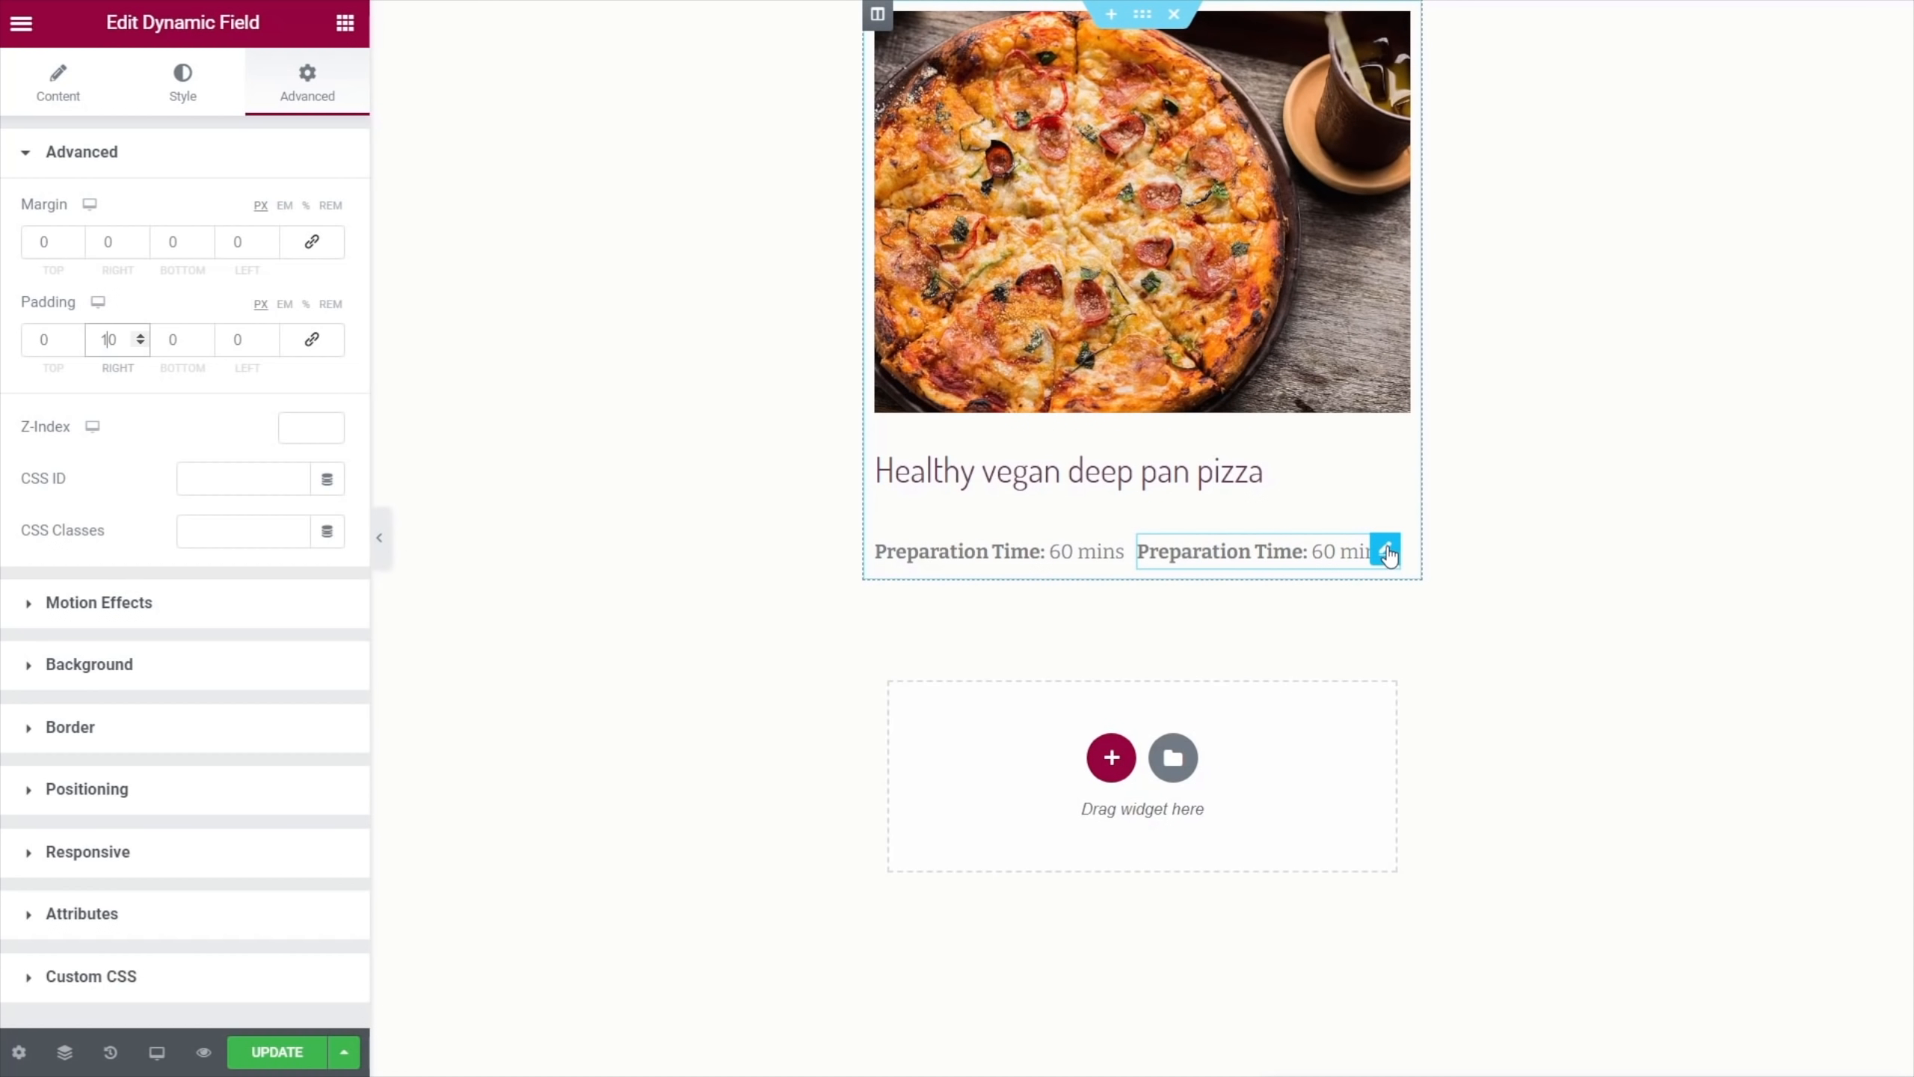
Switch the duplicated field's meta field to Cooking Time and change its bold label to "Cooking Time:"
{"action": "left_click", "coordinate": [59, 83]}
{"action": "left_click", "coordinate": [262, 265]}
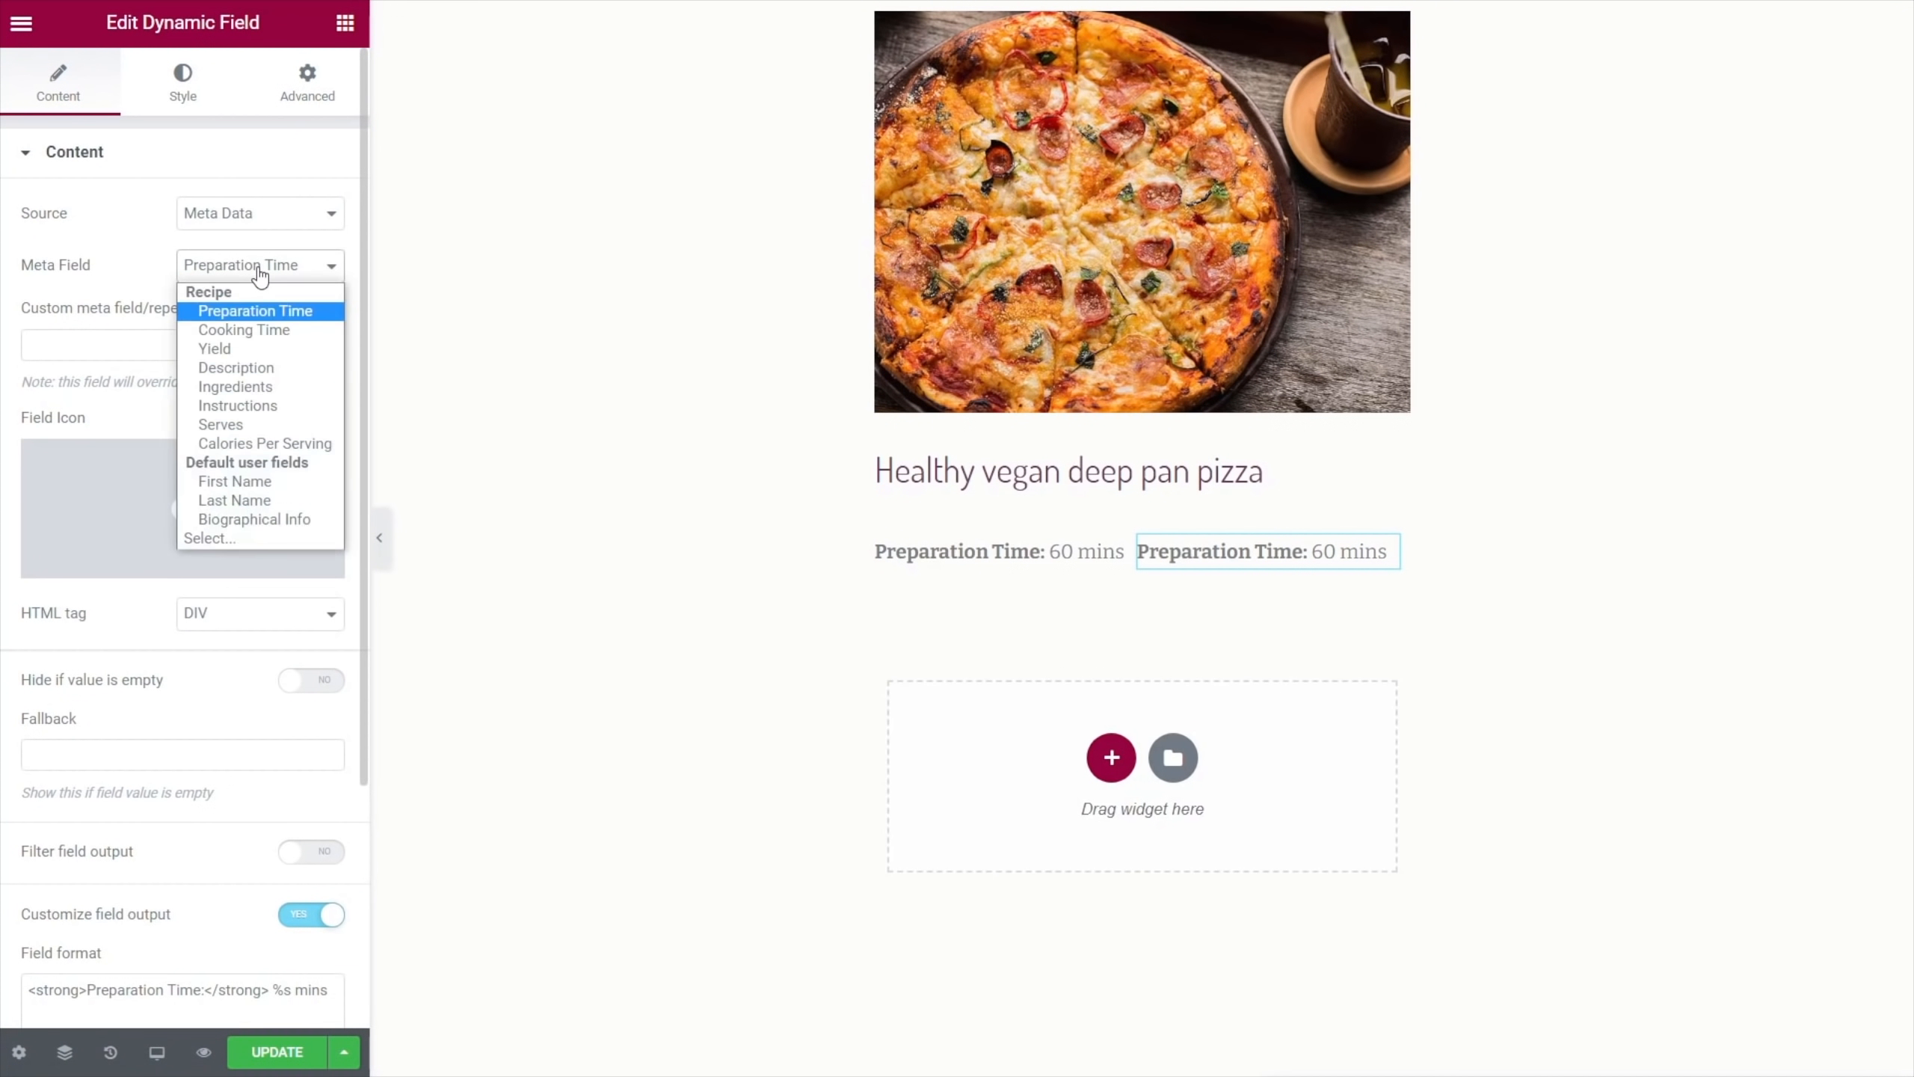
{"action": "left_click", "coordinate": [257, 331]}
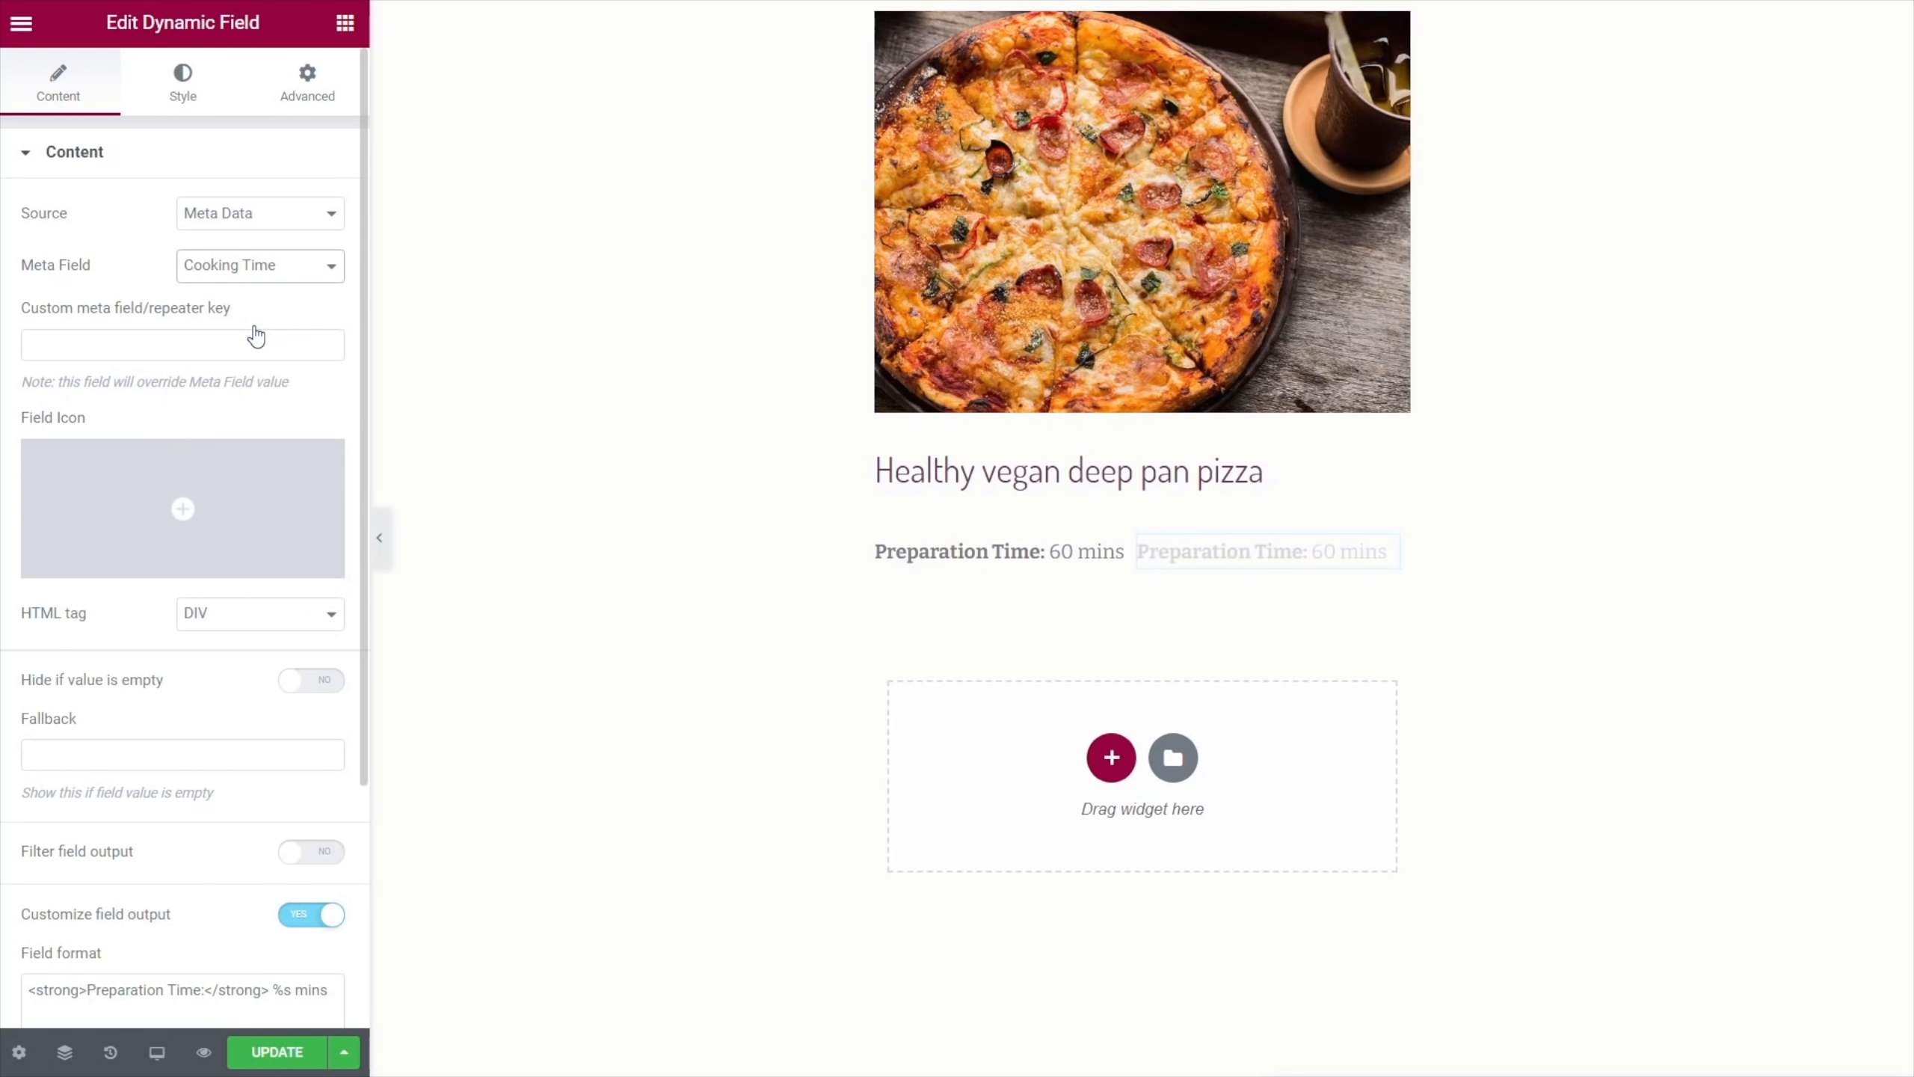
{"action": "left_click_drag", "start_coordinate": [163, 990], "coordinate": [101, 992]}
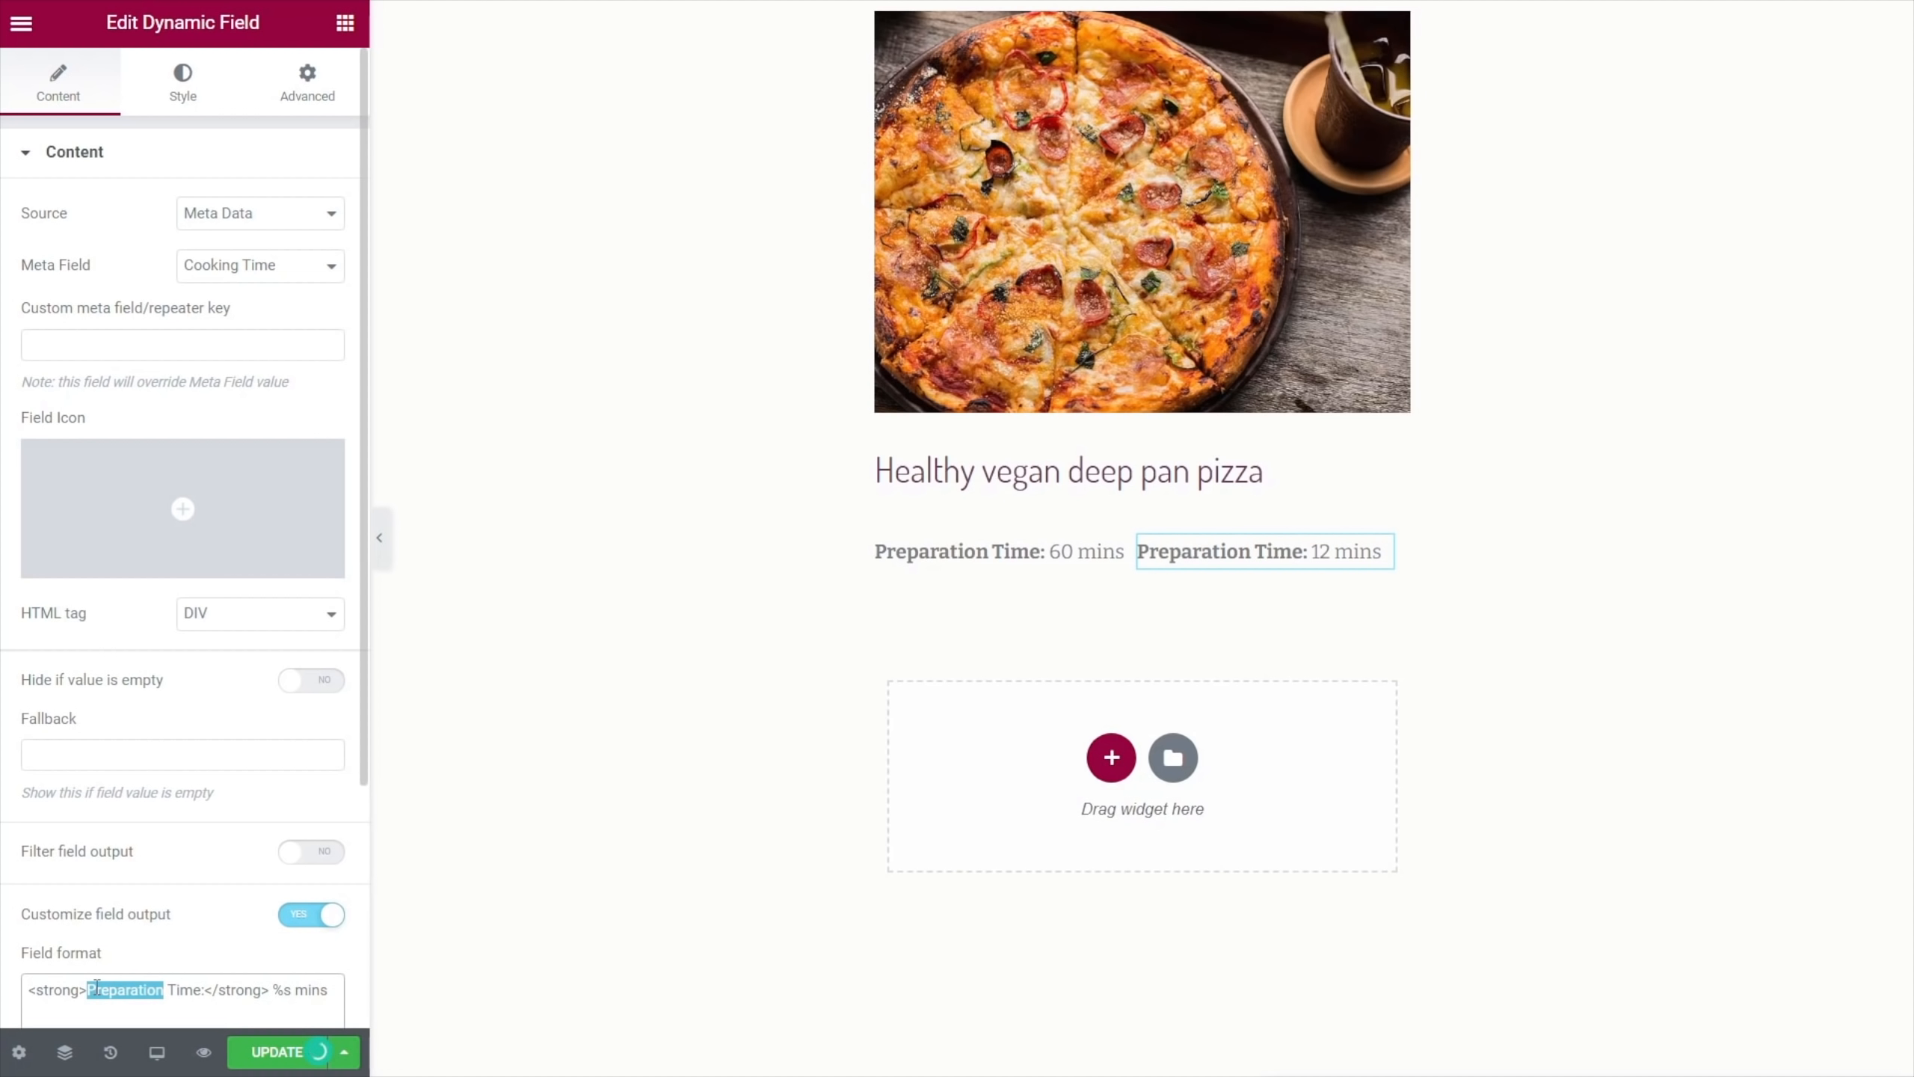
{"action": "type", "text": "Cooking"}
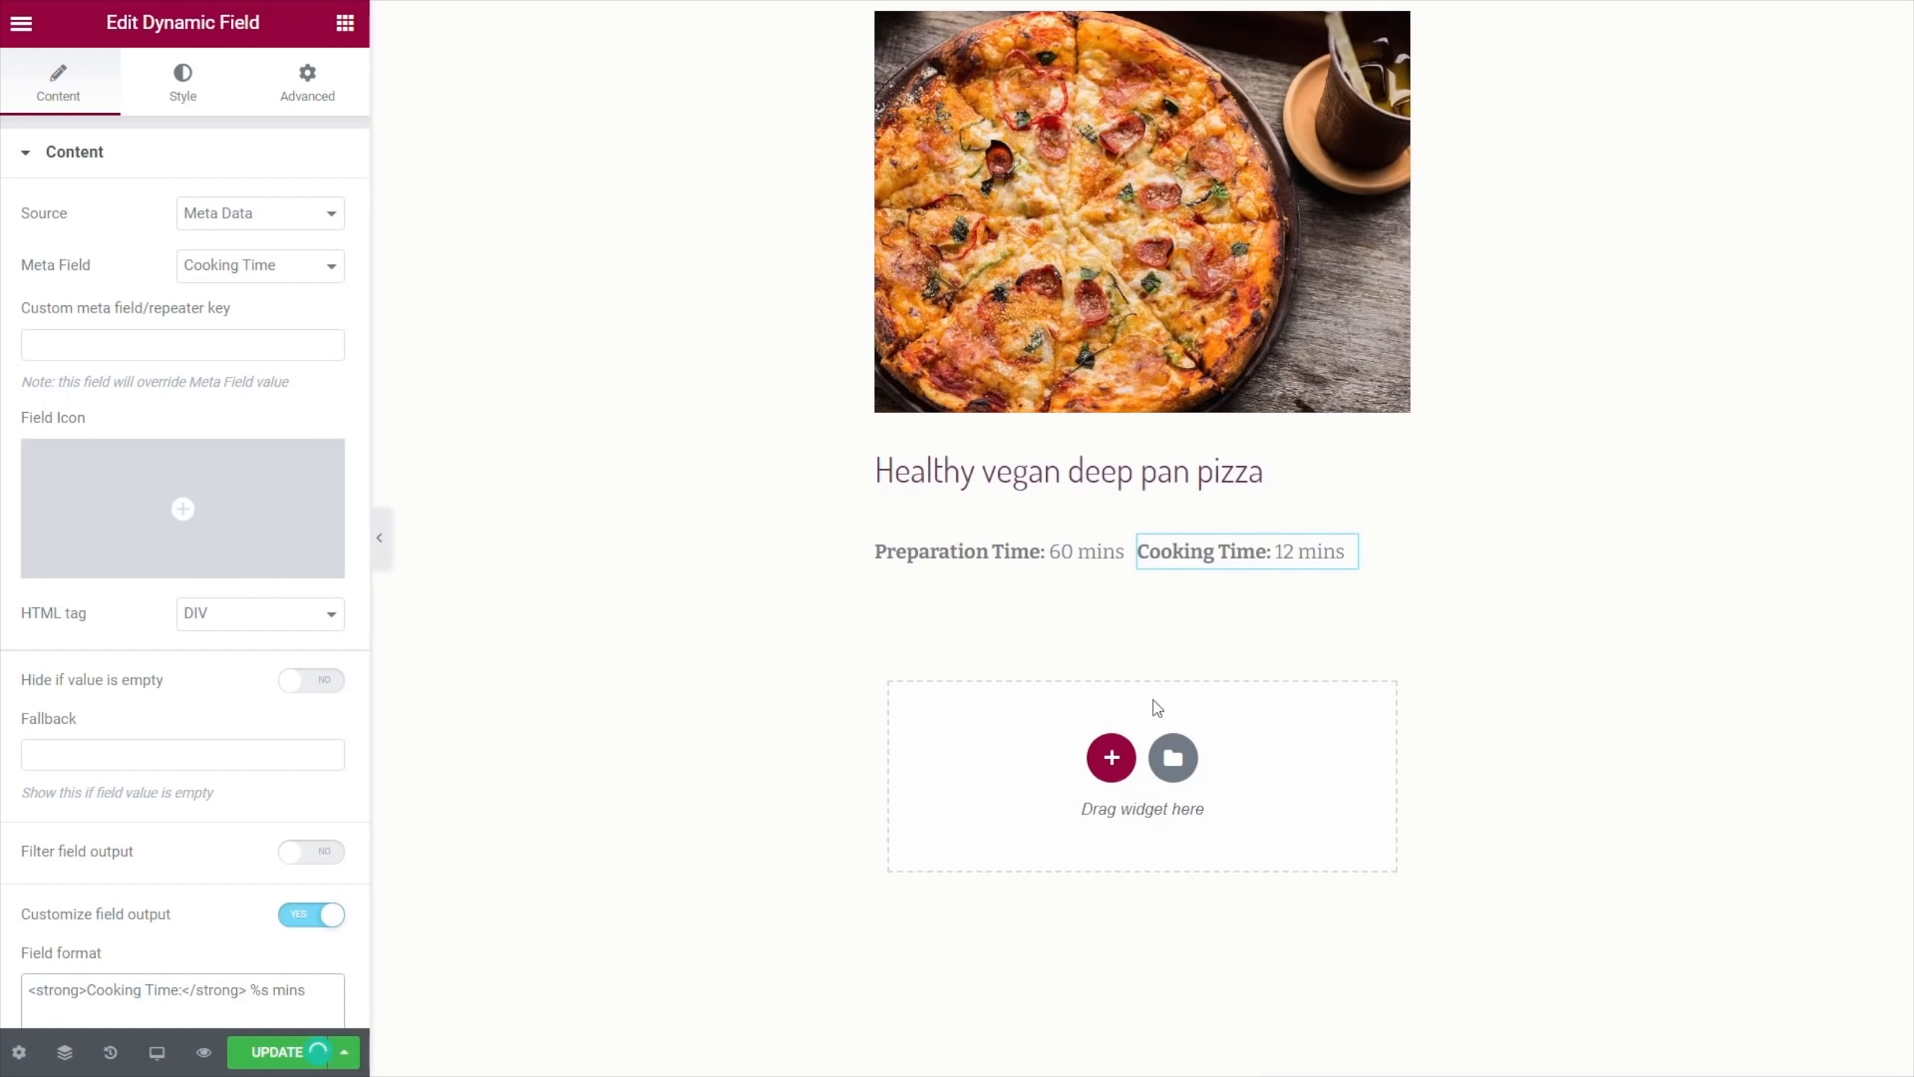
Duplicate the cooking time field and switch the copy's meta field to Calories Per Serving
{"action": "right_click", "coordinate": [1340, 558]}
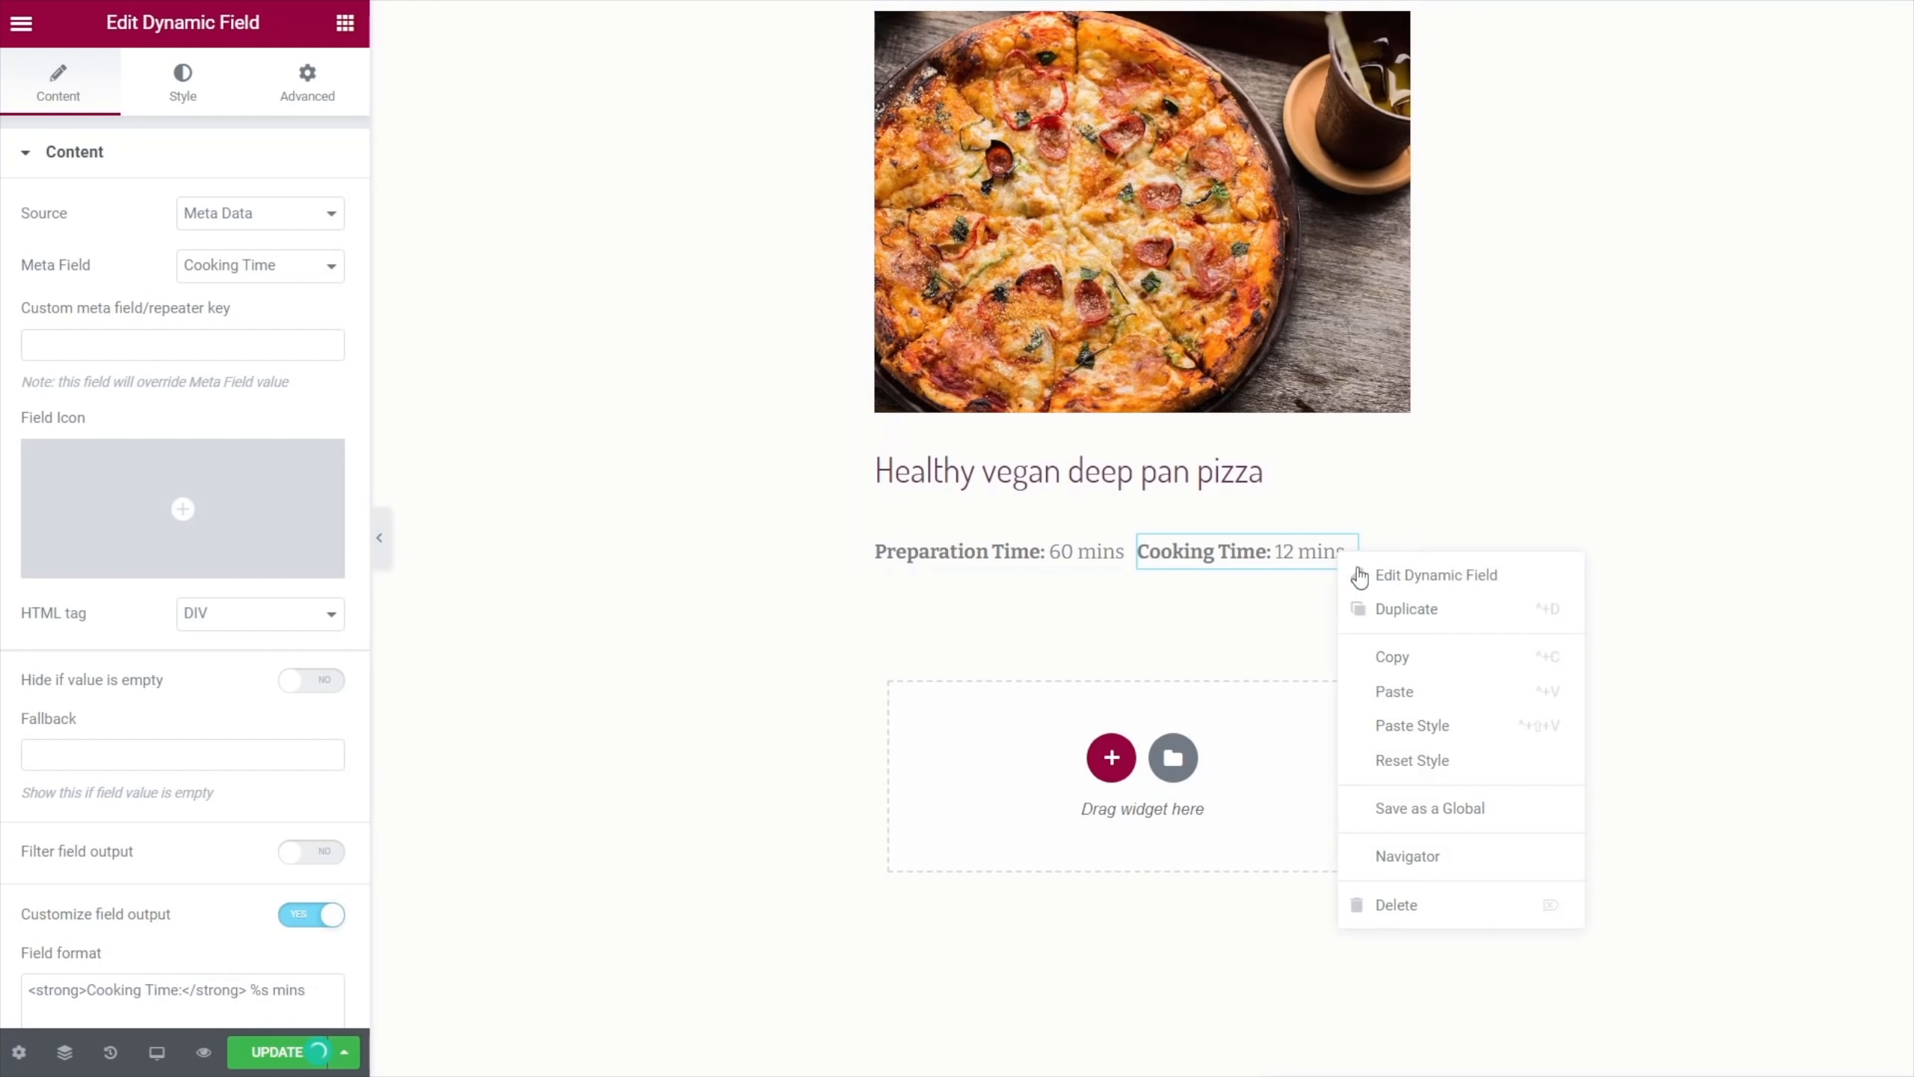
{"action": "left_click", "coordinate": [1364, 608]}
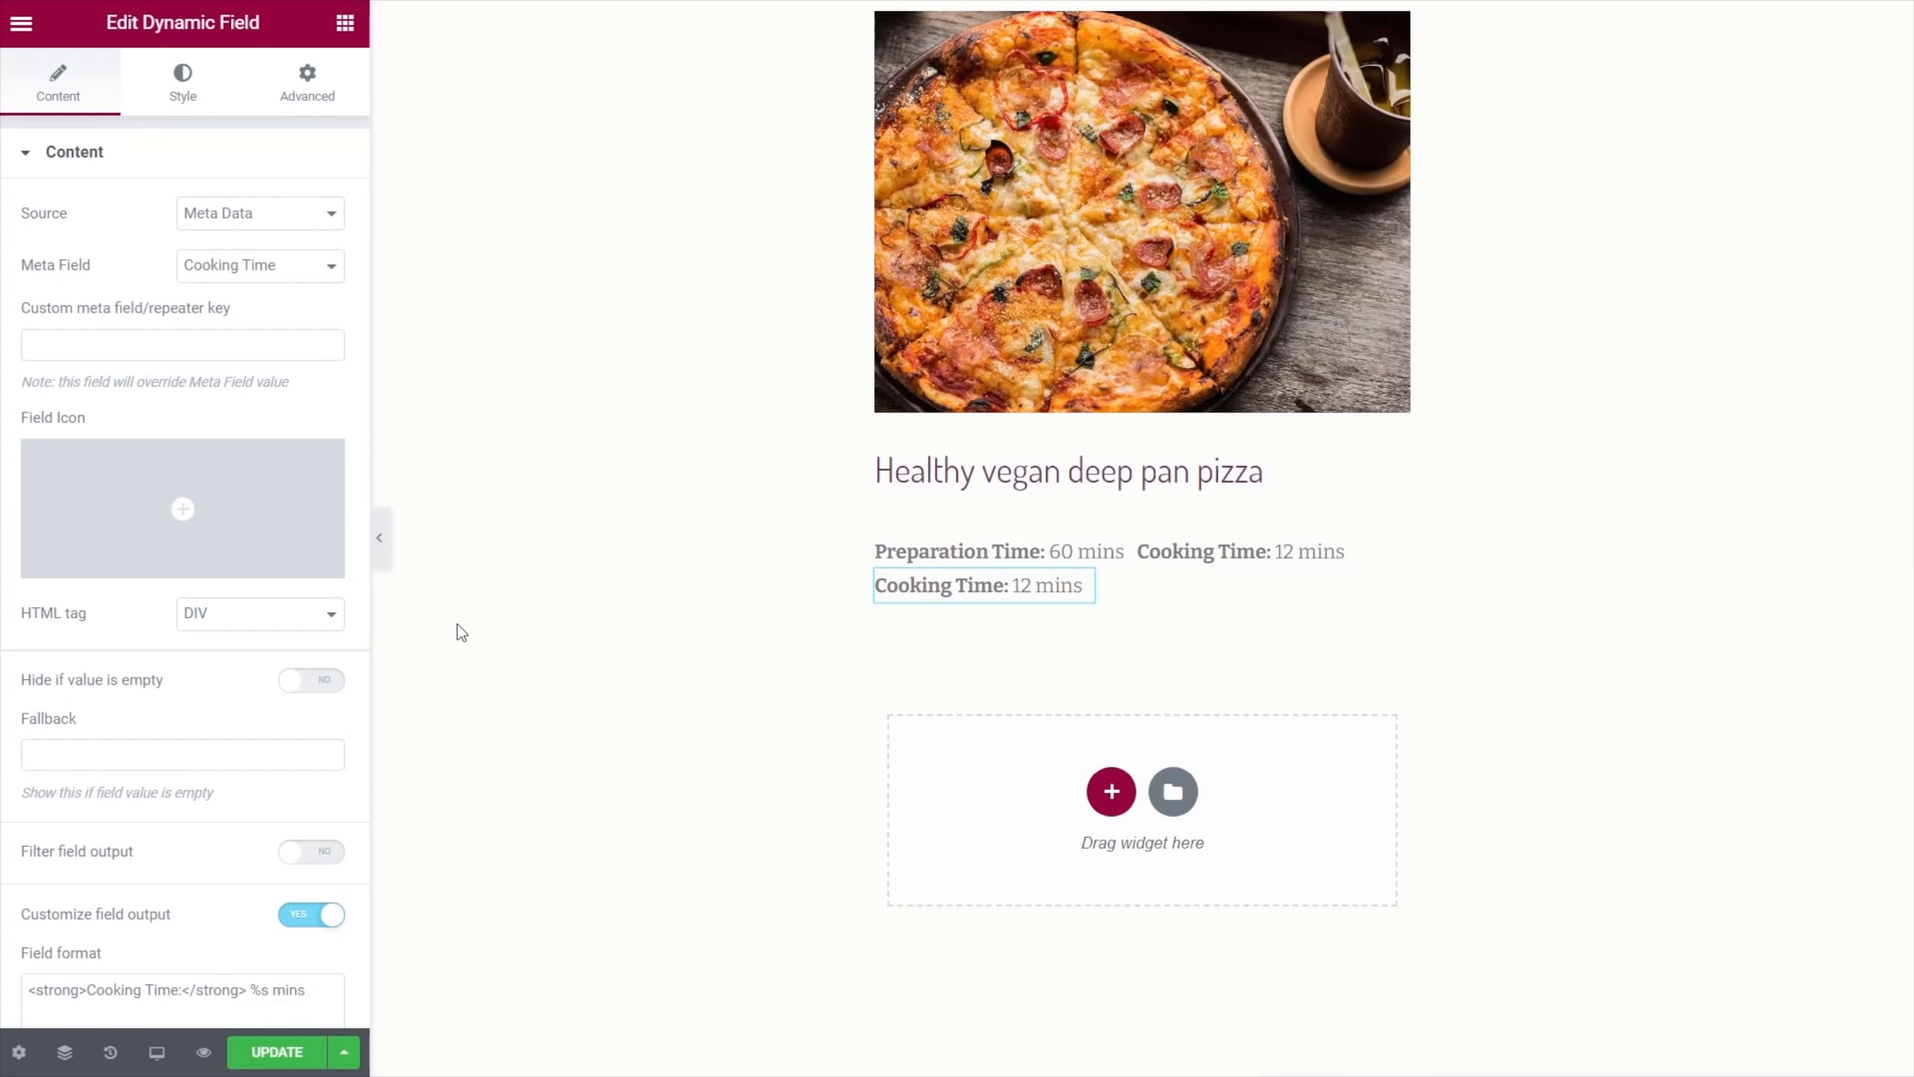
{"action": "left_click", "coordinate": [290, 266]}
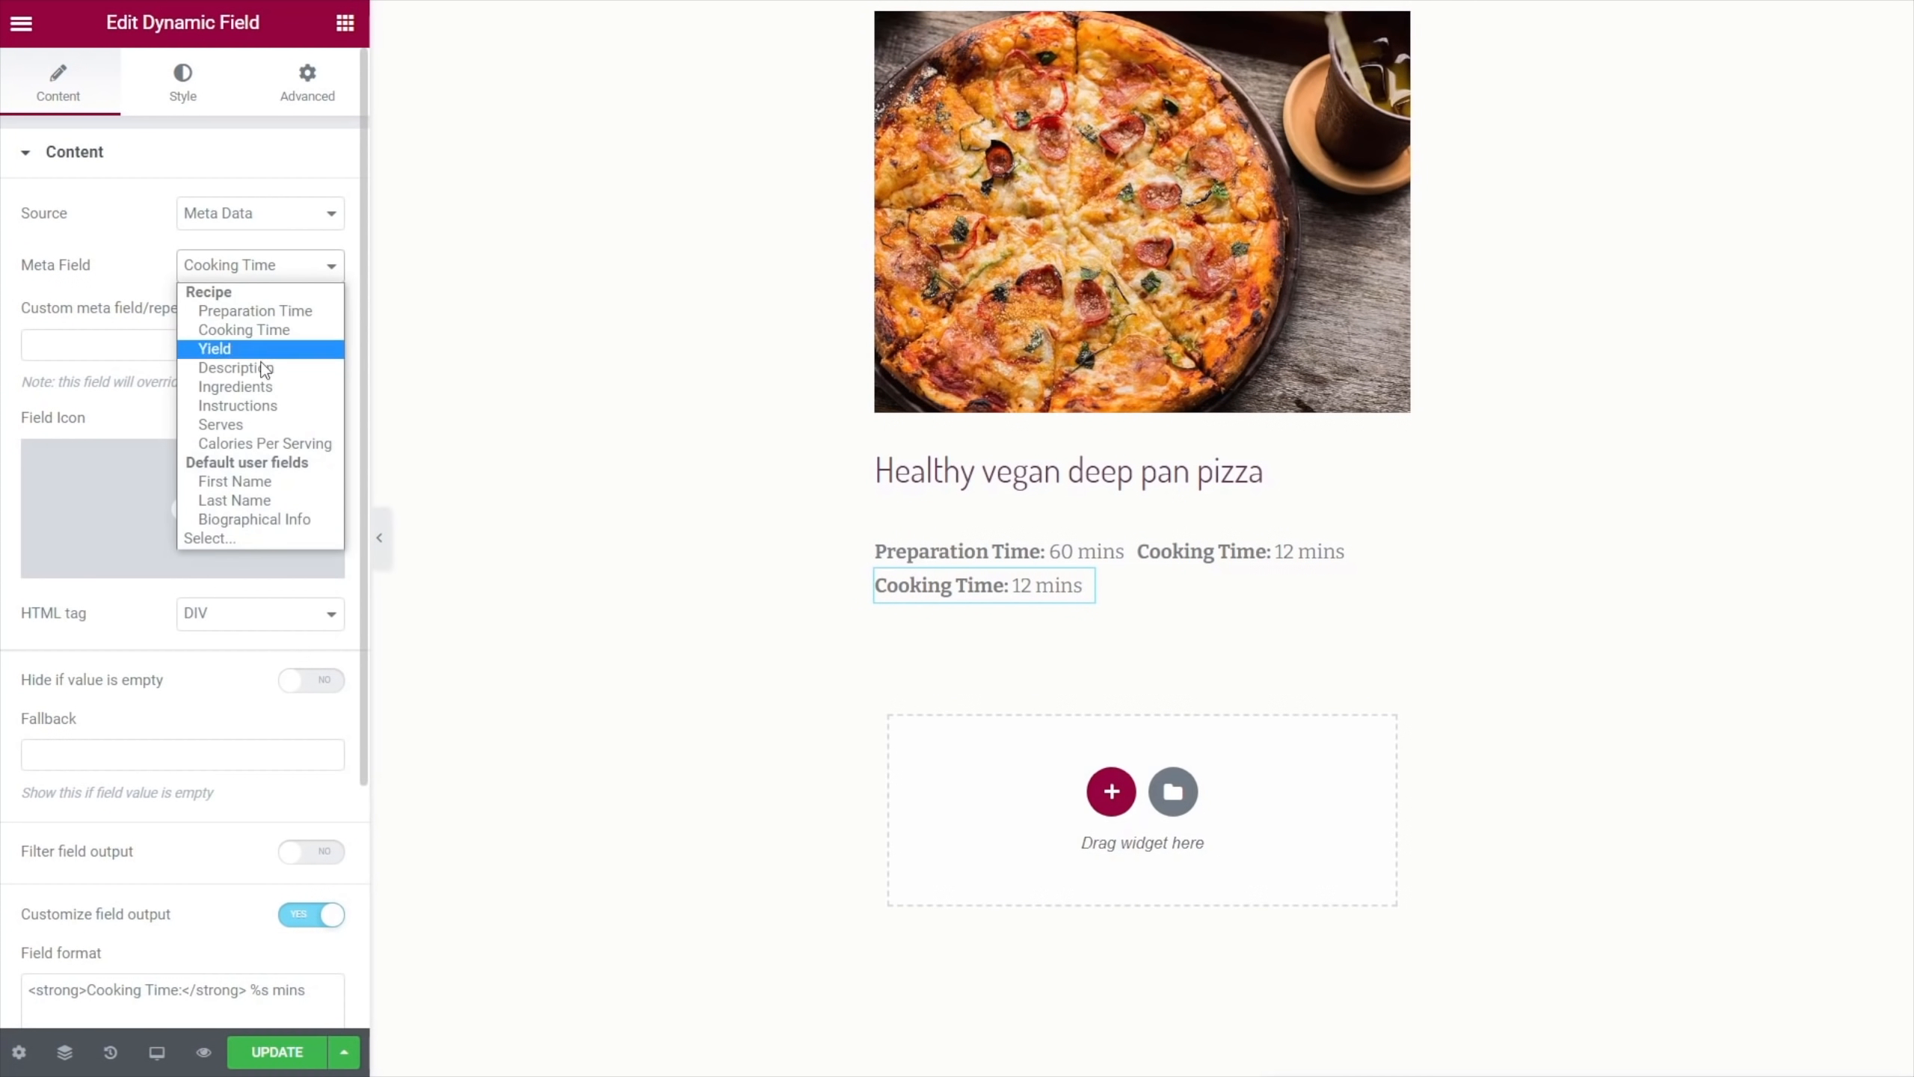
{"action": "left_click", "coordinate": [260, 444]}
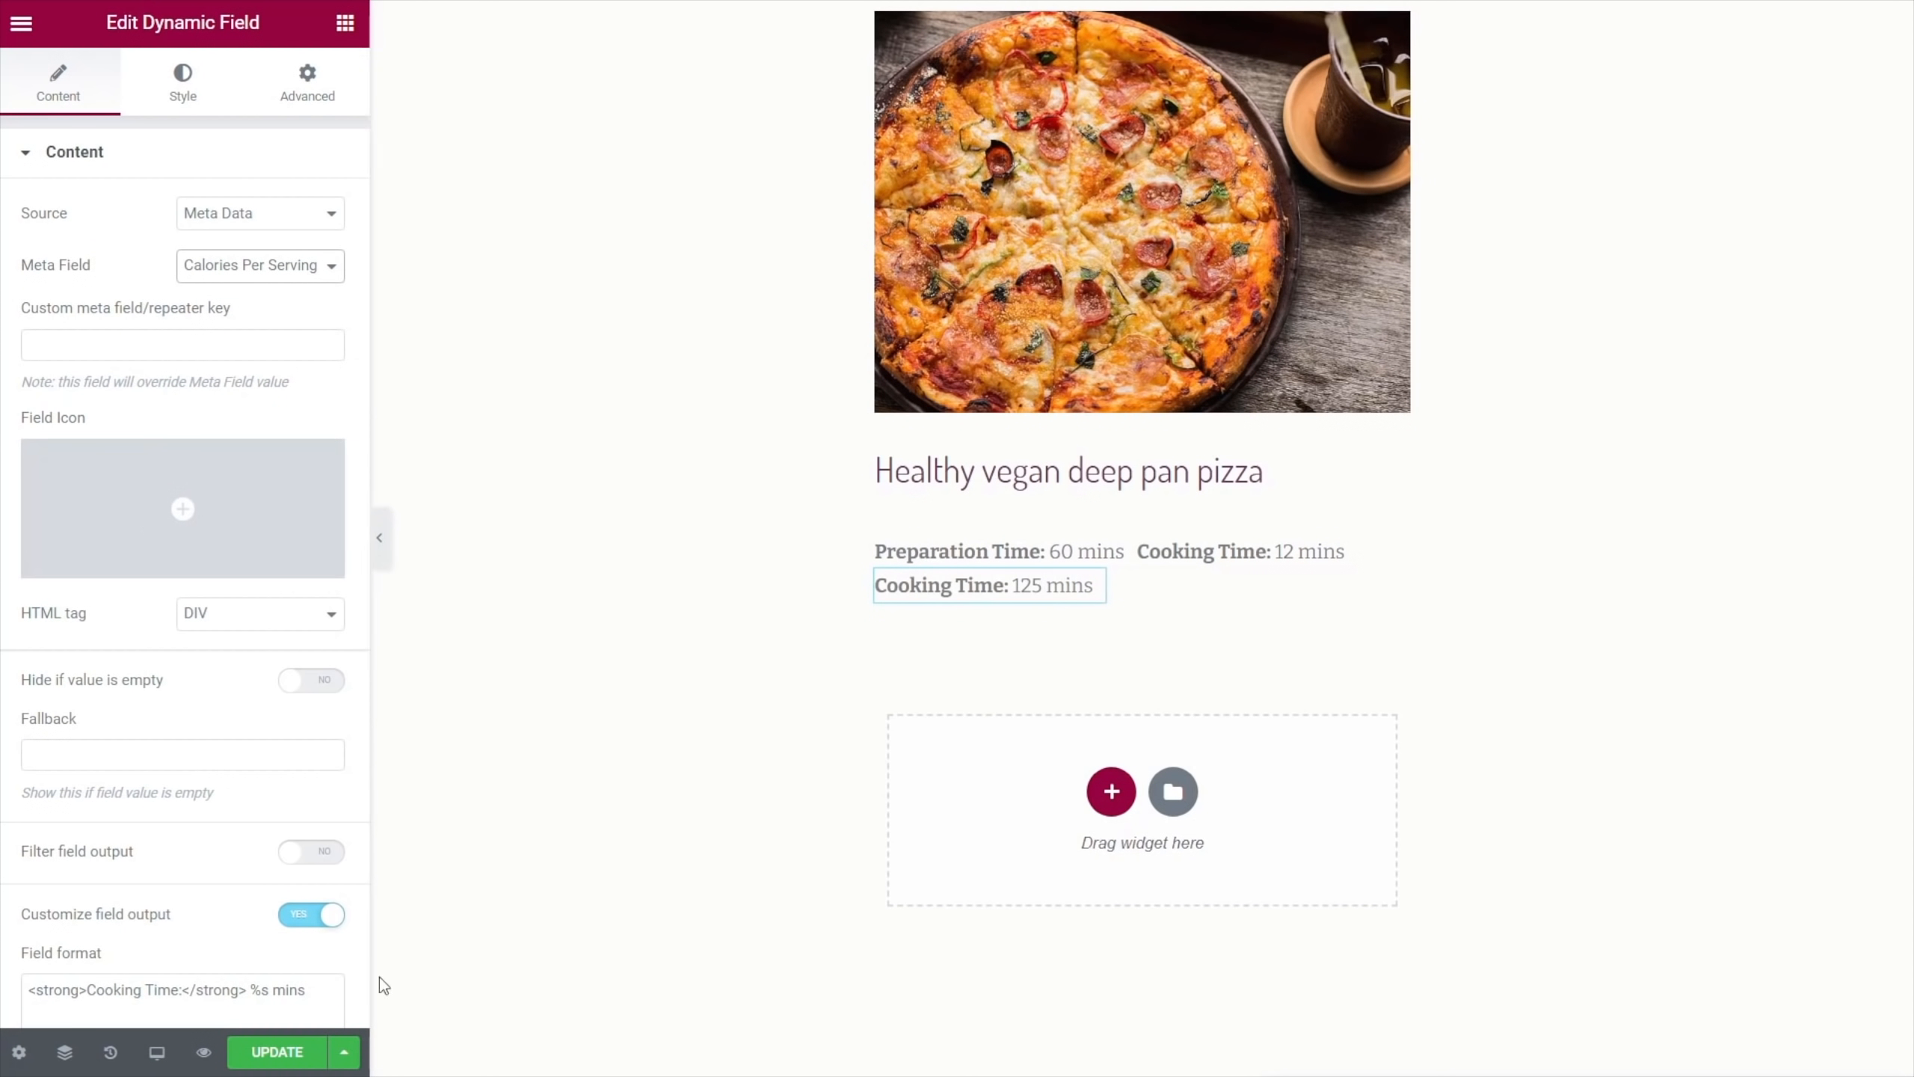
Change the duplicated field's format to the bold label "Calories:" followed by the value and "per serving"
{"action": "left_click_drag", "start_coordinate": [180, 993], "coordinate": [104, 992]}
{"action": "type", "text": "alories"}
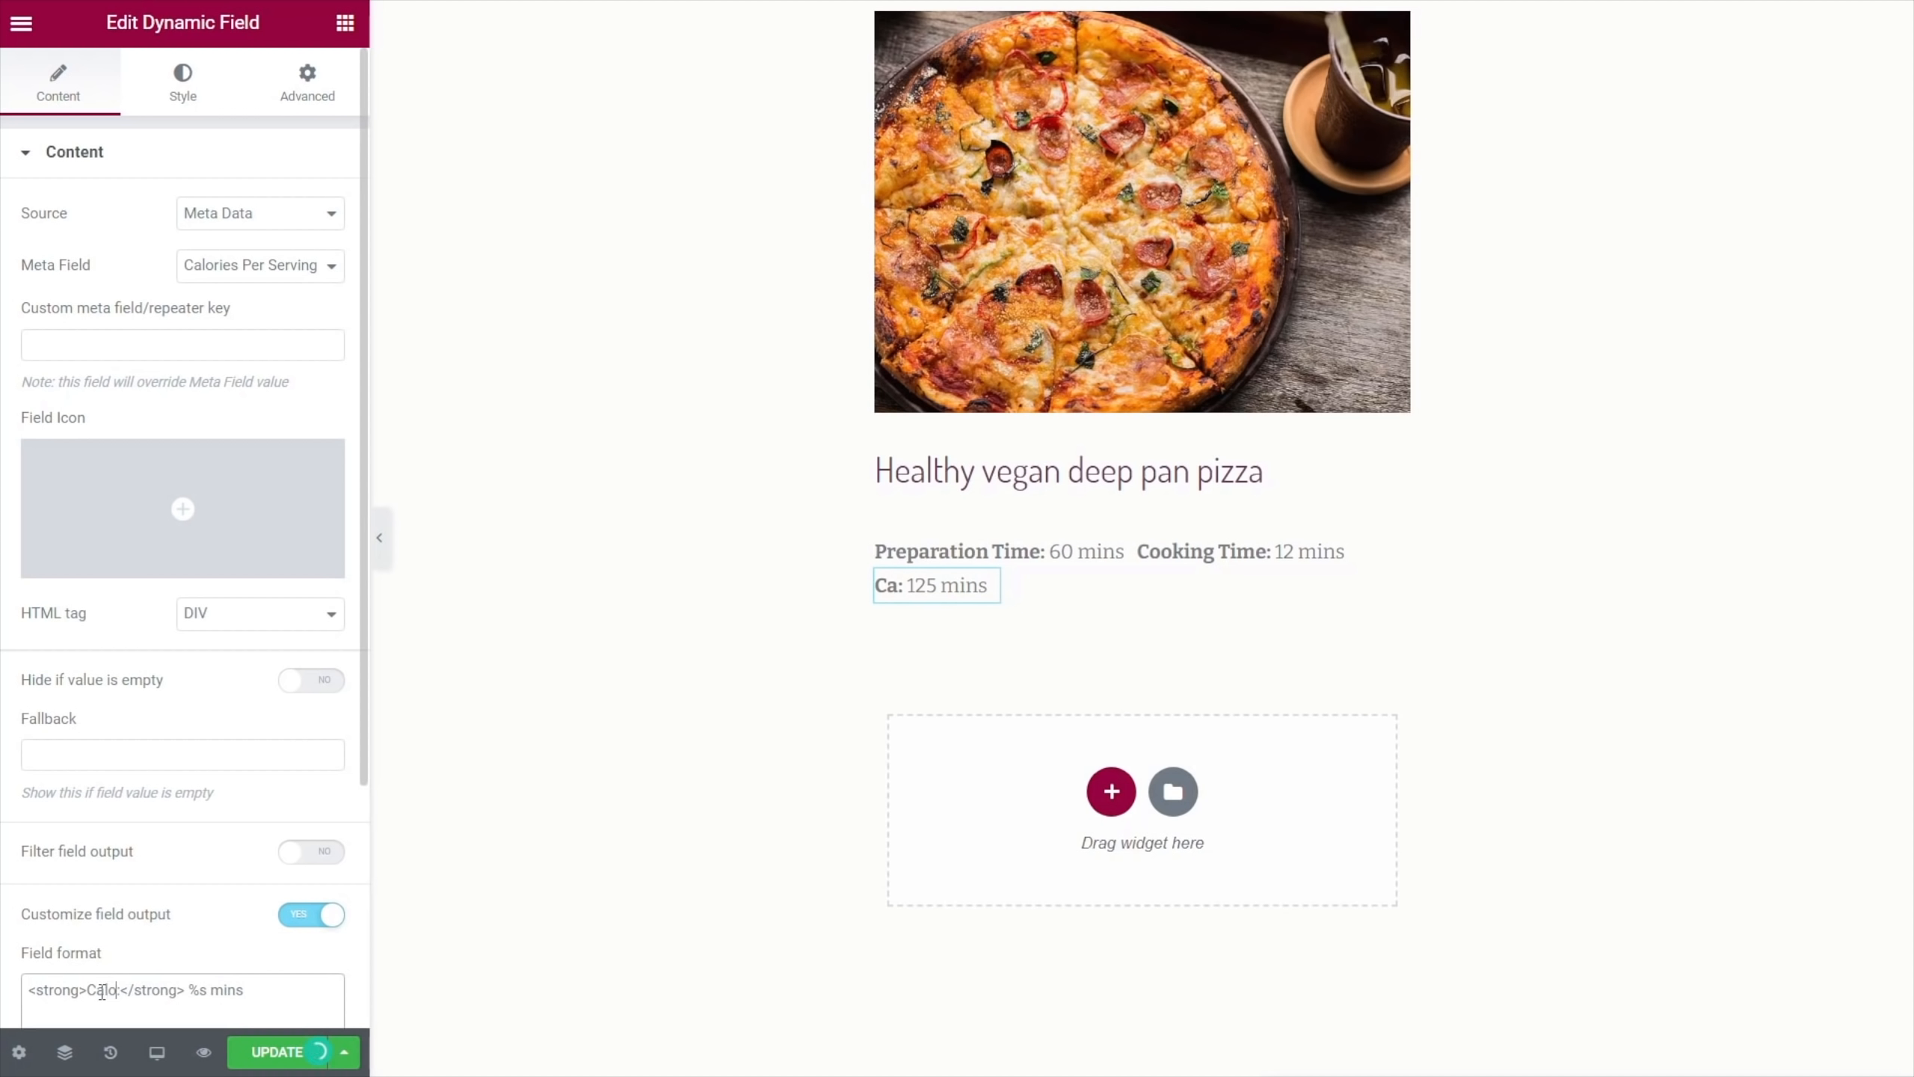
{"action": "left_click_drag", "start_coordinate": [269, 992], "coordinate": [235, 993]}
{"action": "type", "text": "per serving"}
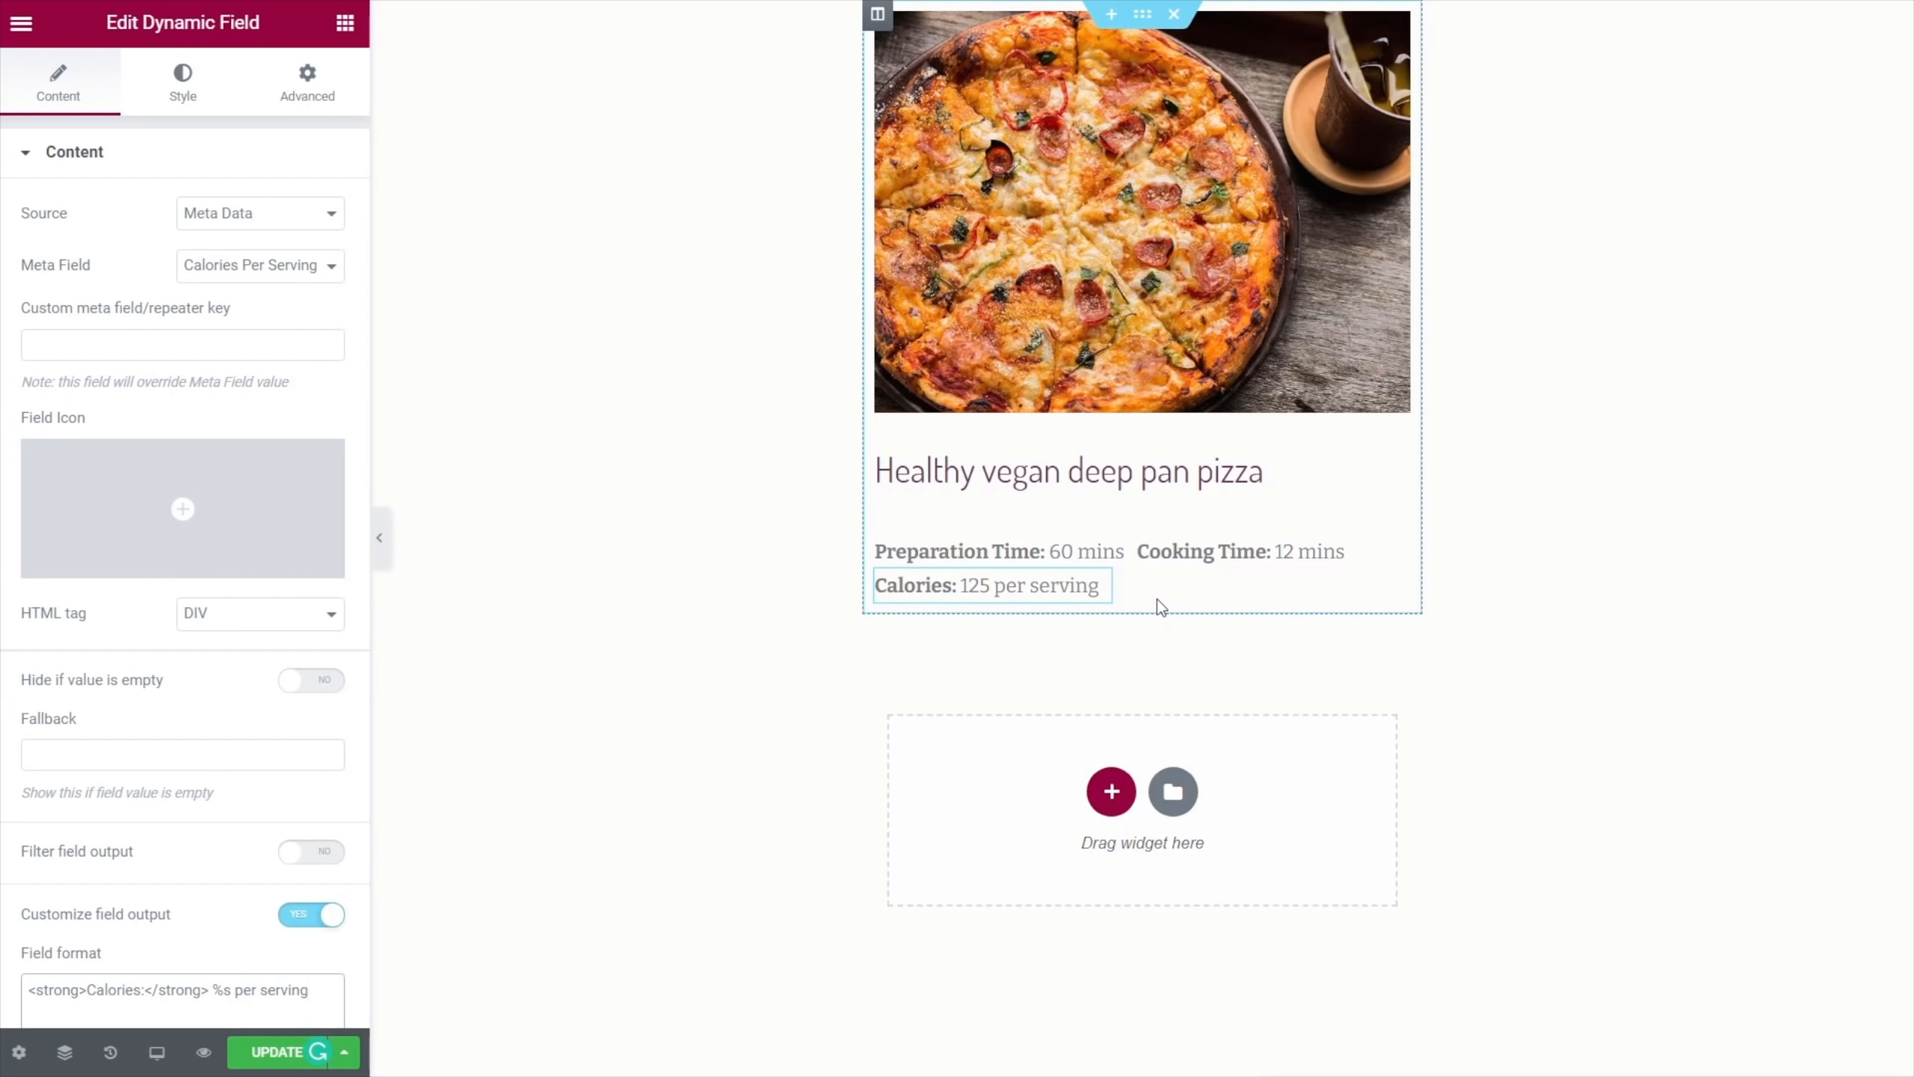
Add a Divider below the calories field with a 20% width and left alignment
{"action": "left_click", "coordinate": [344, 22]}
{"action": "left_click_drag", "start_coordinate": [106, 611], "coordinate": [1055, 615]}
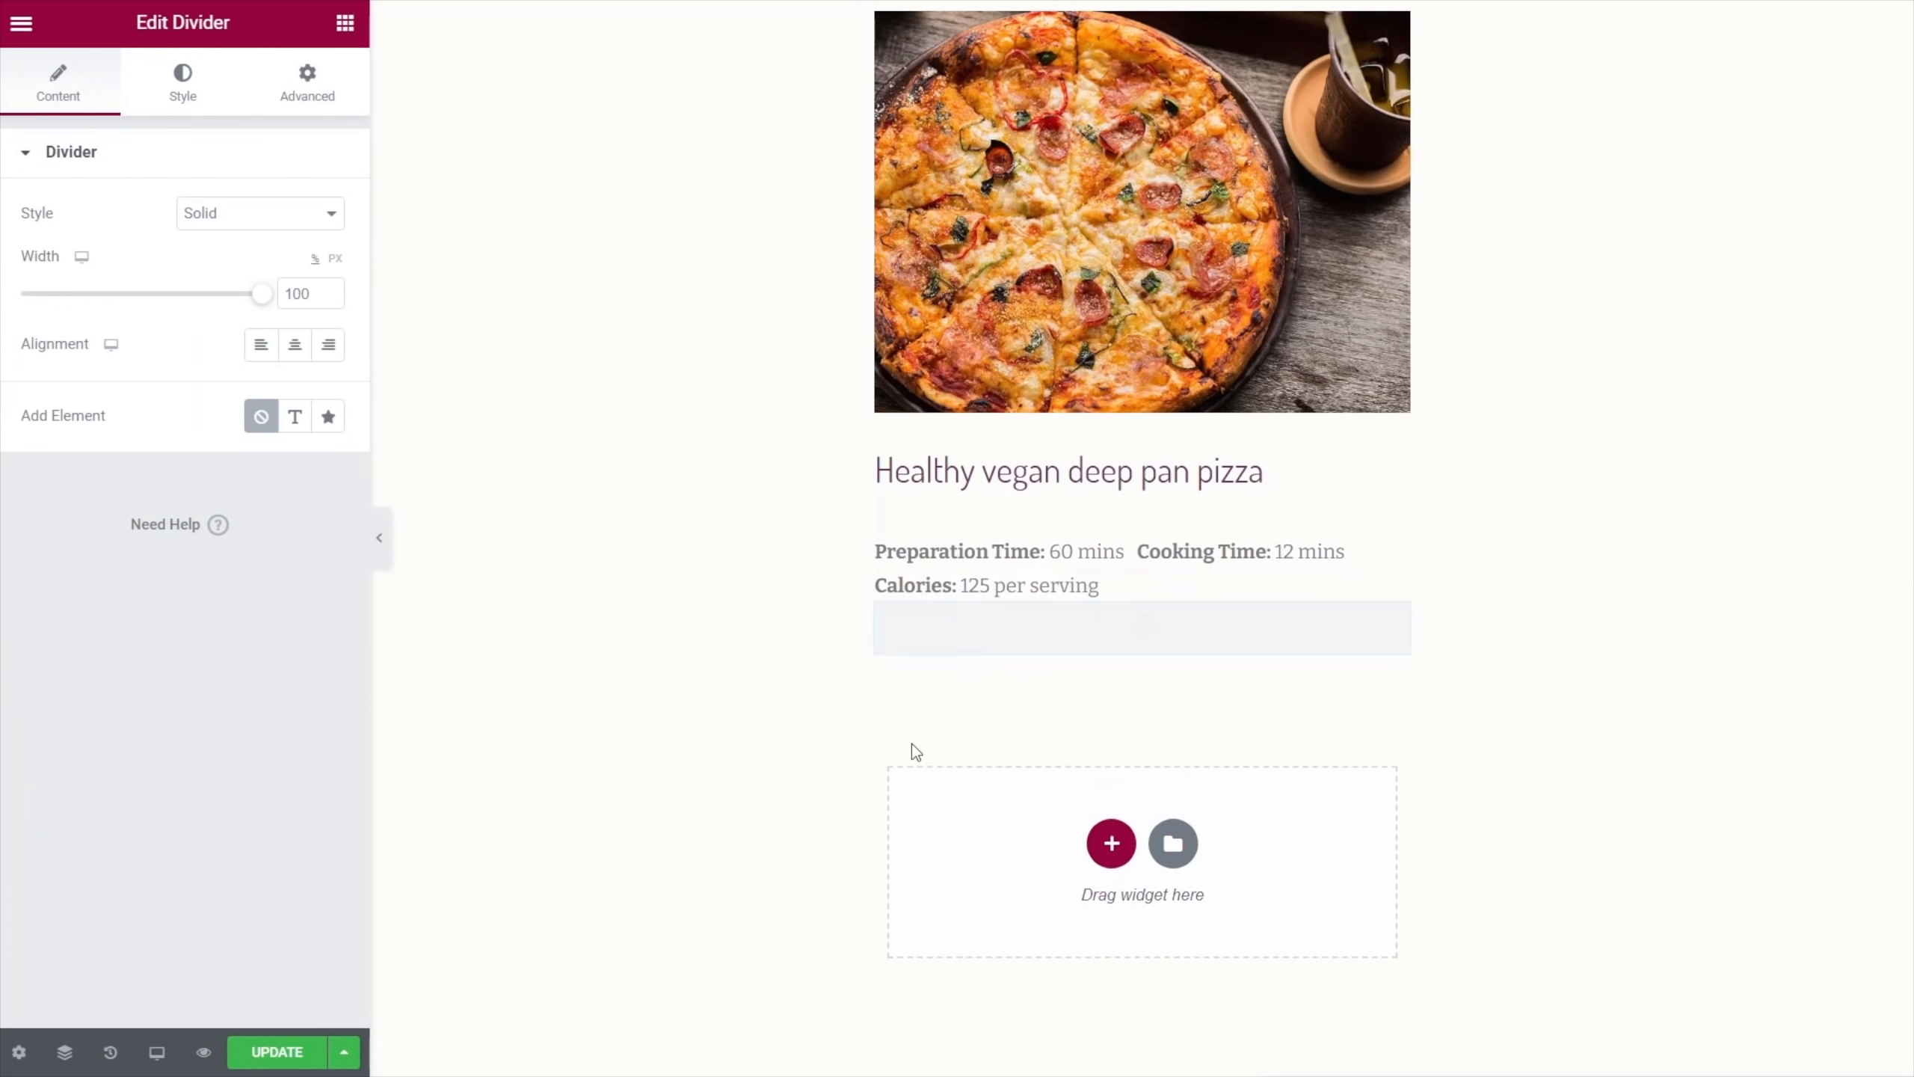
{"action": "left_click_drag", "start_coordinate": [263, 300], "coordinate": [73, 317]}
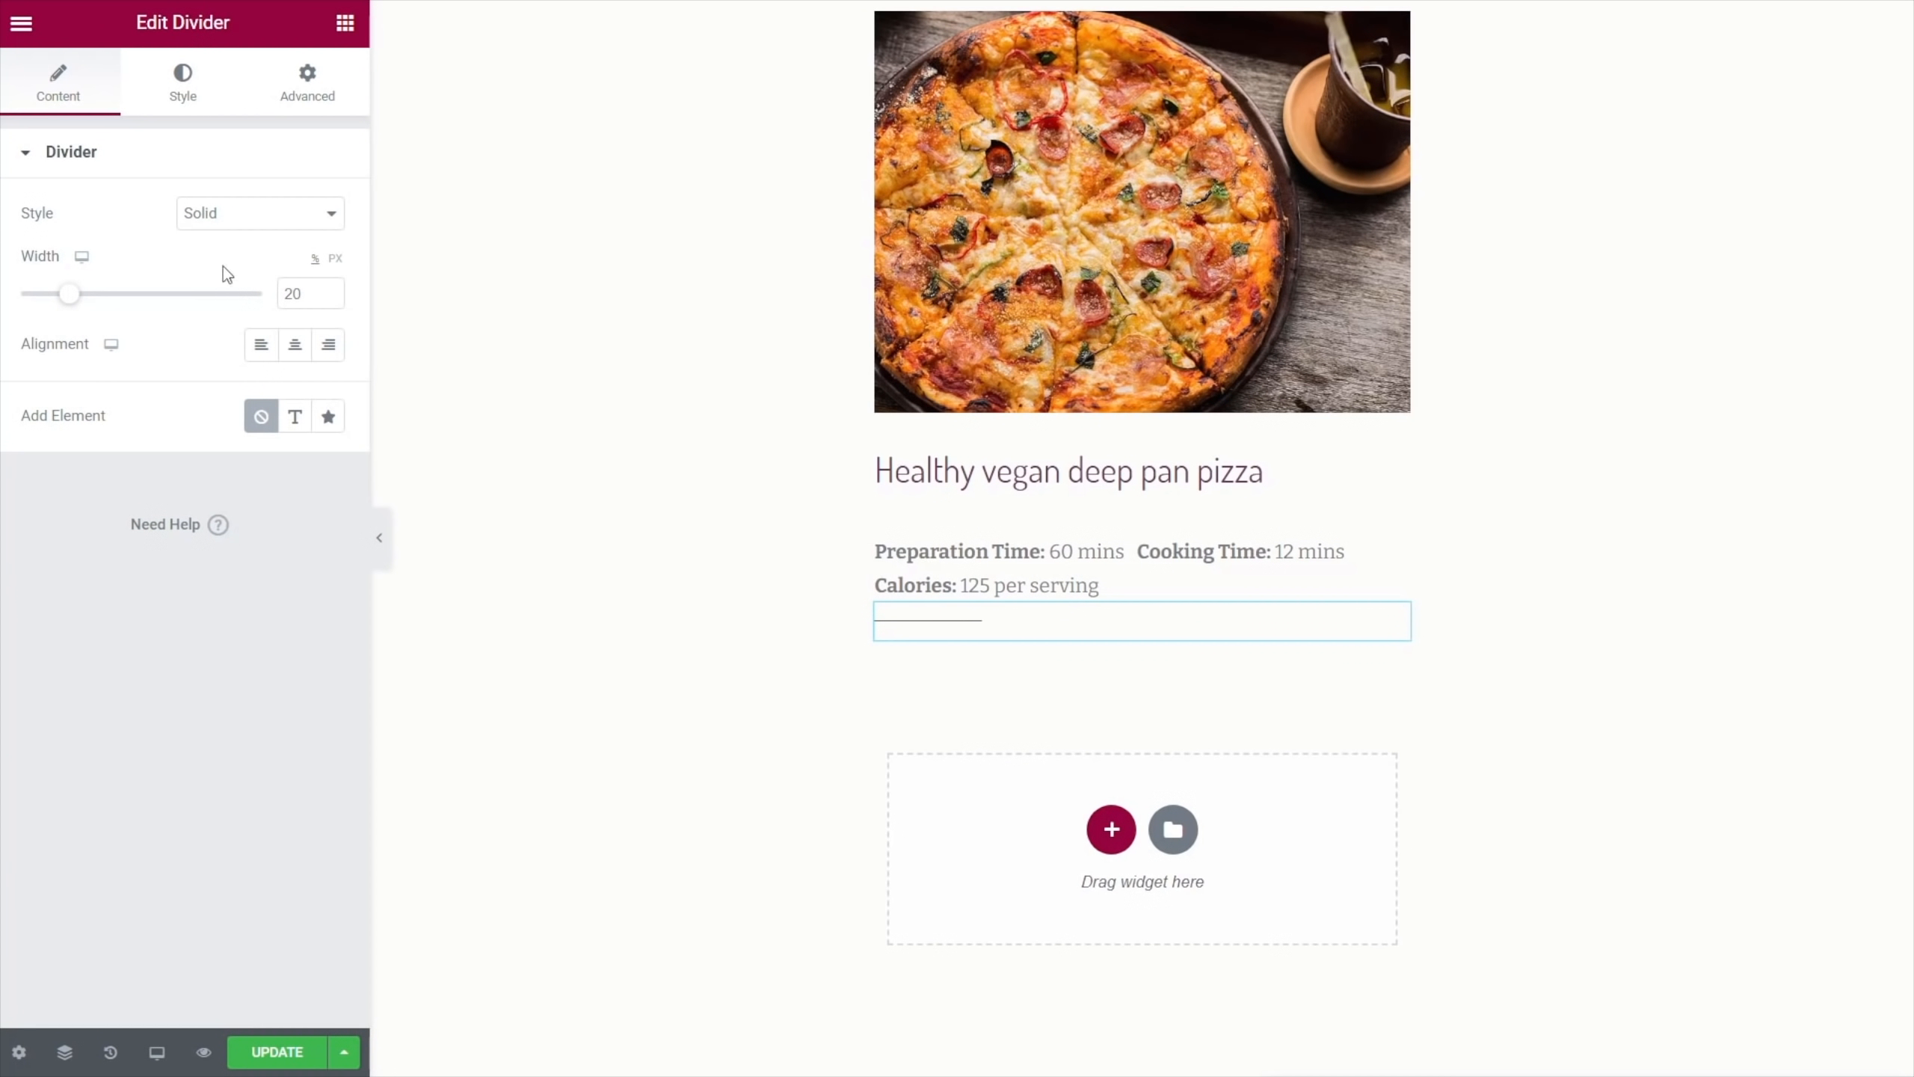
{"action": "left_click", "coordinate": [265, 347]}
Give the divider the global Primary colour and lower its opacity to get #6C3C5B54
{"action": "left_click", "coordinate": [183, 84]}
{"action": "left_click", "coordinate": [296, 215]}
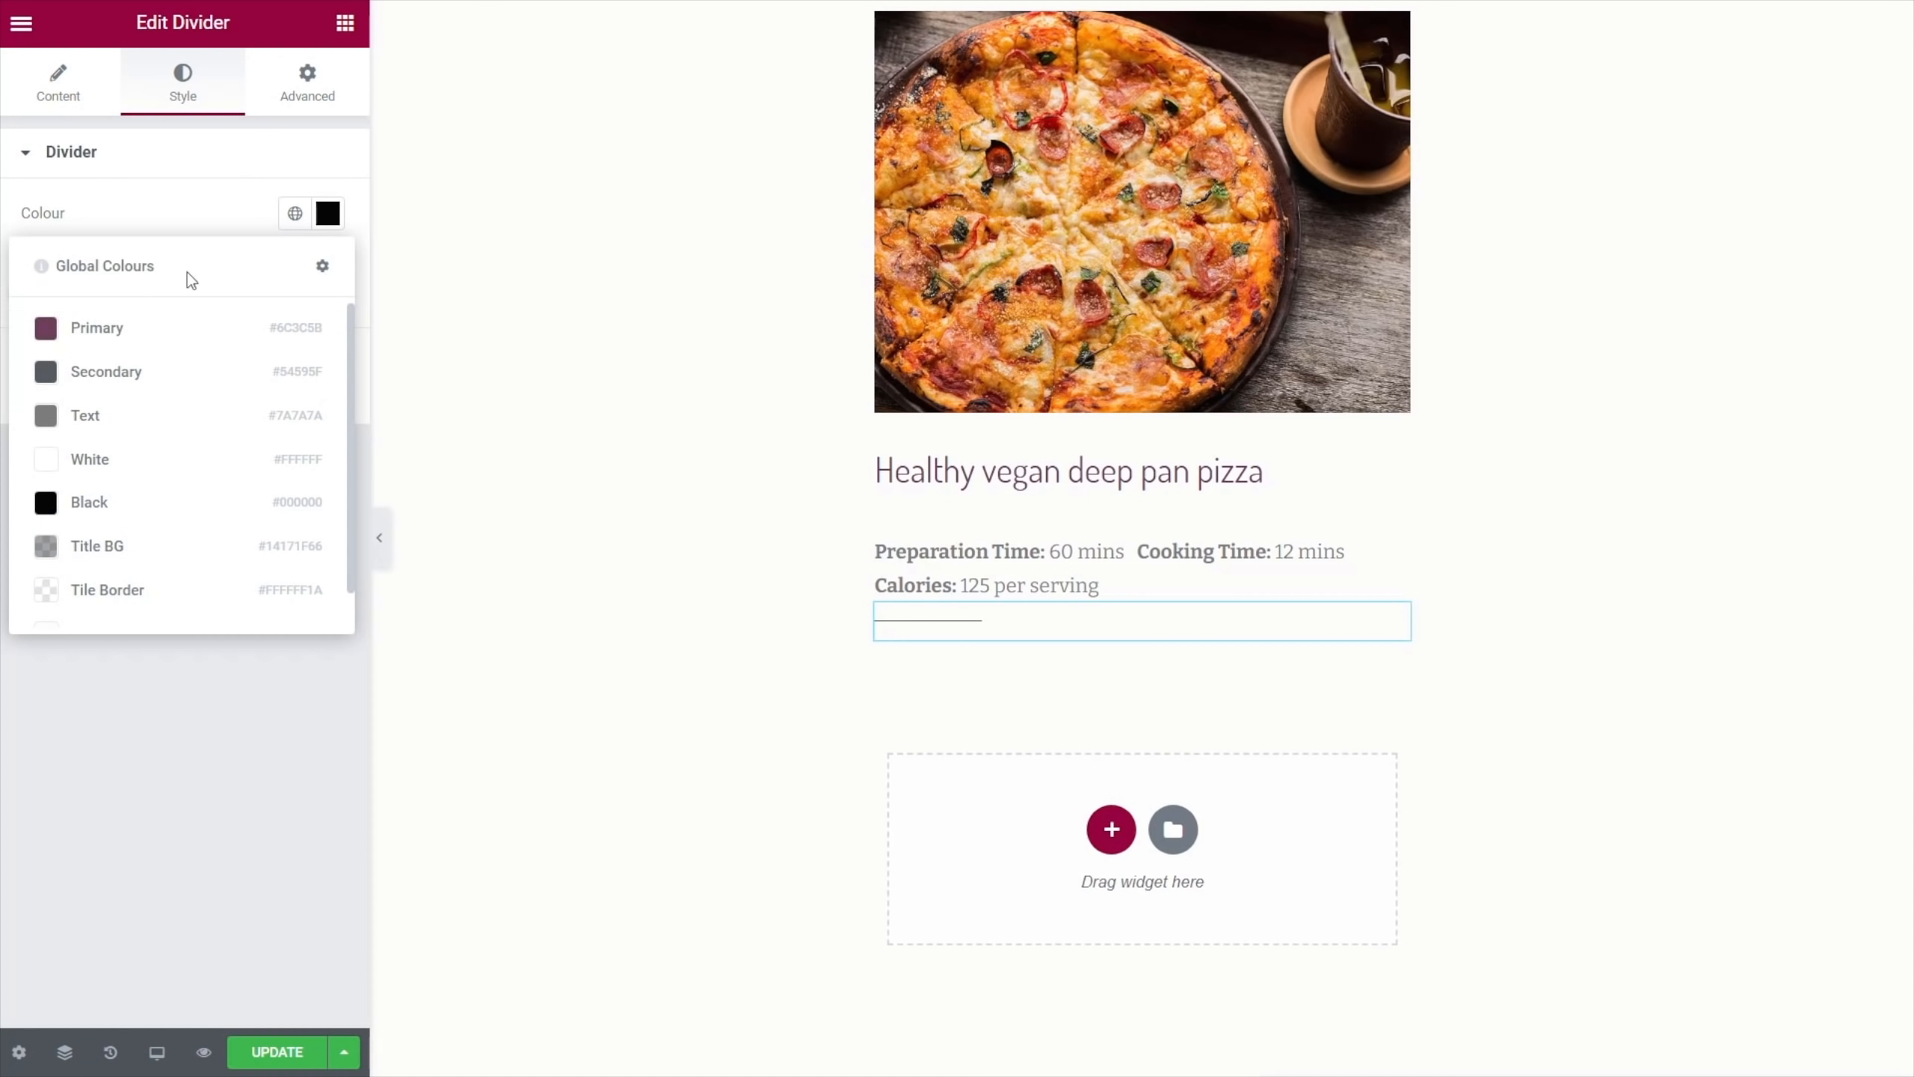
{"action": "left_click", "coordinate": [79, 330]}
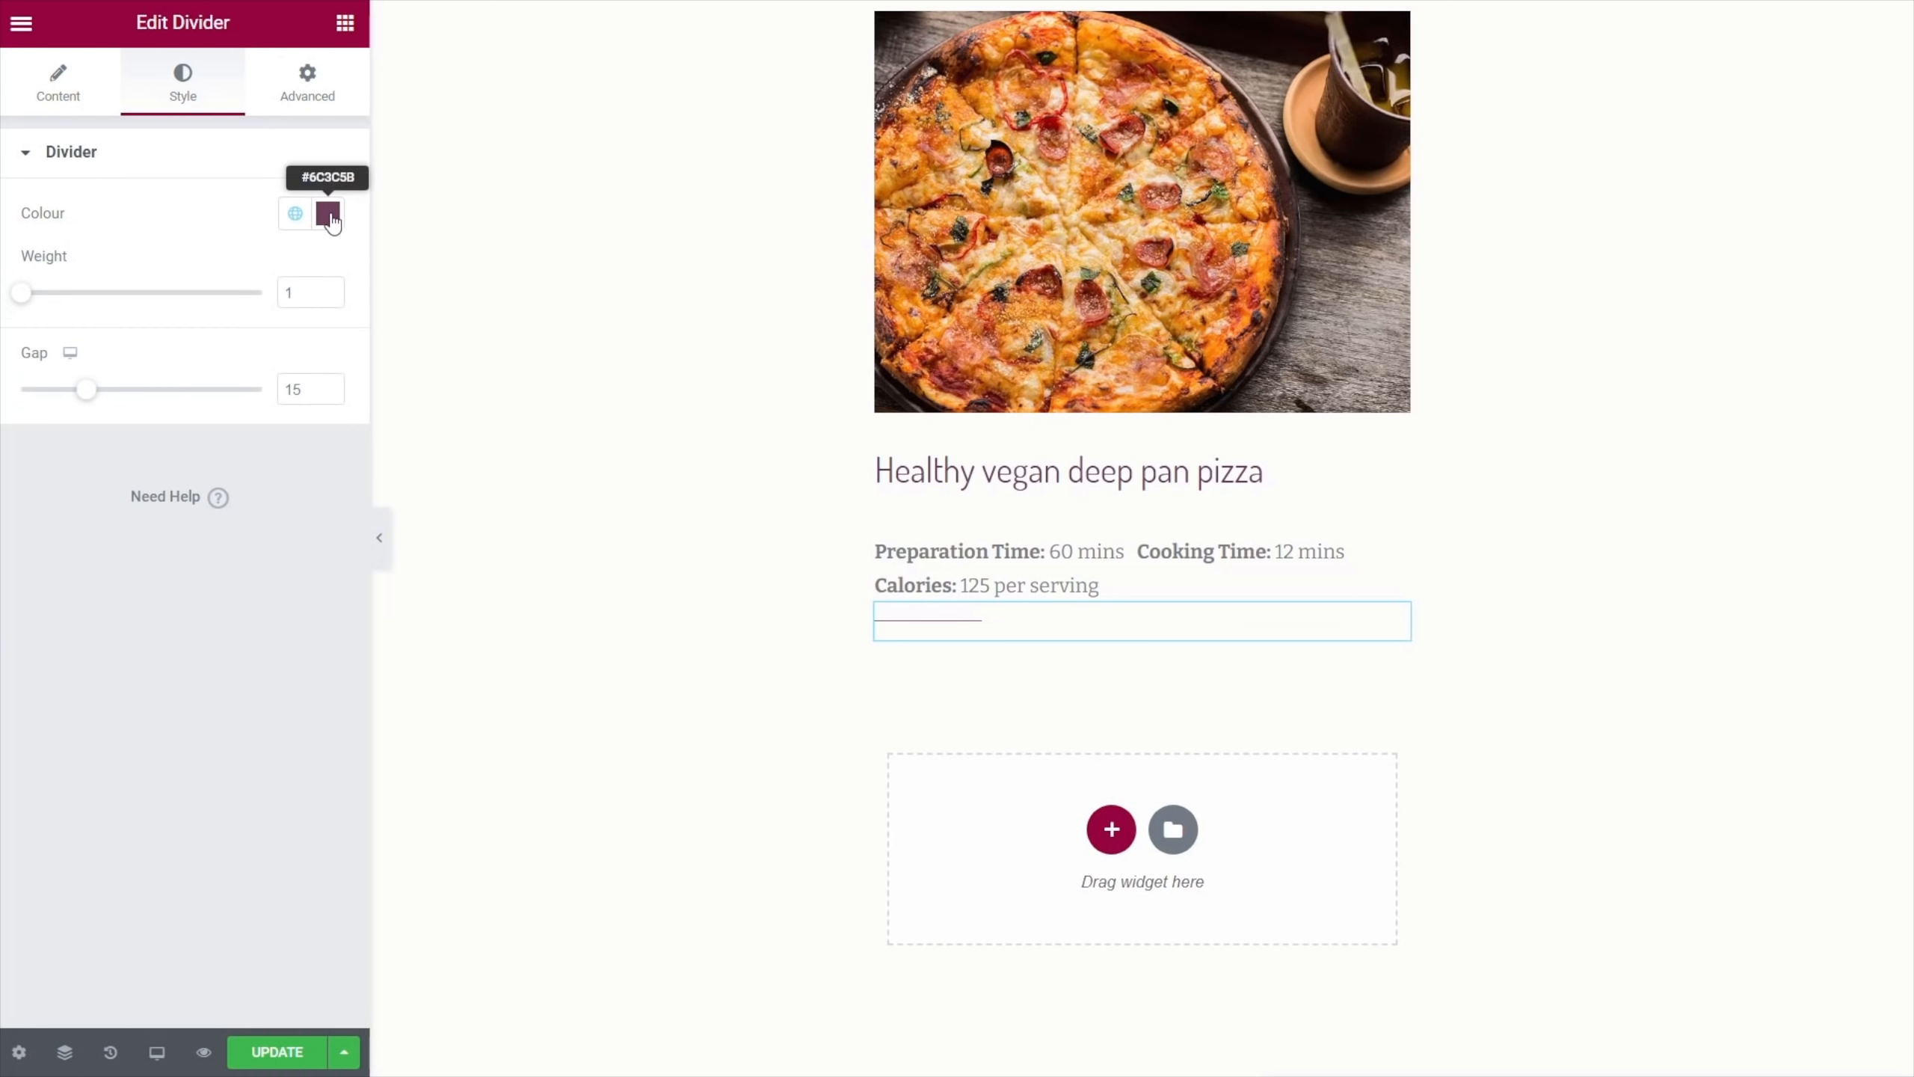
{"action": "left_click", "coordinate": [327, 214]}
{"action": "left_click_drag", "start_coordinate": [324, 559], "coordinate": [135, 559]}
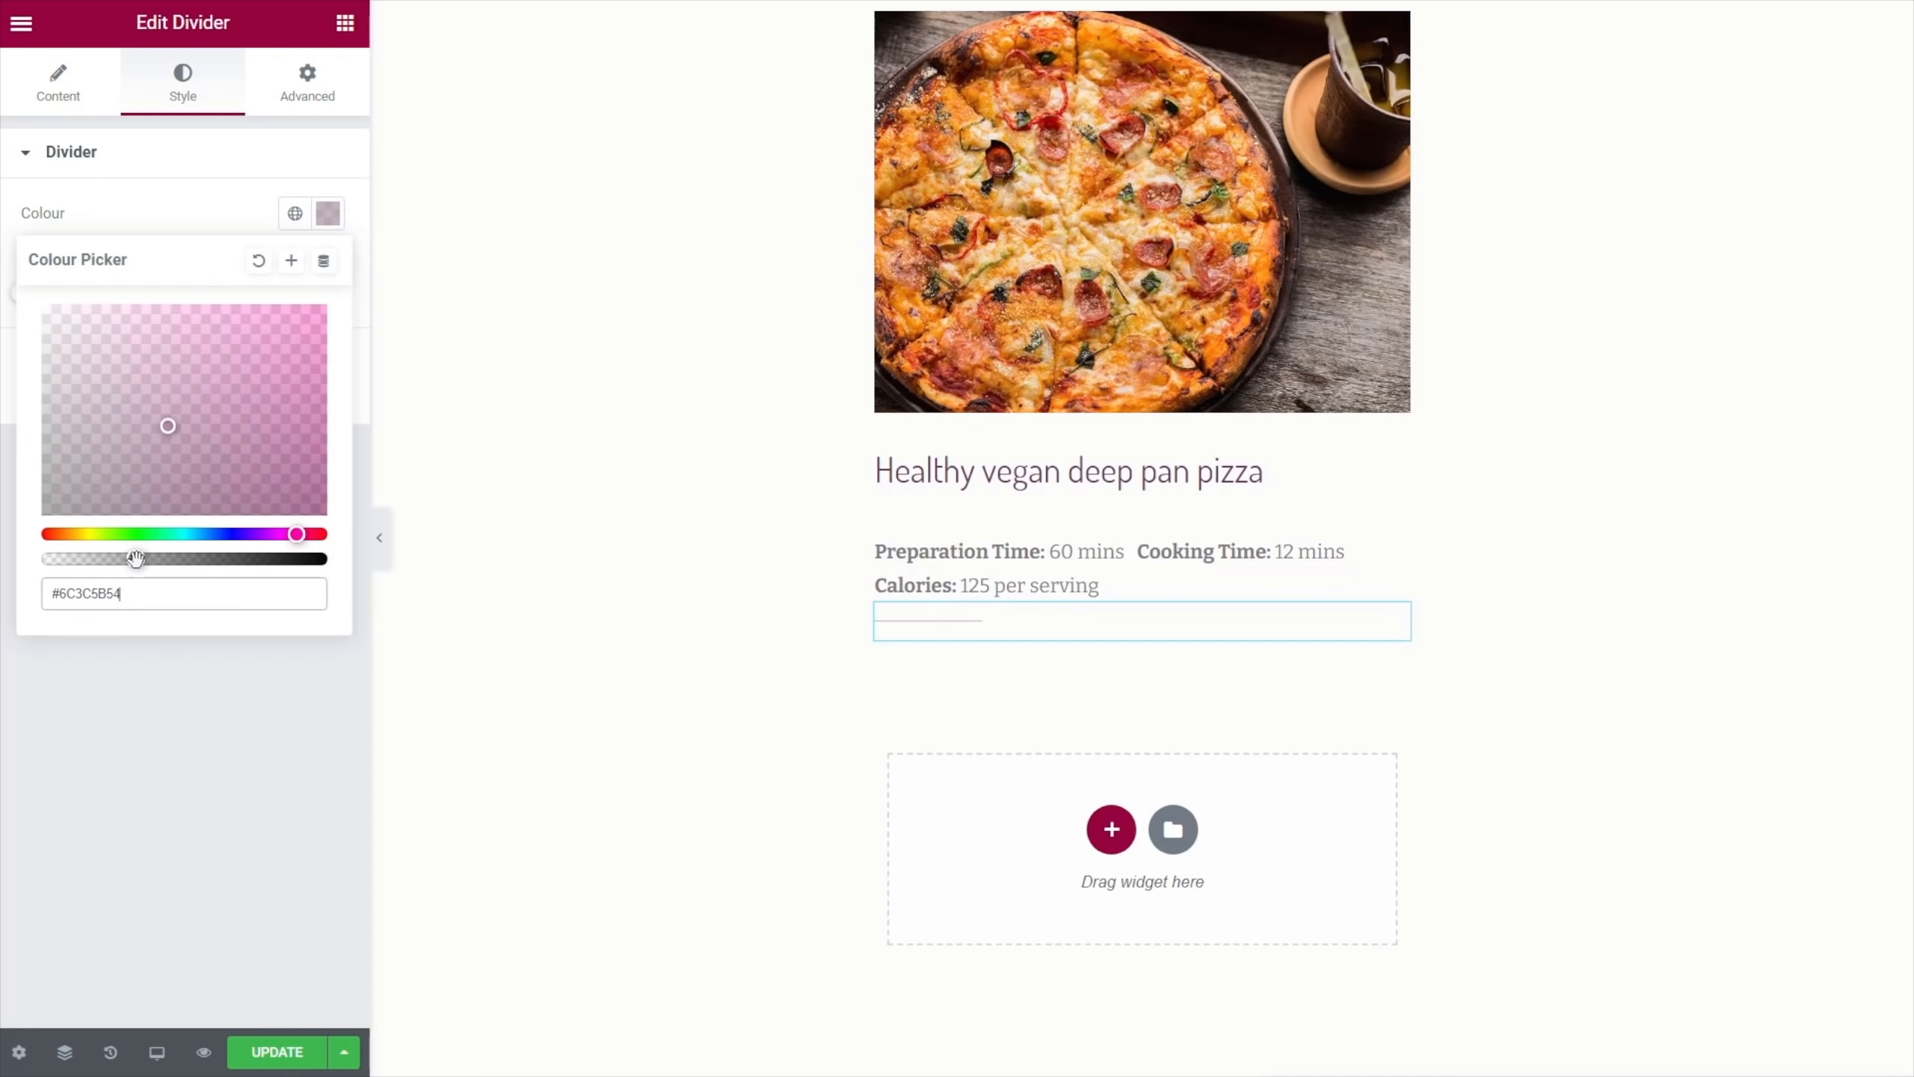
{"action": "left_click", "coordinate": [192, 731]}
Set the divider's weight to 2 and its gap to 7
{"action": "mouse_move", "coordinate": [29, 300]}
{"action": "left_mouse_down"}
{"action": "mouse_move", "coordinate": [81, 302]}
{"action": "mouse_move", "coordinate": [58, 300]}
{"action": "left_mouse_up"}
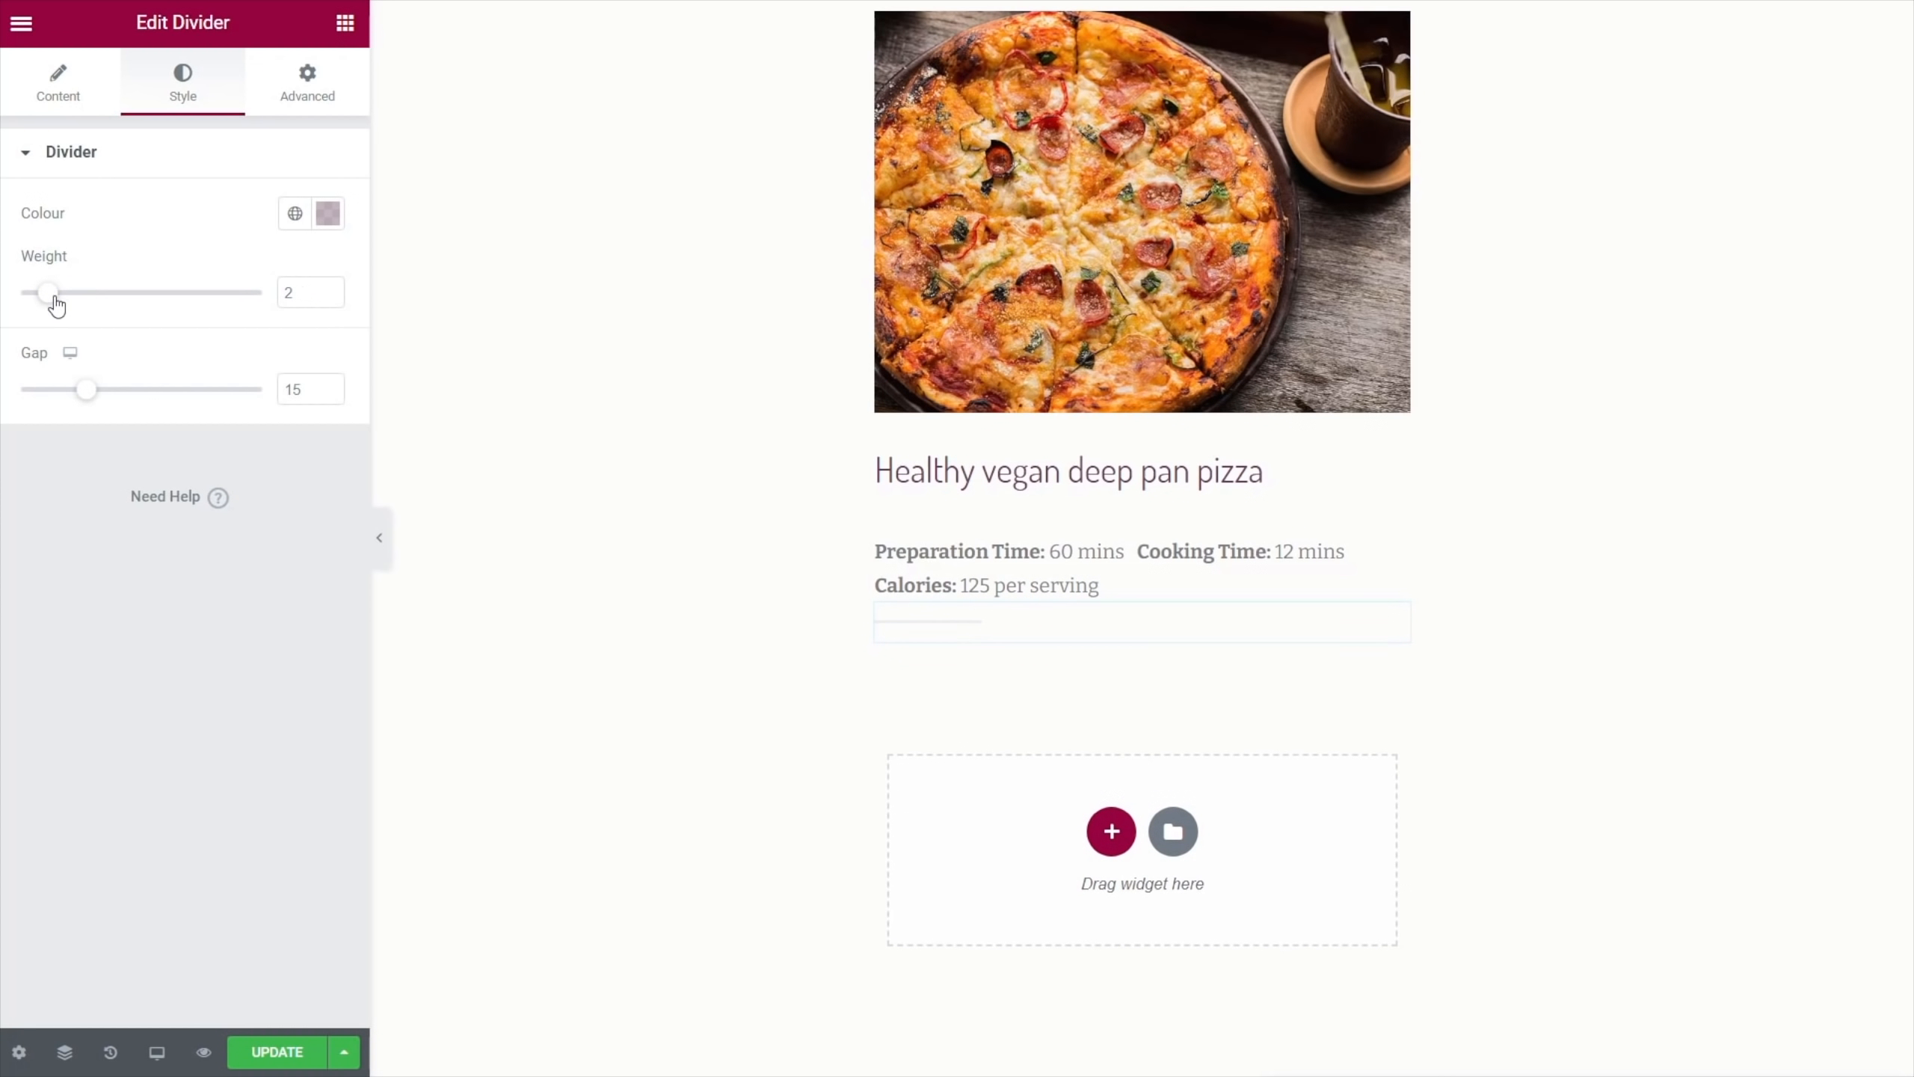
{"action": "left_click_drag", "start_coordinate": [85, 391], "coordinate": [46, 391]}
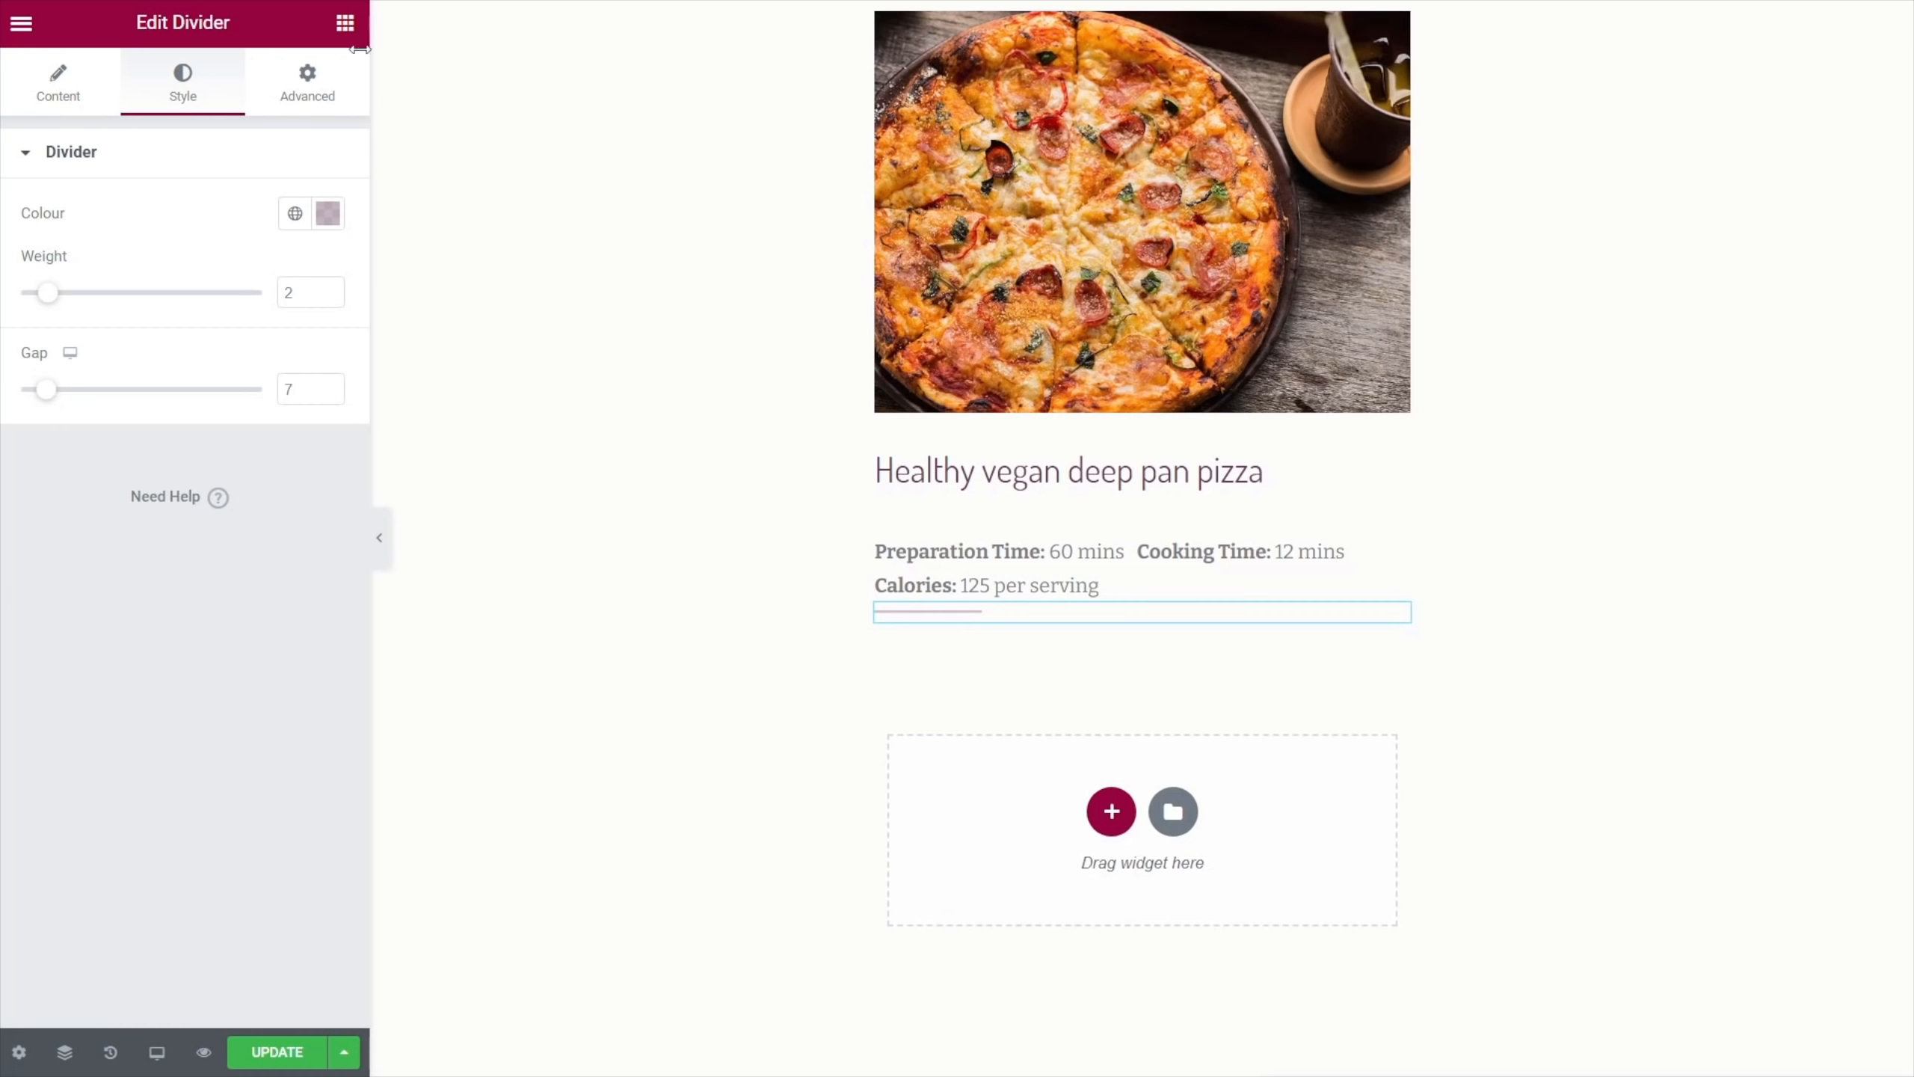
Add a Dynamic Field below the divider and check its position in the Navigator
{"action": "left_click", "coordinate": [346, 30]}
{"action": "scroll", "coordinate": [184, 641], "scroll_direction": "down", "scroll_amount": 20}
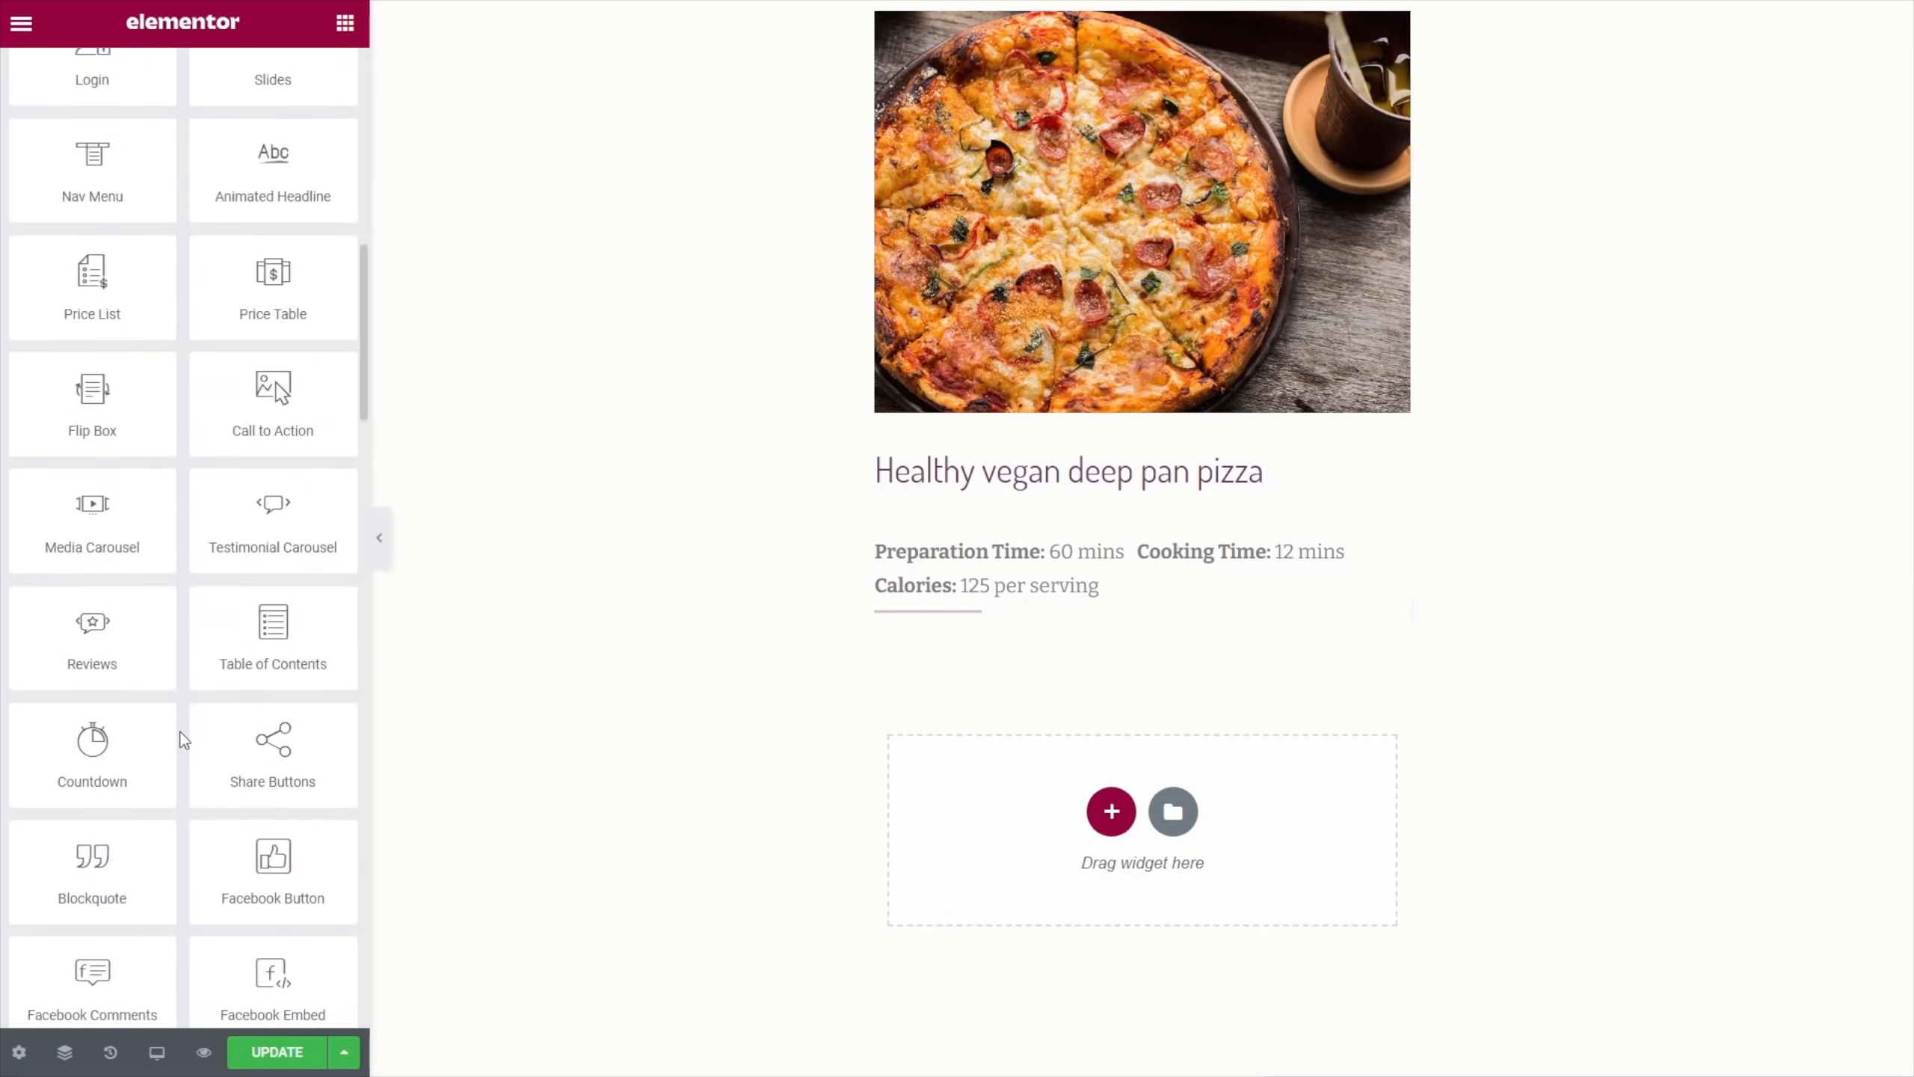
{"action": "scroll", "coordinate": [184, 740], "scroll_direction": "down", "scroll_amount": 10}
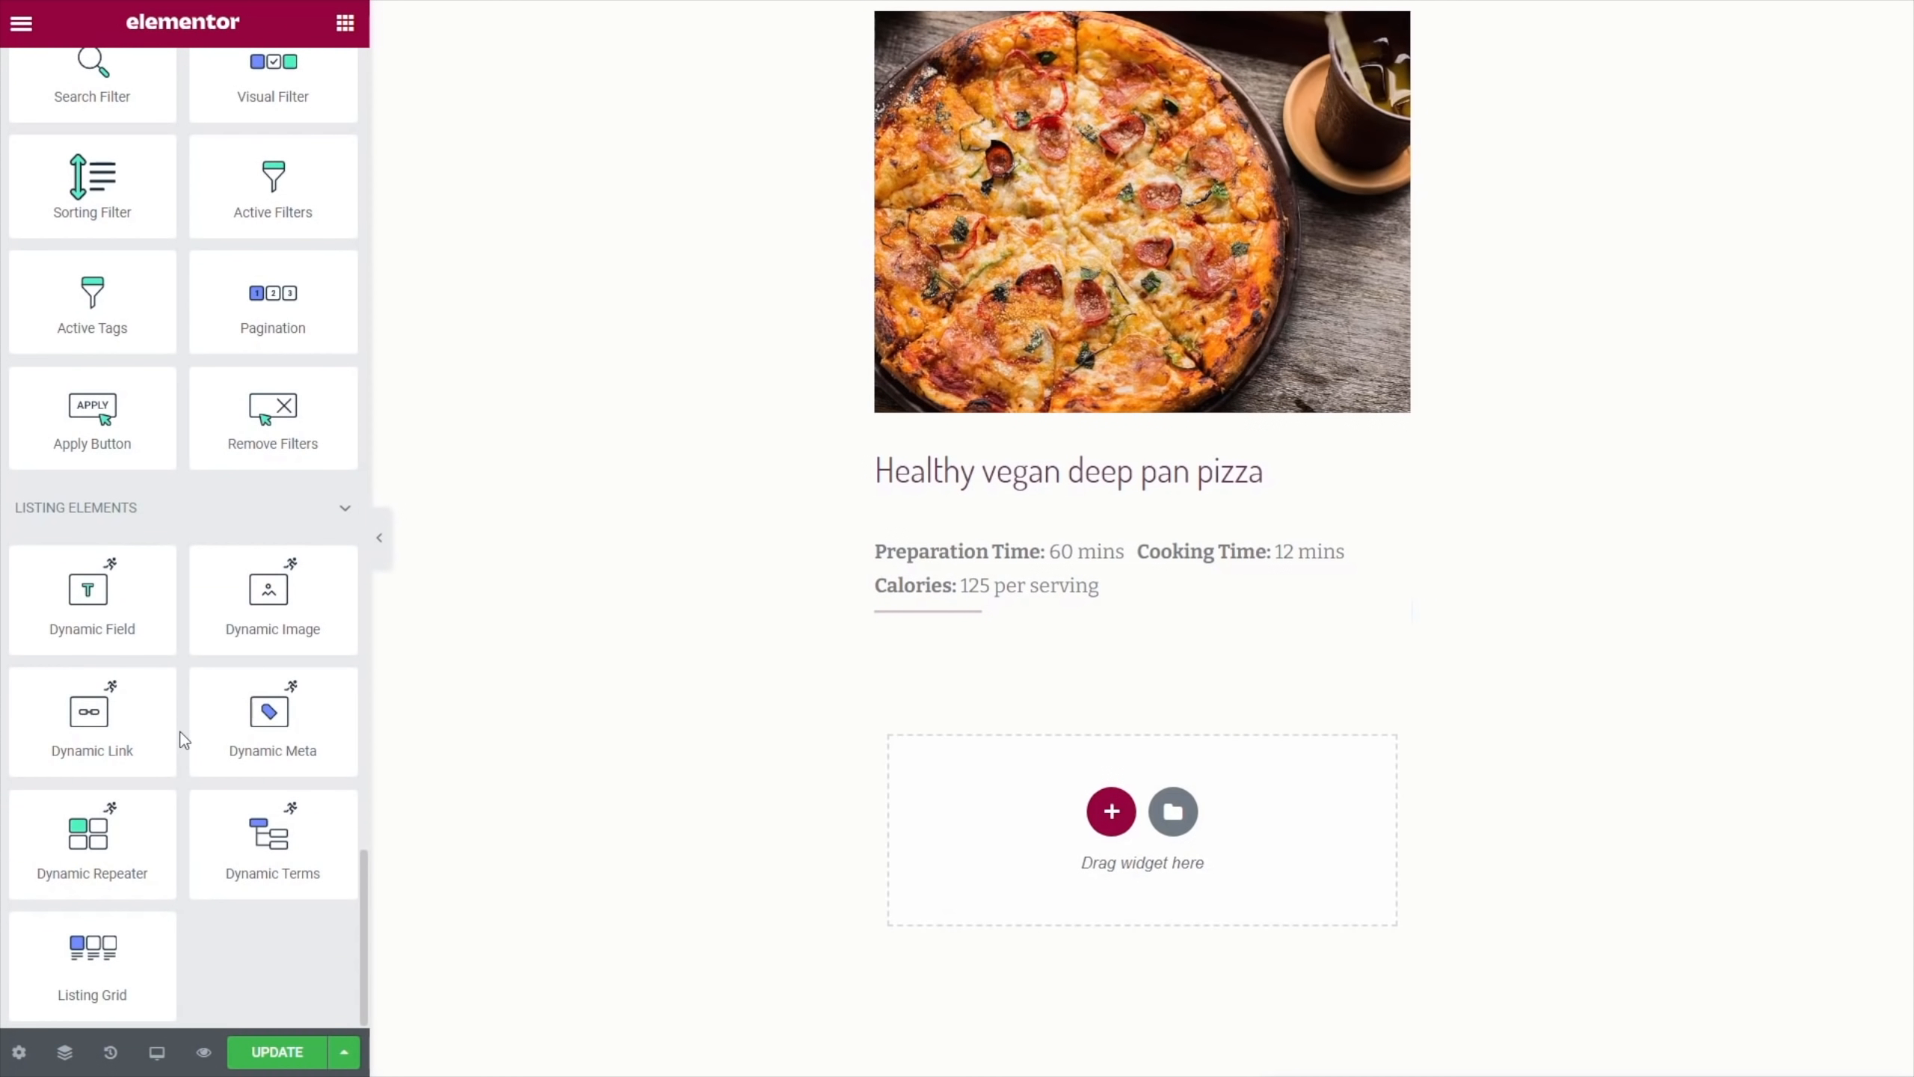
{"action": "left_click_drag", "start_coordinate": [68, 598], "coordinate": [927, 627]}
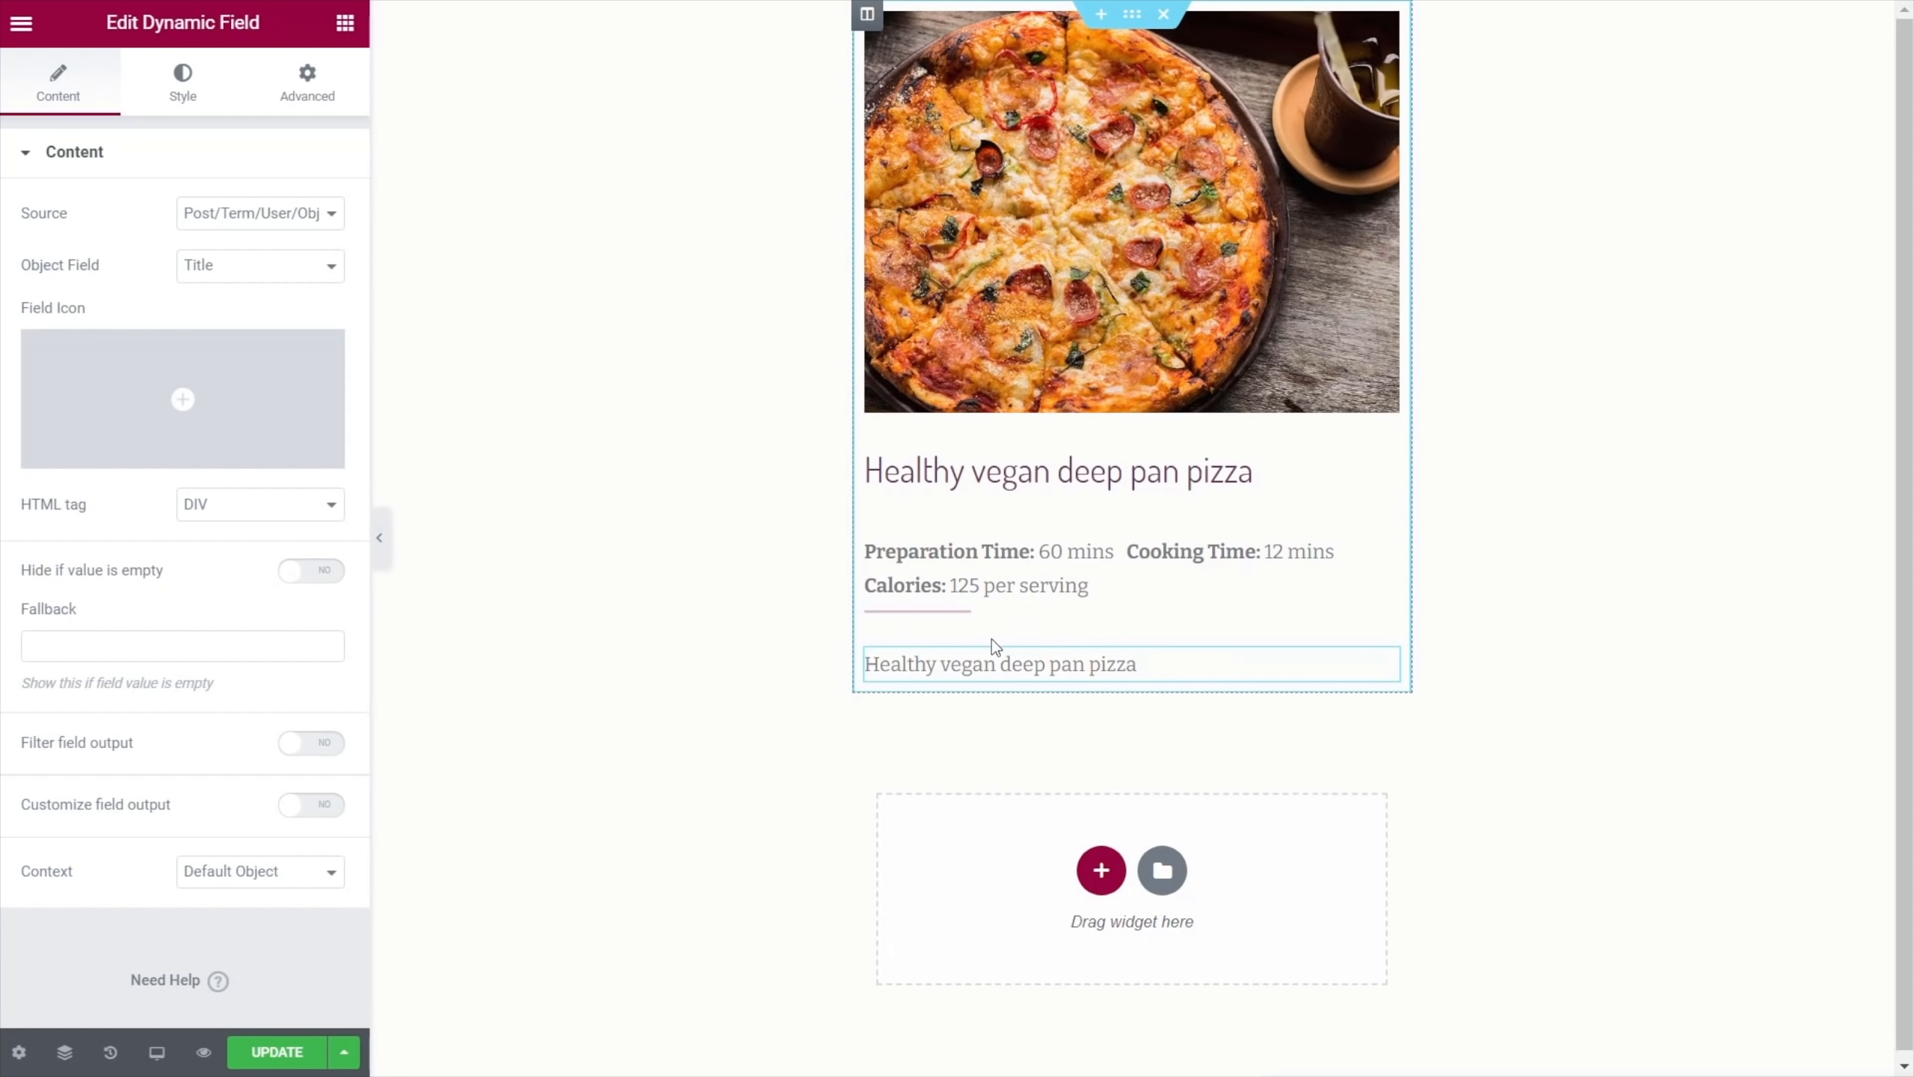
{"action": "left_click", "coordinate": [63, 1053]}
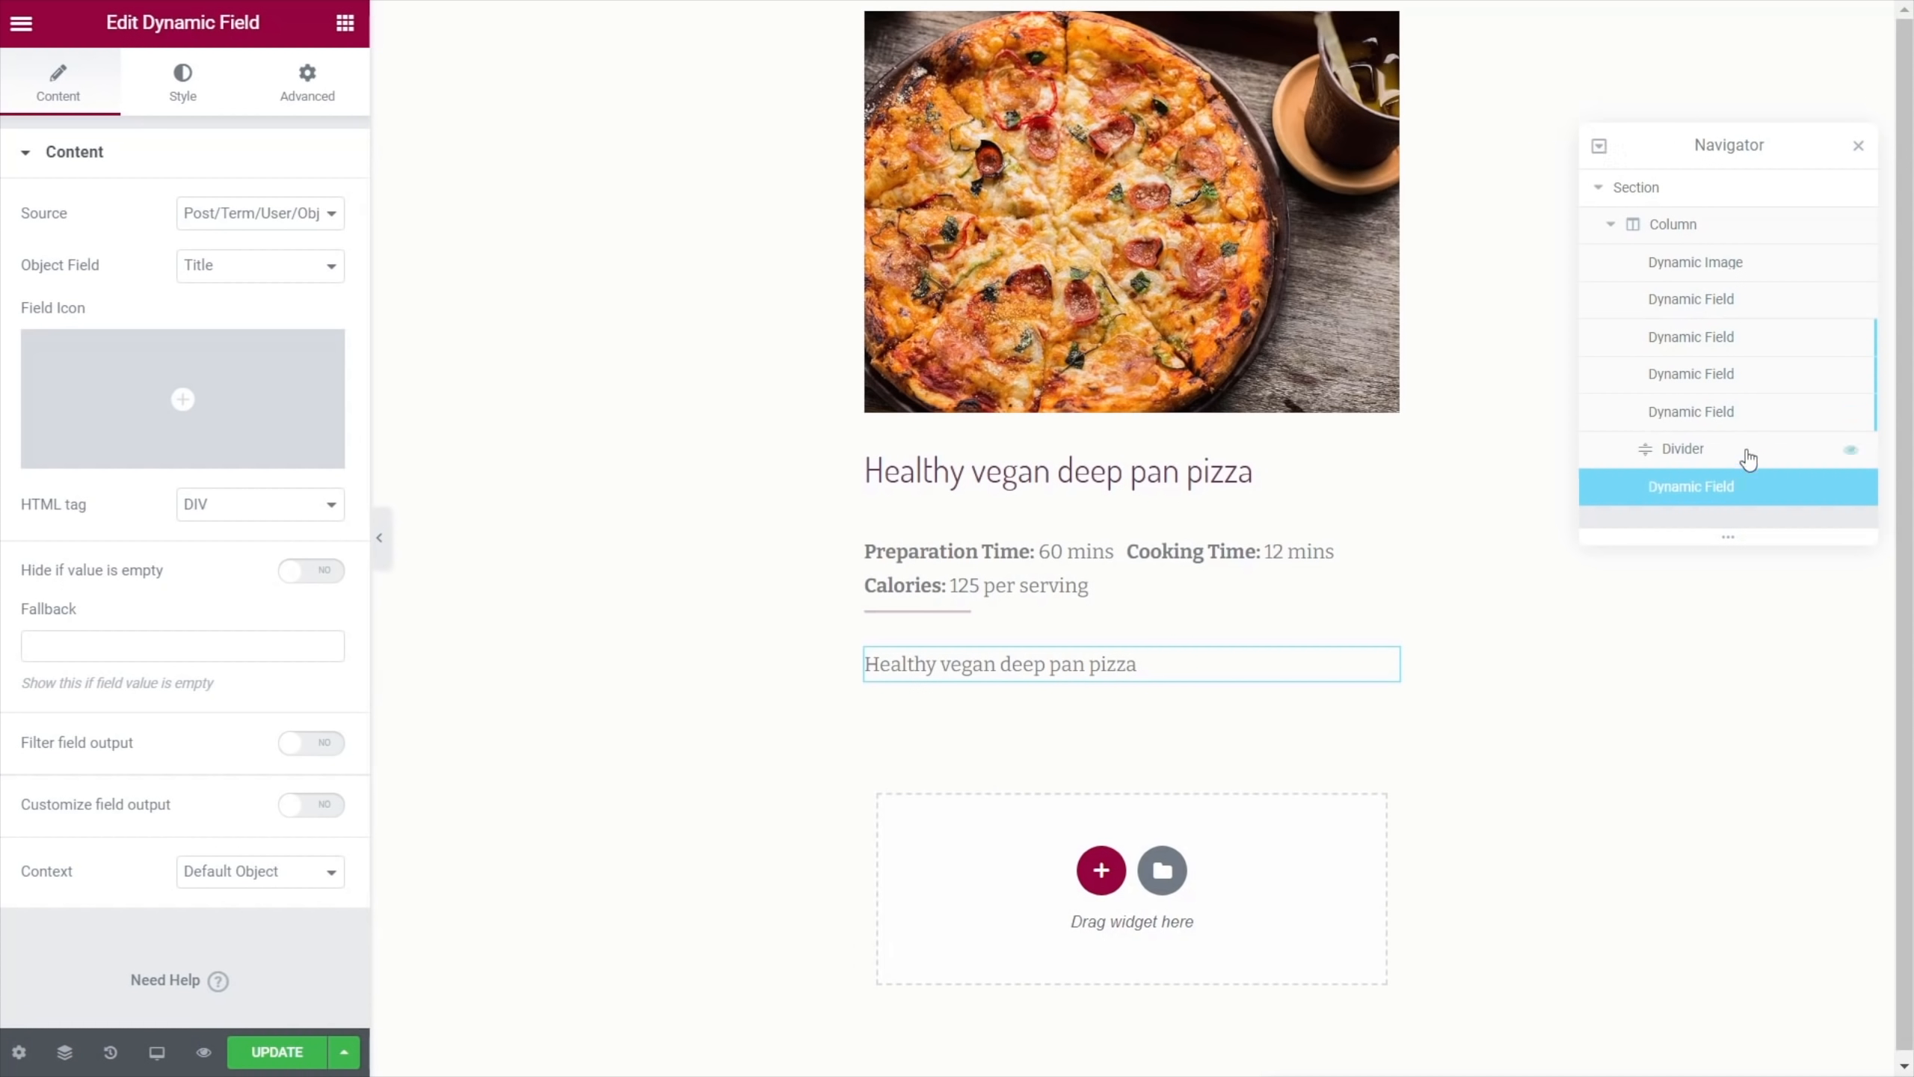
{"action": "left_click", "coordinate": [1858, 148]}
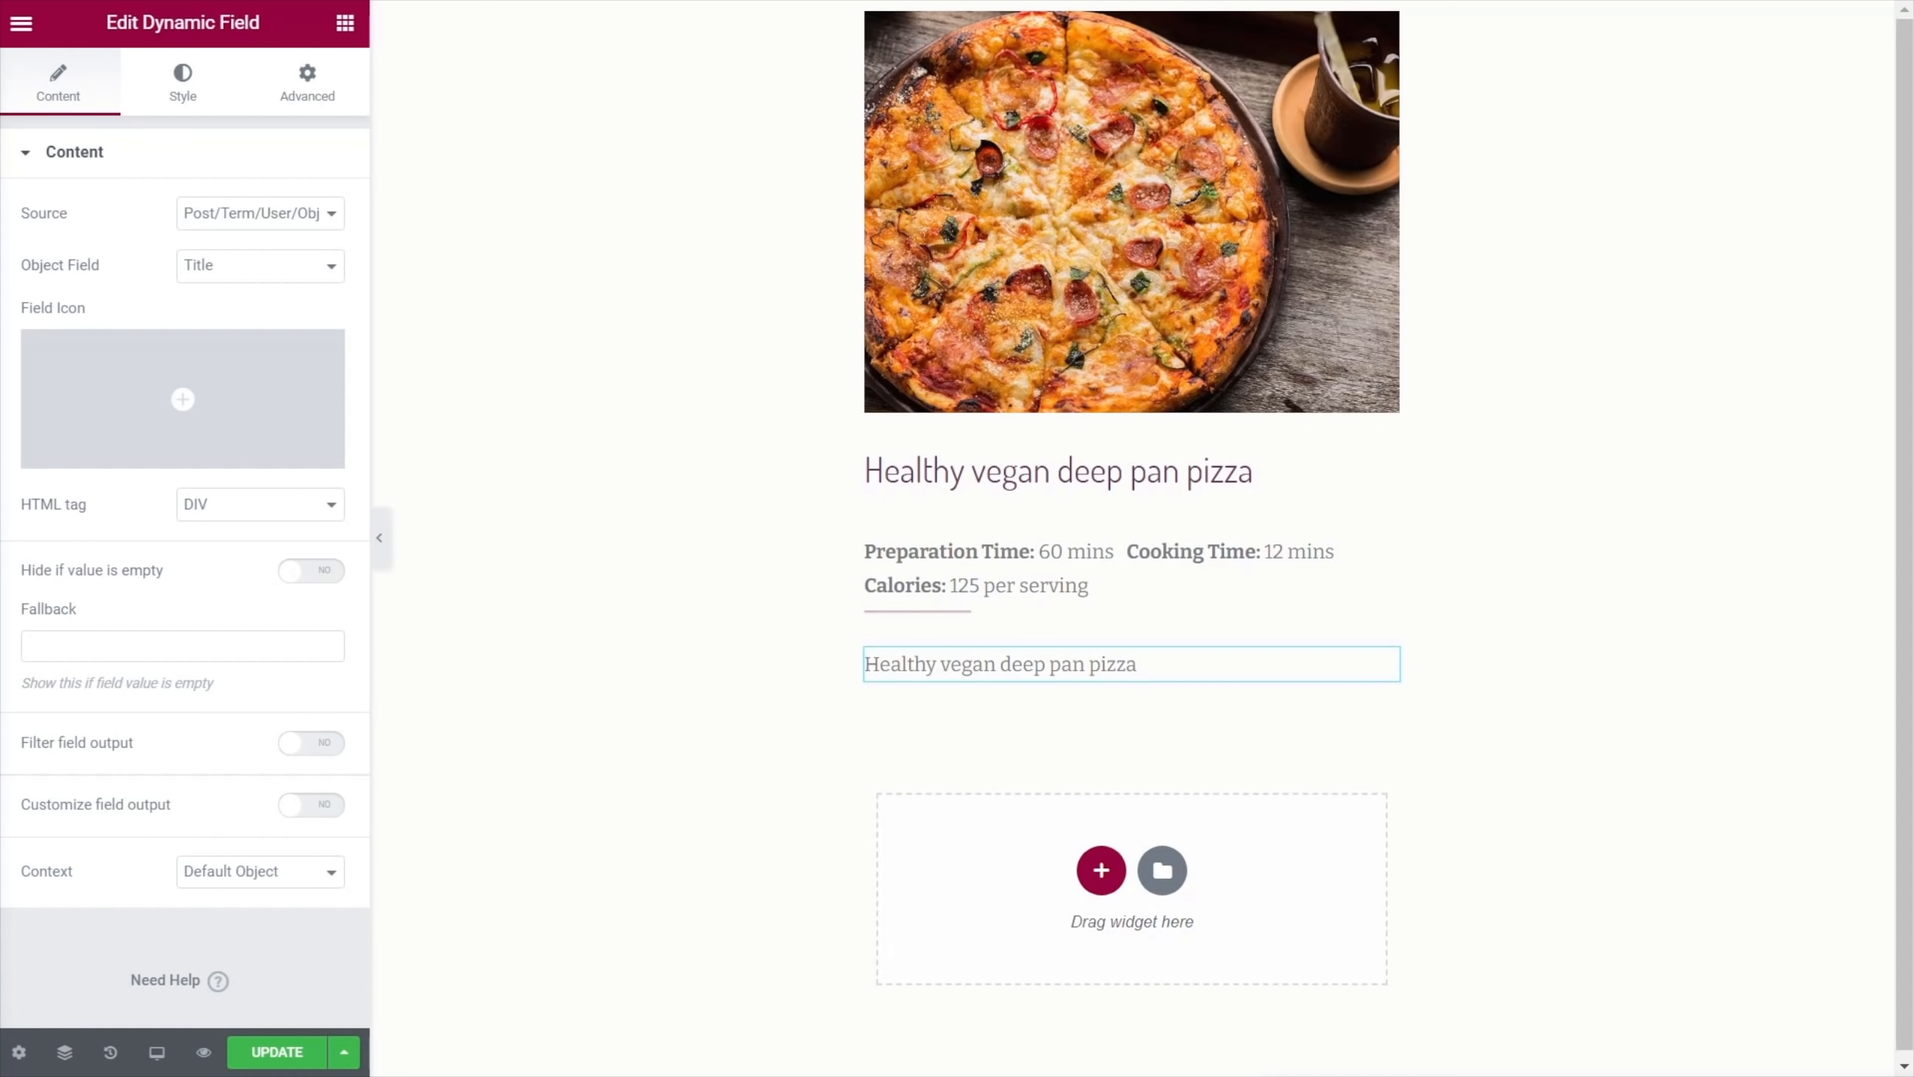
Set the new field's source to Meta Data with the Description meta field, and its HTML tag to P
{"action": "left_click", "coordinate": [307, 217]}
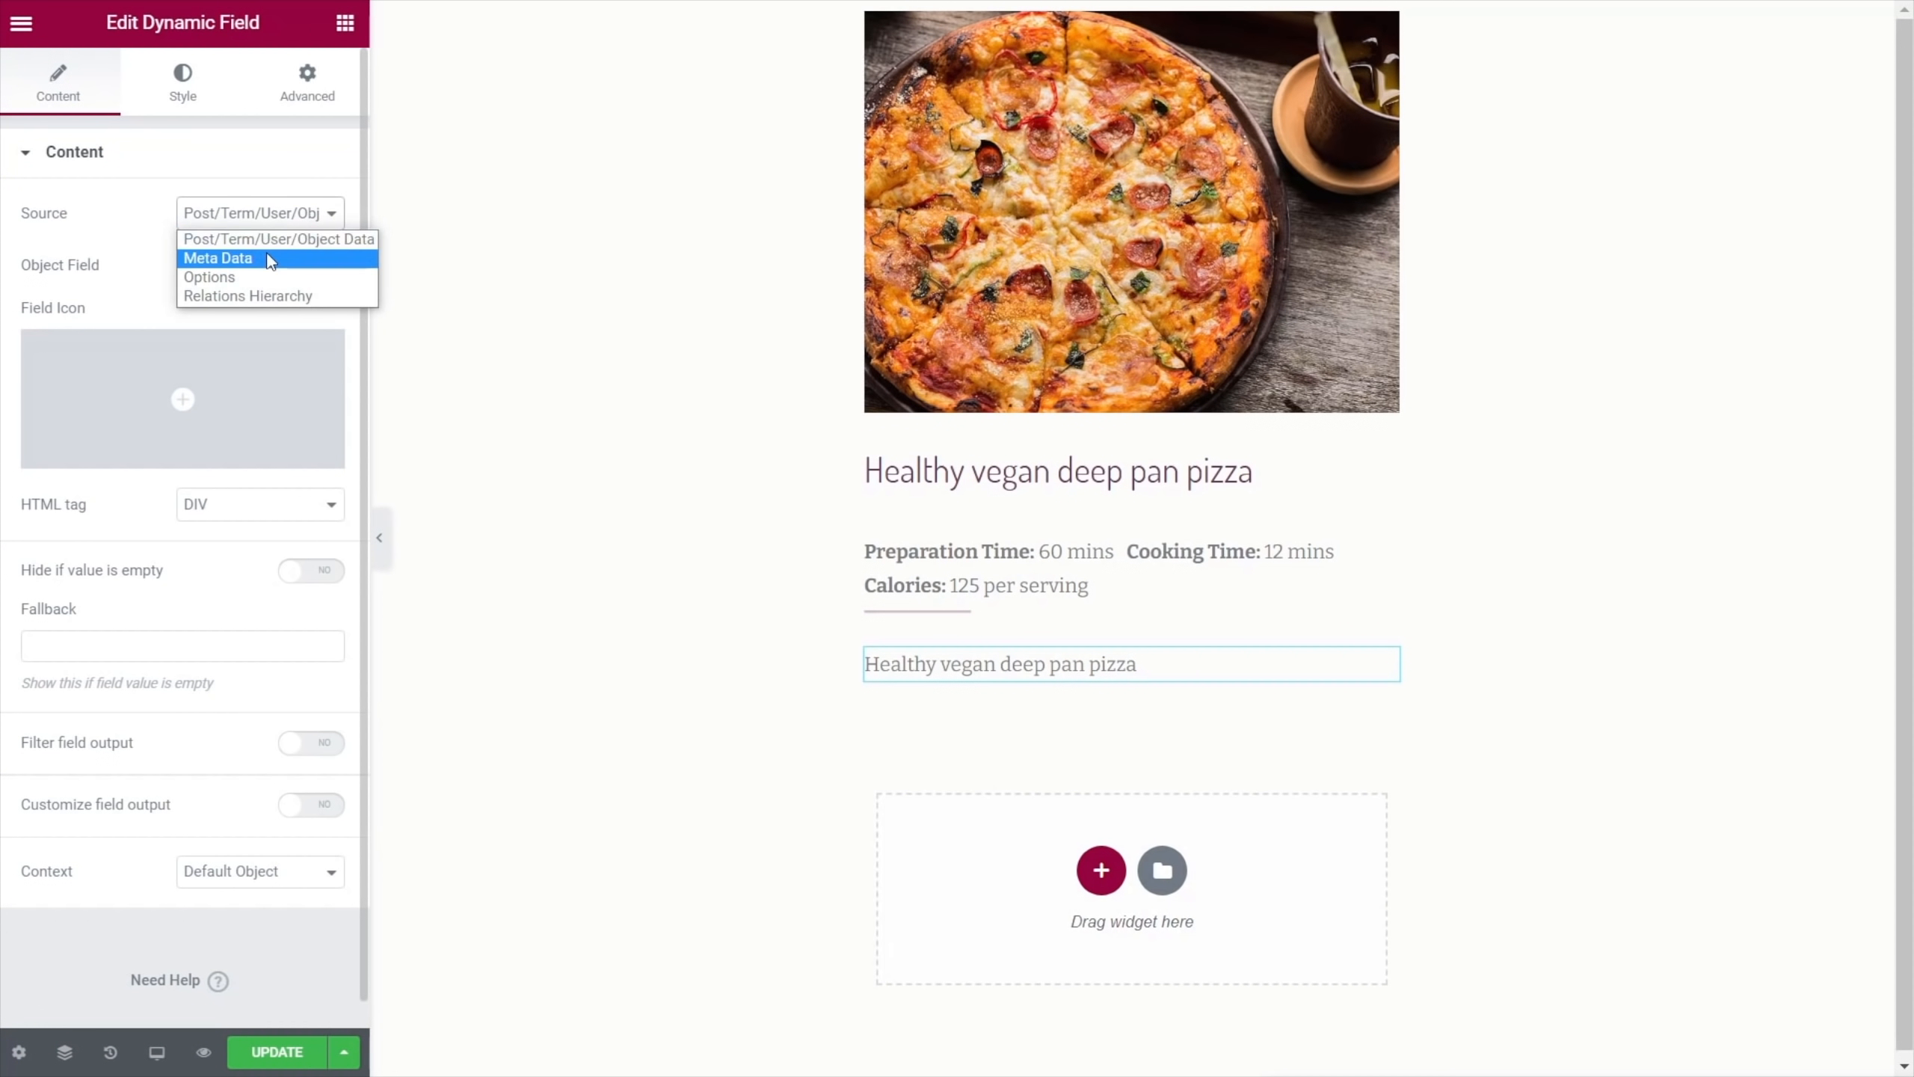
{"action": "left_click", "coordinate": [270, 258]}
{"action": "left_click", "coordinate": [257, 270]}
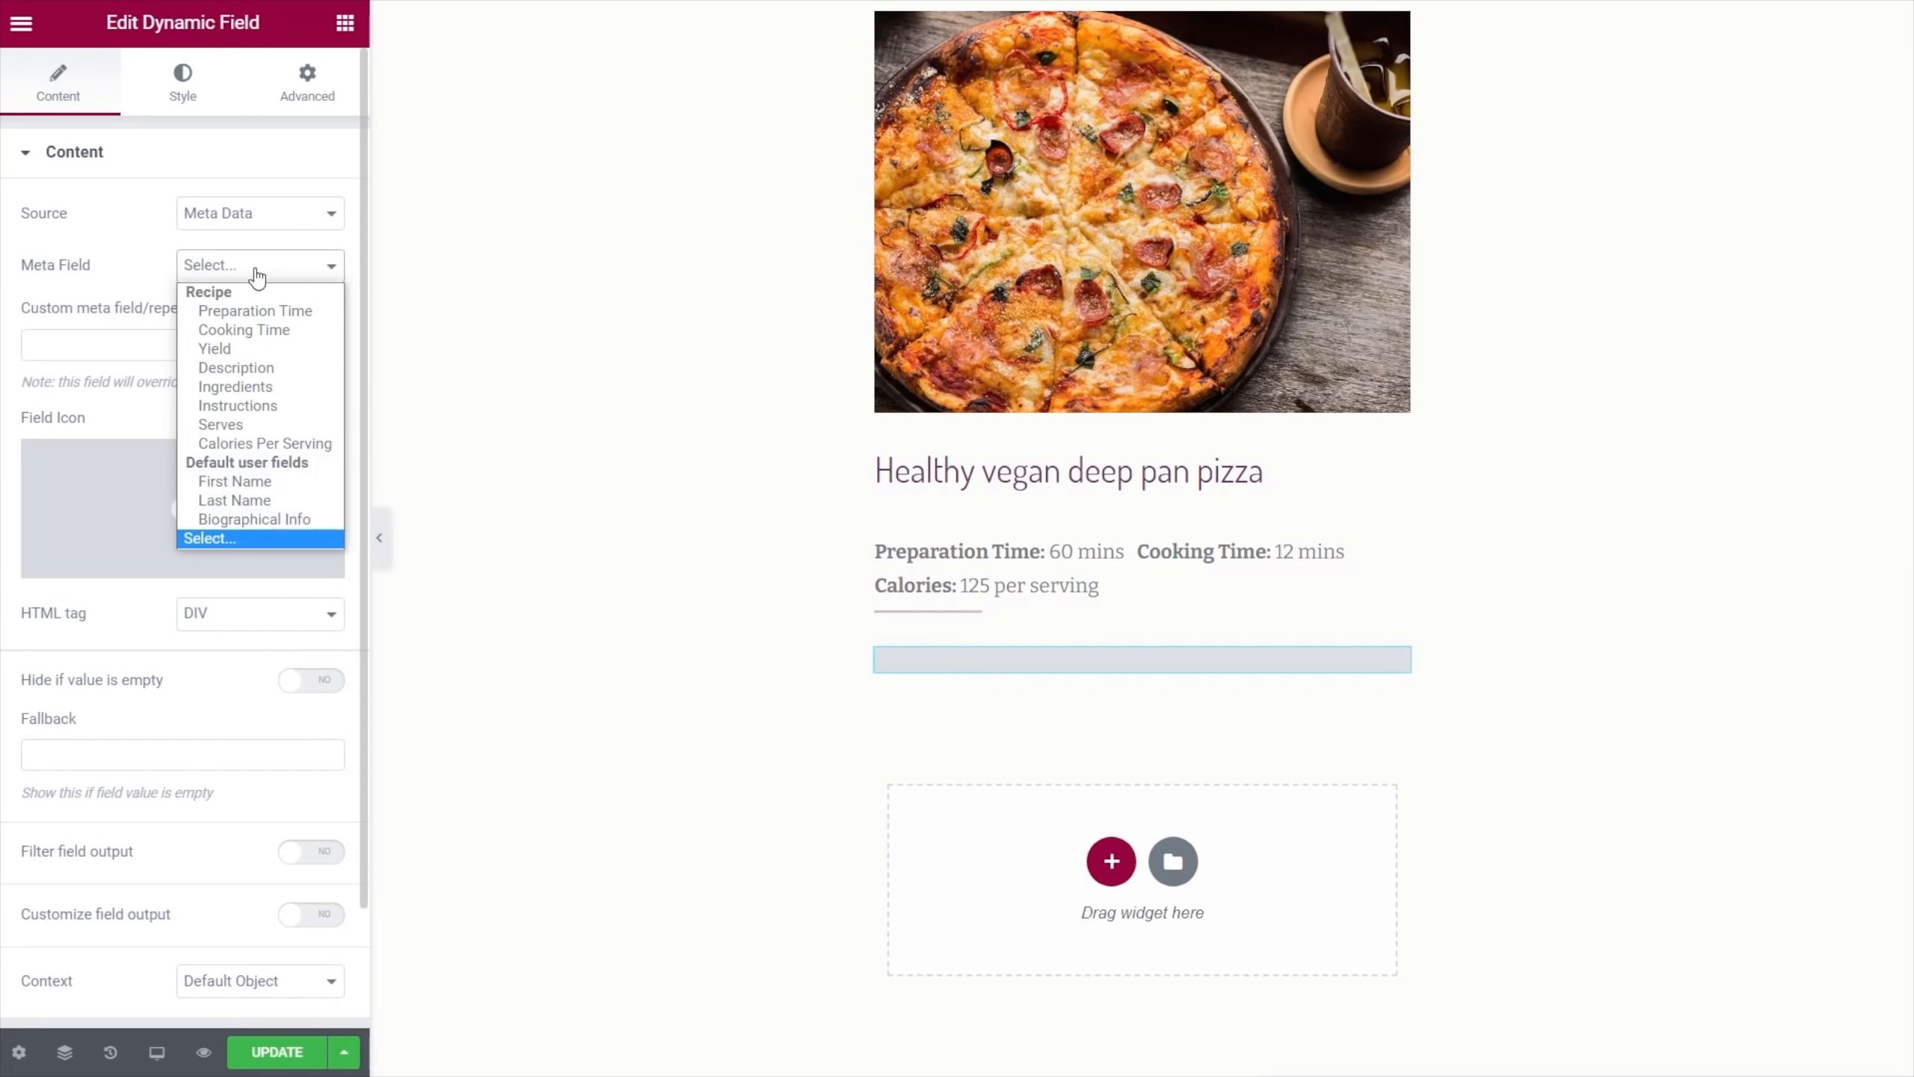
{"action": "left_click", "coordinate": [249, 370]}
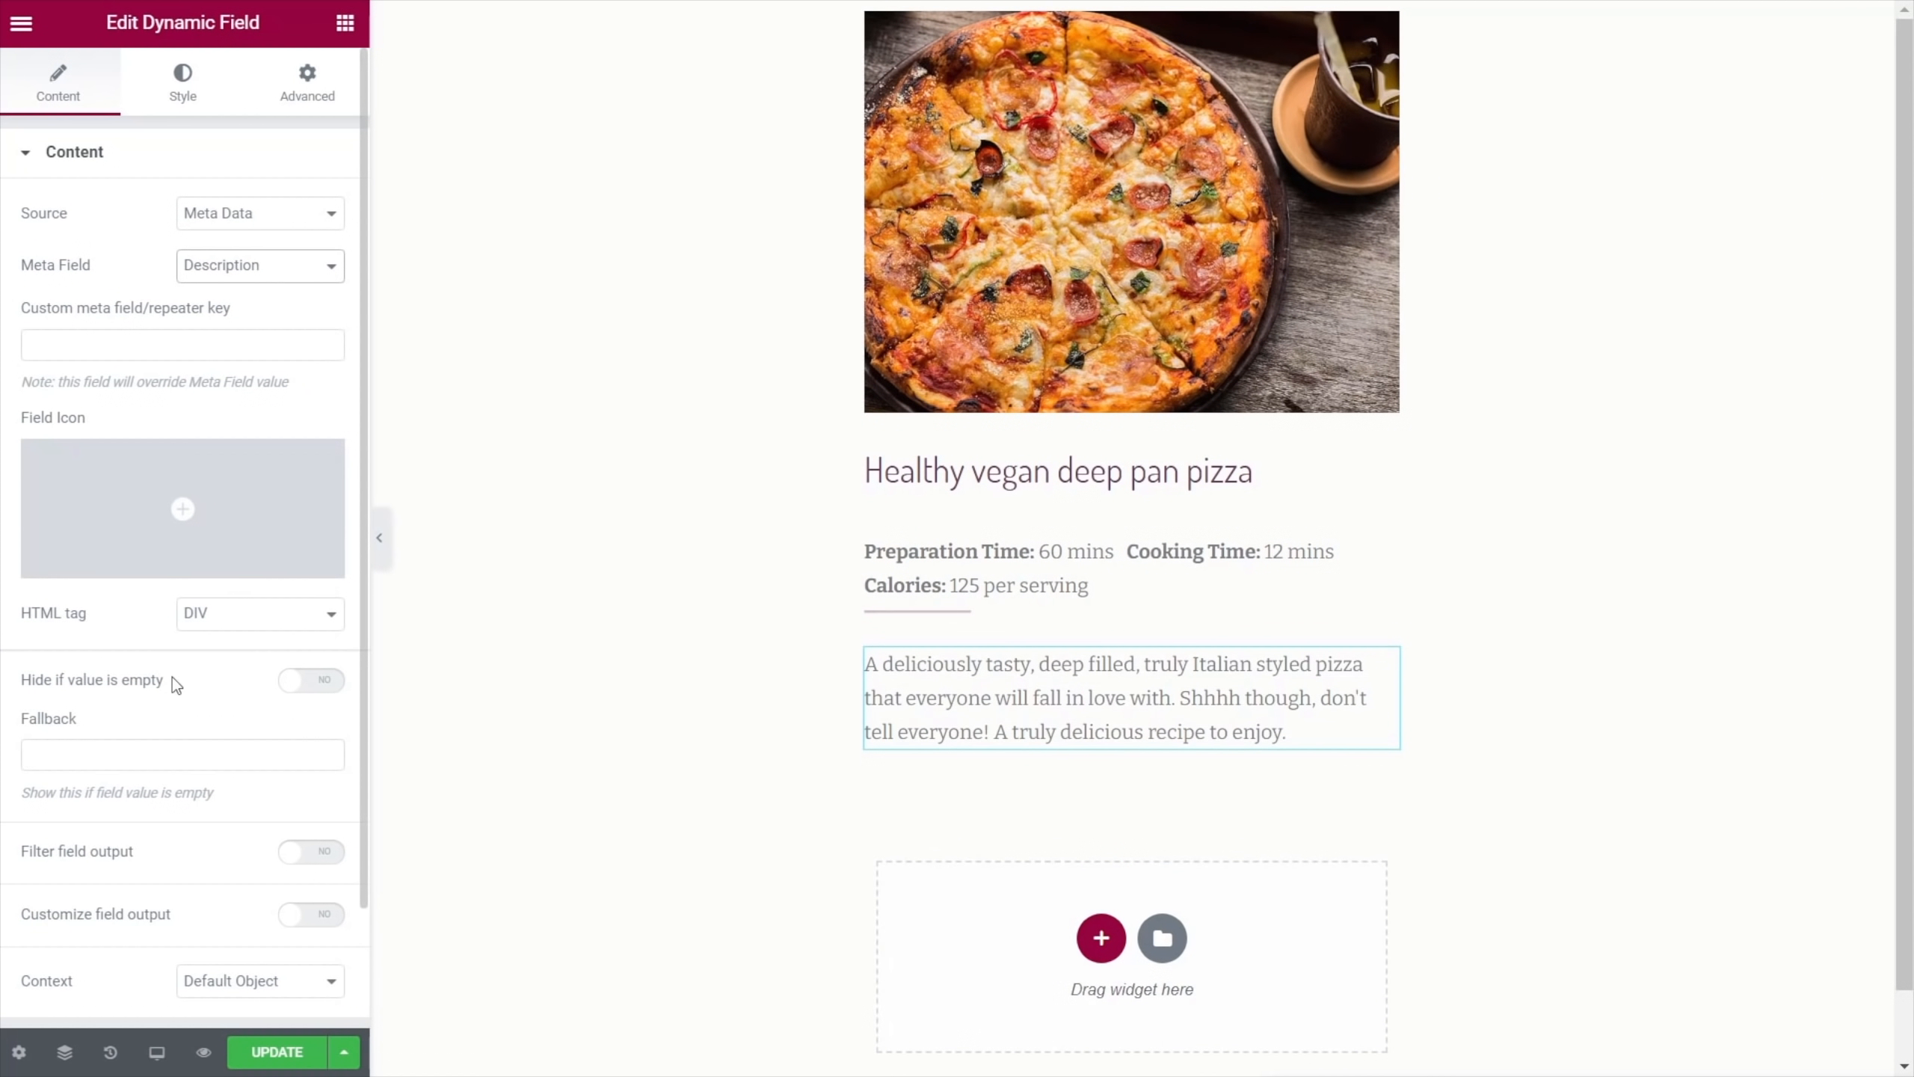
{"action": "left_click", "coordinate": [223, 620]}
{"action": "left_click", "coordinate": [230, 781]}
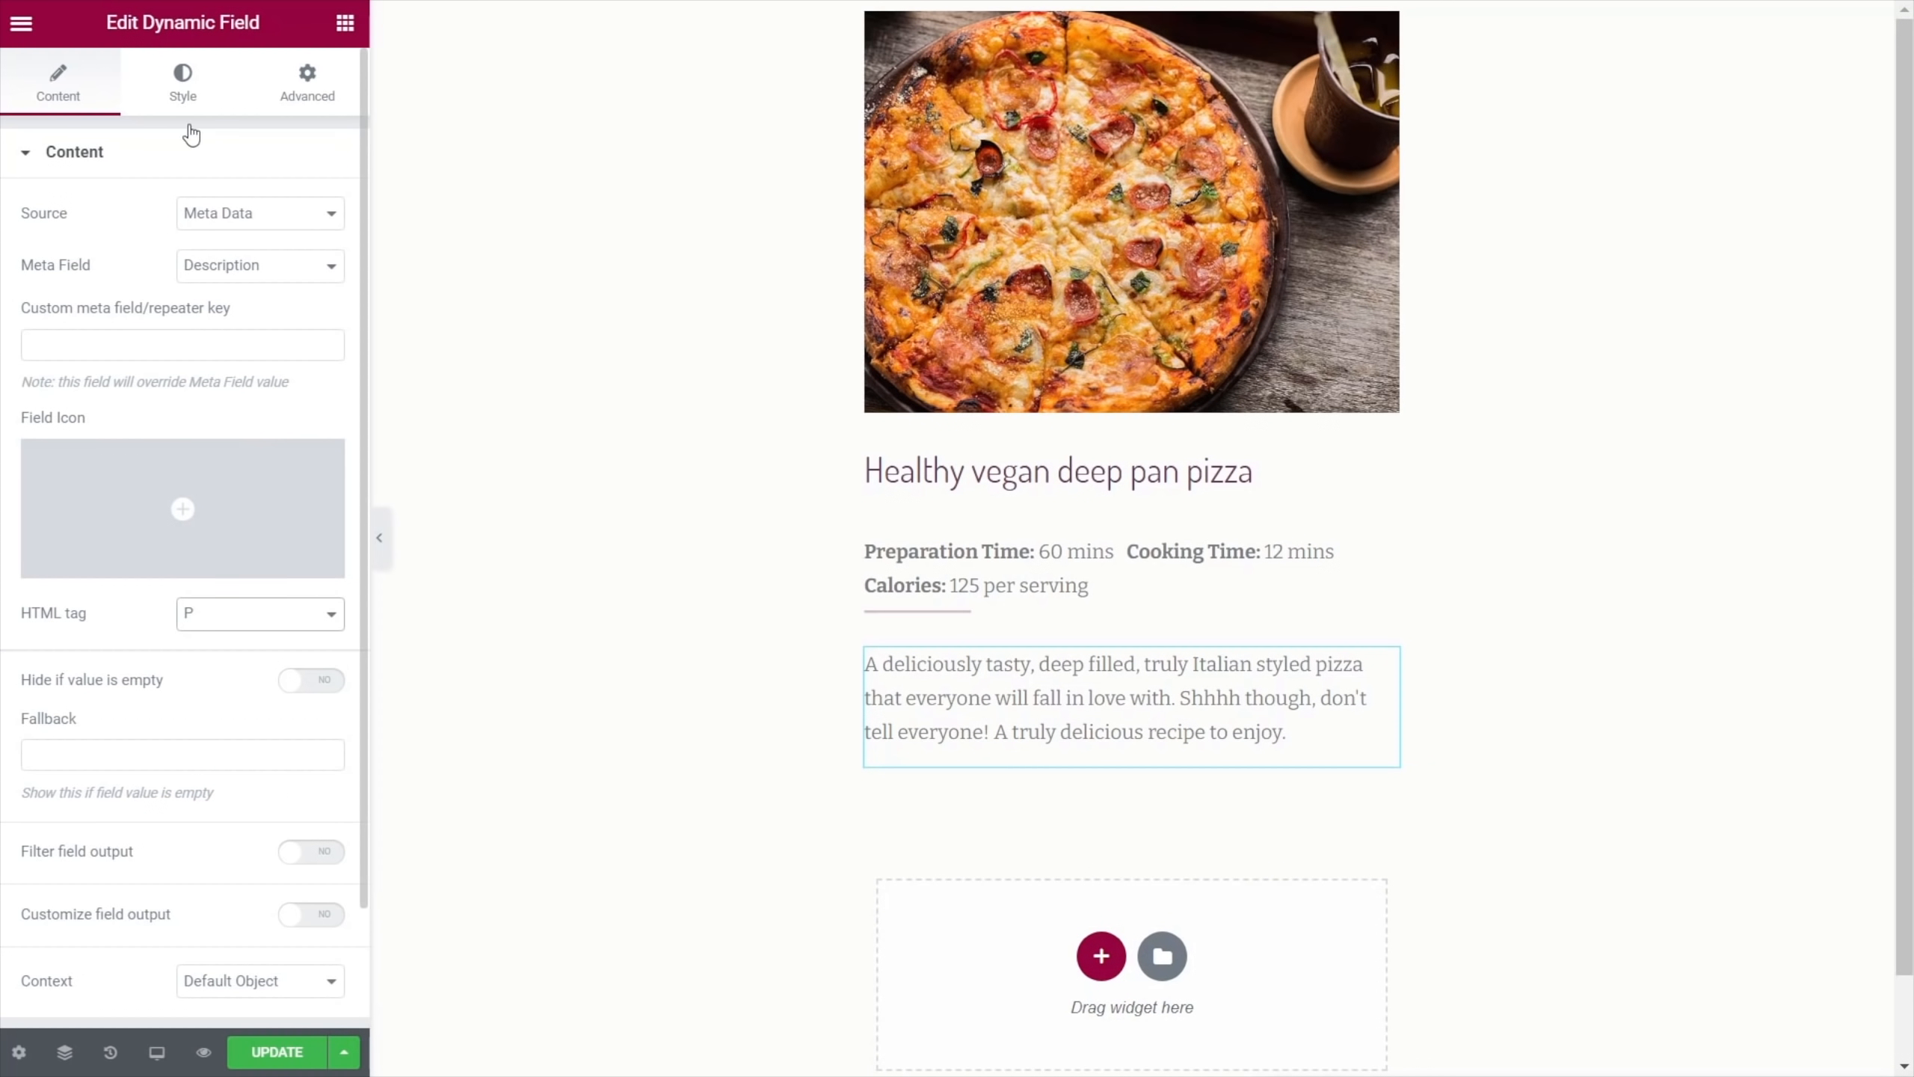
Set the description field's colour to the global Text colour
{"action": "left_click", "coordinate": [180, 92]}
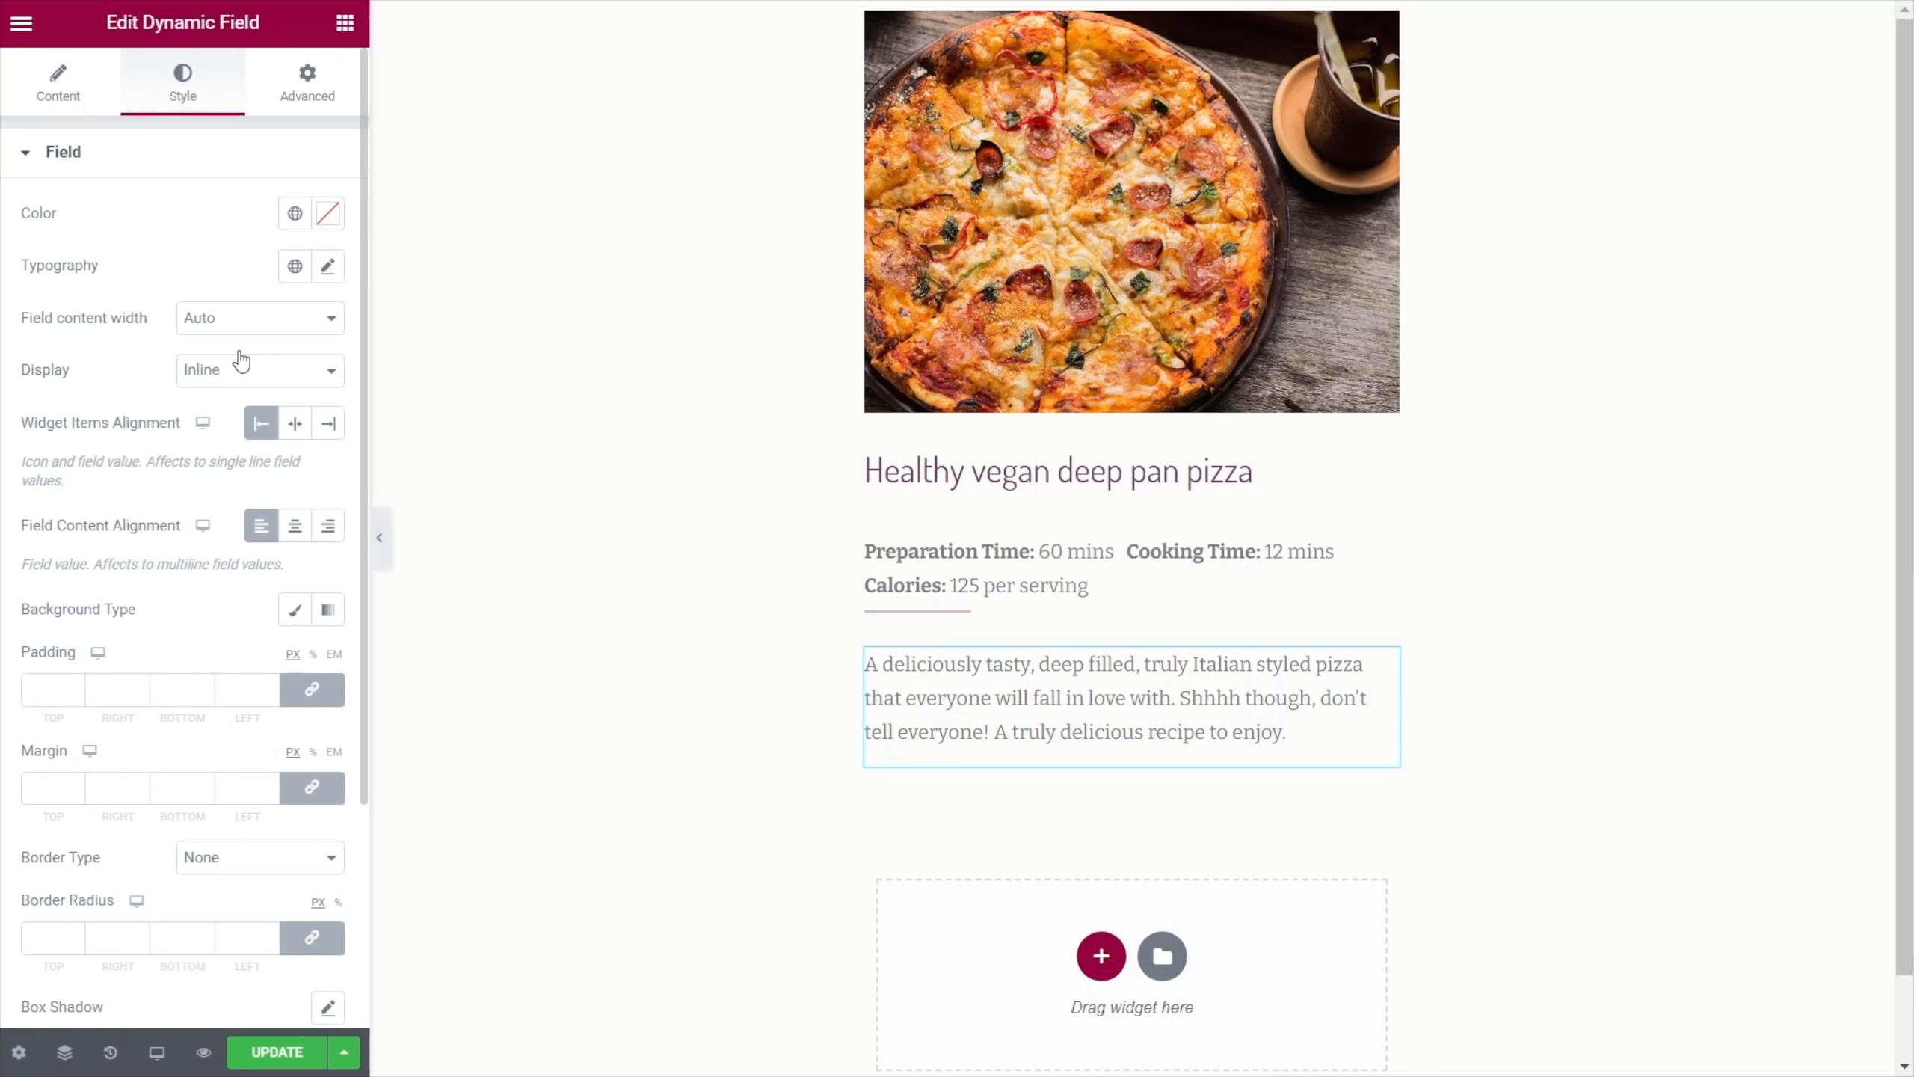
{"action": "left_click", "coordinate": [295, 213]}
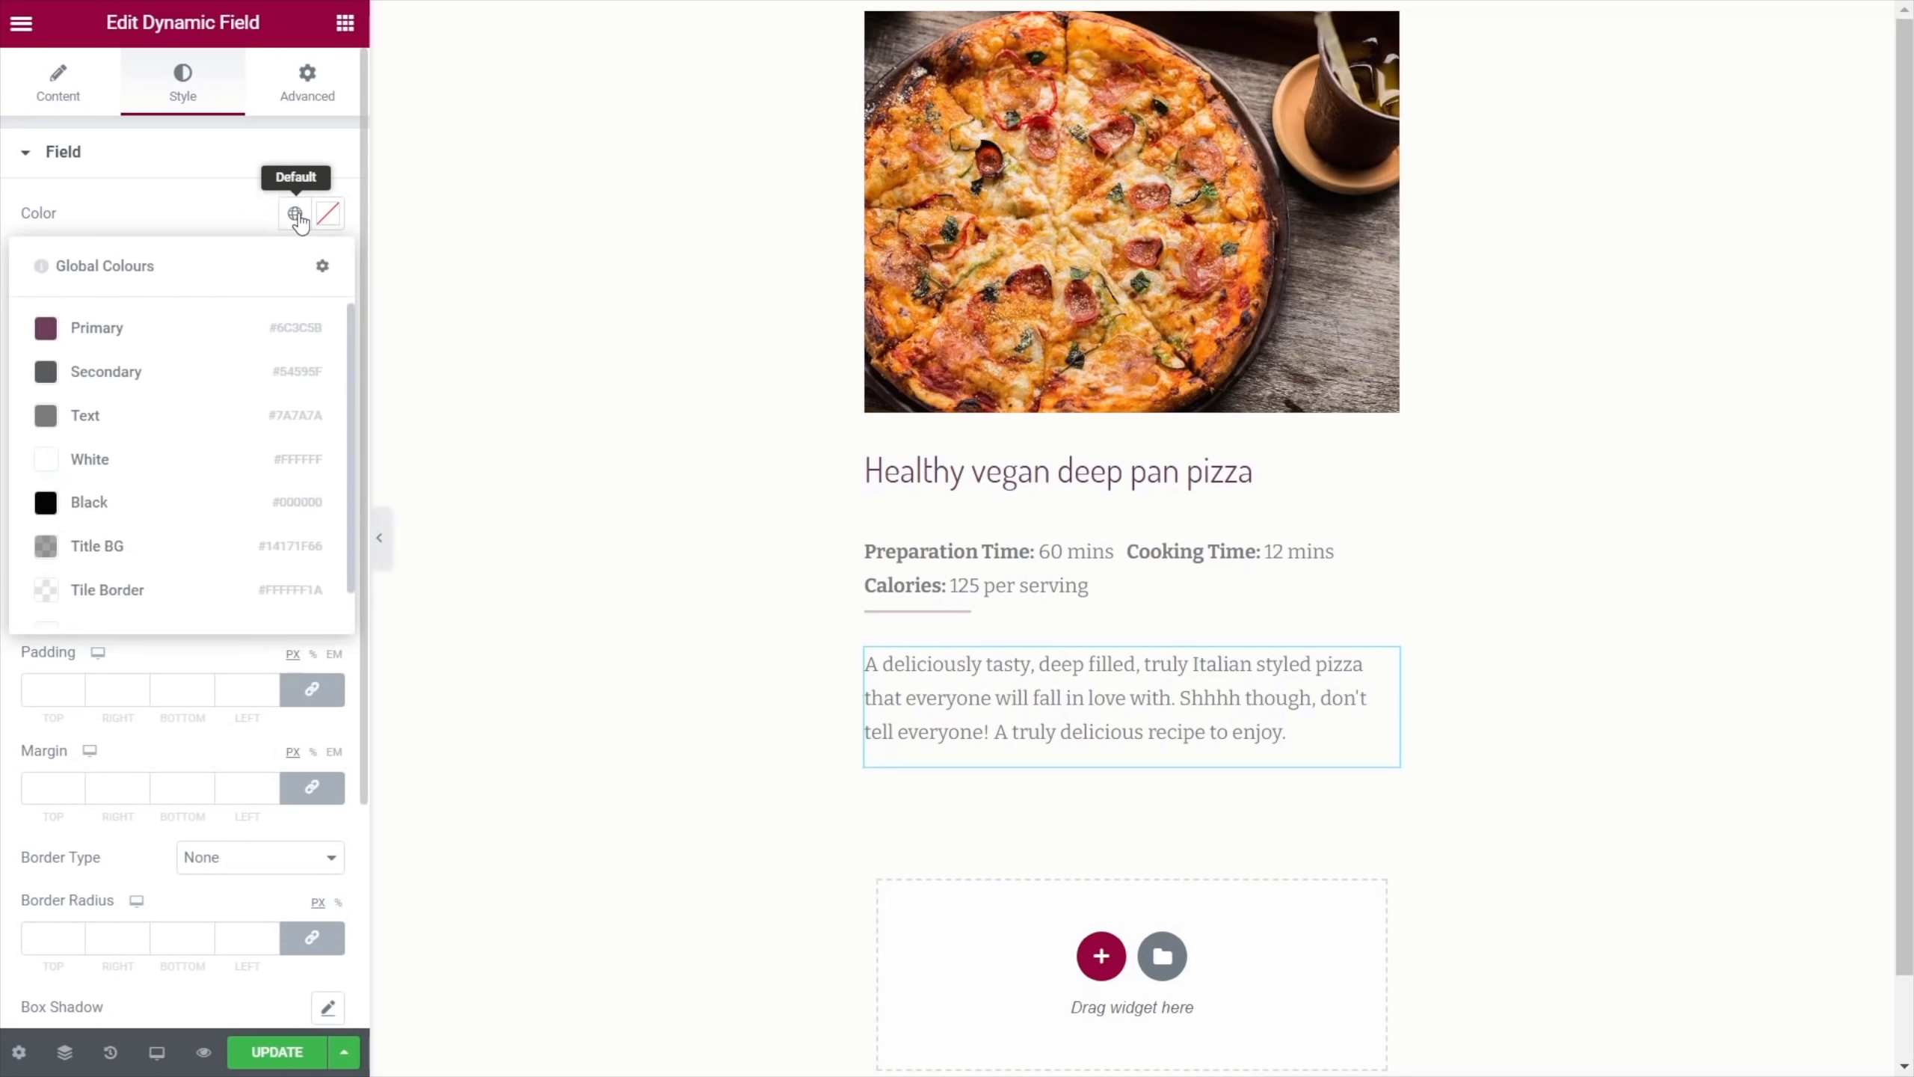
{"action": "left_click", "coordinate": [109, 415]}
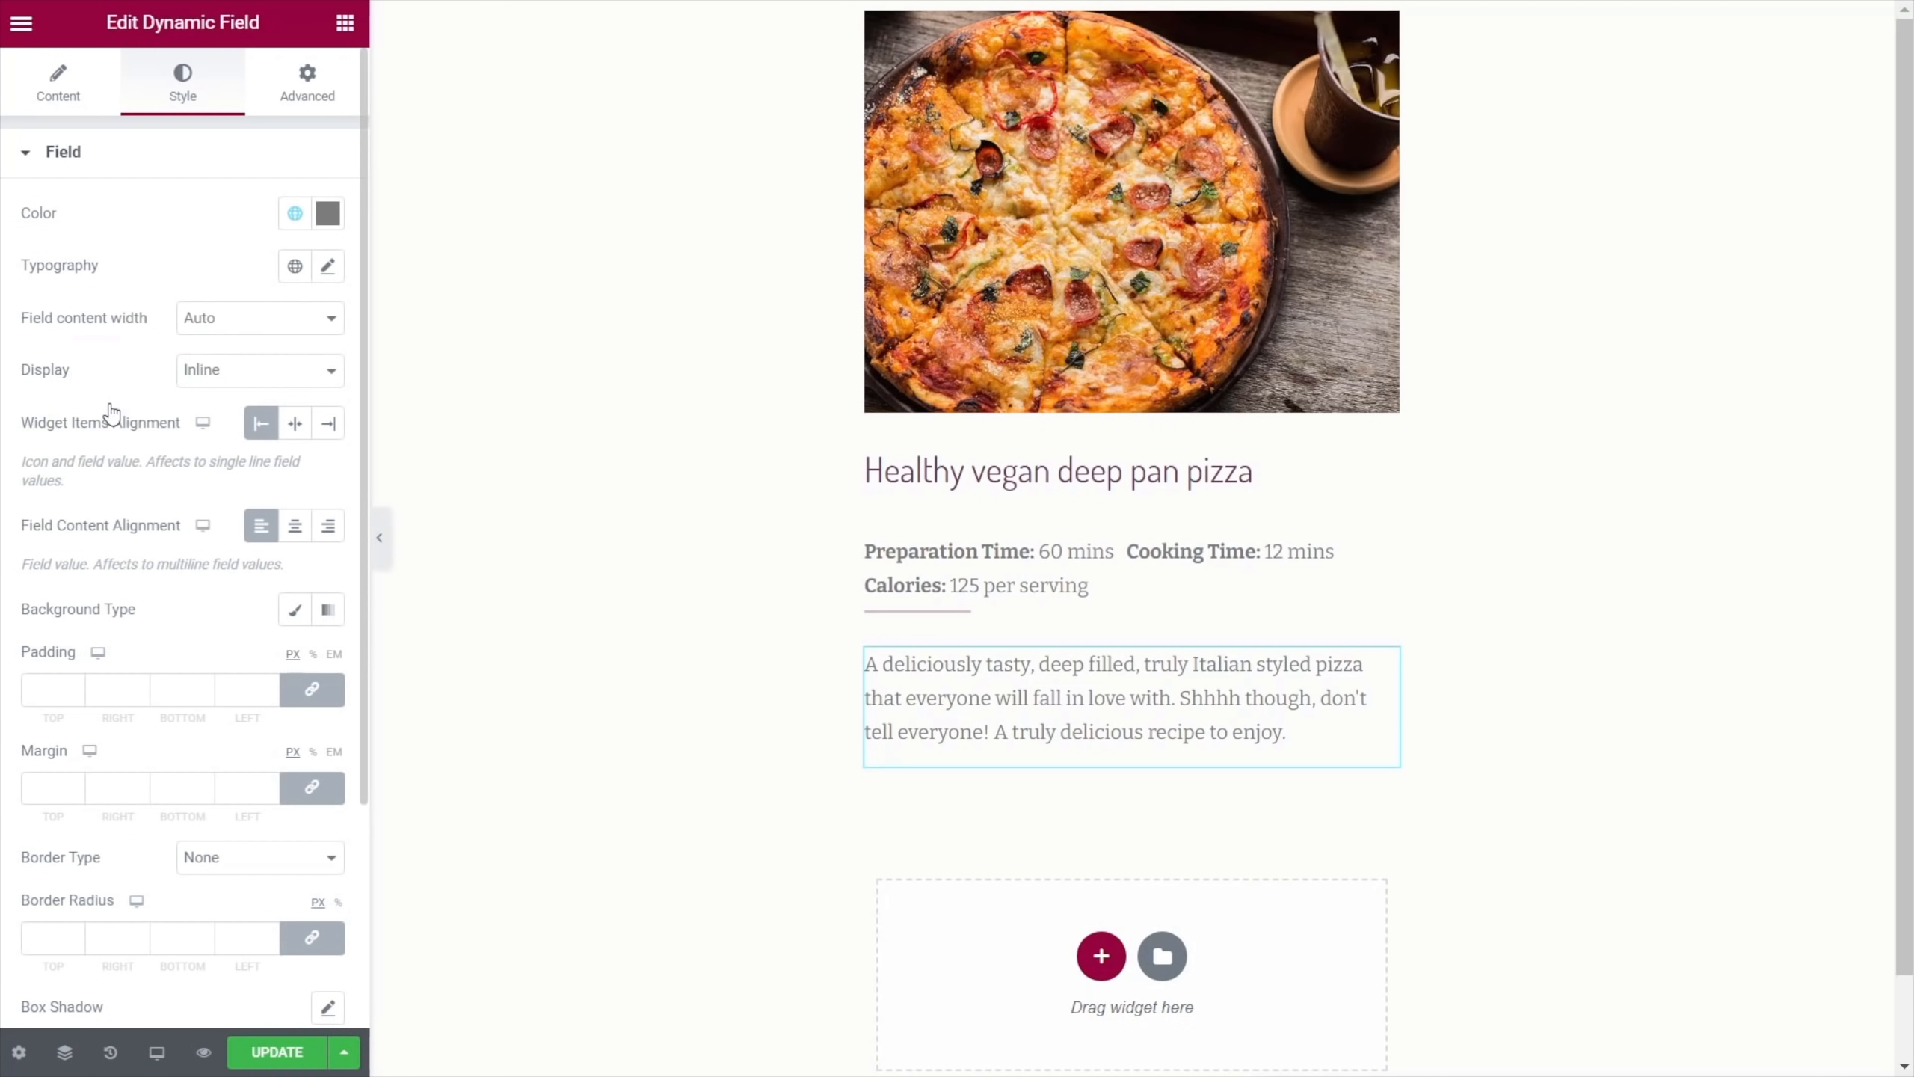
Try the Secondary and Primary global fonts on the description field and settle on the Text font
{"action": "left_click", "coordinate": [305, 269]}
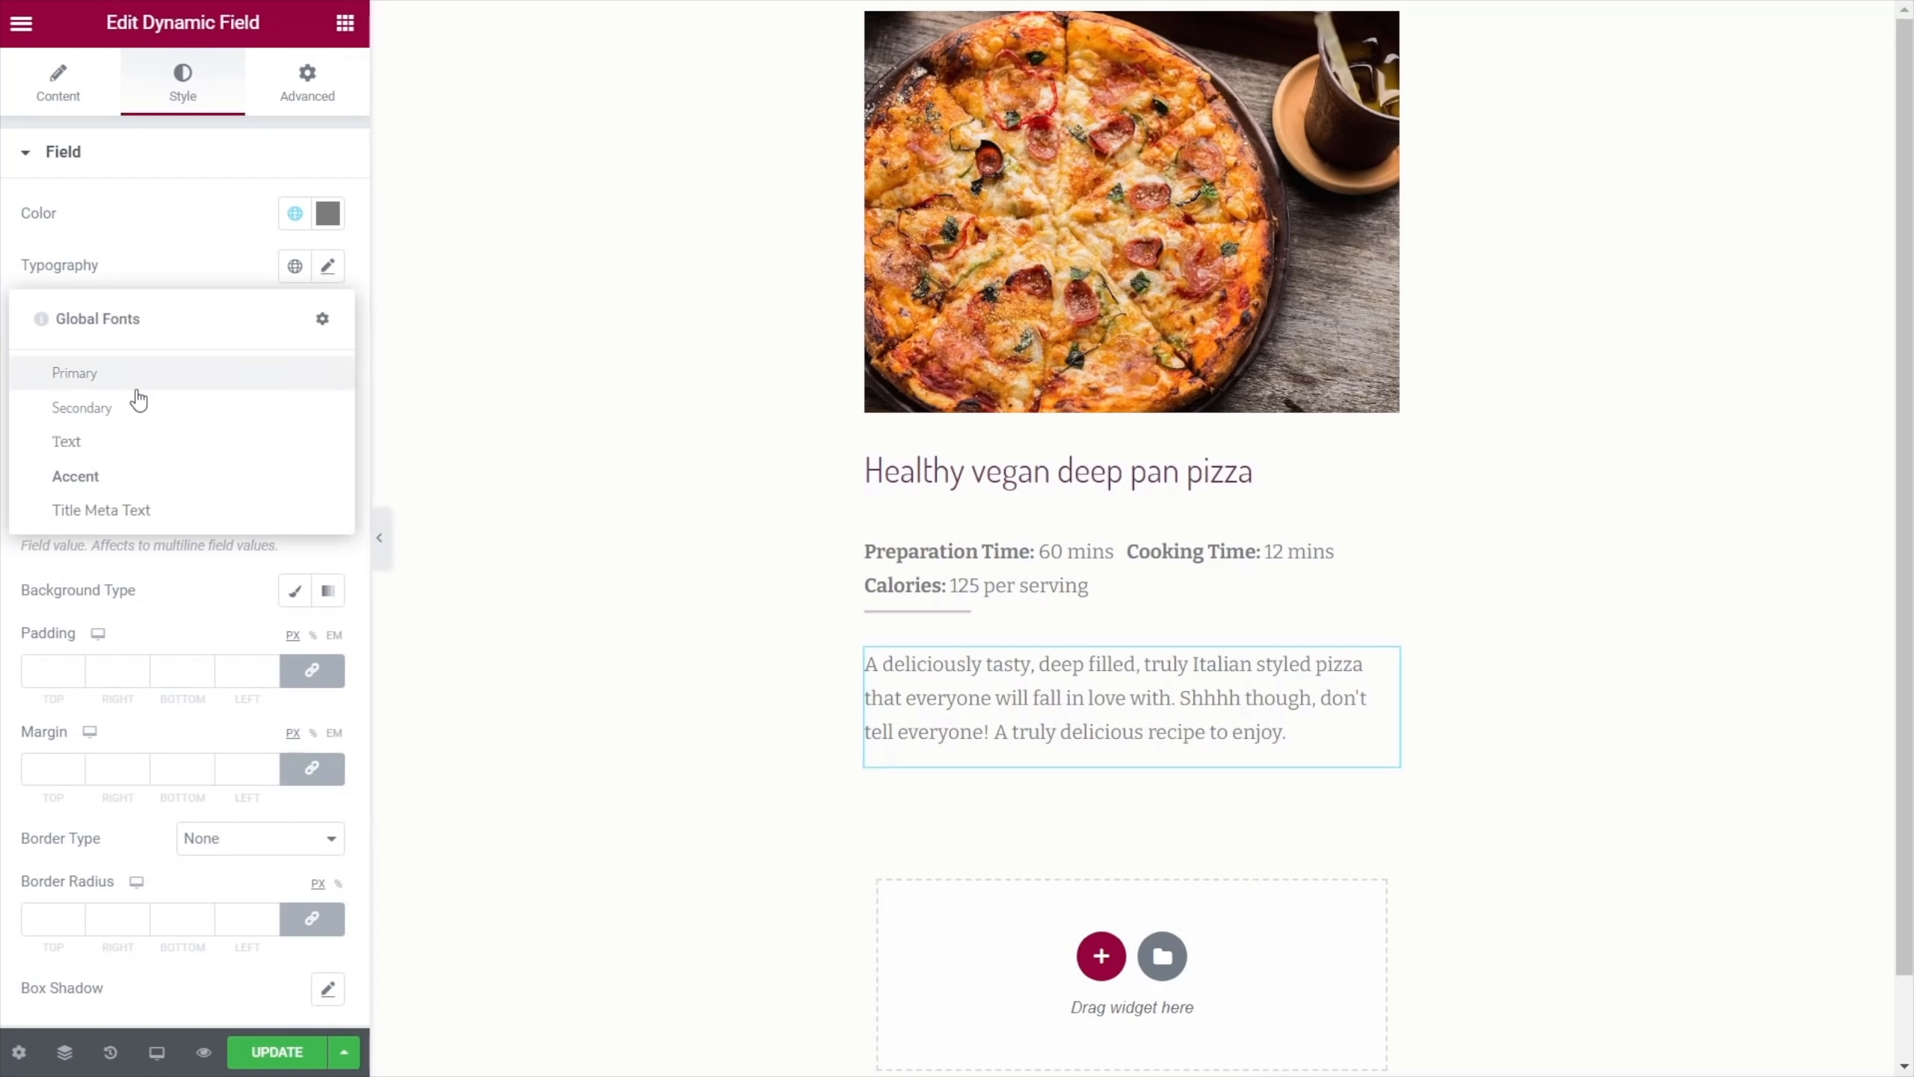
{"action": "left_click", "coordinate": [123, 413]}
{"action": "left_click", "coordinate": [295, 267]}
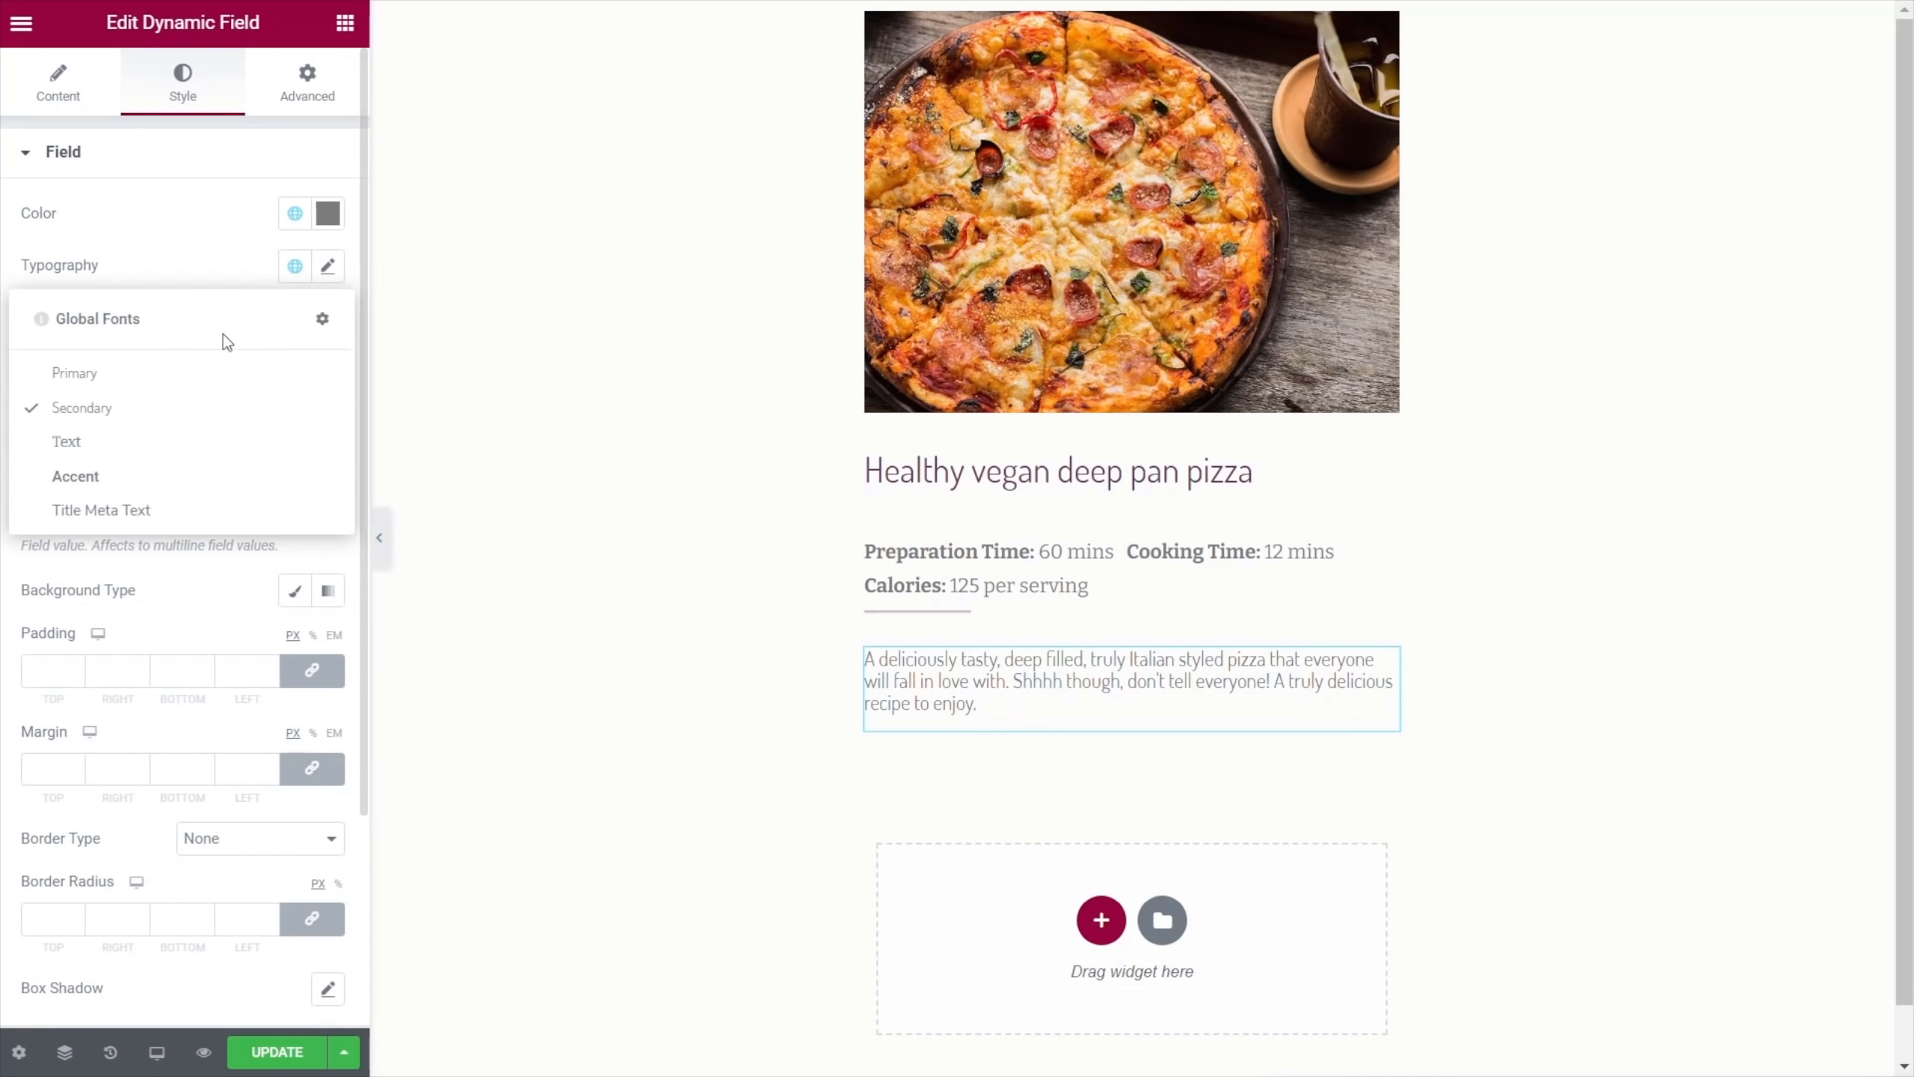
{"action": "left_click", "coordinate": [175, 375]}
{"action": "left_click", "coordinate": [294, 266]}
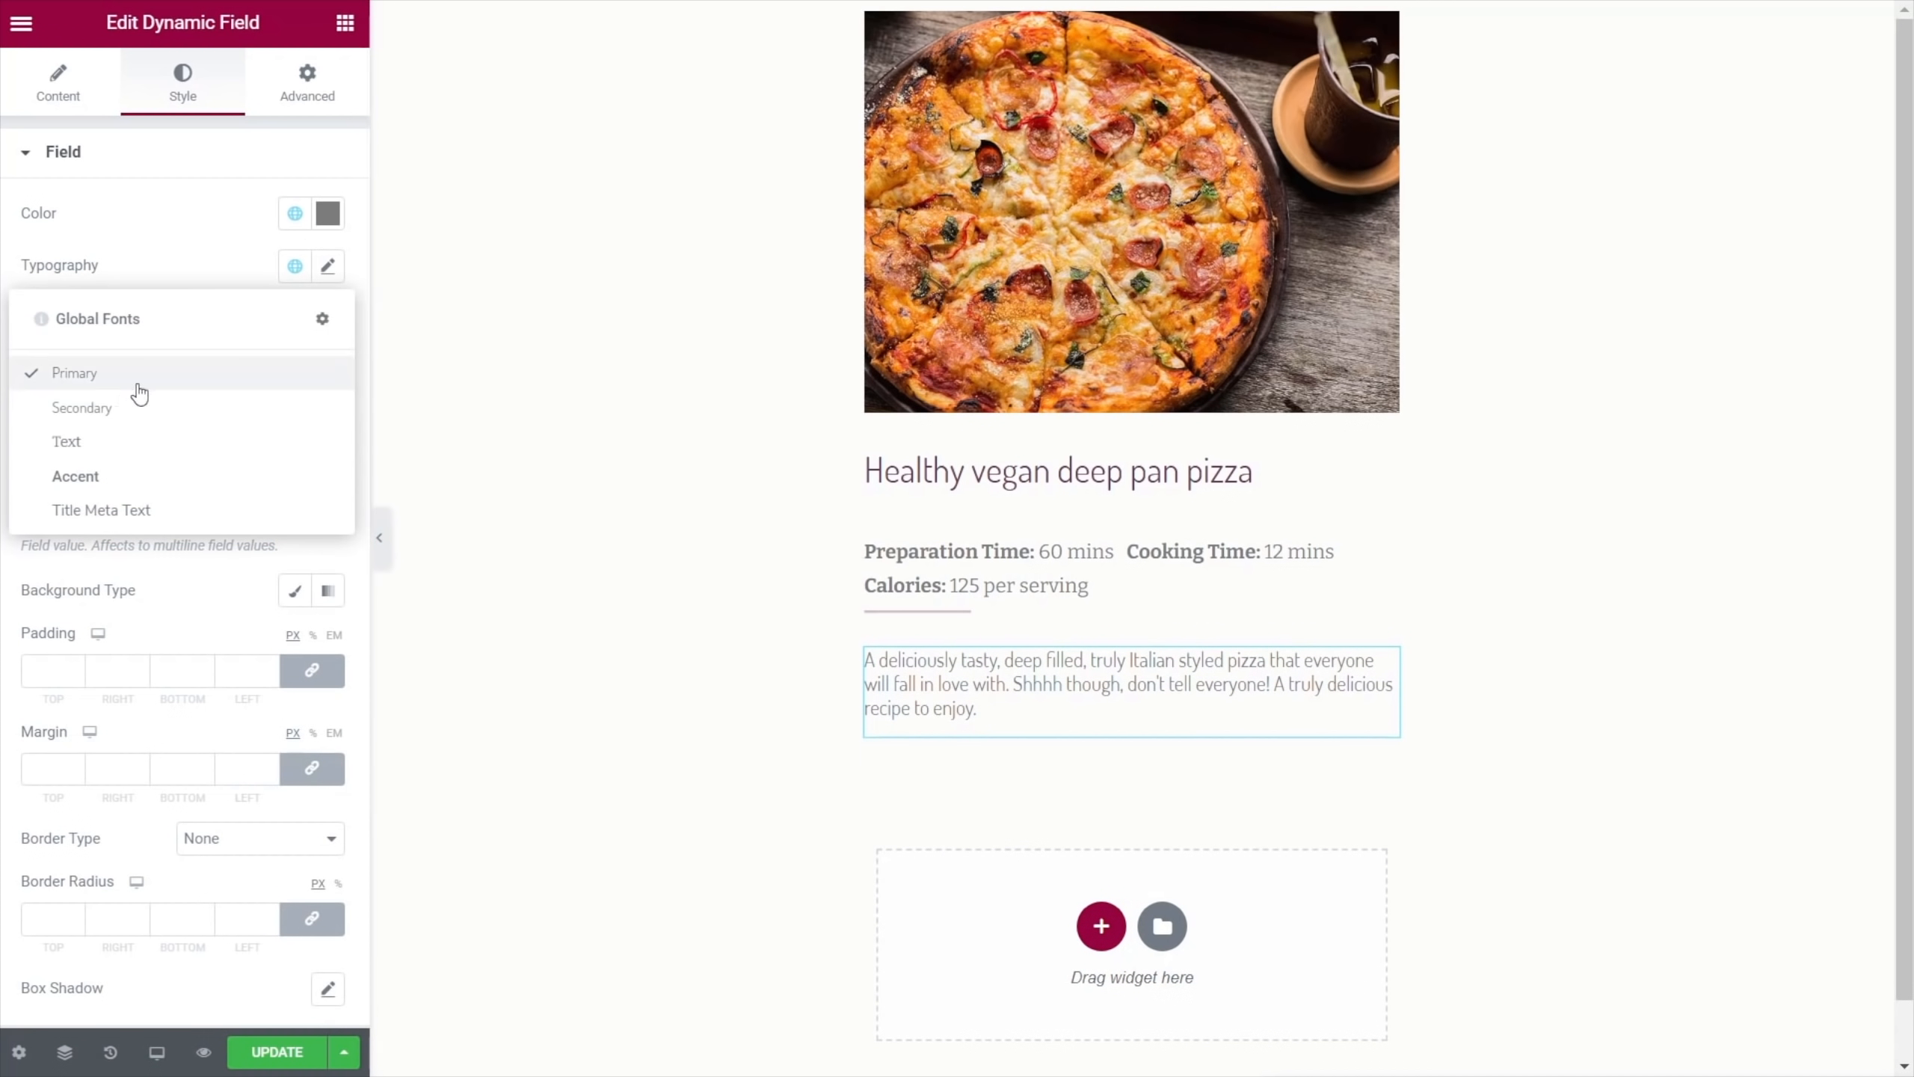
{"action": "left_click", "coordinate": [92, 447]}
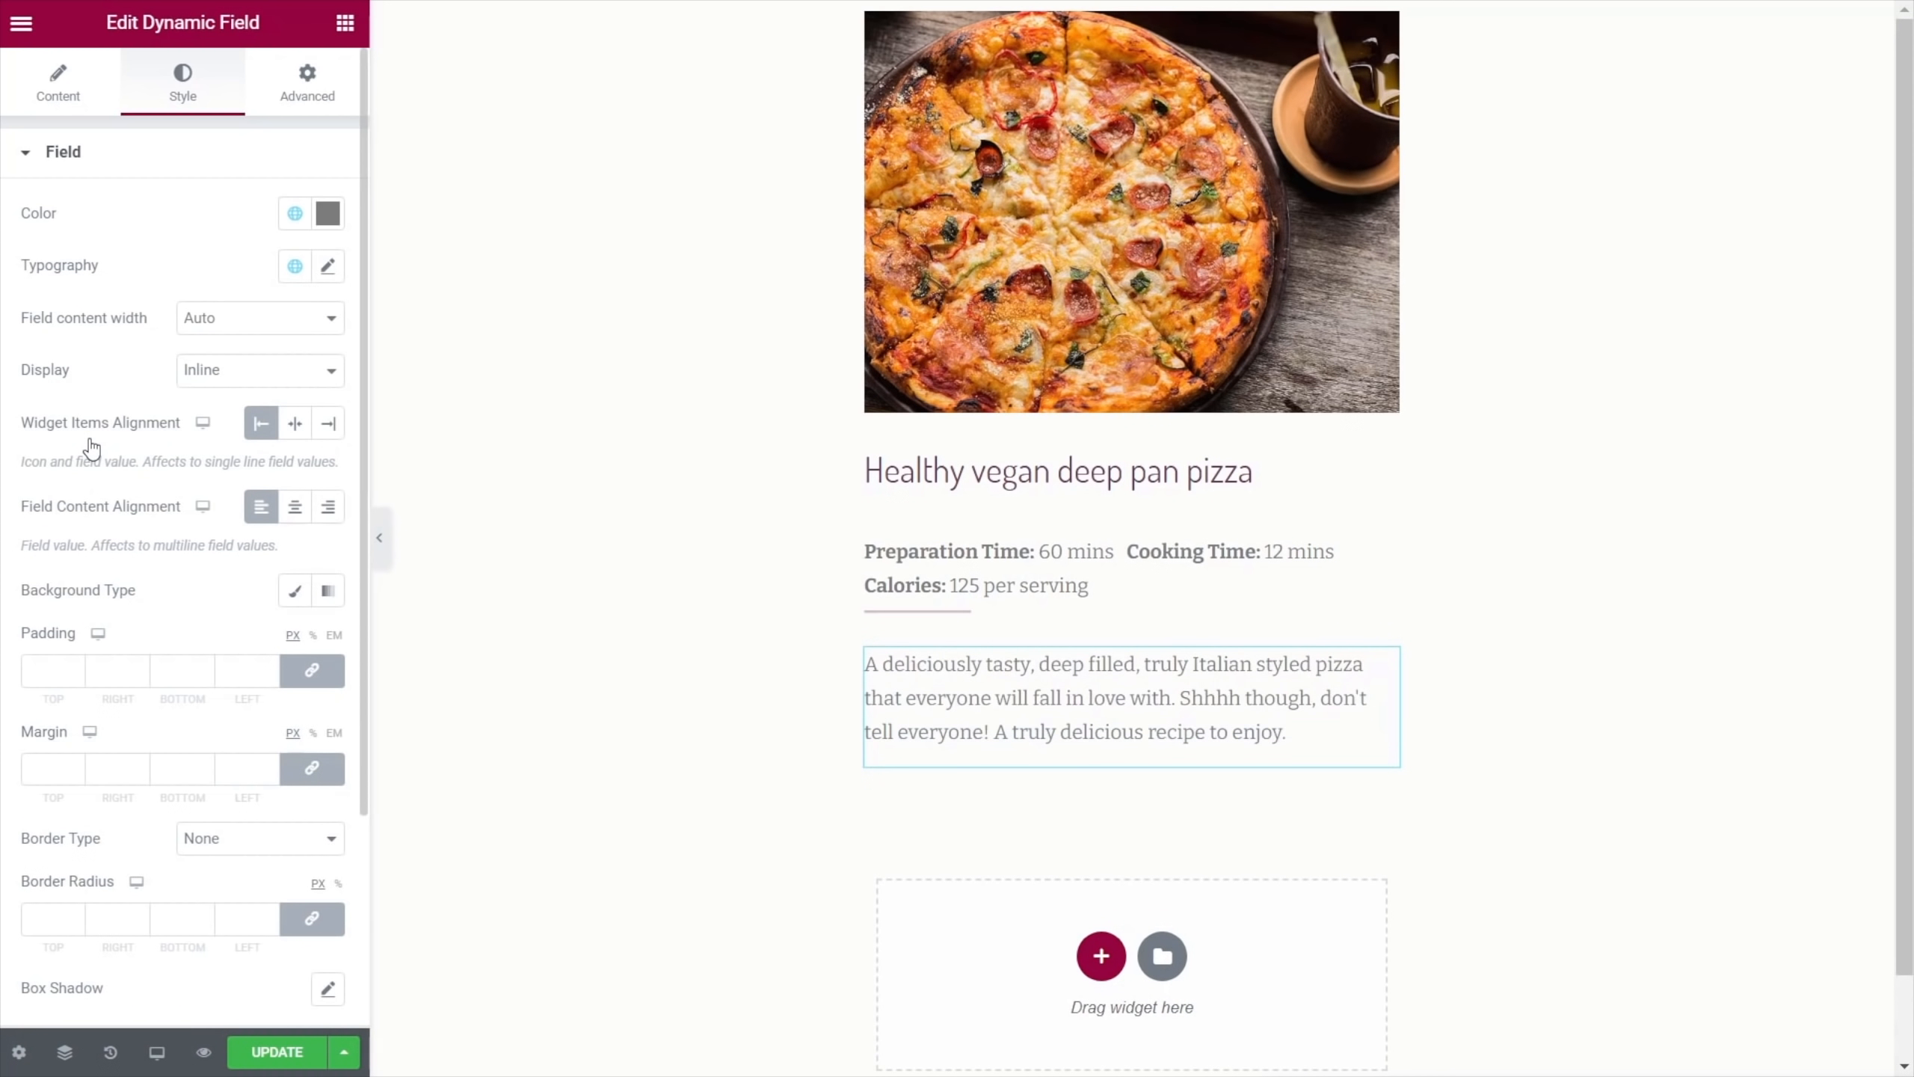
Try a 12 px font size on the description text and clear the size value again
{"action": "left_click", "coordinate": [327, 265]}
{"action": "left_click_drag", "start_coordinate": [40, 463], "coordinate": [53, 471]}
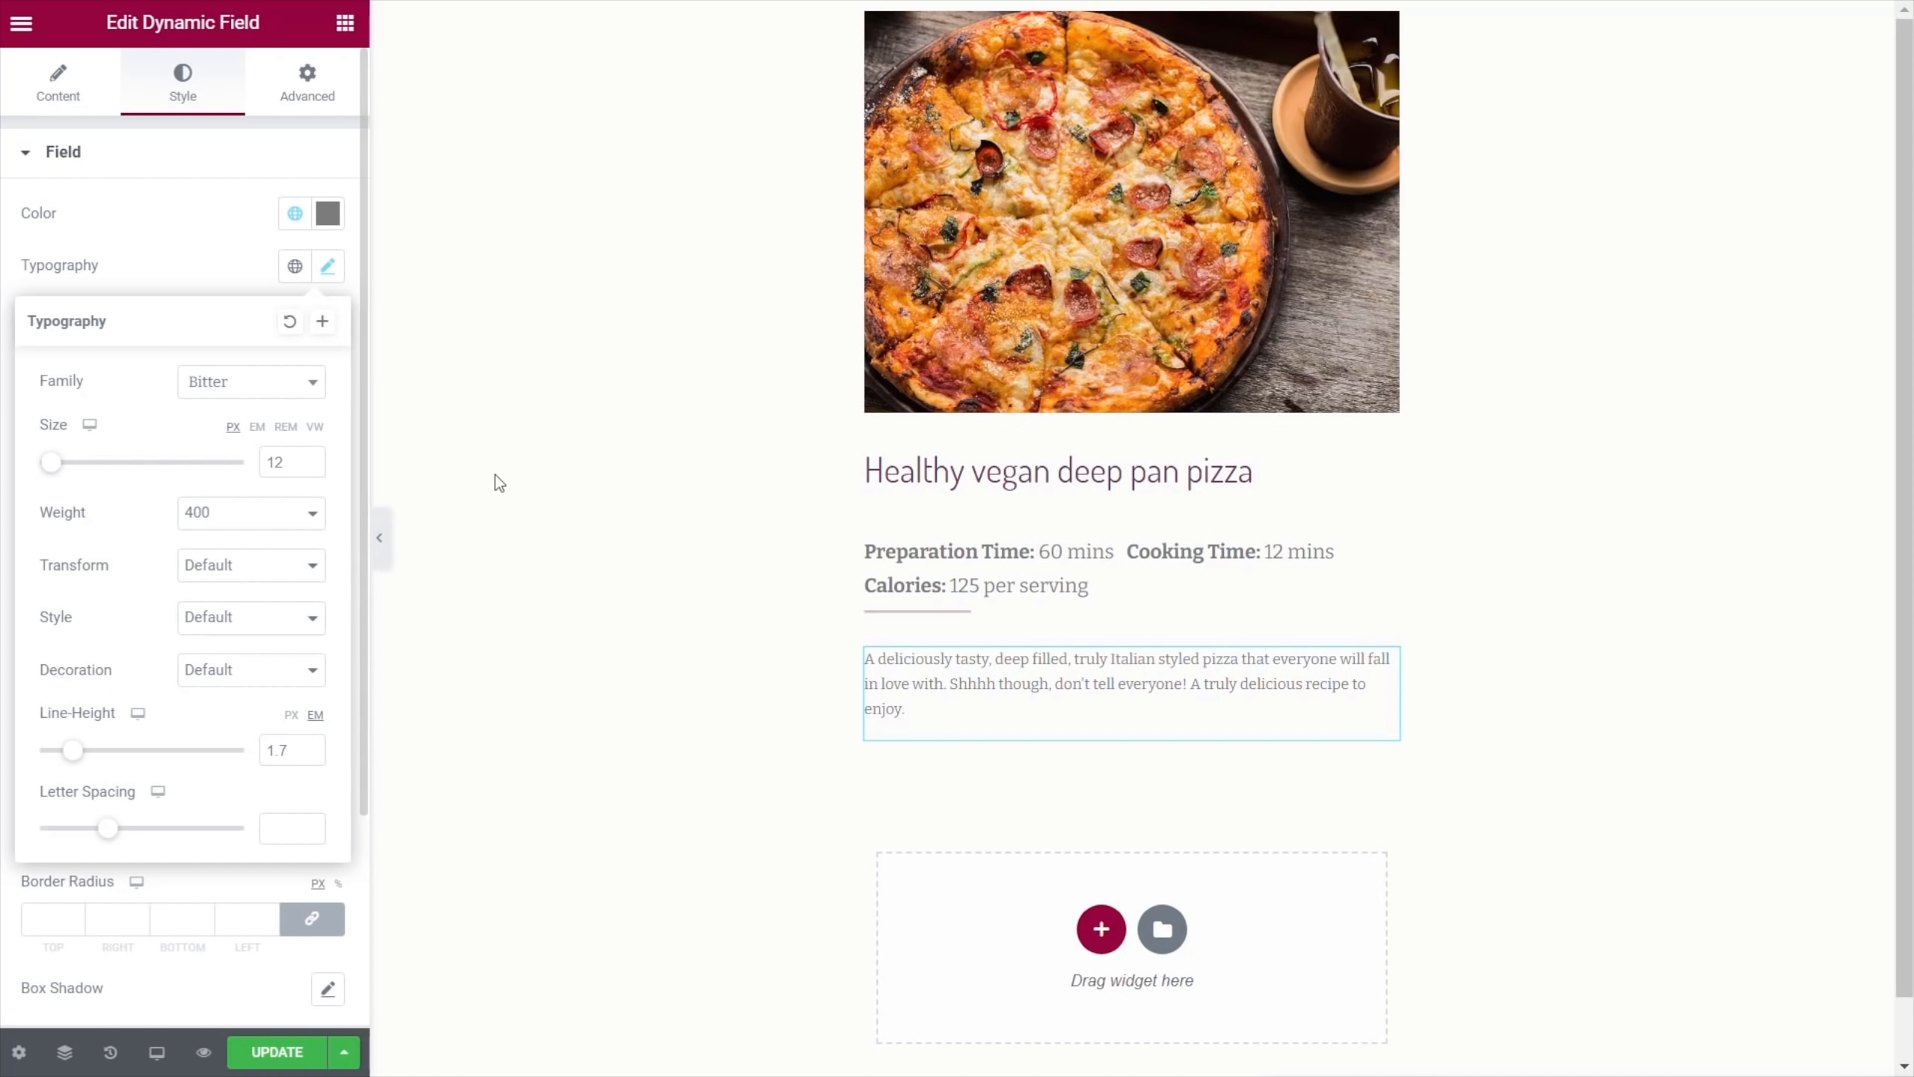
{"action": "double_click", "coordinate": [278, 461]}
{"action": "key", "text": "BackSpace"}
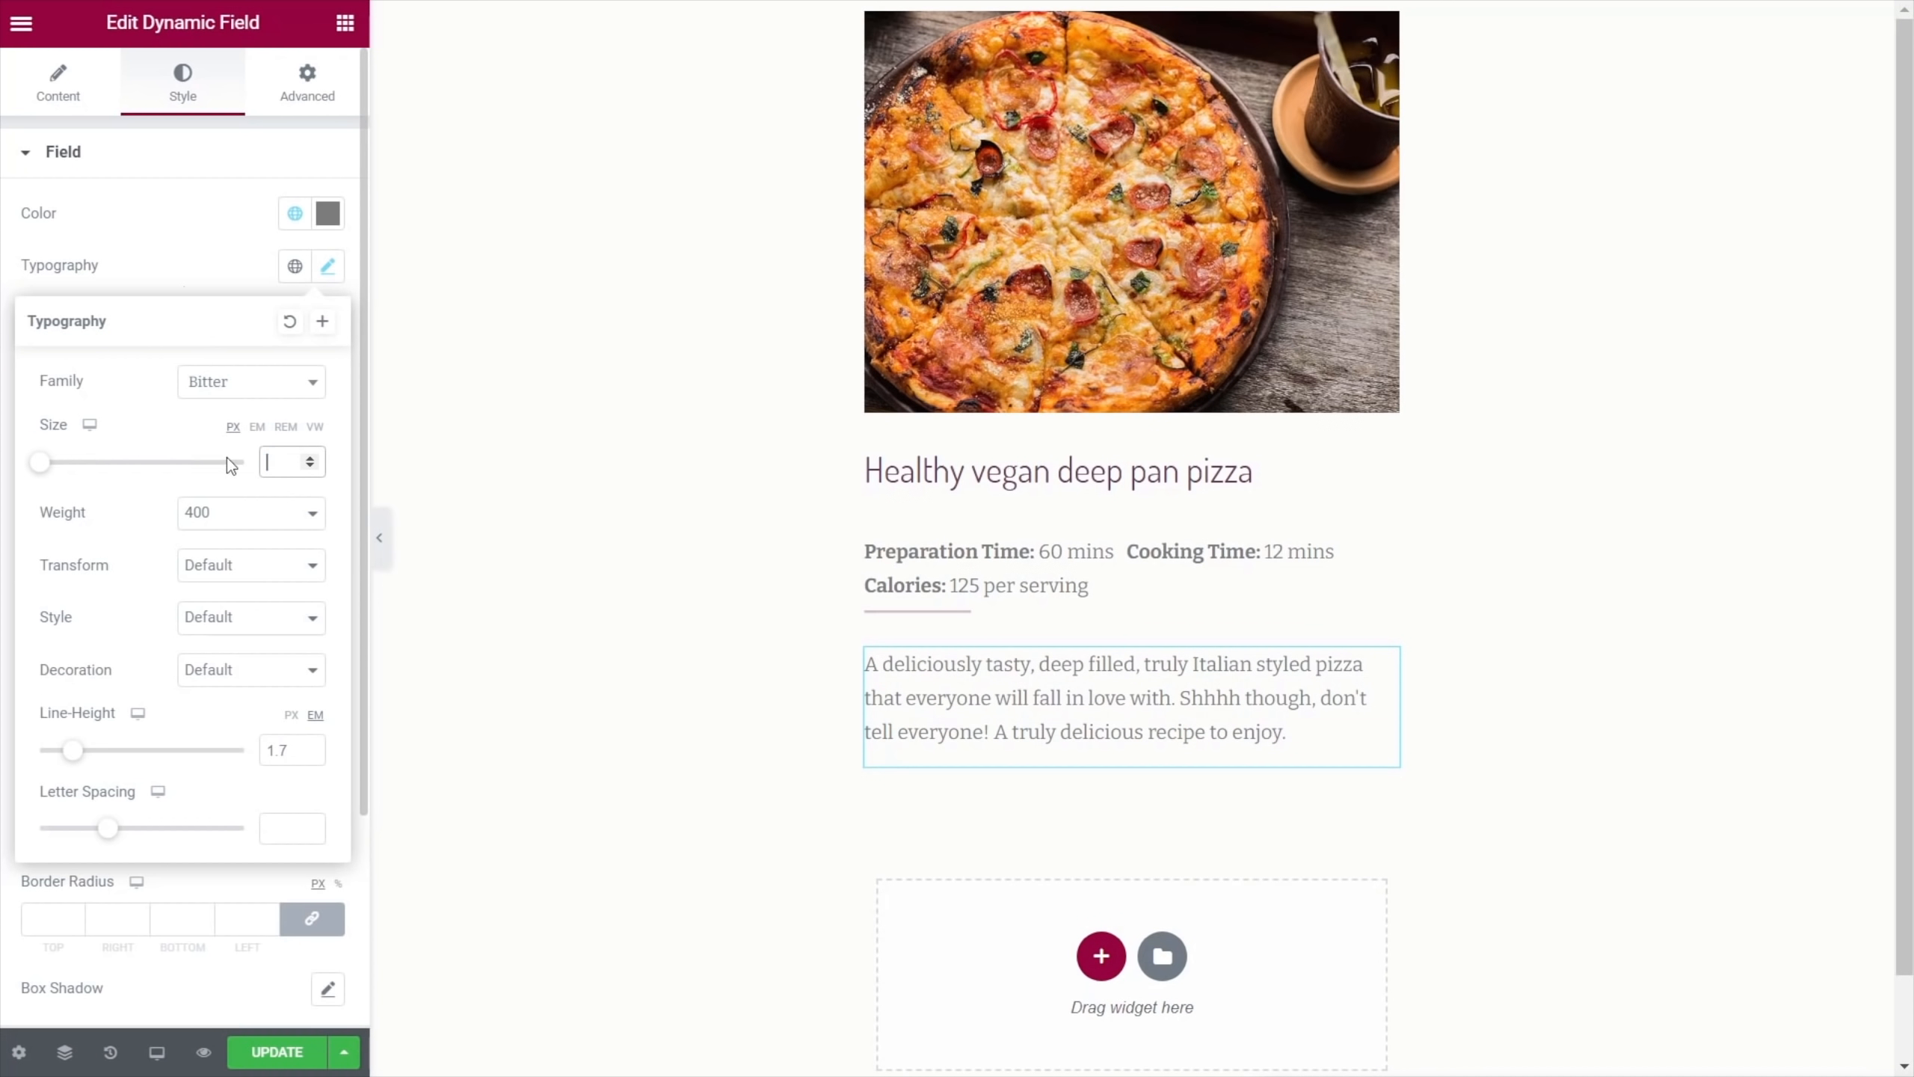
{"action": "left_click", "coordinate": [174, 259]}
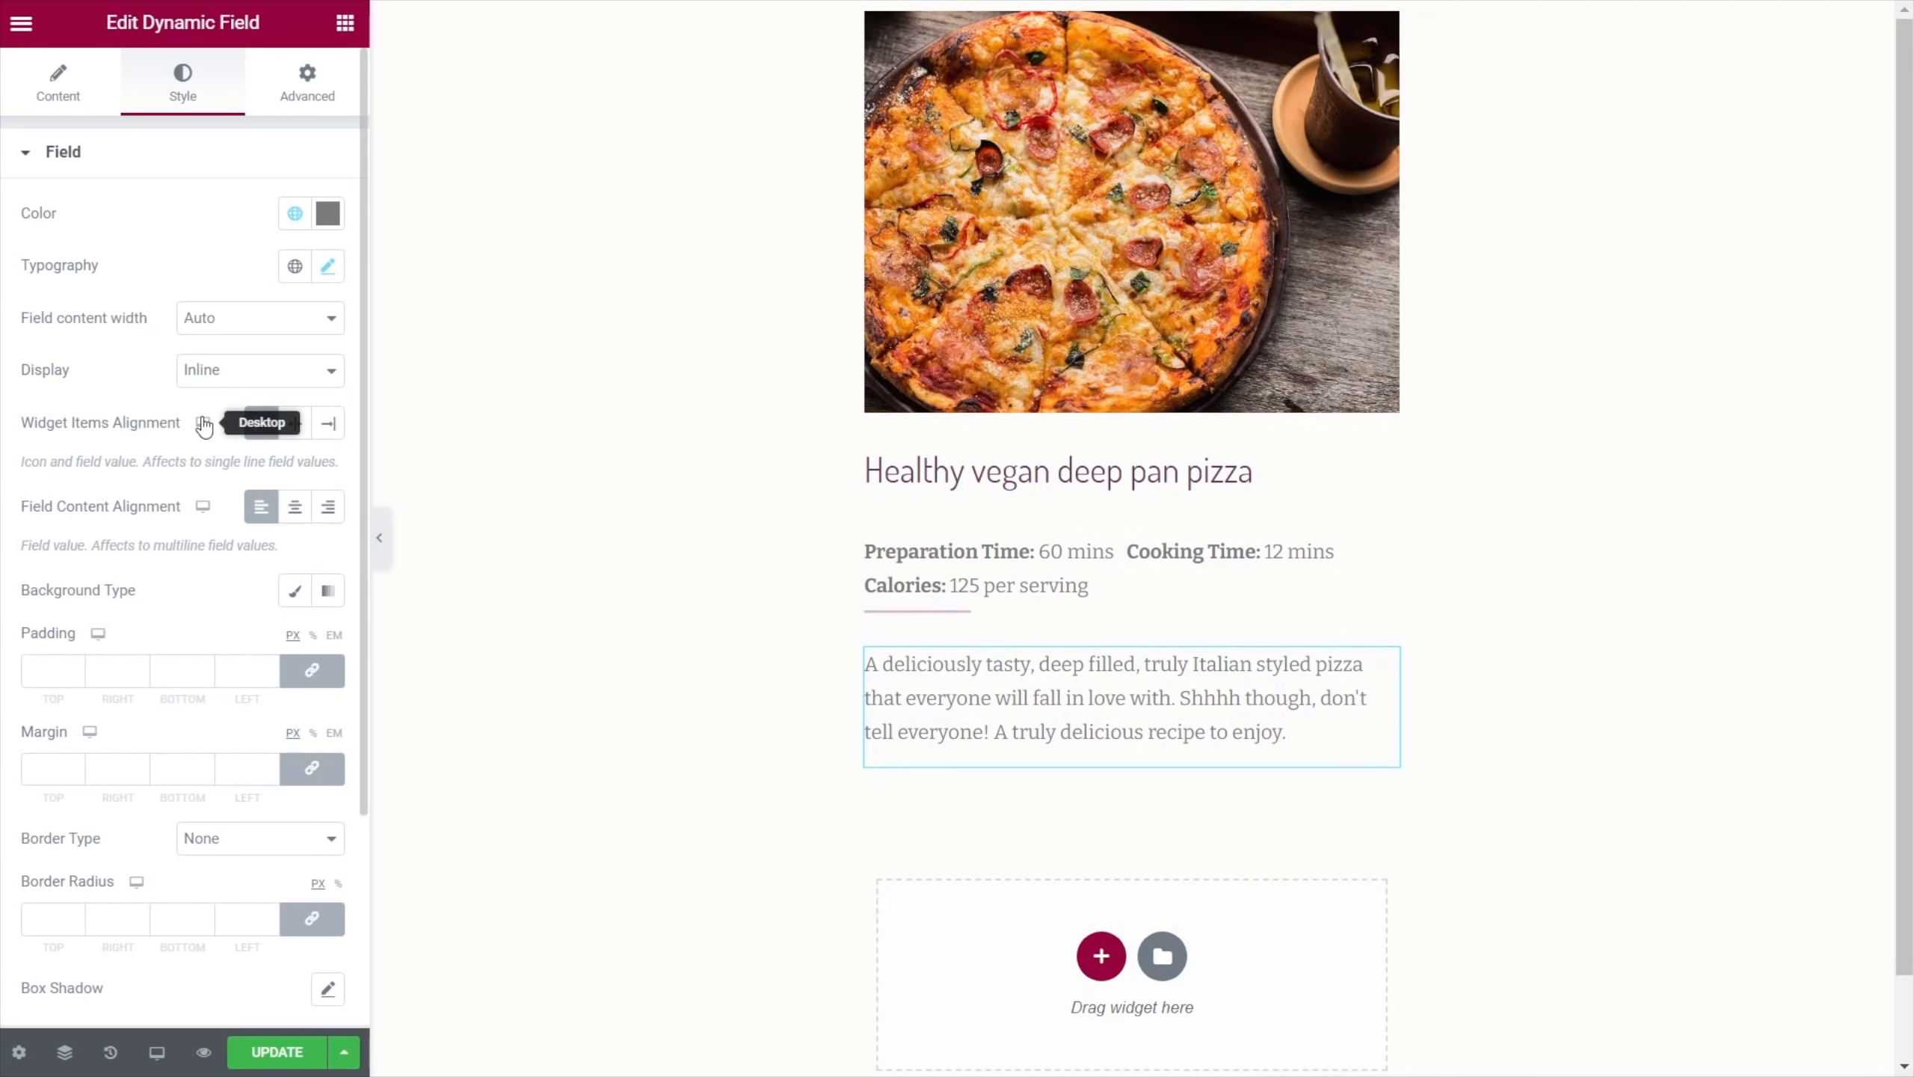
Add a Dynamic Link below the description field
{"action": "left_click", "coordinate": [345, 22]}
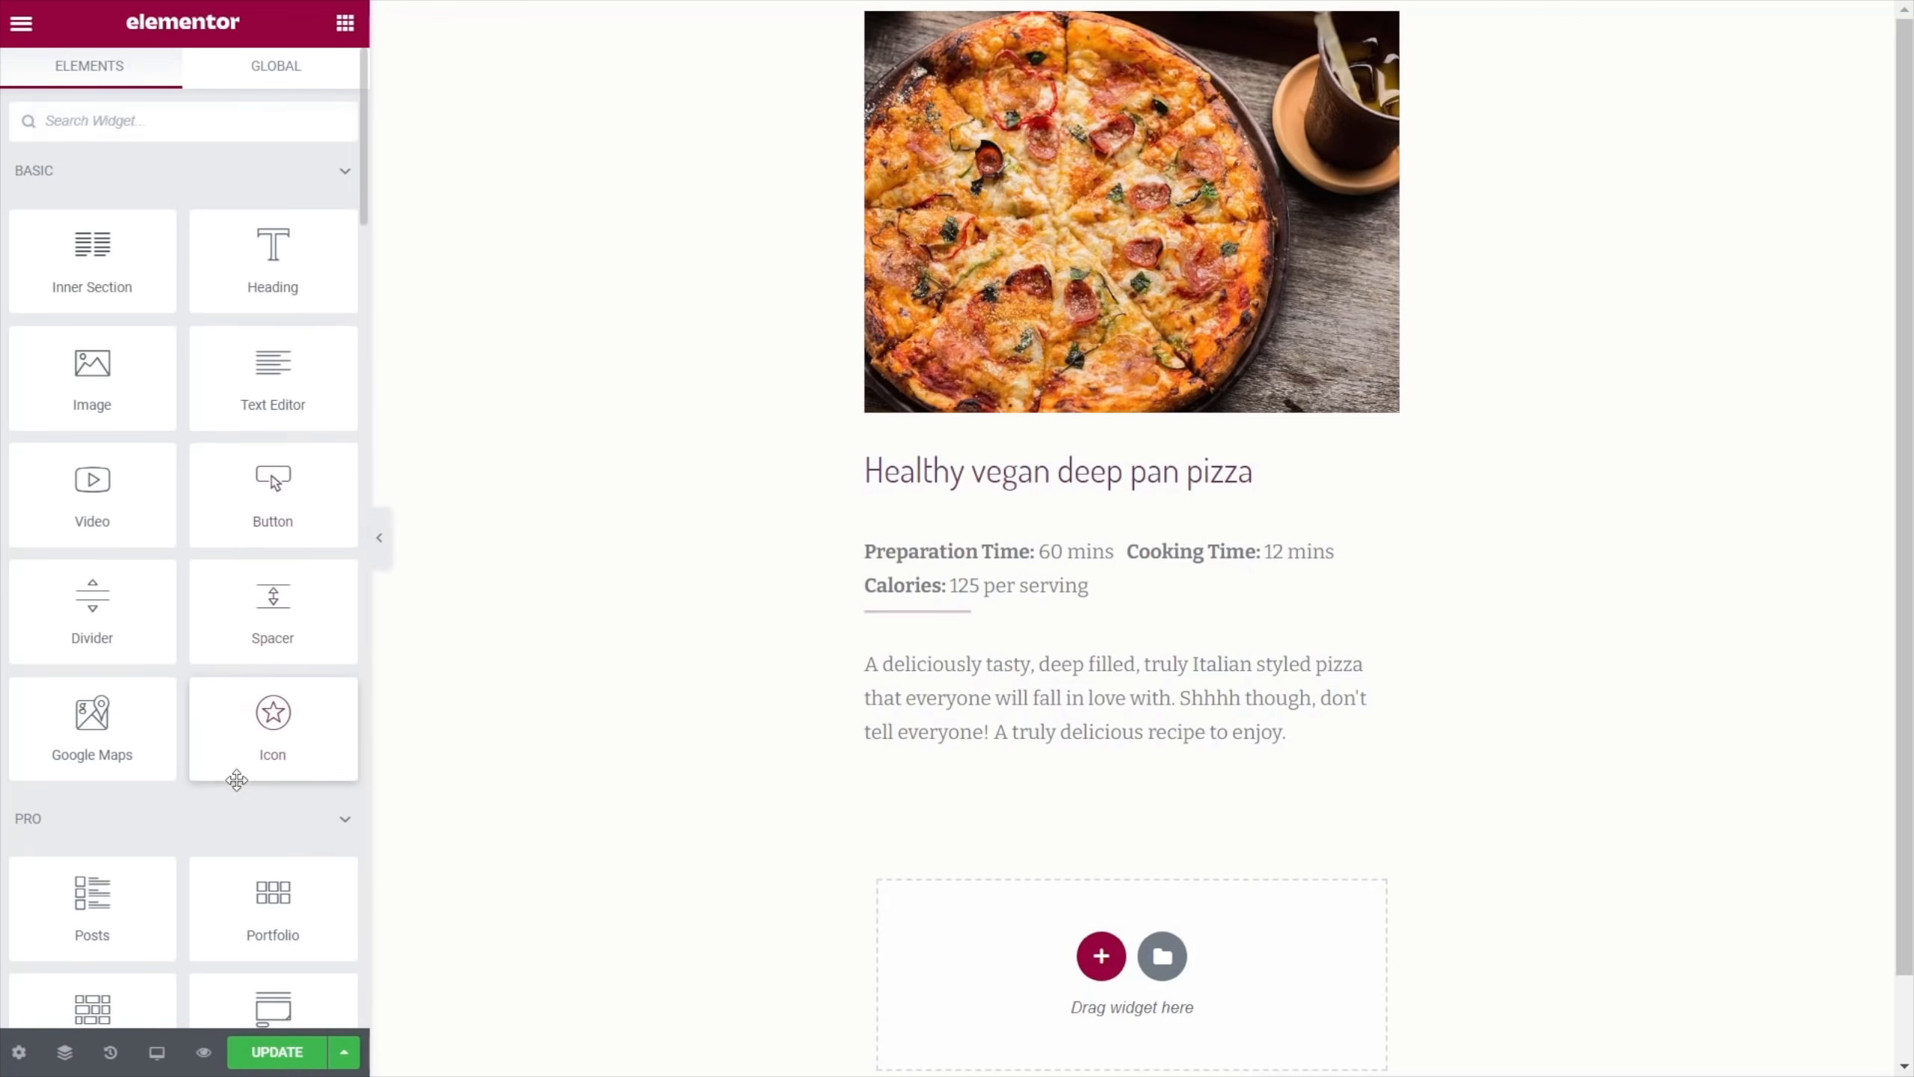
{"action": "scroll", "coordinate": [237, 780], "scroll_direction": "down", "scroll_amount": 20}
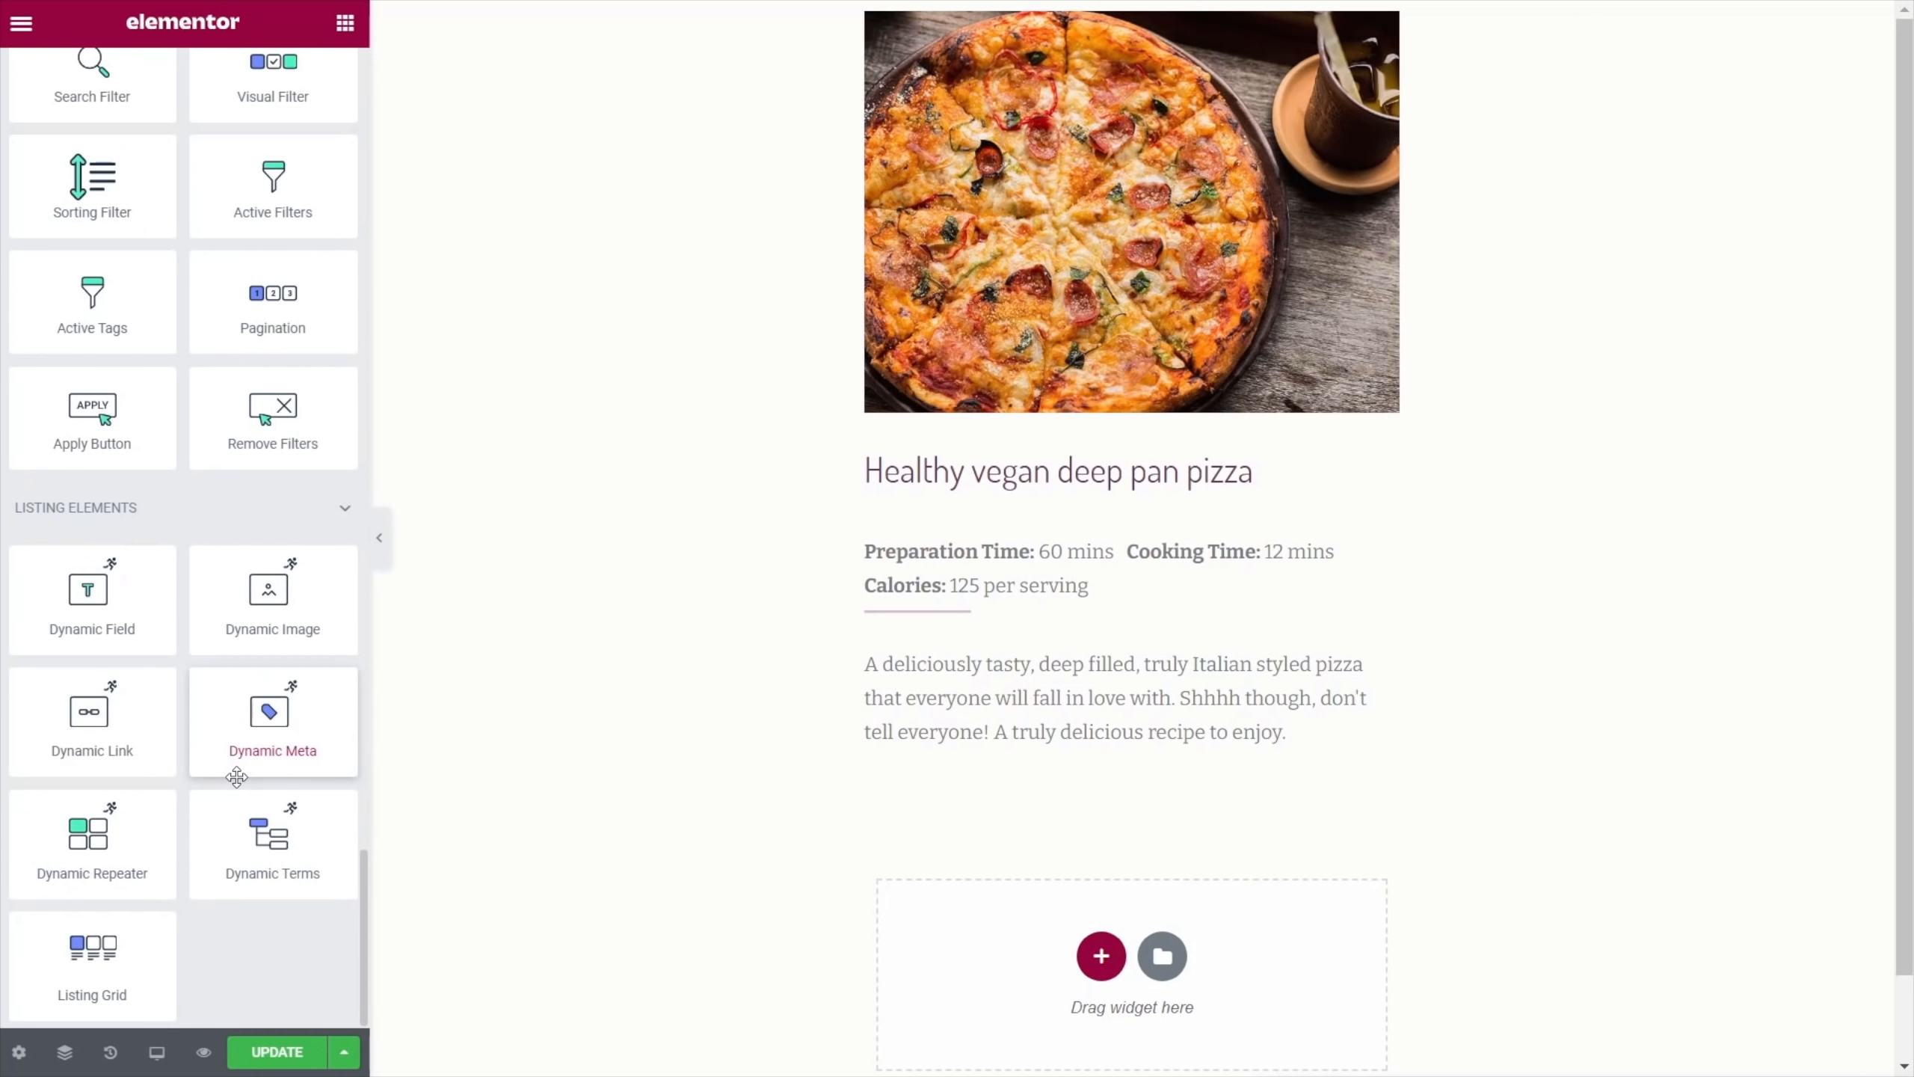
{"action": "left_click_drag", "start_coordinate": [79, 724], "coordinate": [961, 754]}
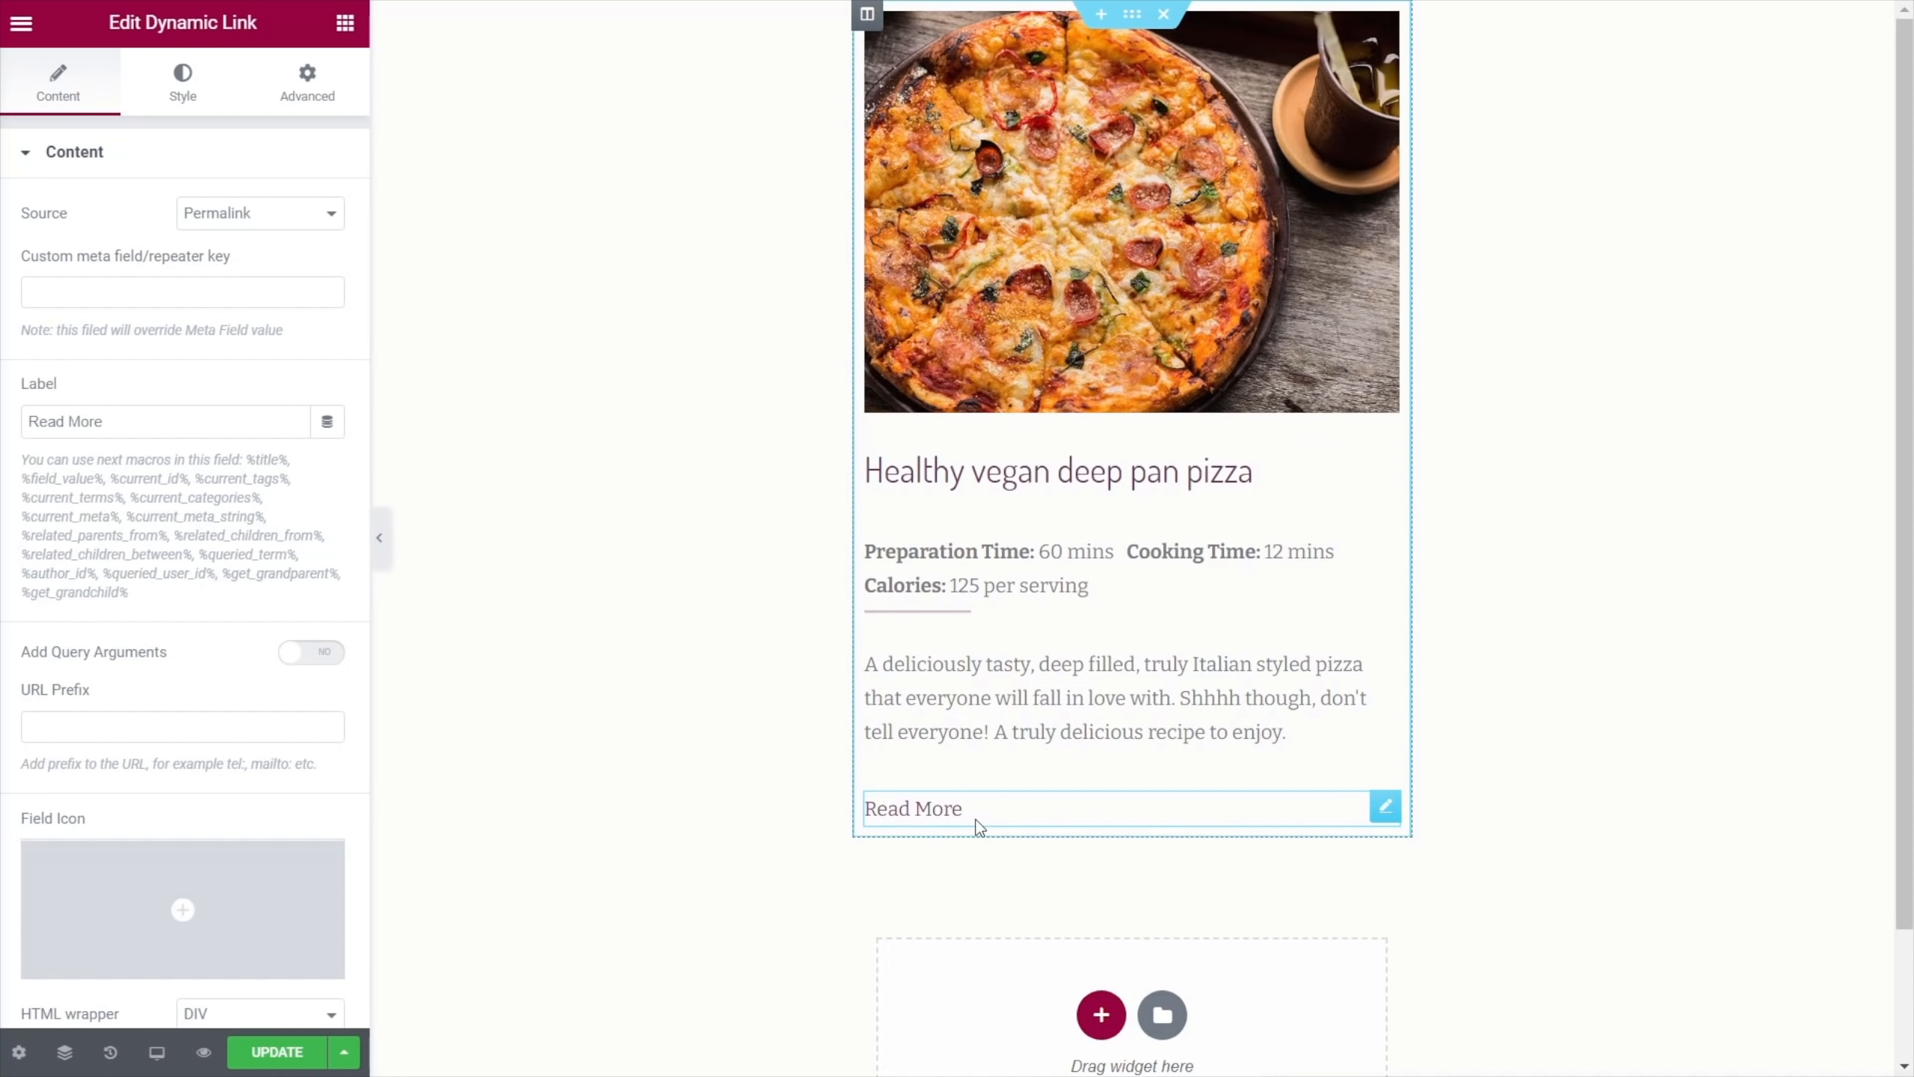
Review the Dynamic Link's content settings, from its source and label down to the alignment and context options
{"action": "left_click_drag", "start_coordinate": [104, 421], "coordinate": [27, 417]}
{"action": "left_click", "coordinate": [149, 425]}
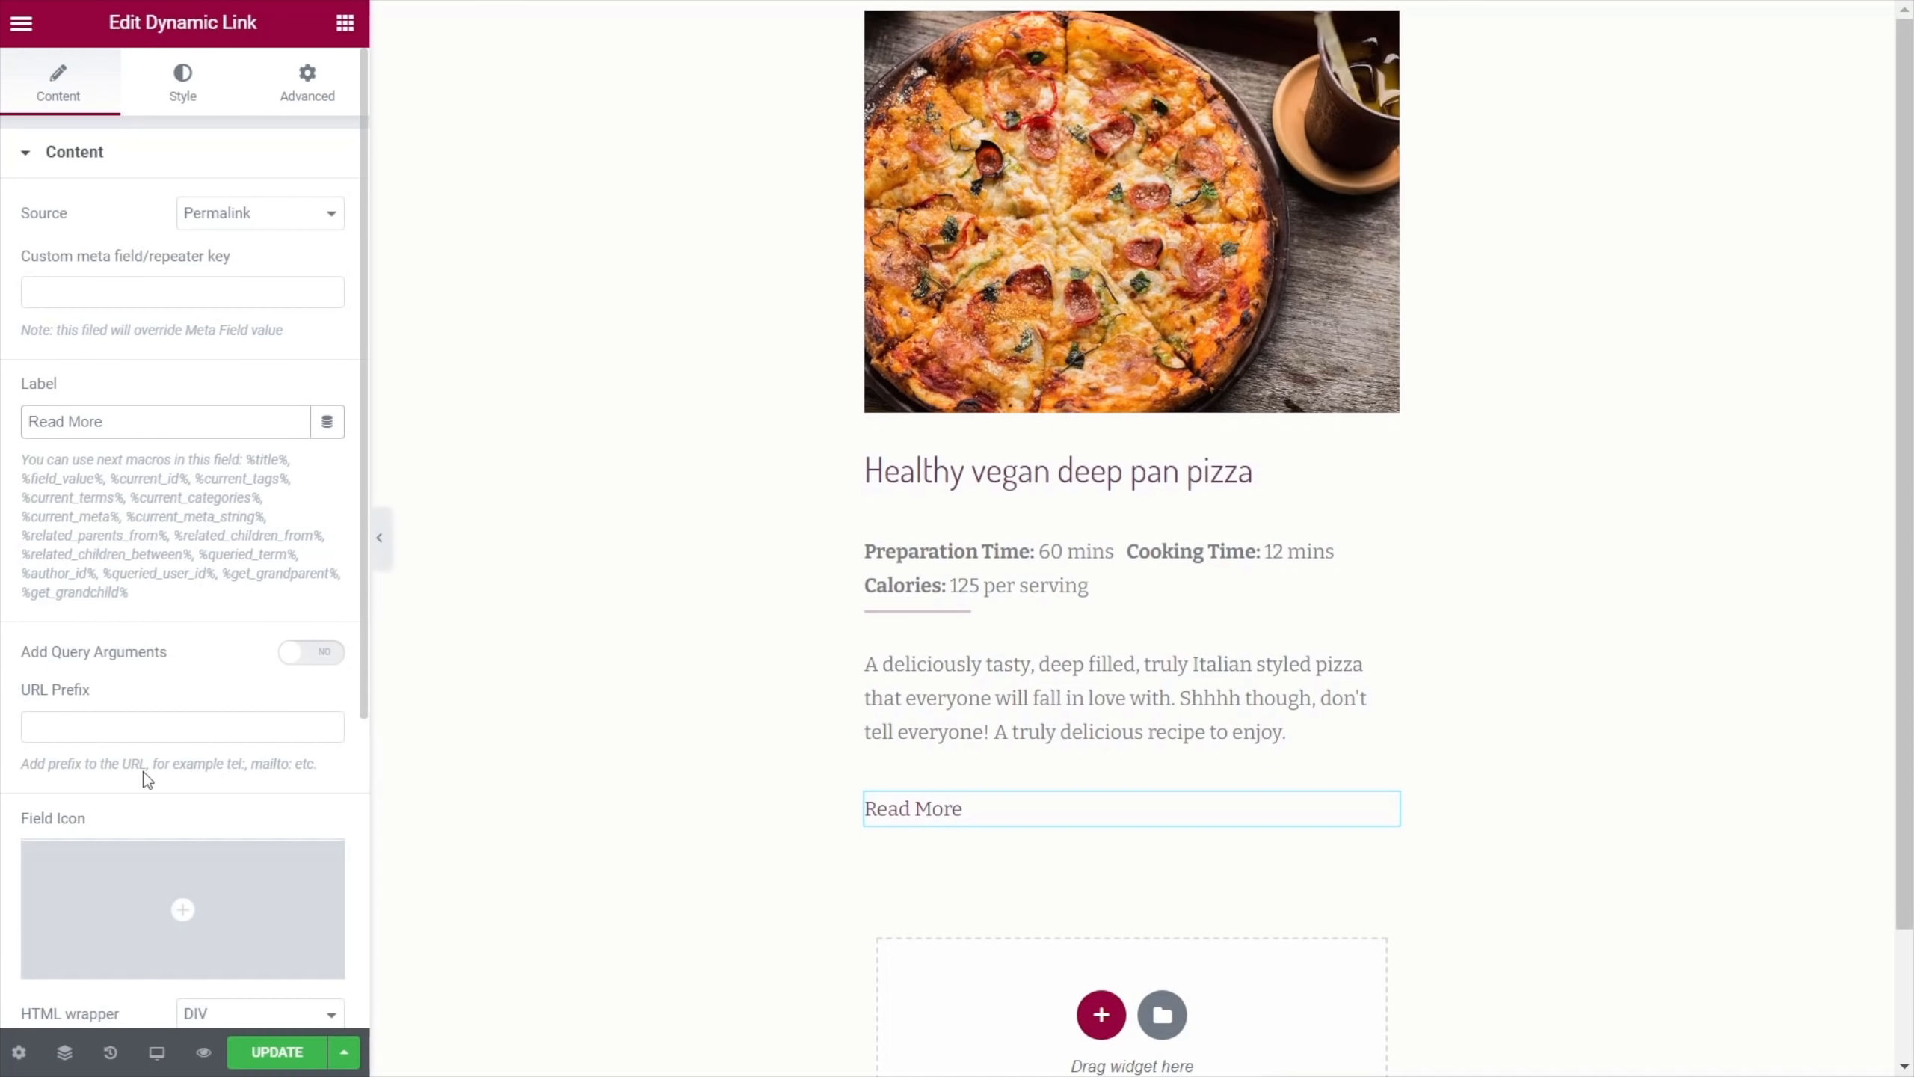
{"action": "scroll", "coordinate": [145, 758], "scroll_direction": "down", "scroll_amount": 4}
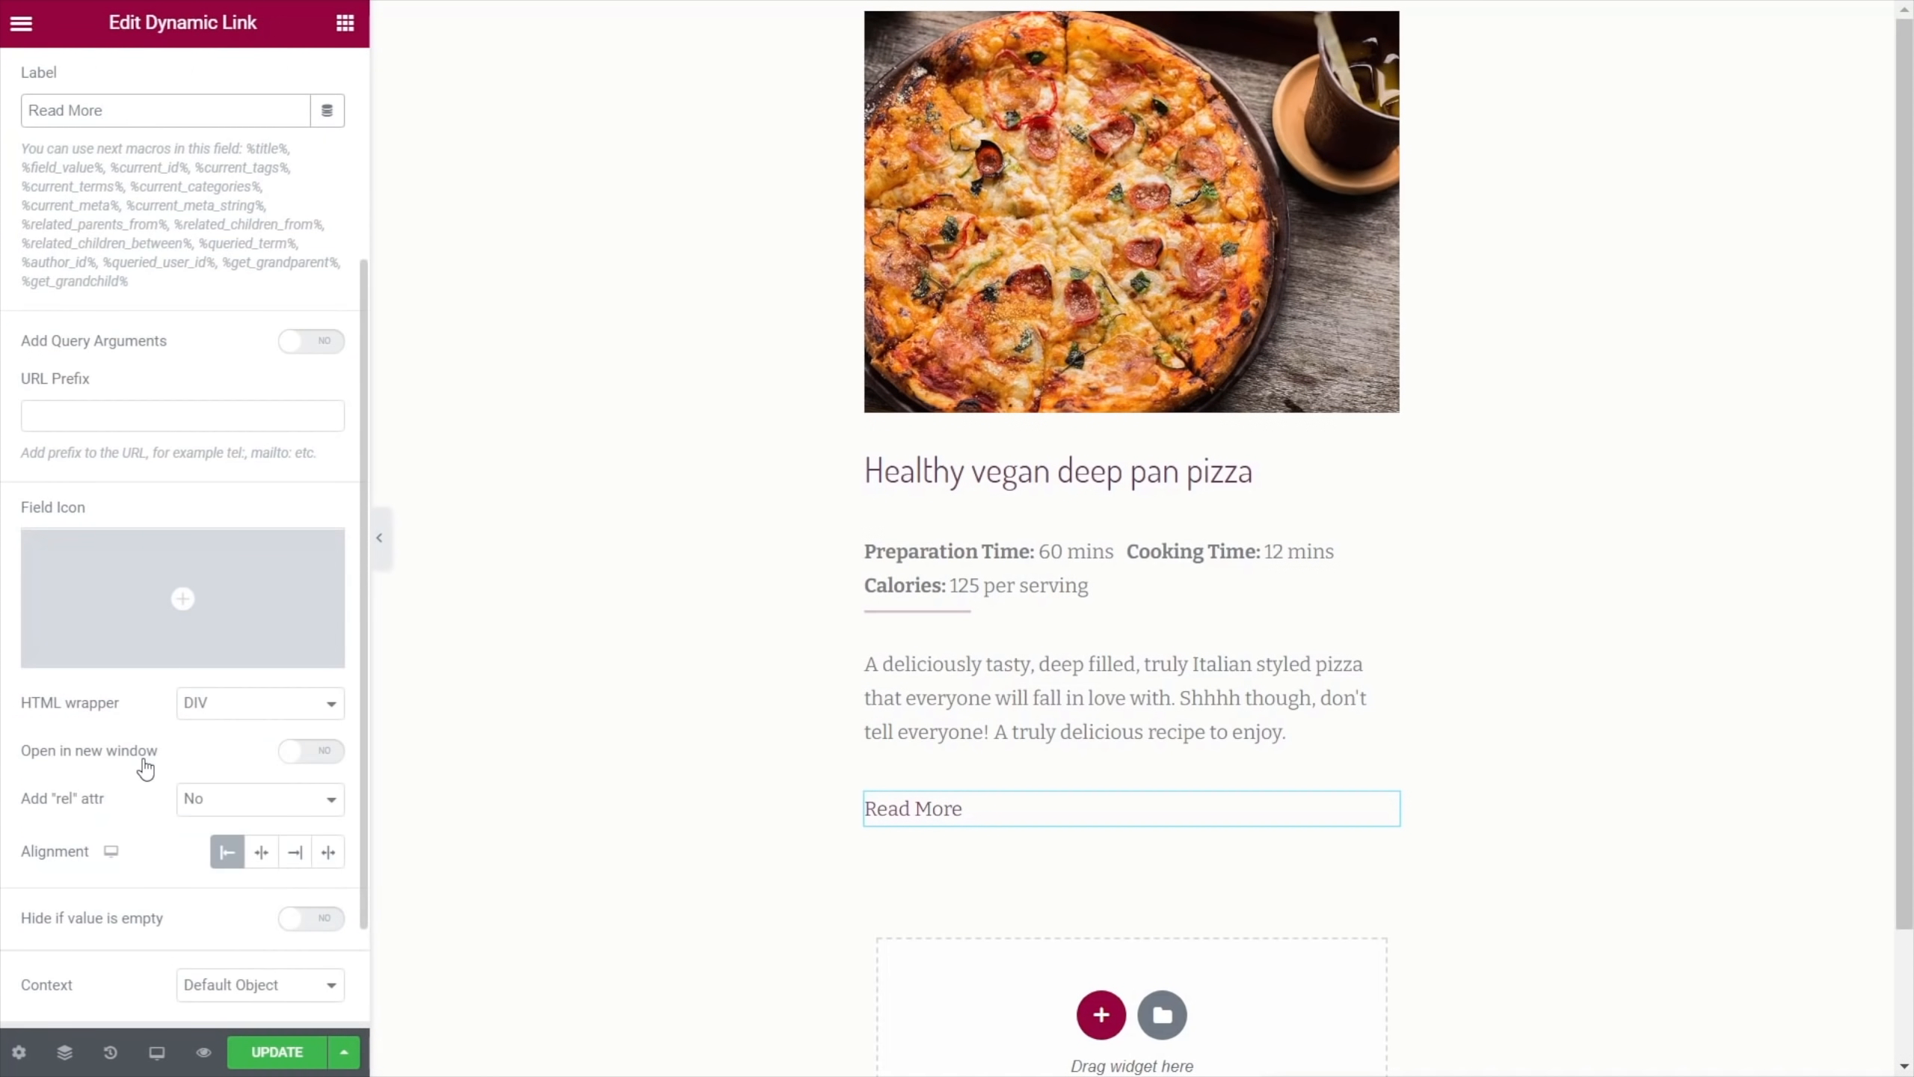
{"action": "scroll", "coordinate": [110, 879], "scroll_direction": "down", "scroll_amount": 2}
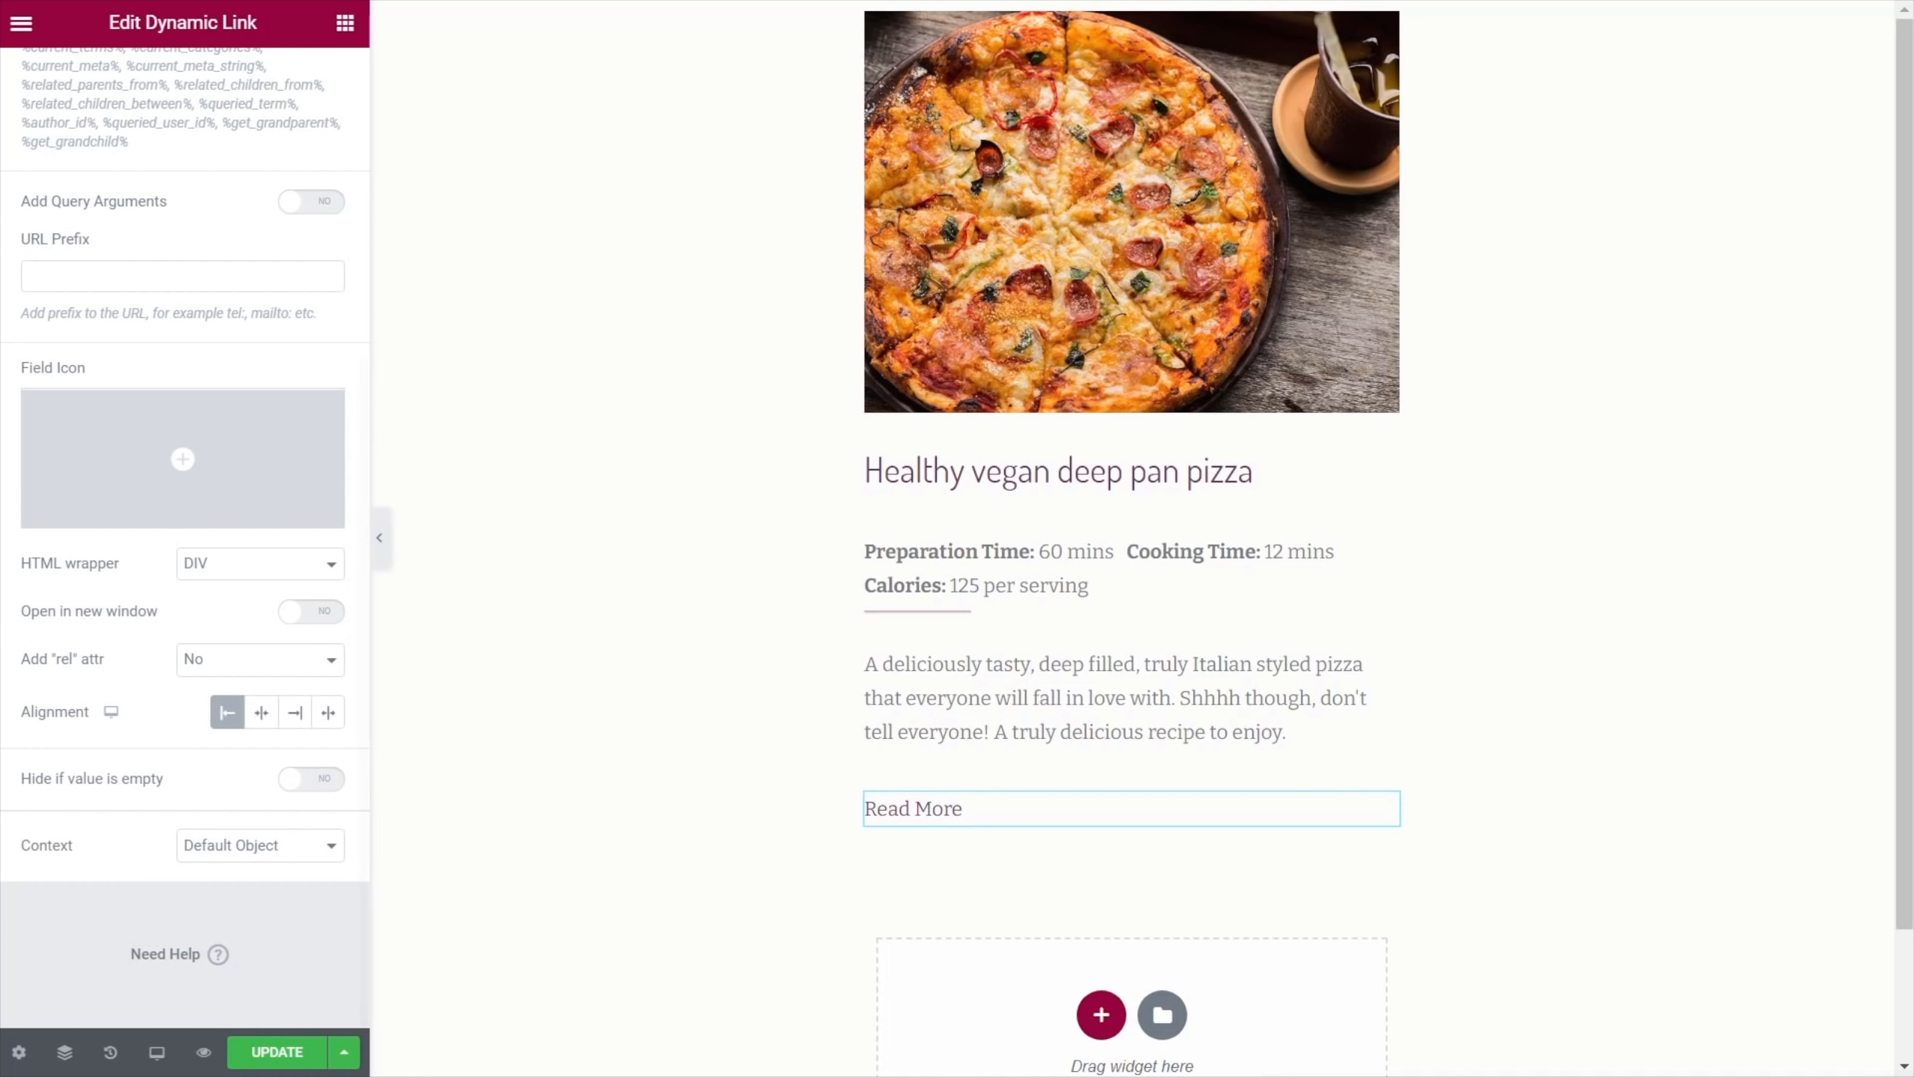
{"action": "scroll", "coordinate": [170, 504], "scroll_direction": "up", "scroll_amount": 10}
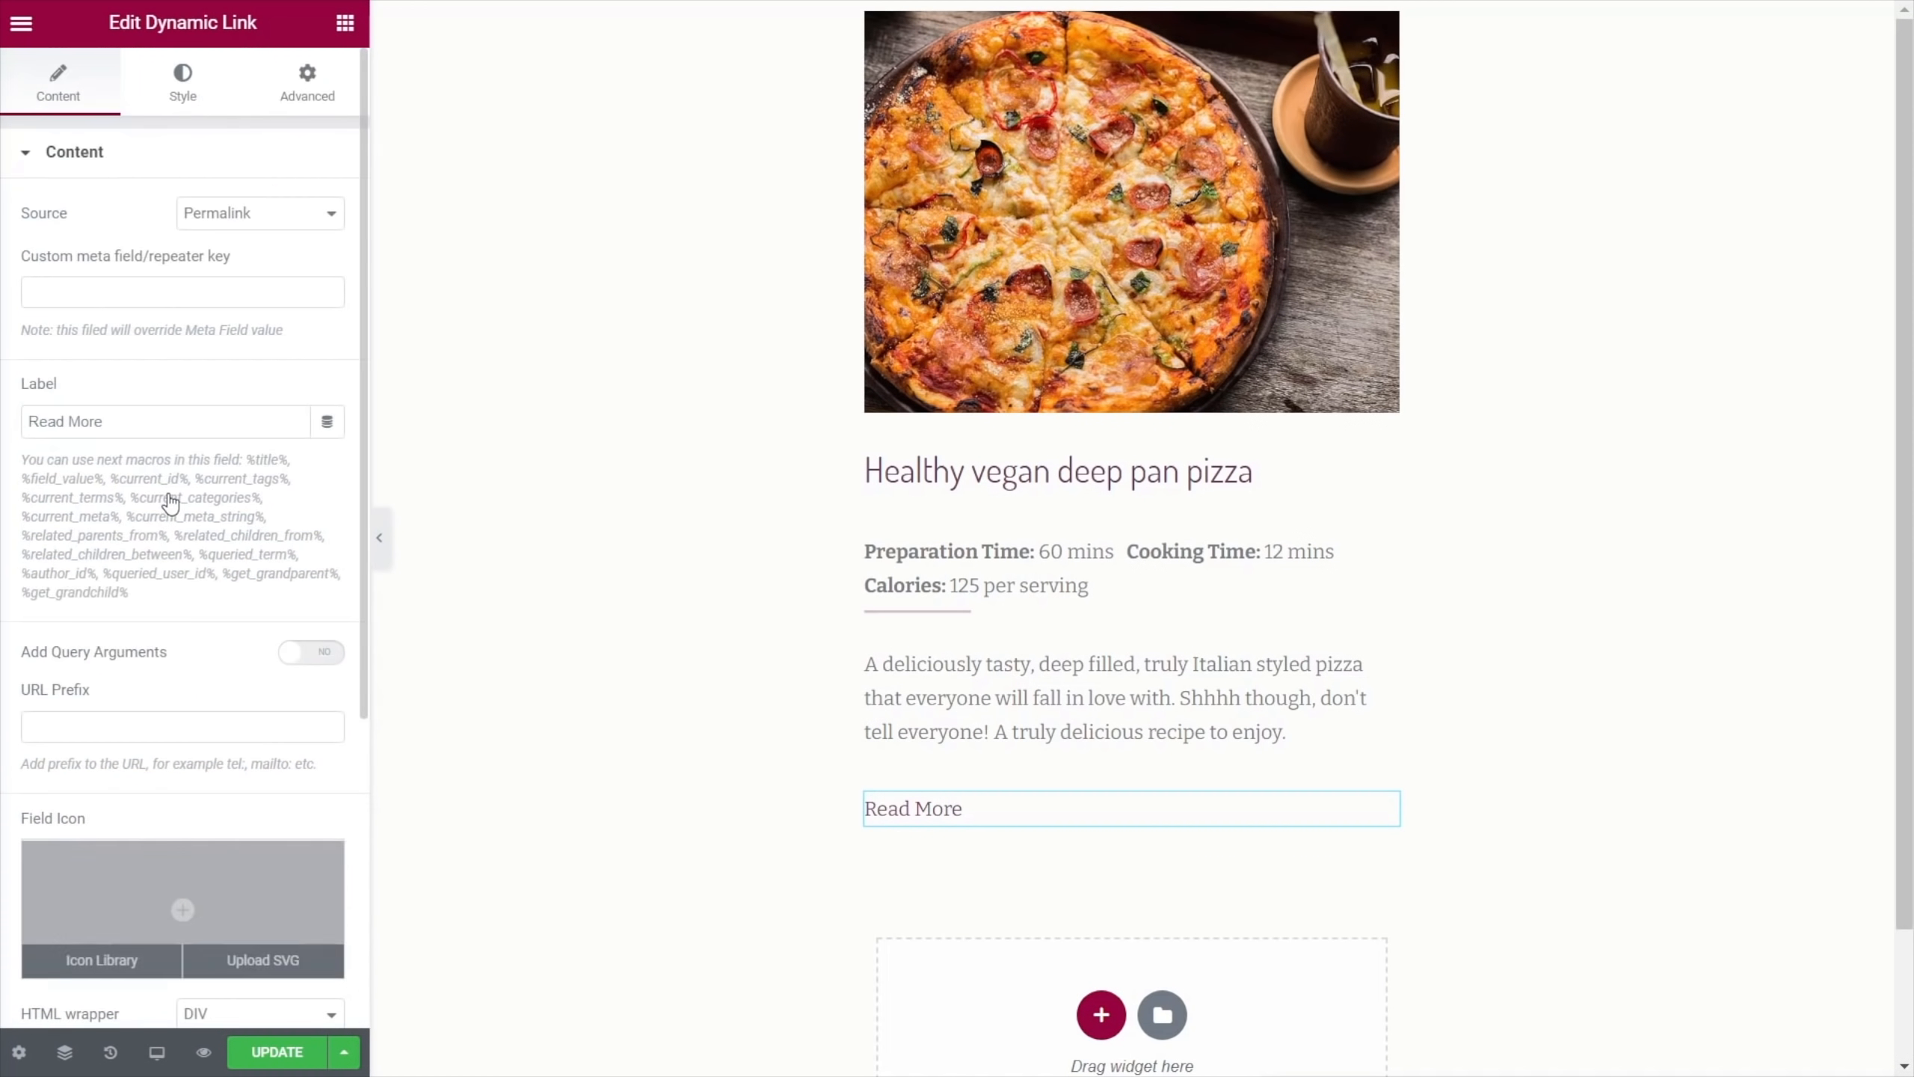
Set the Read More link's typography to the global Text font
{"action": "left_click", "coordinate": [182, 83]}
{"action": "scroll", "coordinate": [203, 517], "scroll_direction": "down", "scroll_amount": 2}
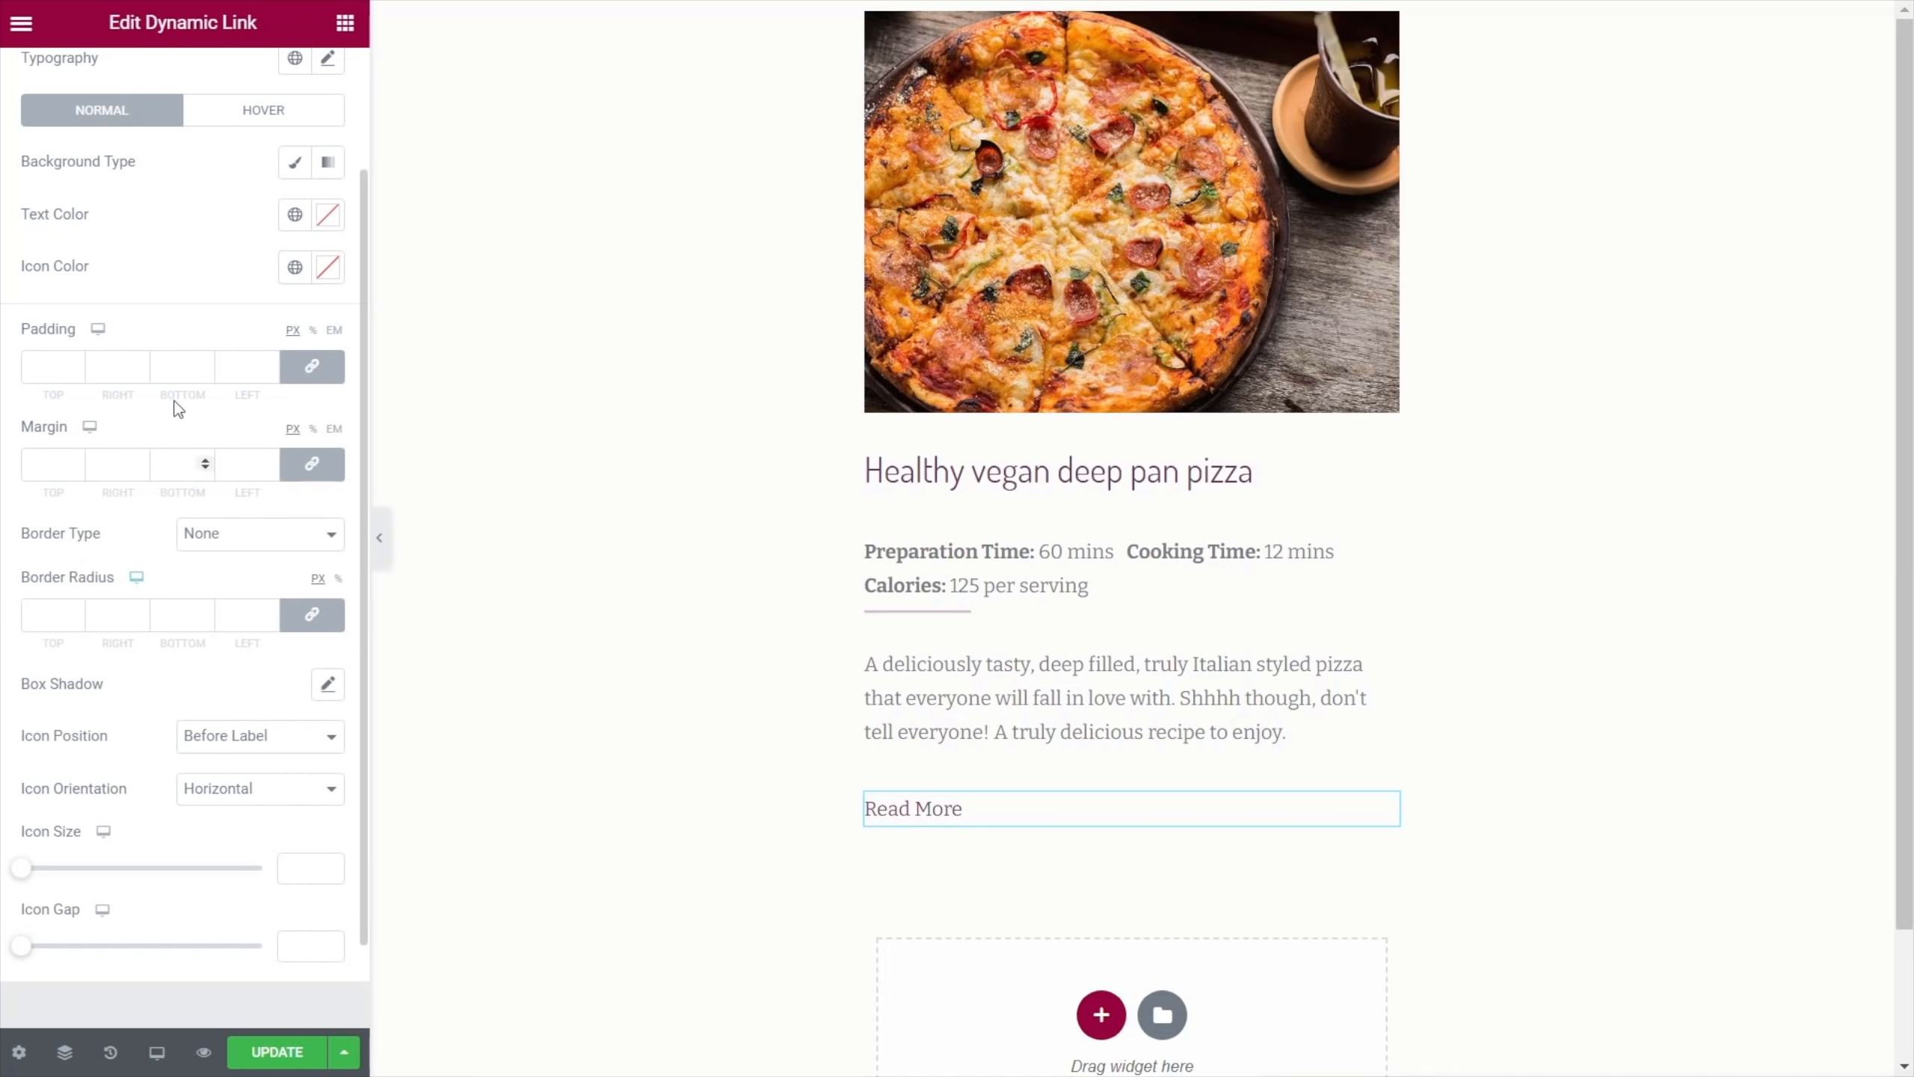
{"action": "scroll", "coordinate": [167, 453], "scroll_direction": "up", "scroll_amount": 2}
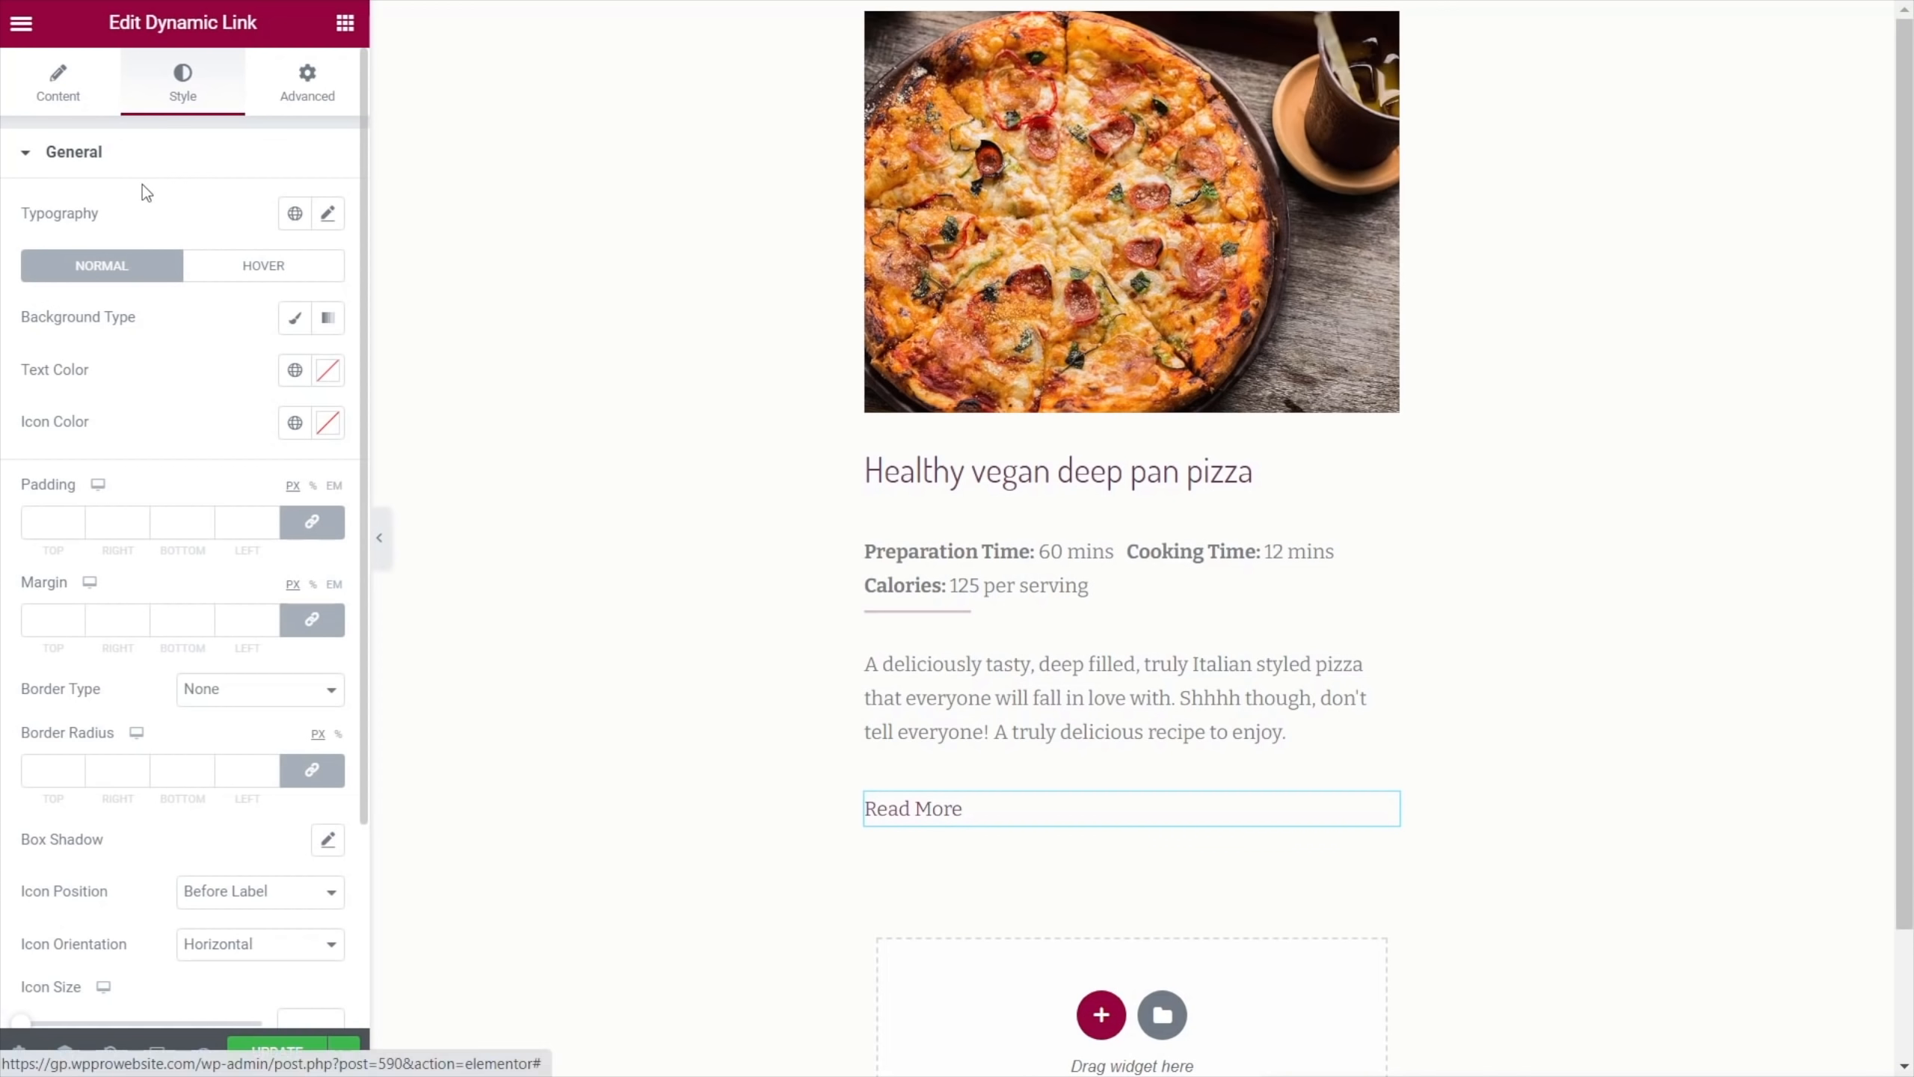
{"action": "left_click", "coordinate": [295, 213]}
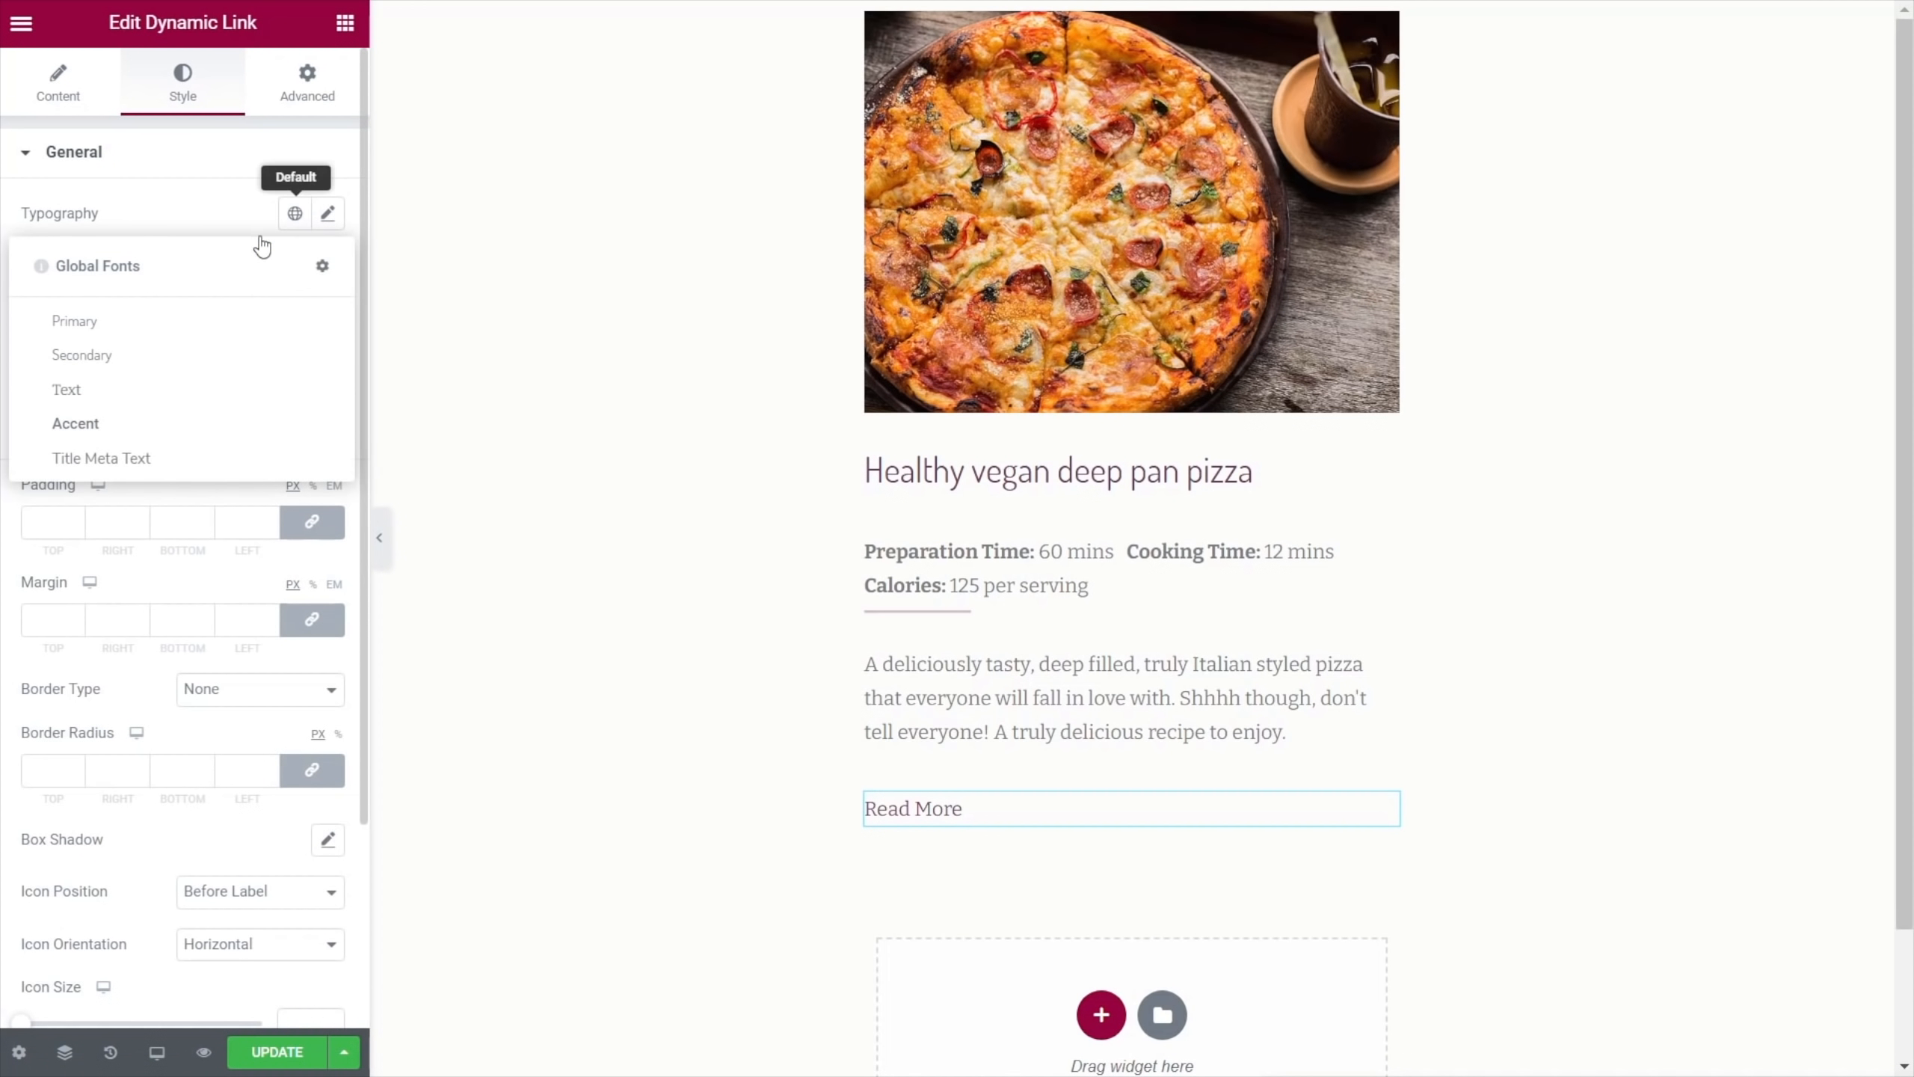
{"action": "left_click", "coordinate": [96, 395]}
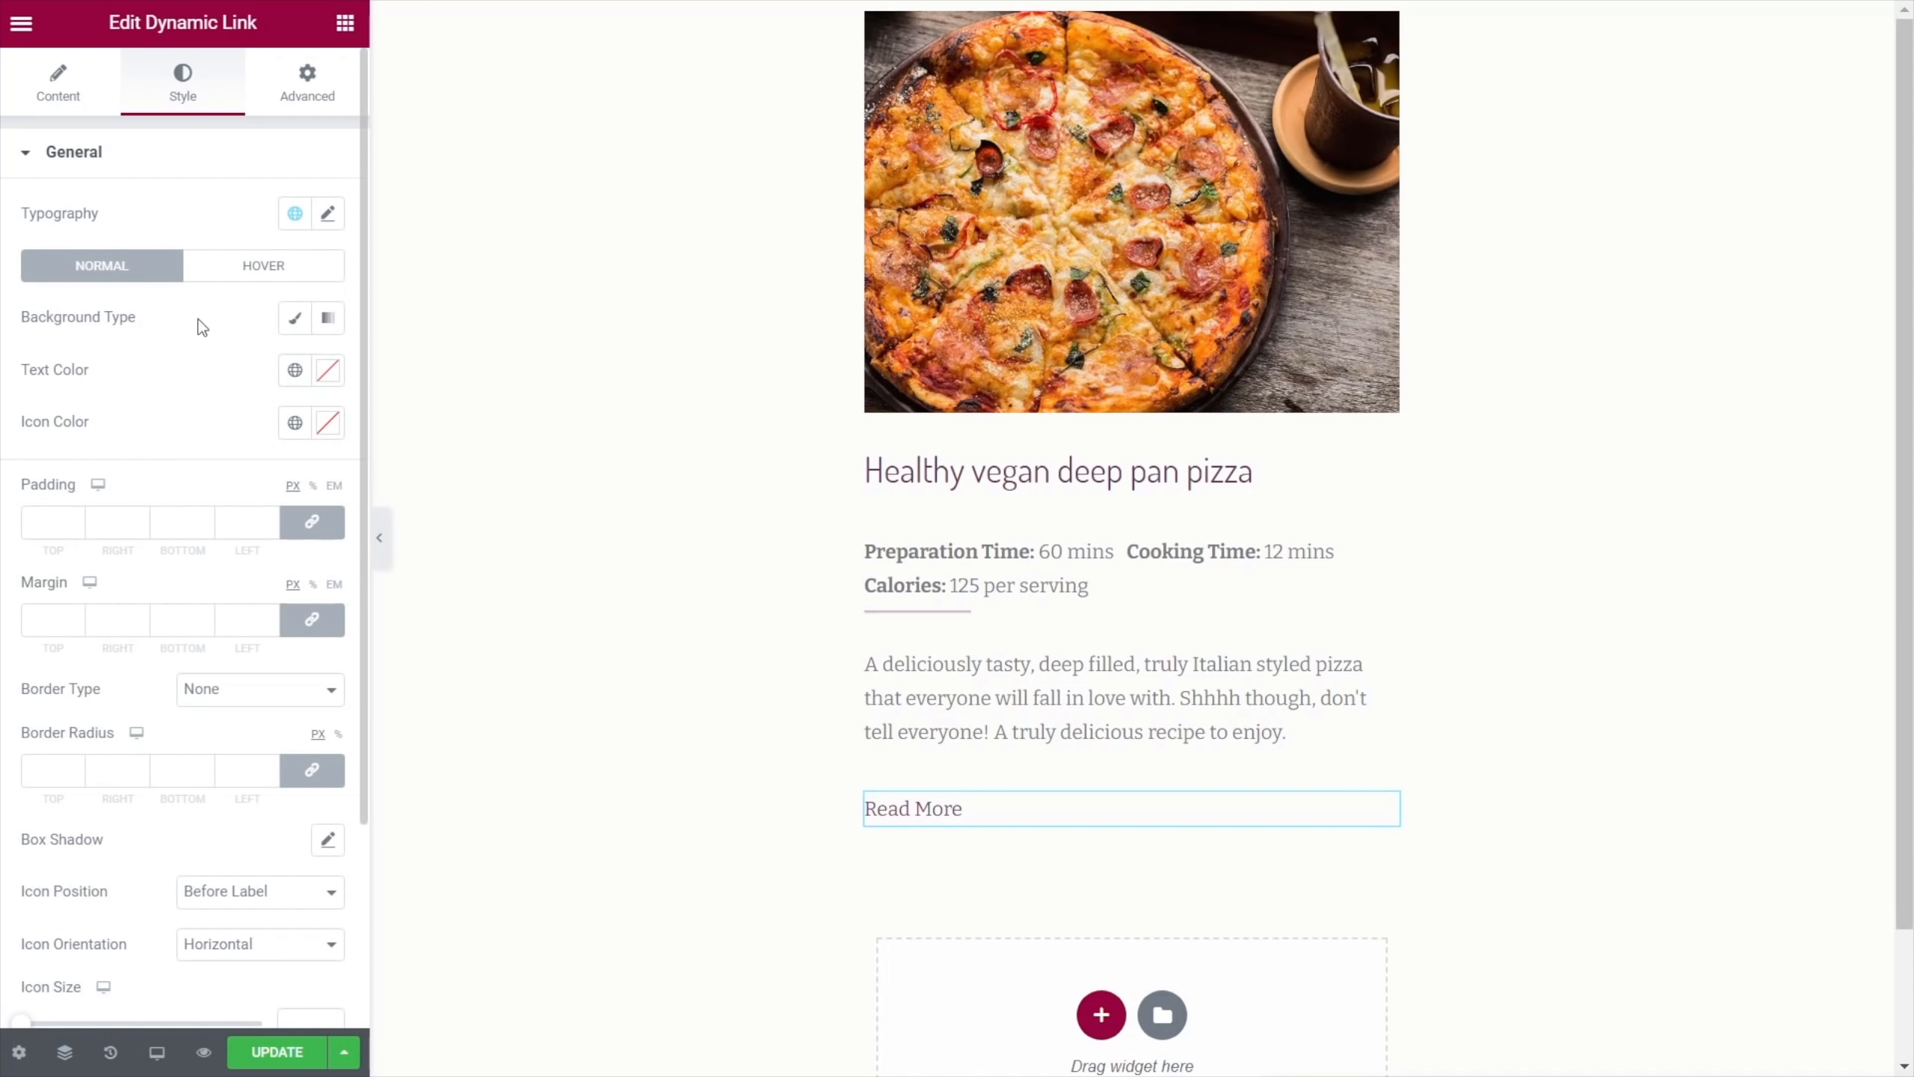
Give the Read More link a classic background in the global Primary colour and set its text colour to global White
{"action": "left_click", "coordinate": [298, 330]}
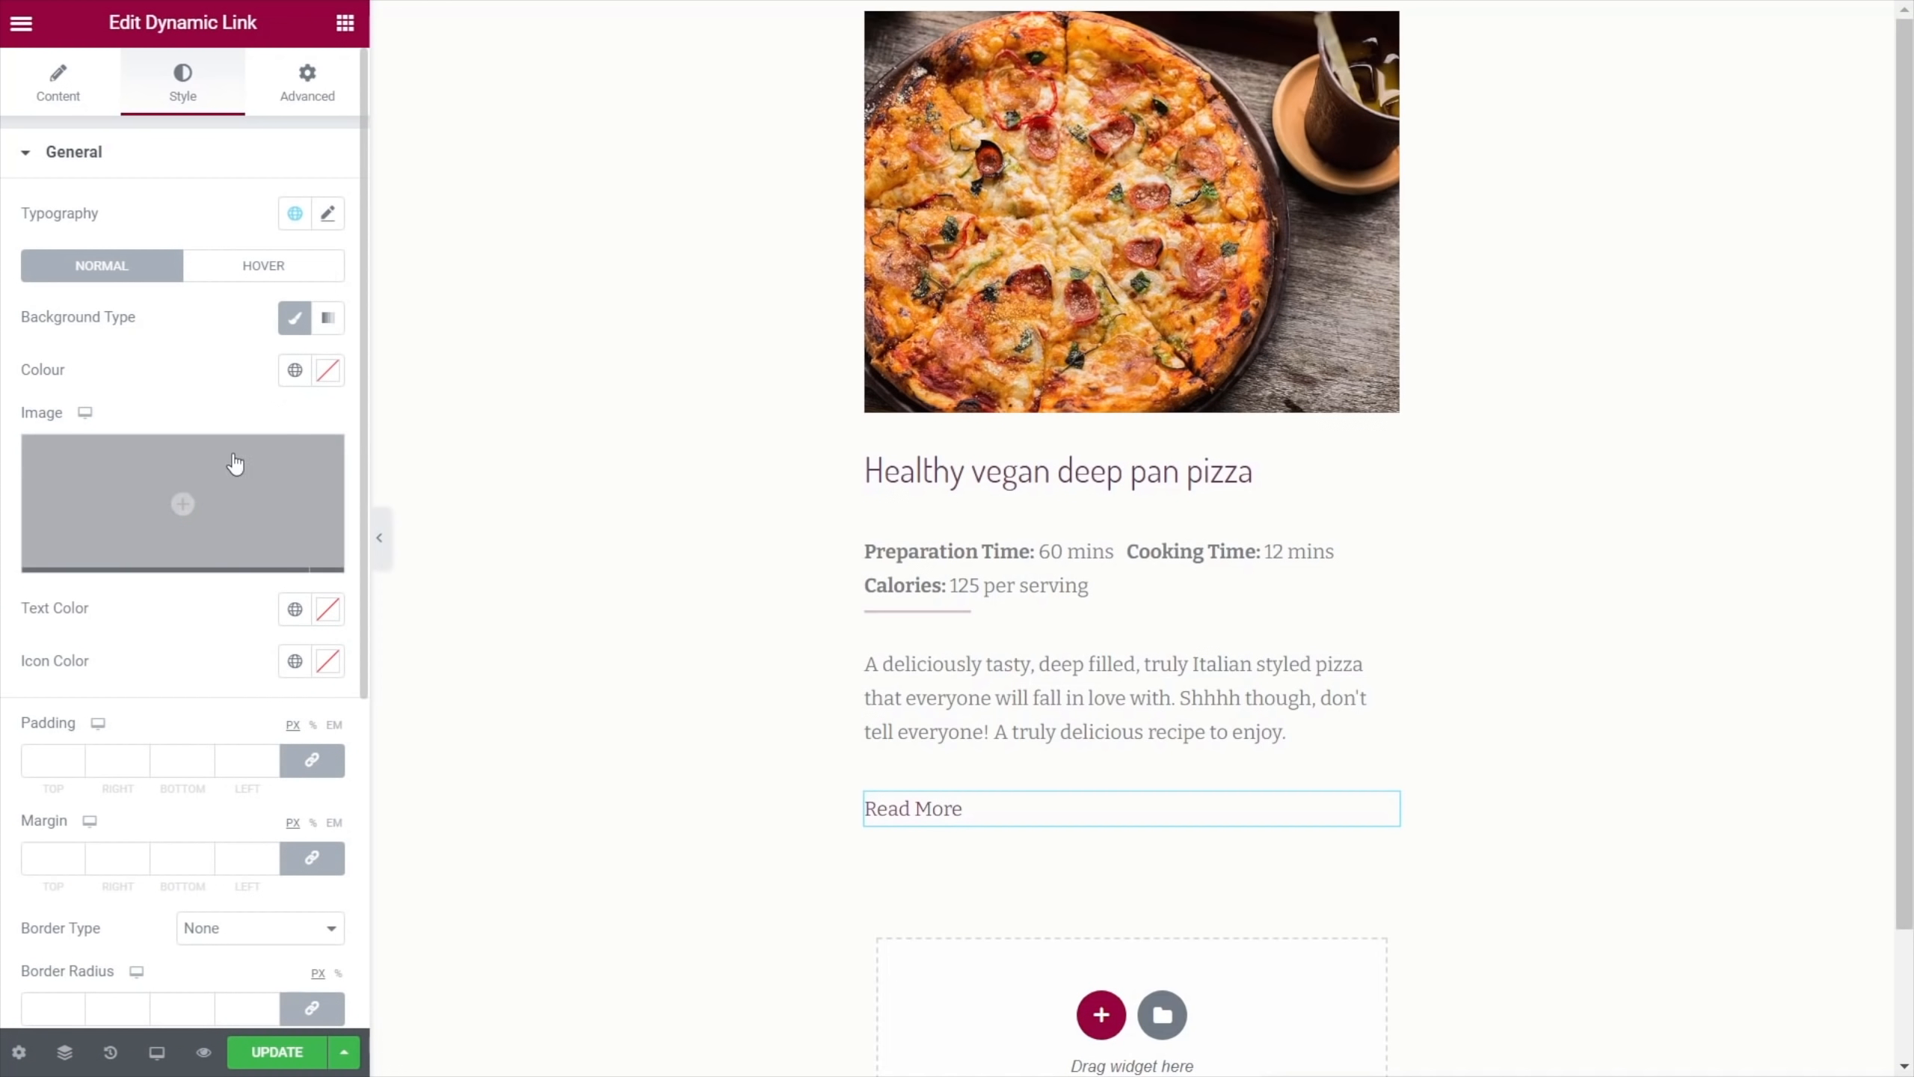
{"action": "left_click", "coordinate": [295, 370]}
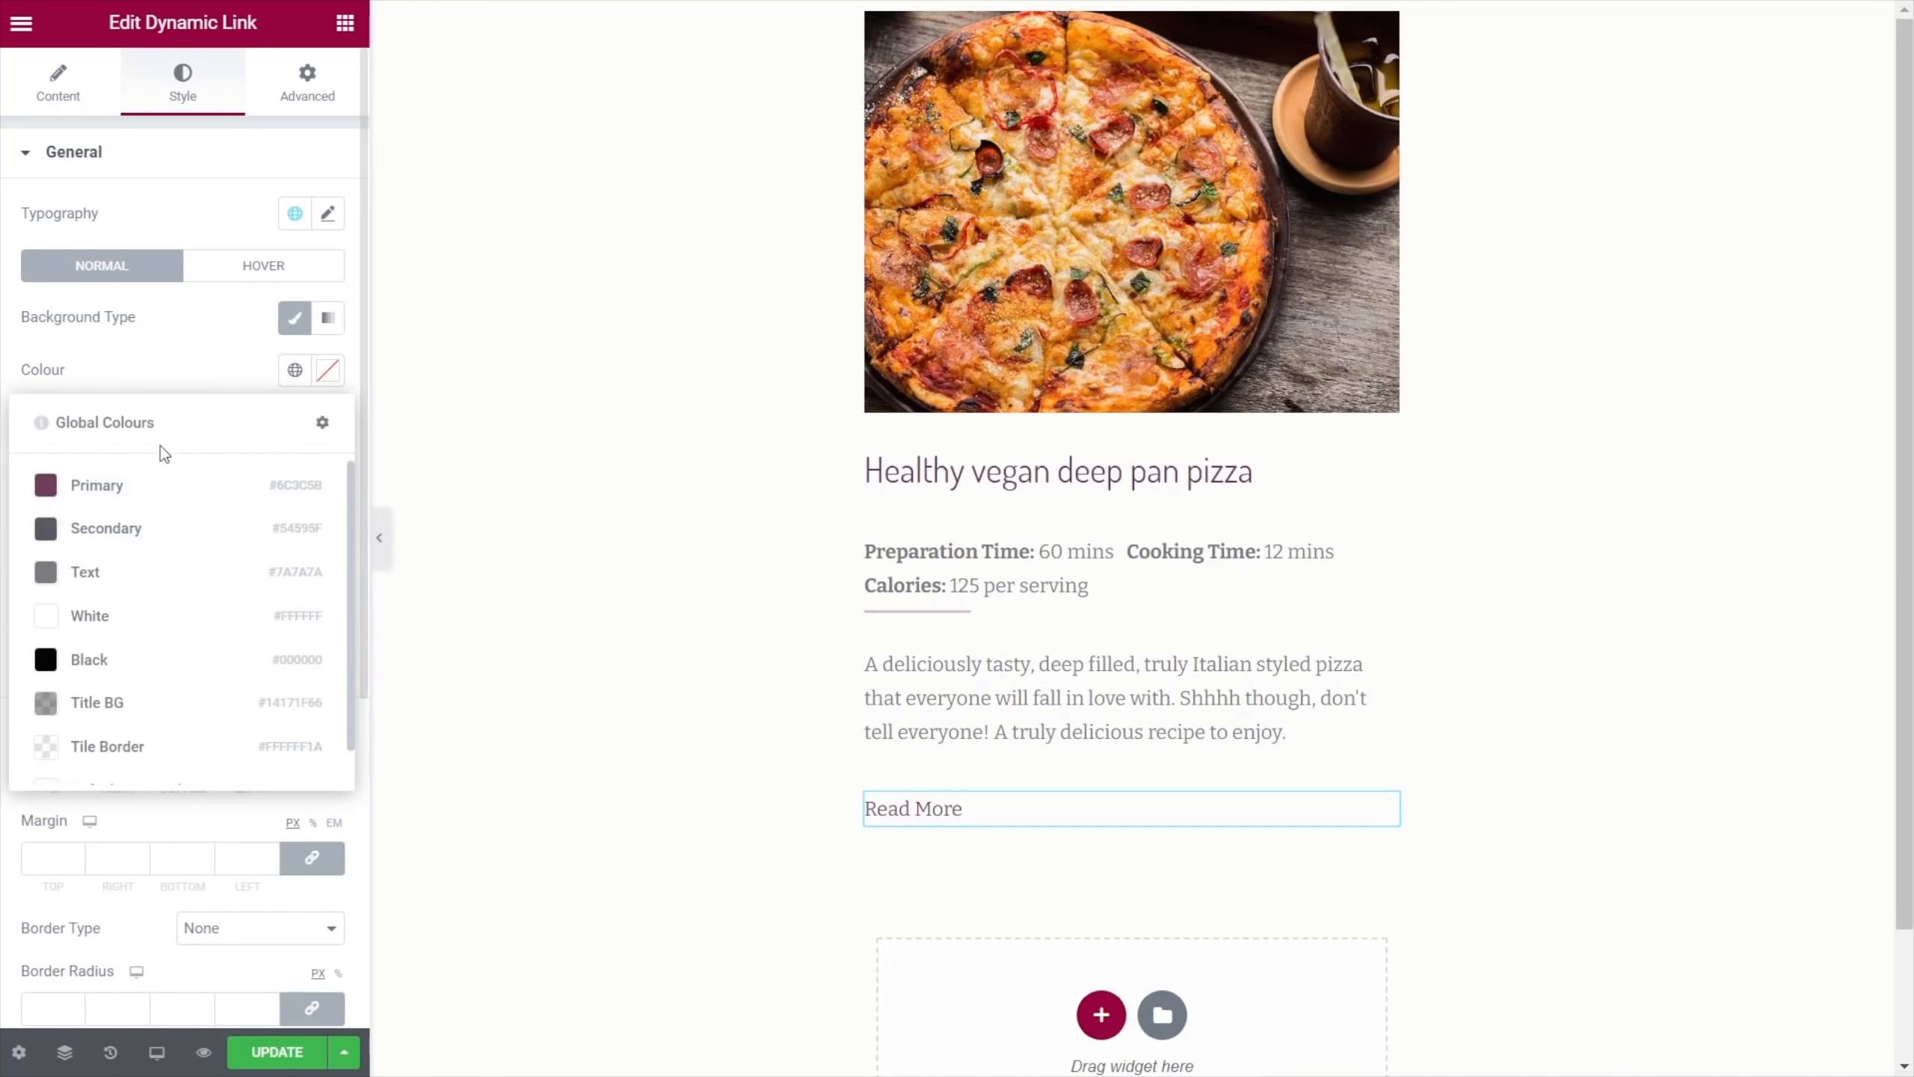
{"action": "left_click", "coordinate": [121, 484]}
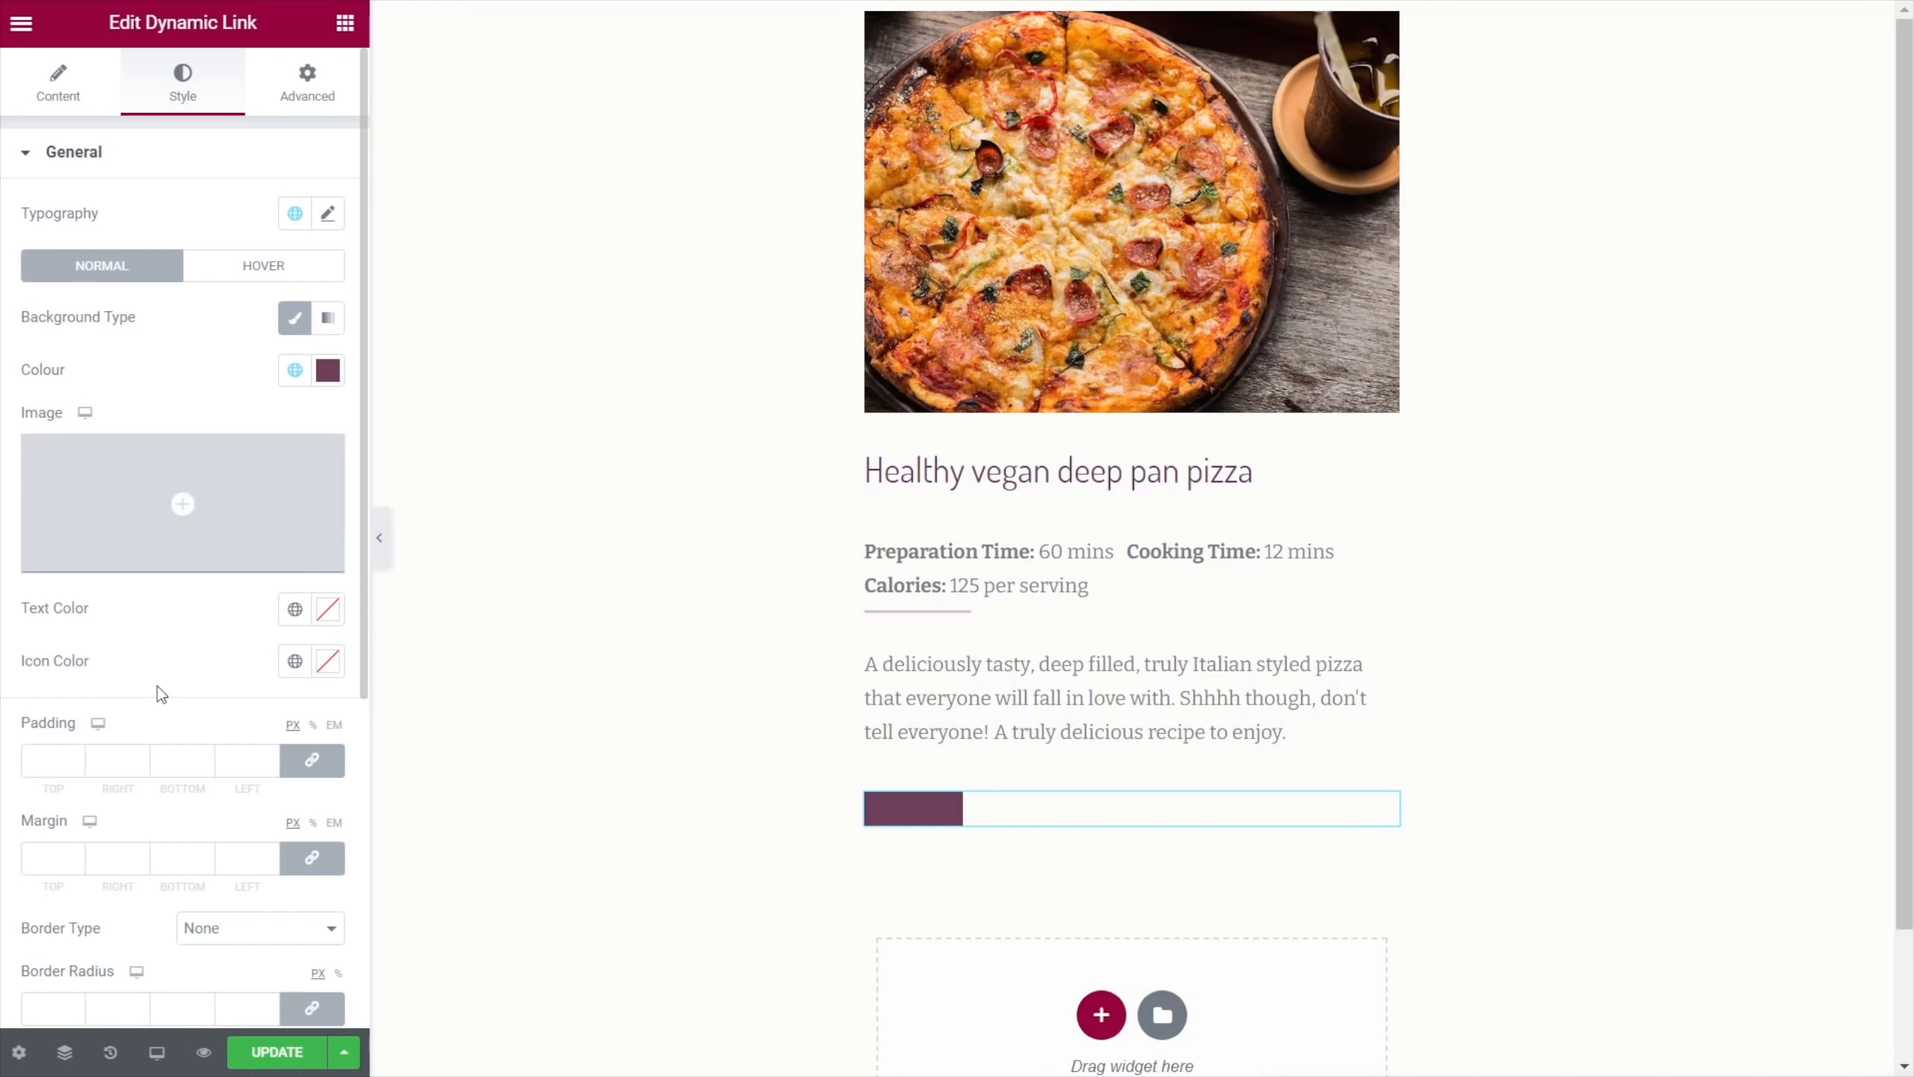
{"action": "left_click", "coordinate": [295, 610]}
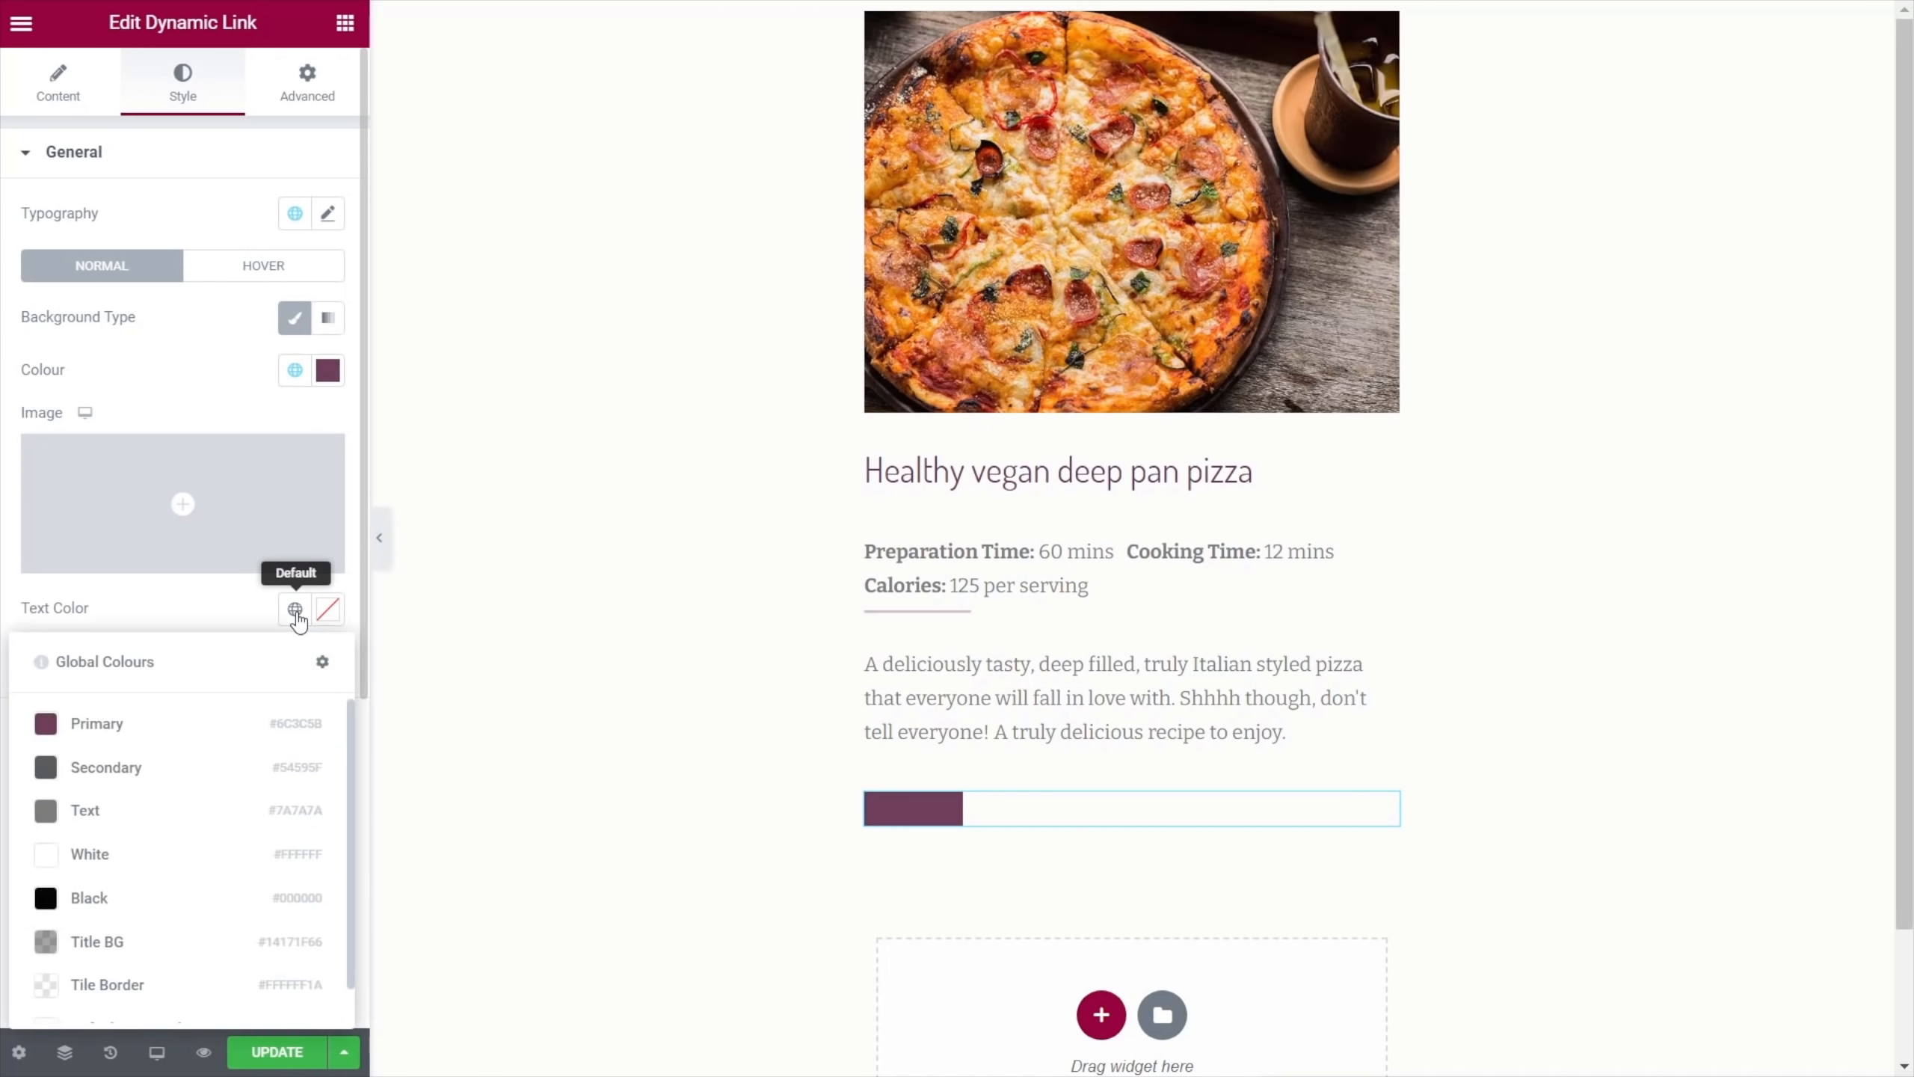
{"action": "left_click", "coordinate": [132, 858]}
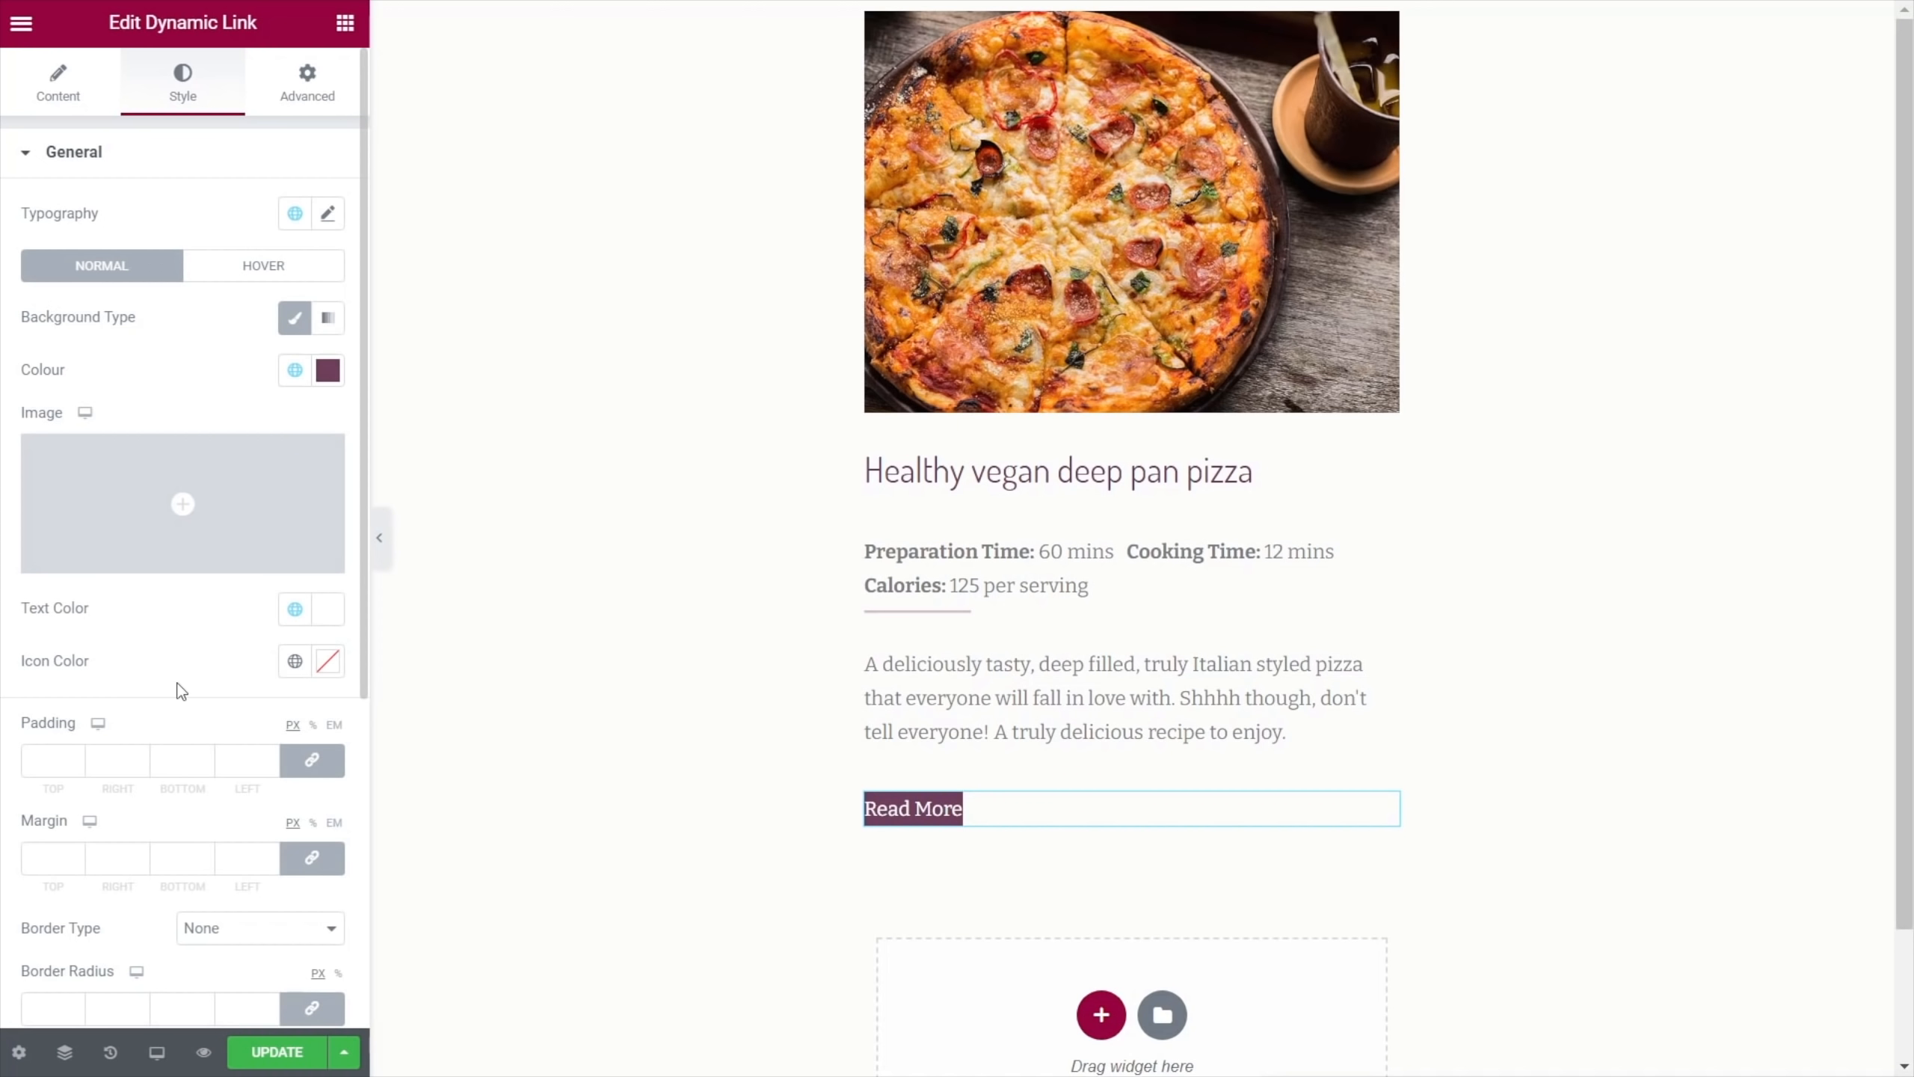
Unlink the Read More link's padding and set 15 px top and bottom, 30 px right and left, plus an 8 px border radius
{"action": "scroll", "coordinate": [177, 682], "scroll_direction": "down", "scroll_amount": 2}
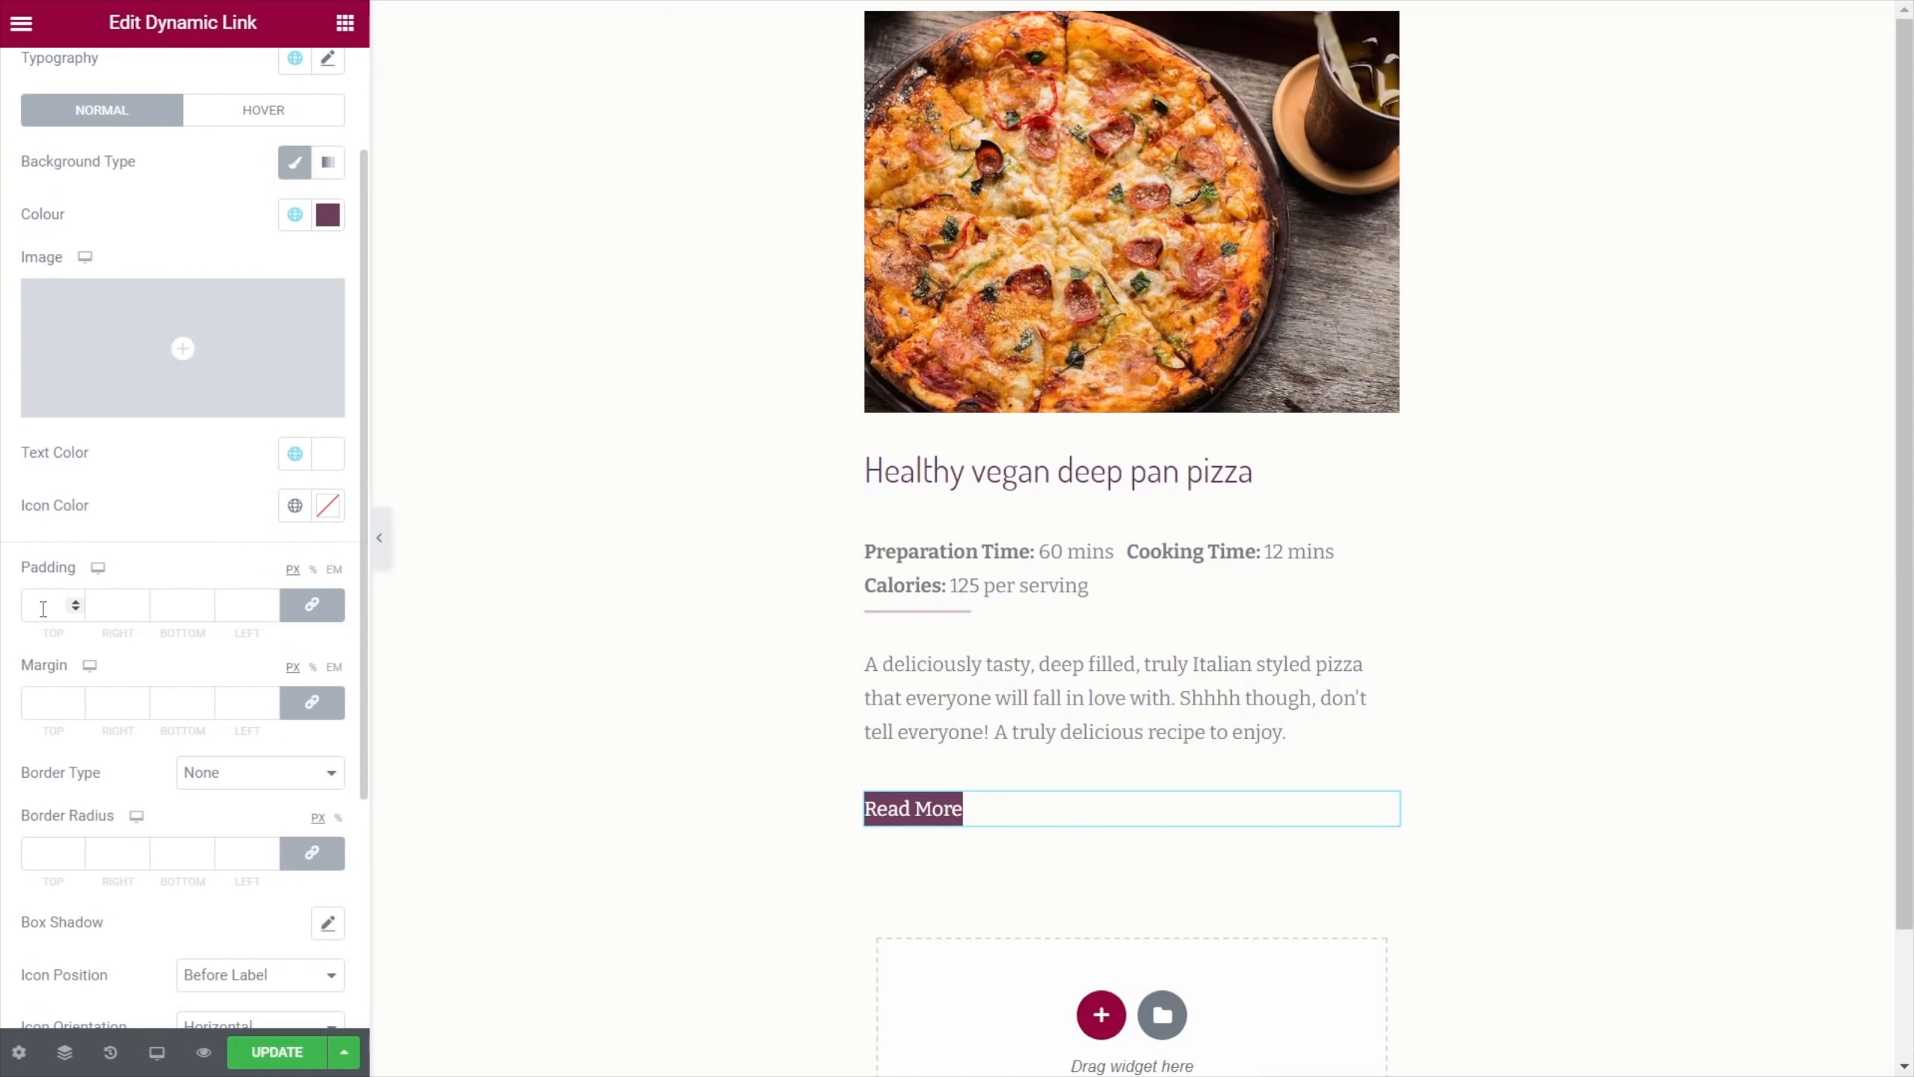
{"action": "left_click", "coordinate": [311, 604]}
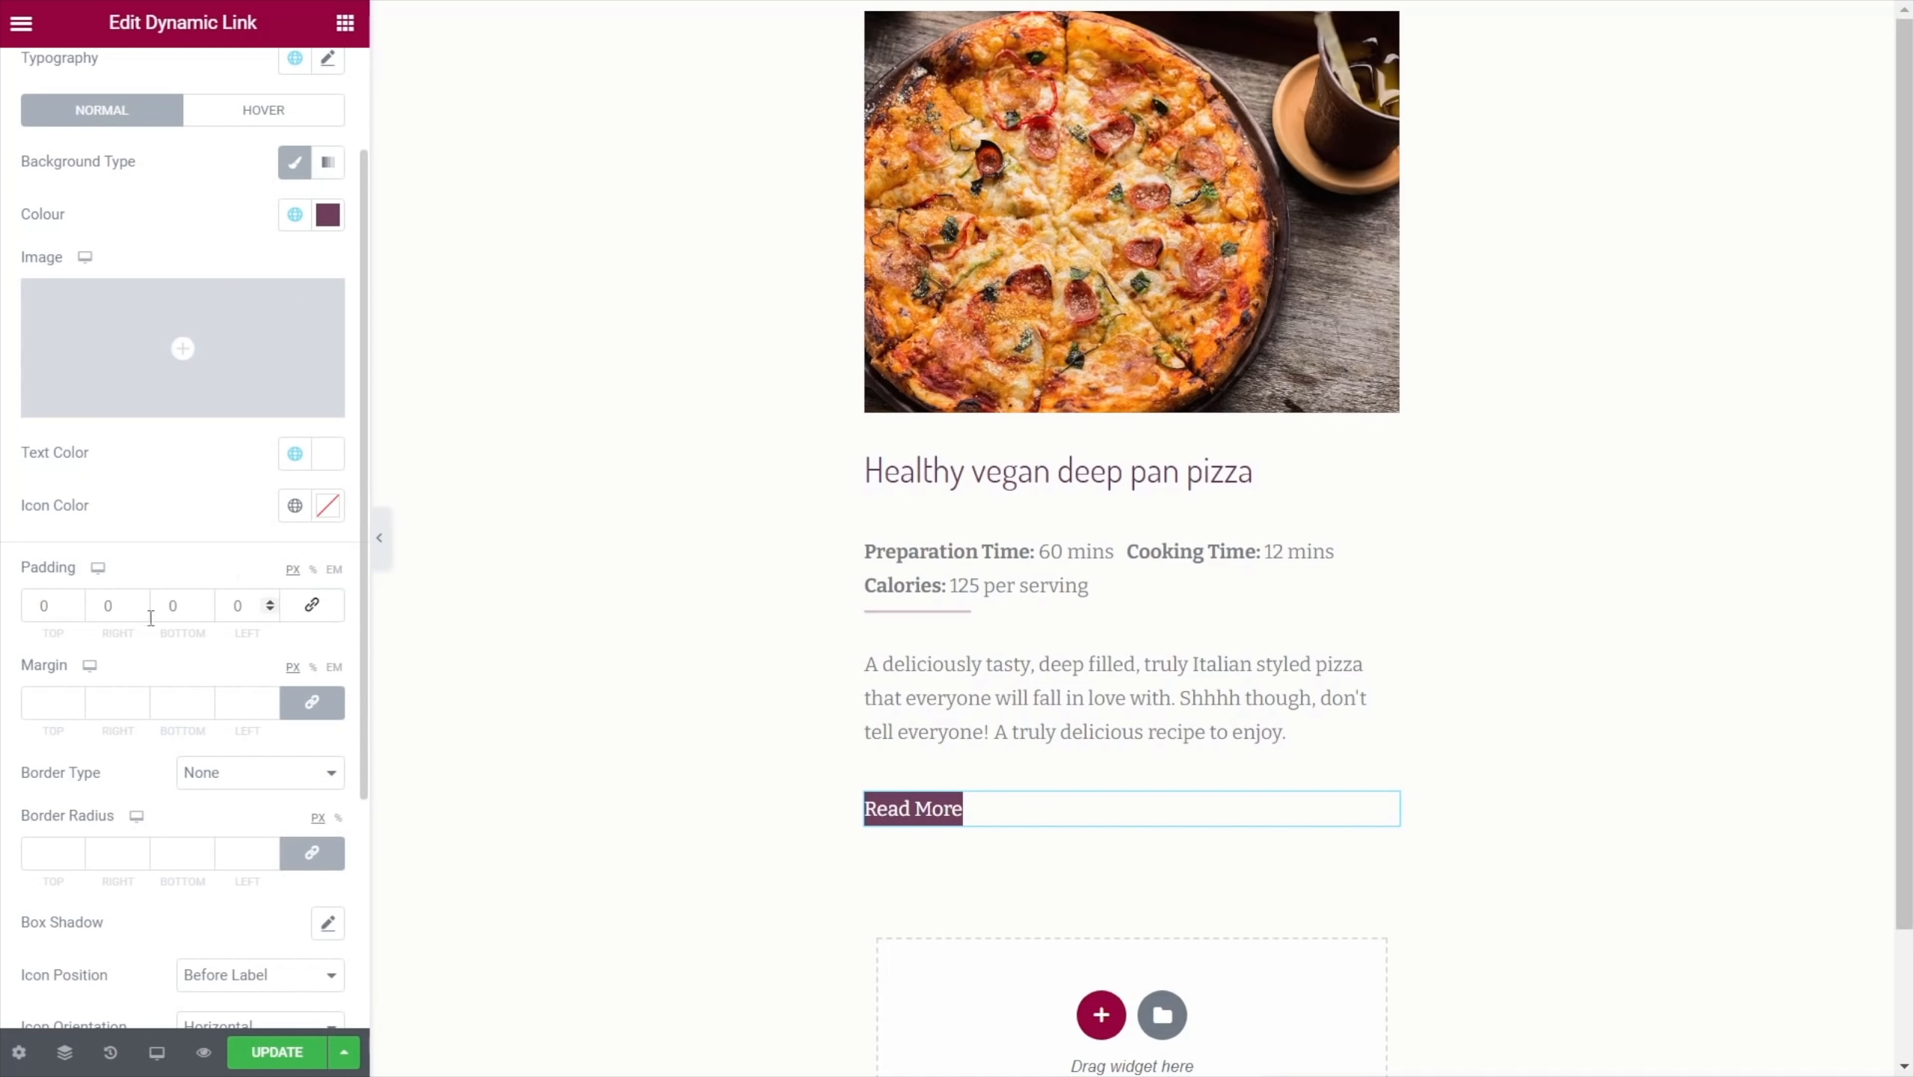
{"action": "double_click", "coordinate": [50, 609]}
{"action": "type", "text": "15"}
{"action": "left_click", "coordinate": [107, 608]}
{"action": "type", "text": "30"}
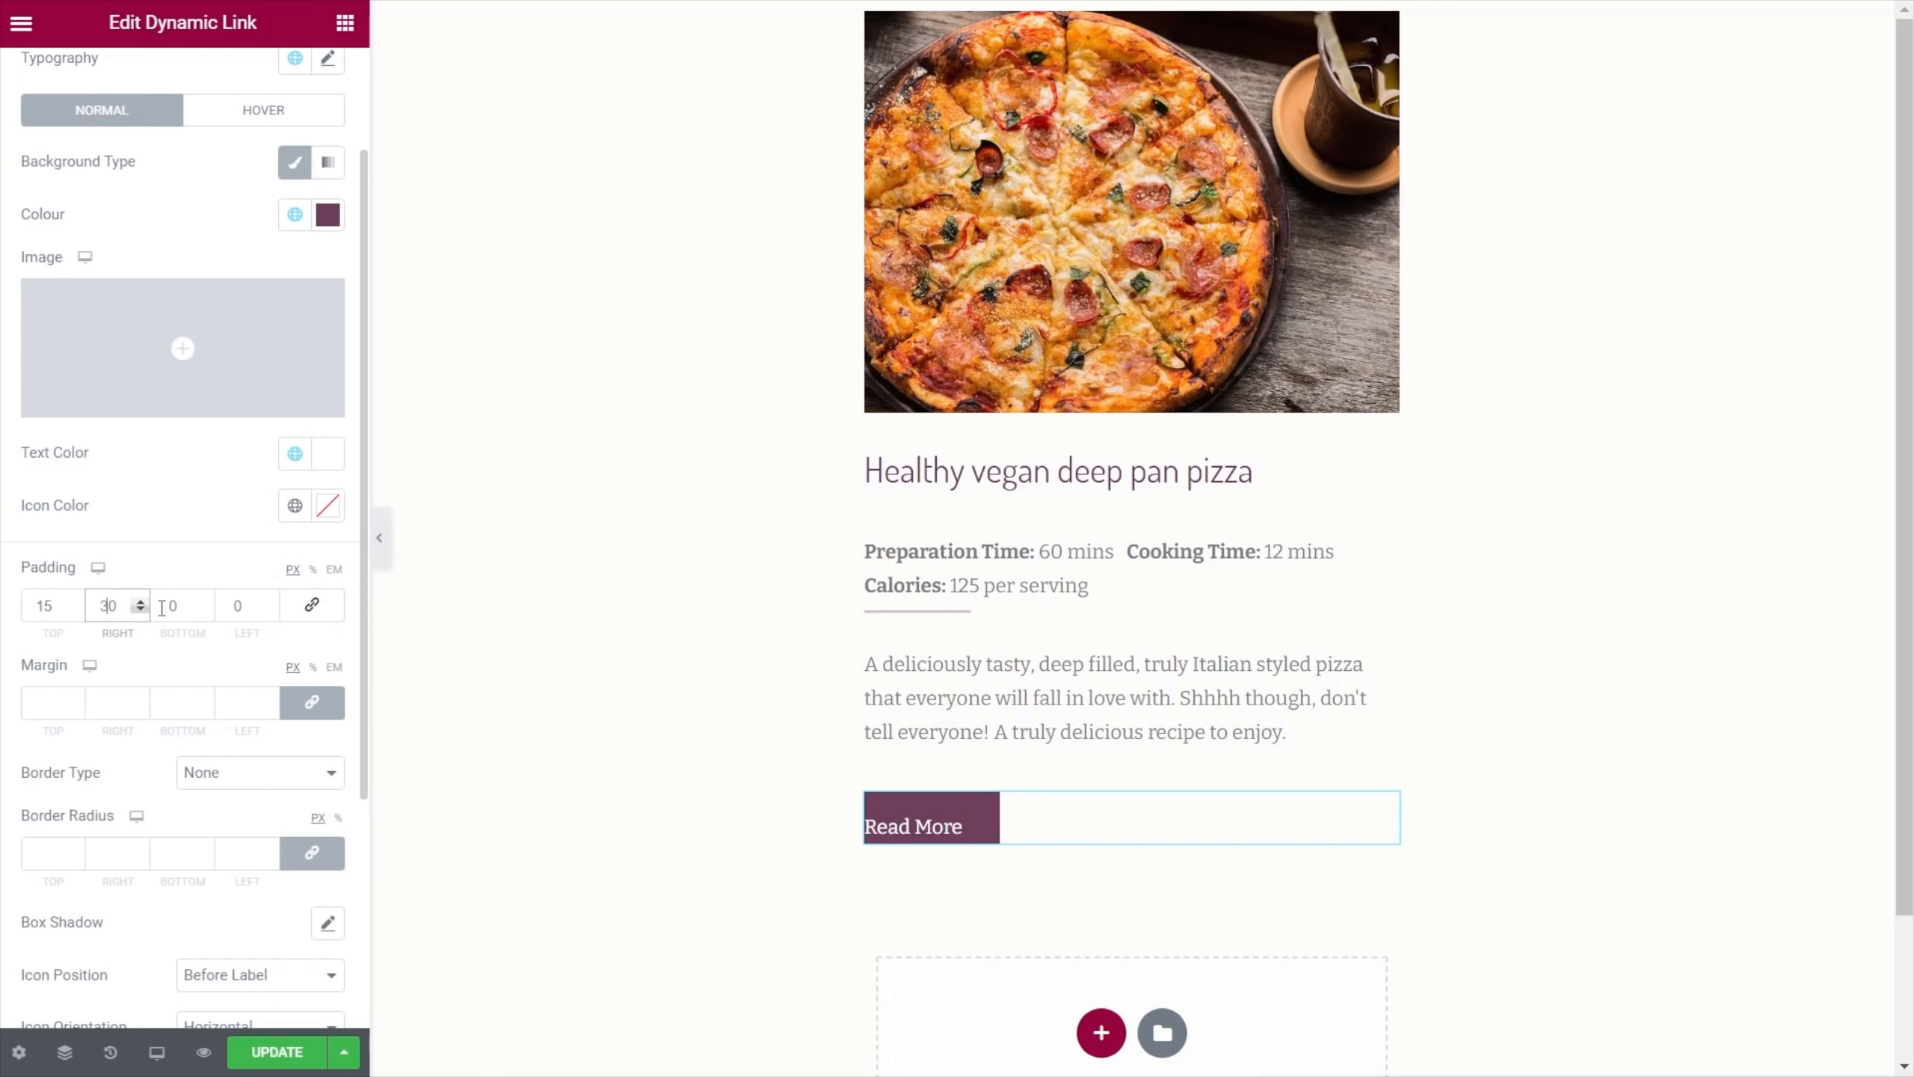
{"action": "double_click", "coordinate": [194, 608]}
{"action": "type", "text": "15"}
{"action": "left_click", "coordinate": [243, 608]}
{"action": "type", "text": "30"}
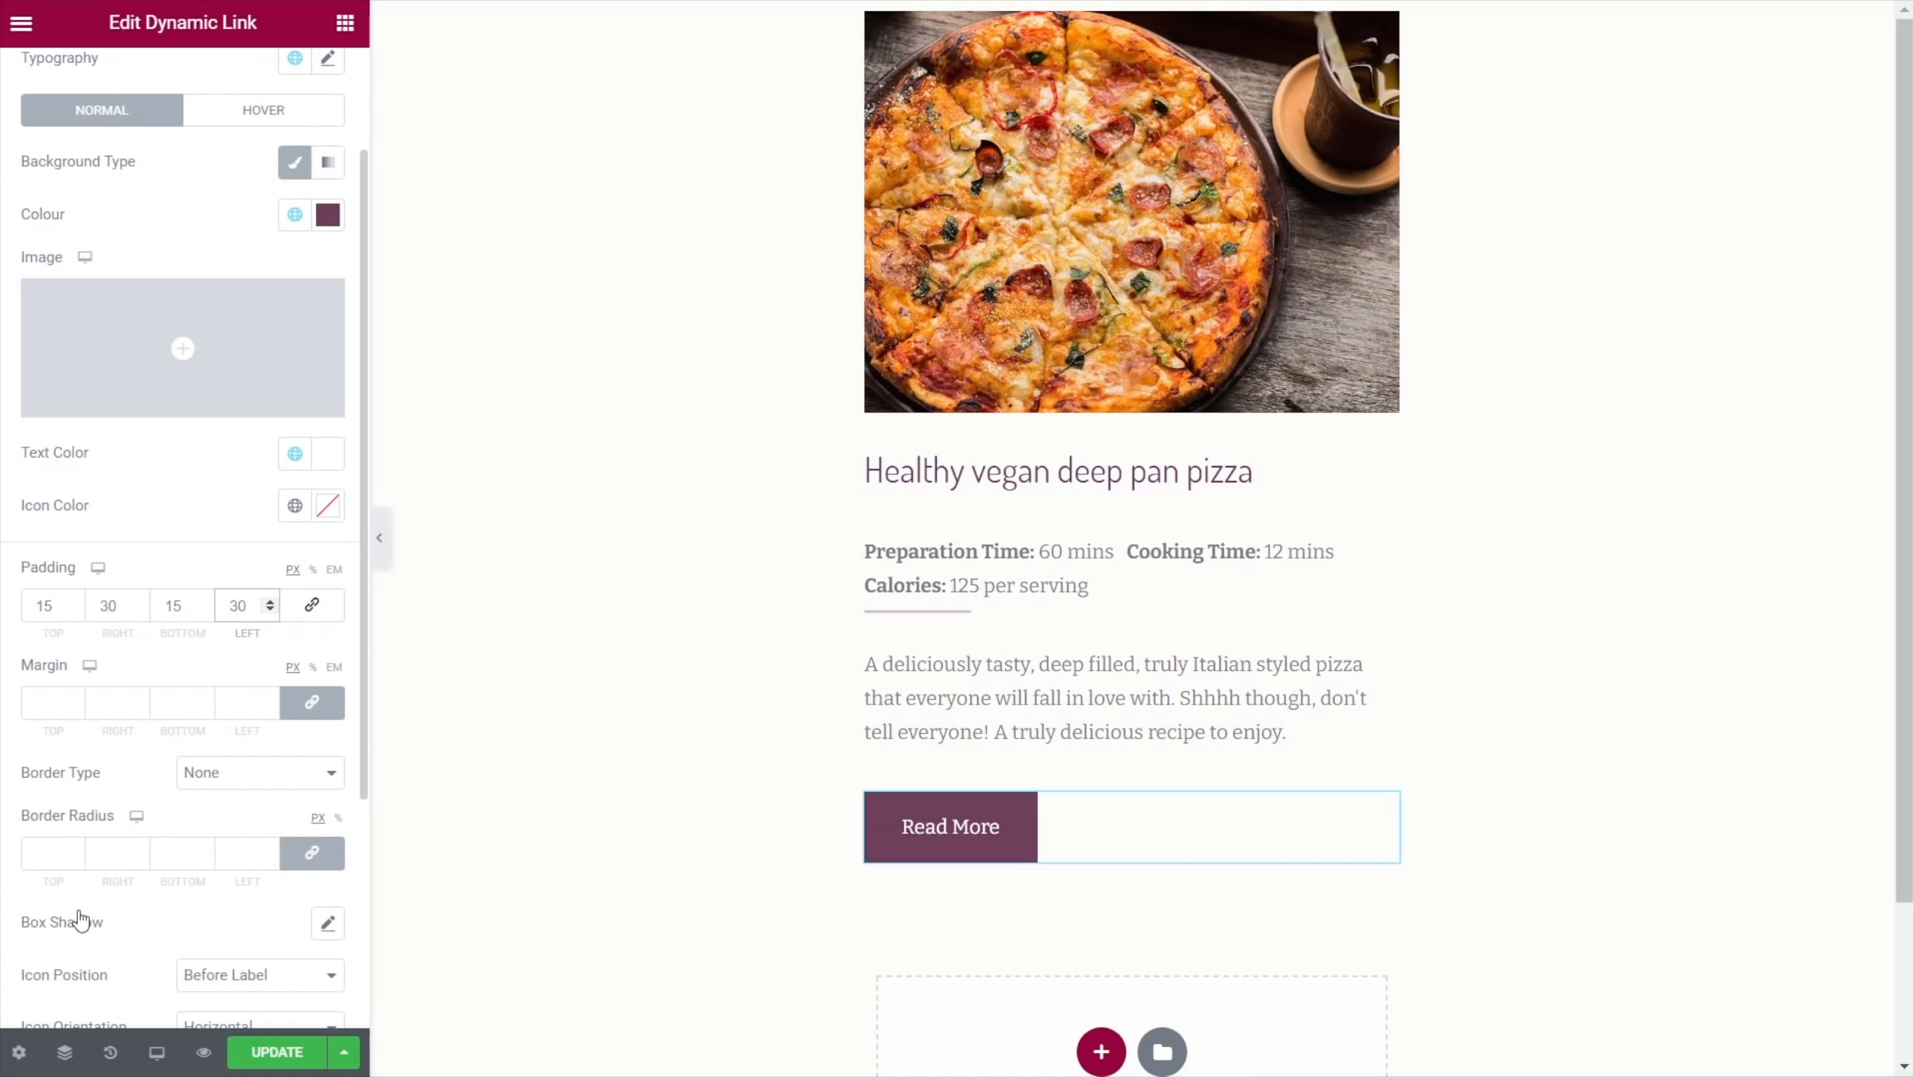
{"action": "left_click", "coordinate": [45, 850]}
{"action": "type", "text": "8"}
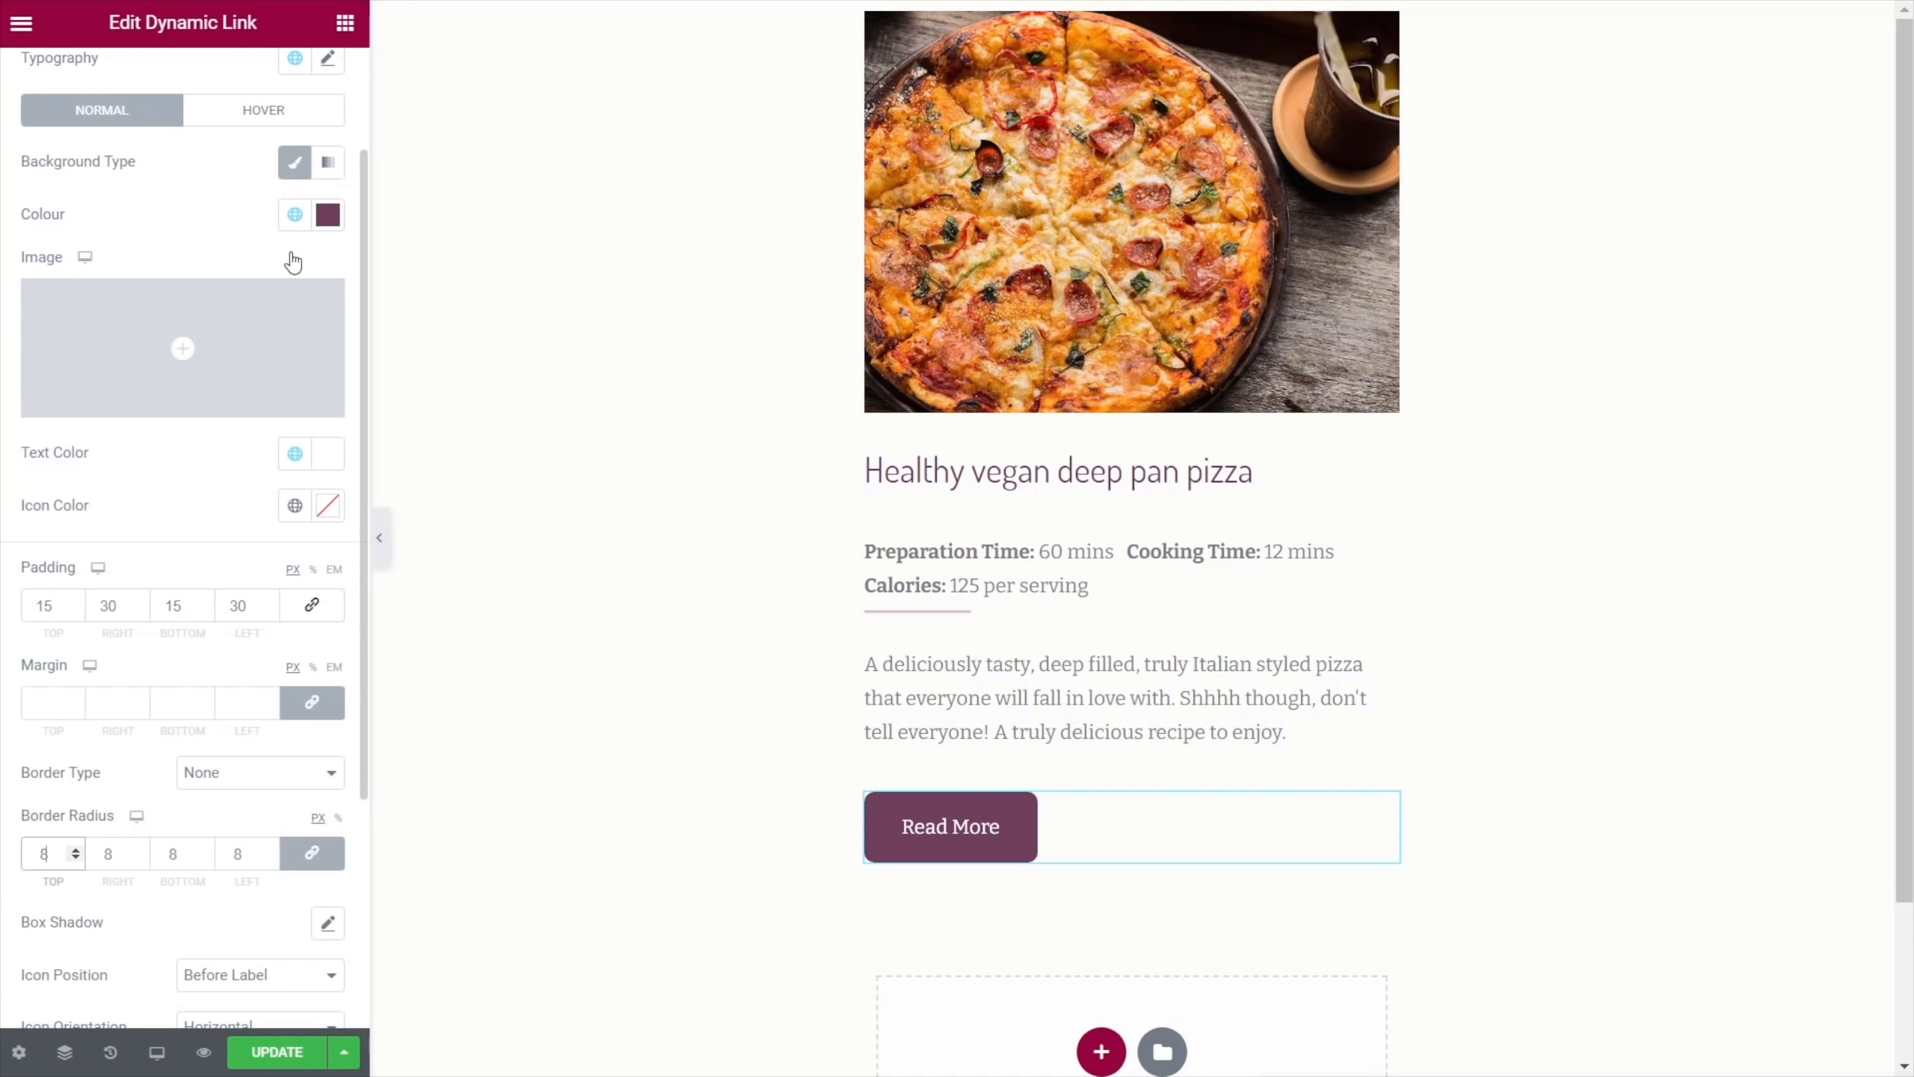
Set the Read More link's font weight to 600 and its text transform to Uppercase, and save the template
{"action": "scroll", "coordinate": [293, 260], "scroll_direction": "up", "scroll_amount": 2}
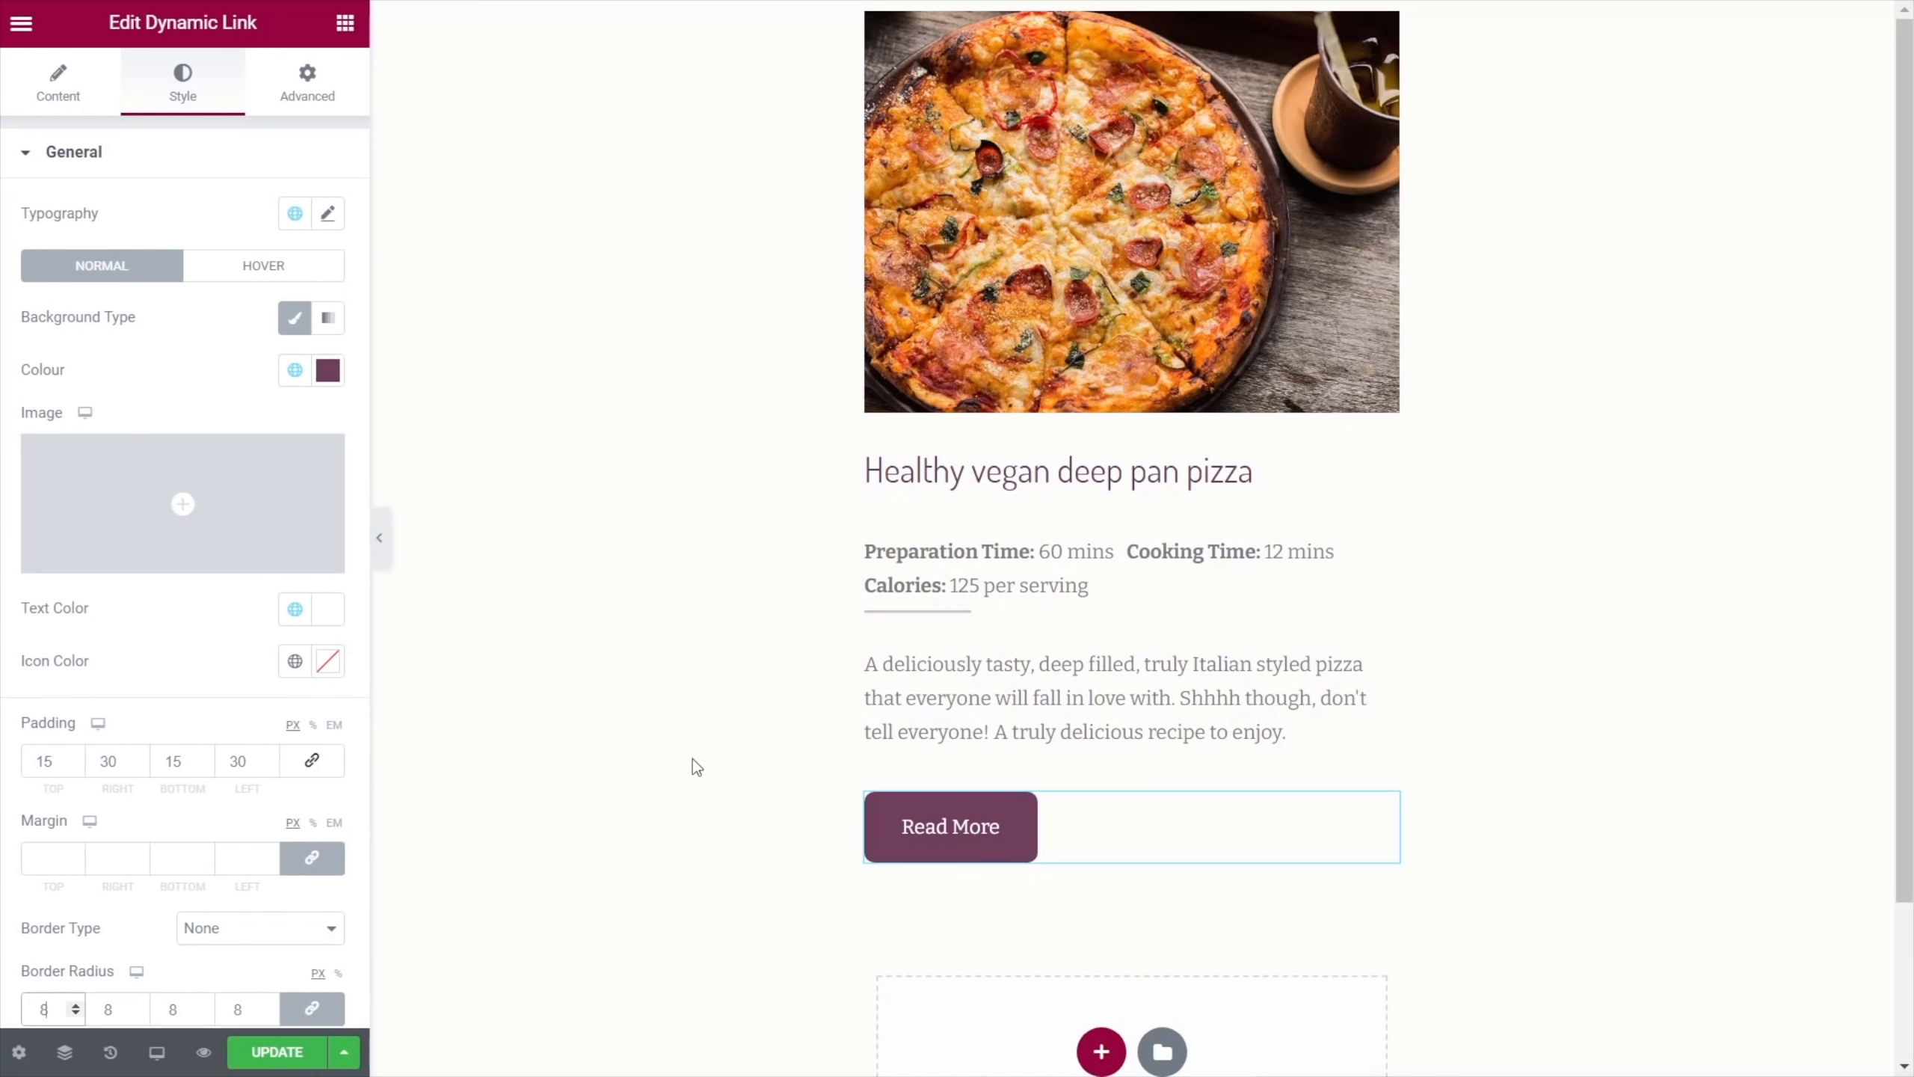
{"action": "left_click", "coordinate": [326, 218]}
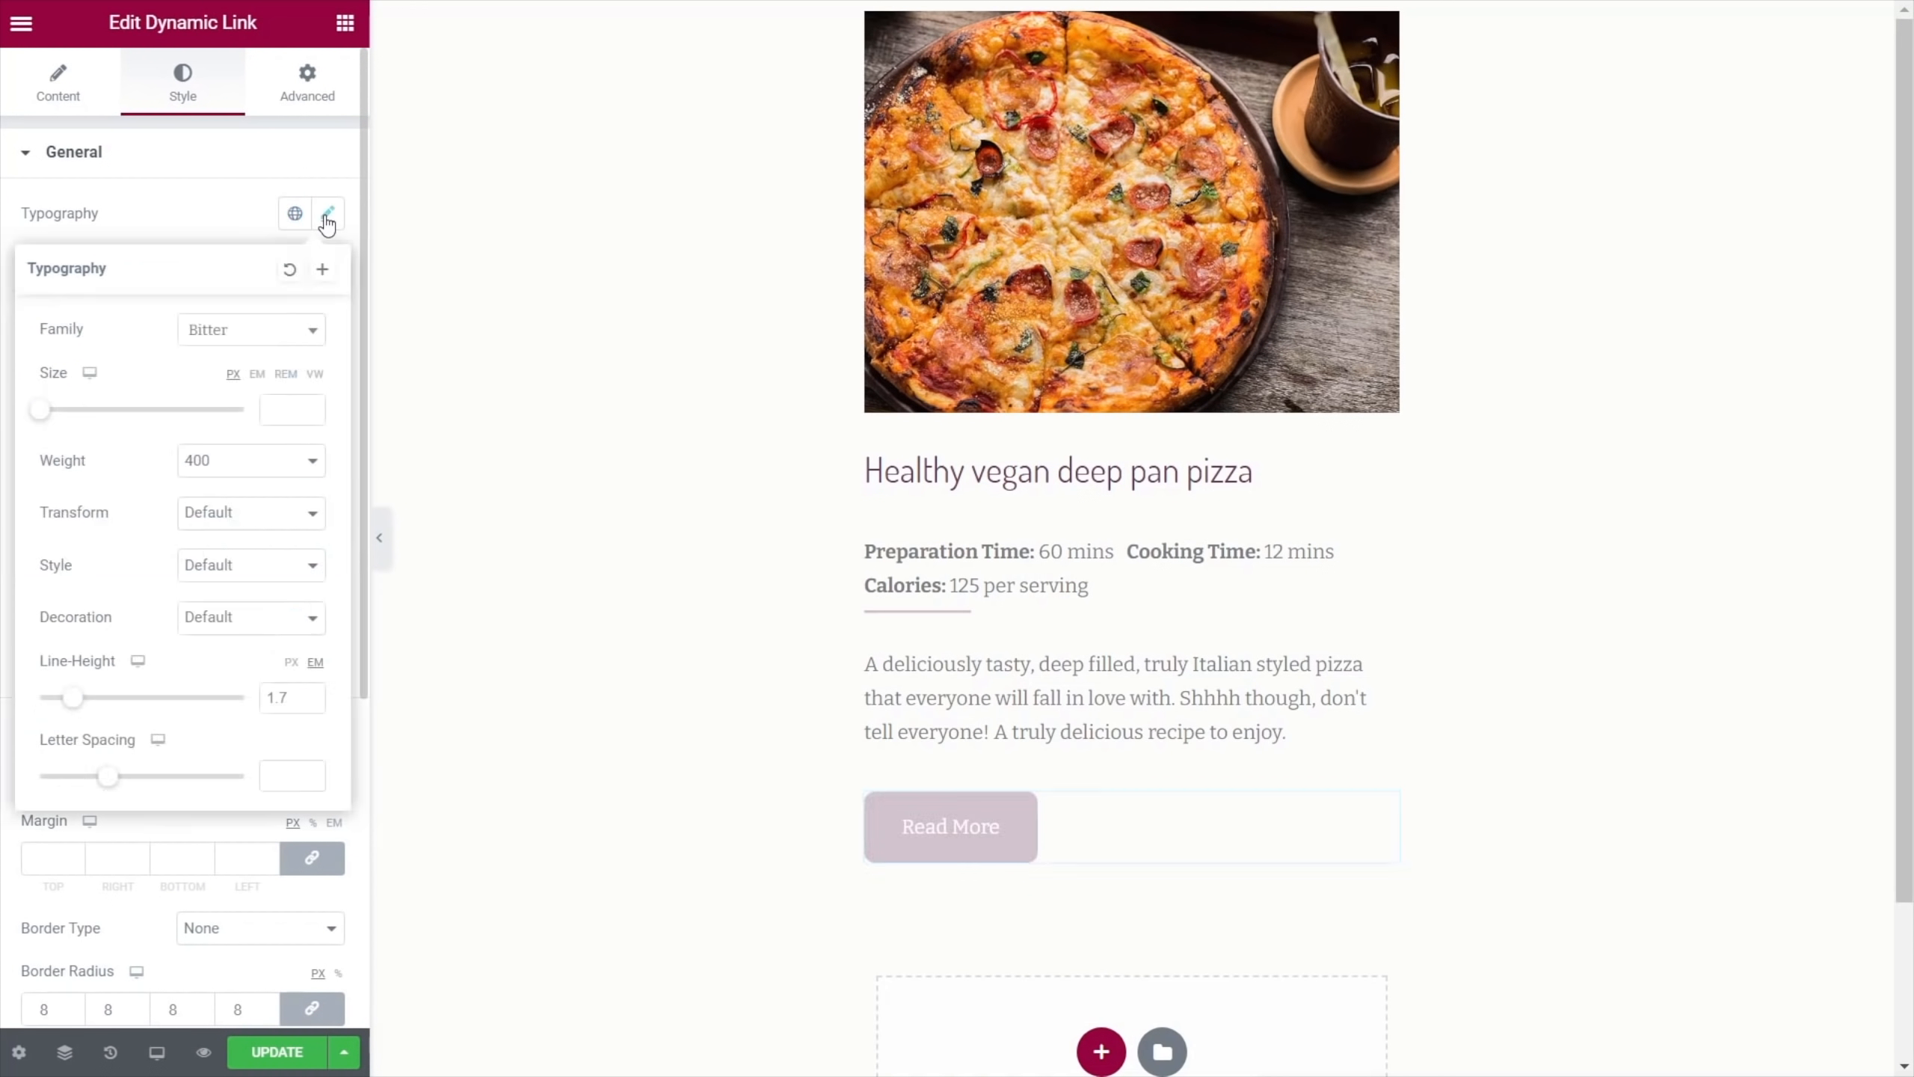
{"action": "left_click", "coordinate": [228, 473]}
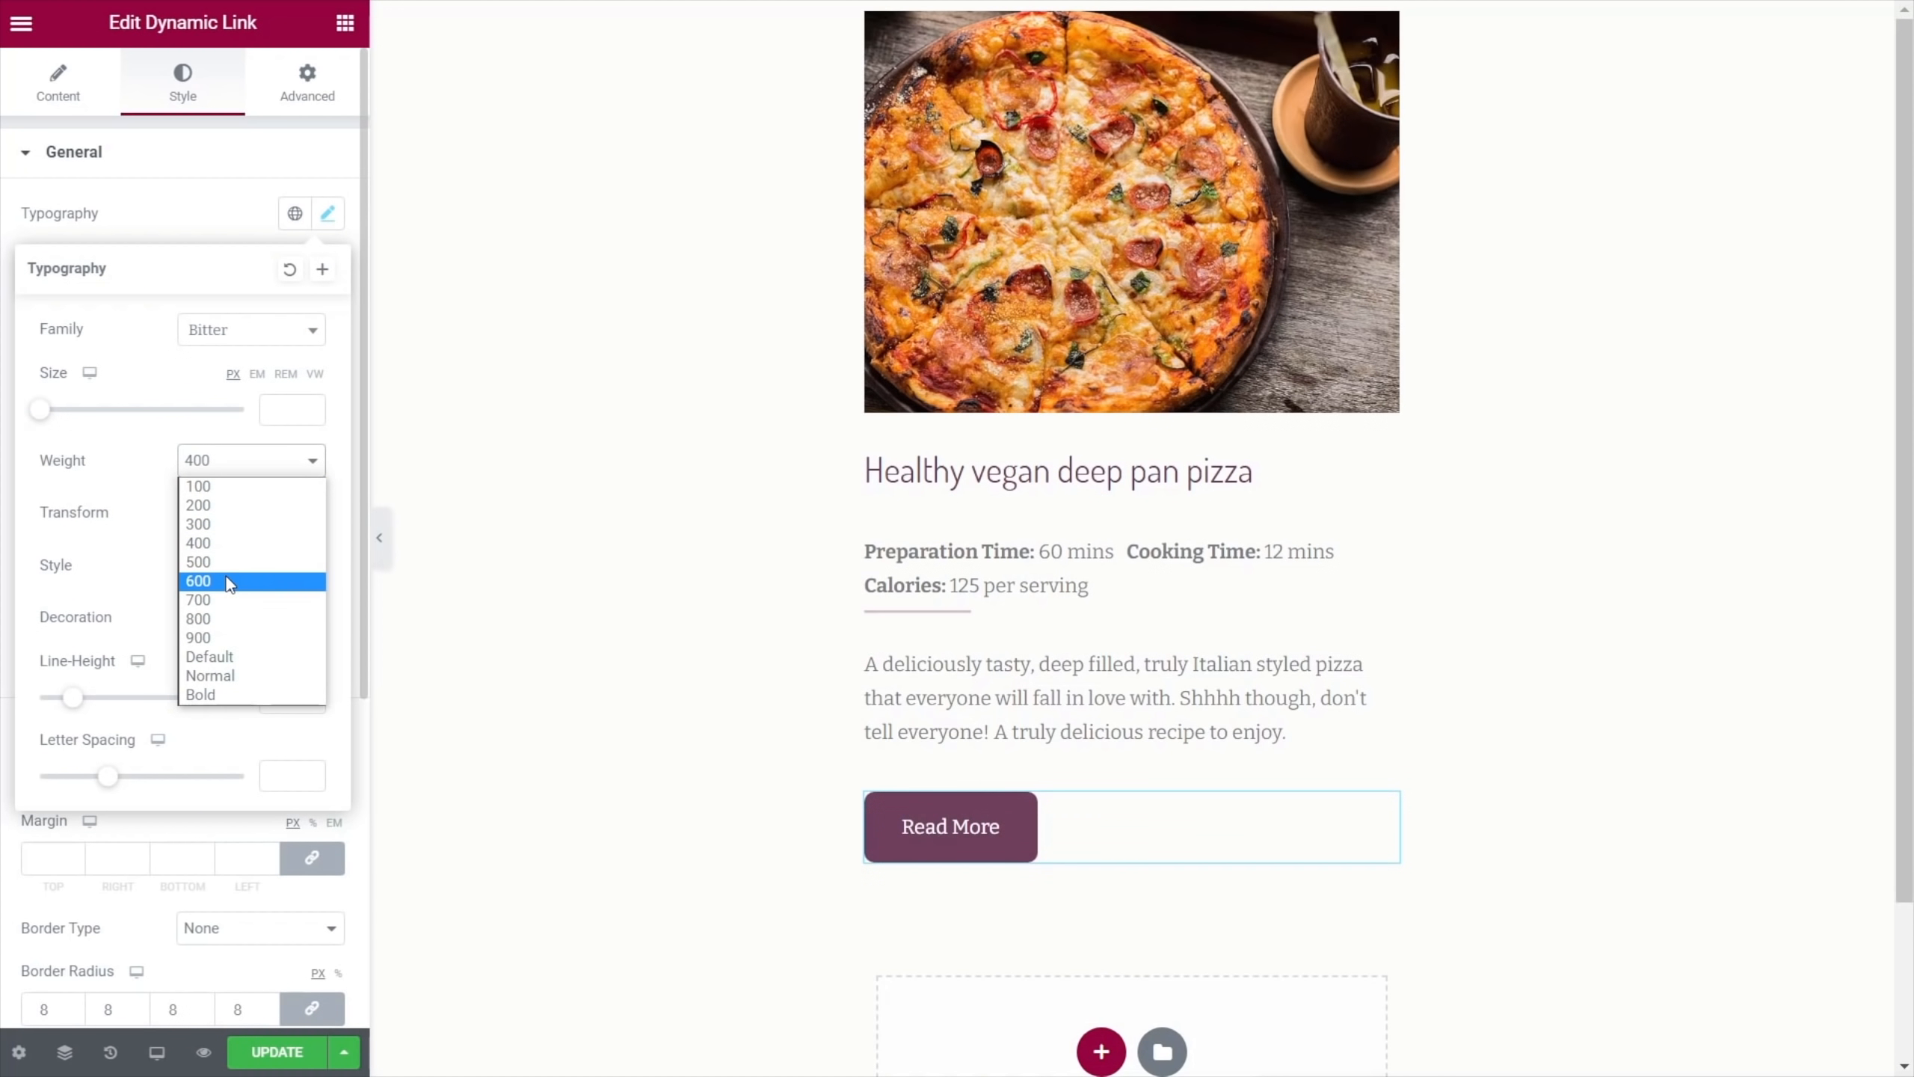
{"action": "left_click", "coordinate": [226, 580]}
{"action": "left_click", "coordinate": [220, 519]}
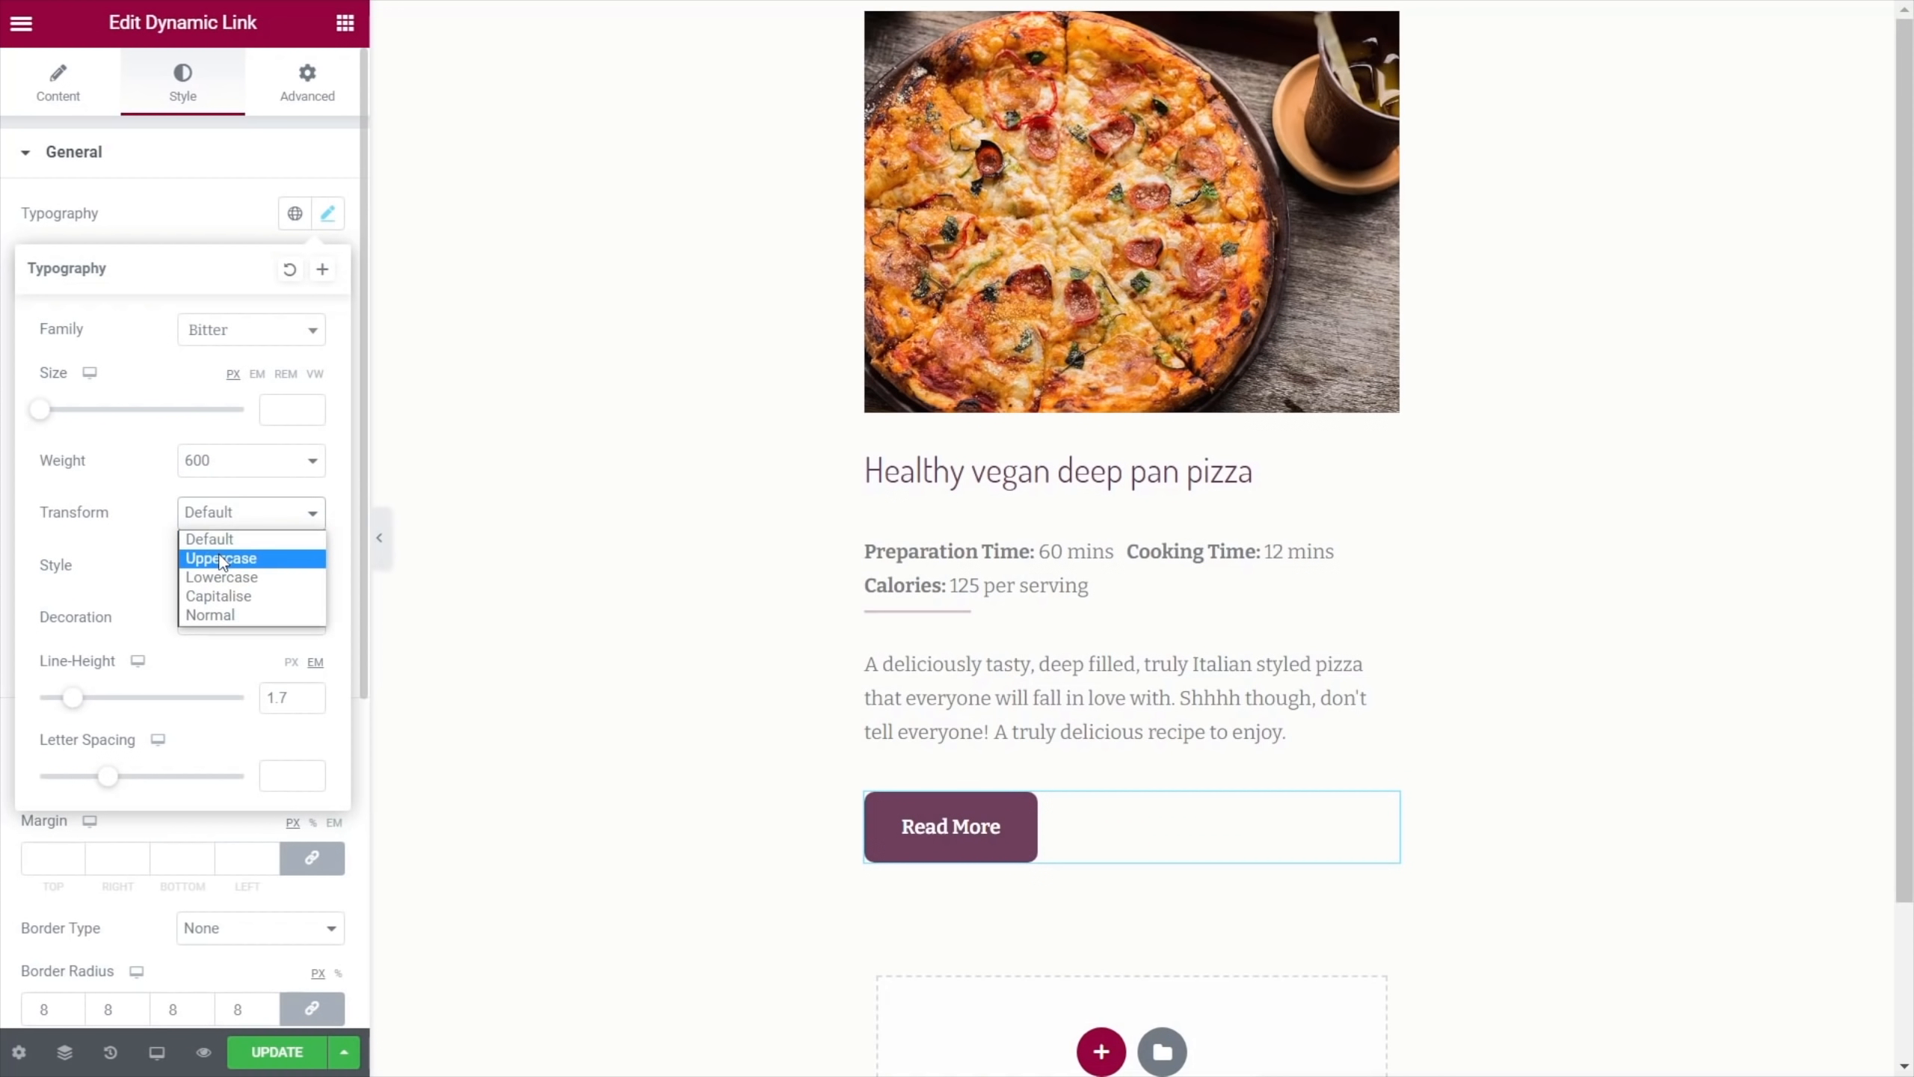
{"action": "left_click", "coordinate": [221, 558]}
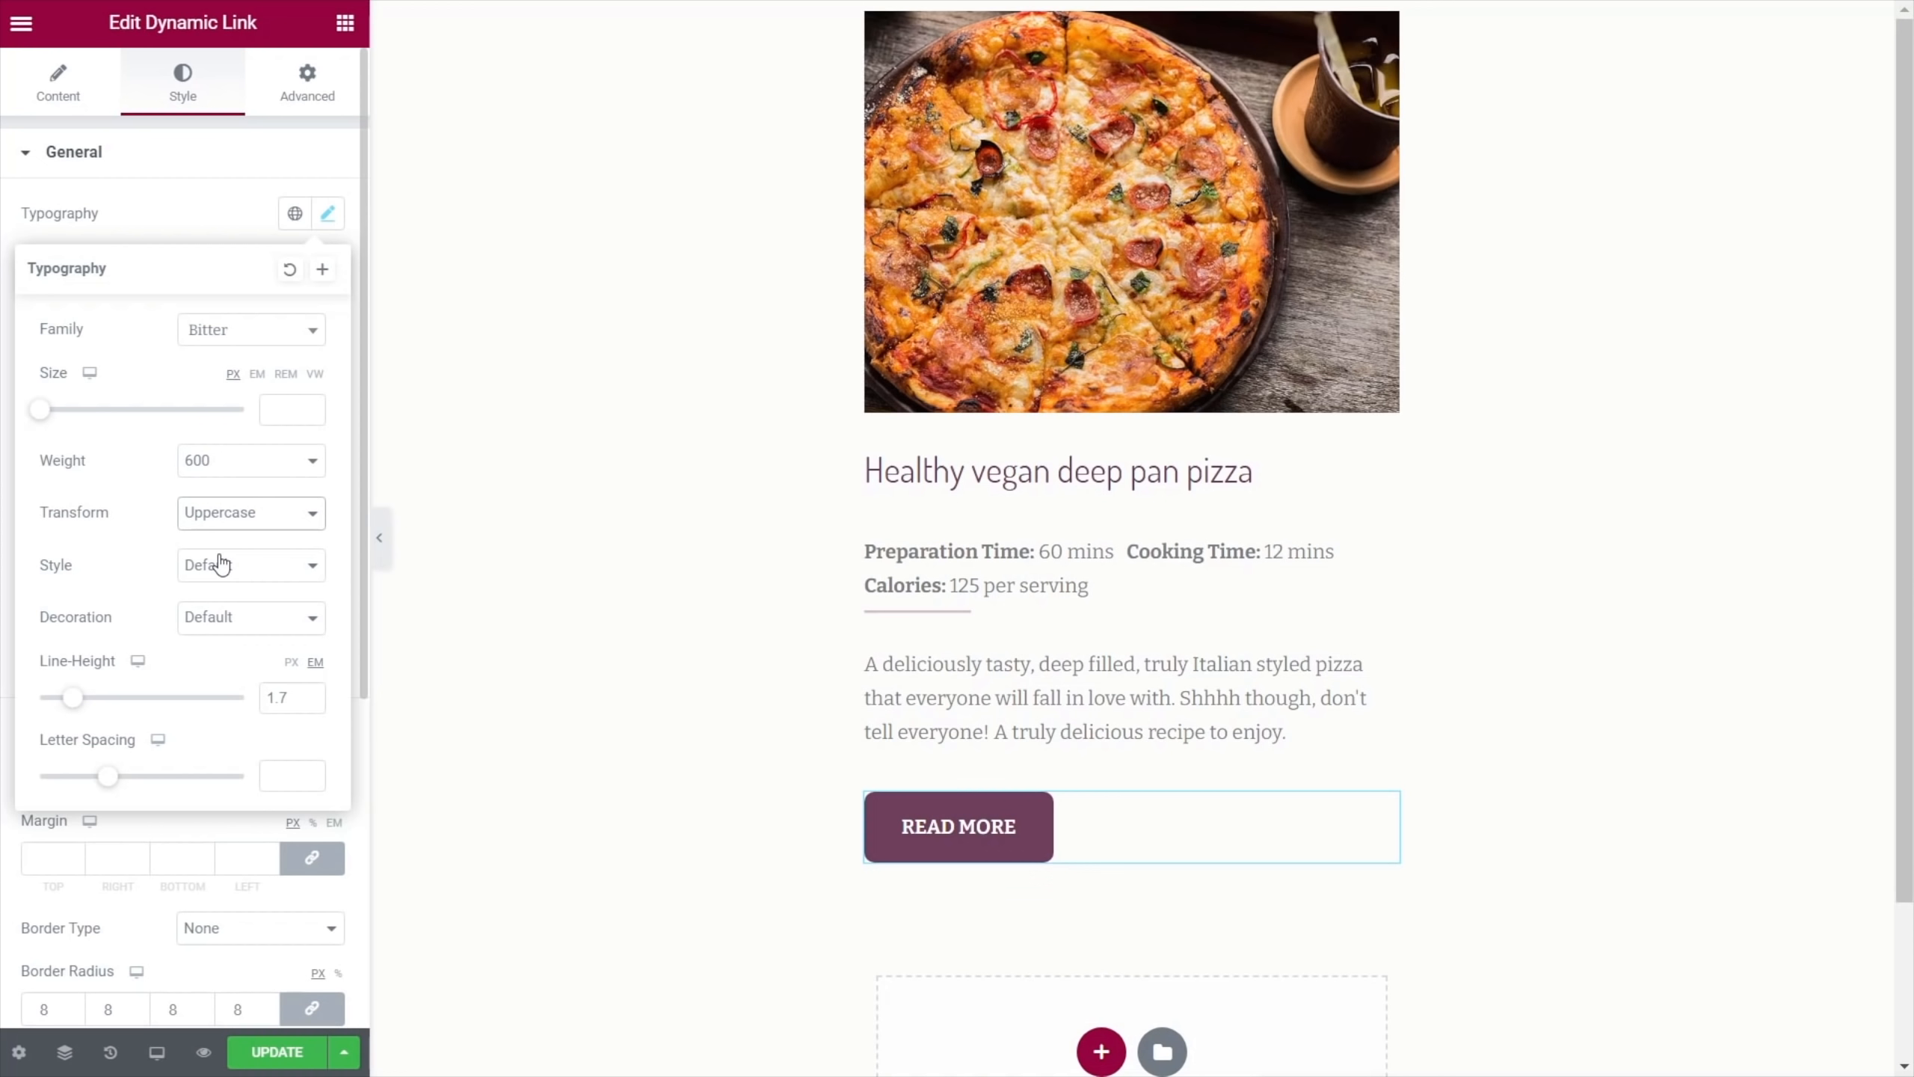
{"action": "left_click", "coordinate": [158, 198]}
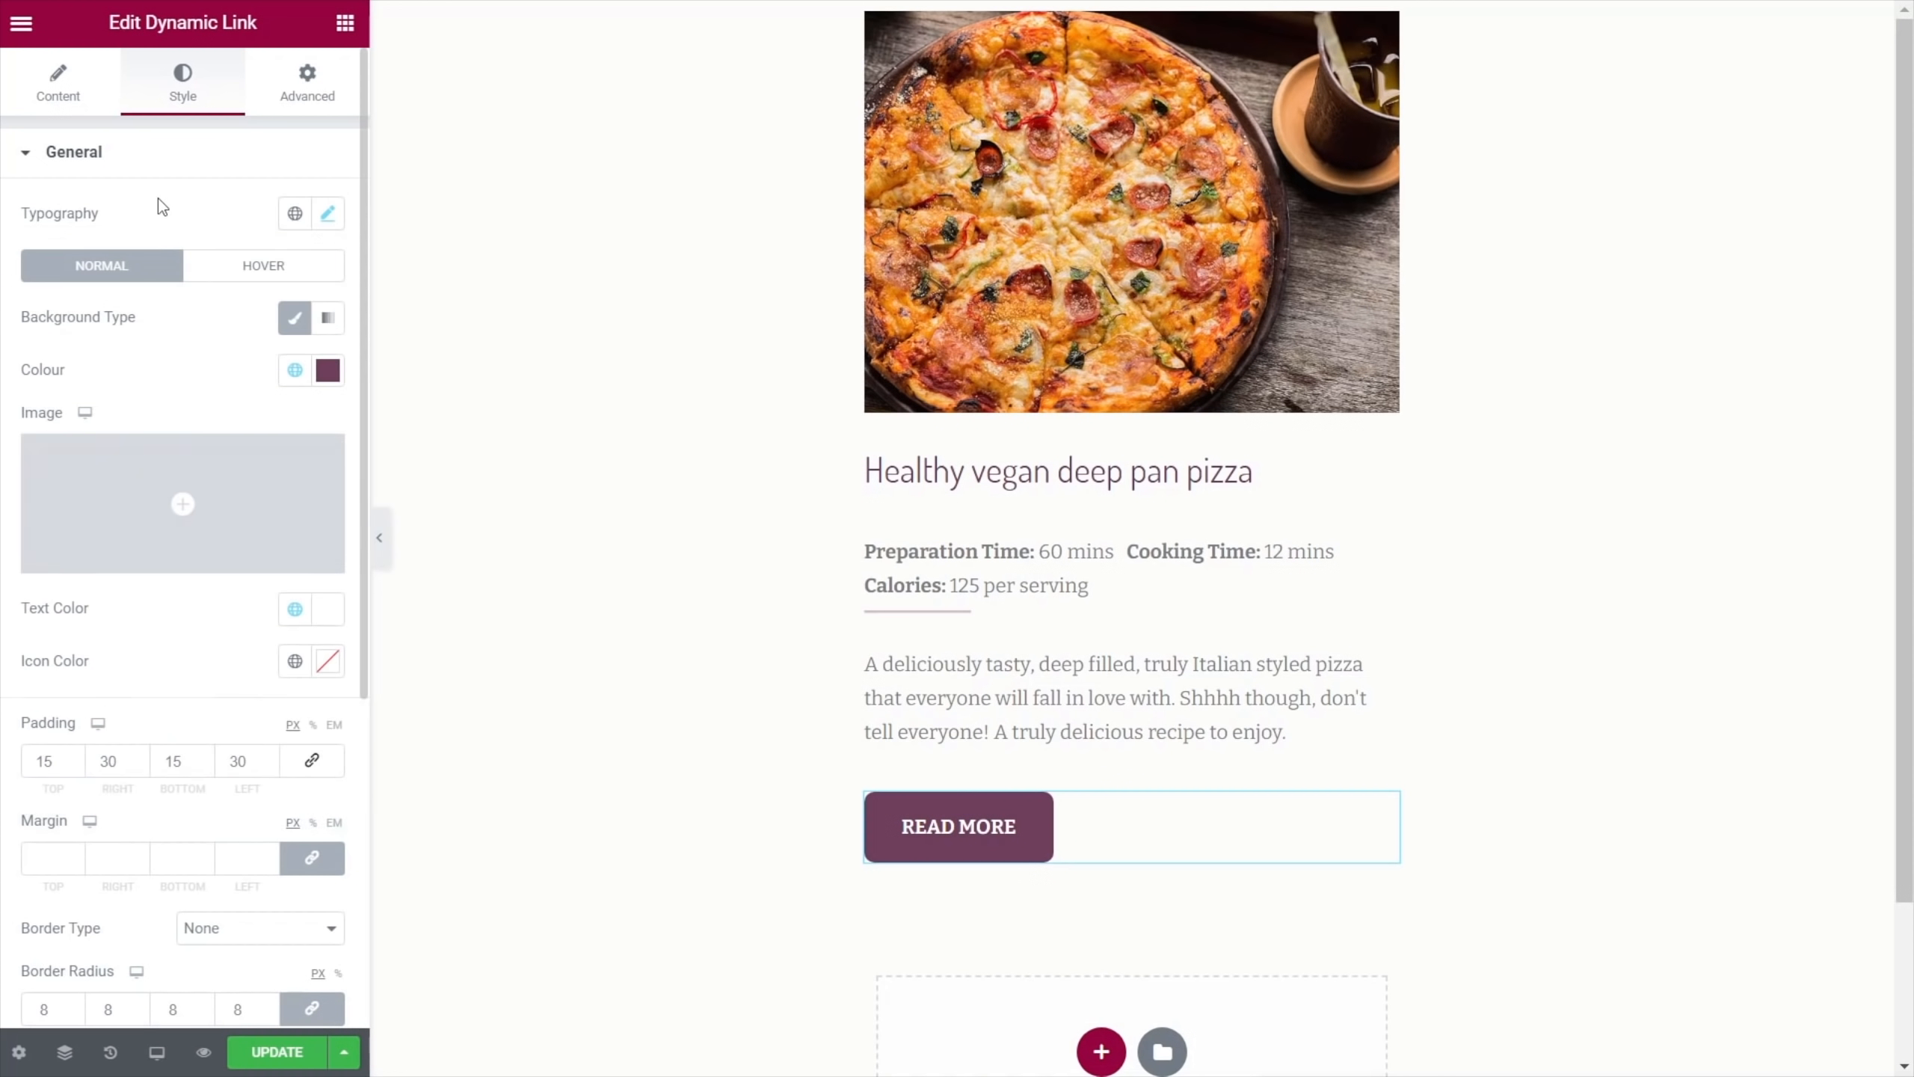
{"action": "left_click", "coordinate": [272, 1064]}
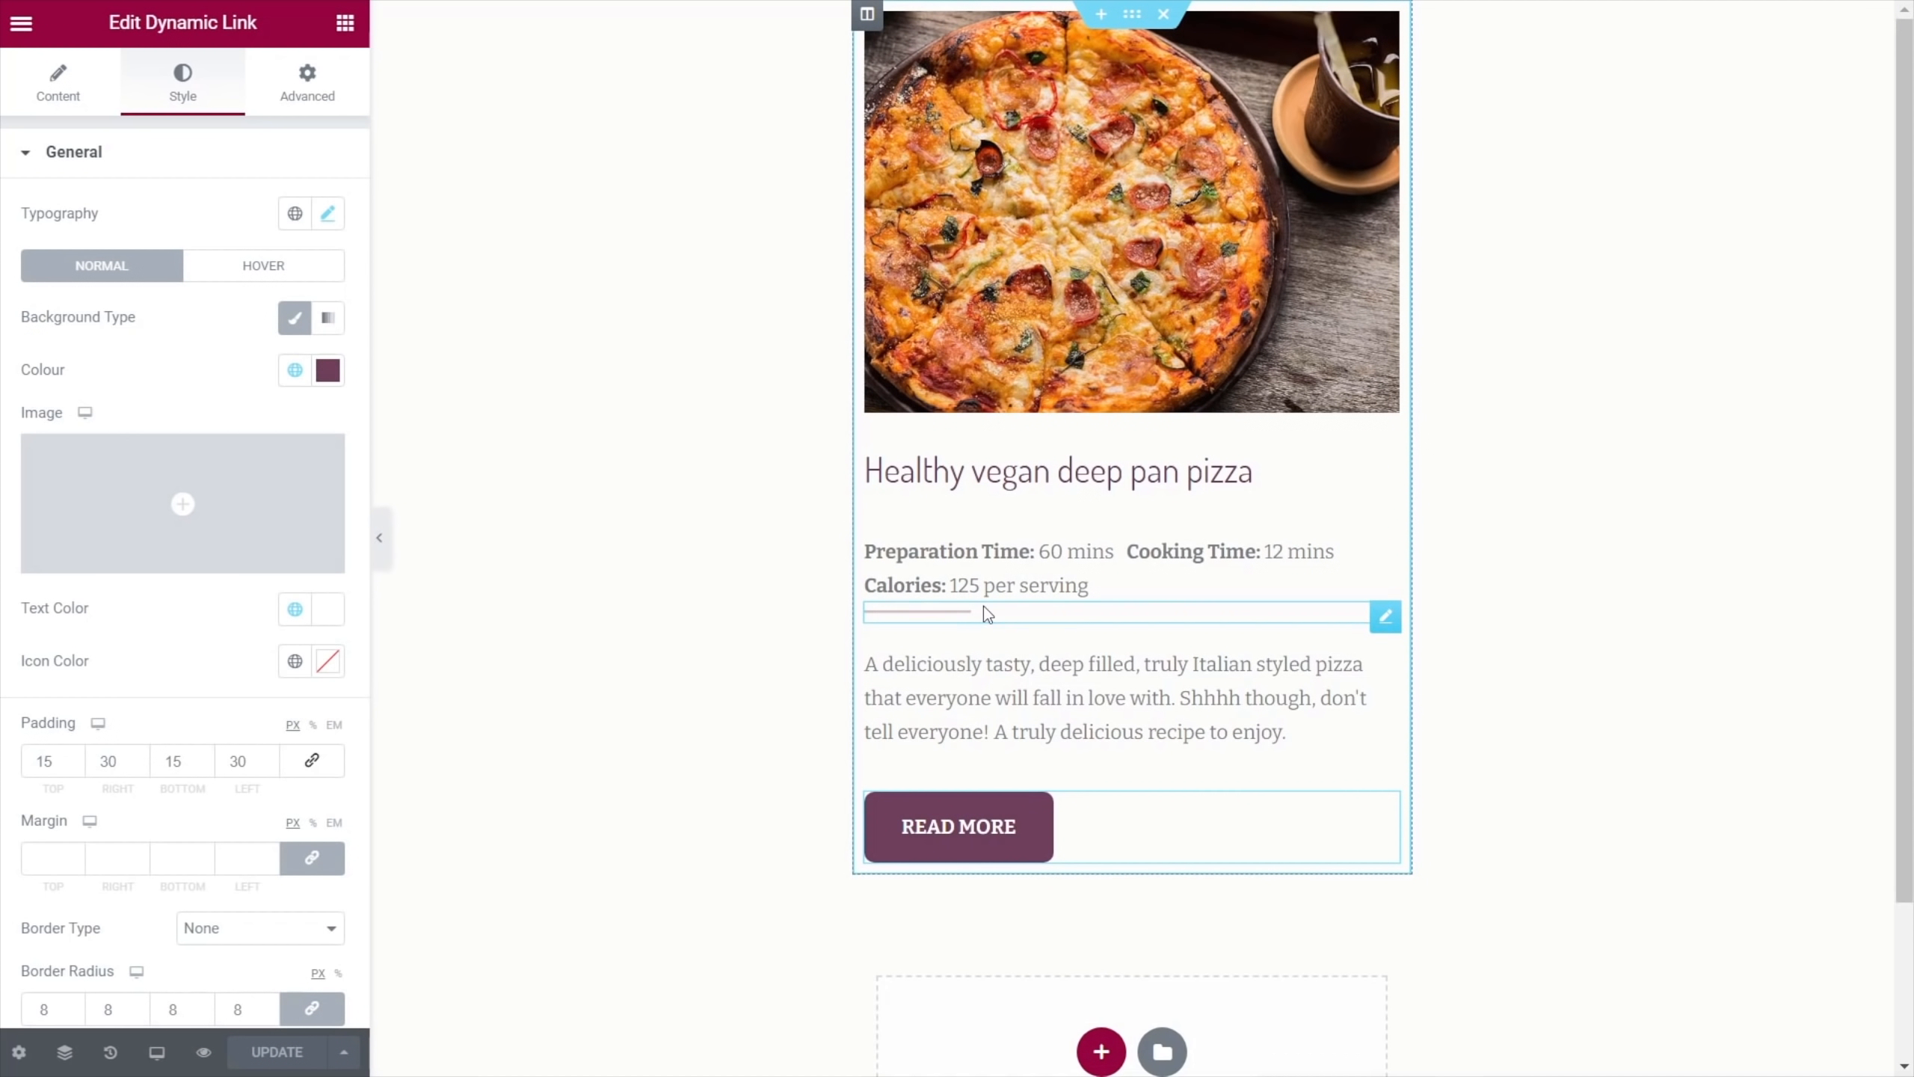
Add a 10 px margin above the divider only, leaving its other sides at 0
{"action": "left_click", "coordinate": [1376, 622]}
{"action": "left_click", "coordinate": [313, 96]}
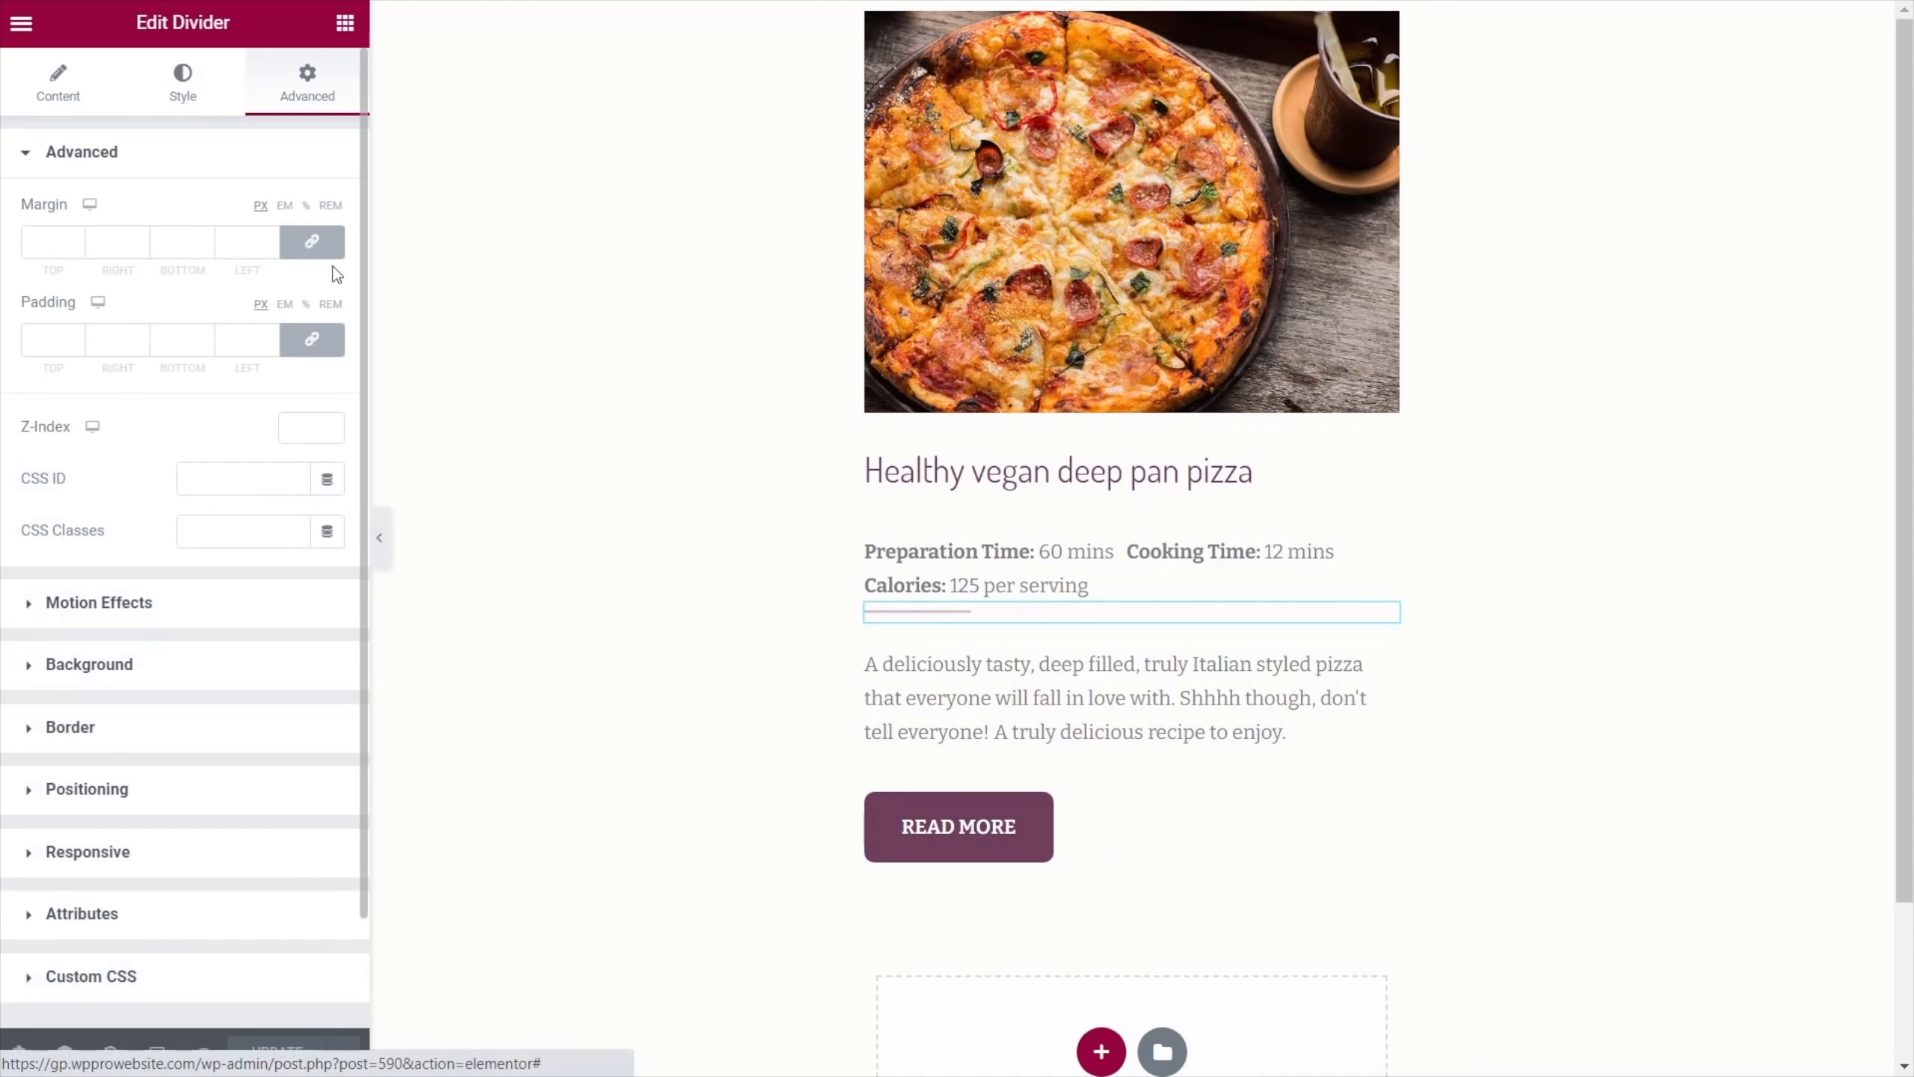
{"action": "left_click", "coordinate": [36, 240]}
{"action": "type", "text": "10"}
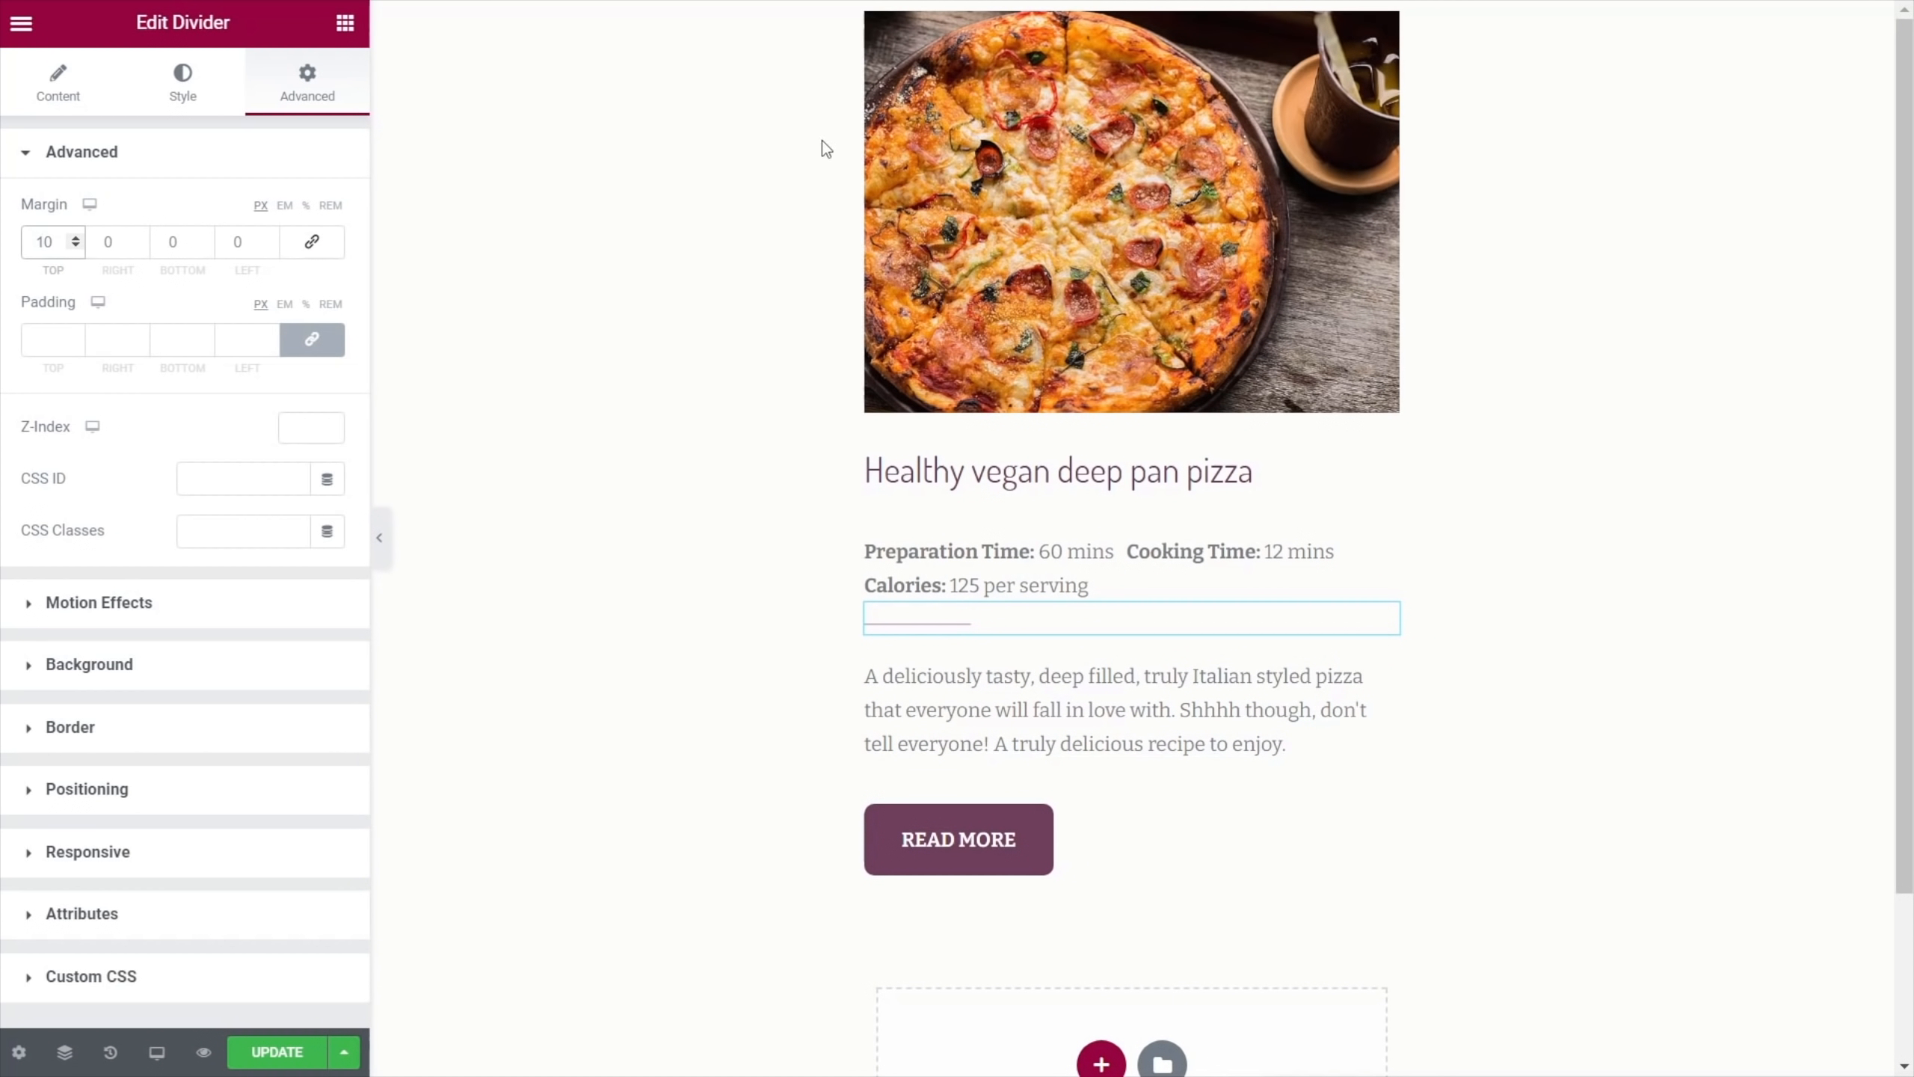
Set the border radius of the column holding the recipe content to 8 px on all corners
{"action": "left_click", "coordinate": [863, 102]}
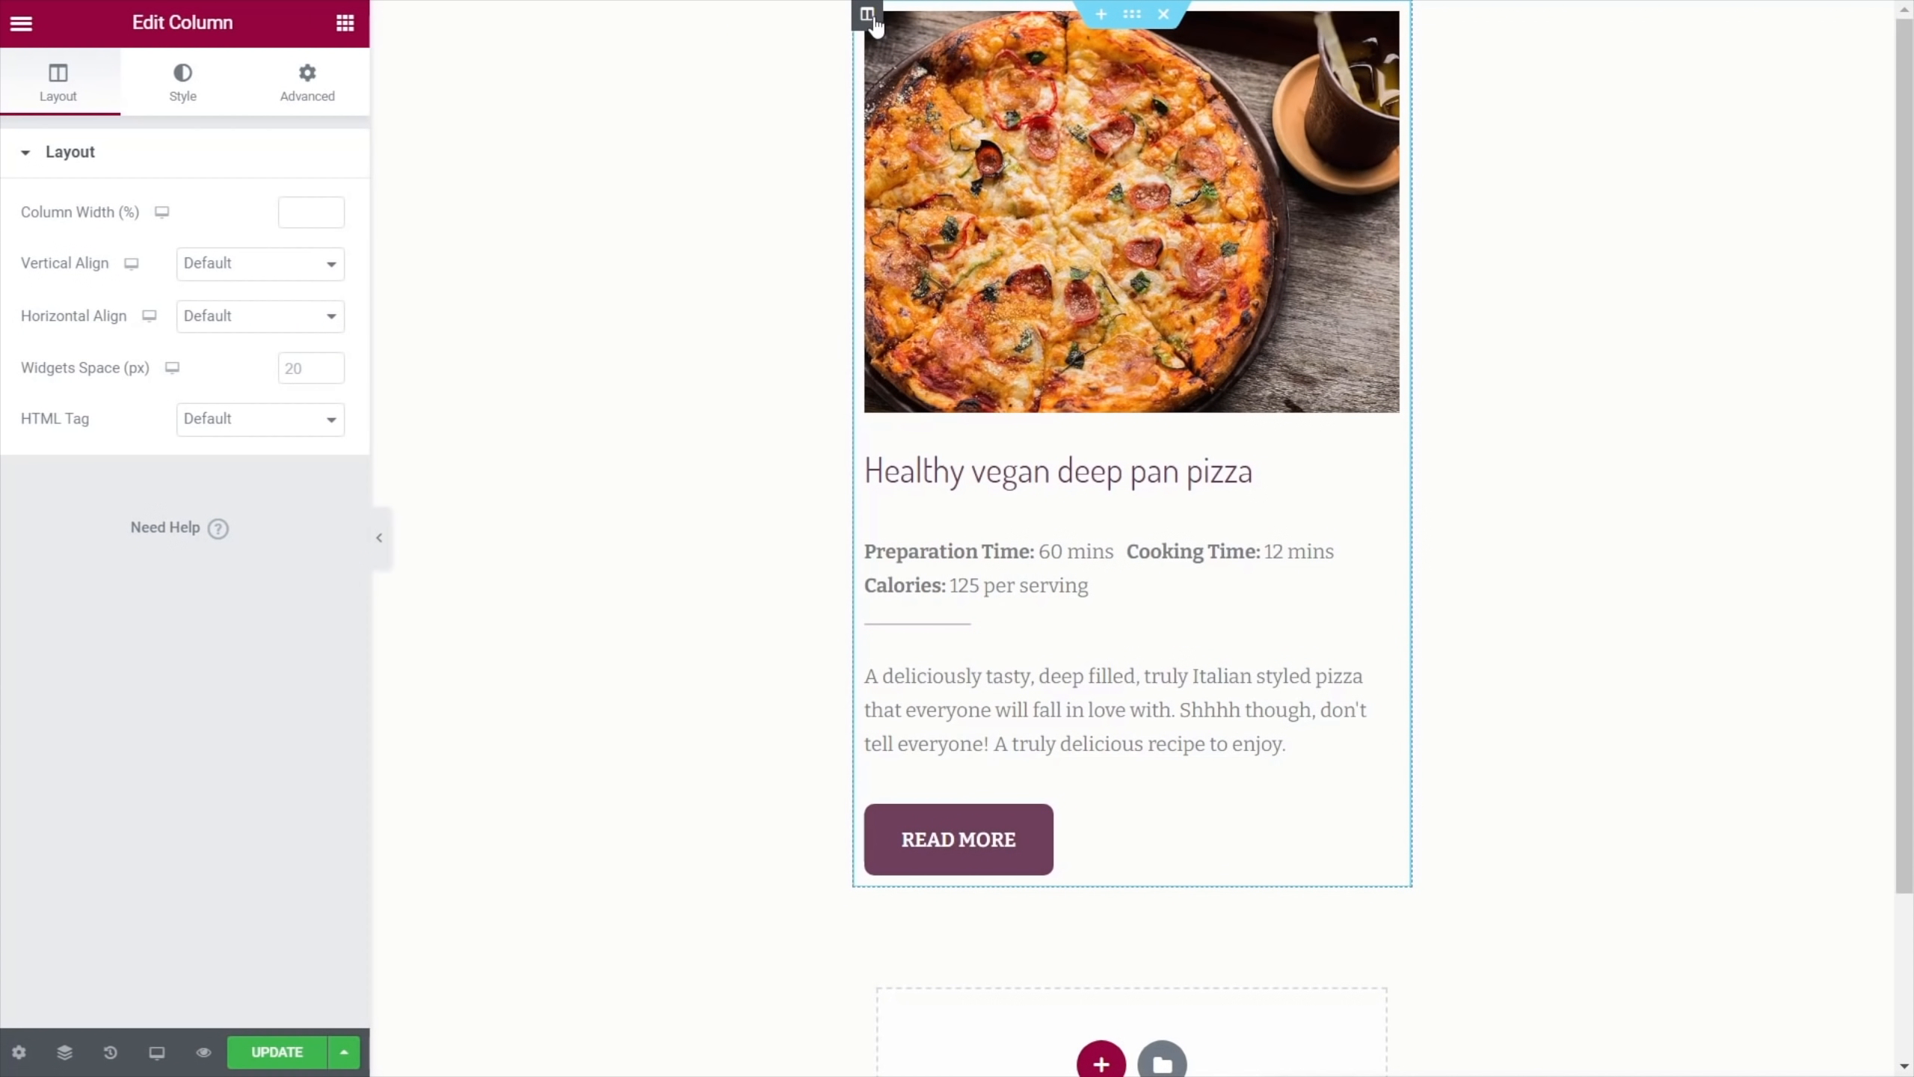
{"action": "left_click", "coordinate": [185, 79]}
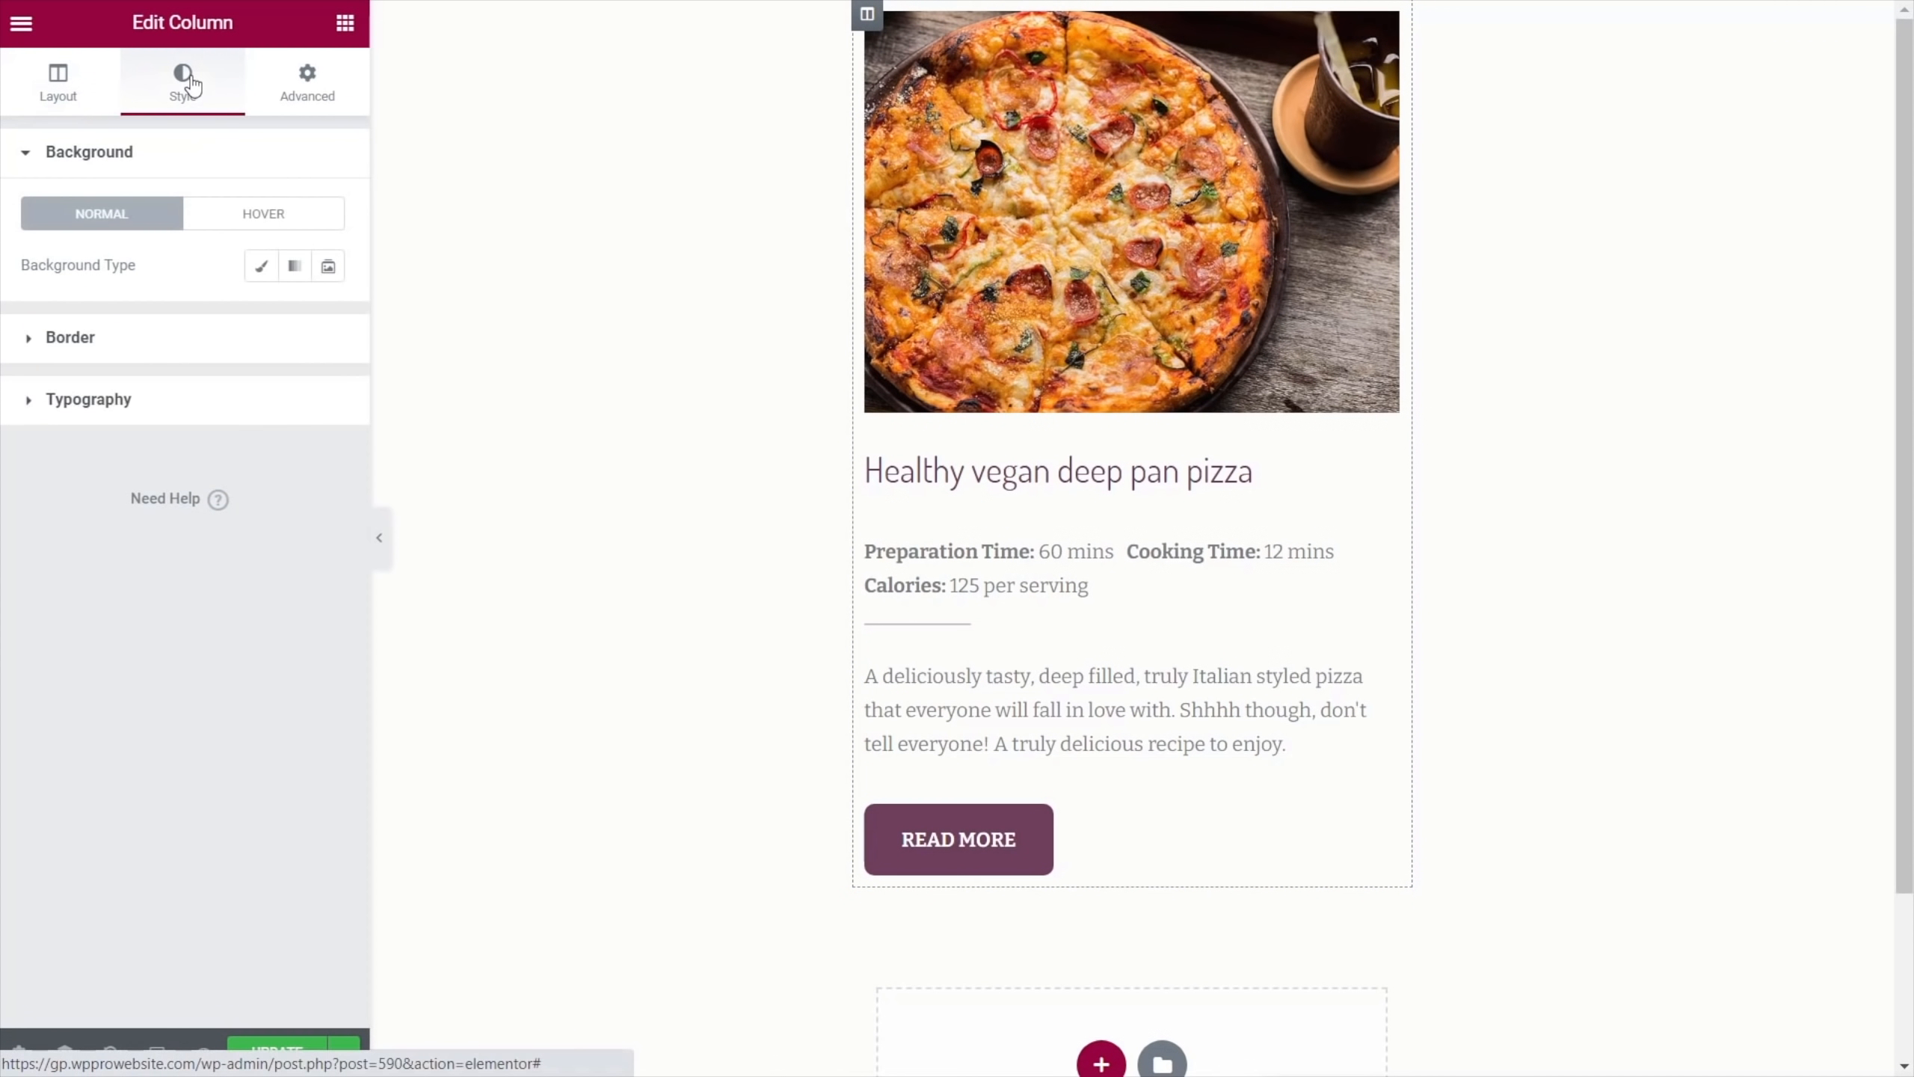
{"action": "left_click", "coordinate": [70, 343]}
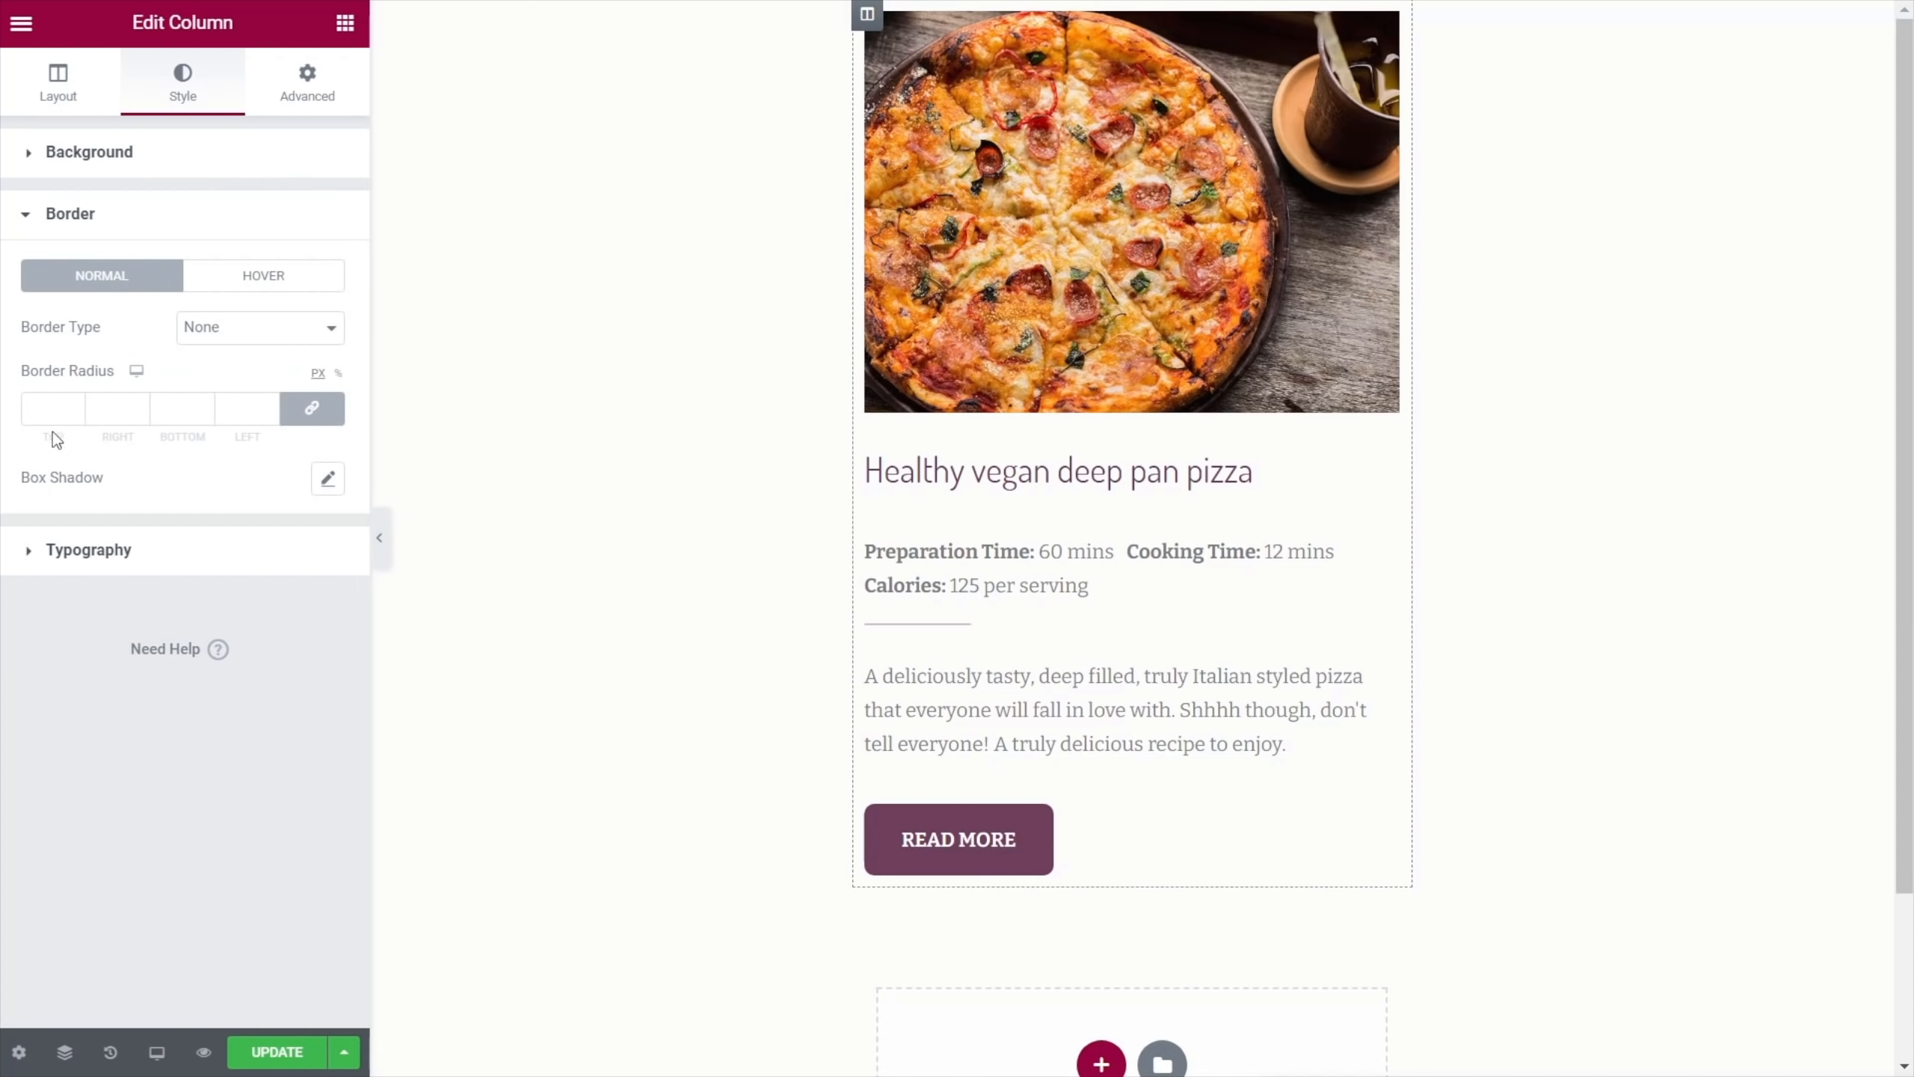
{"action": "left_click", "coordinate": [49, 408]}
{"action": "type", "text": "8"}
Add a box shadow to the column with a blur of 25 and the colour rgba(0, 0, 0, 0.13)
{"action": "left_click", "coordinate": [329, 479]}
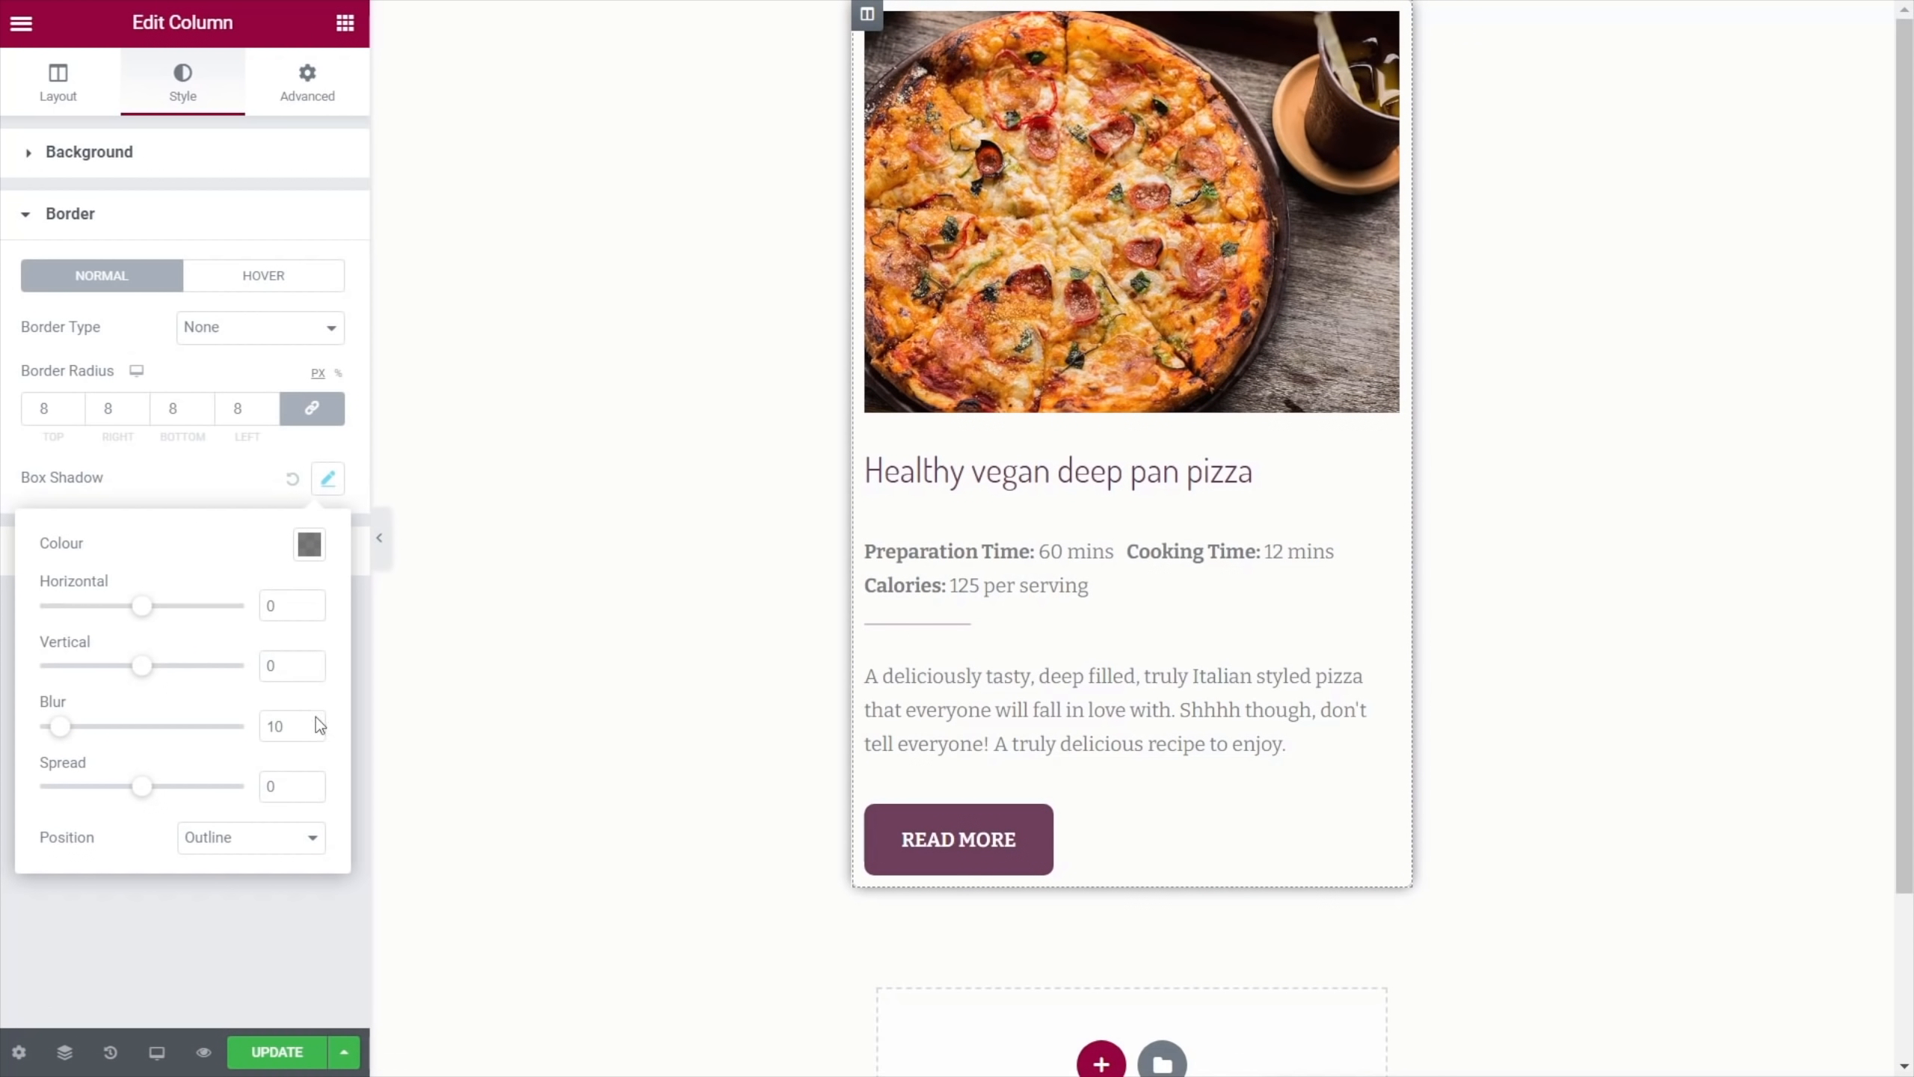
{"action": "left_click_drag", "start_coordinate": [64, 740], "coordinate": [95, 742]}
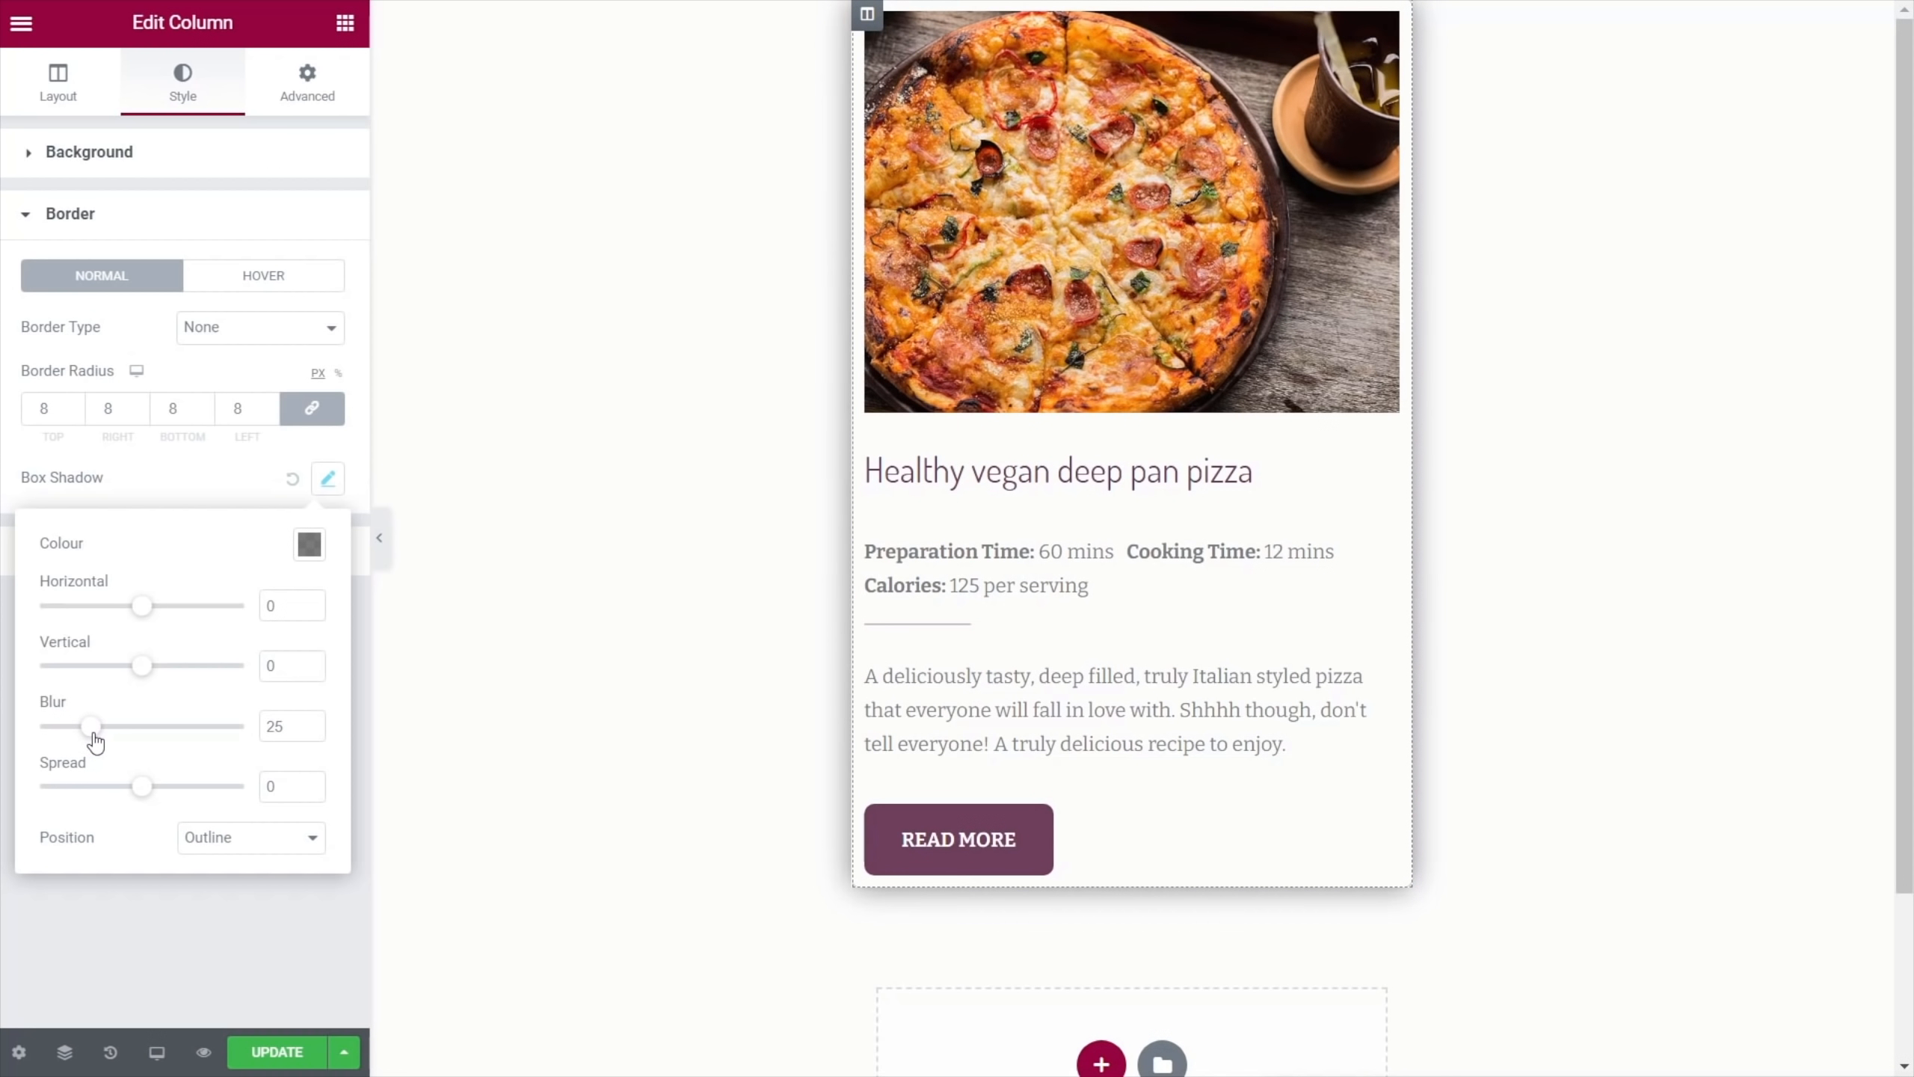
{"action": "left_click", "coordinate": [309, 544]}
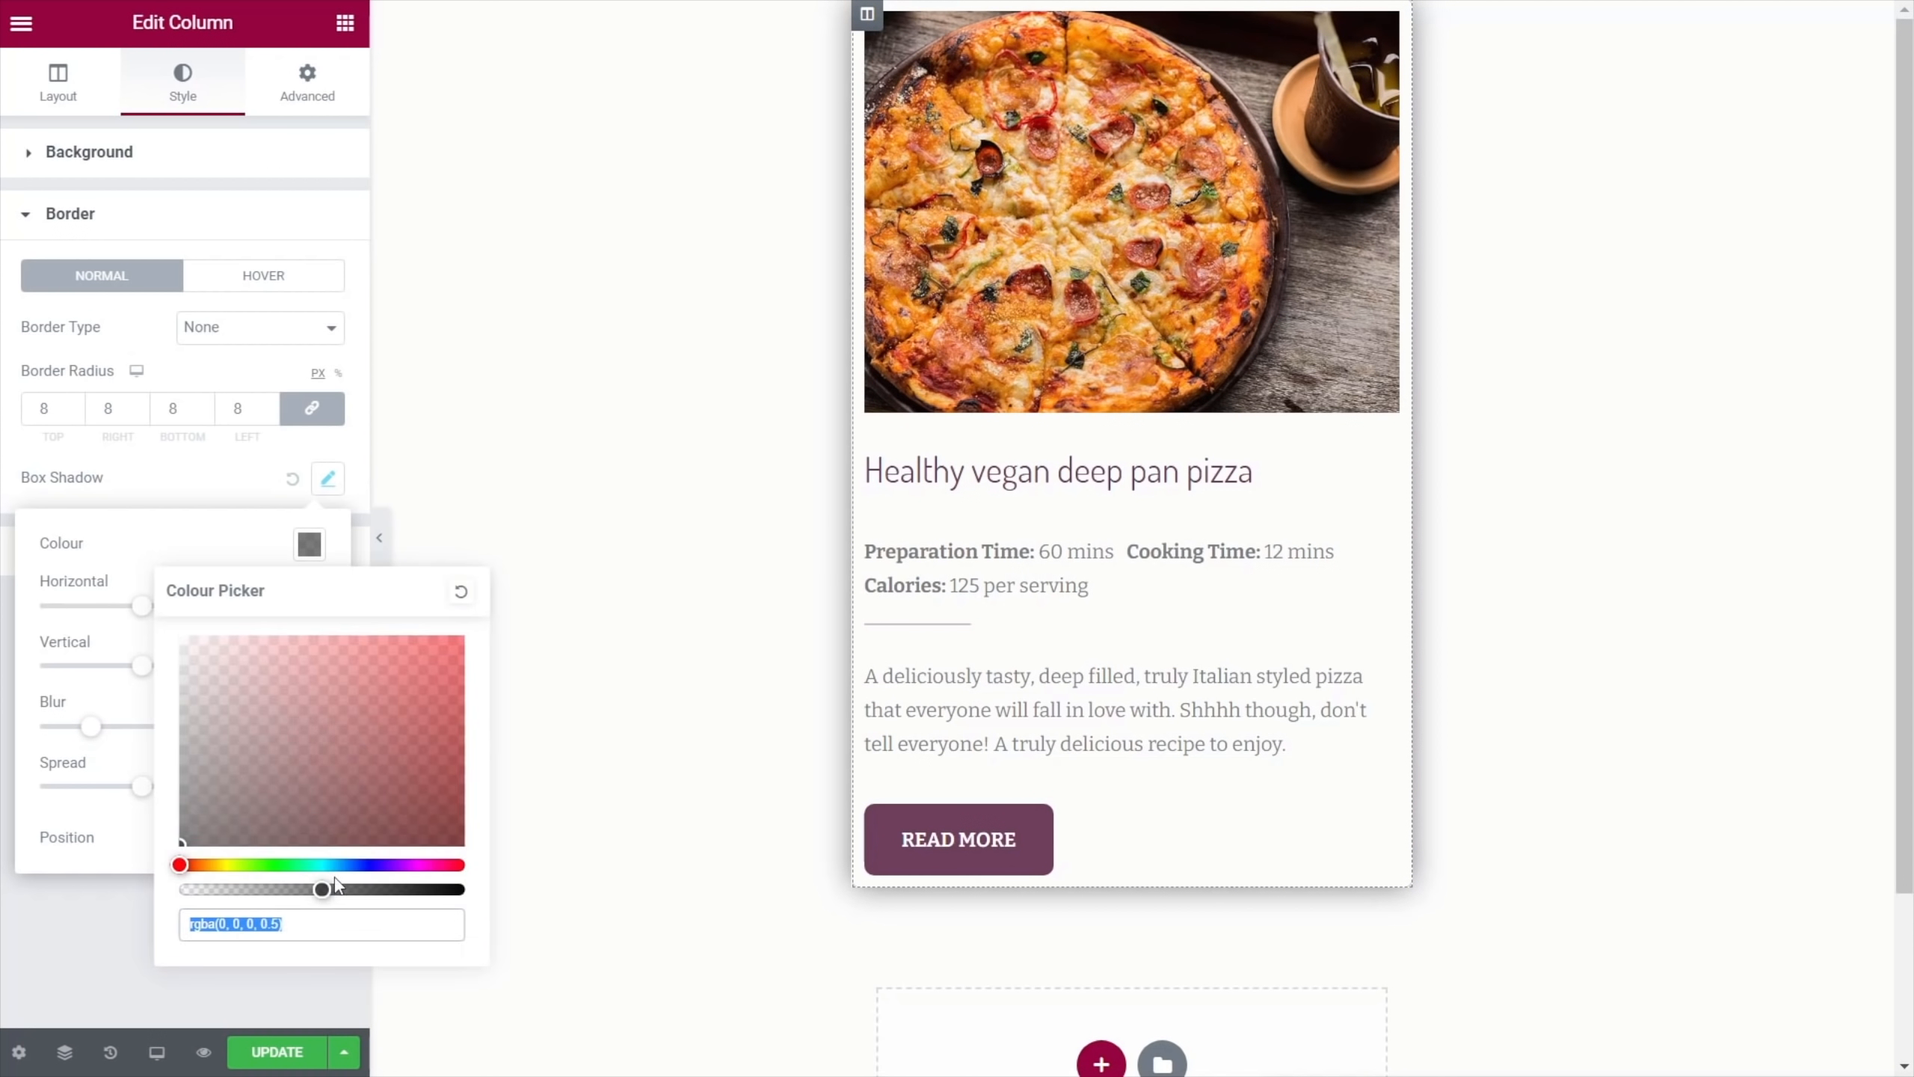
{"action": "left_click_drag", "start_coordinate": [321, 889], "coordinate": [214, 893]}
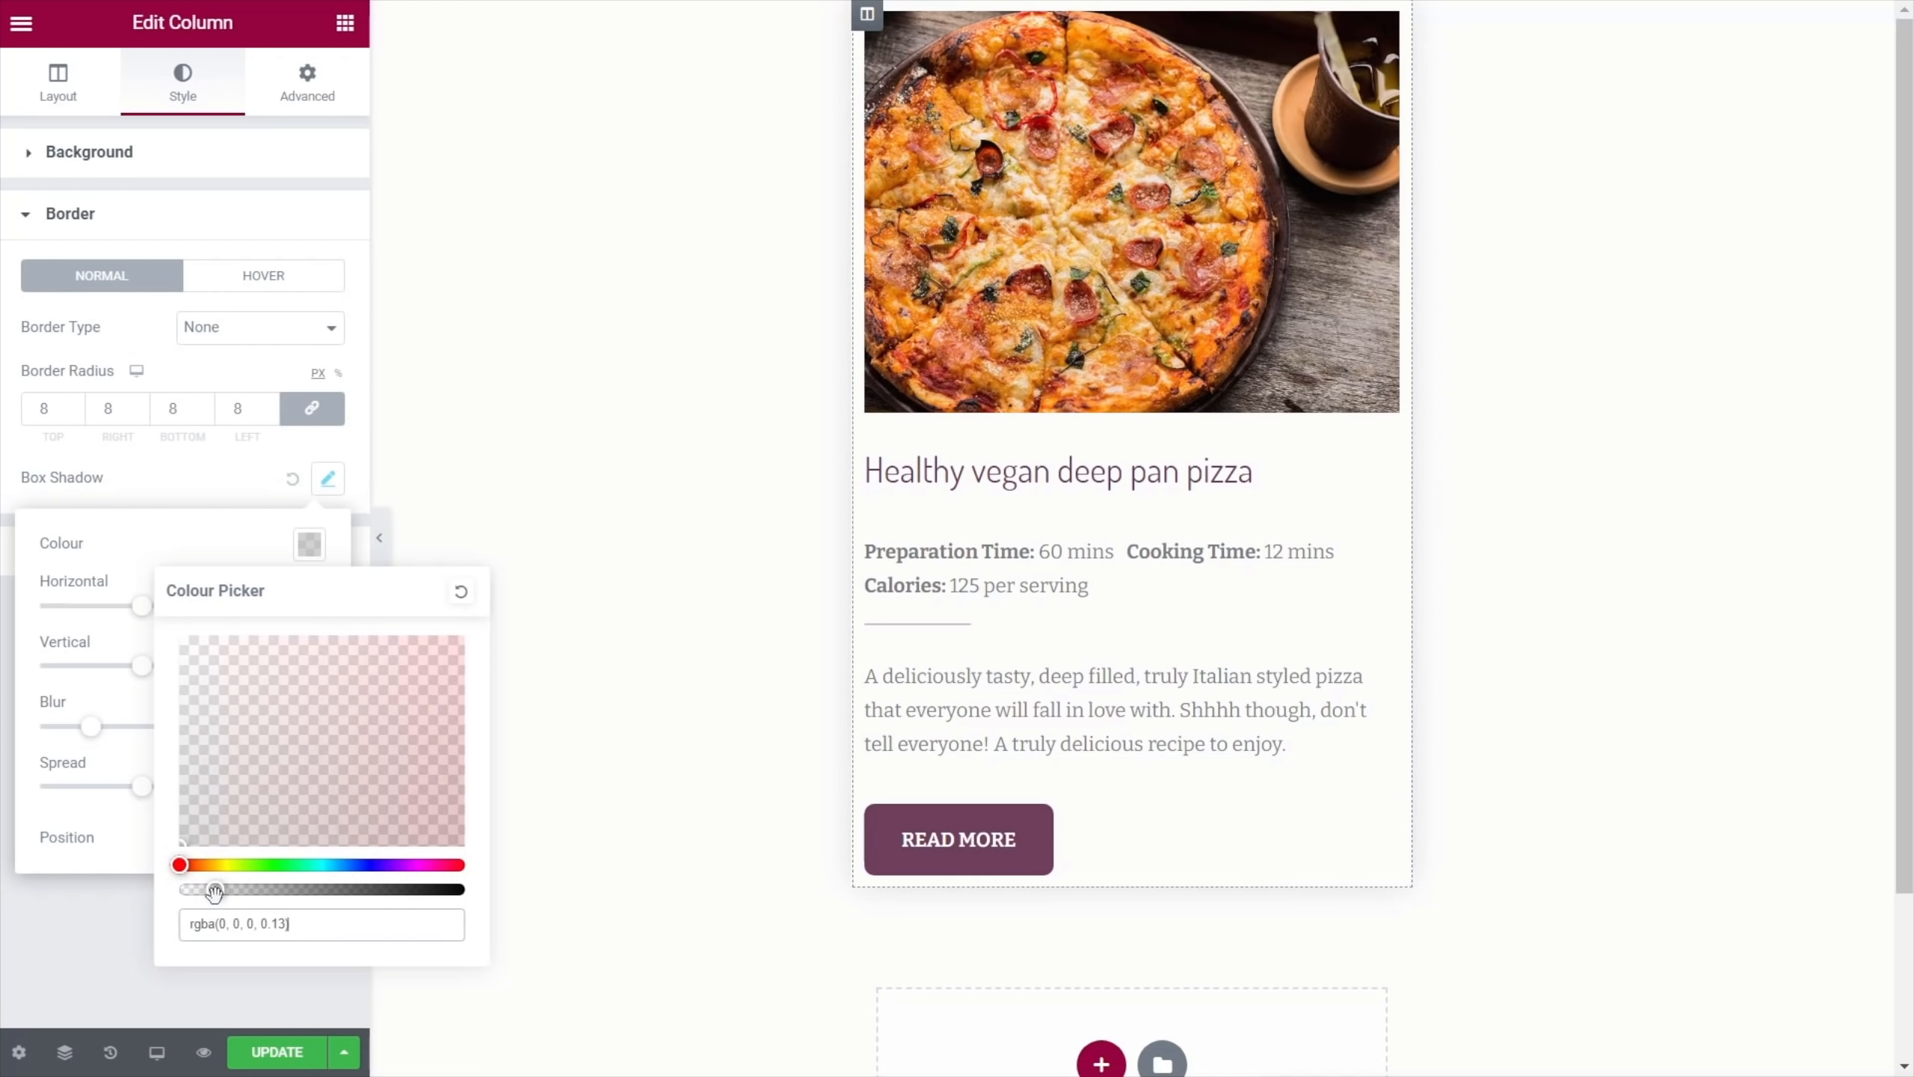
{"action": "left_click", "coordinate": [101, 929]}
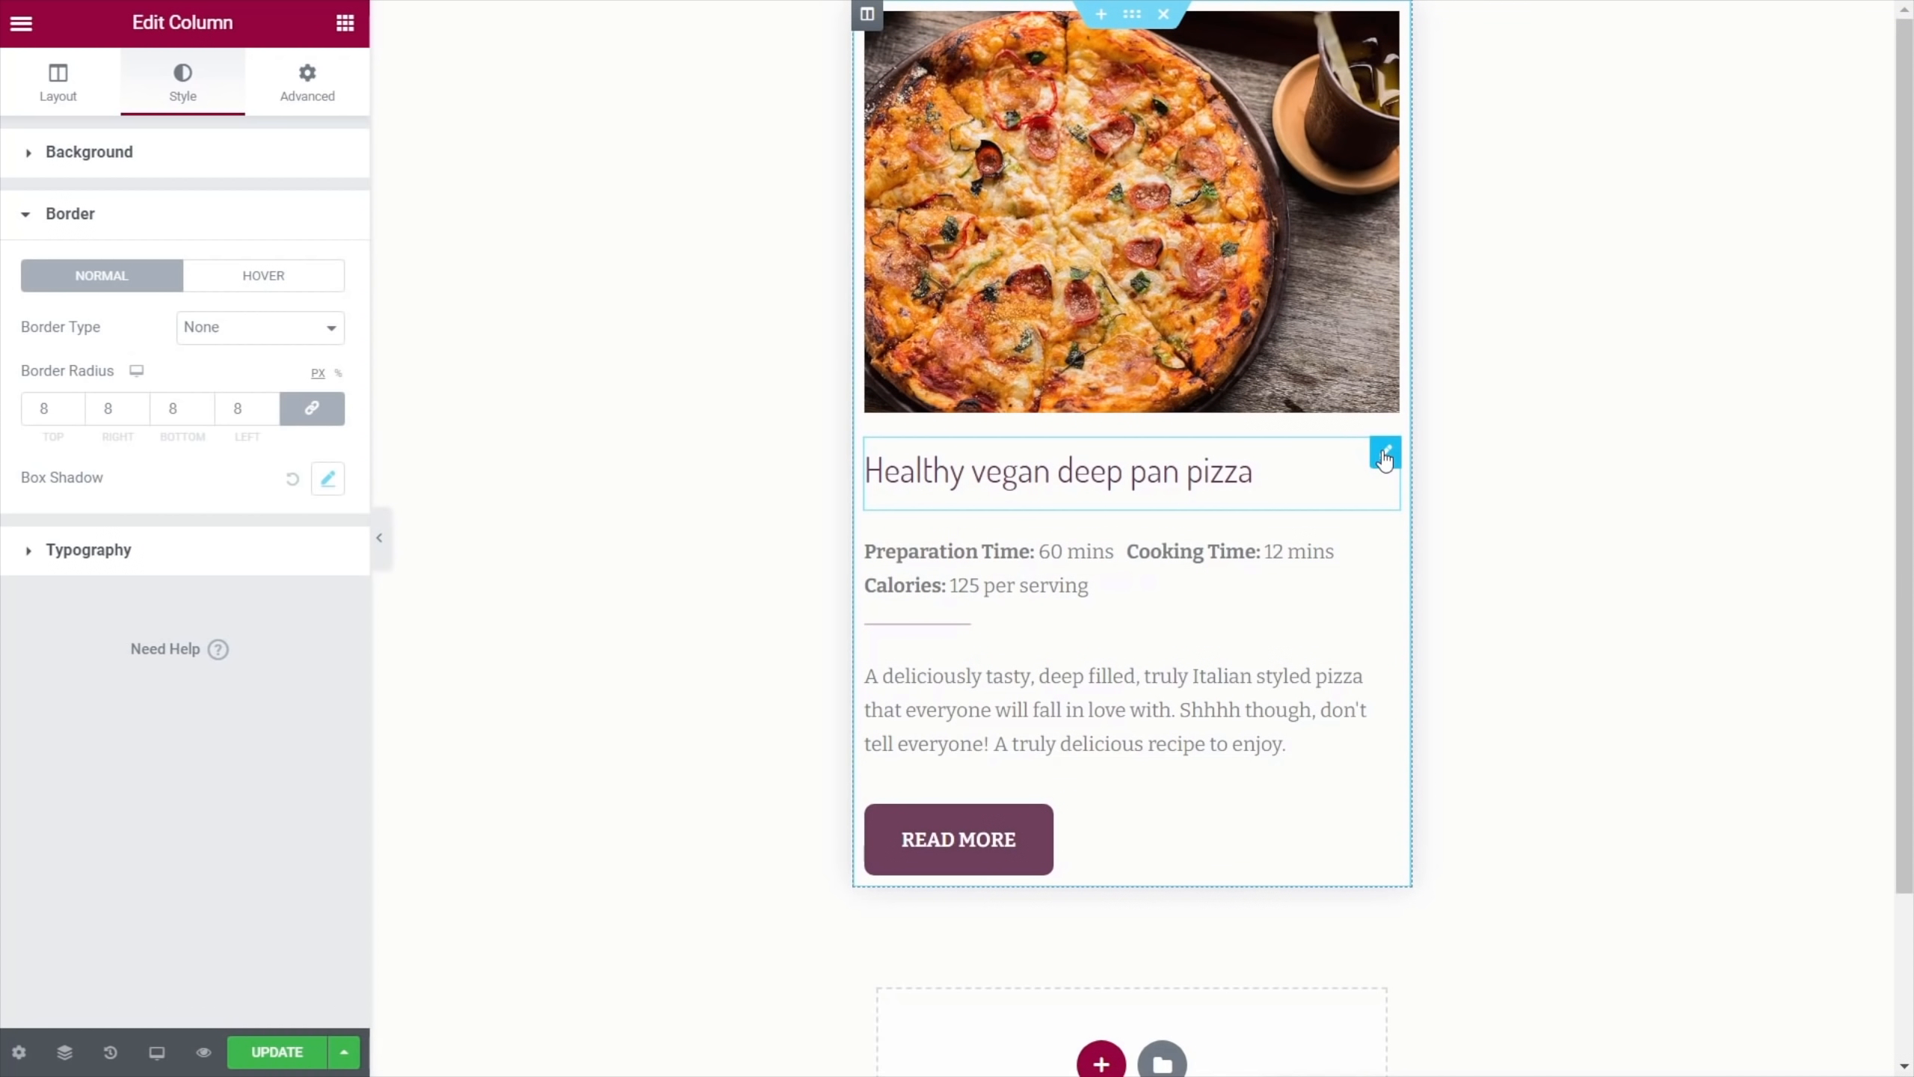
Set the recipe title field's padding to 15 px on the right and left sides only, leaving top and bottom at 0
{"action": "left_click", "coordinate": [1384, 459]}
{"action": "left_click", "coordinate": [308, 80]}
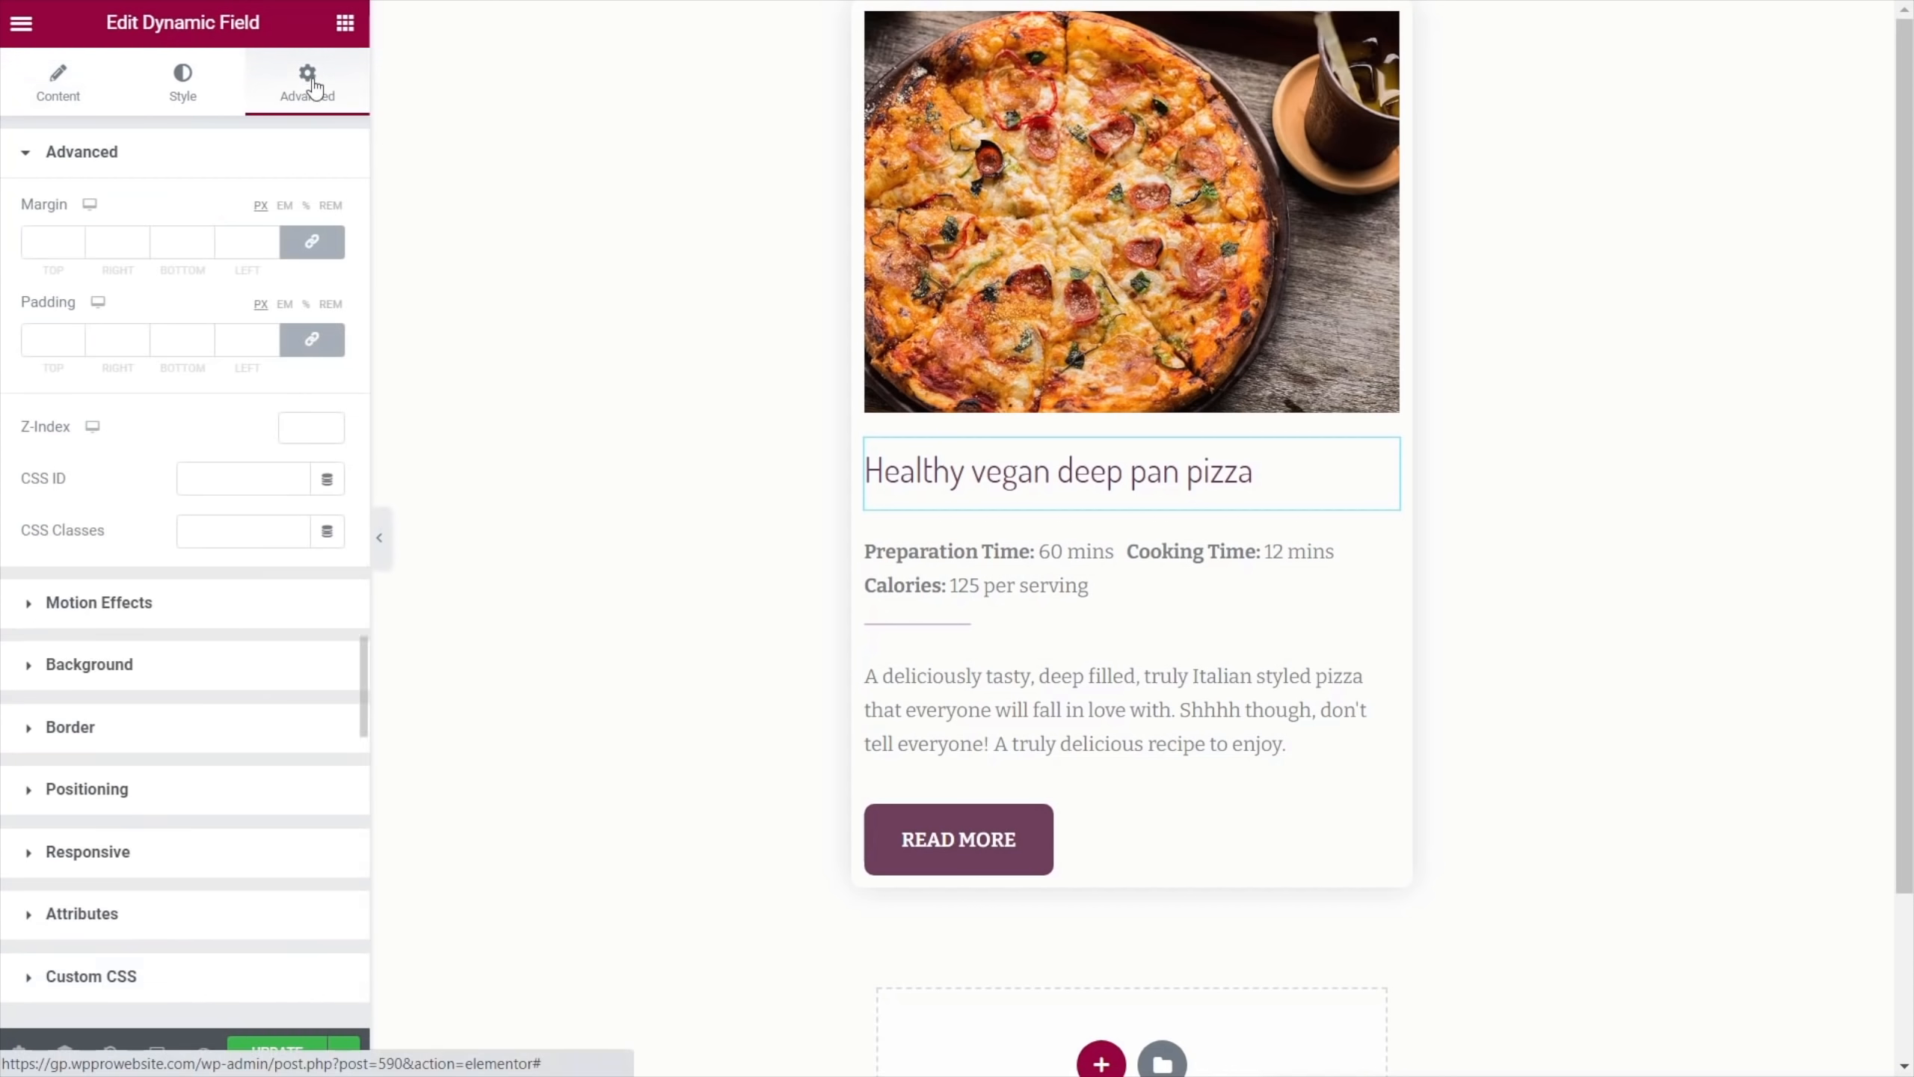
{"action": "left_click", "coordinate": [311, 340]}
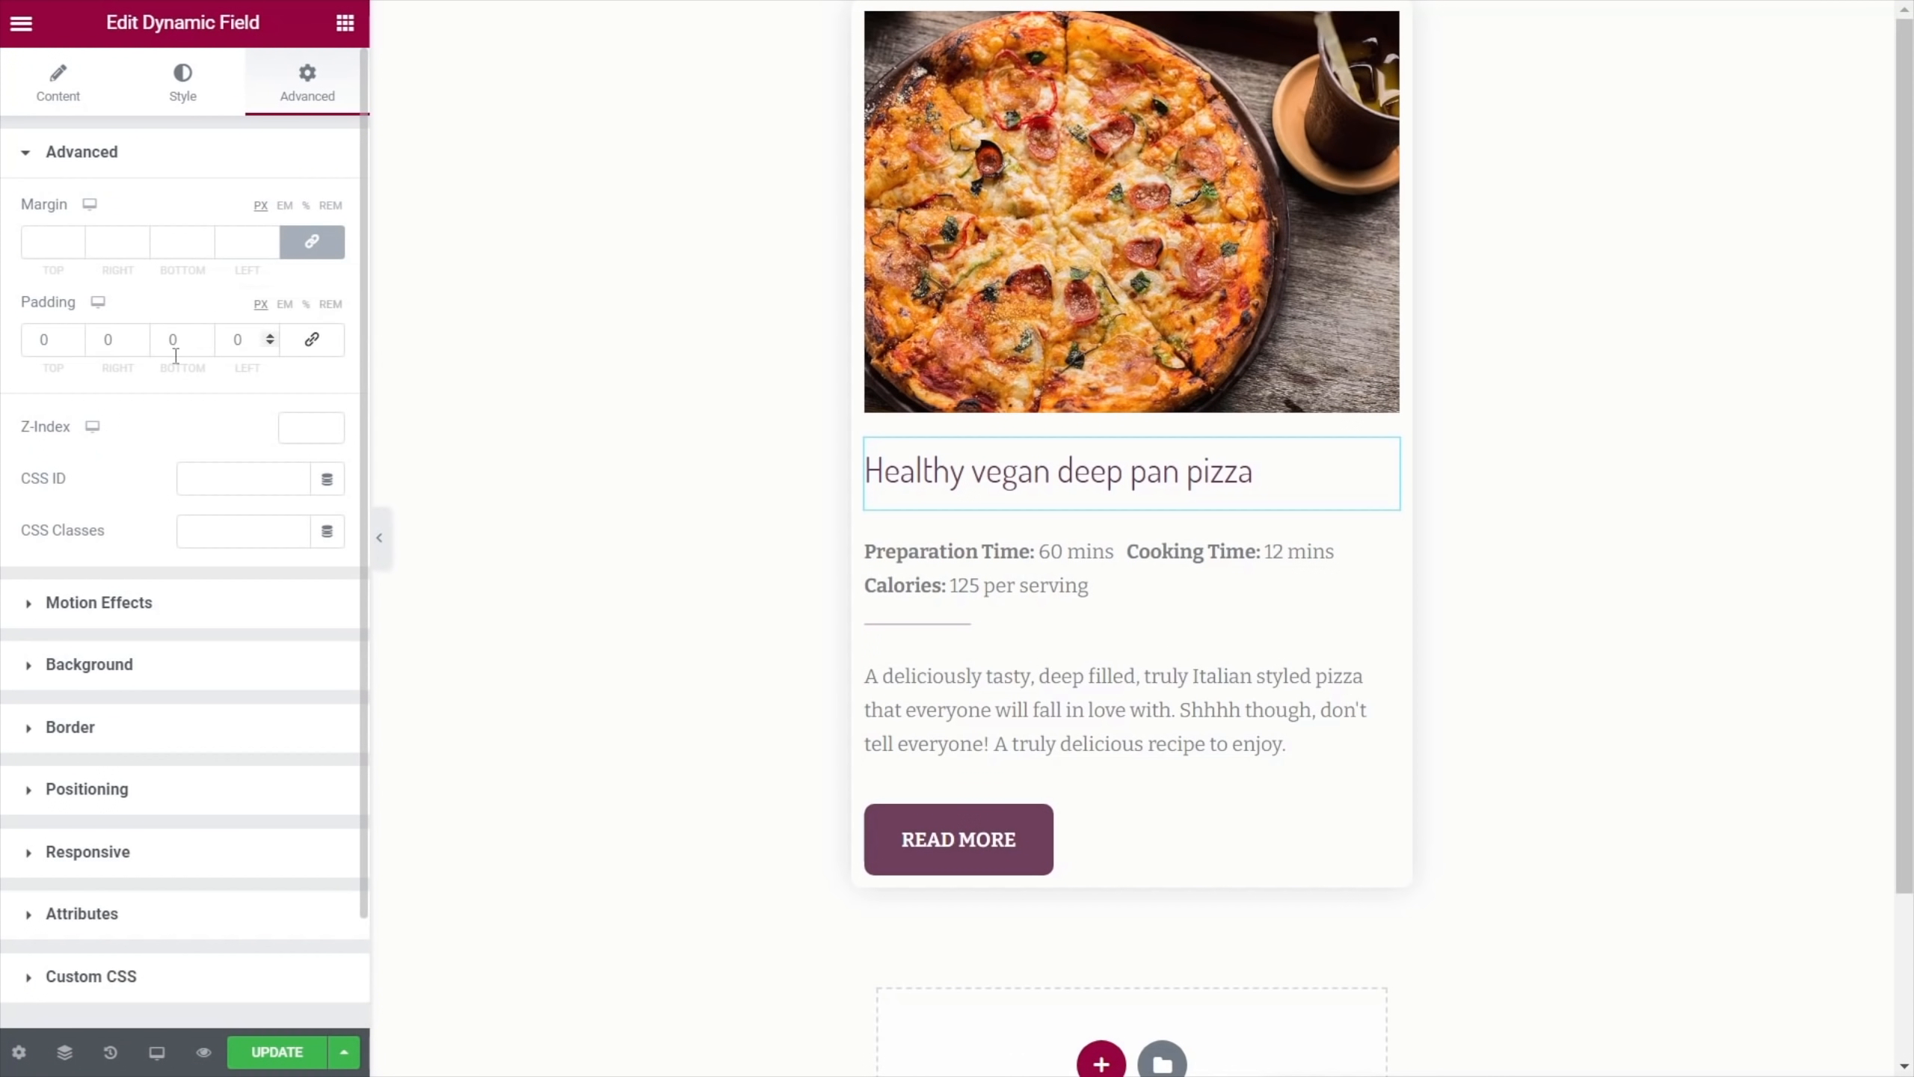
{"action": "left_click", "coordinate": [101, 340]}
{"action": "type", "text": "15"}
{"action": "left_click", "coordinate": [241, 341]}
{"action": "type", "text": "15"}
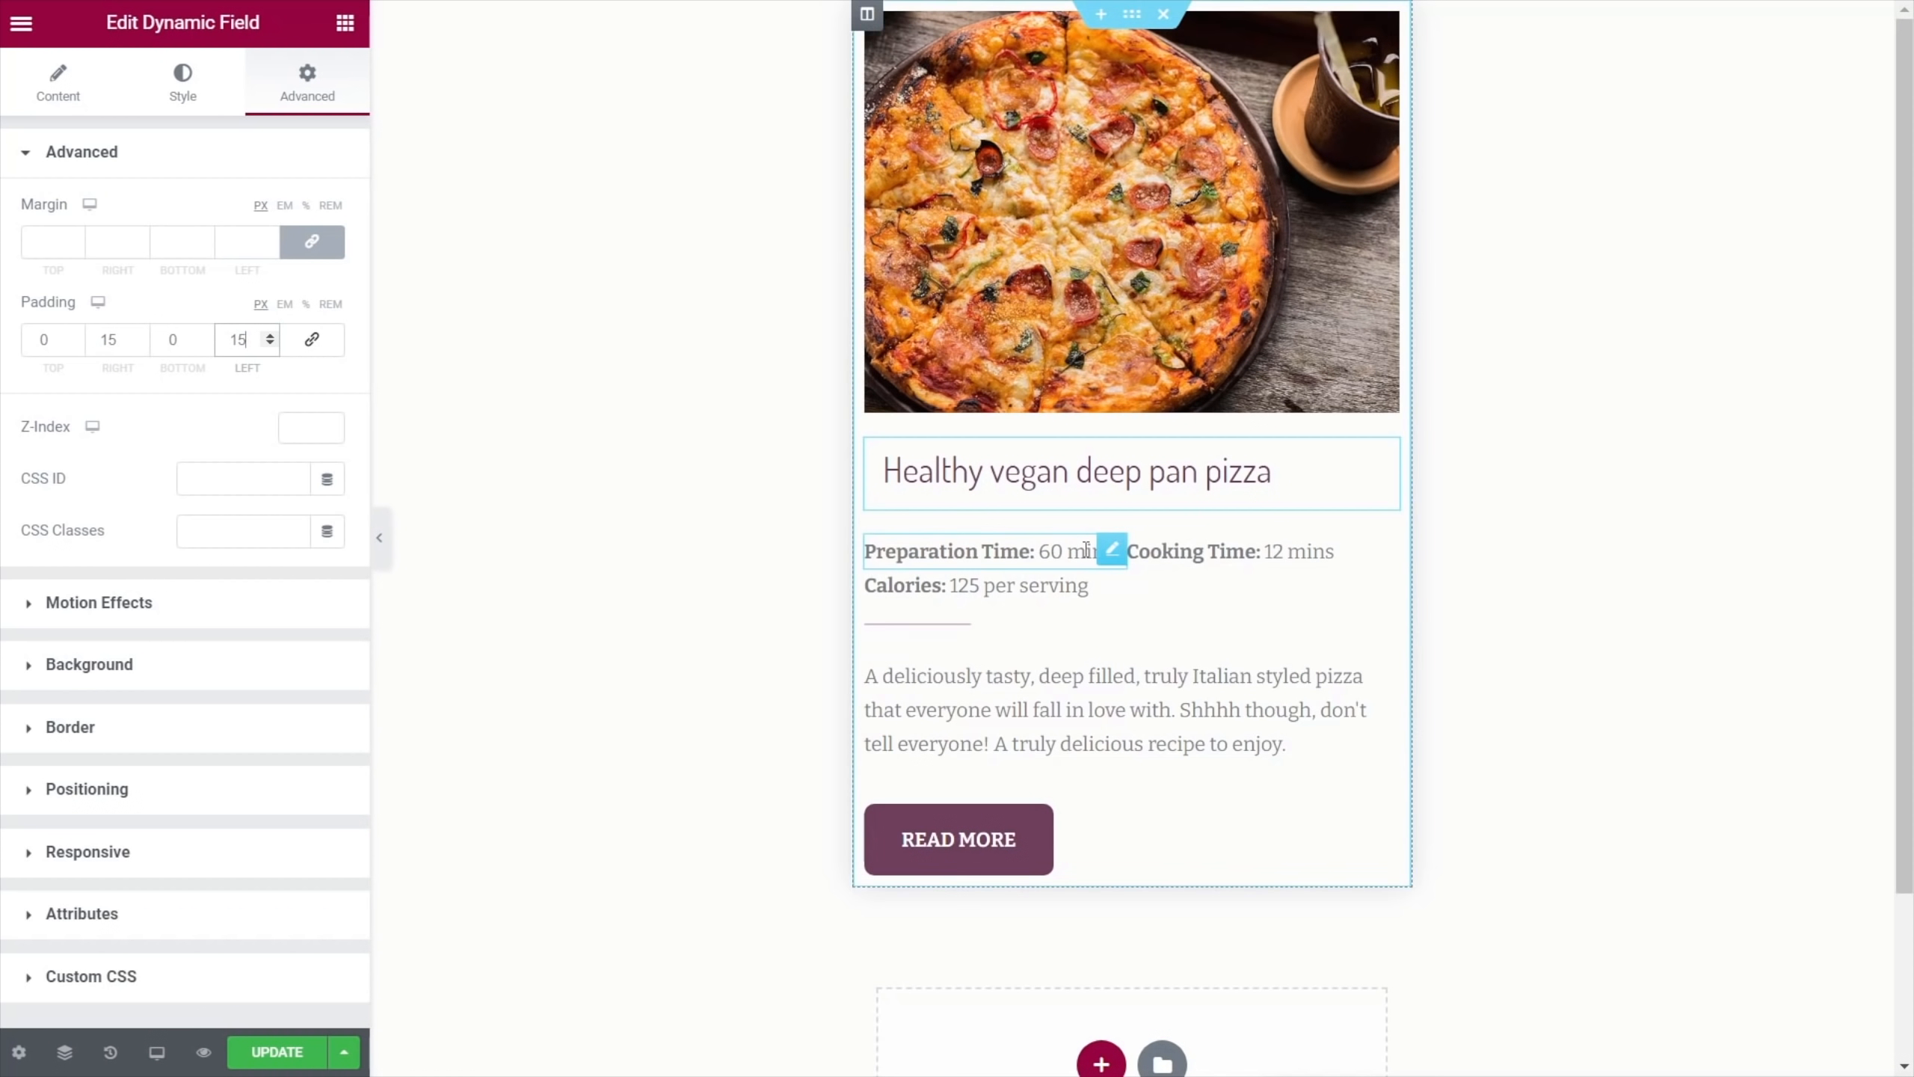
Set the Preparation Time field's right and left padding to 15 px each
{"action": "left_click", "coordinate": [1111, 551]}
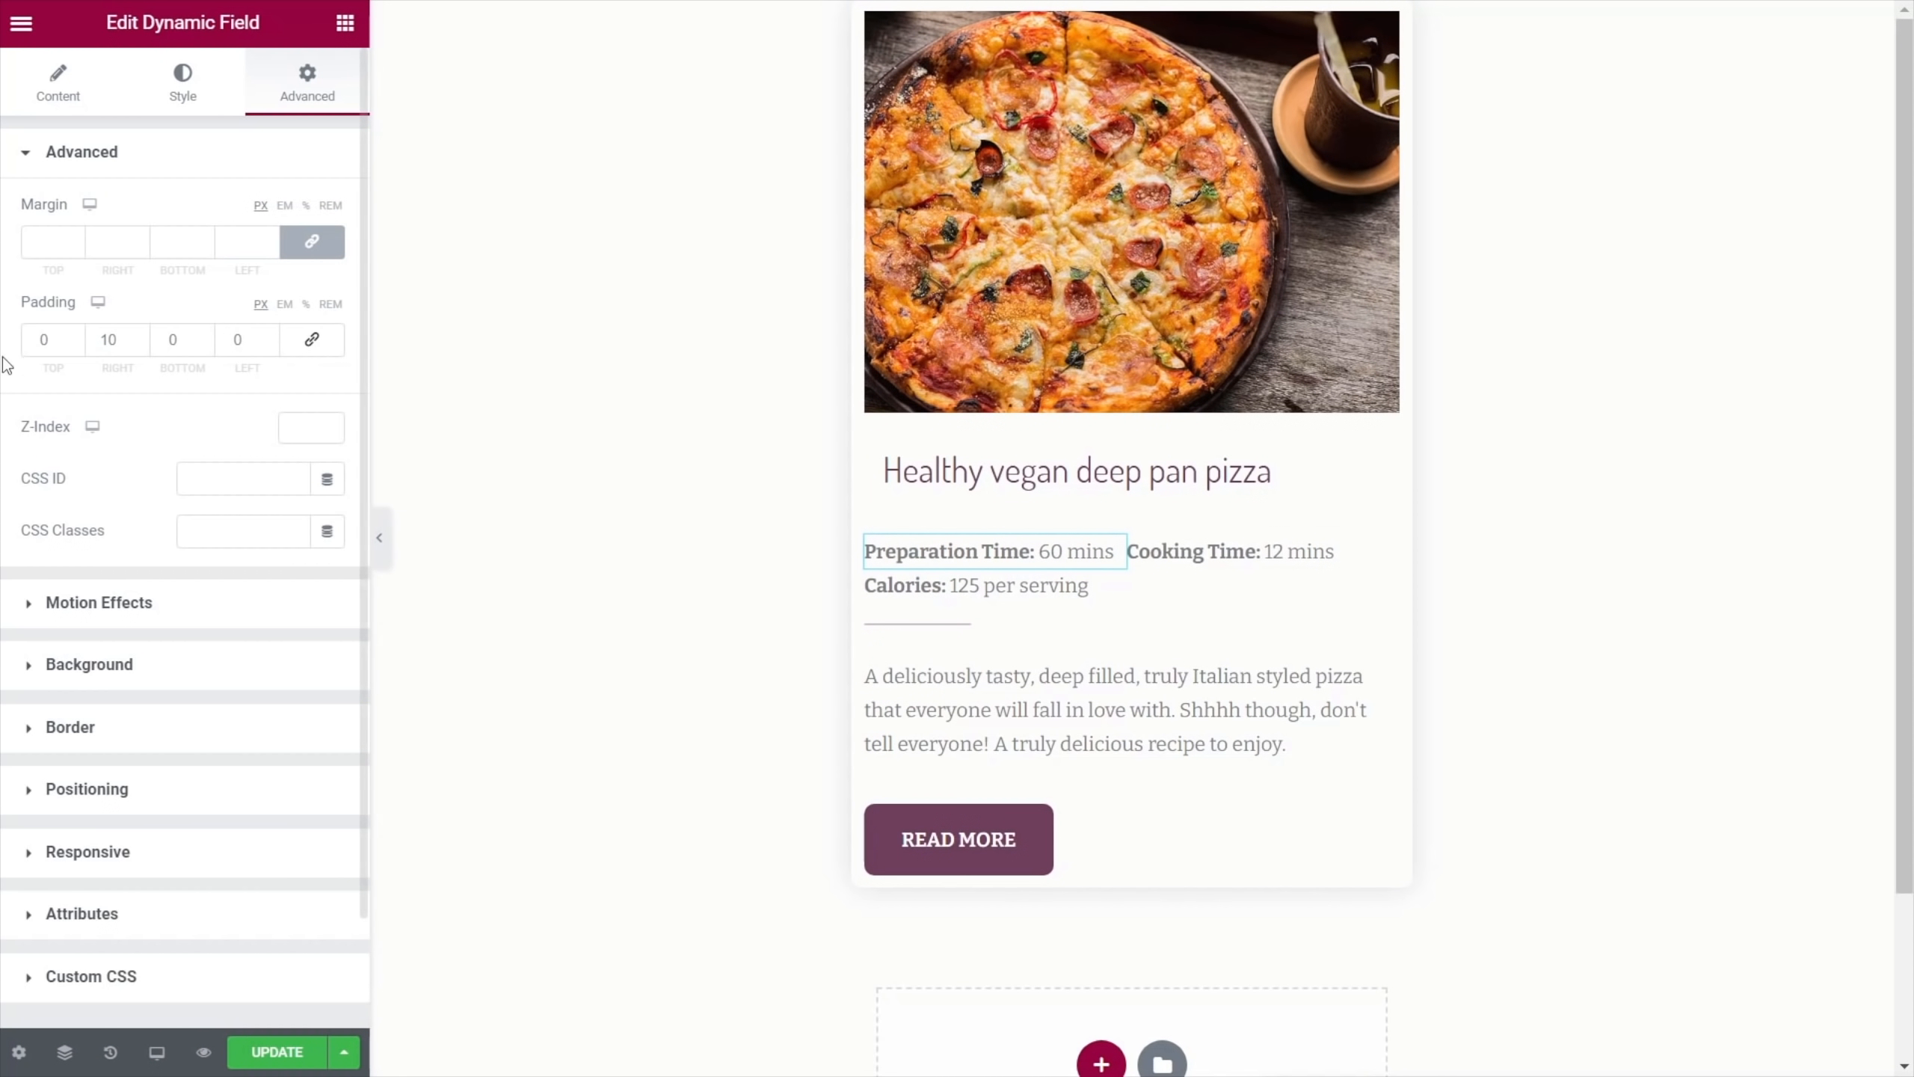
{"action": "left_click", "coordinate": [34, 343]}
{"action": "double_click", "coordinate": [115, 339]}
{"action": "type", "text": "15"}
{"action": "double_click", "coordinate": [235, 341]}
{"action": "type", "text": "15"}
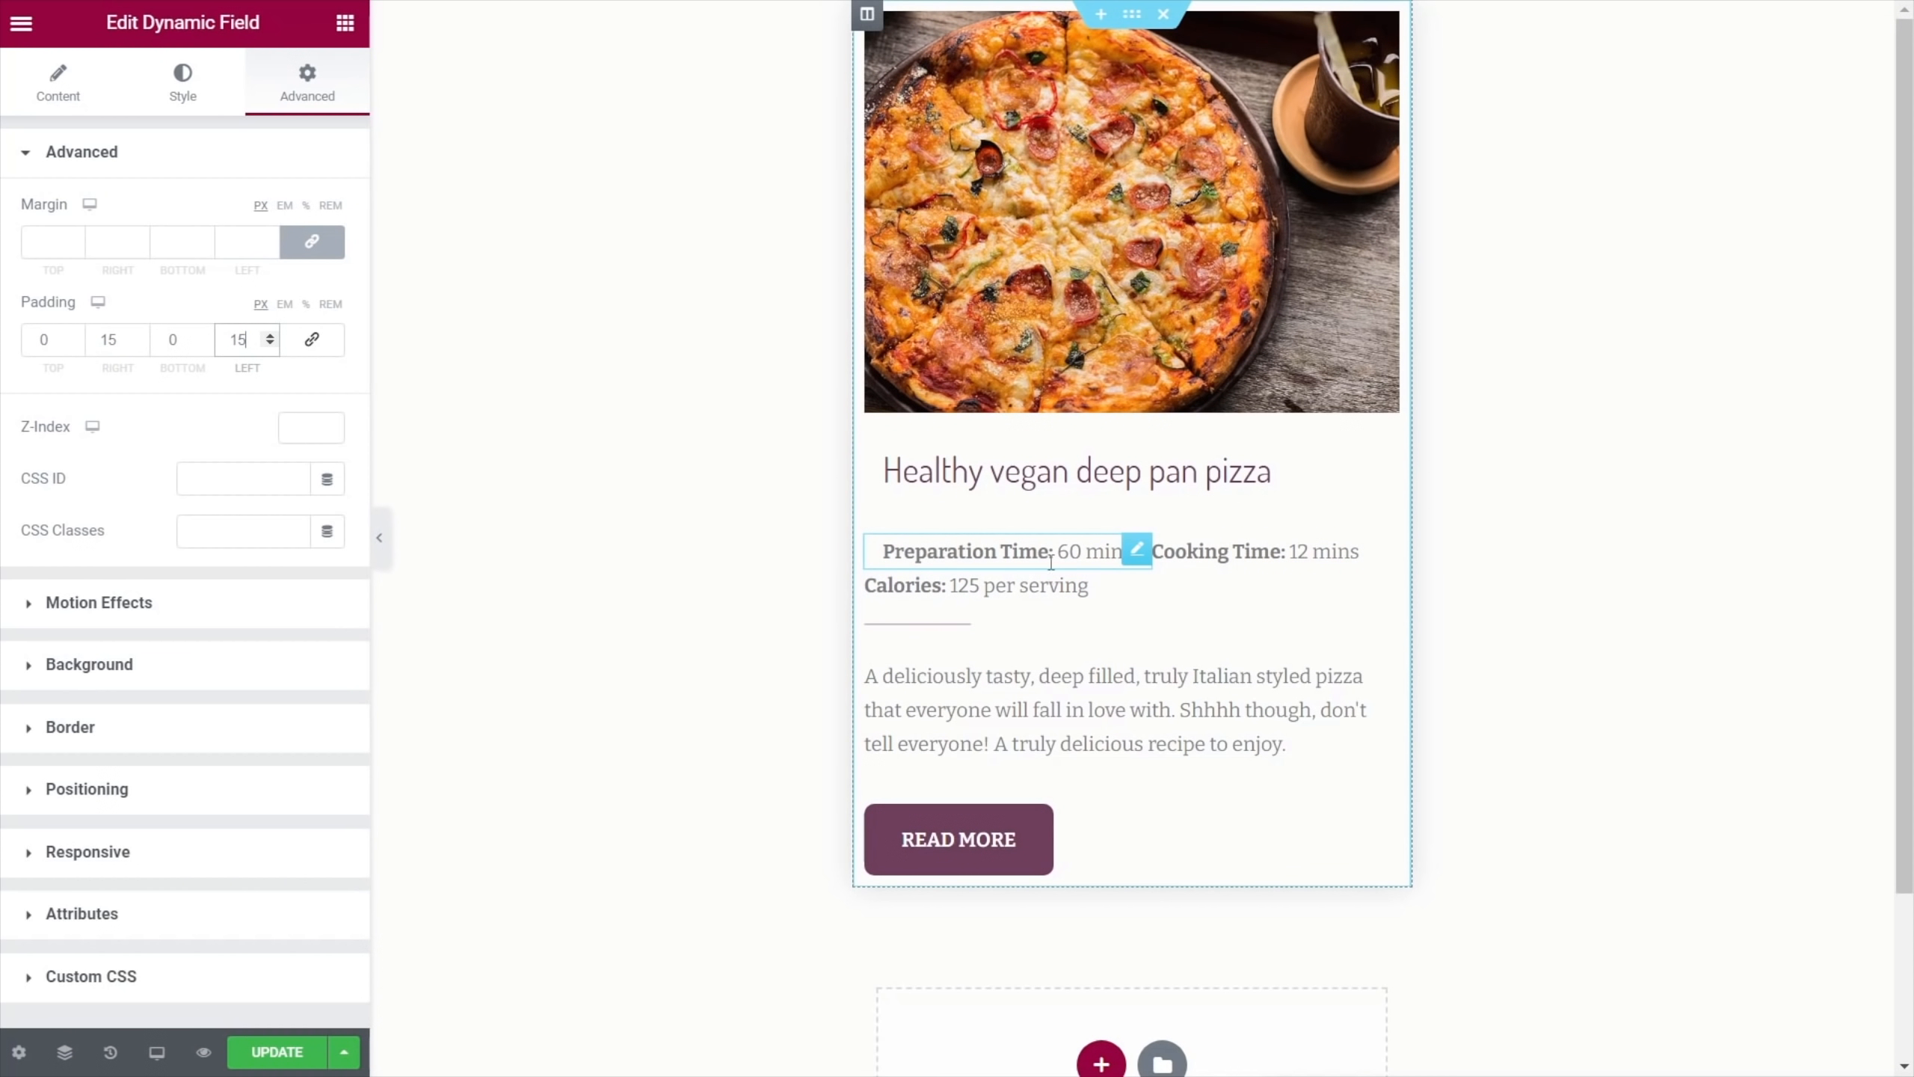
Copy the Preparation Time field's style and apply it to the Cooking Time and Calories fields
{"action": "right_click", "coordinate": [1132, 548]}
{"action": "left_click", "coordinate": [1185, 653]}
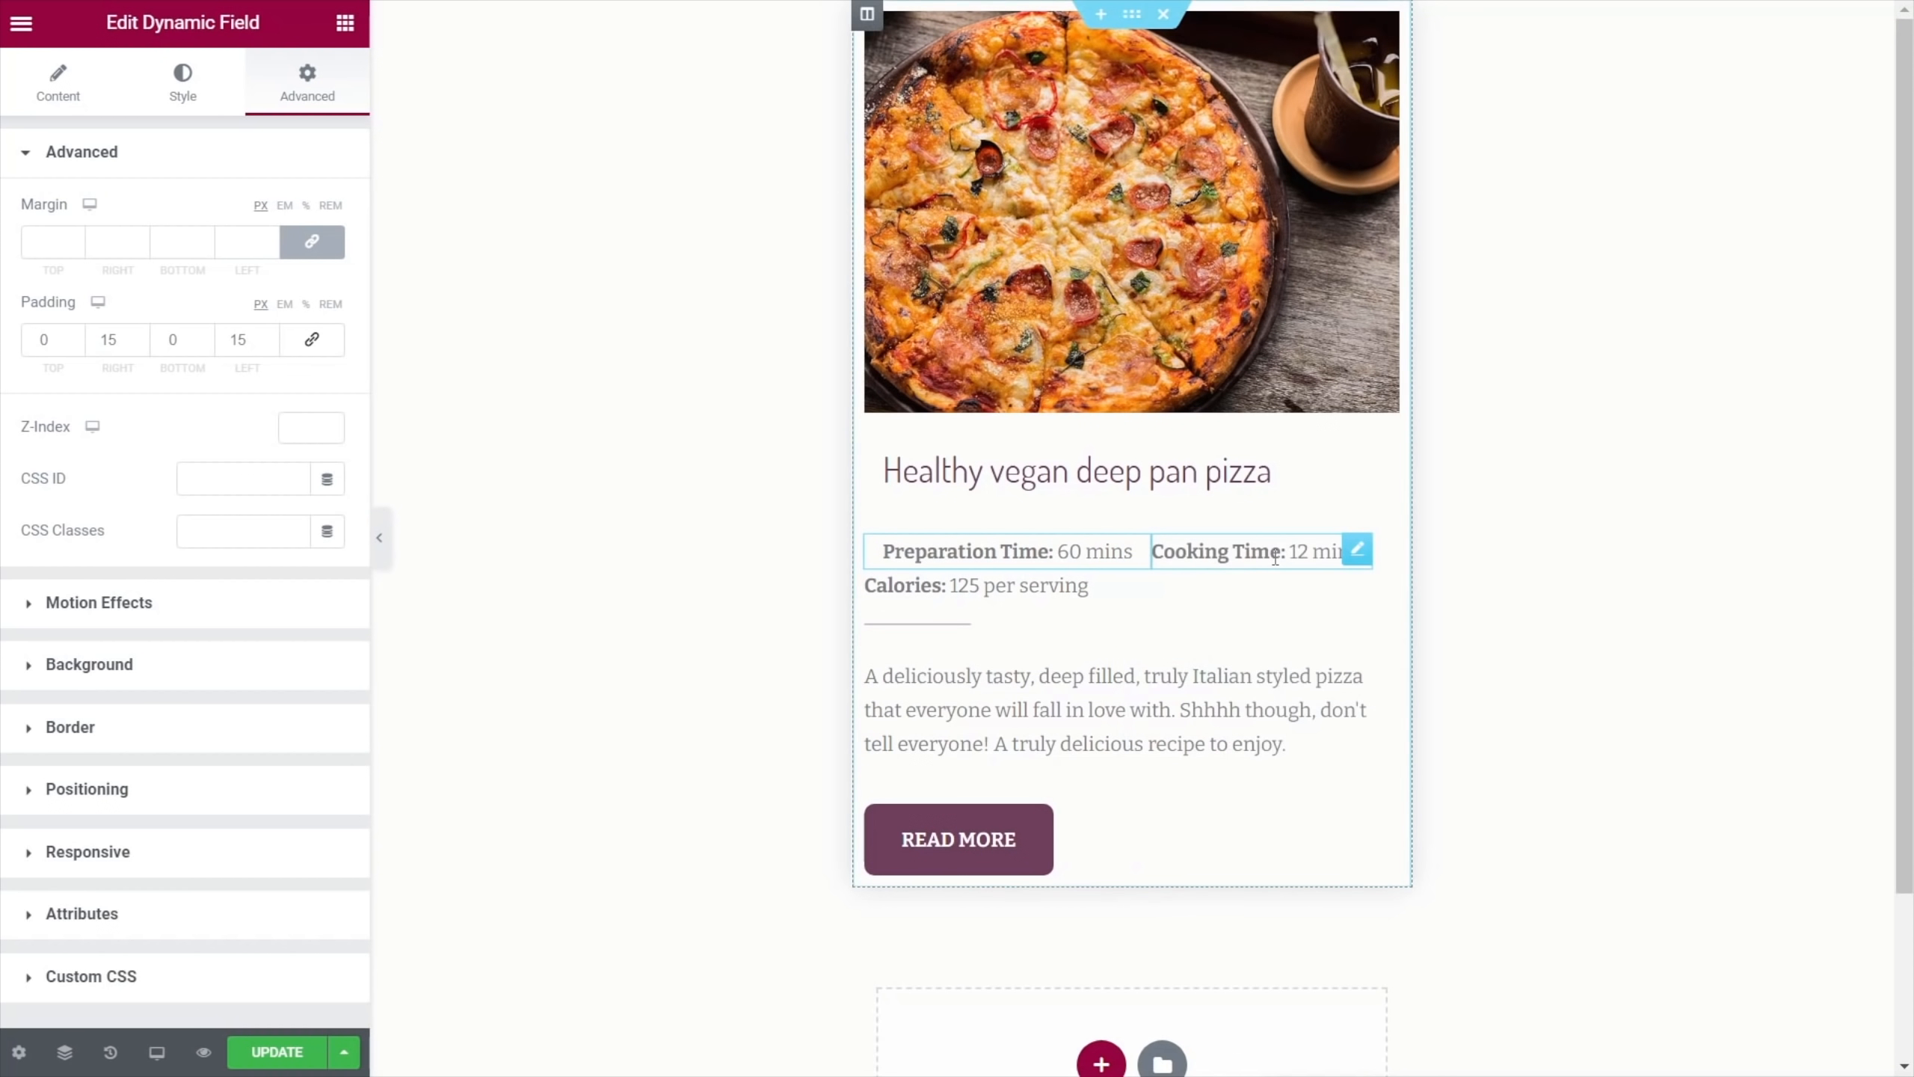
{"action": "right_click", "coordinate": [1355, 547]}
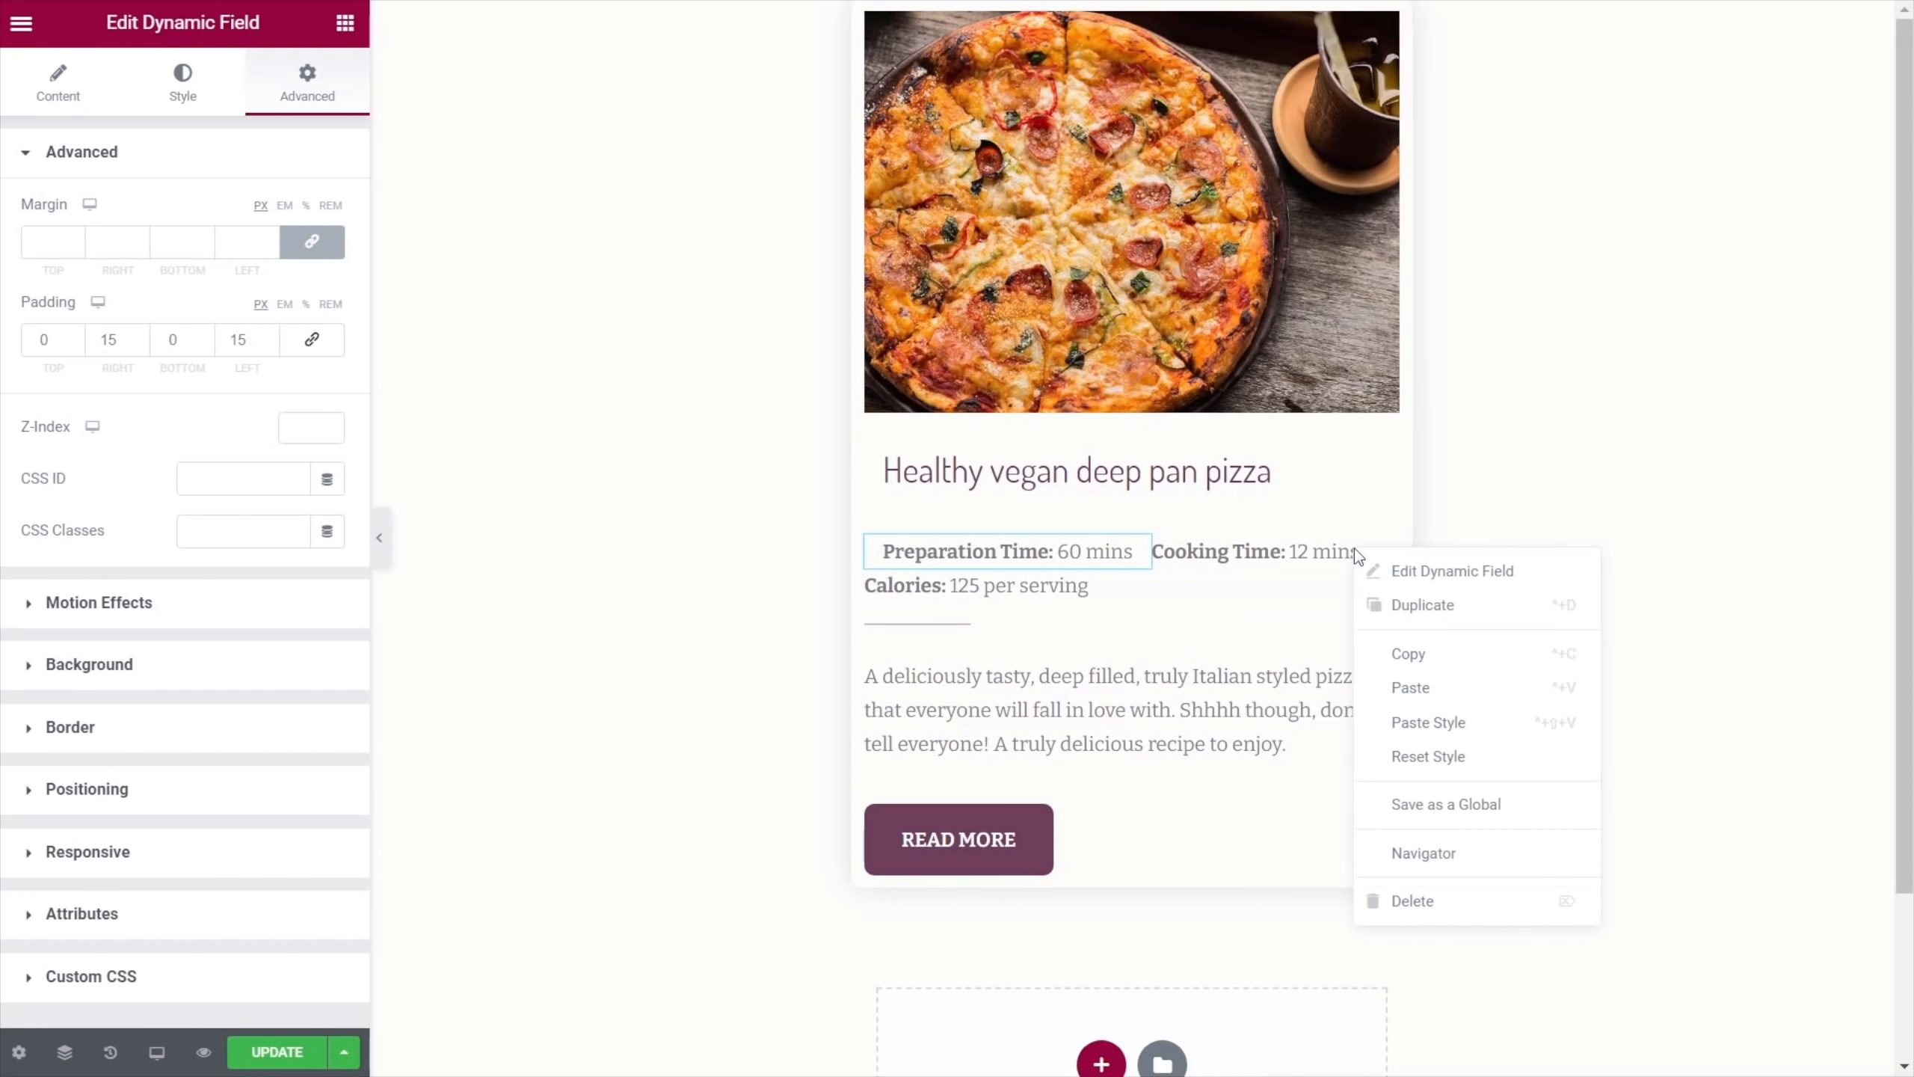
{"action": "left_click", "coordinate": [1402, 723]}
{"action": "right_click", "coordinate": [1093, 589]}
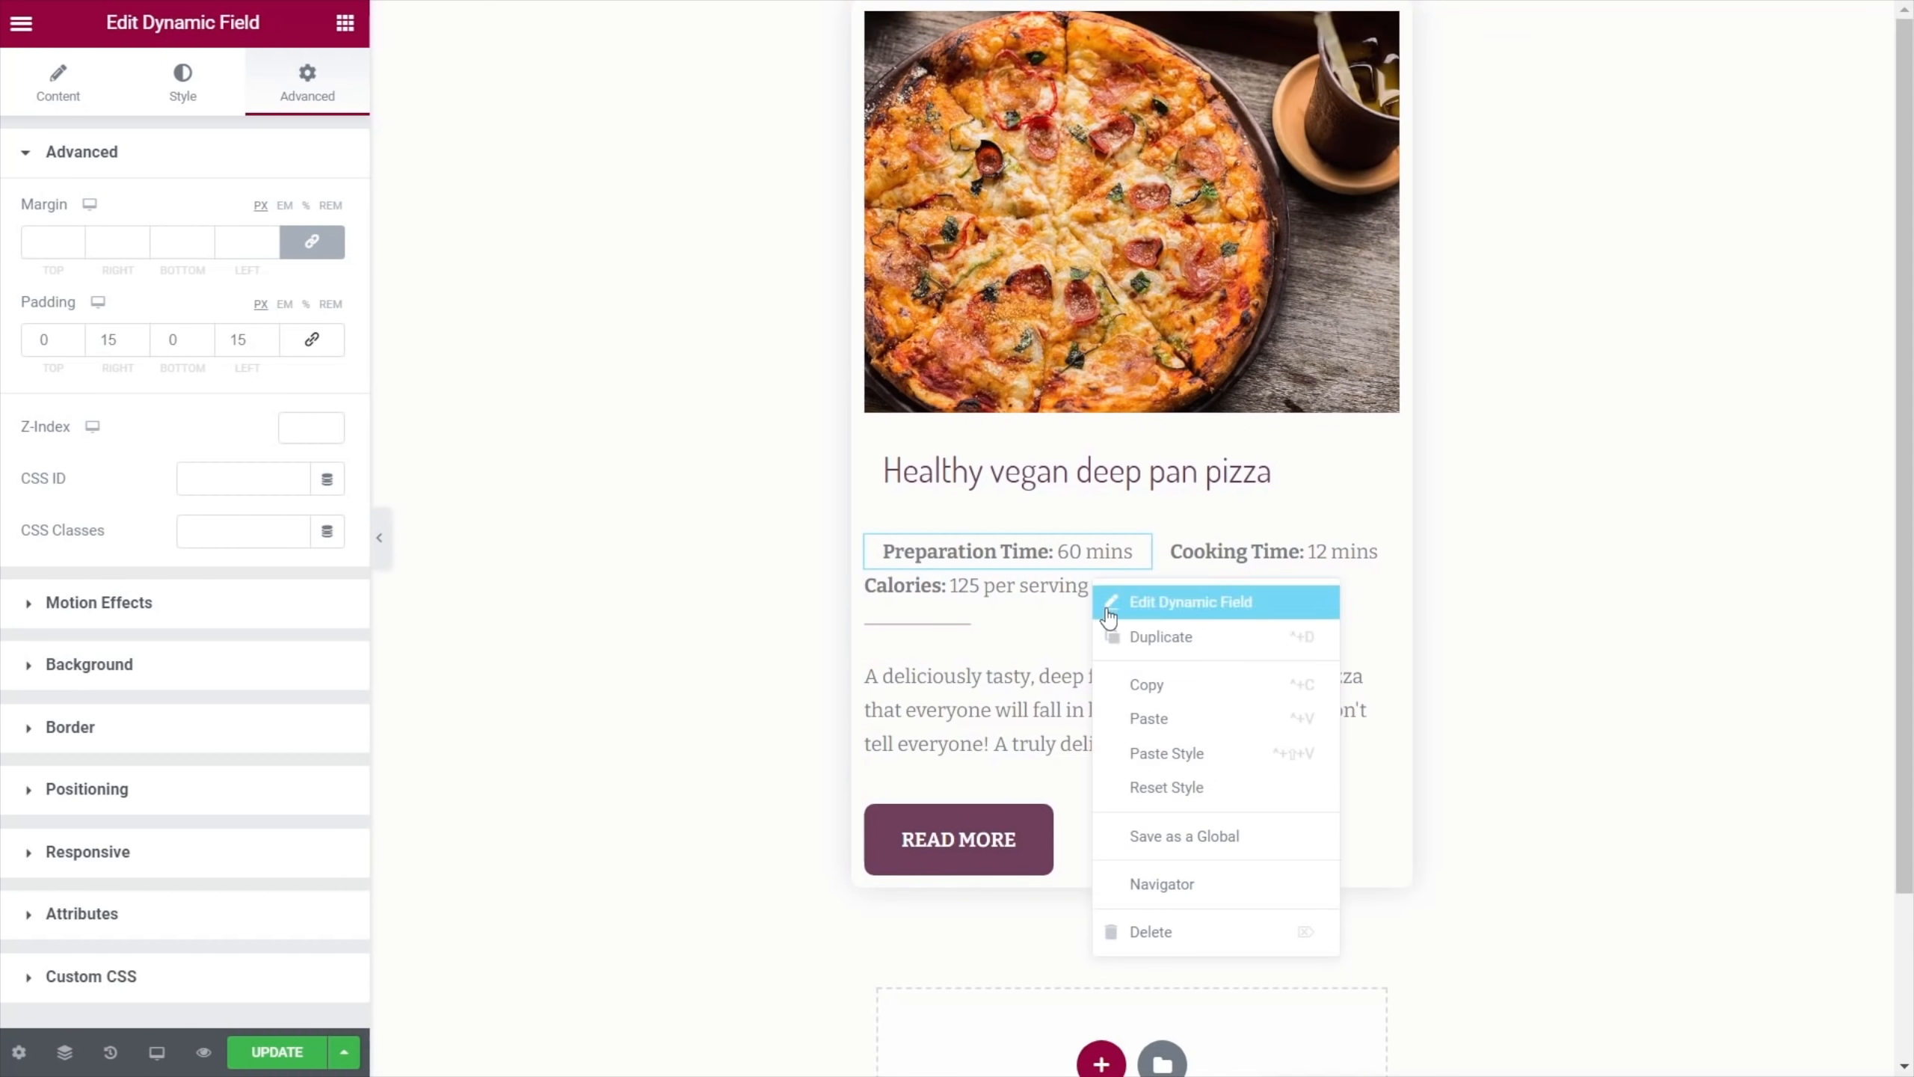
{"action": "left_click", "coordinate": [1198, 742]}
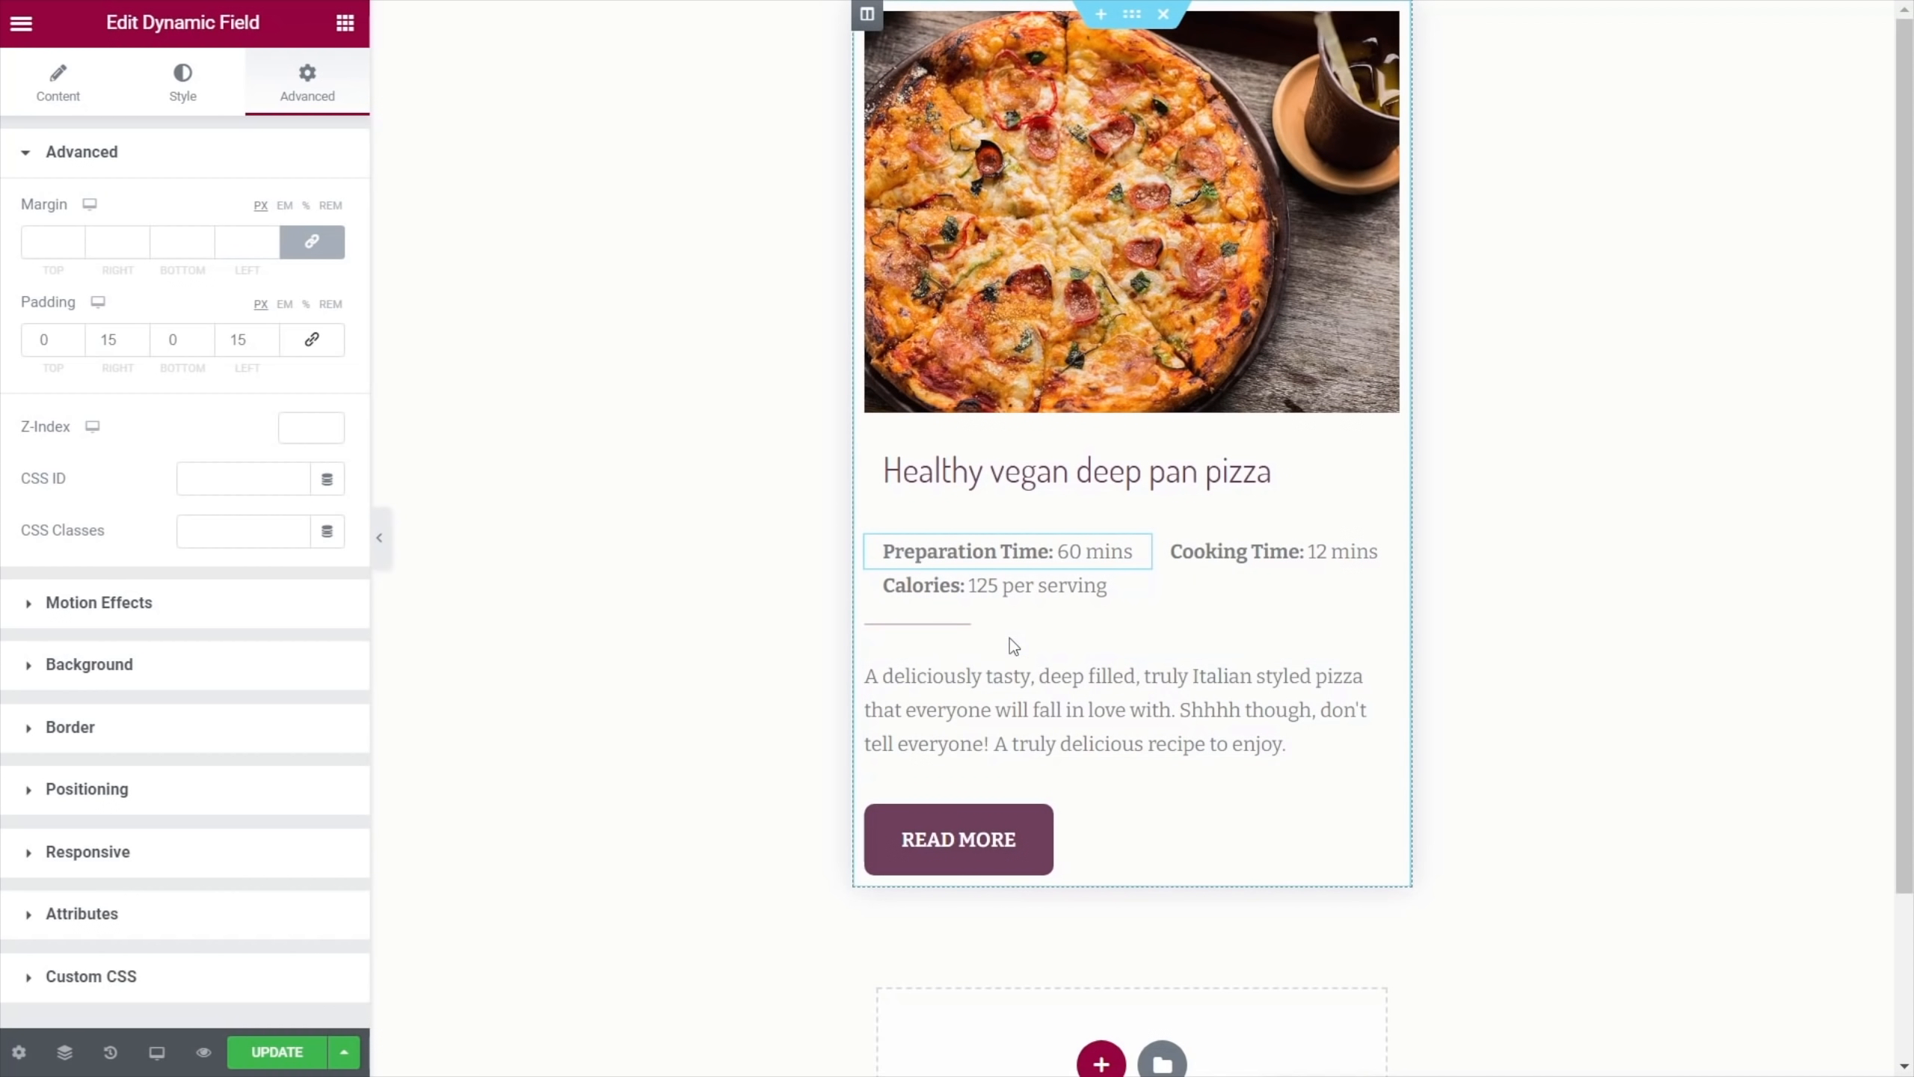
Give the divider 15 px of padding on its right and left sides, leaving top and bottom at 0
{"action": "left_click", "coordinate": [979, 631]}
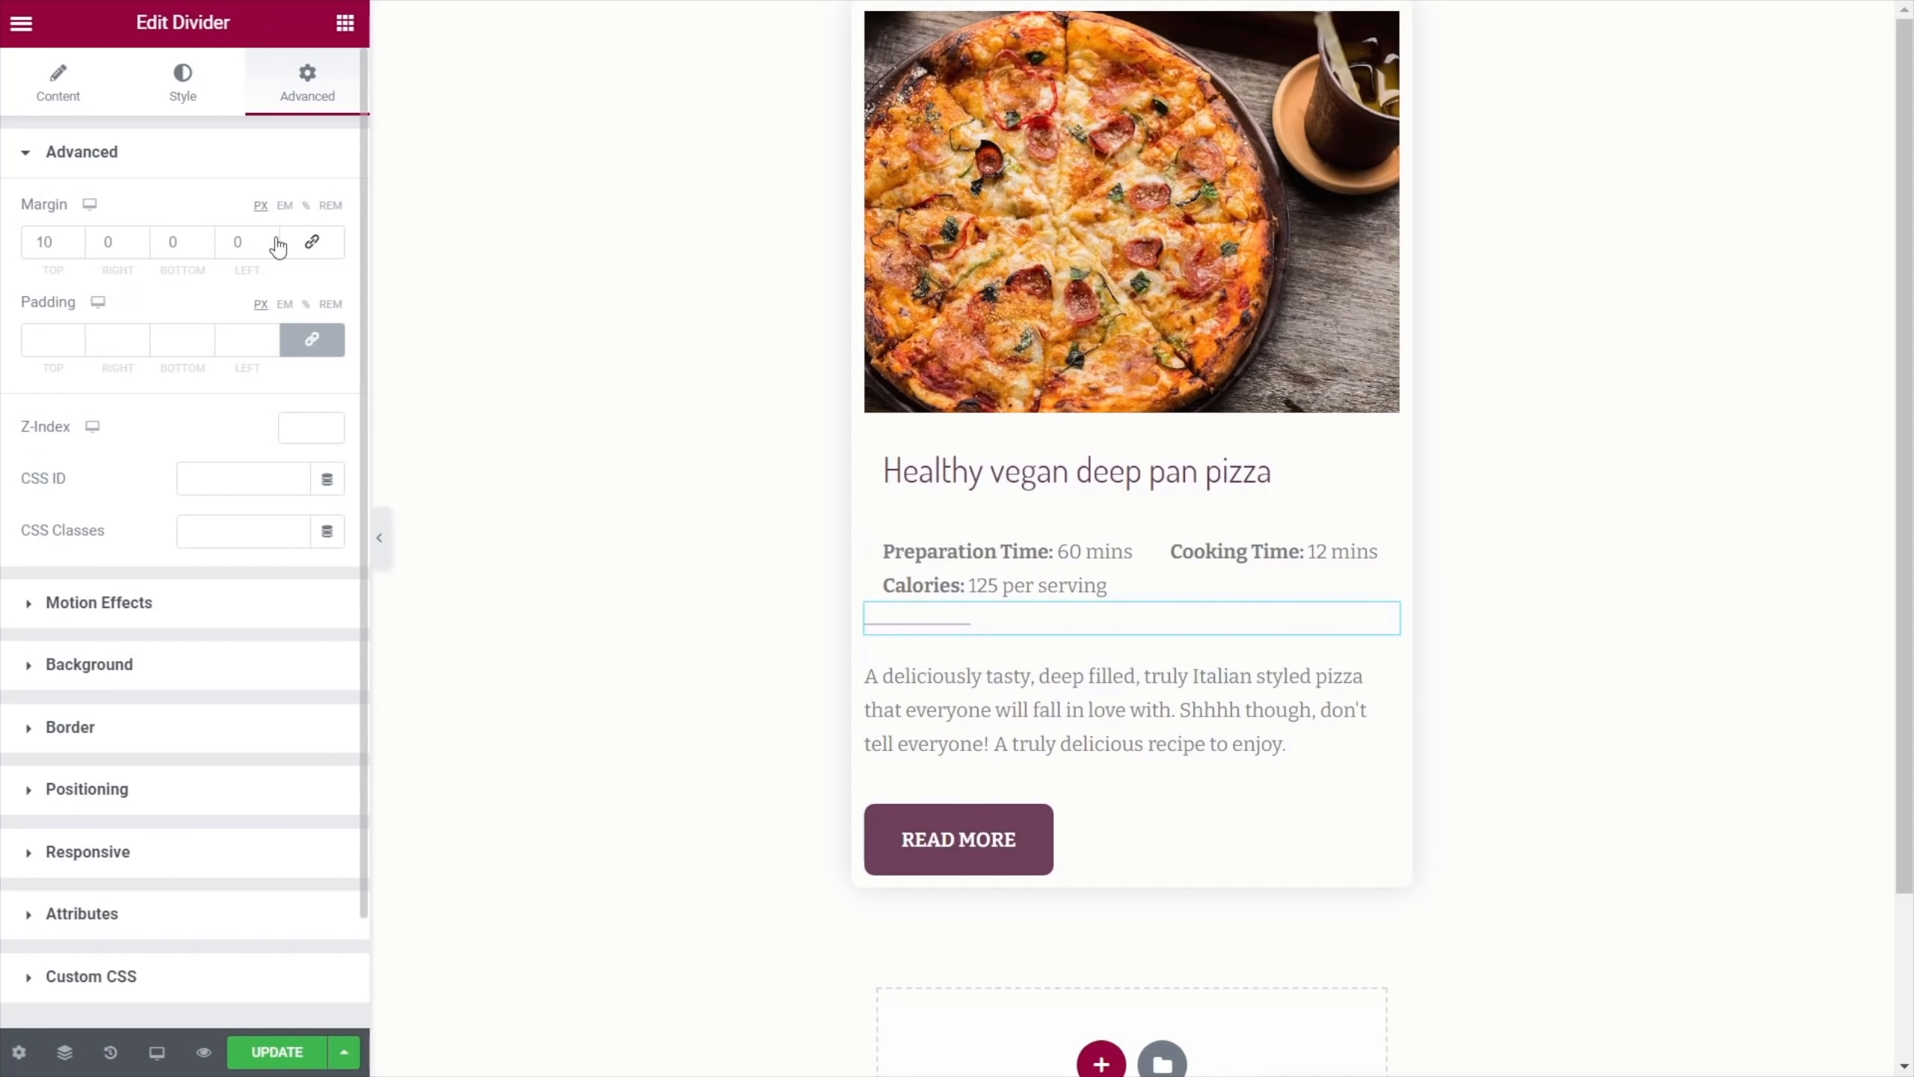
{"action": "left_click", "coordinate": [311, 341]}
{"action": "double_click", "coordinate": [109, 340]}
{"action": "double_click", "coordinate": [228, 341]}
{"action": "type", "text": "15"}
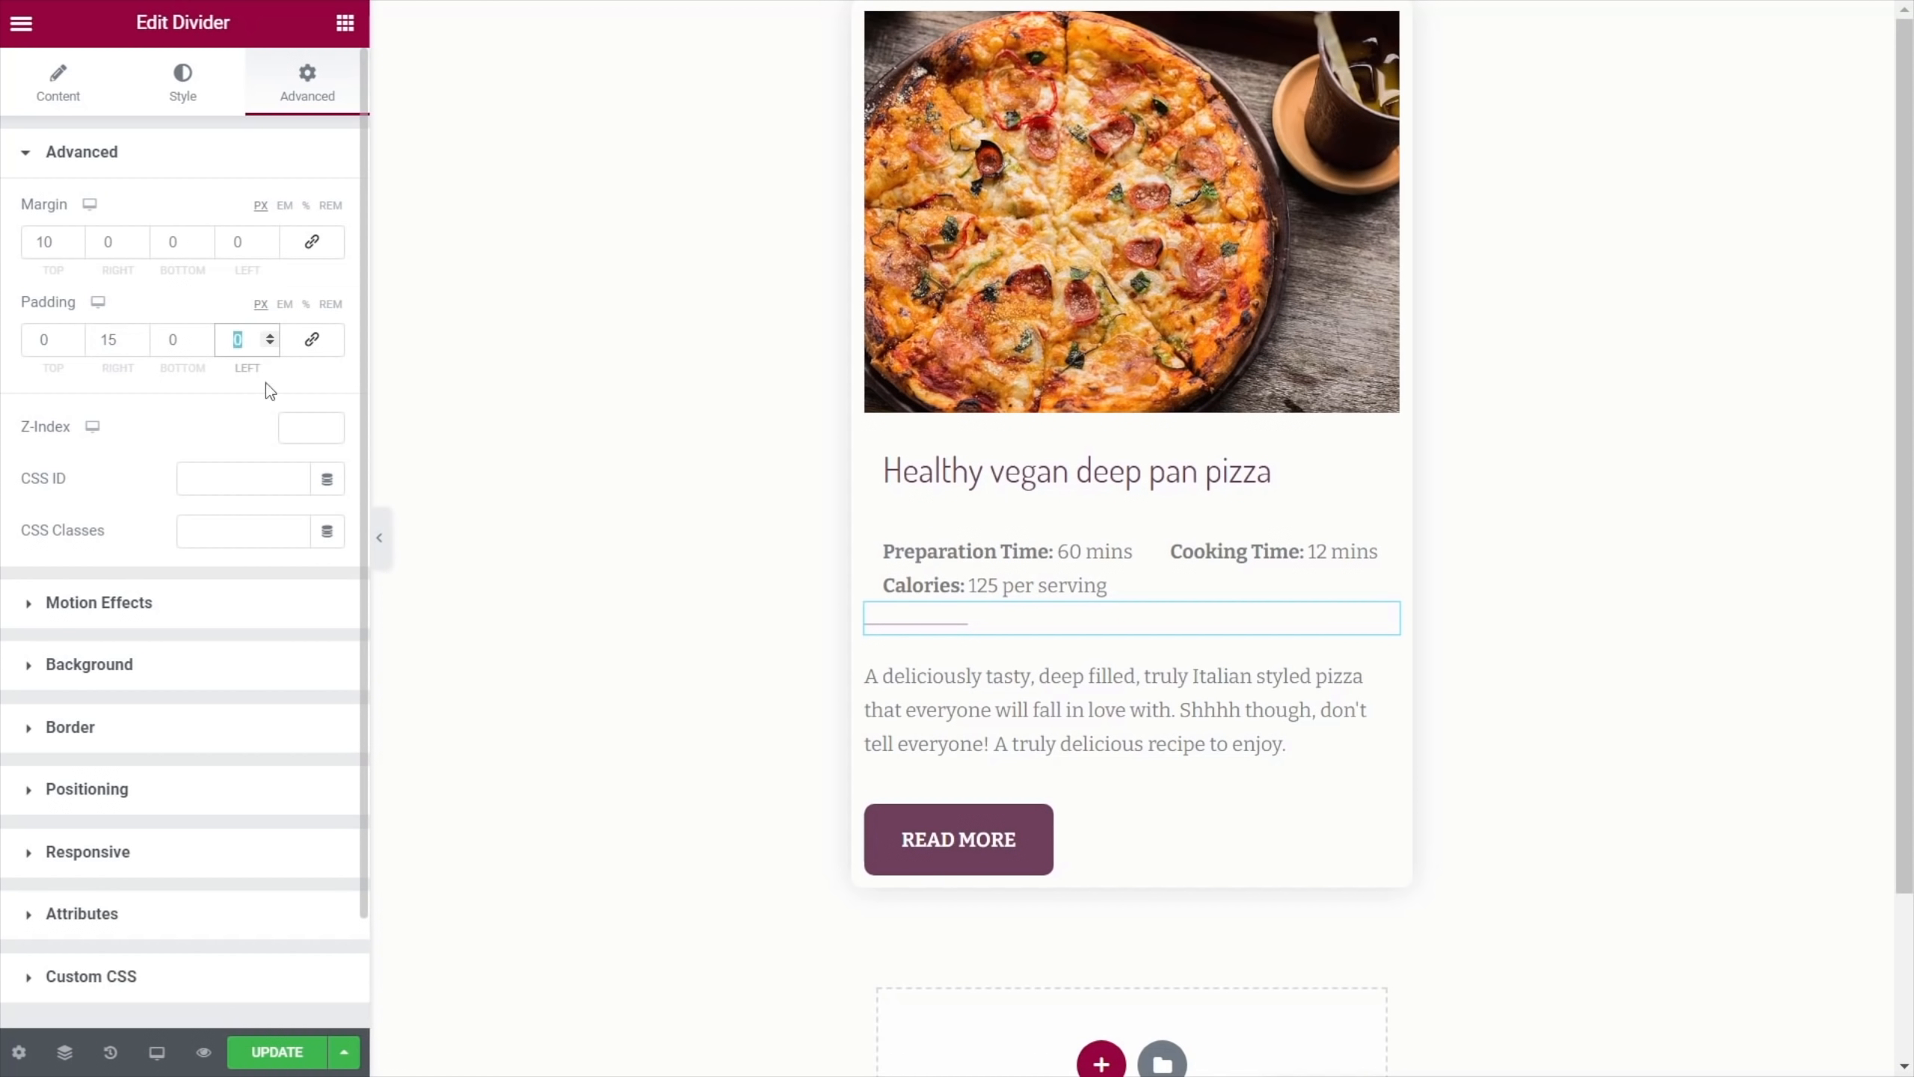
Set the recipe description field's padding to 15 px right and left, with 0 at top and bottom
{"action": "left_click", "coordinate": [1217, 701]}
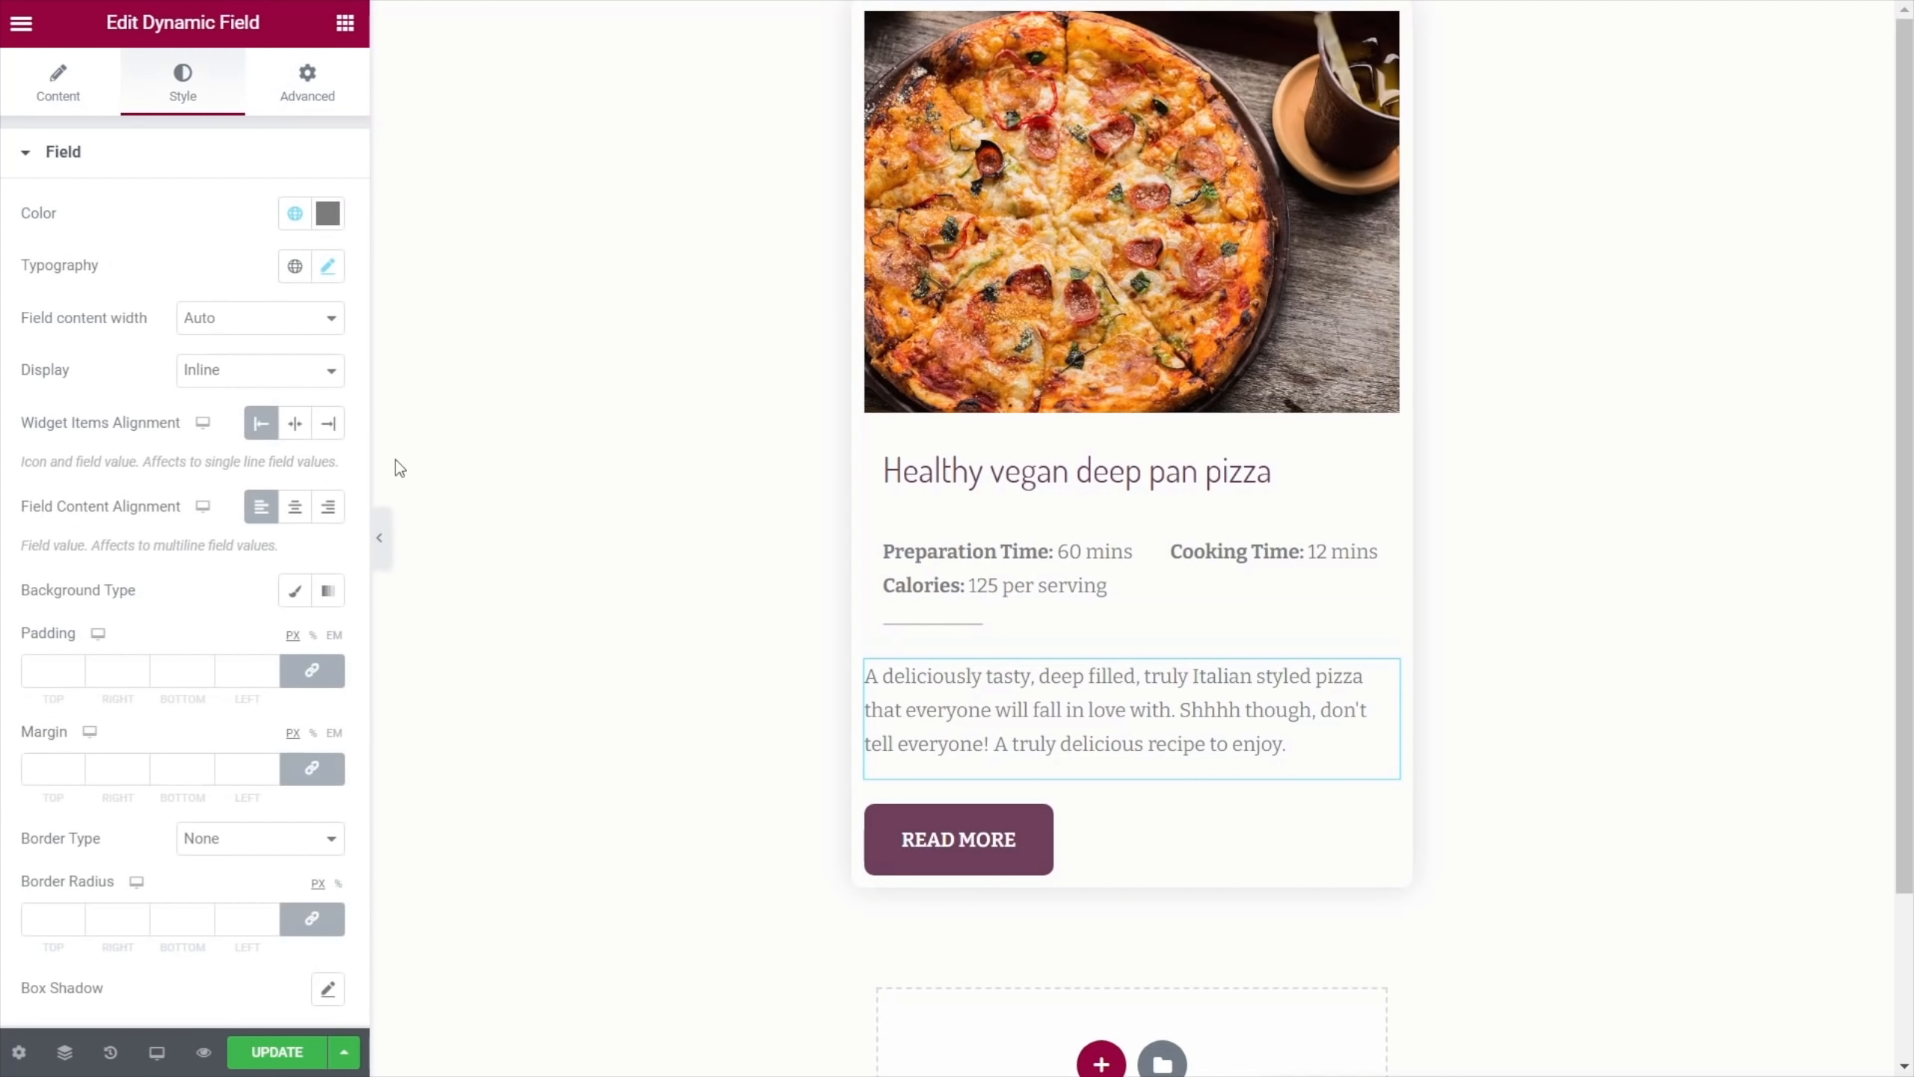
{"action": "left_click", "coordinate": [308, 82]}
{"action": "left_click", "coordinate": [311, 339]}
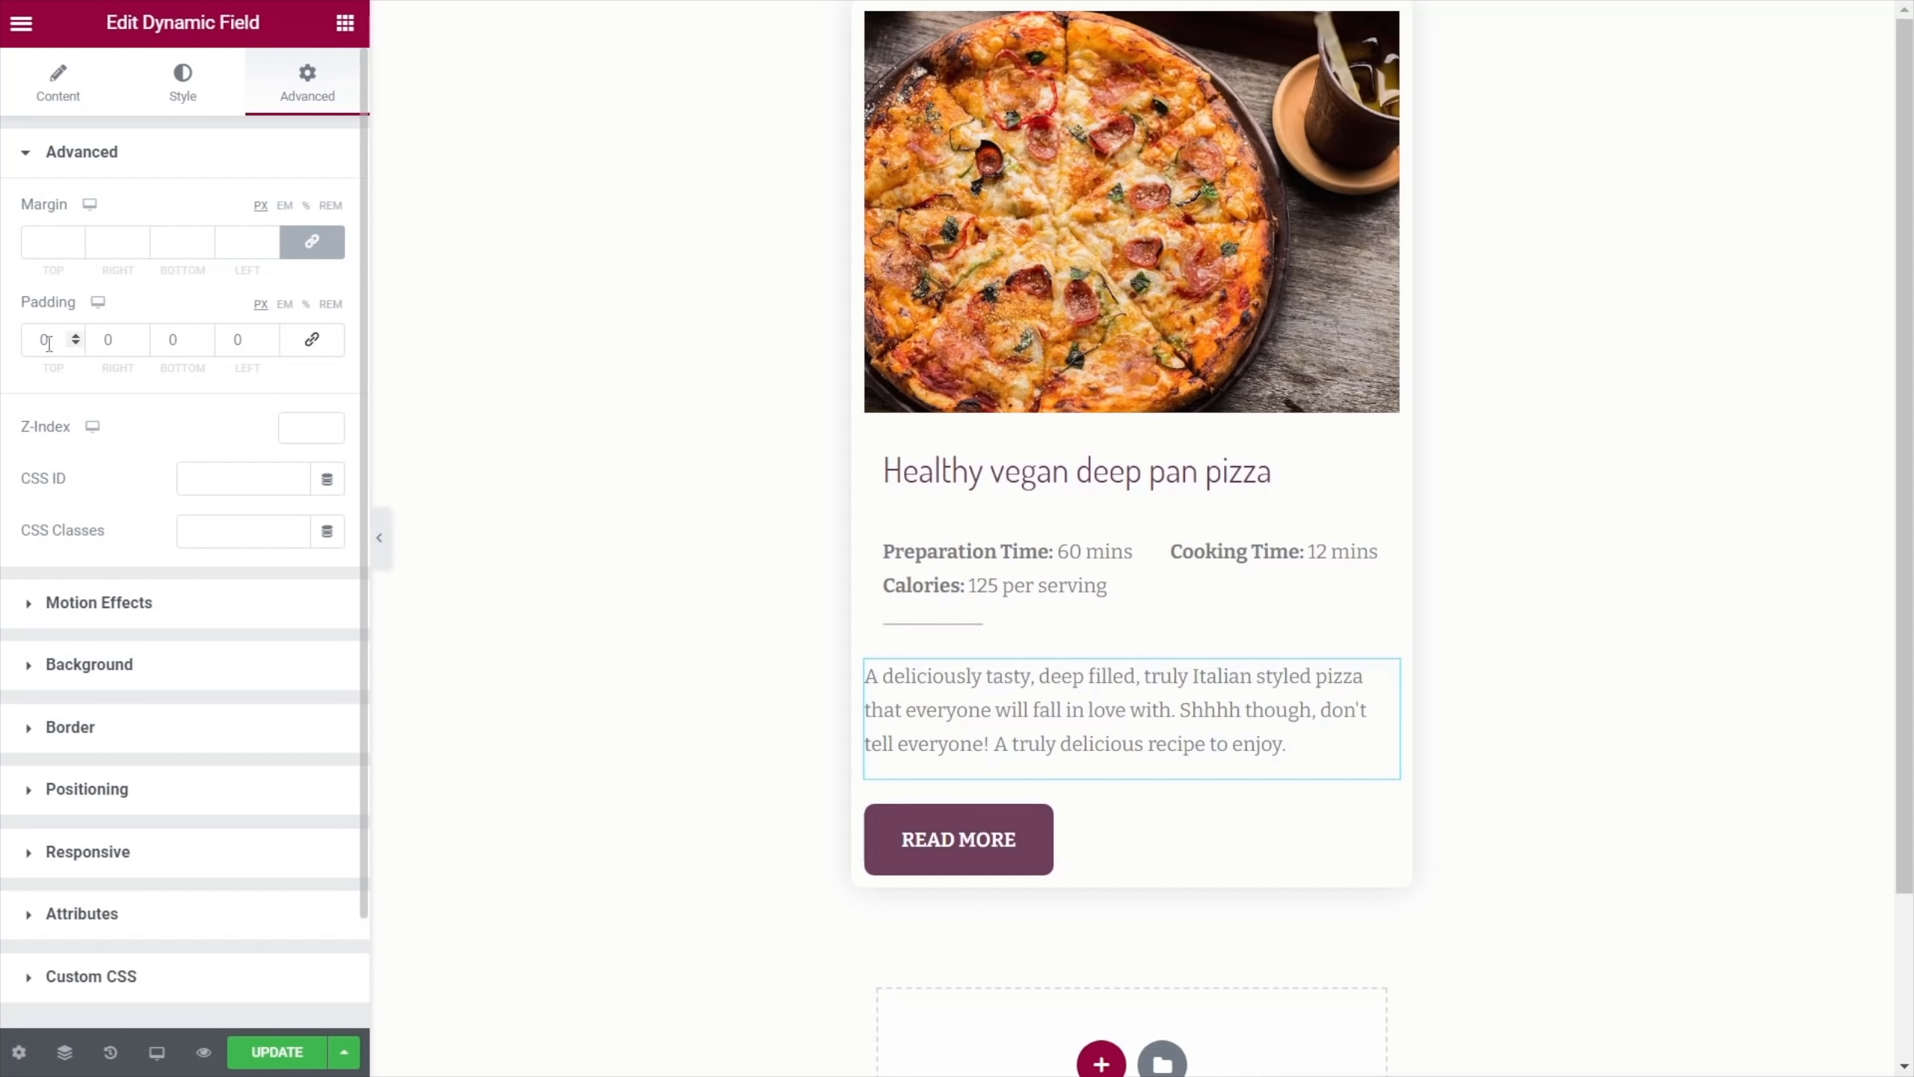
{"action": "left_click", "coordinate": [117, 340]}
{"action": "type", "text": "15"}
{"action": "left_click", "coordinate": [230, 339]}
{"action": "type", "text": "15"}
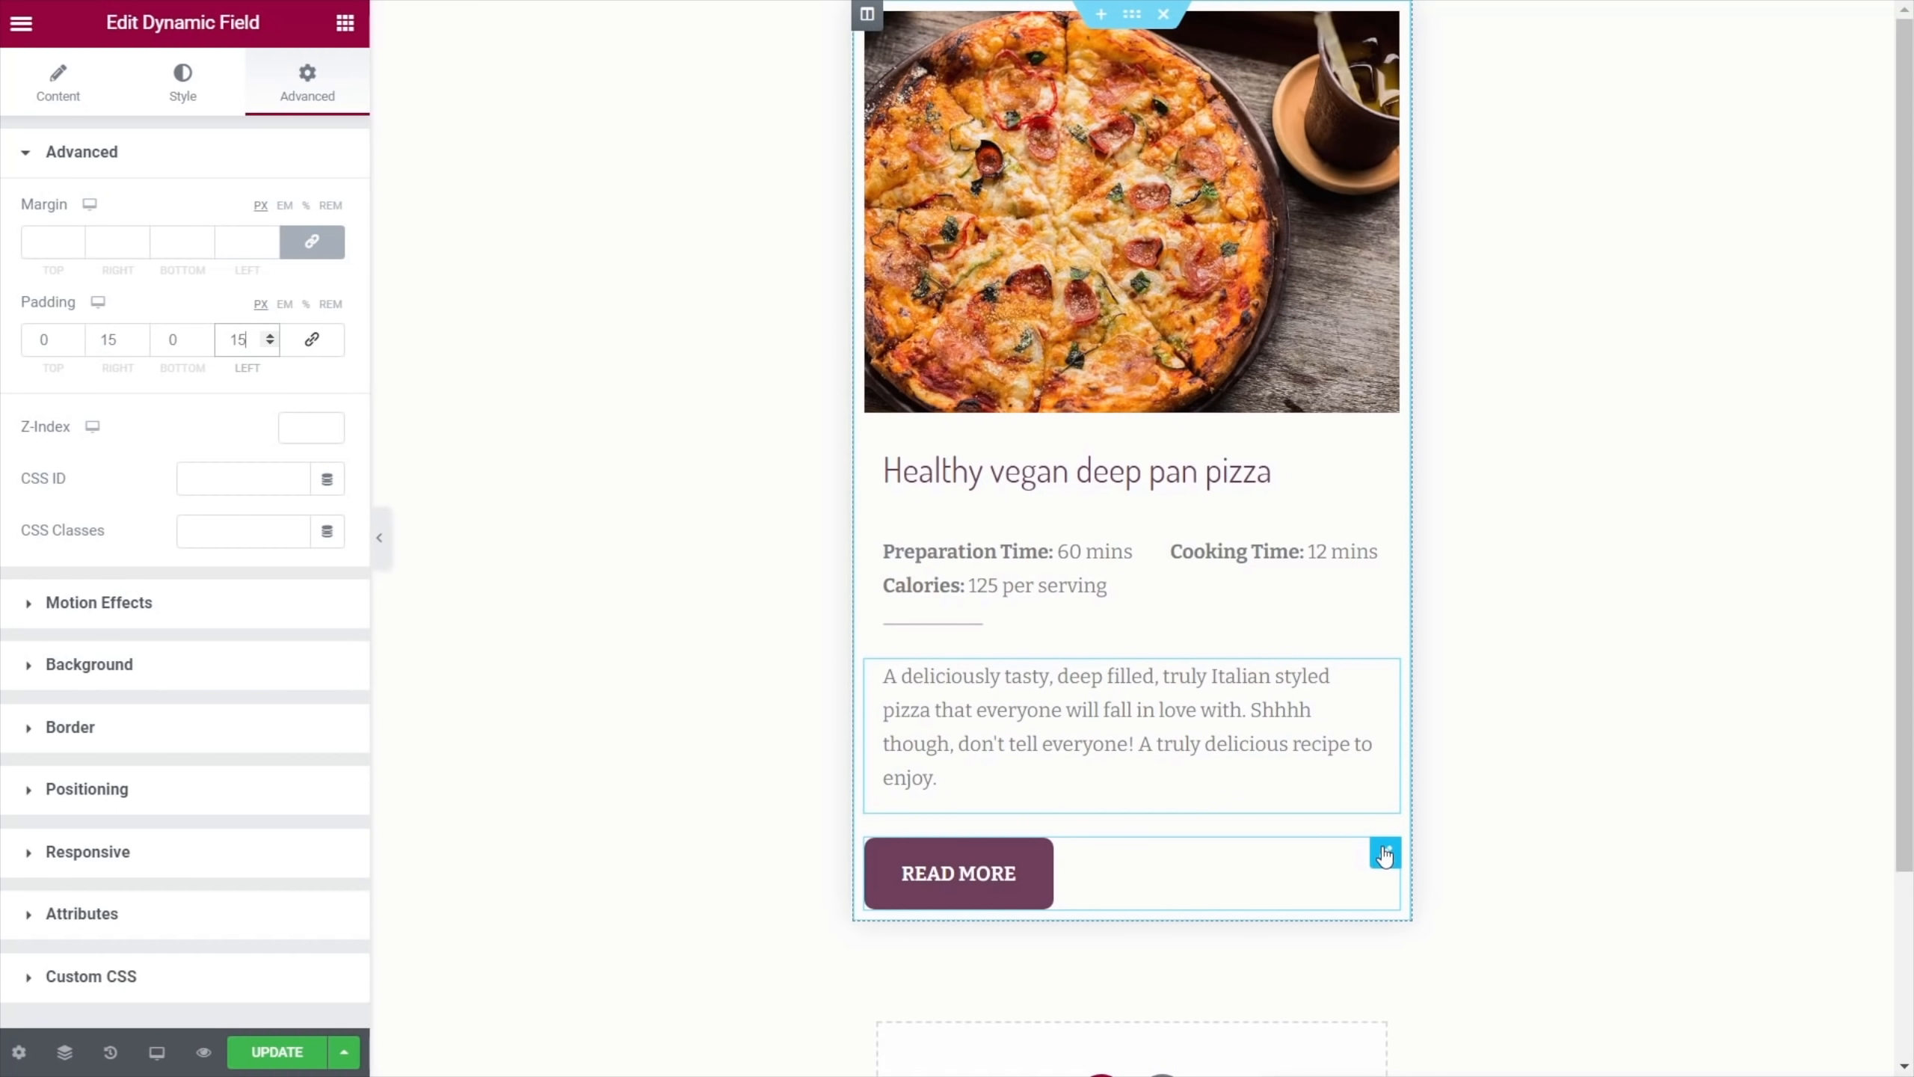
Set the Read More link's padding to 15 px on the right, bottom and left, keeping 0 at the top
{"action": "left_click", "coordinate": [1131, 848]}
{"action": "left_click", "coordinate": [307, 79]}
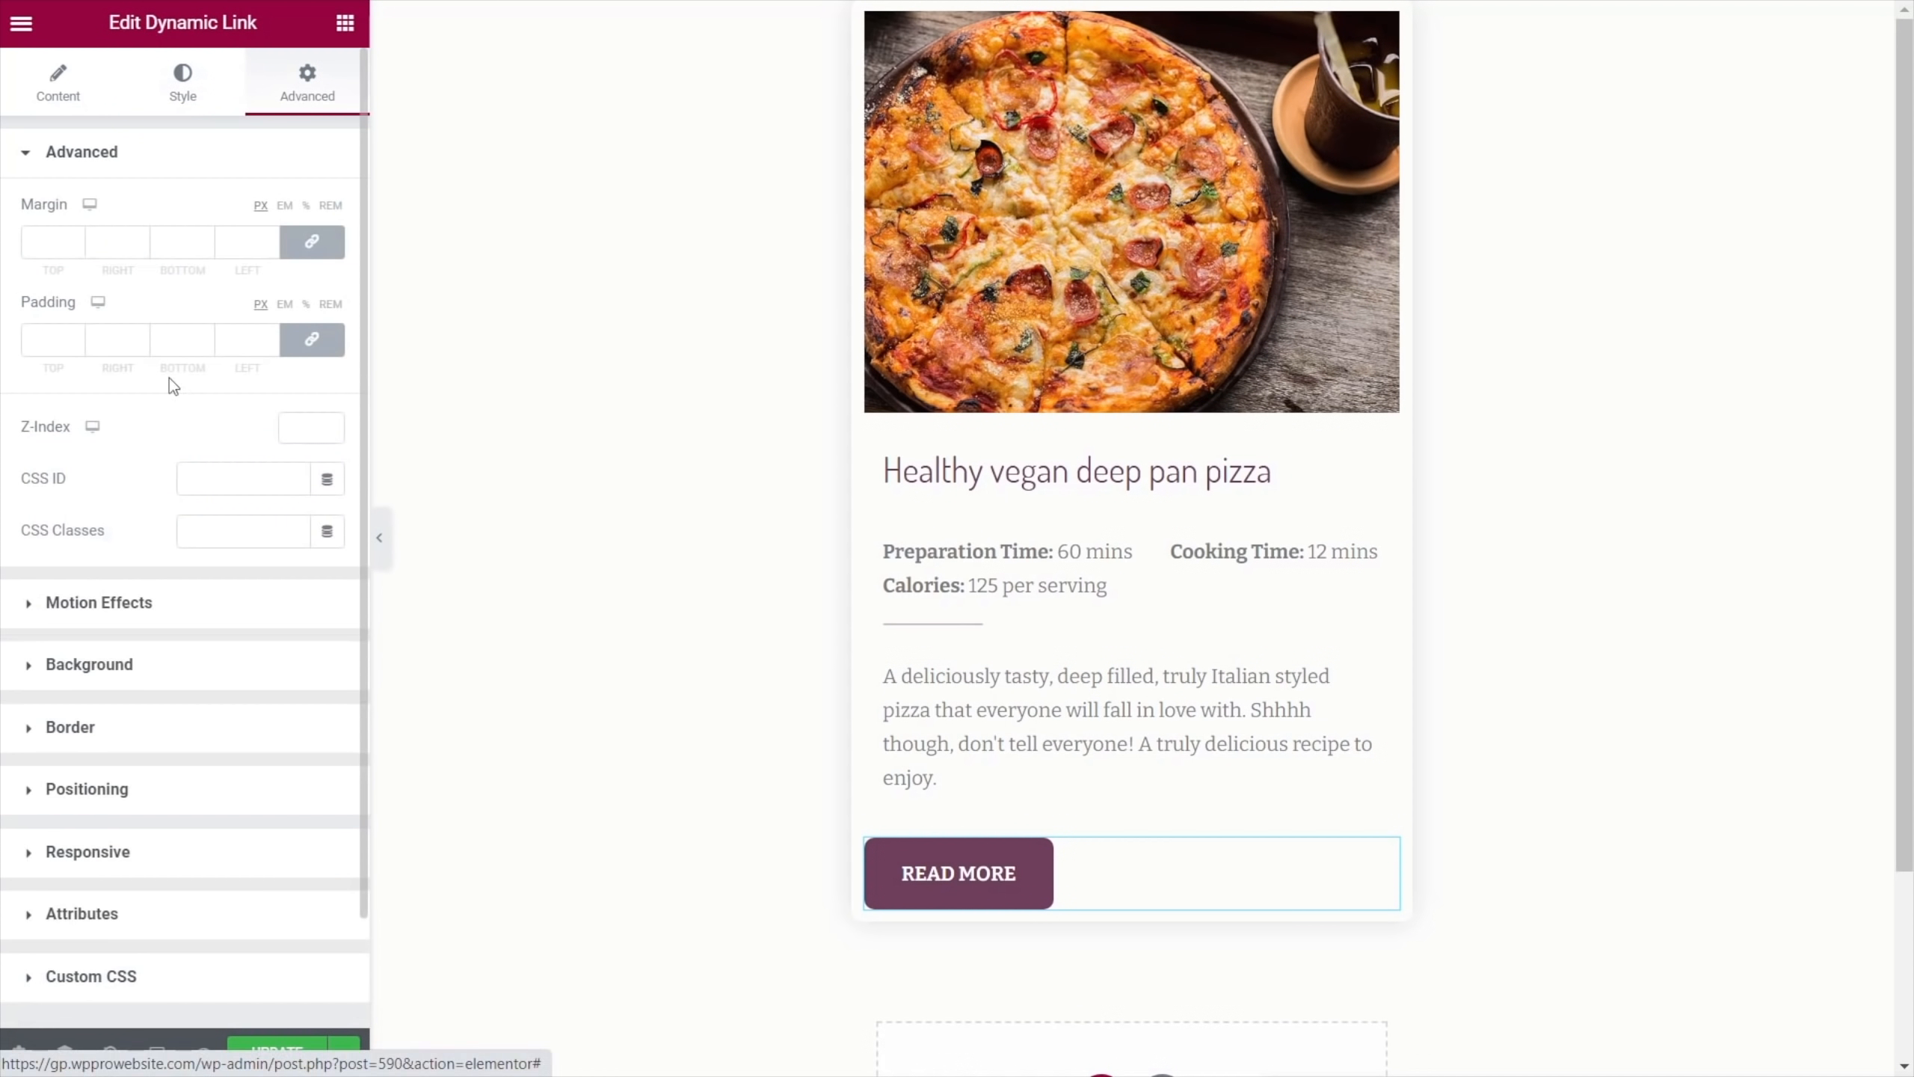
{"action": "left_click", "coordinate": [309, 348]}
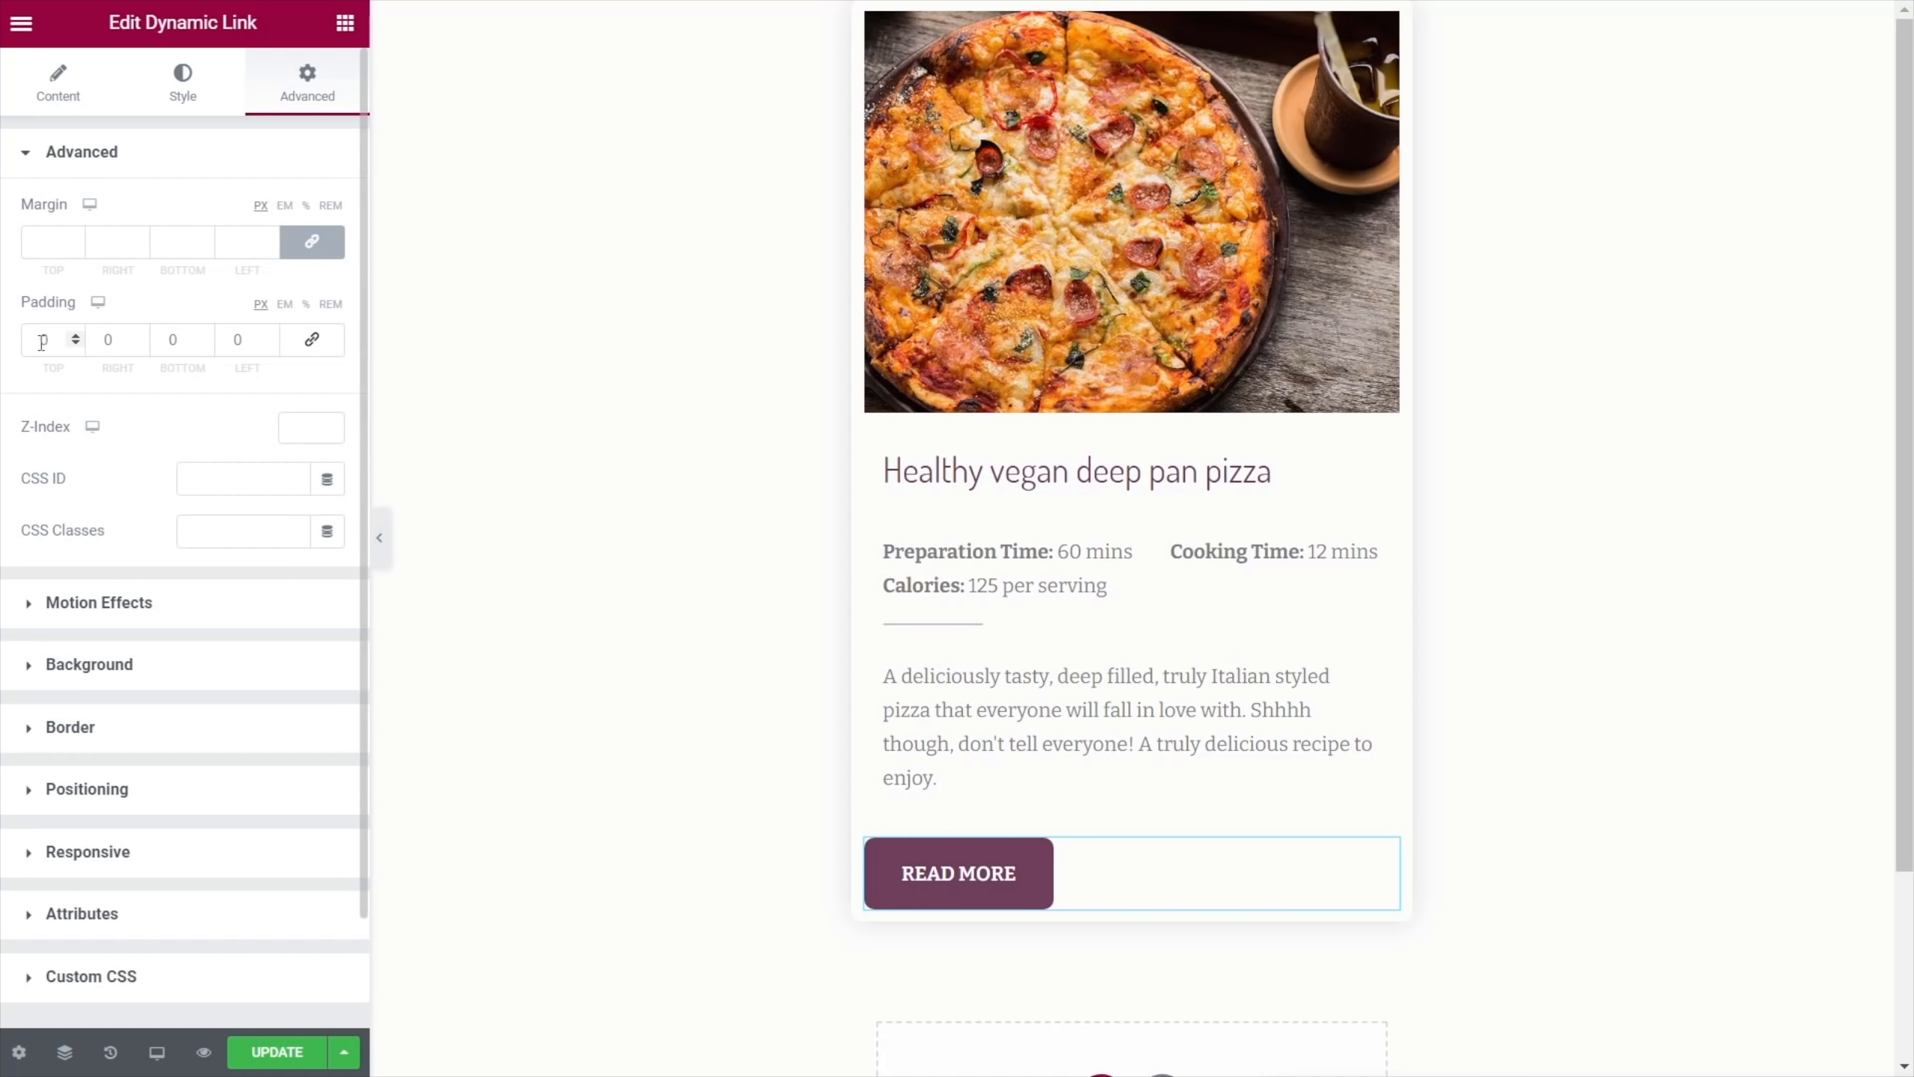
{"action": "double_click", "coordinate": [102, 341]}
{"action": "double_click", "coordinate": [164, 348]}
{"action": "type", "text": "15"}
{"action": "double_click", "coordinate": [232, 340]}
{"action": "type", "text": "15"}
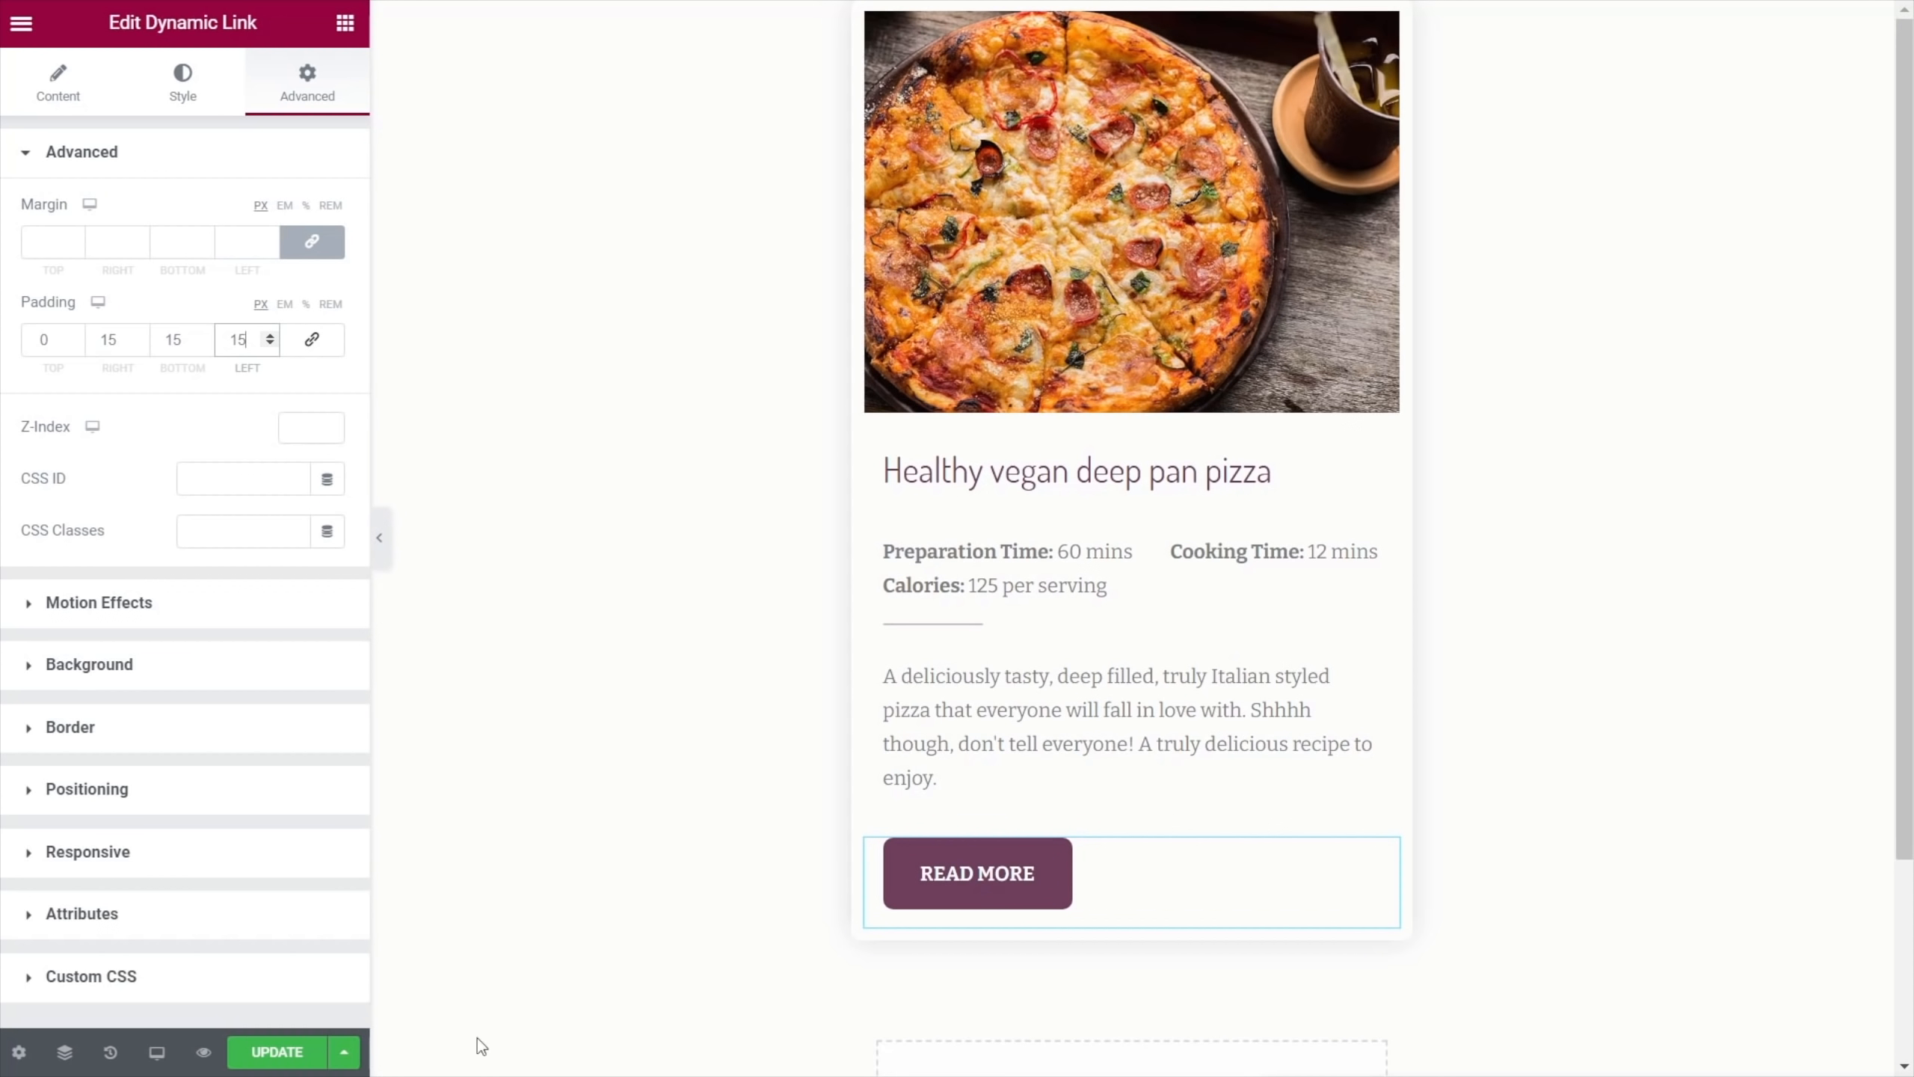
Save the recipe listing template and exit the editor to the WordPress dashboard
{"action": "left_click", "coordinate": [289, 1060]}
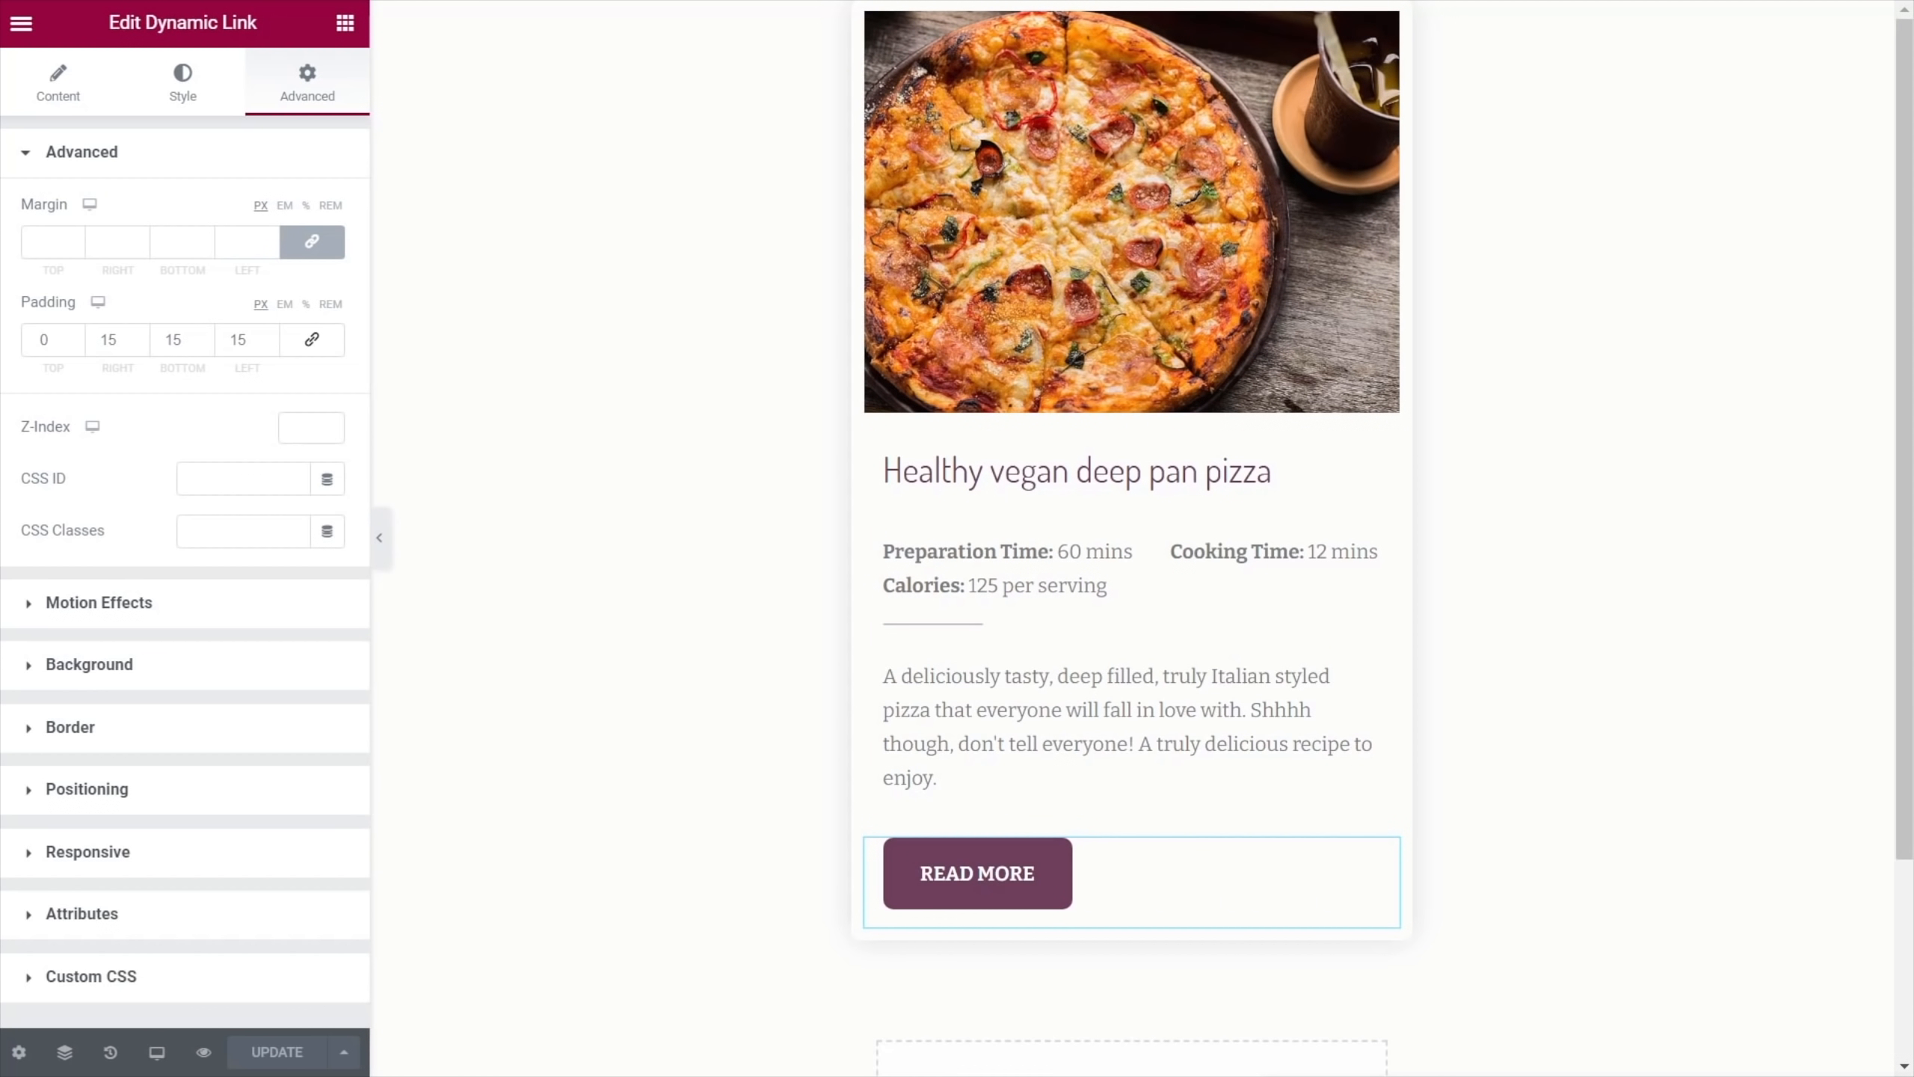
{"action": "left_click", "coordinate": [21, 22]}
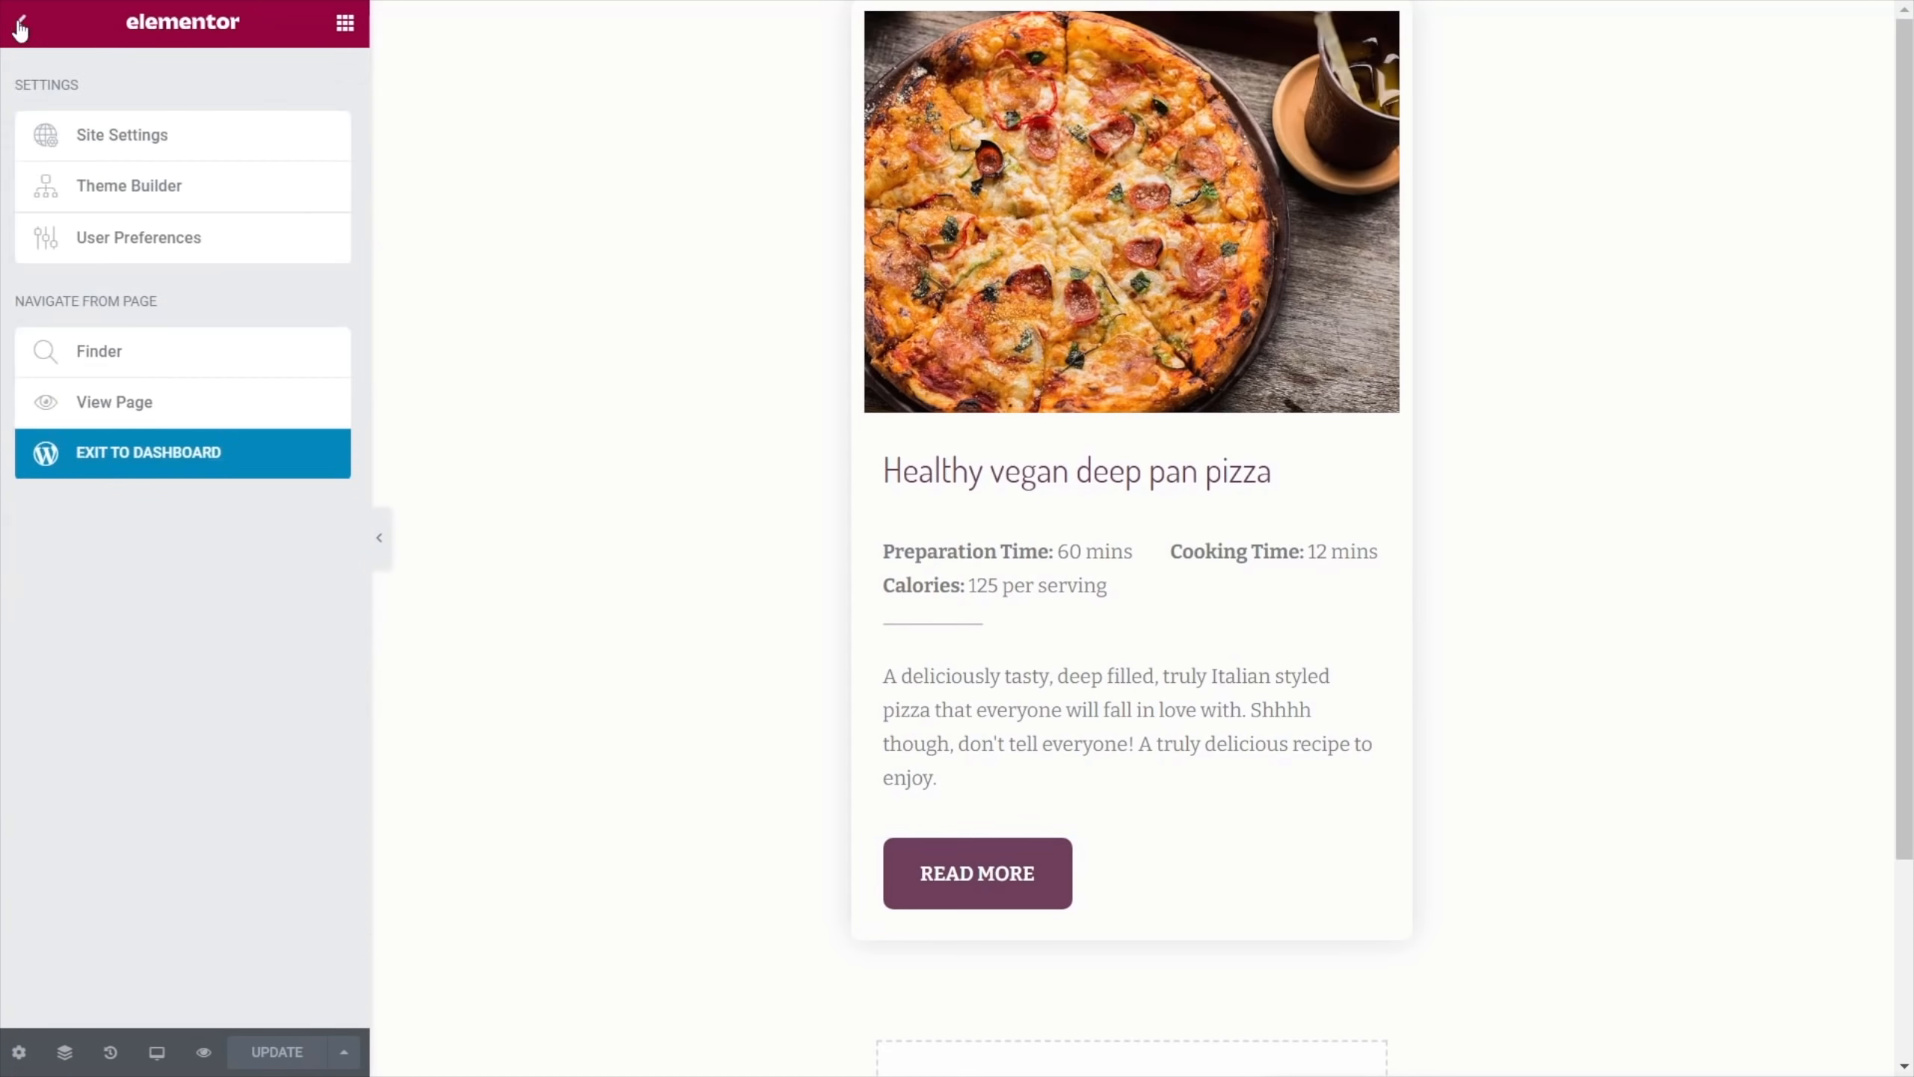
{"action": "left_click", "coordinate": [117, 459]}
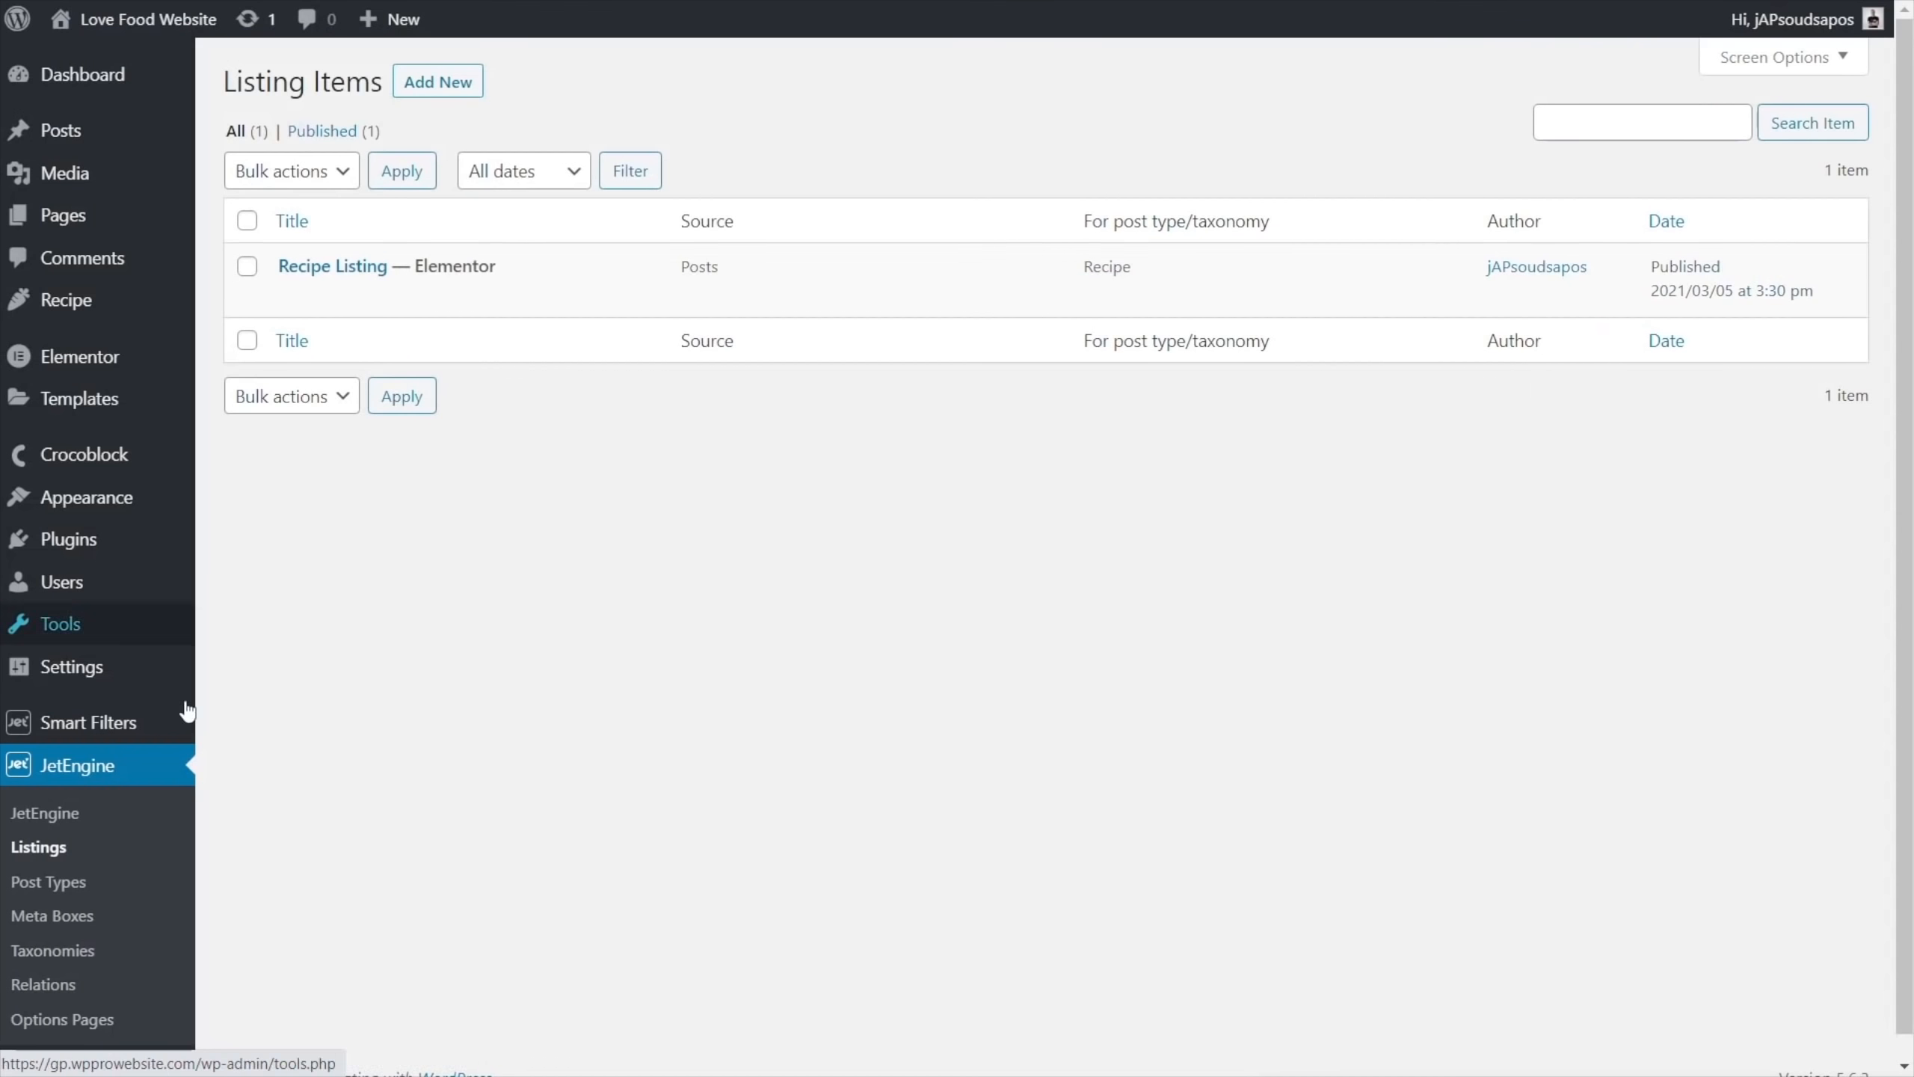
Start a new listing item with Repeater Field as listing source, Recipe as post type and JetEngine as repeater source
{"action": "left_click", "coordinate": [436, 85]}
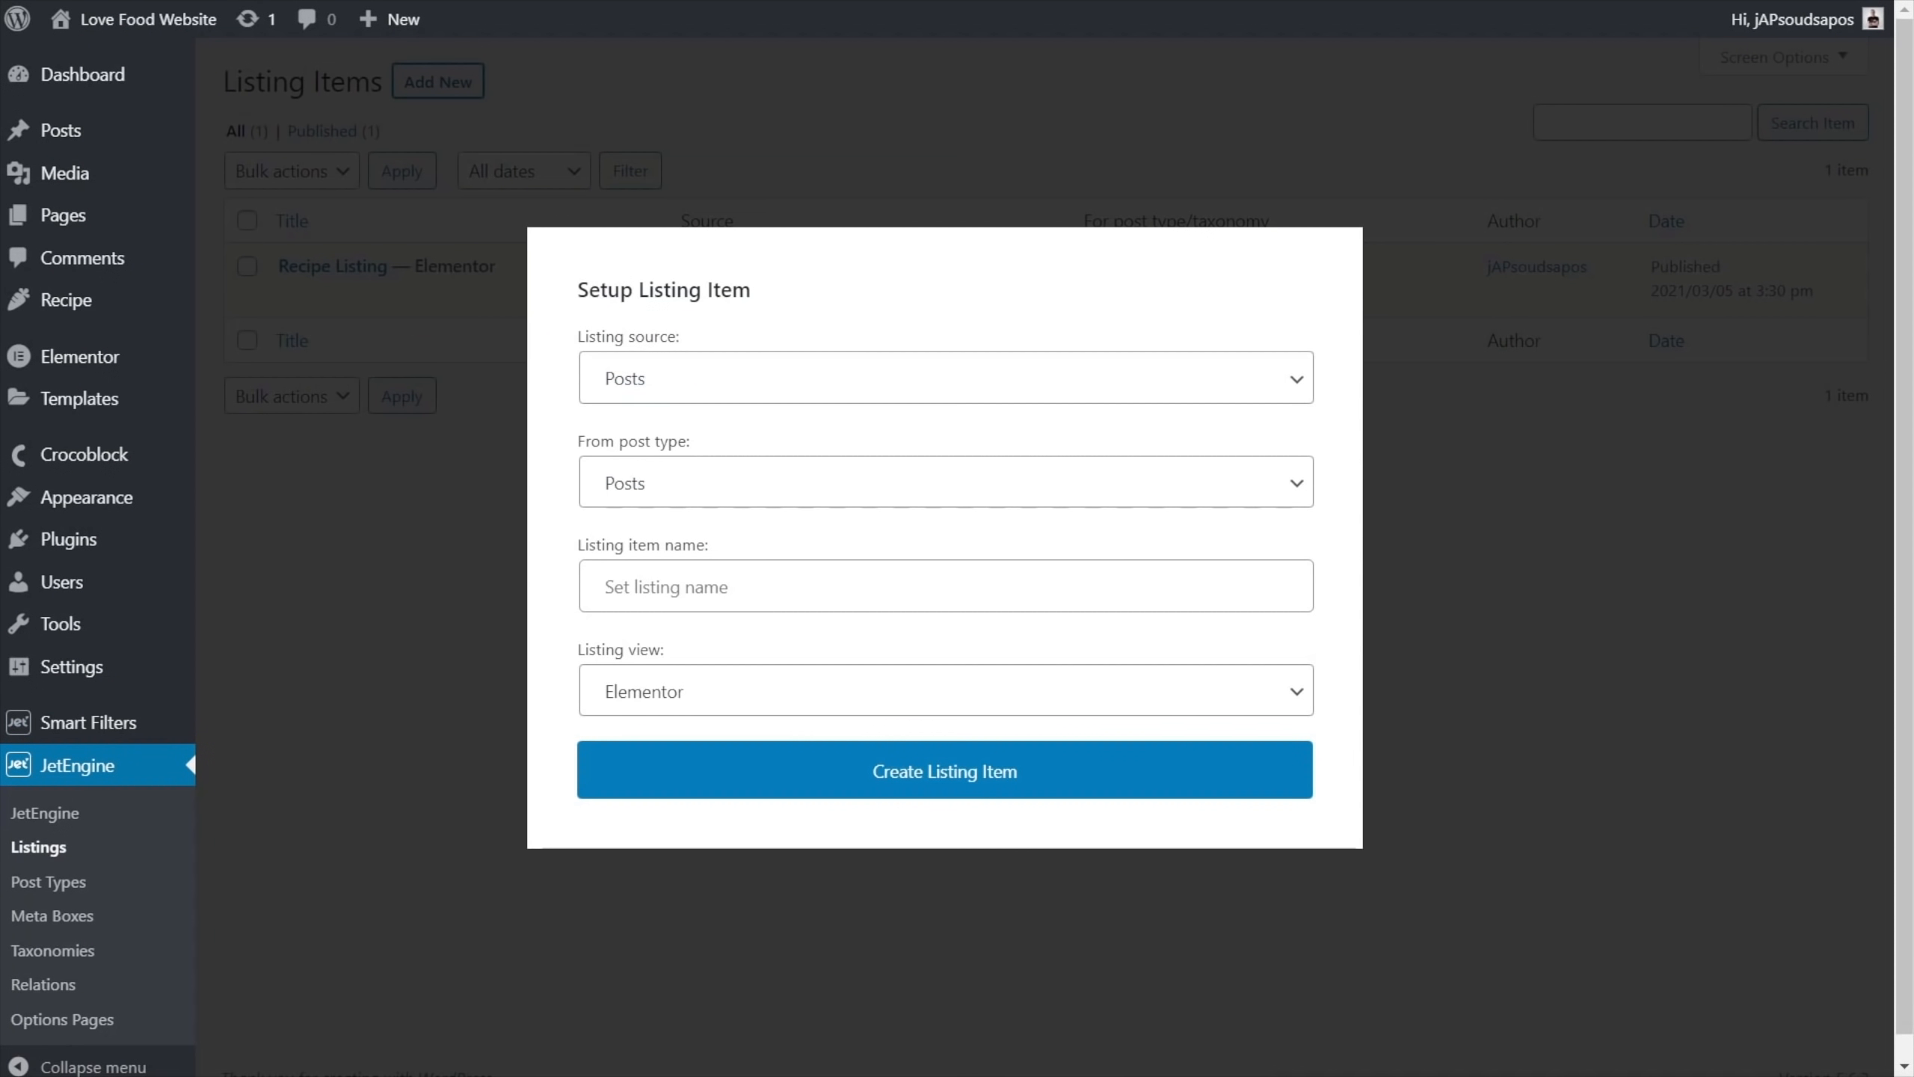
{"action": "left_click", "coordinate": [722, 379]}
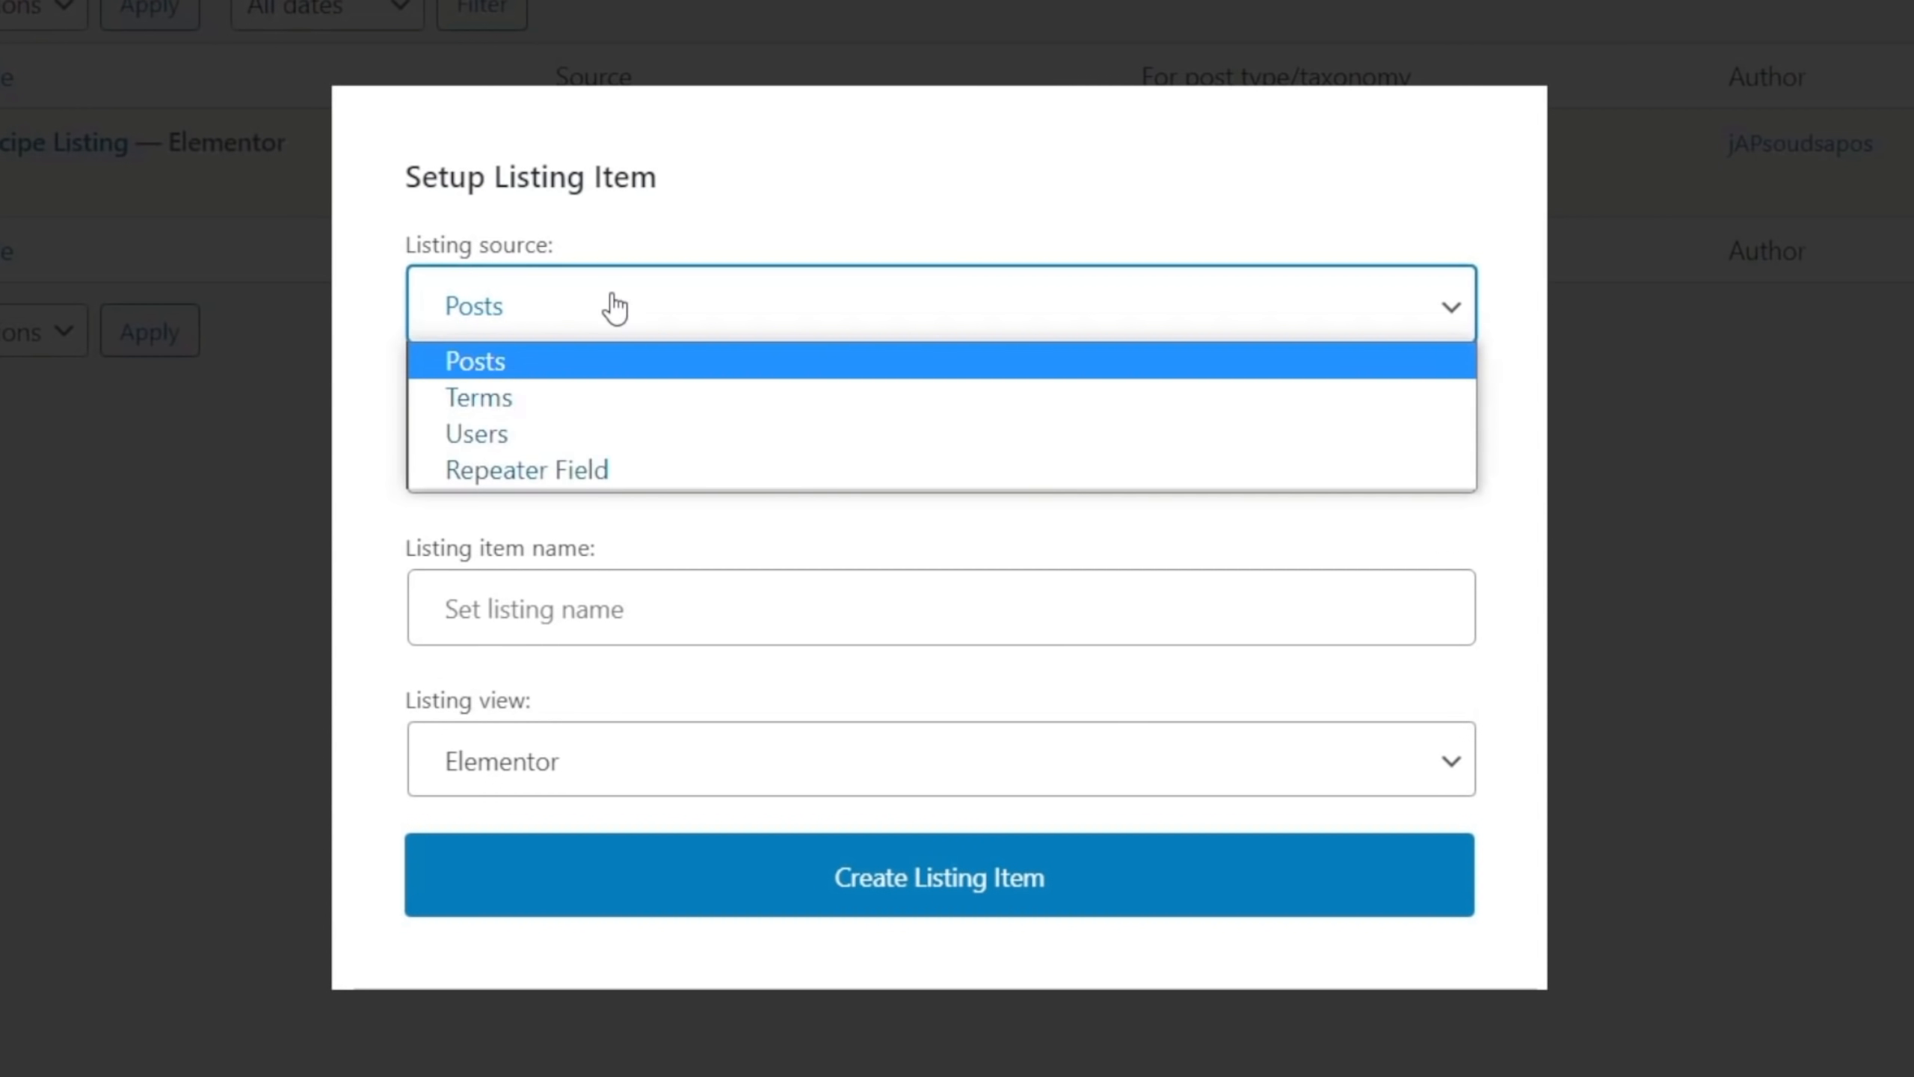
{"action": "left_click", "coordinate": [571, 466]}
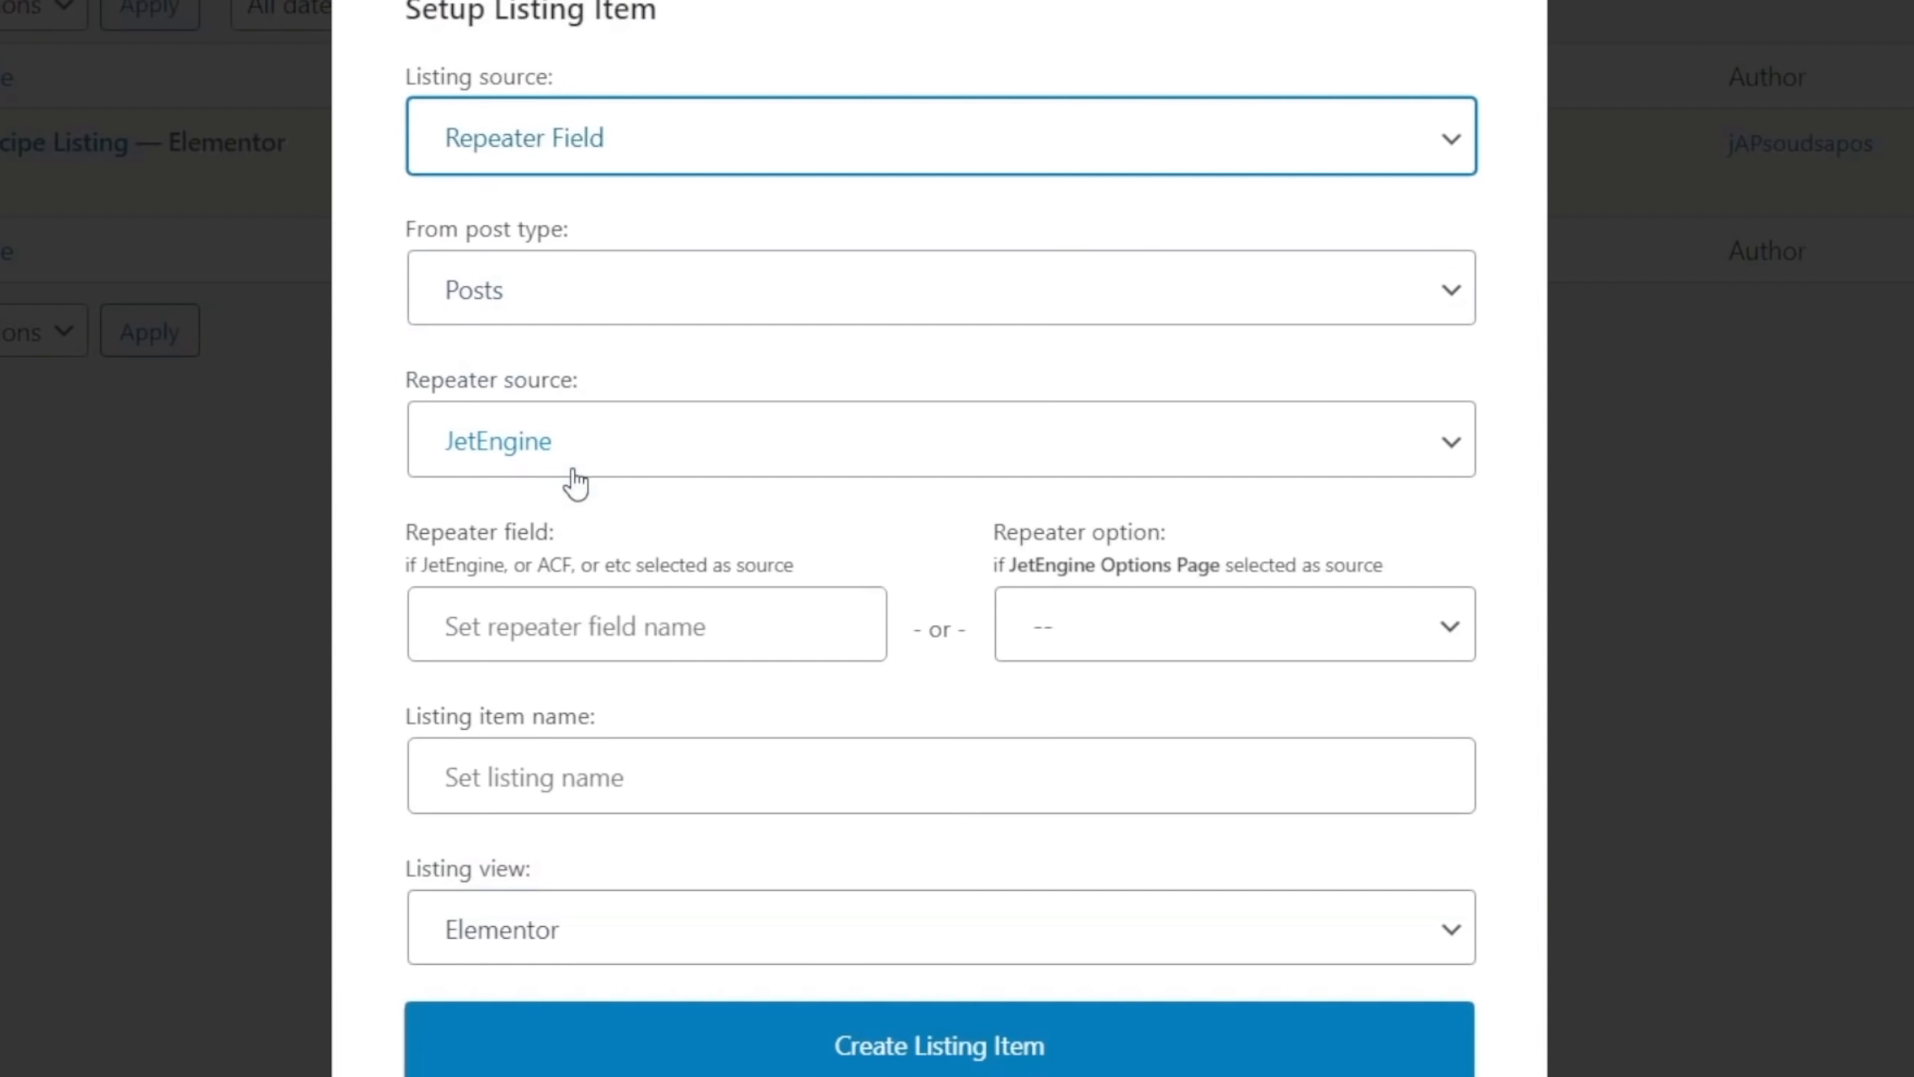
{"action": "left_click", "coordinate": [597, 289]}
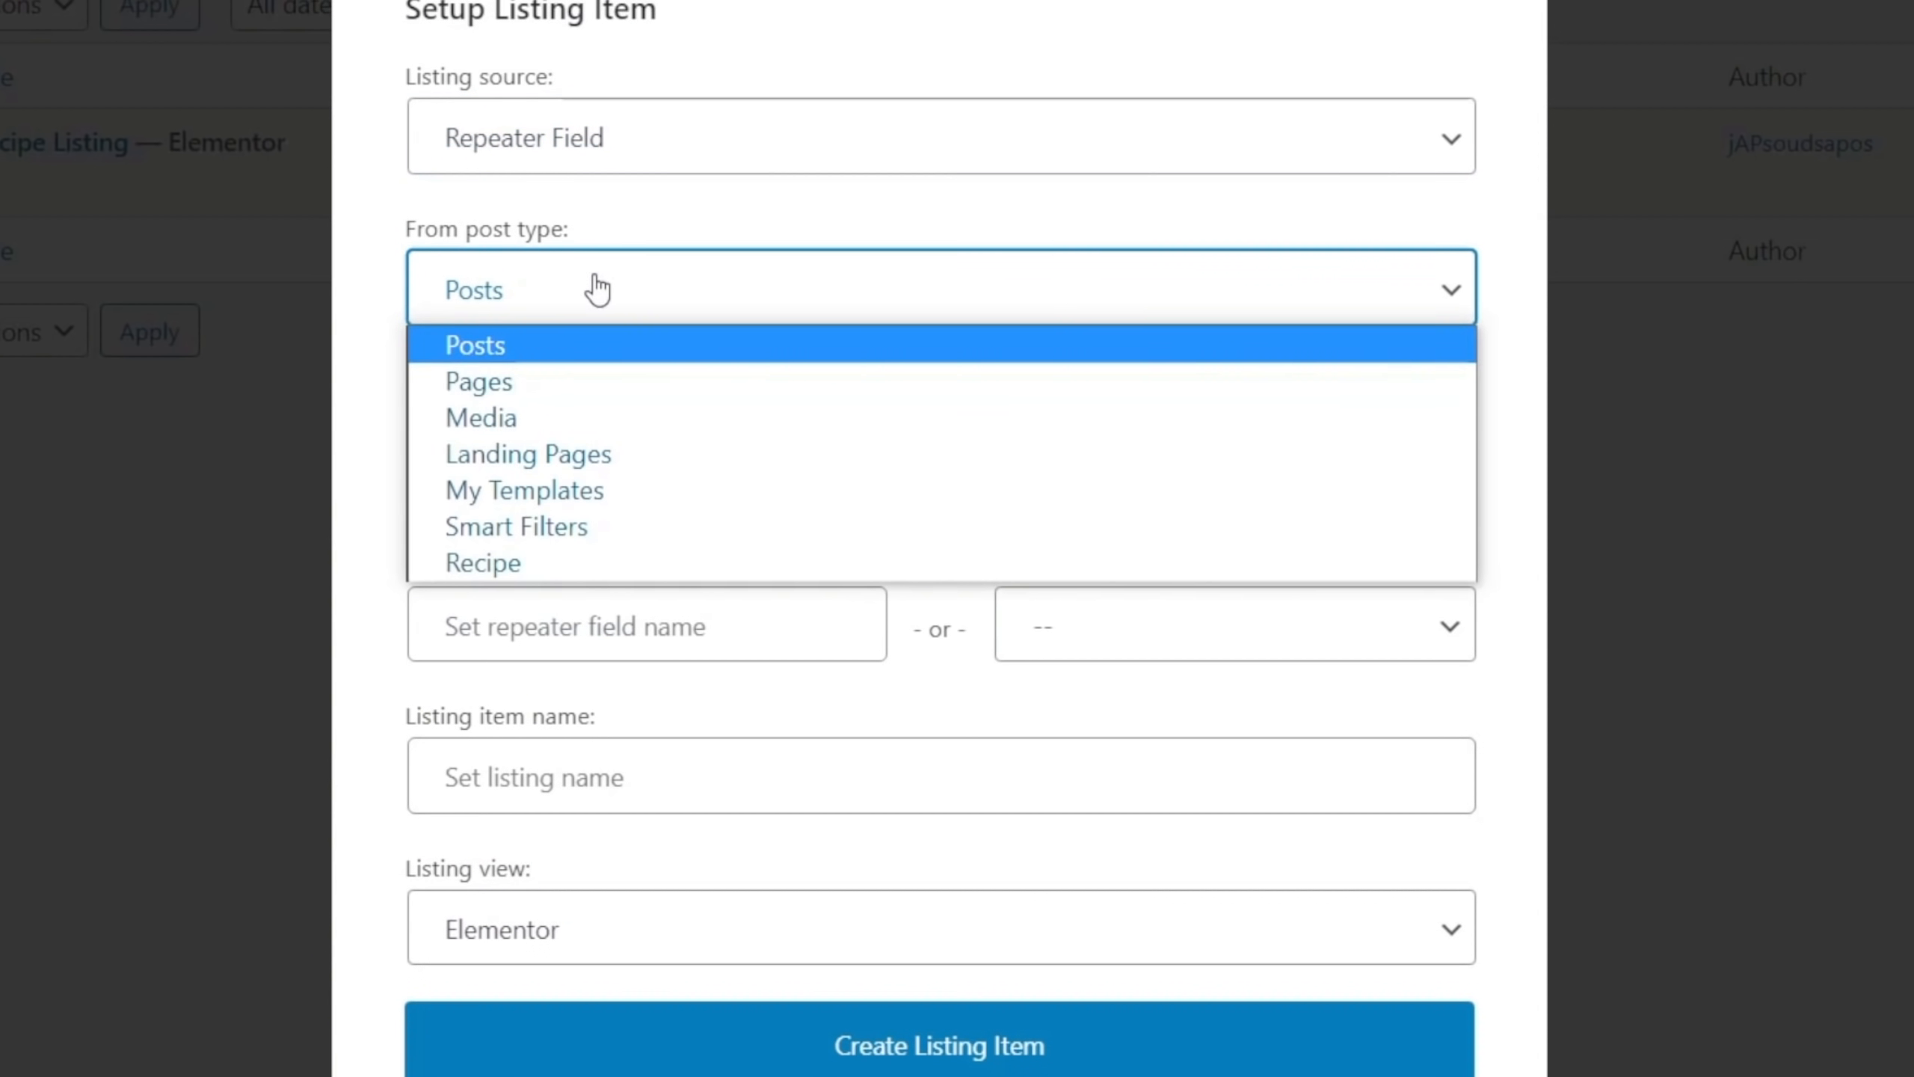
{"action": "left_click", "coordinate": [503, 561]}
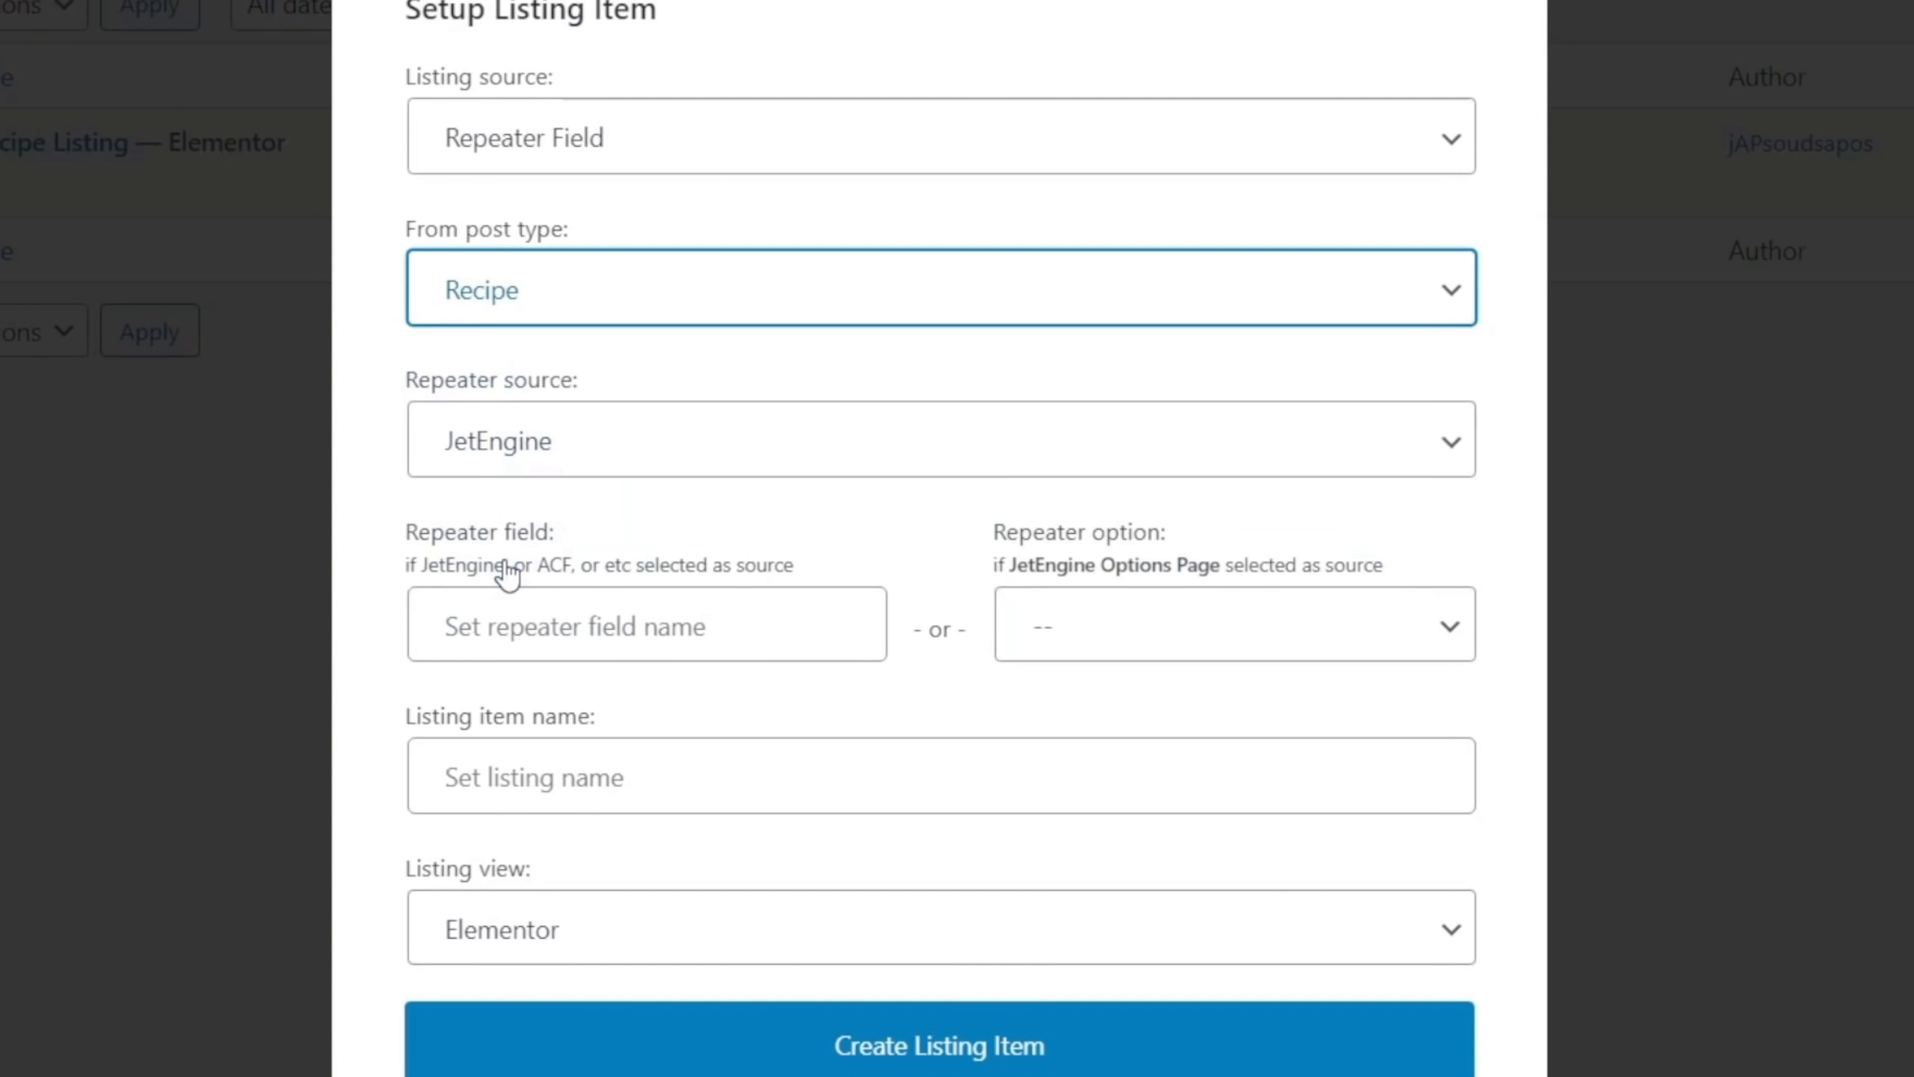
{"action": "left_click", "coordinate": [629, 467]}
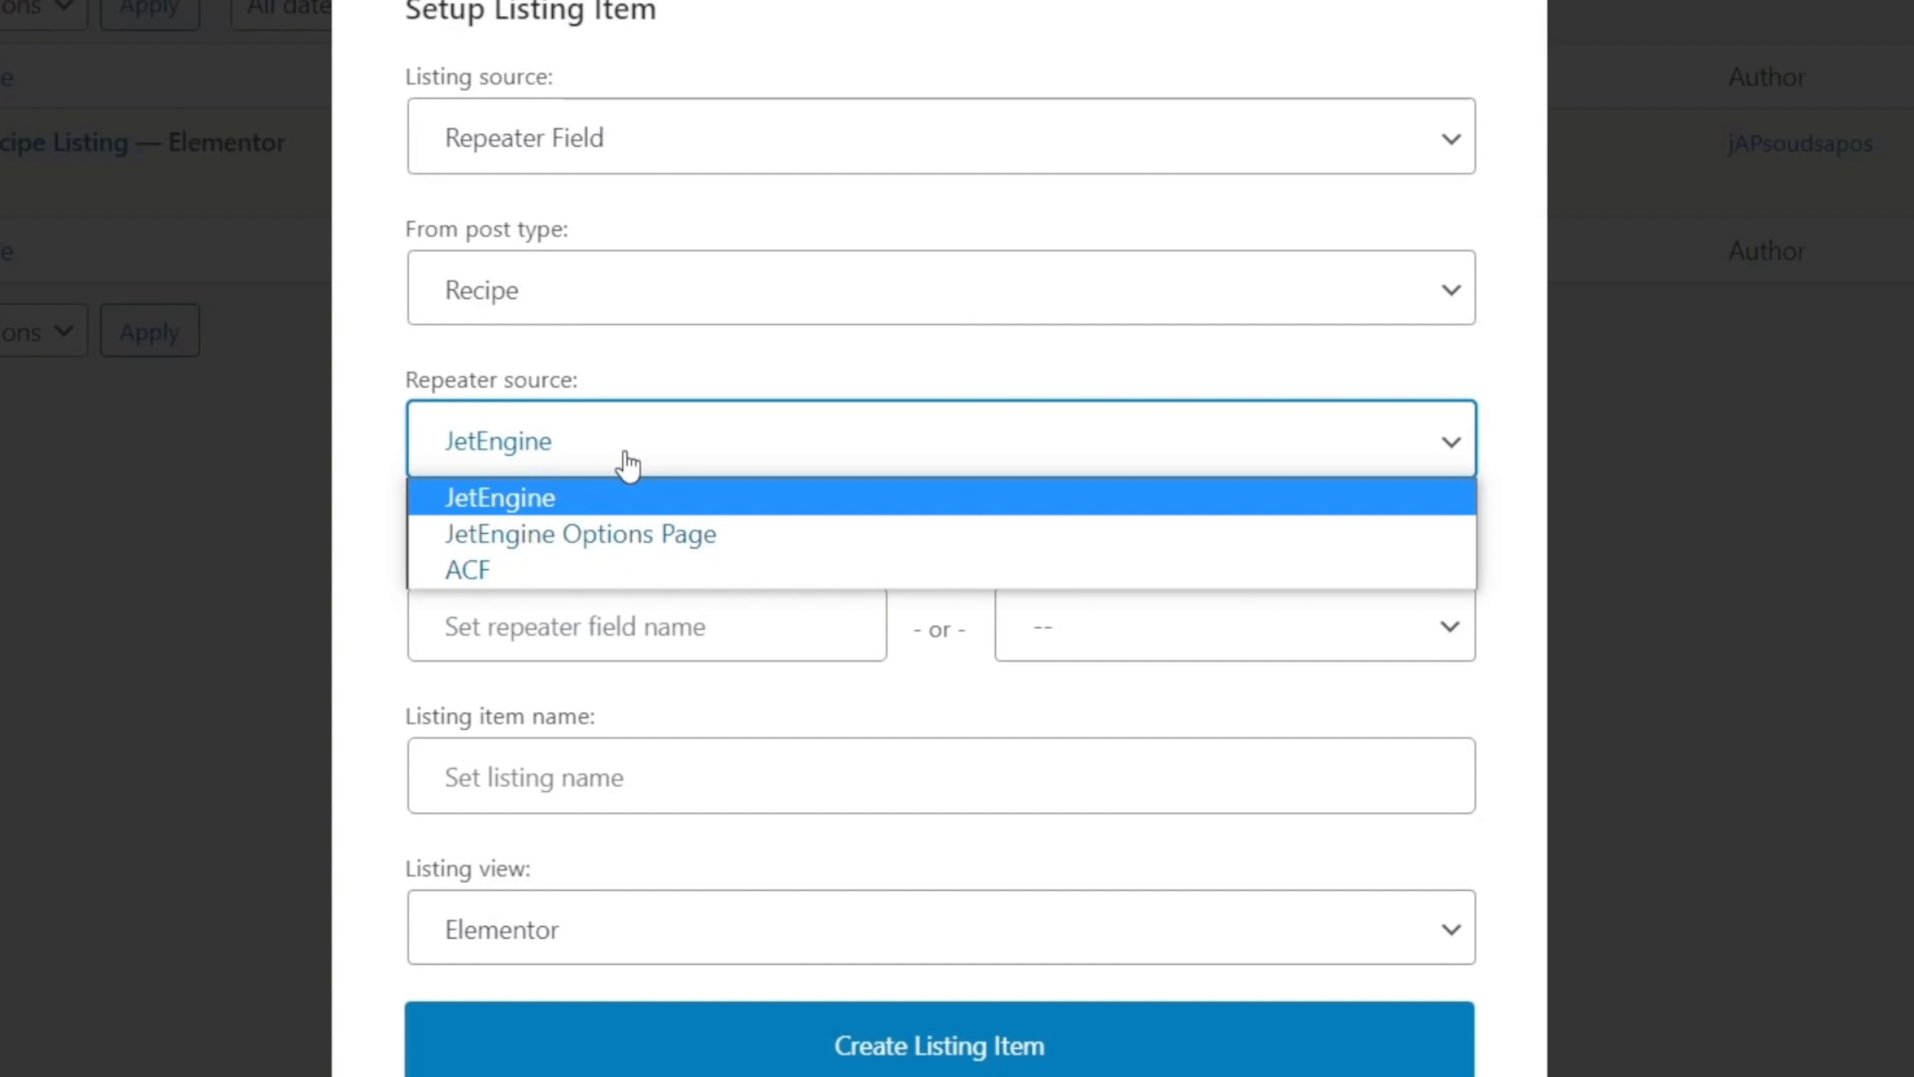
{"action": "left_click", "coordinate": [629, 467]}
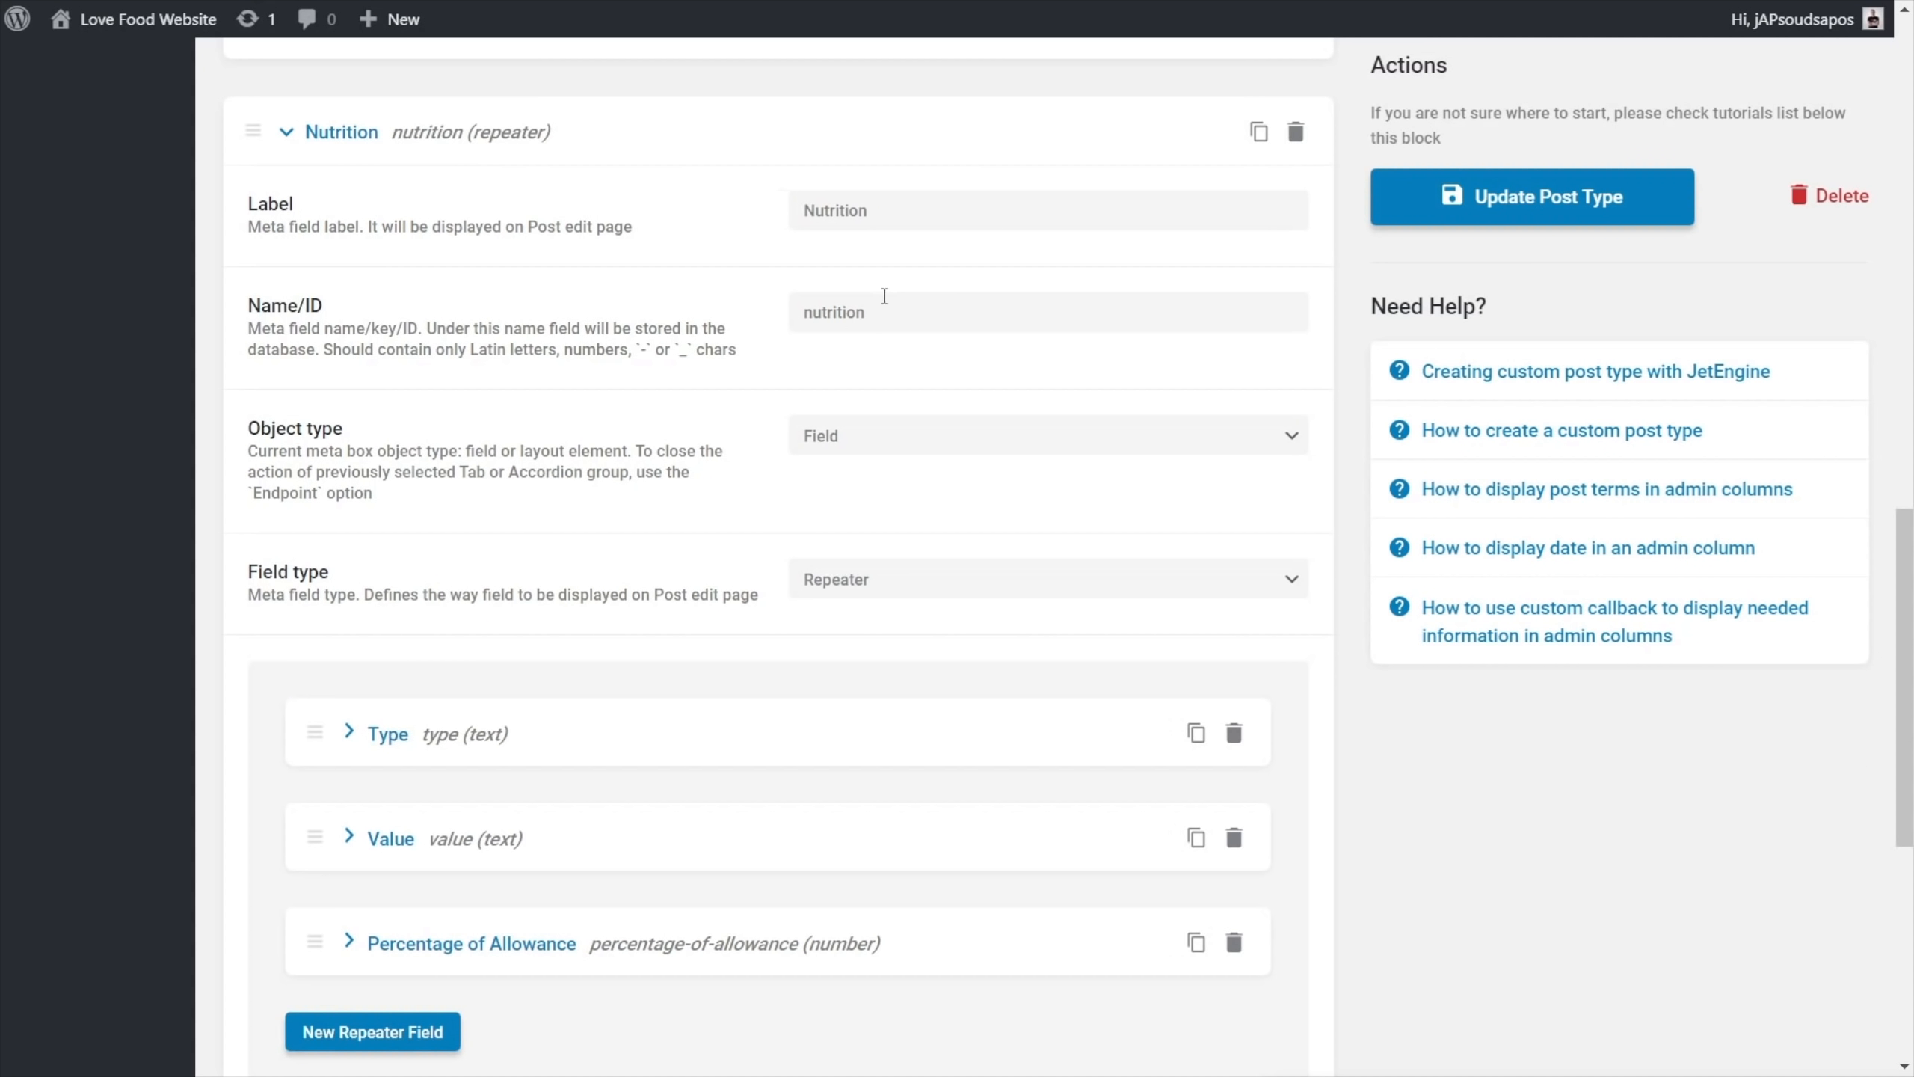
Copy the Nutrition meta field's Name/ID "nutrition" from the post type settings into the new listing item's repeater field
{"action": "left_click", "coordinate": [884, 321]}
{"action": "left_click_drag", "start_coordinate": [865, 312], "coordinate": [799, 319]}
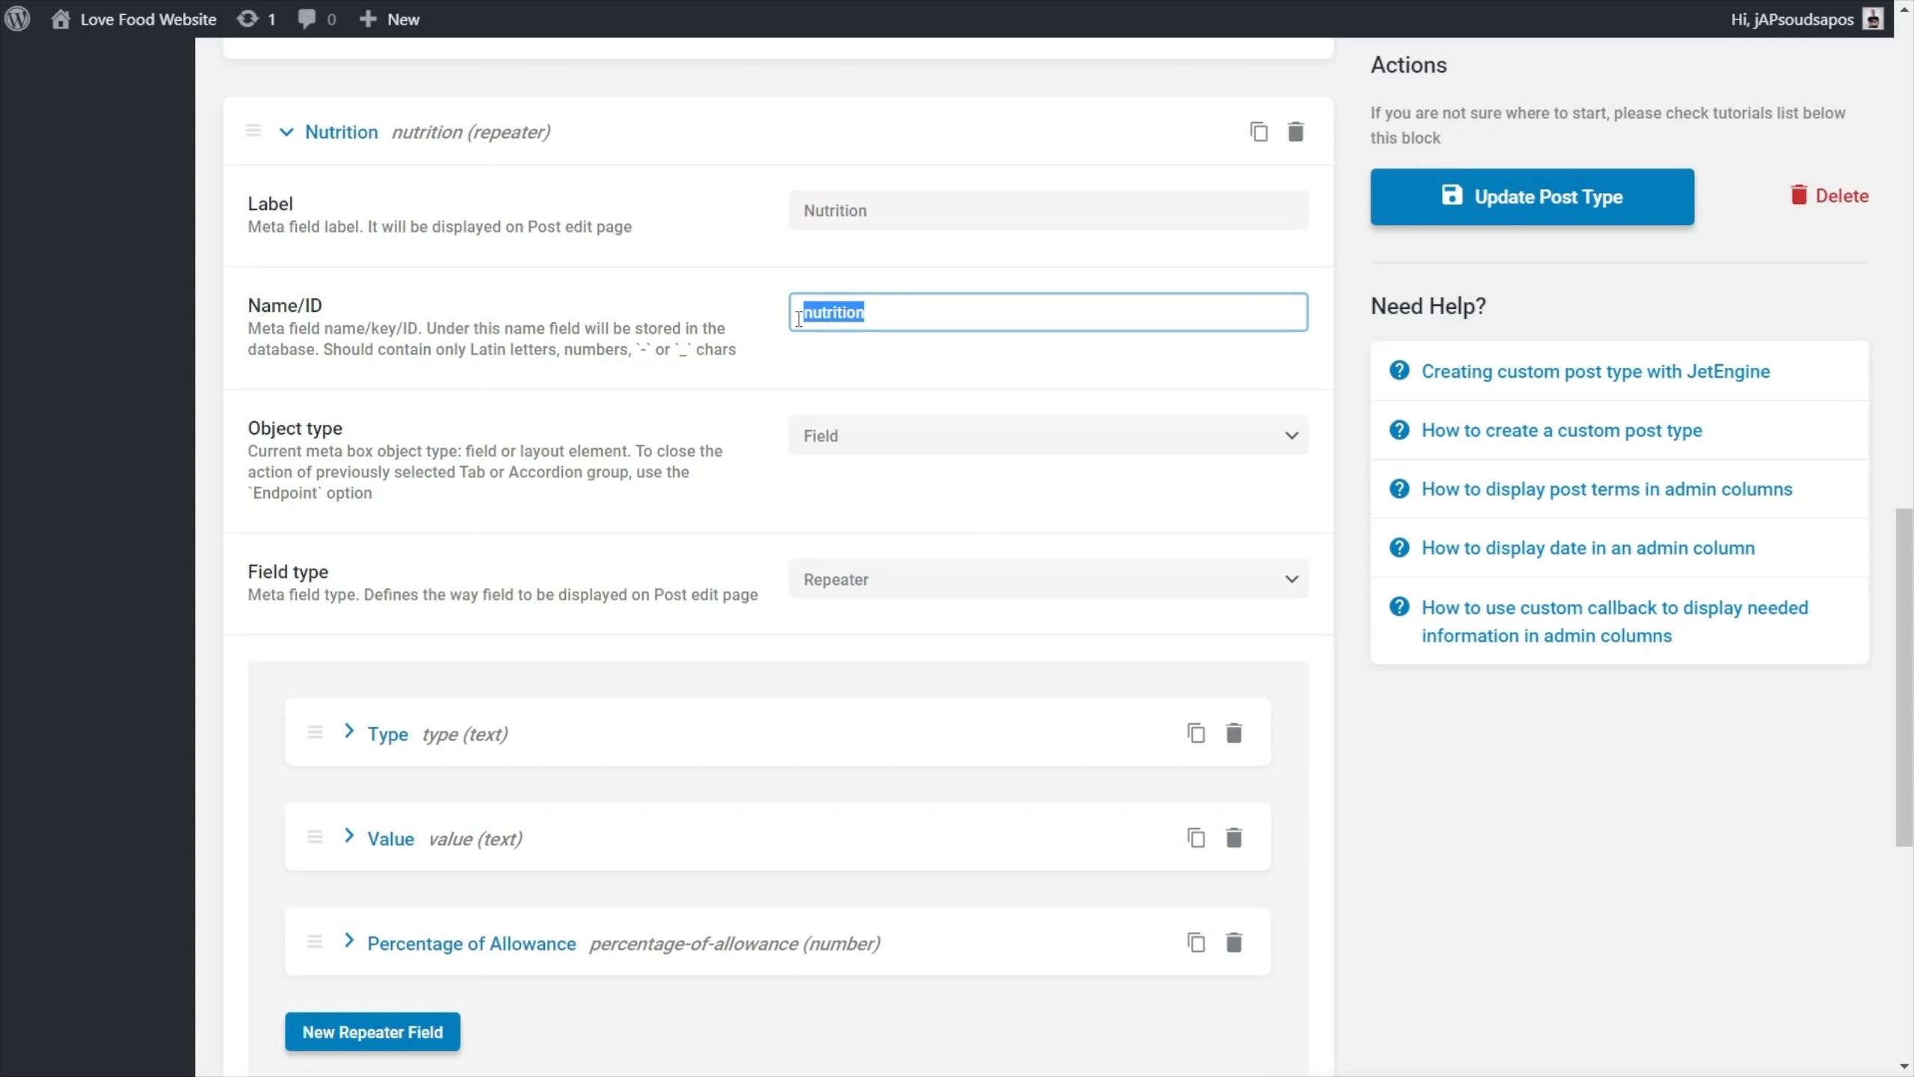
{"action": "right_click", "coordinate": [835, 305]}
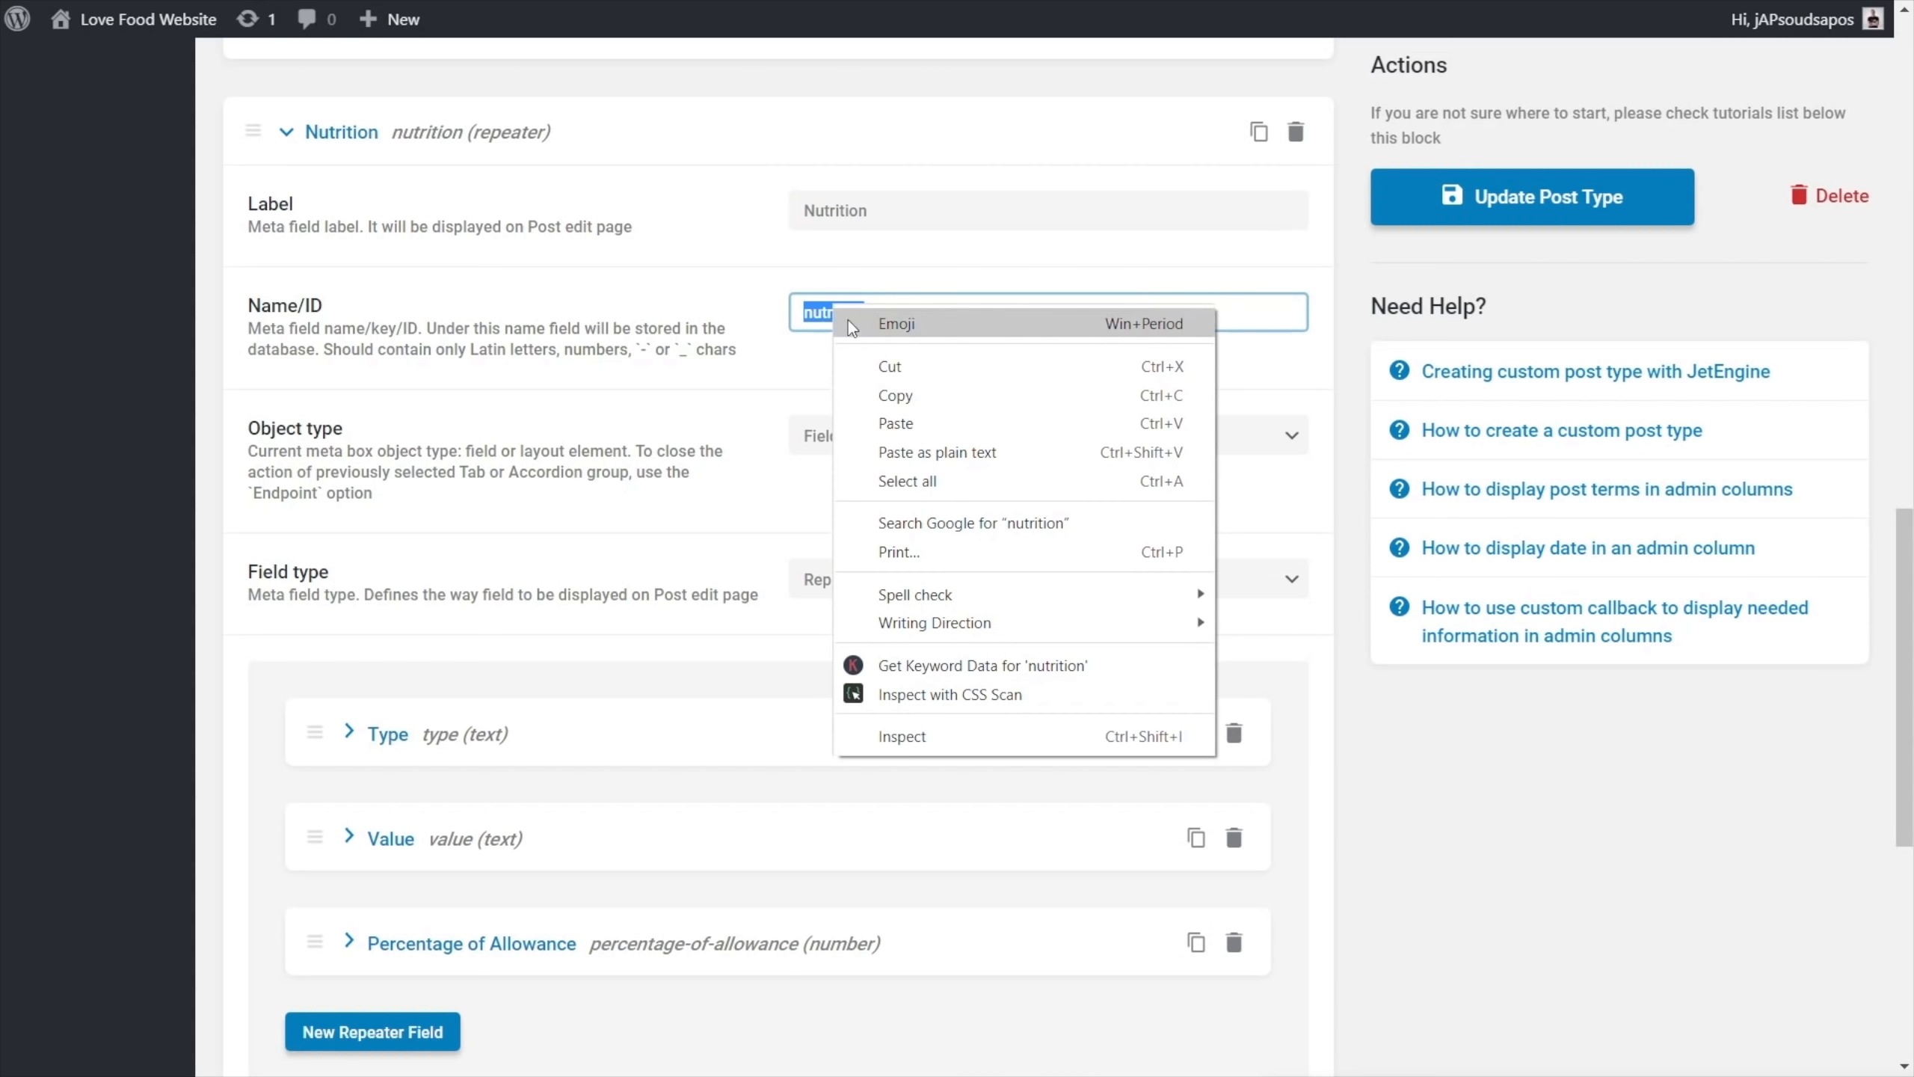
{"action": "left_click", "coordinate": [908, 388]}
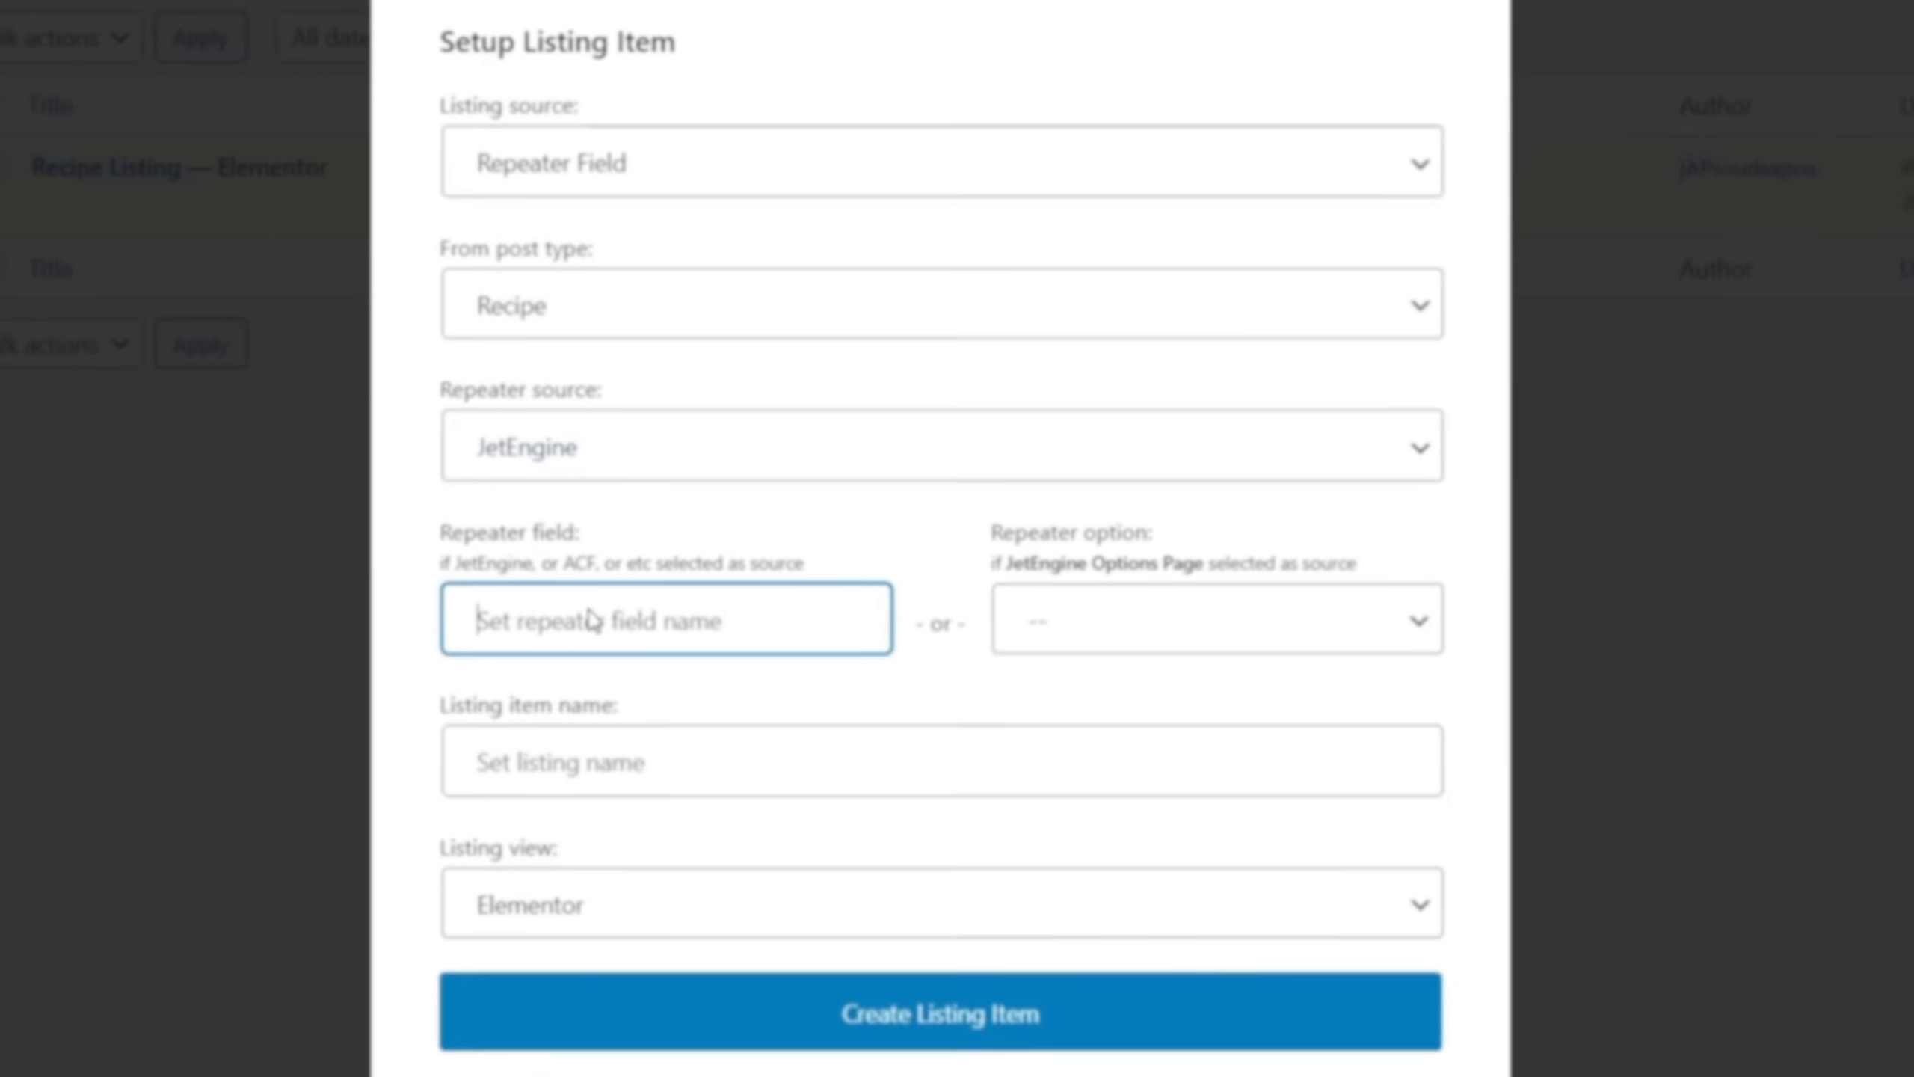
{"action": "right_click", "coordinate": [662, 625]}
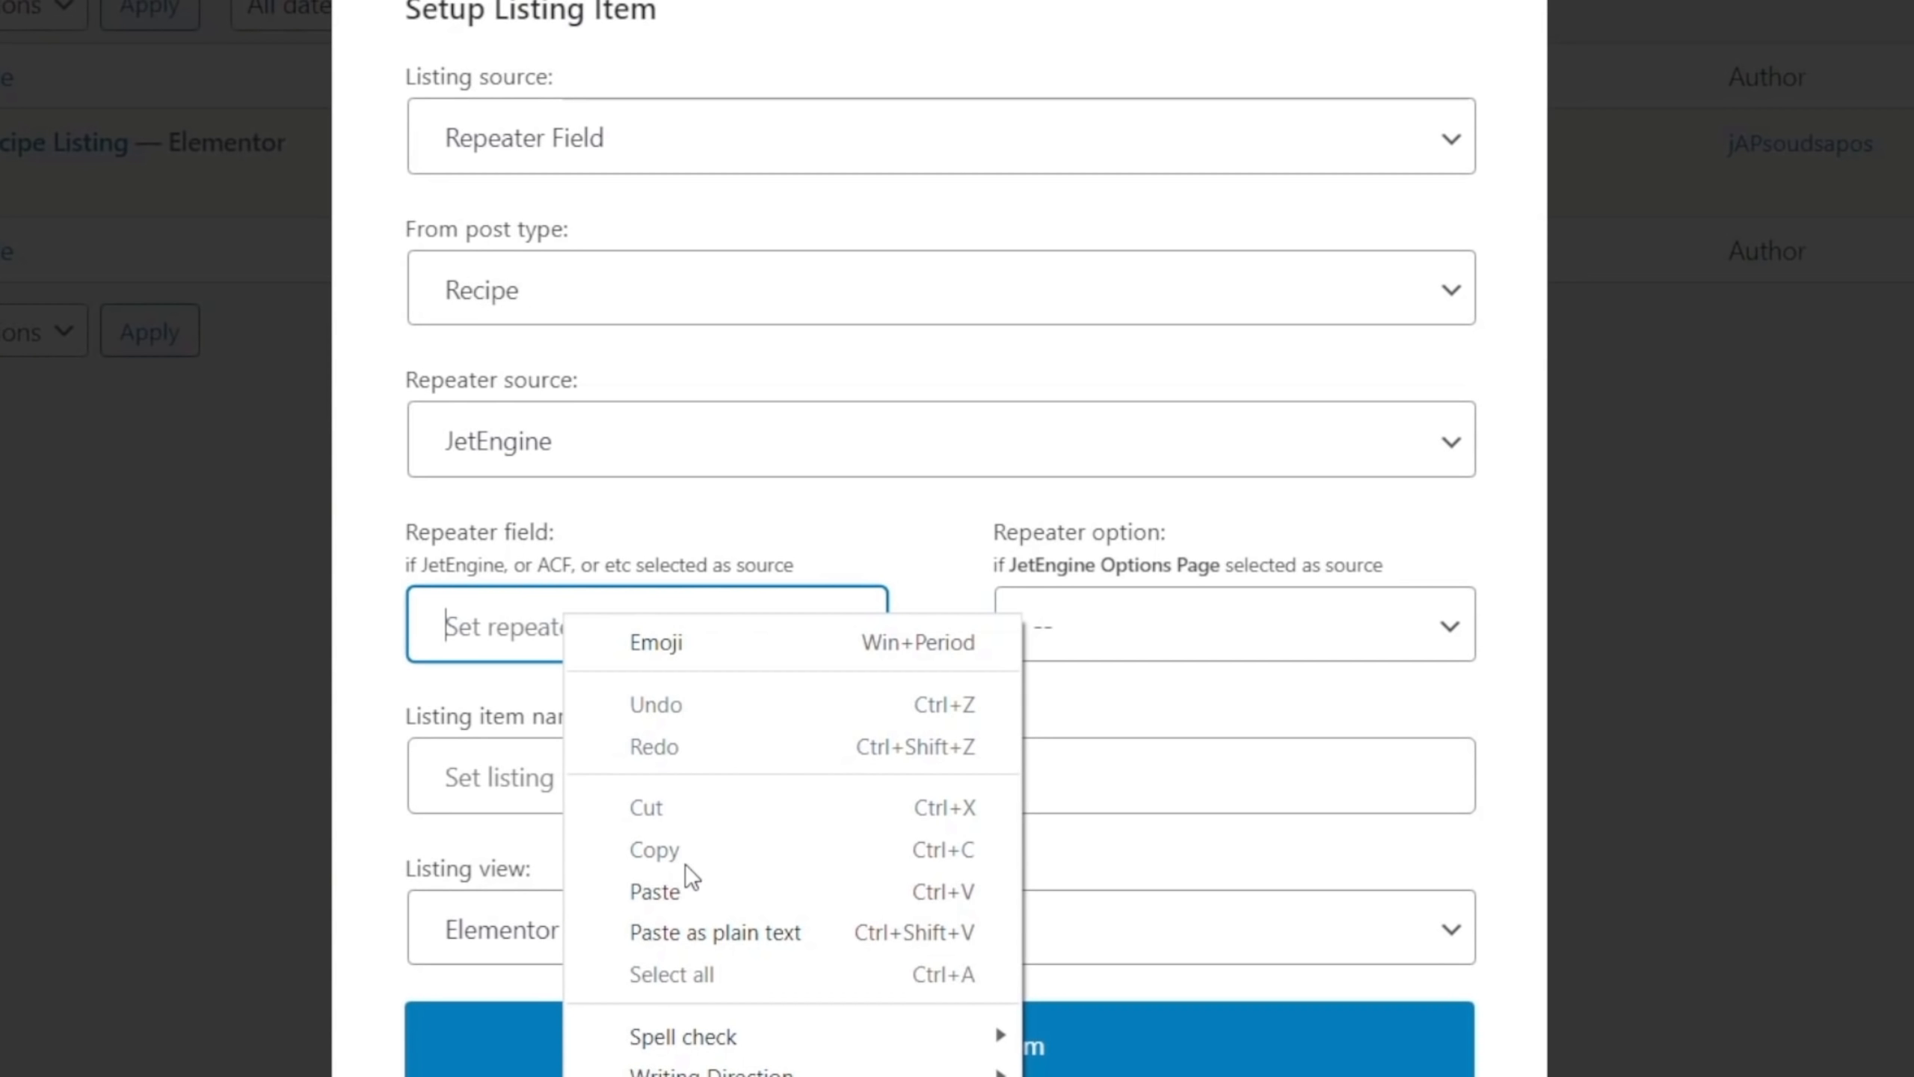
{"action": "left_click", "coordinate": [663, 890]}
Name the listing item "Nutrition Repeater Listing", keep Elementor as the listing view, and create it
{"action": "left_click", "coordinate": [535, 775]}
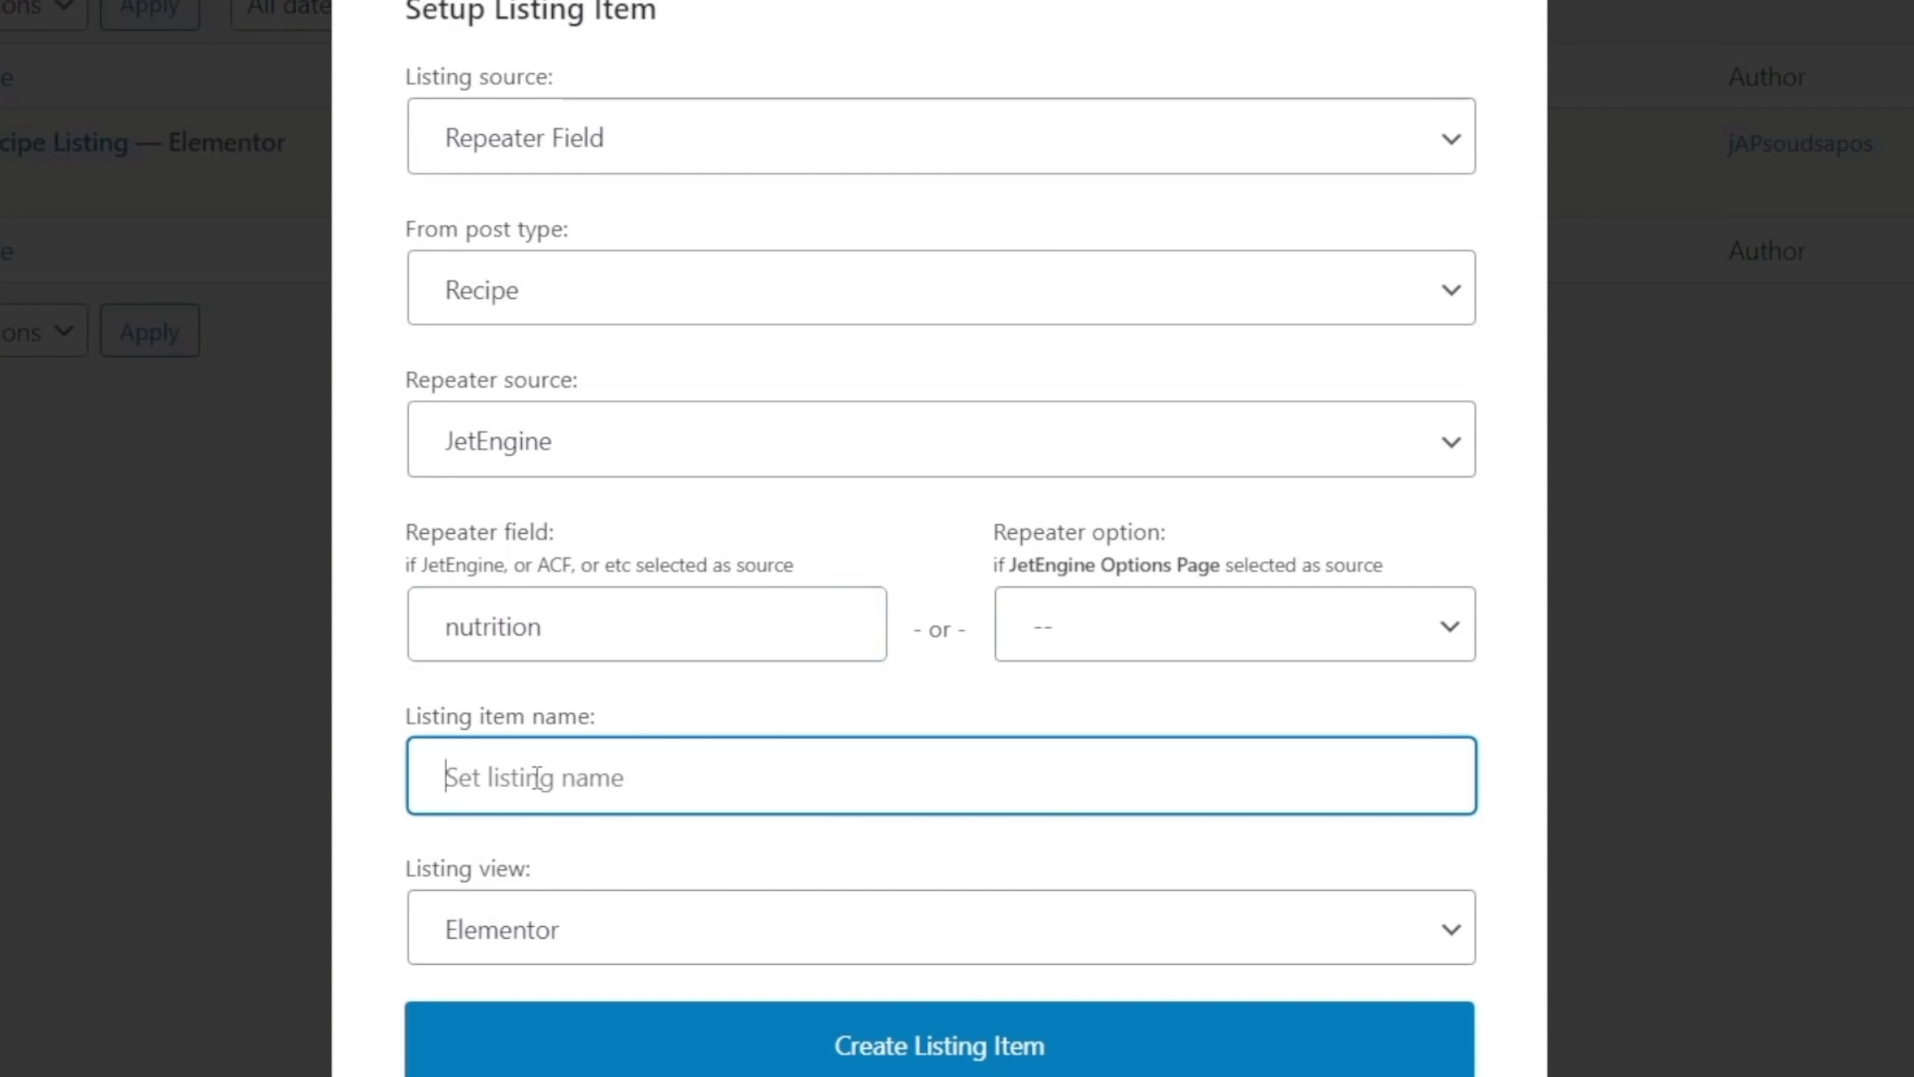
{"action": "type", "text": "Nutri"}
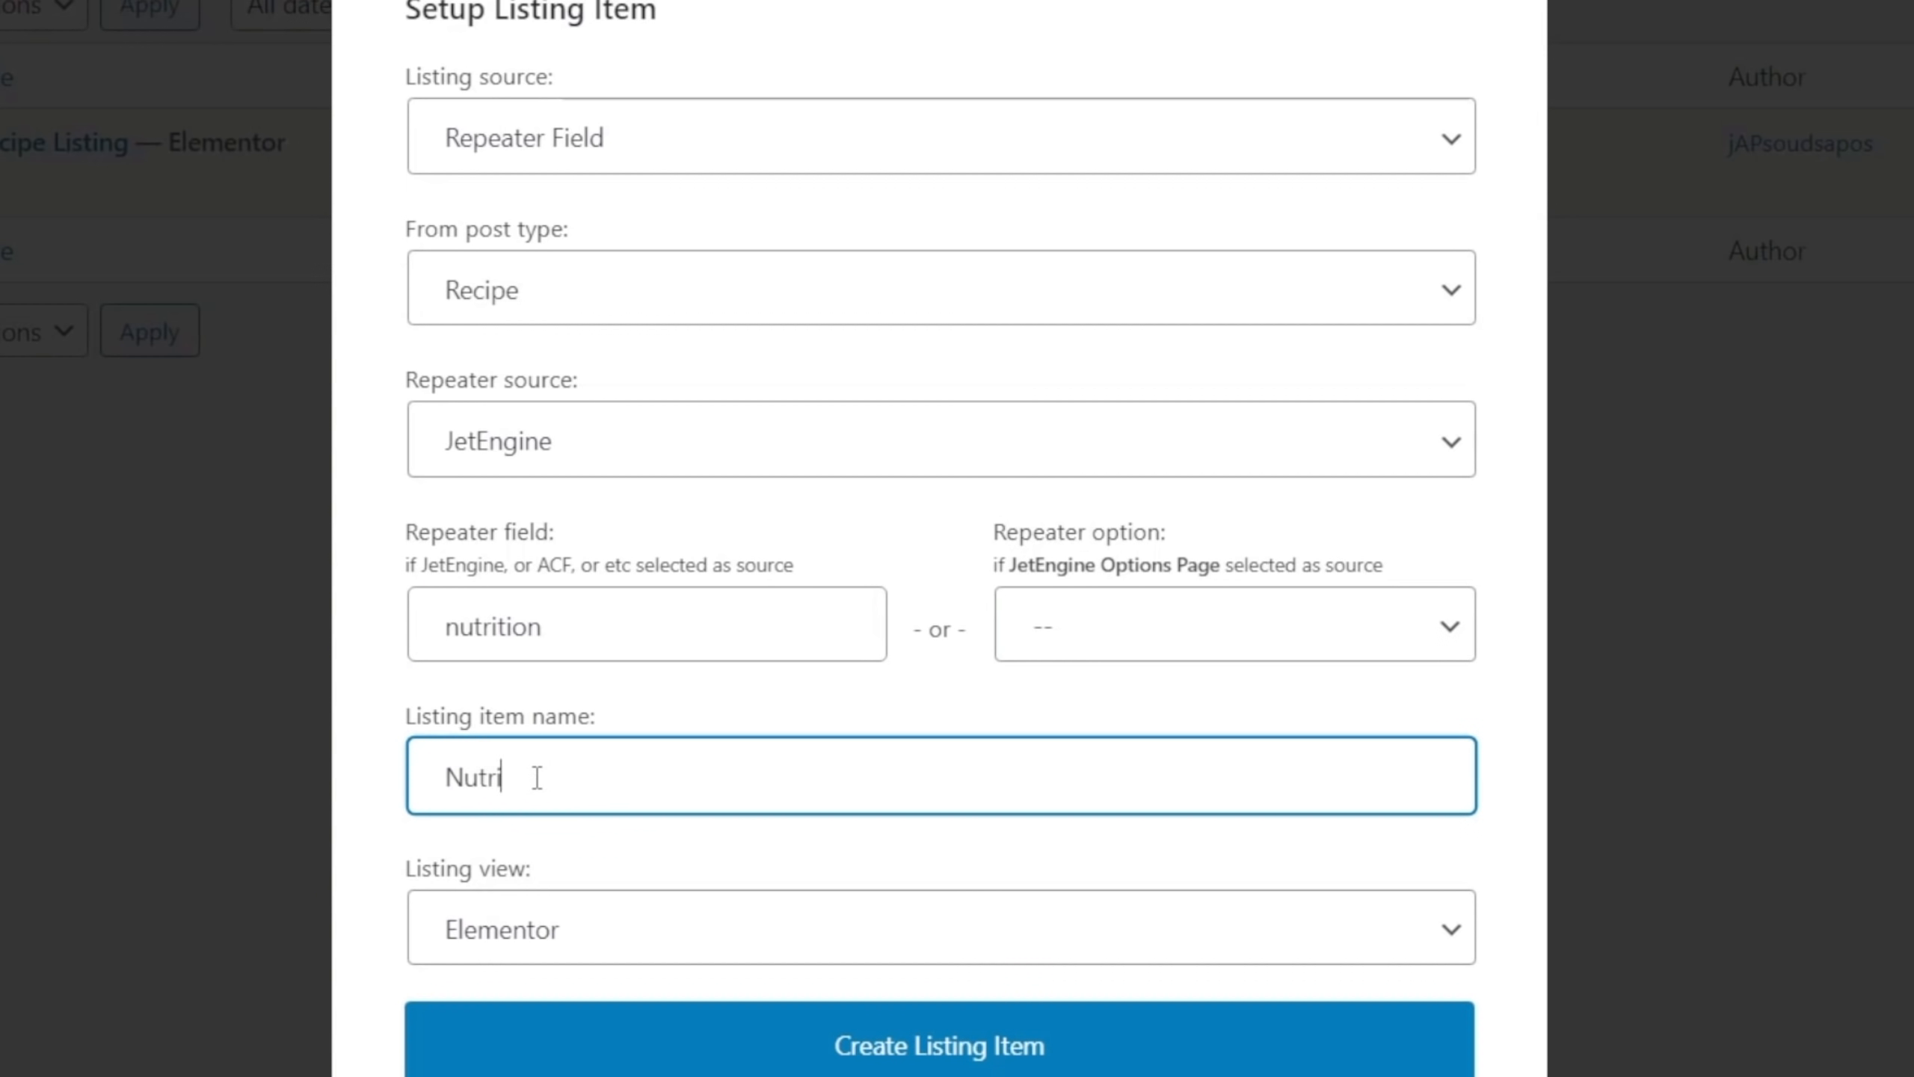
{"action": "type", "text": "tion Repeater Listing"}
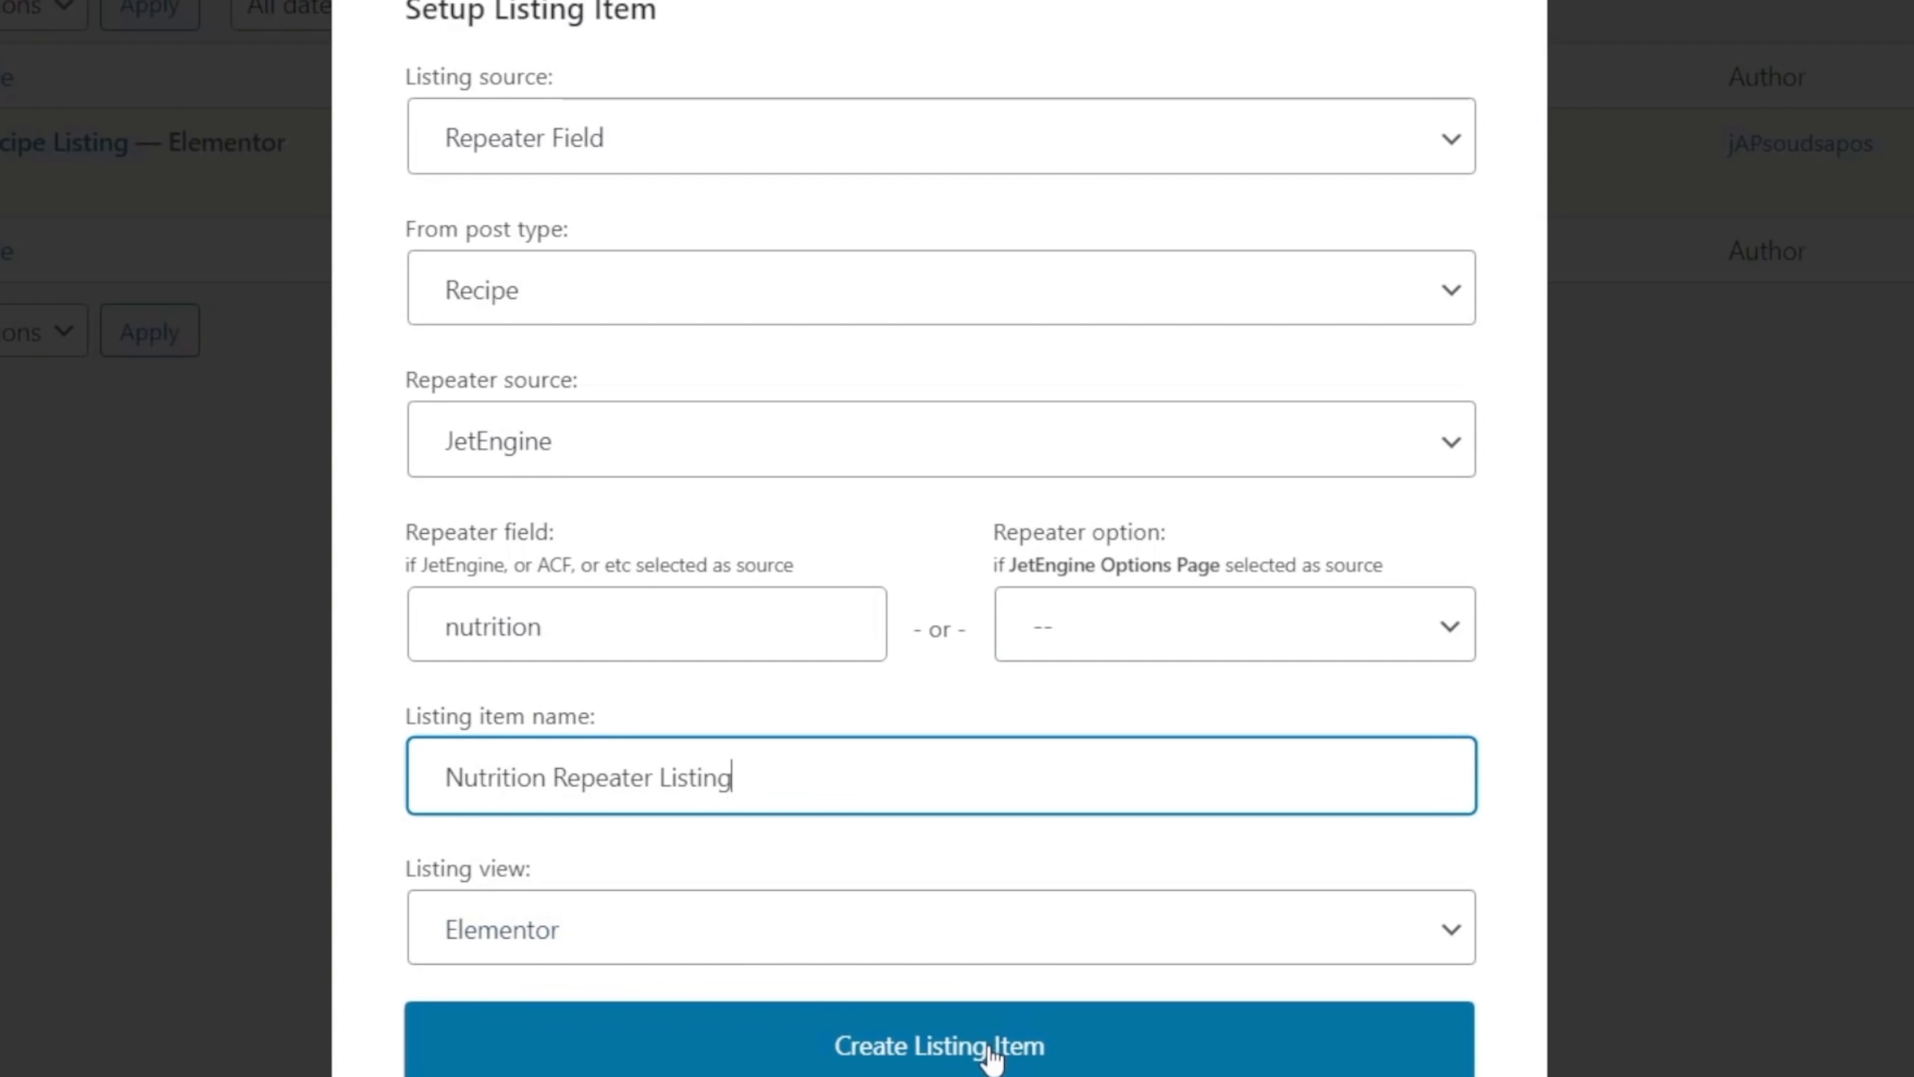
{"action": "left_click", "coordinate": [738, 929]}
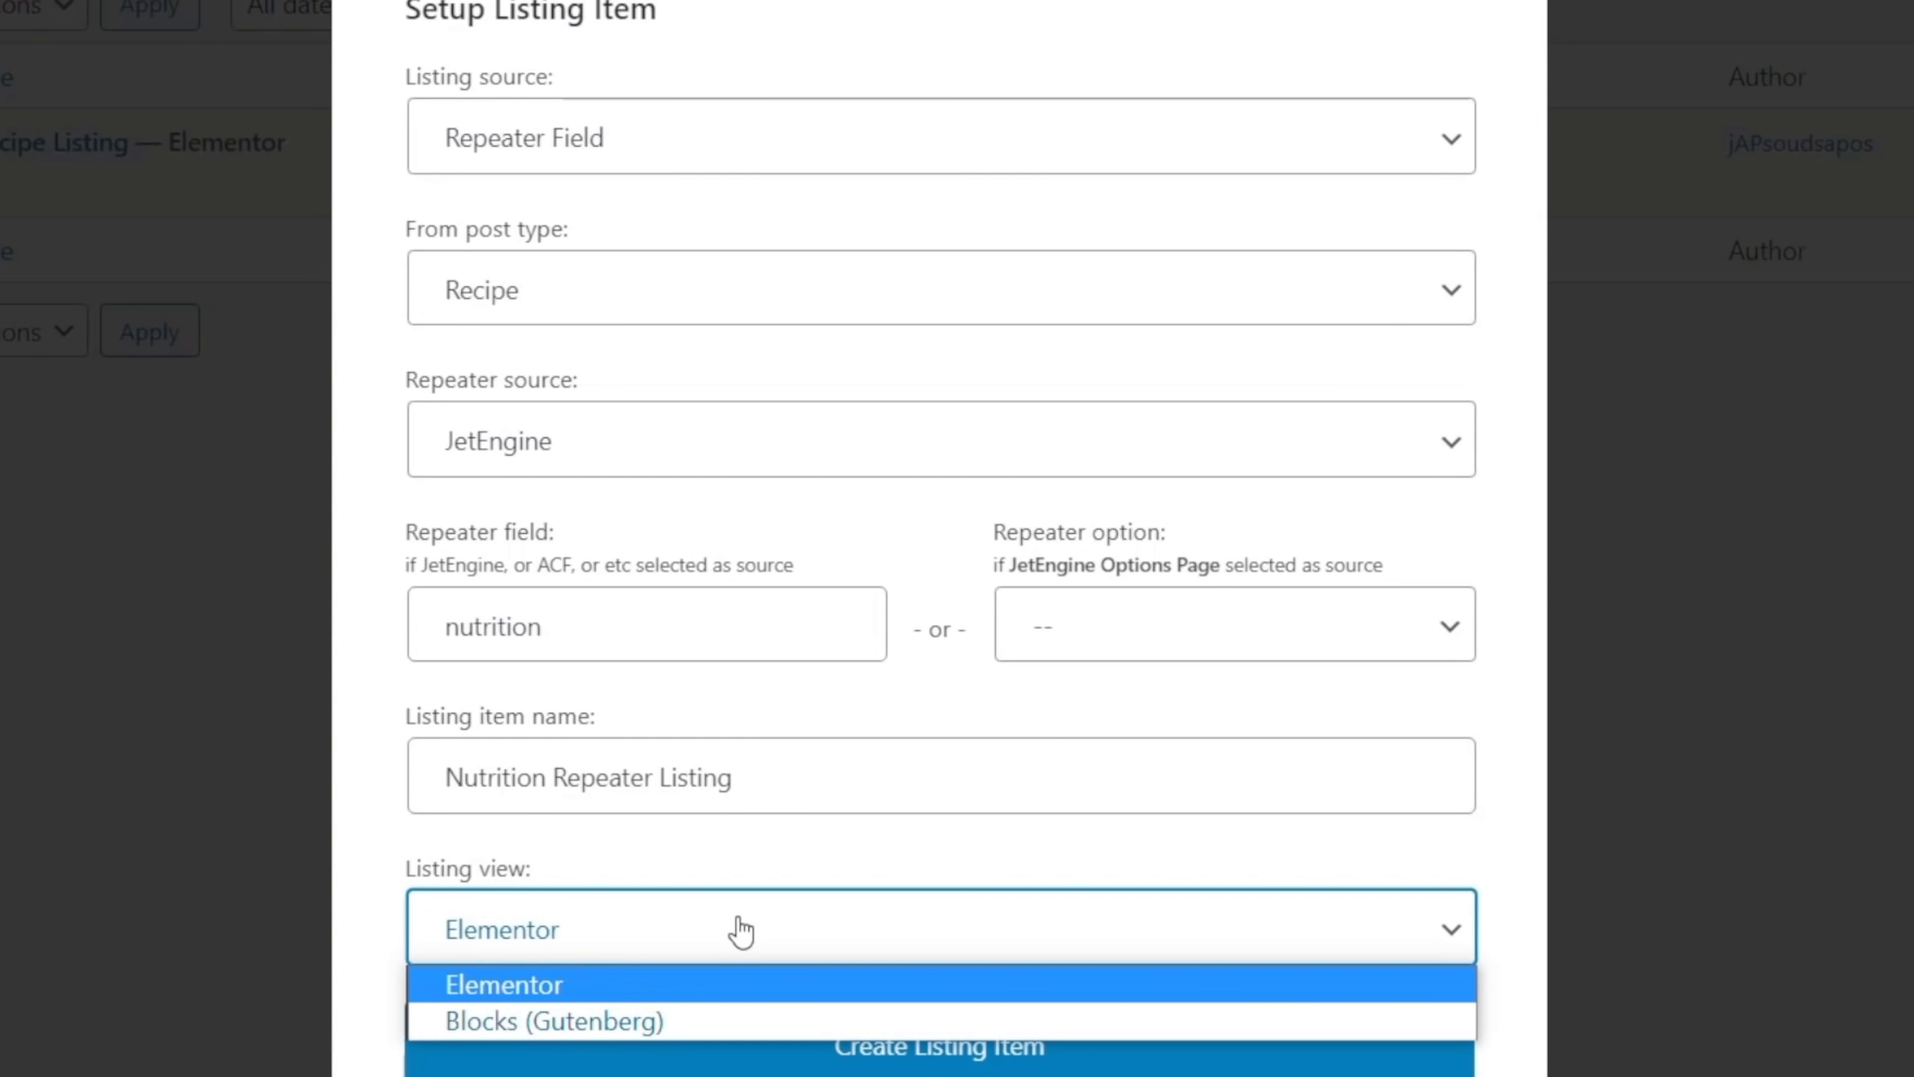
{"action": "left_click", "coordinate": [742, 931]}
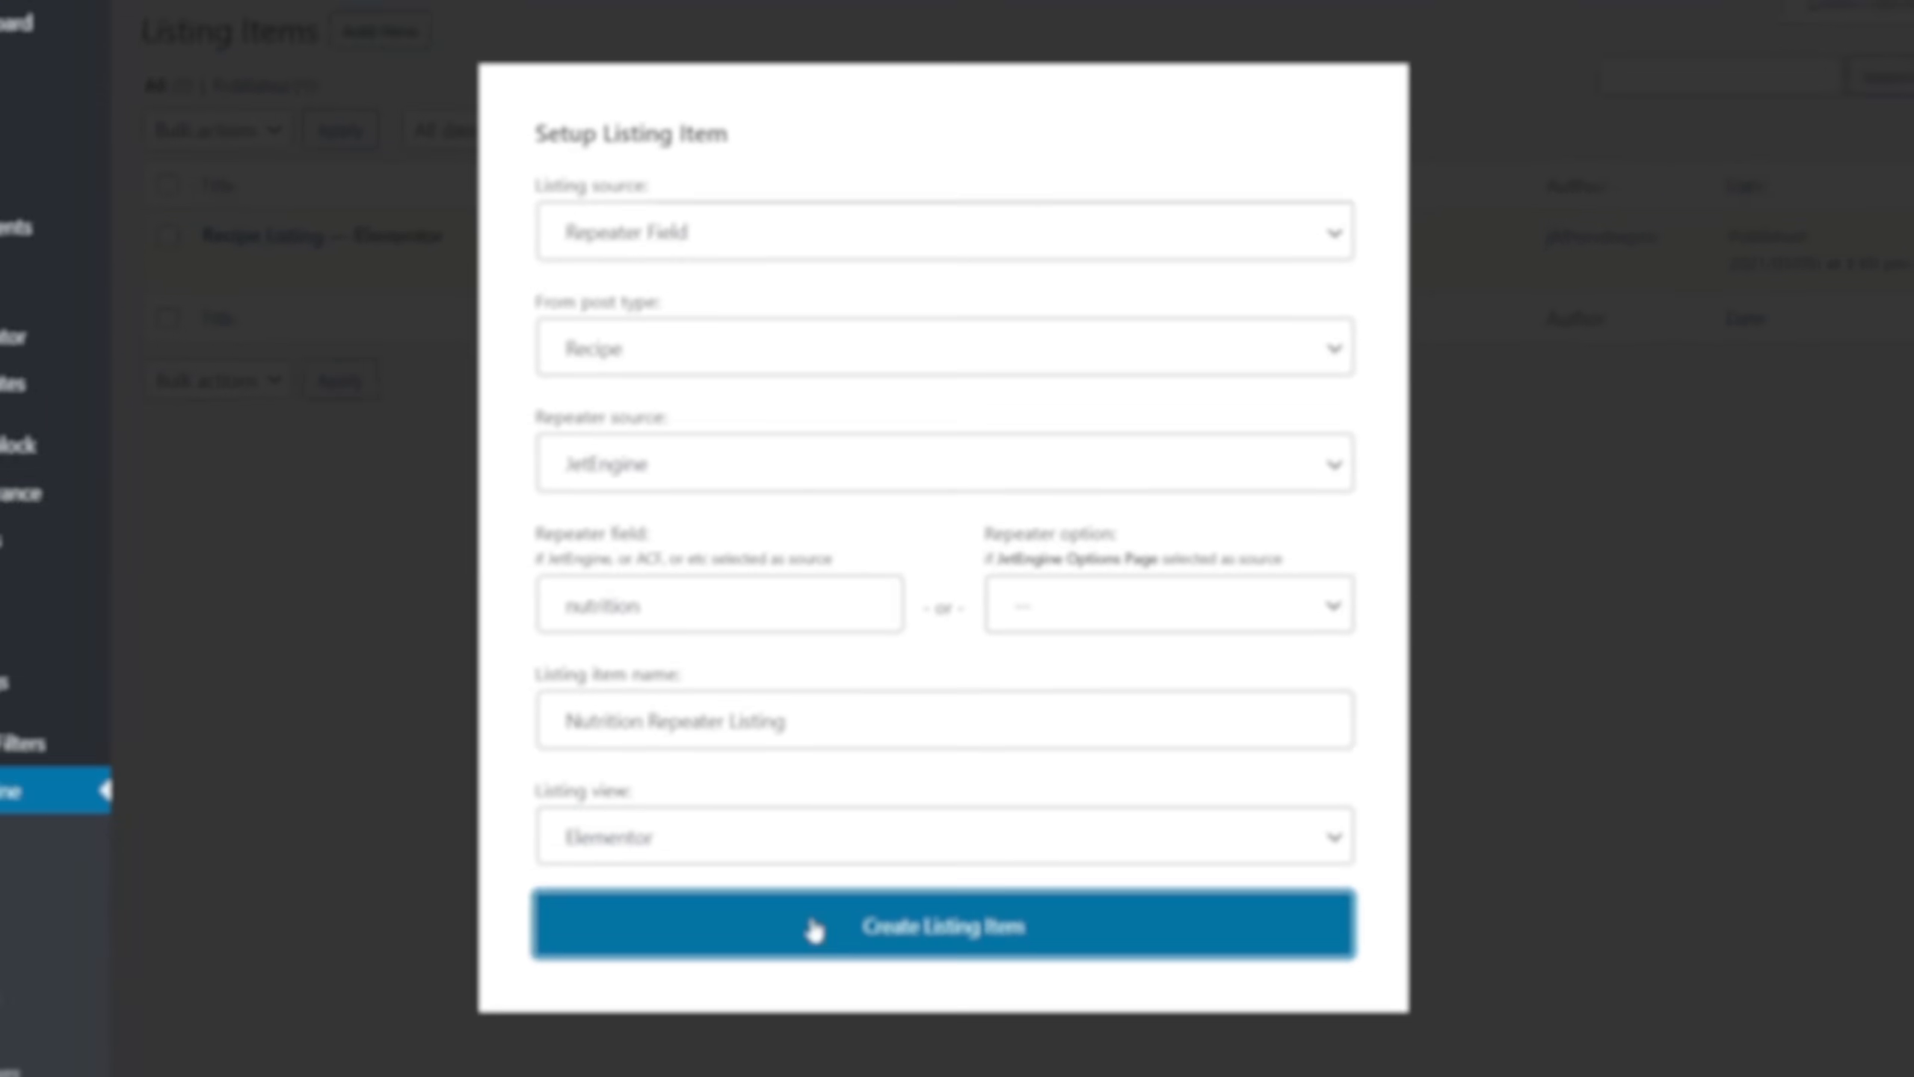
{"action": "left_click", "coordinate": [759, 1046]}
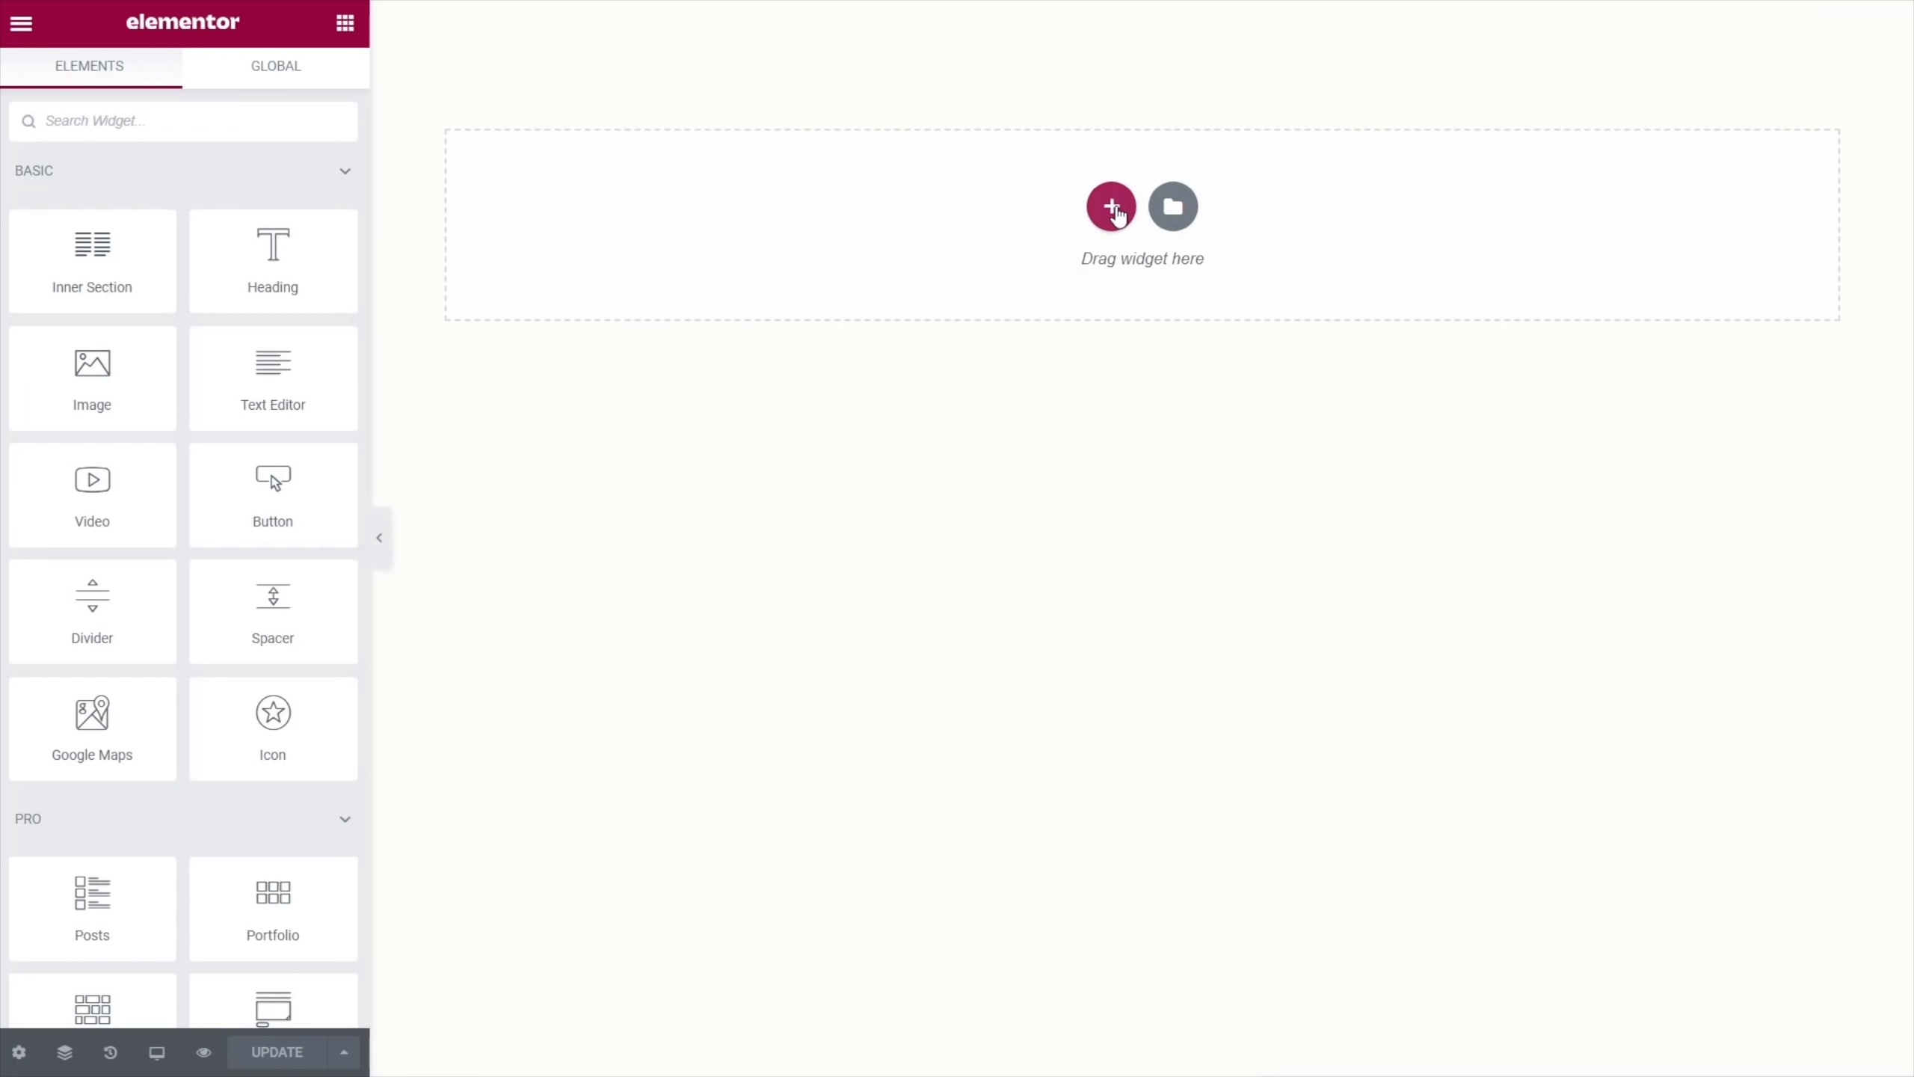
Add a section with two equal columns, with Columns Gap set to No Gap and Vertical Align set to Middle
{"action": "left_click", "coordinate": [1112, 208]}
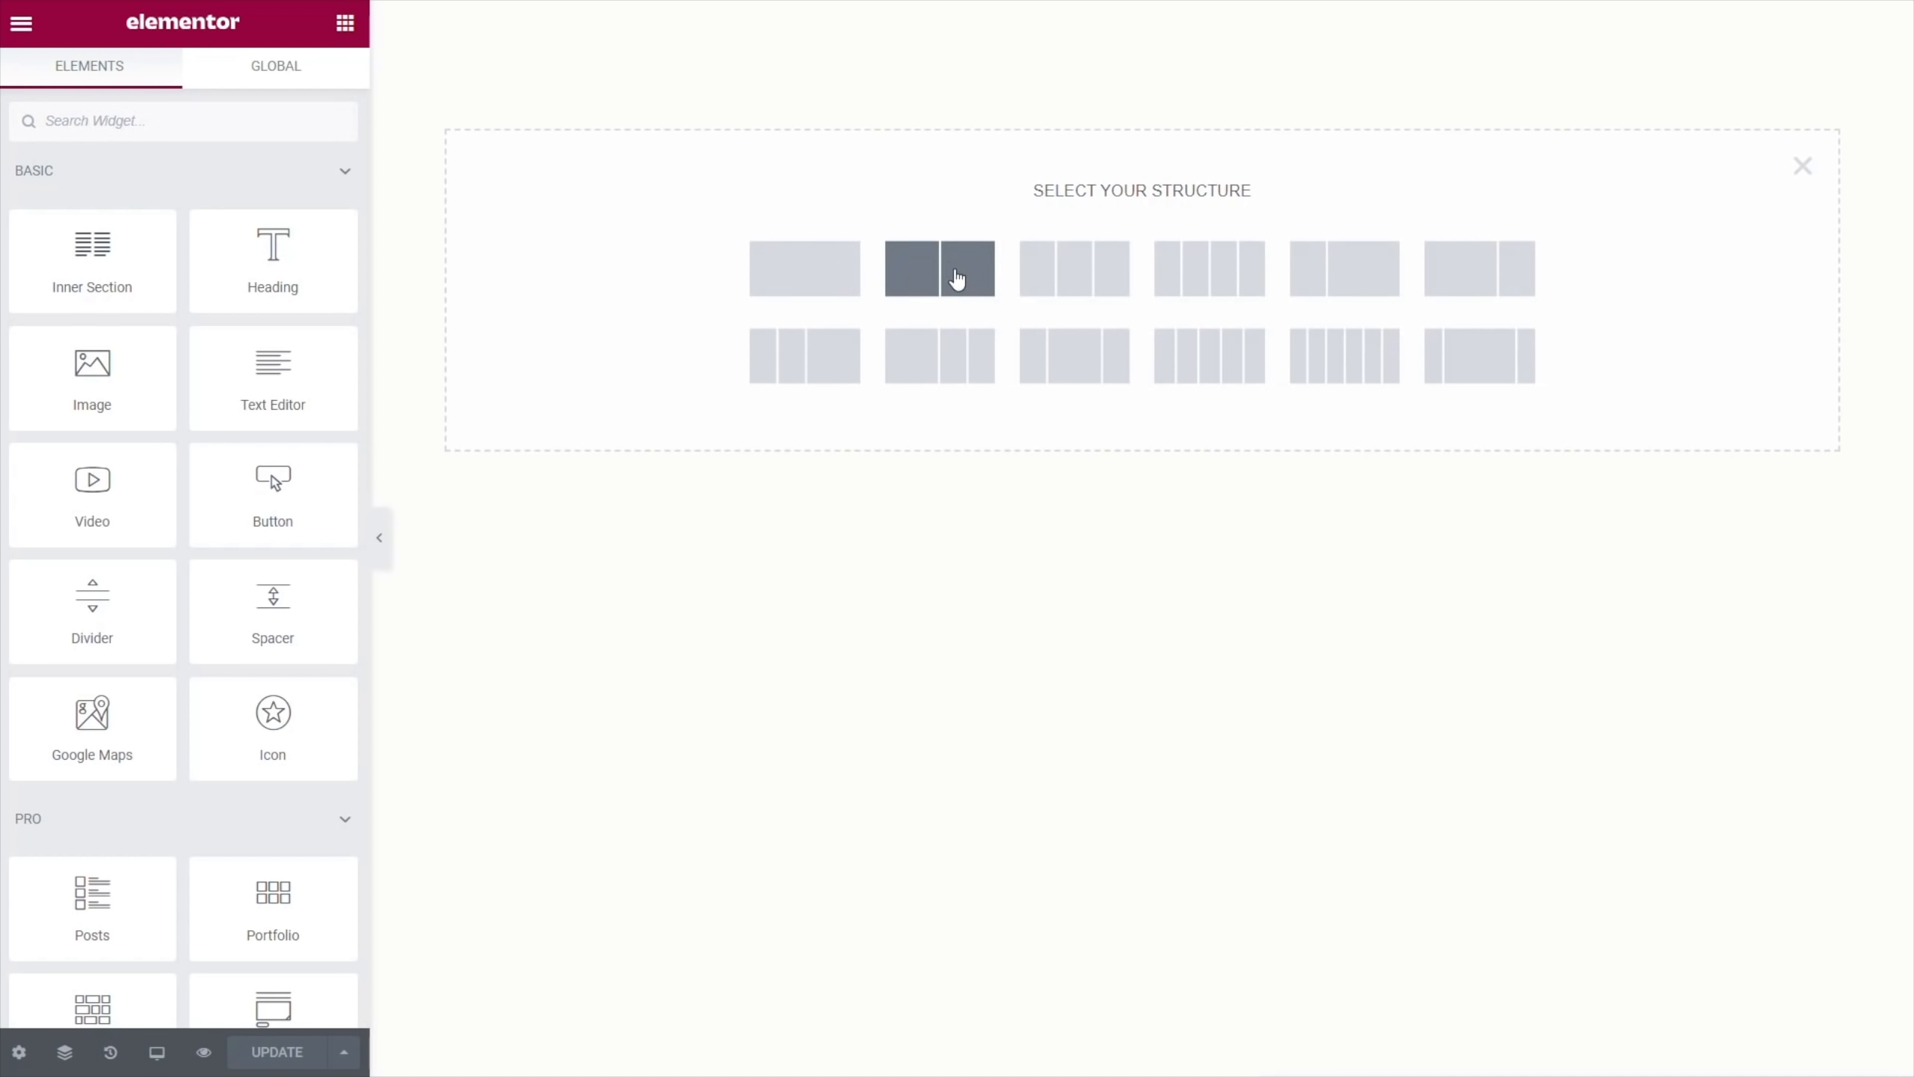
{"action": "left_click", "coordinate": [957, 279]}
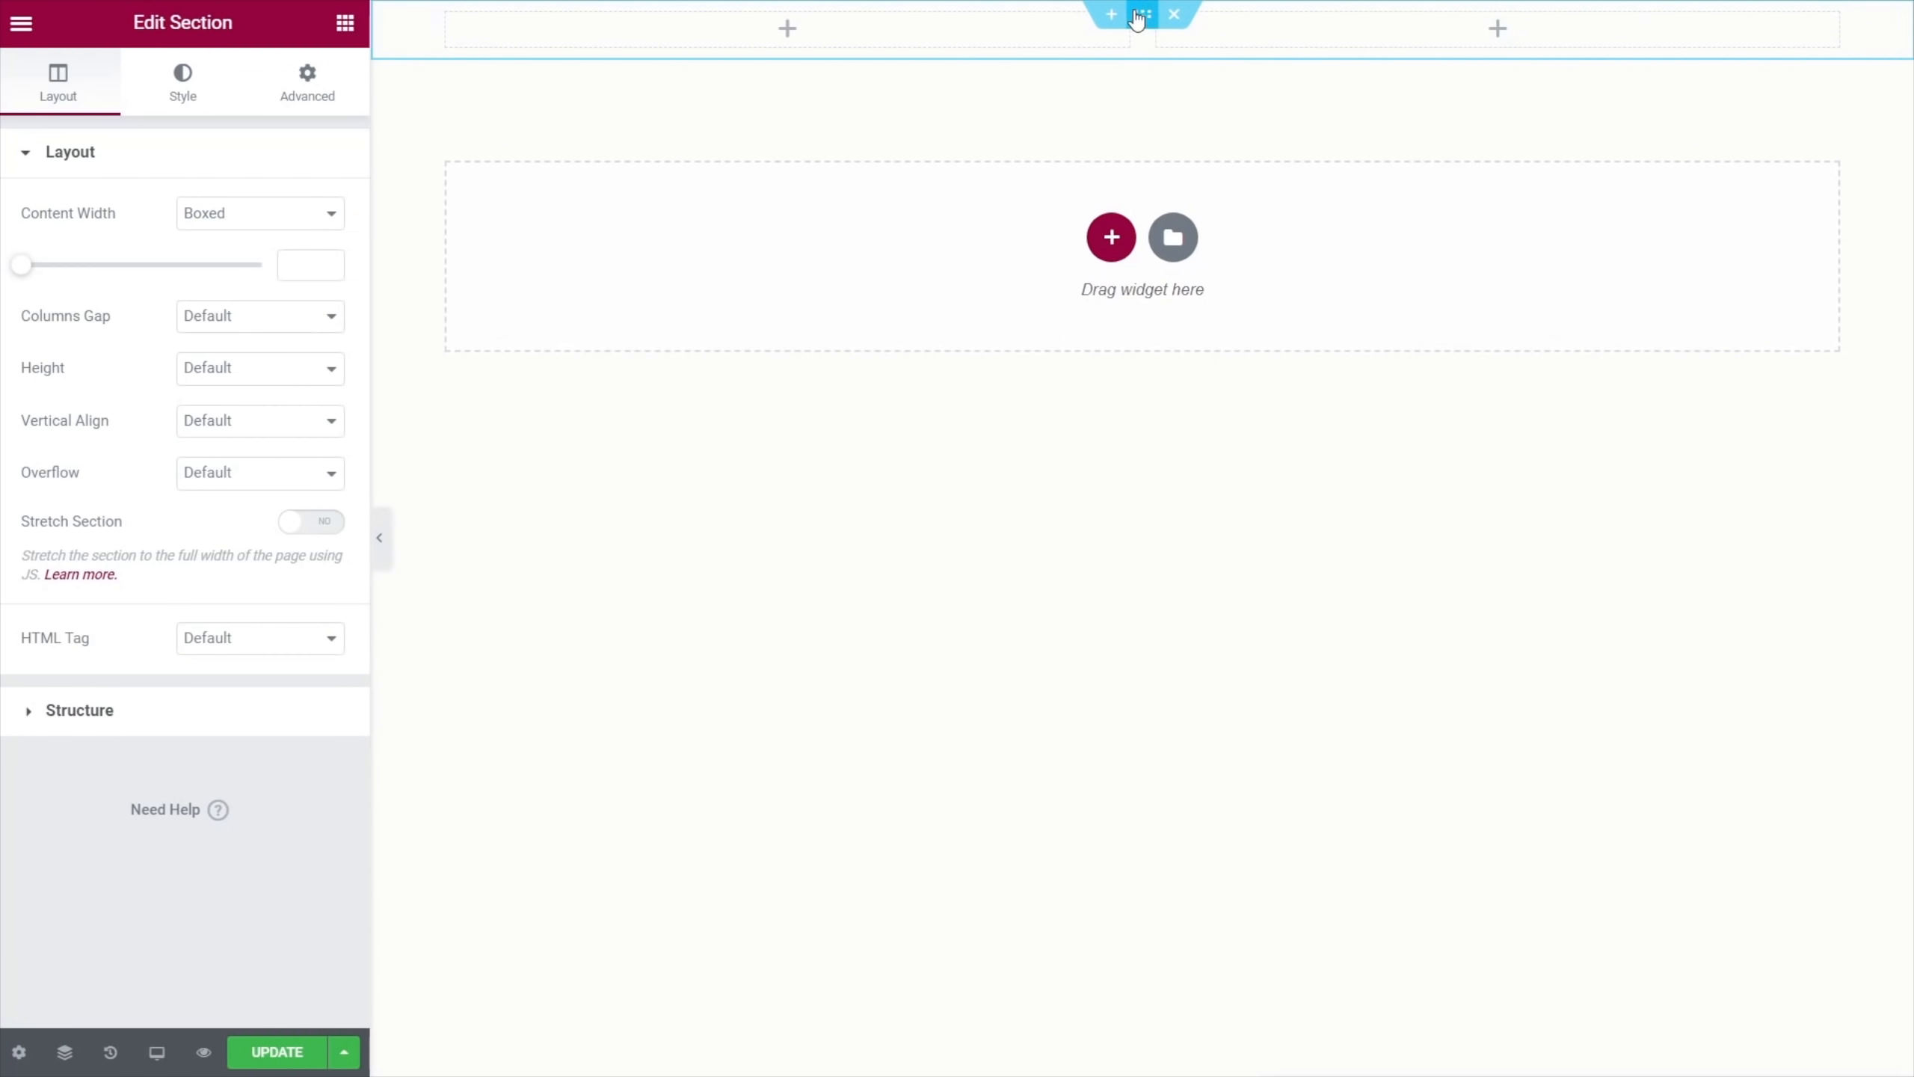
{"action": "left_click", "coordinate": [215, 317]}
{"action": "left_click", "coordinate": [226, 360]}
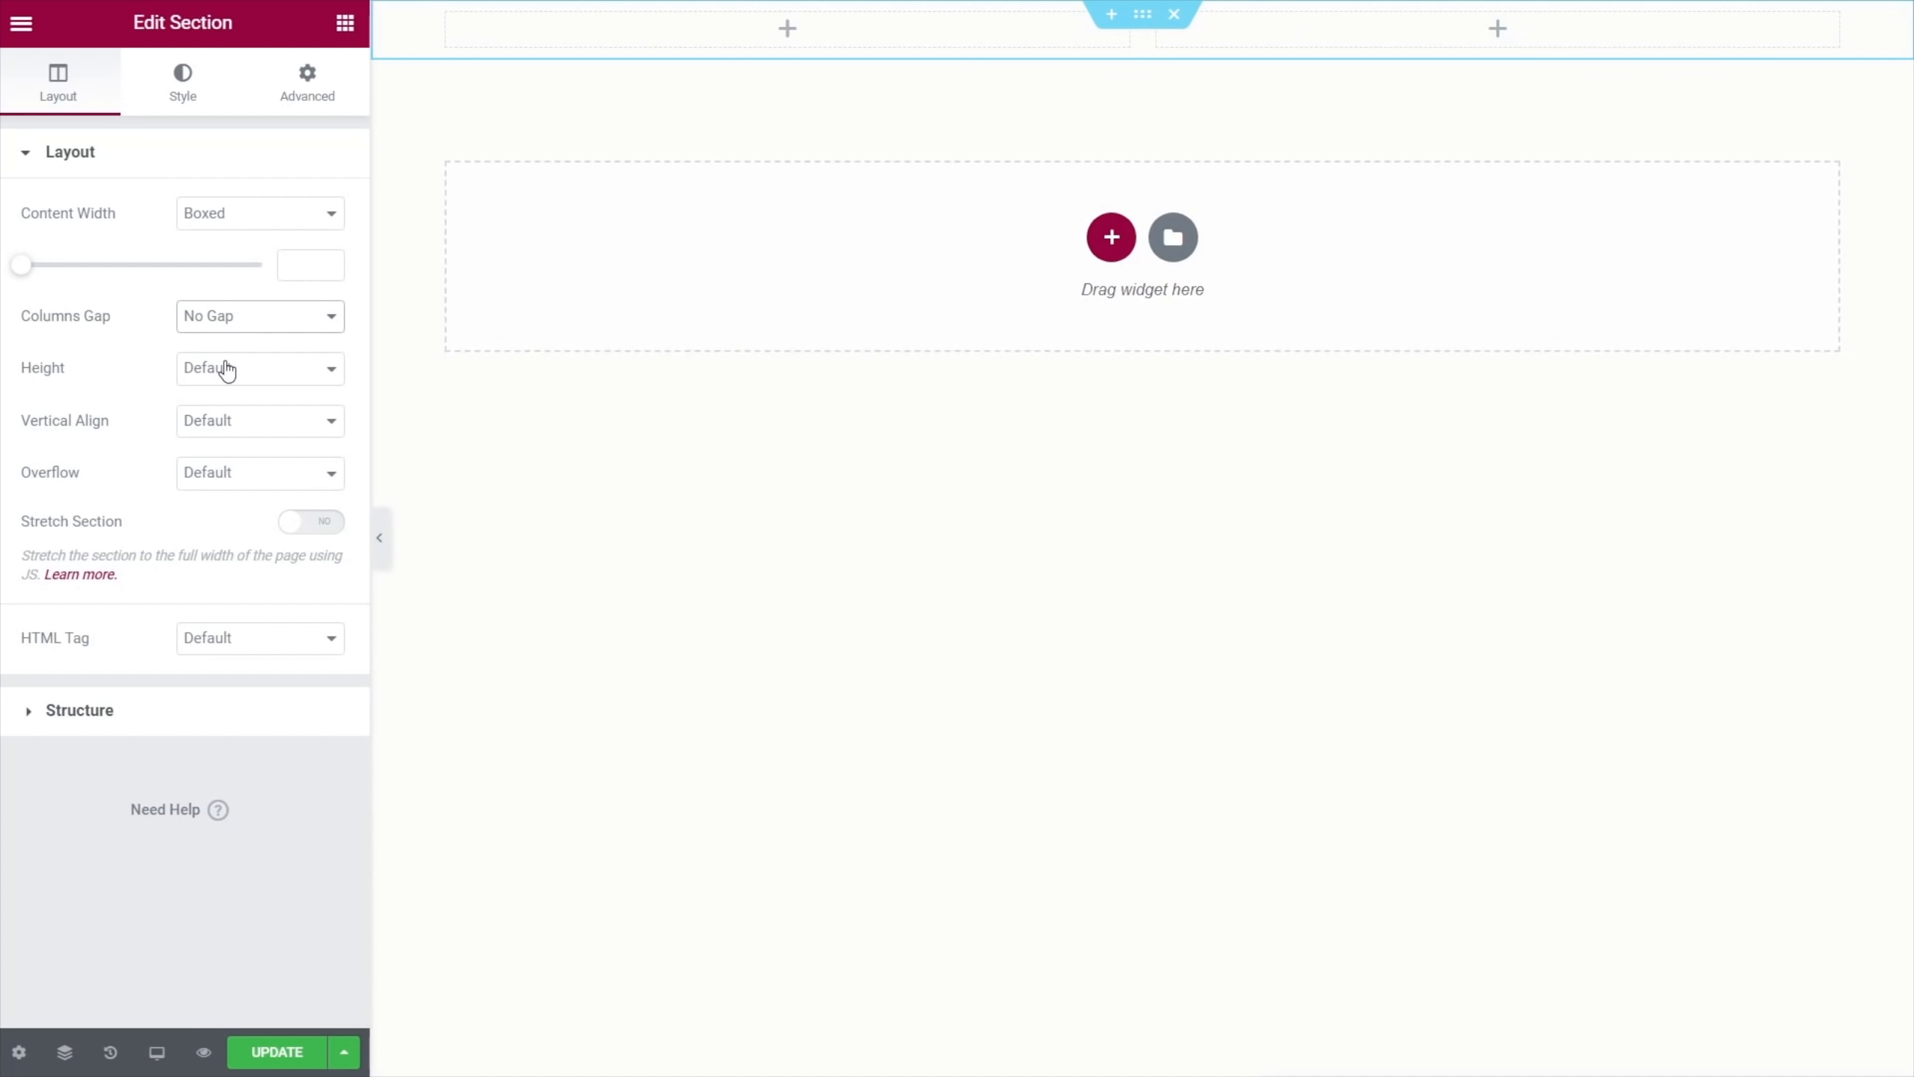
{"action": "left_click", "coordinate": [255, 422]}
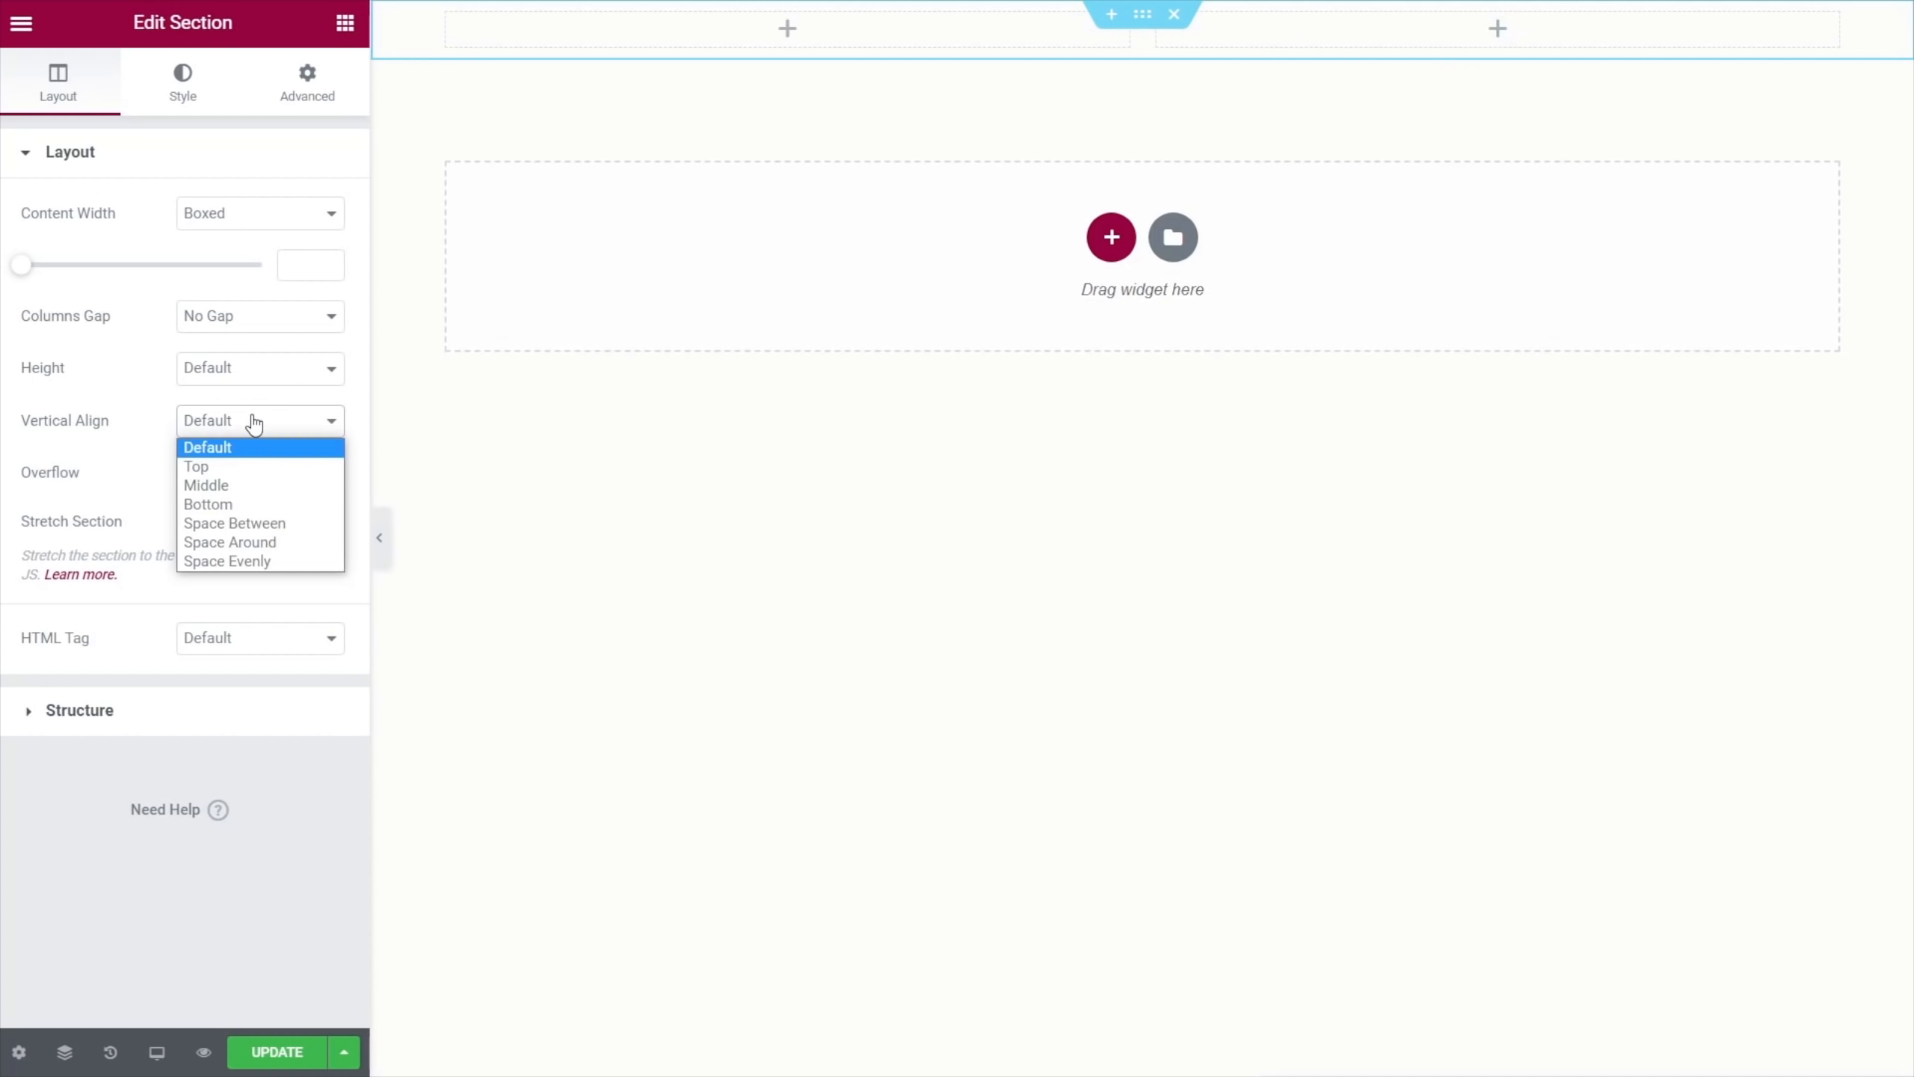
{"action": "left_click", "coordinate": [248, 486]}
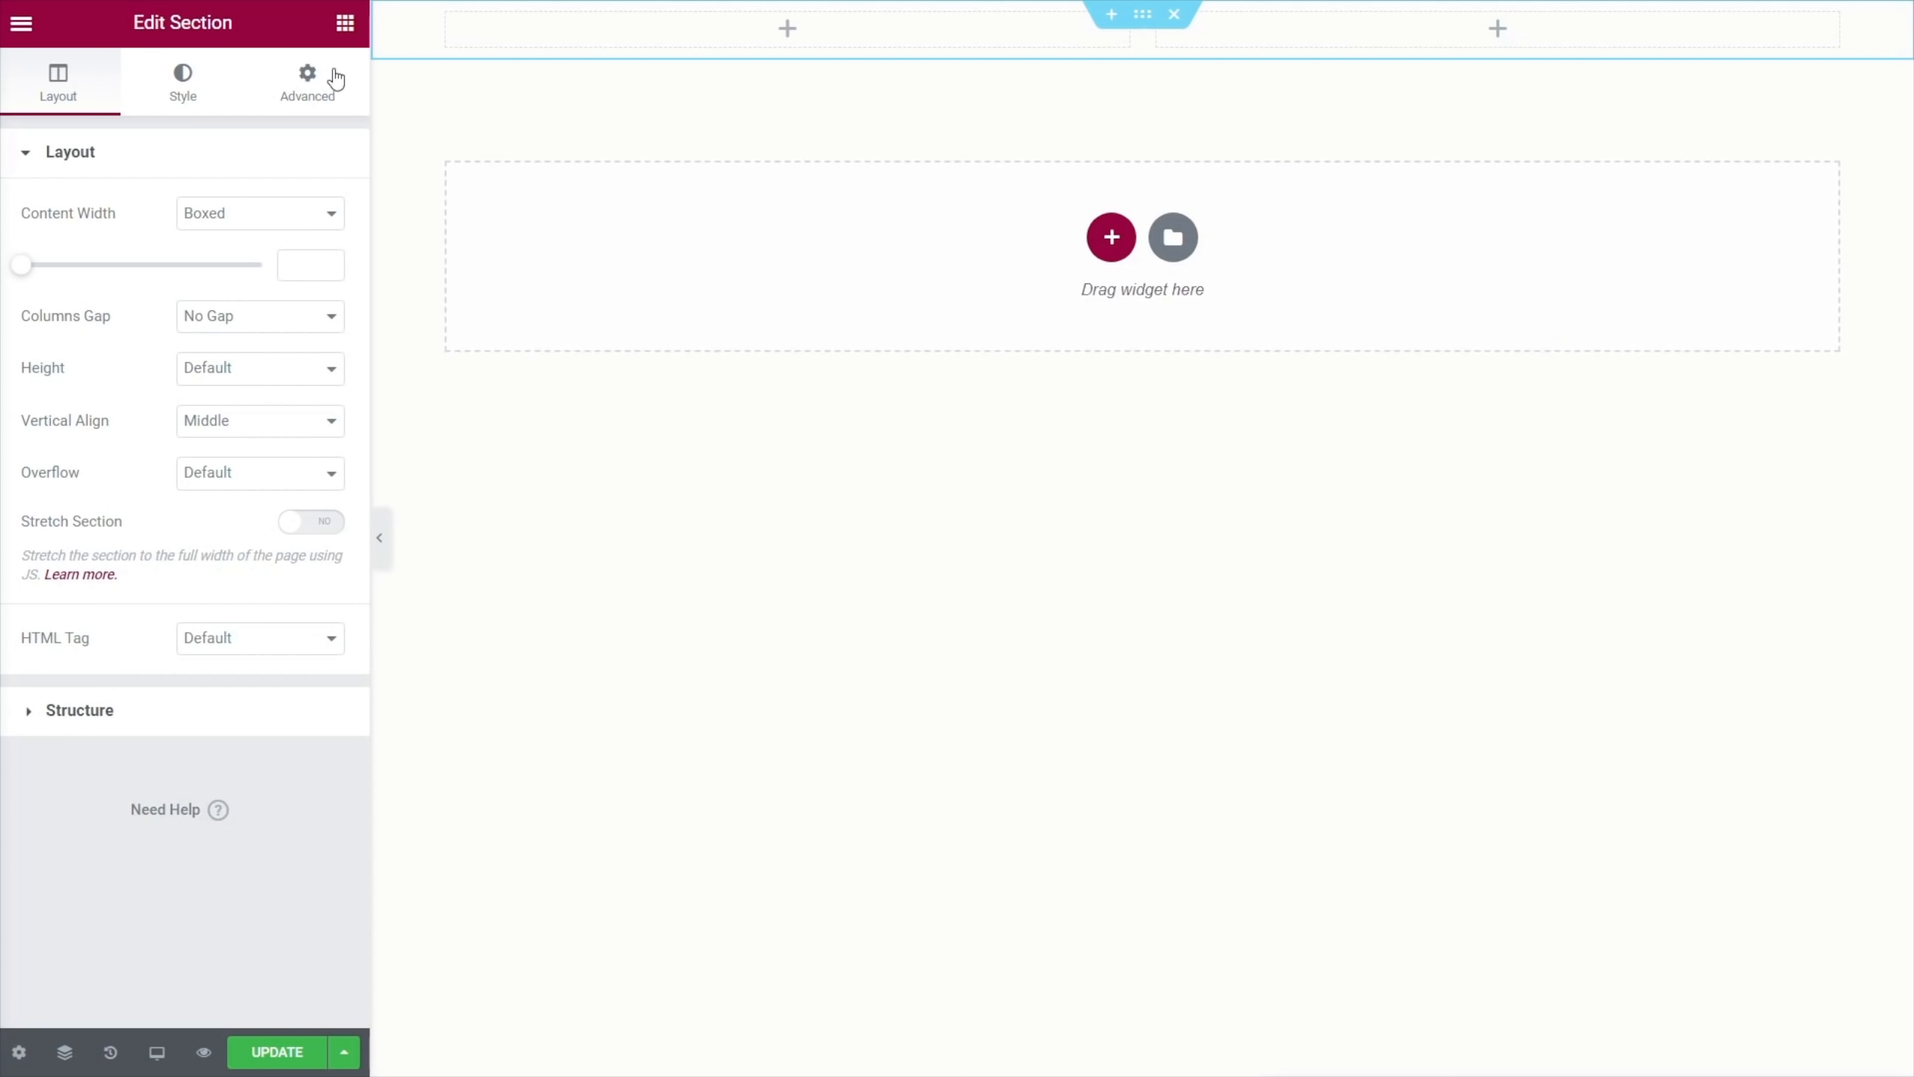
Place a Dynamic Field widget in the section's first column and set its source to Repeater Field
{"action": "left_click", "coordinate": [344, 23]}
{"action": "scroll", "coordinate": [238, 795], "scroll_direction": "down", "scroll_amount": 20}
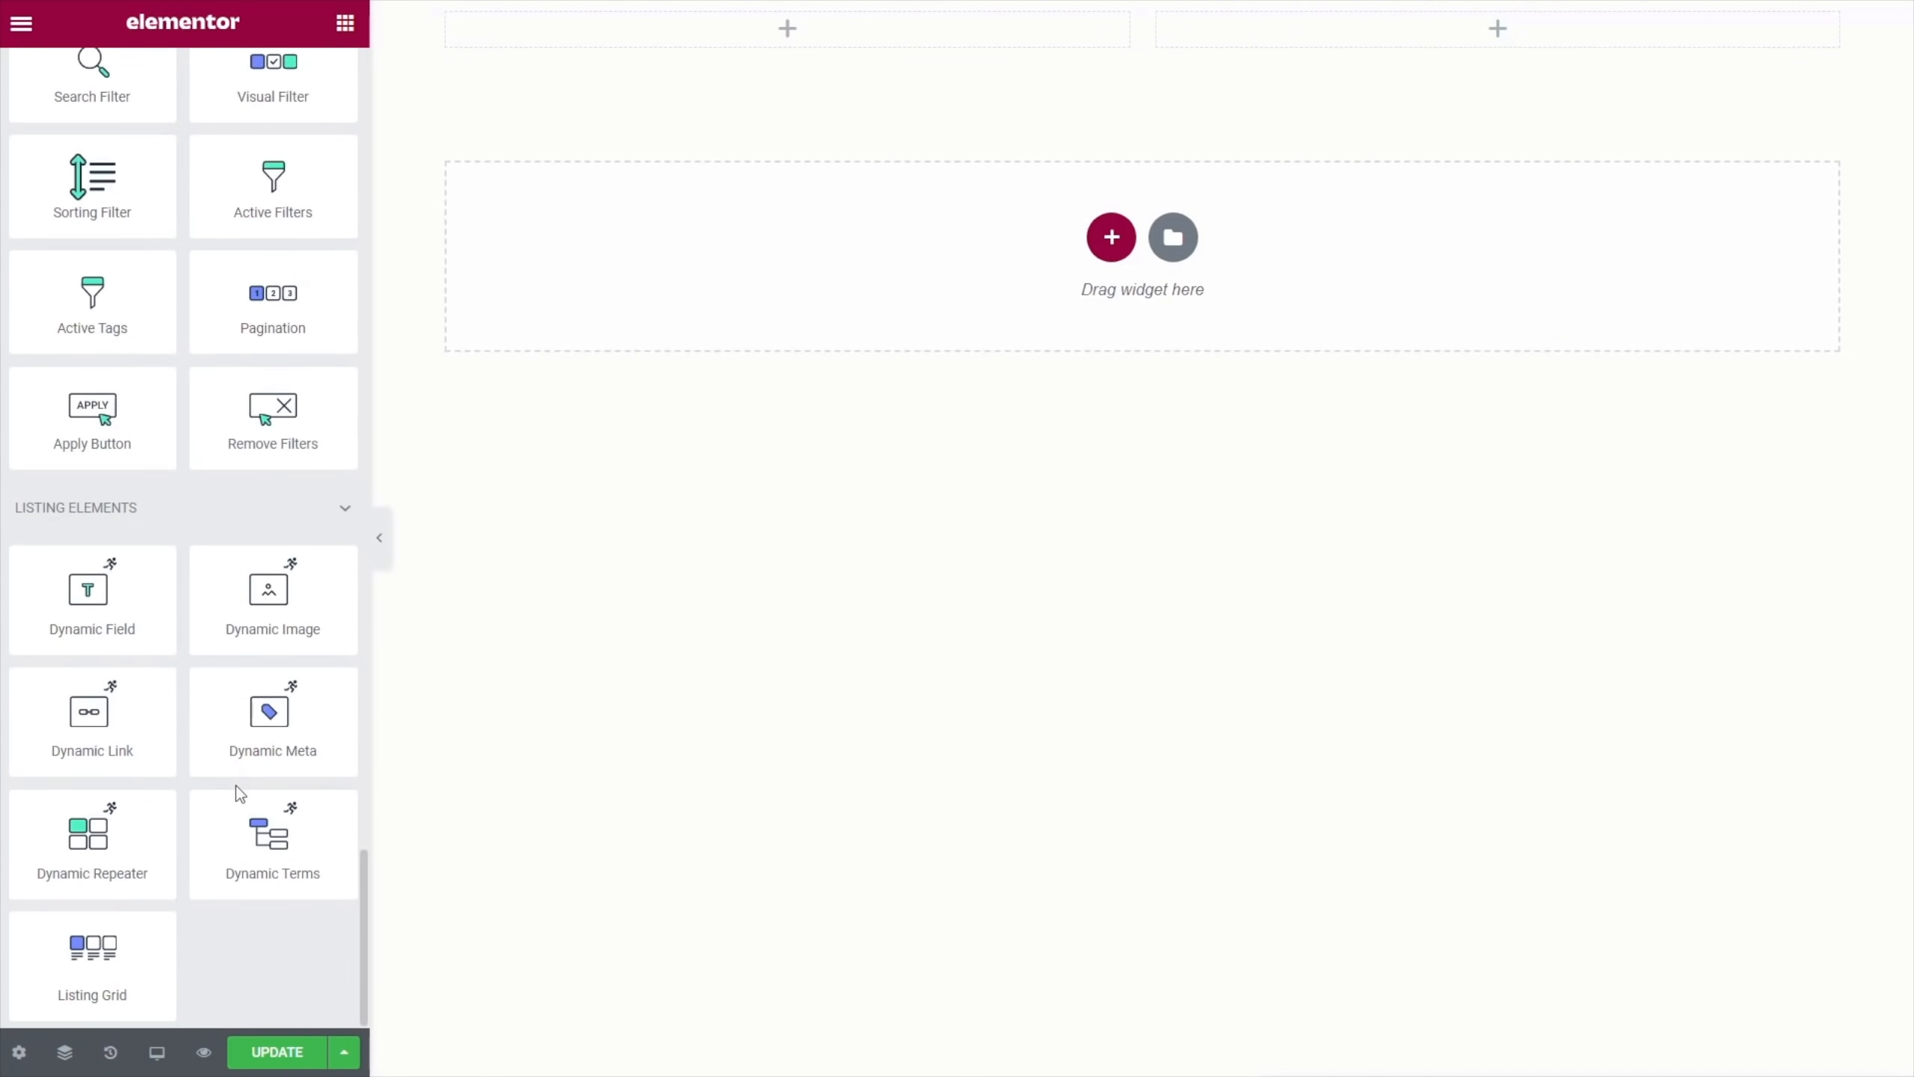
{"action": "mouse_move", "coordinate": [115, 650]}
{"action": "left_mouse_down"}
{"action": "mouse_move", "coordinate": [379, 372]}
{"action": "mouse_move", "coordinate": [598, 31]}
{"action": "left_mouse_up"}
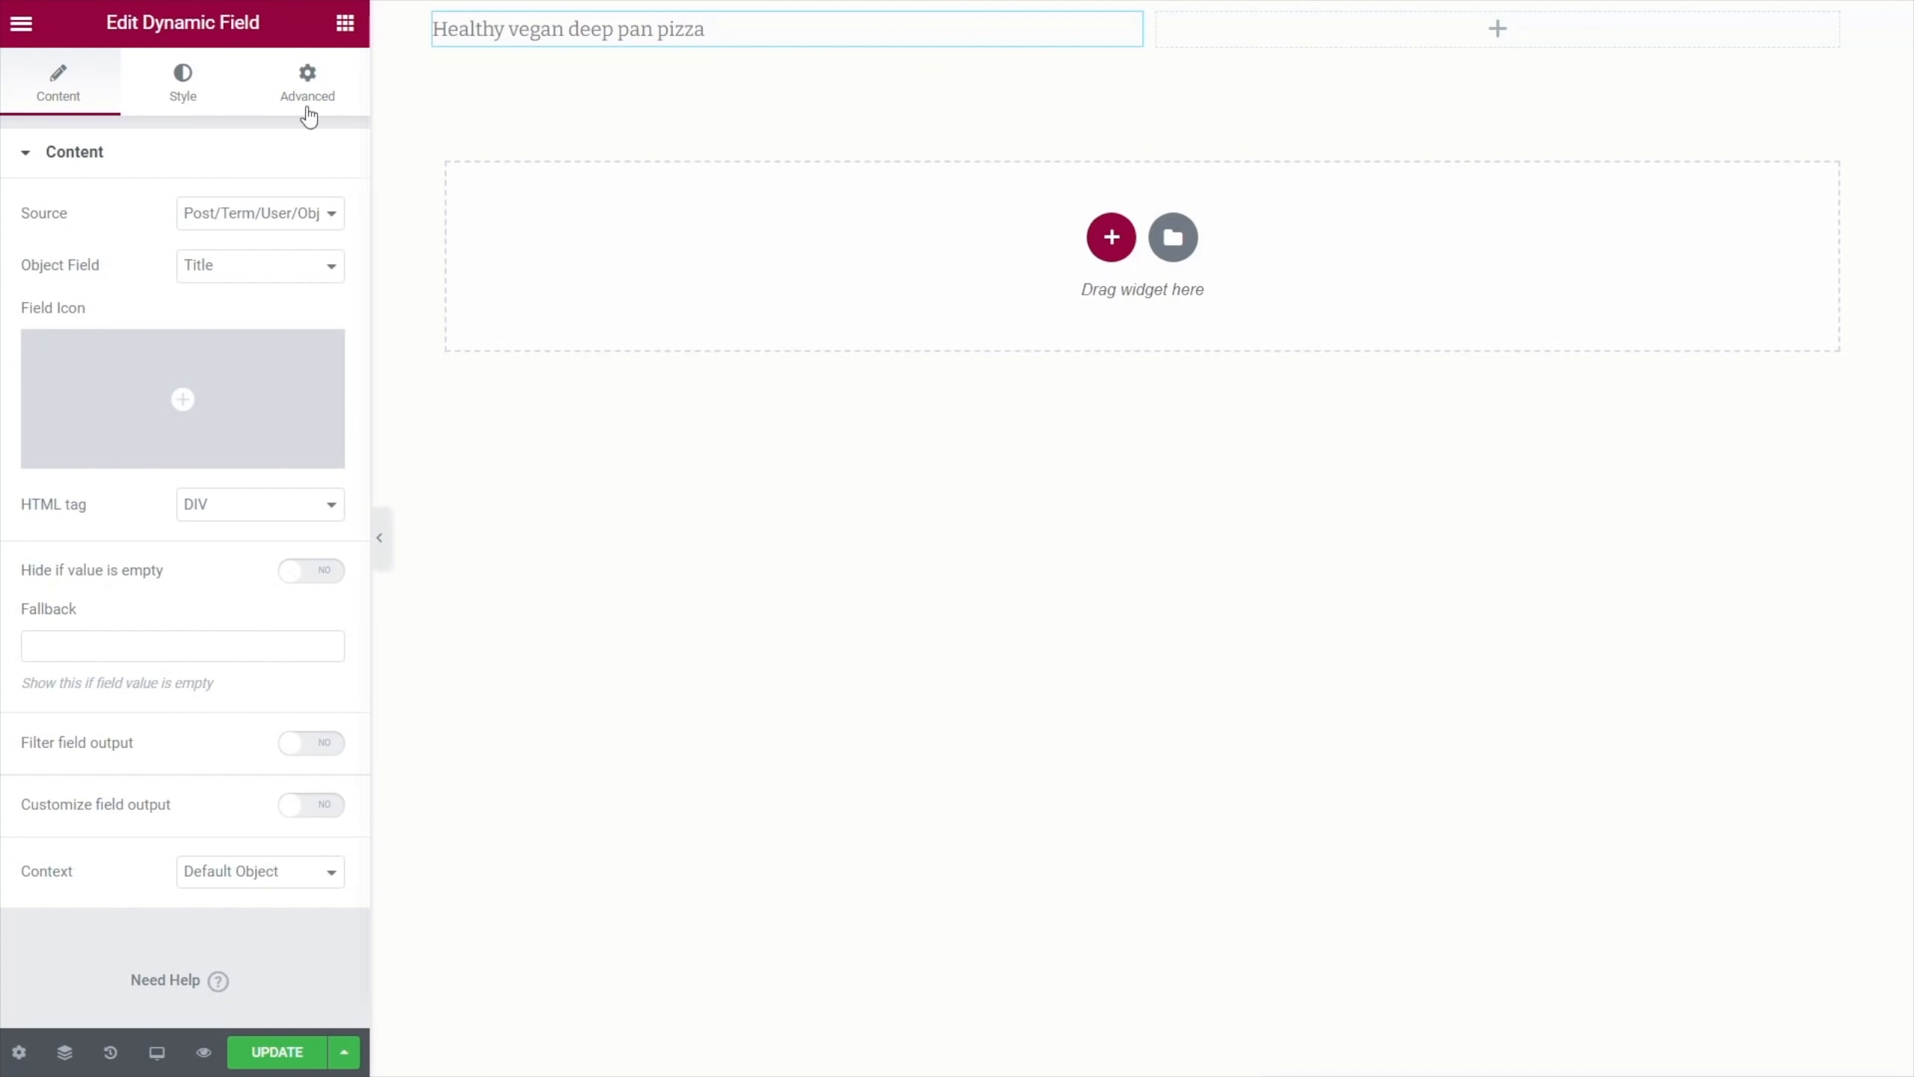
{"action": "left_click", "coordinate": [303, 214]}
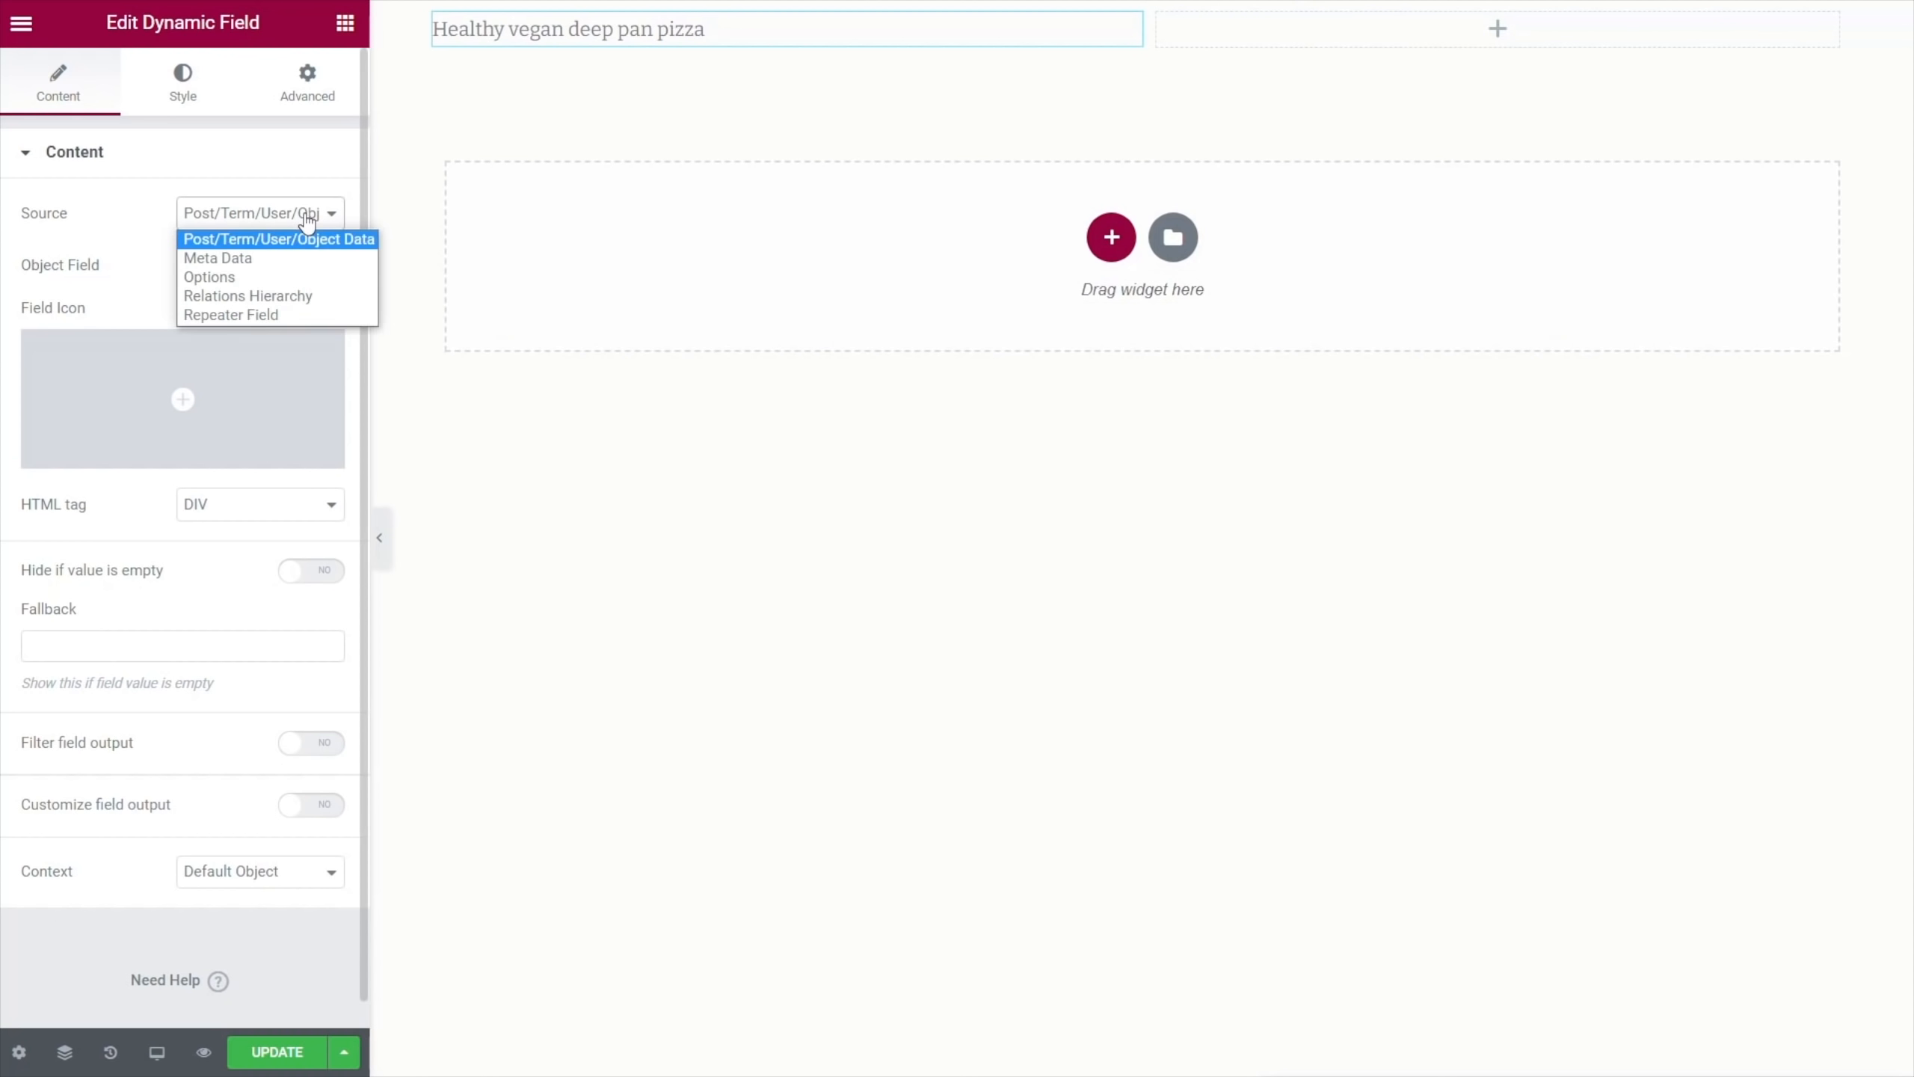
{"action": "left_click", "coordinate": [258, 317]}
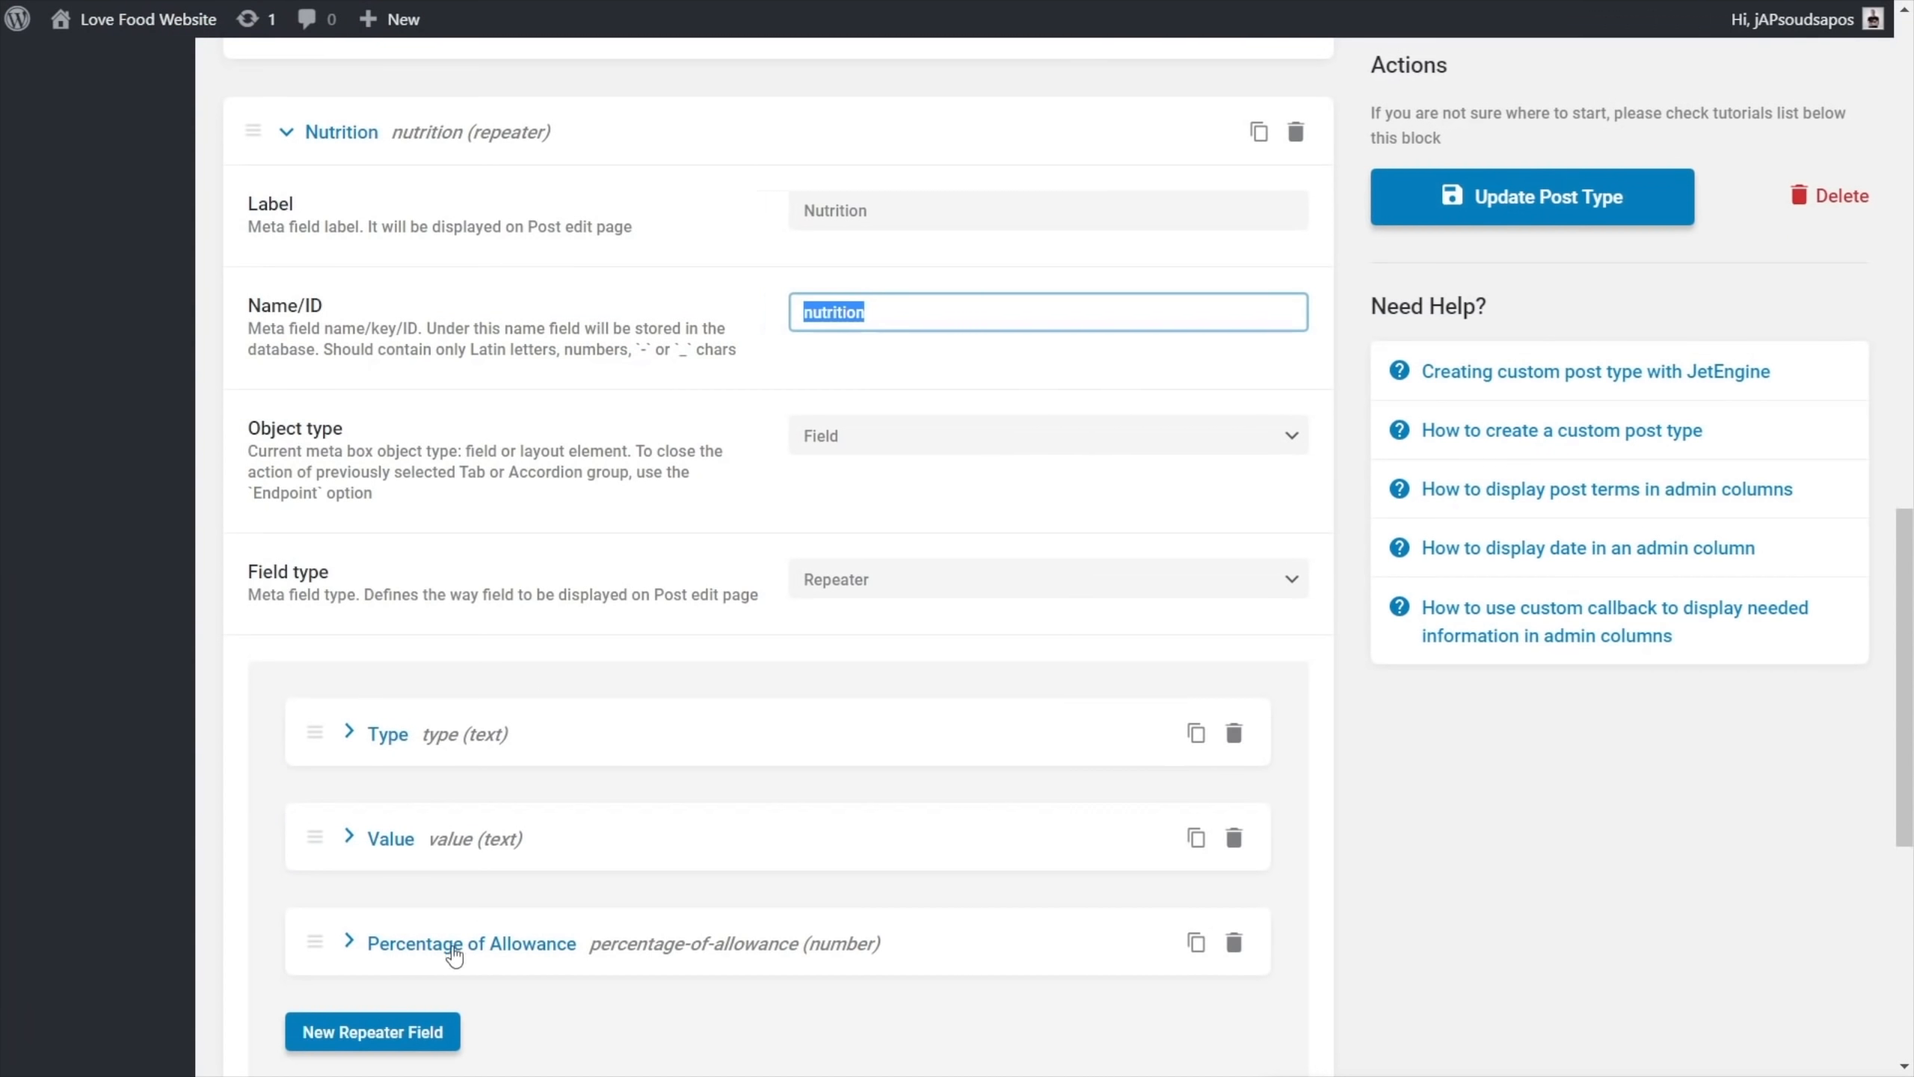
Copy the name "type" from the Nutrition repeater's Type field settings into the Dynamic Field's custom repeater key
{"action": "left_click", "coordinate": [389, 740]}
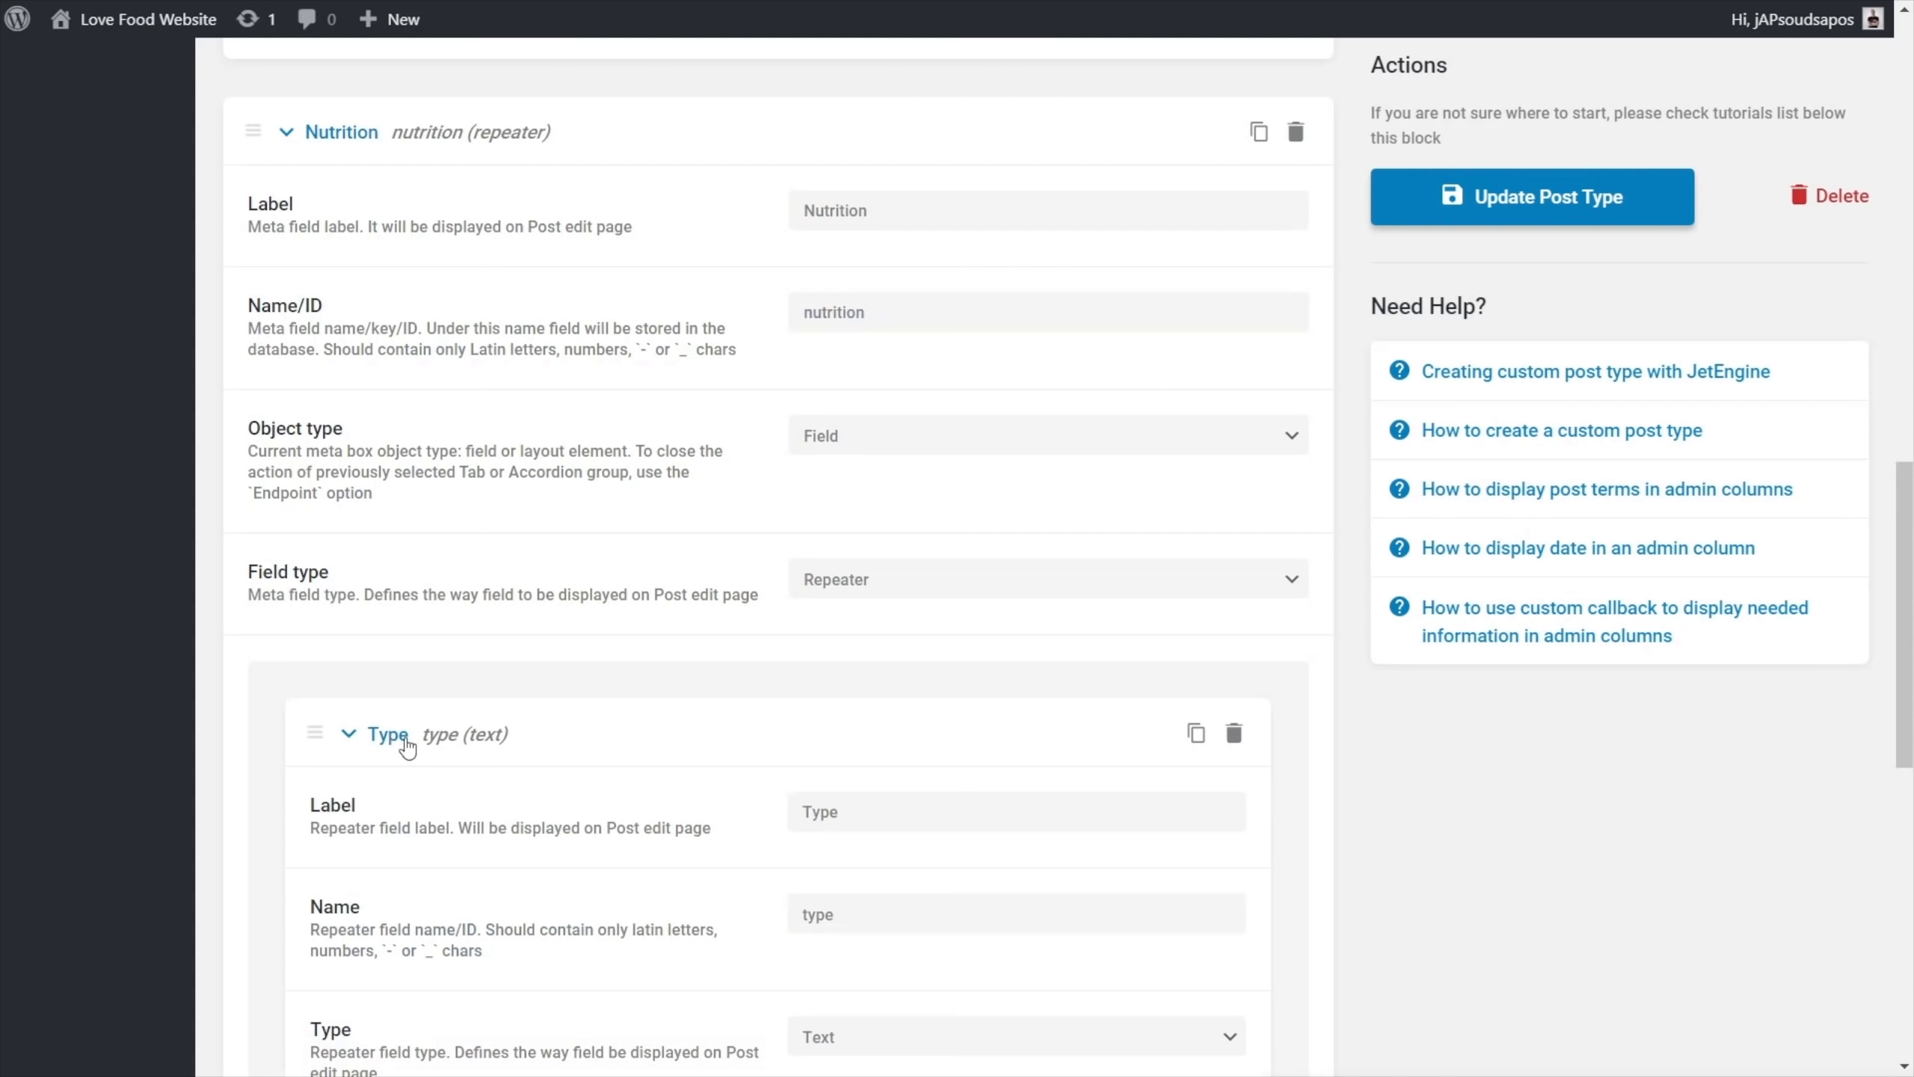
{"action": "left_click_drag", "start_coordinate": [875, 916], "coordinate": [796, 918]}
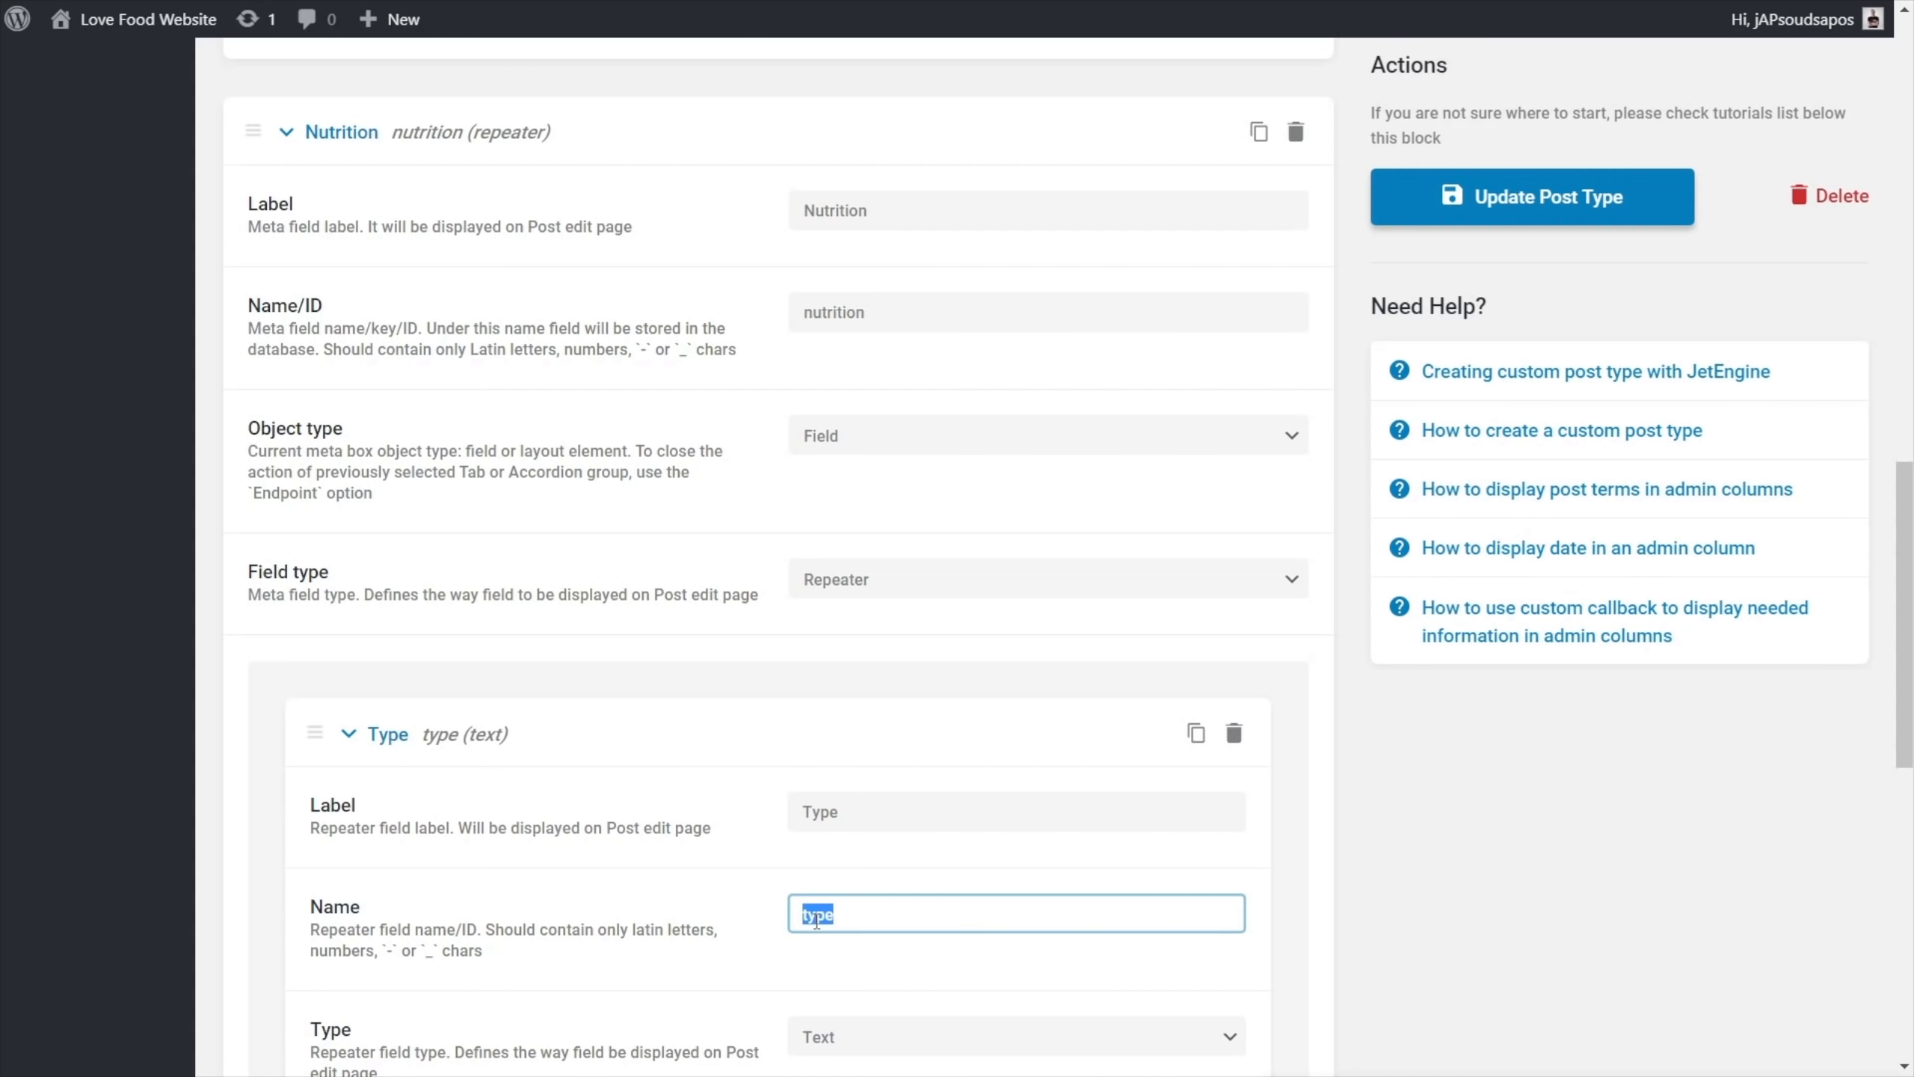
{"action": "right_click", "coordinate": [816, 921]}
{"action": "left_click", "coordinate": [884, 1010]}
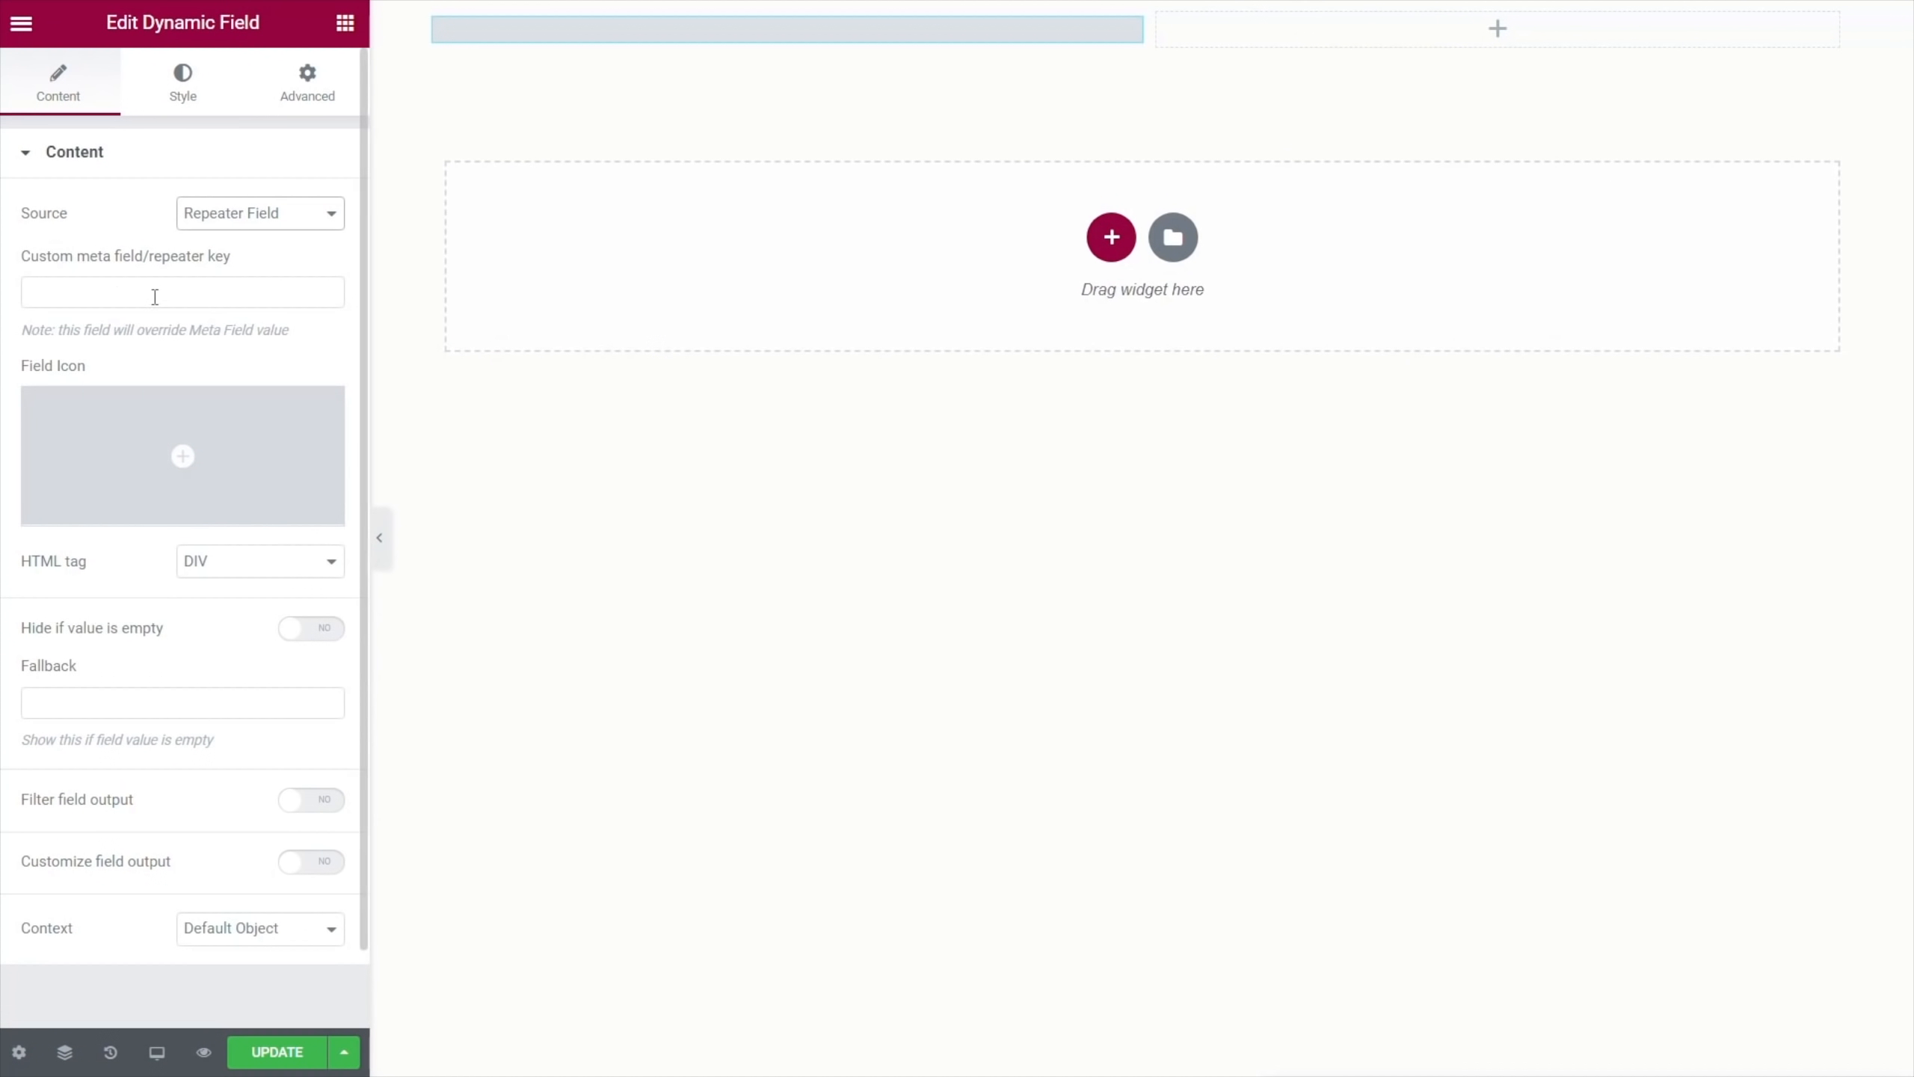
{"action": "right_click", "coordinate": [139, 294]}
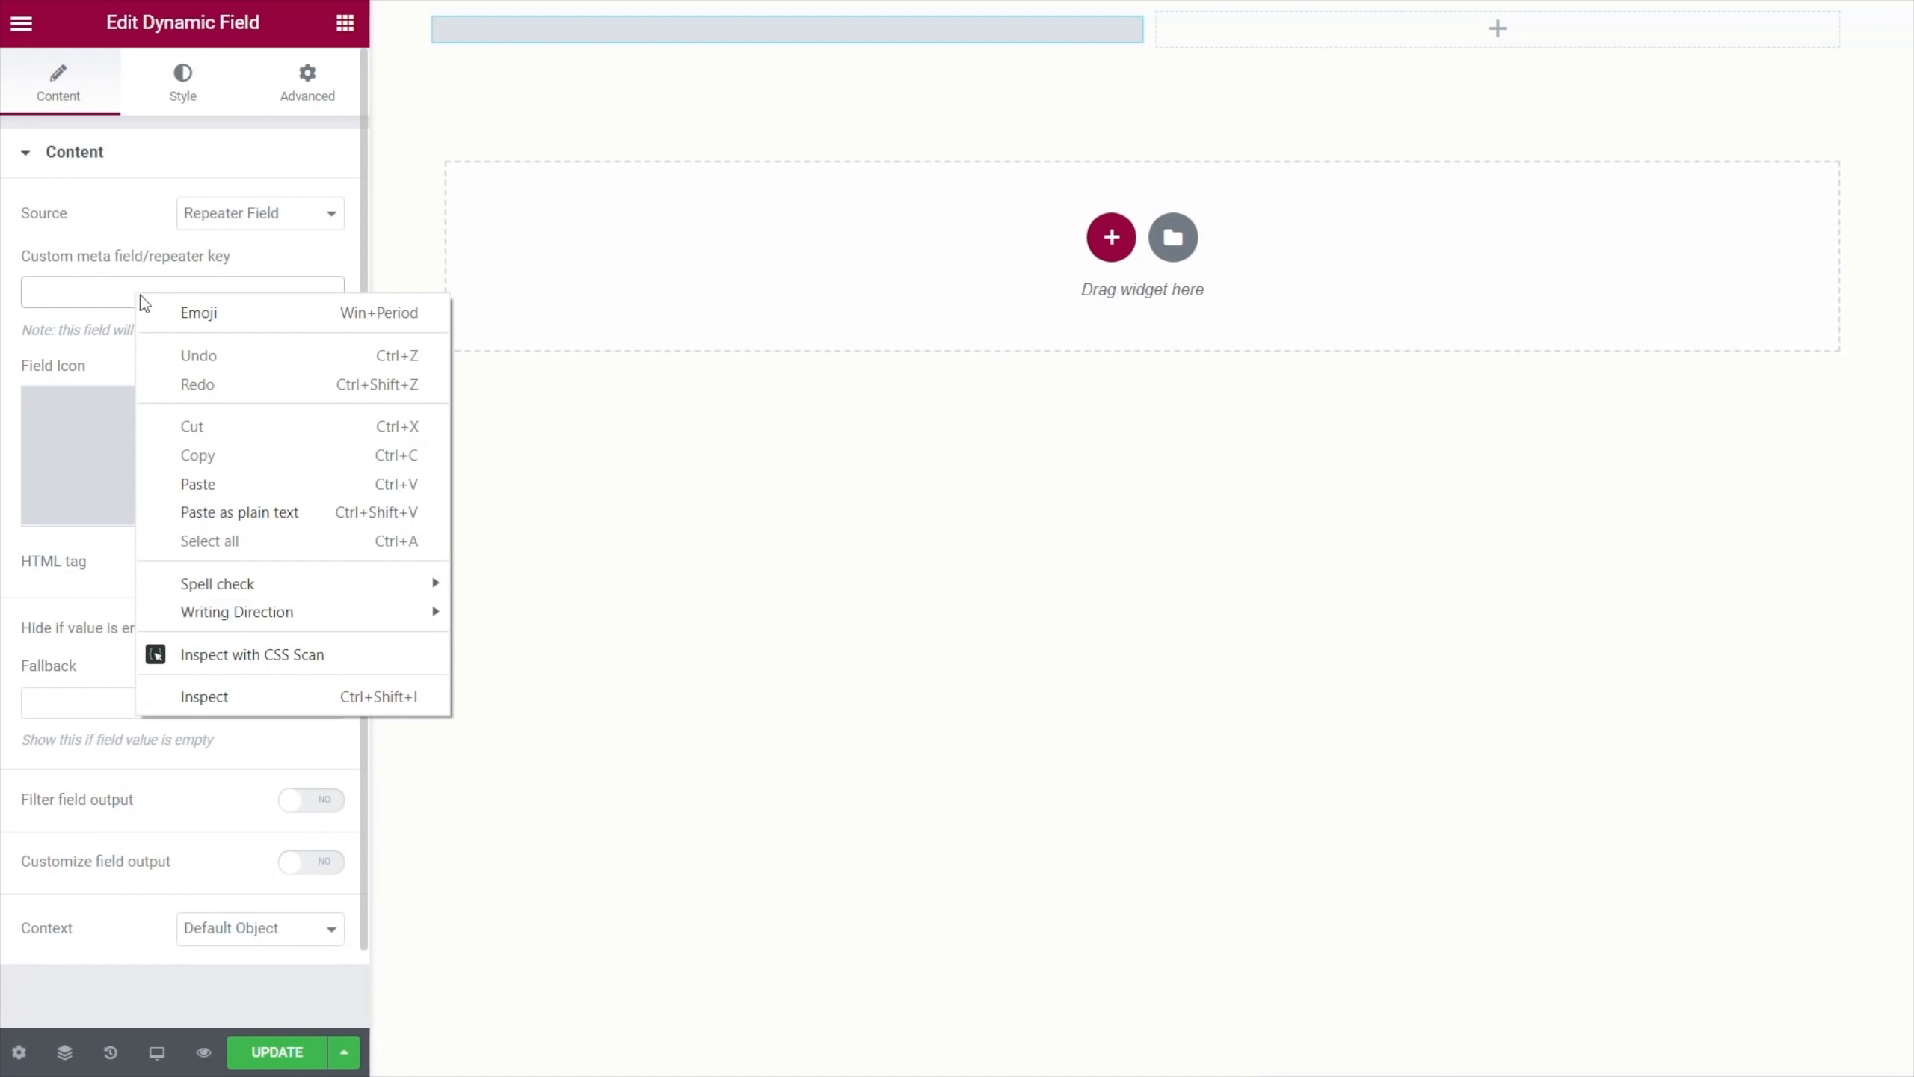
{"action": "left_click", "coordinate": [221, 477]}
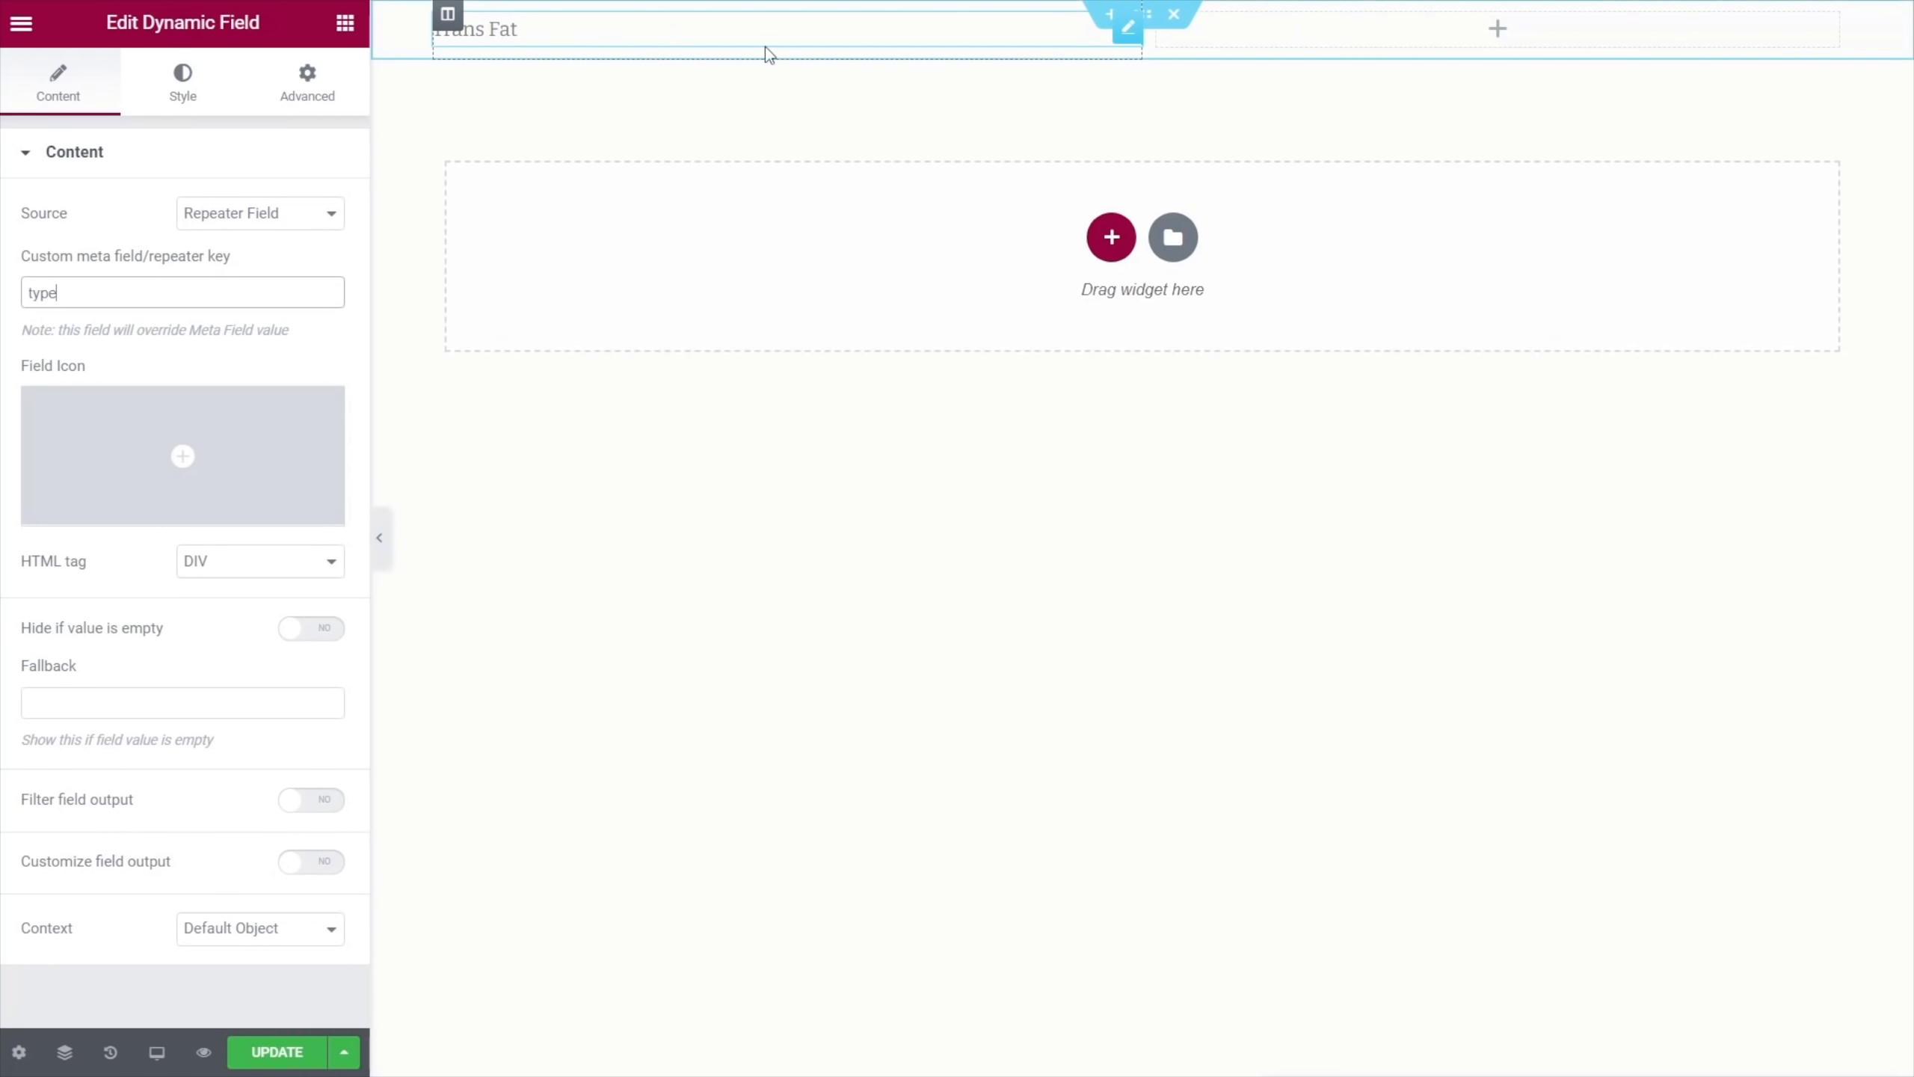
Duplicate the type Dynamic Field and replace the copy's repeater key with "value", copied from the Value field's settings
{"action": "right_click", "coordinate": [1123, 35]}
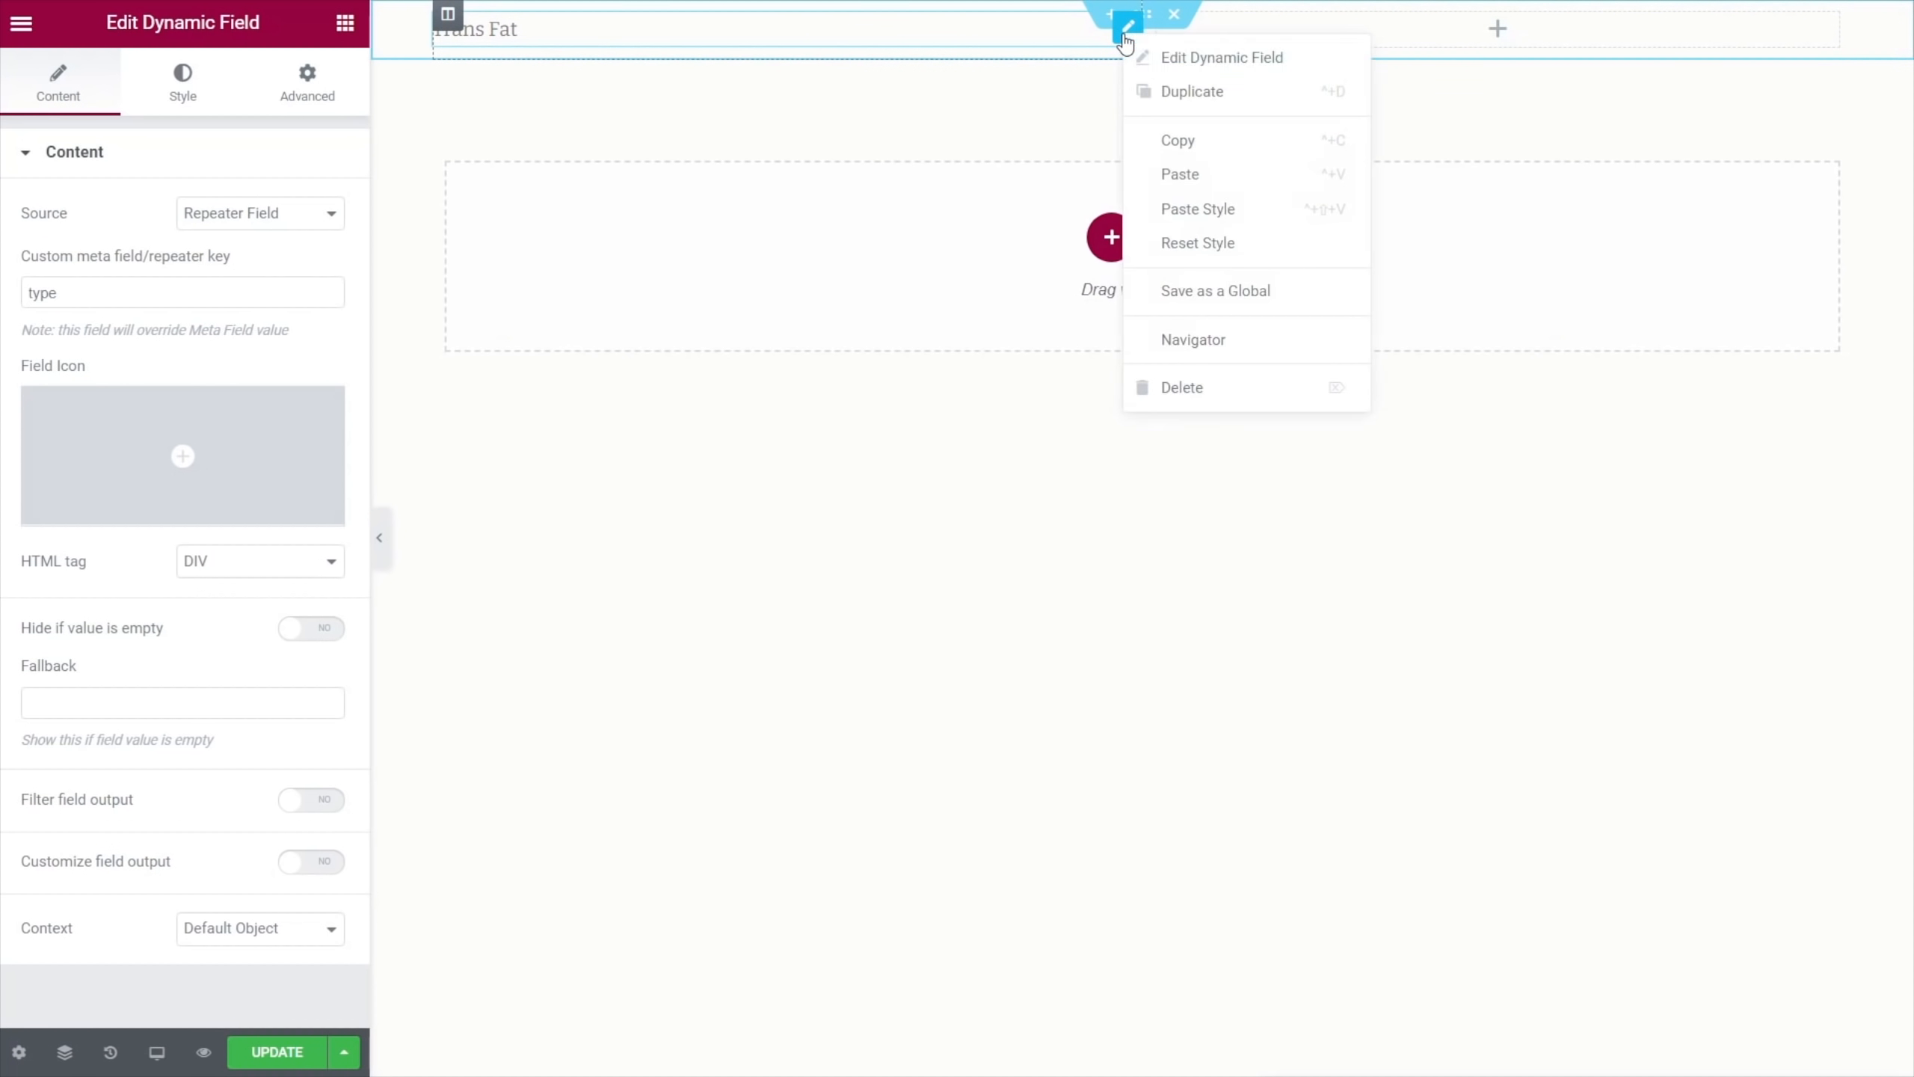
{"action": "left_click", "coordinate": [1163, 91]}
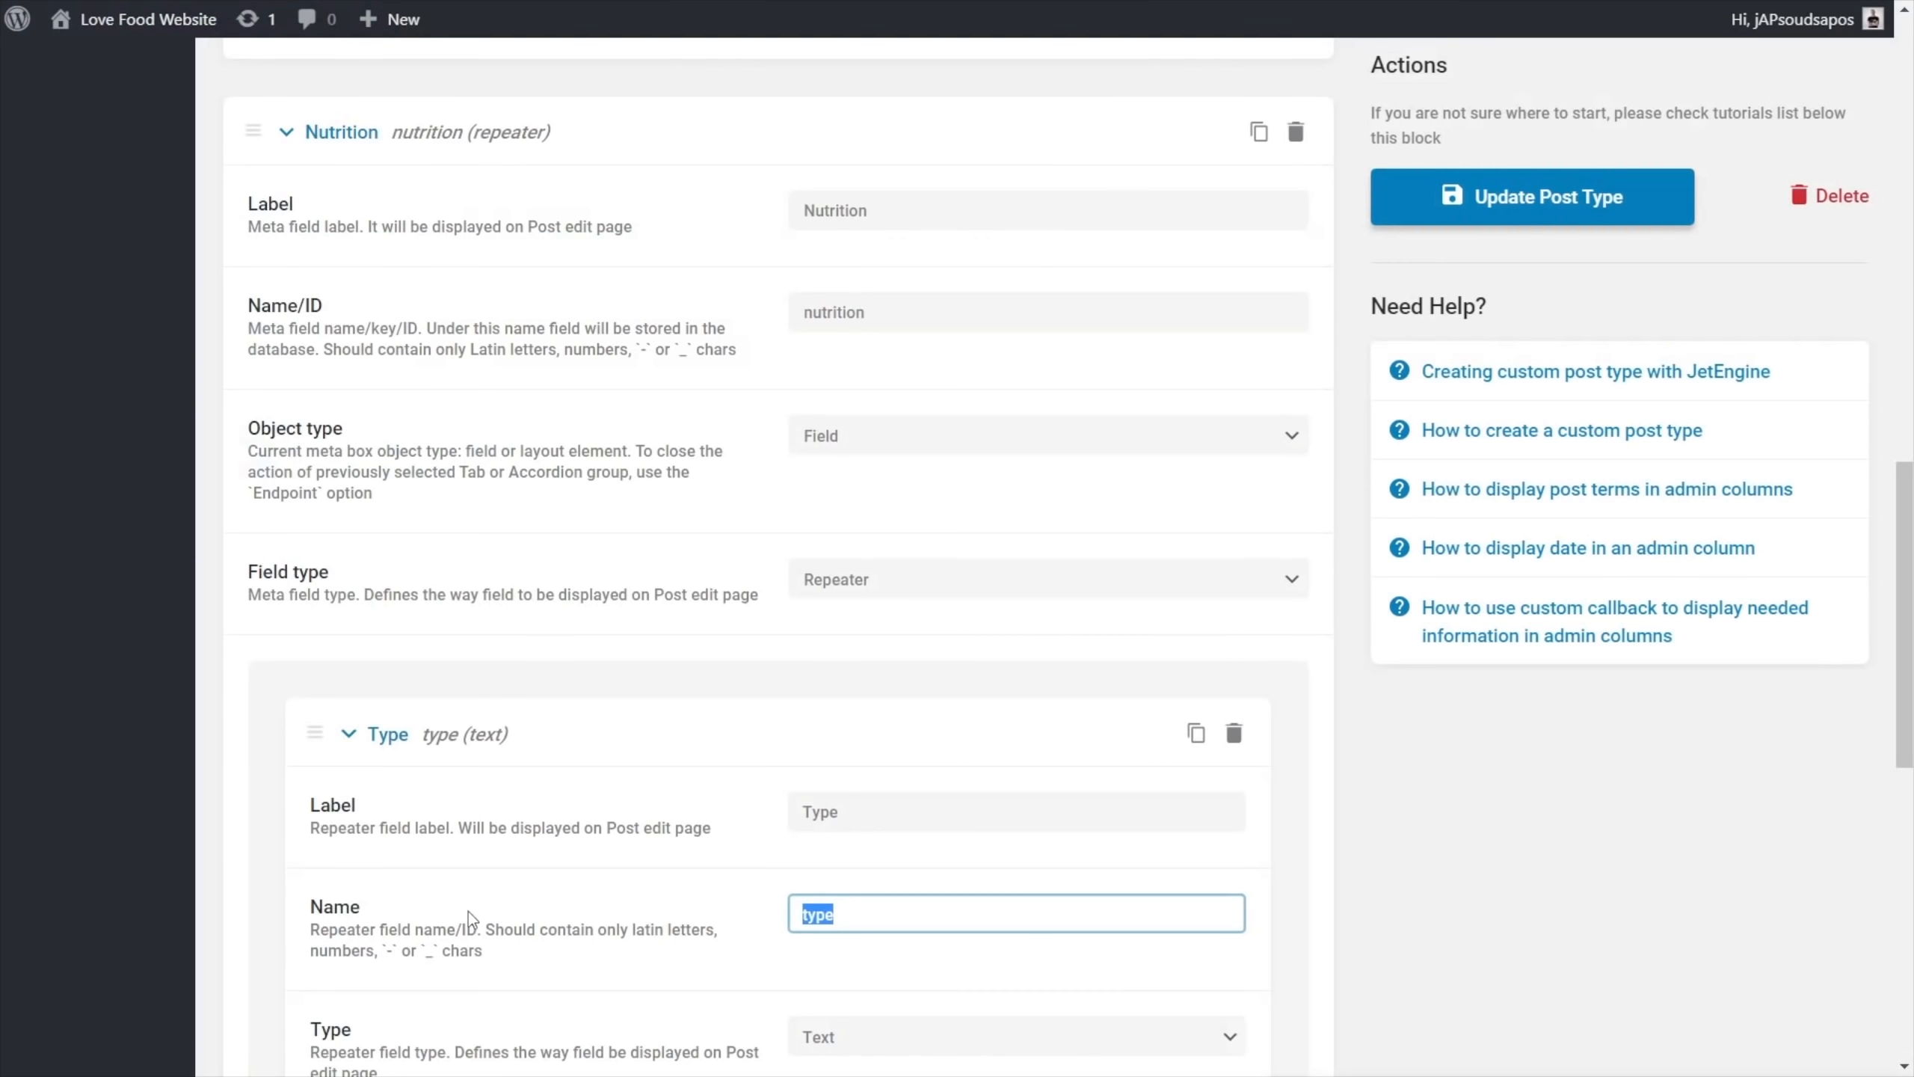
{"action": "scroll", "coordinate": [468, 911], "scroll_direction": "down", "scroll_amount": 5}
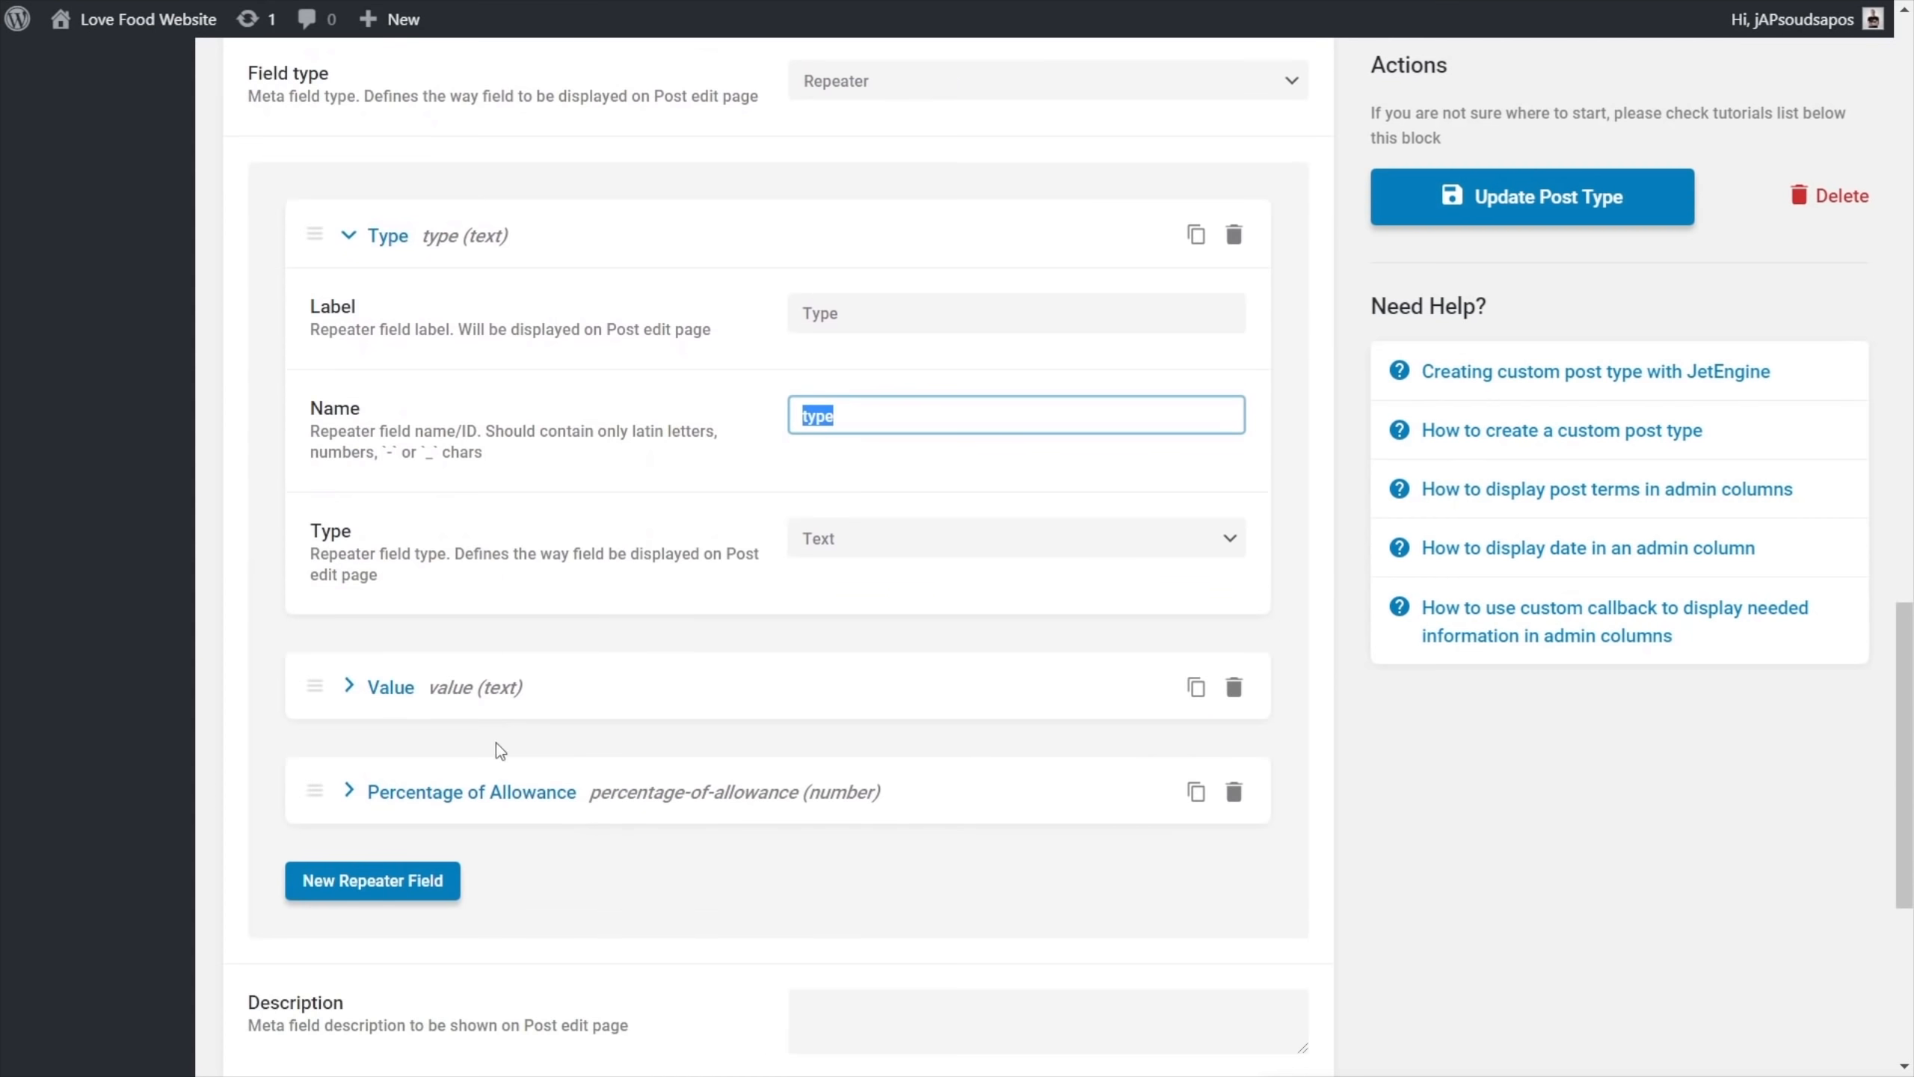
{"action": "left_click", "coordinate": [710, 712]}
{"action": "double_click", "coordinate": [818, 867]}
{"action": "right_click", "coordinate": [816, 874]}
{"action": "left_click", "coordinate": [885, 965]}
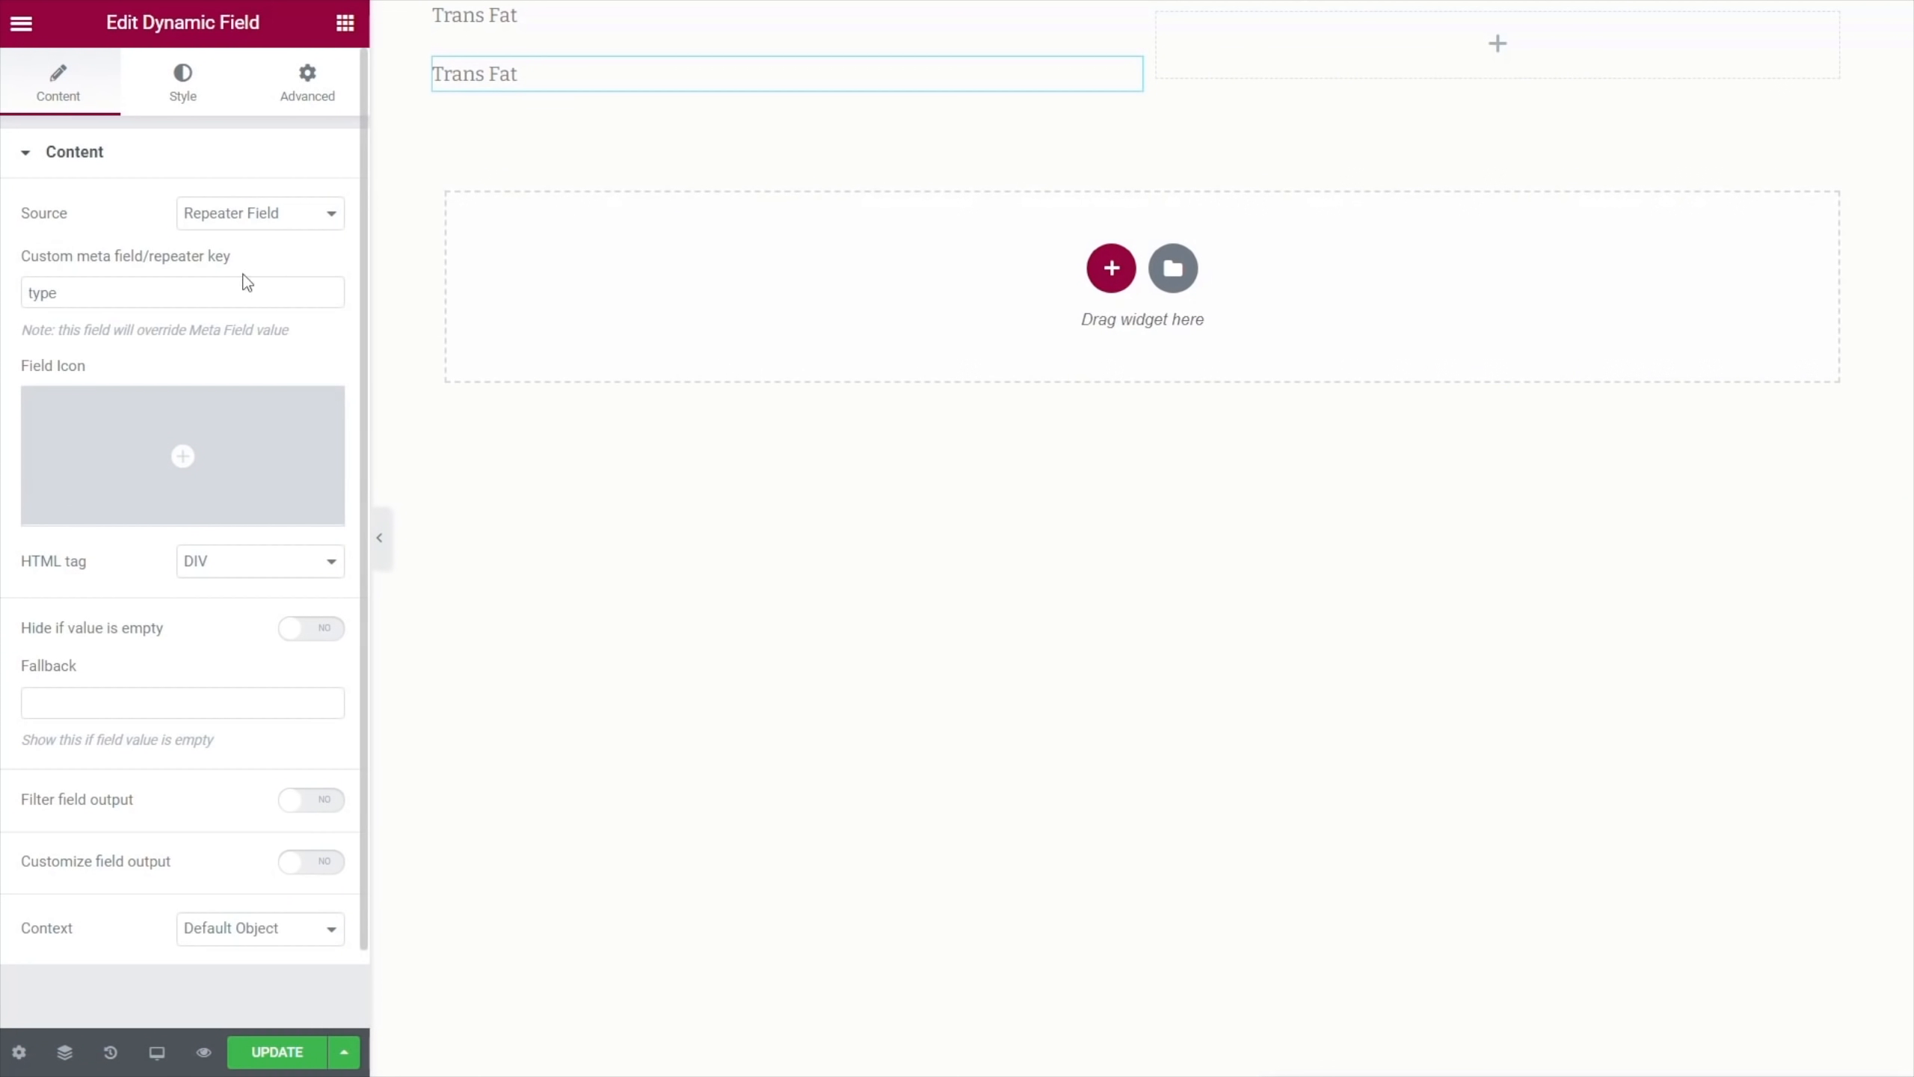
{"action": "double_click", "coordinate": [244, 290]}
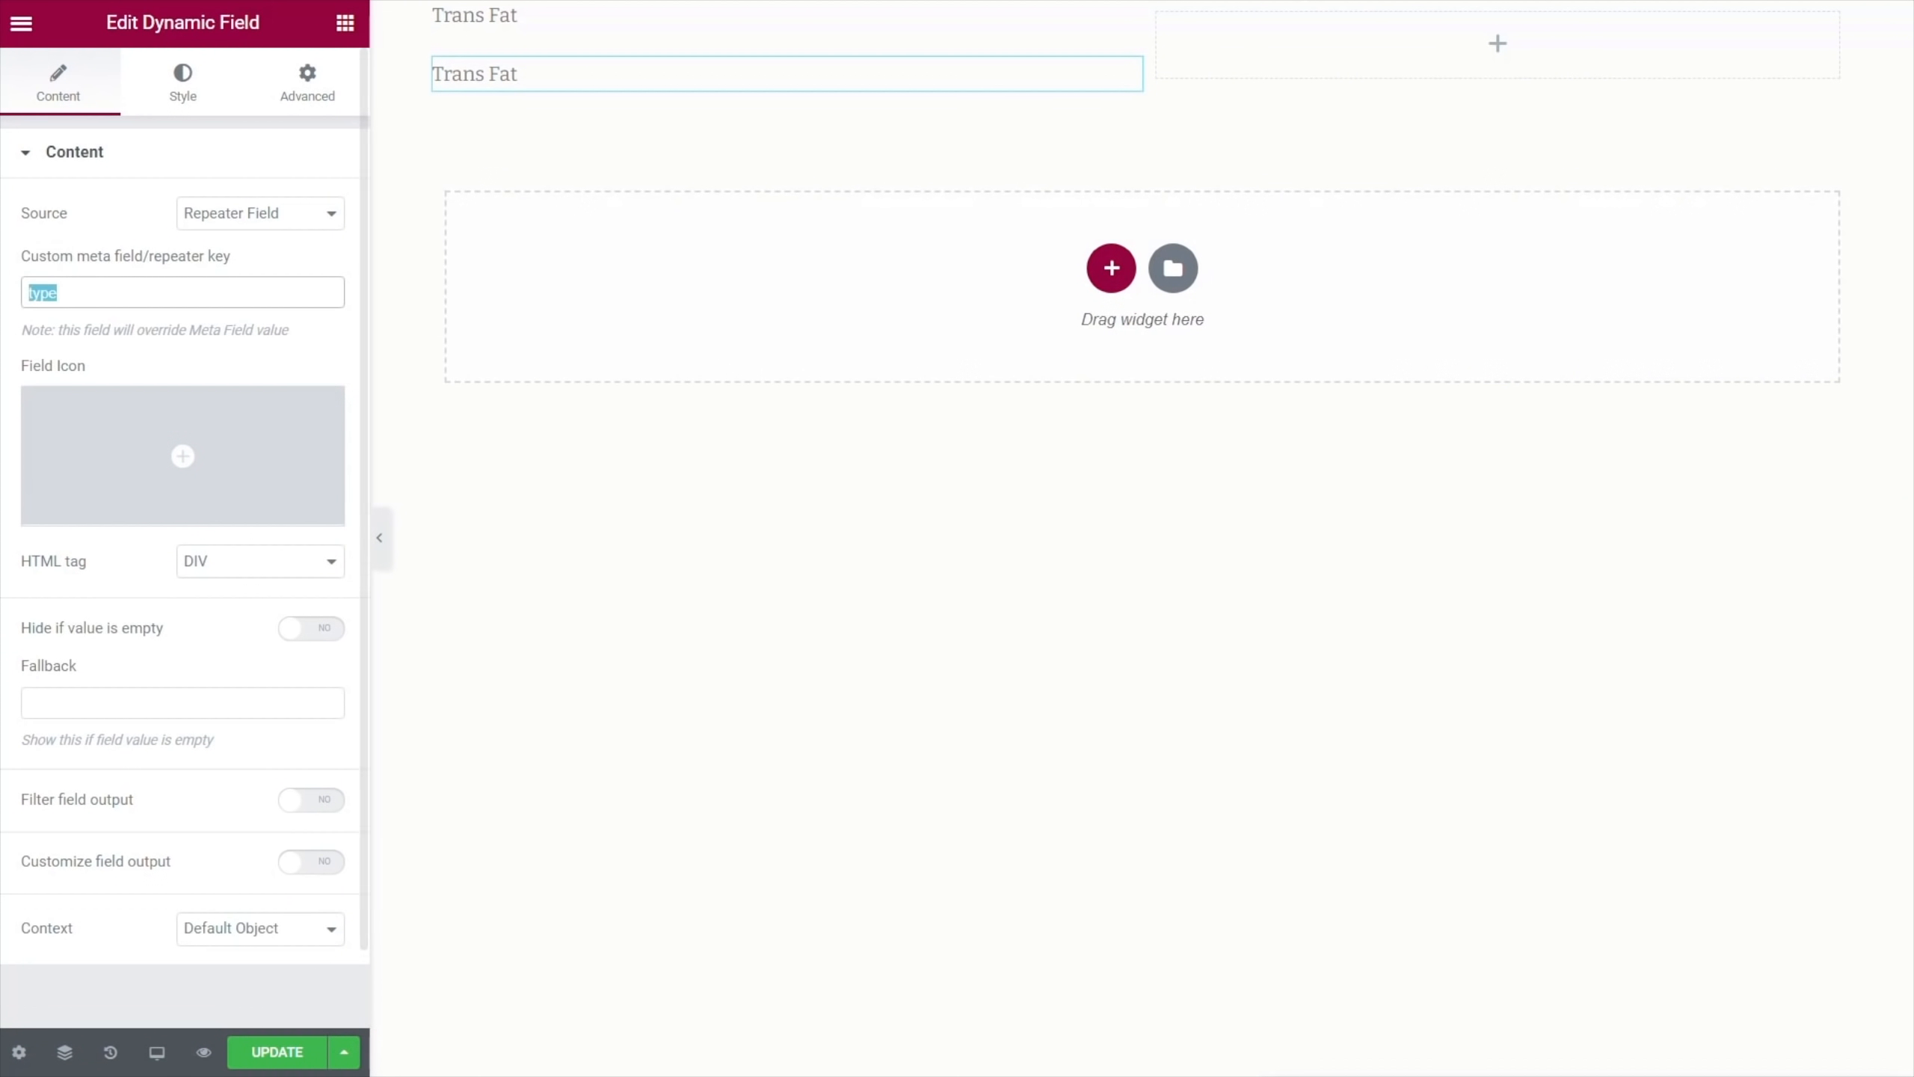
{"action": "key", "text": "ctrl+v"}
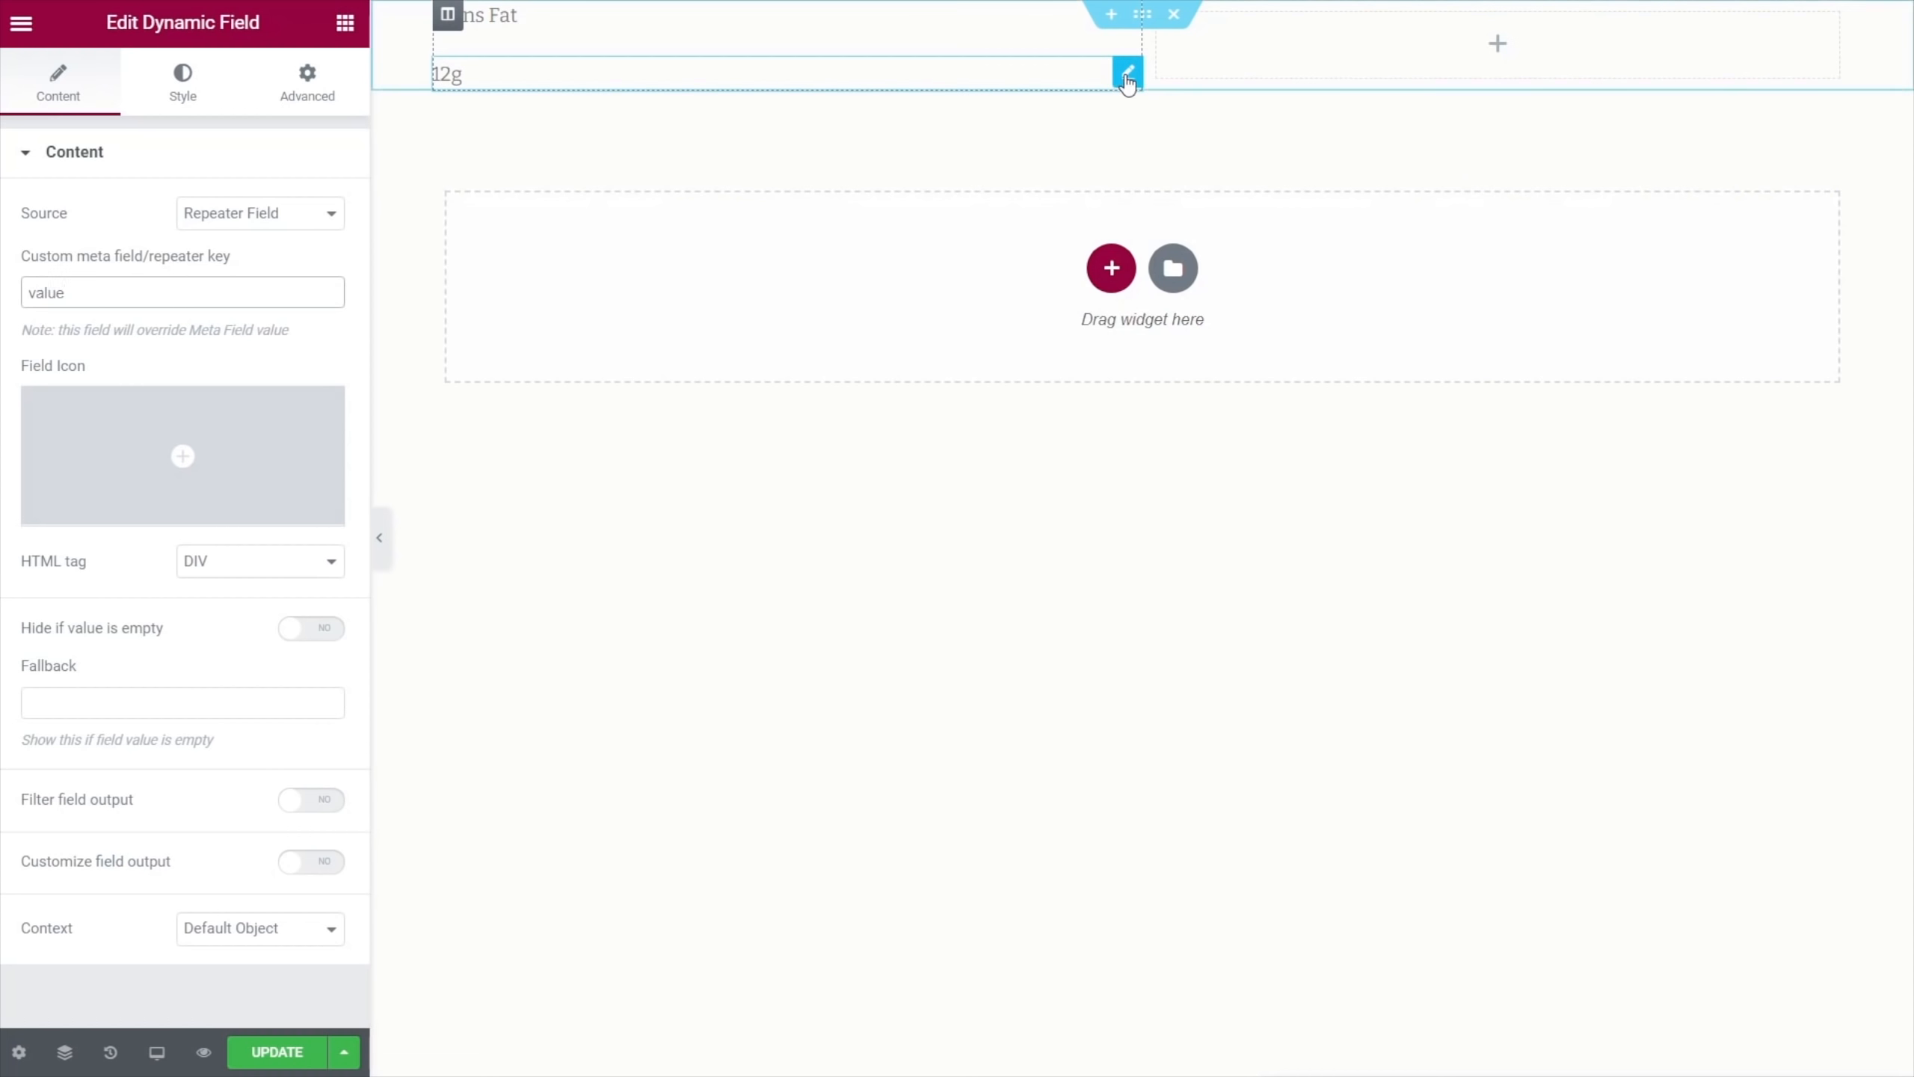
Duplicate the value Dynamic Field and move the copy into the section's empty second column
{"action": "right_click", "coordinate": [1128, 80]}
{"action": "left_click", "coordinate": [1161, 131]}
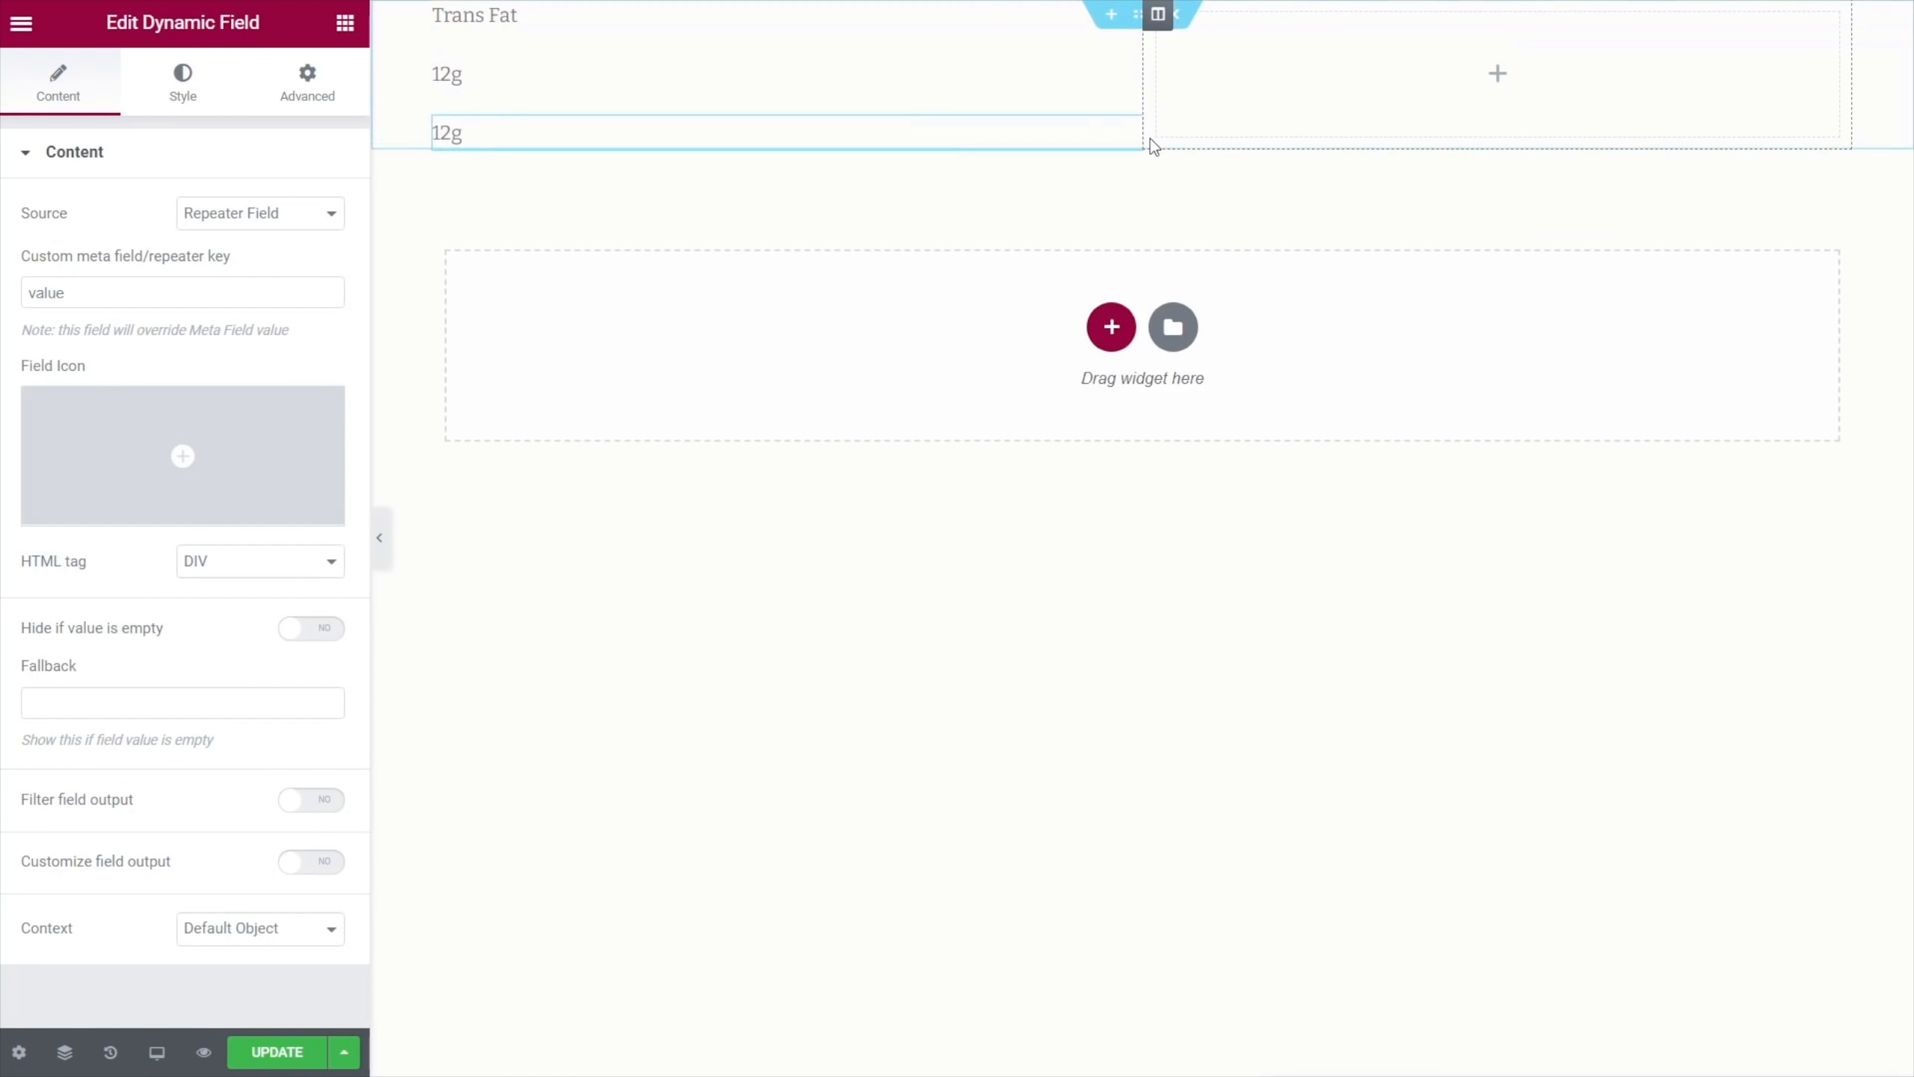
{"action": "left_click_drag", "start_coordinate": [1124, 132], "coordinate": [1480, 75]}
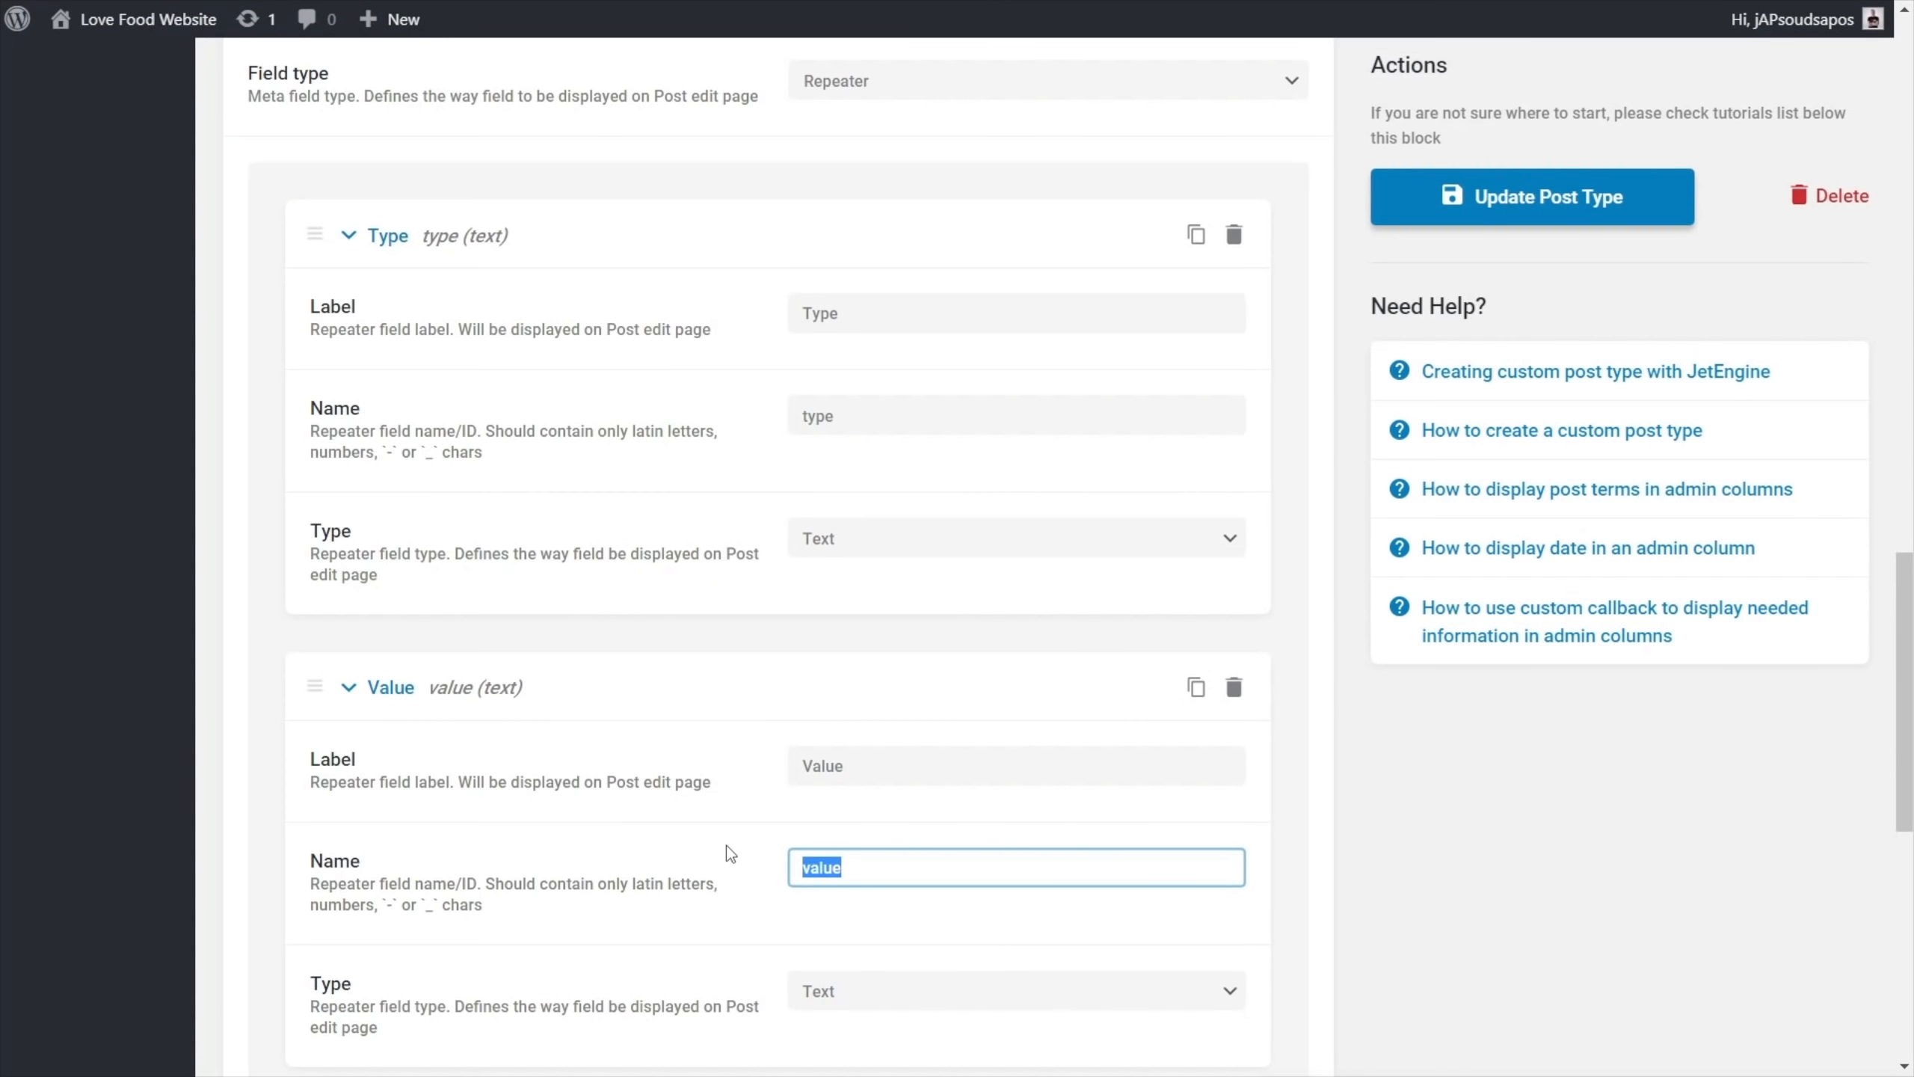
Replace the second-column field's repeater key with "percentage-of-allowance", copied from the Percentage of Allowance field's settings
{"action": "scroll", "coordinate": [606, 810], "scroll_direction": "down", "scroll_amount": 8}
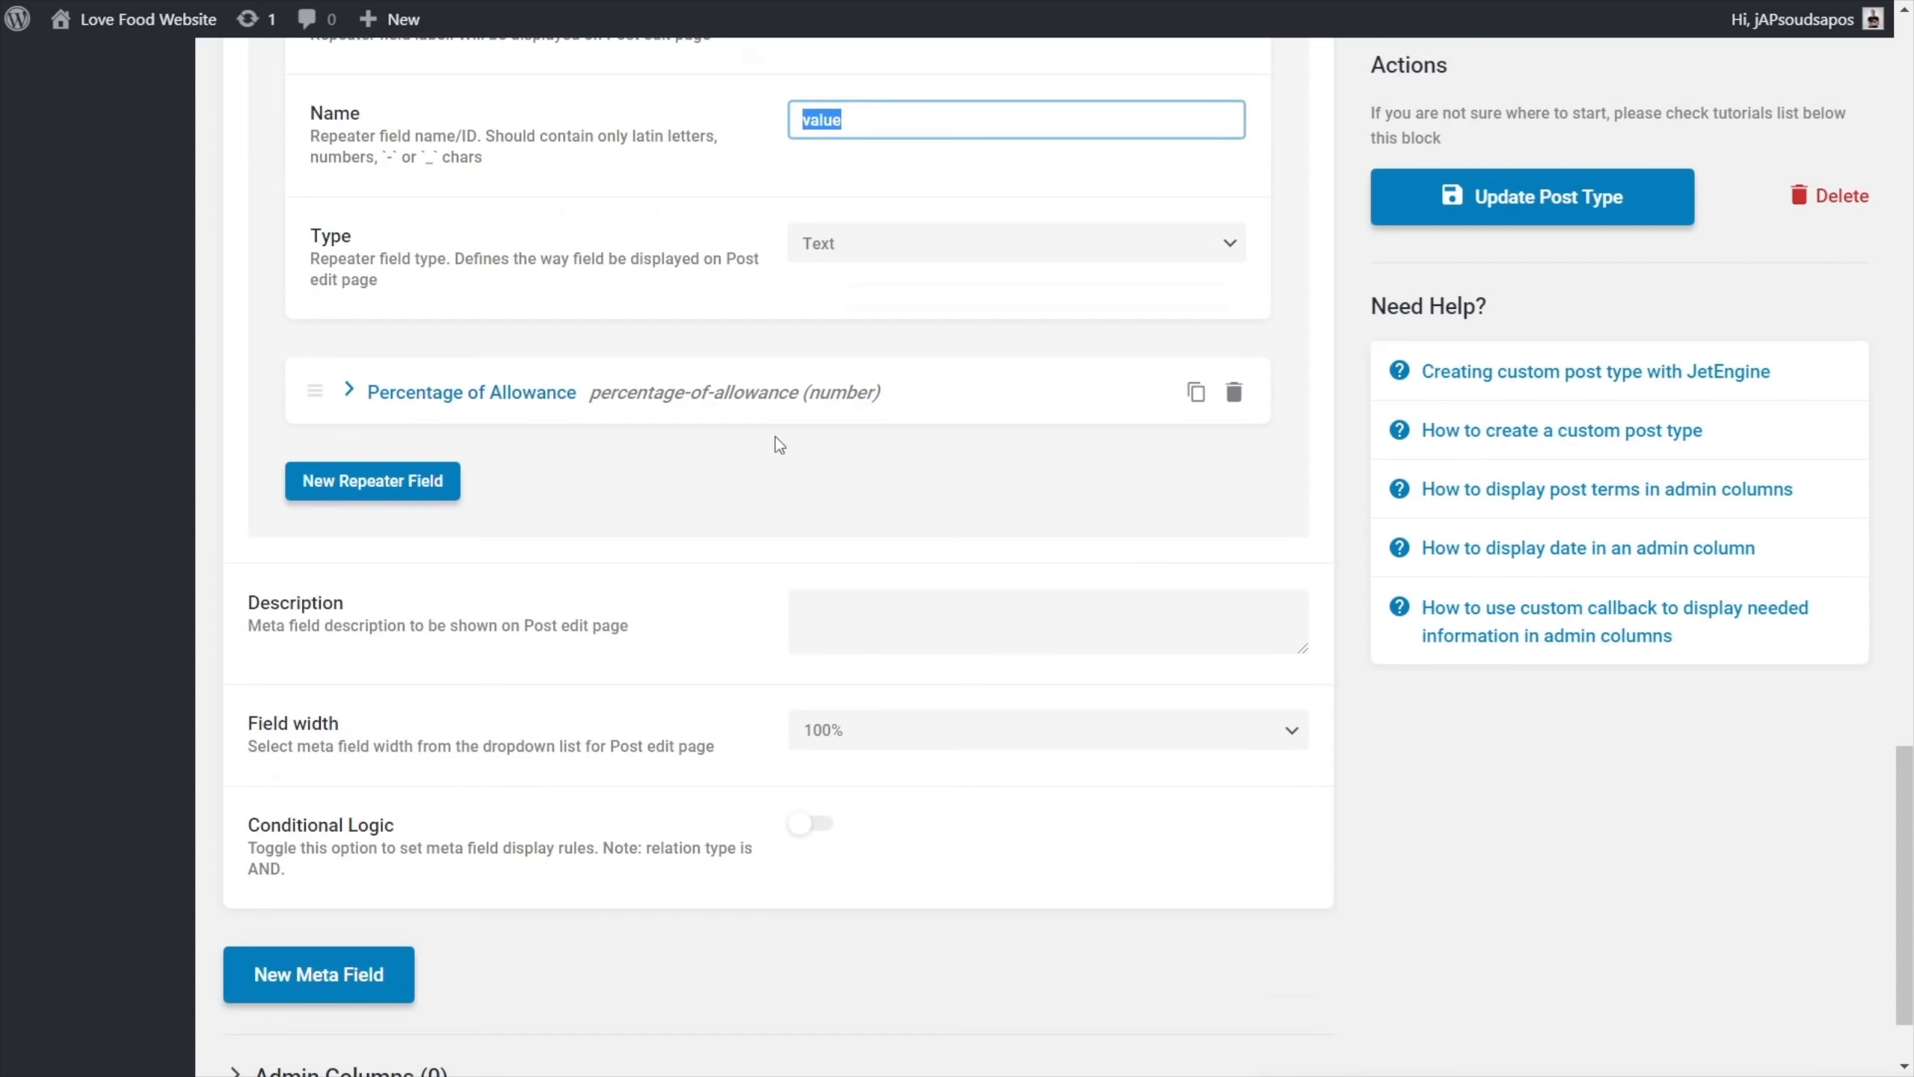
{"action": "left_click", "coordinate": [763, 400]}
{"action": "left_click_drag", "start_coordinate": [987, 575], "coordinate": [800, 574]}
{"action": "right_click", "coordinate": [872, 576]}
{"action": "left_click", "coordinate": [948, 666]}
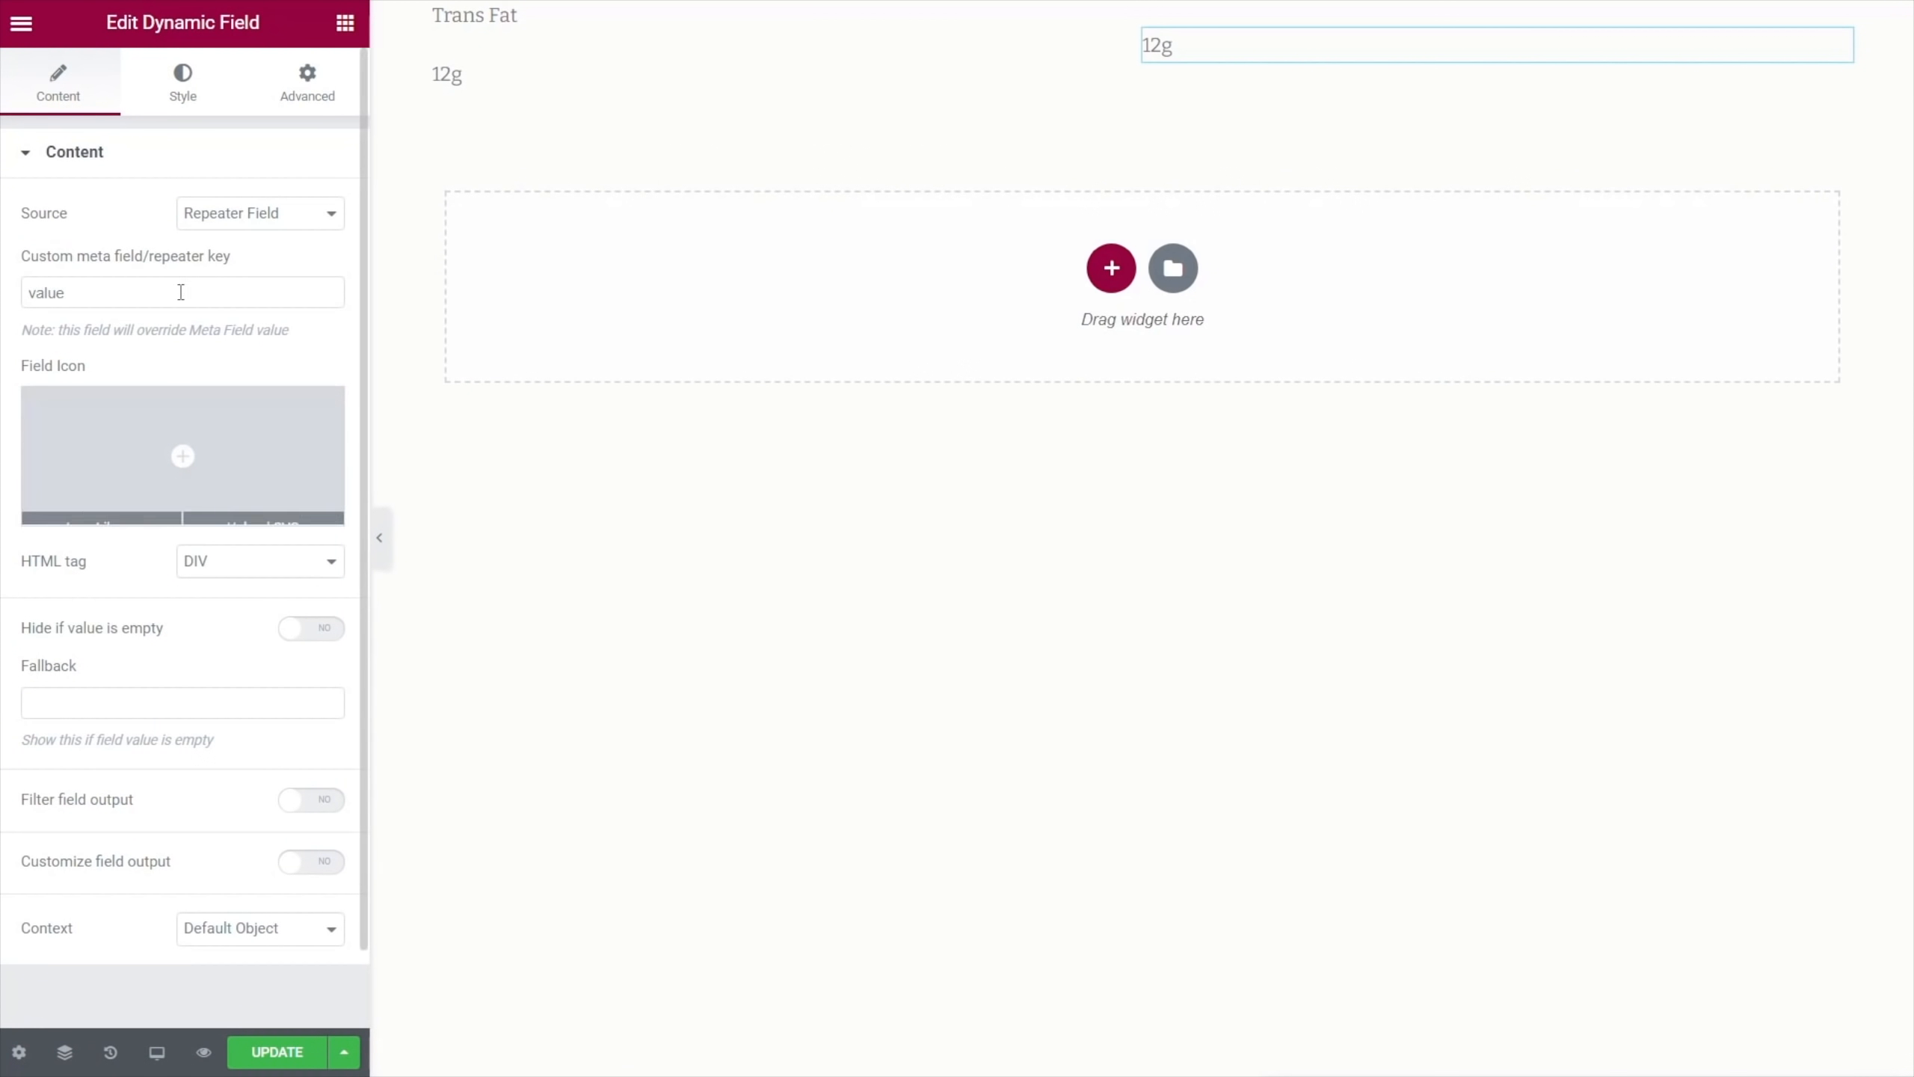
{"action": "double_click", "coordinate": [81, 294]}
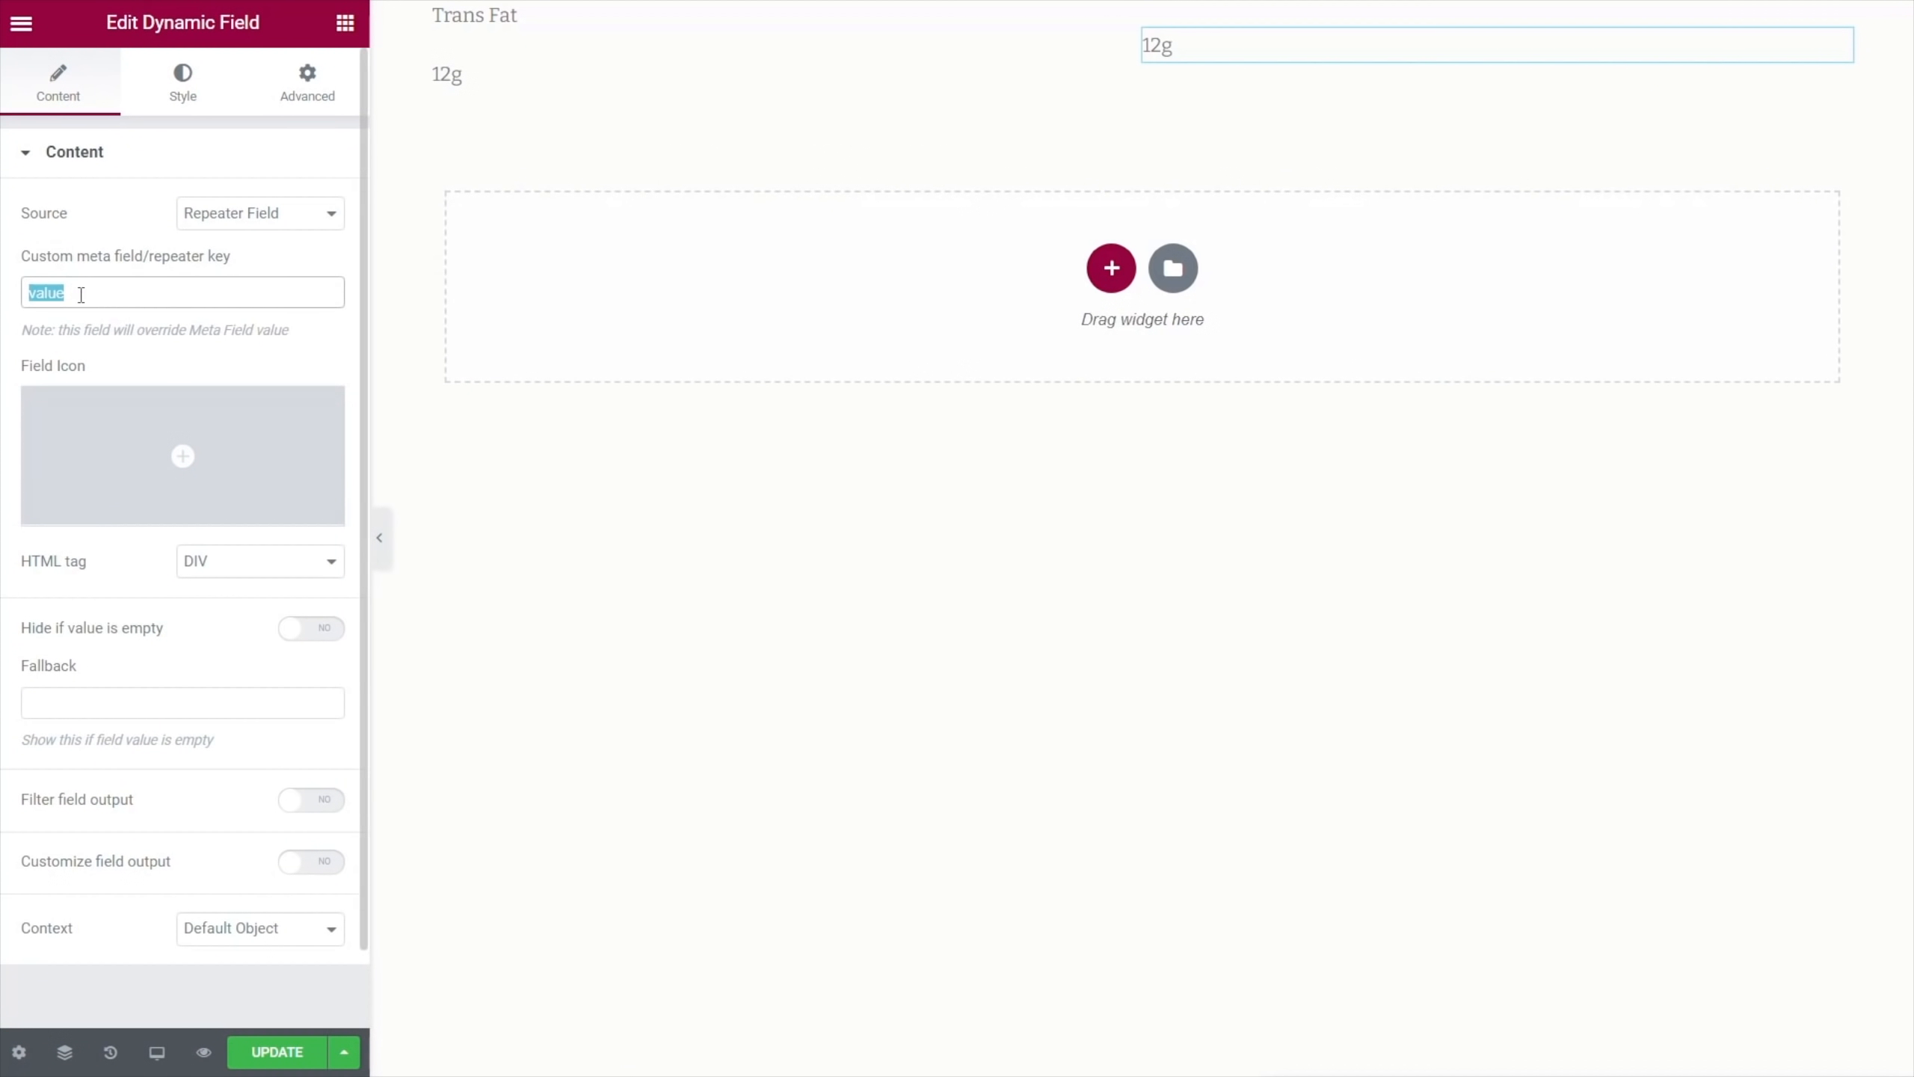
{"action": "right_click", "coordinate": [39, 290]}
{"action": "left_click", "coordinate": [132, 408]}
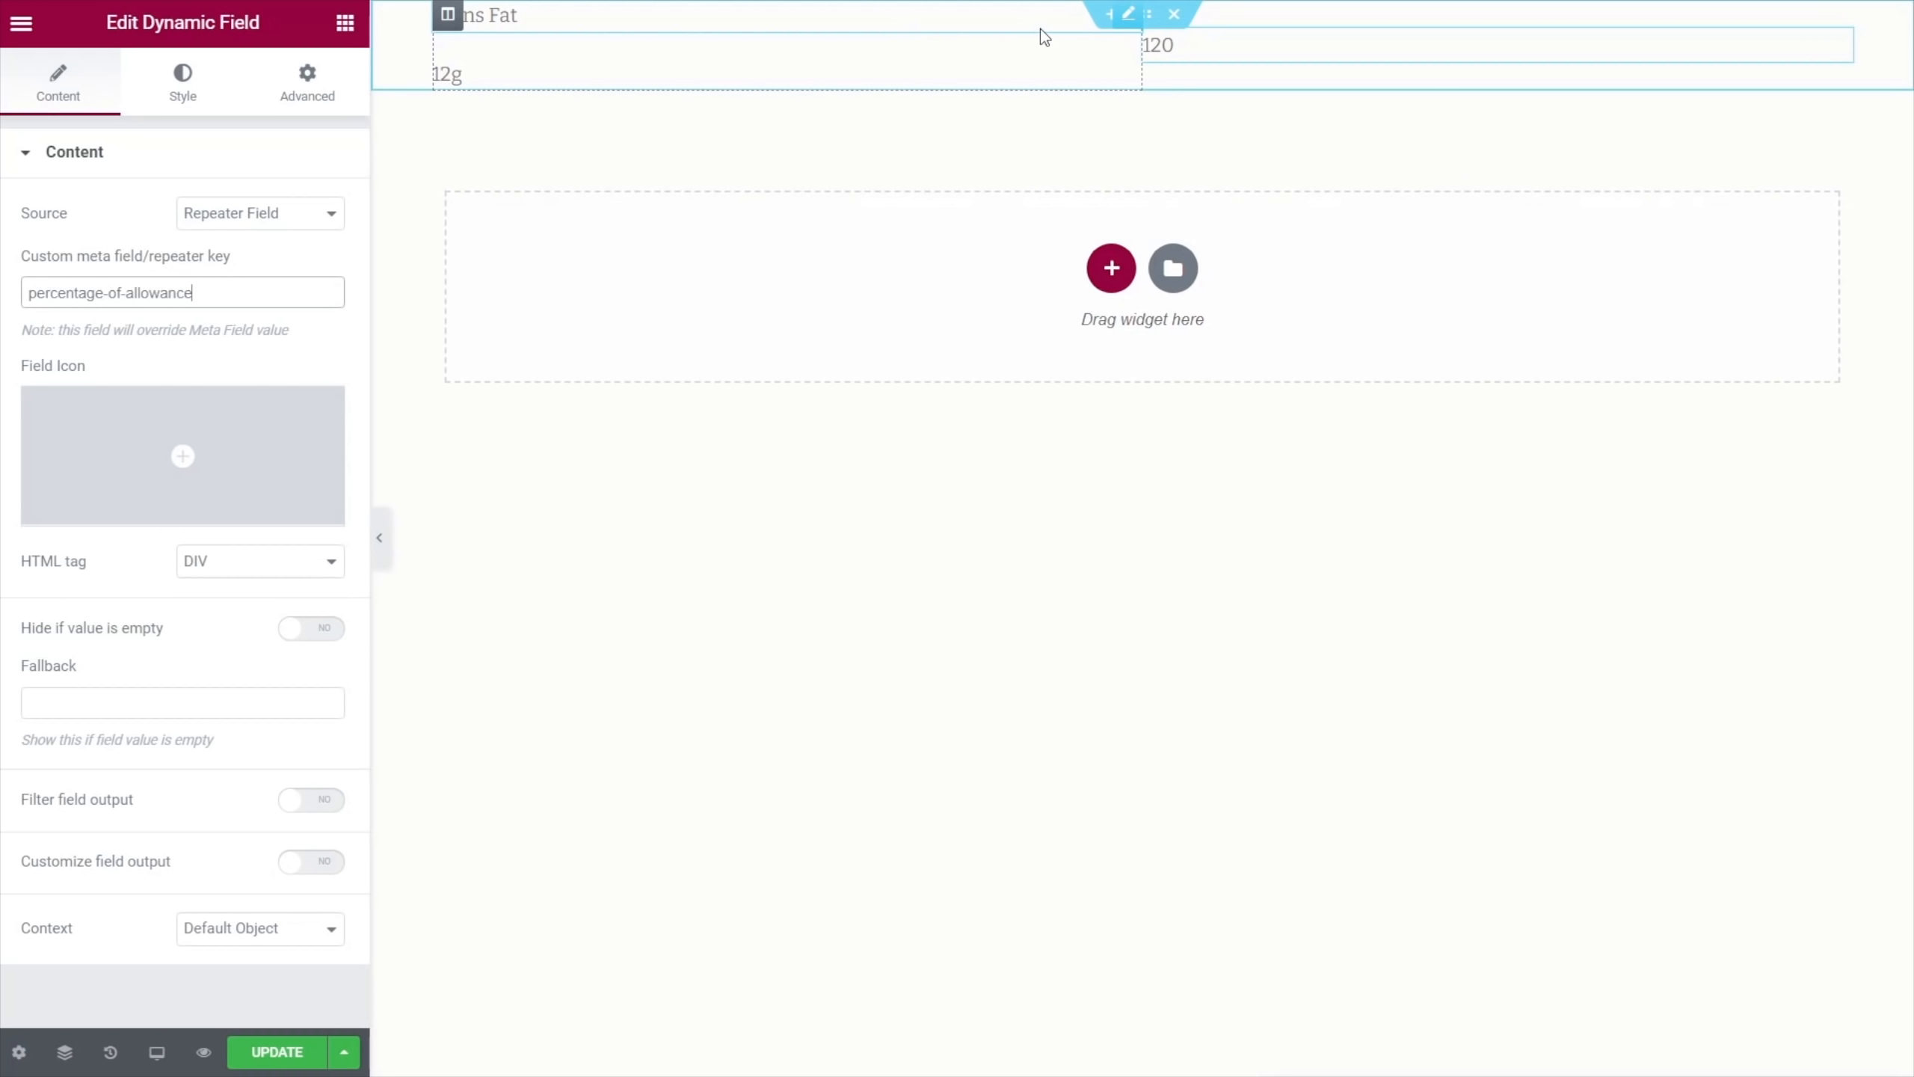
Set the type Dynamic Field's positioning width to Inline (auto)
{"action": "left_click", "coordinate": [618, 19]}
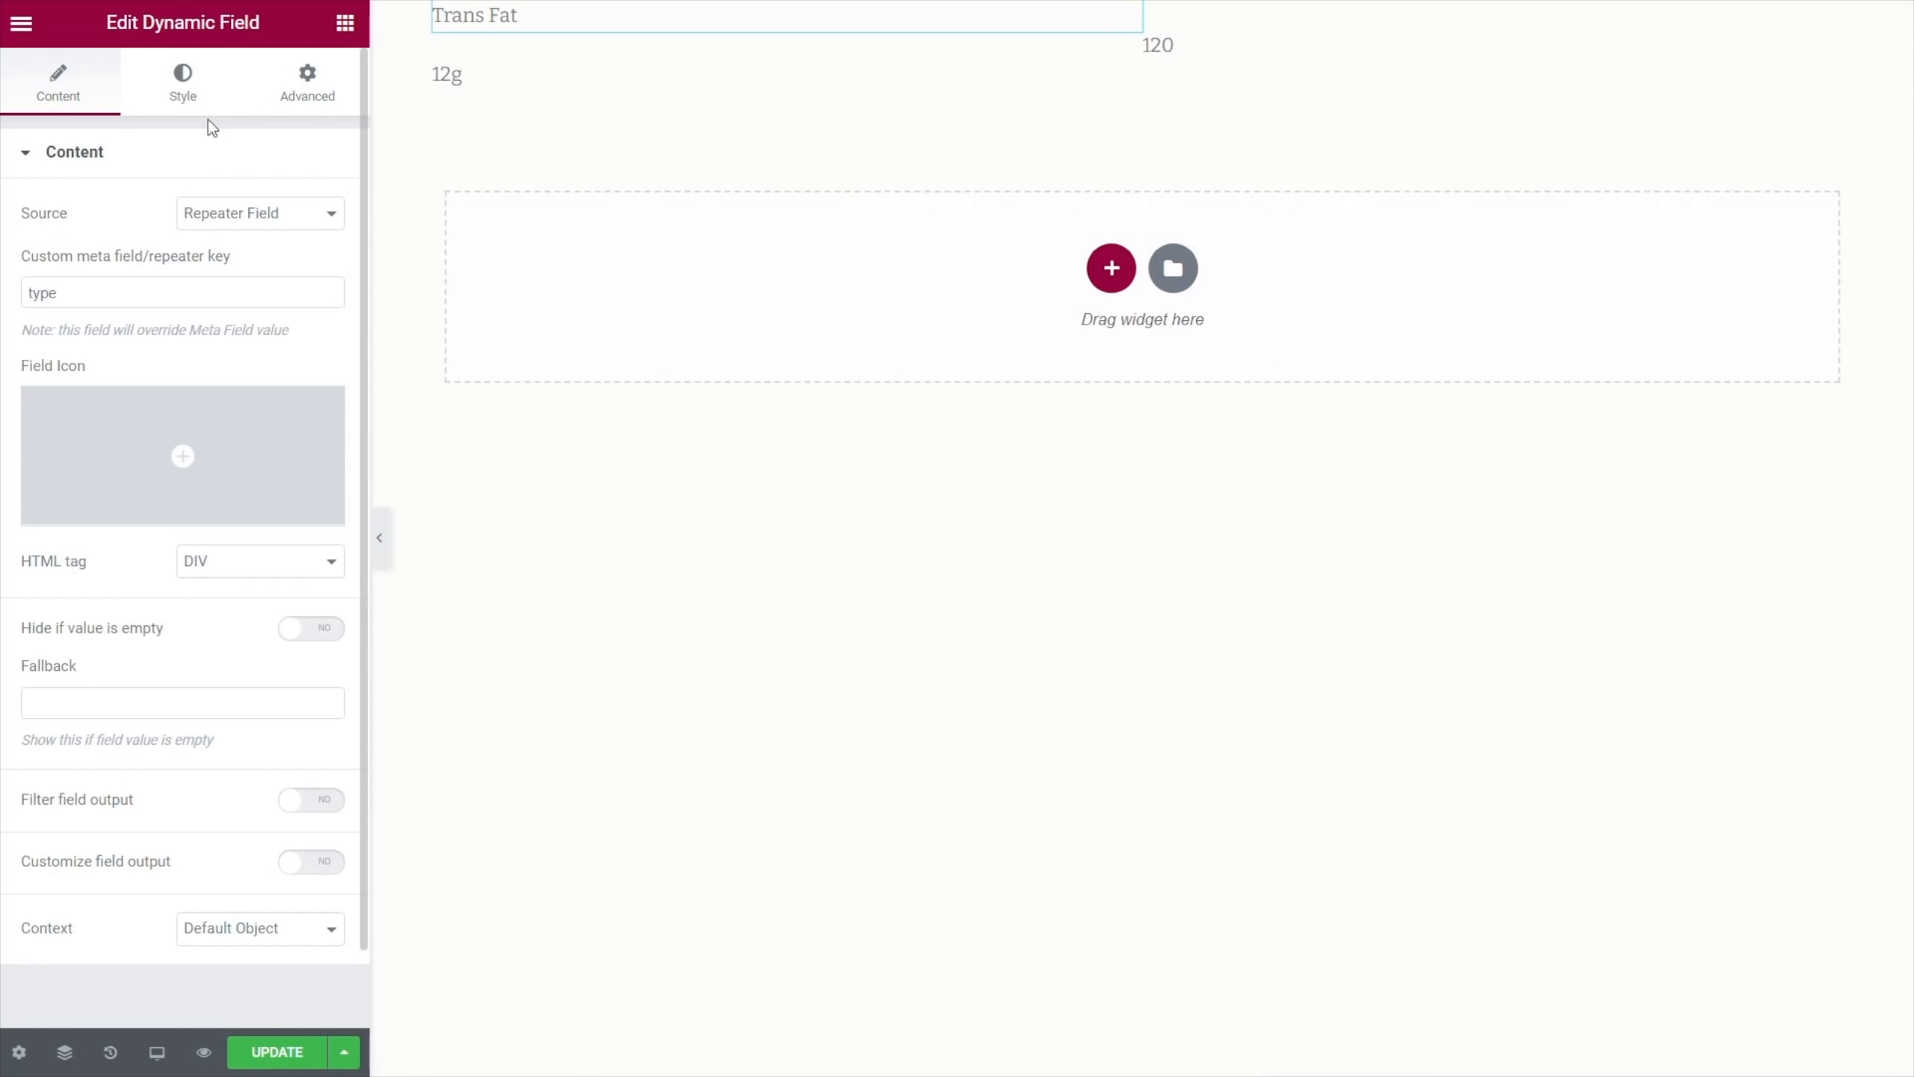
{"action": "left_click", "coordinate": [305, 76]}
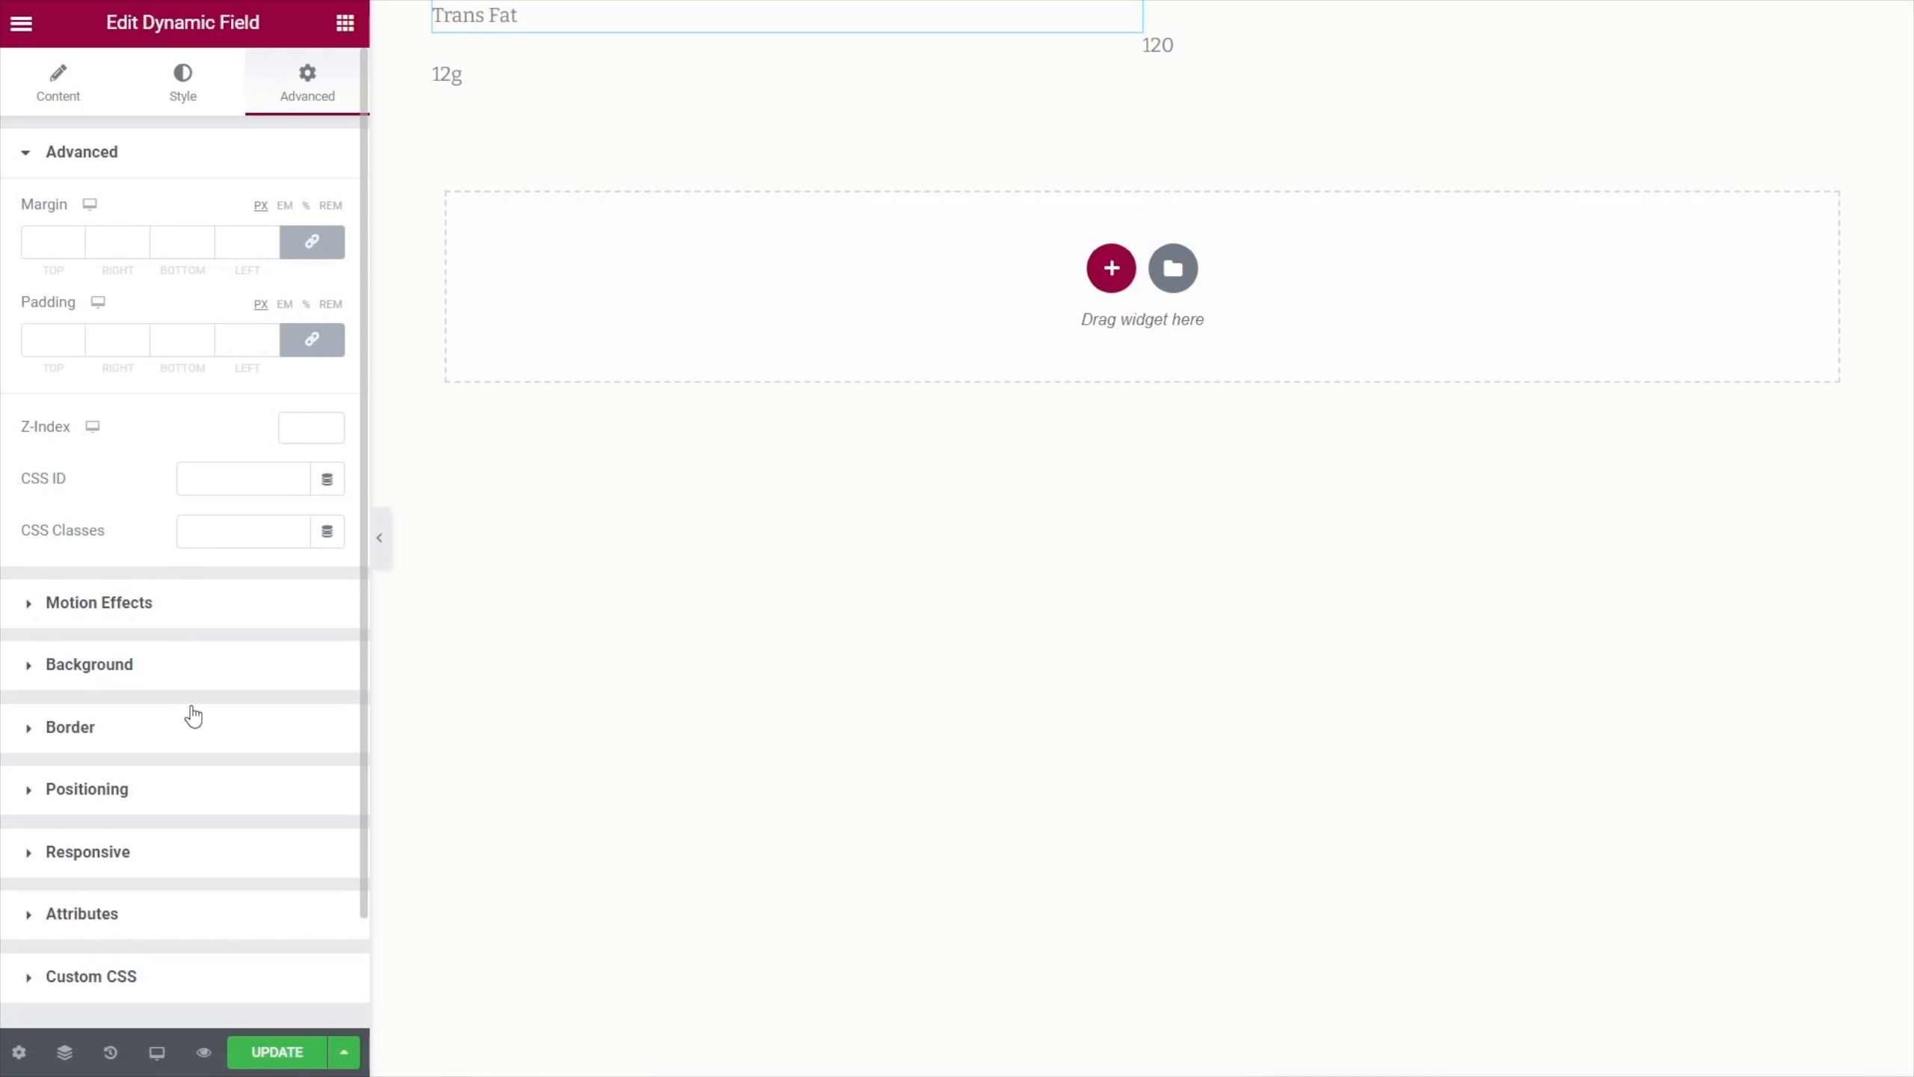
{"action": "left_click", "coordinate": [102, 788]}
{"action": "left_click", "coordinate": [231, 462]}
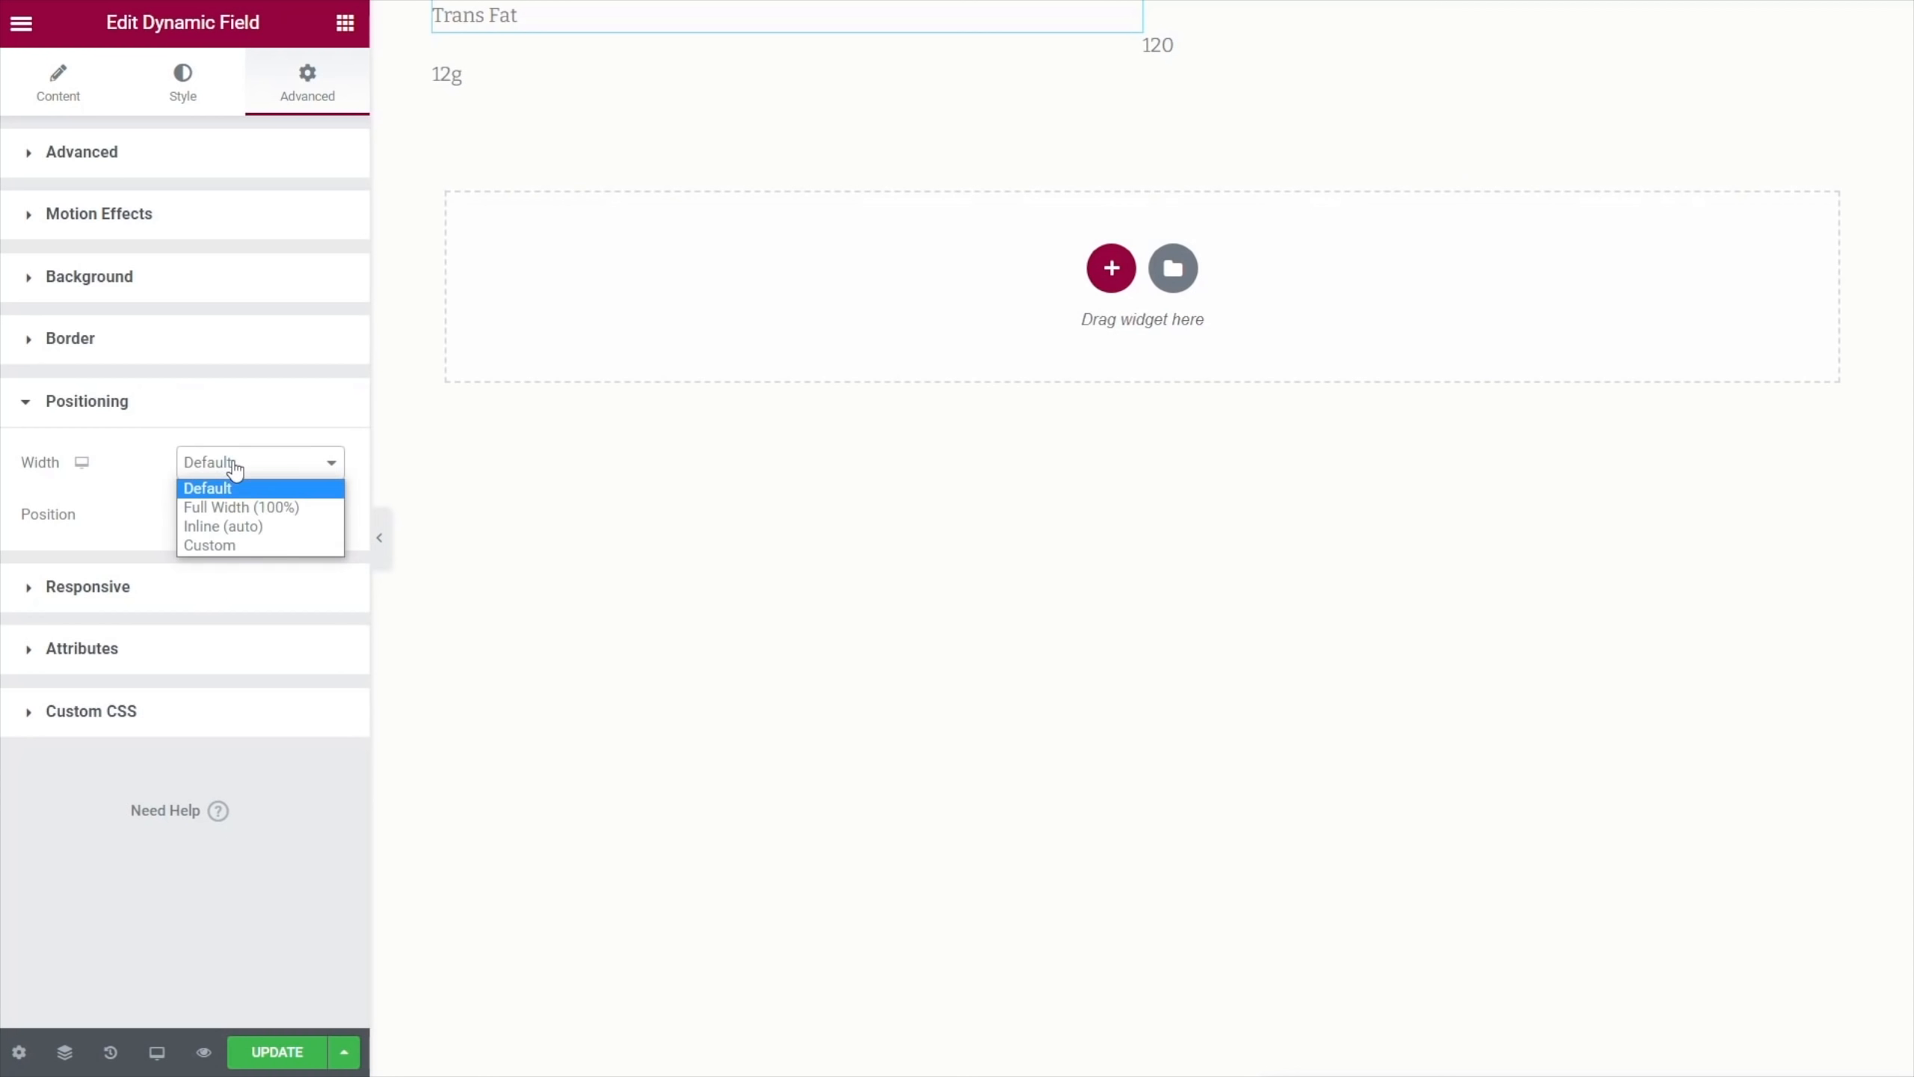
{"action": "left_click", "coordinate": [233, 525]}
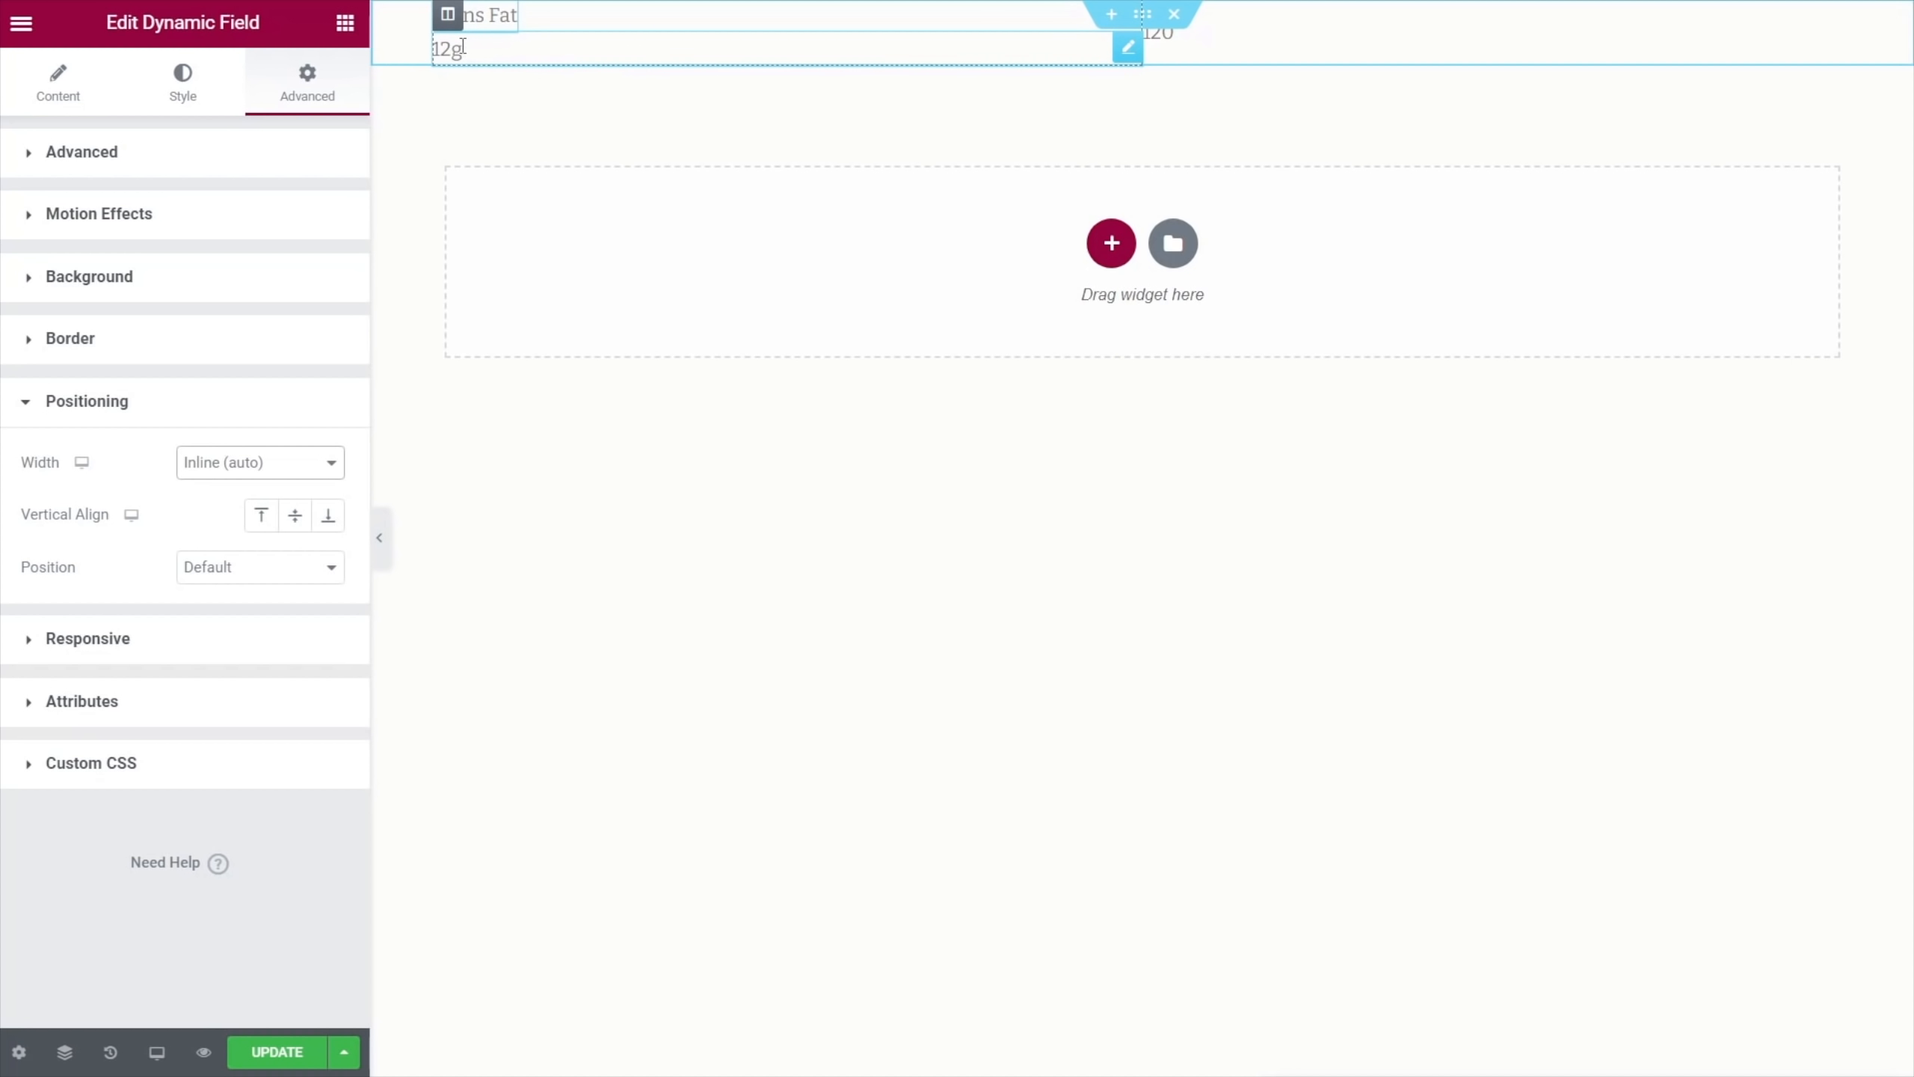
Set the positioning width of the value Dynamic Field below it to Inline (auto) as well
{"action": "left_click", "coordinate": [1129, 49]}
{"action": "left_click", "coordinate": [307, 83]}
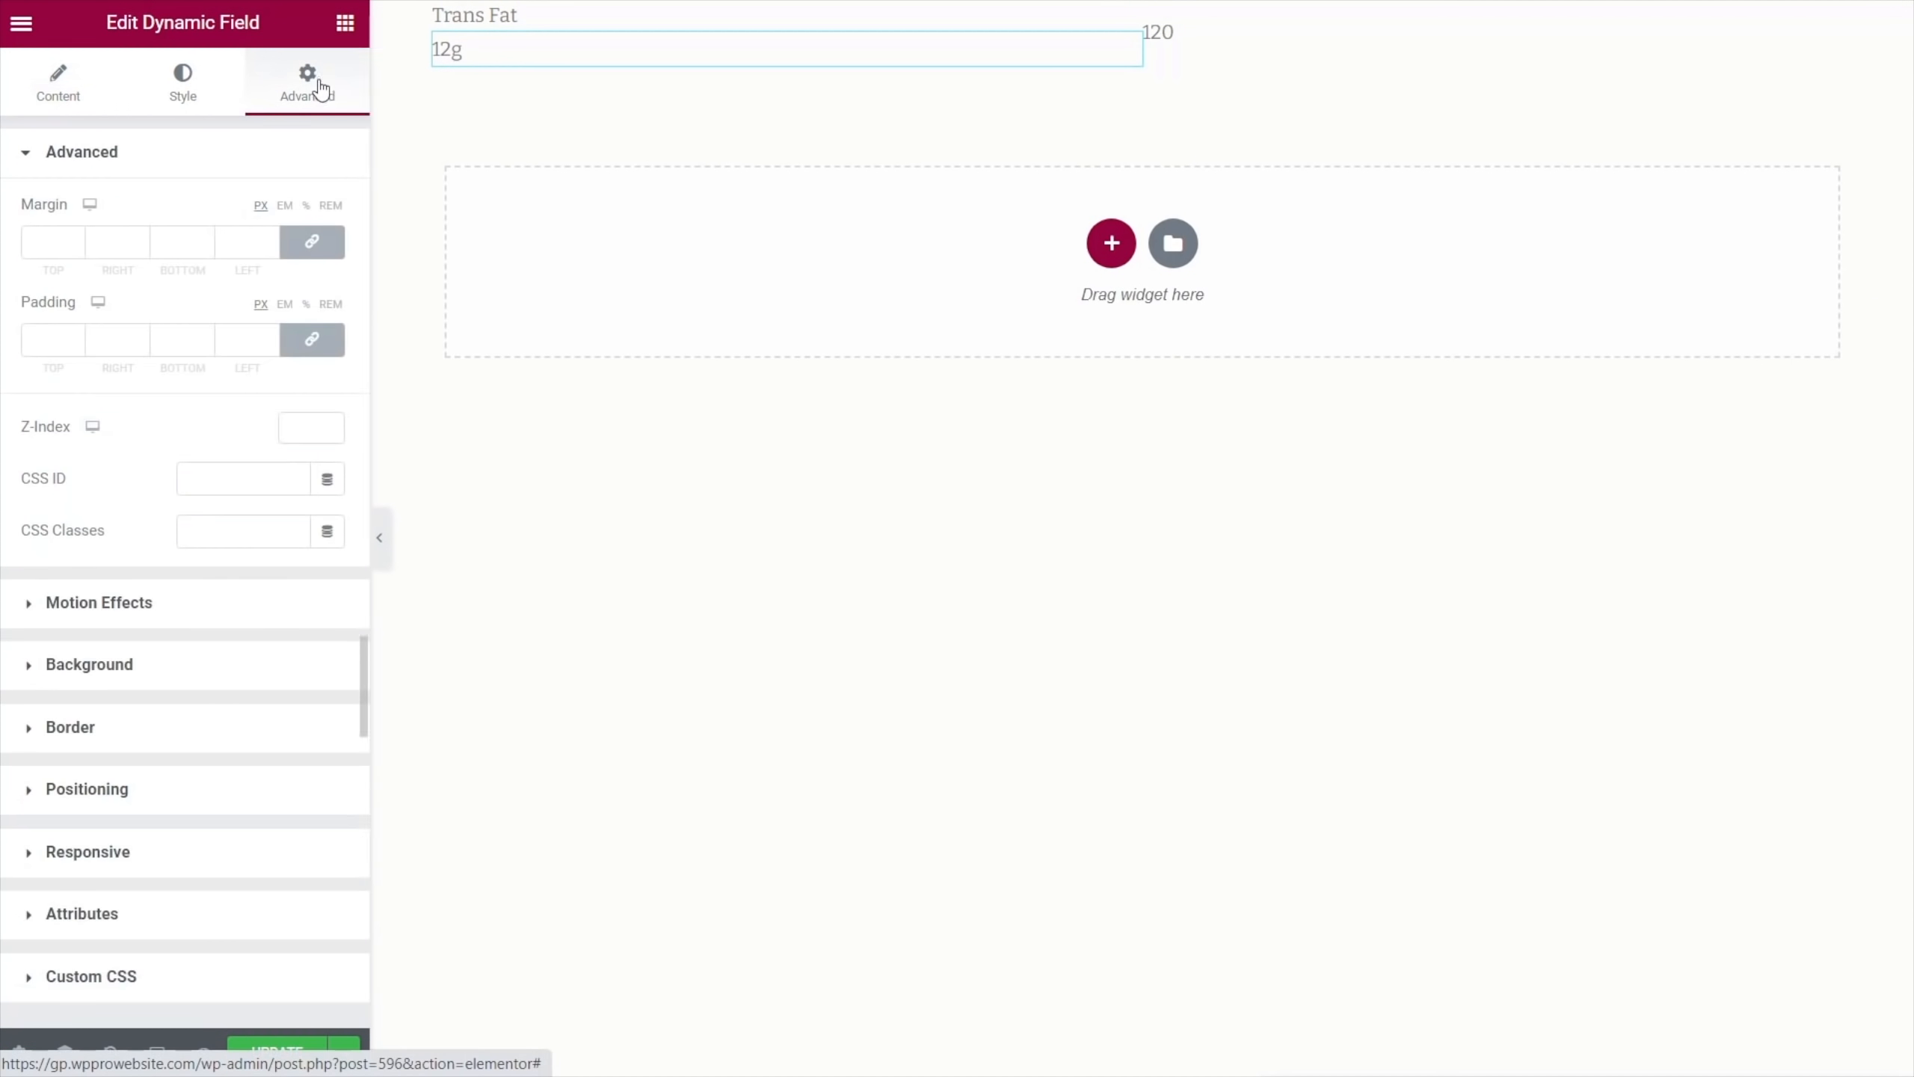
{"action": "left_click", "coordinate": [105, 786]}
{"action": "left_click", "coordinate": [226, 474]}
{"action": "left_click", "coordinate": [226, 525]}
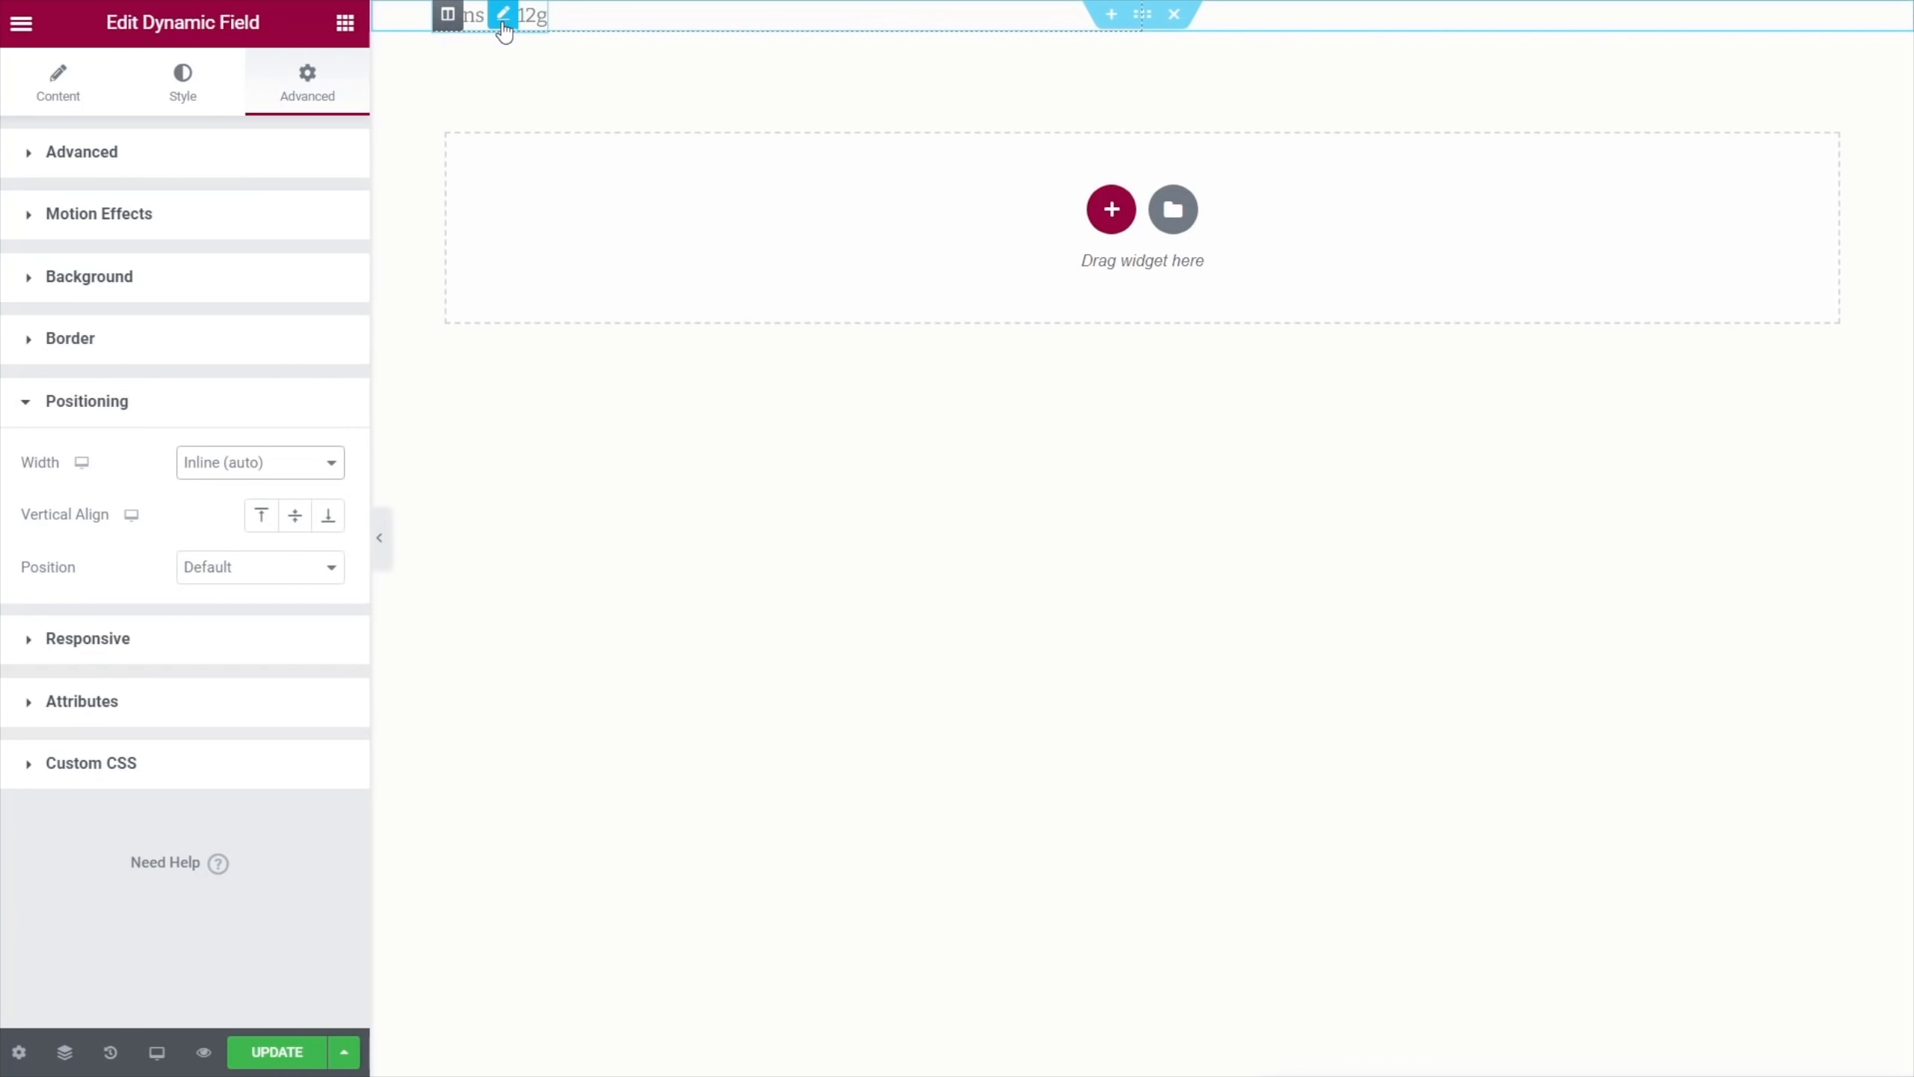
Unlink the type Dynamic Field's margins and set its right margin to 5 px
{"action": "left_click", "coordinate": [497, 28]}
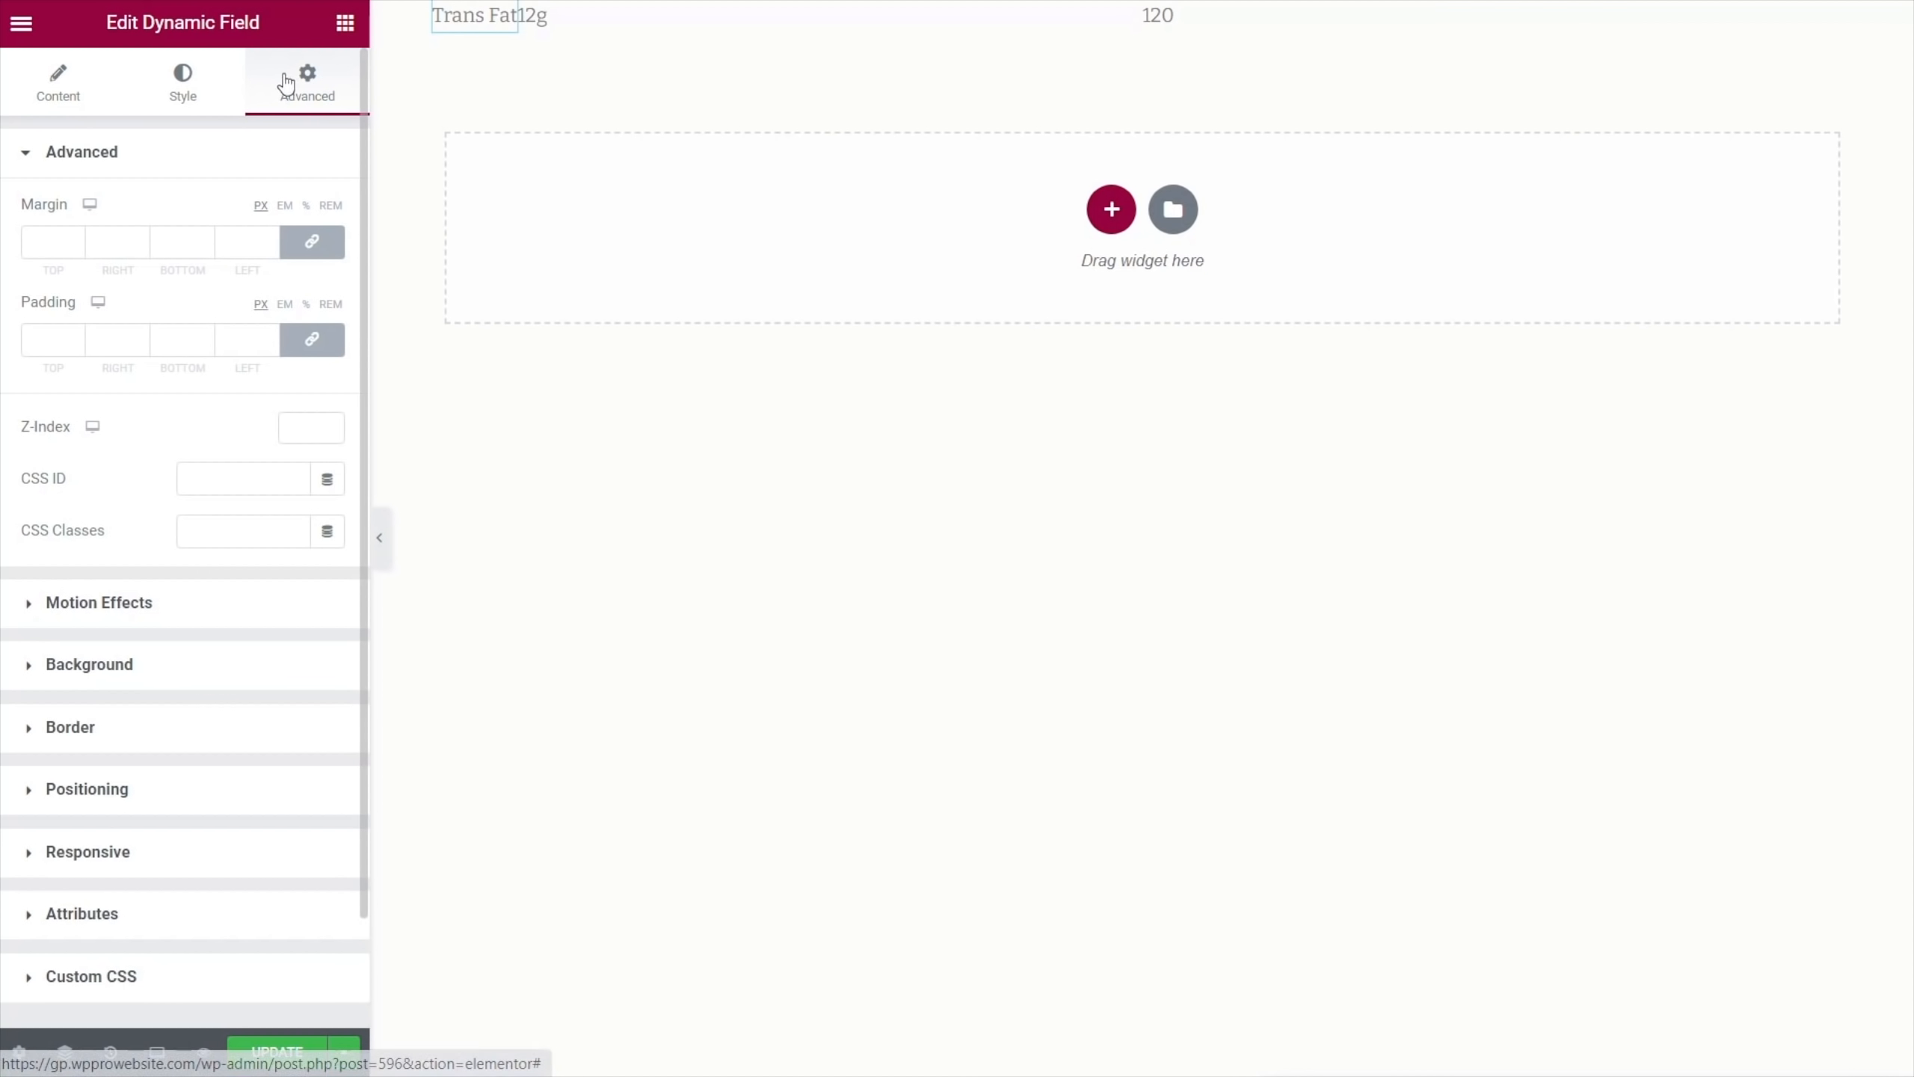
{"action": "left_click", "coordinate": [311, 241]}
{"action": "left_click", "coordinate": [106, 240]}
{"action": "type", "text": "5"}
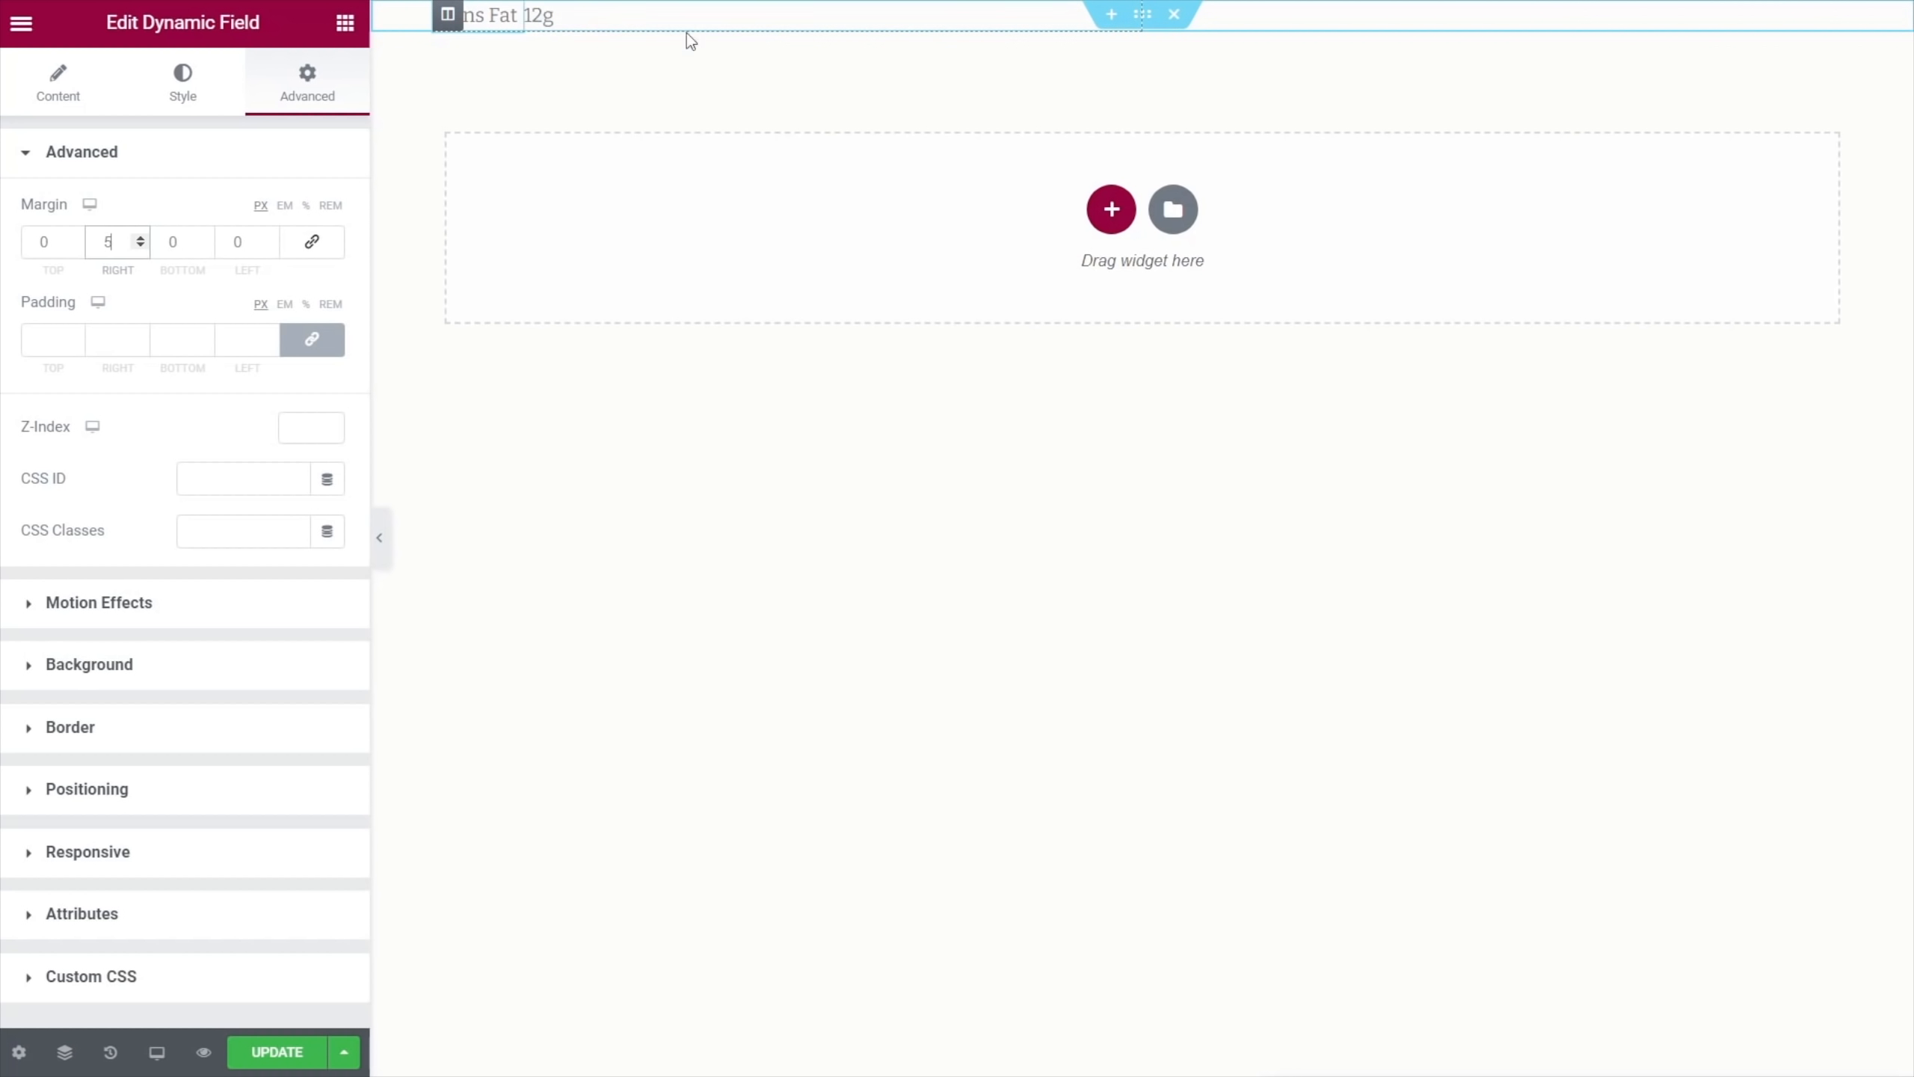
Align both the widget items and the field content of the percentage-of-allowance Dynamic Field to the right
{"action": "left_click", "coordinate": [1245, 22]}
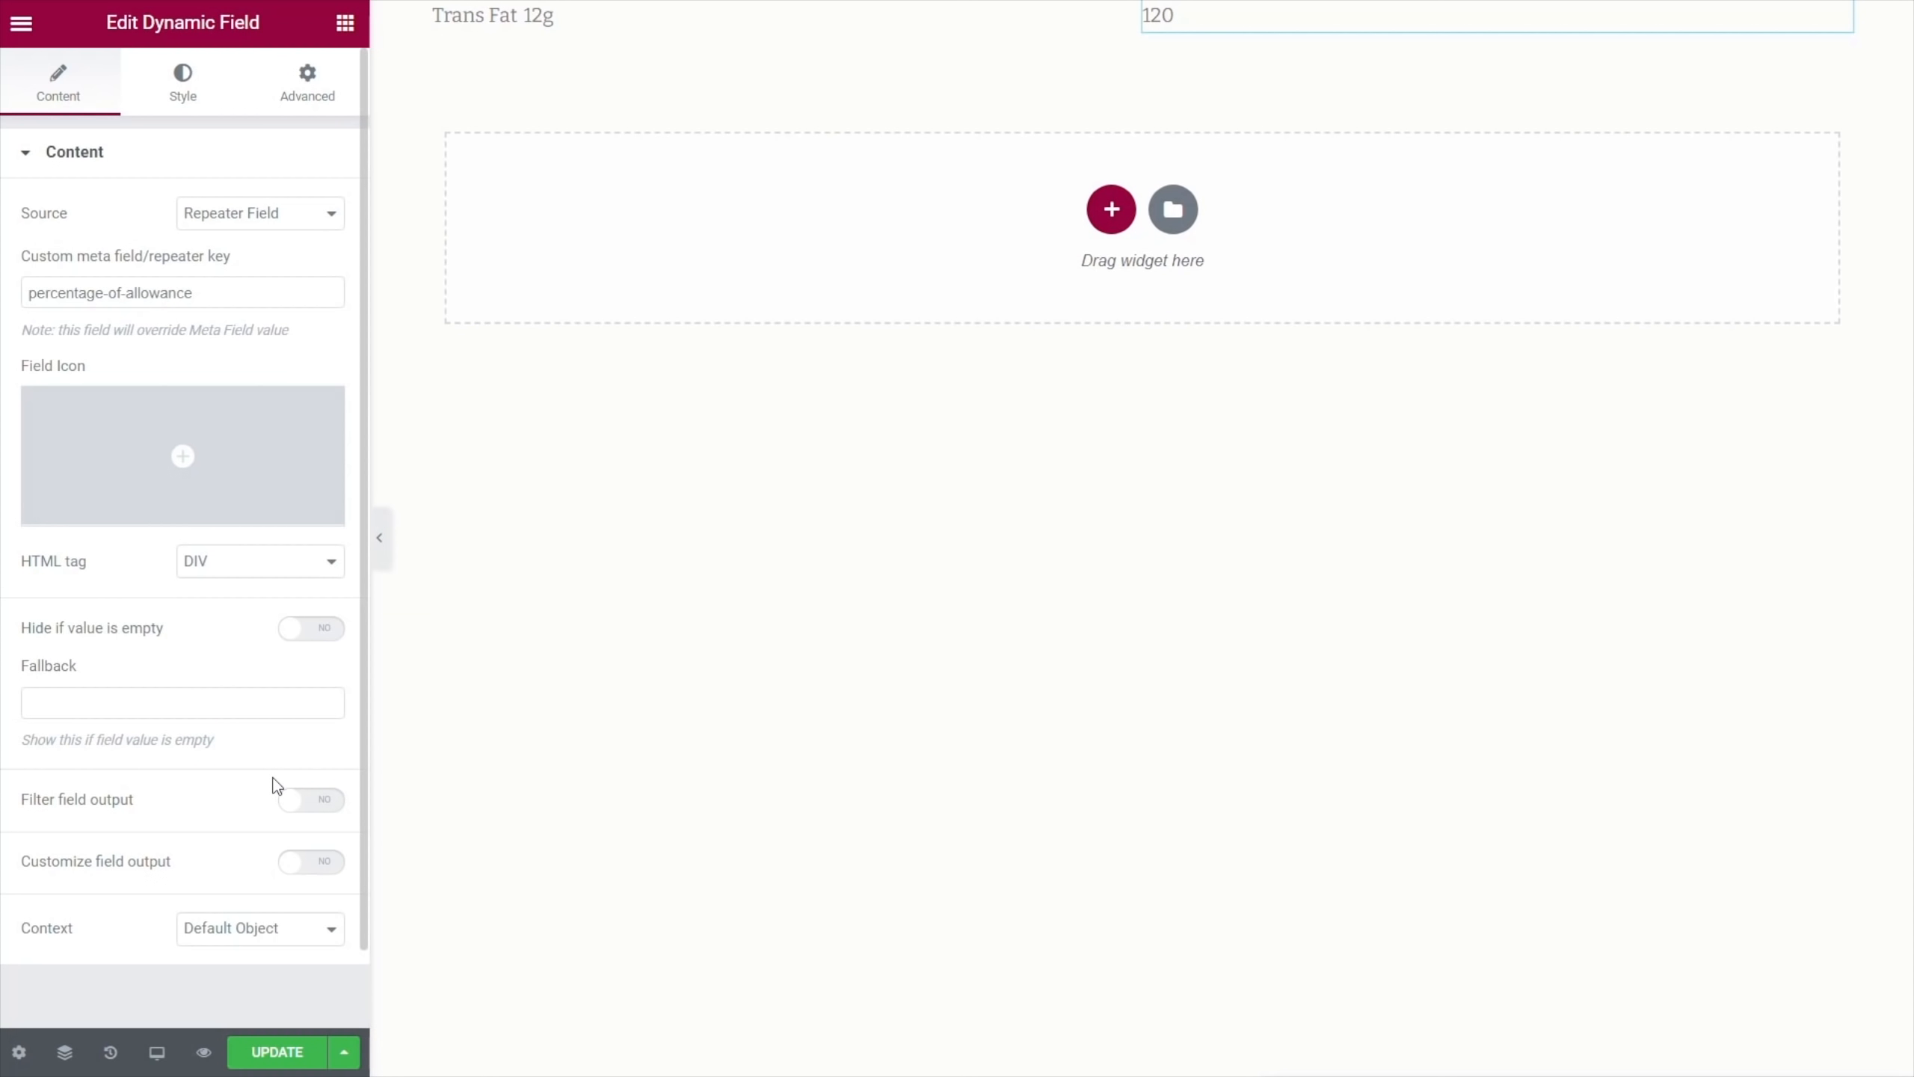
{"action": "left_click", "coordinate": [182, 98]}
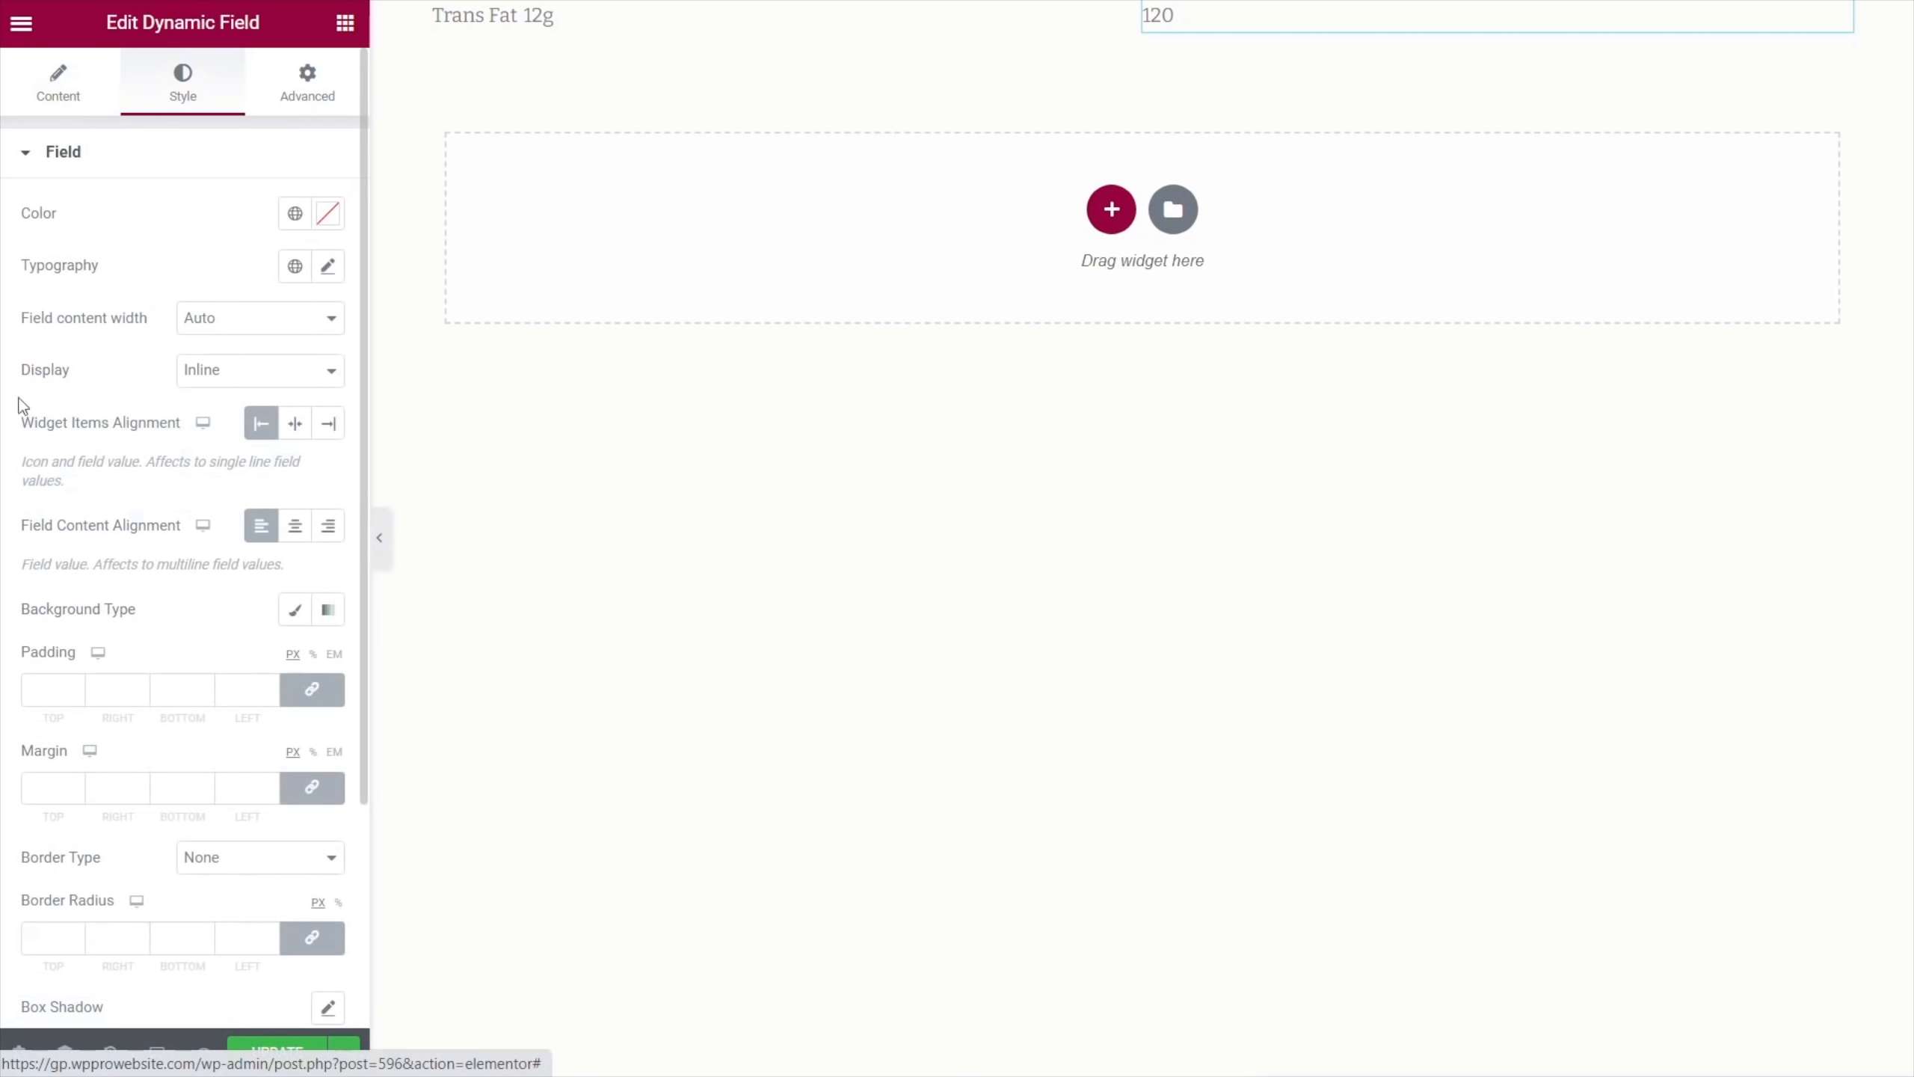
{"action": "left_click", "coordinate": [328, 424]}
{"action": "left_click", "coordinate": [327, 526]}
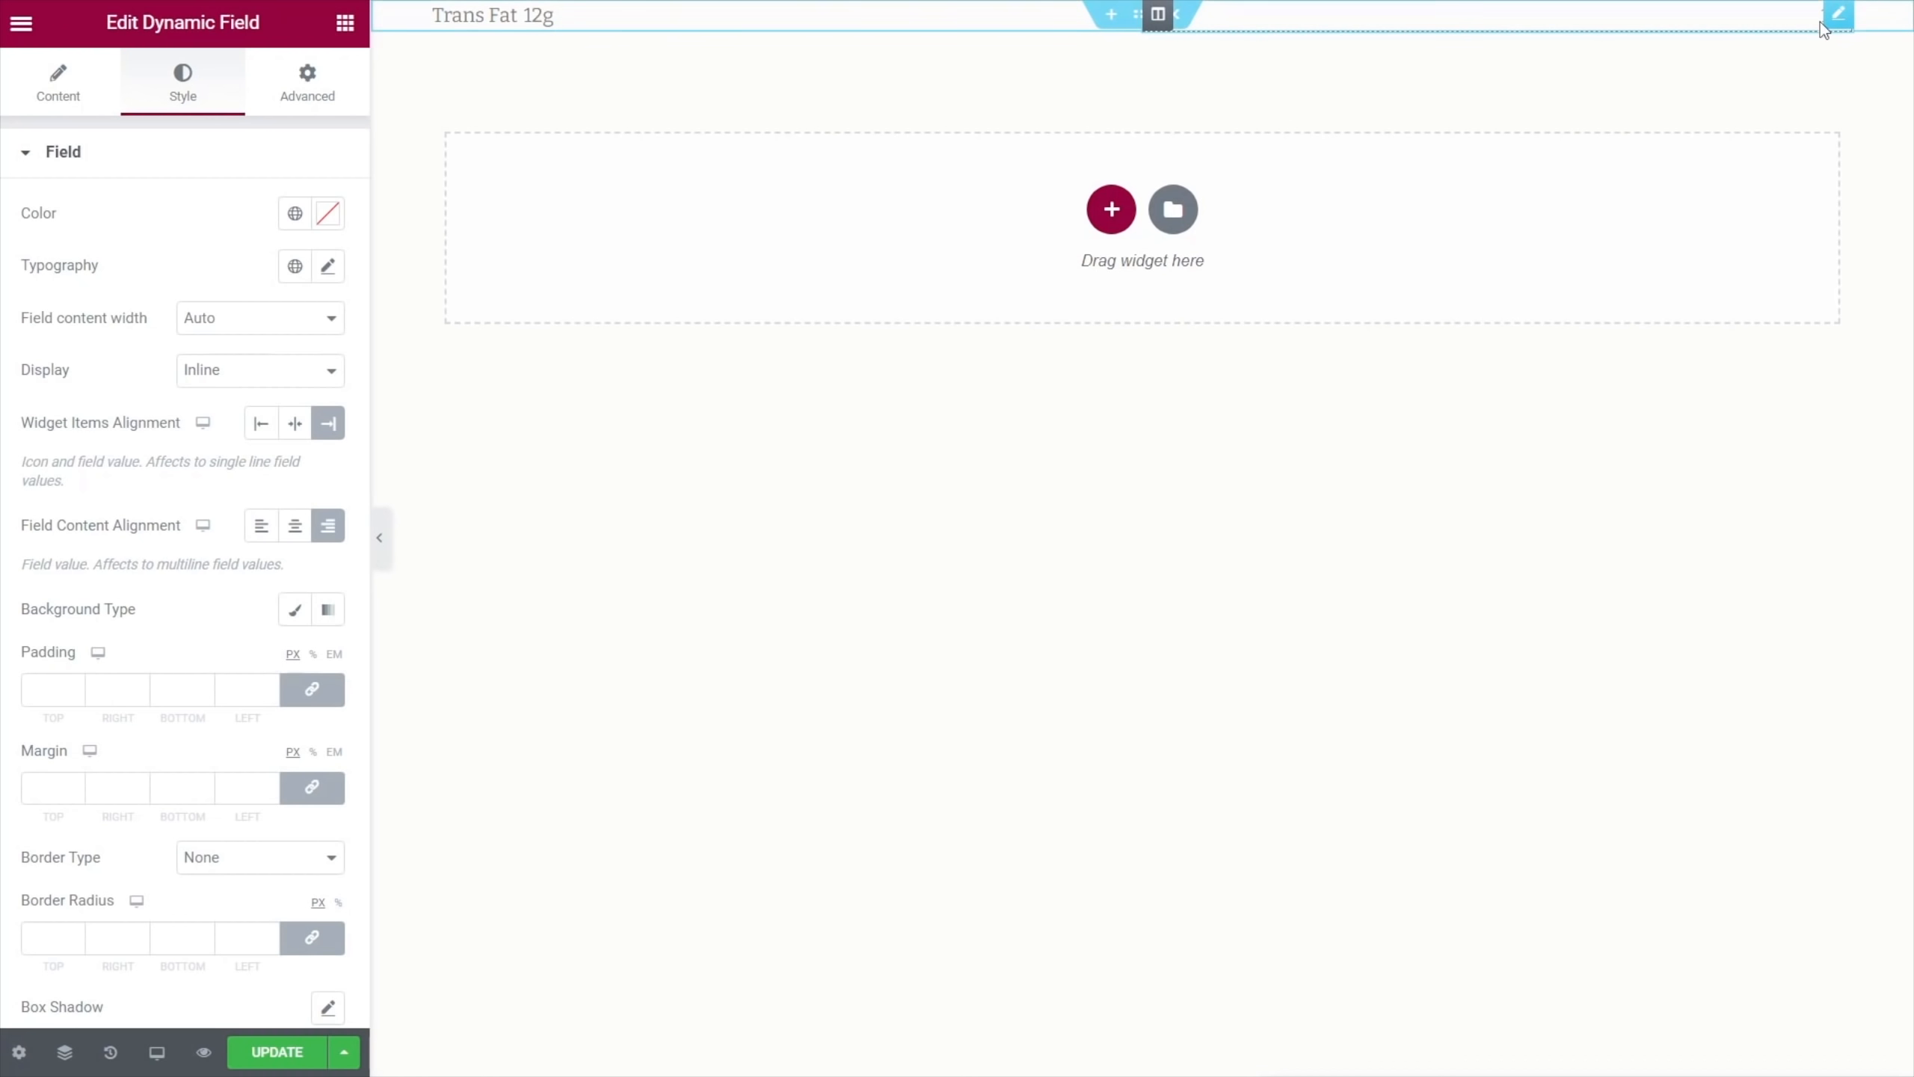
Enable customized field output for the percentage-of-allowance field and try %s% as its field format
{"action": "left_click", "coordinate": [72, 94]}
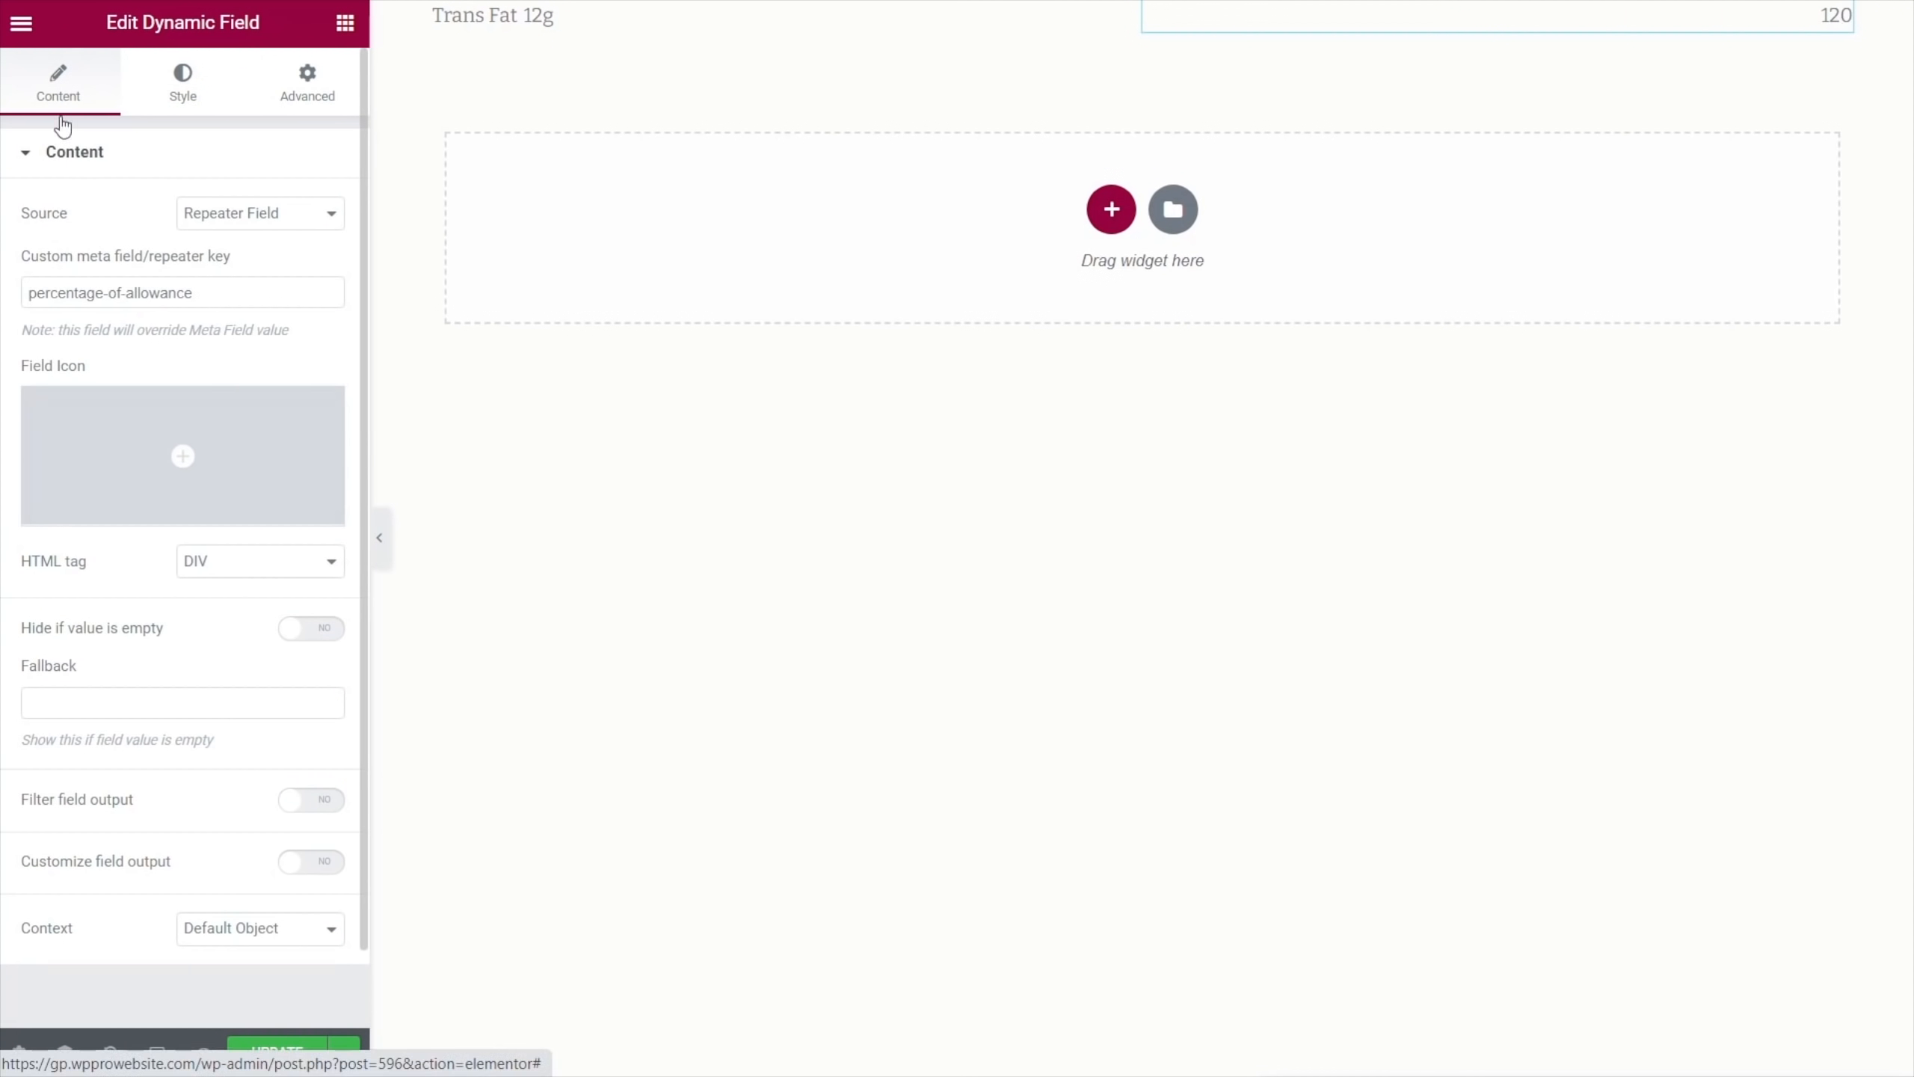
{"action": "left_click", "coordinate": [310, 863]}
{"action": "scroll", "coordinate": [188, 868], "scroll_direction": "down", "scroll_amount": 3}
{"action": "left_click", "coordinate": [69, 672]}
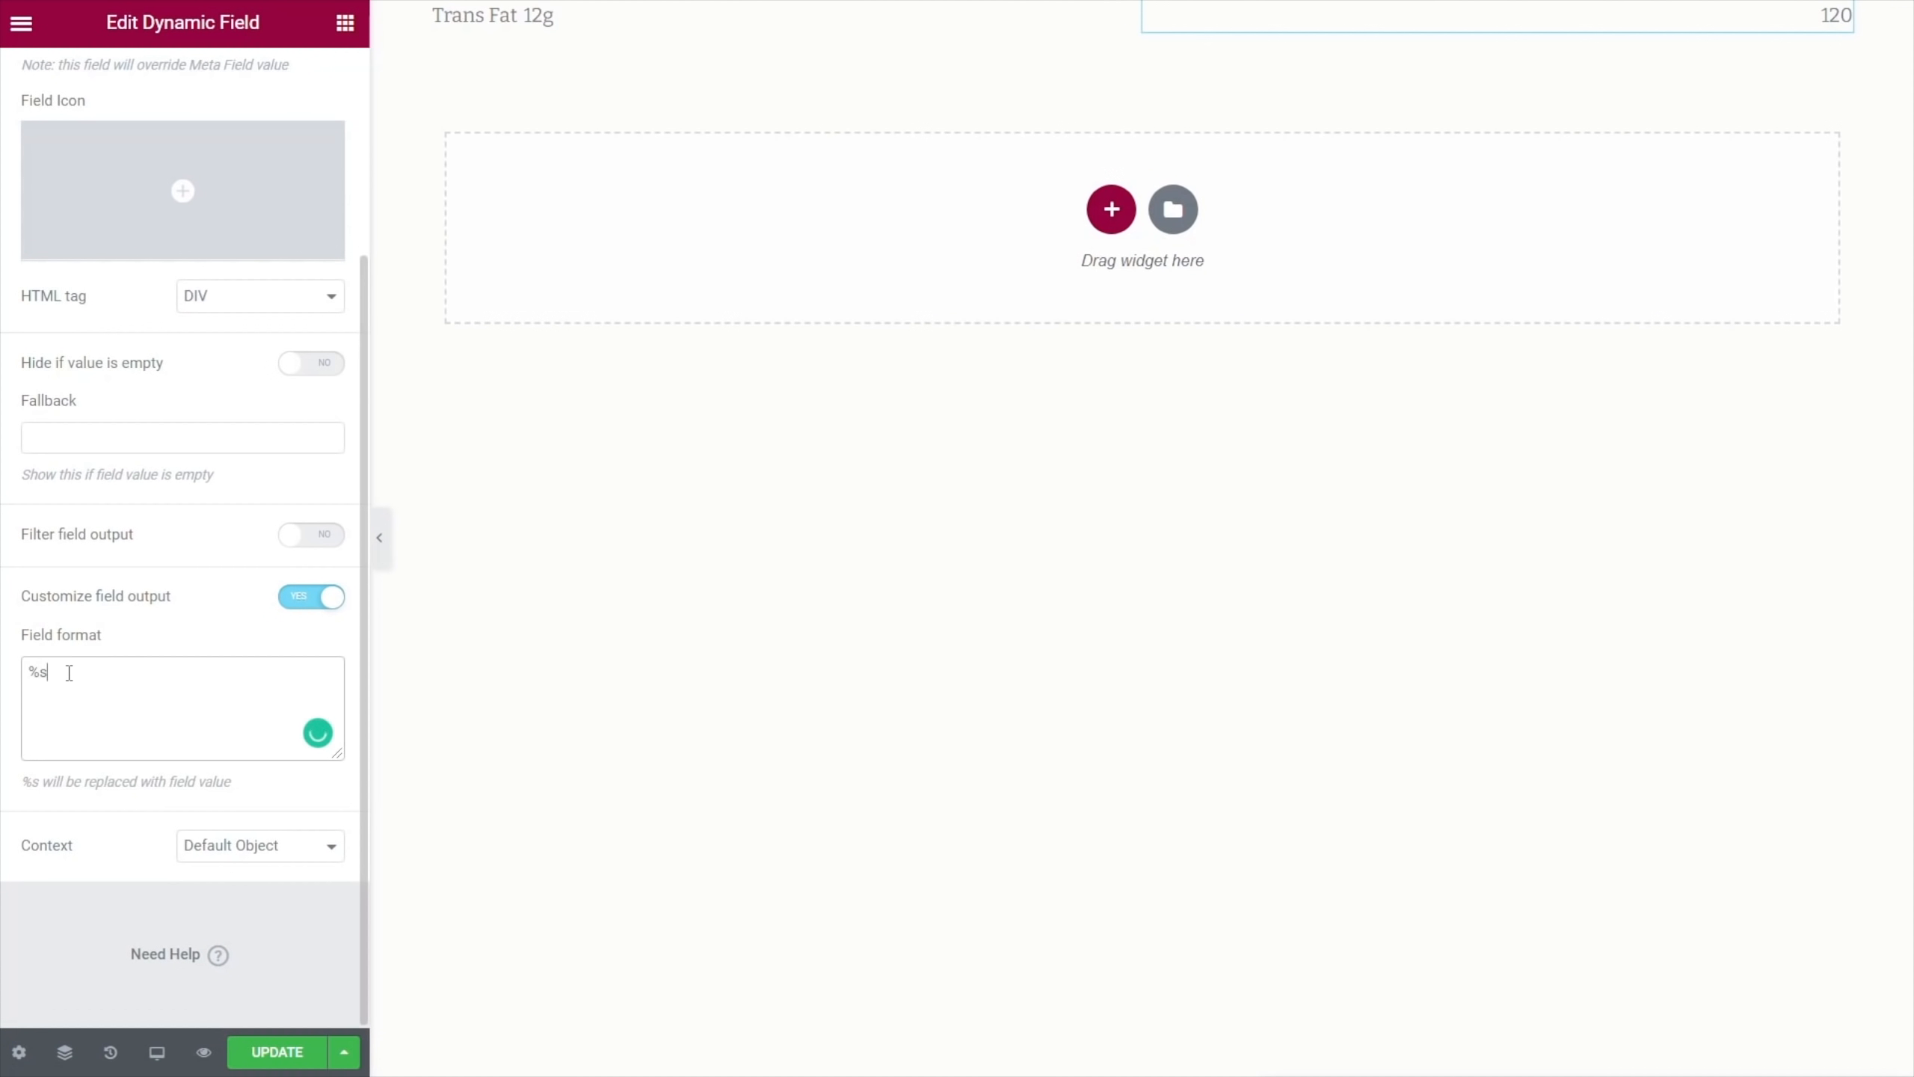
{"action": "type", "text": "%"}
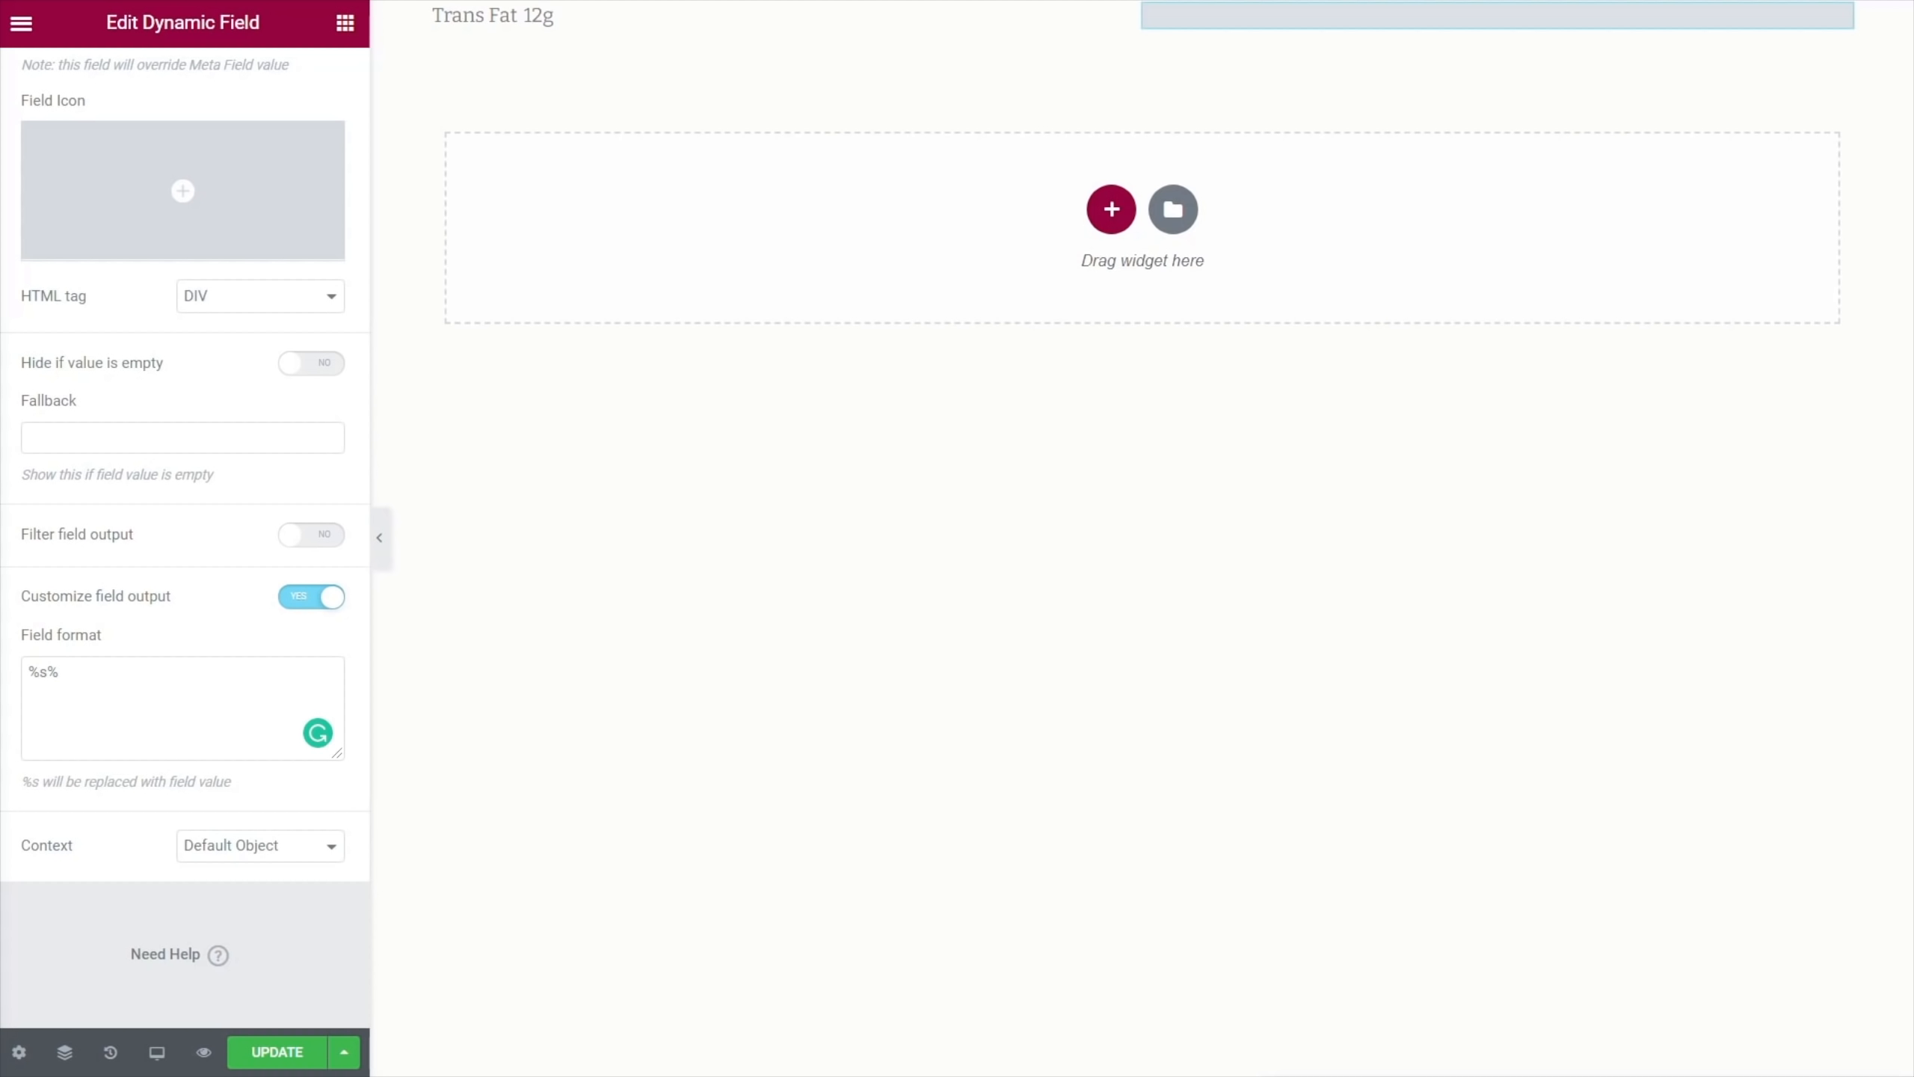
Replace the format's trailing percent sign with the HTML code &#37; copied from the Toptal percent sign page, giving %s&#37;
{"action": "left_click_drag", "start_coordinate": [47, 670], "coordinate": [58, 671]}
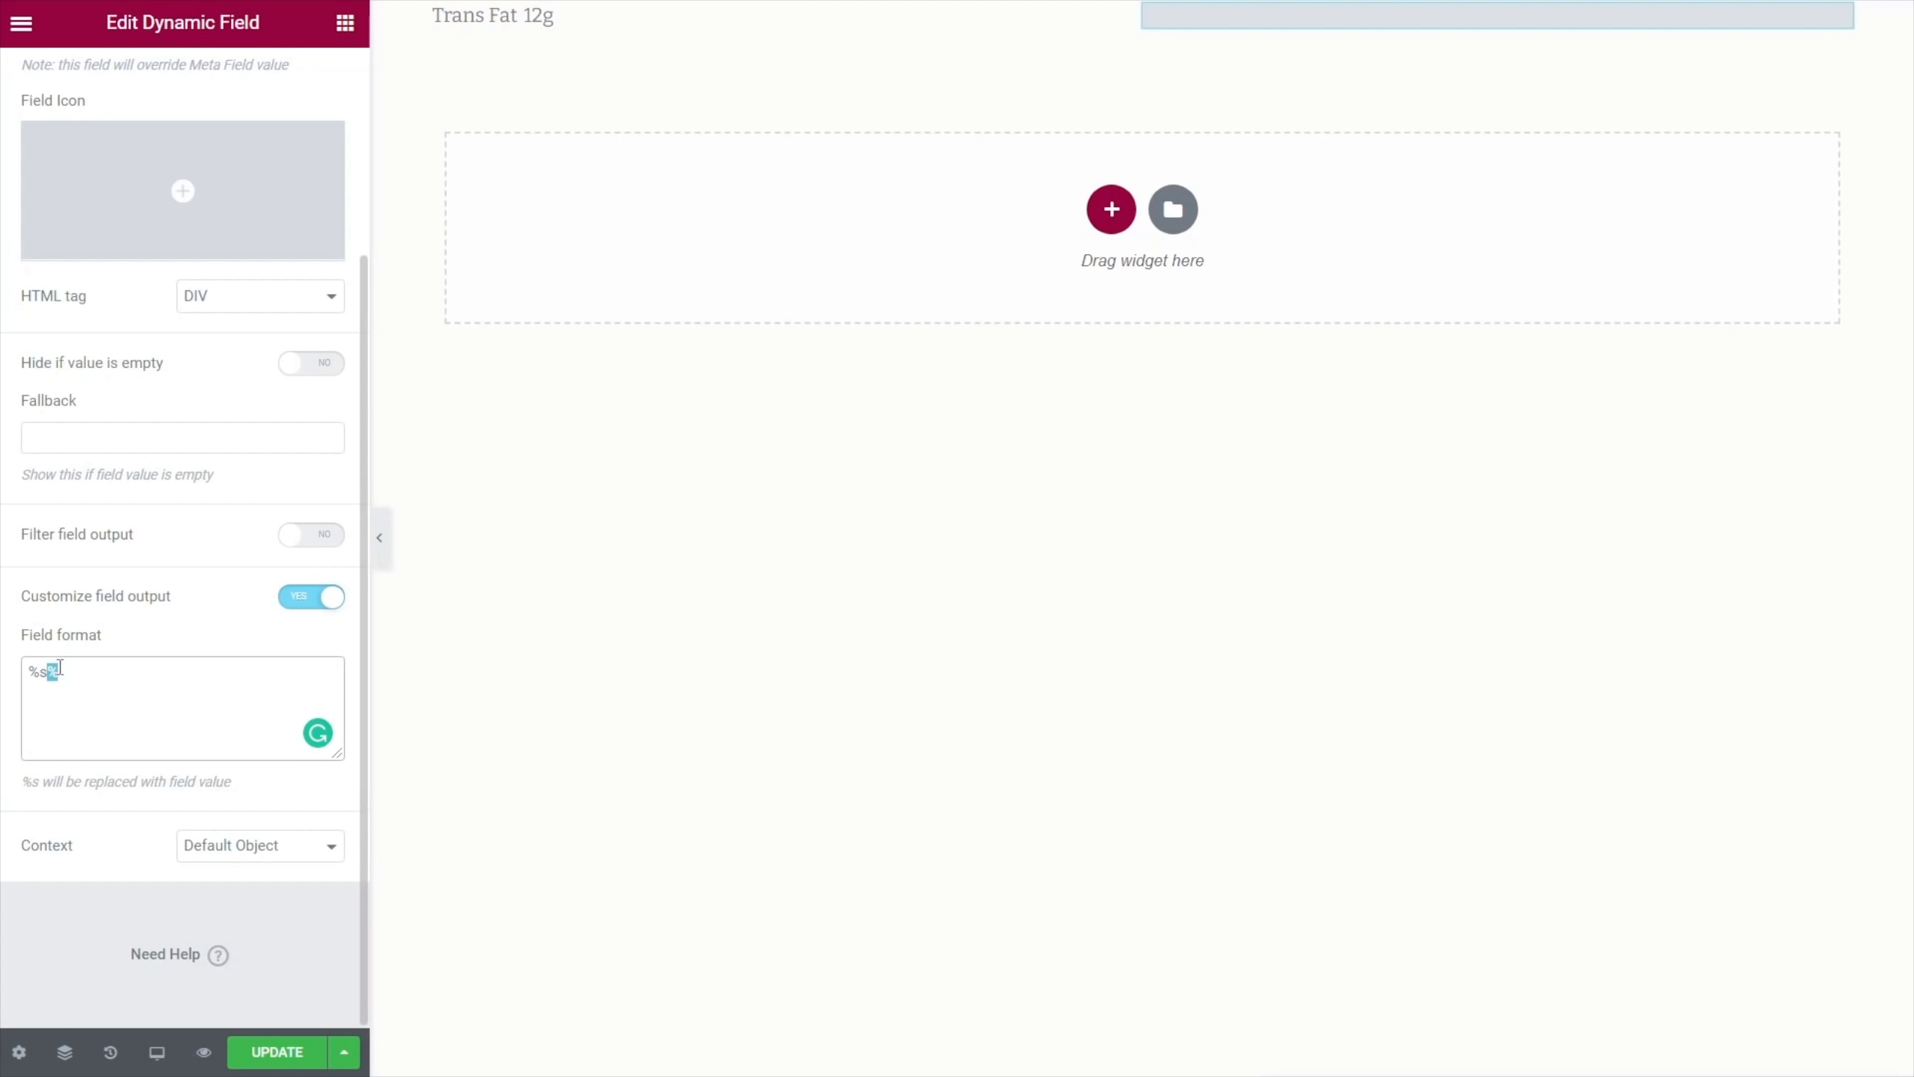
{"action": "key", "text": "BackSpace"}
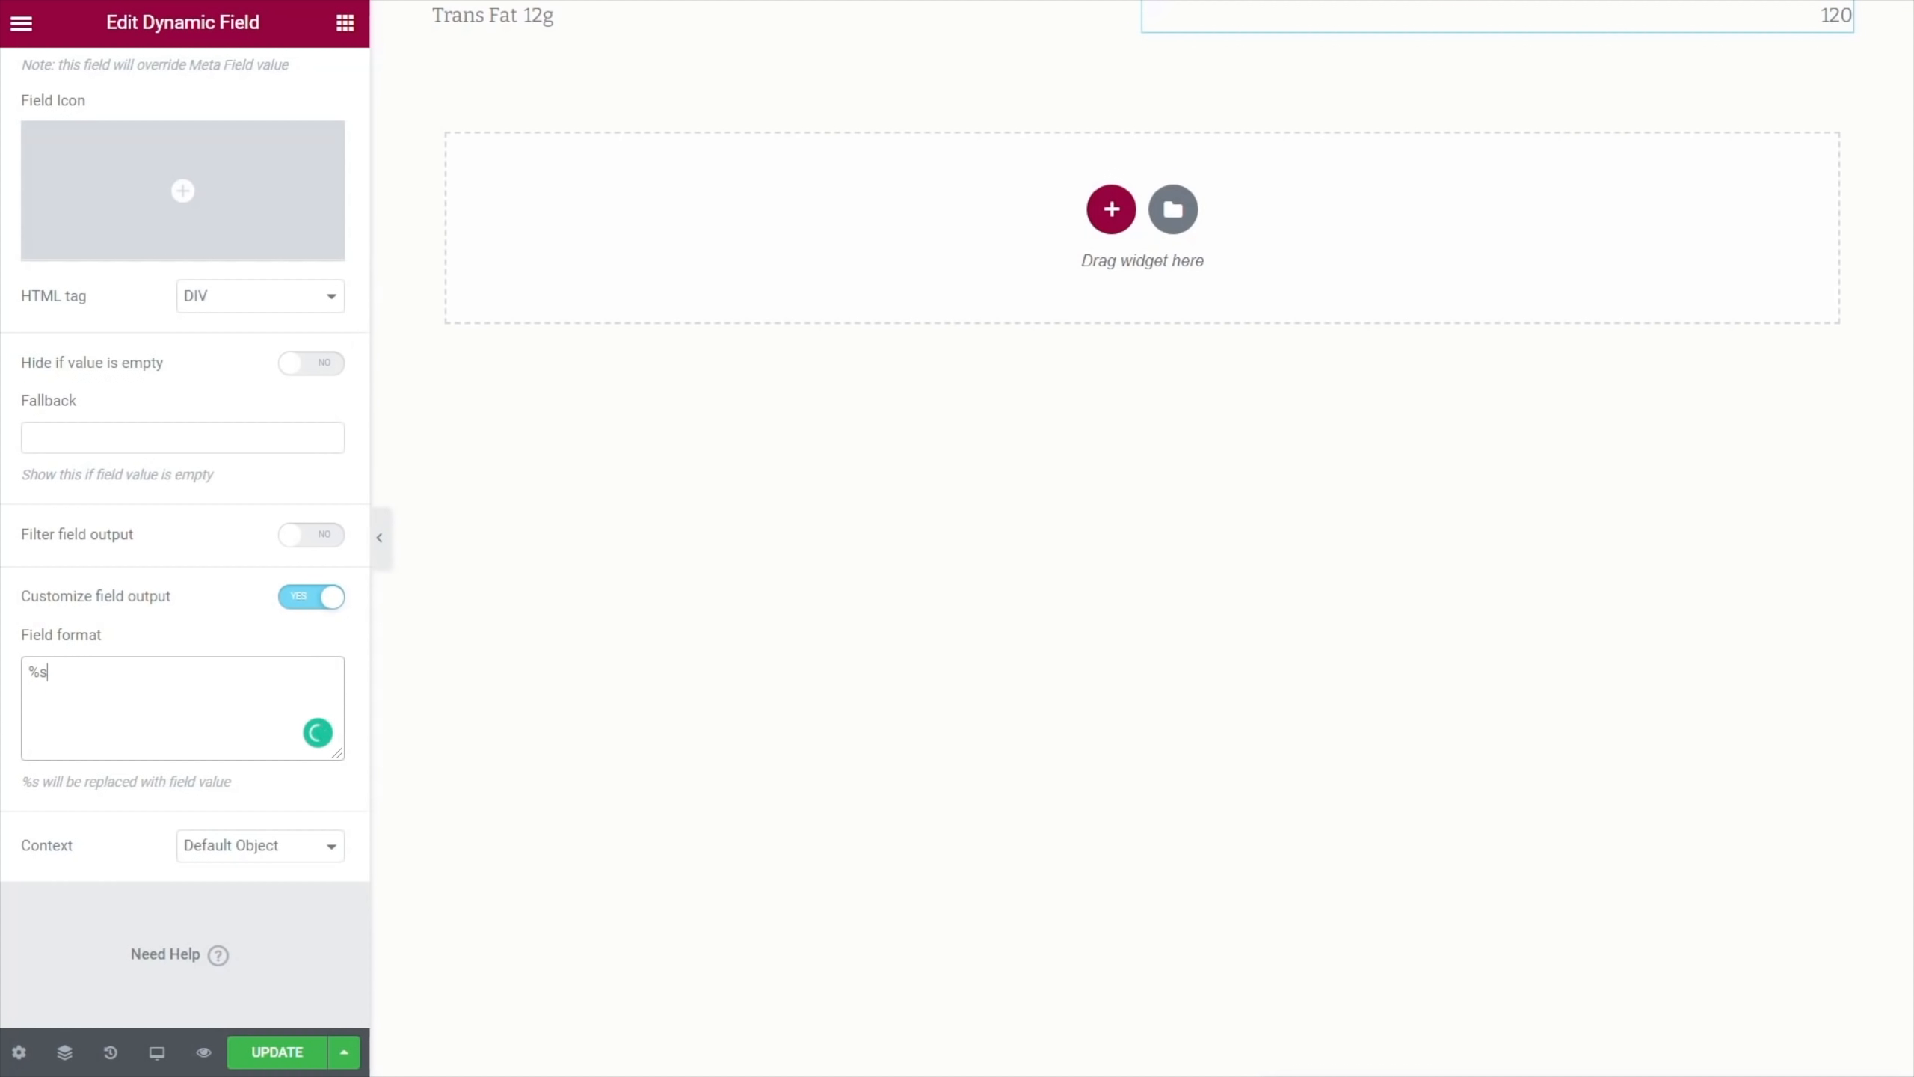
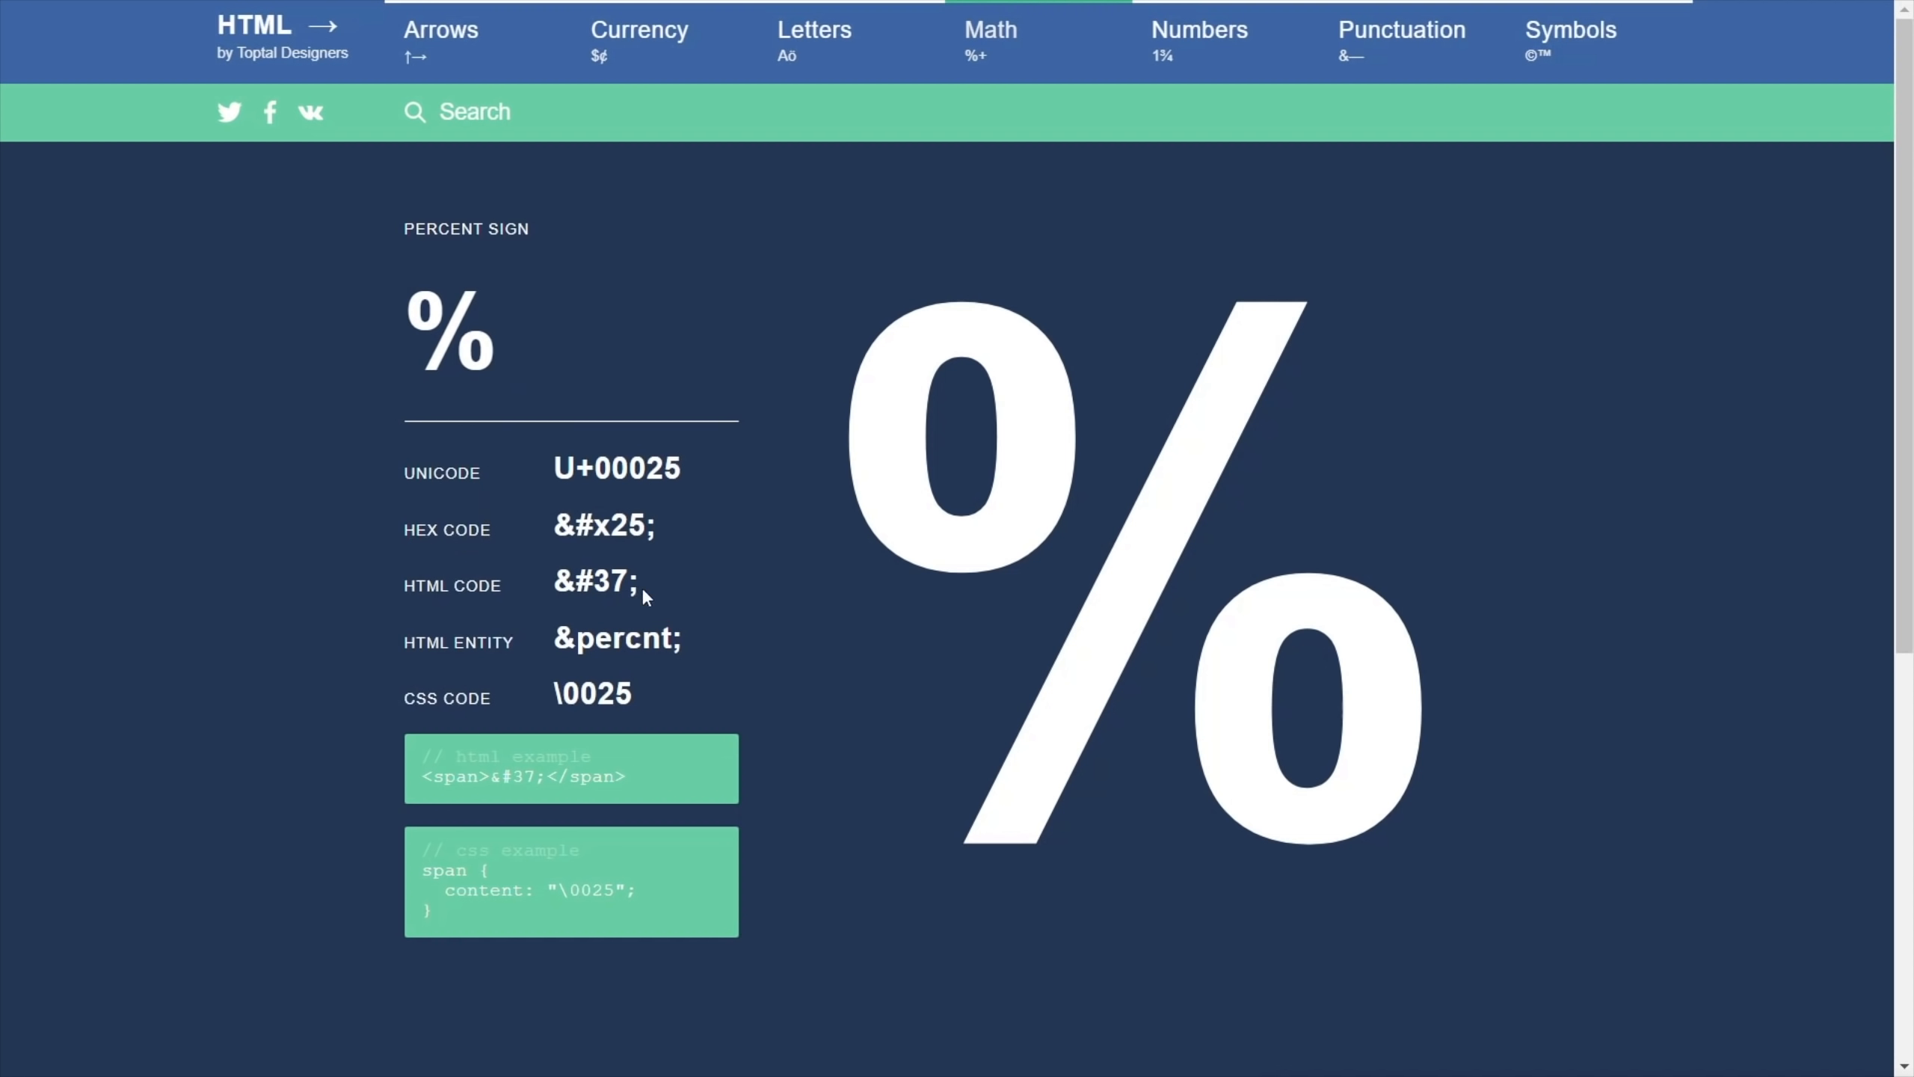
{"action": "left_click_drag", "start_coordinate": [642, 588], "coordinate": [565, 589]}
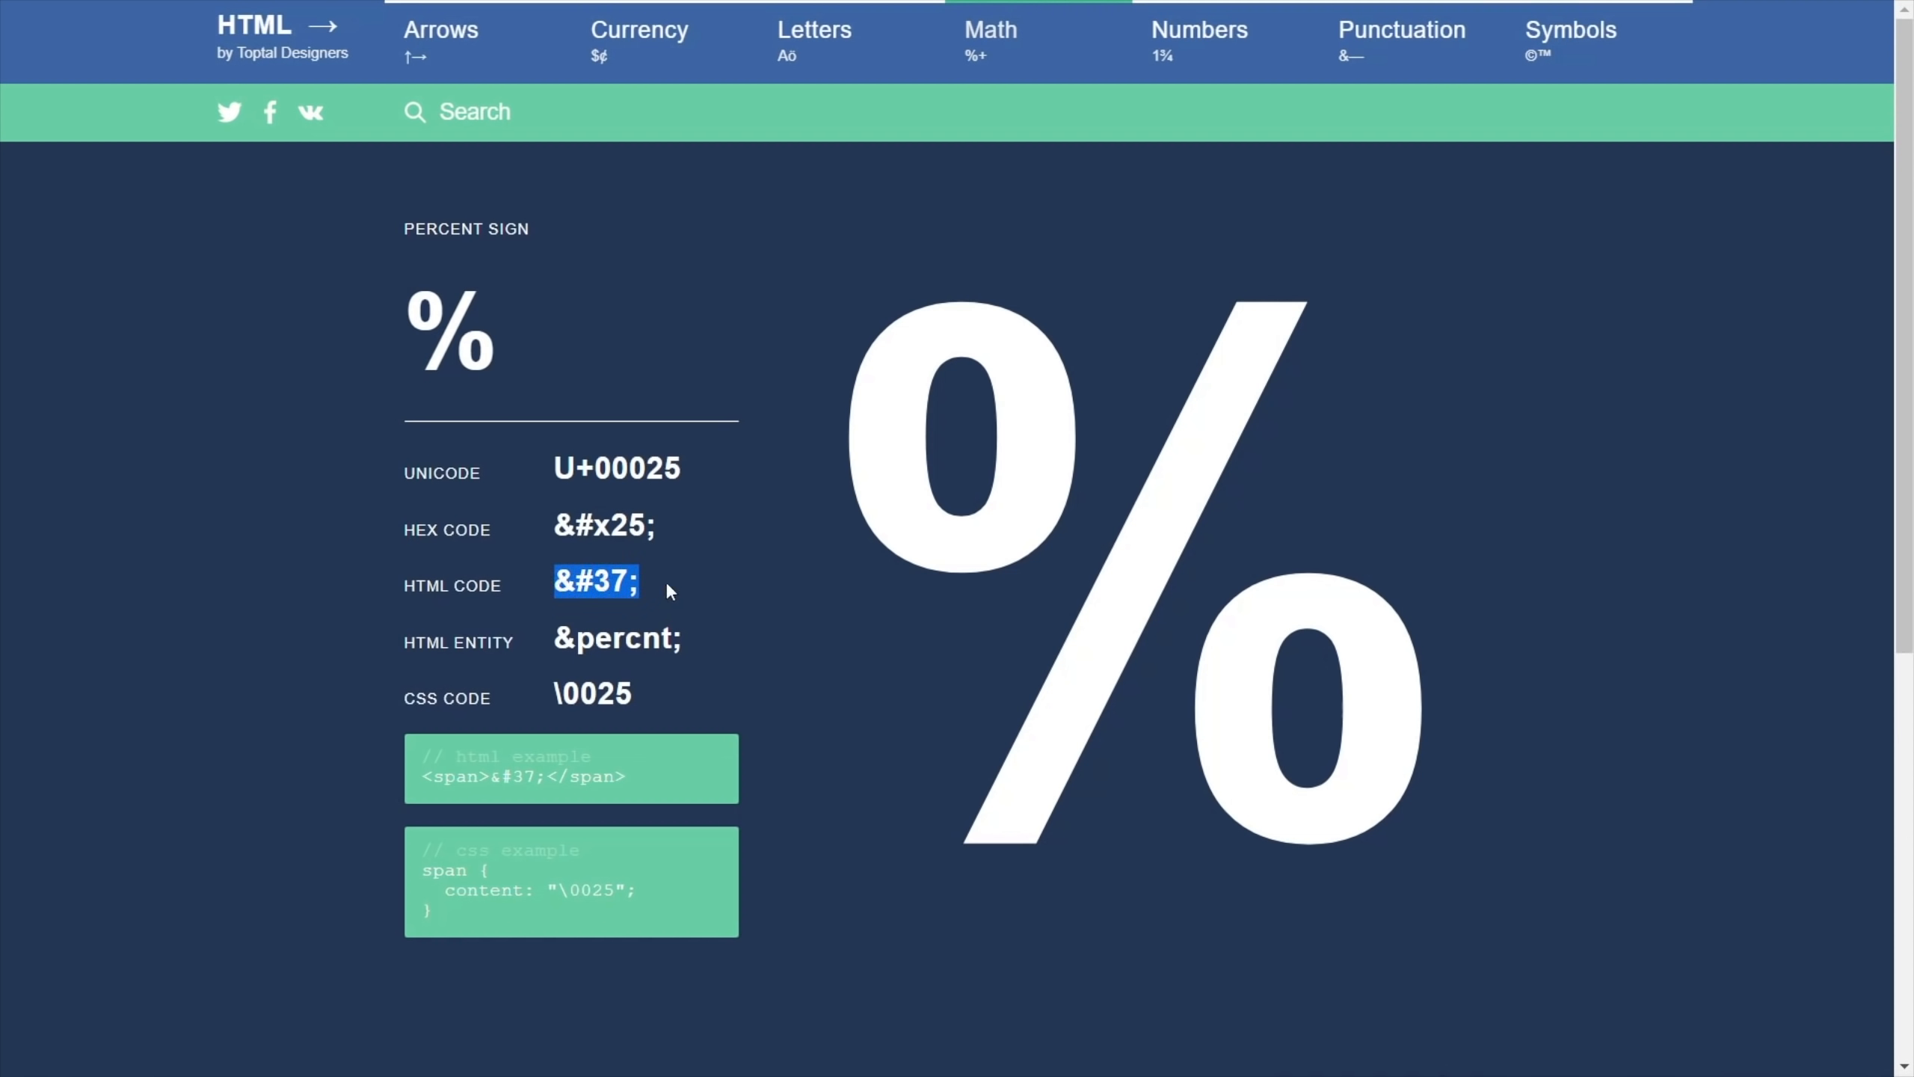
{"action": "right_click", "coordinate": [591, 587]}
{"action": "left_click", "coordinate": [637, 609]}
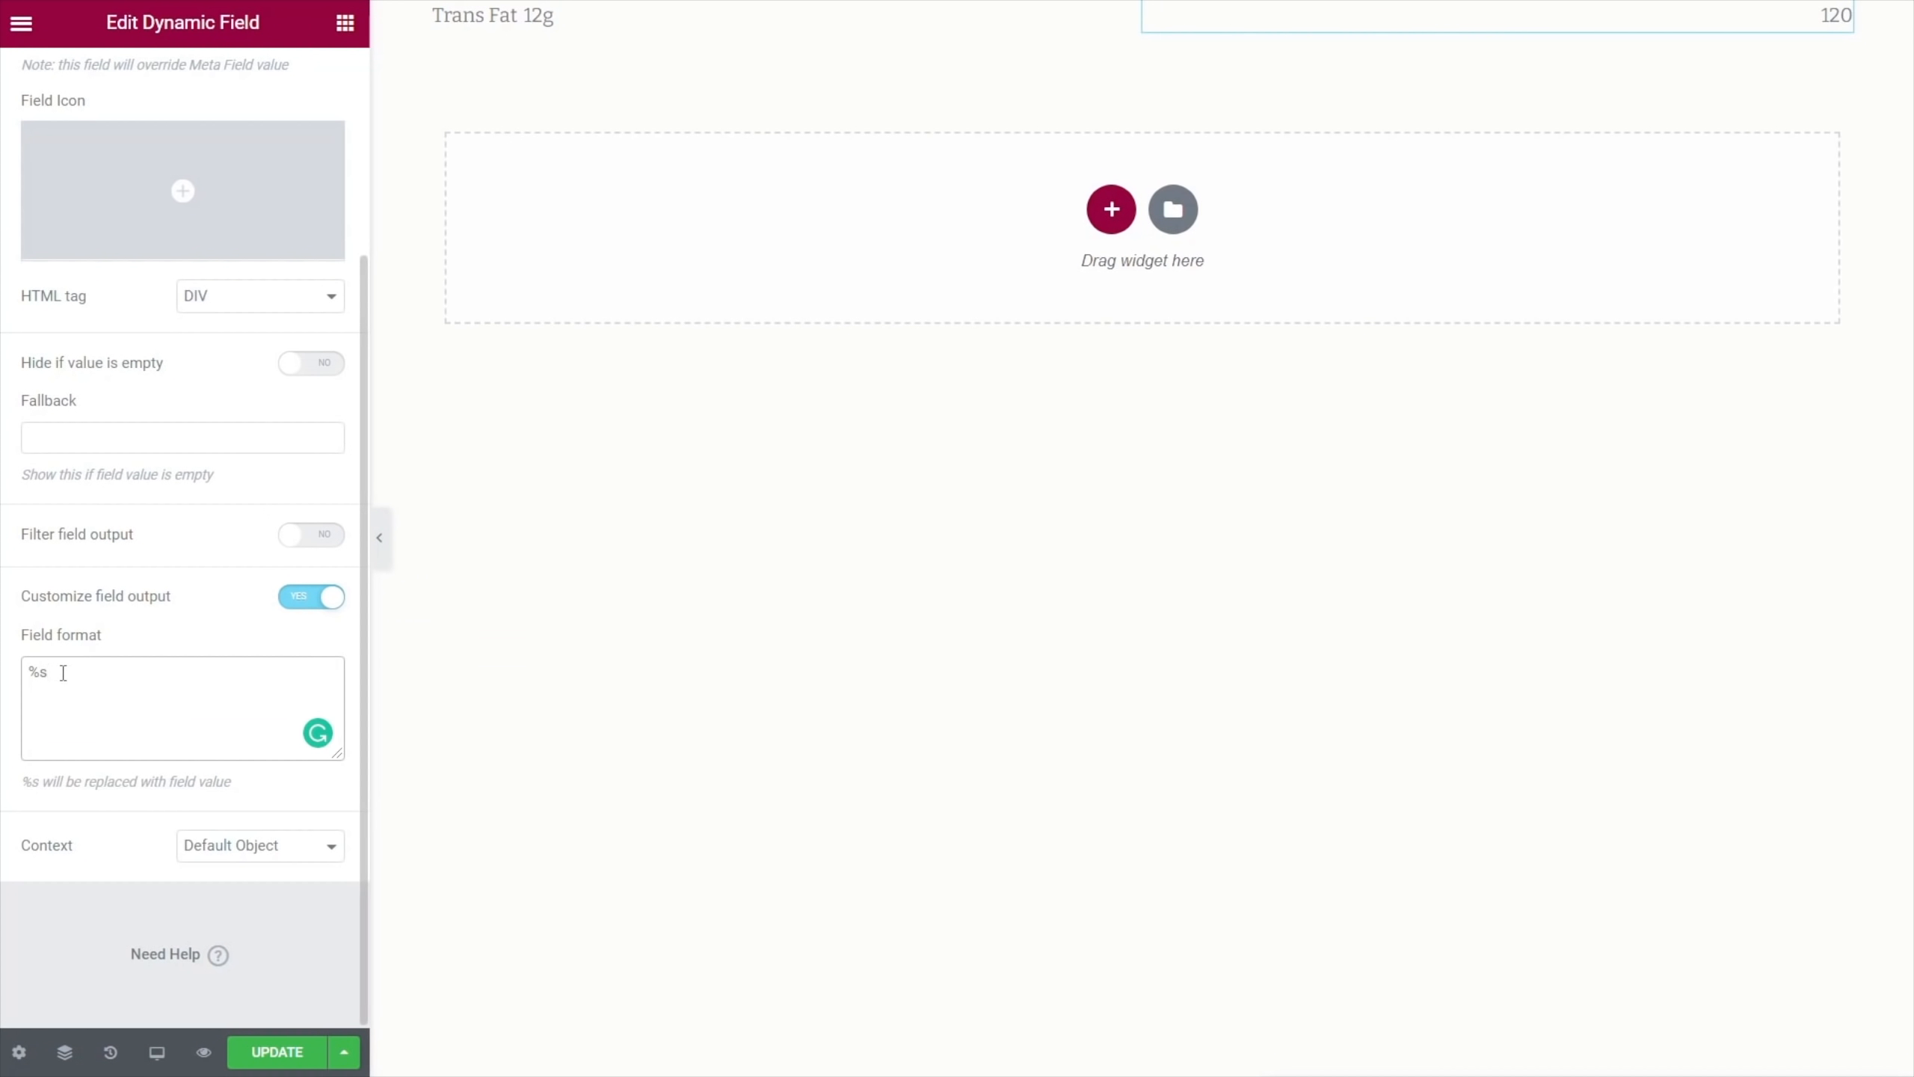
{"action": "right_click", "coordinate": [64, 674]}
{"action": "left_click", "coordinate": [151, 857]}
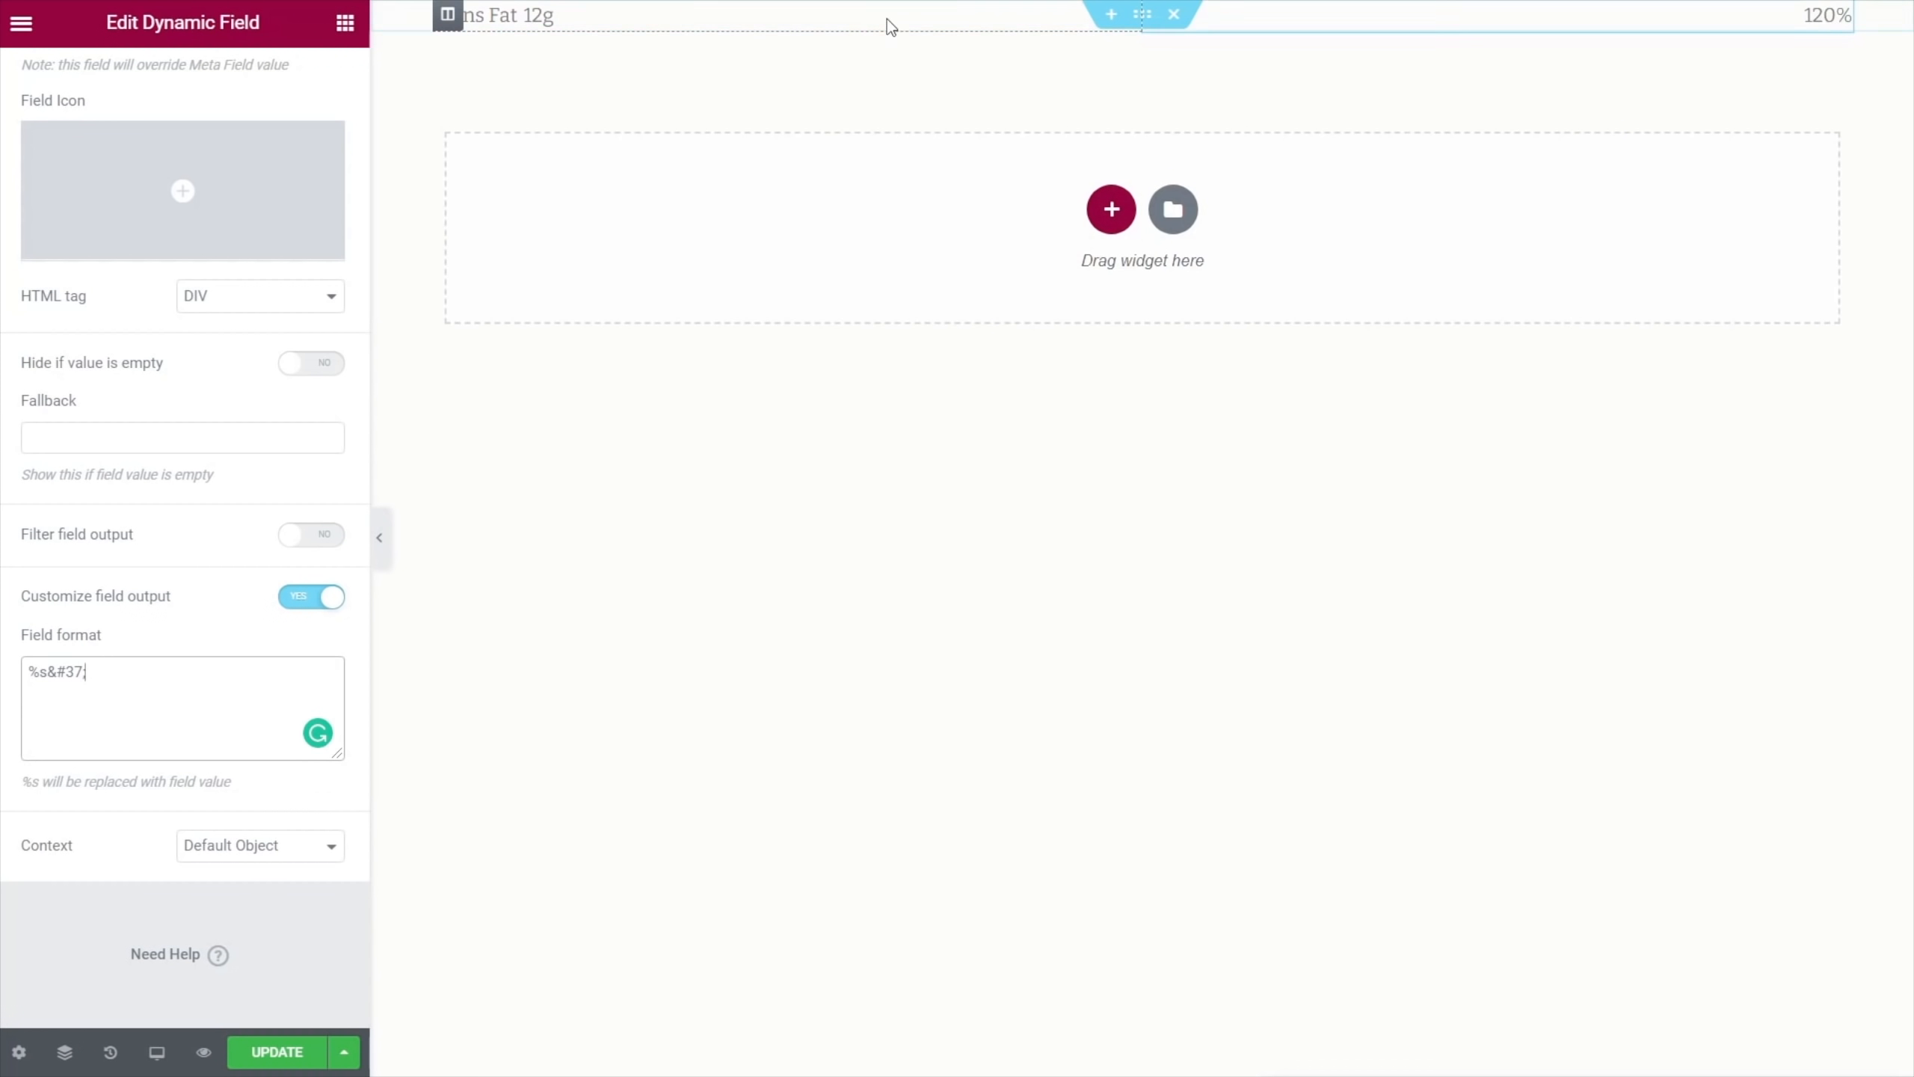
Give the first column a solid border with only a bottom width of 1, using the global colour Title BG
{"action": "left_click", "coordinate": [446, 16]}
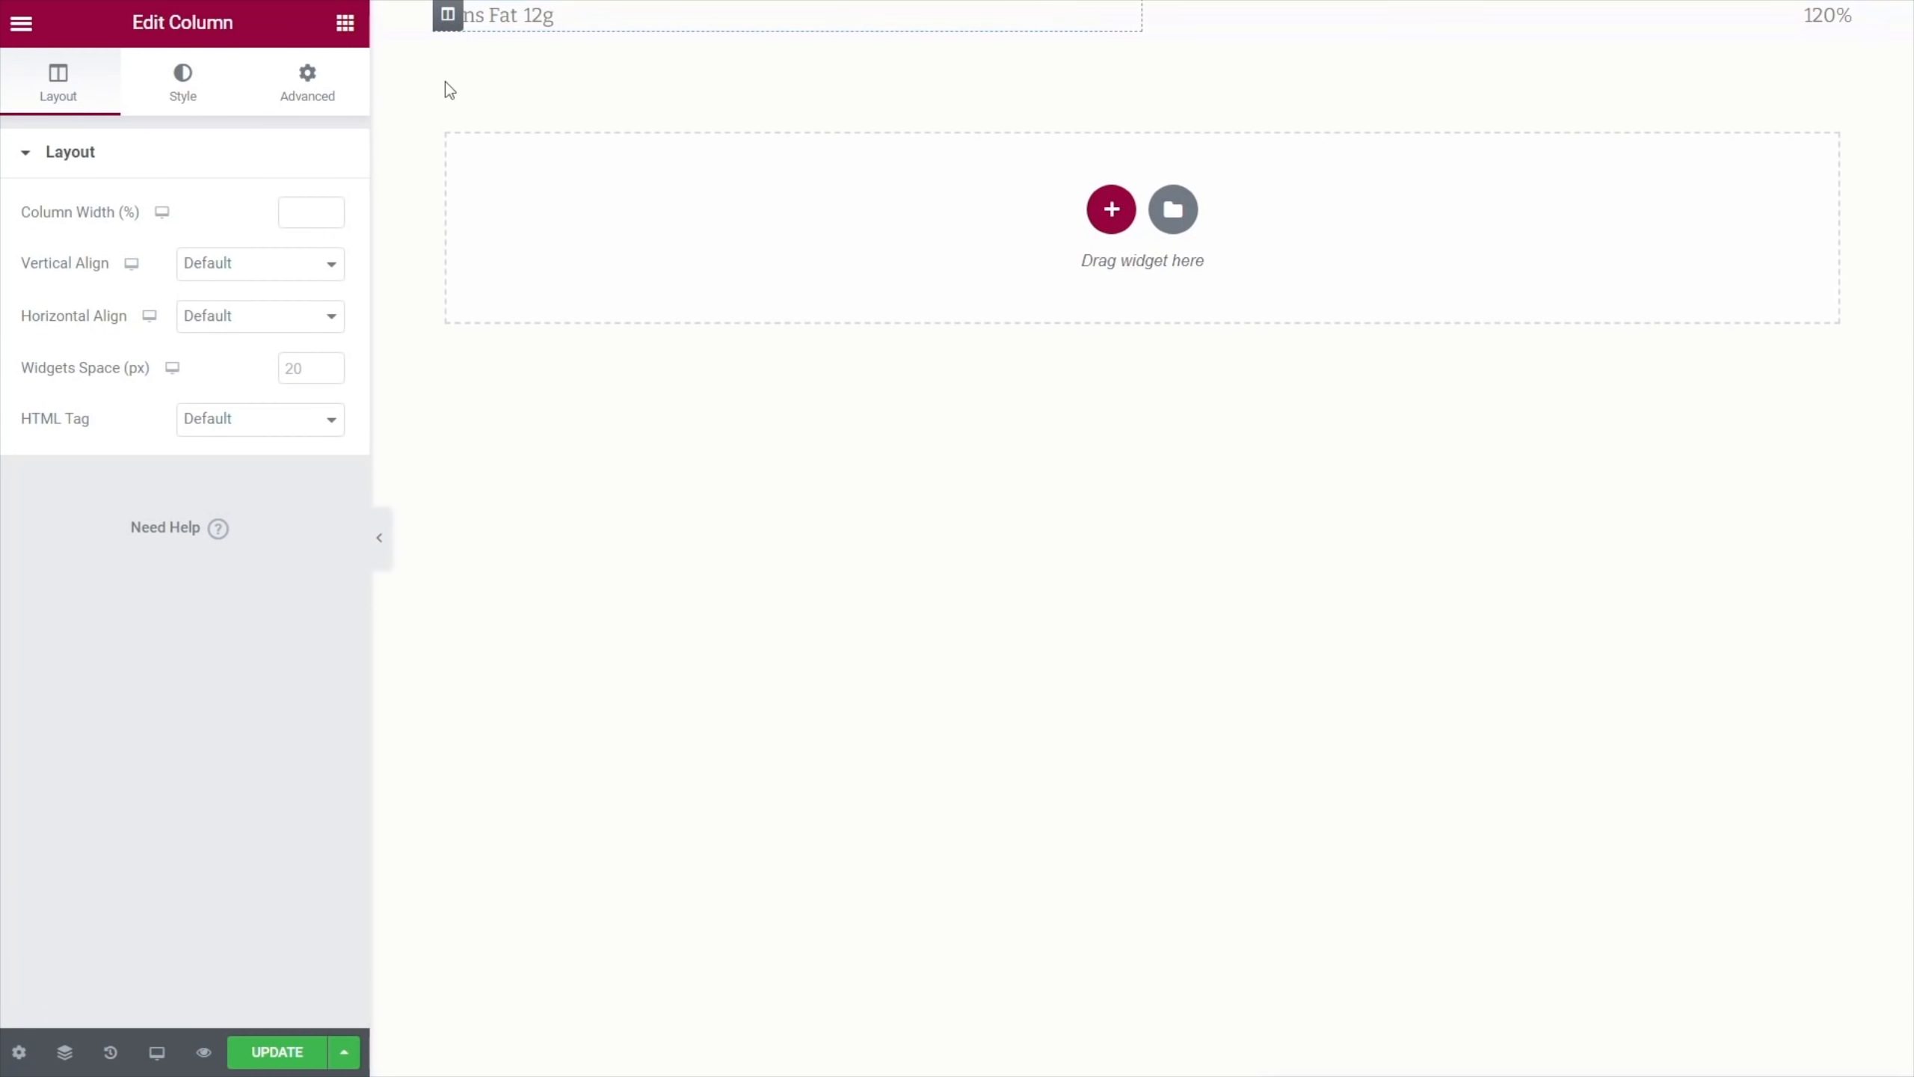
{"action": "left_click", "coordinate": [186, 95]}
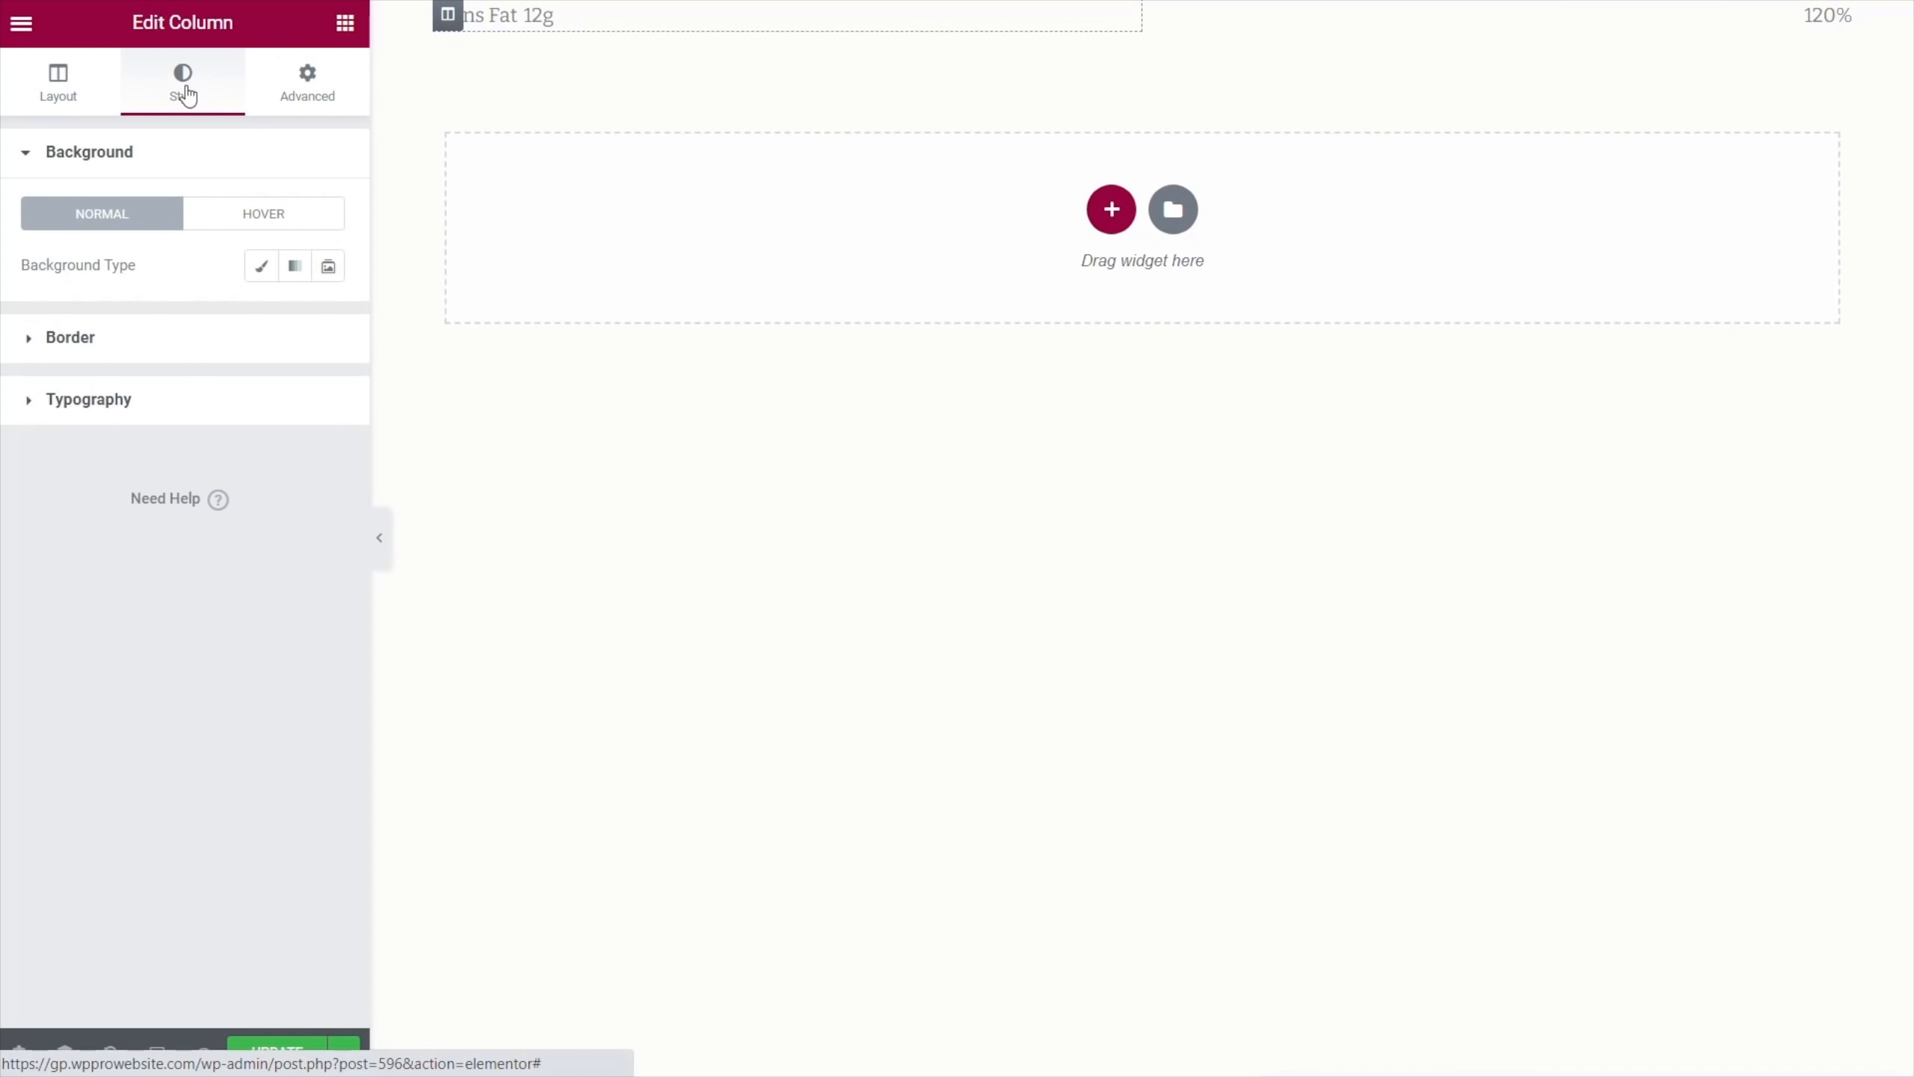
{"action": "left_click", "coordinate": [76, 336]}
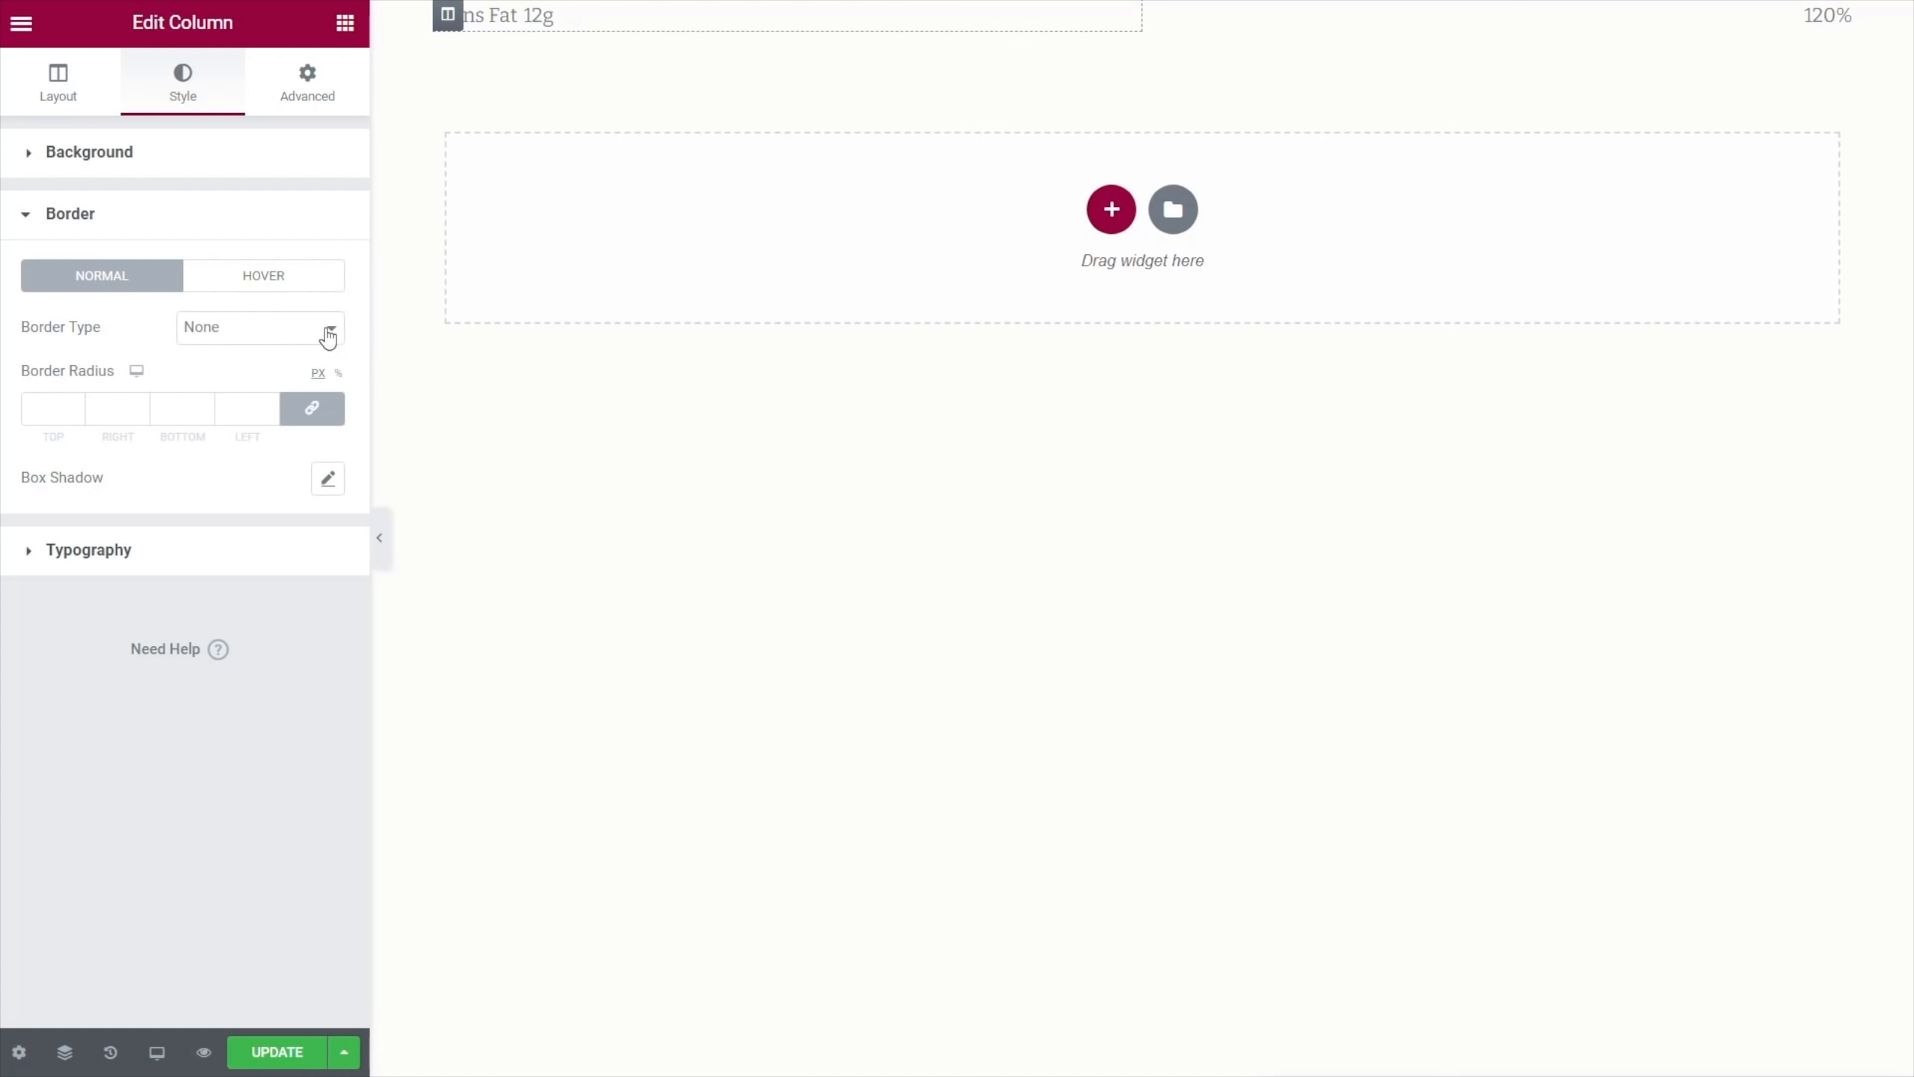
{"action": "left_click", "coordinate": [328, 327]}
{"action": "left_click", "coordinate": [245, 377]}
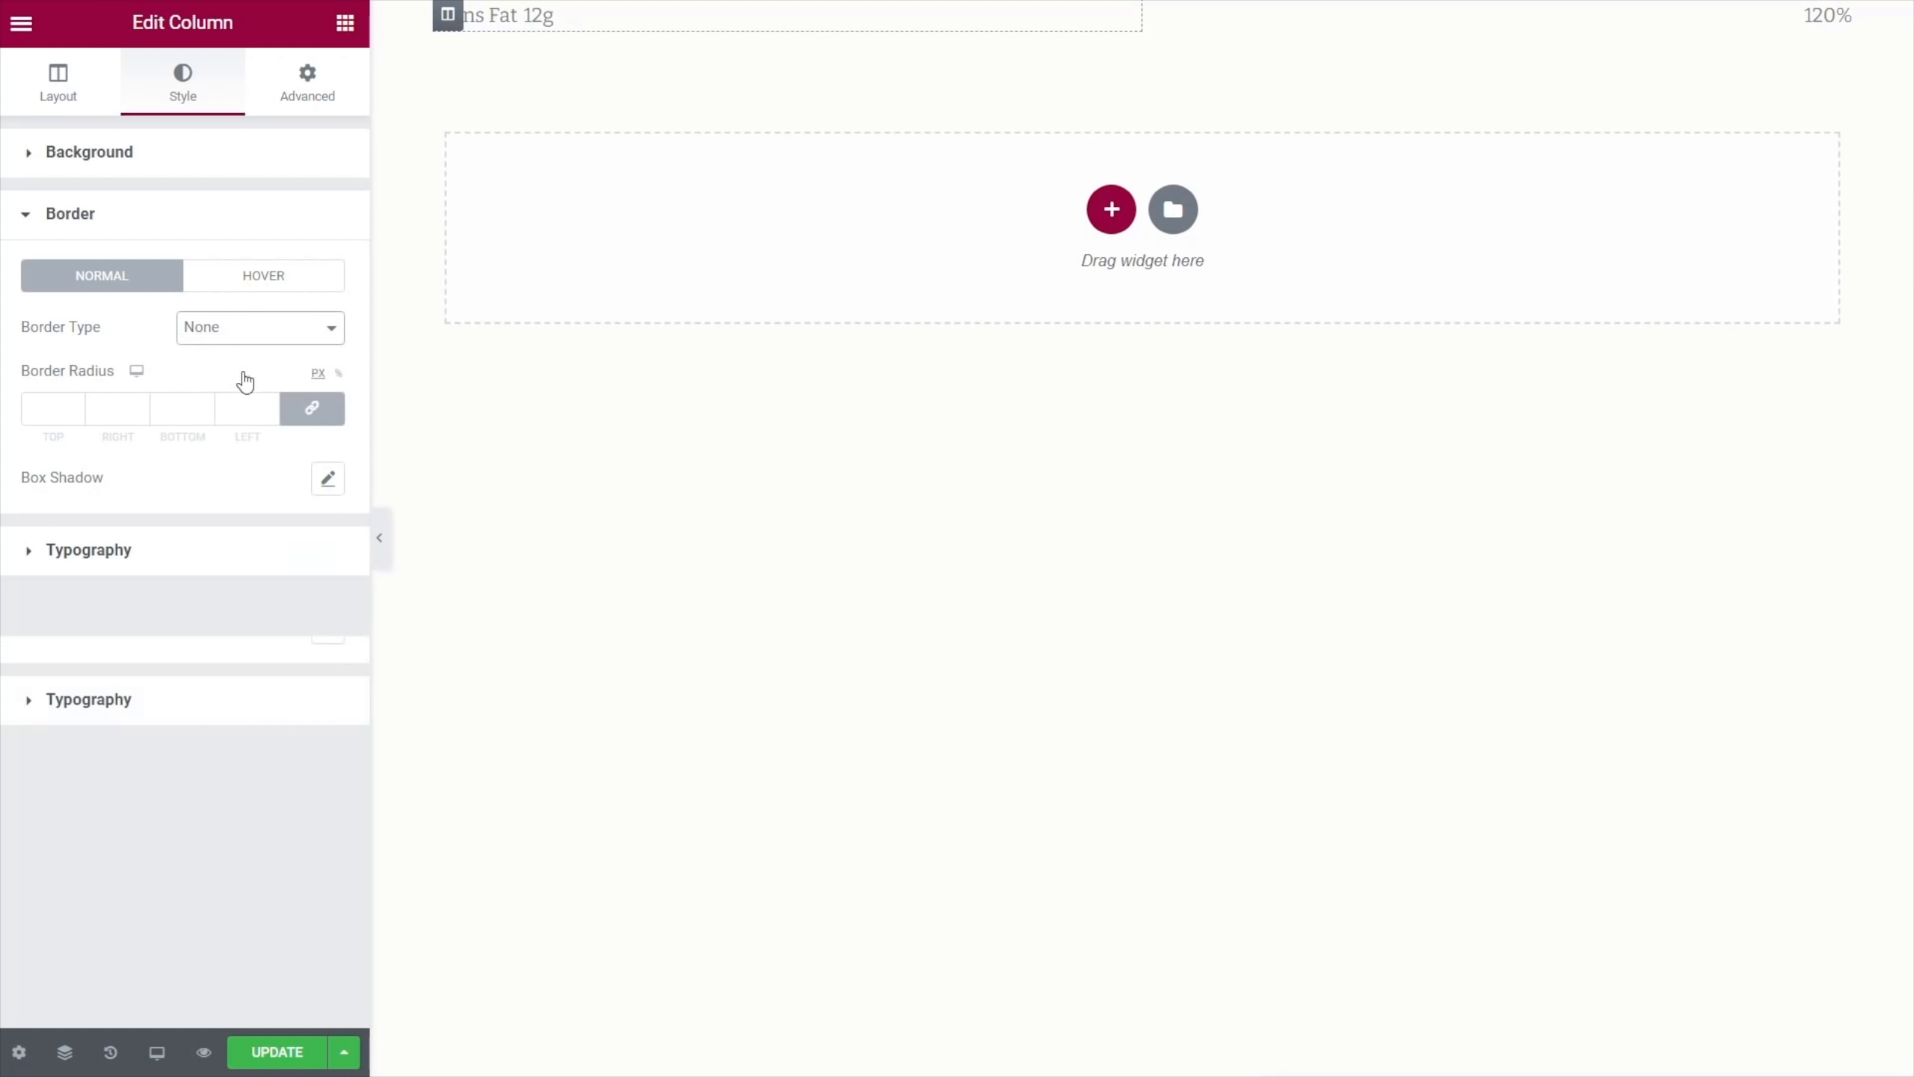
{"action": "left_click", "coordinate": [313, 411]}
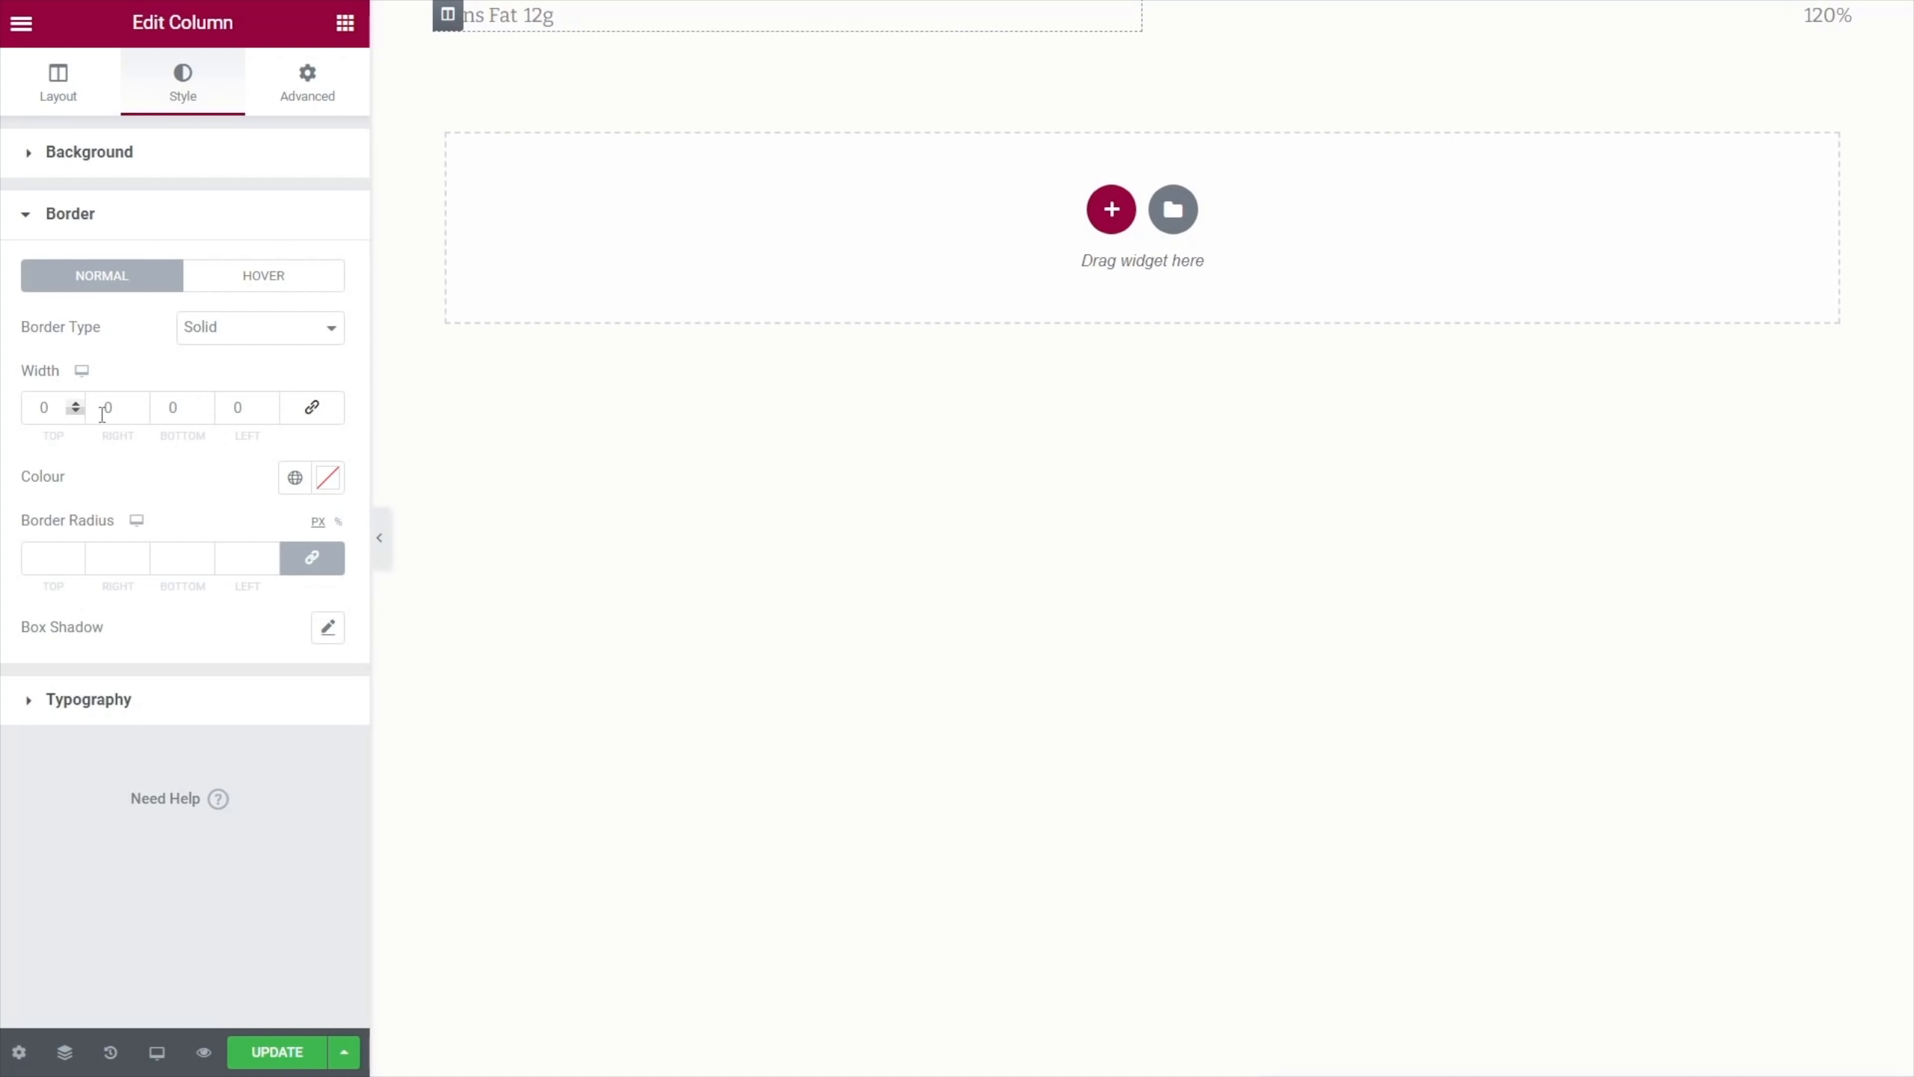
{"action": "double_click", "coordinate": [172, 411]}
{"action": "type", "text": "1"}
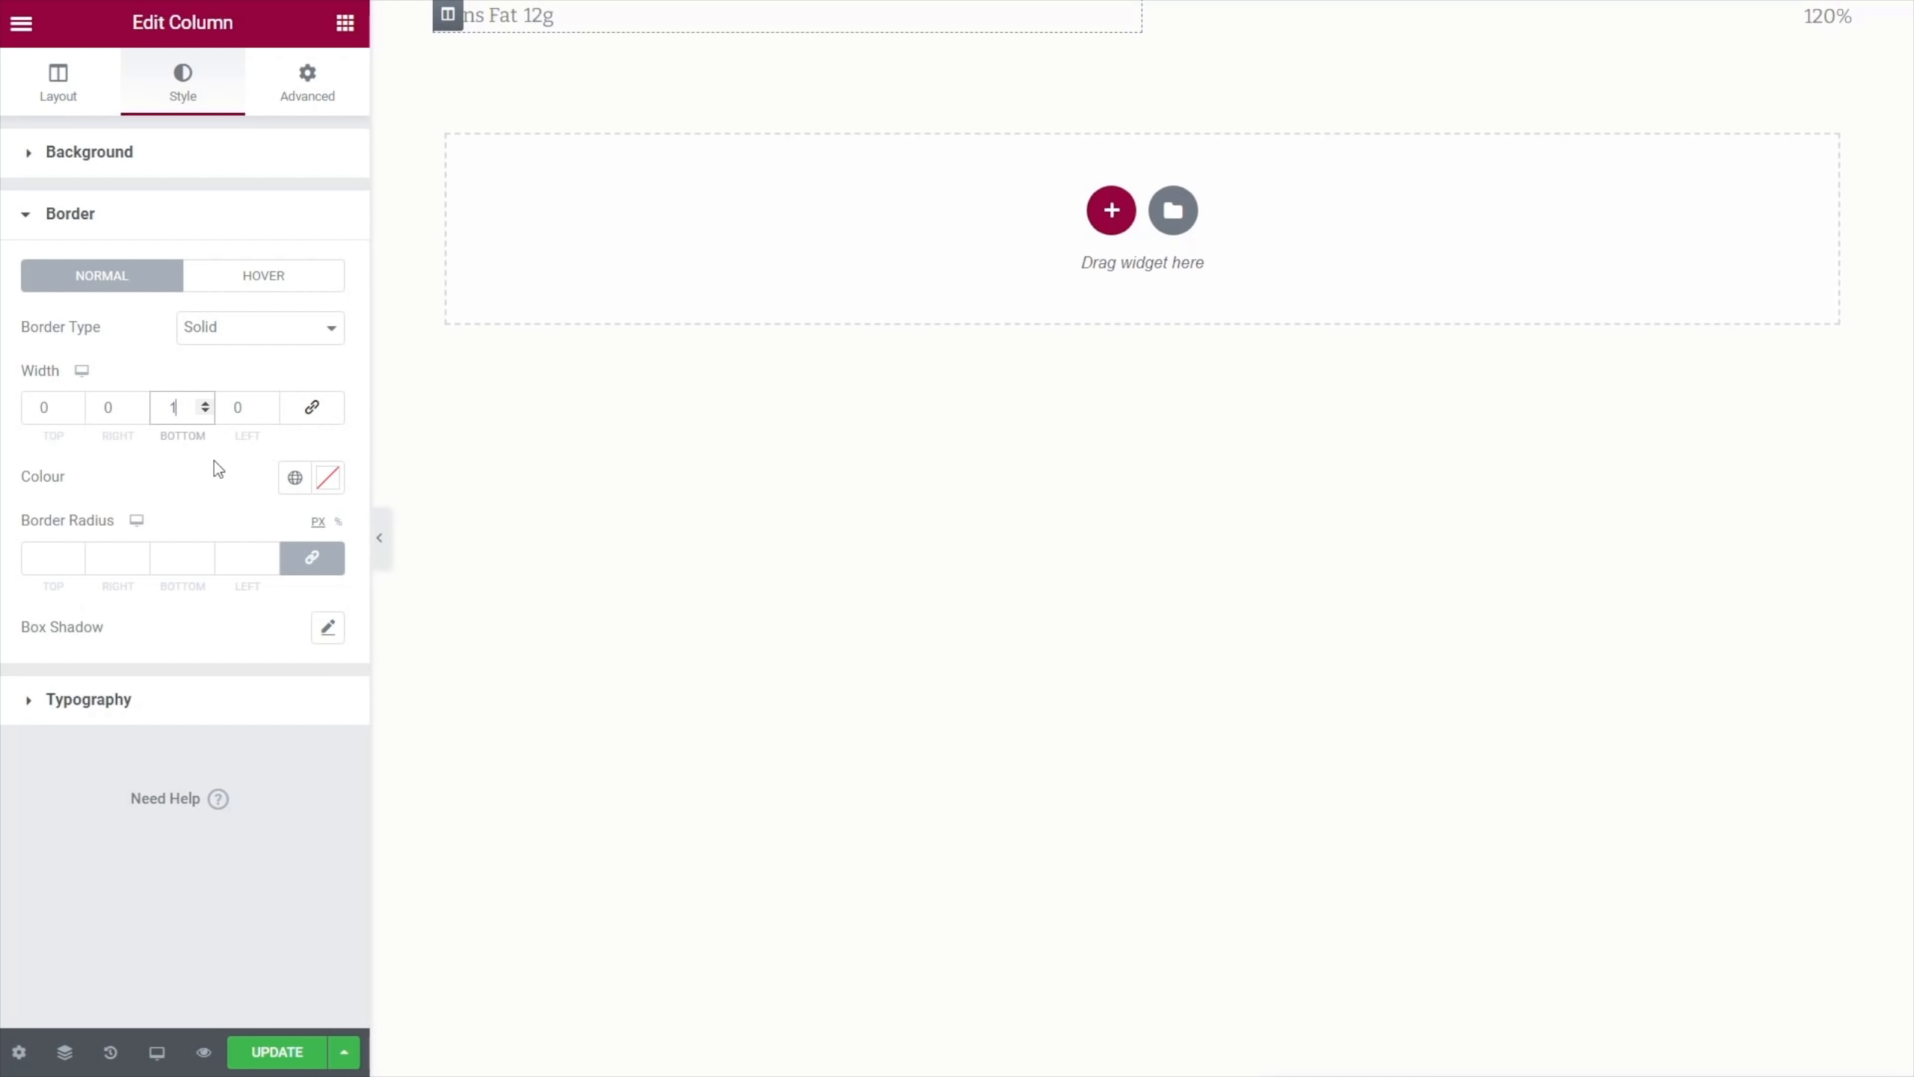
{"action": "left_click", "coordinate": [296, 478]}
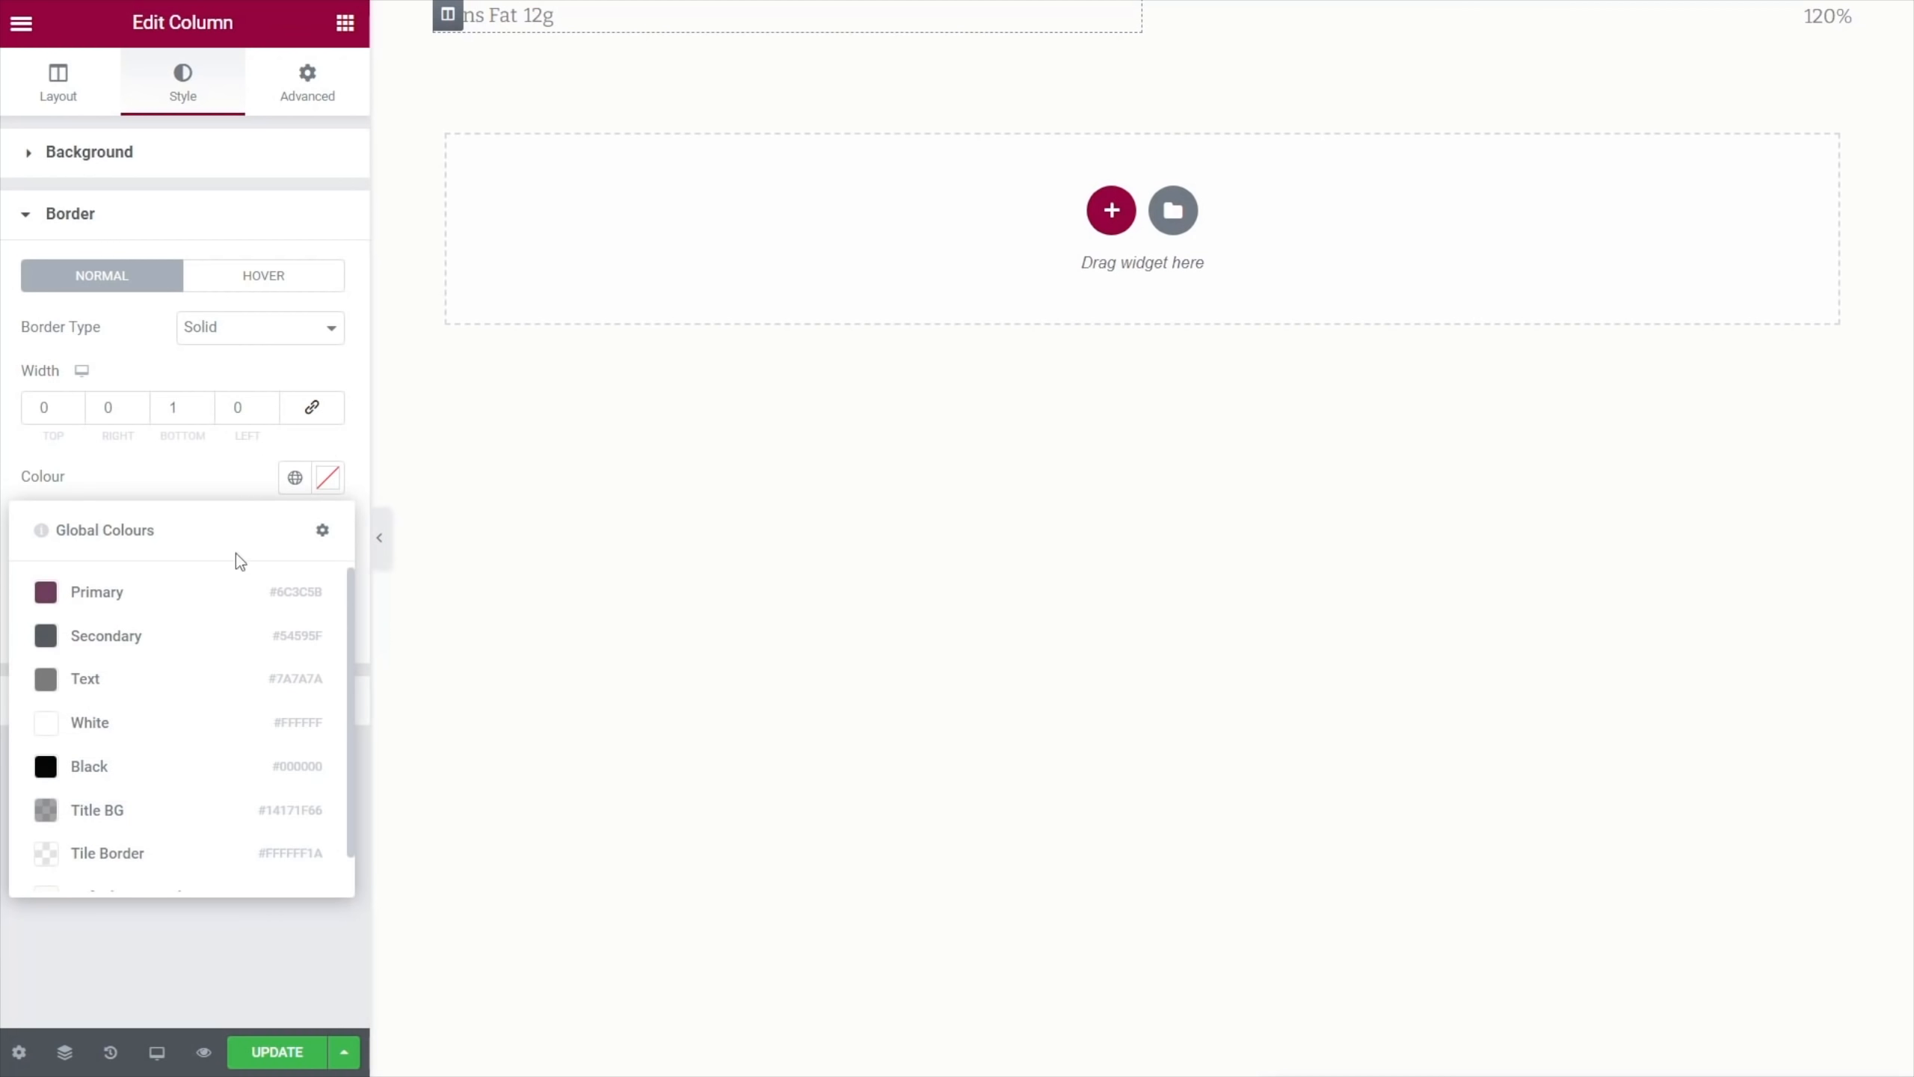
{"action": "left_click", "coordinate": [106, 810]}
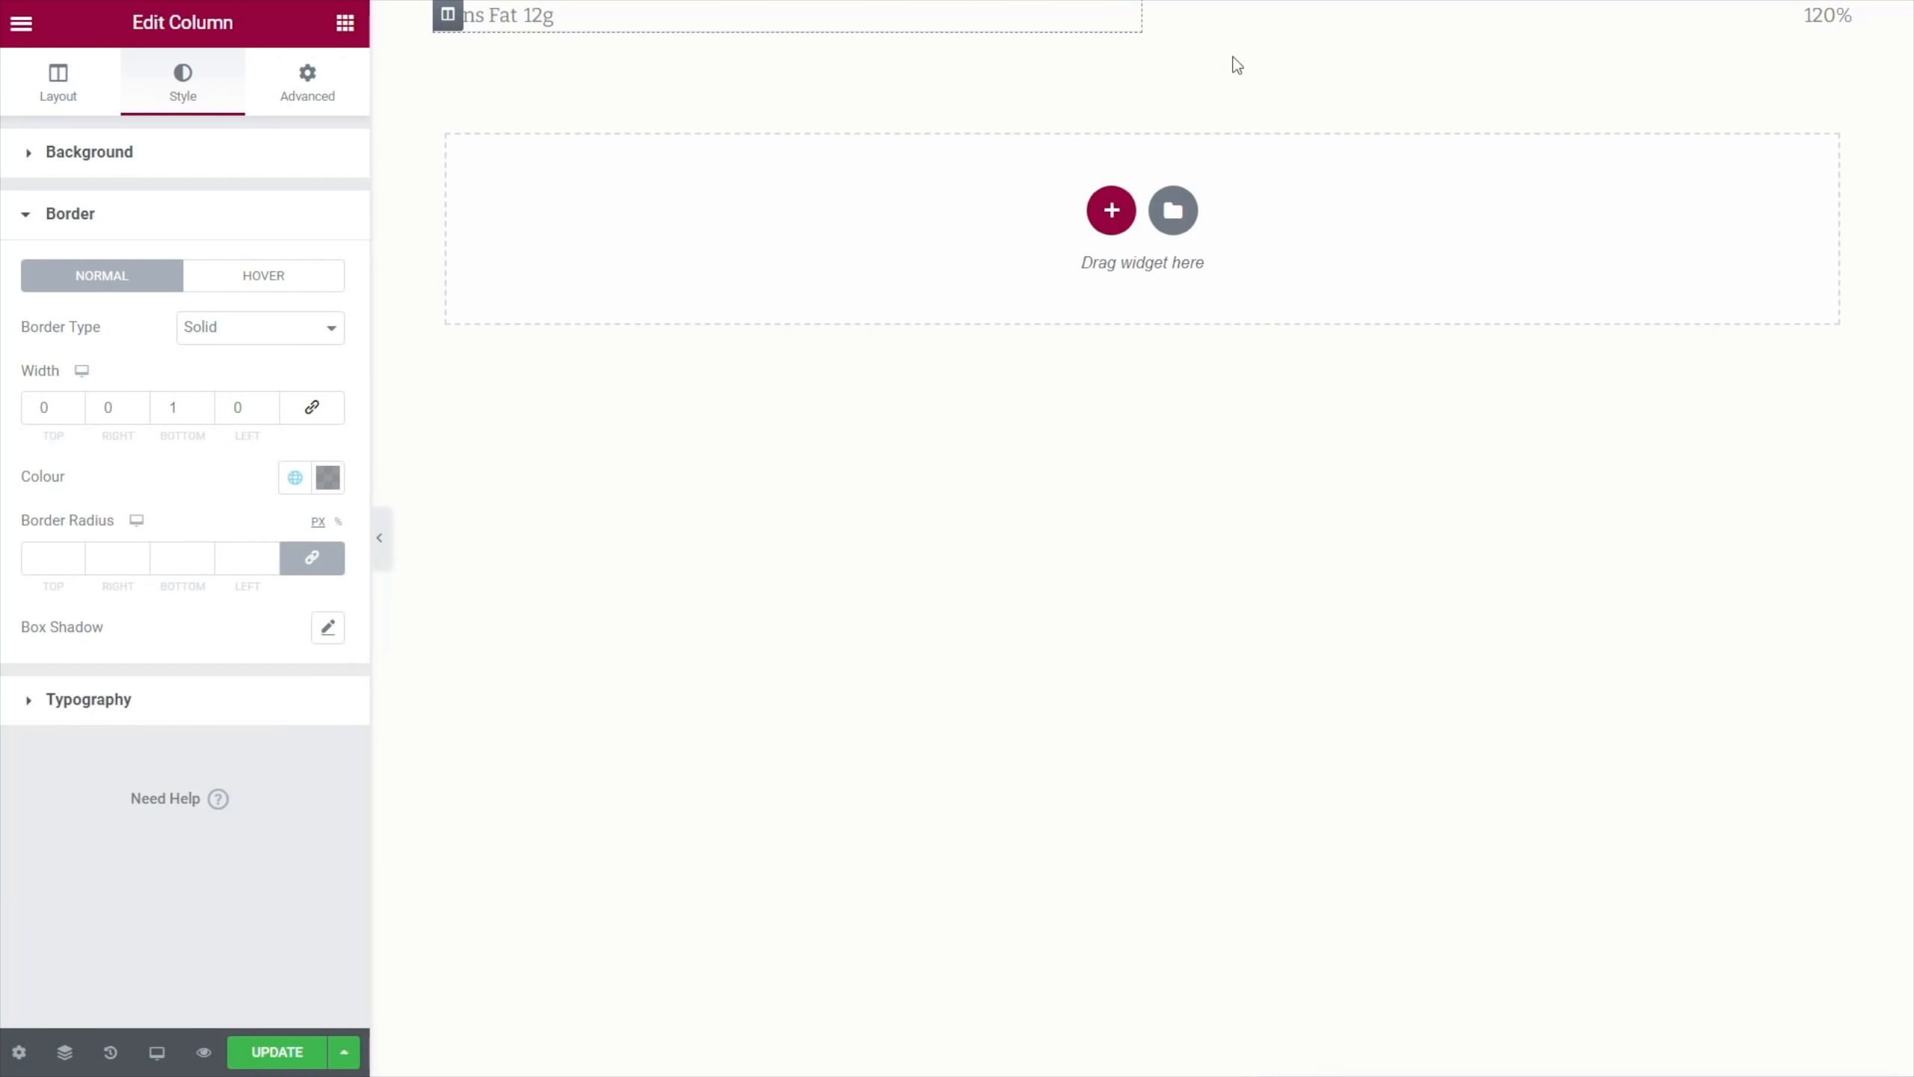
Copy the first column and paste its style onto the second column
{"action": "right_click", "coordinate": [448, 15]}
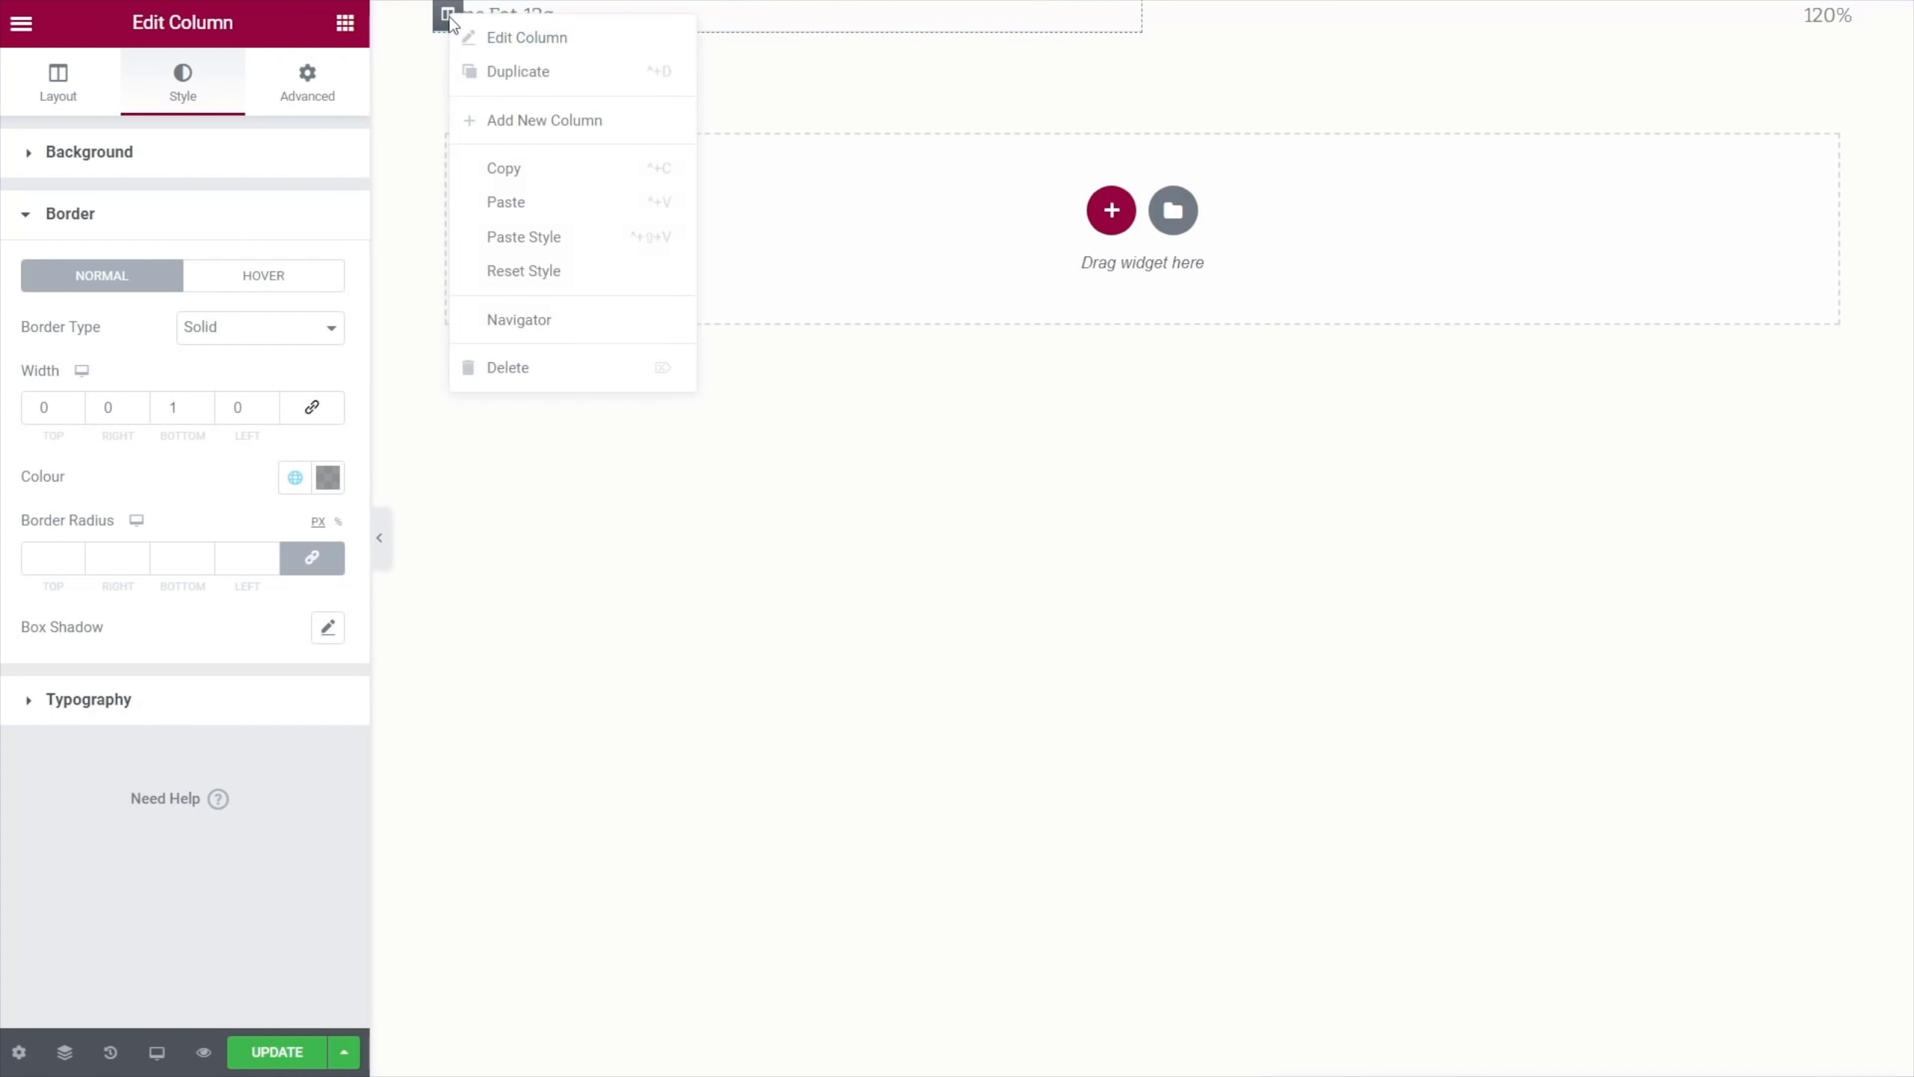
{"action": "left_click", "coordinate": [530, 172]}
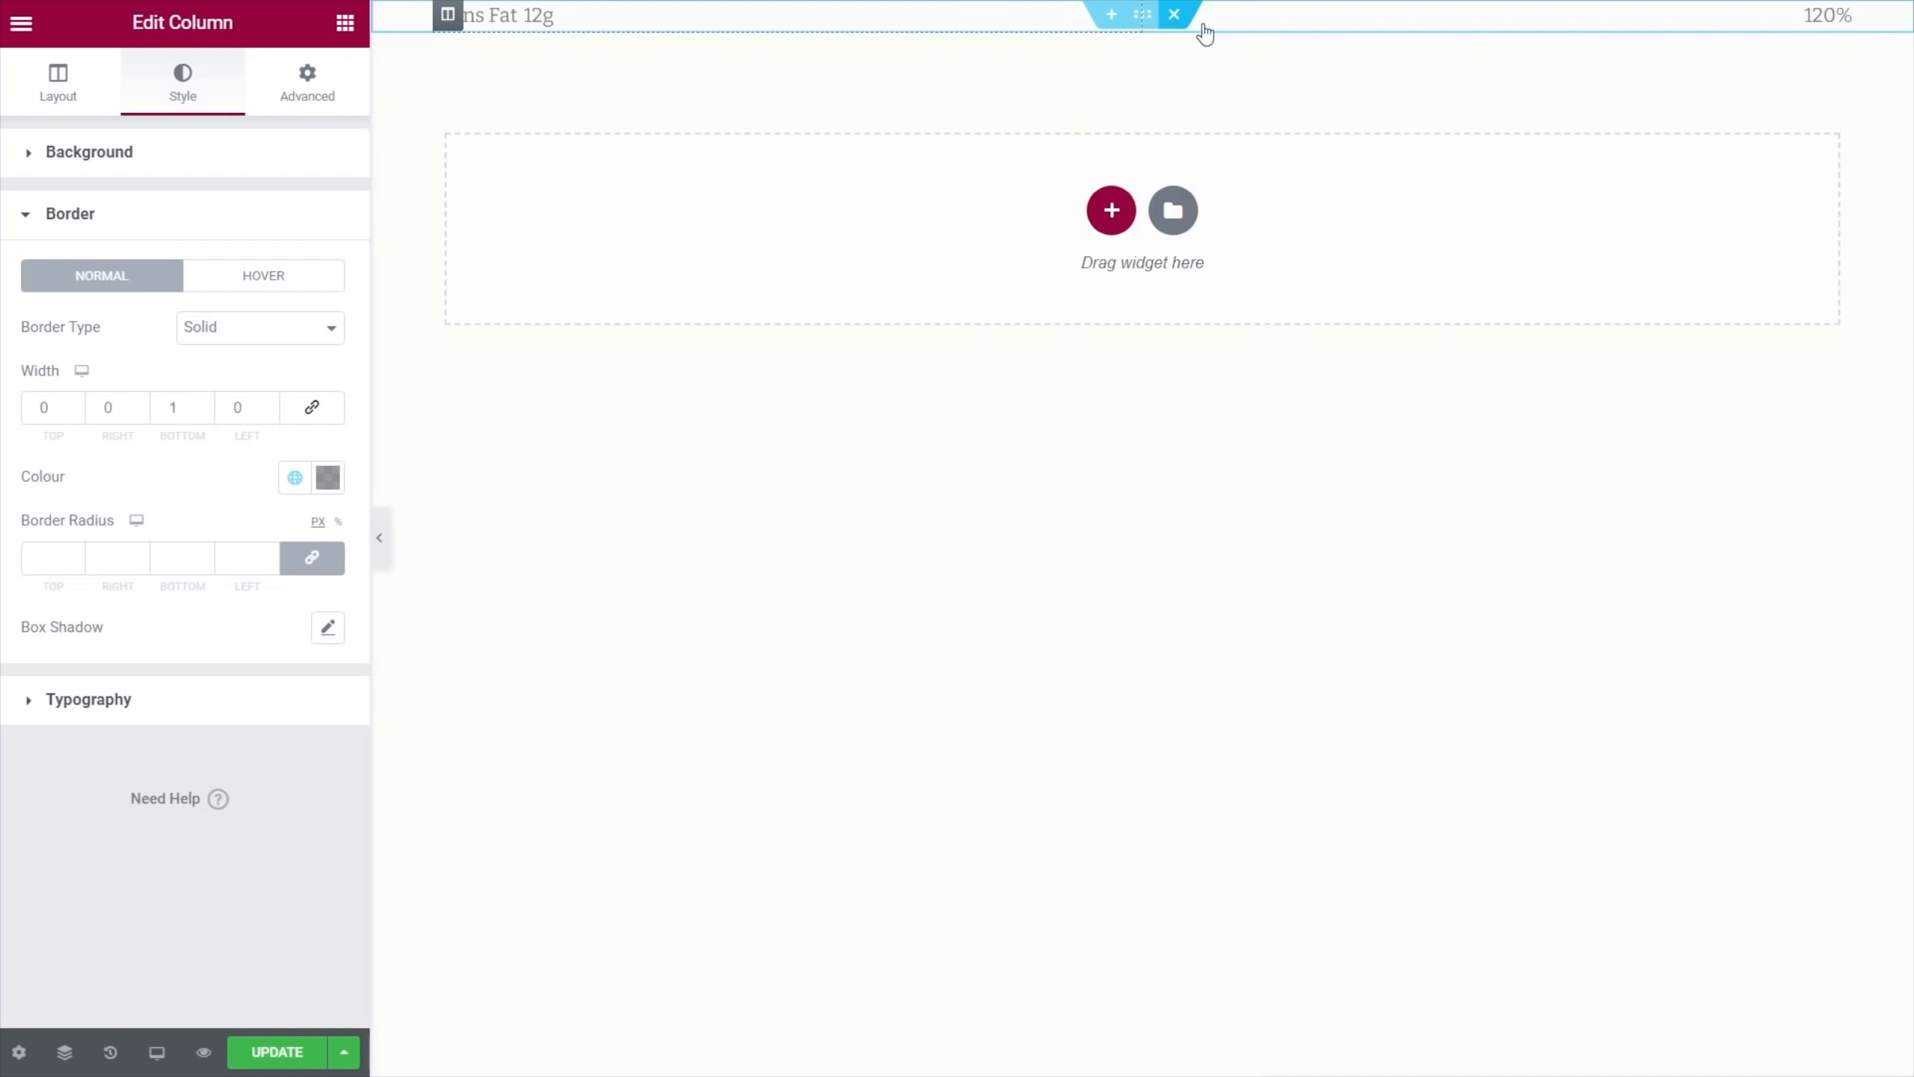
{"action": "left_click", "coordinate": [70, 1051]}
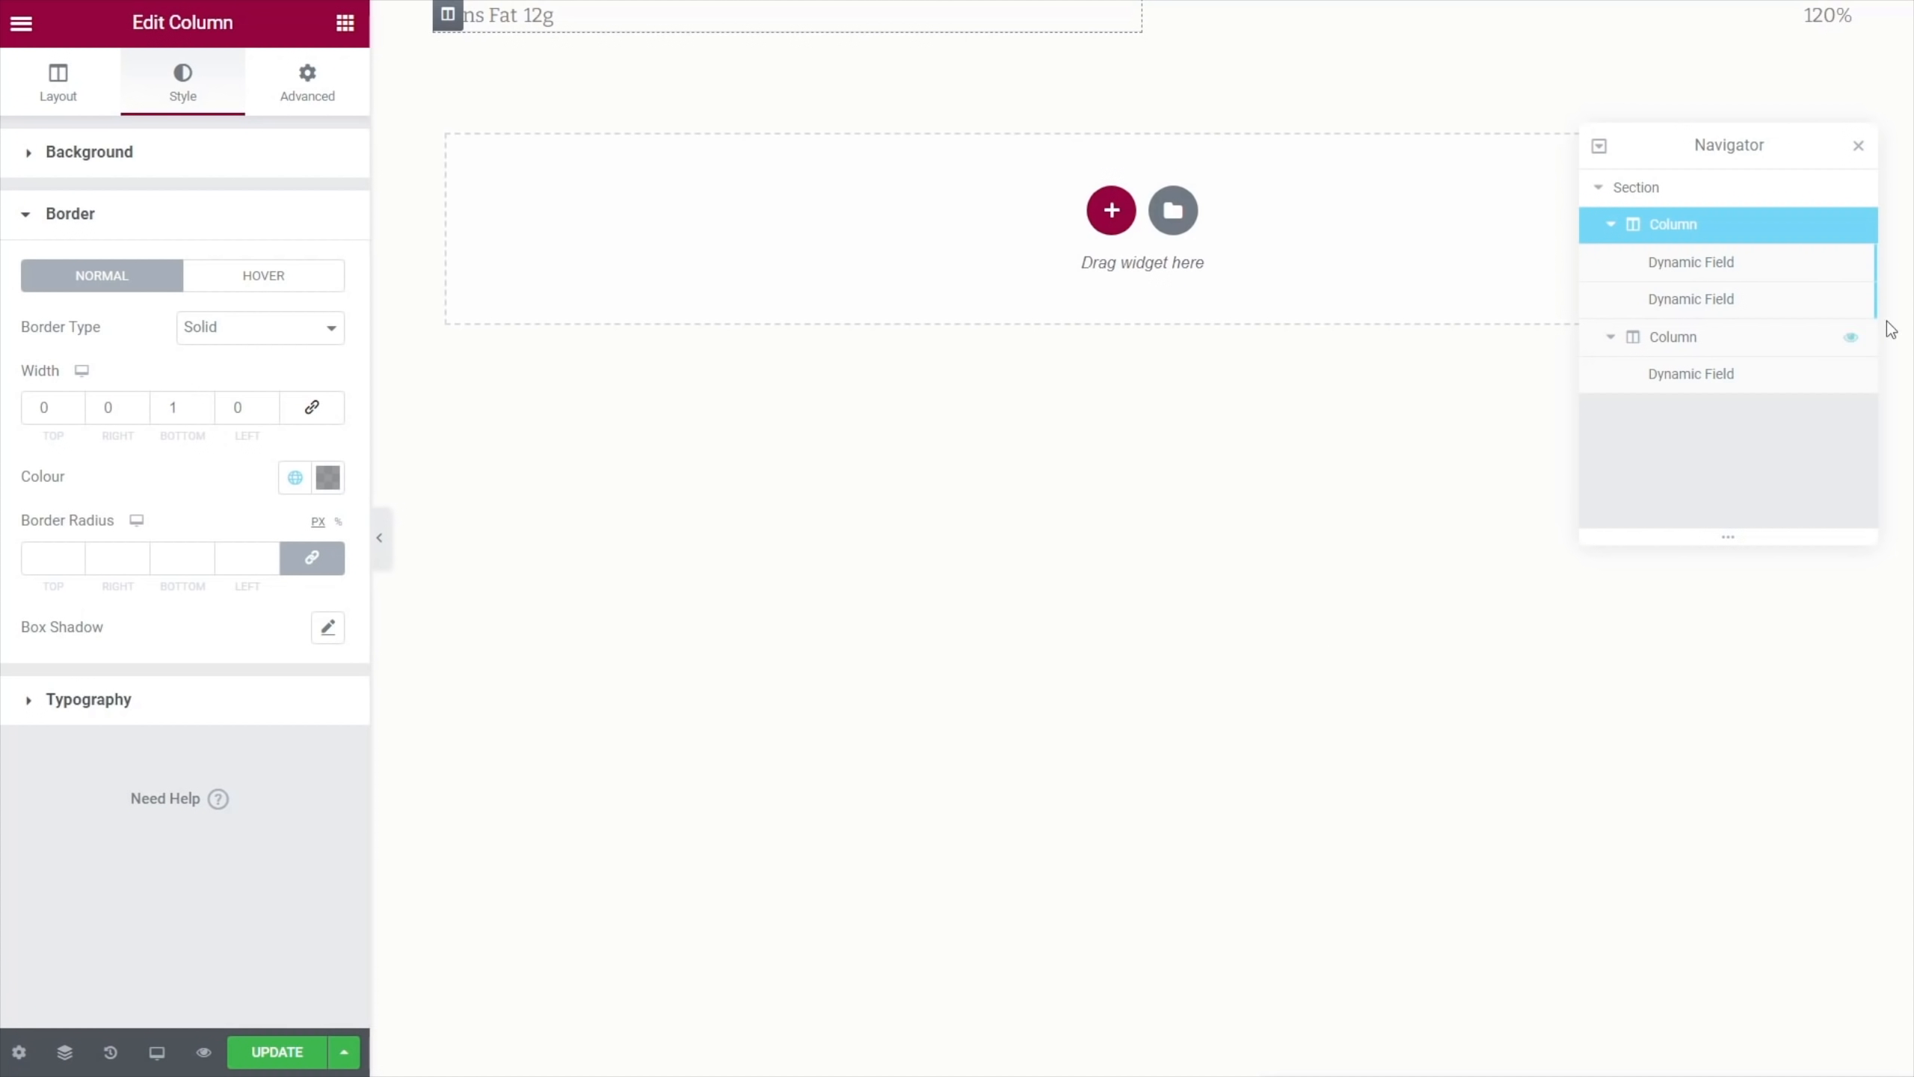
{"action": "left_click", "coordinate": [1711, 341]}
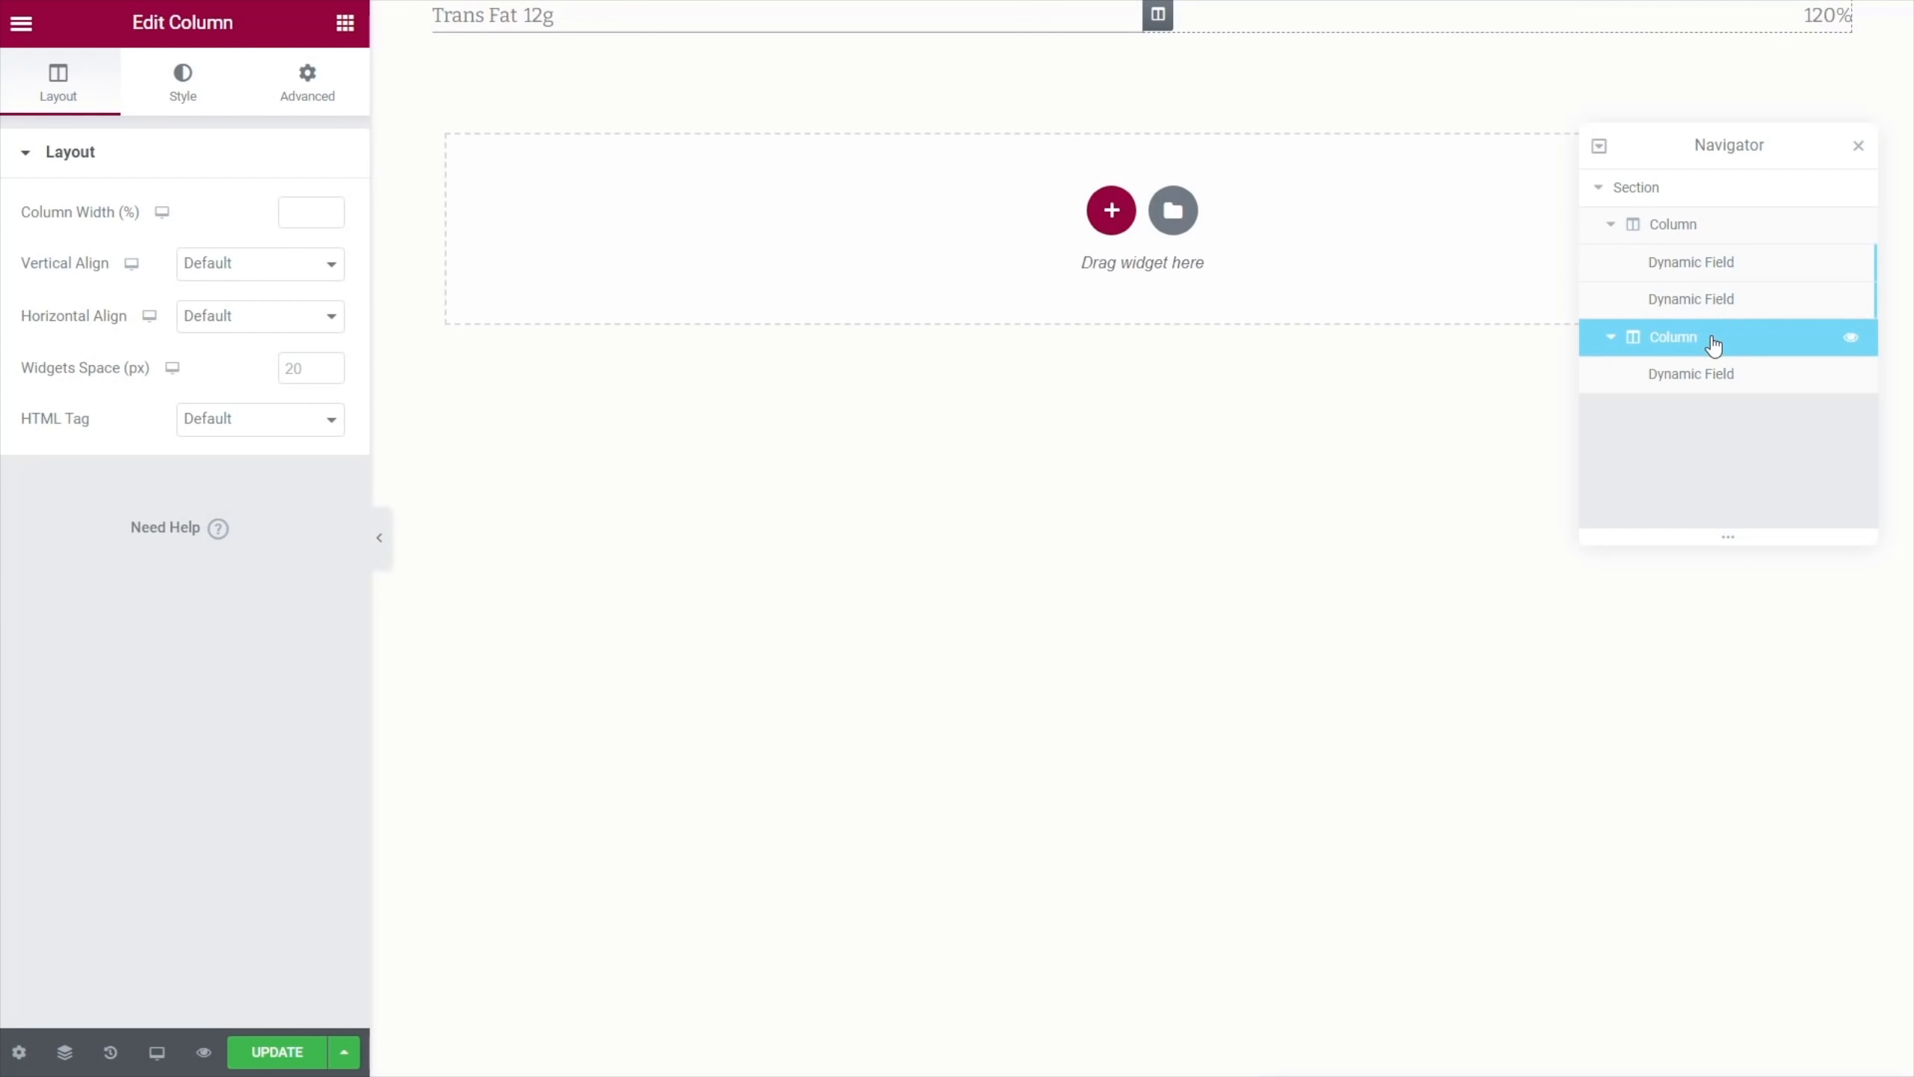
{"action": "right_click", "coordinate": [1711, 341]}
{"action": "left_click", "coordinate": [1761, 559]}
Deselect the column, save the updated listing template and close the Navigator
{"action": "left_click", "coordinate": [1157, 519]}
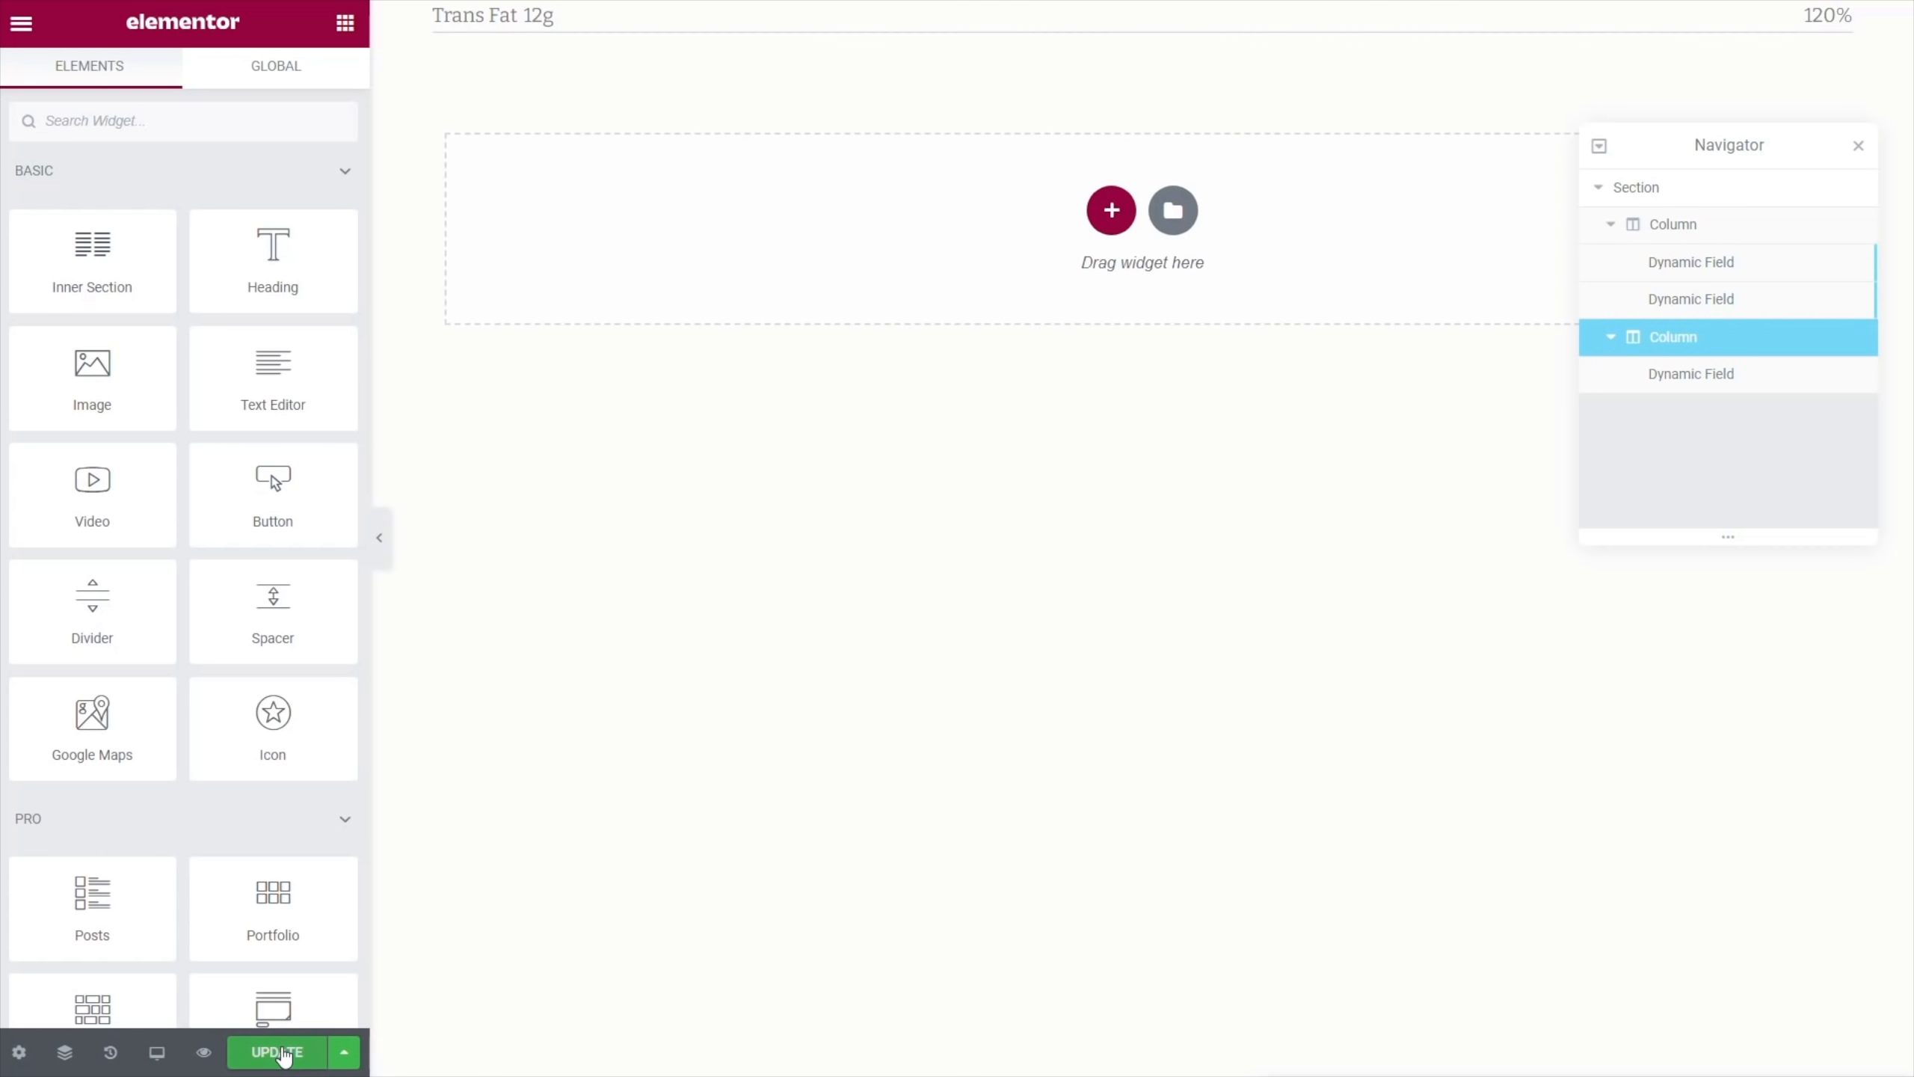
{"action": "left_click", "coordinate": [283, 1055]}
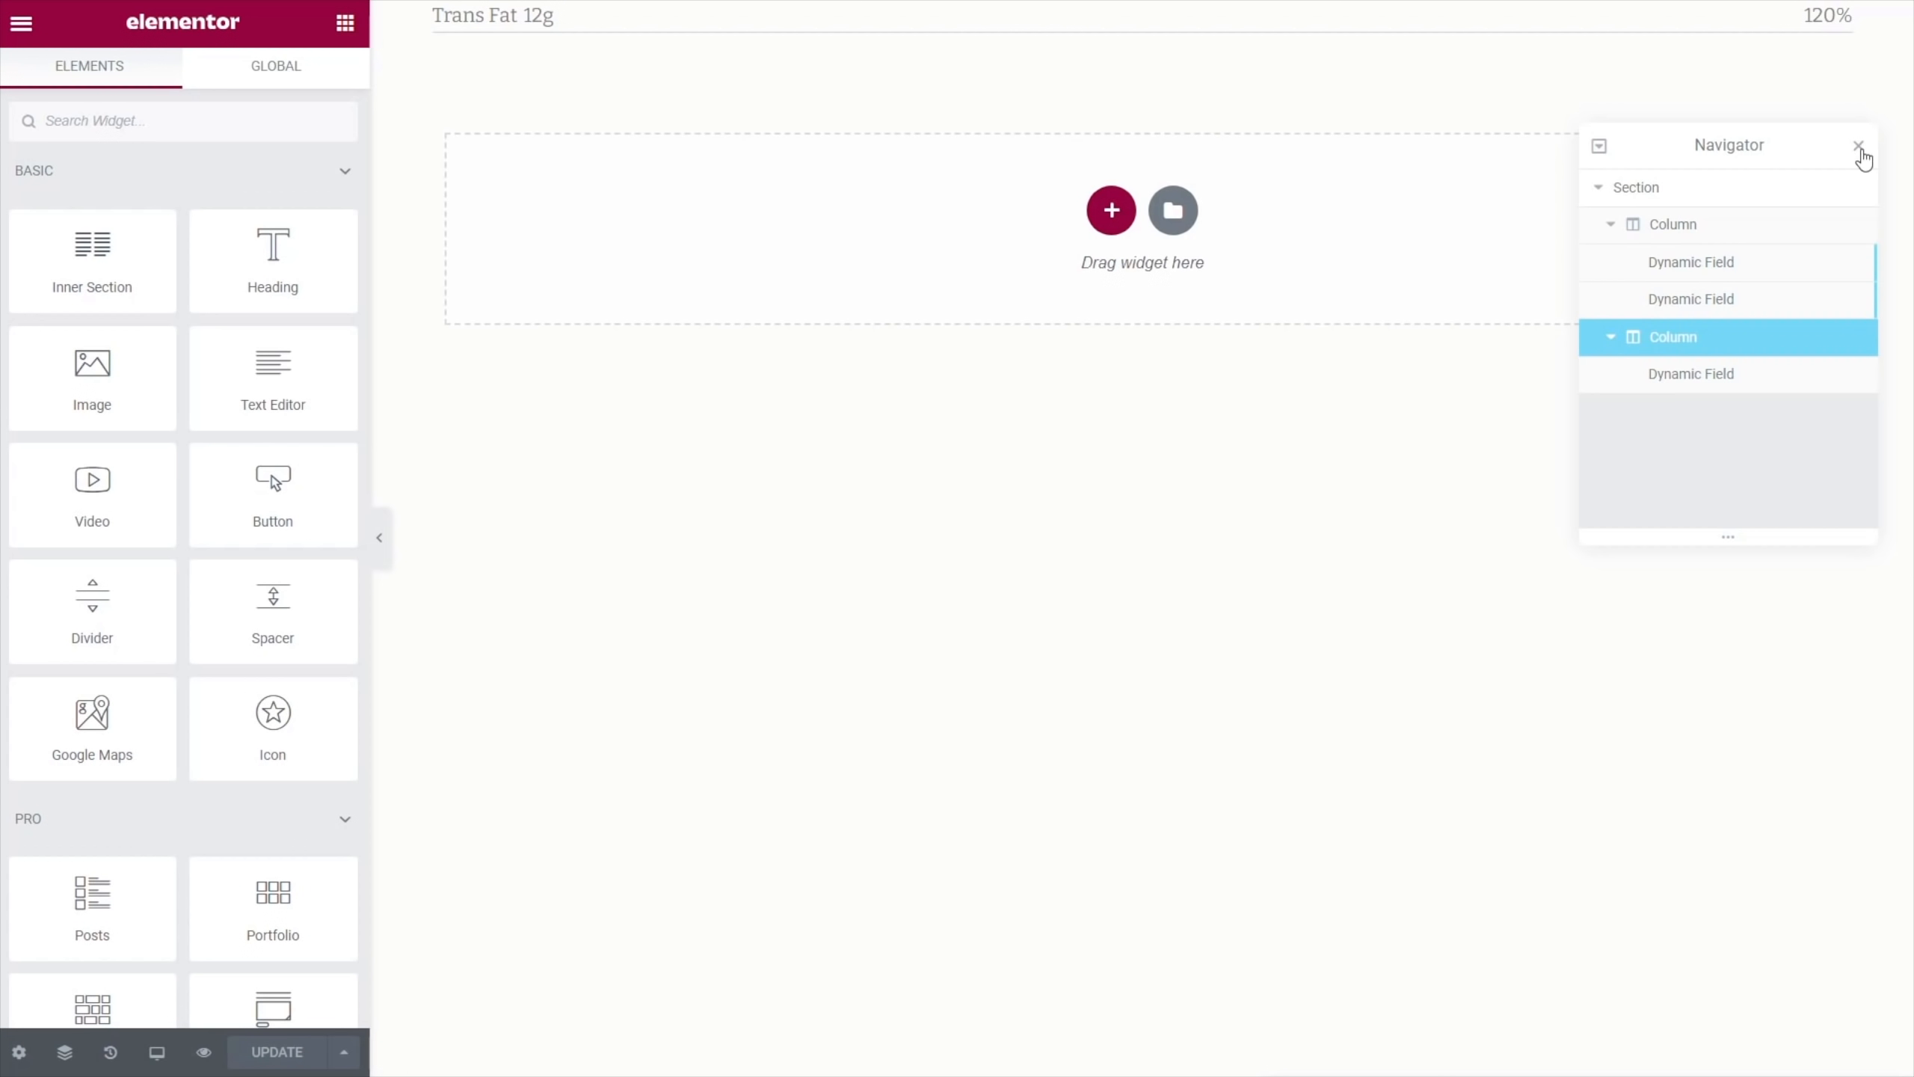
{"action": "left_click", "coordinate": [1859, 146]}
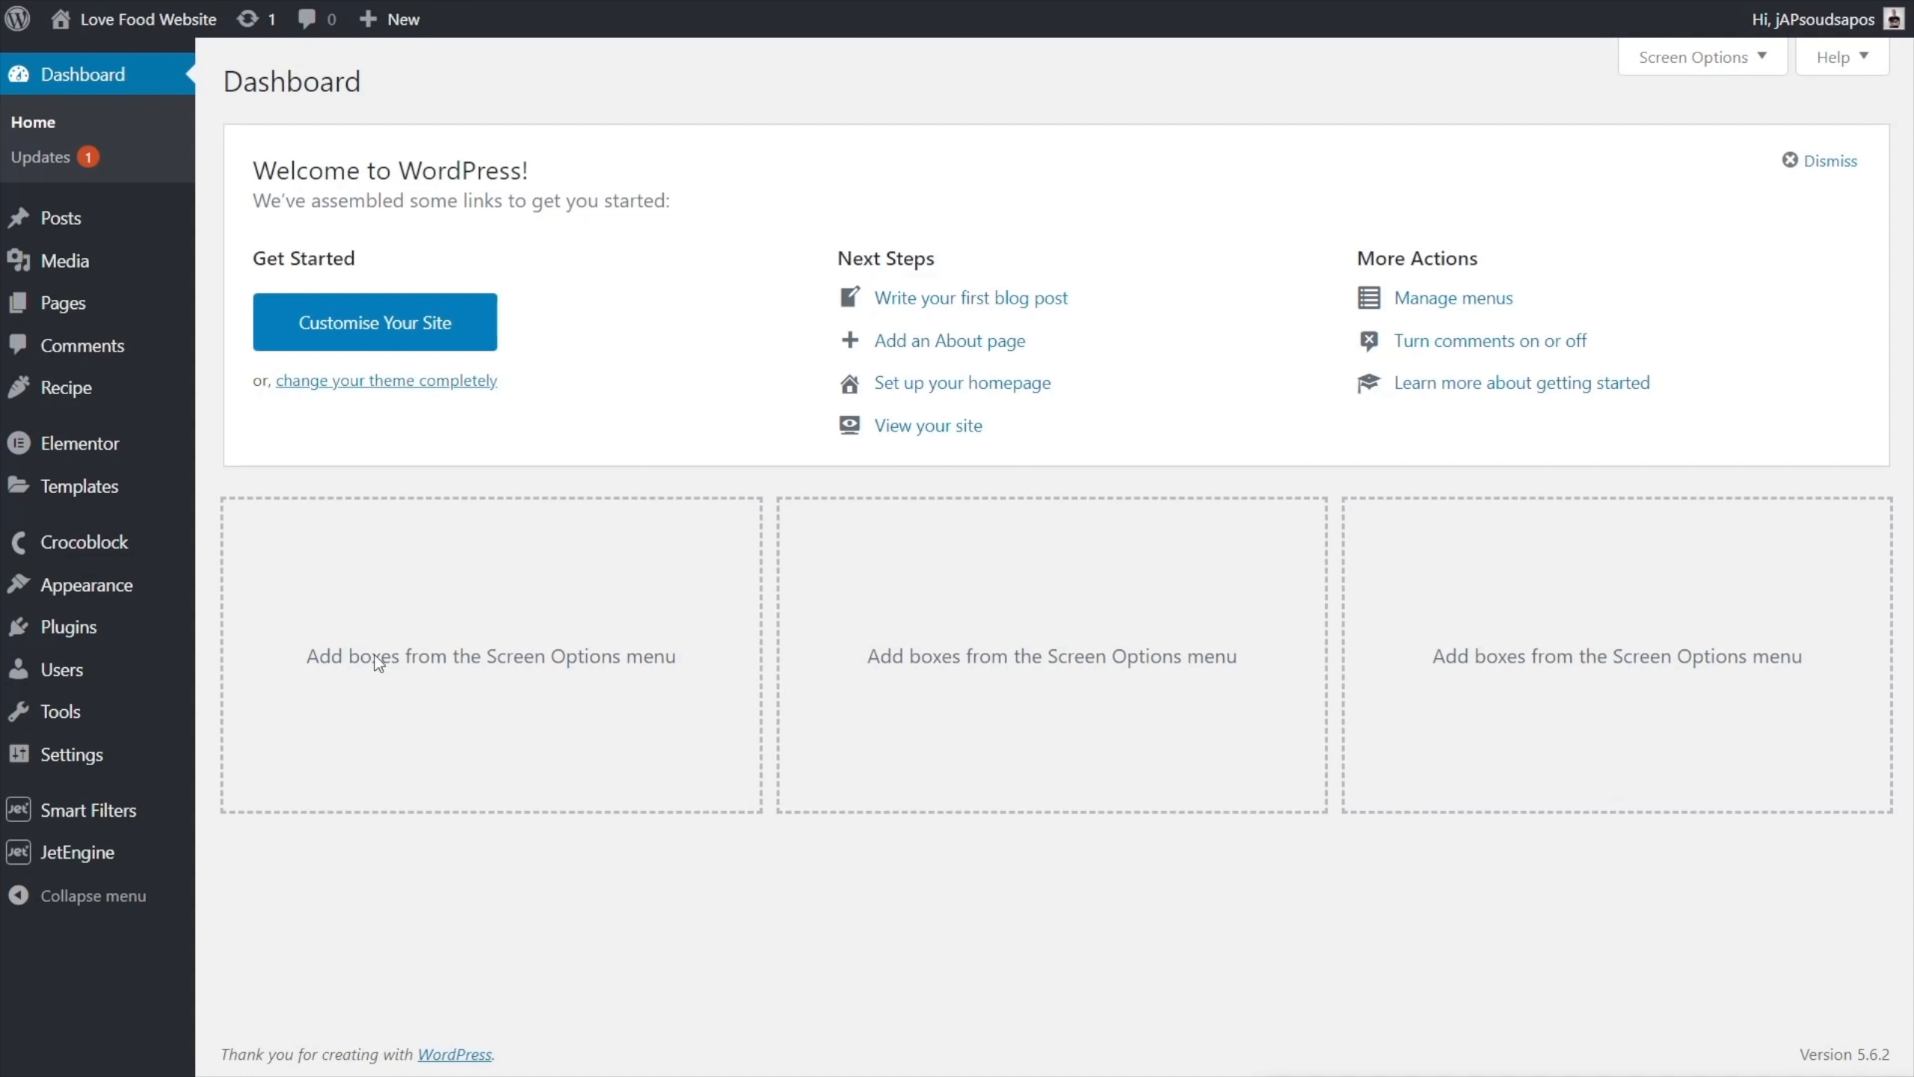
Create an Archive template named Default Recipe Archive in the Theme Builder and dismiss the template library
{"action": "mouse_move", "coordinate": [98, 490]}
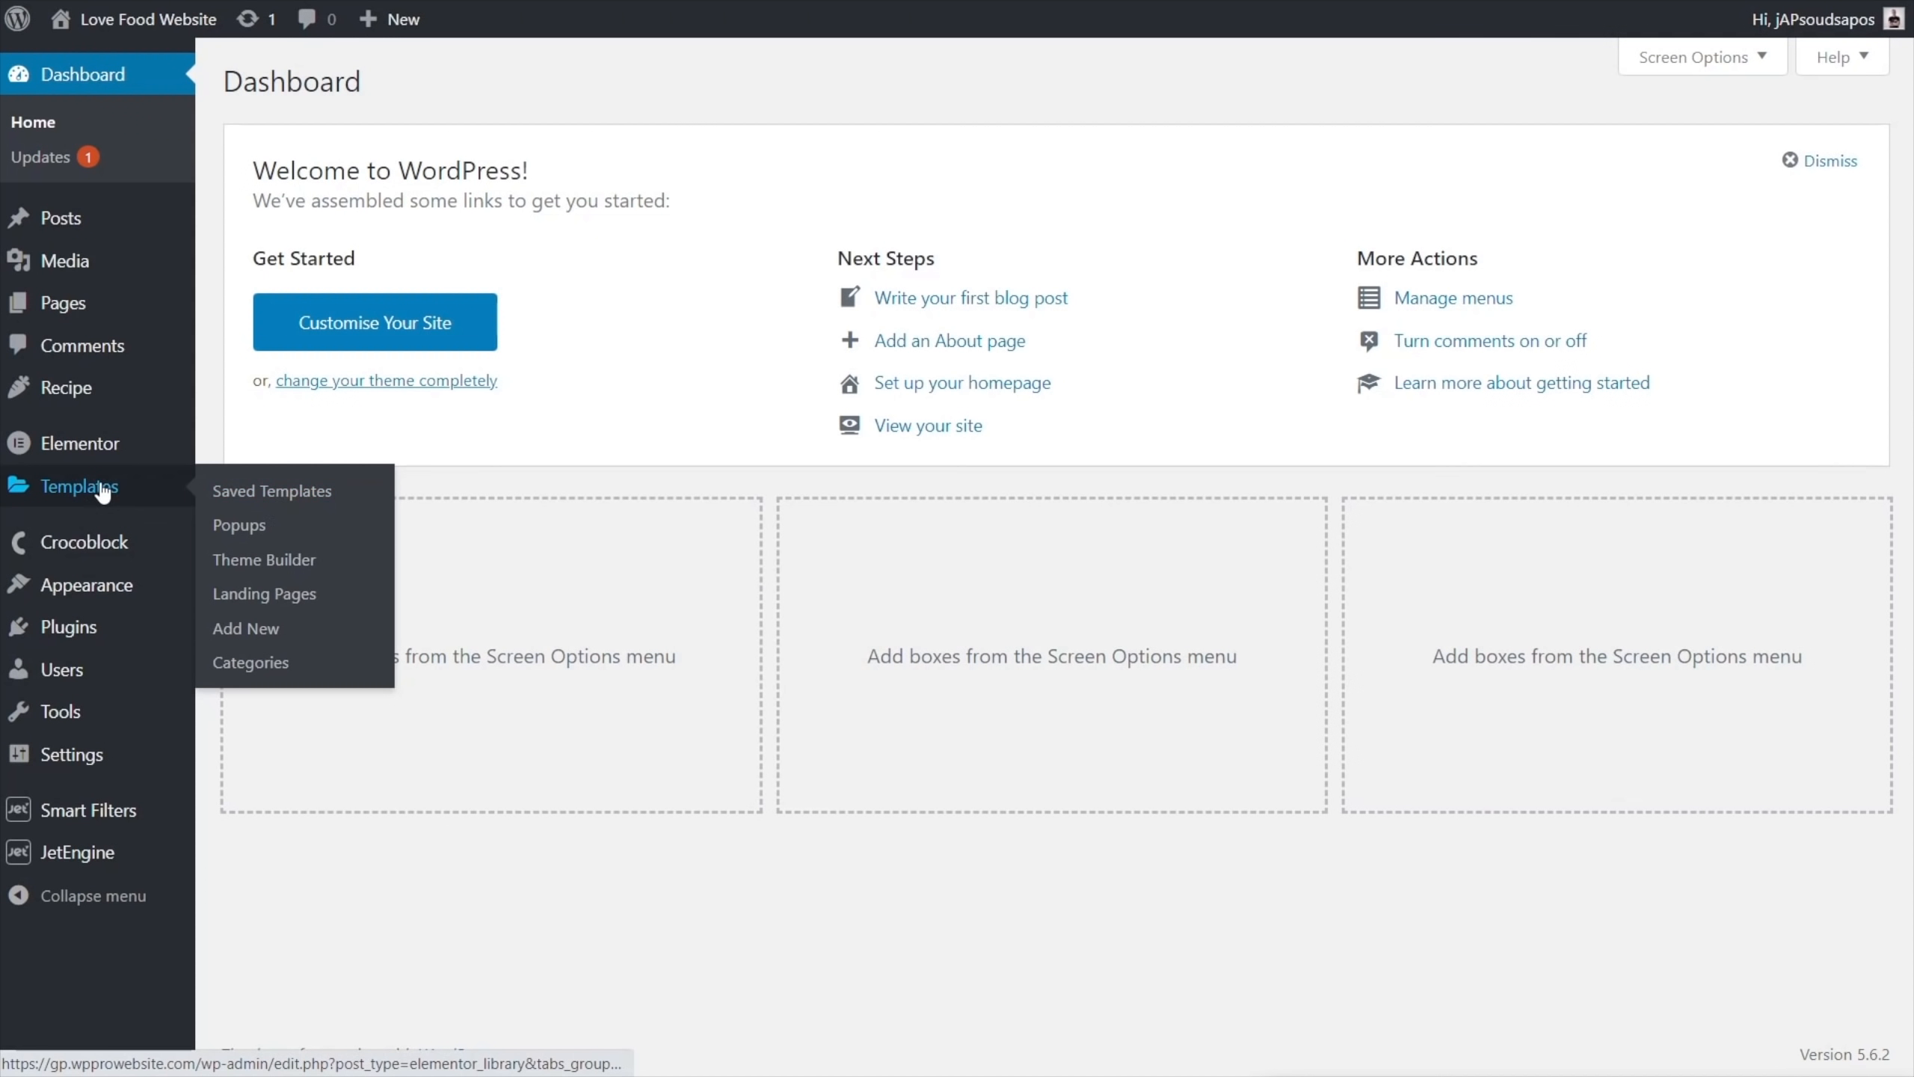
{"action": "left_click", "coordinate": [287, 561]}
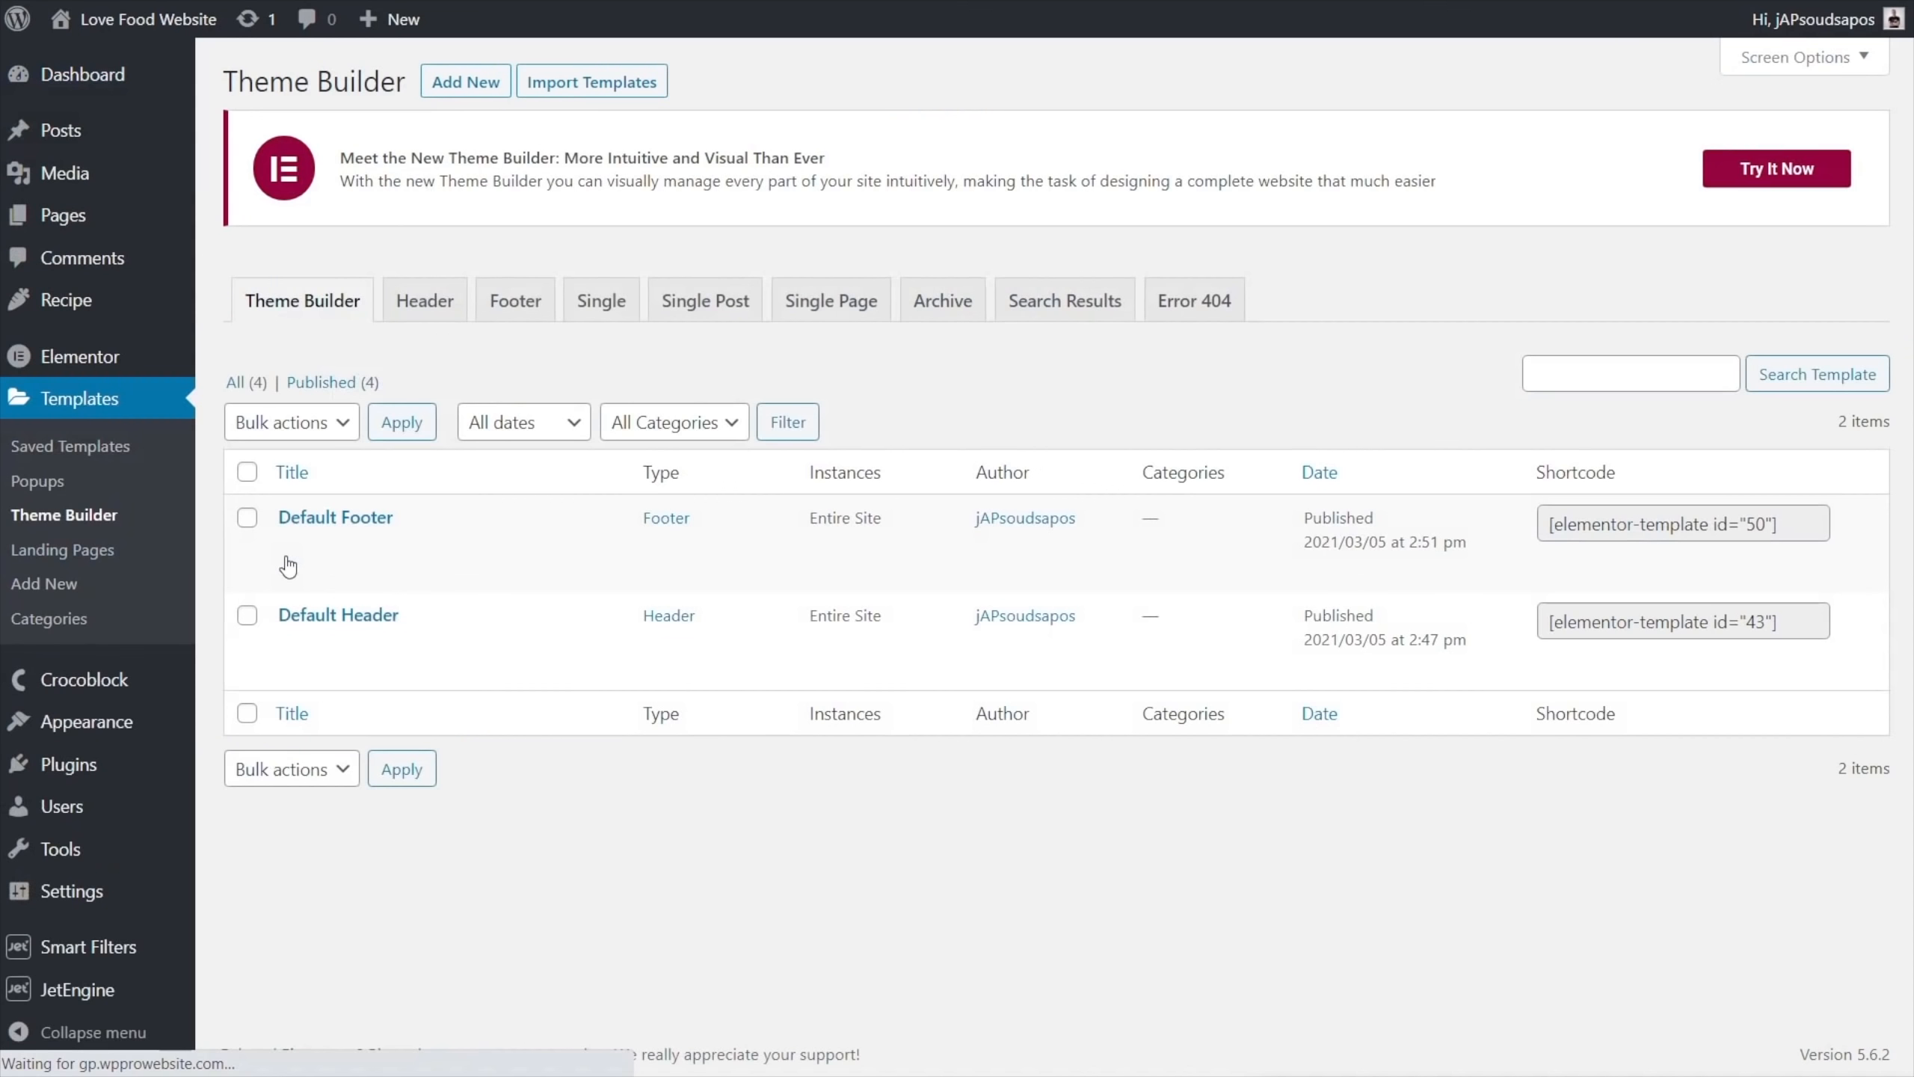
{"action": "left_click", "coordinate": [925, 305]}
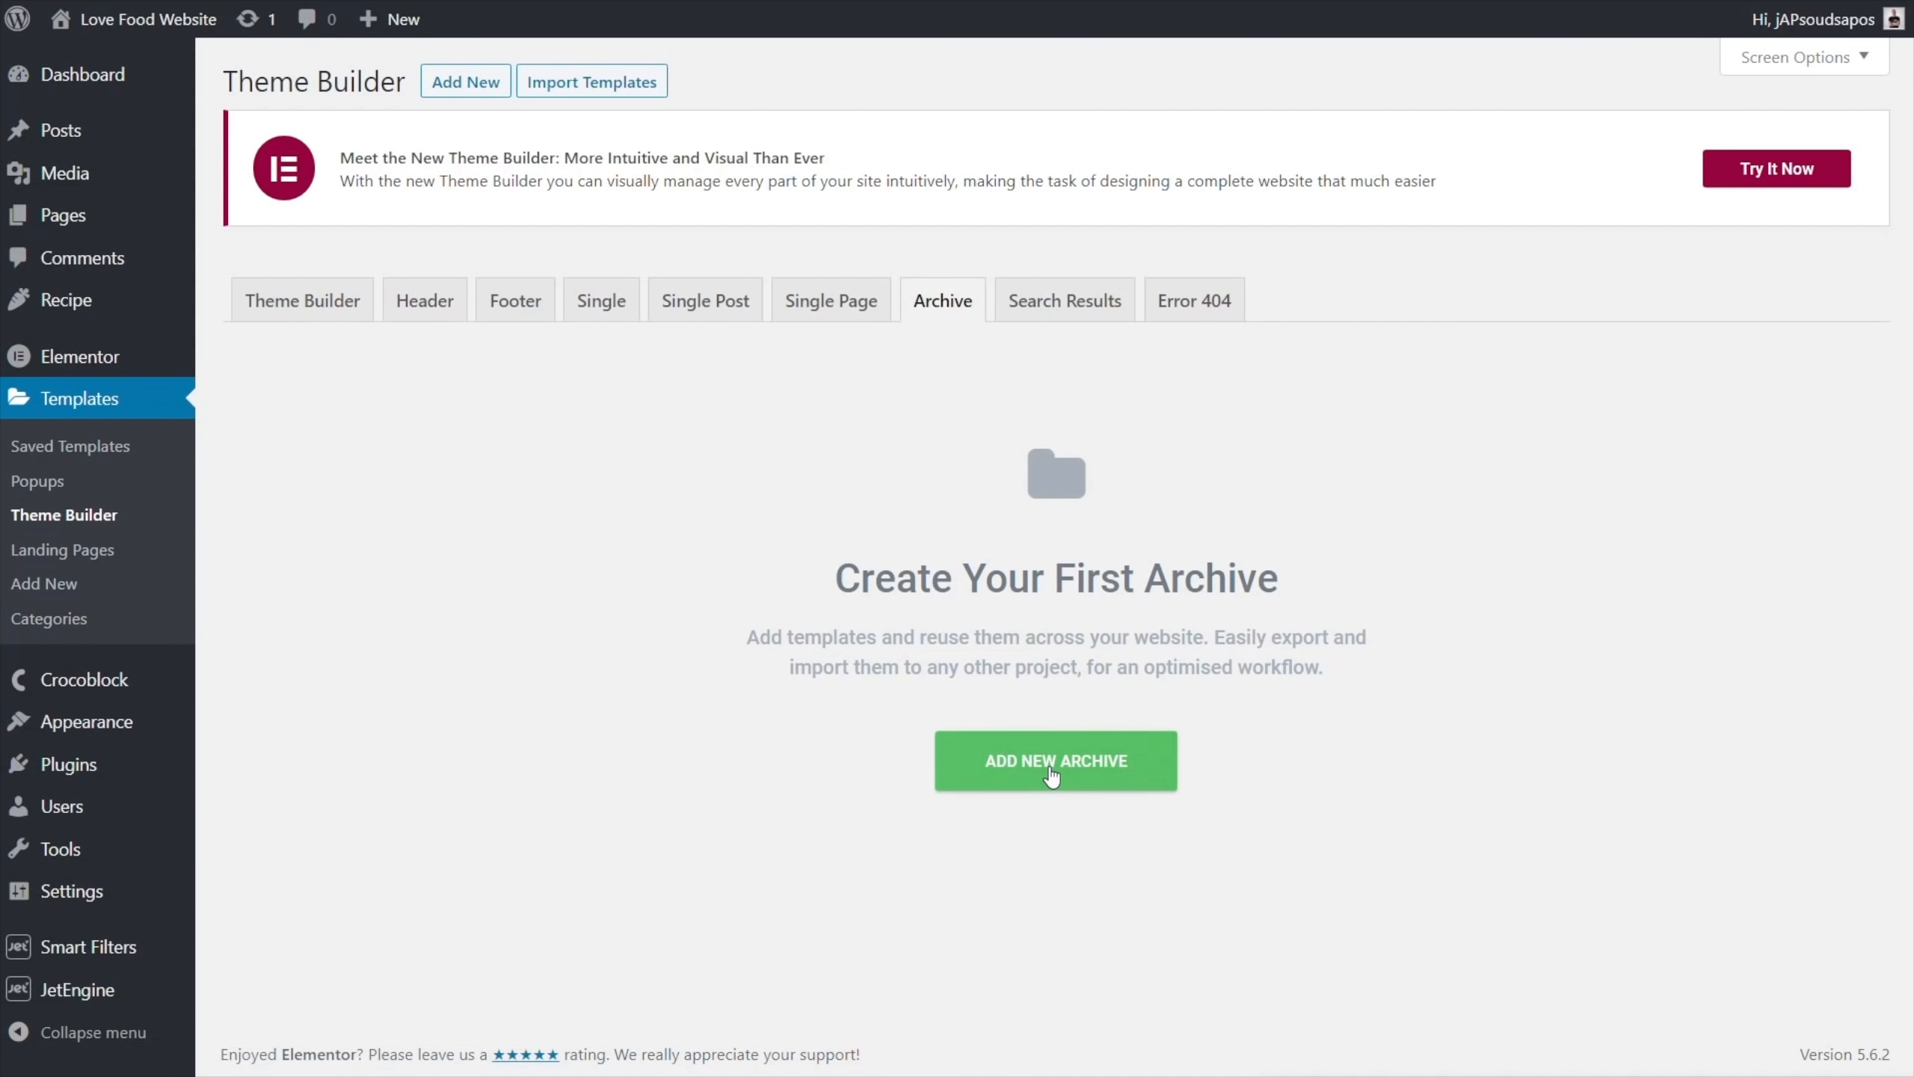
{"action": "left_click", "coordinate": [1047, 770]}
{"action": "left_click", "coordinate": [1038, 656]}
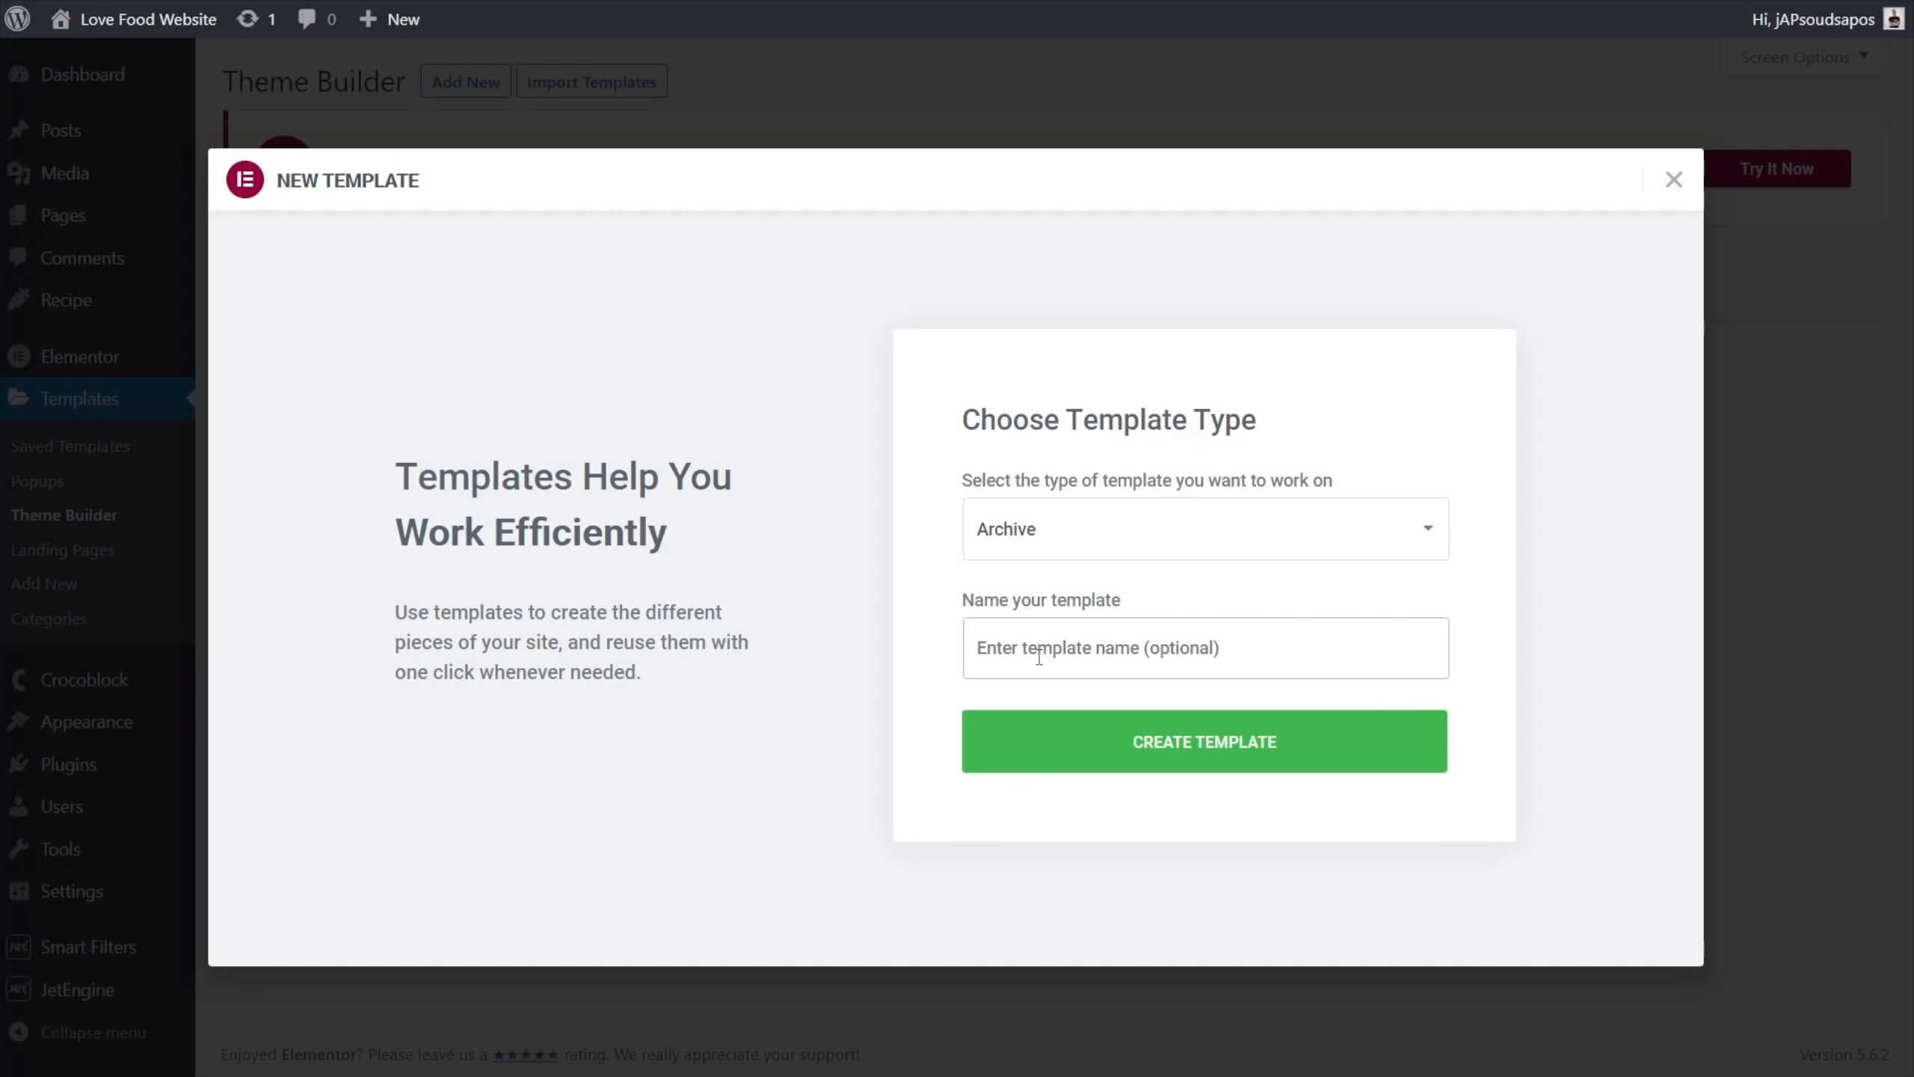
{"action": "type", "text": "Default Recipe Archive"}
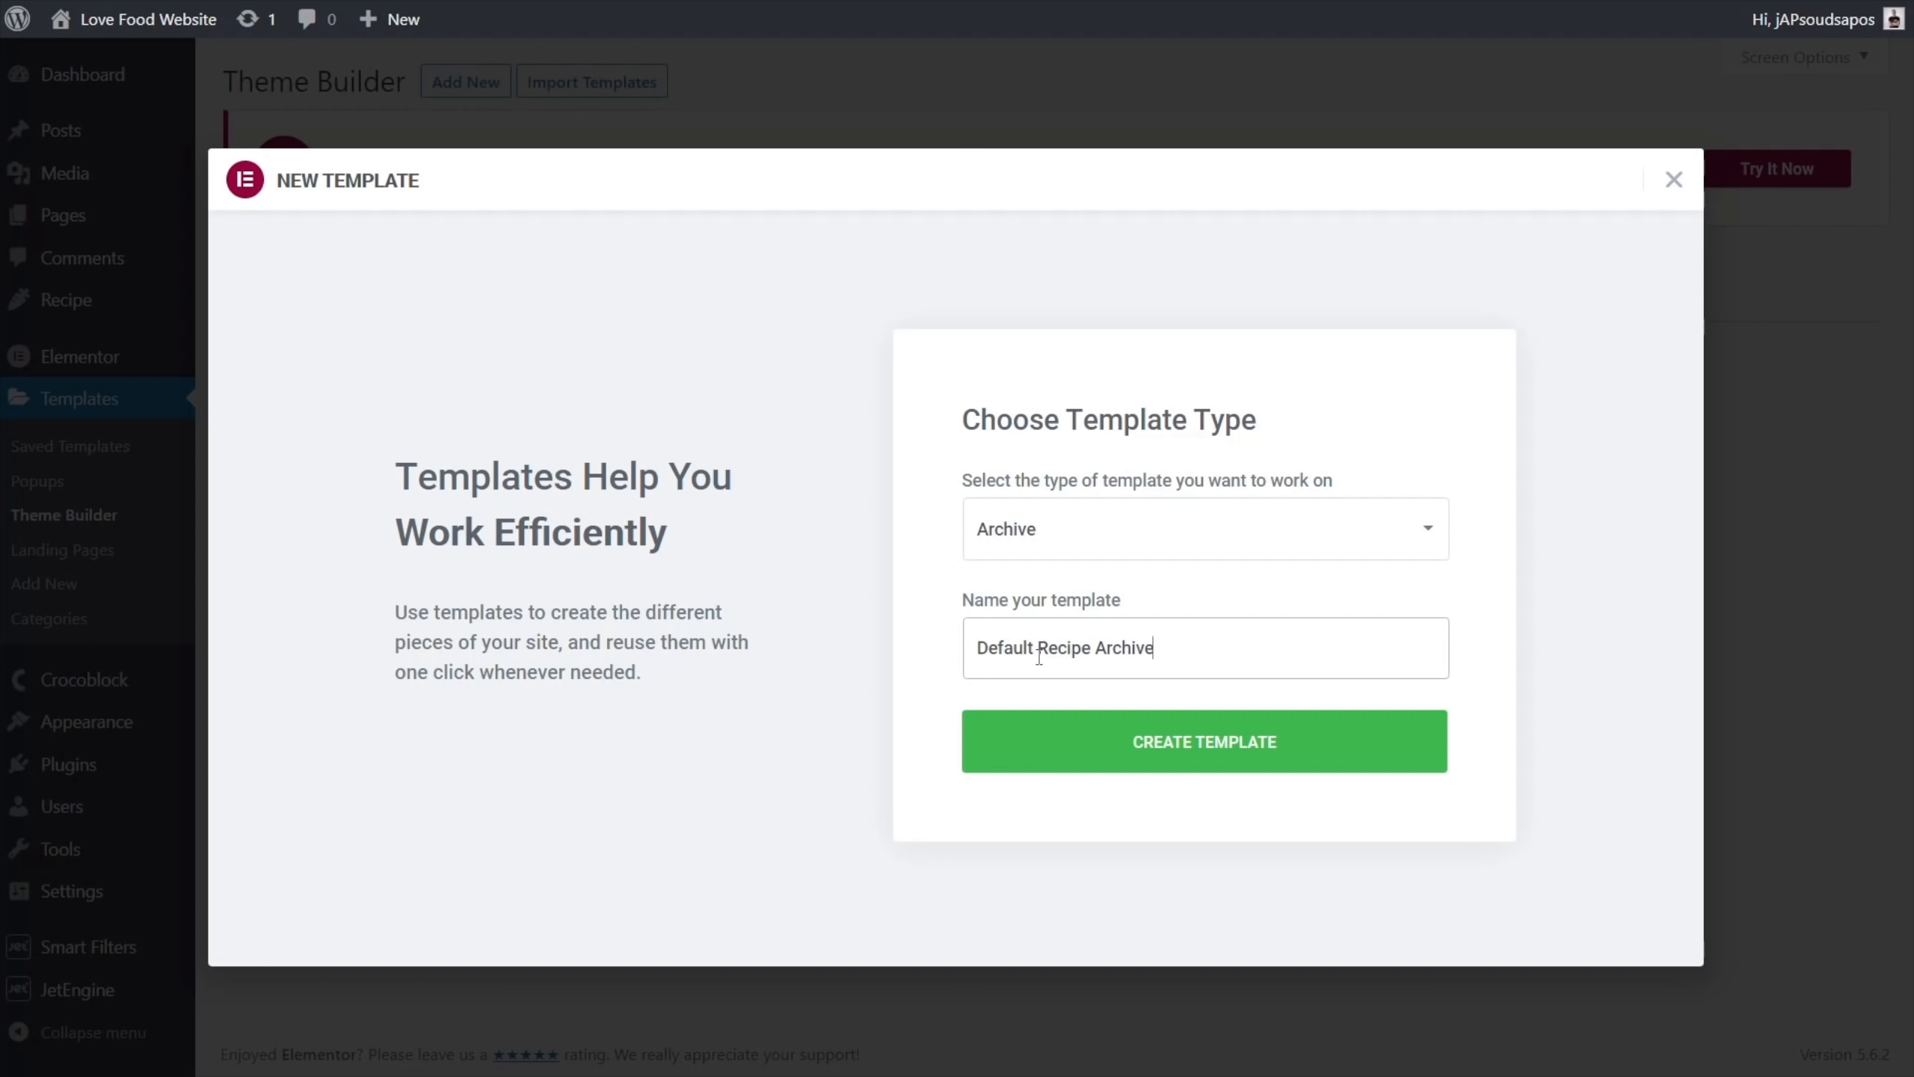
{"action": "left_click", "coordinate": [1255, 747]}
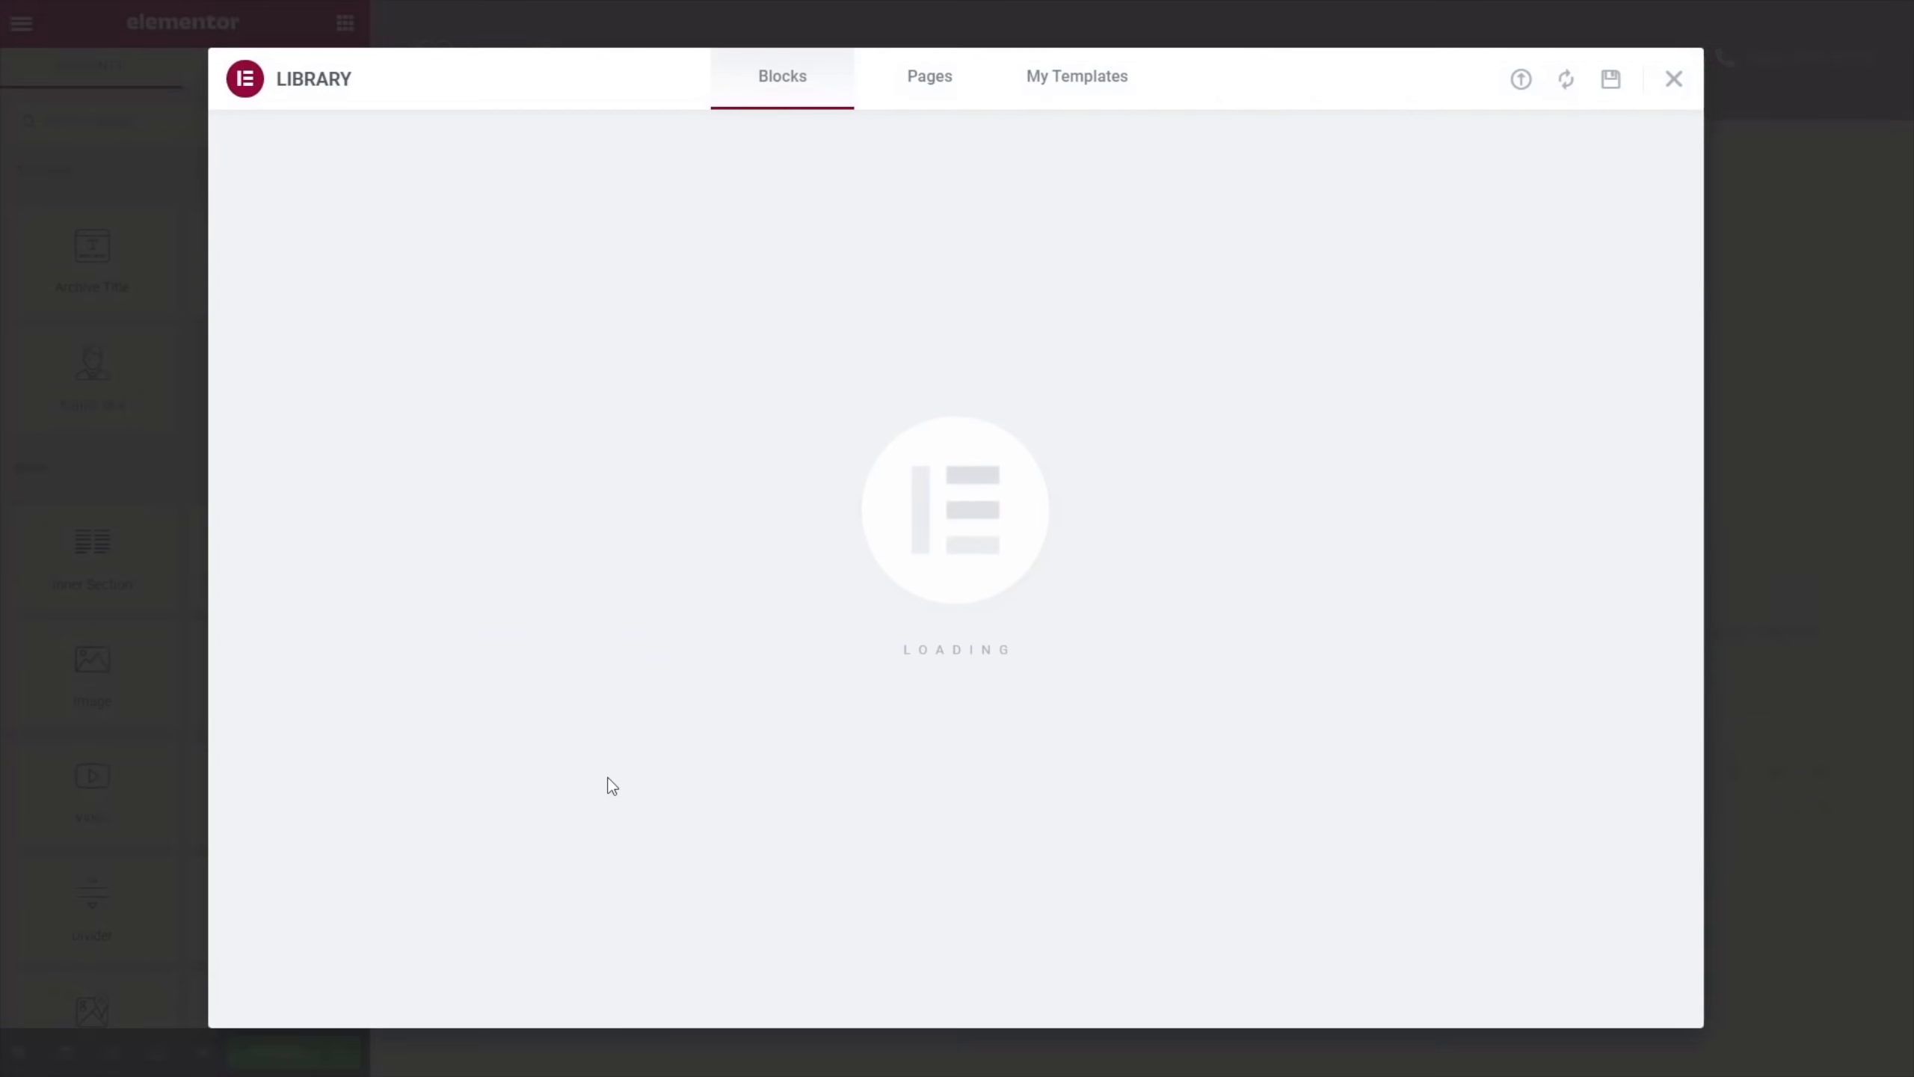
{"action": "left_click", "coordinate": [1673, 78]}
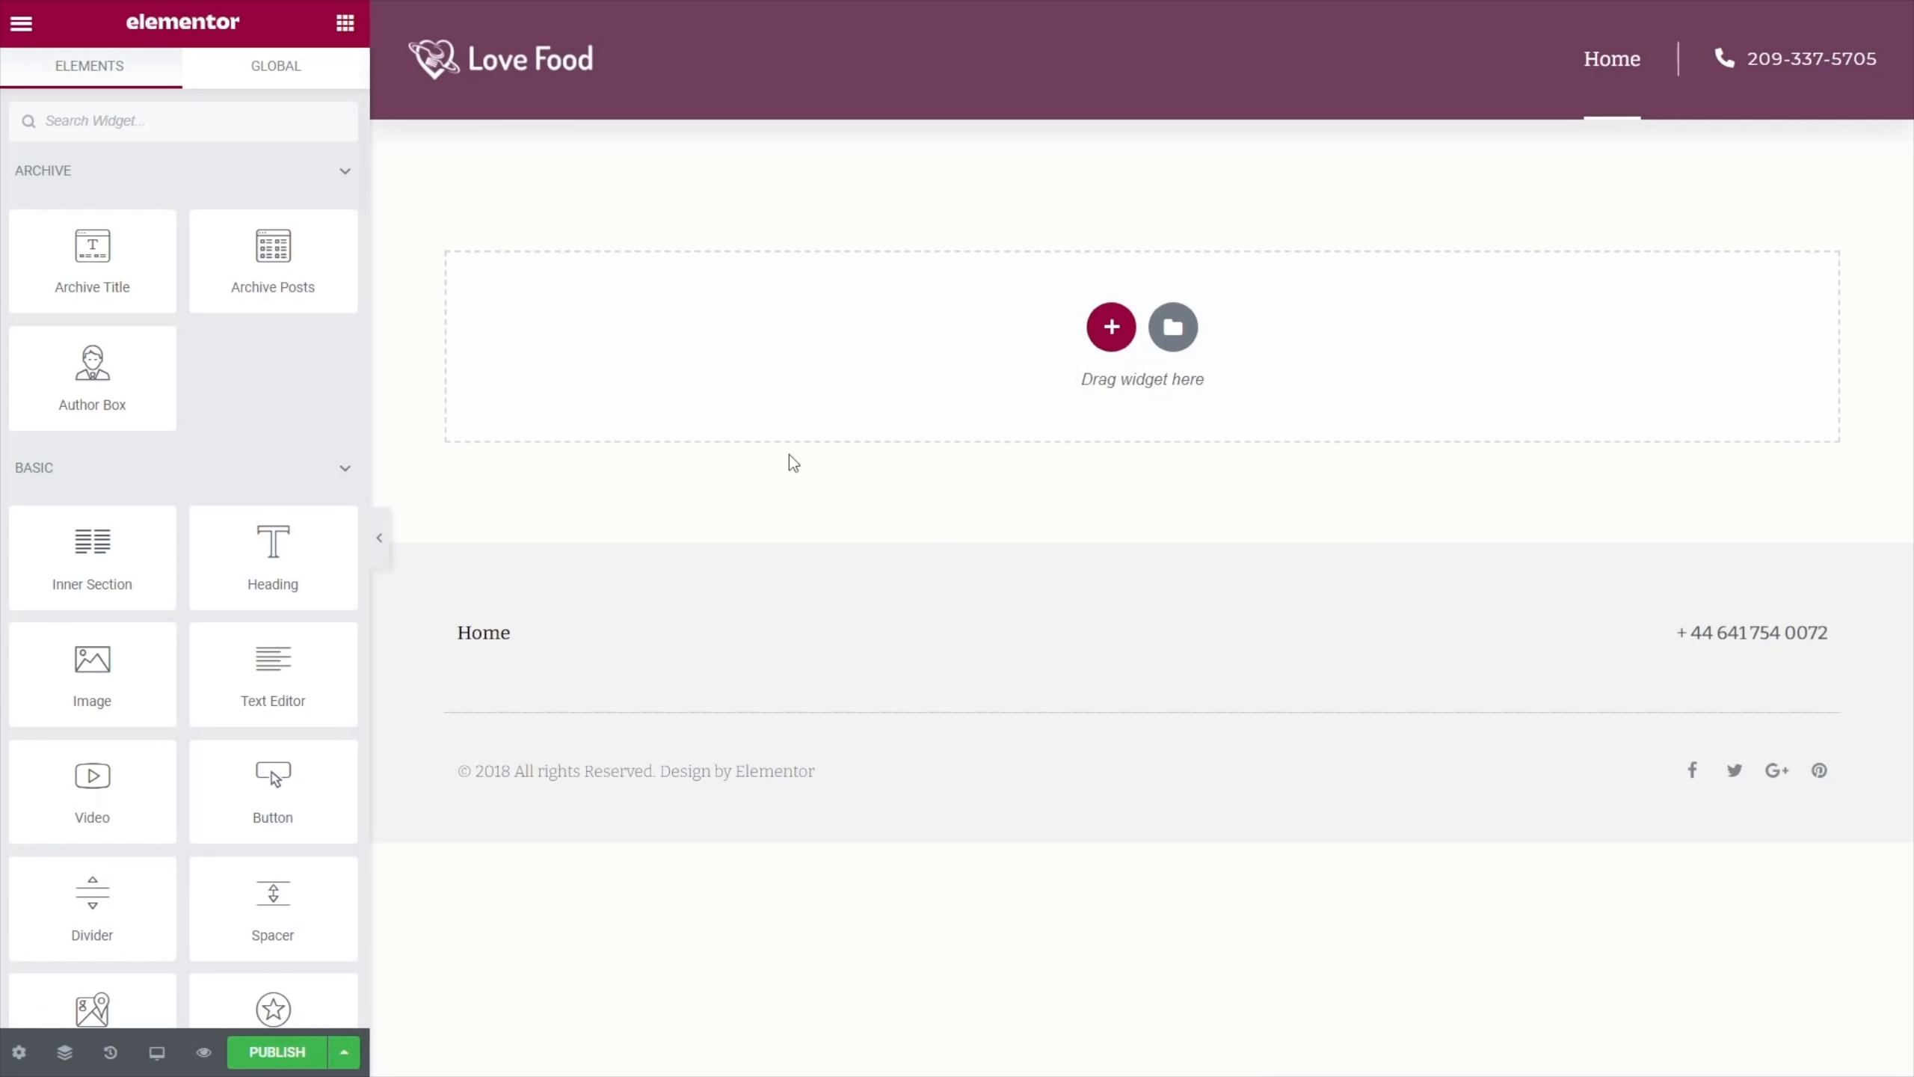
Add a single-column section to the archive template and set its height to Min Height
{"action": "left_click", "coordinate": [1110, 331]}
{"action": "left_click", "coordinate": [768, 407]}
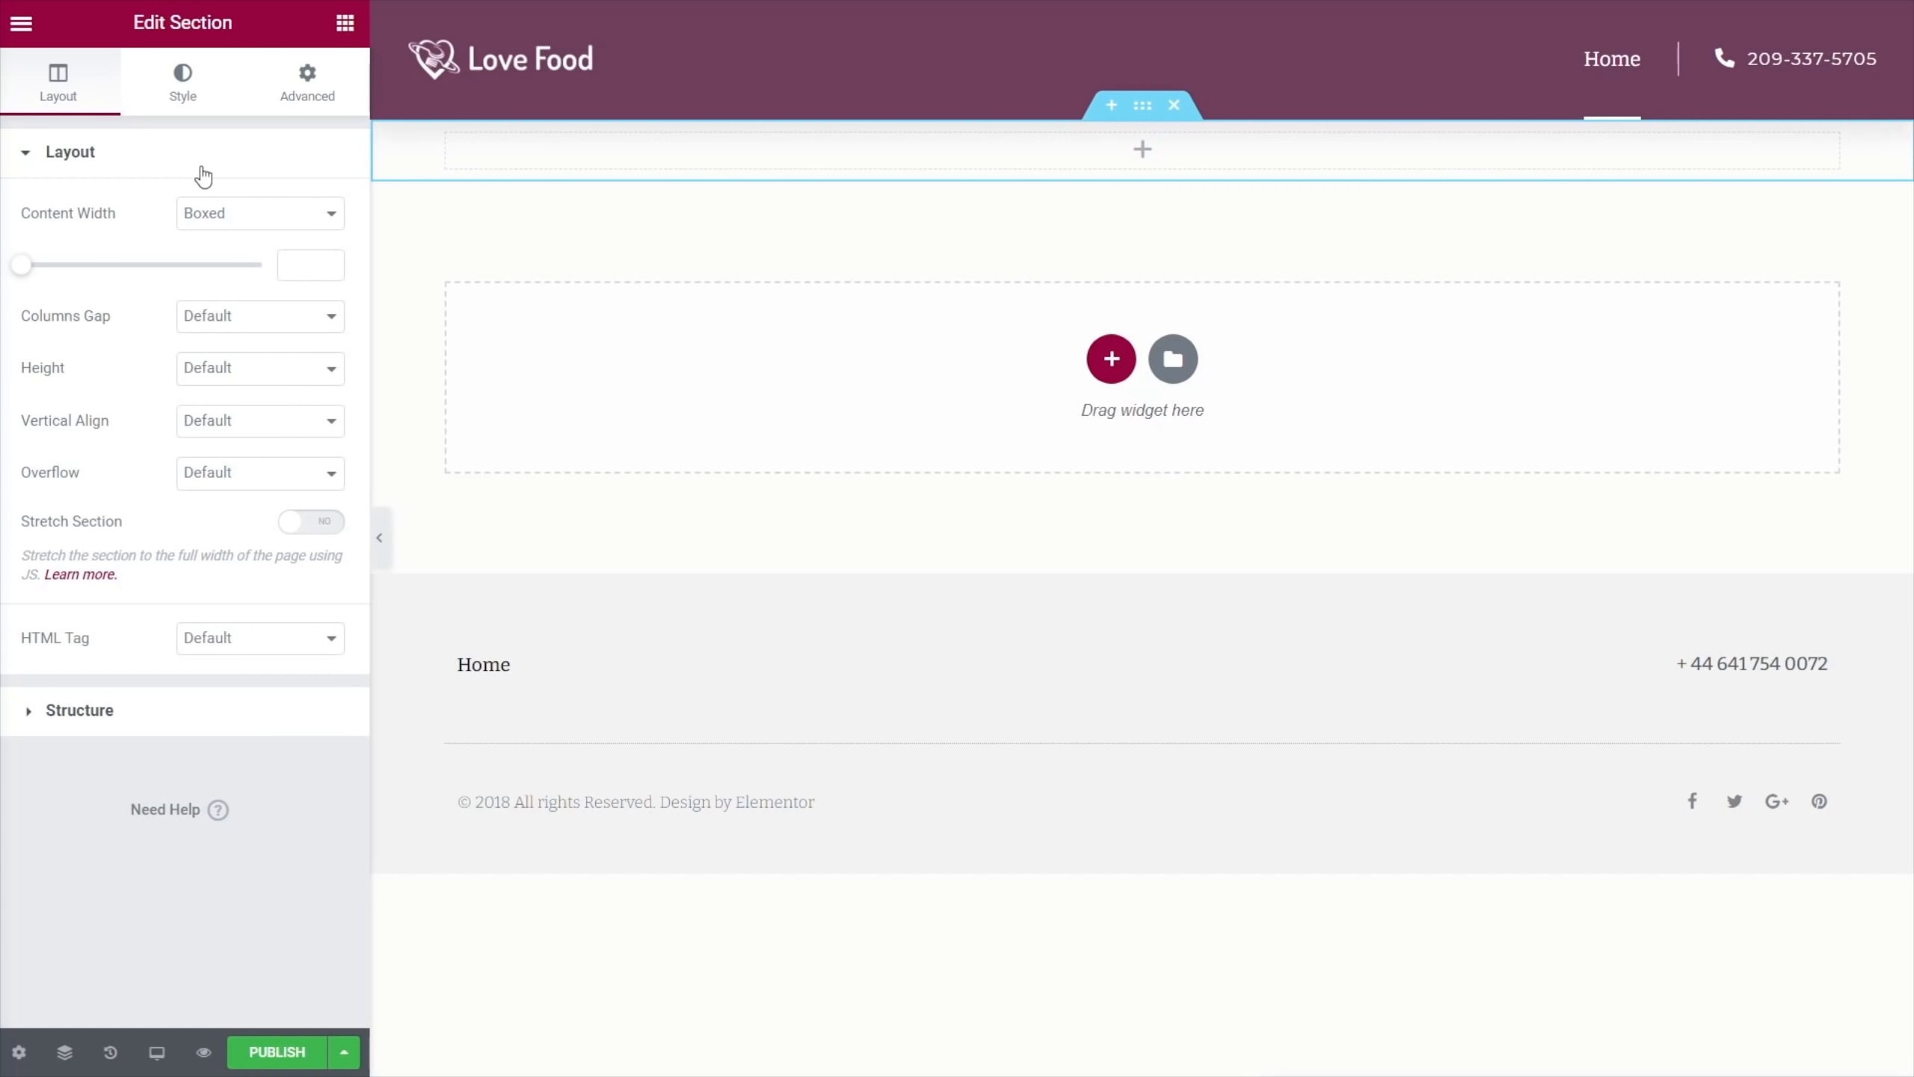
{"action": "left_click", "coordinate": [183, 88]}
{"action": "left_click", "coordinate": [61, 93]}
{"action": "left_click", "coordinate": [215, 369]}
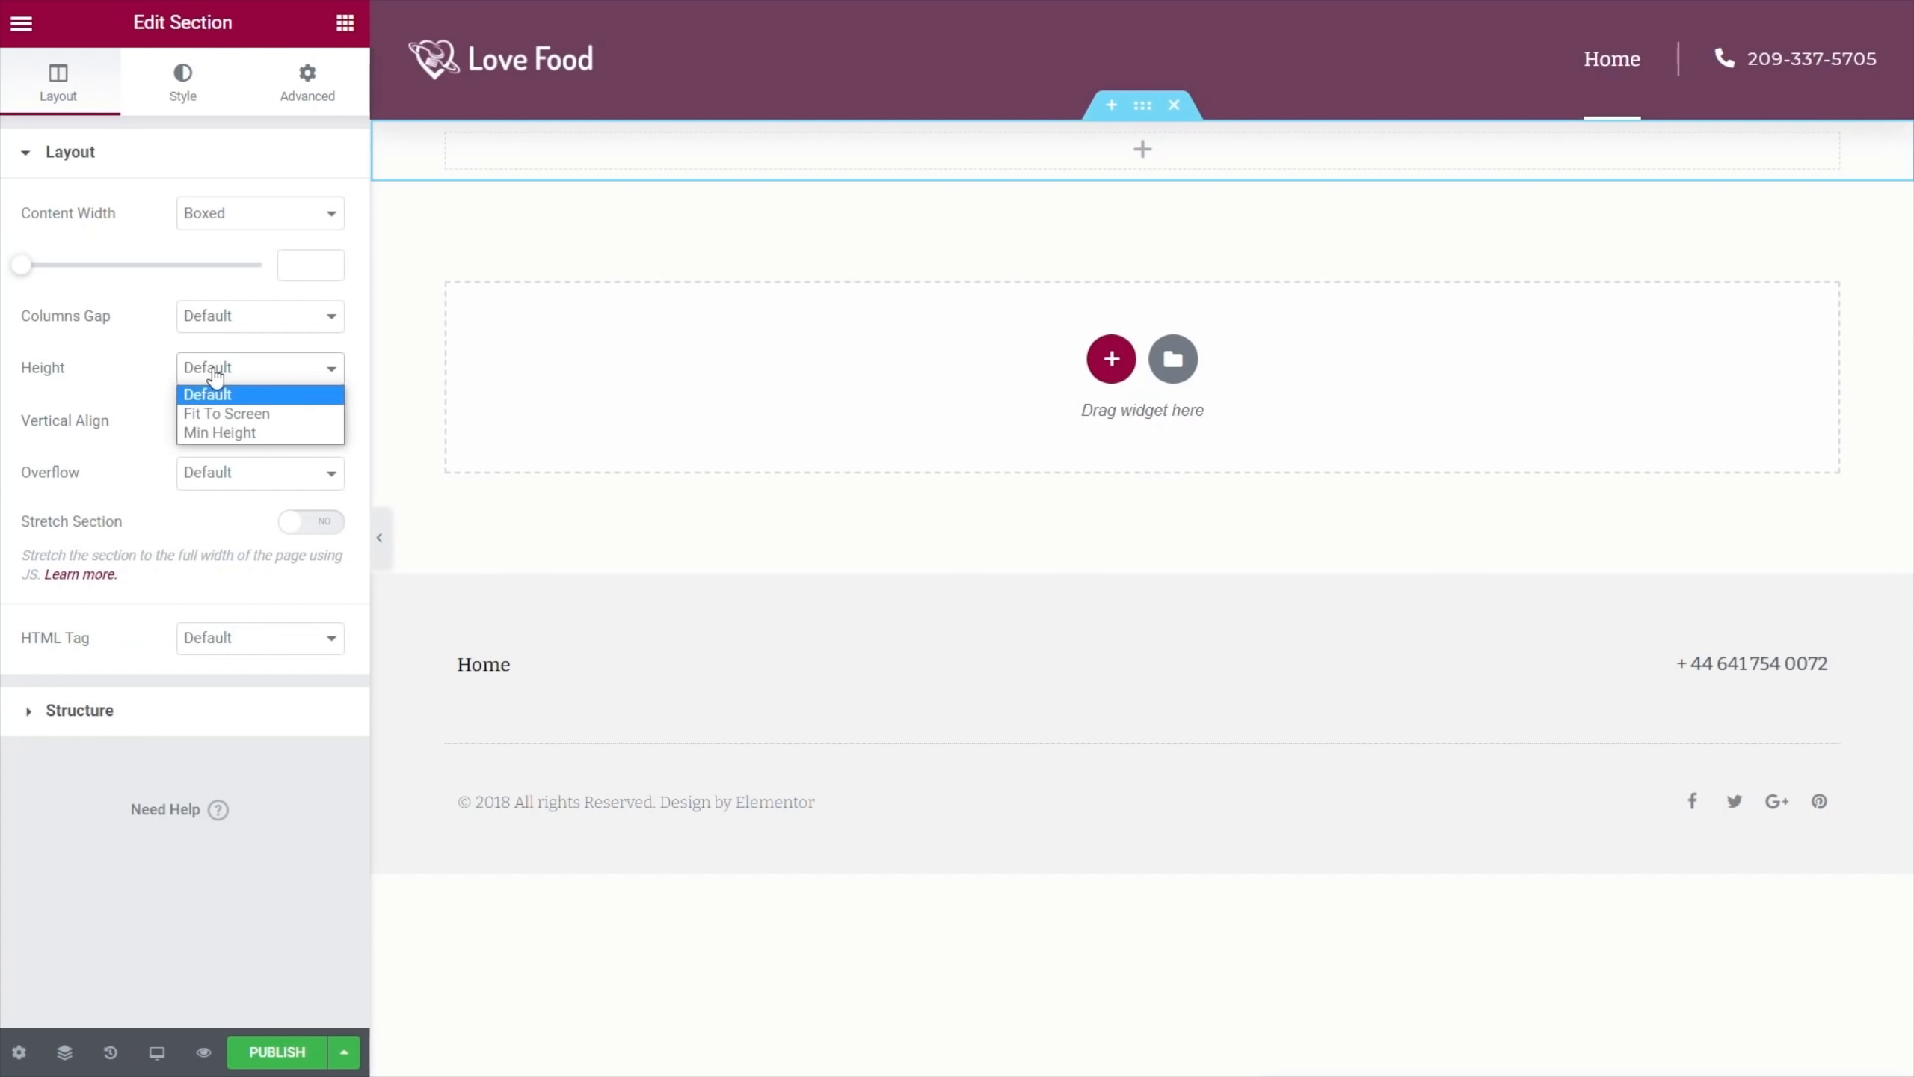
{"action": "left_click", "coordinate": [233, 434]}
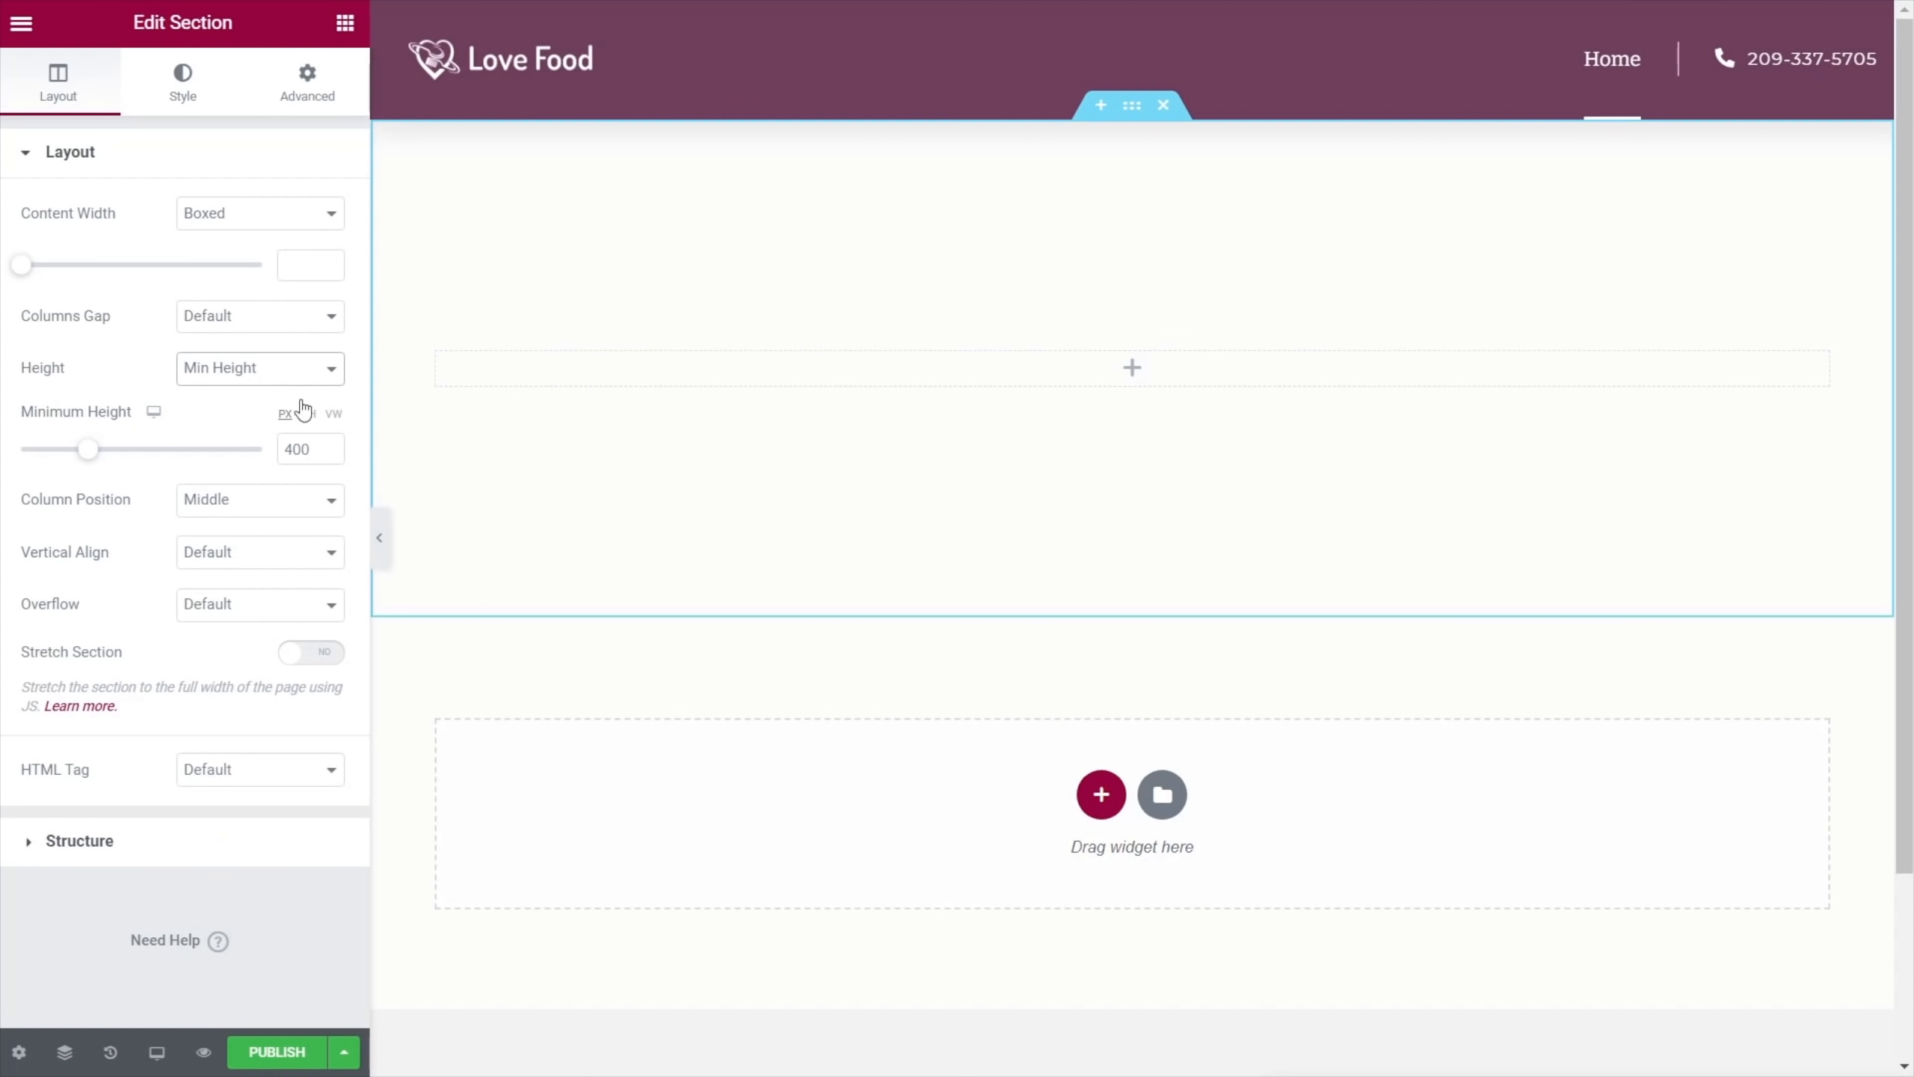
Give the section a classic background using the image pexels-ray-piedra-1565982.jpg from the Media Library
{"action": "left_click", "coordinate": [176, 92]}
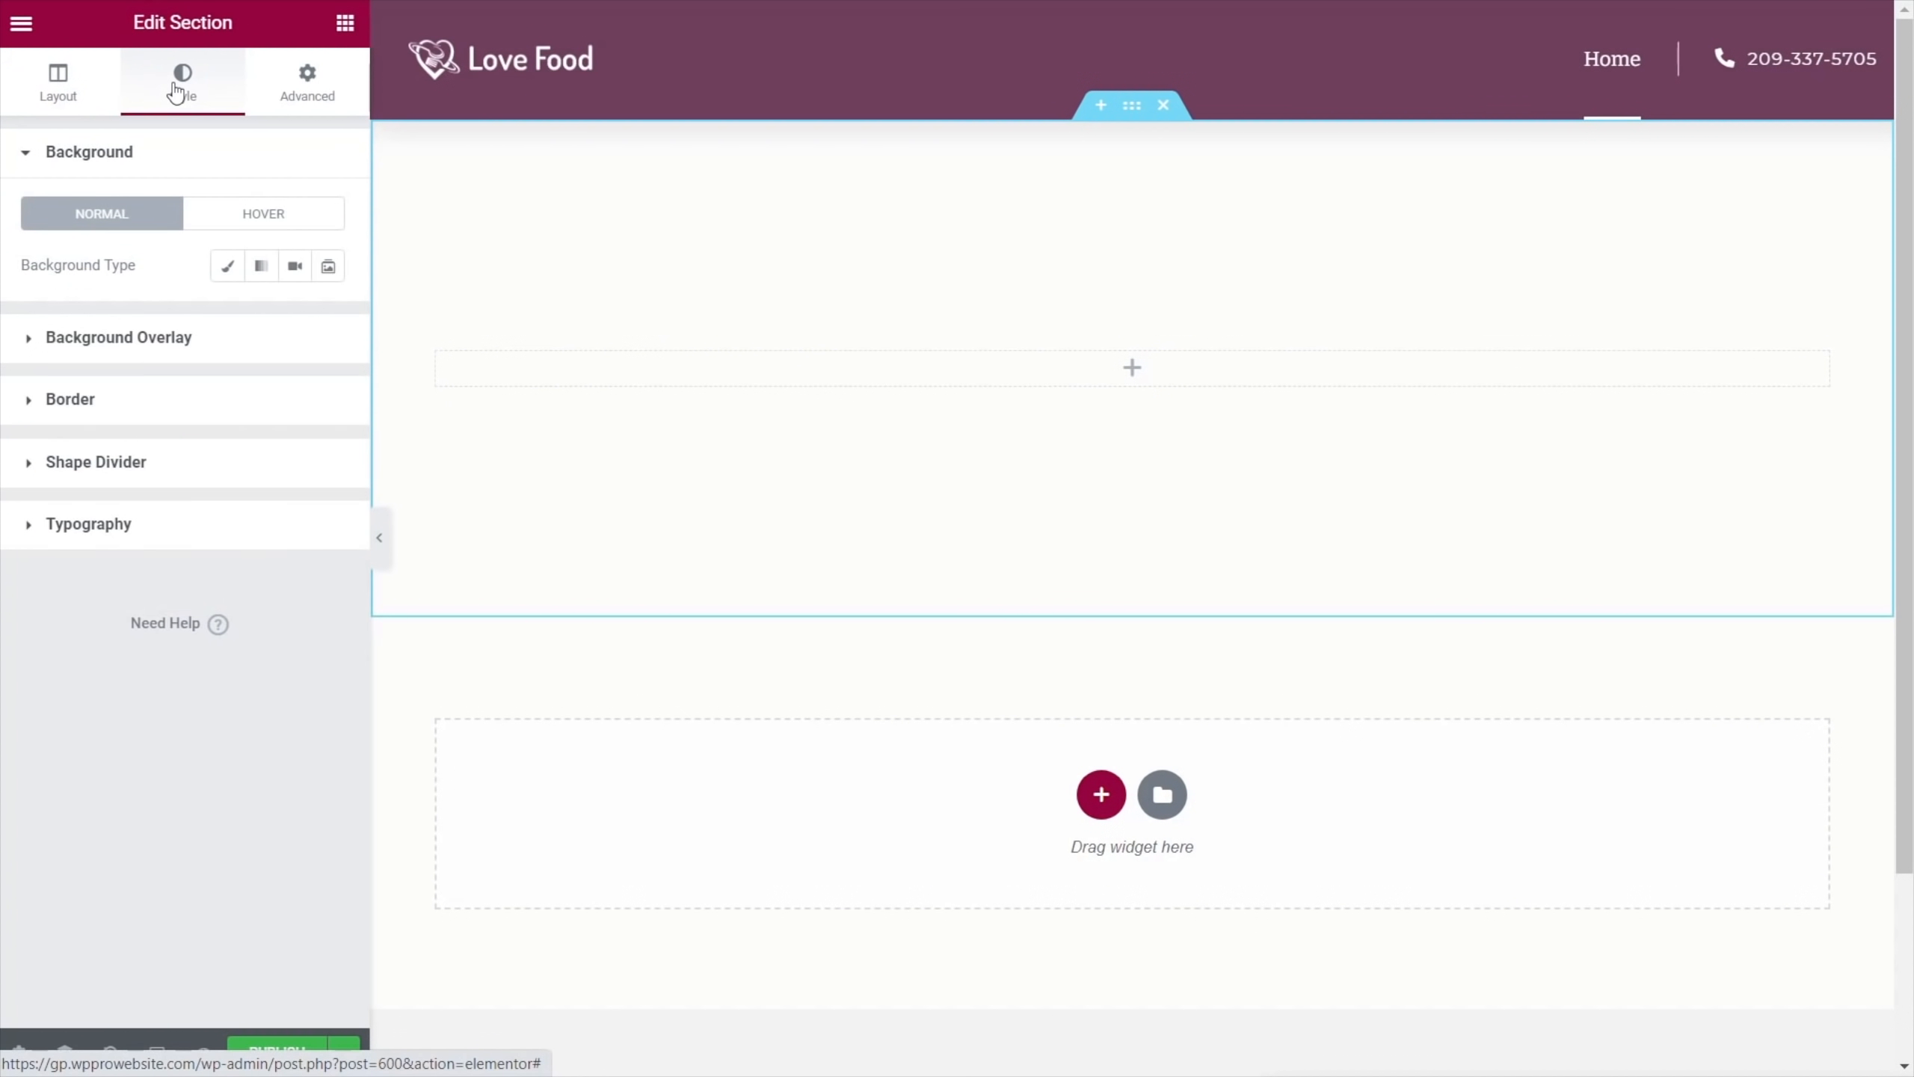
{"action": "left_click", "coordinate": [221, 274]}
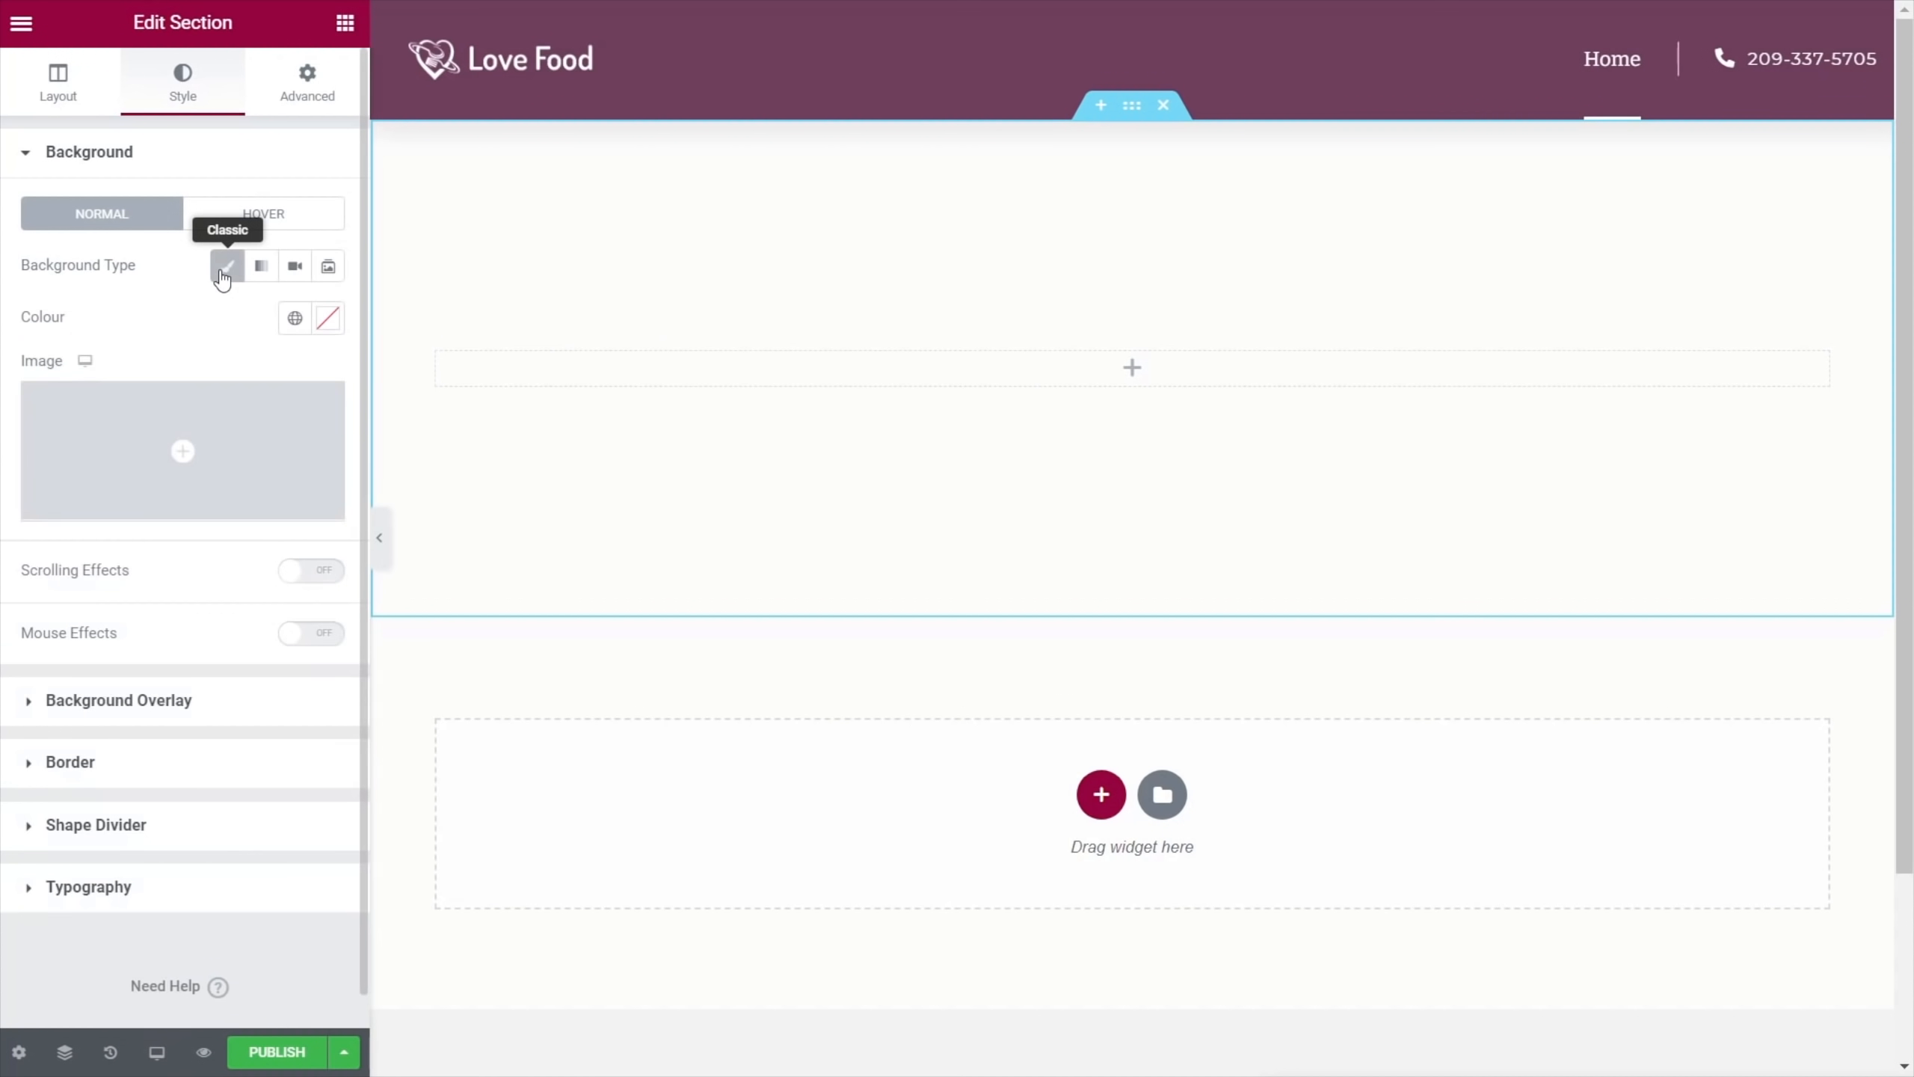
{"action": "left_click", "coordinate": [221, 435]}
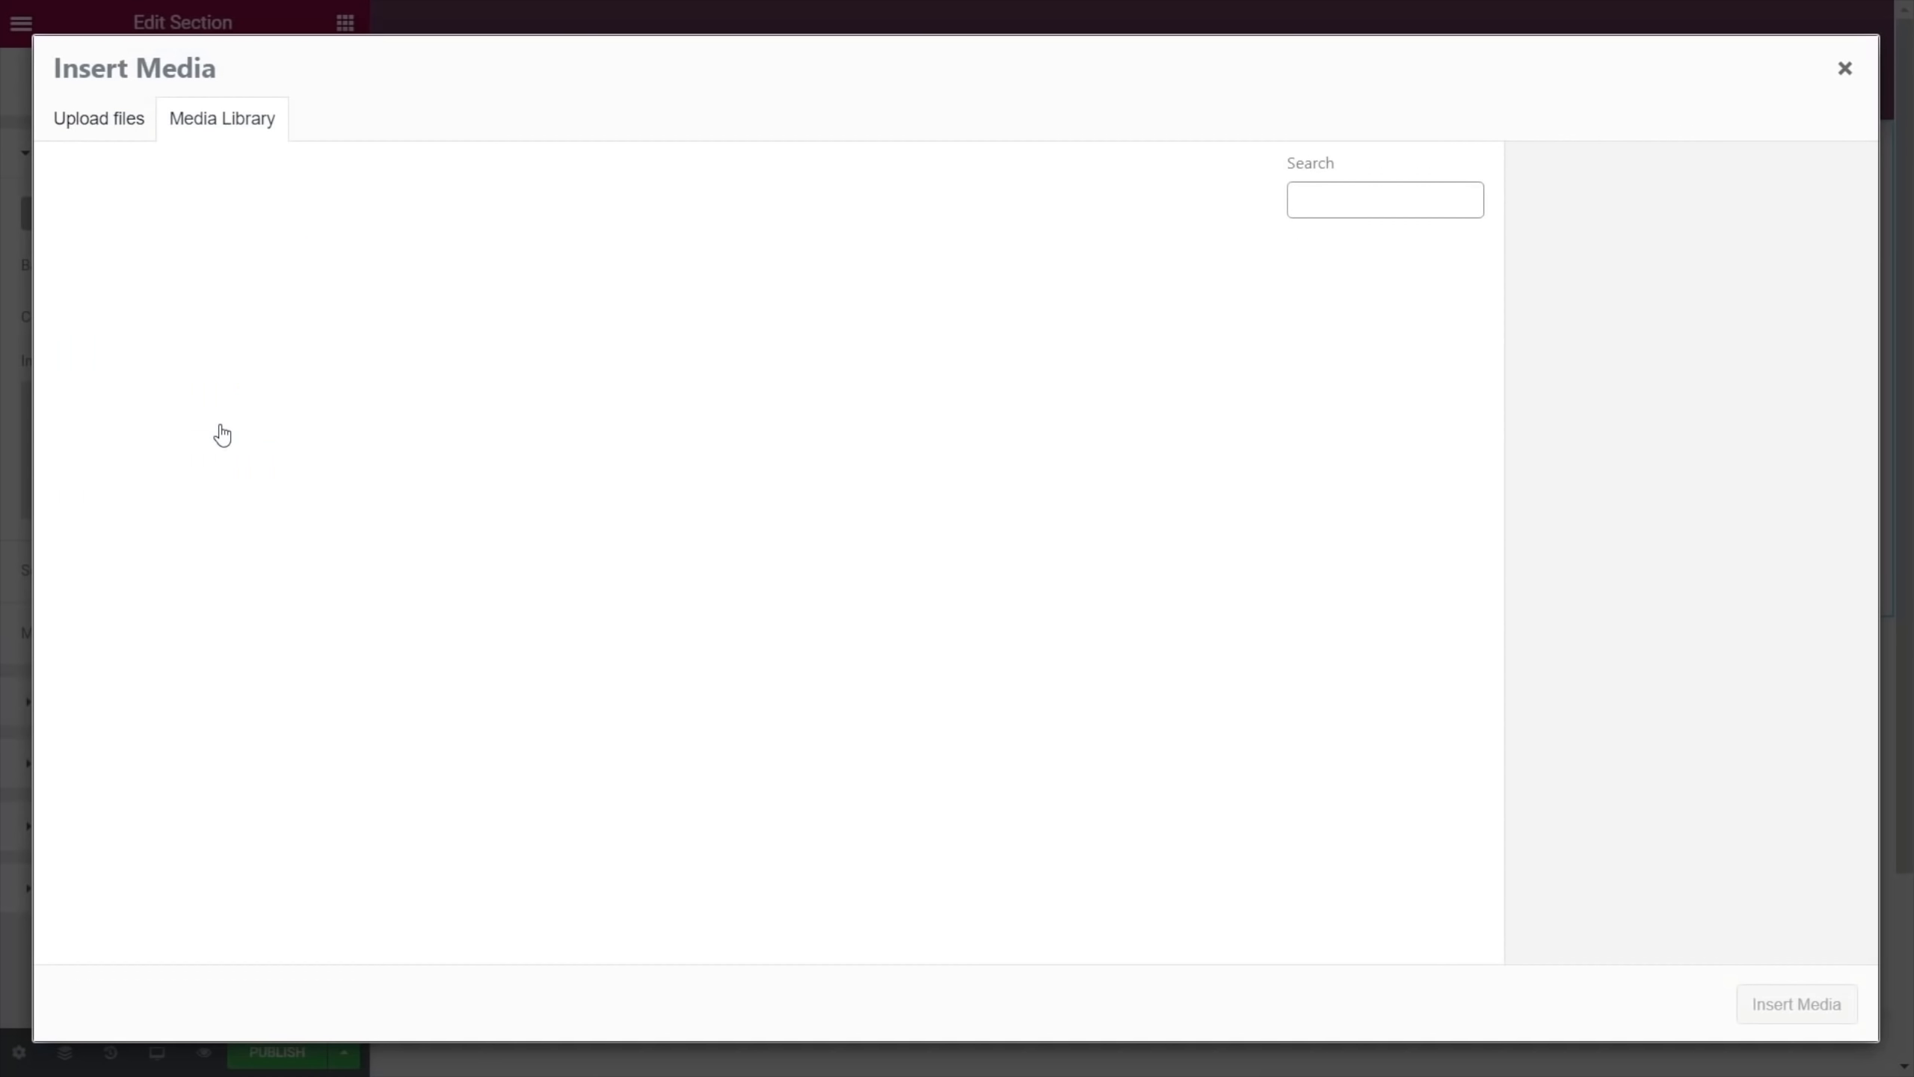
{"action": "left_click", "coordinate": [293, 507]}
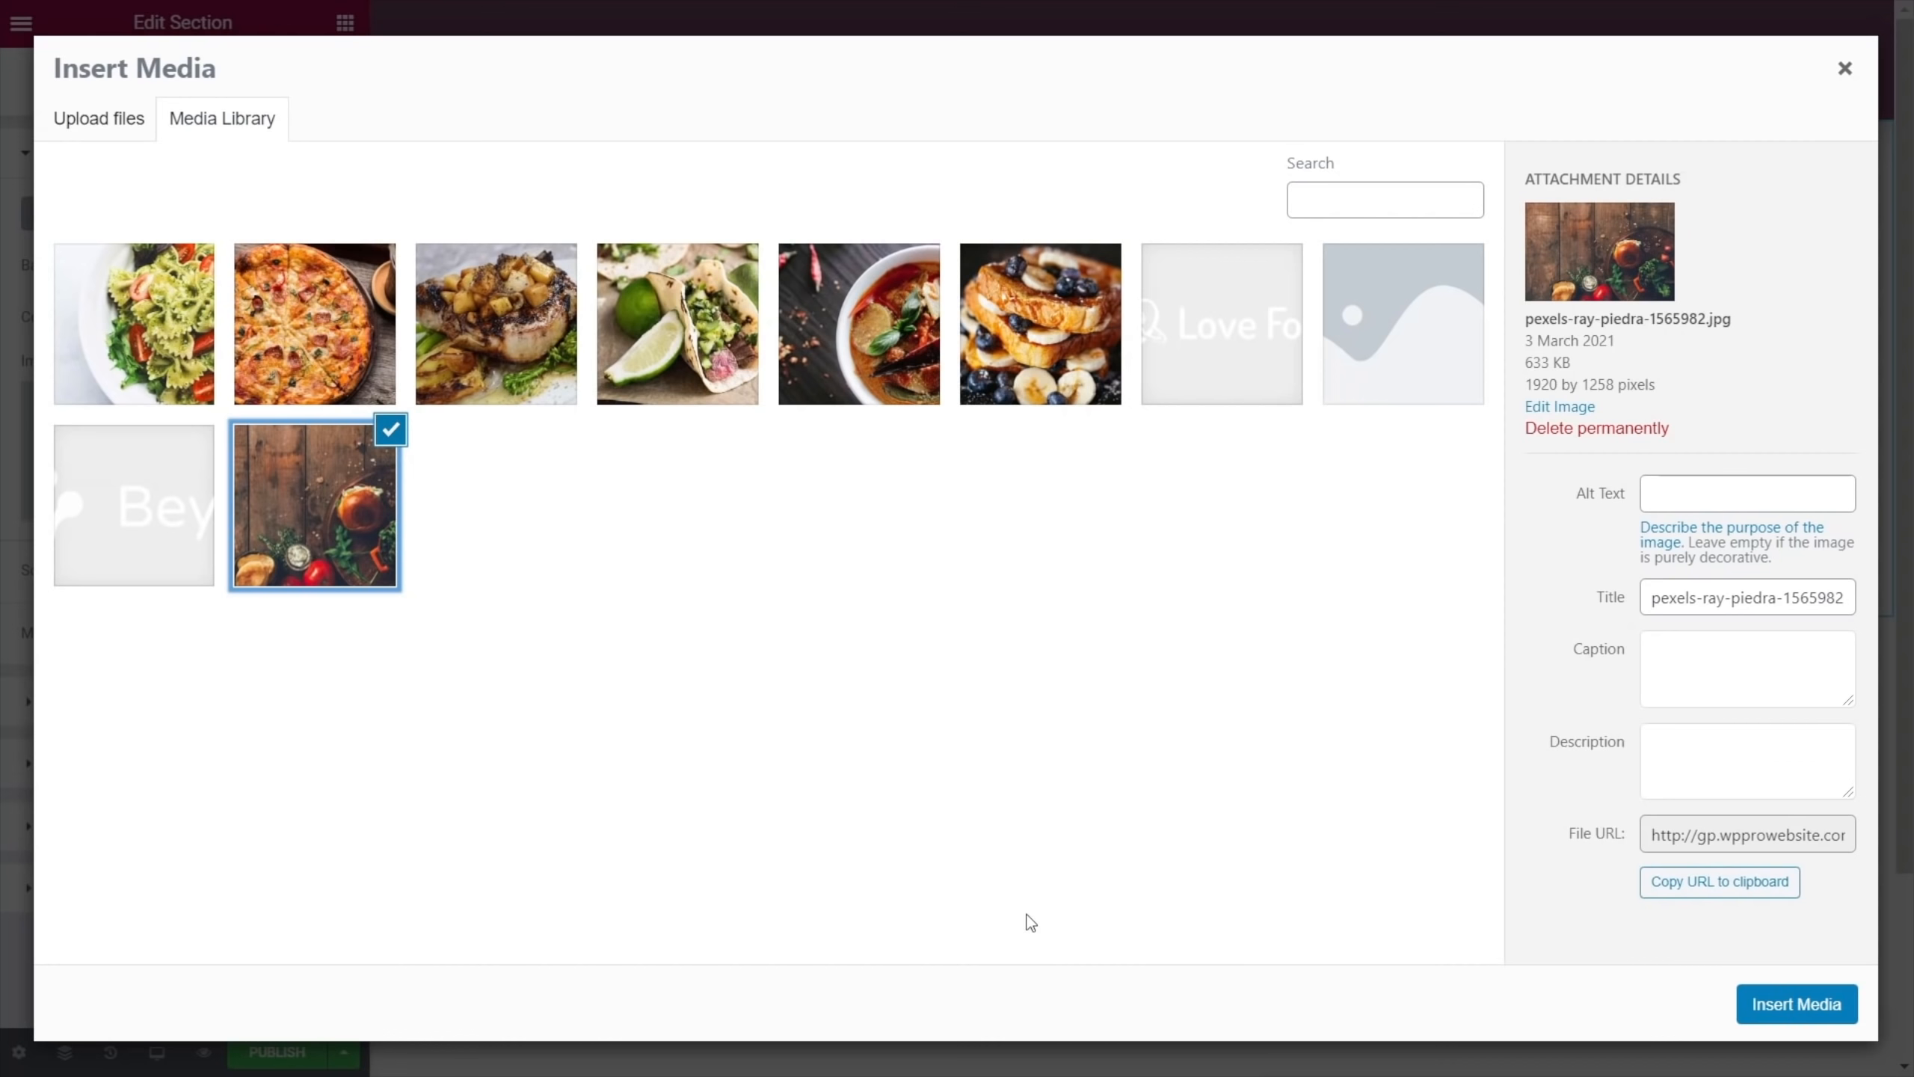
{"action": "left_click", "coordinate": [1797, 1003]}
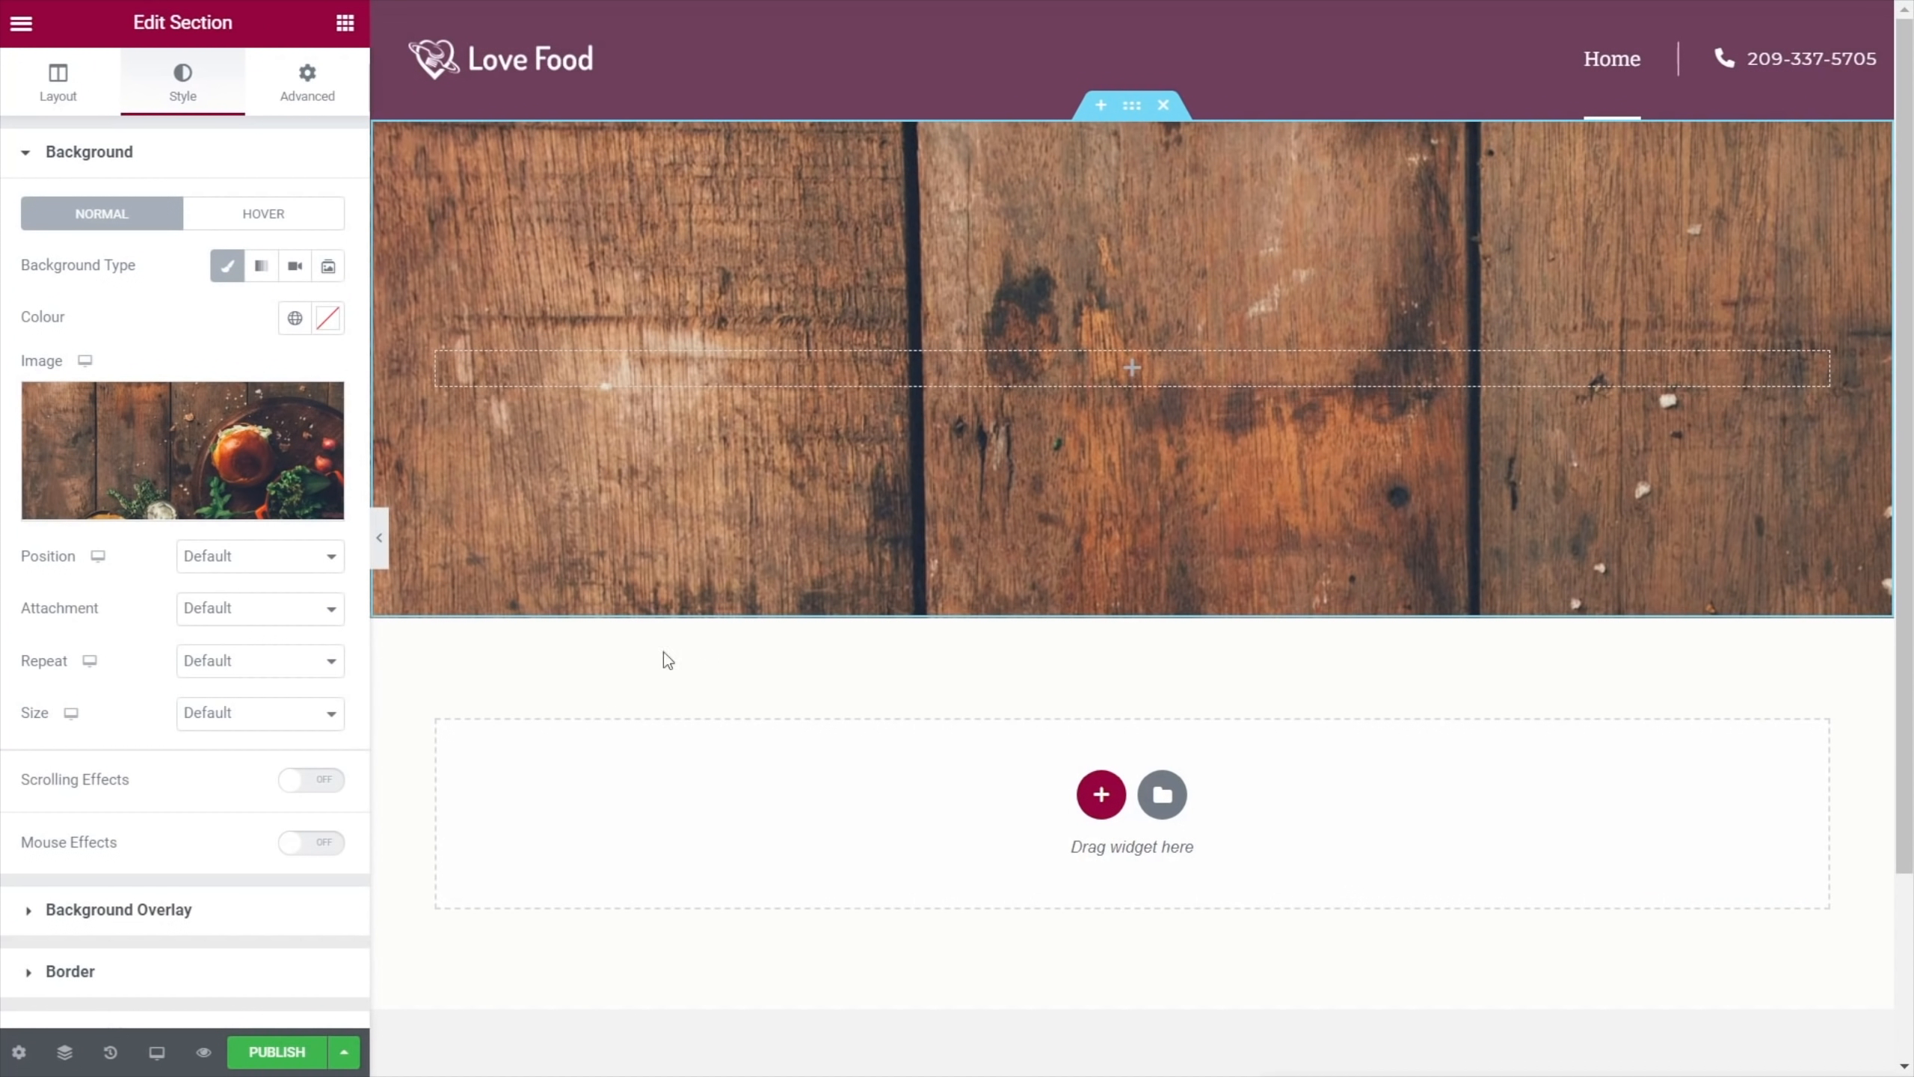
Set the section's background image to position Bottom Right, default attachment, No-repeat and size Cover
{"action": "left_click", "coordinate": [261, 564]}
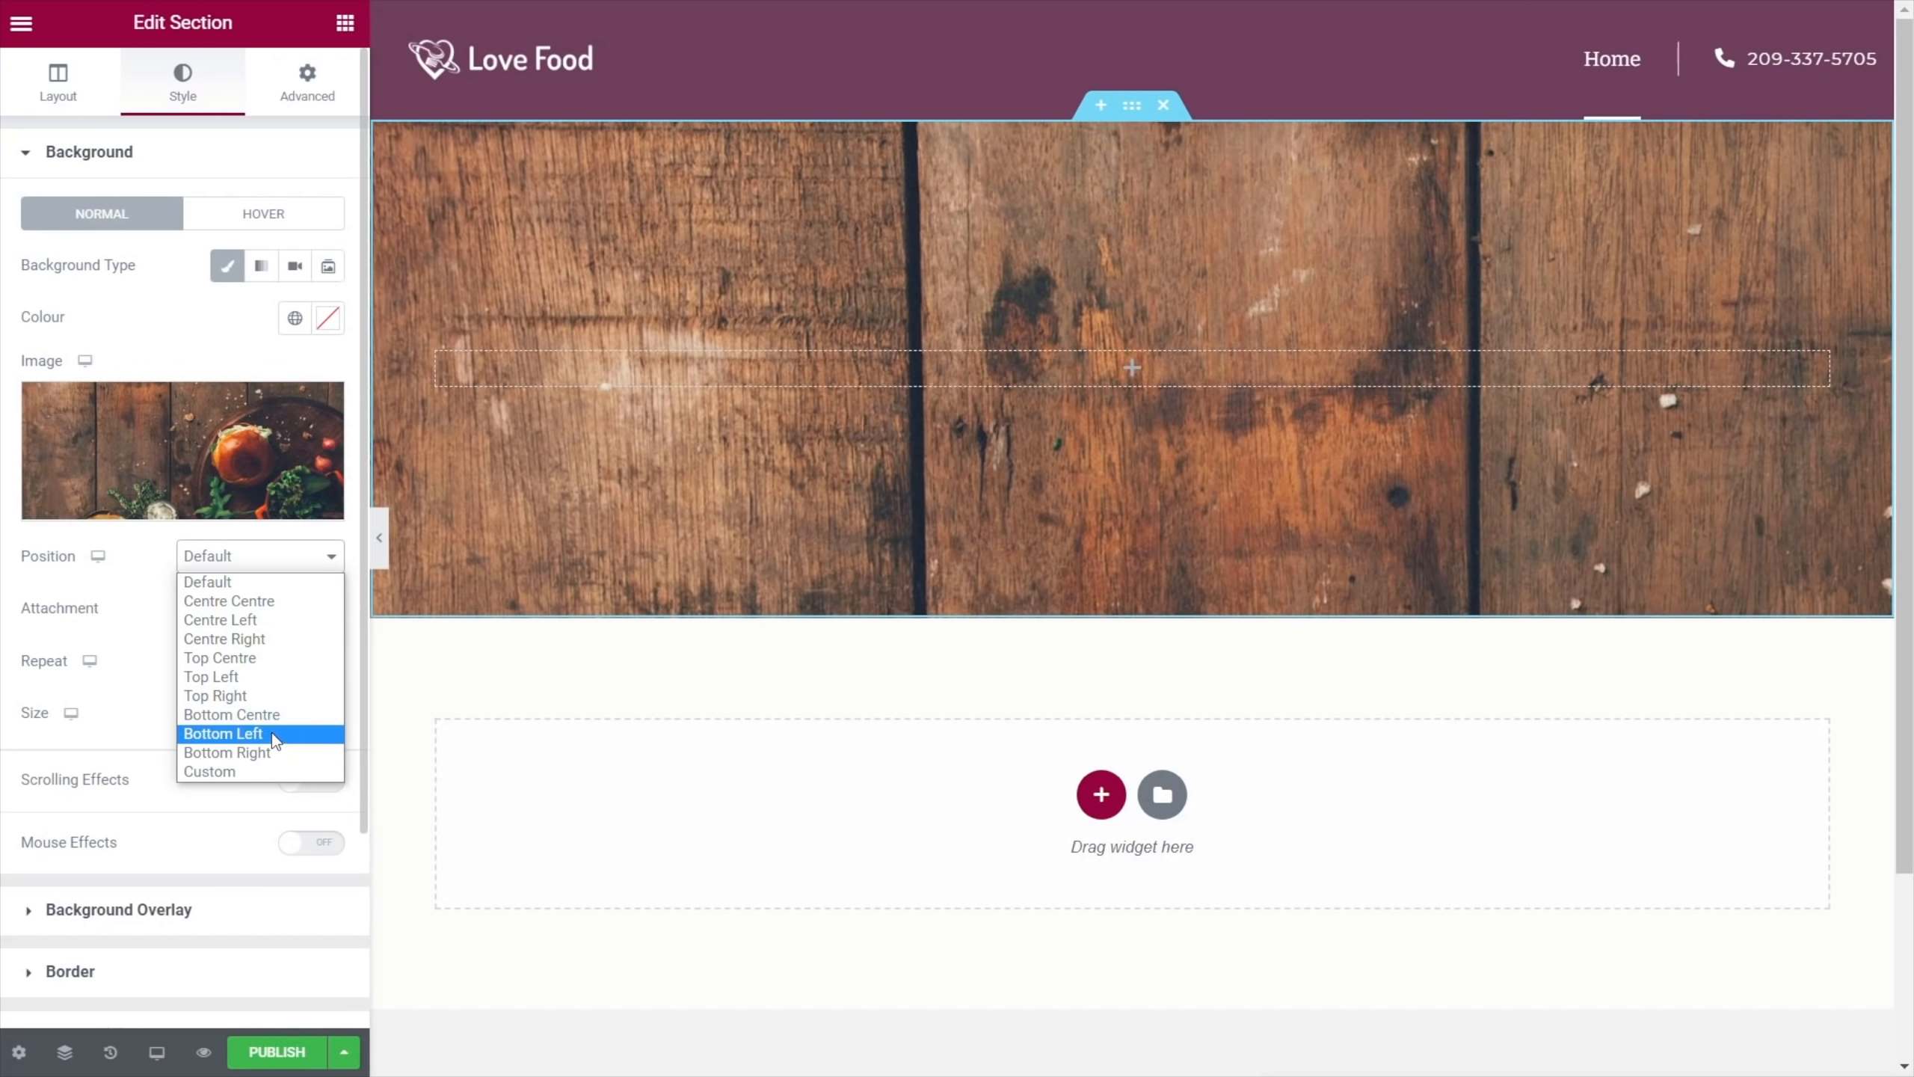
{"action": "left_click", "coordinate": [242, 751]}
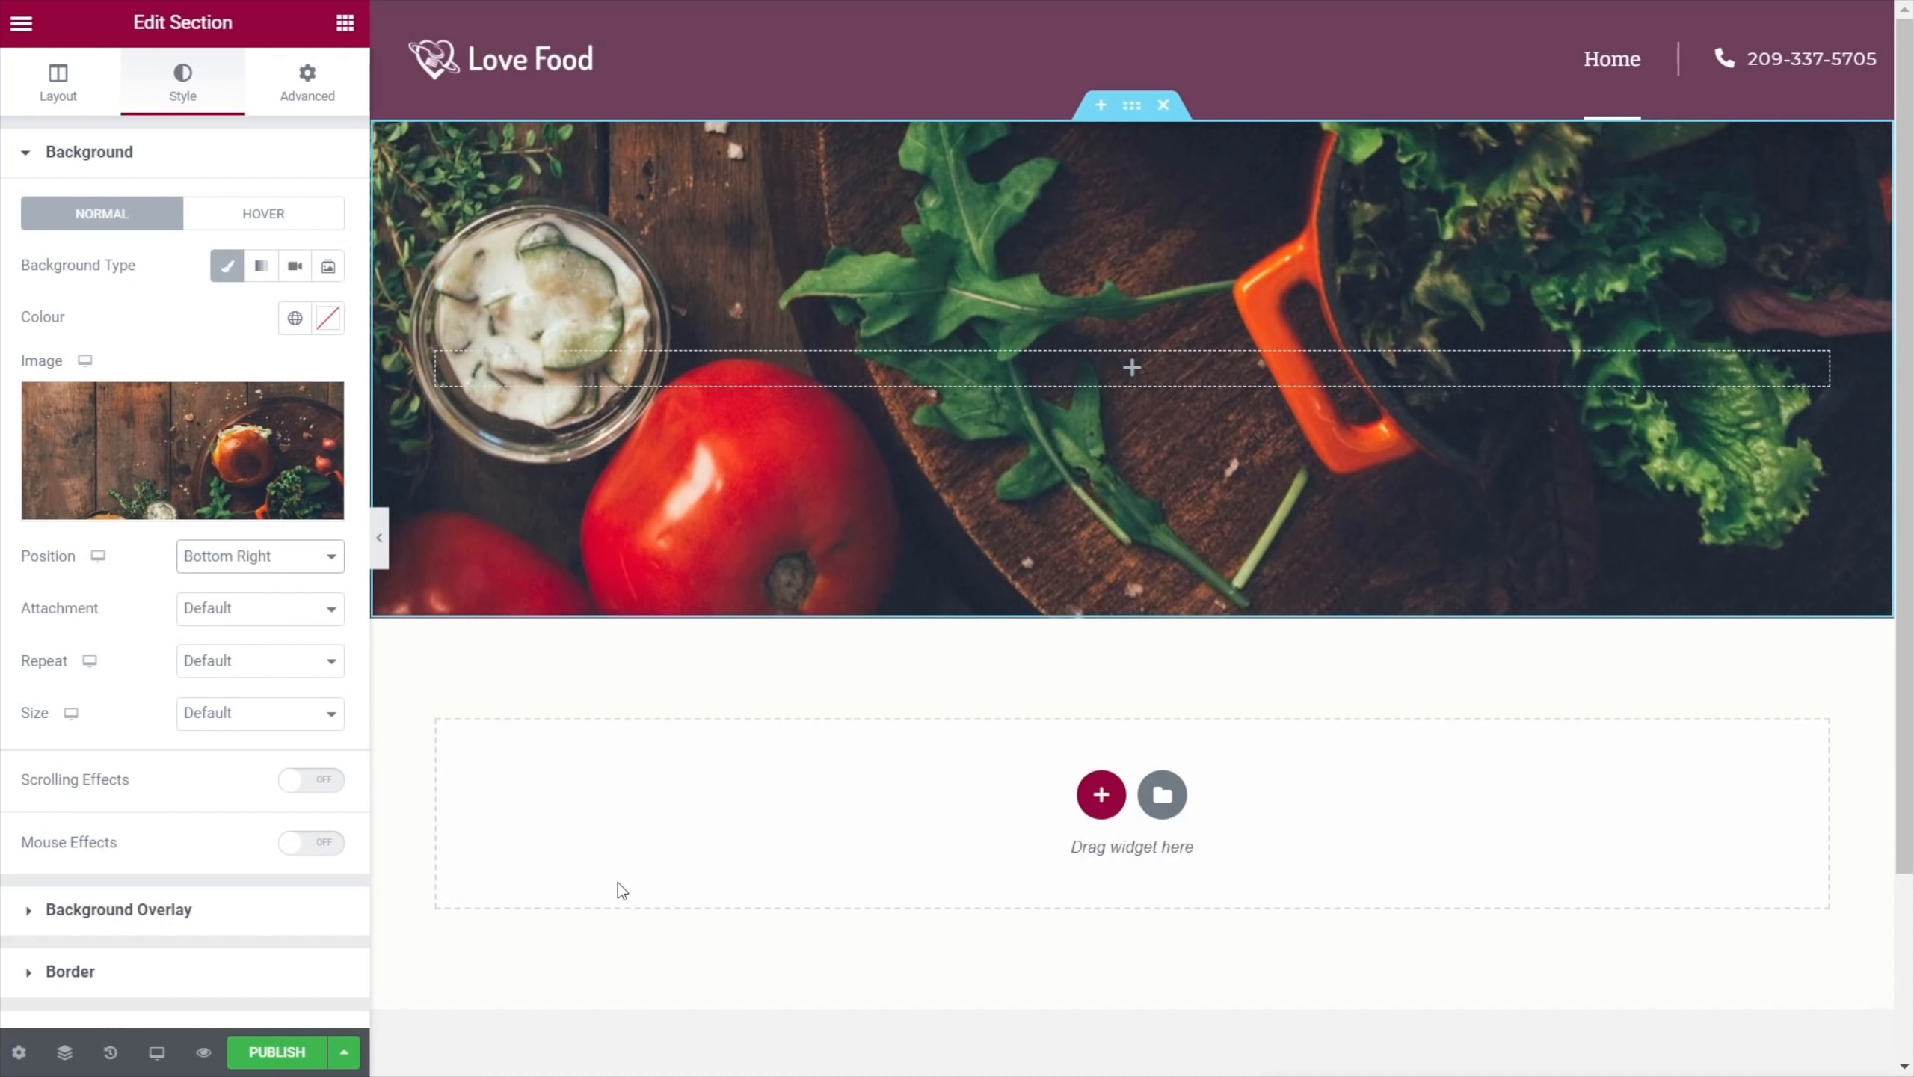
{"action": "left_click", "coordinate": [230, 612]}
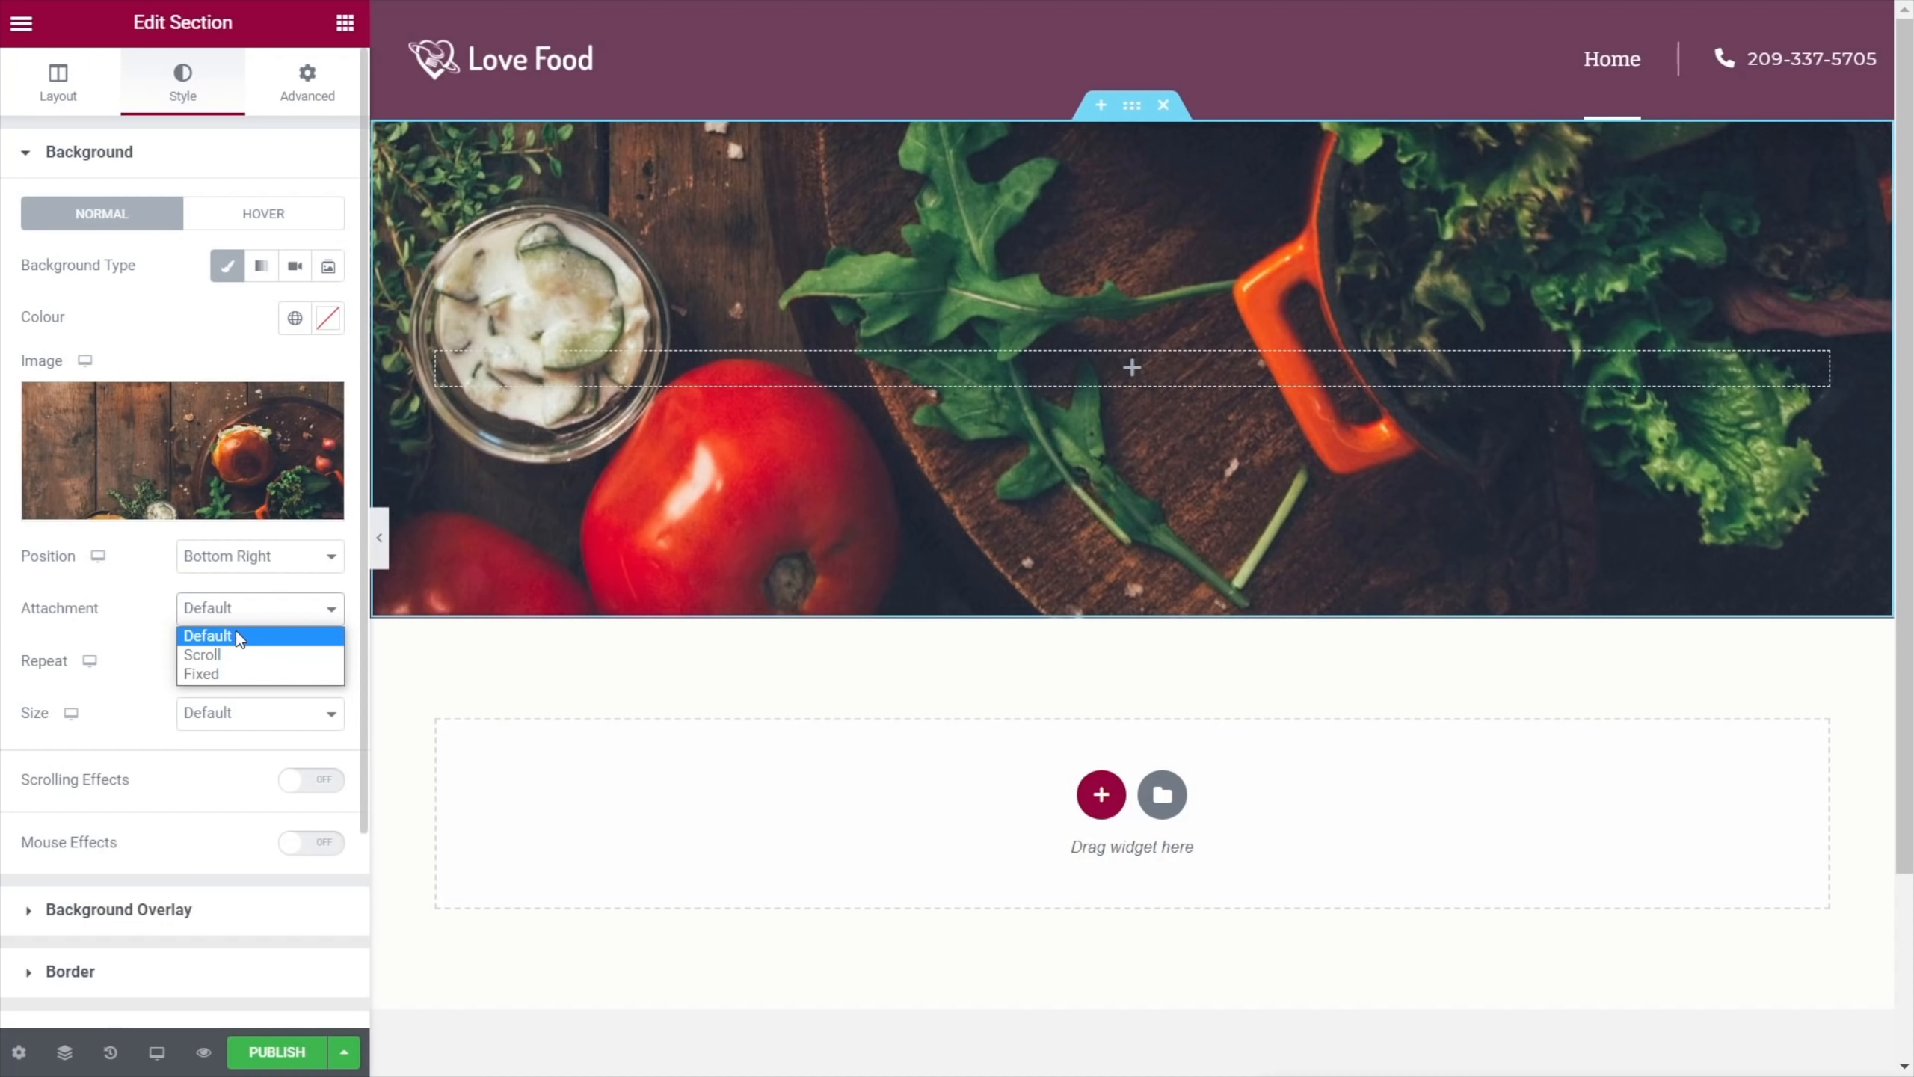
{"action": "left_click", "coordinate": [239, 635]}
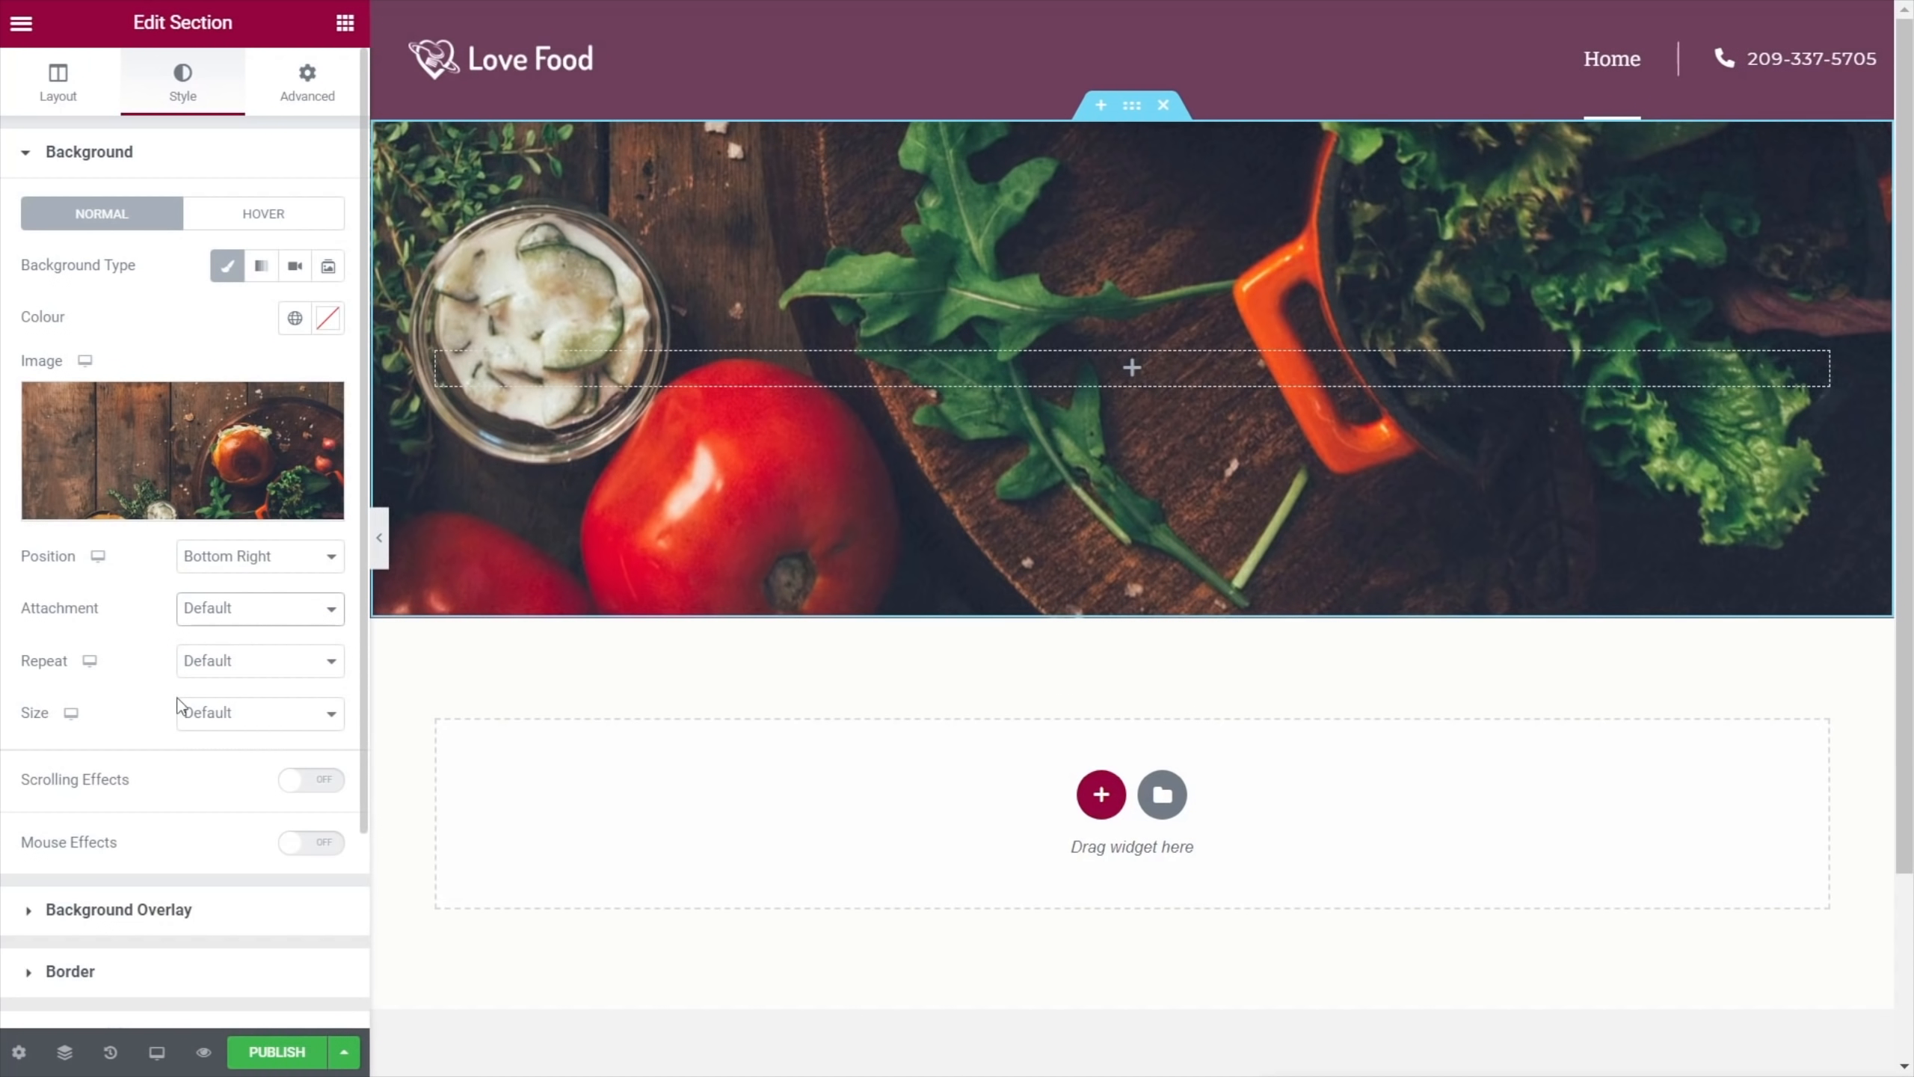
{"action": "left_click", "coordinate": [264, 667]}
{"action": "left_click", "coordinate": [234, 708]}
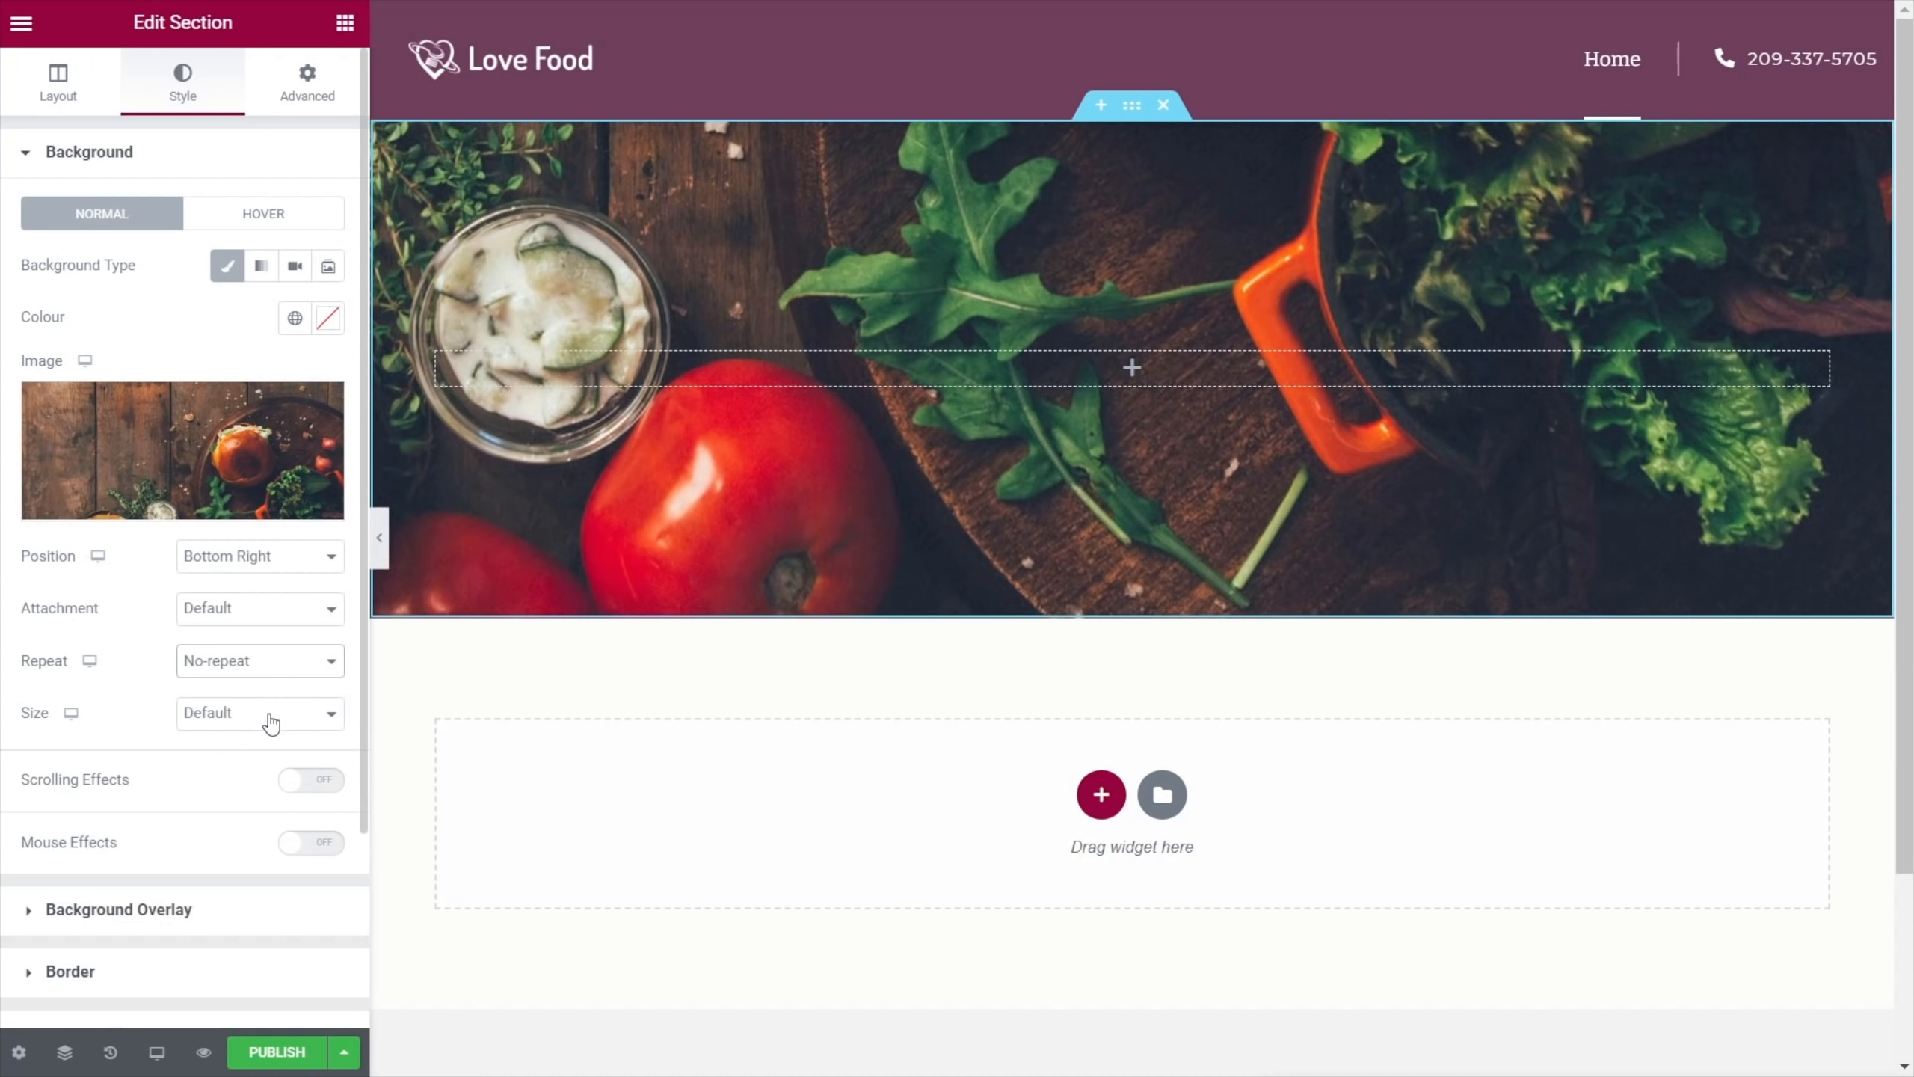
{"action": "left_click", "coordinate": [264, 715]}
{"action": "left_click", "coordinate": [216, 780]}
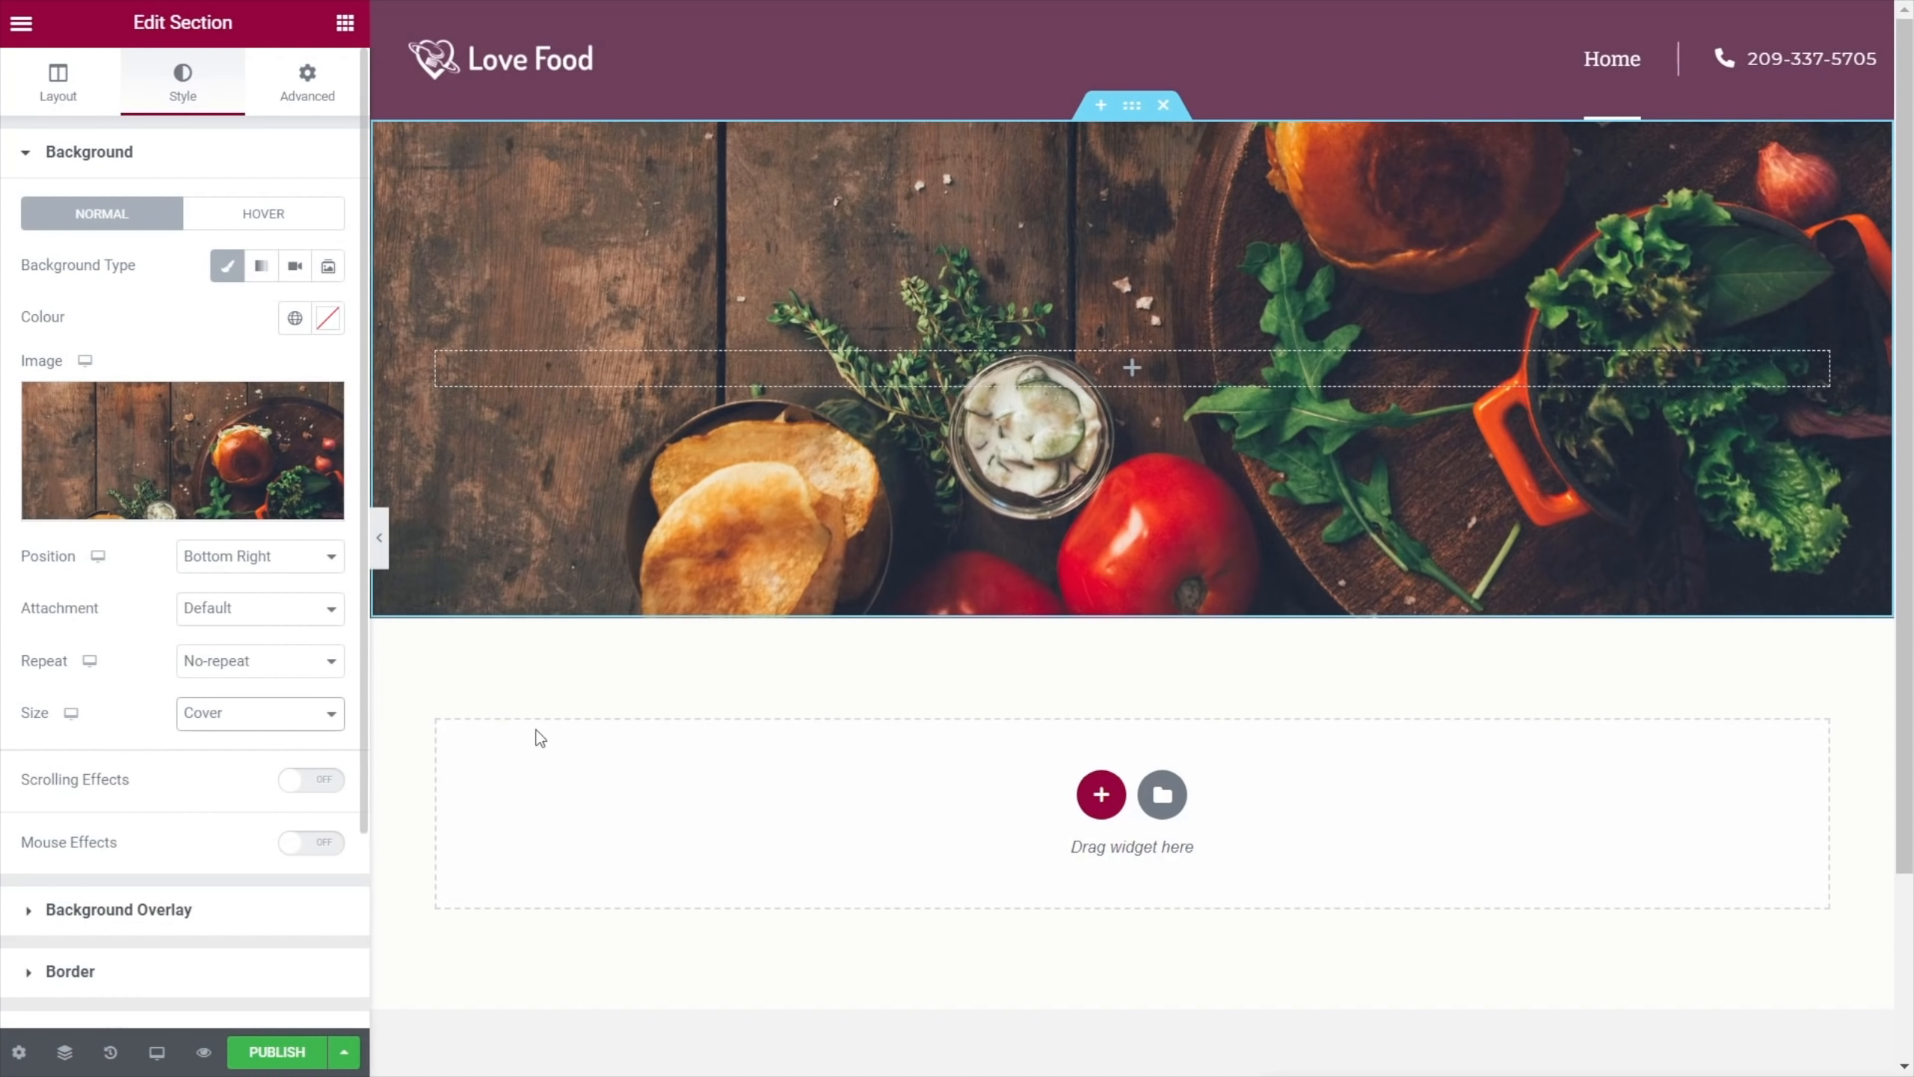
Add a classic background overlay to the section in the global colour Black with opacity 0.5
{"action": "left_click", "coordinate": [77, 910]}
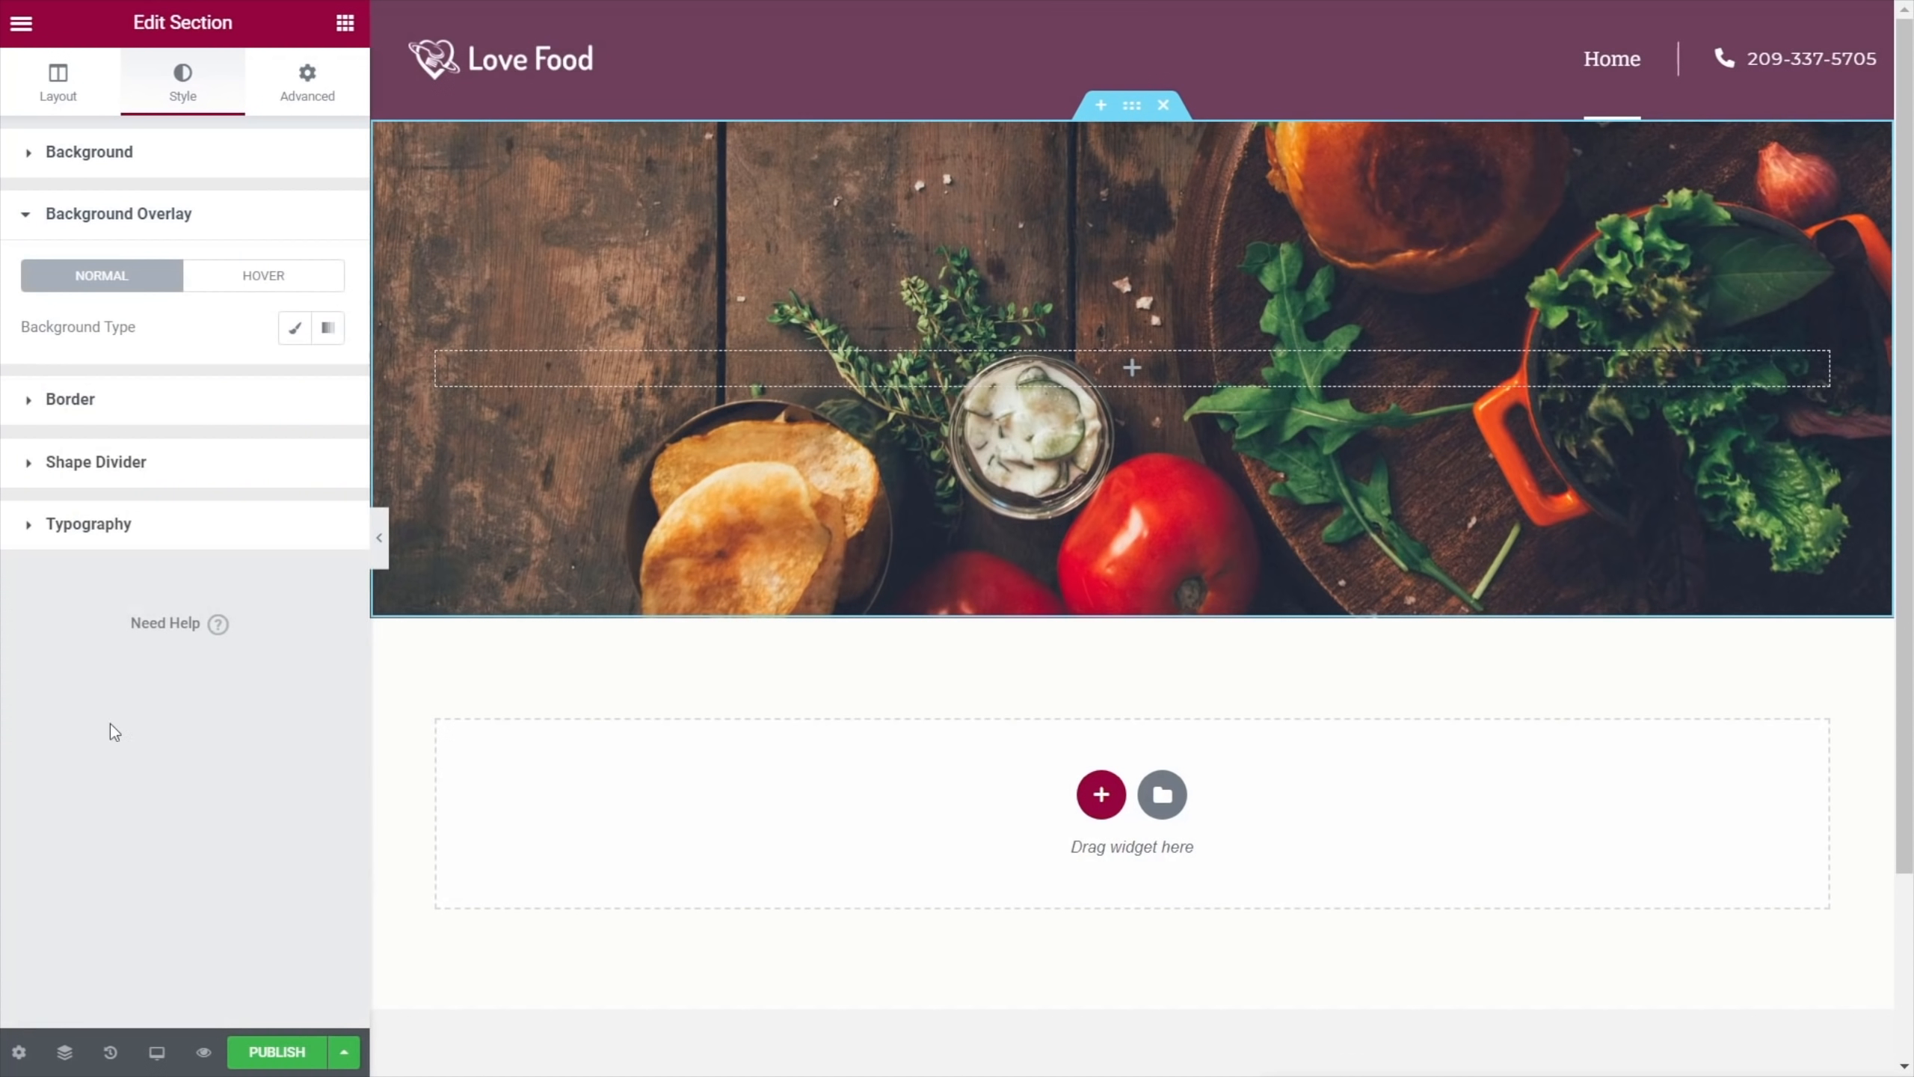
{"action": "left_click", "coordinate": [294, 330]}
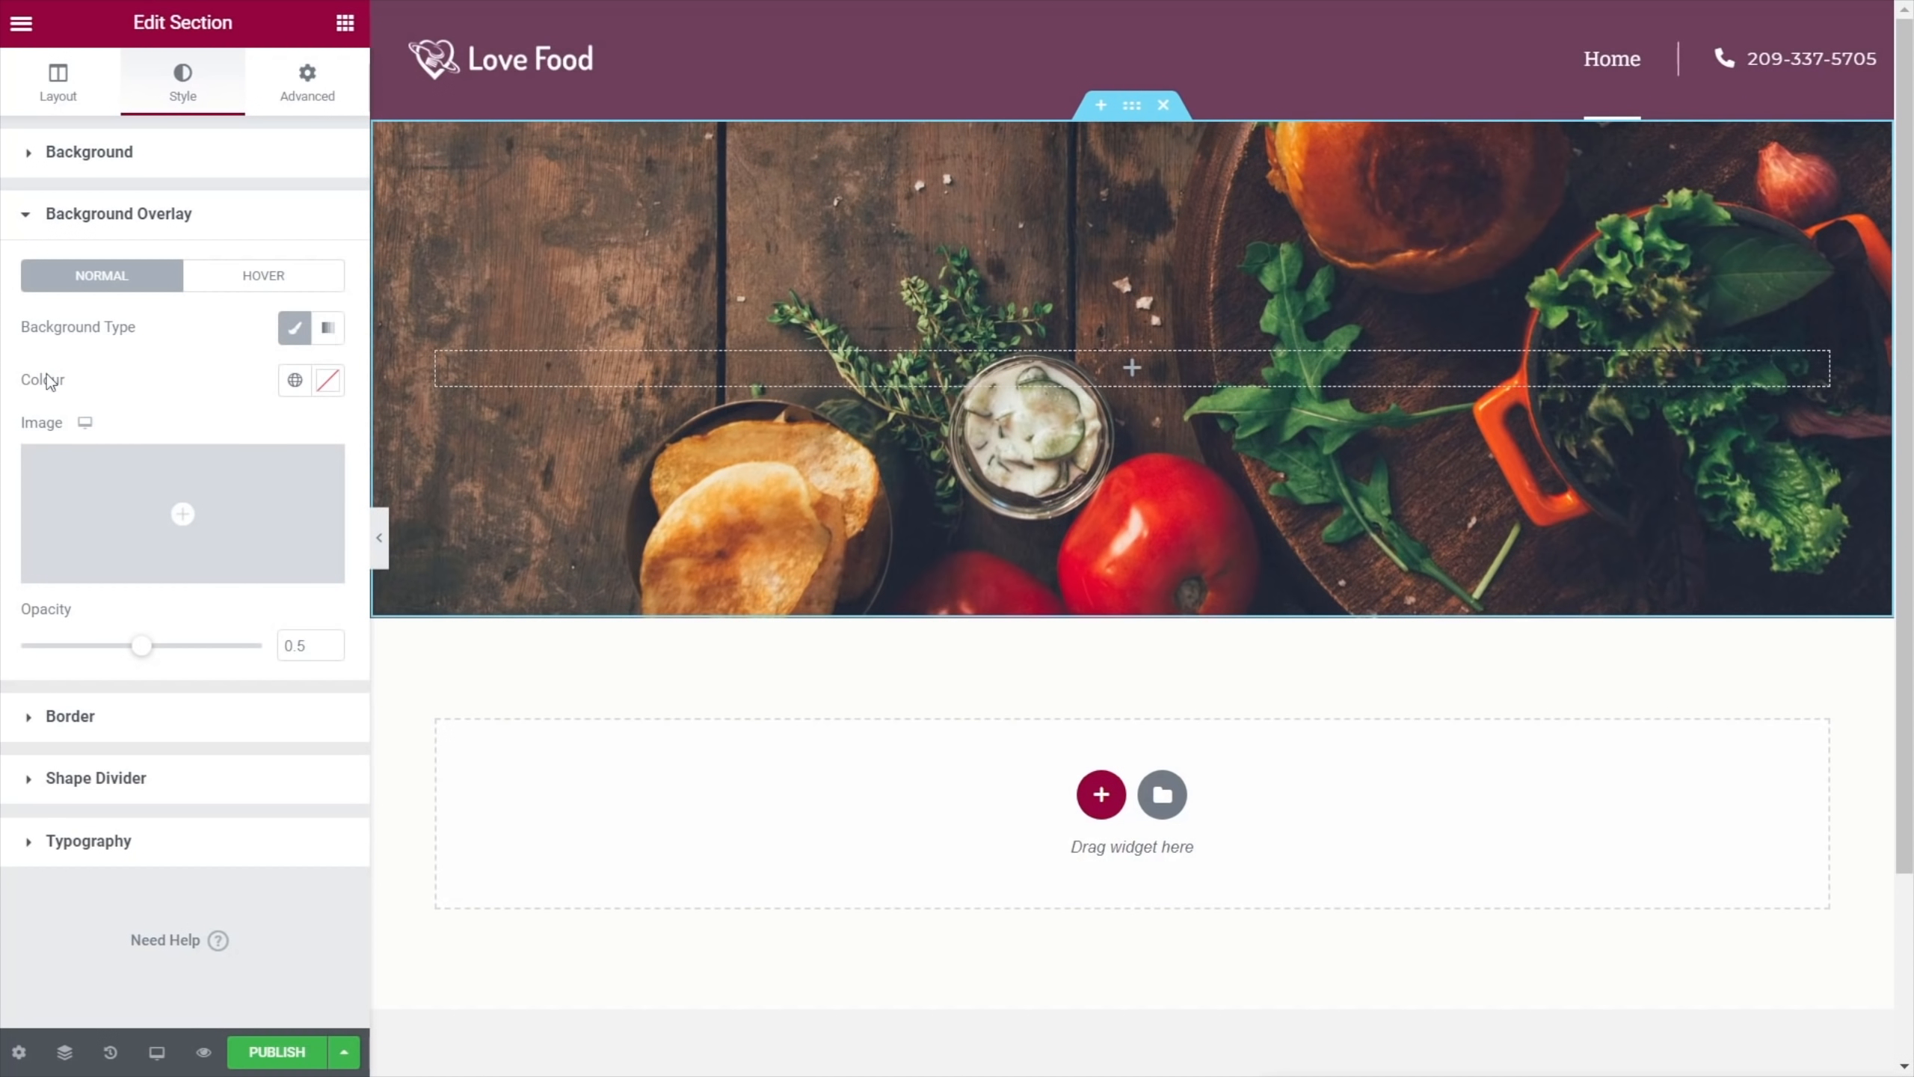
{"action": "left_click", "coordinate": [293, 381]}
{"action": "scroll", "coordinate": [225, 694], "scroll_direction": "down", "scroll_amount": 1}
{"action": "left_click", "coordinate": [146, 649]}
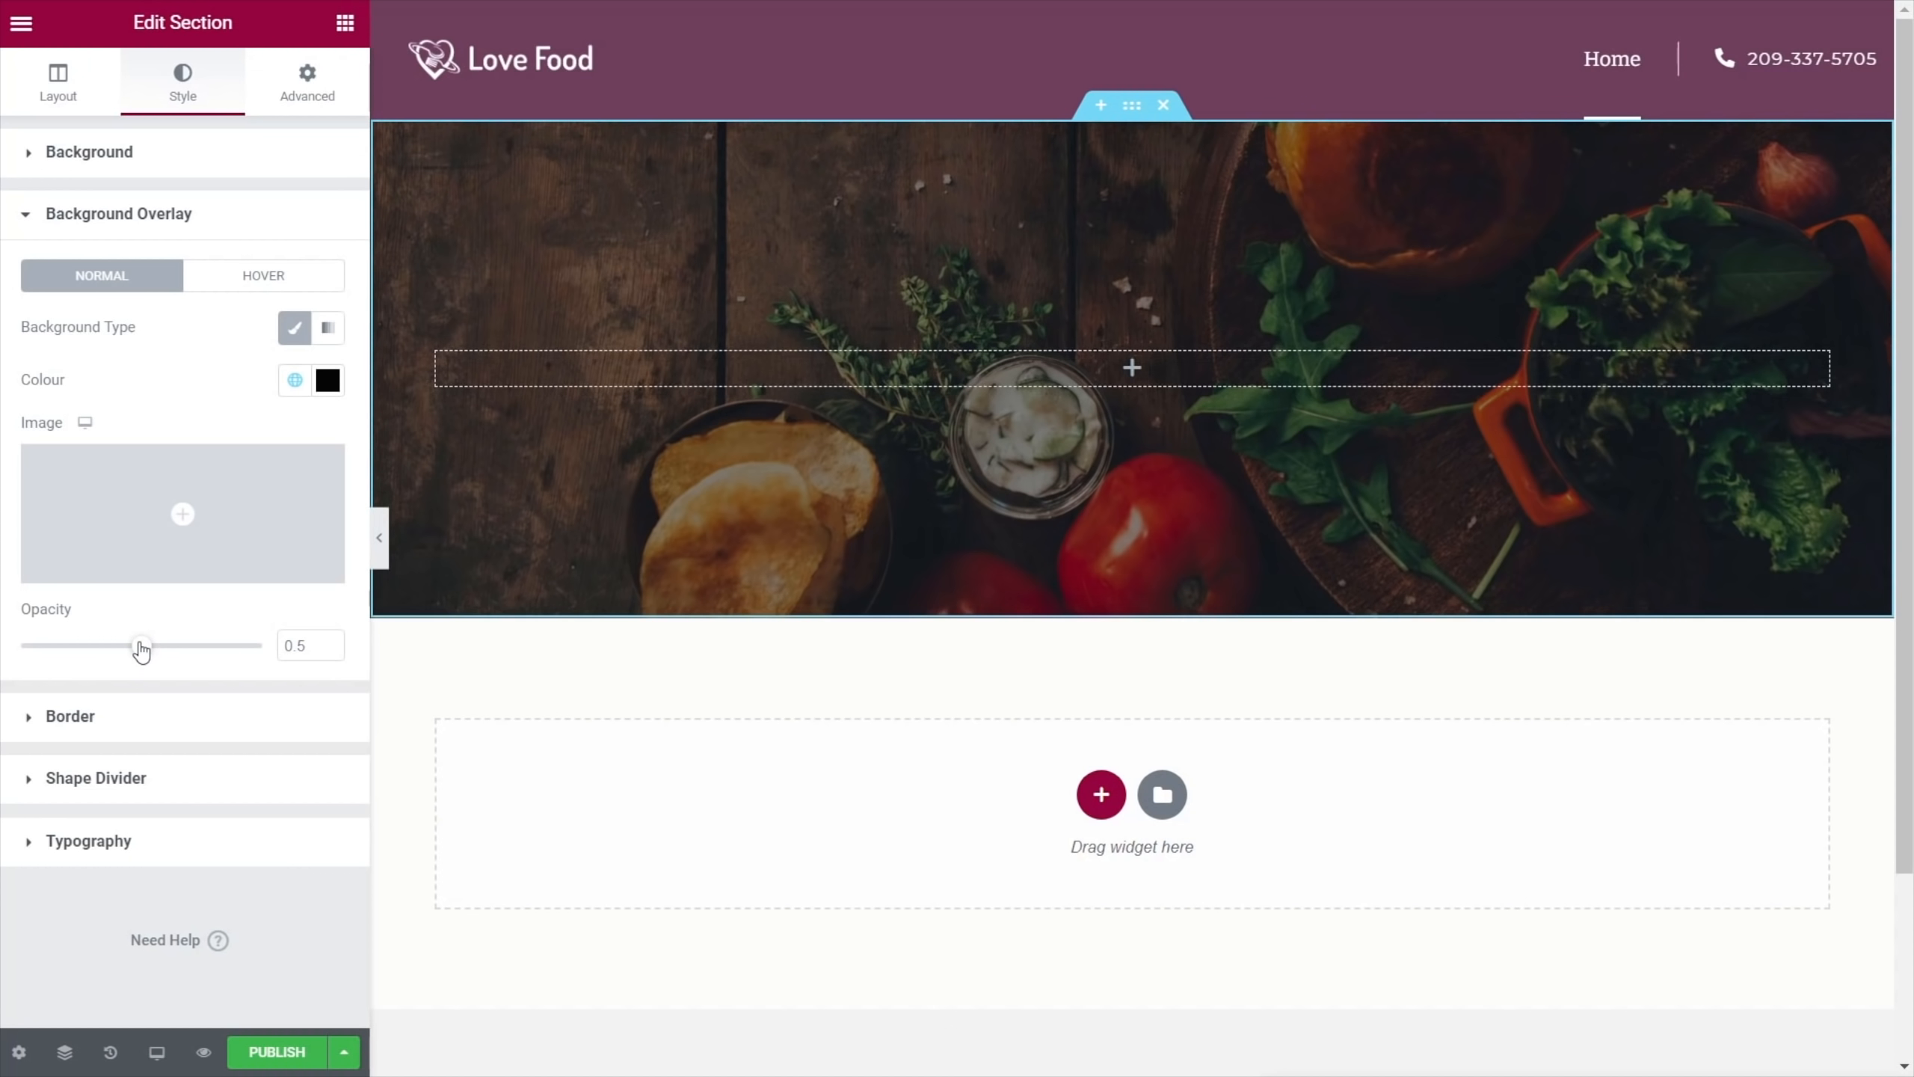
{"action": "mouse_move", "coordinate": [141, 649]}
{"action": "left_mouse_down"}
{"action": "mouse_move", "coordinate": [230, 650]}
{"action": "mouse_move", "coordinate": [66, 653]}
{"action": "mouse_move", "coordinate": [142, 650]}
{"action": "left_mouse_up"}
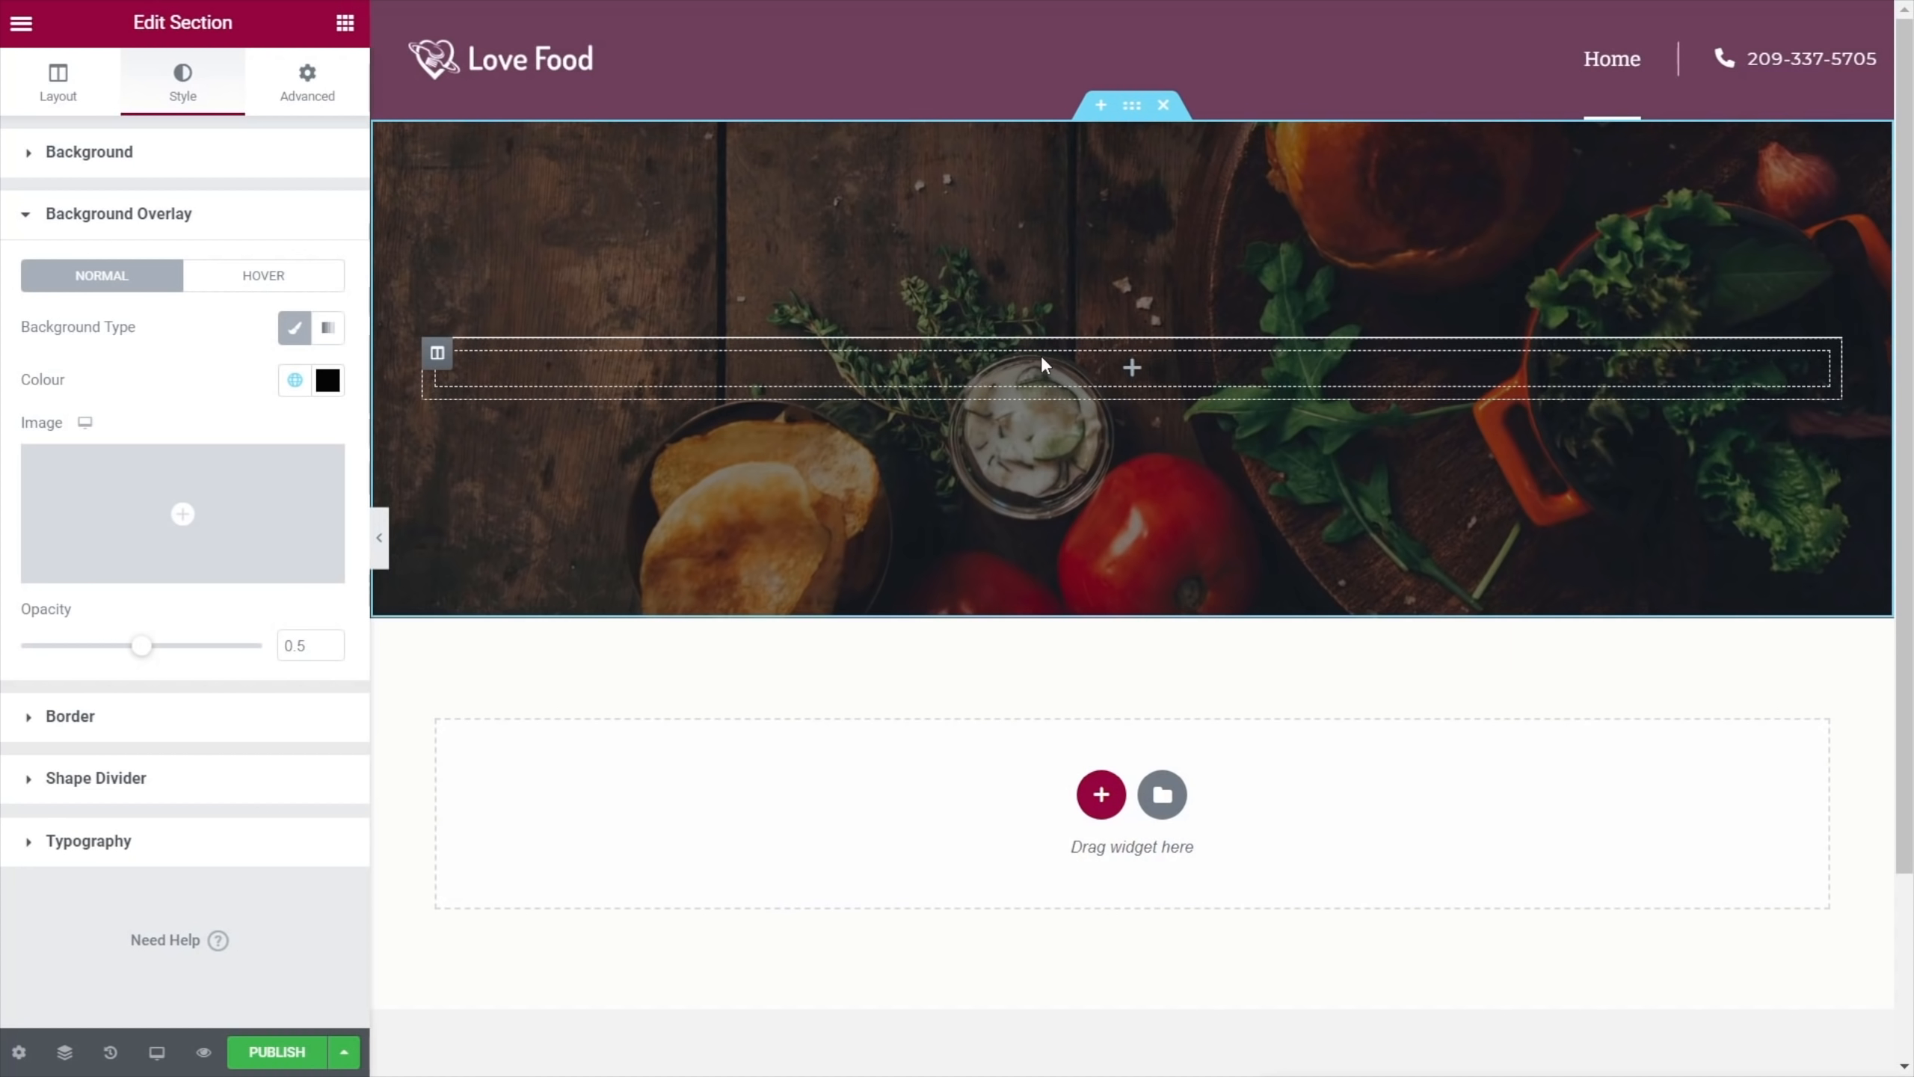
Place a Heading widget in the section's column, with HTML tag H1 and centred alignment
{"action": "left_click", "coordinate": [341, 25]}
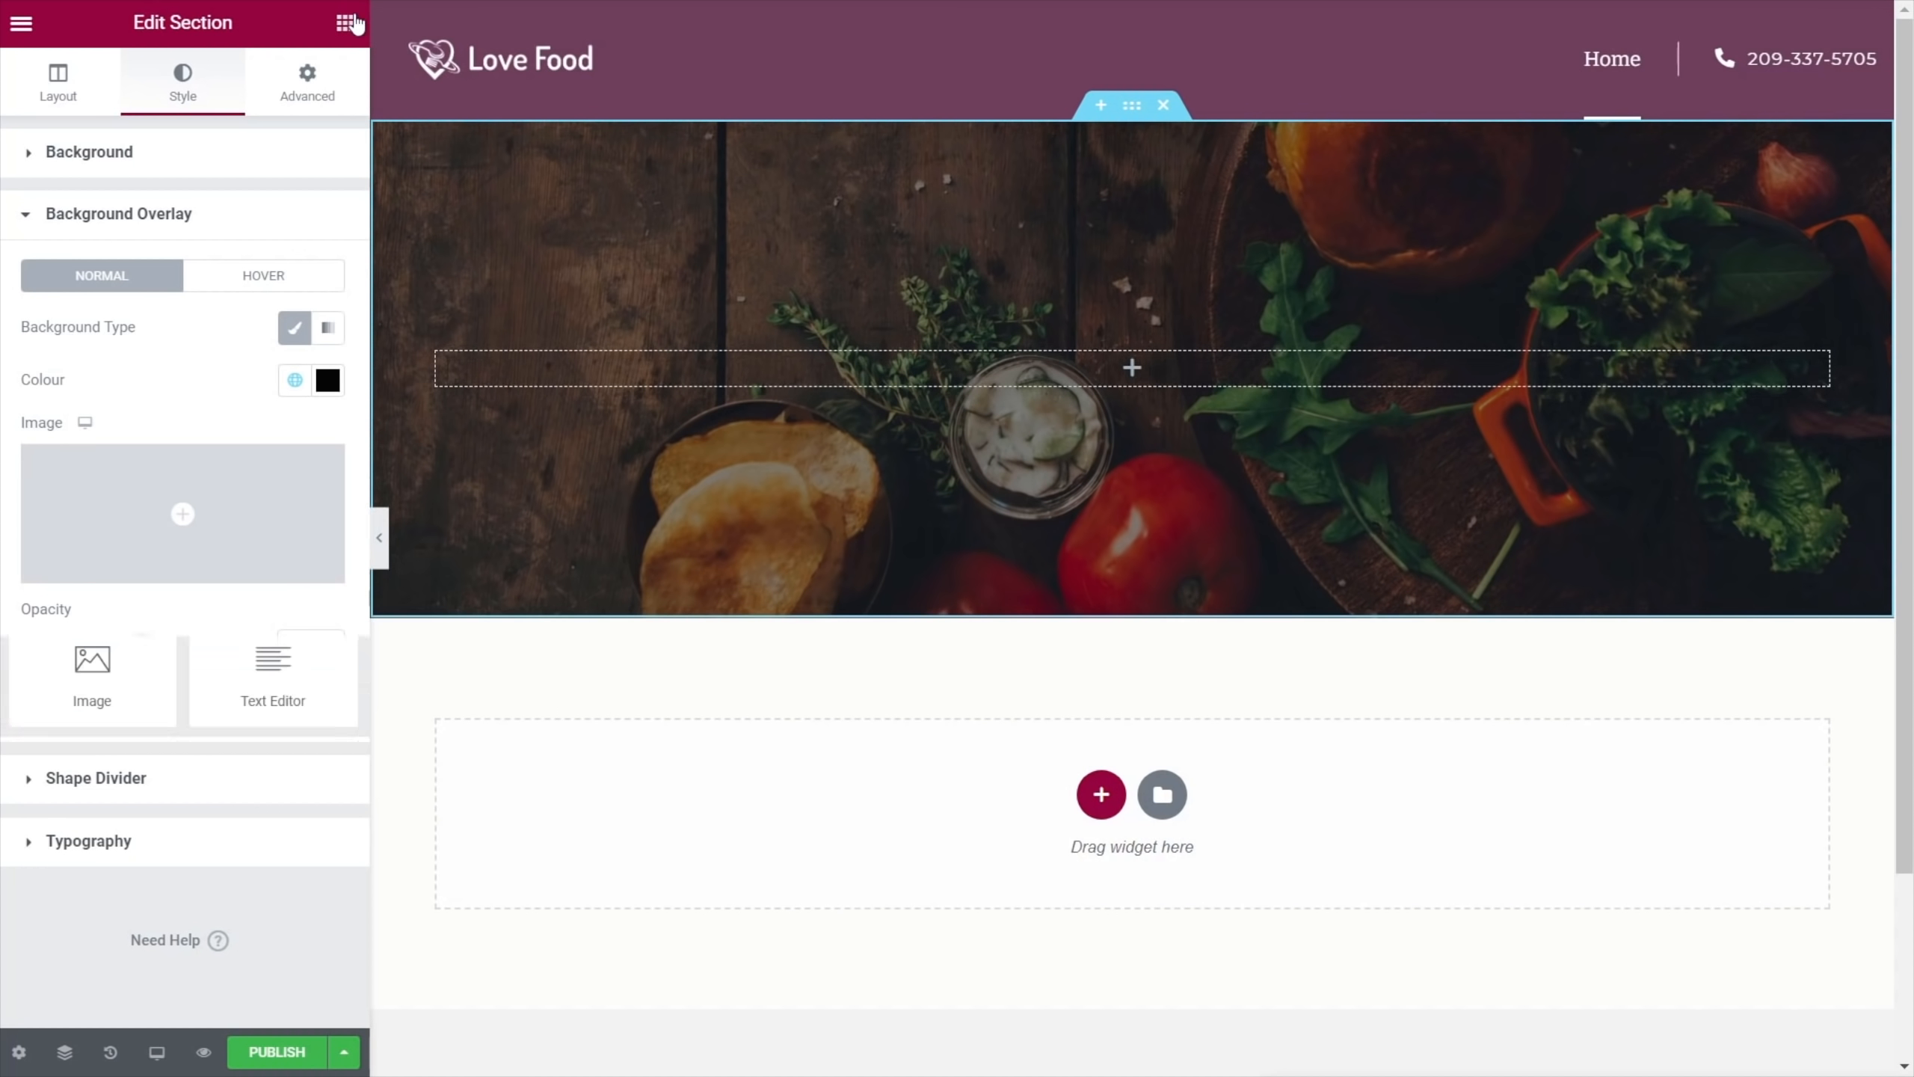
{"action": "left_click_drag", "start_coordinate": [243, 520], "coordinate": [842, 369]}
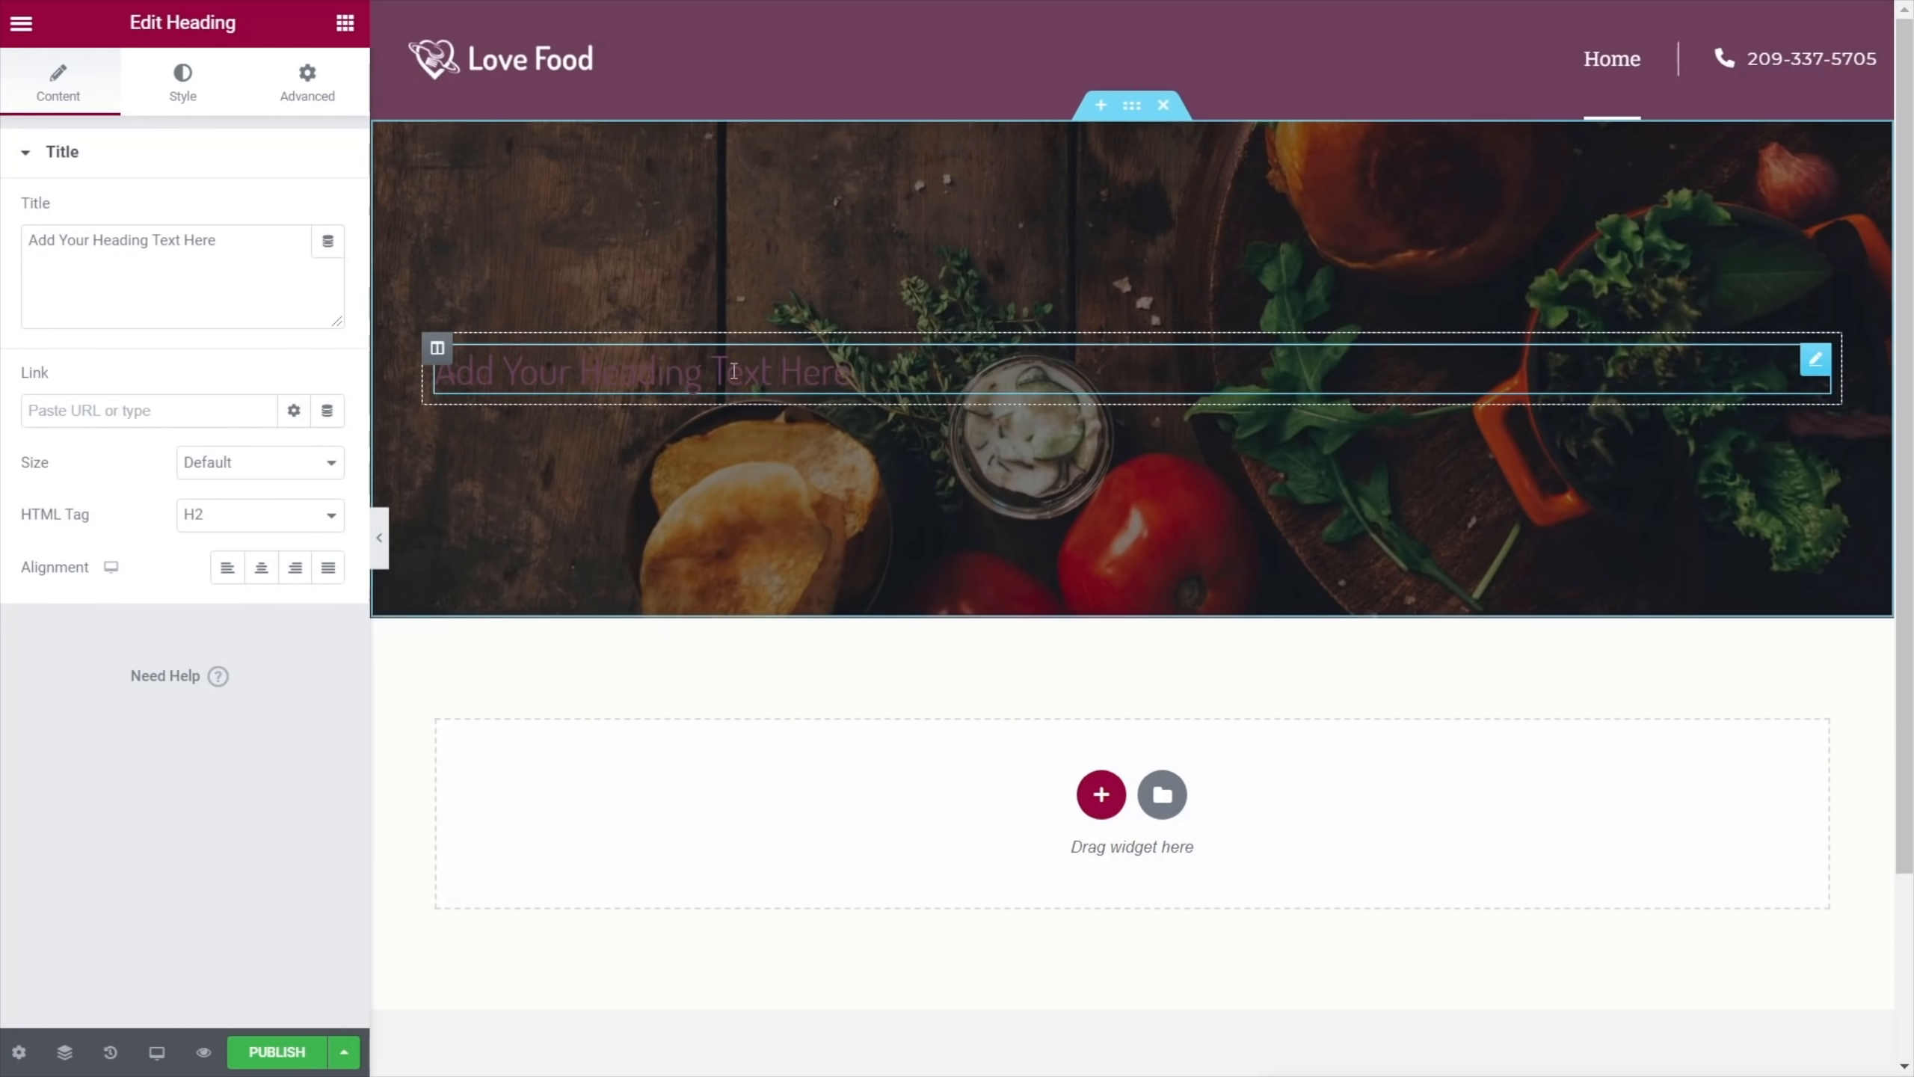
{"action": "left_click", "coordinate": [243, 516]}
{"action": "left_click", "coordinate": [224, 548]}
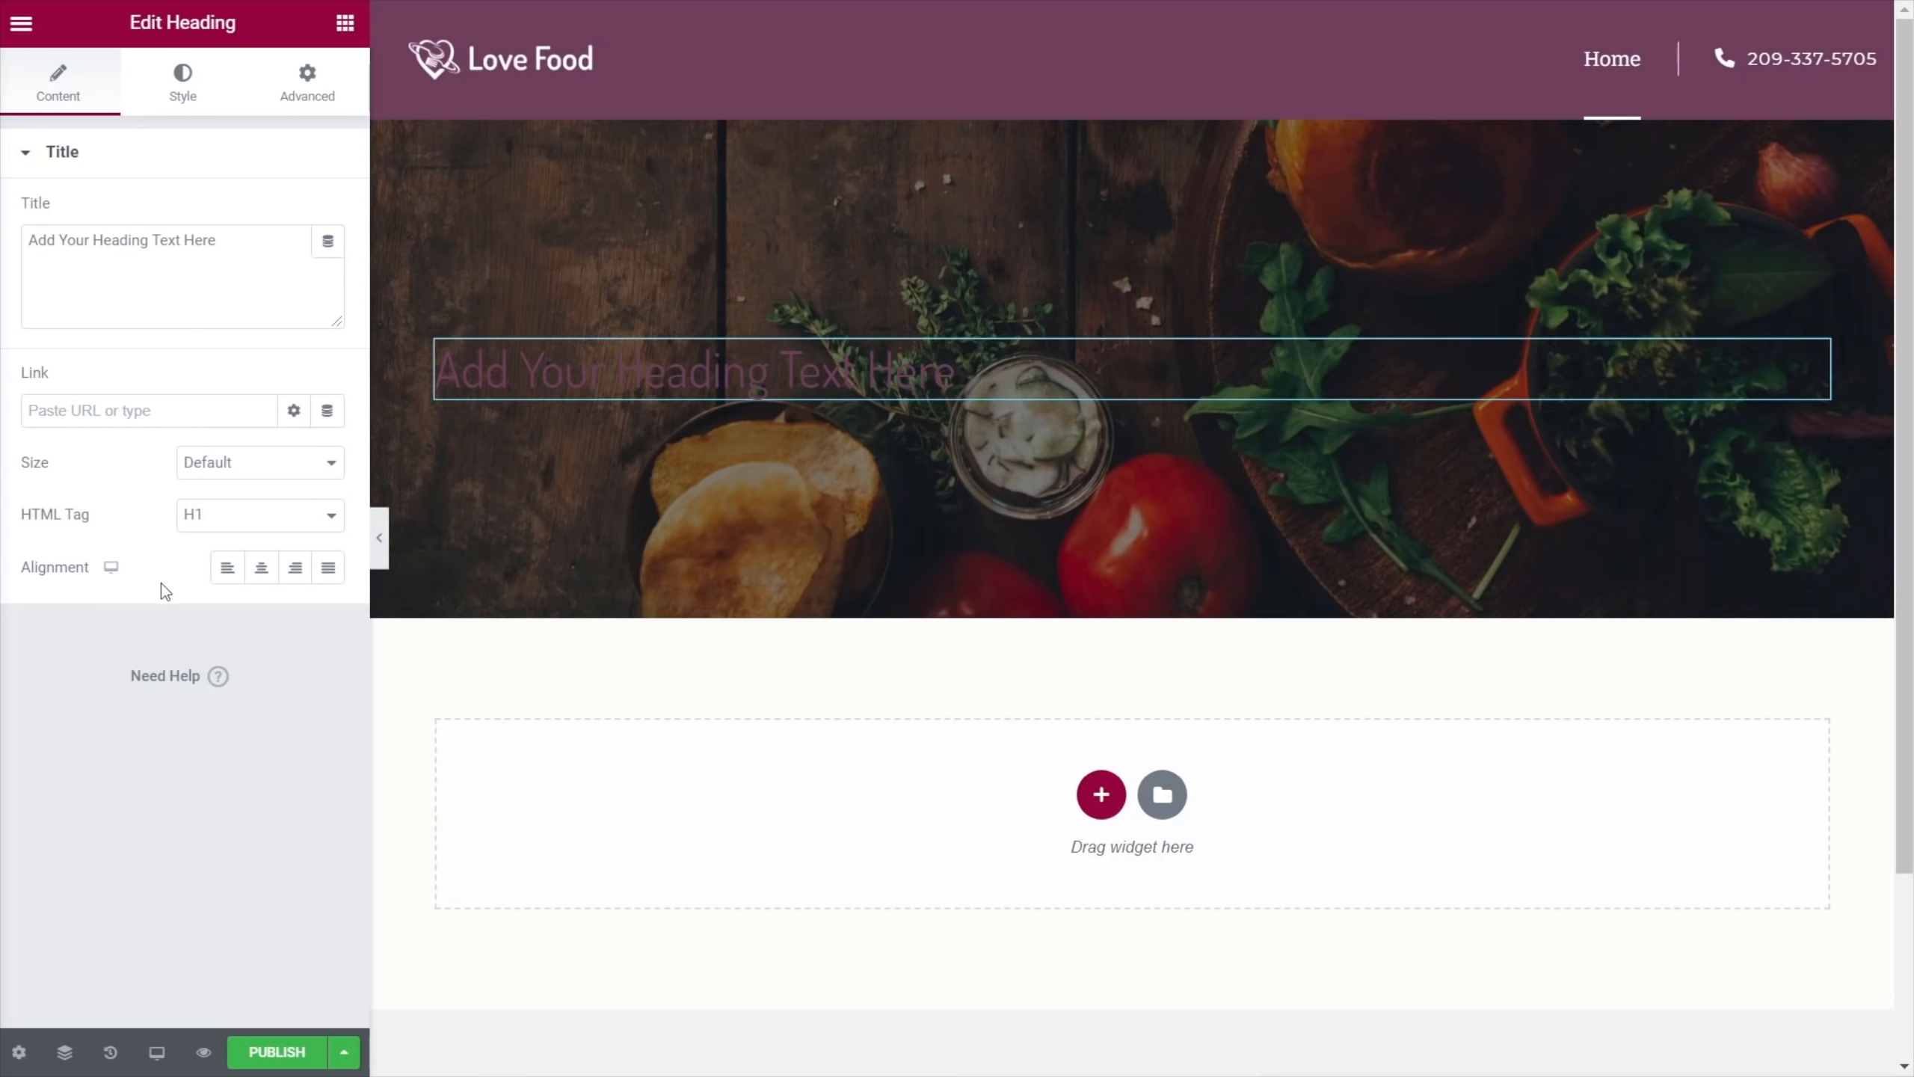
{"action": "left_click", "coordinate": [260, 570]}
{"action": "left_click", "coordinate": [260, 570]}
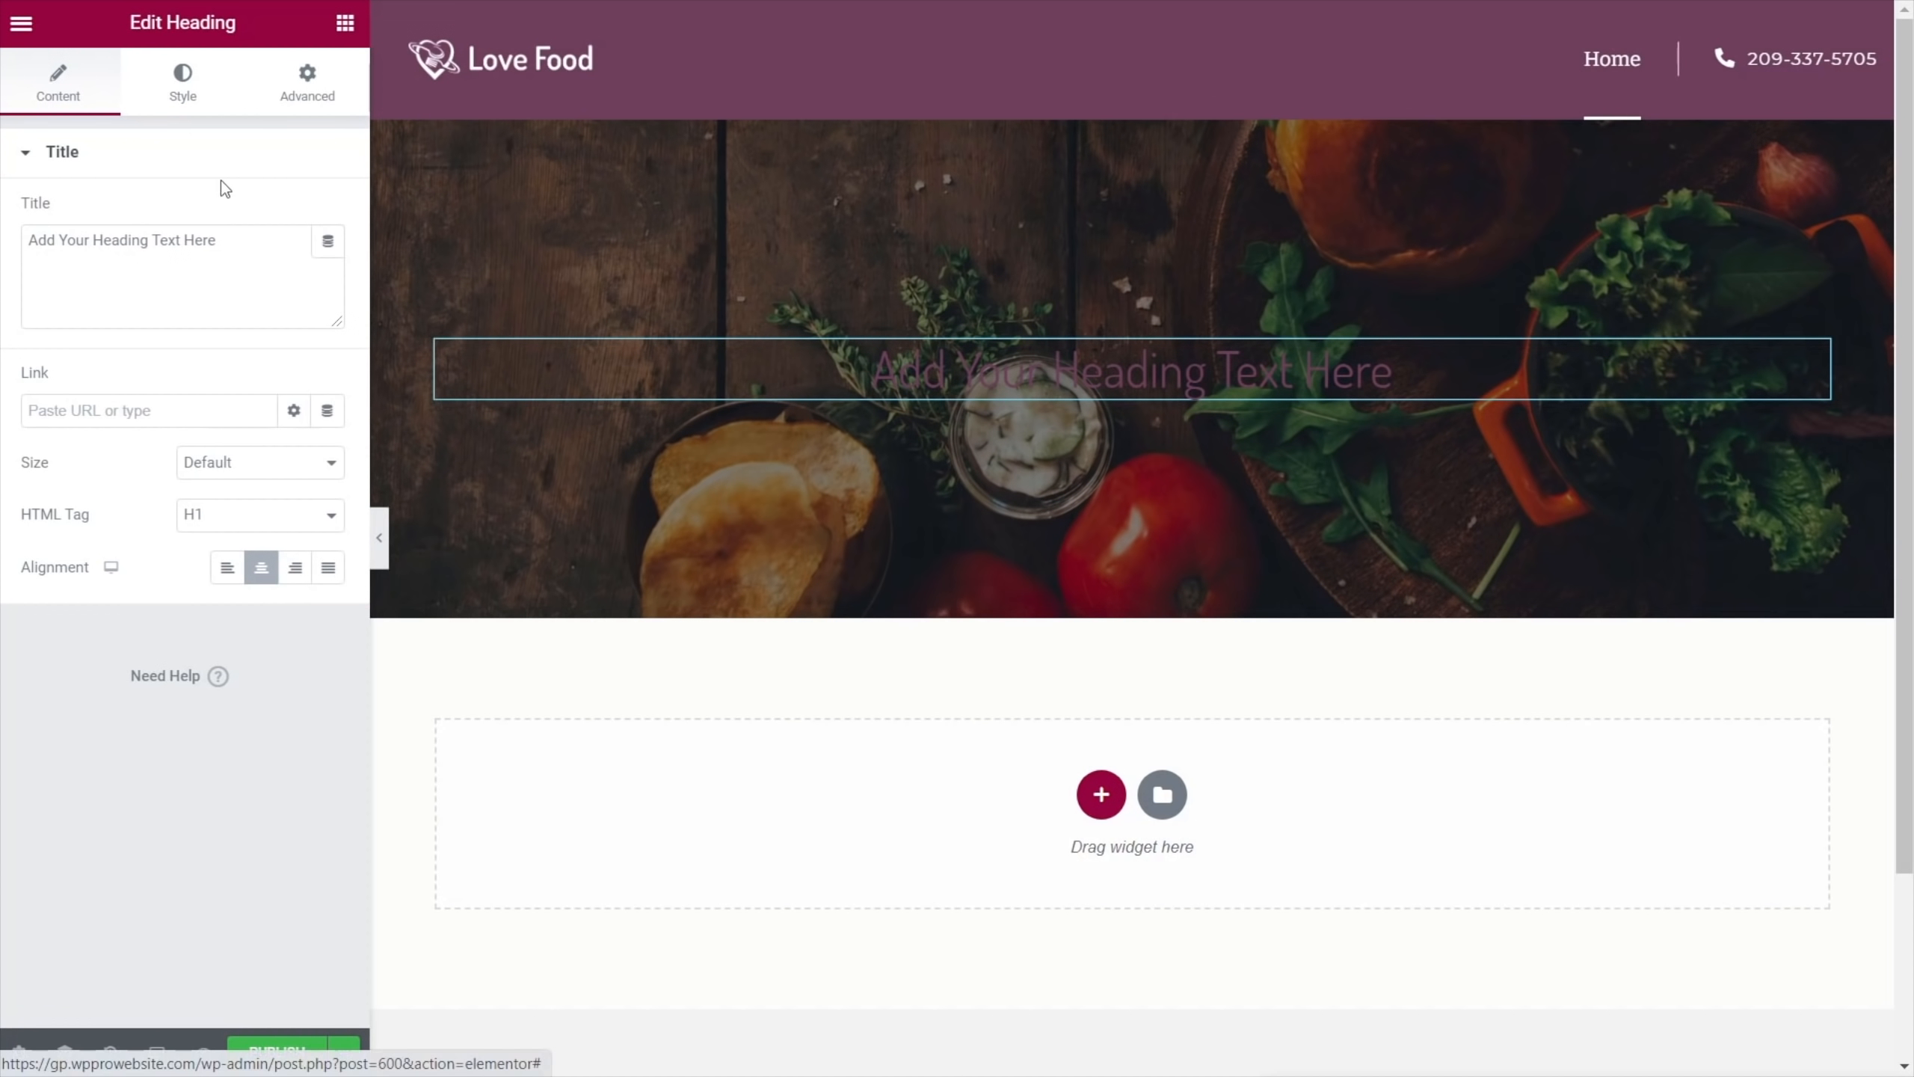
Set the heading's text colour to the global colour White
{"action": "left_click", "coordinate": [184, 80]}
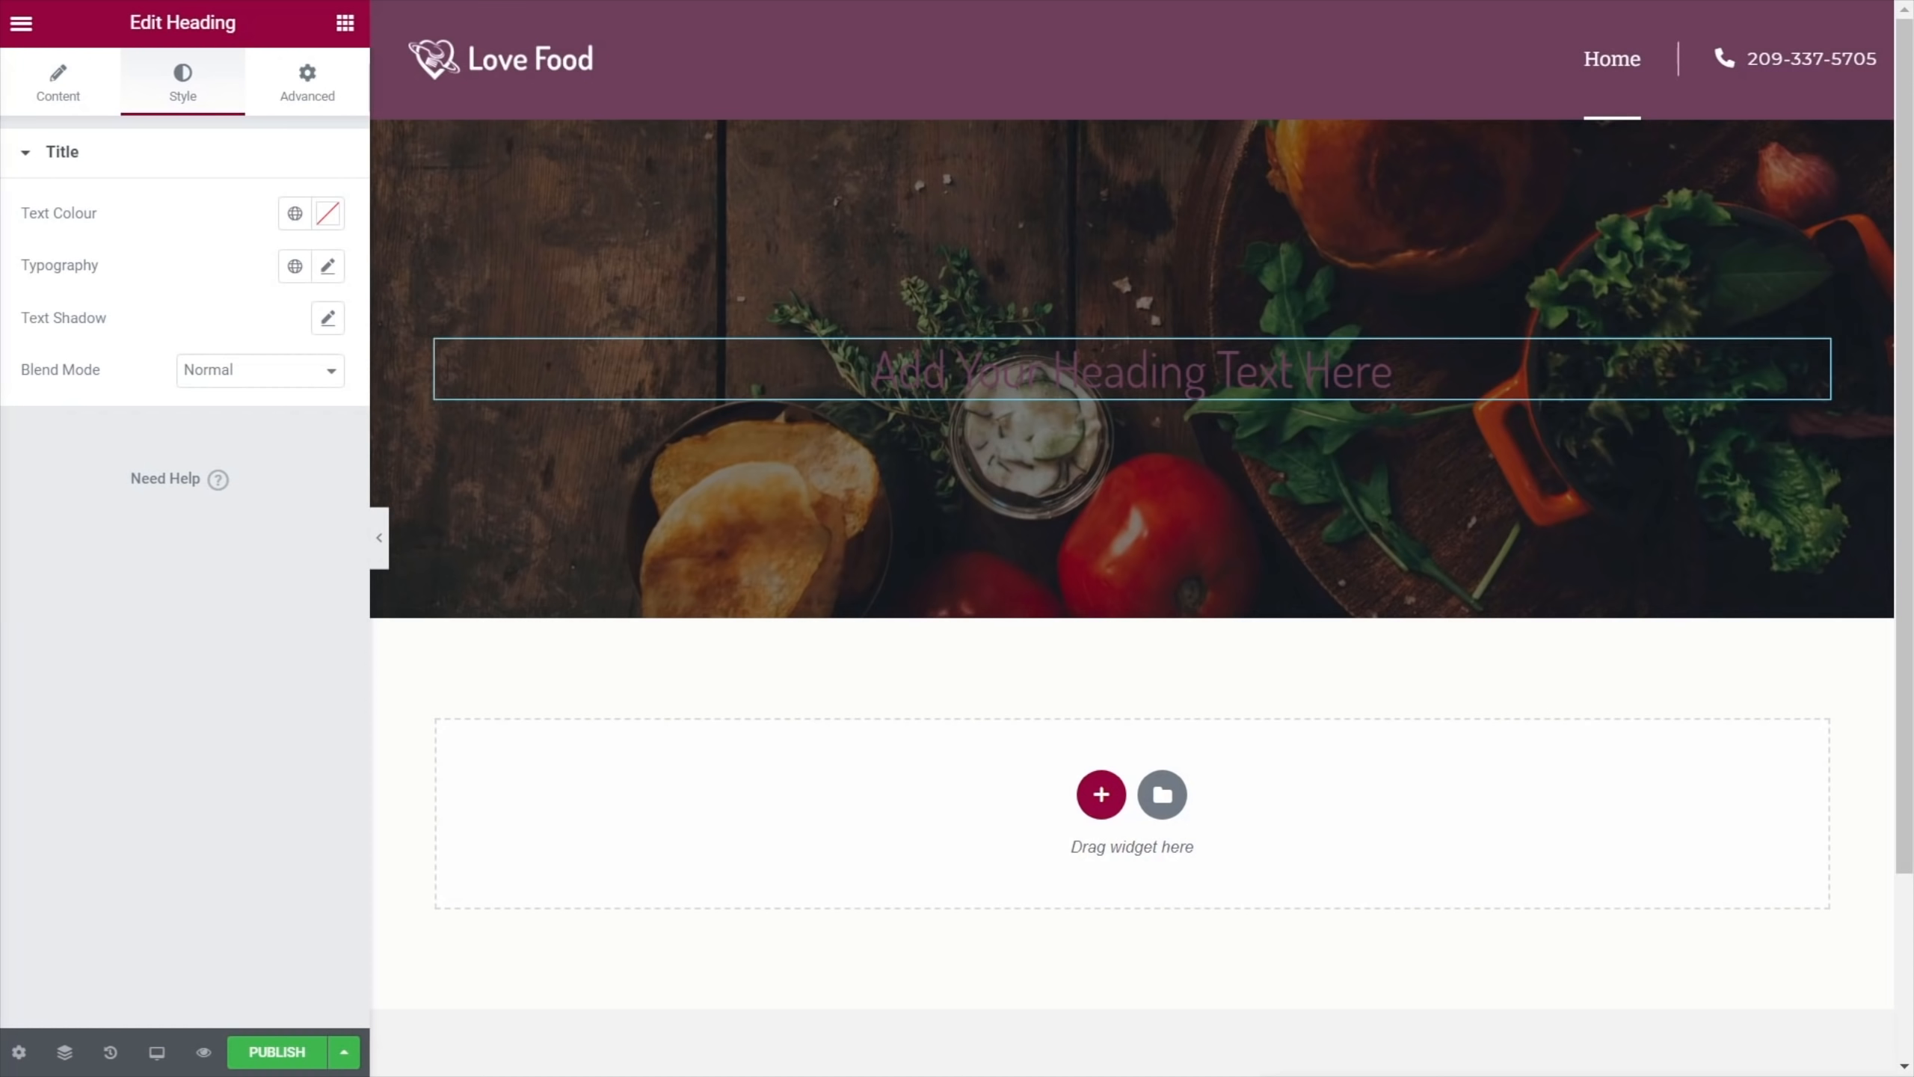
{"action": "left_click", "coordinate": [295, 215]}
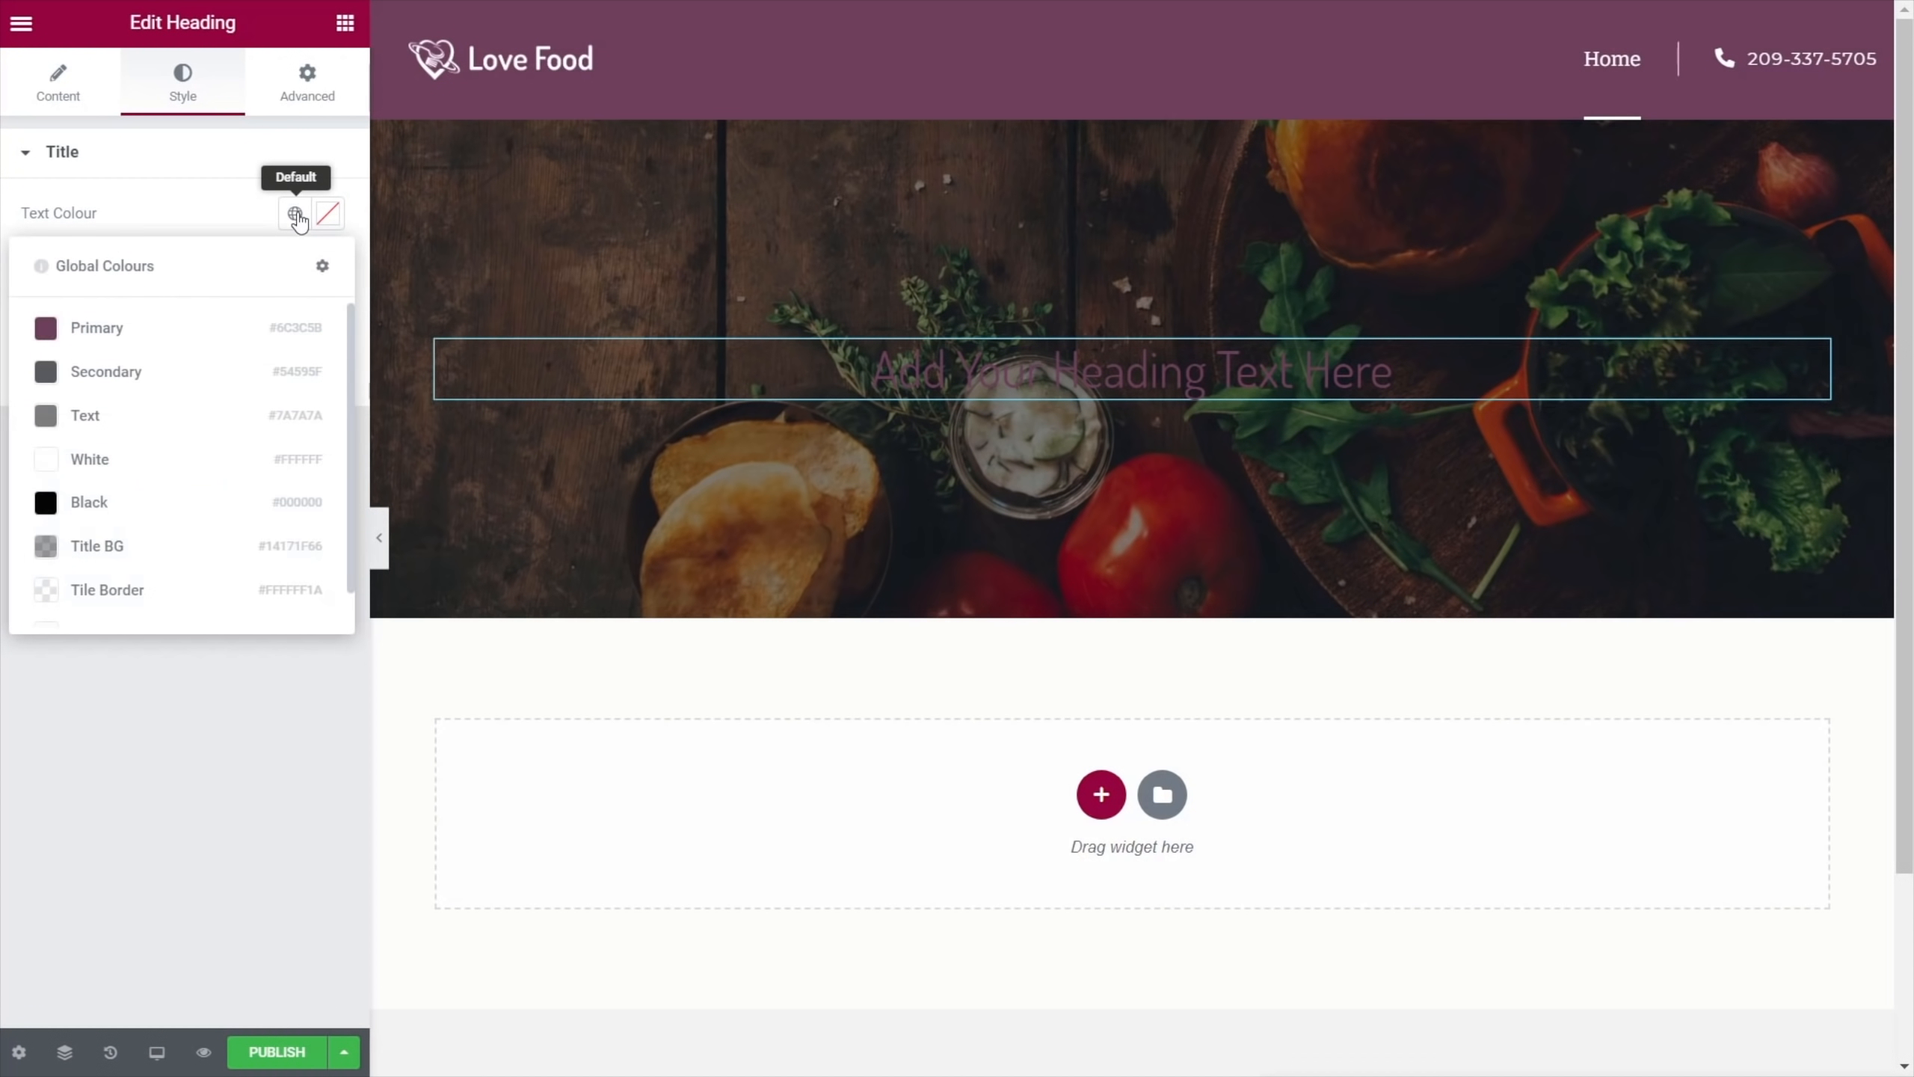
{"action": "left_click", "coordinate": [128, 457]}
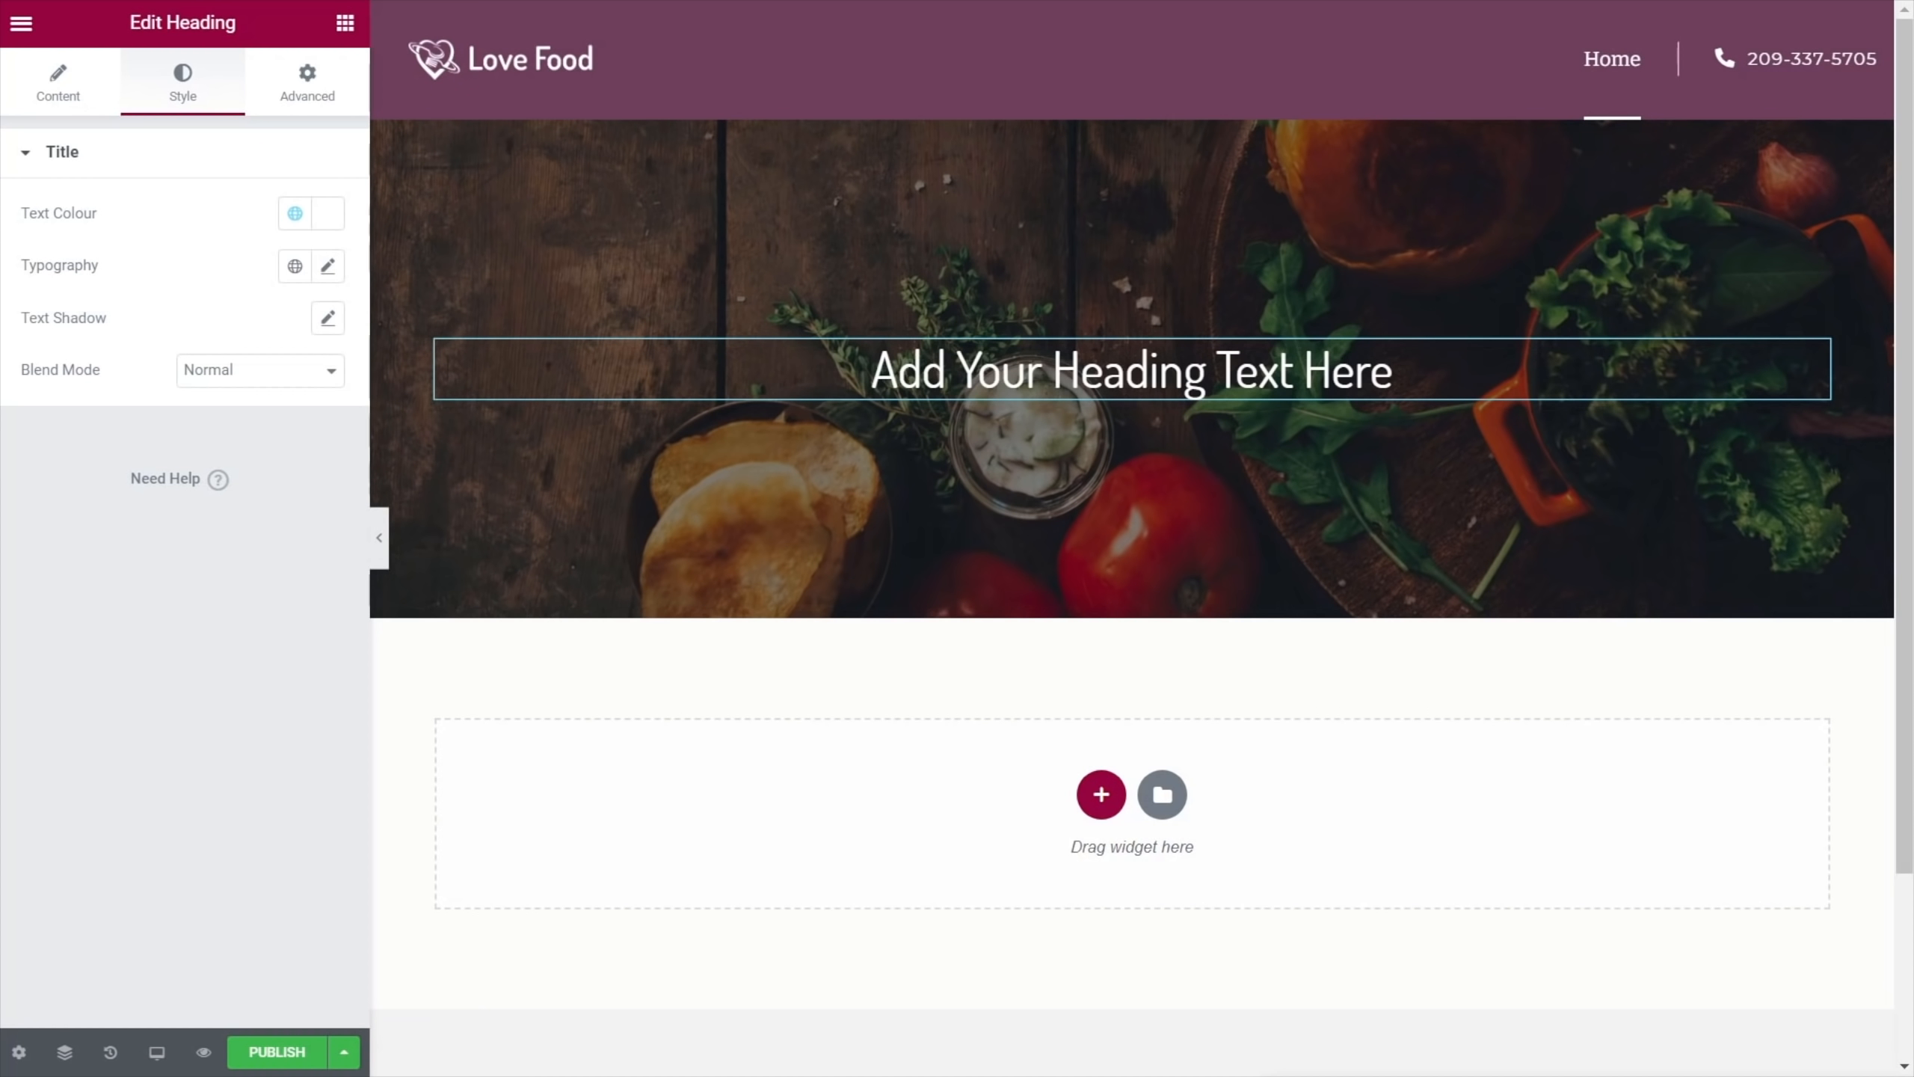
Set the hero heading's typography to size 75 px, weight 600 and line-height 1 em
{"action": "left_click", "coordinate": [327, 267]}
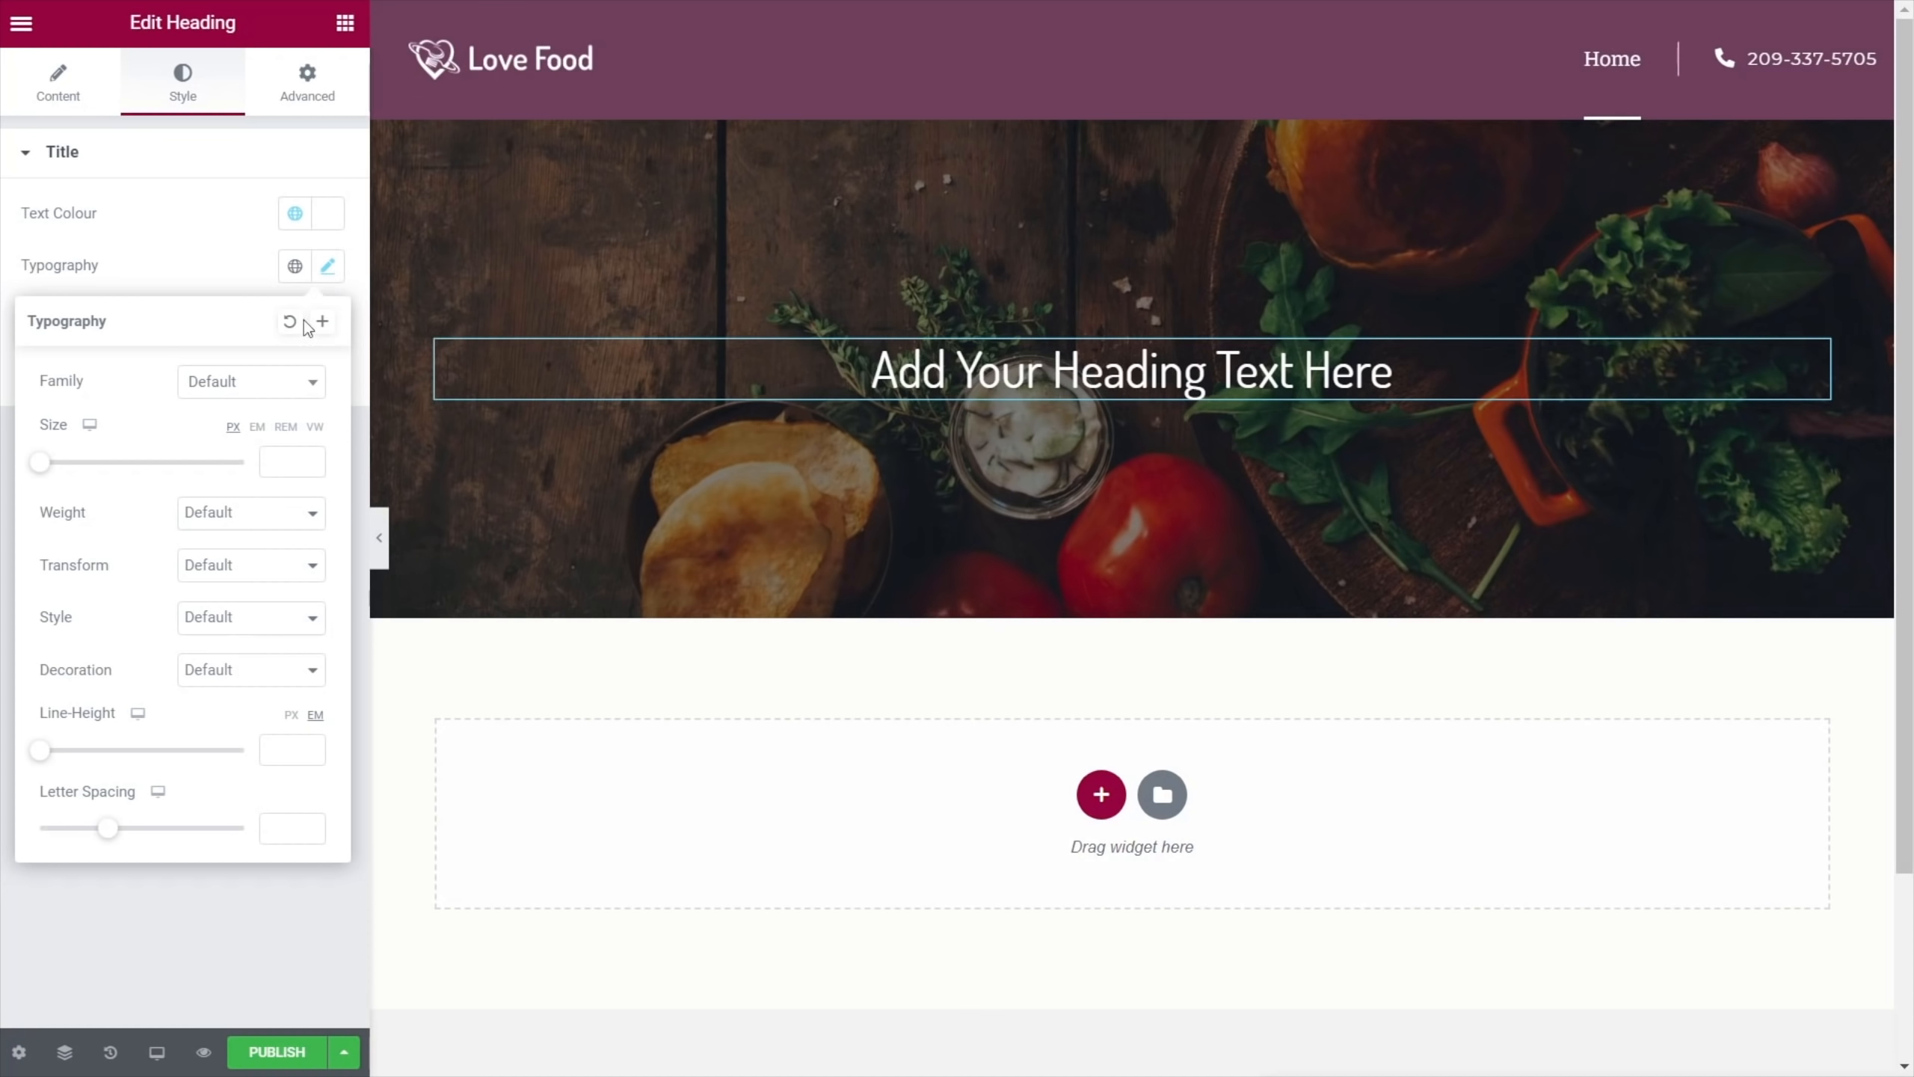
{"action": "left_click", "coordinate": [270, 462]}
{"action": "type", "text": "75"}
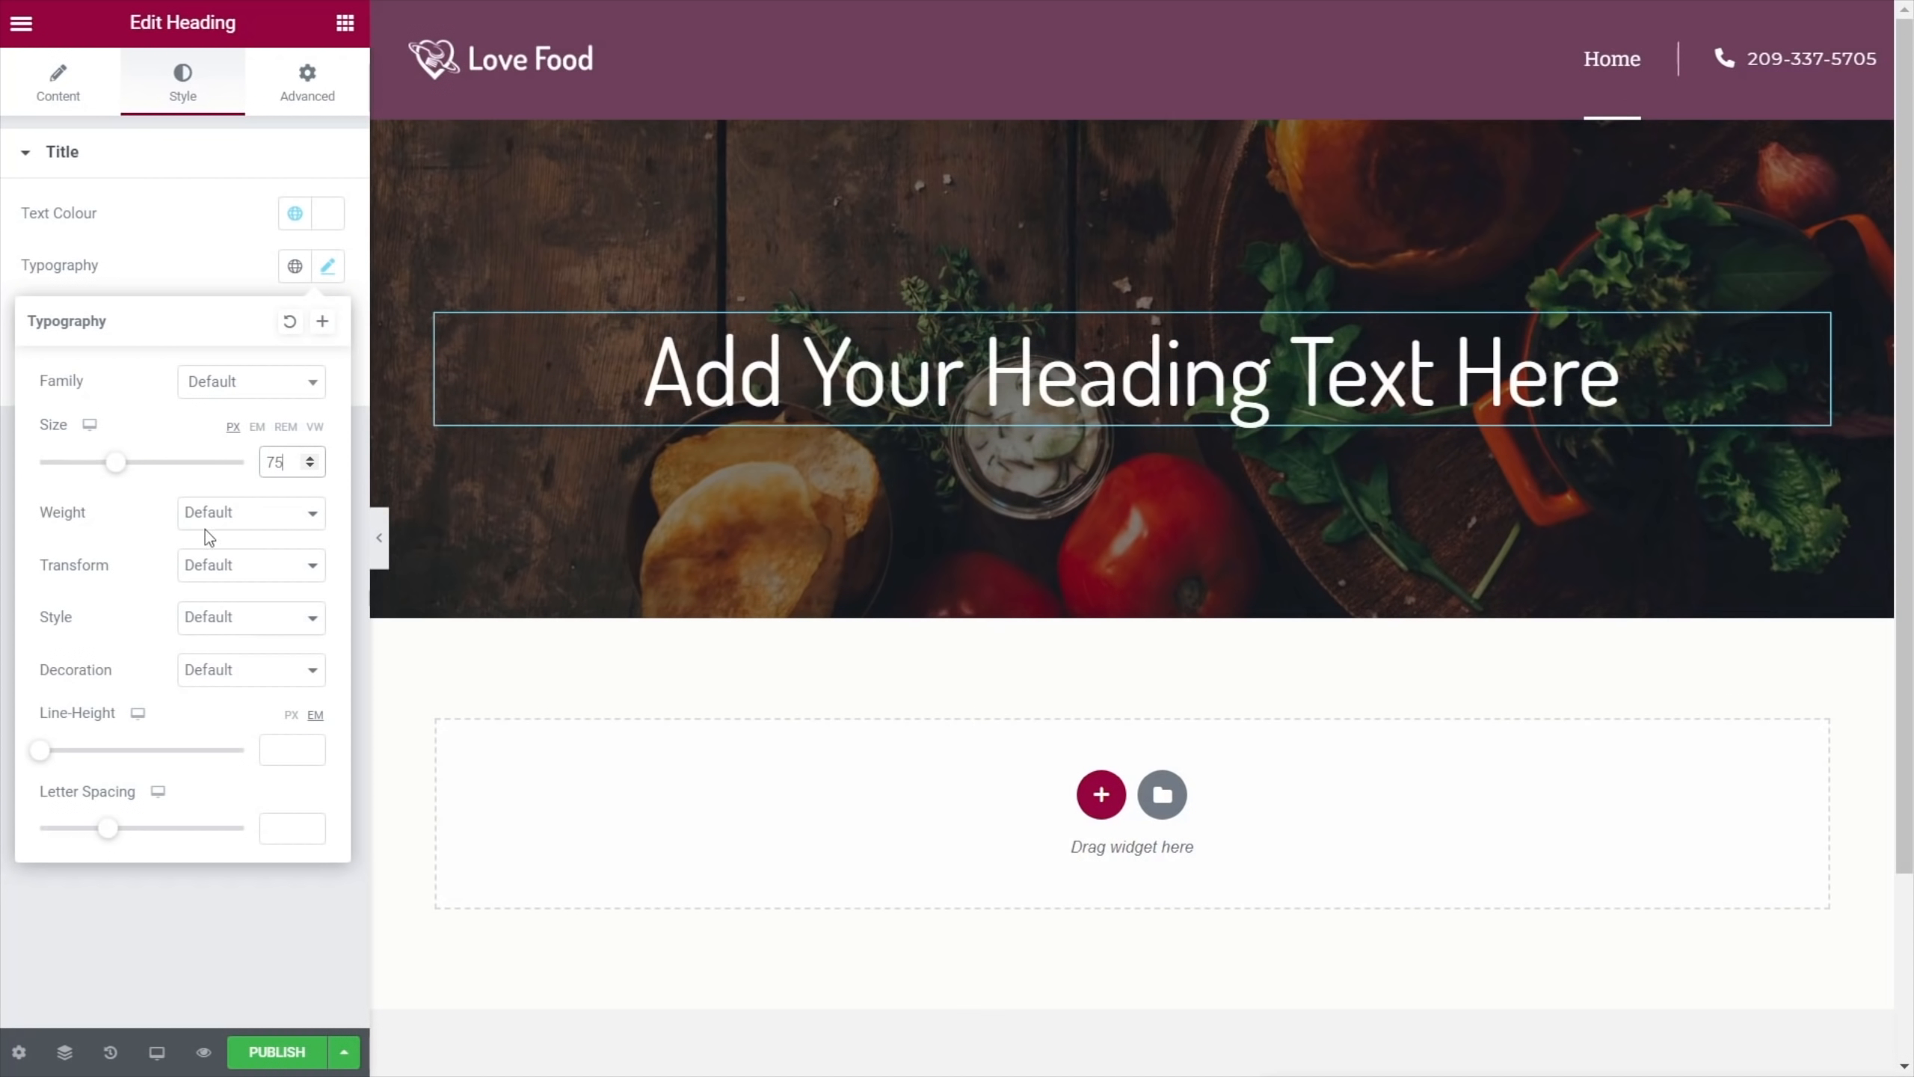
{"action": "left_click", "coordinate": [226, 516]}
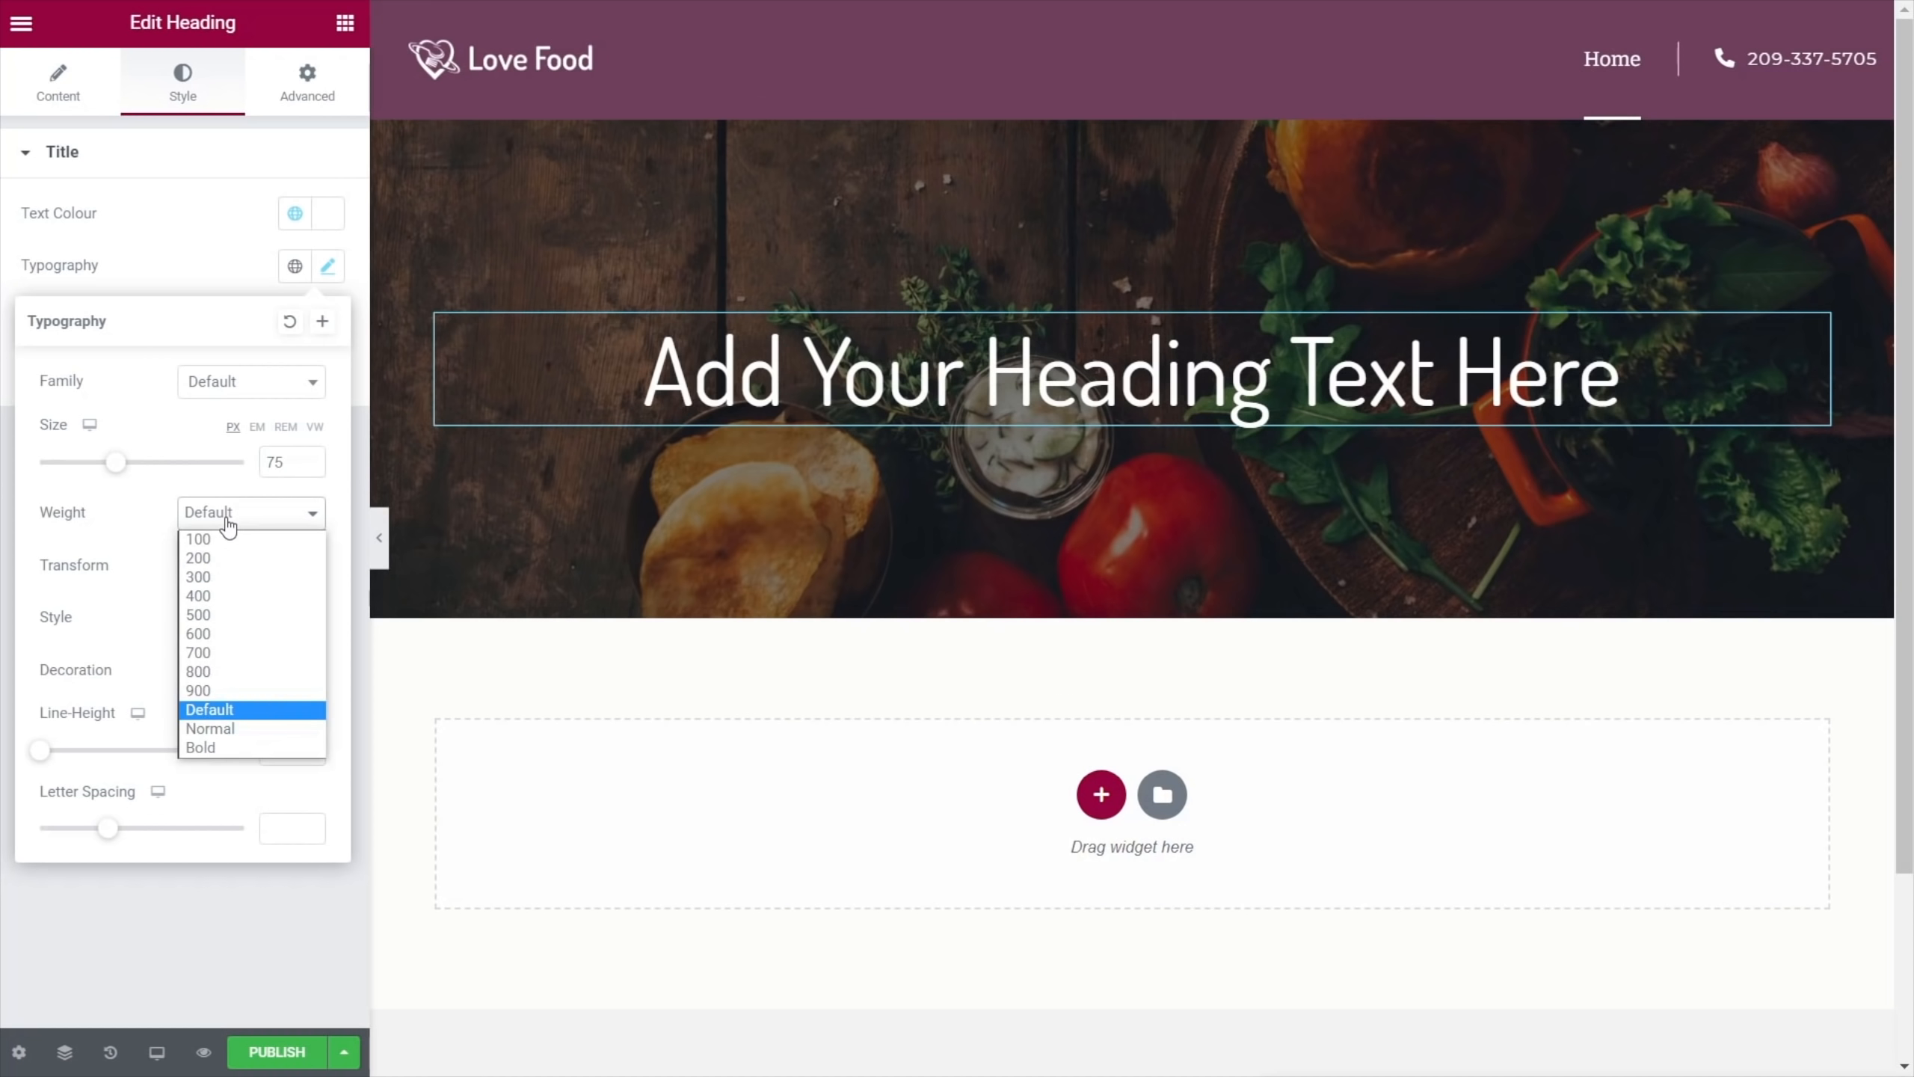
{"action": "left_click", "coordinate": [222, 633]}
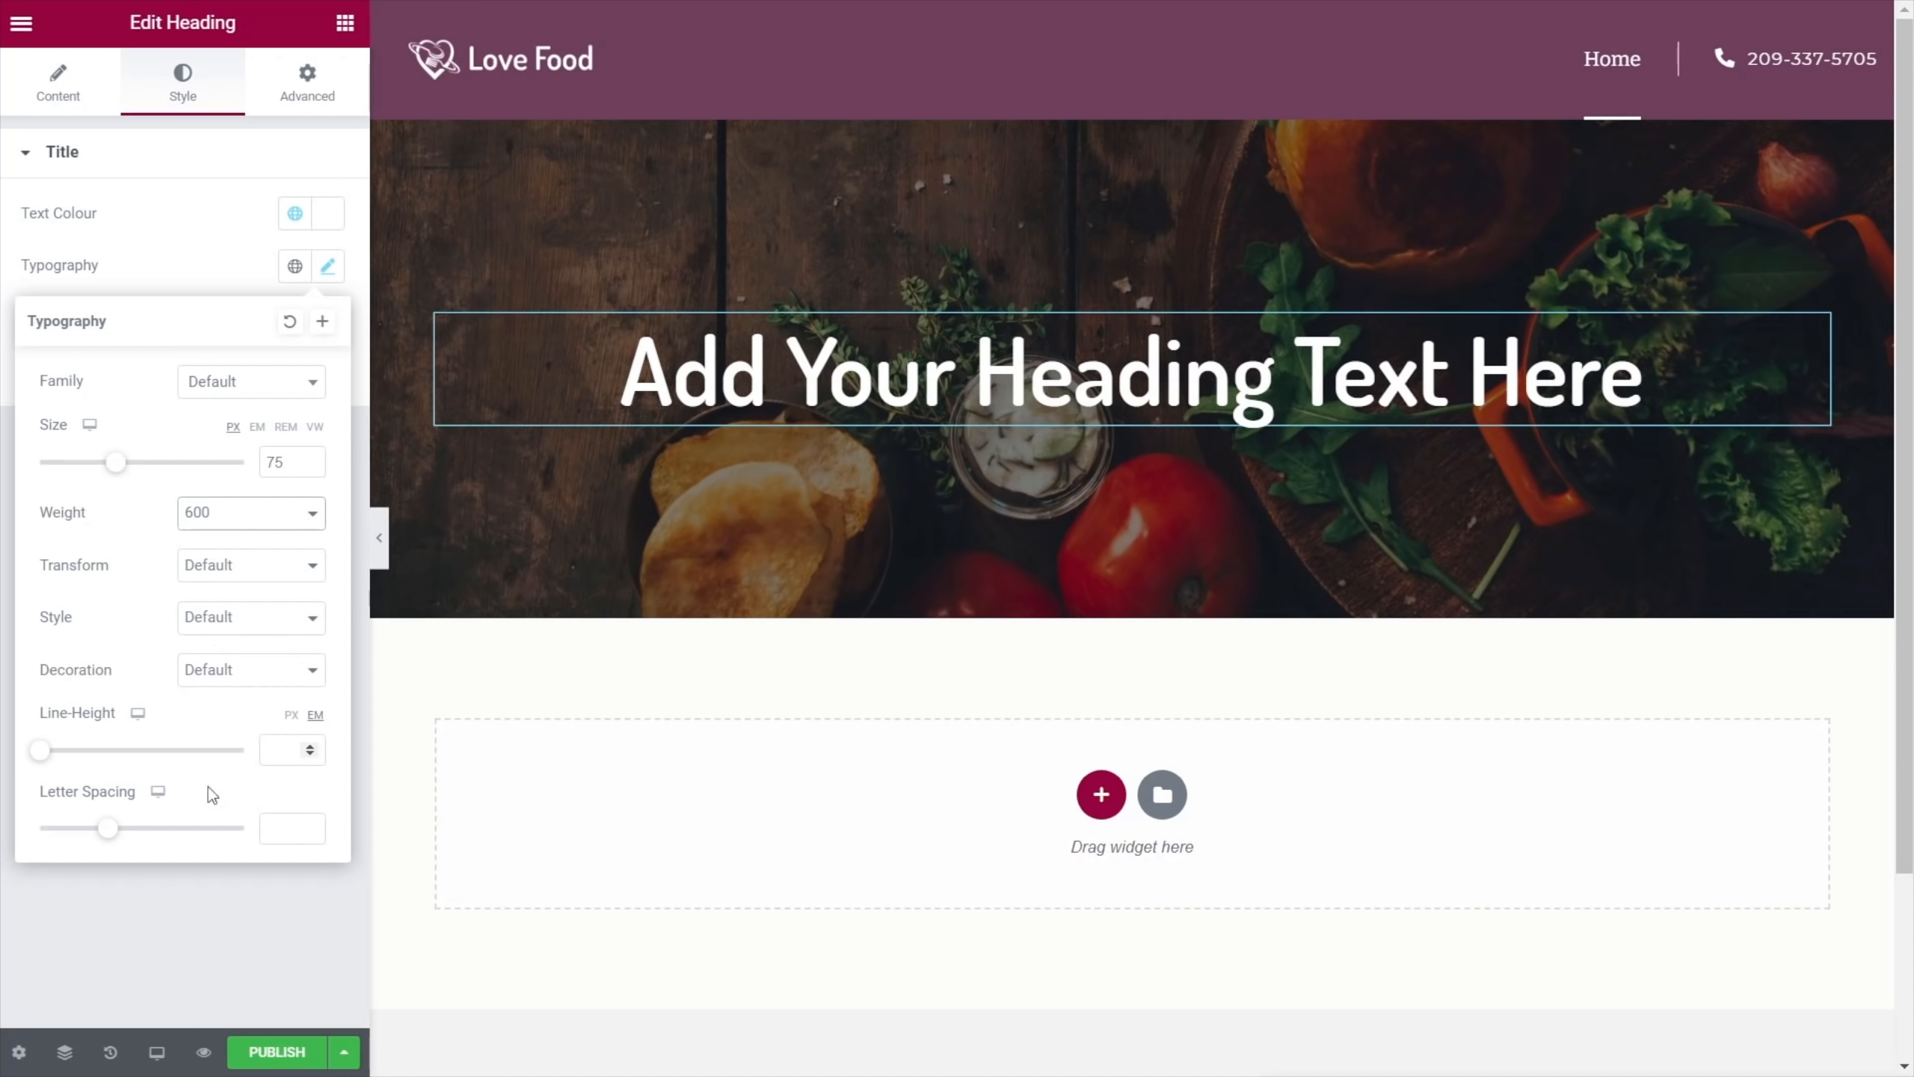
{"action": "left_click", "coordinate": [294, 747]}
{"action": "type", "text": "1"}
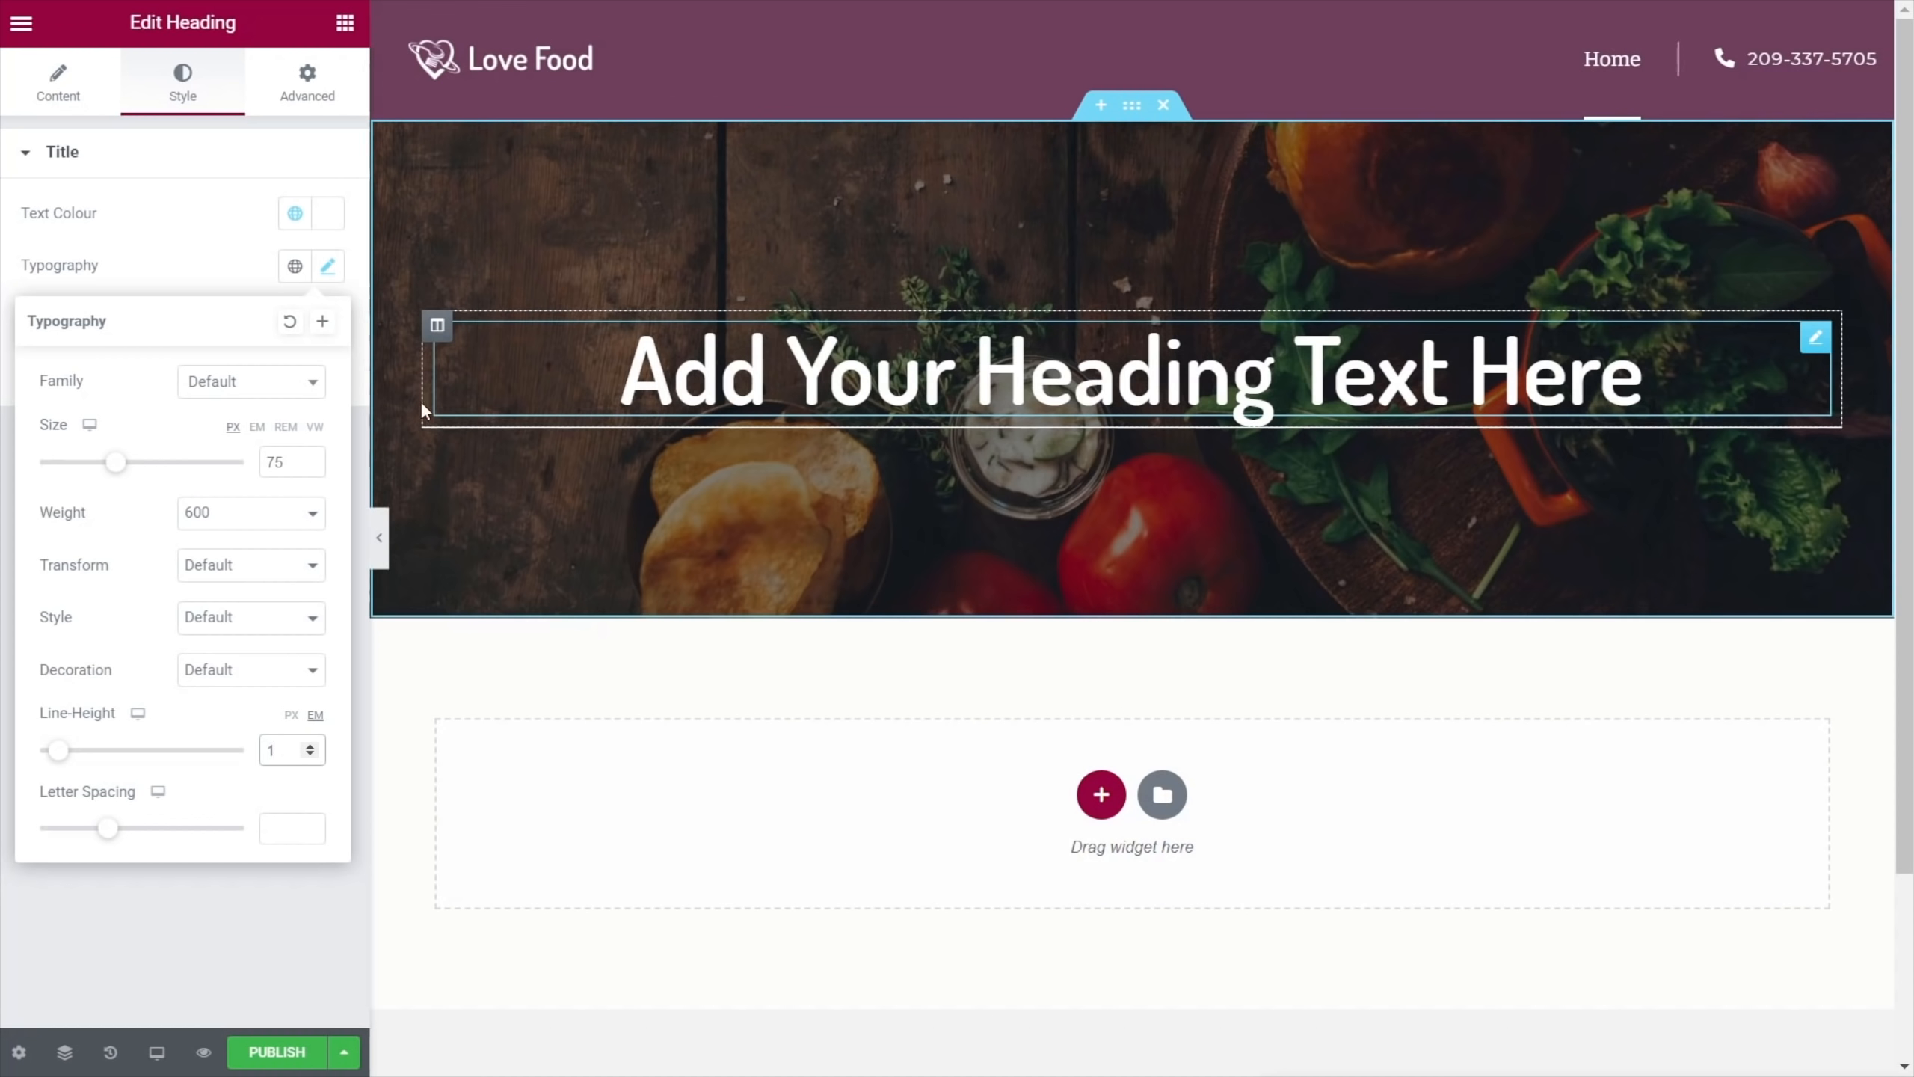
Save the heading's typography as a new global font named "Main Banner Header Style"
{"action": "left_click", "coordinate": [321, 323]}
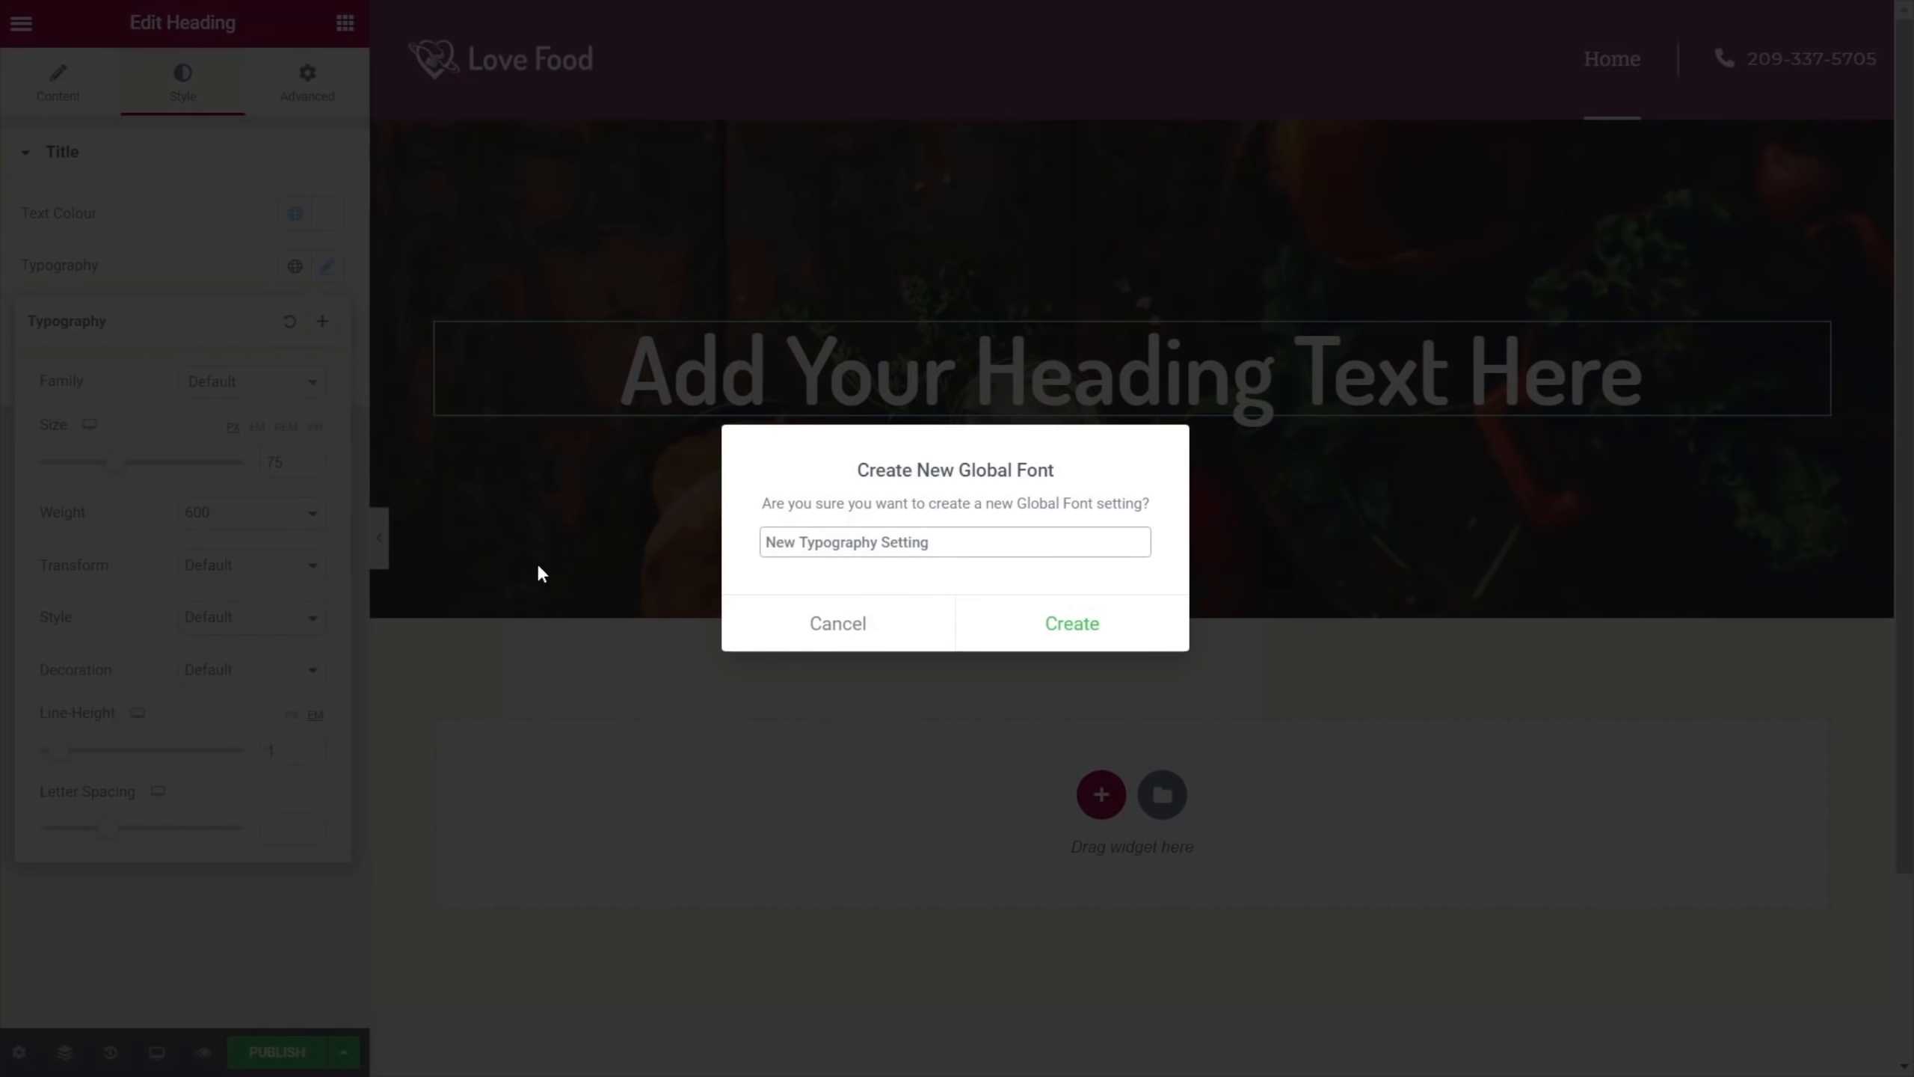
{"action": "left_click_drag", "start_coordinate": [978, 537], "coordinate": [753, 551]}
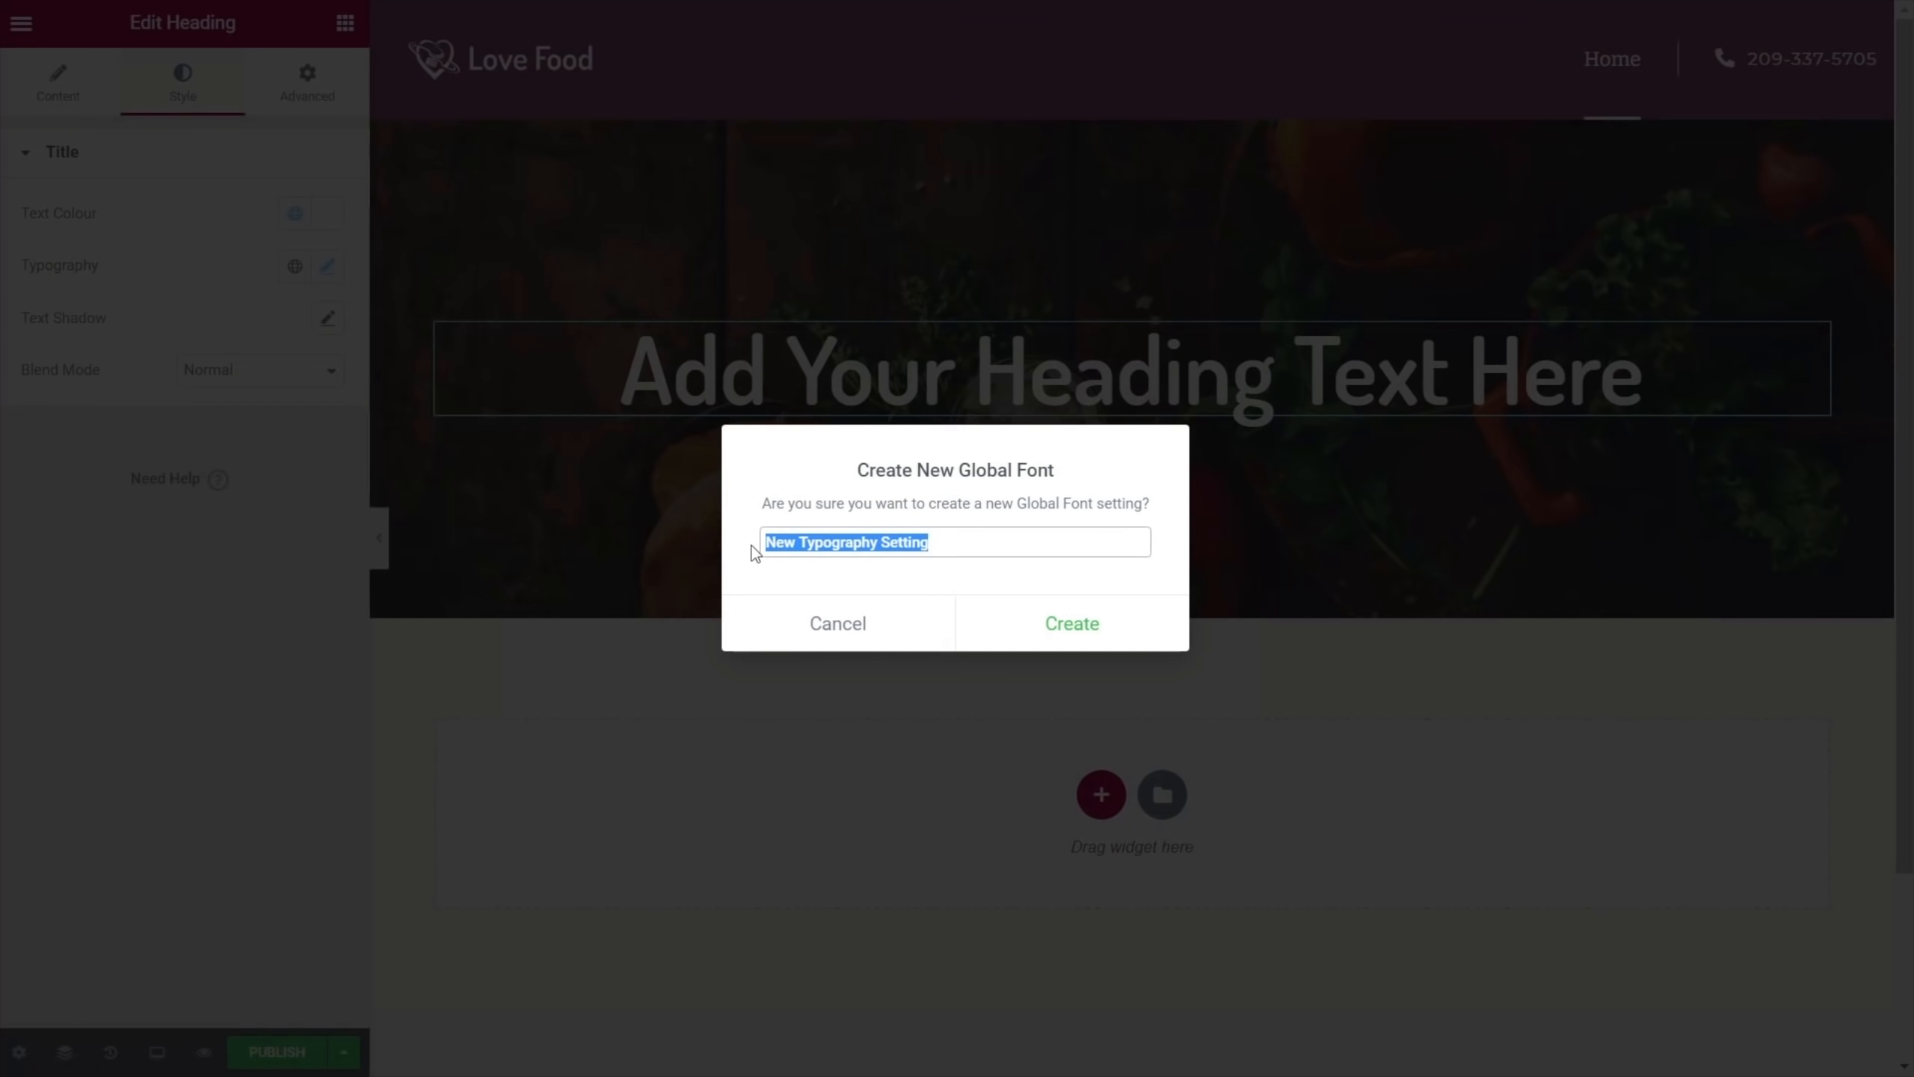
{"action": "type", "text": "Main Banner Header Style"}
{"action": "left_click", "coordinate": [1064, 626]}
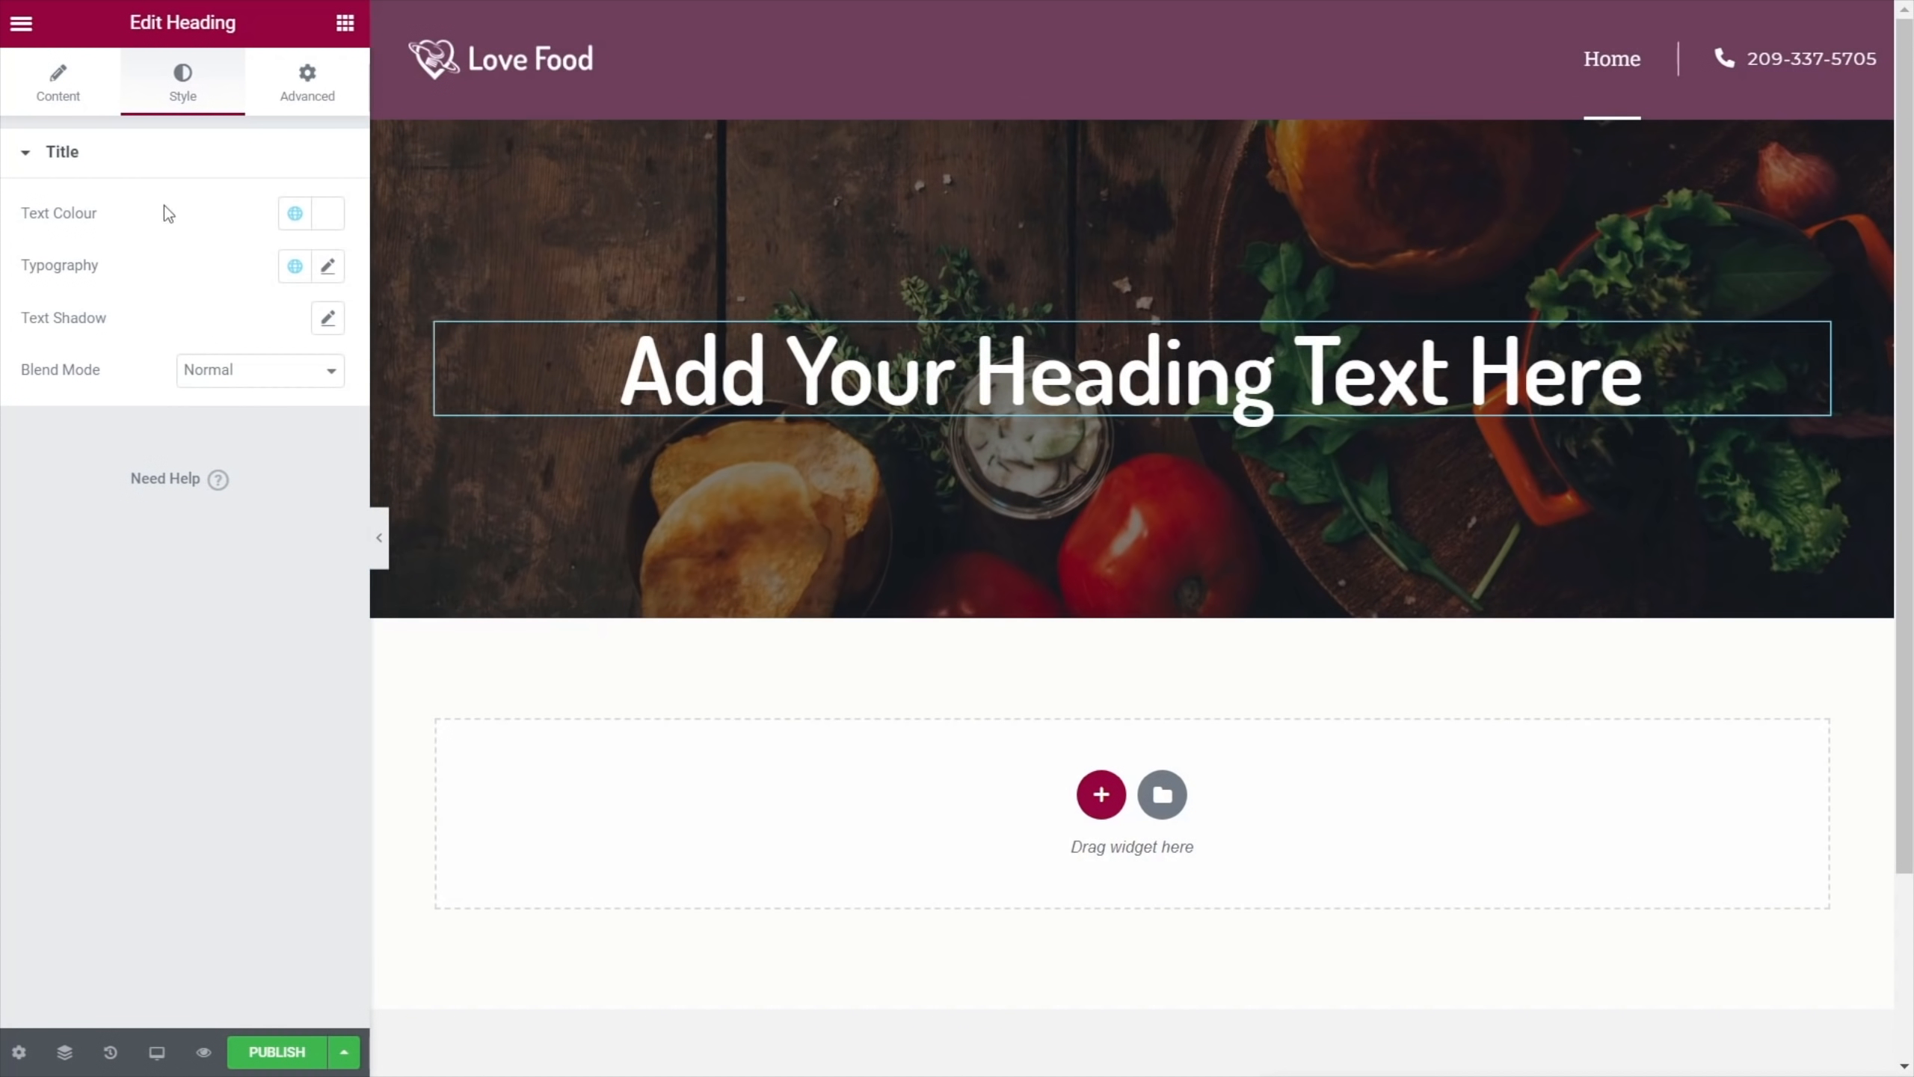
Make the heading's title dynamic using the site's Page Title tag, with Show Home Title enabled
{"action": "left_click", "coordinate": [61, 84]}
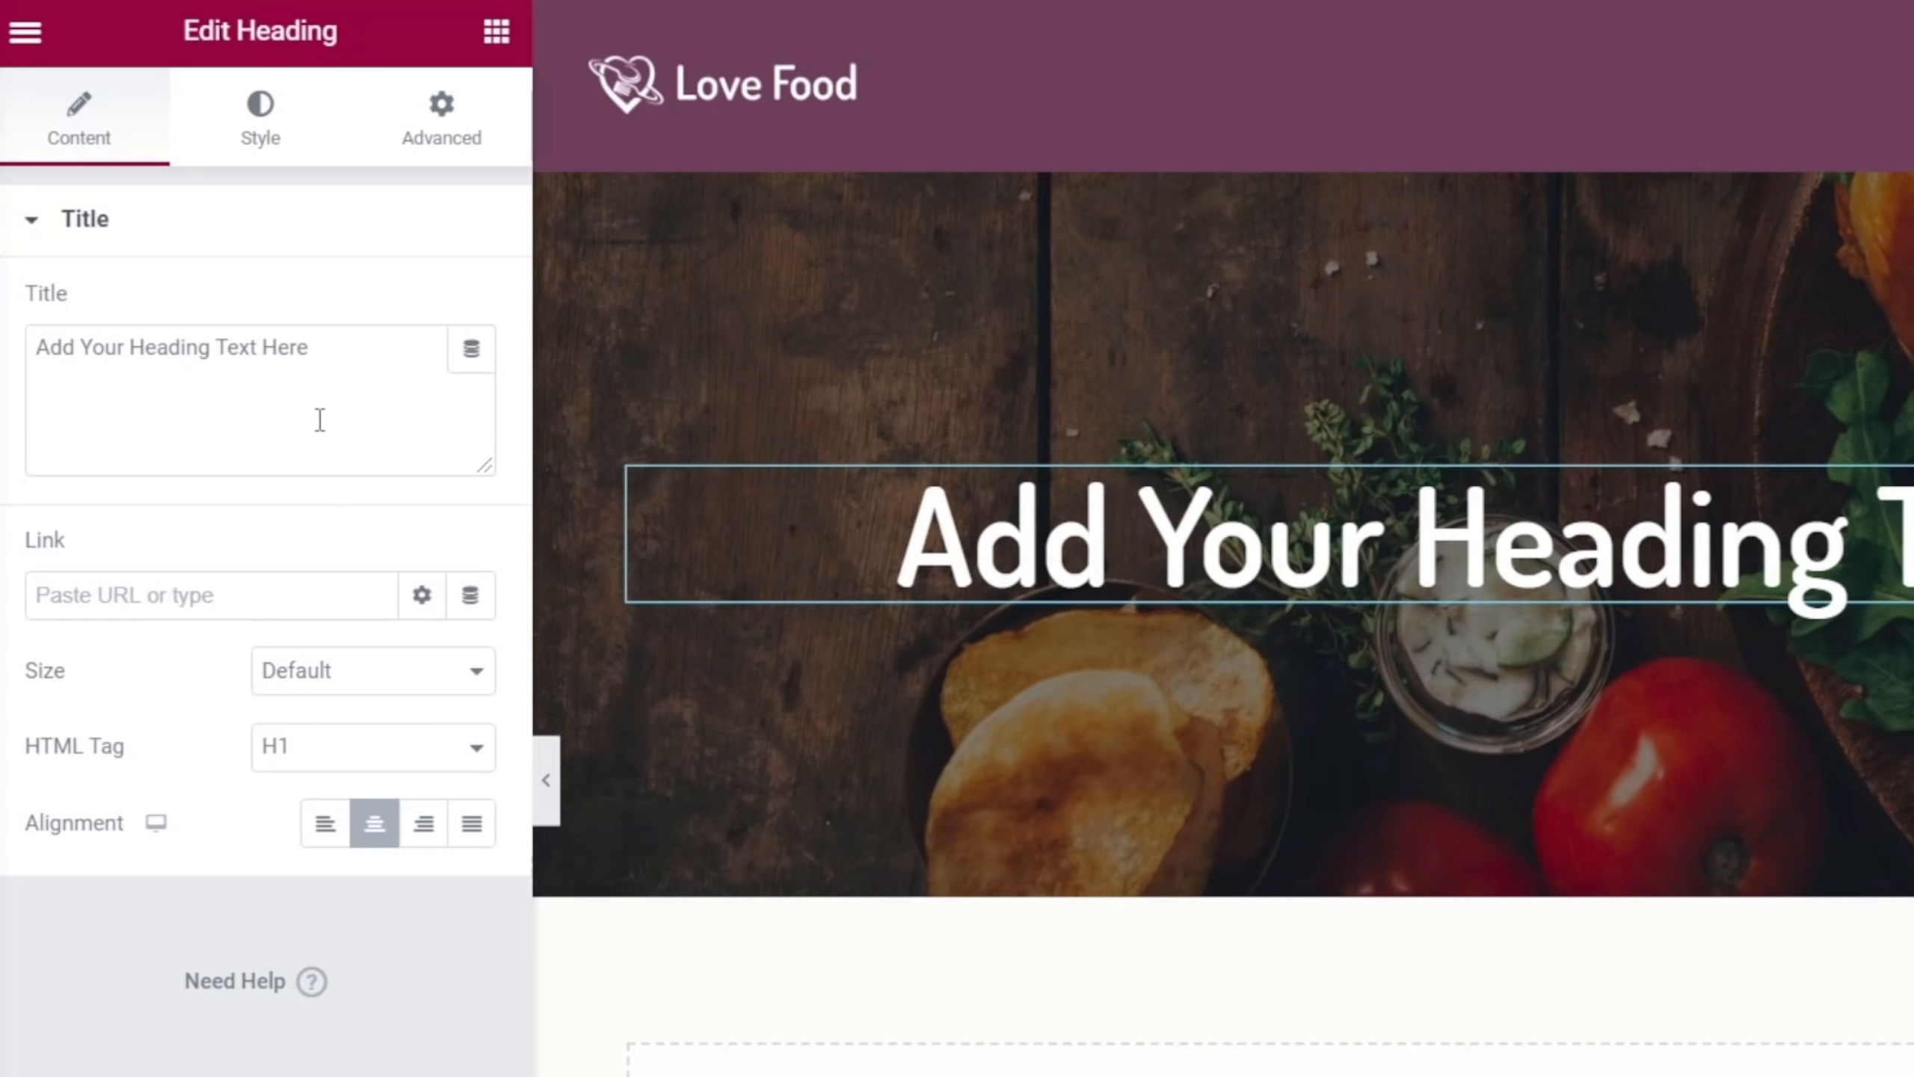
{"action": "left_click", "coordinate": [471, 354]}
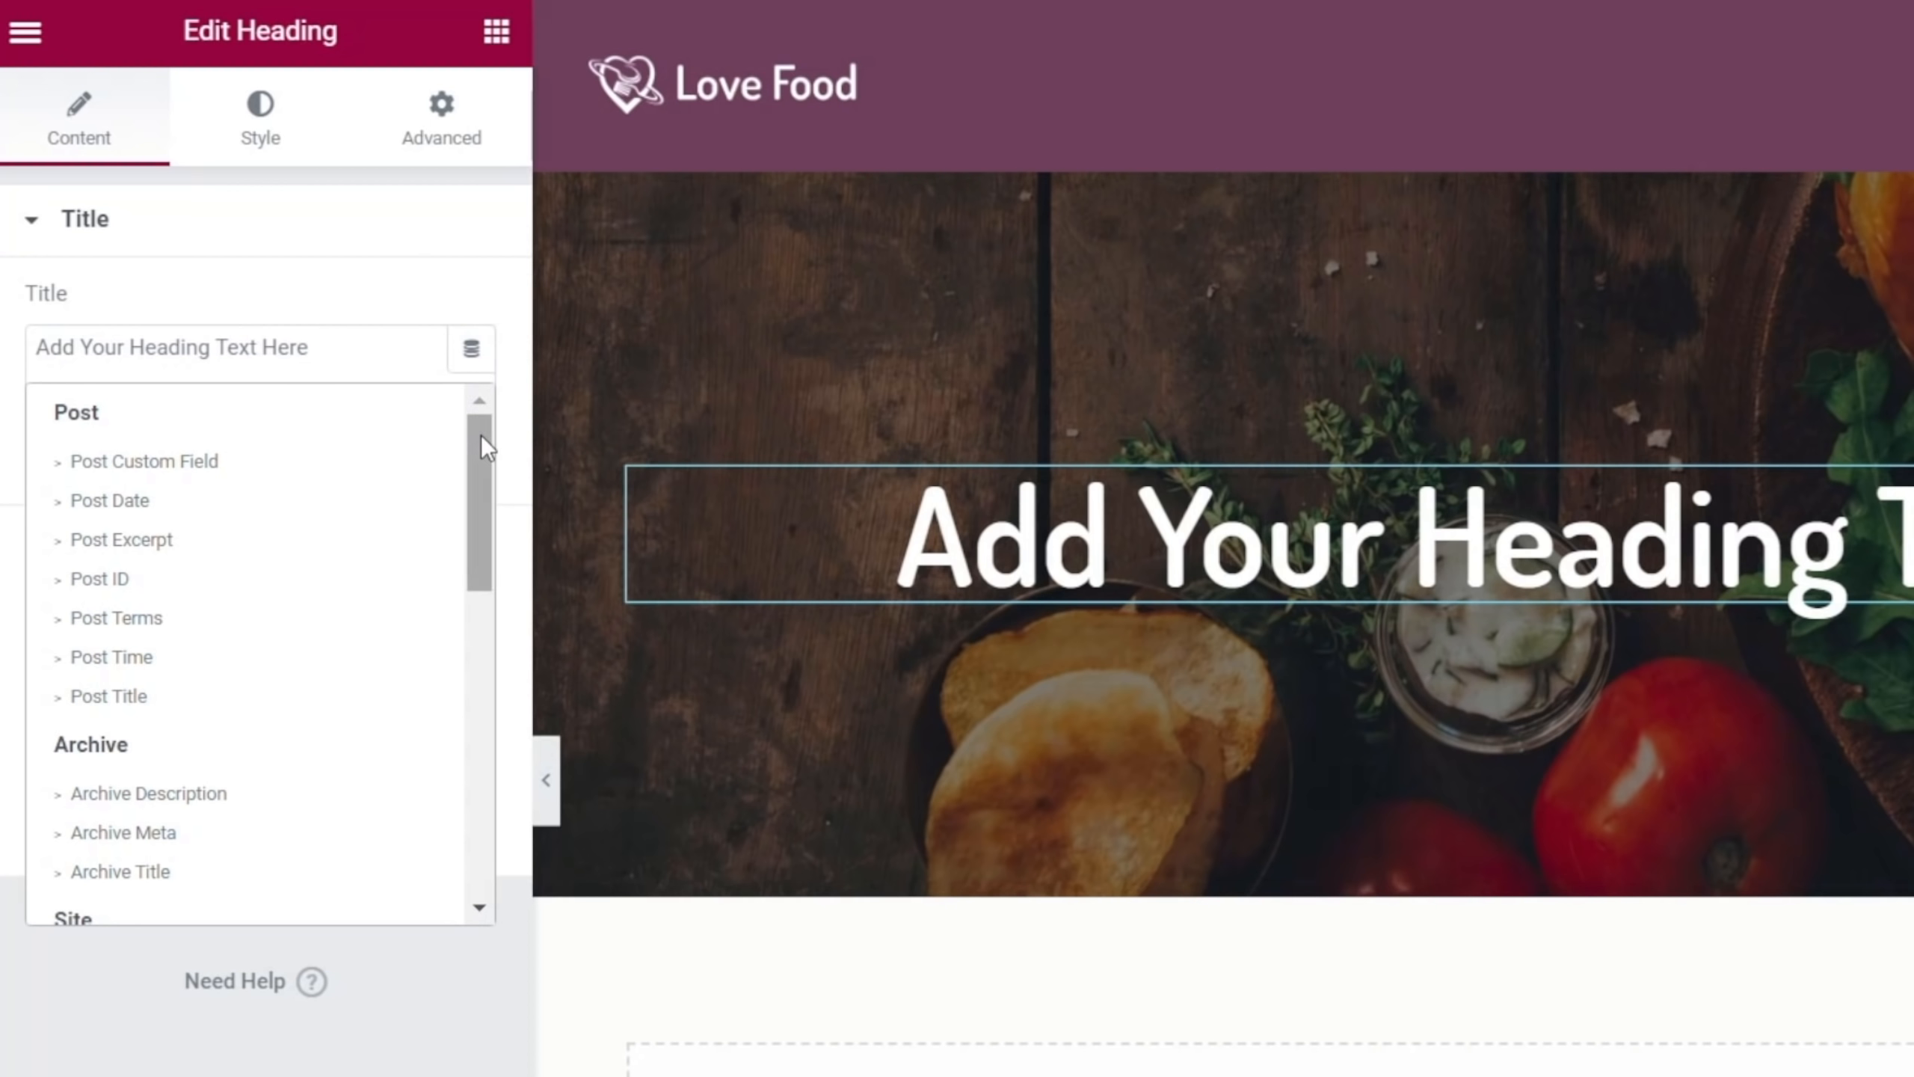
{"action": "left_click_drag", "start_coordinate": [481, 435], "coordinate": [482, 563]}
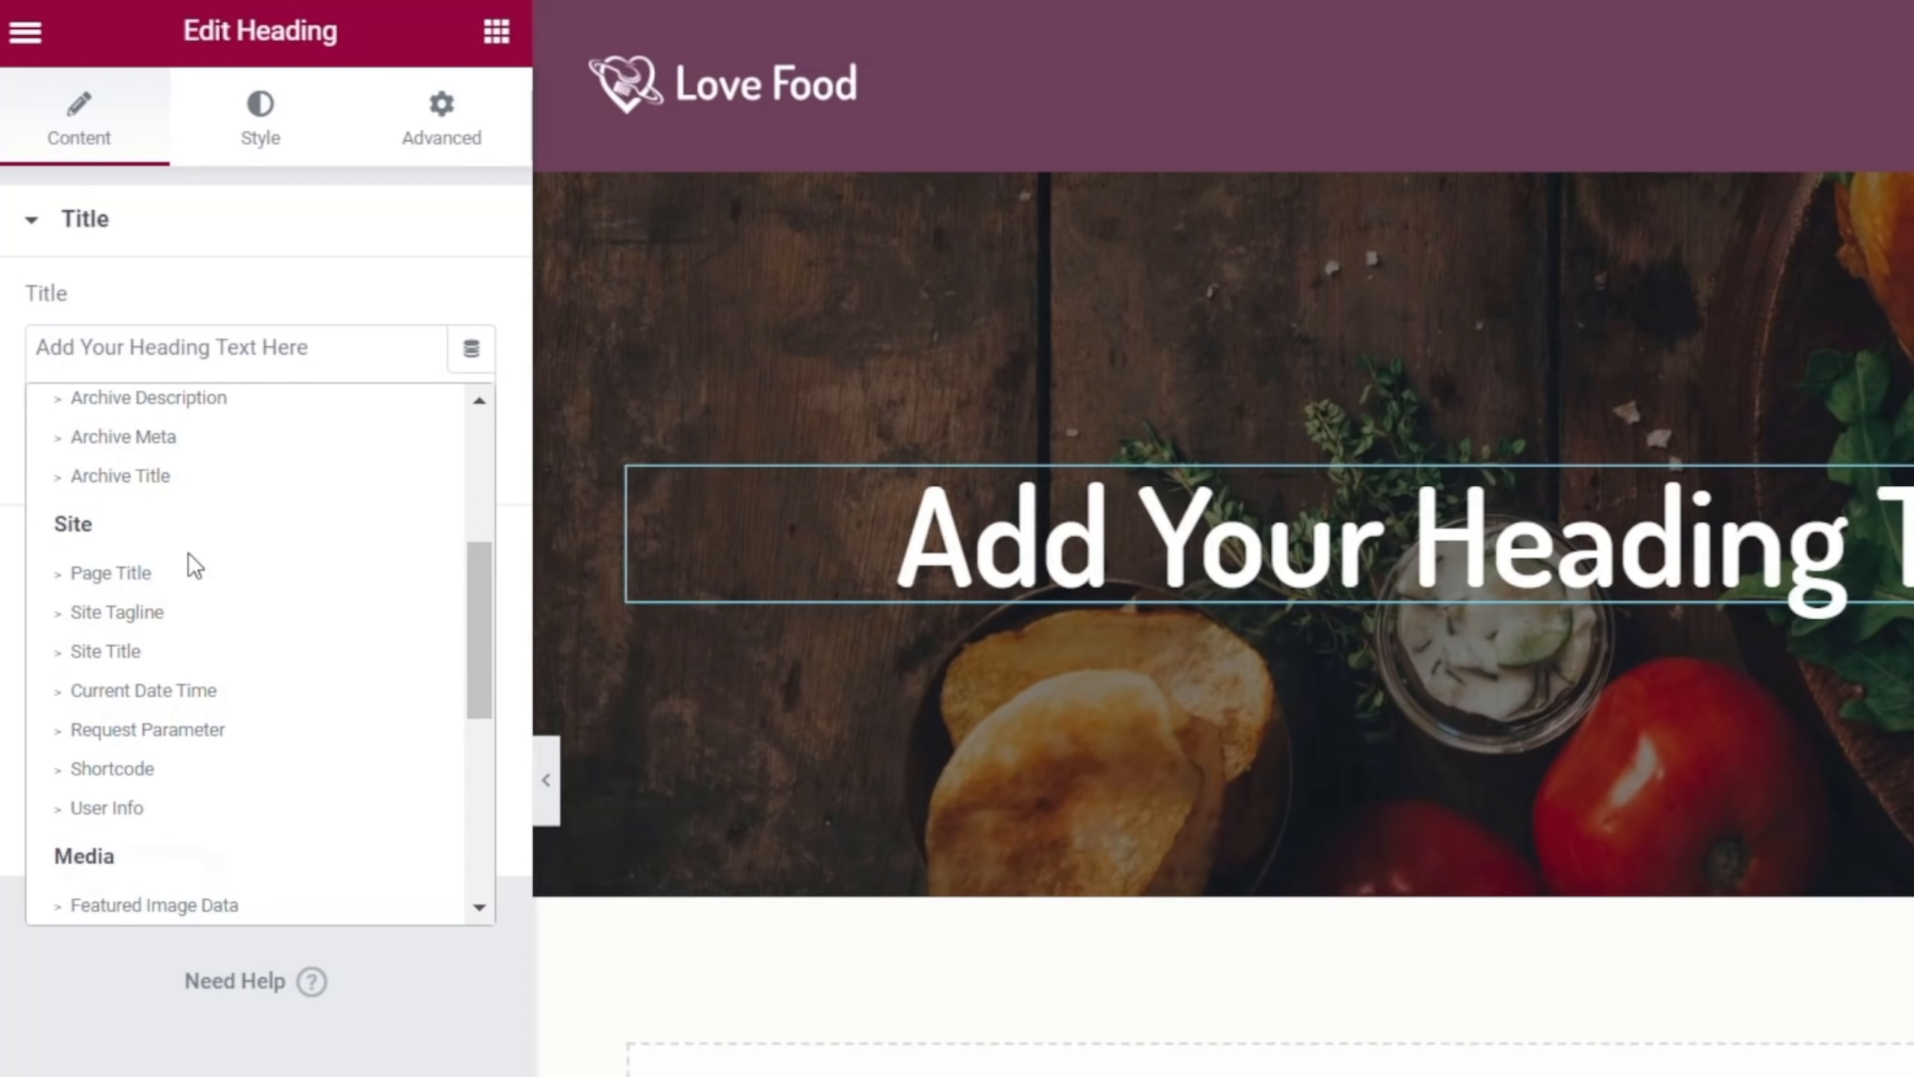
{"action": "left_click", "coordinate": [183, 574]}
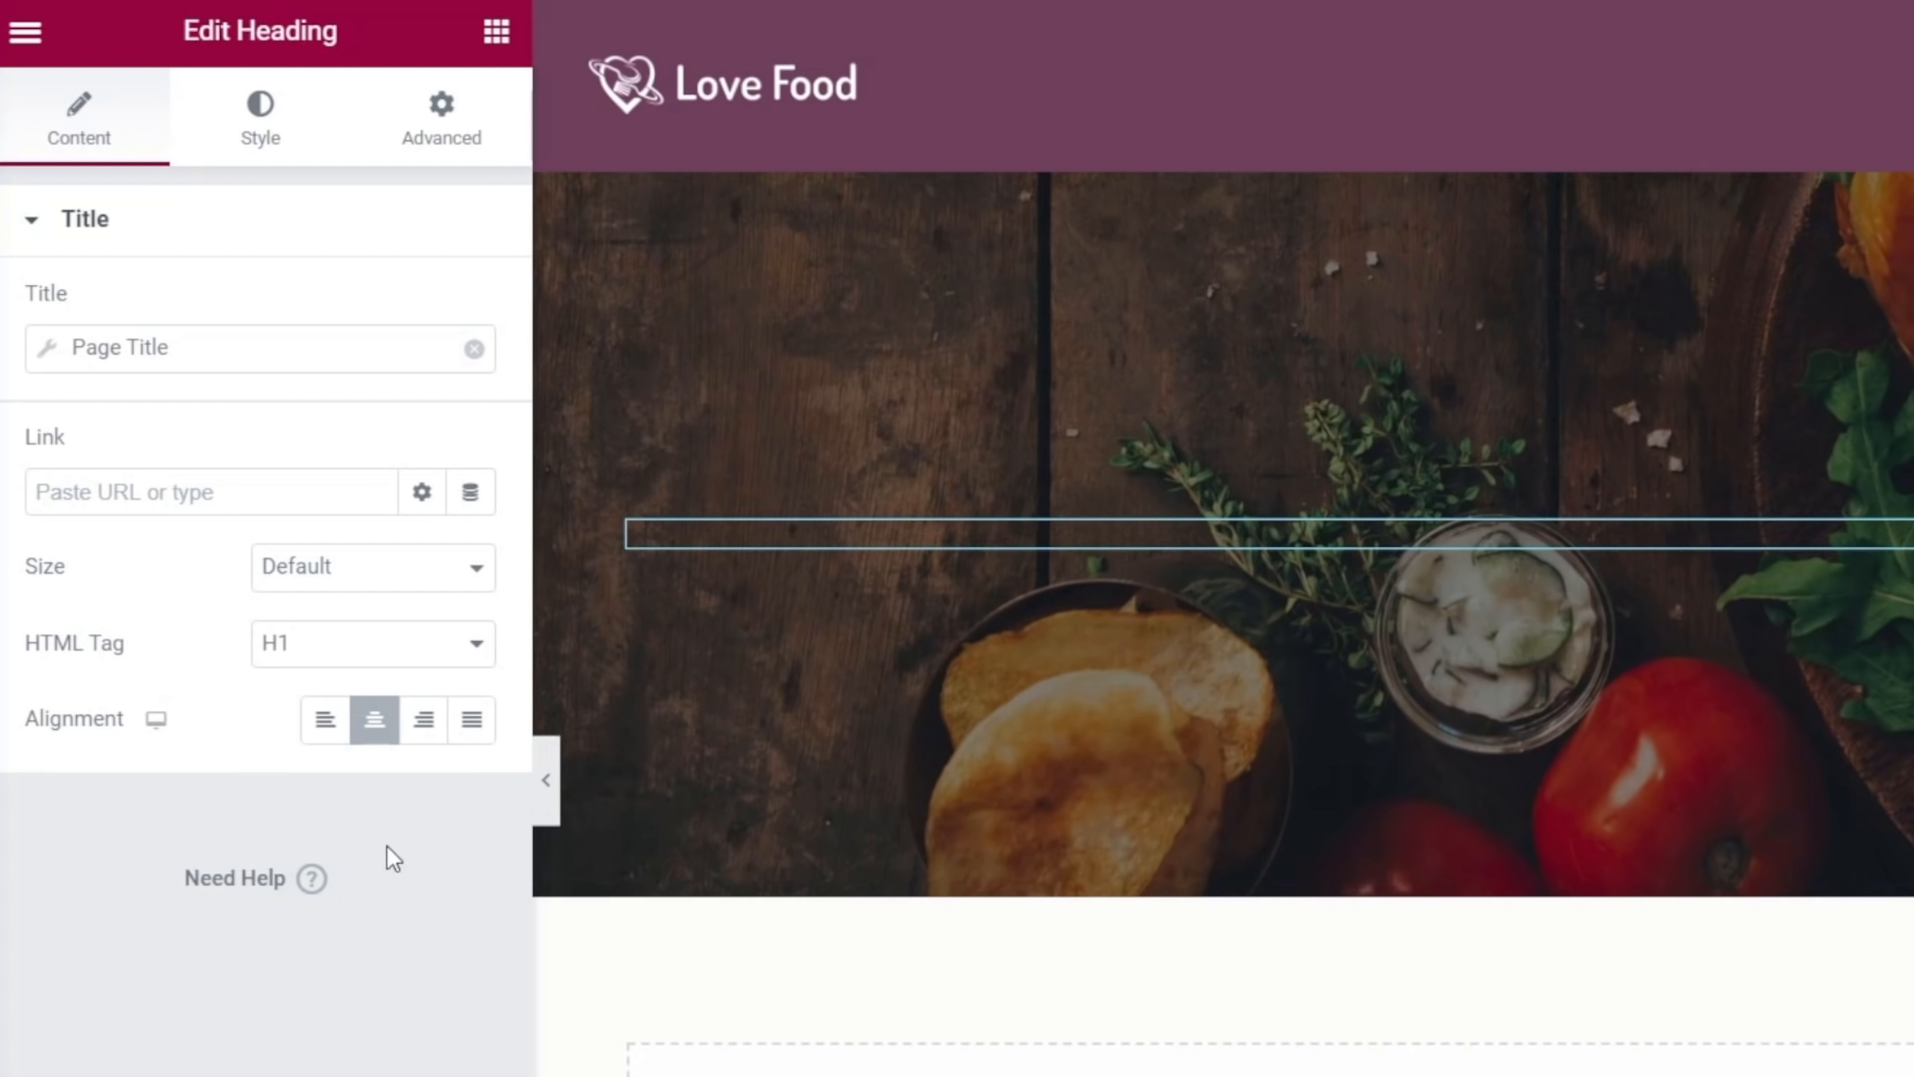
{"action": "left_click", "coordinate": [49, 348]}
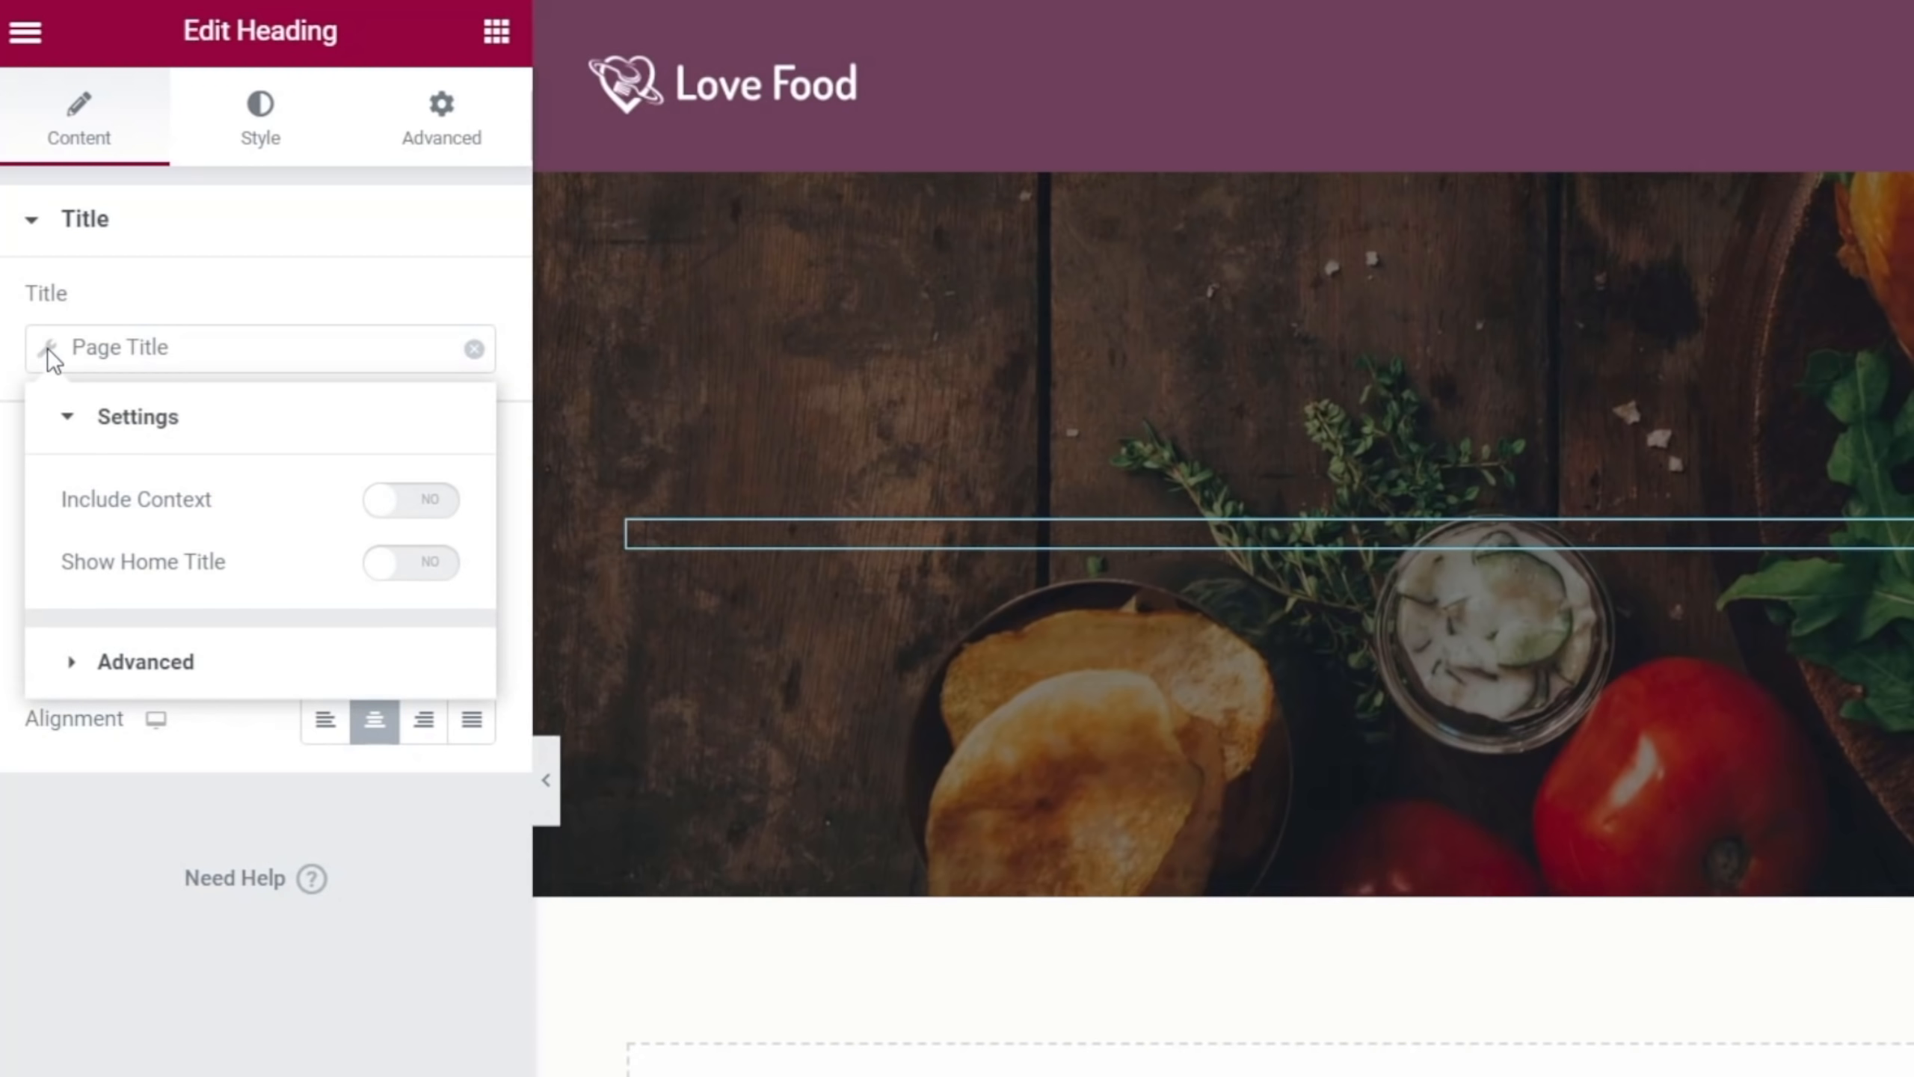
{"action": "left_click", "coordinate": [432, 574]}
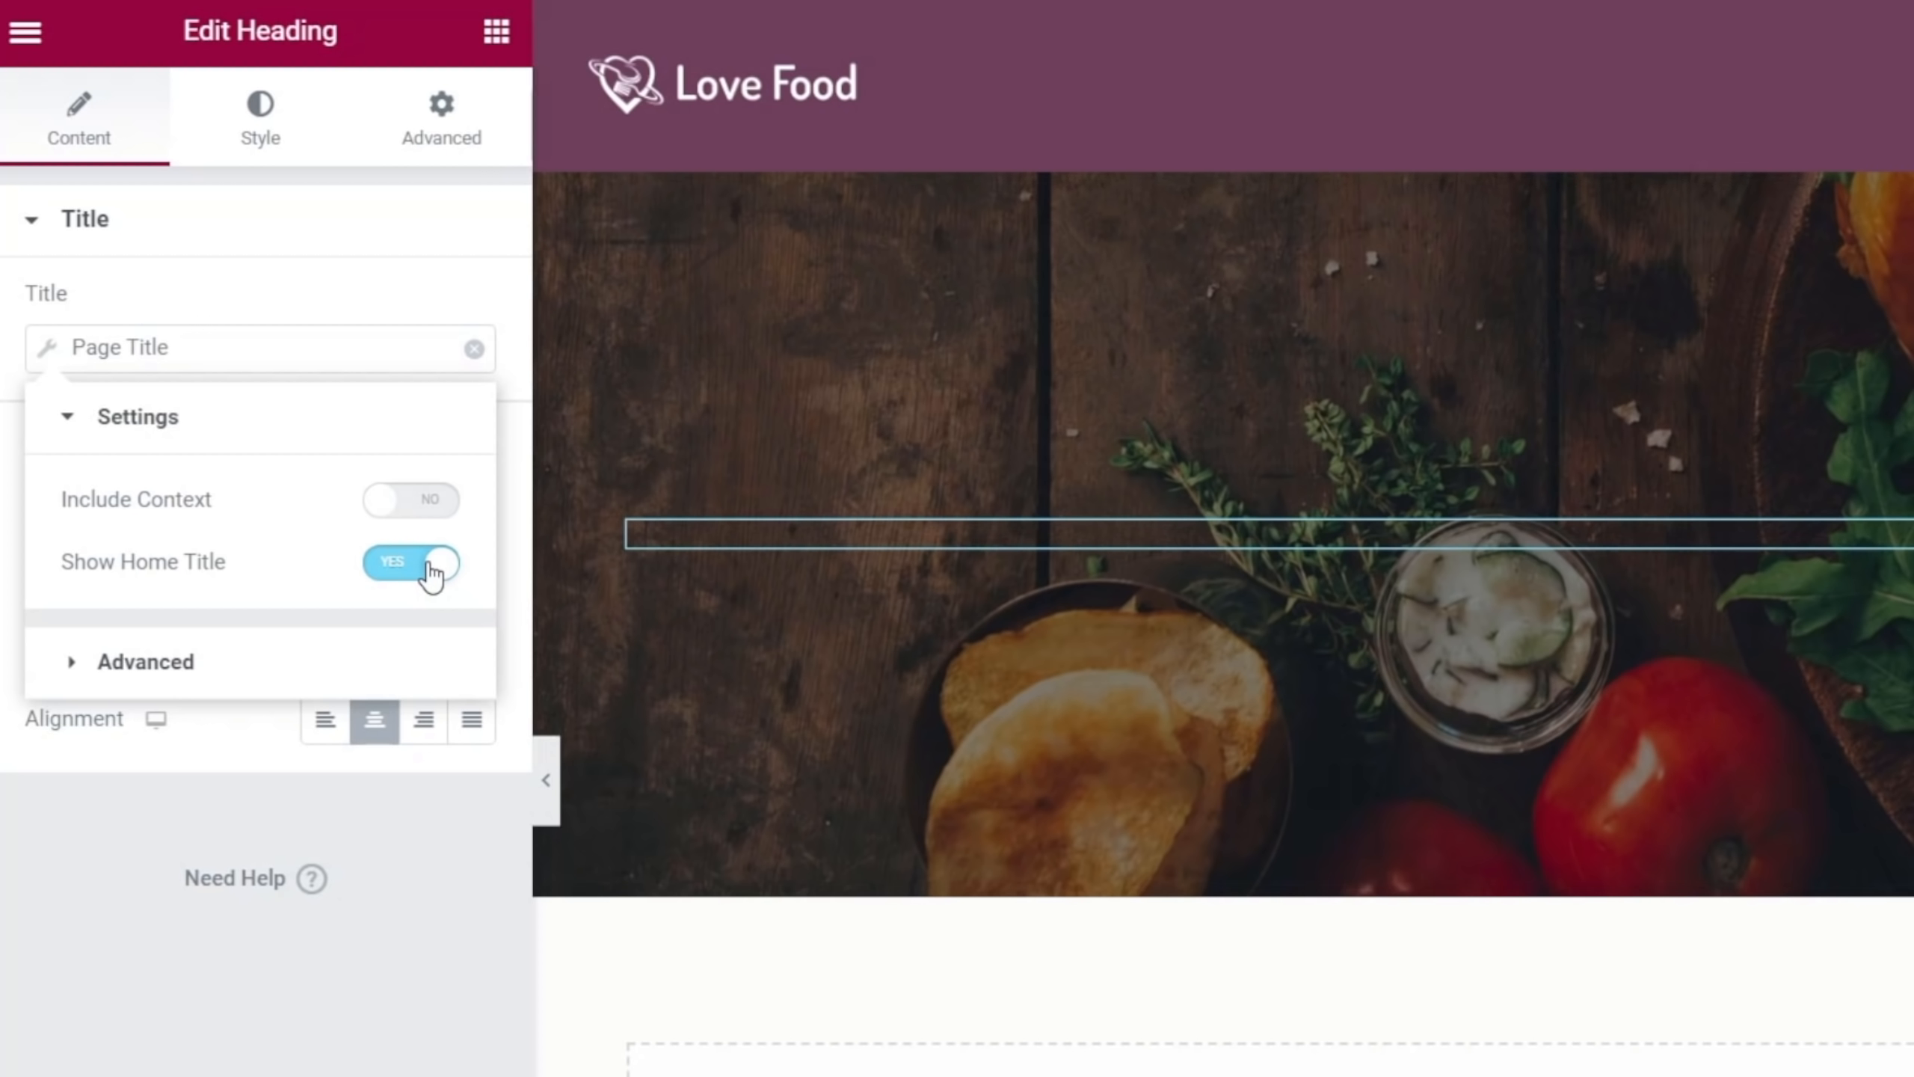
Surround the dynamic page title with "Find your perfect" before it and " recipe..." after it
{"action": "left_click", "coordinate": [151, 663]}
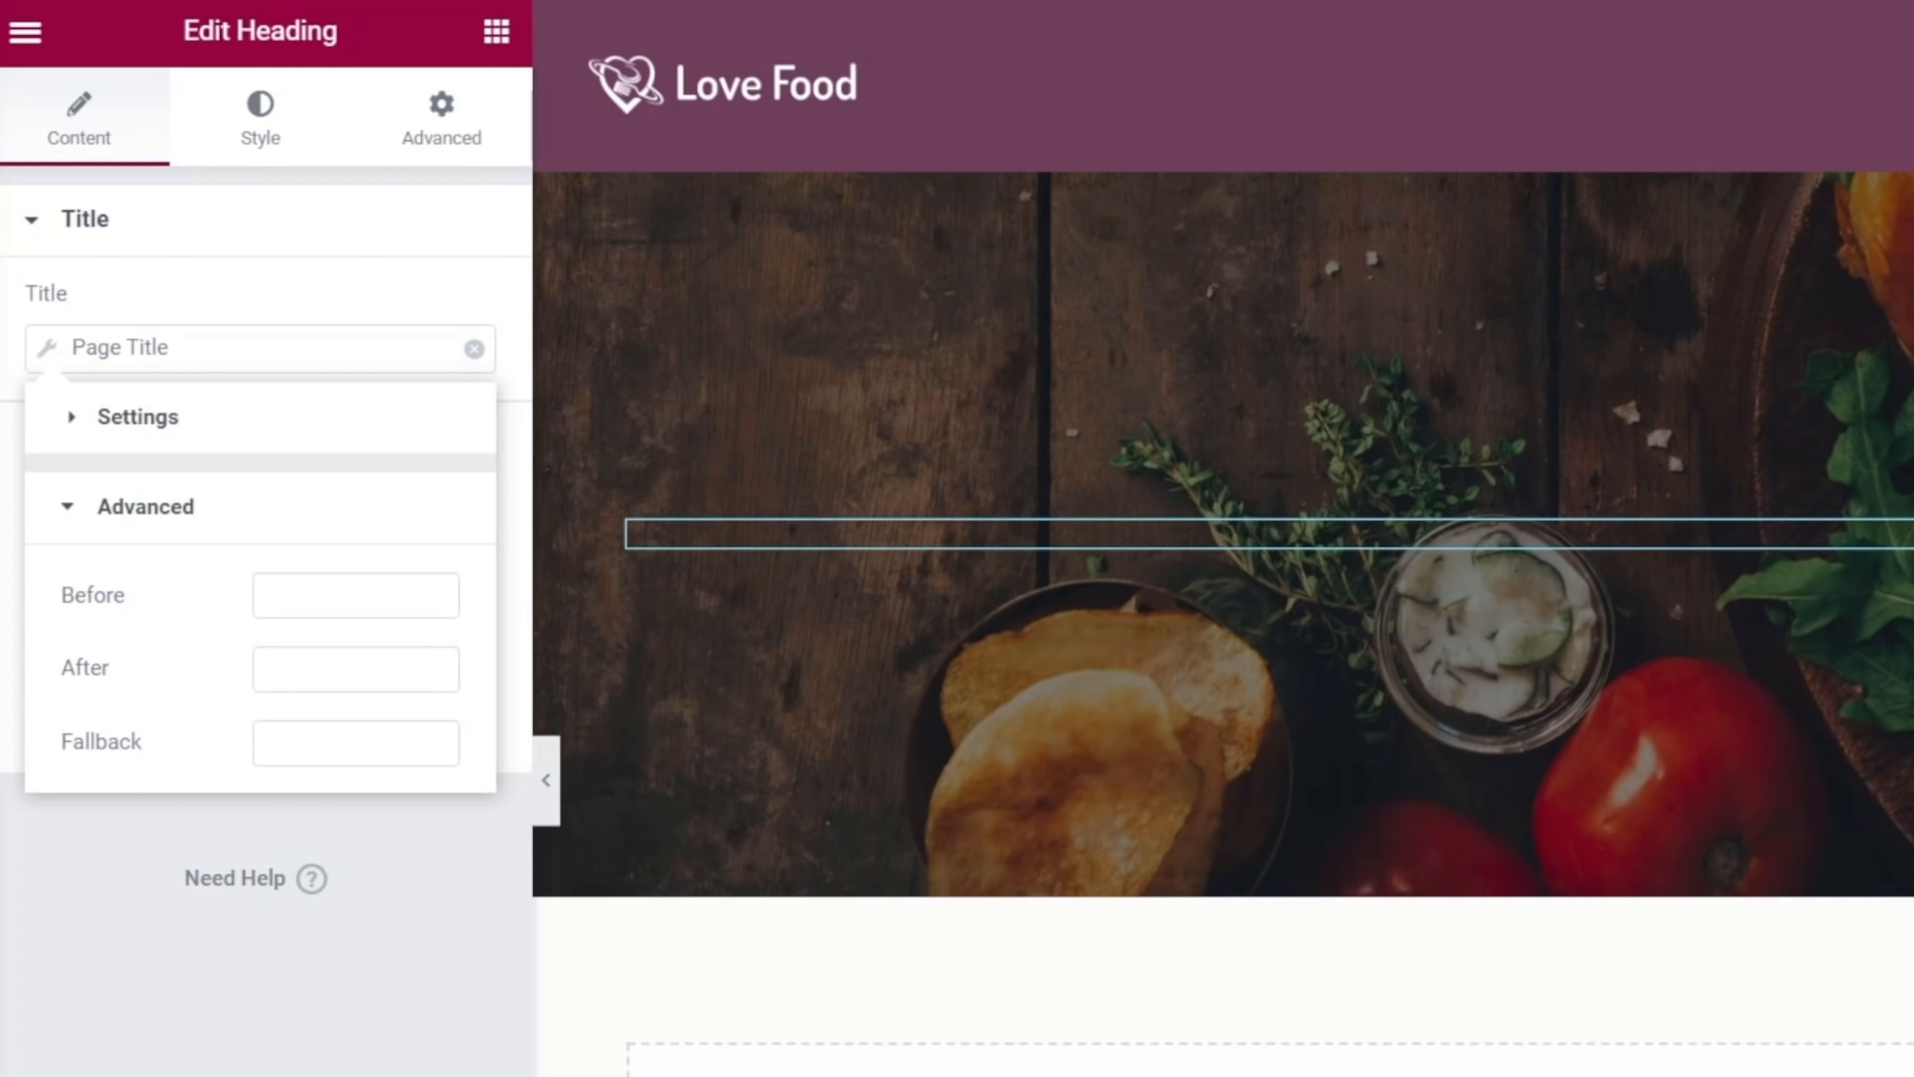
{"action": "left_click", "coordinate": [282, 577]}
{"action": "type", "text": "Find your perfect"}
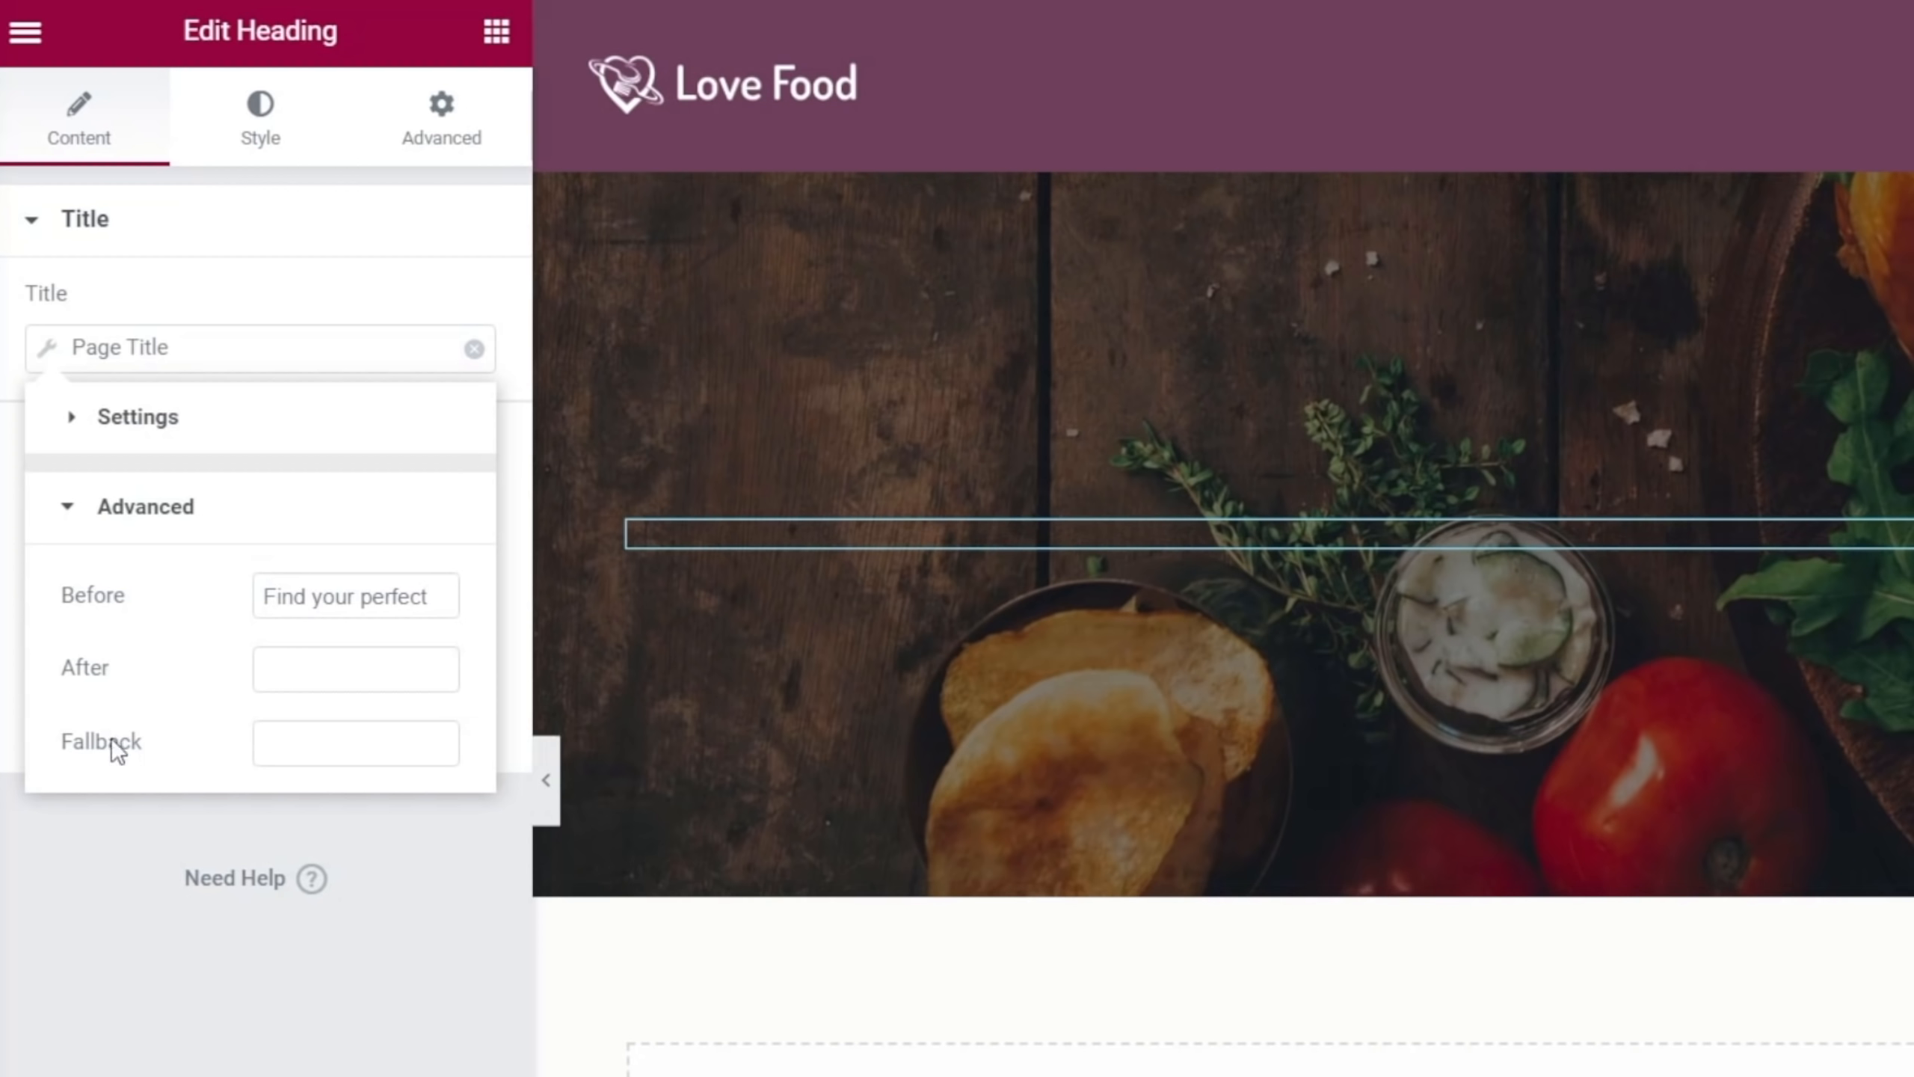
{"action": "left_click", "coordinate": [343, 676]}
{"action": "type", "text": "recipe..."}
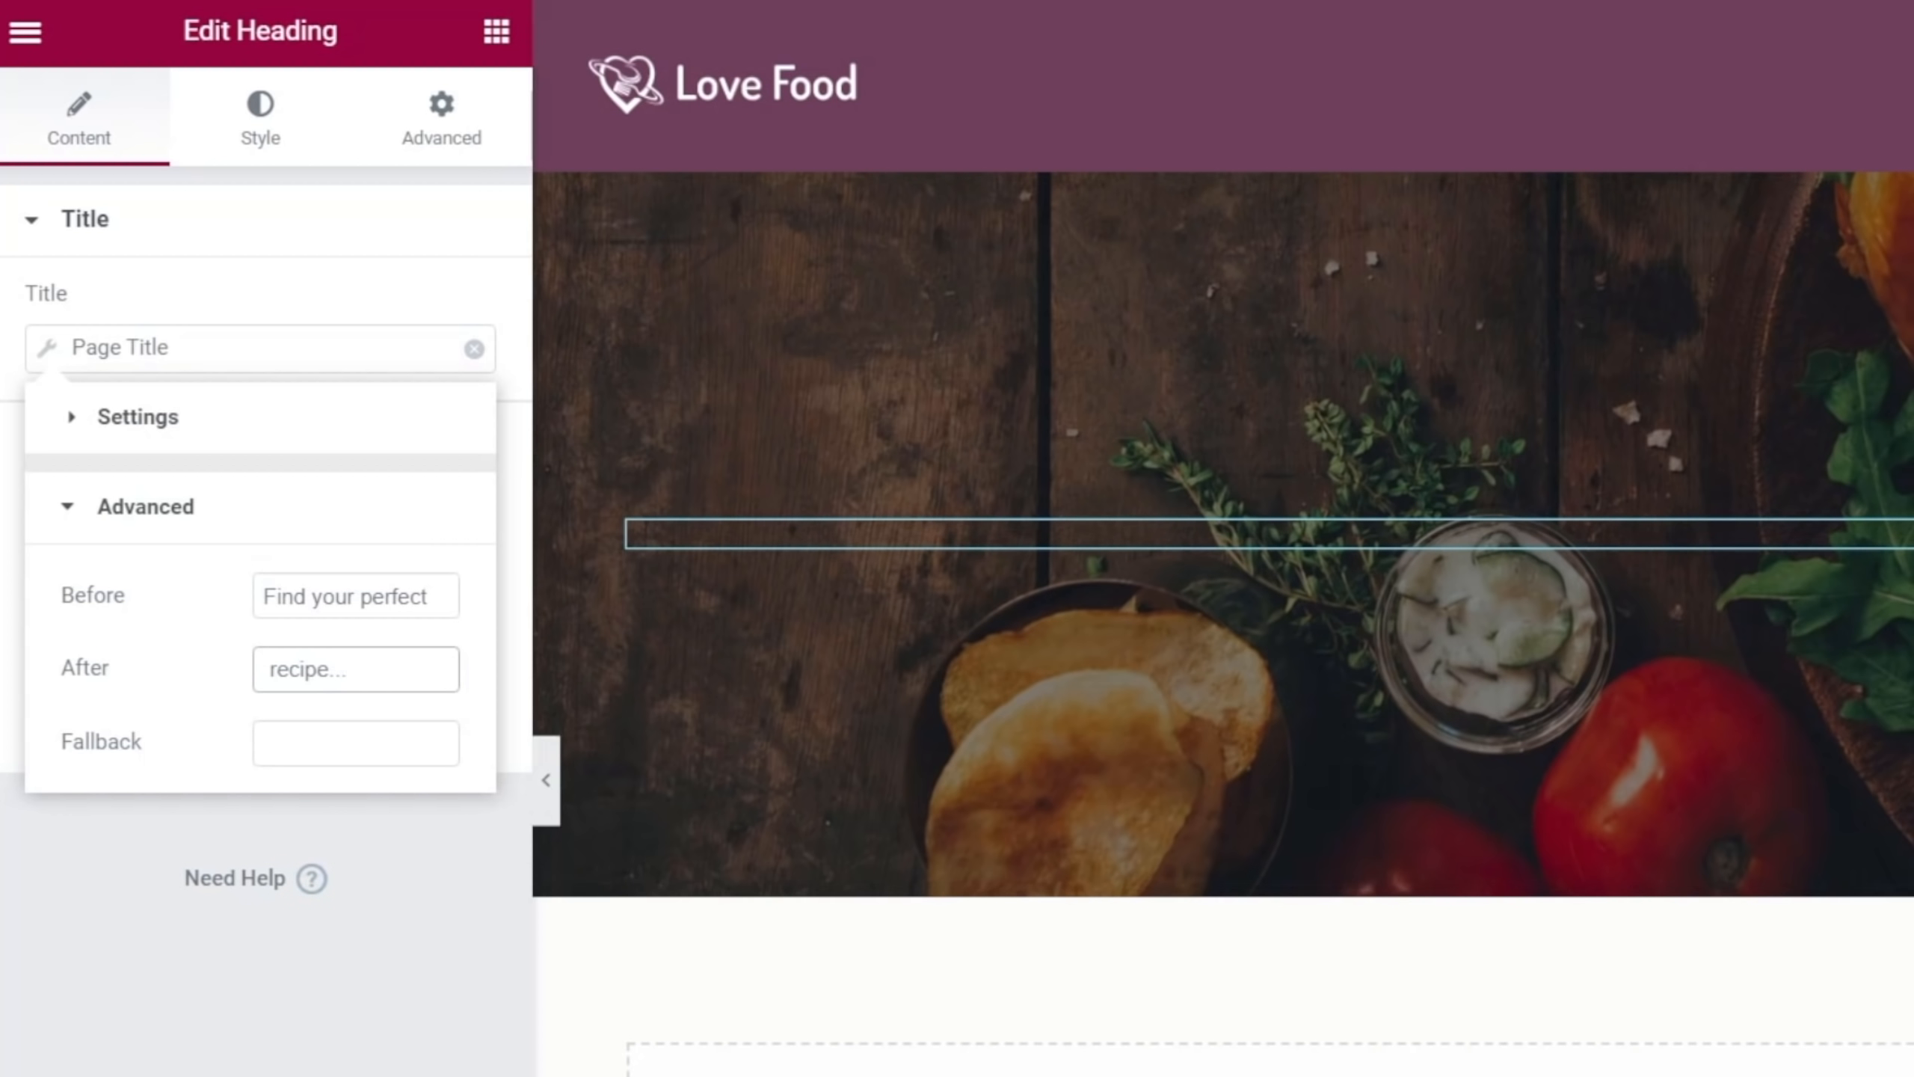
{"action": "left_click", "coordinate": [323, 818]}
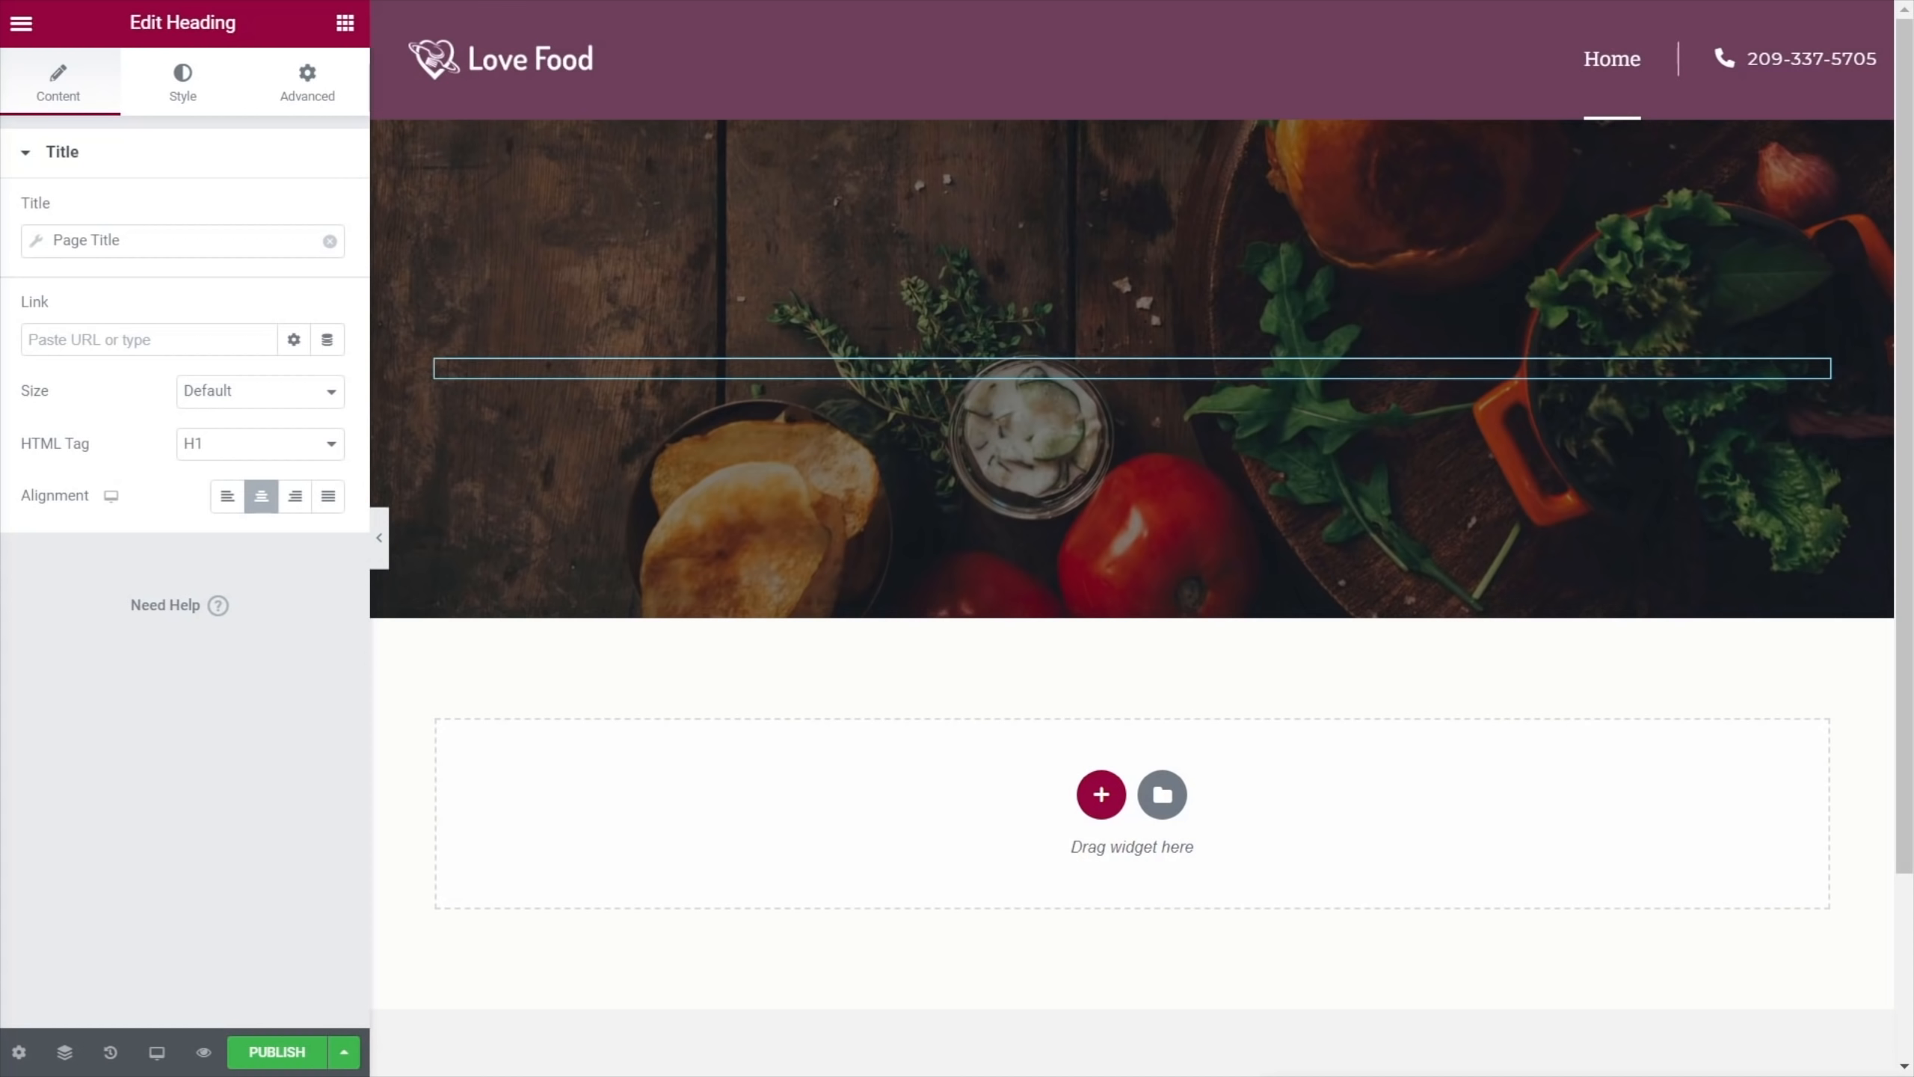
Set the template to preview its dynamic content as Recipe Archive and apply the preview
{"action": "left_click", "coordinate": [19, 1052]}
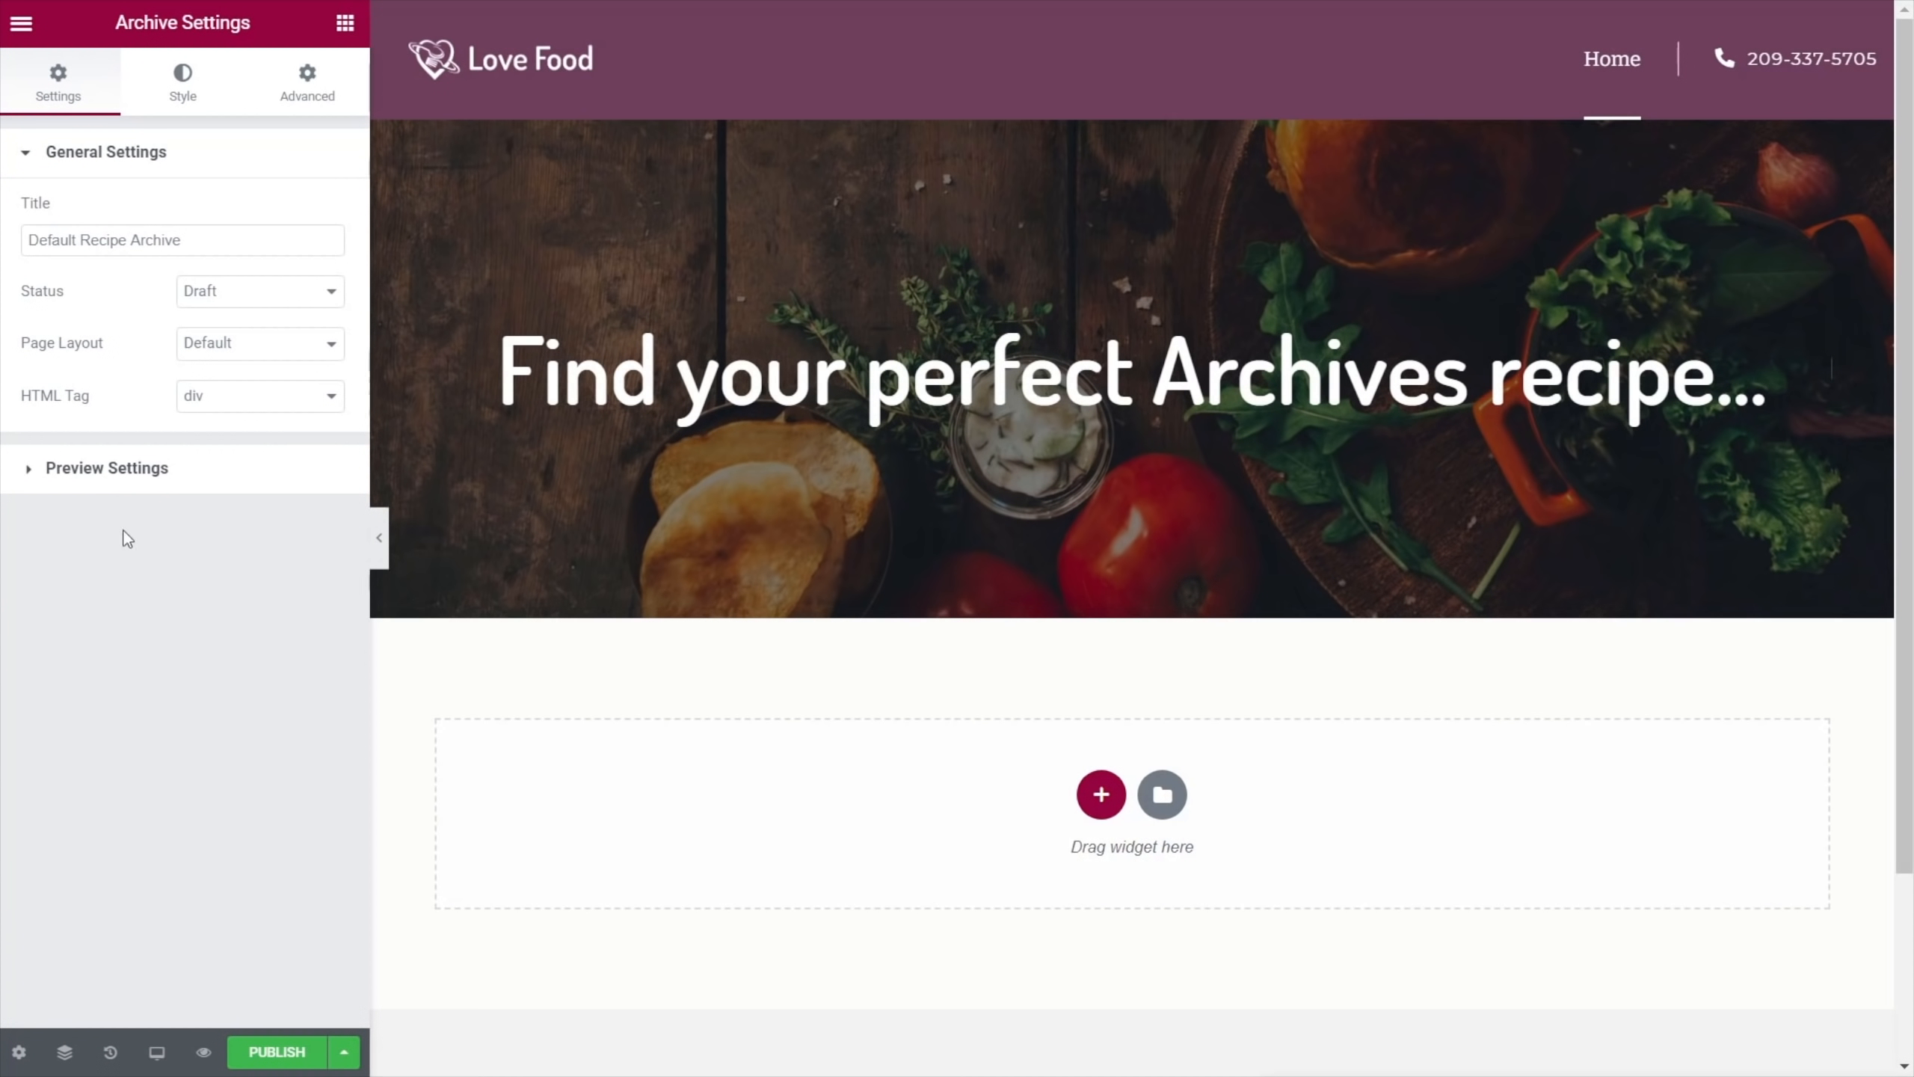
{"action": "left_click", "coordinate": [128, 476]}
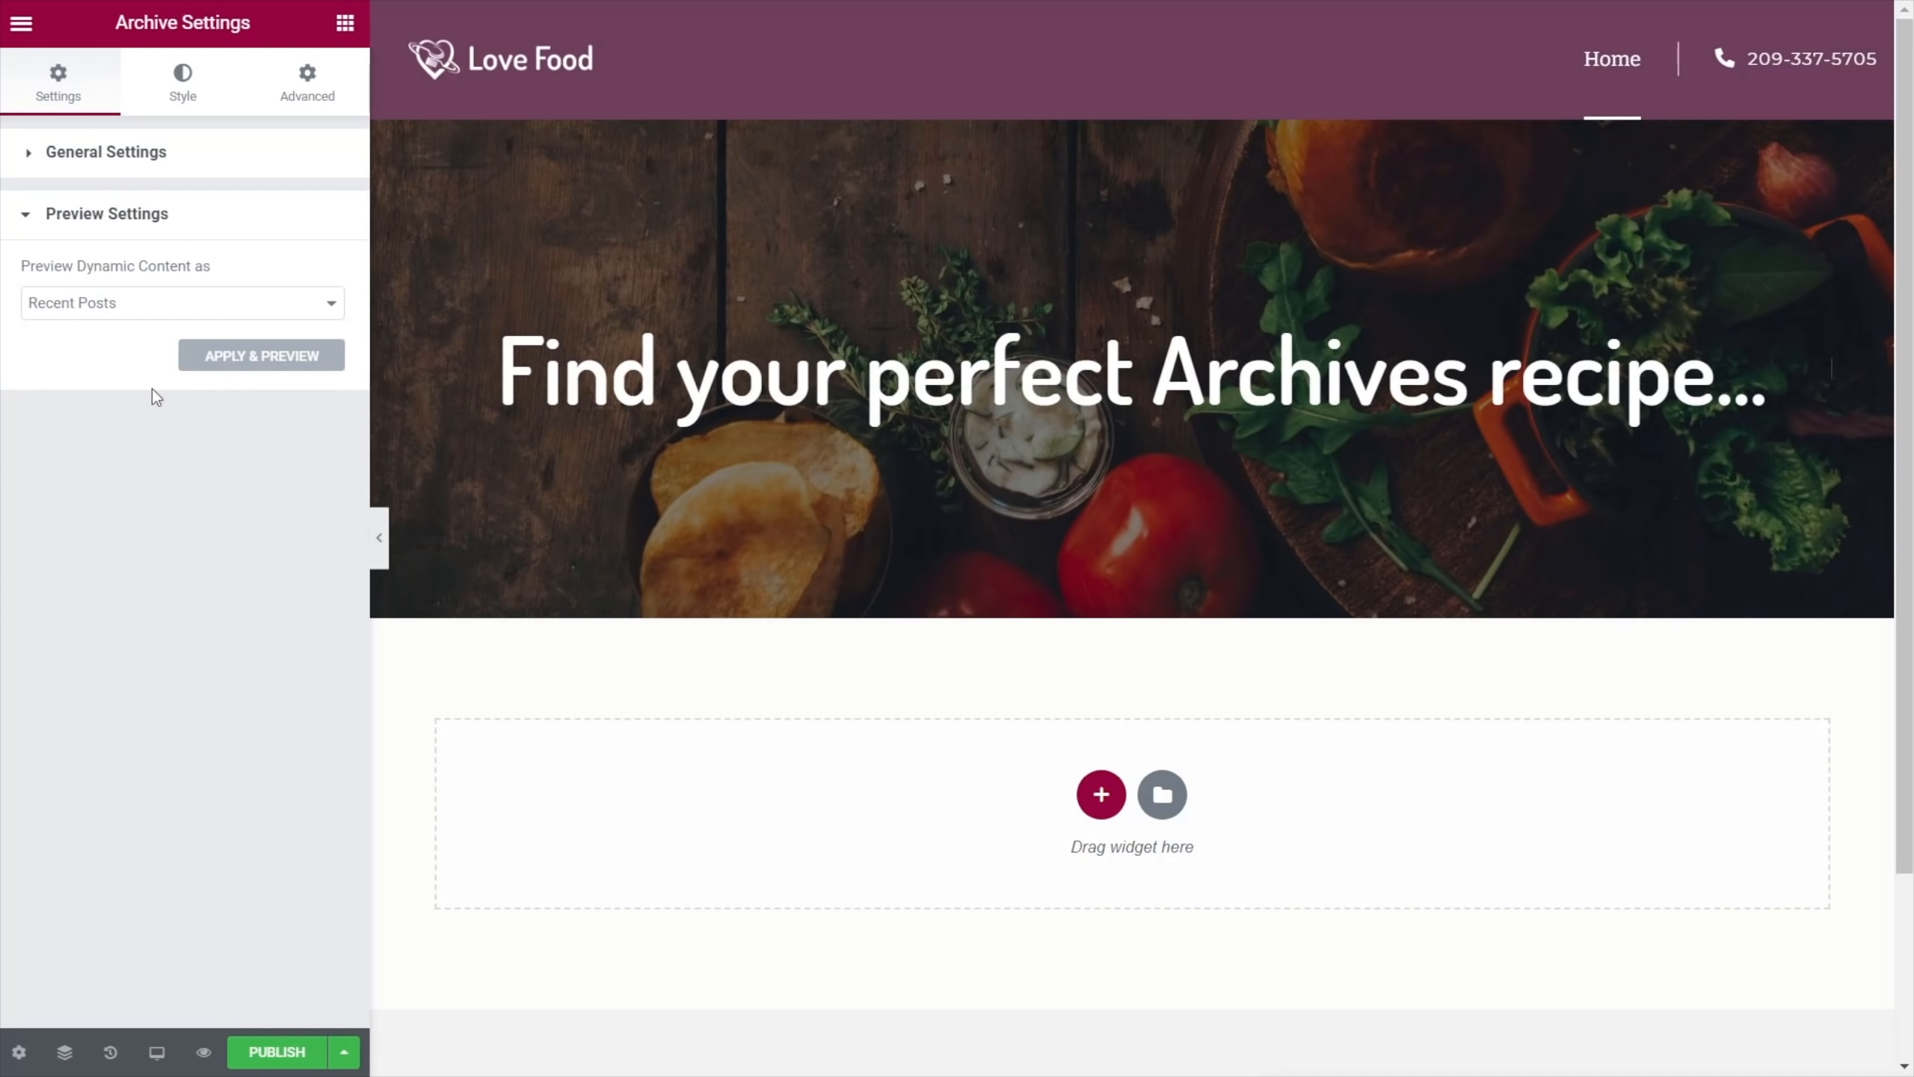
{"action": "left_click", "coordinate": [221, 310]}
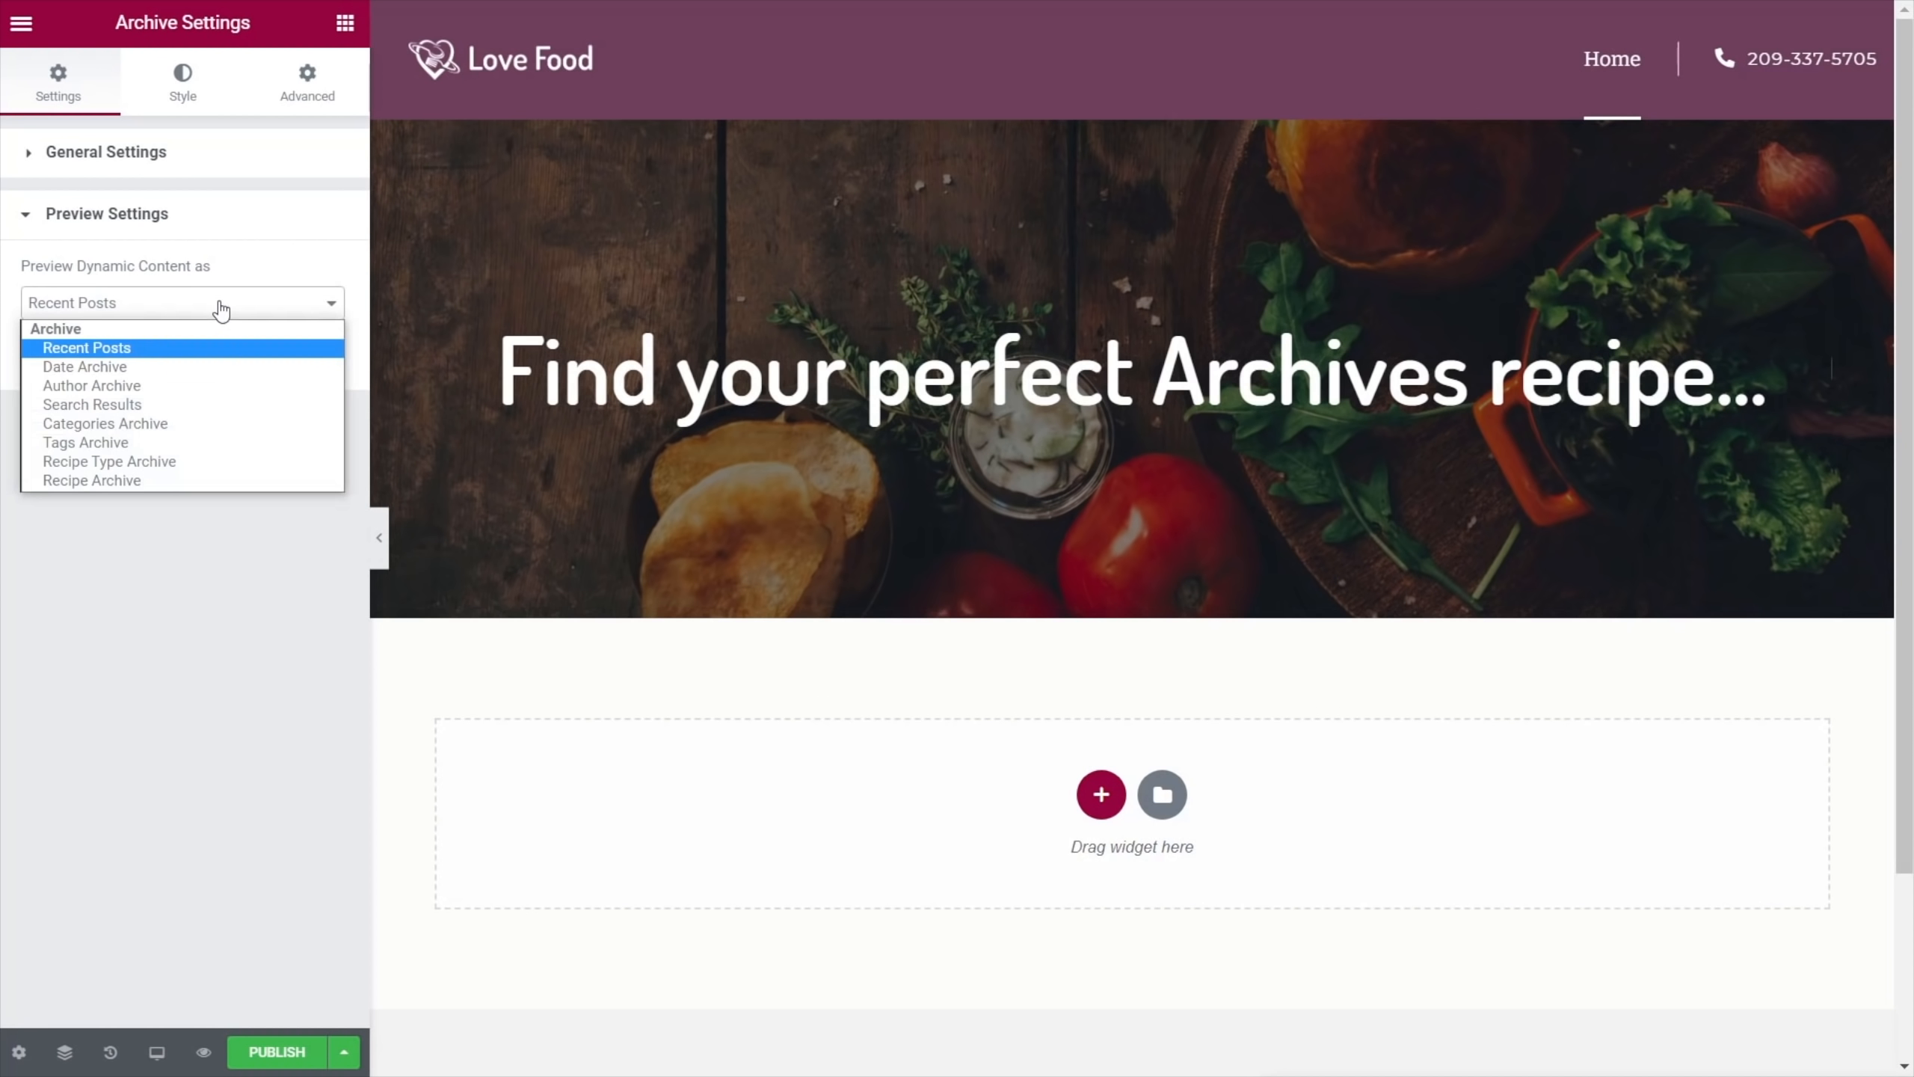
{"action": "left_click", "coordinate": [153, 482]}
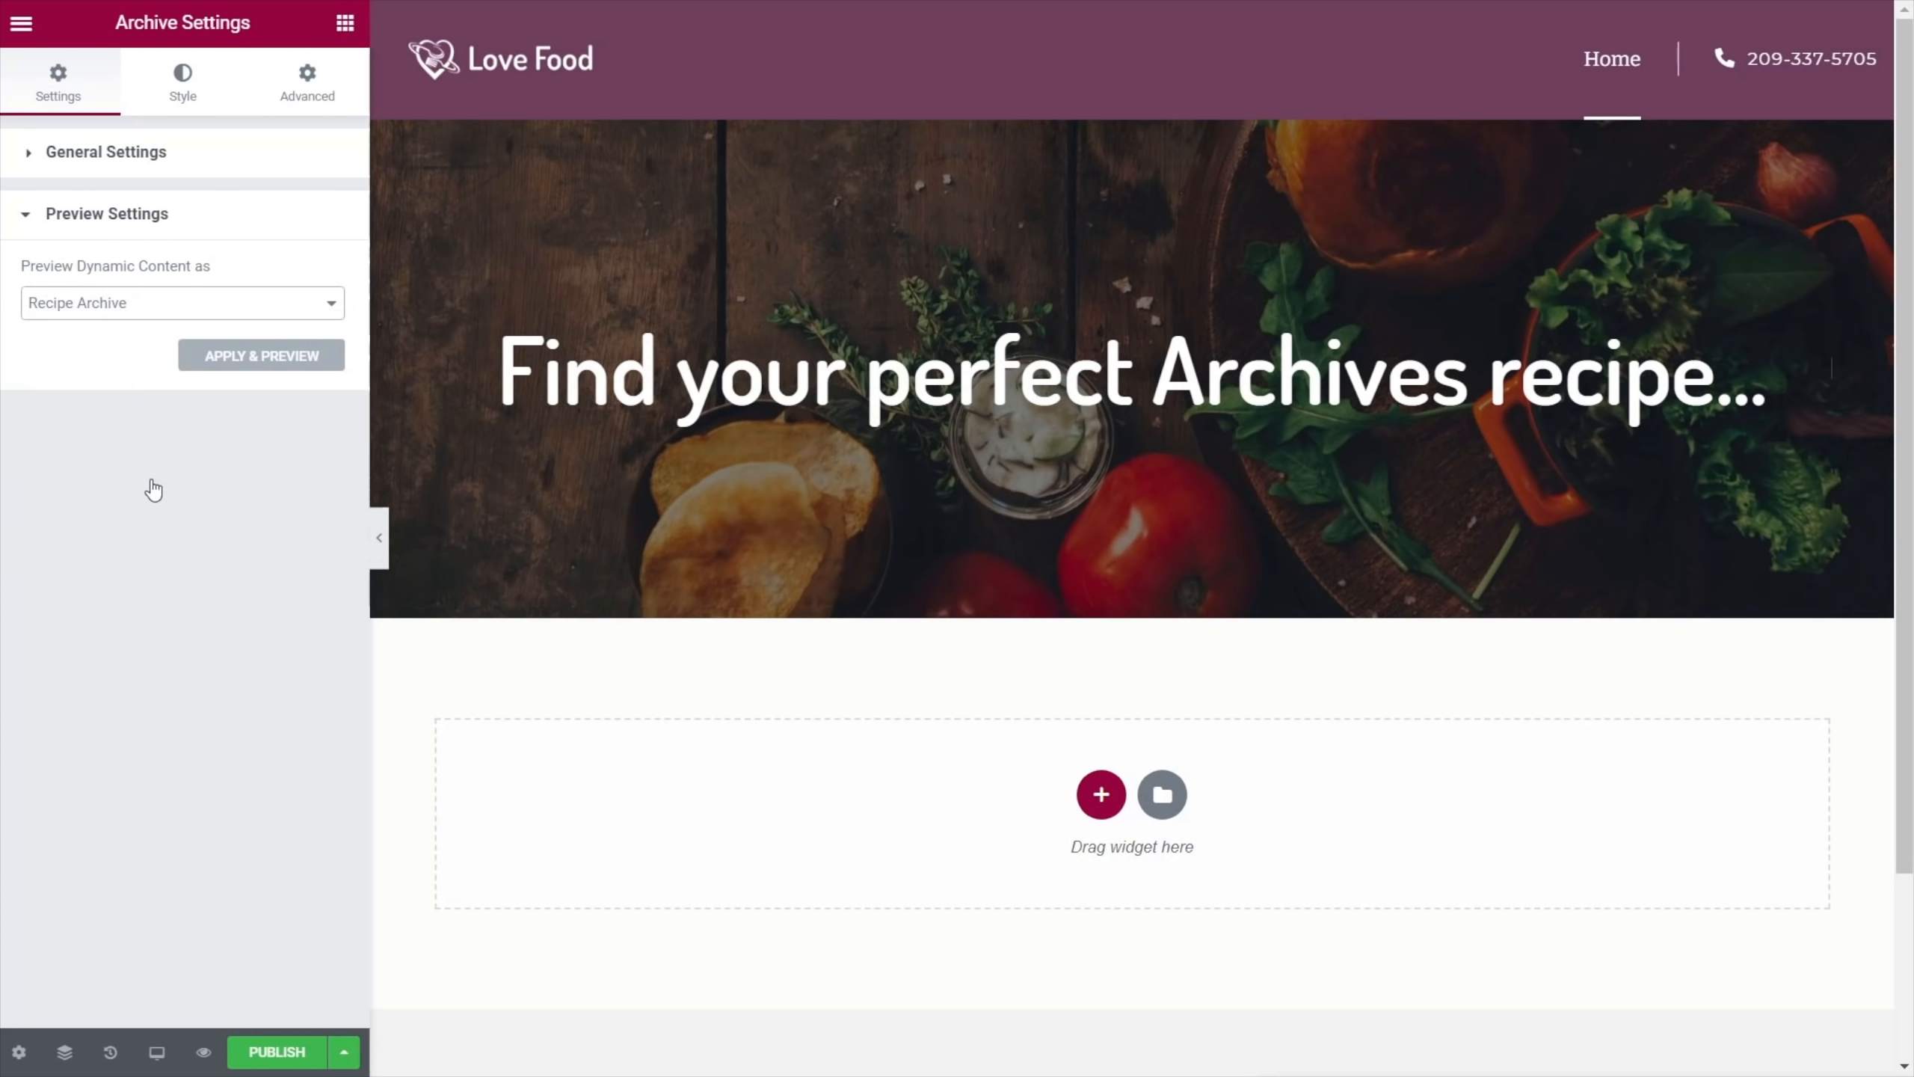
{"action": "left_click", "coordinate": [251, 370]}
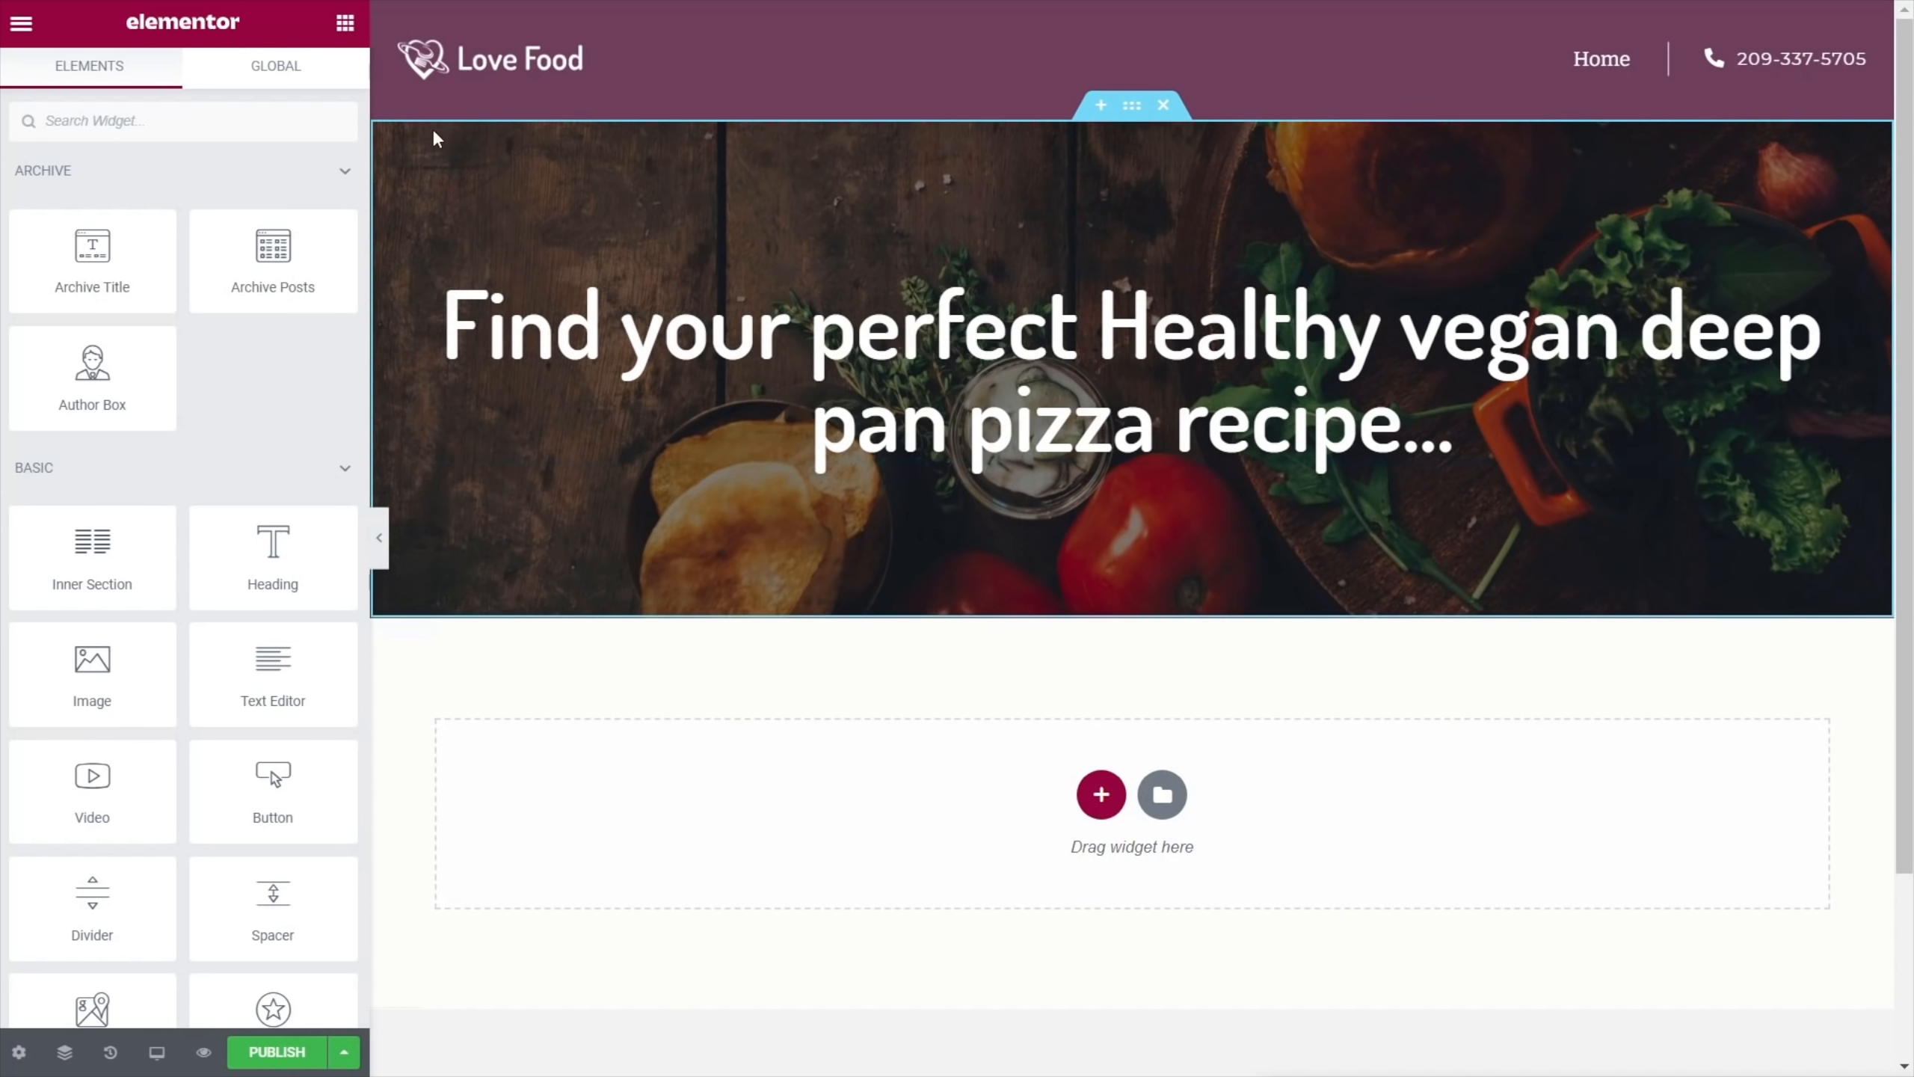
Add a second Heading widget below the banner title, with HTML tag H5 and centred alignment
{"action": "left_click_drag", "start_coordinate": [260, 537], "coordinate": [705, 470]}
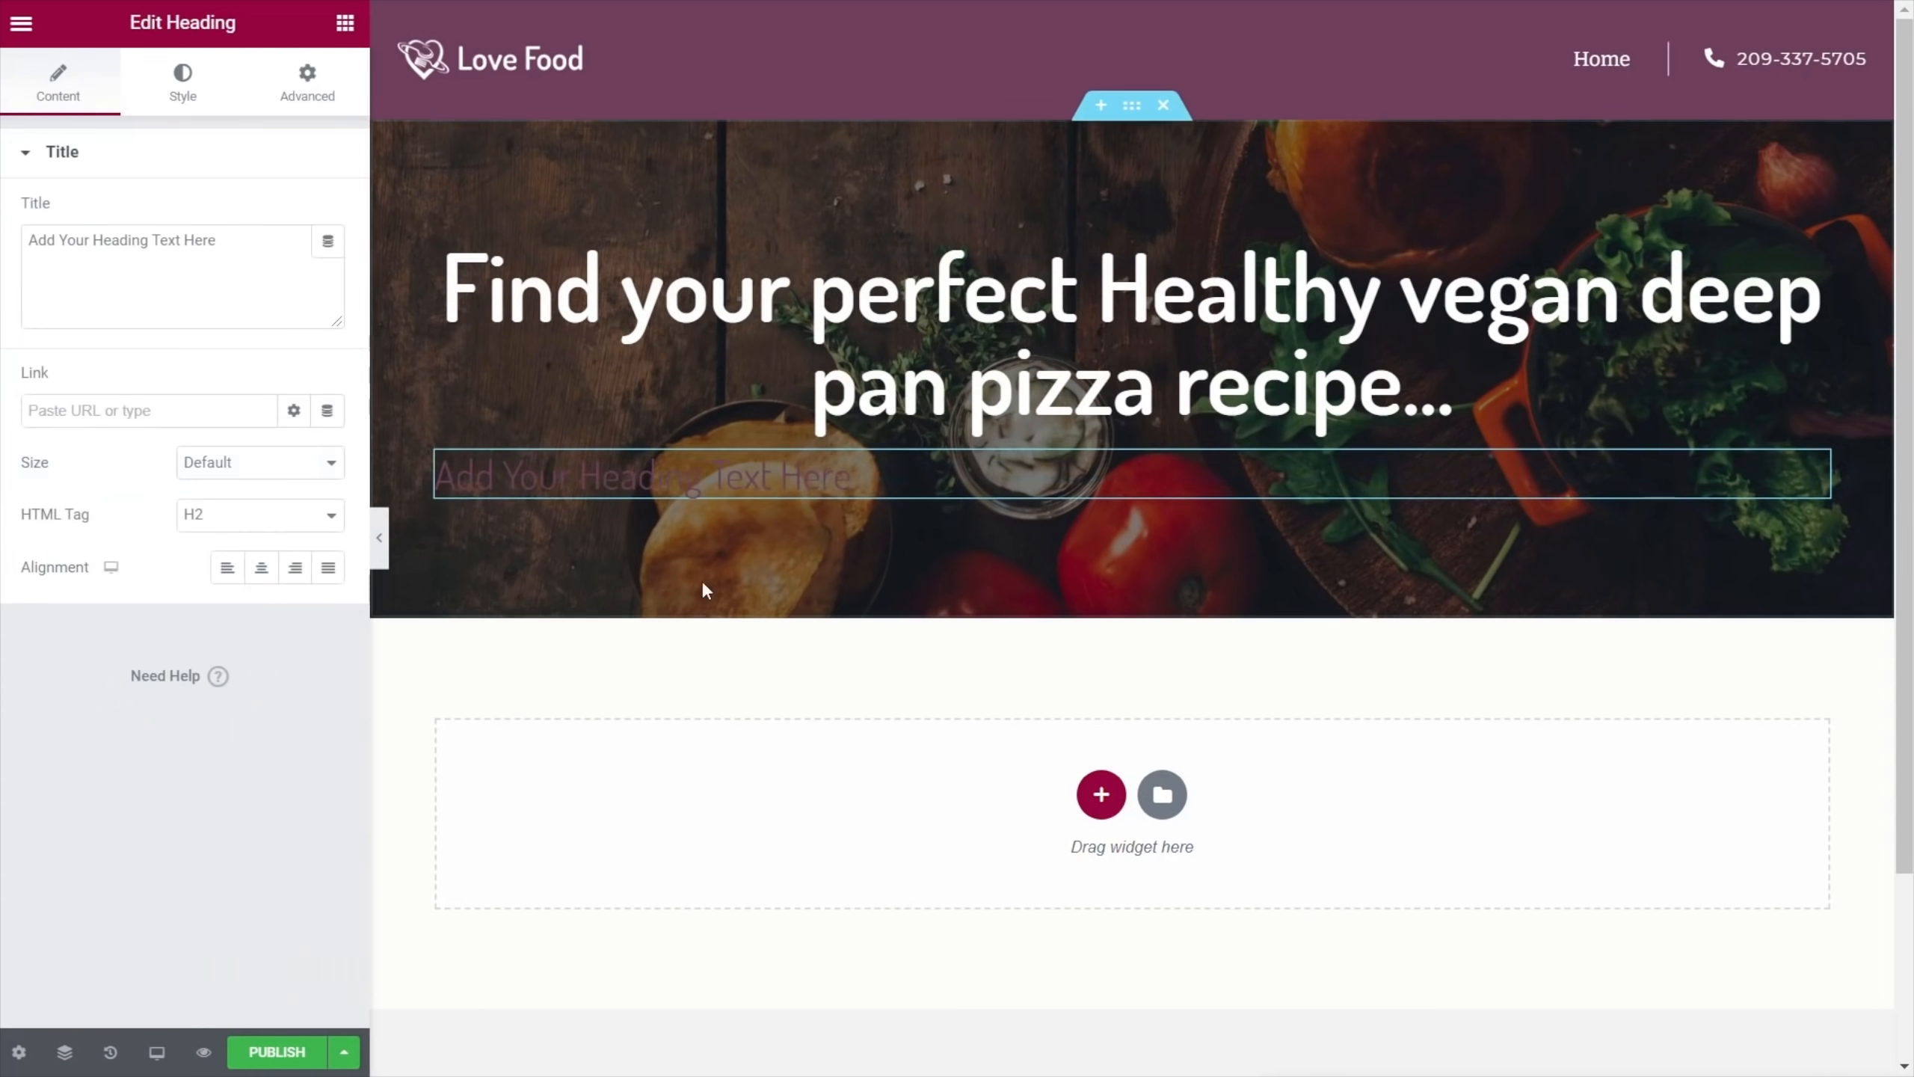
{"action": "left_click", "coordinate": [230, 525]}
{"action": "left_click", "coordinate": [222, 627]}
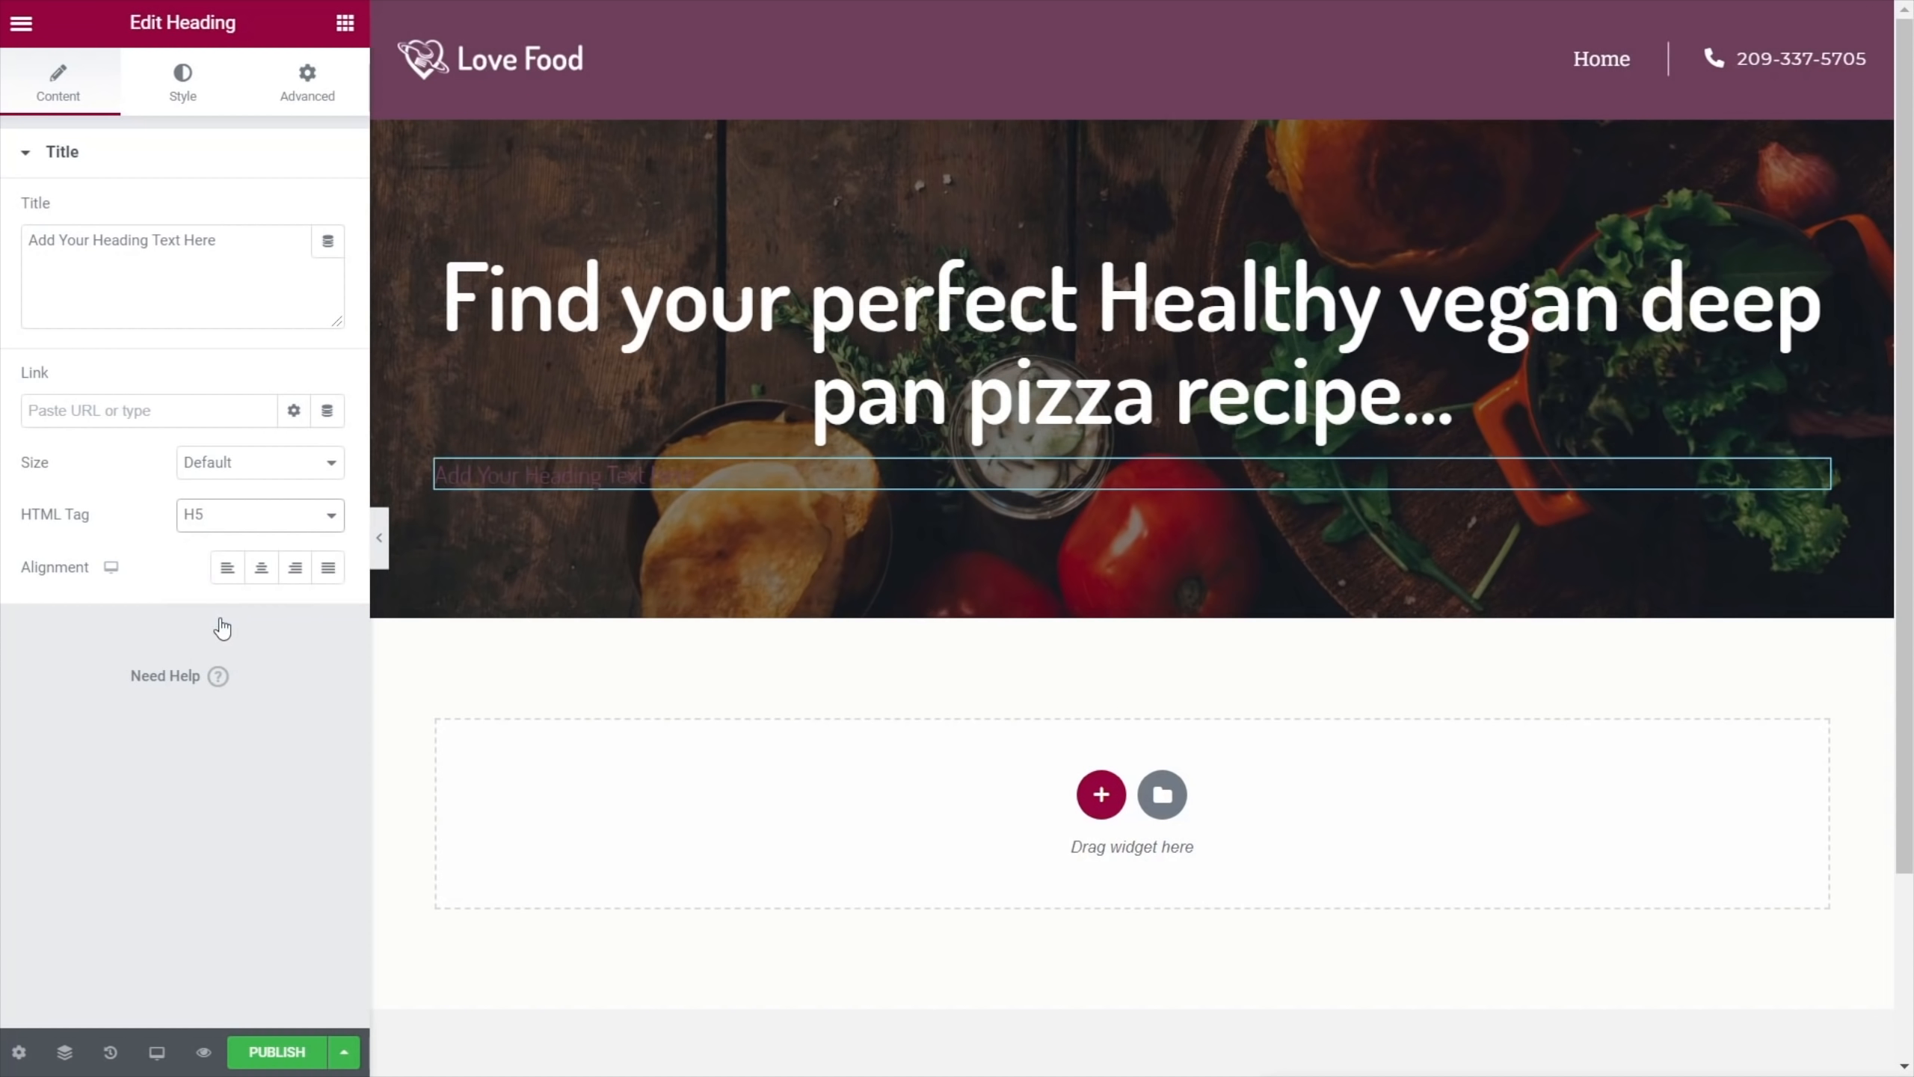
{"action": "left_click", "coordinate": [262, 568]}
Title the new heading "Search our database of over 5000 recipes to find the perfect main meal,</br> dessert or accompaniment for your next meal!" with HTML tag H4
{"action": "left_click_drag", "start_coordinate": [219, 240], "coordinate": [20, 229]}
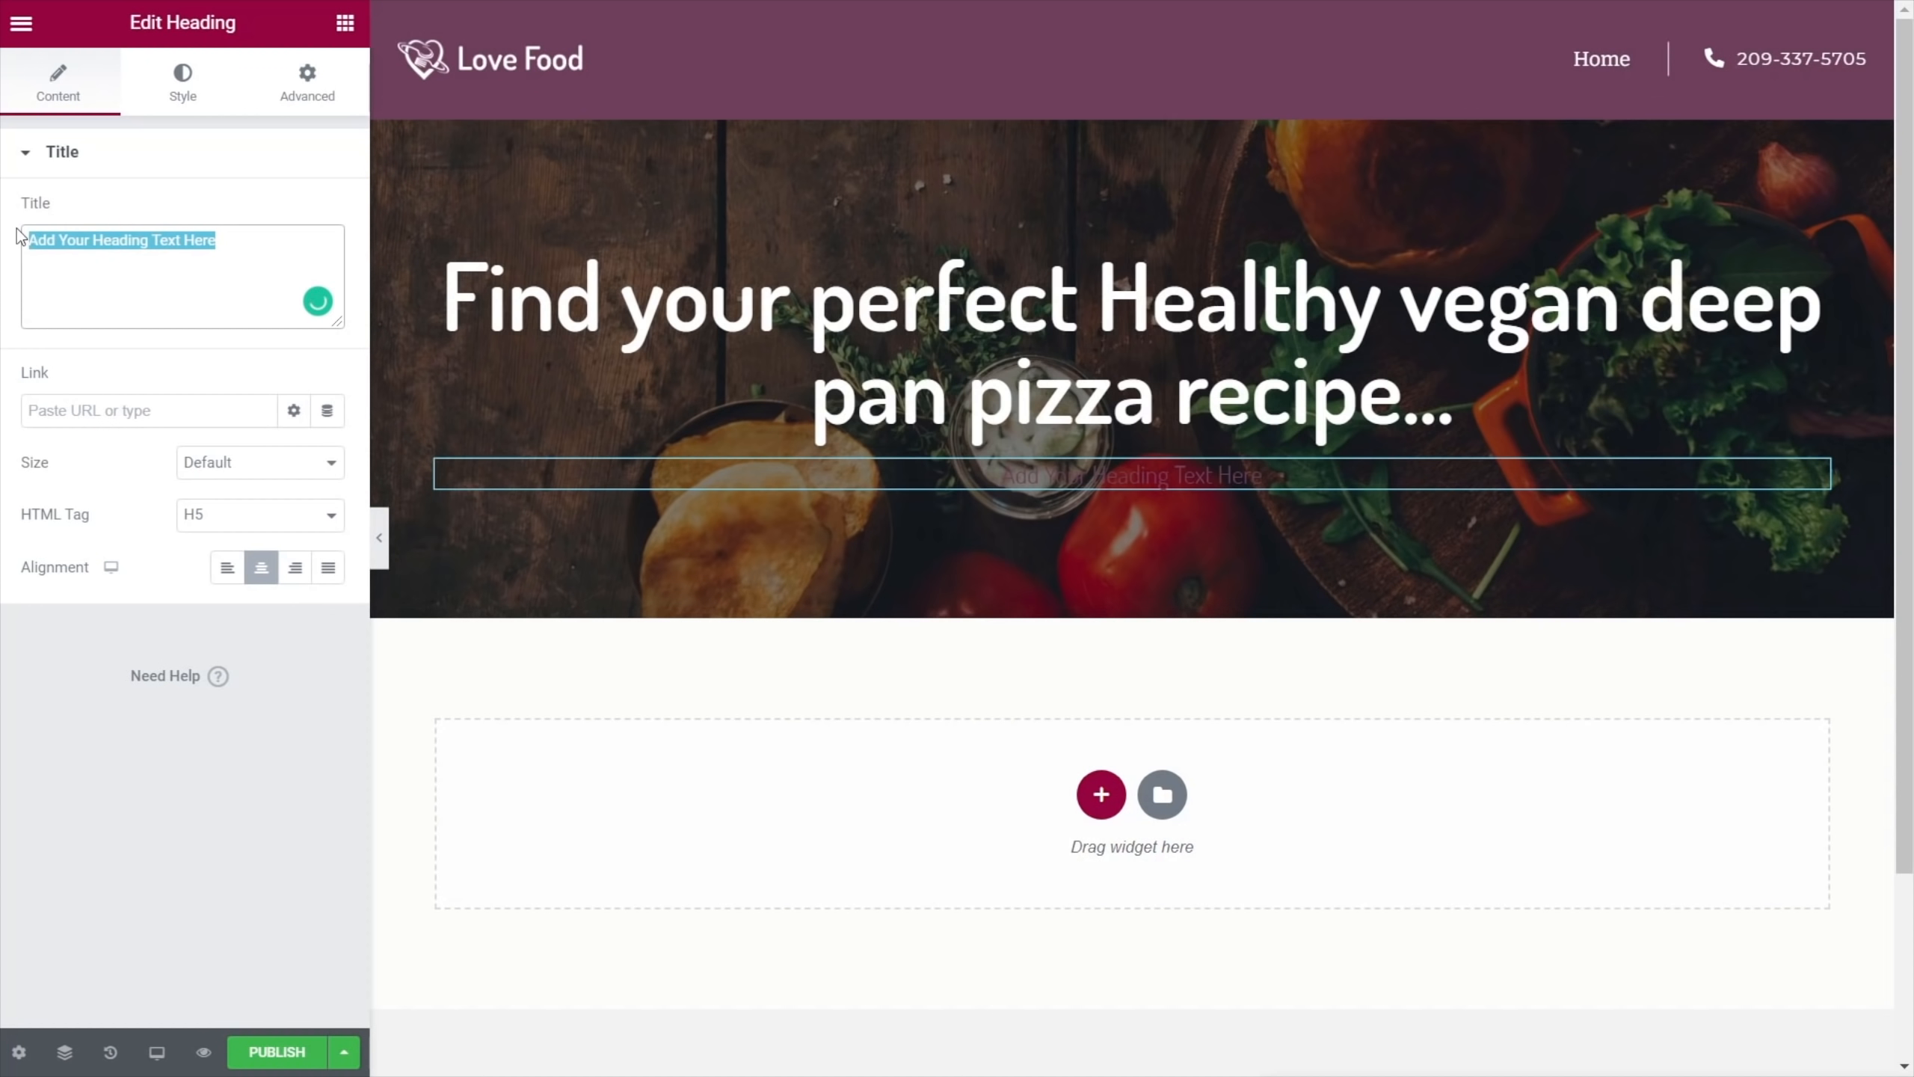
{"action": "type", "text": "Search our database of over 5000 recipes to find the perfect main meal,</br> dessert or accompaniment for your next meal!"}
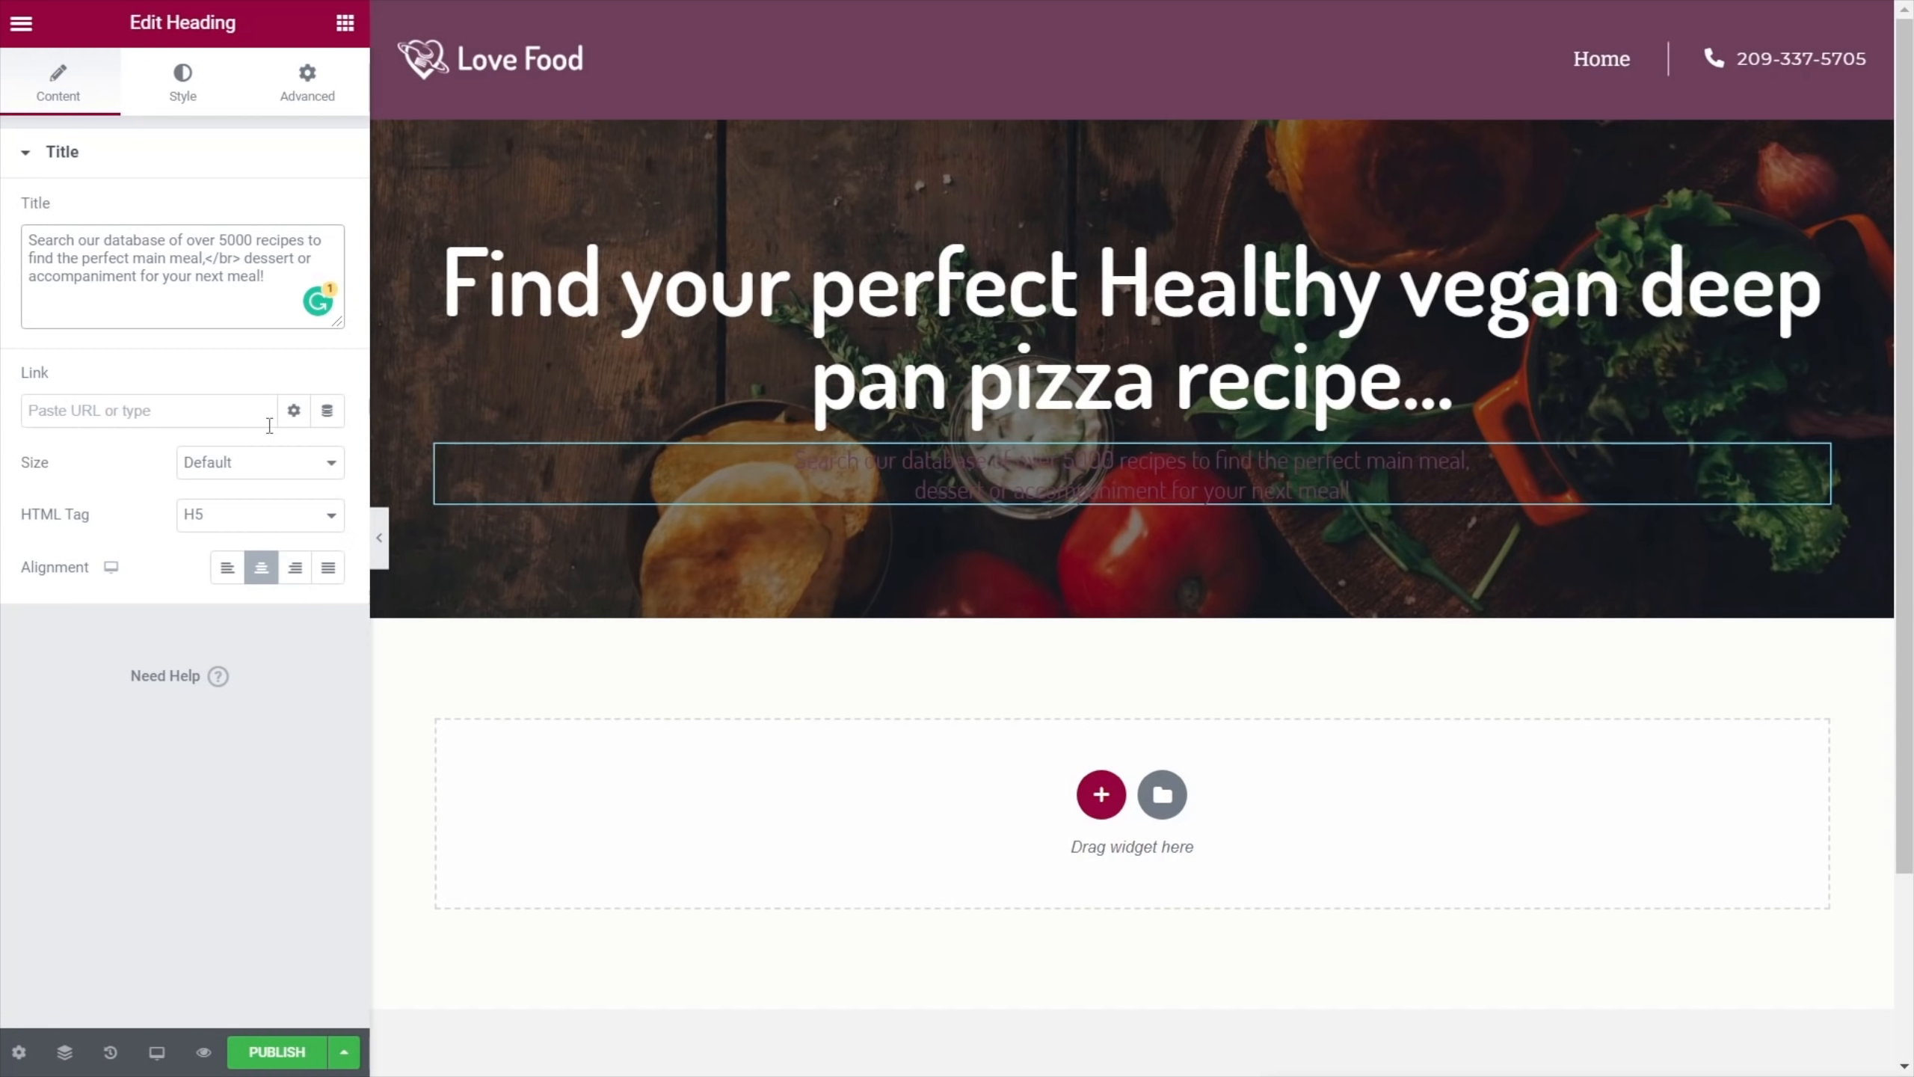
{"action": "left_click", "coordinate": [313, 521]}
{"action": "left_click", "coordinate": [255, 599]}
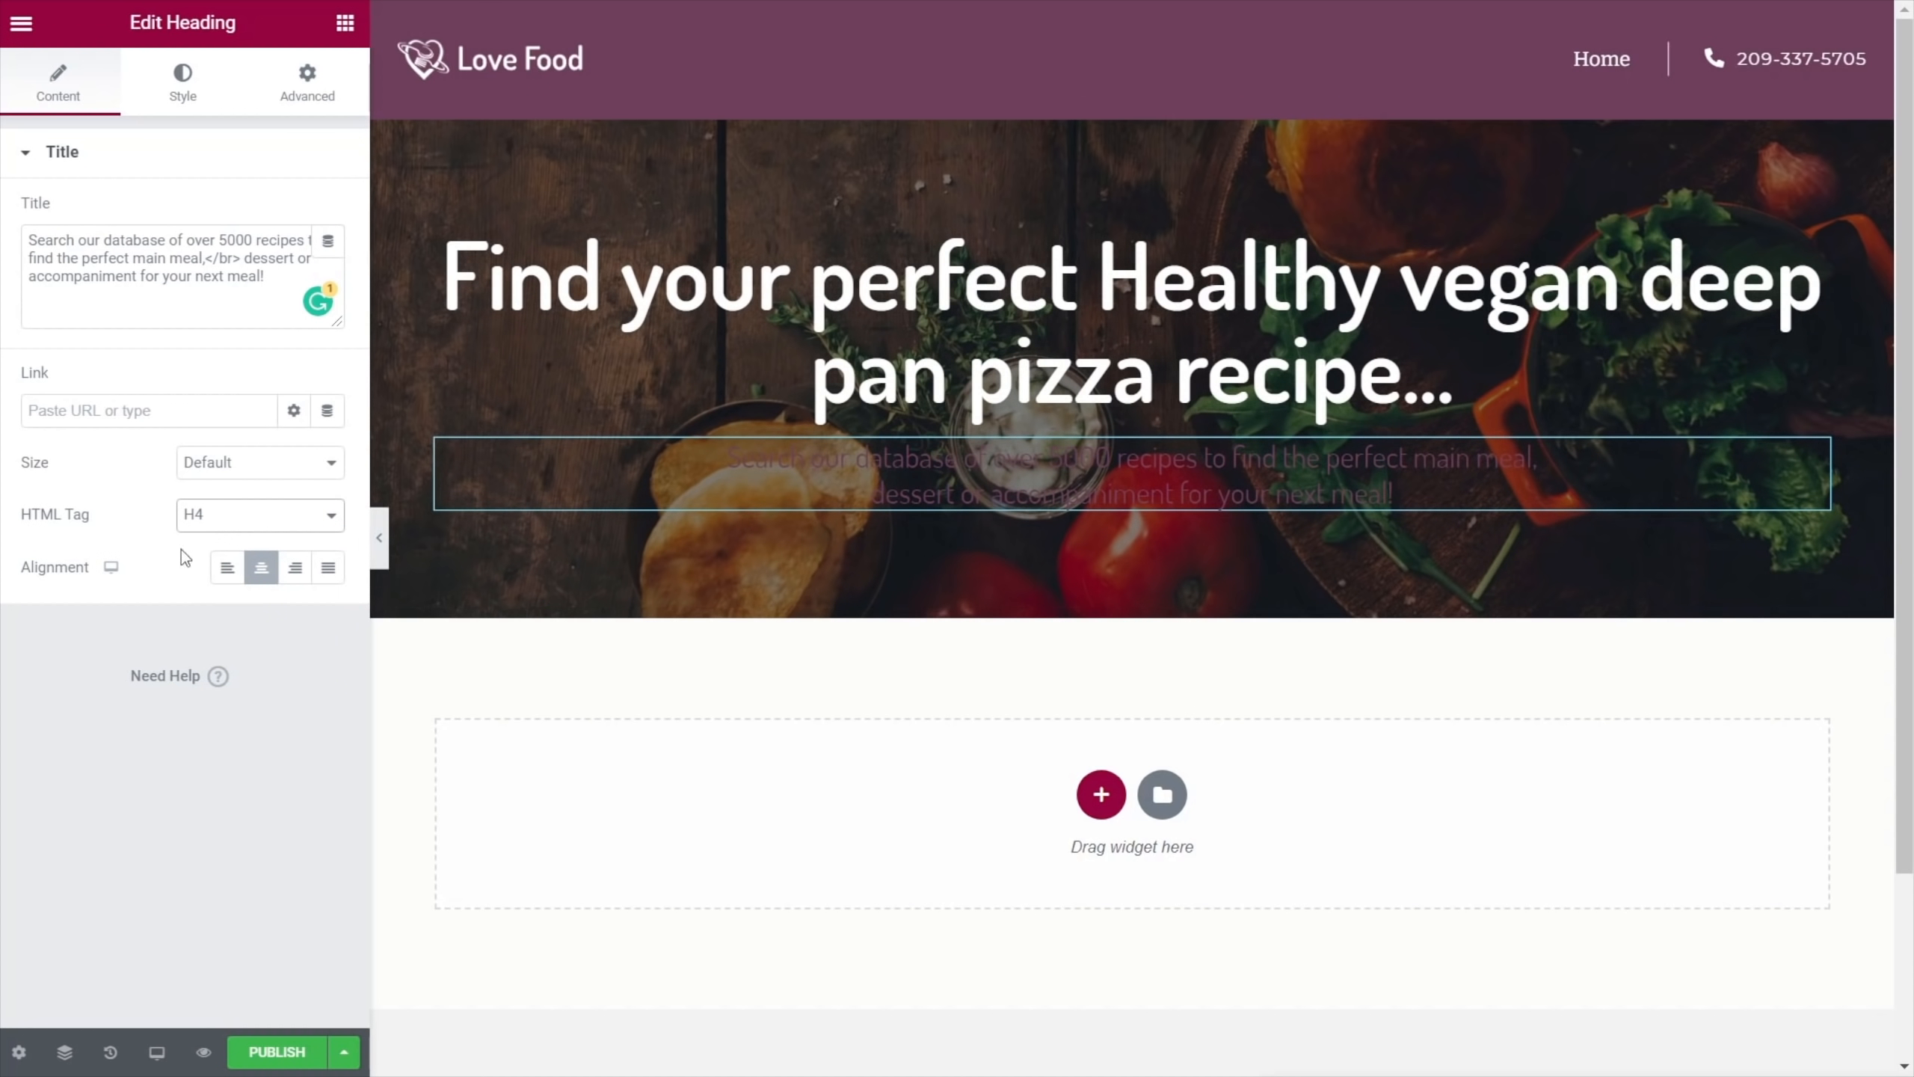
Colour the subheading's text with the global White, then reduce its opacity to give #FFFFFFC7
{"action": "left_click", "coordinate": [174, 85]}
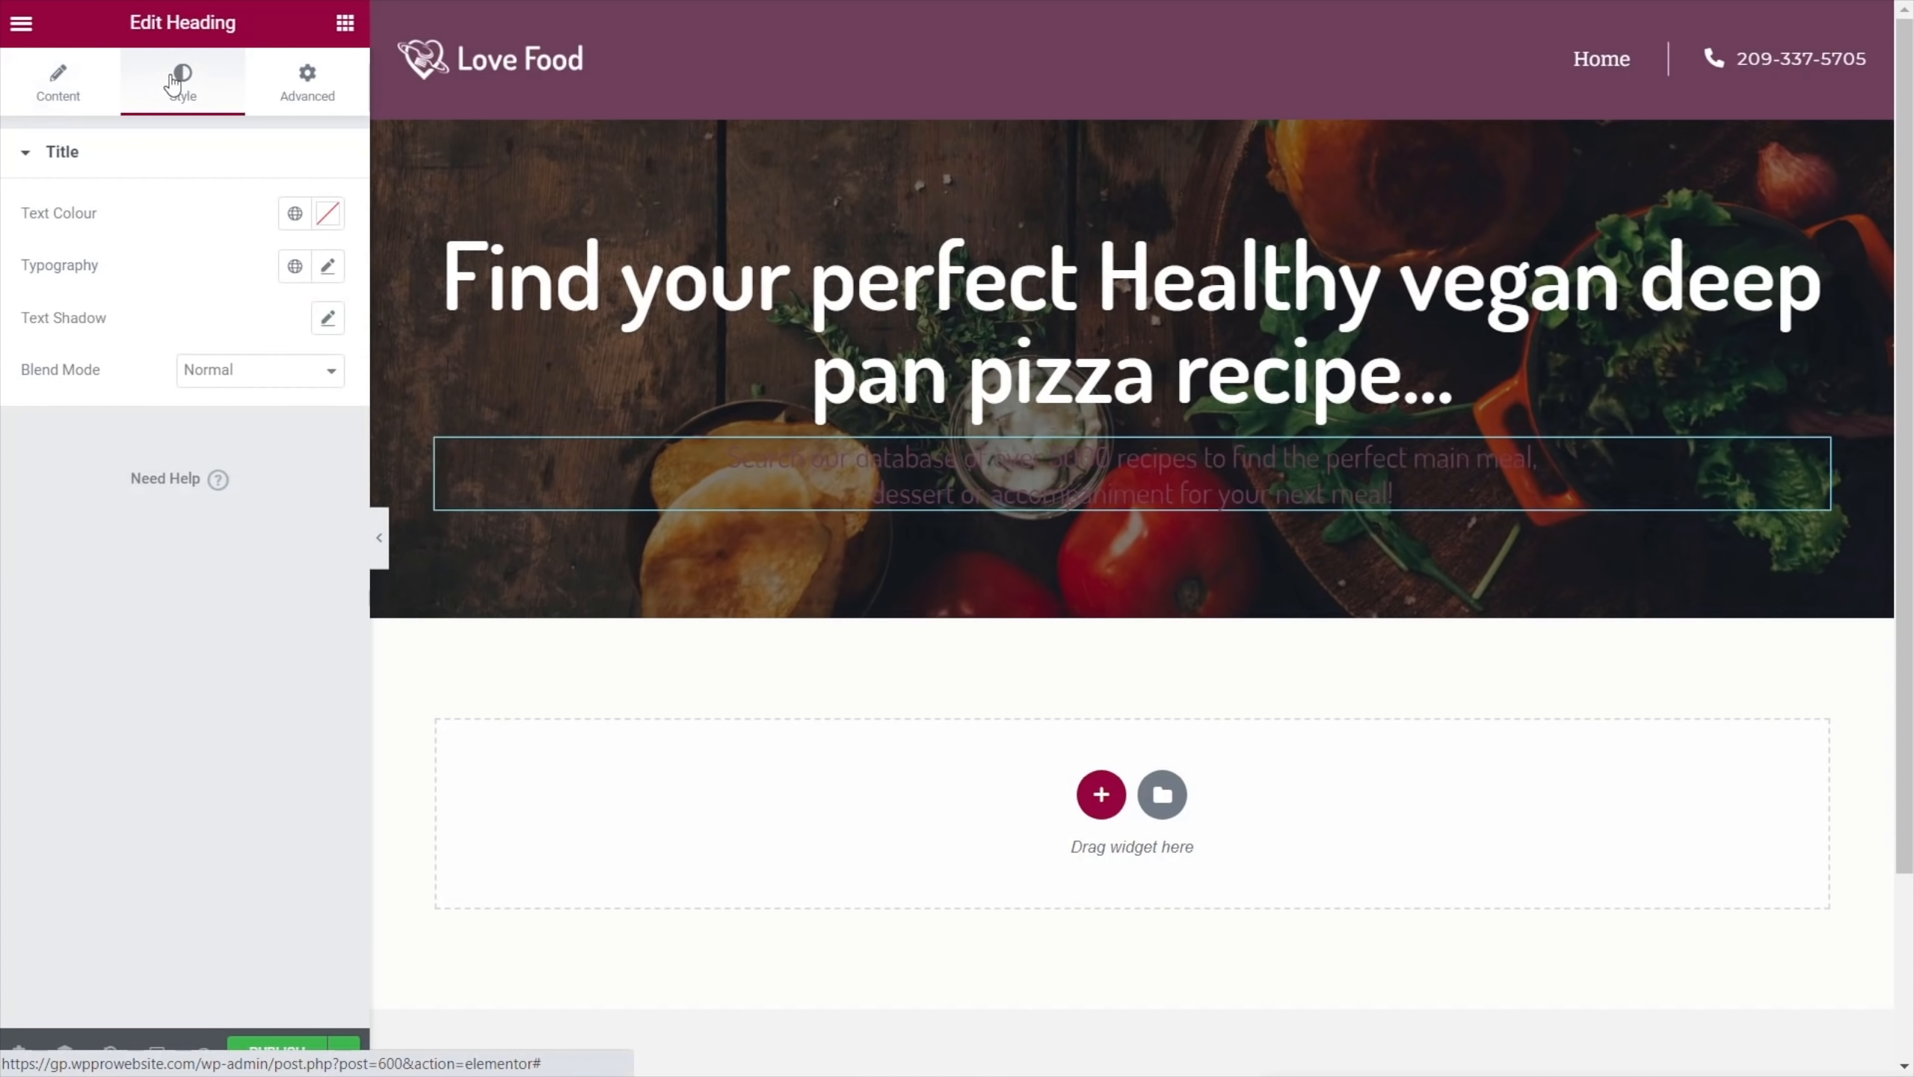
{"action": "left_click", "coordinate": [294, 215]}
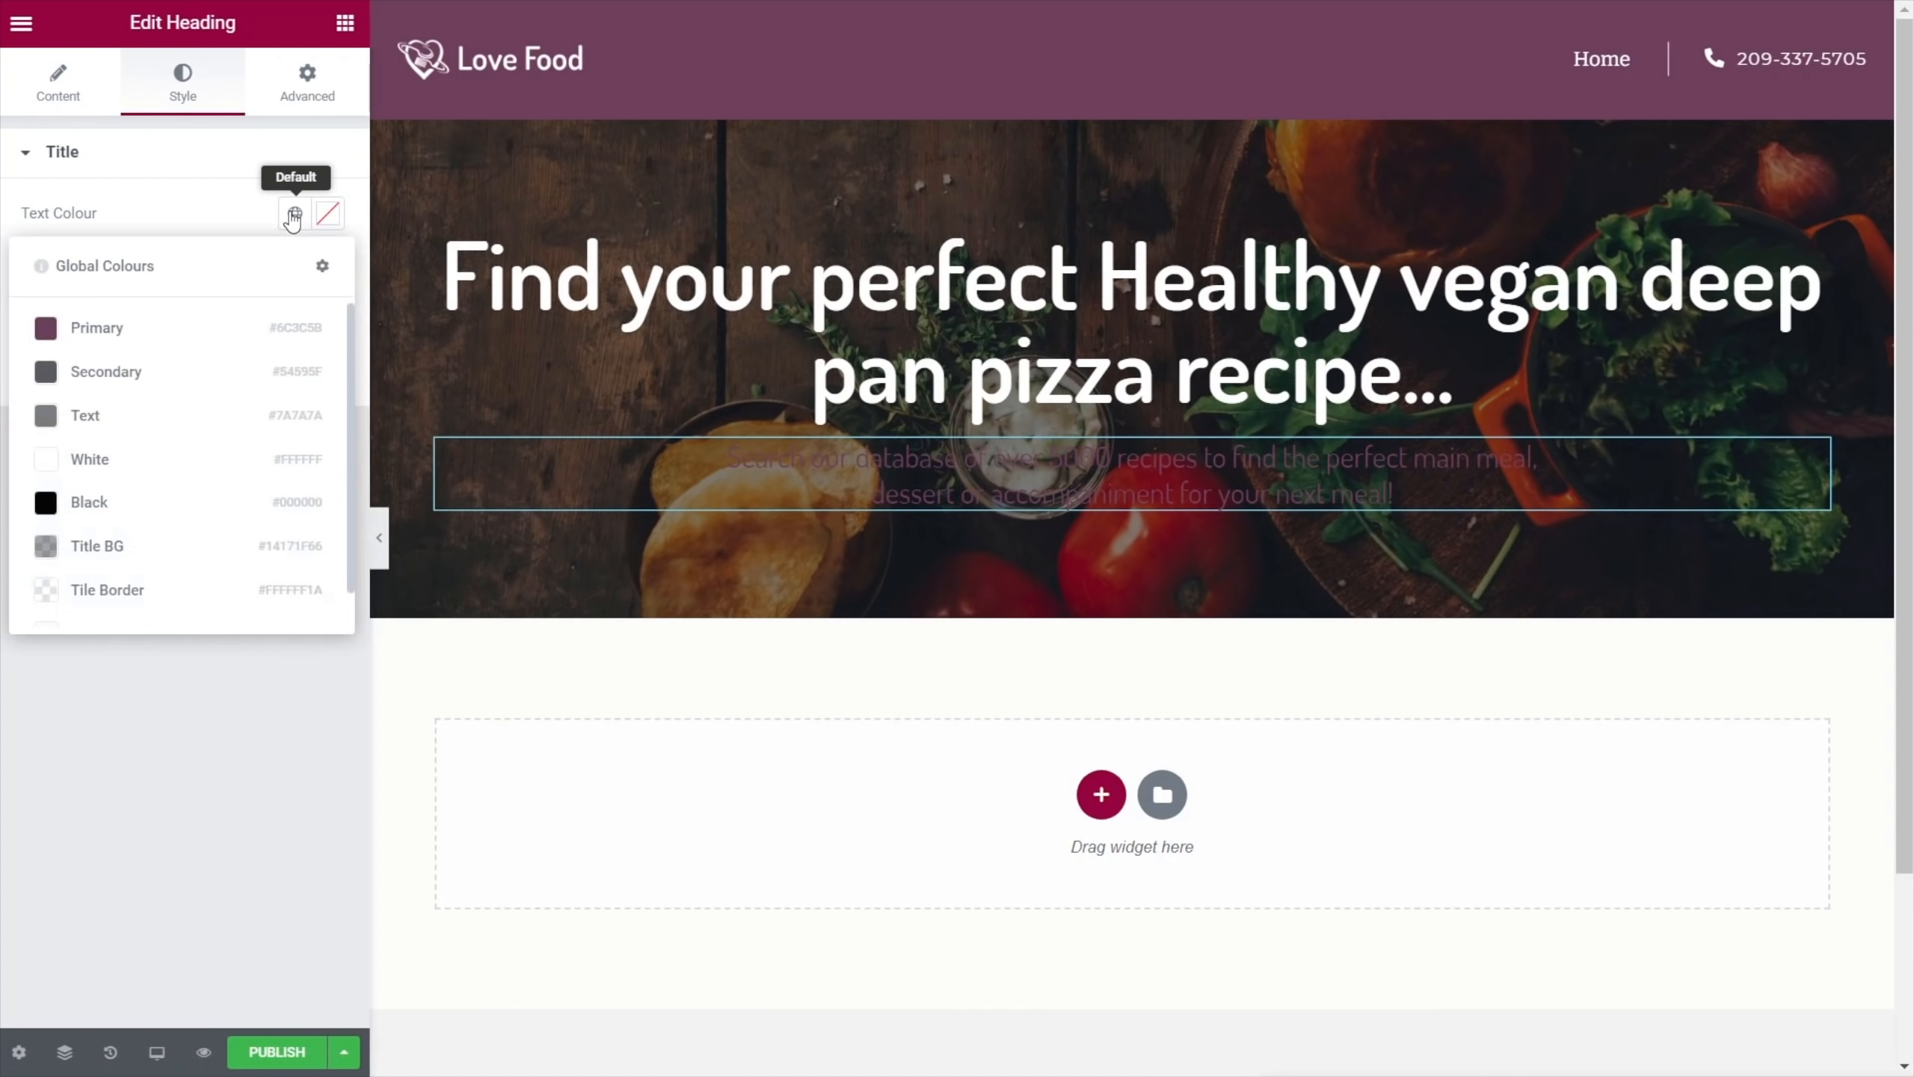
{"action": "left_click", "coordinate": [96, 469]}
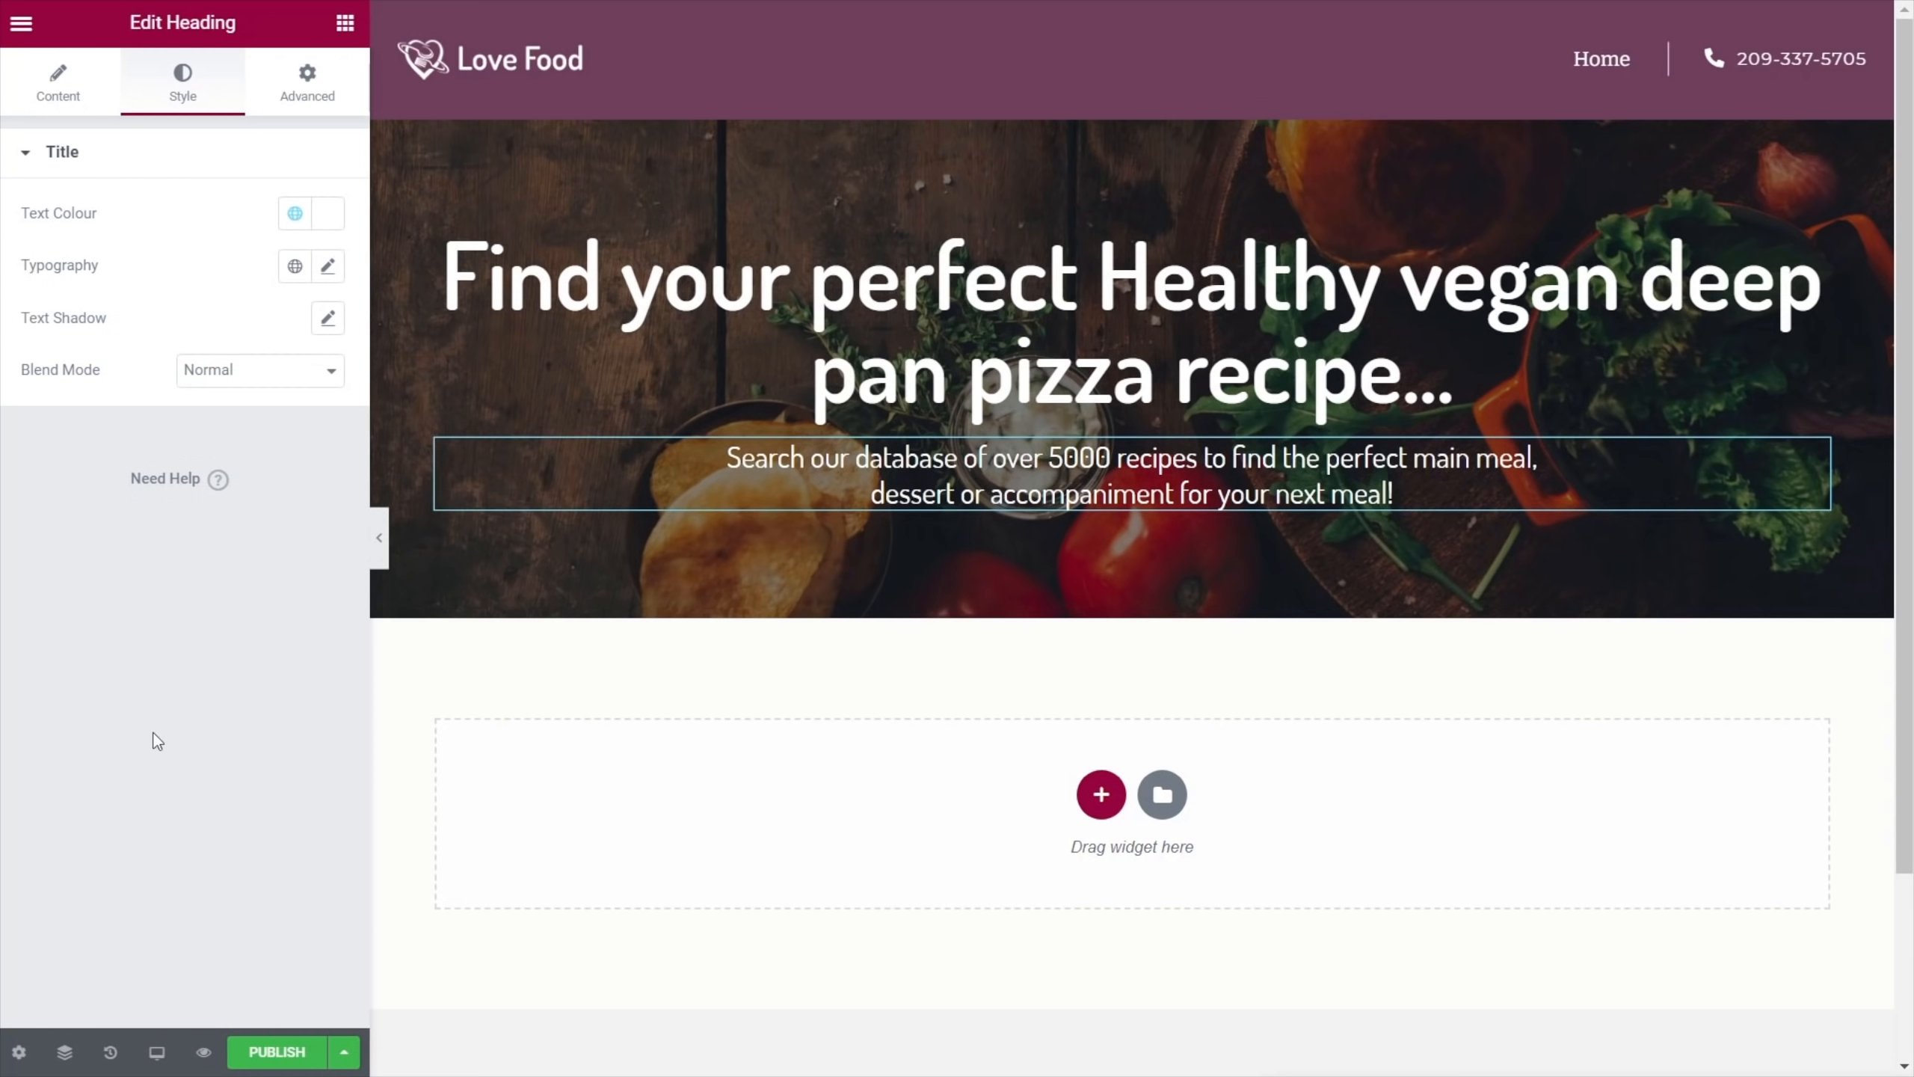
{"action": "left_click", "coordinate": [328, 213]}
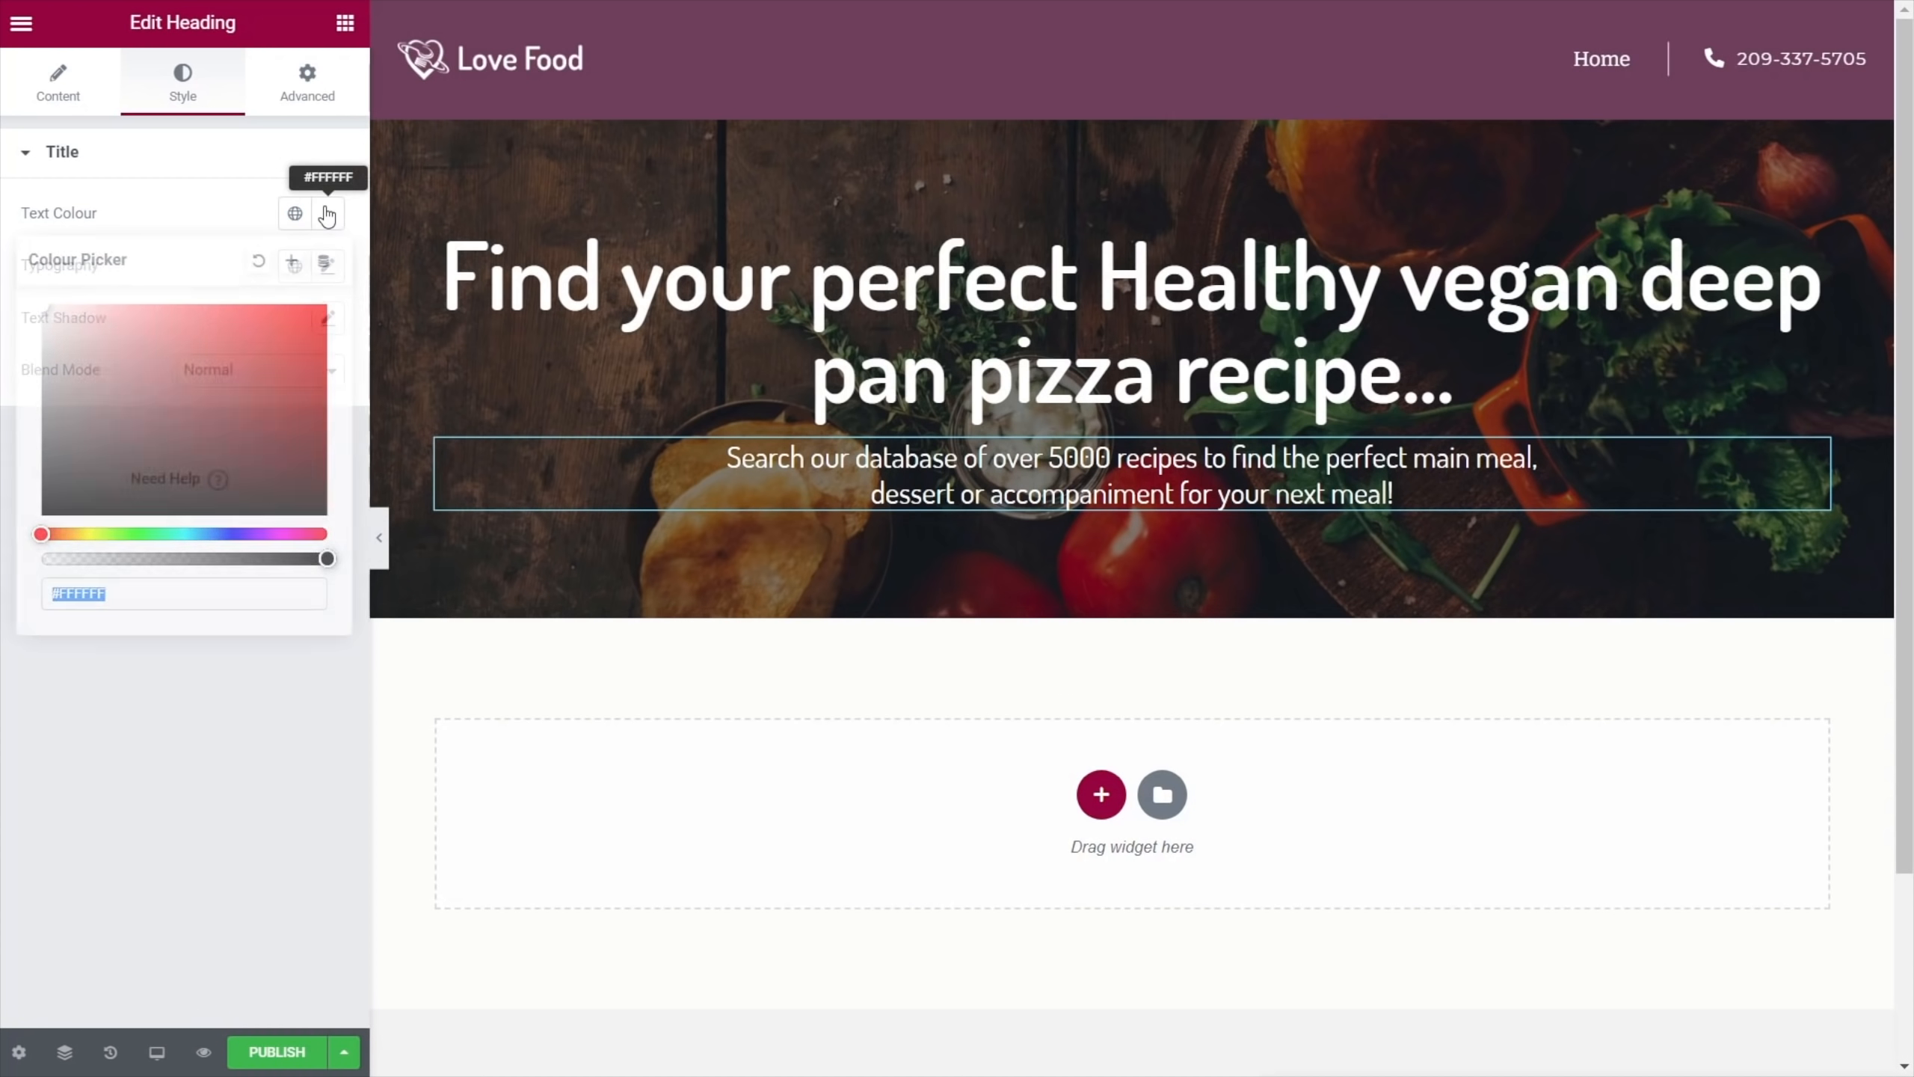
{"action": "left_click", "coordinate": [325, 559]}
{"action": "left_click_drag", "start_coordinate": [325, 559], "coordinate": [265, 559]}
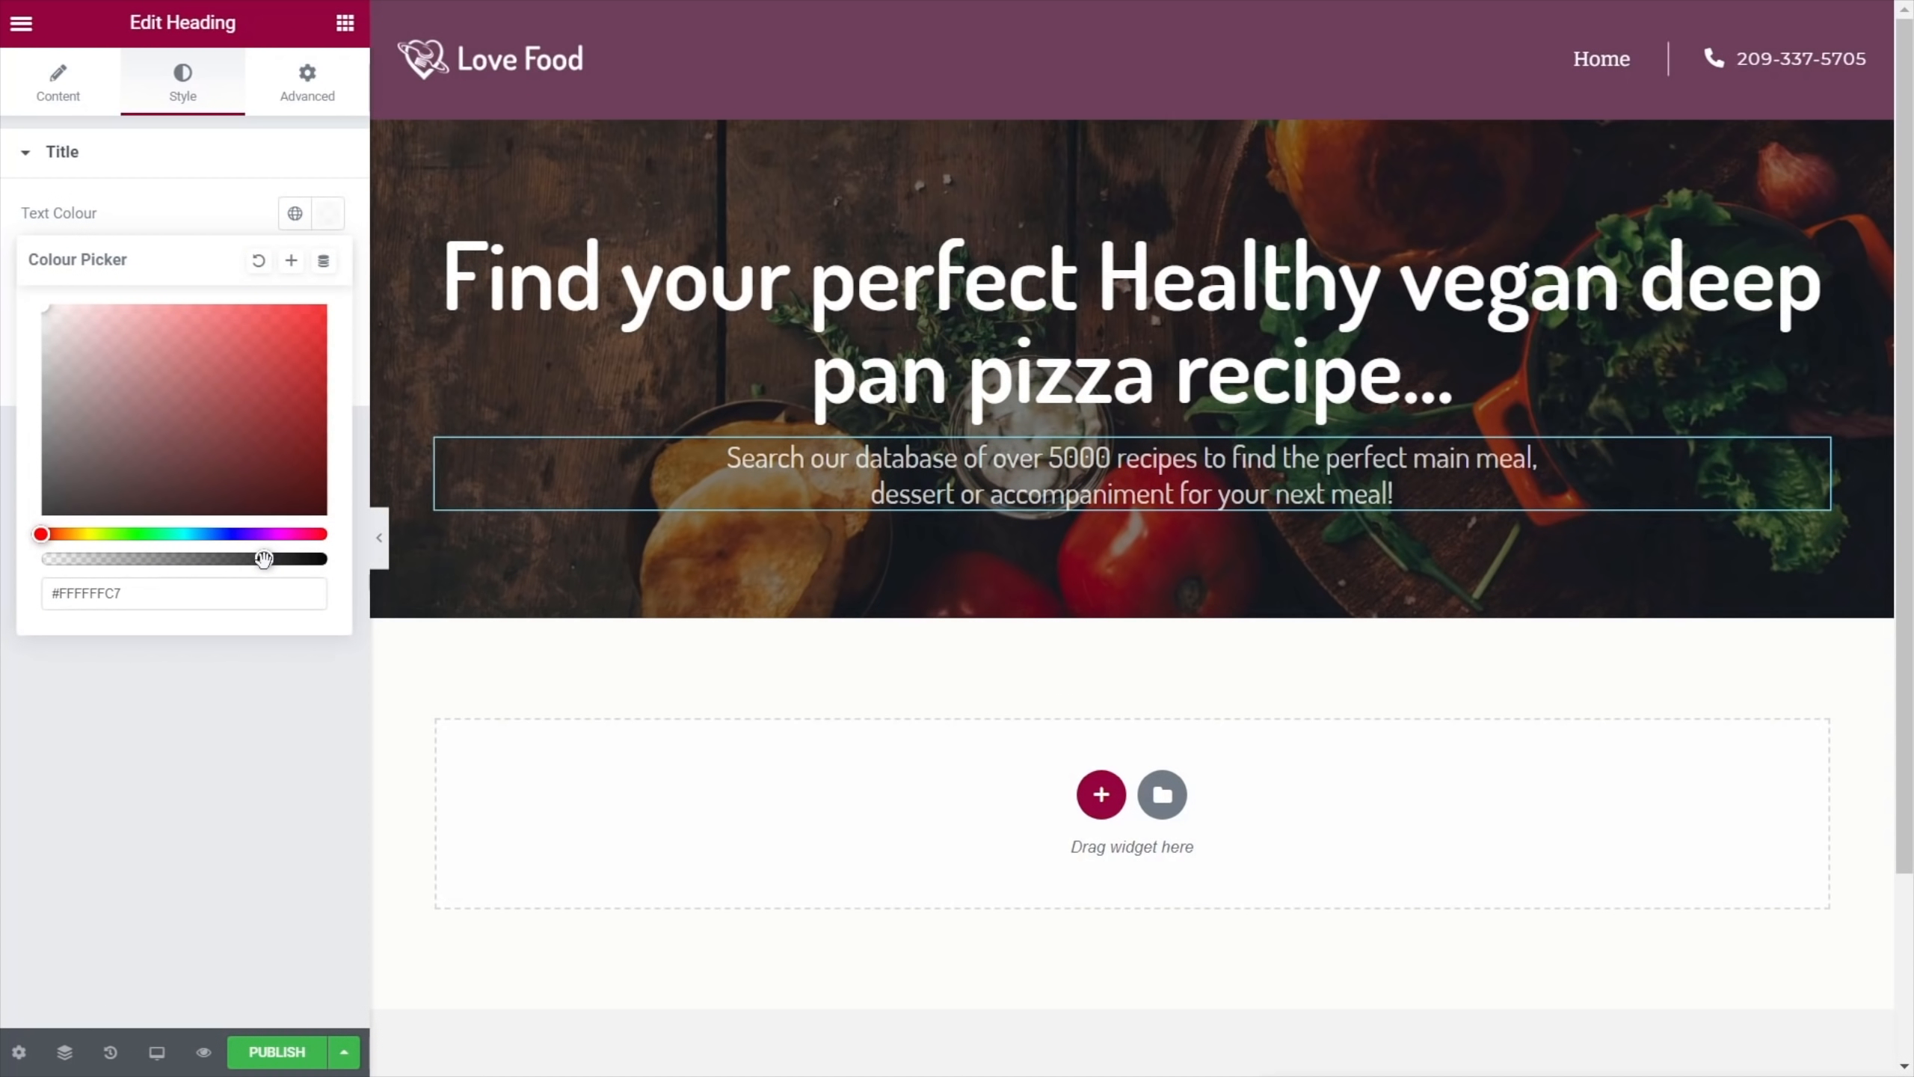
{"action": "left_click", "coordinate": [229, 709]}
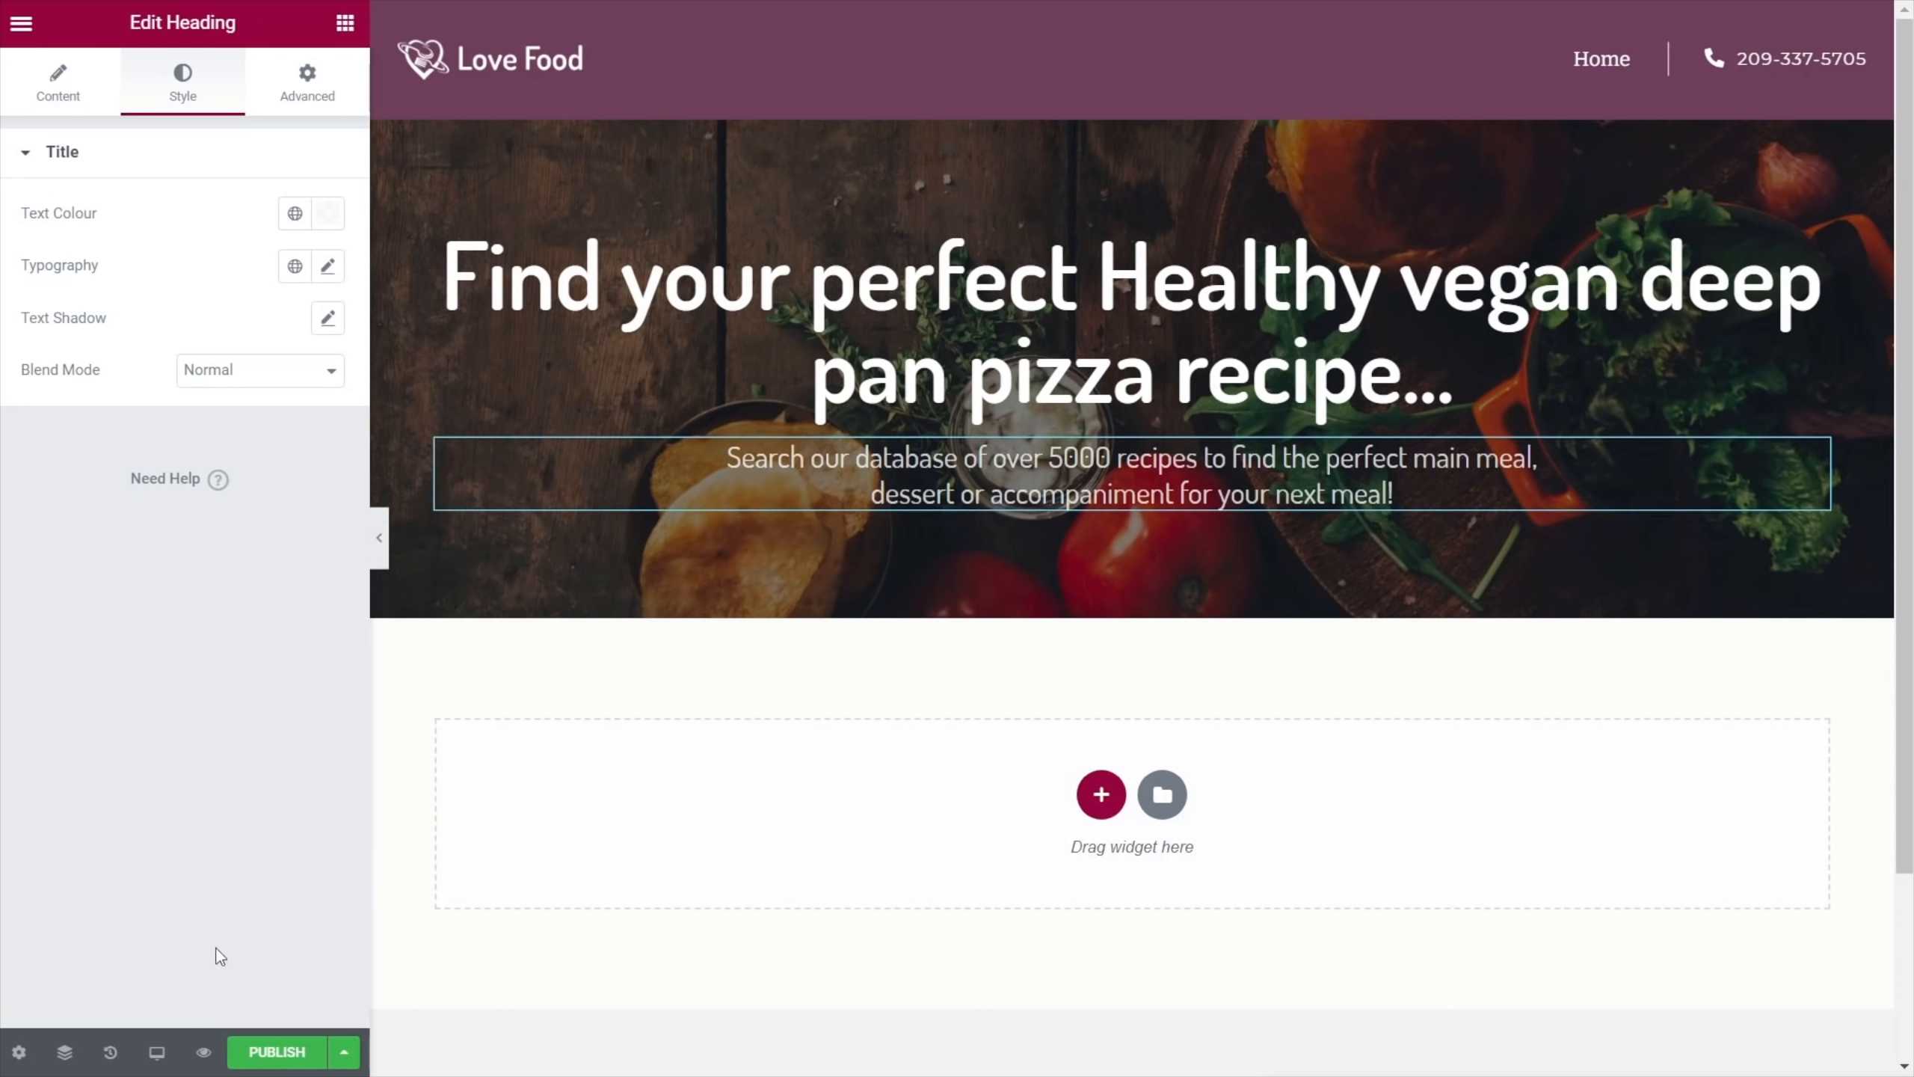
{"action": "scroll", "coordinate": [705, 817], "scroll_direction": "down", "scroll_amount": 3}
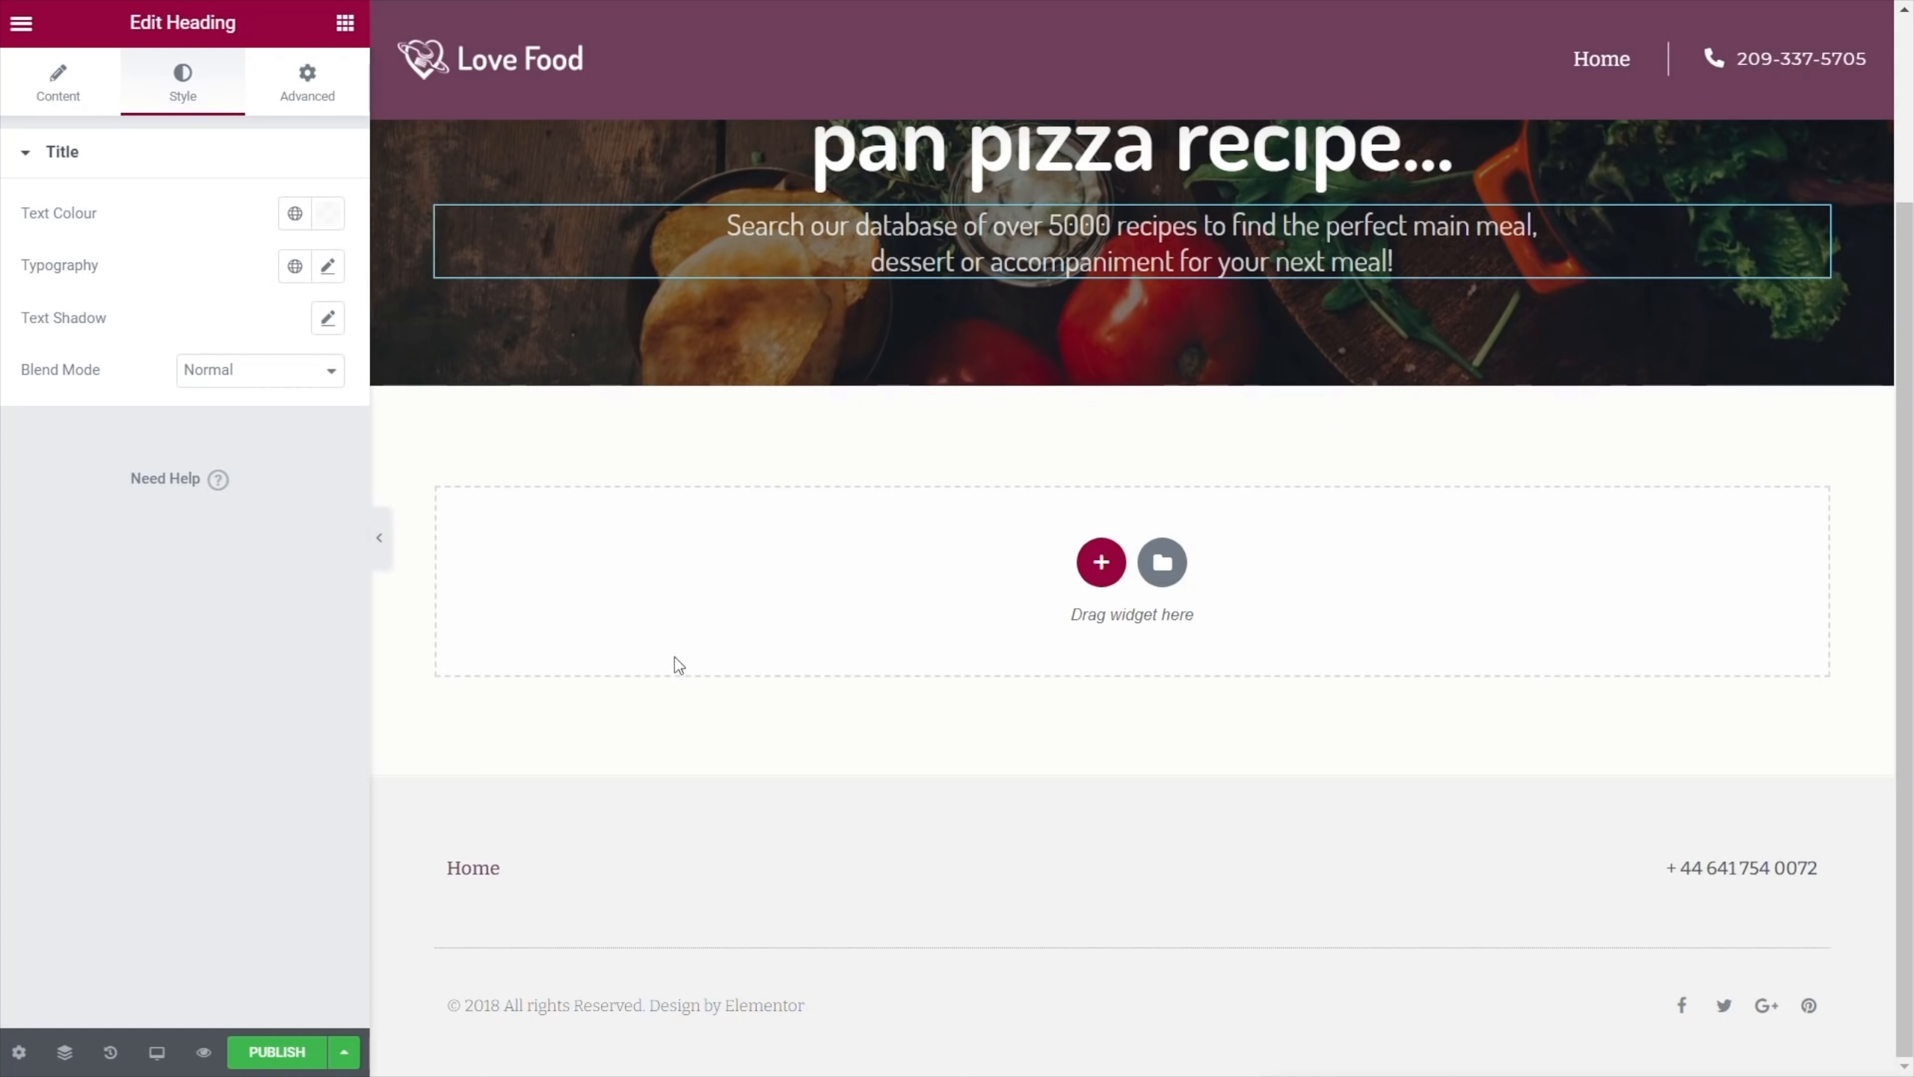
Add a section with a one-third and a two-thirds column below the hero, with 100 px top and bottom margins
{"action": "left_click", "coordinate": [1099, 560]}
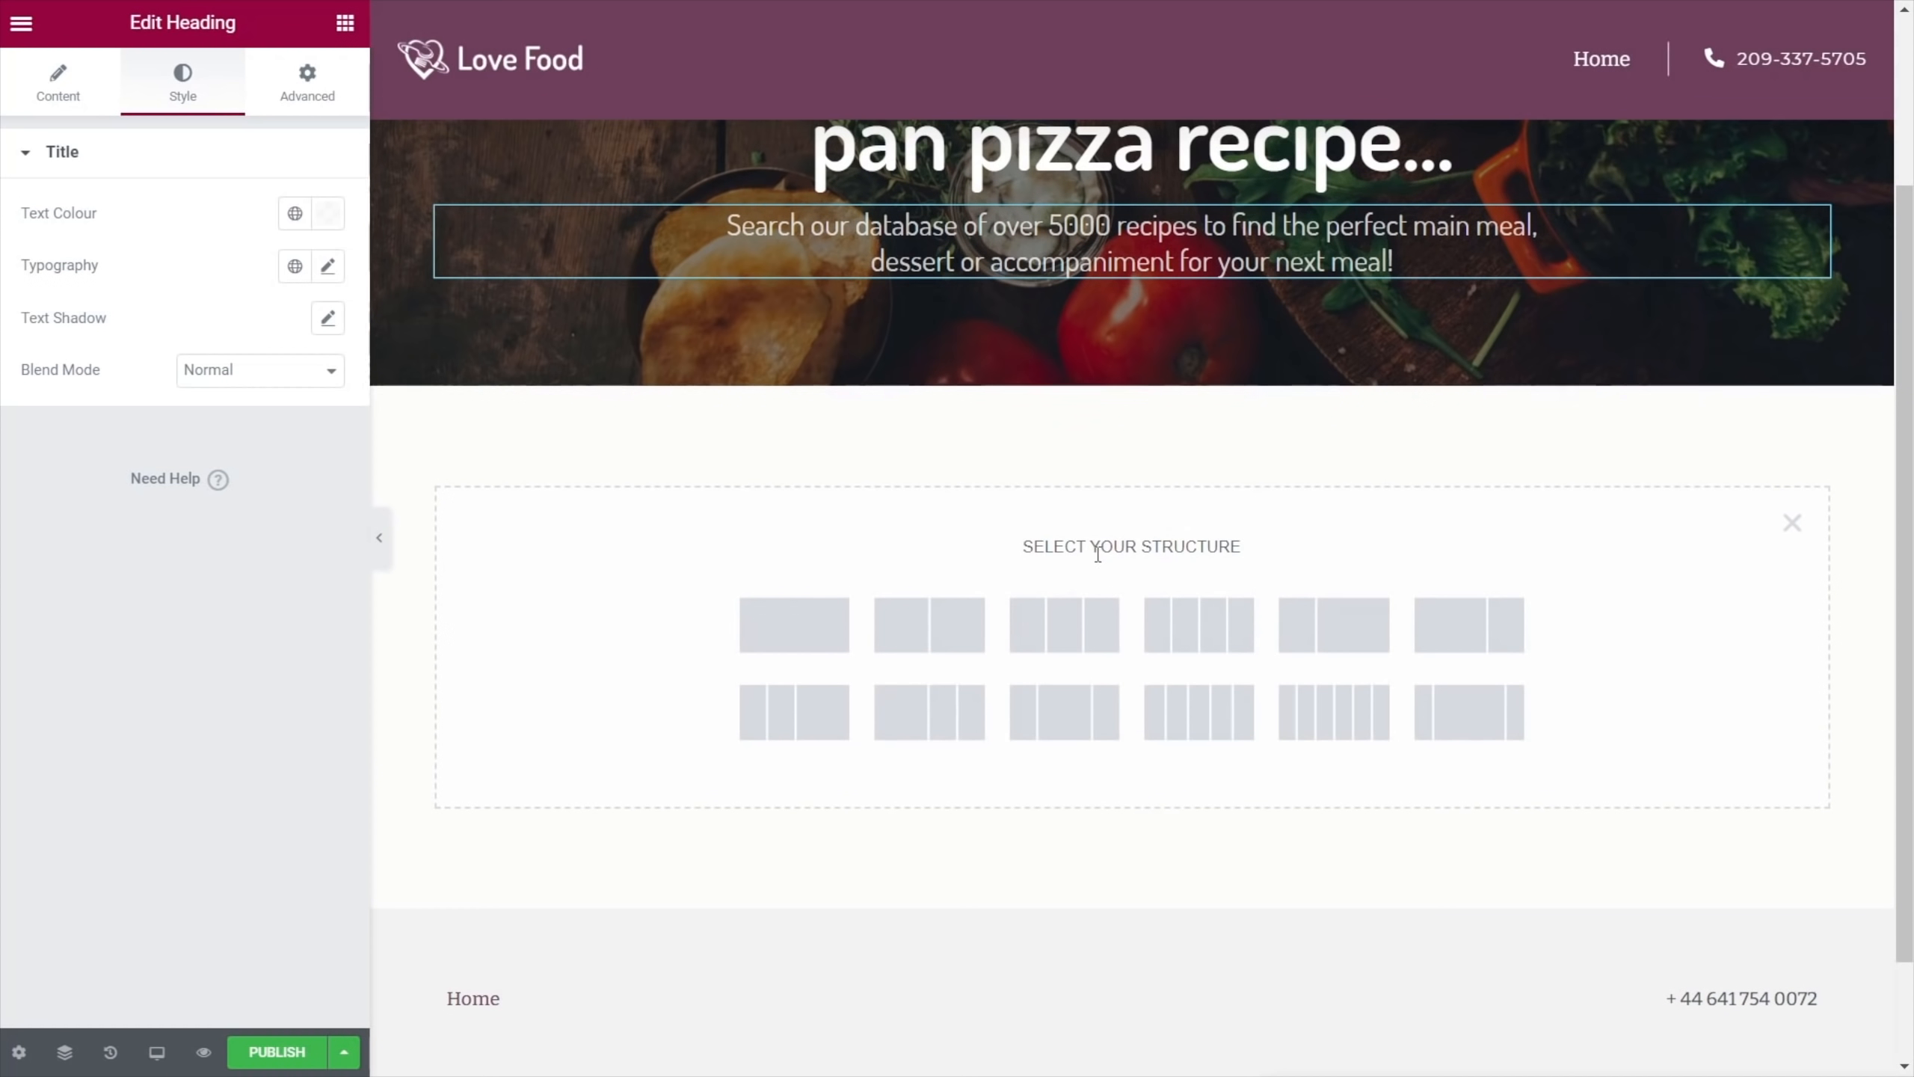
{"action": "left_click", "coordinate": [1302, 637]}
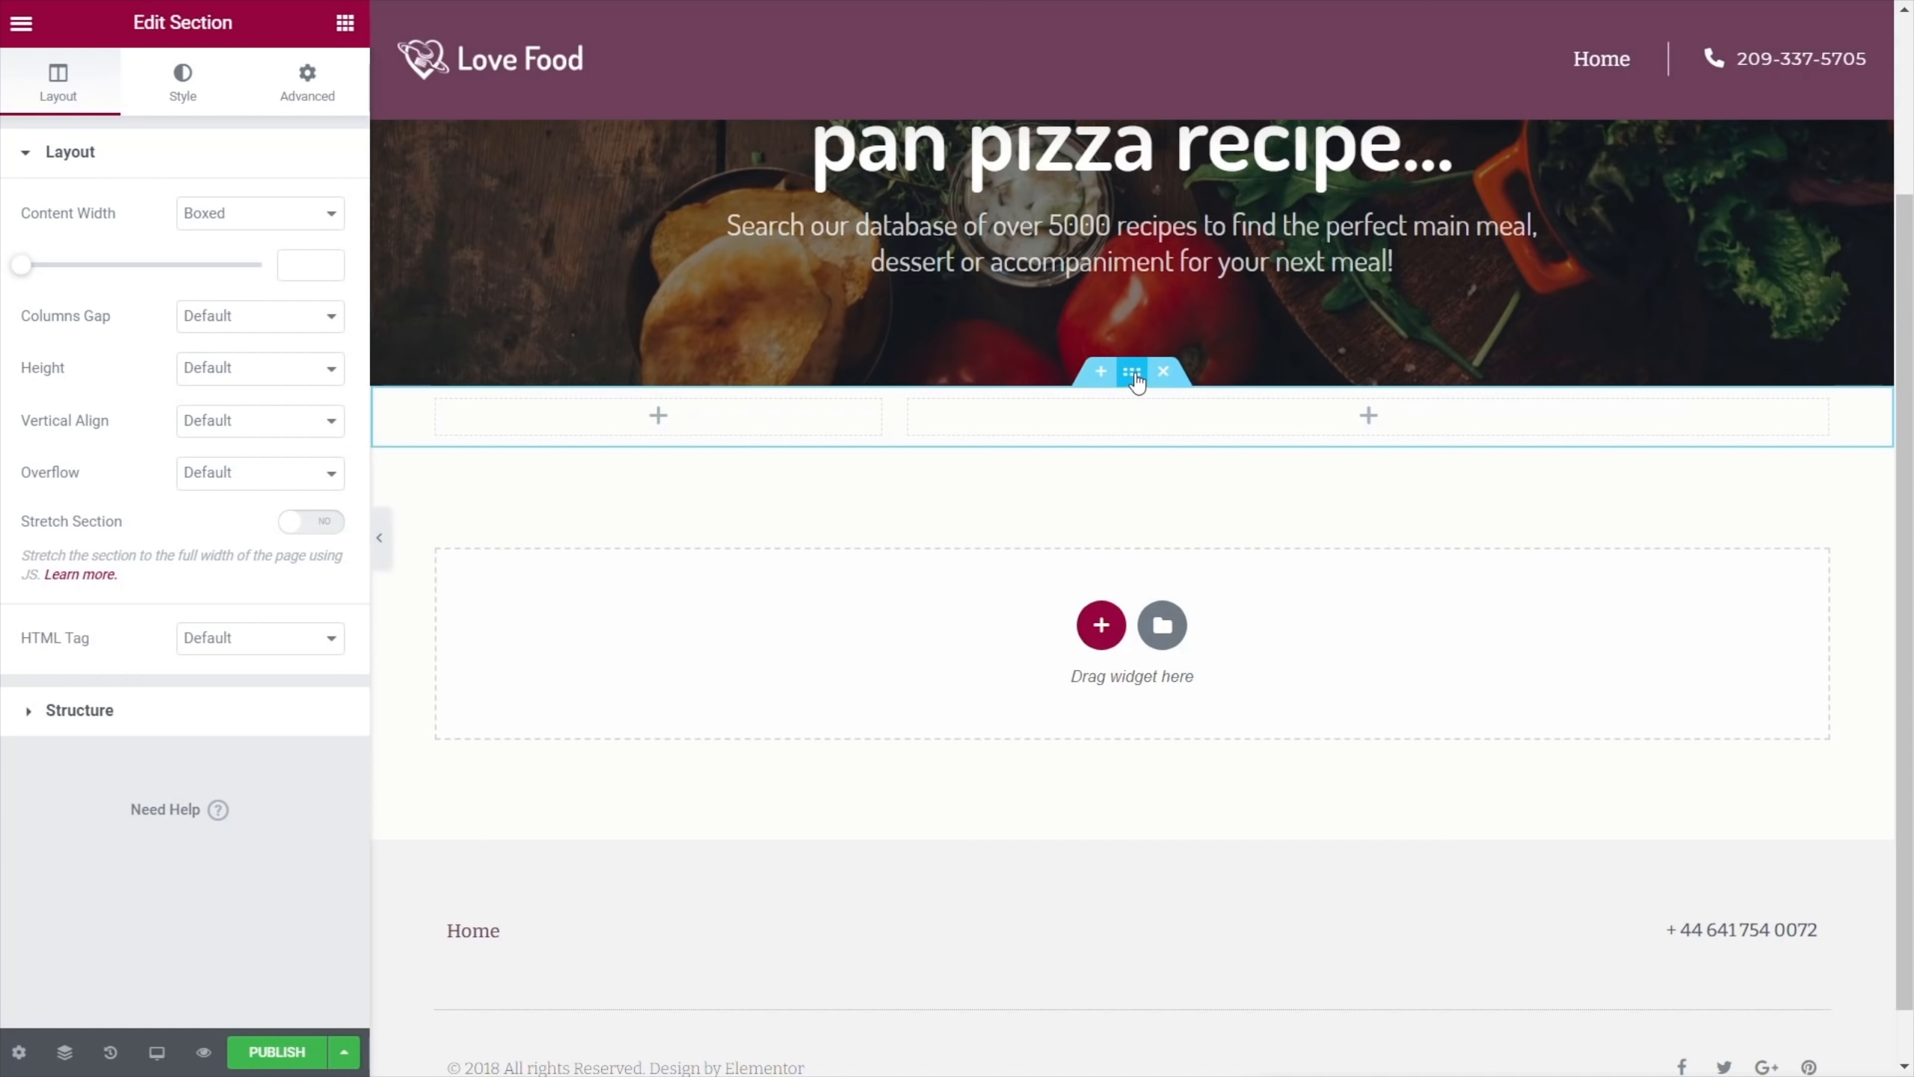
{"action": "left_click", "coordinate": [310, 101]}
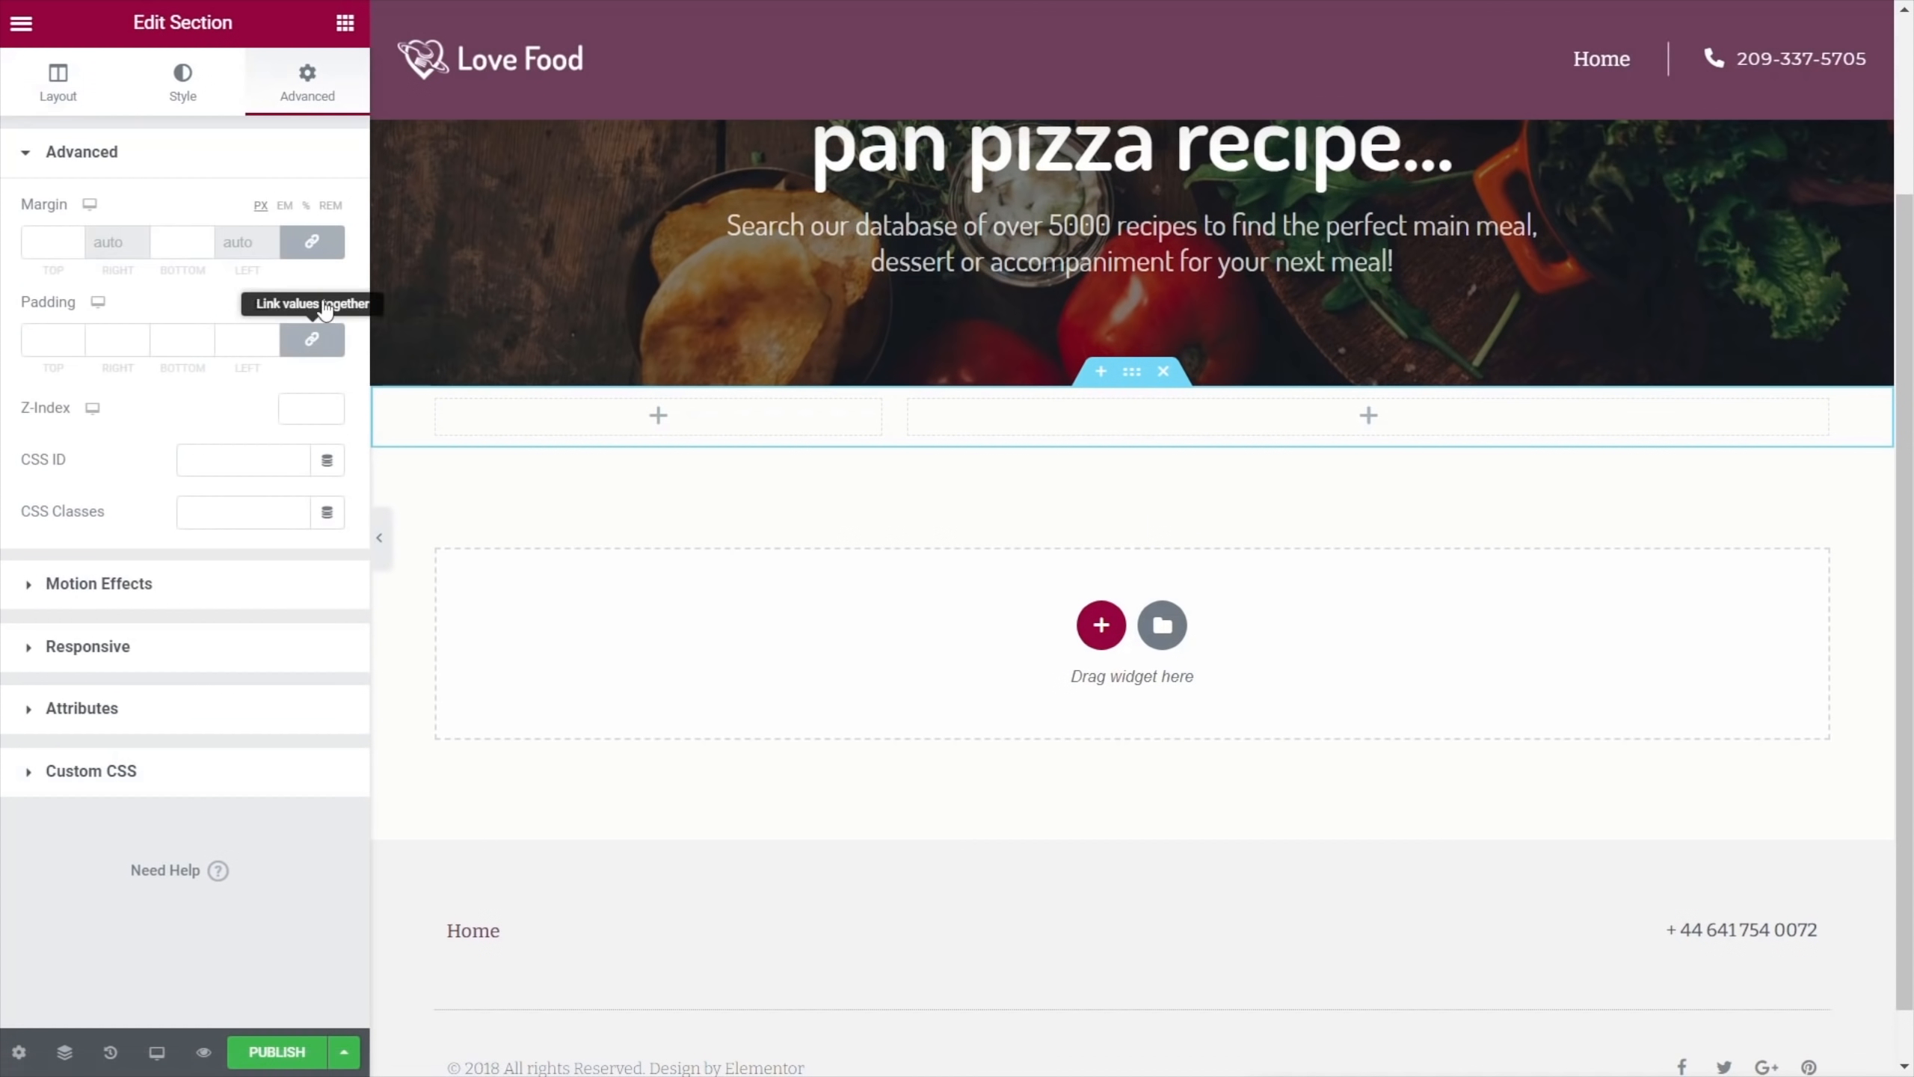
{"action": "left_click", "coordinate": [44, 242]}
{"action": "type", "text": "50"}
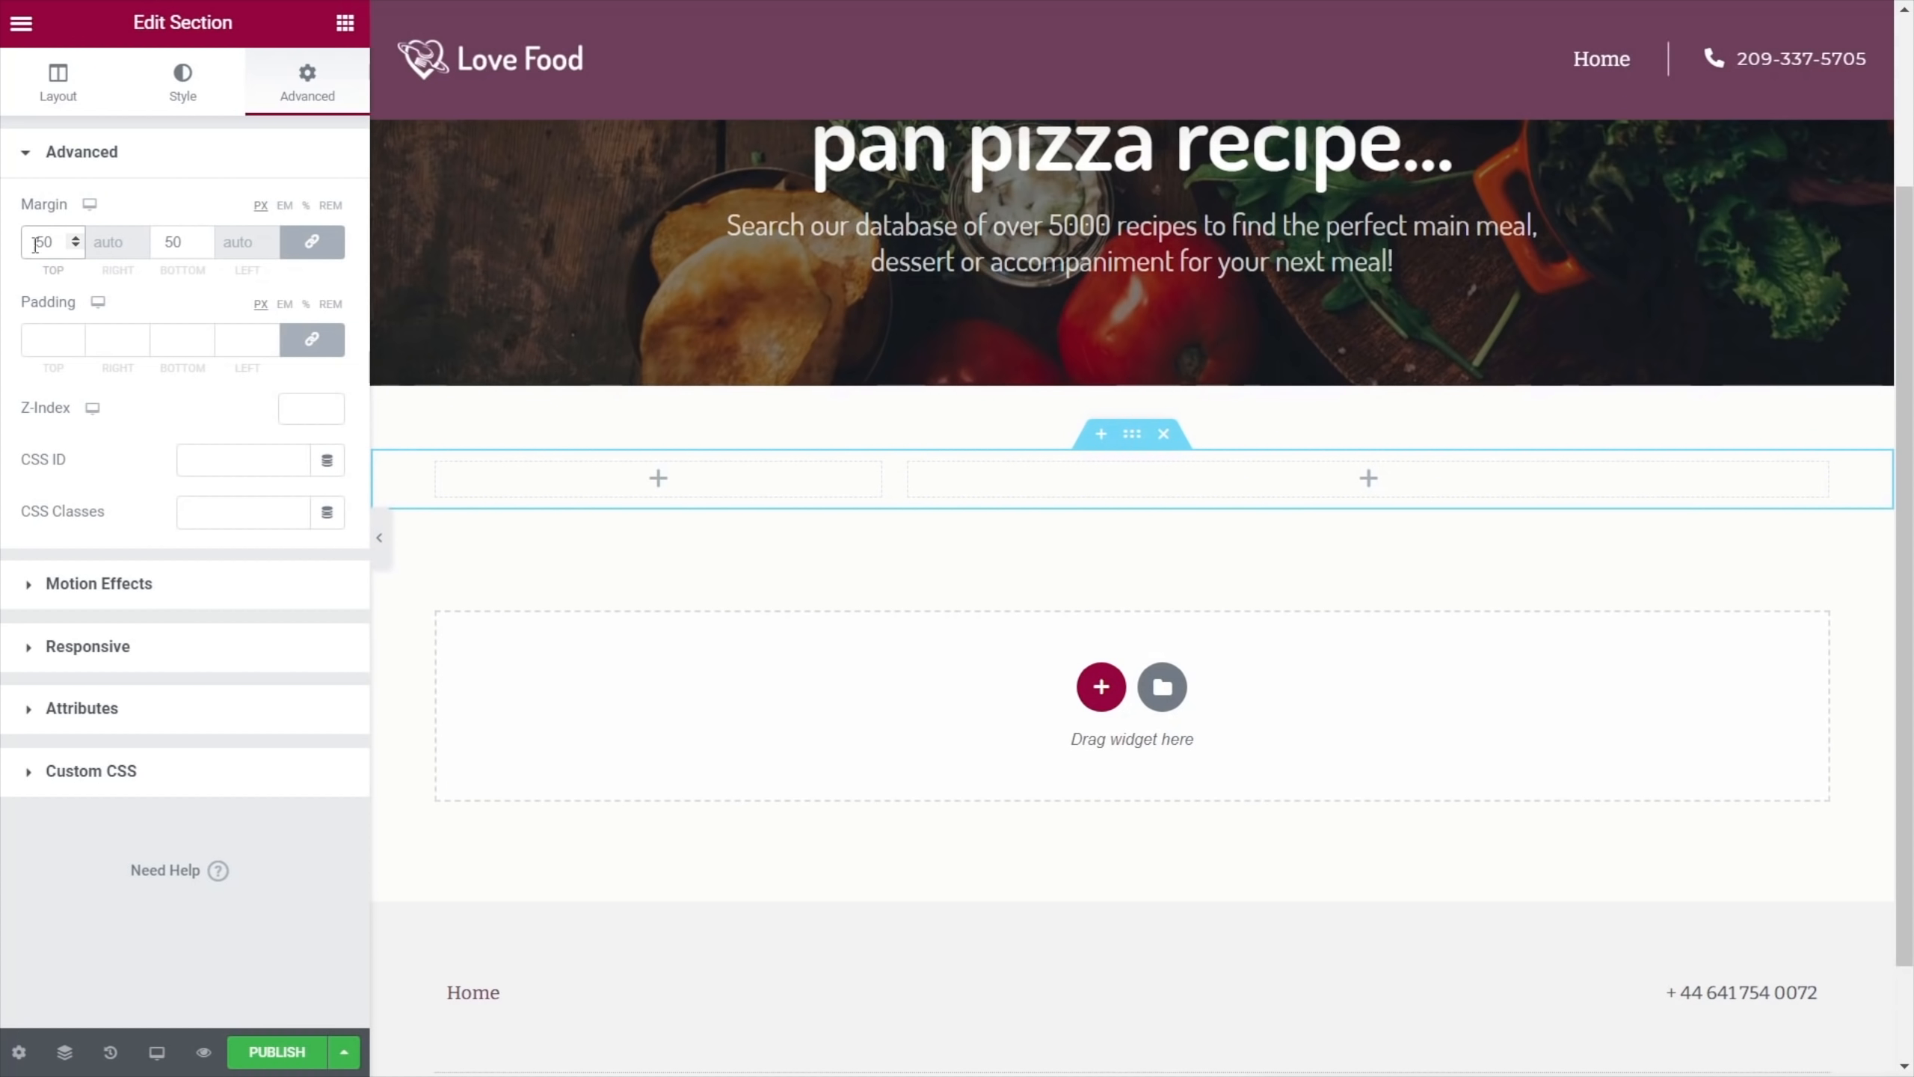
{"action": "left_click_drag", "start_coordinate": [55, 243], "coordinate": [13, 251]}
{"action": "type", "text": "100"}
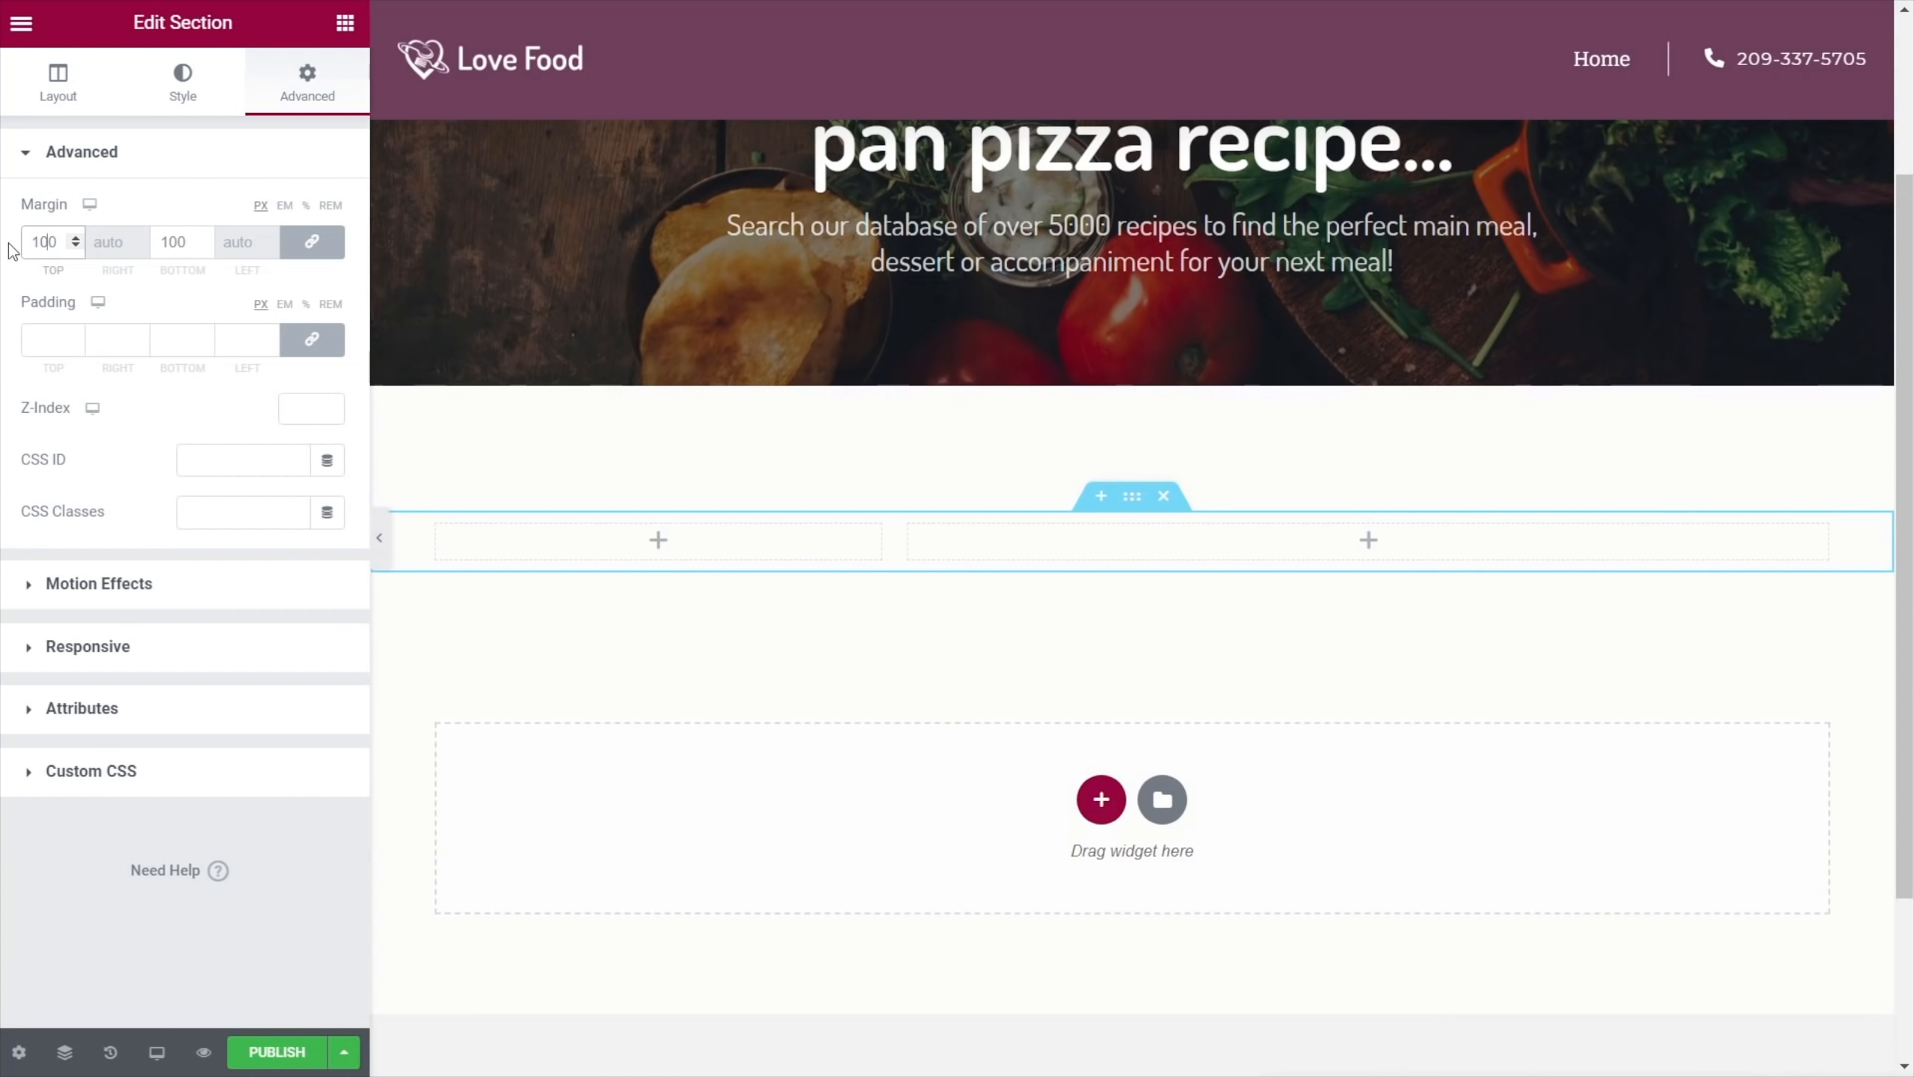
Set the width of the new section's narrow first column to 25%
{"action": "mouse_move", "coordinate": [848, 549]}
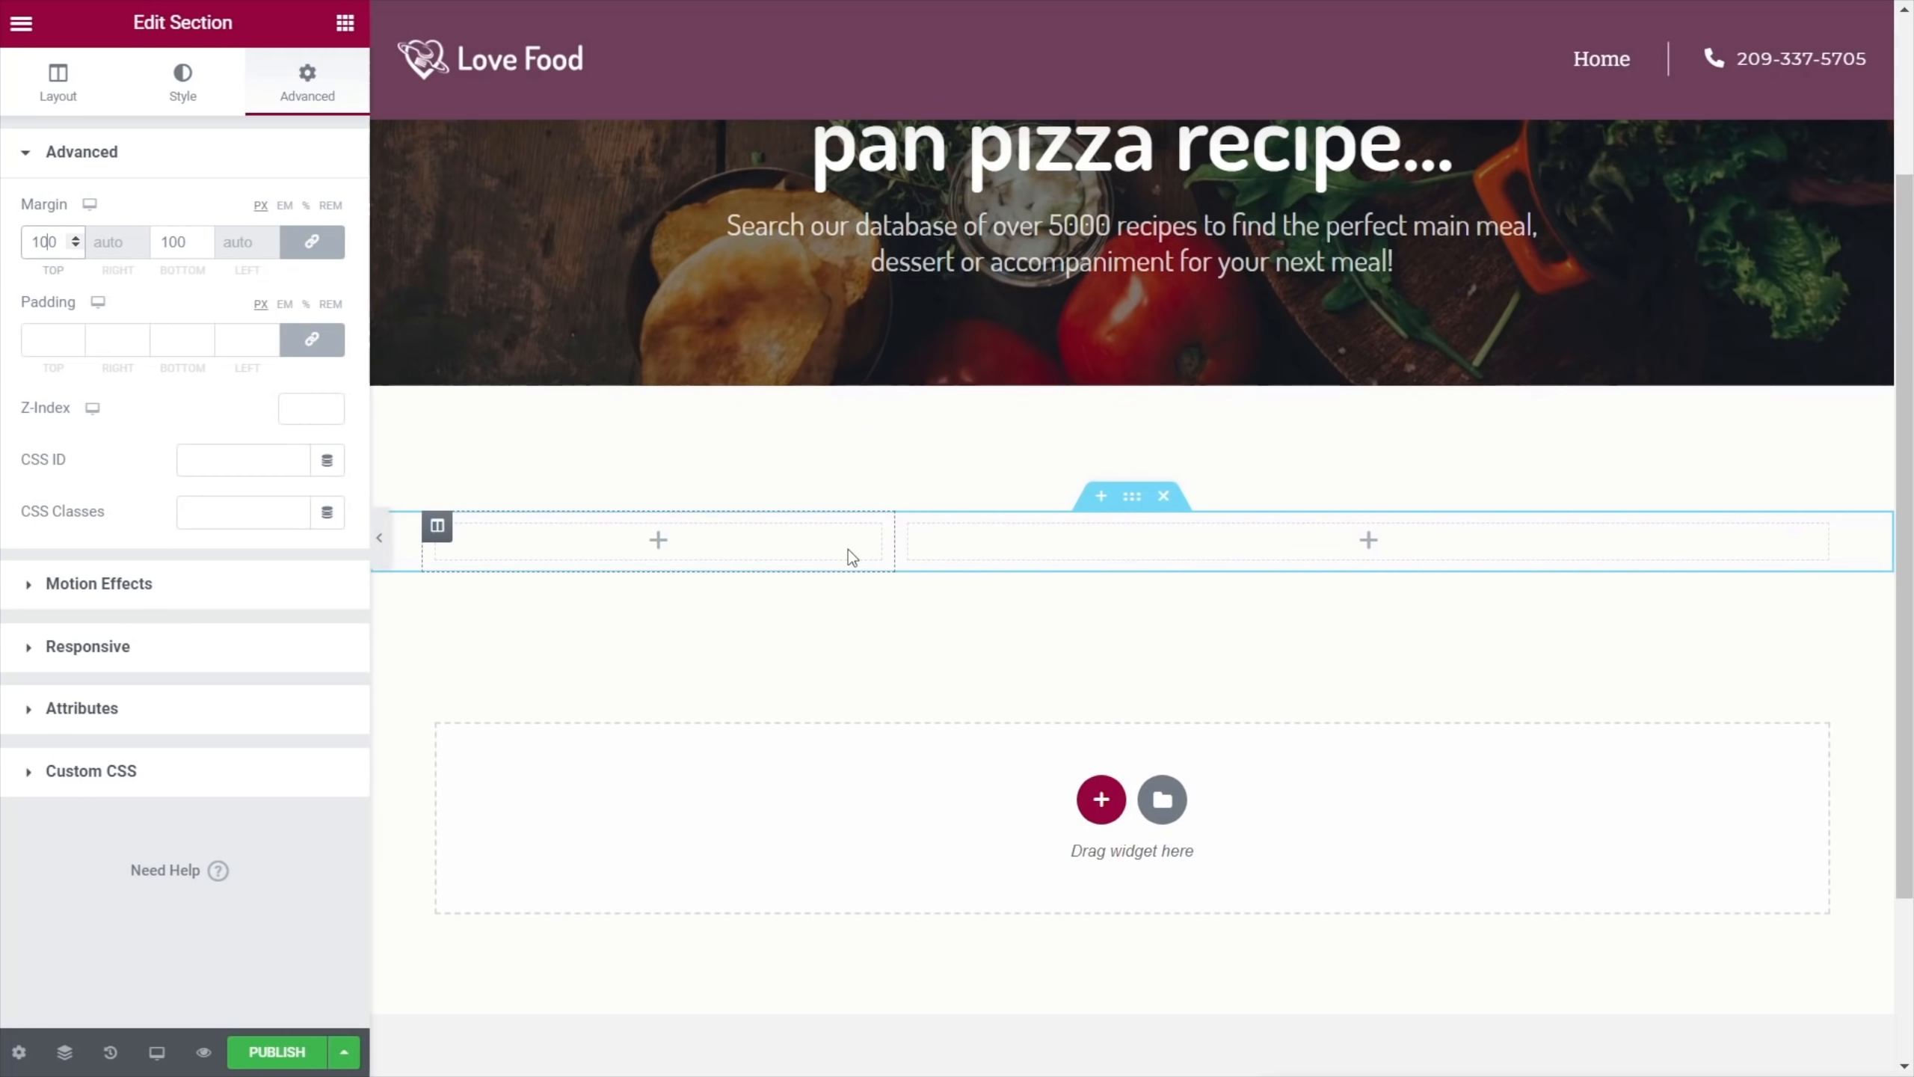
{"action": "left_click", "coordinate": [440, 533]}
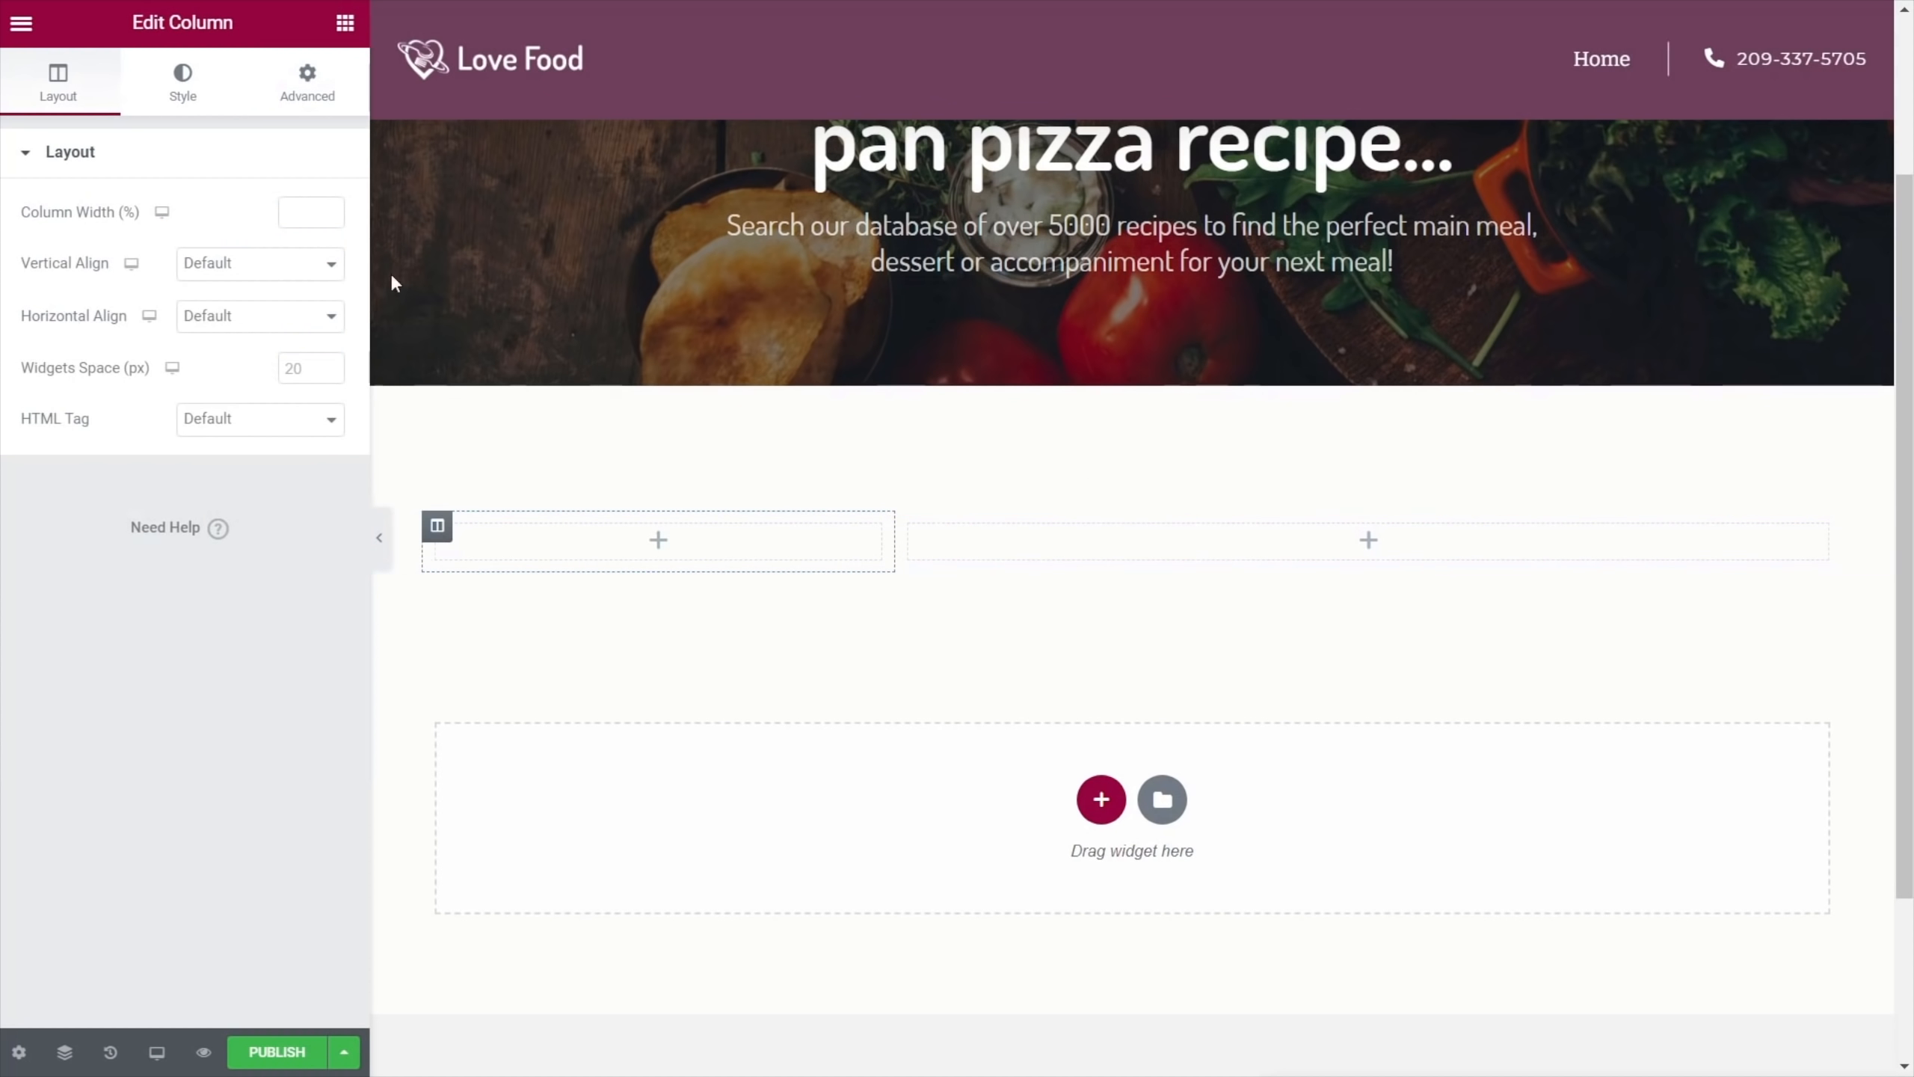
{"action": "left_click", "coordinate": [295, 213]}
{"action": "type", "text": "20"}
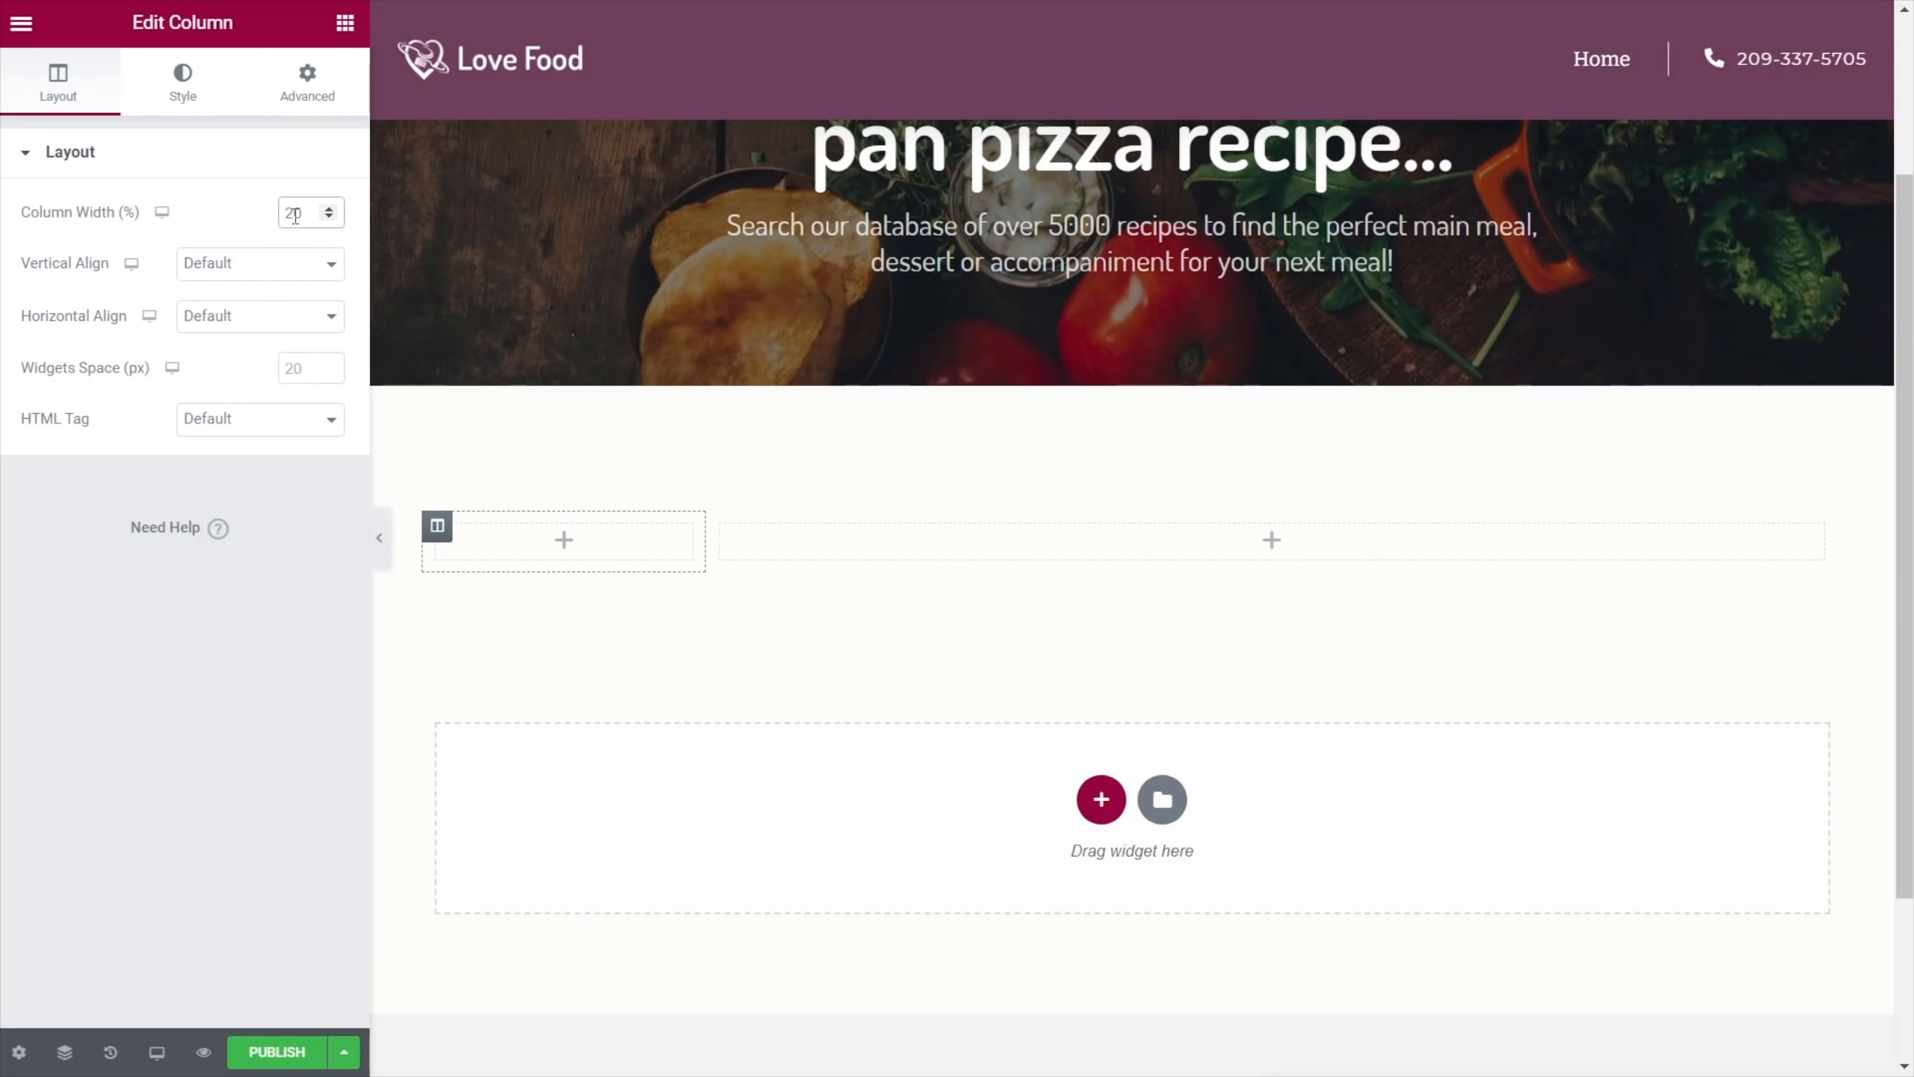
{"action": "left_click_drag", "start_coordinate": [294, 214], "coordinate": [311, 215]}
{"action": "type", "text": "5"}
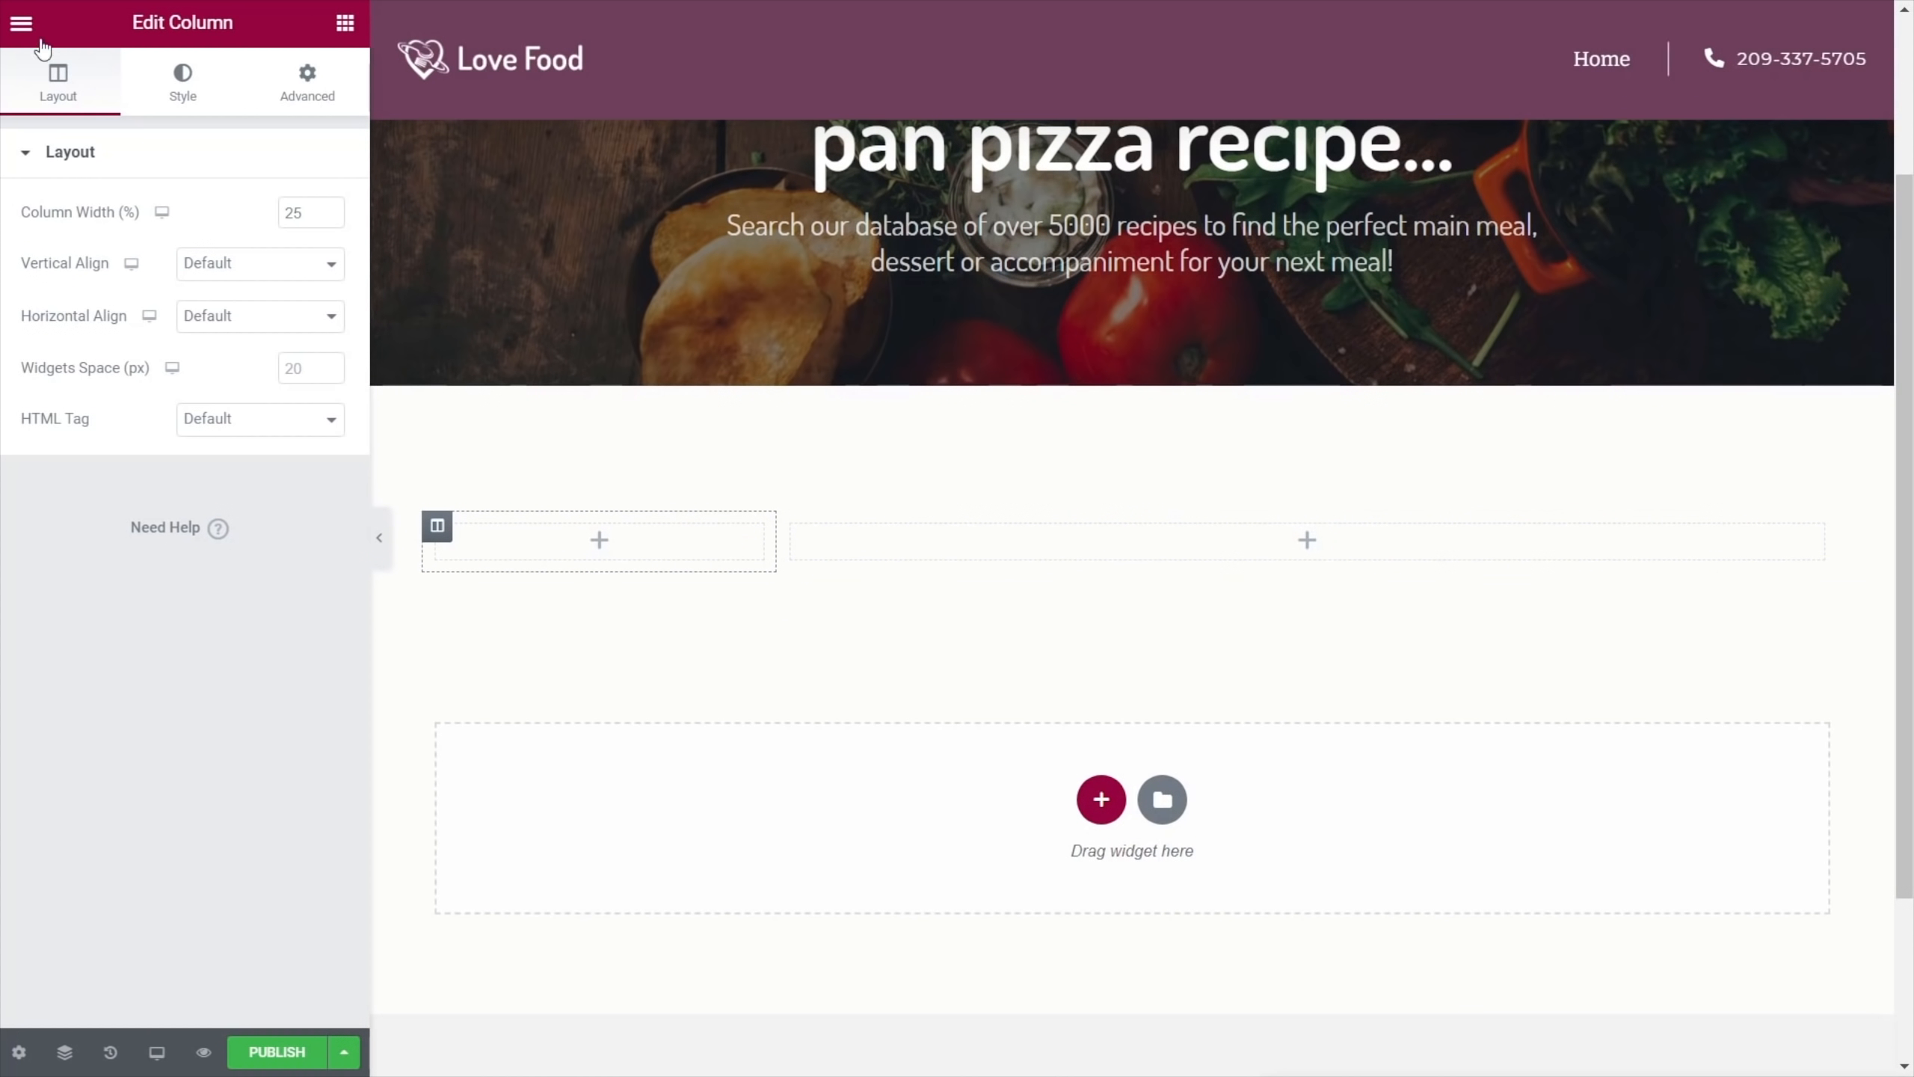
Add a Listing Grid widget to the section's wide column and assign it the Recipe Listing
{"action": "left_click", "coordinate": [348, 25]}
{"action": "scroll", "coordinate": [232, 658], "scroll_direction": "down", "scroll_amount": 20}
{"action": "scroll", "coordinate": [232, 658], "scroll_direction": "down", "scroll_amount": 10}
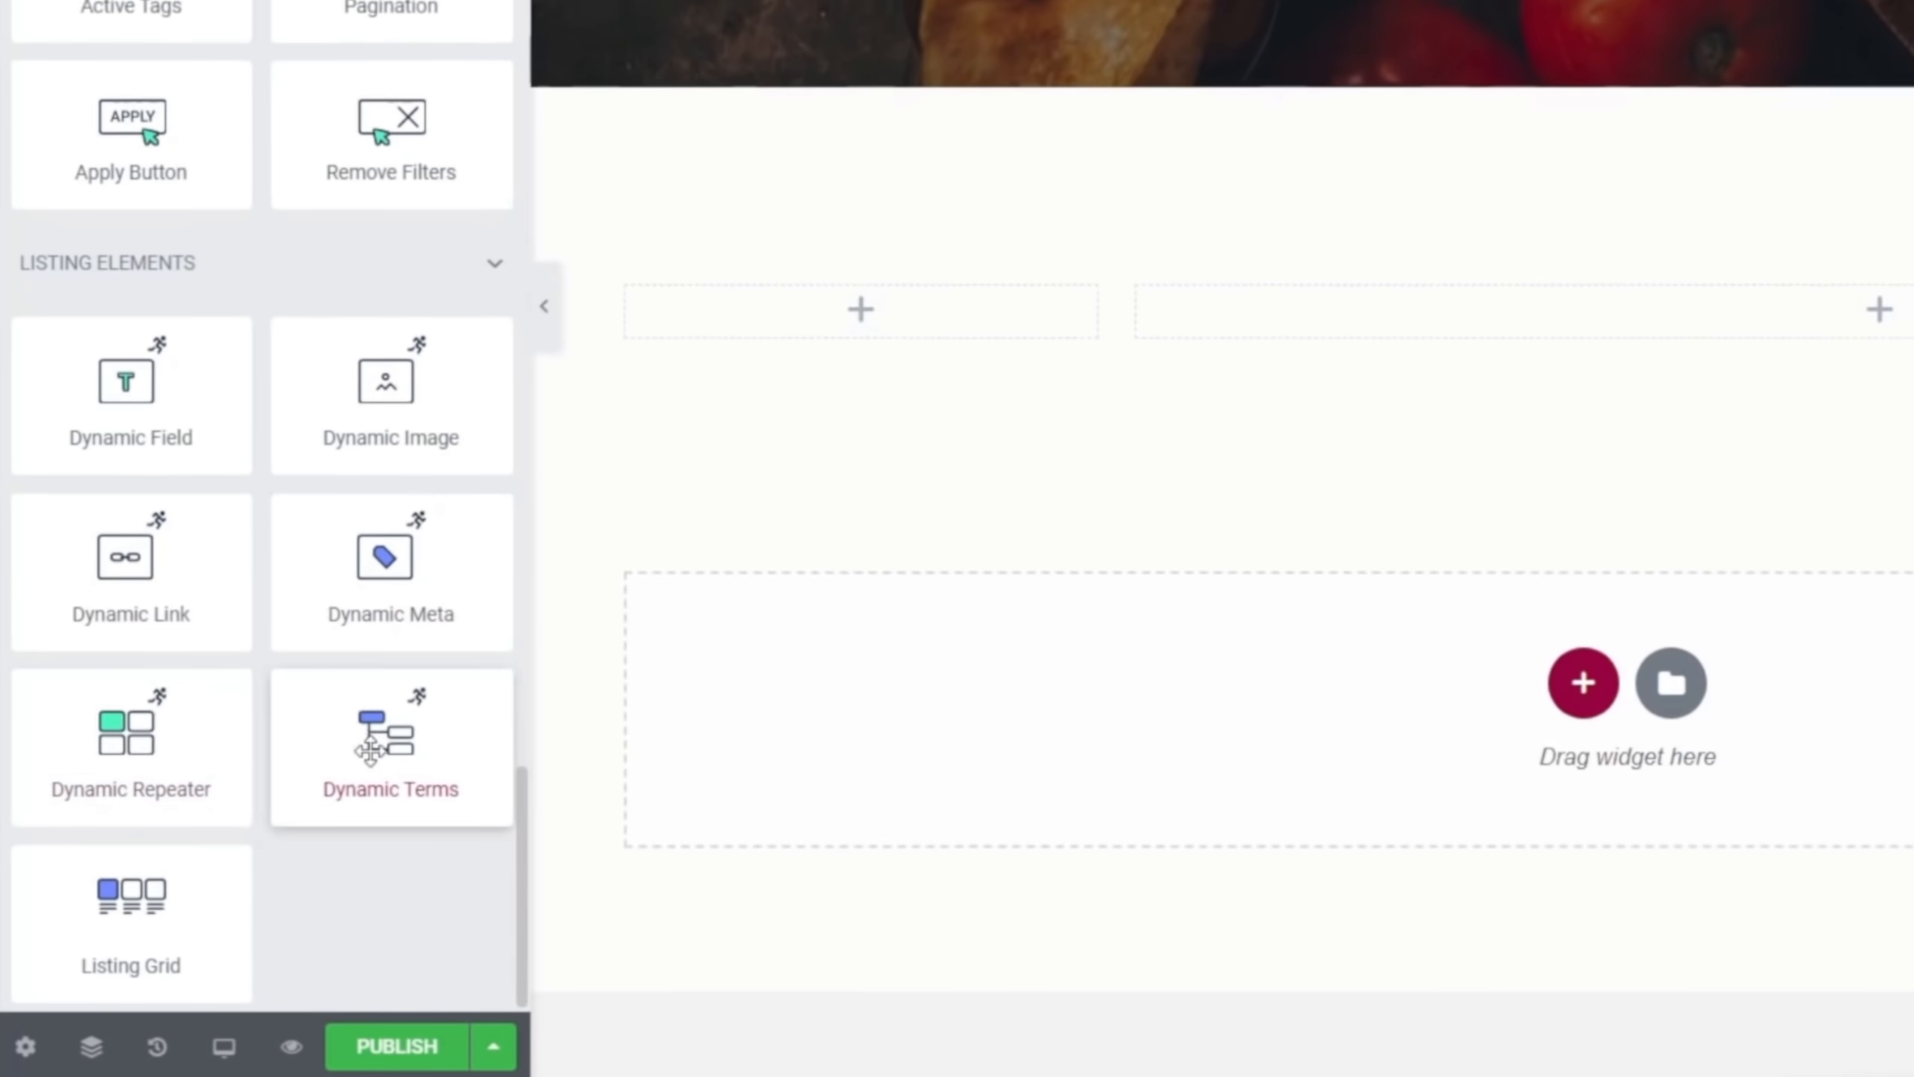
{"action": "left_click_drag", "start_coordinate": [132, 897], "coordinate": [1440, 321]}
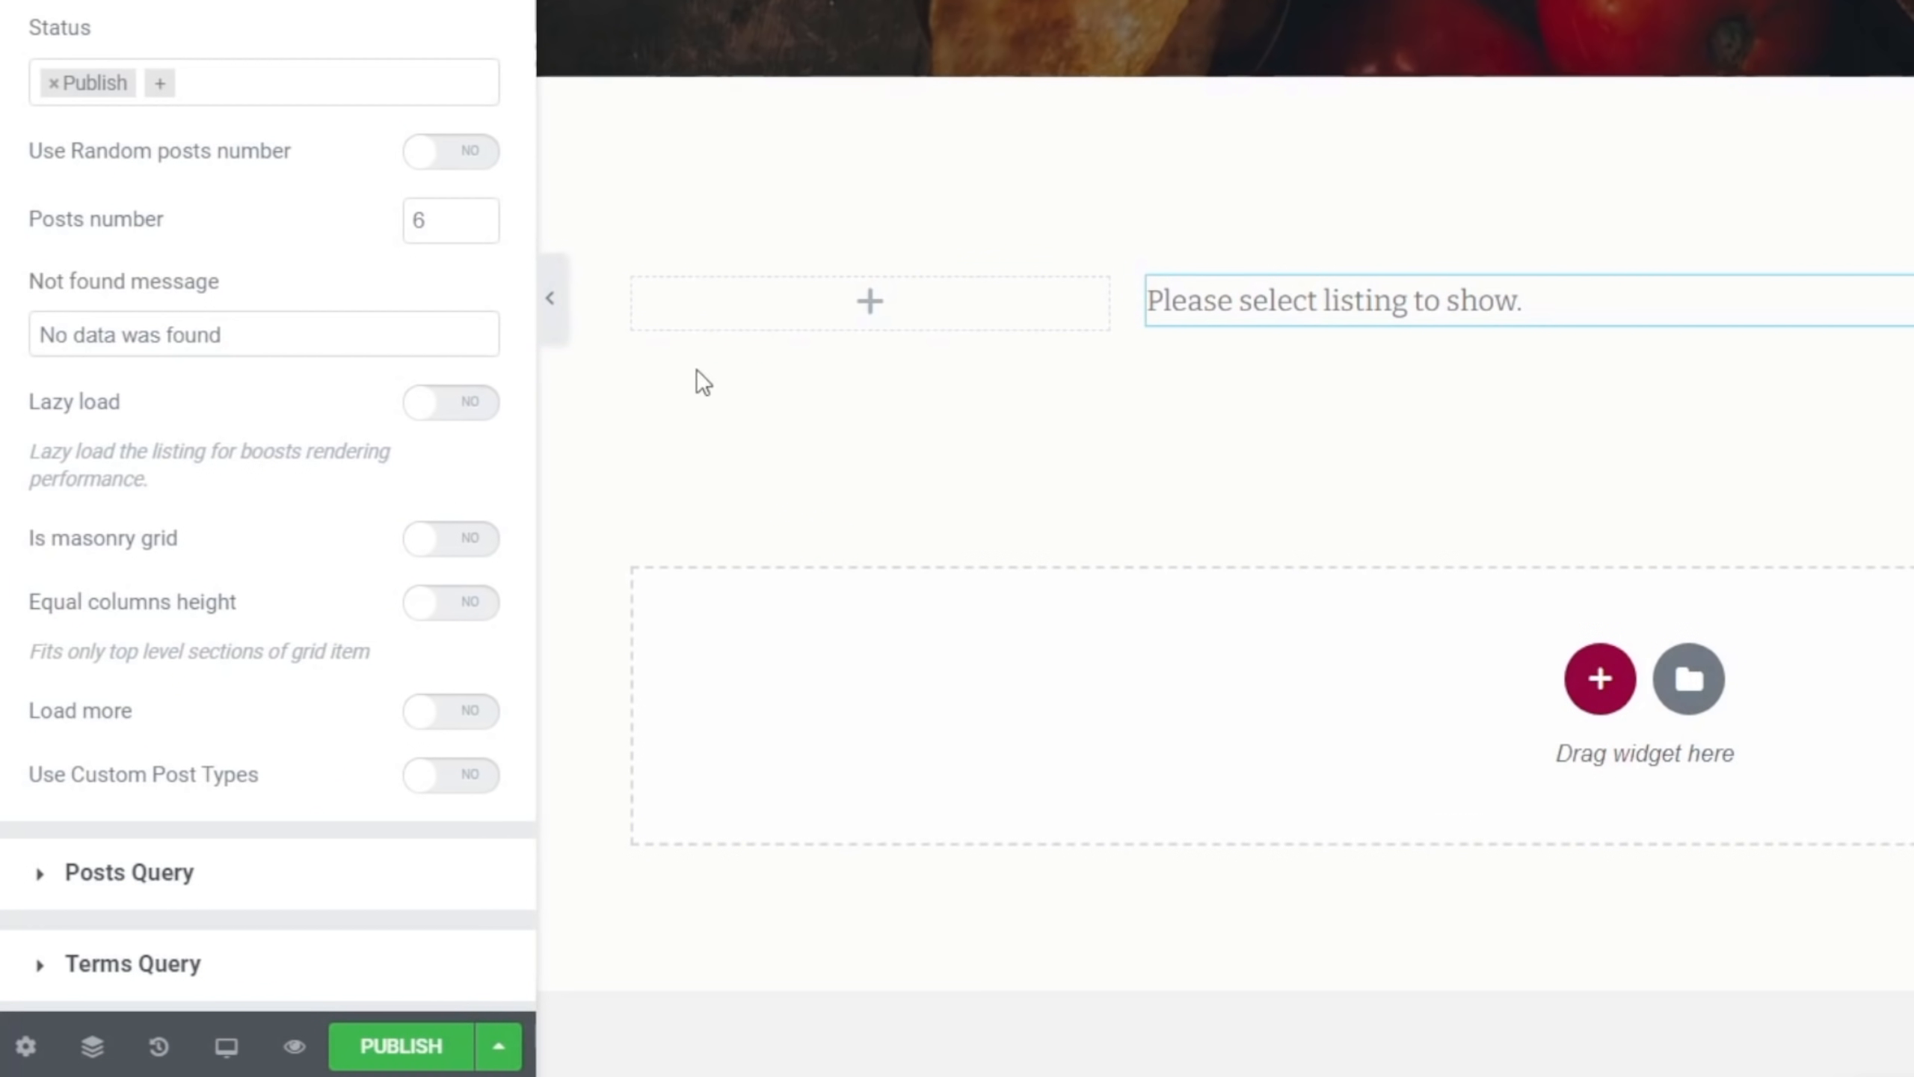
{"action": "left_click", "coordinate": [370, 0]}
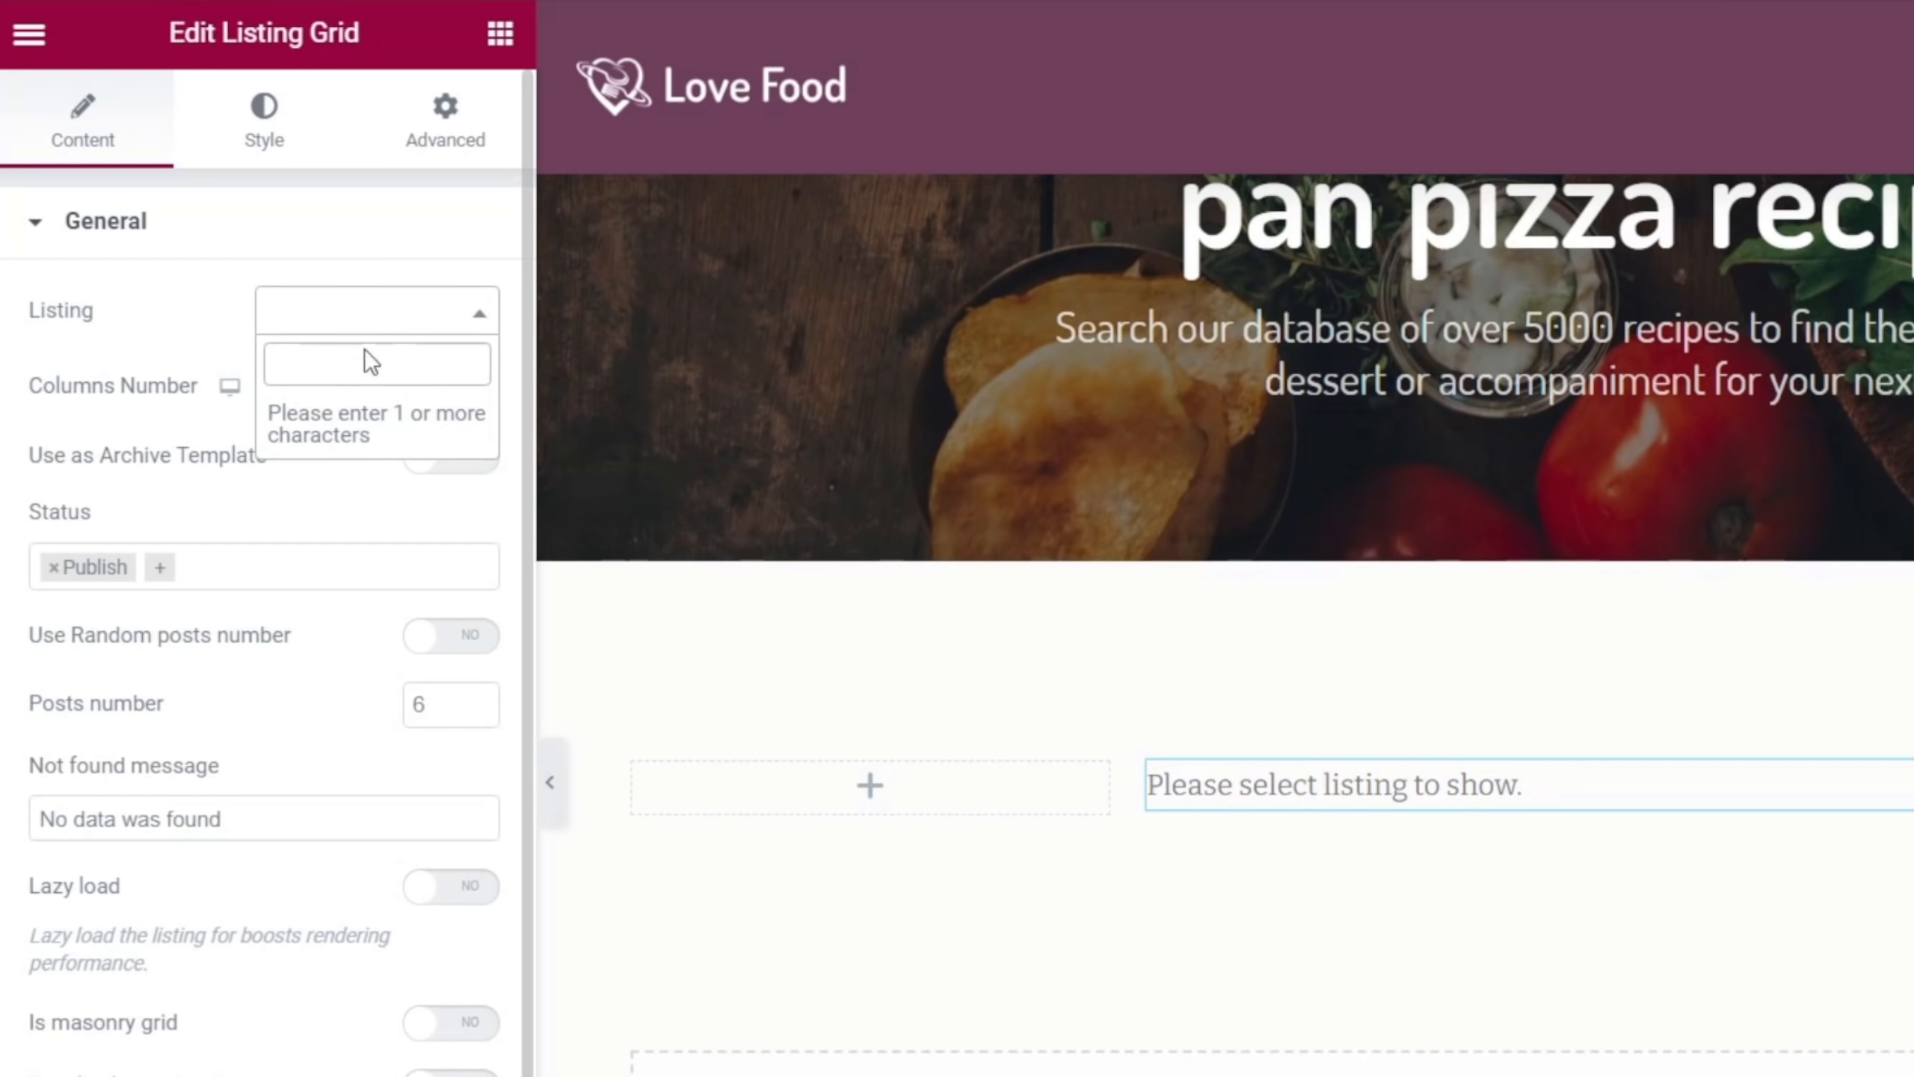
{"action": "type", "text": "rec"}
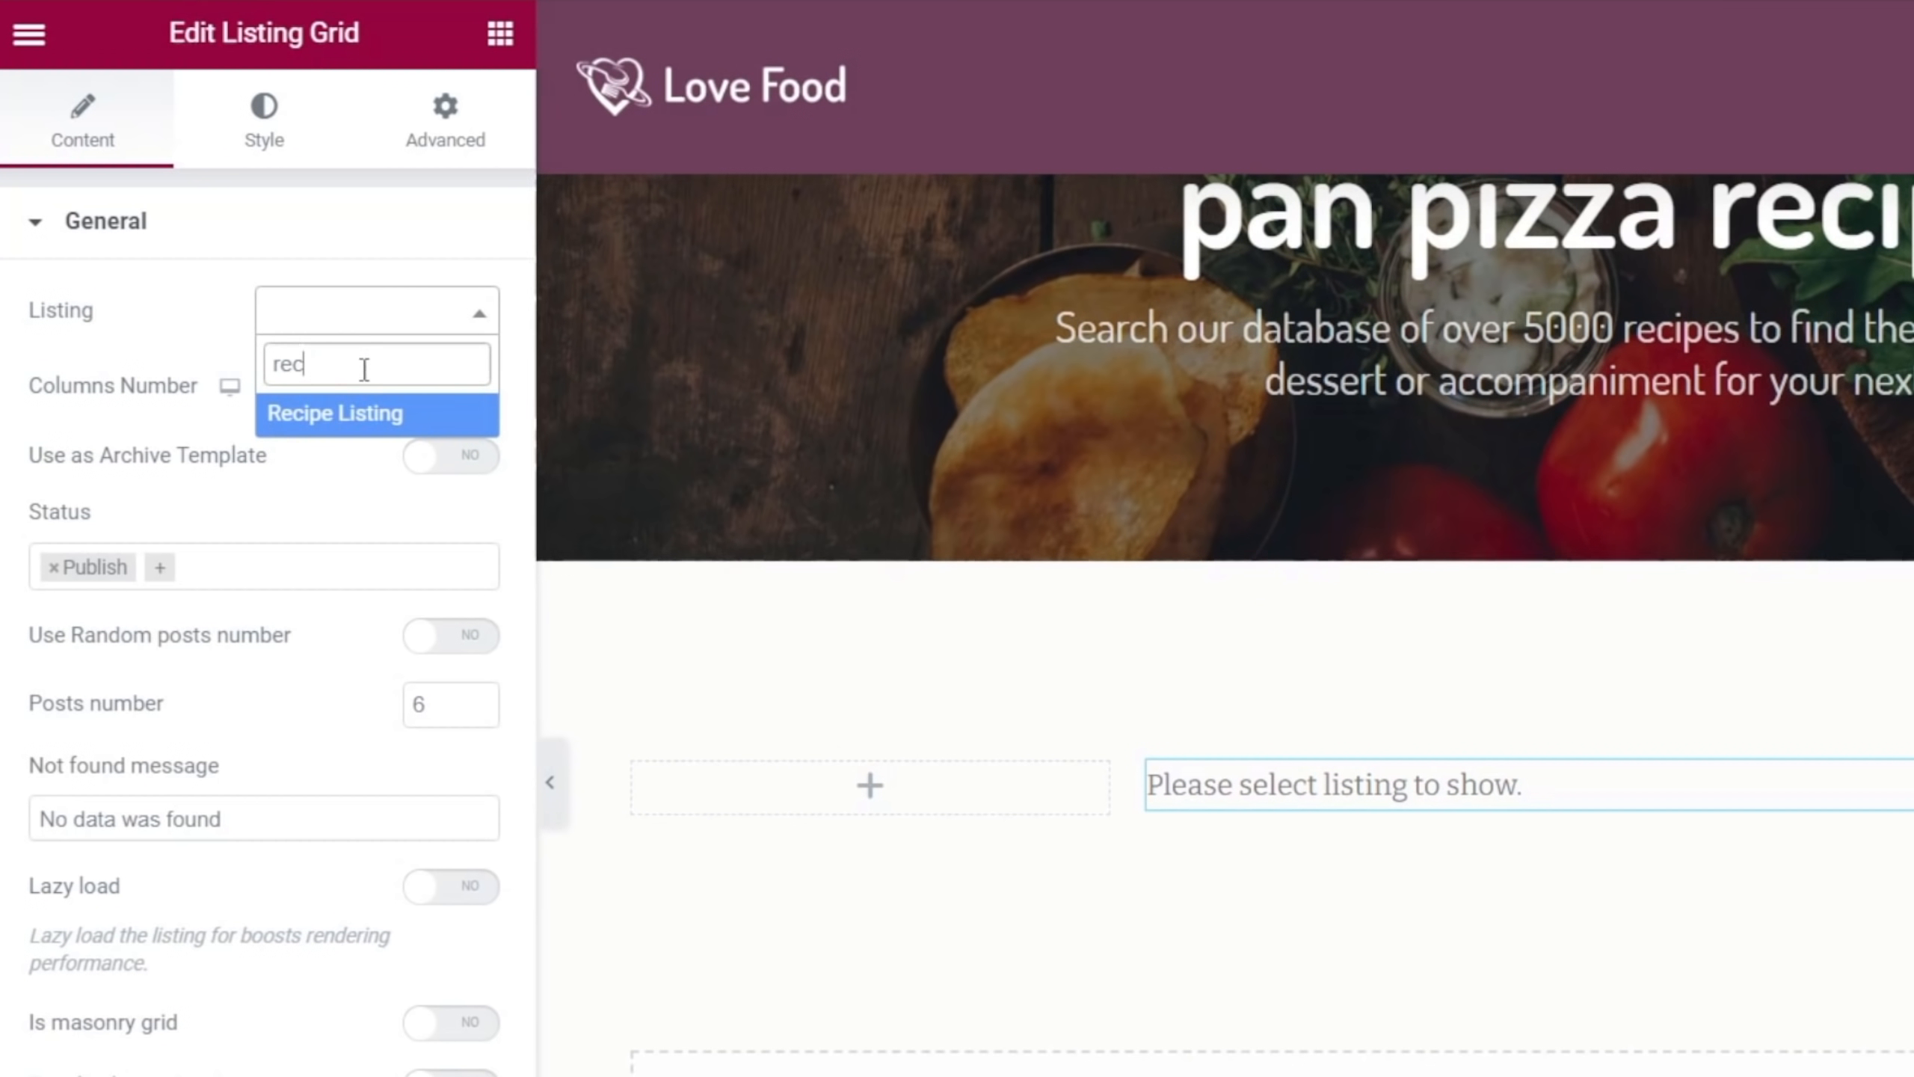
{"action": "left_click", "coordinate": [349, 418]}
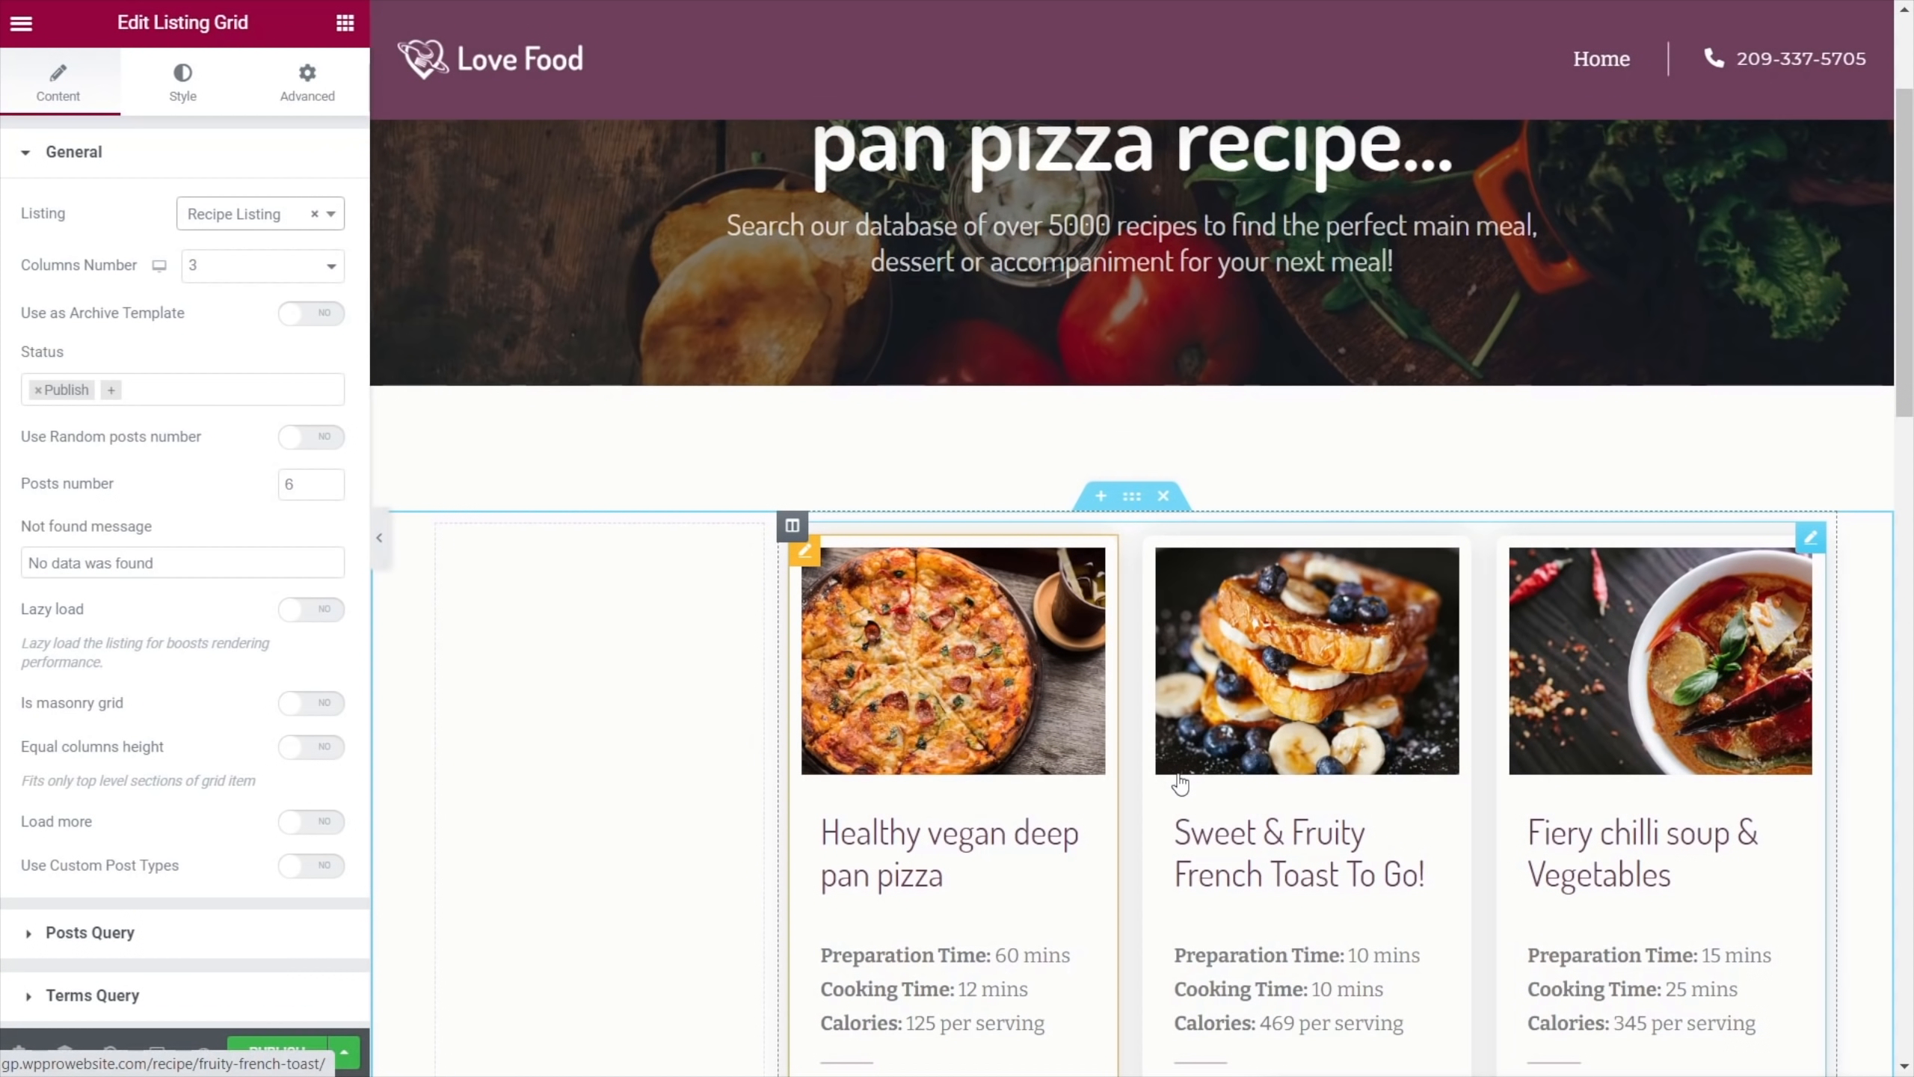
Set the recipe listing grid's columns number to 2
{"action": "left_click", "coordinate": [302, 268]}
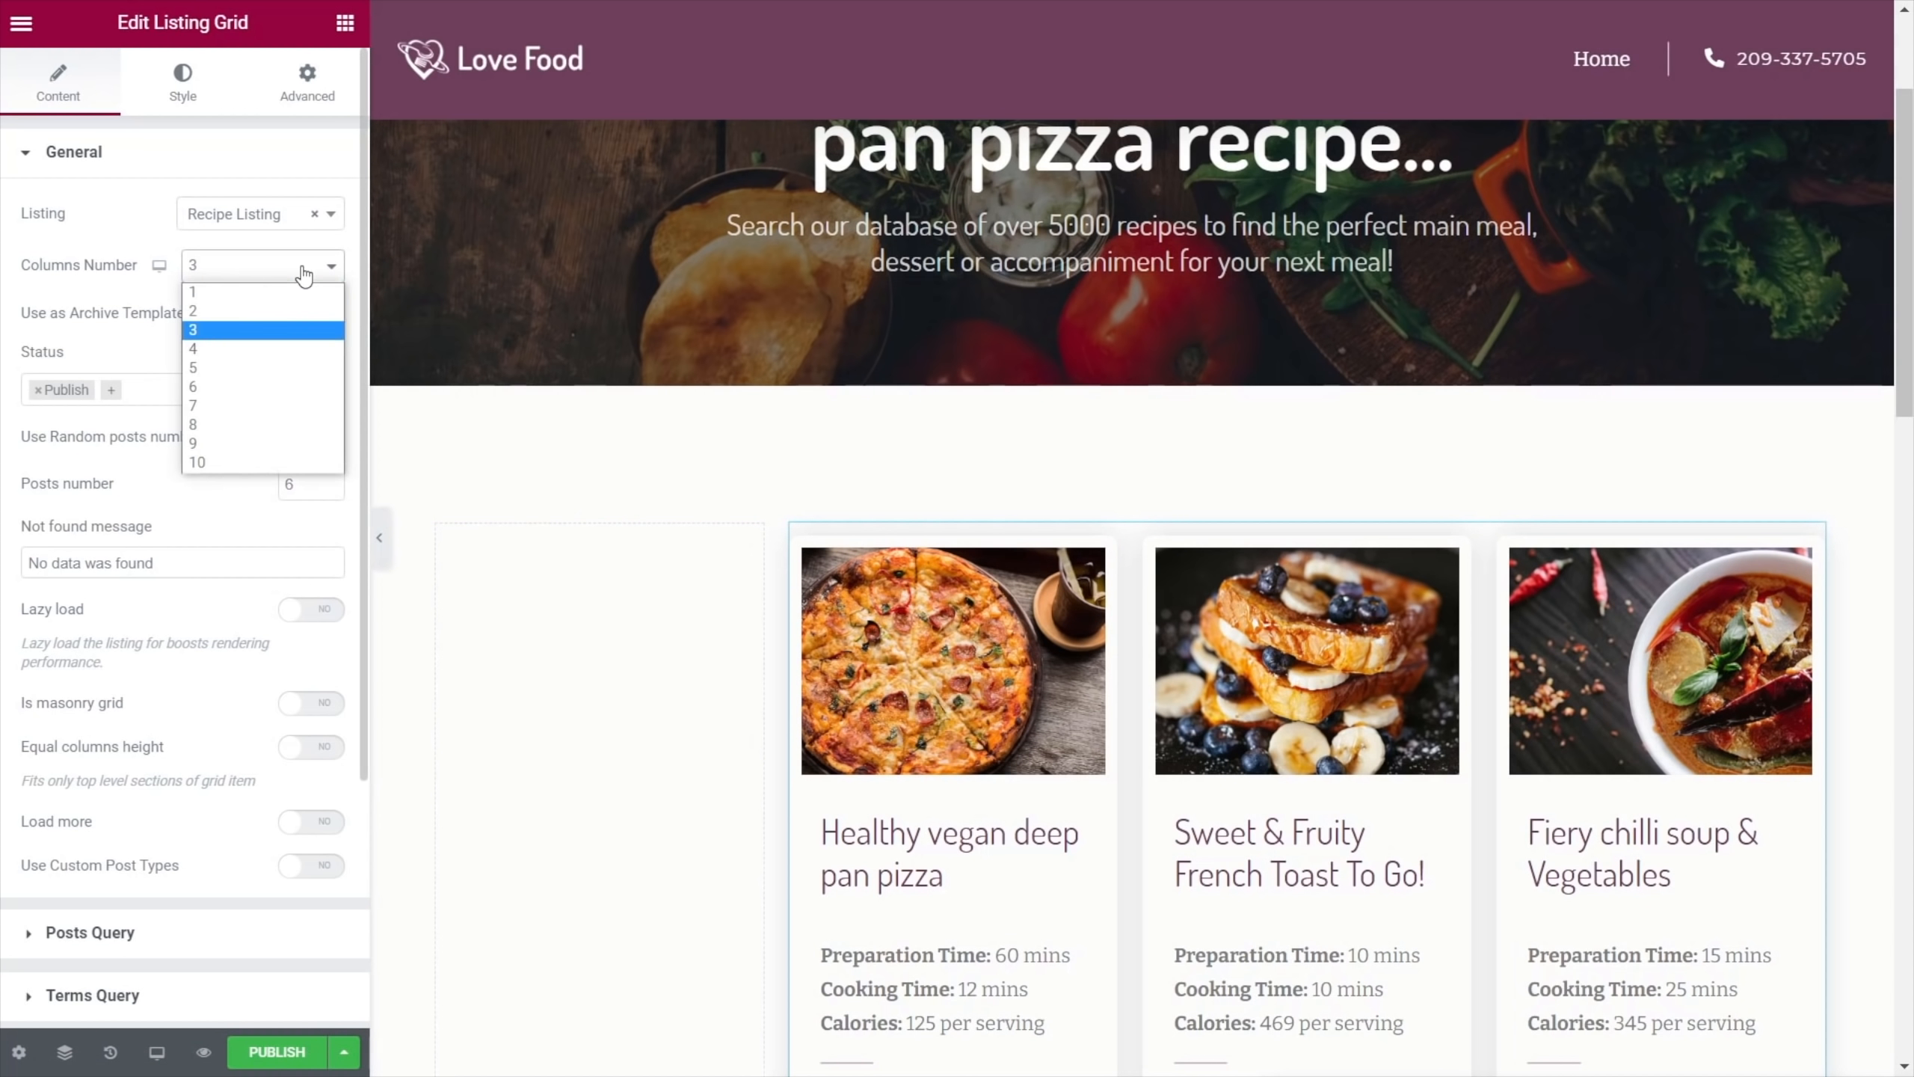
{"action": "left_click", "coordinate": [263, 311]}
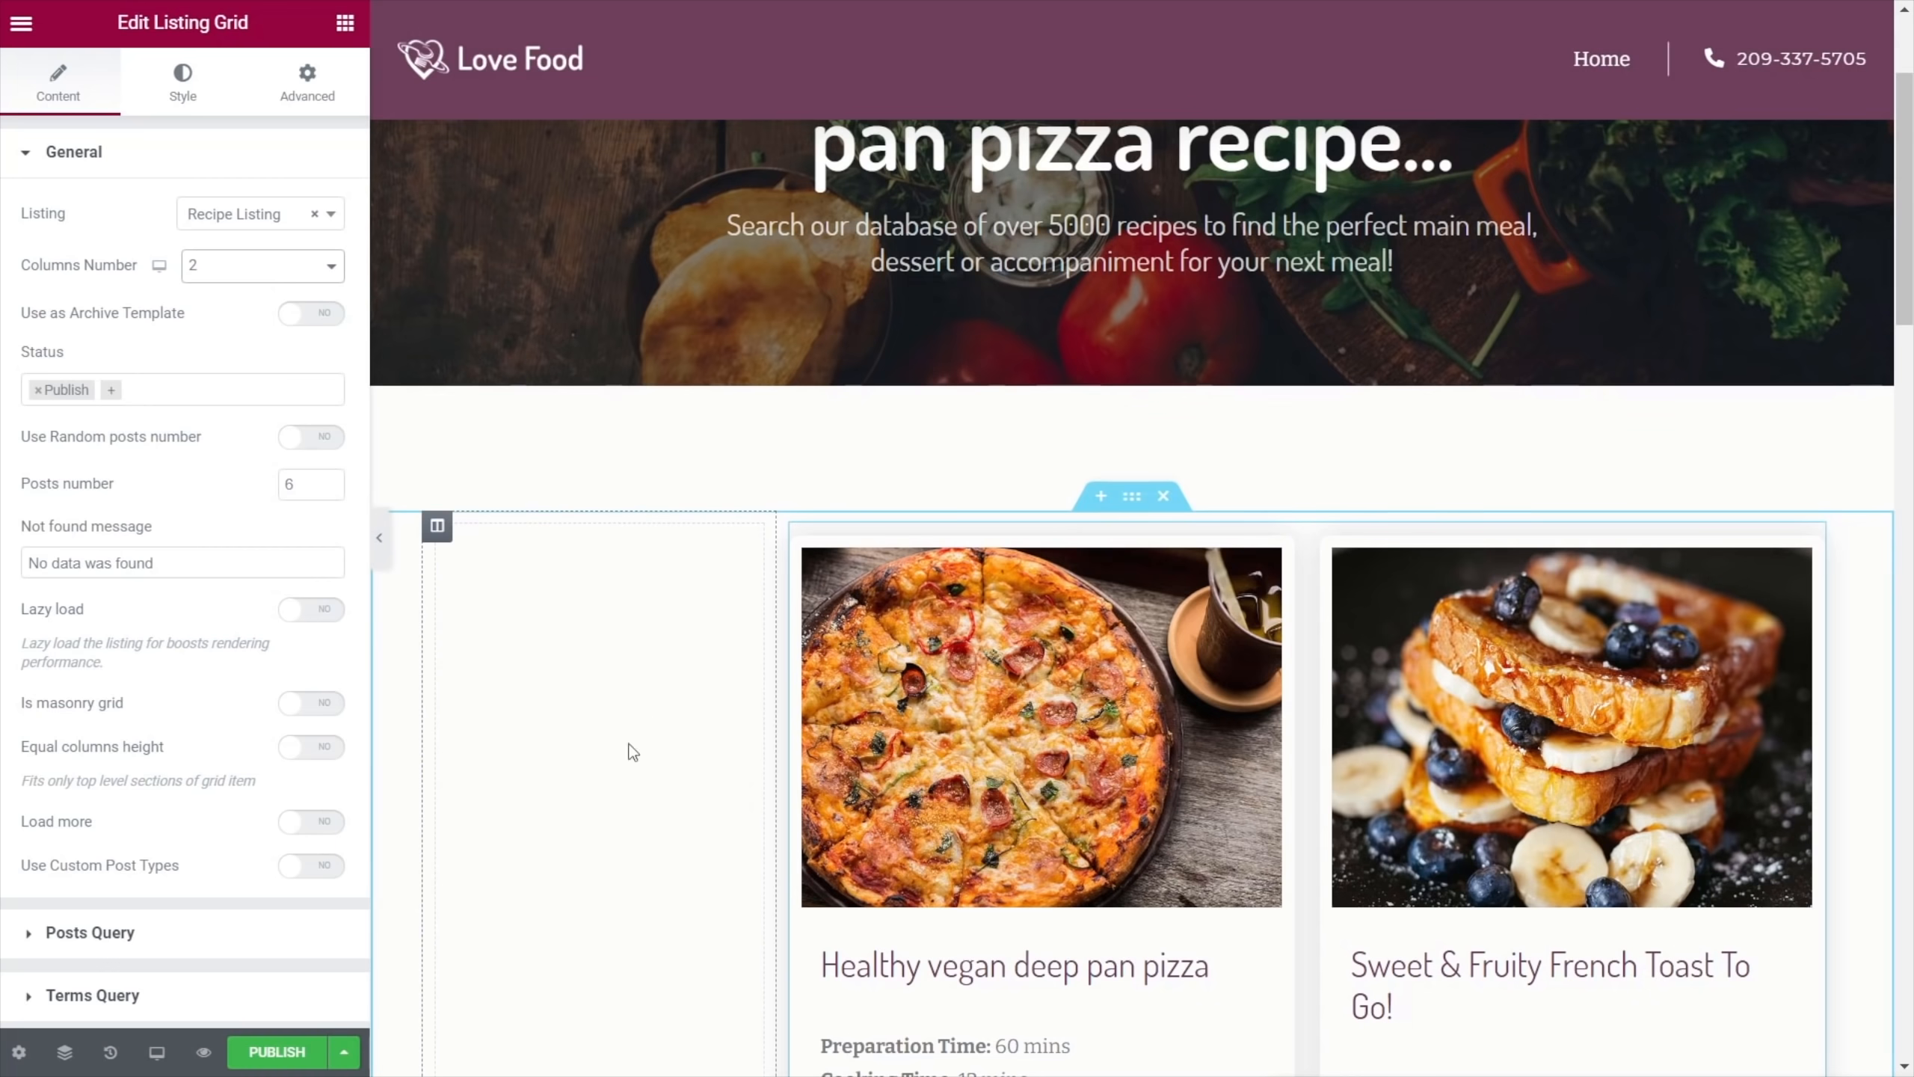
{"action": "scroll", "coordinate": [639, 660], "scroll_direction": "down", "scroll_amount": 5}
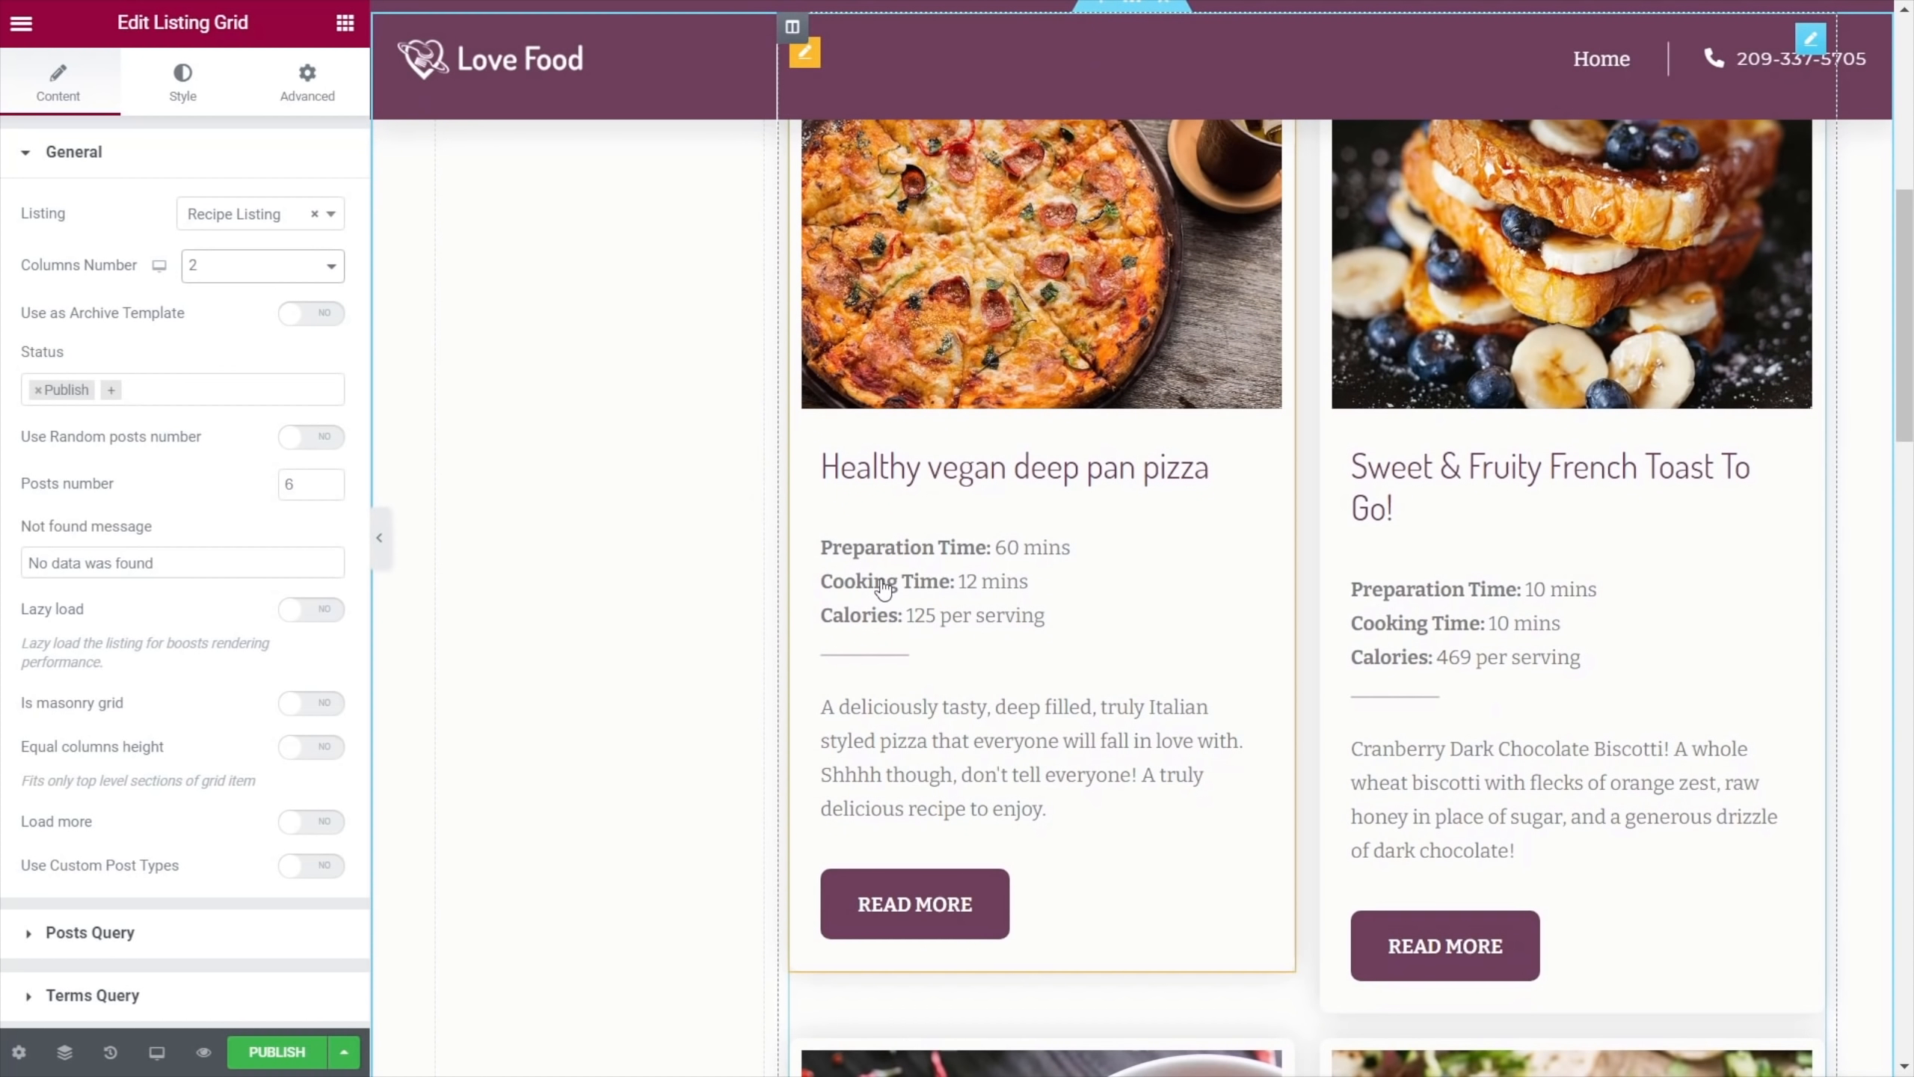
{"action": "scroll", "coordinate": [942, 562], "scroll_direction": "up", "scroll_amount": 1}
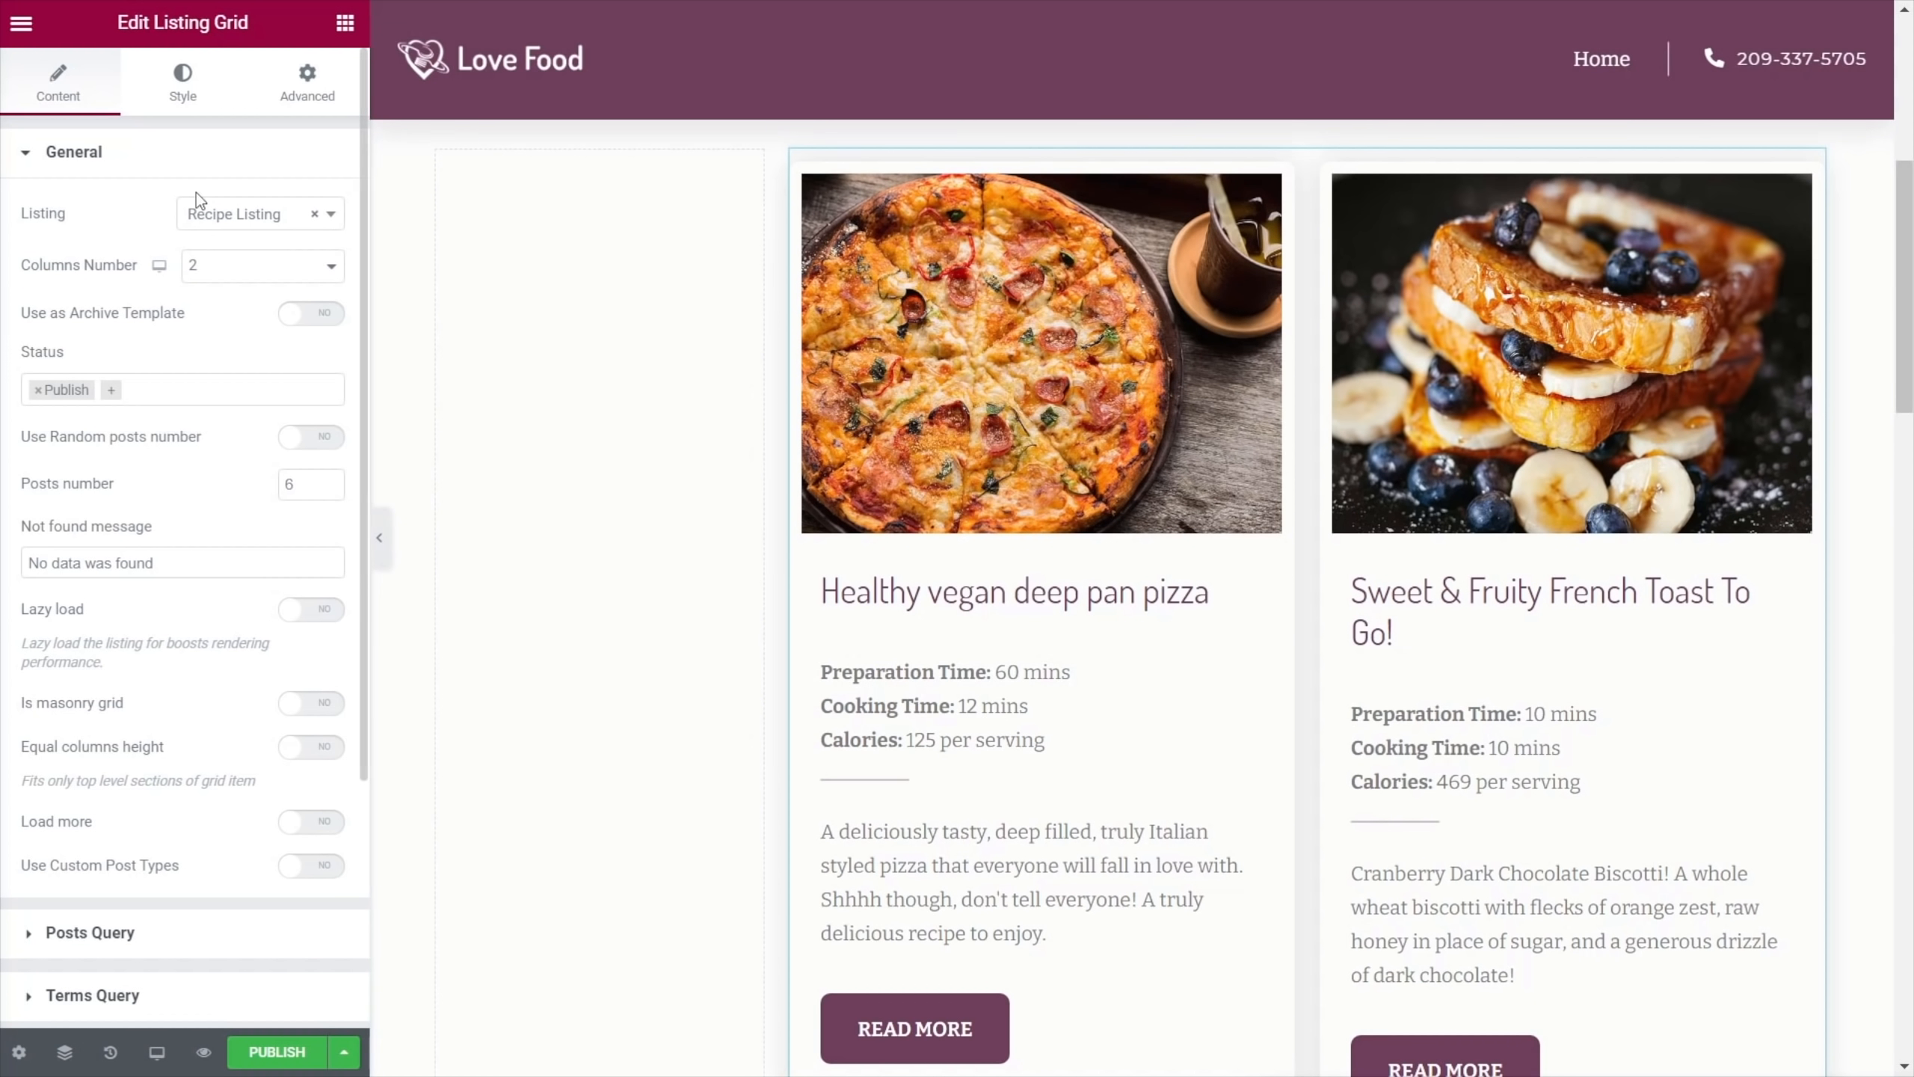
Enable the listing grid's use as archive template and its equal columns height
{"action": "left_click", "coordinate": [331, 323]}
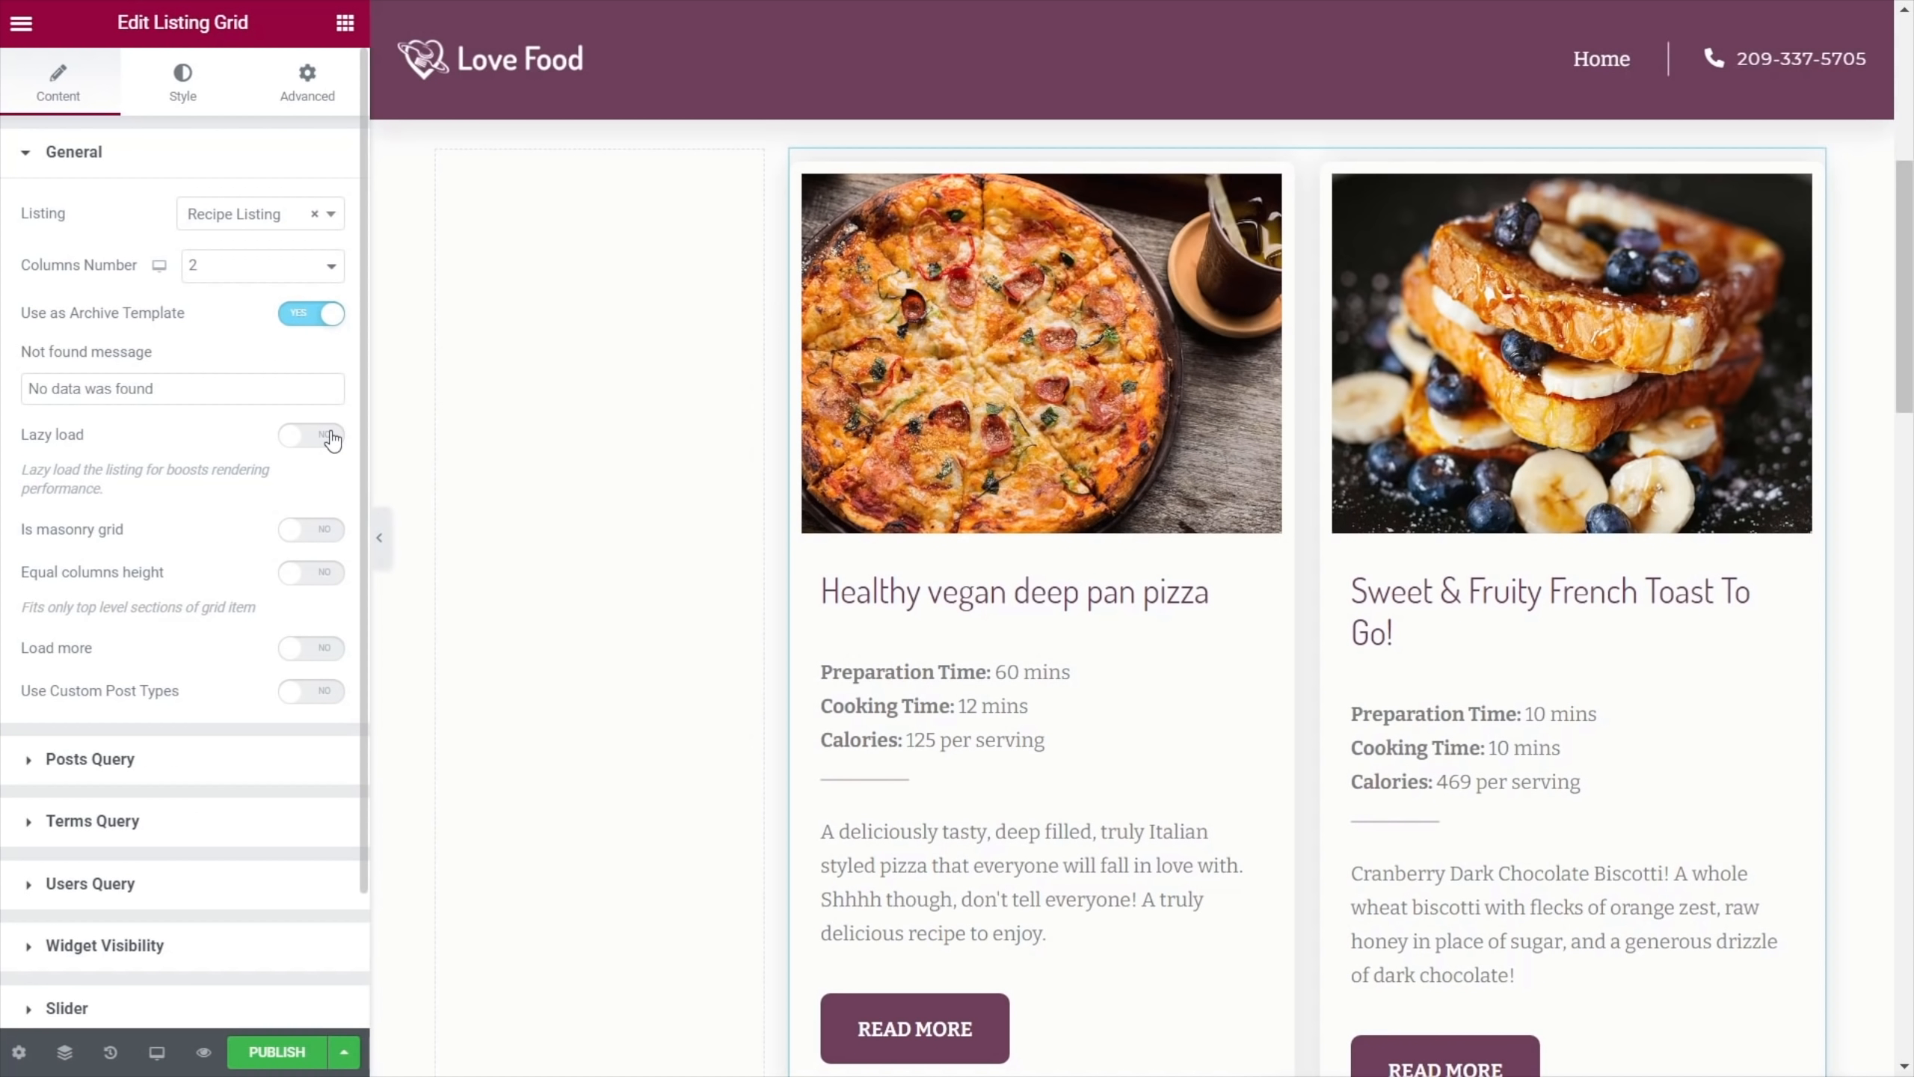
{"action": "left_click", "coordinate": [322, 575]}
{"action": "scroll", "coordinate": [181, 716], "scroll_direction": "down", "scroll_amount": 2}
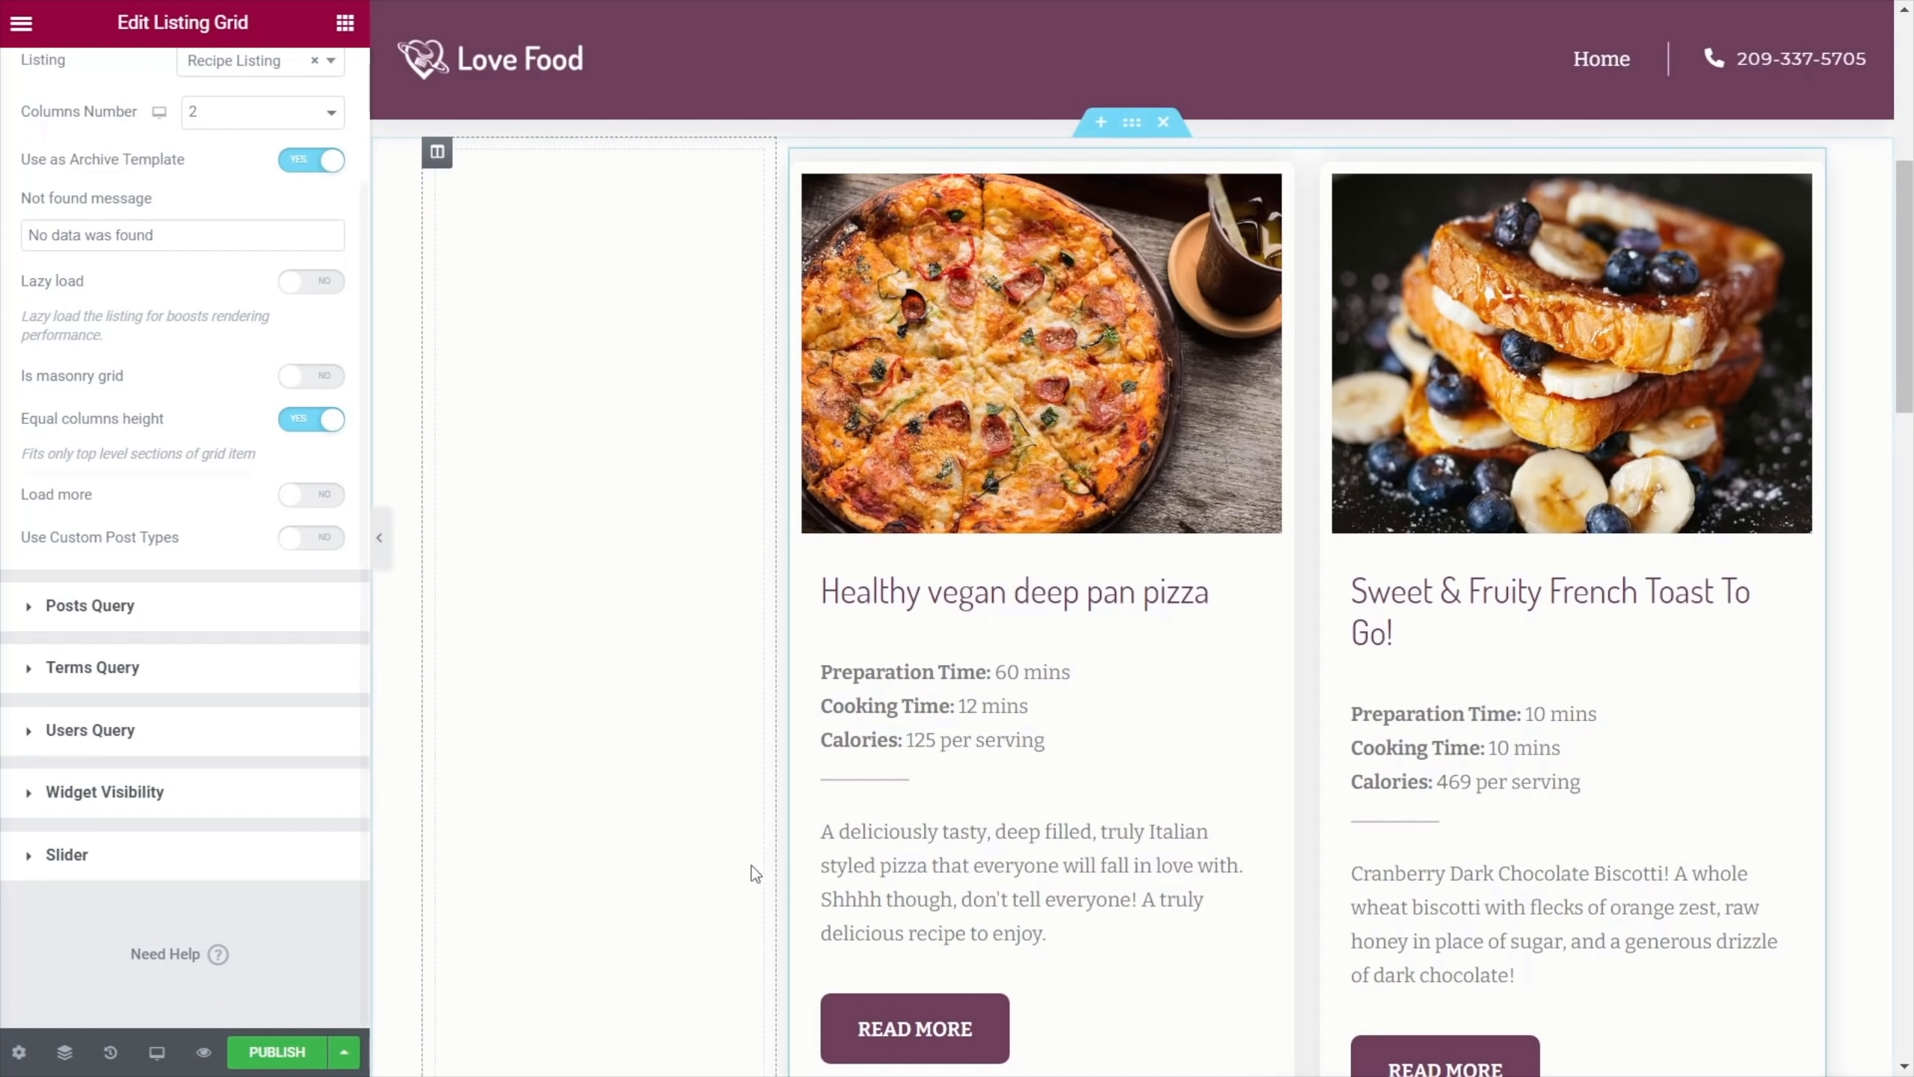
Add an Archive Title widget above the listing grid in the wide column
{"action": "scroll", "coordinate": [929, 873], "scroll_direction": "up", "scroll_amount": 6}
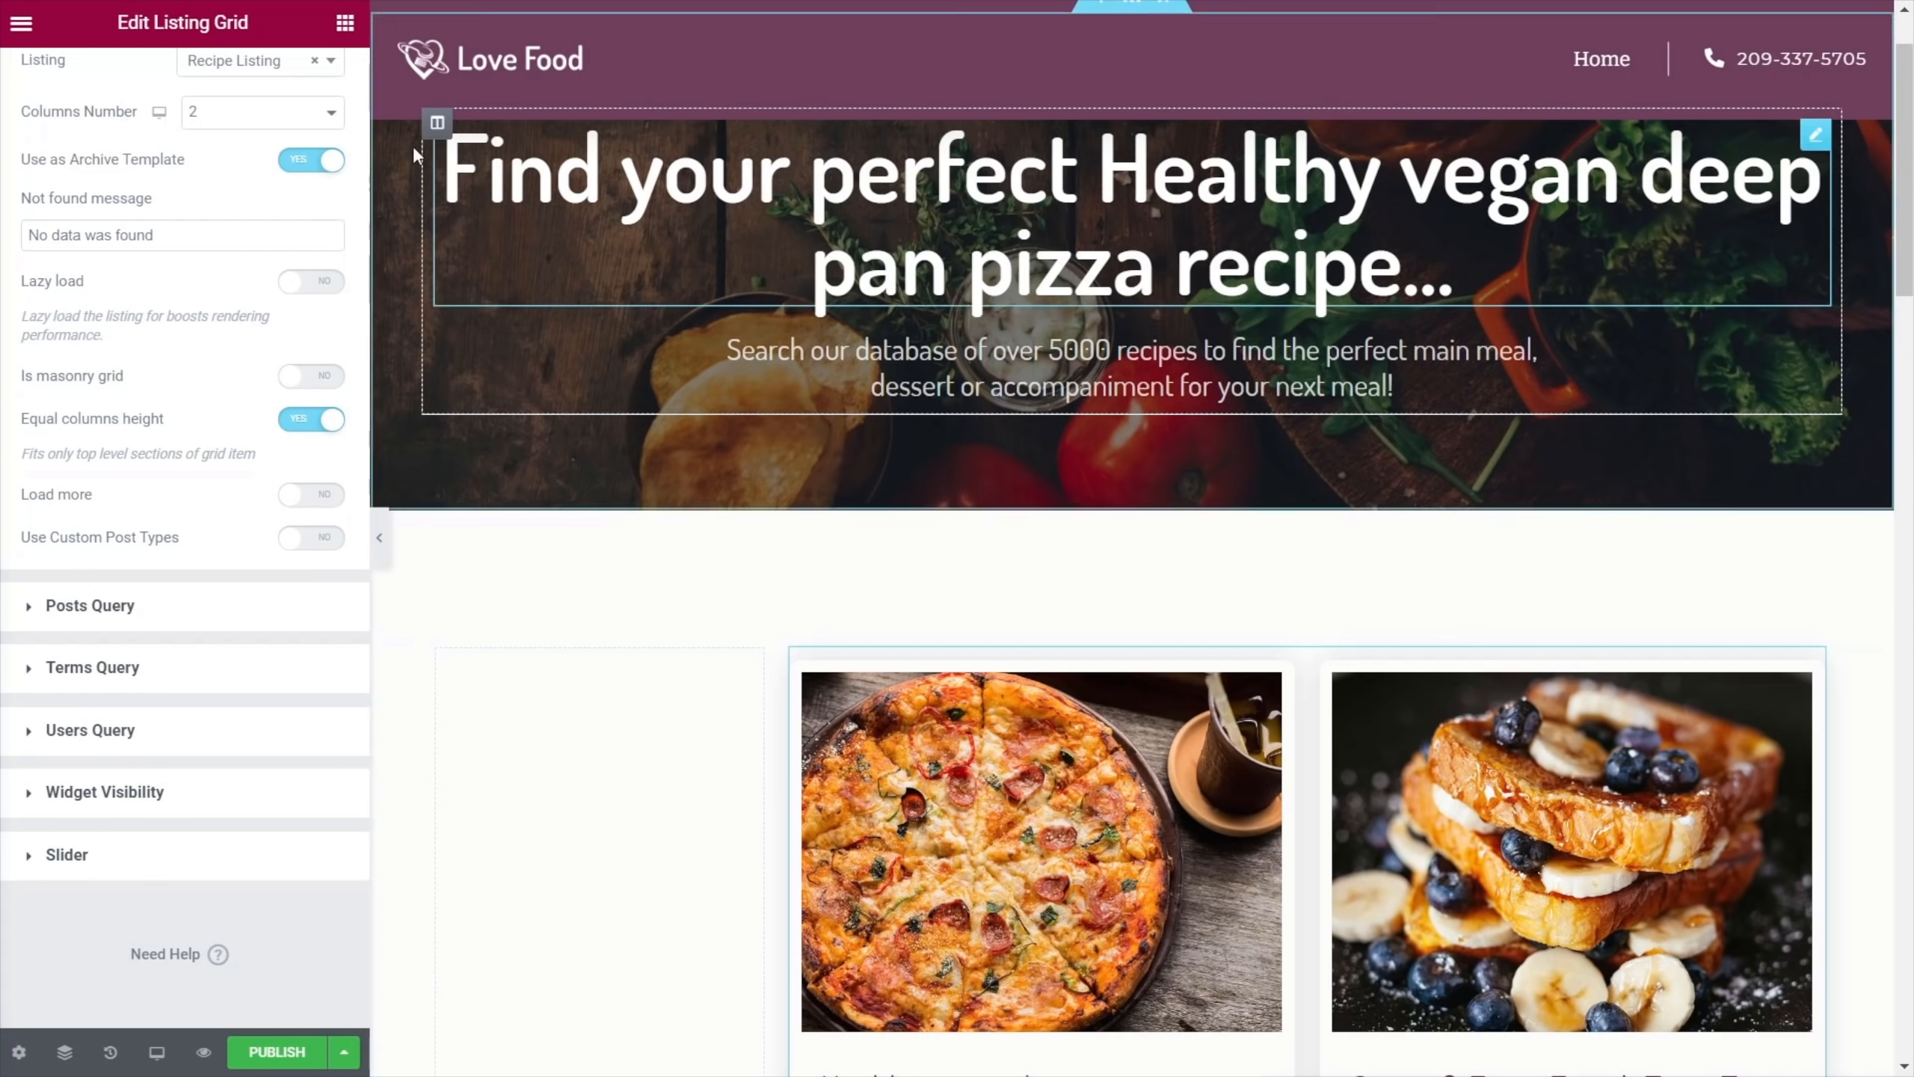
{"action": "scroll", "coordinate": [264, 346], "scroll_direction": "up", "scroll_amount": 3}
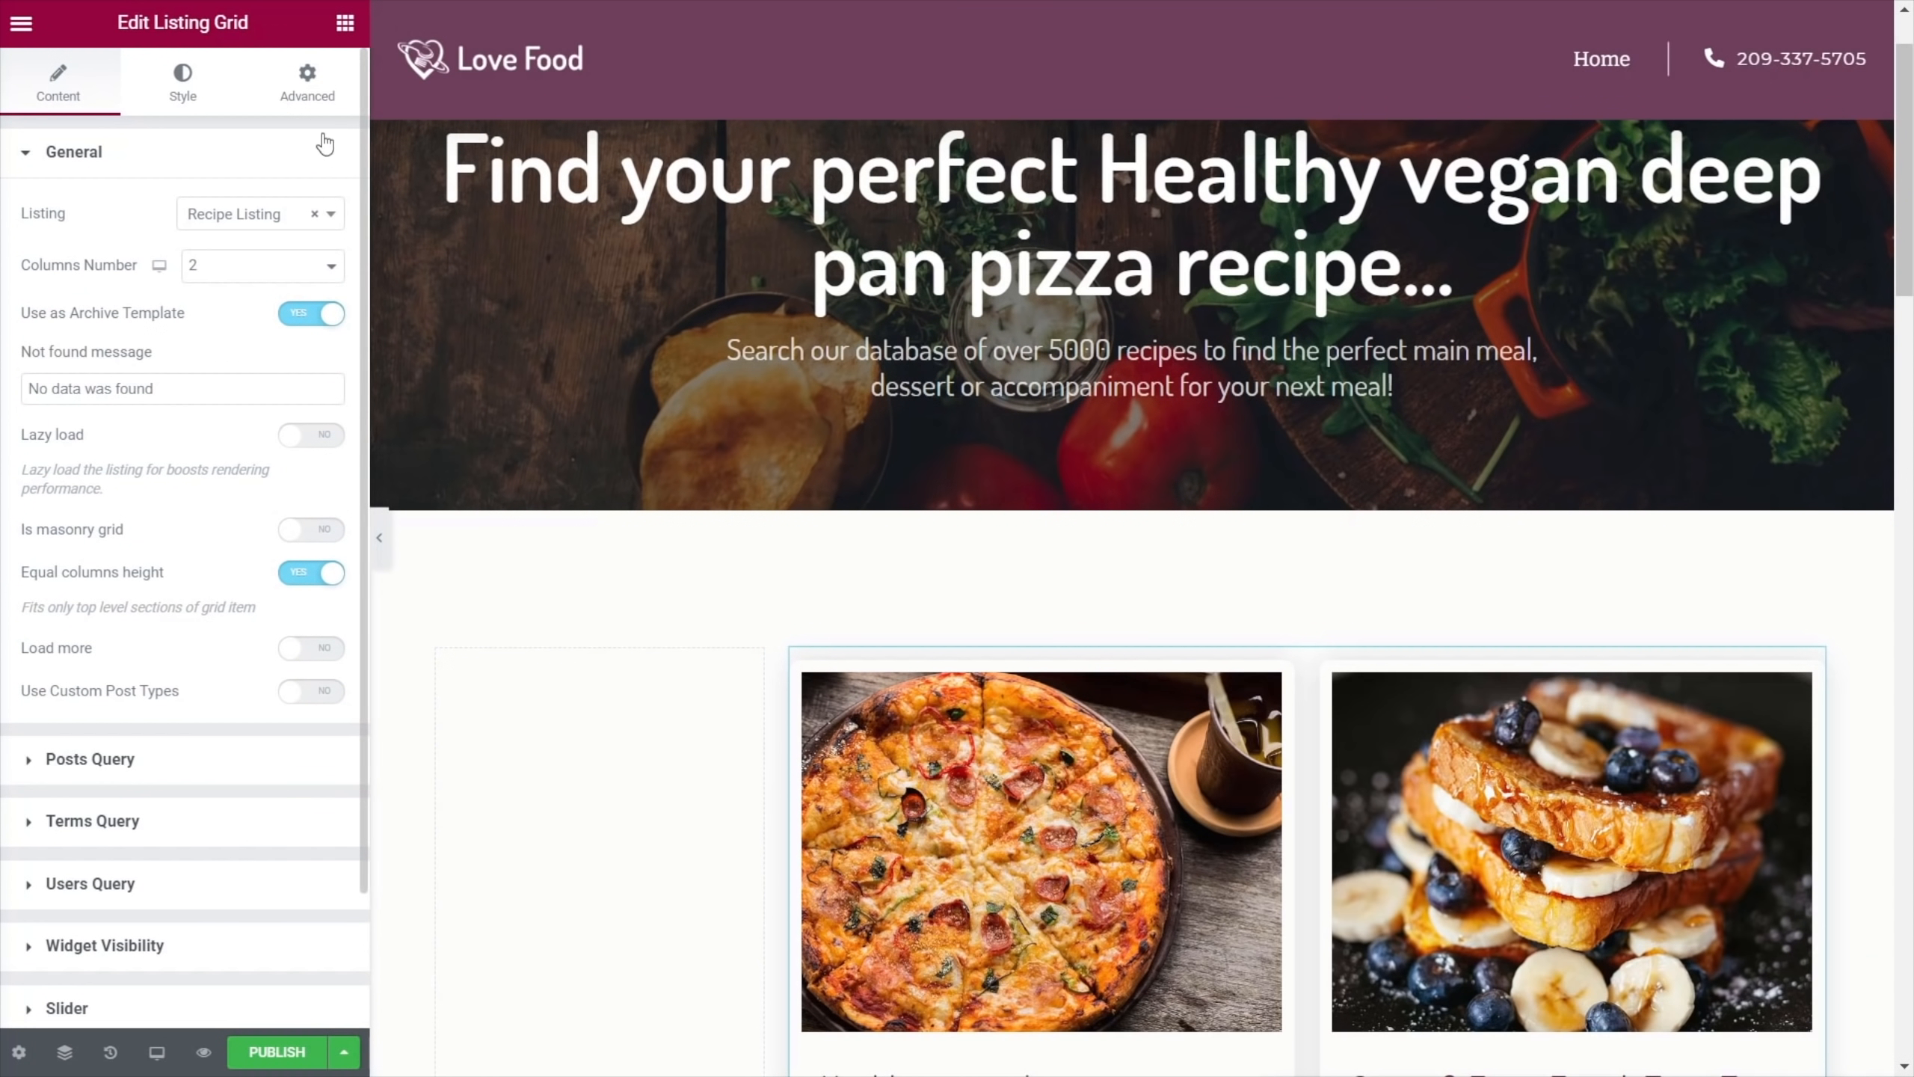
{"action": "left_click", "coordinate": [345, 25]}
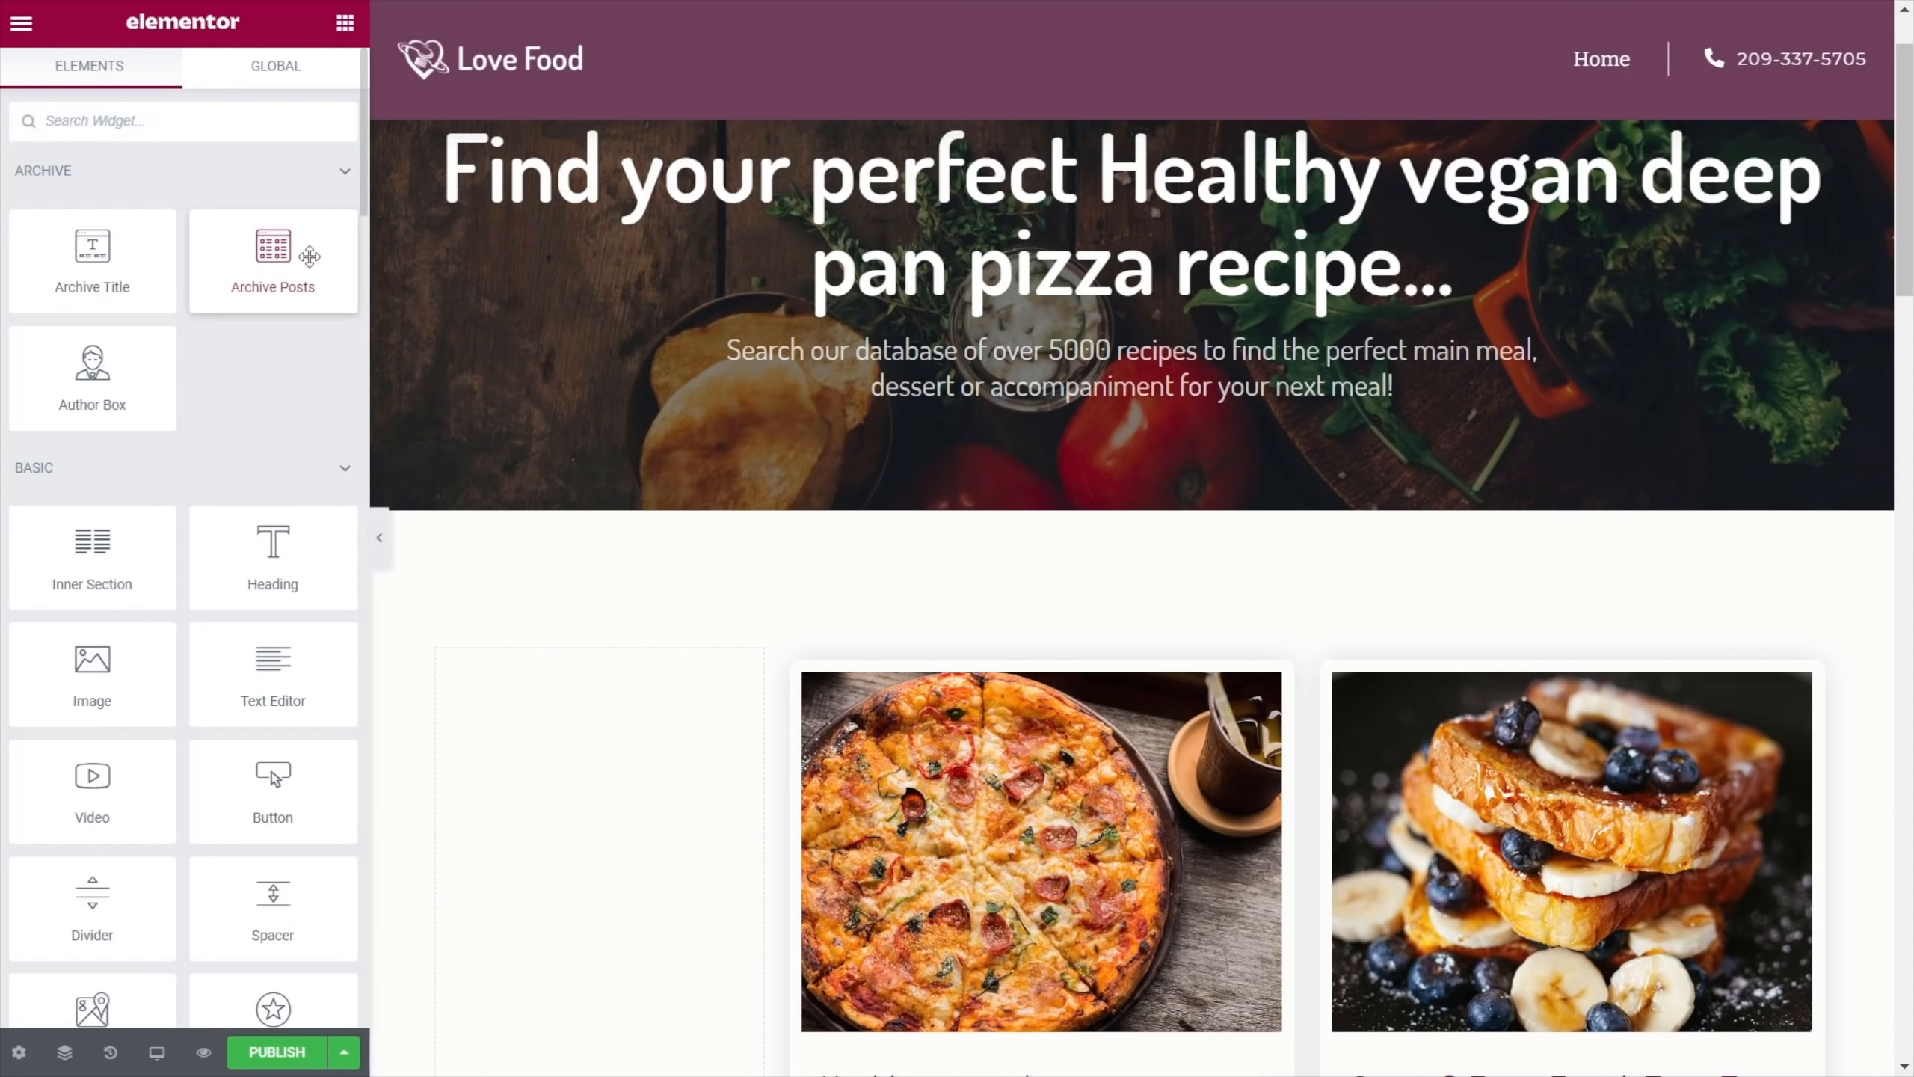
{"action": "left_click_drag", "start_coordinate": [92, 246], "coordinate": [916, 667]}
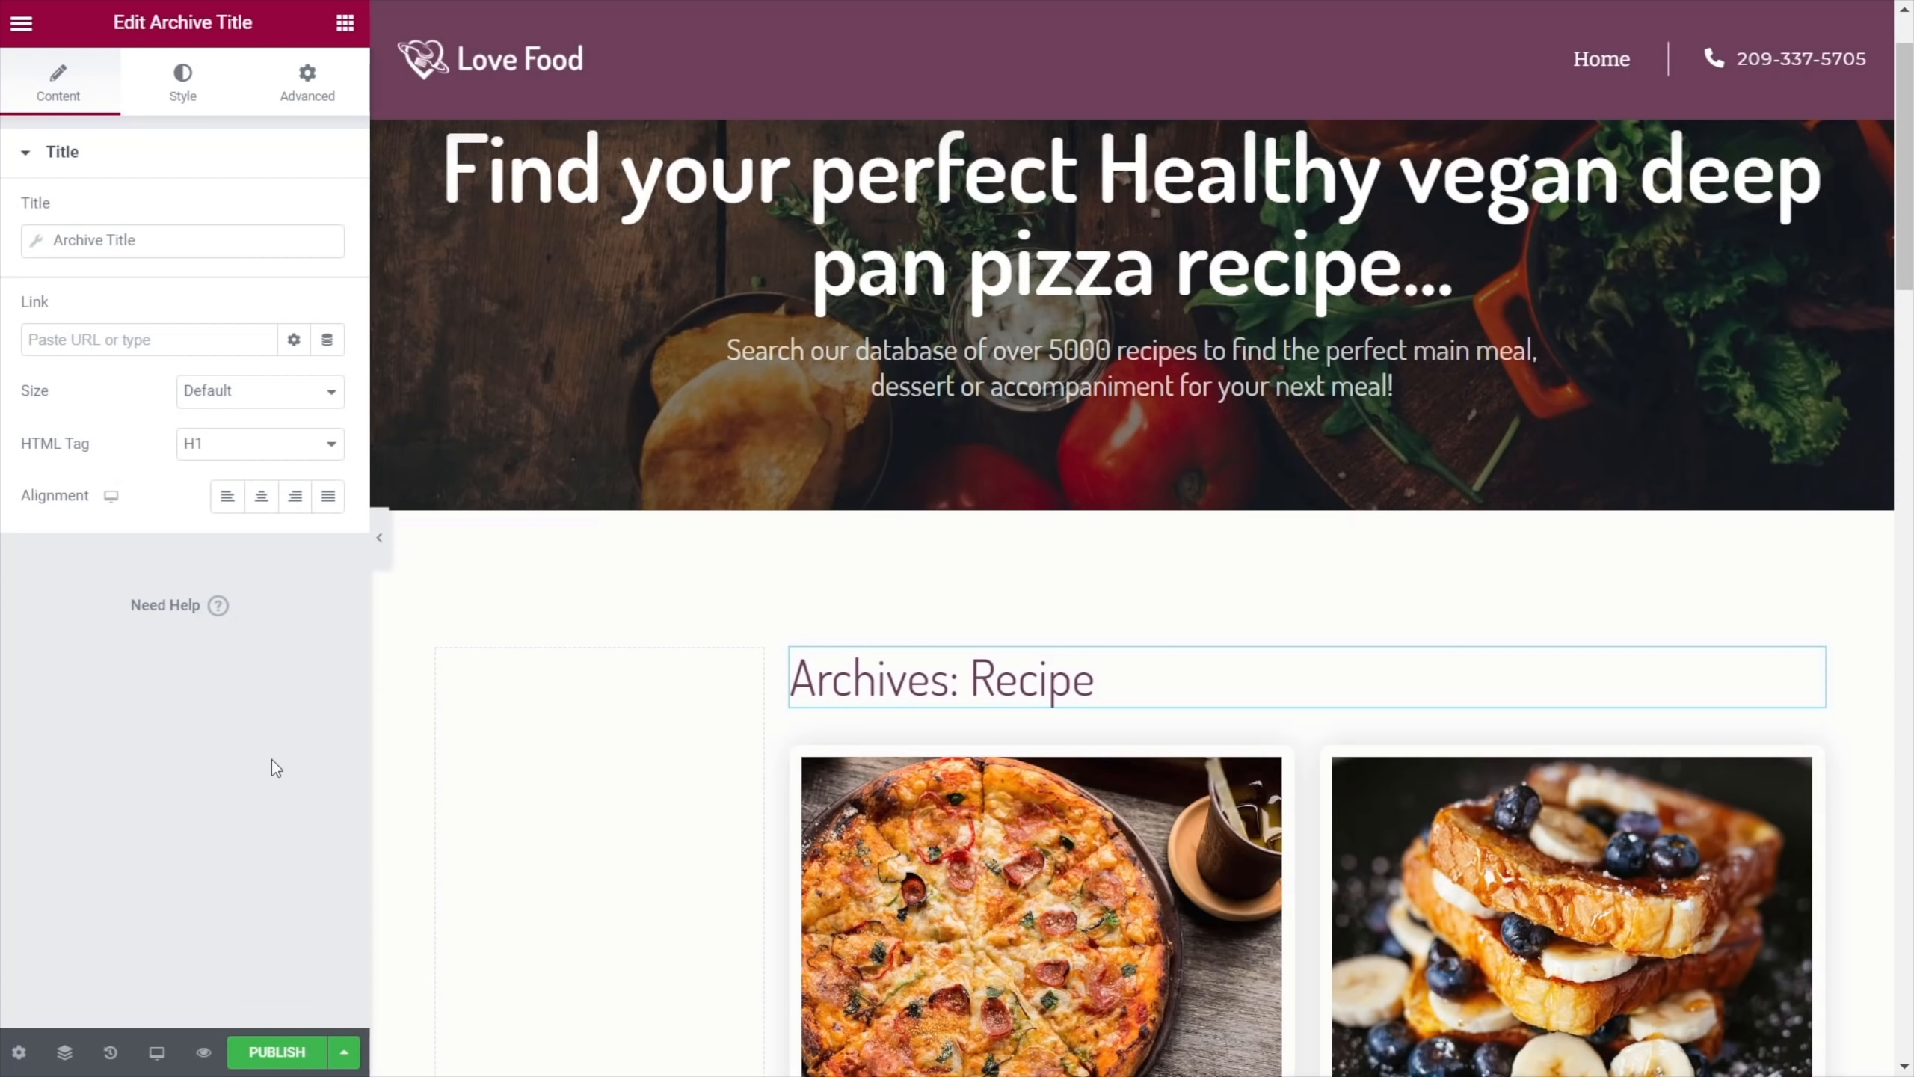
Add a Divider between the archive title and the listing grid, 20% wide and left-aligned
{"action": "left_click", "coordinate": [344, 25]}
{"action": "scroll", "coordinate": [230, 798], "scroll_direction": "down", "scroll_amount": 6}
{"action": "left_click_drag", "start_coordinate": [77, 286], "coordinate": [867, 724]}
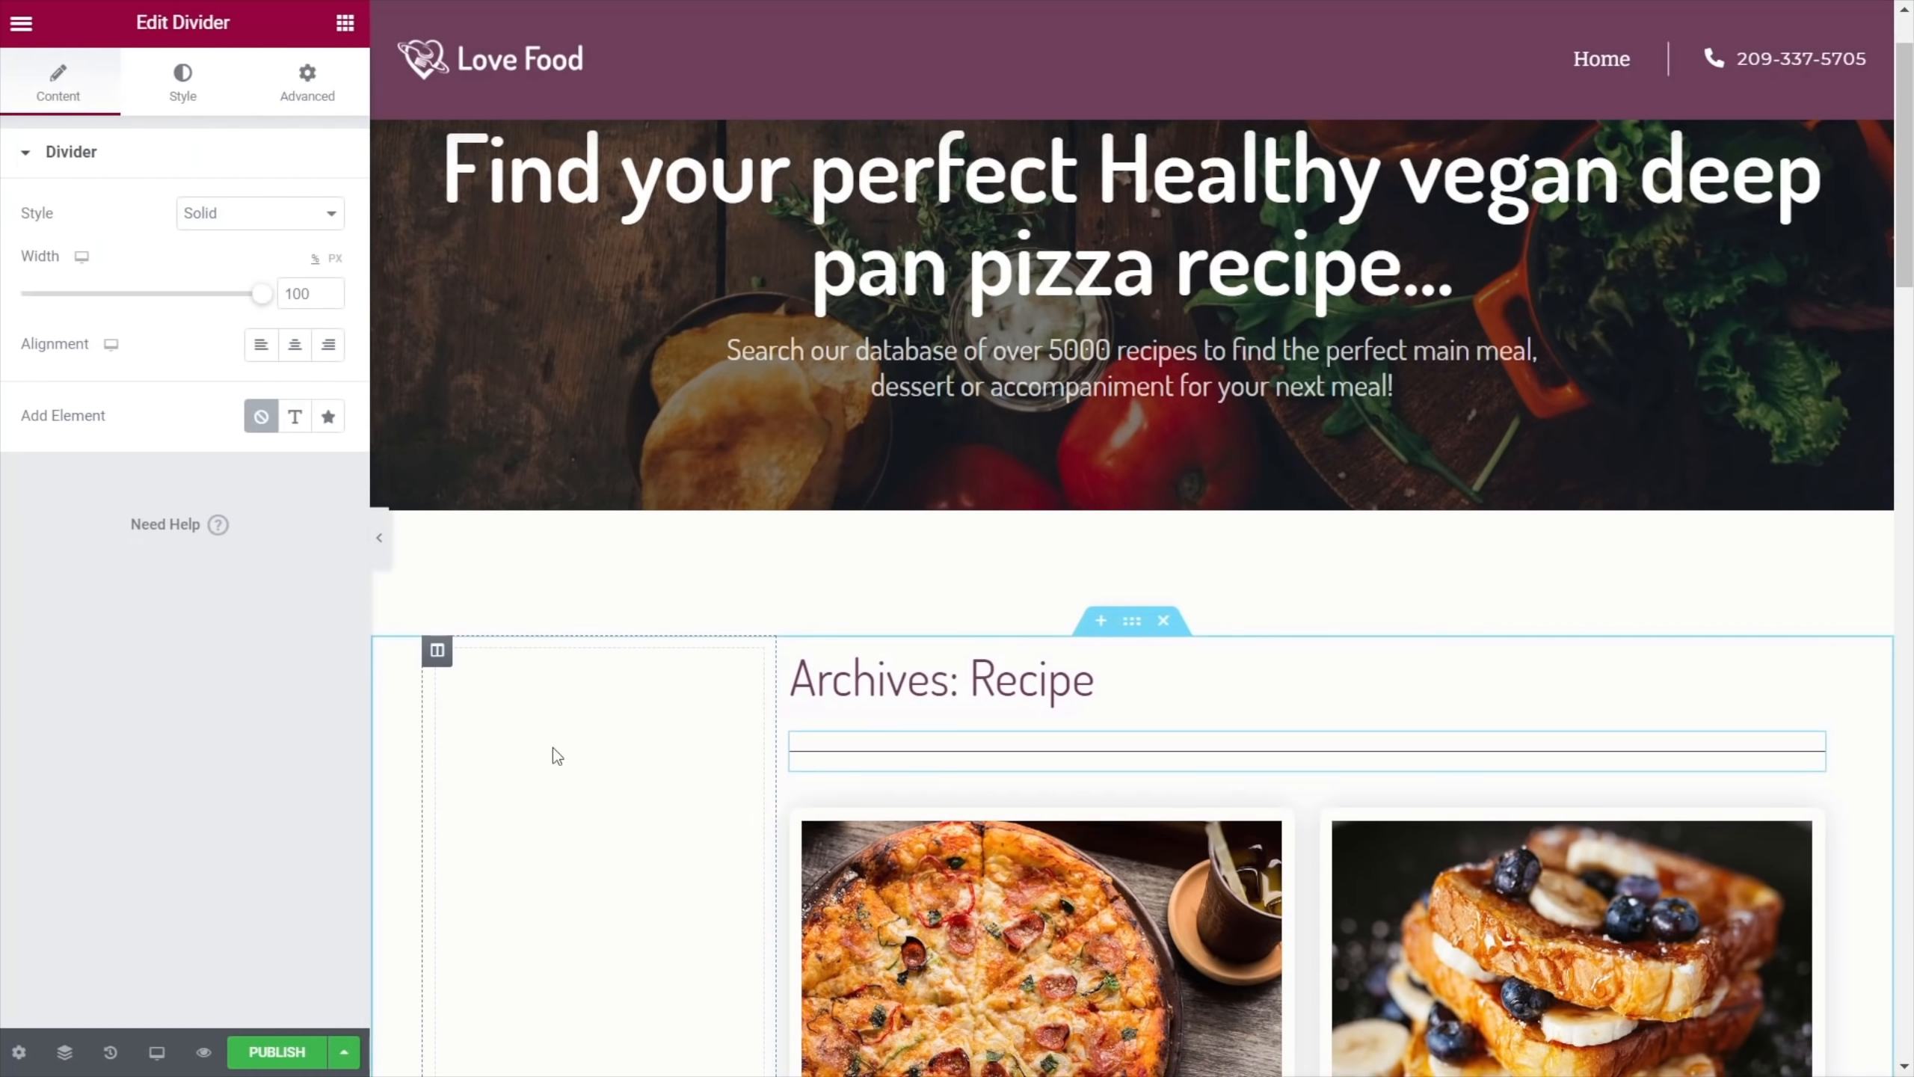
{"action": "left_click_drag", "start_coordinate": [261, 295], "coordinate": [69, 302]}
{"action": "left_click", "coordinate": [261, 345]}
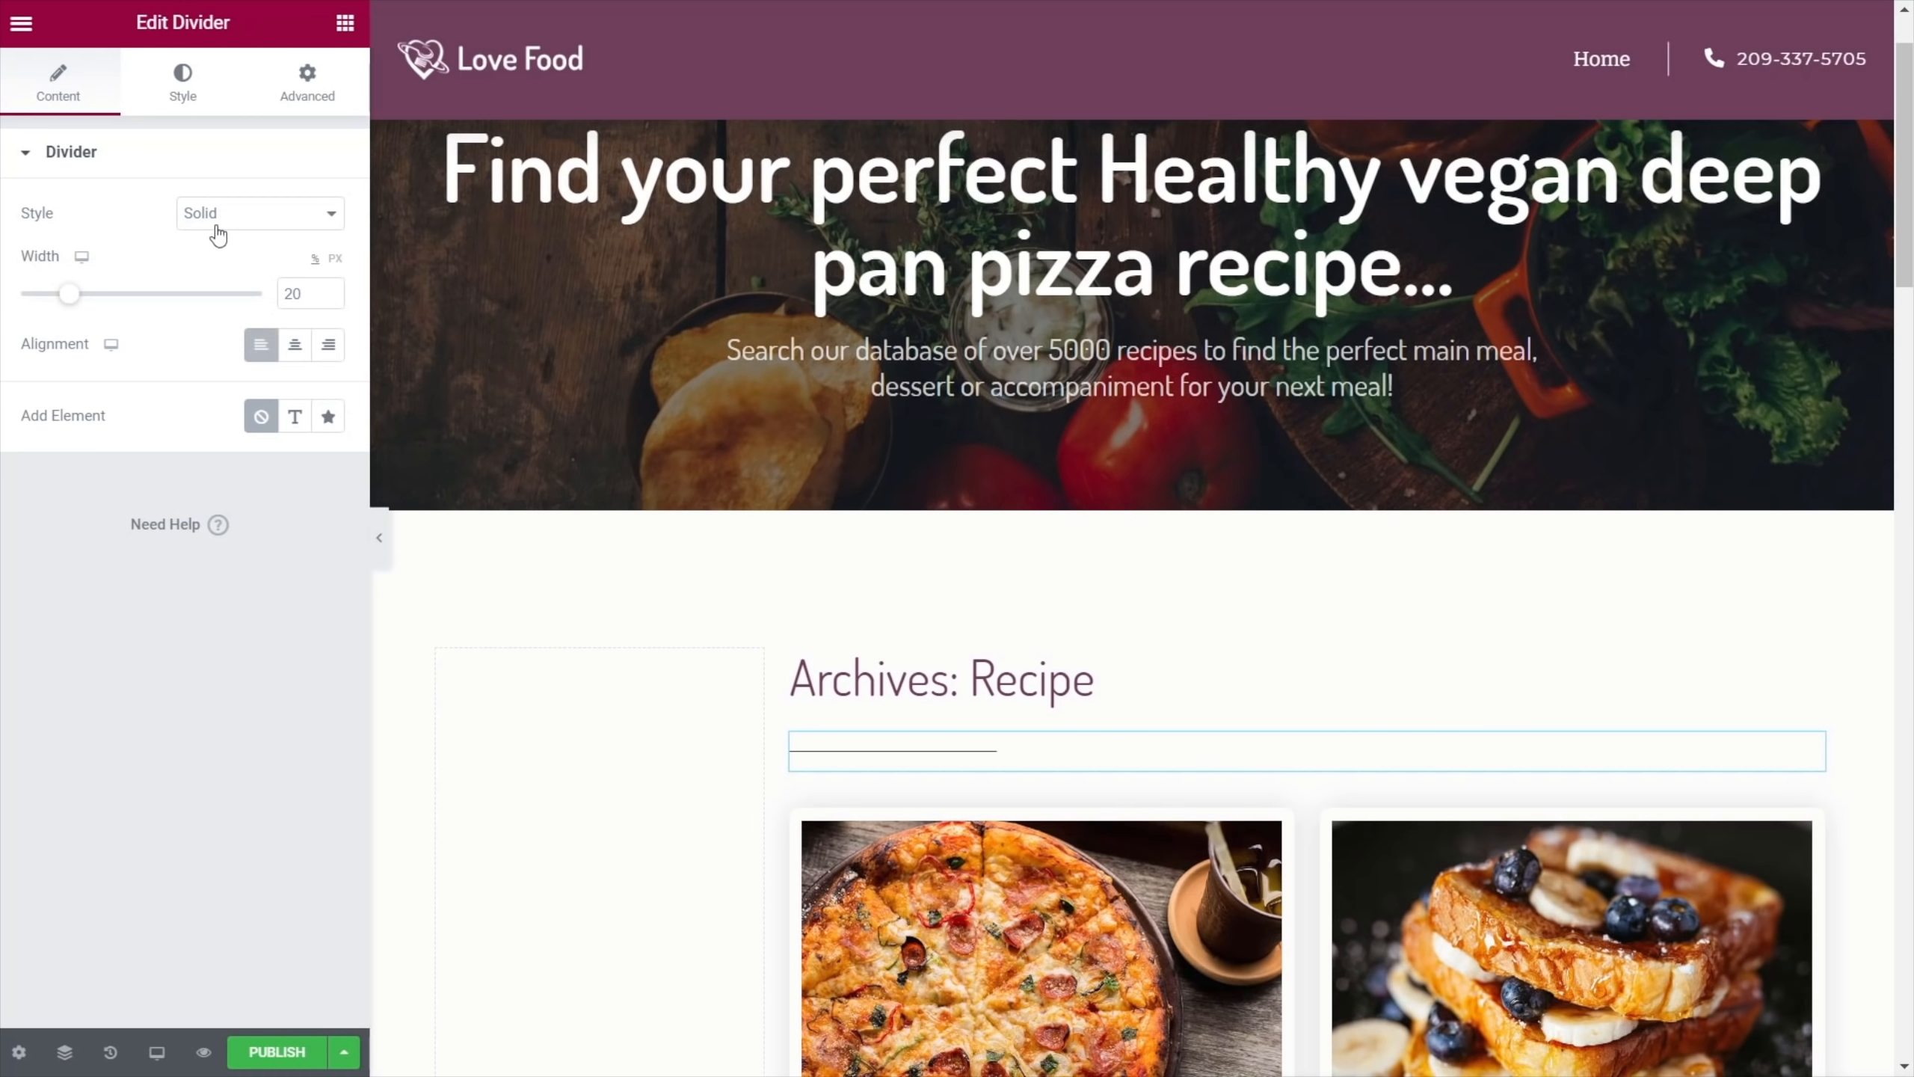
Style the divider with weight 2, gap 2 and the global plum colour
{"action": "left_click", "coordinate": [187, 89]}
{"action": "double_click", "coordinate": [279, 294]}
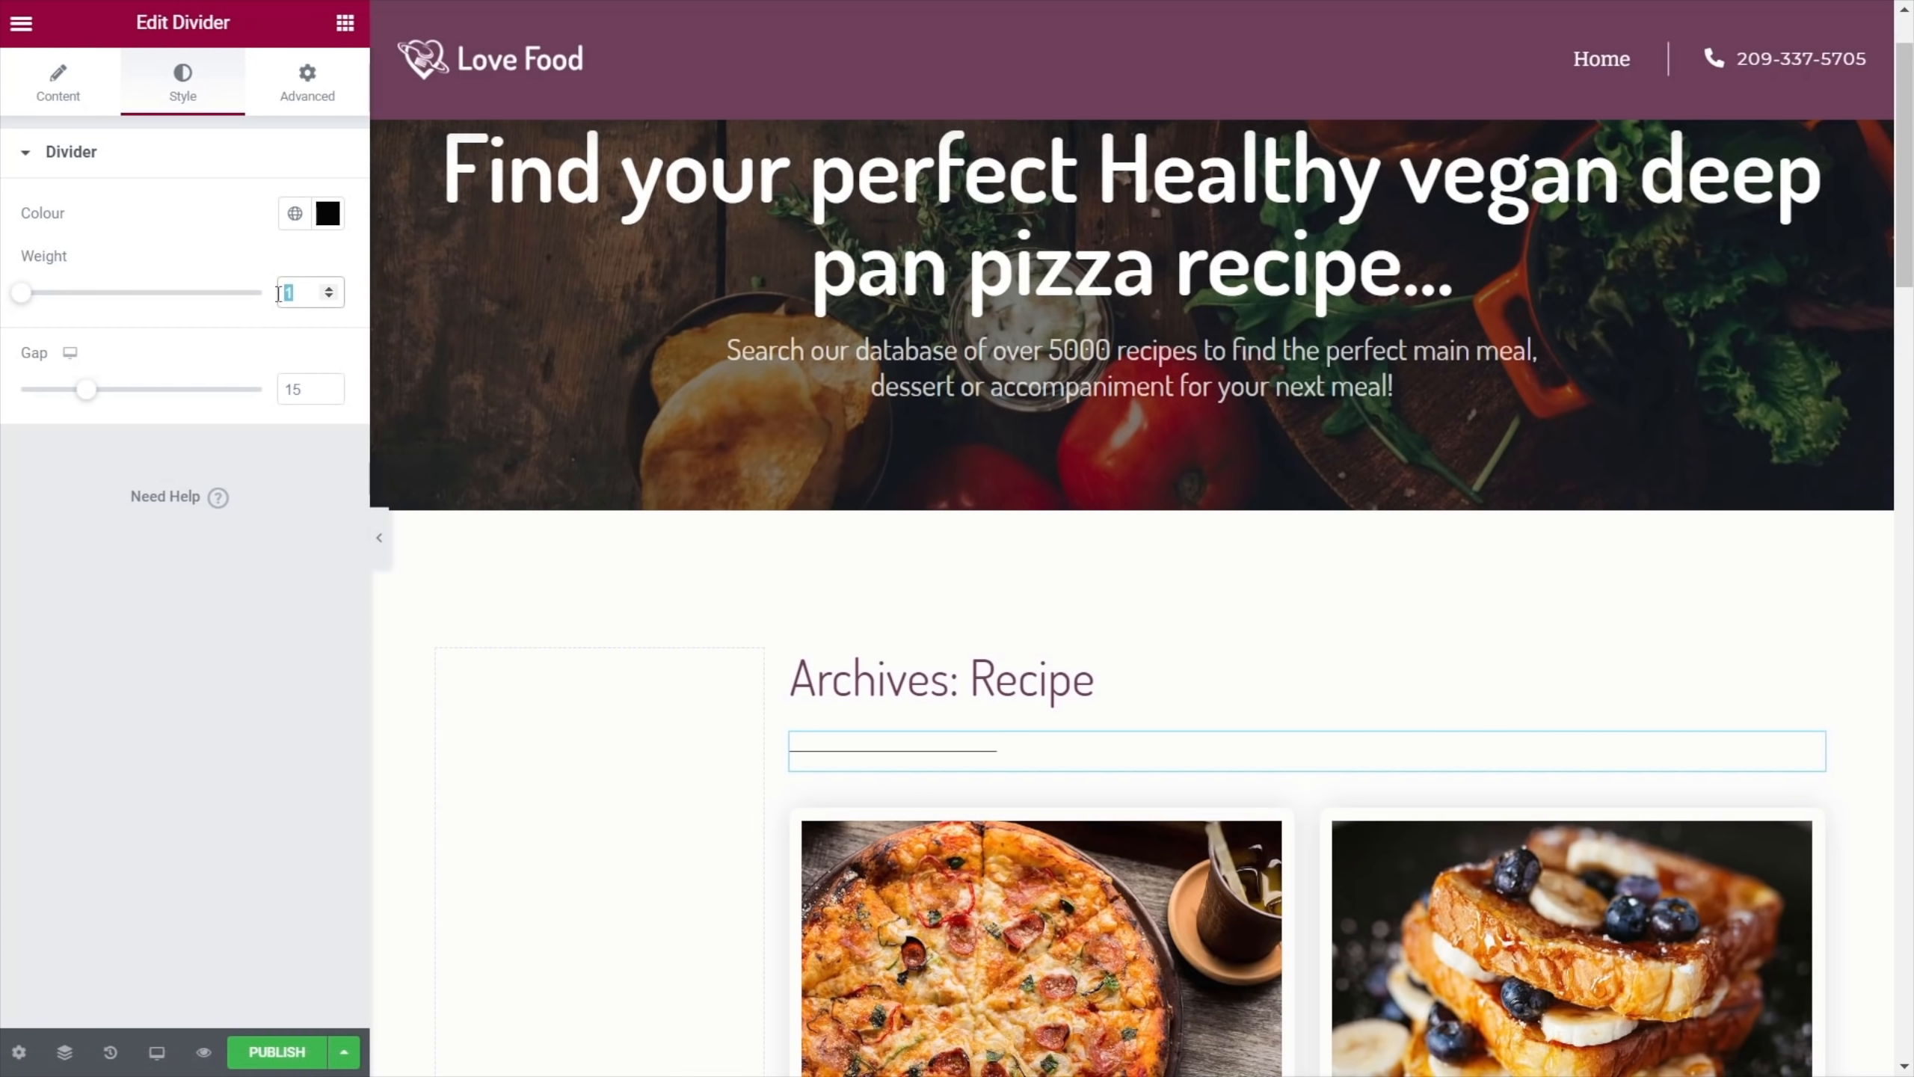
{"action": "type", "text": "2"}
{"action": "left_click_drag", "start_coordinate": [88, 396], "coordinate": [21, 389]}
{"action": "left_click", "coordinate": [295, 214]}
{"action": "left_click", "coordinate": [125, 325]}
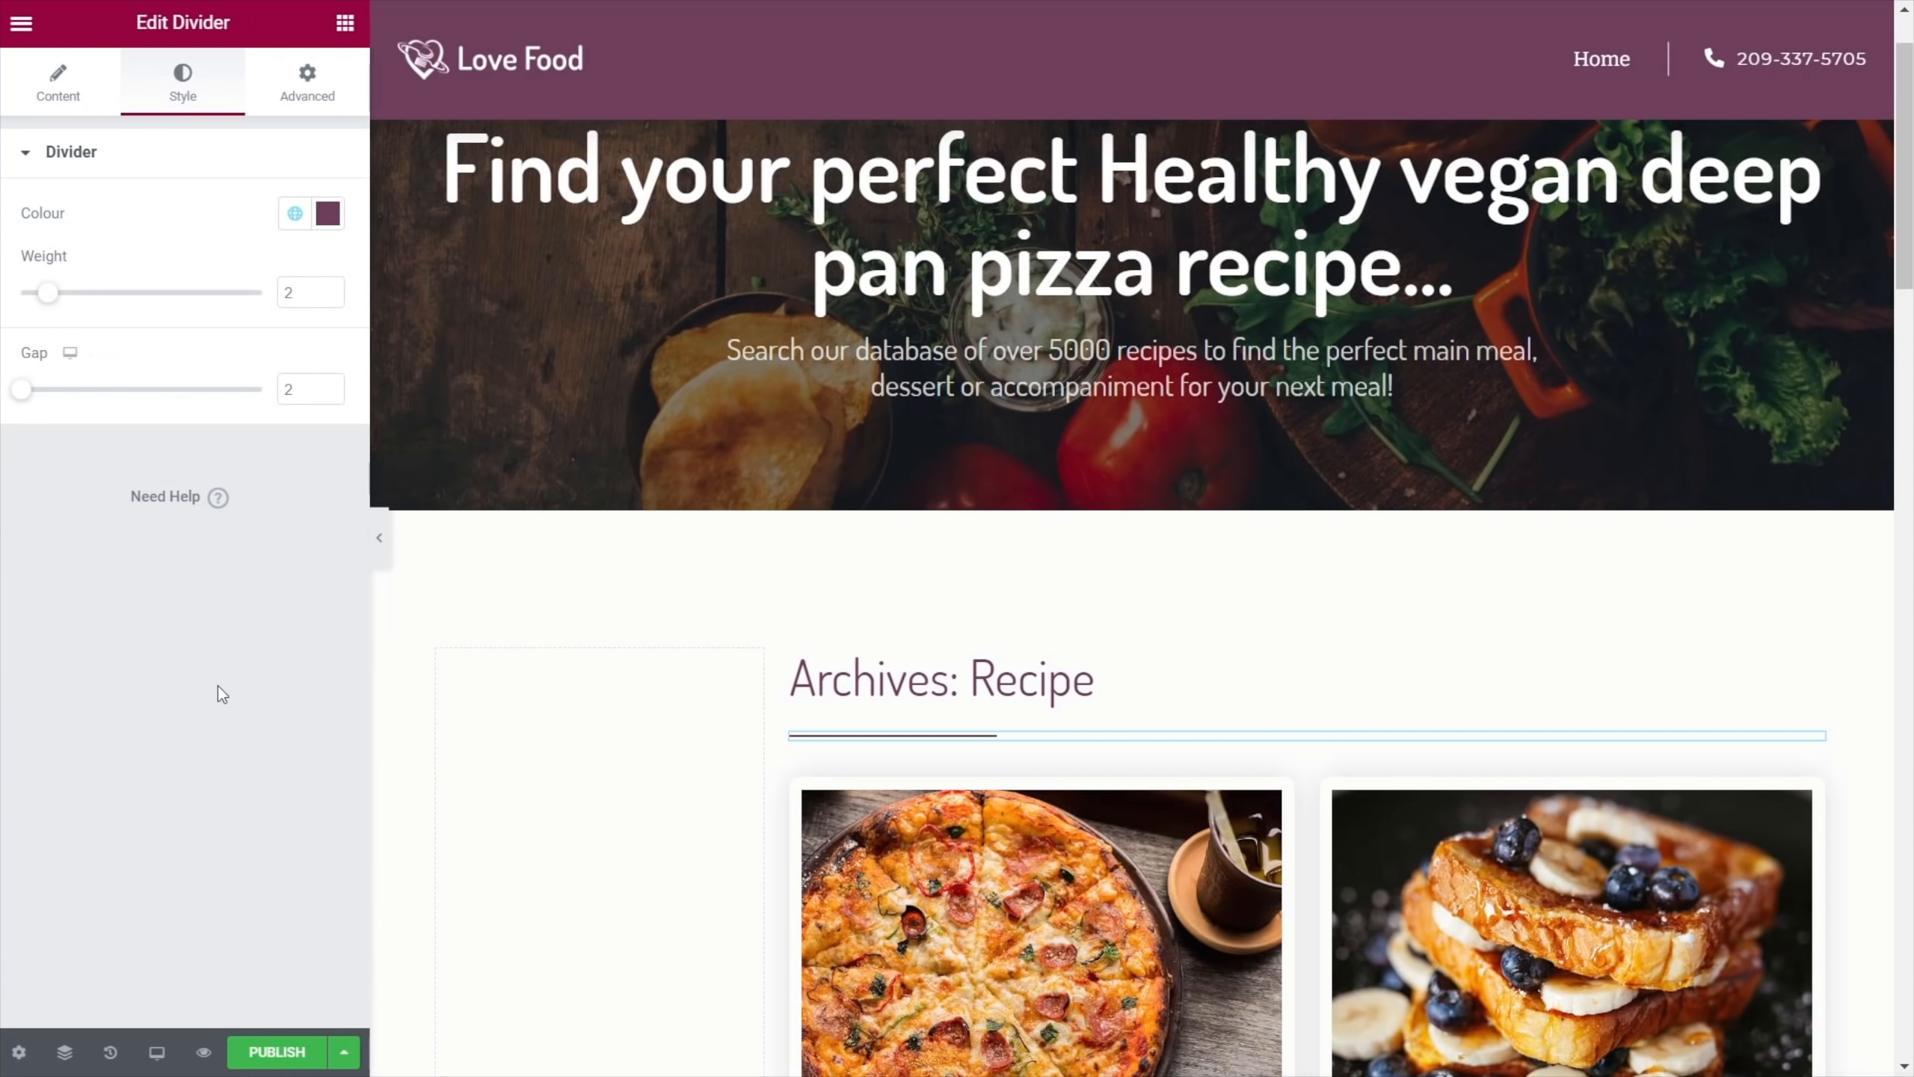
{"action": "scroll", "coordinate": [581, 833], "scroll_direction": "down", "scroll_amount": 5}
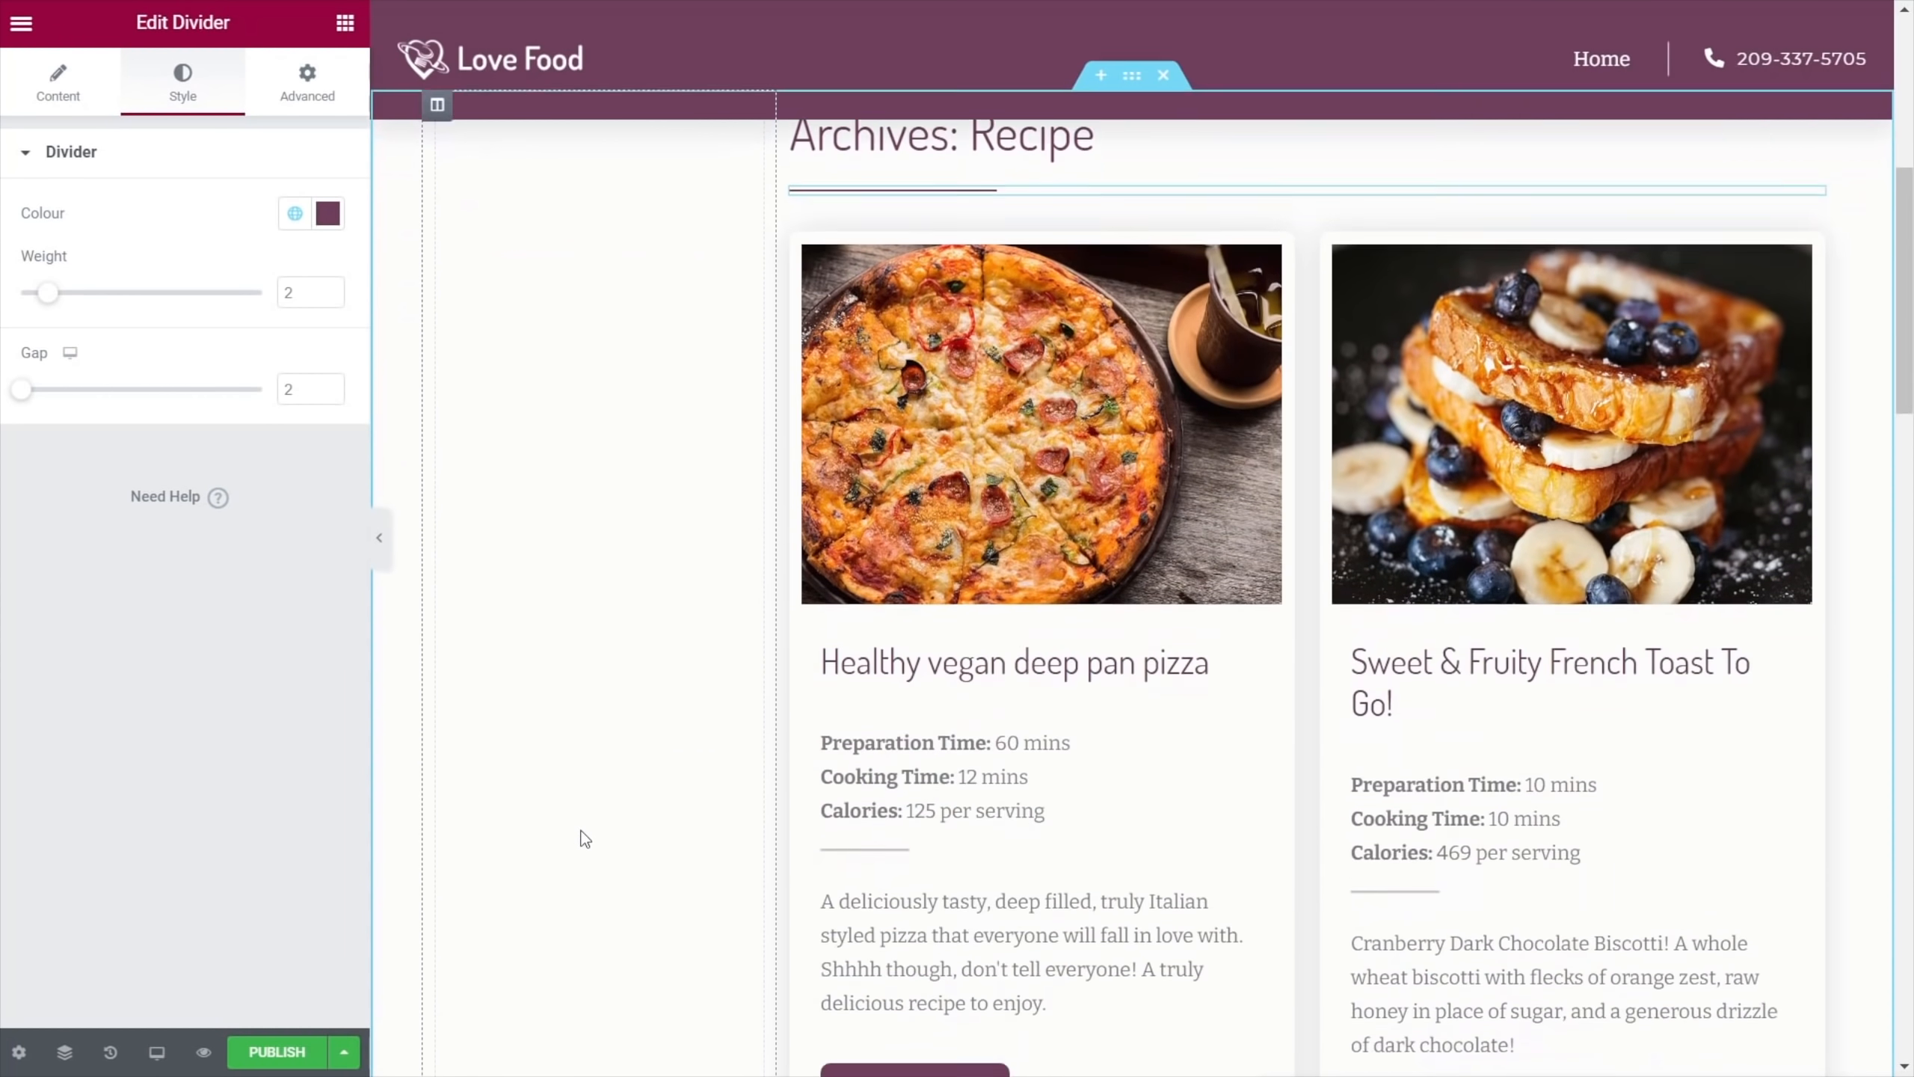
{"action": "scroll", "coordinate": [586, 837], "scroll_direction": "down", "scroll_amount": 6}
{"action": "scroll", "coordinate": [585, 836], "scroll_direction": "up", "scroll_amount": 12}
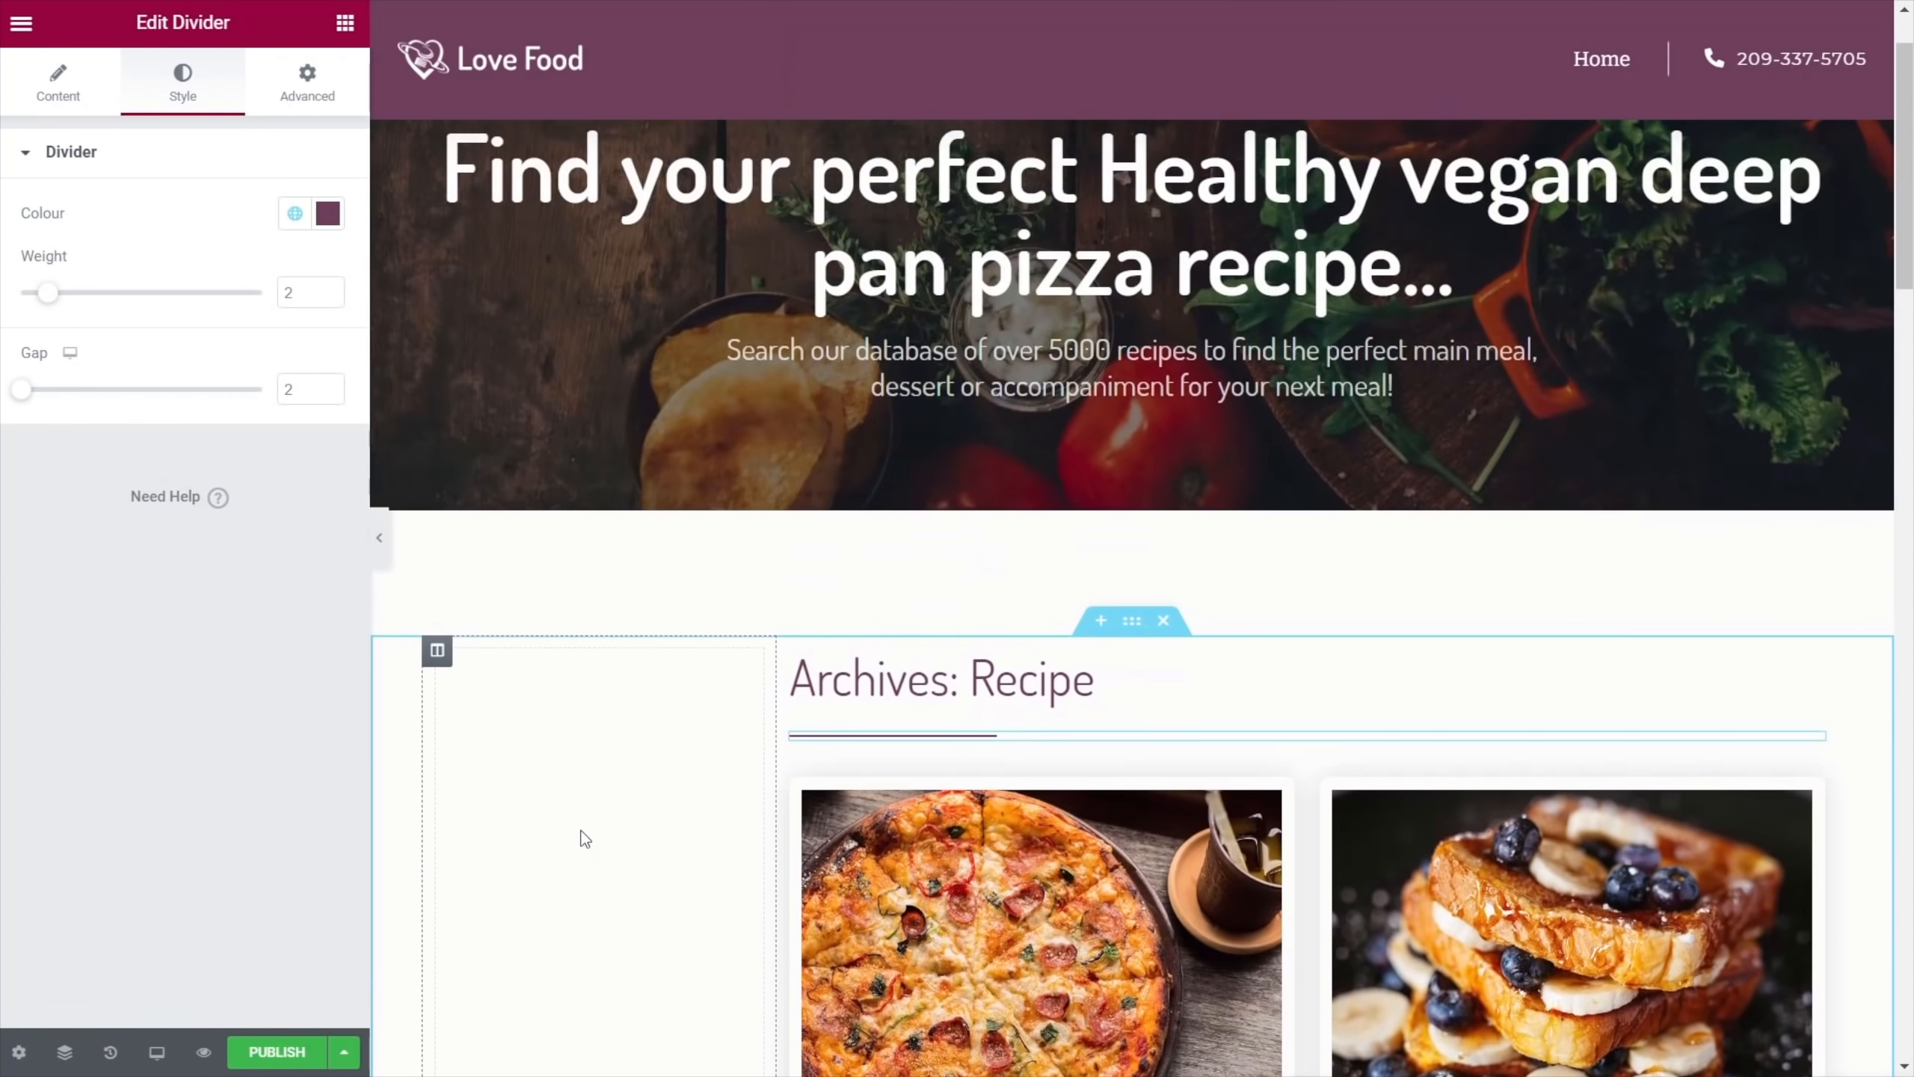
Publish the archive template with include conditions for Recipe Archive and for all of Recipe Type
{"action": "scroll", "coordinate": [585, 836], "scroll_direction": "up", "scroll_amount": 2}
{"action": "left_click", "coordinate": [276, 1052]}
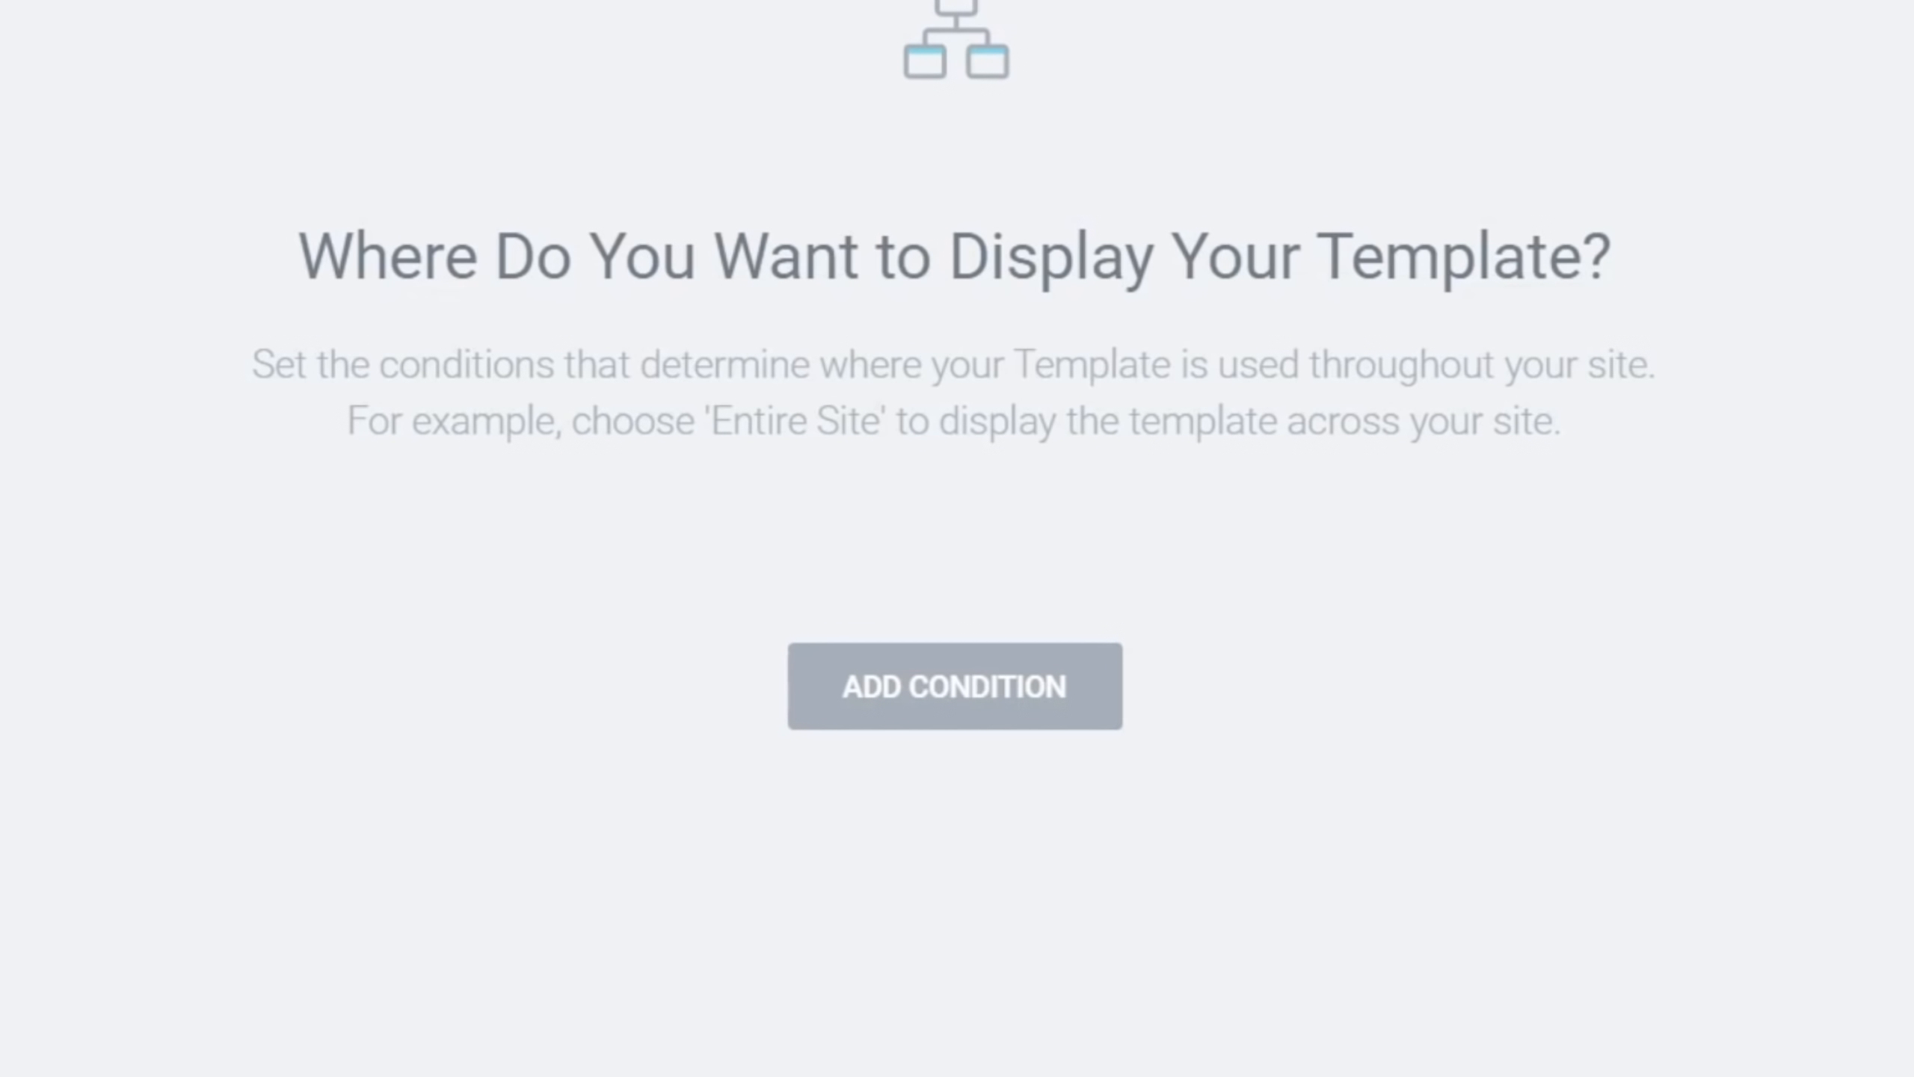
{"action": "left_click", "coordinate": [944, 692]}
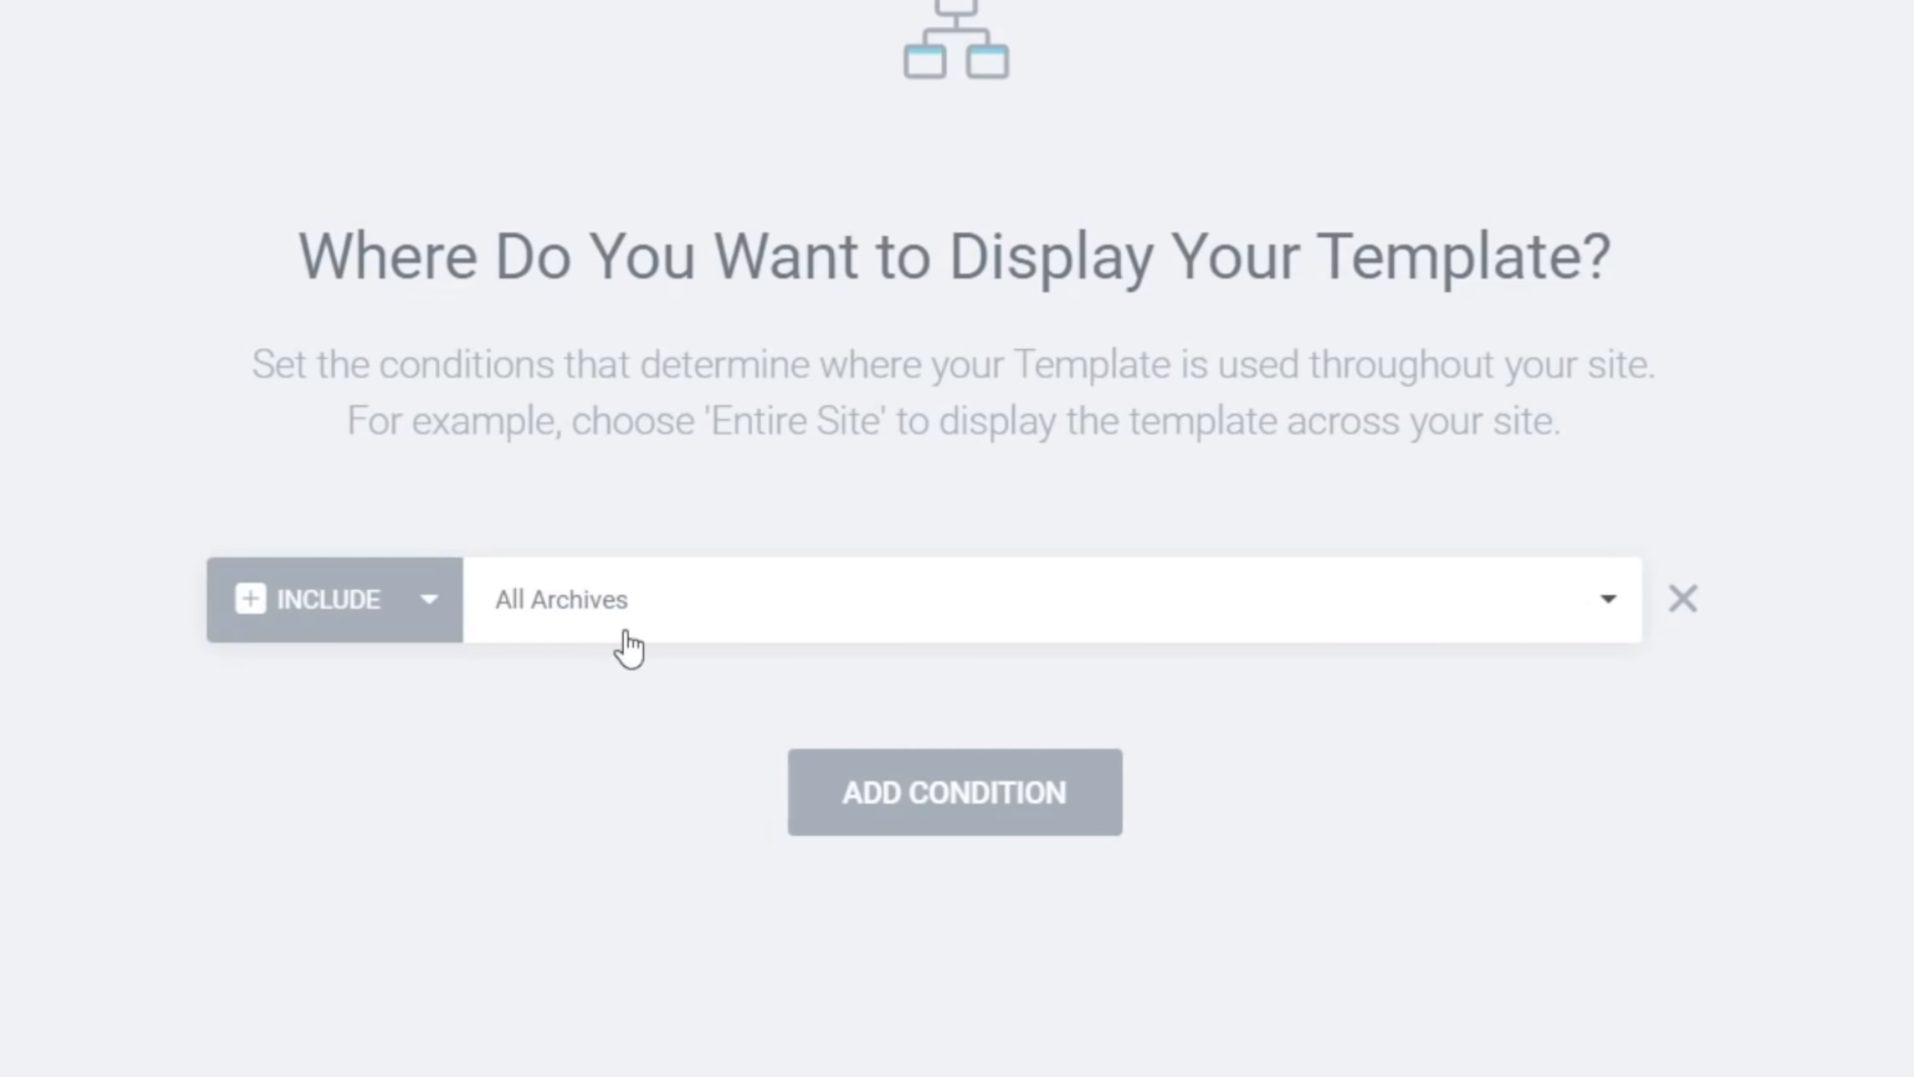
{"action": "left_click", "coordinate": [1426, 620]}
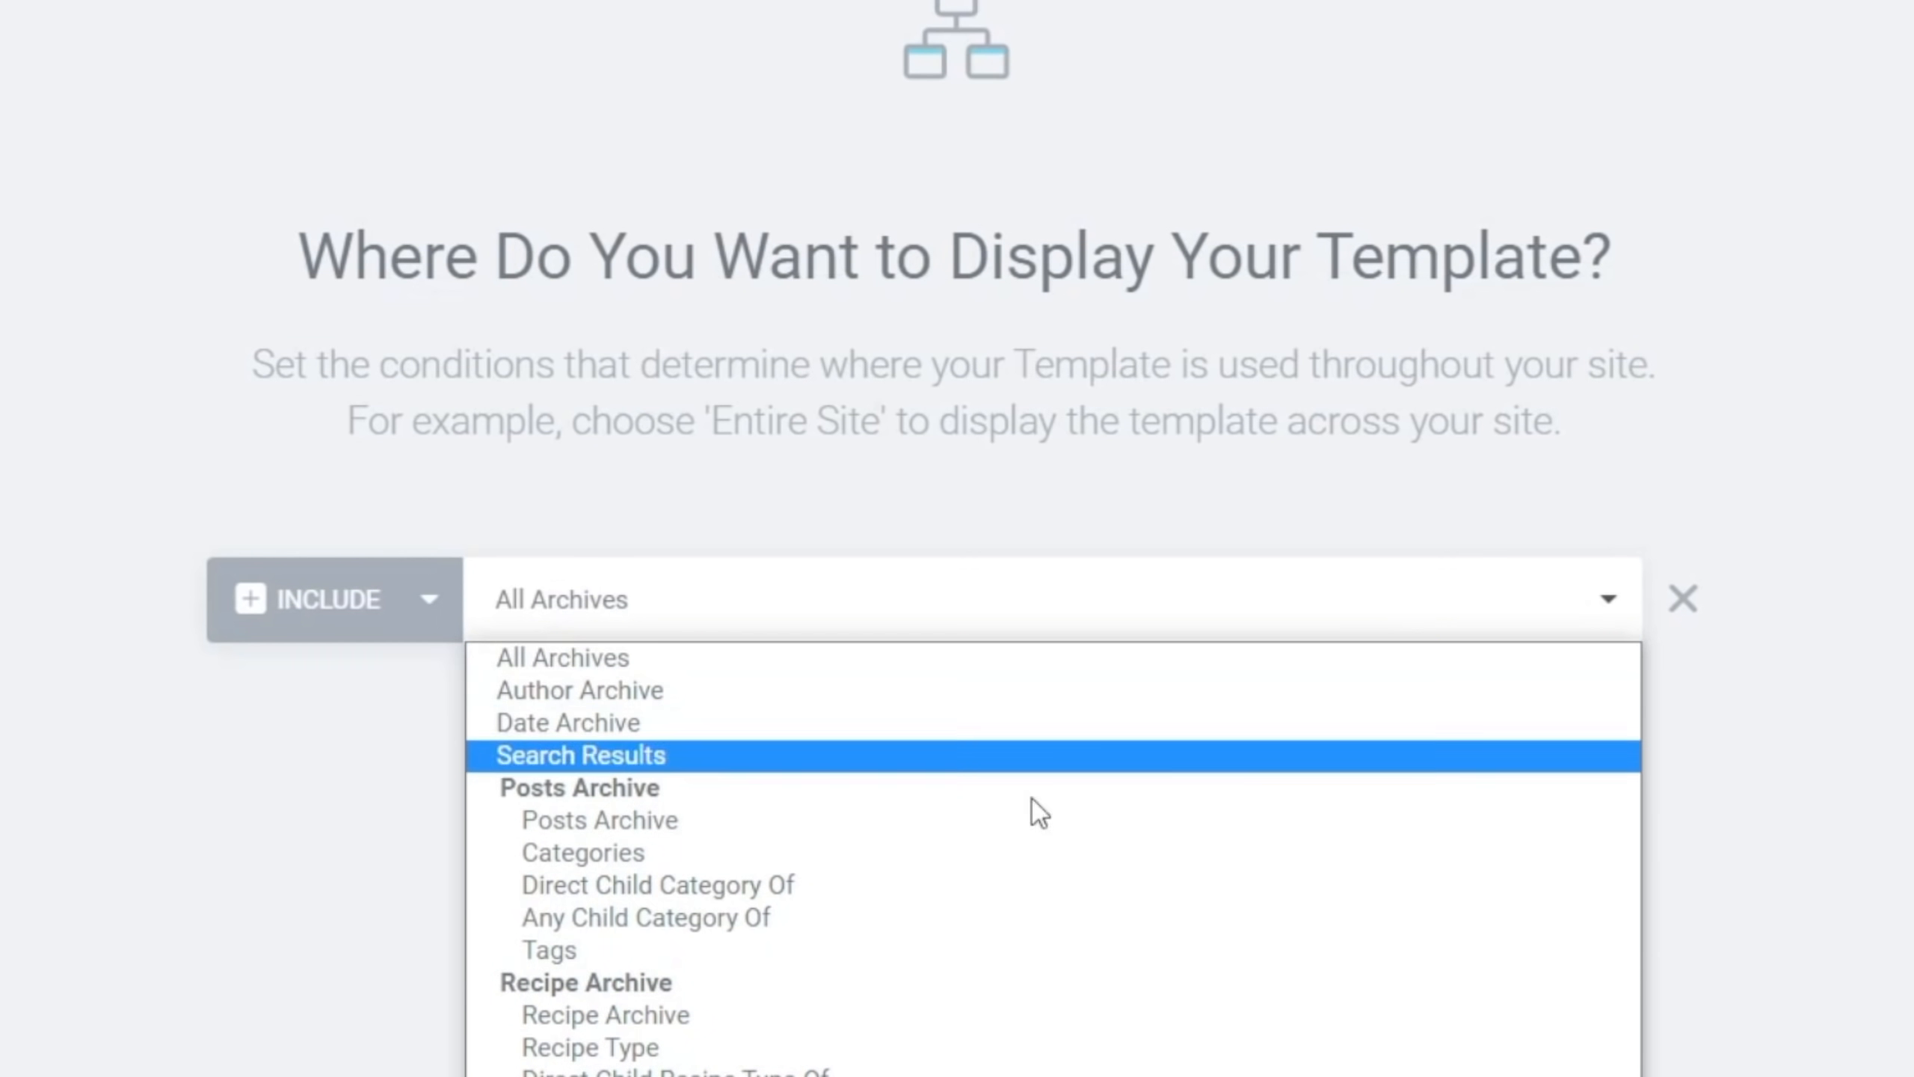
{"action": "left_click", "coordinate": [682, 1020]}
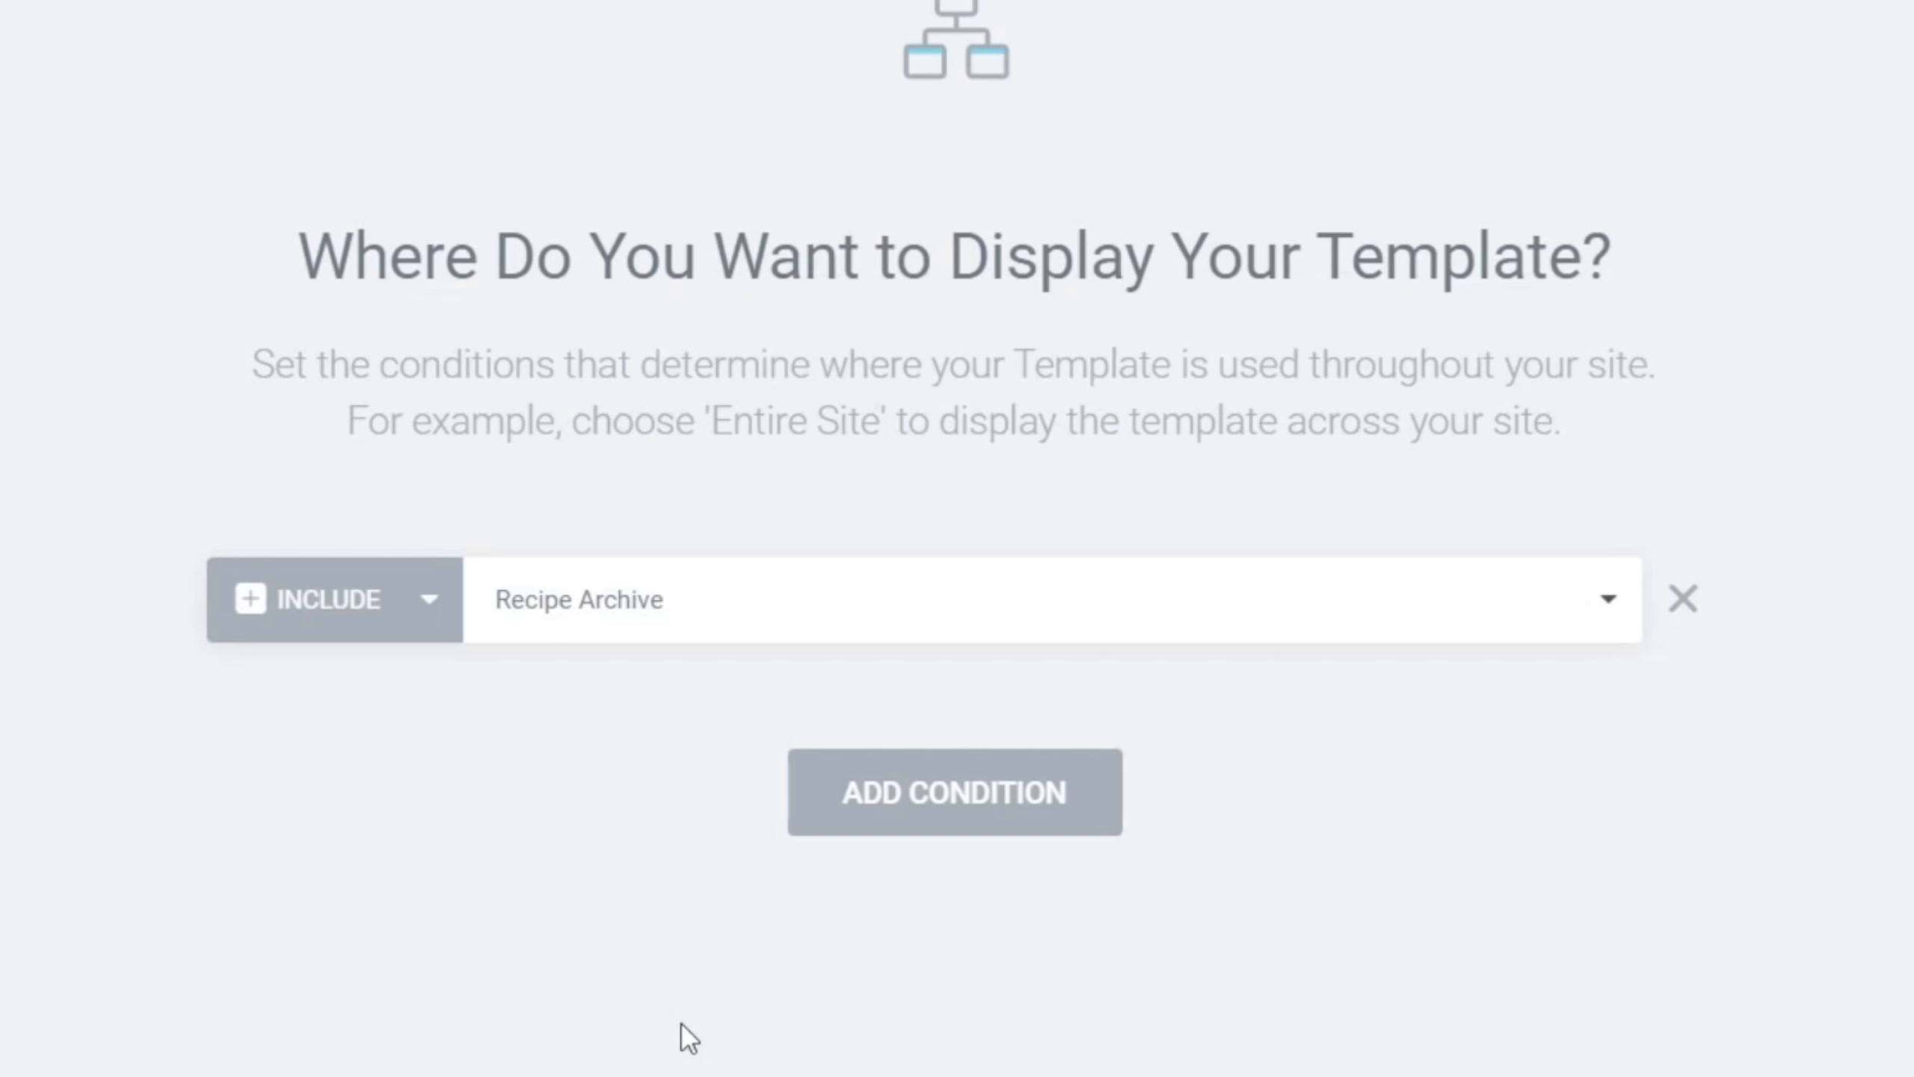
{"action": "left_click", "coordinate": [1009, 814]}
{"action": "left_click", "coordinate": [756, 713]}
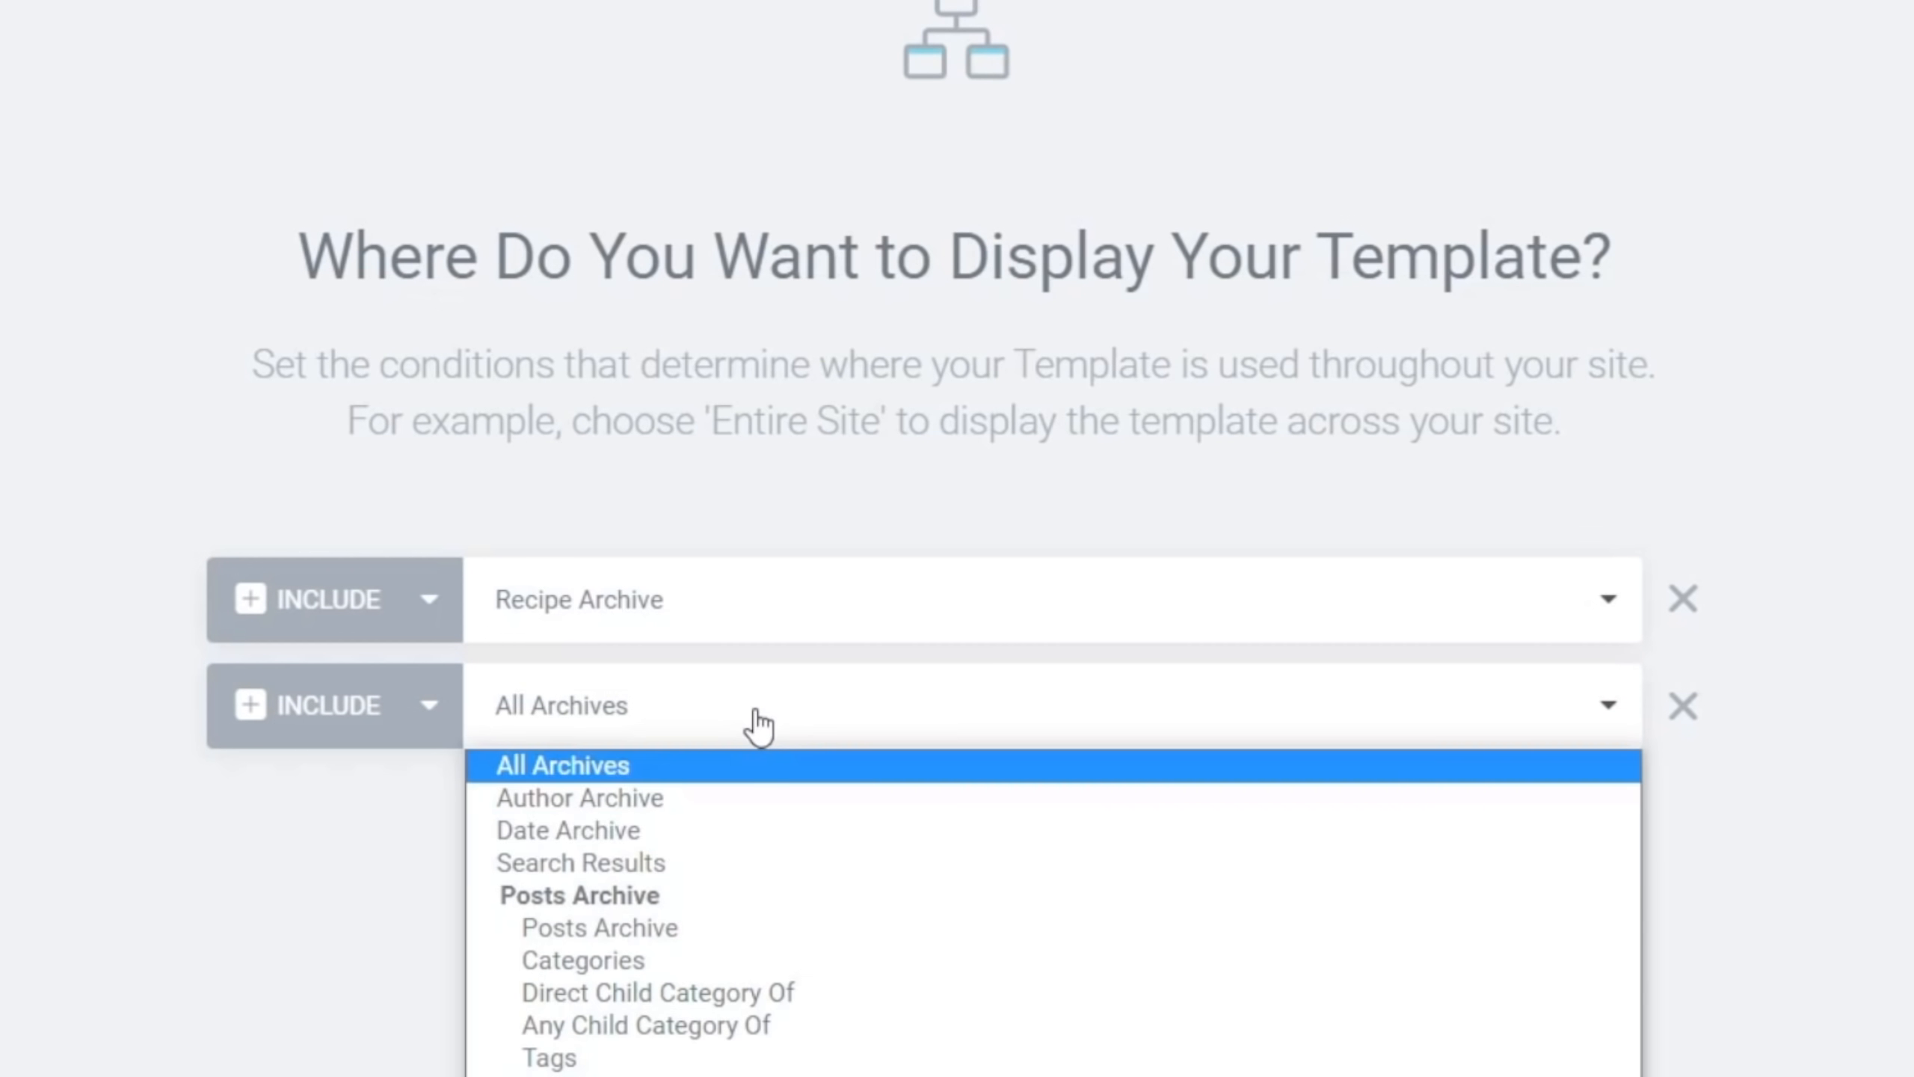
{"action": "left_click", "coordinate": [742, 1067]}
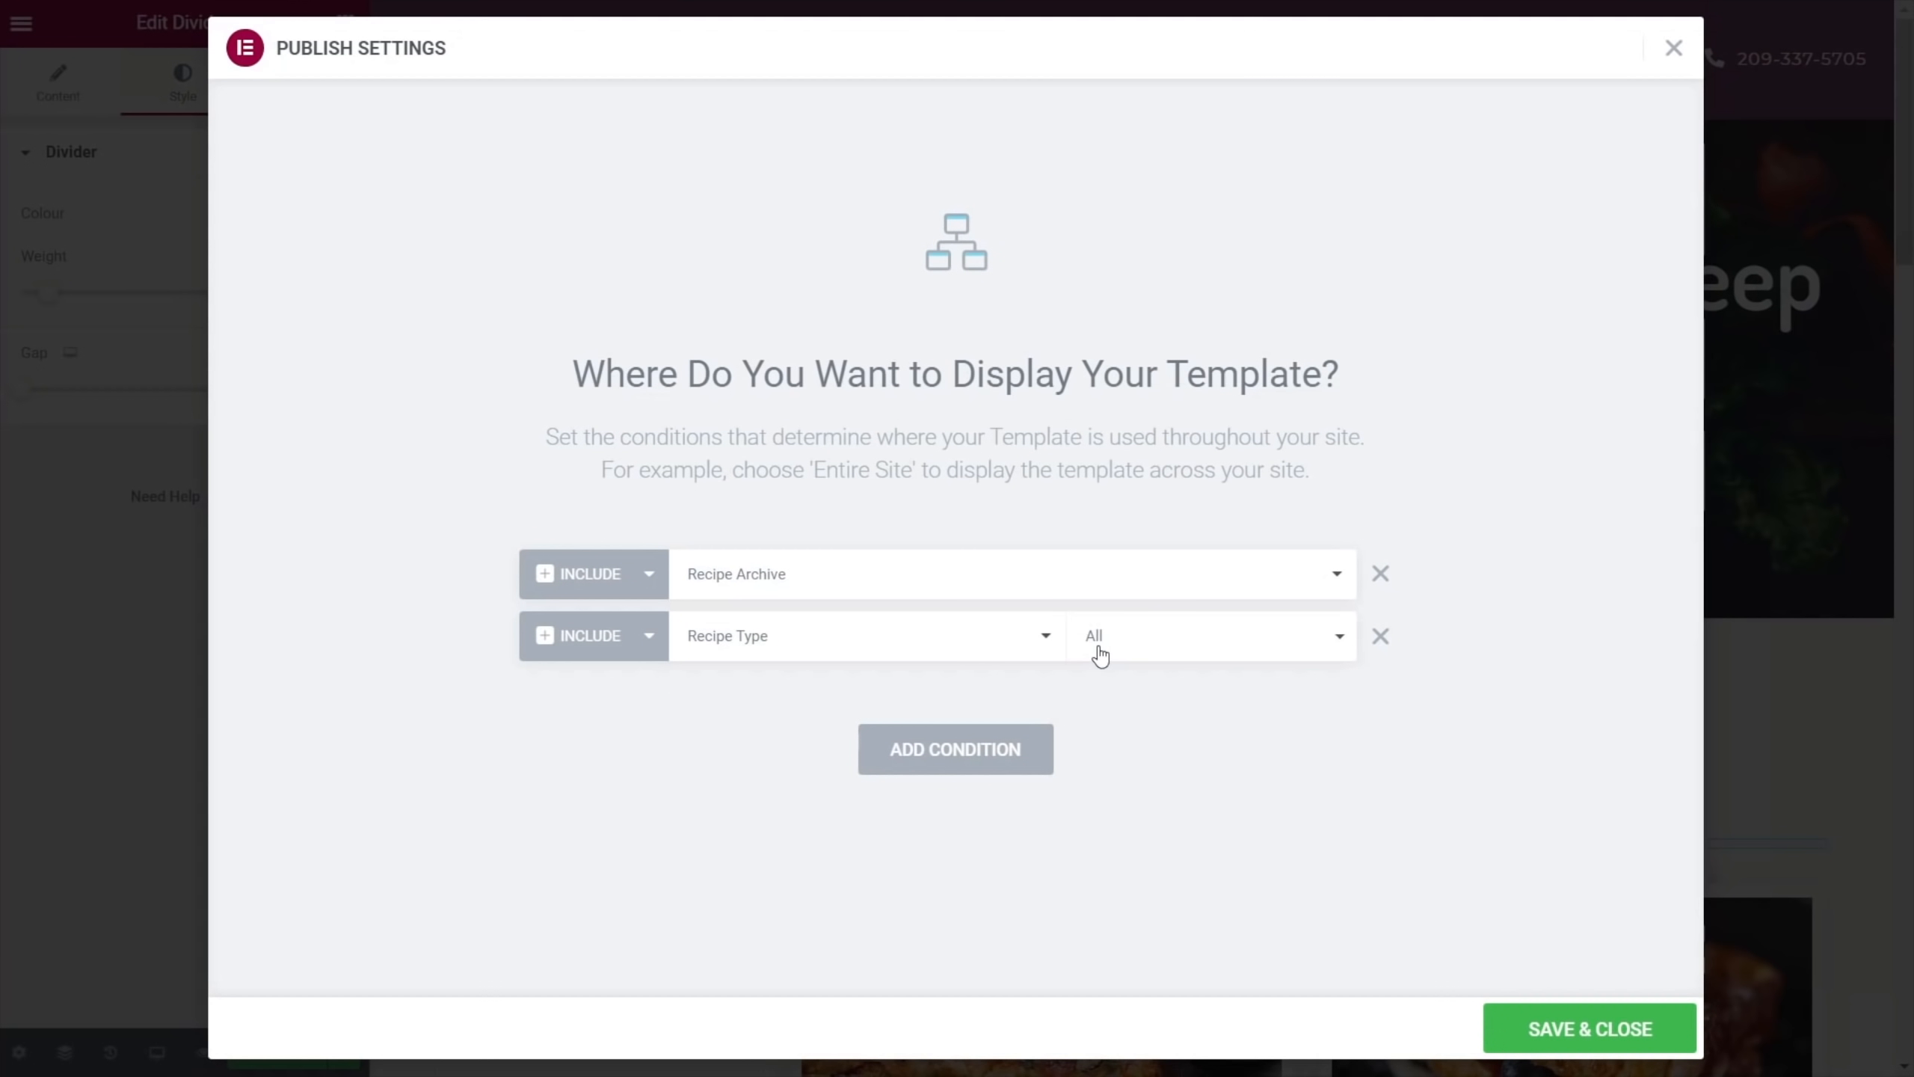
{"action": "left_click", "coordinate": [1508, 1025]}
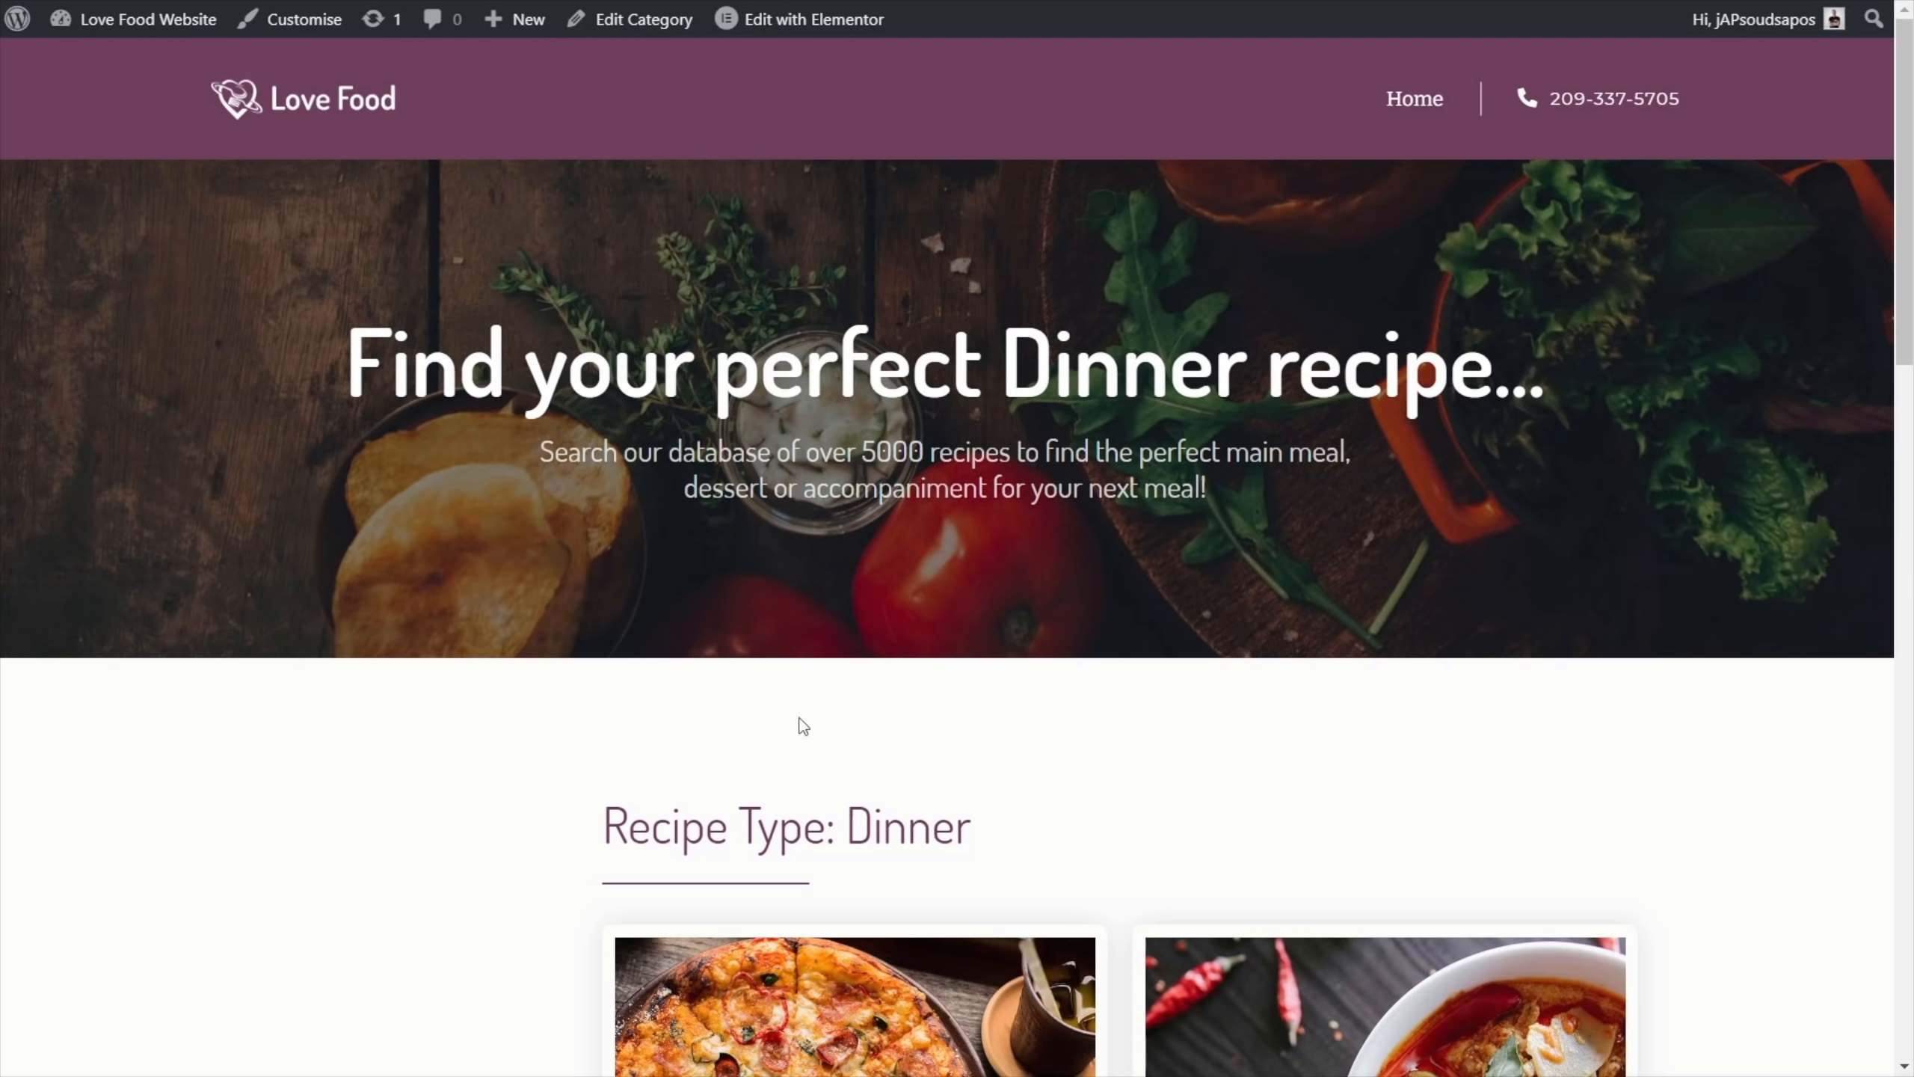
Examine the recipe cards on the live Dinner recipe type archive page
{"action": "scroll", "coordinate": [921, 674], "scroll_direction": "down", "scroll_amount": 5}
{"action": "scroll", "coordinate": [656, 649], "scroll_direction": "down", "scroll_amount": 5}
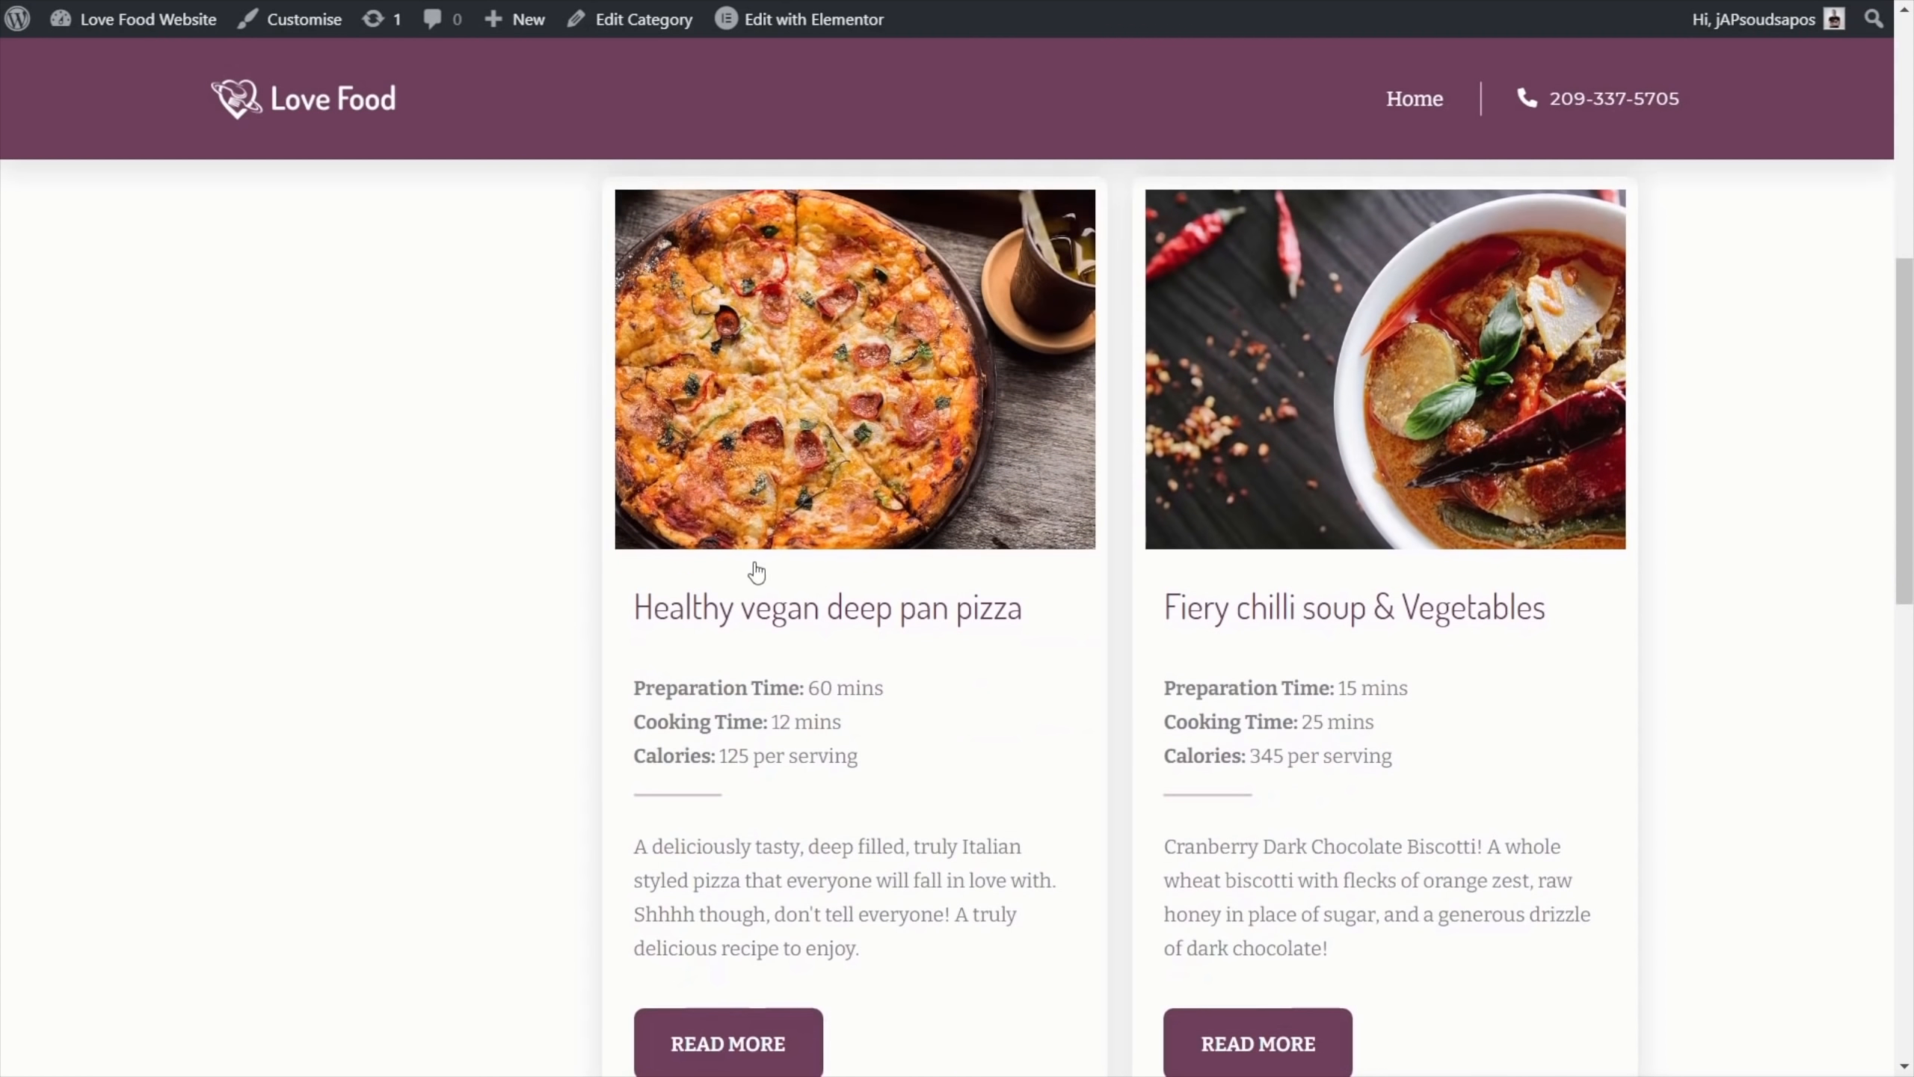
{"action": "scroll", "coordinate": [1206, 656], "scroll_direction": "down", "scroll_amount": 10}
{"action": "scroll", "coordinate": [1432, 727], "scroll_direction": "down", "scroll_amount": 9}
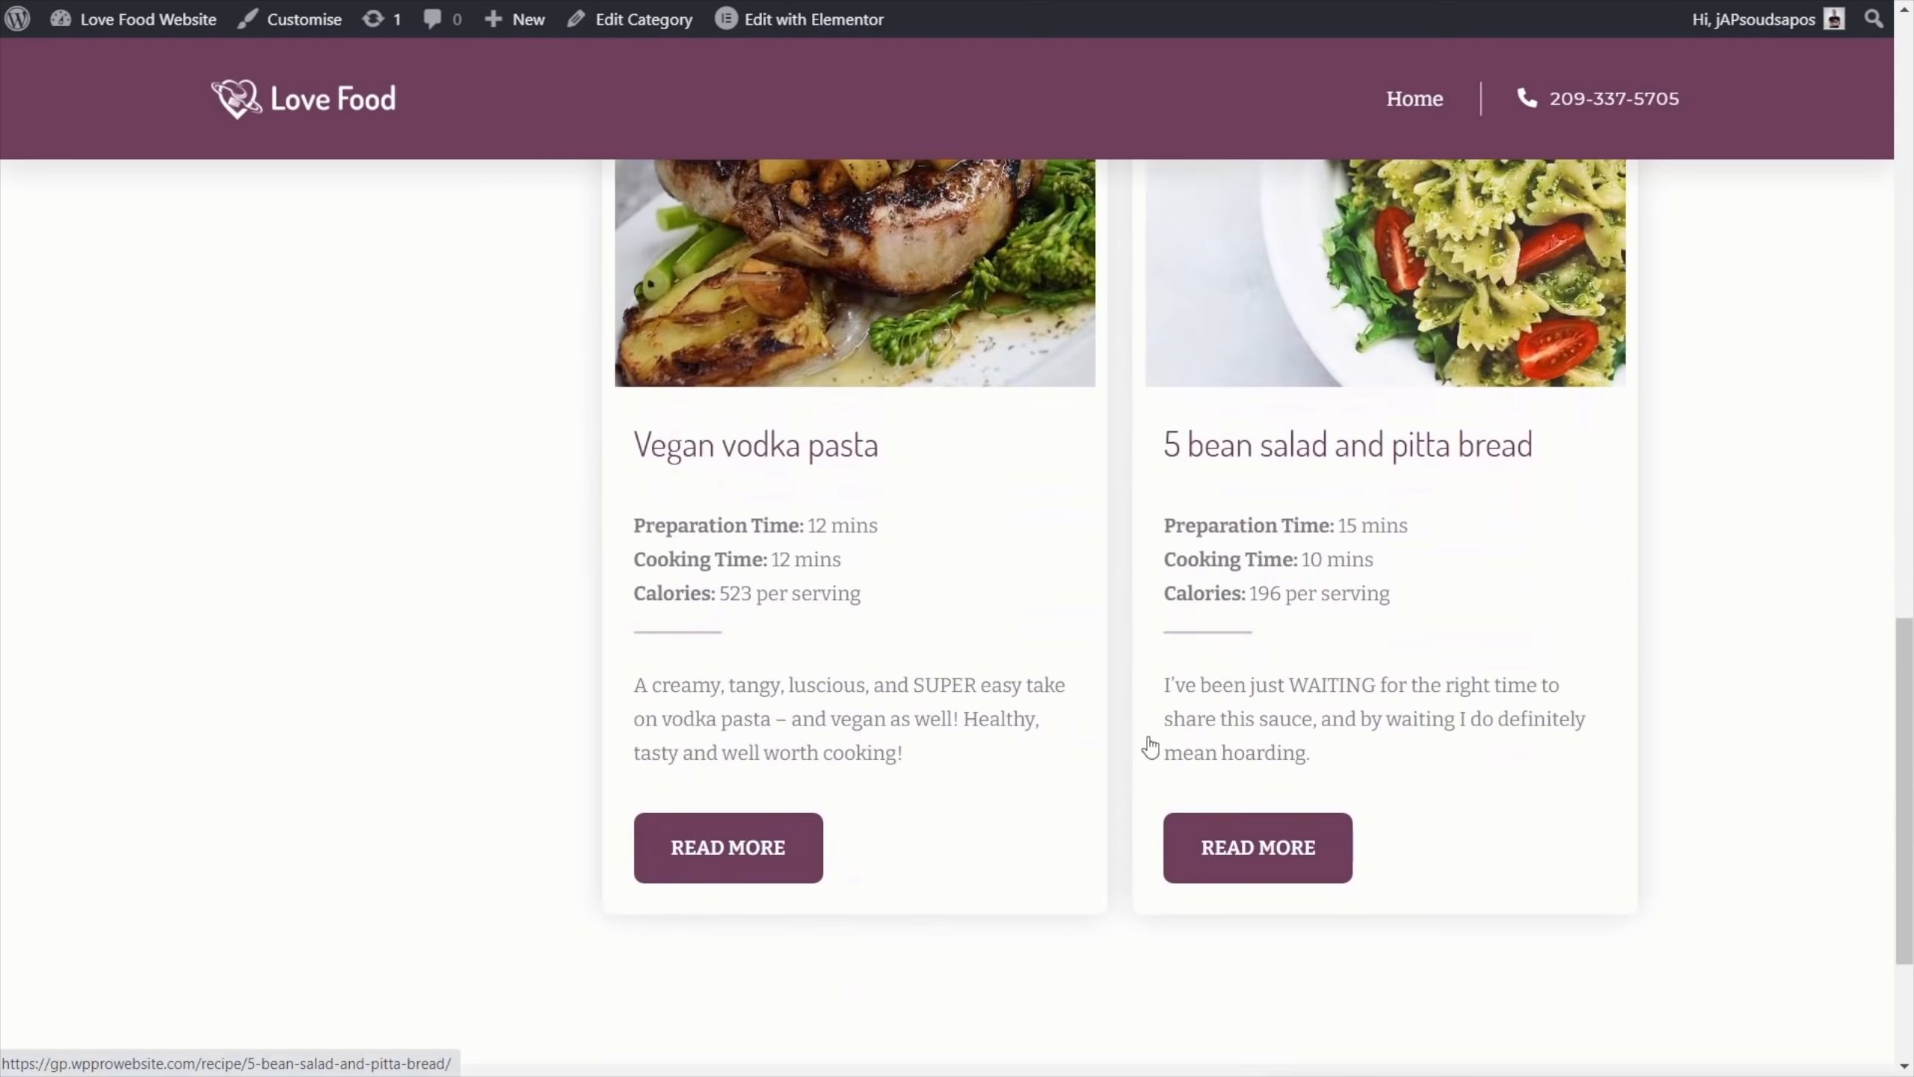
{"action": "scroll", "coordinate": [441, 821], "scroll_direction": "up", "scroll_amount": 7}
{"action": "scroll", "coordinate": [441, 821], "scroll_direction": "up", "scroll_amount": 20}
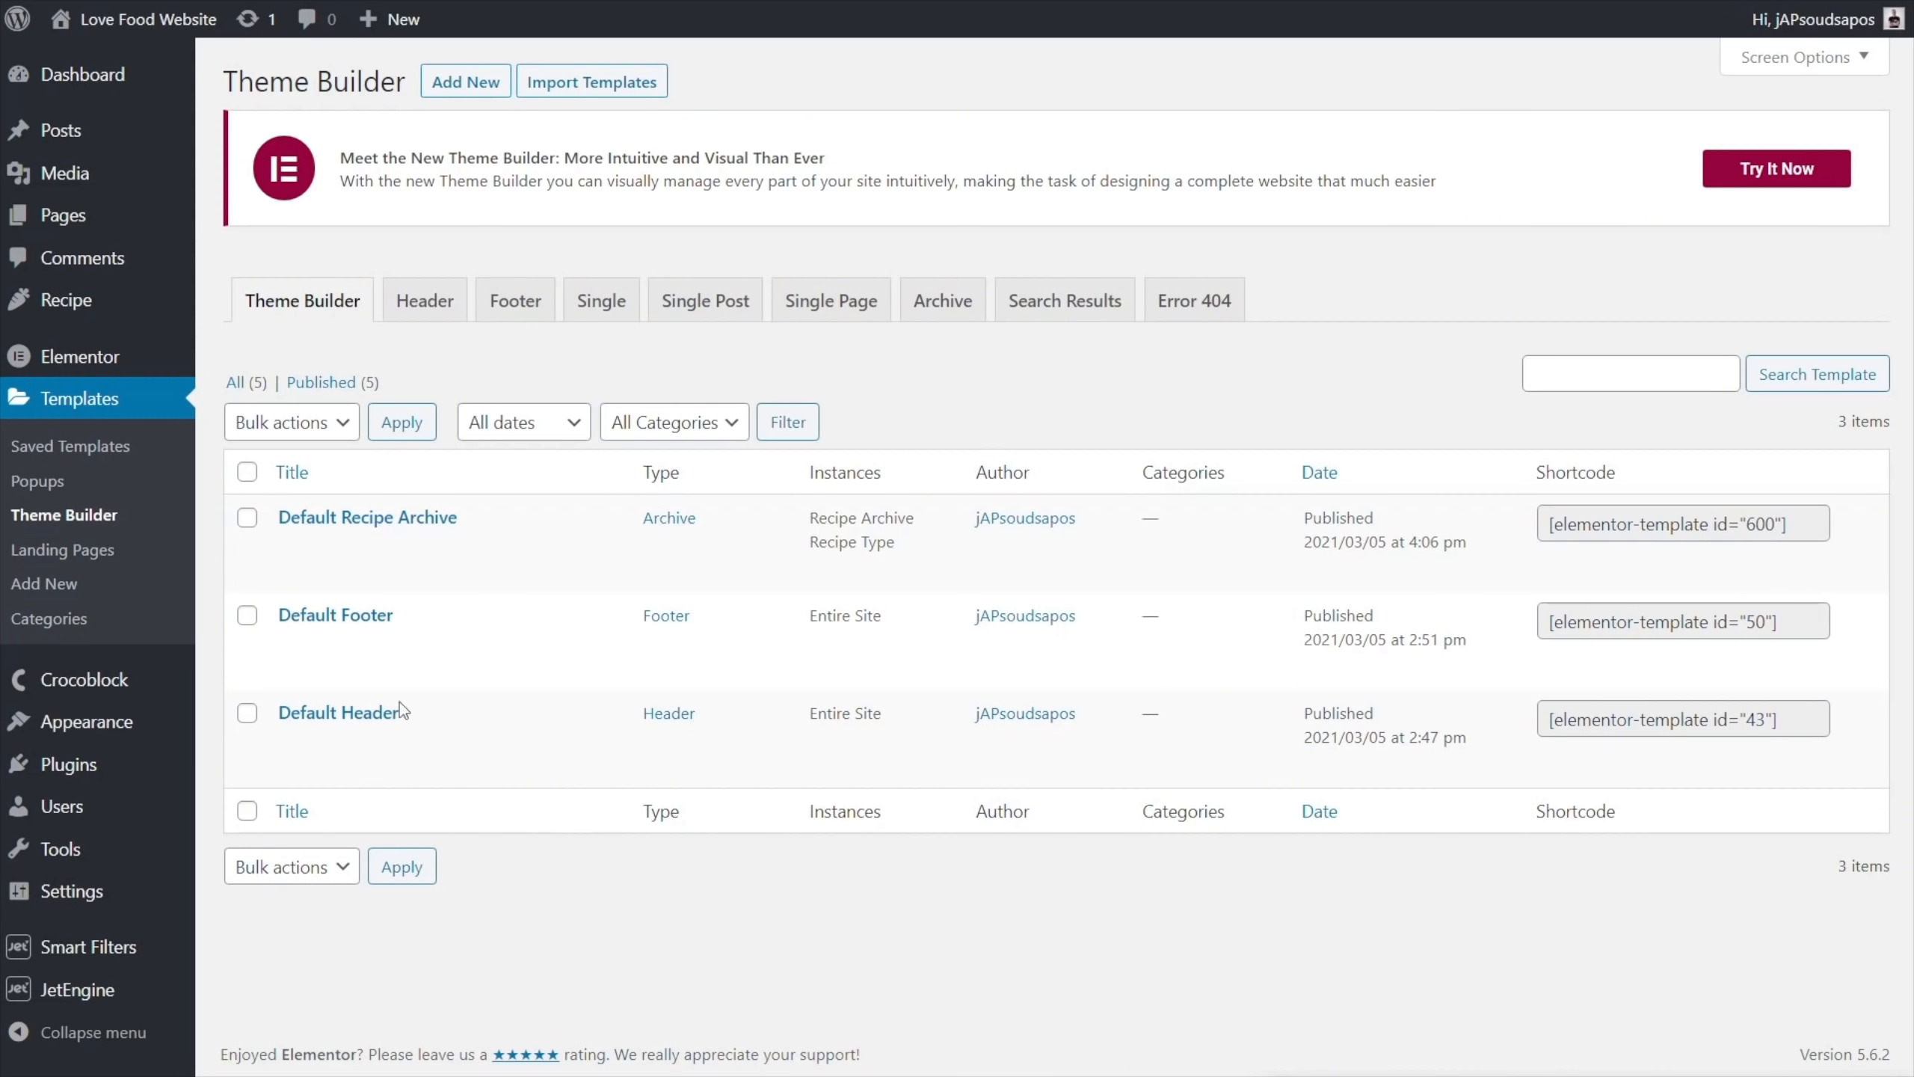
Create a Single Post theme template named "Default Recipe Single" and dismiss the block library to start from a blank layout
{"action": "left_click", "coordinate": [708, 321]}
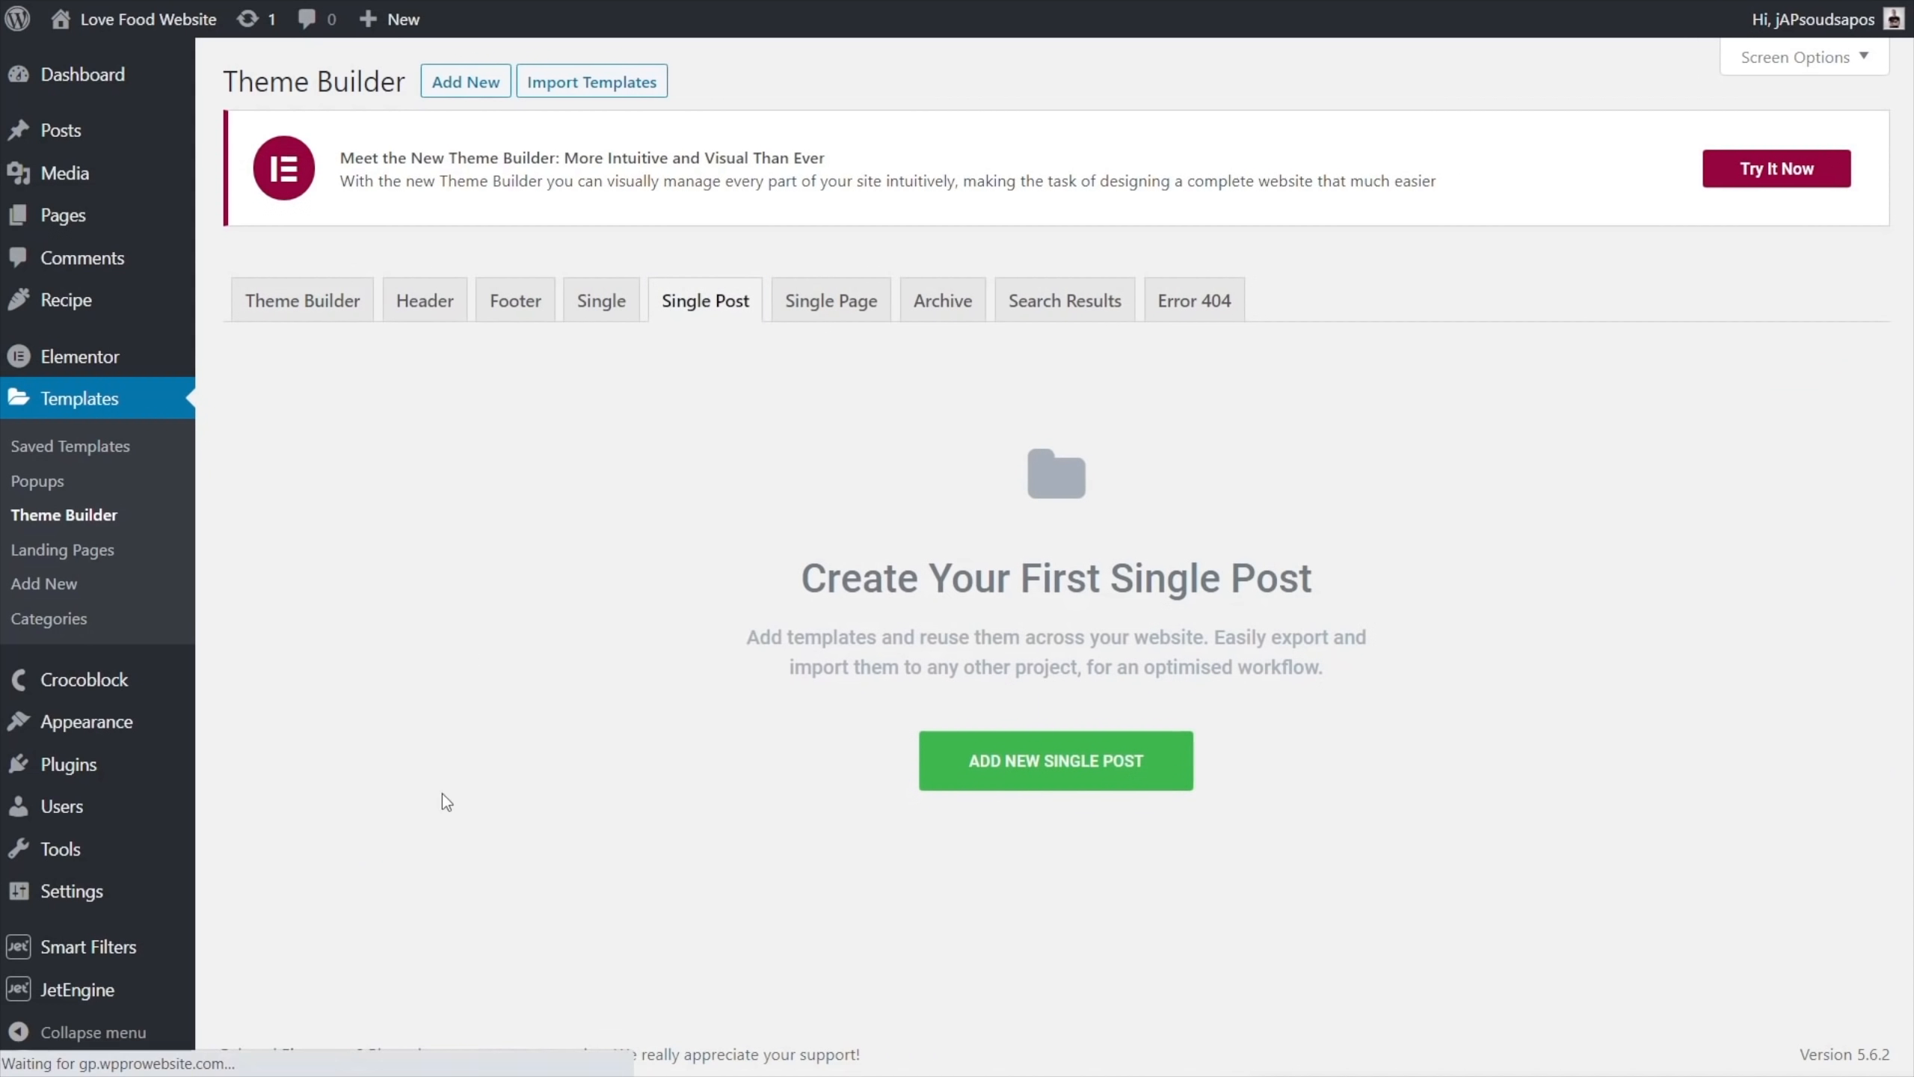
{"action": "left_click", "coordinate": [1069, 780]}
{"action": "left_click", "coordinate": [1042, 658]}
{"action": "type", "text": "Default Rec"}
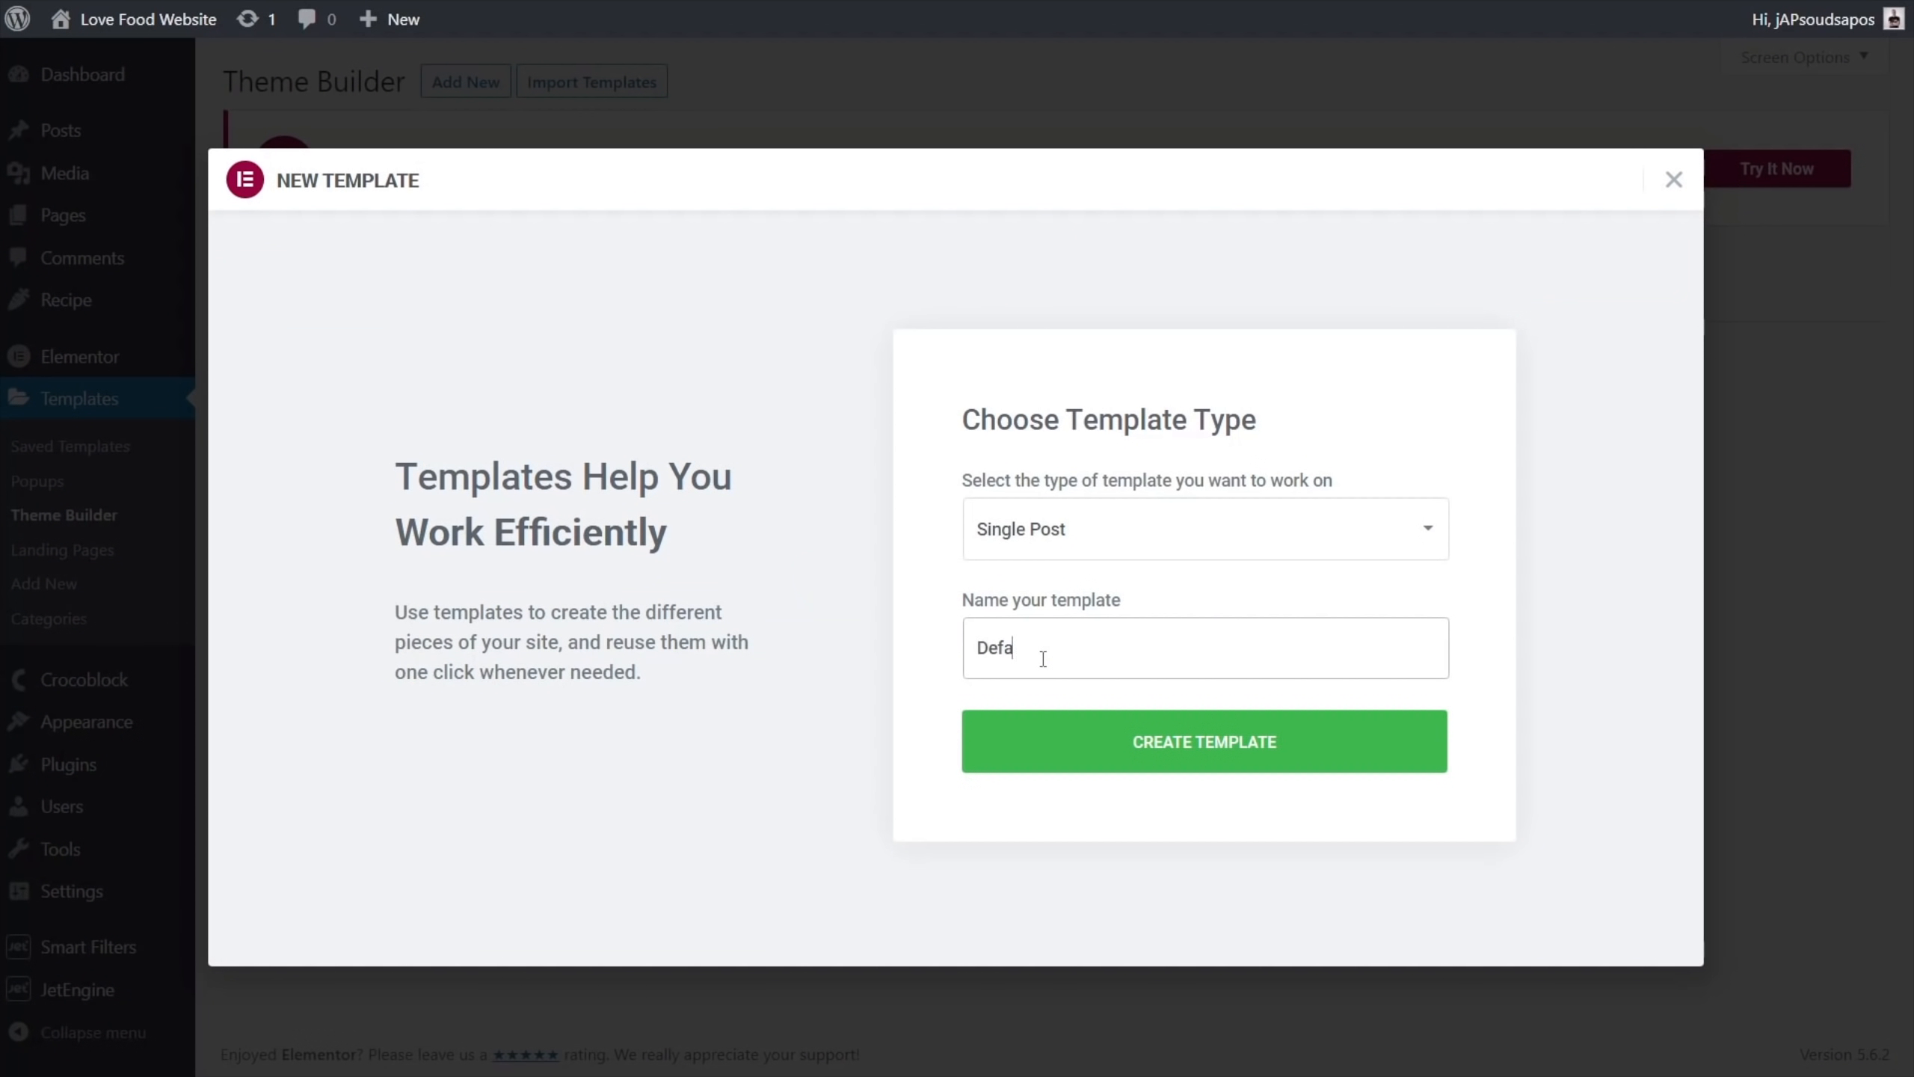
{"action": "type", "text": "ipe Single"}
{"action": "left_click", "coordinate": [1138, 757]}
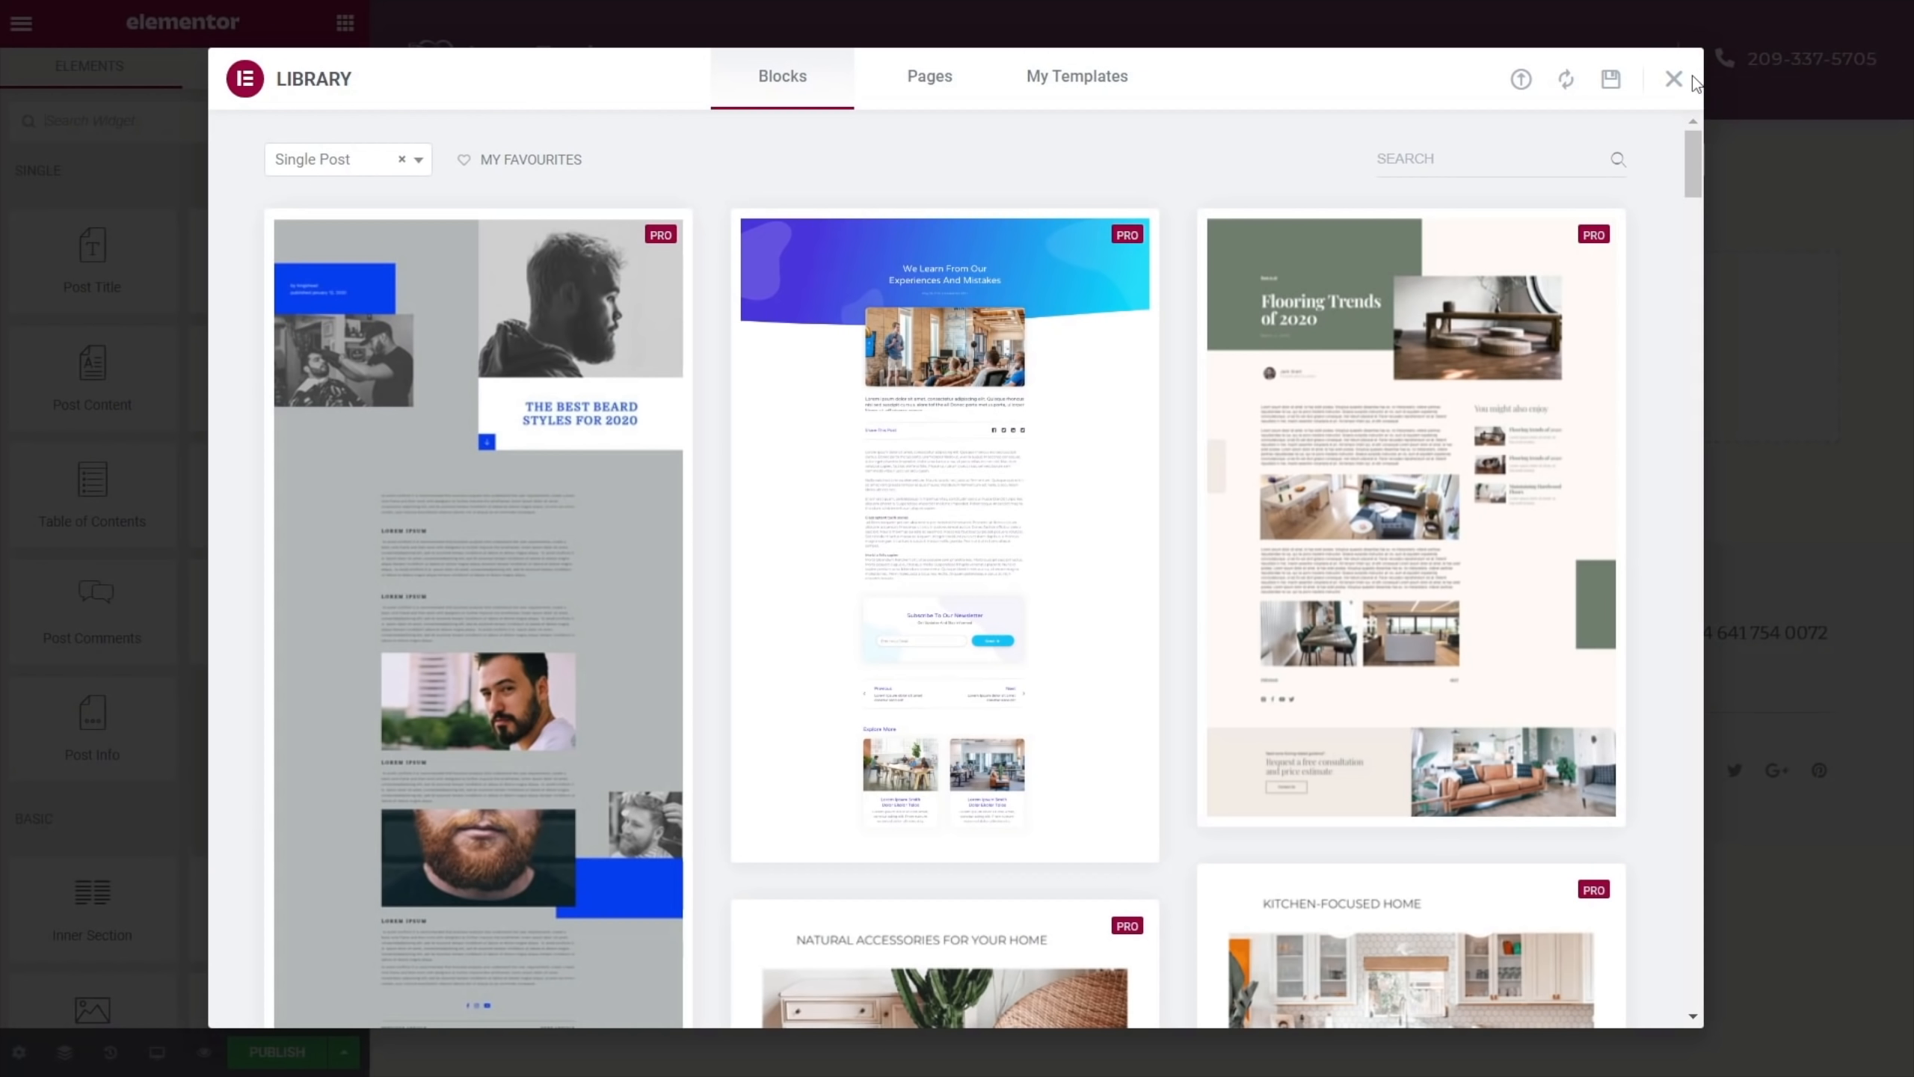
{"action": "left_click", "coordinate": [1674, 78]}
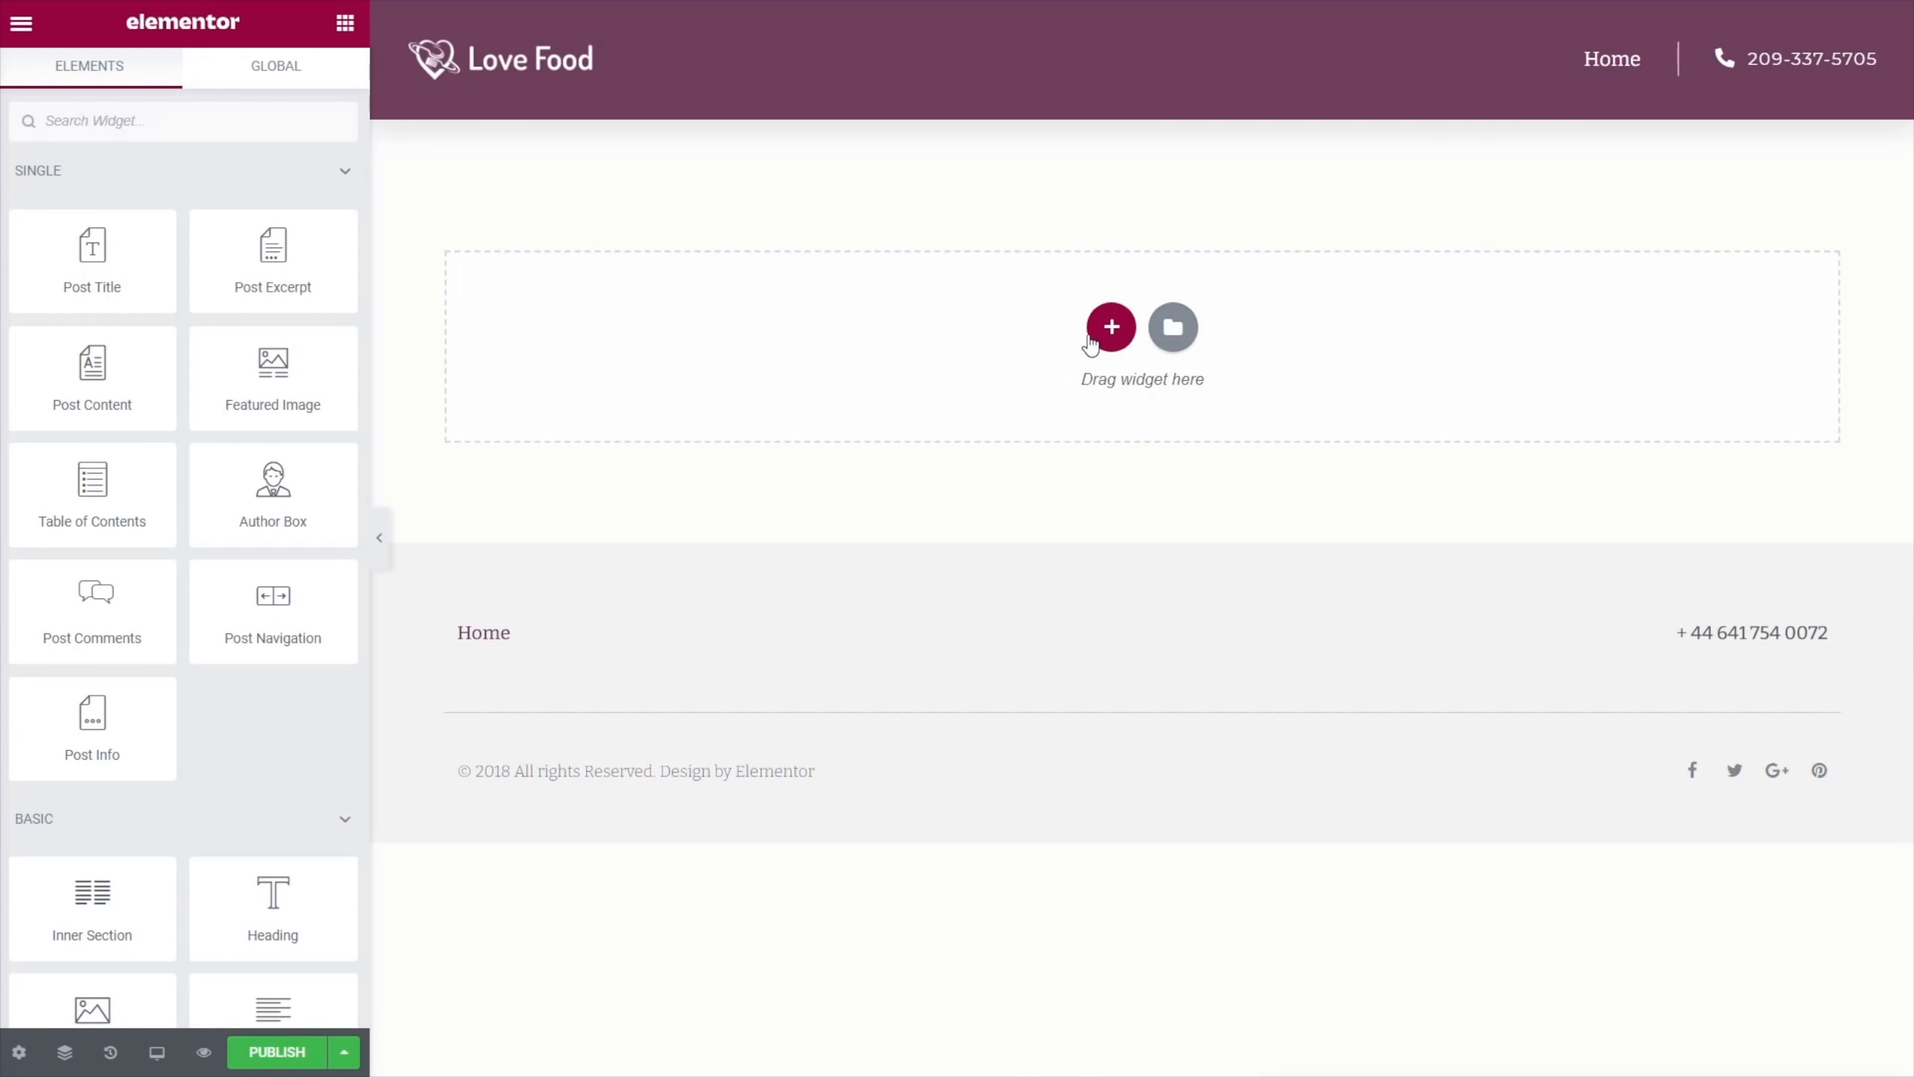
Add a two-column section with a wide first column and narrow second one, and set its top and bottom margins to 100 px
{"action": "left_click", "coordinate": [1112, 326]}
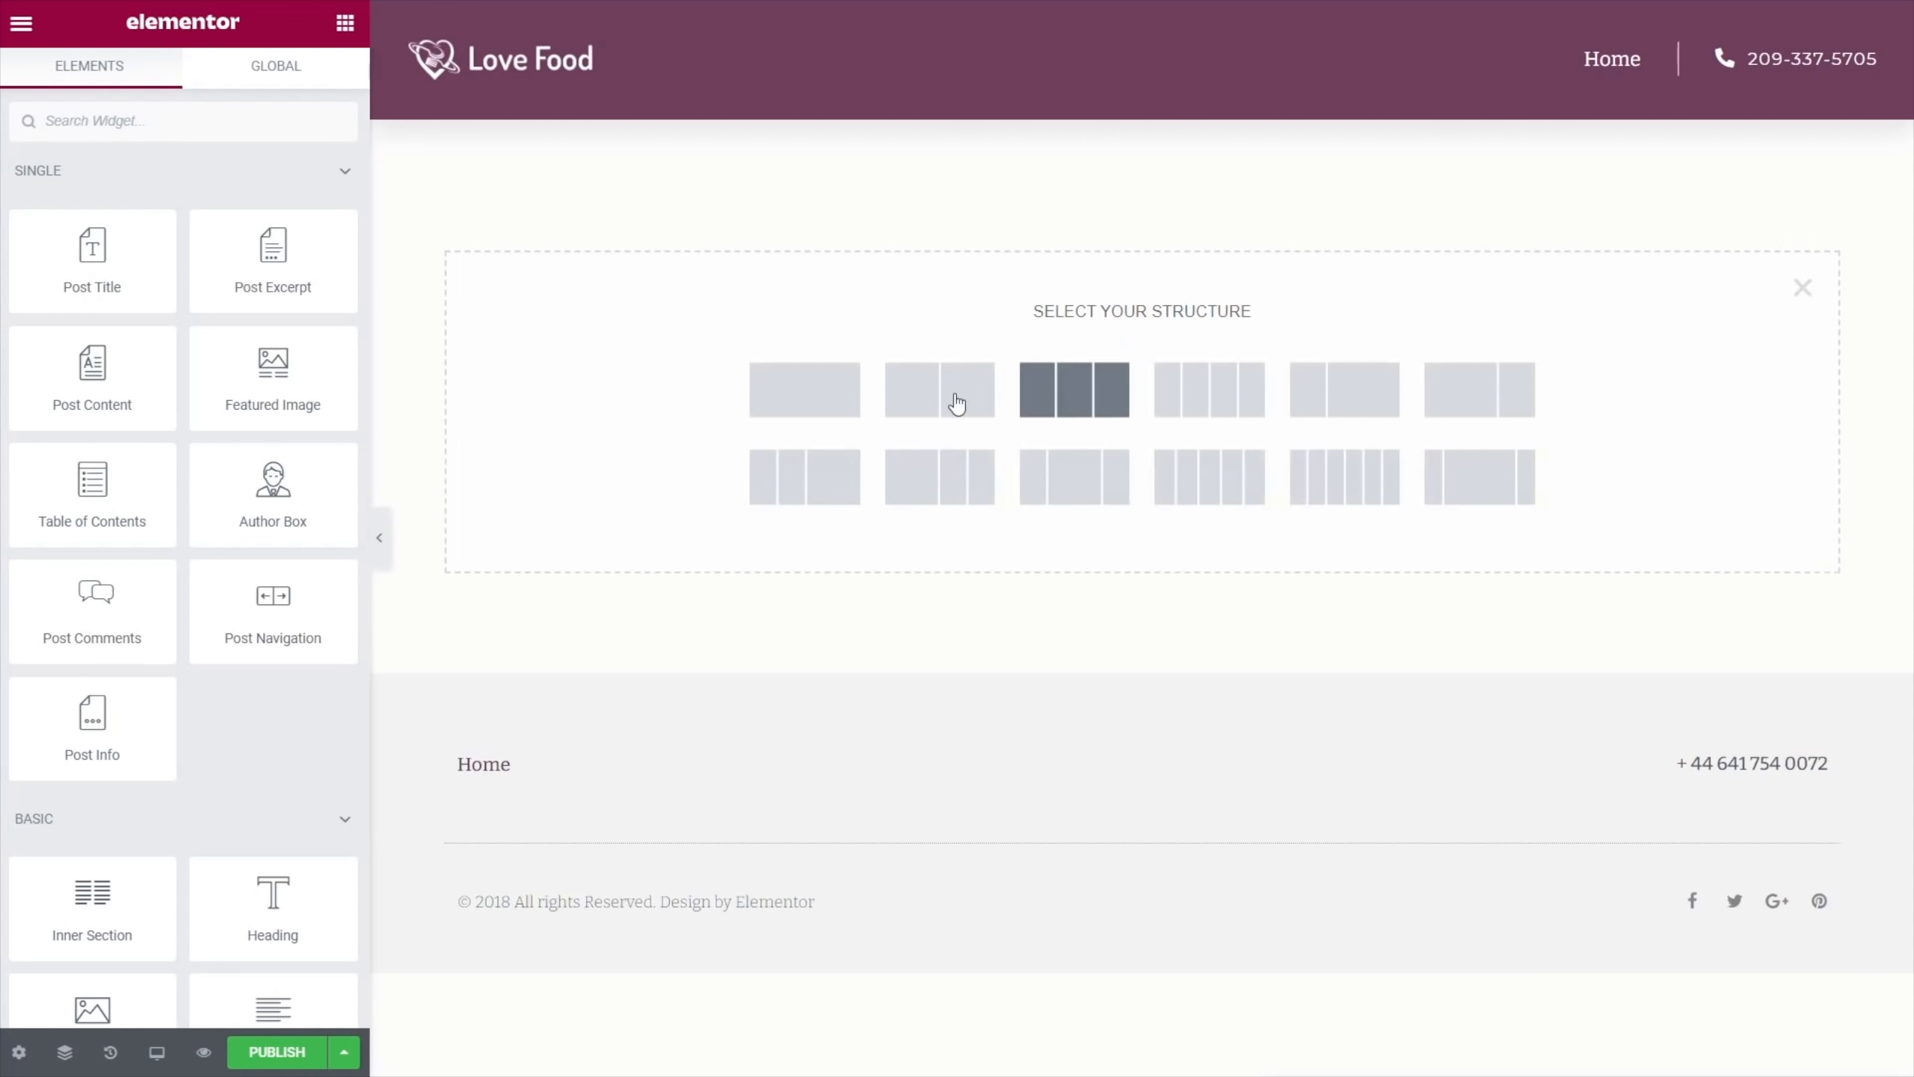
{"action": "left_click", "coordinate": [1455, 410]}
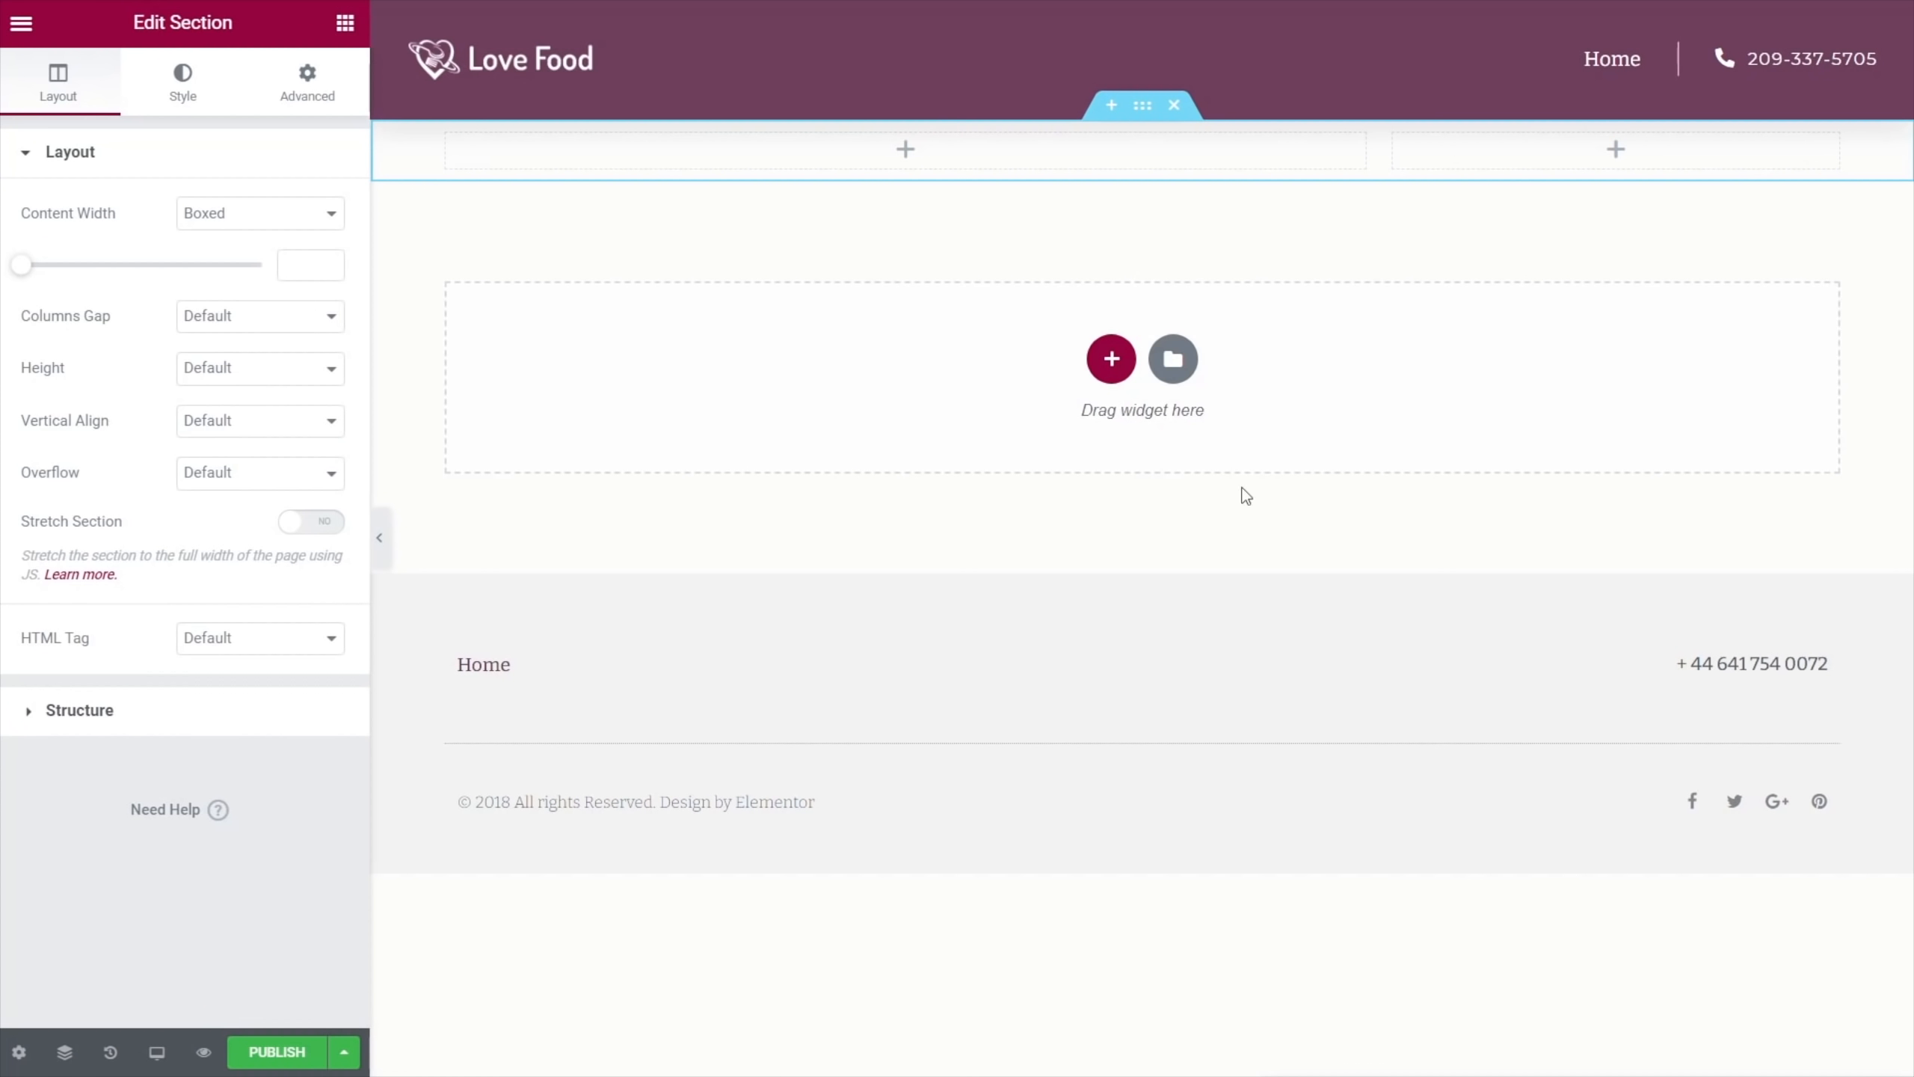
{"action": "left_click", "coordinate": [296, 80]}
{"action": "left_click", "coordinate": [52, 242]}
{"action": "type", "text": "1"}
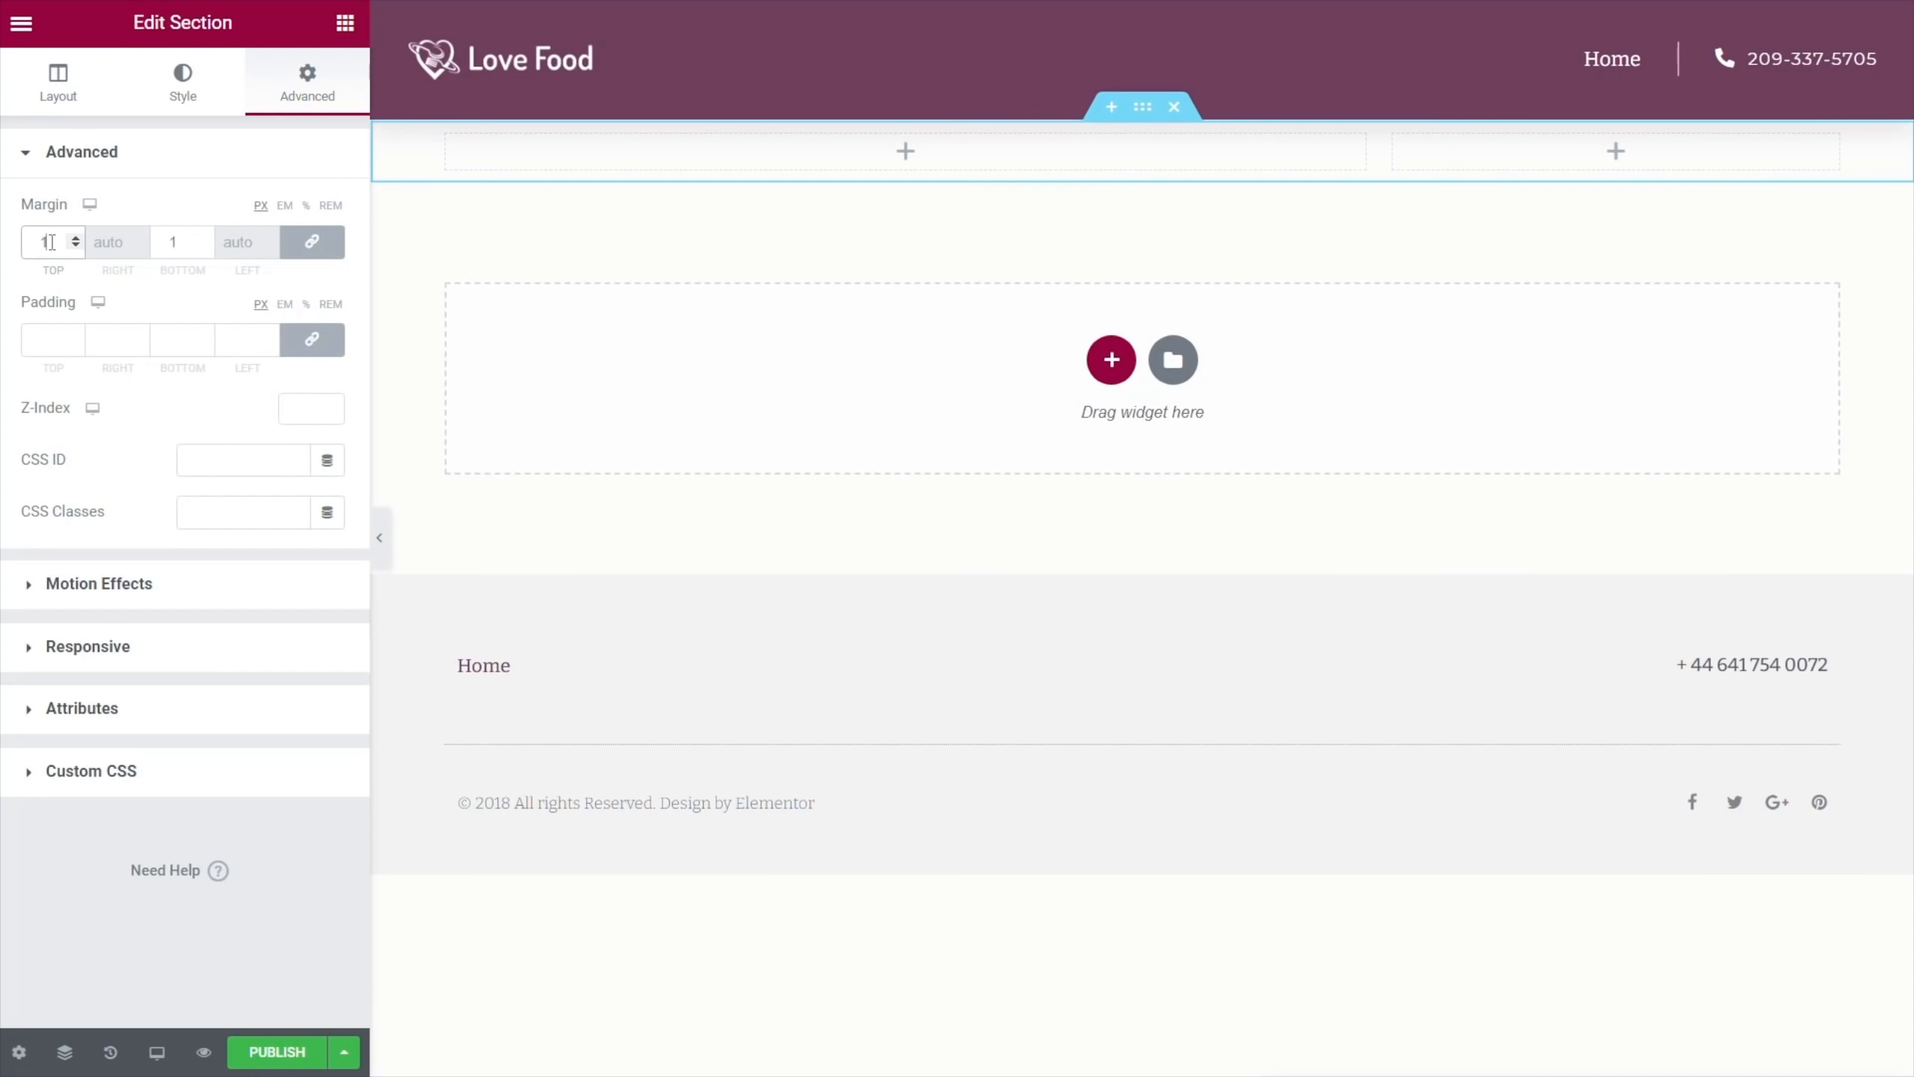
{"action": "type", "text": "00"}
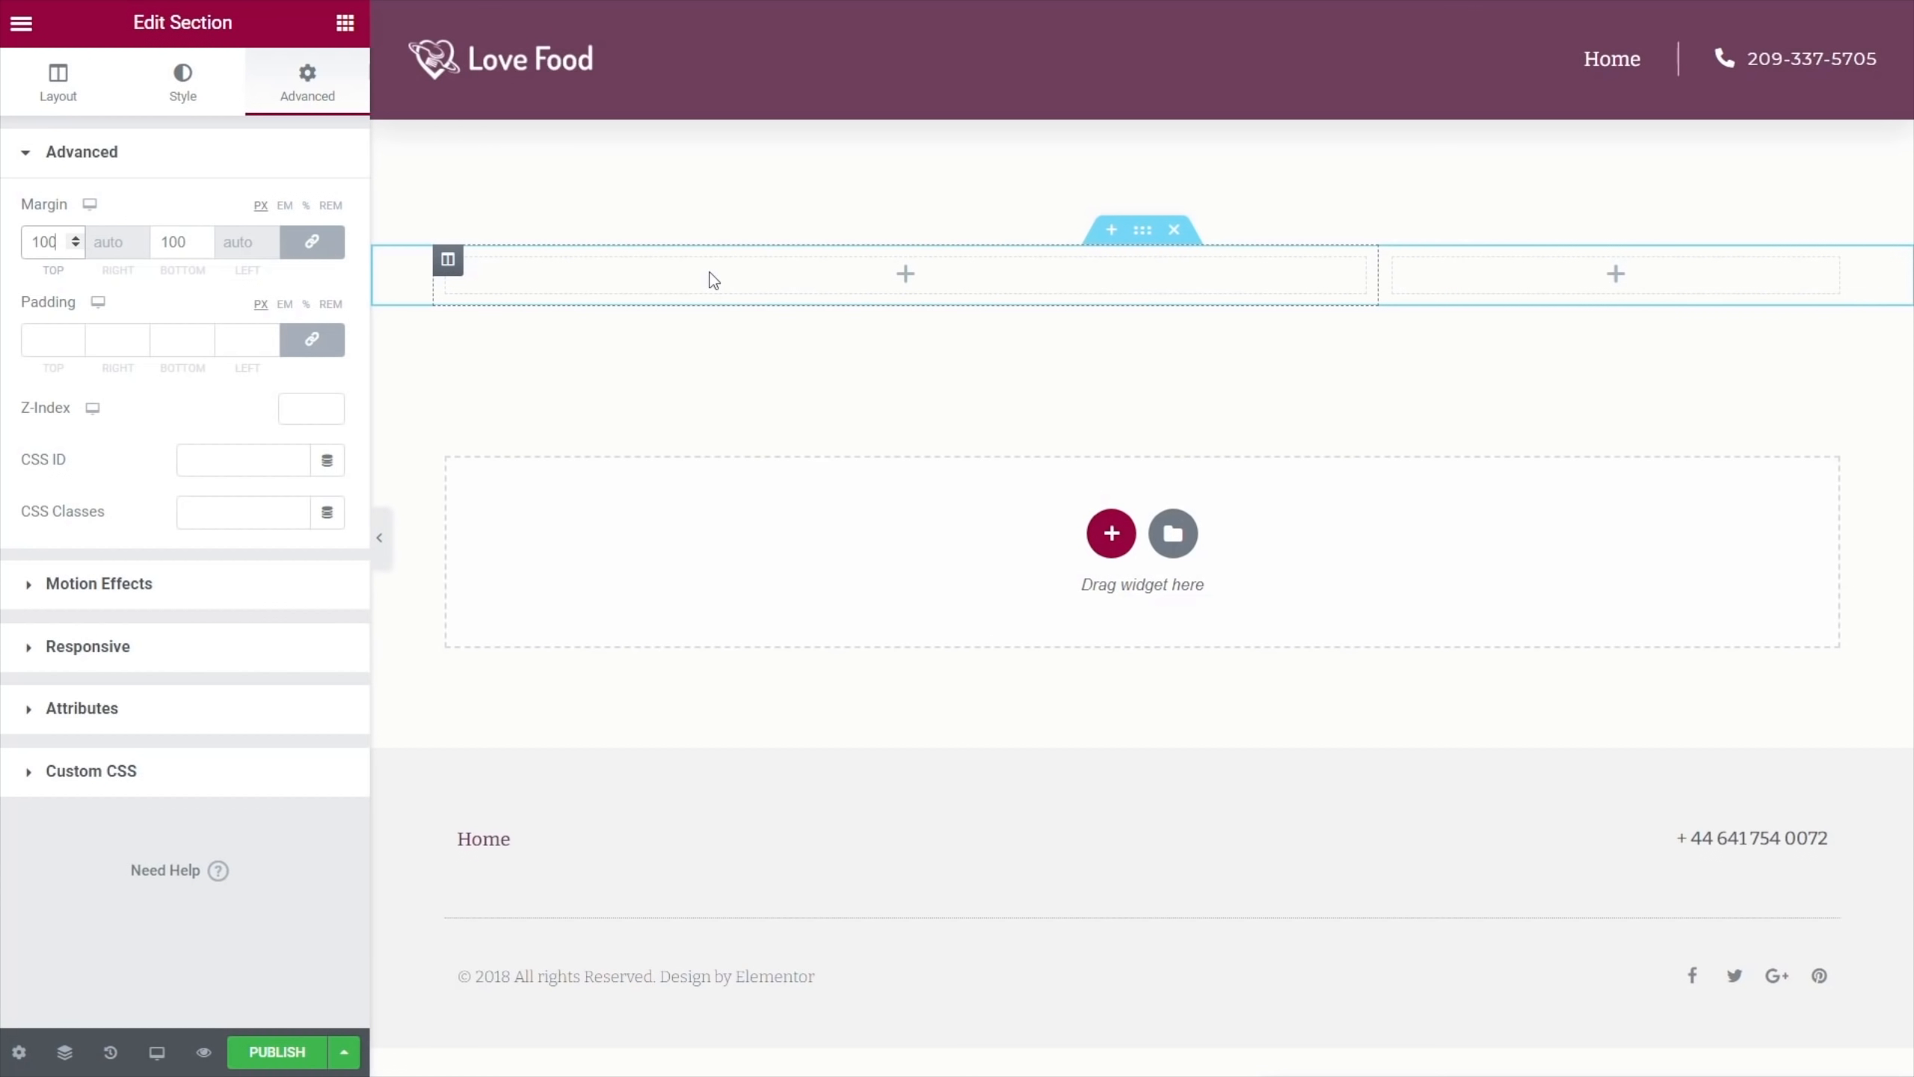
Place a Dynamic Field widget from the listing elements in the section's wide column
{"action": "left_click", "coordinate": [345, 27]}
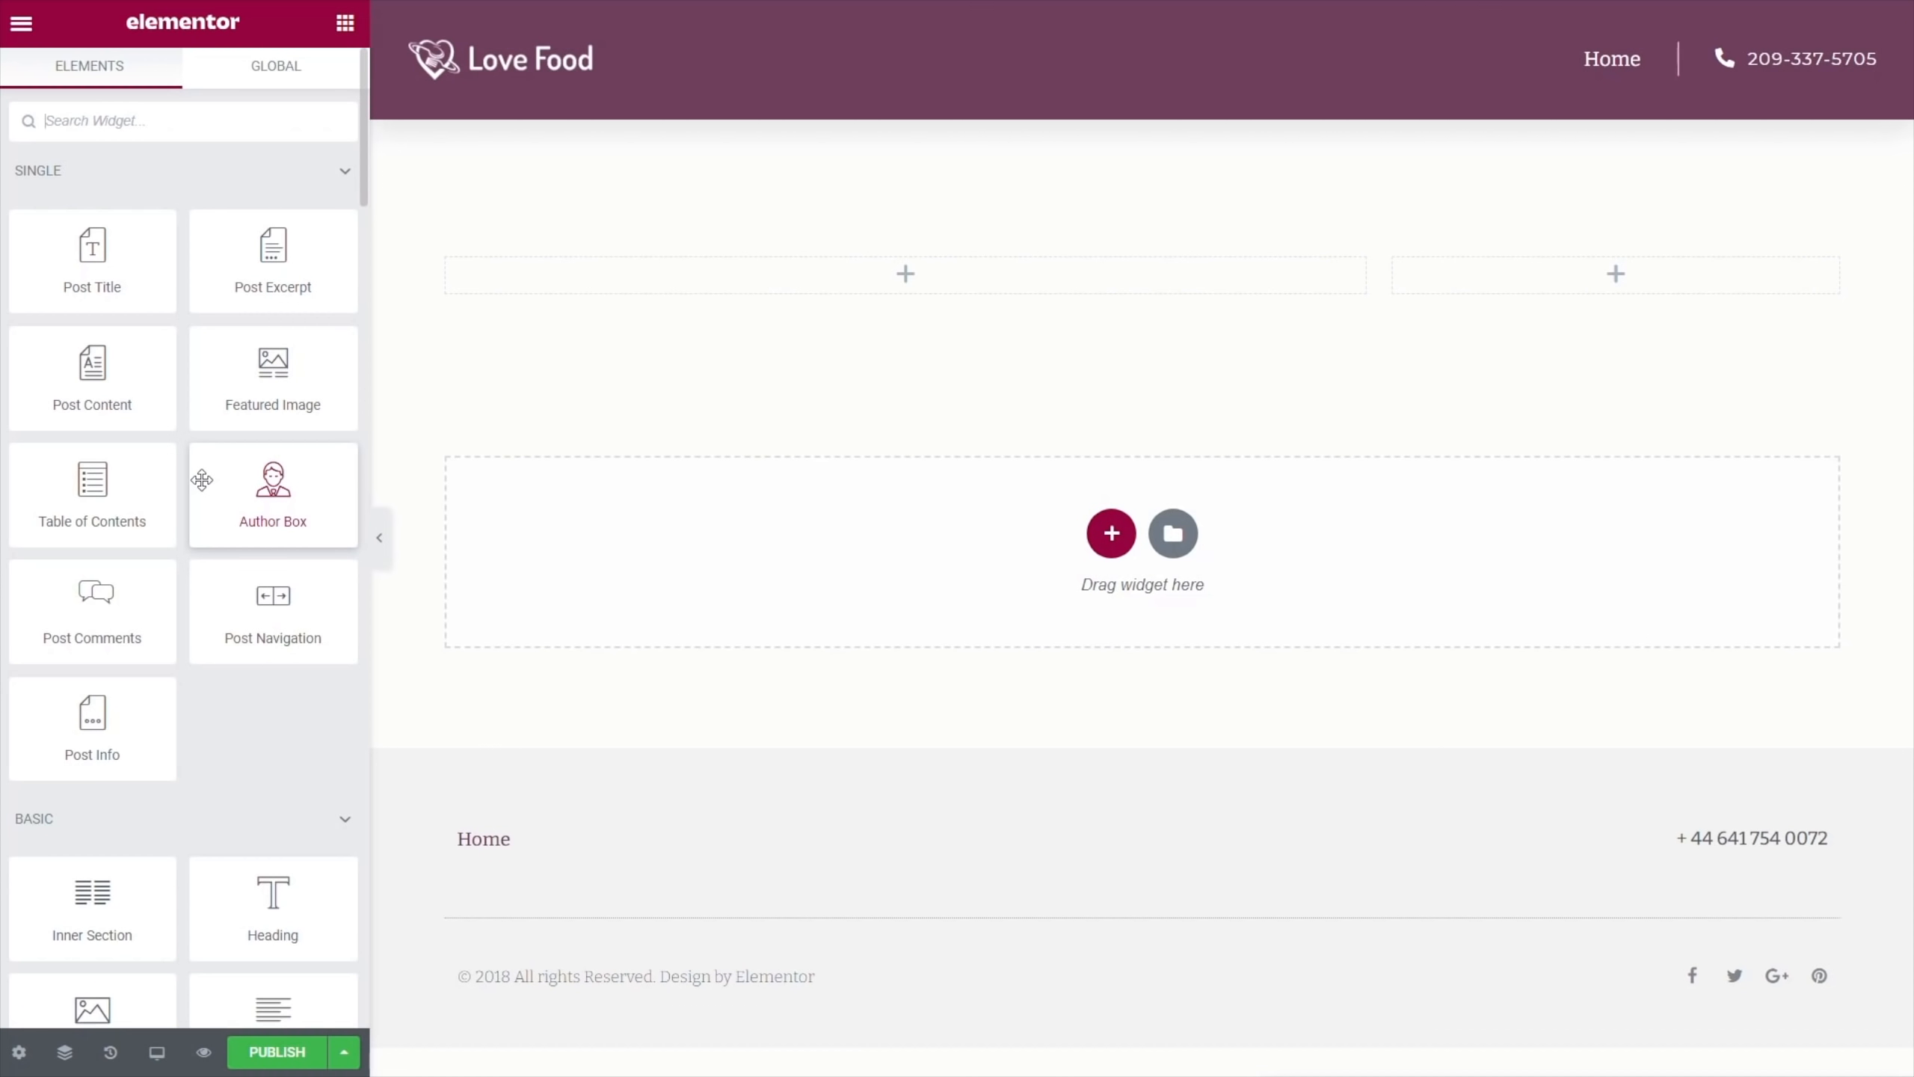
{"action": "scroll", "coordinate": [202, 482], "scroll_direction": "down", "scroll_amount": 20}
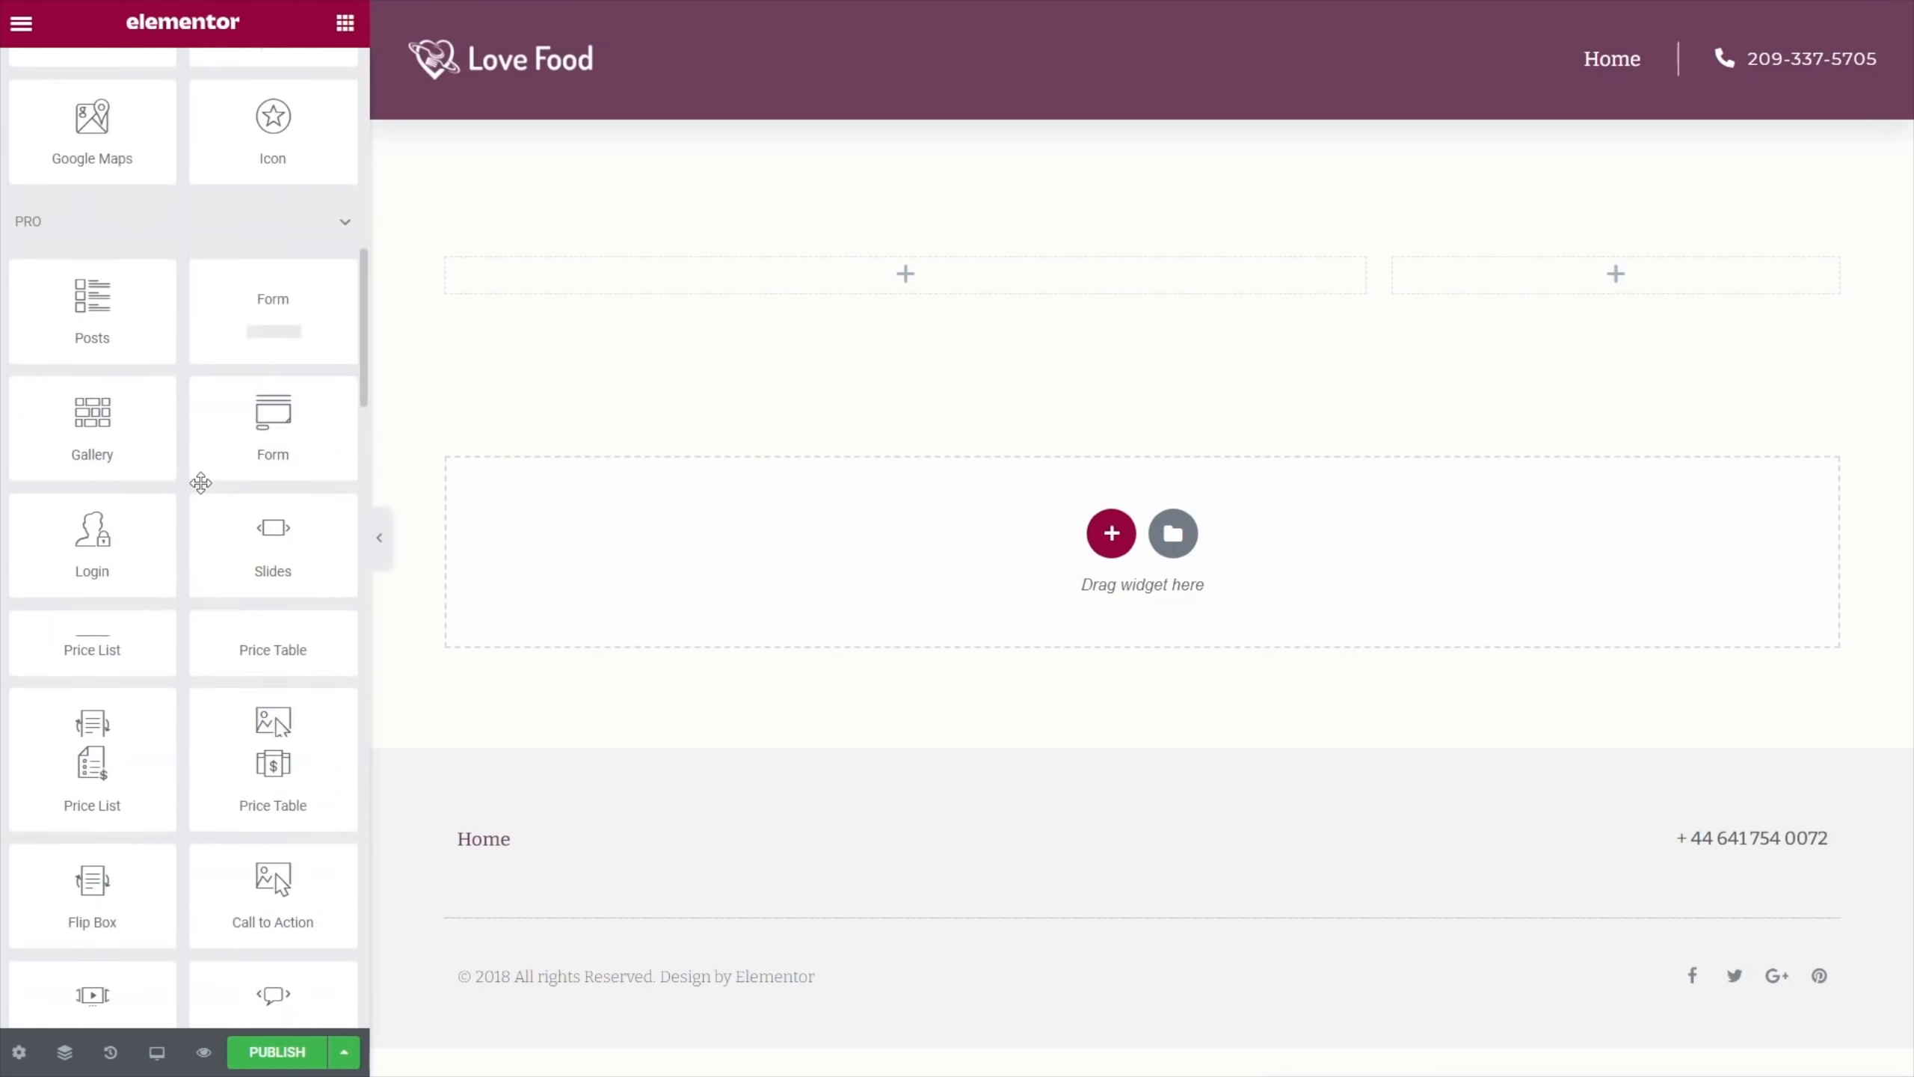
{"action": "scroll", "coordinate": [204, 491], "scroll_direction": "down", "scroll_amount": 20}
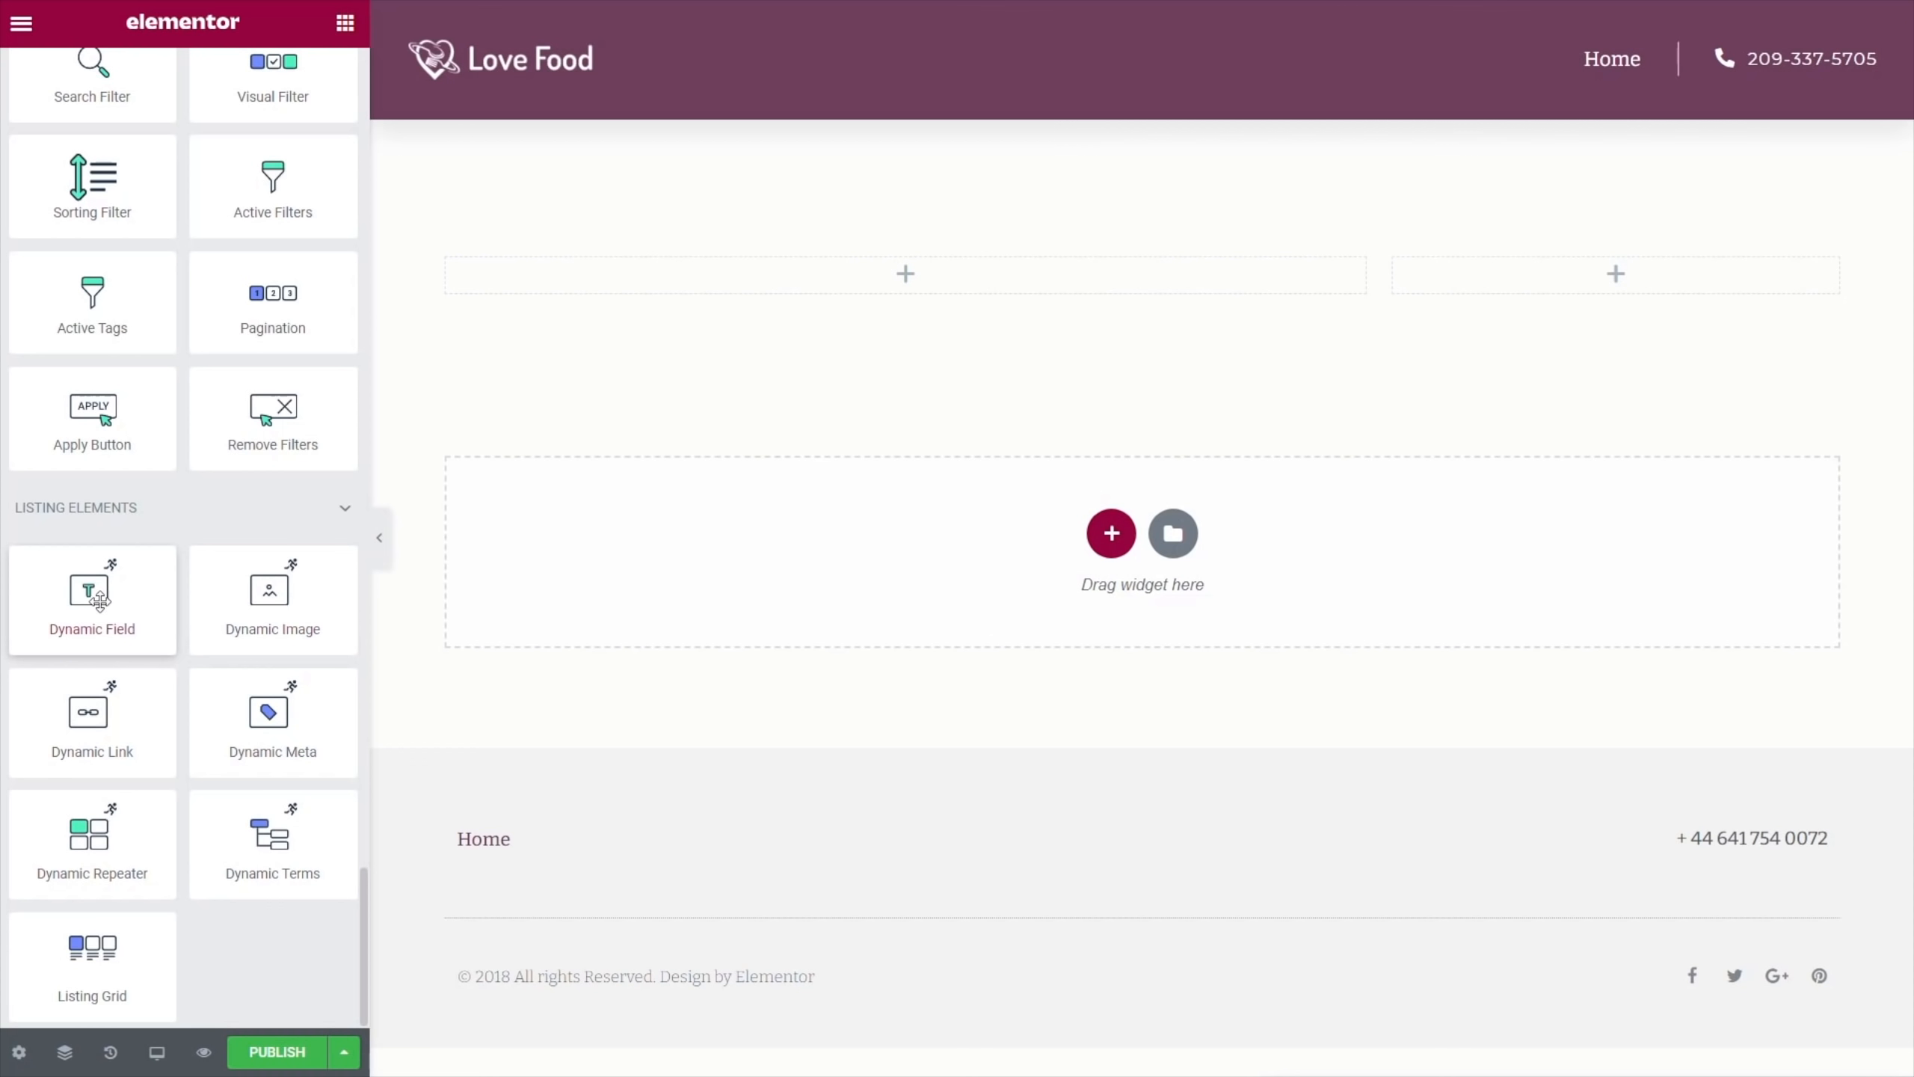
{"action": "left_click_drag", "start_coordinate": [101, 602], "coordinate": [632, 281]}
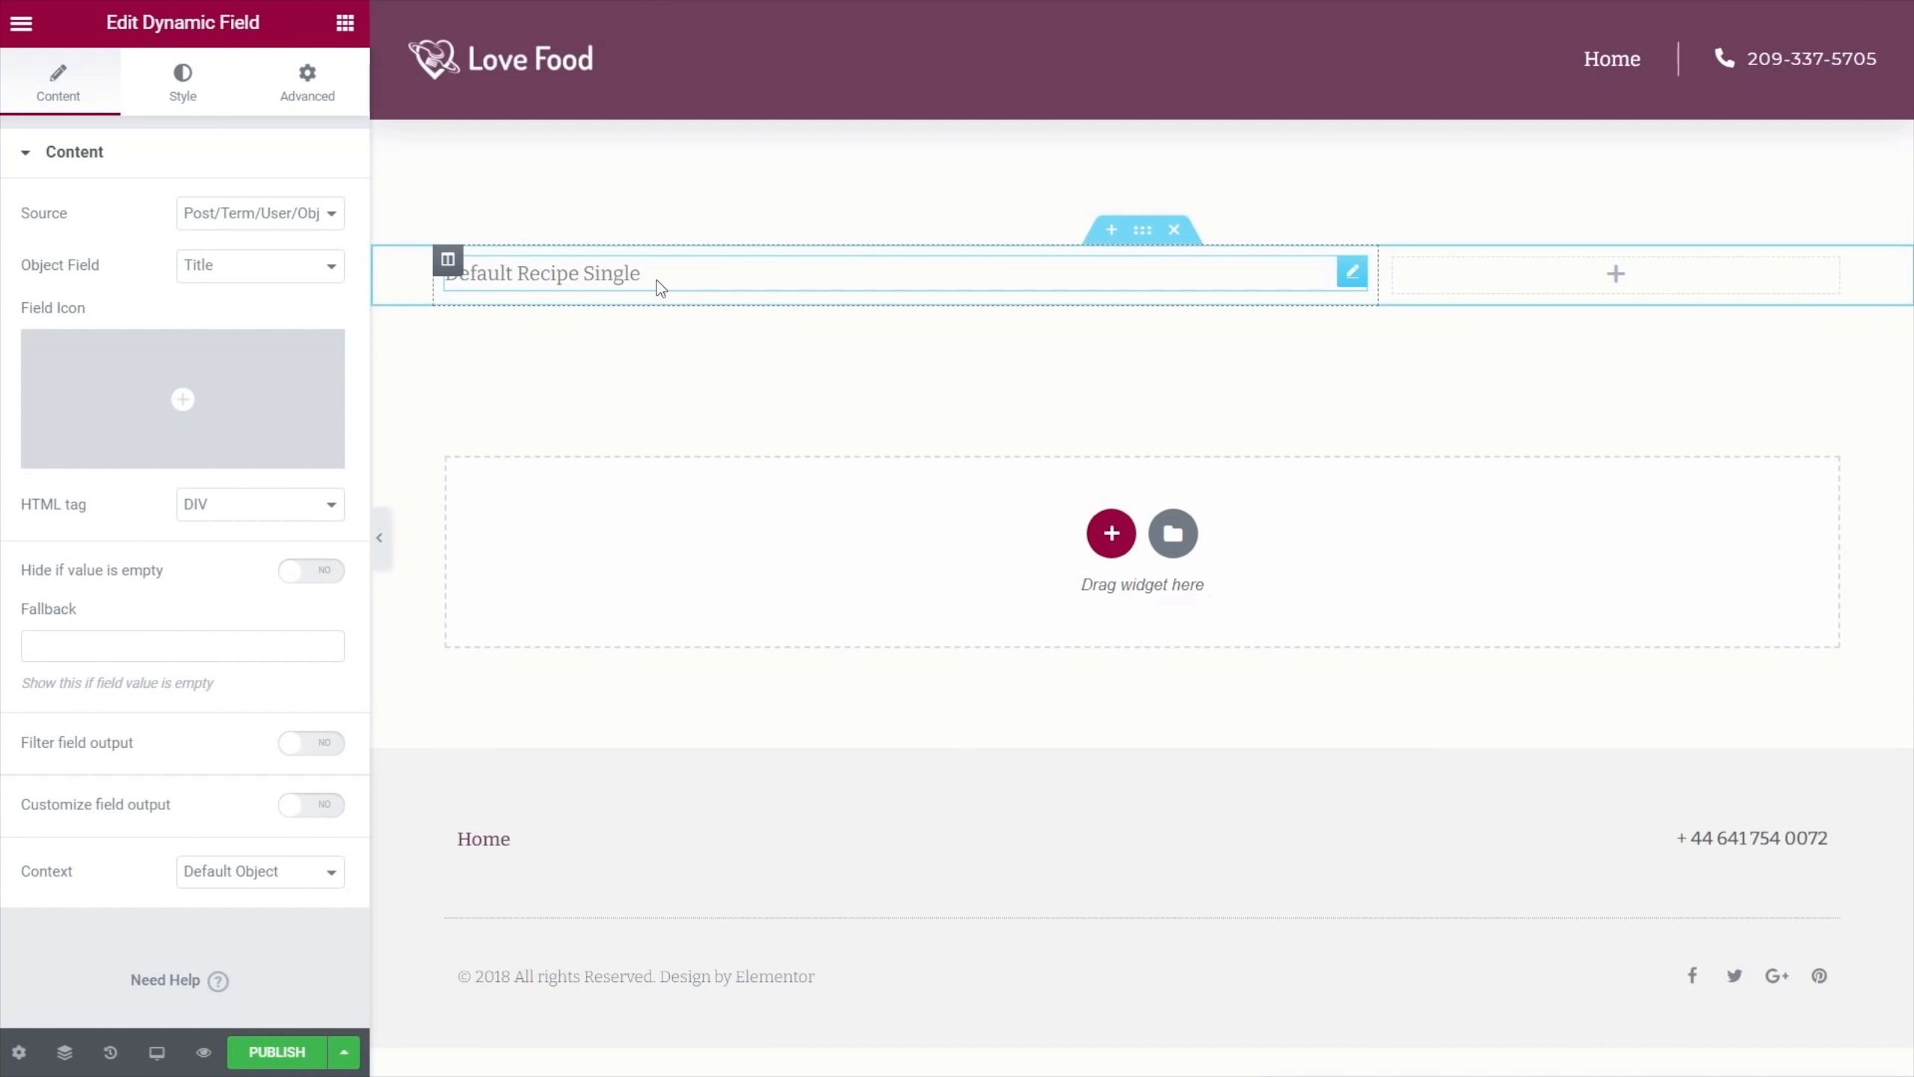
Set the template's dynamic content preview to the recipe "Fiery chilli soup & Vegetables" and apply it
{"action": "left_click", "coordinate": [21, 1056]}
{"action": "left_click", "coordinate": [101, 473]}
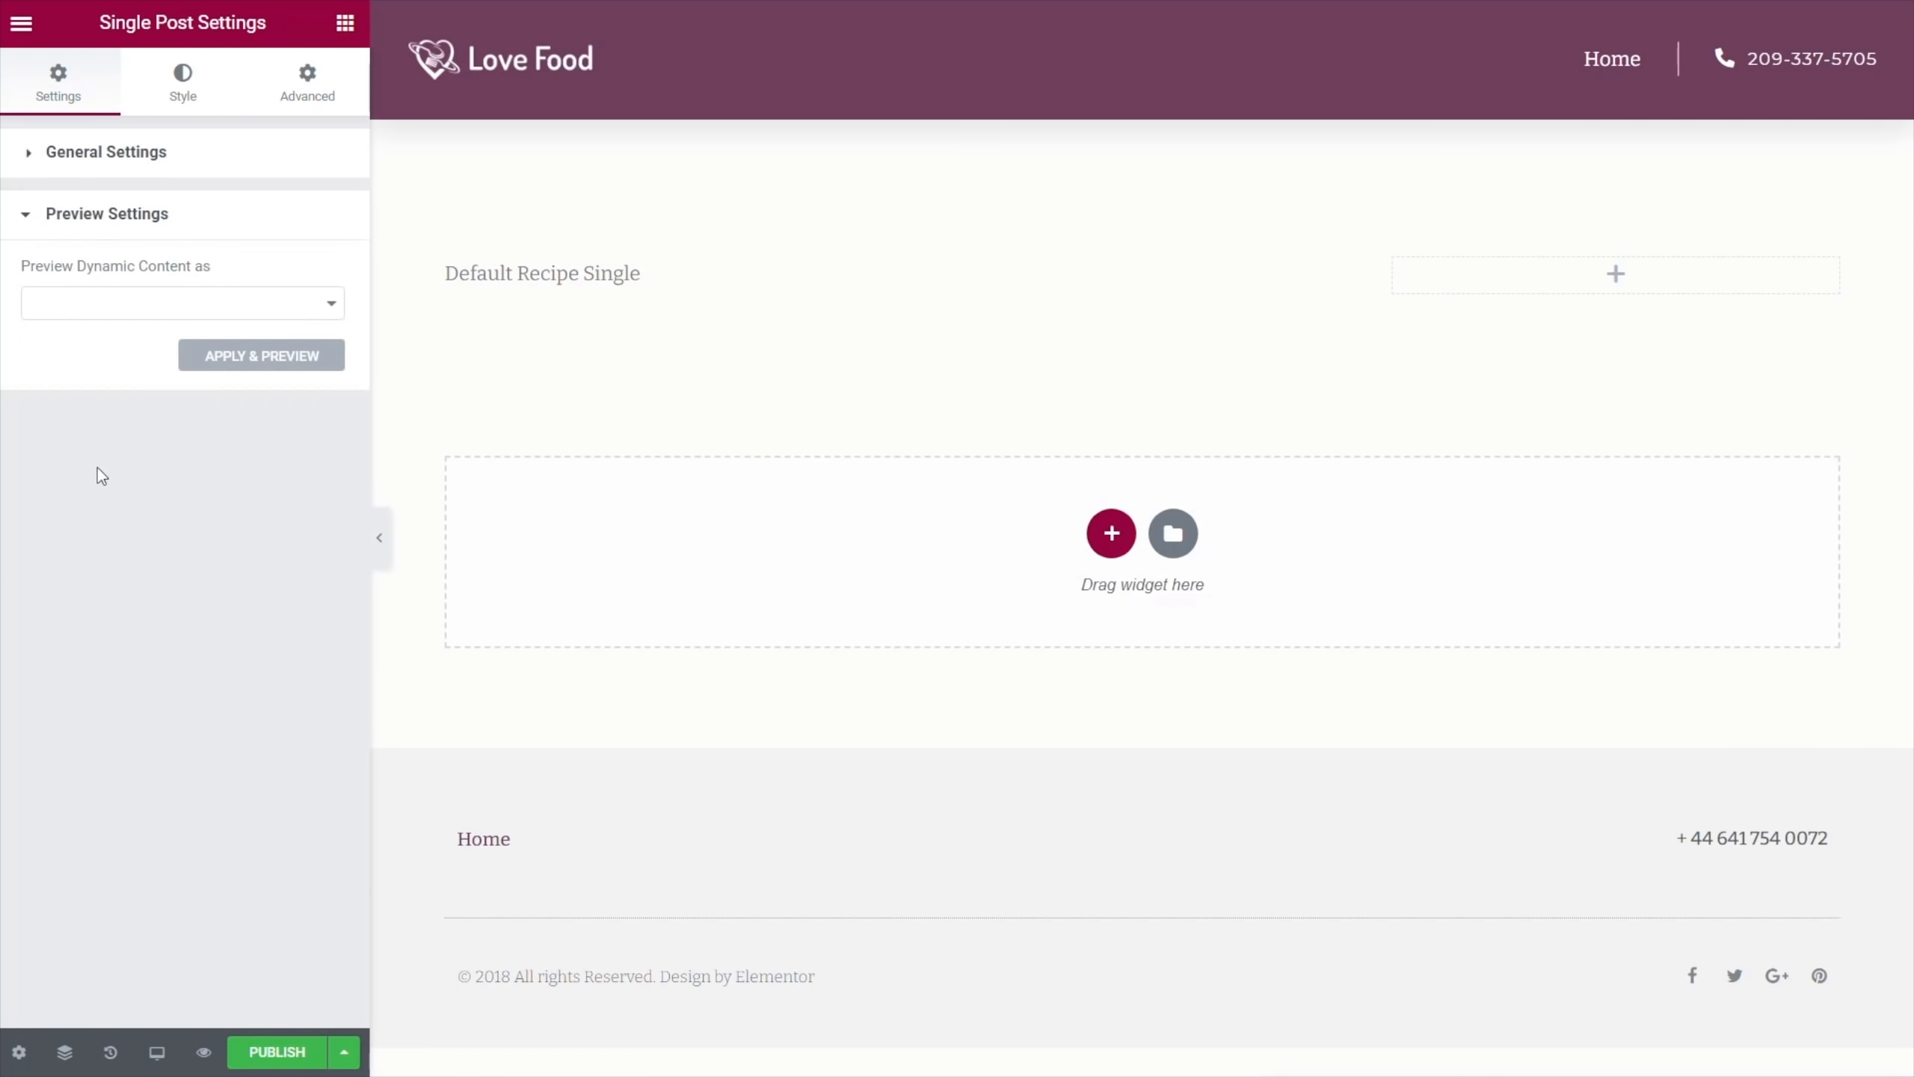
{"action": "left_click", "coordinate": [148, 319]}
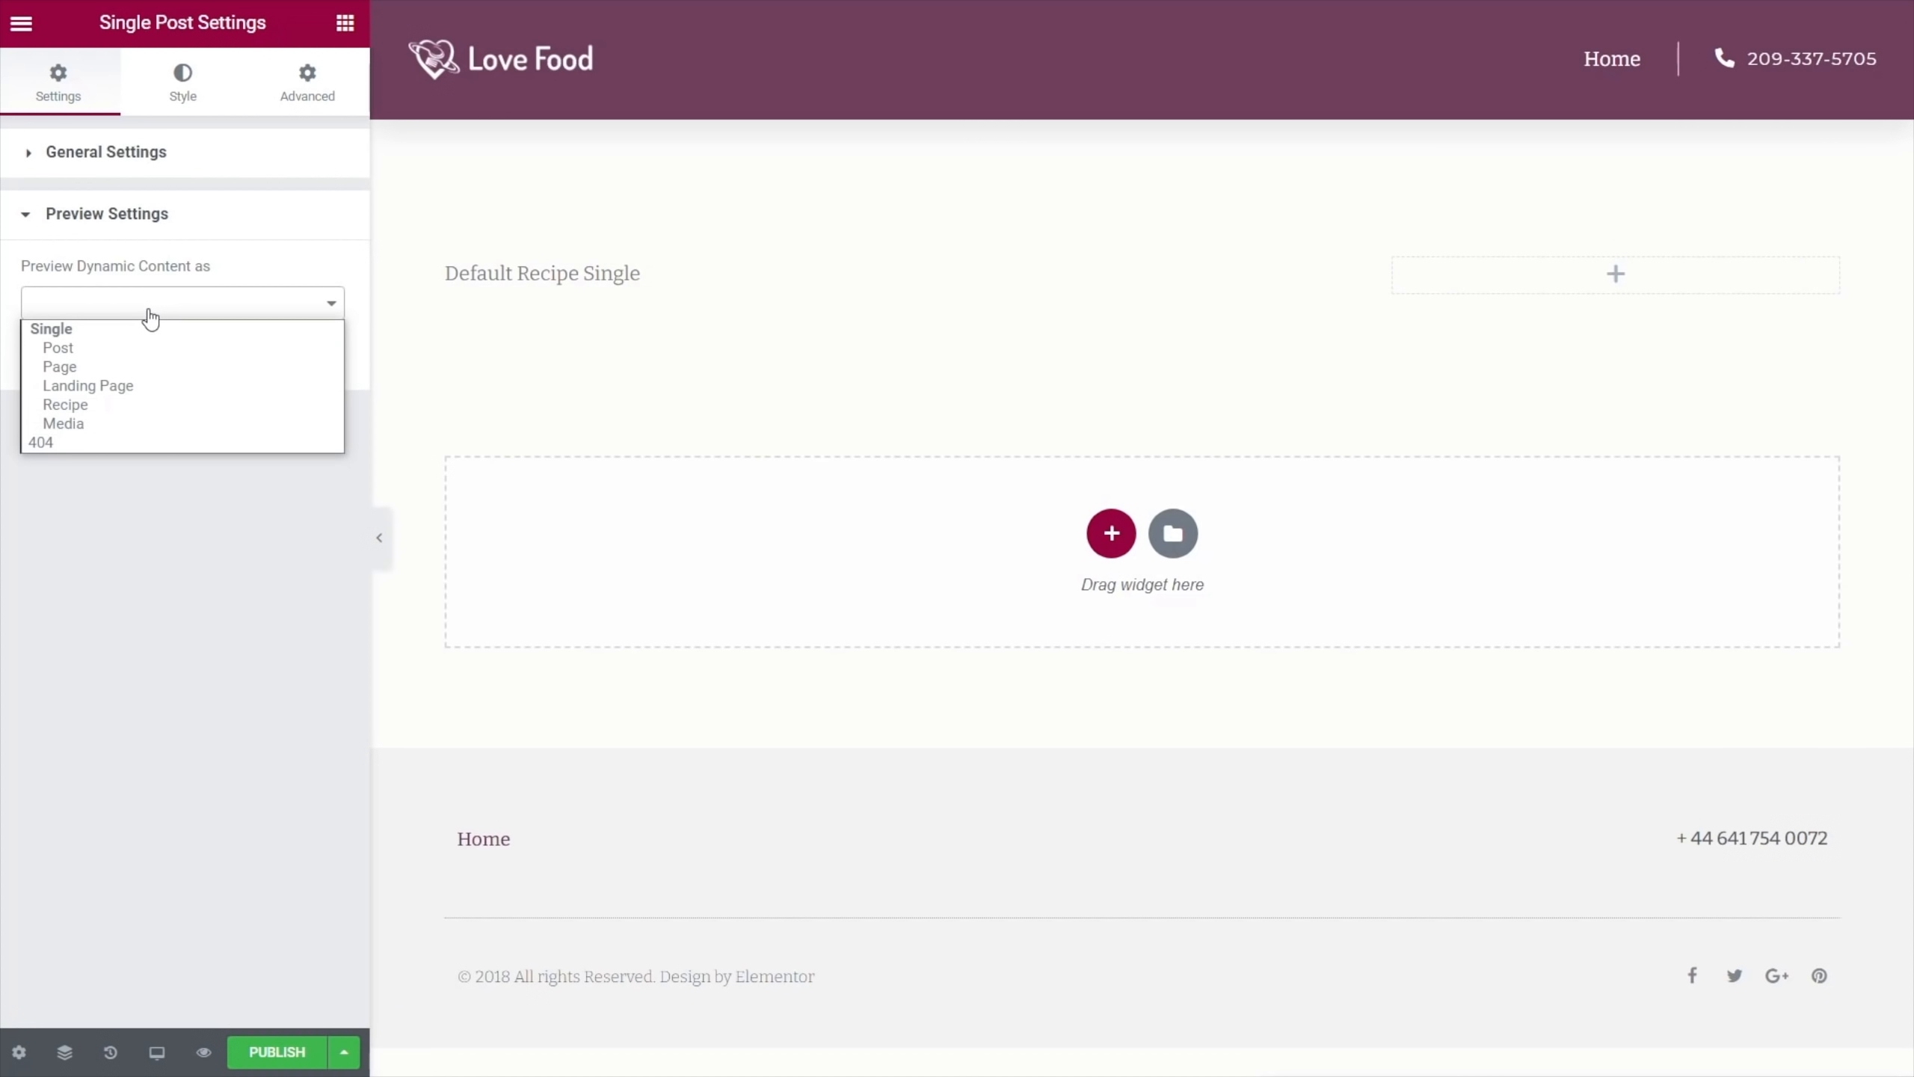
{"action": "left_click", "coordinate": [118, 406]}
{"action": "left_click", "coordinate": [171, 371]}
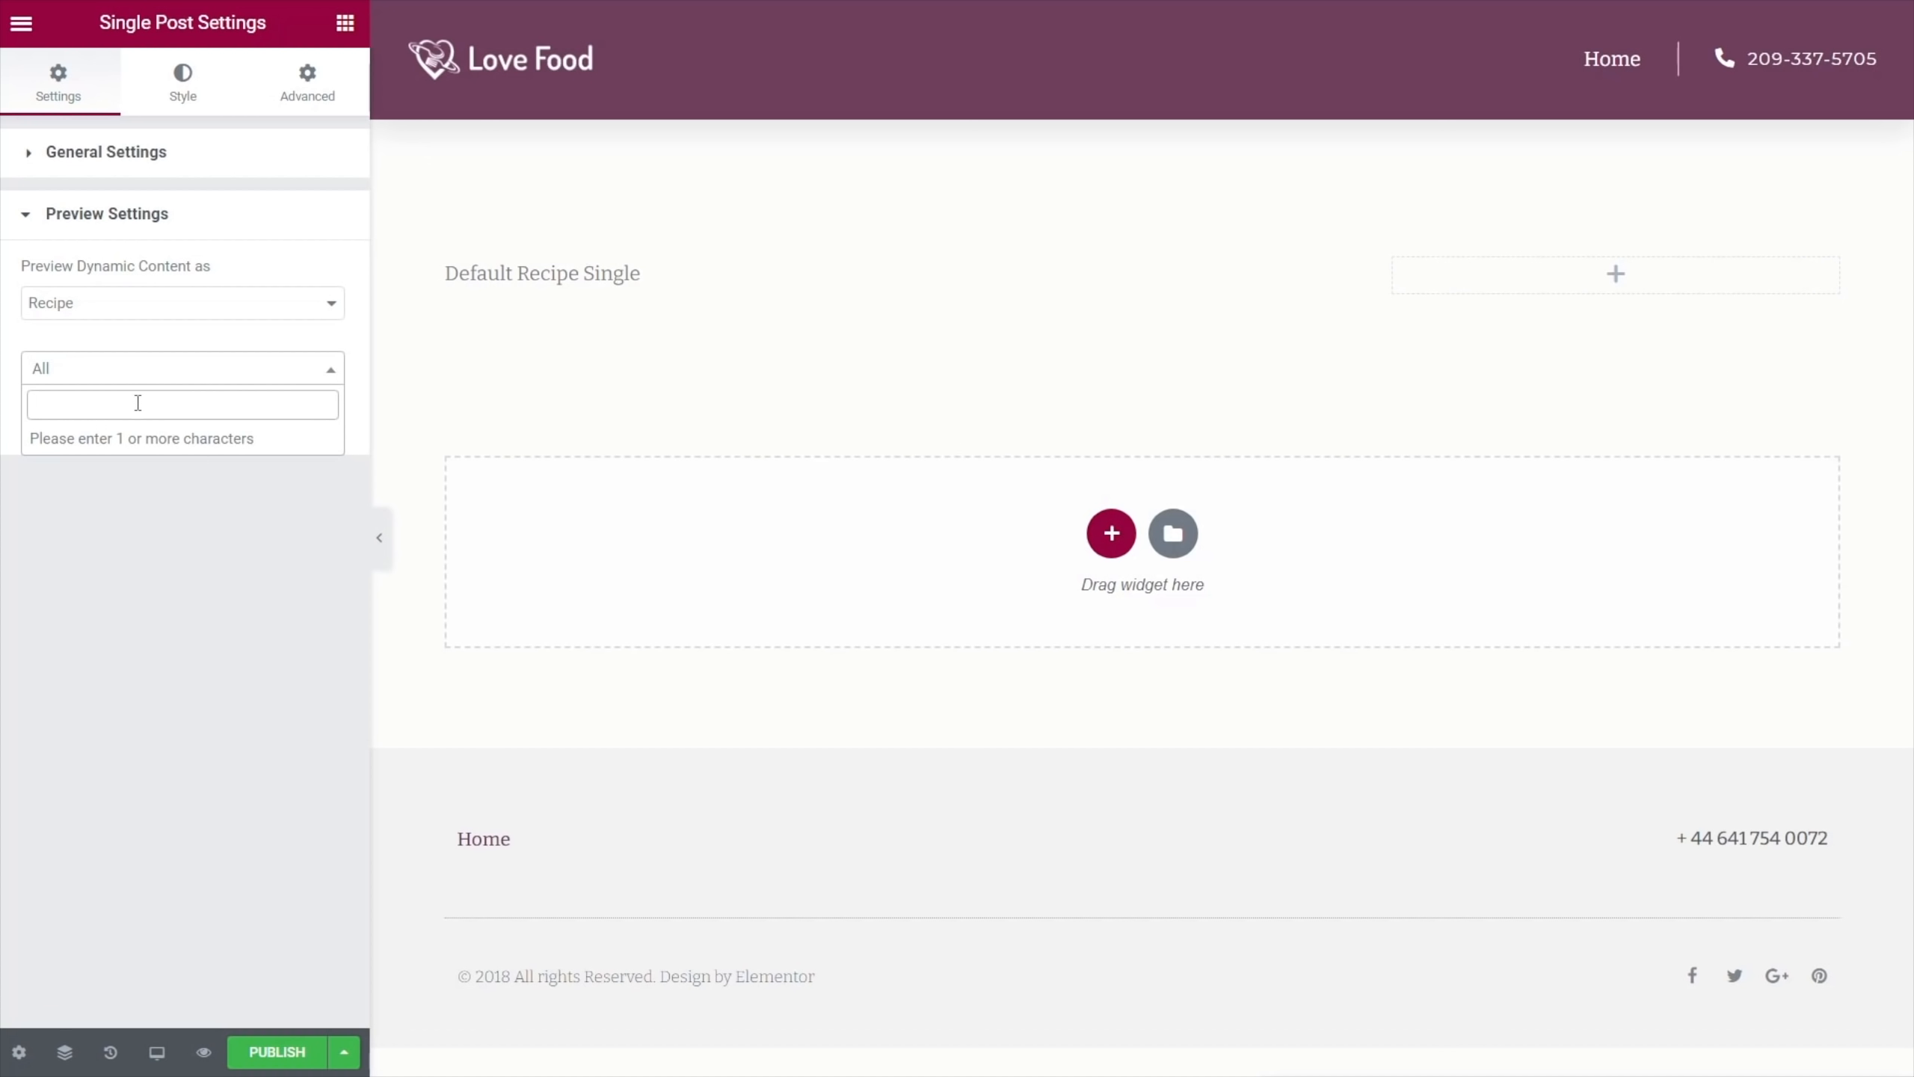
{"action": "type", "text": "chili"}
{"action": "key", "text": "BackSpace"}
{"action": "left_click", "coordinate": [134, 441]}
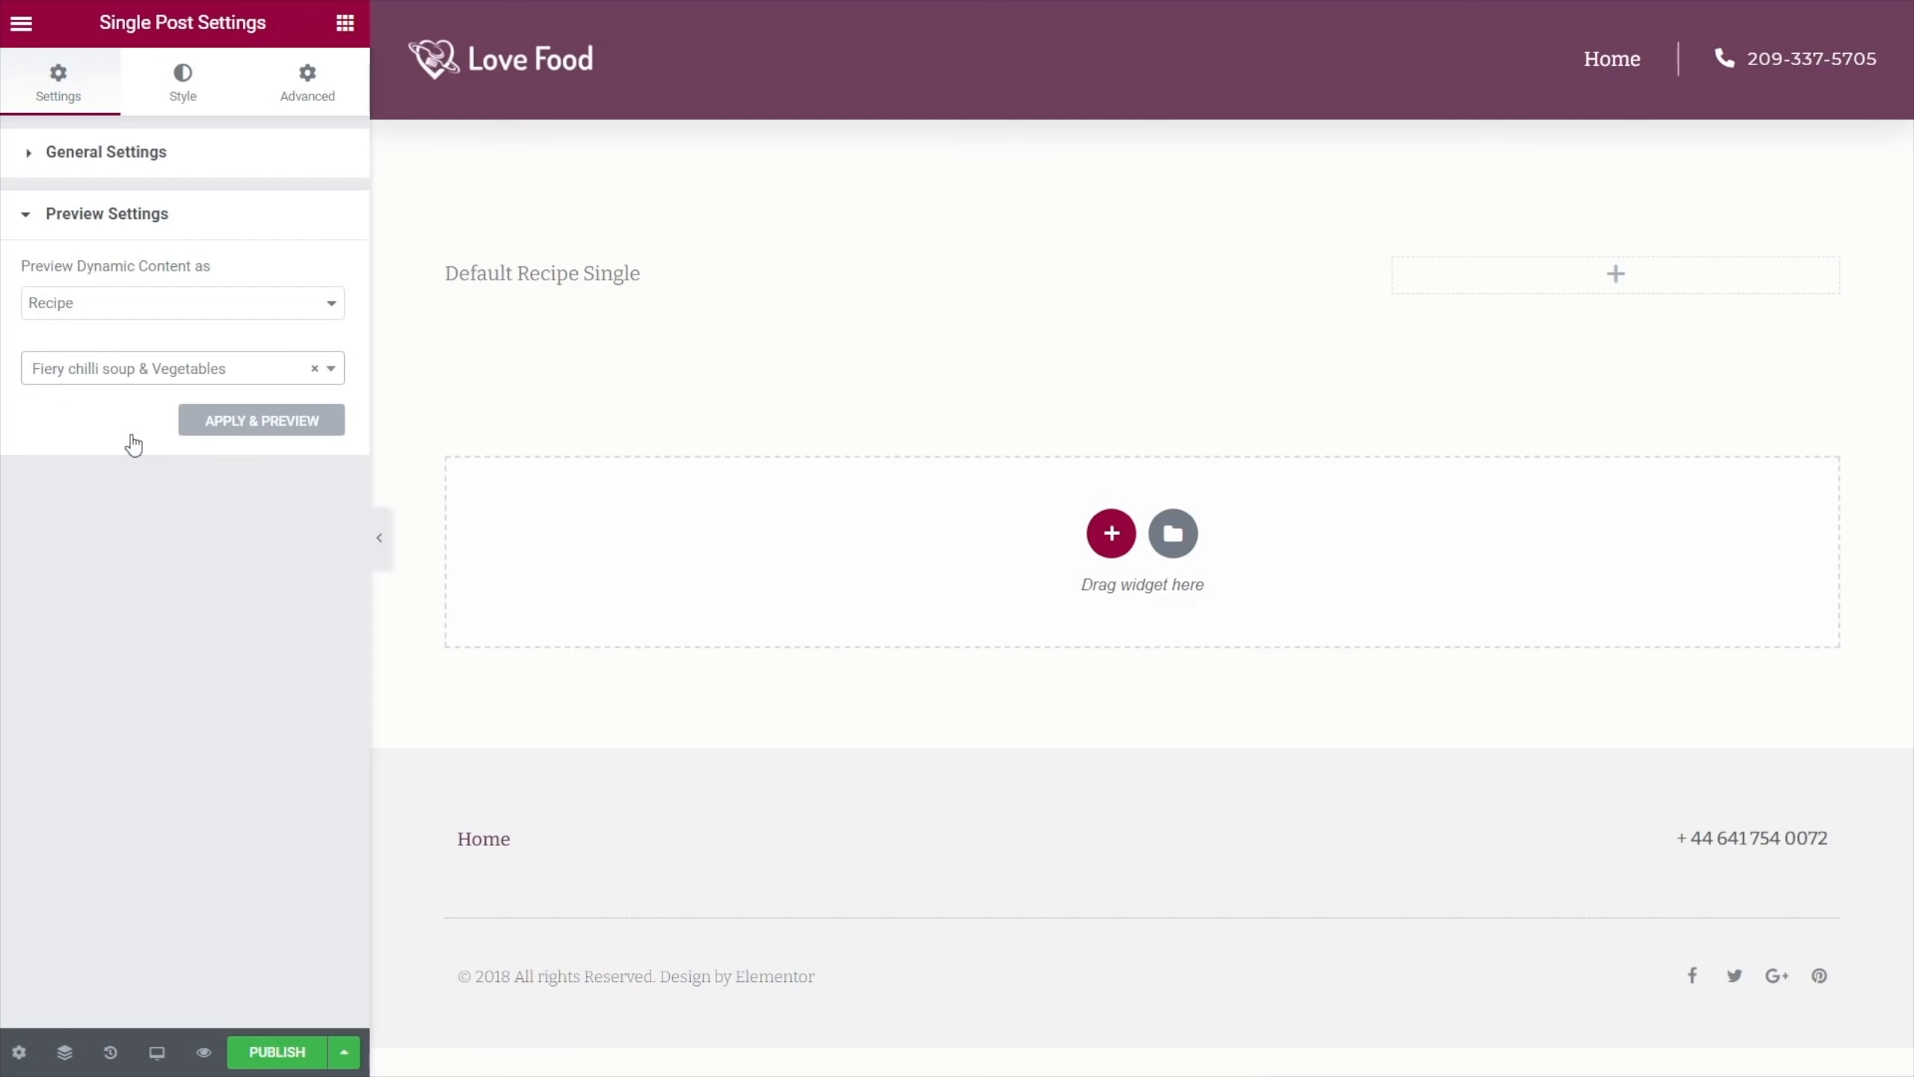
{"action": "left_click", "coordinate": [216, 427]}
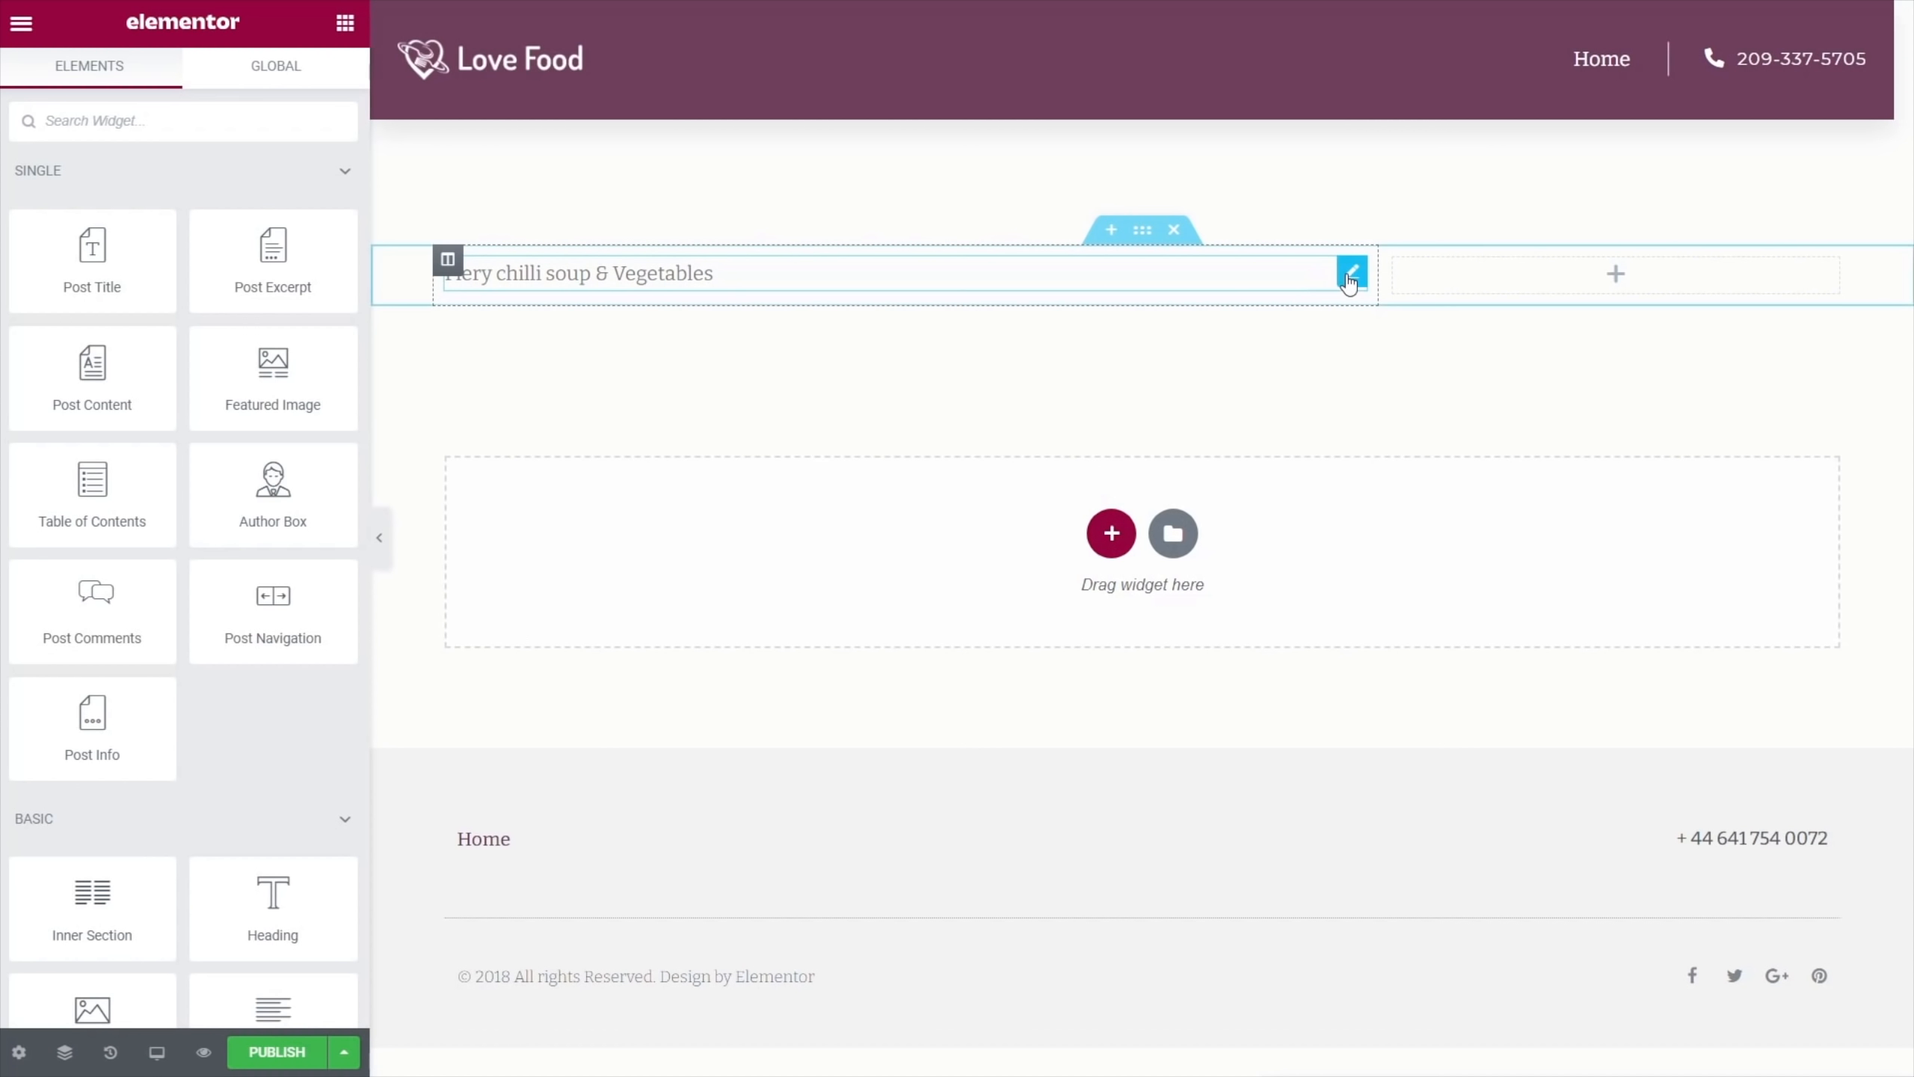
Set the HTML tag of the recipe title's dynamic field to H1
{"action": "left_click", "coordinate": [1350, 273]}
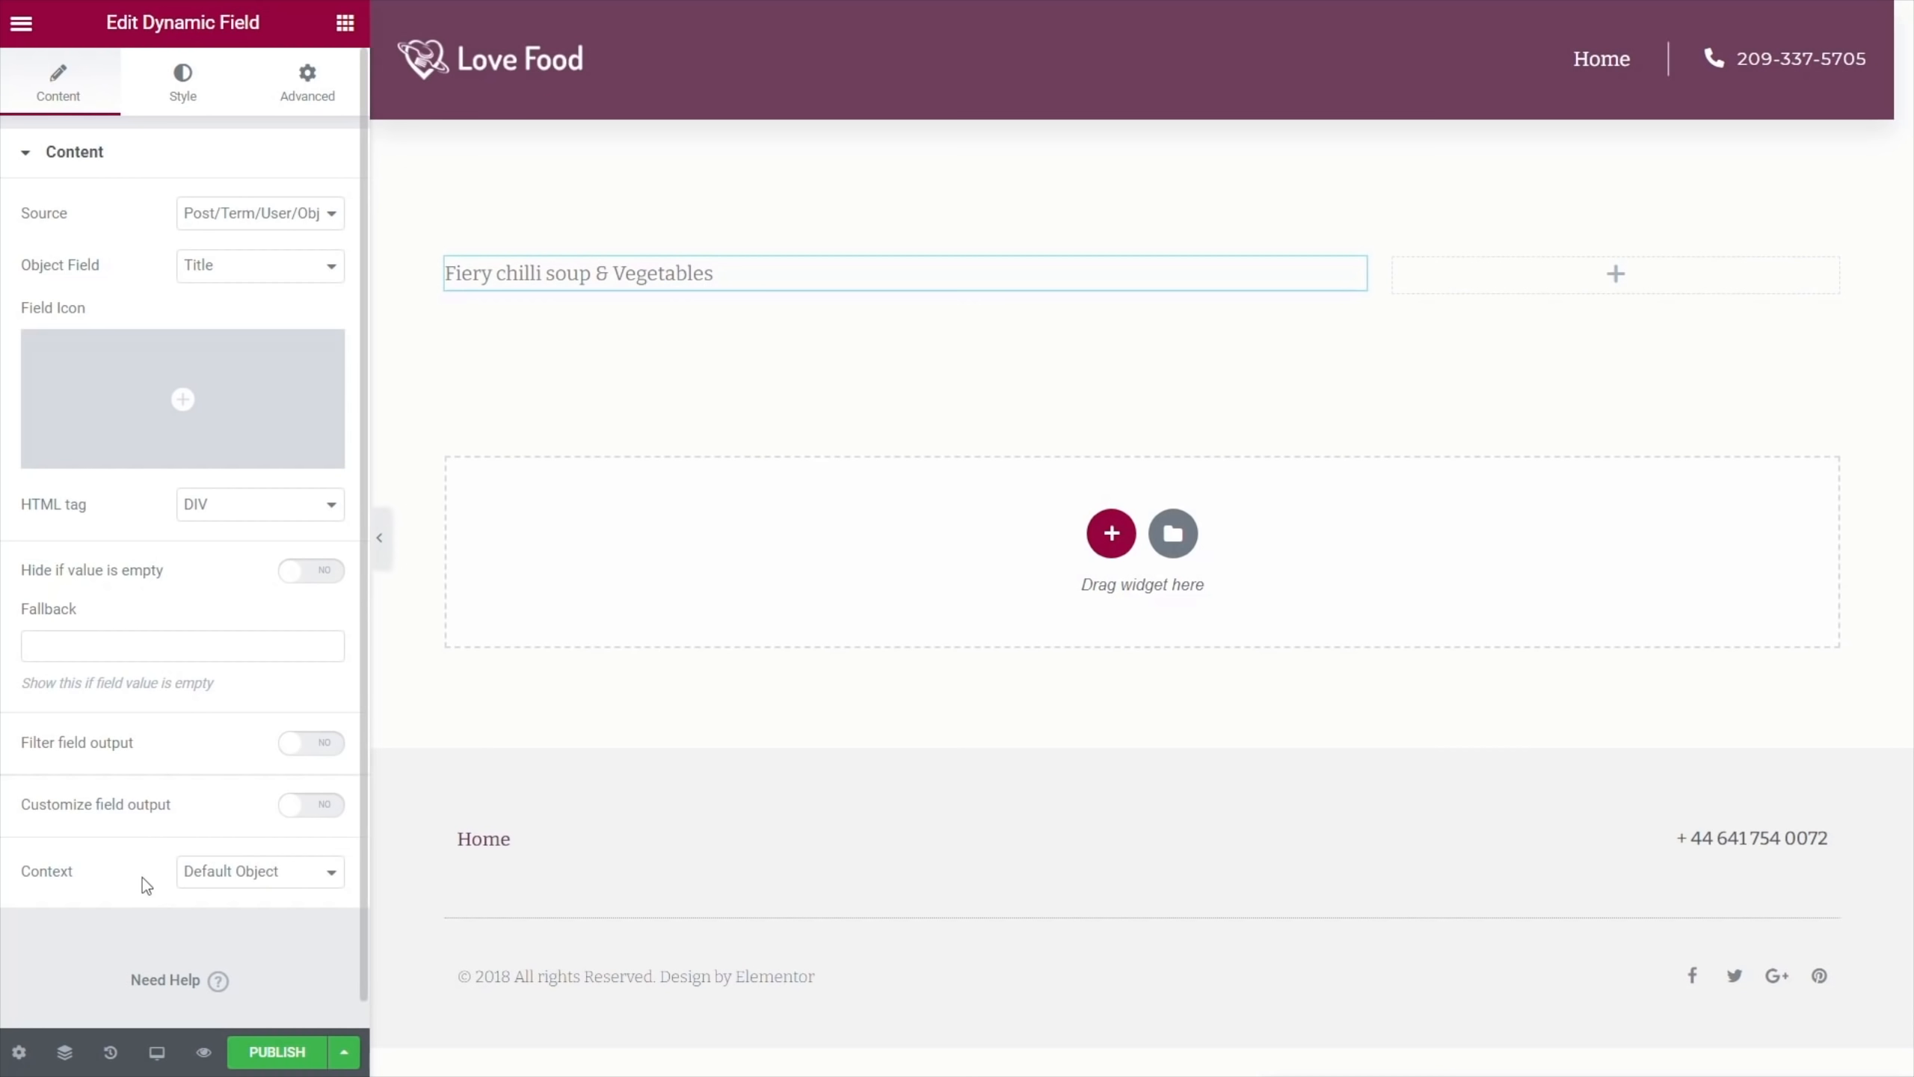
{"action": "left_click", "coordinate": [262, 504]}
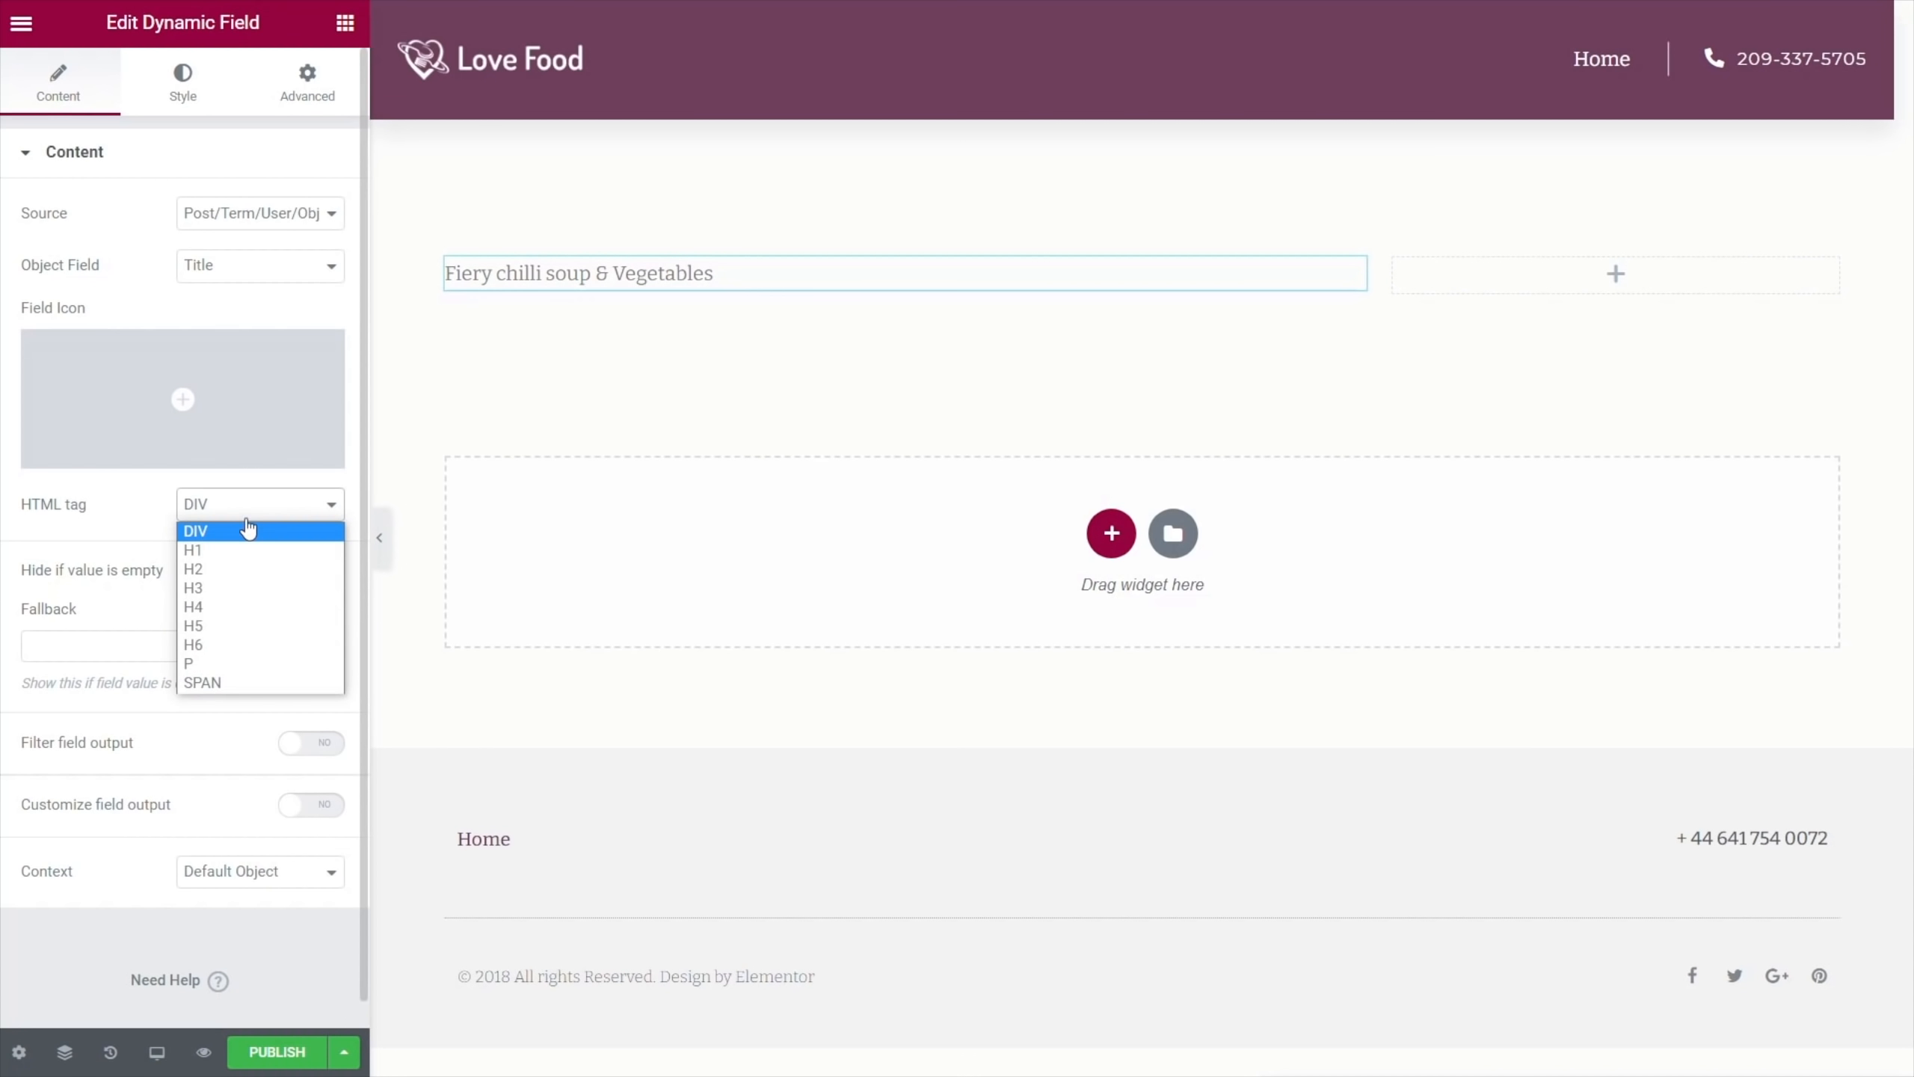
{"action": "left_click", "coordinate": [225, 552]}
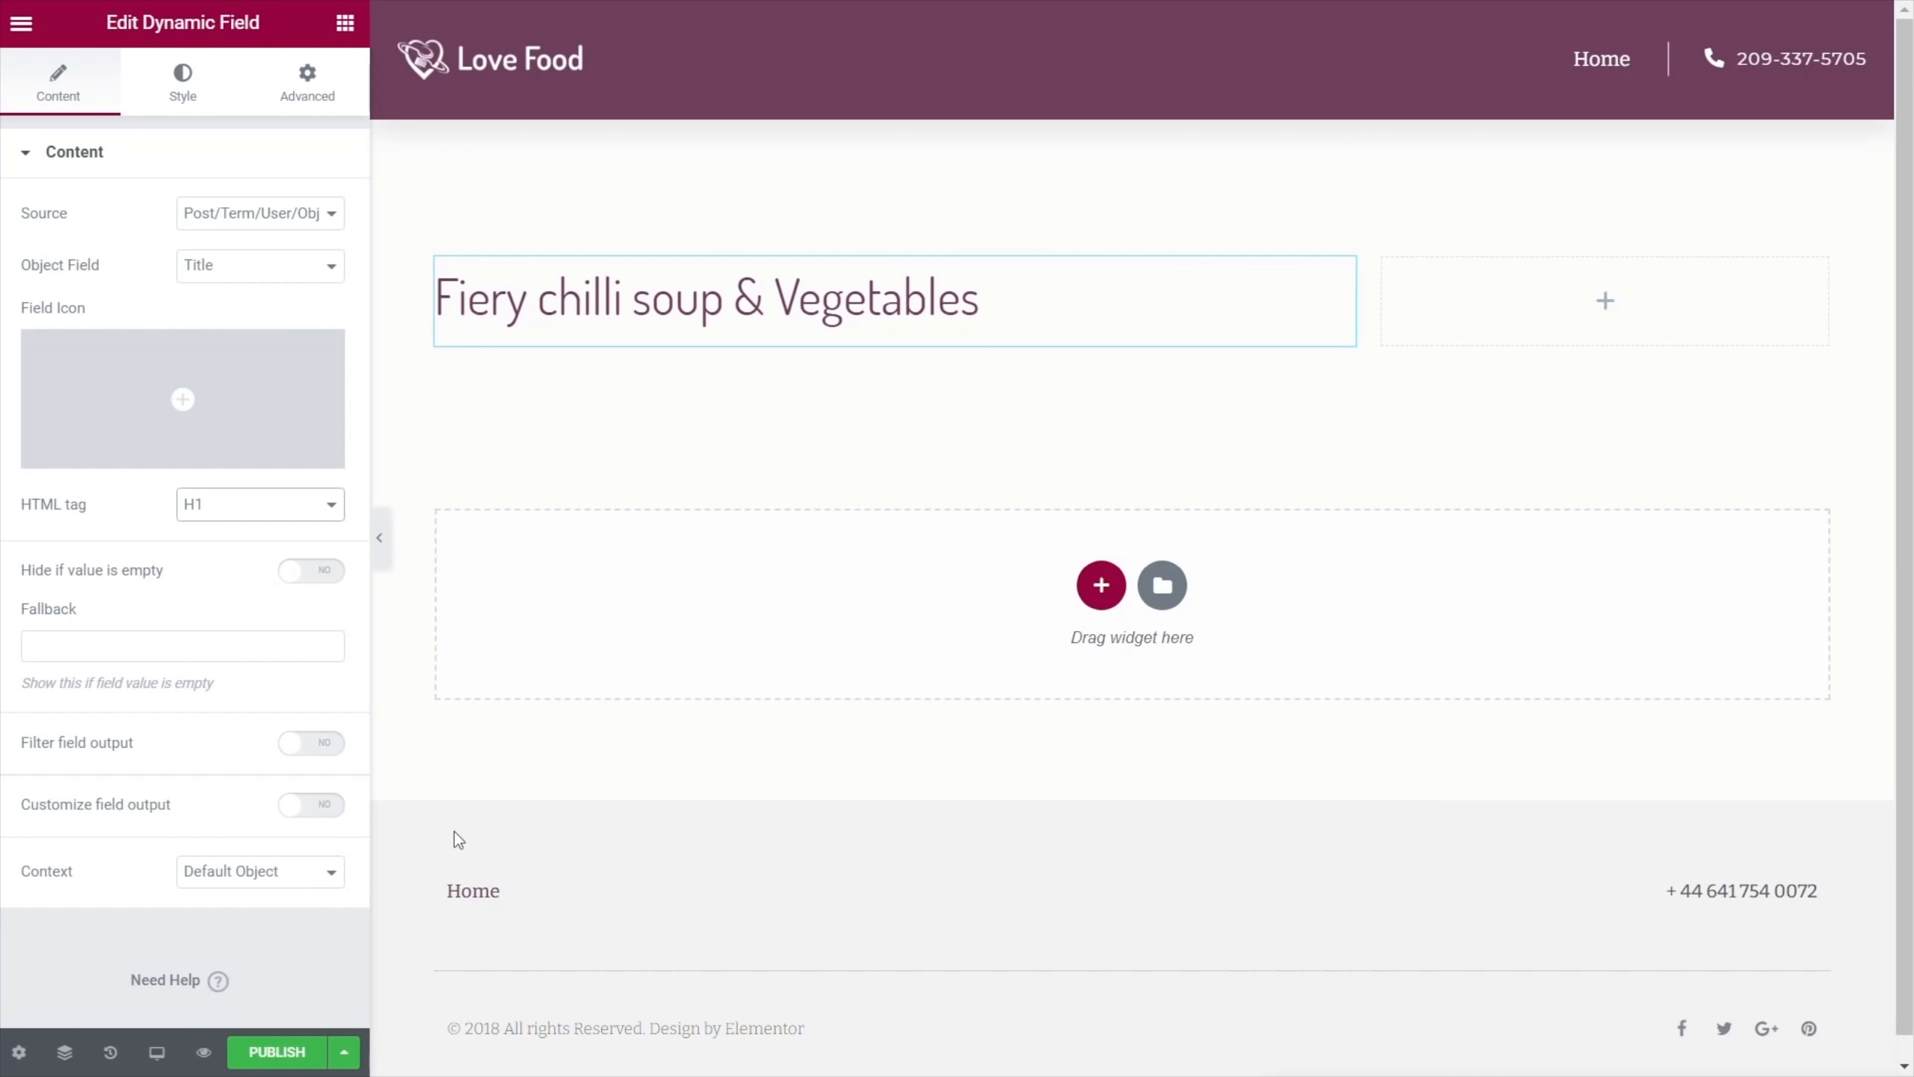
{"action": "mouse_move", "coordinate": [208, 403]}
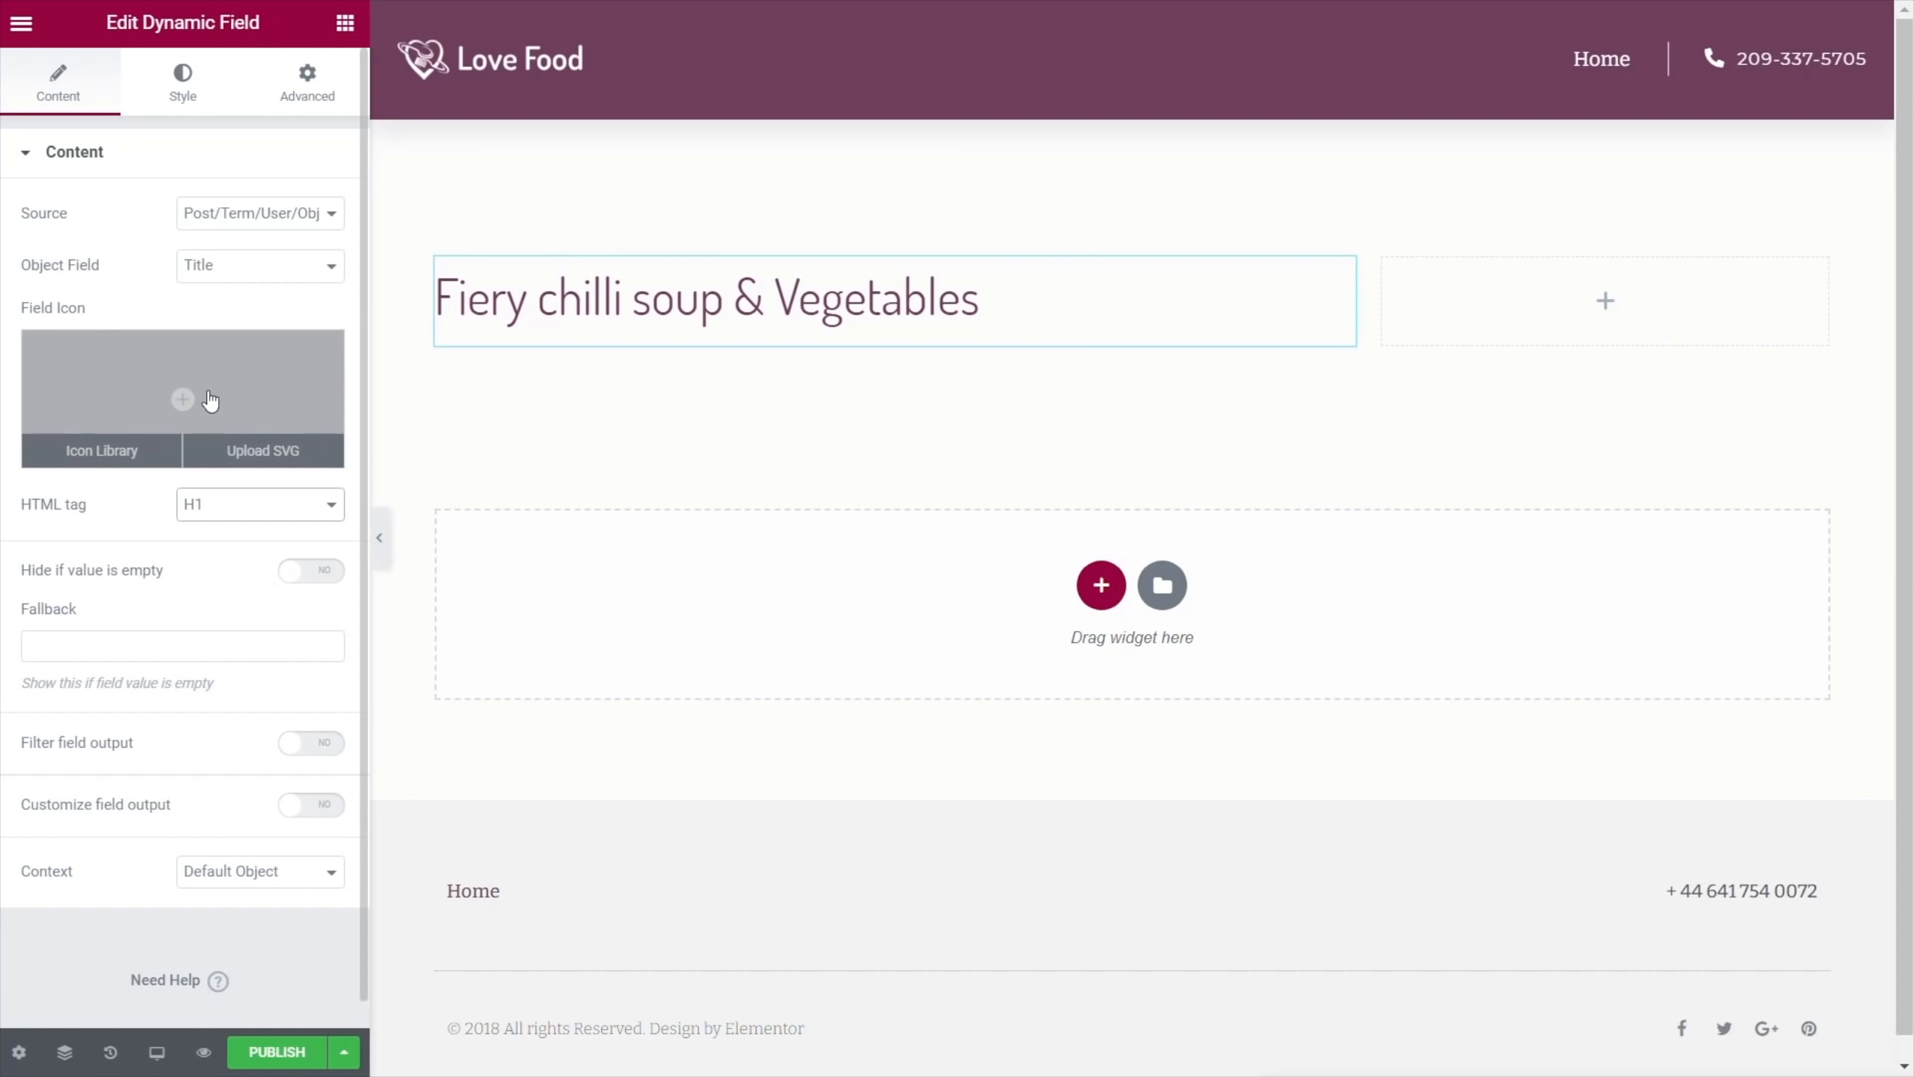
Set the typography transform of the recipe title field to Capitalise
{"action": "left_click", "coordinate": [183, 84]}
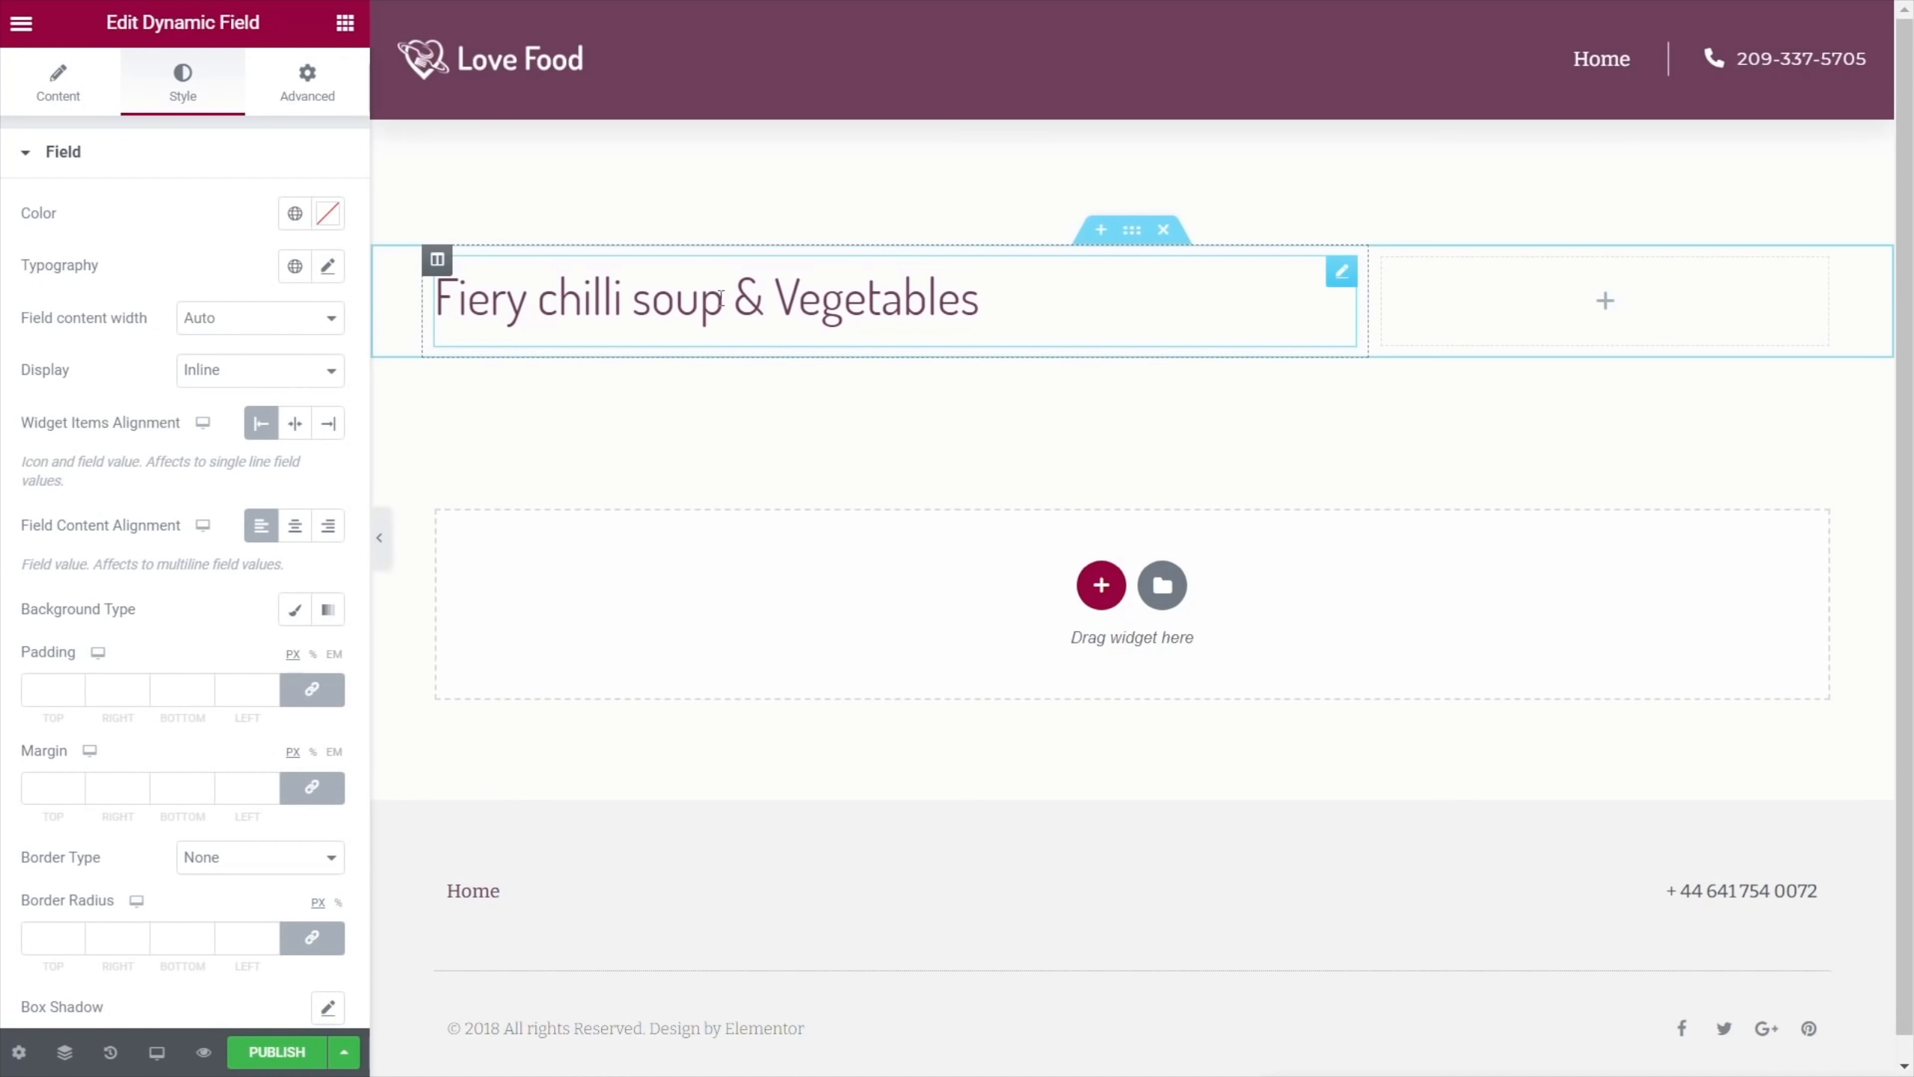
{"action": "left_click", "coordinate": [329, 268]}
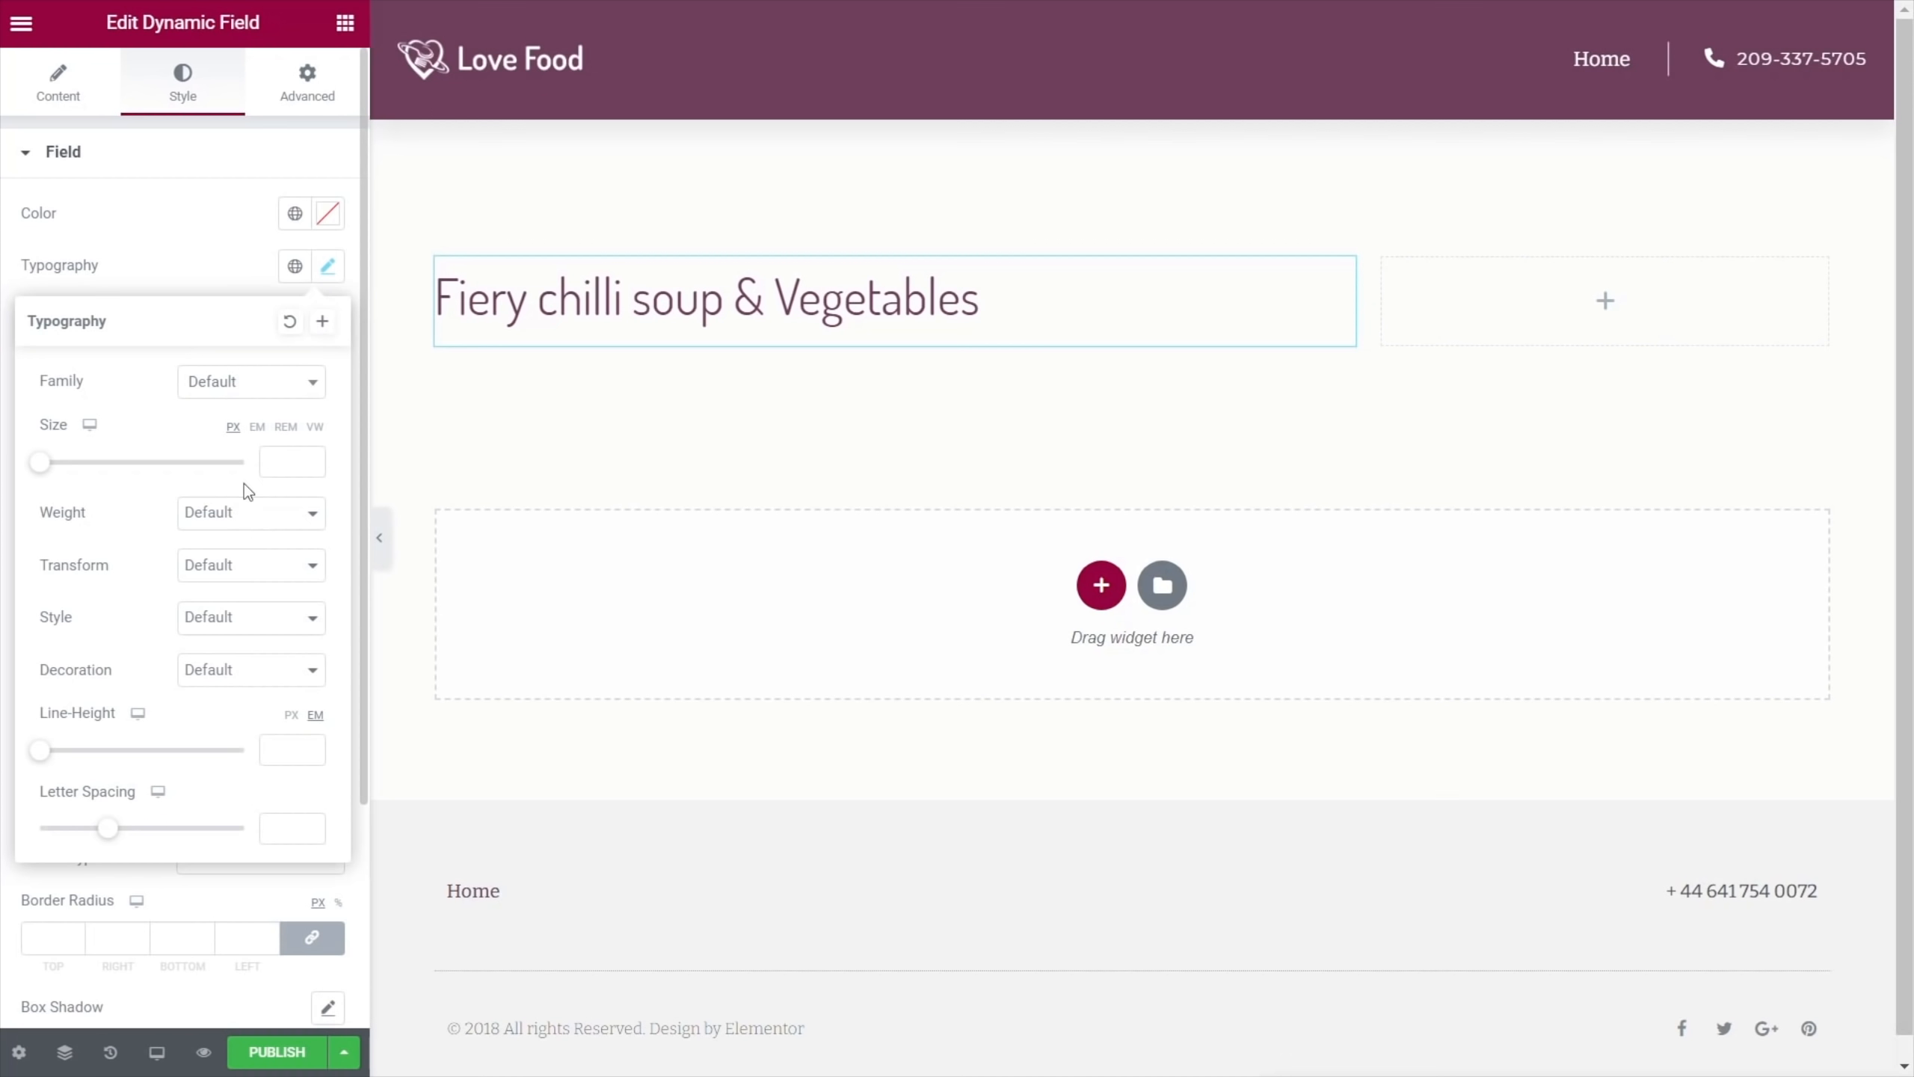
{"action": "left_click", "coordinate": [233, 566]}
{"action": "left_click", "coordinate": [233, 610]}
{"action": "left_click", "coordinate": [234, 580]}
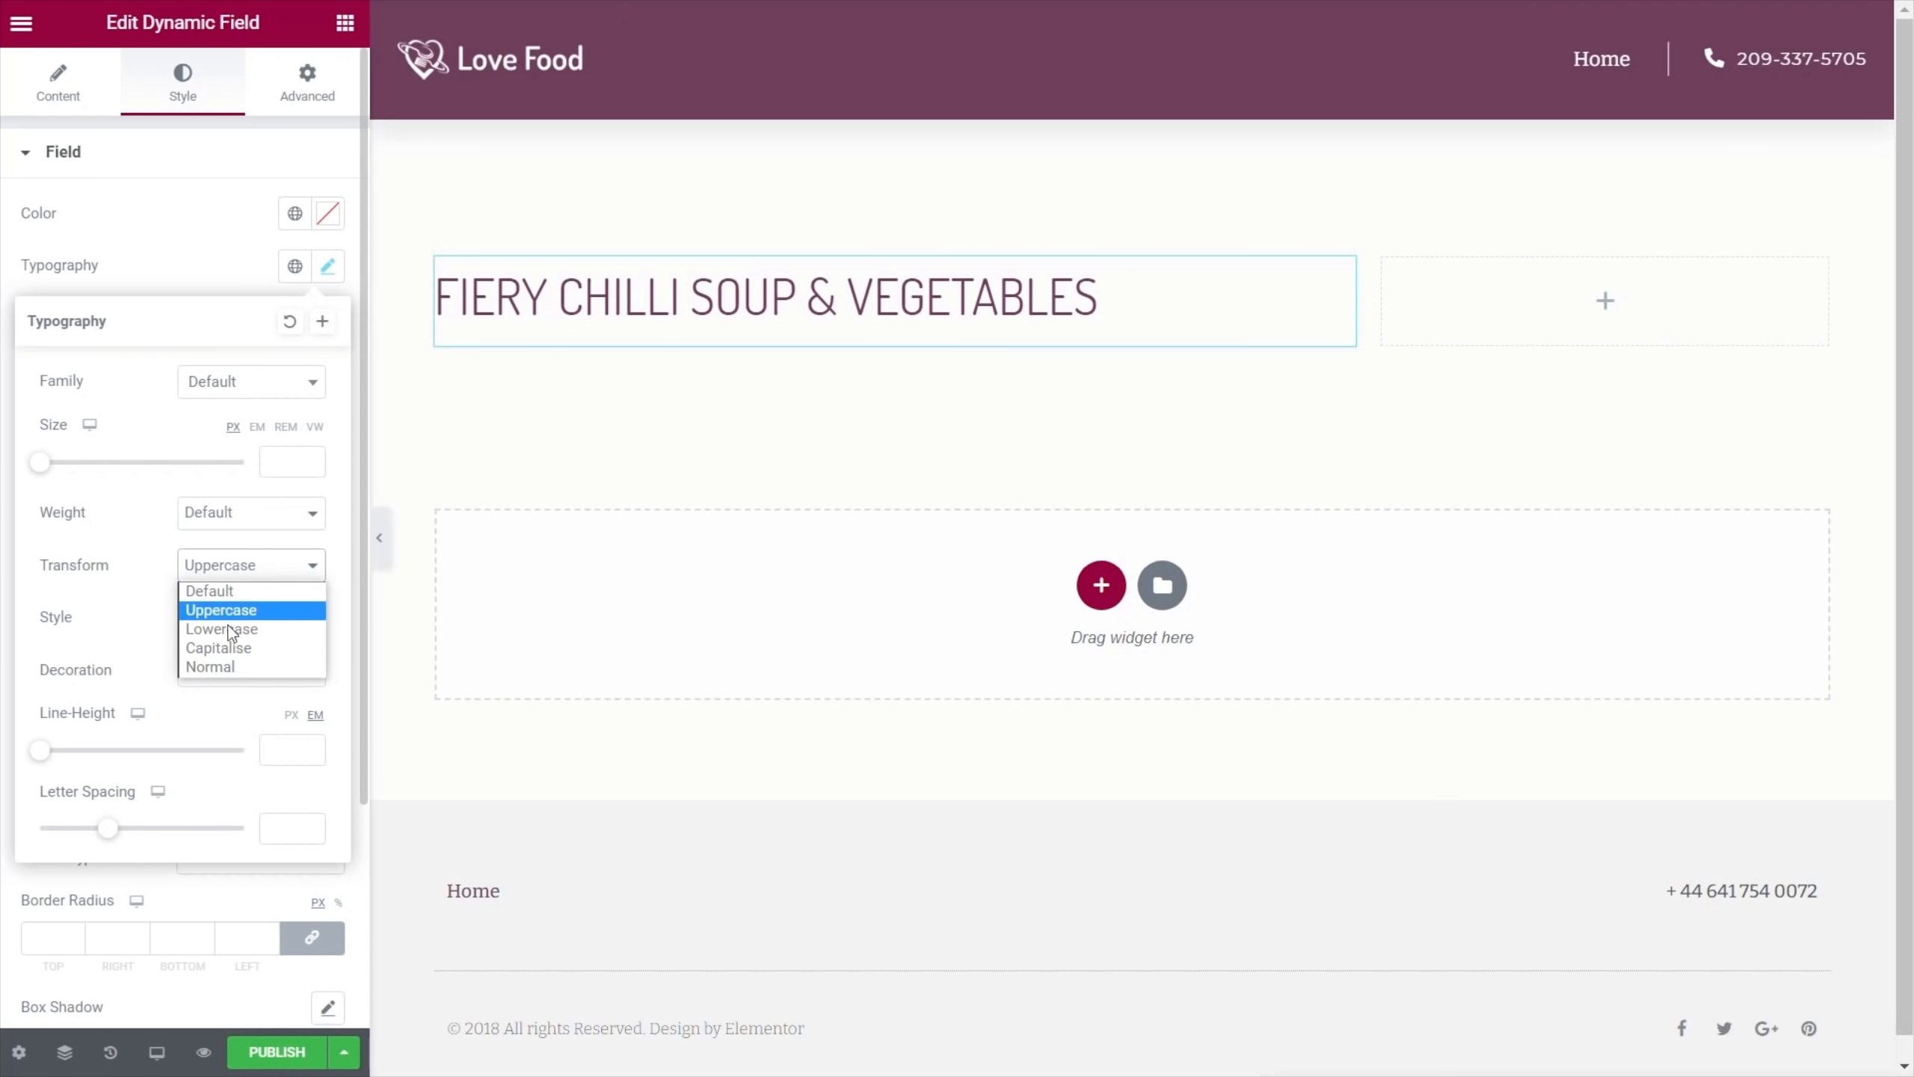
{"action": "left_click", "coordinate": [225, 637]}
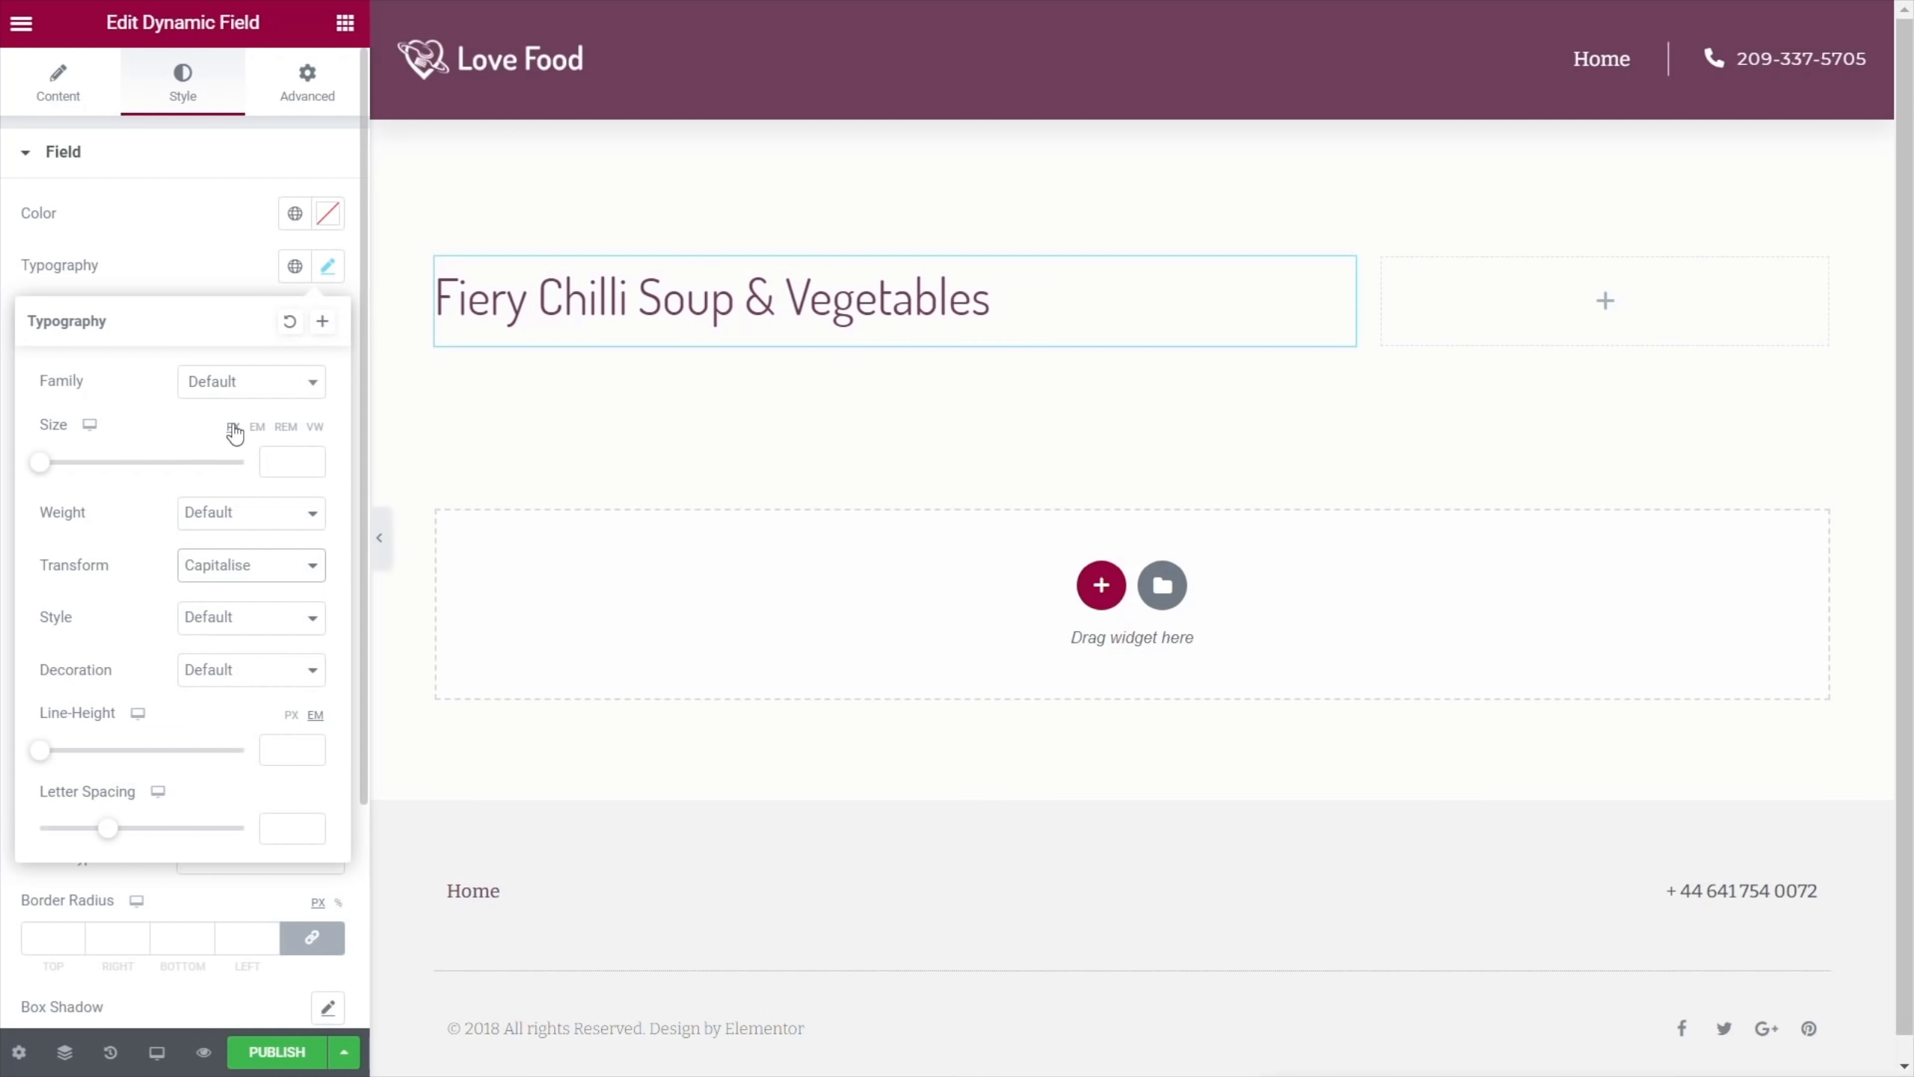
Place a Dynamic Meta widget below the recipe title and remove its comments item
{"action": "left_click", "coordinate": [183, 242]}
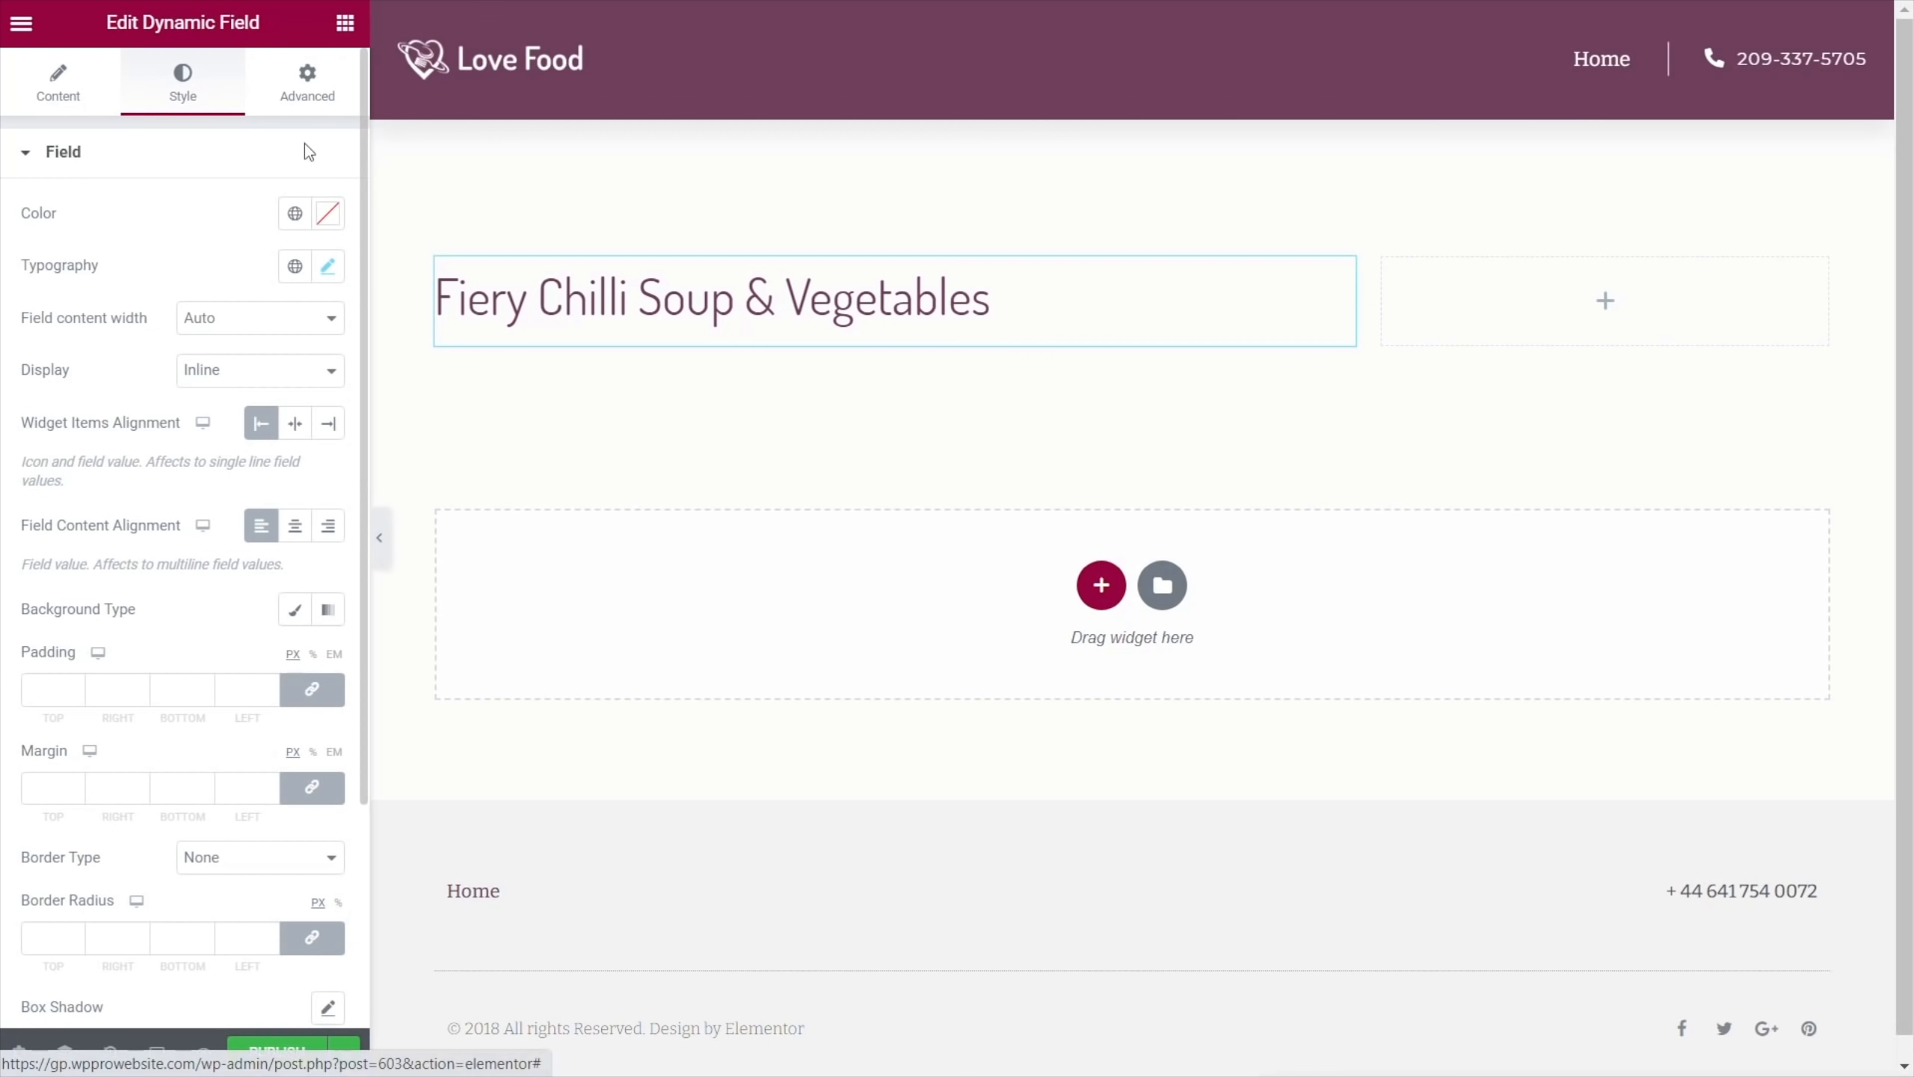
{"action": "scroll", "coordinate": [178, 680], "scroll_direction": "down", "scroll_amount": 4}
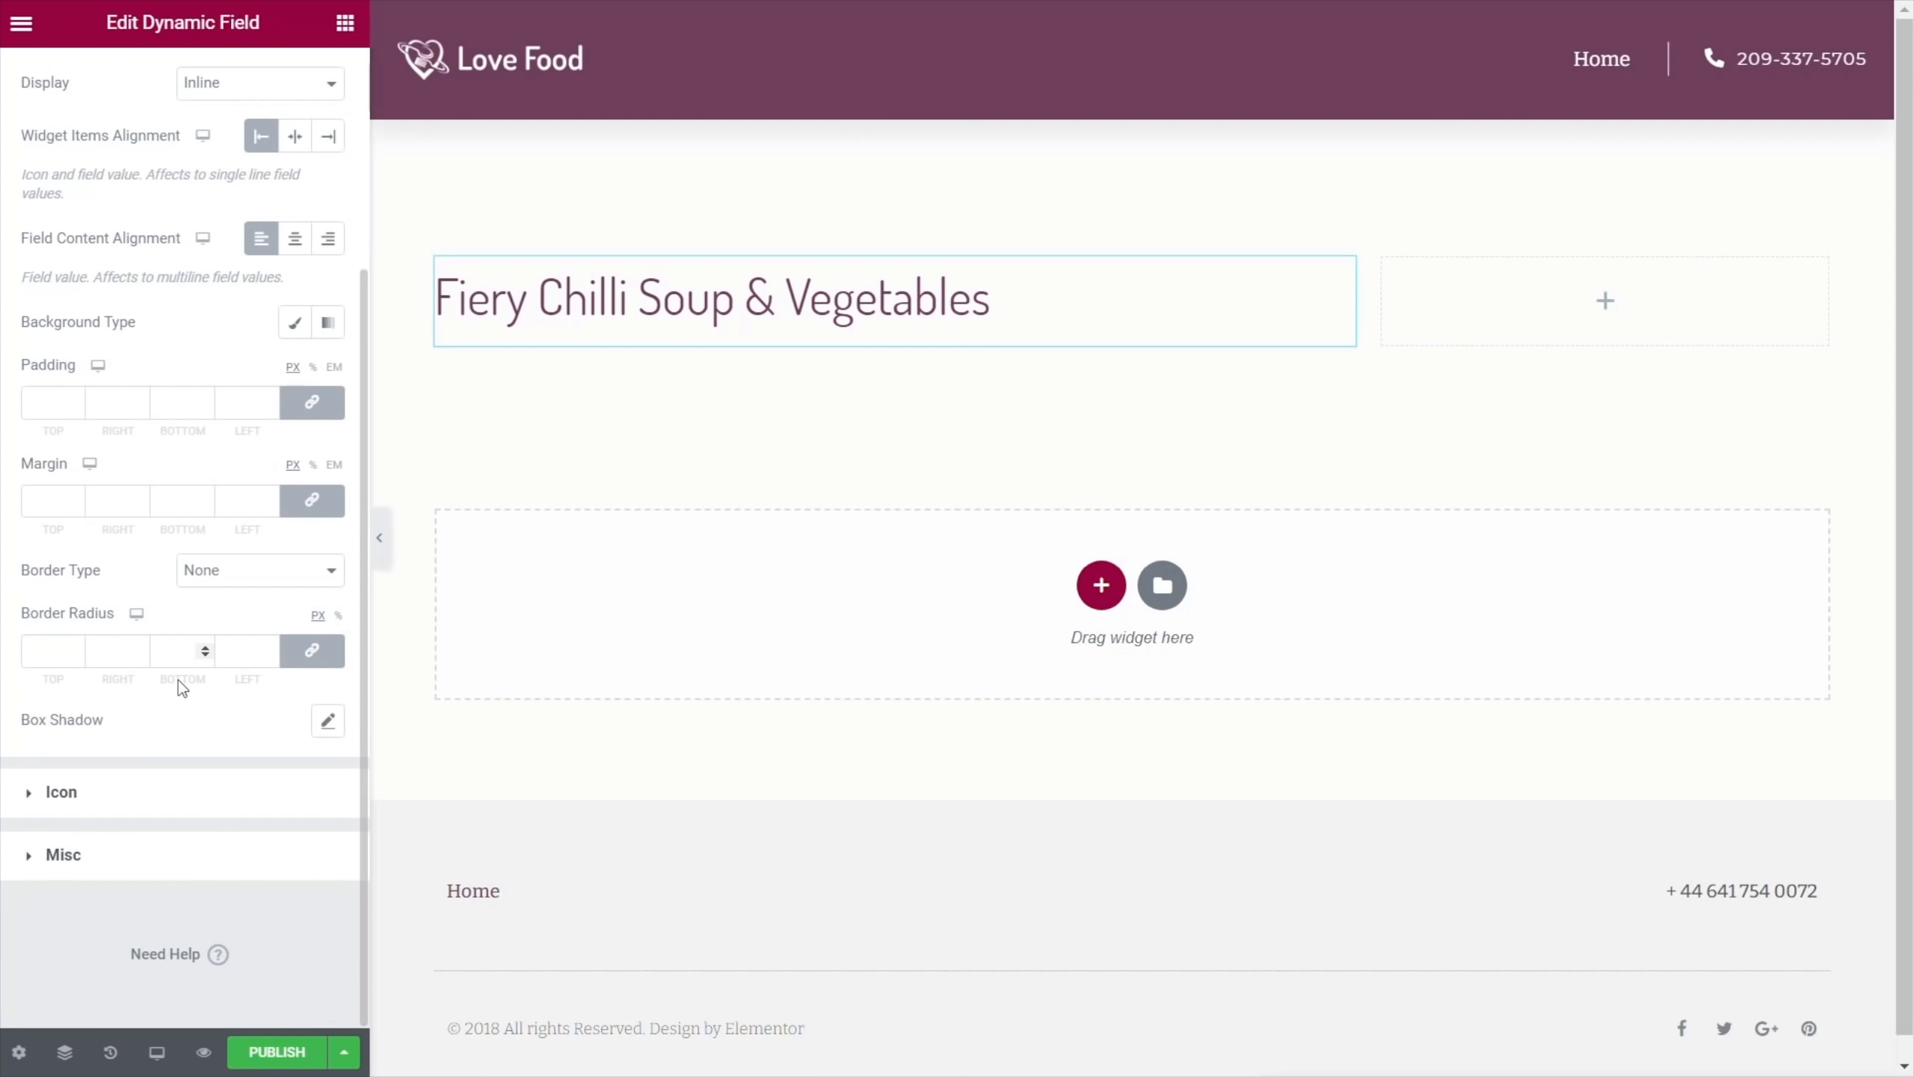
{"action": "left_click", "coordinate": [346, 23]}
{"action": "scroll", "coordinate": [144, 734], "scroll_direction": "down", "scroll_amount": 10}
{"action": "scroll", "coordinate": [145, 734], "scroll_direction": "down", "scroll_amount": 5}
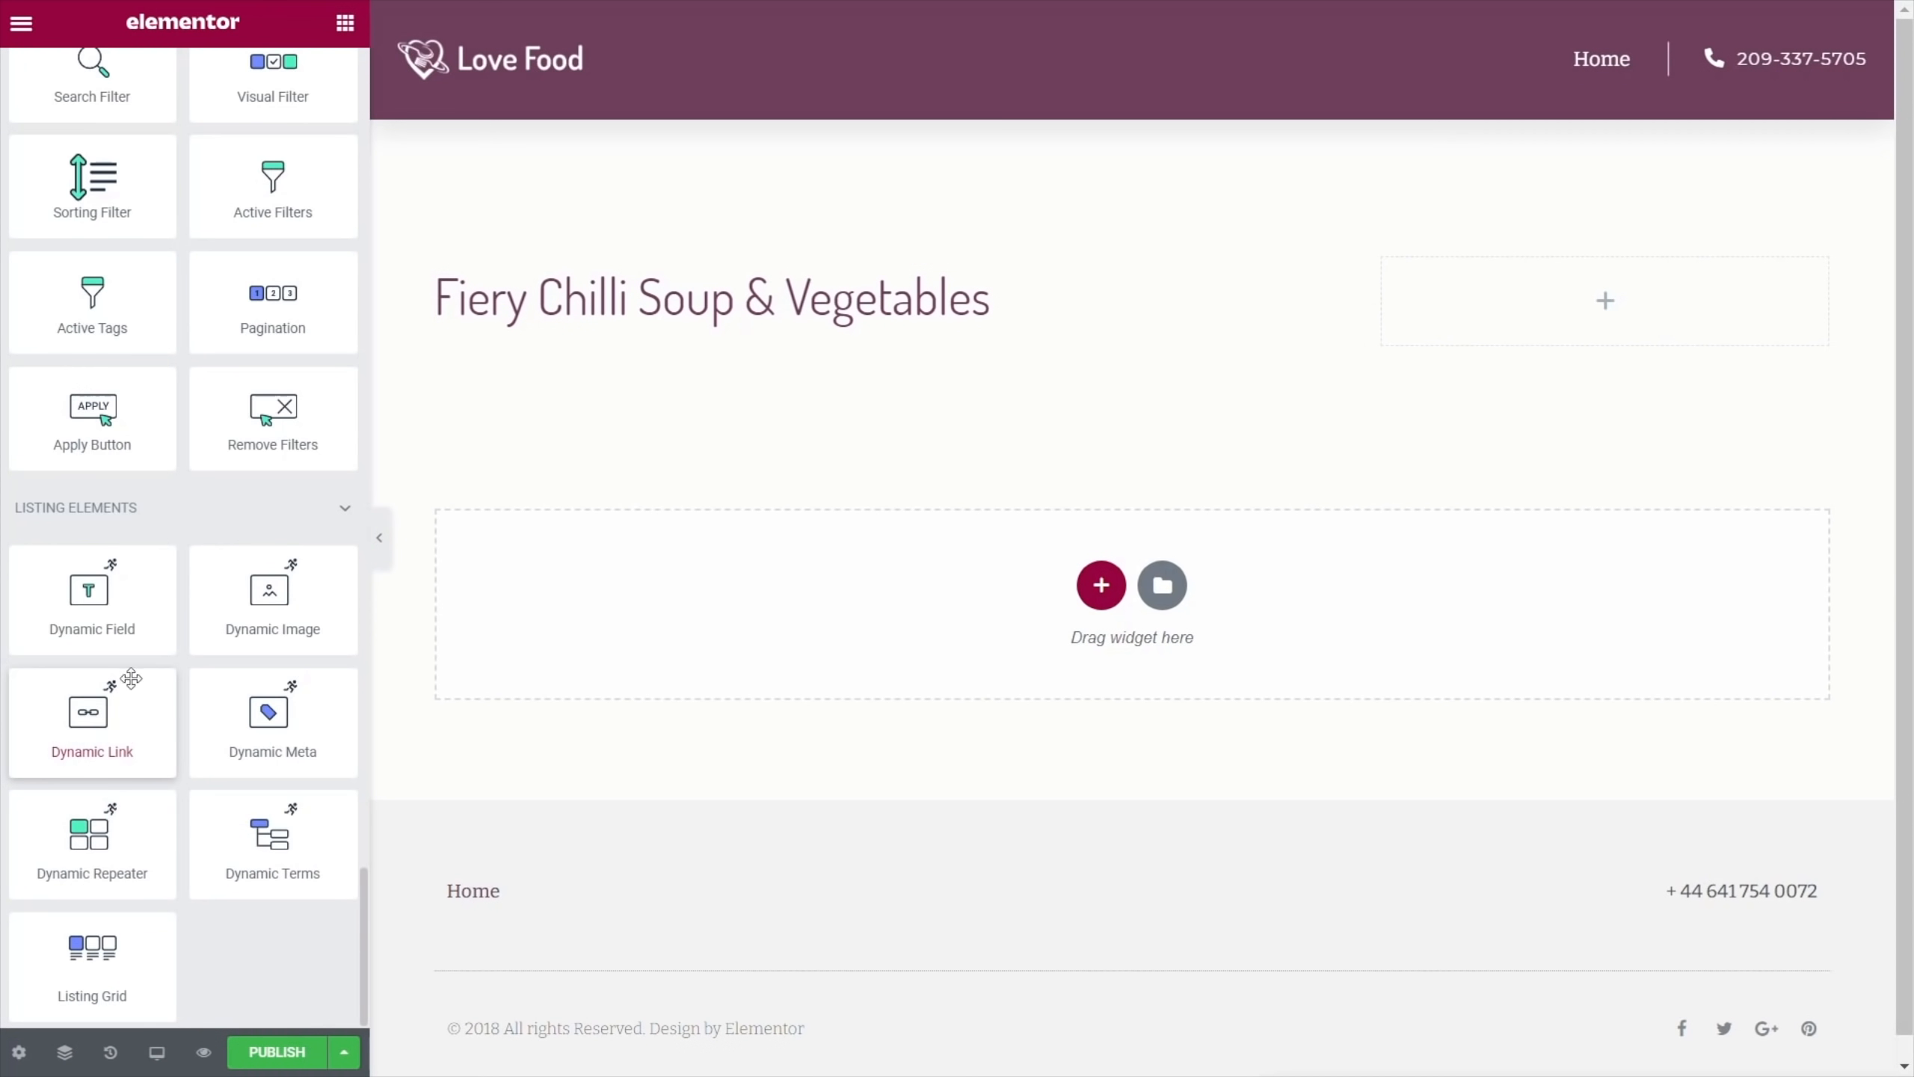
{"action": "left_click_drag", "start_coordinate": [230, 726], "coordinate": [599, 321]}
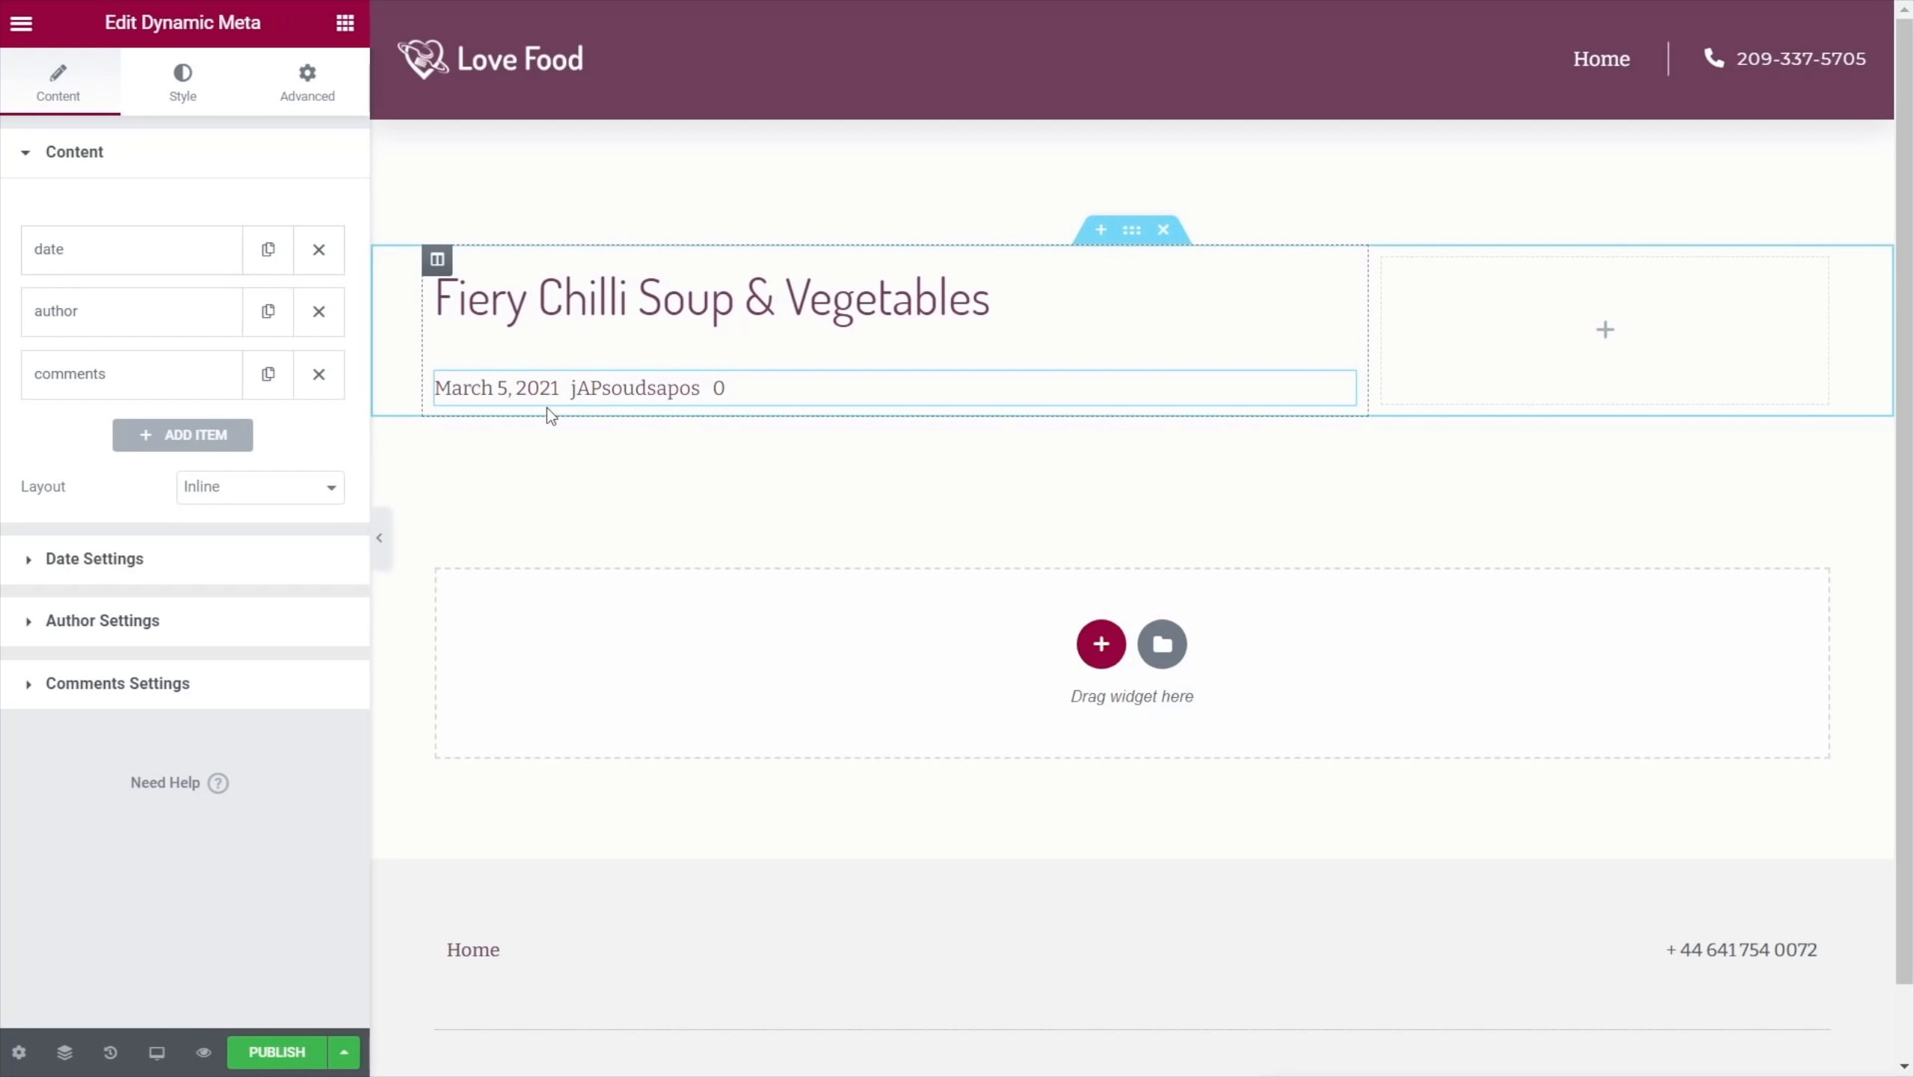
{"action": "left_click", "coordinate": [319, 374]}
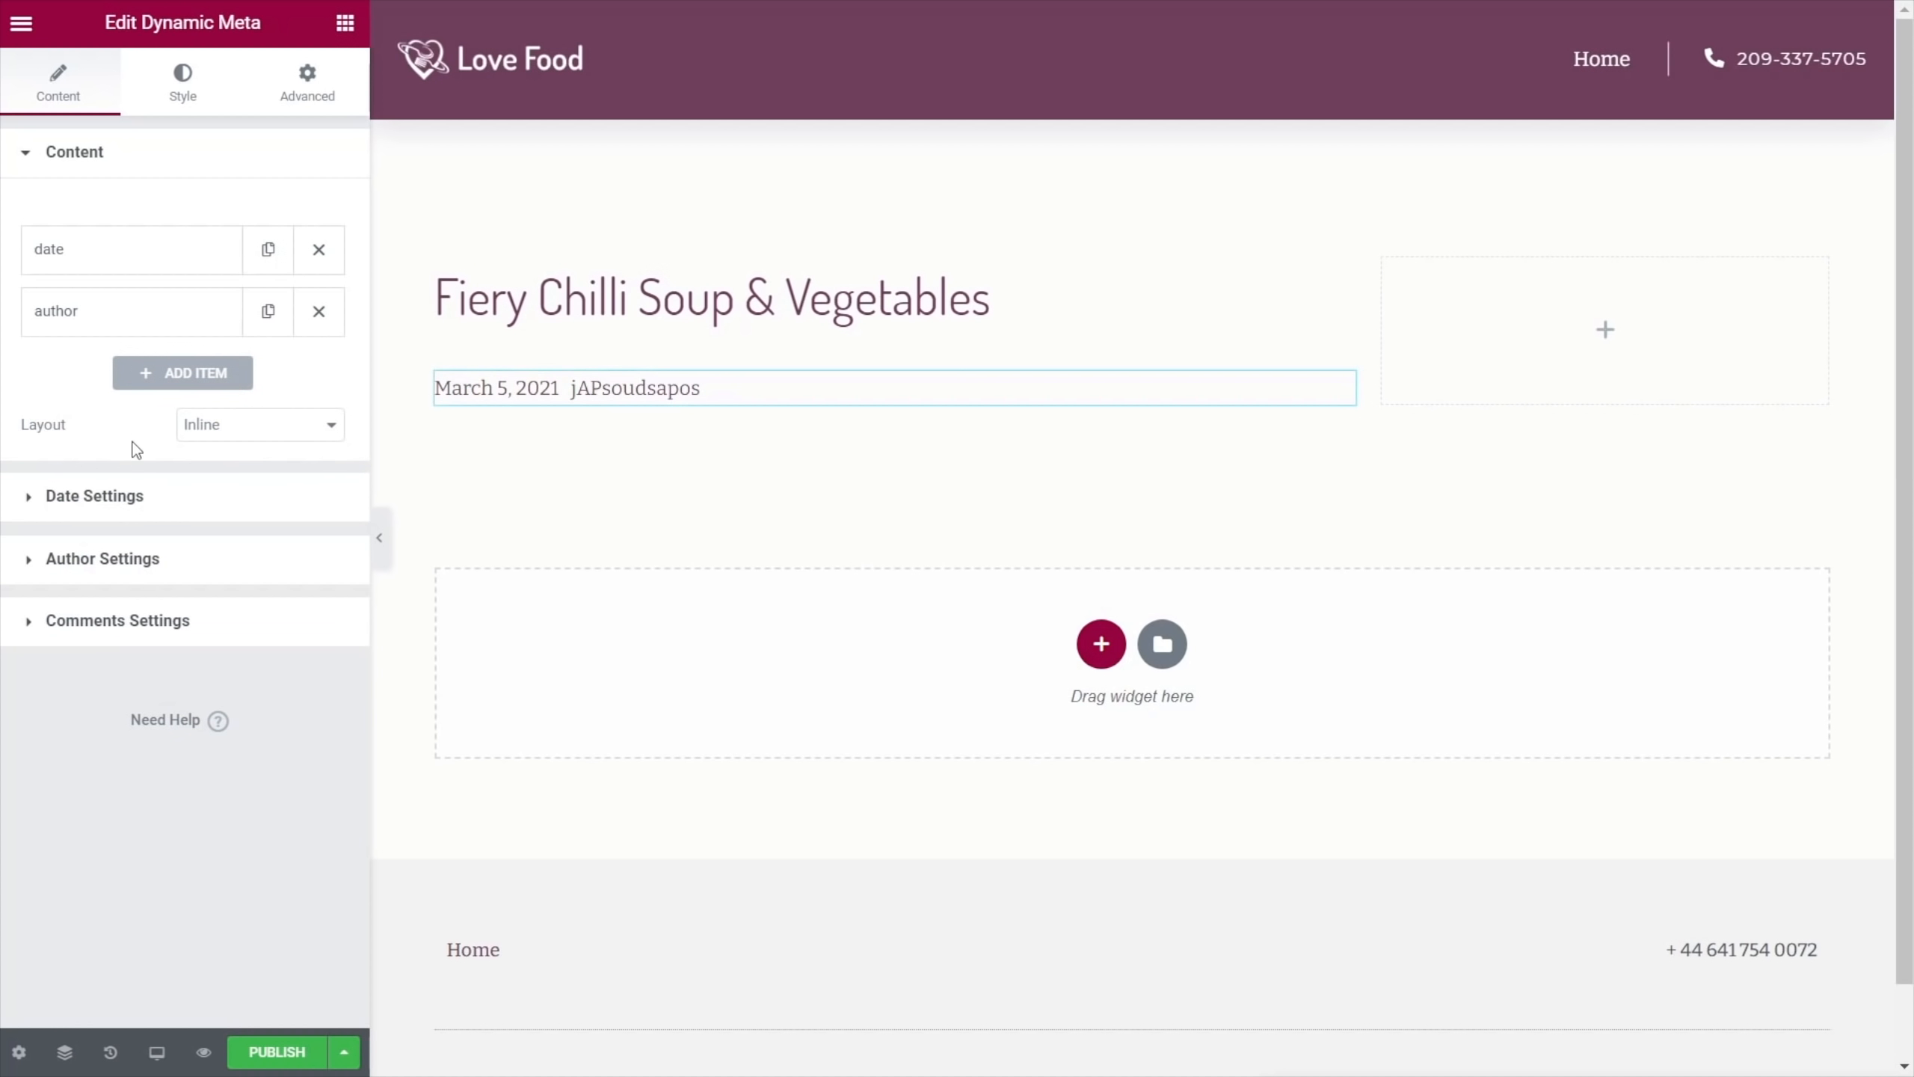
Give the date item of the Dynamic Meta widget the outlined Clock icon from the icon library
{"action": "left_click", "coordinate": [93, 265]}
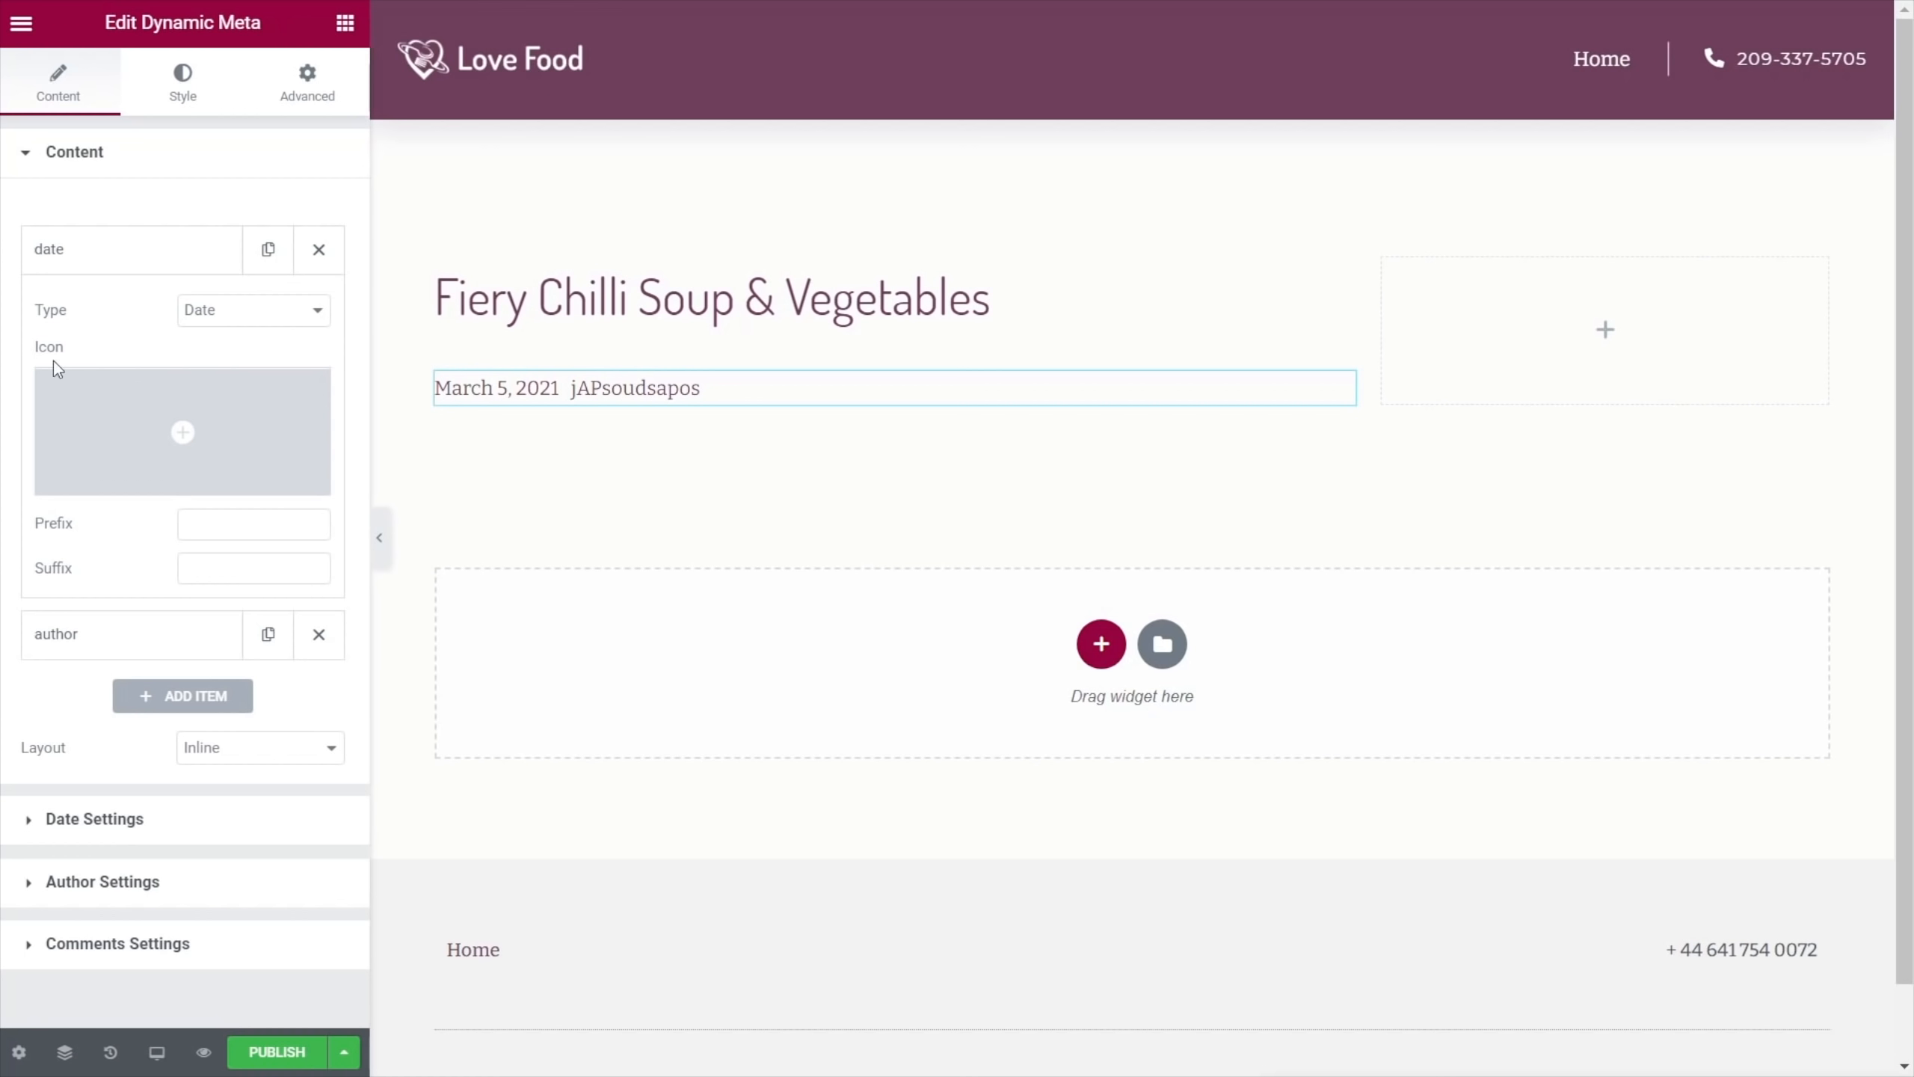
{"action": "mouse_move", "coordinate": [61, 393]}
{"action": "left_click", "coordinate": [181, 429]}
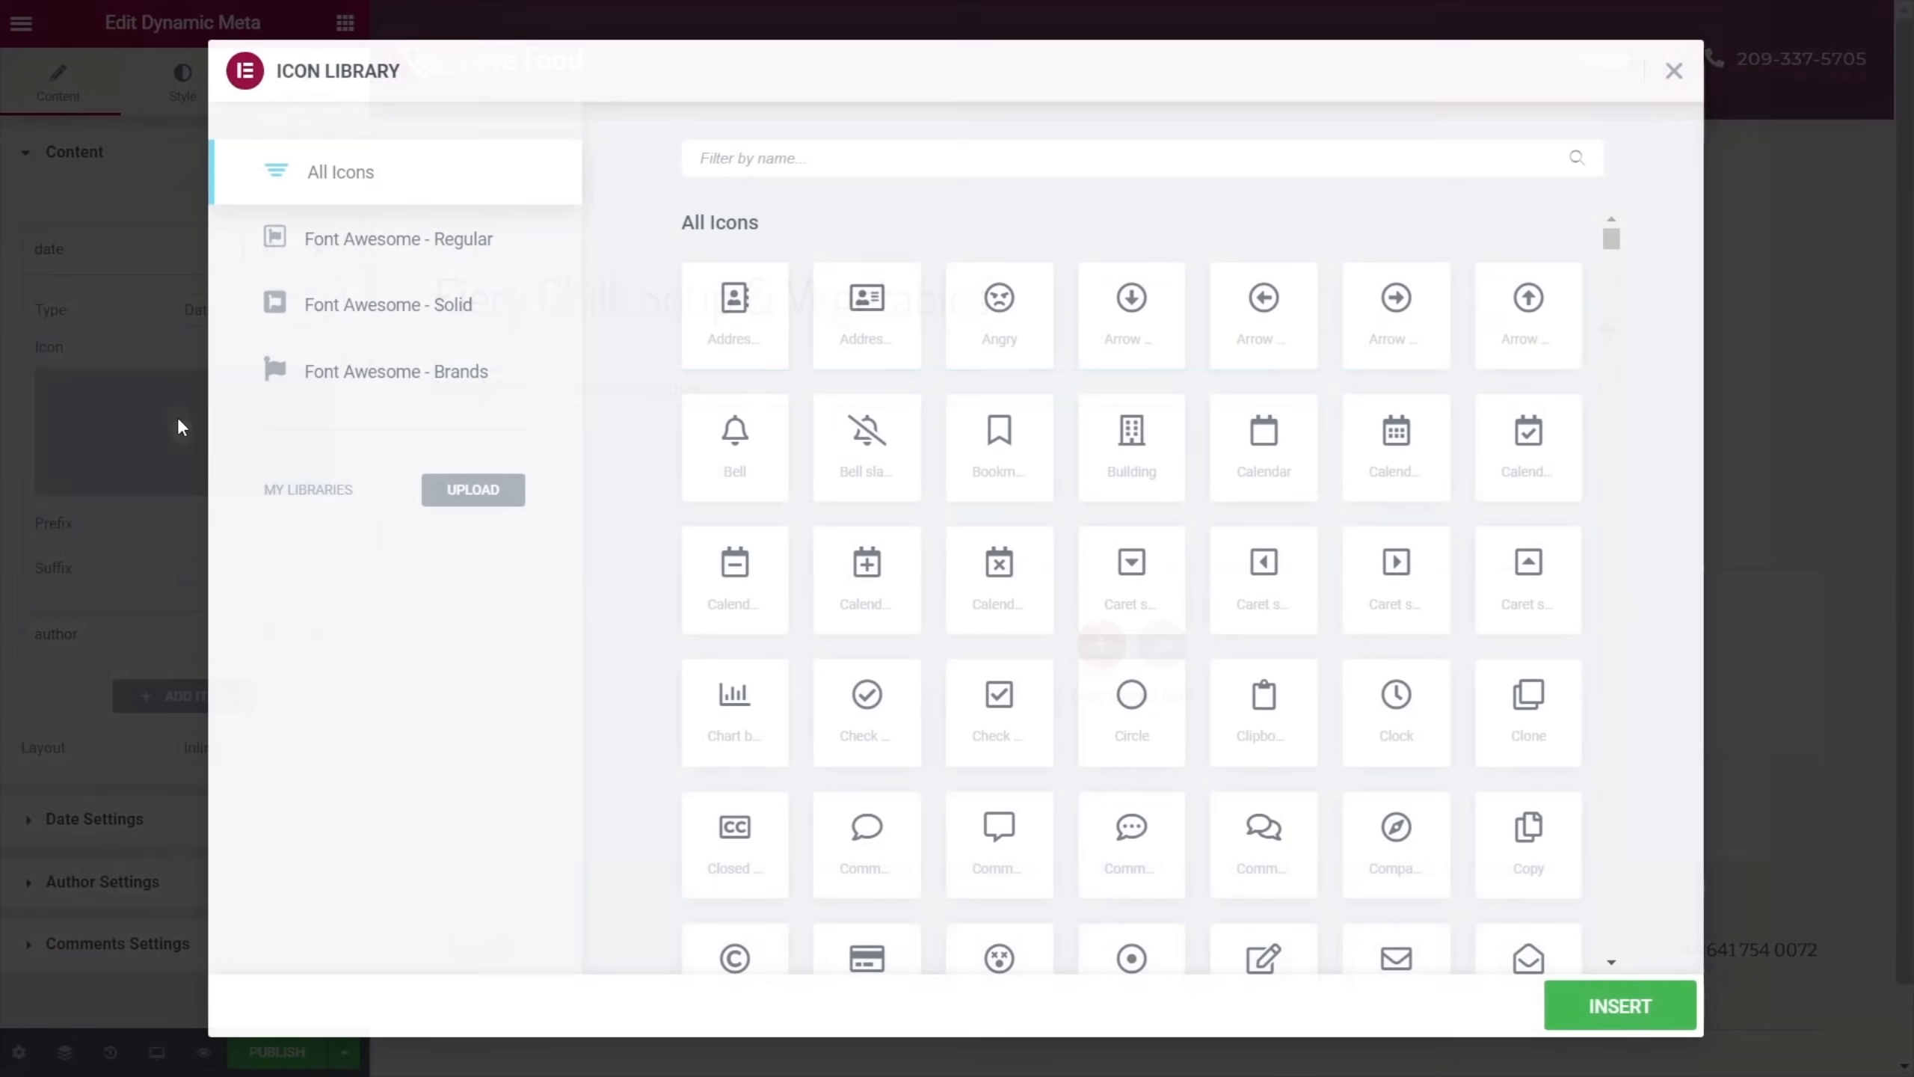
{"action": "left_click", "coordinate": [787, 158]}
{"action": "type", "text": "cloc"}
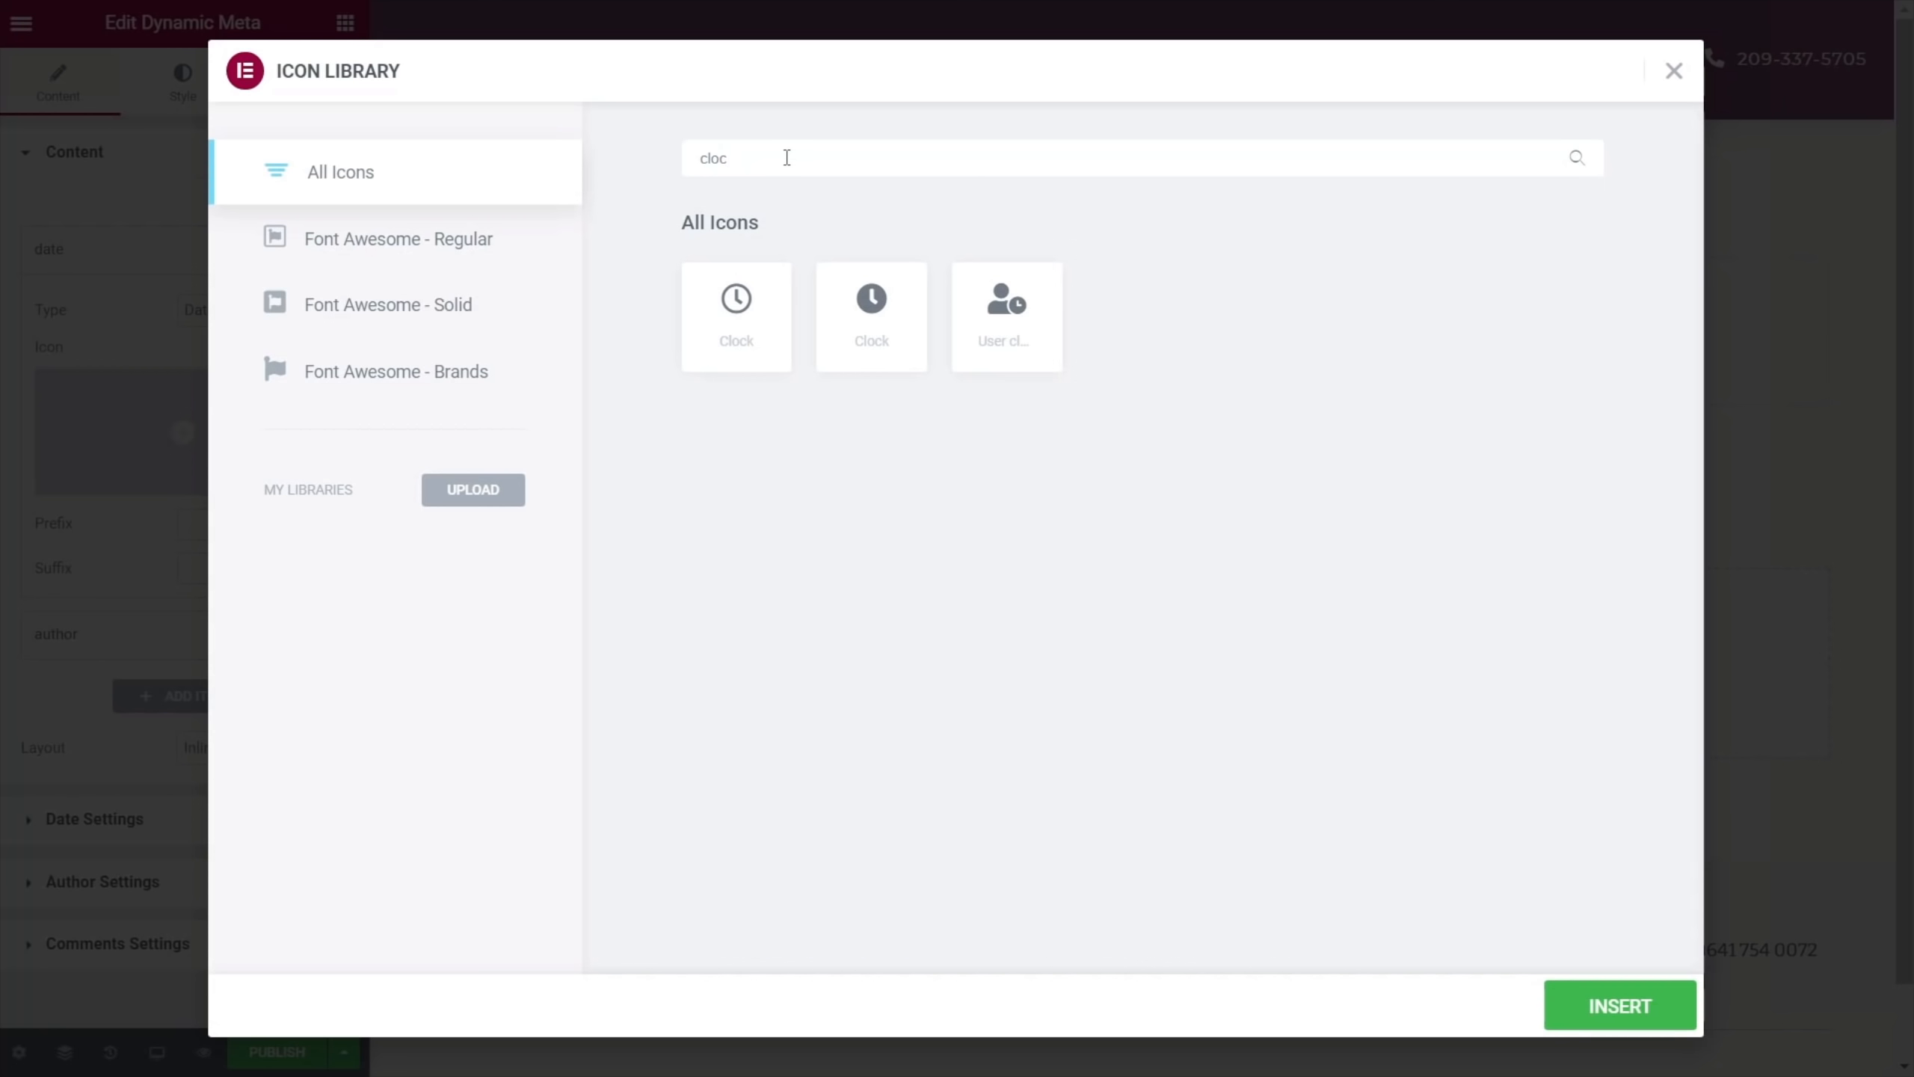
{"action": "left_click", "coordinate": [744, 310]}
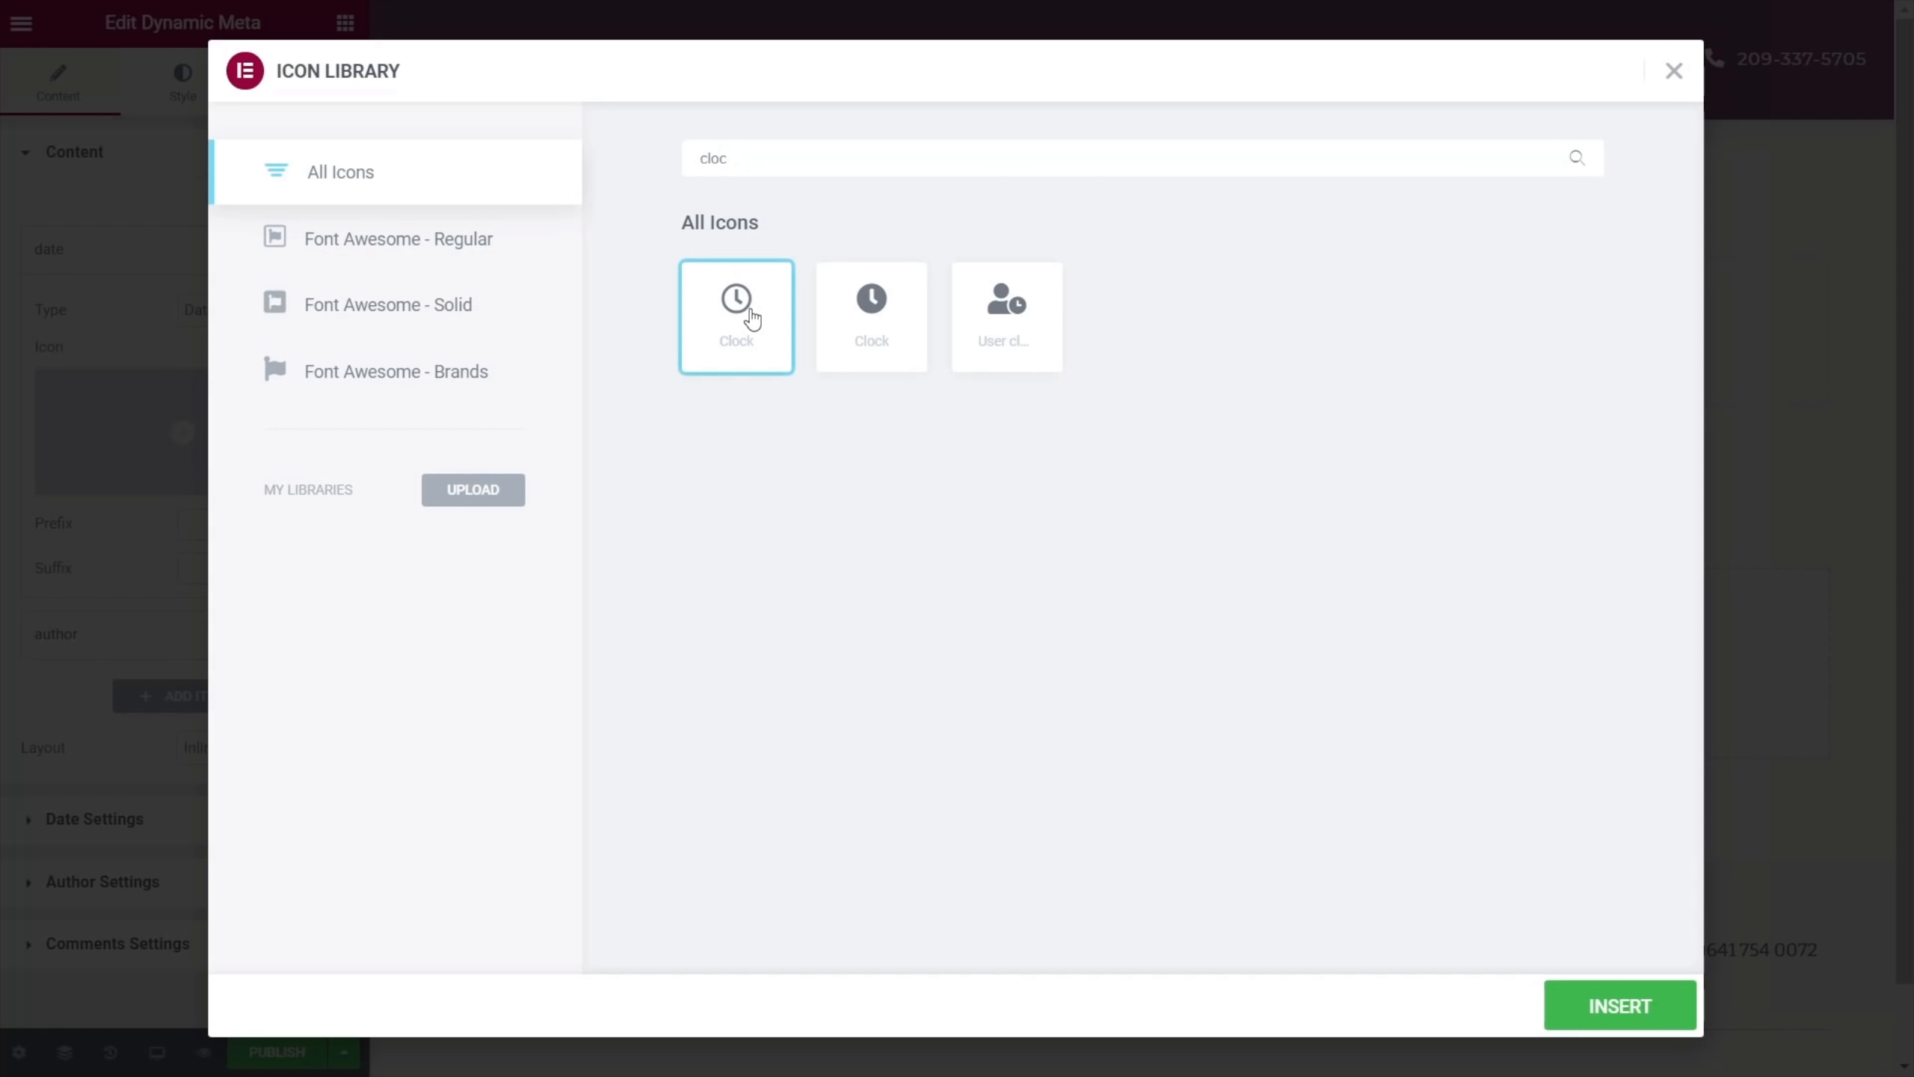
{"action": "left_click", "coordinate": [1617, 1013]}
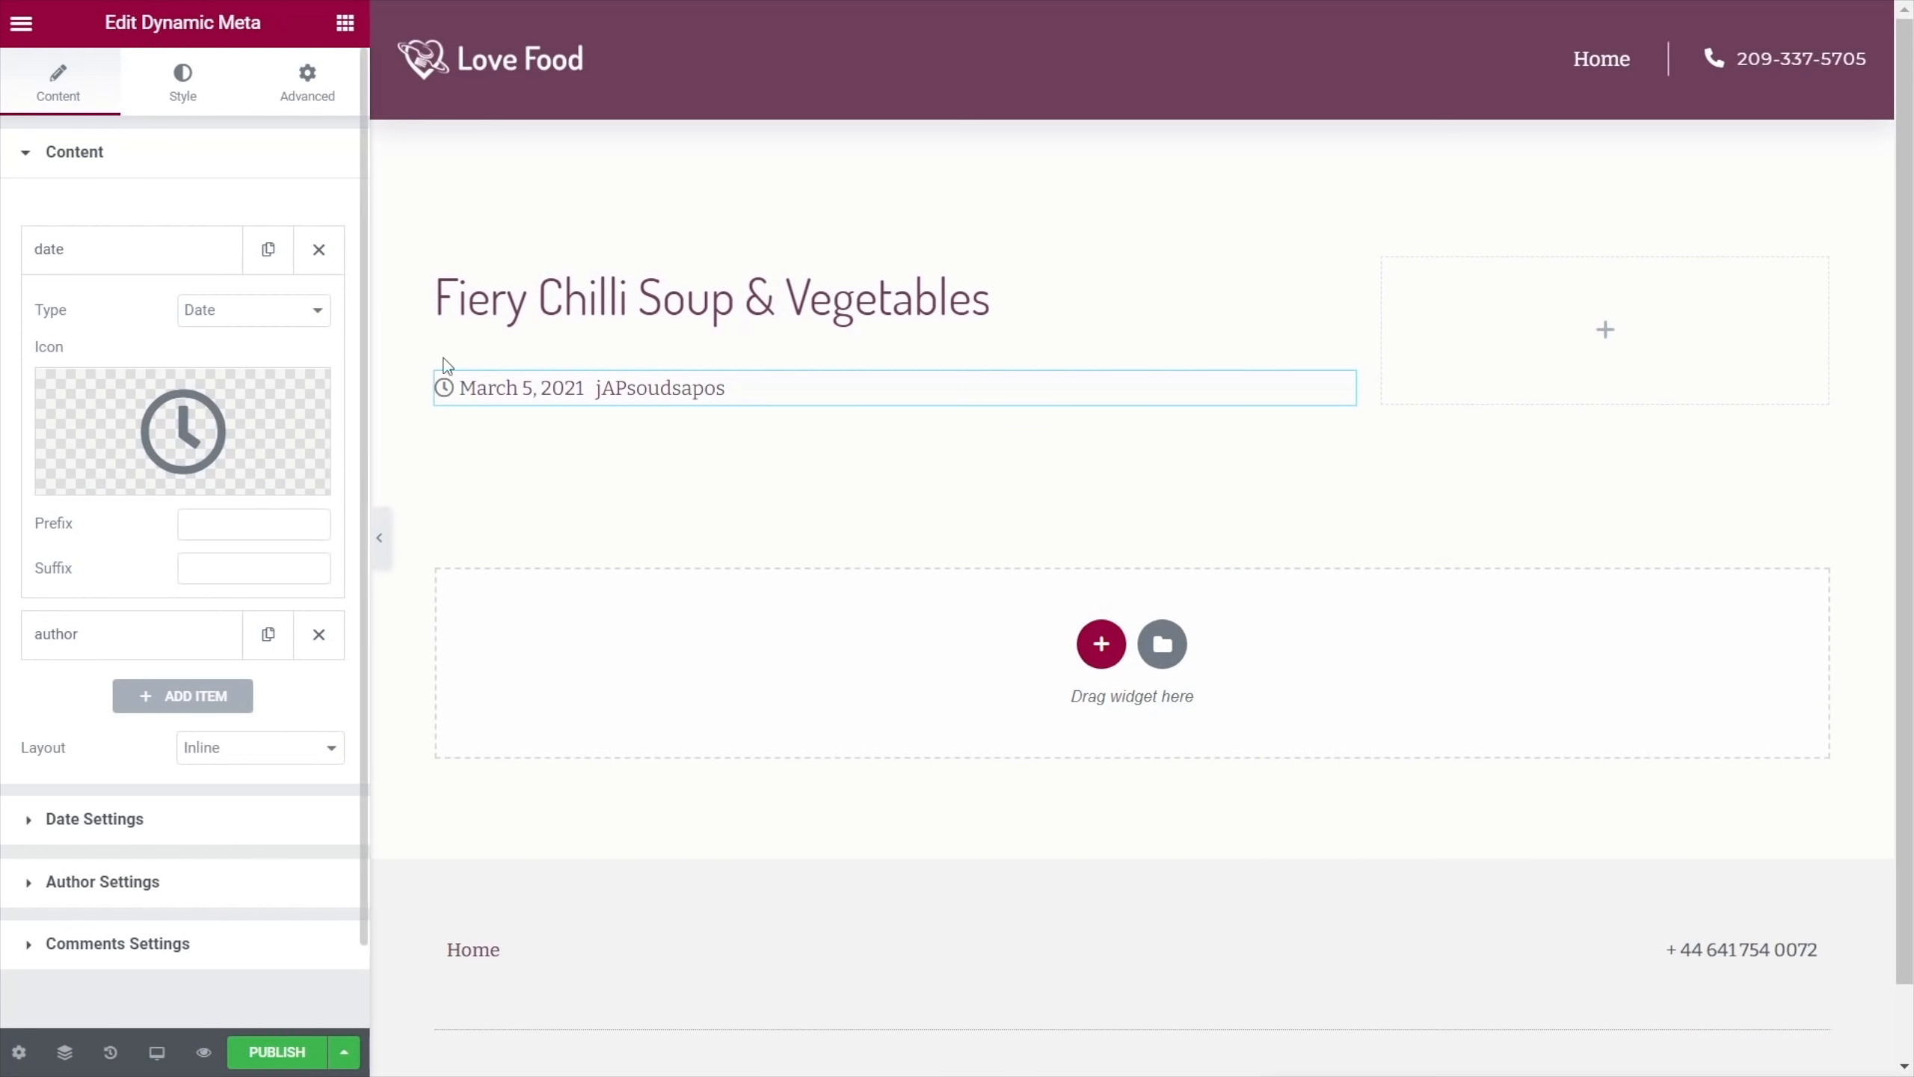
Give the author item of the Dynamic Meta widget the outlined User icon from the icon library
{"action": "left_click", "coordinate": [123, 633]}
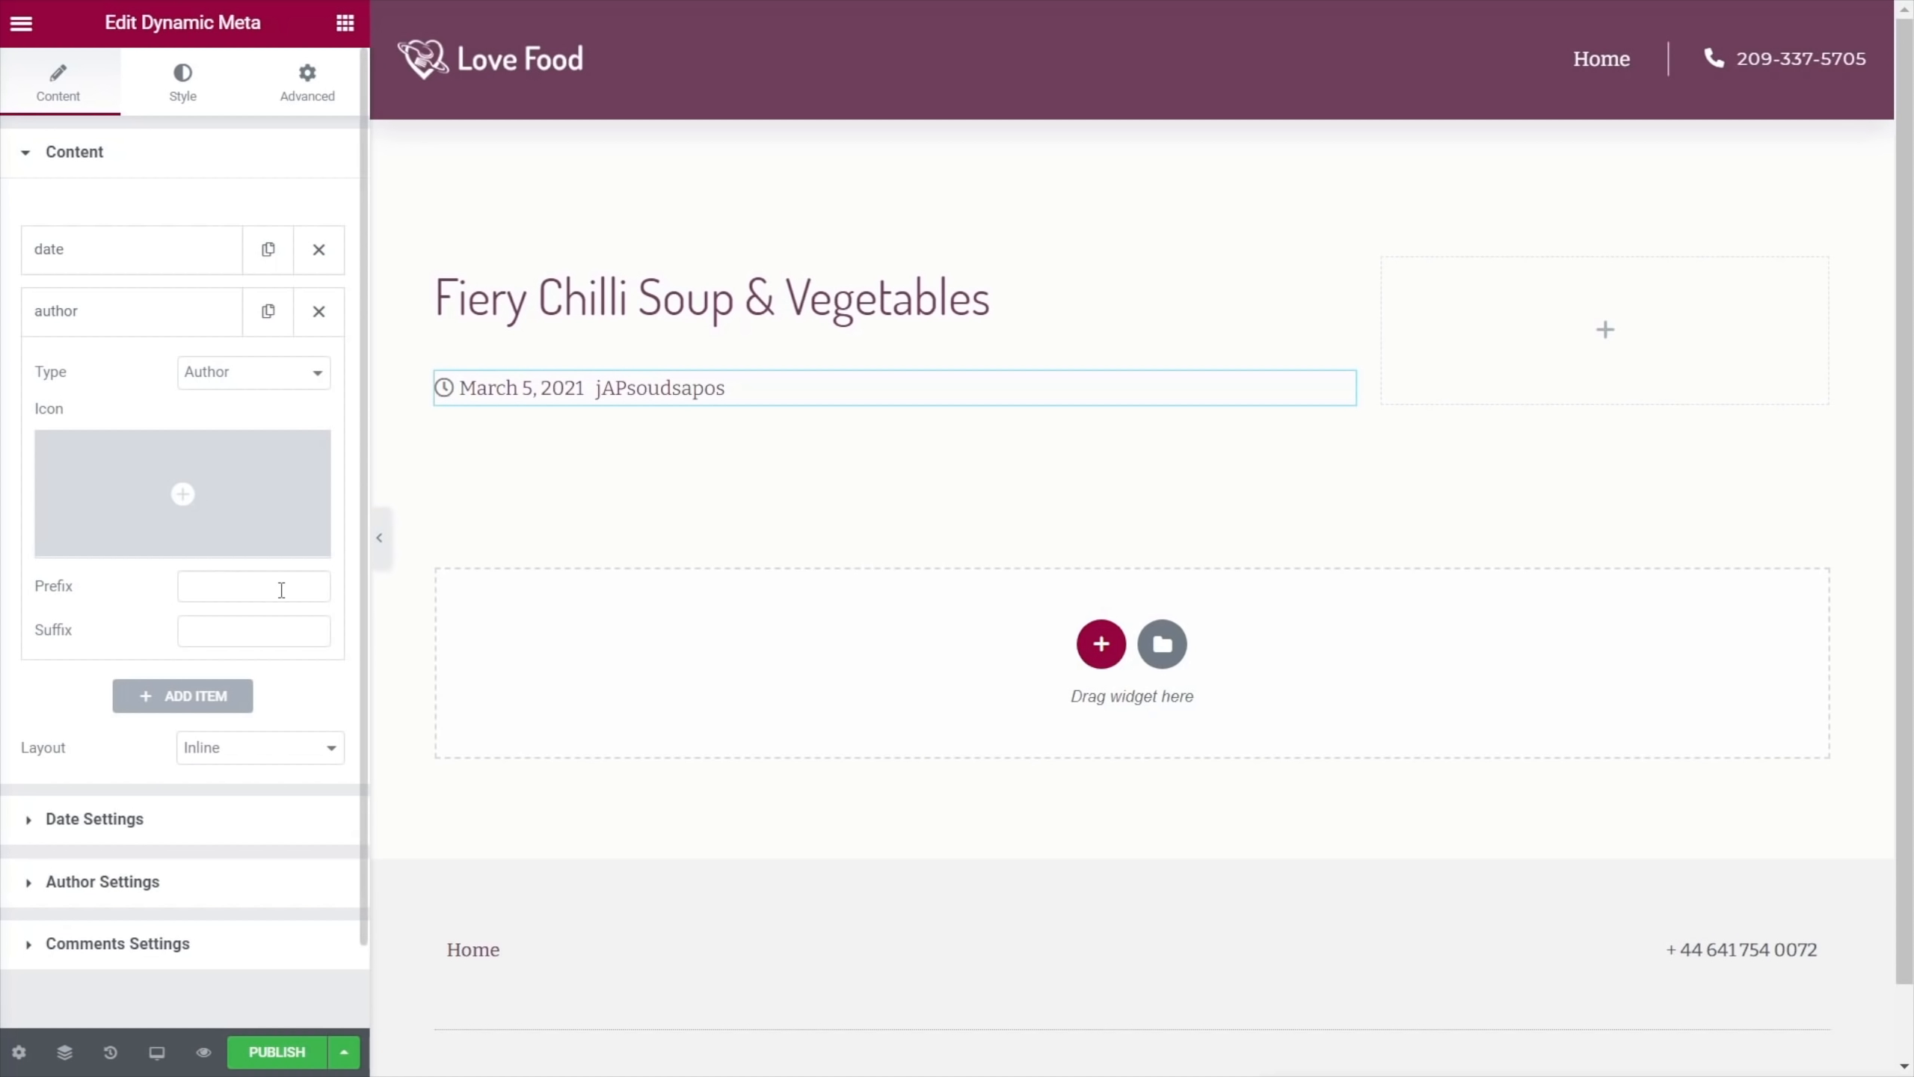
{"action": "left_click", "coordinate": [226, 481]}
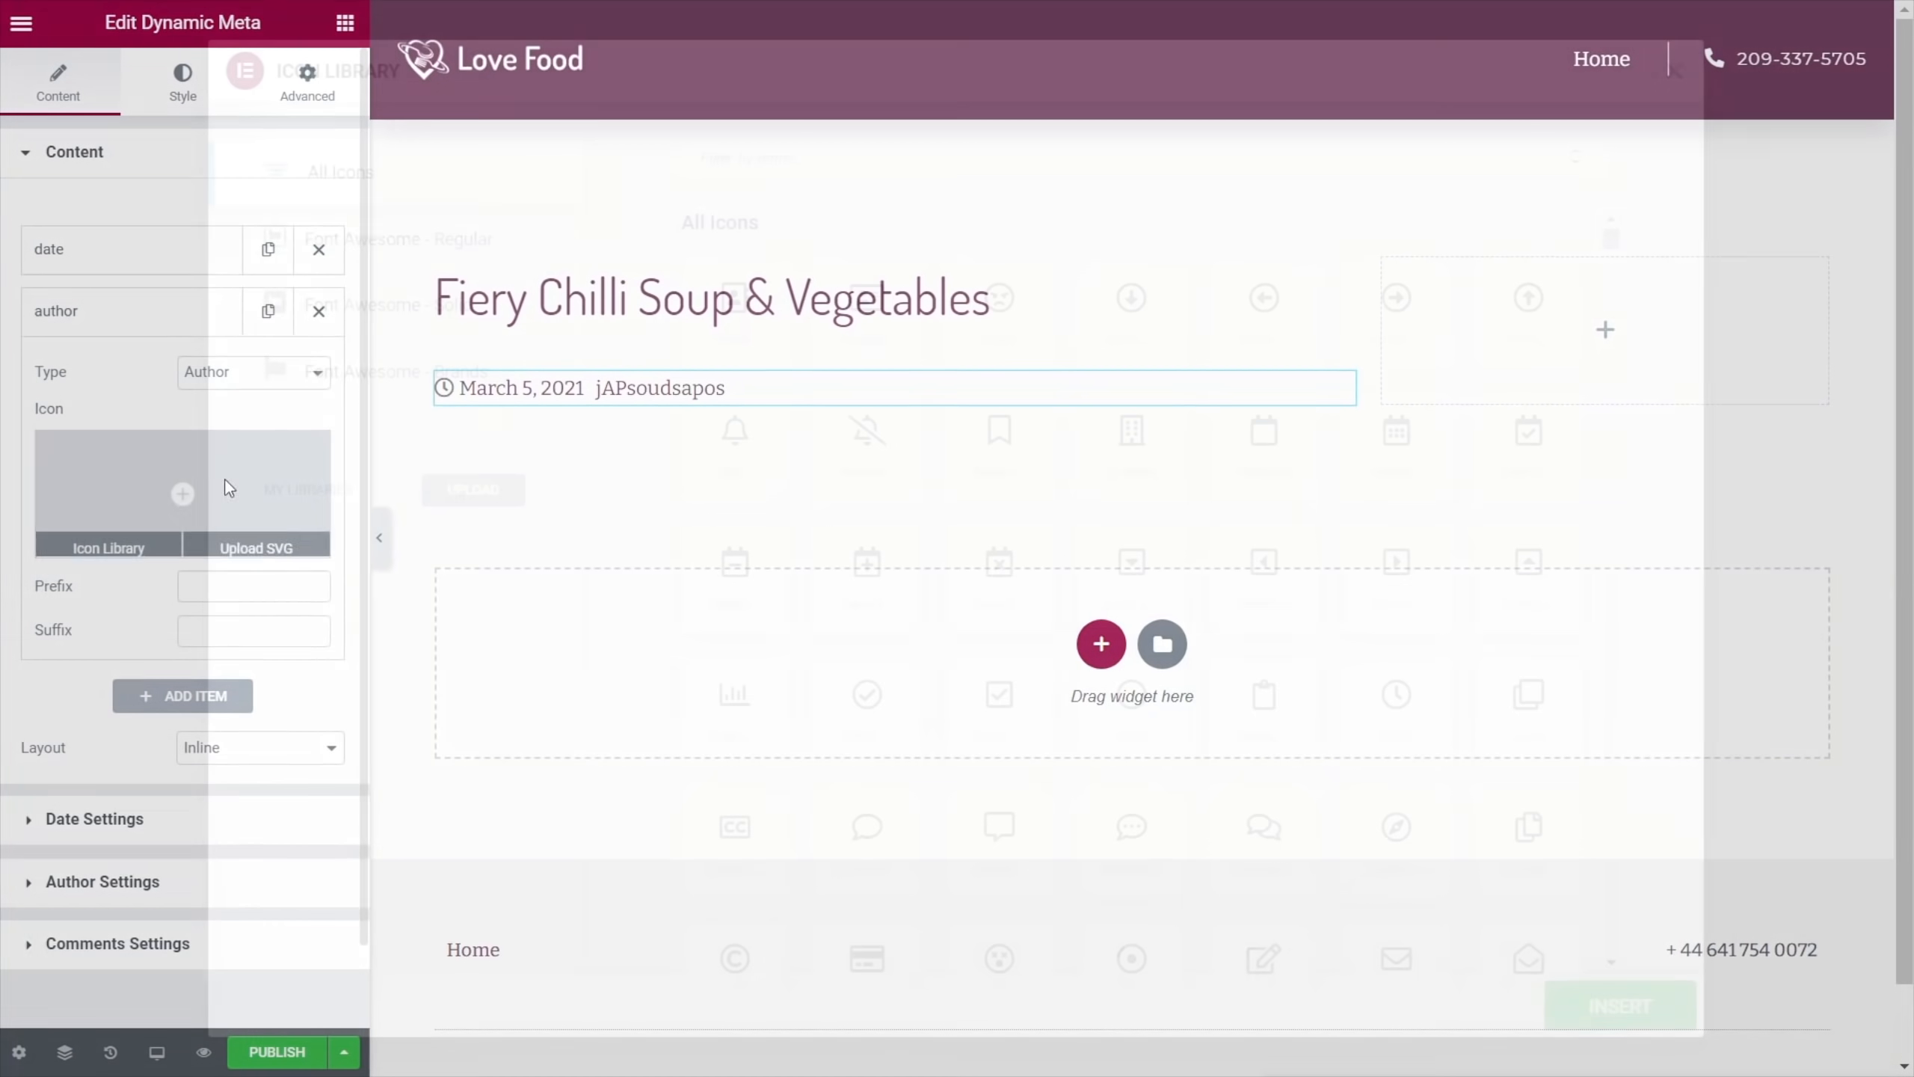
{"action": "type", "text": "user"}
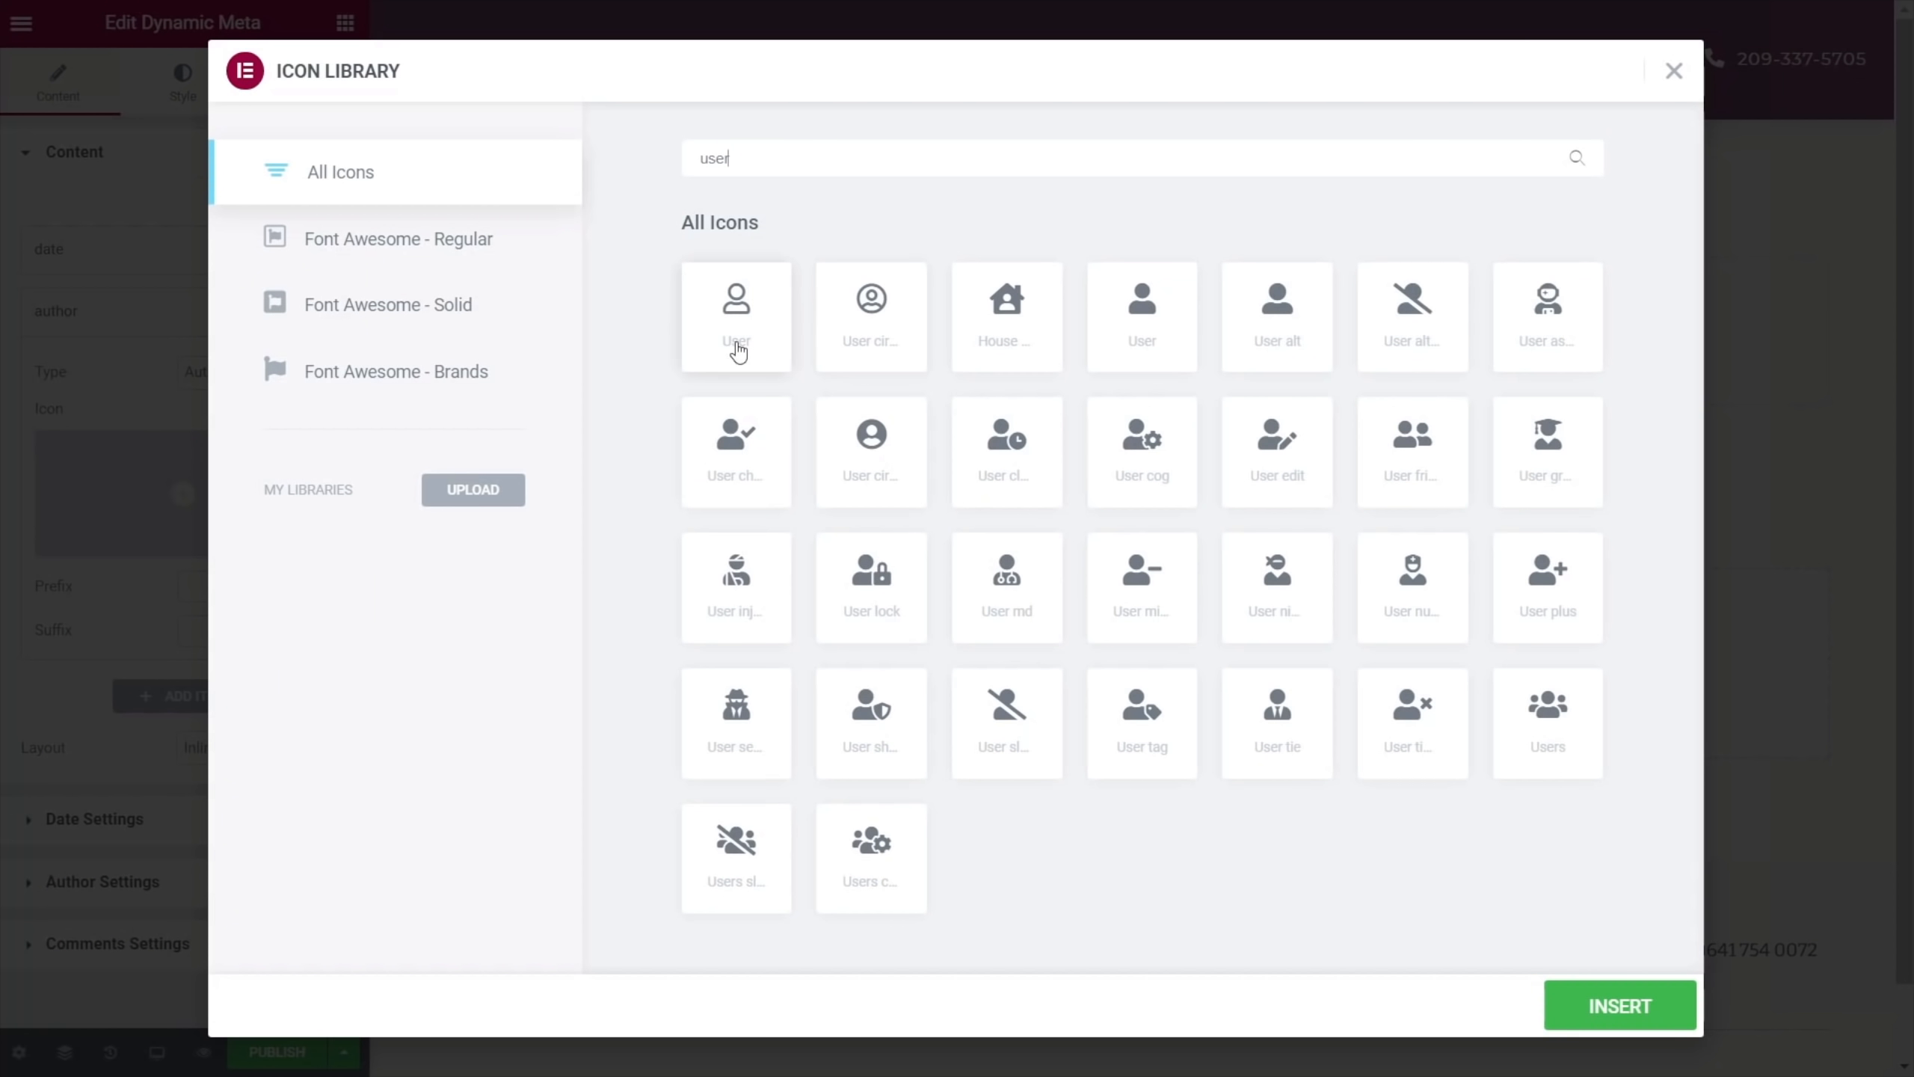
{"action": "left_click", "coordinate": [736, 317]}
{"action": "left_click", "coordinate": [1609, 1007]}
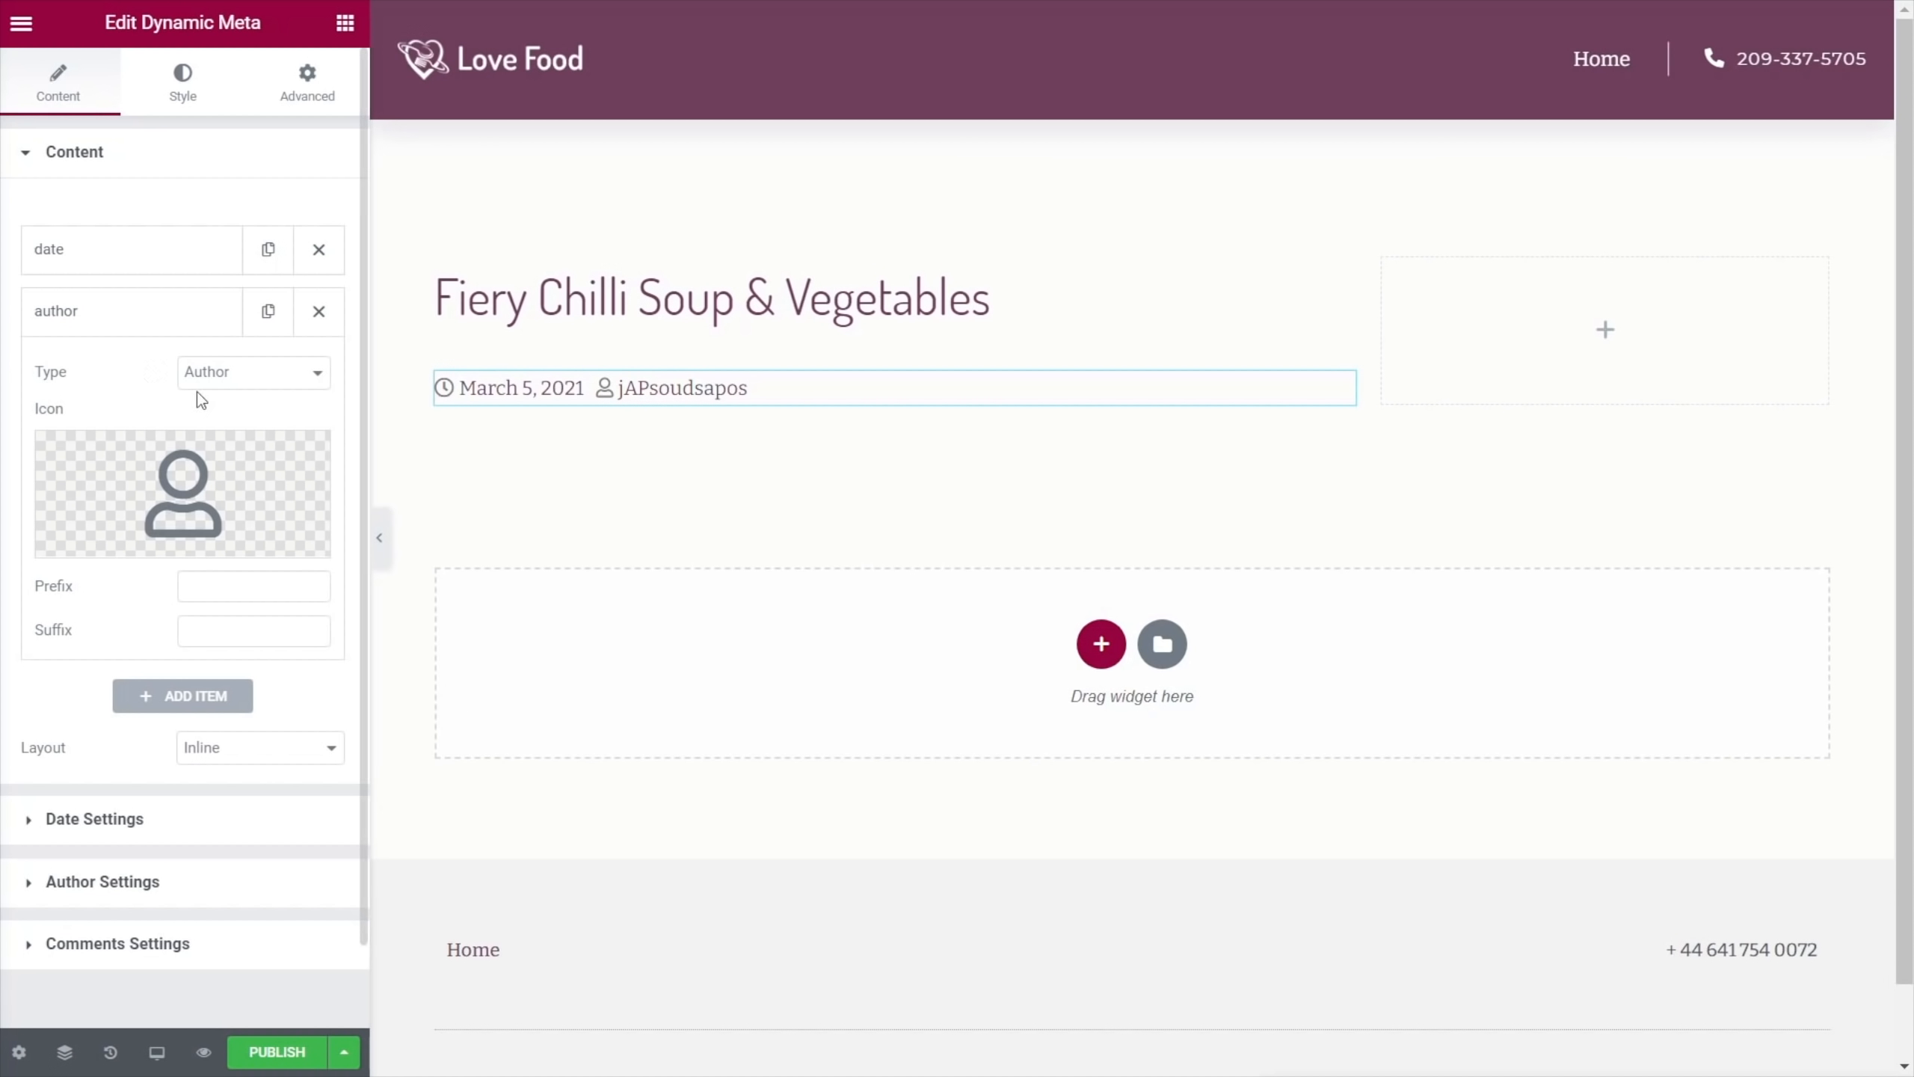
{"action": "left_click", "coordinate": [130, 321]}
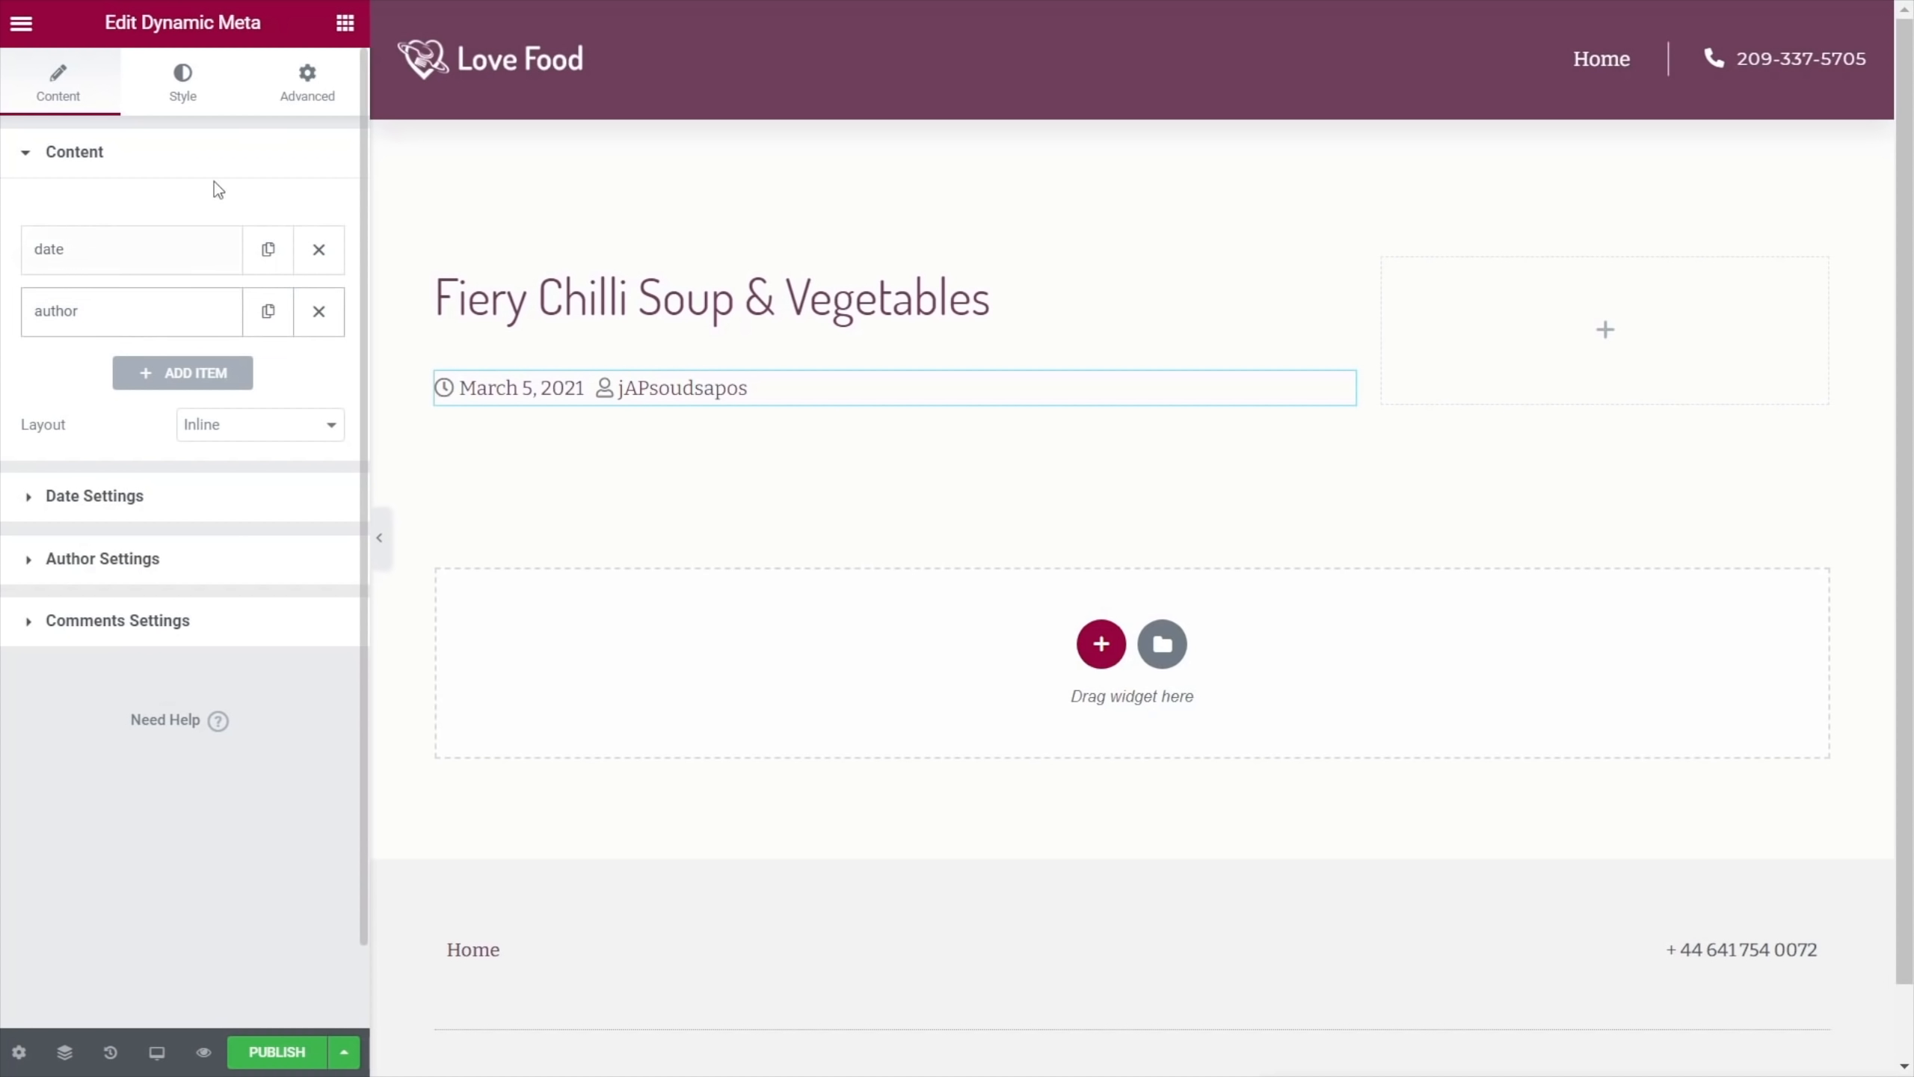
Place a Dynamic Image widget from the listing elements below the date and author line
{"action": "left_click", "coordinate": [314, 85]}
{"action": "left_click", "coordinate": [346, 23]}
{"action": "scroll", "coordinate": [153, 785], "scroll_direction": "down", "scroll_amount": 10}
{"action": "scroll", "coordinate": [153, 784], "scroll_direction": "down", "scroll_amount": 15}
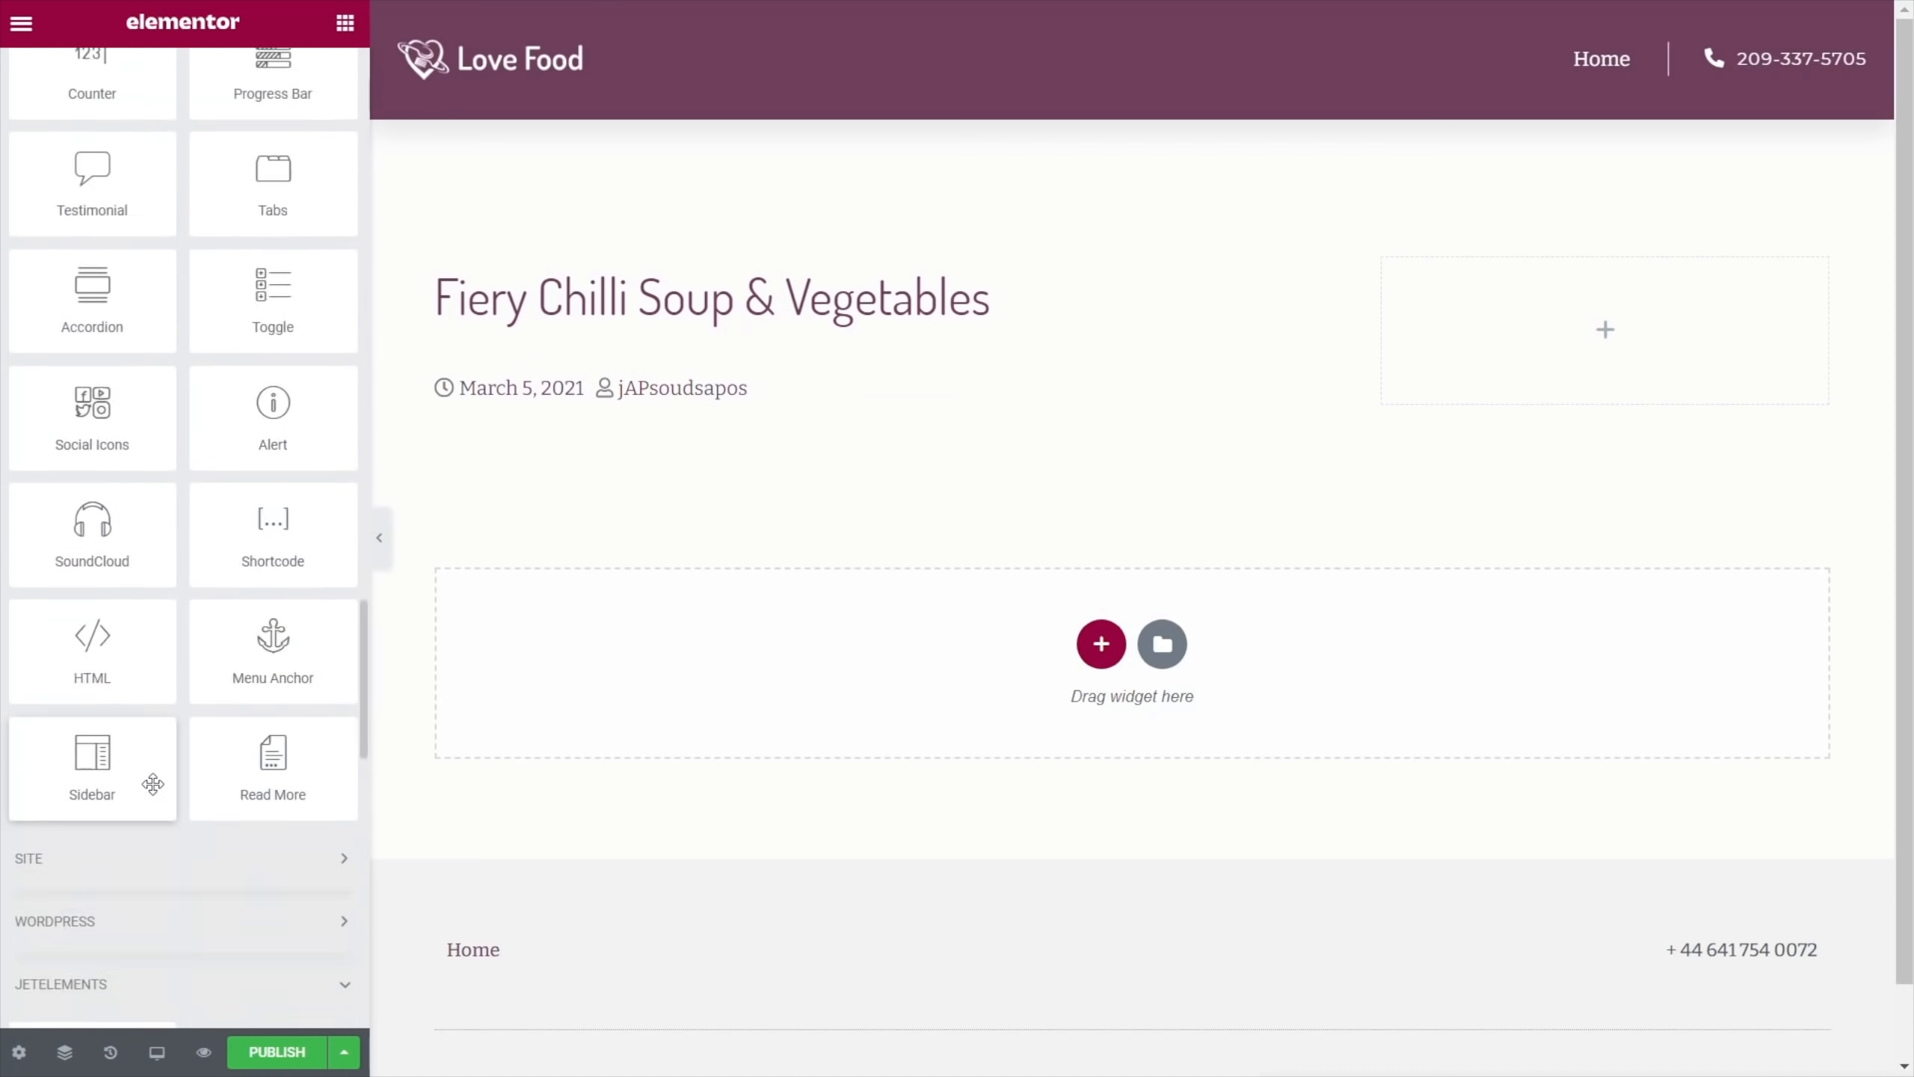
{"action": "left_click_drag", "start_coordinate": [251, 619], "coordinate": [628, 415]}
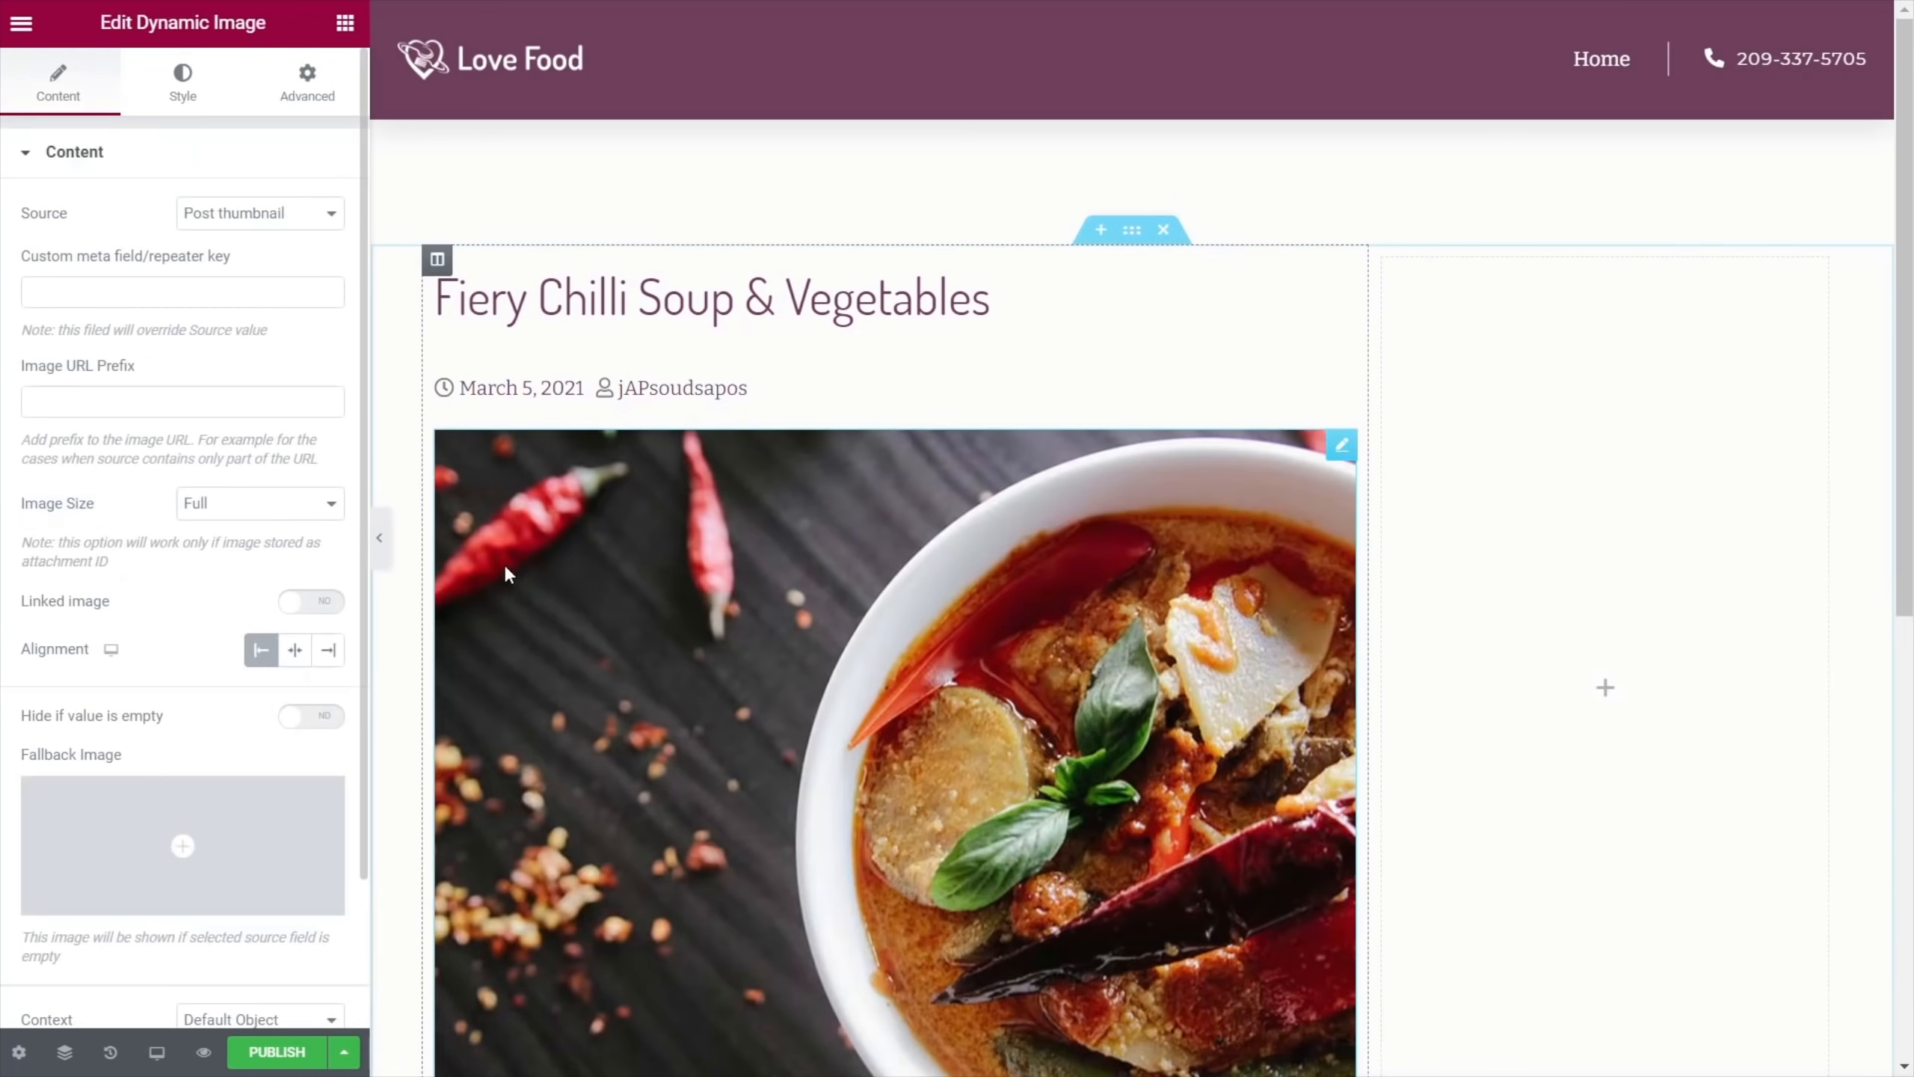
{"action": "scroll", "coordinate": [637, 714], "scroll_direction": "down", "scroll_amount": 3}
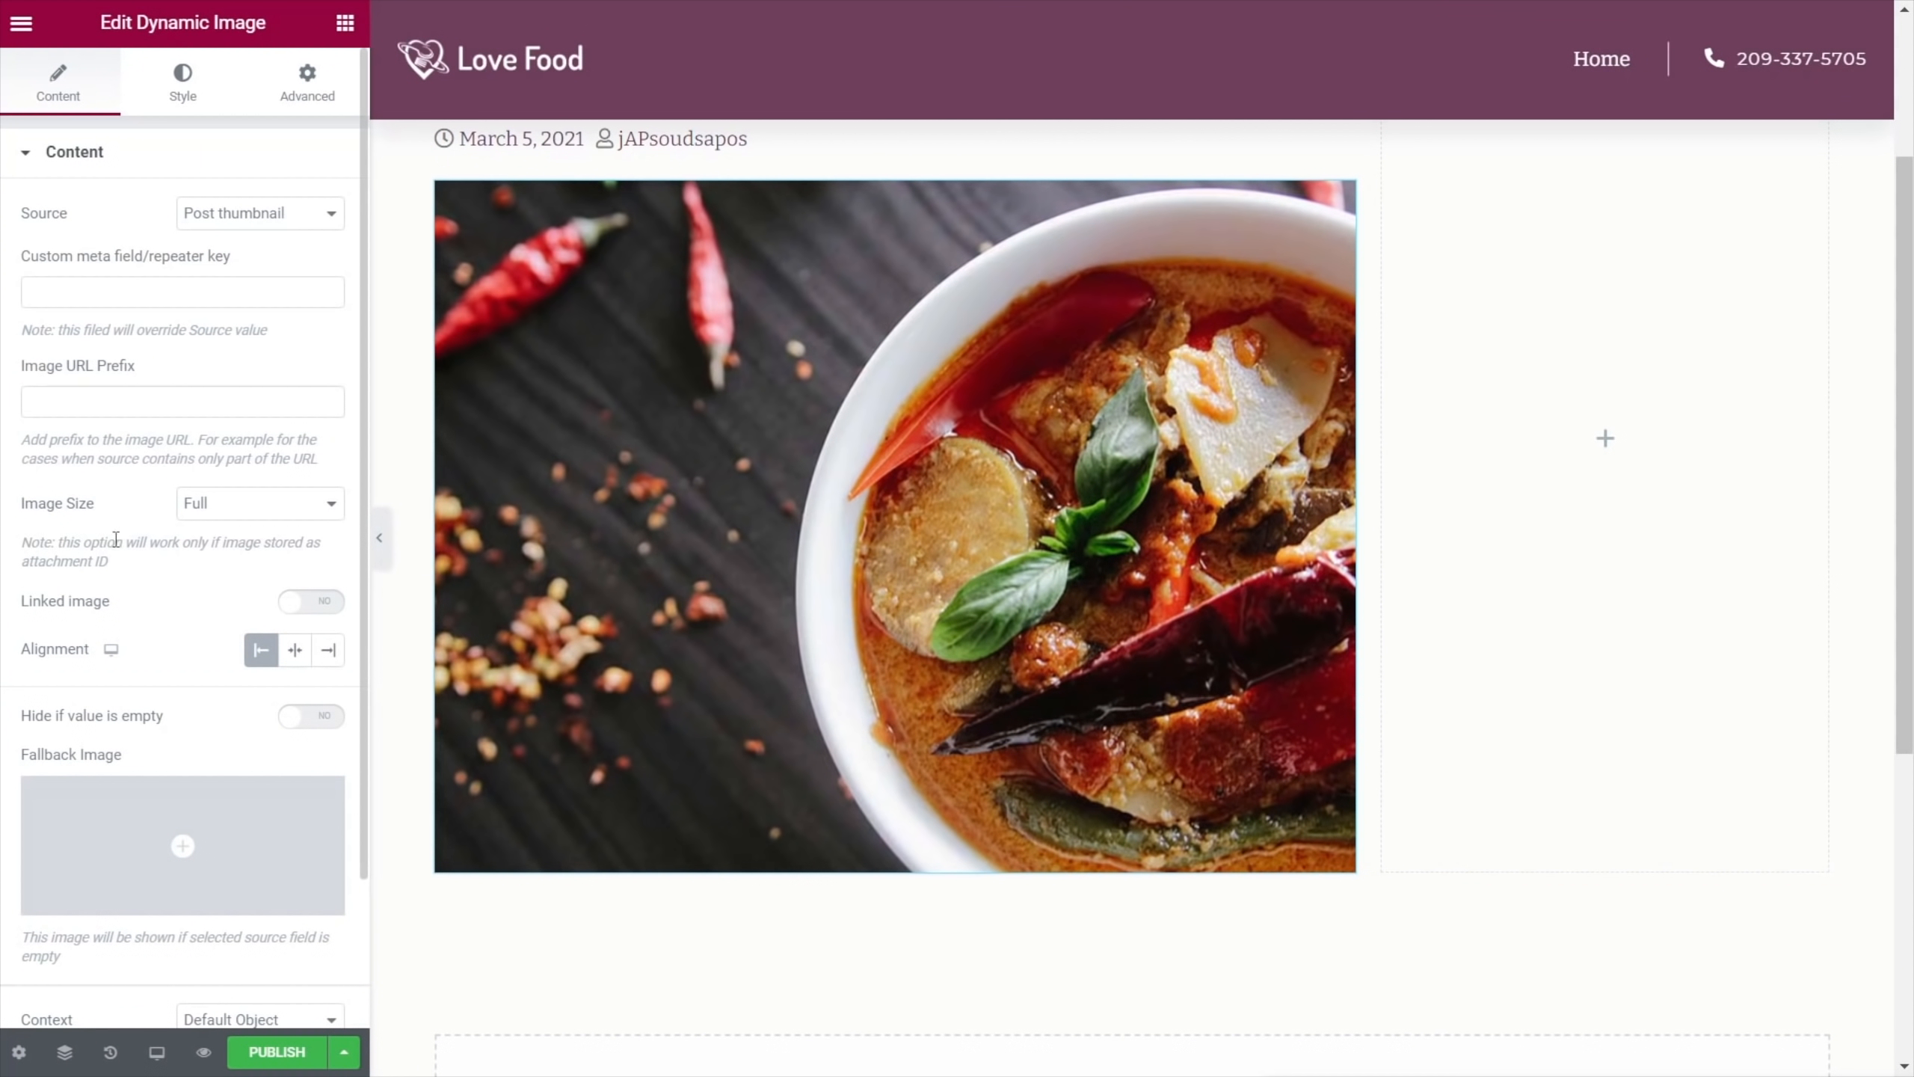
{"action": "scroll", "coordinate": [190, 637], "scroll_direction": "down", "scroll_amount": 3}
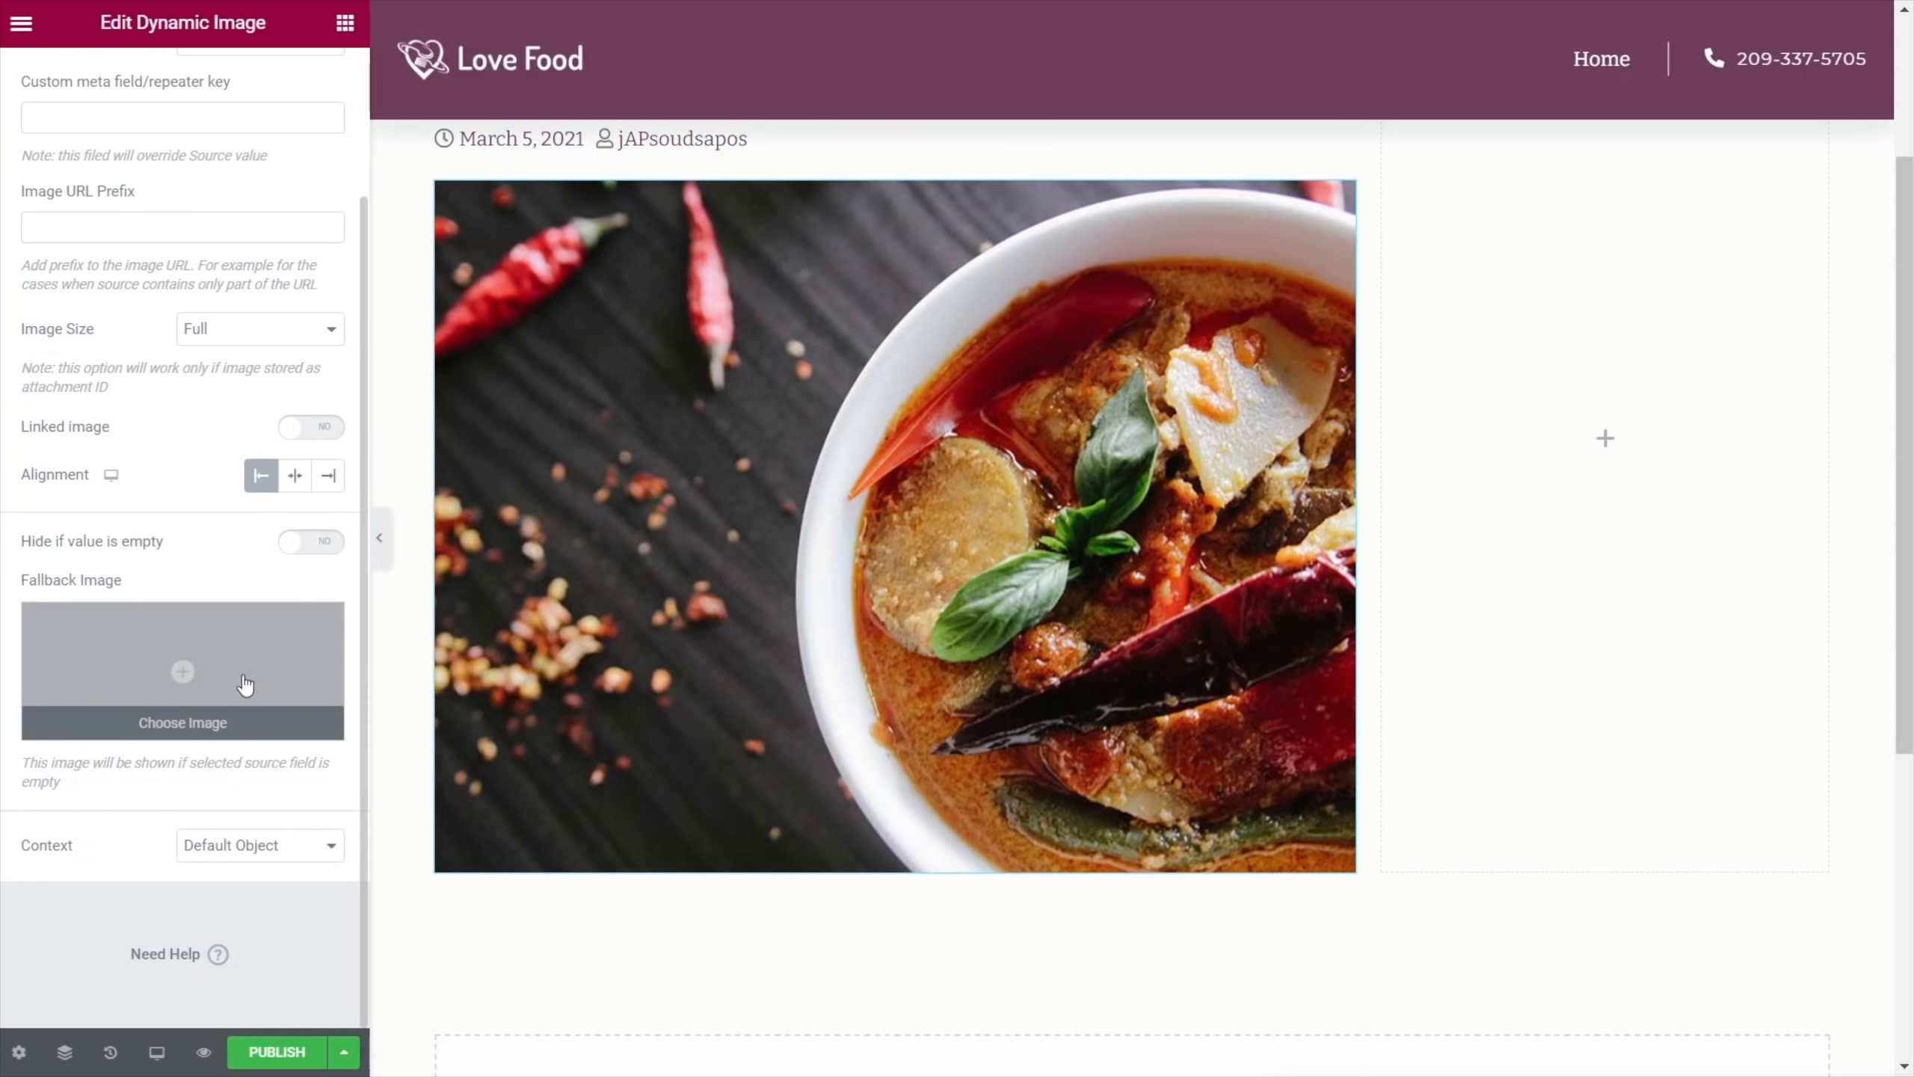
Place a Dynamic Field widget from the listing elements below the recipe image
{"action": "scroll", "coordinate": [606, 837], "scroll_direction": "down", "scroll_amount": 5}
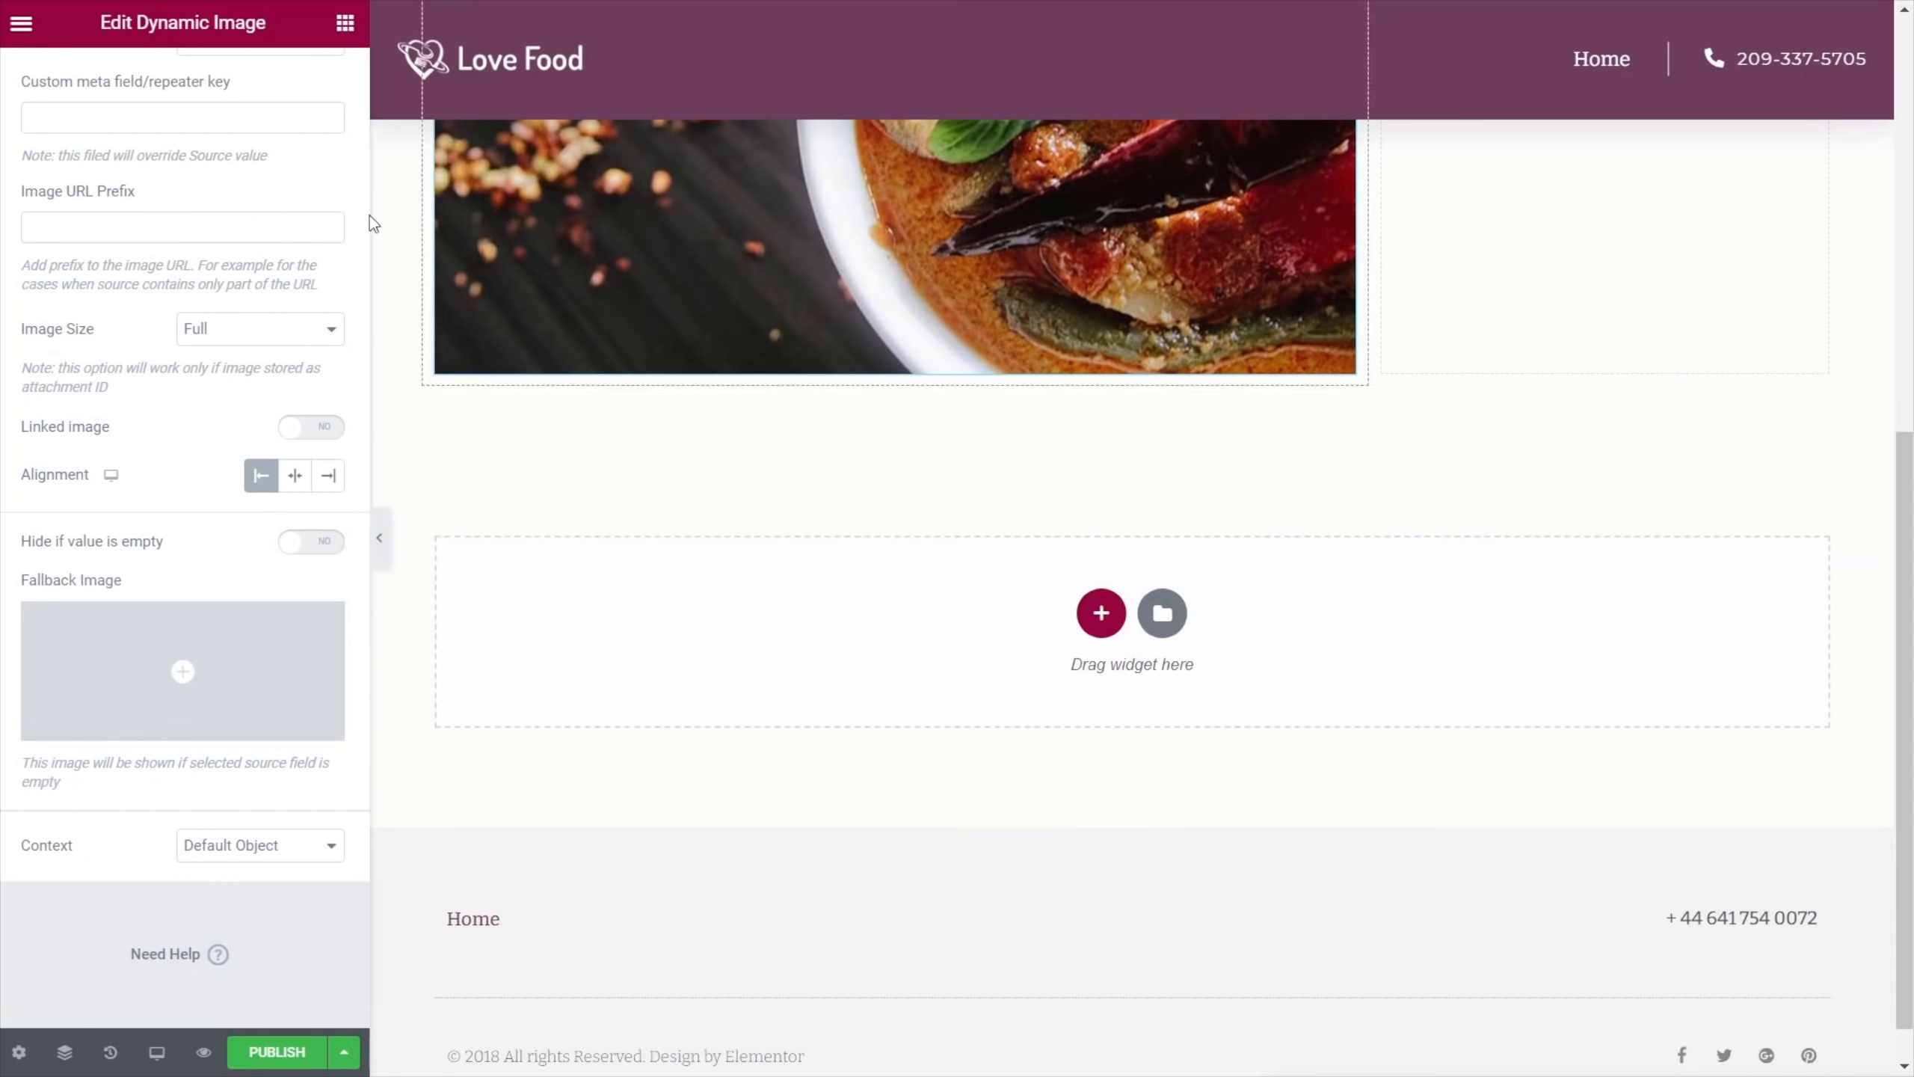
{"action": "left_click", "coordinate": [345, 22]}
{"action": "scroll", "coordinate": [240, 655], "scroll_direction": "down", "scroll_amount": 10}
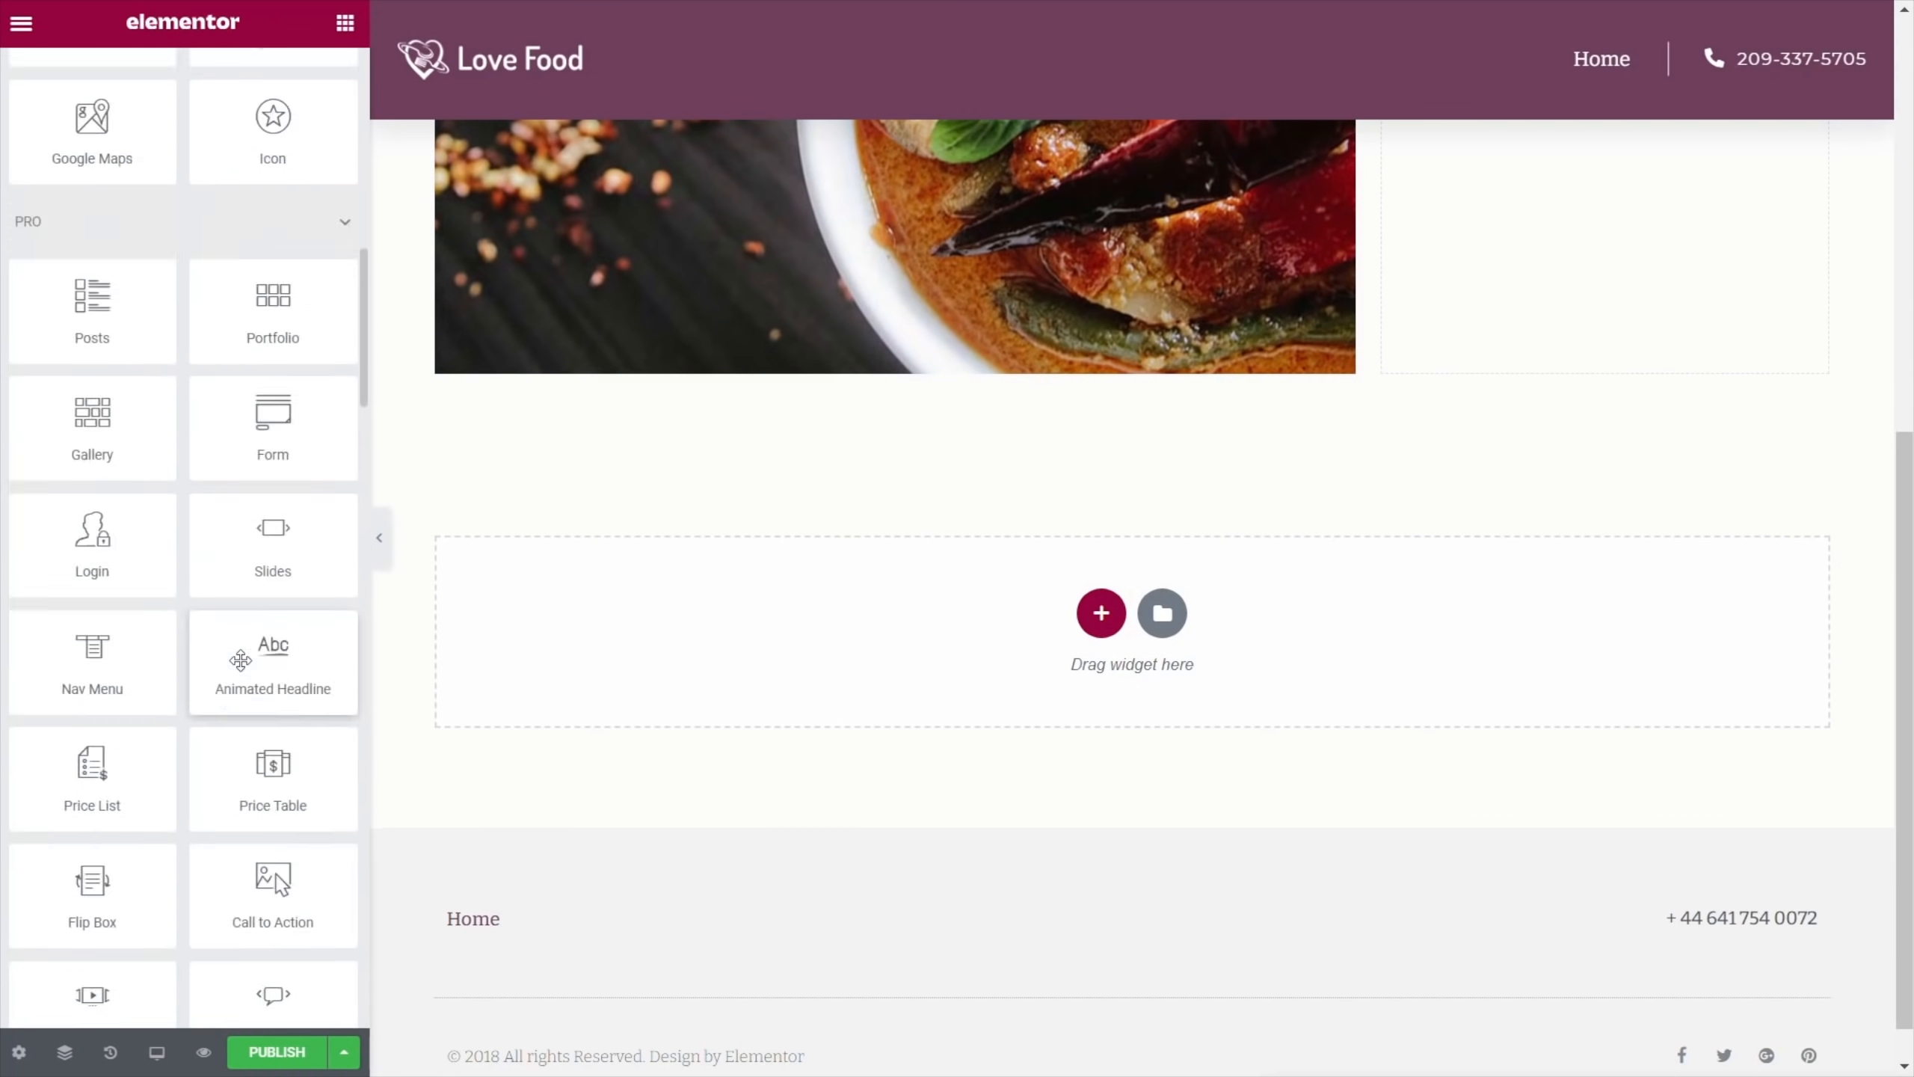
{"action": "scroll", "coordinate": [240, 657], "scroll_direction": "down", "scroll_amount": 20}
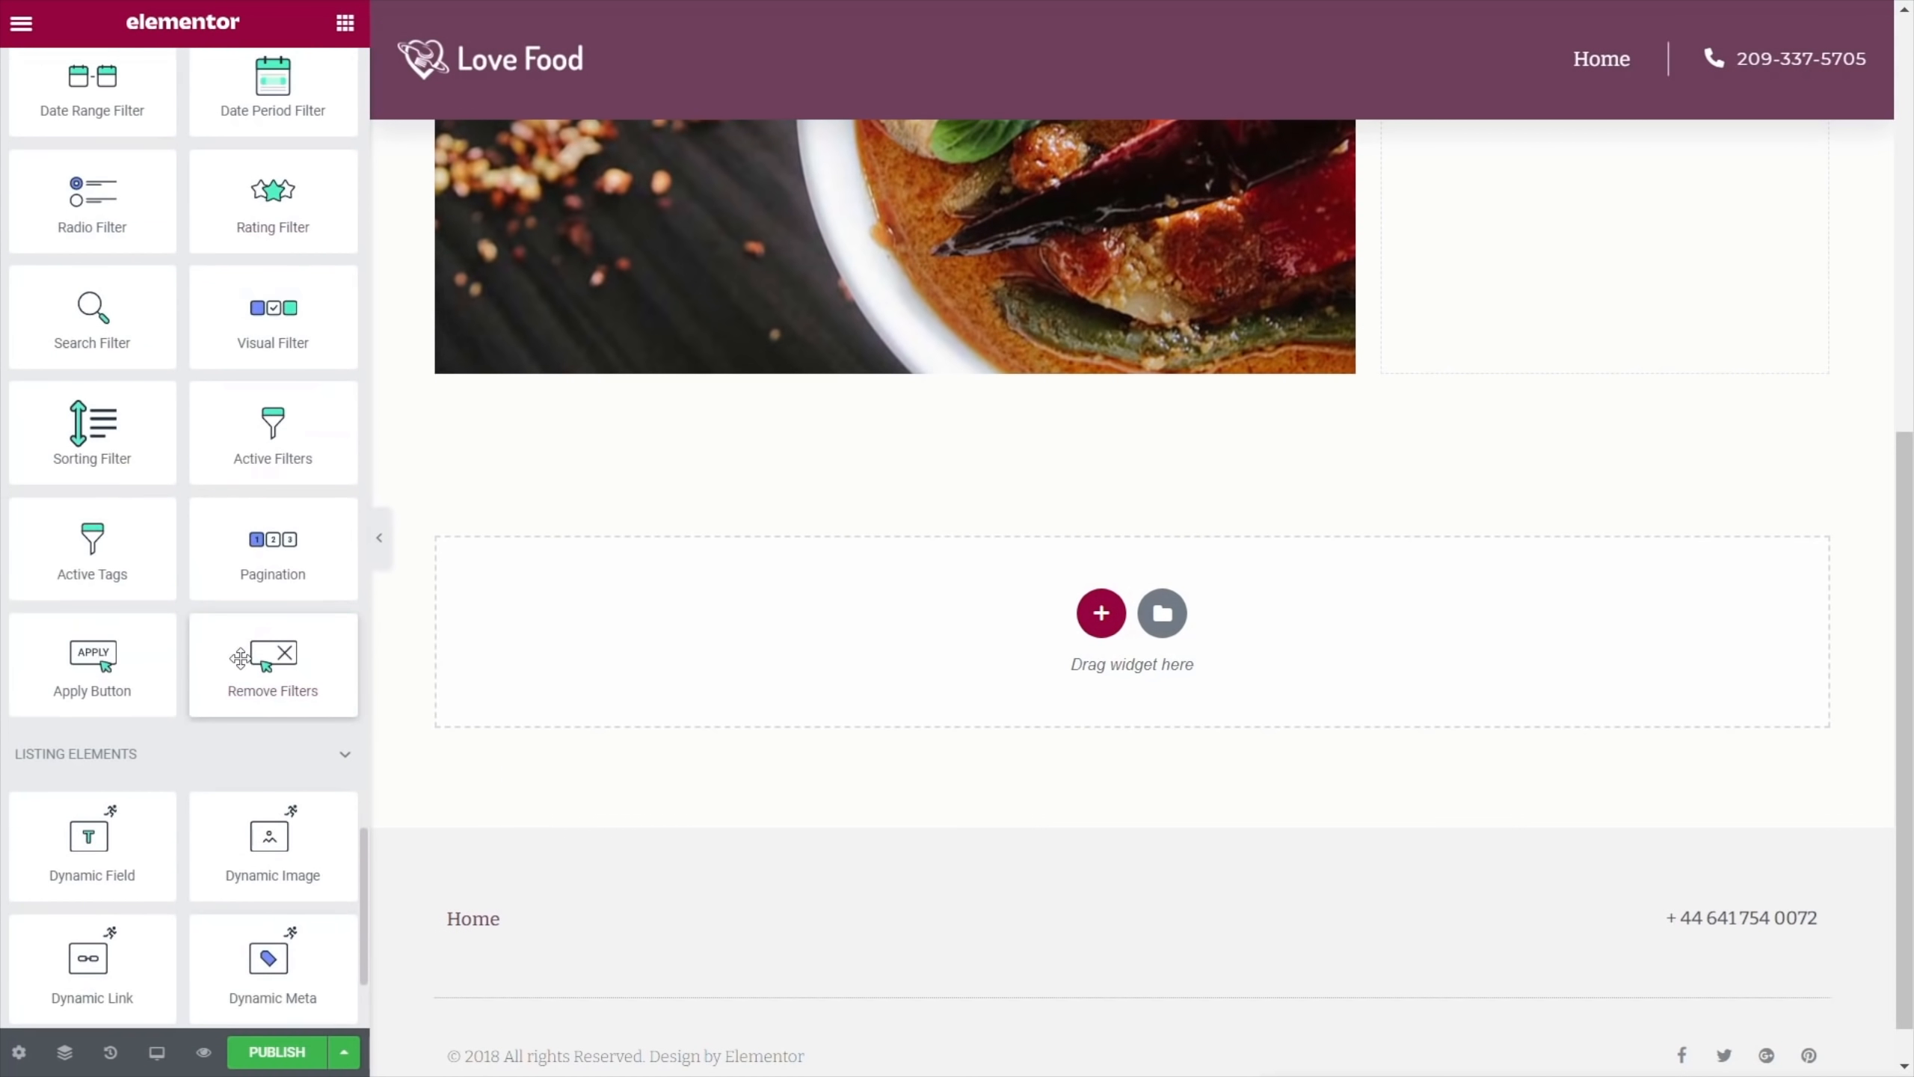
{"action": "scroll", "coordinate": [240, 657], "scroll_direction": "down", "scroll_amount": 3}
{"action": "left_click_drag", "start_coordinate": [92, 603], "coordinate": [607, 385]}
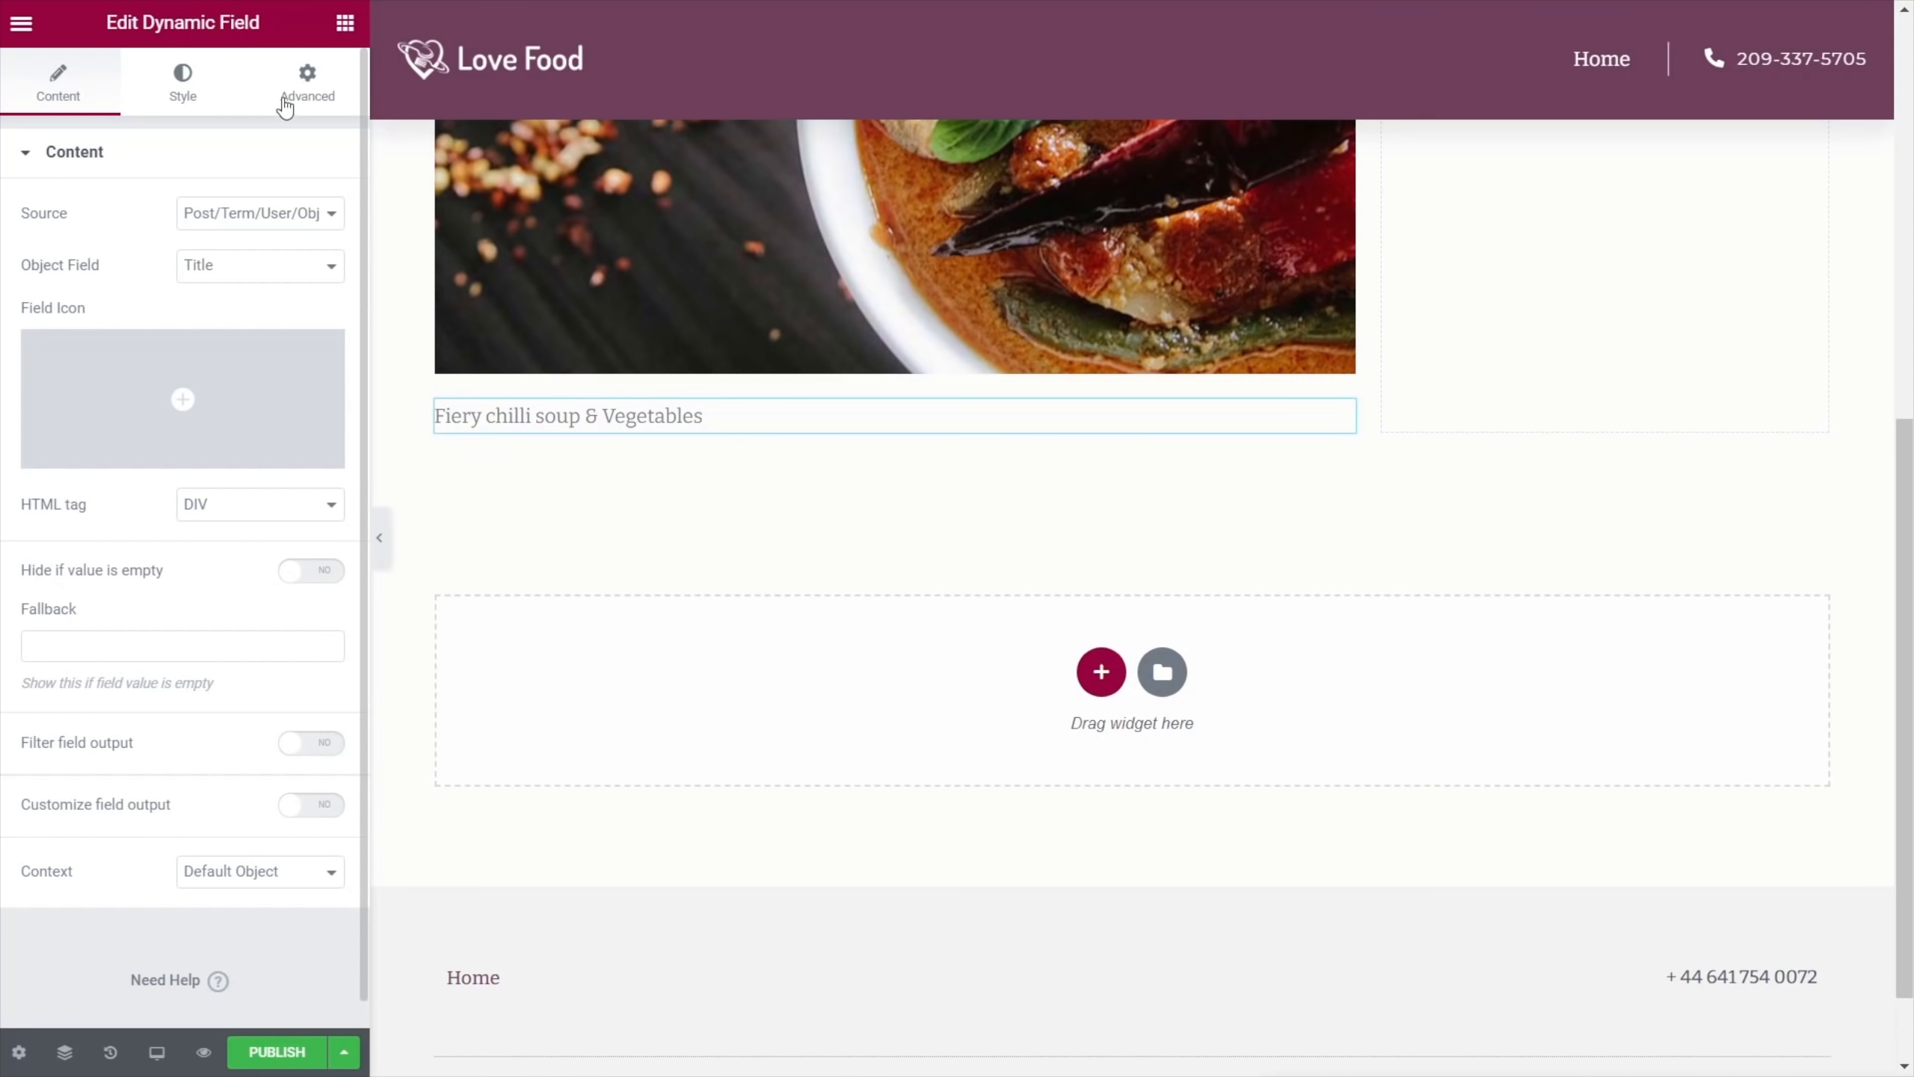
Set the object field of the Dynamic Field below the image to Content and check the resulting page
{"action": "left_click", "coordinate": [300, 218]}
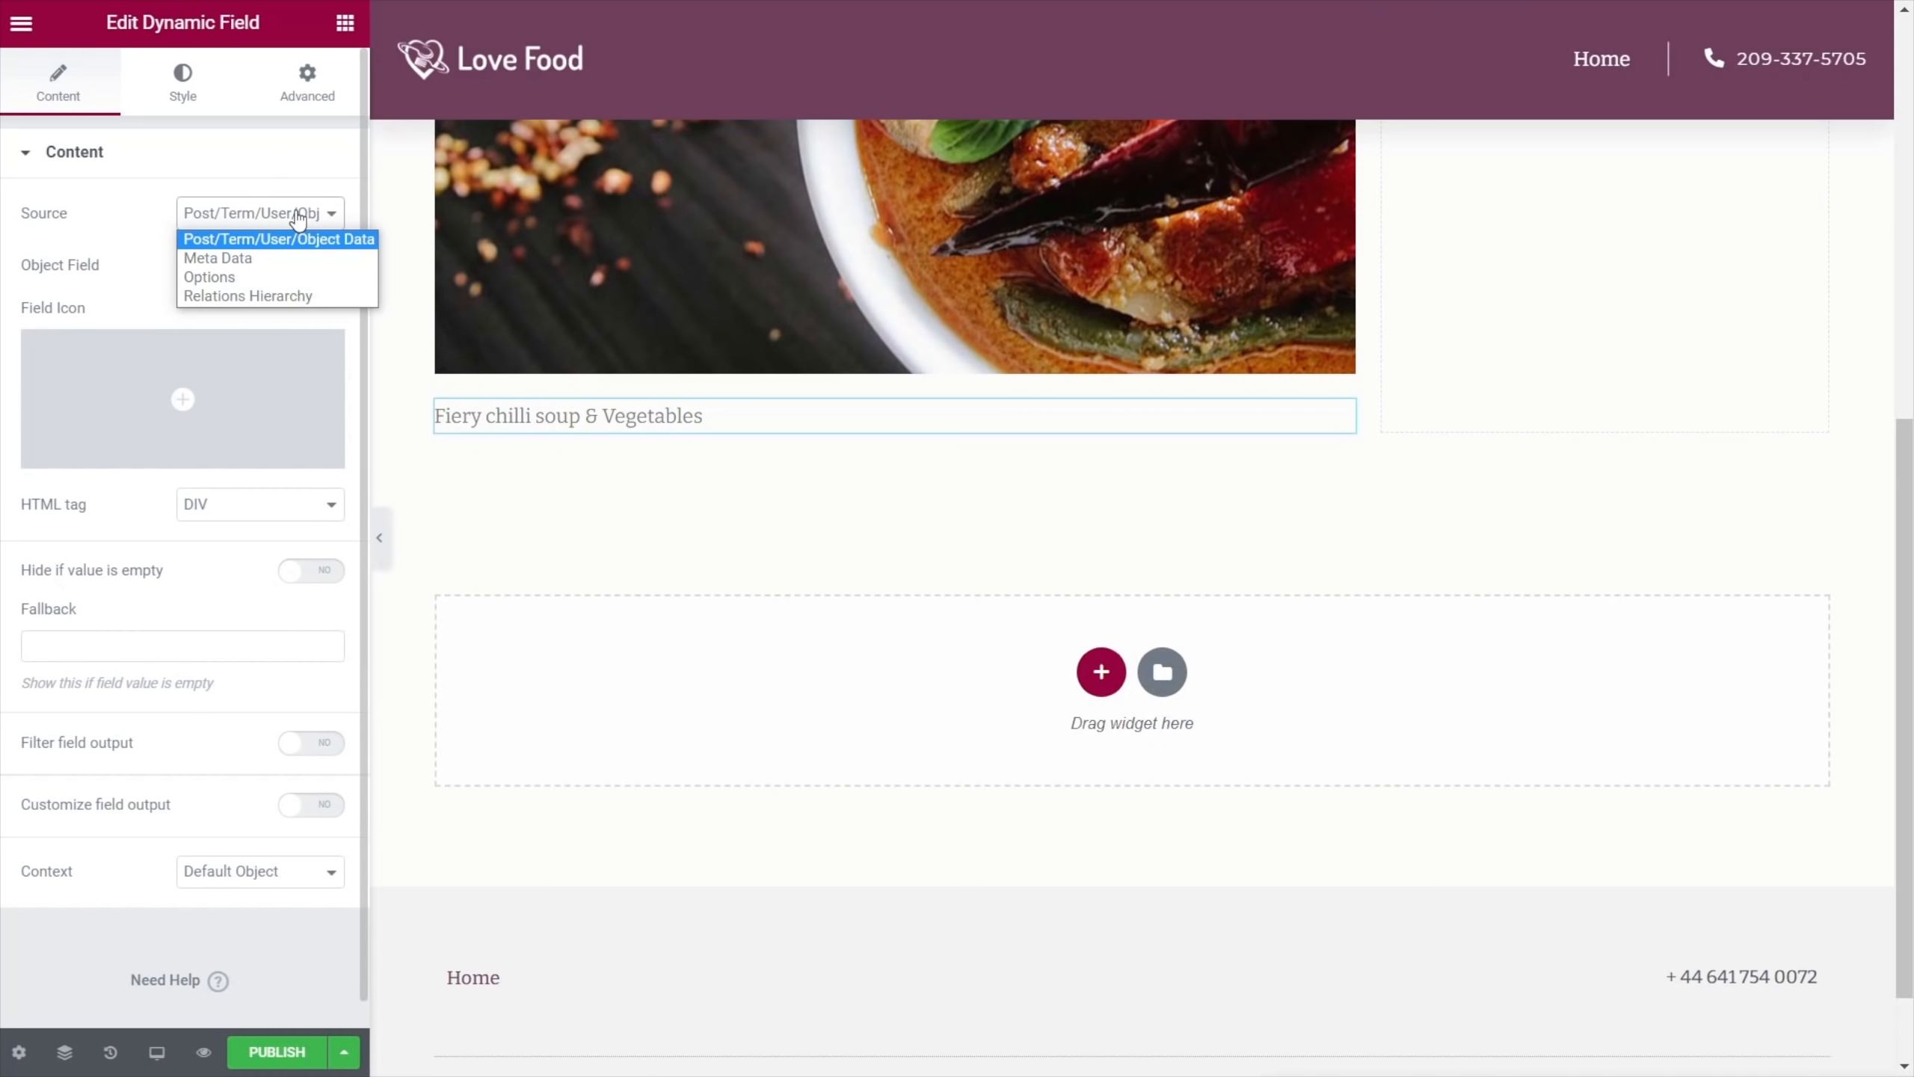
{"action": "left_click", "coordinate": [229, 155]}
{"action": "left_click", "coordinate": [241, 180]}
{"action": "left_click", "coordinate": [254, 264]}
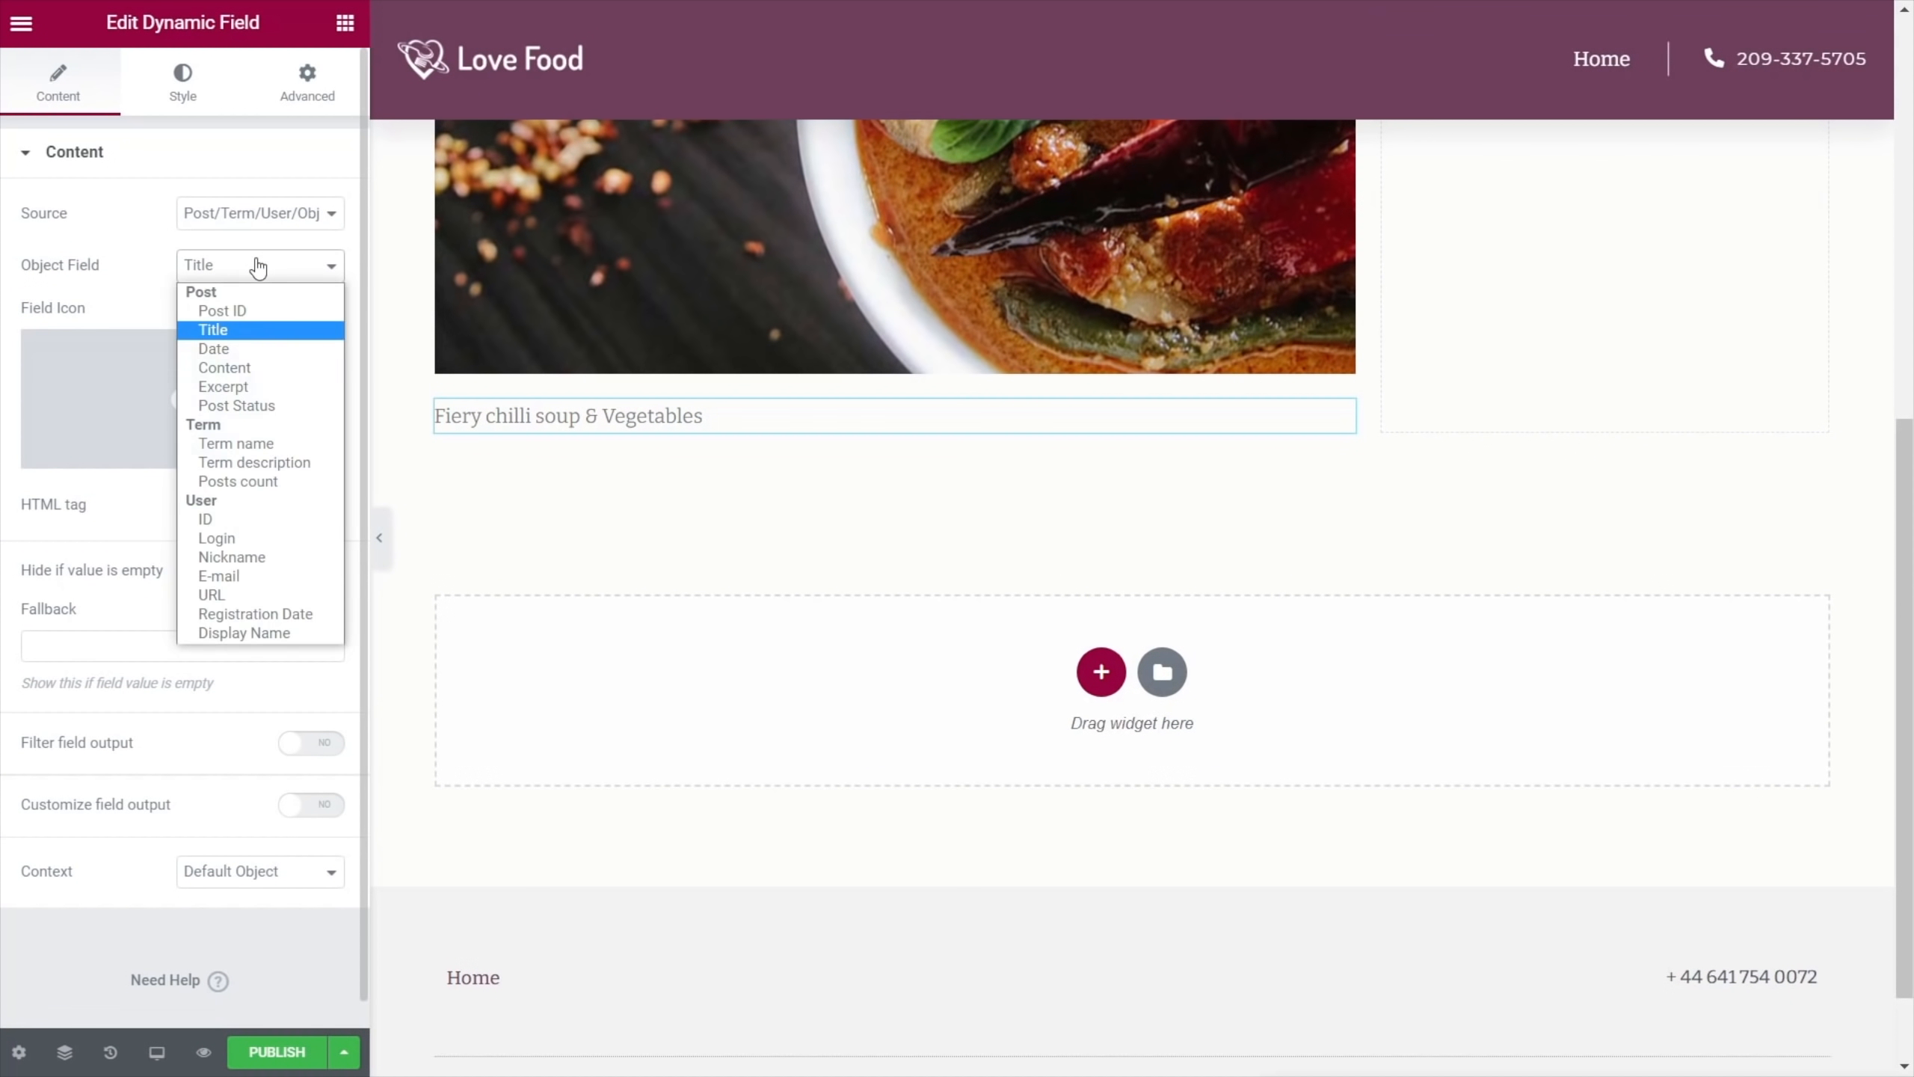
{"action": "left_click", "coordinate": [255, 366]}
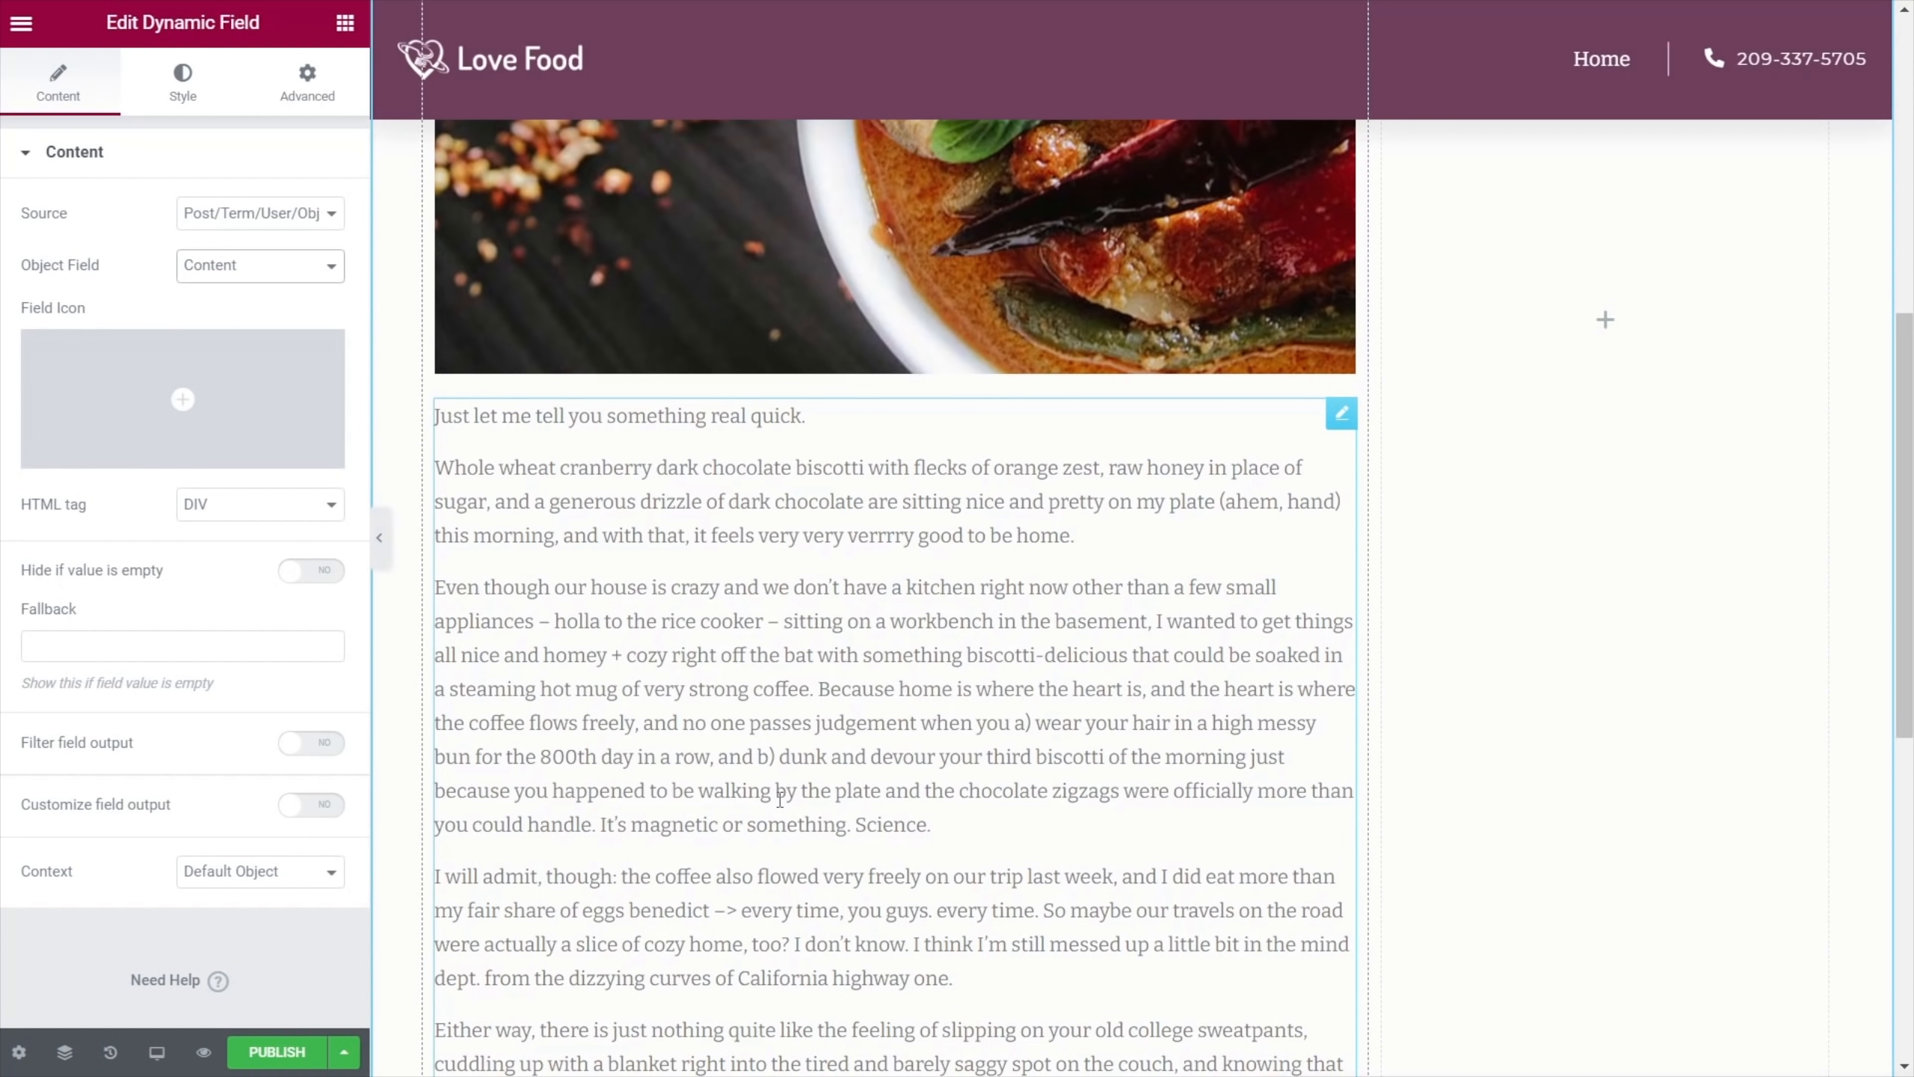
{"action": "scroll", "coordinate": [780, 799], "scroll_direction": "down", "scroll_amount": 5}
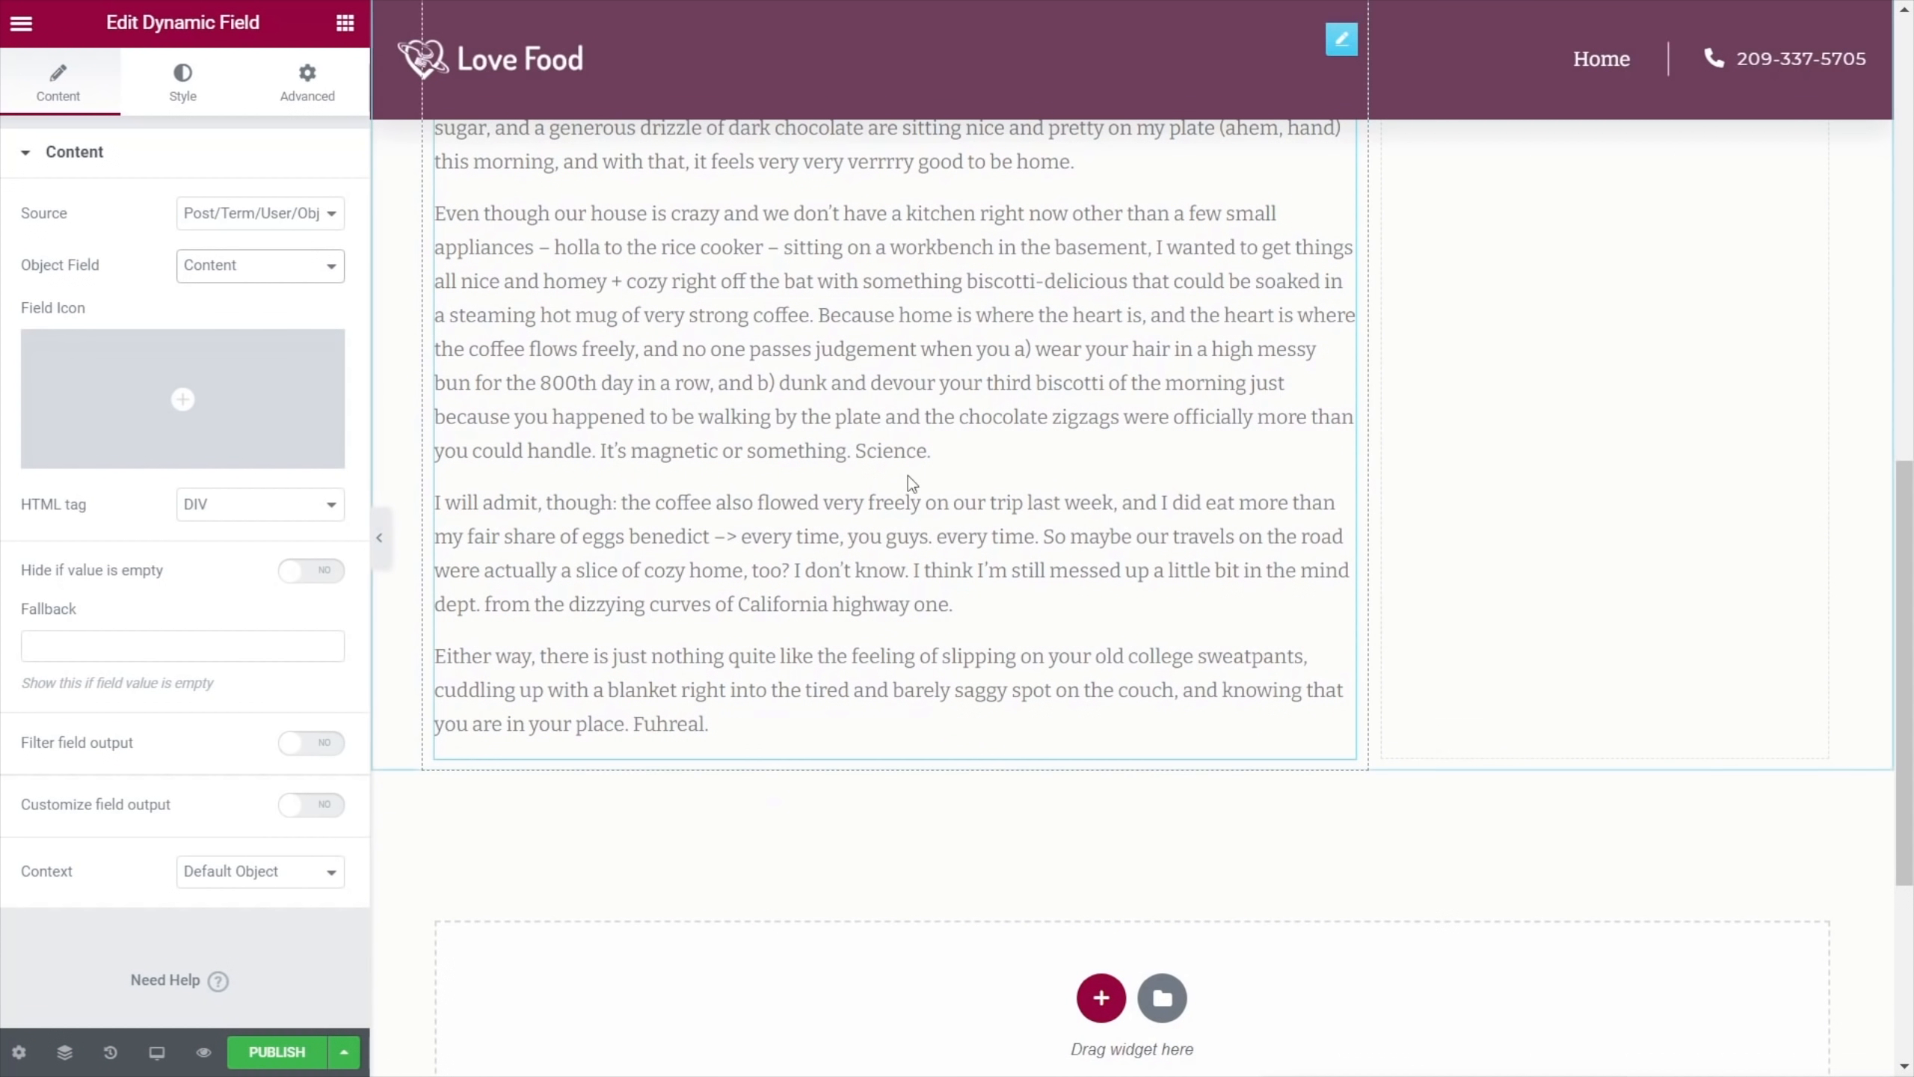
{"action": "scroll", "coordinate": [634, 541], "scroll_direction": "up", "scroll_amount": 10}
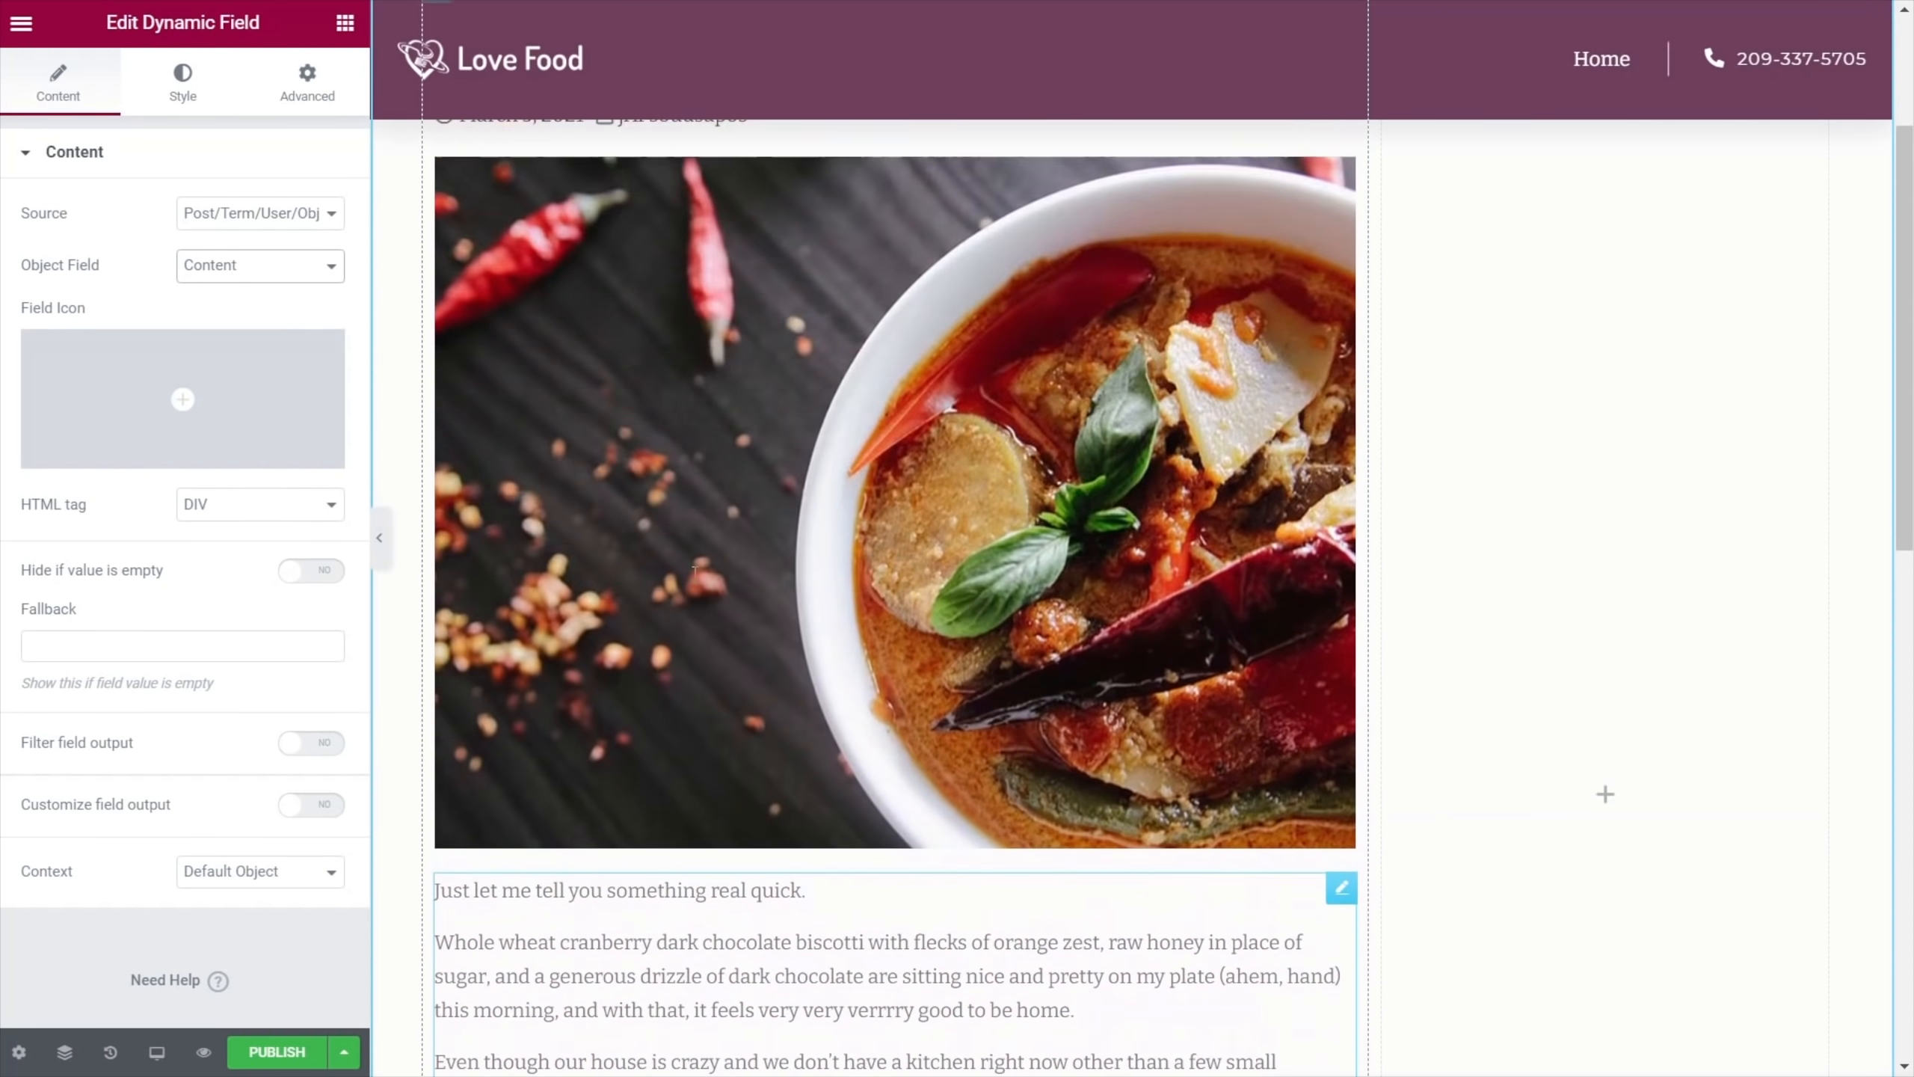
{"action": "scroll", "coordinate": [692, 571], "scroll_direction": "down", "scroll_amount": 13}
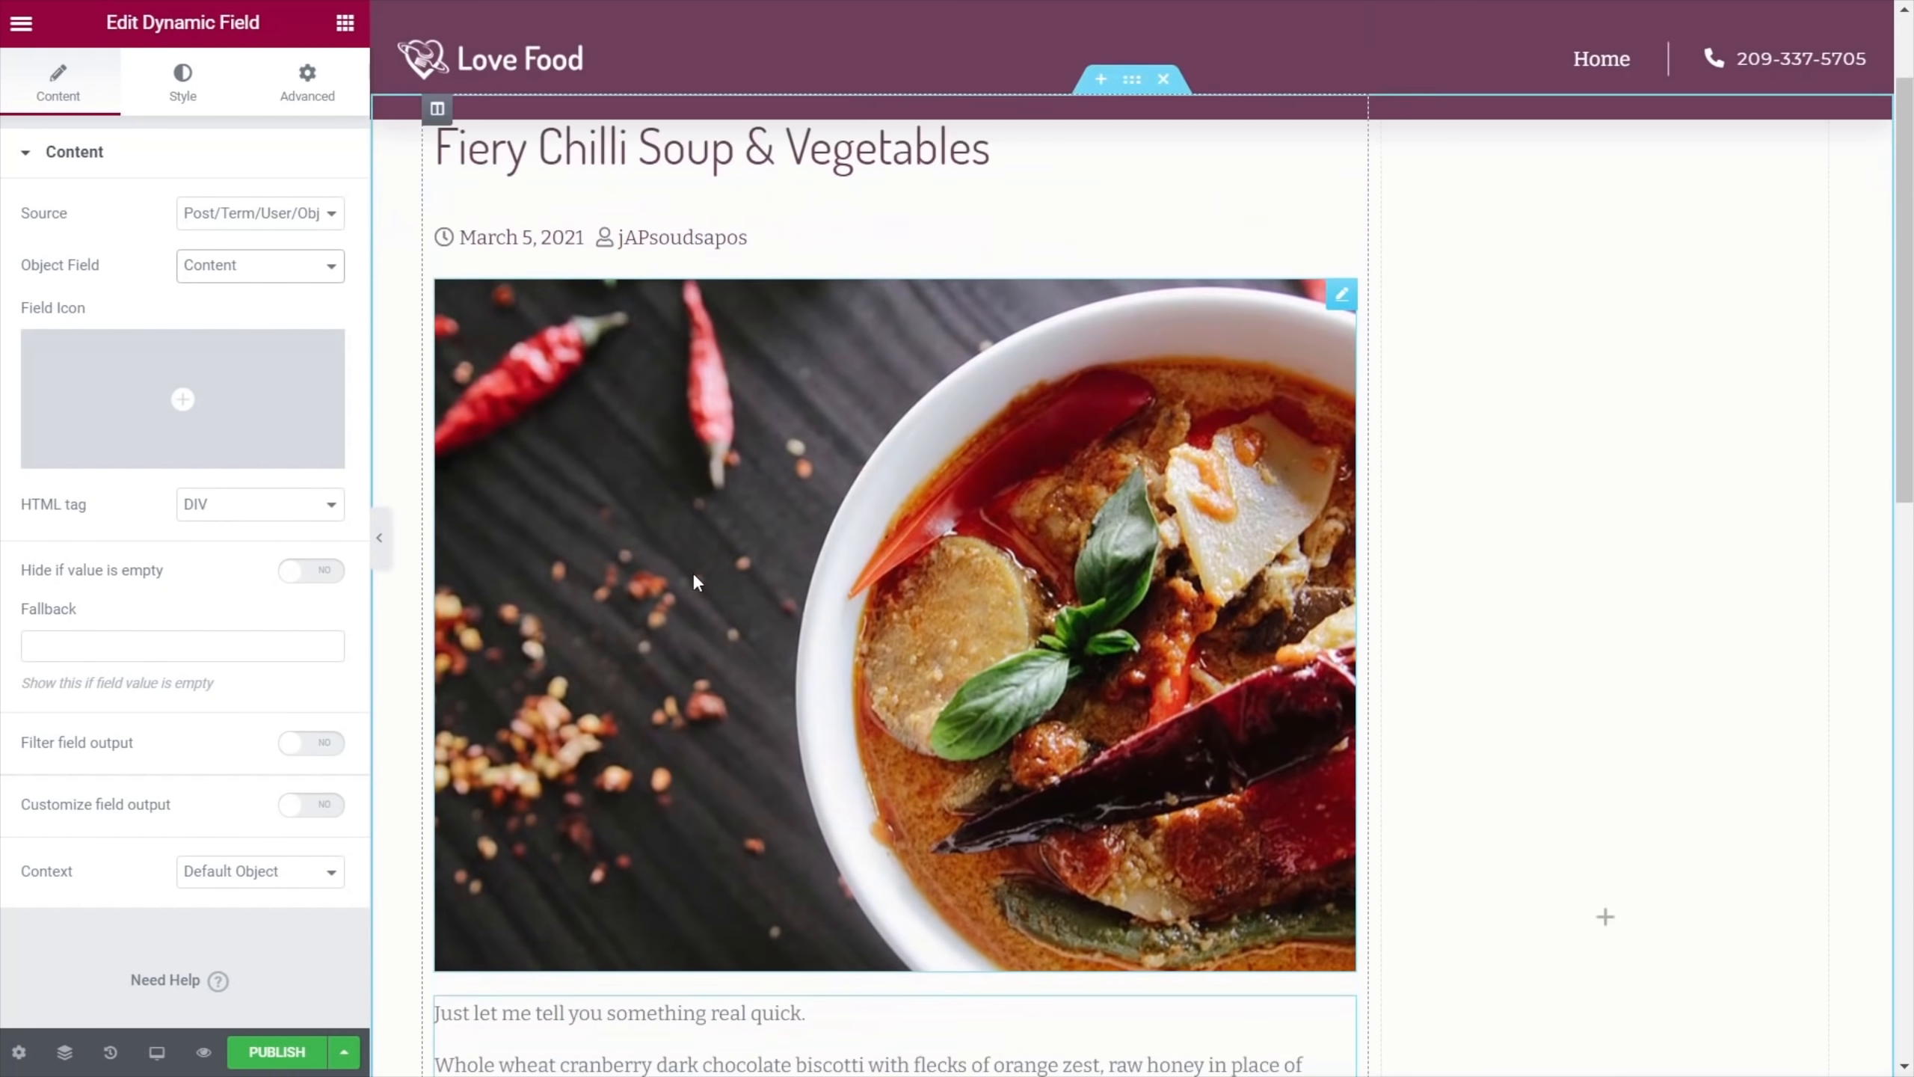
Place an Image widget from the basic elements below the recipe content
{"action": "scroll", "coordinate": [752, 816], "scroll_direction": "down", "scroll_amount": 5}
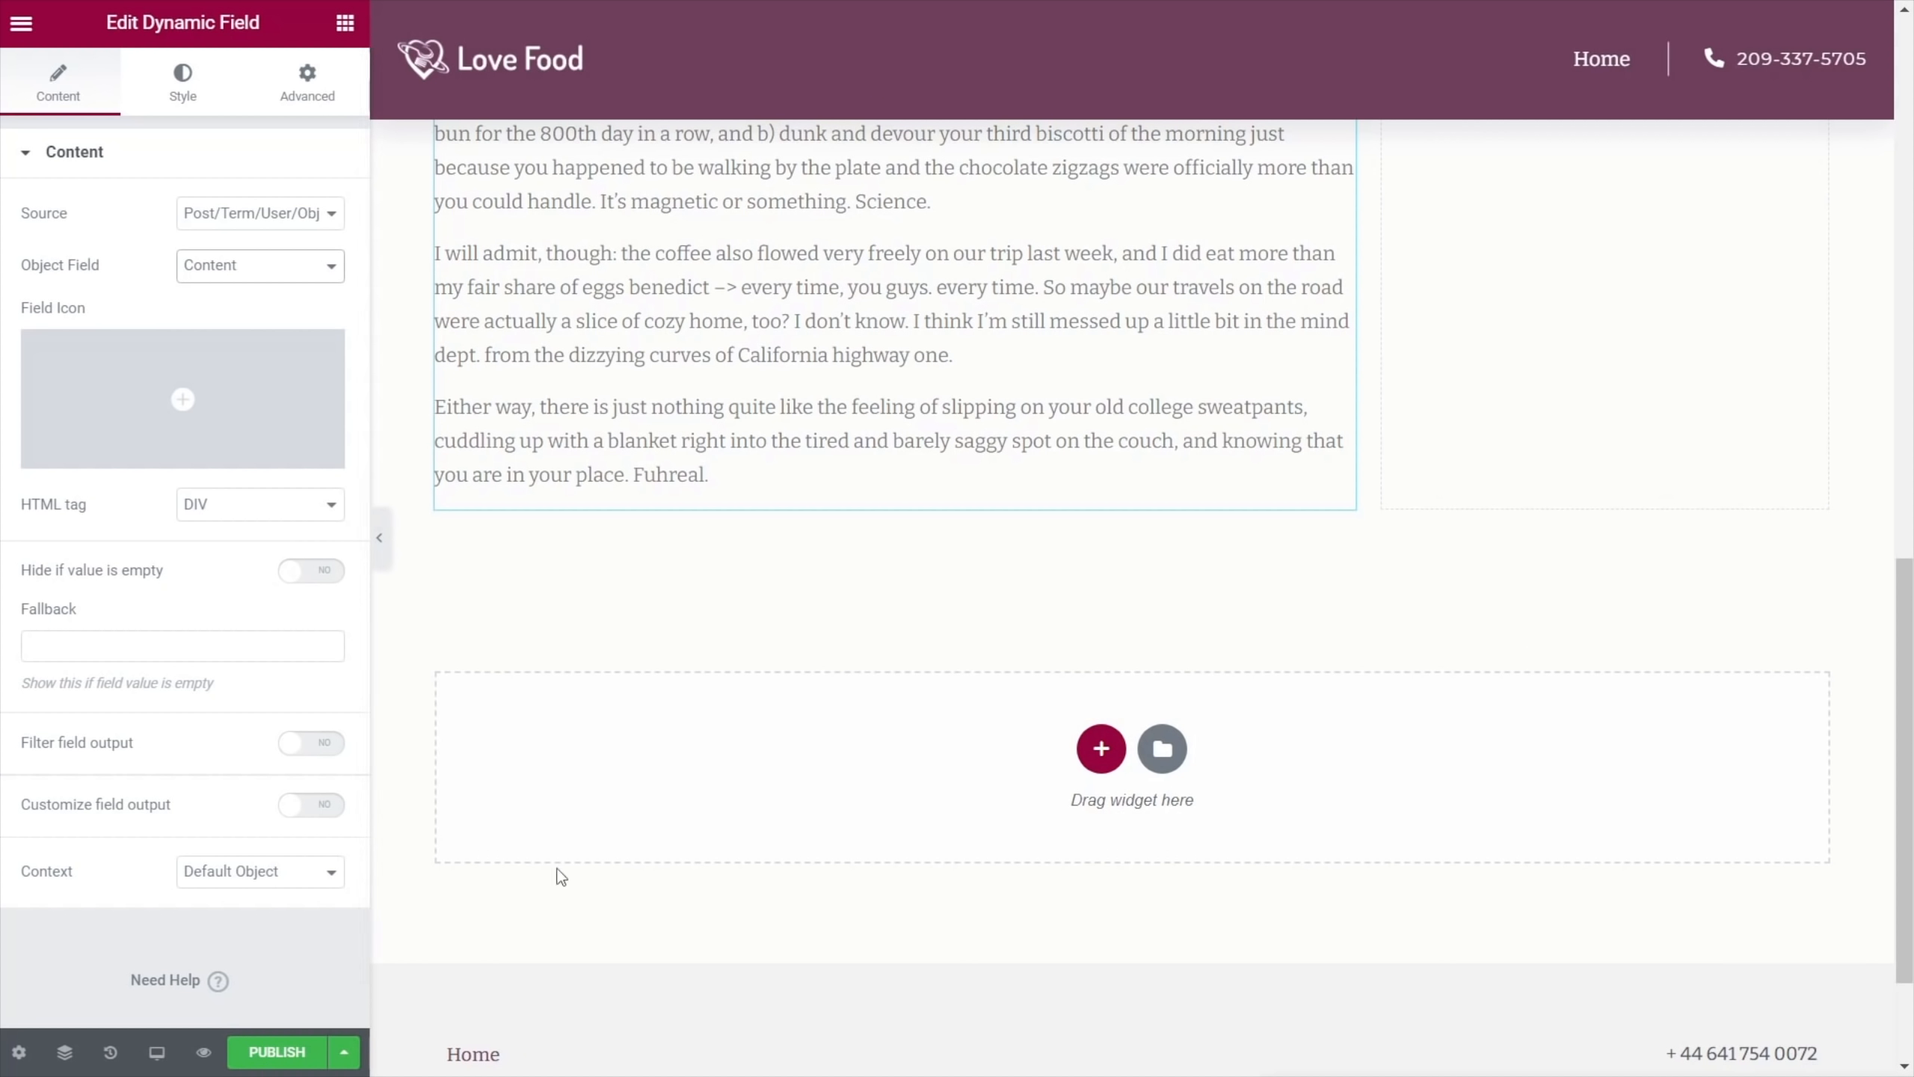
{"action": "scroll", "coordinate": [697, 842], "scroll_direction": "down", "scroll_amount": 3}
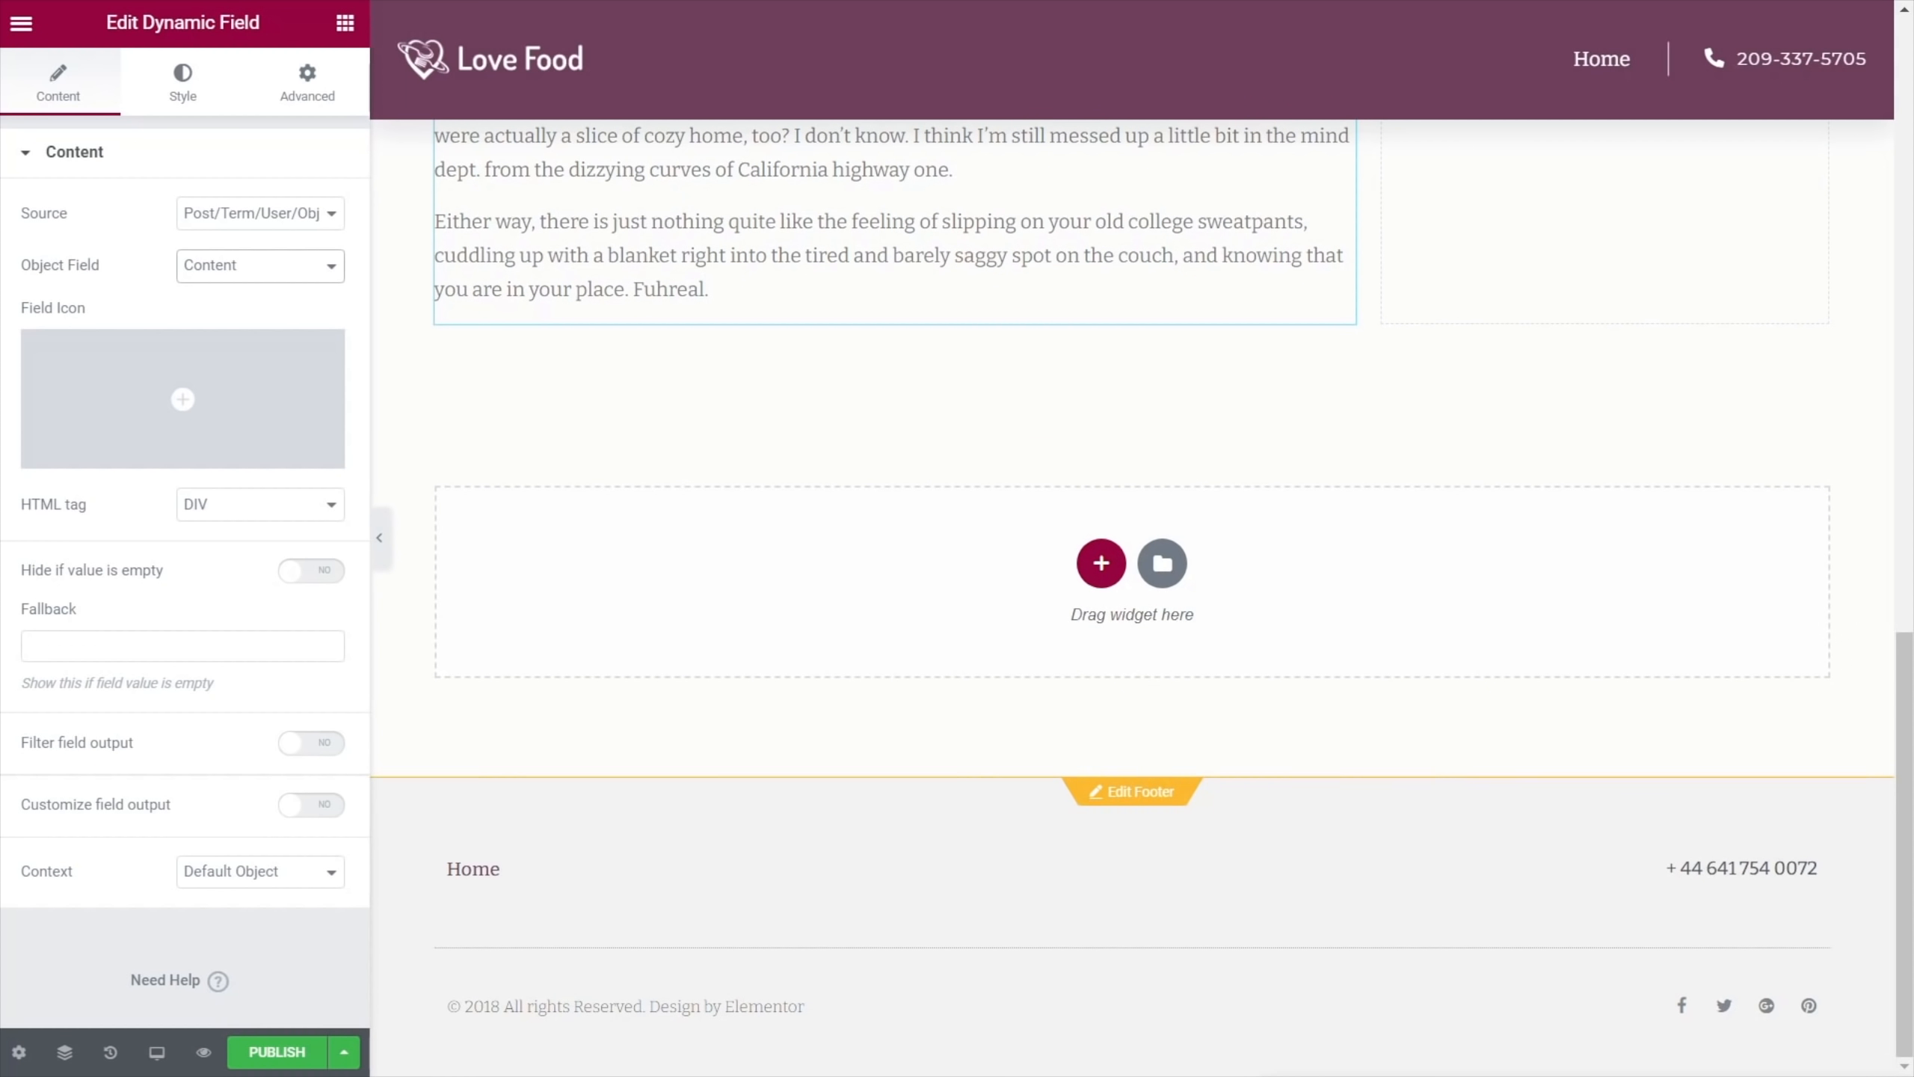
{"action": "left_click", "coordinate": [630, 575]}
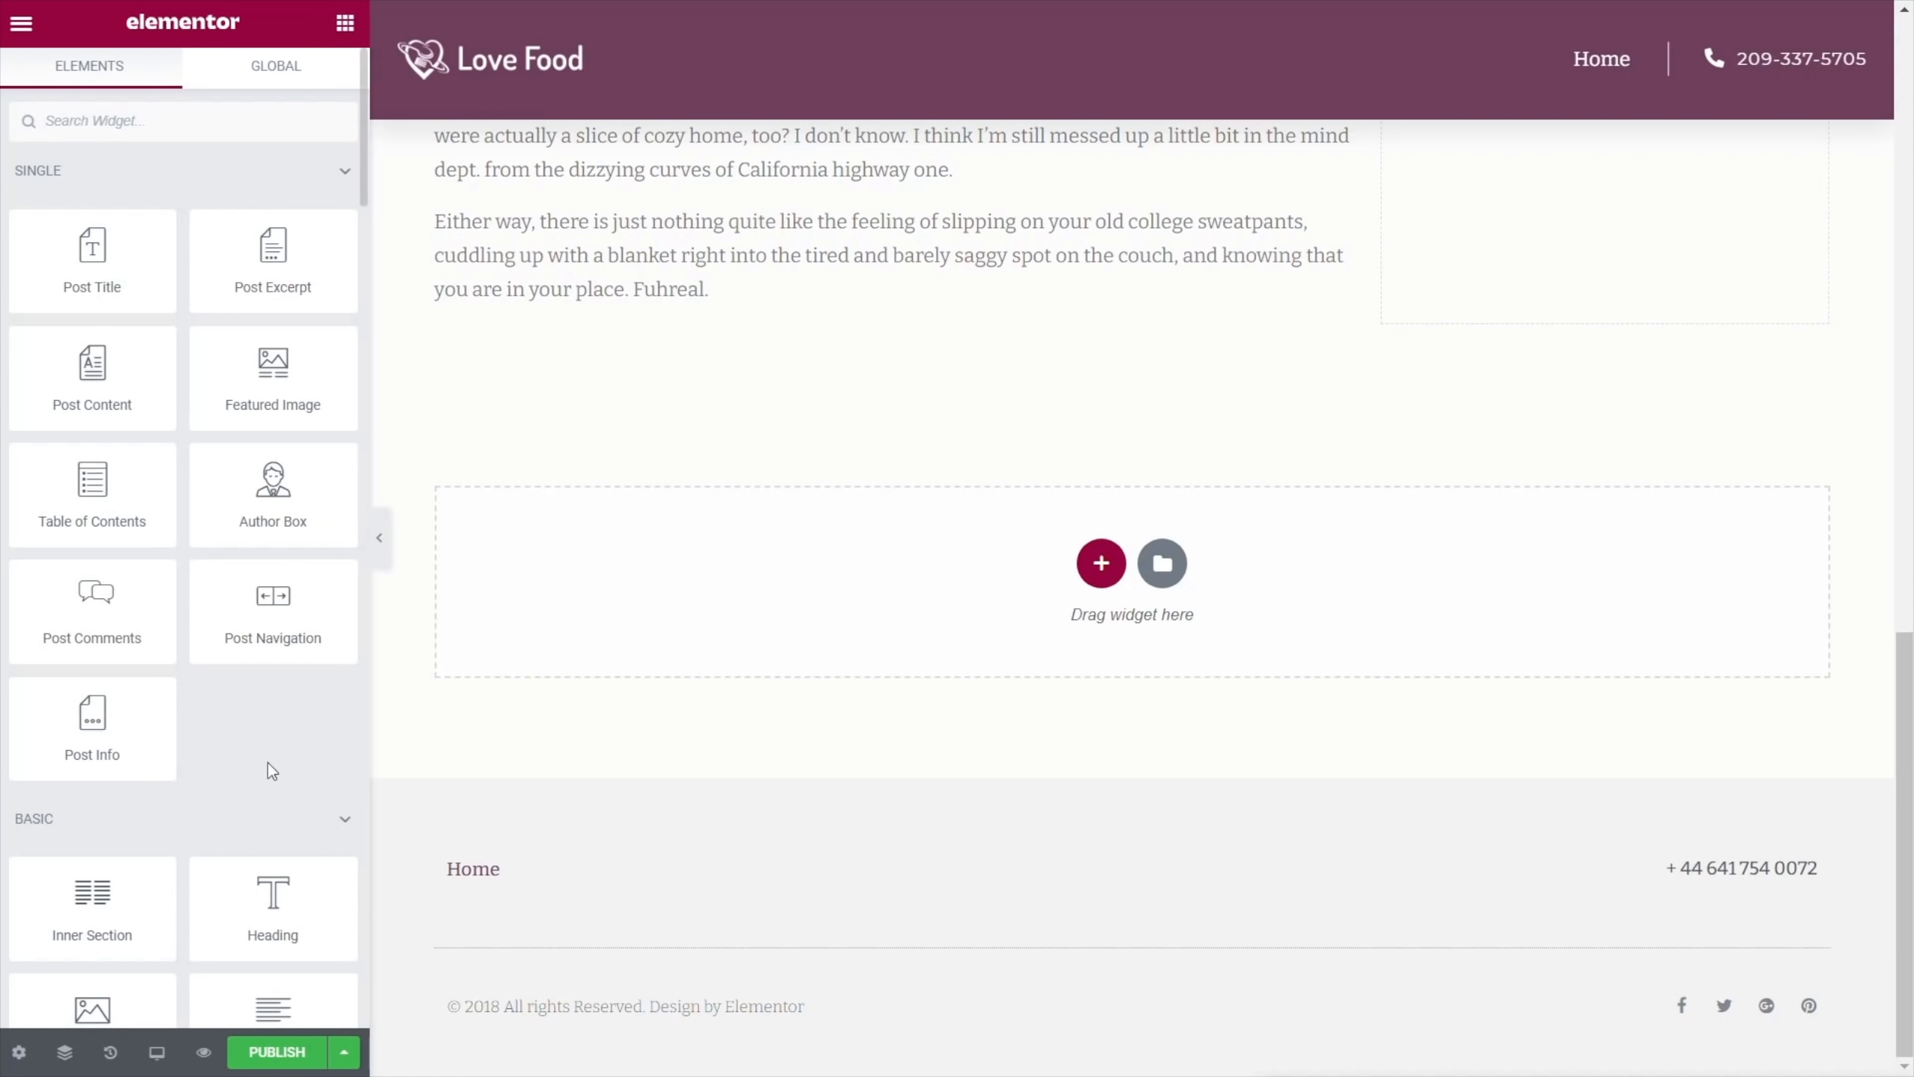
{"action": "scroll", "coordinate": [238, 756], "scroll_direction": "down", "scroll_amount": 4}
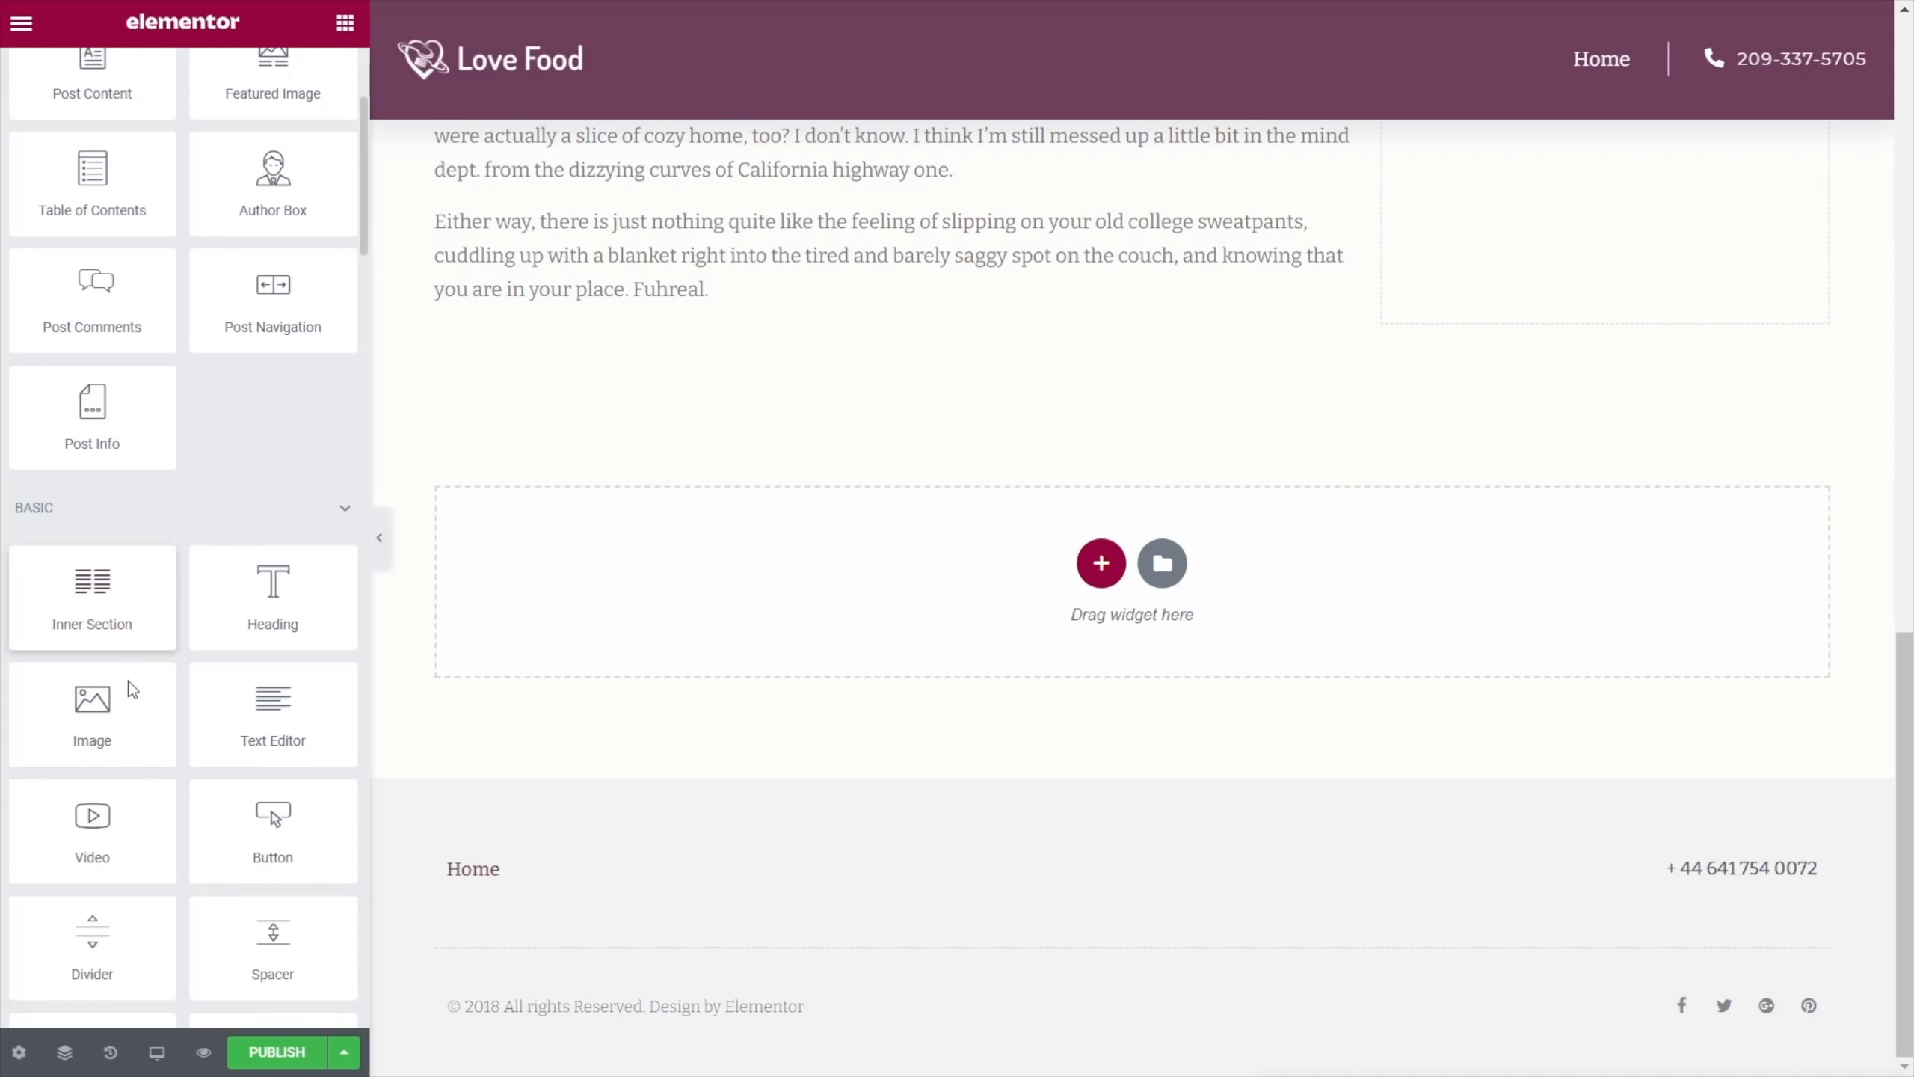
{"action": "left_click_drag", "start_coordinate": [47, 731], "coordinate": [857, 301]}
Set the new image's dynamic source to Author Profile Picture and align it to the centre
{"action": "mouse_move", "coordinate": [214, 321]}
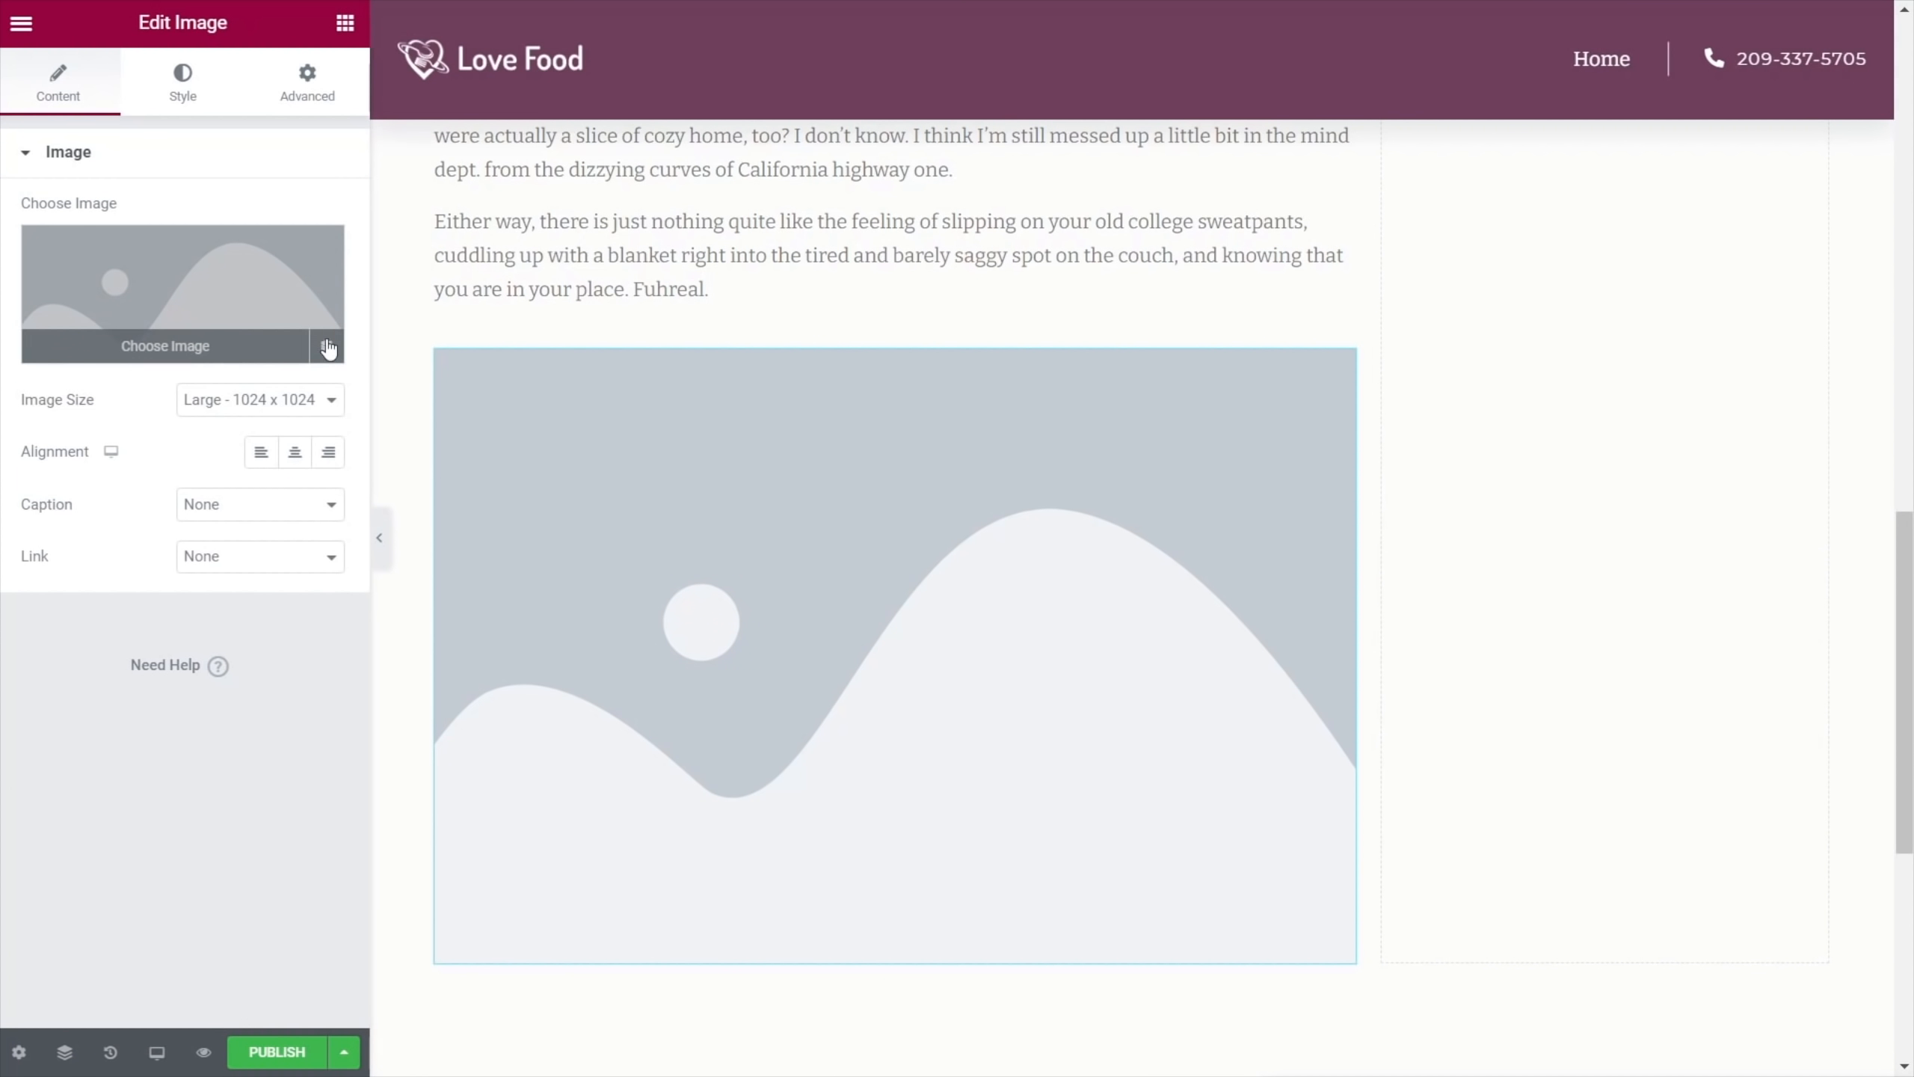
{"action": "left_click", "coordinate": [327, 348]}
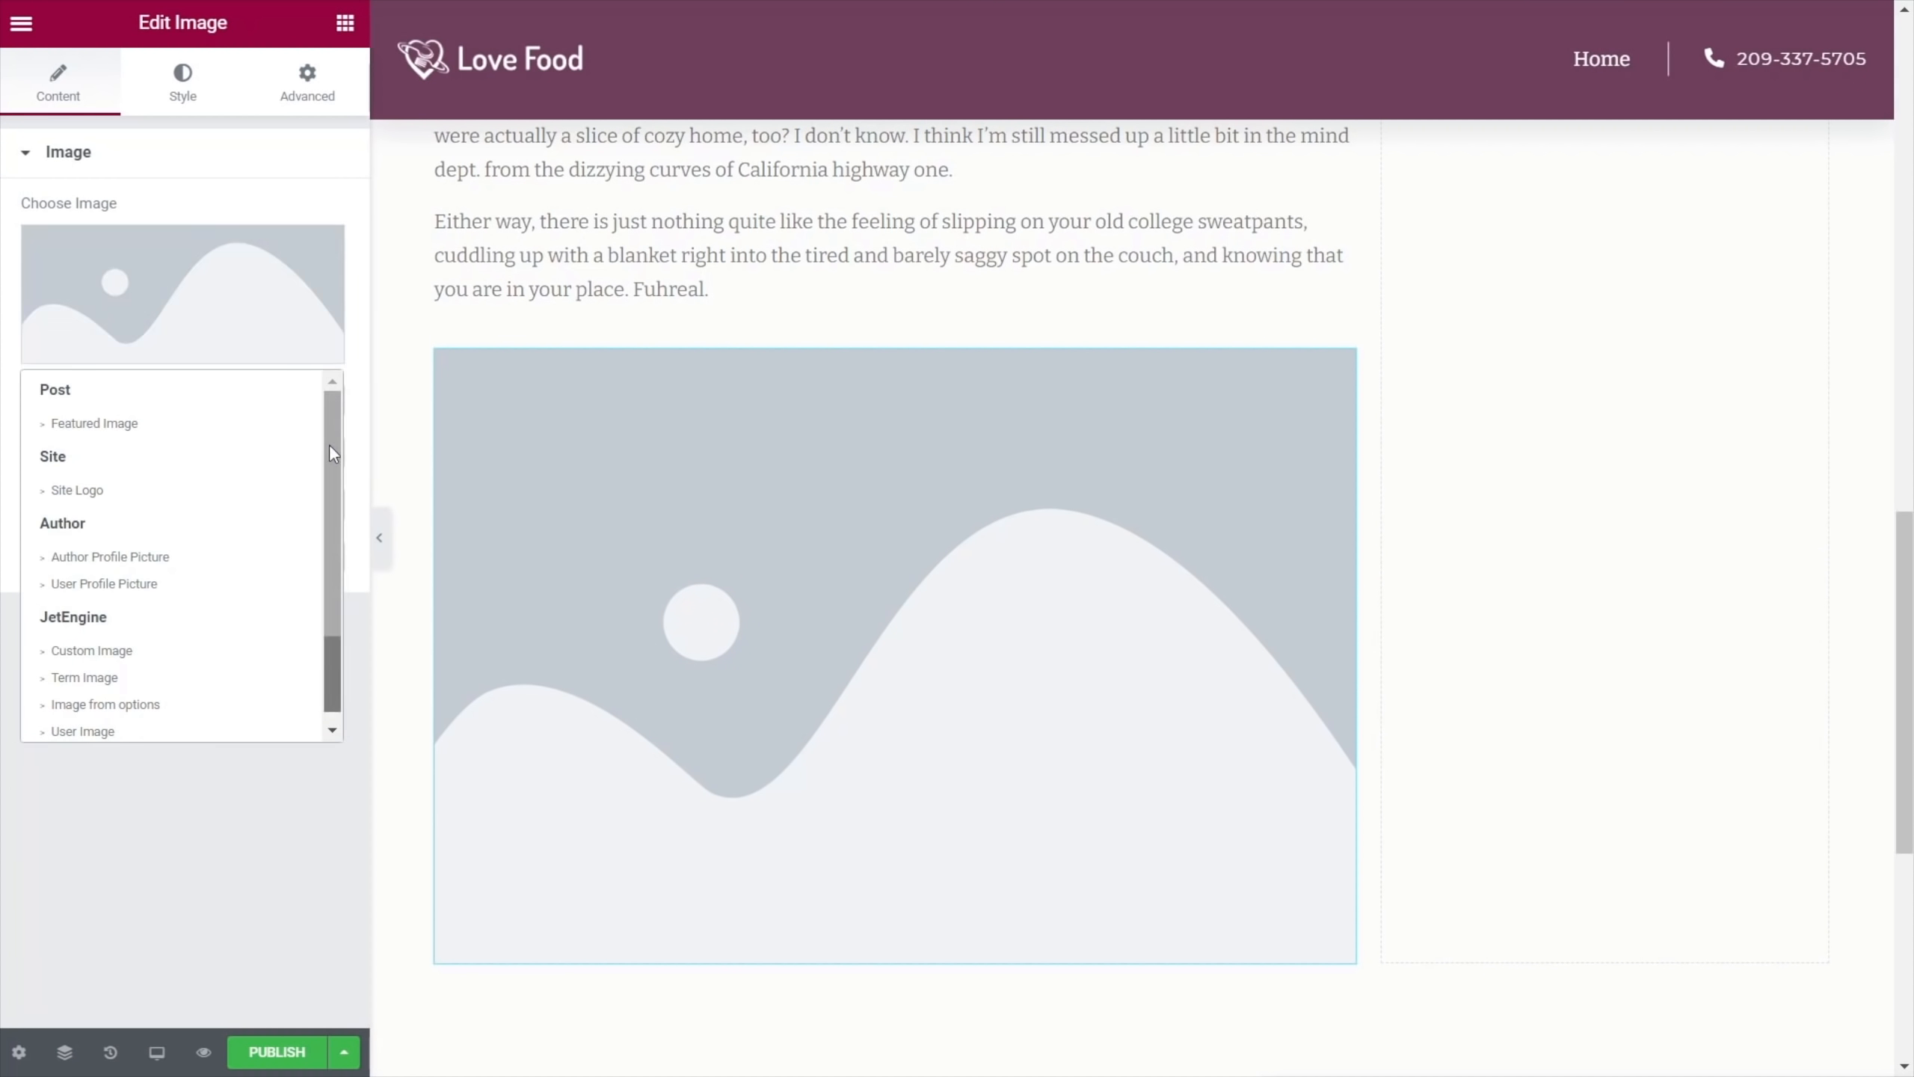
{"action": "left_click", "coordinate": [164, 561]}
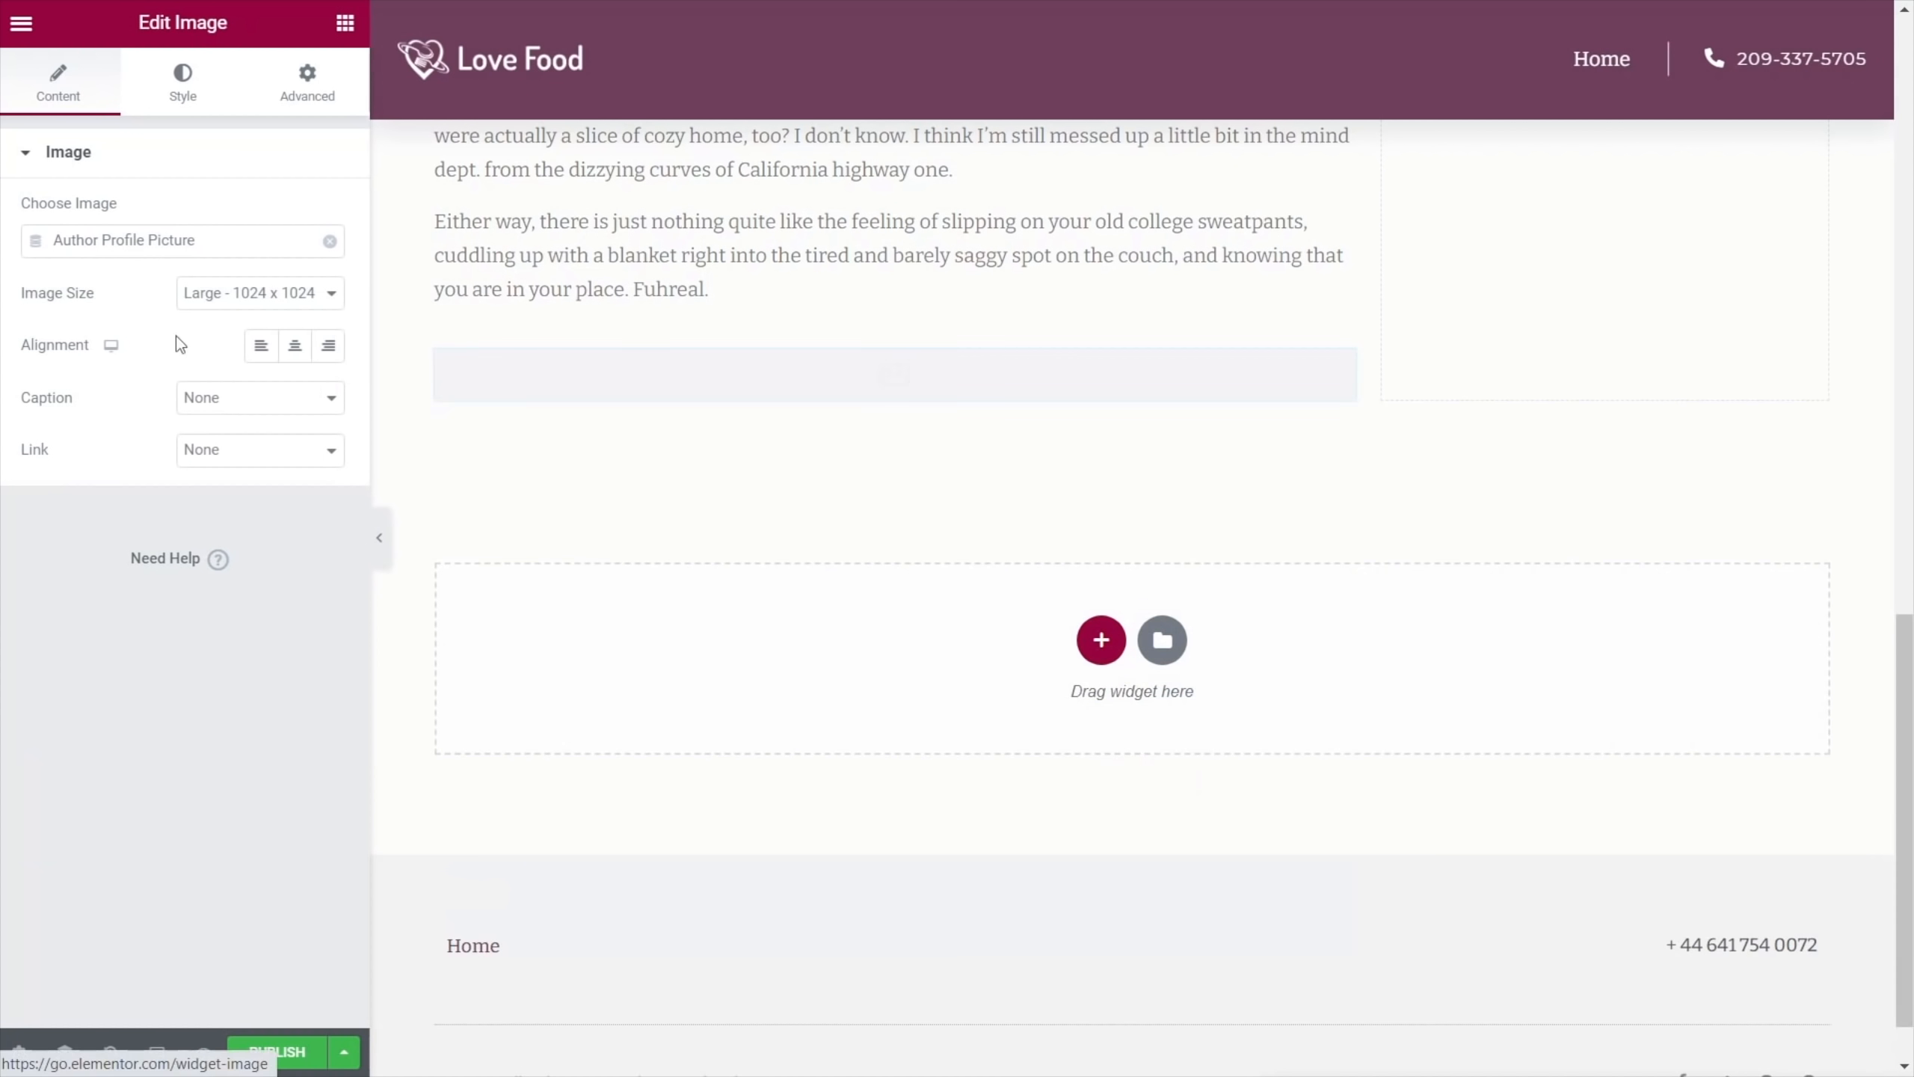
{"action": "left_click", "coordinate": [294, 351]}
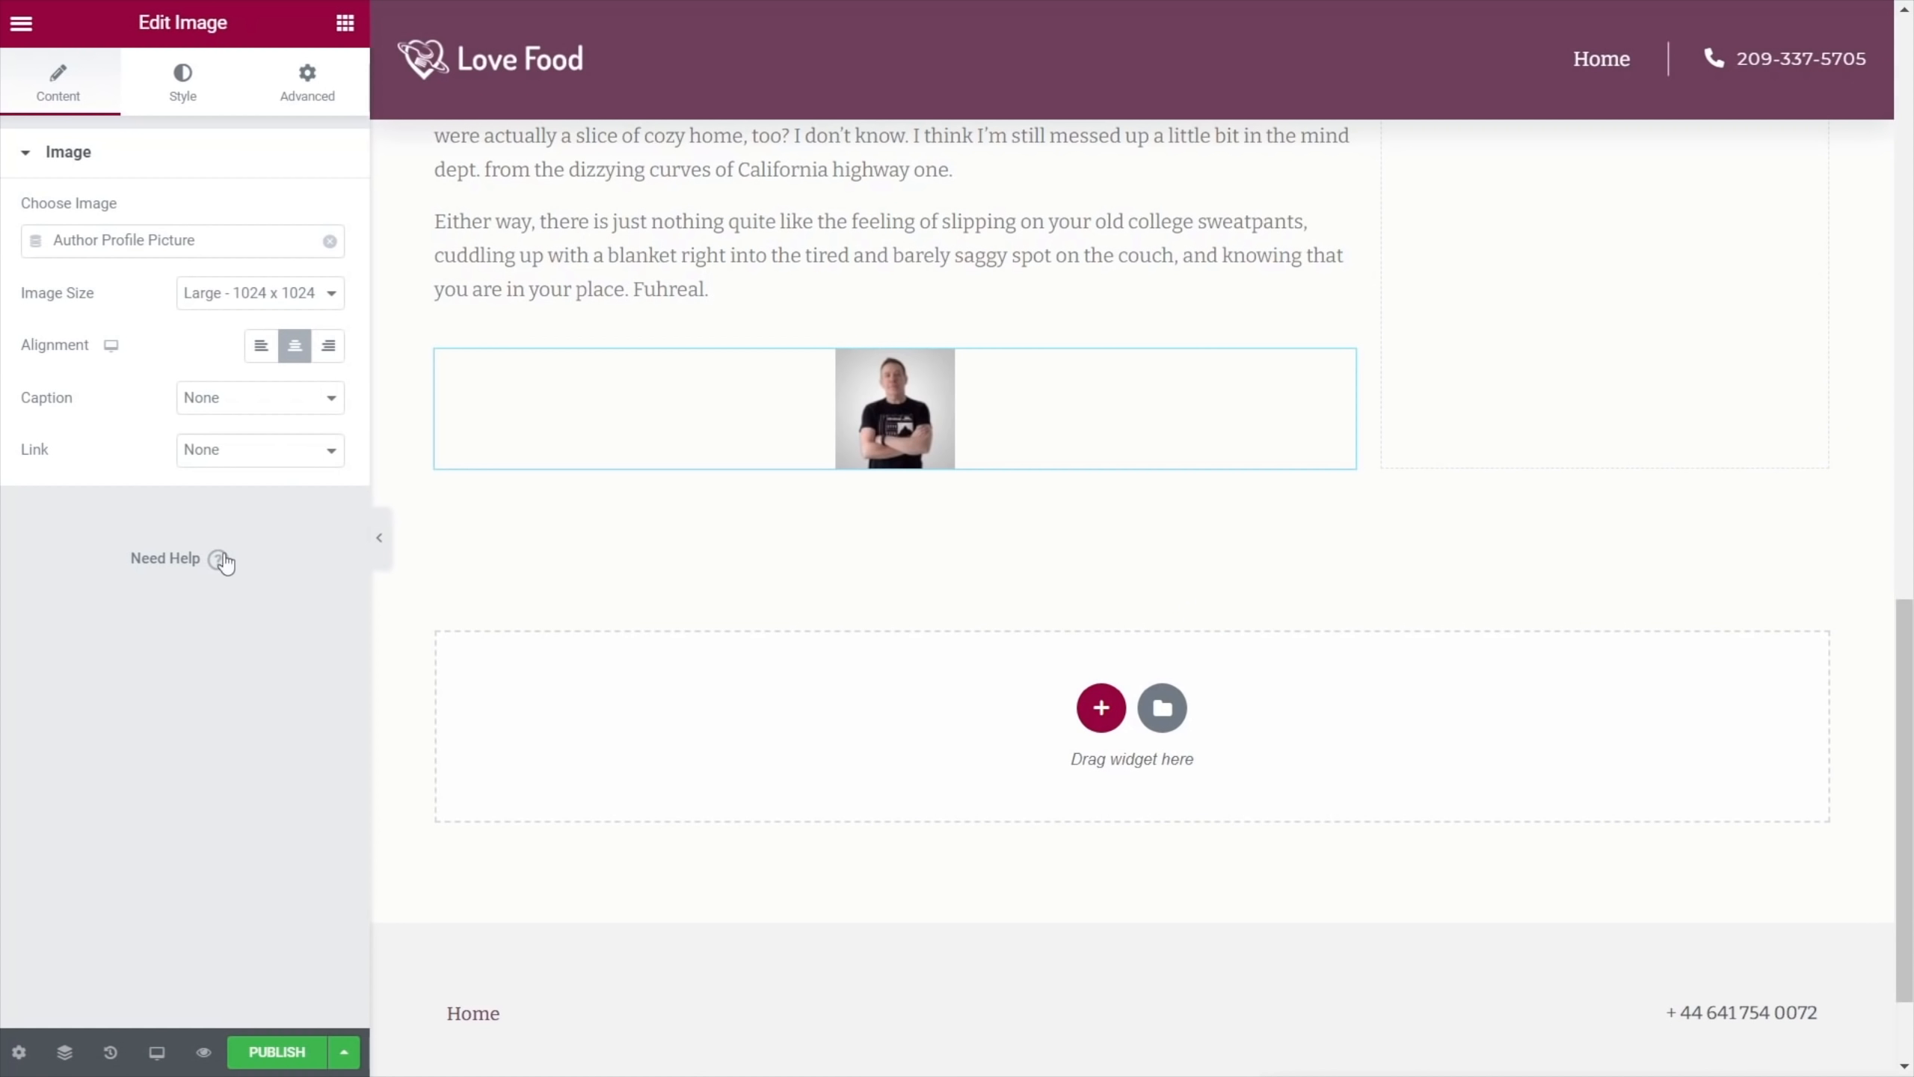
Set the author image's border radius to 100 percent on all corners
{"action": "left_click", "coordinate": [161, 98]}
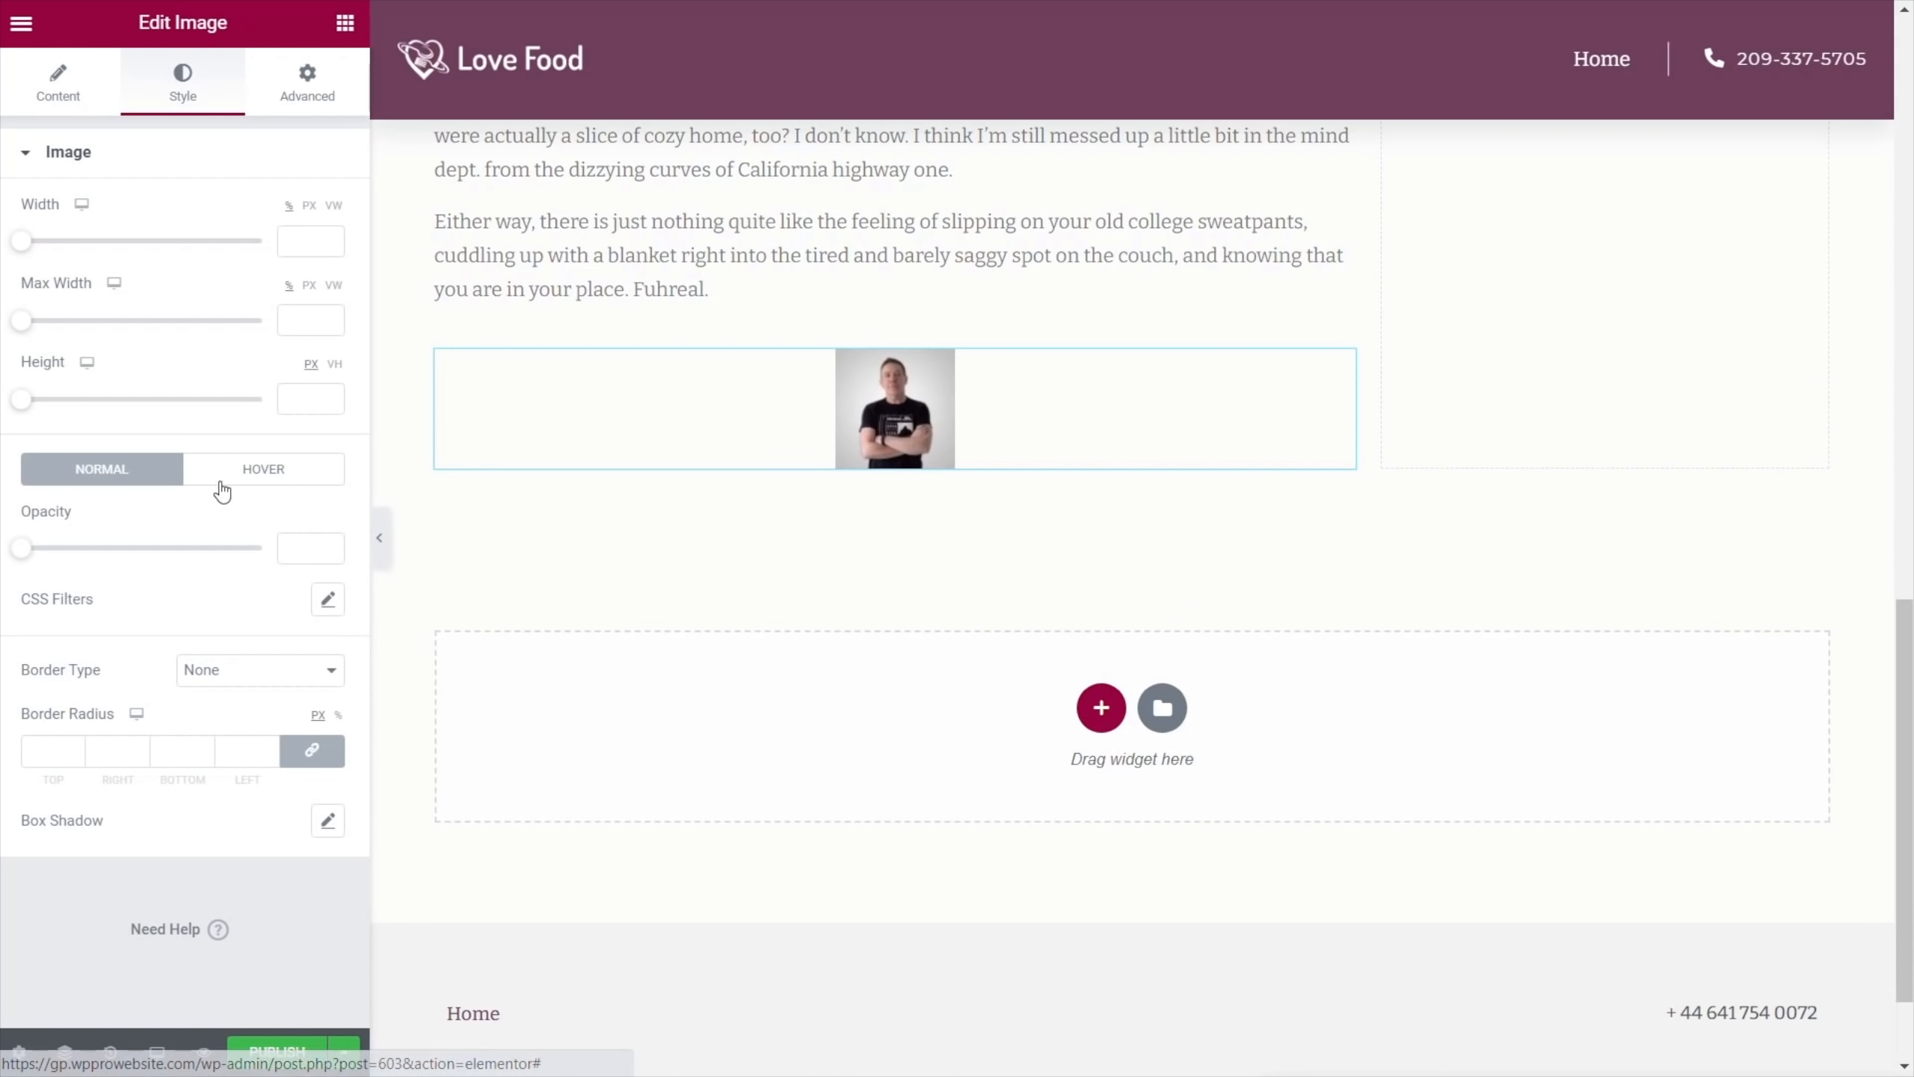
{"action": "left_click", "coordinate": [338, 715]}
{"action": "left_click", "coordinate": [57, 753]}
{"action": "type", "text": "100"}
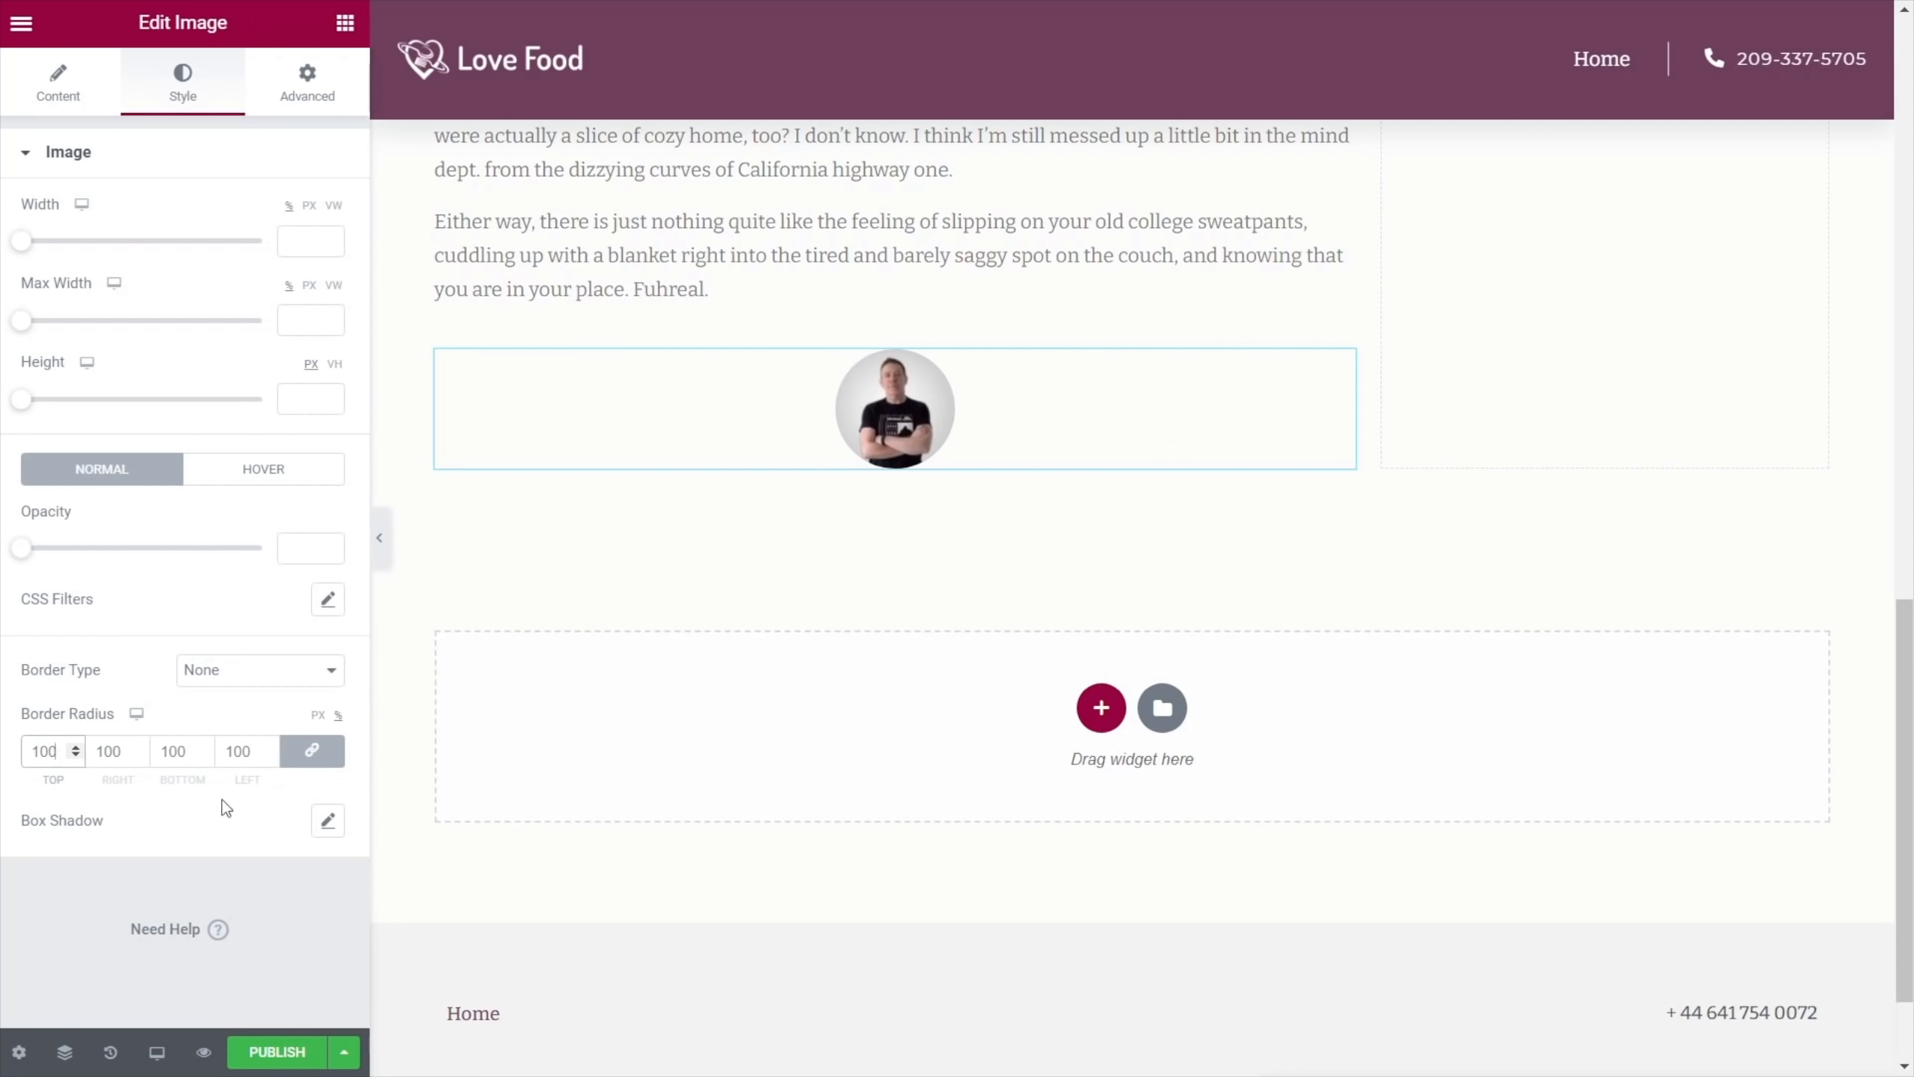
Give the author image a solid border with a width of 4 in the global Primary colour
{"action": "left_click", "coordinate": [231, 685]}
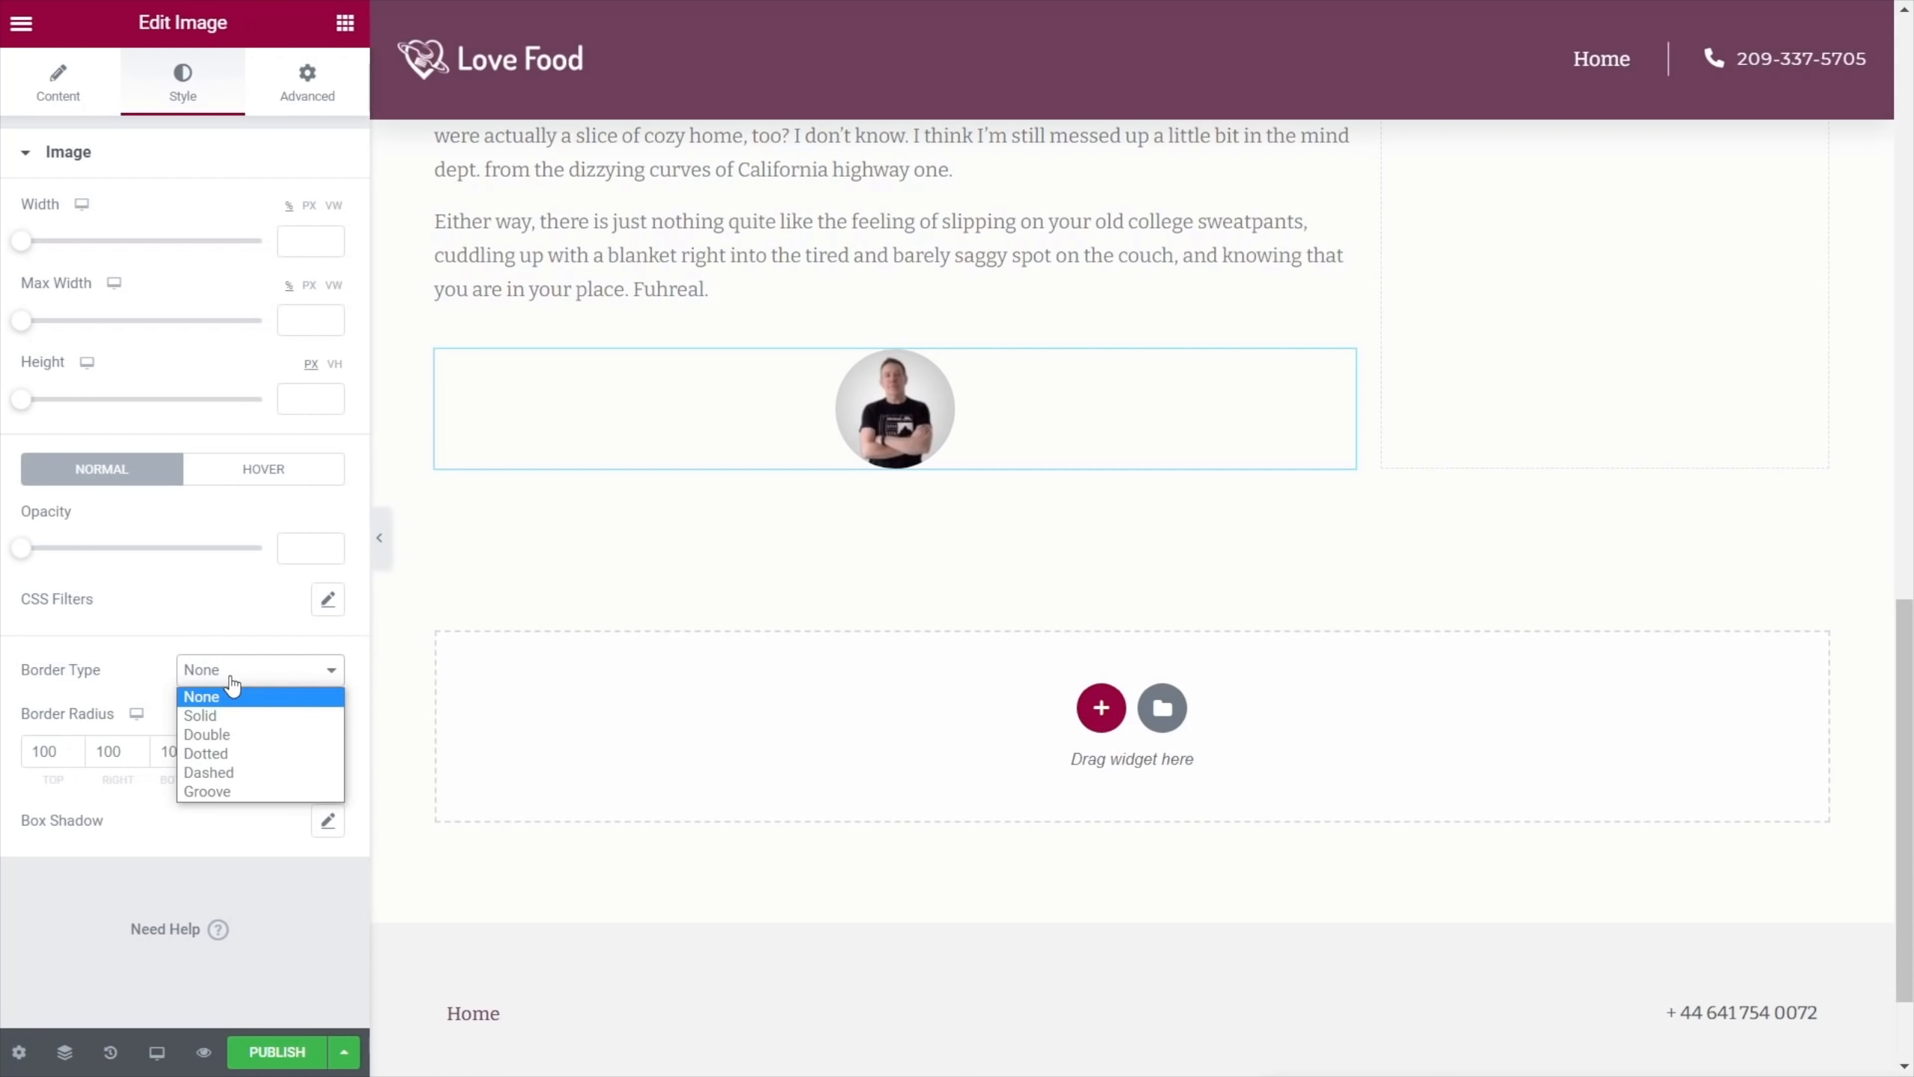
{"action": "left_click", "coordinate": [230, 713]}
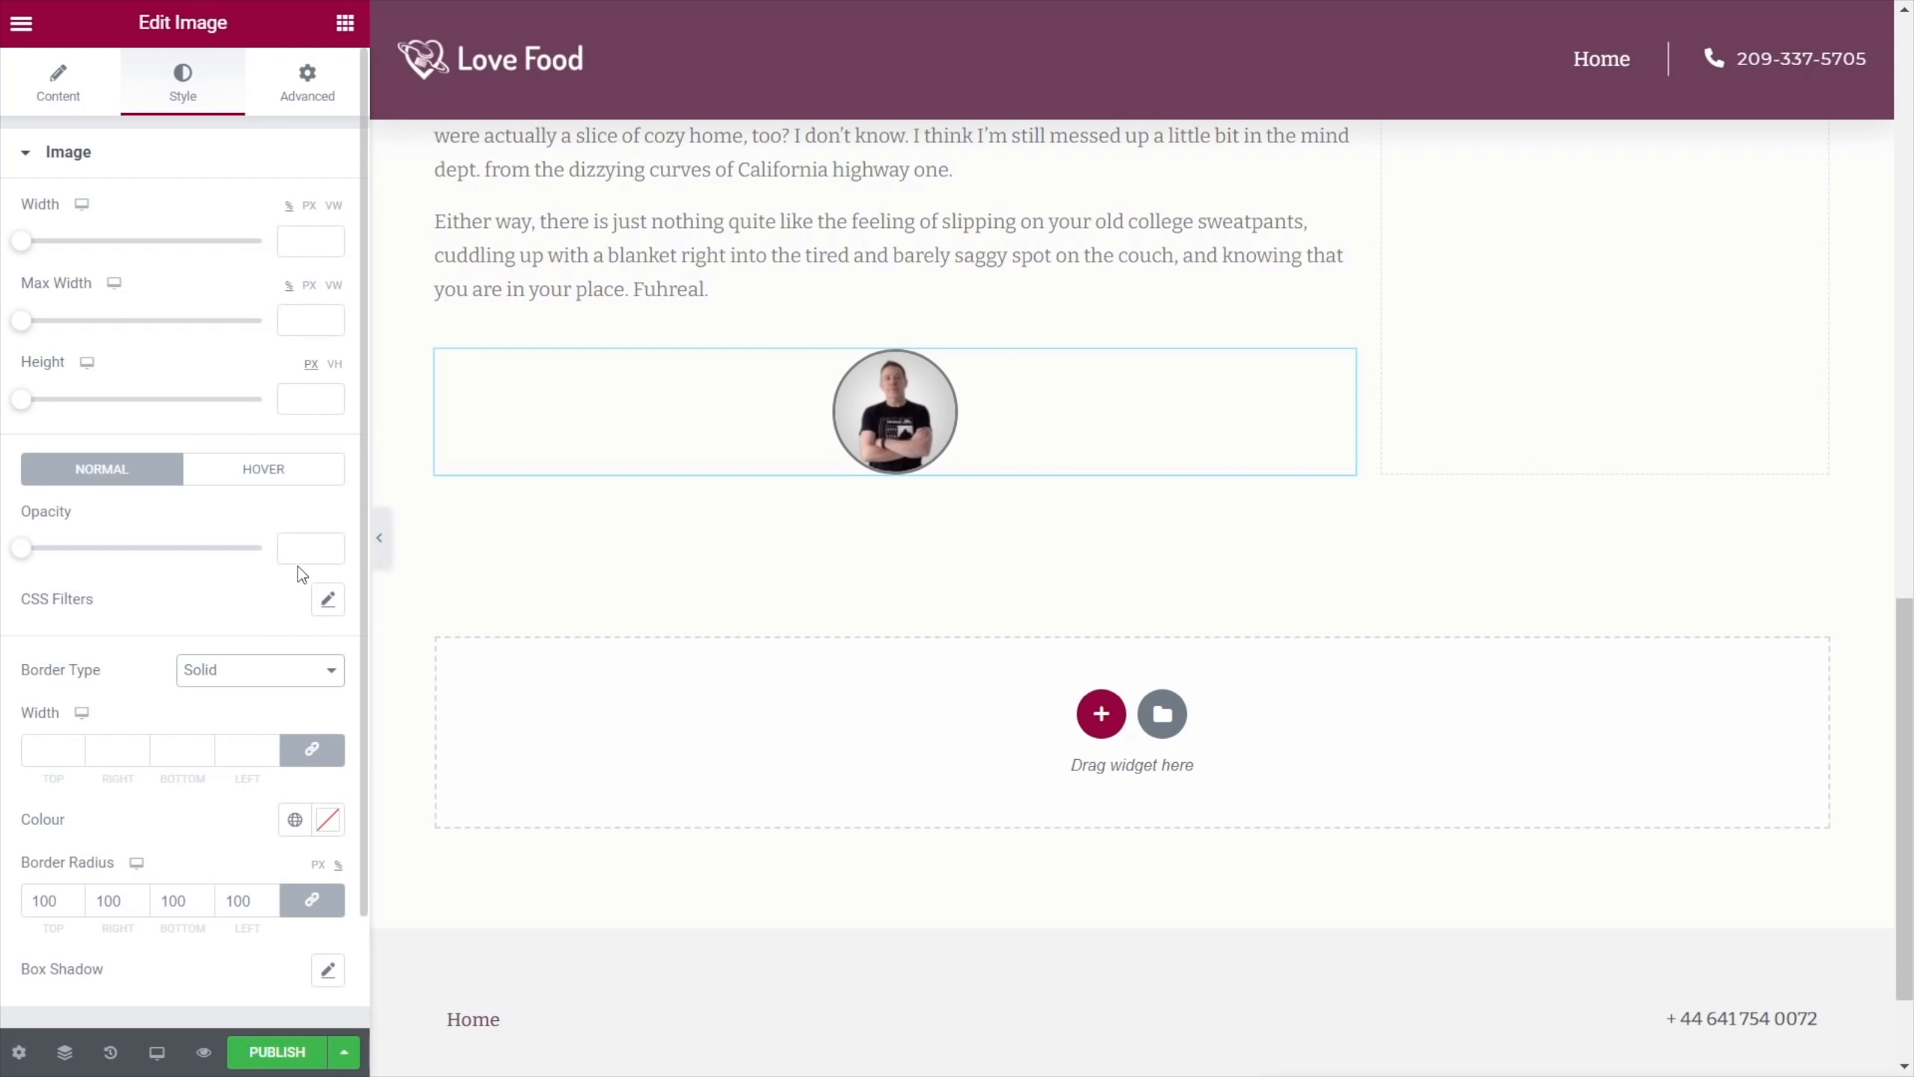
{"action": "left_click", "coordinate": [327, 602]}
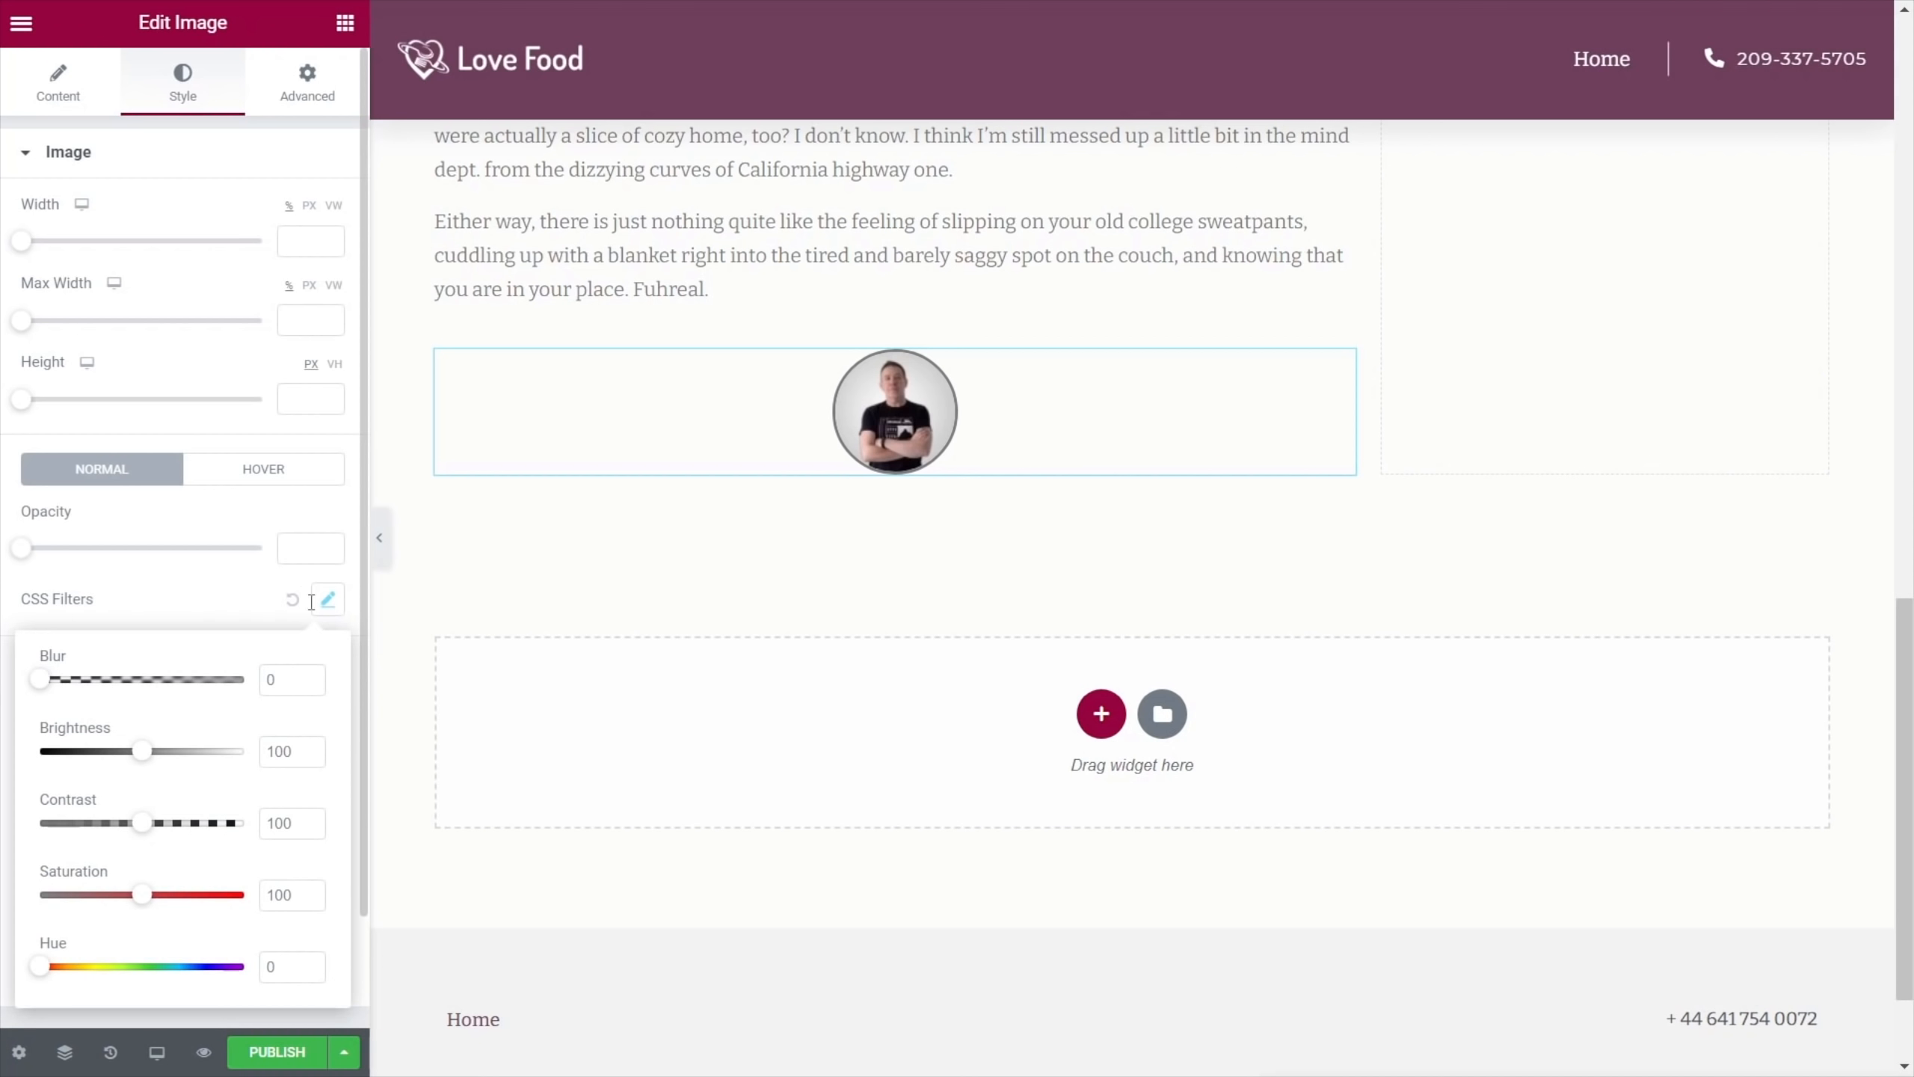
{"action": "left_click", "coordinate": [317, 601]}
{"action": "left_click", "coordinate": [41, 752]}
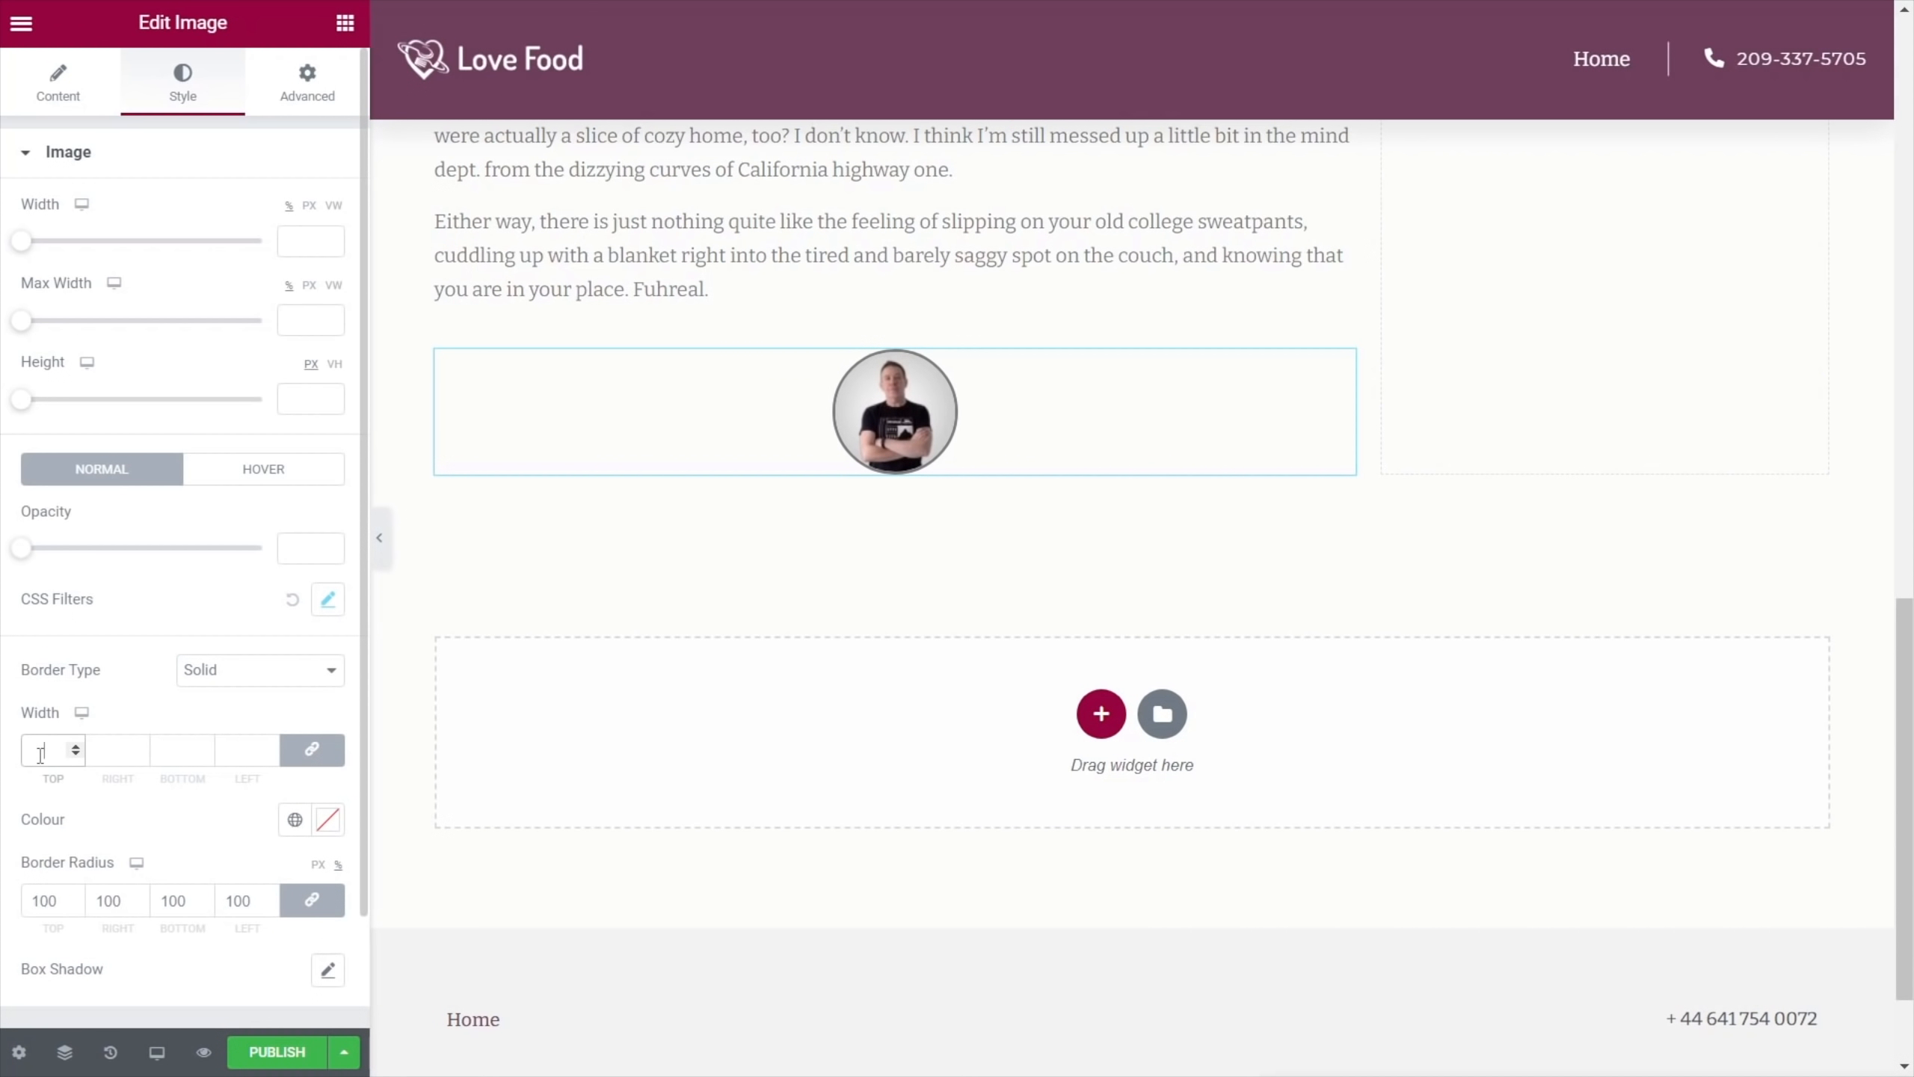
{"action": "type", "text": "4"}
{"action": "left_click", "coordinate": [291, 831]}
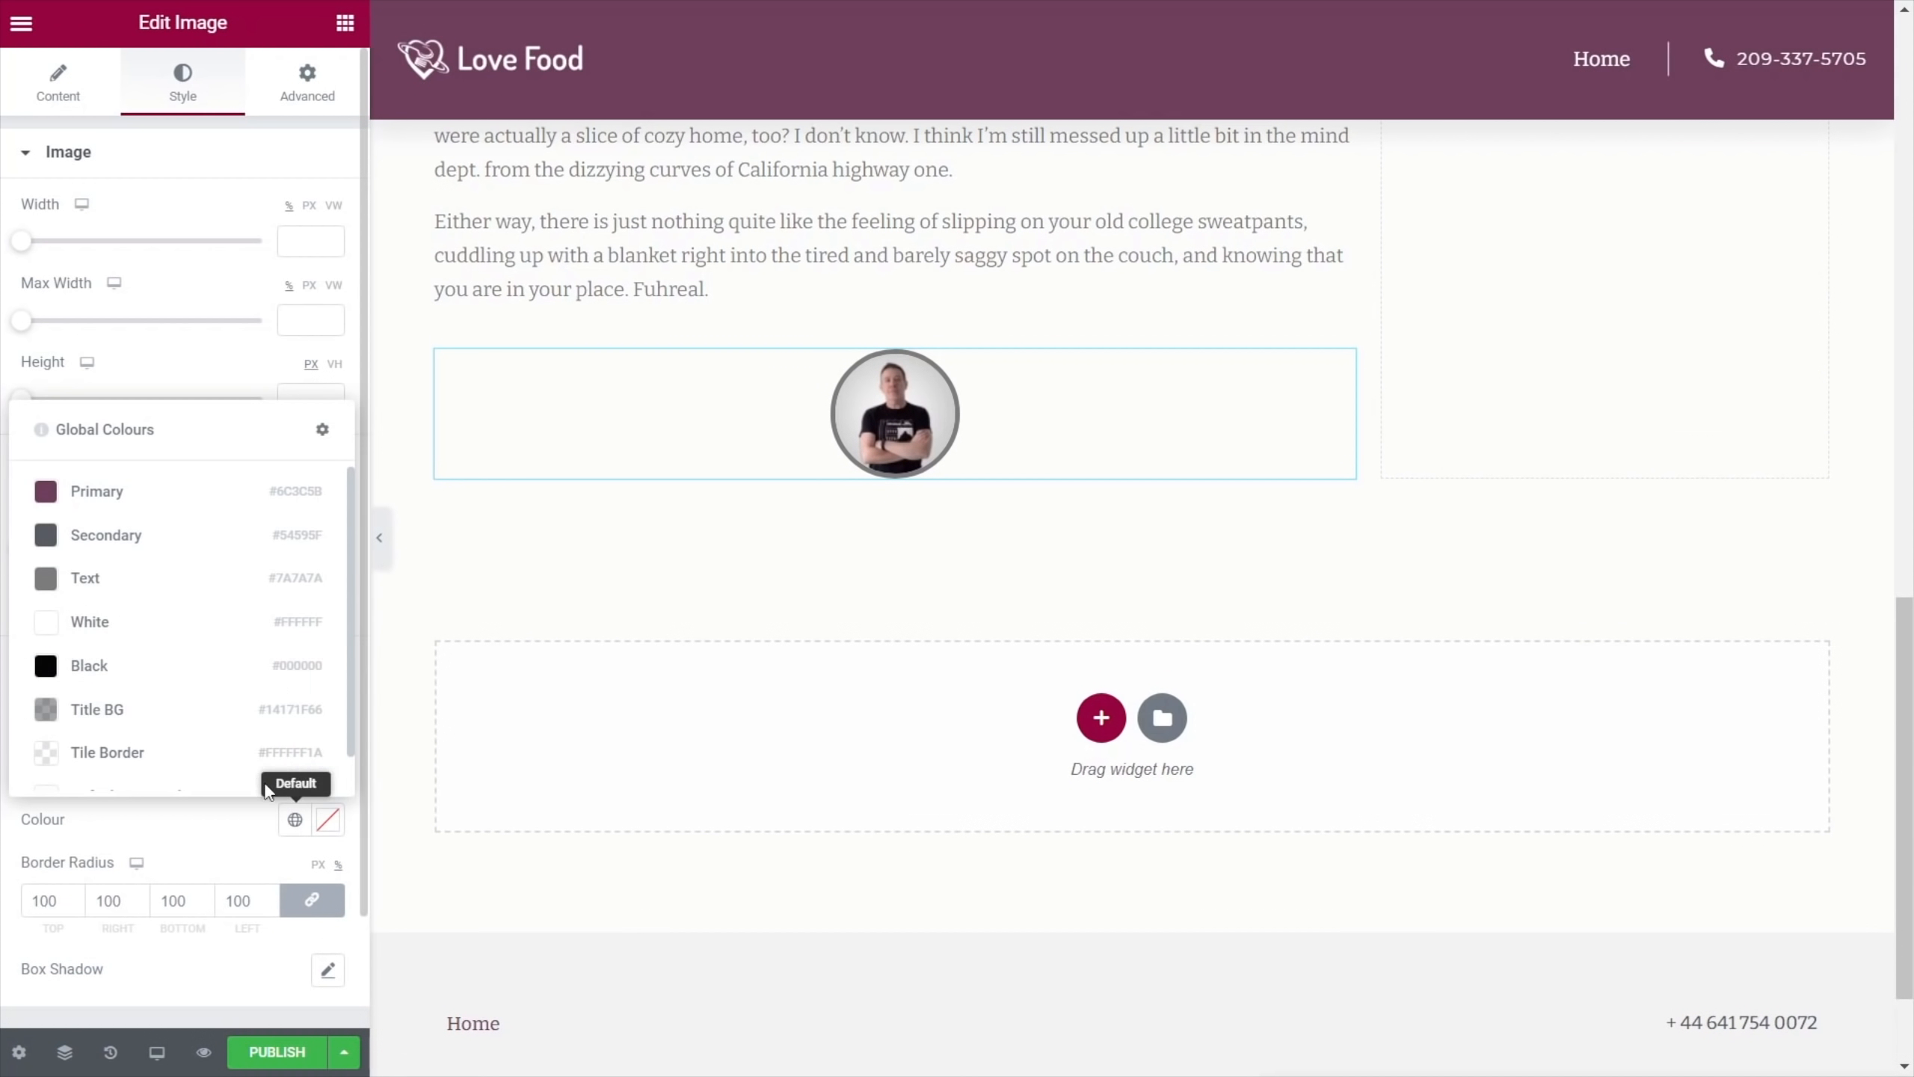
{"action": "left_click", "coordinate": [106, 533]}
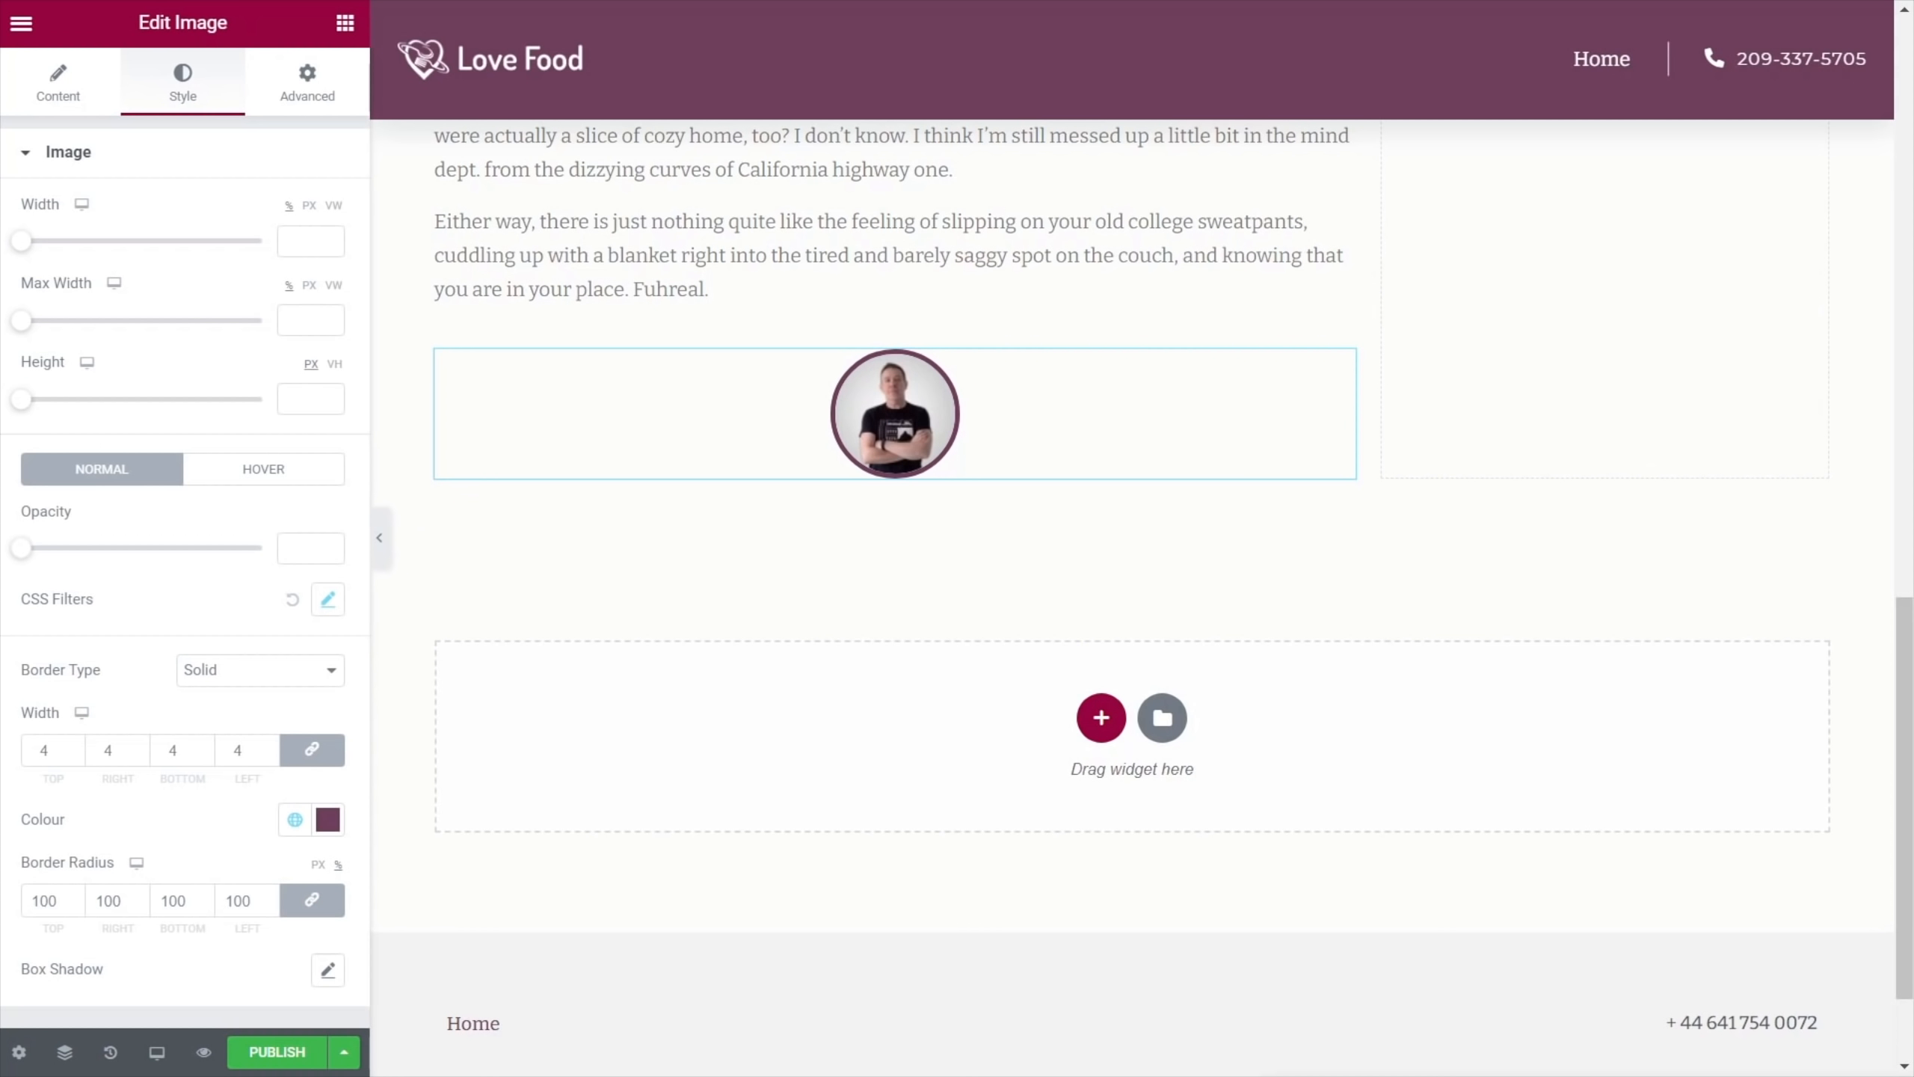
Add an Inner Section below the author image and delete one of its two columns
{"action": "left_click", "coordinate": [346, 22]}
{"action": "scroll", "coordinate": [193, 694], "scroll_direction": "down", "scroll_amount": 2}
{"action": "scroll", "coordinate": [193, 694], "scroll_direction": "down", "scroll_amount": 3}
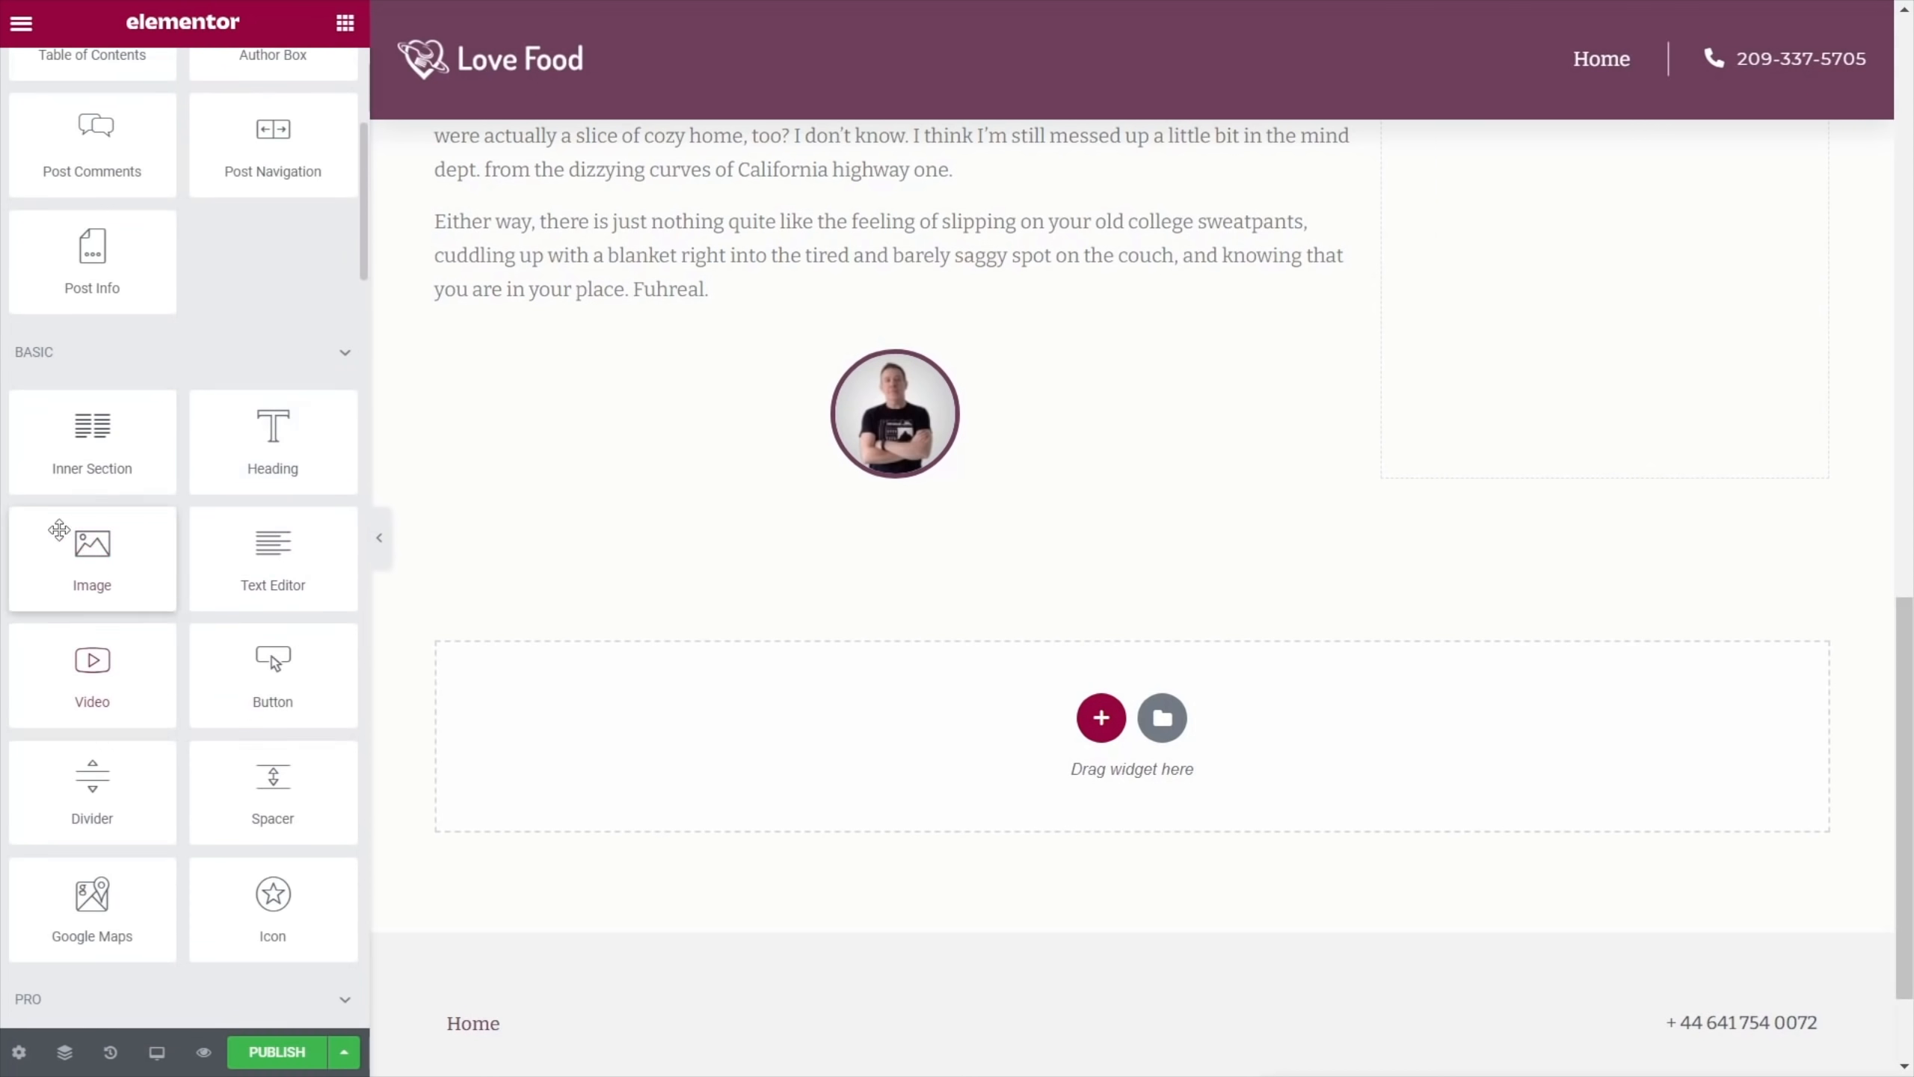
{"action": "left_click_drag", "start_coordinate": [76, 453], "coordinate": [869, 481]}
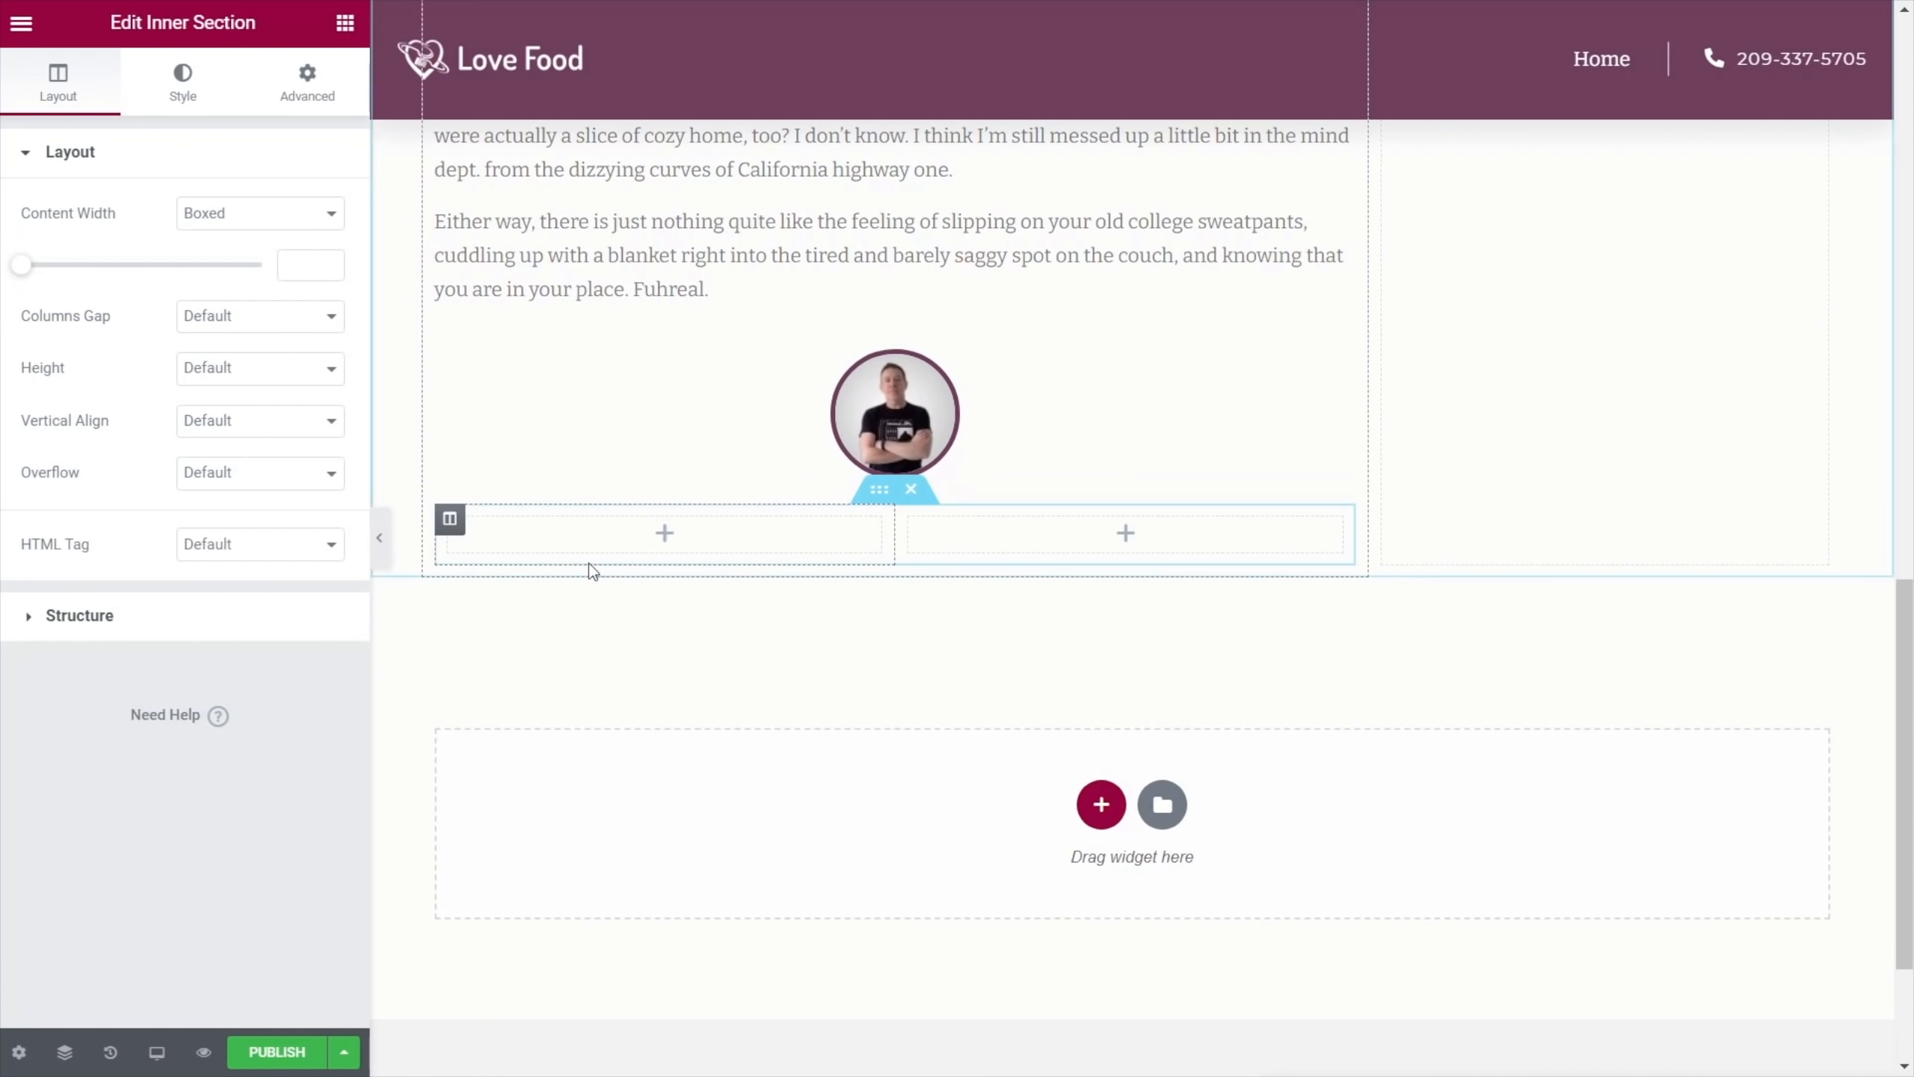
{"action": "right_click", "coordinate": [454, 521]}
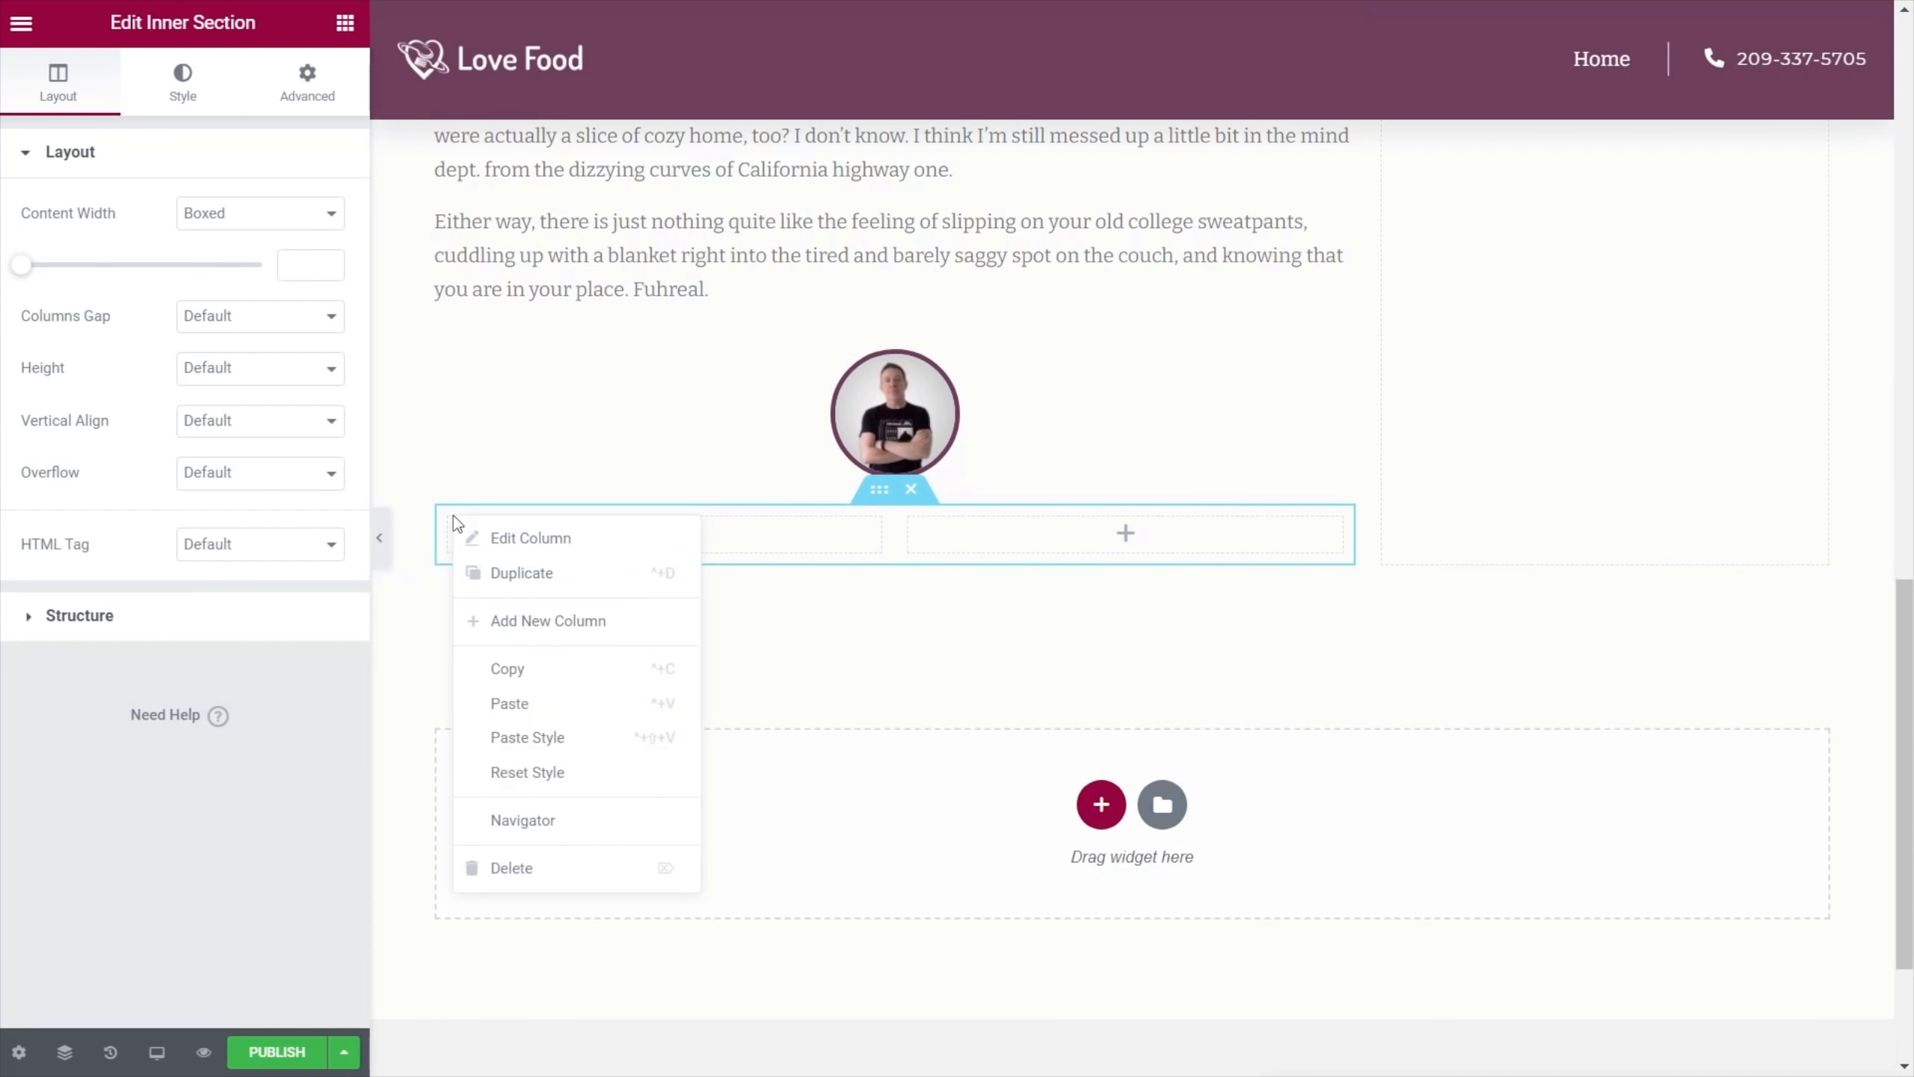
{"action": "left_click", "coordinate": [539, 869]}
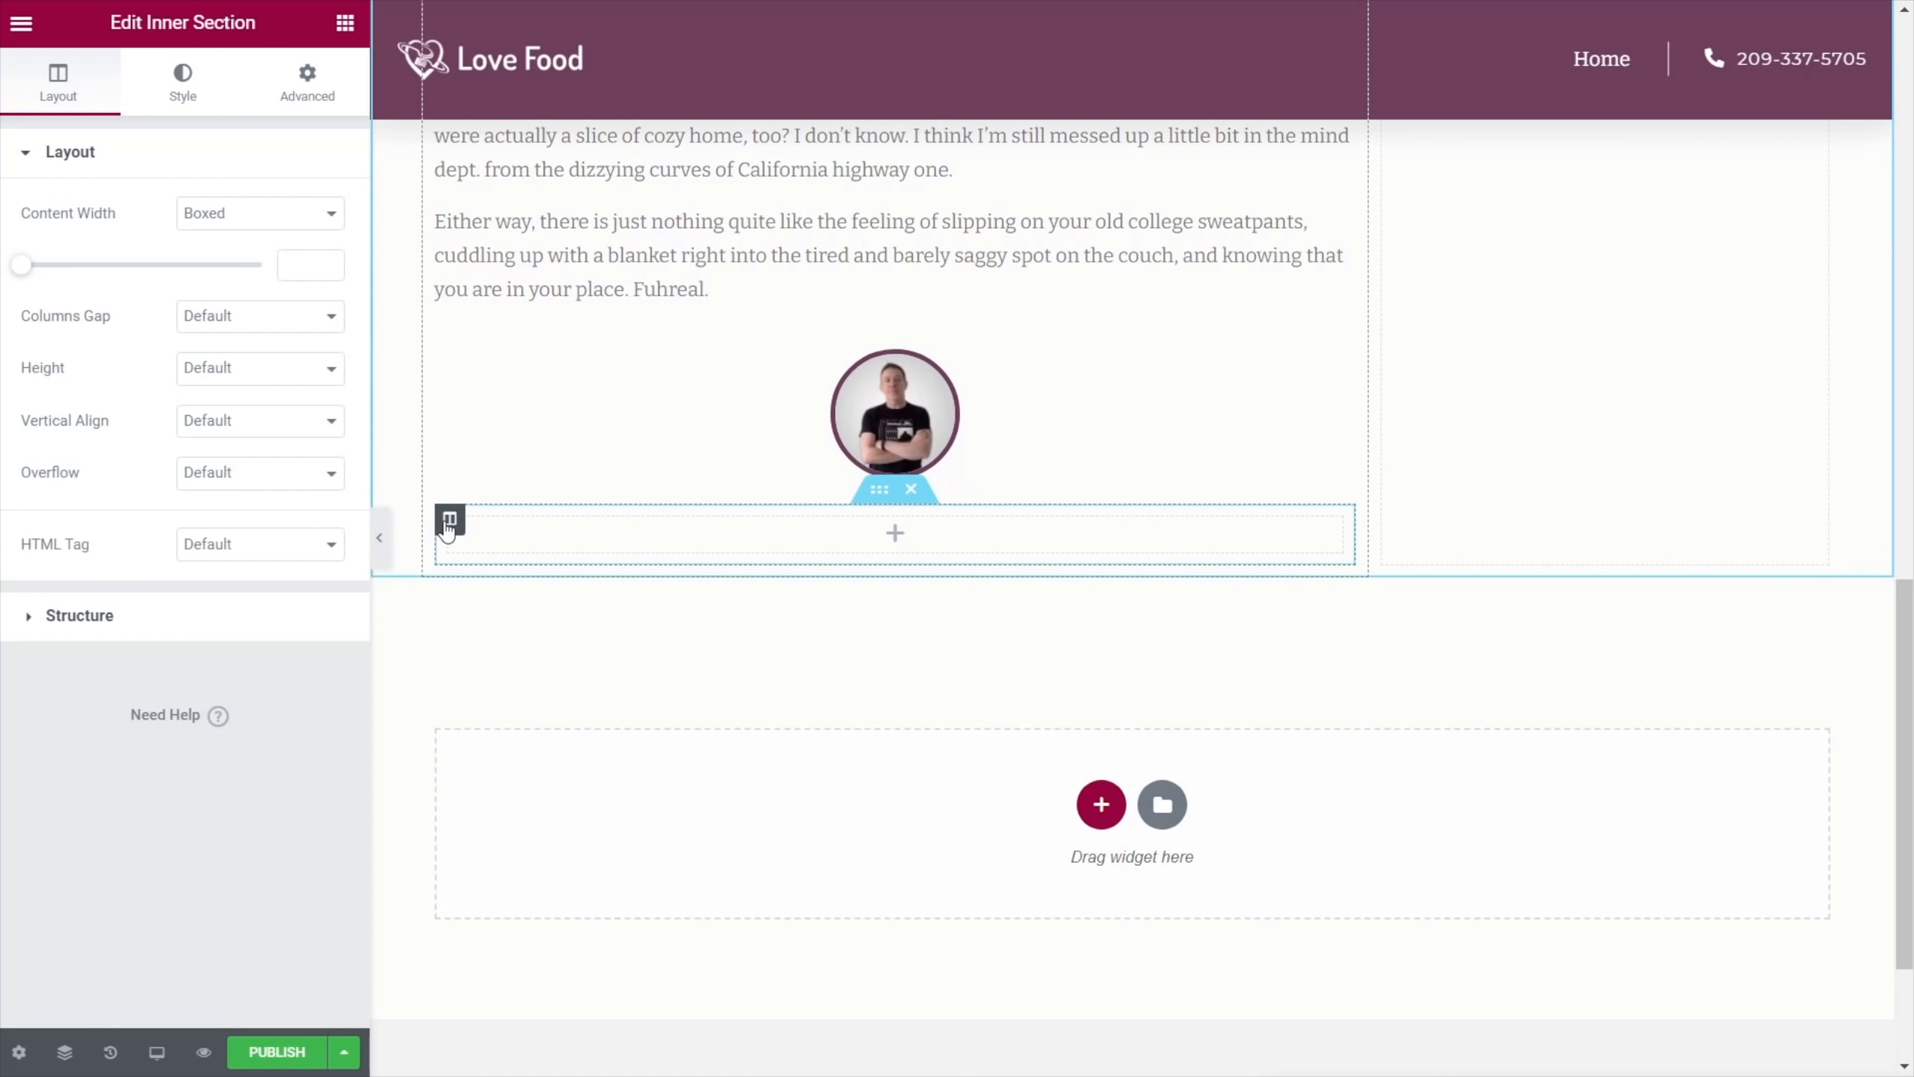
Remove the columns gap from the inner section below the author image
{"action": "left_click", "coordinate": [449, 521]}
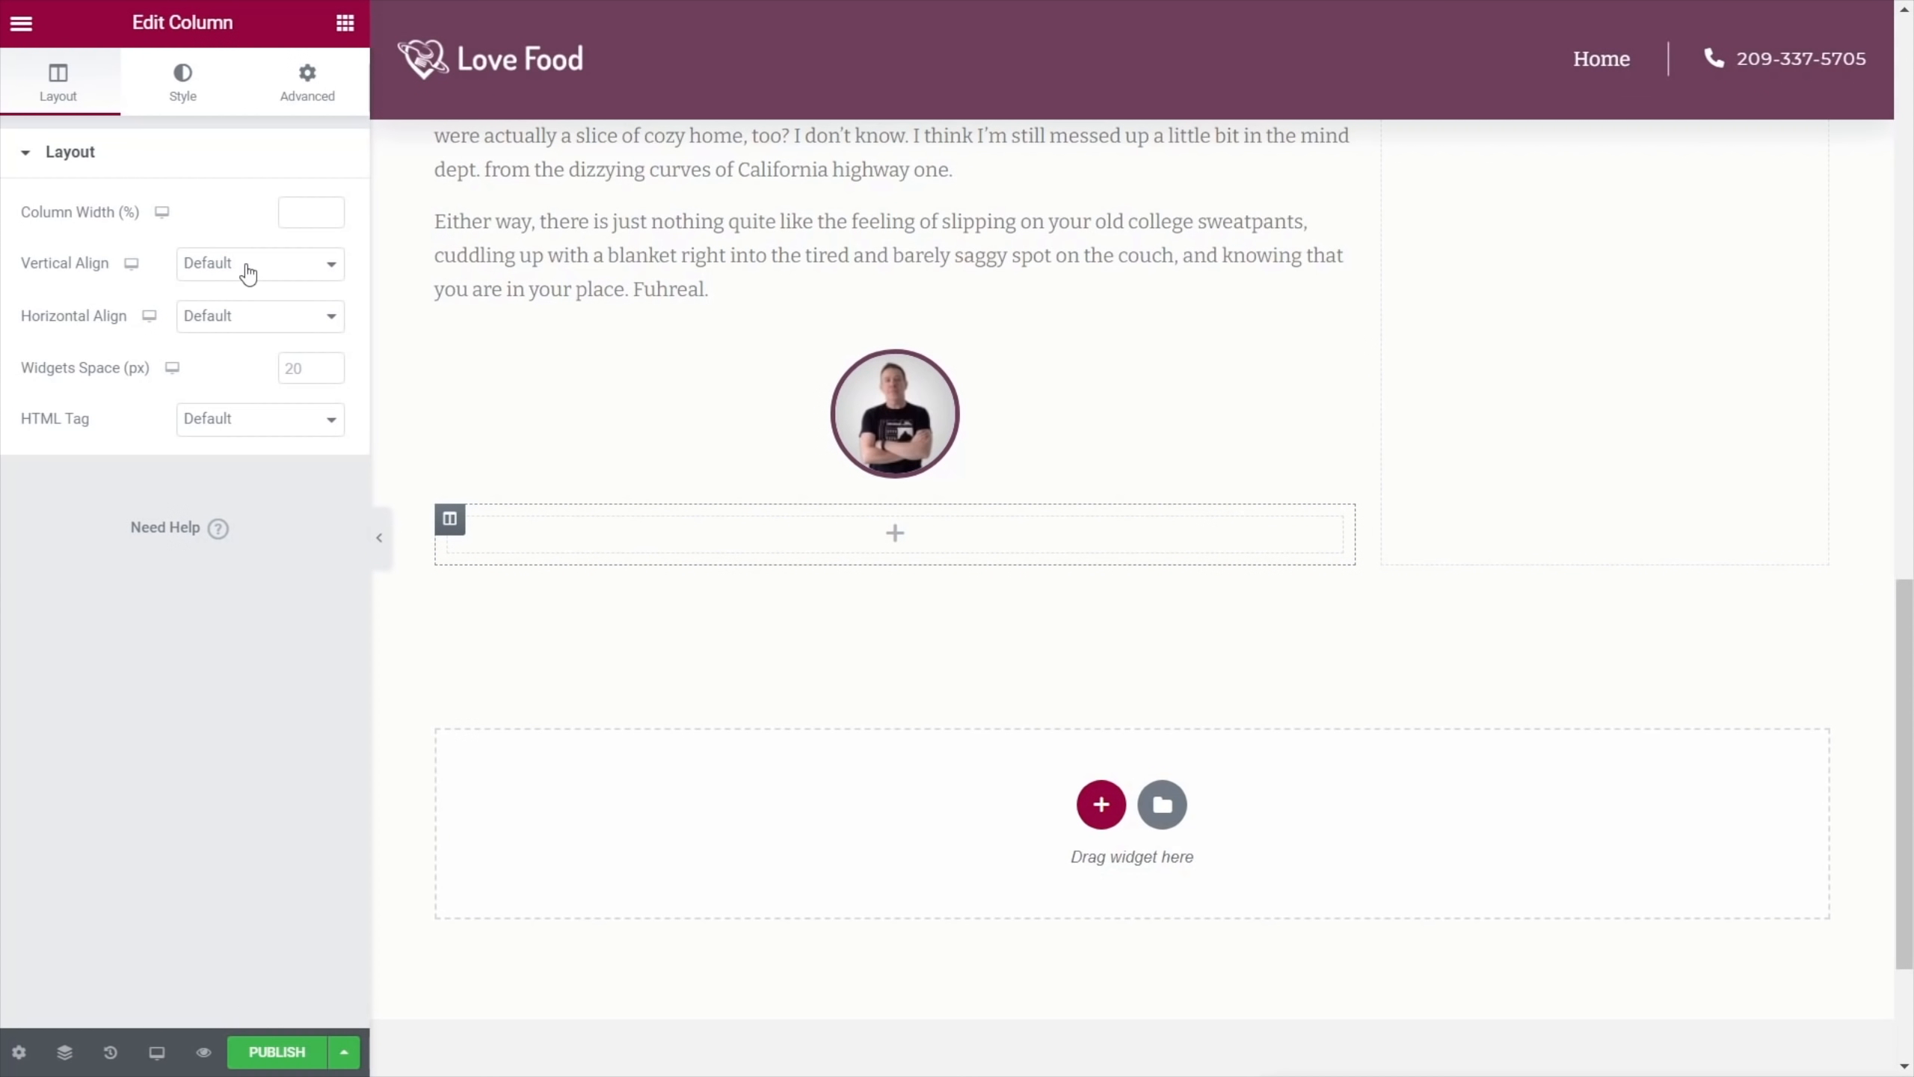
{"action": "left_click", "coordinate": [879, 490]}
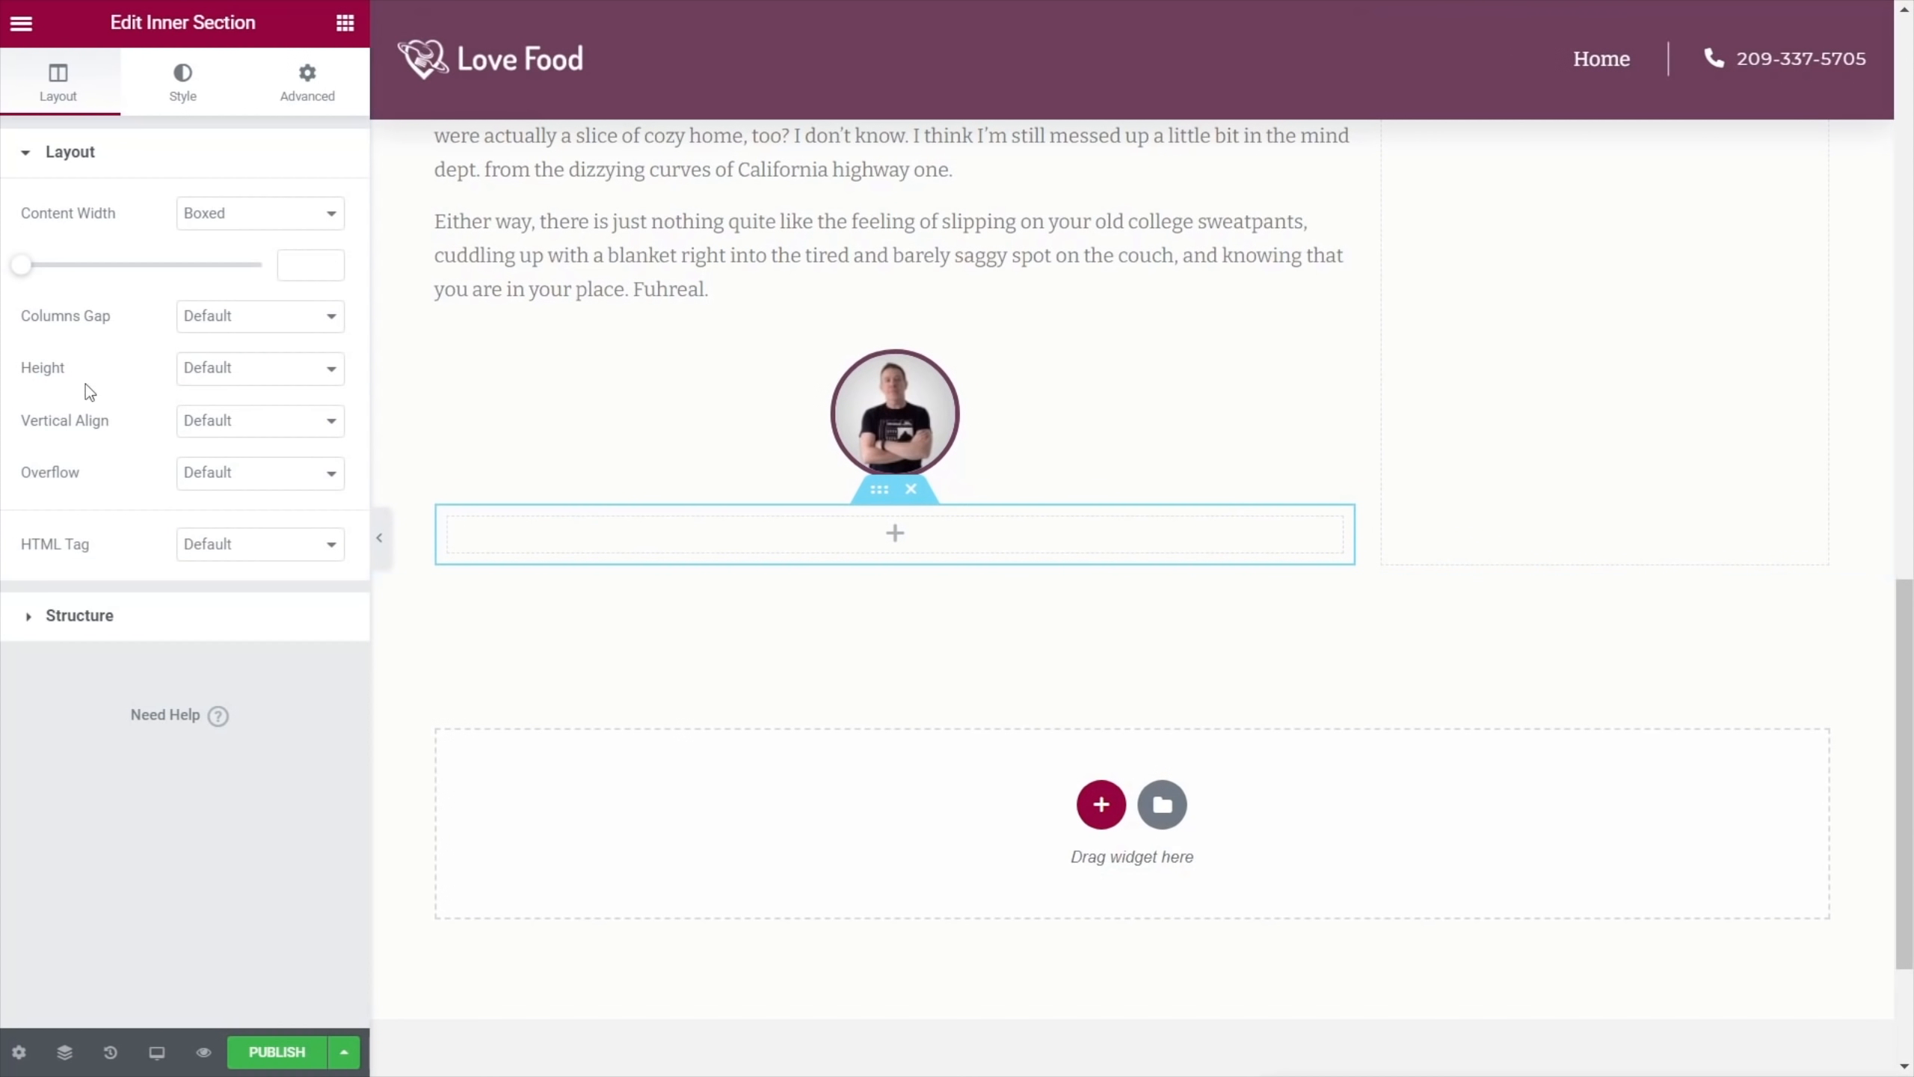
{"action": "left_click", "coordinate": [226, 325]}
{"action": "left_click", "coordinate": [224, 359]}
Give the inner section a Classic background in the global Primary colour
{"action": "left_click", "coordinate": [181, 89]}
{"action": "left_click", "coordinate": [227, 265]}
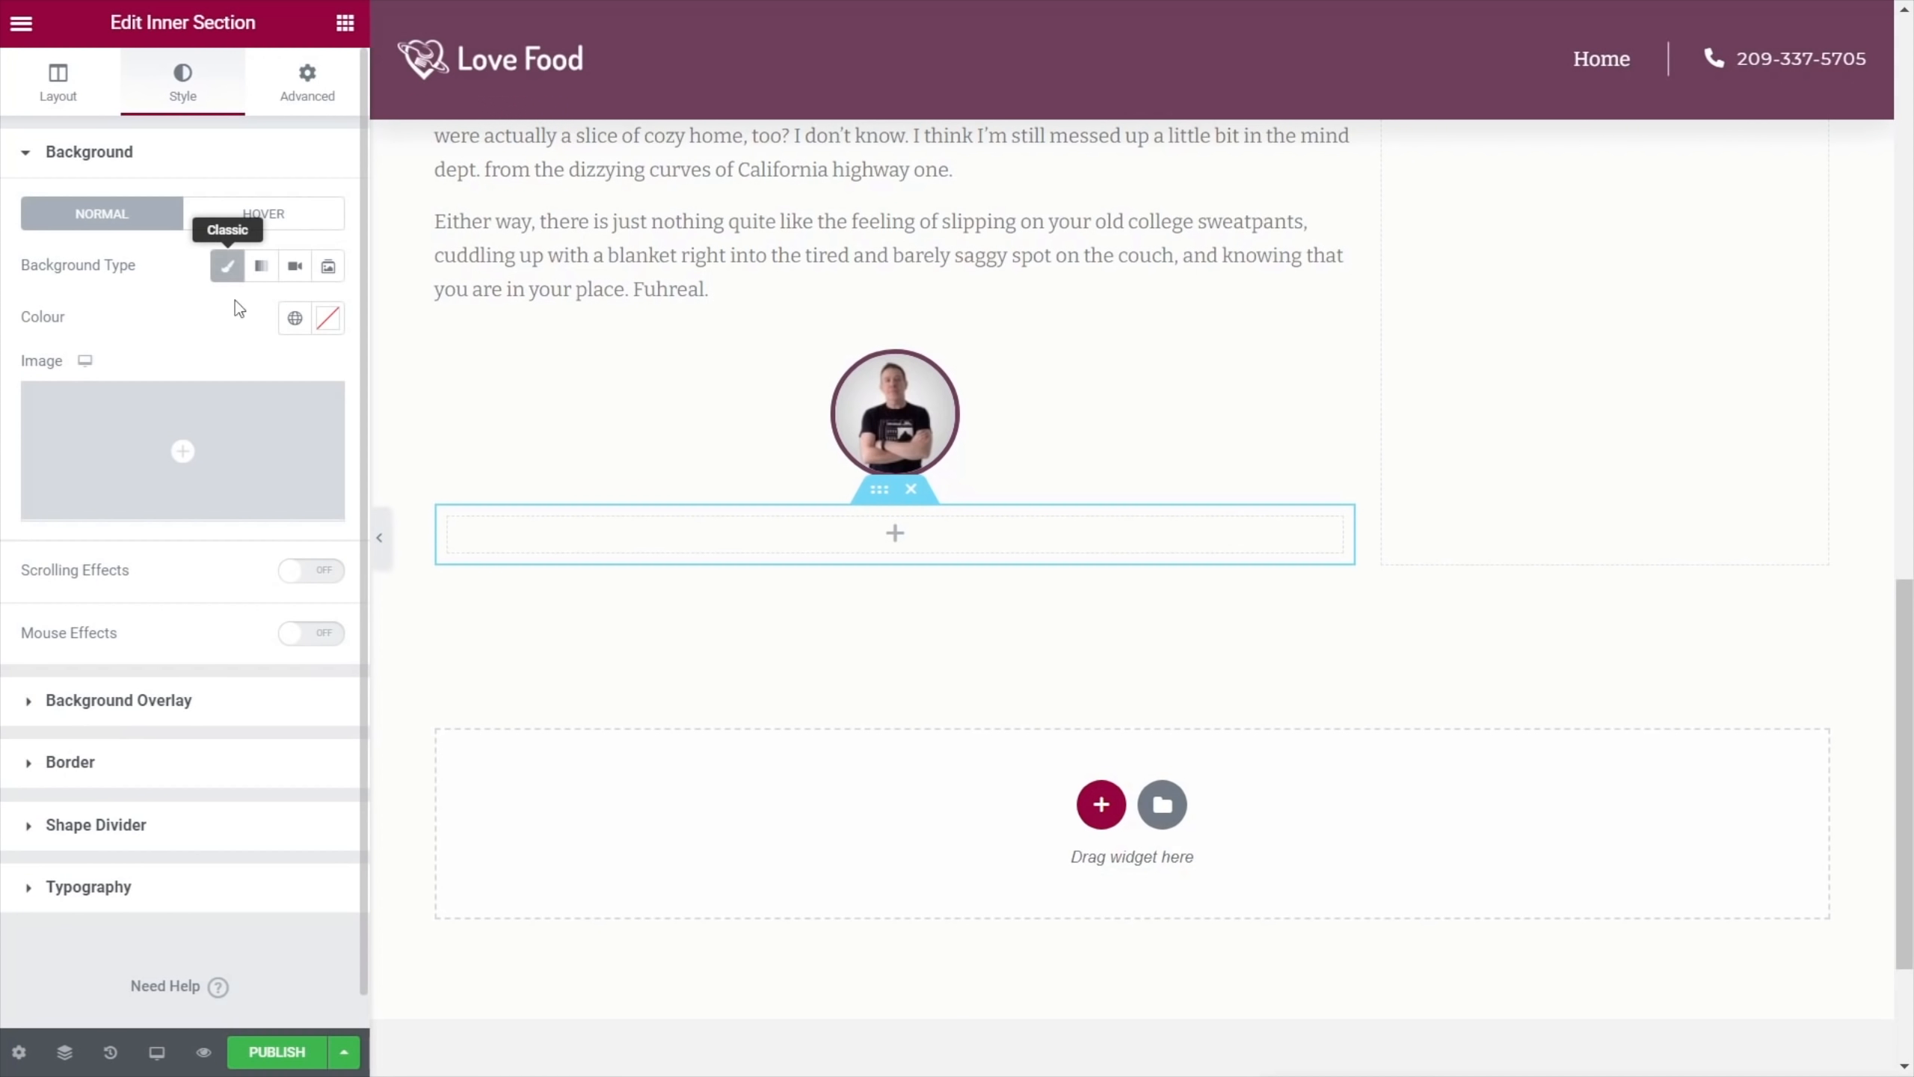
{"action": "left_click", "coordinate": [295, 318]}
{"action": "left_click", "coordinate": [134, 432]}
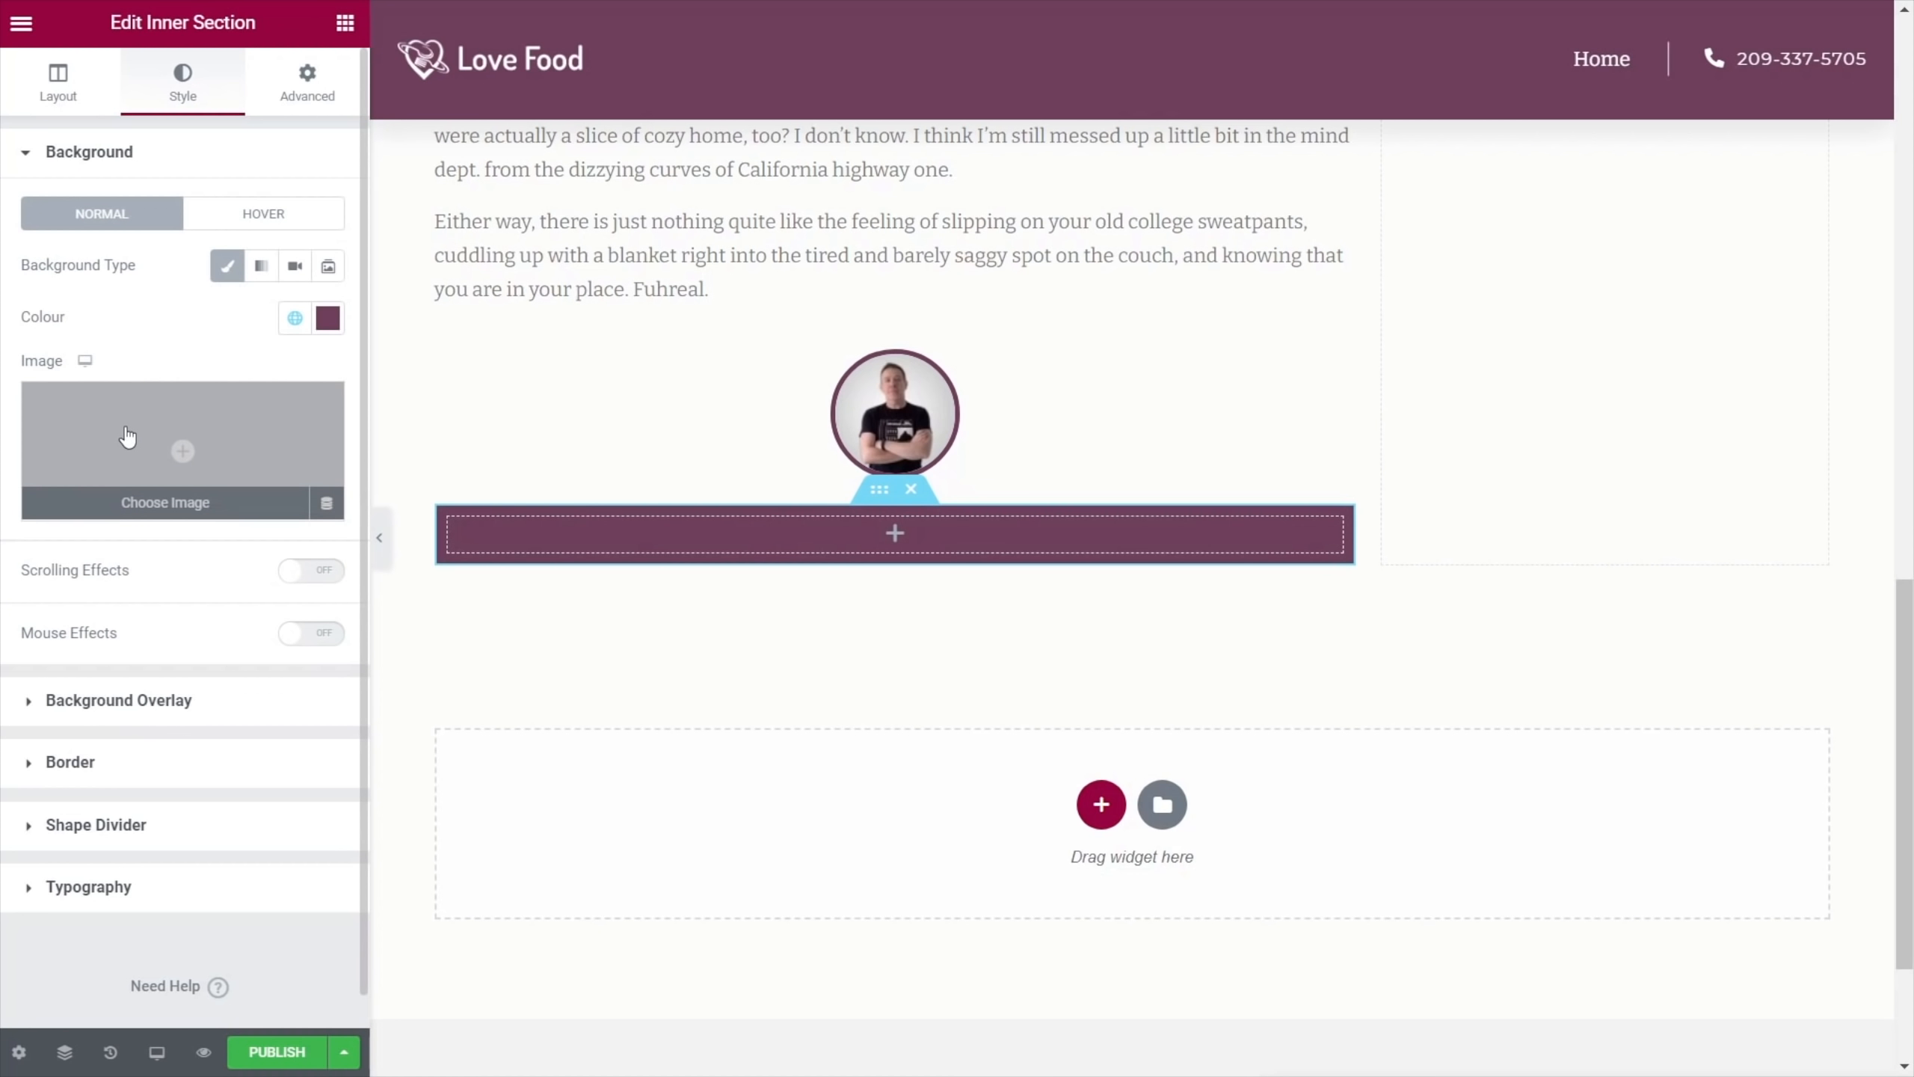
Place a Dynamic Field widget from the listing elements inside the inner section
{"action": "left_click", "coordinate": [345, 24]}
{"action": "scroll", "coordinate": [188, 674], "scroll_direction": "down", "scroll_amount": 10}
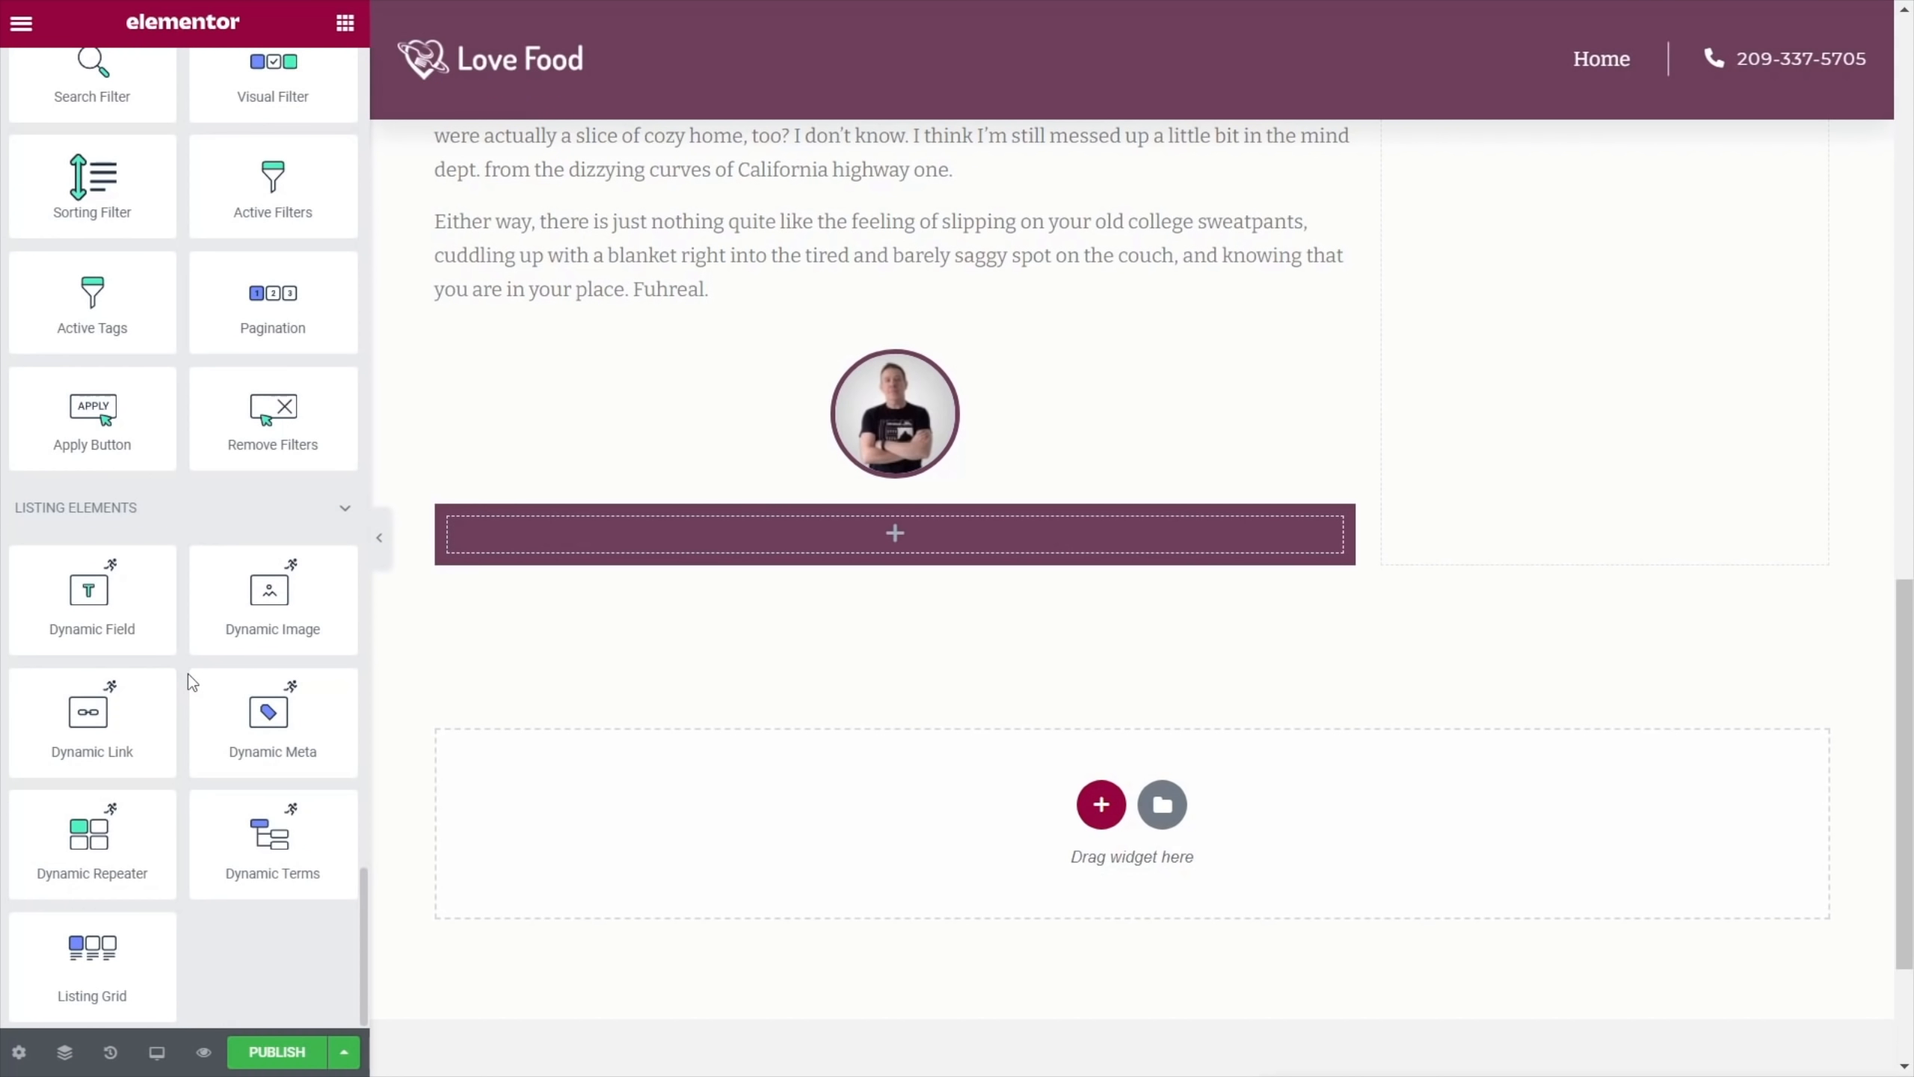
{"action": "left_click_drag", "start_coordinate": [106, 618], "coordinate": [814, 537]}
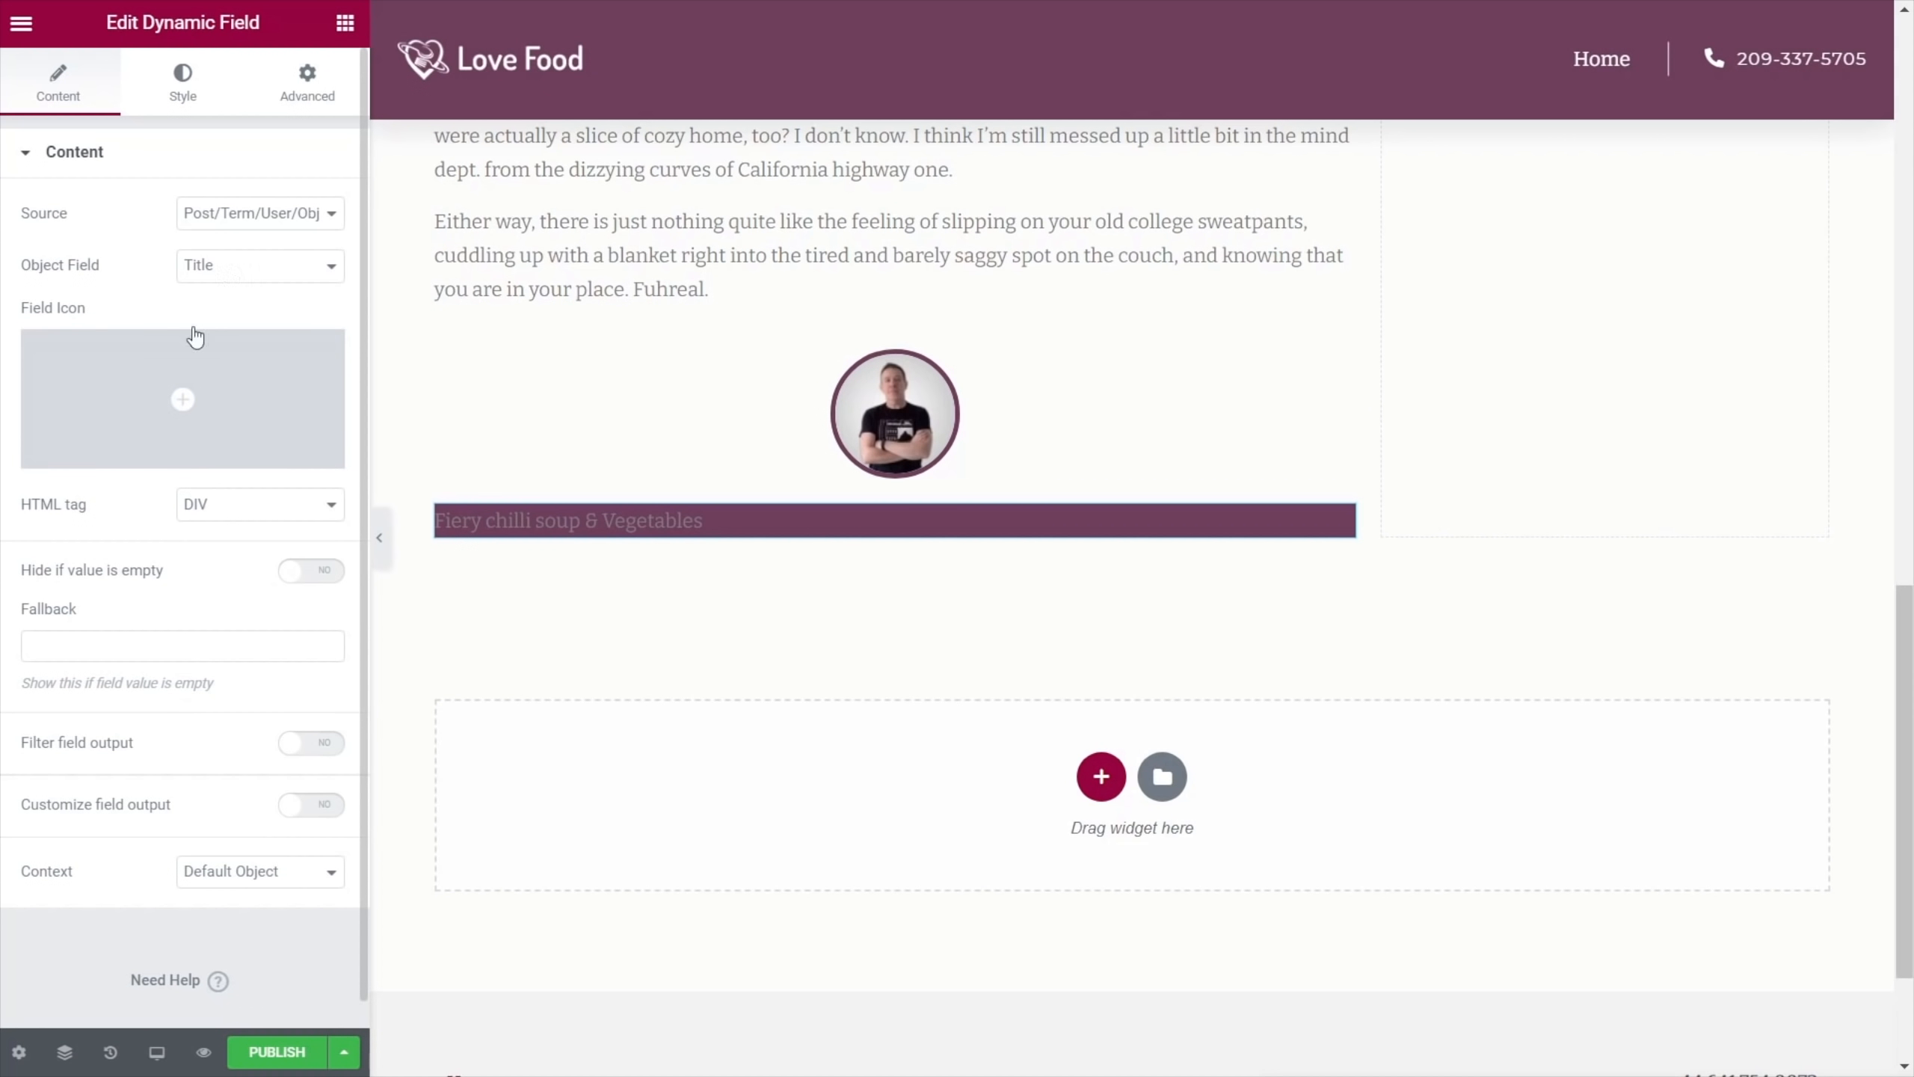
Set the source of the inner section's Dynamic Field to Meta Data and its meta field to Preparation Time
{"action": "left_click", "coordinate": [284, 216]}
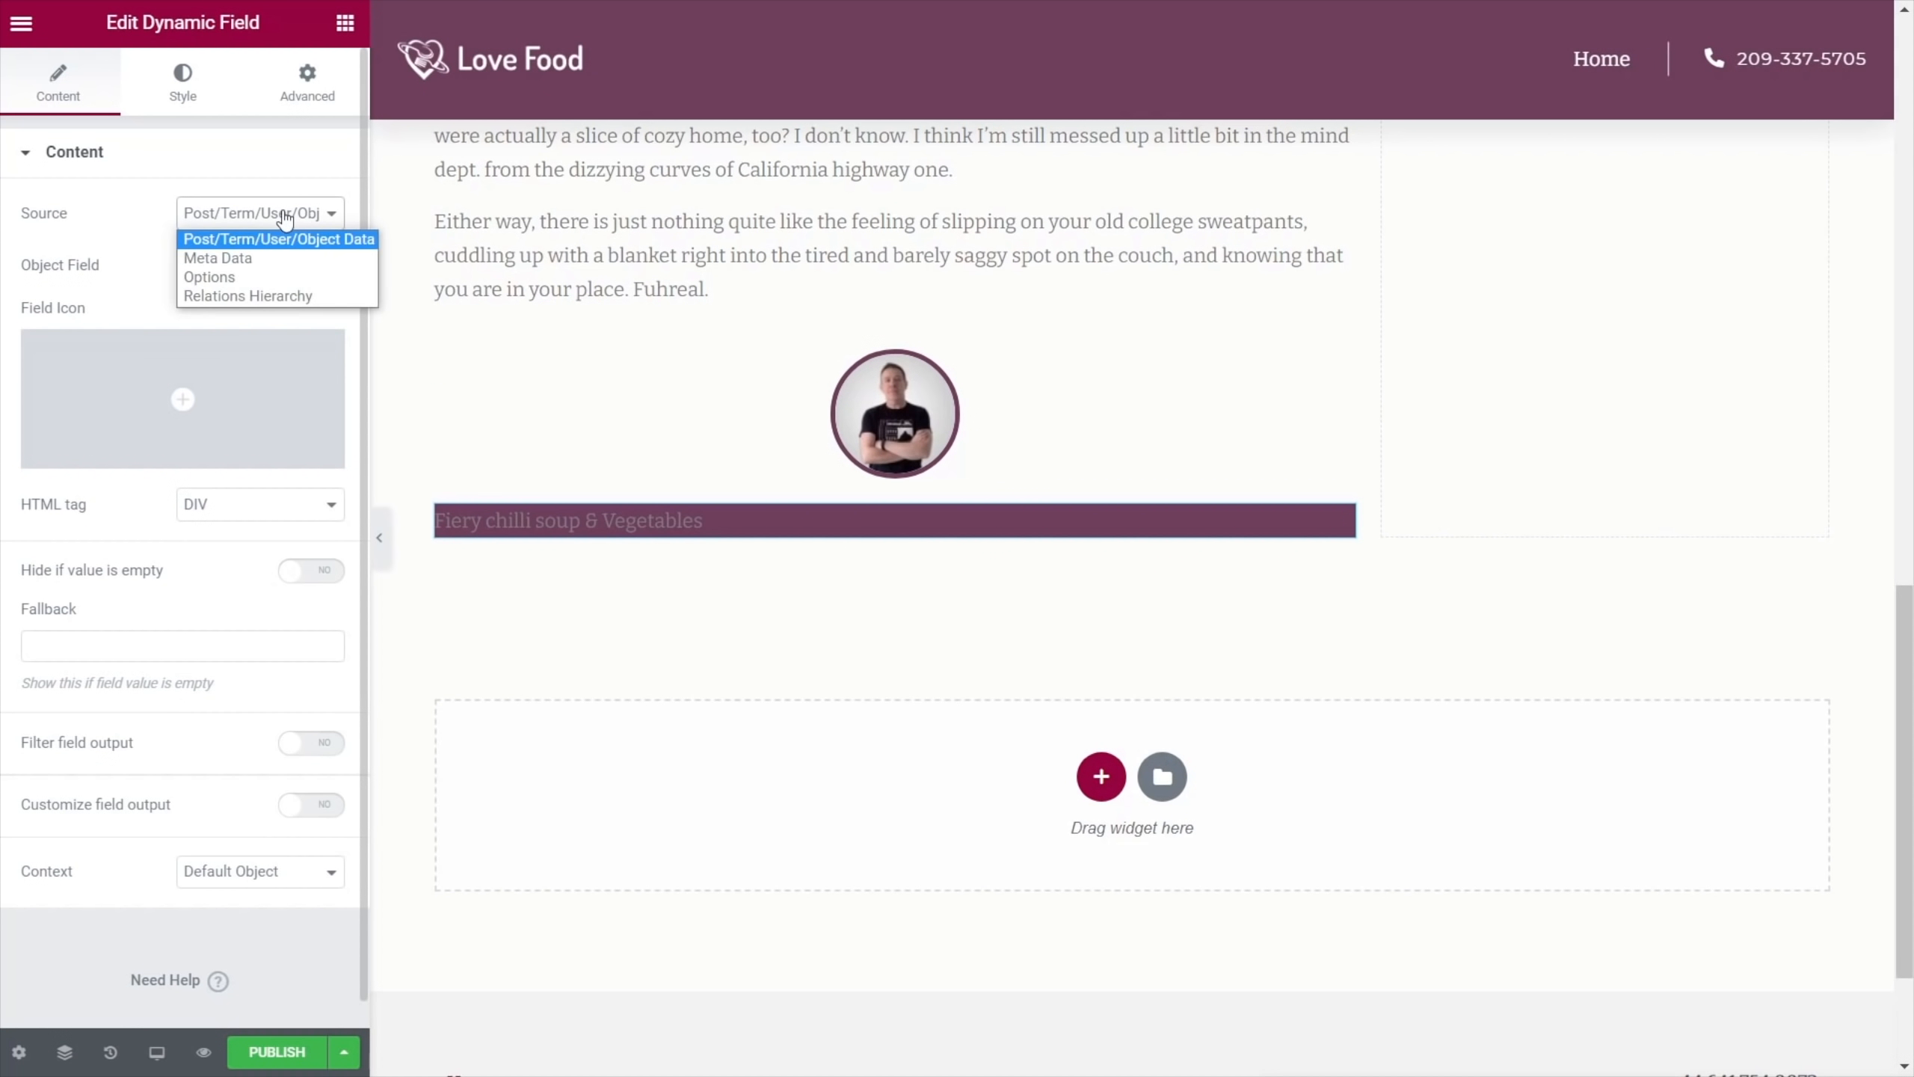
{"action": "left_click", "coordinate": [243, 261]}
{"action": "left_click", "coordinate": [238, 272]}
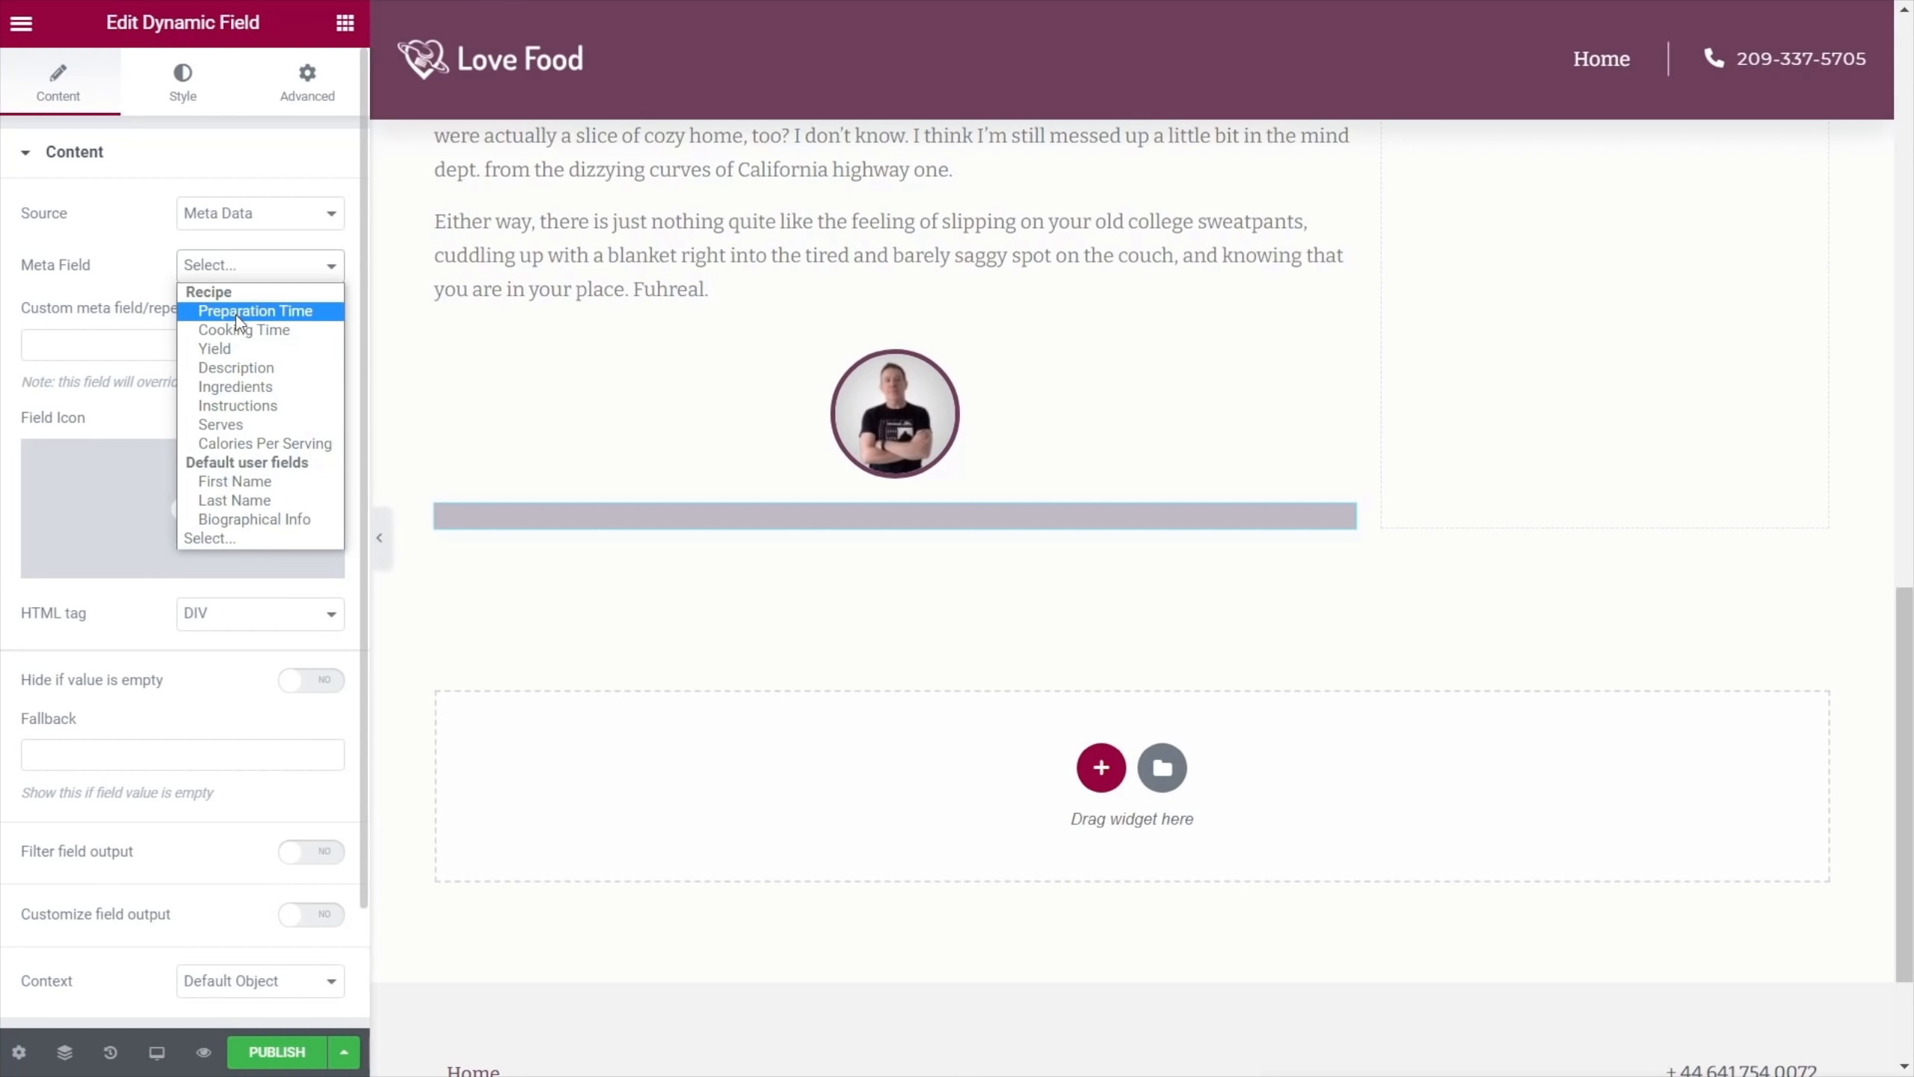
{"action": "left_click", "coordinate": [236, 312]}
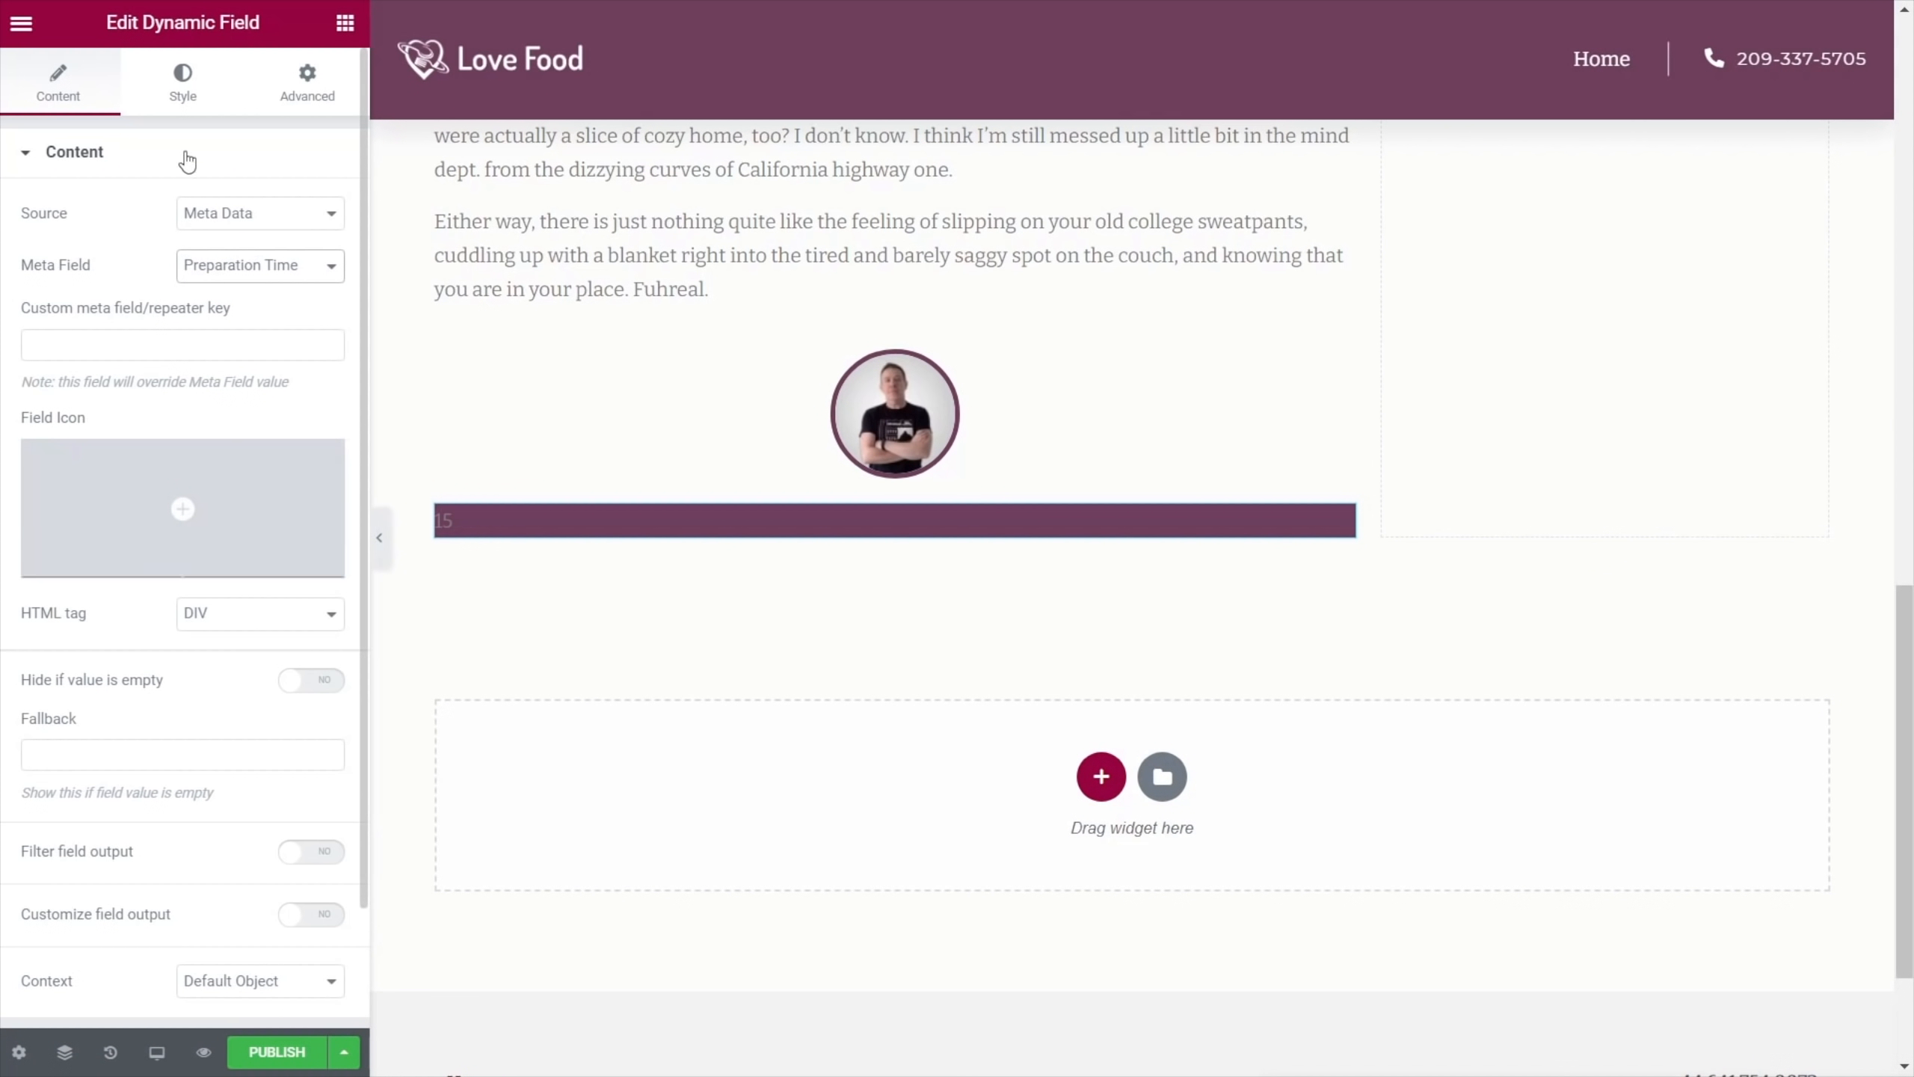
Set the text colour of the Preparation Time field to the global White colour
{"action": "left_click", "coordinate": [187, 83]}
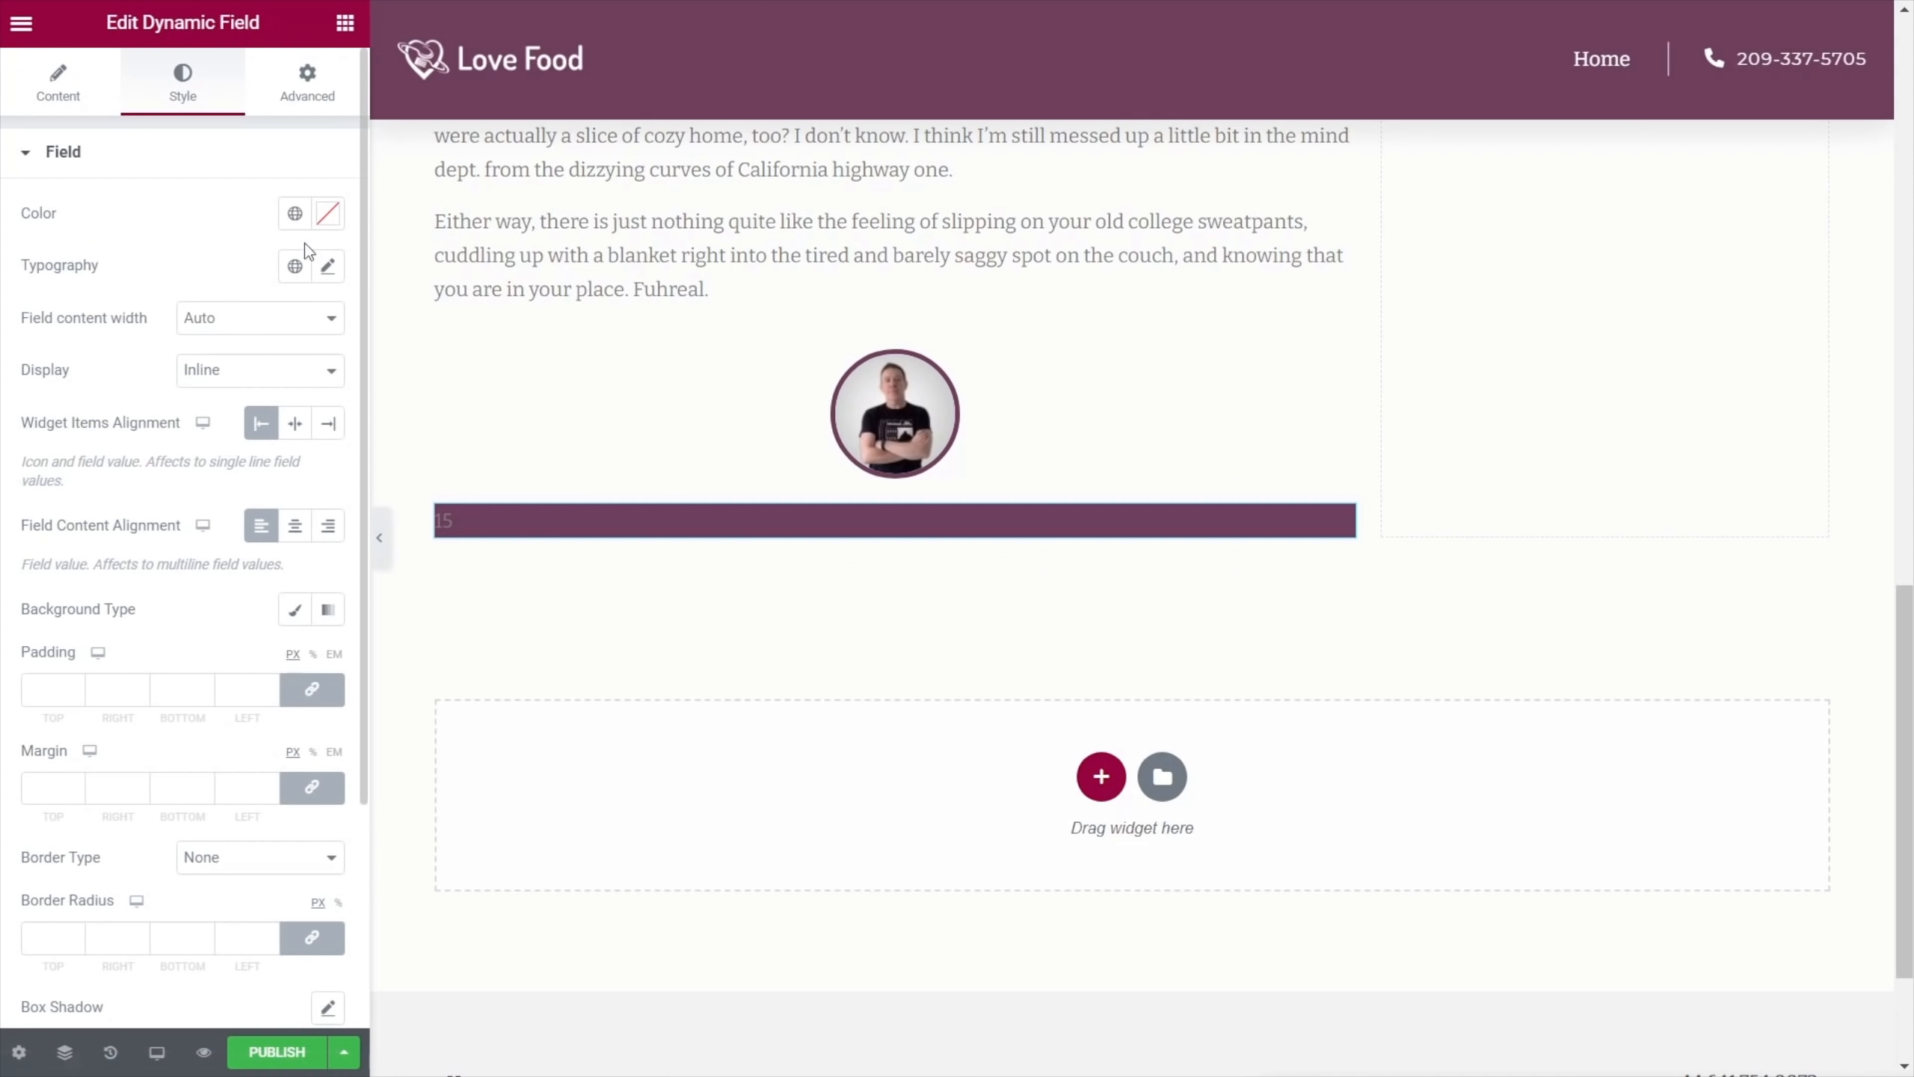
{"action": "left_click", "coordinate": [295, 216]}
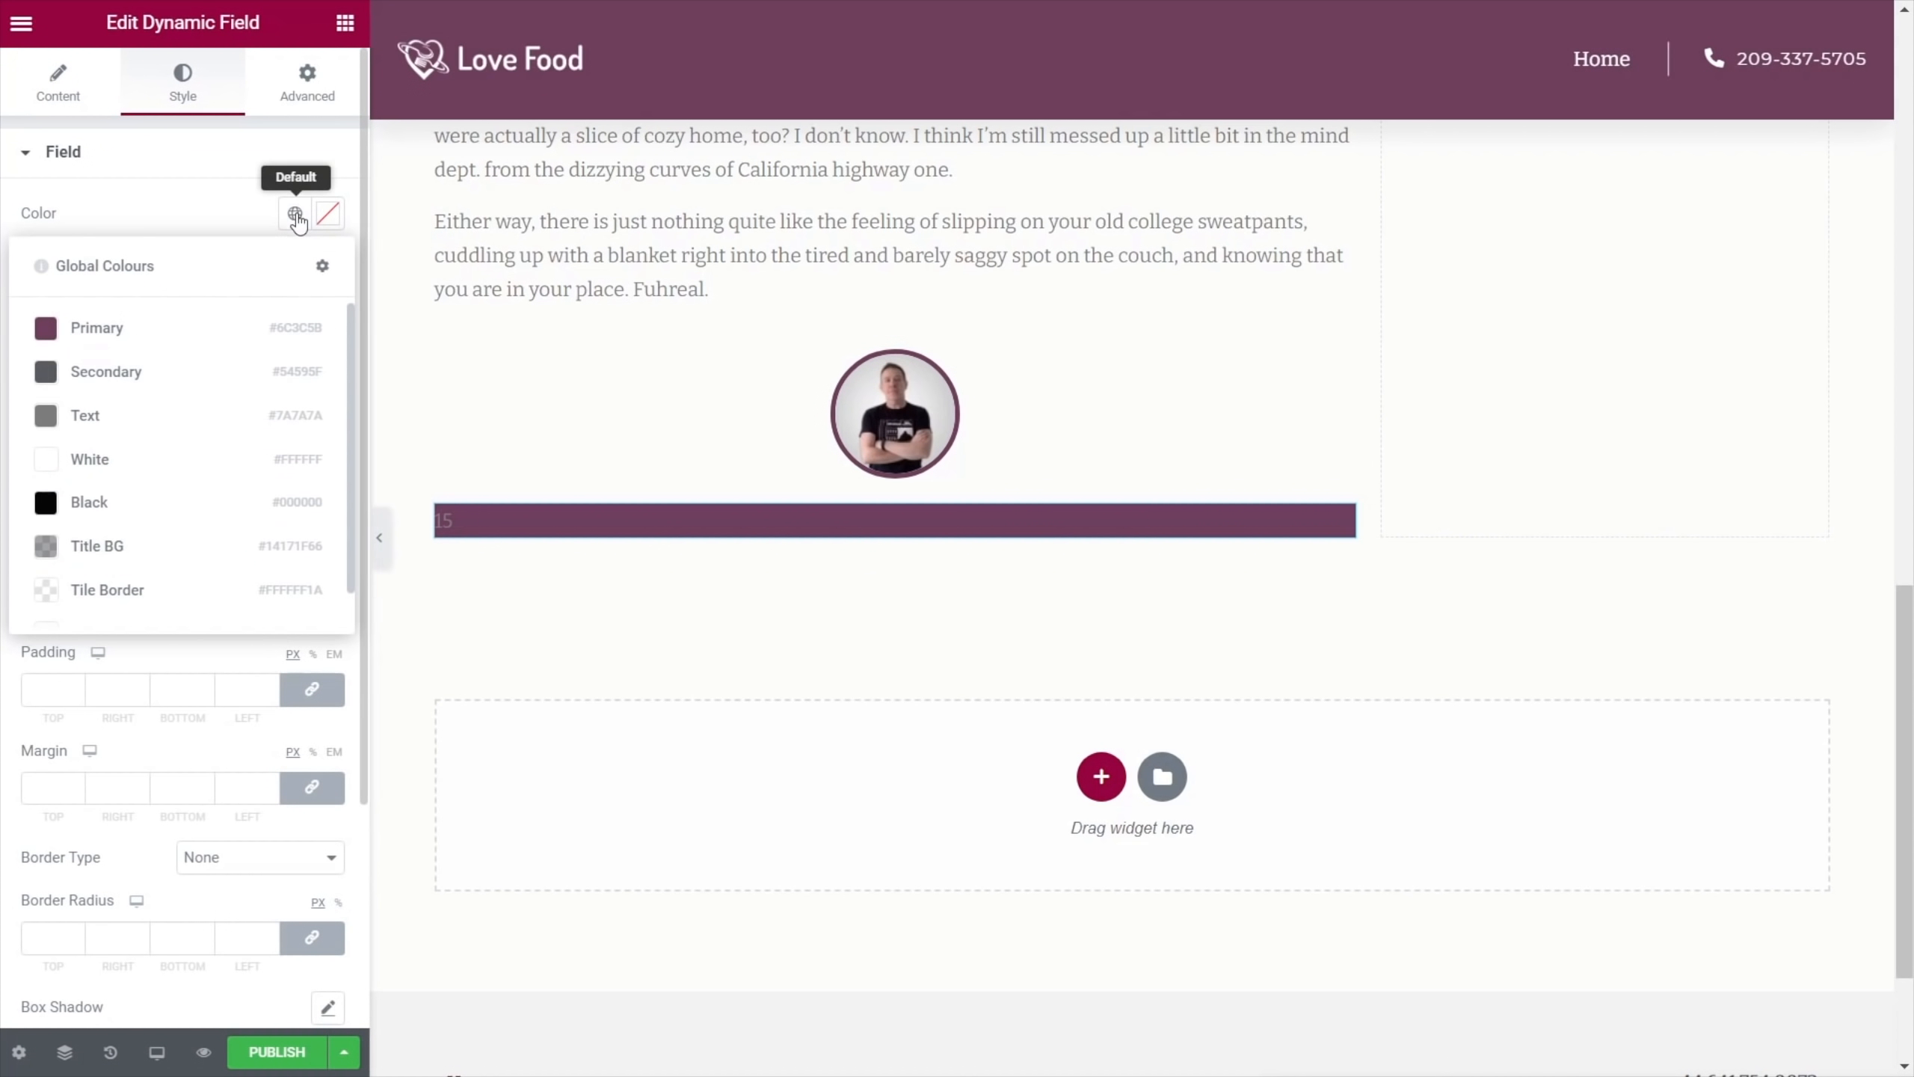
{"action": "left_click", "coordinate": [126, 460]}
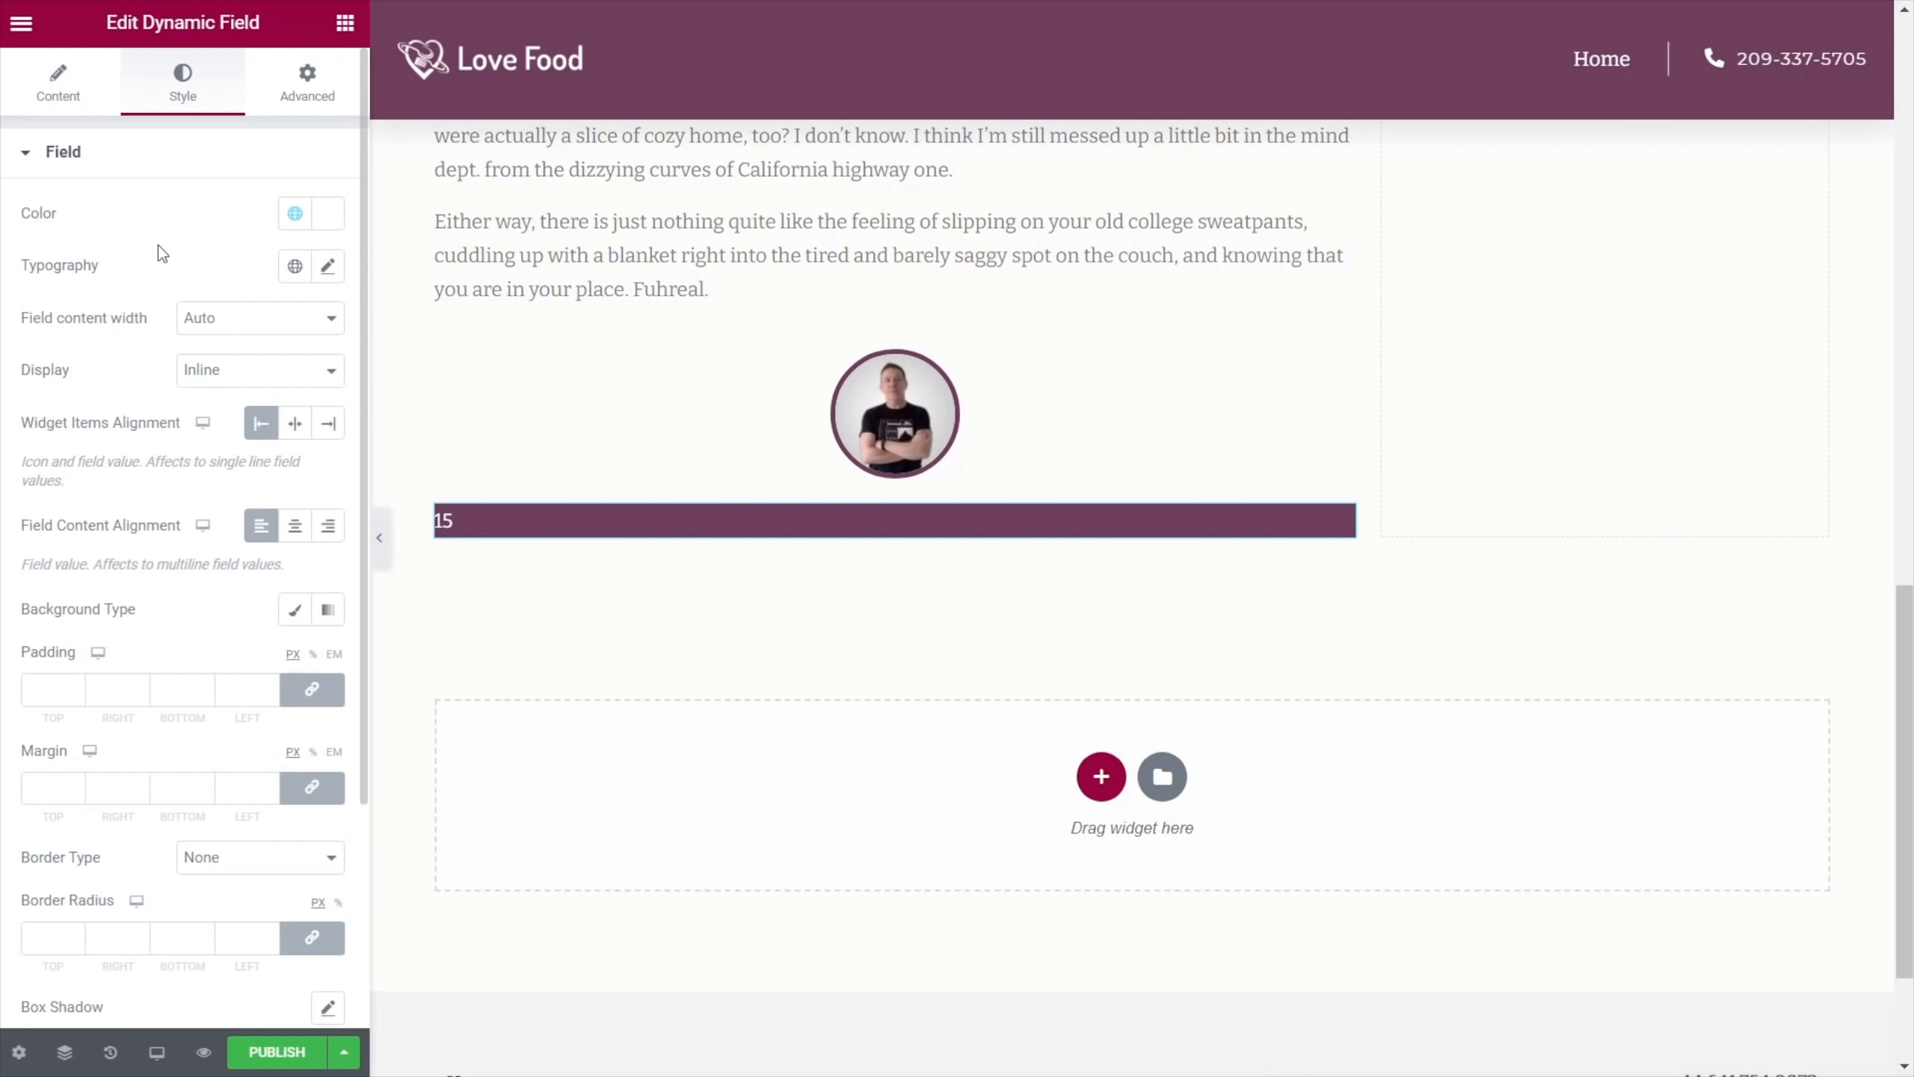
Give the Preparation Time field the global Text font in italic style and centre both its widget items and field content
{"action": "left_click", "coordinate": [294, 269]}
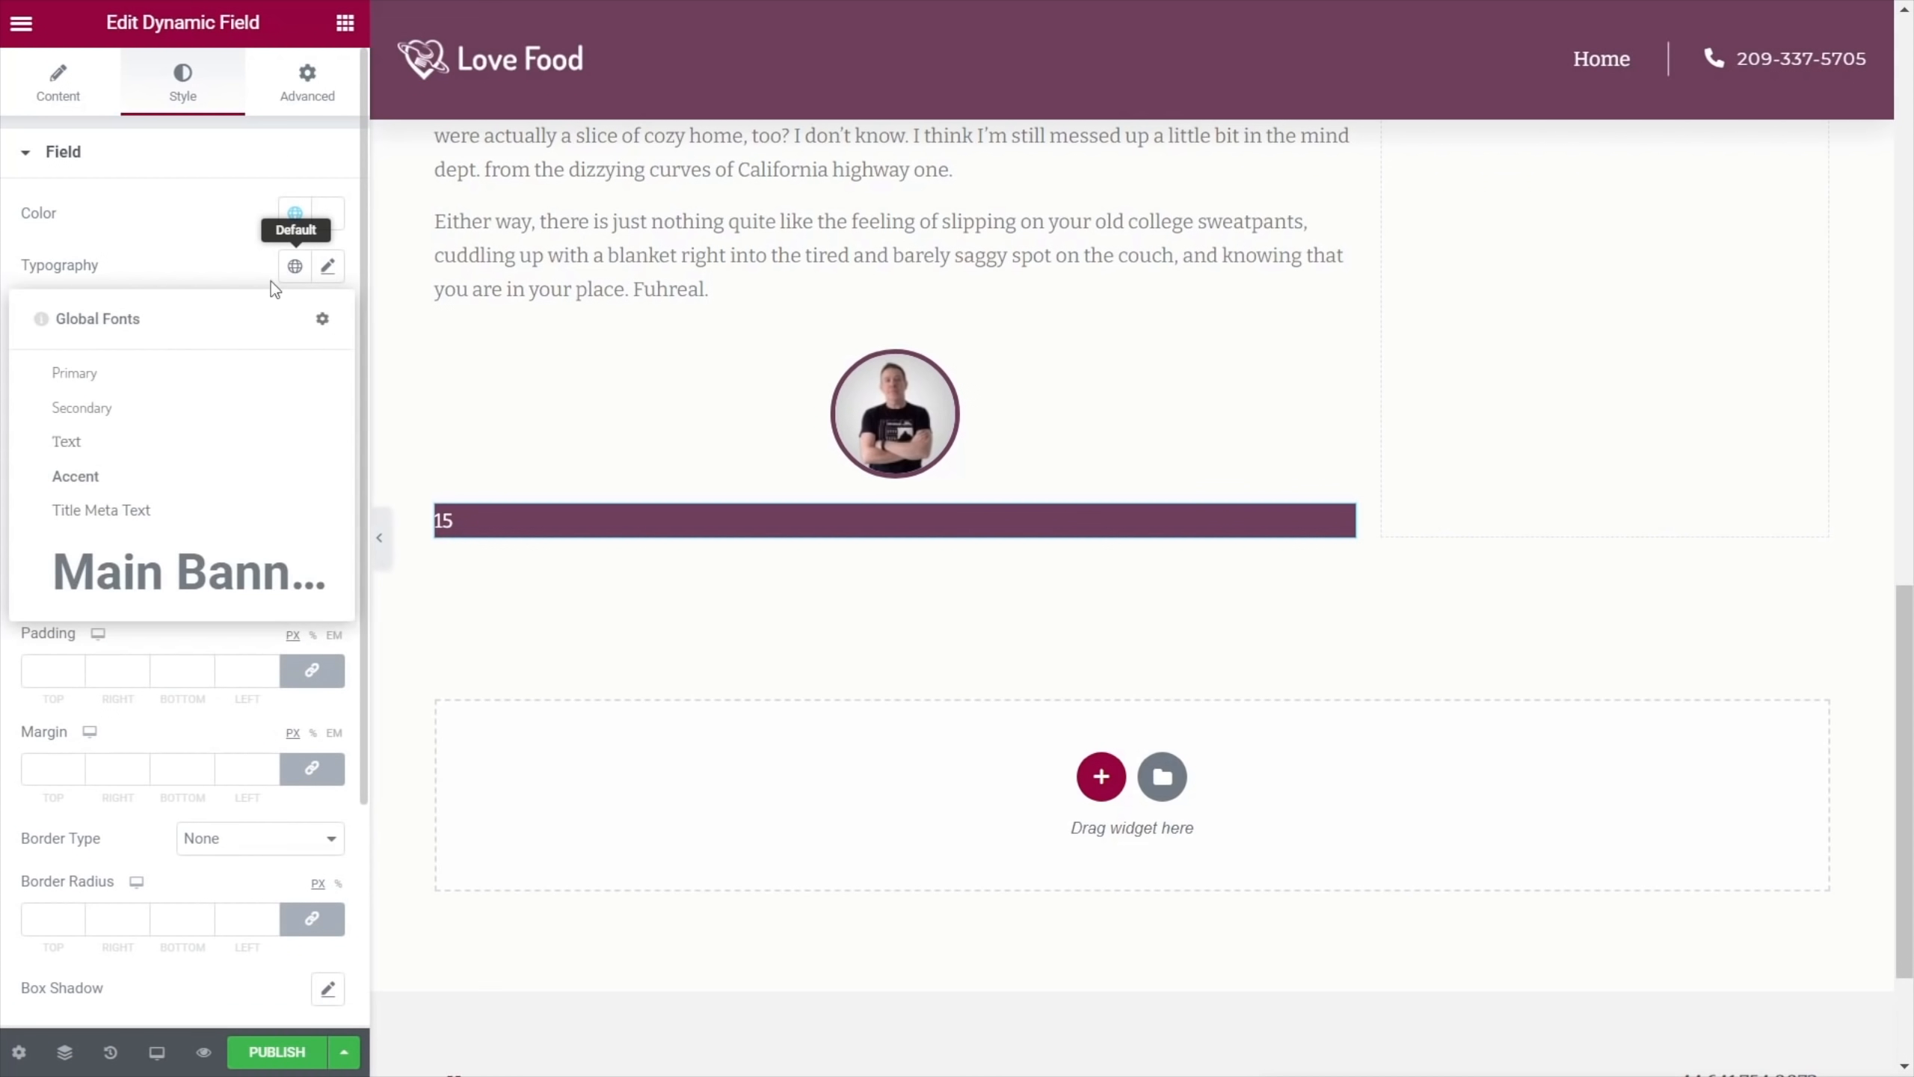
{"action": "left_click", "coordinate": [115, 441]}
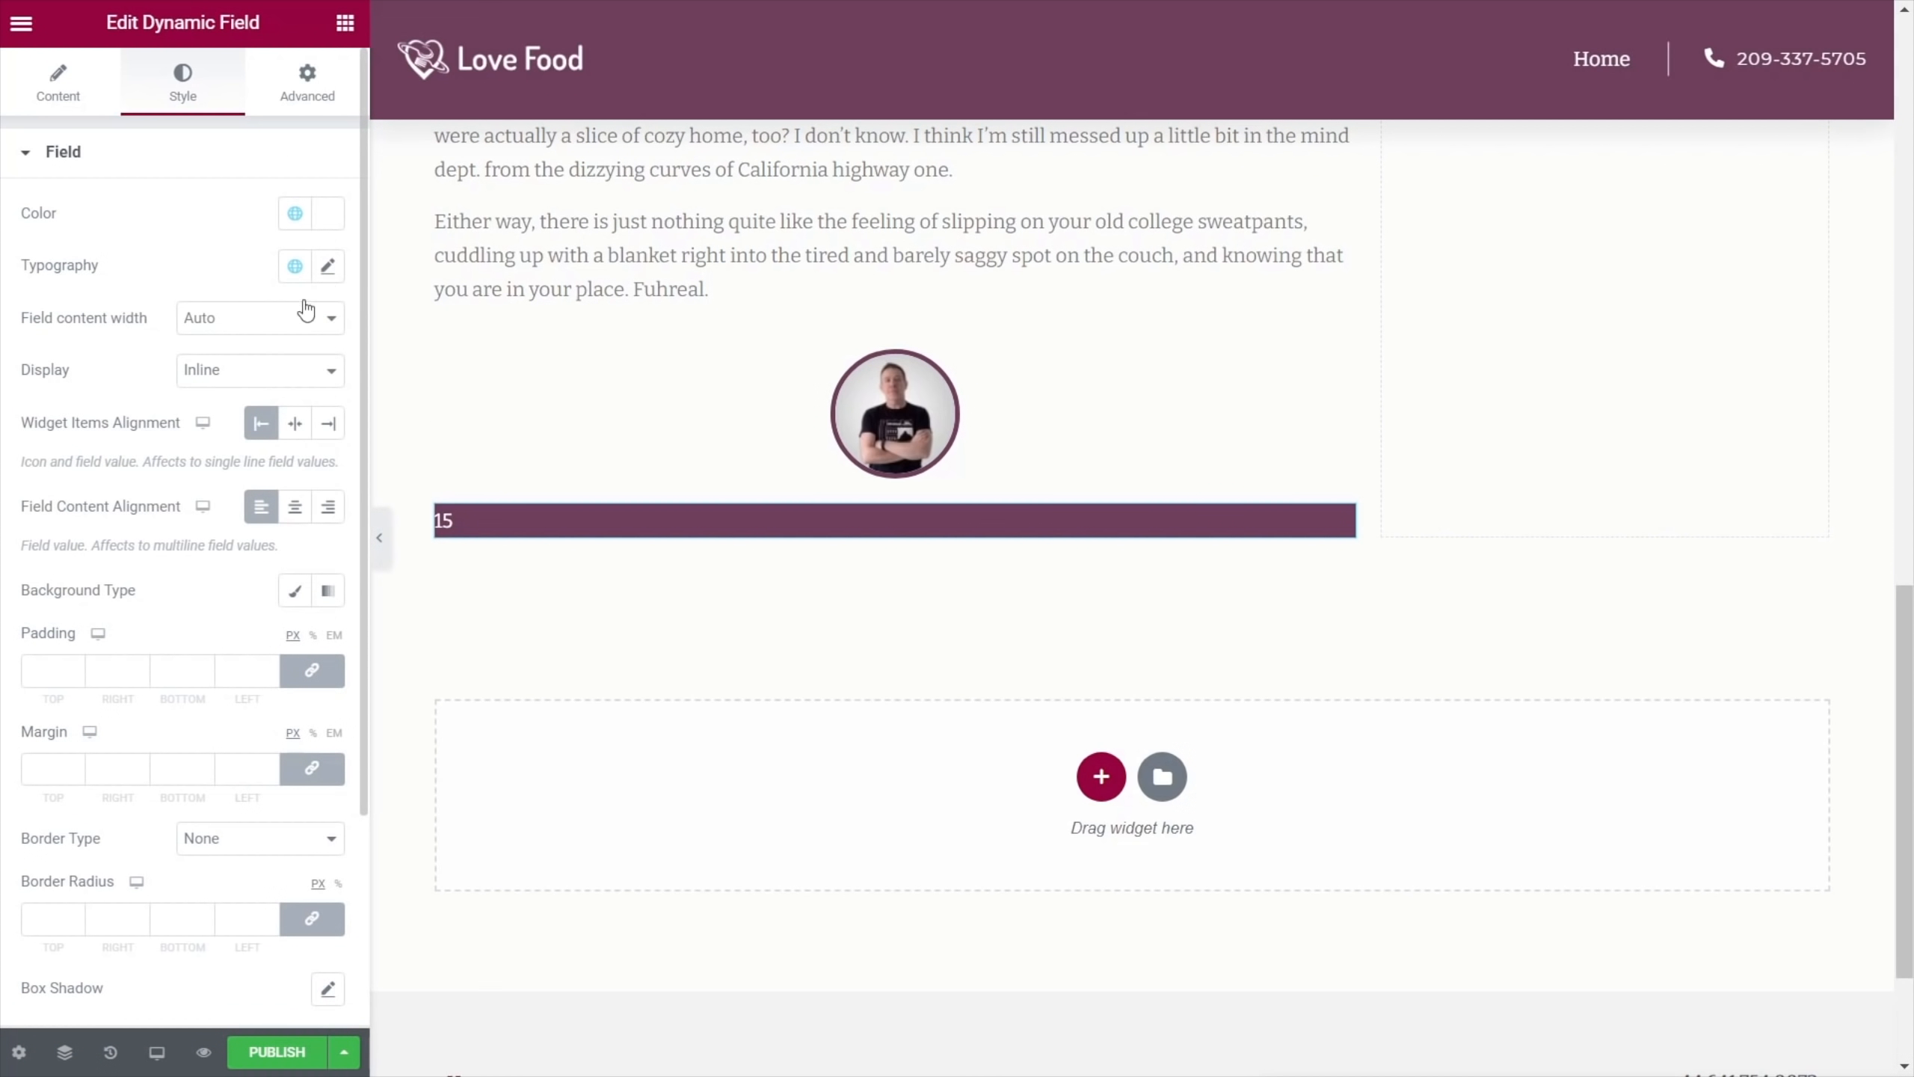
{"action": "left_click", "coordinate": [328, 266]}
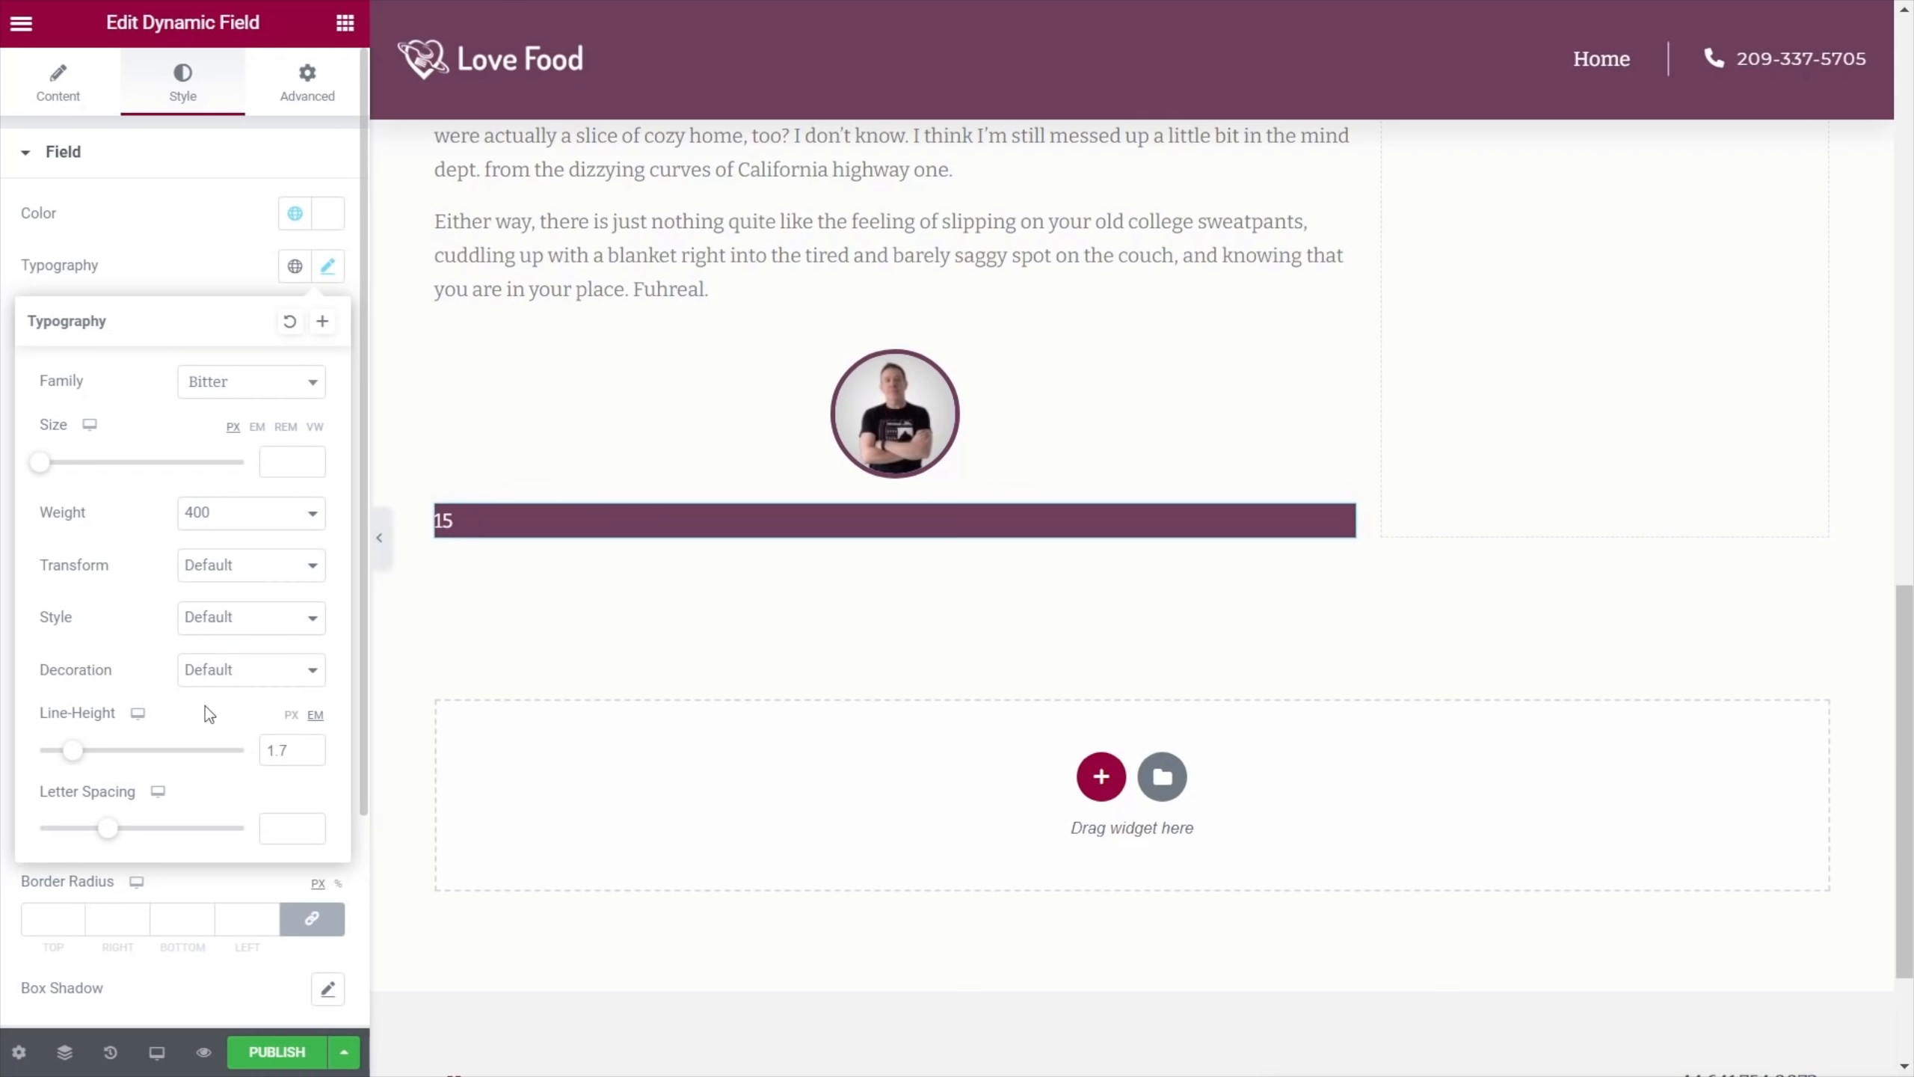
{"action": "left_click", "coordinate": [234, 669]}
{"action": "left_click", "coordinate": [236, 663]}
{"action": "left_click", "coordinate": [239, 626]}
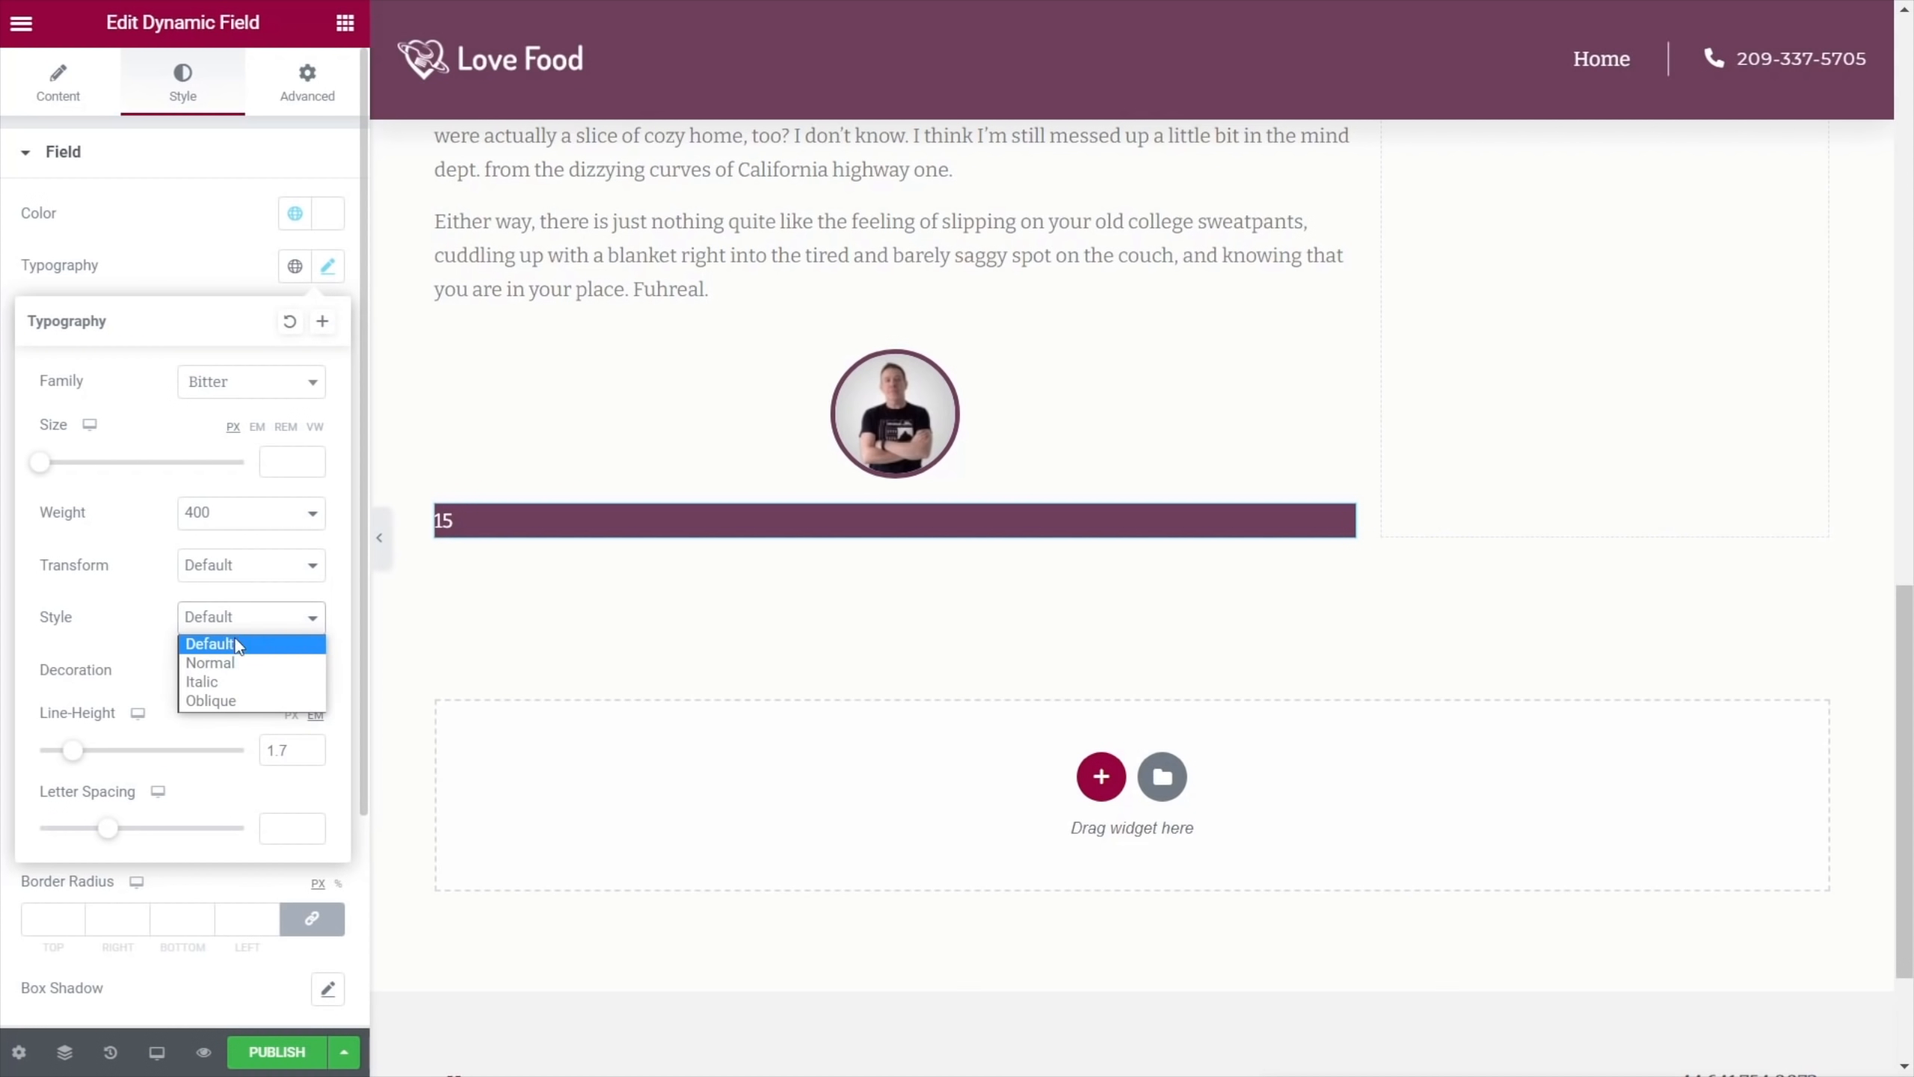
{"action": "left_click", "coordinate": [226, 682]}
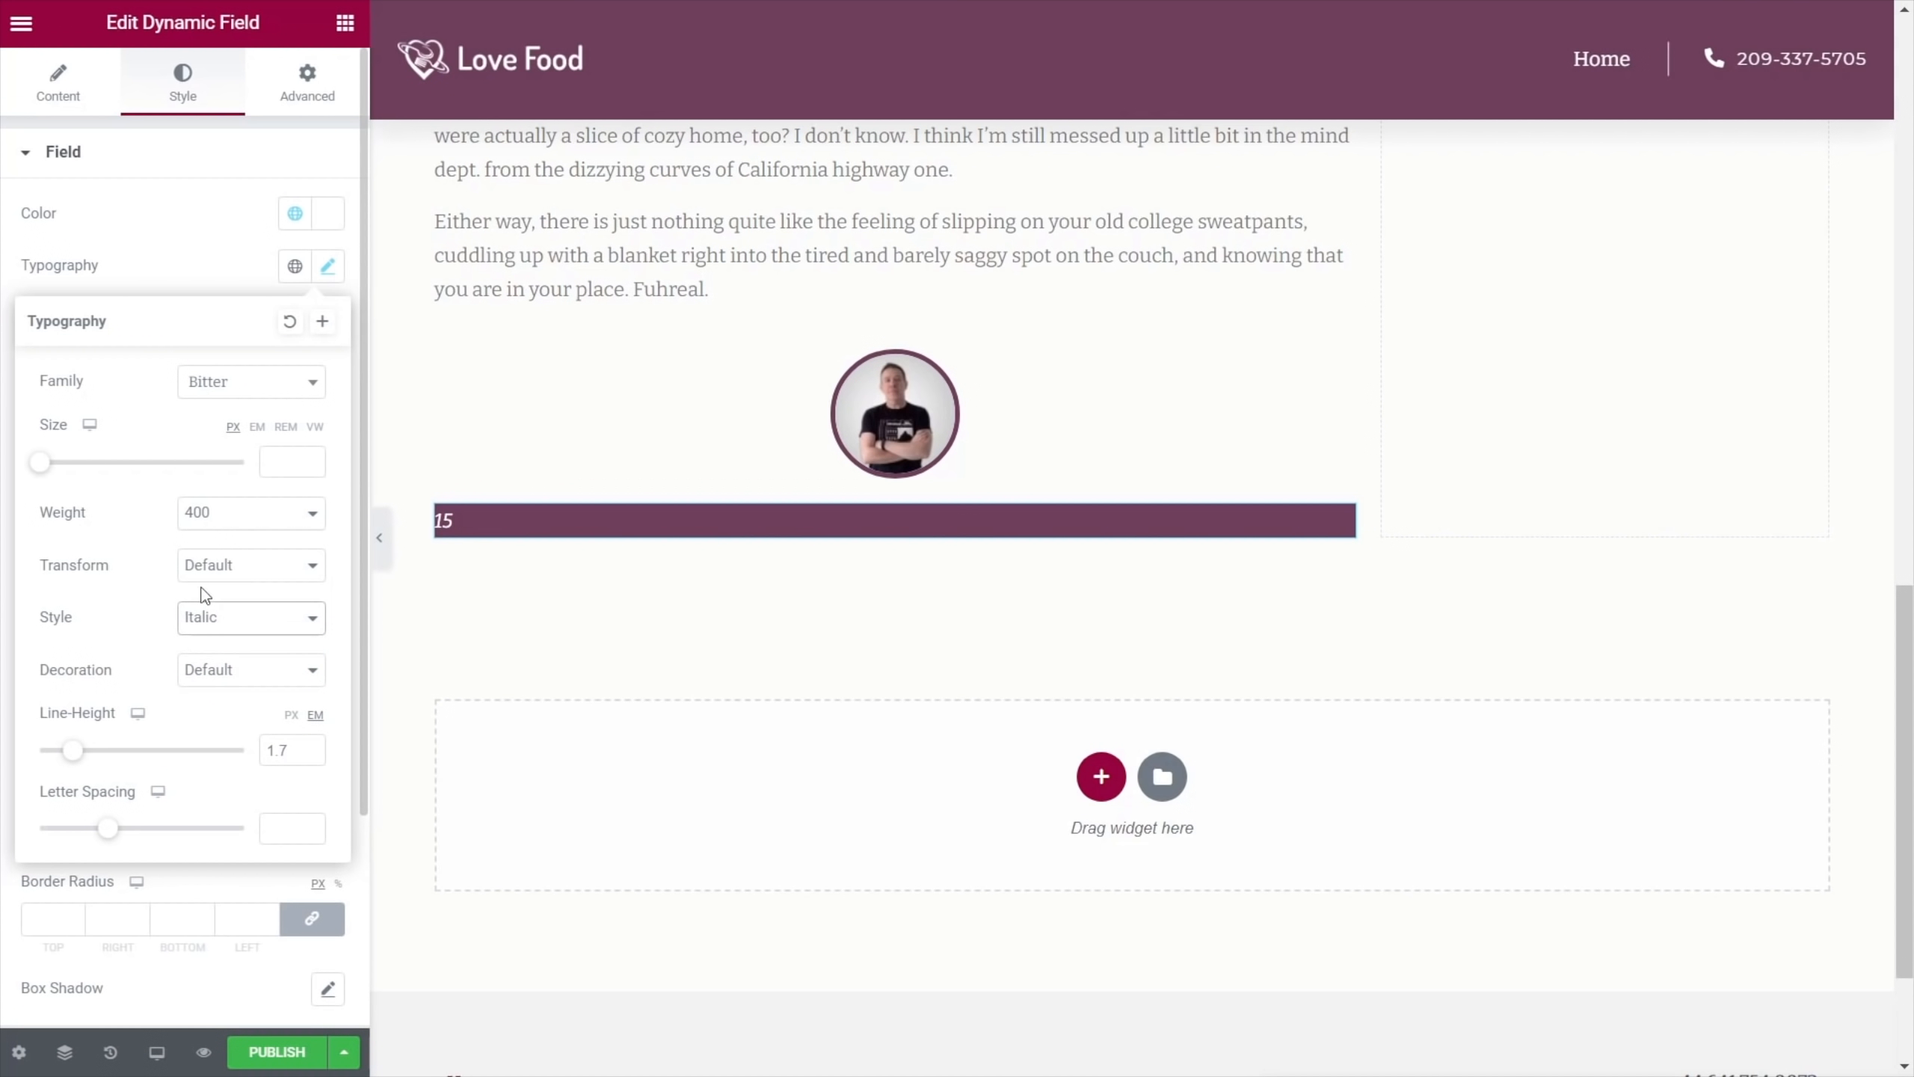
{"action": "left_click", "coordinate": [190, 257]}
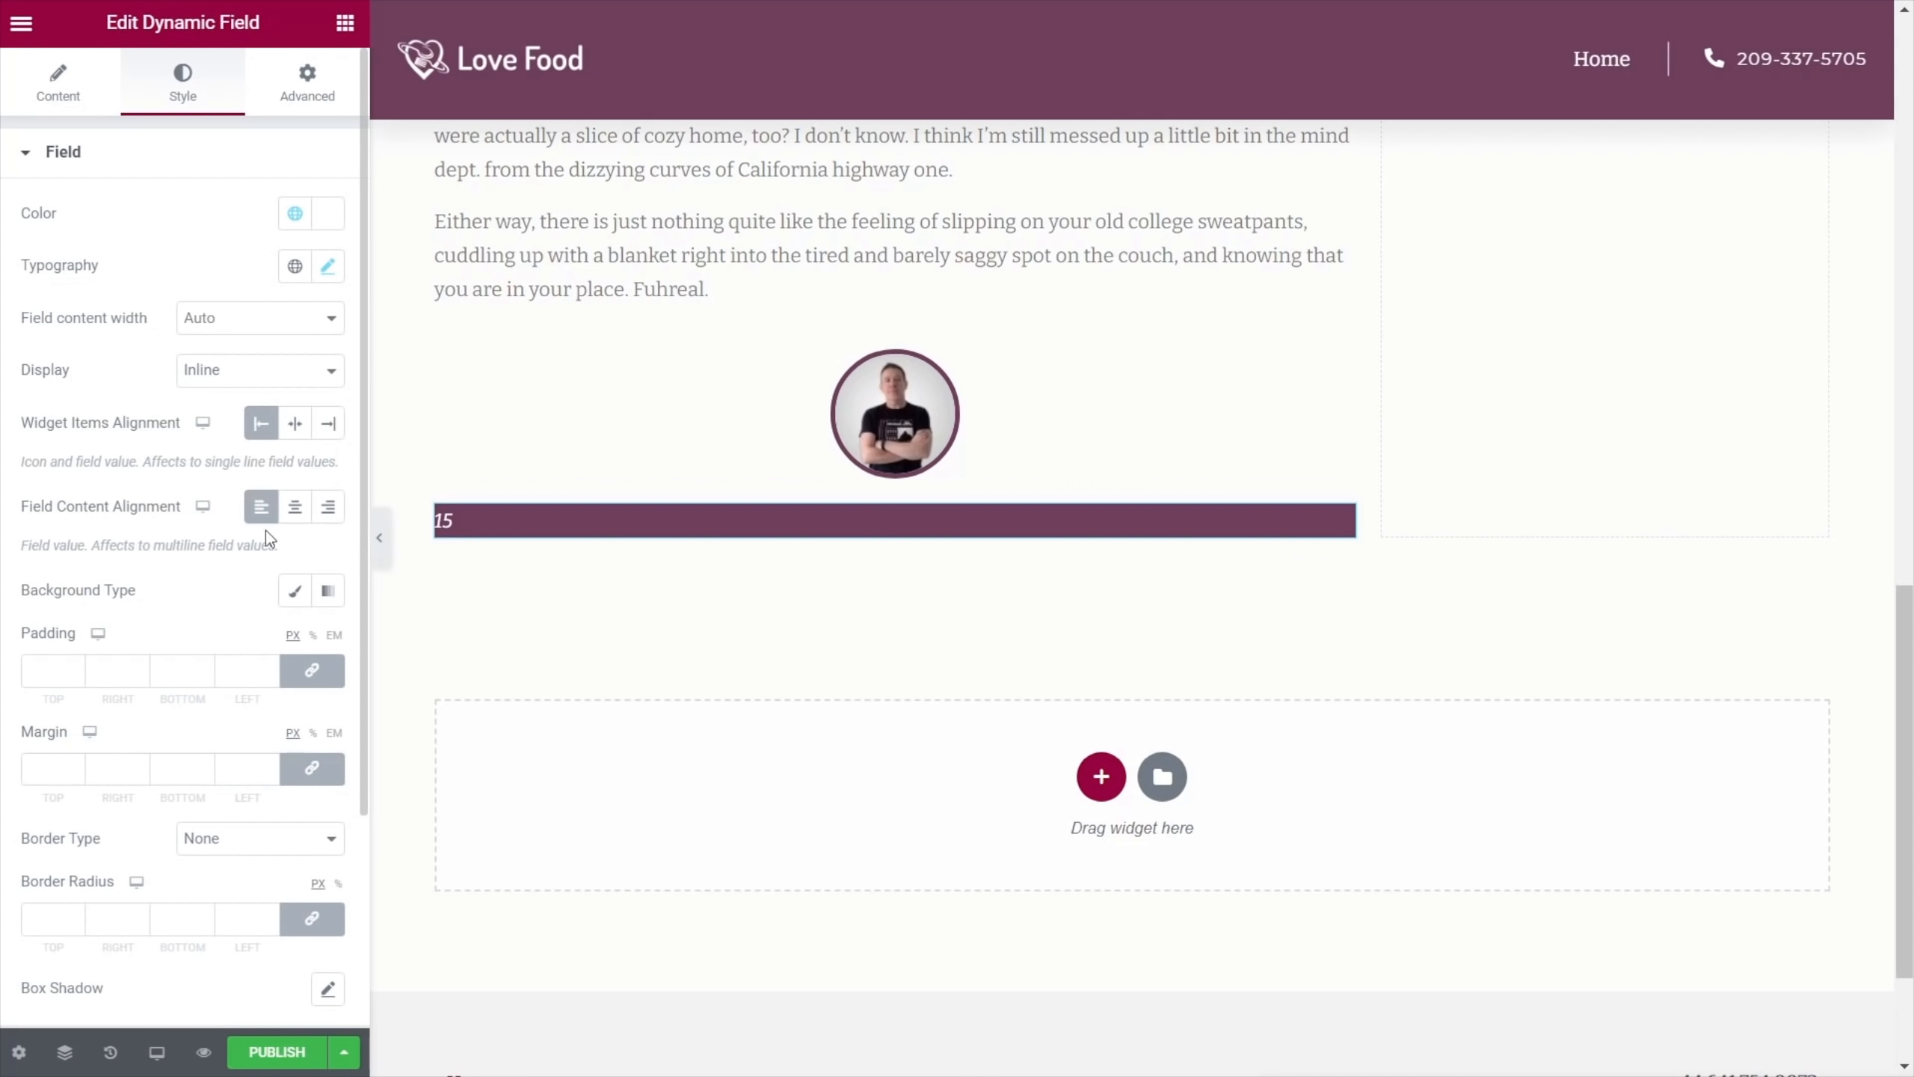
{"action": "left_click", "coordinate": [294, 513]}
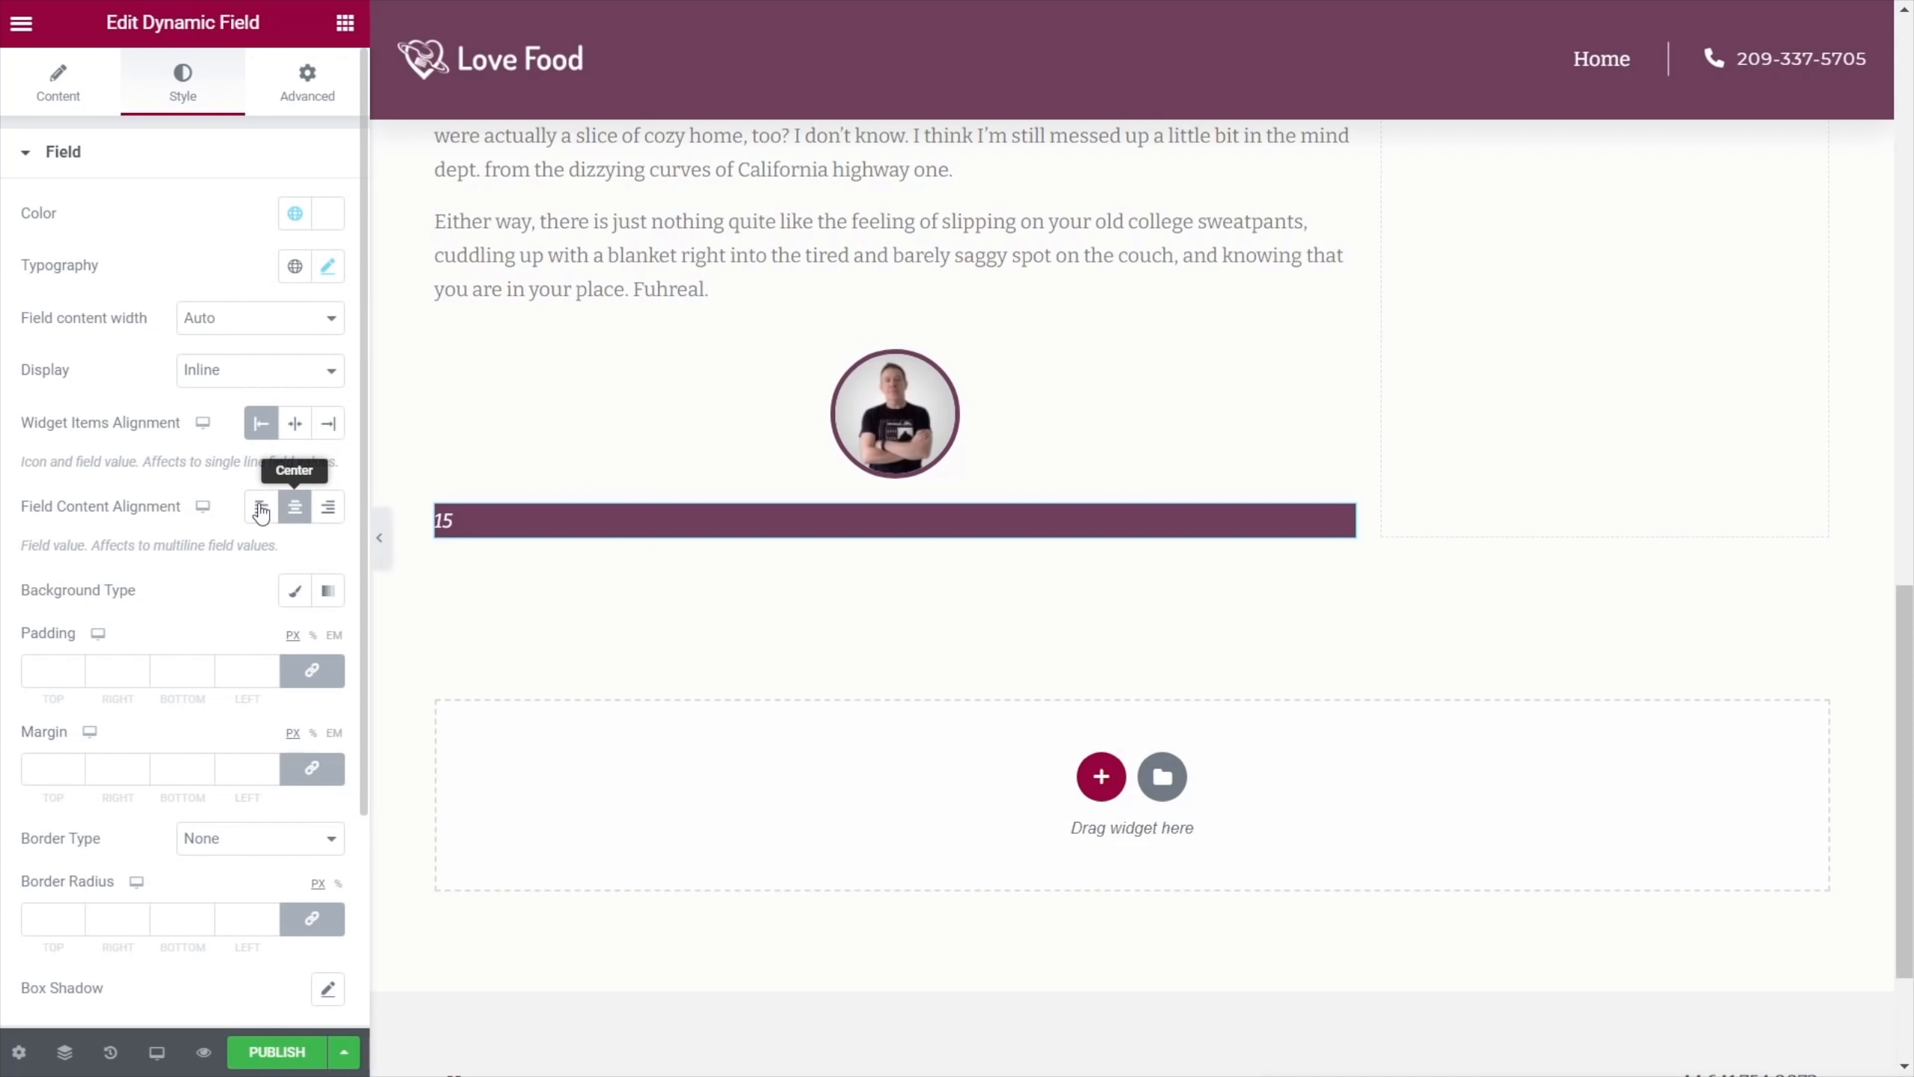
{"action": "left_click", "coordinate": [295, 423]}
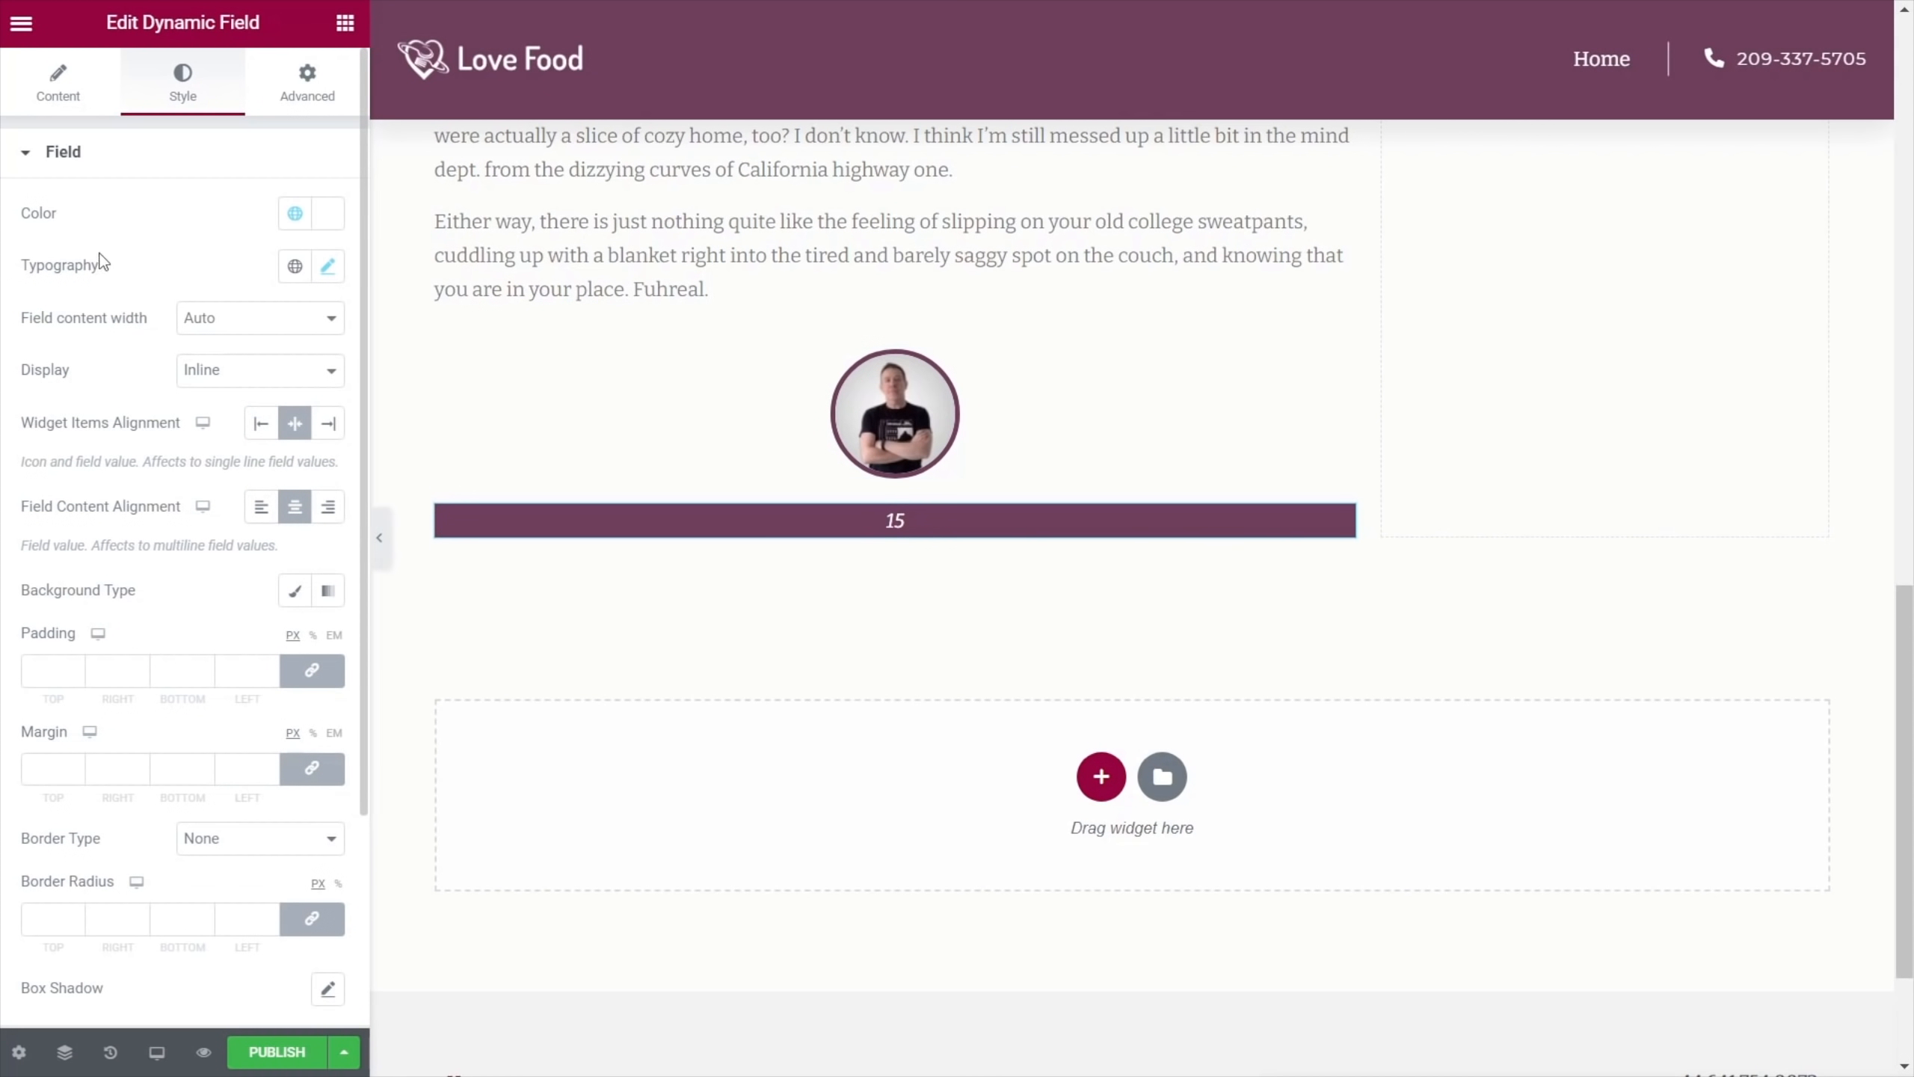
Enable customised output for the Preparation Time field with the format "Prep Time: %s mins"
{"action": "left_click", "coordinate": [58, 83]}
{"action": "scroll", "coordinate": [99, 543], "scroll_direction": "down", "scroll_amount": 2}
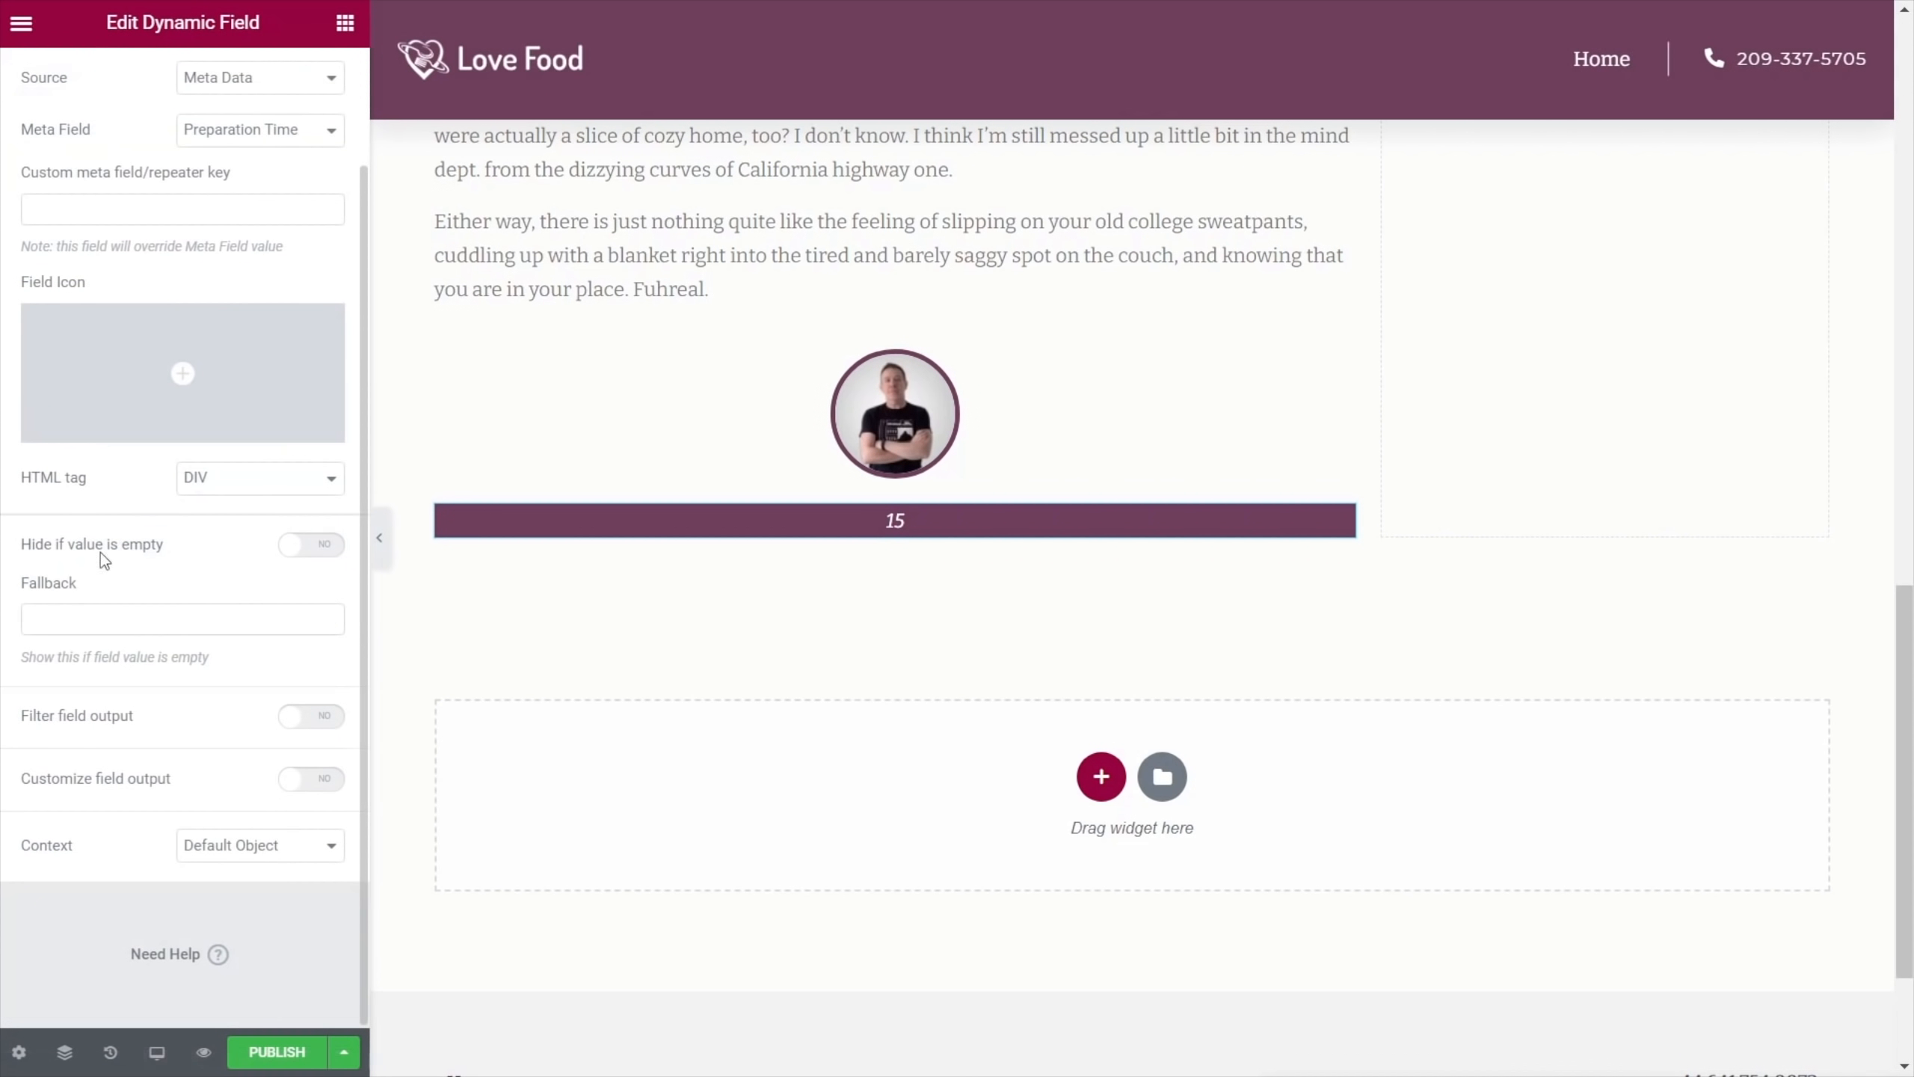
{"action": "left_click", "coordinate": [320, 780]}
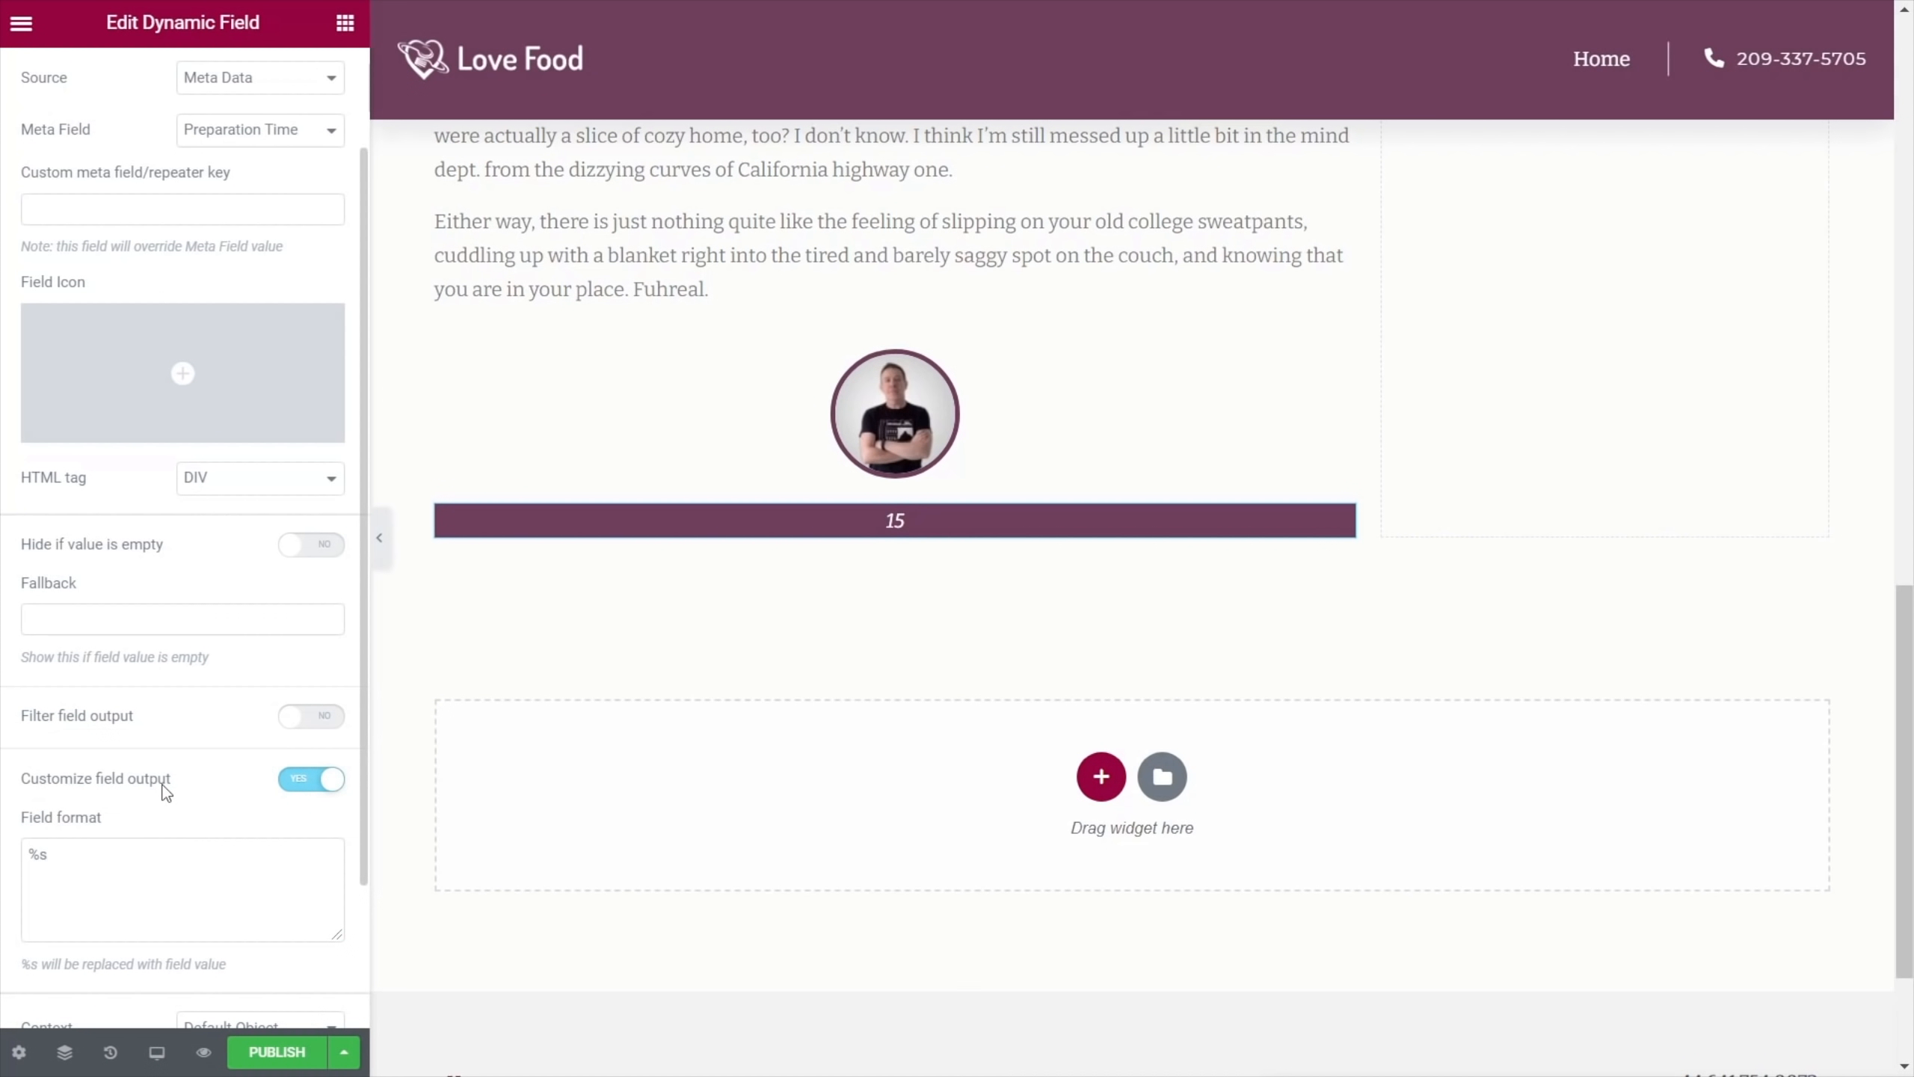
{"action": "left_click", "coordinate": [29, 853]}
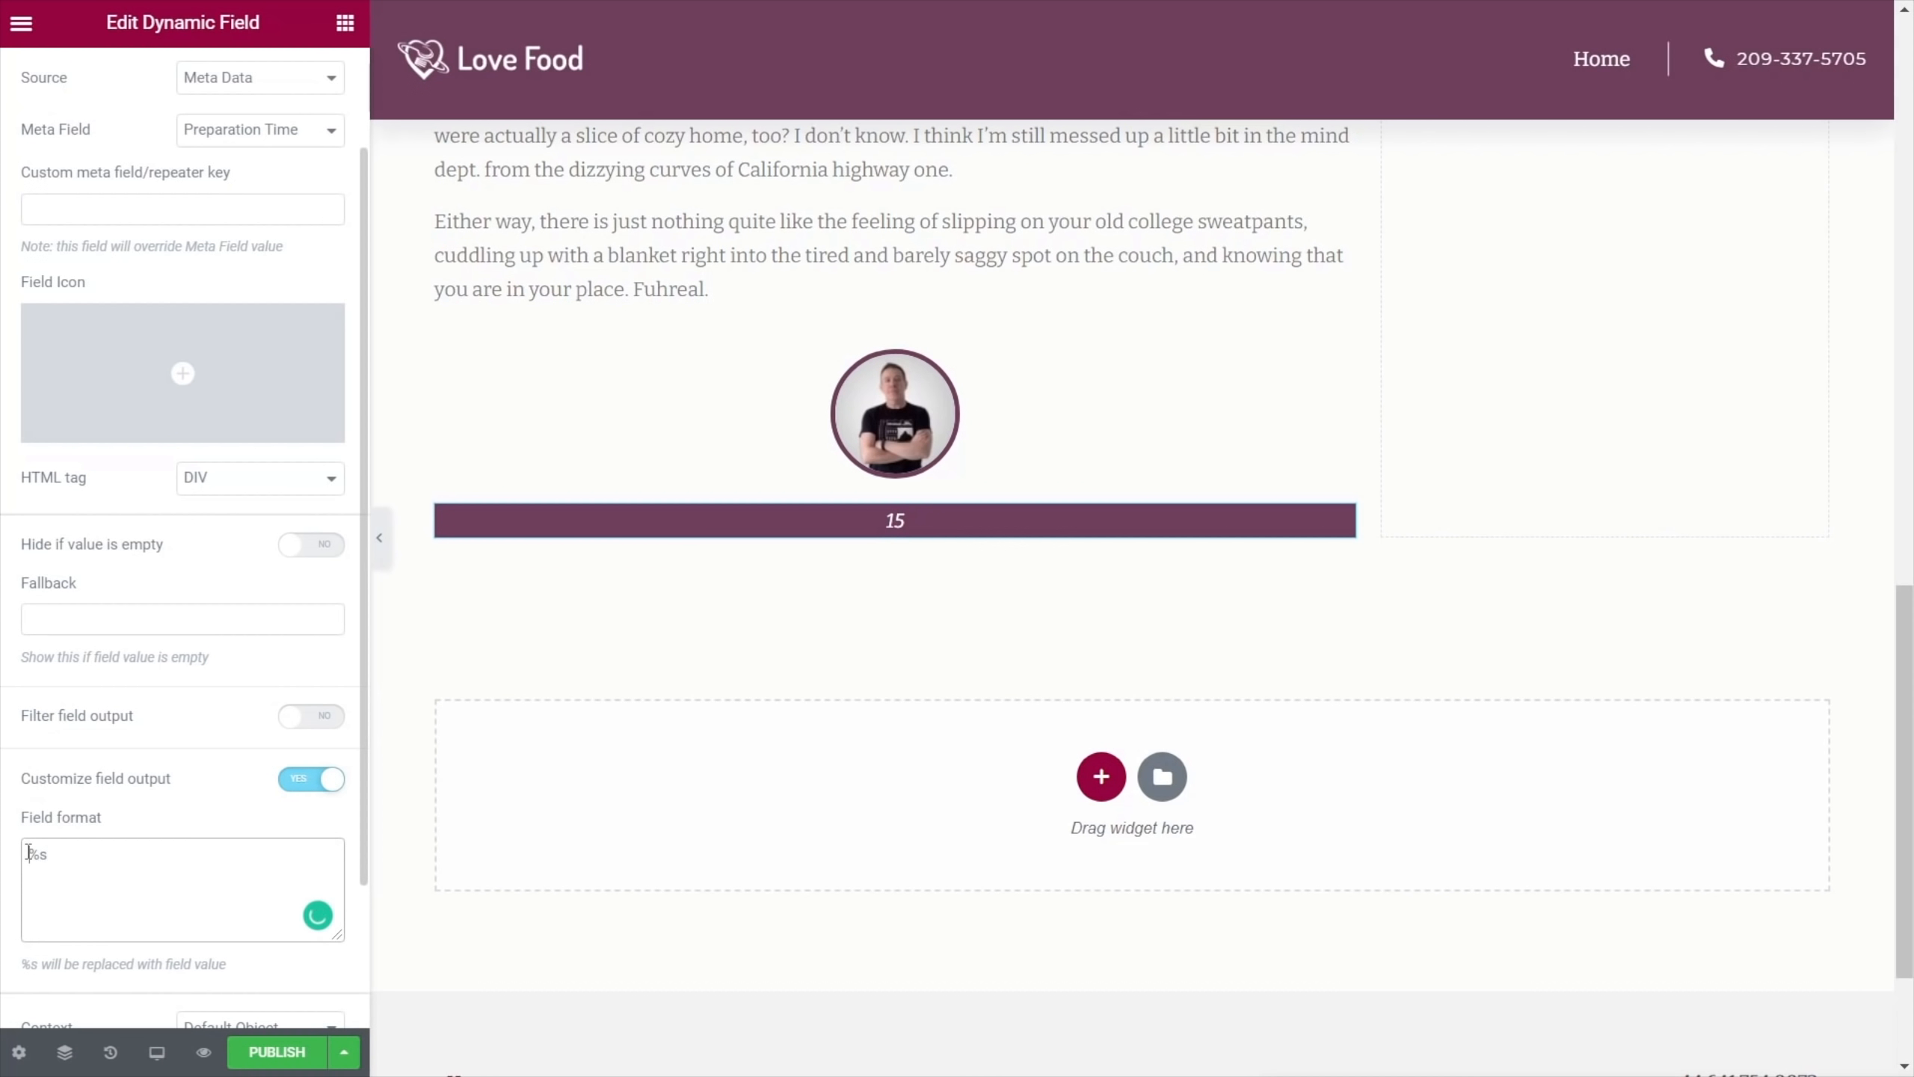
{"action": "type", "text": "Prep "}
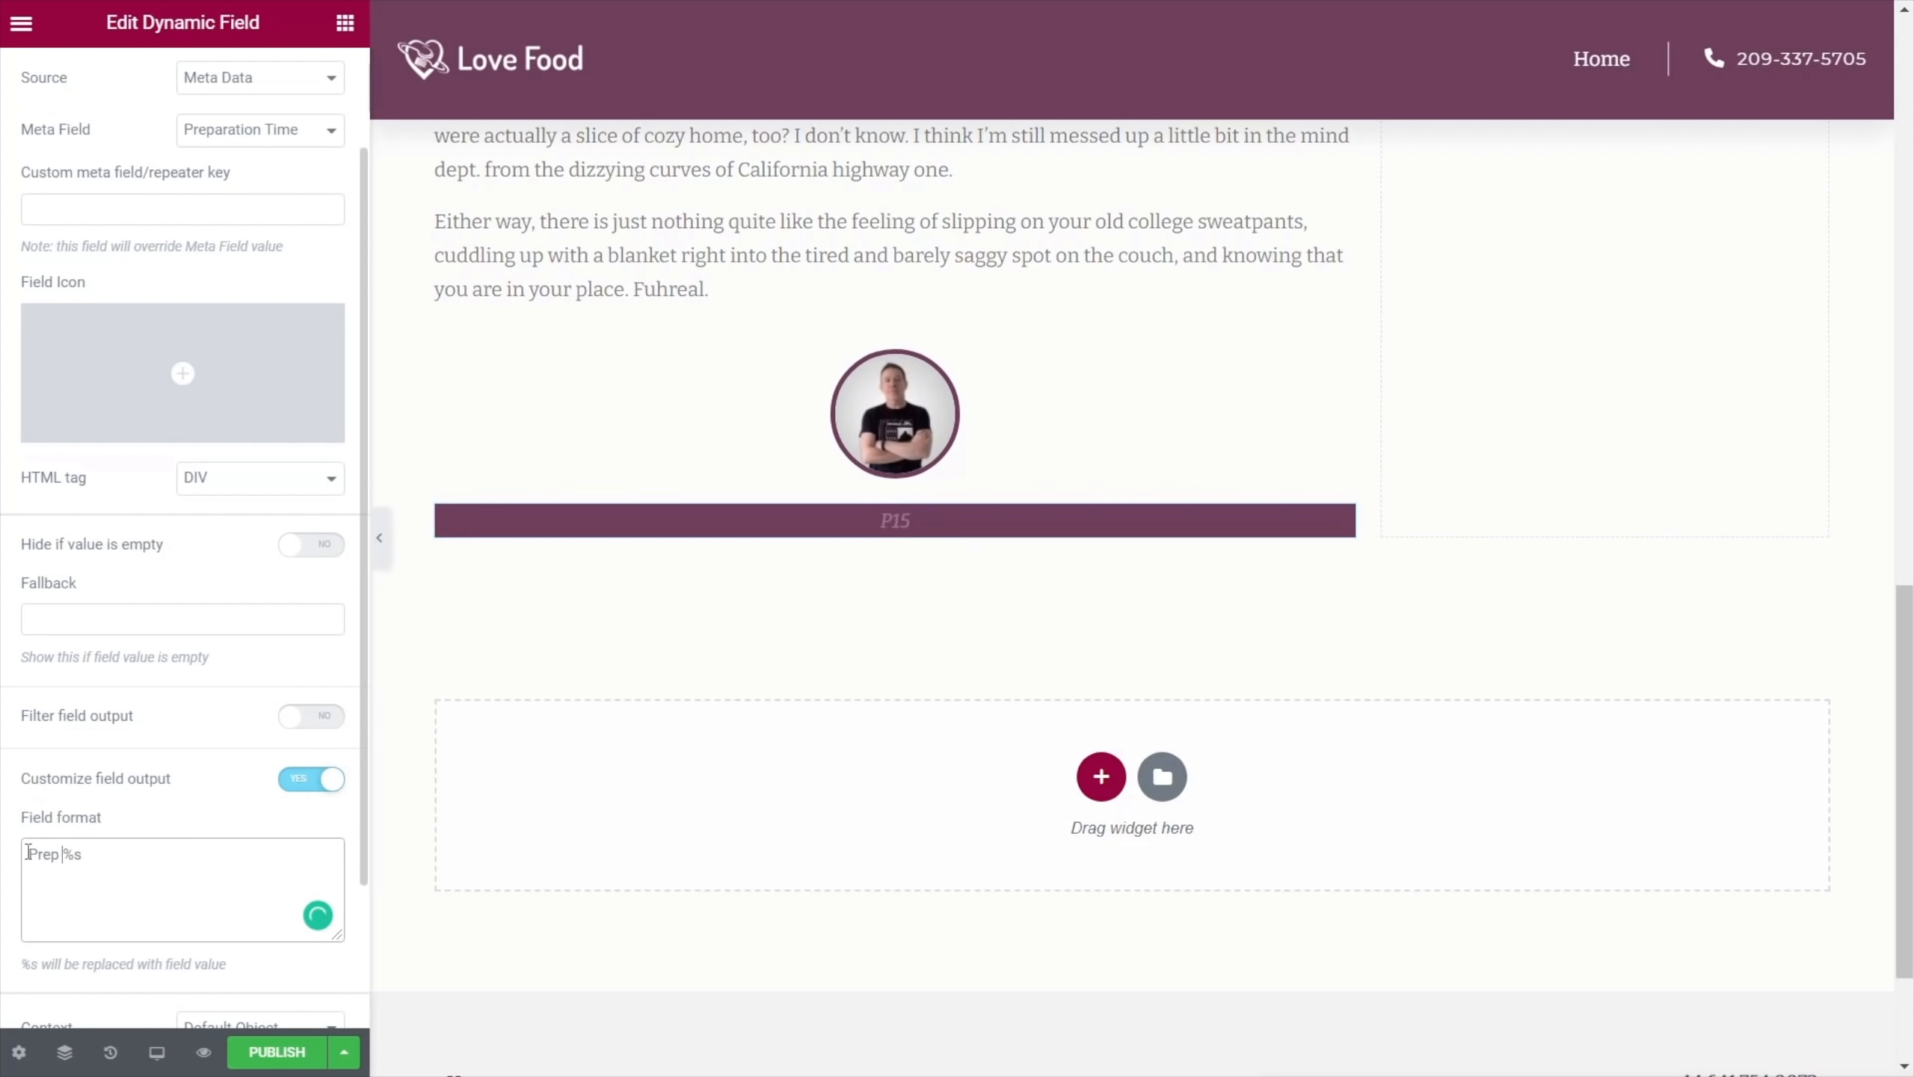
{"action": "type", "text": "Time: %s mins"}
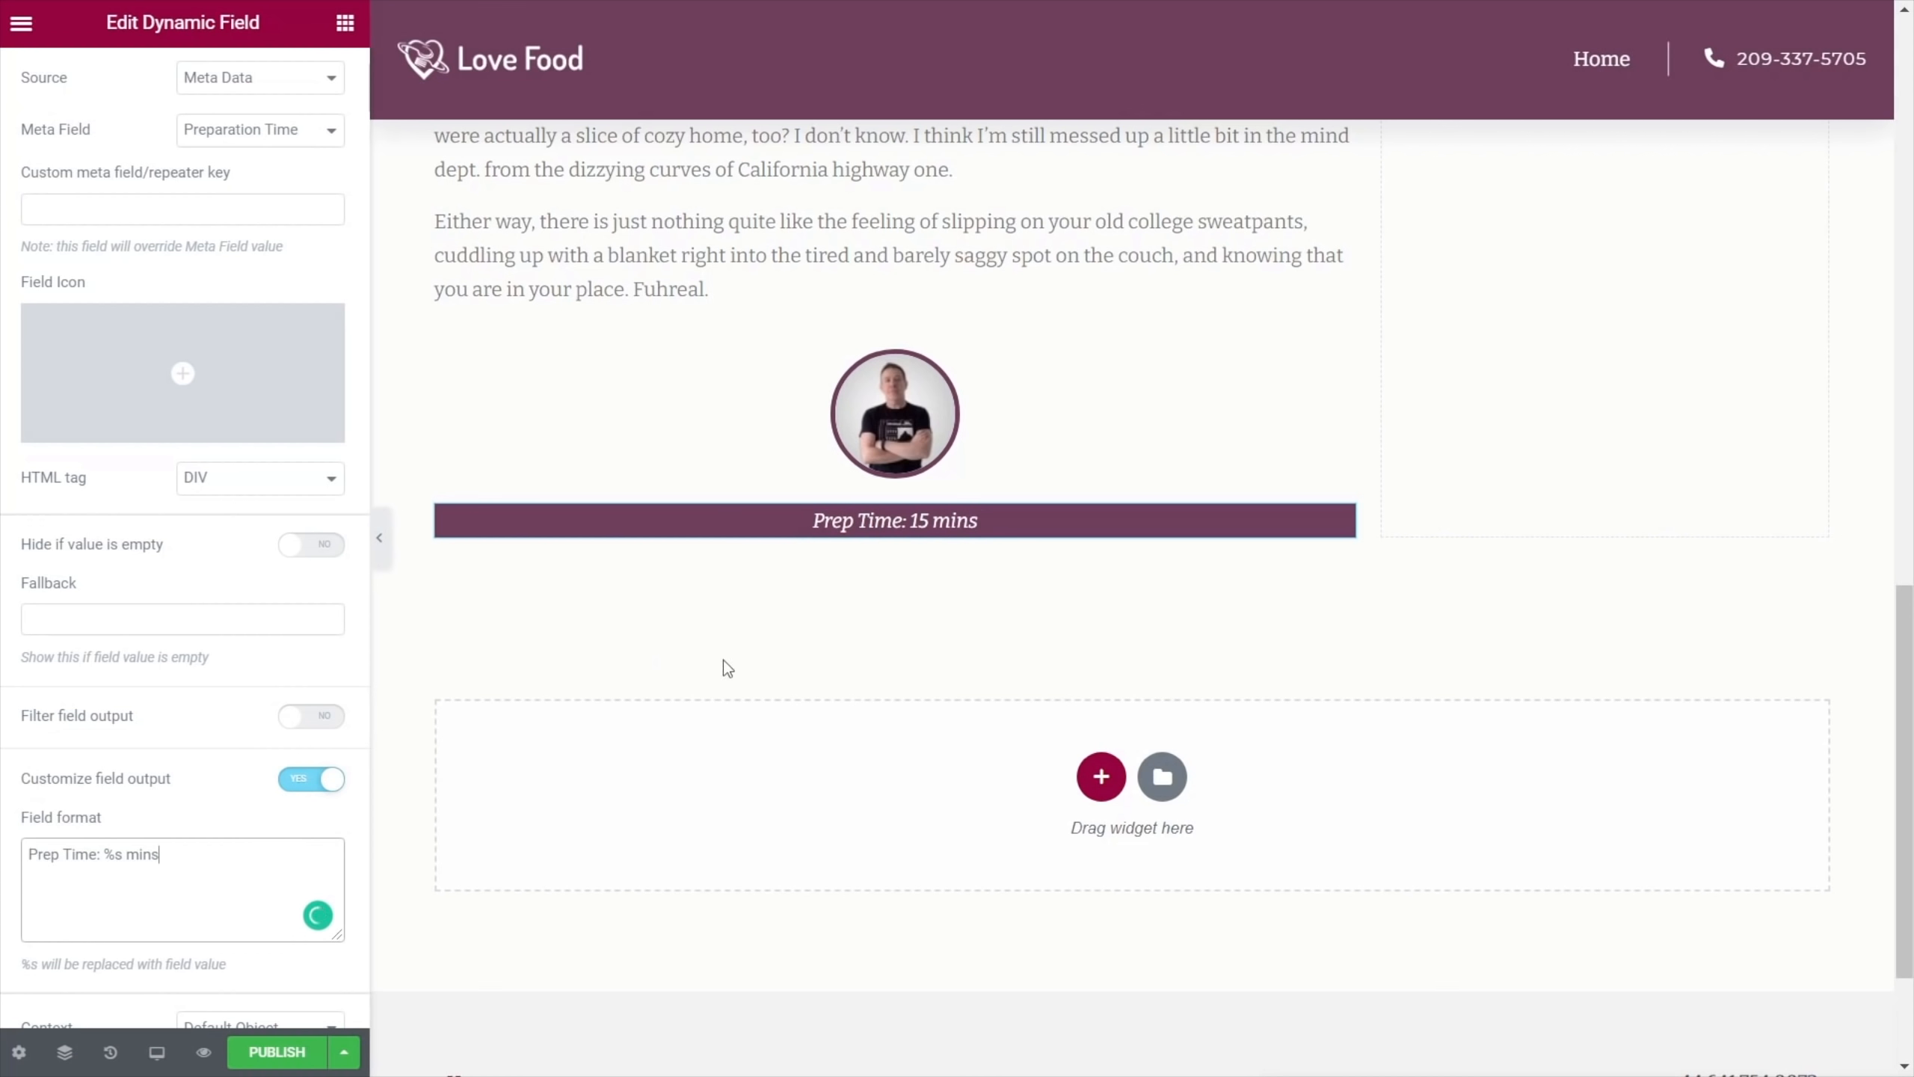
Duplicate the prep time field and make the copy show Cooking Time with the format "Cooking Time: %s mins"
{"action": "right_click", "coordinate": [1336, 519]}
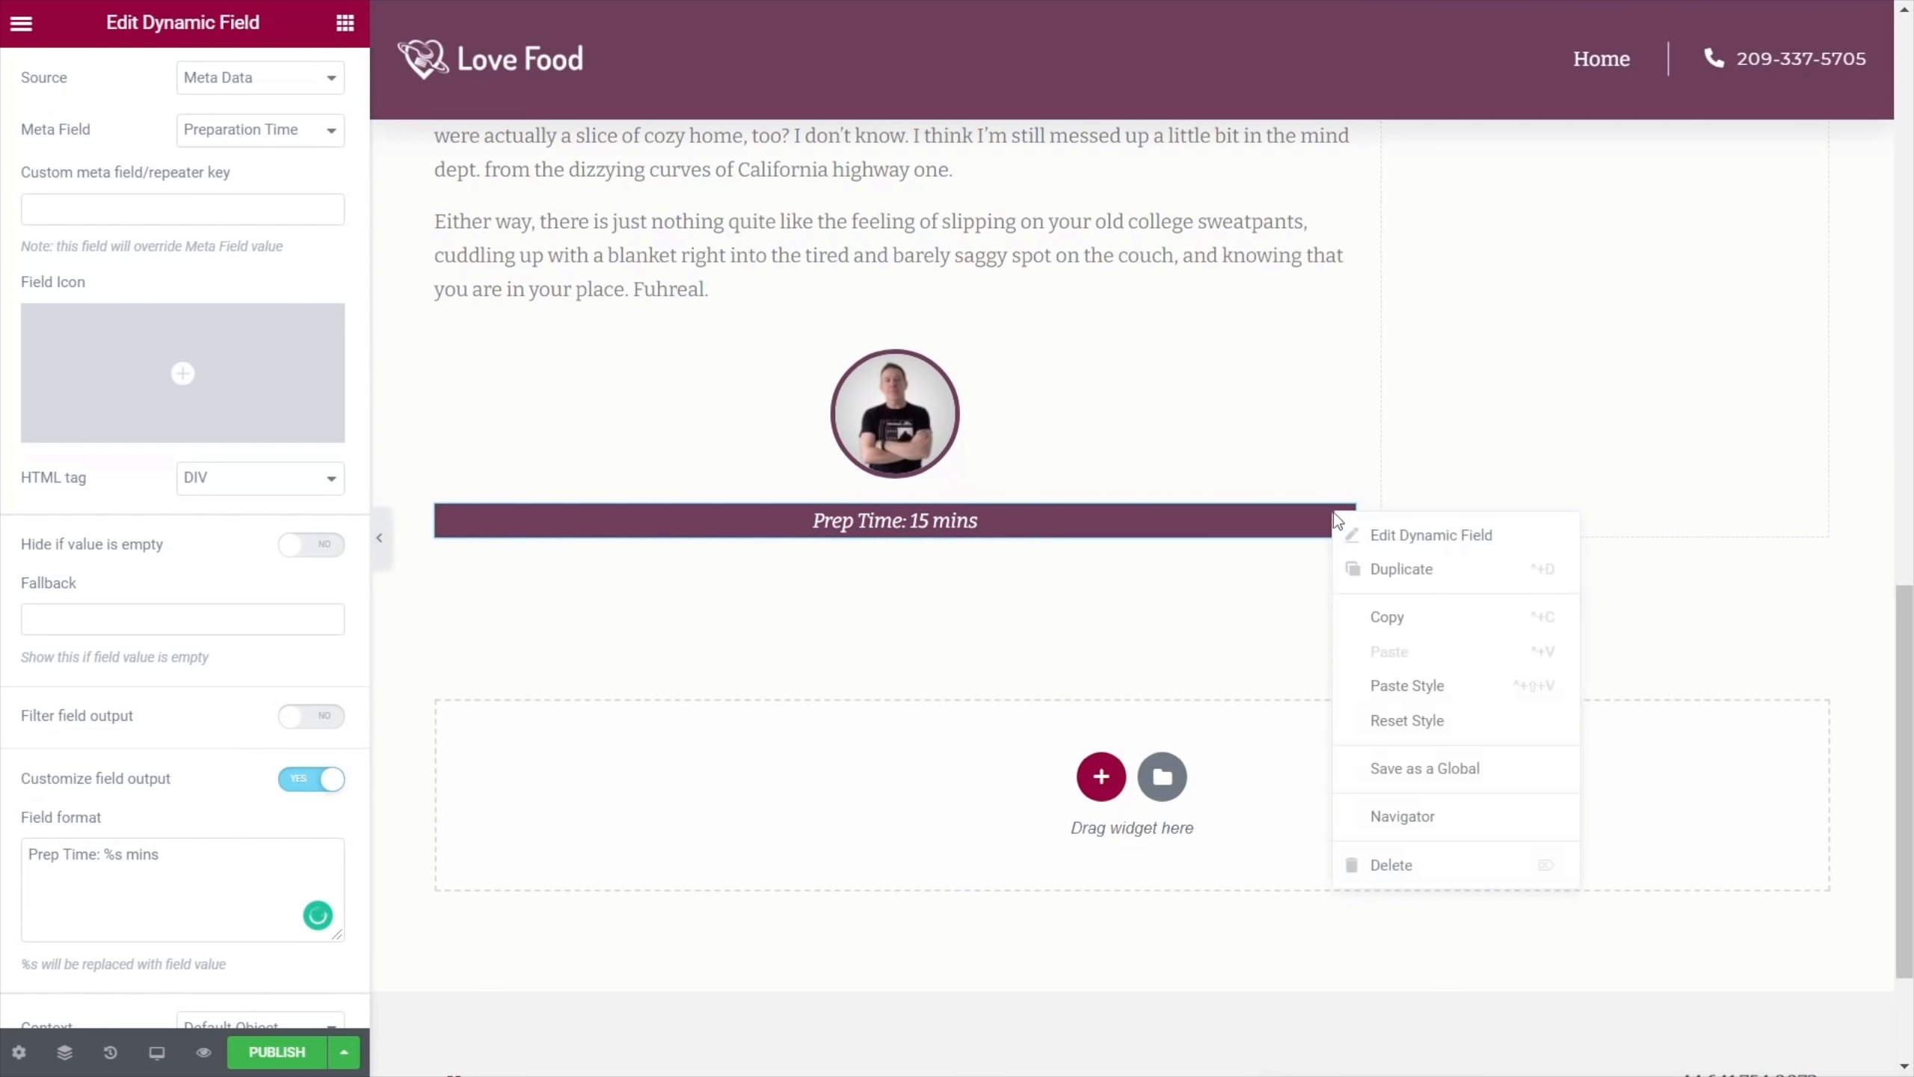
{"action": "left_click", "coordinate": [1366, 571]}
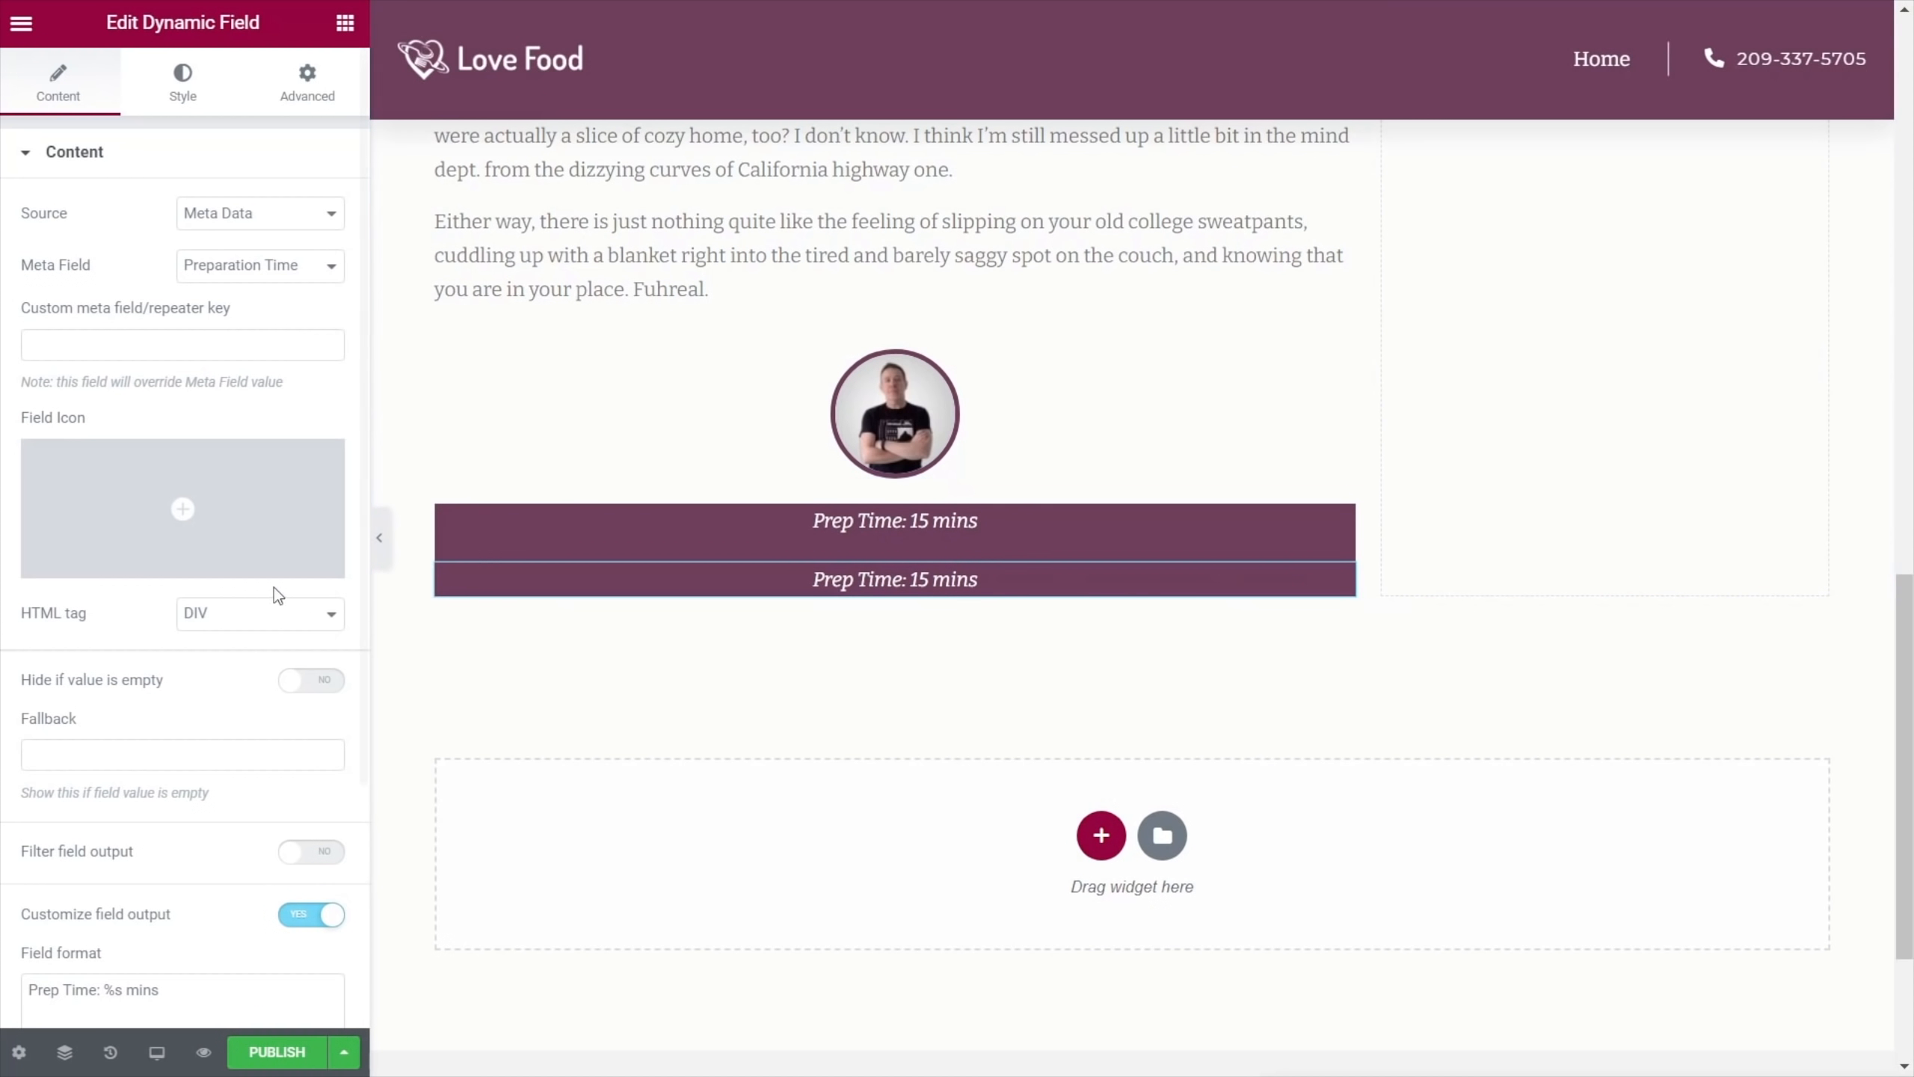
{"action": "left_click", "coordinate": [230, 272]}
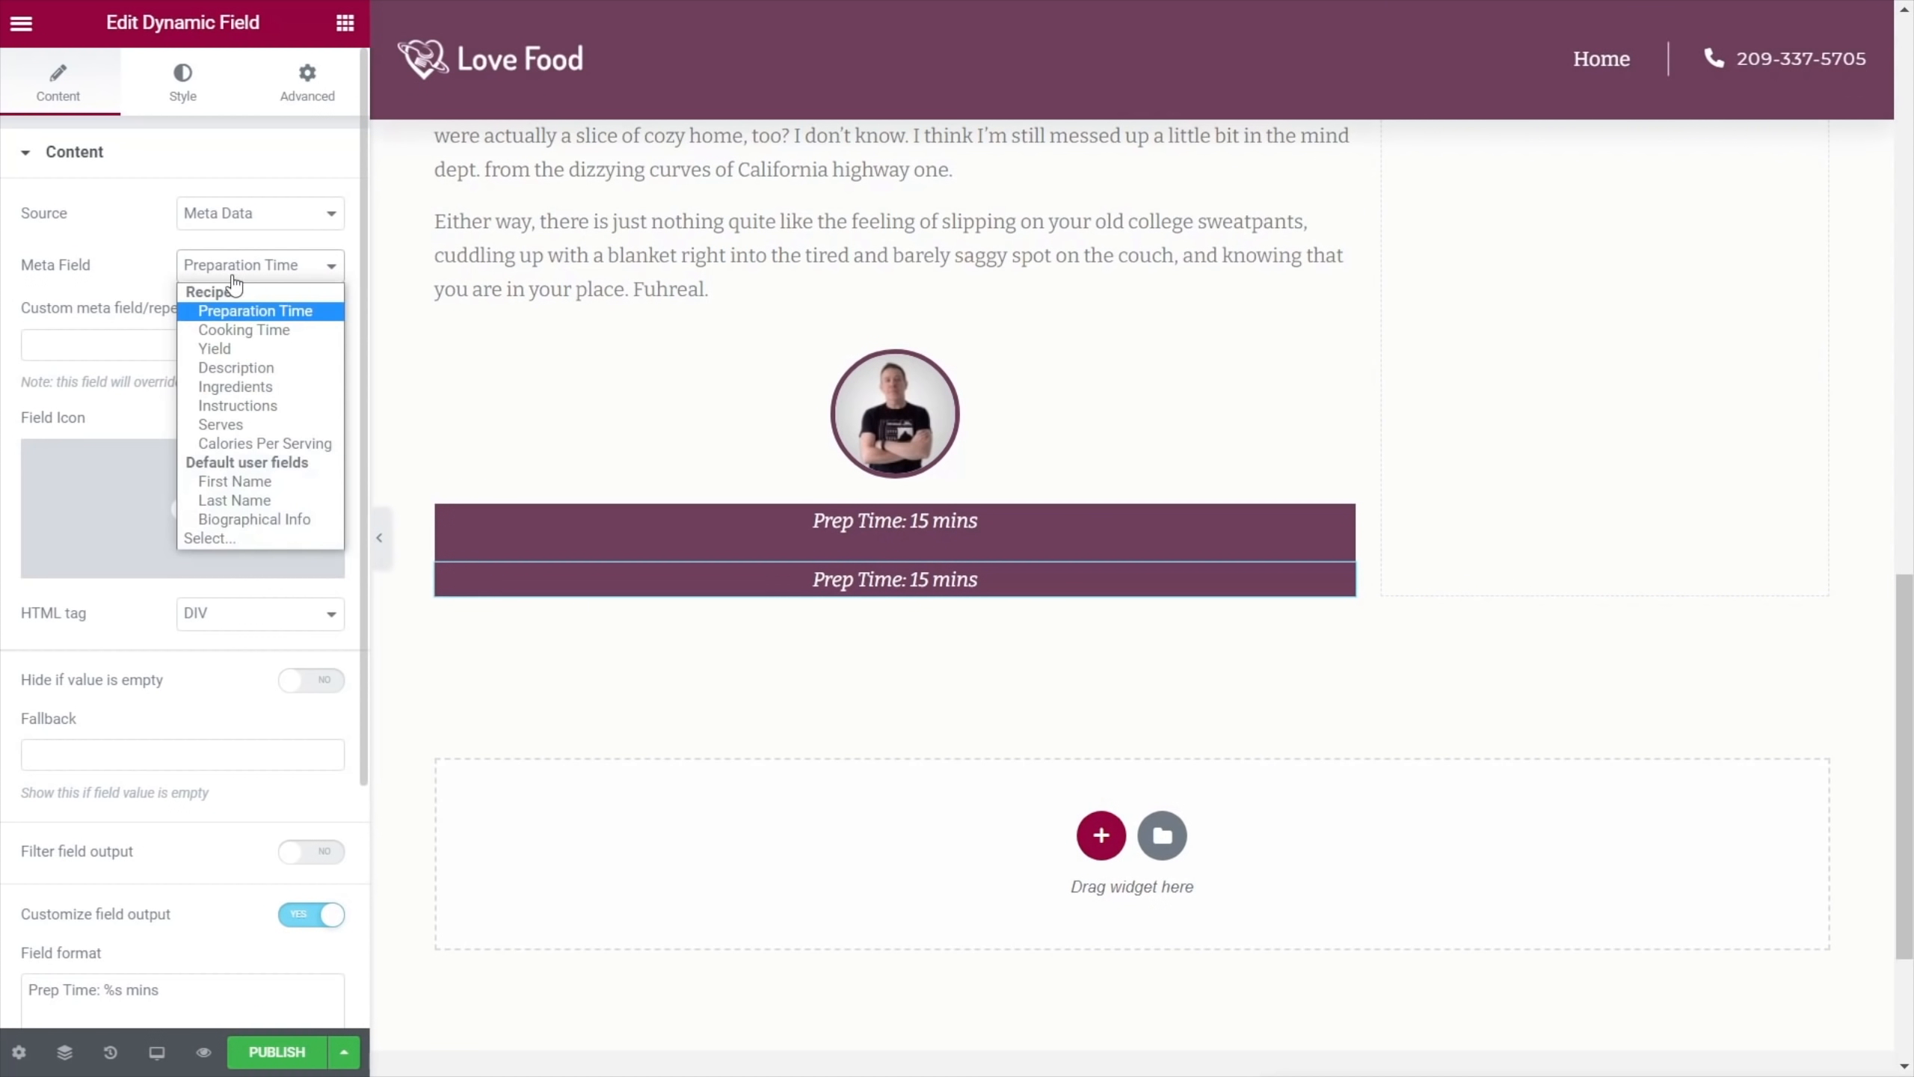
{"action": "left_click", "coordinate": [245, 326]}
{"action": "left_click_drag", "start_coordinate": [62, 992], "coordinate": [24, 994]}
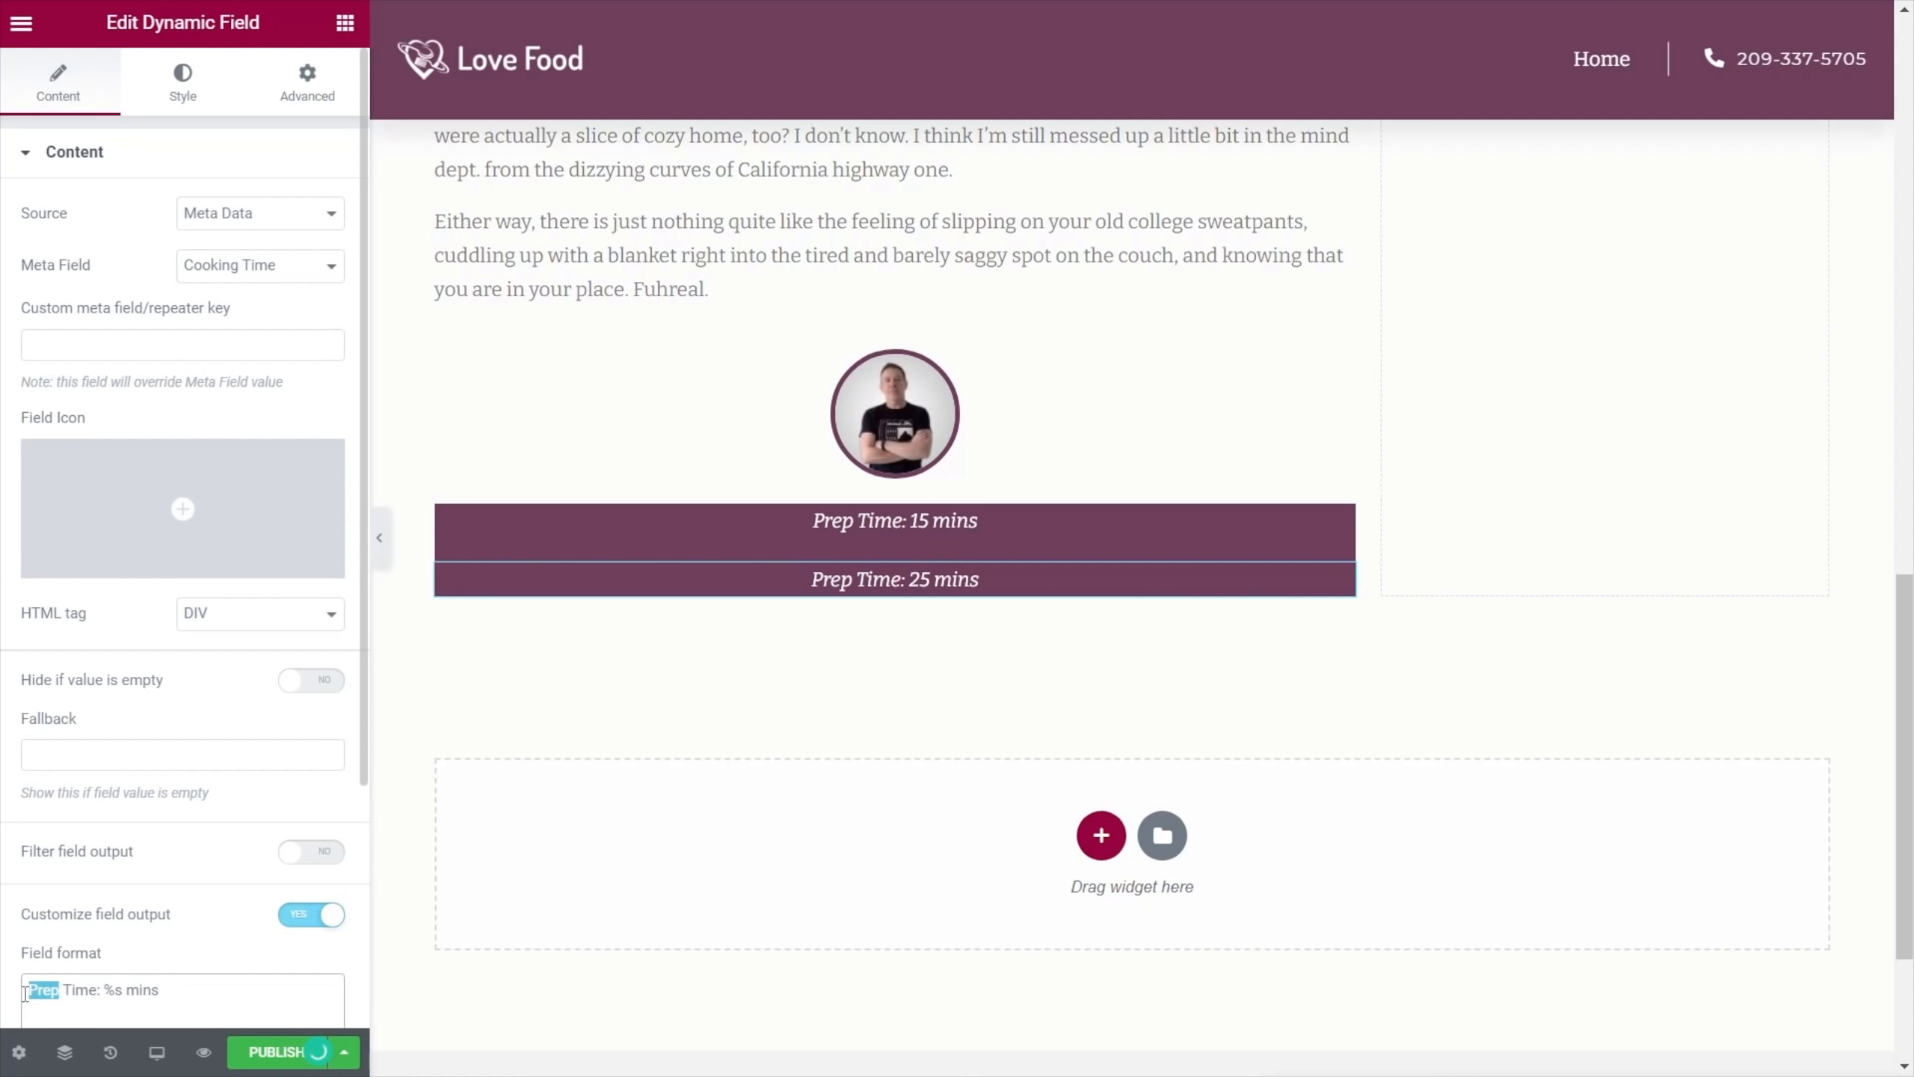
{"action": "type", "text": "Cooking"}
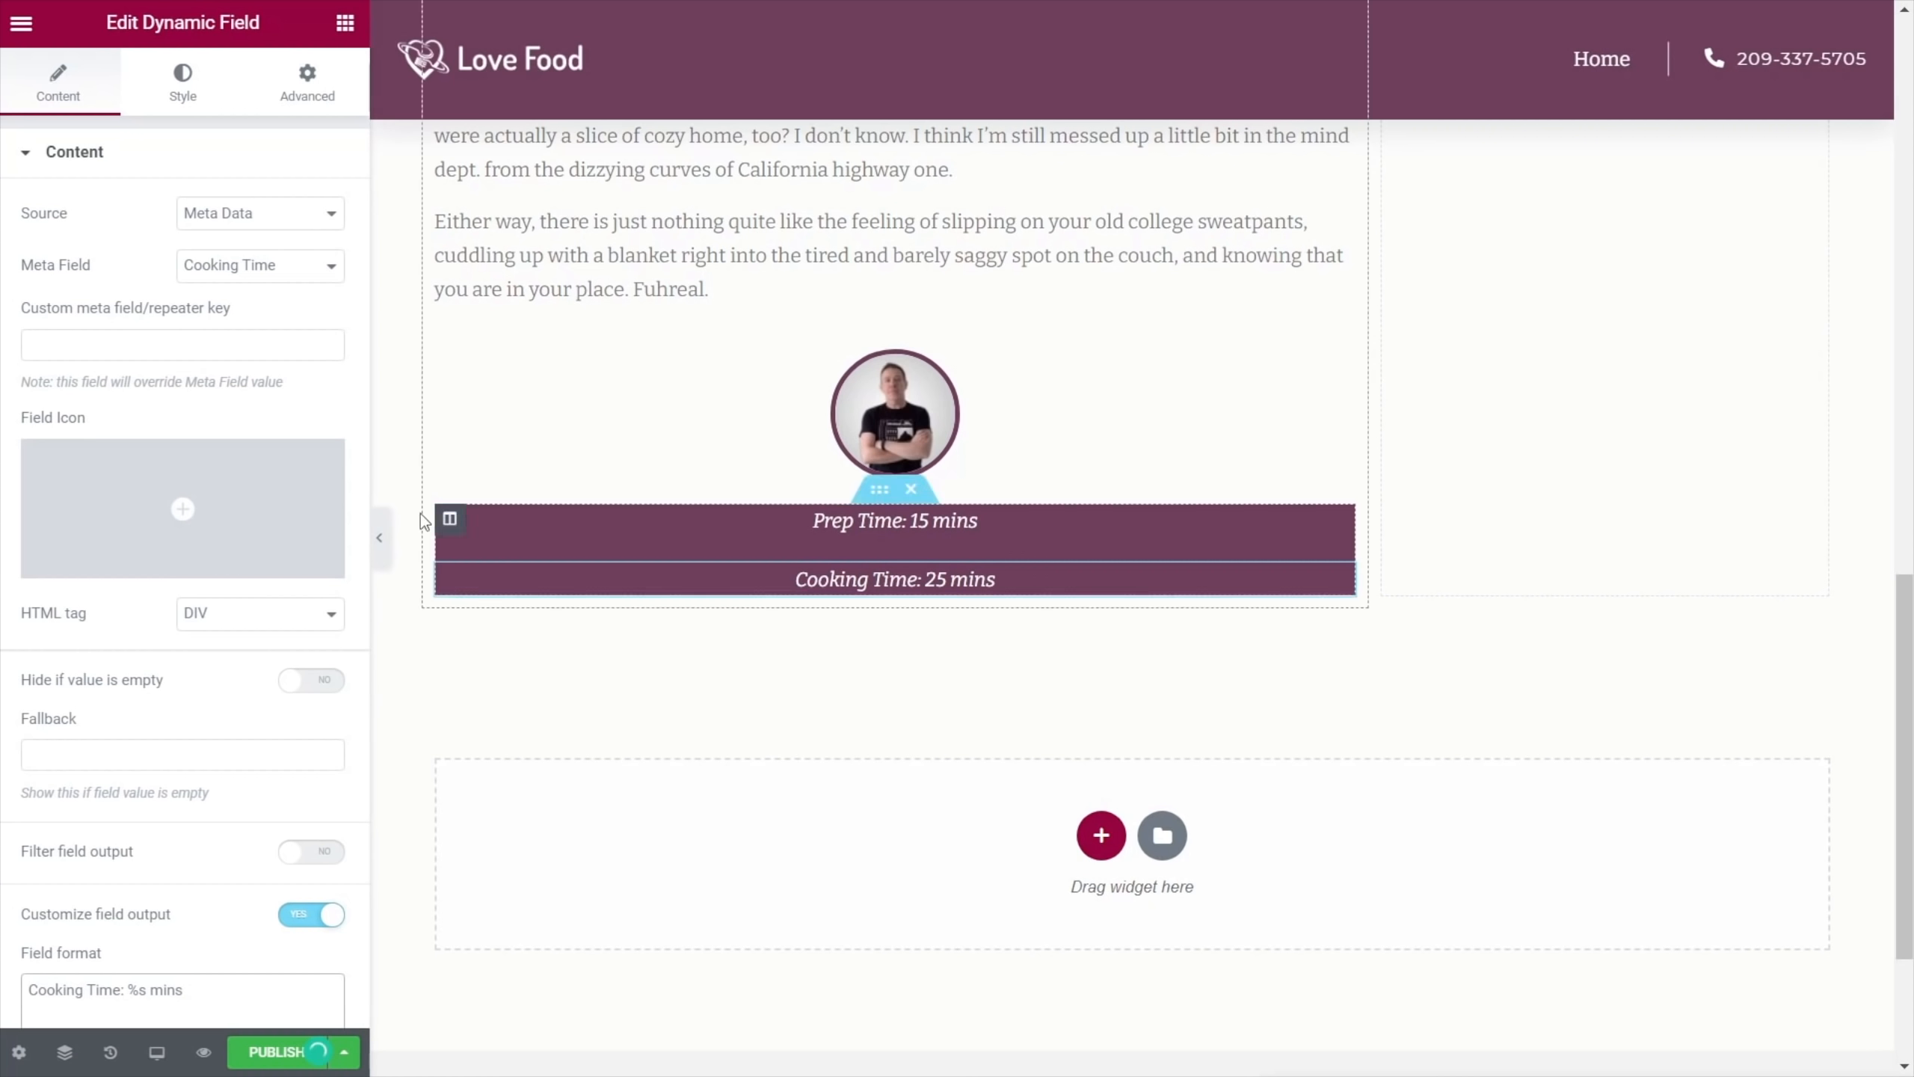
Try to insert a Divider widget between the prep time and cooking time fields
{"action": "left_click", "coordinate": [346, 24]}
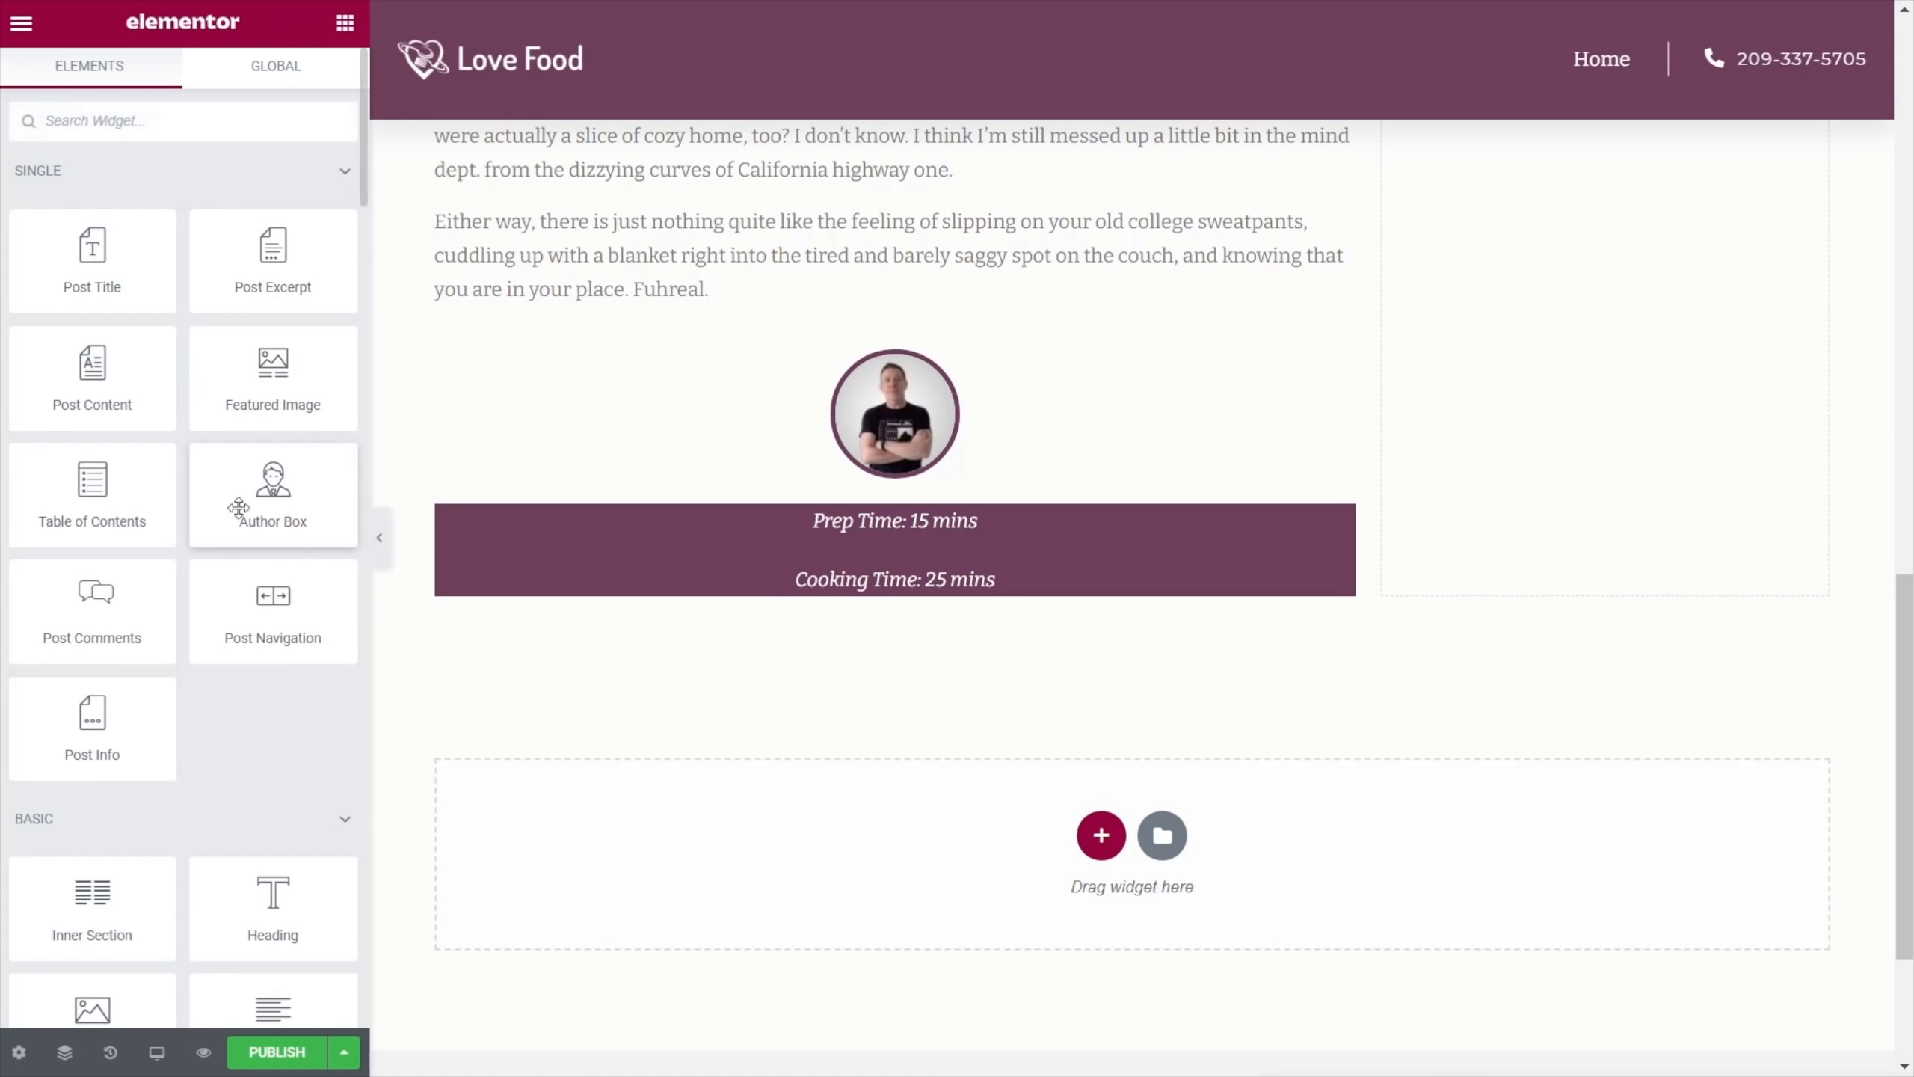
{"action": "scroll", "coordinate": [265, 482], "scroll_direction": "down", "scroll_amount": 8}
{"action": "left_click_drag", "start_coordinate": [154, 635], "coordinate": [882, 569]}
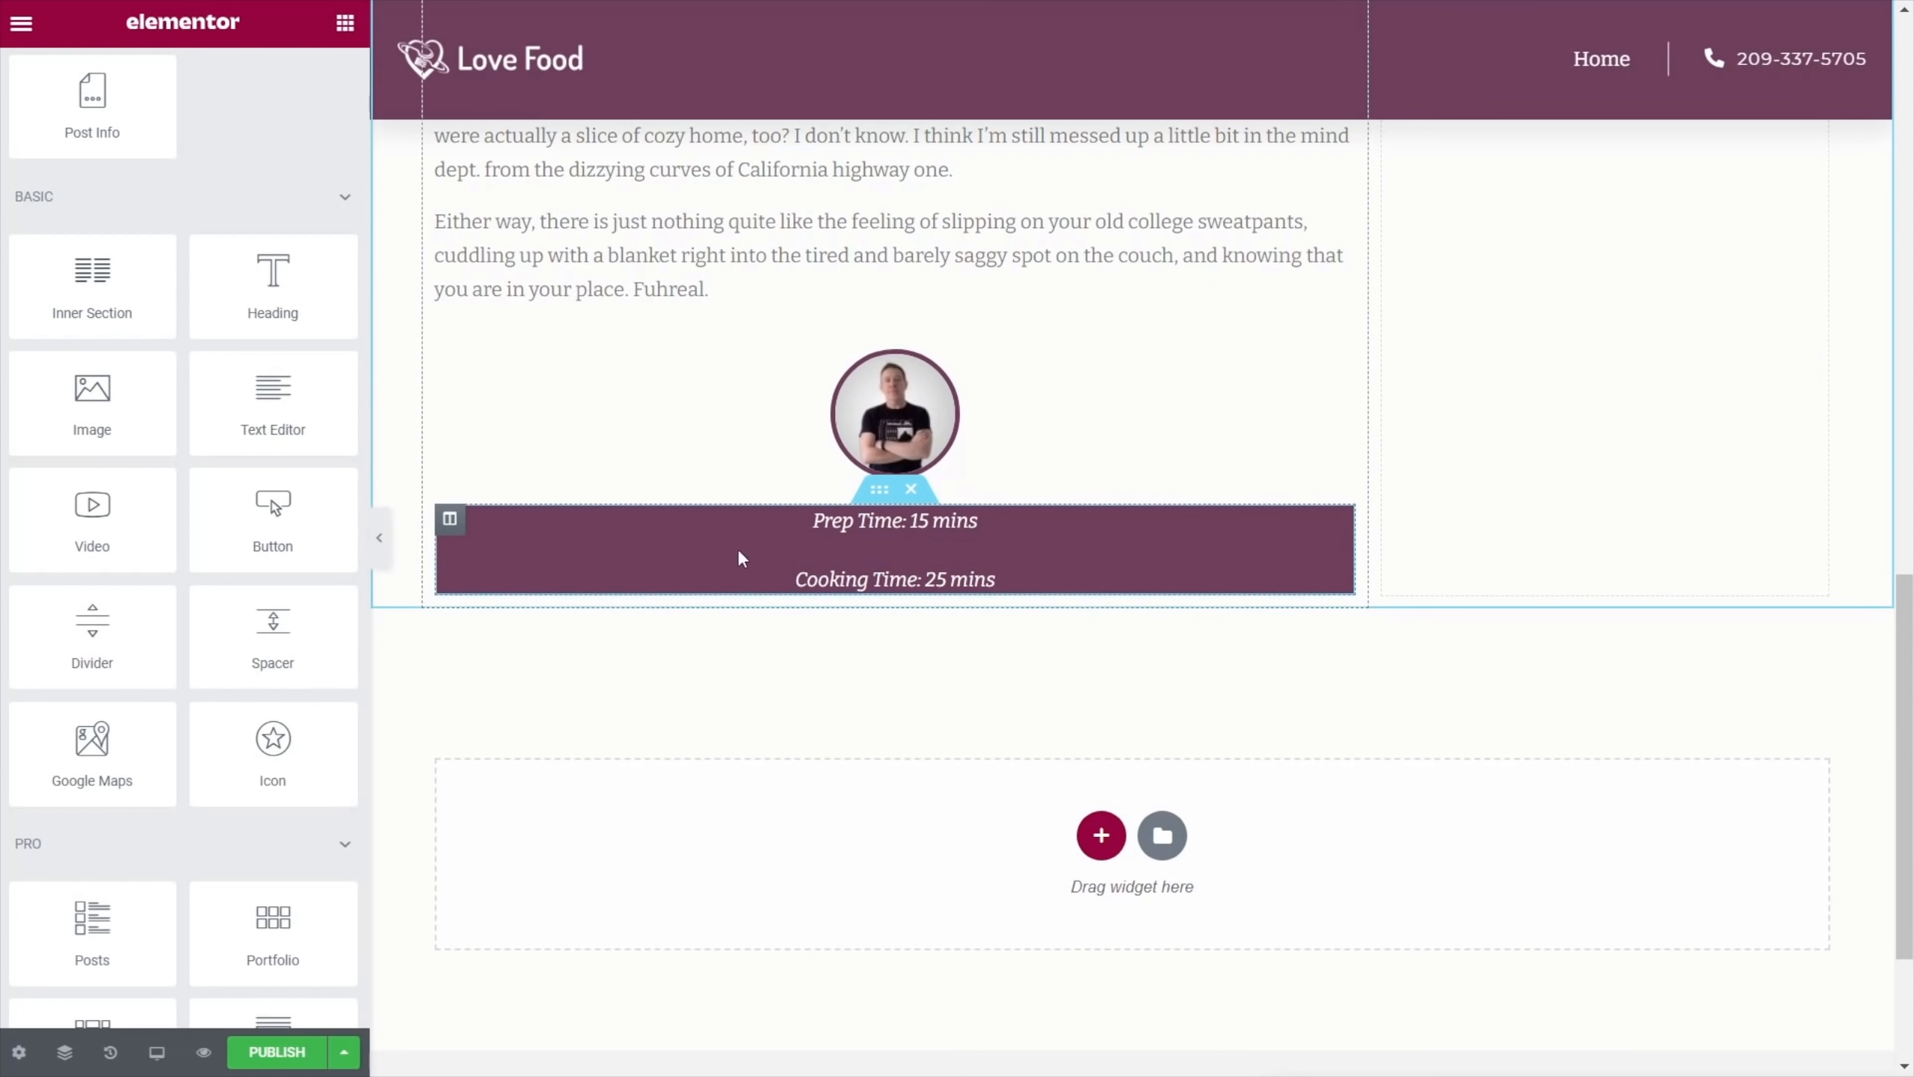
{"action": "left_click", "coordinate": [787, 579]}
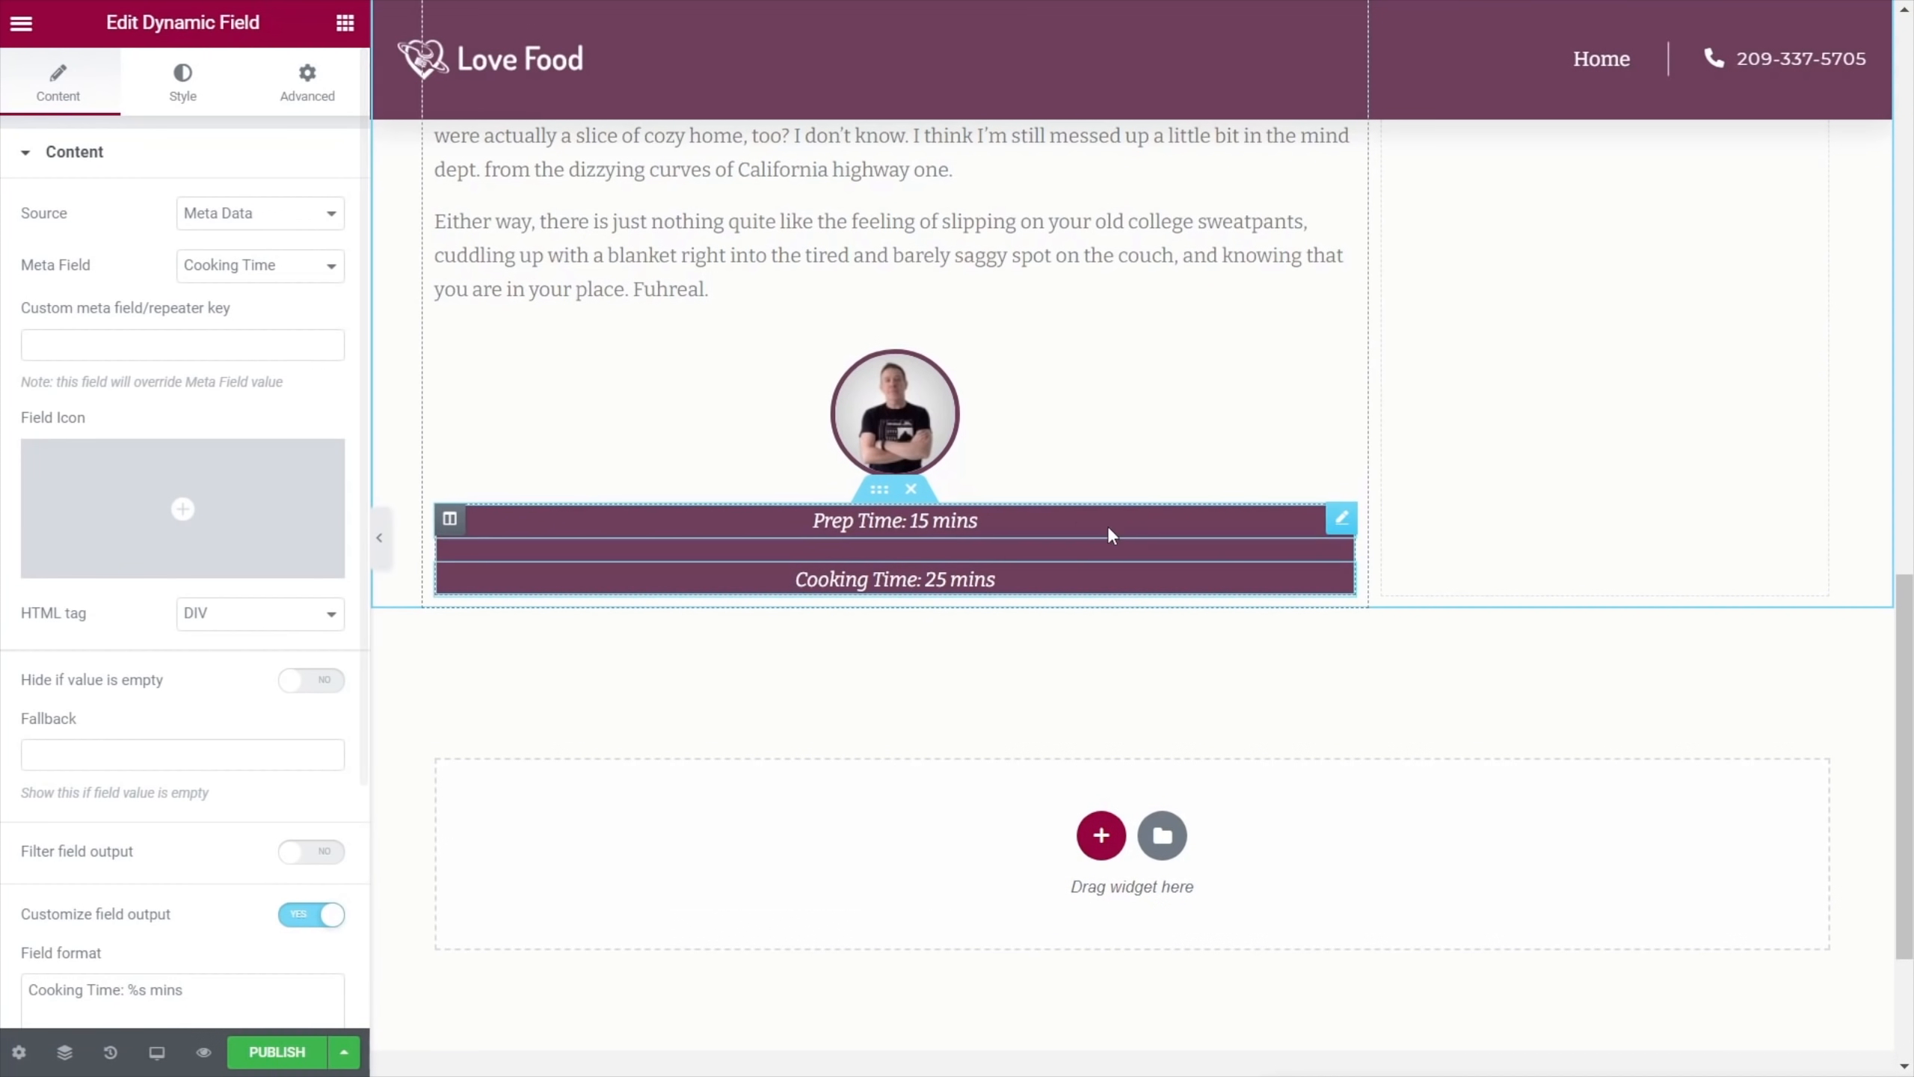
Open the Navigator, dock it beside the page and expand the main section's second column
{"action": "left_click", "coordinate": [64, 1052]}
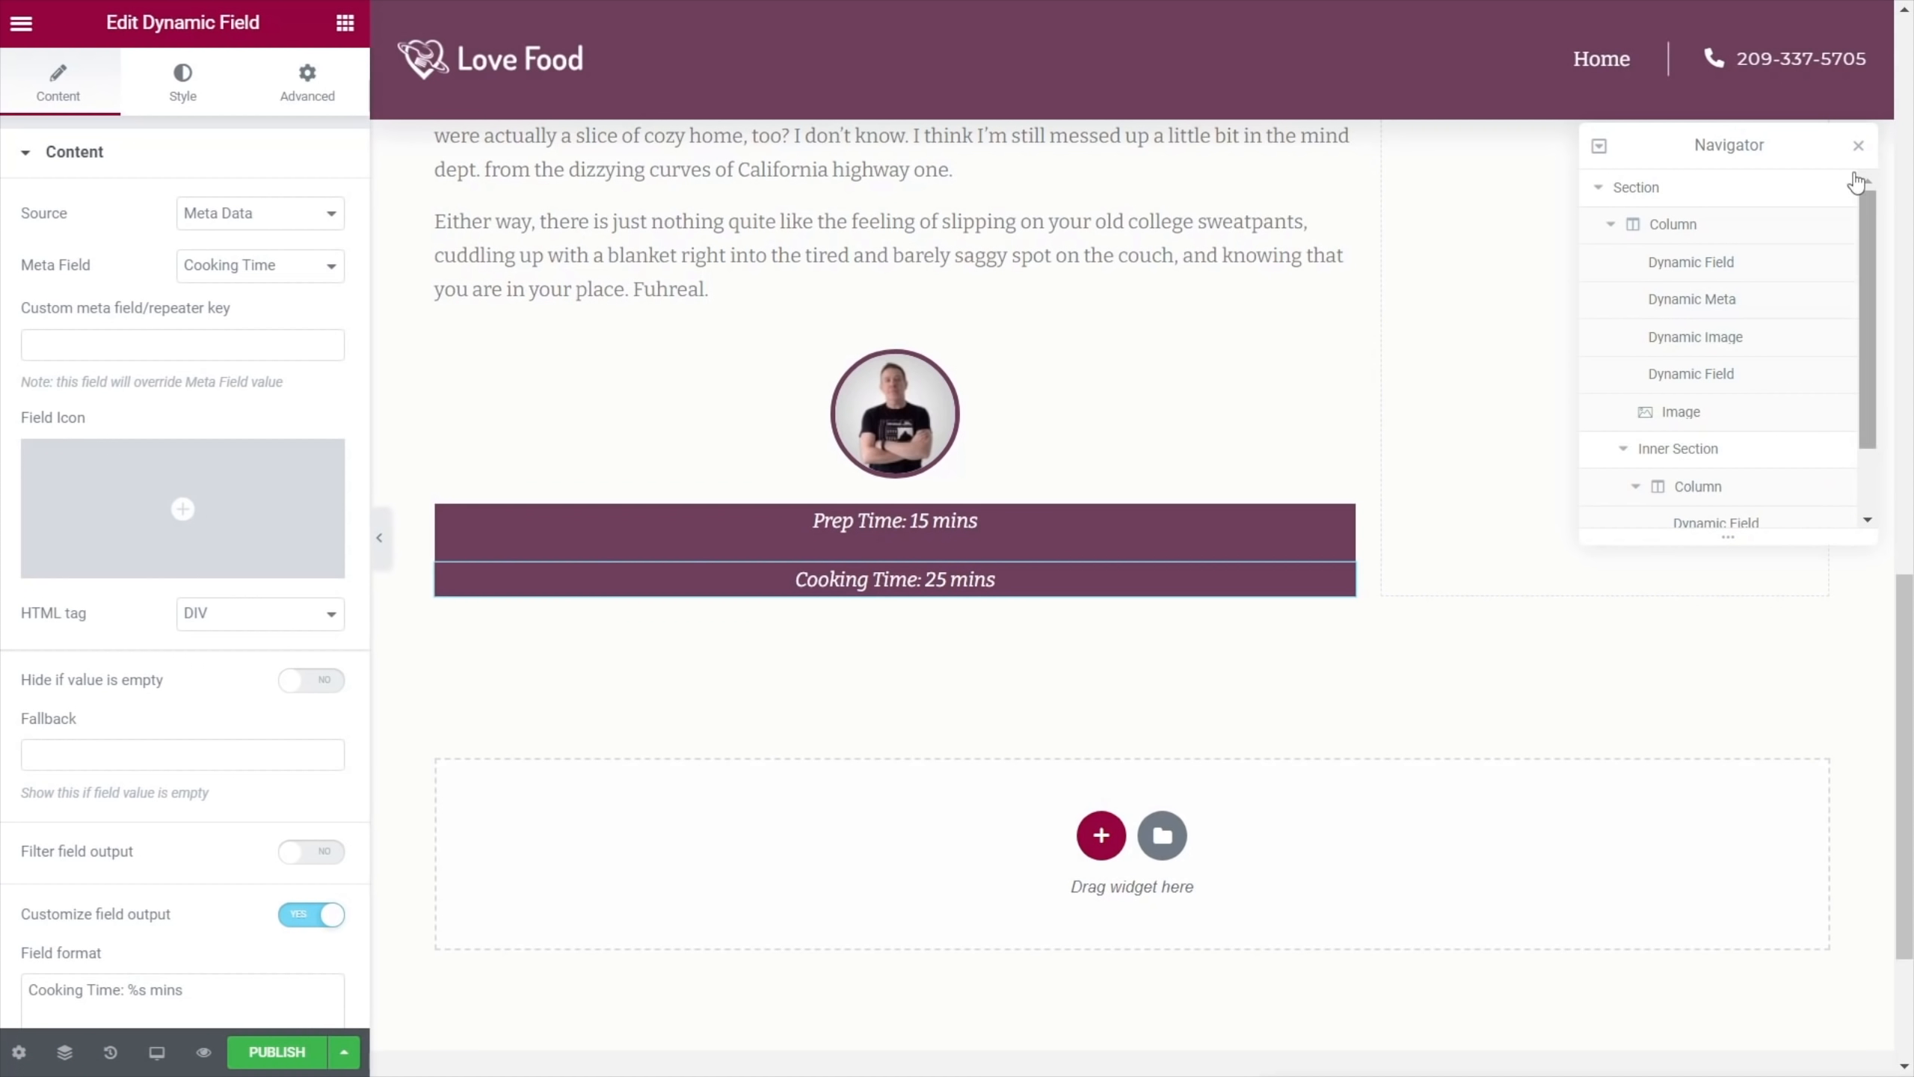
{"action": "left_click_drag", "start_coordinate": [1685, 151], "coordinate": [1853, 203]}
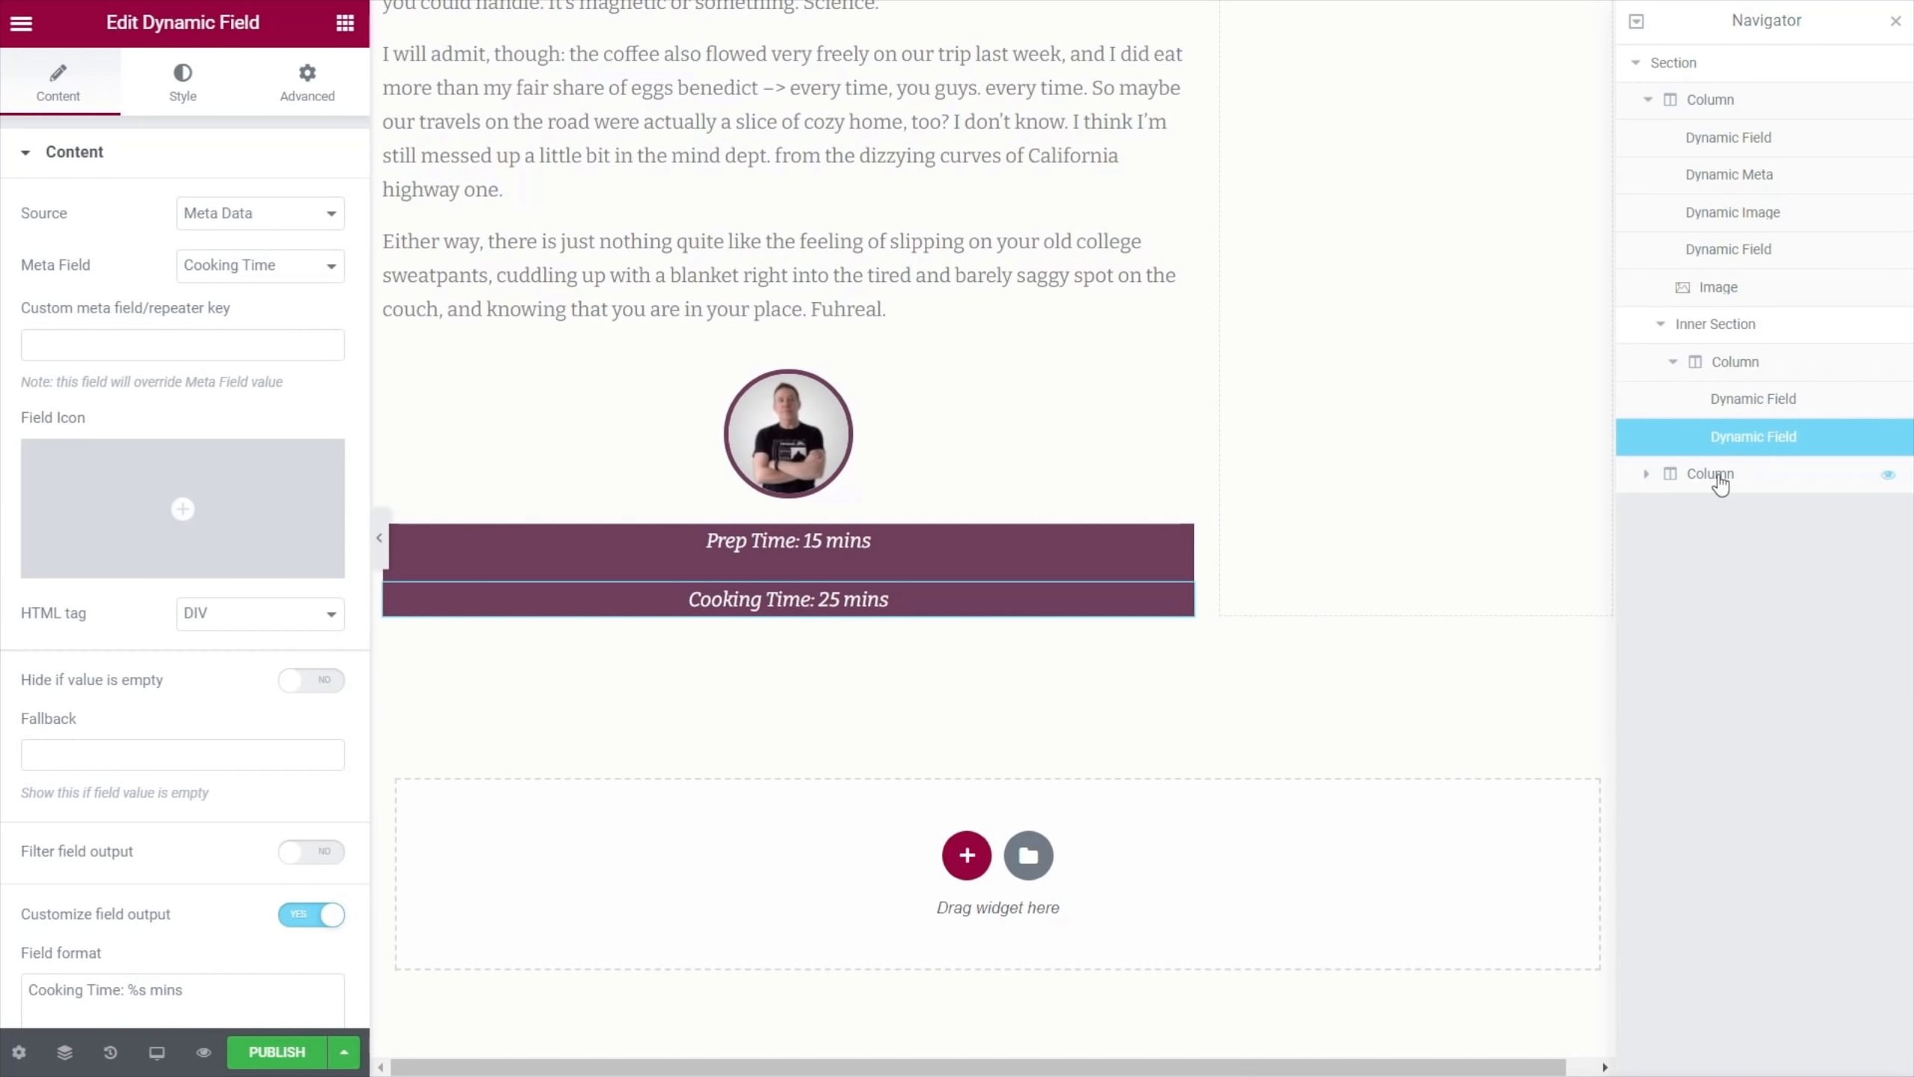
{"action": "left_click", "coordinate": [1648, 475]}
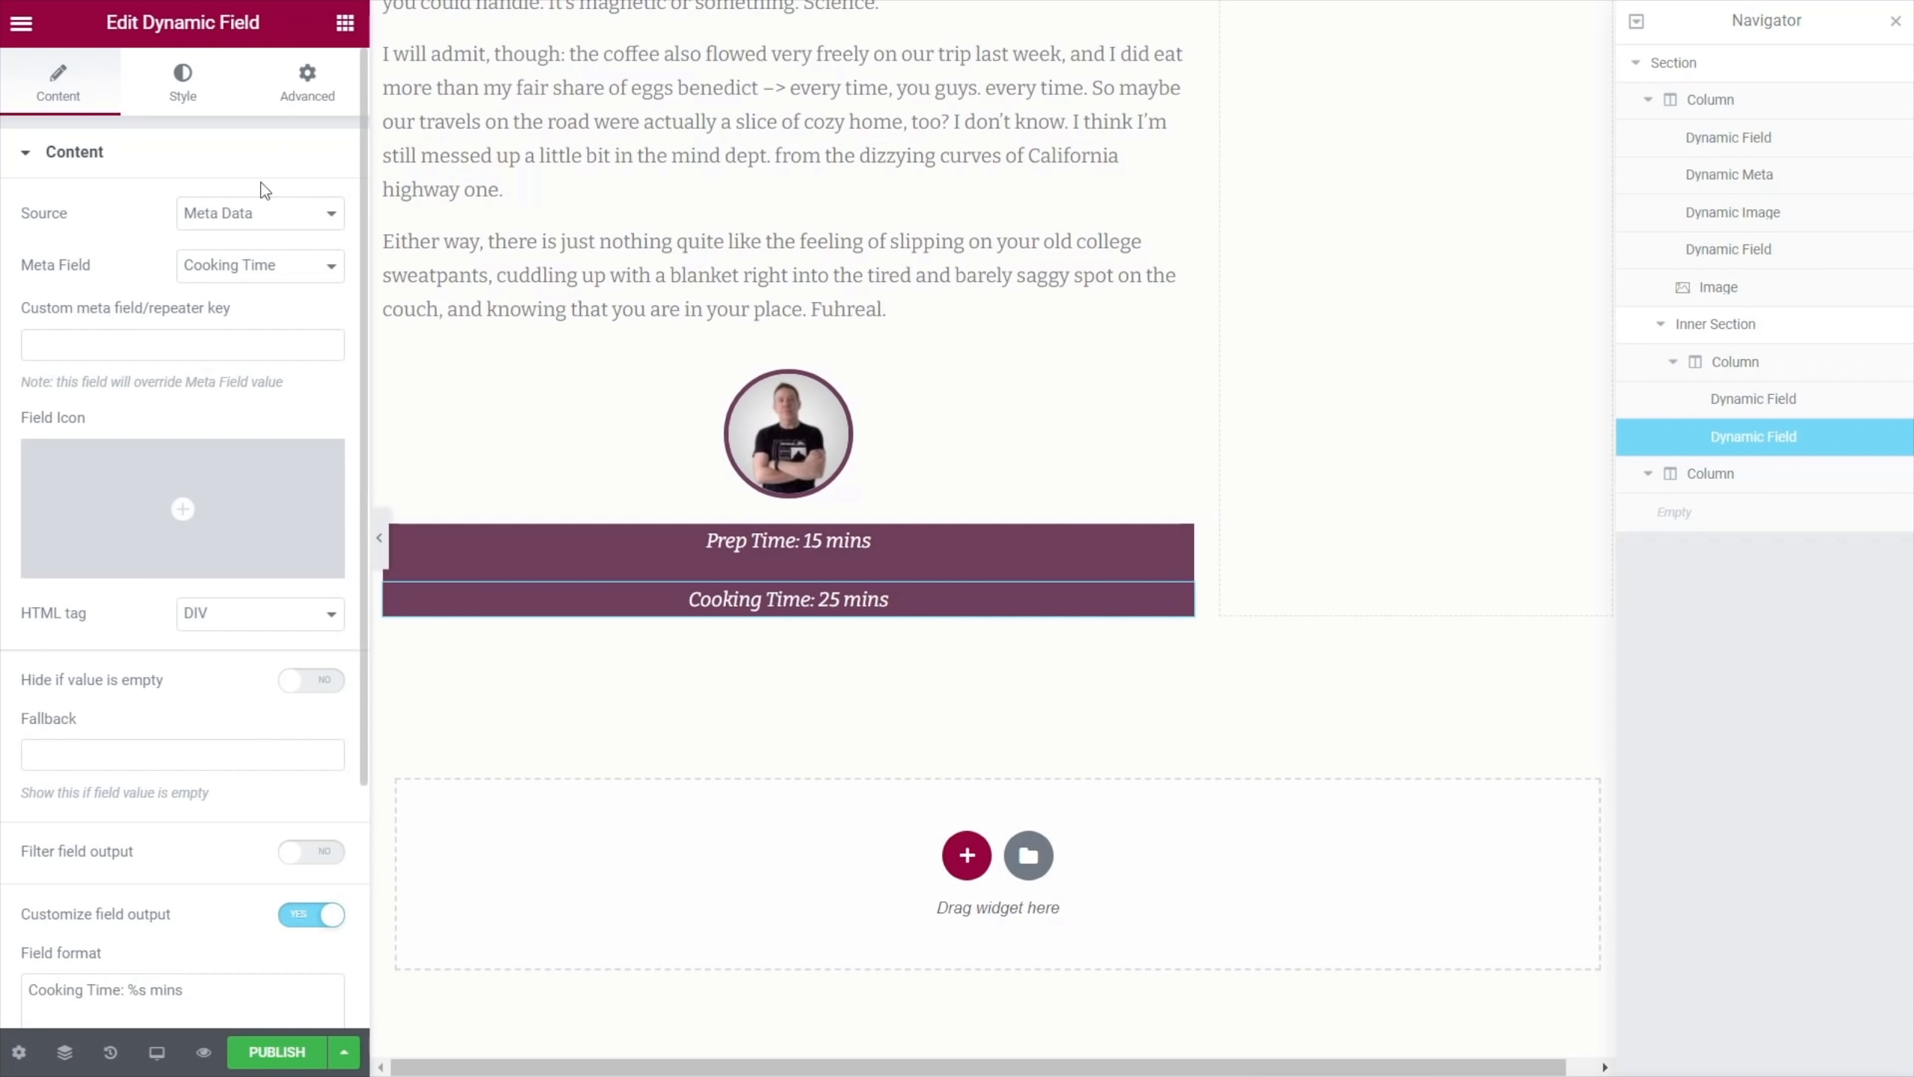
Place a Divider widget between the two Dynamic Fields of the inner section
{"action": "left_click", "coordinate": [345, 22]}
{"action": "scroll", "coordinate": [113, 881], "scroll_direction": "down", "scroll_amount": 5}
{"action": "left_click_drag", "start_coordinate": [92, 777], "coordinate": [855, 556]}
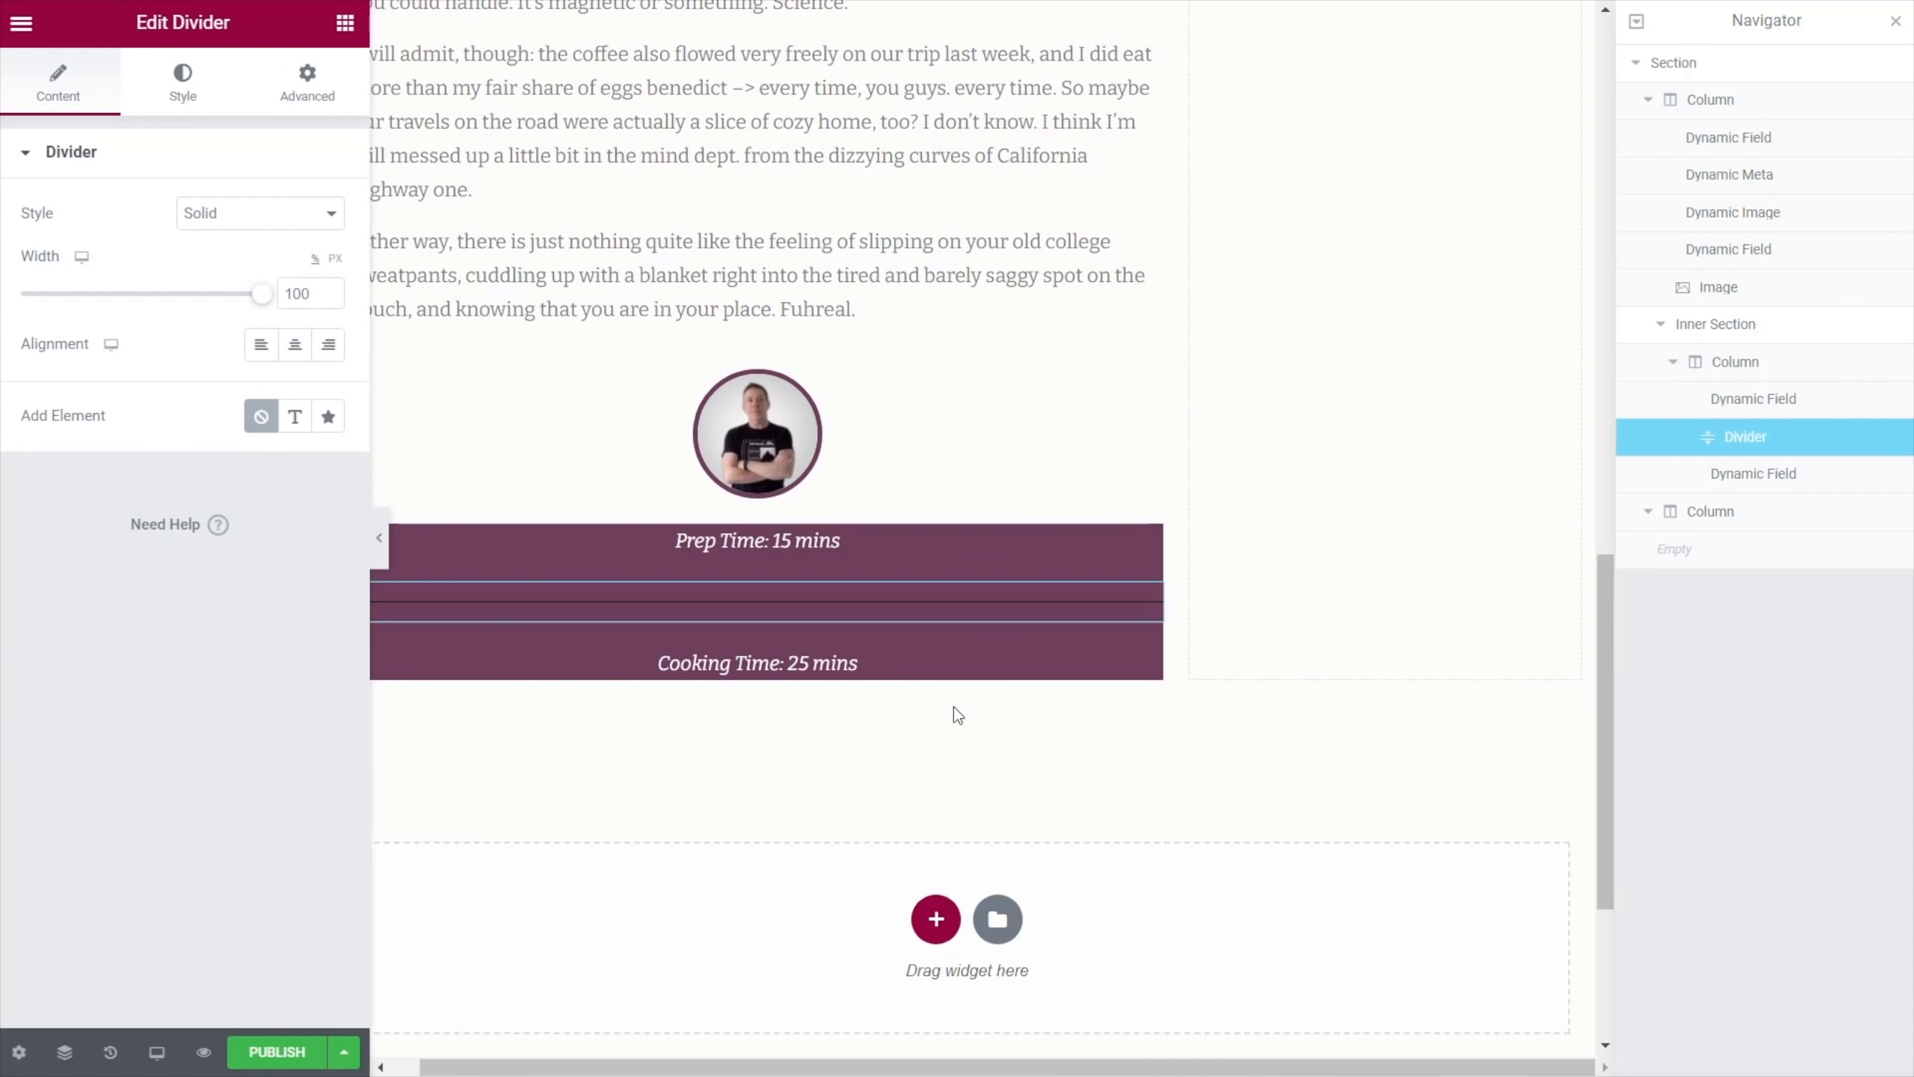
Shorten the divider to about two thirds of the inner section's width and centre it
{"action": "left_click_drag", "start_coordinate": [521, 1066], "coordinate": [468, 1065]}
{"action": "left_click_drag", "start_coordinate": [263, 305], "coordinate": [178, 311]}
{"action": "left_click", "coordinate": [295, 344]}
Set the divider's colour to the global White colour
{"action": "left_click", "coordinate": [184, 87]}
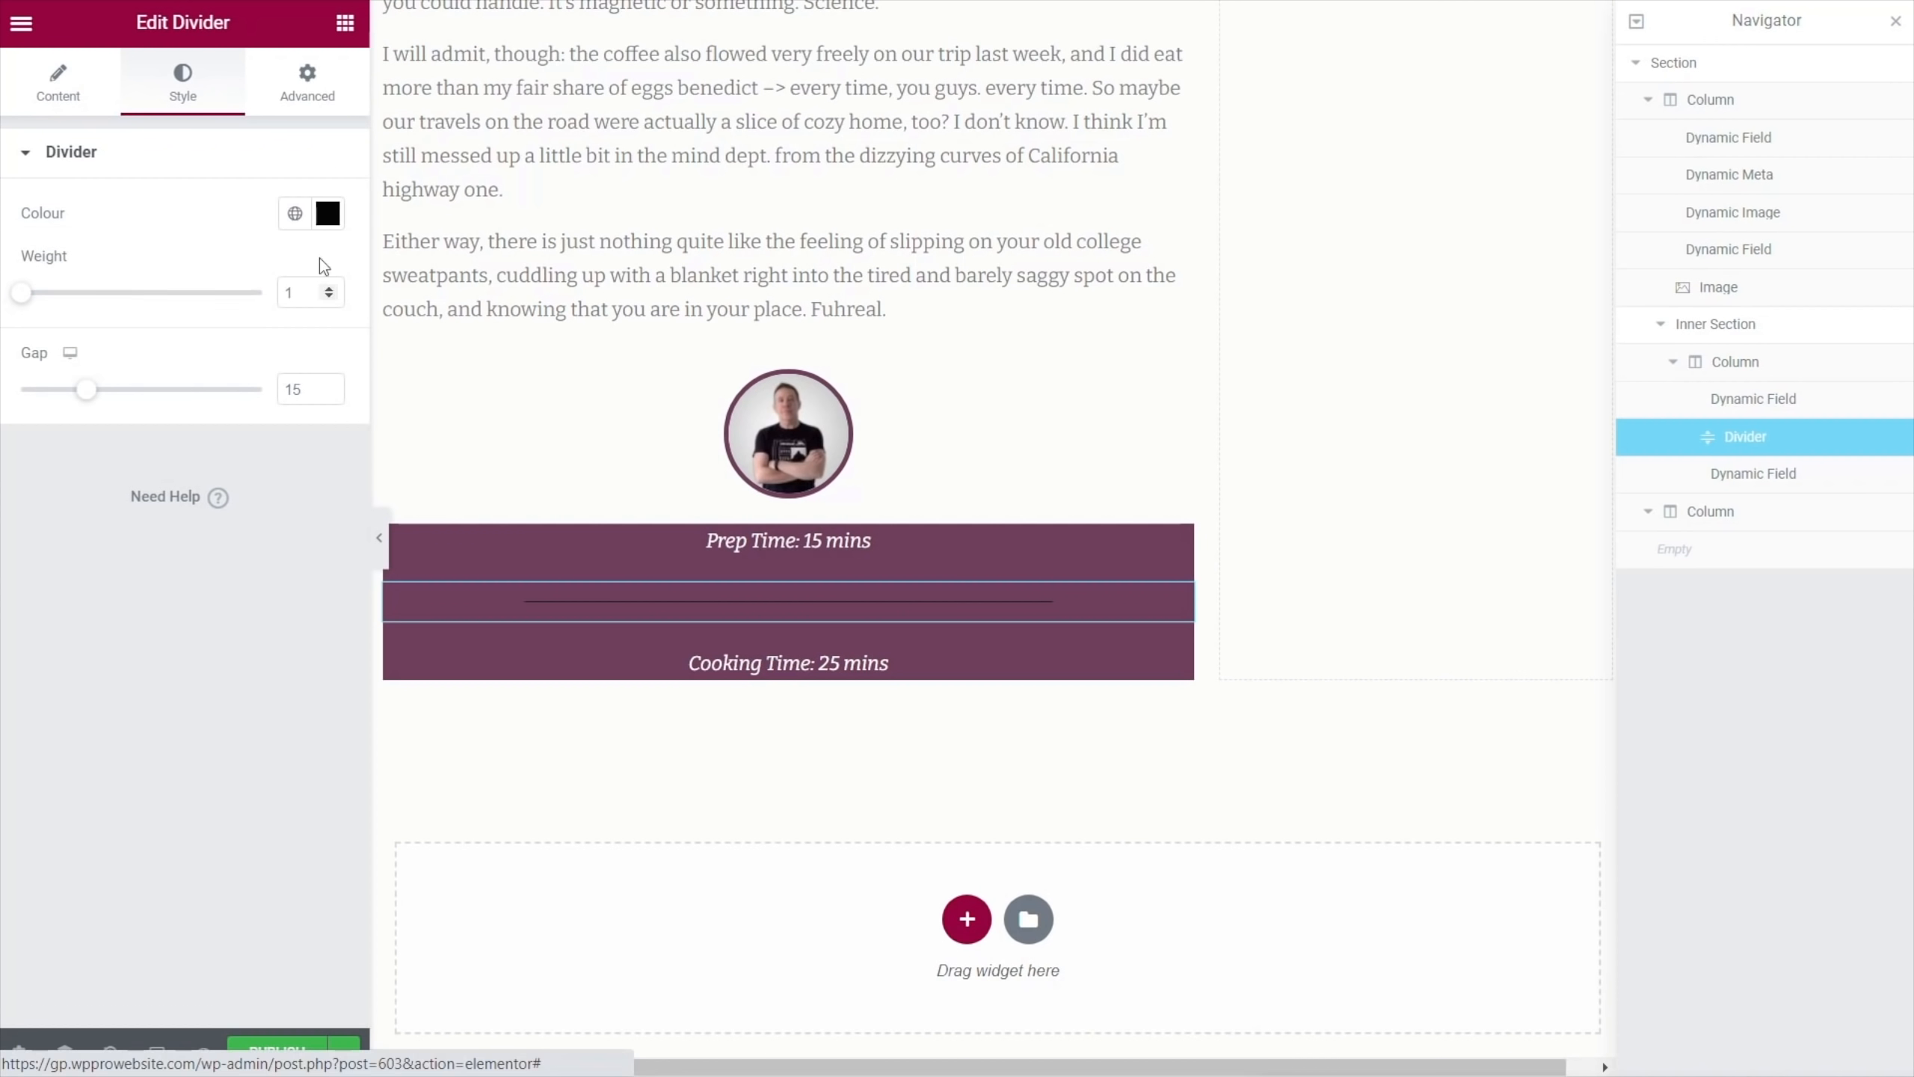
{"action": "left_click", "coordinate": [294, 213]}
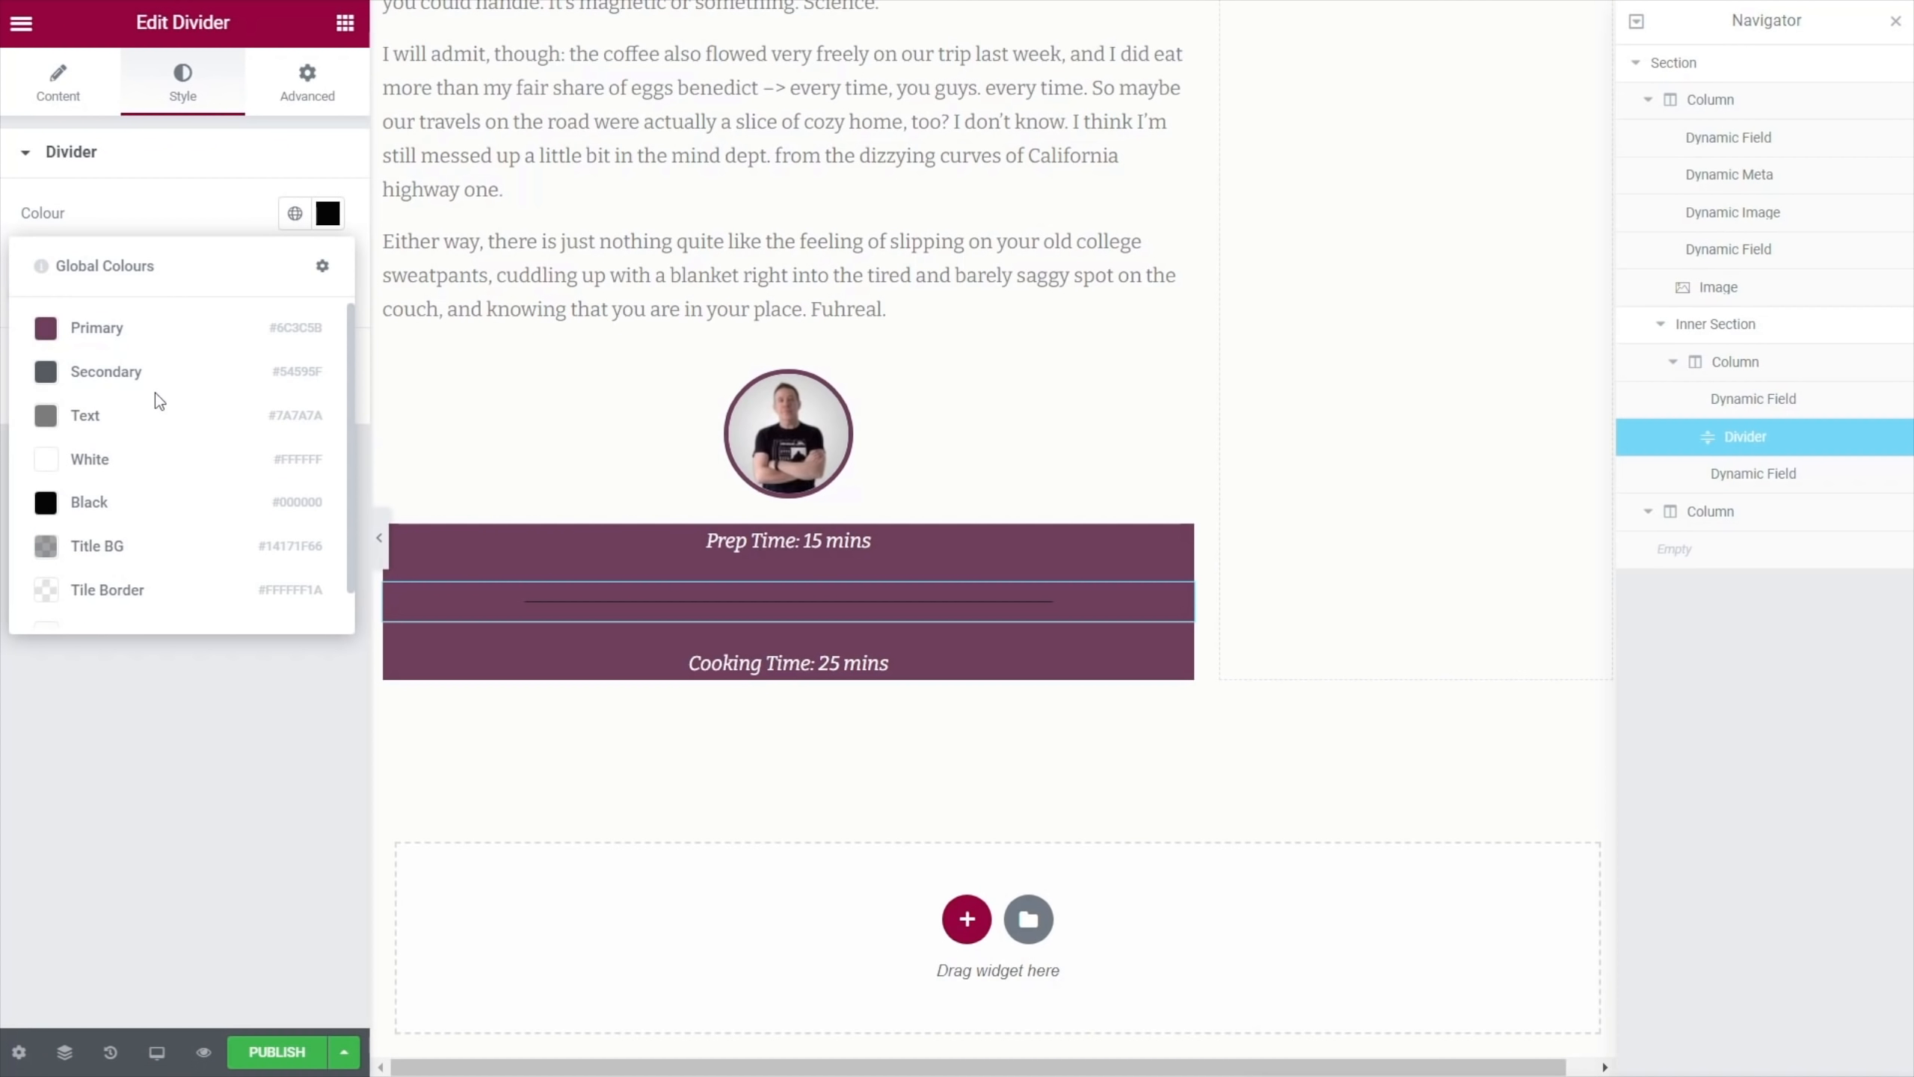
{"action": "left_click", "coordinate": [98, 459]}
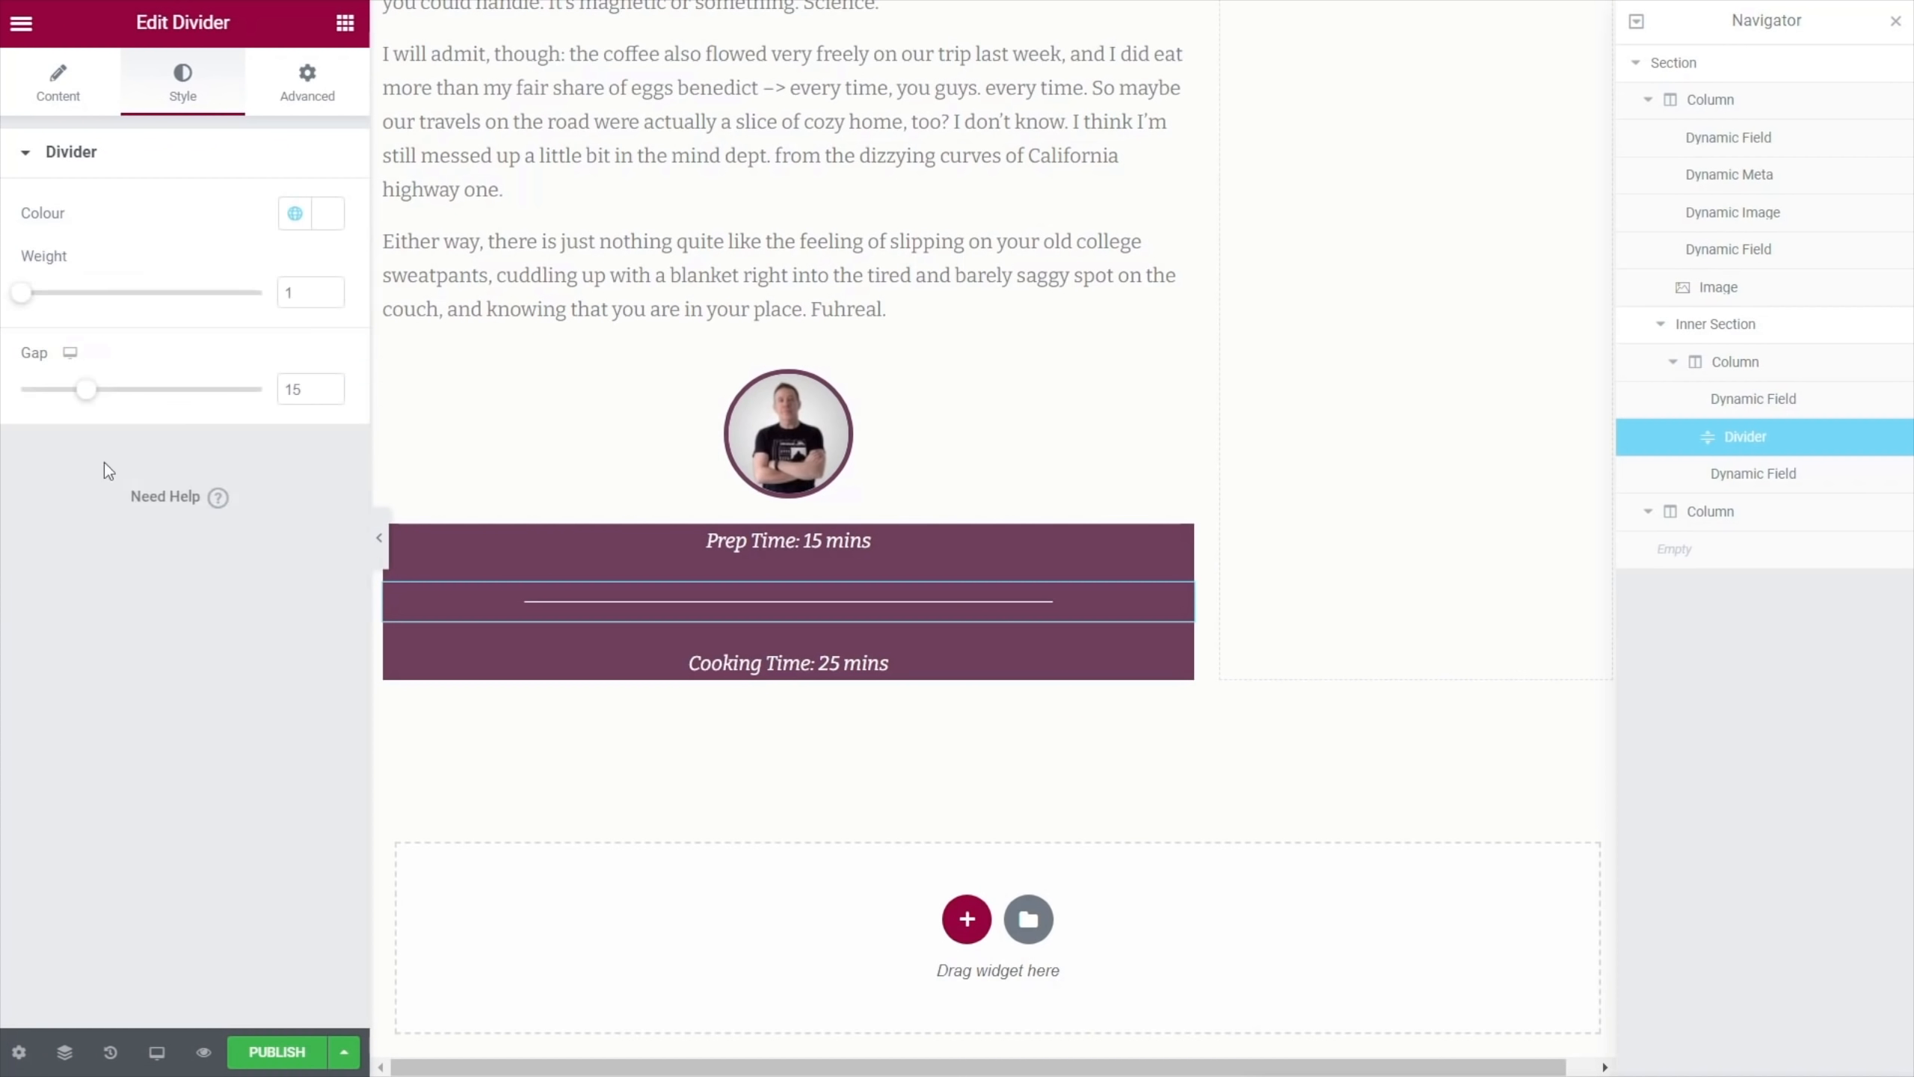
Set the divider's weight to 2 and reduce its gap to a few pixels
{"action": "left_click", "coordinate": [298, 286]}
{"action": "type", "text": "2"}
{"action": "left_click_drag", "start_coordinate": [88, 391], "coordinate": [36, 398]}
Make the divider's white colour semi-transparent, at about #FFFFFF5E
{"action": "left_click", "coordinate": [327, 213]}
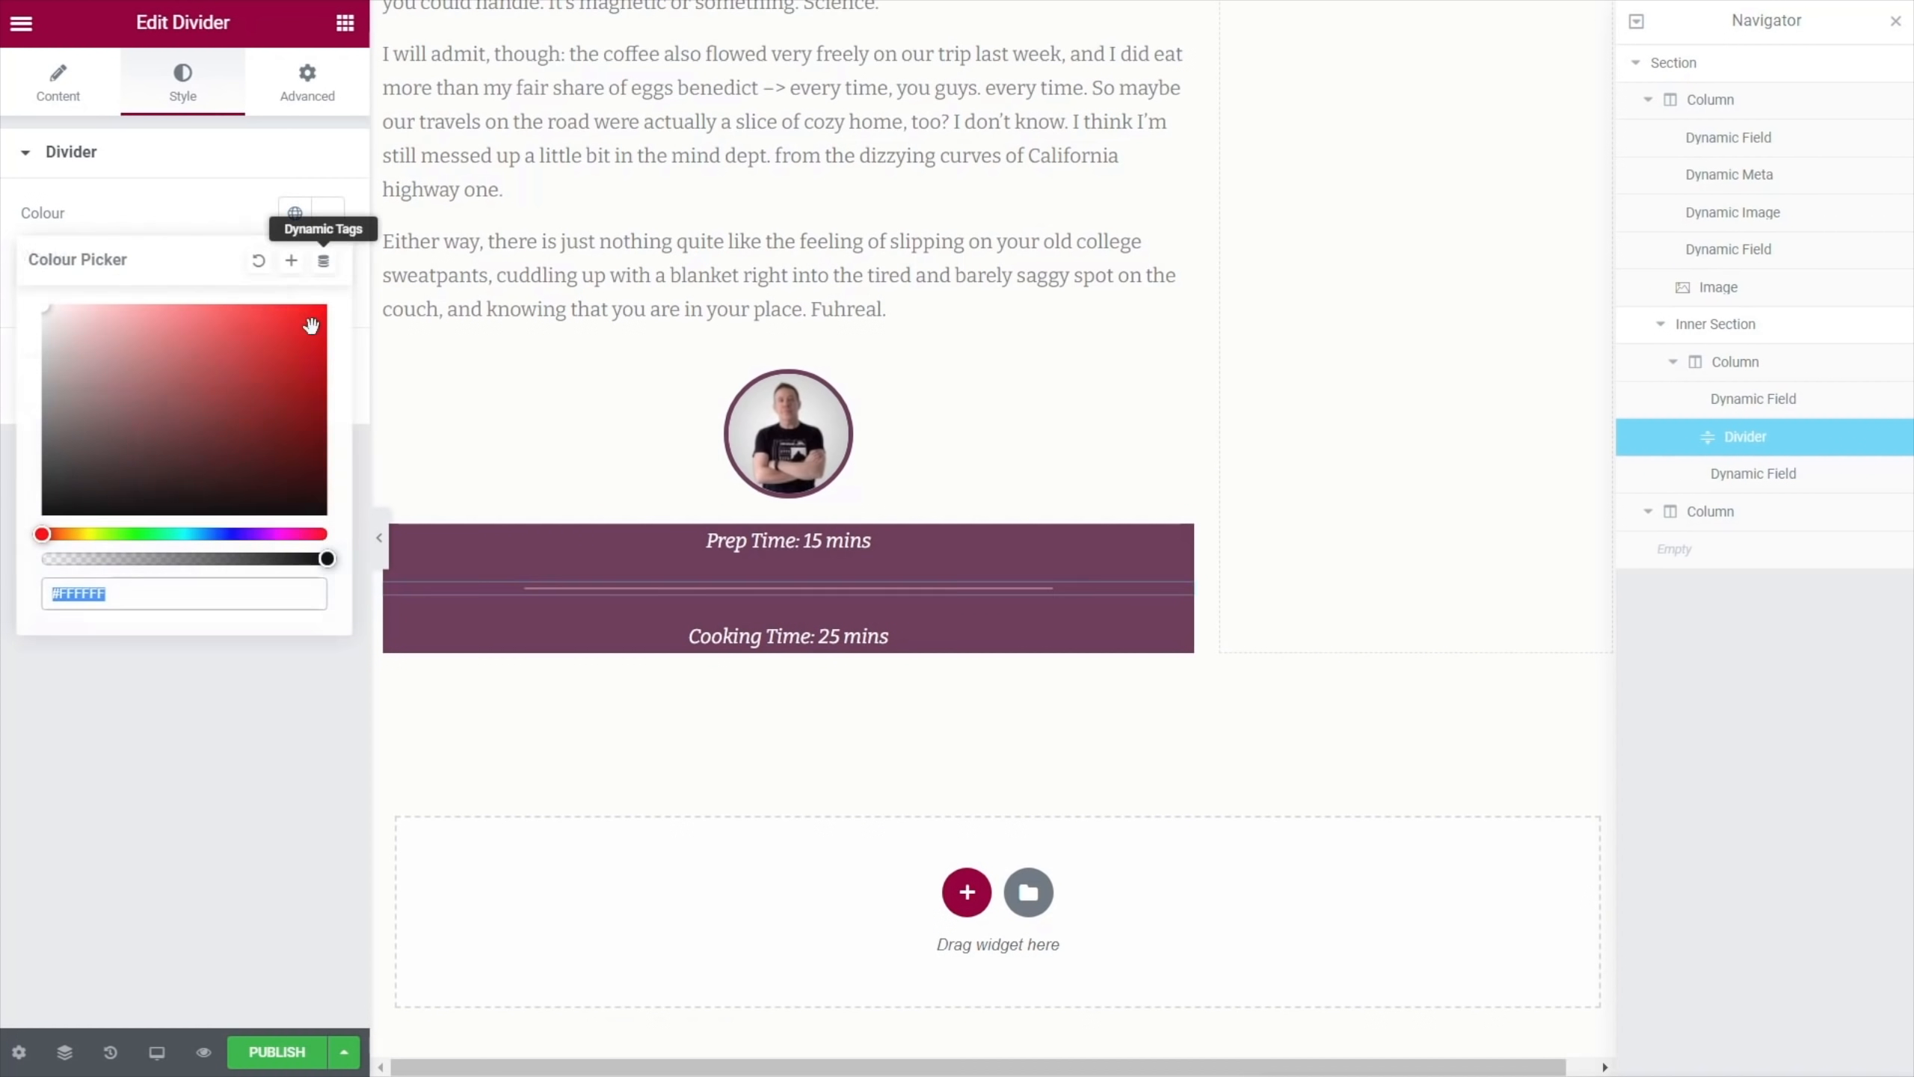
{"action": "left_click", "coordinate": [323, 559]}
{"action": "left_click_drag", "start_coordinate": [322, 559], "coordinate": [145, 559]}
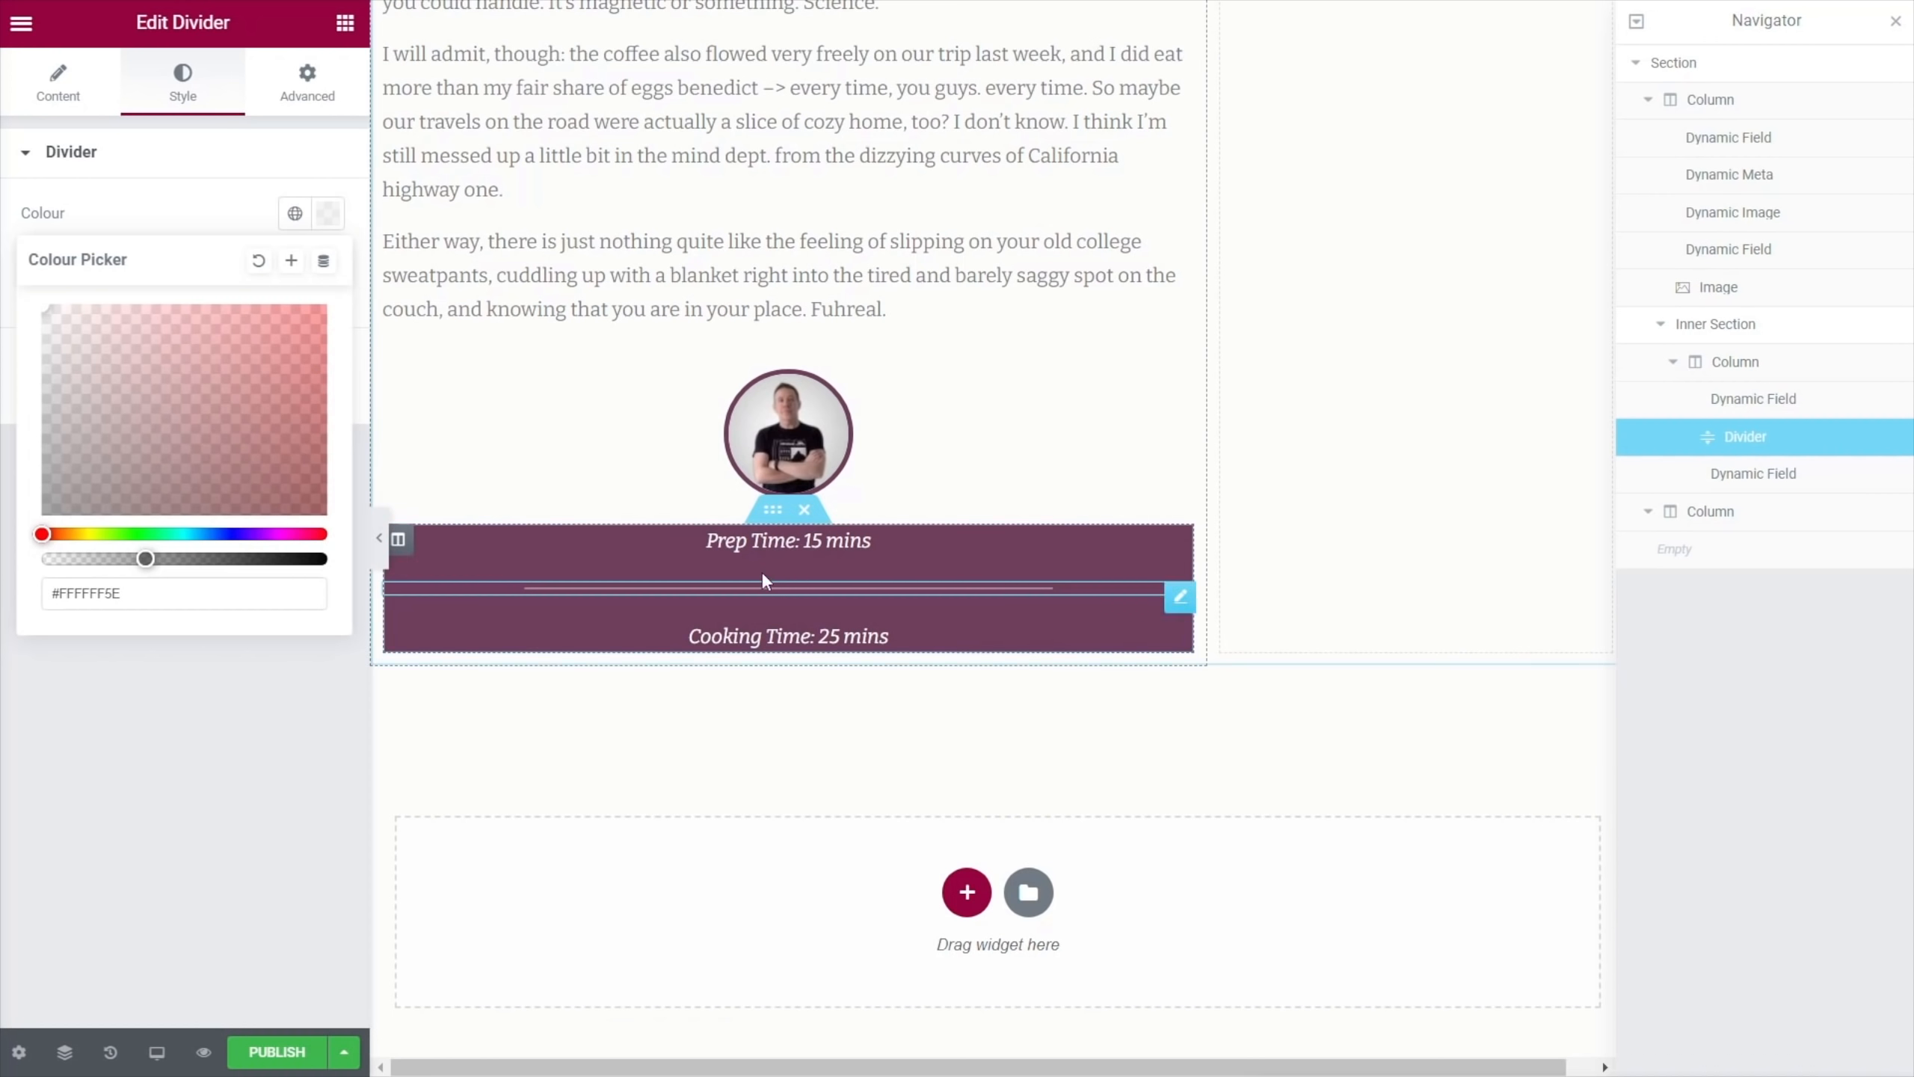
Set the inner section's padding to 25 px on all sides
{"action": "left_click", "coordinate": [774, 511]}
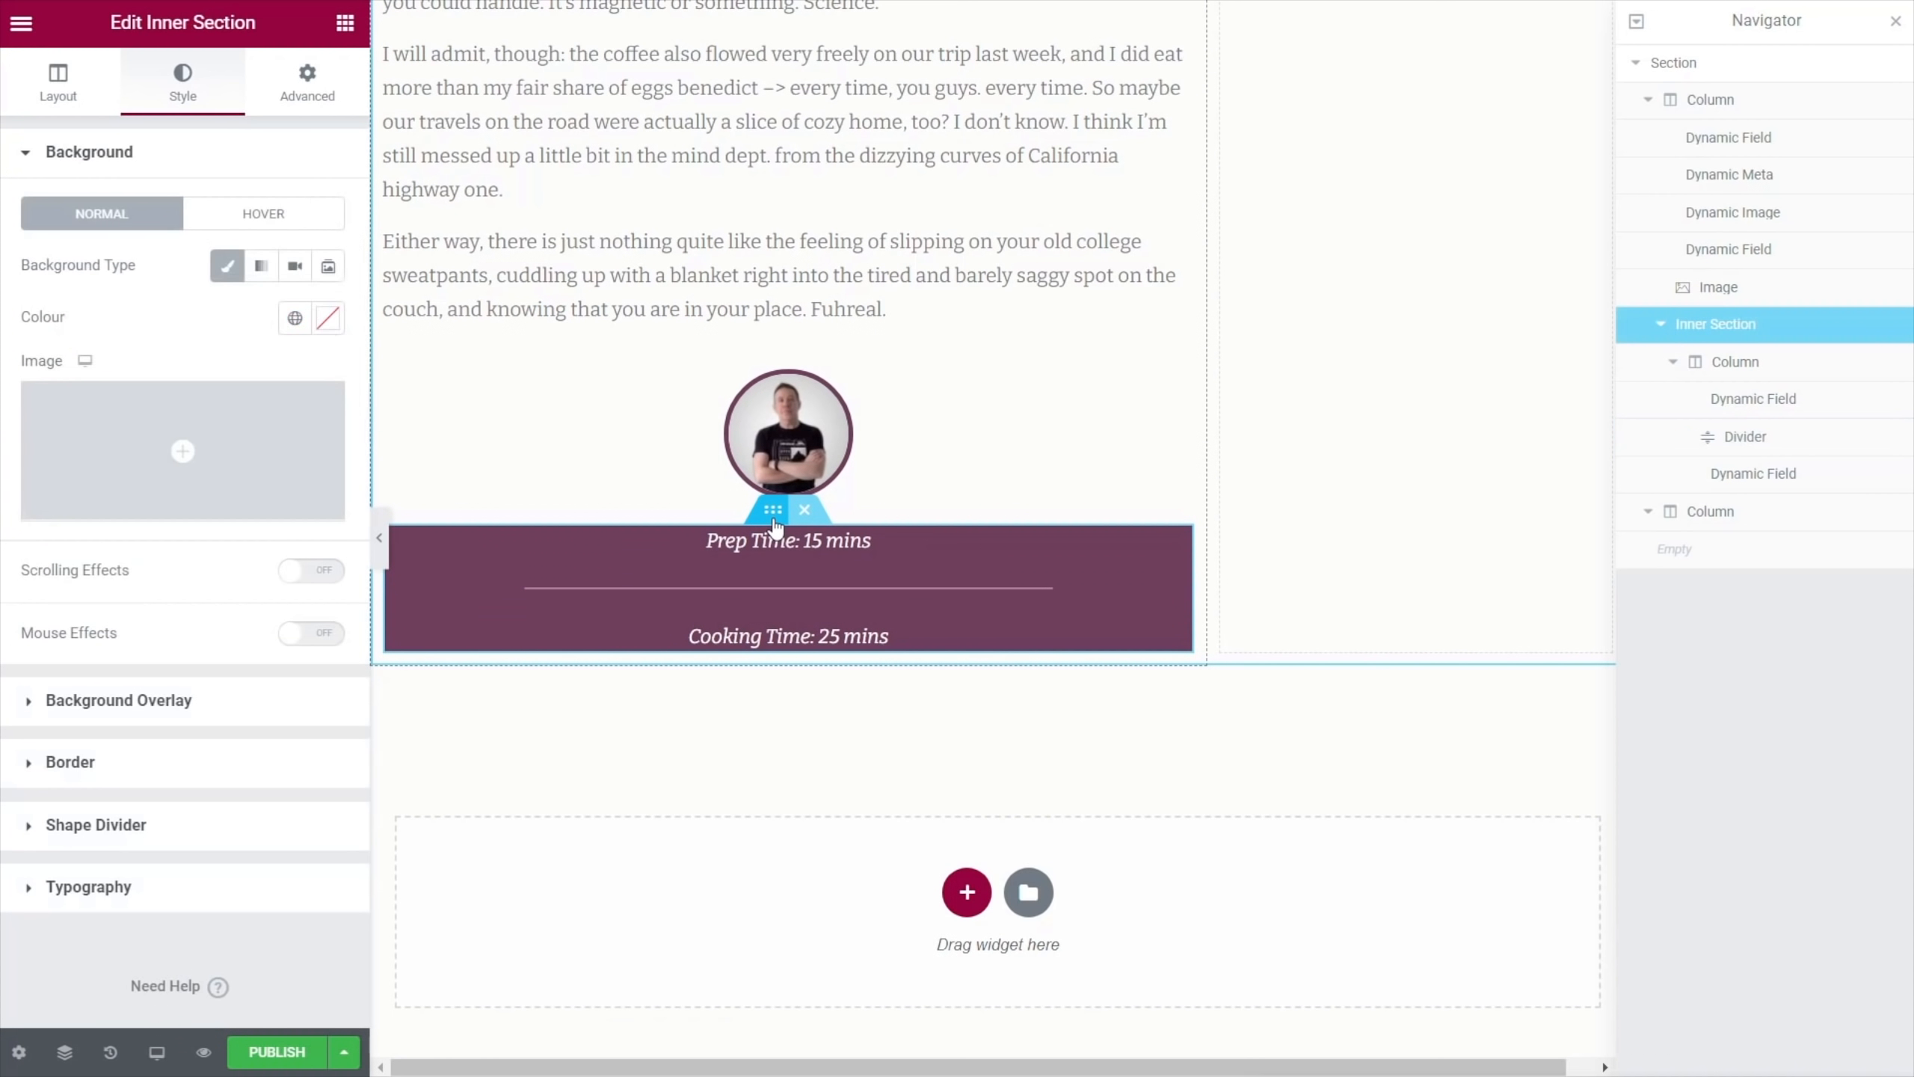
{"action": "left_click", "coordinate": [330, 85]}
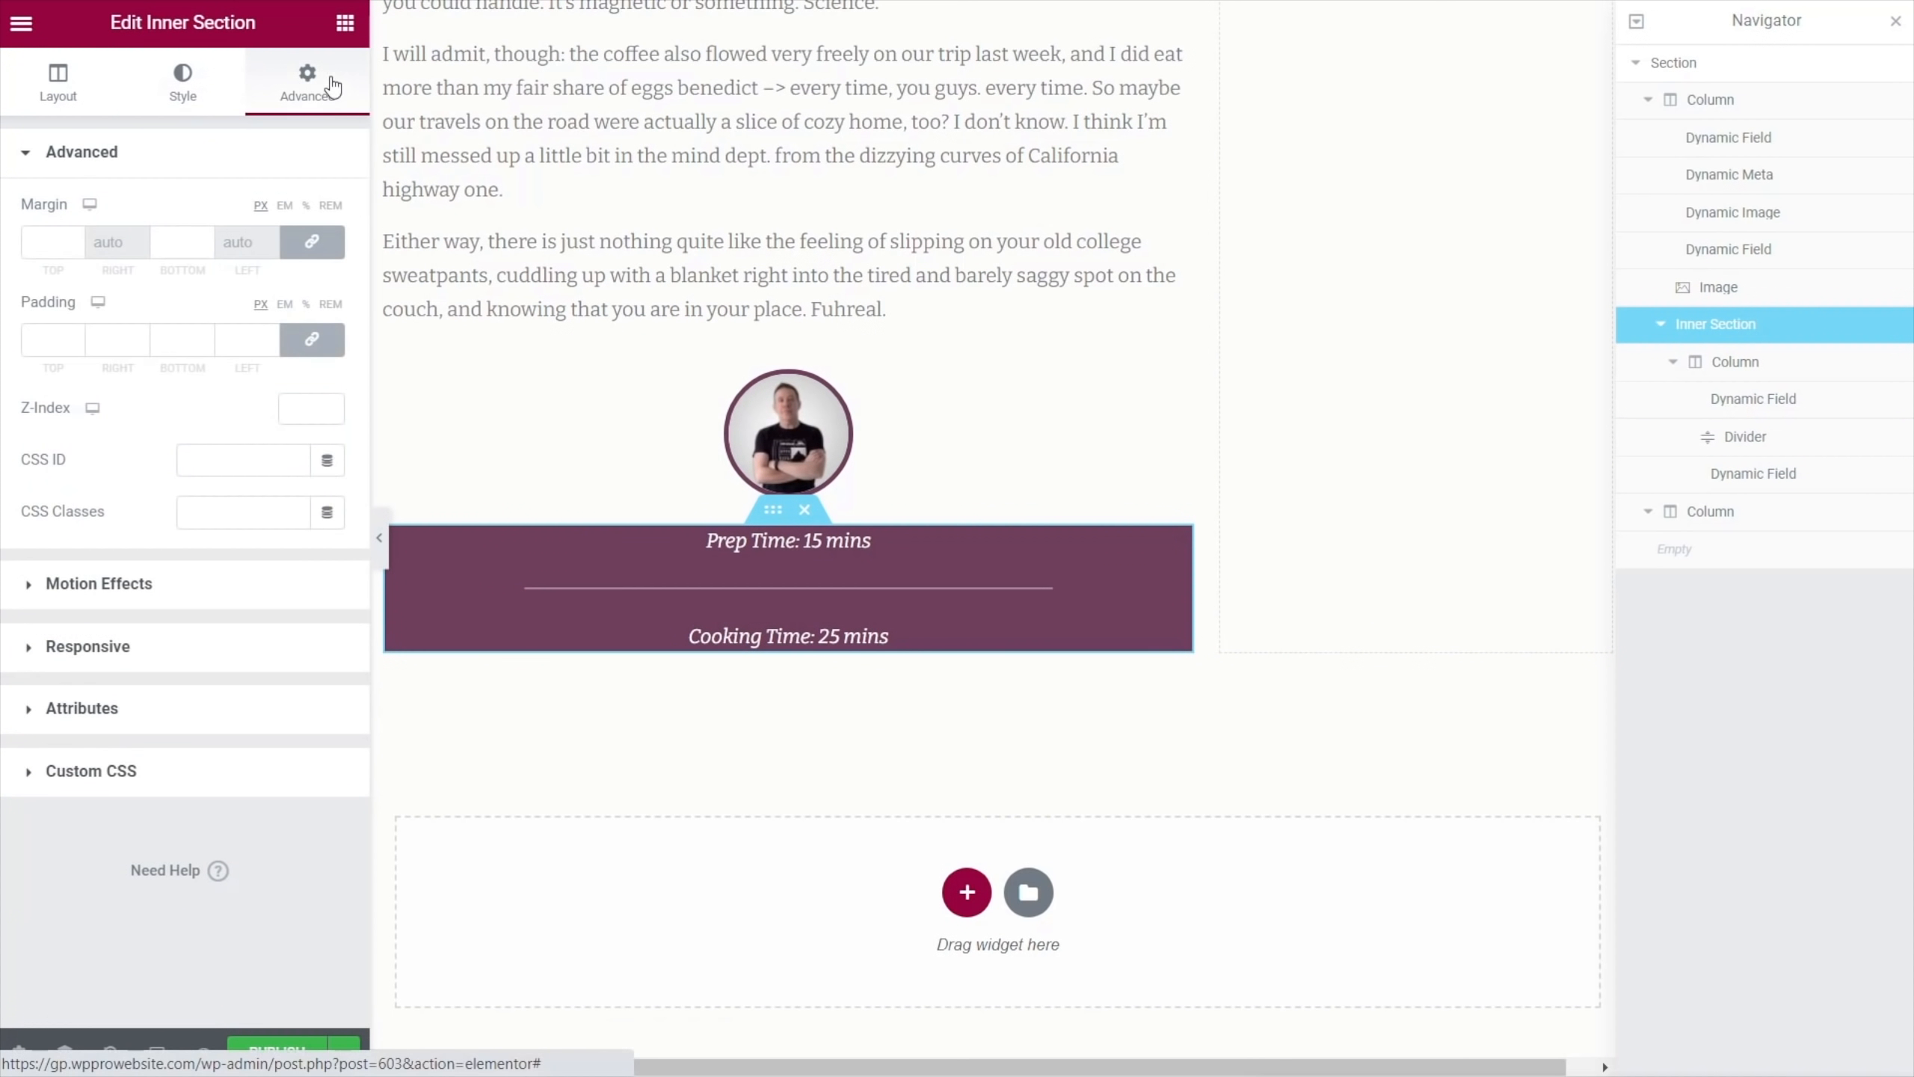
{"action": "type", "text": "25"}
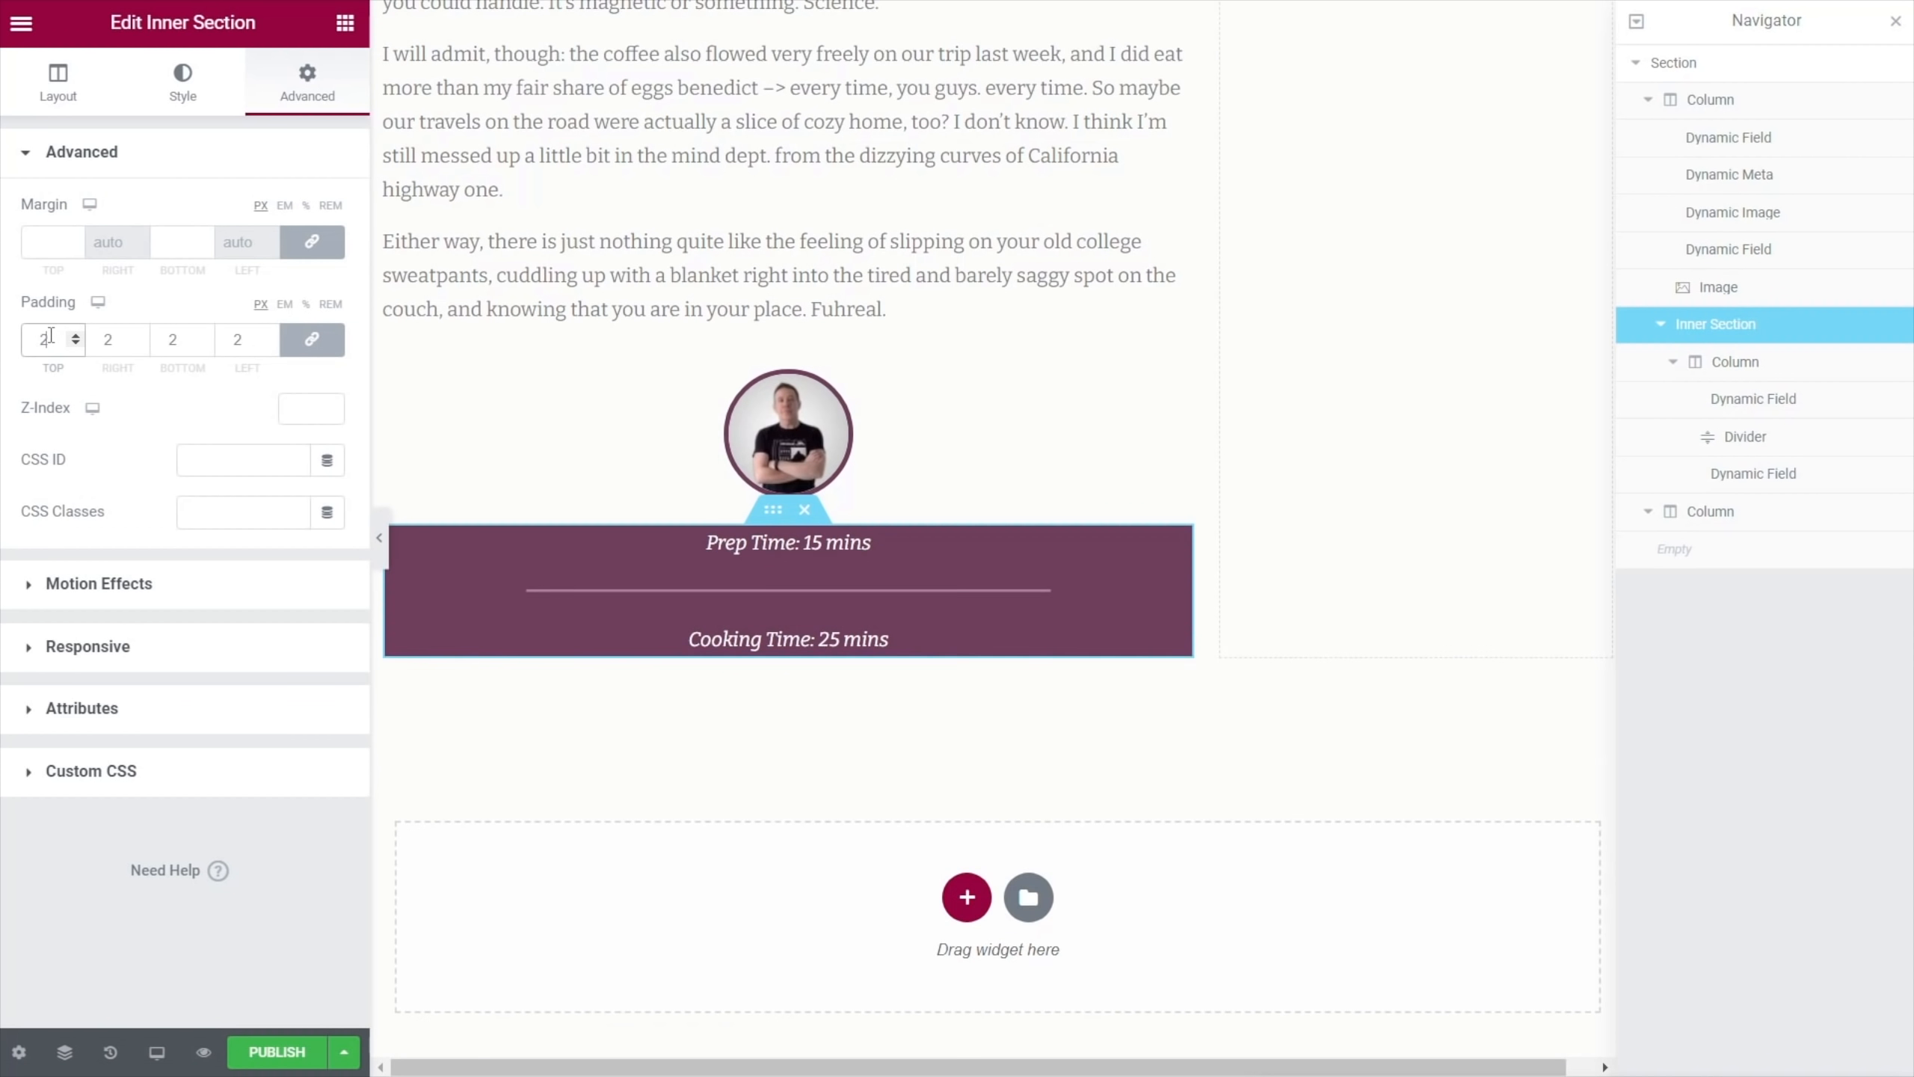
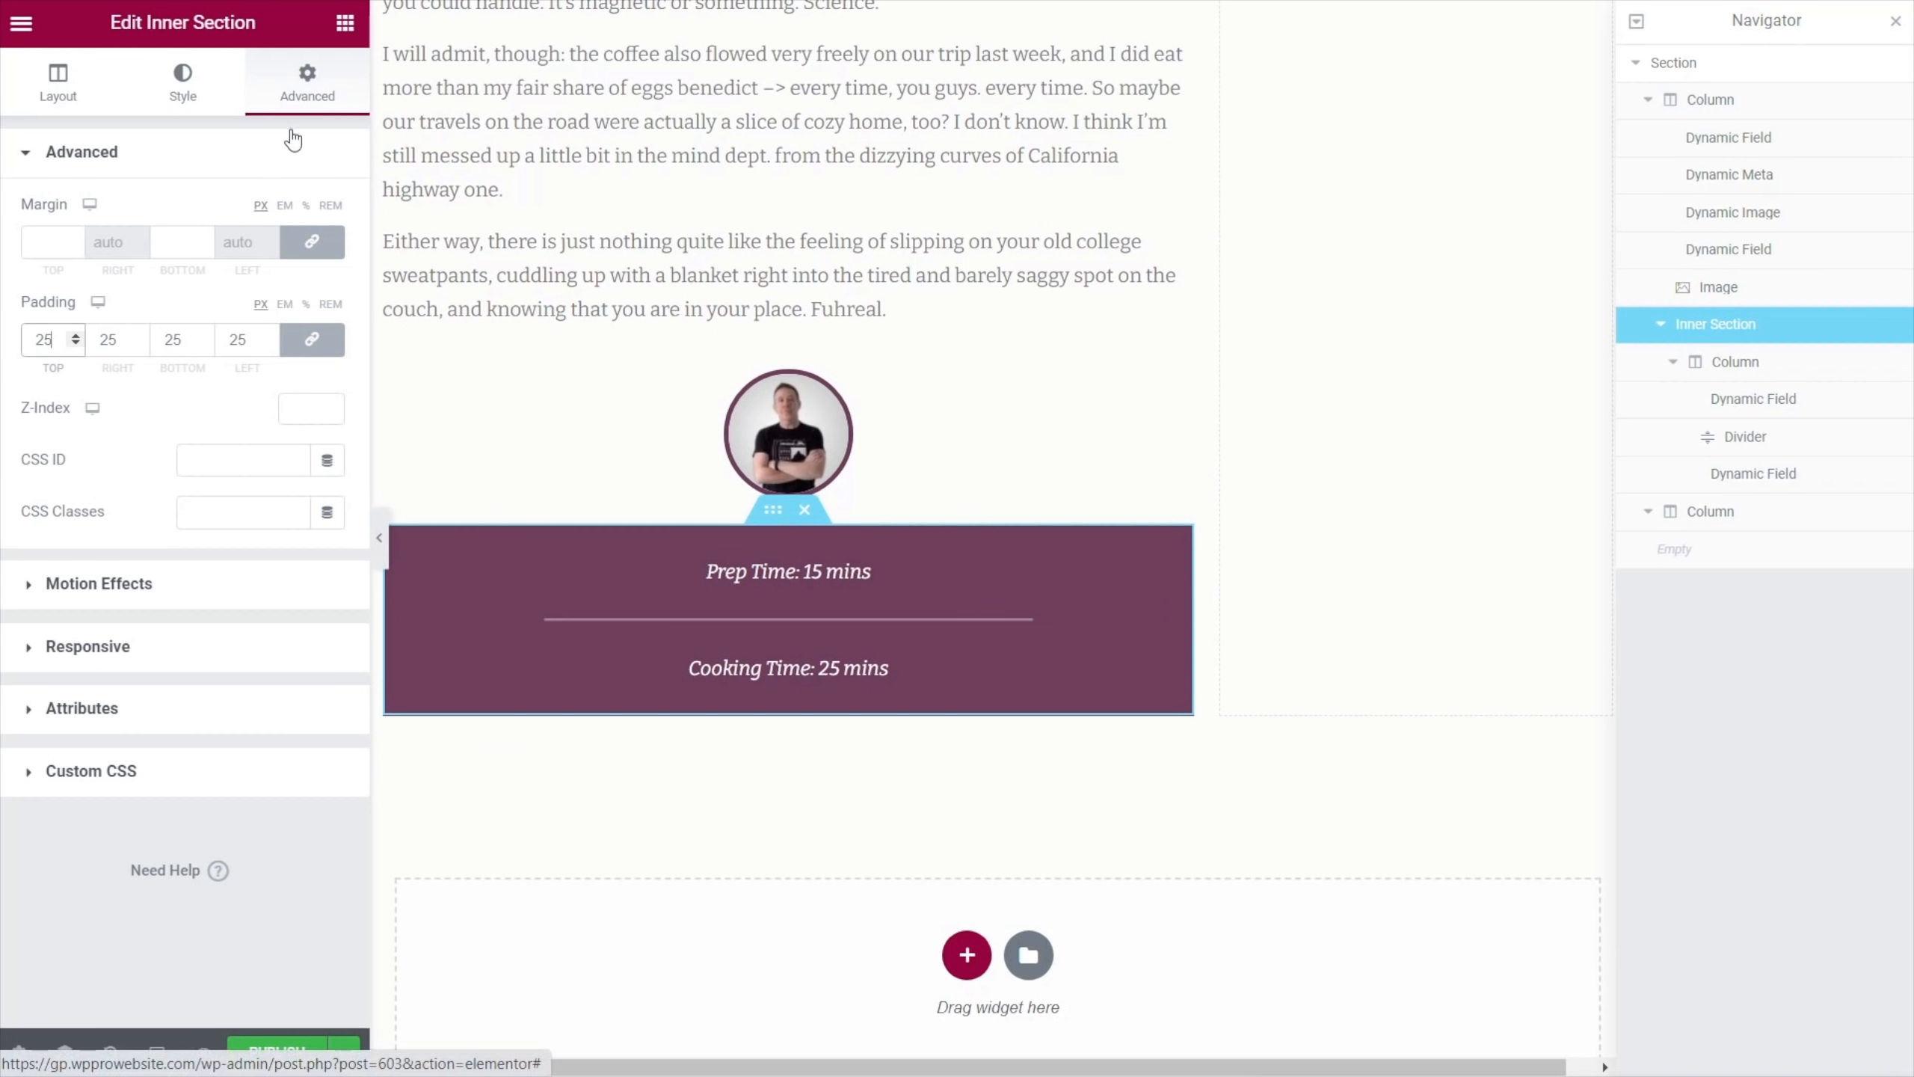
Unlink the inner section's margin values and set its top margin to -70 px
{"action": "left_click", "coordinate": [311, 242]}
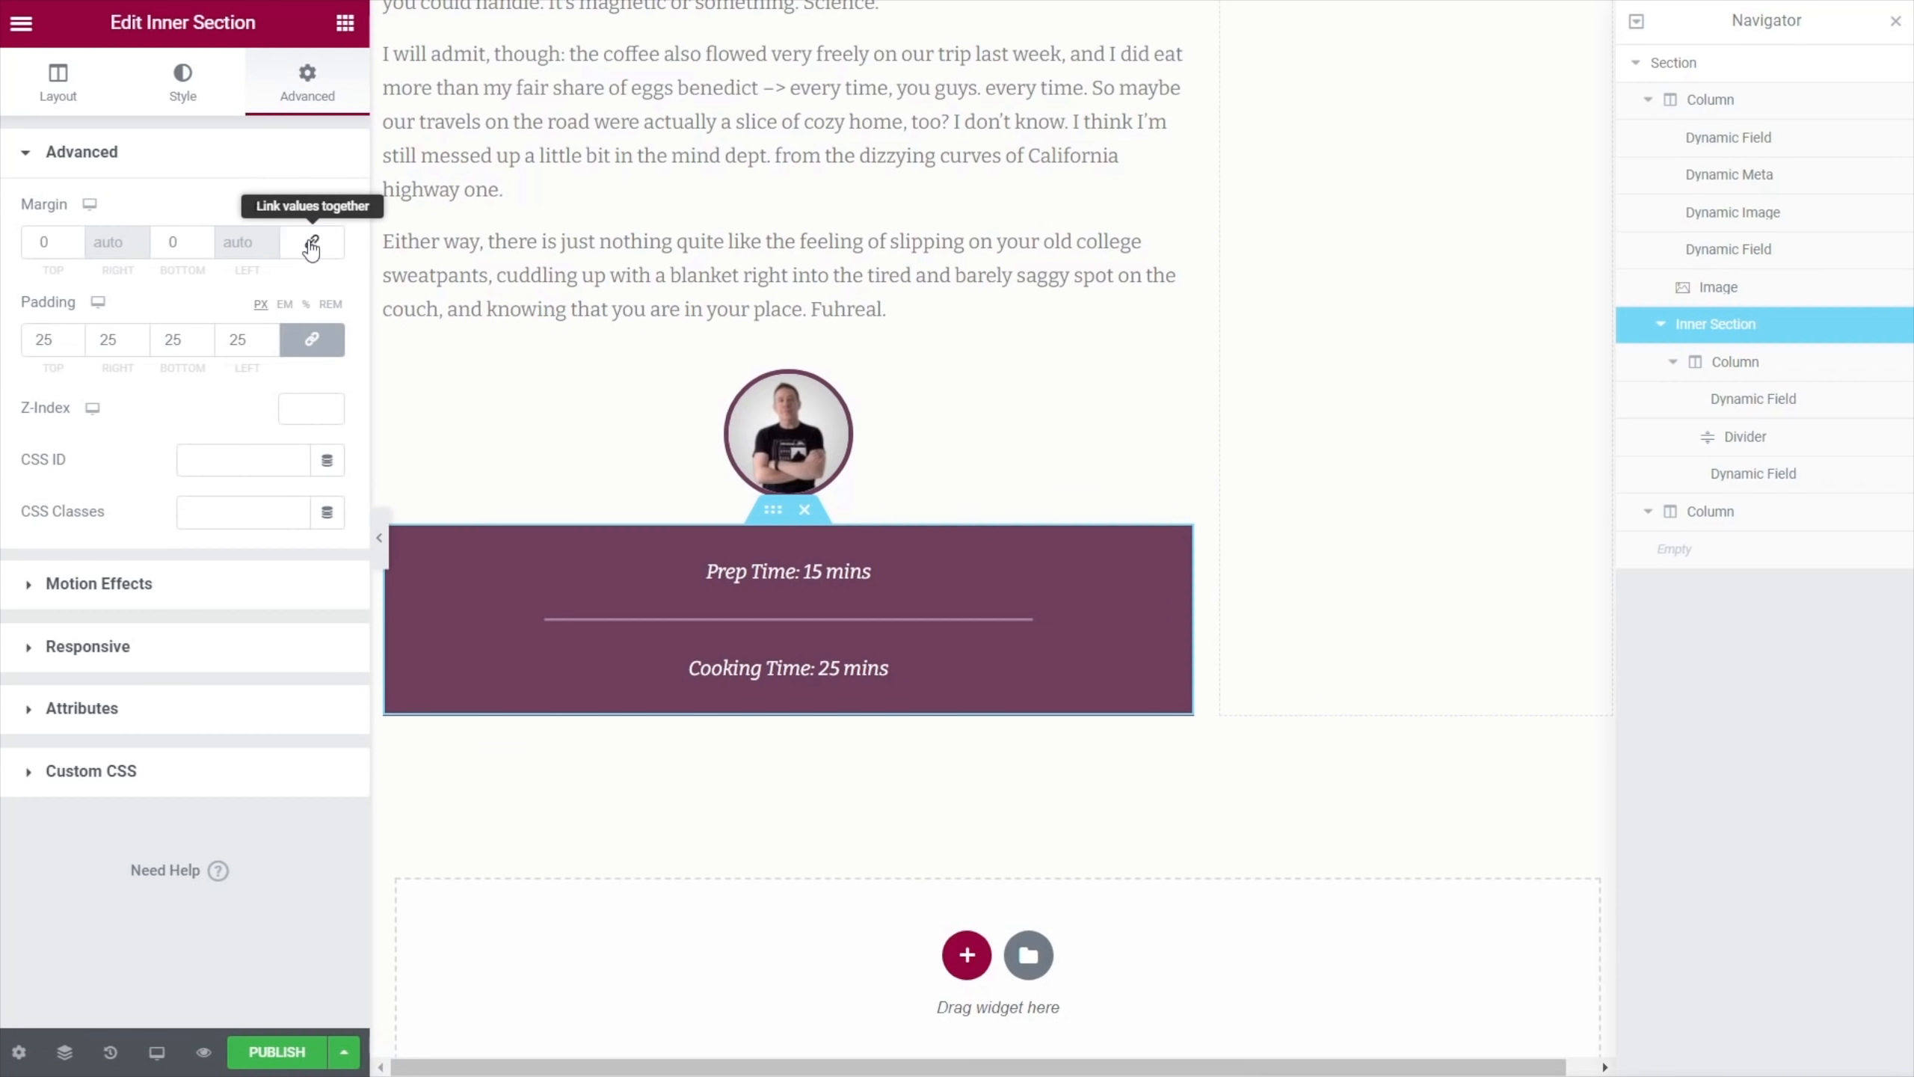
{"action": "left_click", "coordinate": [42, 243]}
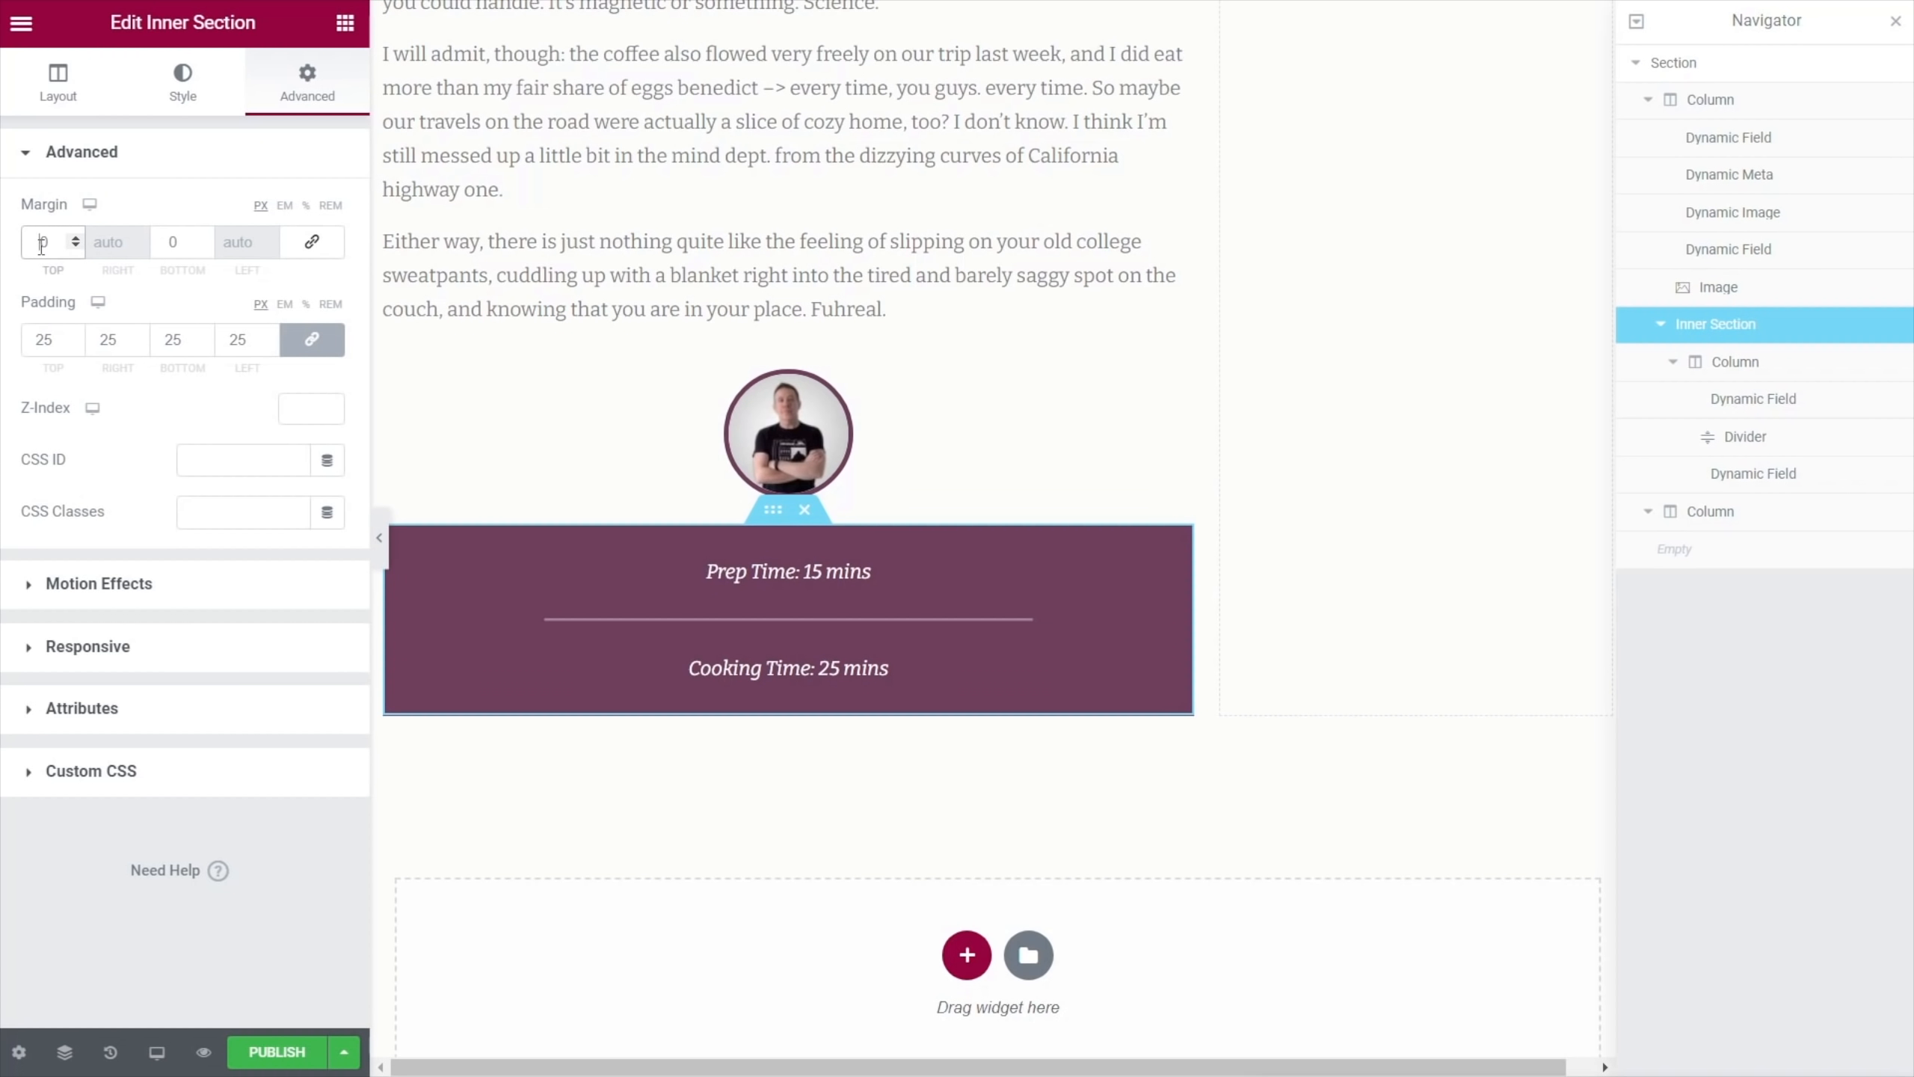
{"action": "type", "text": "-7"}
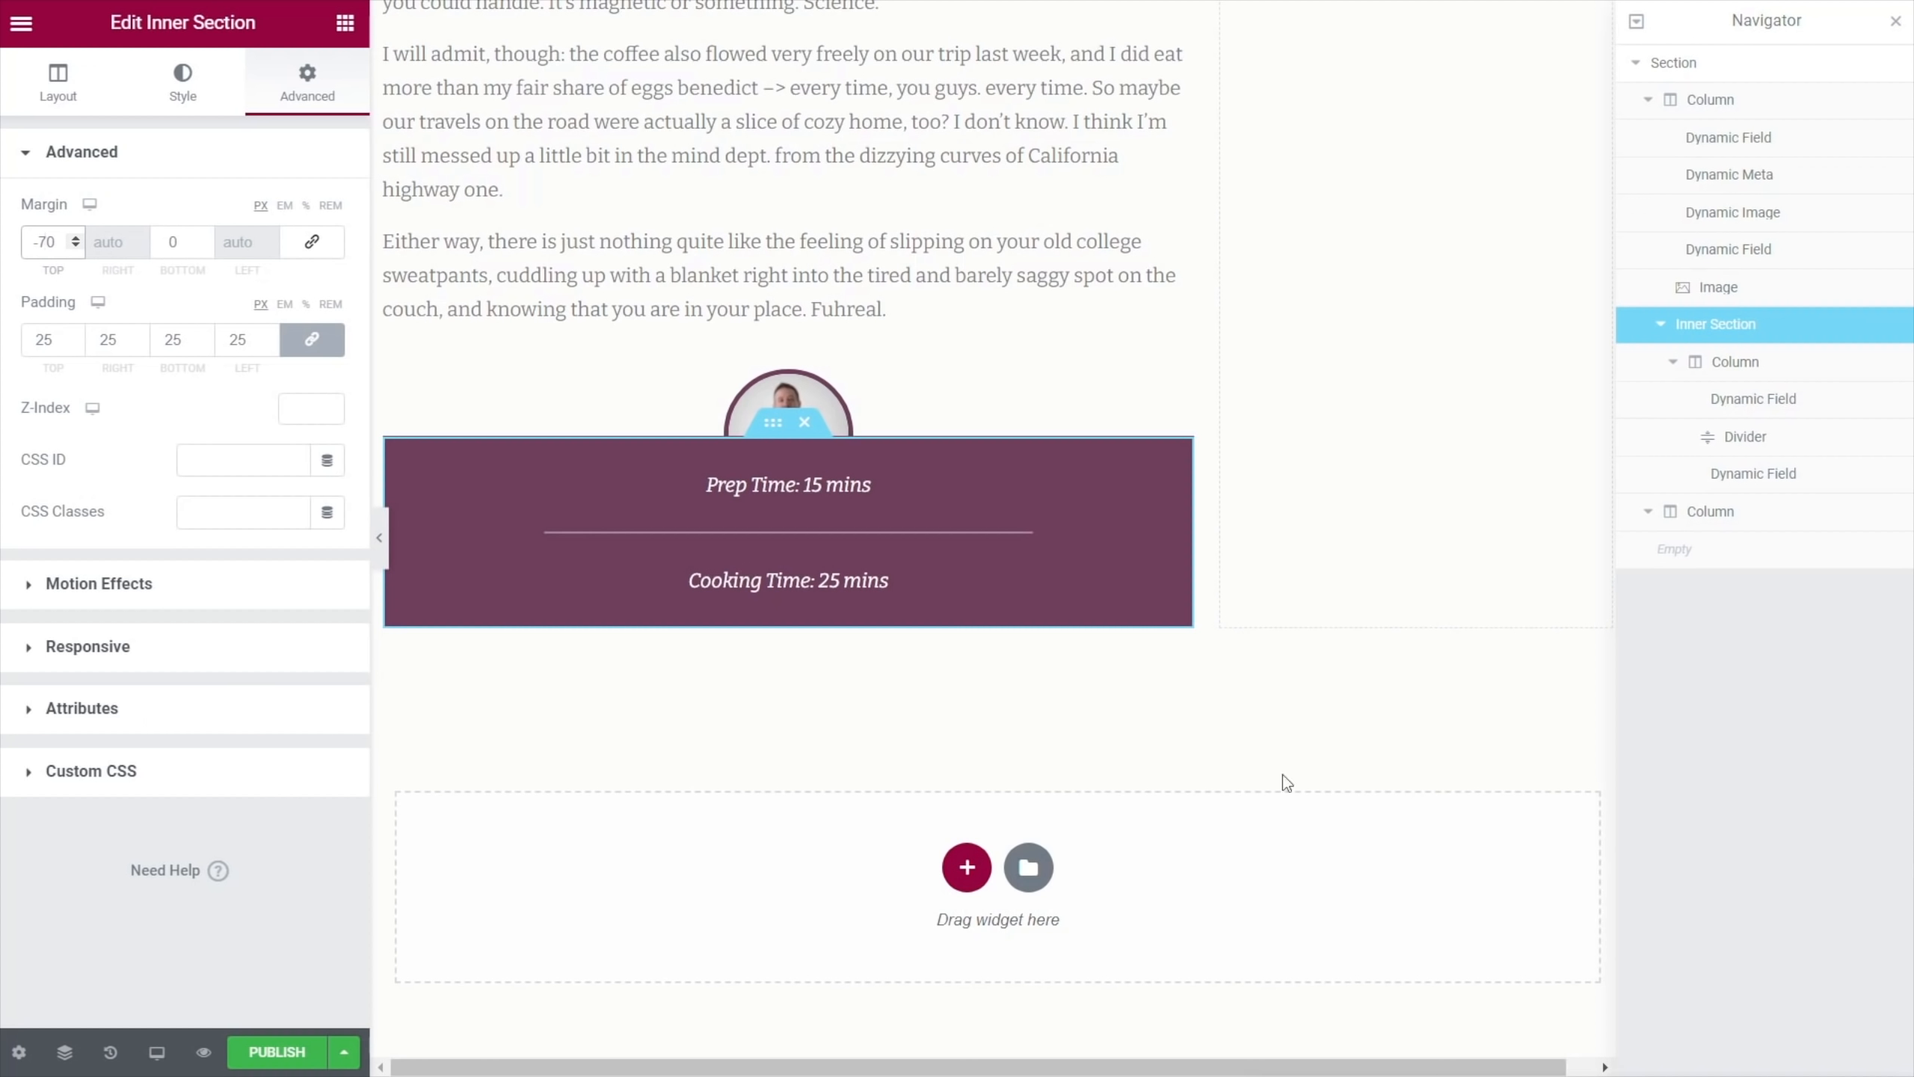
Set the author image's Z-Index to 99 so it sits in front of the purple box
{"action": "left_click", "coordinate": [1755, 297]}
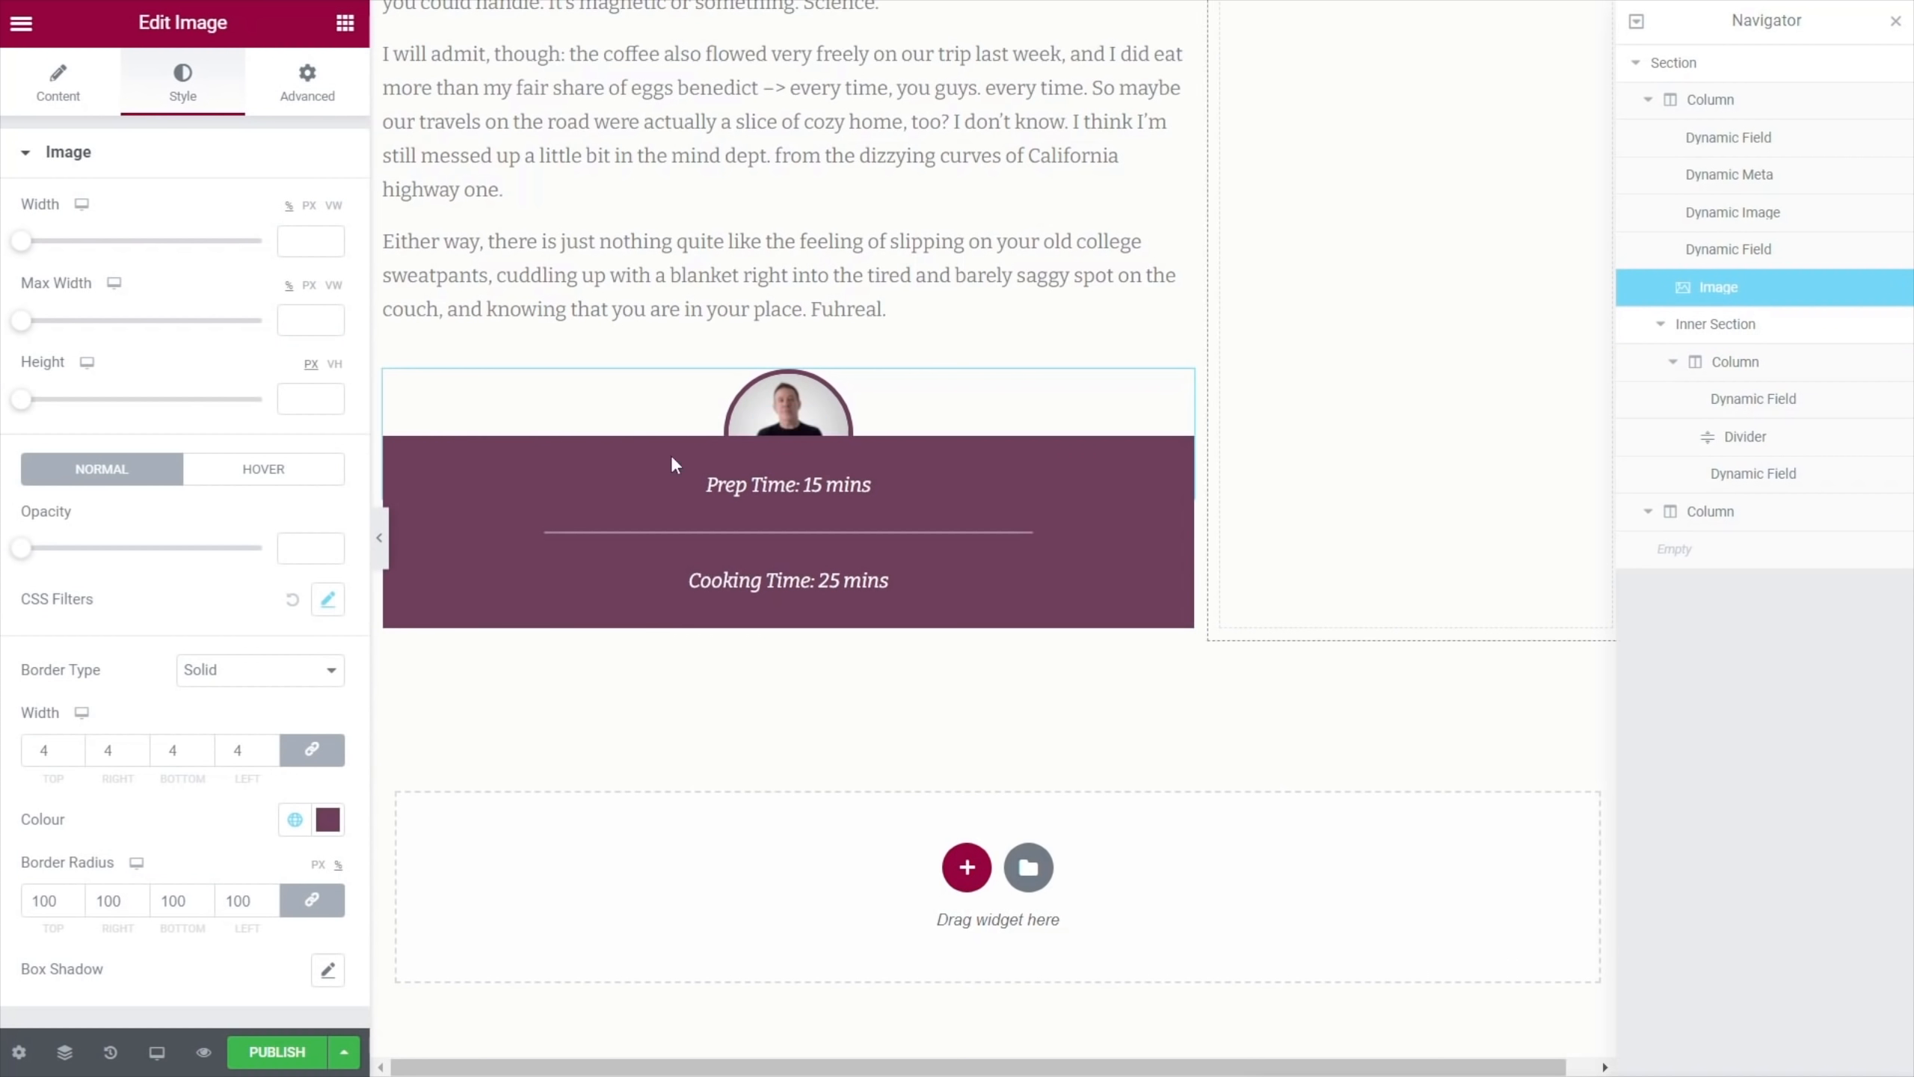
{"action": "left_click", "coordinate": [305, 92]}
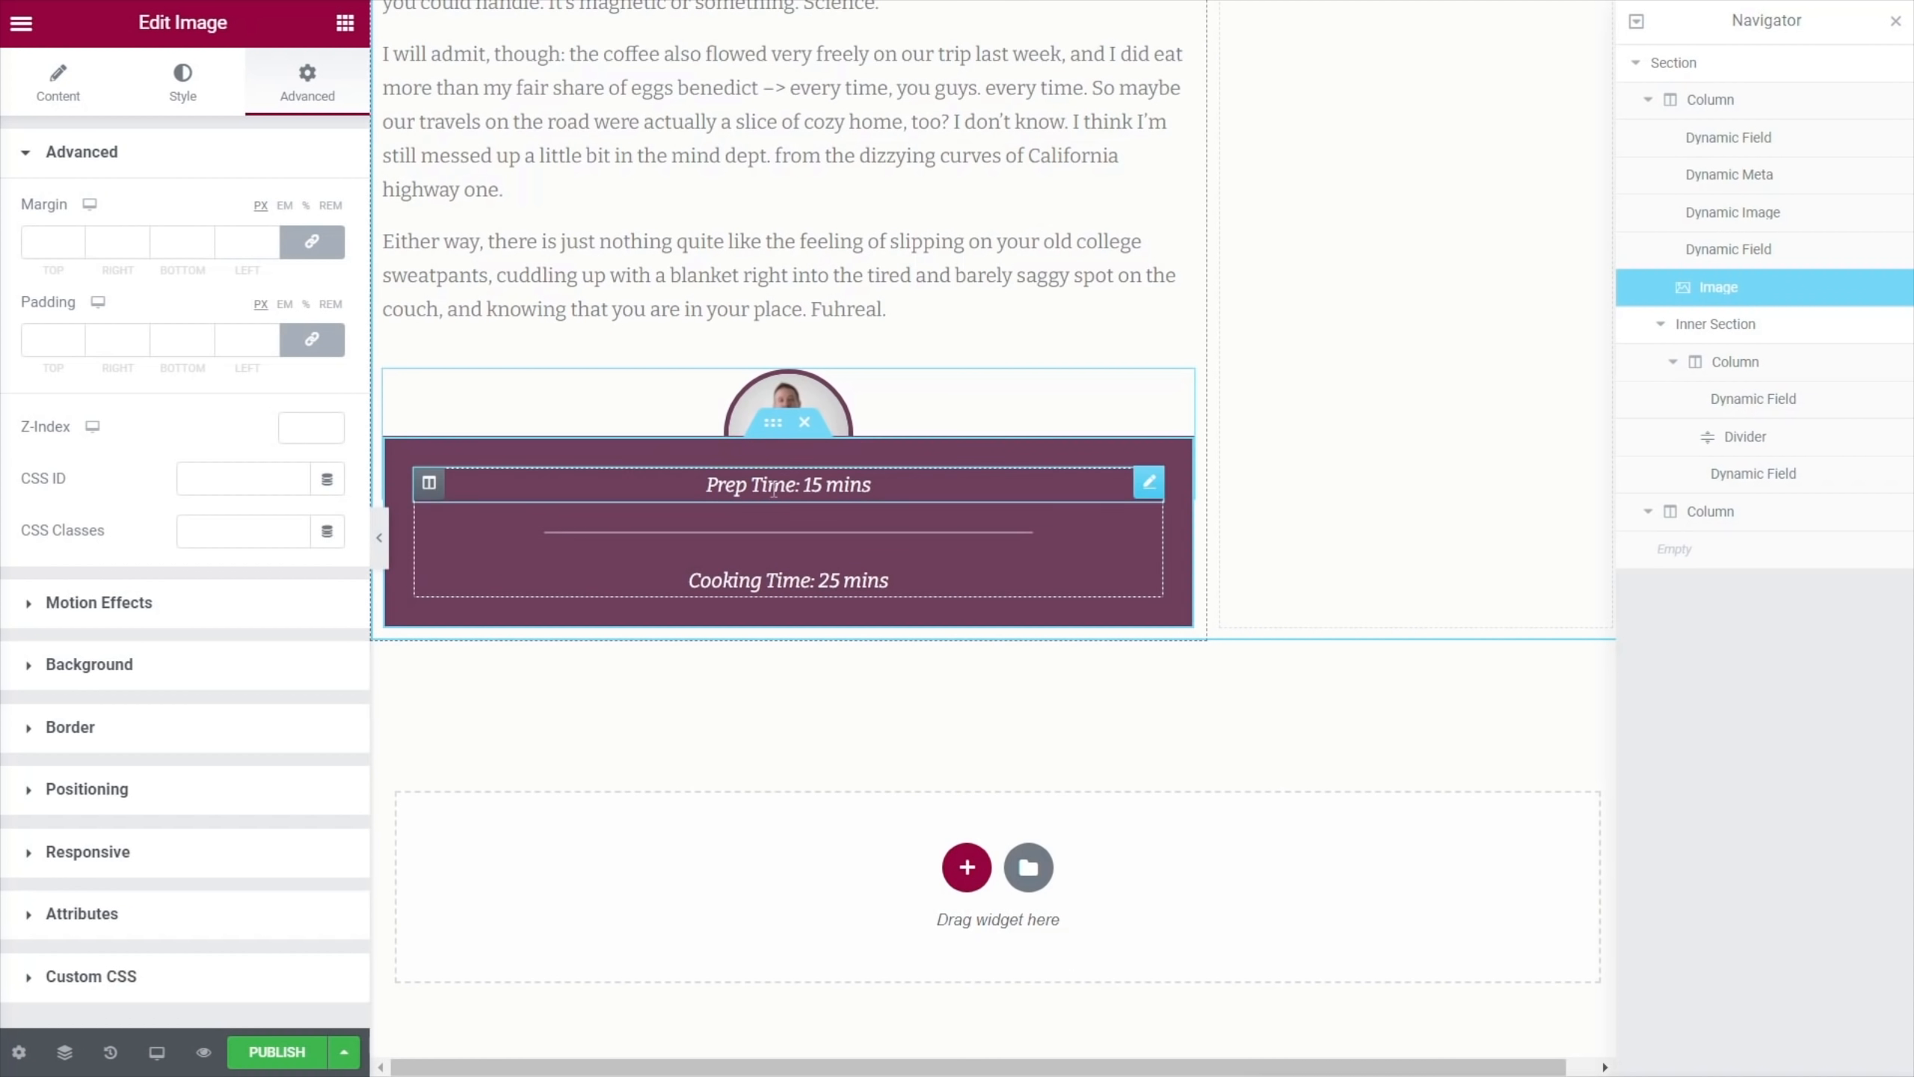
{"action": "left_click", "coordinate": [302, 428]}
{"action": "type", "text": "99"}
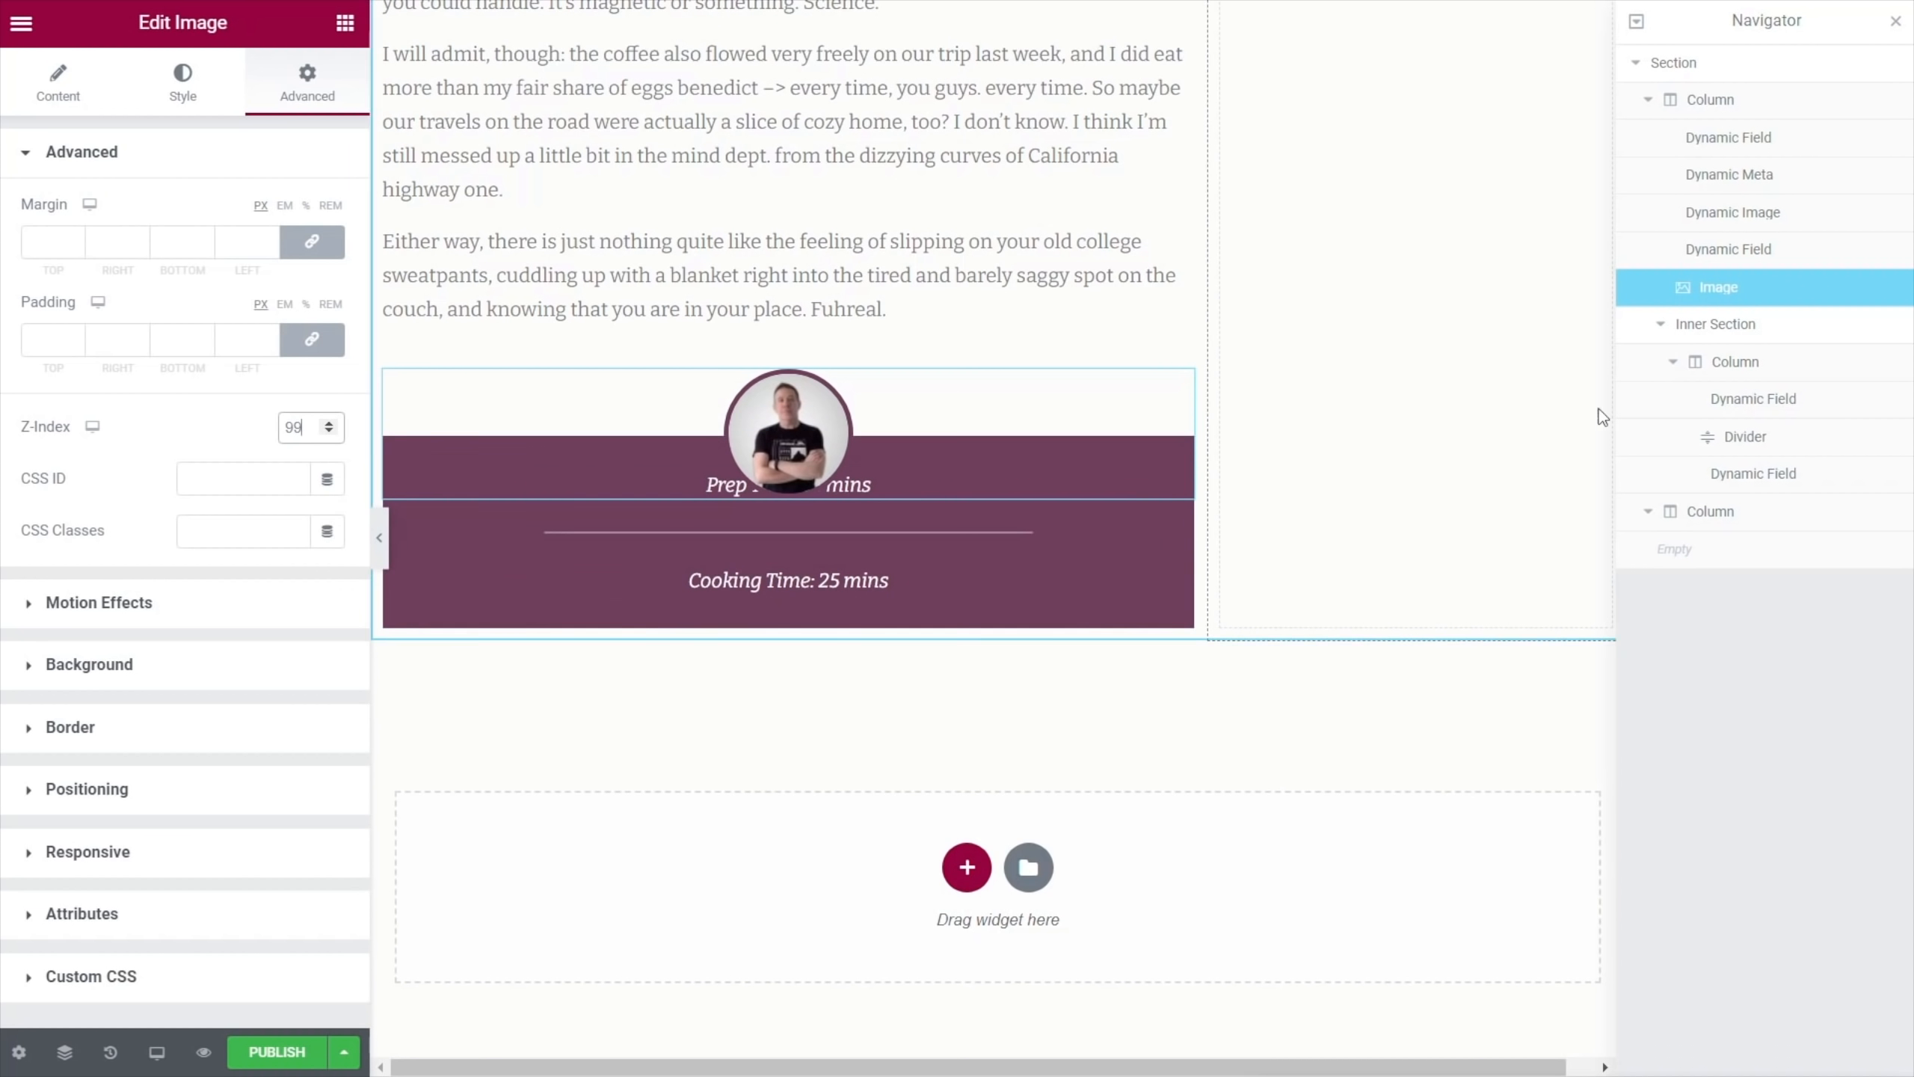
Set only the purple inner section's top padding to 60 px, after trying 50 px
{"action": "left_click", "coordinate": [1736, 368]}
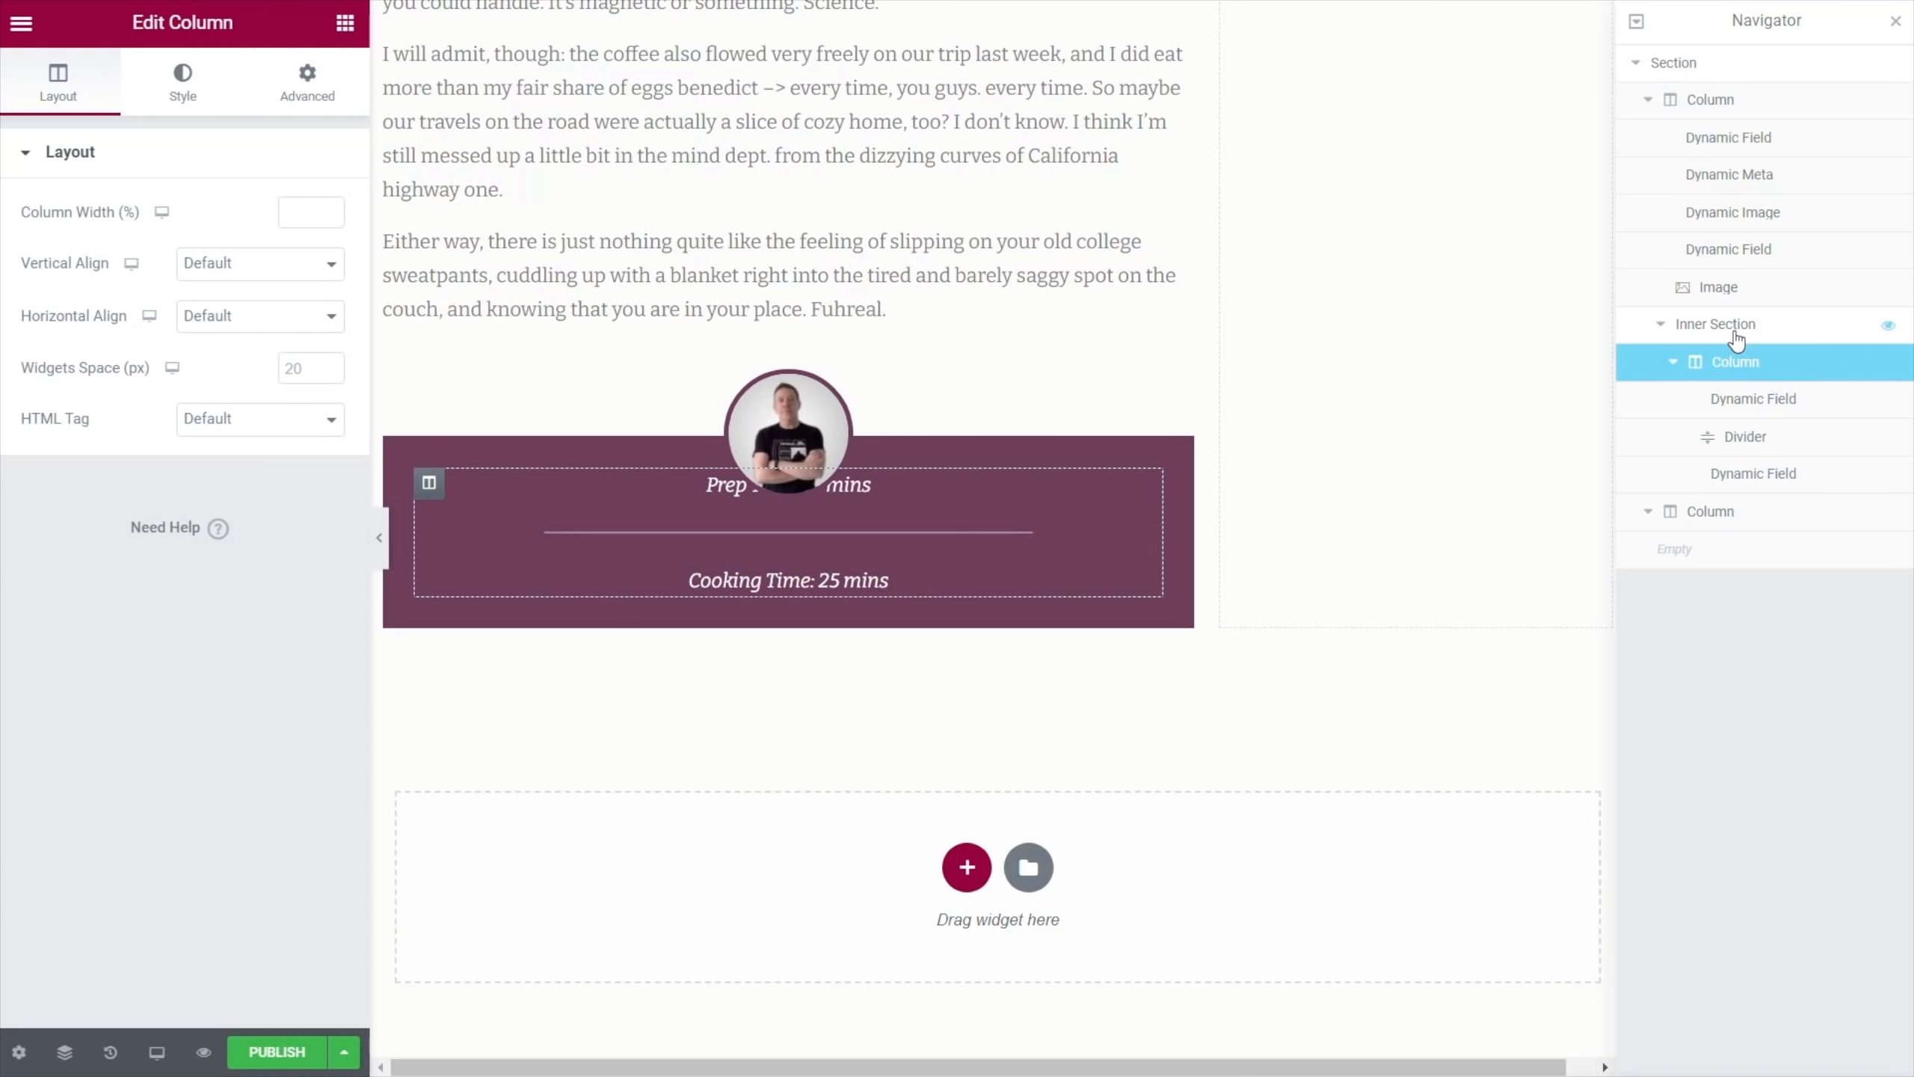
{"action": "left_click", "coordinate": [307, 79]}
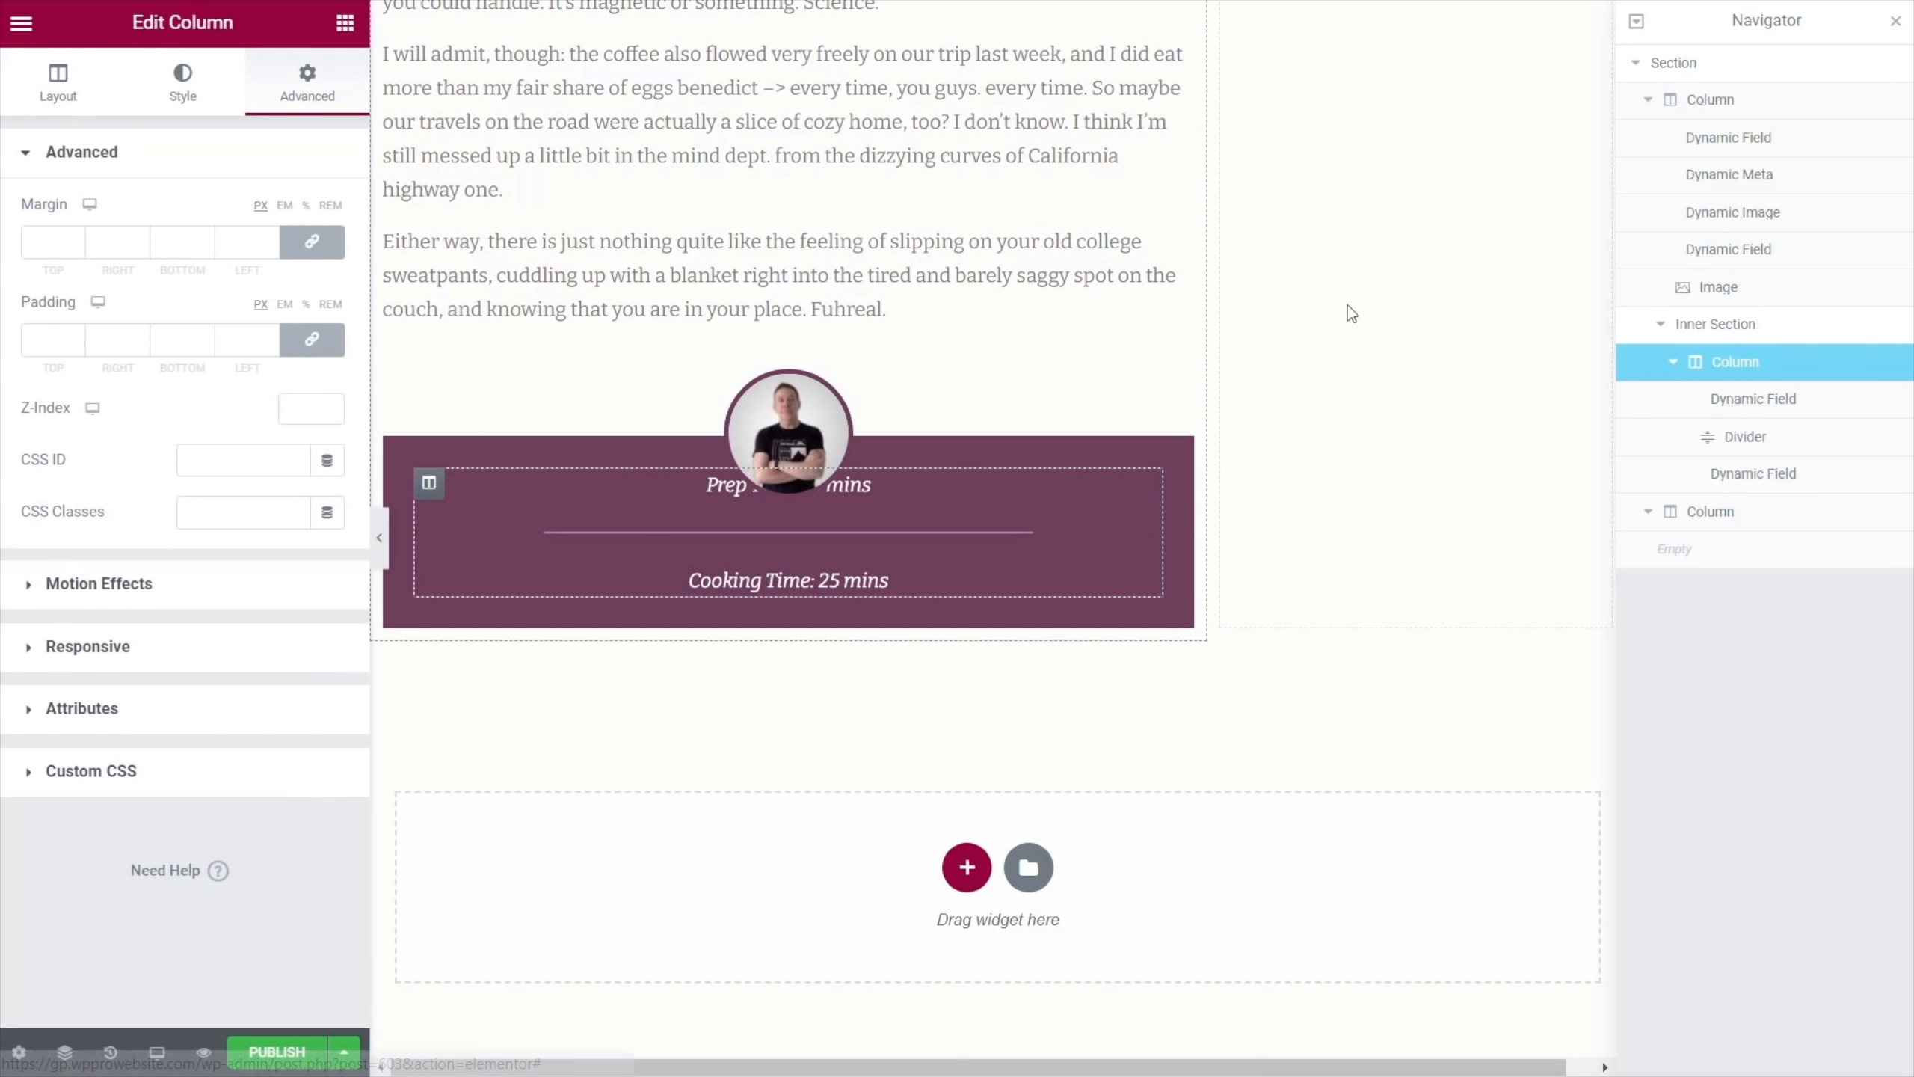
{"action": "left_click", "coordinate": [1705, 324]}
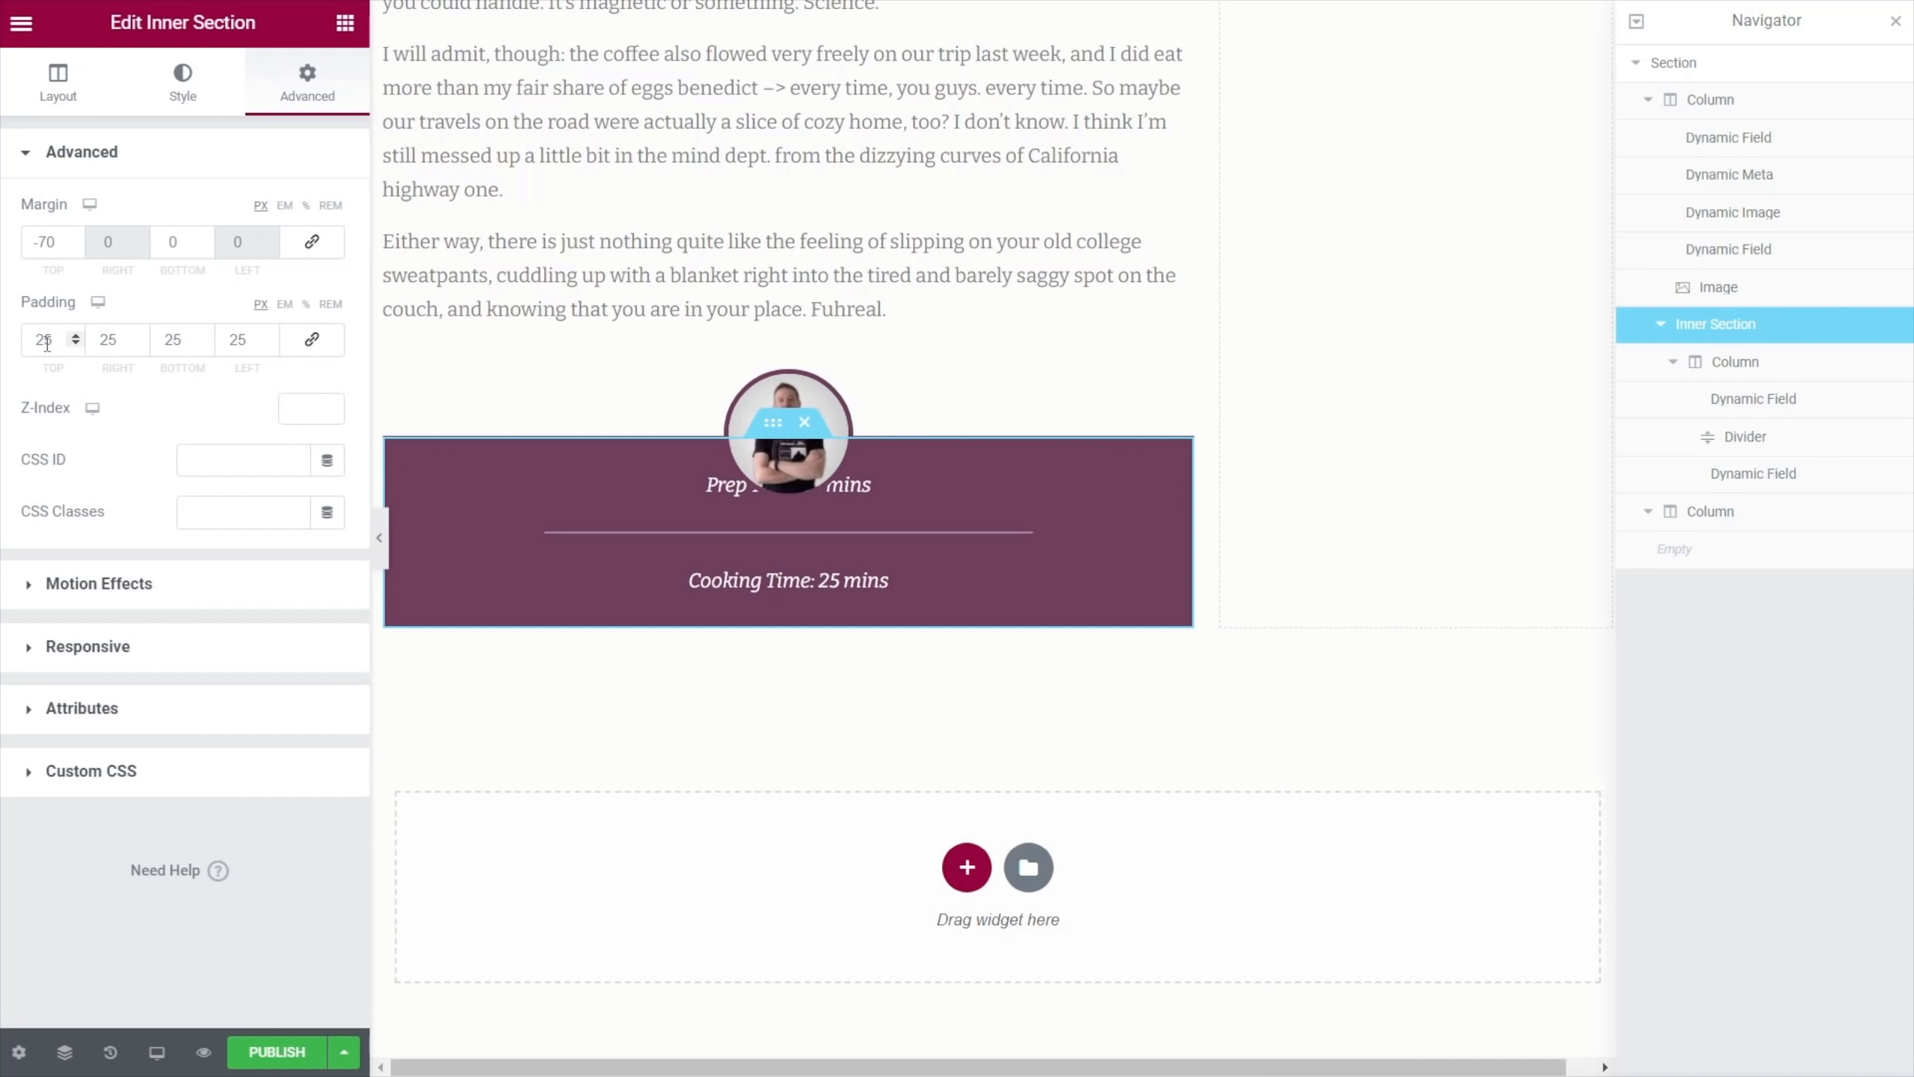
{"action": "left_click_drag", "start_coordinate": [49, 341], "coordinate": [21, 341]}
{"action": "type", "text": "50"}
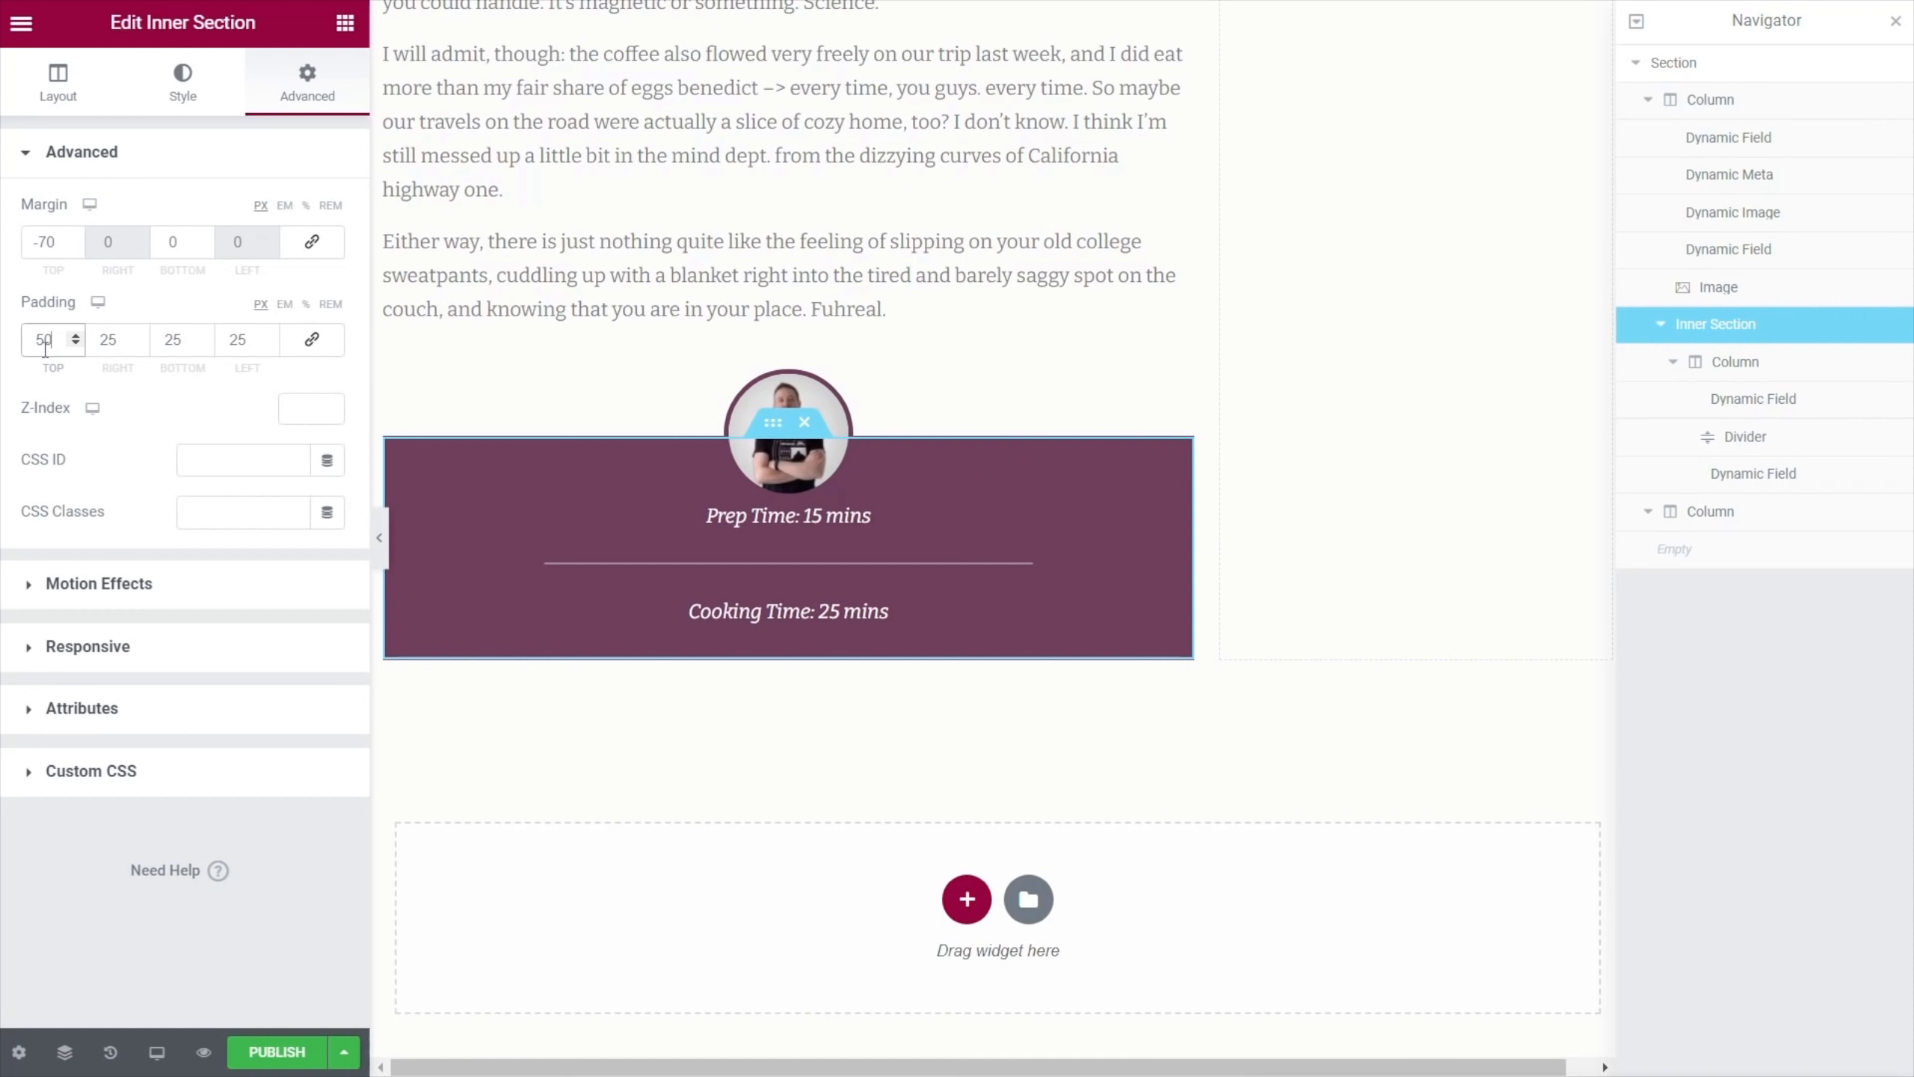
{"action": "left_click_drag", "start_coordinate": [42, 341], "coordinate": [35, 341]}
{"action": "type", "text": "6"}
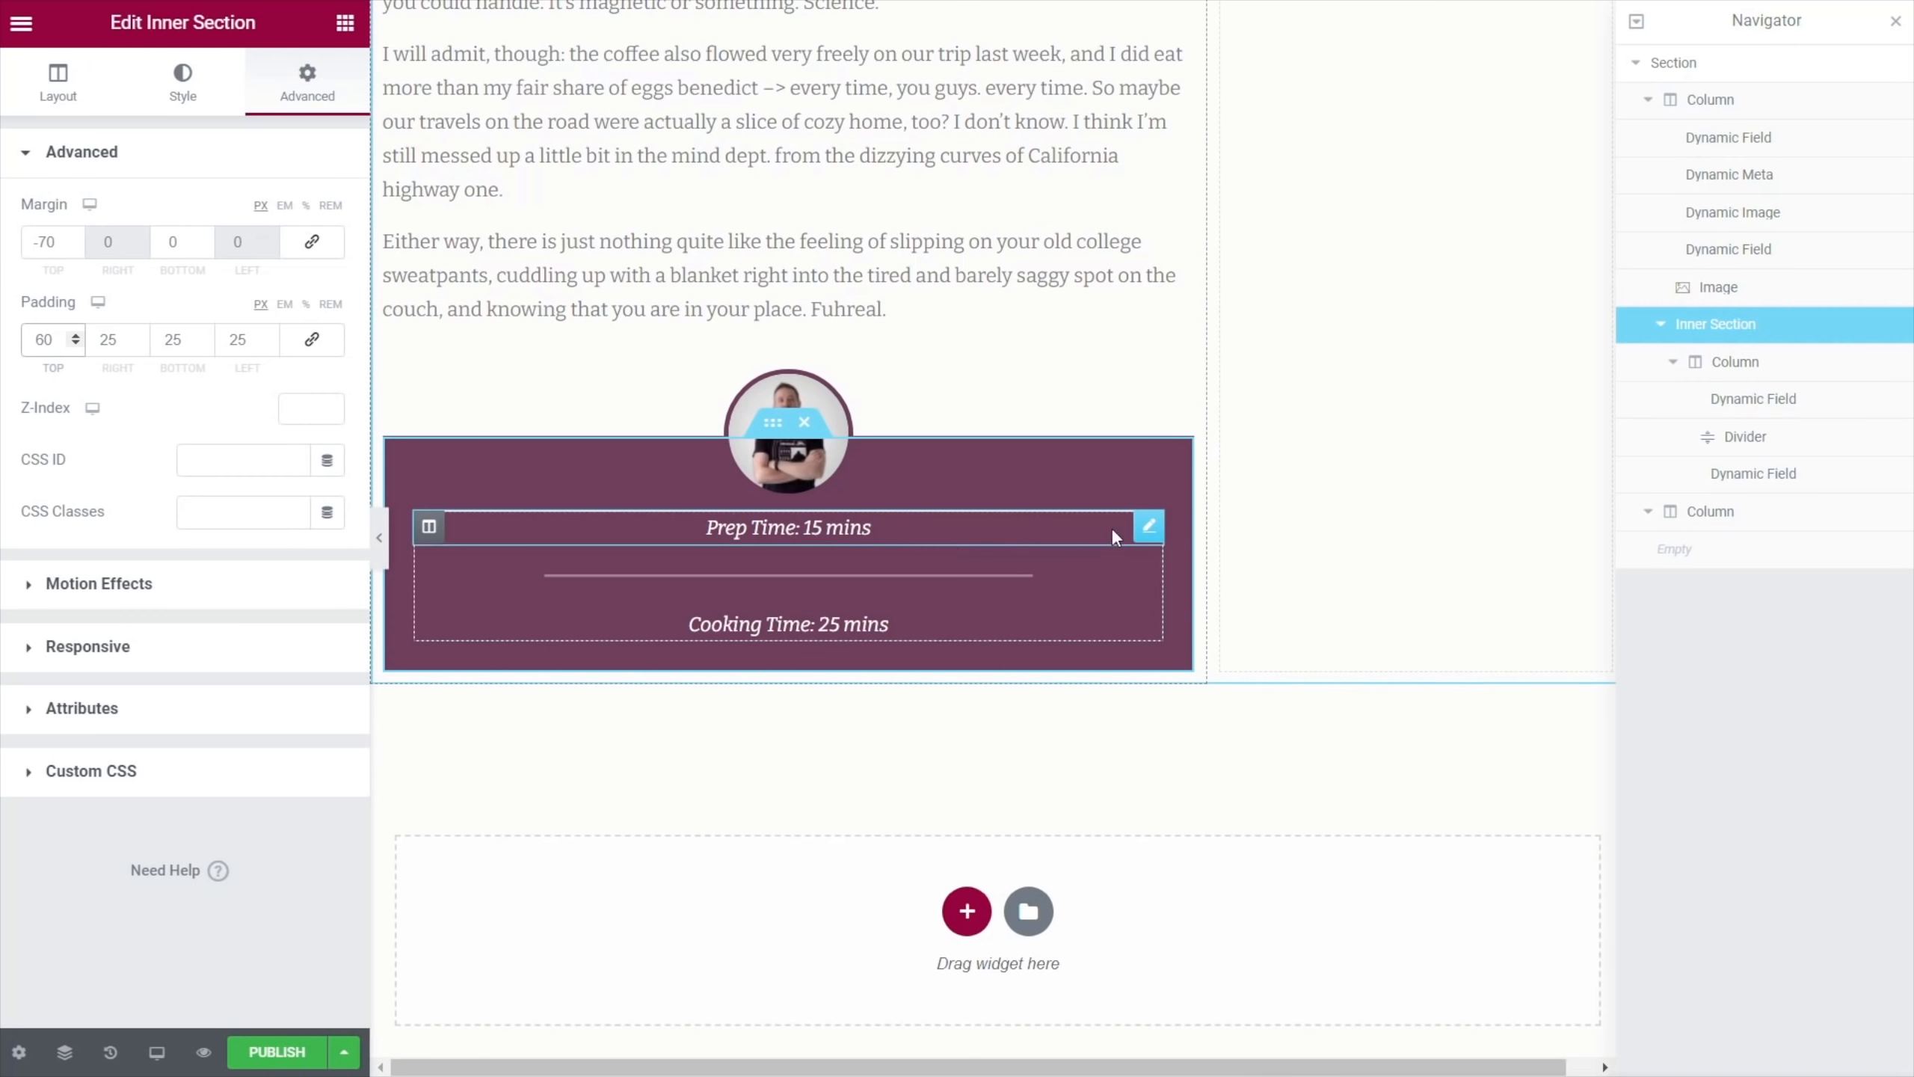
Reduce the divider's gap to 2 and set its top margin to -20 px, independent of the other sides
{"action": "left_click", "coordinate": [1145, 533]}
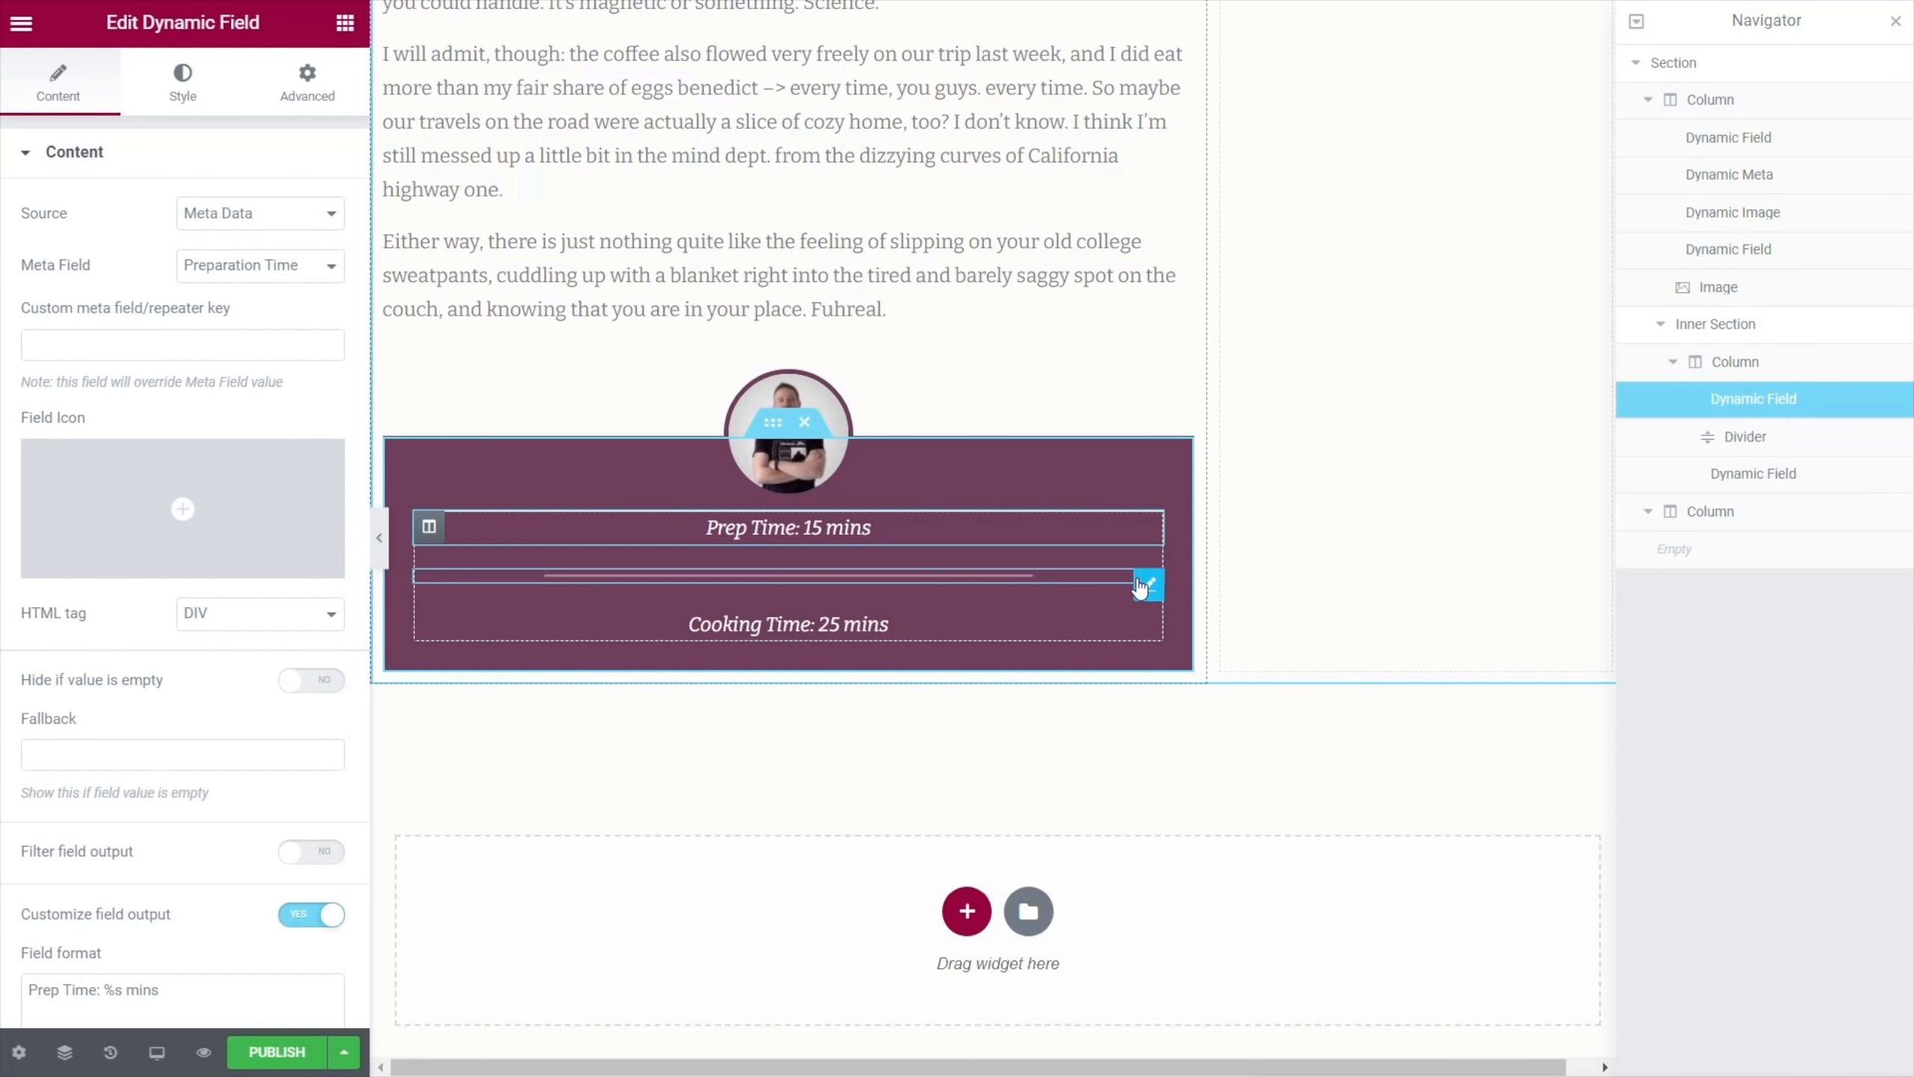
{"action": "left_click", "coordinate": [1149, 574]}
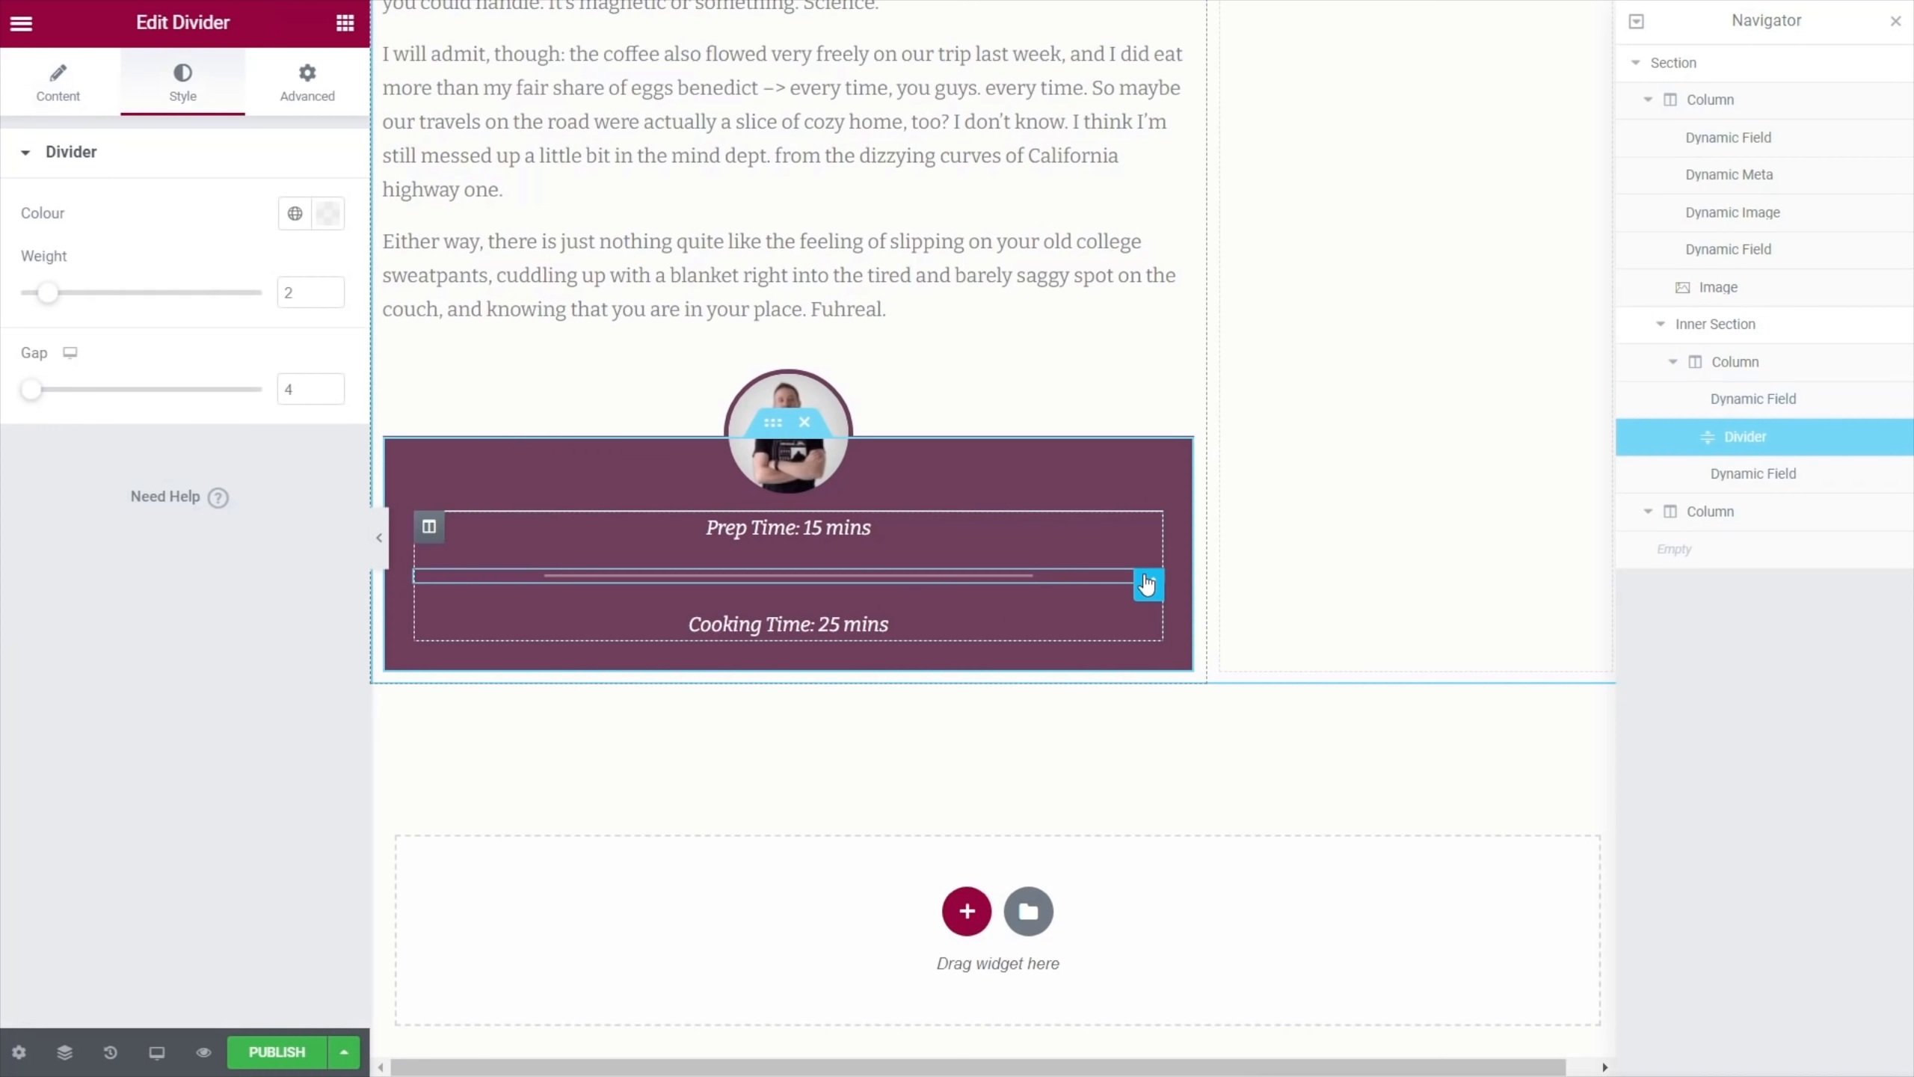
{"action": "left_click_drag", "start_coordinate": [30, 389], "coordinate": [6, 392]}
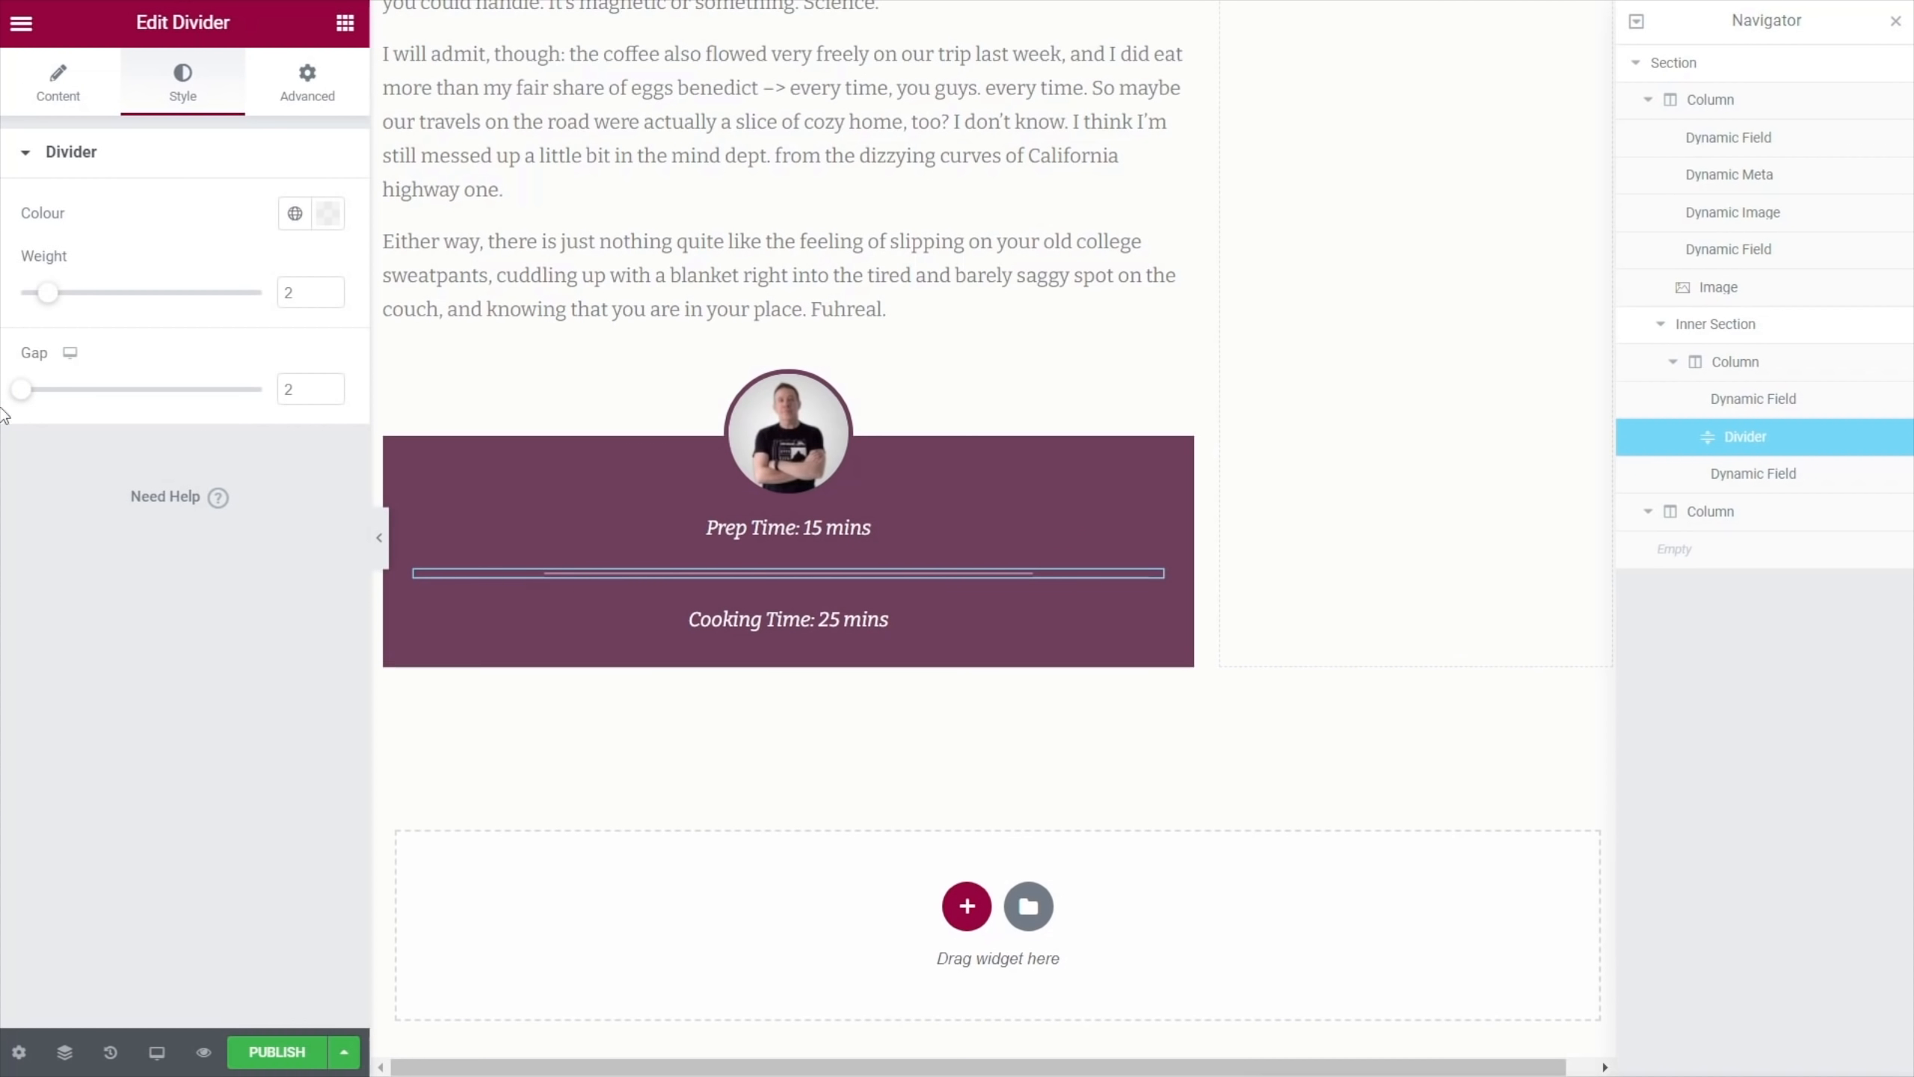
{"action": "left_click", "coordinate": [305, 112]}
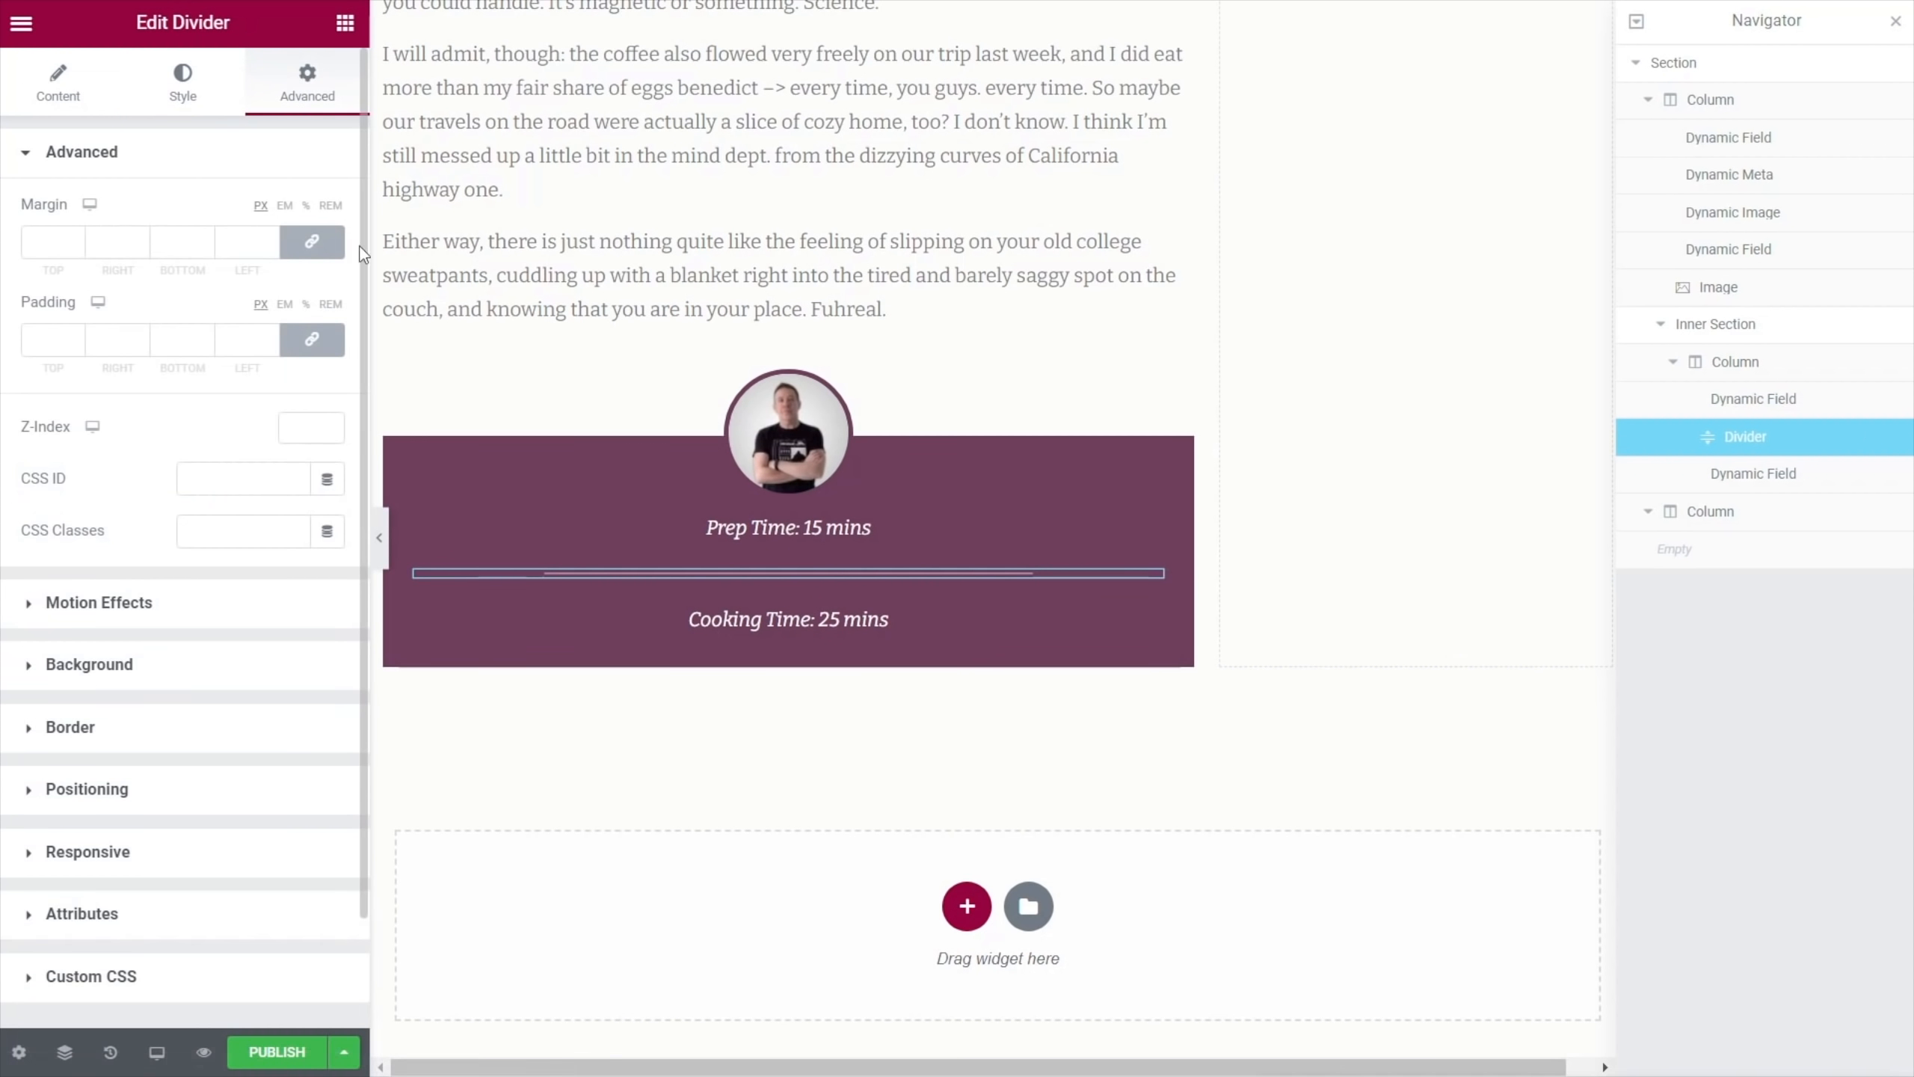
{"action": "left_click", "coordinate": [42, 242]}
{"action": "type", "text": "-10"}
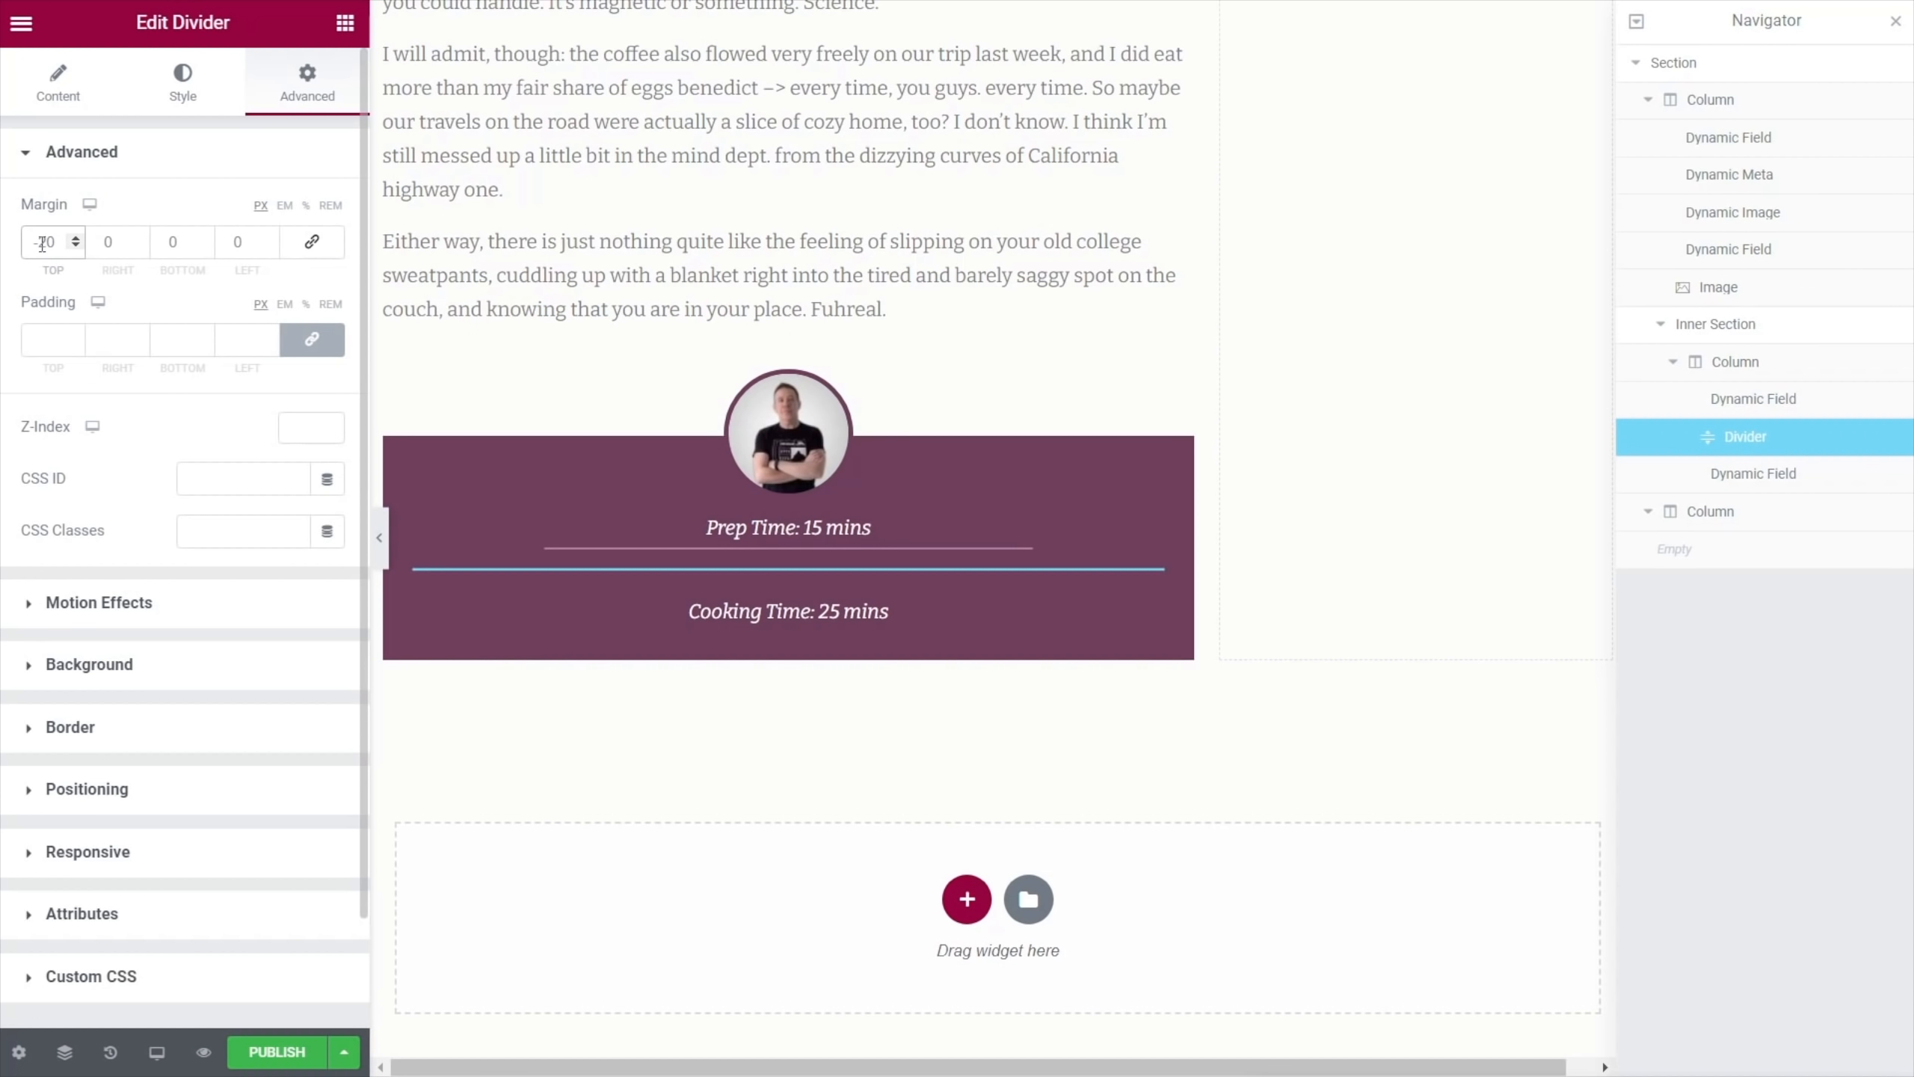
Set the Cooking Time field's top margin to -30 px with the margin values unlinked
{"action": "left_click", "coordinate": [1150, 612]}
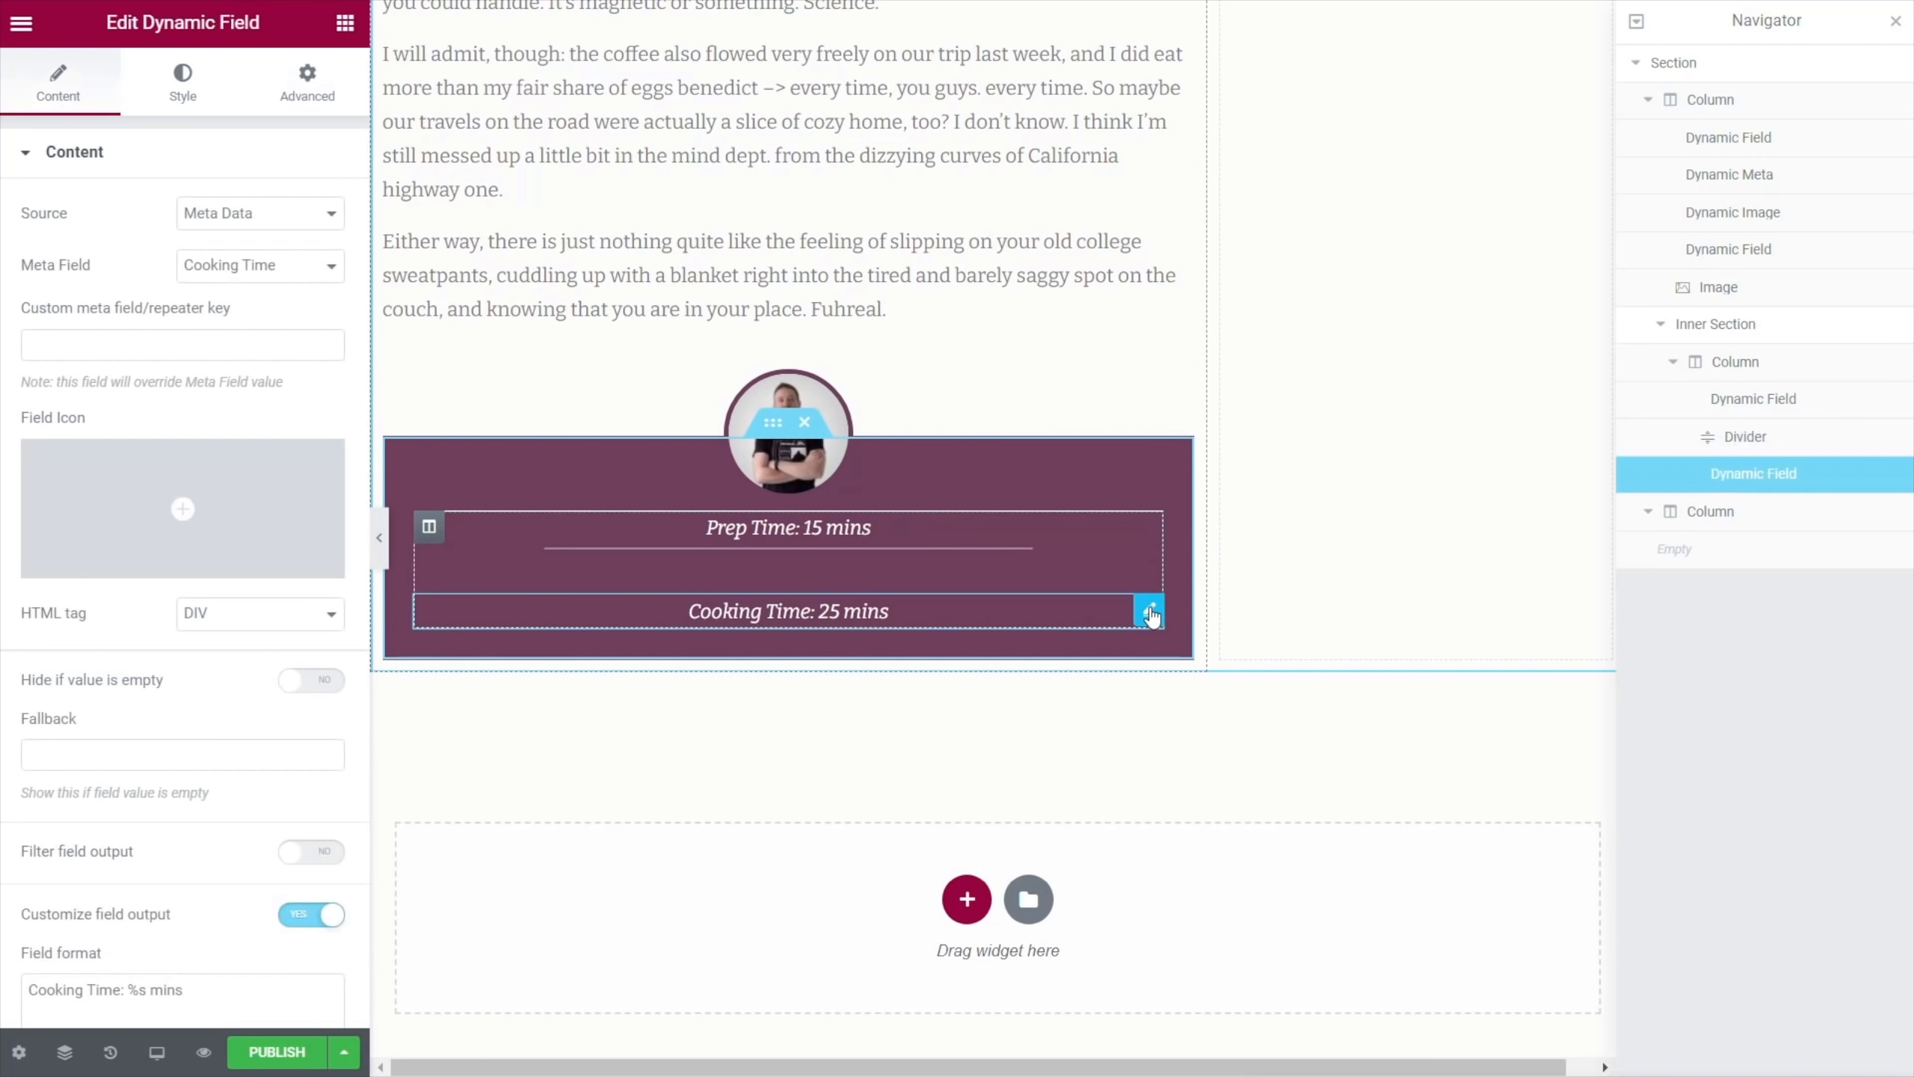
{"action": "left_click", "coordinate": [309, 77]}
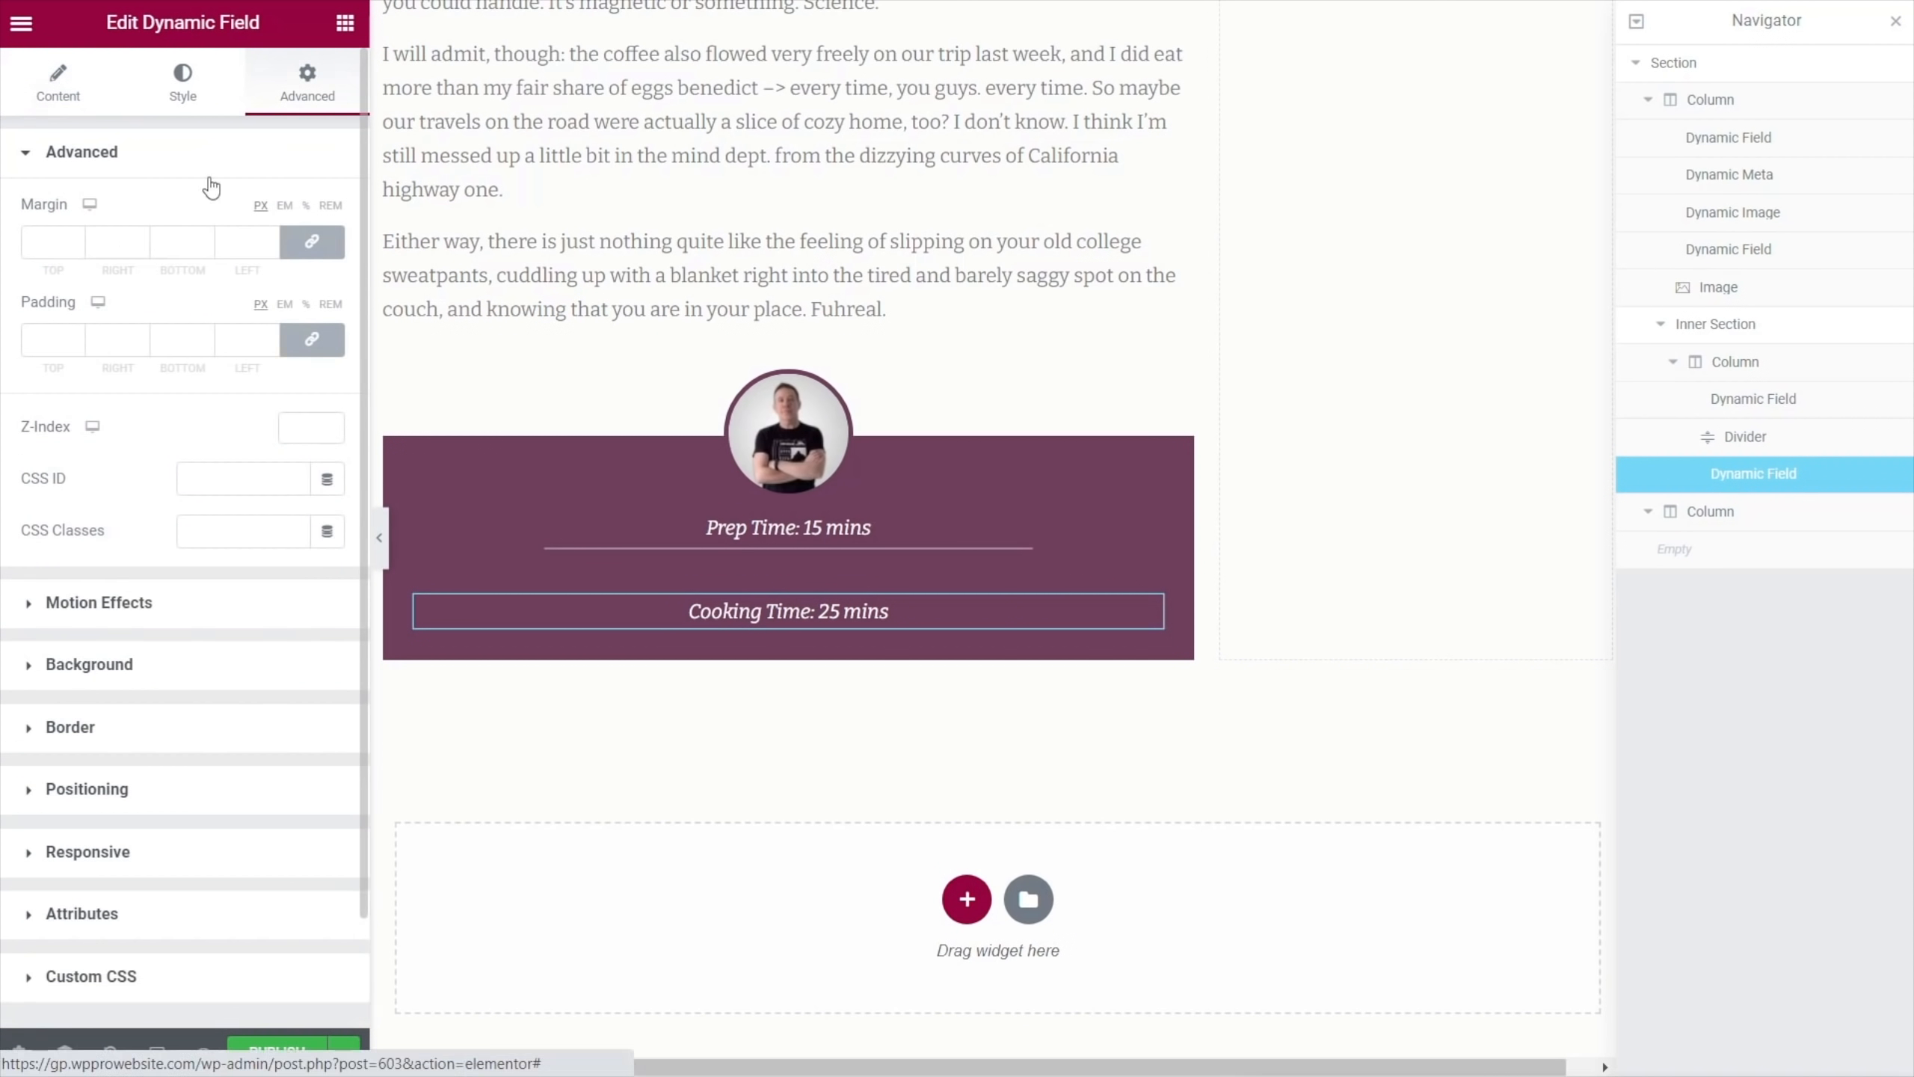
{"action": "left_click", "coordinate": [311, 241]}
{"action": "left_click", "coordinate": [40, 242]}
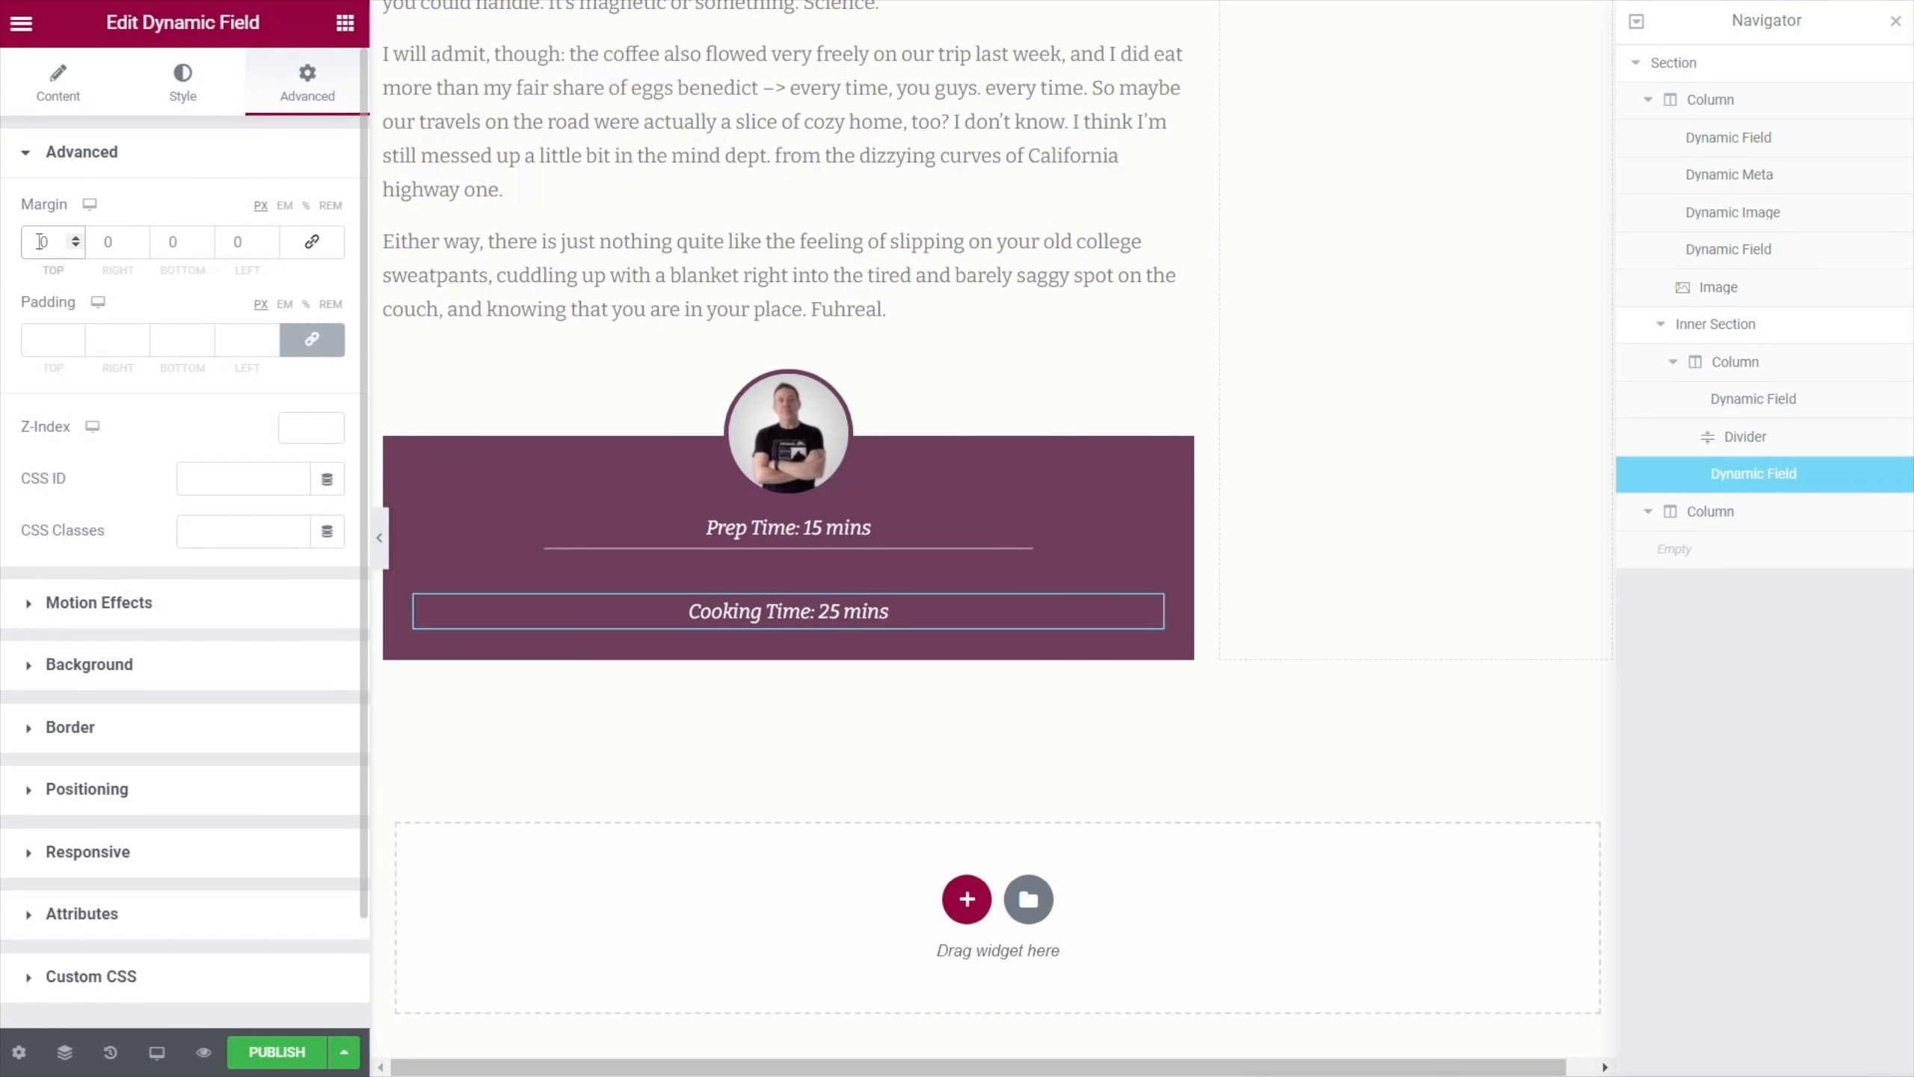
{"action": "type", "text": "-20"}
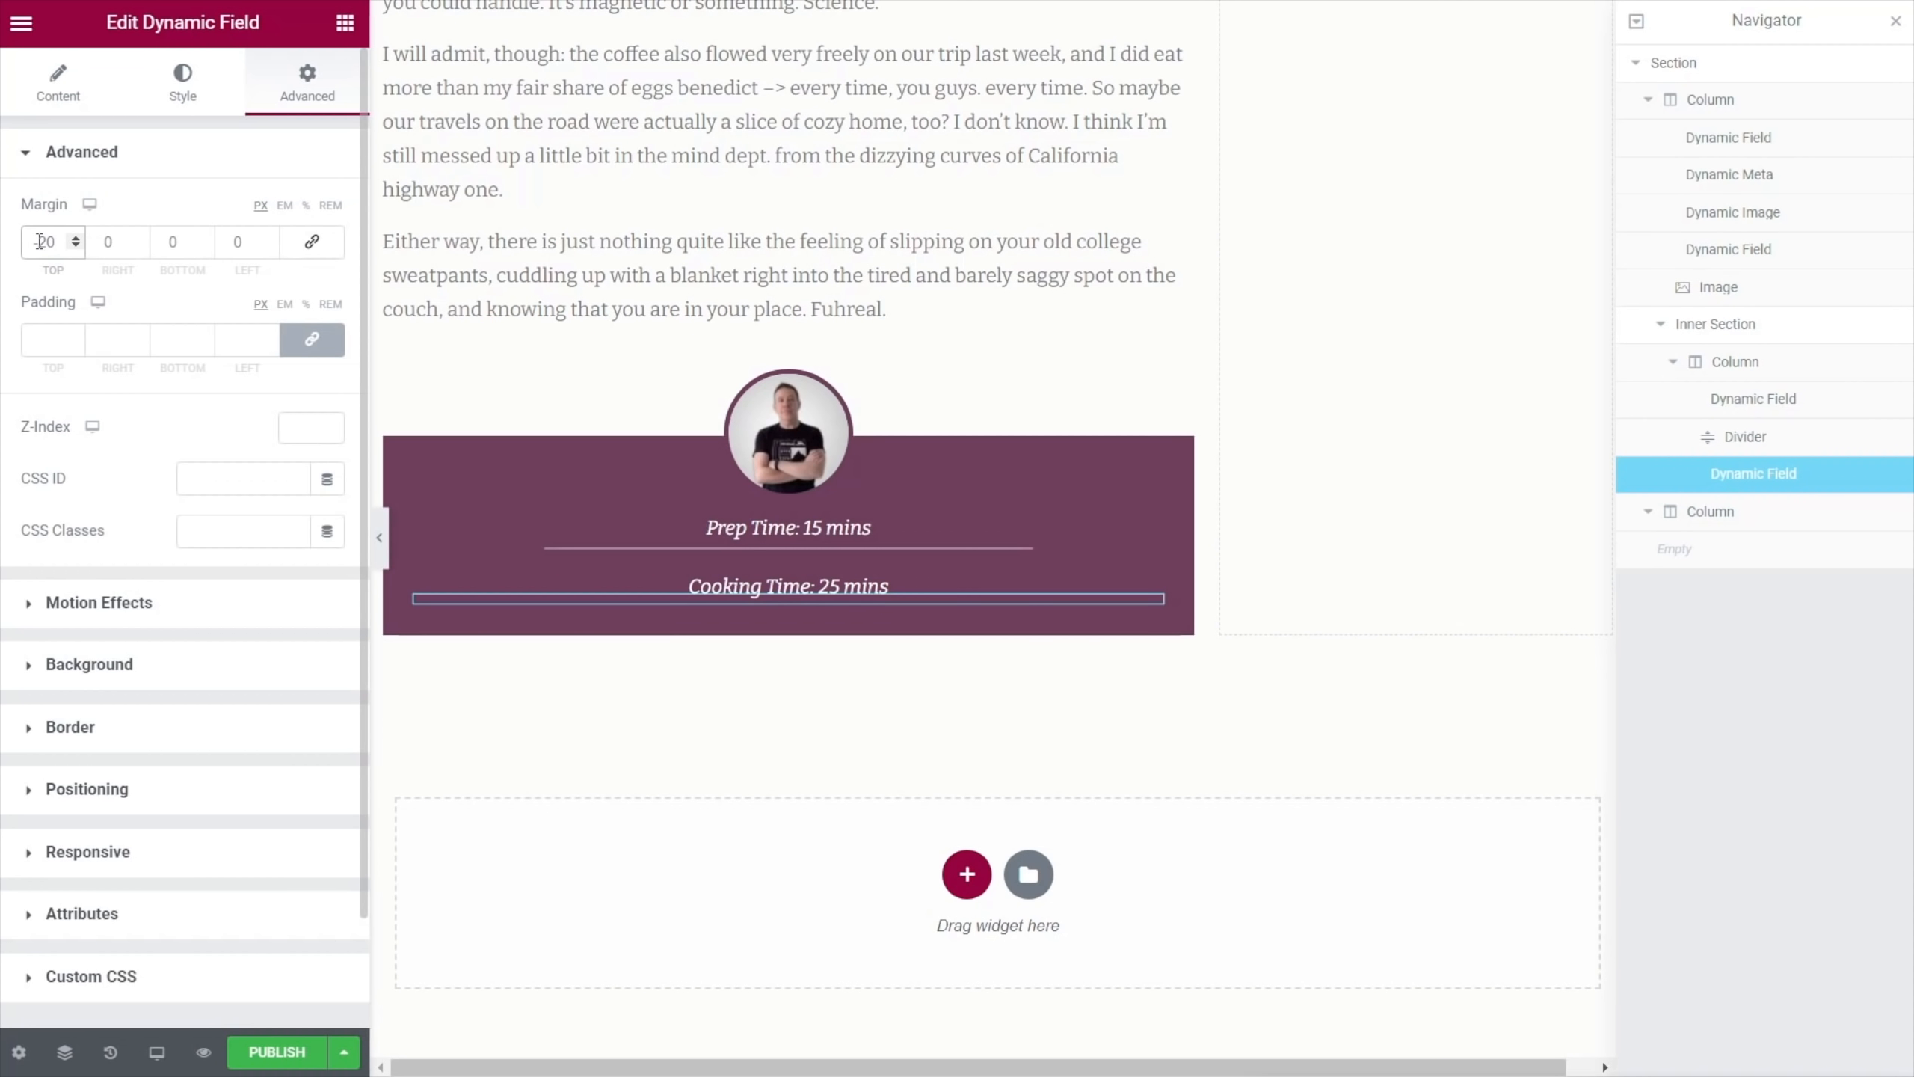
{"action": "left_click_drag", "start_coordinate": [51, 240], "coordinate": [42, 240]}
{"action": "type", "text": "3"}
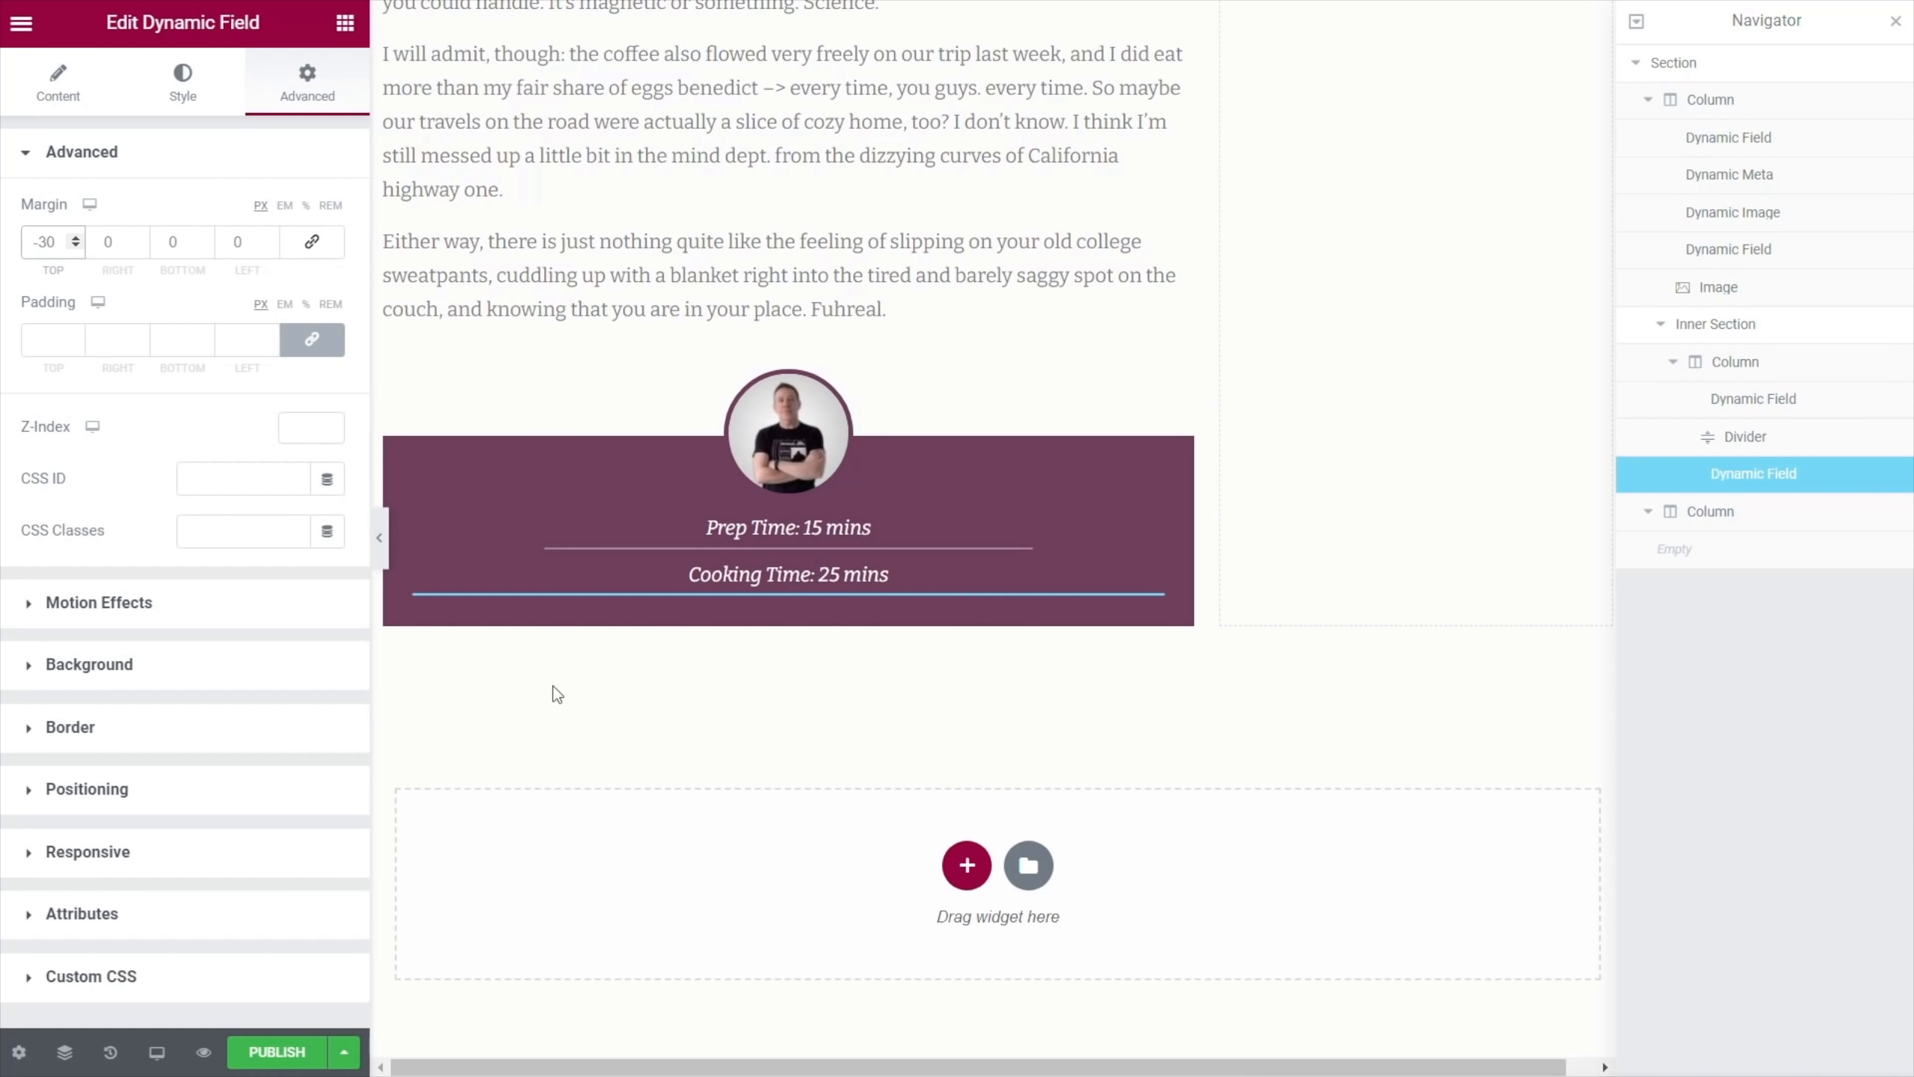
Add a new inner section and place it directly below the purple prep and cooking times section
{"action": "left_click", "coordinate": [346, 26]}
{"action": "scroll", "coordinate": [272, 500], "scroll_direction": "down", "scroll_amount": 8}
{"action": "left_click_drag", "start_coordinate": [92, 286], "coordinate": [595, 335]}
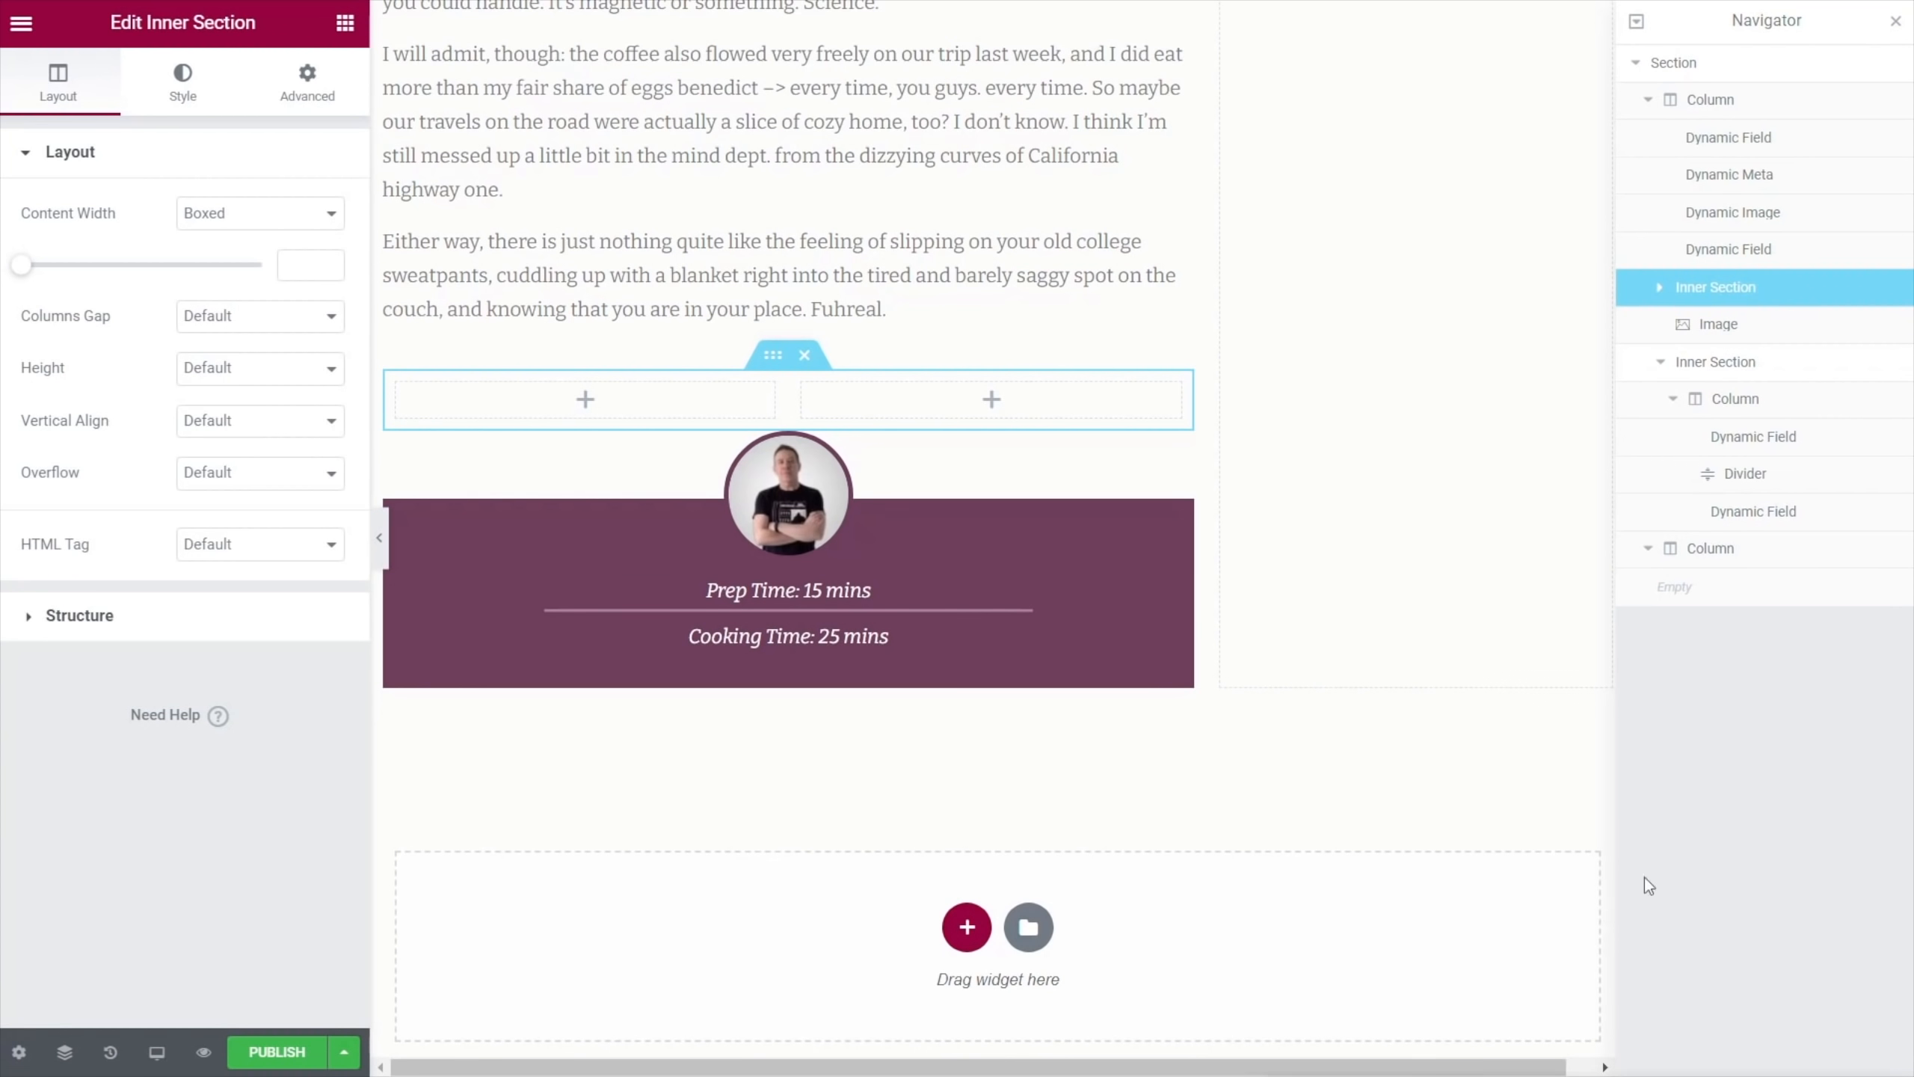
{"action": "left_click", "coordinate": [1661, 368]}
{"action": "left_click_drag", "start_coordinate": [1764, 292], "coordinate": [1755, 368]}
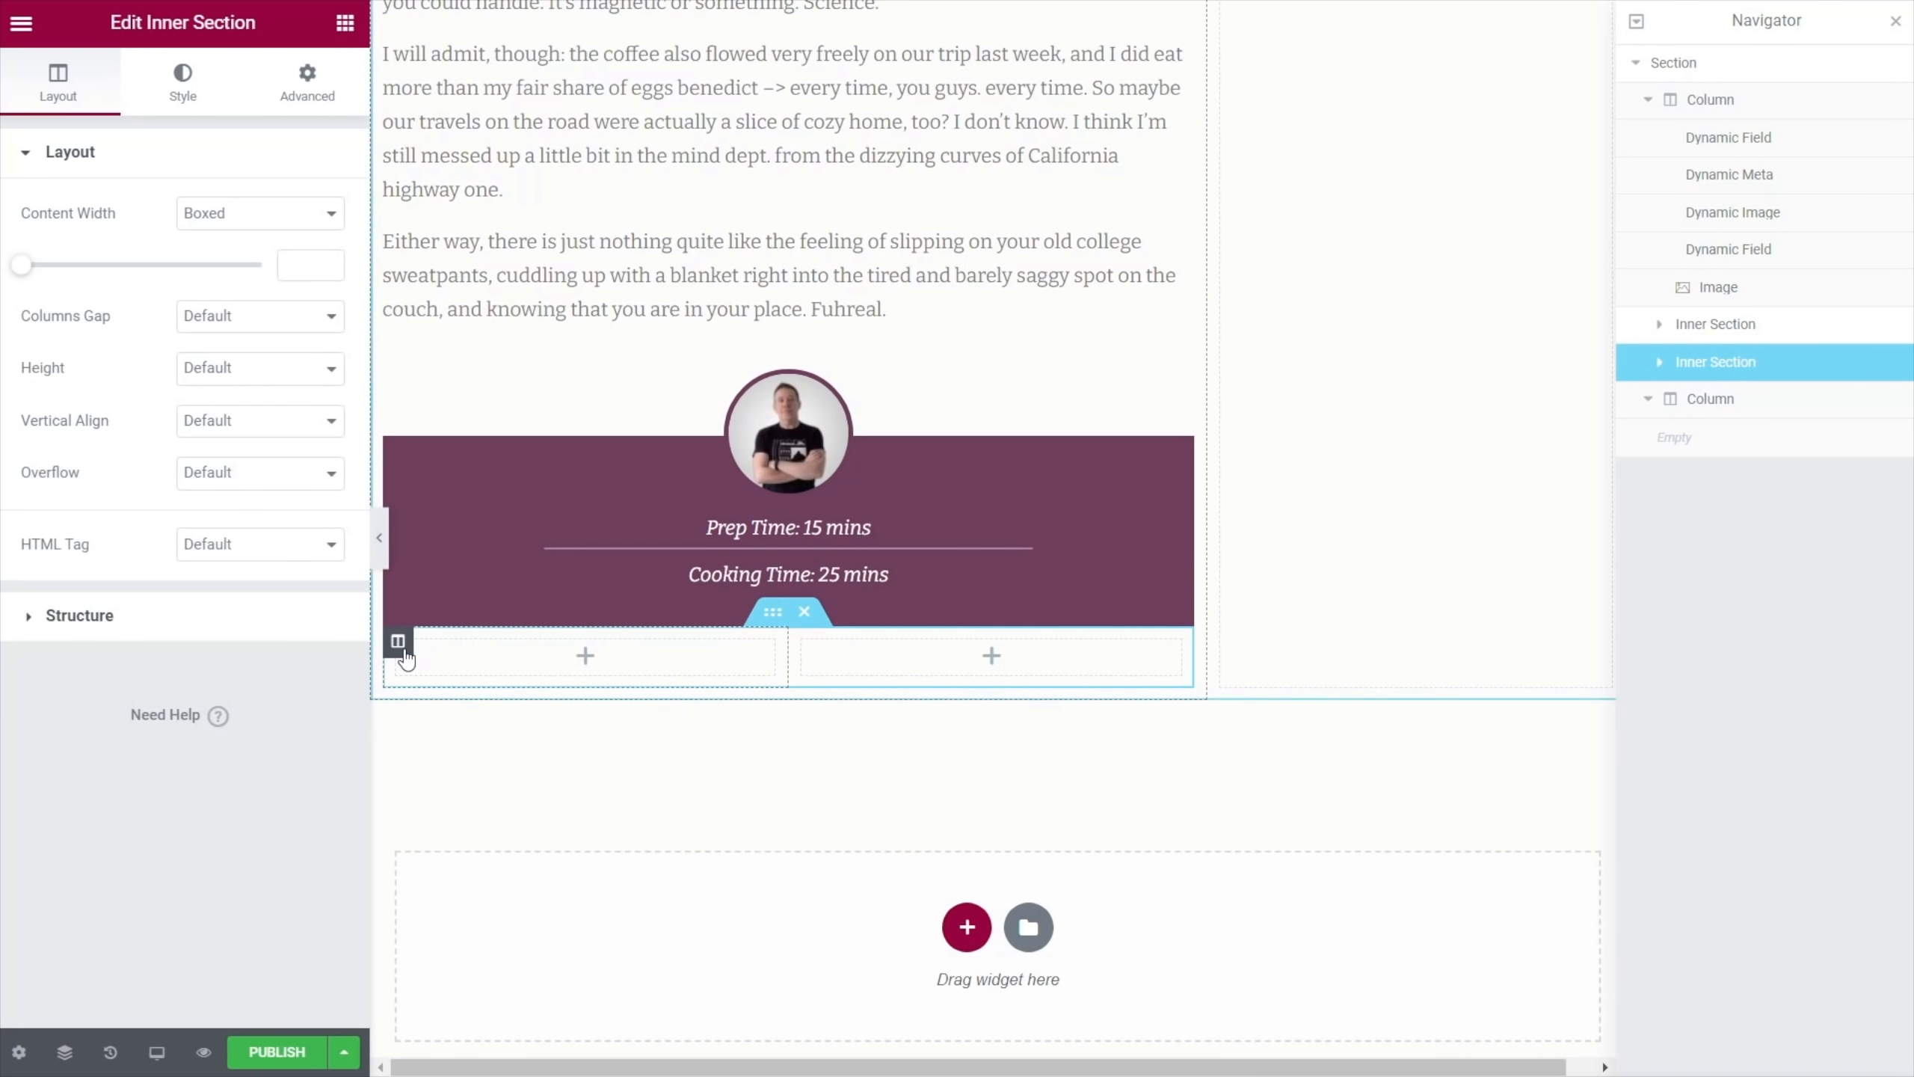
Delete one of the new inner section's two columns and set its columns gap to No Gap
{"action": "right_click", "coordinate": [402, 650]}
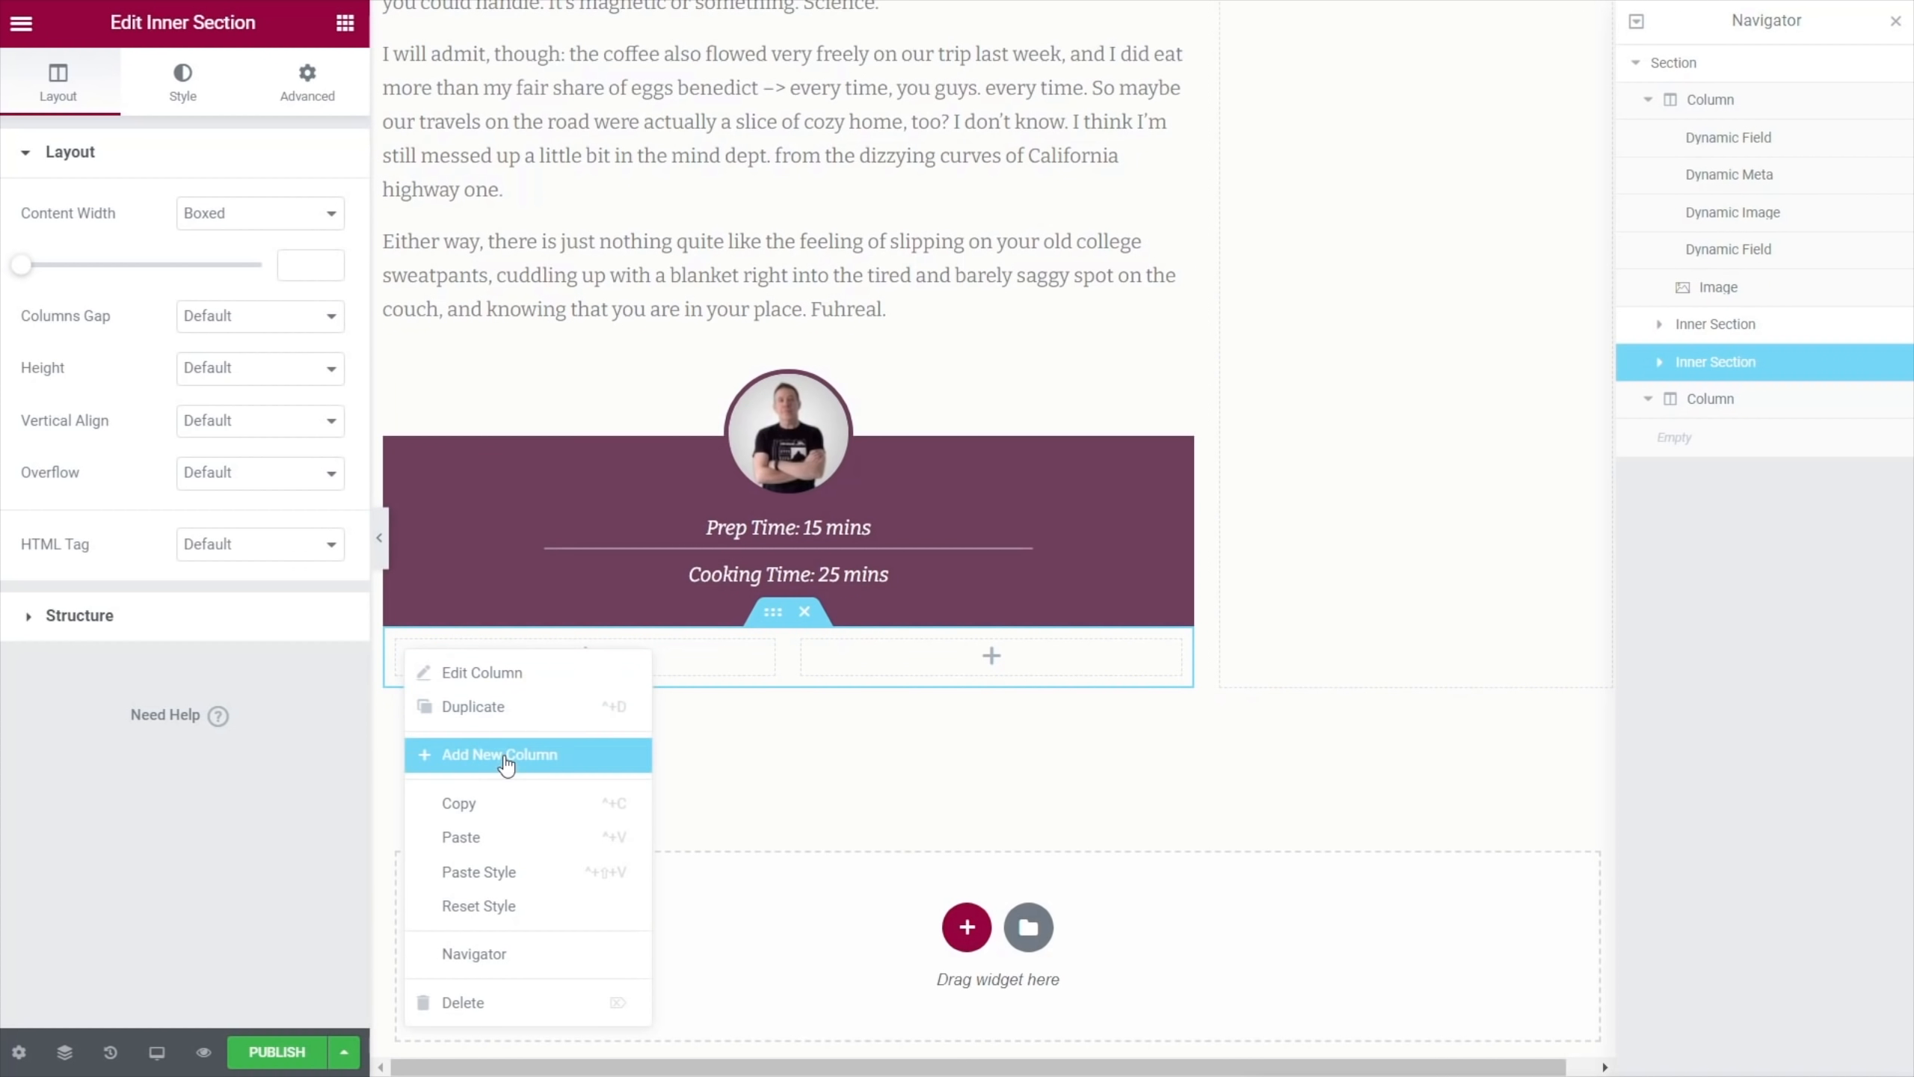
{"action": "left_click", "coordinate": [491, 994]}
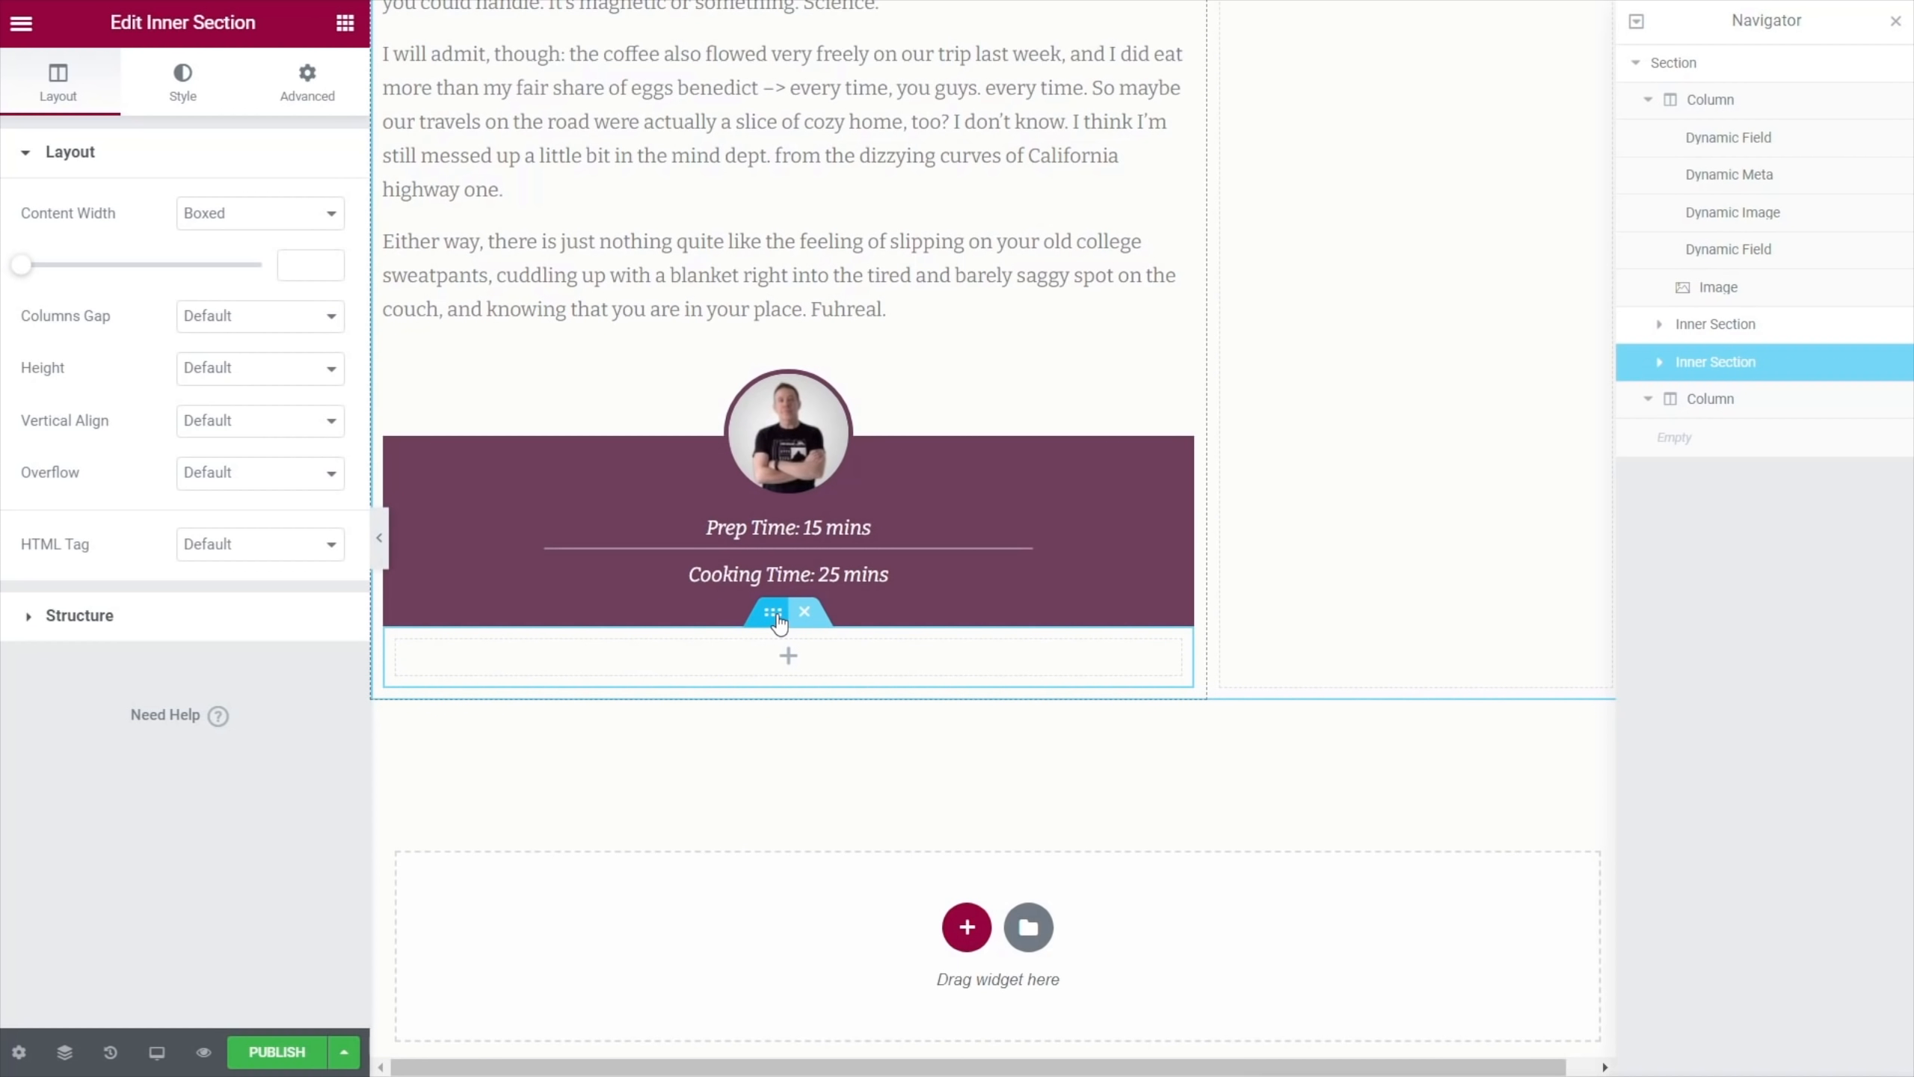
{"action": "left_click", "coordinate": [244, 317]}
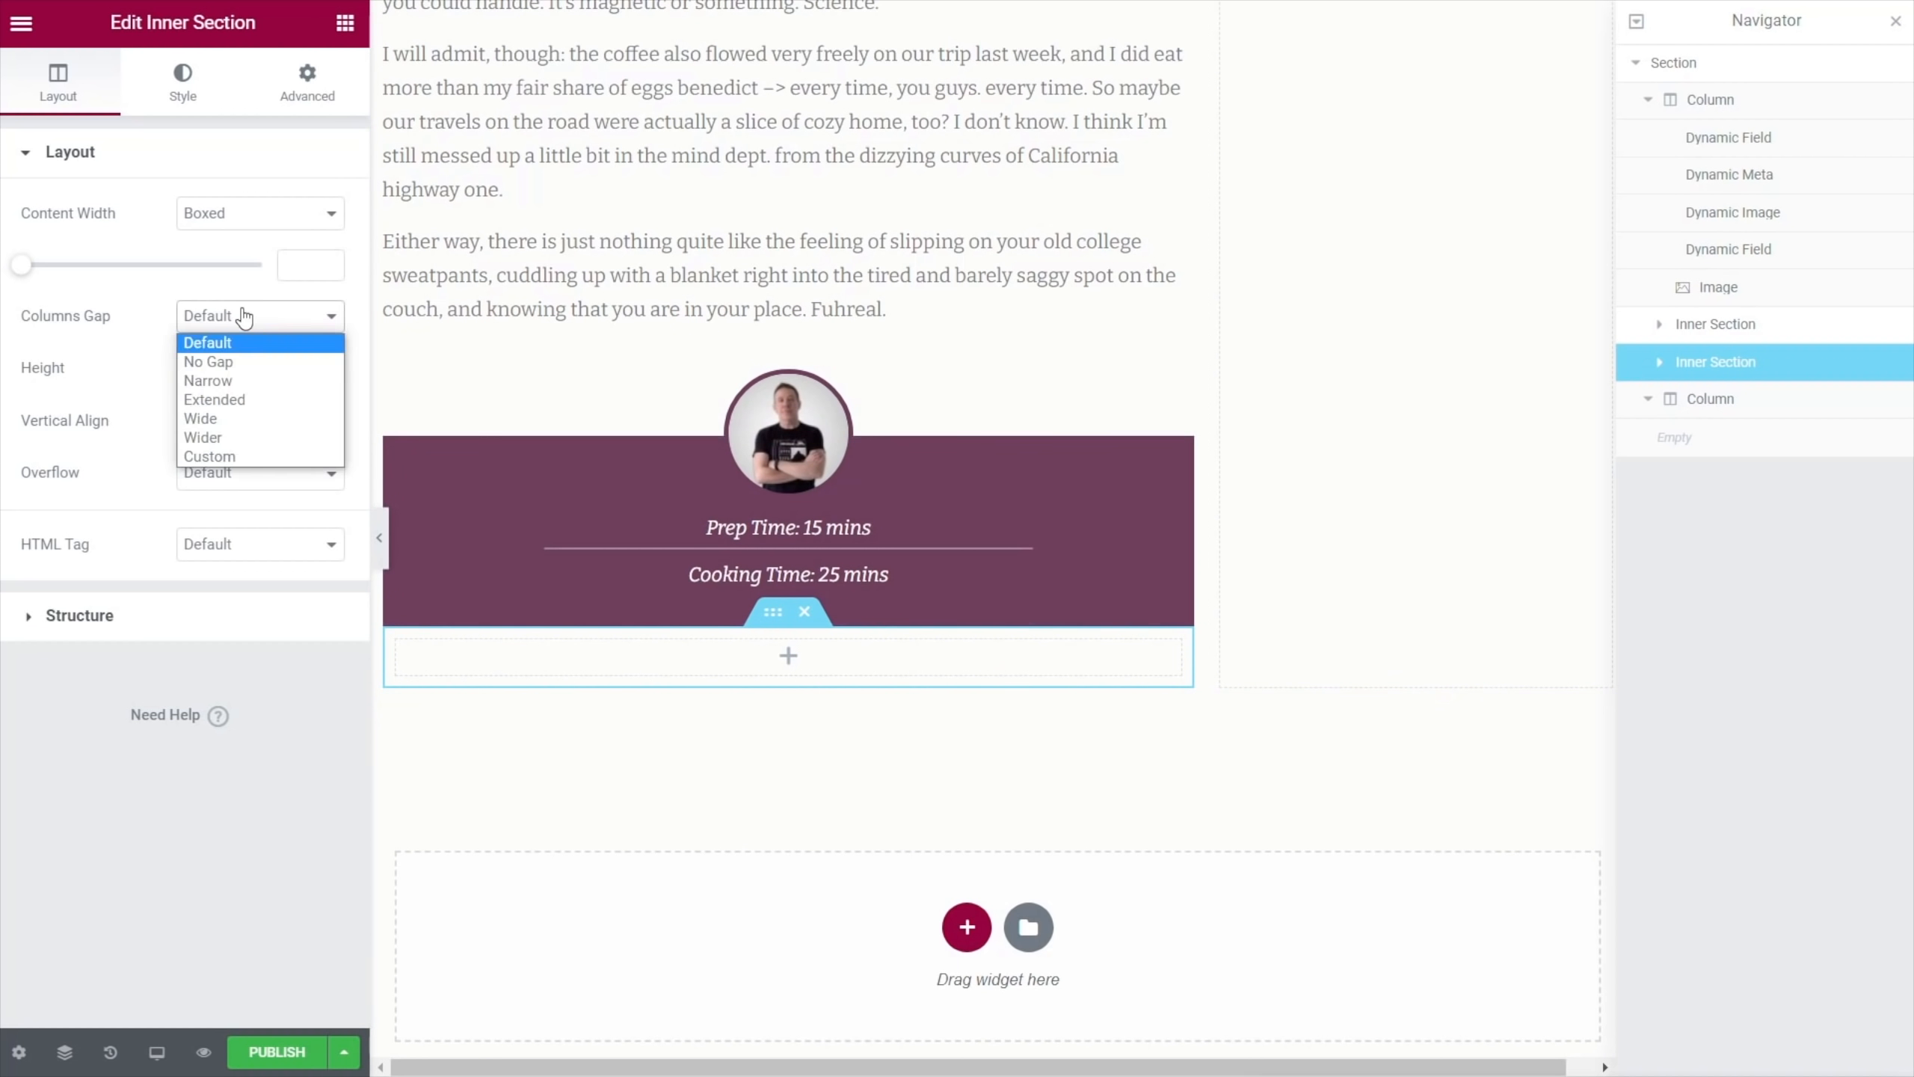
{"action": "left_click", "coordinate": [242, 362]}
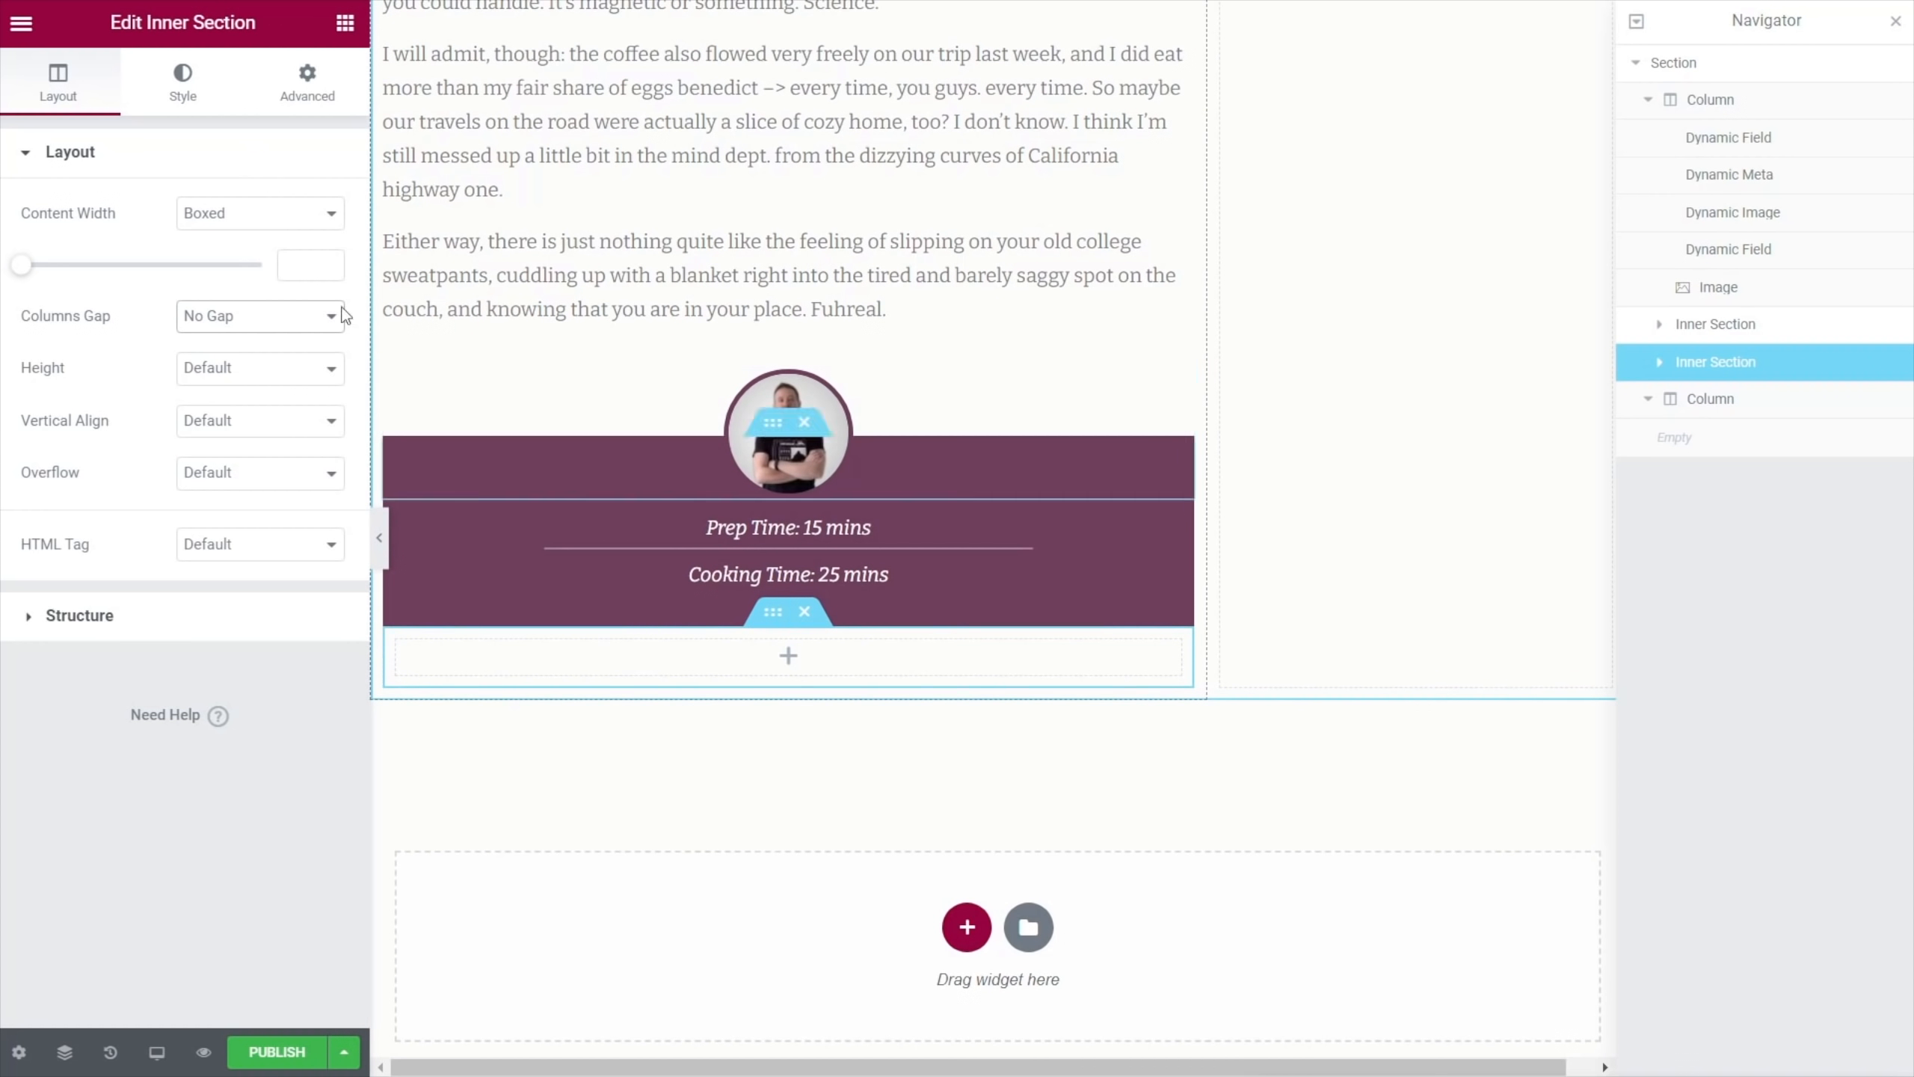
Give the new inner section a solid border in the global Primary colour
{"action": "left_click", "coordinate": [190, 83]}
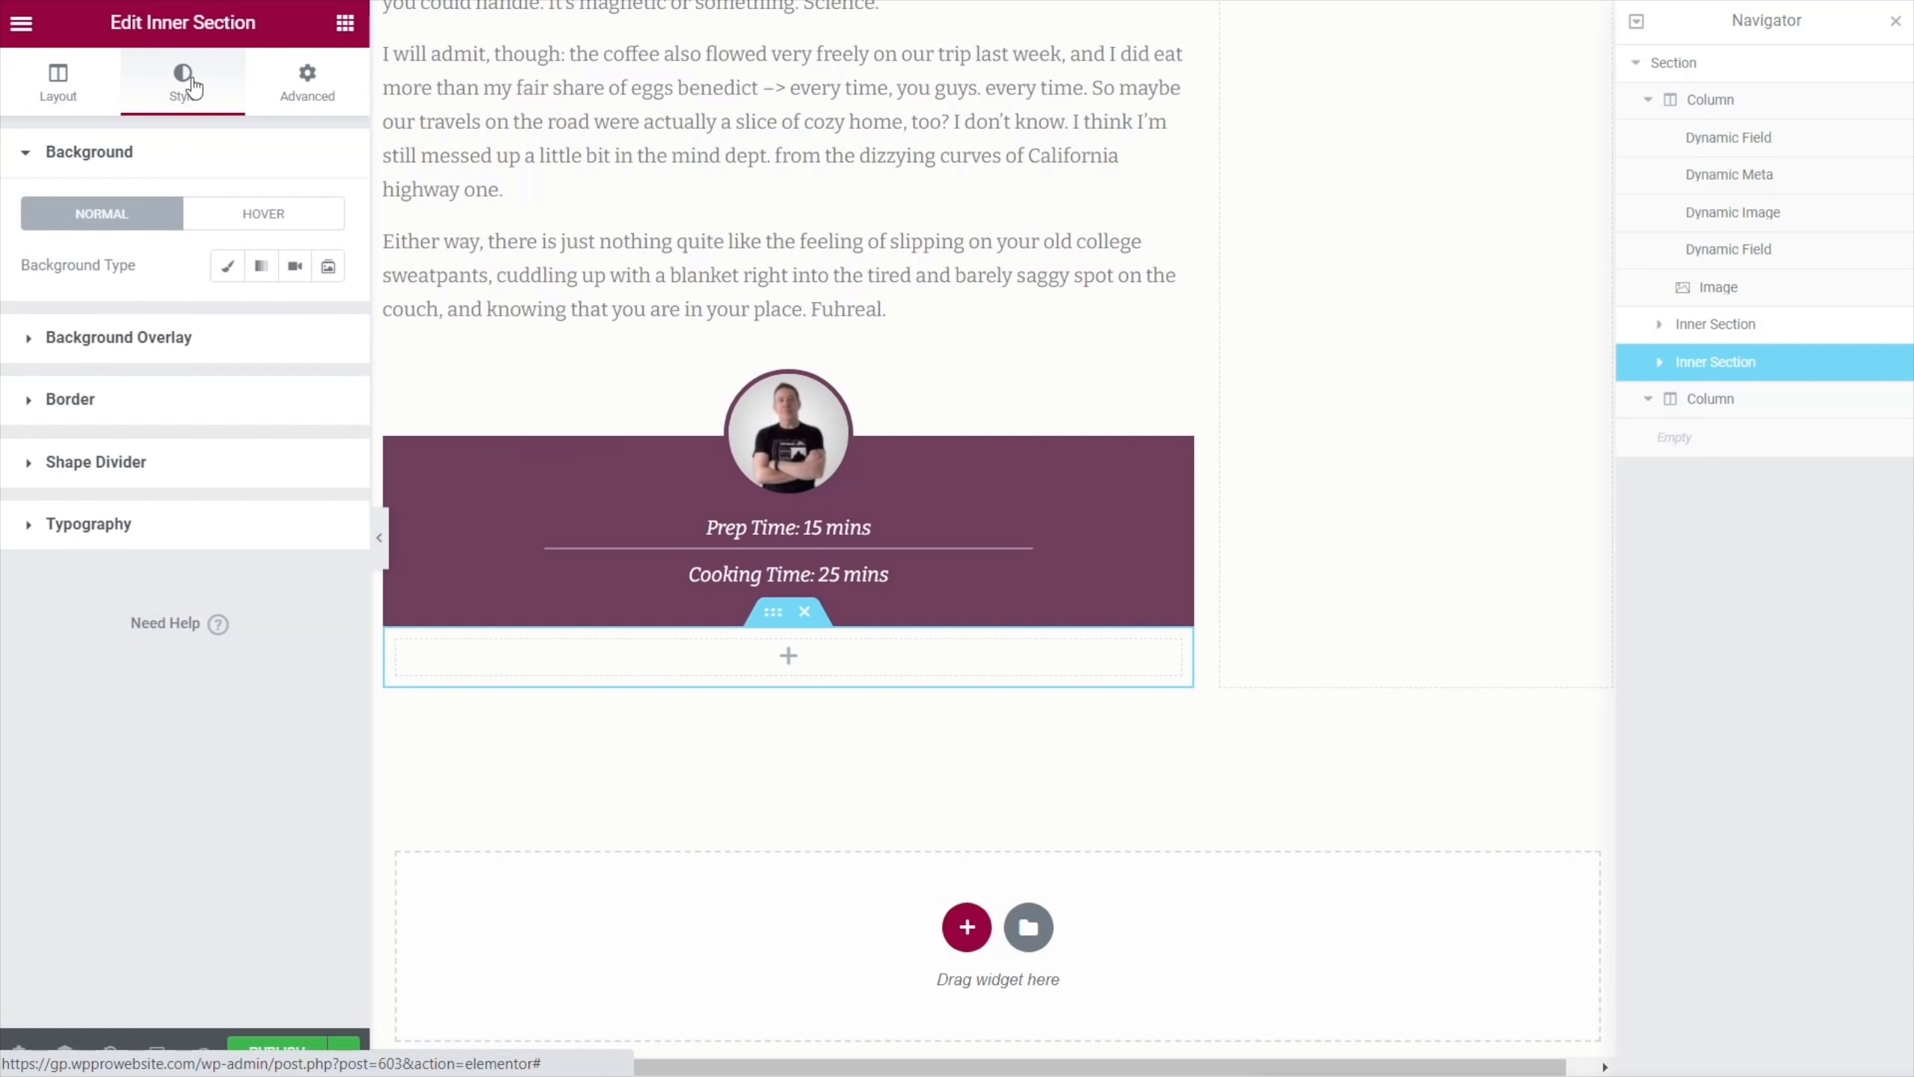
{"action": "left_click", "coordinate": [71, 399]}
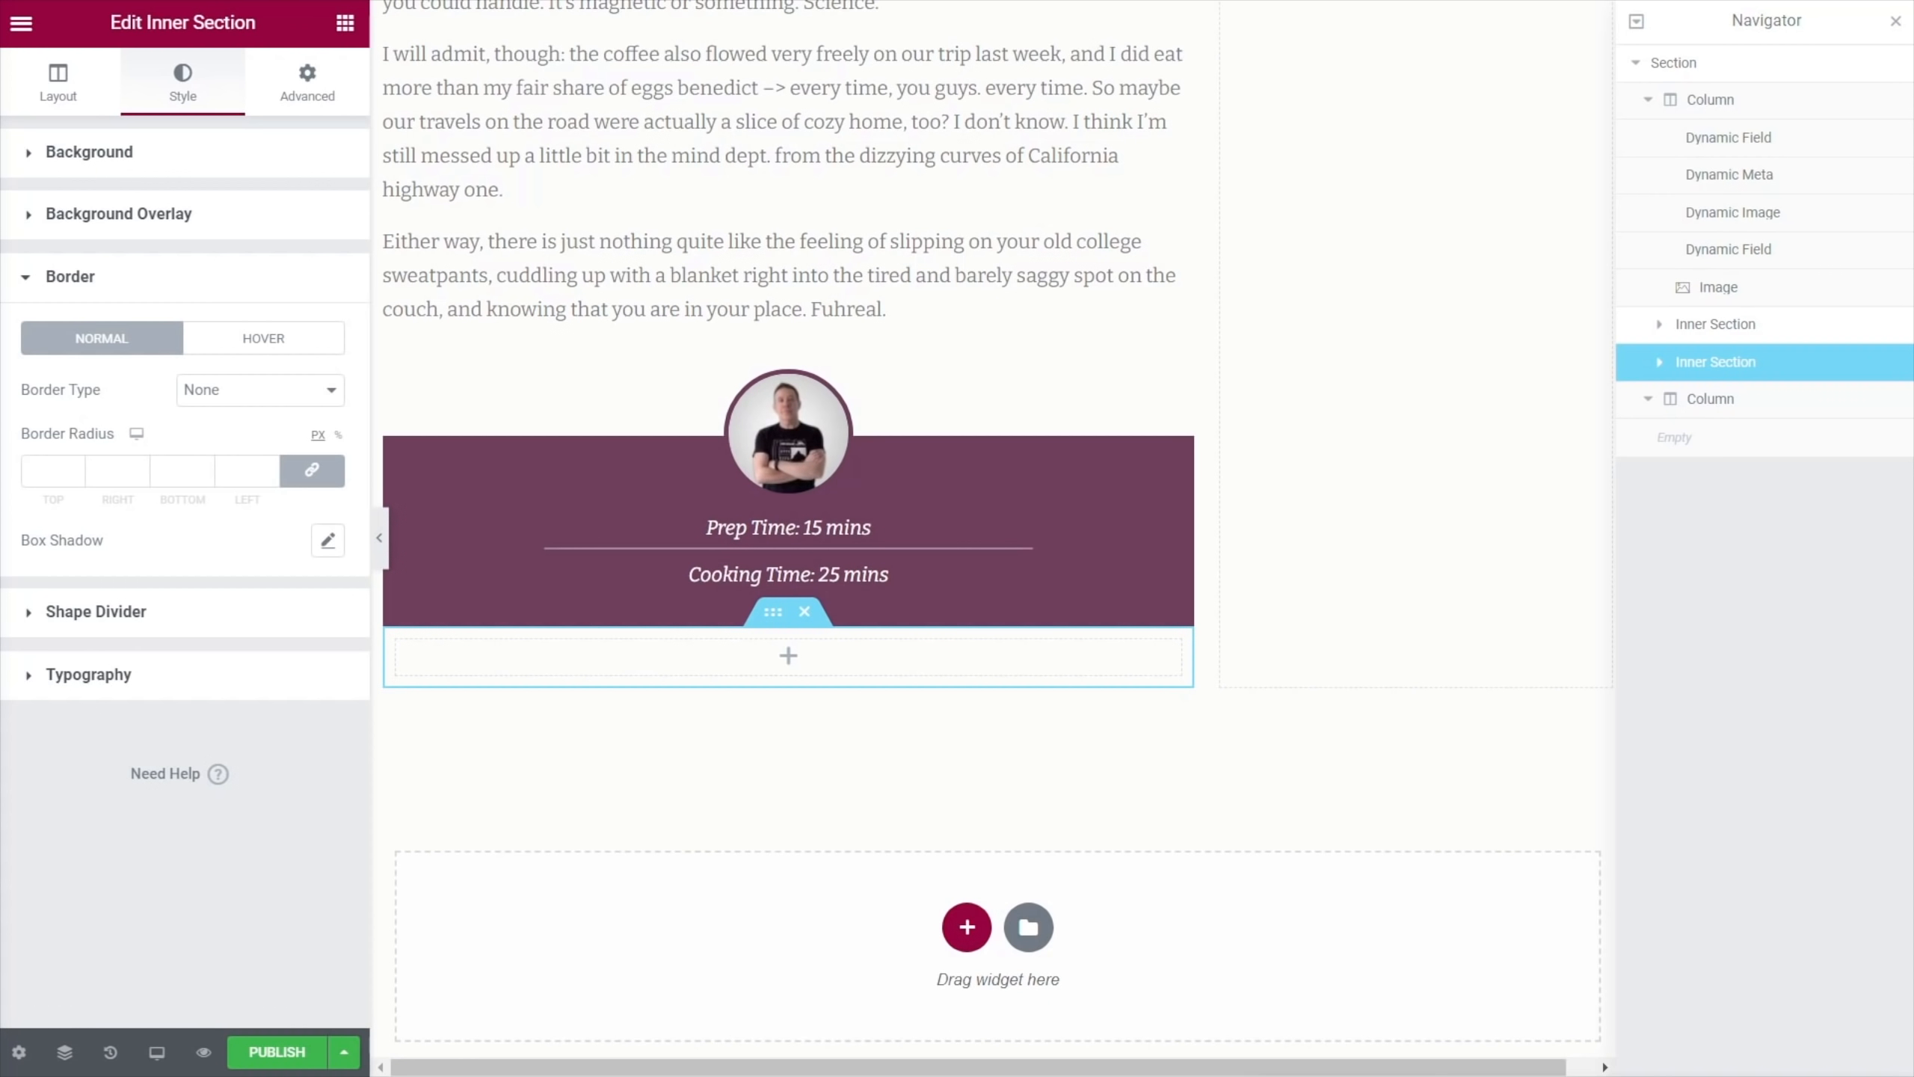
{"action": "left_click", "coordinate": [225, 403]}
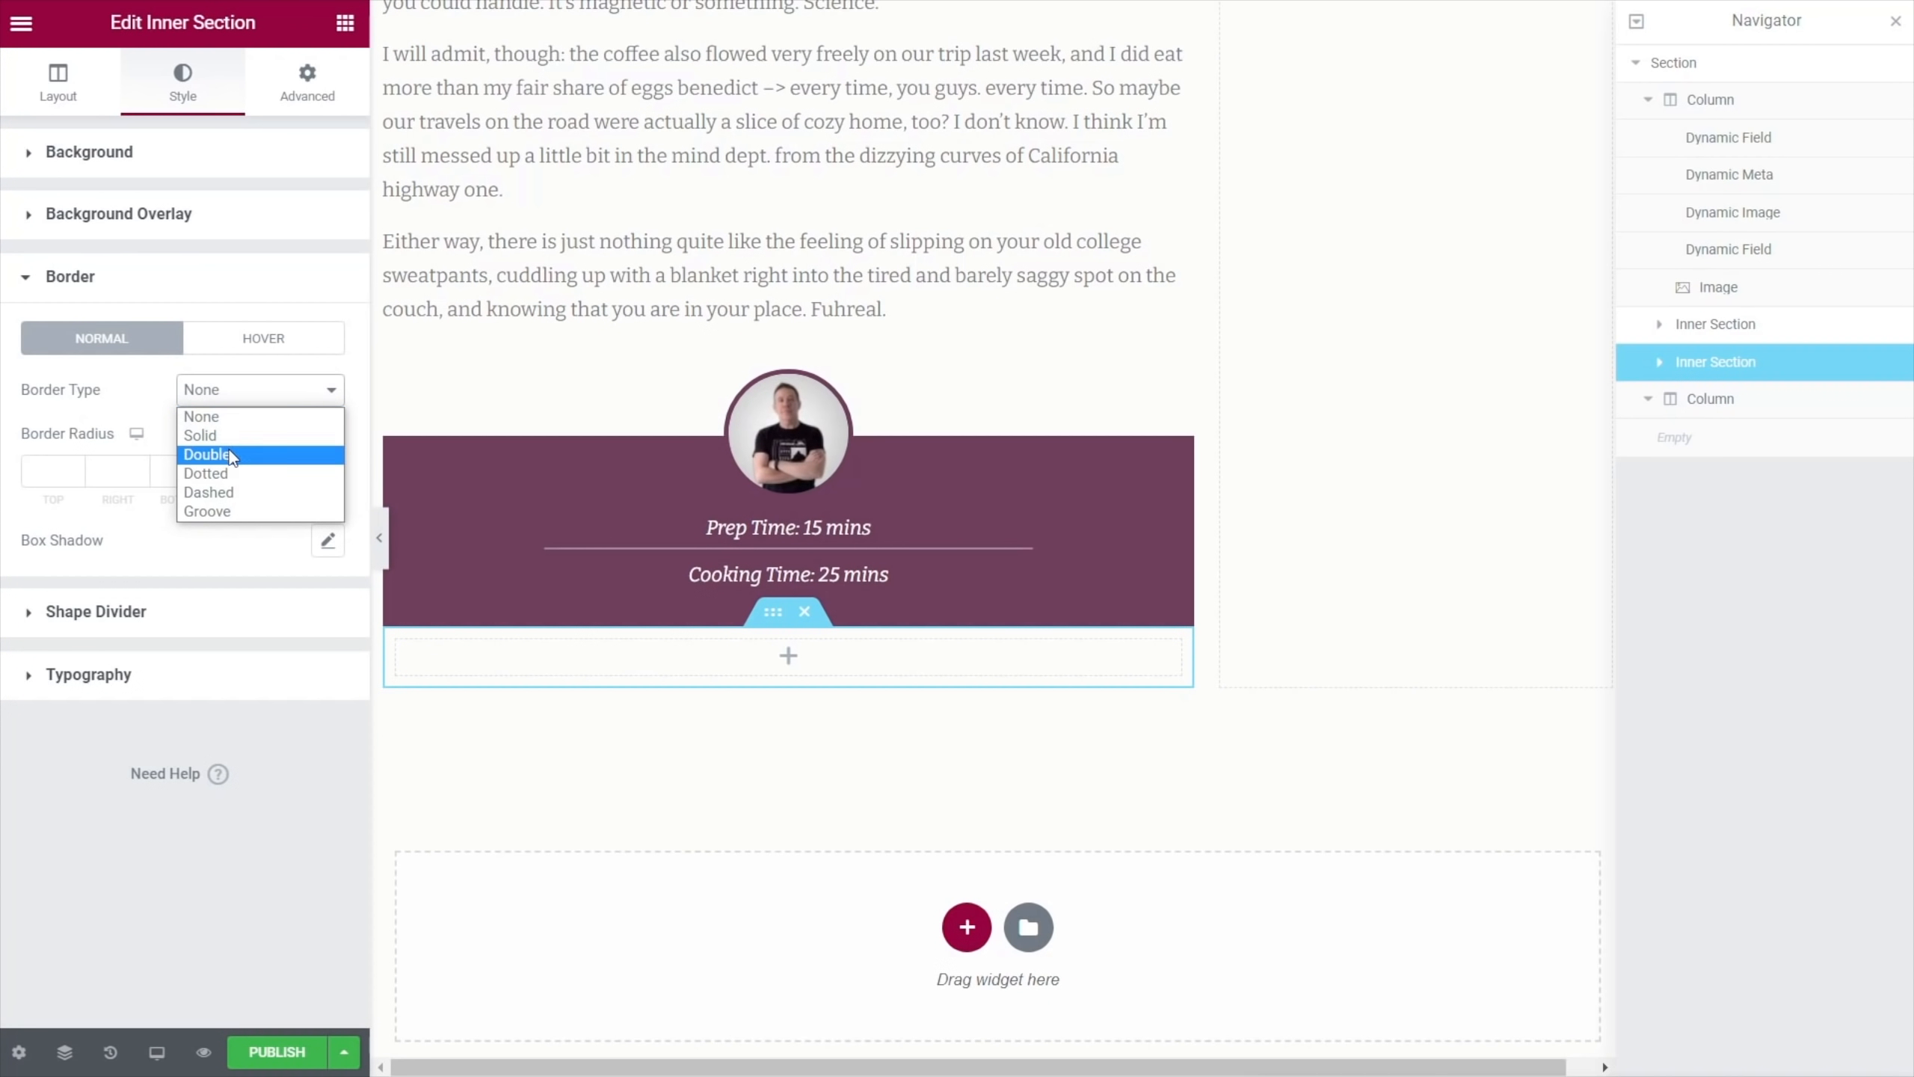
{"action": "left_click", "coordinate": [230, 437]}
{"action": "left_click", "coordinate": [295, 539]}
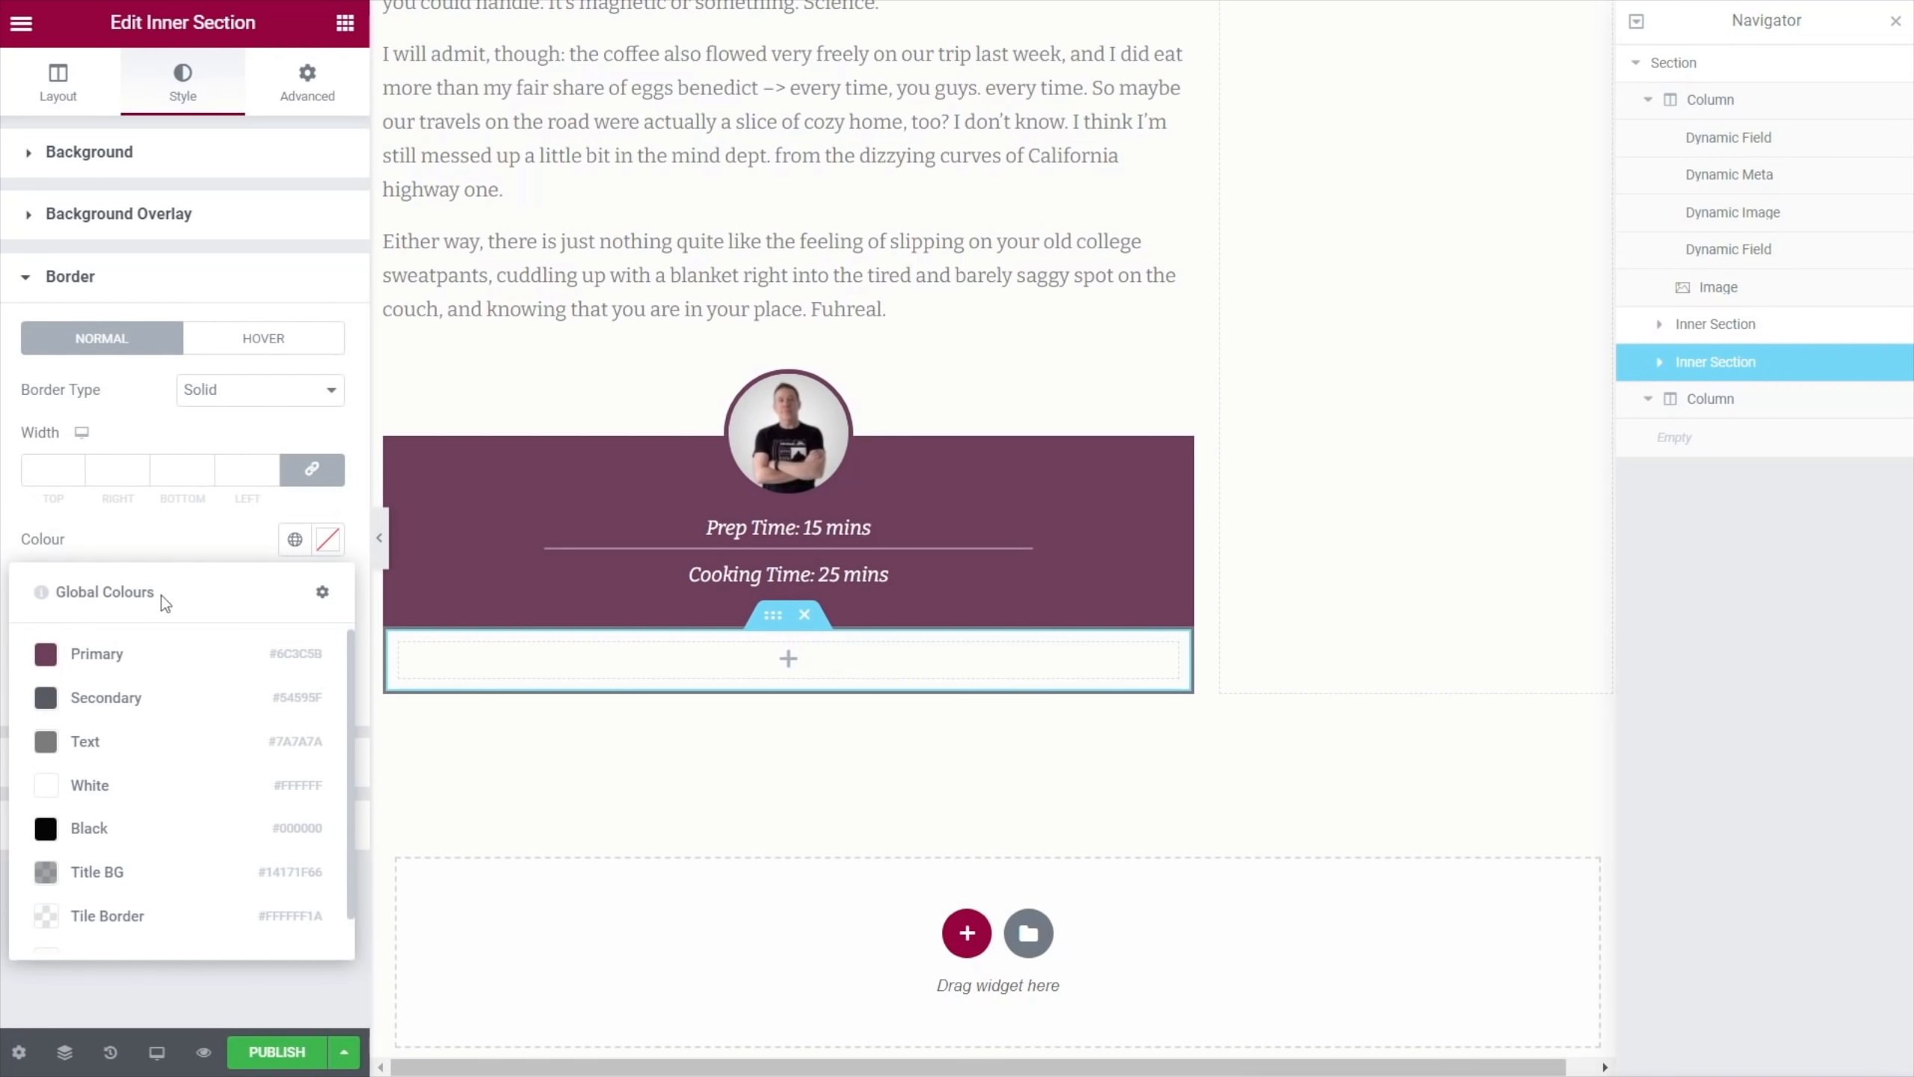
{"action": "left_click", "coordinate": [96, 653]}
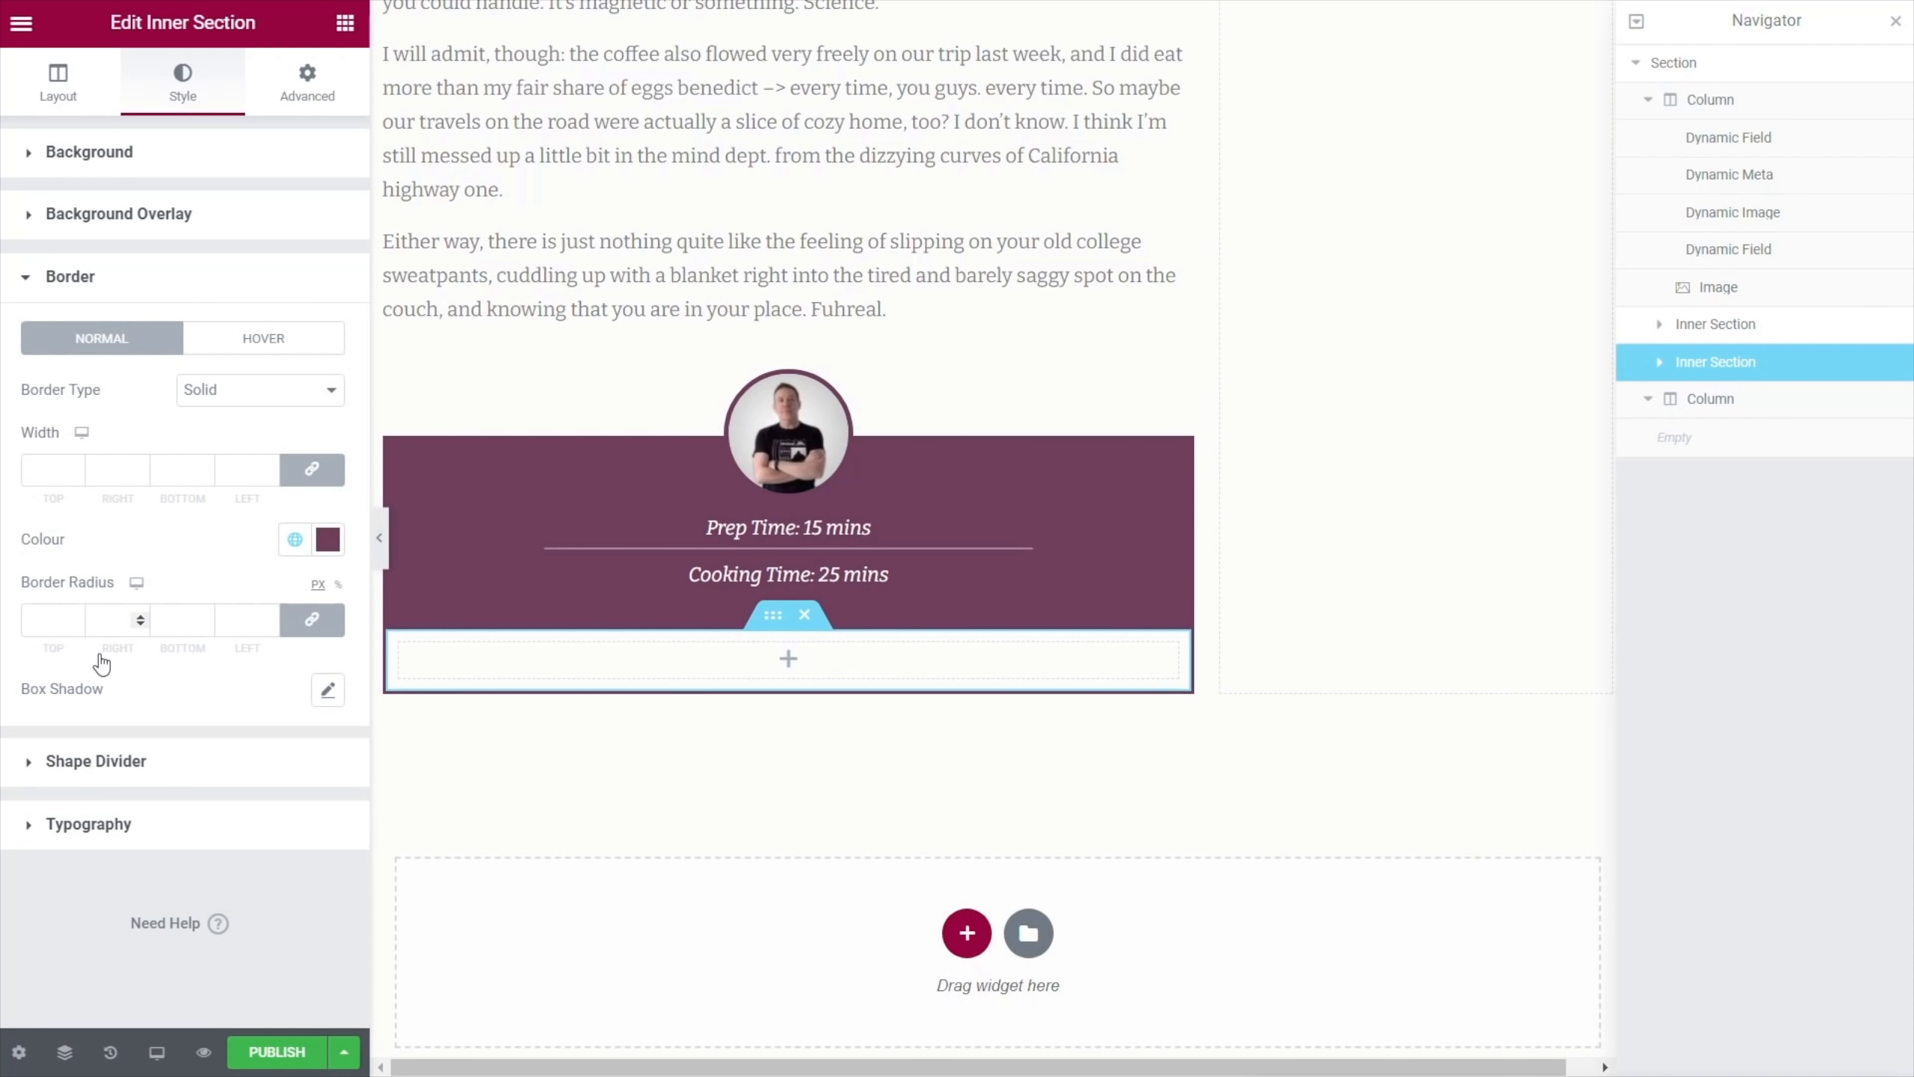
Unlink the border widths and set right, bottom and left to 5 px, with the top at 0
{"action": "left_click", "coordinate": [309, 470]}
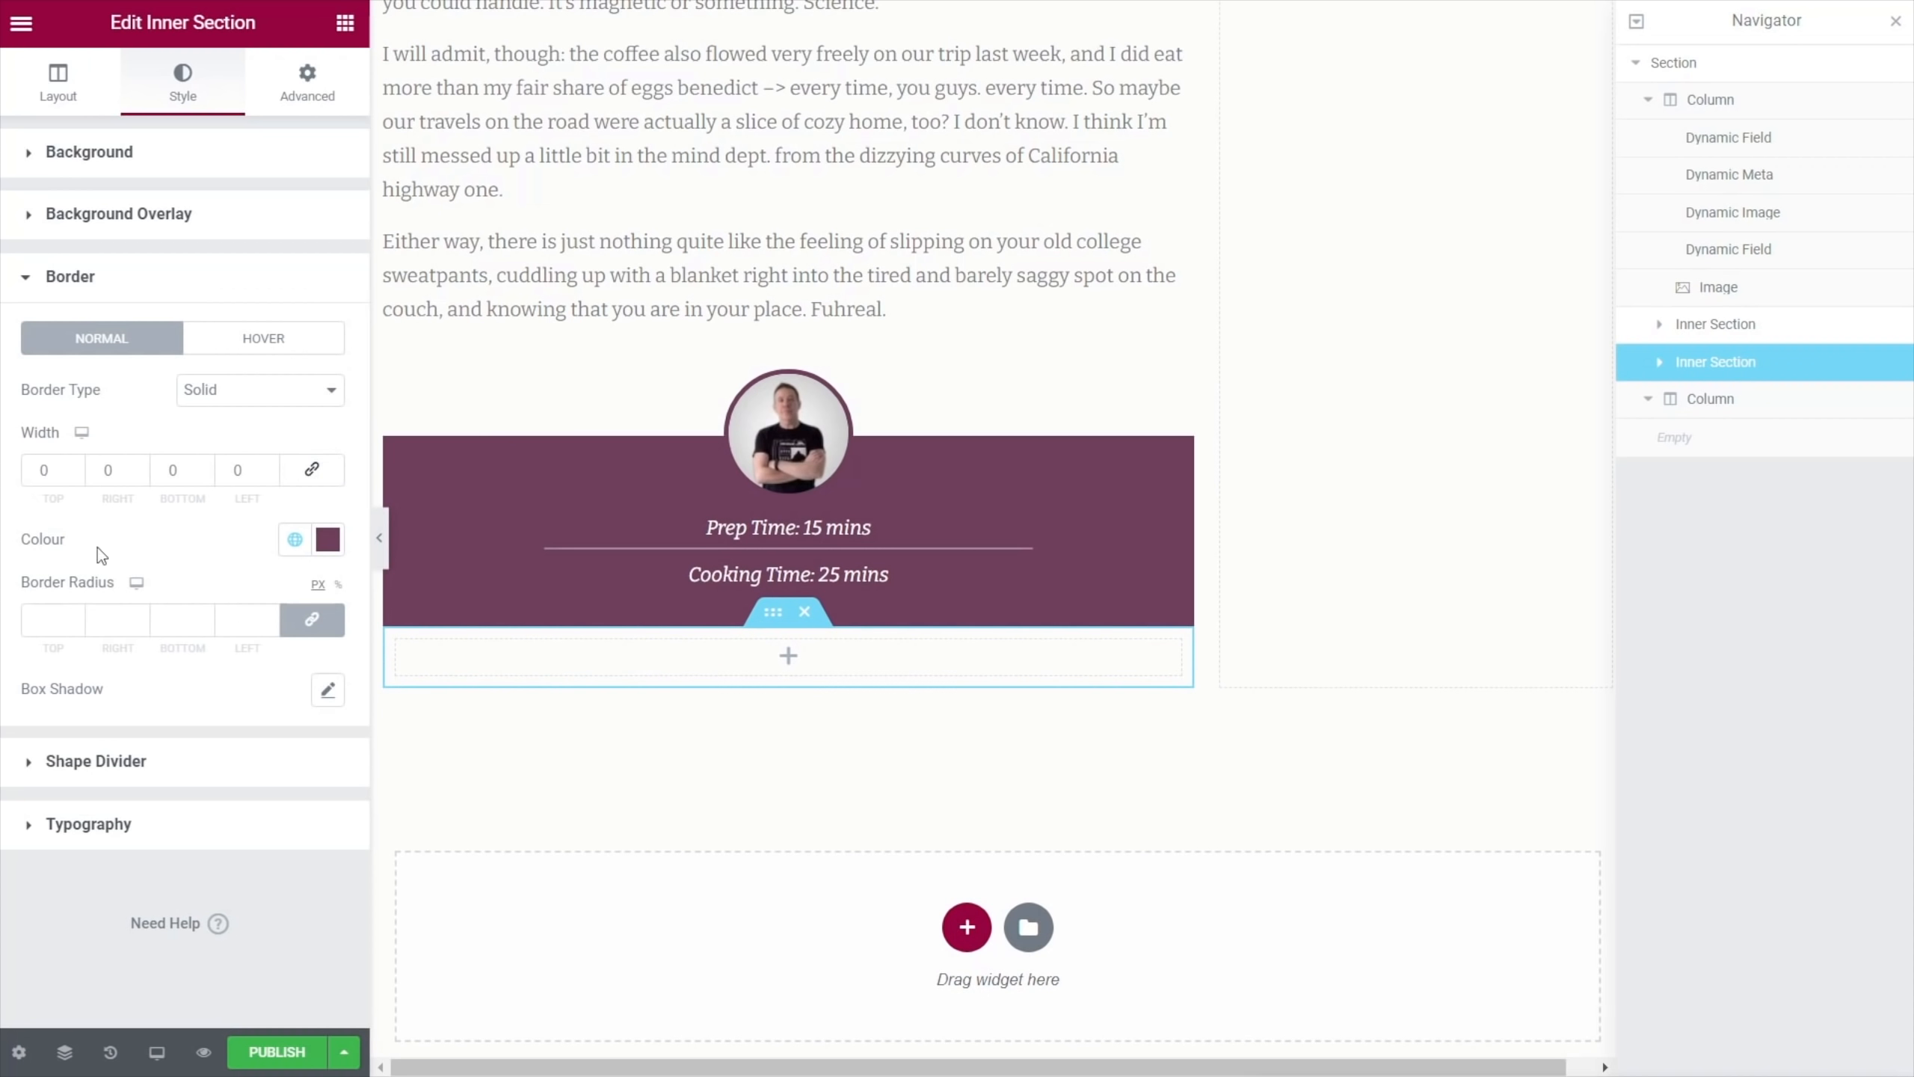
{"action": "left_click_drag", "start_coordinate": [103, 471], "coordinate": [133, 470]}
{"action": "type", "text": "5"}
{"action": "left_click", "coordinate": [200, 470]}
{"action": "type", "text": "5"}
{"action": "left_click", "coordinate": [234, 469]}
{"action": "type", "text": "5"}
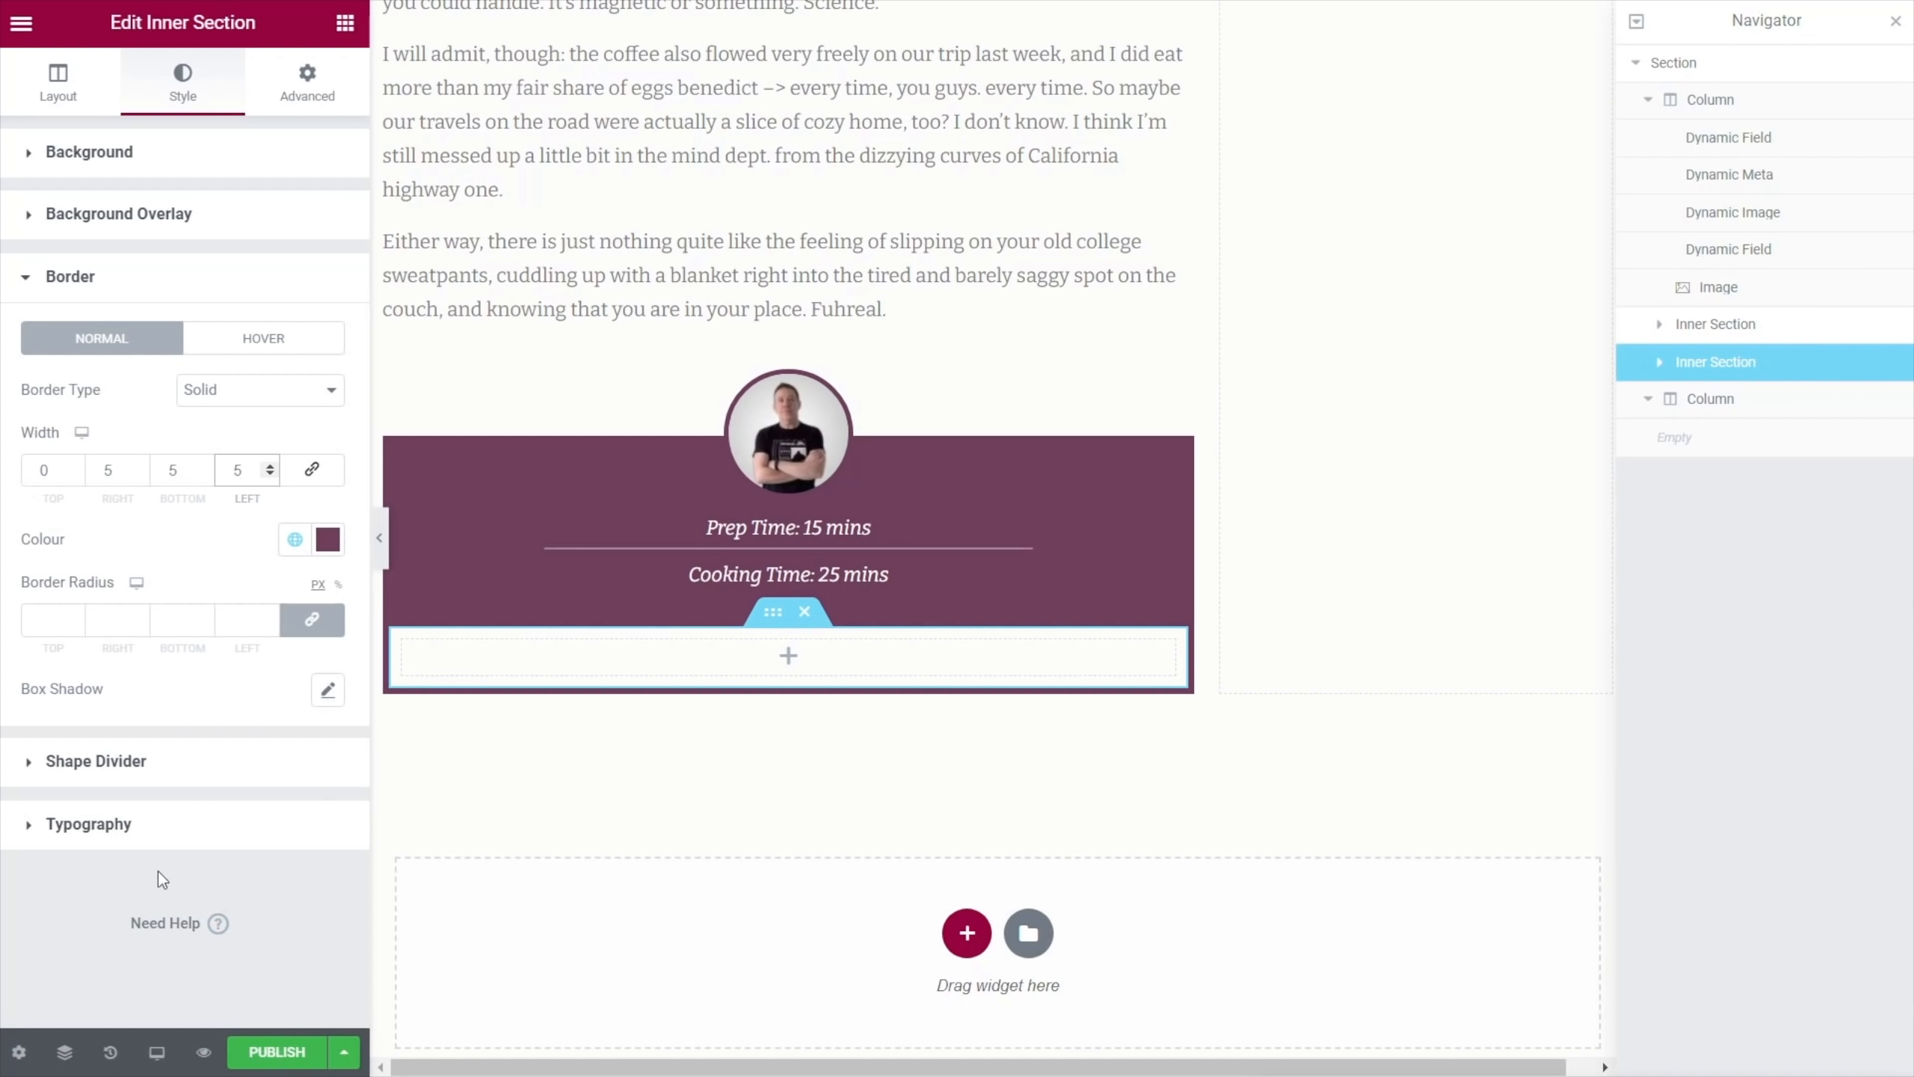
Add a Dynamic Field widget to the empty bordered inner section
{"action": "left_click", "coordinate": [345, 22]}
{"action": "scroll", "coordinate": [185, 716], "scroll_direction": "down", "scroll_amount": 10}
{"action": "scroll", "coordinate": [186, 725], "scroll_direction": "down", "scroll_amount": 20}
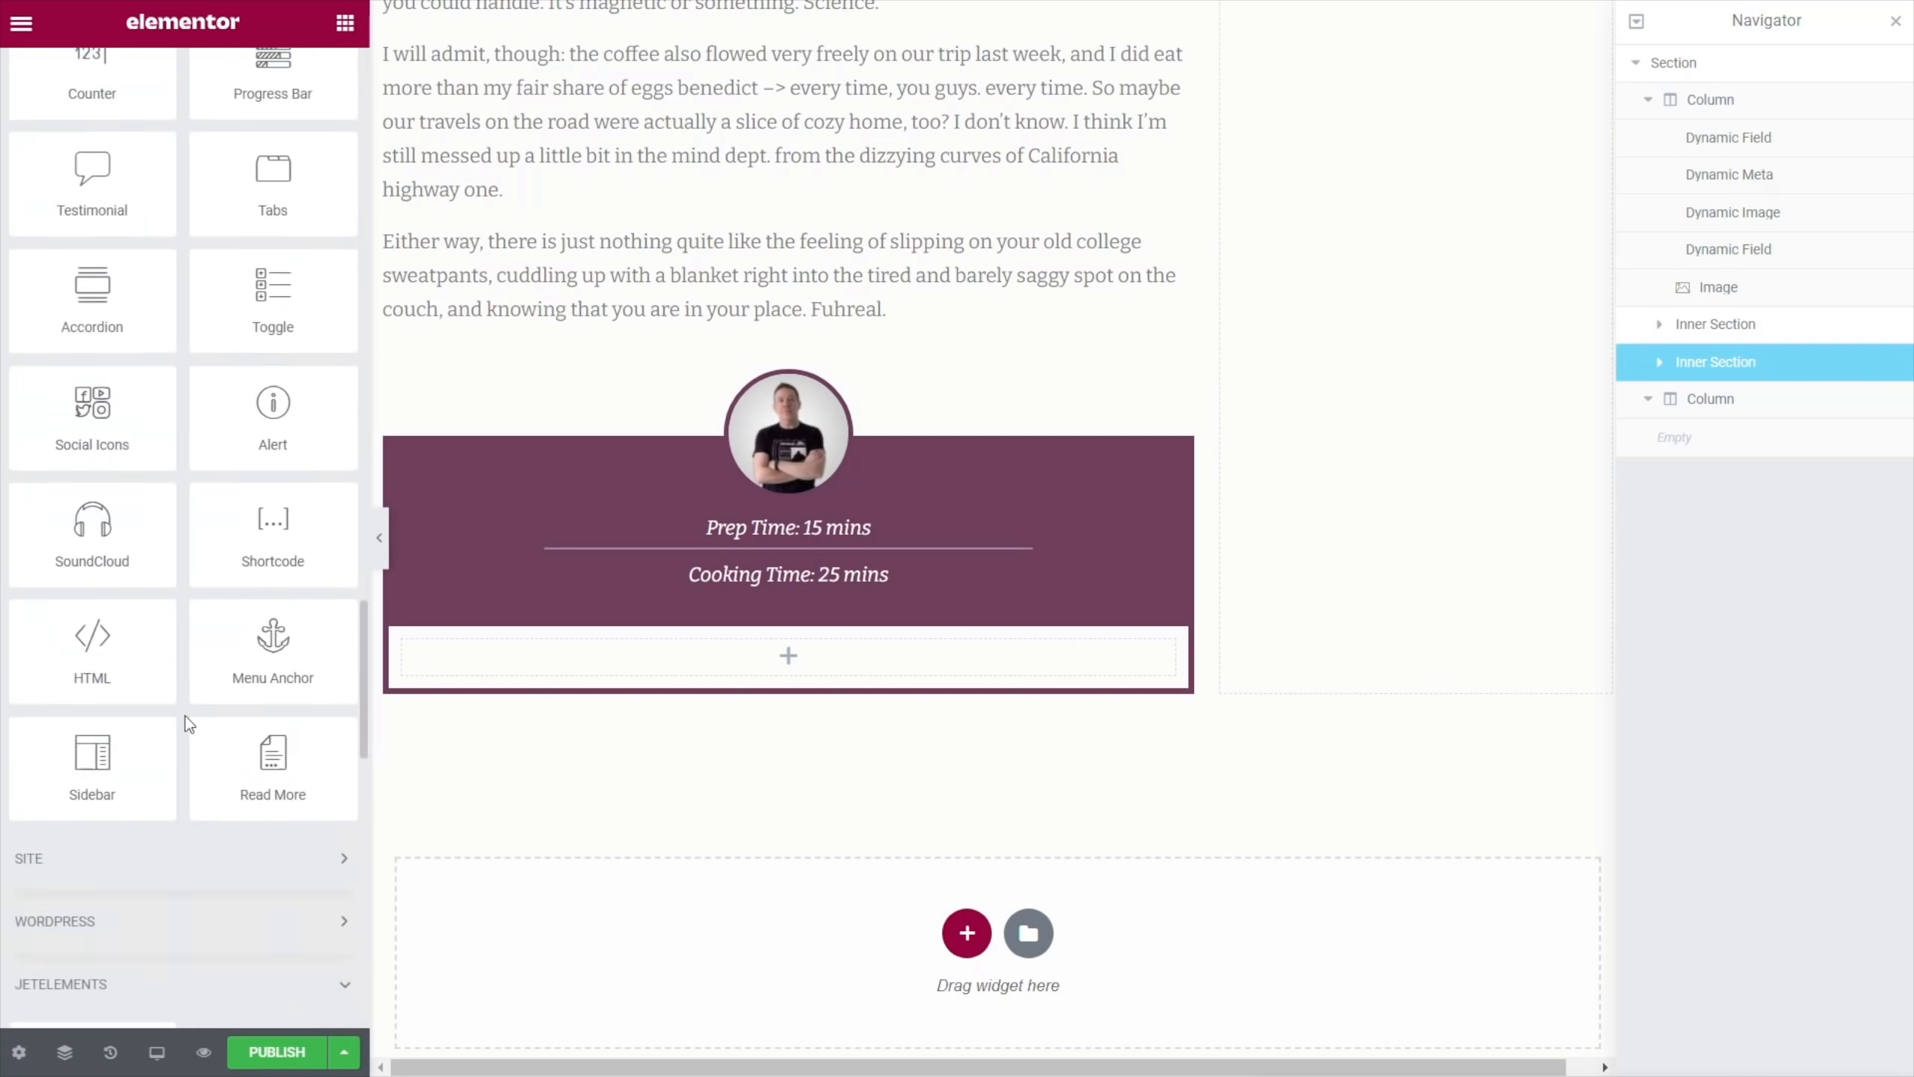
{"action": "left_click_drag", "start_coordinate": [113, 648], "coordinate": [534, 683]}
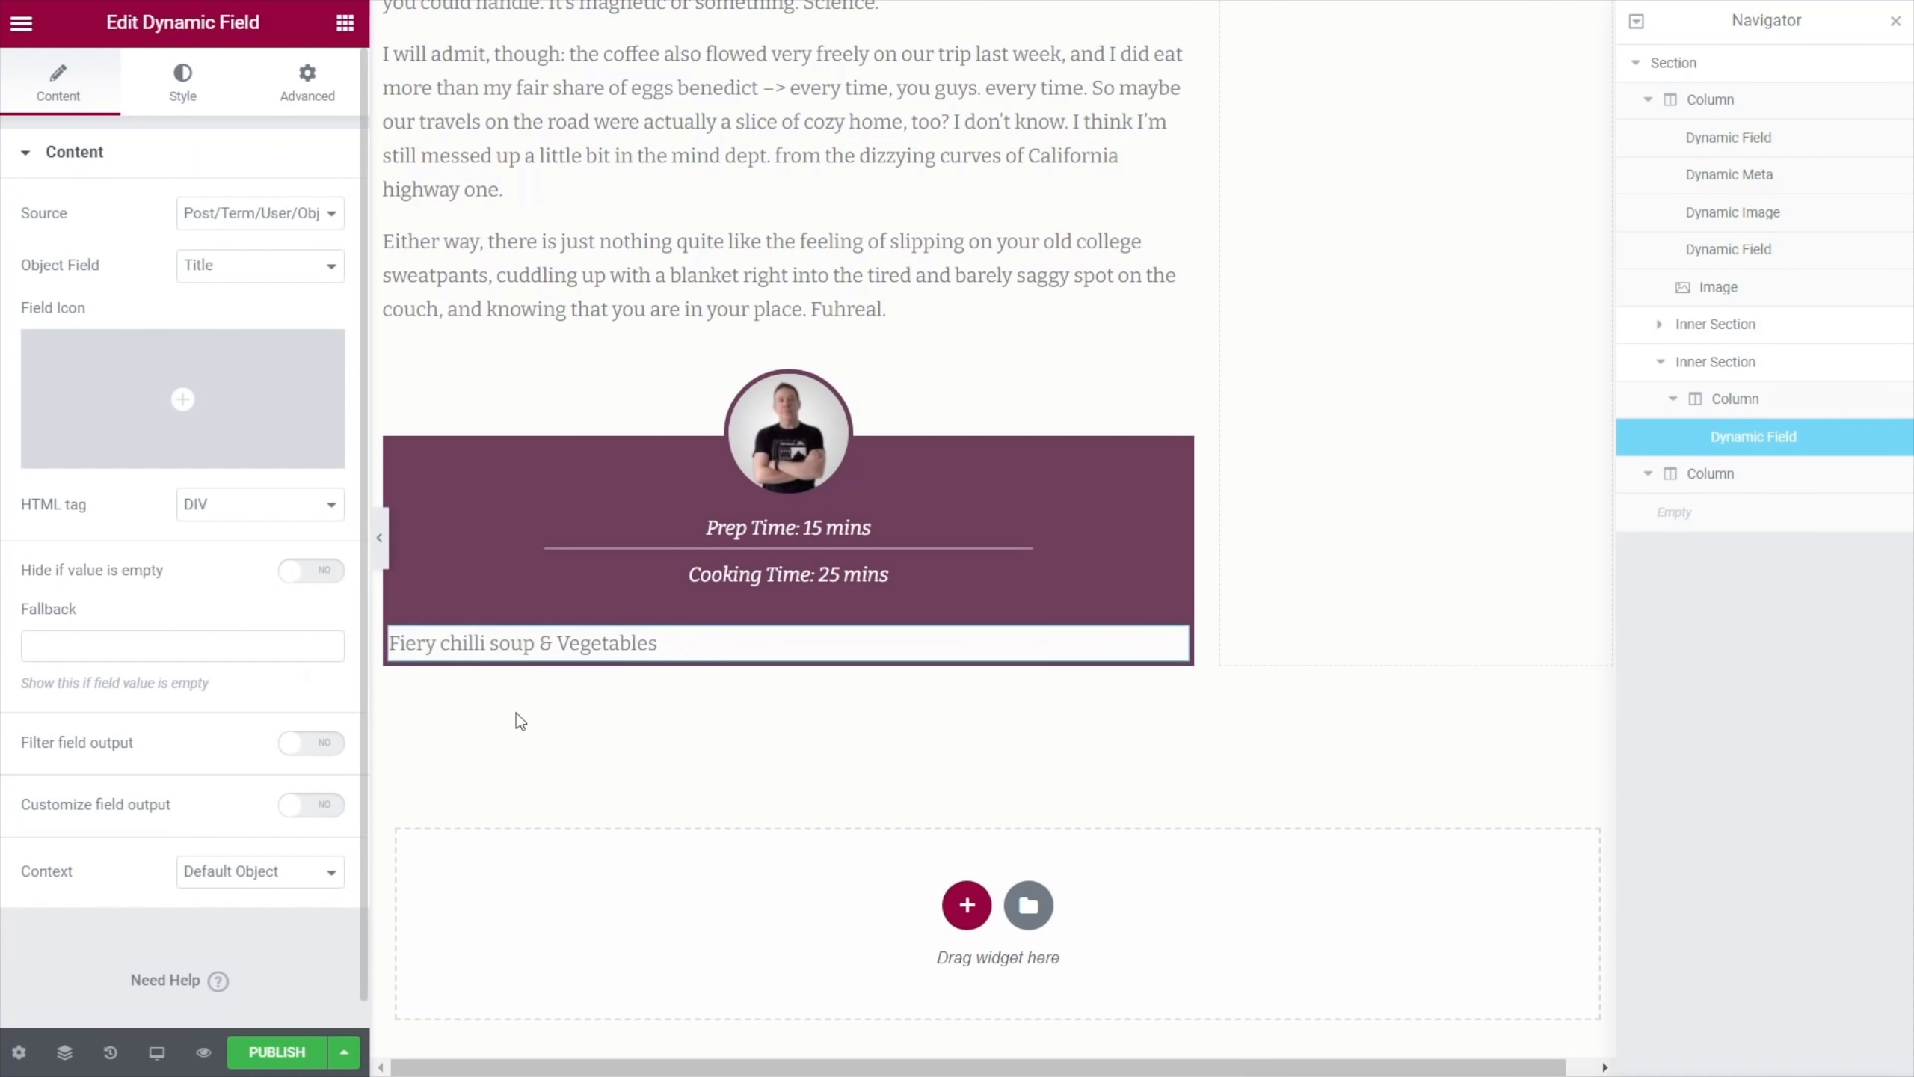
Set the new Dynamic Field's source to Meta Data and its meta field to Description
{"action": "left_click", "coordinate": [285, 221]}
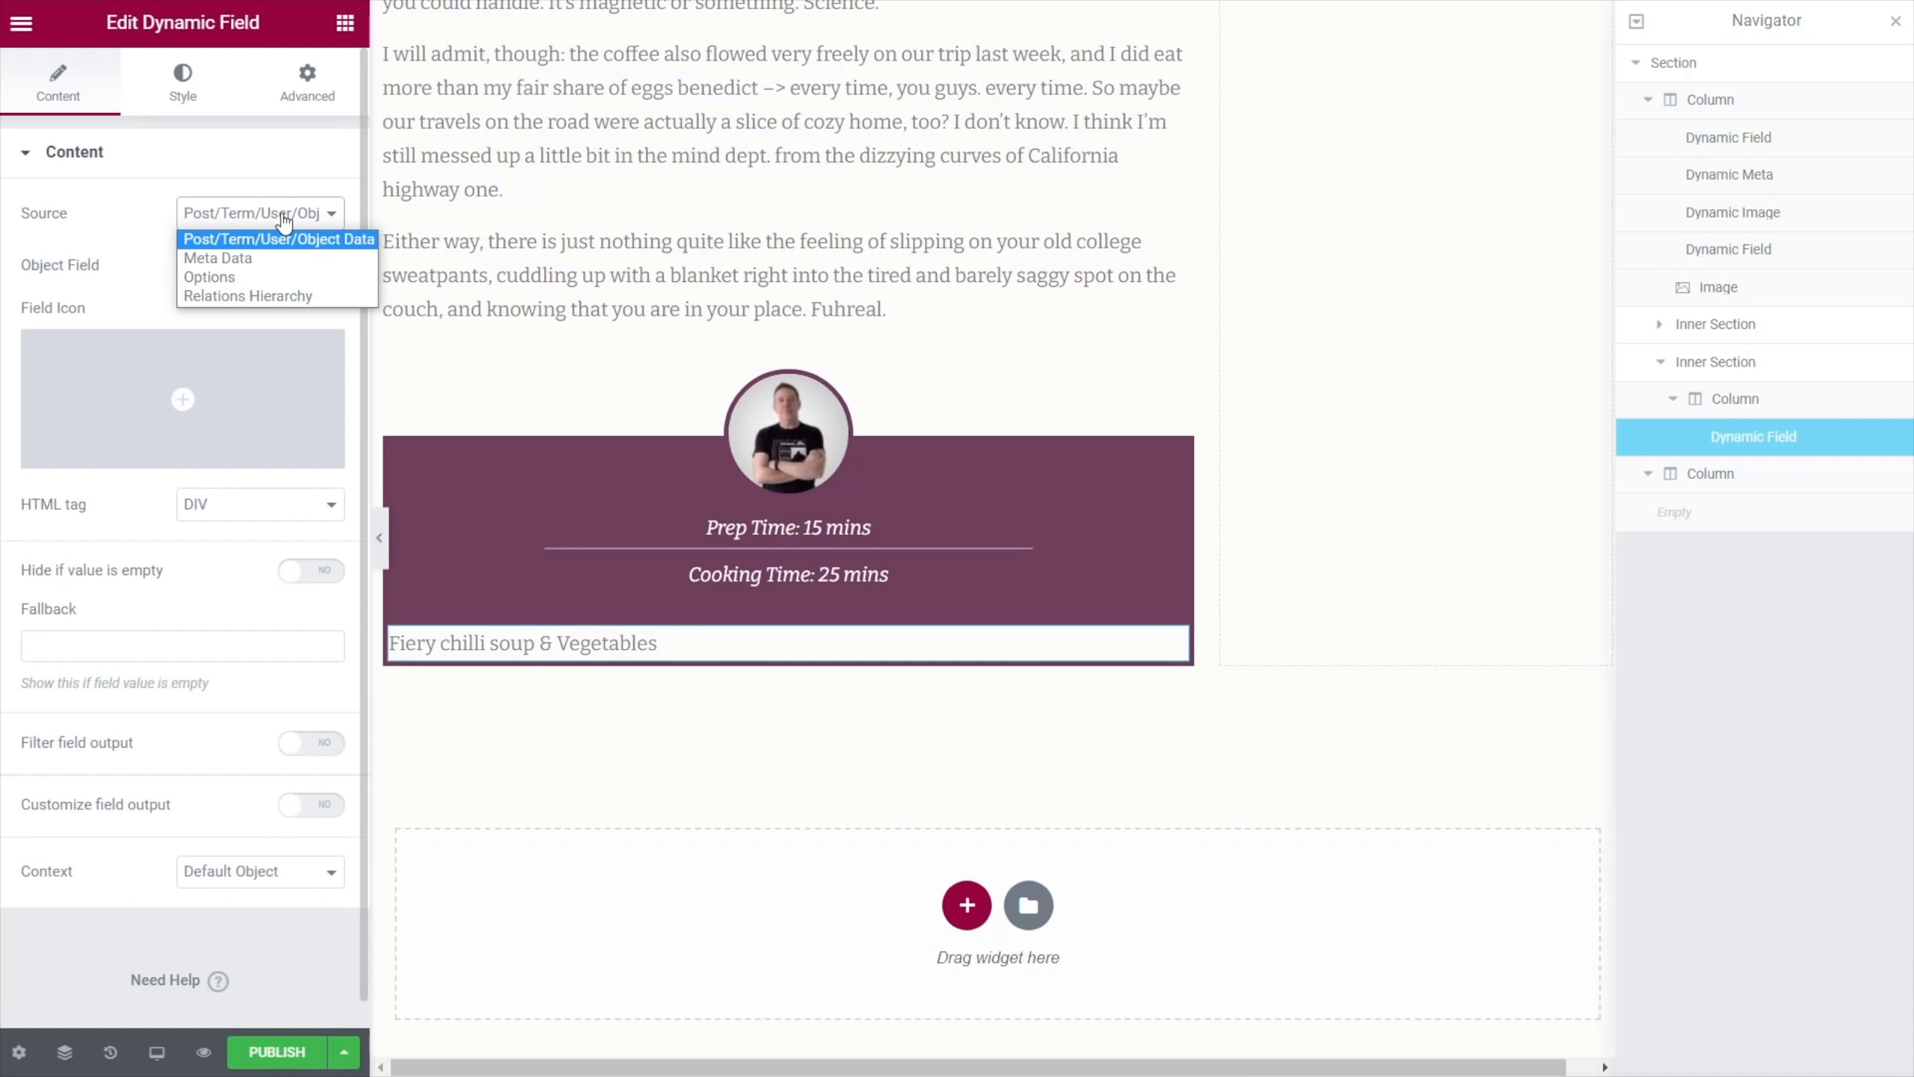
{"action": "left_click", "coordinate": [226, 258]}
{"action": "left_click", "coordinate": [260, 268]}
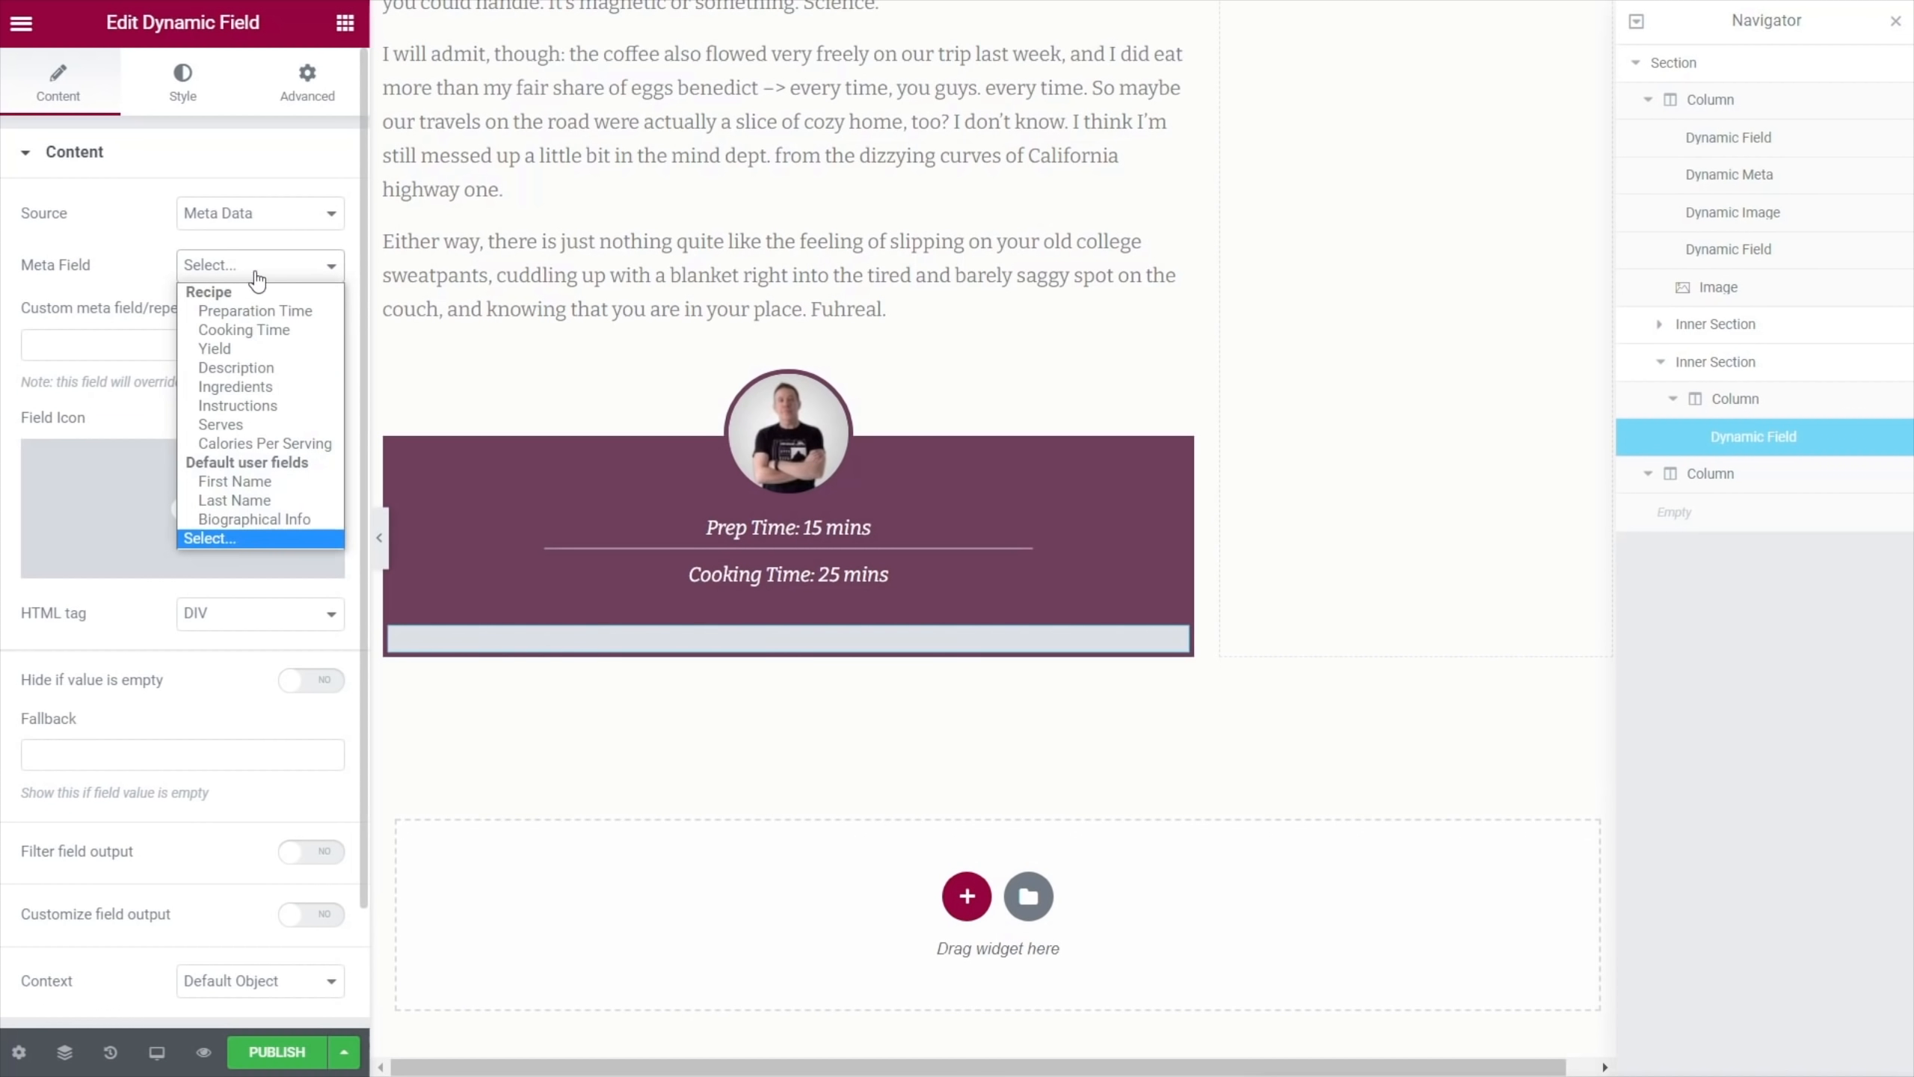
{"action": "left_click", "coordinate": [249, 368]}
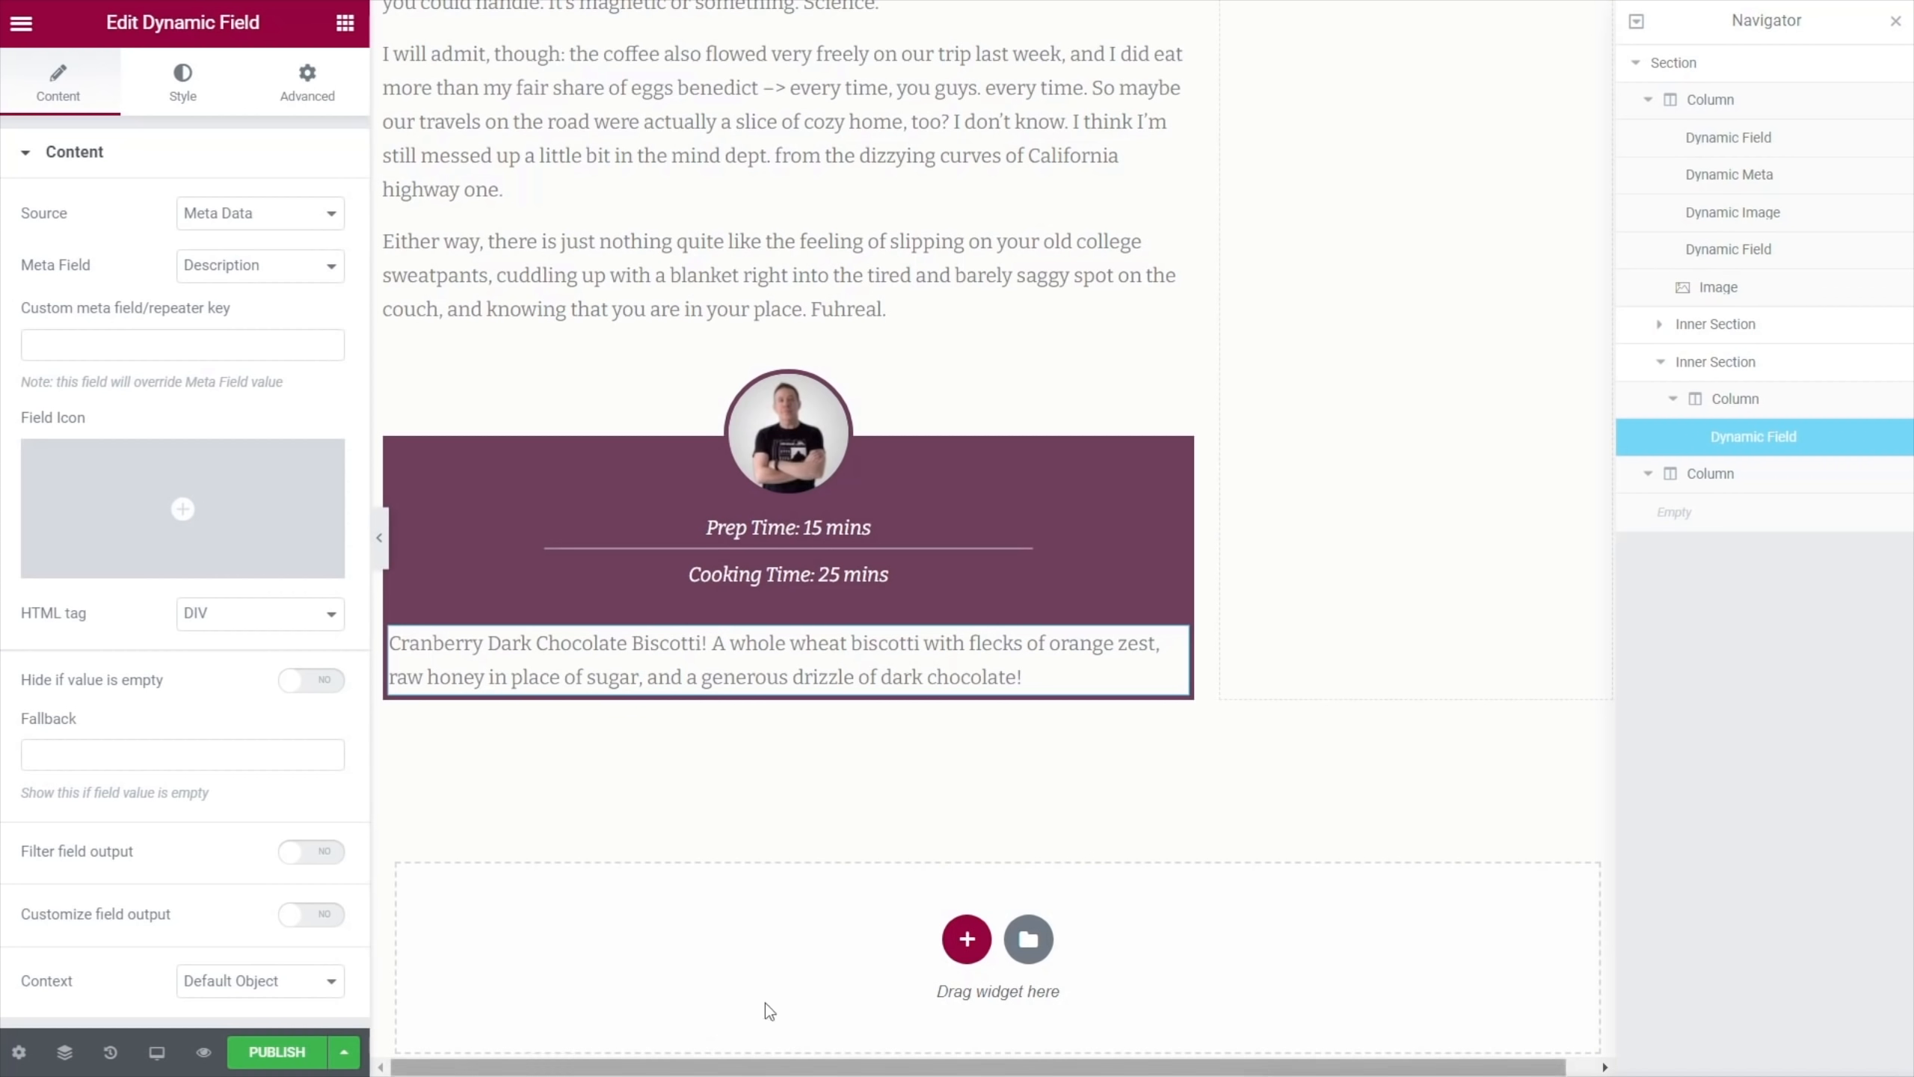
Give the bordered inner section 25 px of padding on all sides
{"action": "left_click", "coordinate": [772, 617]}
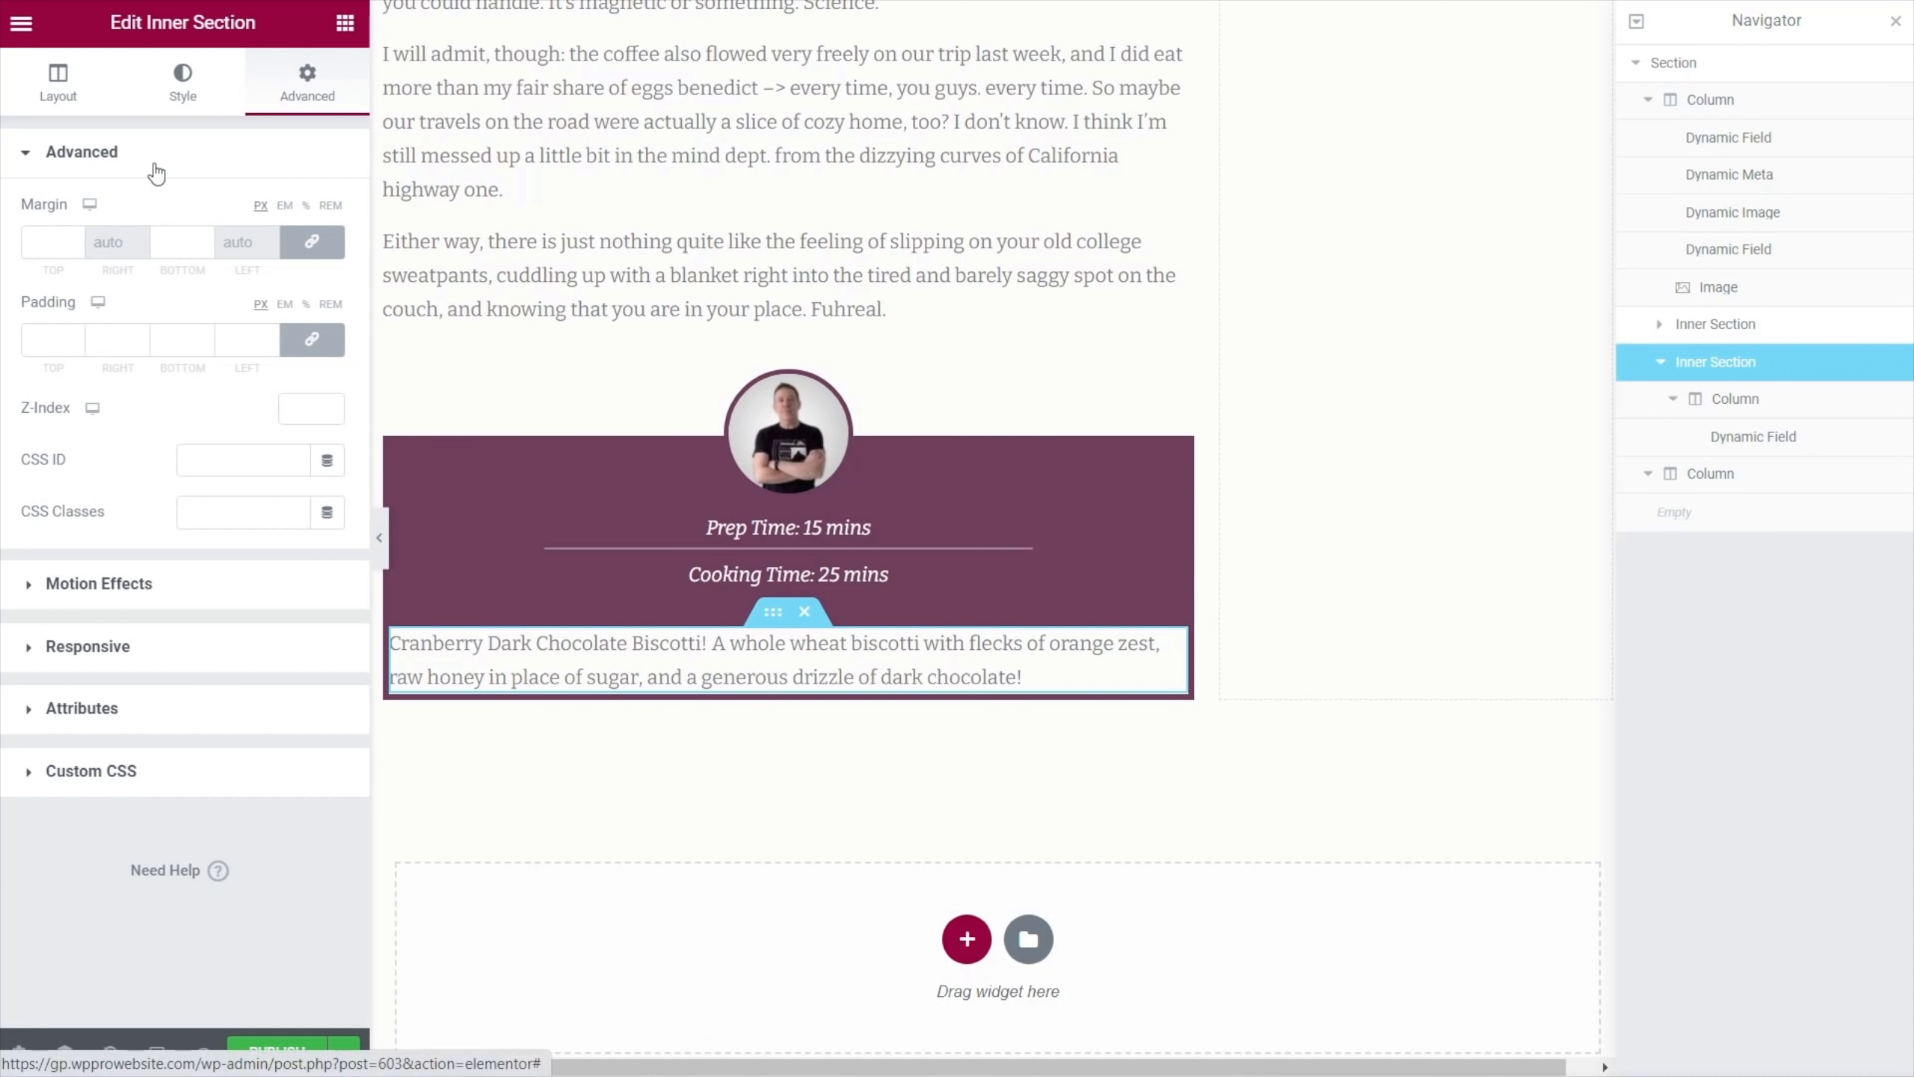
{"action": "left_click", "coordinate": [50, 340]}
{"action": "type", "text": "2"}
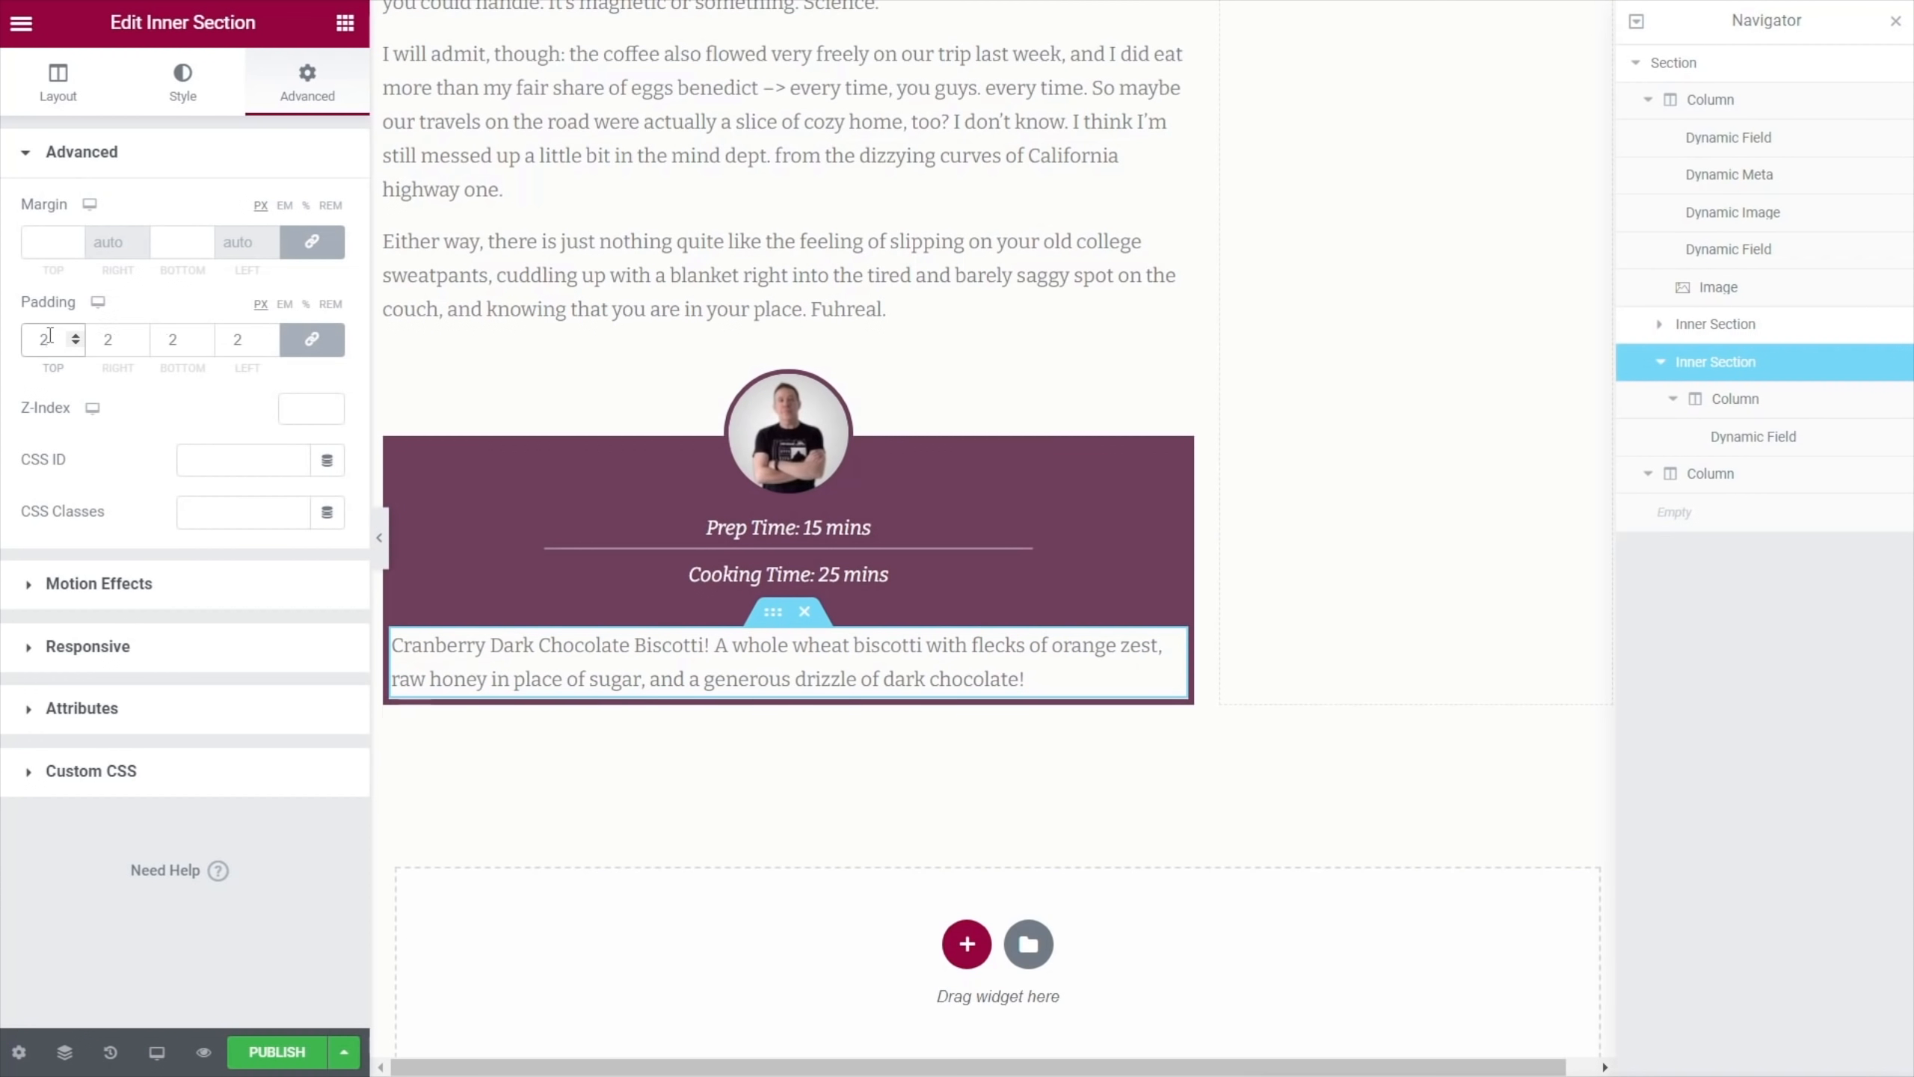
{"action": "type", "text": "5"}
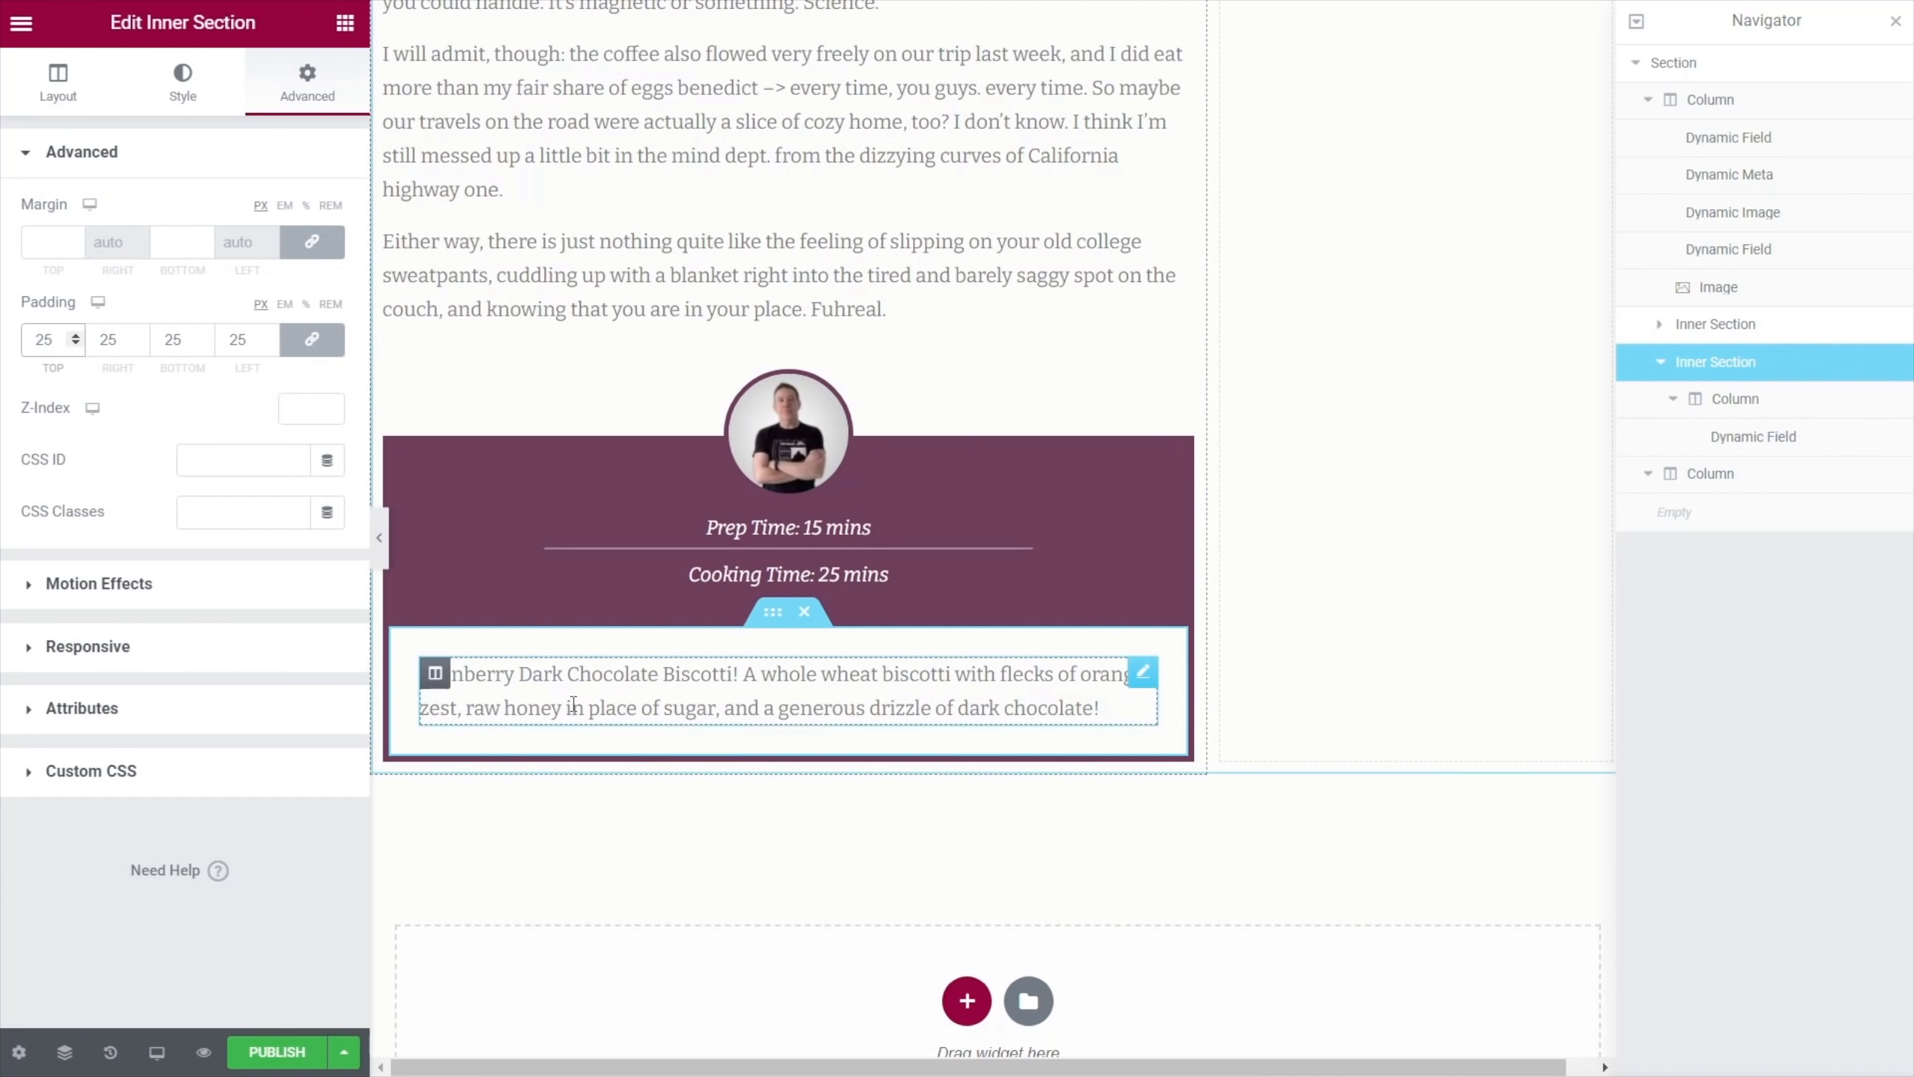
Add a Heading widget above the description text and title it "Description"
{"action": "left_click", "coordinate": [346, 22]}
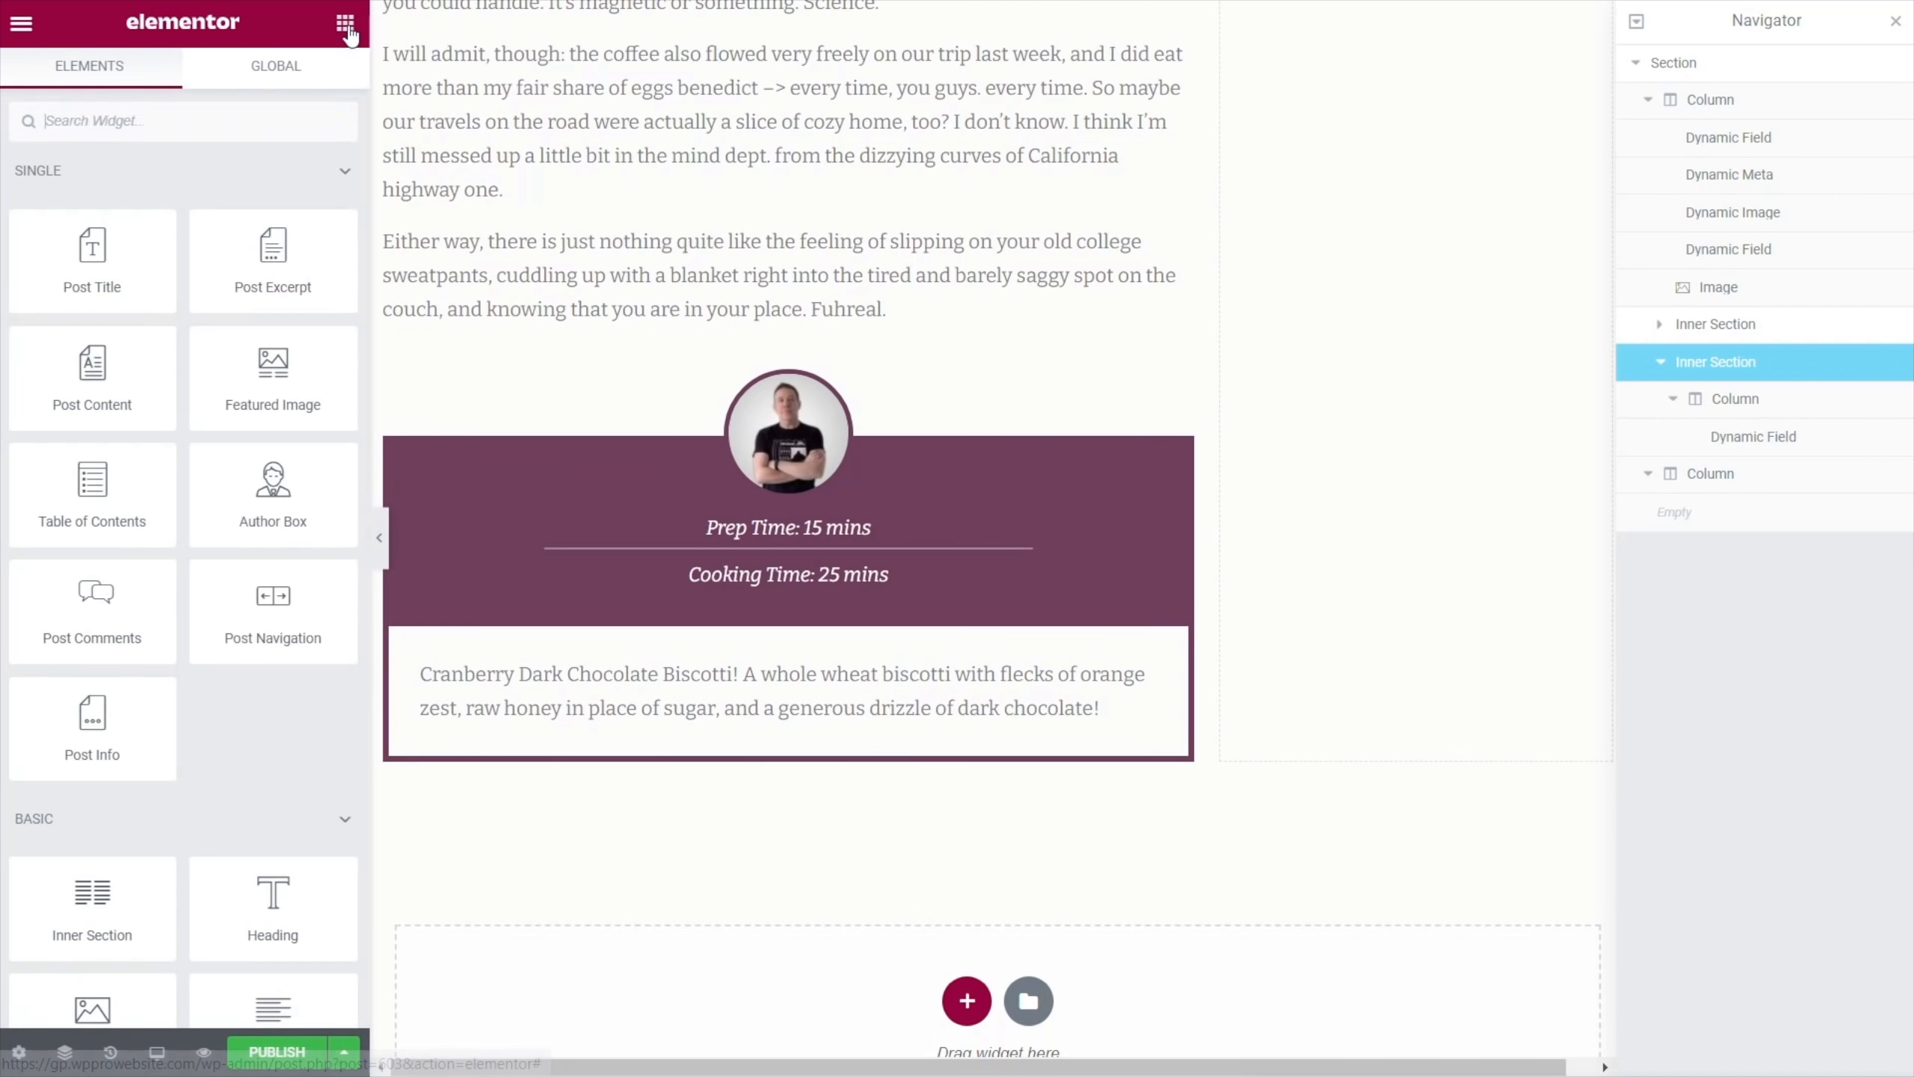
{"action": "left_click_drag", "start_coordinate": [243, 885], "coordinate": [520, 683]}
{"action": "left_click_drag", "start_coordinate": [216, 240], "coordinate": [10, 245]}
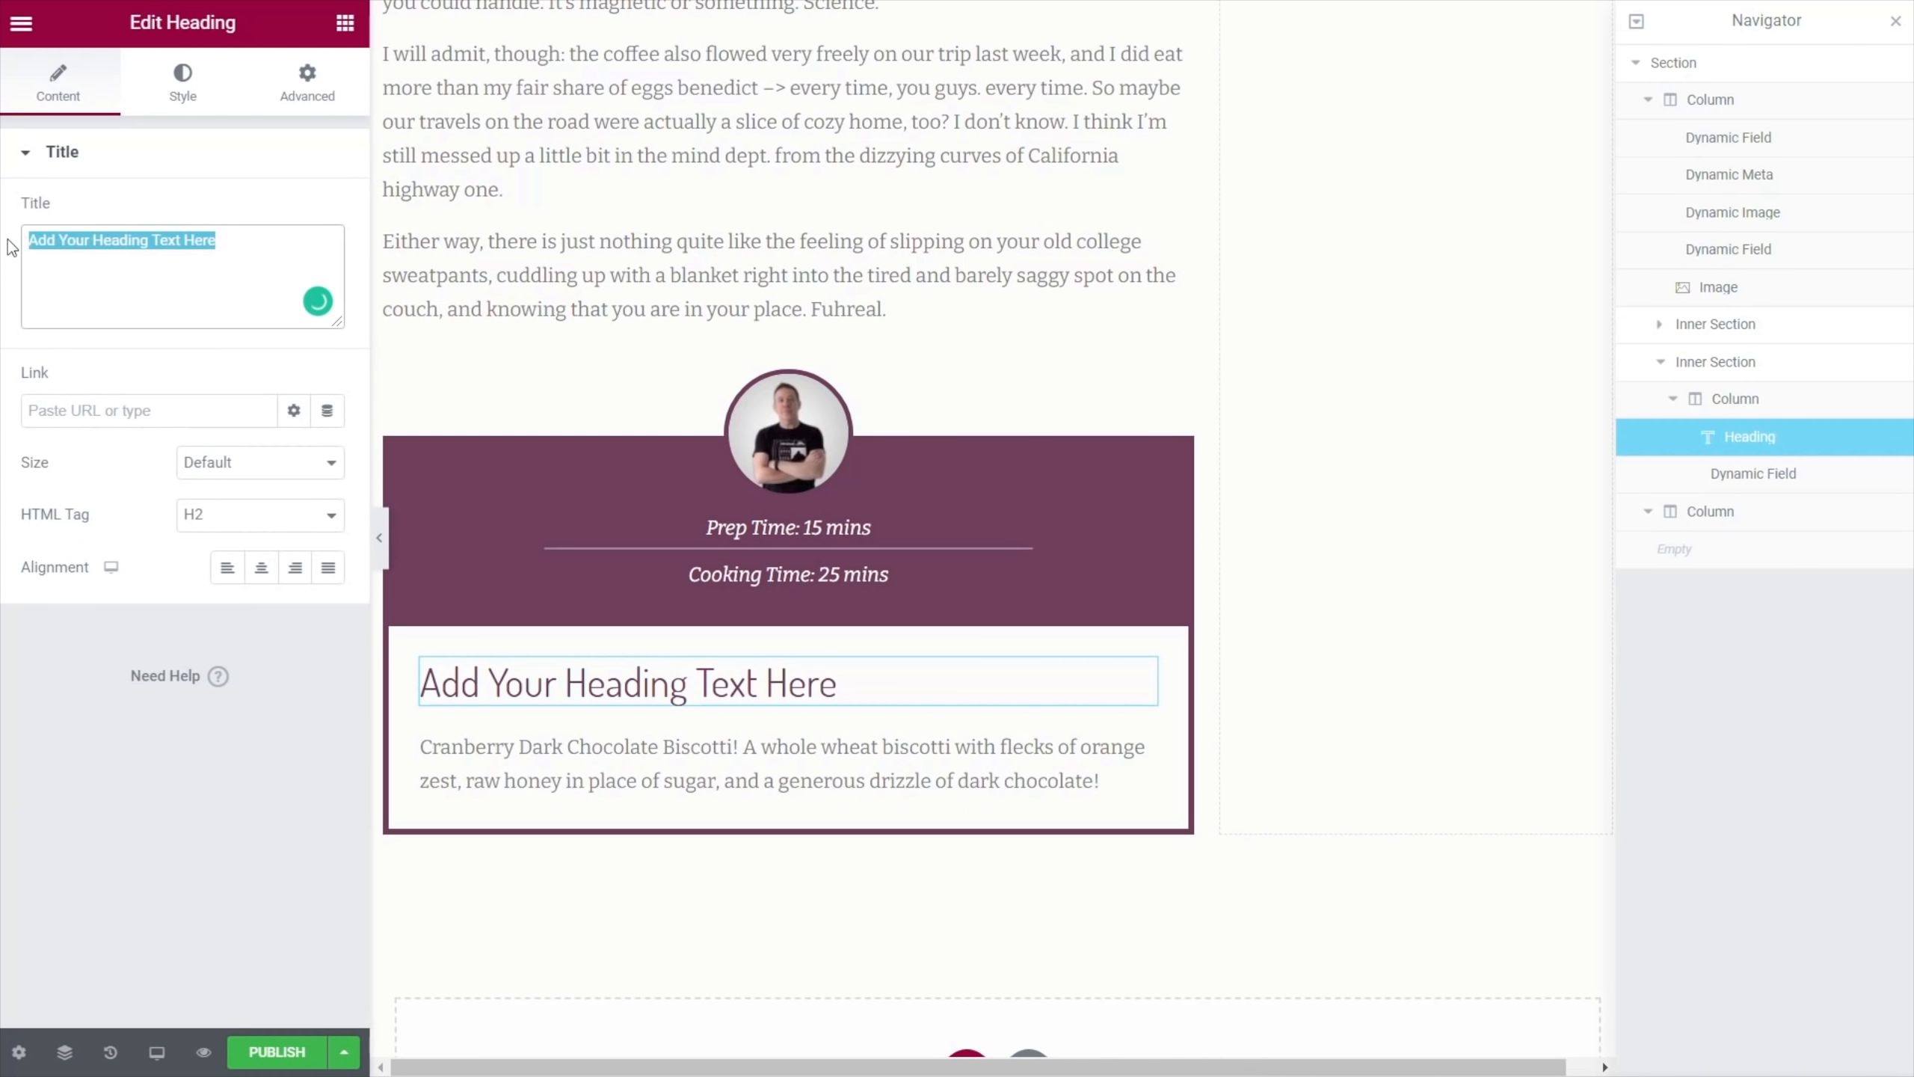
{"action": "type", "text": "Description"}
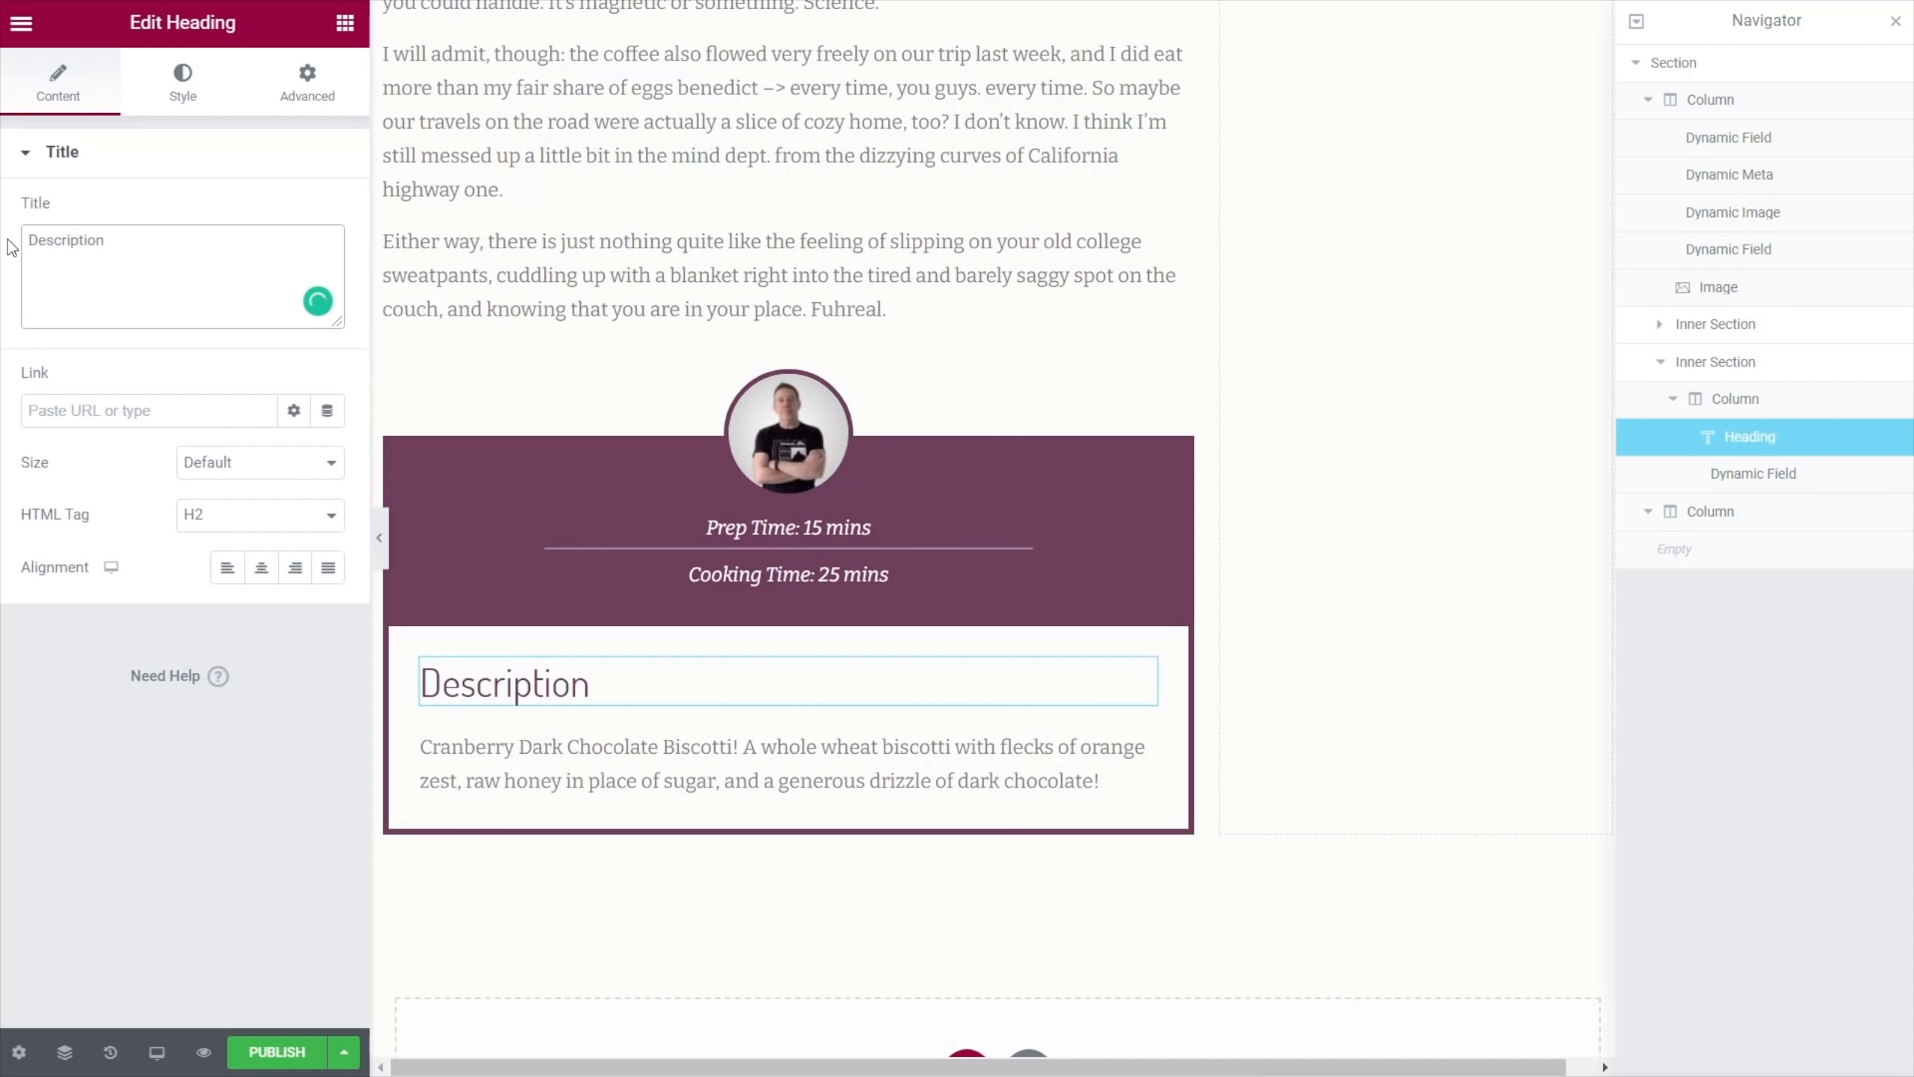
Try H4 for the Description heading's HTML tag, settling on H5
{"action": "left_click", "coordinate": [316, 516]}
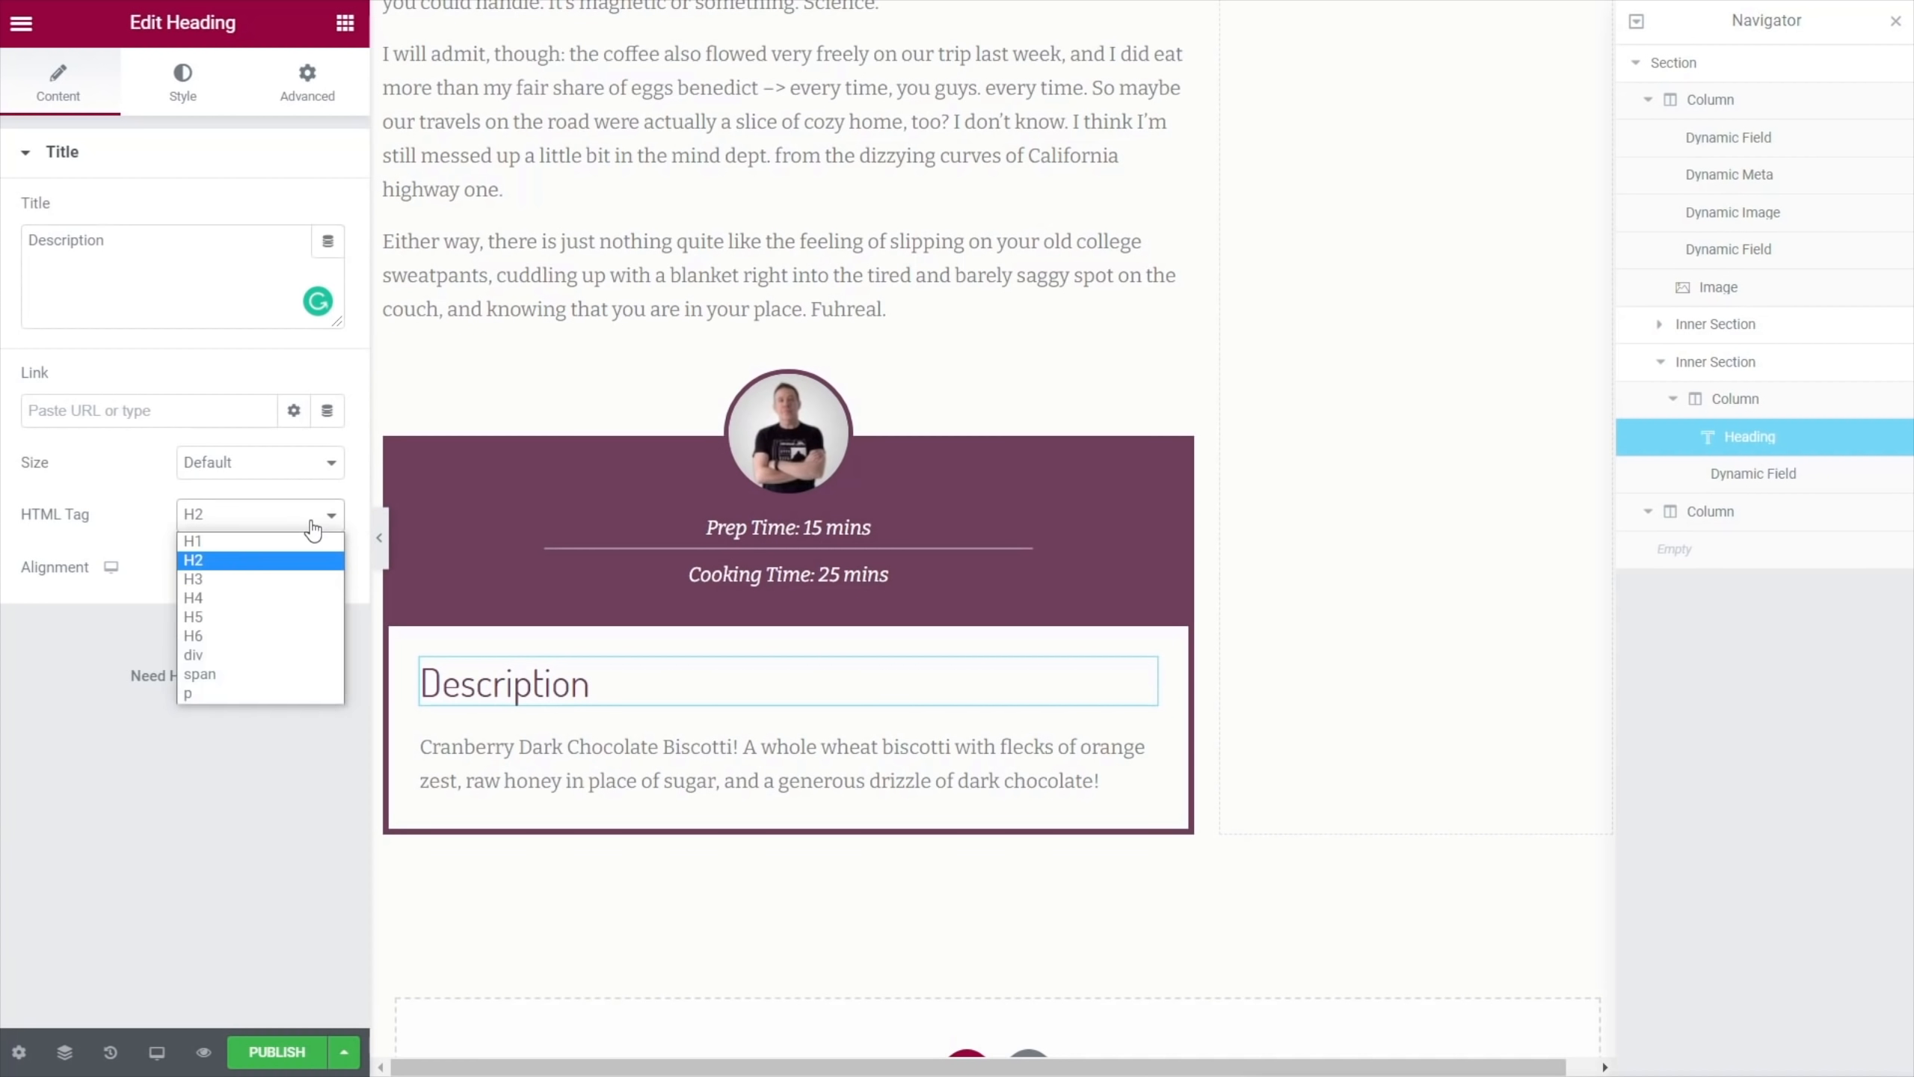
{"action": "left_click", "coordinate": [248, 599]}
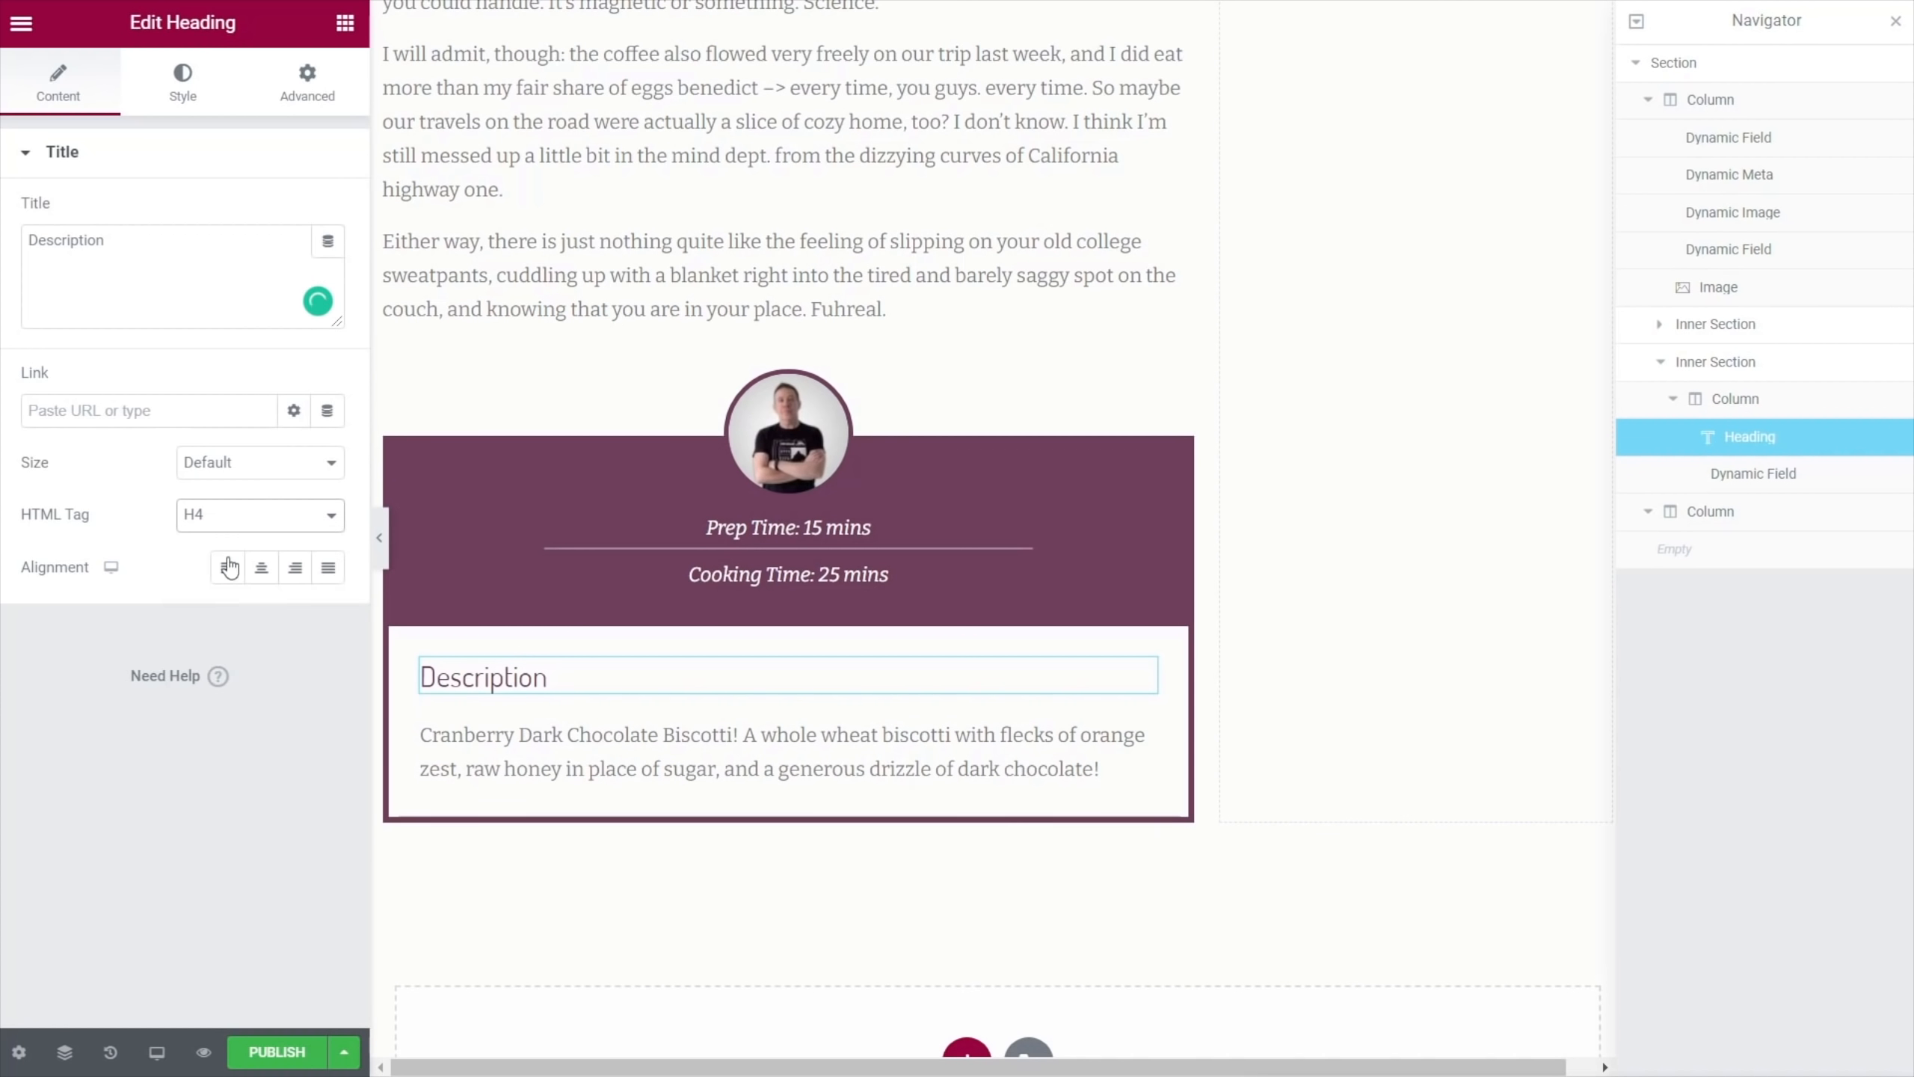
{"action": "left_click", "coordinate": [218, 519]}
{"action": "left_click", "coordinate": [206, 616]}
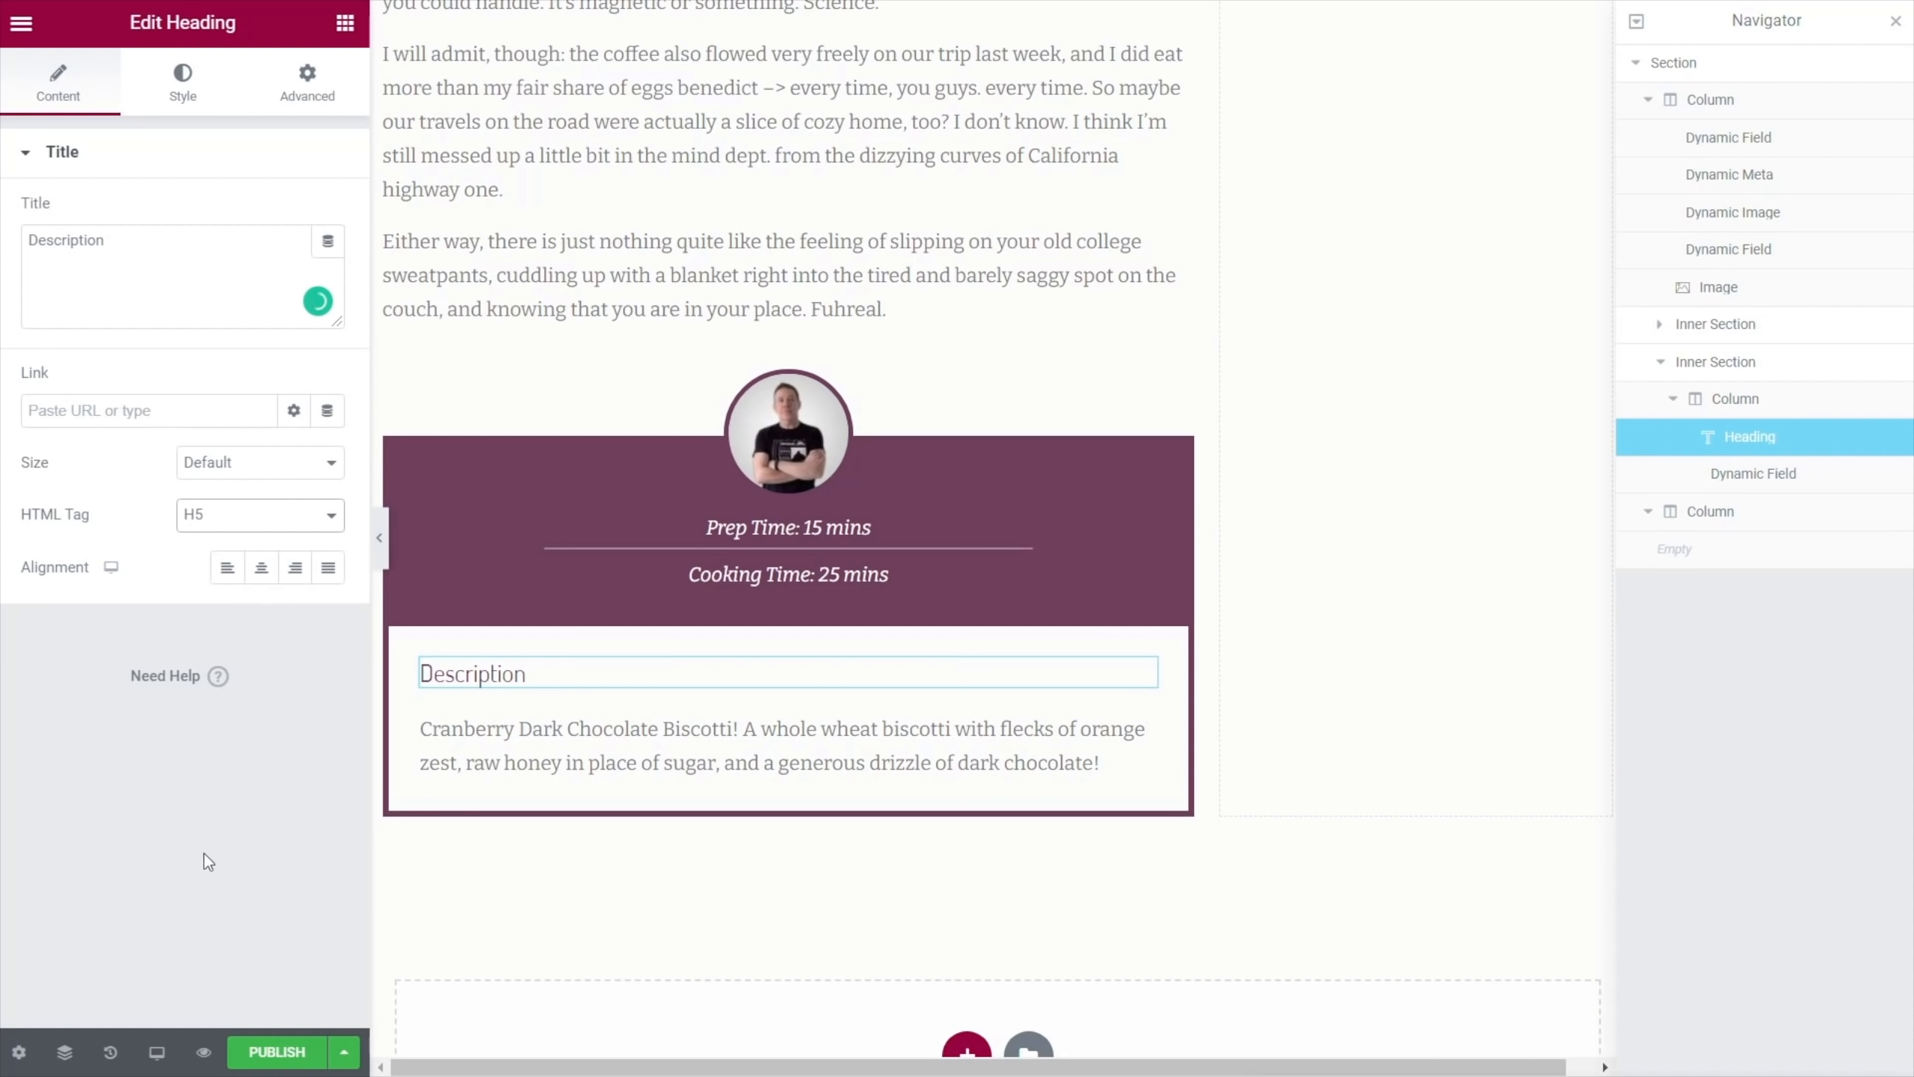
Set the Description heading's typography to weight 600 with an Uppercase transform
{"action": "left_click", "coordinate": [193, 106]}
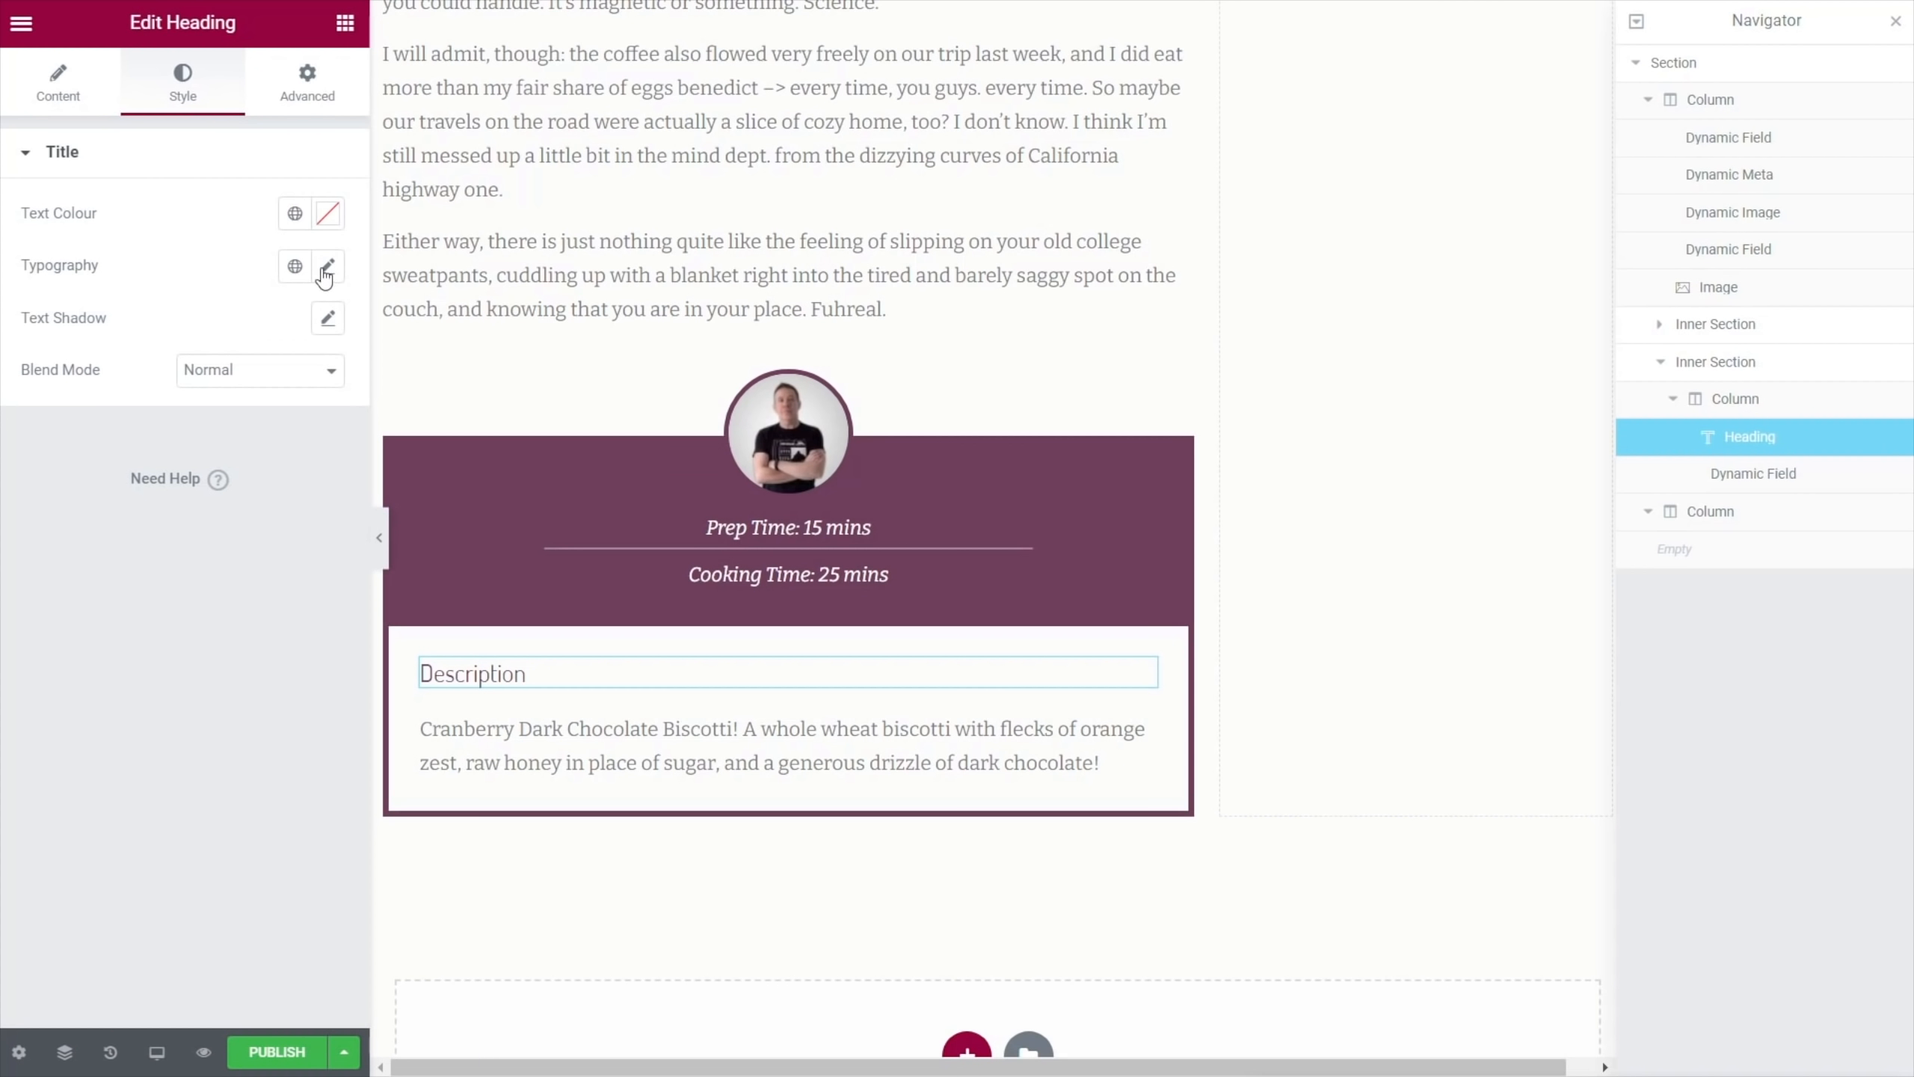
{"action": "left_click", "coordinate": [295, 267]}
{"action": "left_click", "coordinate": [119, 377]}
{"action": "left_click", "coordinate": [328, 267]}
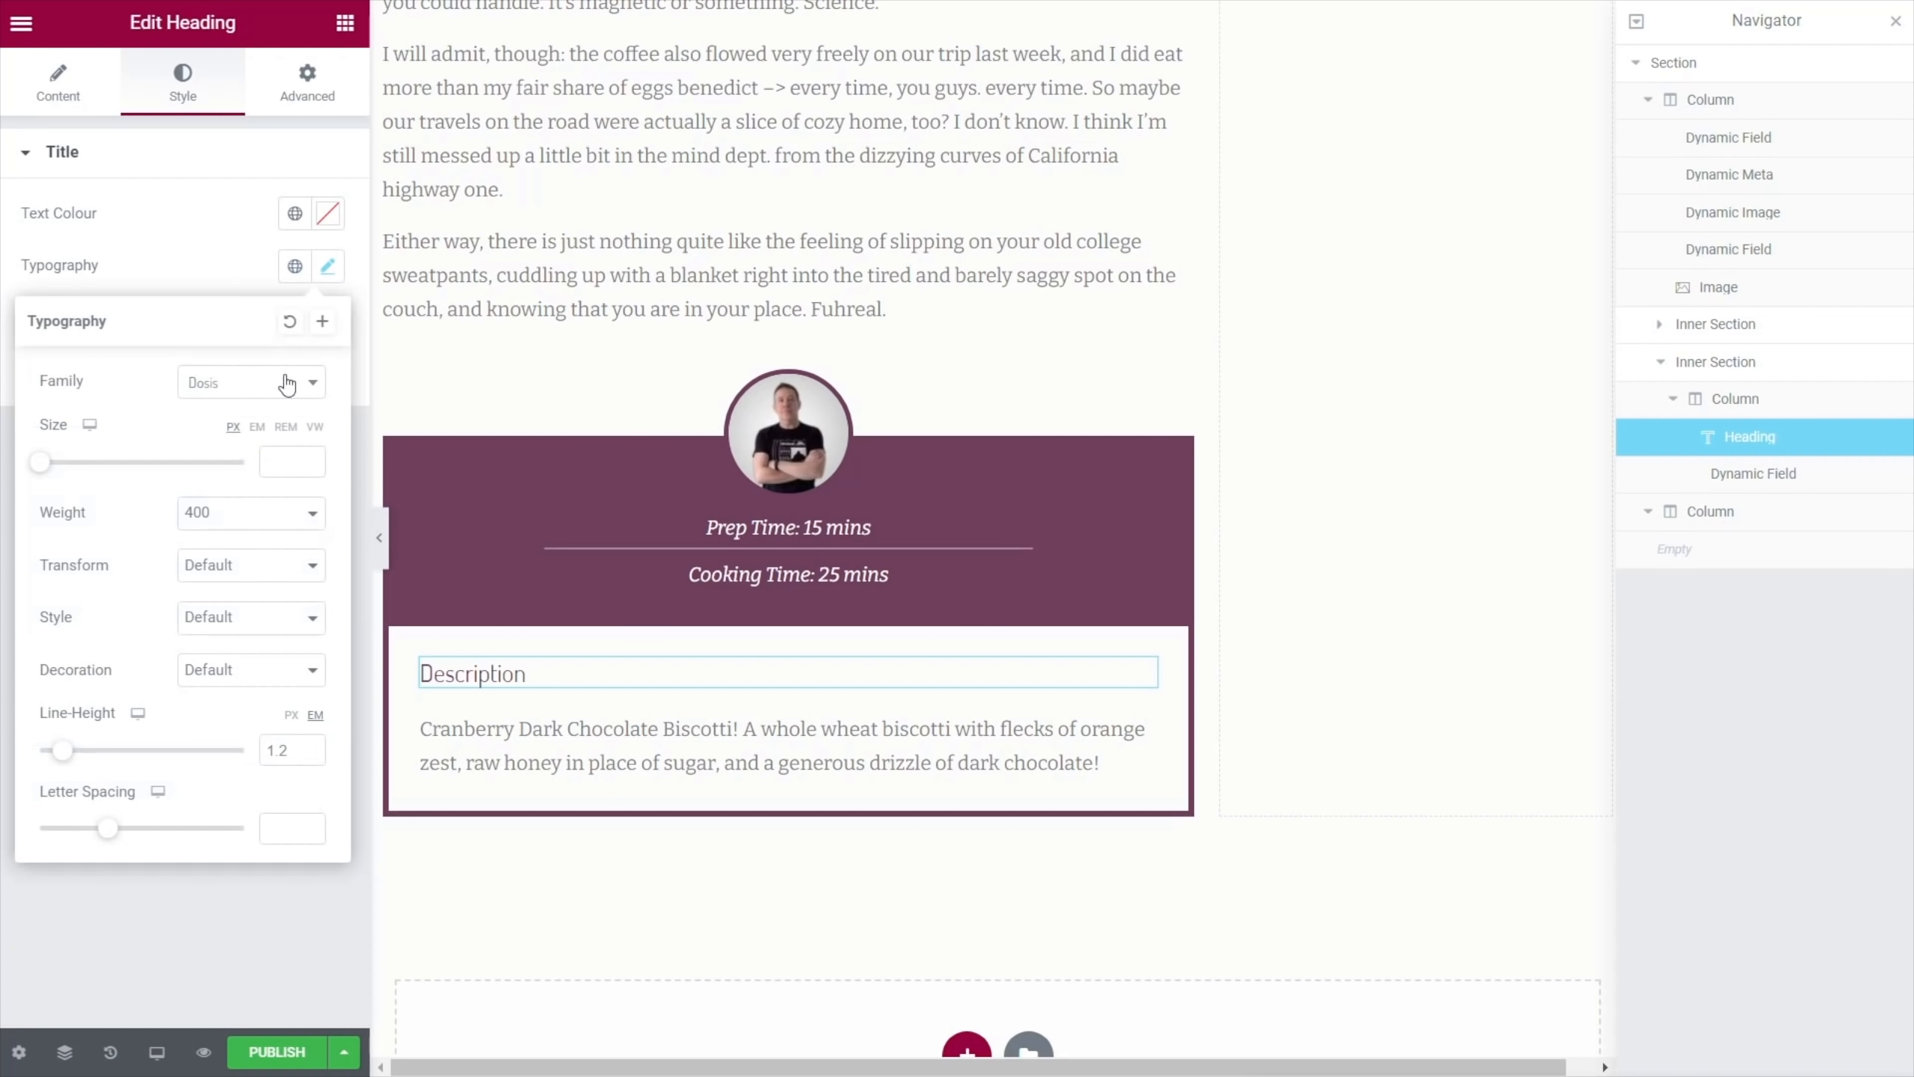
{"action": "left_click", "coordinate": [253, 521]}
{"action": "left_click", "coordinate": [232, 636]}
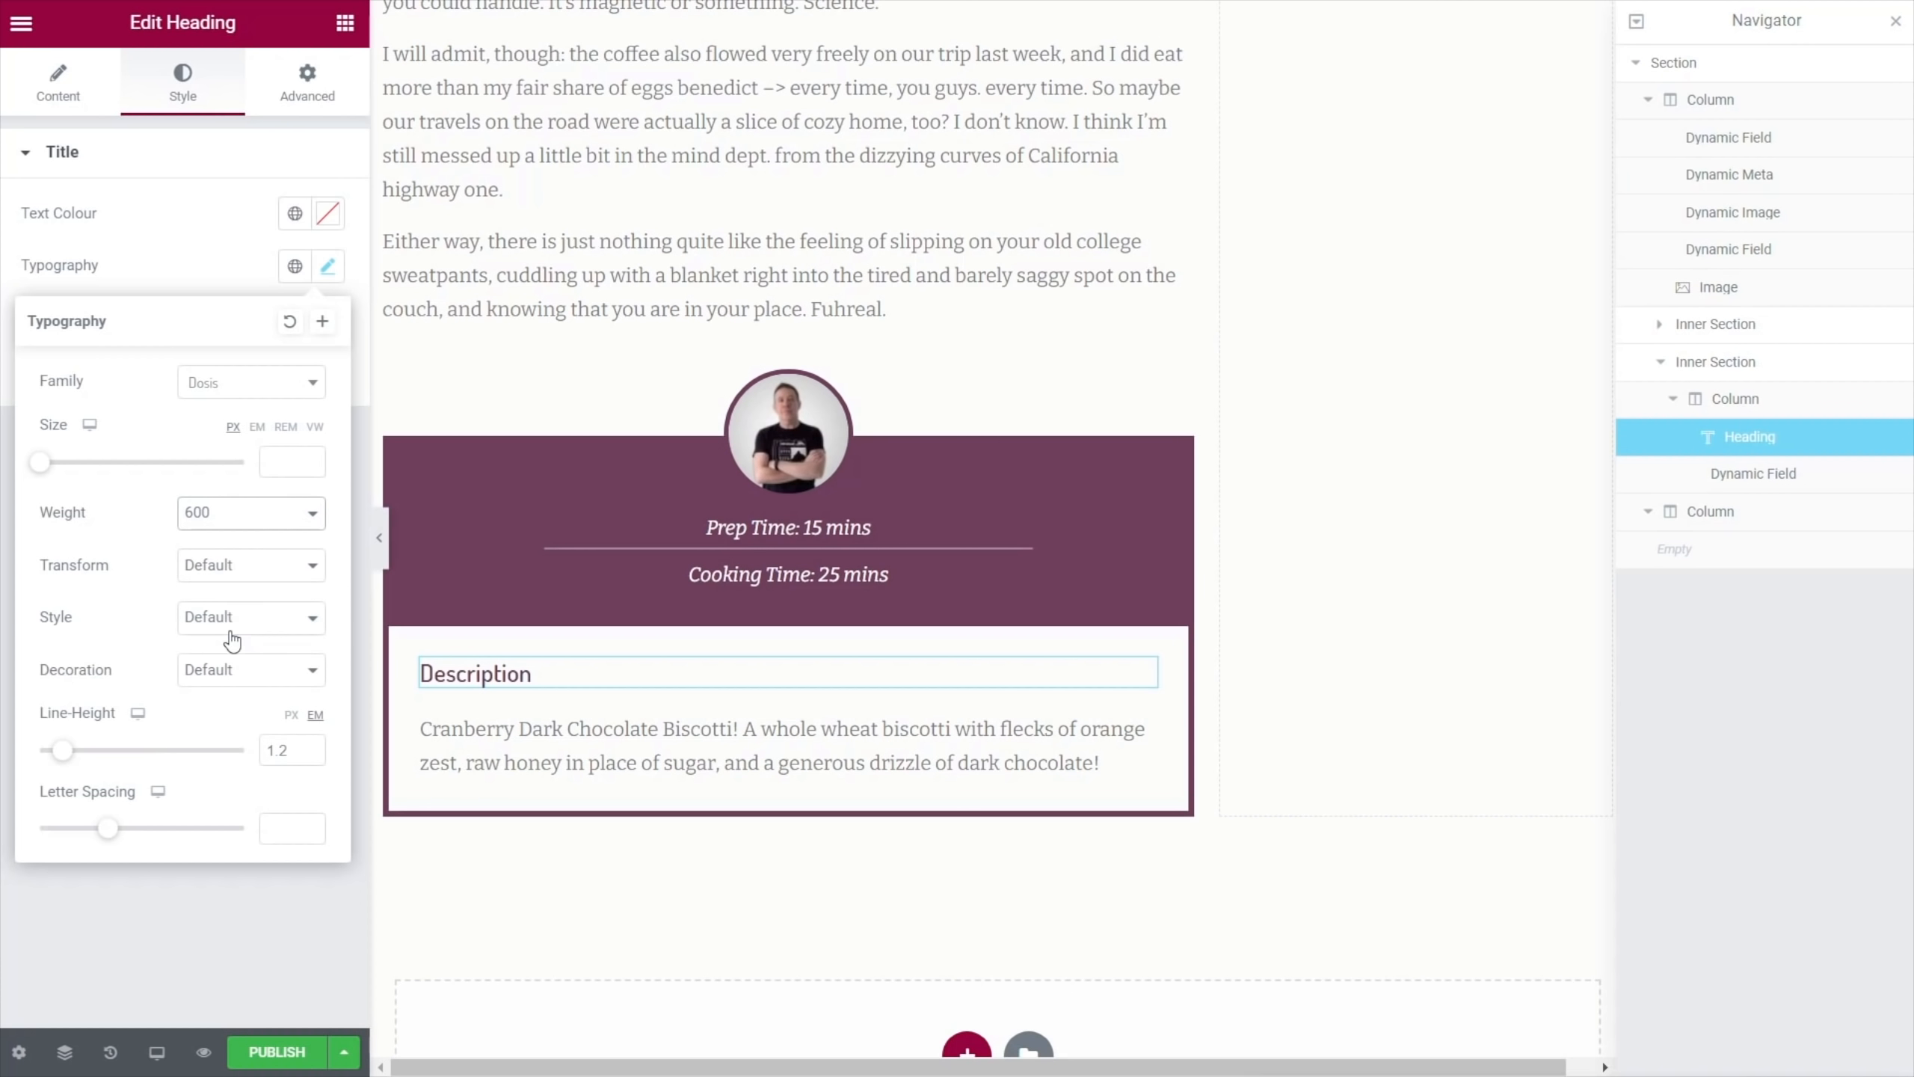
{"action": "left_click", "coordinate": [226, 564]}
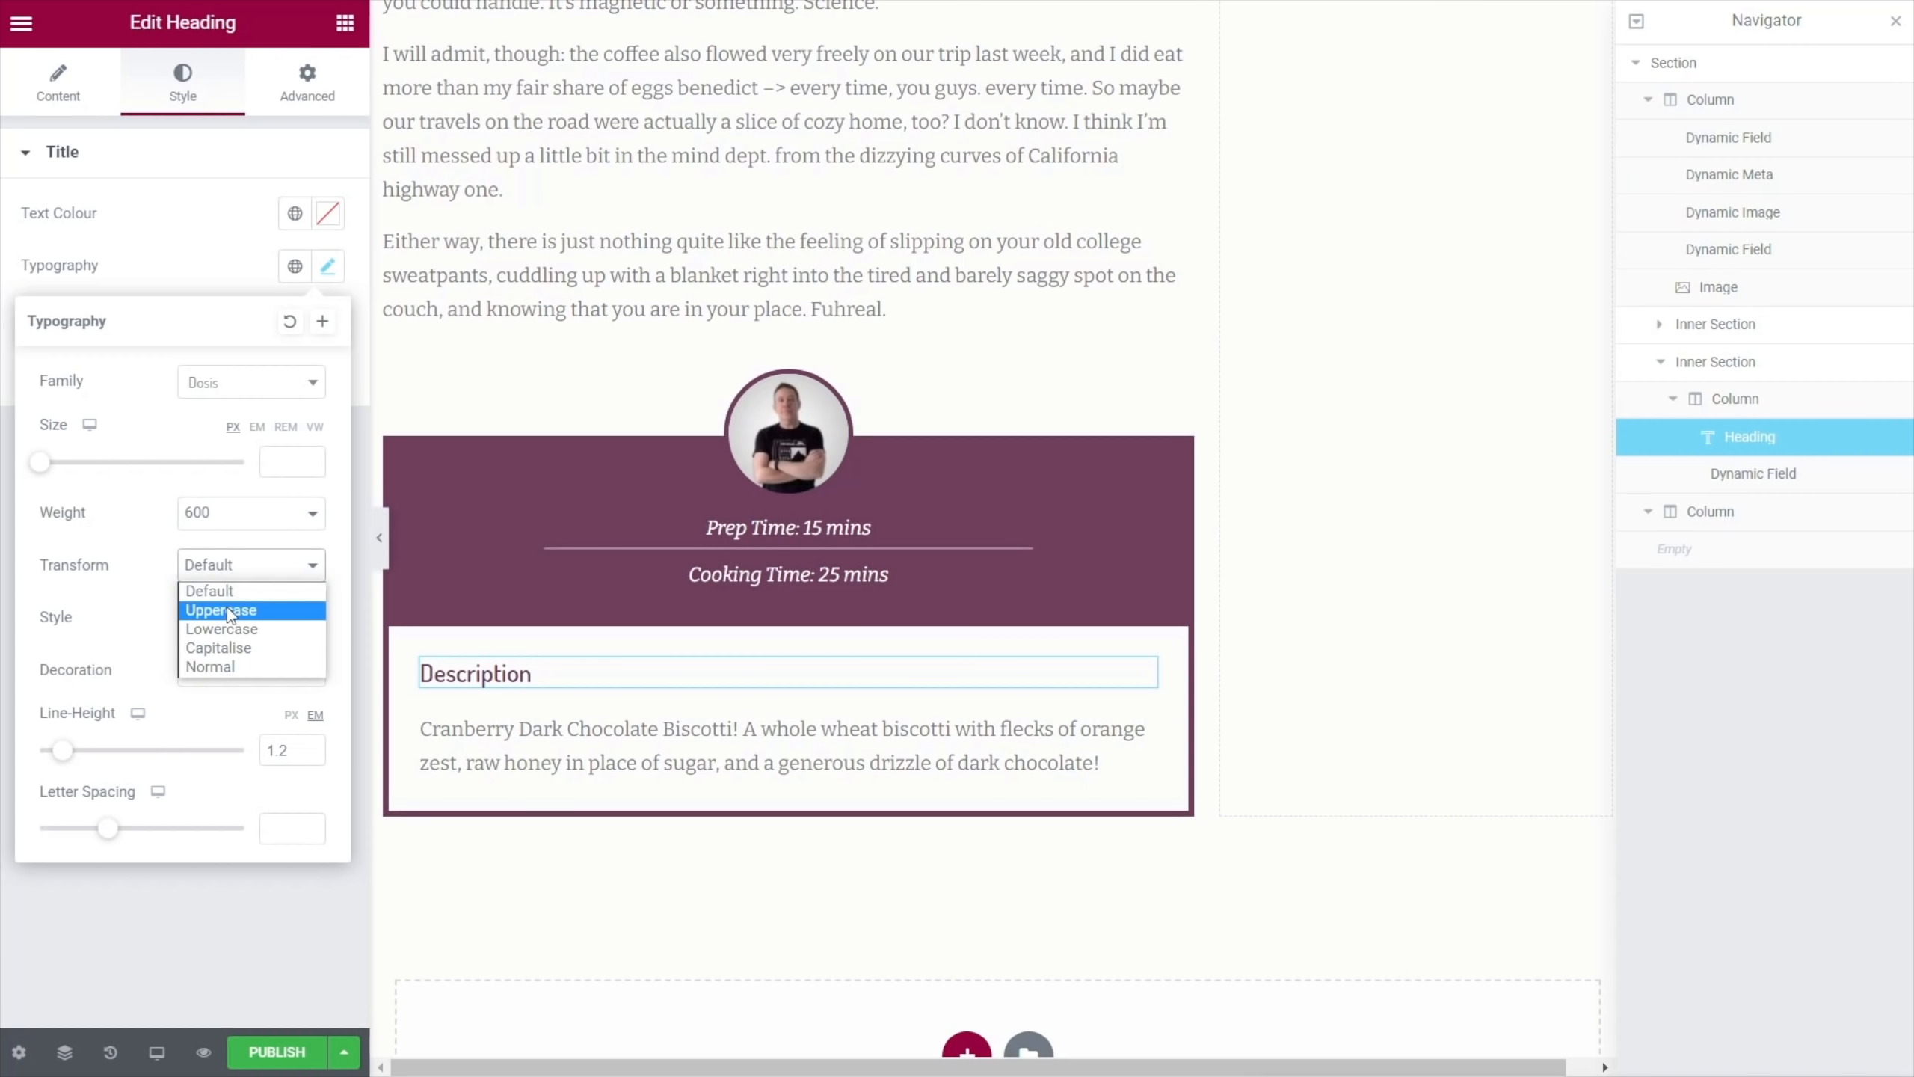
{"action": "left_click", "coordinate": [228, 610]}
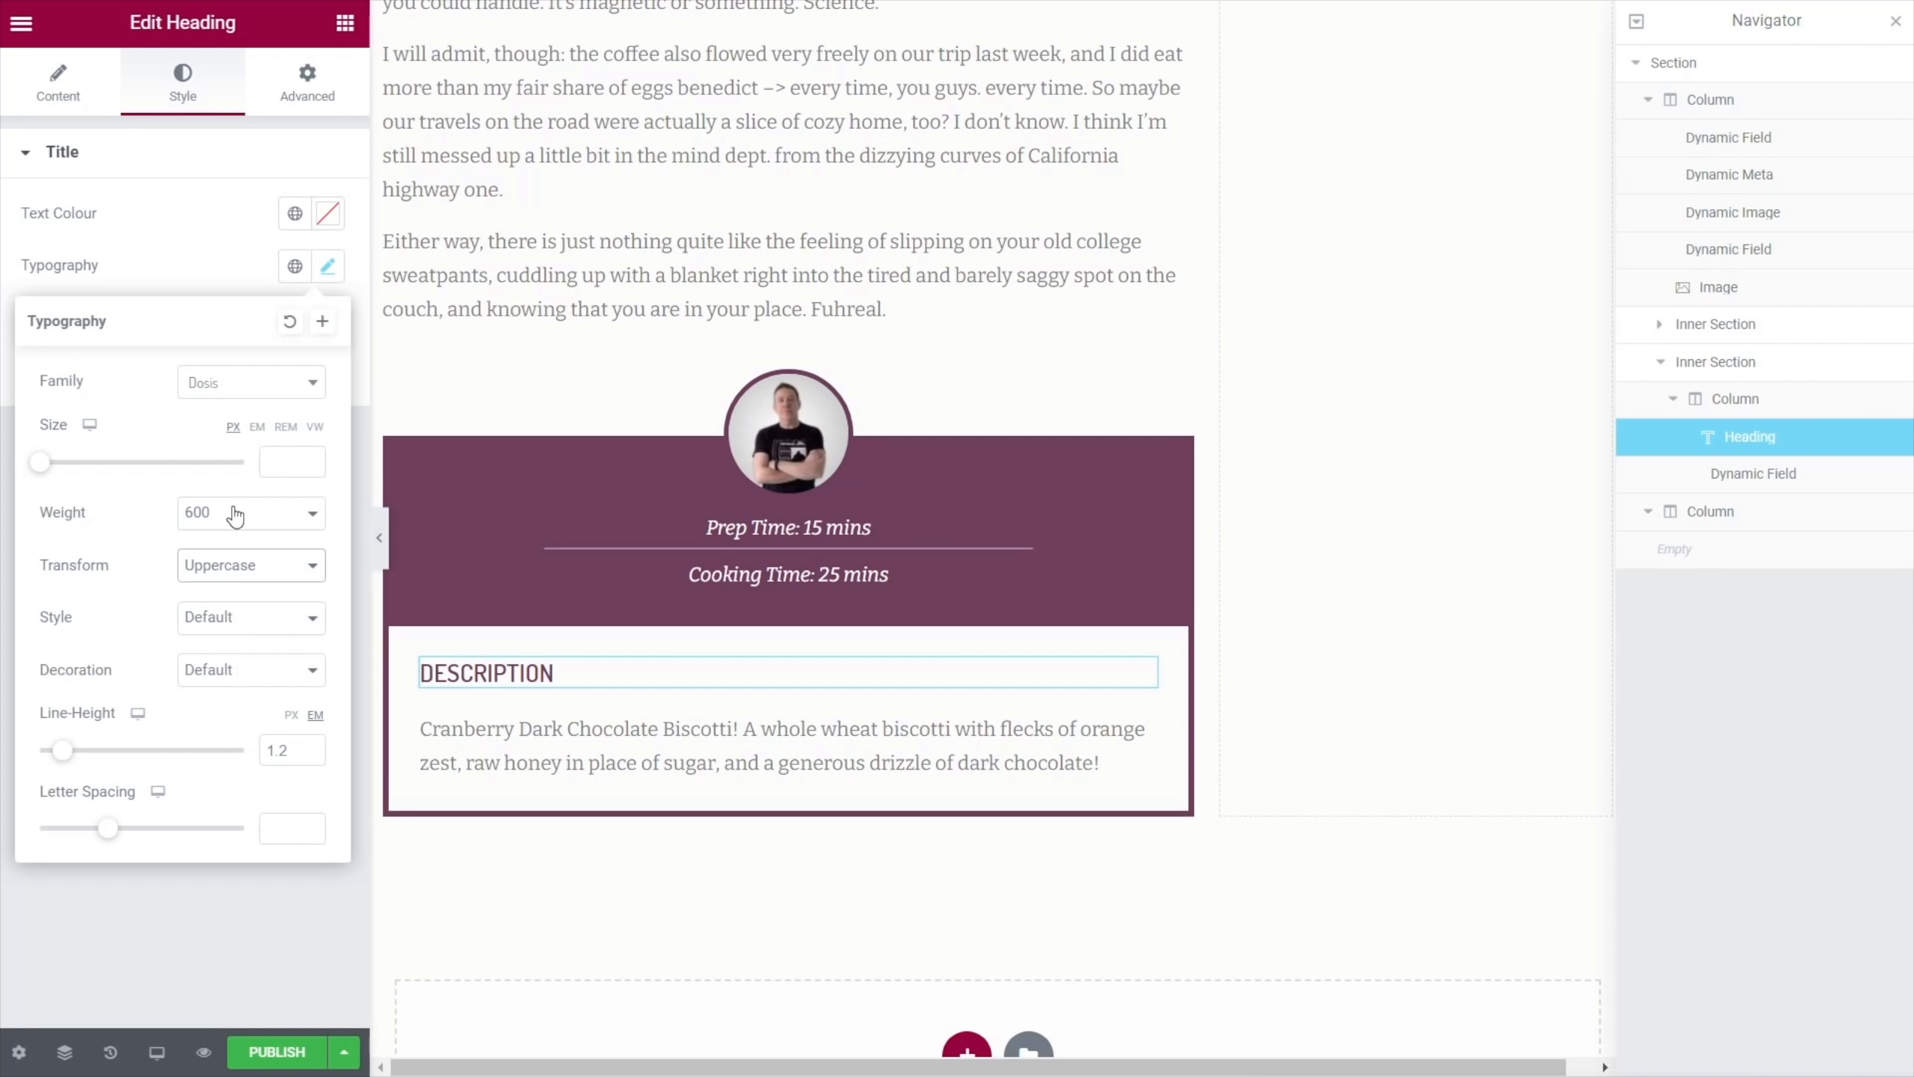
{"action": "left_click", "coordinate": [200, 251]}
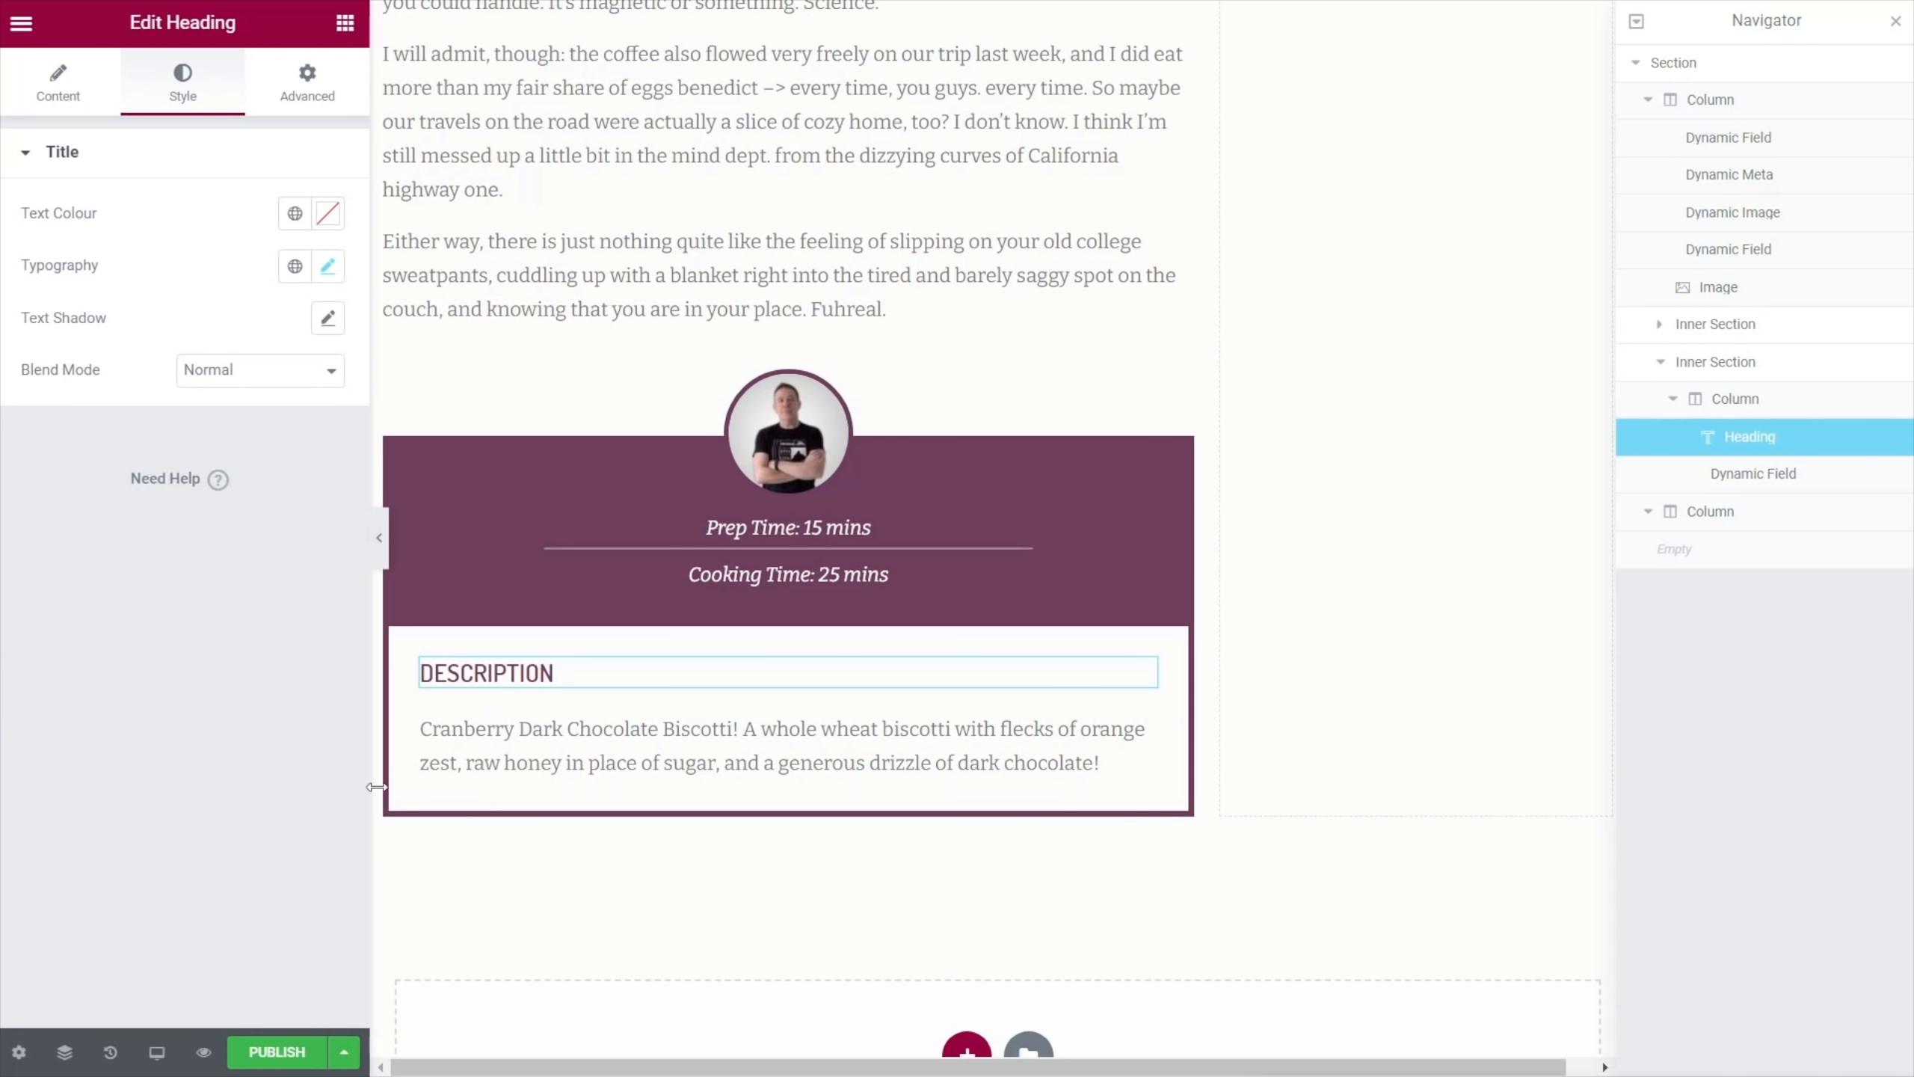
Add a Divider widget below the description text in the bordered section
{"action": "left_click", "coordinate": [346, 23]}
{"action": "scroll", "coordinate": [181, 528], "scroll_direction": "down", "scroll_amount": 5}
{"action": "left_click_drag", "start_coordinate": [146, 639], "coordinate": [558, 799]}
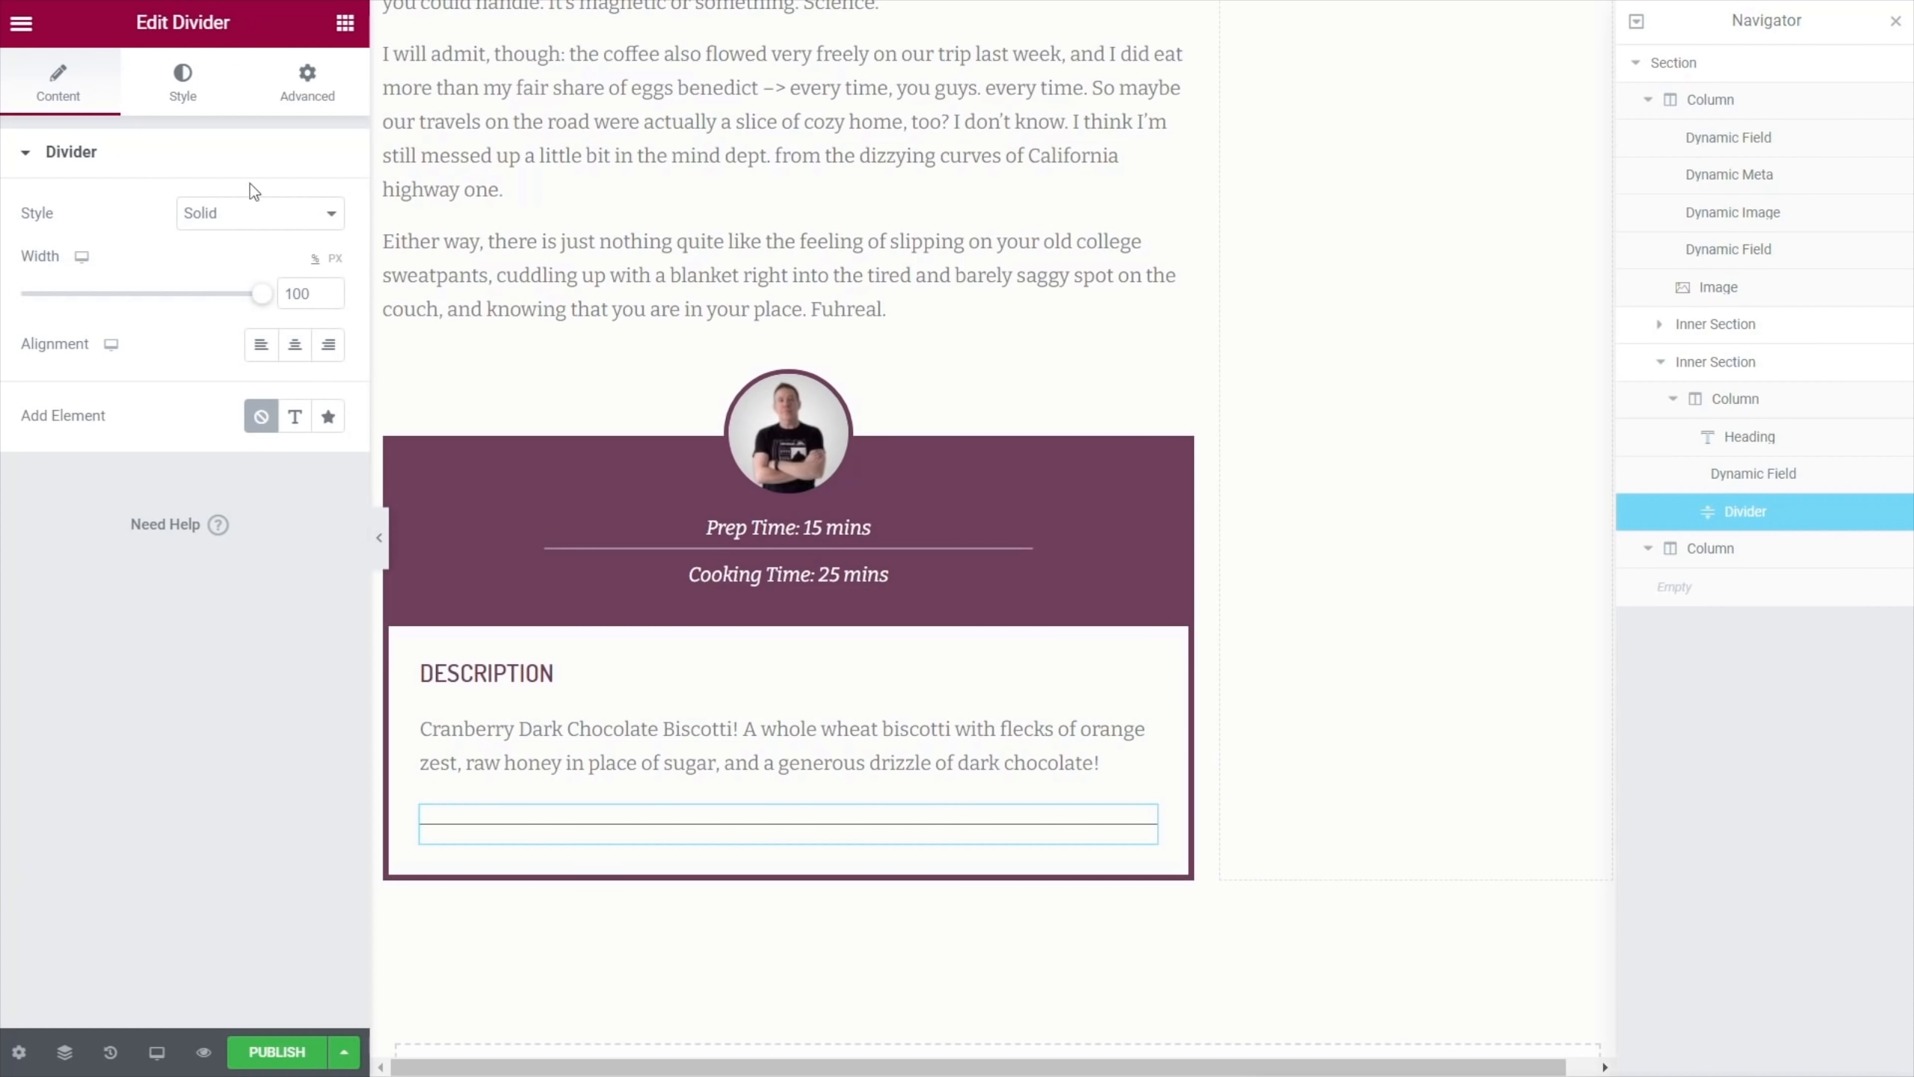
Reduce the divider's gap to 2 and colour it with the global Primary colour
{"action": "left_click", "coordinate": [183, 80]}
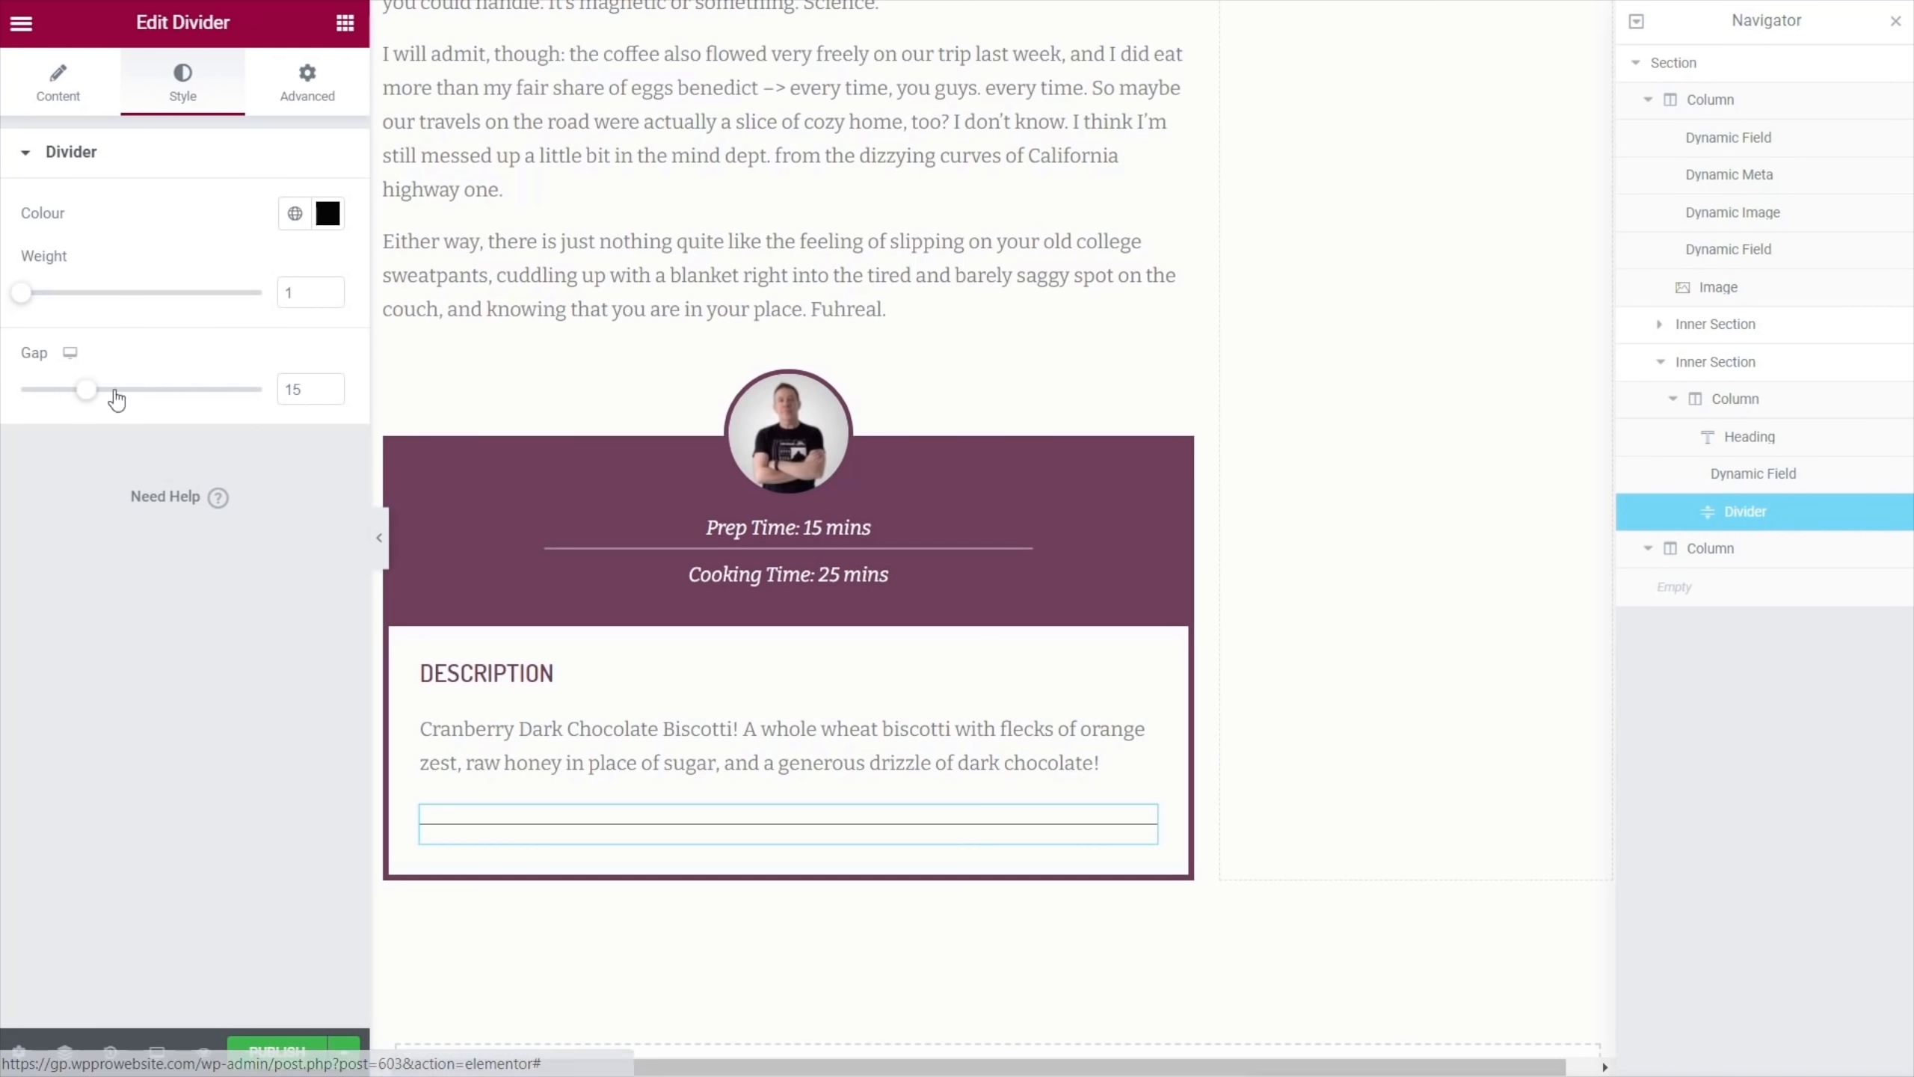
{"action": "left_click_drag", "start_coordinate": [86, 389], "coordinate": [21, 389]}
{"action": "left_click", "coordinate": [293, 215]}
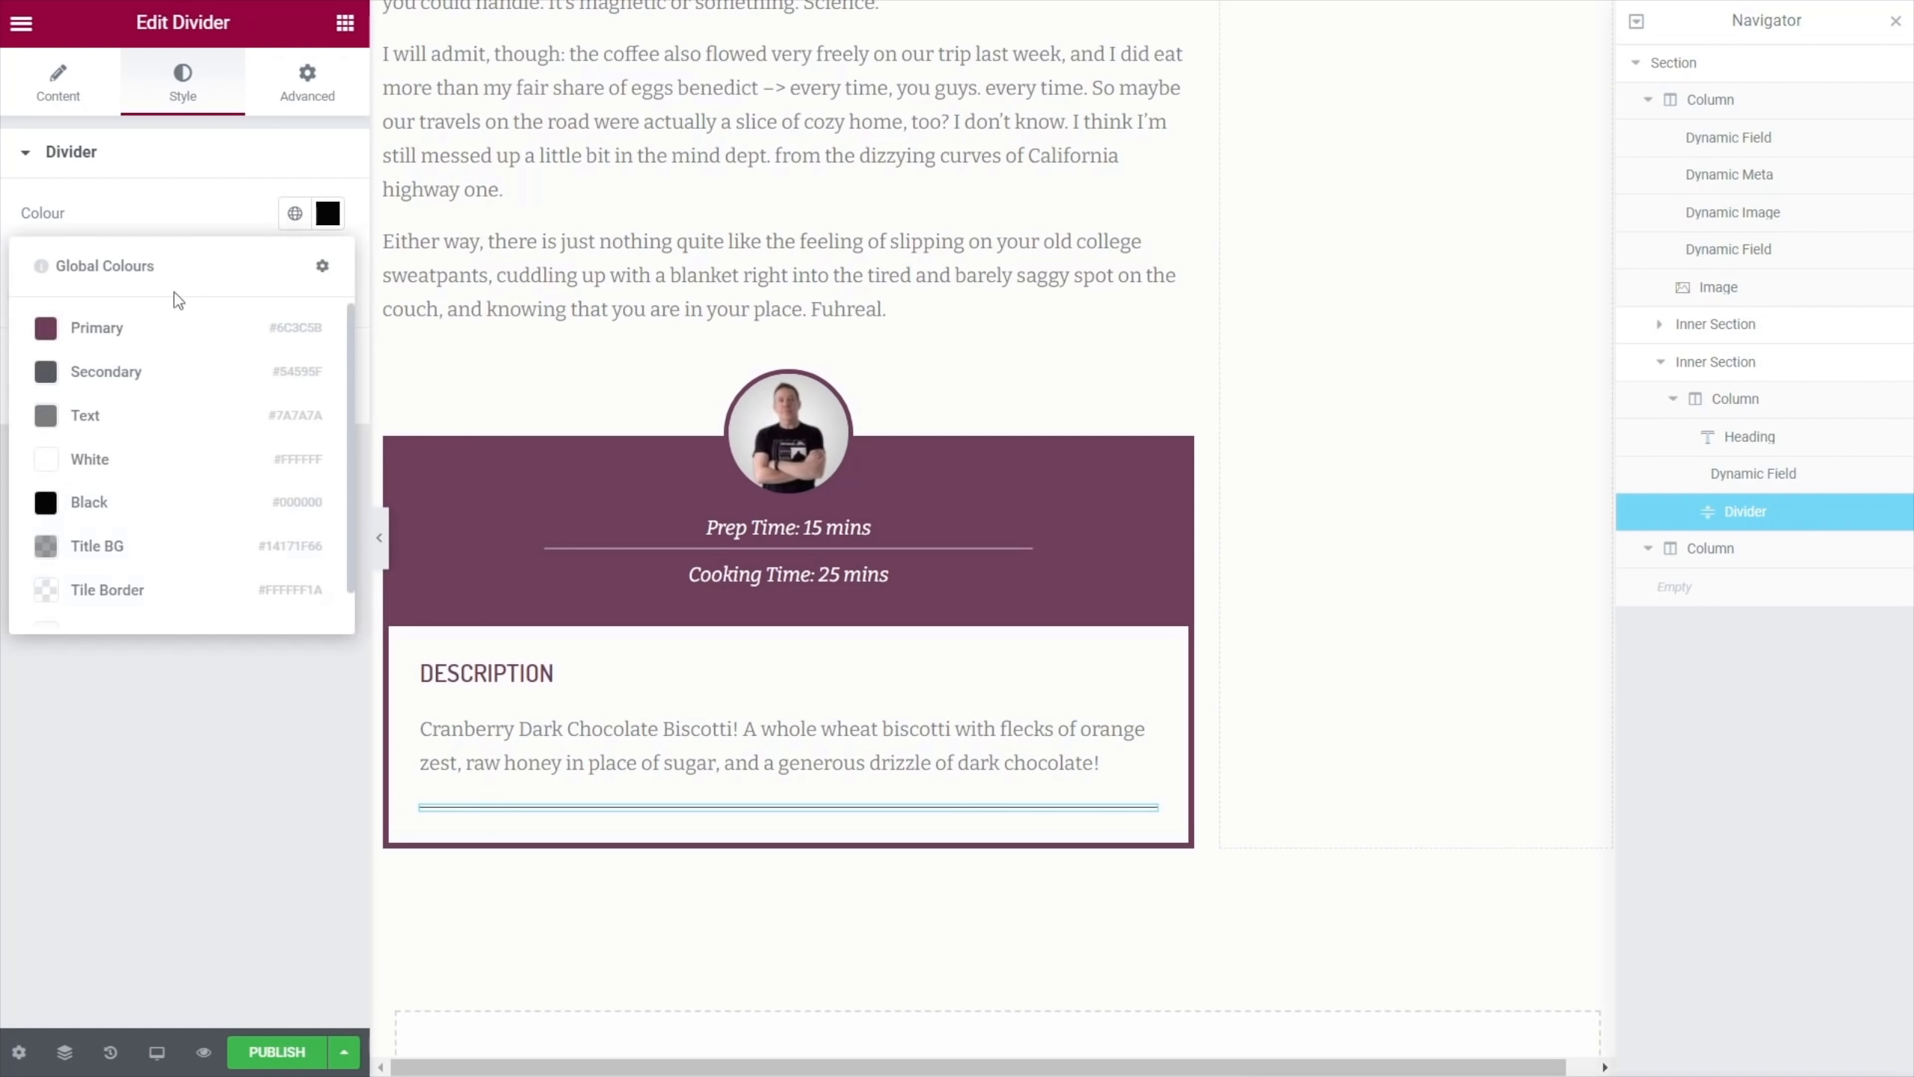
{"action": "left_click", "coordinate": [45, 330]}
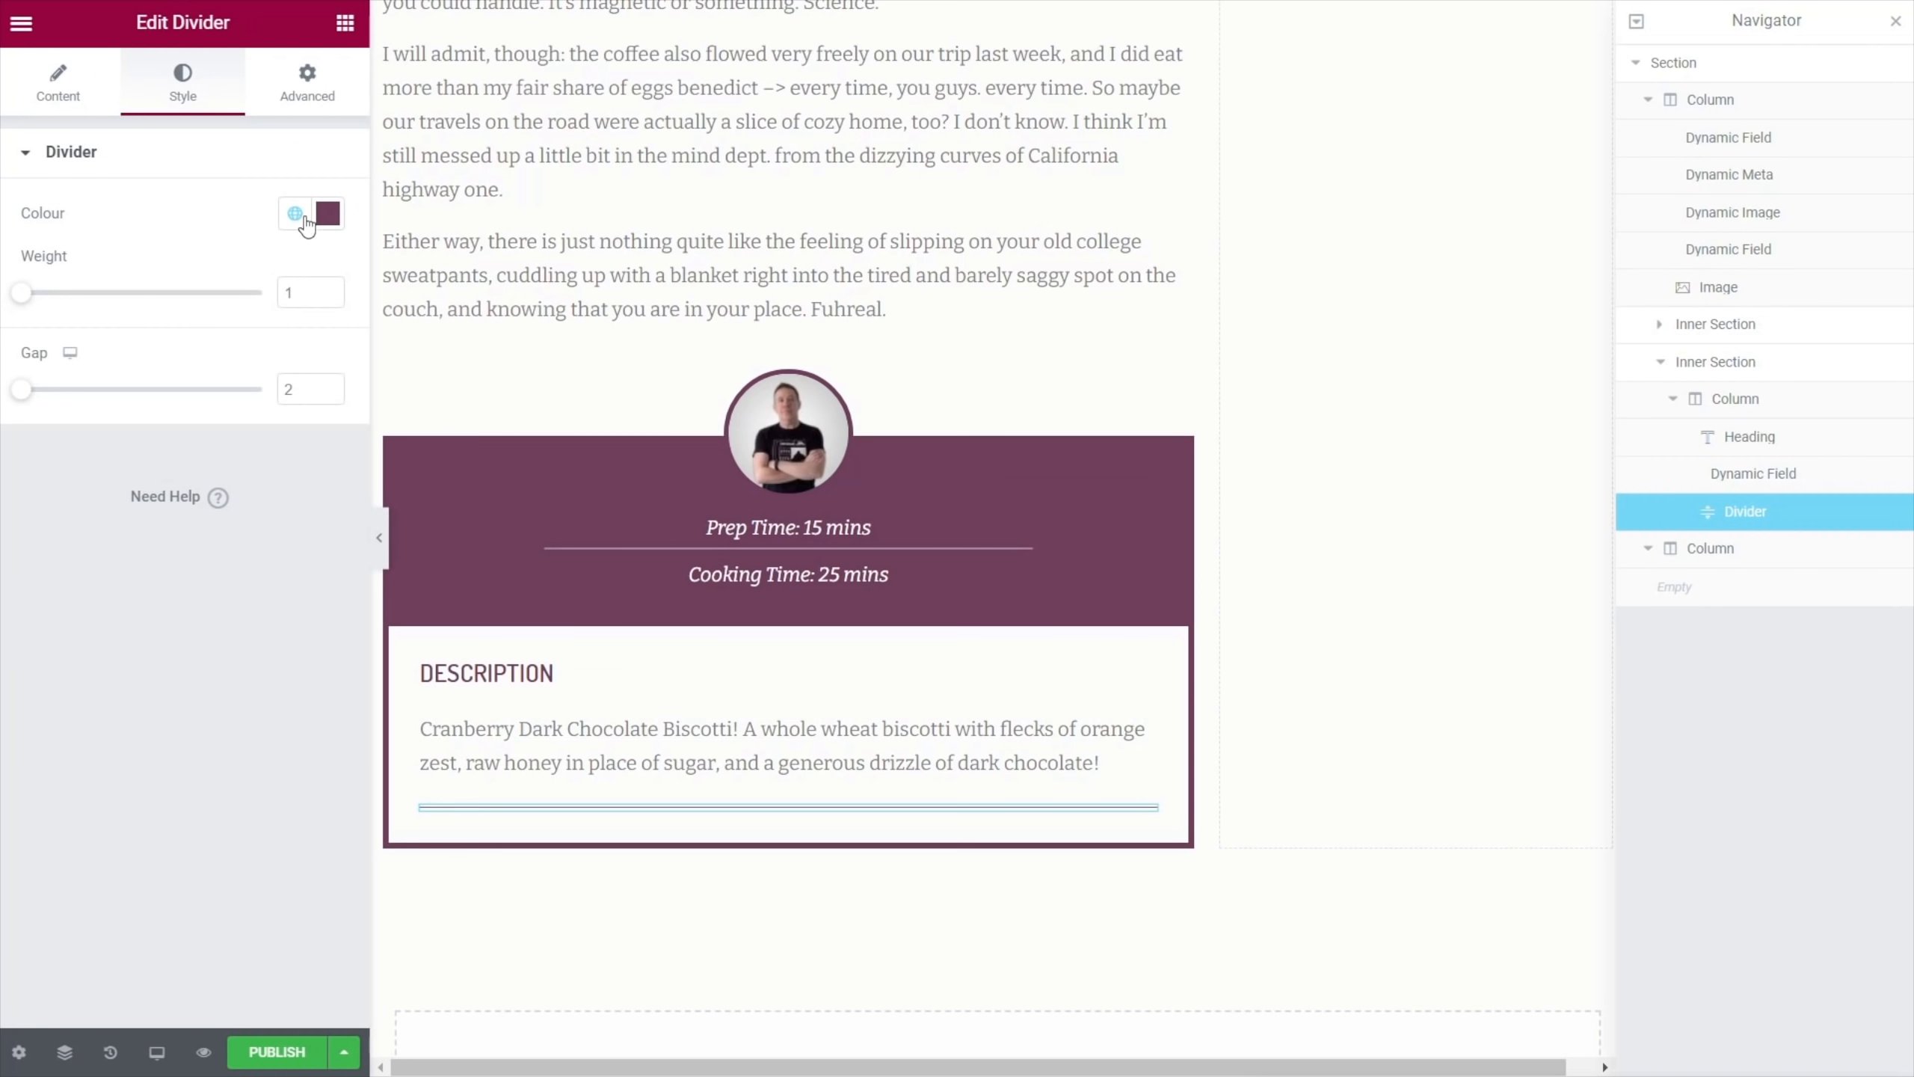
Lower the opacity of the divider's colour and set its weight to 2, keeping the gap at its minimum
{"action": "left_click", "coordinate": [327, 214]}
{"action": "left_click", "coordinate": [310, 557]}
{"action": "left_click_drag", "start_coordinate": [309, 558], "coordinate": [115, 558]}
{"action": "left_click", "coordinate": [191, 210]}
{"action": "left_click", "coordinate": [295, 292]}
{"action": "type", "text": "2"}
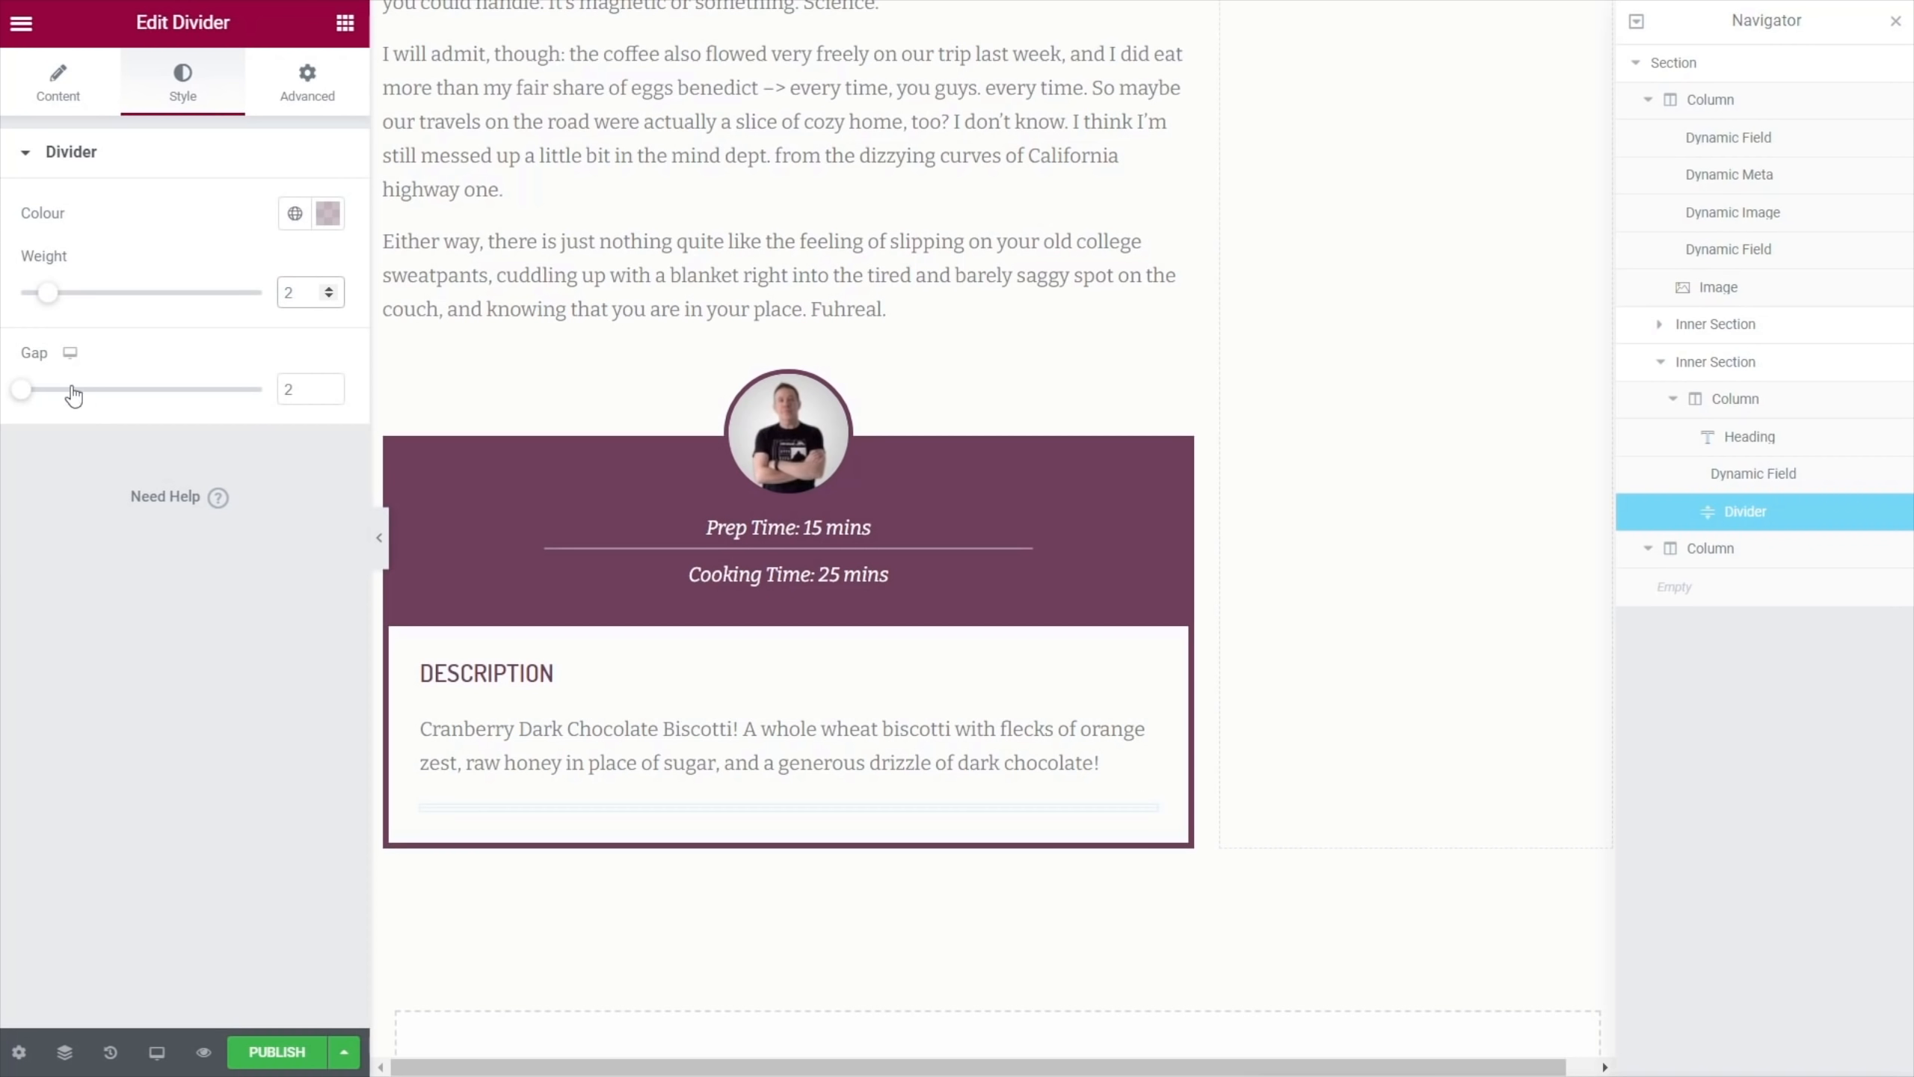
{"action": "left_click_drag", "start_coordinate": [28, 392], "coordinate": [8, 393]}
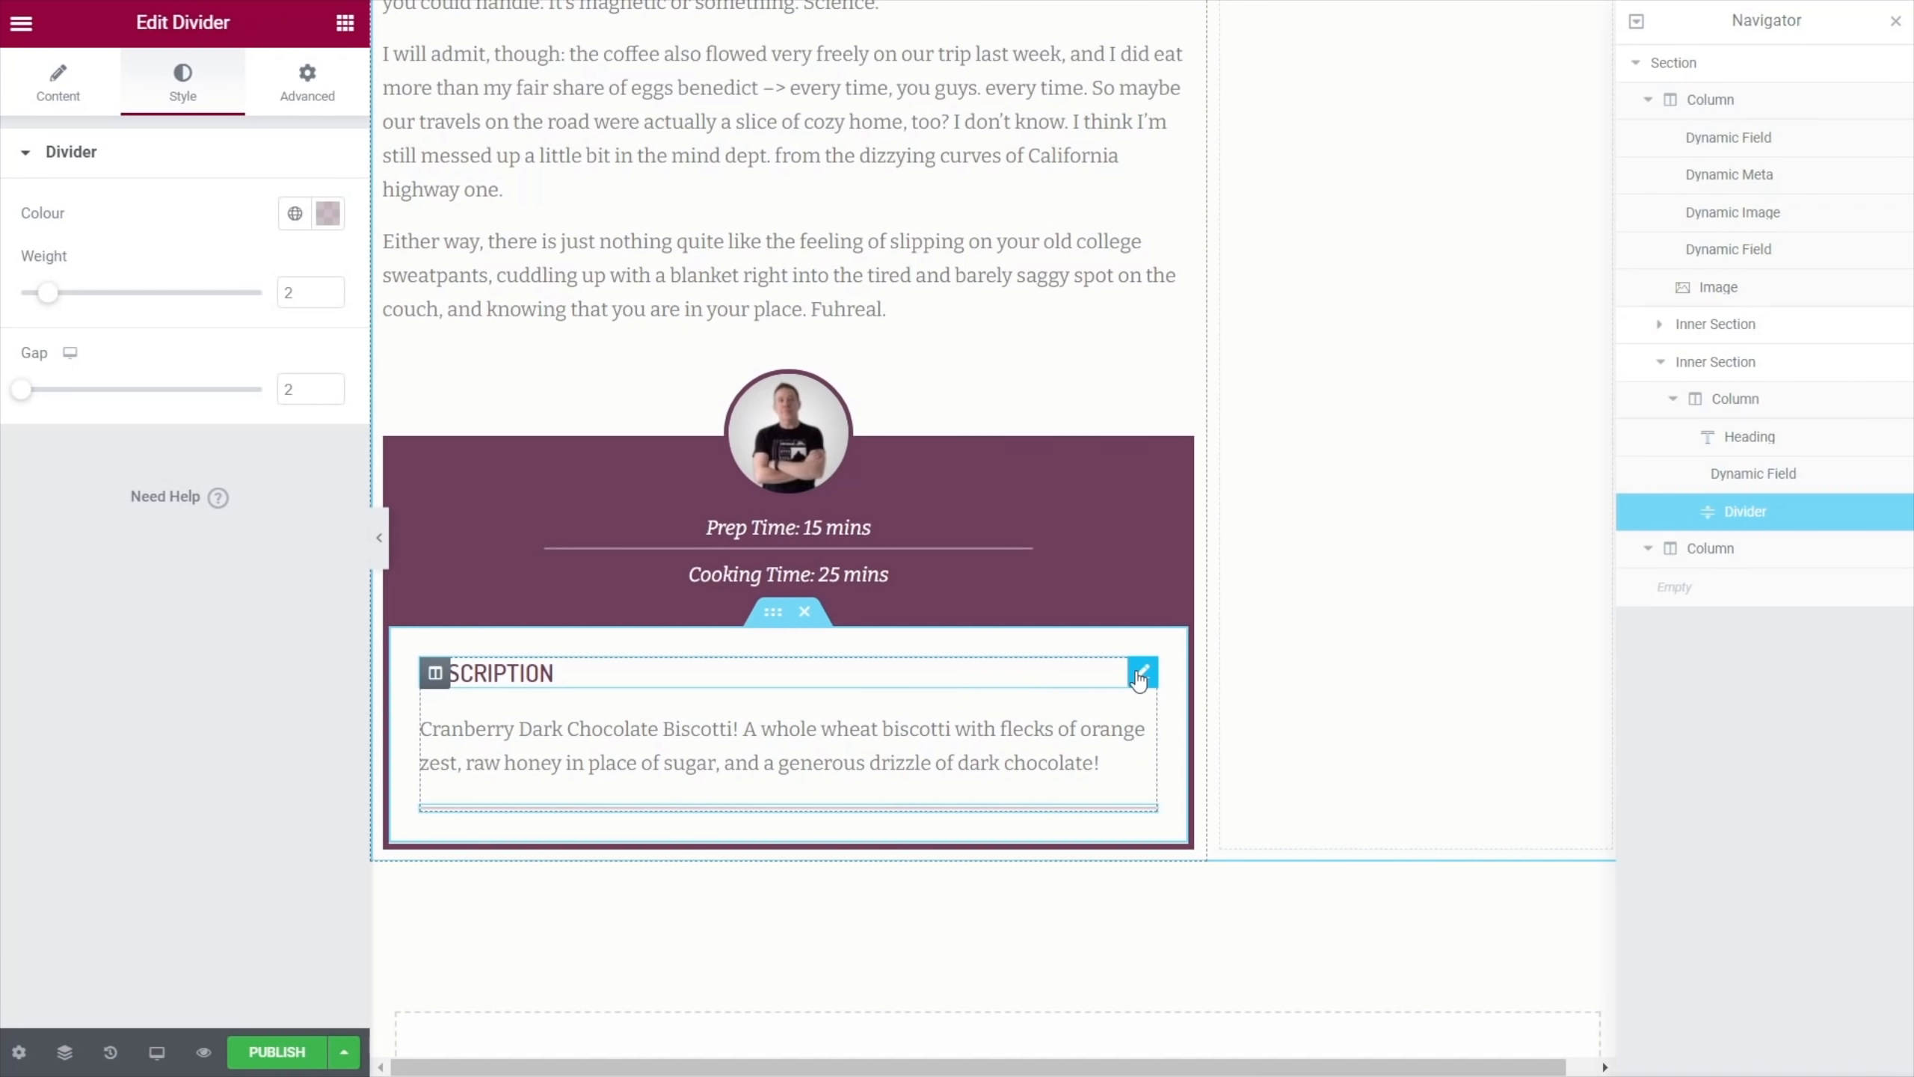
Duplicate the Description heading and move the copy below the divider
{"action": "right_click", "coordinate": [1138, 677]}
{"action": "left_click", "coordinate": [1179, 725]}
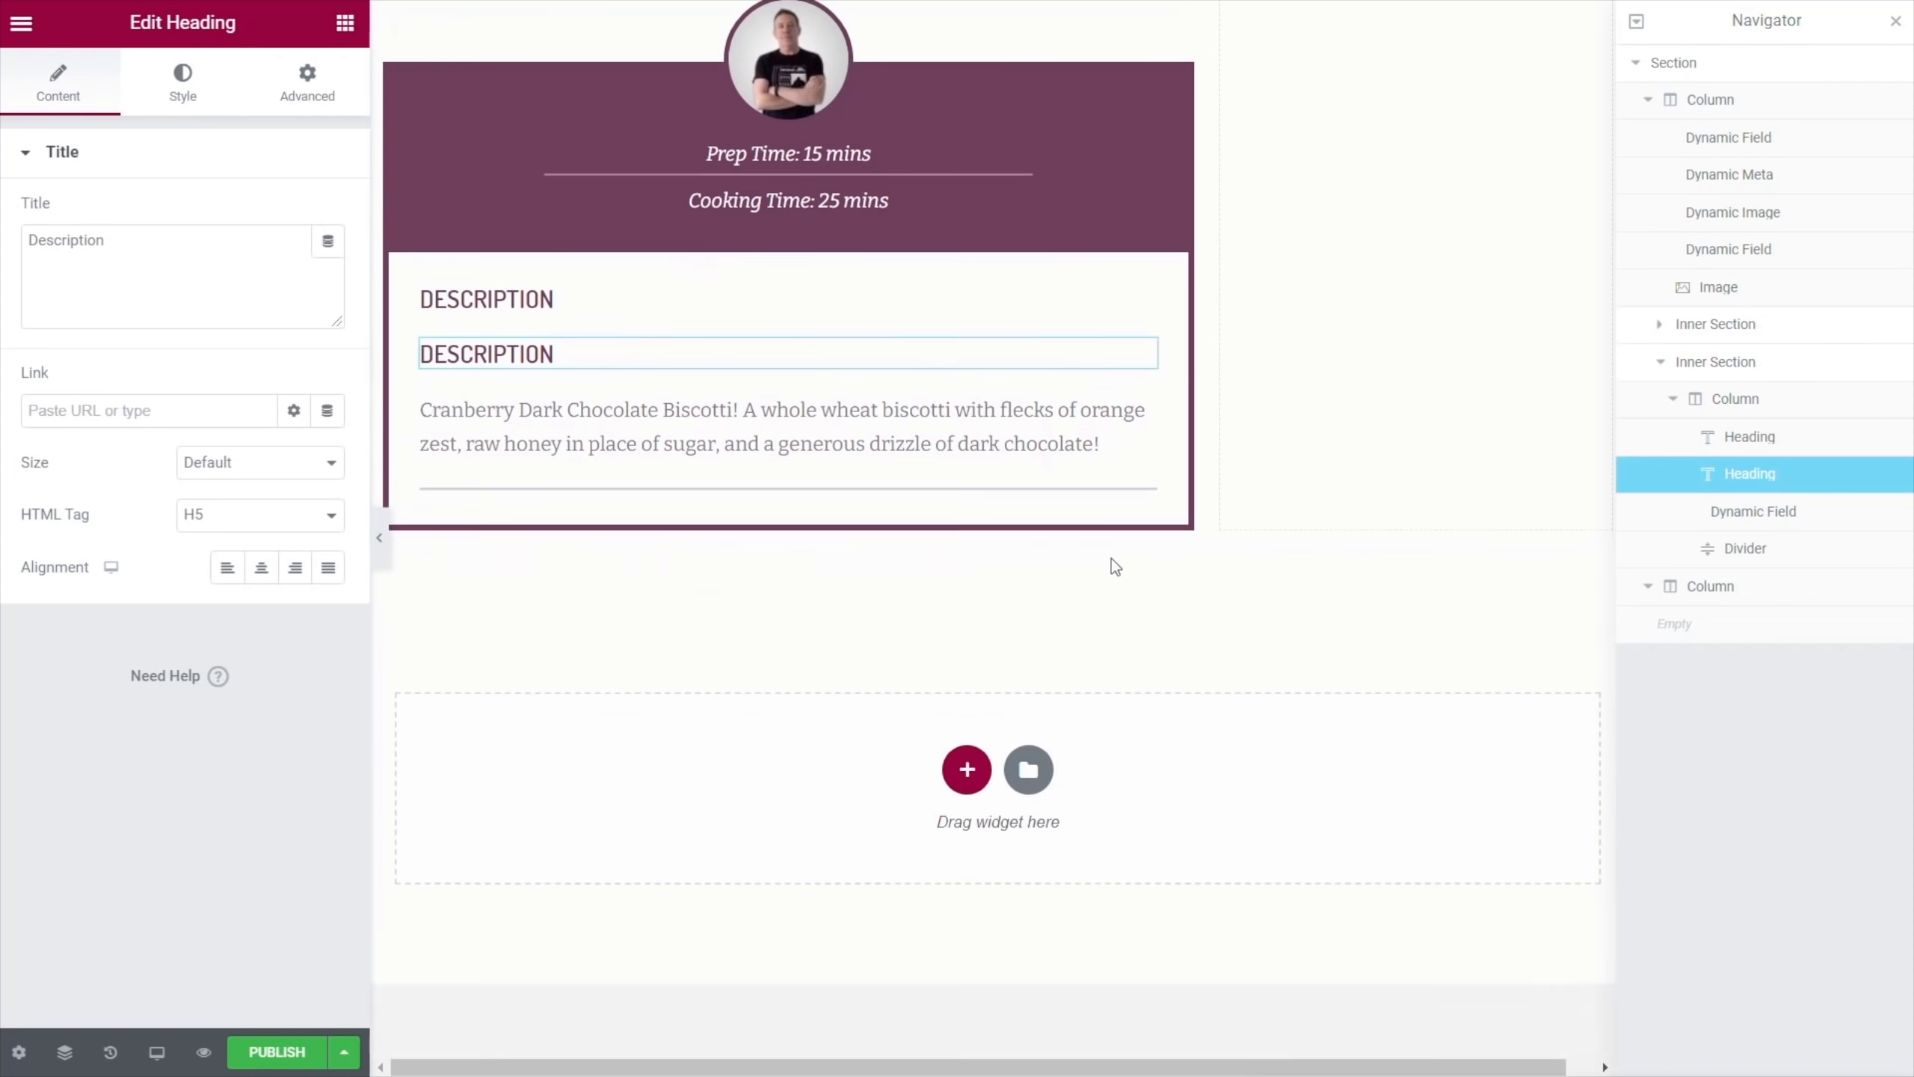
{"action": "left_click_drag", "start_coordinate": [1141, 348], "coordinate": [607, 442]}
{"action": "left_click_drag", "start_coordinate": [1722, 512], "coordinate": [1724, 556]}
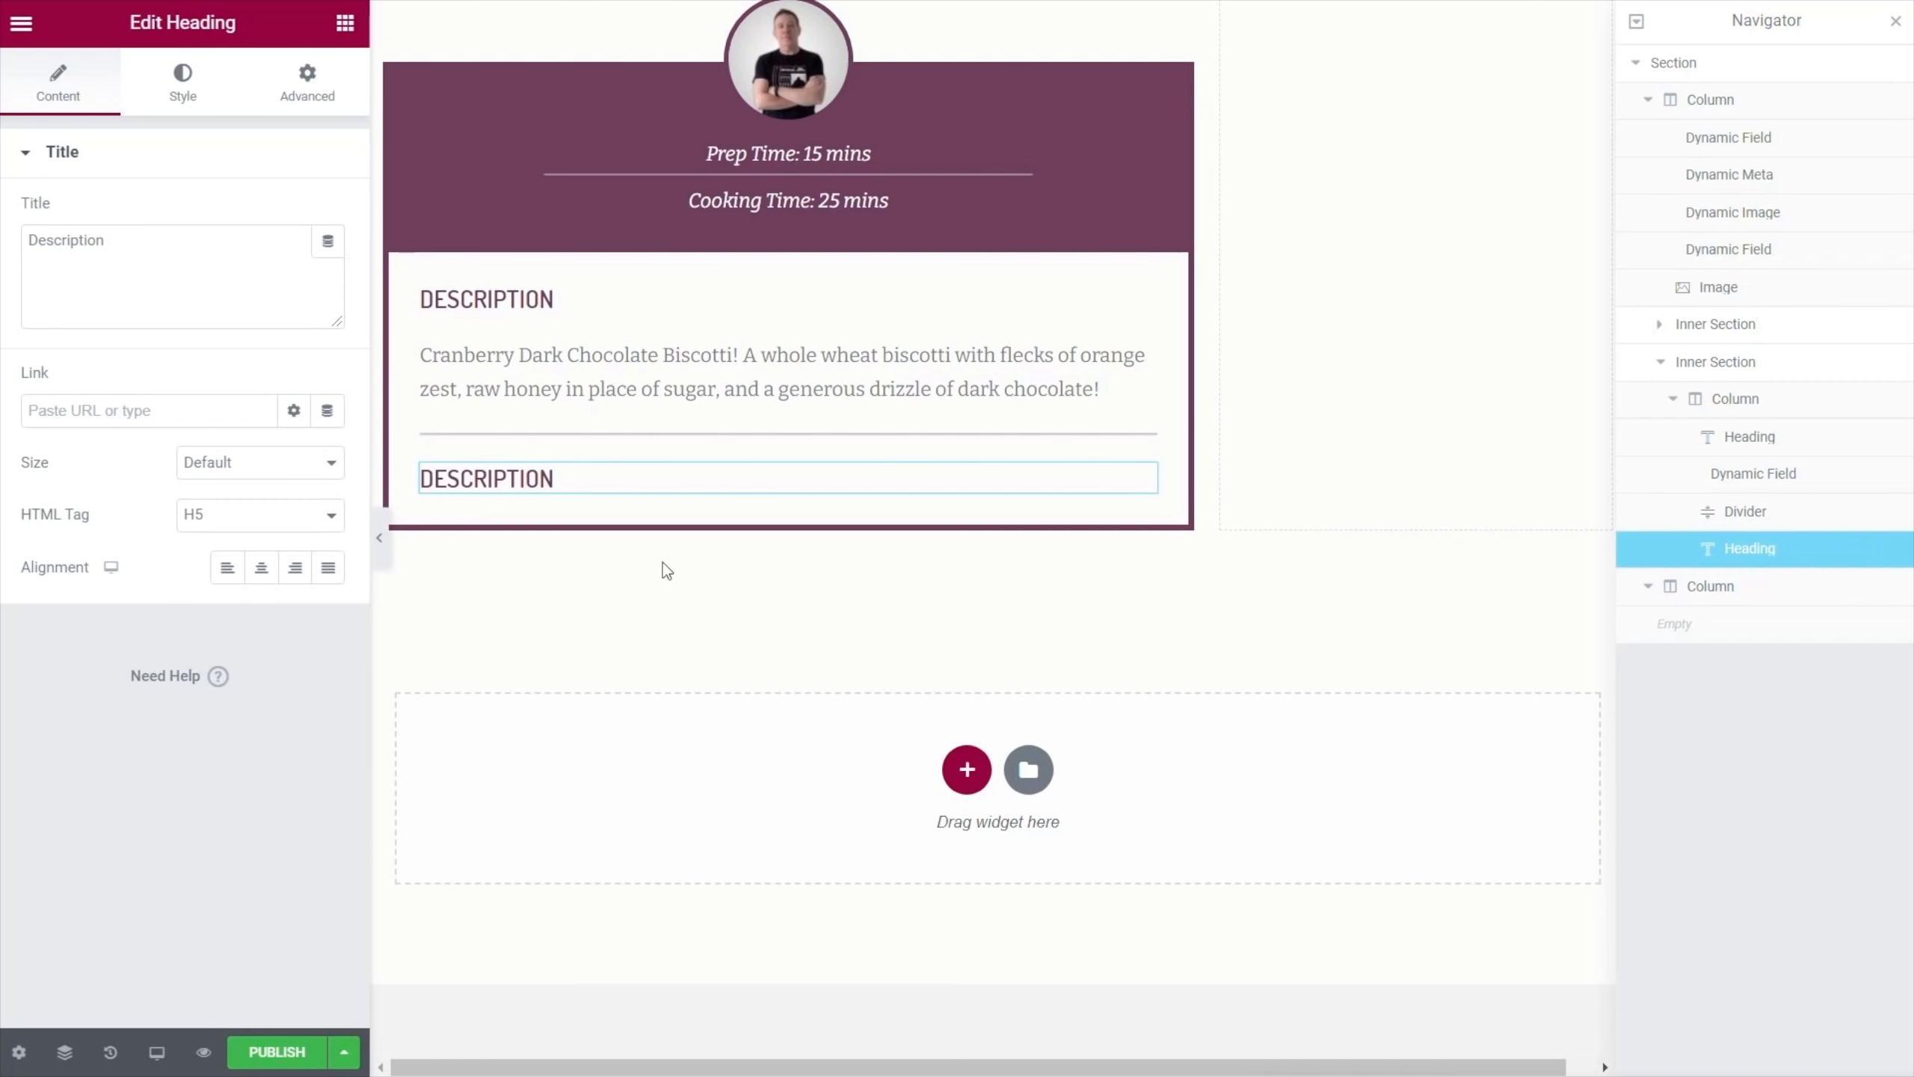
Change the text of the heading below the divider to "Ingredients"
{"action": "left_click", "coordinate": [583, 480]}
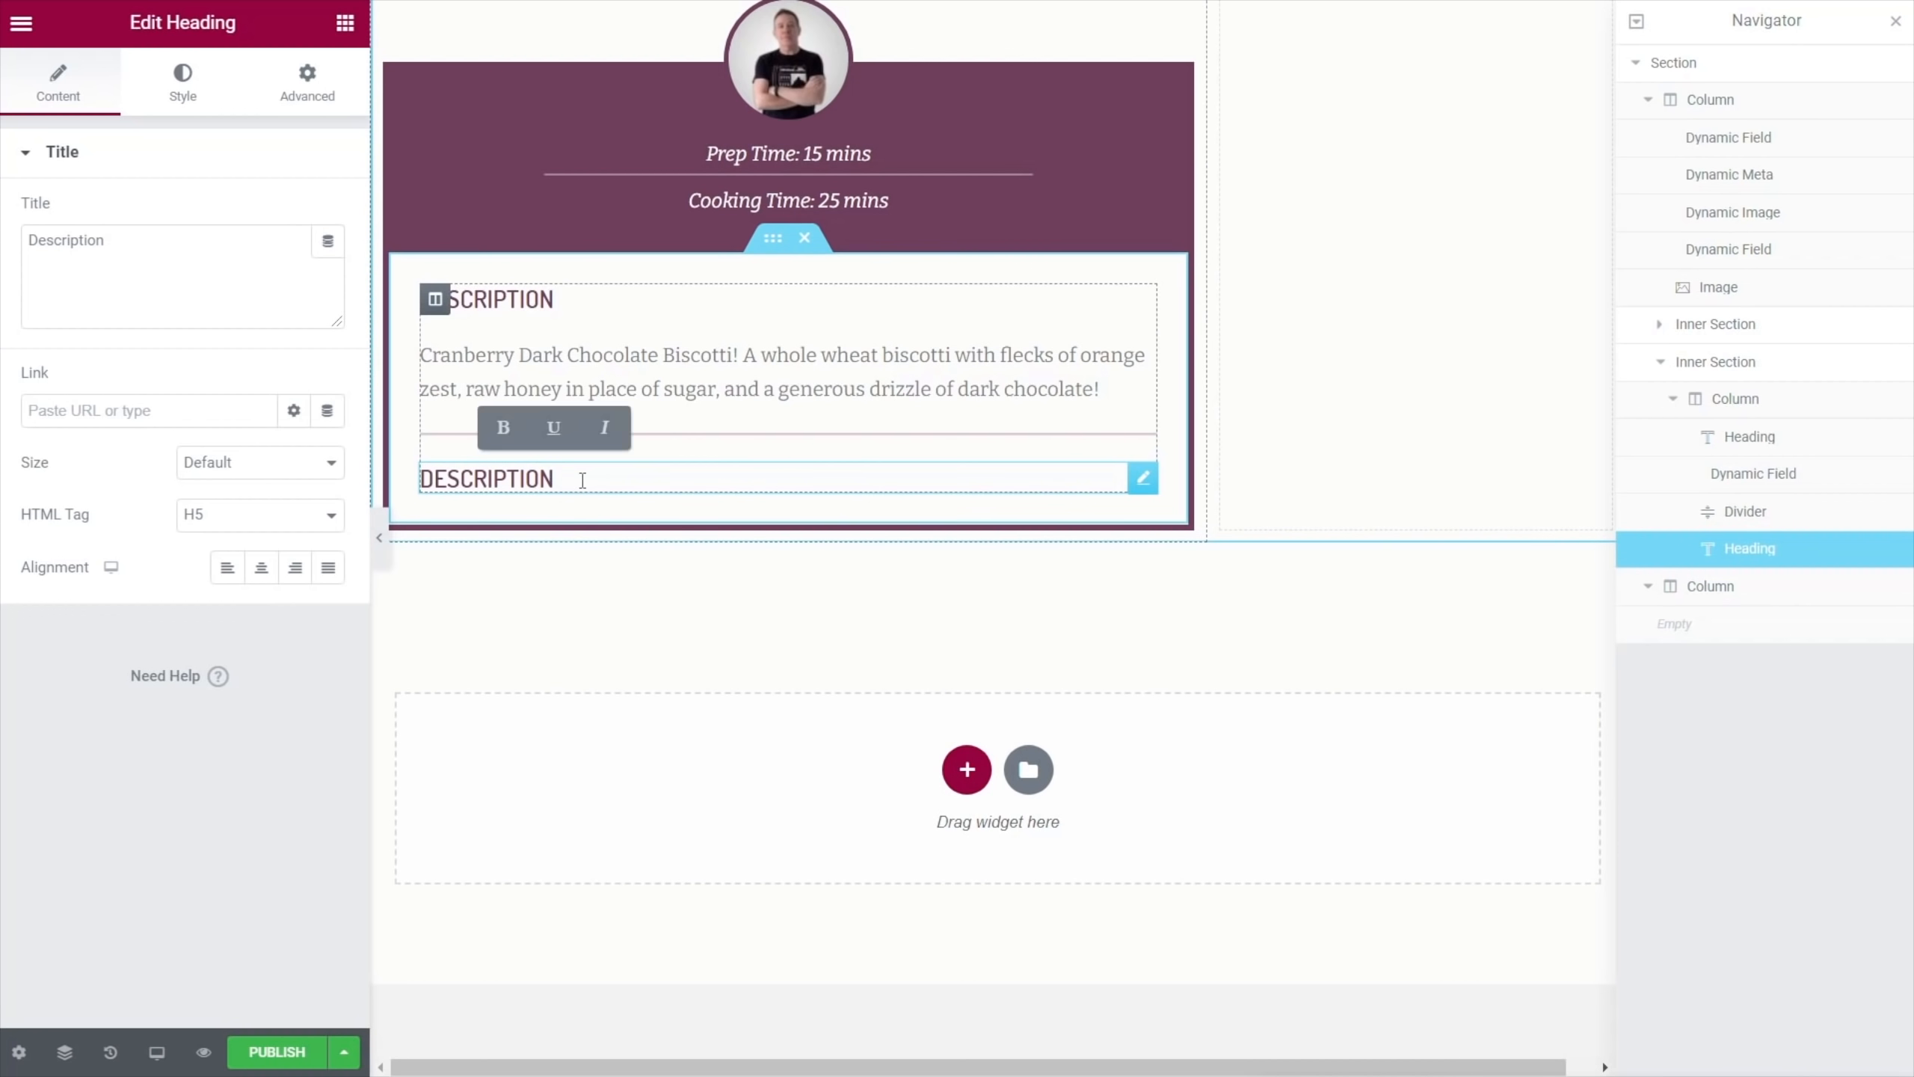
{"action": "double_click", "coordinate": [463, 473]}
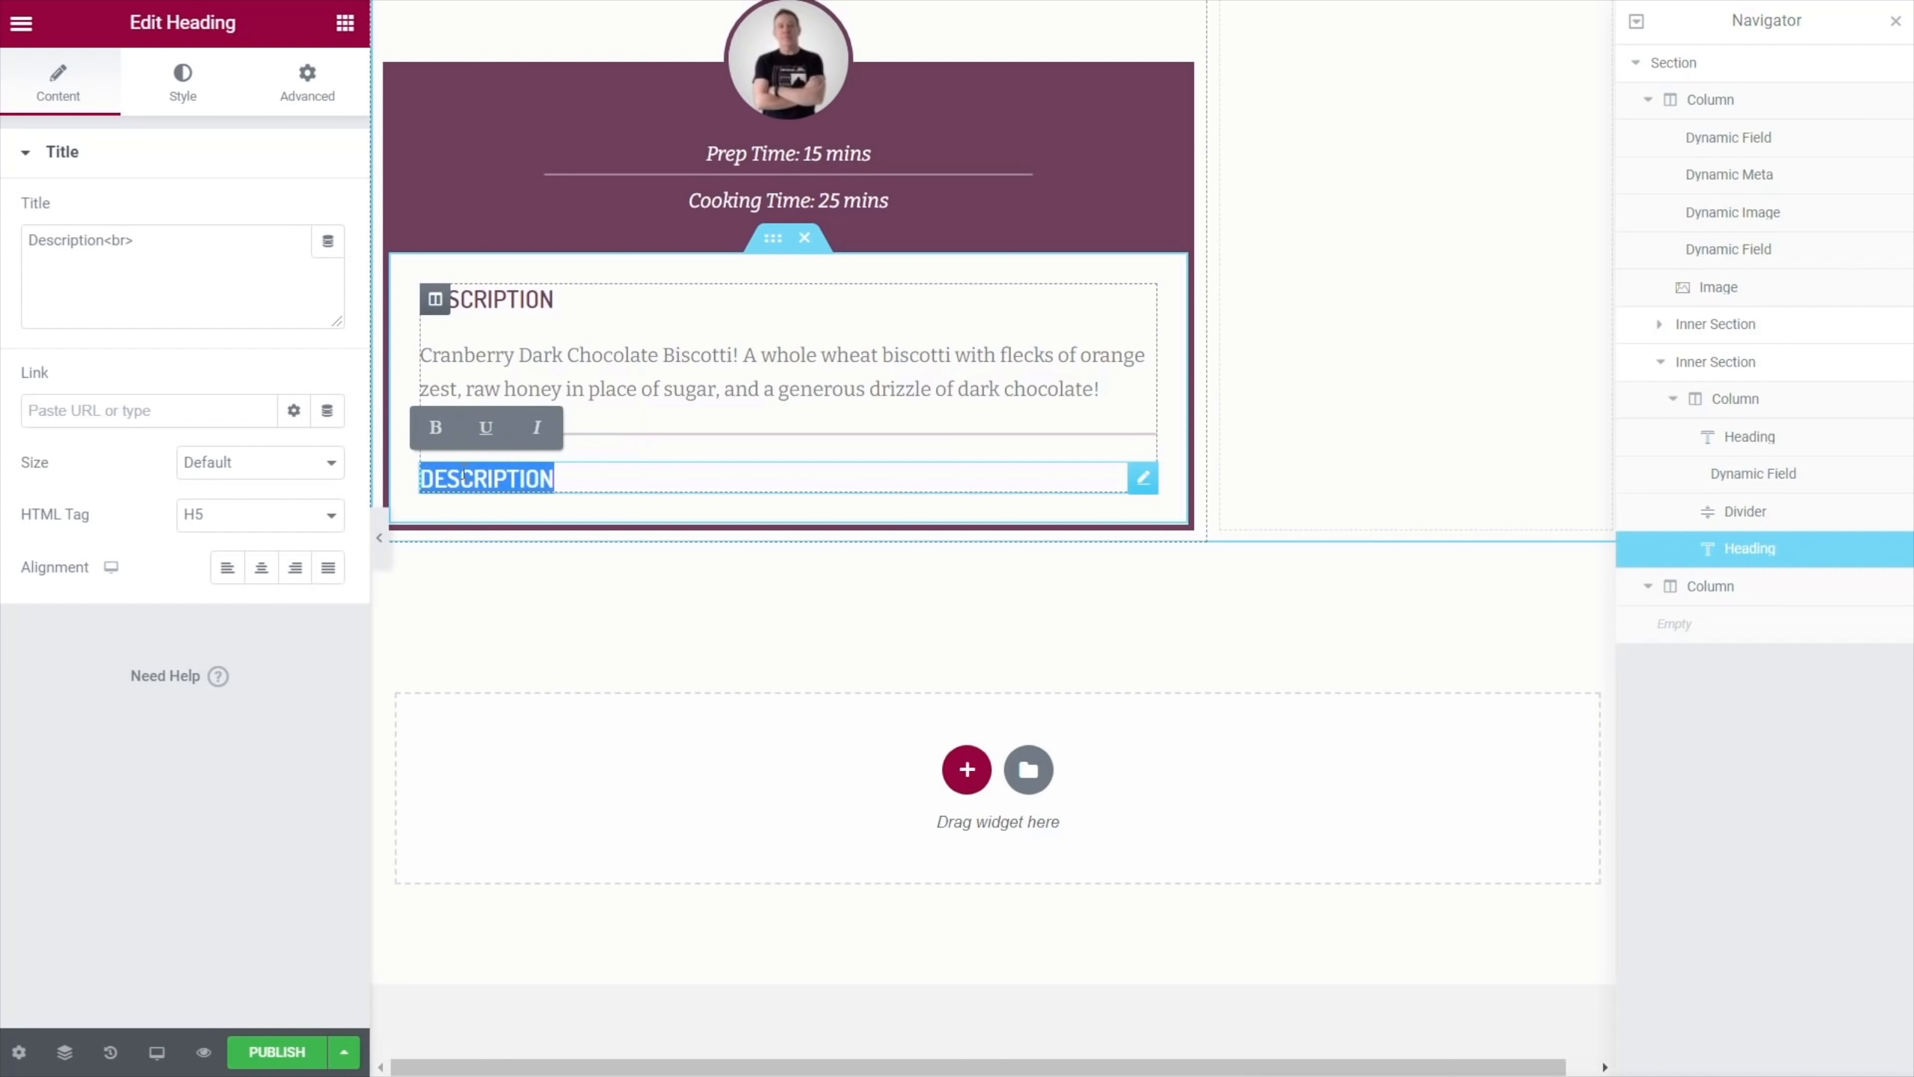
{"action": "type", "text": "Ingredients"}
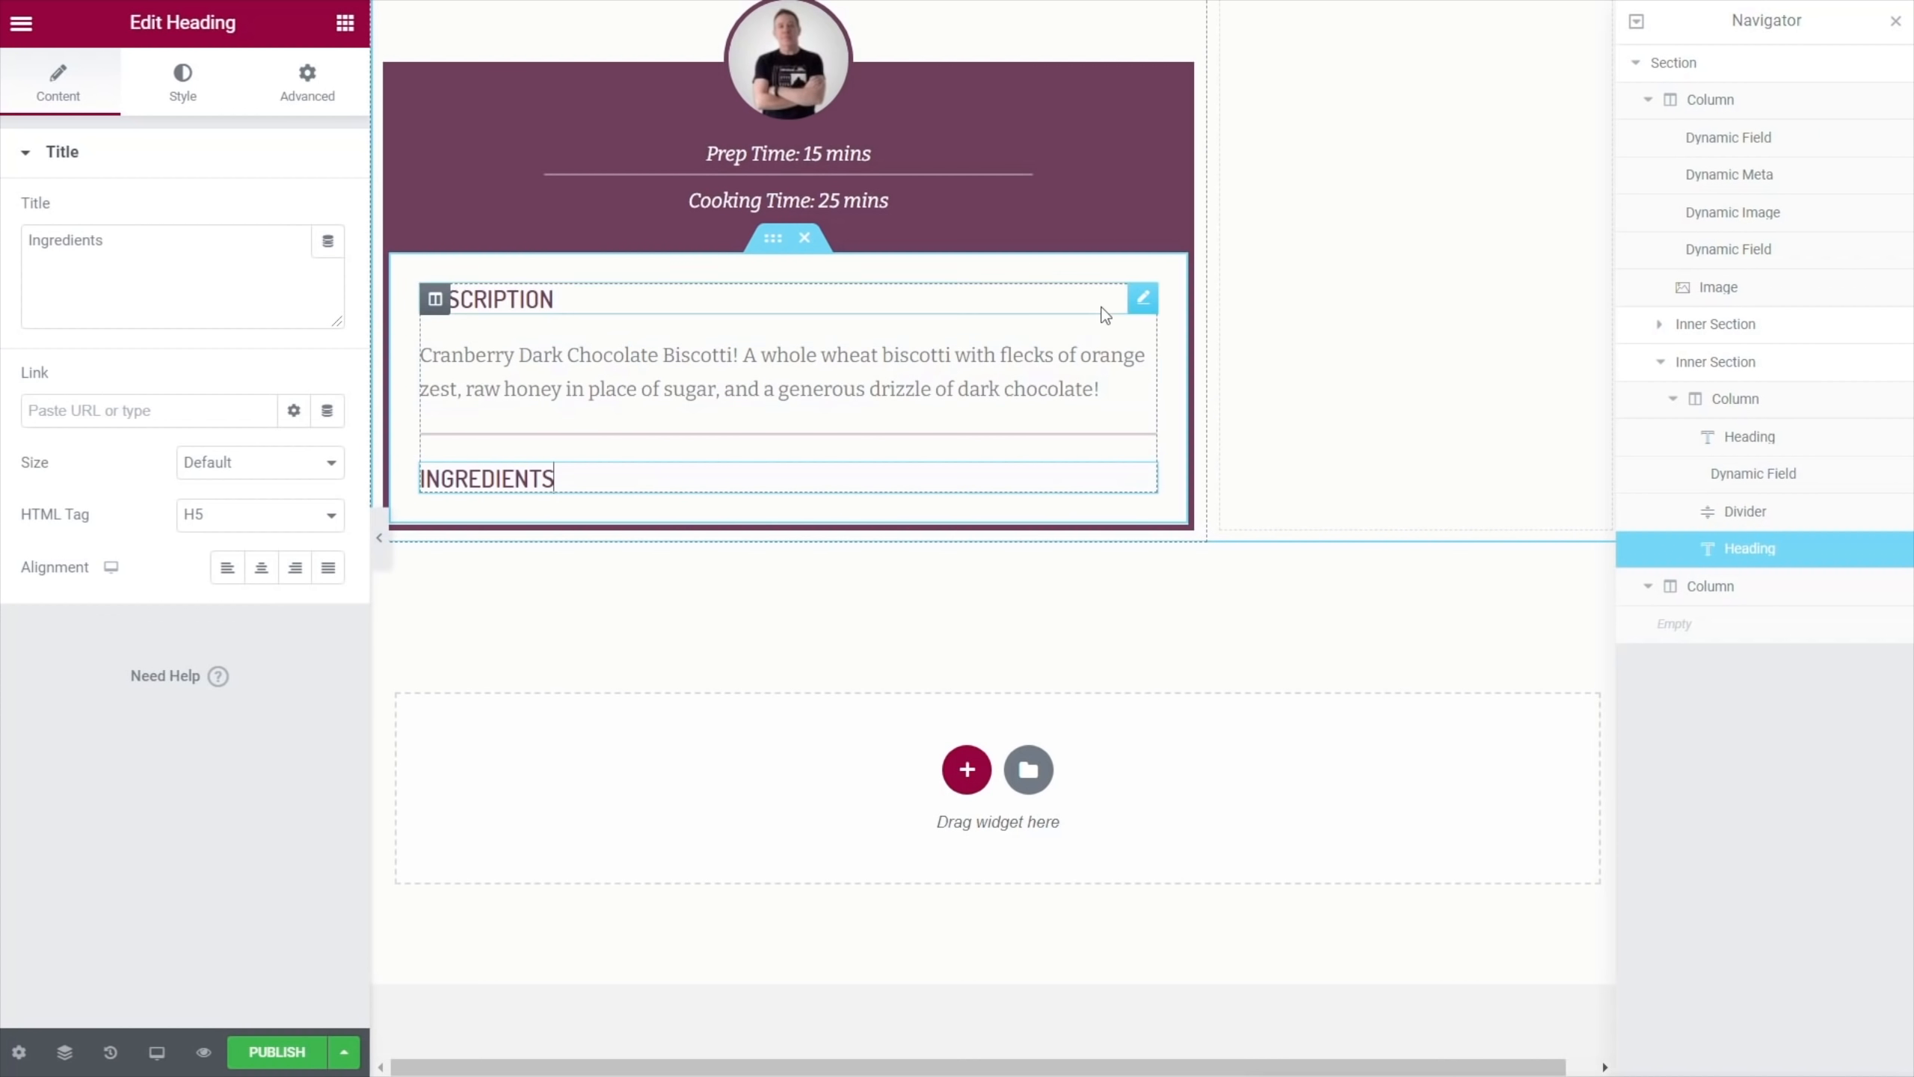
Duplicate the description Dynamic Field and move the copy beneath the Ingredients heading
{"action": "right_click", "coordinate": [1134, 364]}
{"action": "left_click", "coordinate": [1191, 421]}
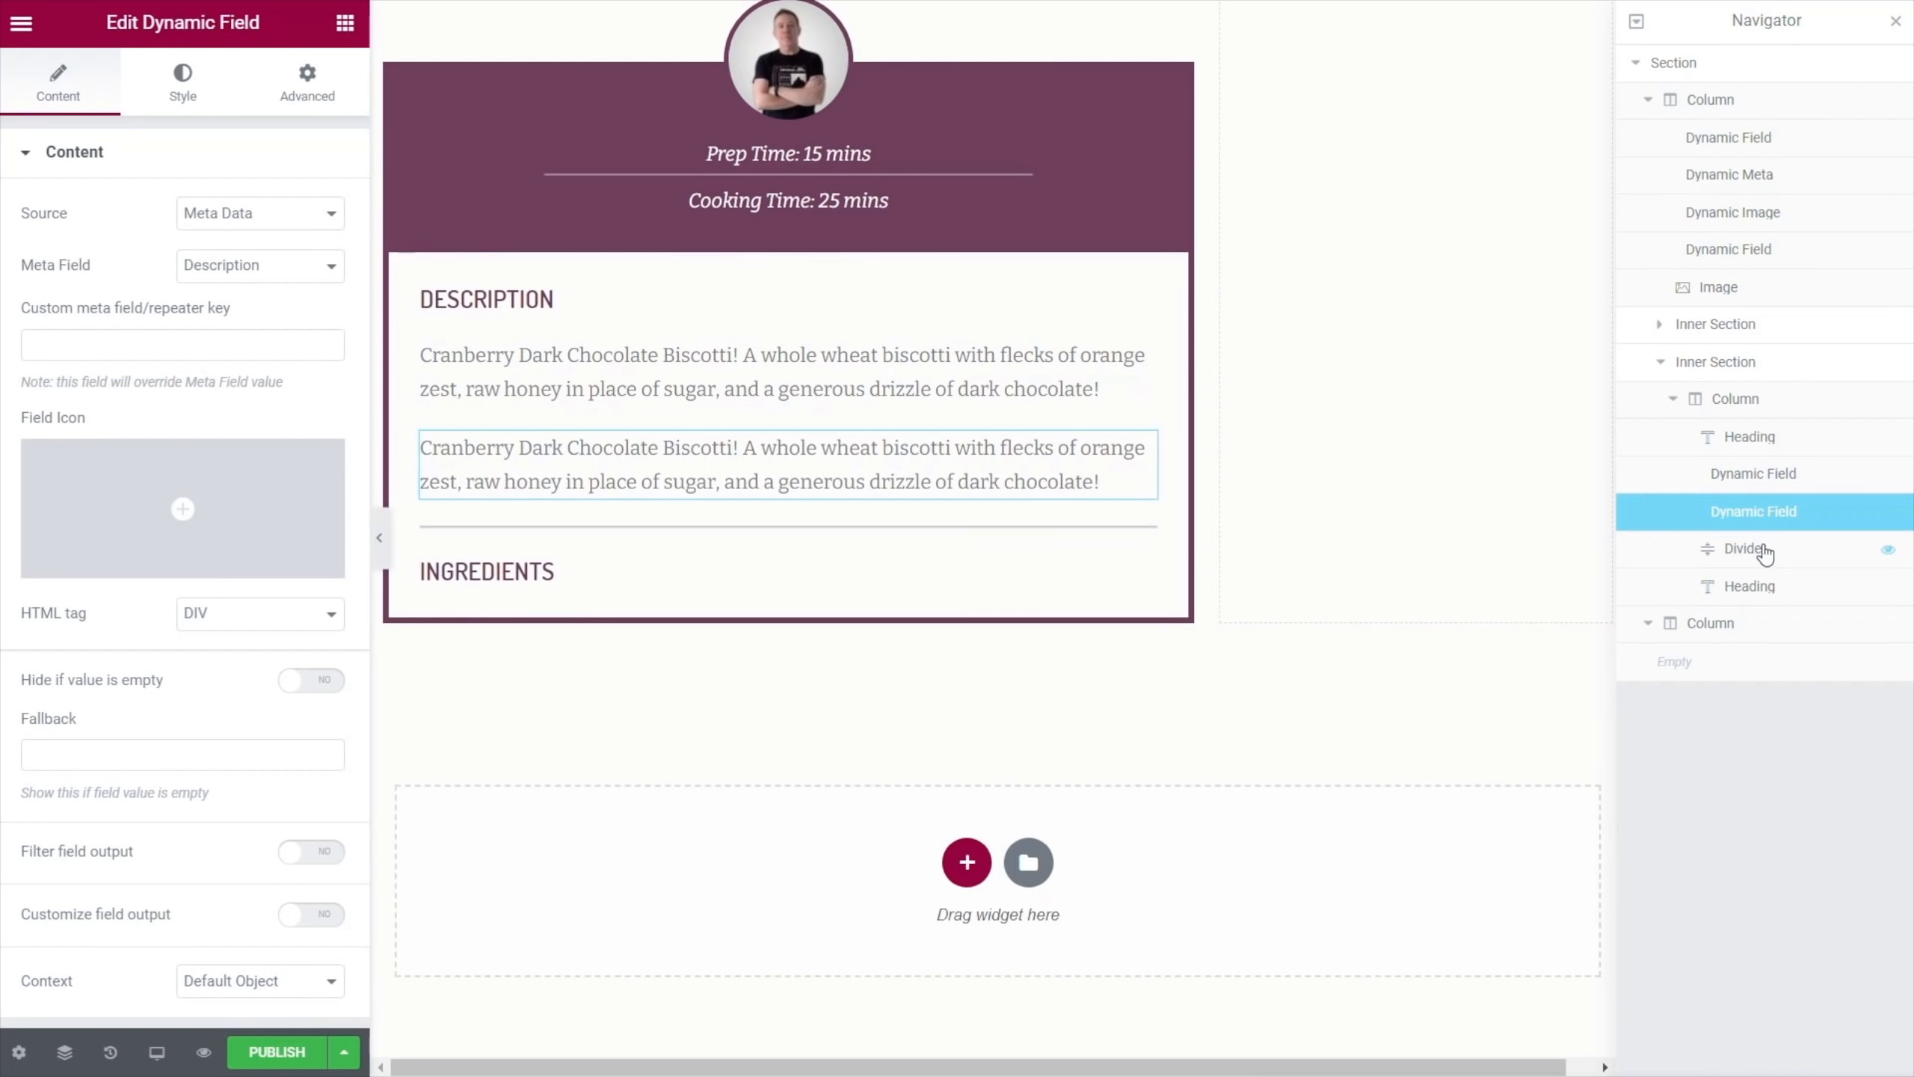
{"action": "left_click_drag", "start_coordinate": [1765, 513], "coordinate": [1765, 596]}
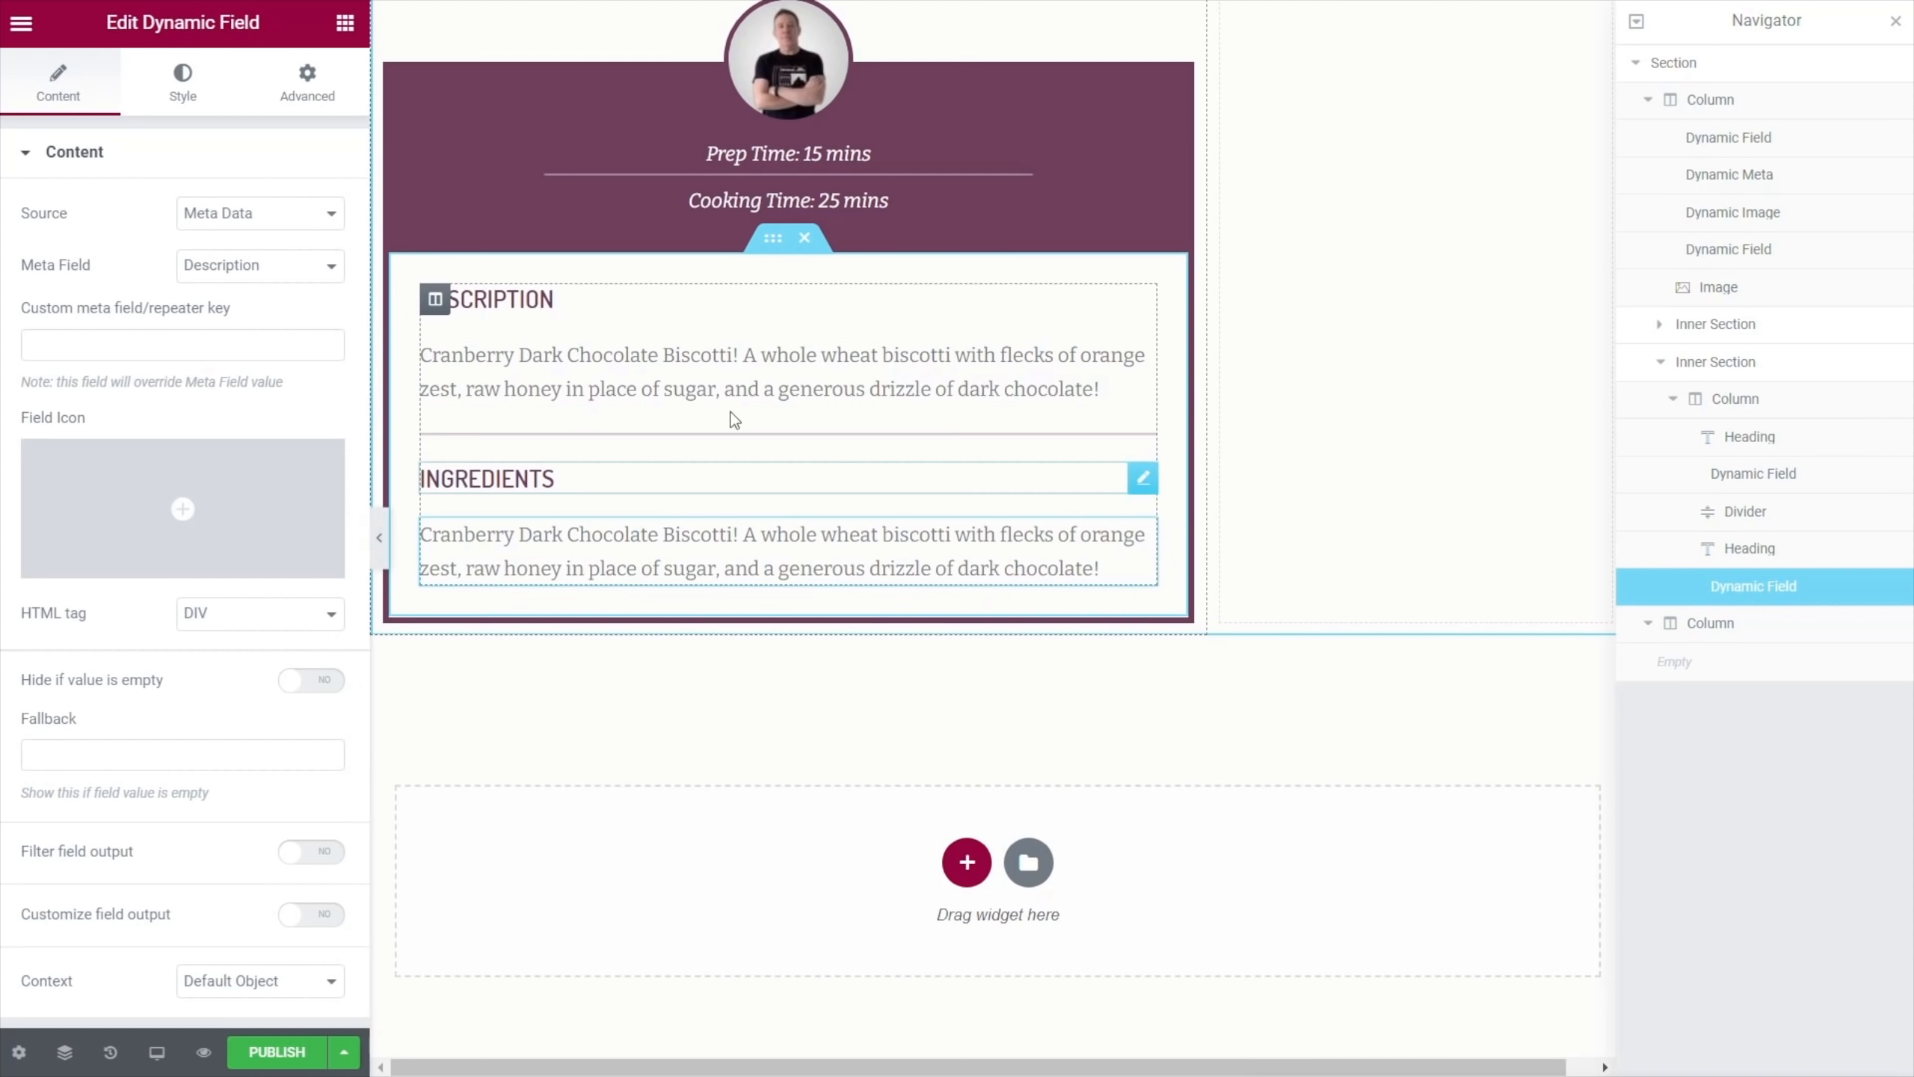
Switch the copied Dynamic Field's meta field to Ingredients and view the resulting list
{"action": "left_click", "coordinate": [236, 267]}
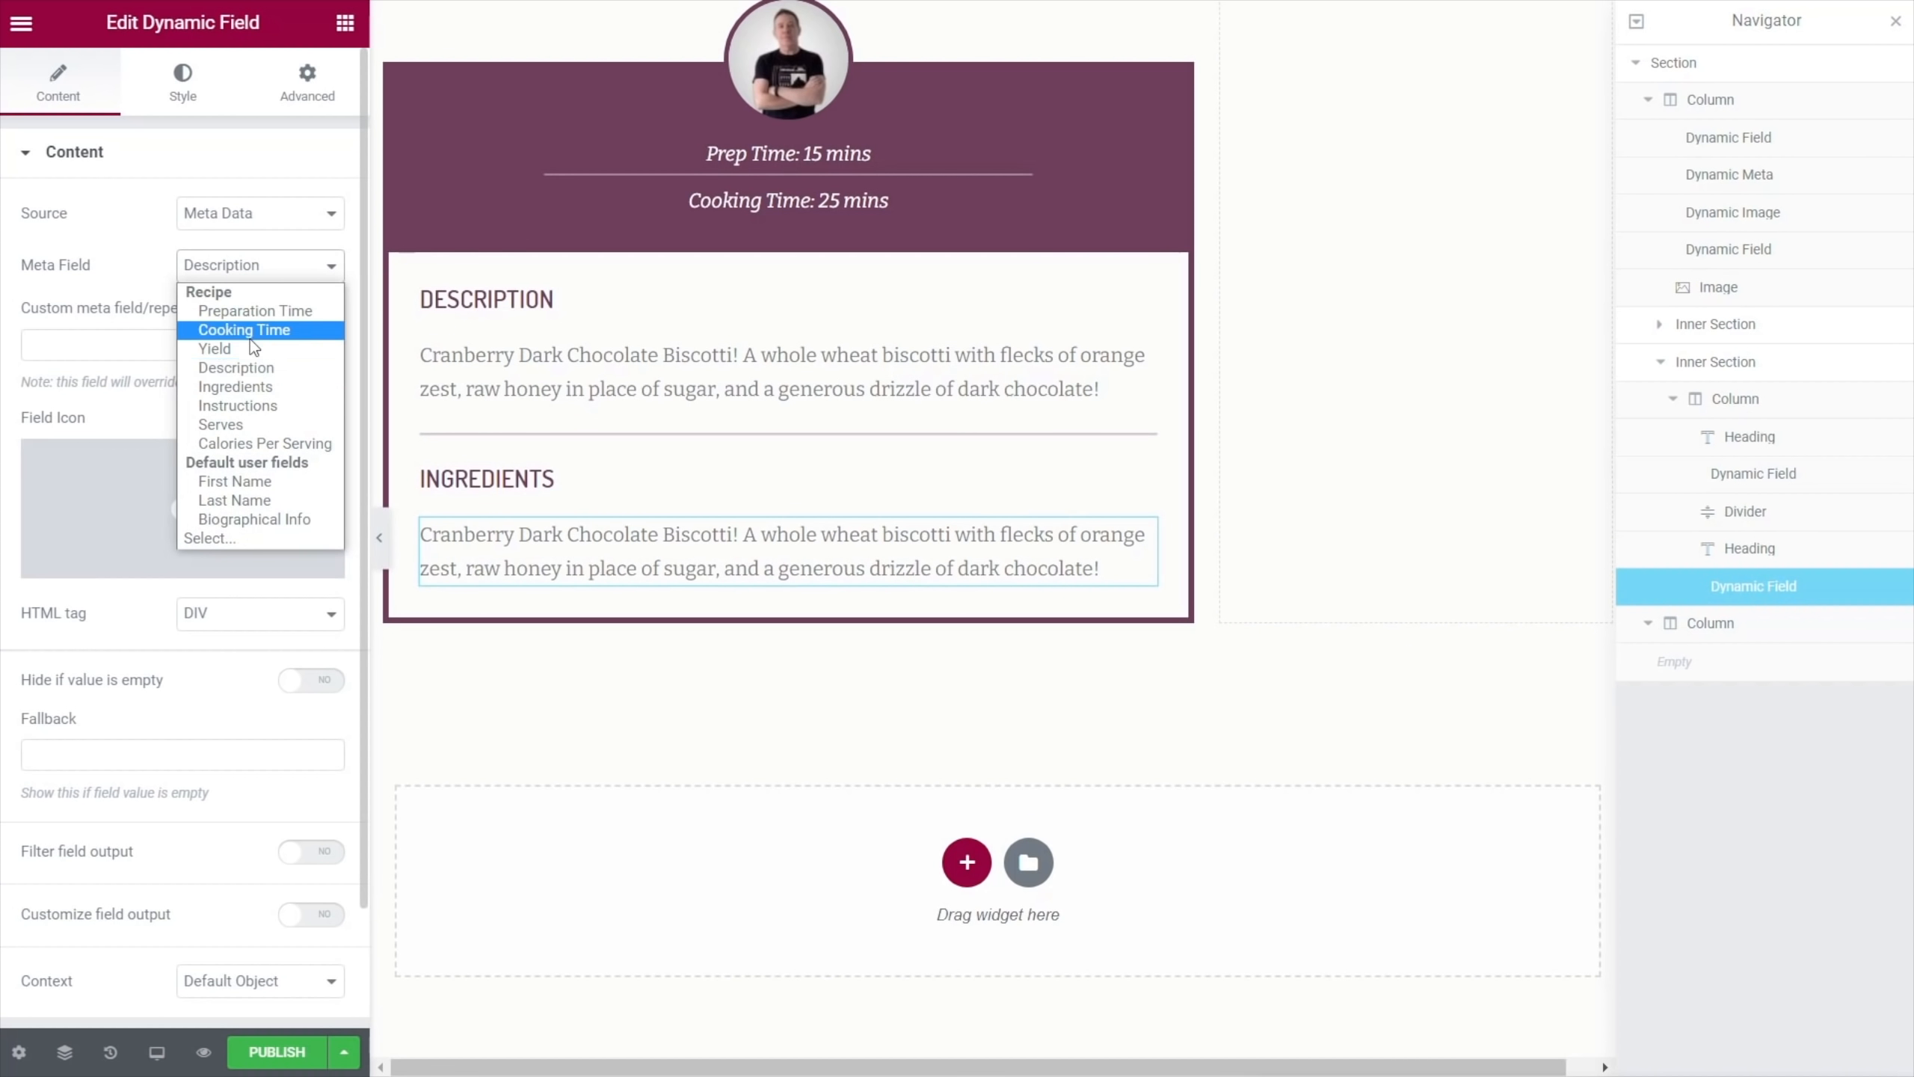
{"action": "left_click", "coordinate": [251, 387]}
{"action": "scroll", "coordinate": [957, 585], "scroll_direction": "down", "scroll_amount": 2}
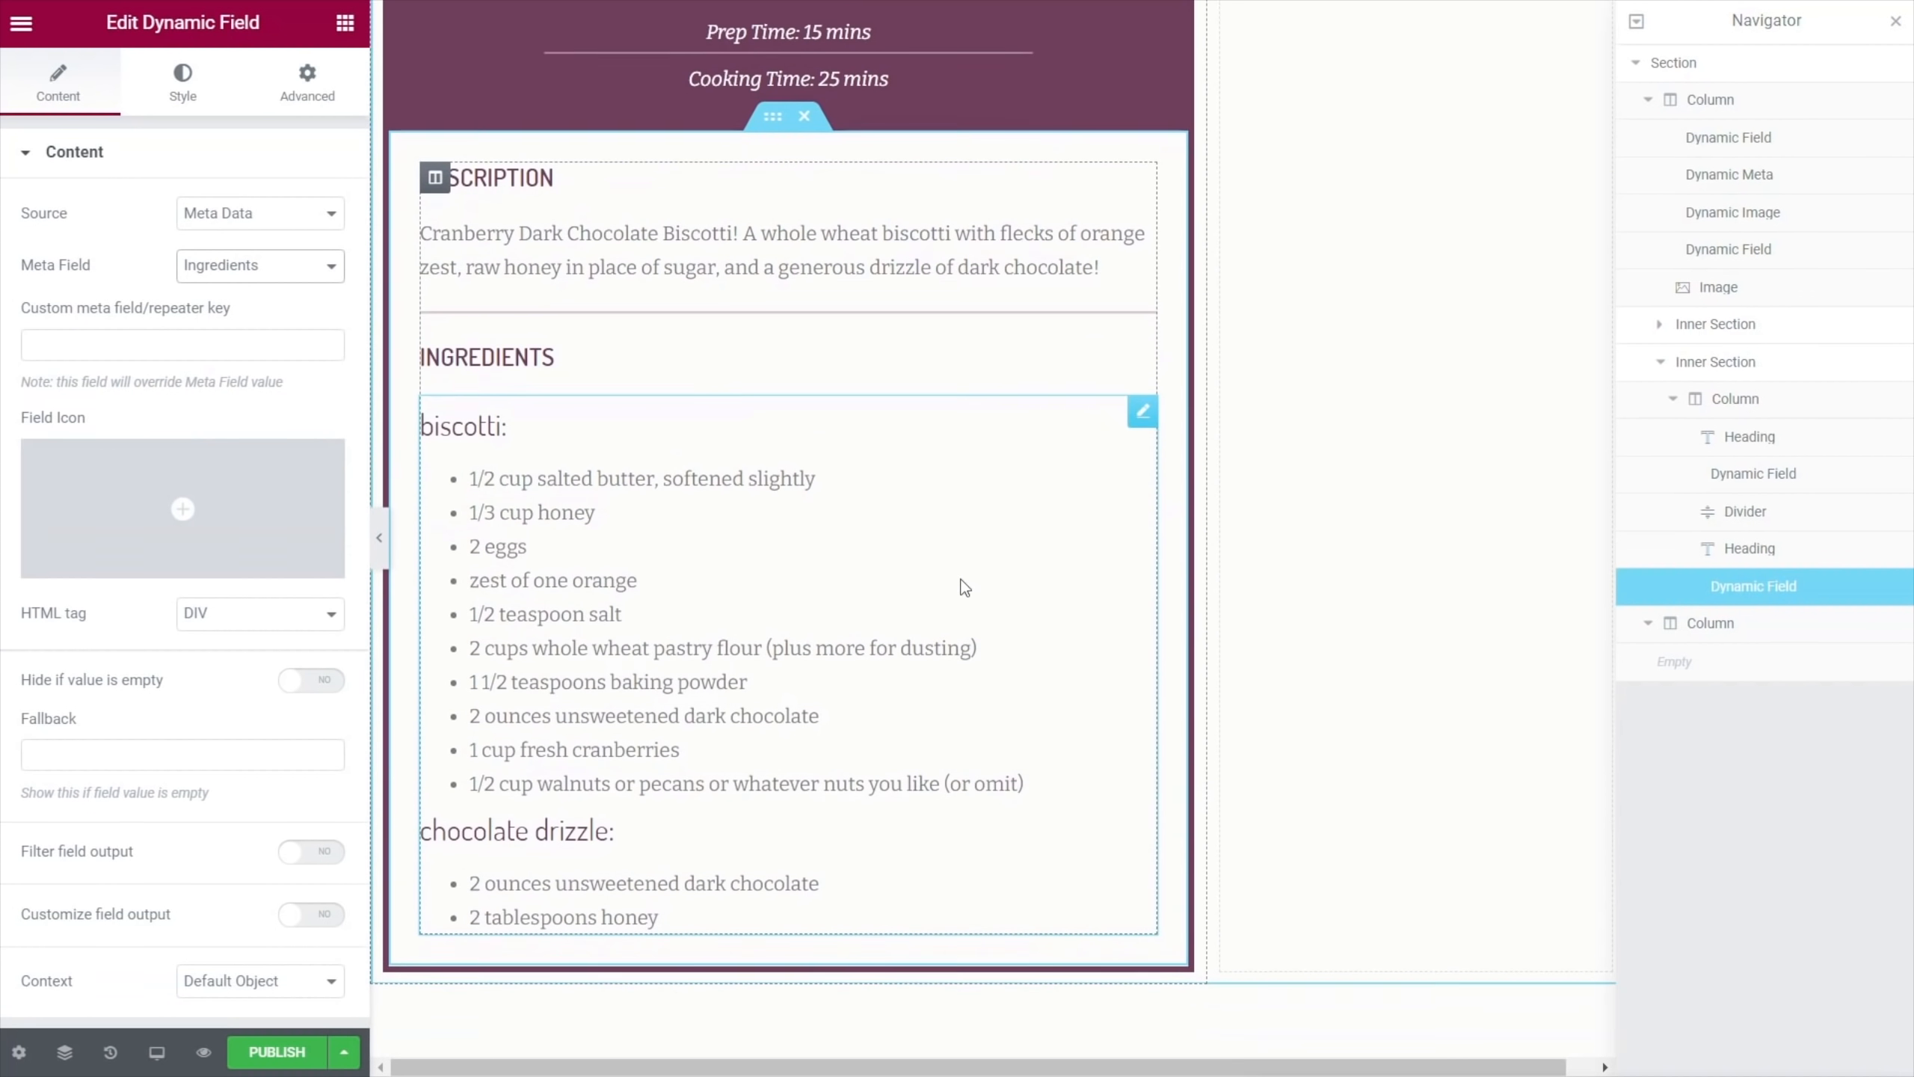
Duplicate the divider above the Ingredients heading and move the copy below the ingredients Dynamic Field
{"action": "right_click", "coordinate": [1144, 324]}
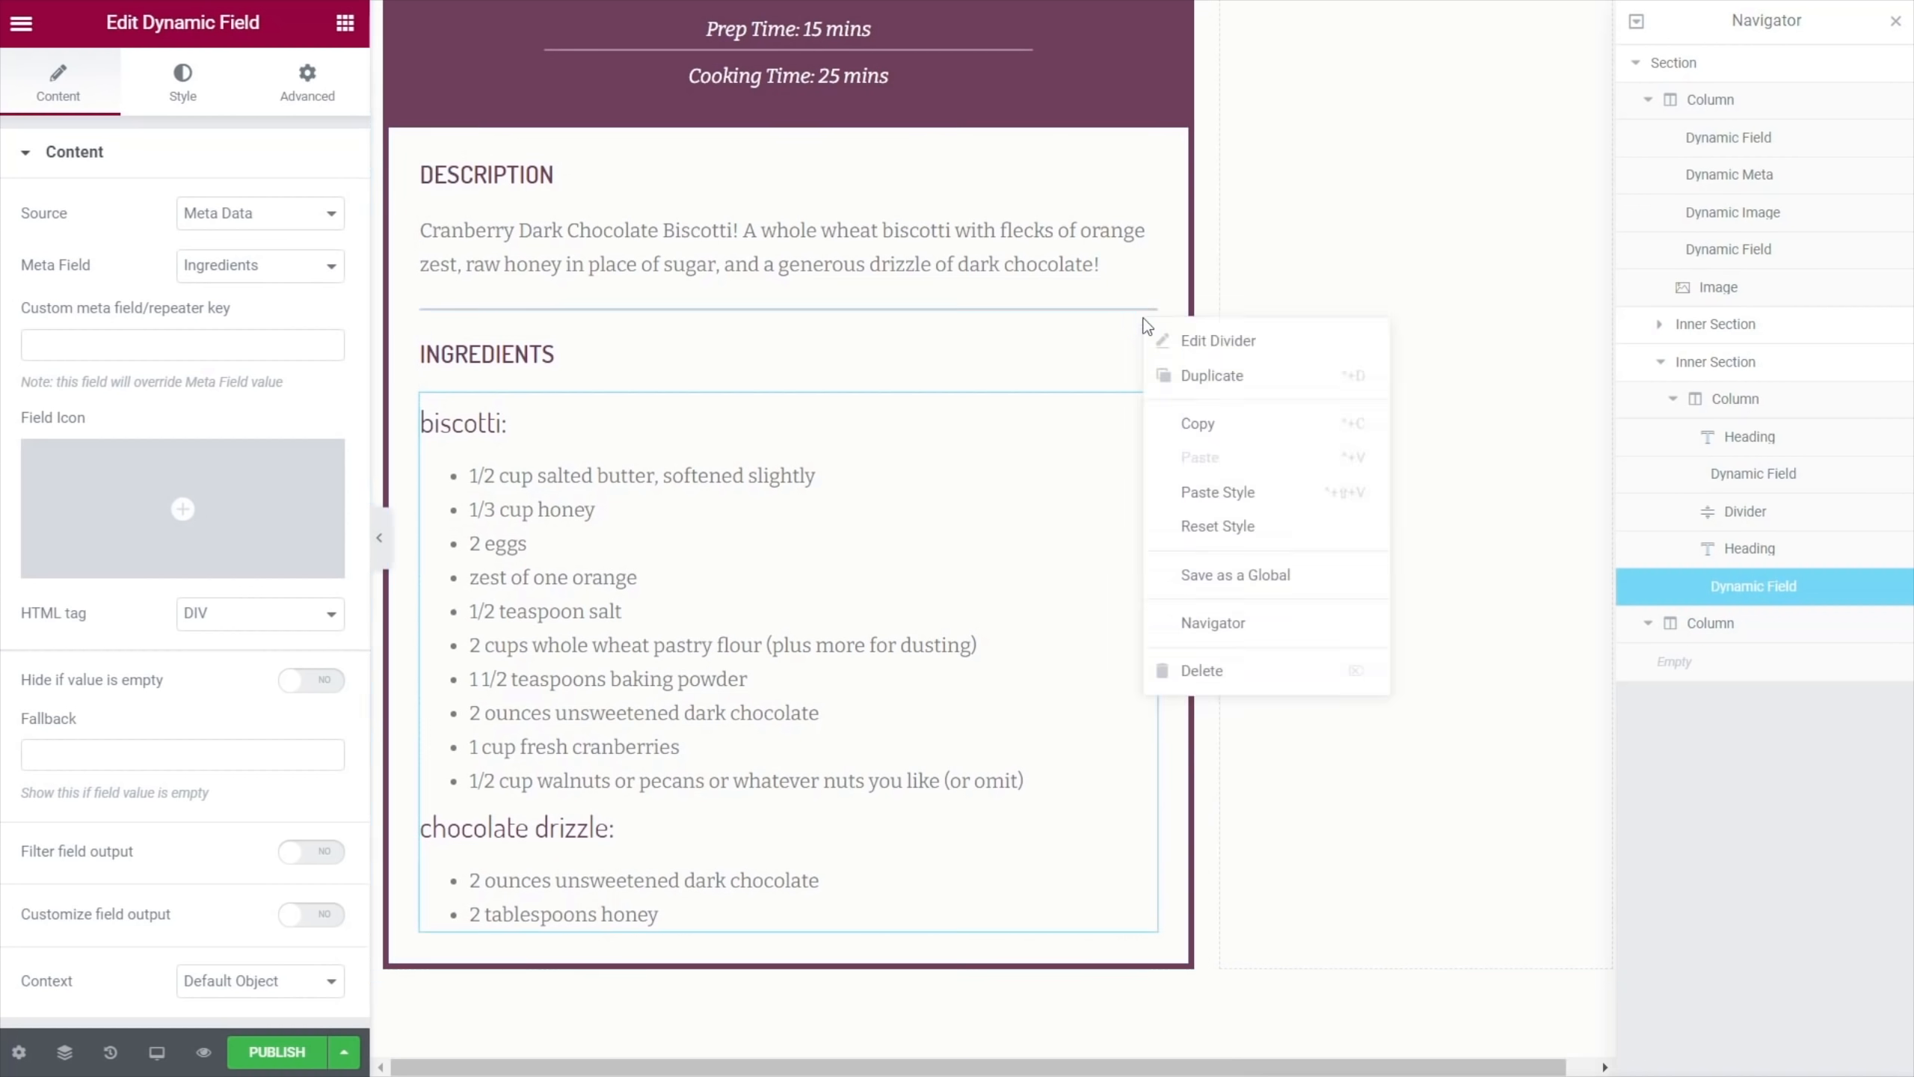
{"action": "left_click", "coordinate": [1249, 377]}
{"action": "left_click_drag", "start_coordinate": [1752, 552], "coordinate": [1756, 632]}
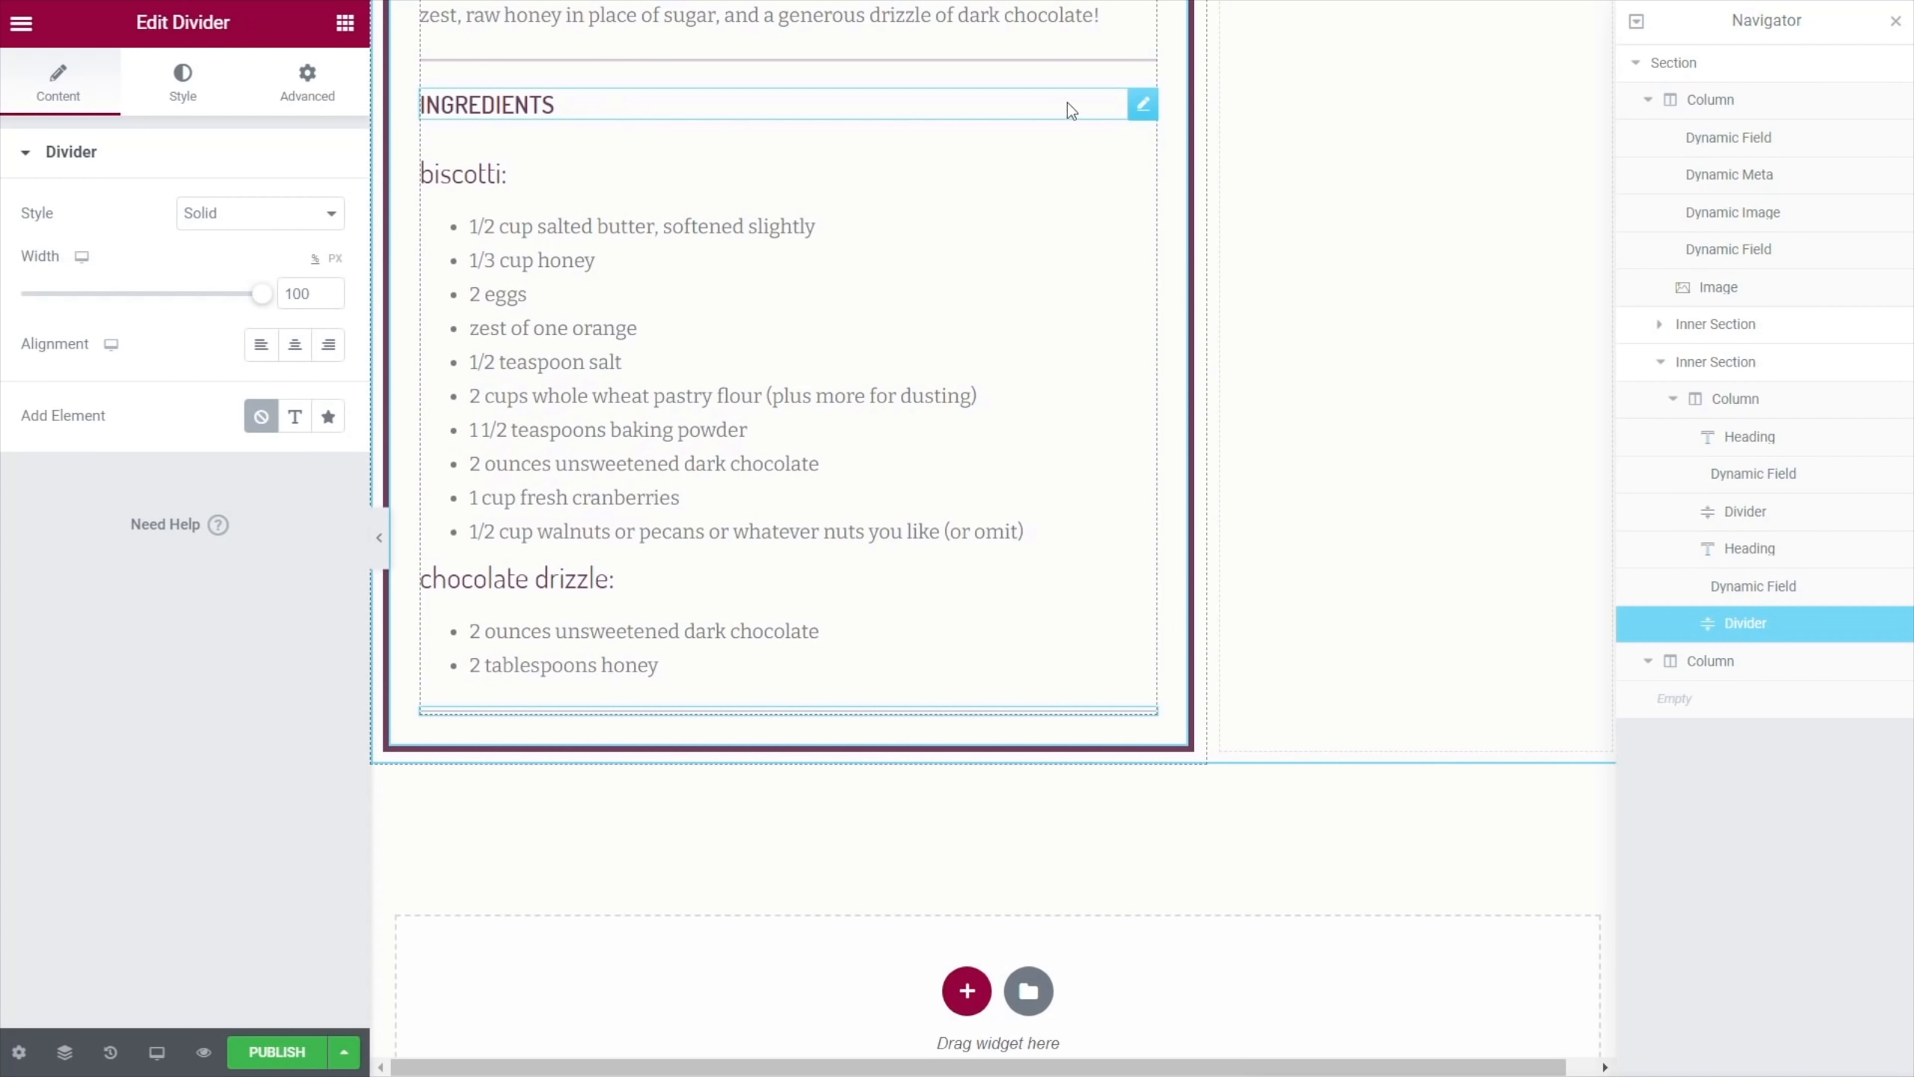
Duplicate the Ingredients heading and move the copy below the second divider
{"action": "right_click", "coordinate": [1139, 110]}
{"action": "left_click", "coordinate": [1146, 176]}
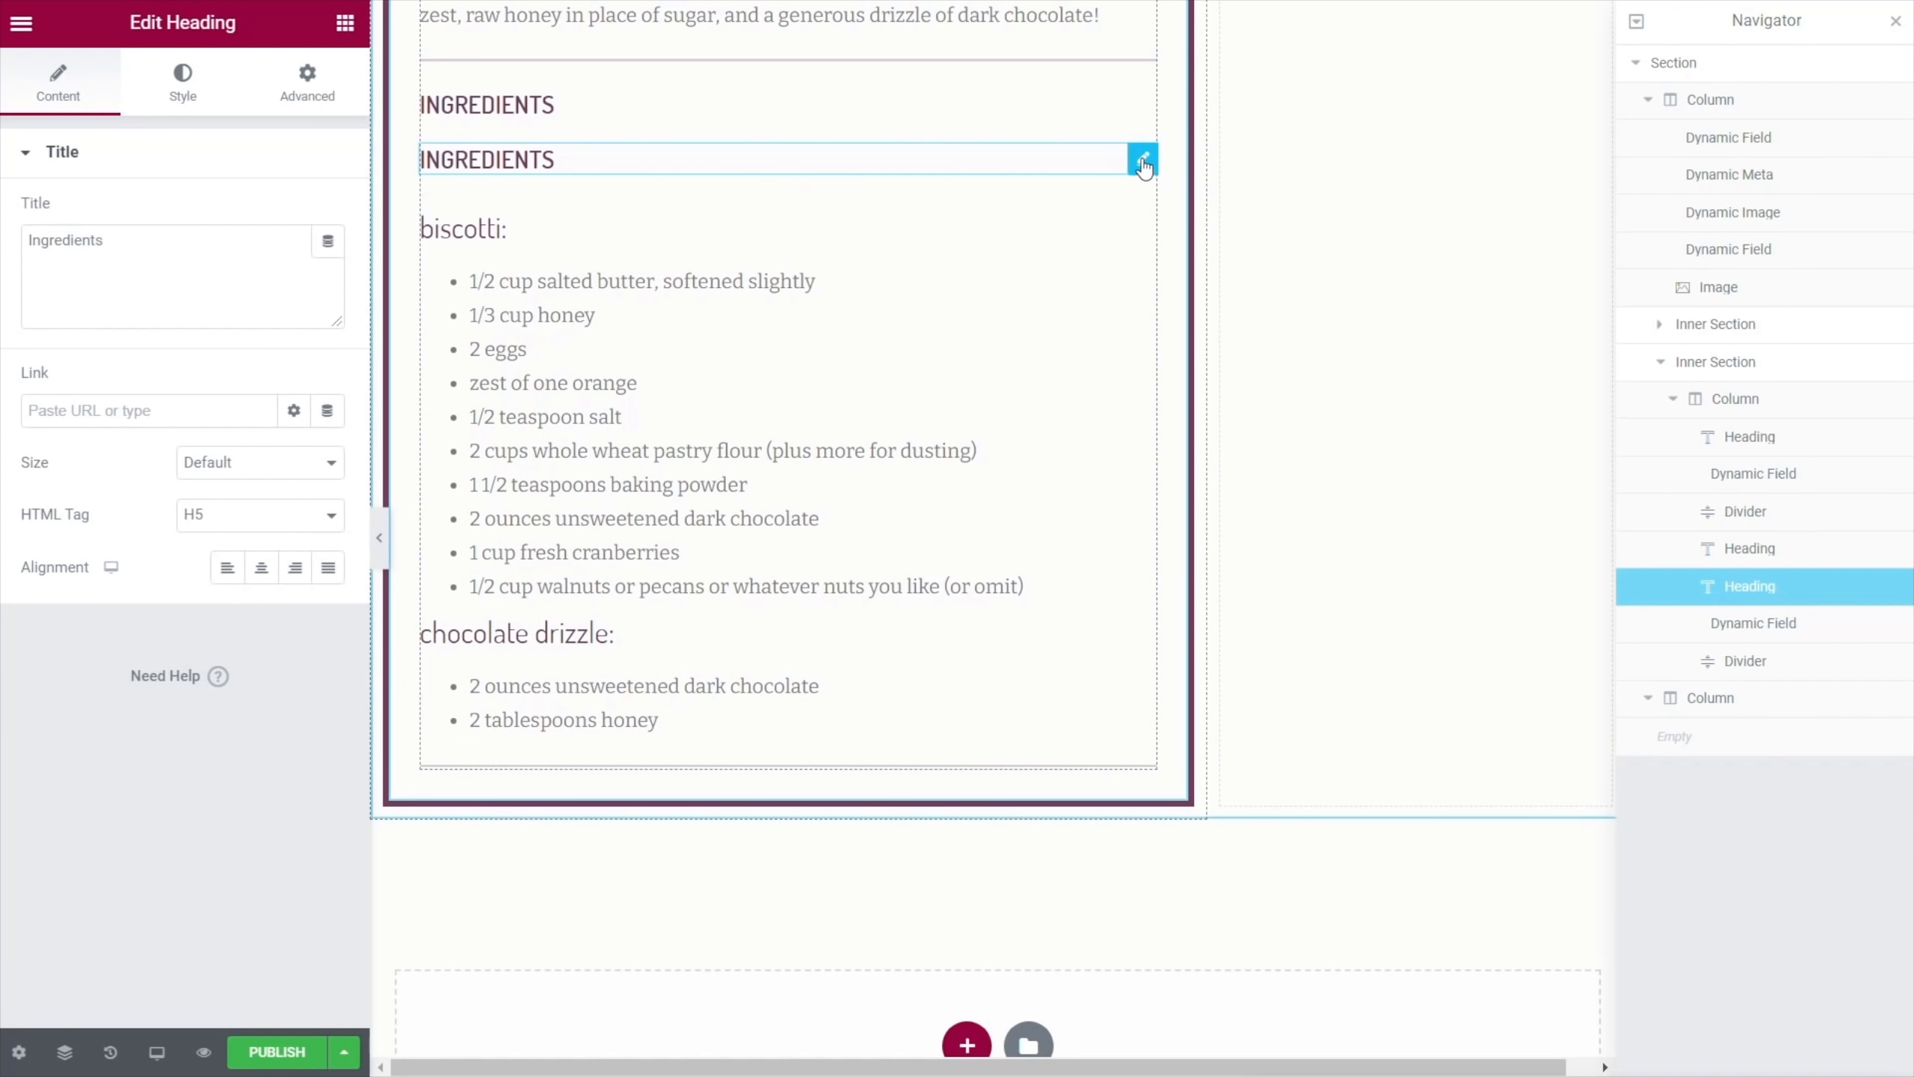
{"action": "left_click_drag", "start_coordinate": [1143, 169], "coordinate": [1022, 722]}
{"action": "left_click_drag", "start_coordinate": [1754, 622], "coordinate": [1754, 674]}
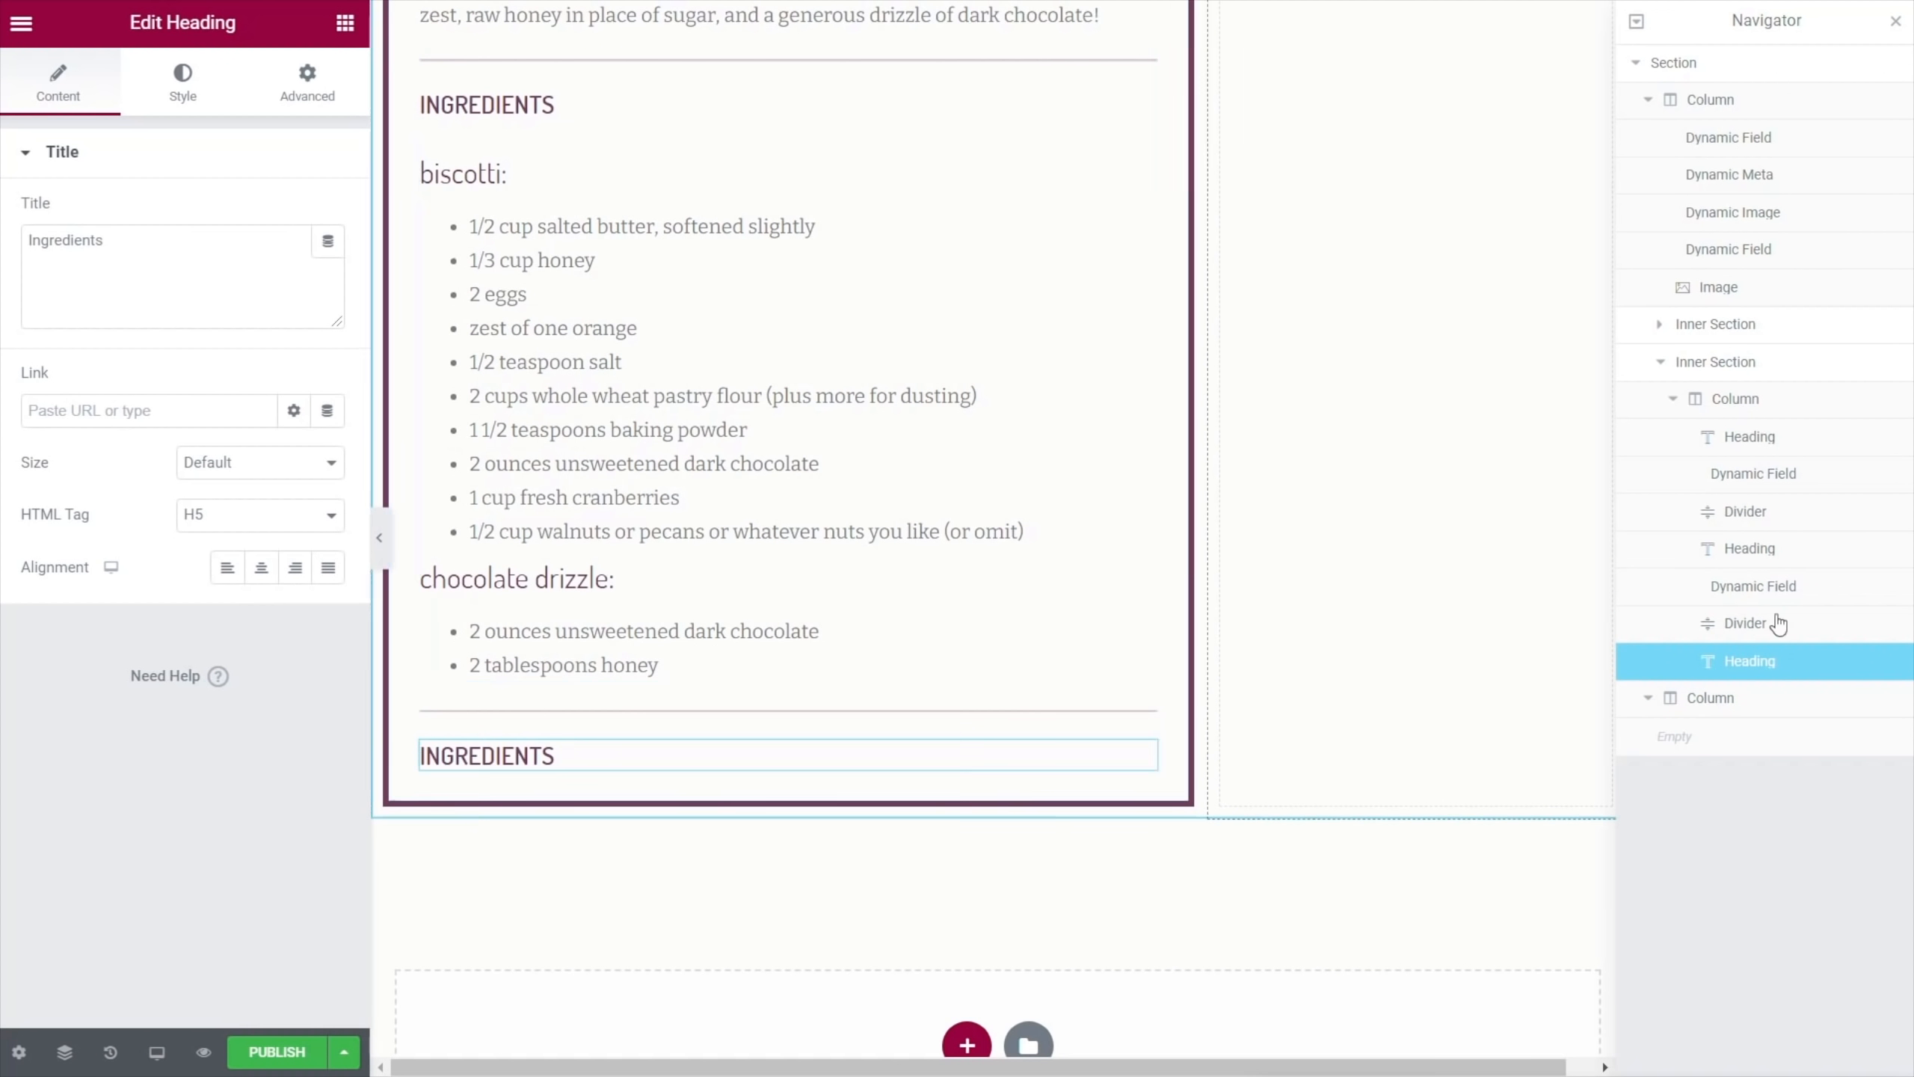
Duplicate the ingredients Dynamic Field and move the copy beneath the last heading in the inner section
{"action": "left_click", "coordinate": [1816, 596]}
{"action": "right_click", "coordinate": [1812, 592]}
{"action": "left_click", "coordinate": [1809, 643]}
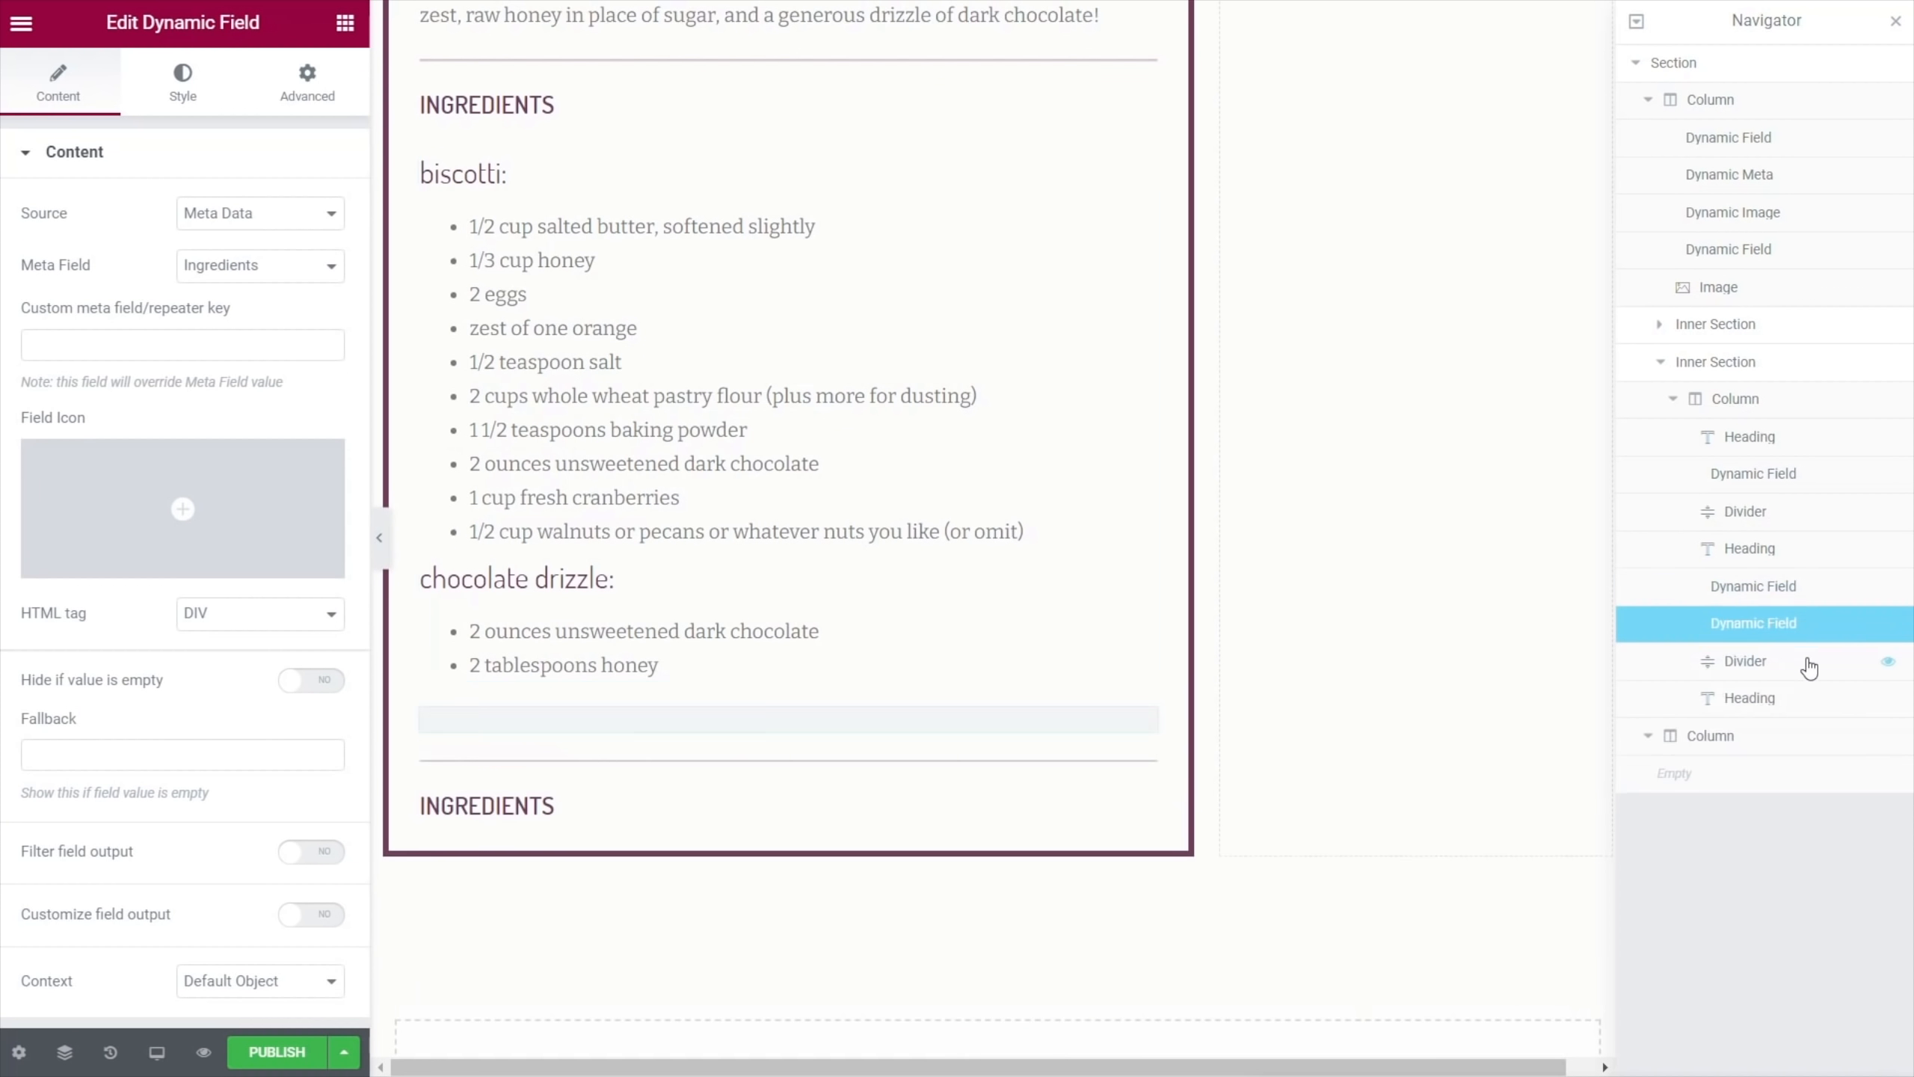
{"action": "left_click_drag", "start_coordinate": [1801, 629], "coordinate": [1794, 699]}
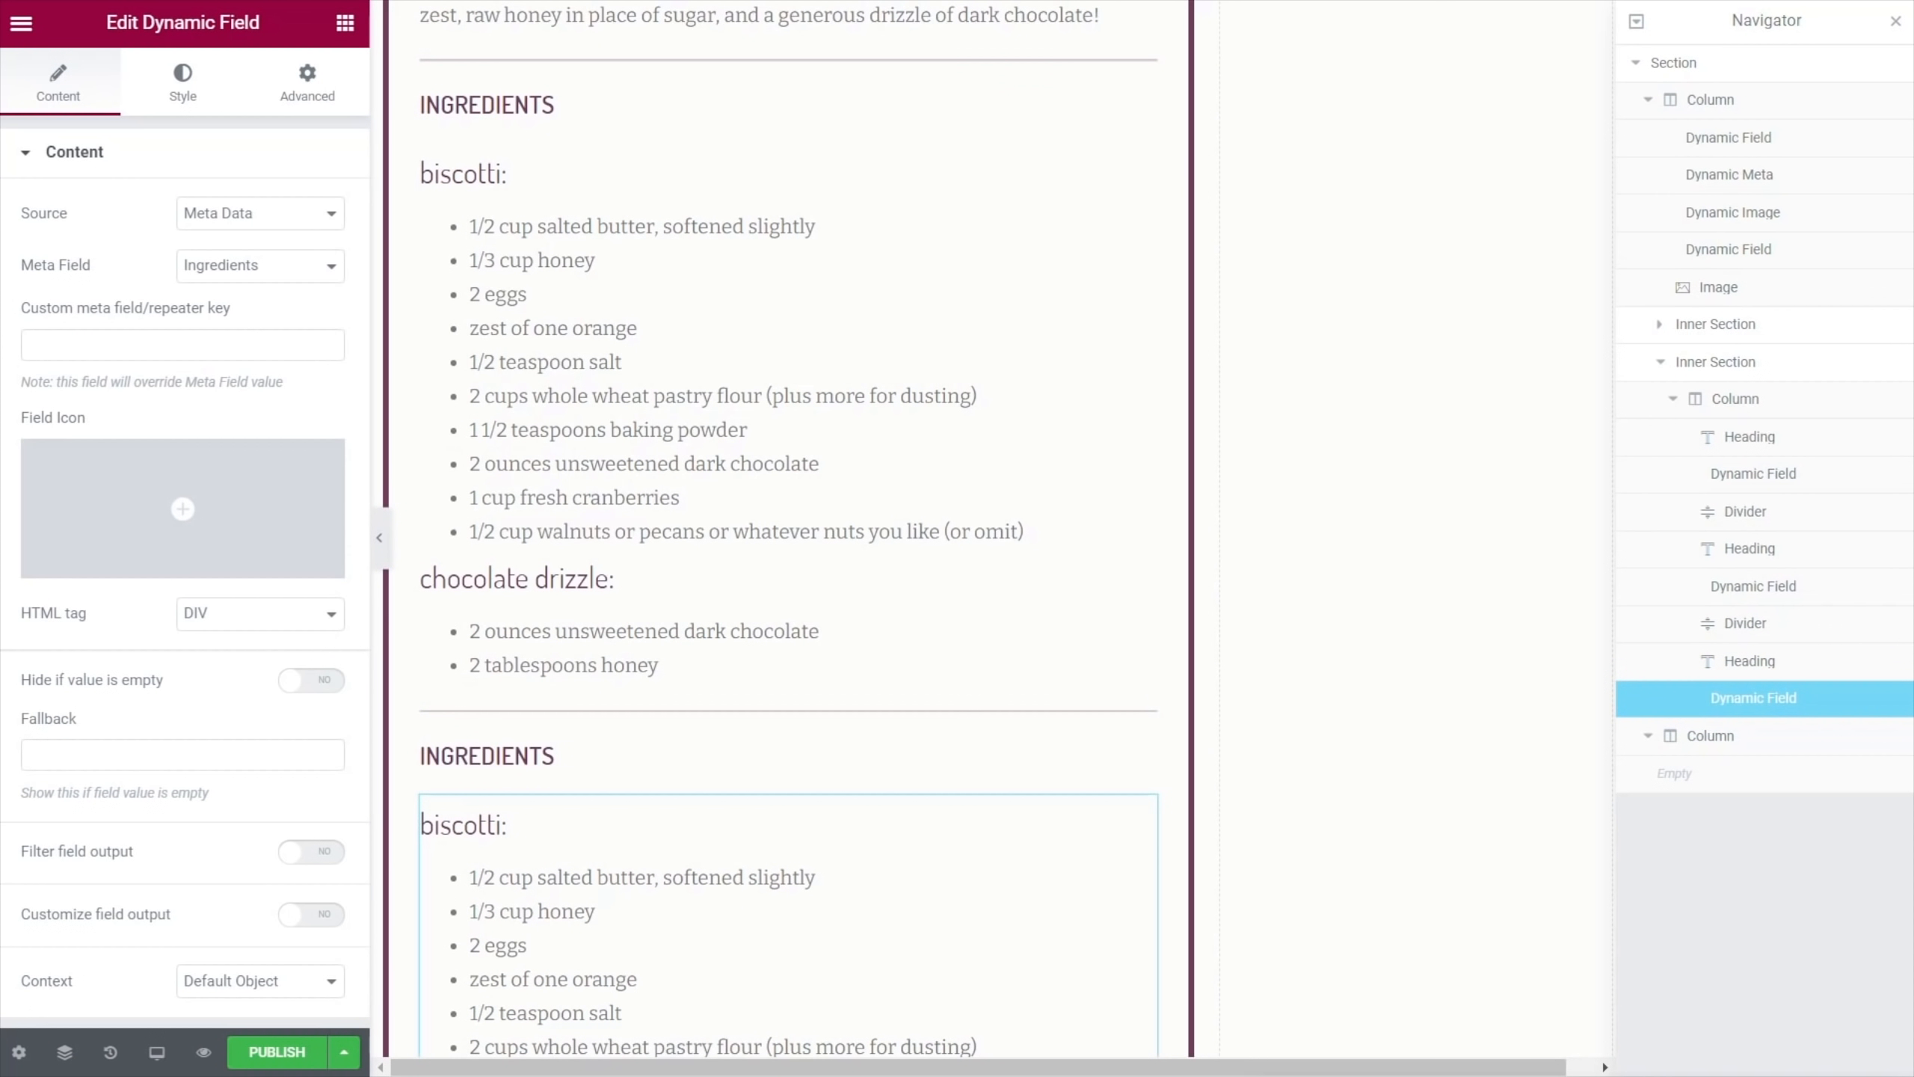
Change the text of the heading below the second divider to "Instructions"
{"action": "left_click", "coordinate": [557, 755]}
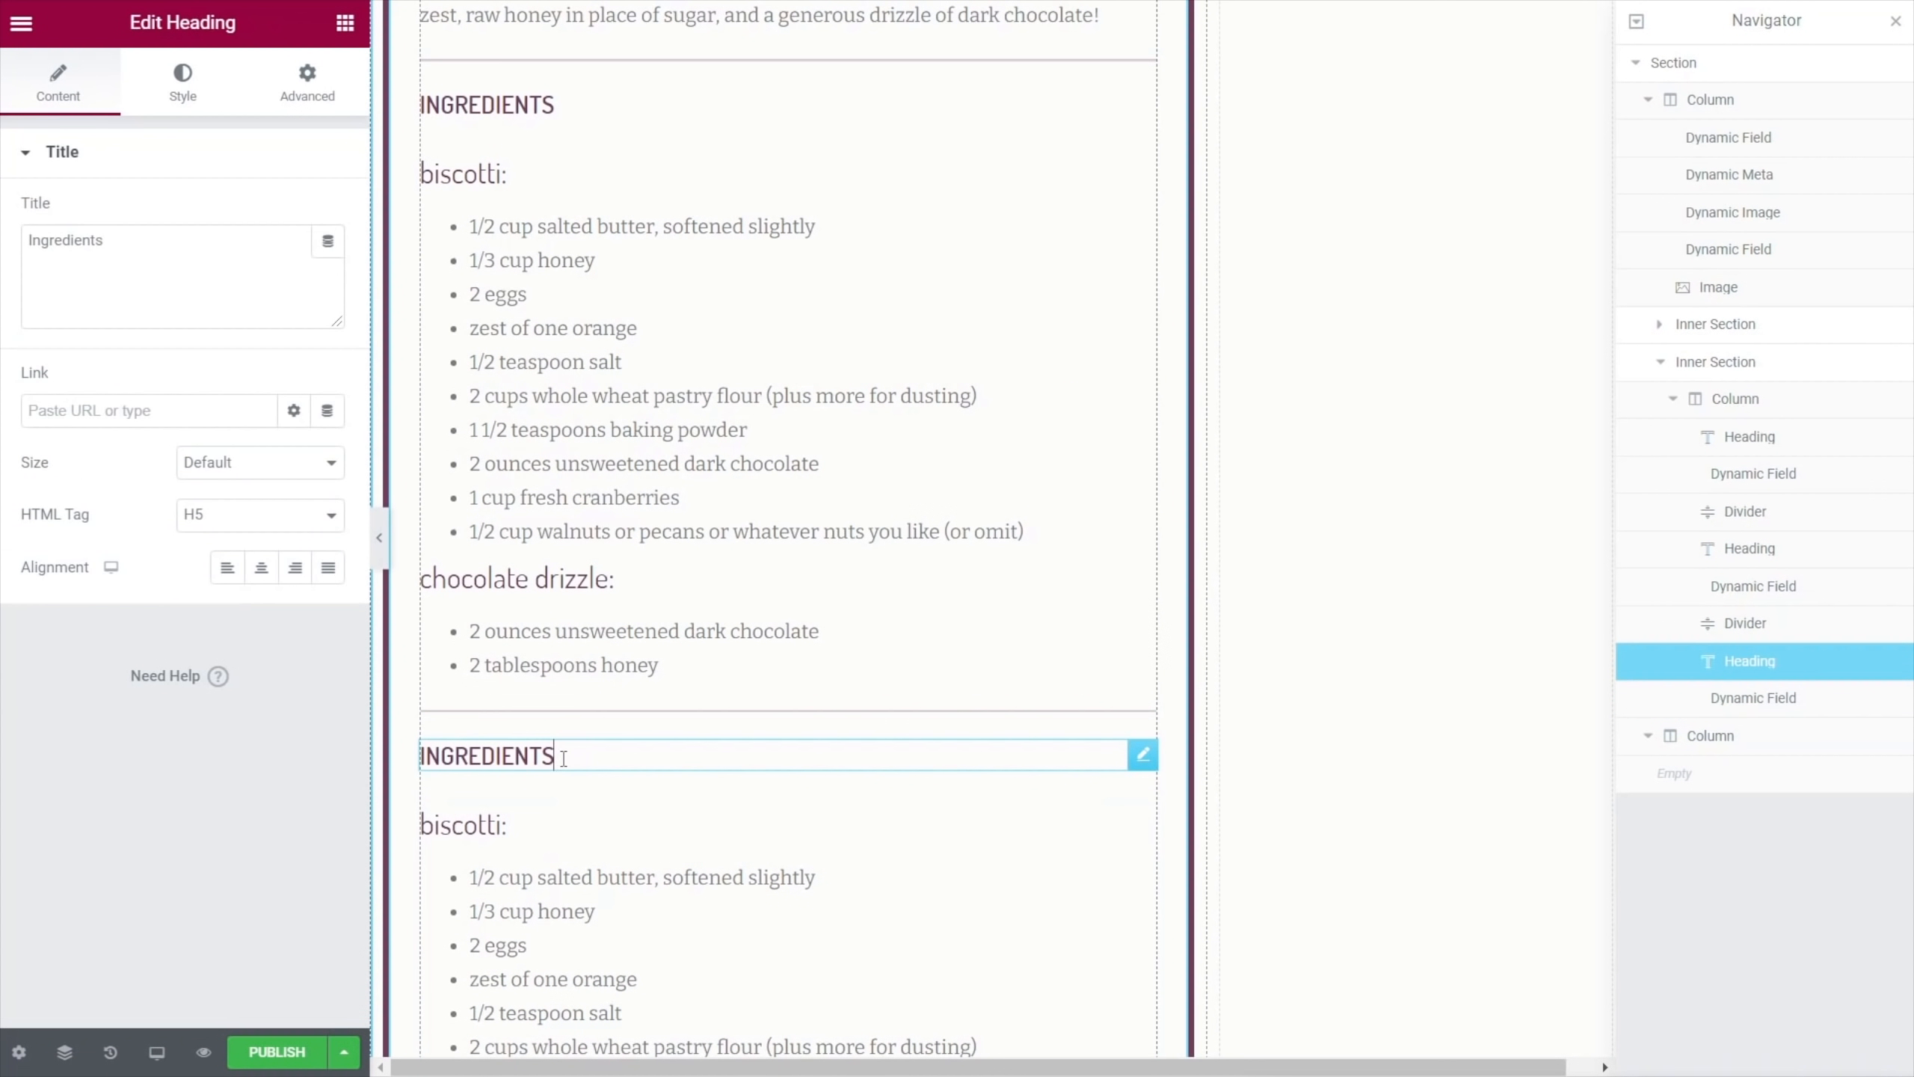
{"action": "left_click_drag", "start_coordinate": [556, 755], "coordinate": [465, 756]}
{"action": "type", "text": "structions"}
Switch the meta field of the Dynamic Field under the Instructions heading to Instructions
{"action": "scroll", "coordinate": [652, 854], "scroll_direction": "down", "scroll_amount": 1}
{"action": "scroll", "coordinate": [648, 846], "scroll_direction": "down", "scroll_amount": 3}
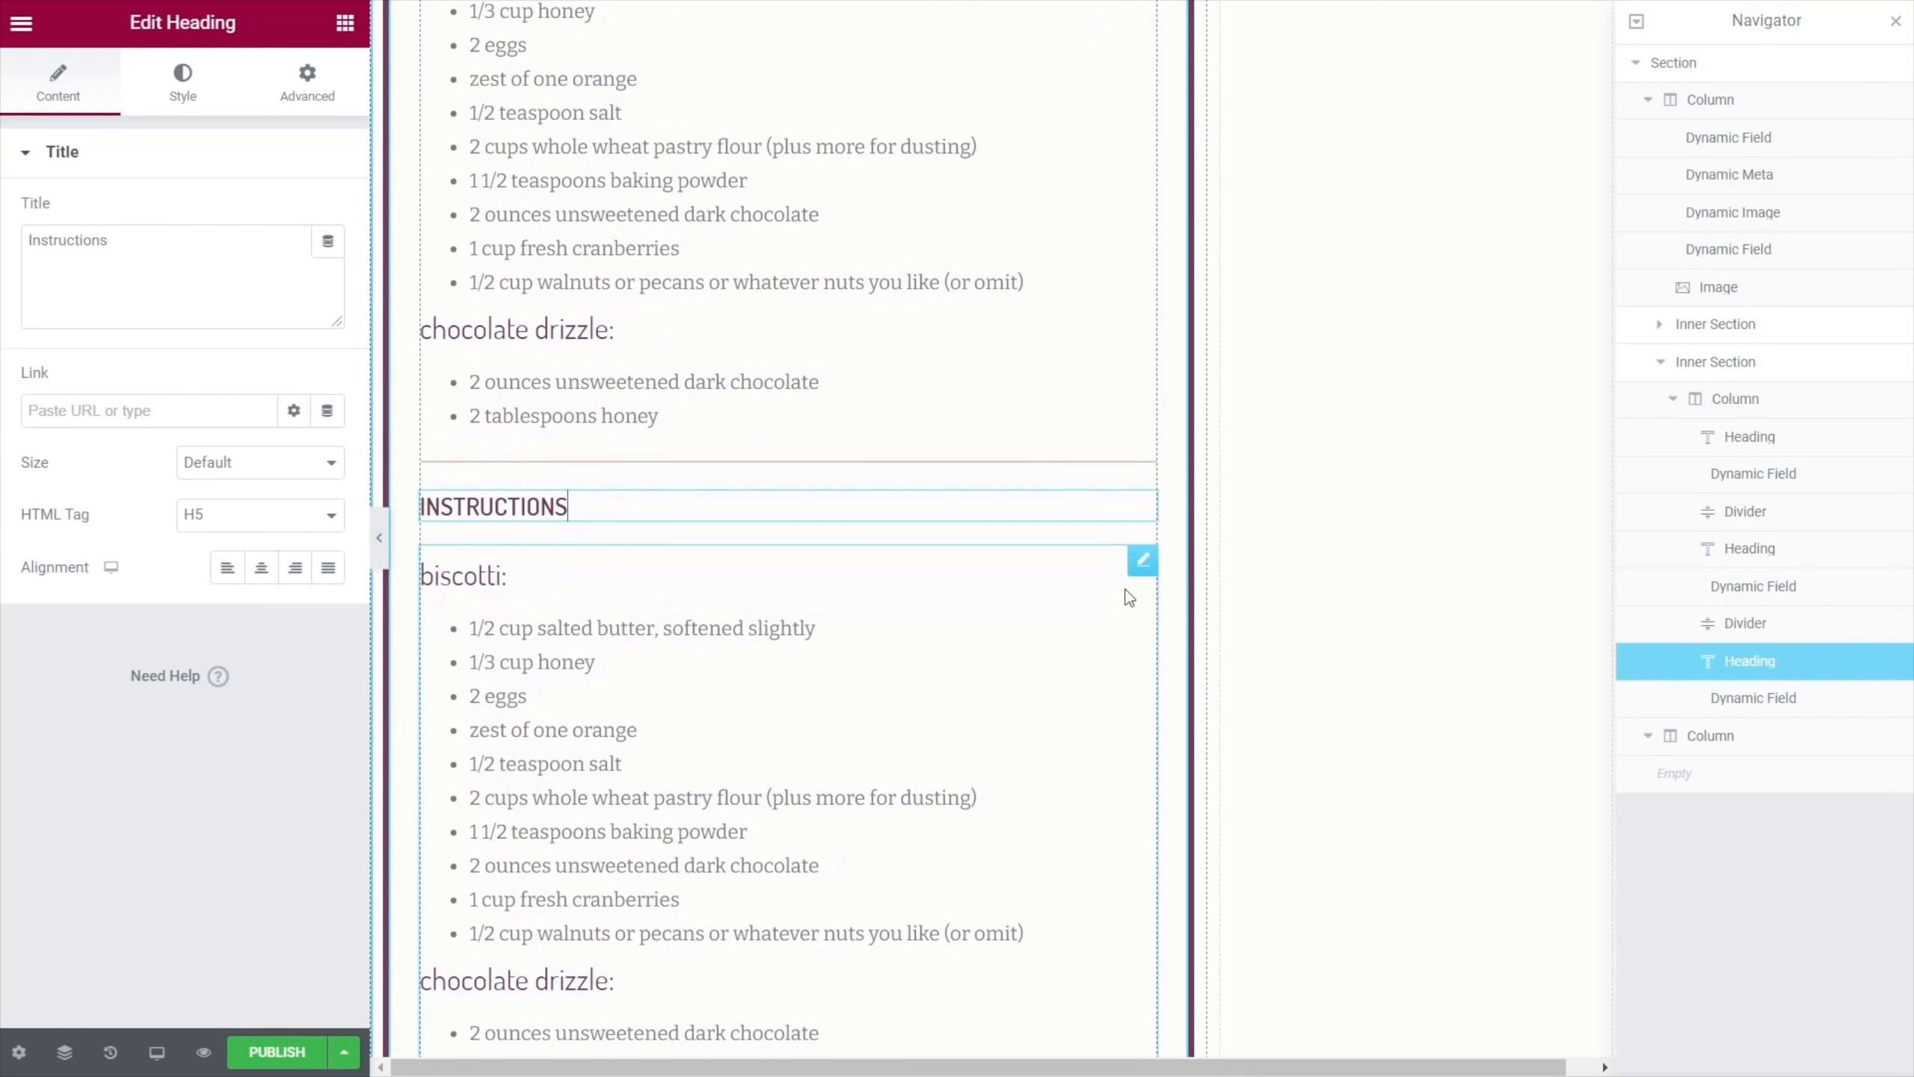
{"action": "left_click", "coordinate": [1147, 568]}
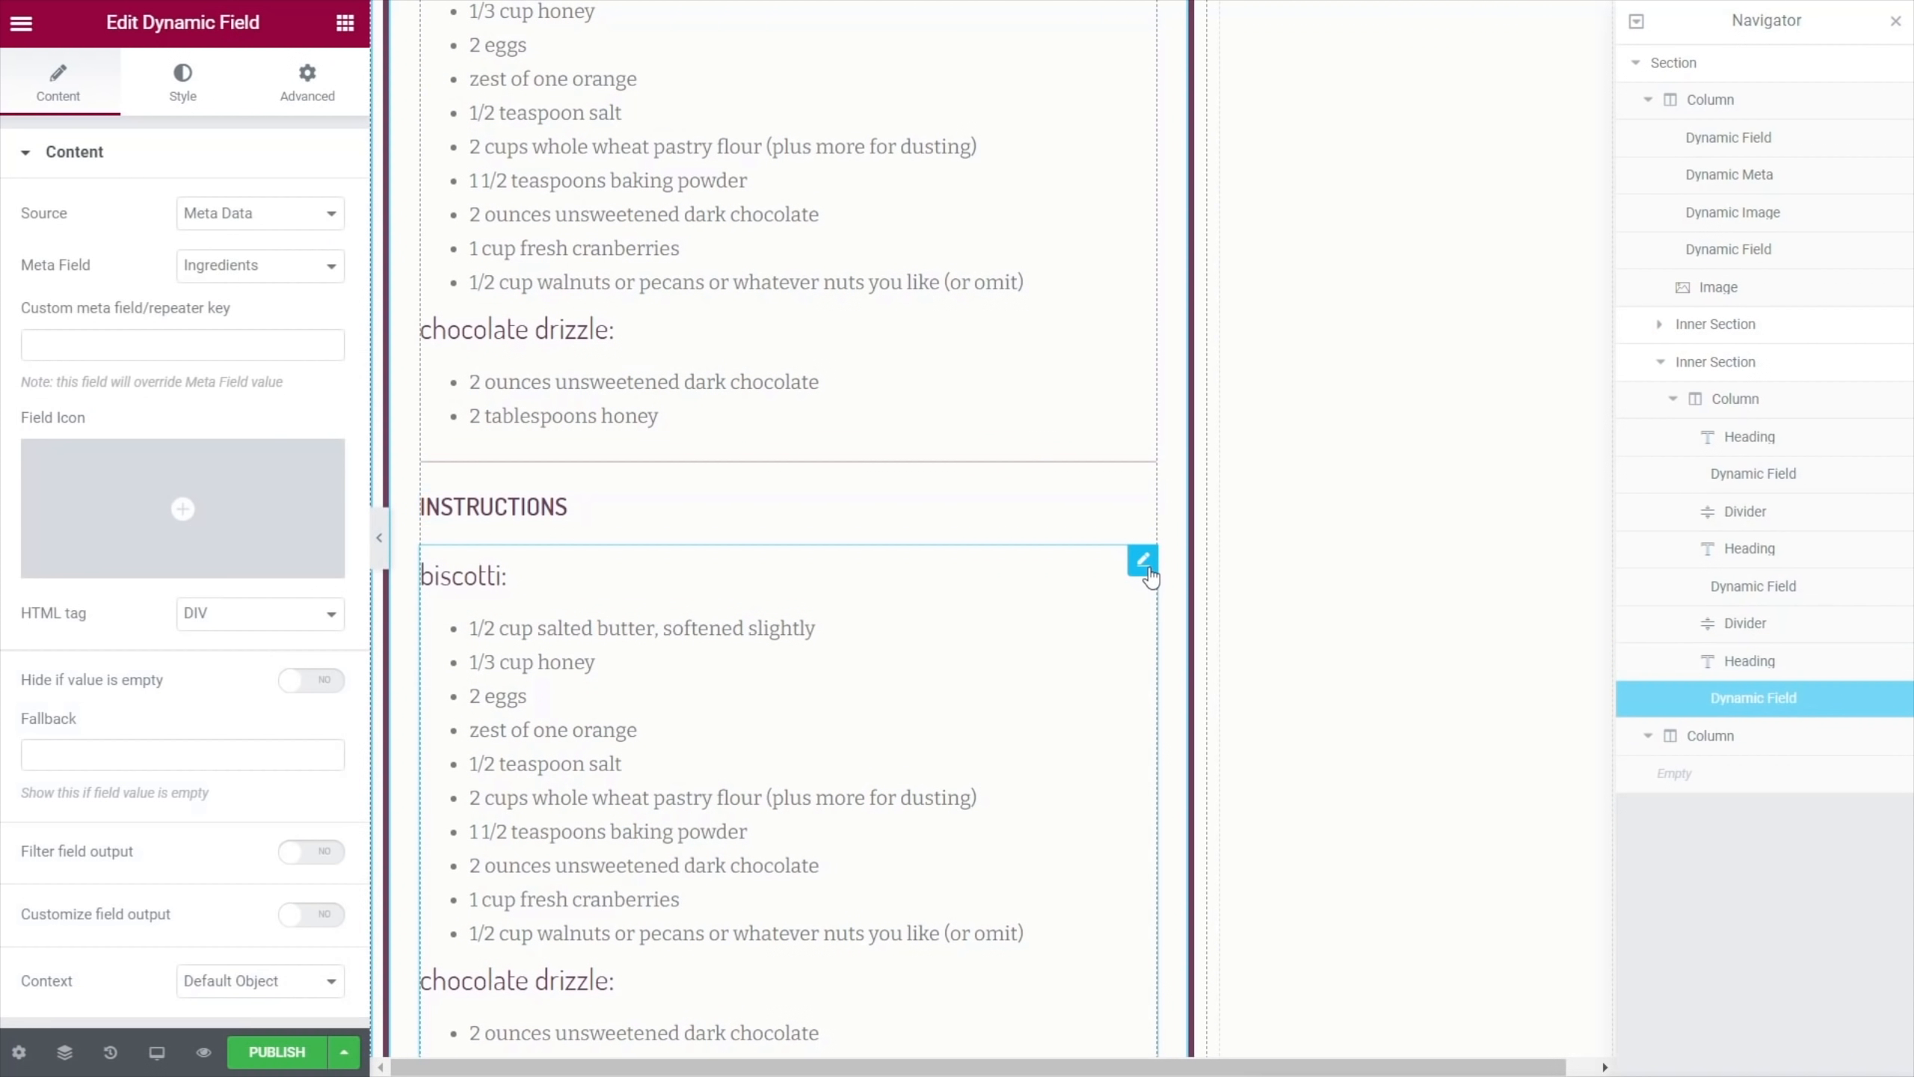
{"action": "left_click", "coordinate": [240, 263]}
{"action": "left_click", "coordinate": [240, 403]}
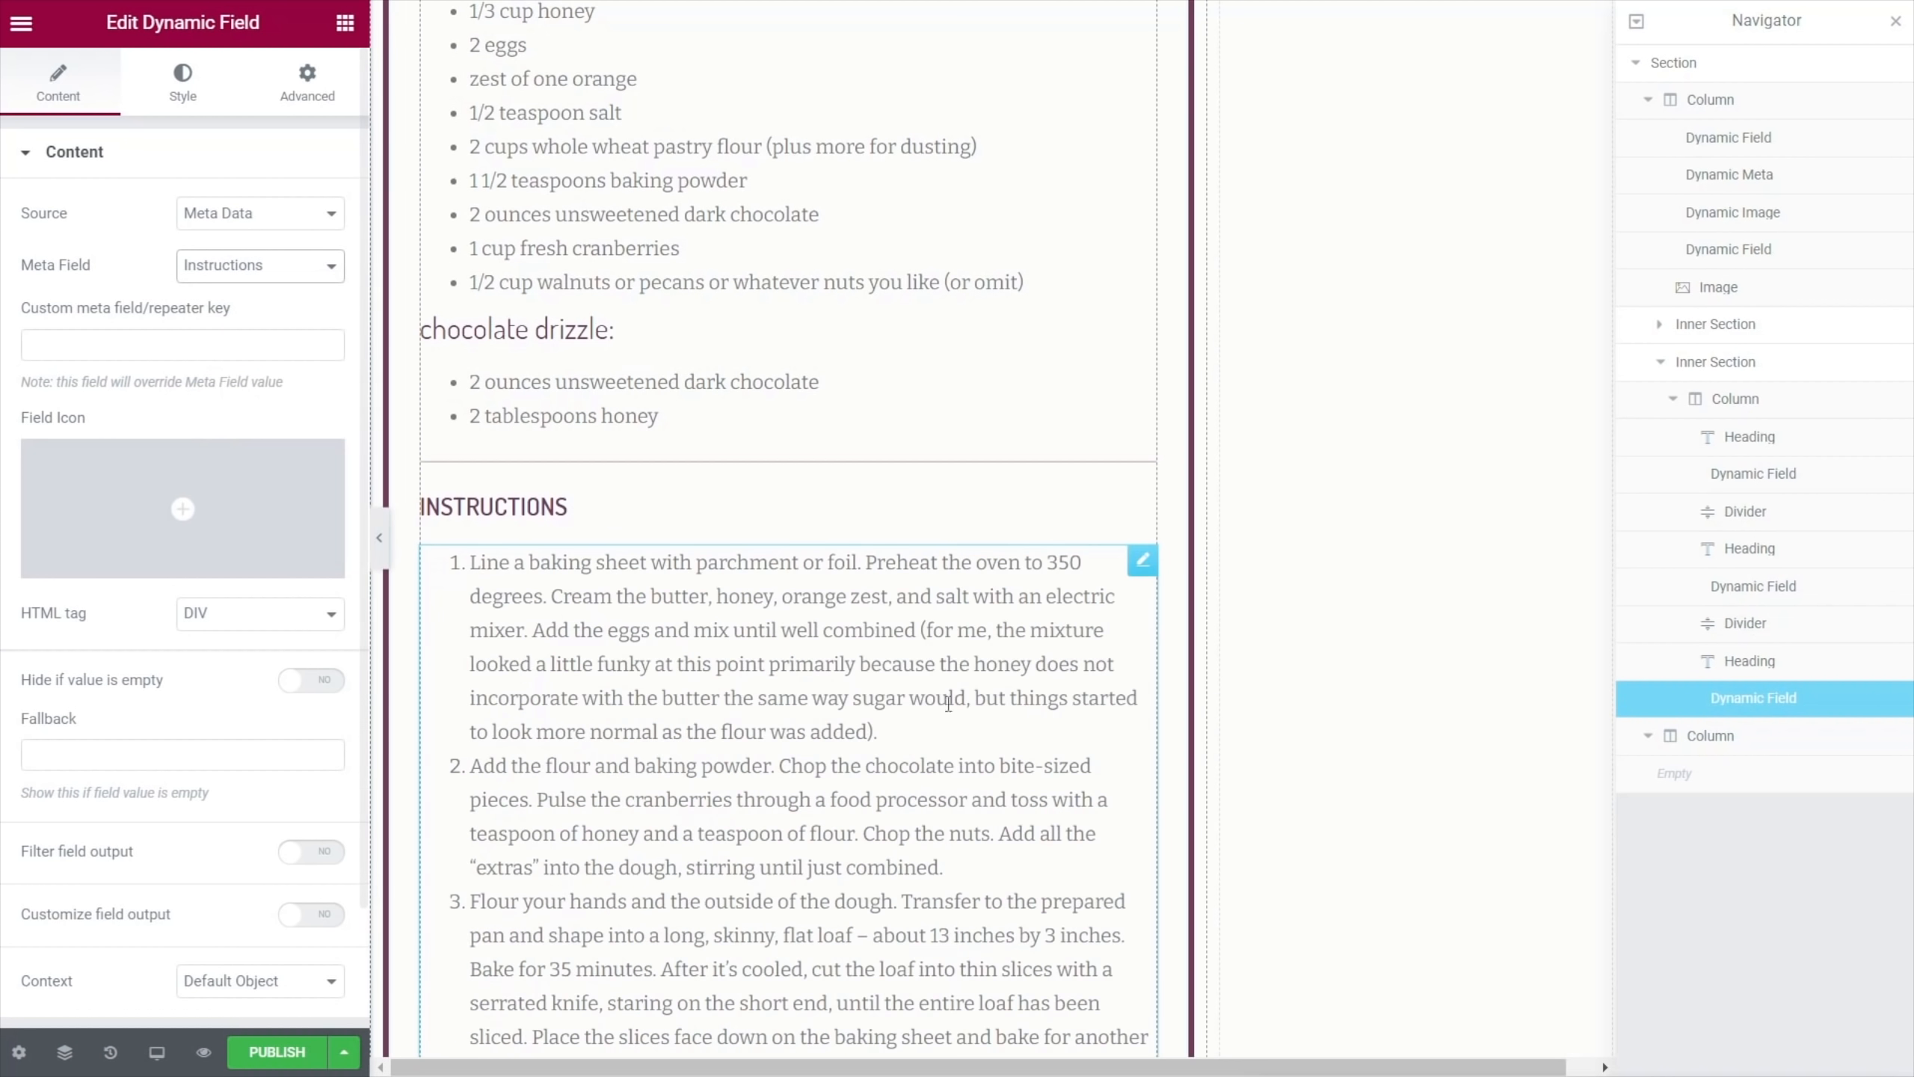
Review the recipe layout, then publish the template with a display condition that includes all Recipe posts
{"action": "scroll", "coordinate": [1262, 738], "scroll_direction": "down", "scroll_amount": 2}
{"action": "scroll", "coordinate": [1262, 738], "scroll_direction": "down", "scroll_amount": 10}
{"action": "scroll", "coordinate": [1262, 737], "scroll_direction": "up", "scroll_amount": 15}
{"action": "scroll", "coordinate": [1262, 737], "scroll_direction": "up", "scroll_amount": 20}
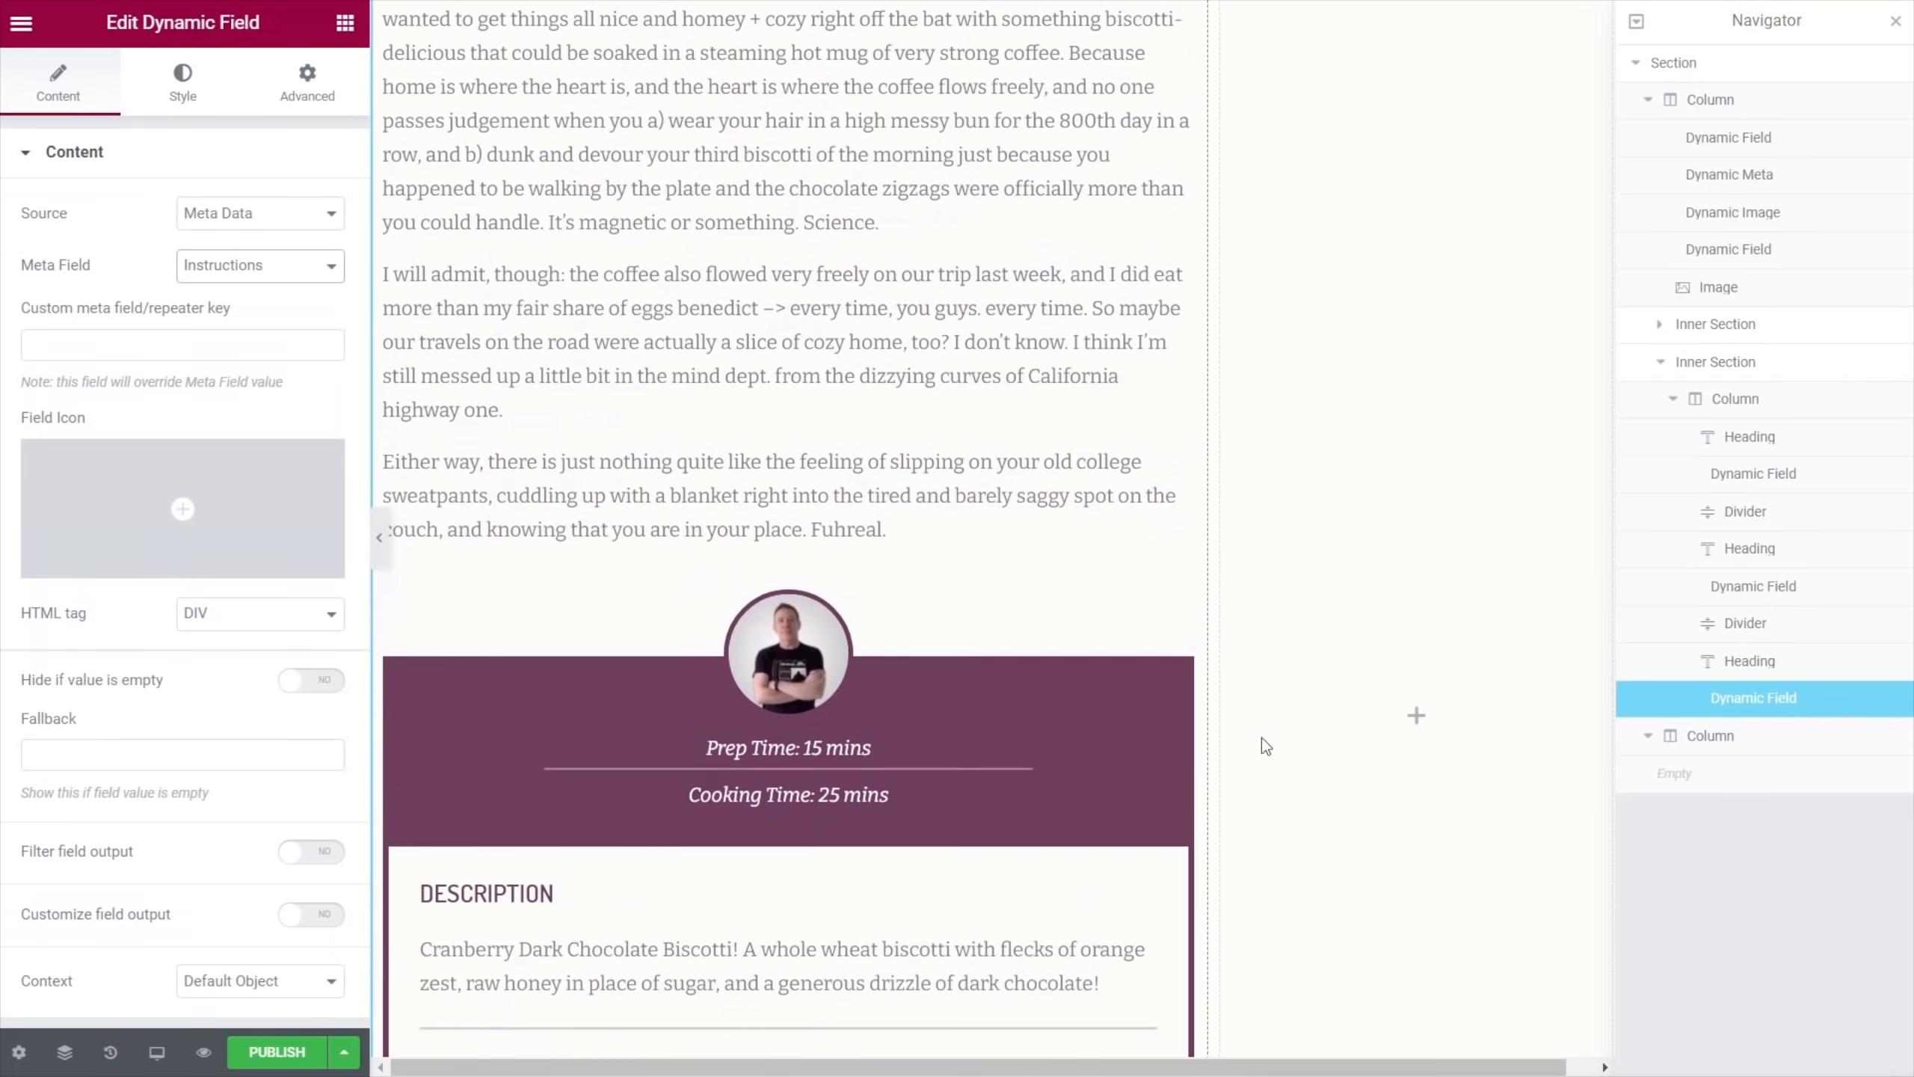
{"action": "scroll", "coordinate": [1263, 738], "scroll_direction": "up", "scroll_amount": 6}
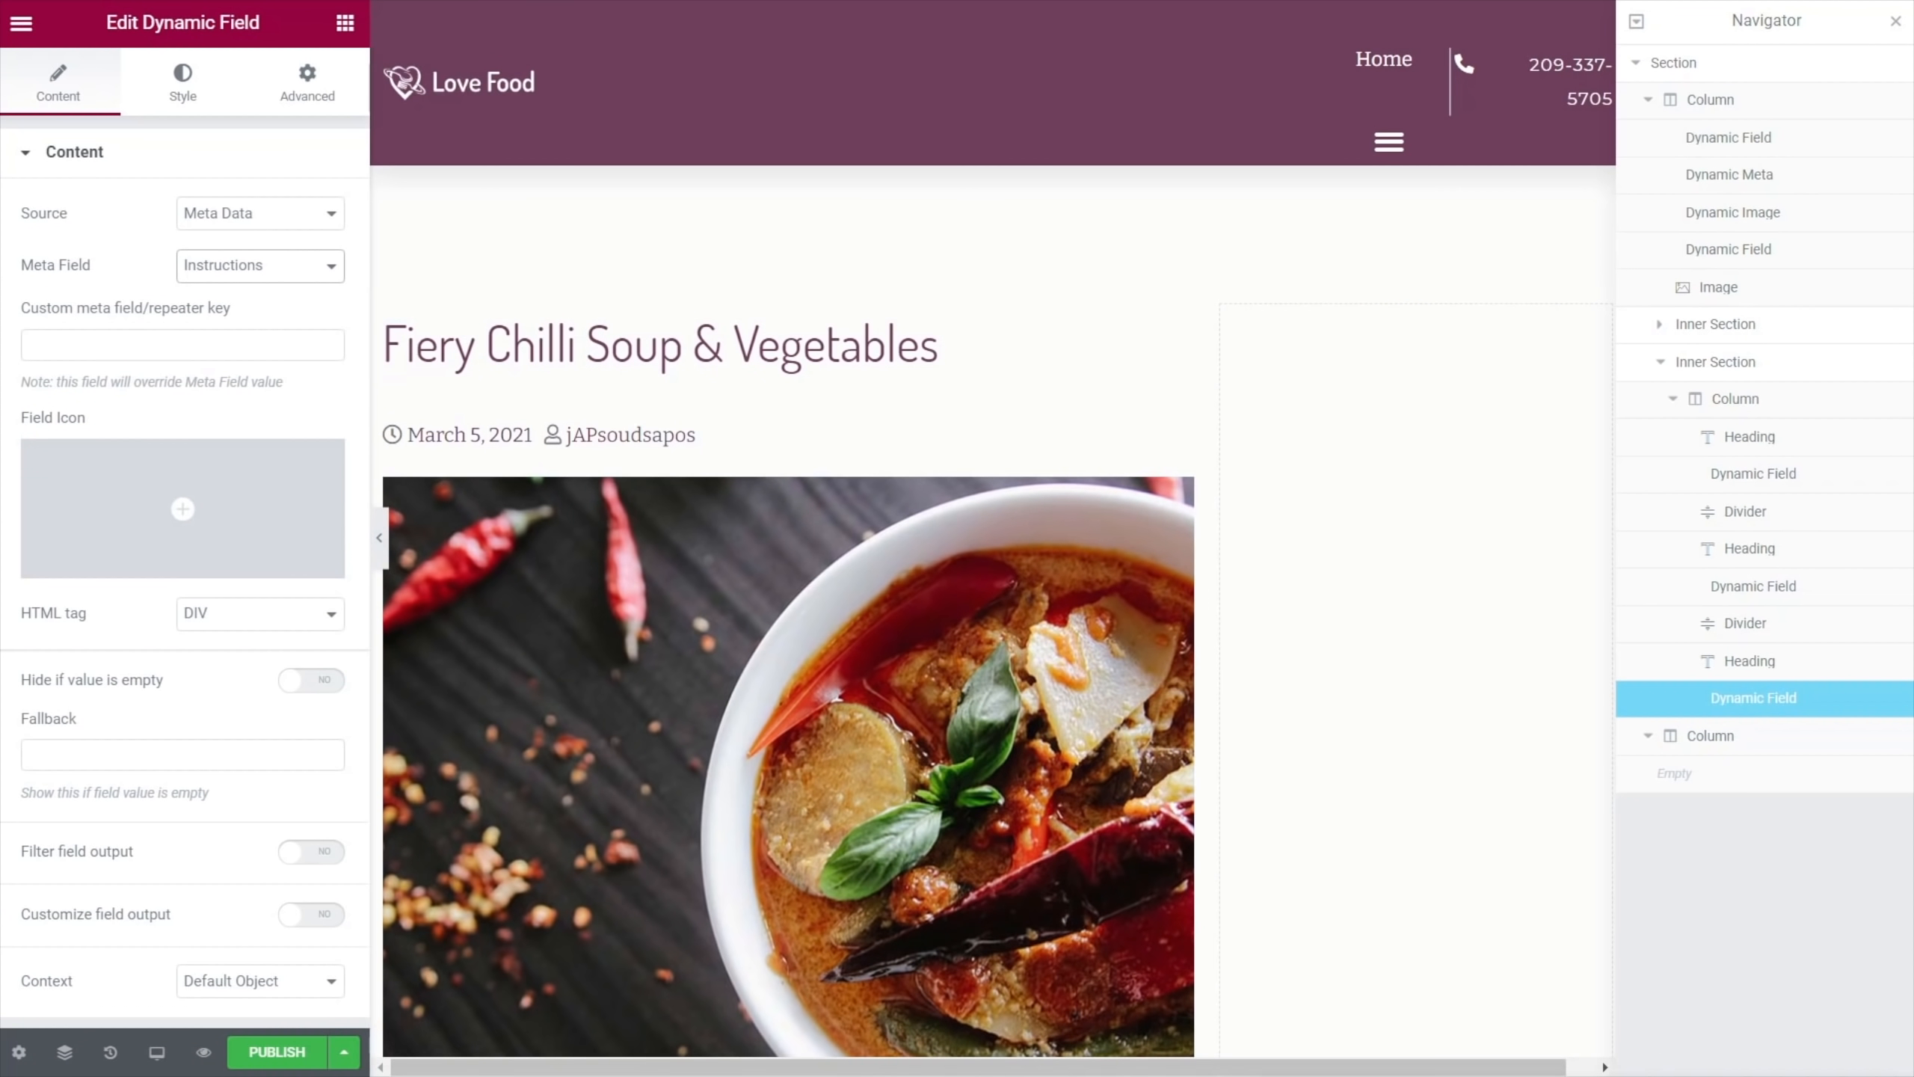
{"action": "left_click", "coordinate": [278, 1052]}
{"action": "left_click", "coordinate": [998, 628]}
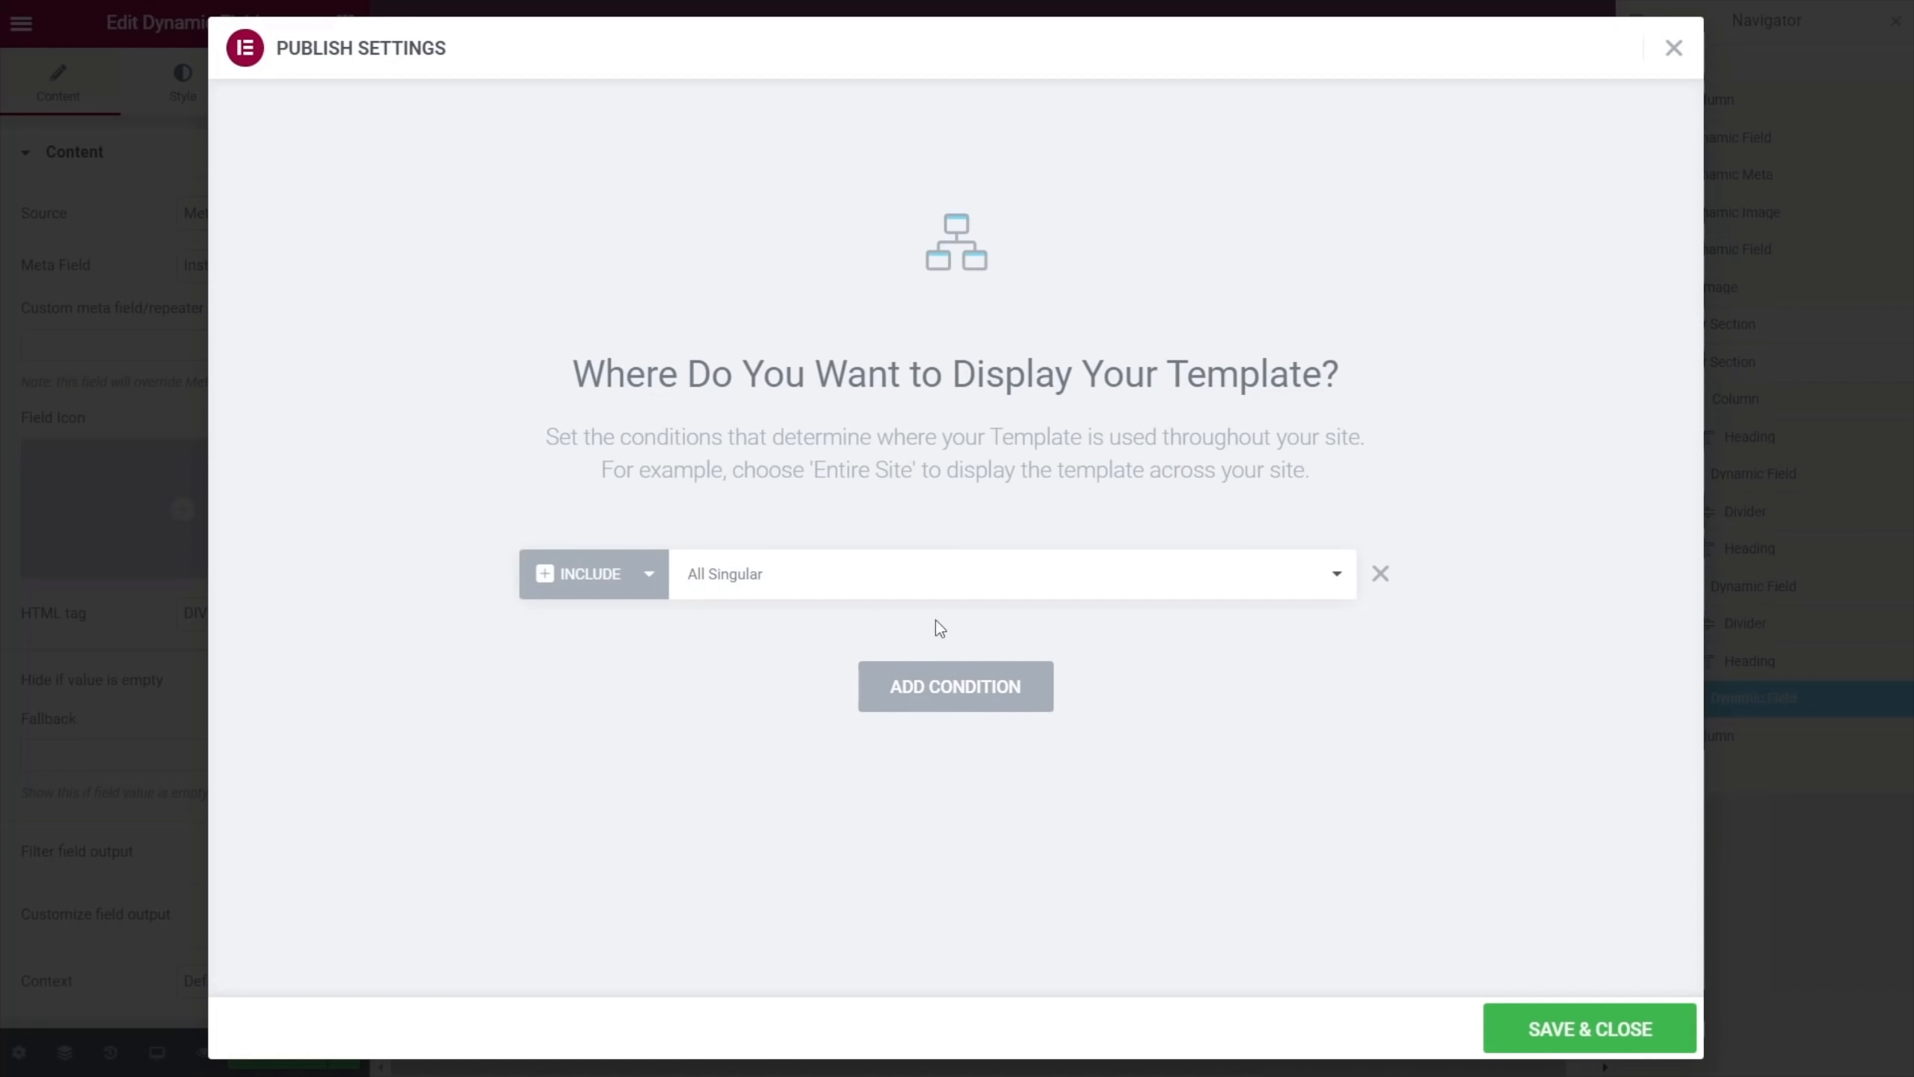
{"action": "left_click", "coordinate": [904, 578]}
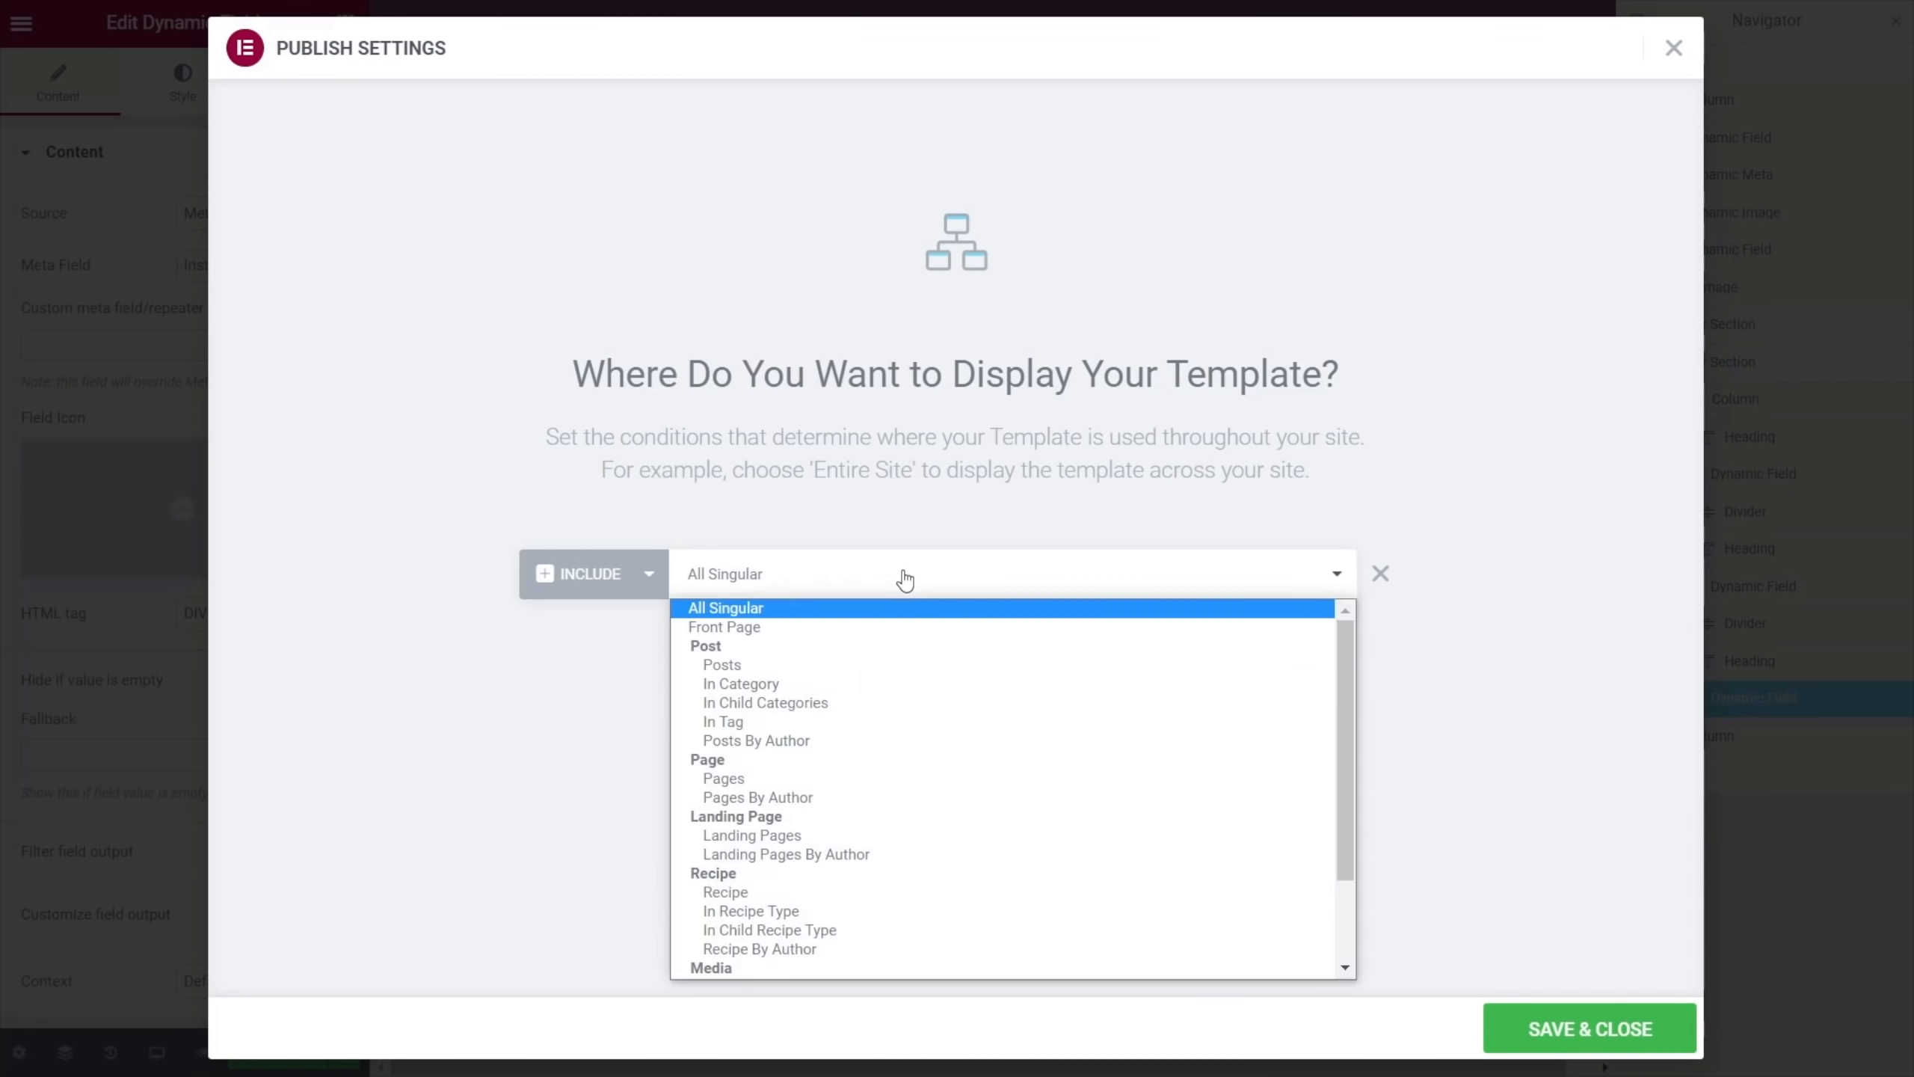
{"action": "left_click", "coordinate": [781, 893]}
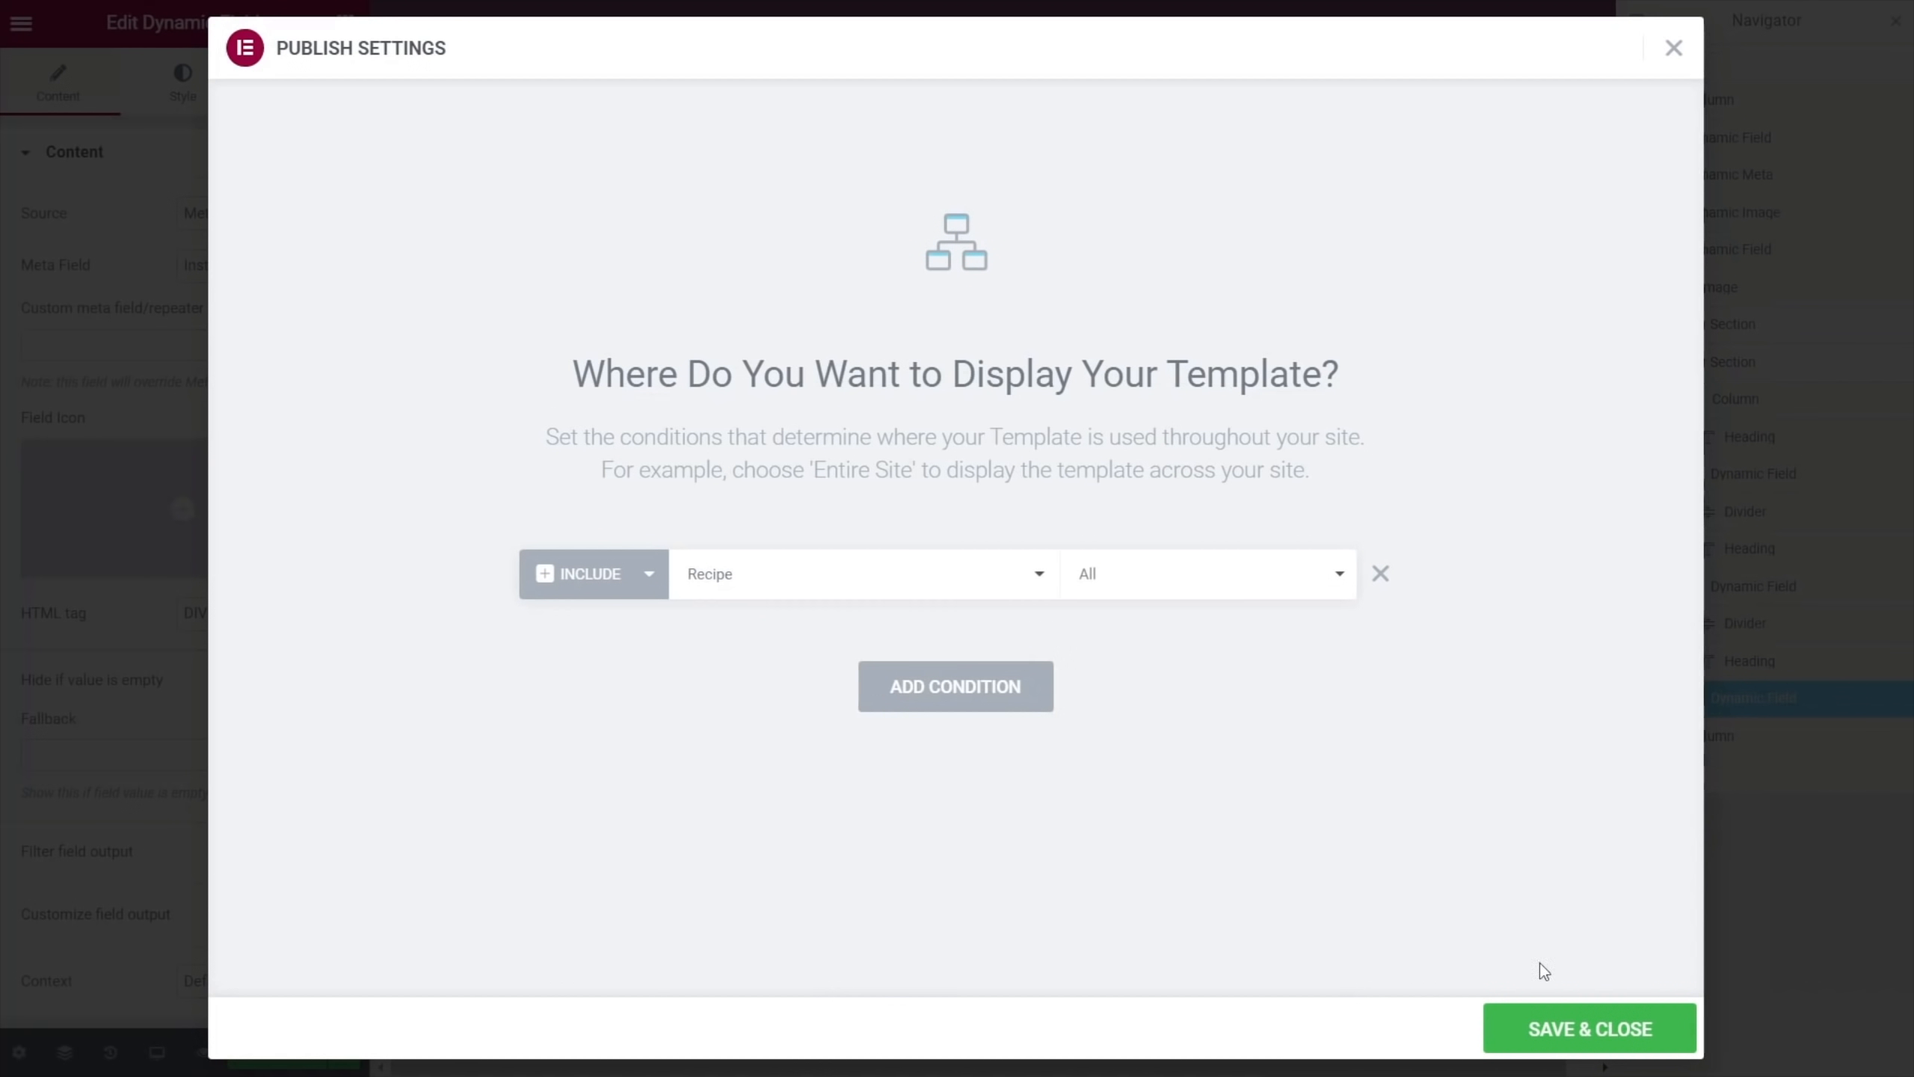
{"action": "left_click", "coordinate": [1581, 1019]}
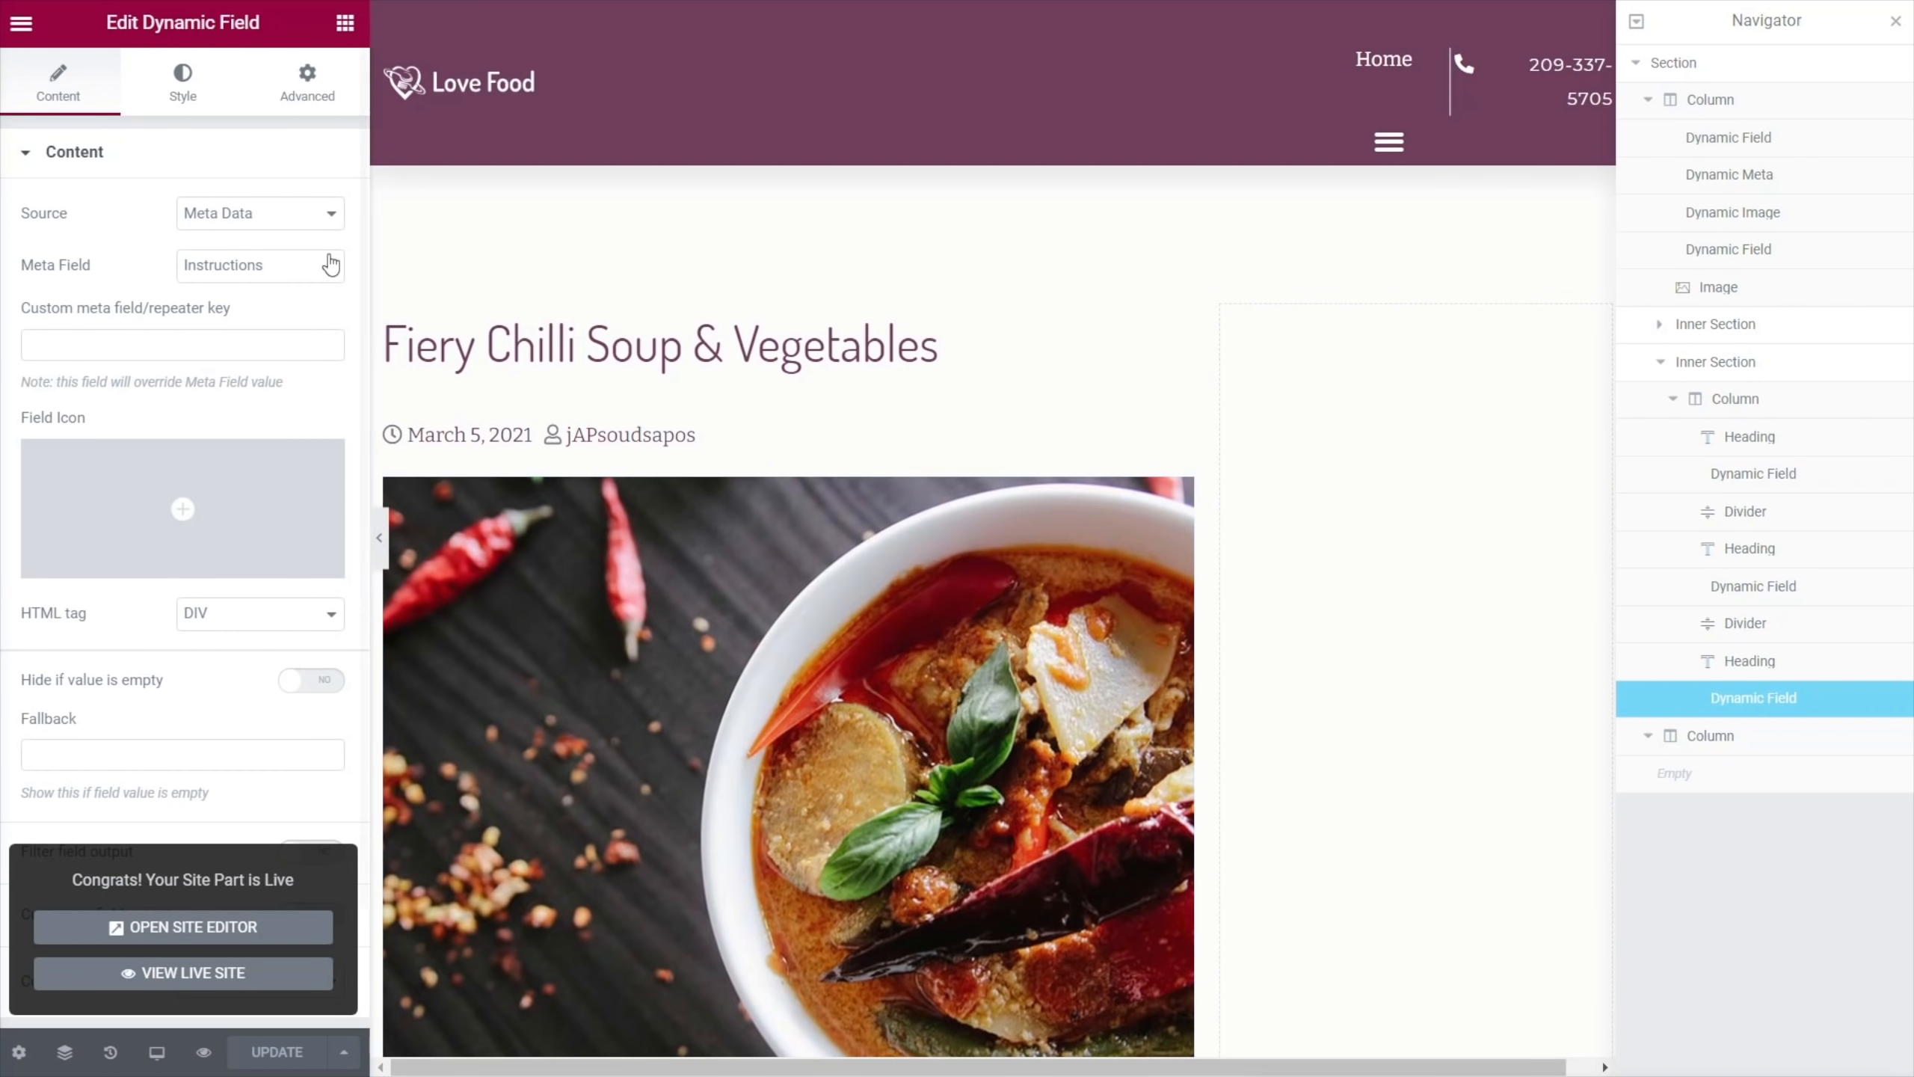
Add a Heading widget to the empty second column with HTML tag H5 and the title "Nutritional Information"
{"action": "left_click", "coordinate": [299, 90]}
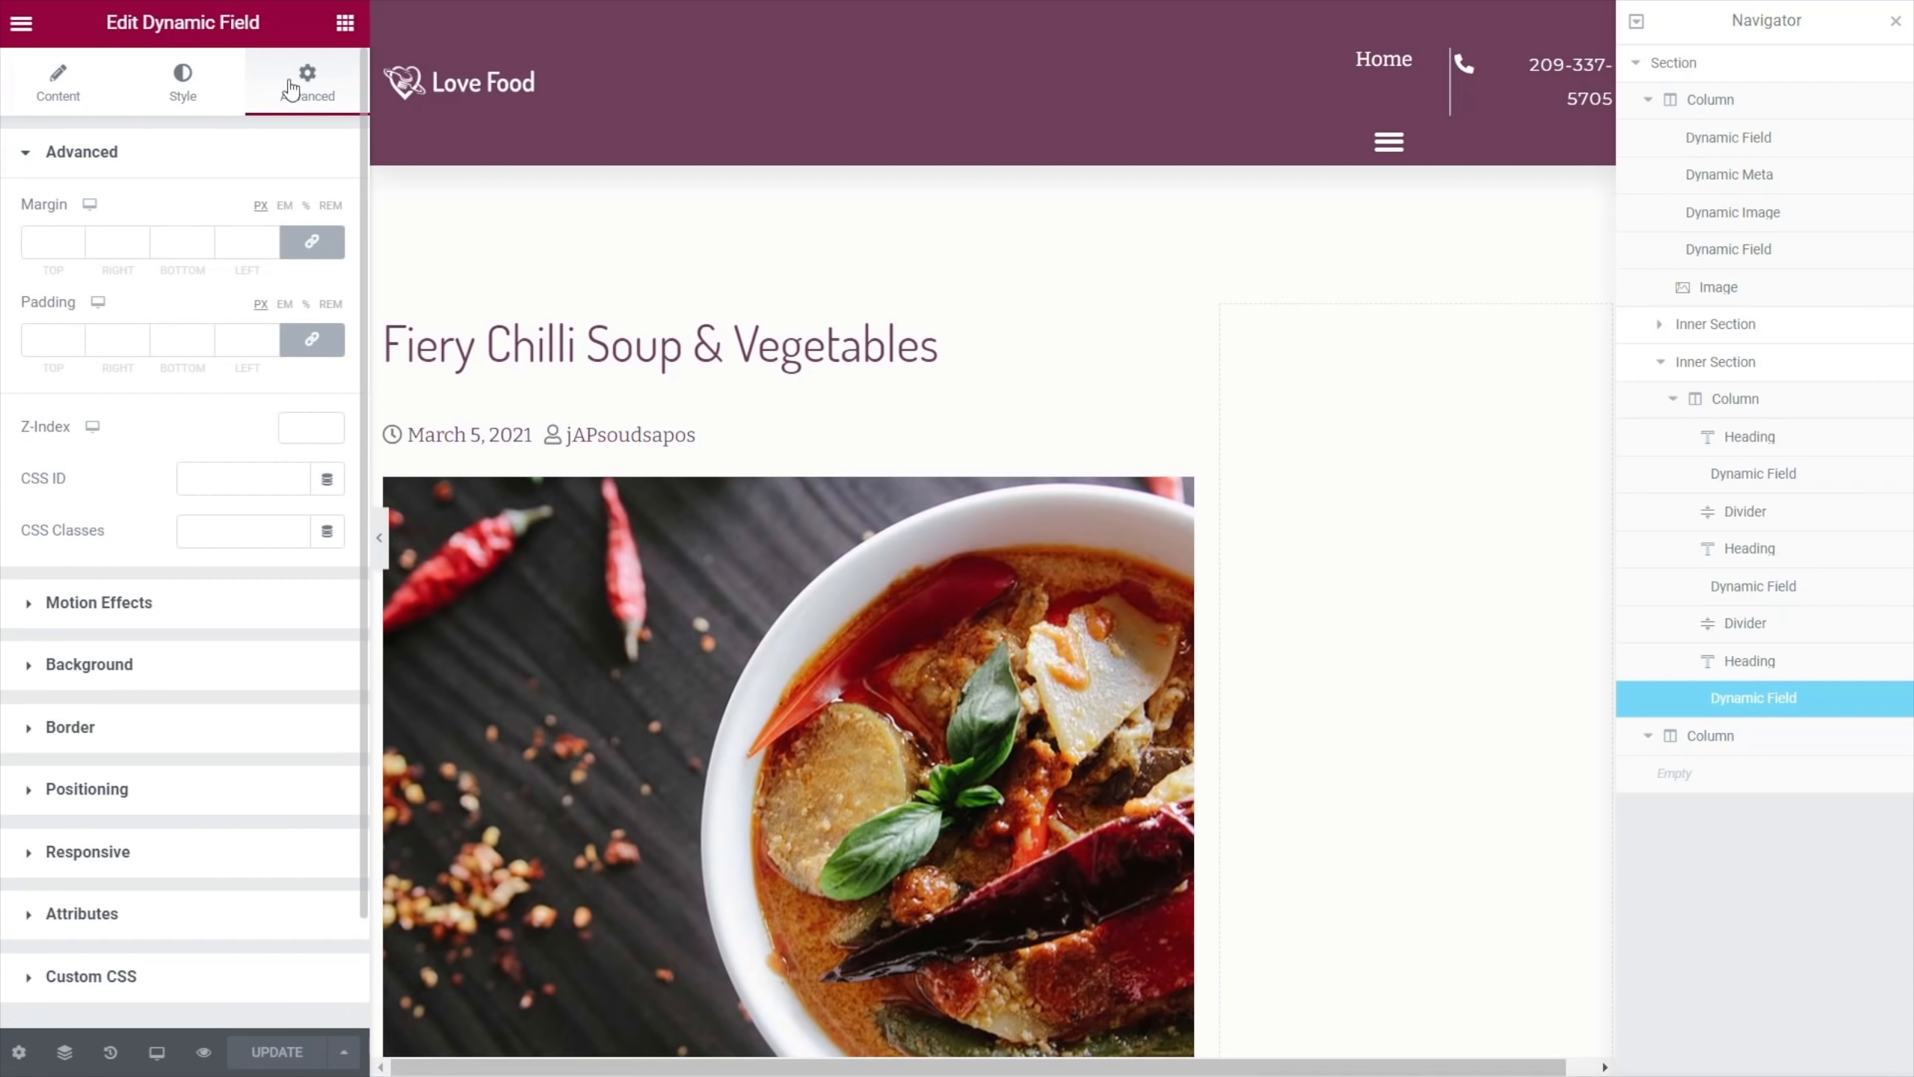
{"action": "left_click", "coordinate": [345, 25]}
{"action": "left_click_drag", "start_coordinate": [273, 905], "coordinate": [1379, 415]}
{"action": "left_click", "coordinate": [276, 516]}
{"action": "left_click", "coordinate": [249, 617]}
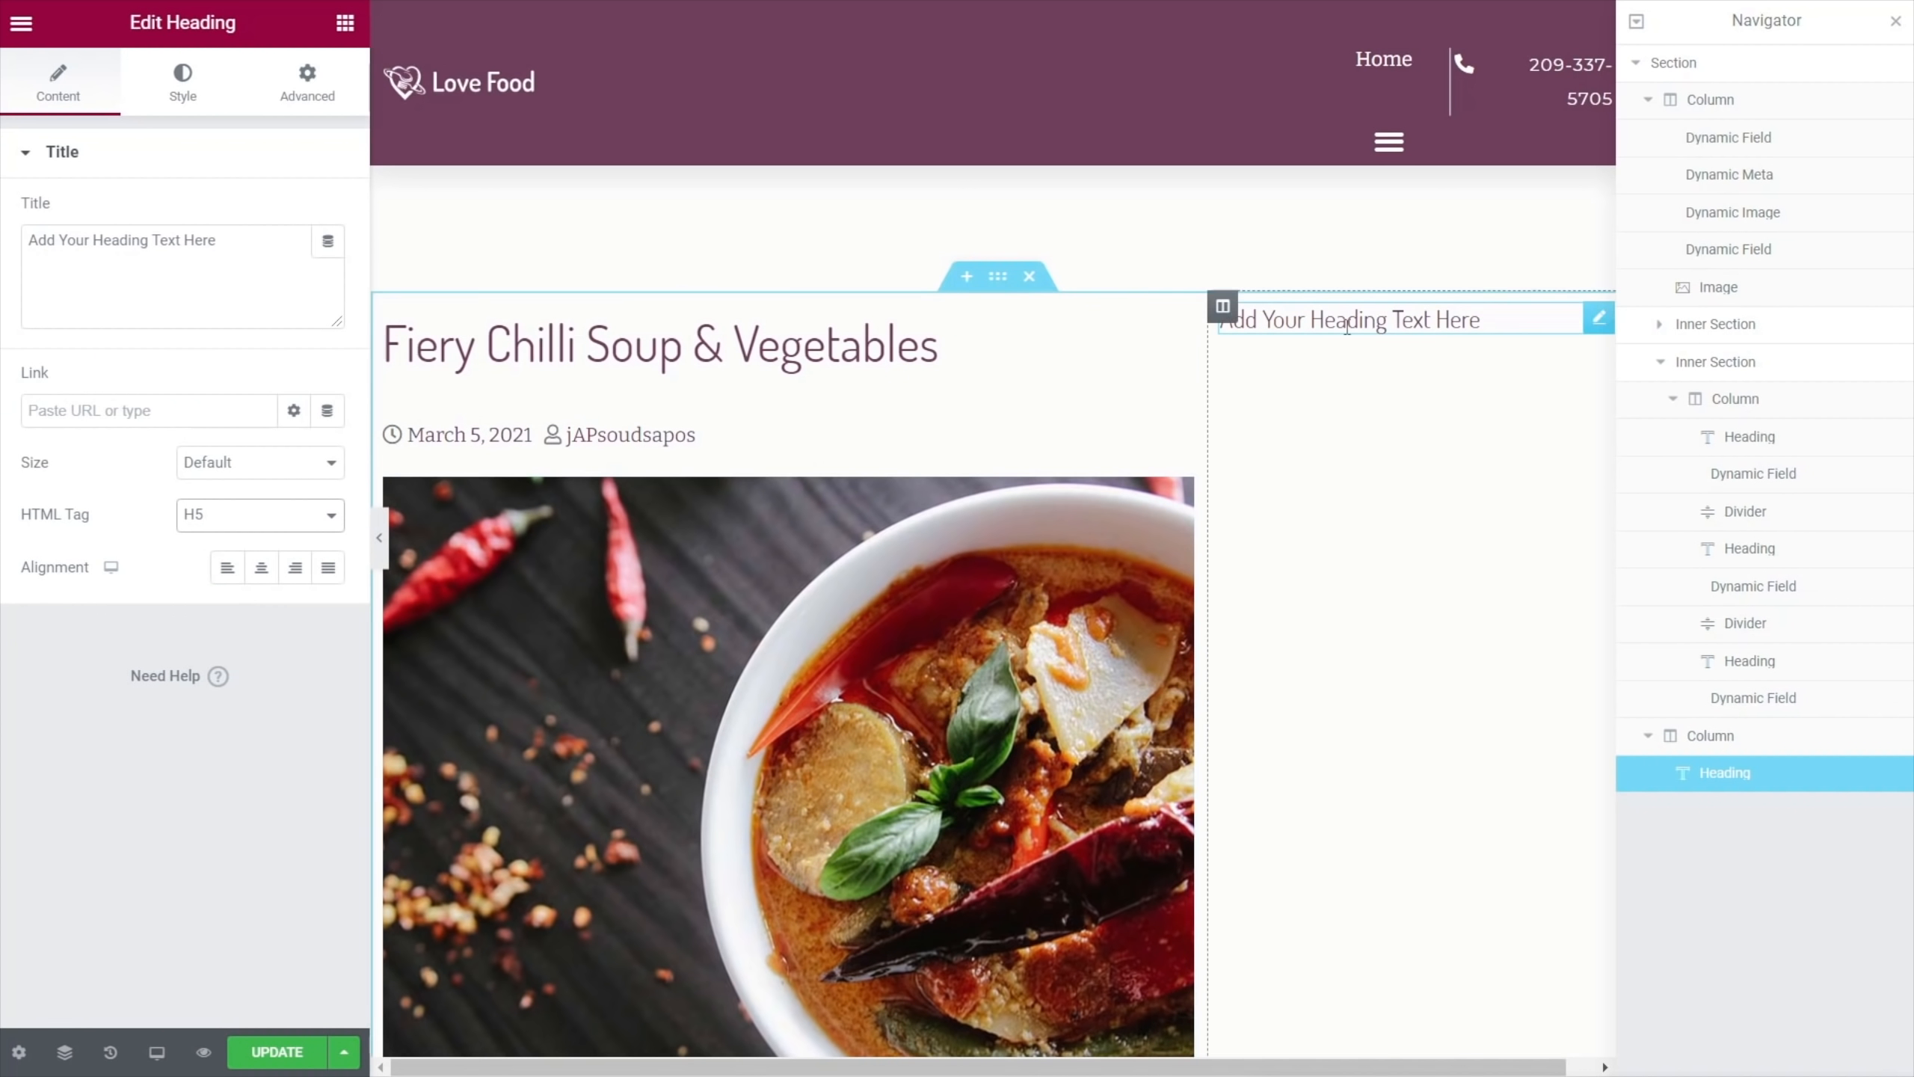
{"action": "left_click_drag", "start_coordinate": [218, 240], "coordinate": [43, 240]}
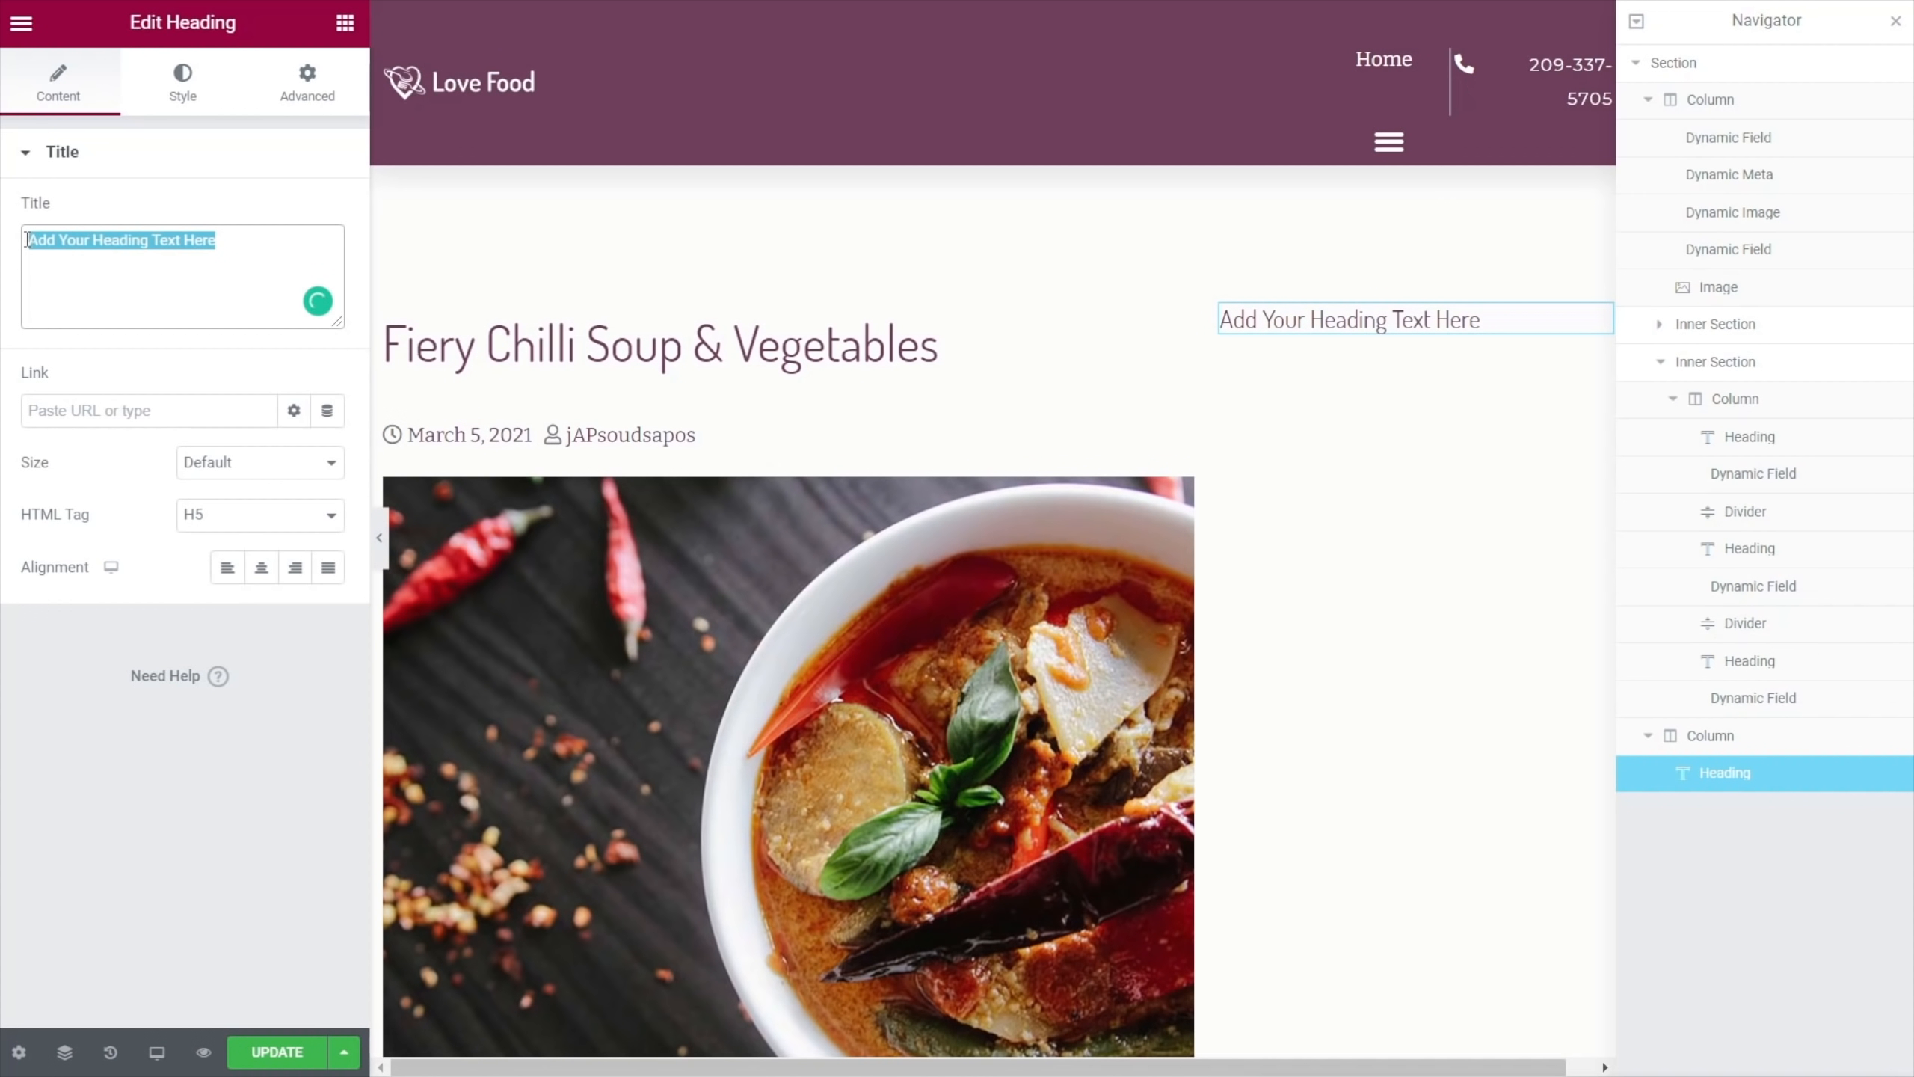
{"action": "type", "text": "Nutritional Information"}
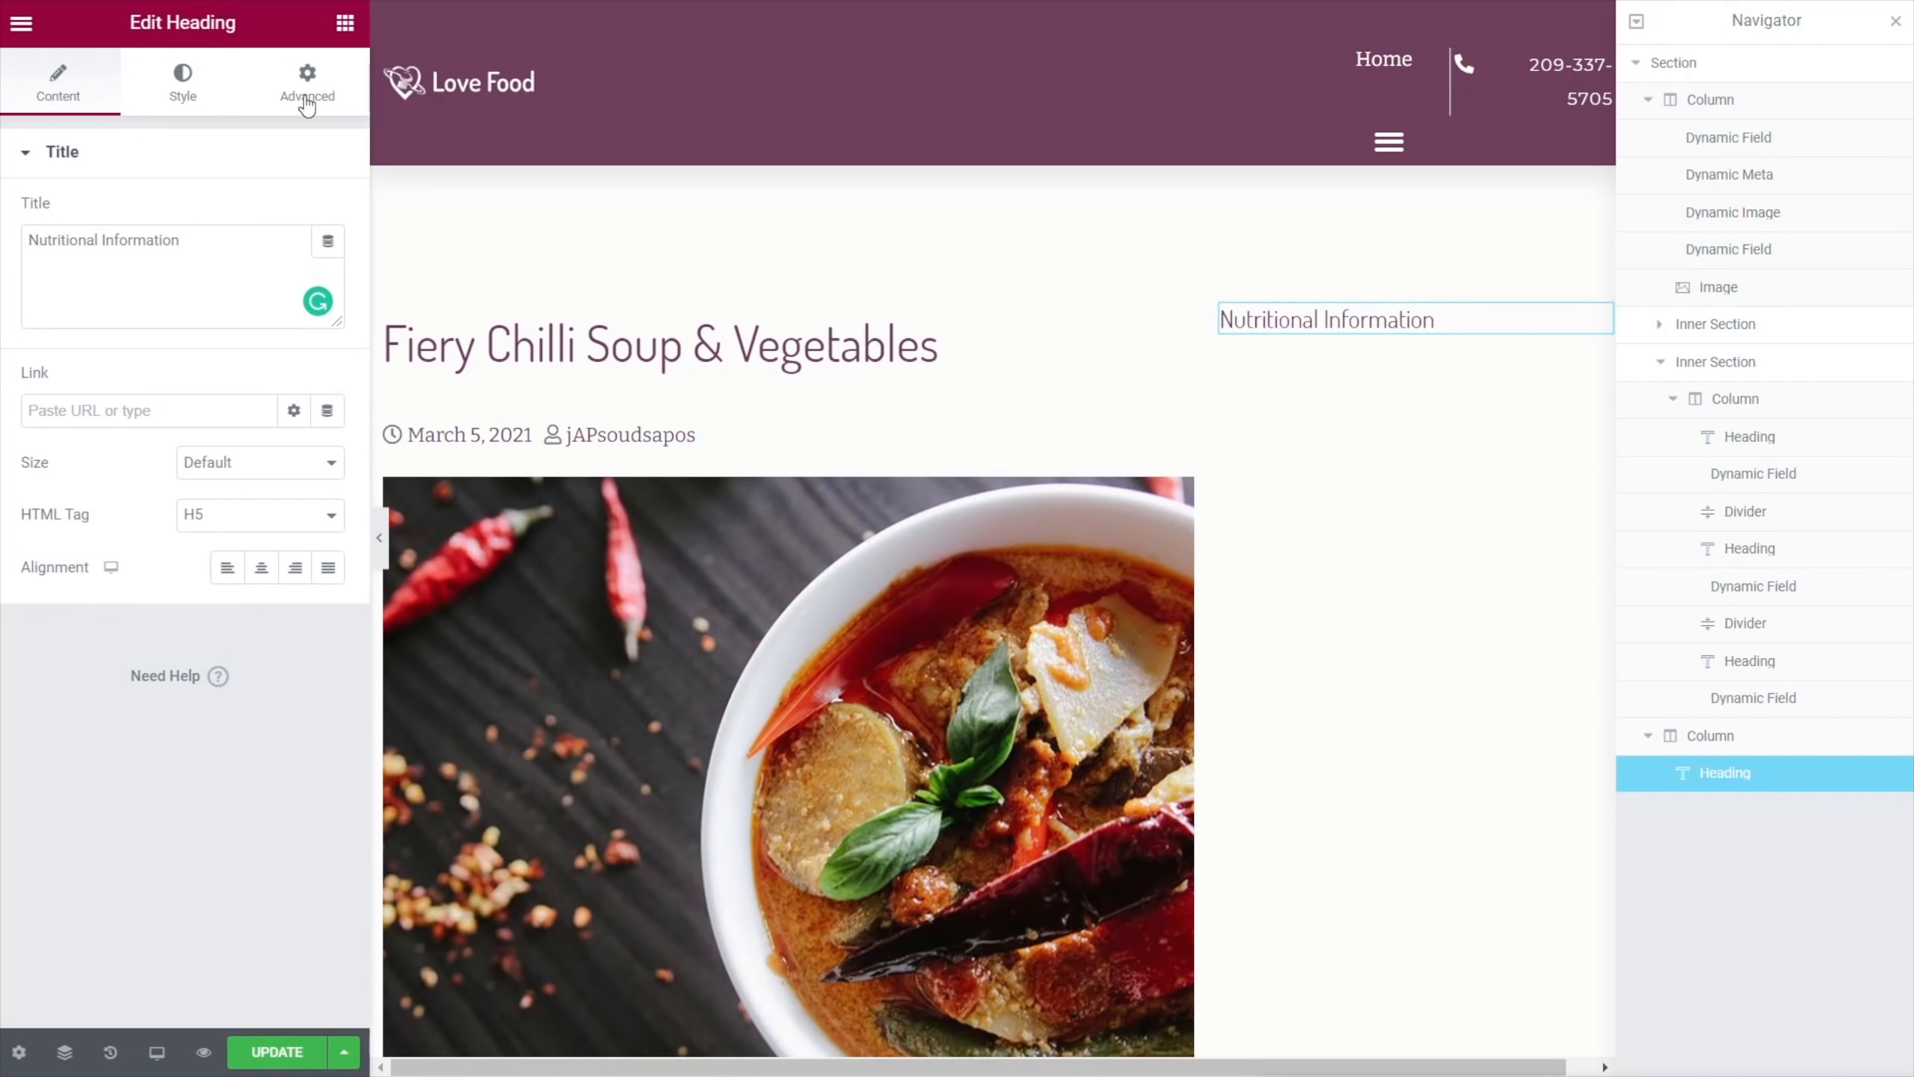
Find the Listing Grid widget and place it beneath the Nutritional Information heading
{"action": "left_click", "coordinate": [345, 23]}
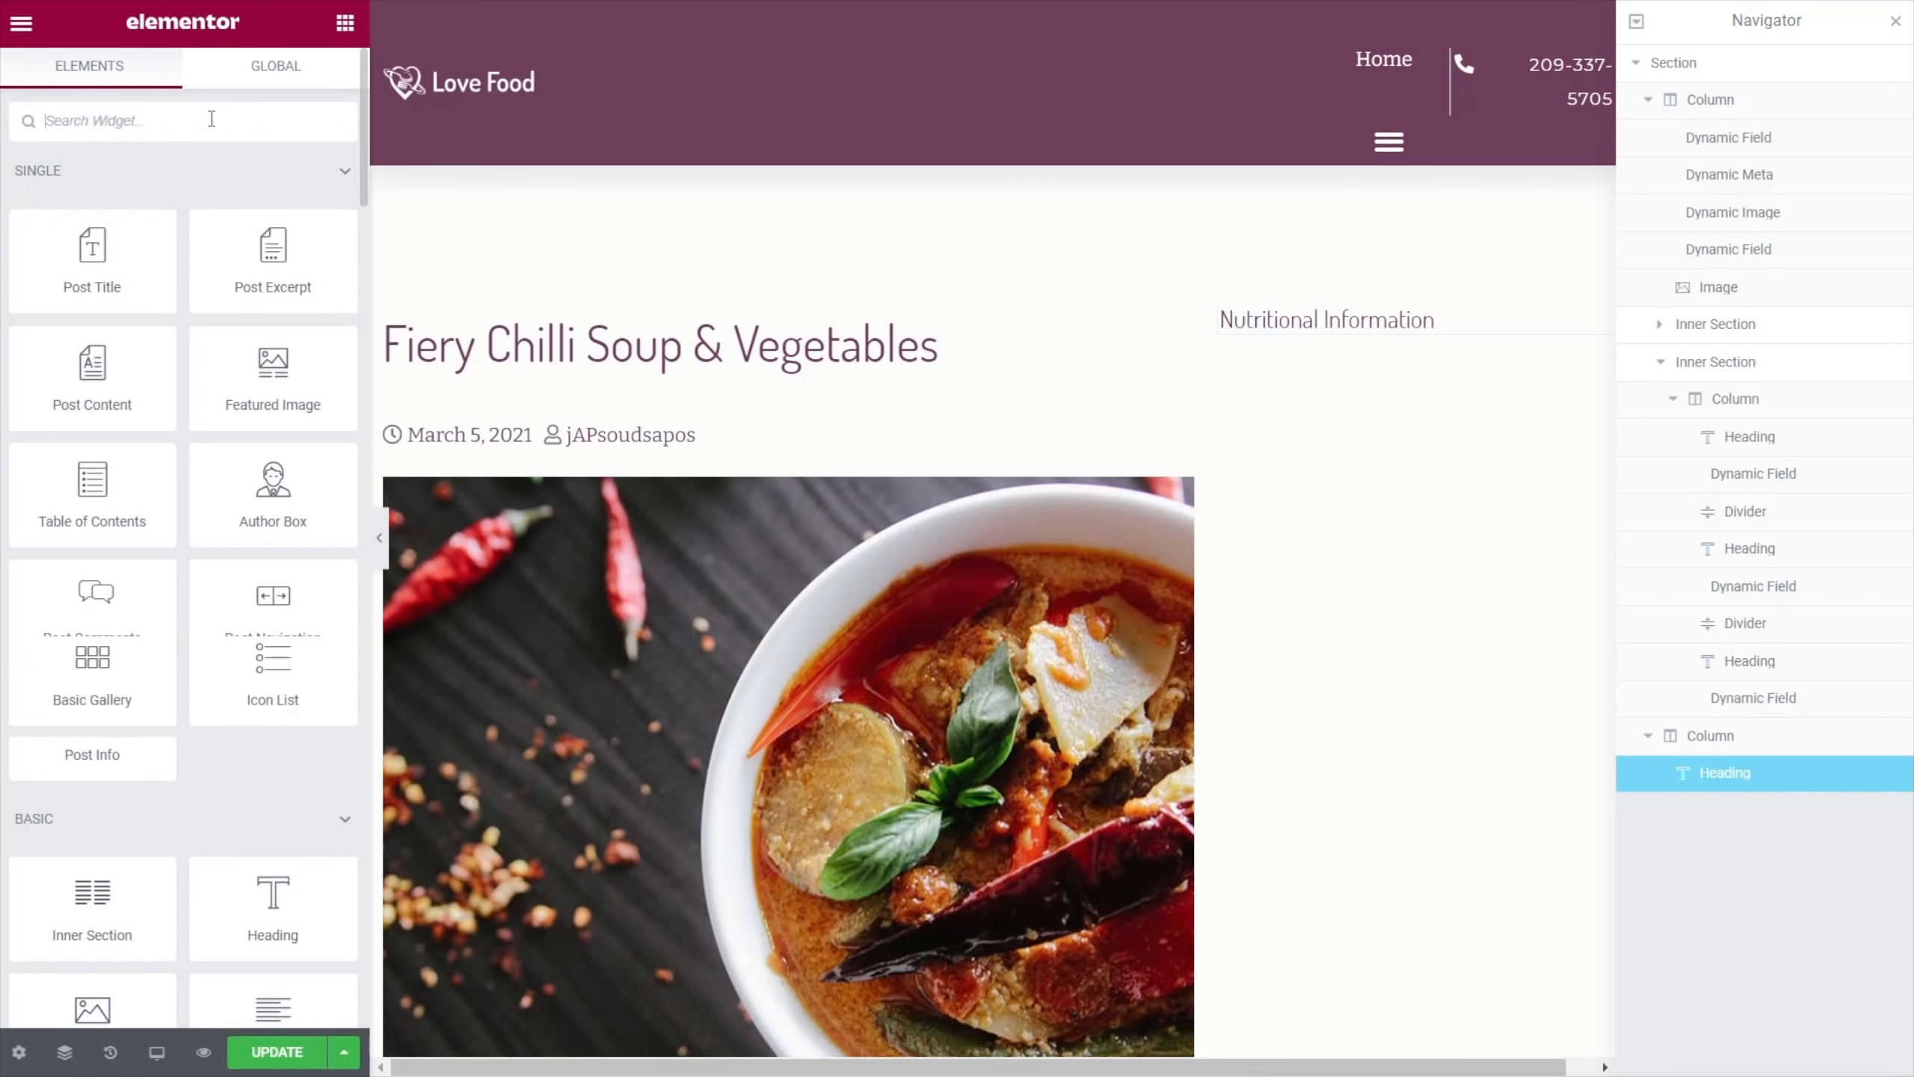
{"action": "type", "text": "list"}
{"action": "left_click_drag", "start_coordinate": [265, 194], "coordinate": [1359, 377]}
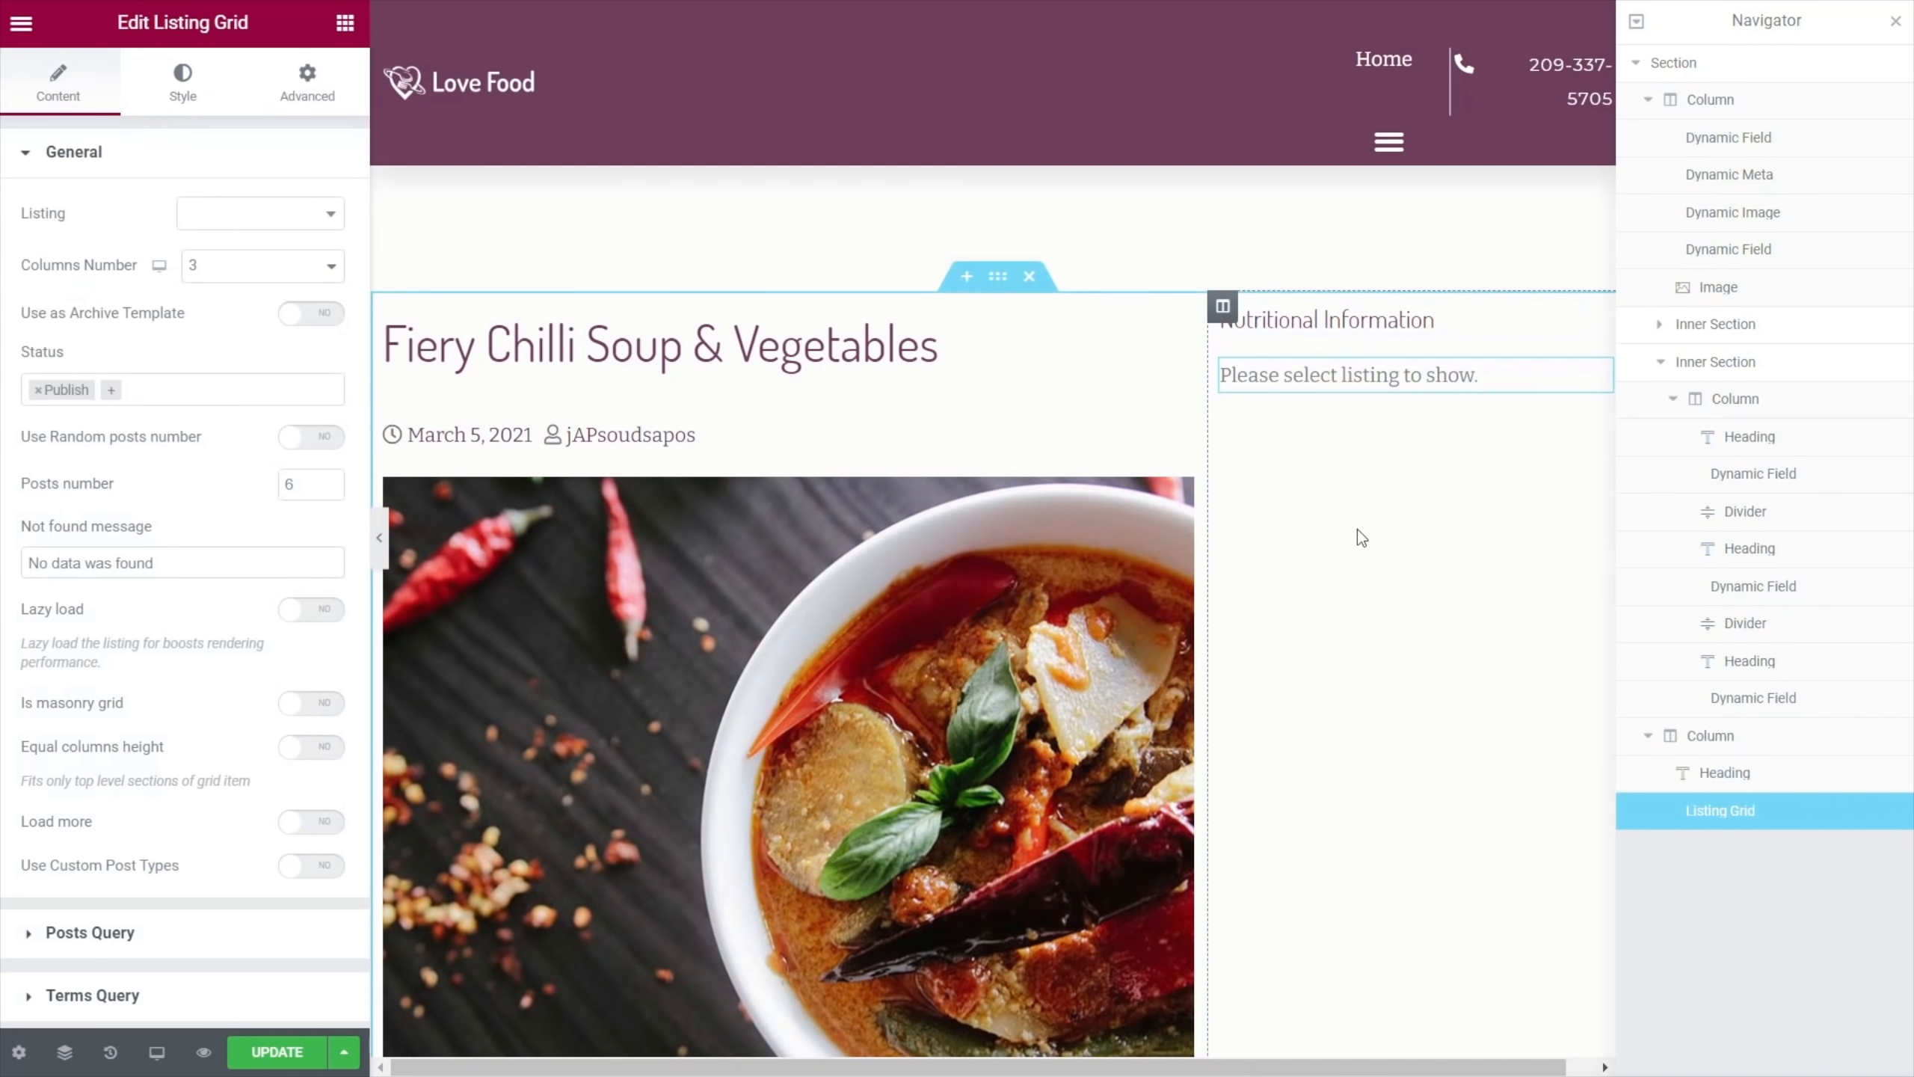
Assign the nutrition repeater listing to the Listing Grid and set its number of columns to 1
{"action": "left_click", "coordinate": [248, 221]}
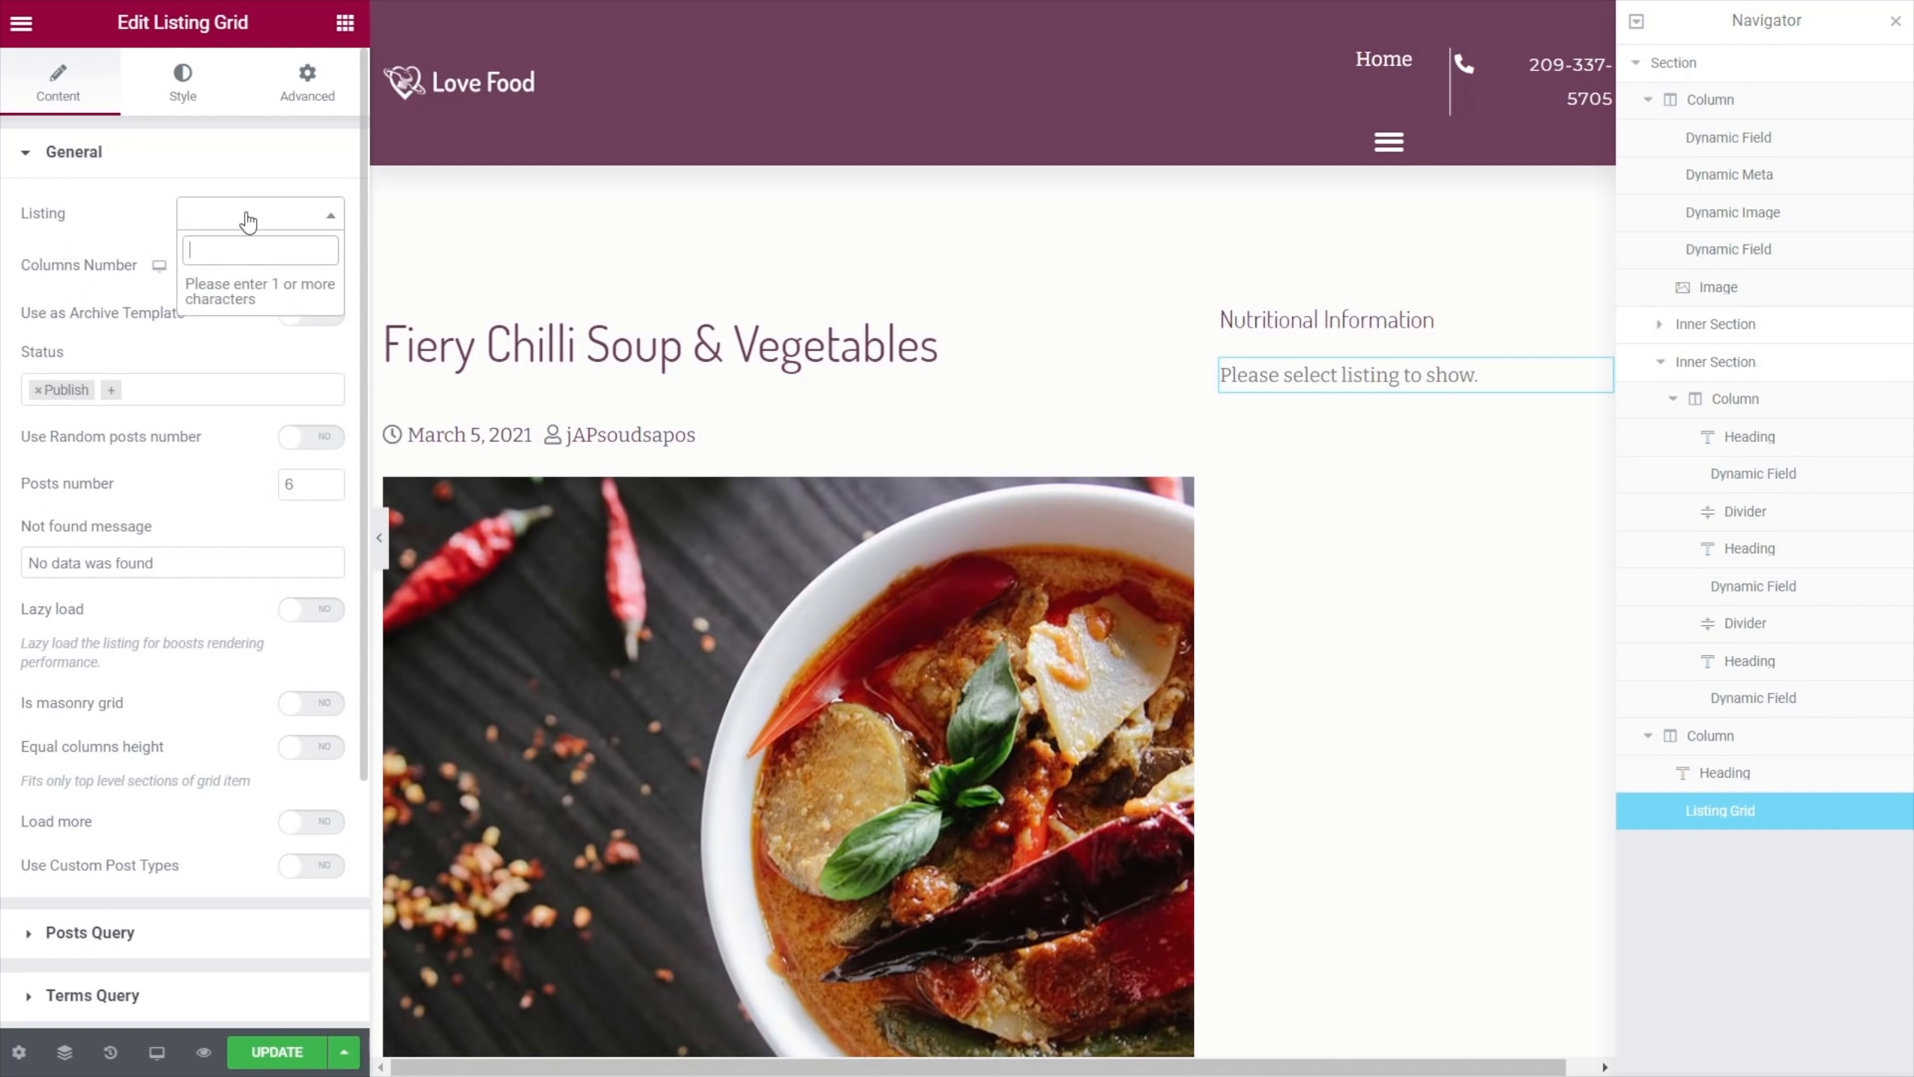
{"action": "type", "text": "nutr"}
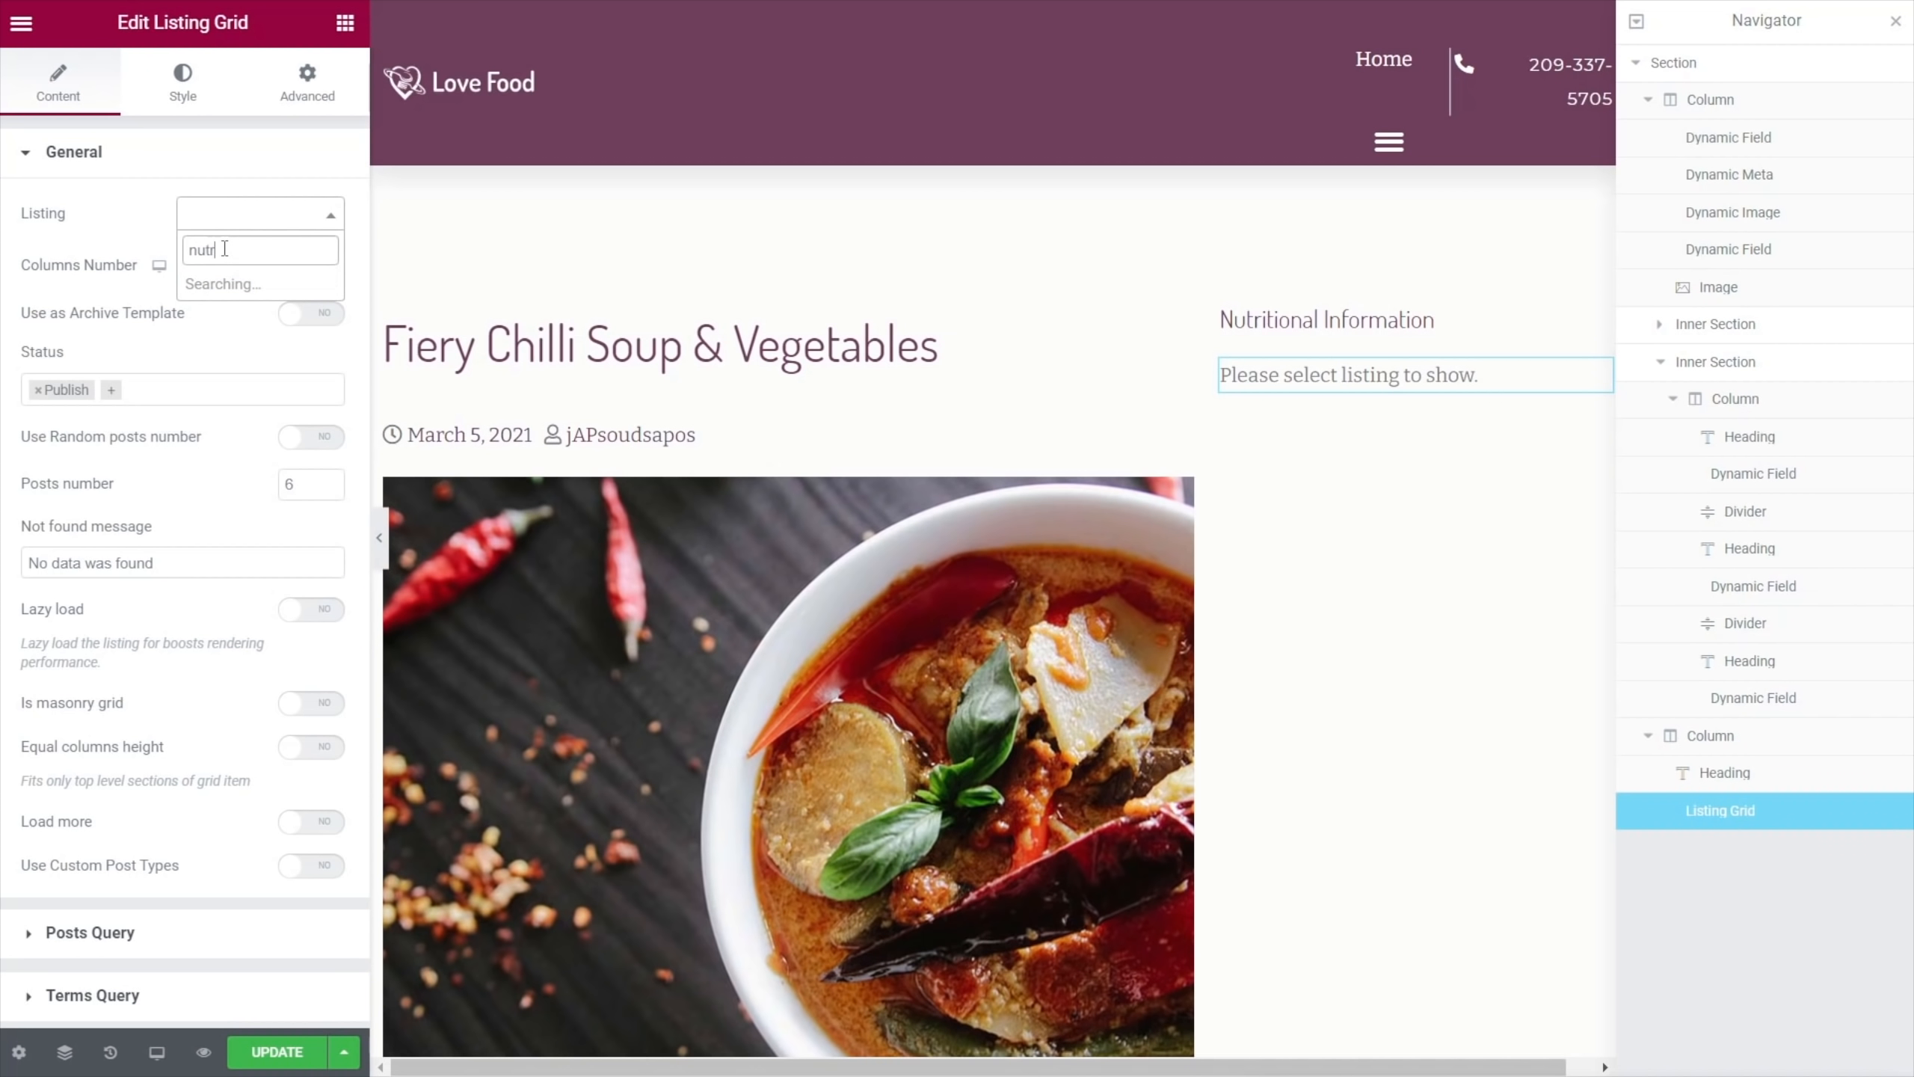
{"action": "left_click", "coordinate": [229, 294]}
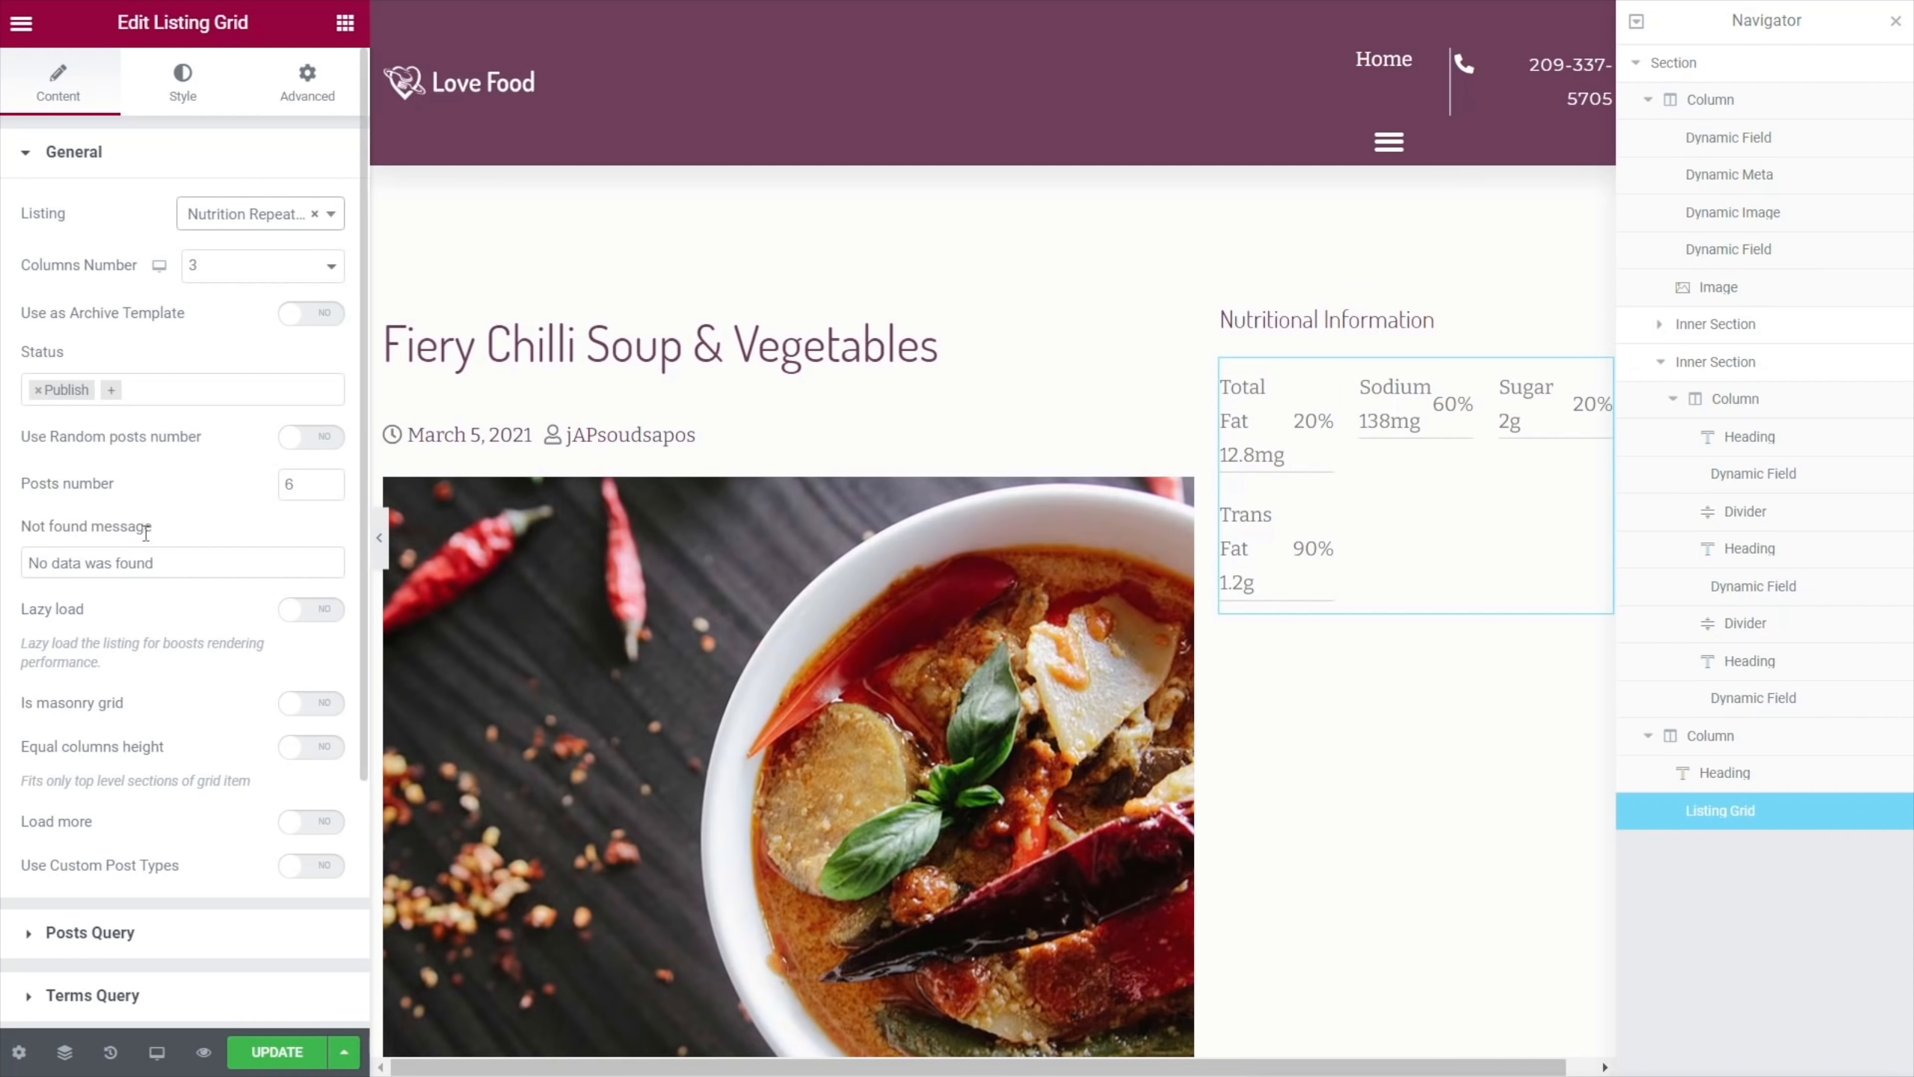
{"action": "left_click", "coordinate": [251, 267]}
{"action": "left_click", "coordinate": [249, 292]}
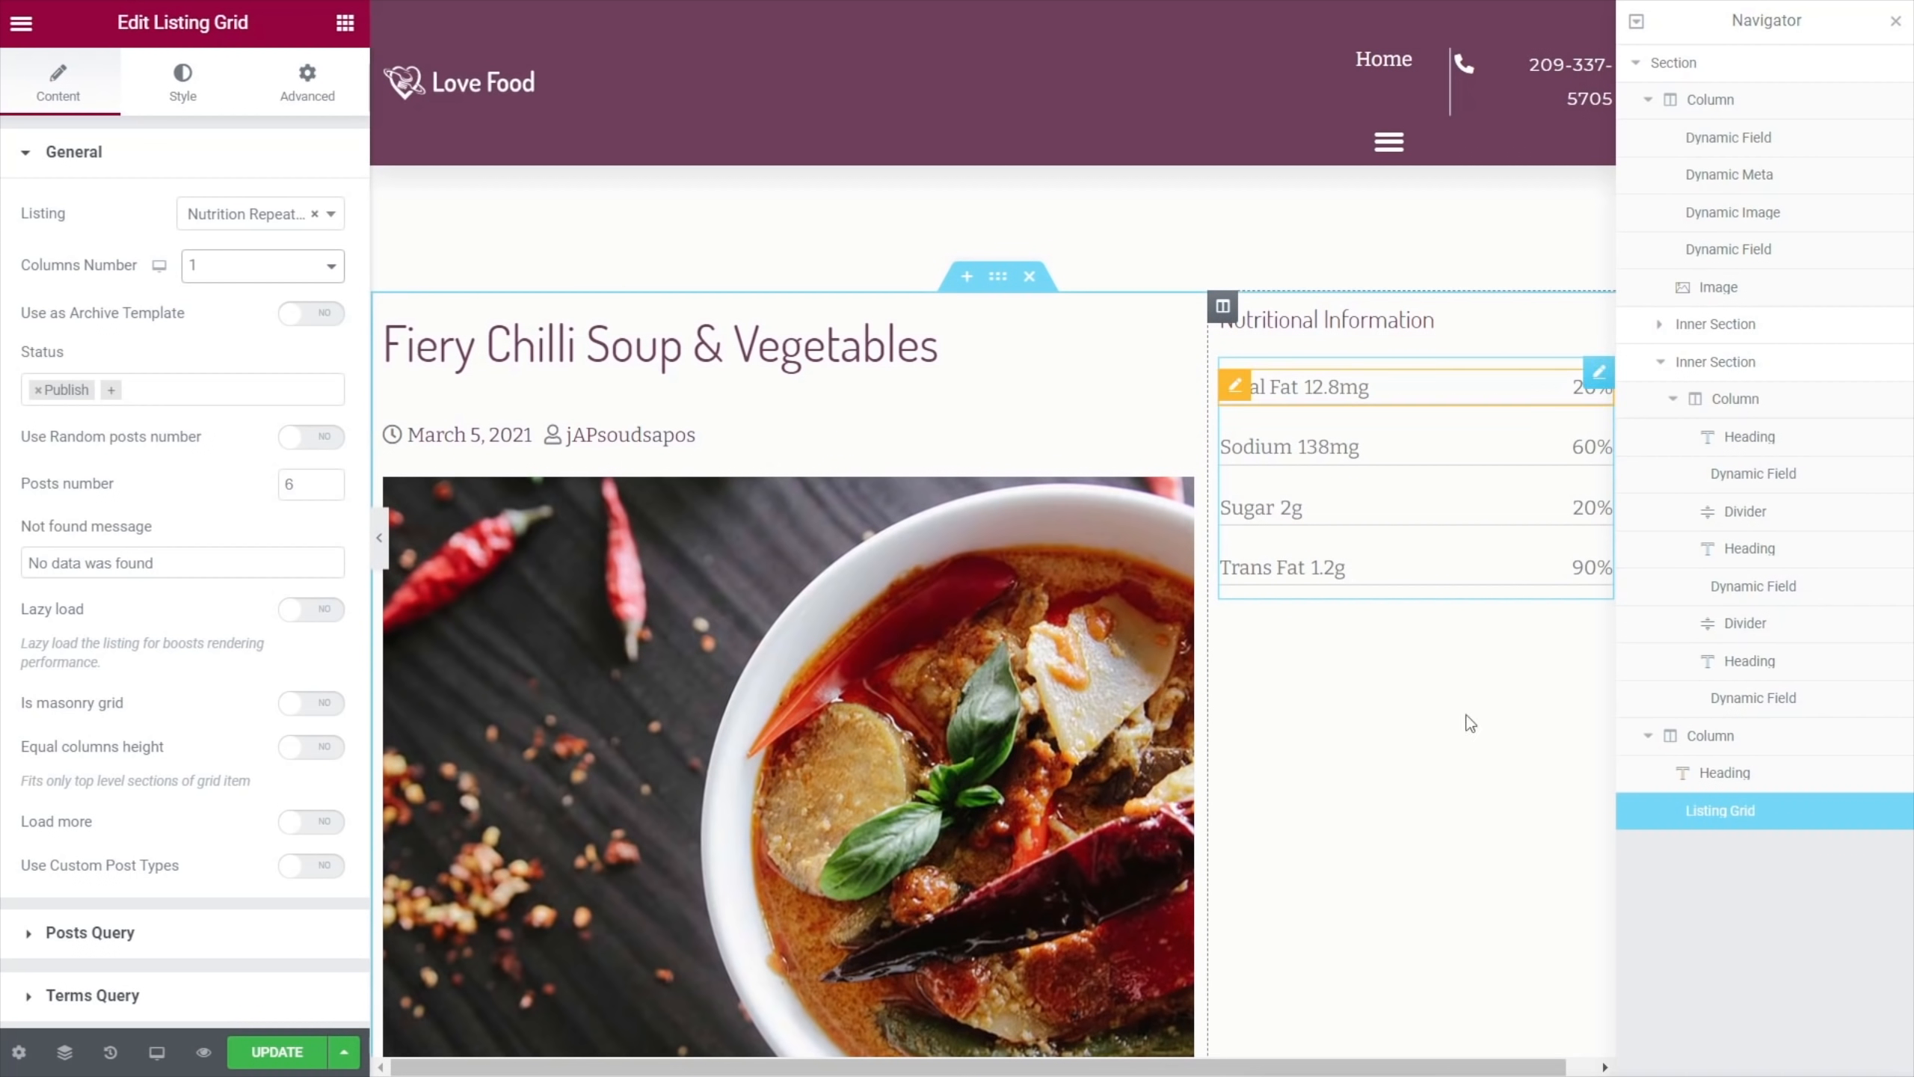
Insert an Inner Section between the Nutritional Information heading and the Listing Grid
{"action": "left_click_drag", "start_coordinate": [1236, 1068], "coordinate": [1260, 1066]}
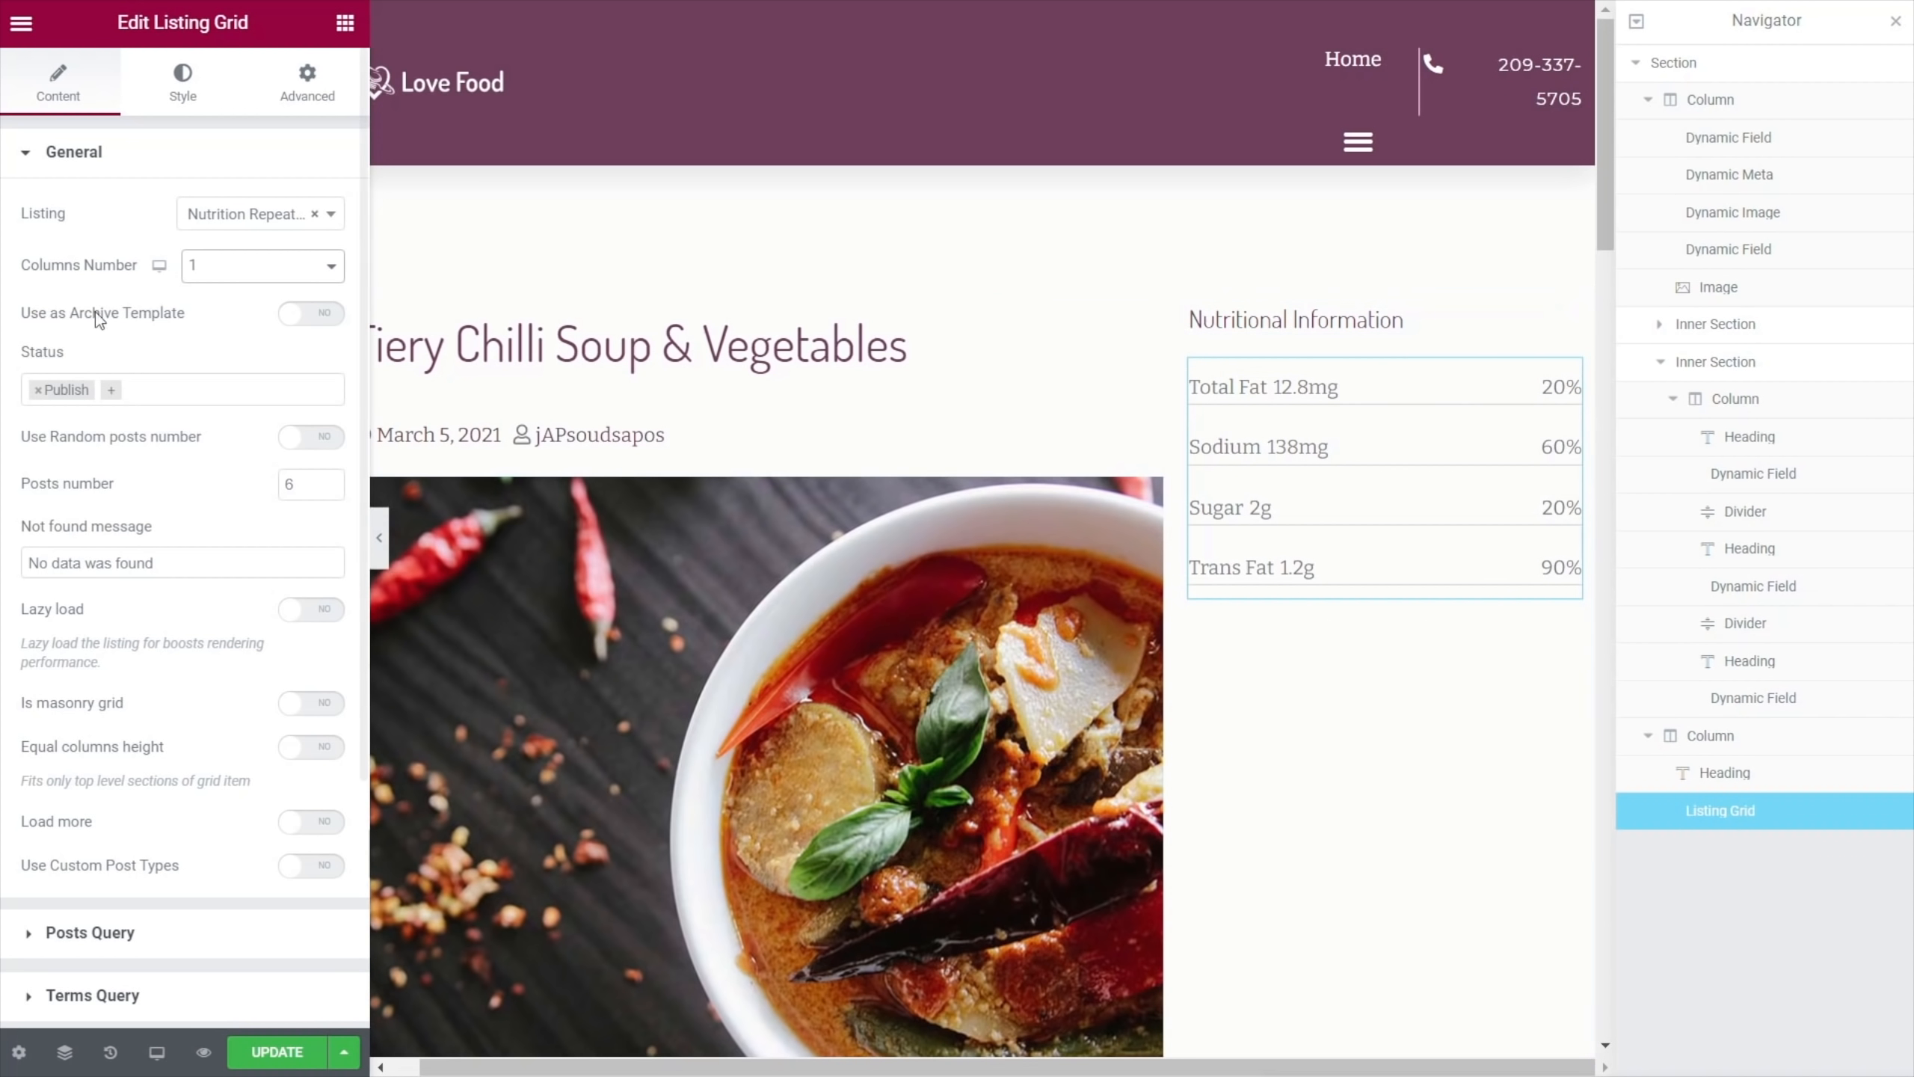
{"action": "left_click", "coordinate": [344, 34]}
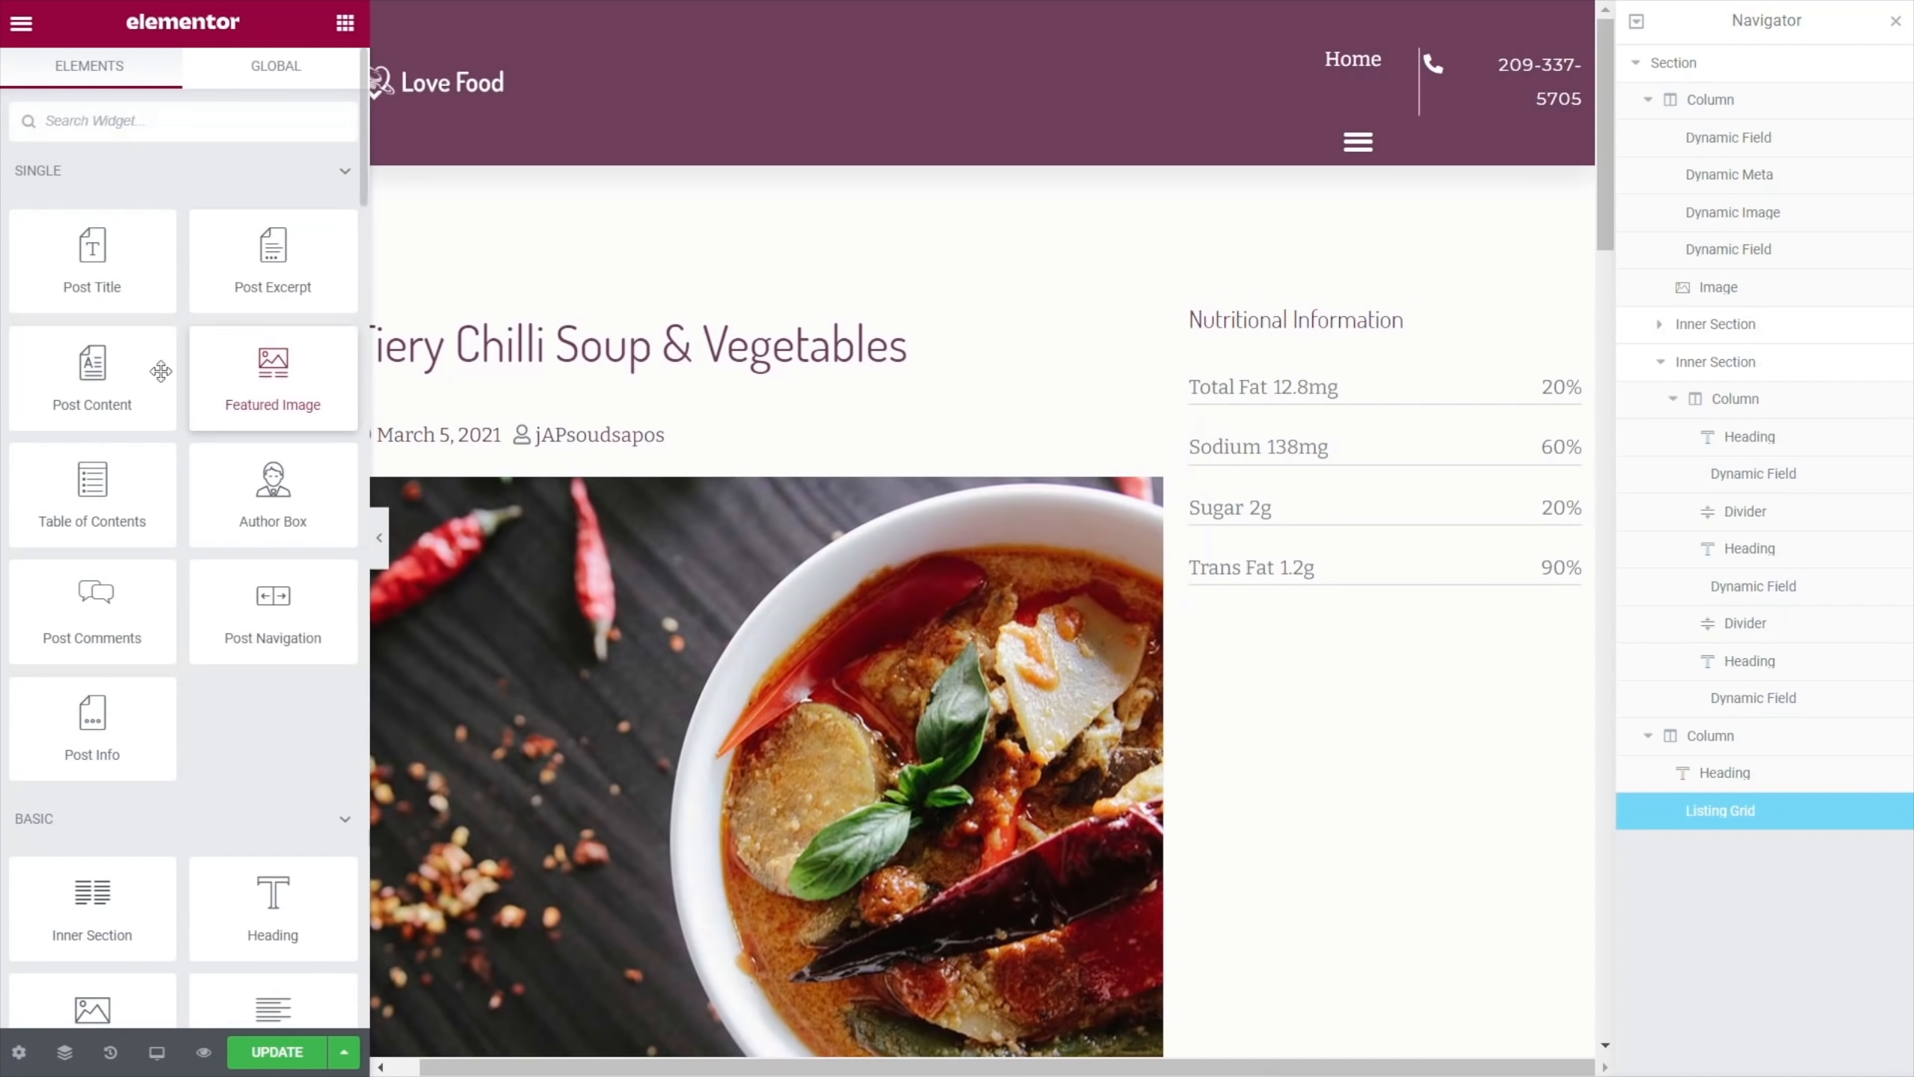
{"action": "scroll", "coordinate": [162, 707], "scroll_direction": "down", "scroll_amount": 2}
{"action": "left_click_drag", "start_coordinate": [151, 728], "coordinate": [1296, 354]}
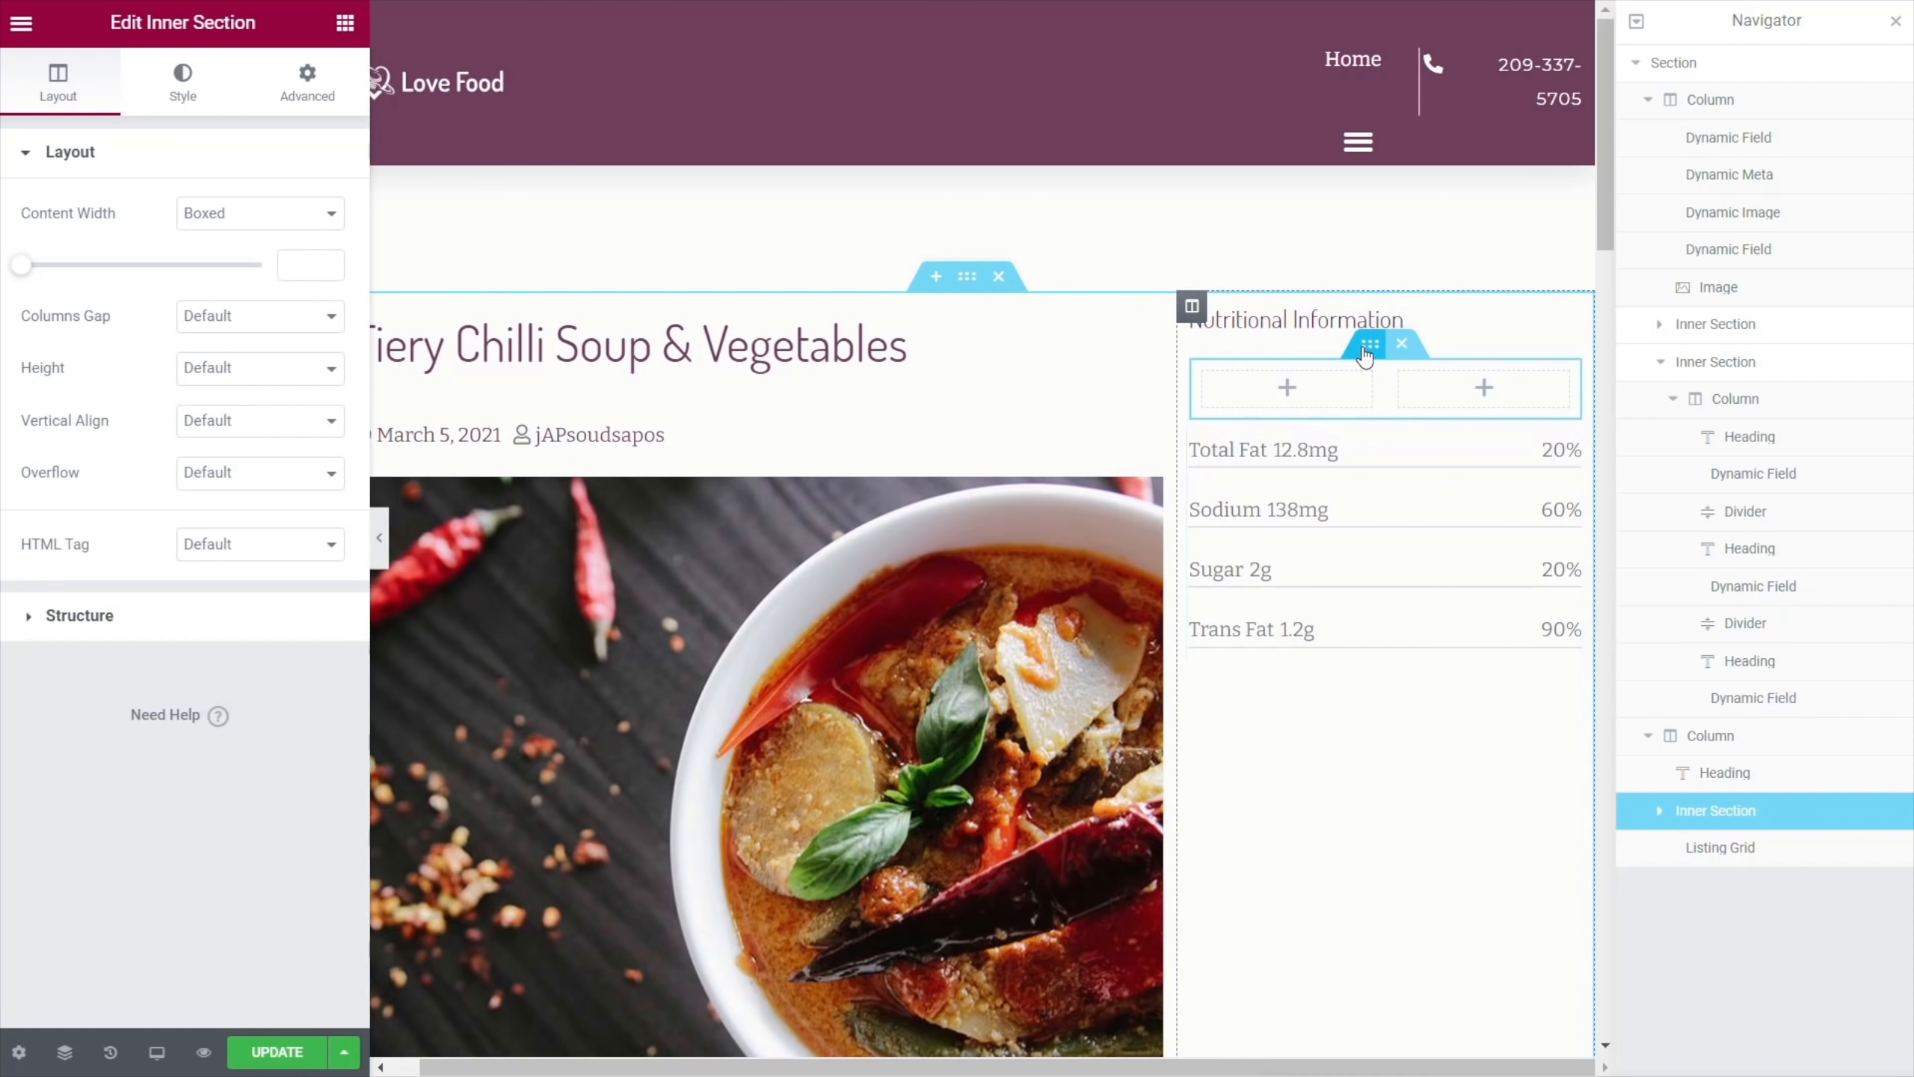
Set the new inner section's columns gap to No Gap and delete one of its two columns
{"action": "left_click", "coordinate": [237, 323]}
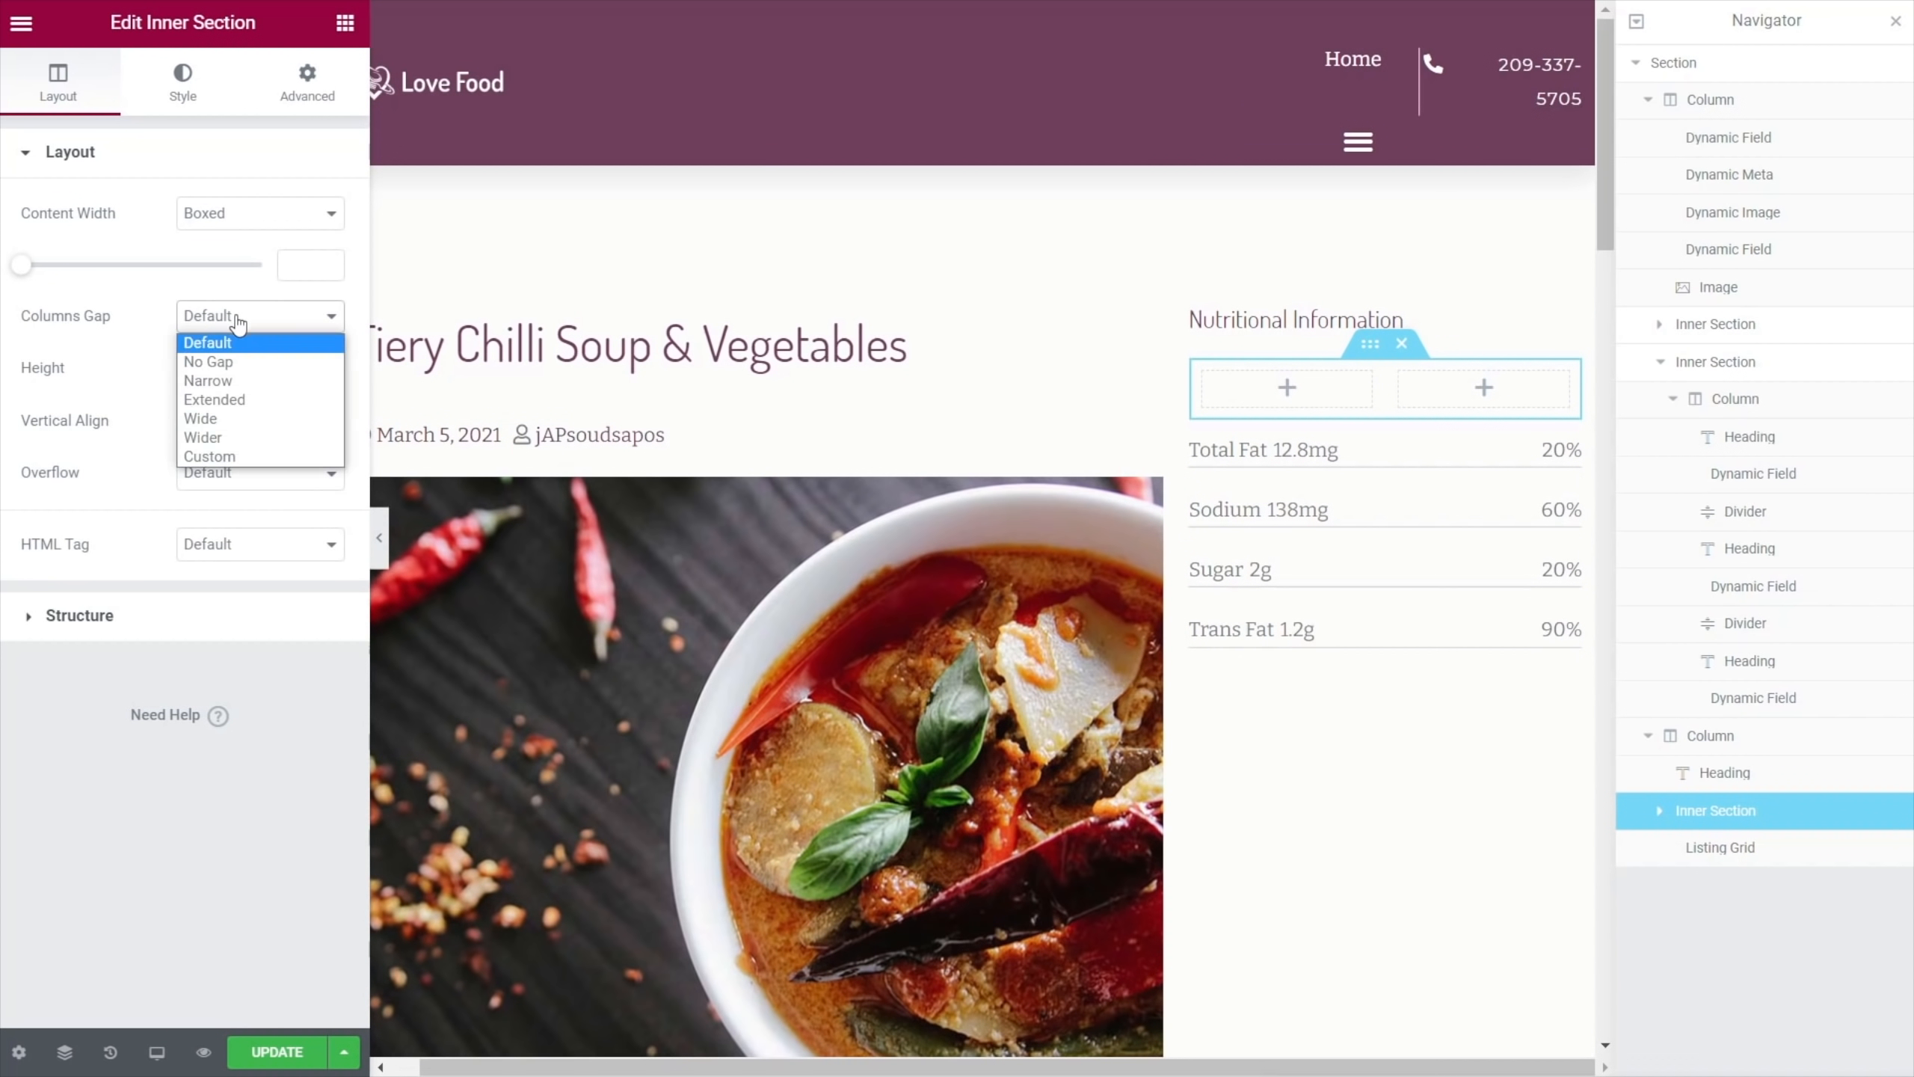
{"action": "left_click", "coordinate": [240, 363]}
{"action": "right_click", "coordinate": [1207, 380]}
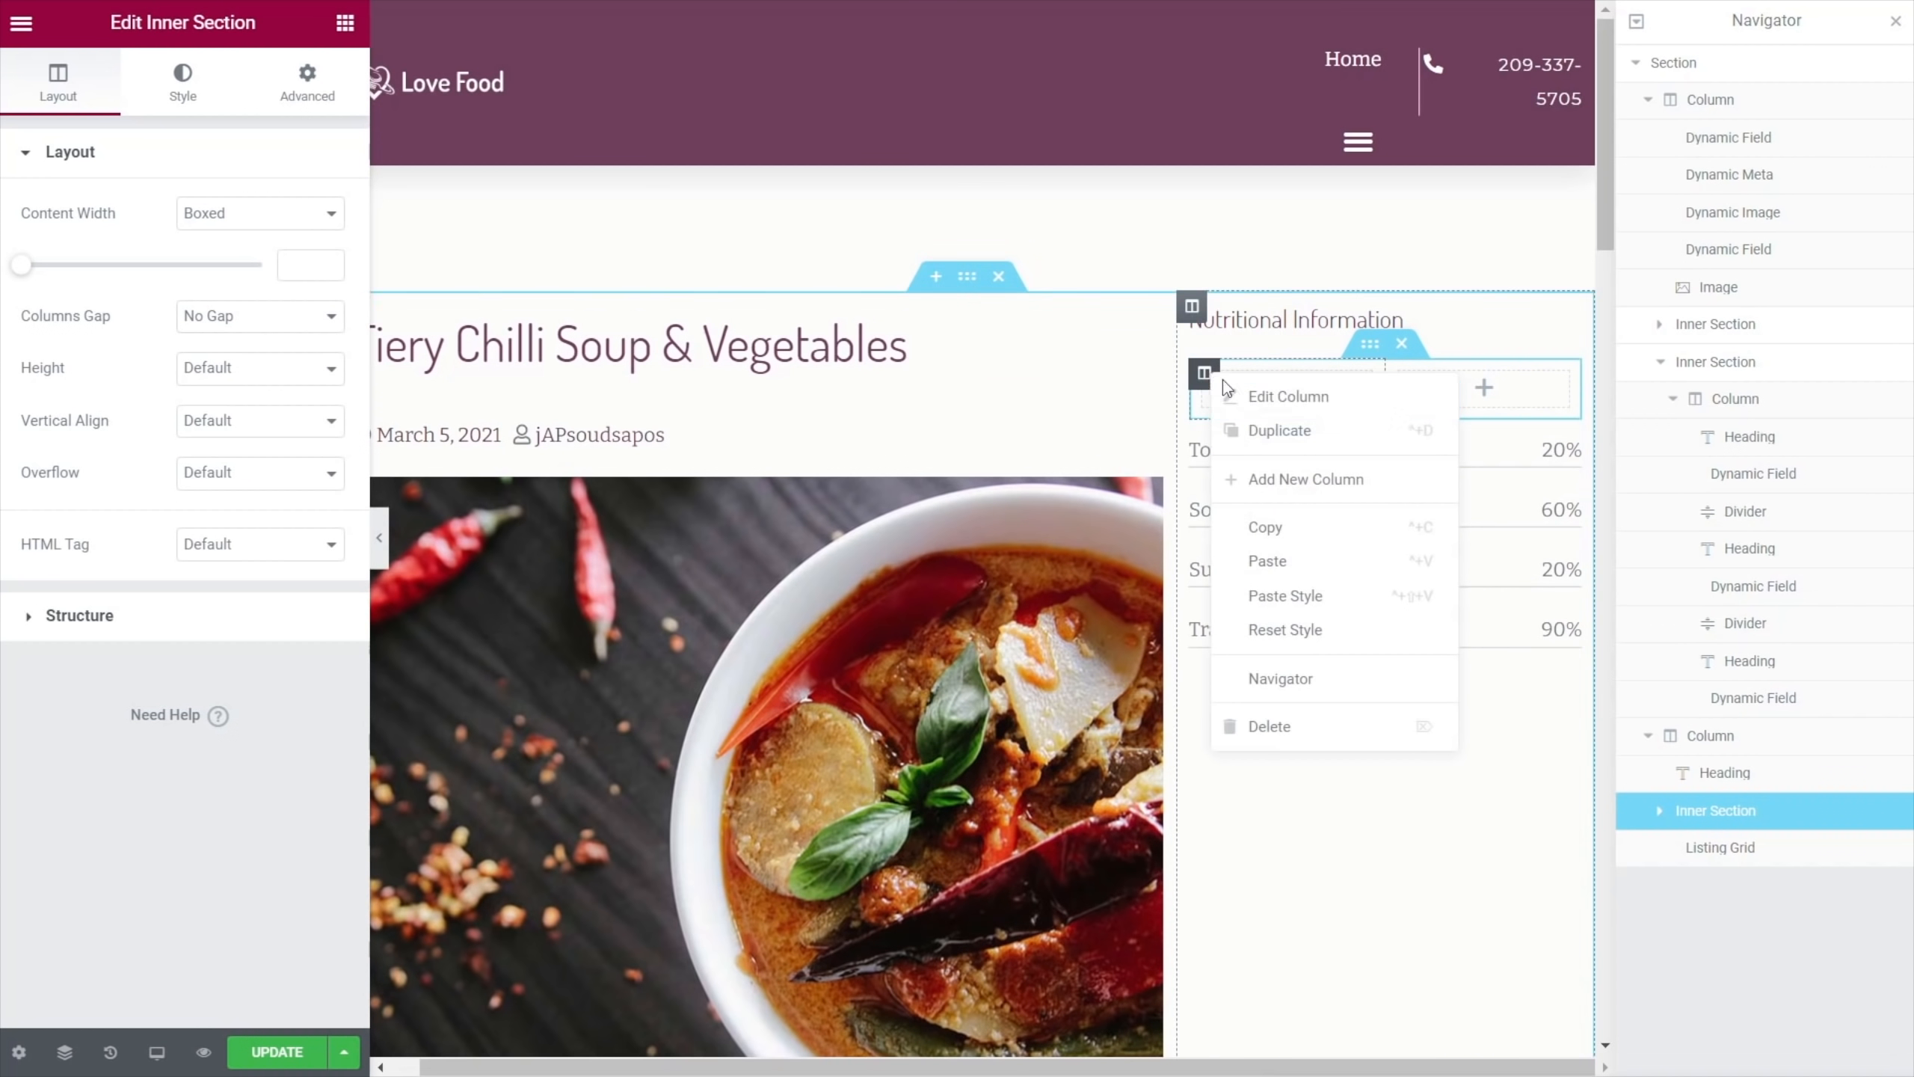
{"action": "left_click", "coordinate": [1301, 726]}
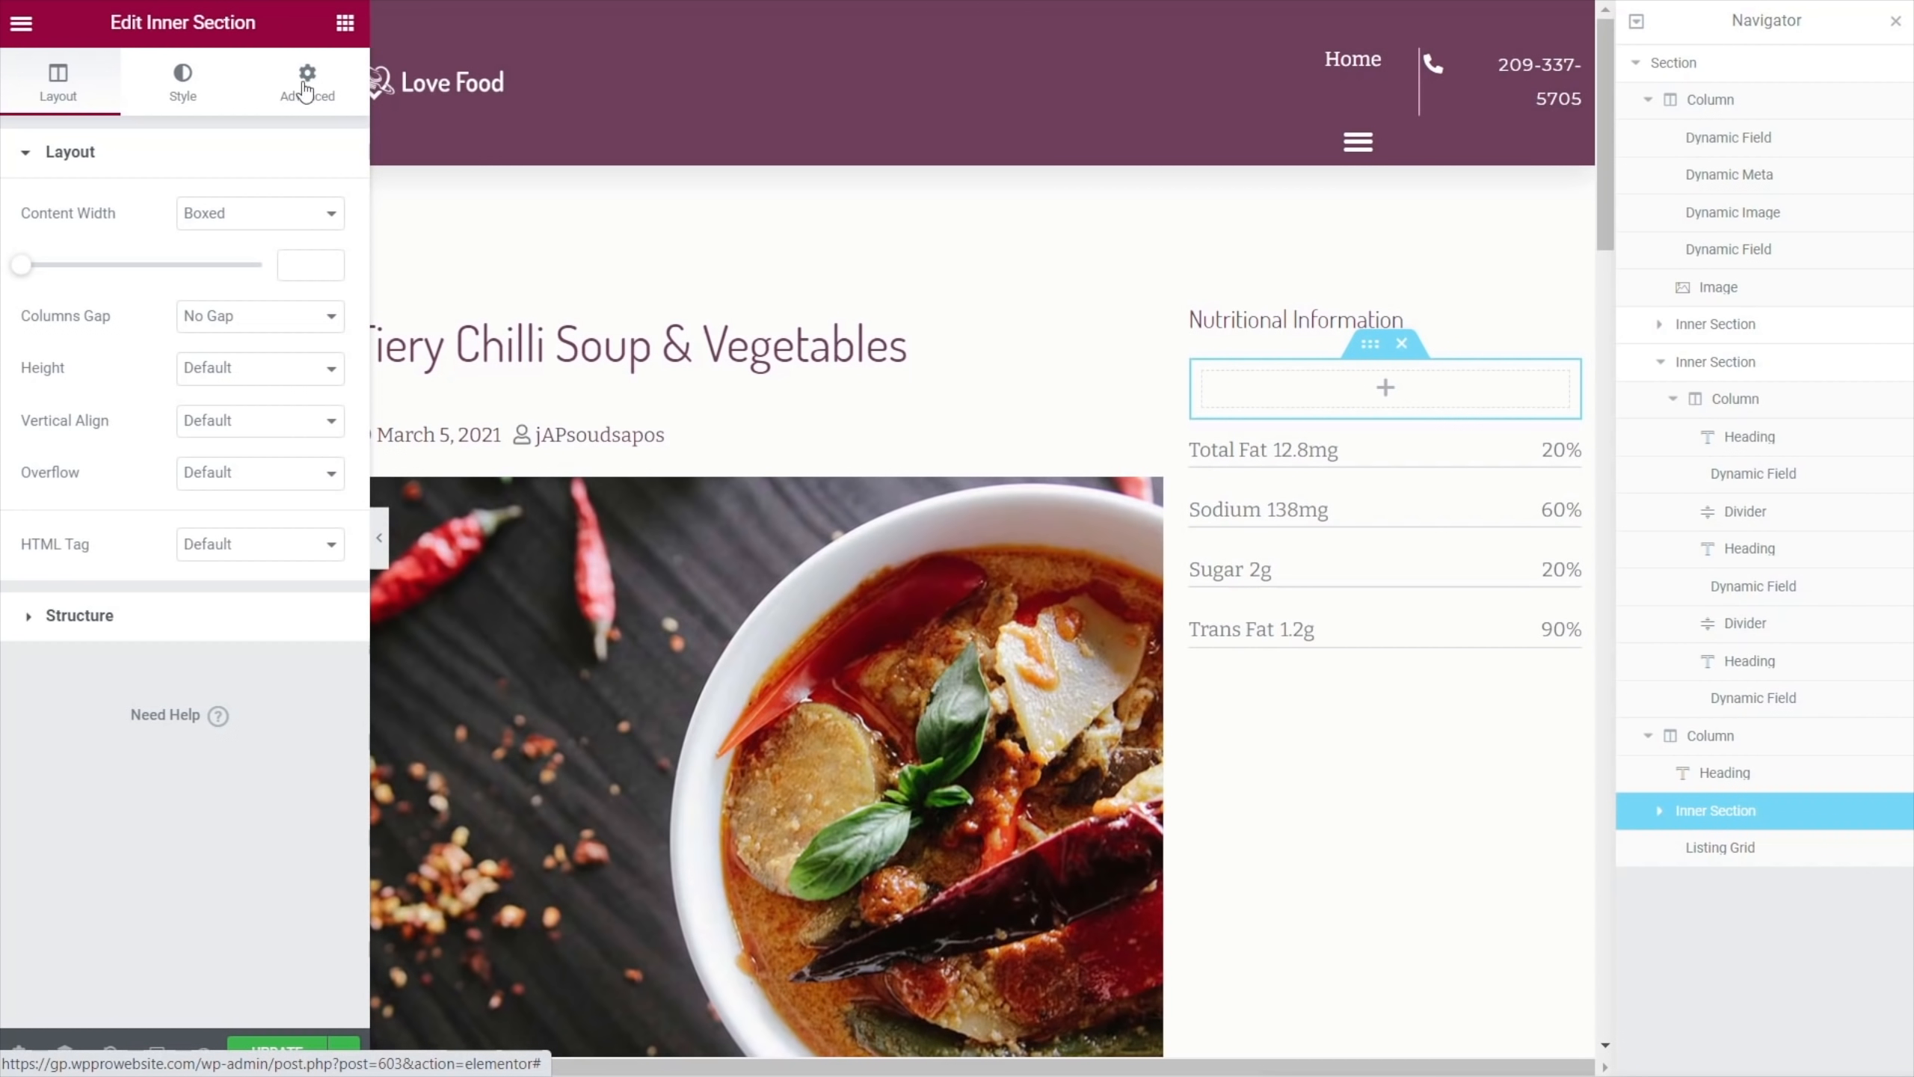
Add a Text Editor widget to the empty inner section under Nutritional Information with the text "% OF DAILY ALLOWANCE"
{"action": "left_click", "coordinate": [346, 23]}
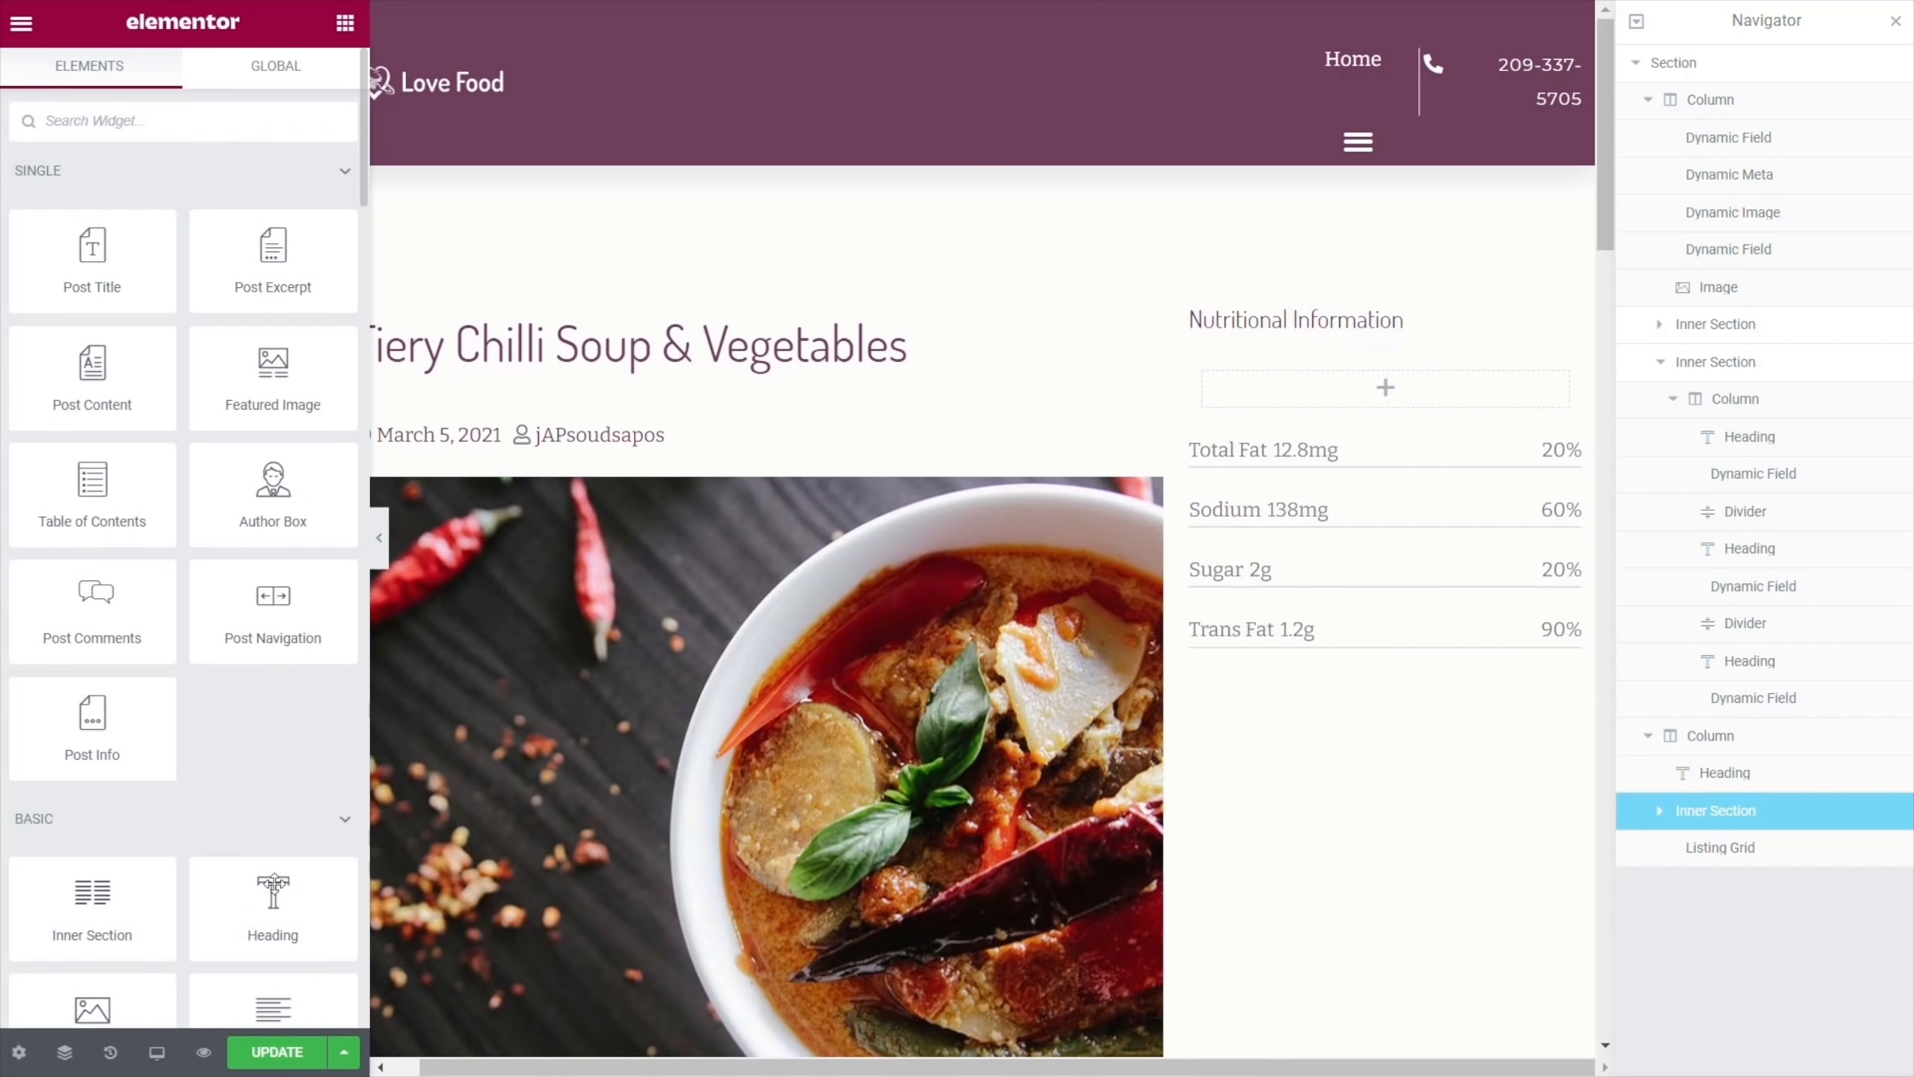
{"action": "scroll", "coordinate": [227, 860], "scroll_direction": "down", "scroll_amount": 5}
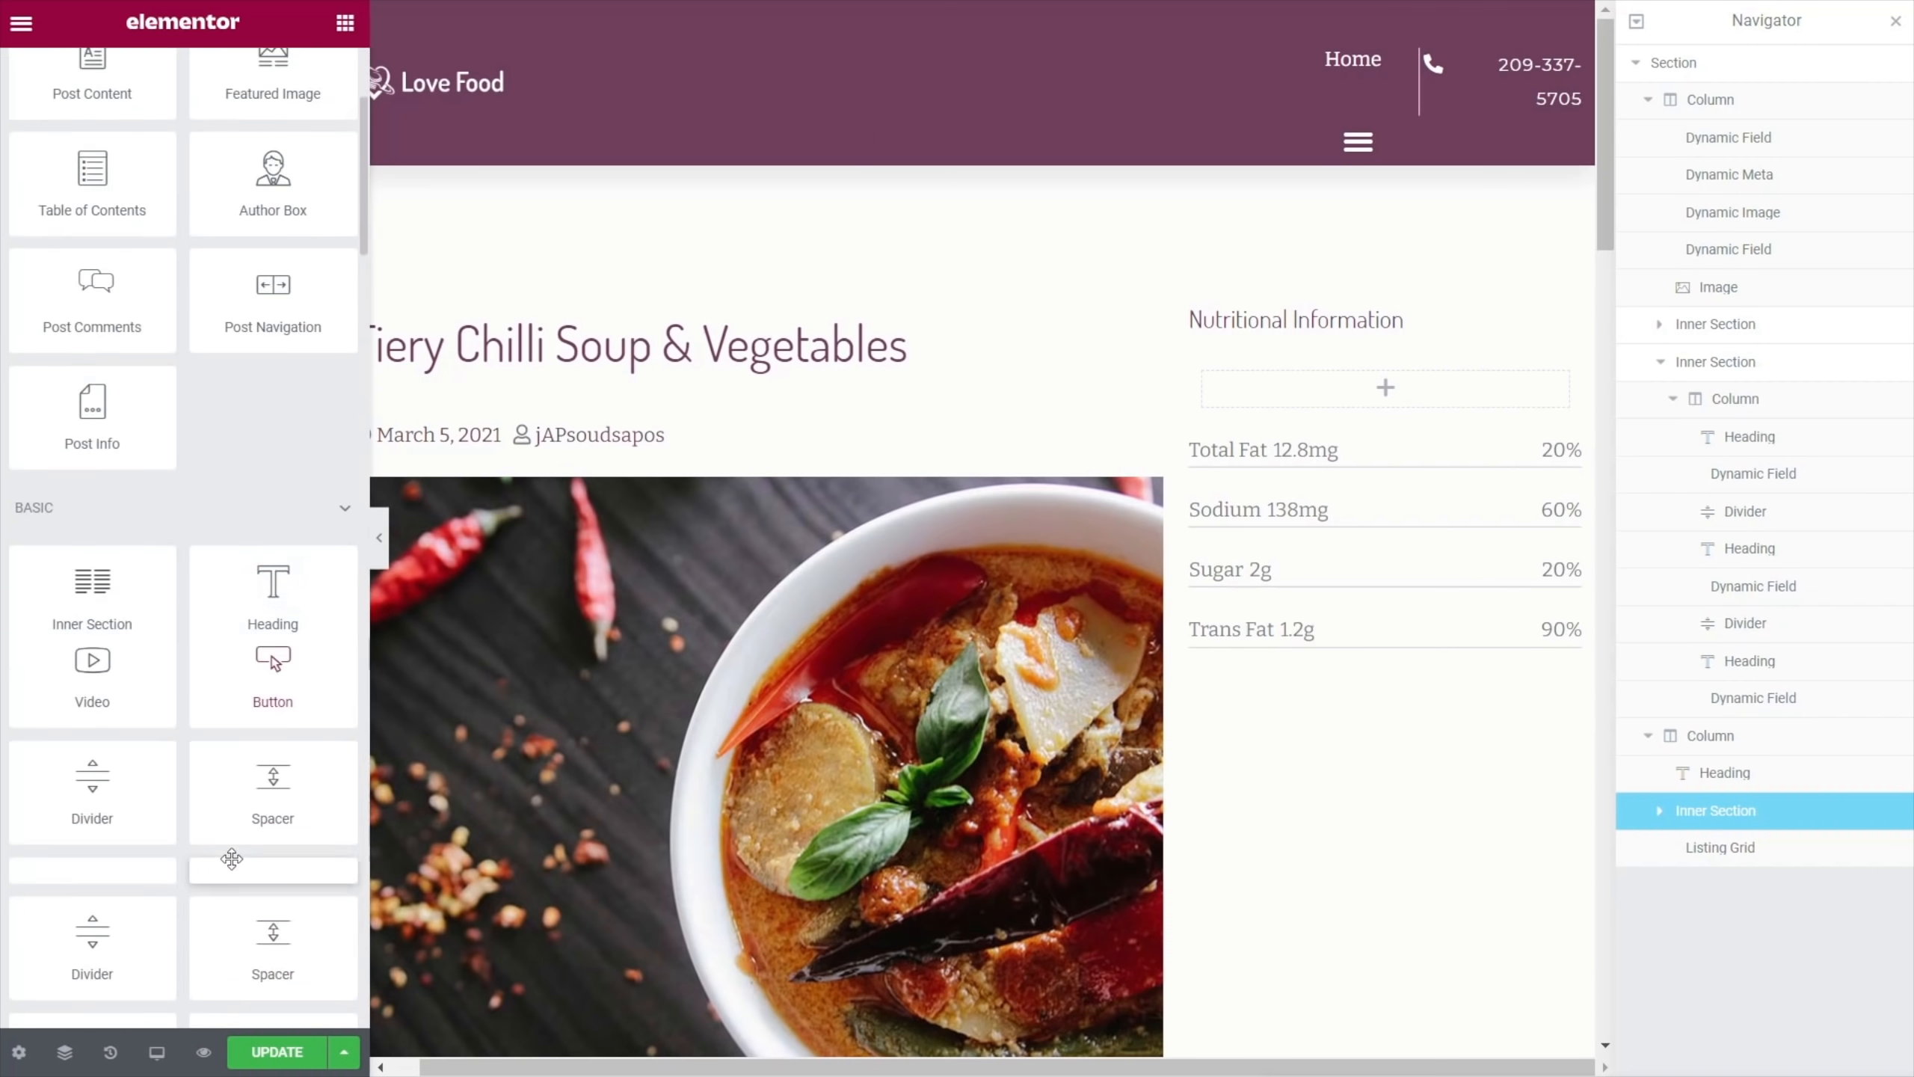
{"action": "left_click_drag", "start_coordinate": [273, 558], "coordinate": [1302, 392]}
{"action": "left_click_drag", "start_coordinate": [286, 451], "coordinate": [22, 359]}
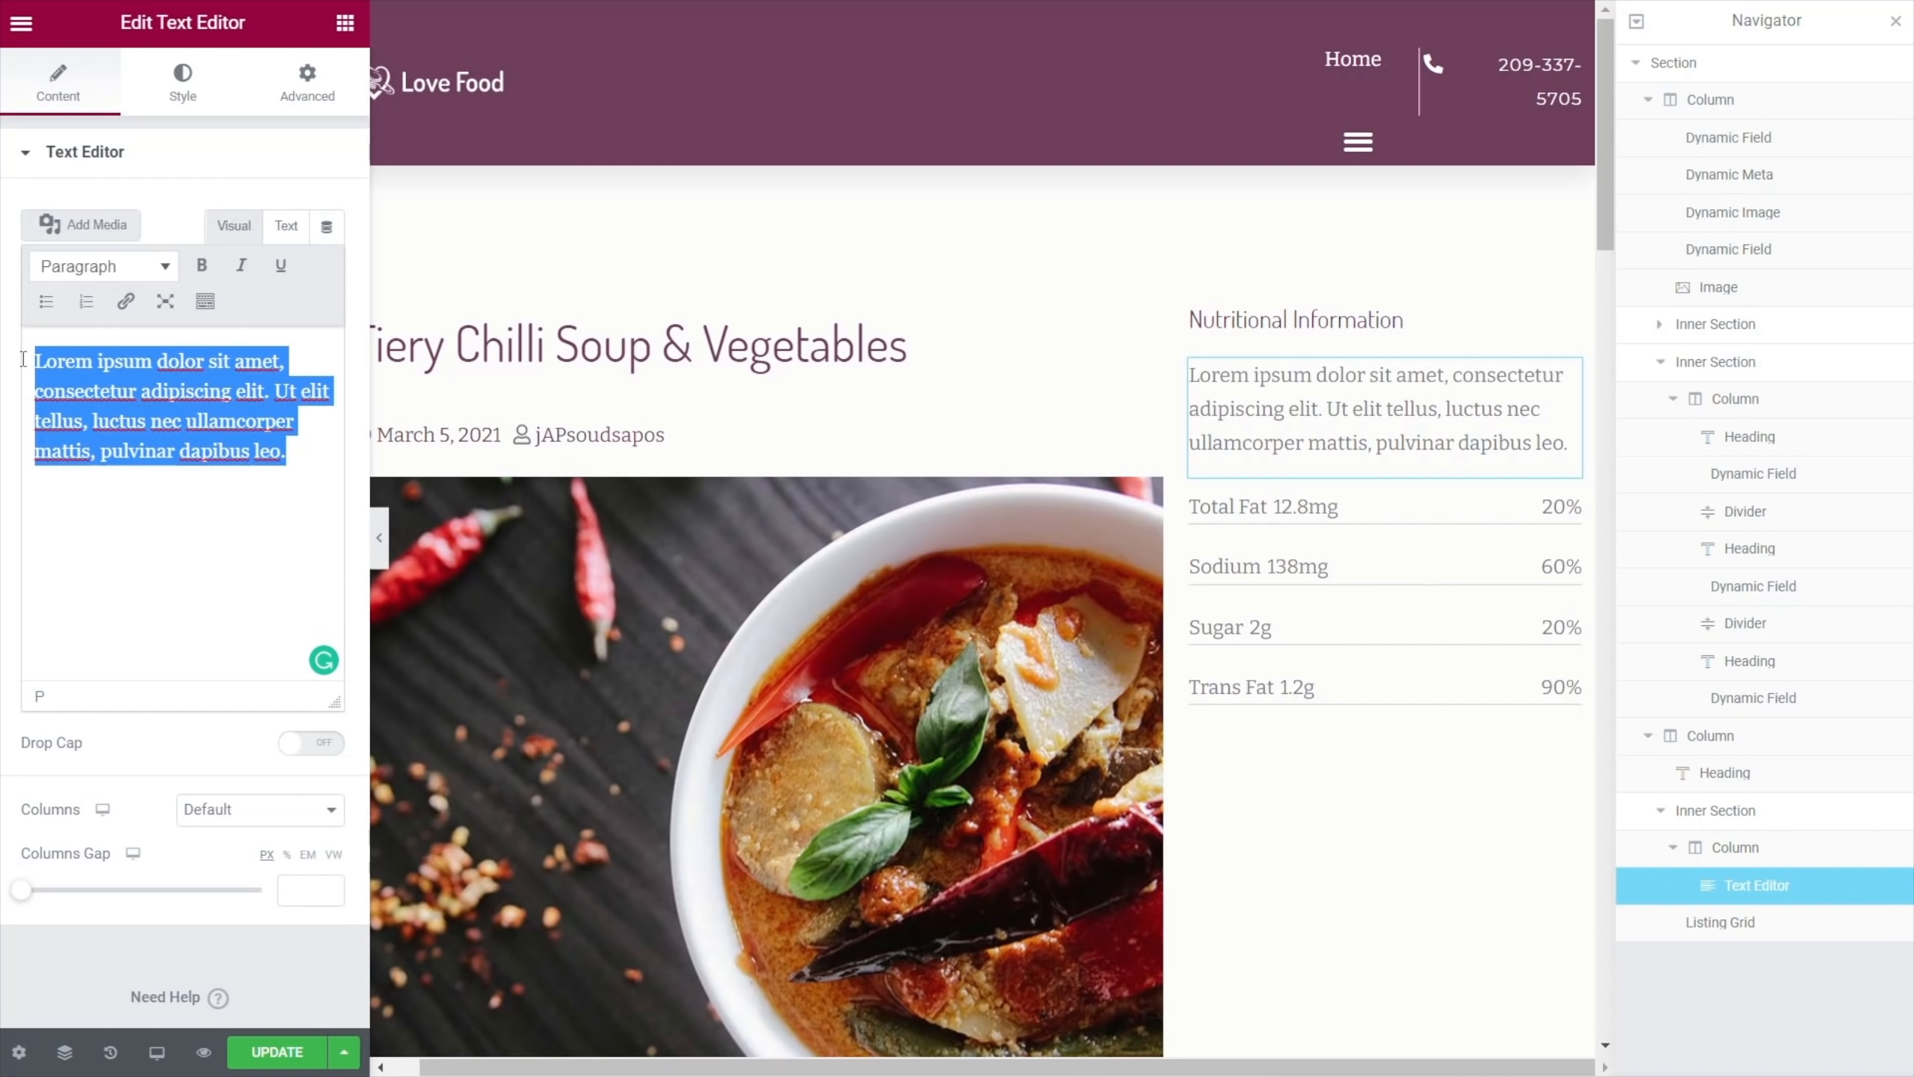
{"action": "type", "text": "% OF DA"}
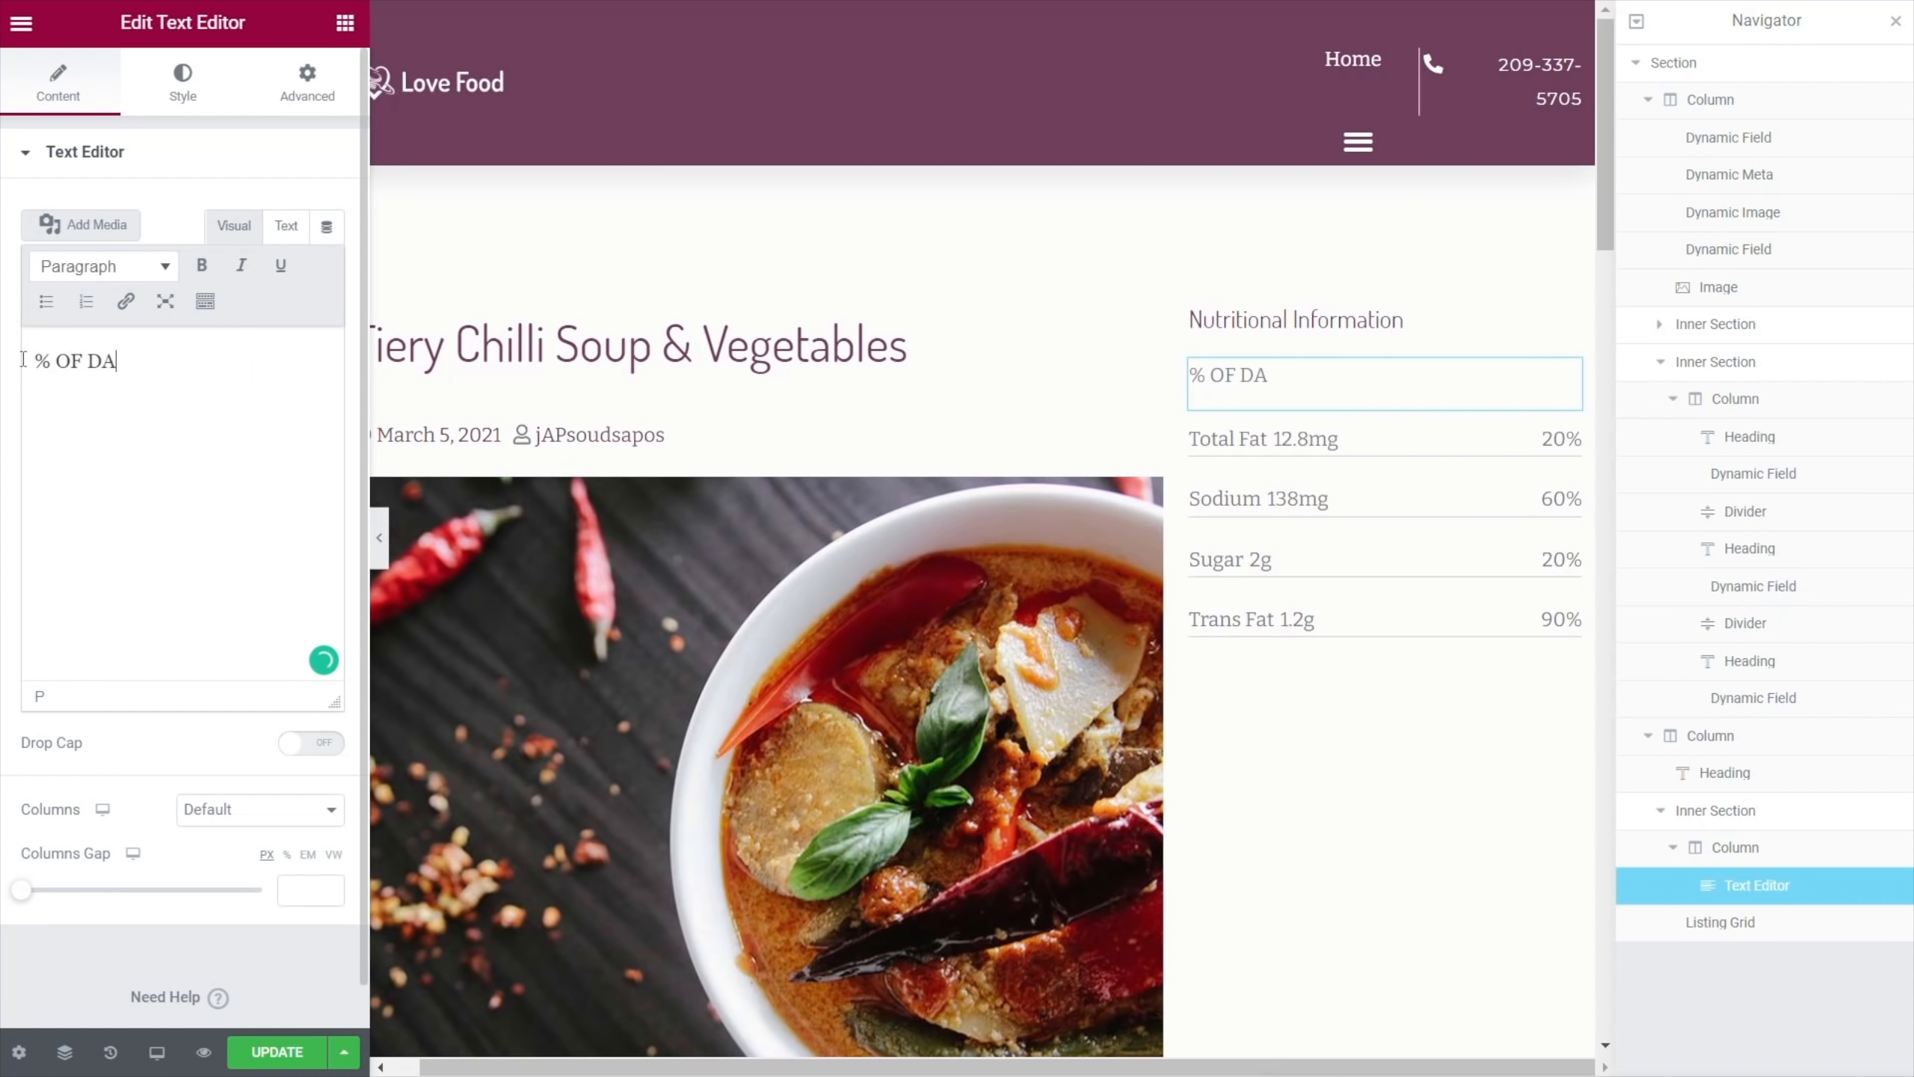
{"action": "type", "text": "ILY ALLOWANCE"}
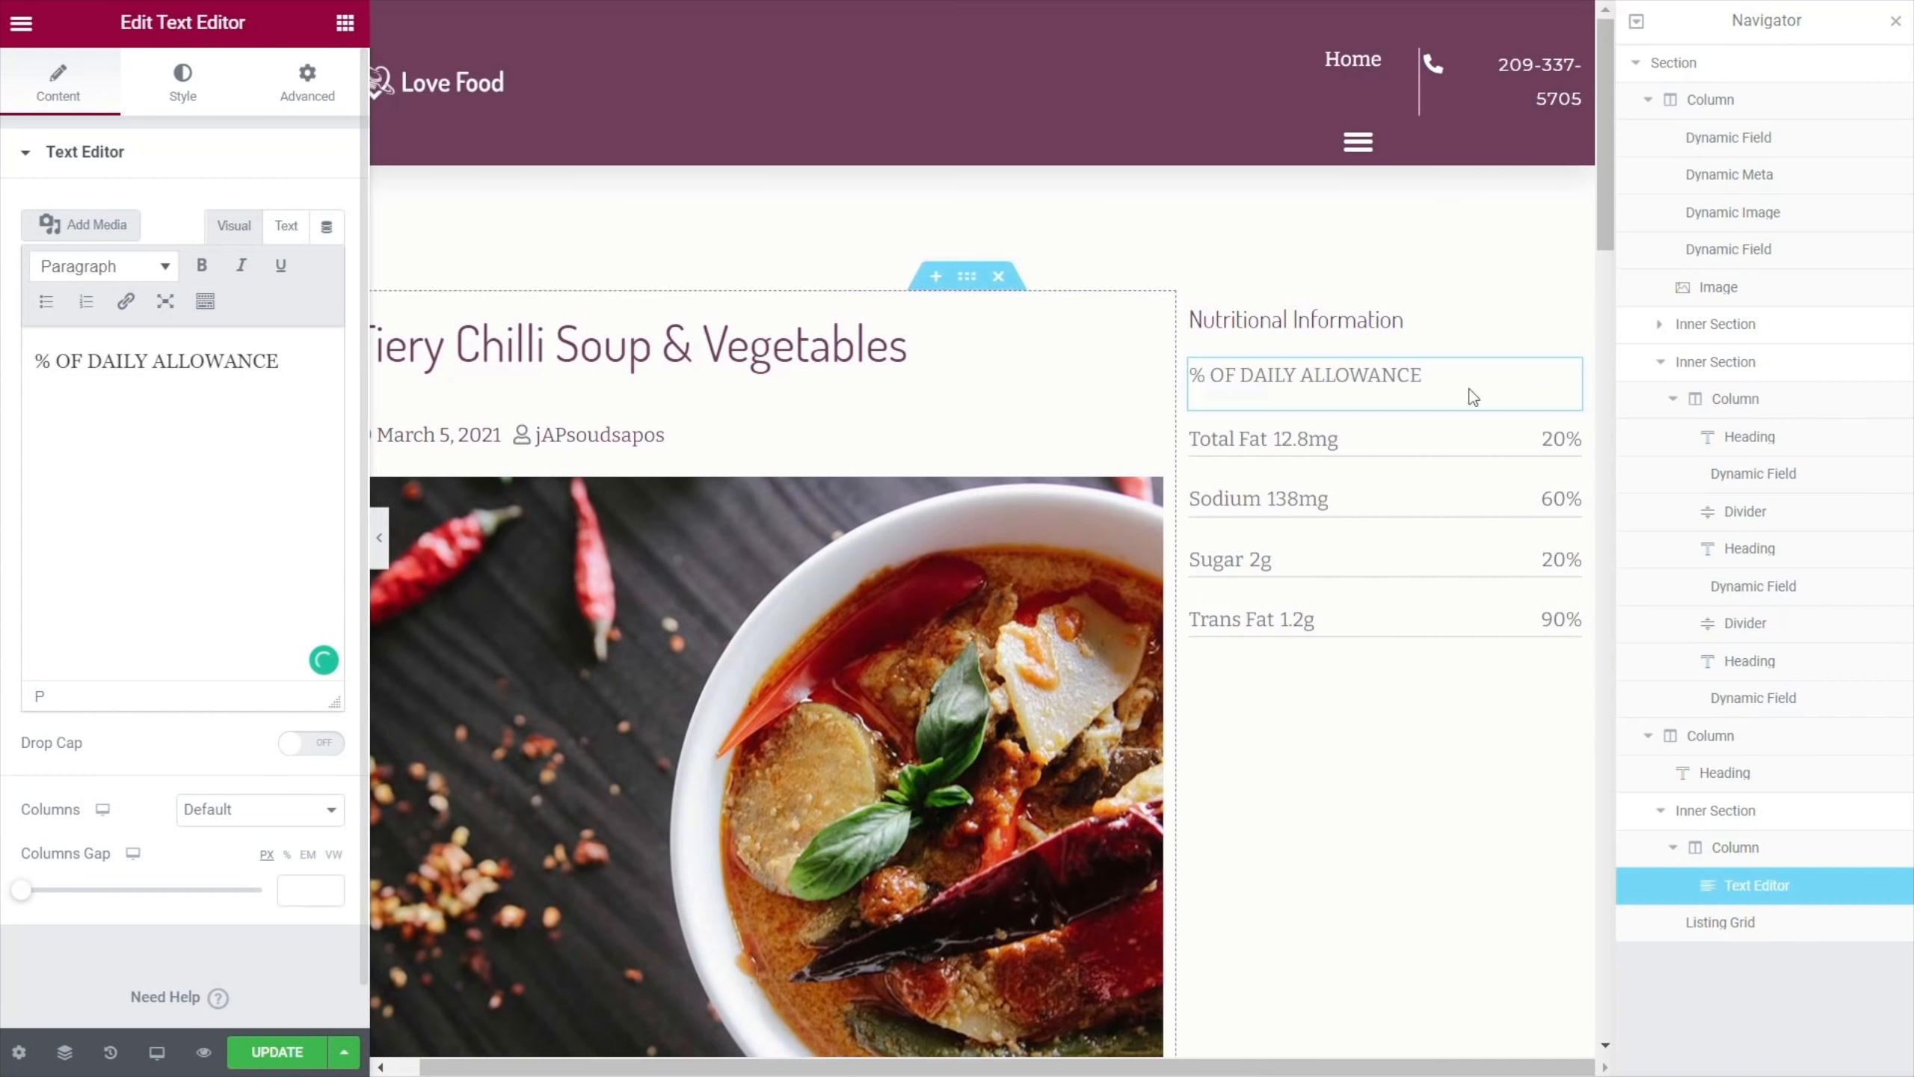
Align the daily allowance text to the right and assign it the Secondary global colour
{"action": "left_click", "coordinate": [182, 83]}
{"action": "left_click", "coordinate": [293, 218]}
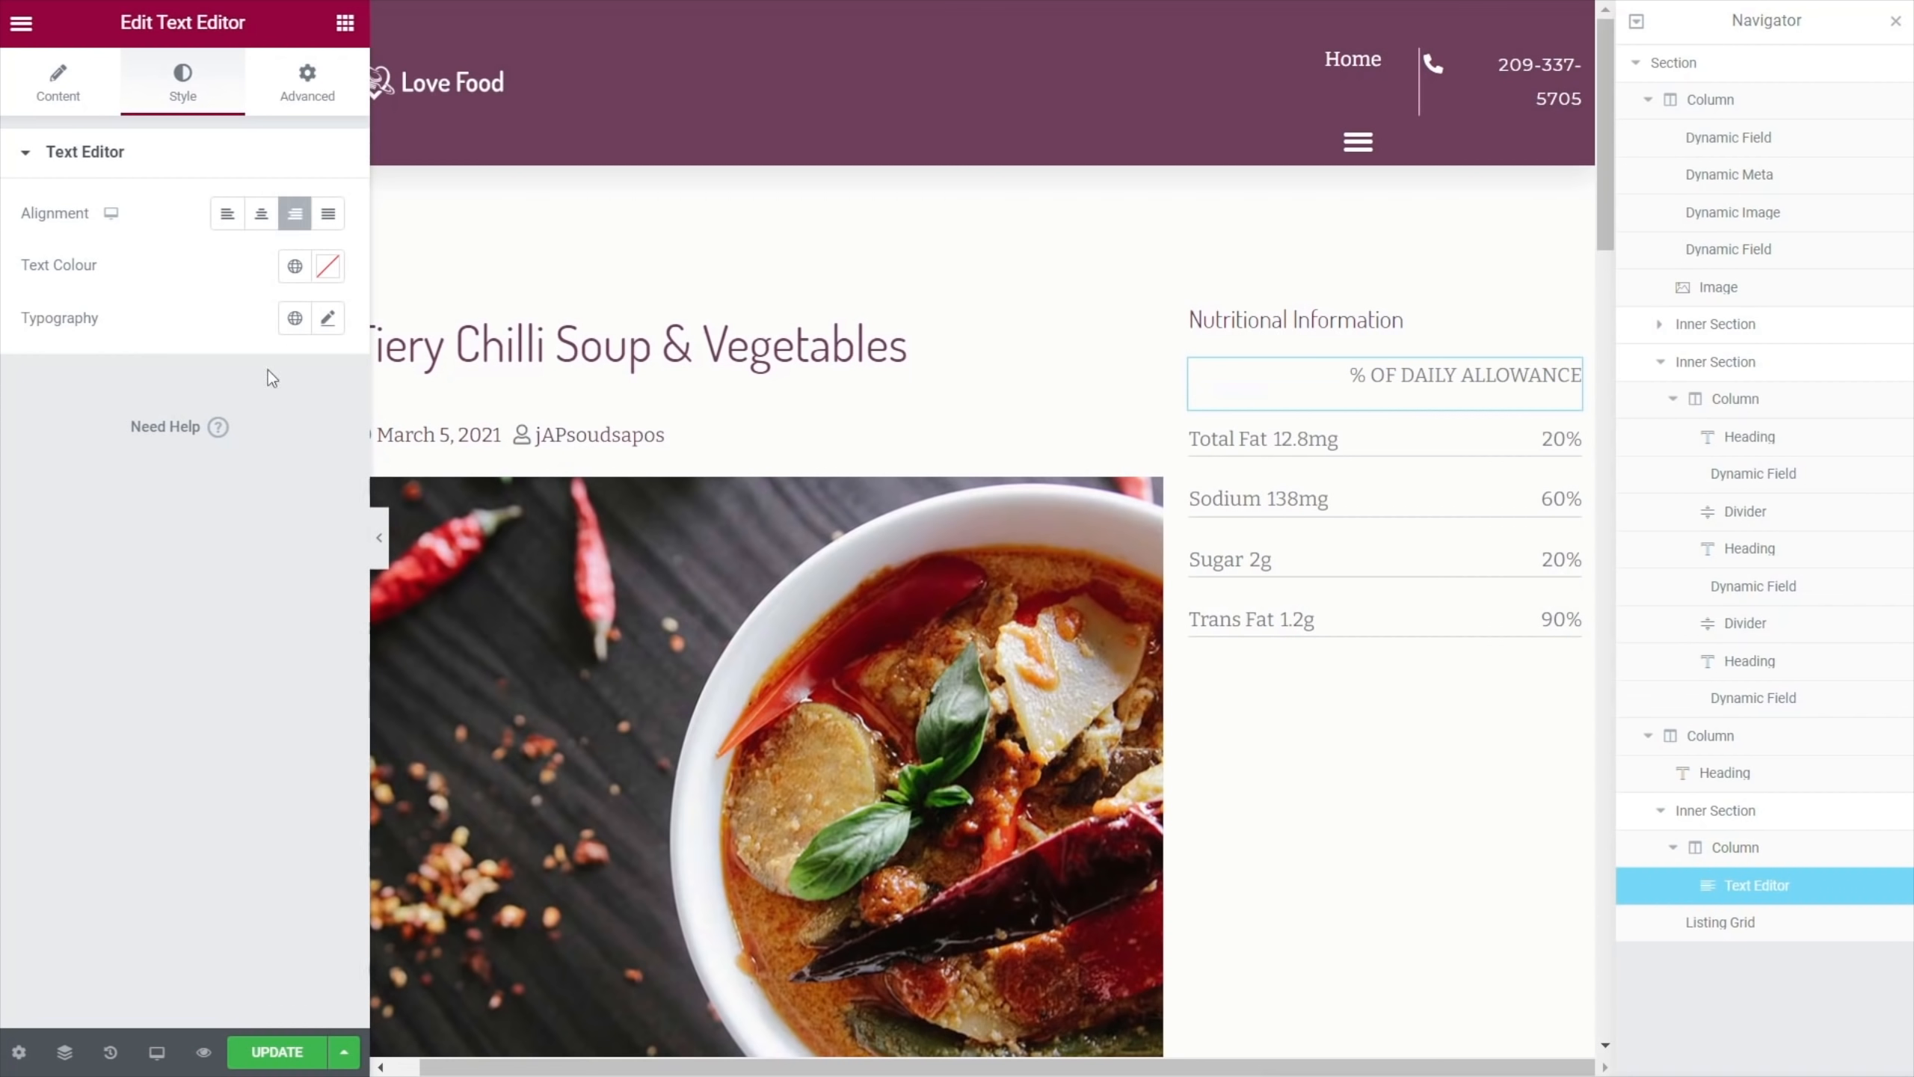
{"action": "left_click", "coordinate": [295, 266]}
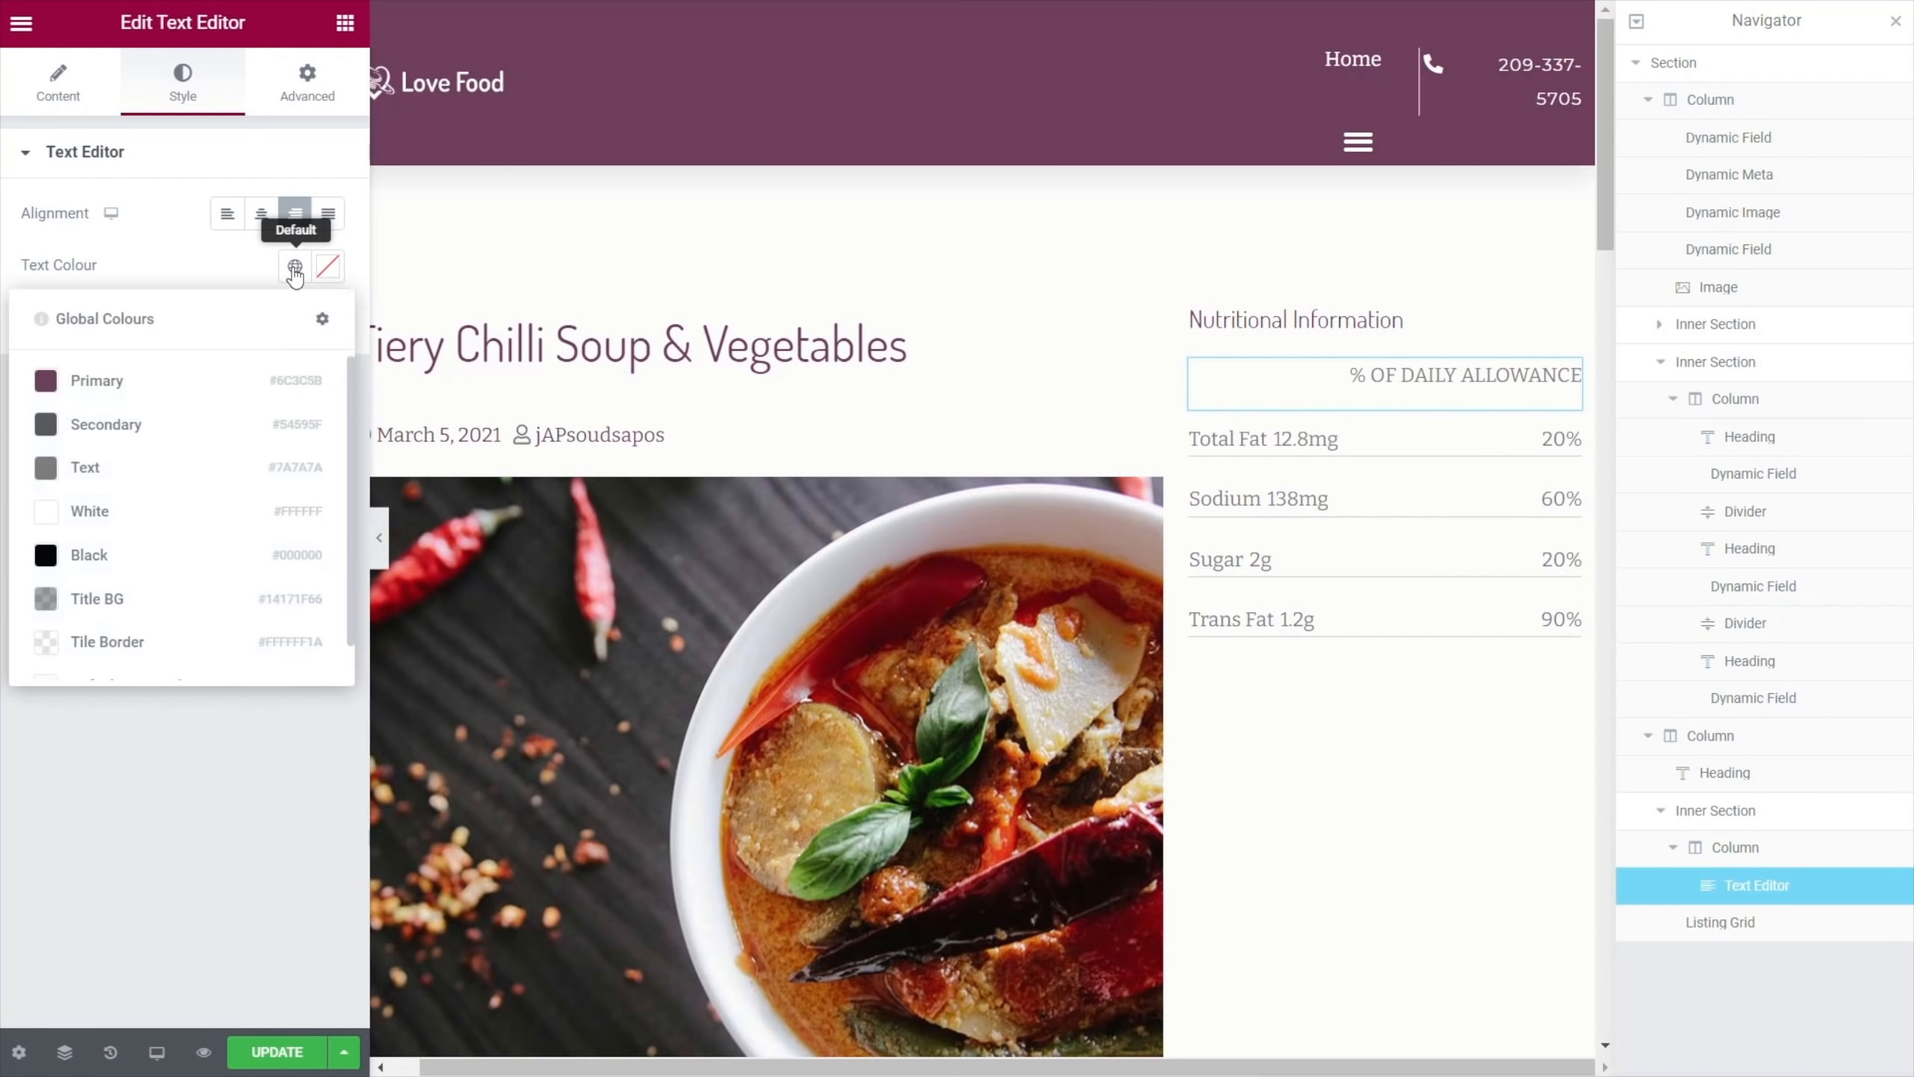
{"action": "left_click", "coordinate": [121, 427]}
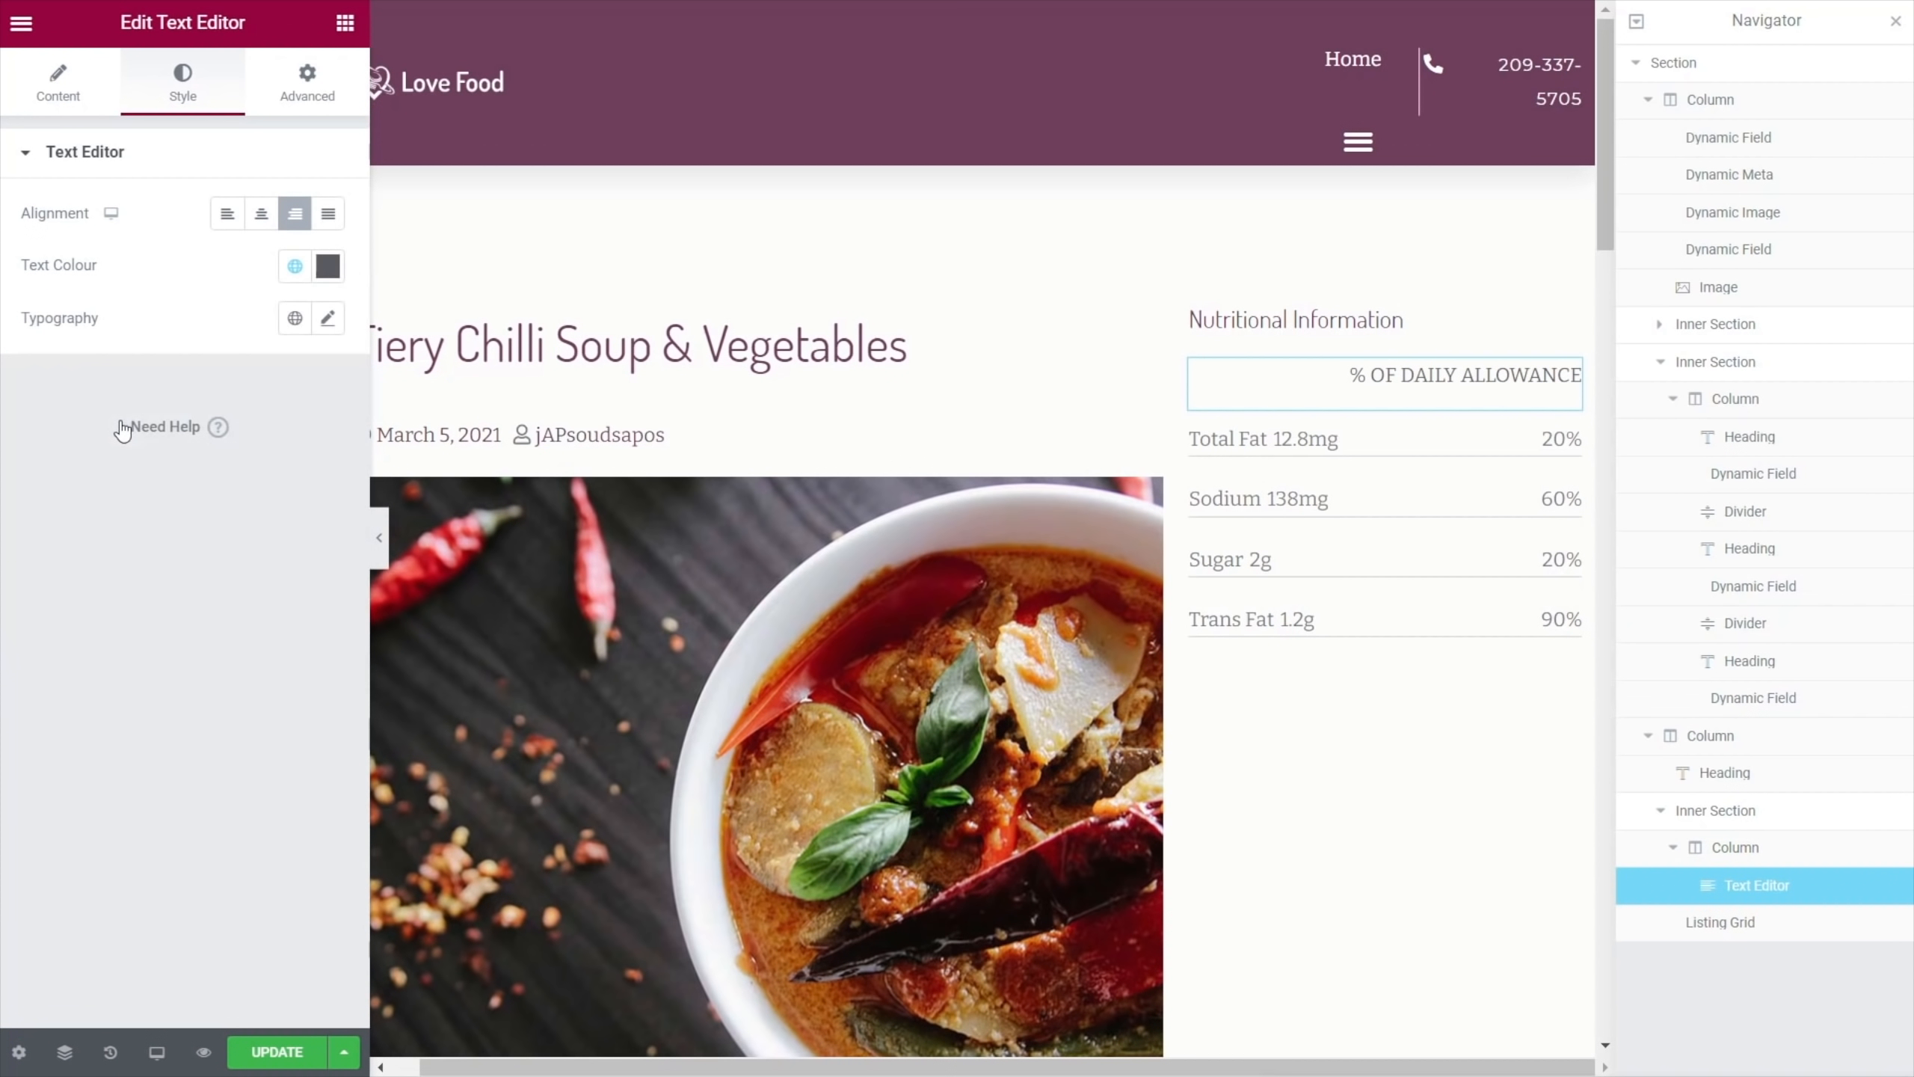
Apply the Secondary global font to the daily allowance text, with size 10 px and weight 600
{"action": "left_click", "coordinate": [294, 320]}
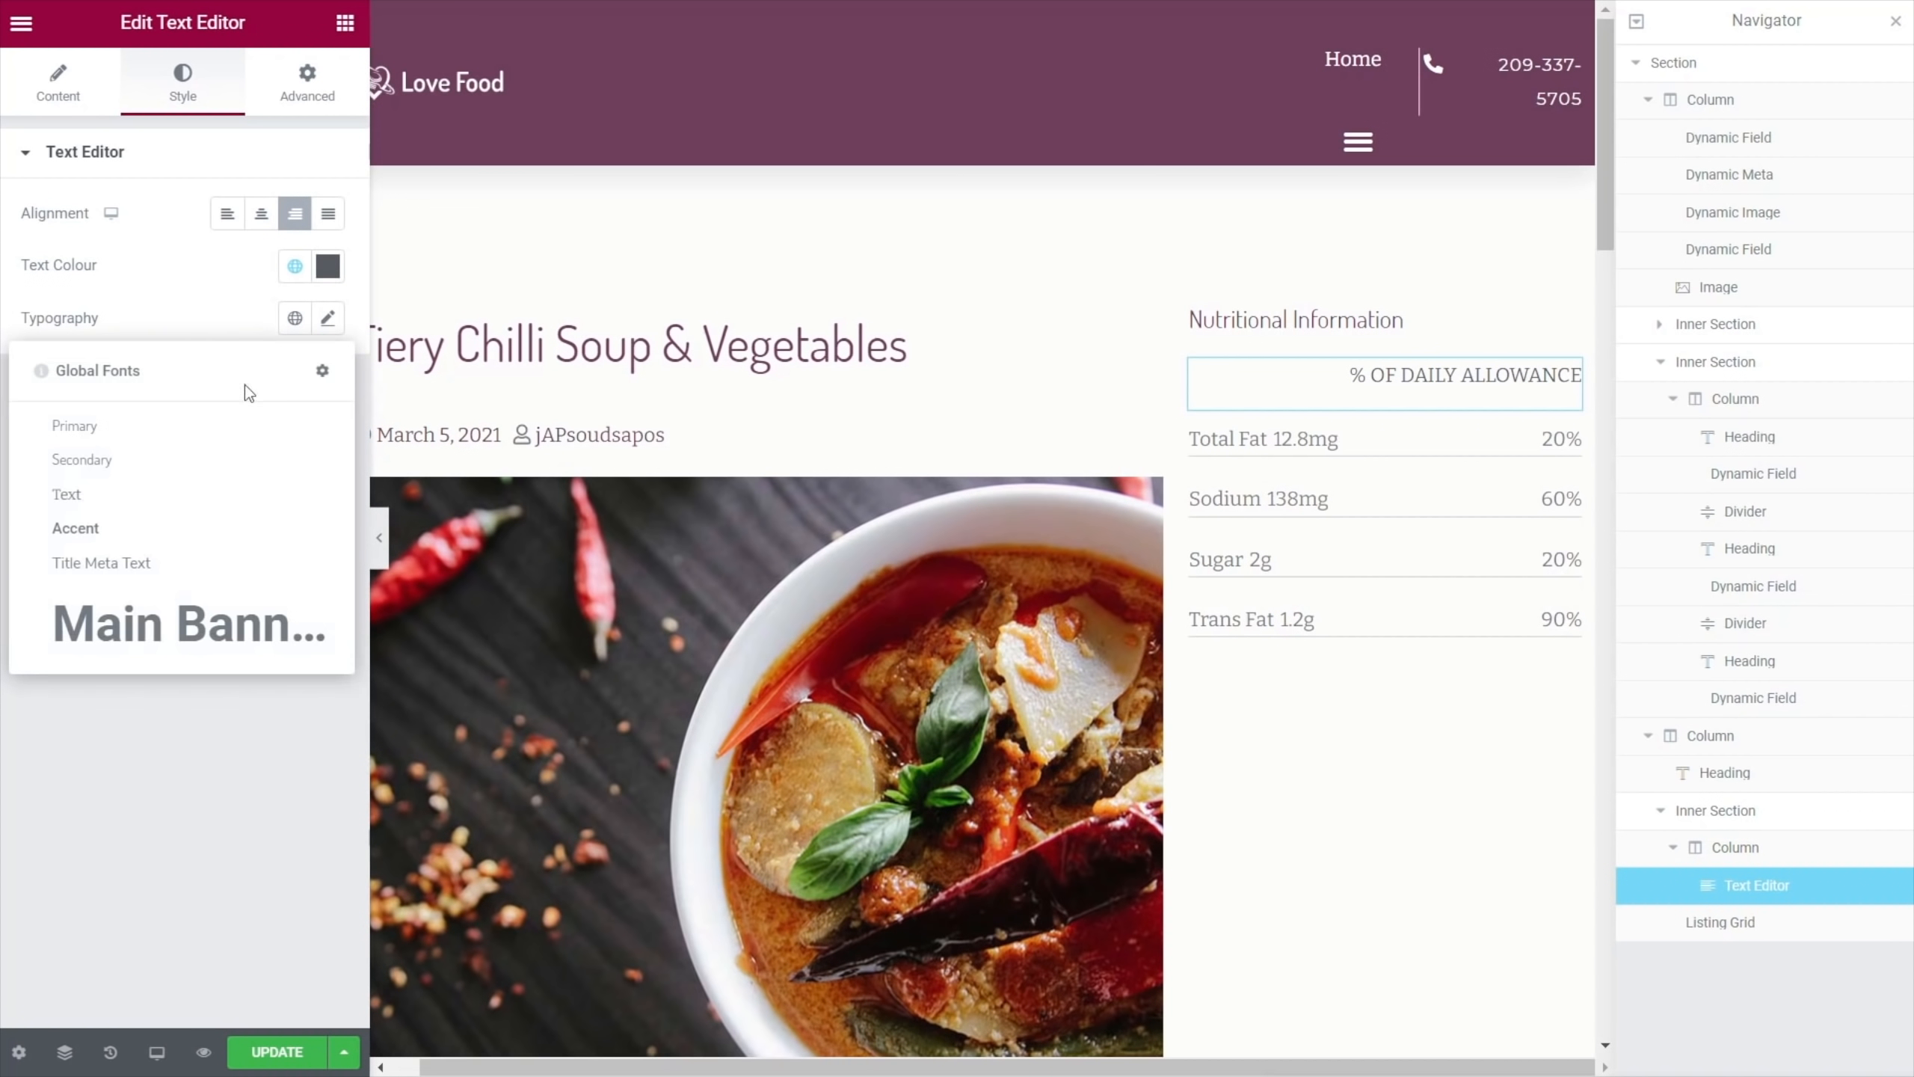
{"action": "left_click", "coordinate": [156, 461]}
{"action": "left_click", "coordinate": [328, 321]}
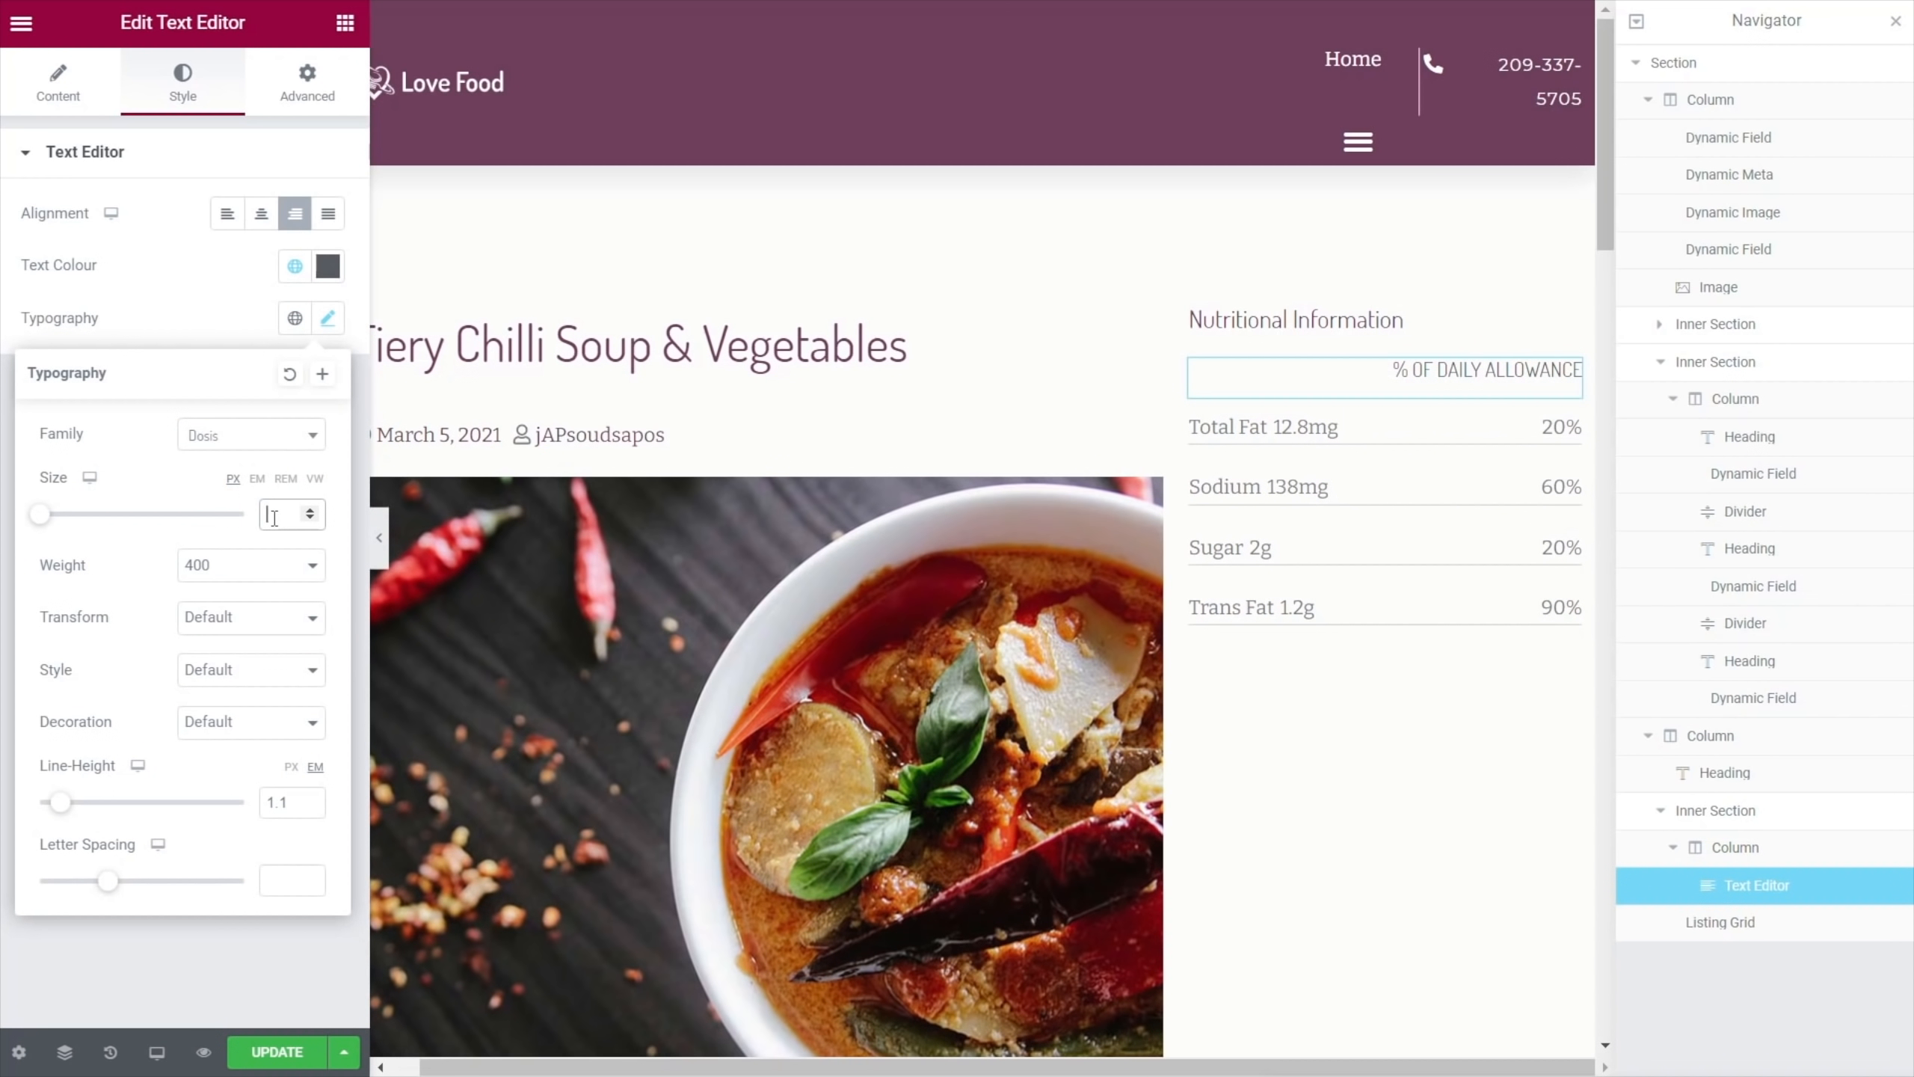
{"action": "type", "text": "12"}
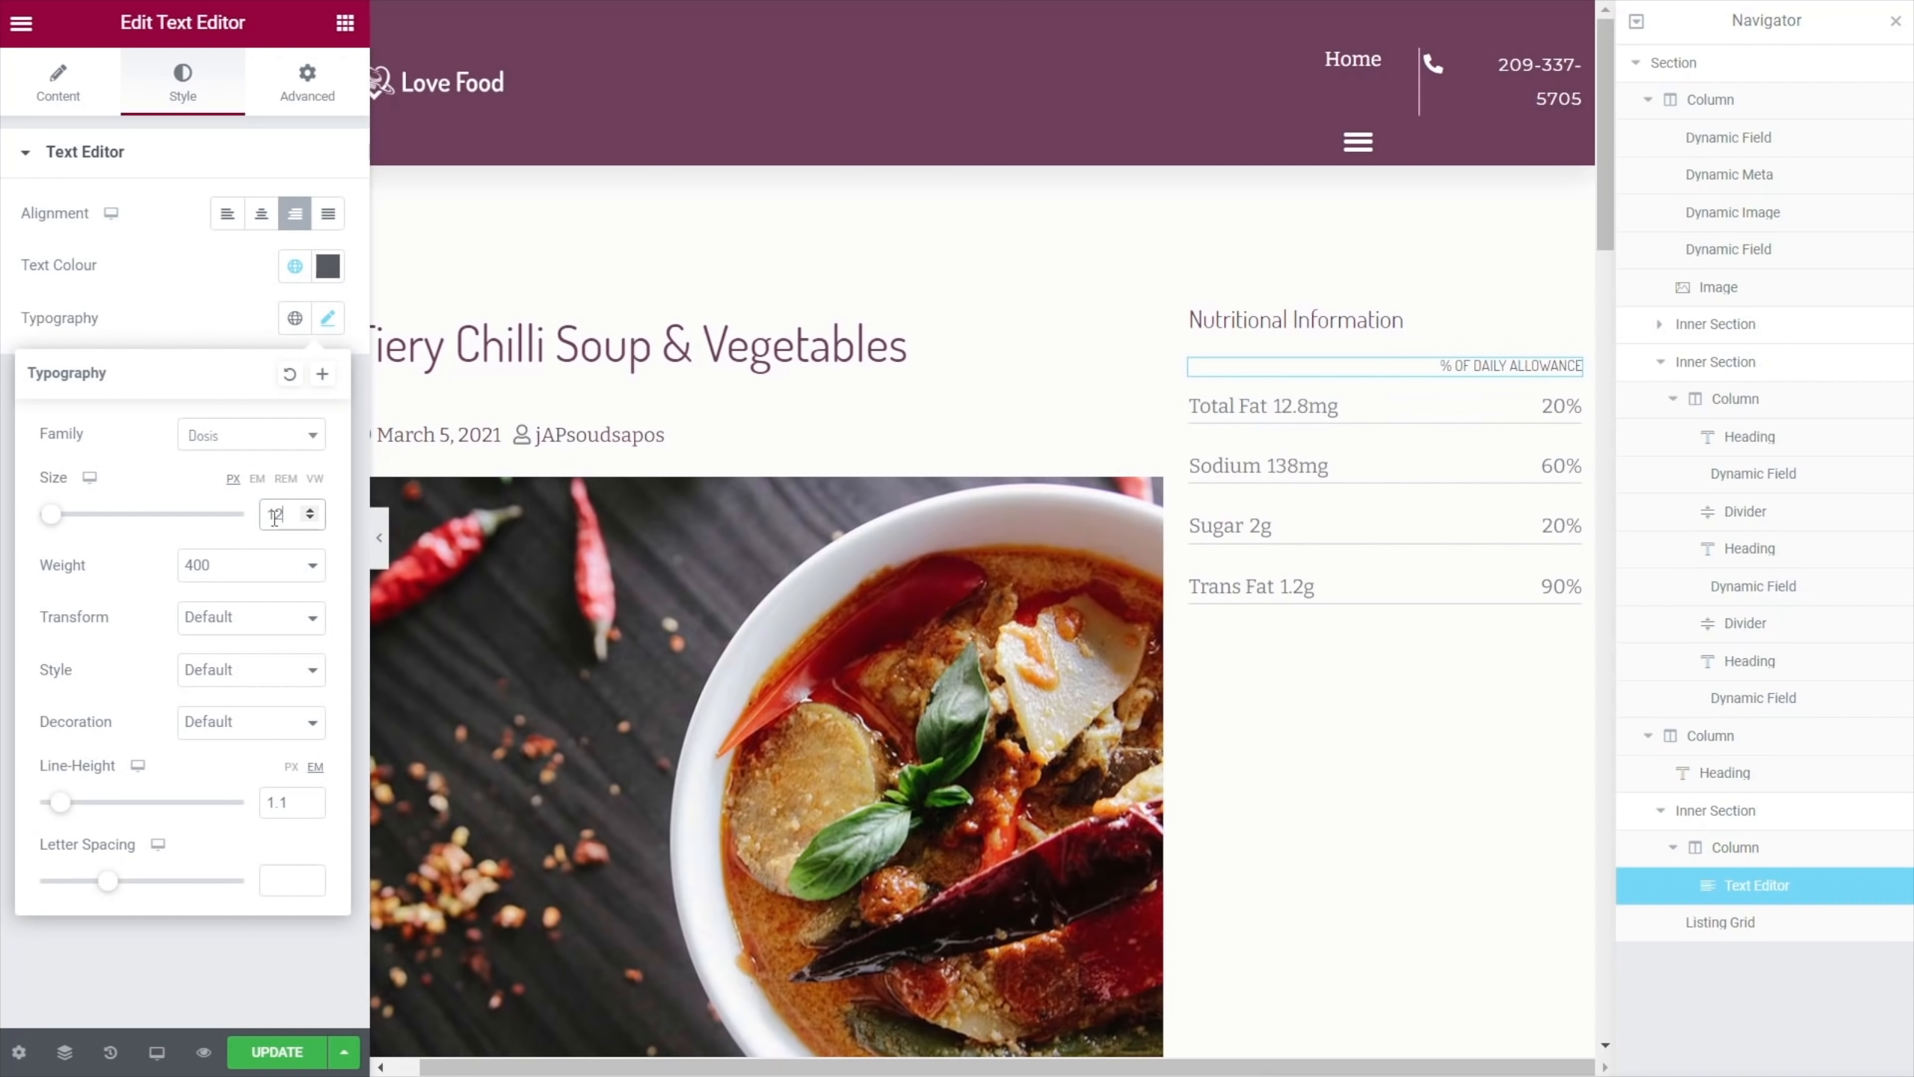
{"action": "left_click", "coordinate": [239, 577]}
{"action": "left_click", "coordinate": [214, 687]}
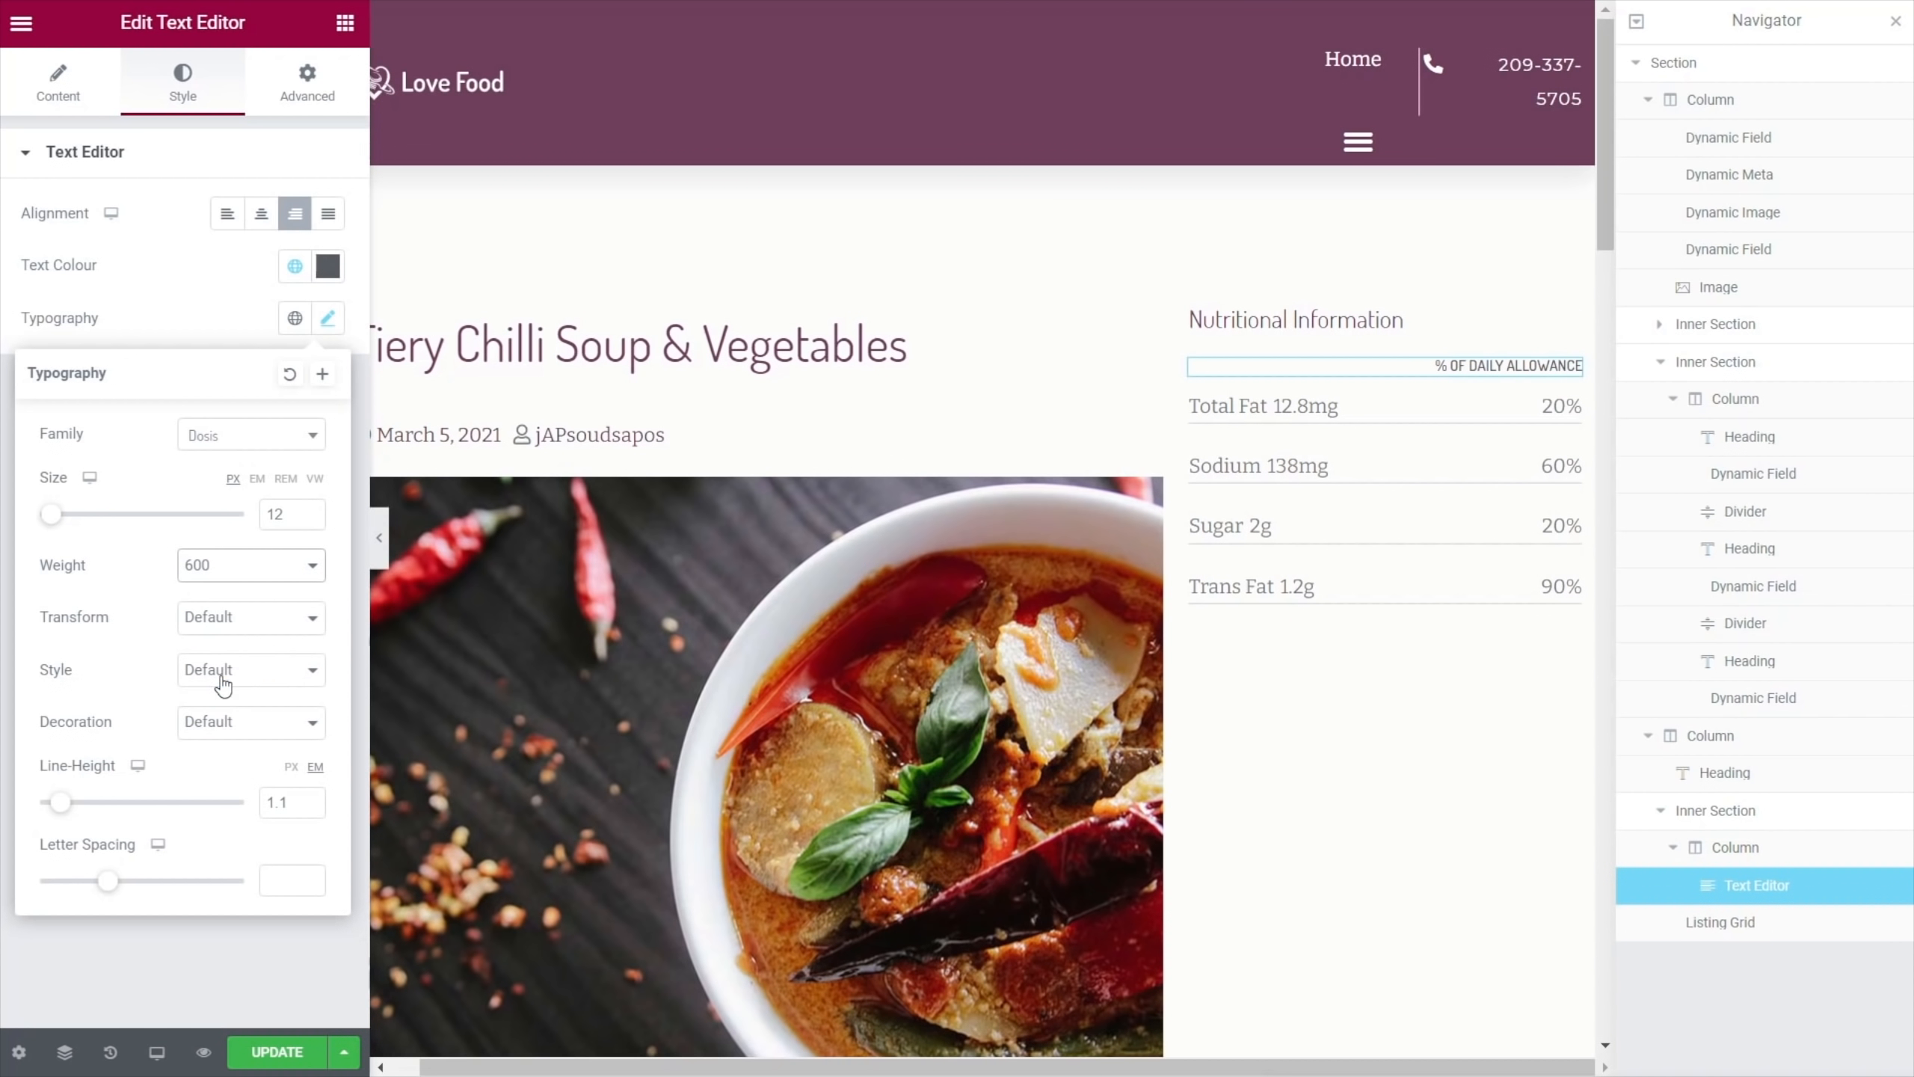
{"action": "left_click", "coordinate": [315, 519]}
{"action": "left_click", "coordinate": [314, 519]}
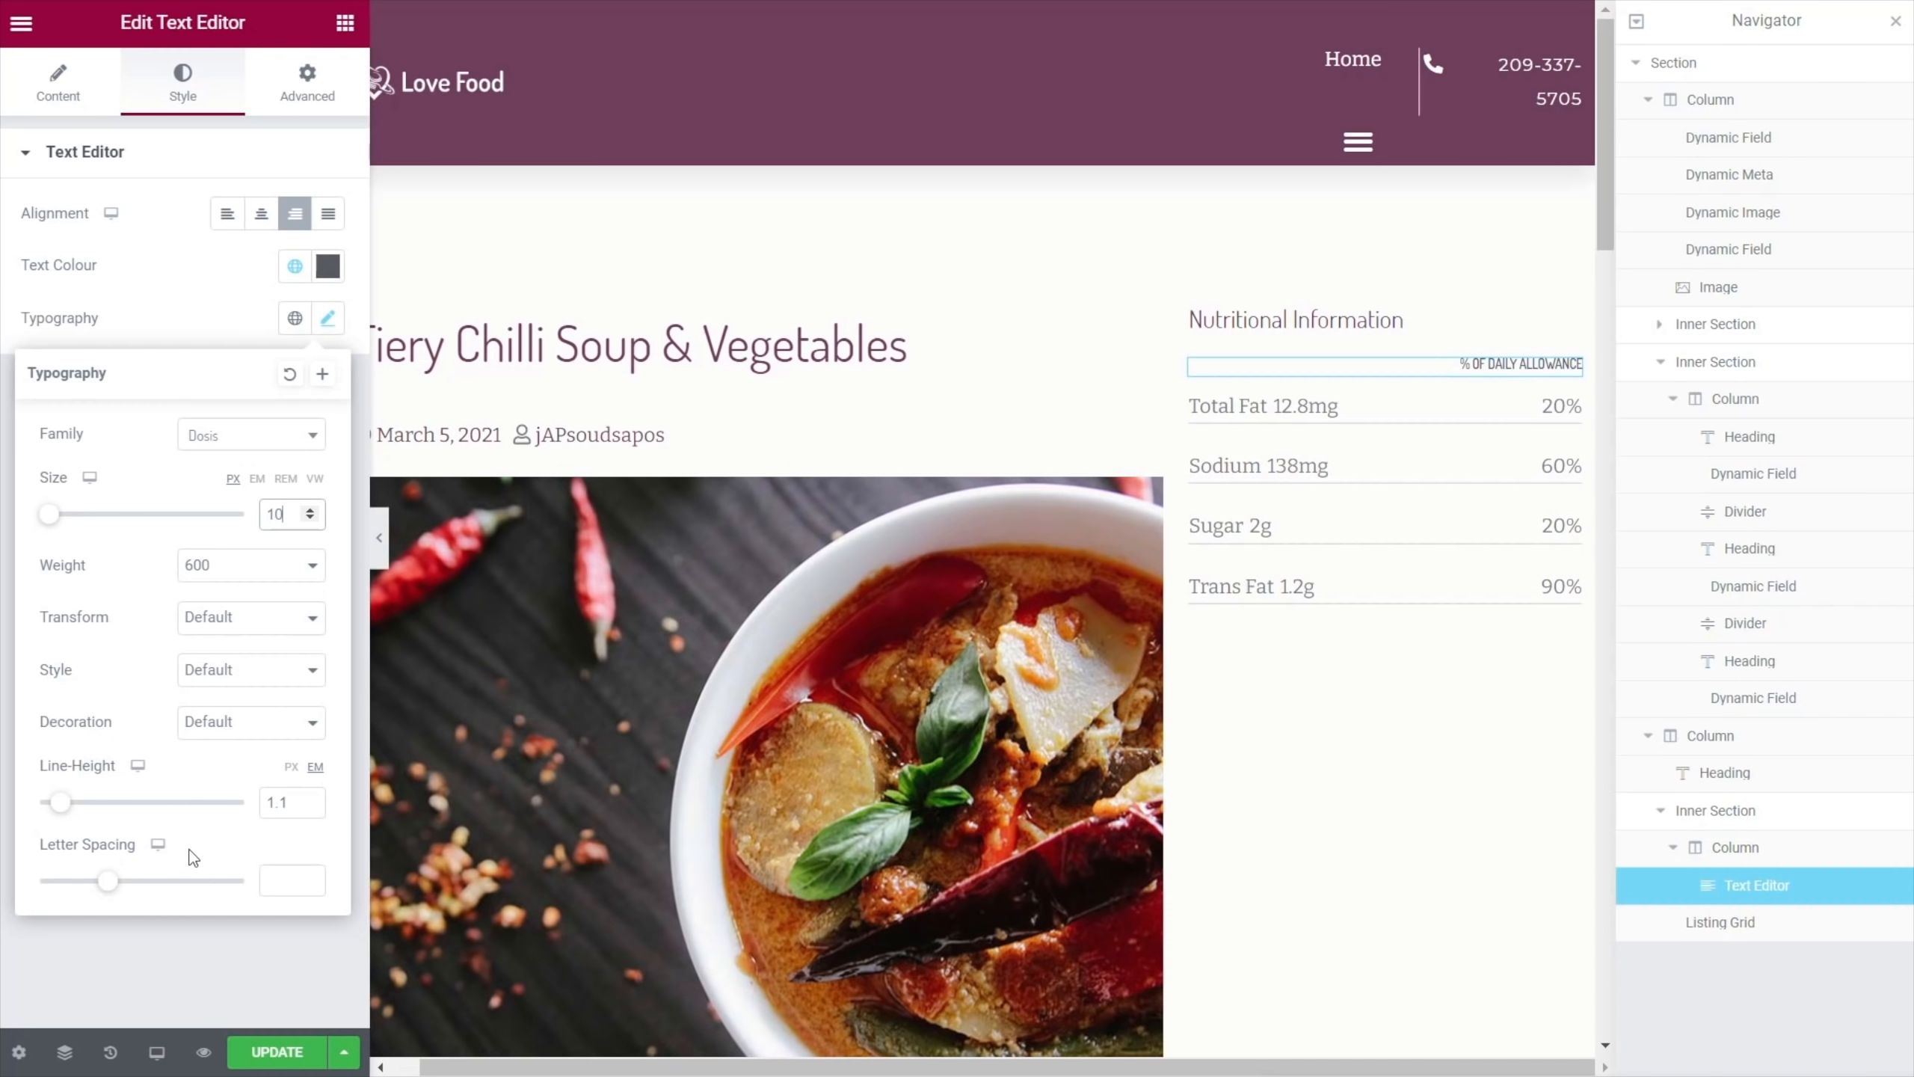
Give the daily allowance text a bottom padding of 10 px only, and update the template
{"action": "left_click", "coordinate": [185, 297]}
{"action": "left_click", "coordinate": [305, 94]}
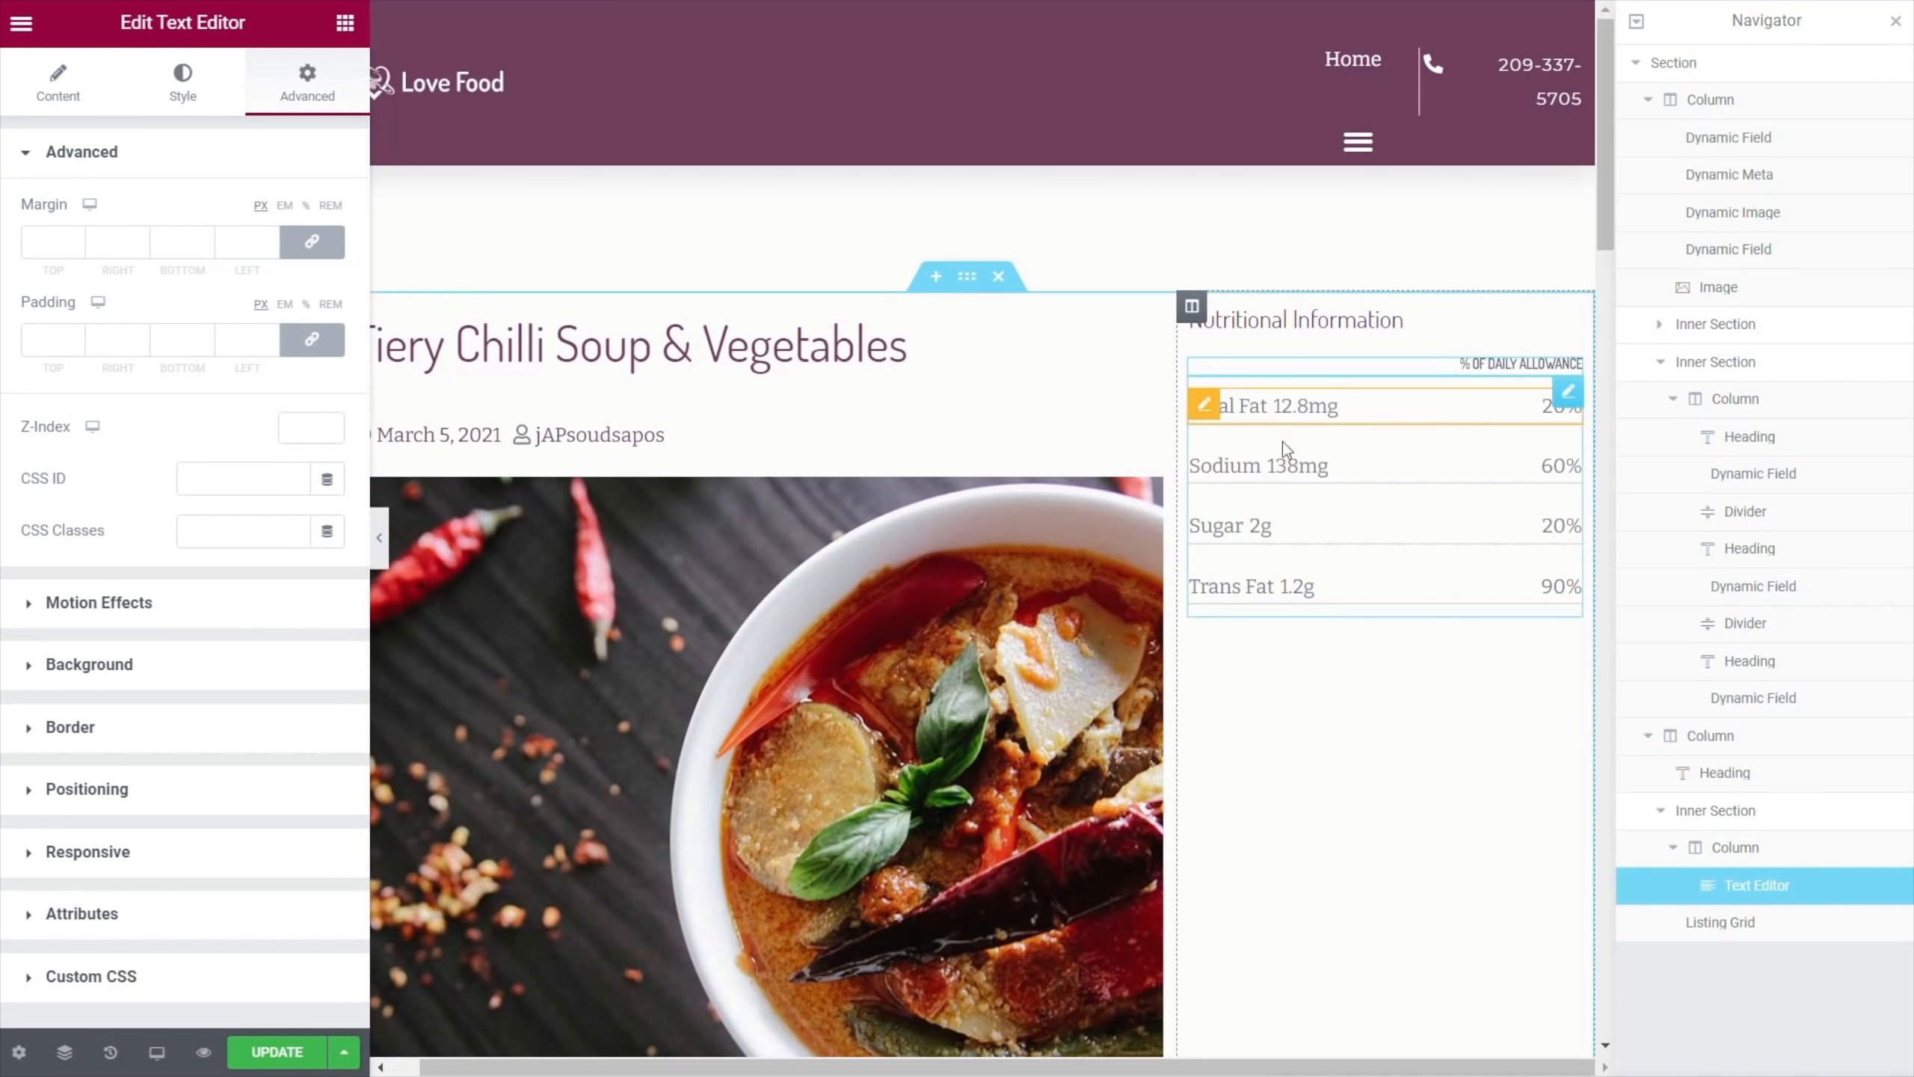
{"action": "left_click", "coordinate": [311, 340]}
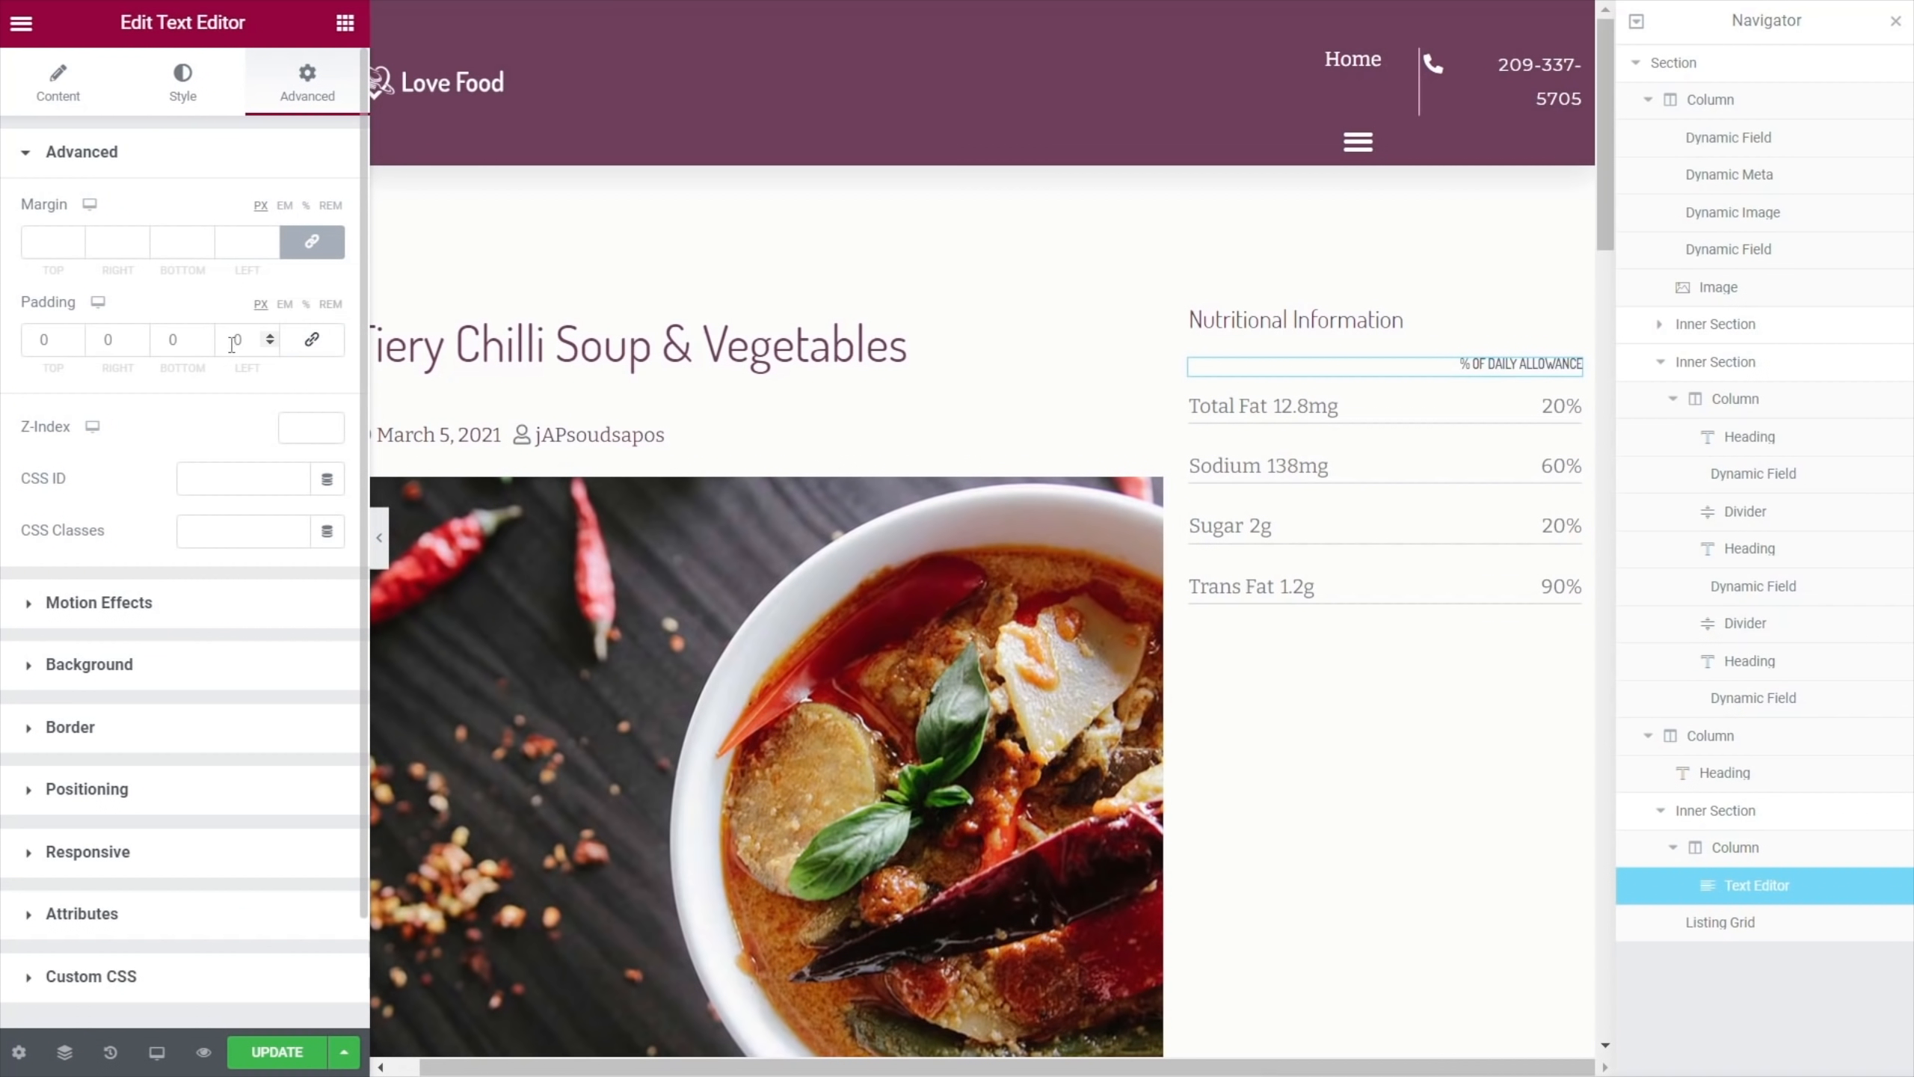
{"action": "left_click", "coordinate": [169, 340]}
{"action": "type", "text": "1"}
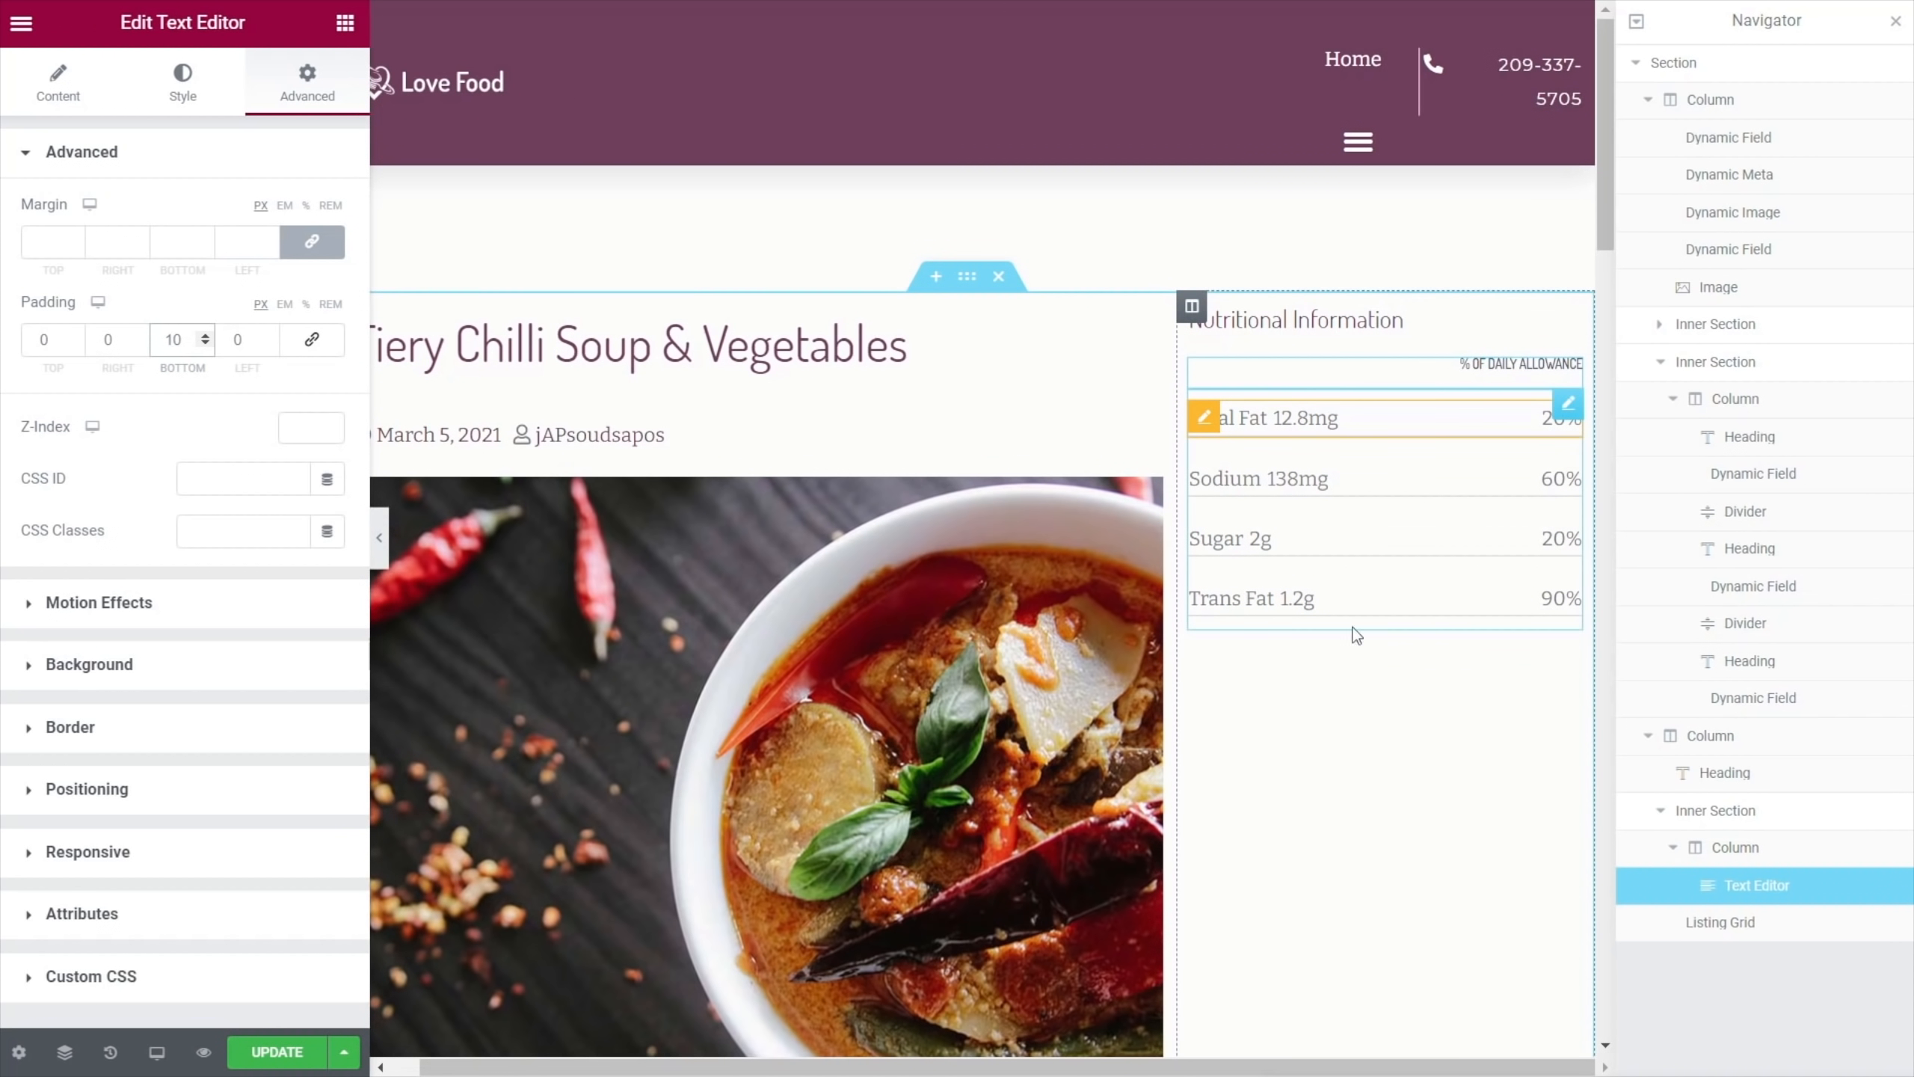
{"action": "left_click", "coordinate": [276, 1052]}
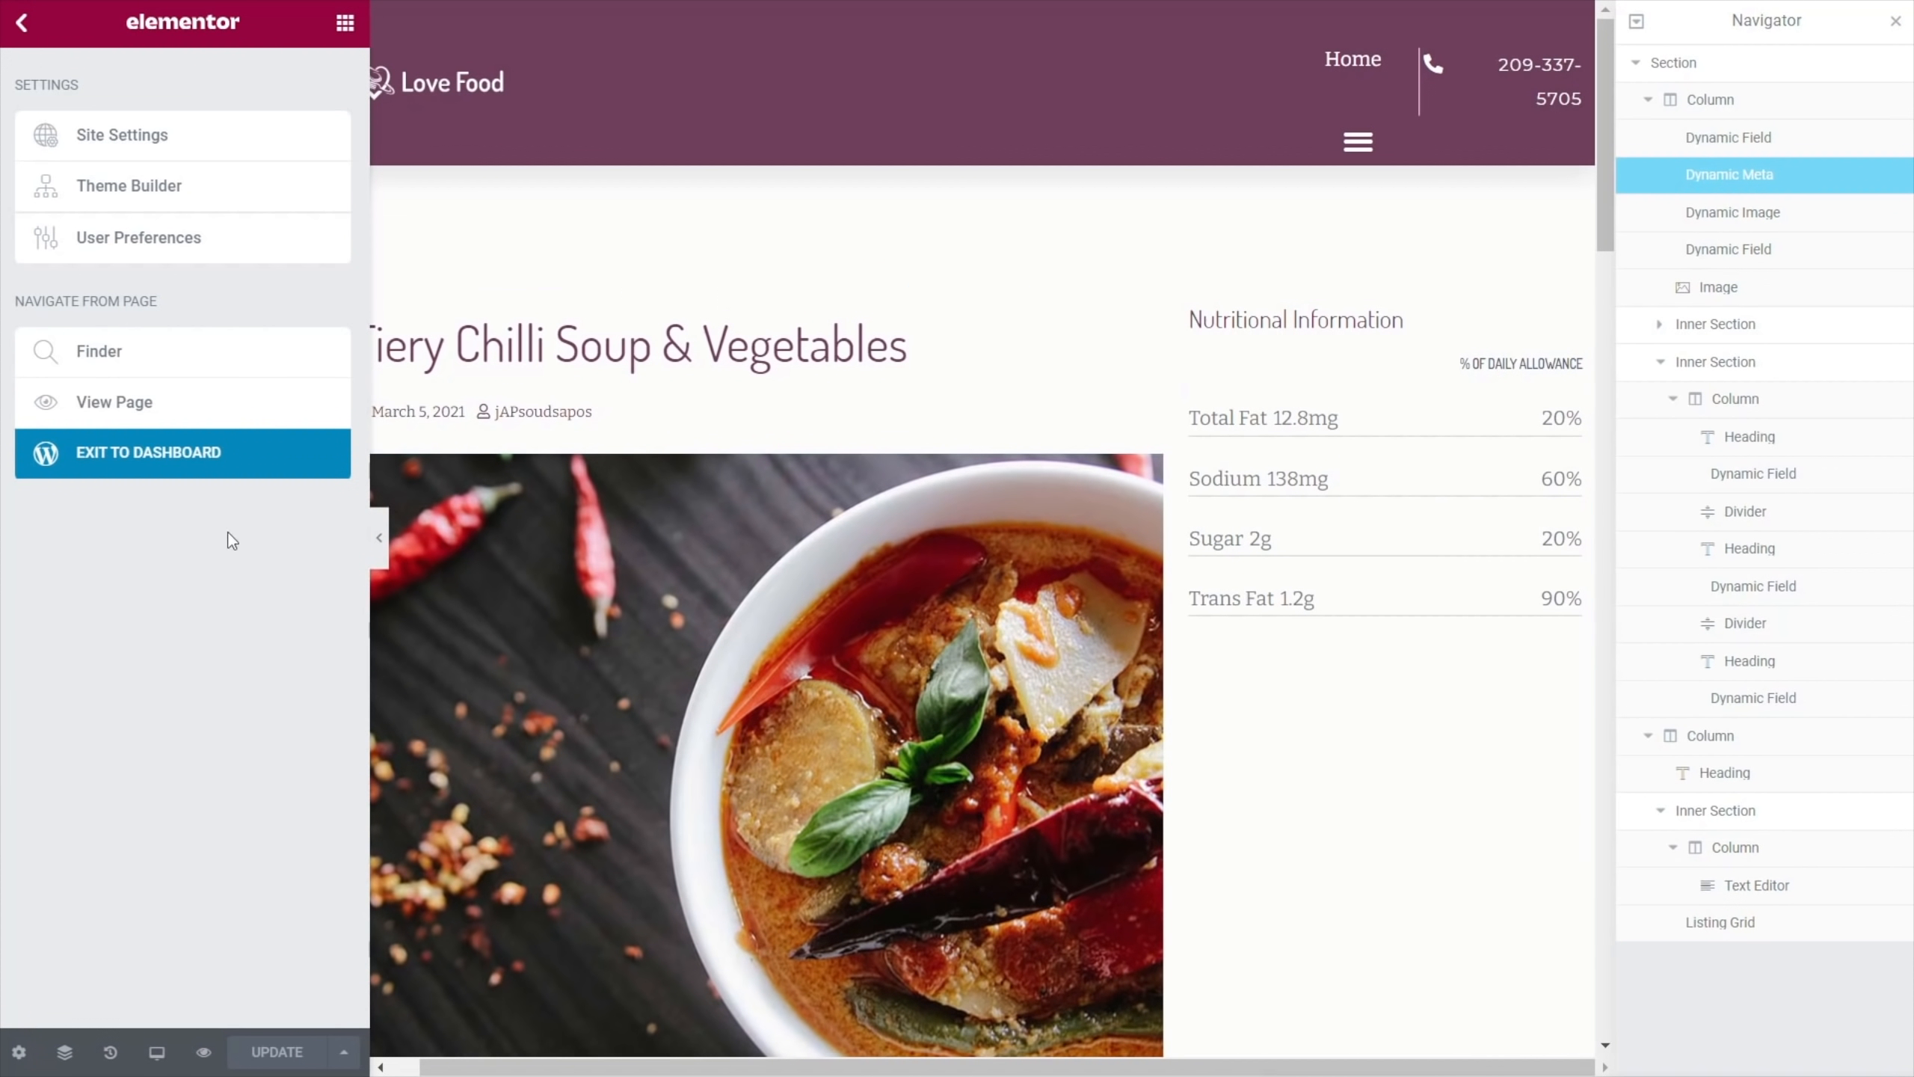
Insert an Inner Section beneath the Listing Grid, reduced to a single column with the columns gap set to No Gap
{"action": "left_click", "coordinate": [345, 23]}
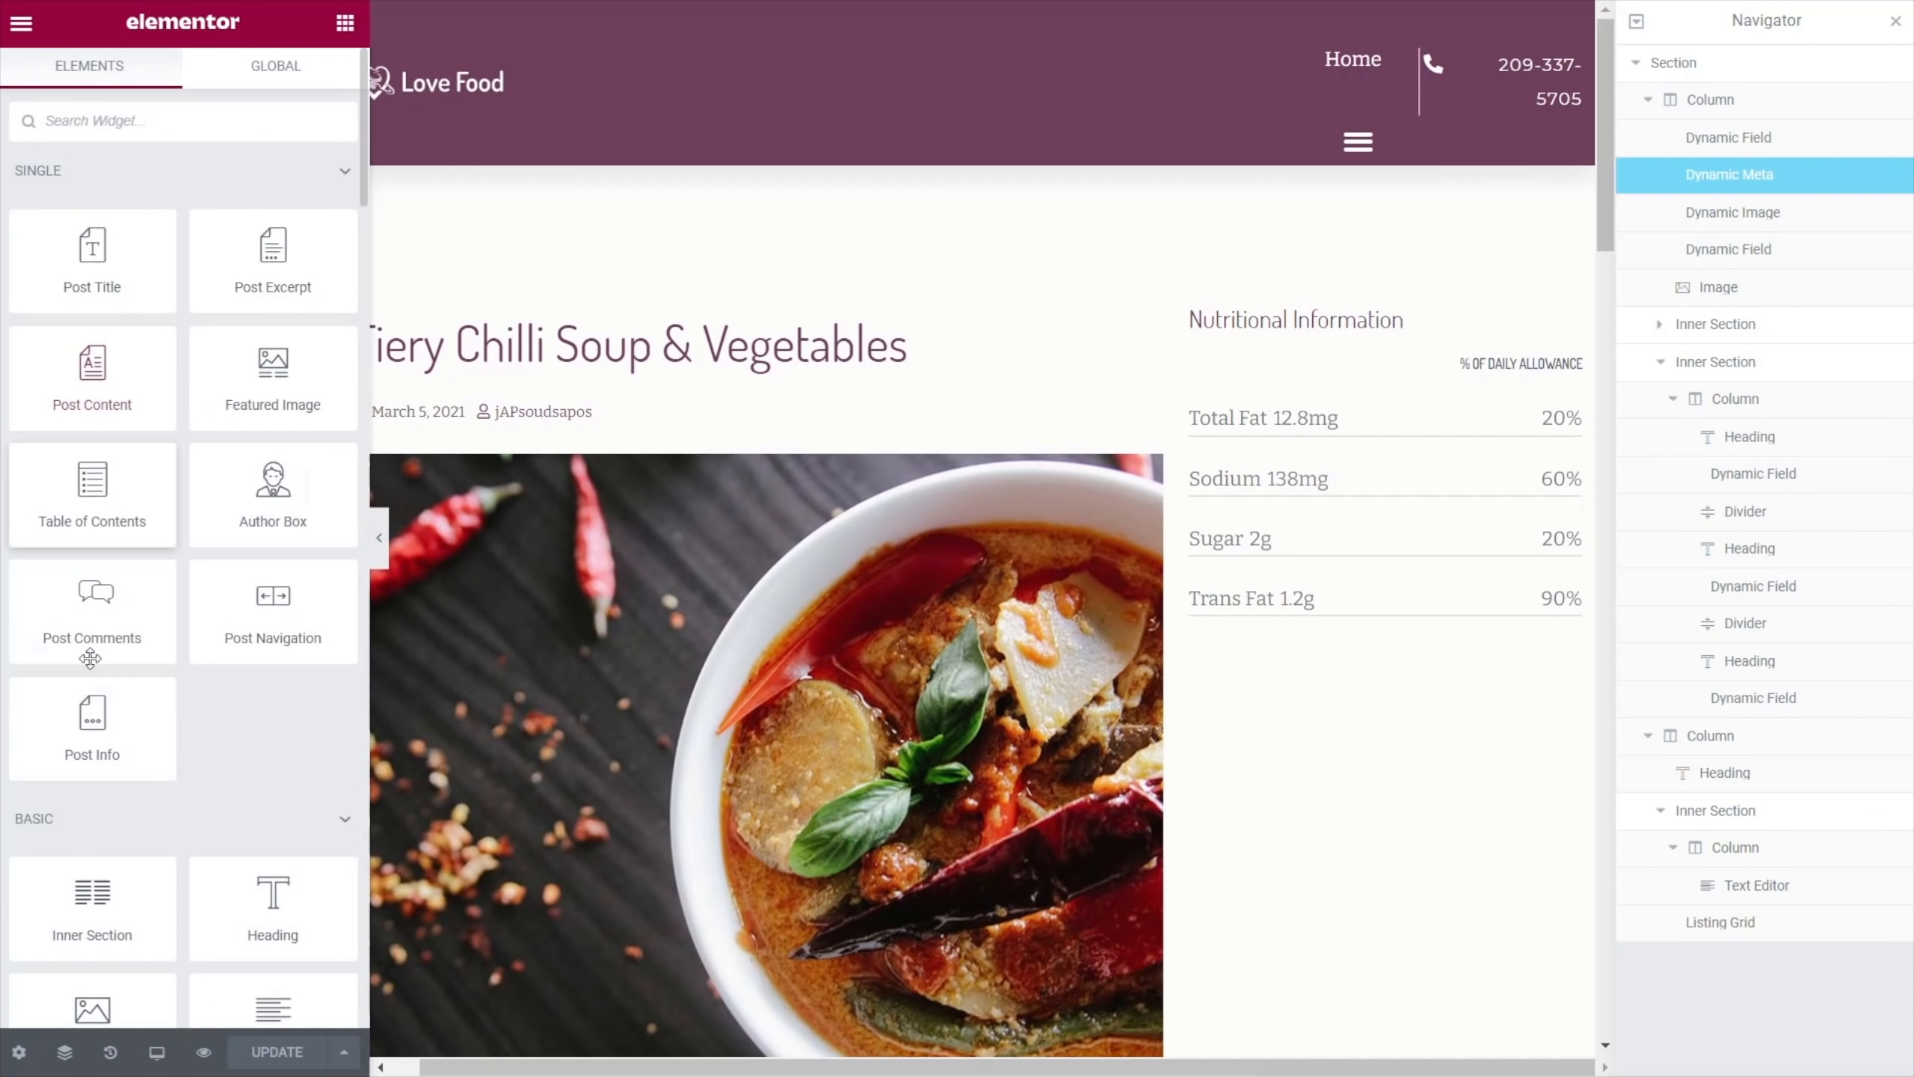
{"action": "scroll", "coordinate": [135, 663], "scroll_direction": "down", "scroll_amount": 4}
{"action": "left_click_drag", "start_coordinate": [92, 596], "coordinate": [1346, 784]}
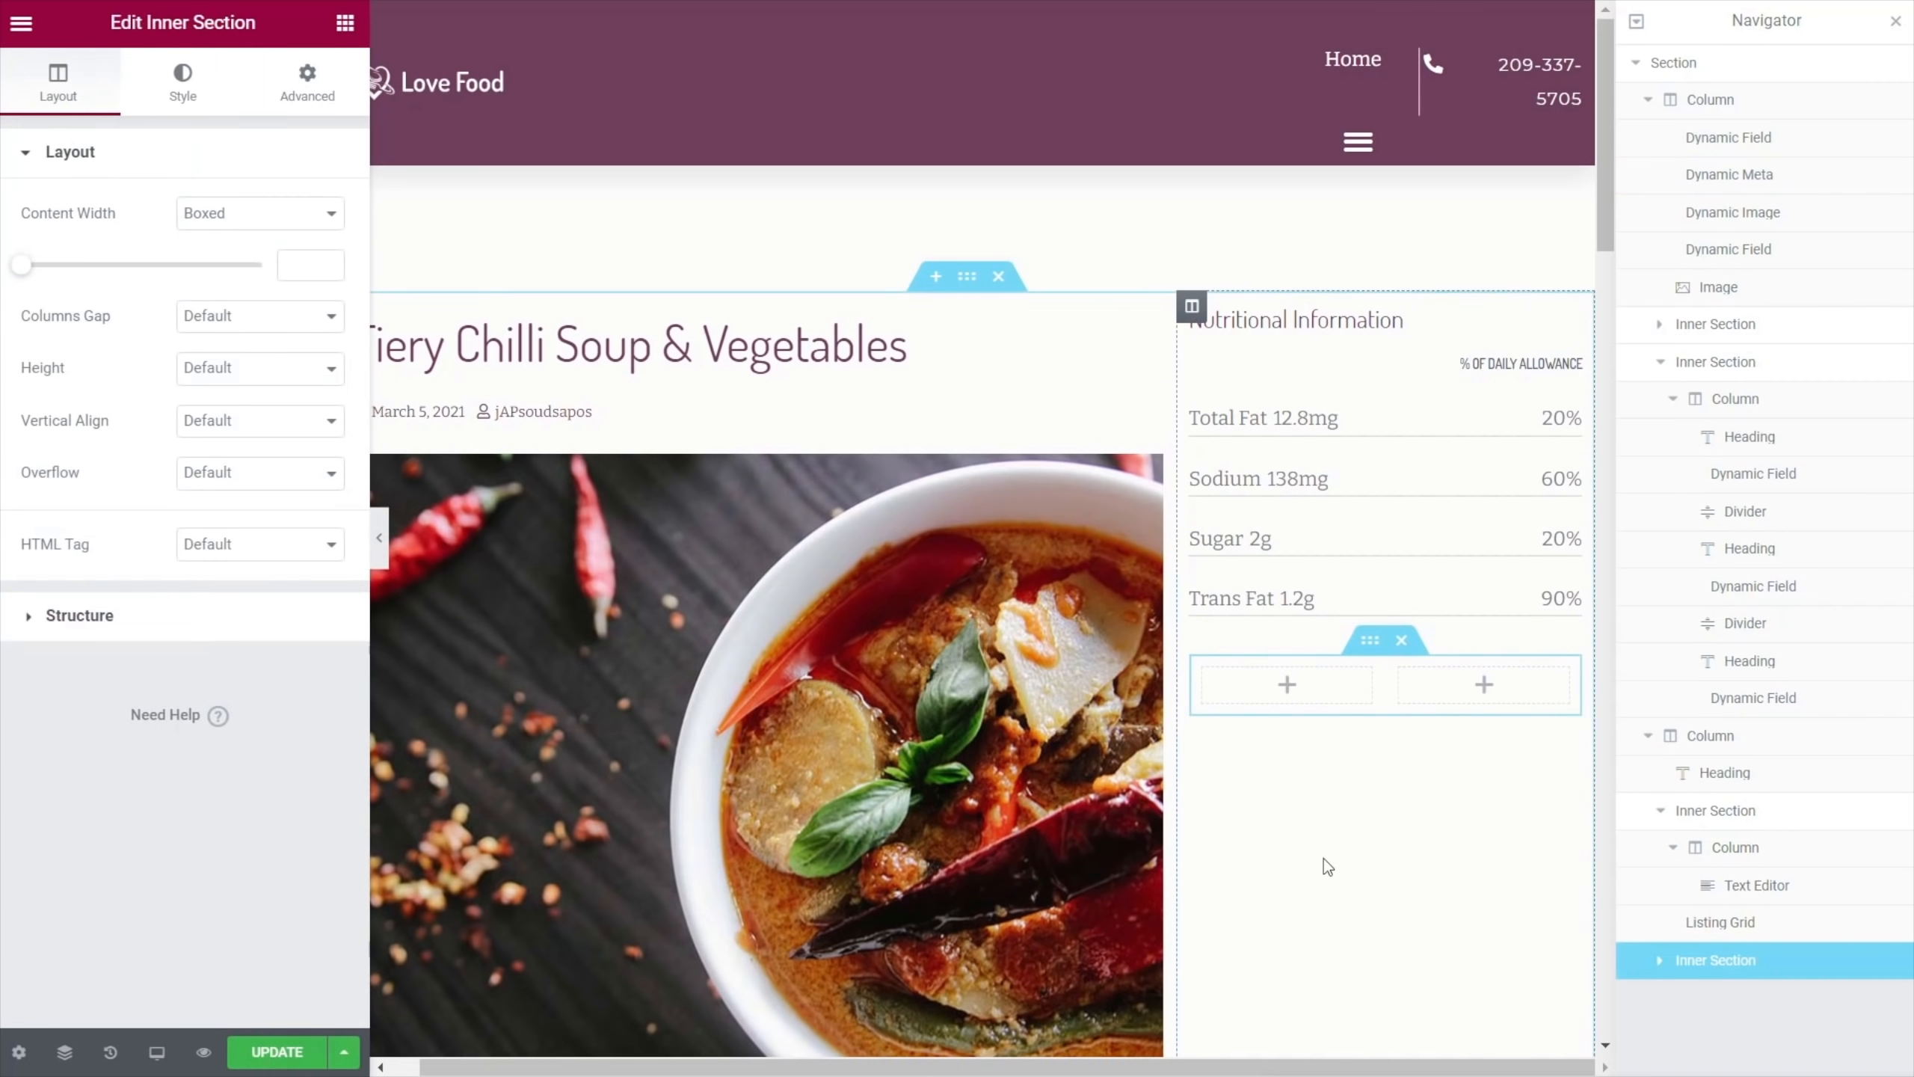
{"action": "right_click", "coordinate": [1402, 679]}
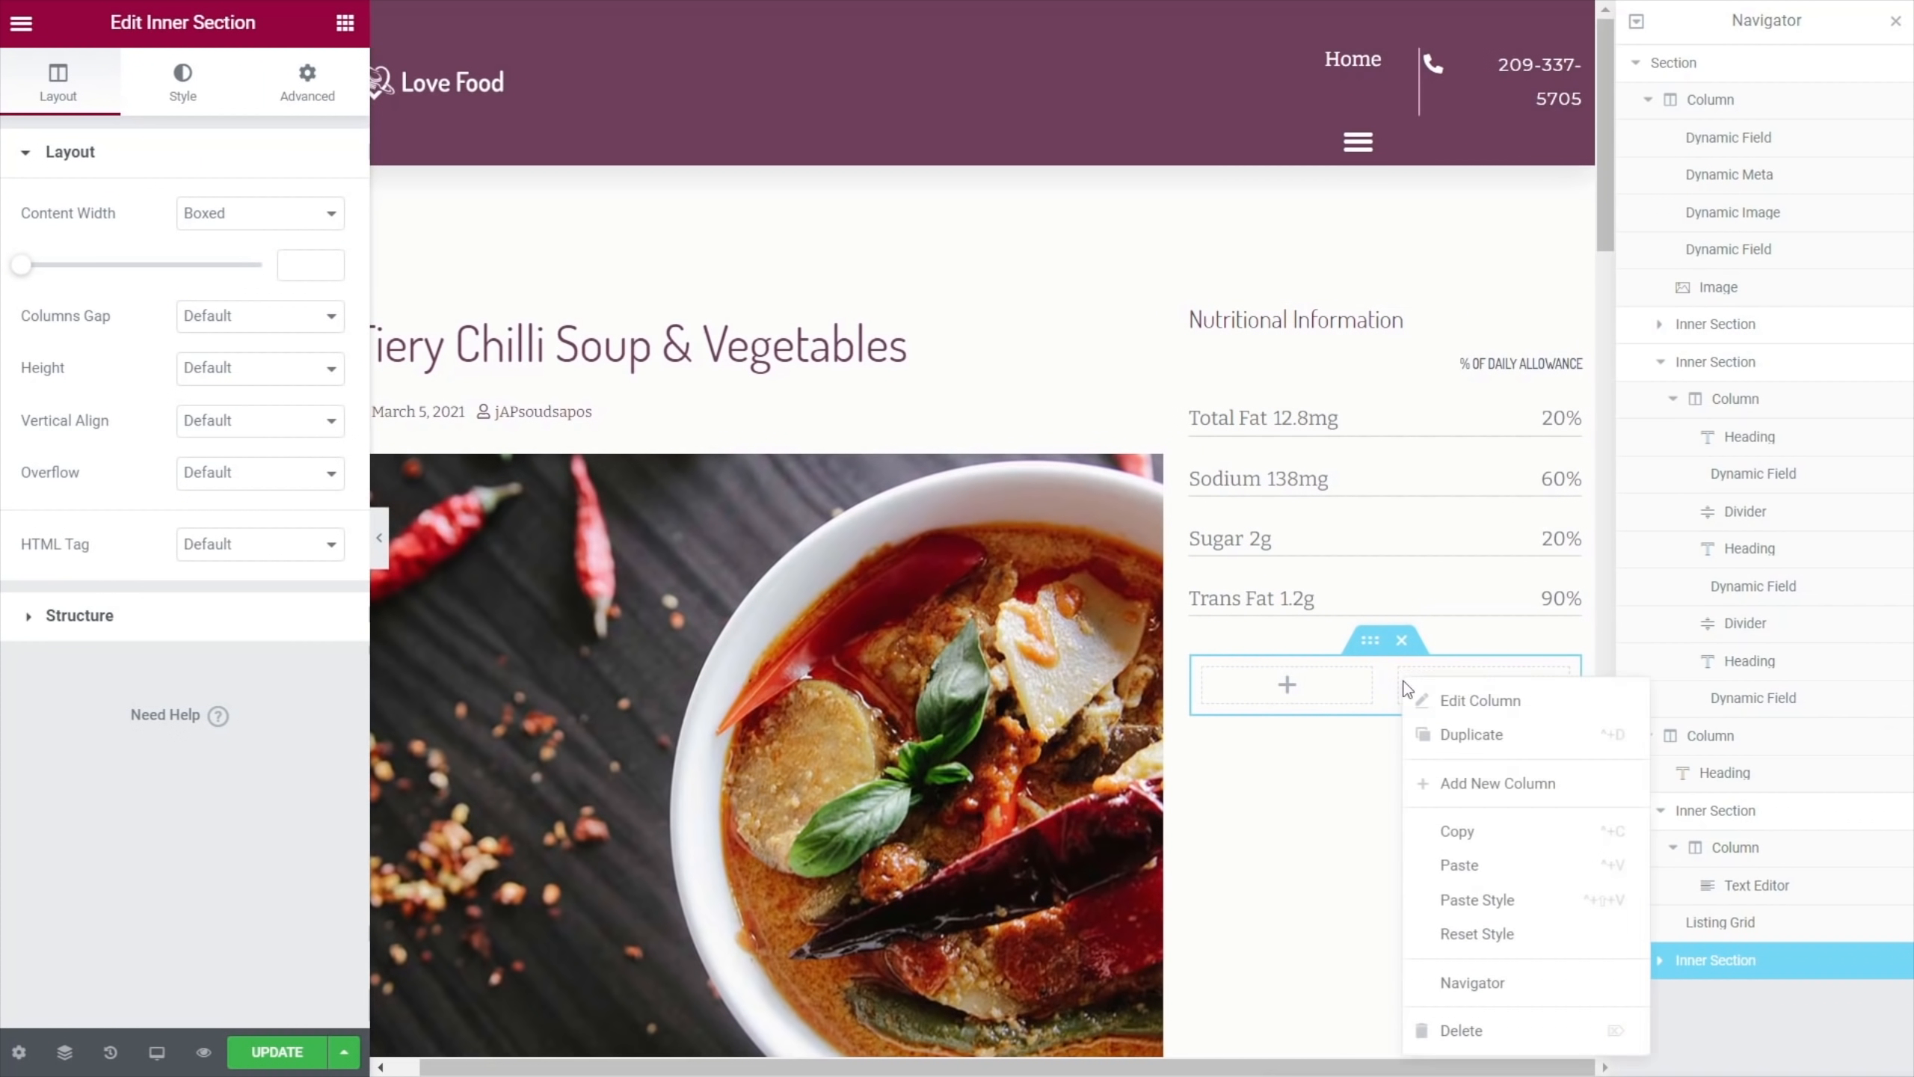
{"action": "left_click", "coordinate": [1466, 1029]}
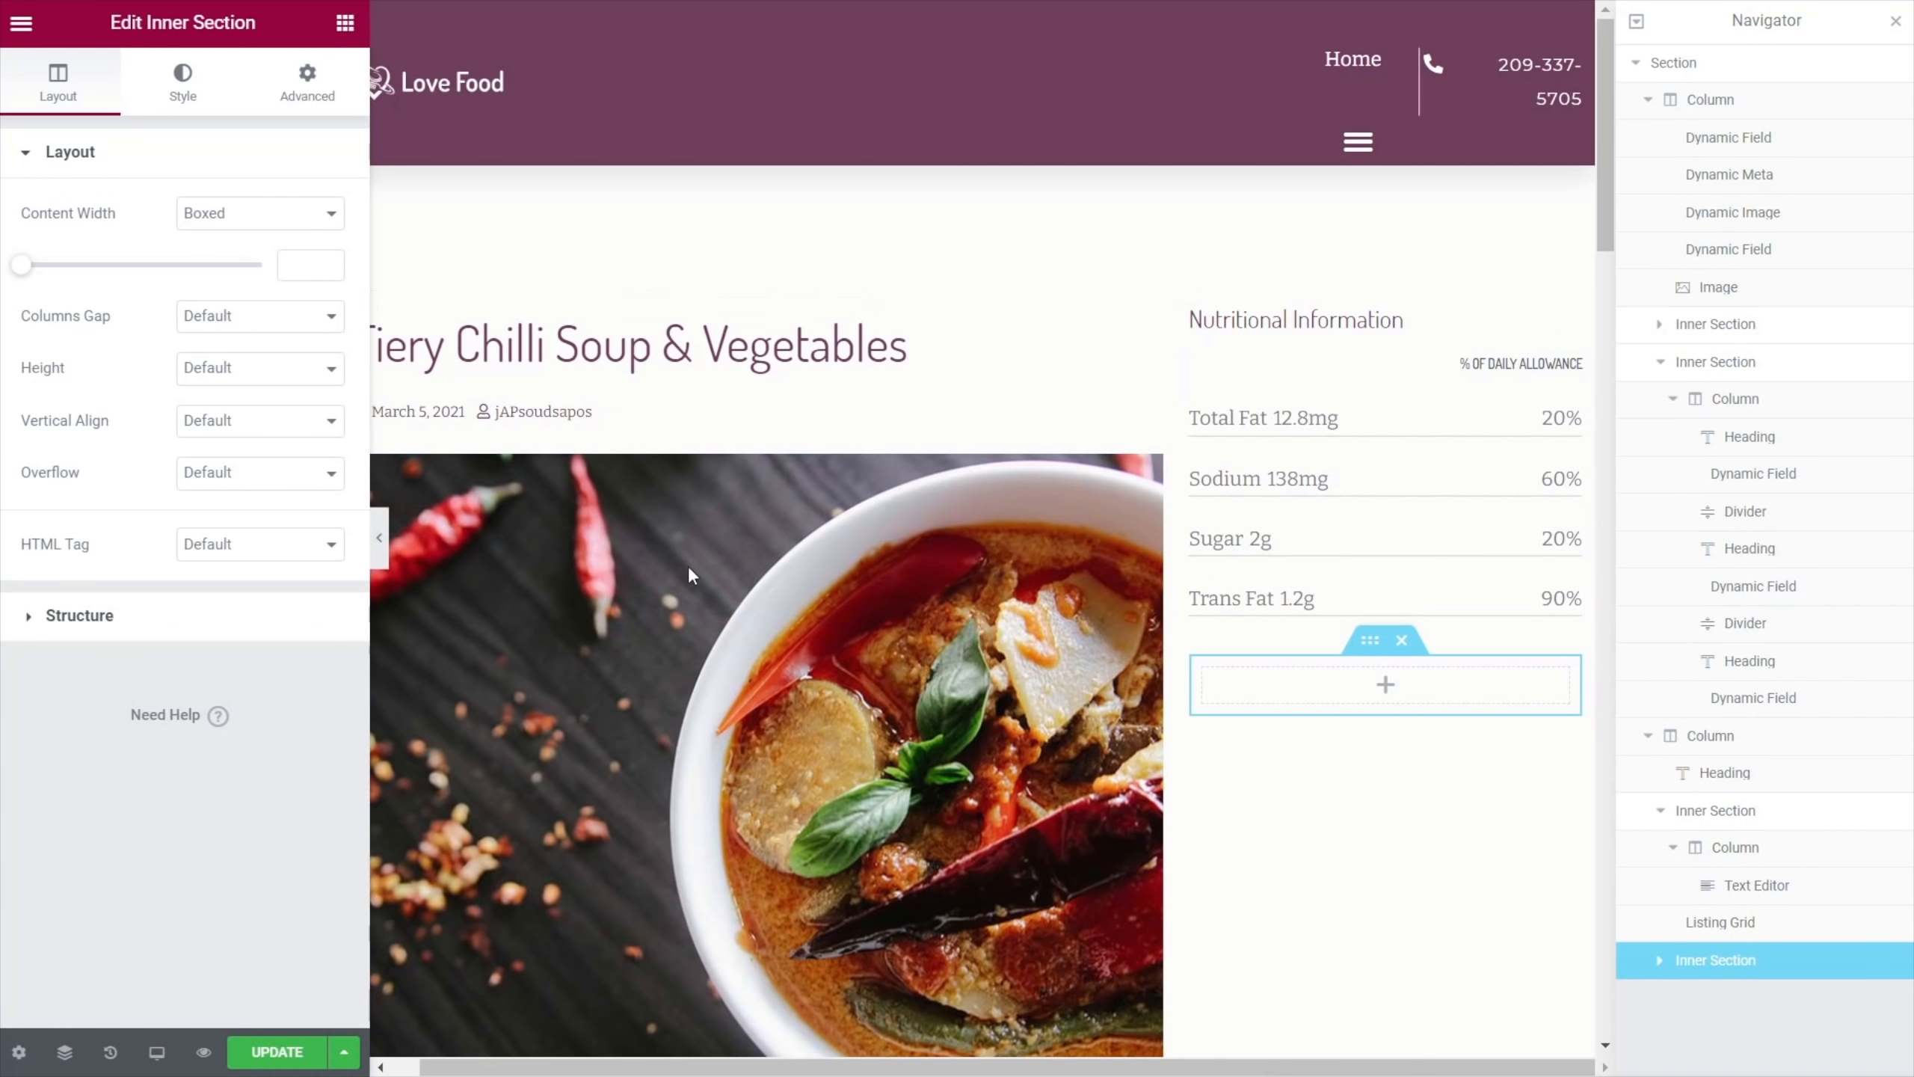
{"action": "left_click", "coordinate": [215, 332]}
{"action": "left_click", "coordinate": [226, 361]}
Add an Image widget to the new inner section using the media library photo of a burger and vegetables on a wooden table
{"action": "left_click", "coordinate": [345, 23]}
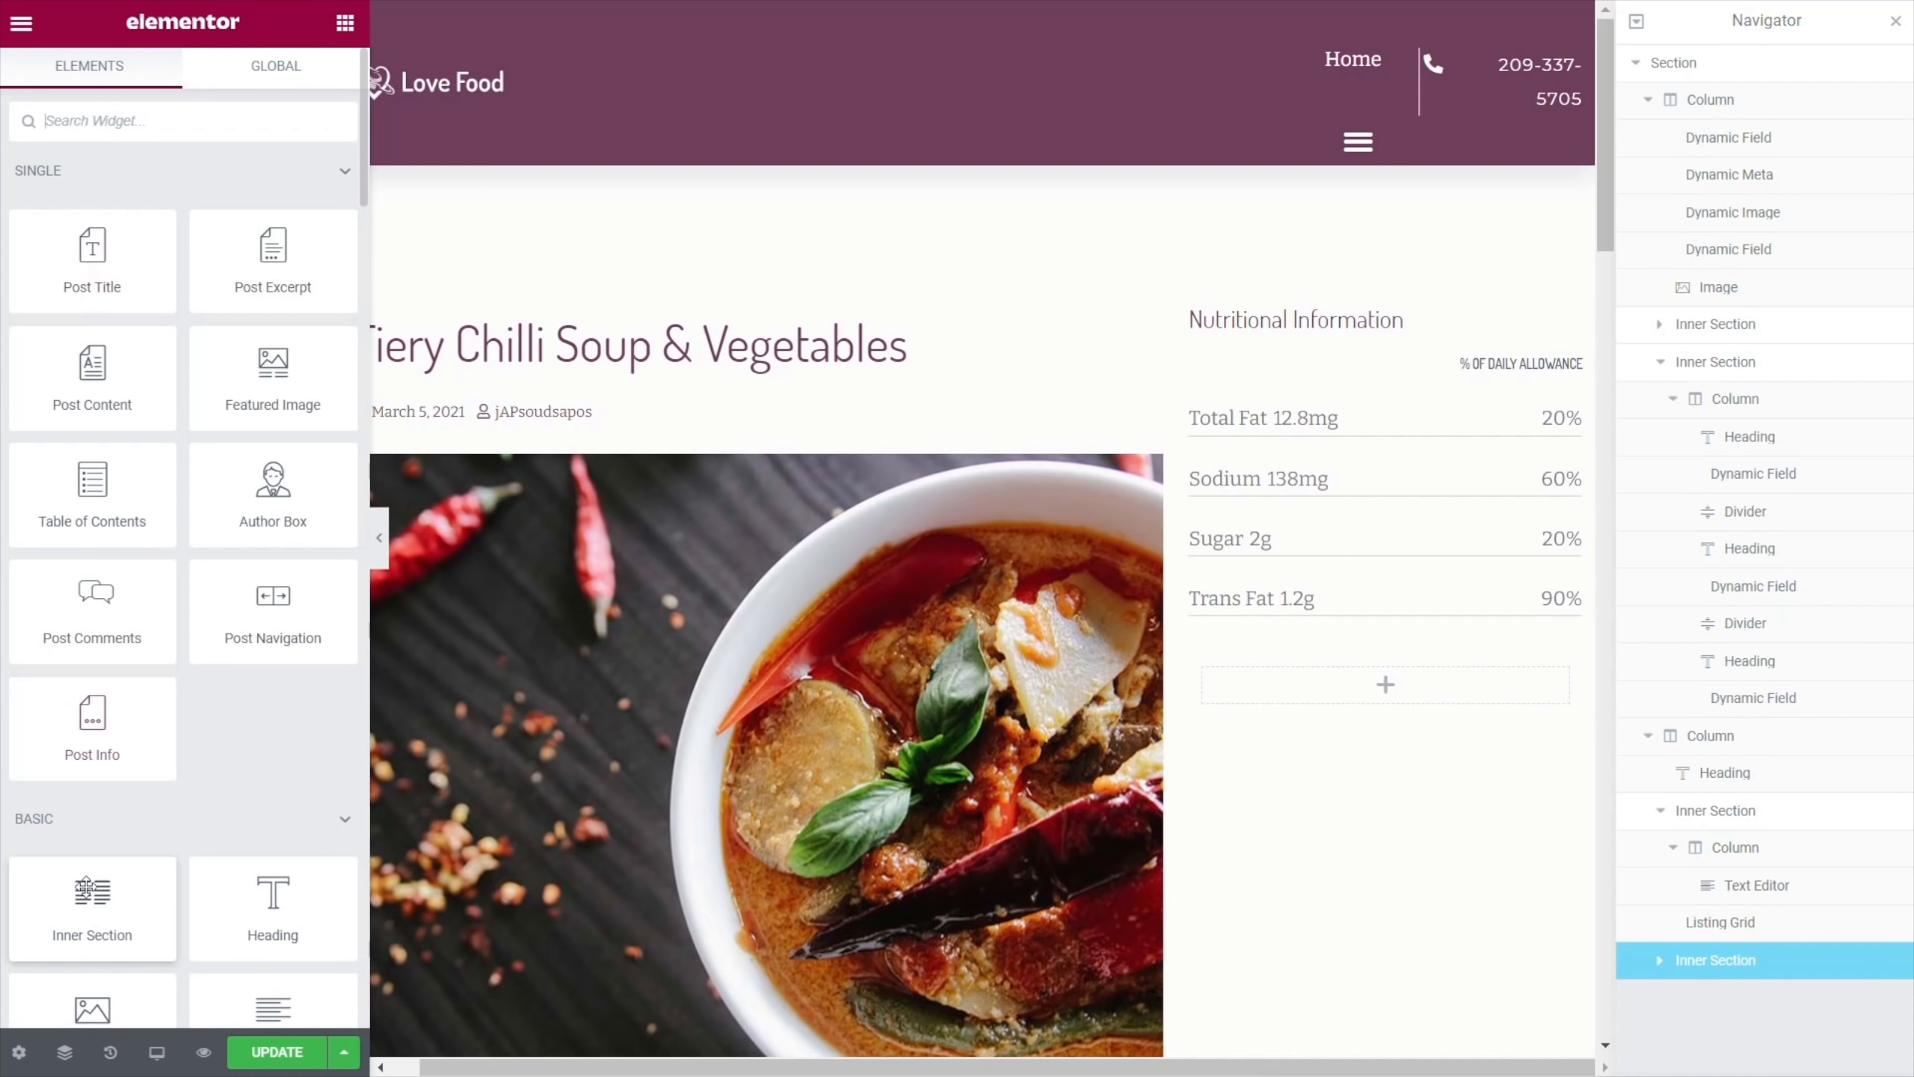
{"action": "scroll", "coordinate": [172, 883], "scroll_direction": "down", "scroll_amount": 2}
{"action": "left_click_drag", "start_coordinate": [92, 886], "coordinate": [1311, 691]}
{"action": "left_click", "coordinate": [180, 307]}
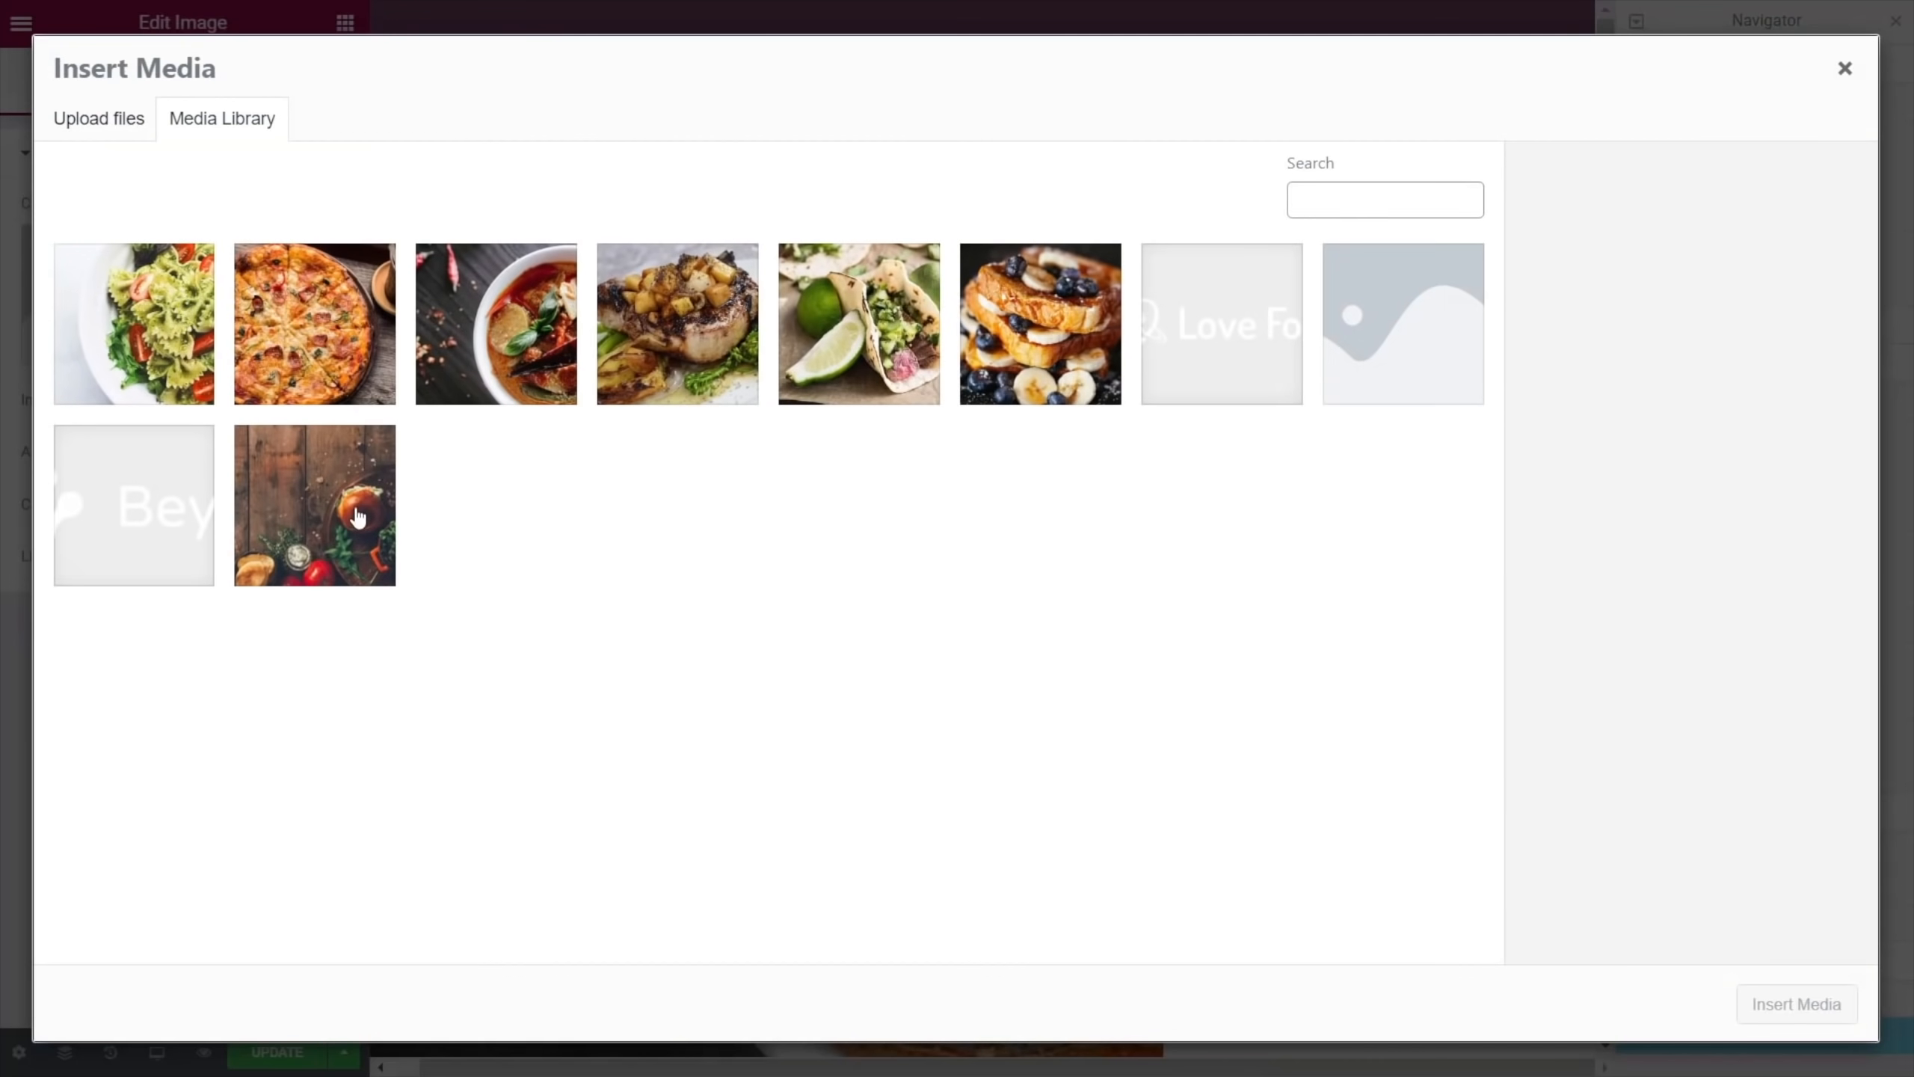
{"action": "left_click", "coordinate": [322, 539]}
{"action": "left_click", "coordinate": [1787, 1005]}
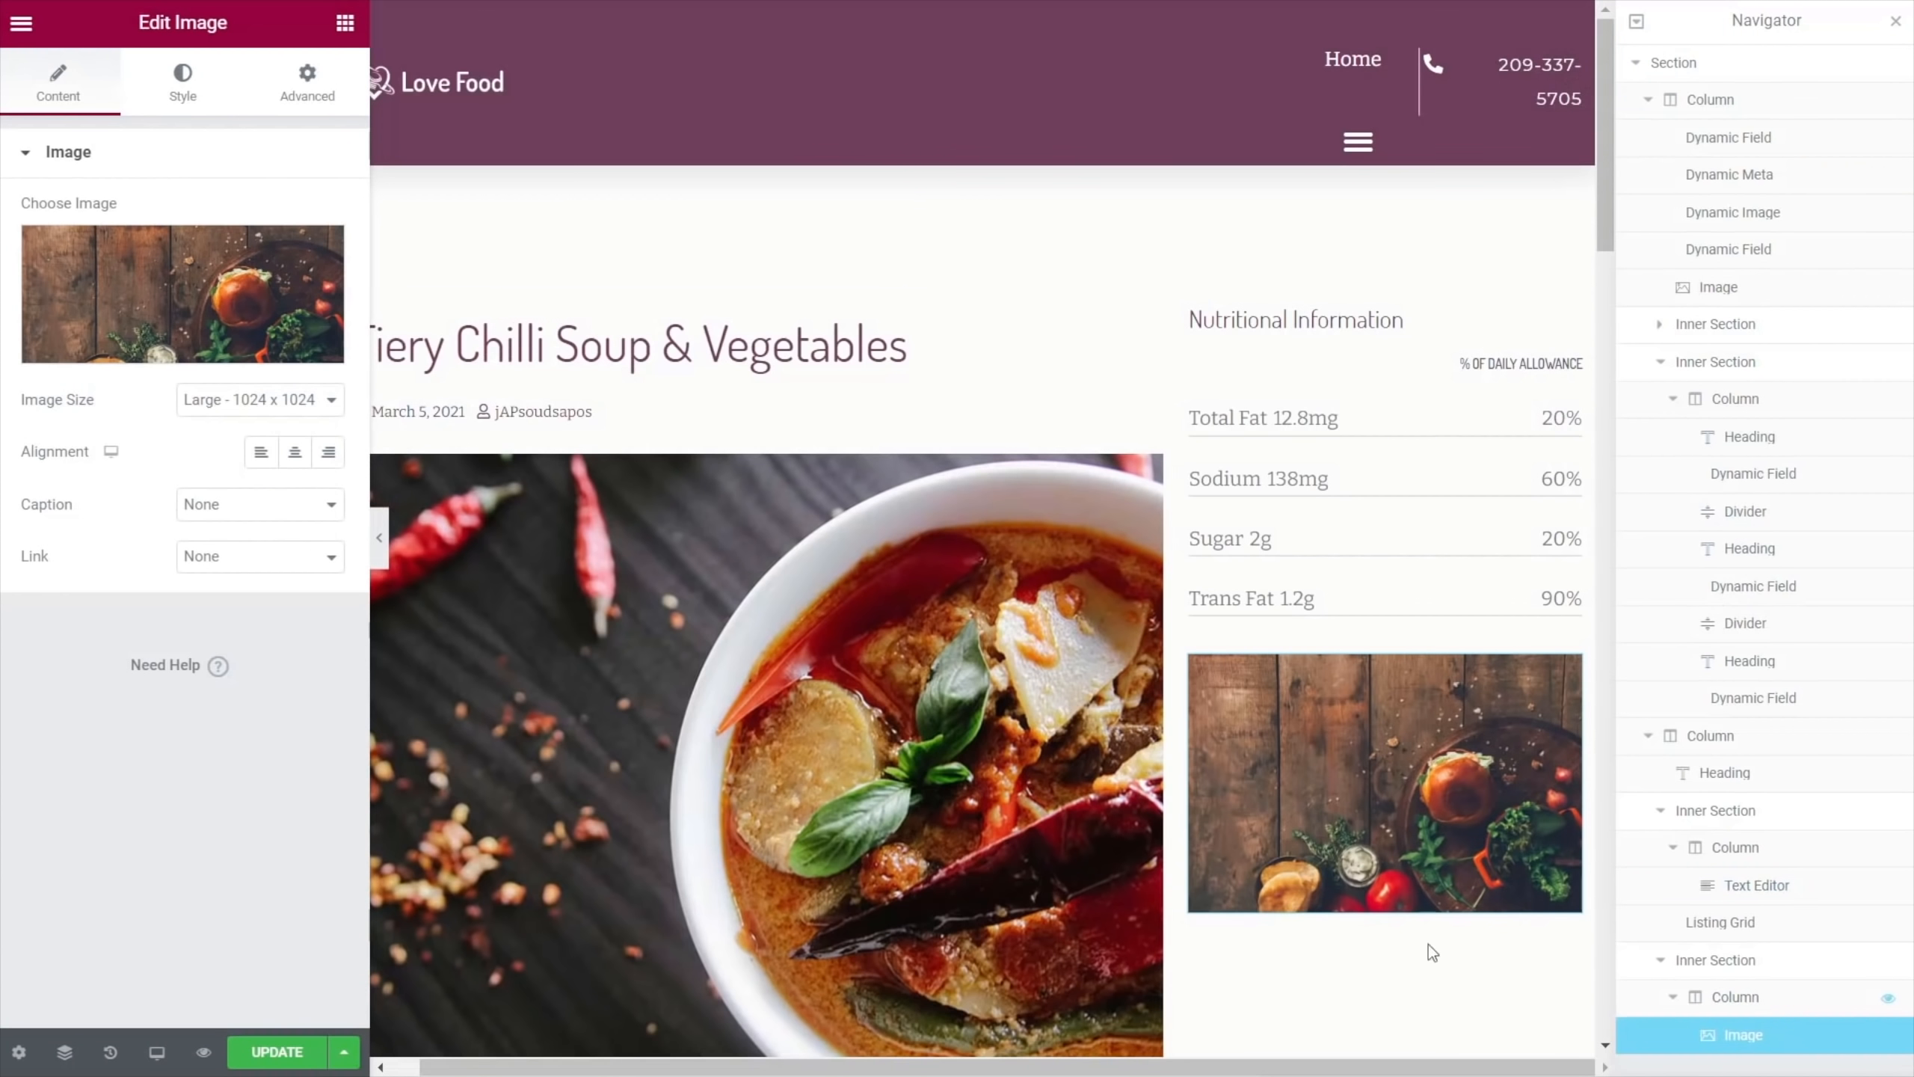
Find the Form widget and place it beneath the burger image in the sidebar's inner section
{"action": "scroll", "coordinate": [1267, 907], "scroll_direction": "down", "scroll_amount": 3}
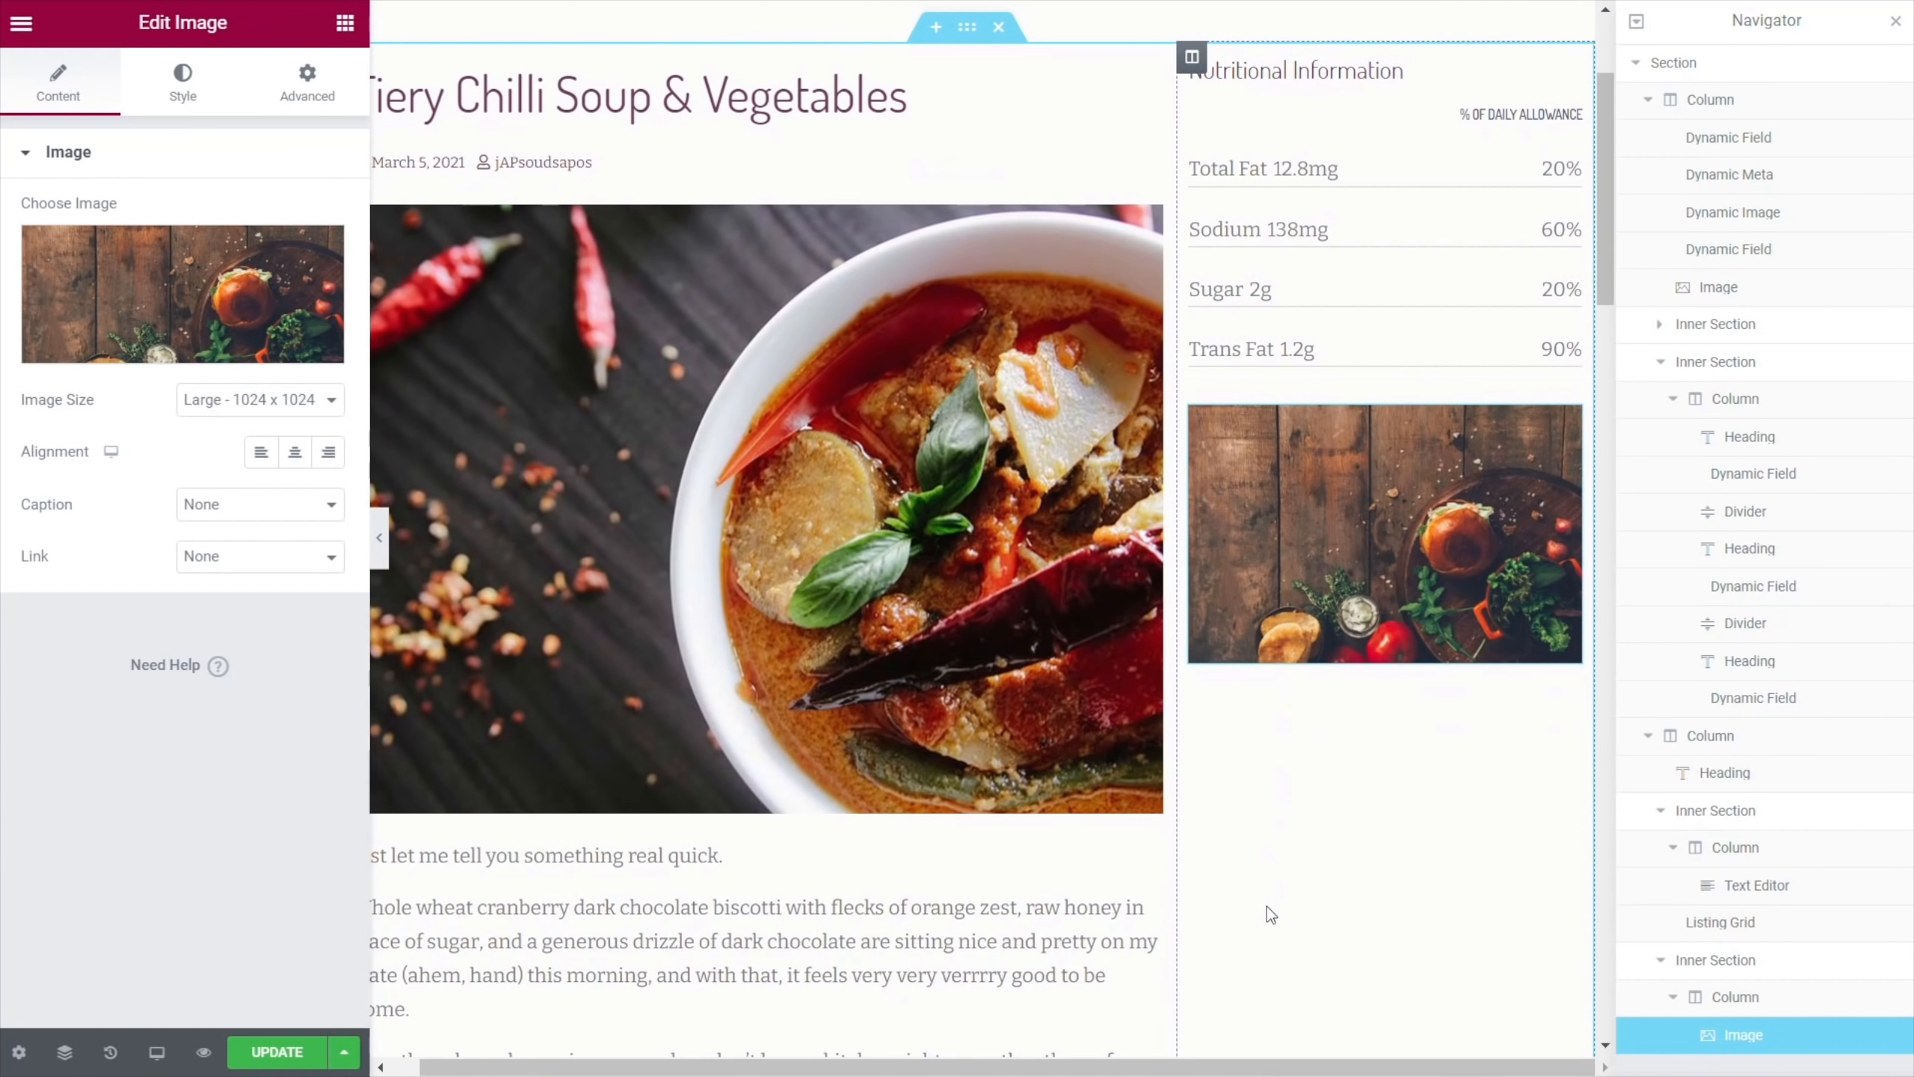
{"action": "left_click", "coordinate": [345, 22]}
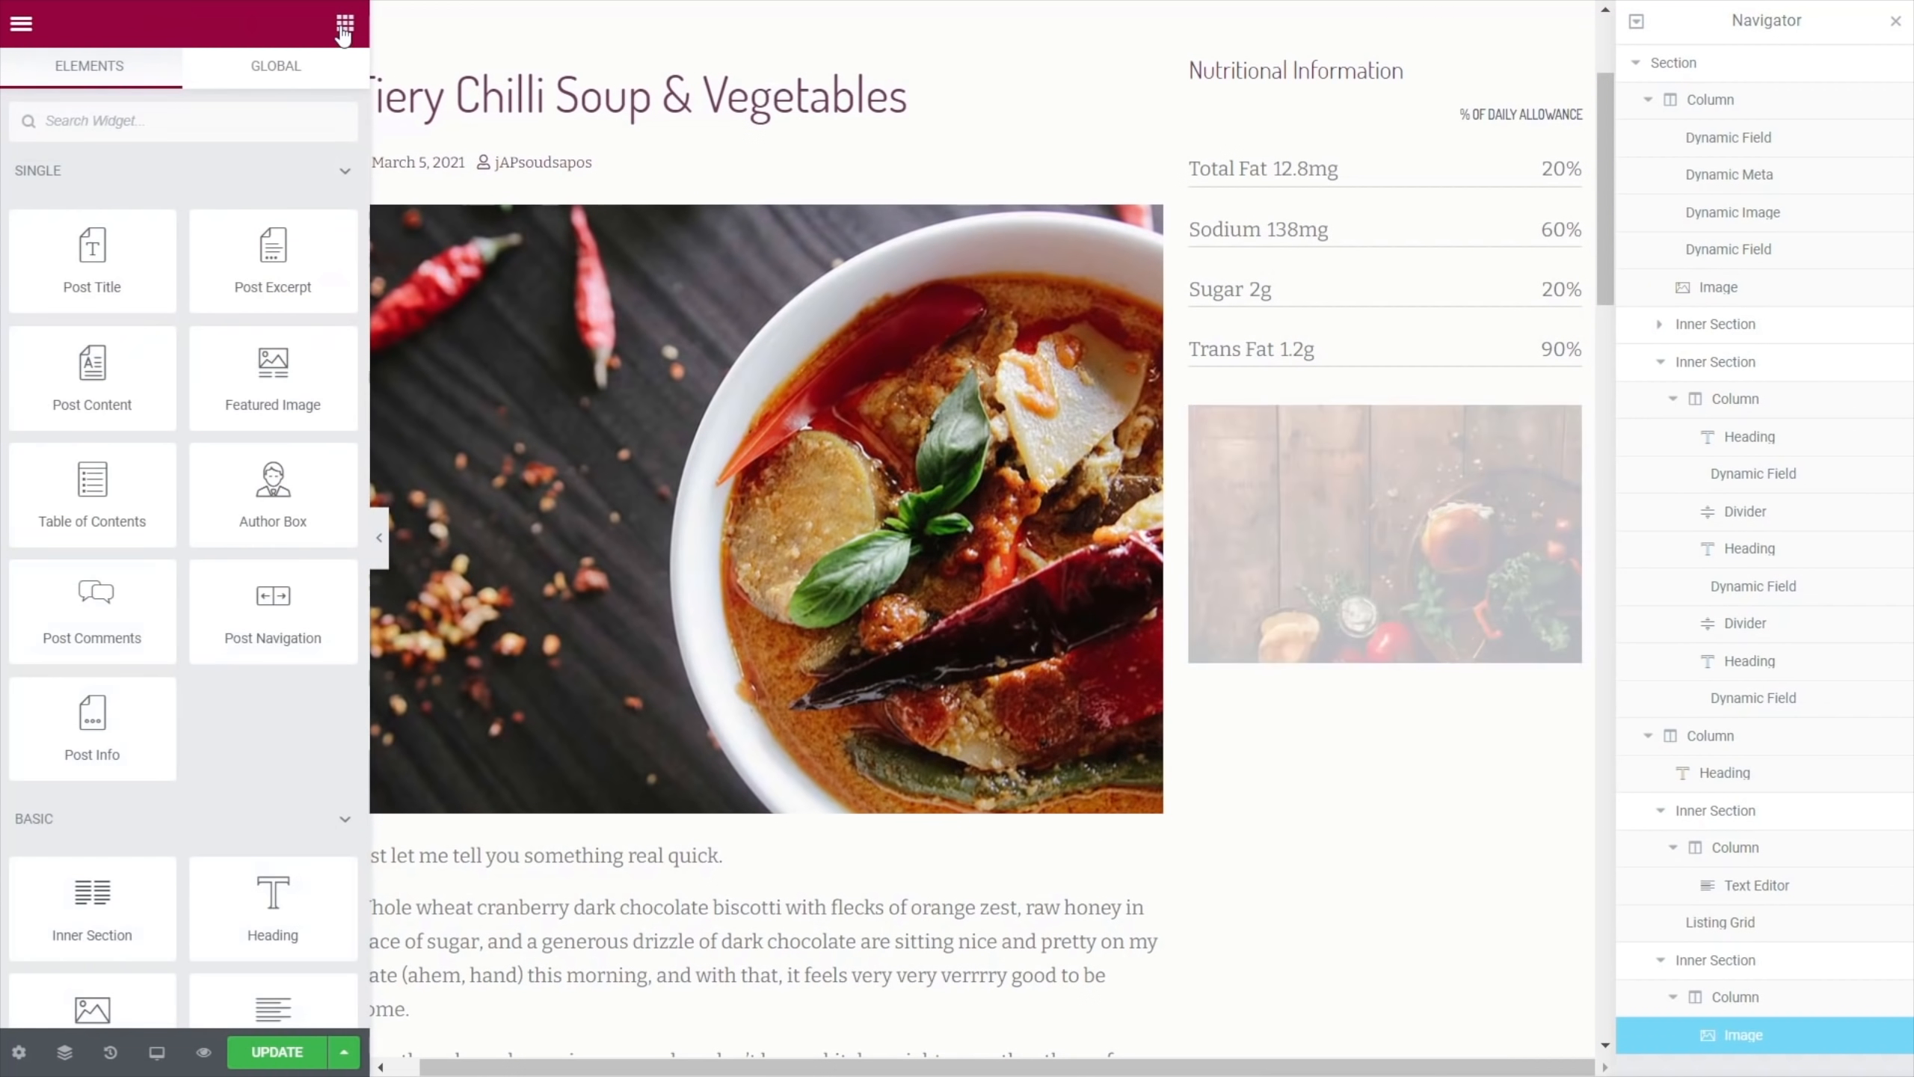
{"action": "scroll", "coordinate": [195, 745], "scroll_direction": "down", "scroll_amount": 5}
{"action": "scroll", "coordinate": [226, 793], "scroll_direction": "down", "scroll_amount": 7}
{"action": "left_click_drag", "start_coordinate": [244, 603], "coordinate": [1300, 686]}
Give the inner section holding the image and form a classic white background, #FFFFFF
{"action": "left_click", "coordinate": [1369, 390]}
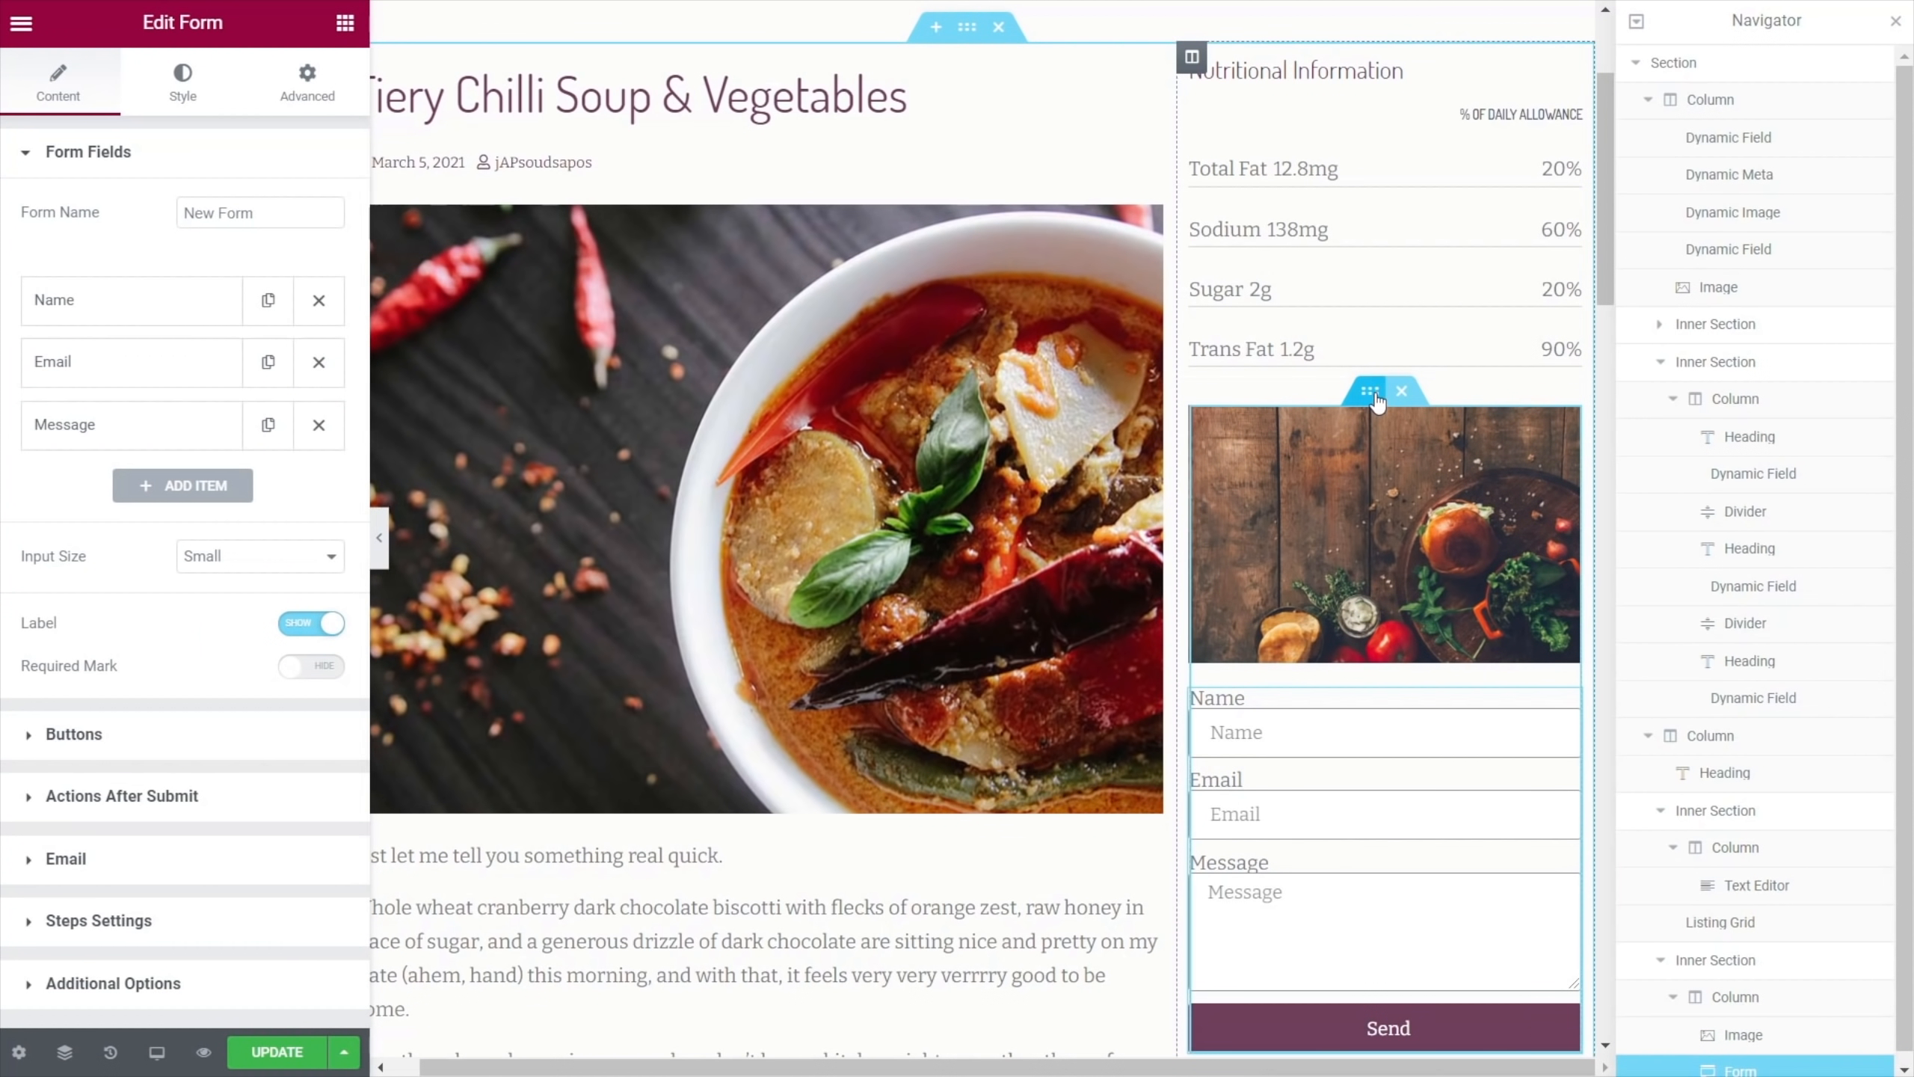
{"action": "left_click", "coordinate": [189, 86]}
{"action": "left_click", "coordinate": [228, 265]}
{"action": "left_click", "coordinate": [327, 318]}
{"action": "left_click_drag", "start_coordinate": [103, 490], "coordinate": [9, 362]}
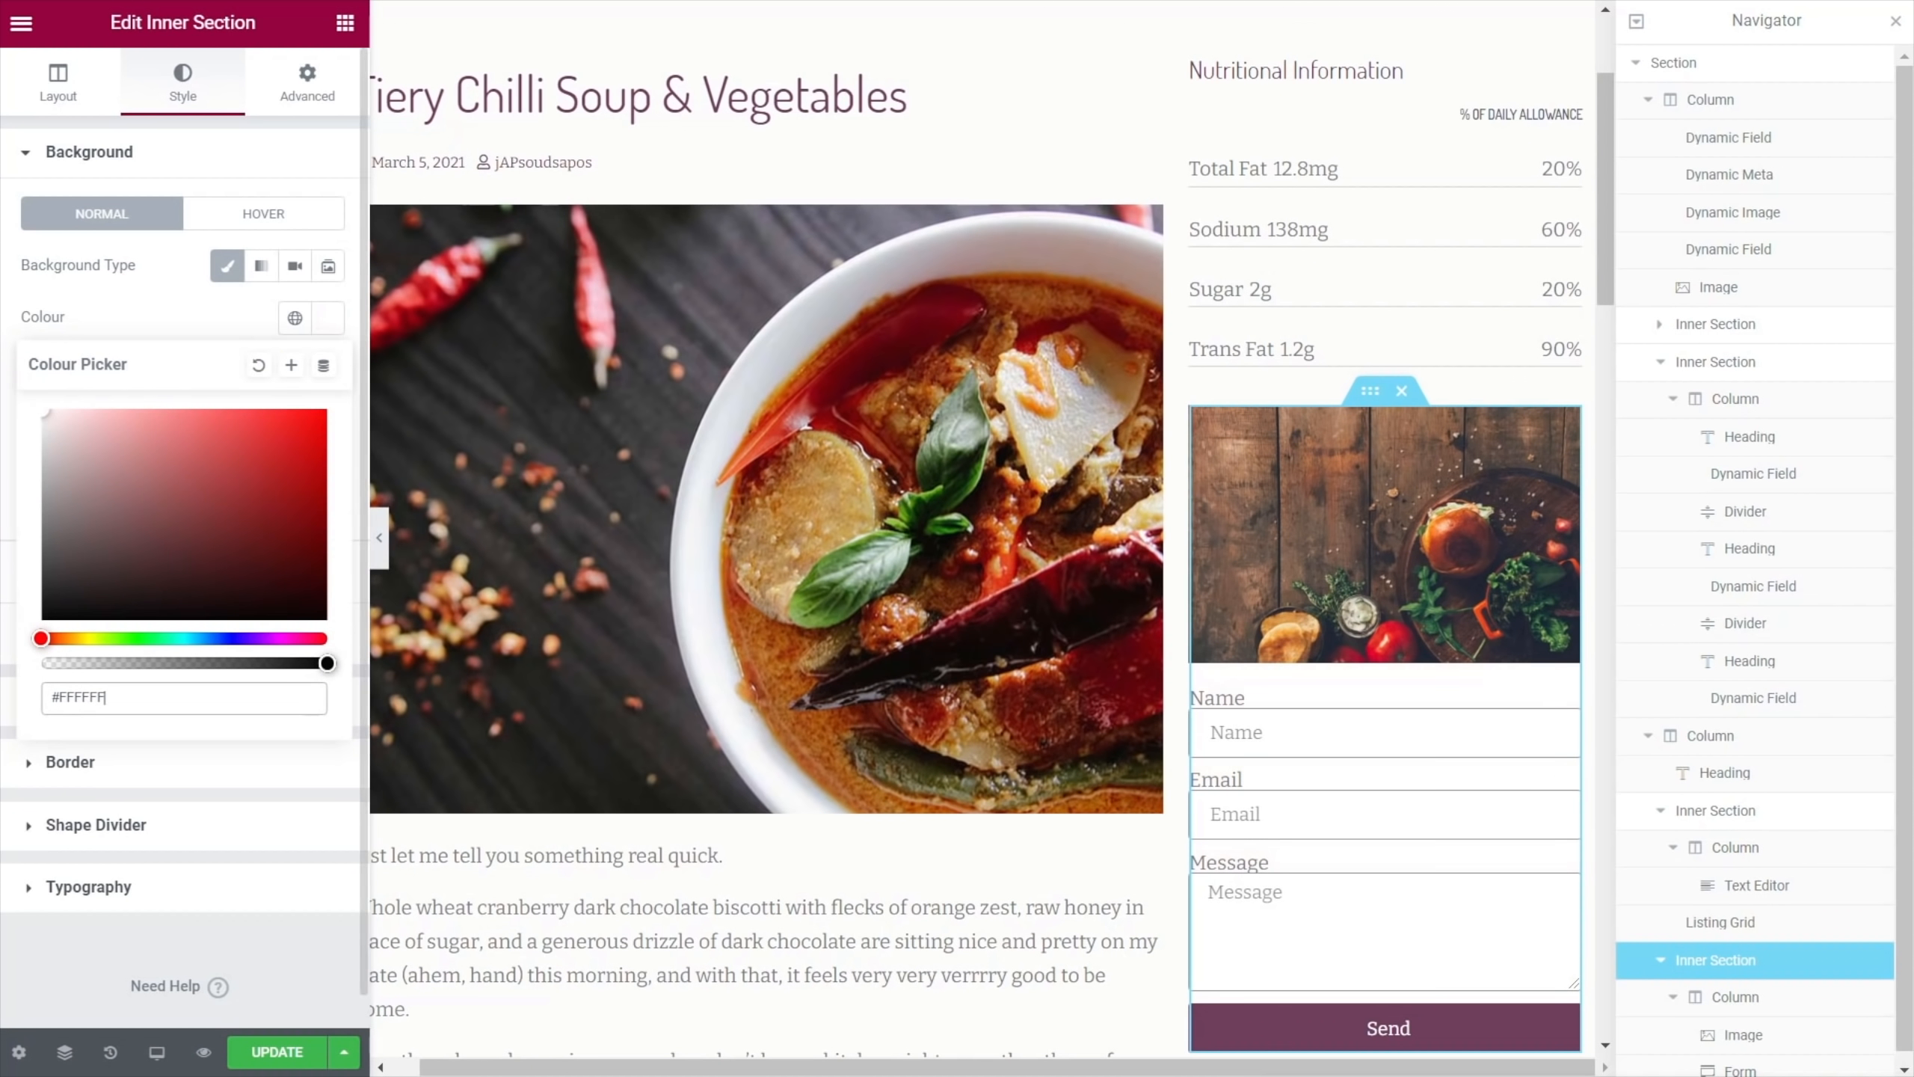
{"action": "left_click", "coordinate": [136, 301]}
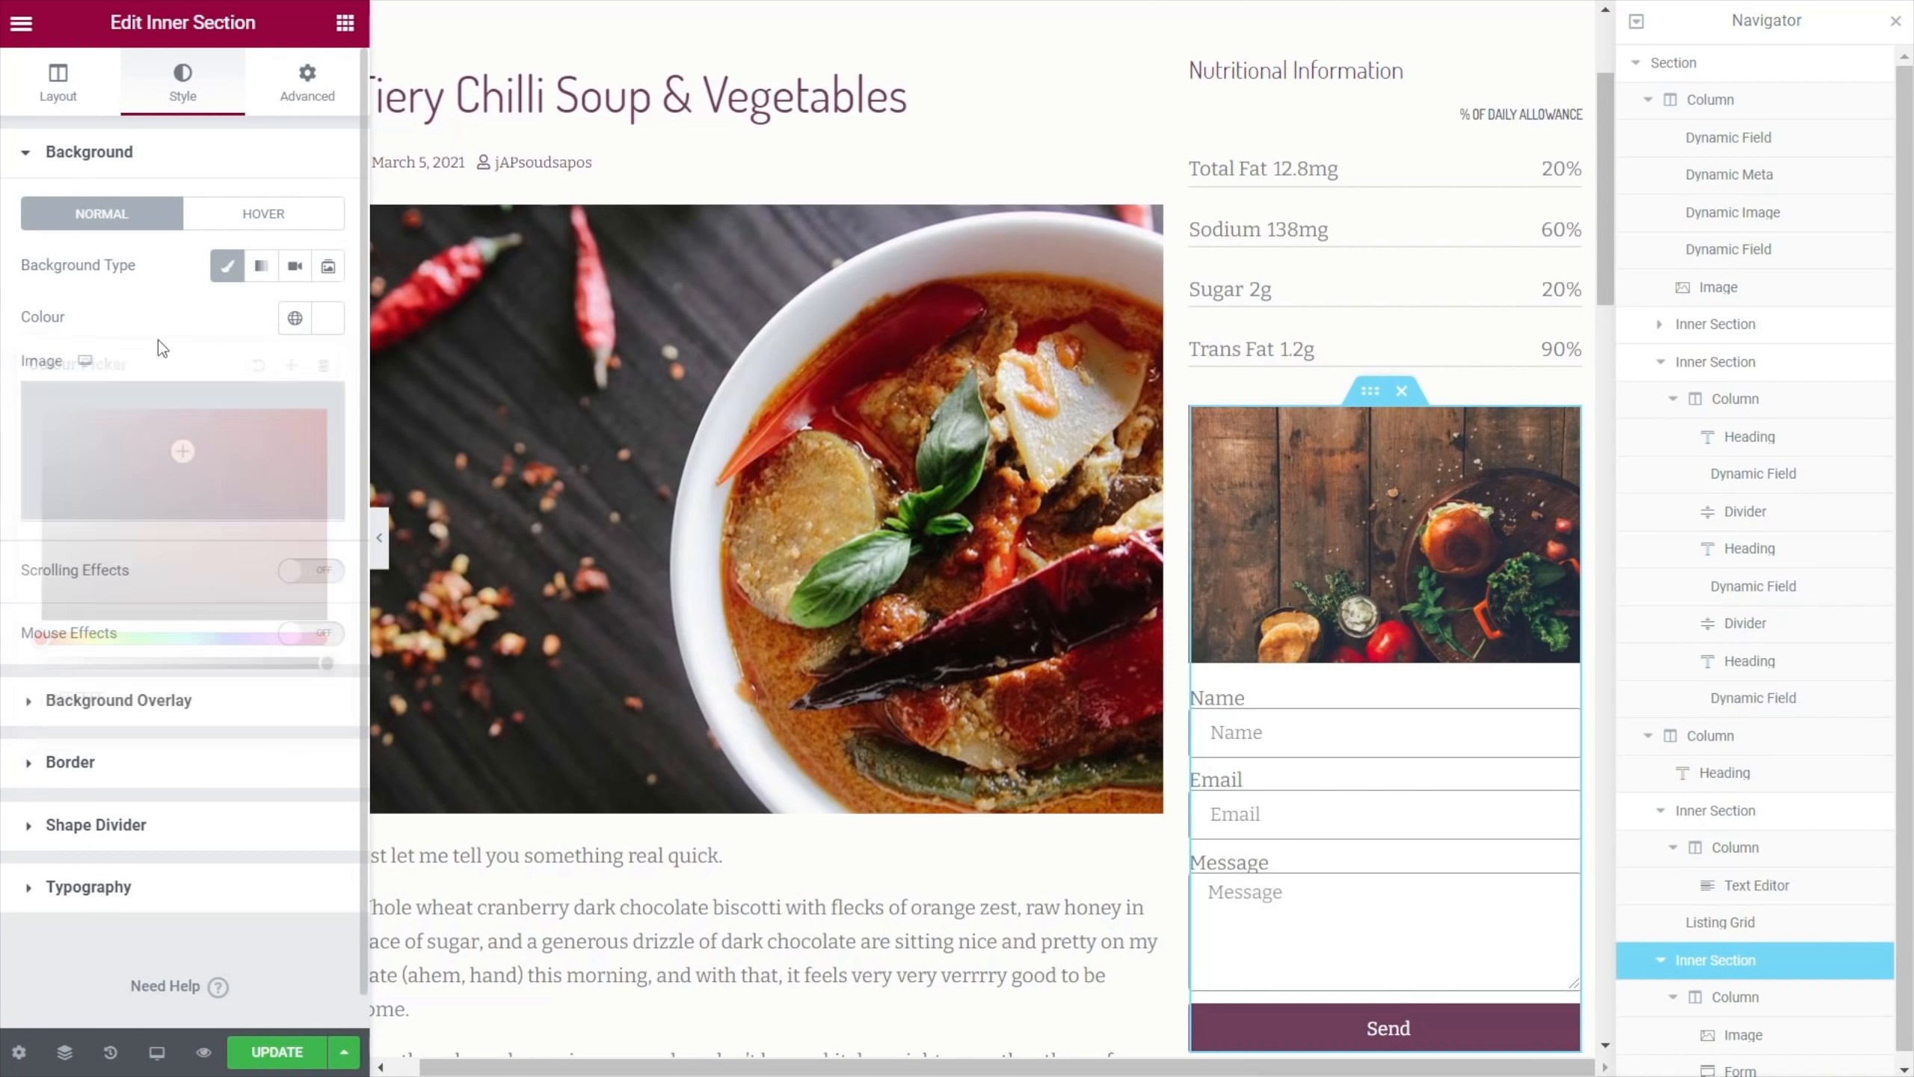
Add a box shadow to the inner section with a blur of 17 and the colour rgba(0, 0, 0, 0.14)
{"action": "left_click", "coordinate": [70, 762]}
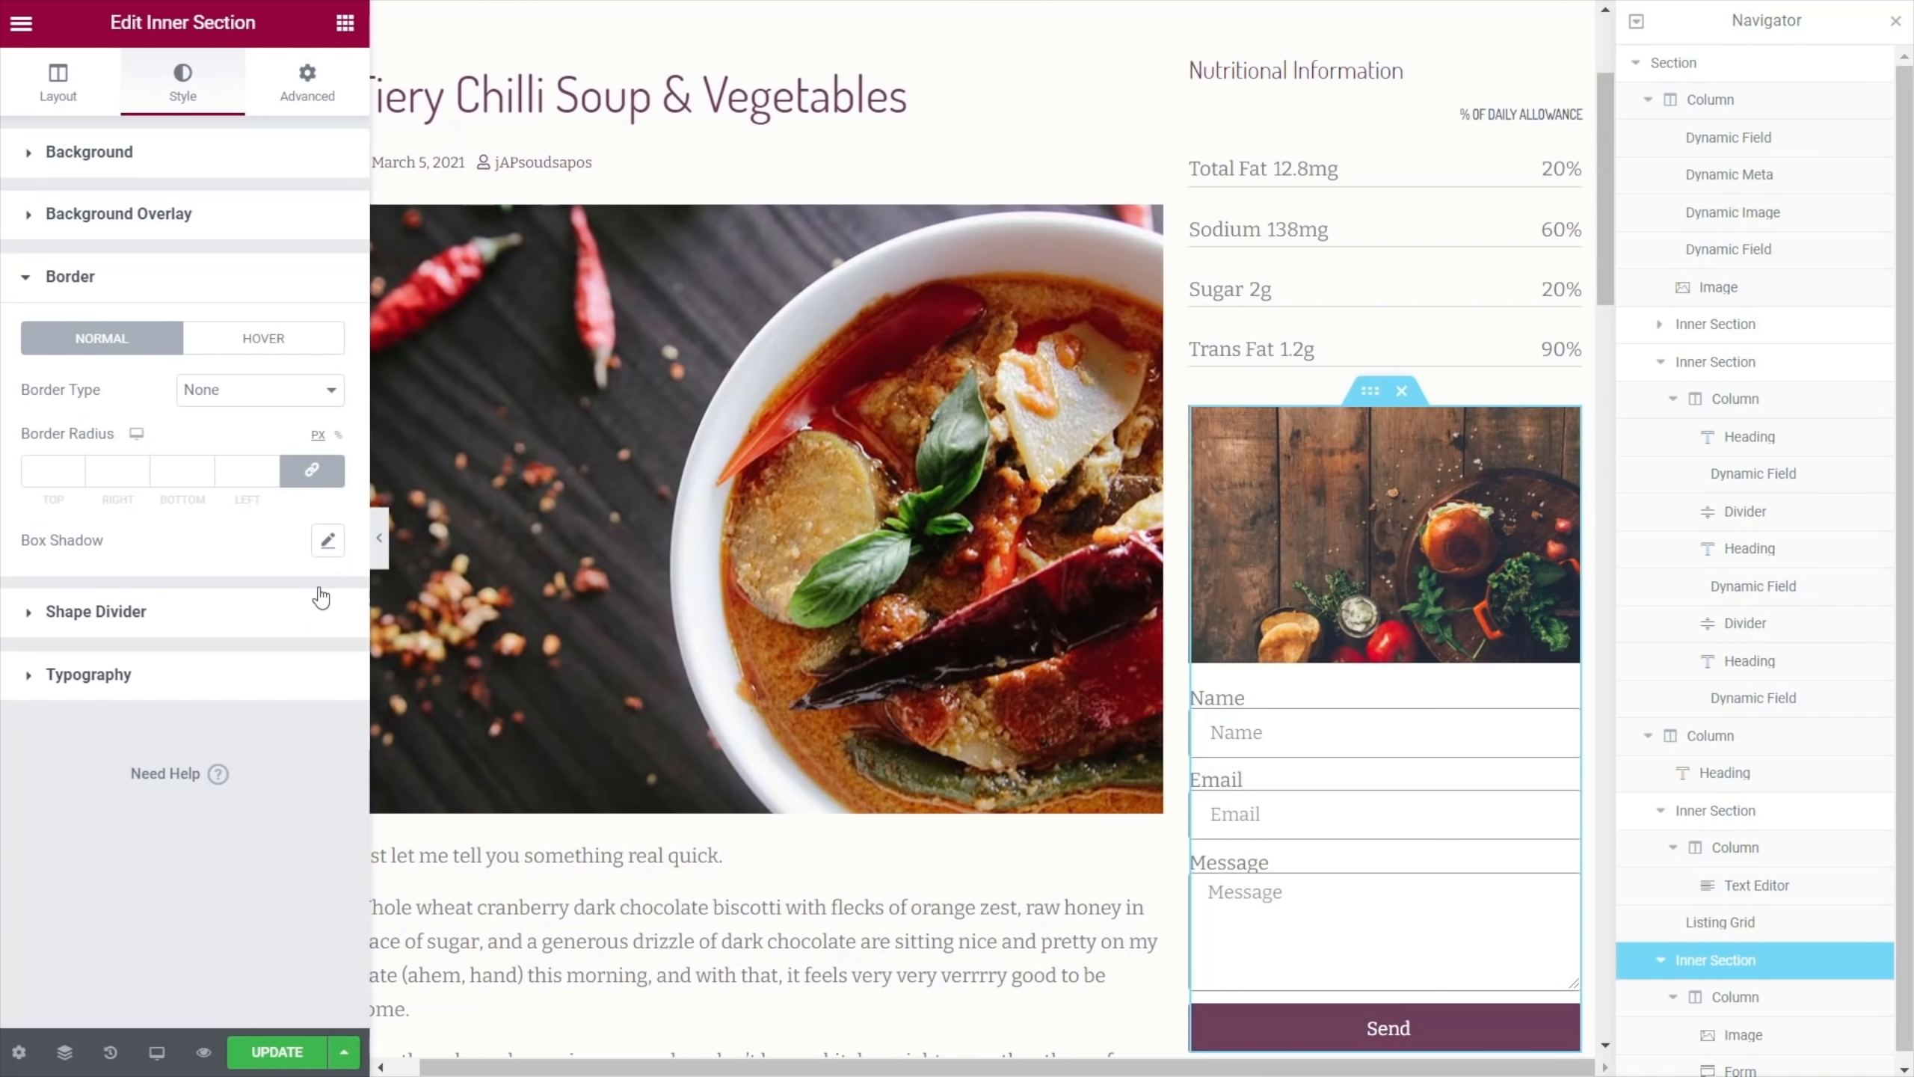
{"action": "left_click", "coordinate": [328, 541]}
{"action": "left_click_drag", "start_coordinate": [58, 806], "coordinate": [71, 798]}
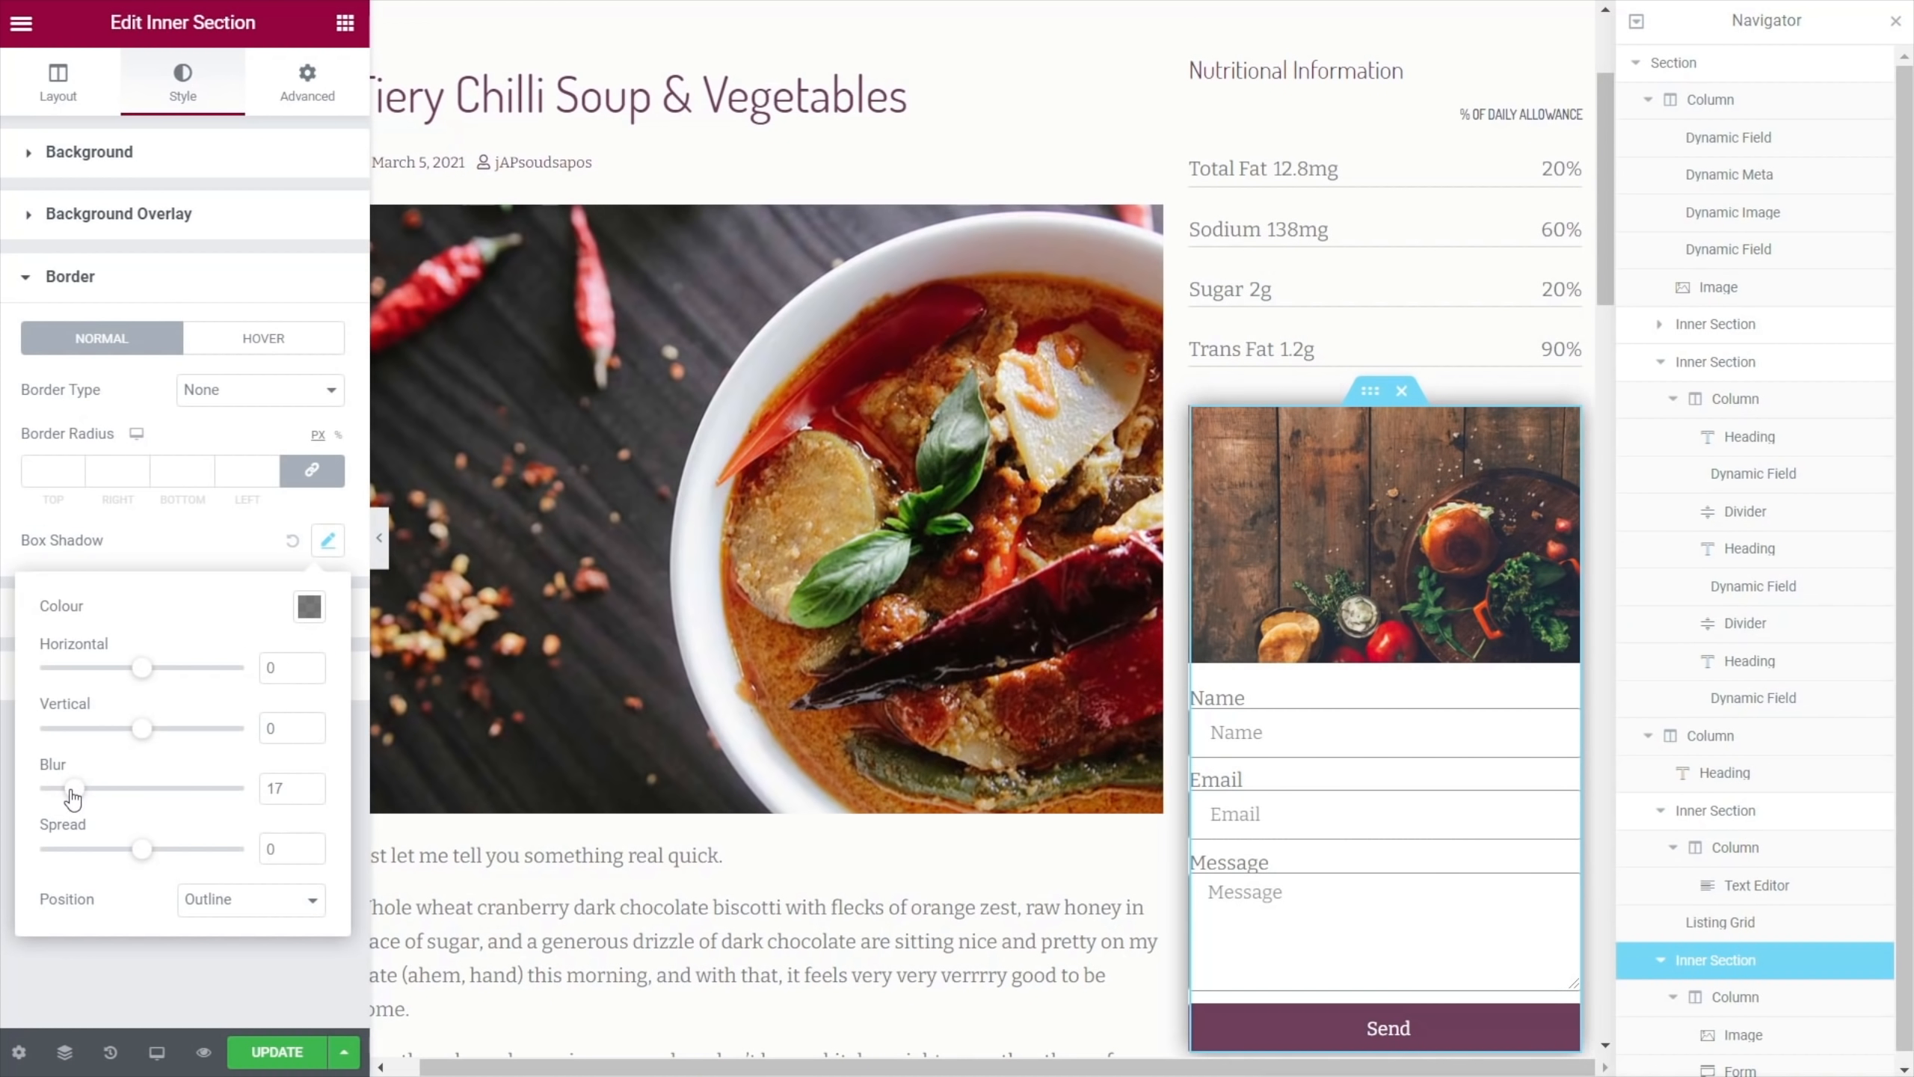
{"action": "left_click", "coordinate": [309, 607]}
{"action": "left_click_drag", "start_coordinate": [317, 946], "coordinate": [218, 956]}
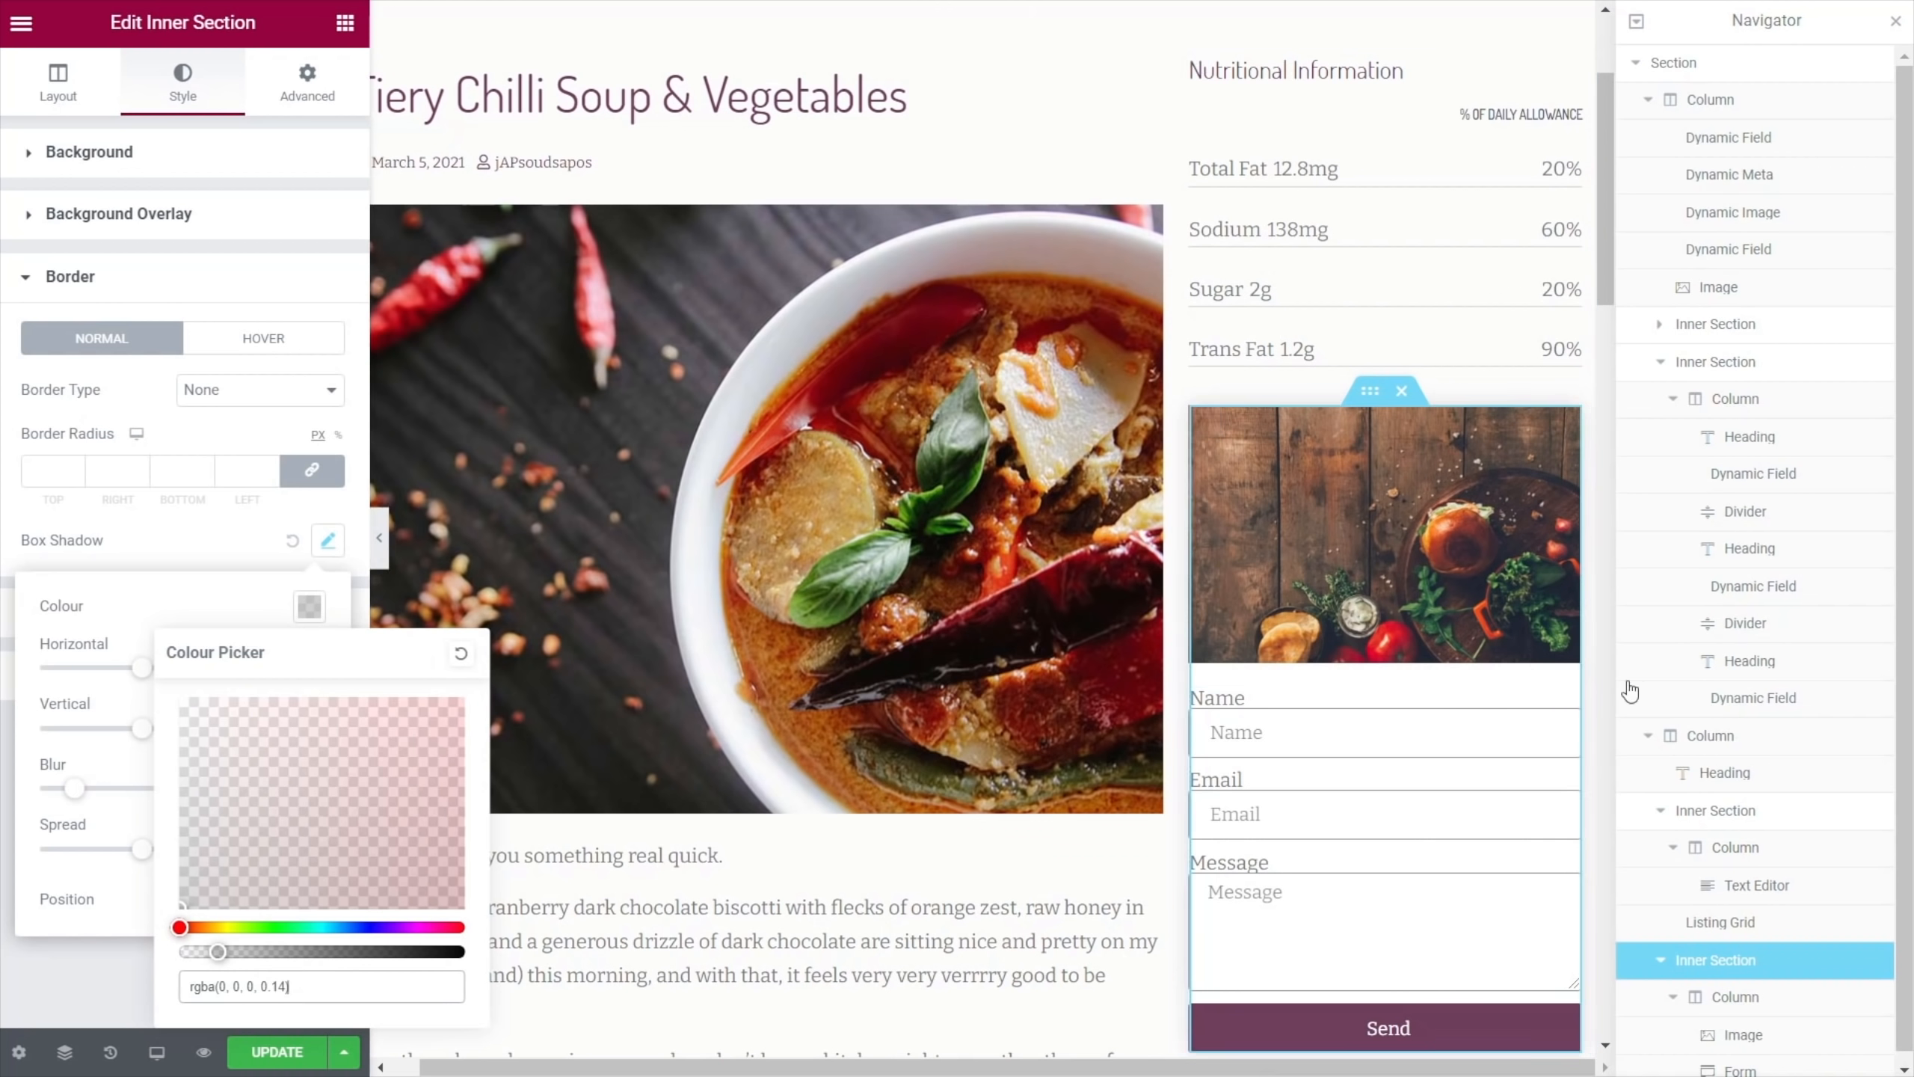
Hide the sidebar form's field labels and remove its Message field
{"action": "left_click", "coordinate": [1570, 709]}
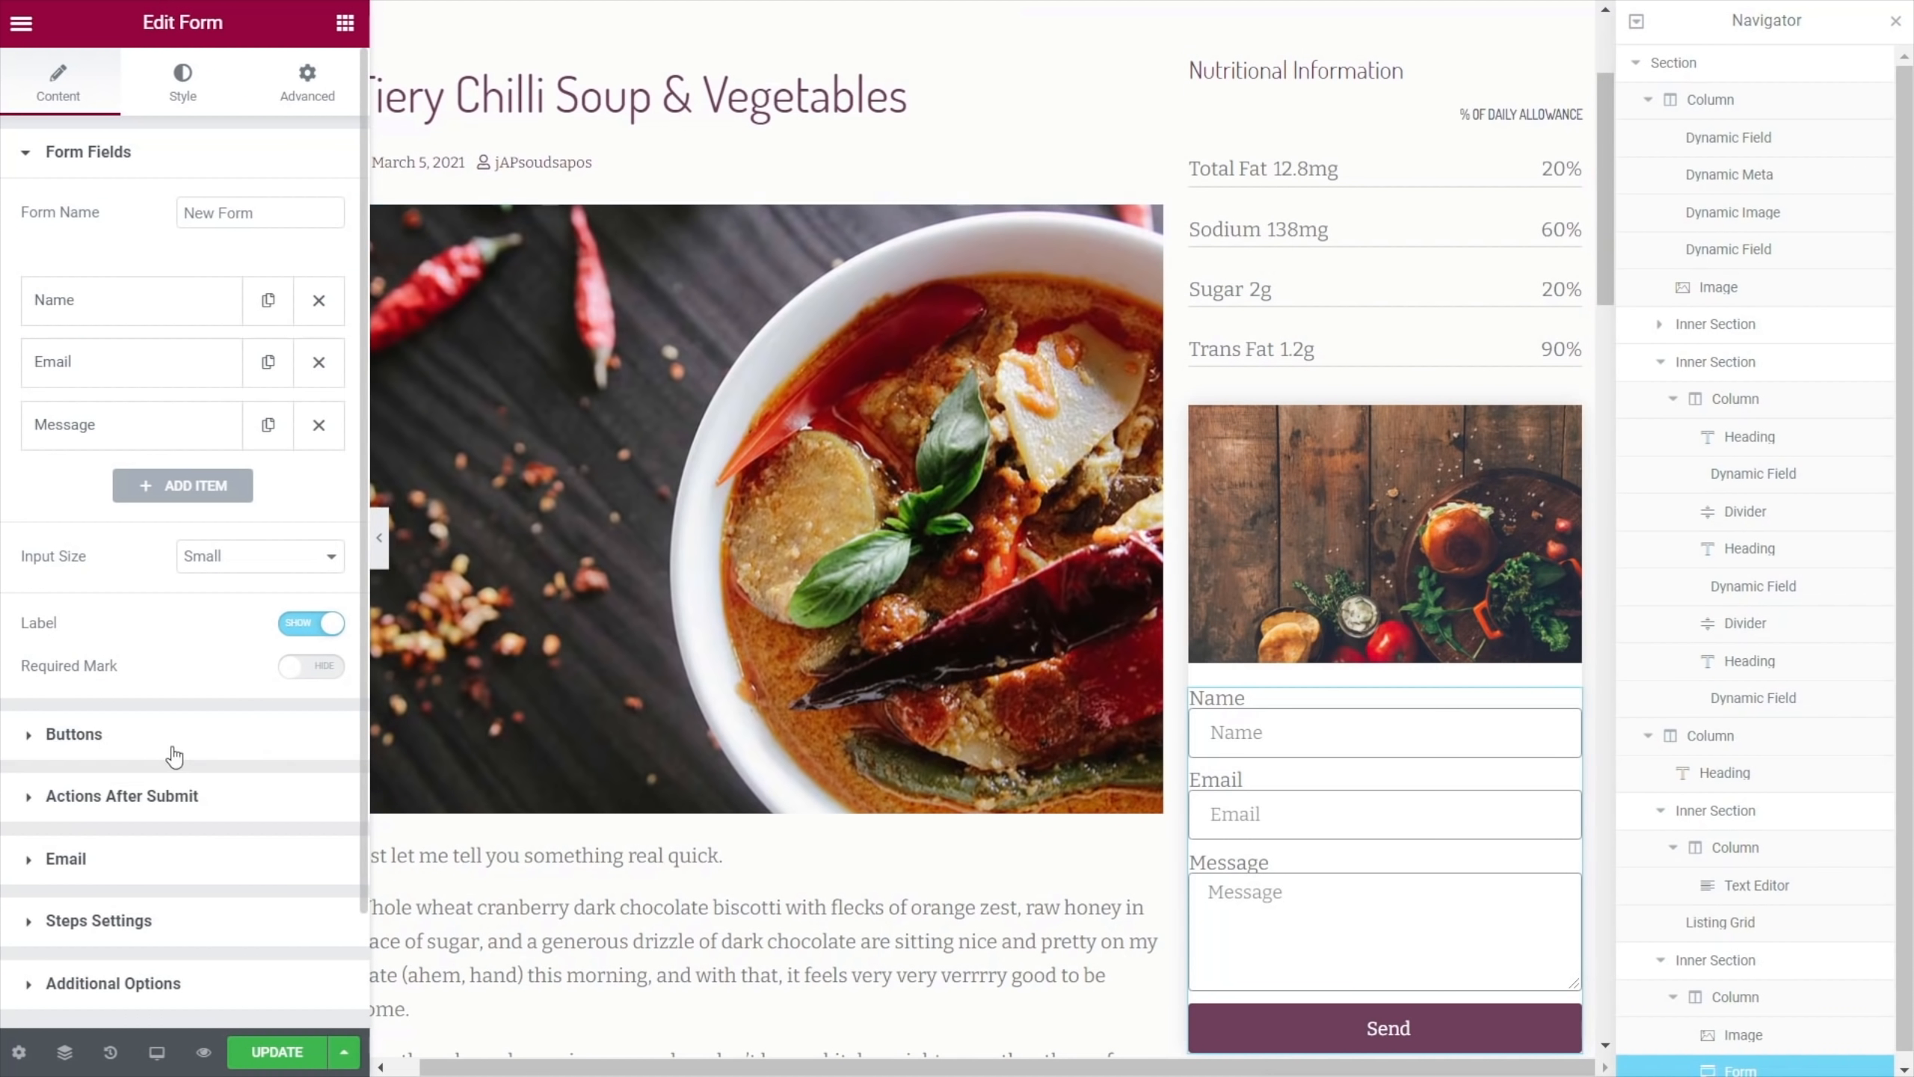
{"action": "left_click", "coordinate": [300, 624]}
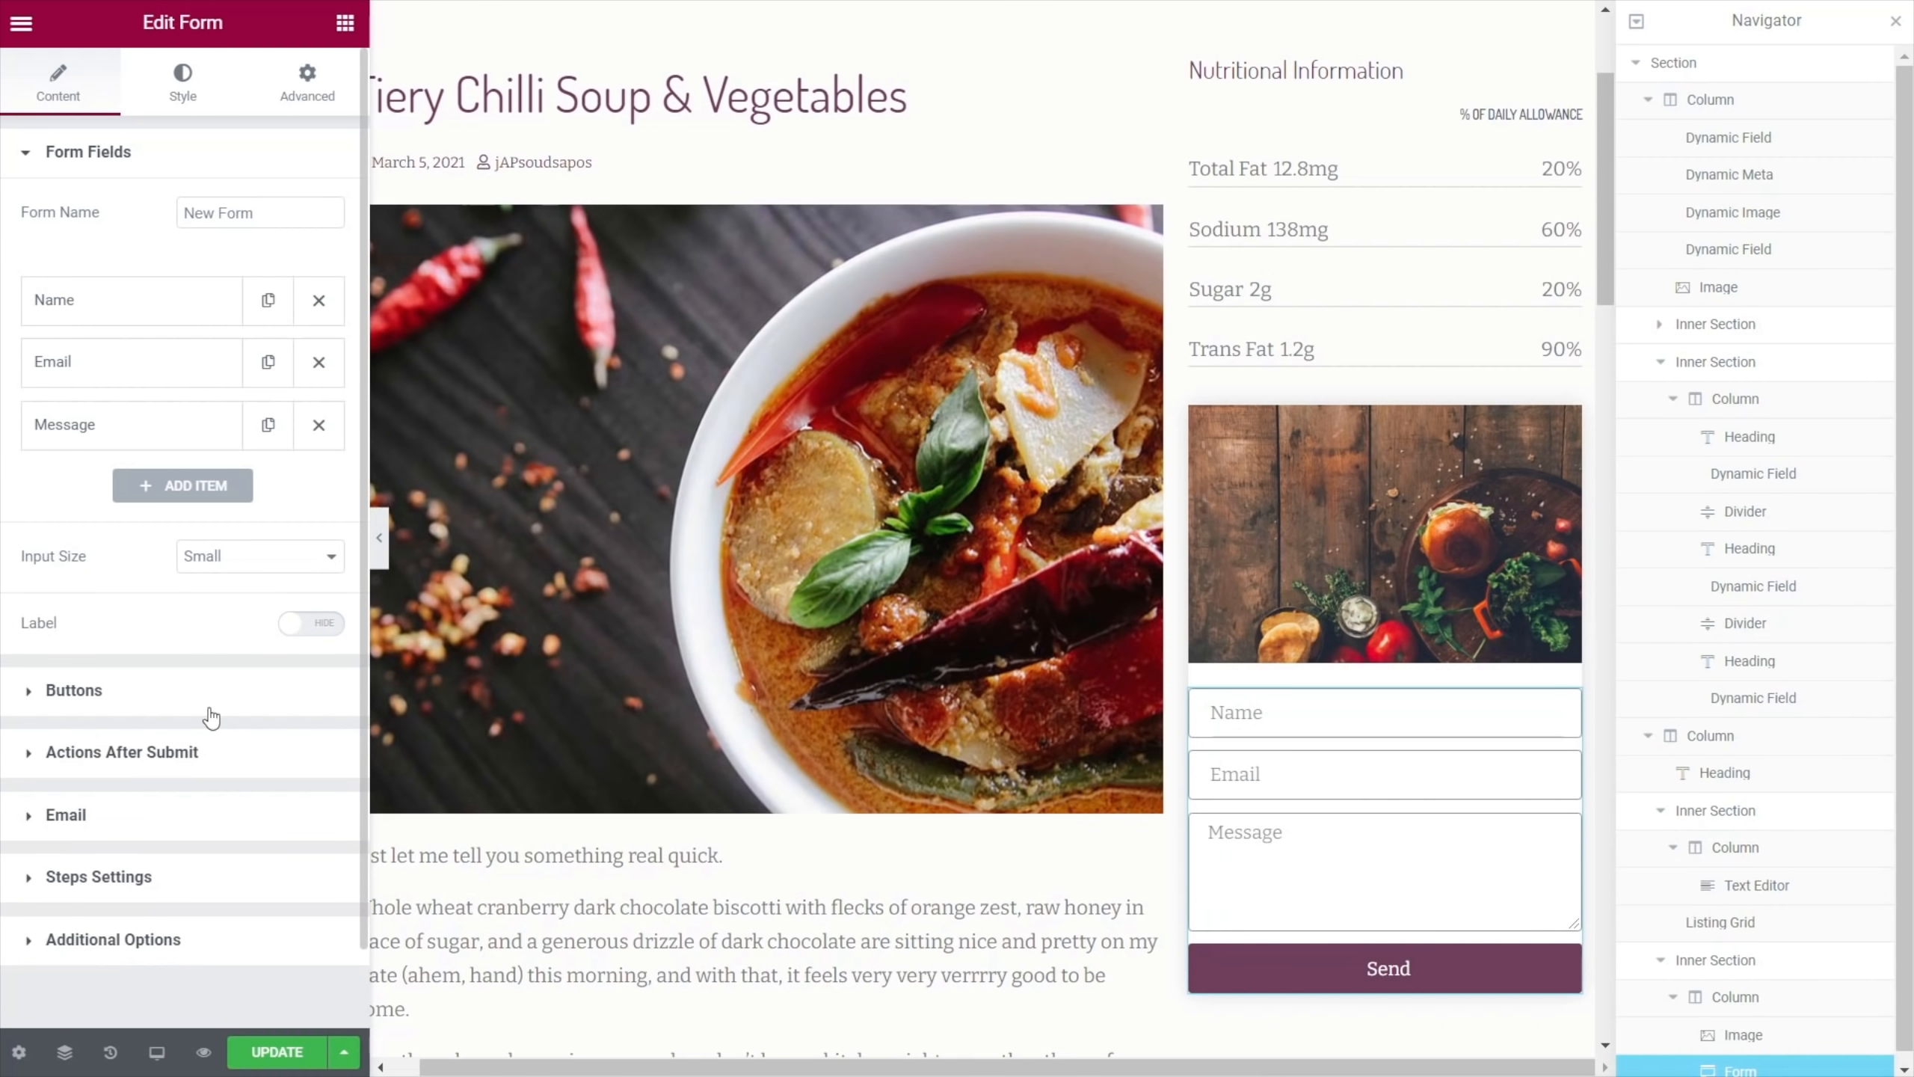
{"action": "left_click", "coordinate": [318, 427]}
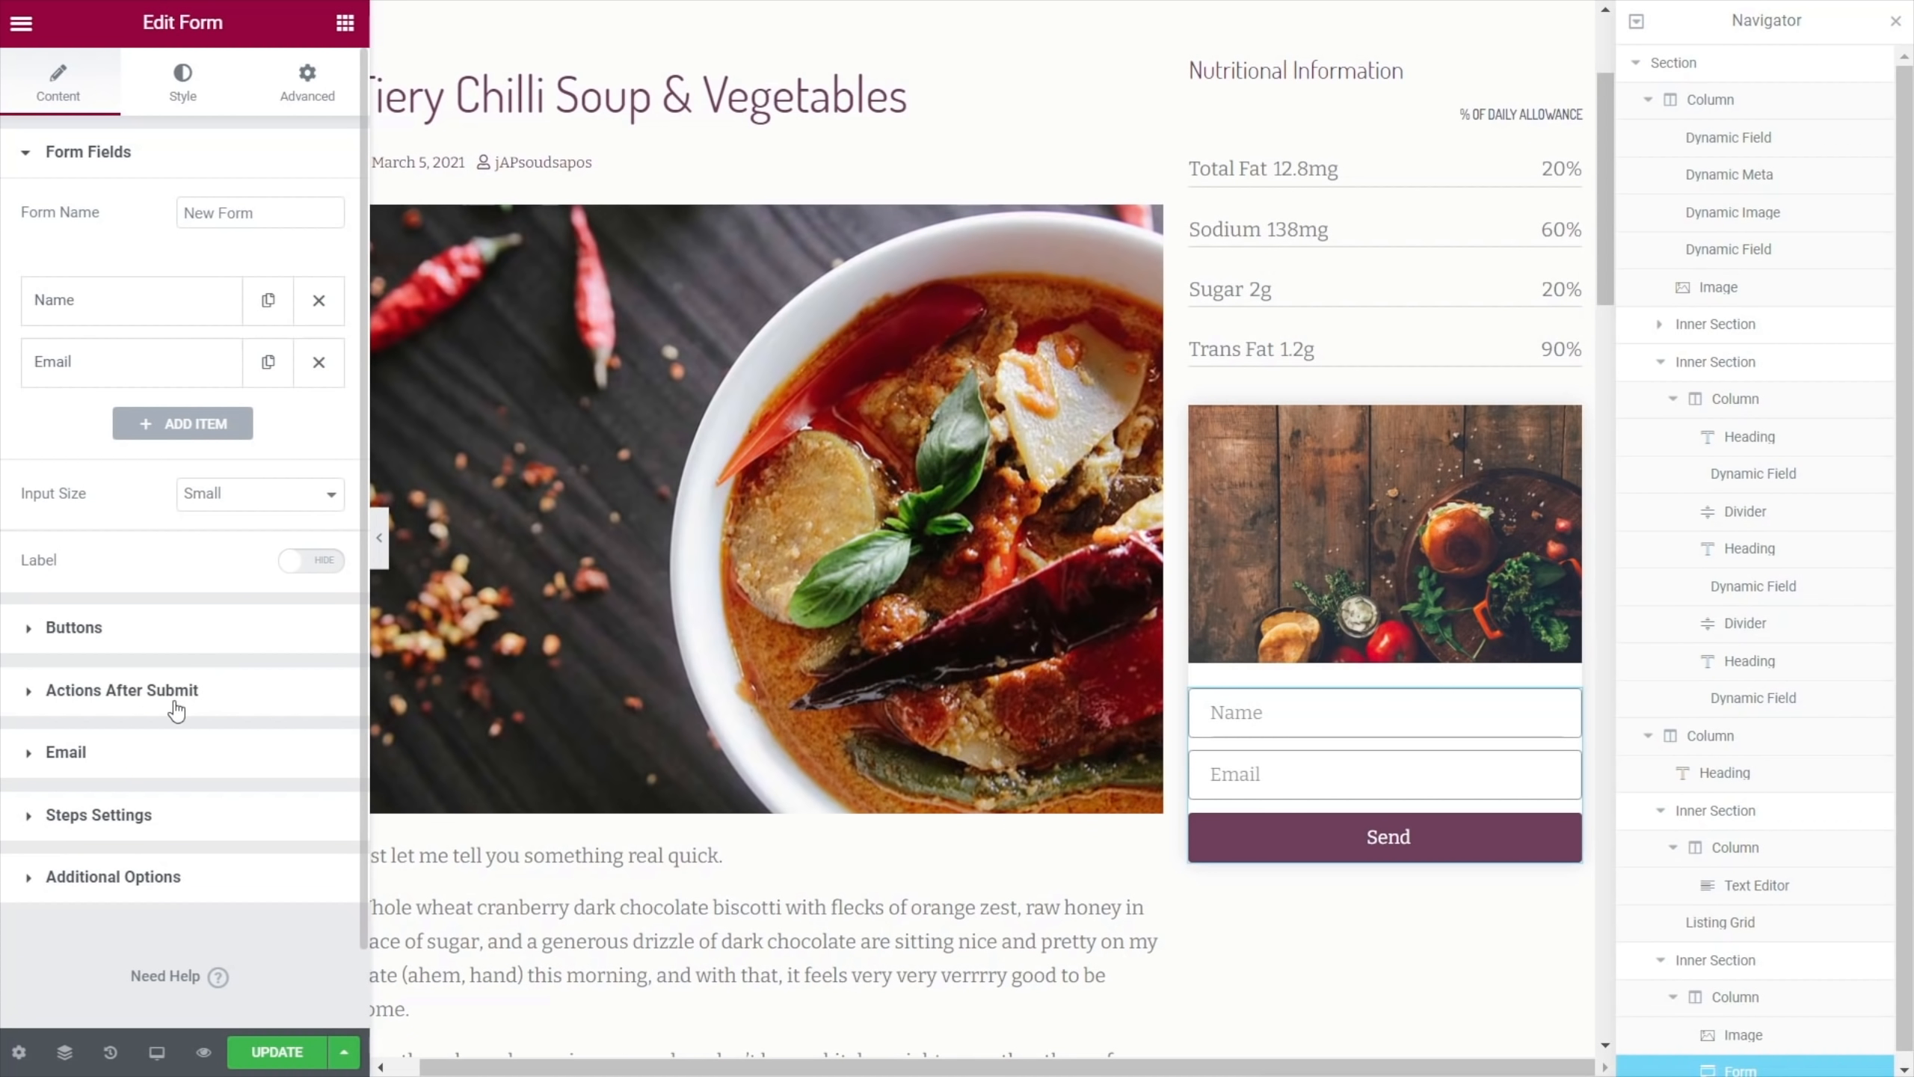
Give the sidebar sign-up form 25 px of padding on all sides
{"action": "left_click", "coordinate": [308, 82]}
{"action": "left_click", "coordinate": [47, 339]}
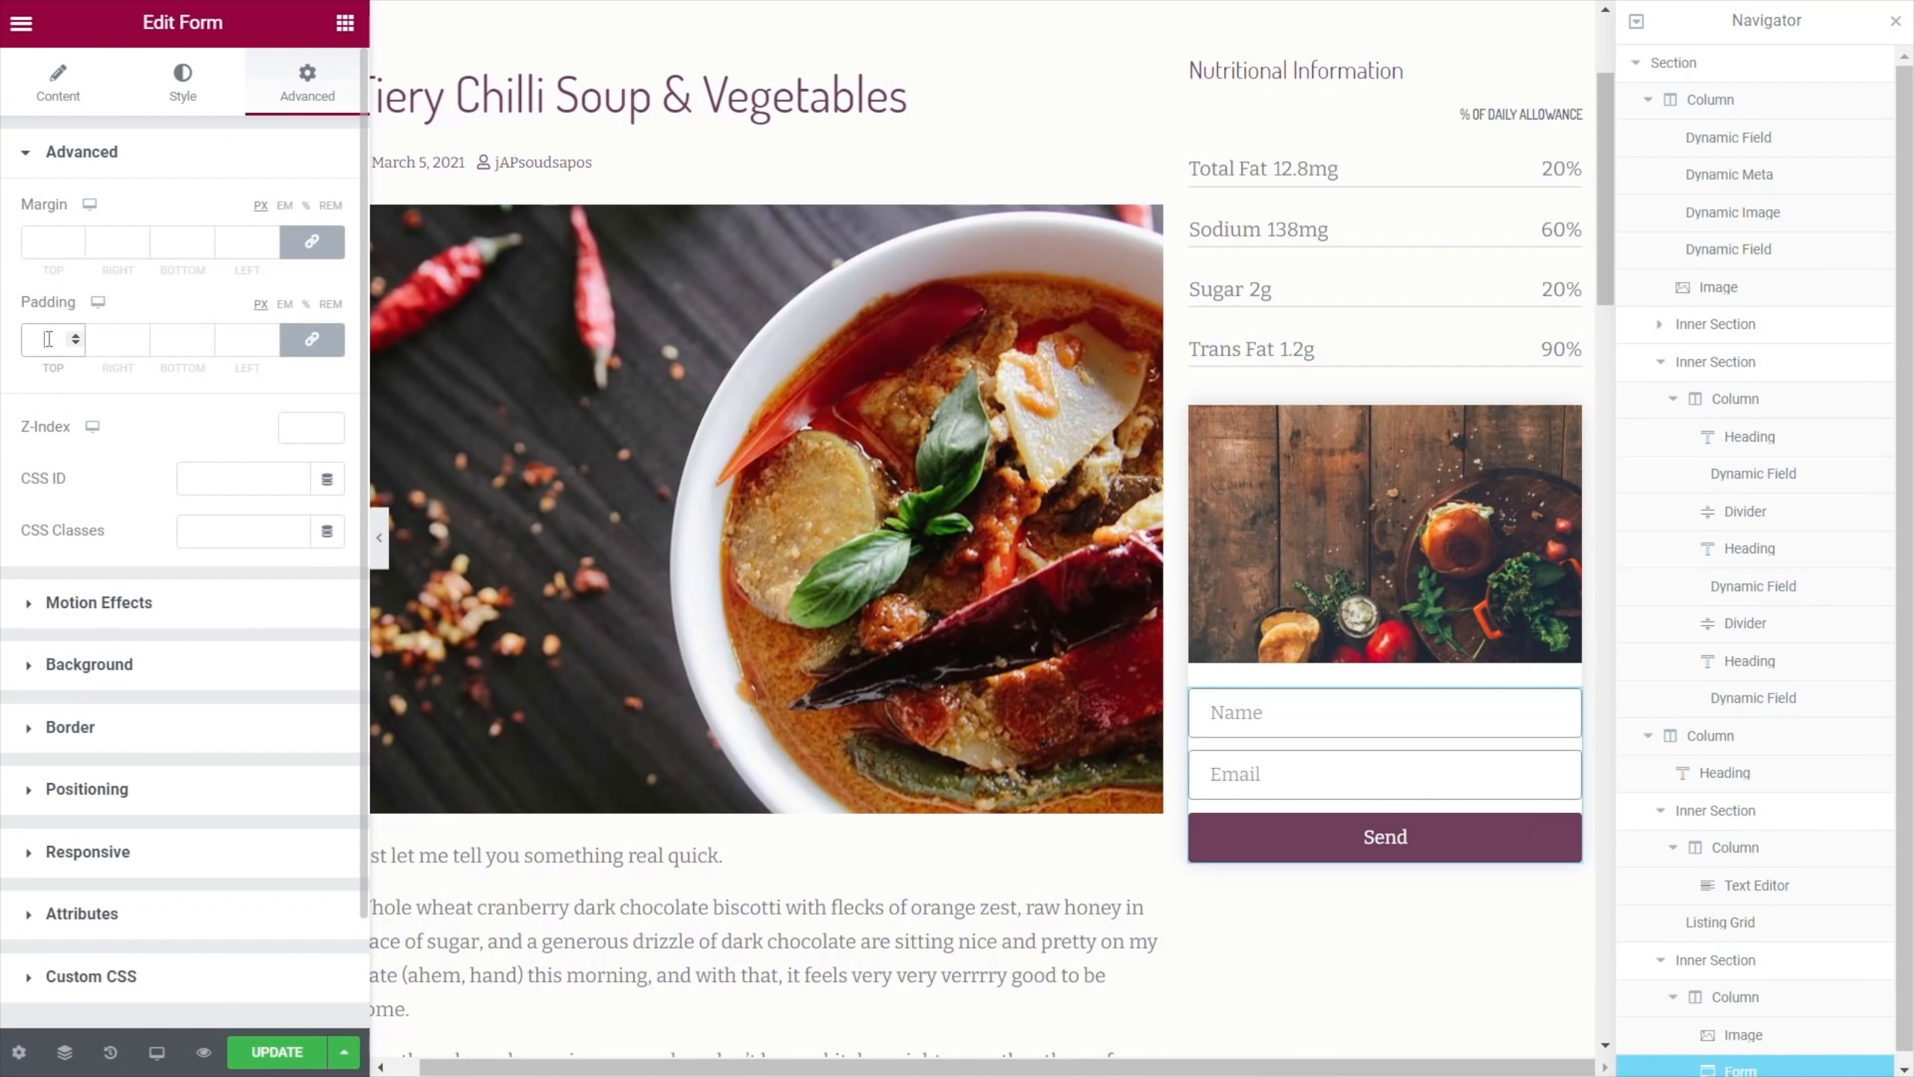
{"action": "type", "text": "25"}
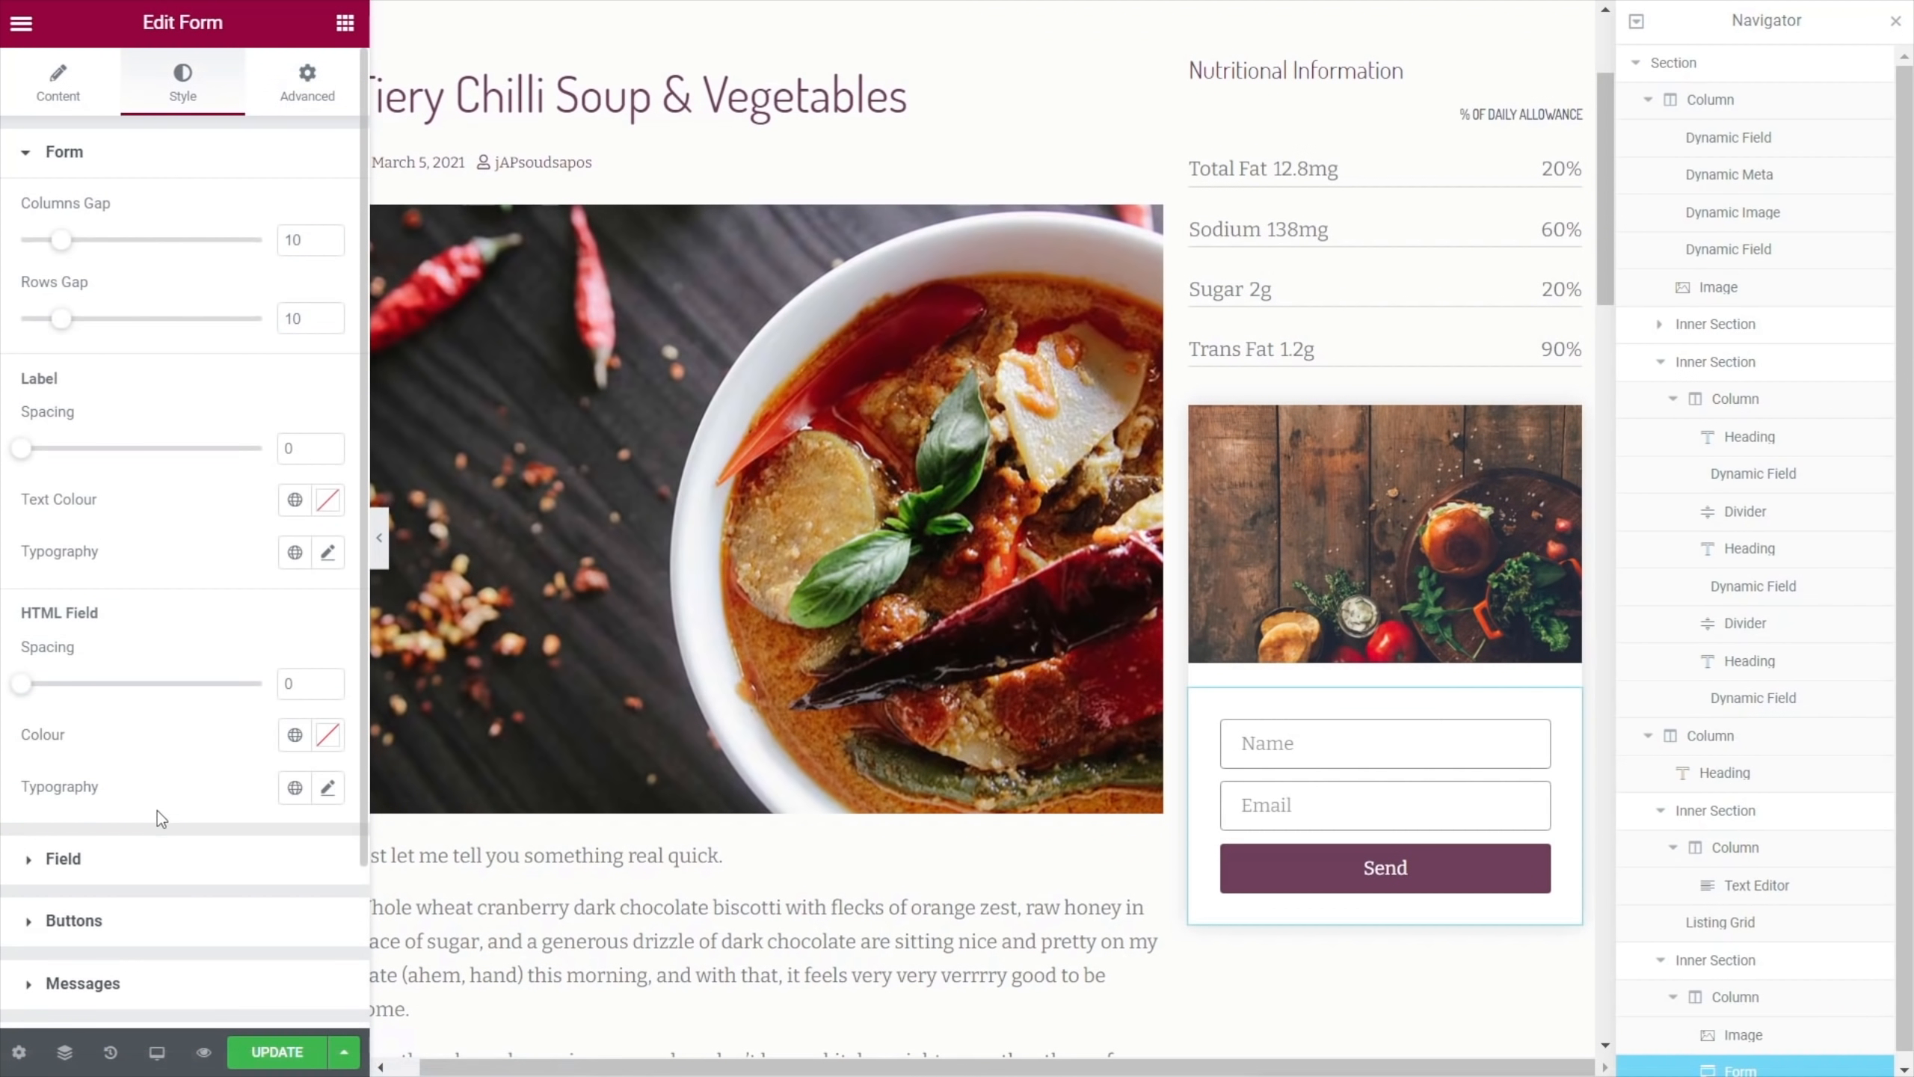
Set the form's submit button to the global Primary background colour with global White text
{"action": "scroll", "coordinate": [157, 810], "scroll_direction": "down", "scroll_amount": 3}
{"action": "left_click", "coordinate": [87, 738]}
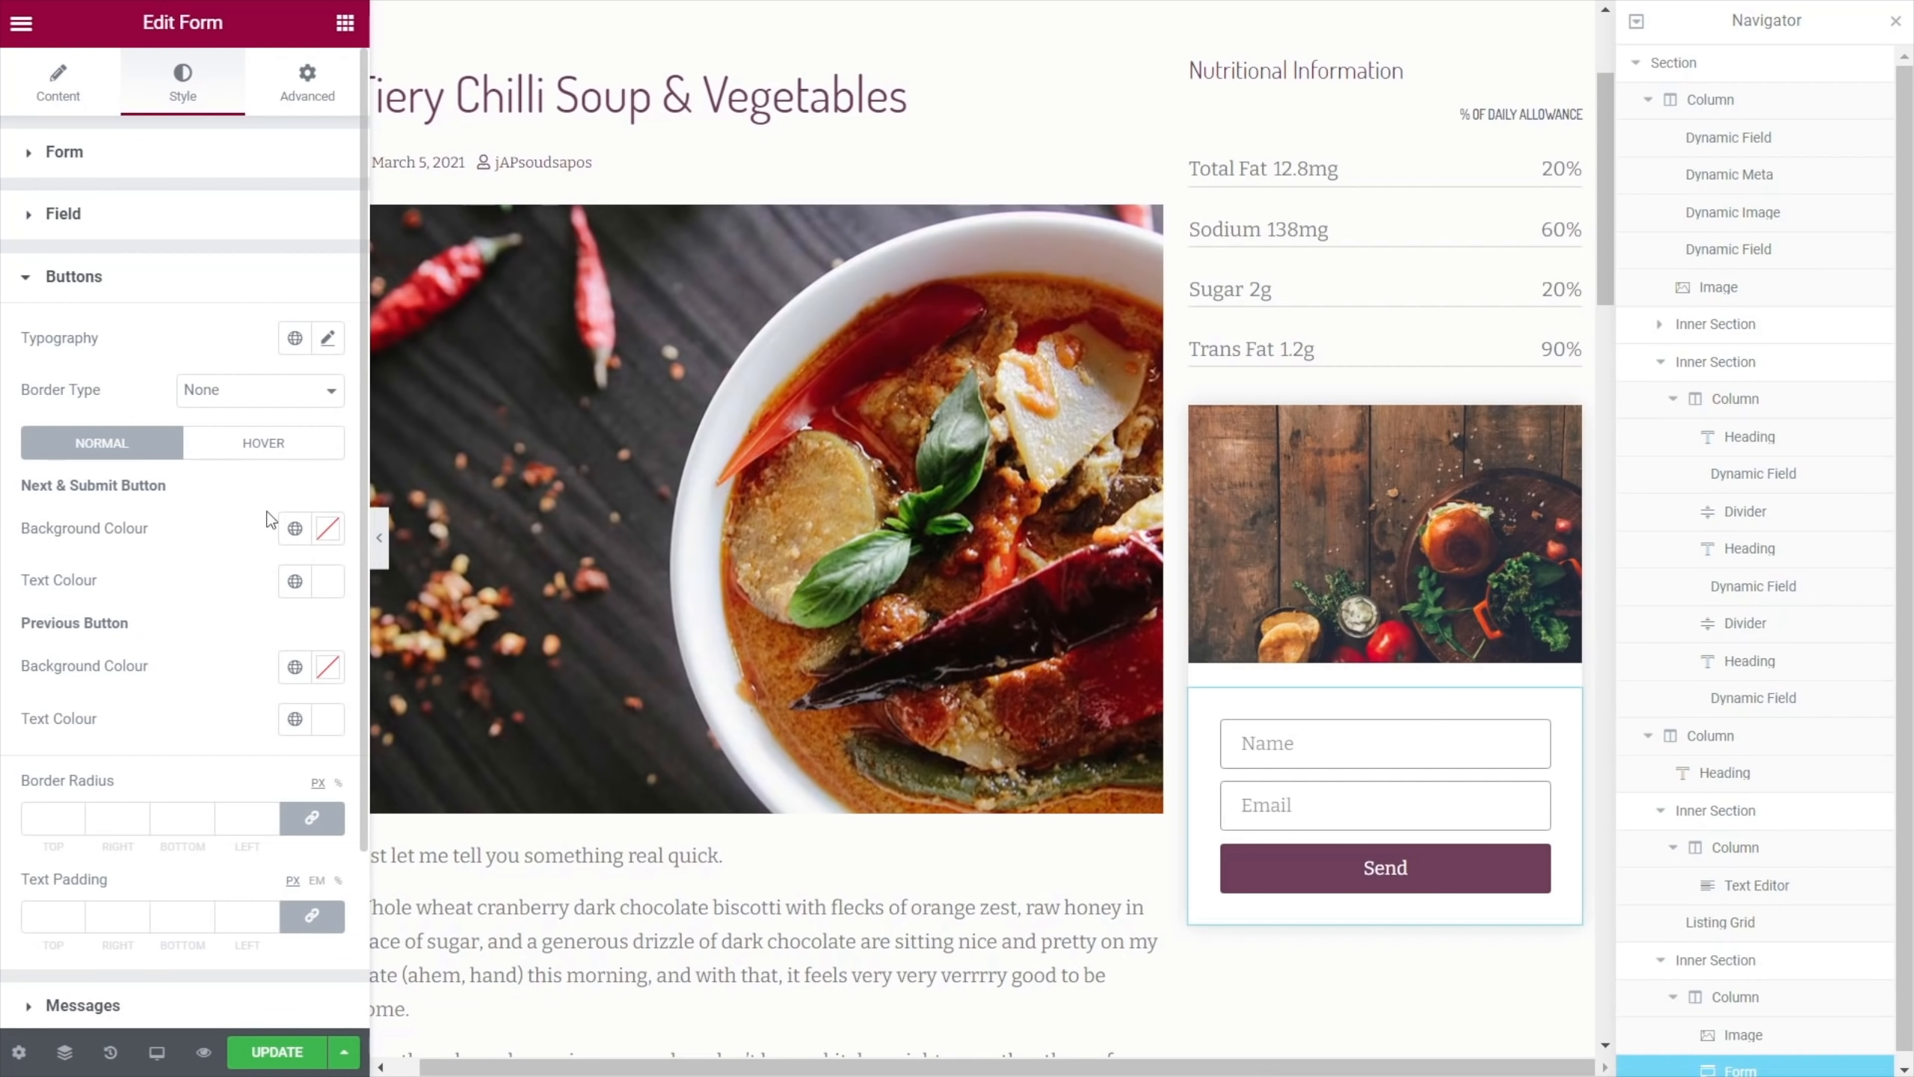
{"action": "left_click", "coordinate": [296, 530]}
{"action": "left_click", "coordinate": [127, 640]}
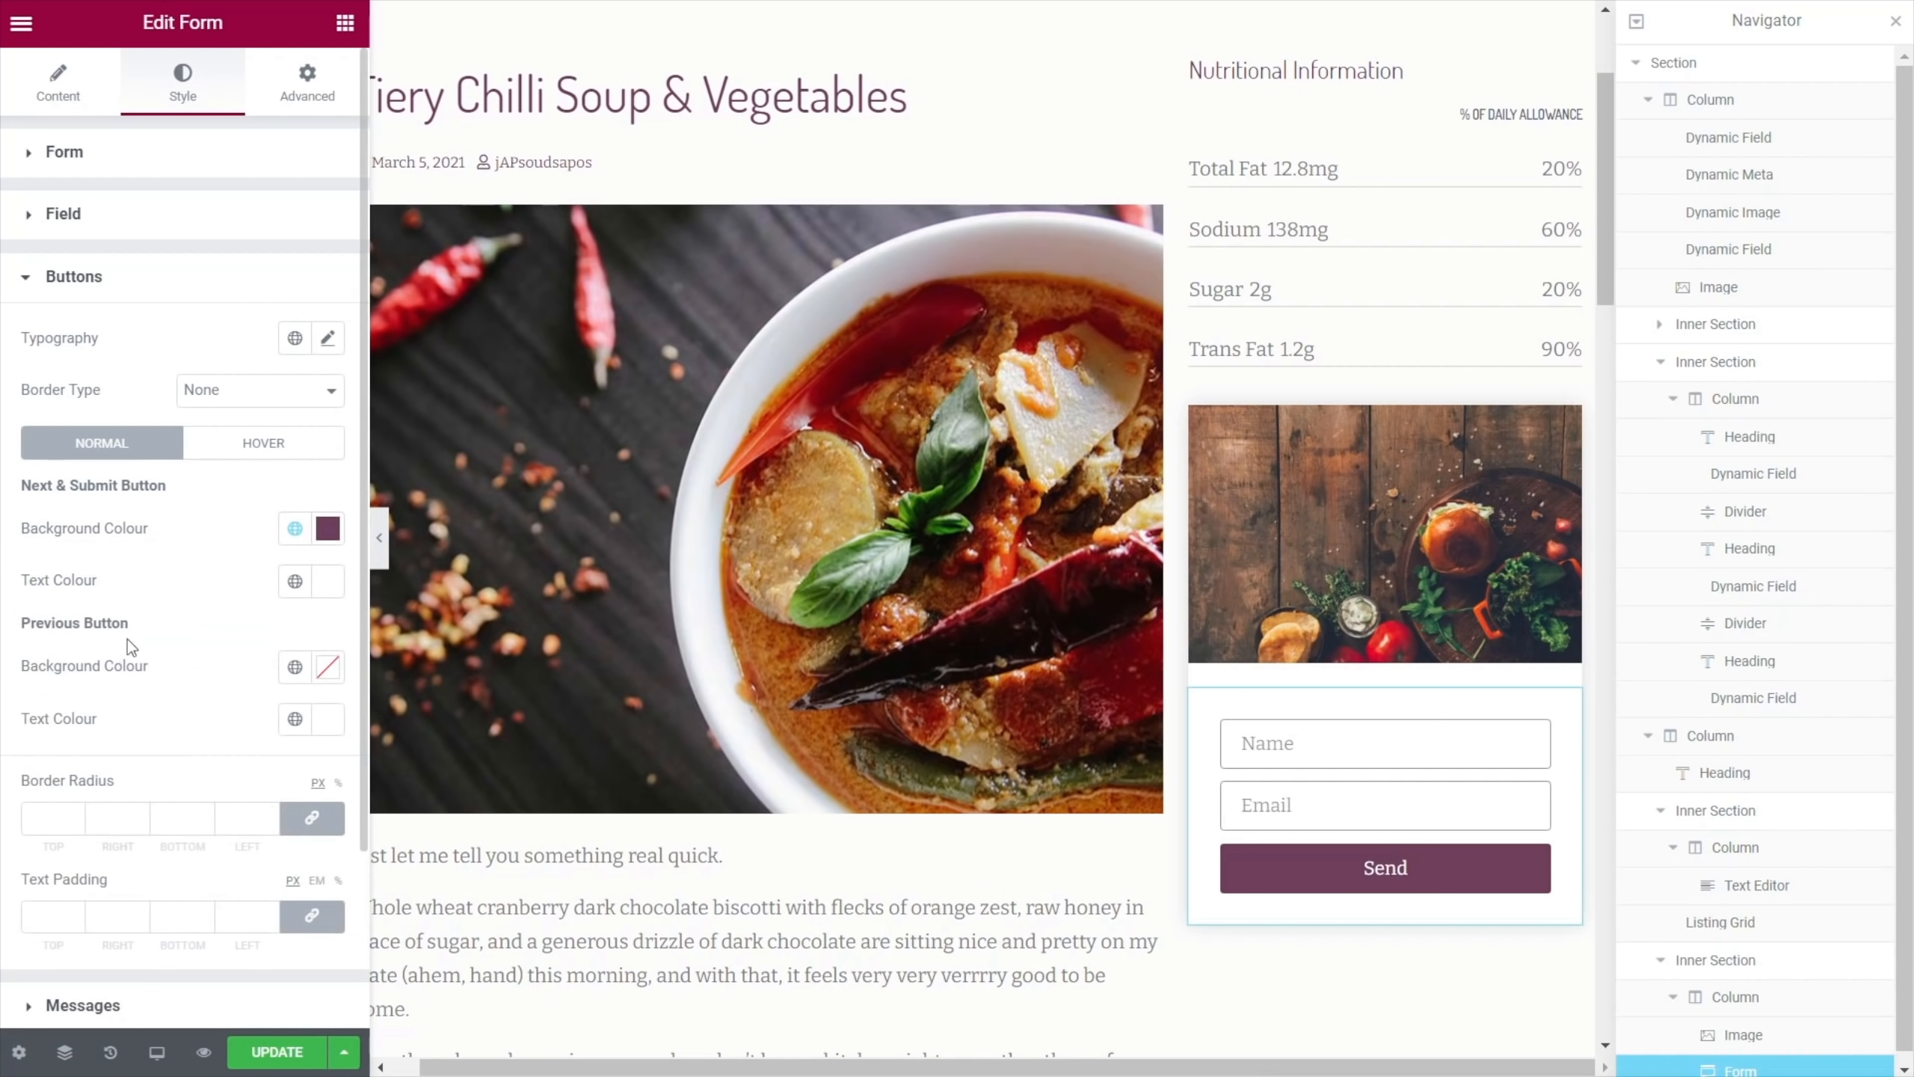
{"action": "left_click", "coordinate": [295, 580]}
{"action": "left_click", "coordinate": [87, 824]}
{"action": "scroll", "coordinate": [219, 644], "scroll_direction": "down", "scroll_amount": 2}
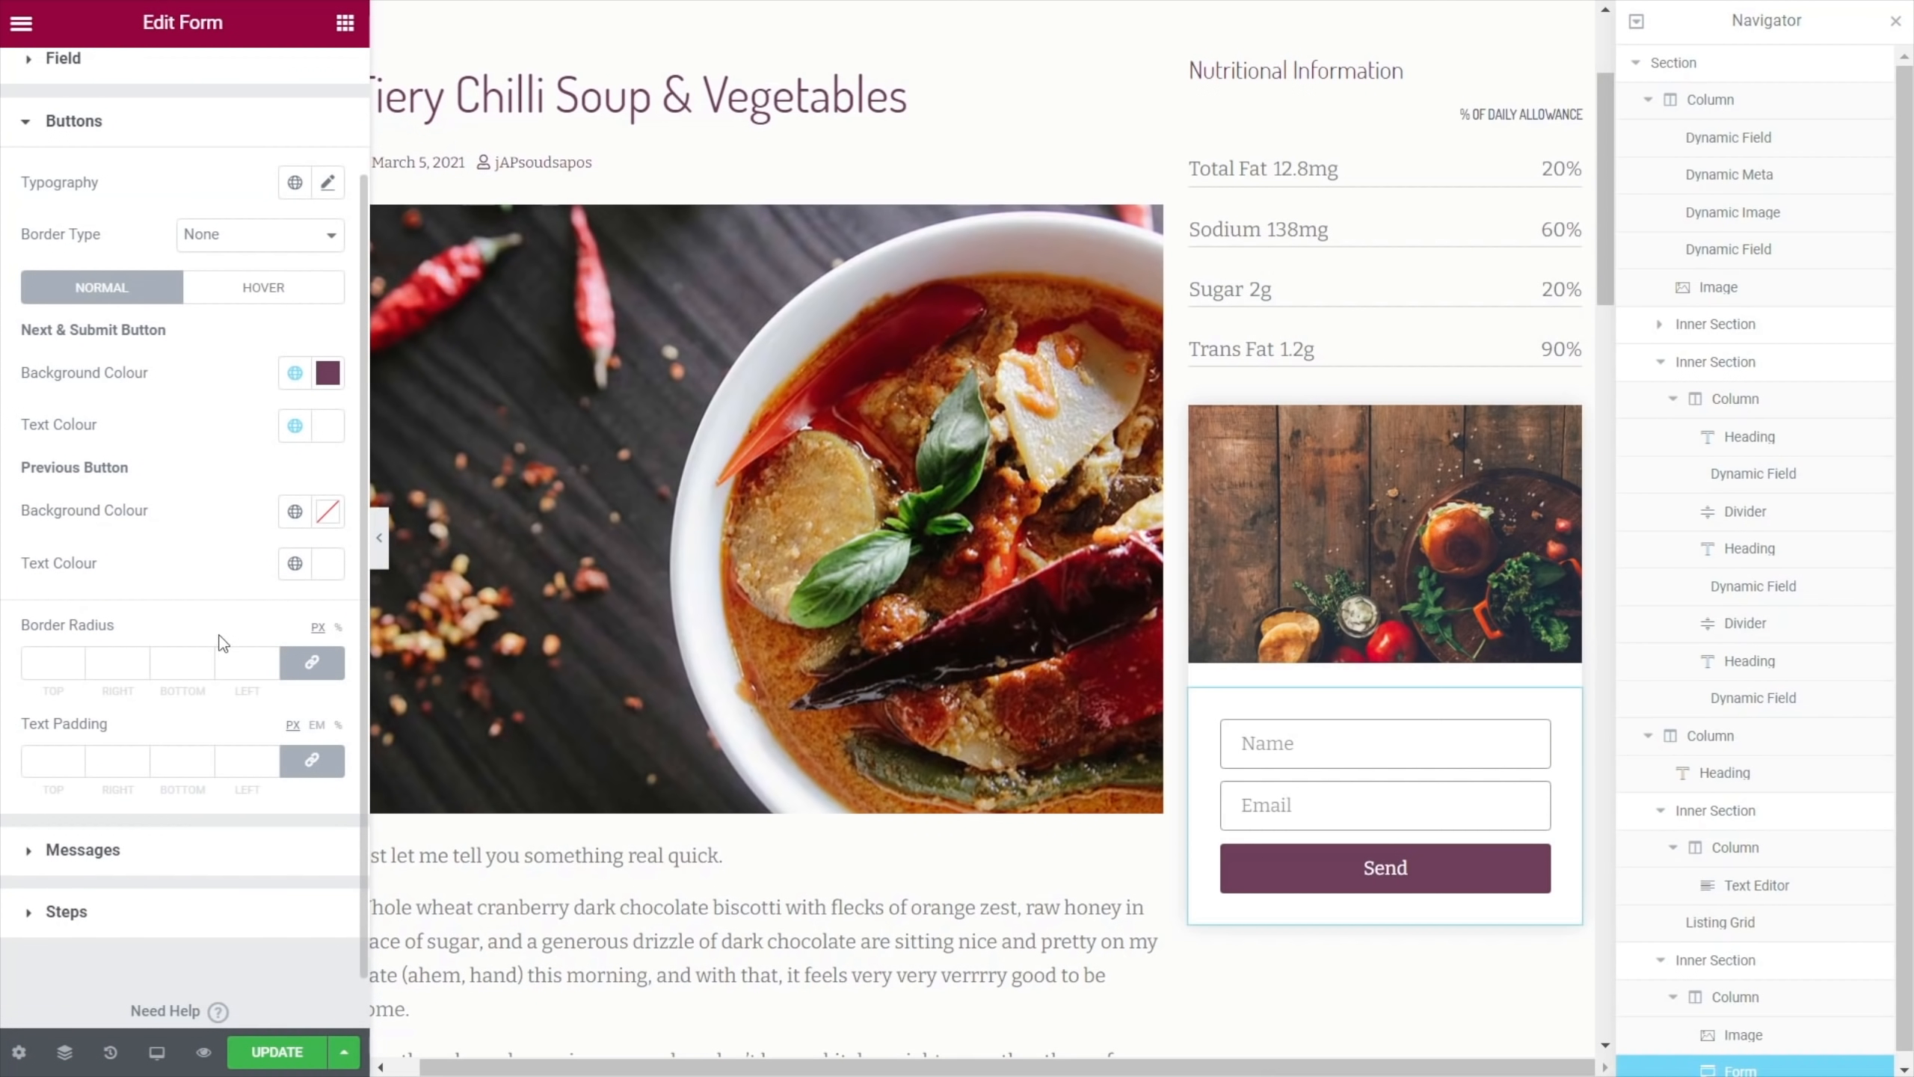
Apply the global Primary font to the form's button text, with weight 600 and uppercase transform
{"action": "left_click", "coordinate": [329, 183]}
{"action": "left_click", "coordinate": [294, 182]}
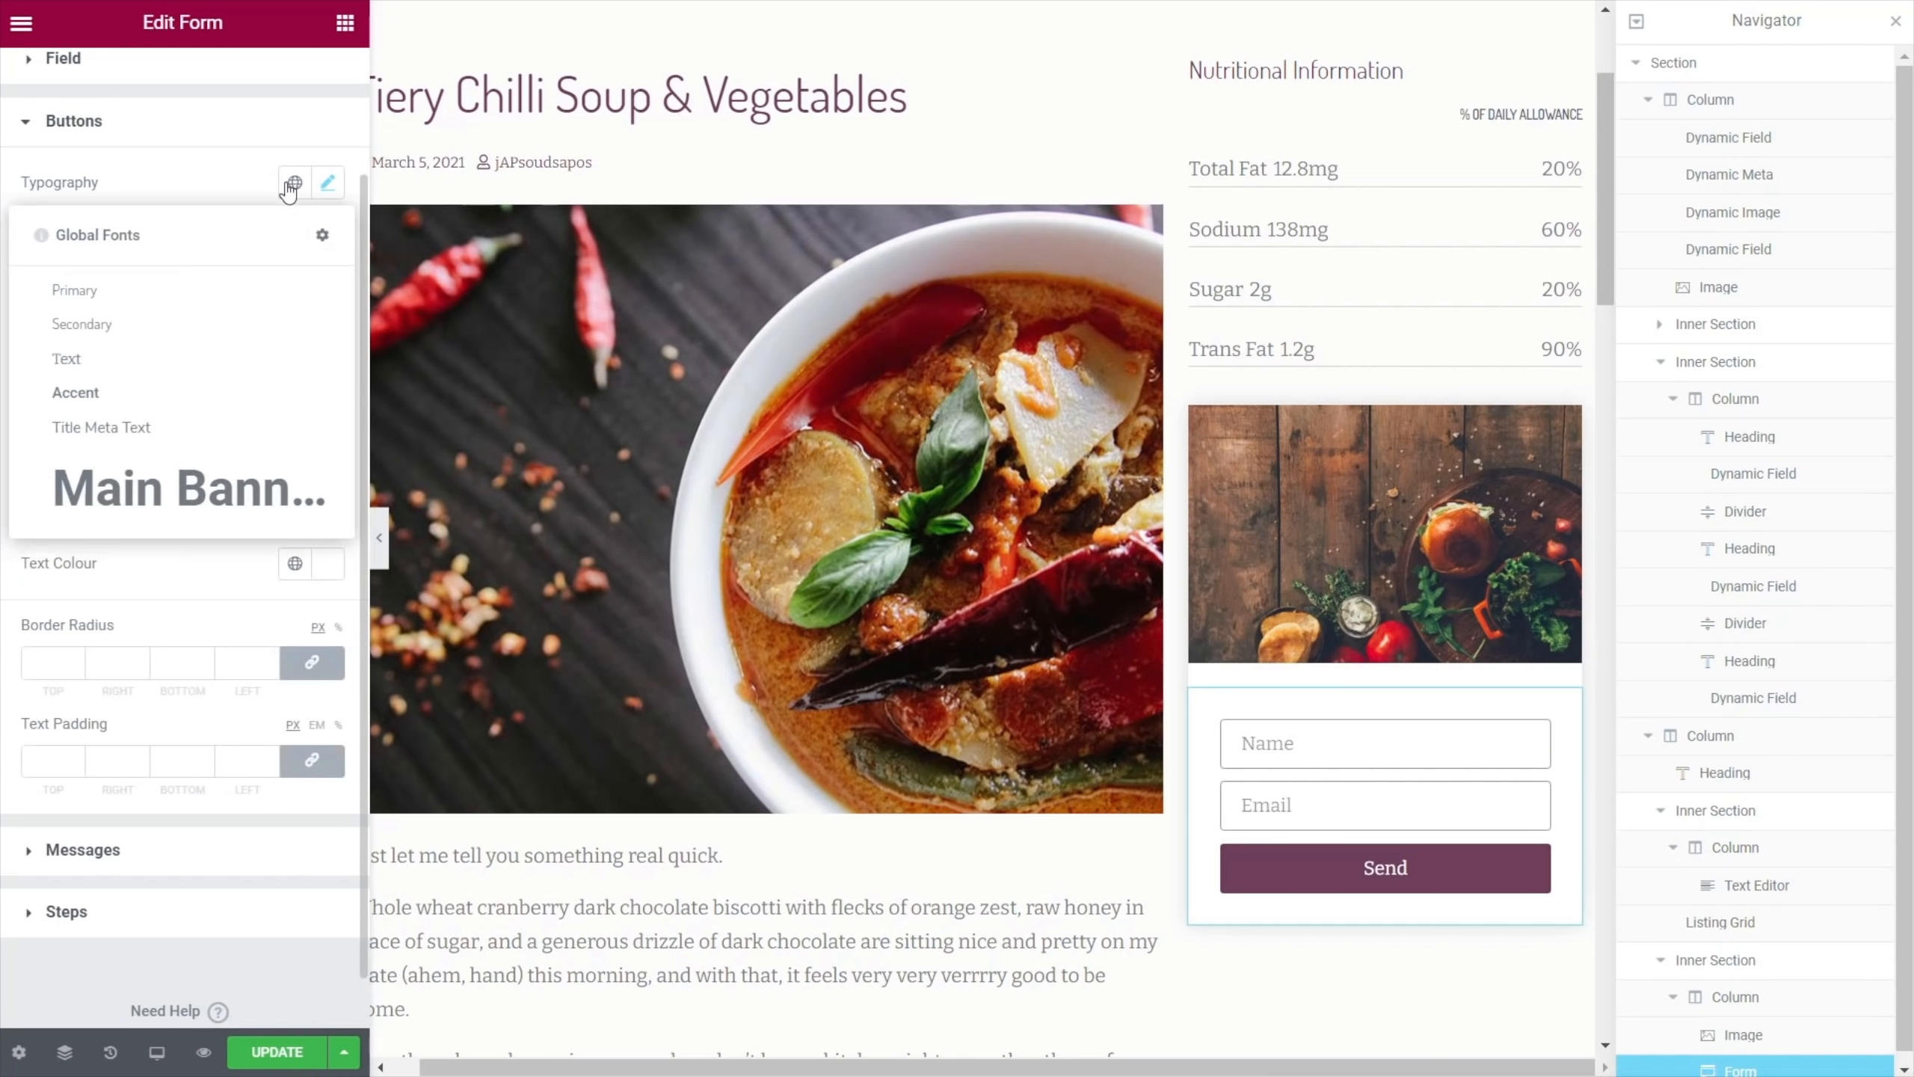
{"action": "left_click", "coordinate": [140, 301]}
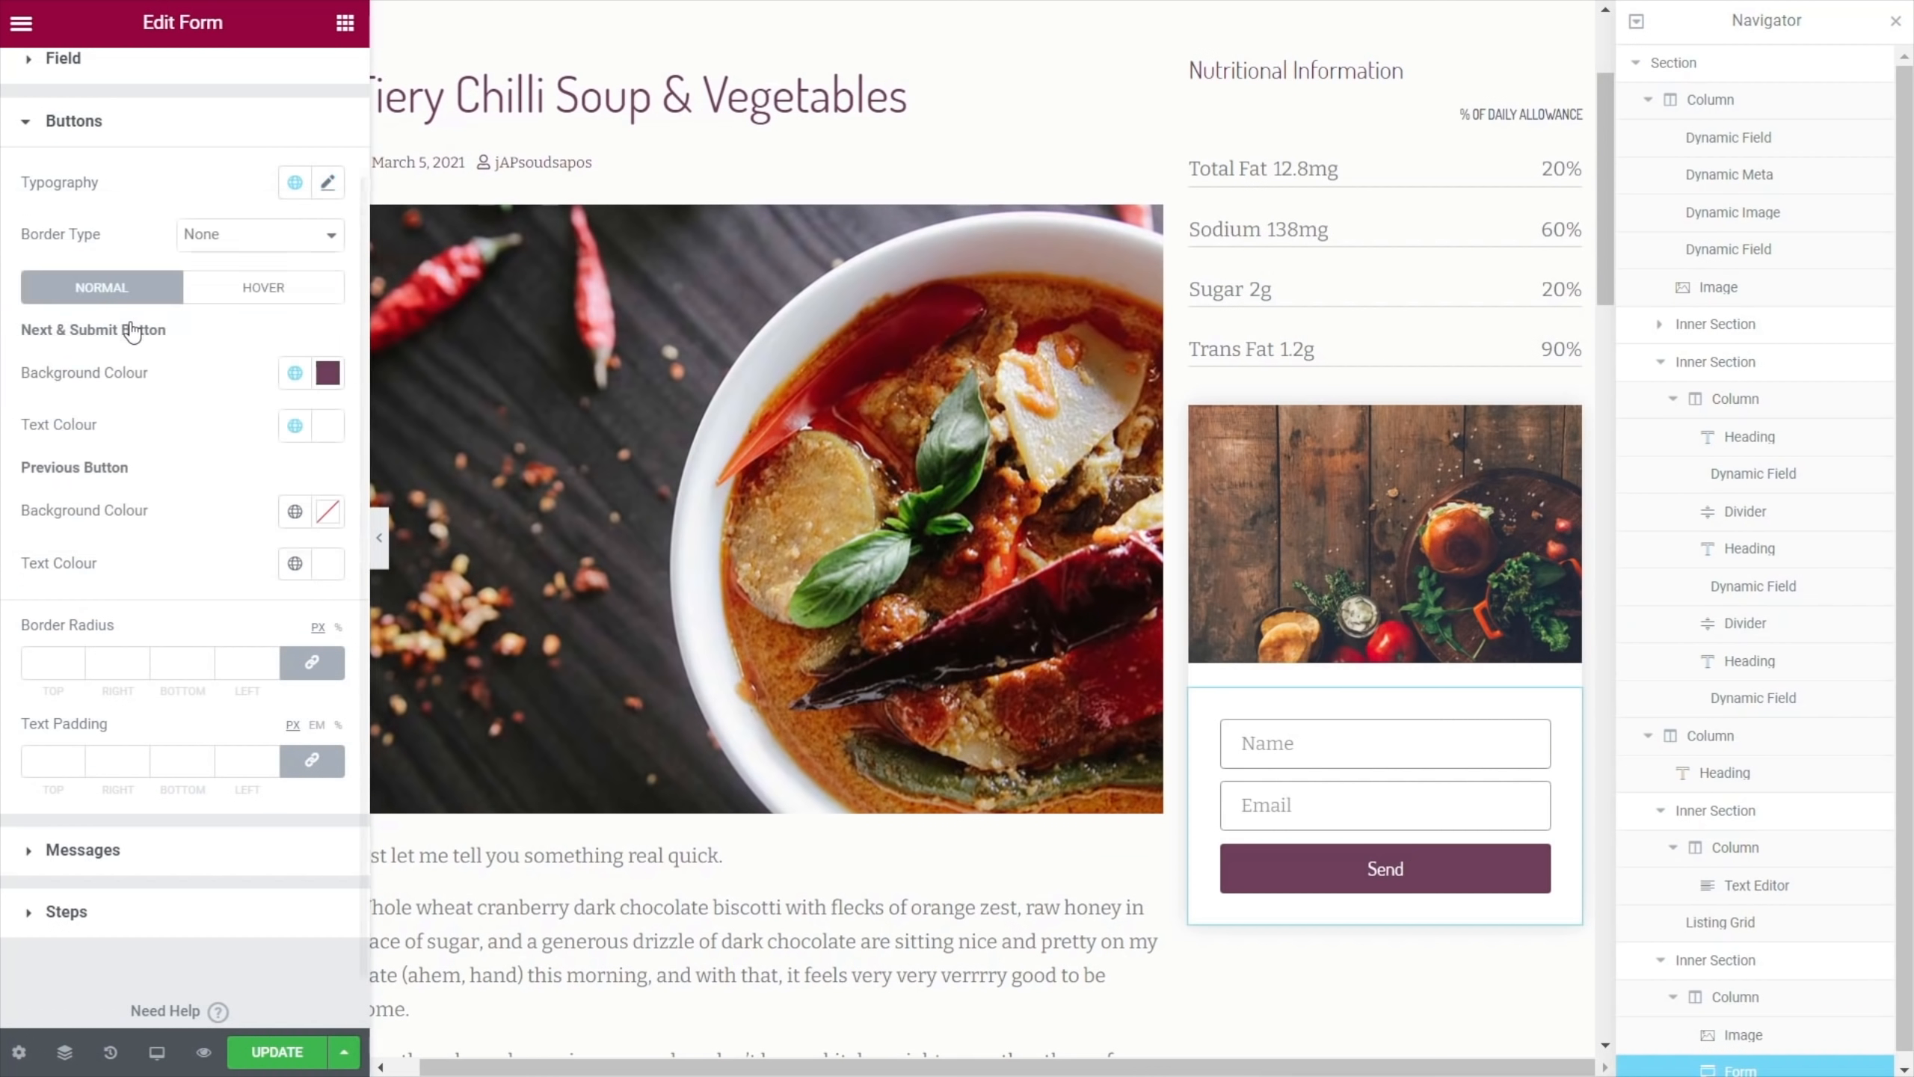
{"action": "left_click", "coordinate": [328, 185]}
{"action": "left_click", "coordinate": [273, 430]}
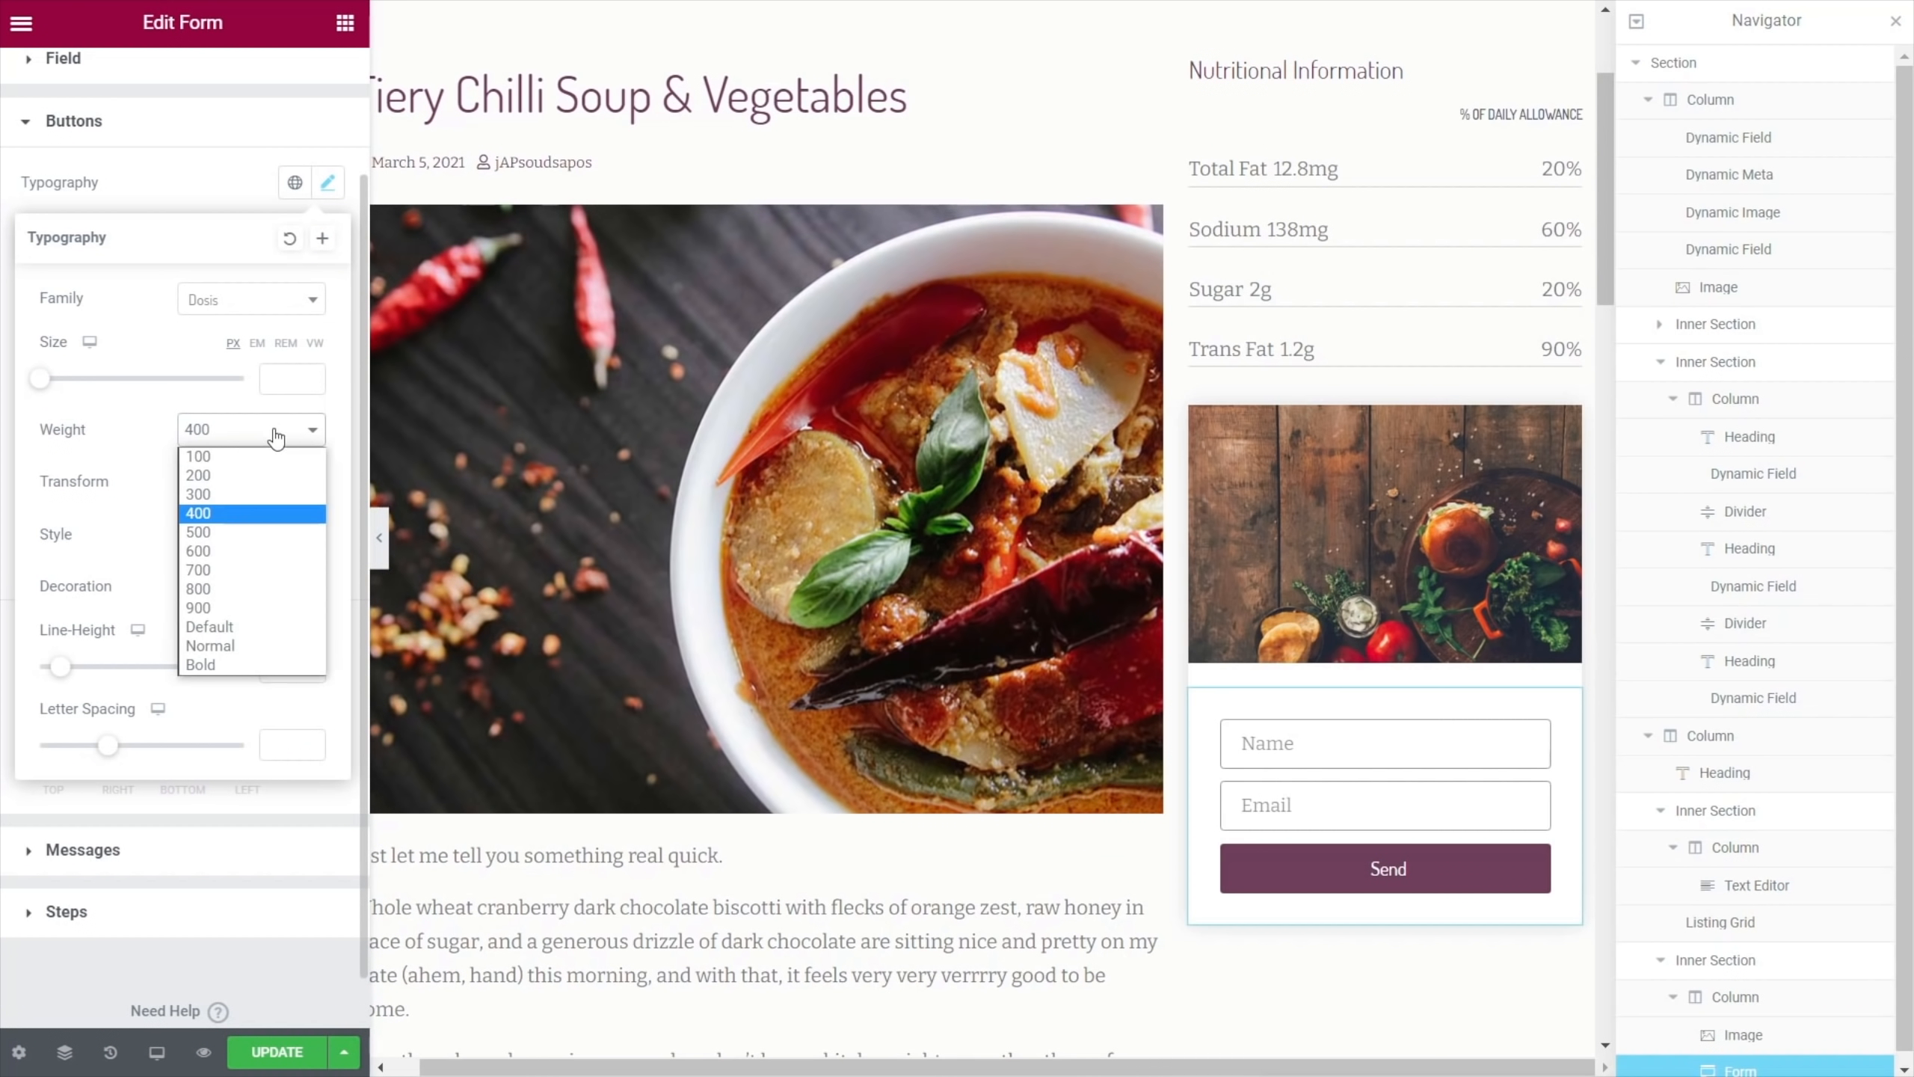
{"action": "left_click", "coordinate": [240, 558]}
{"action": "left_click", "coordinate": [249, 486]}
{"action": "left_click", "coordinate": [253, 528]}
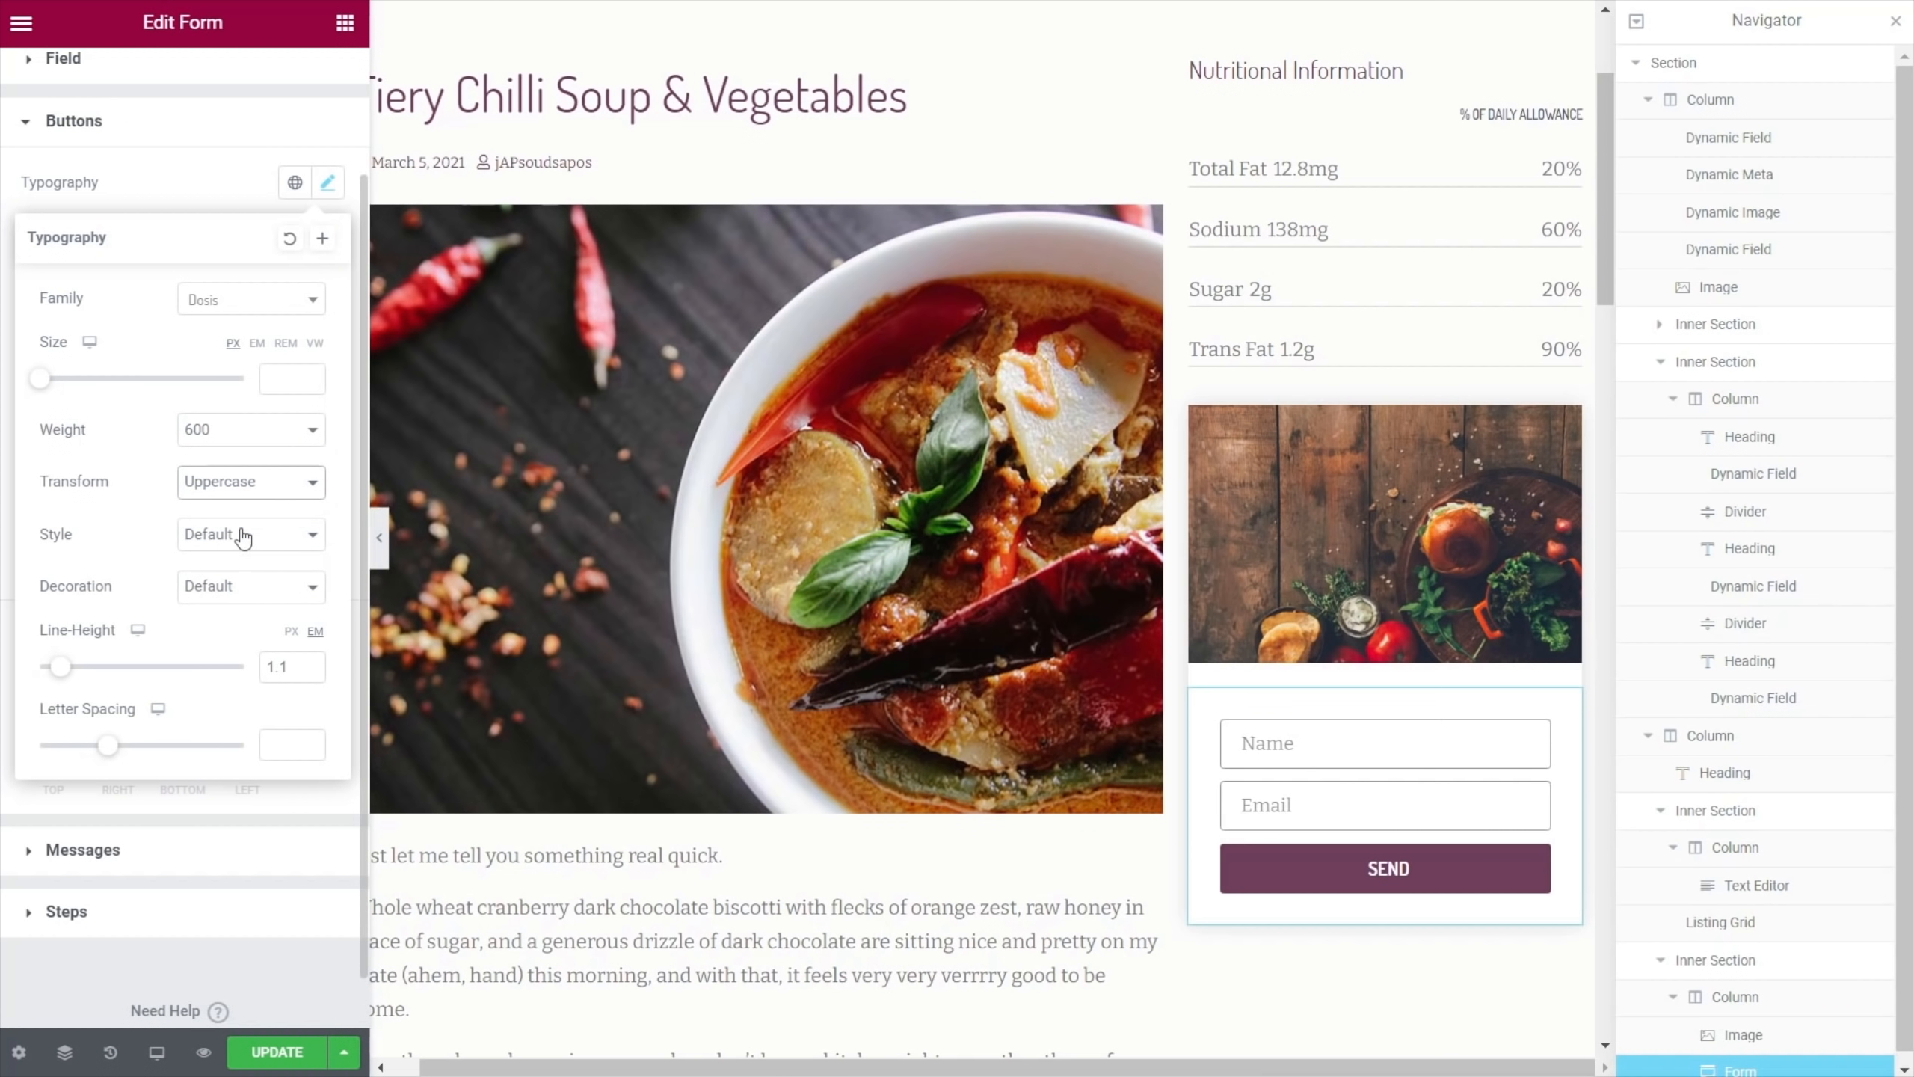
{"action": "left_click", "coordinate": [327, 181]}
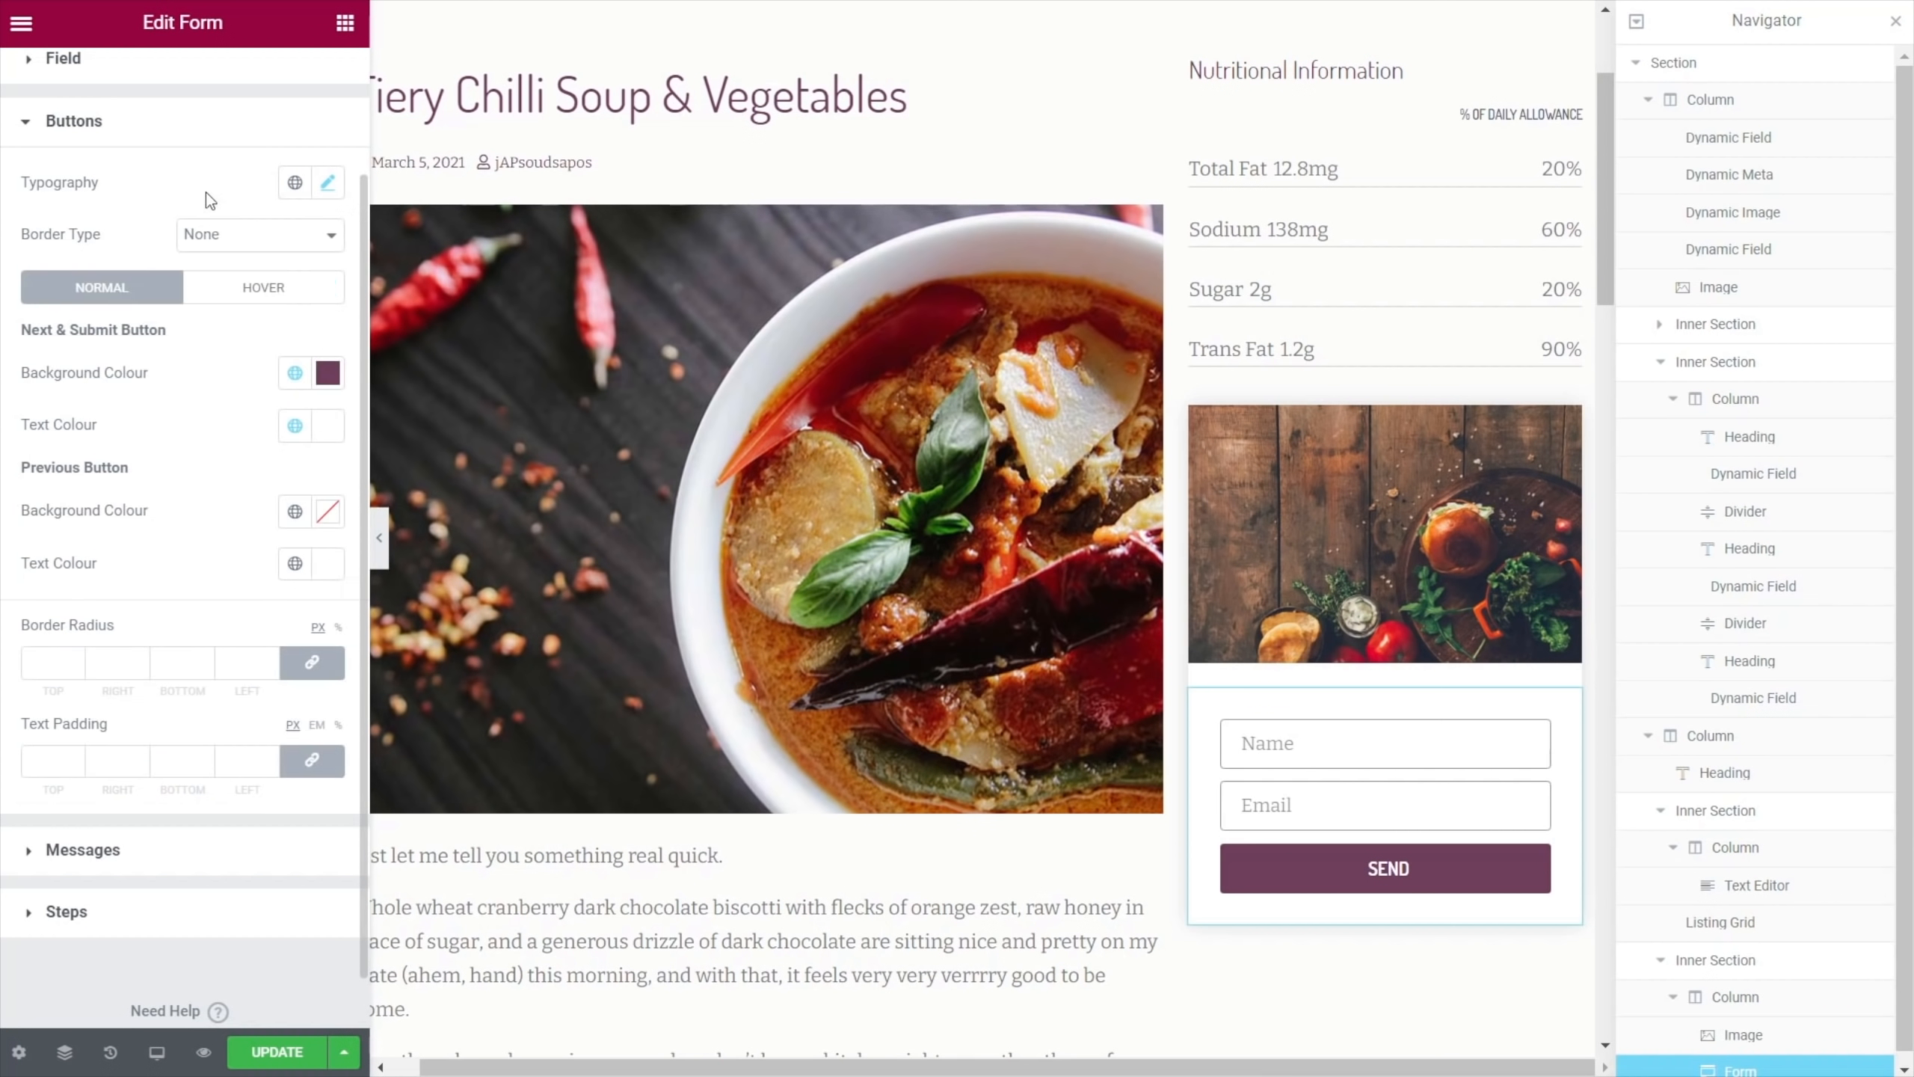
Change the form's submit button text to "Subscribe"
{"action": "scroll", "coordinate": [49, 68], "scroll_direction": "up", "scroll_amount": 3}
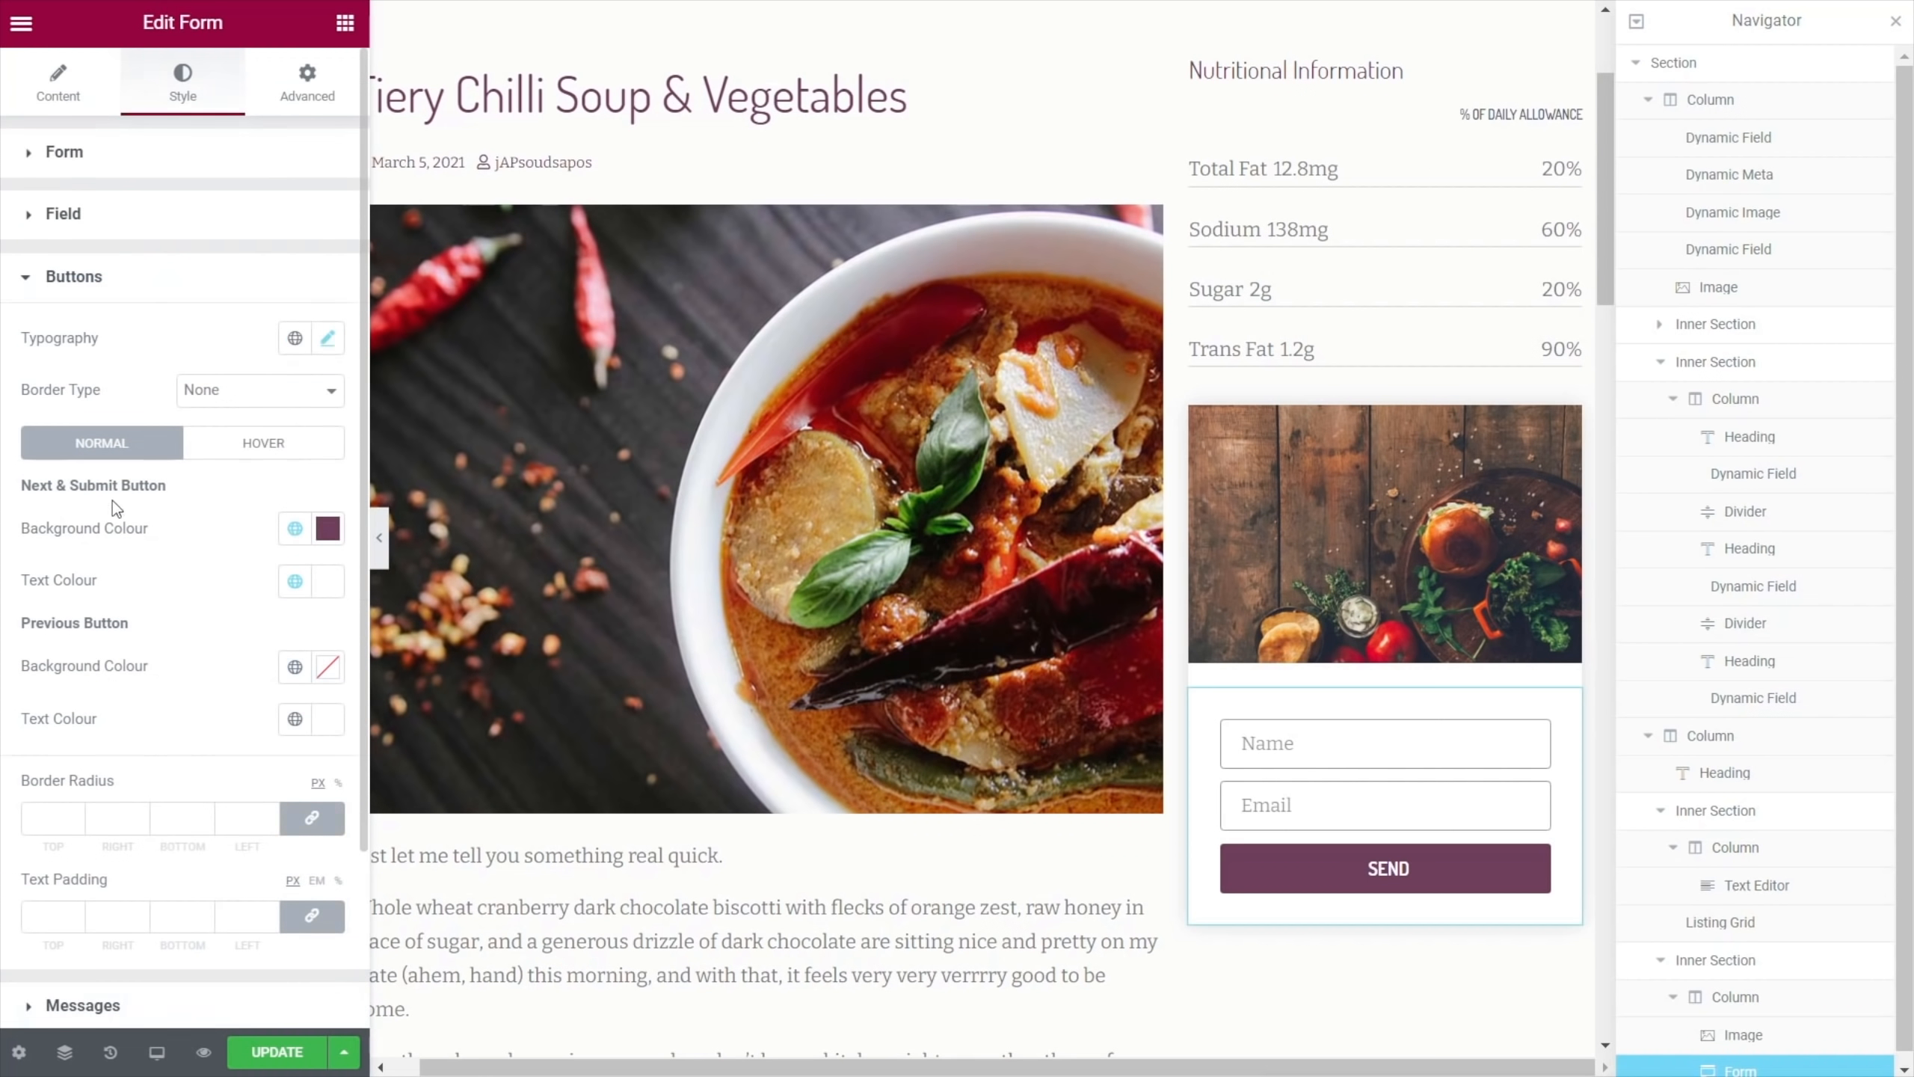
{"action": "left_click", "coordinate": [65, 102]}
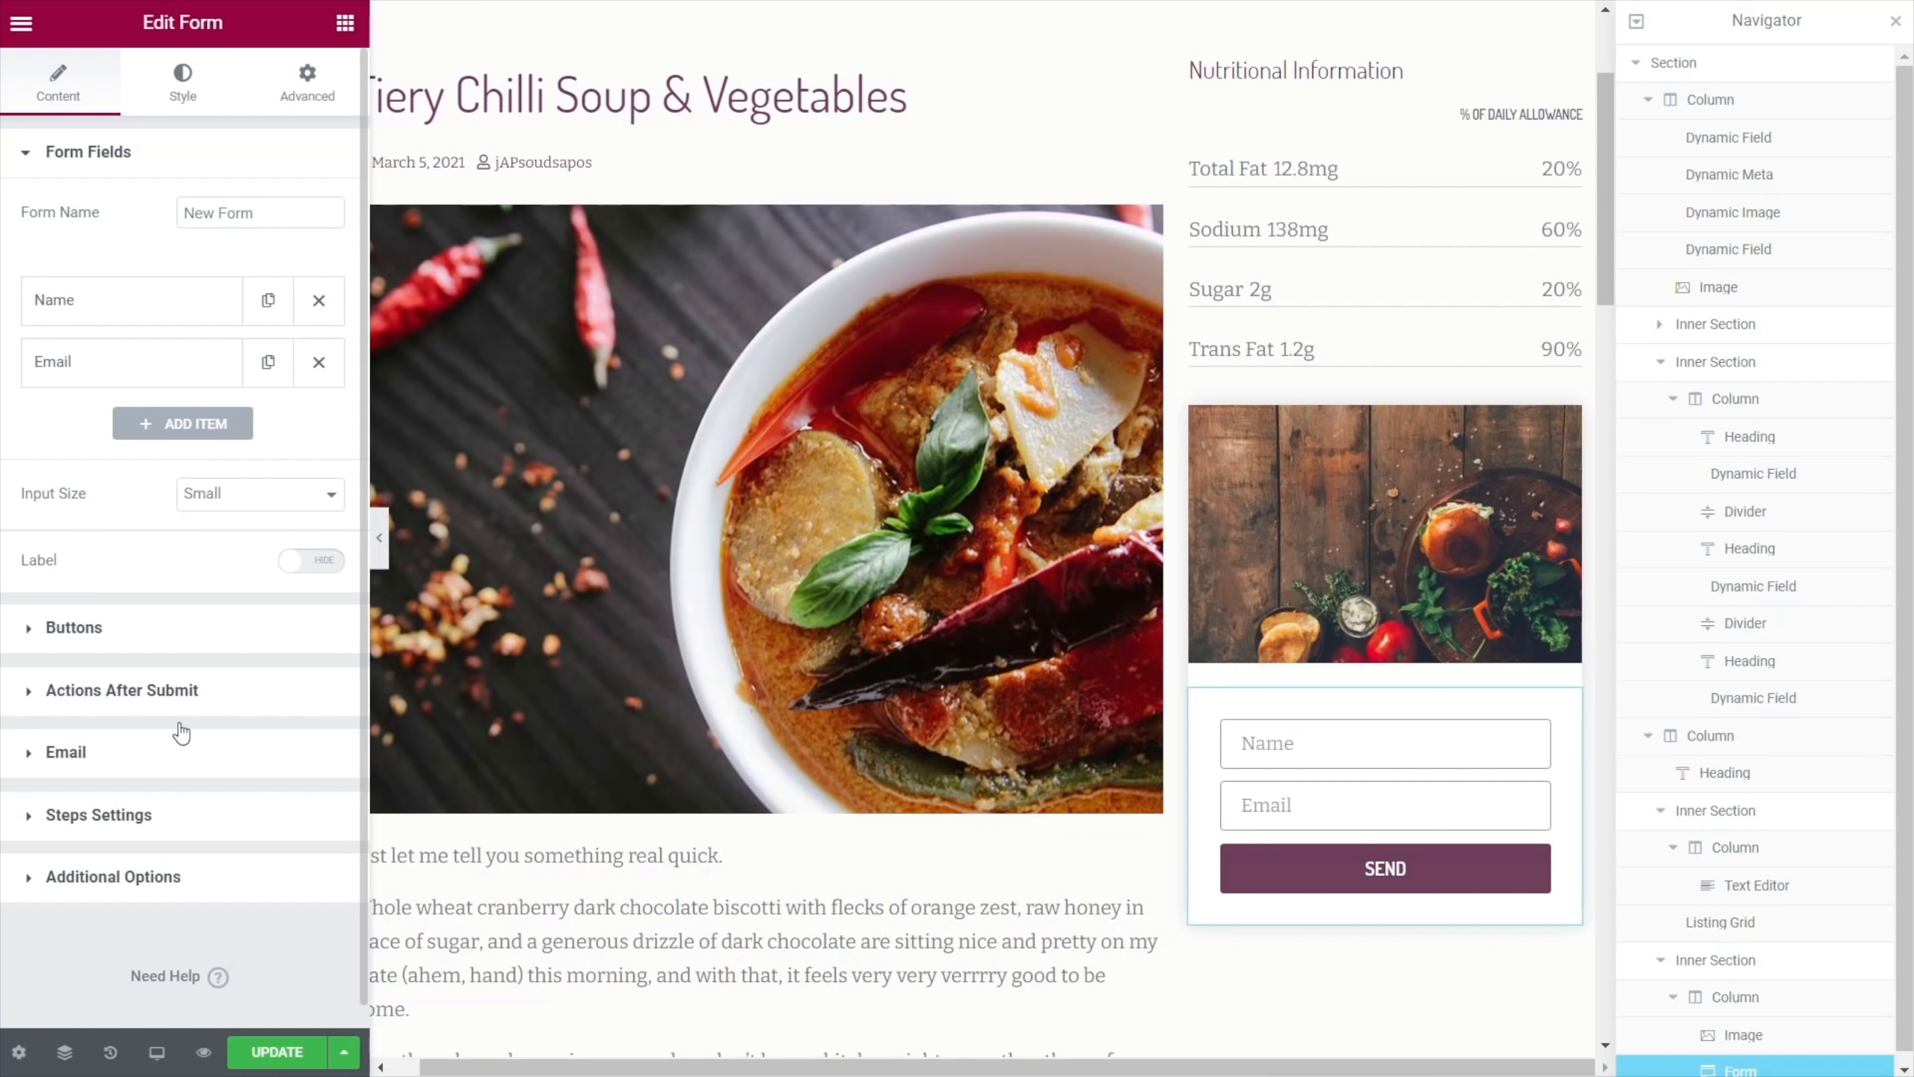
{"action": "left_click", "coordinate": [75, 633]}
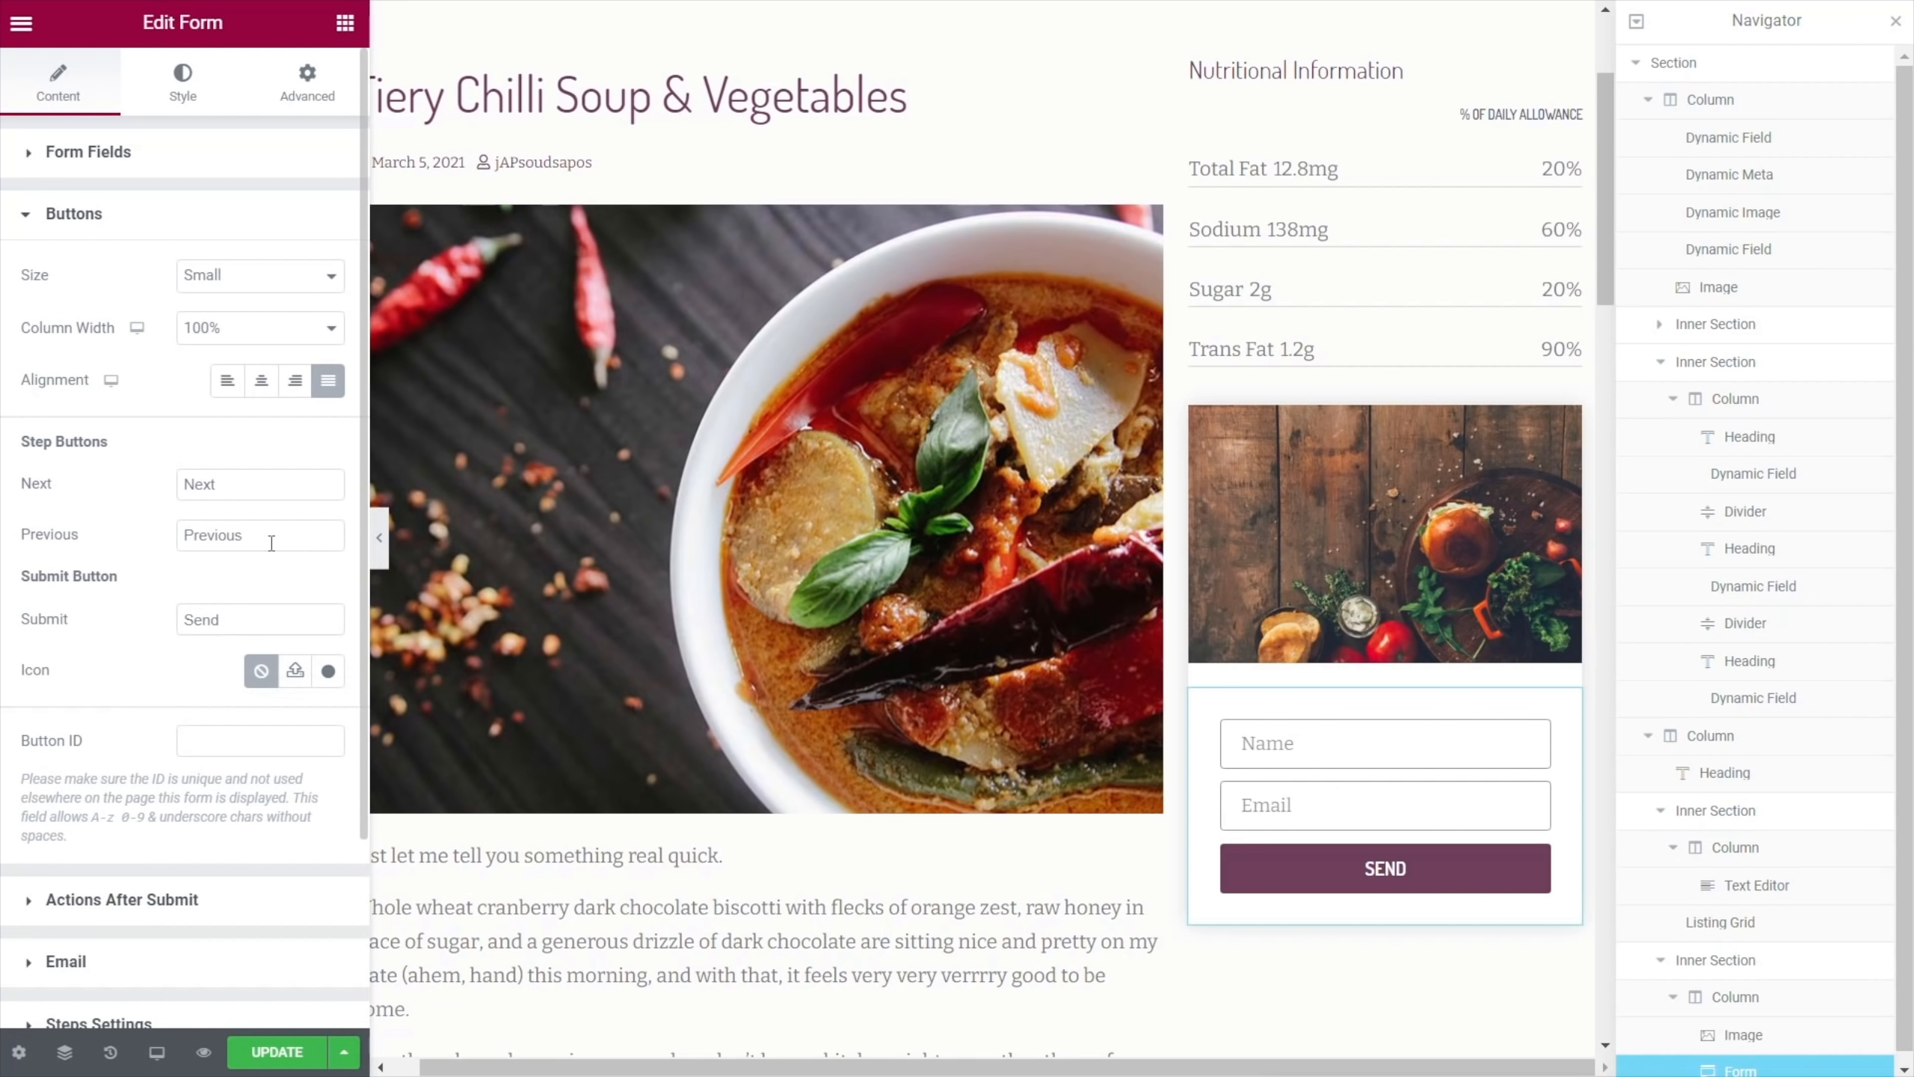
{"action": "double_click", "coordinate": [232, 624]}
{"action": "type", "text": "Subscribe"}
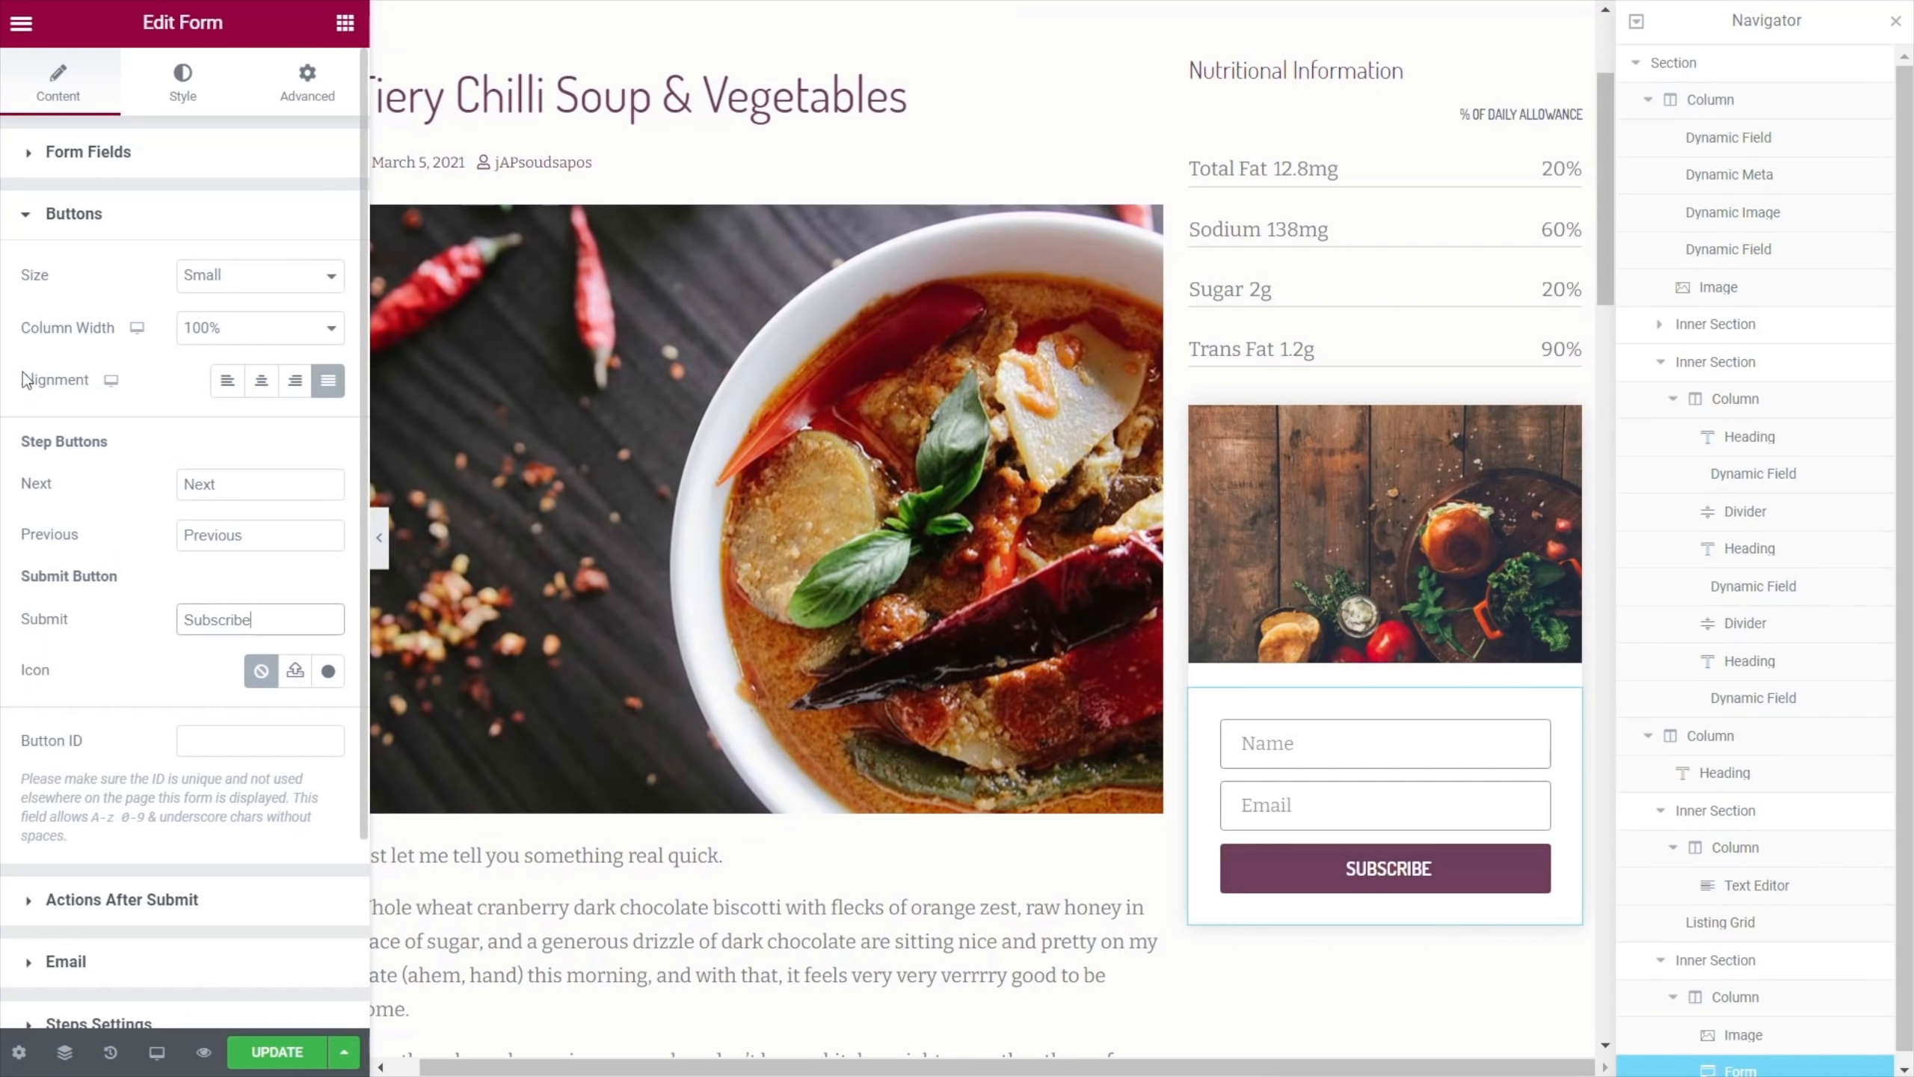
Give the form fields a semi-transparent grey border colour, #7A7A7A54, and a border radius of 0
{"action": "left_click", "coordinate": [175, 90]}
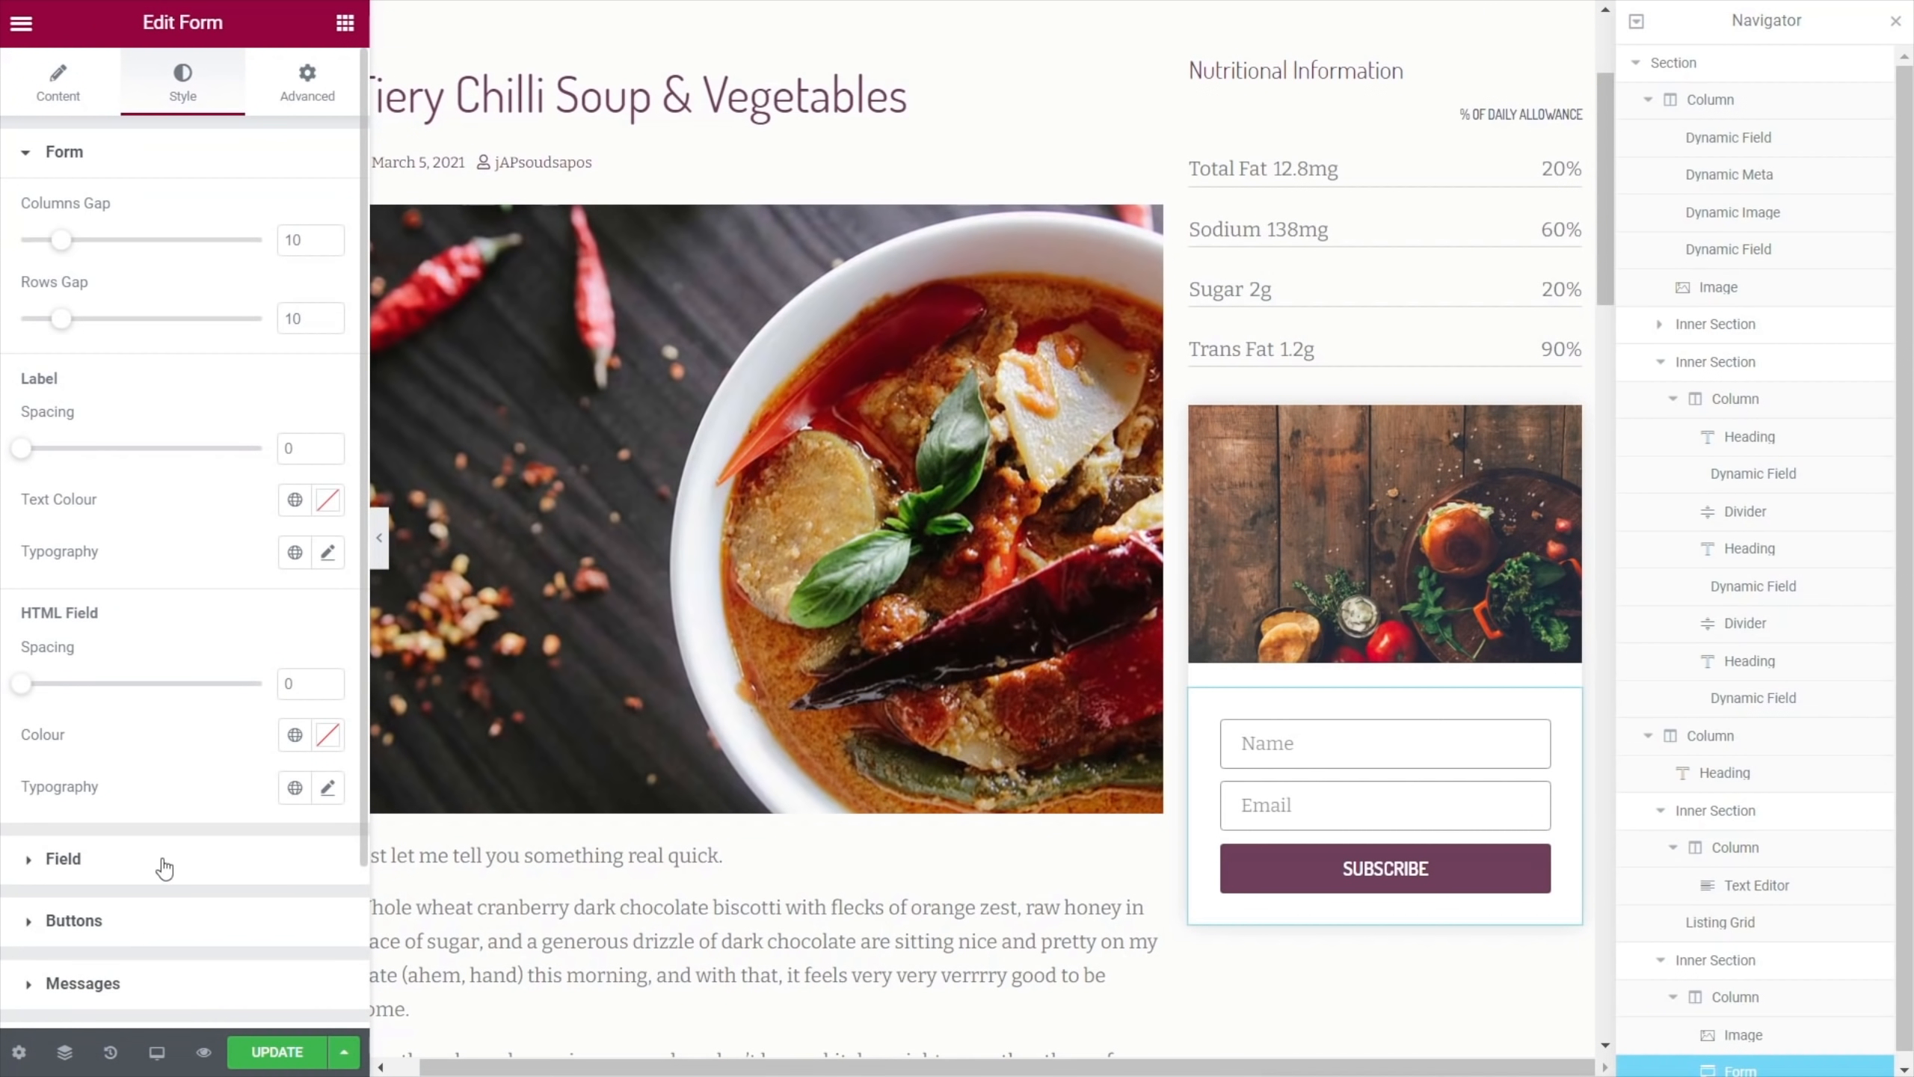
{"action": "left_click", "coordinate": [89, 860]}
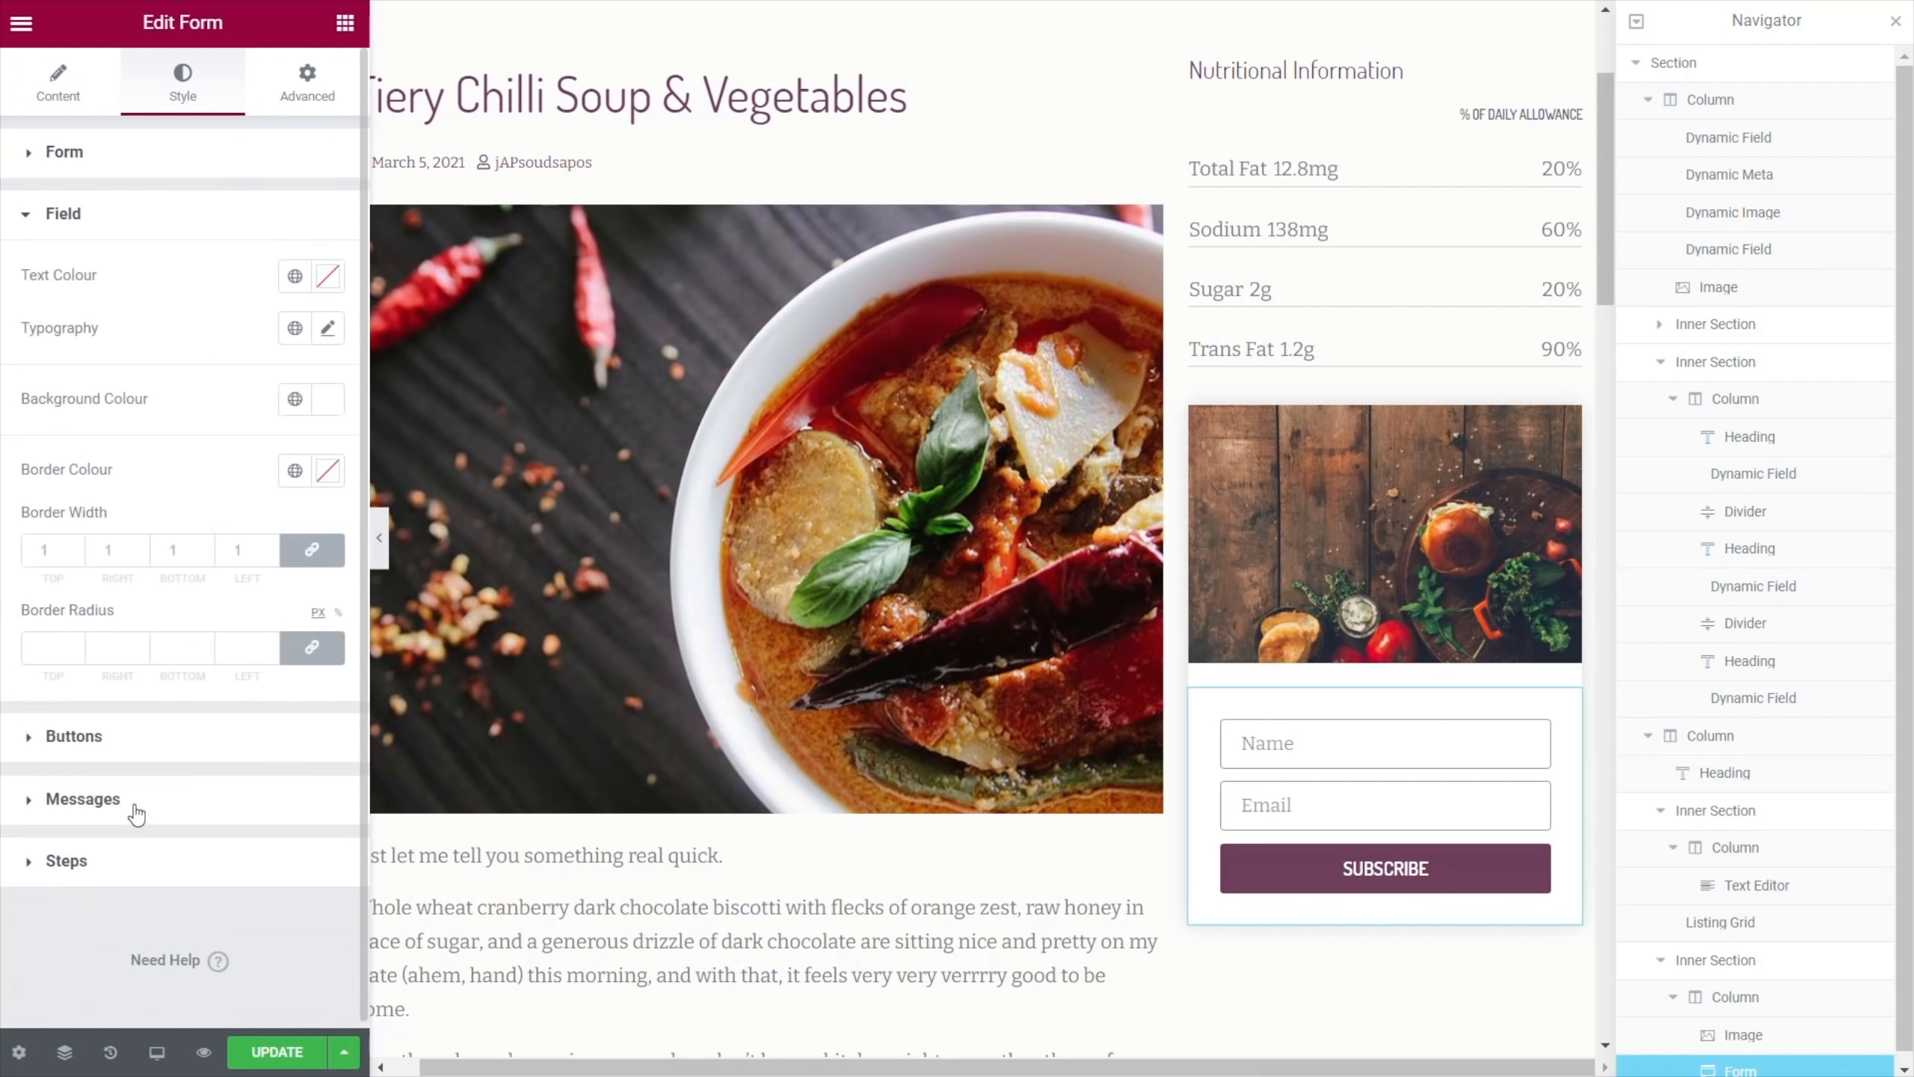
{"action": "left_click", "coordinate": [298, 473]}
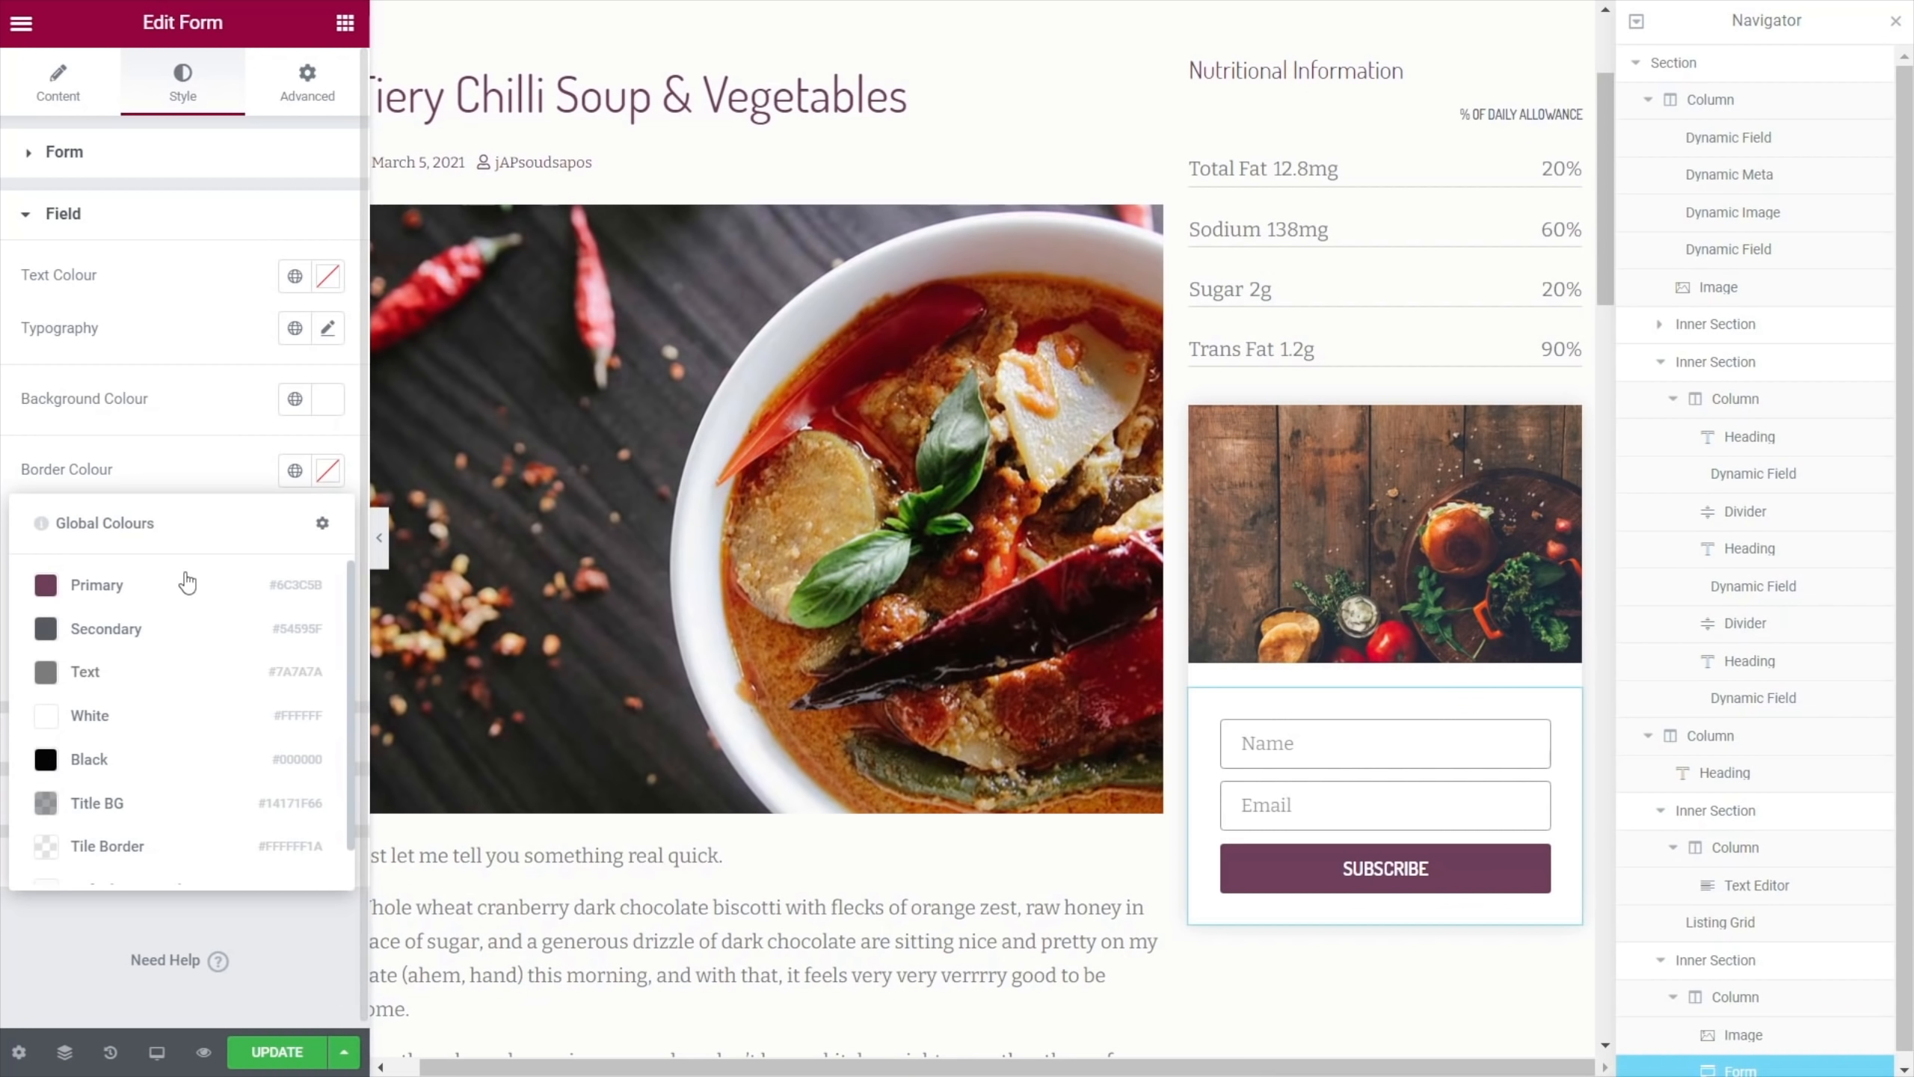
{"action": "left_click", "coordinate": [88, 673]}
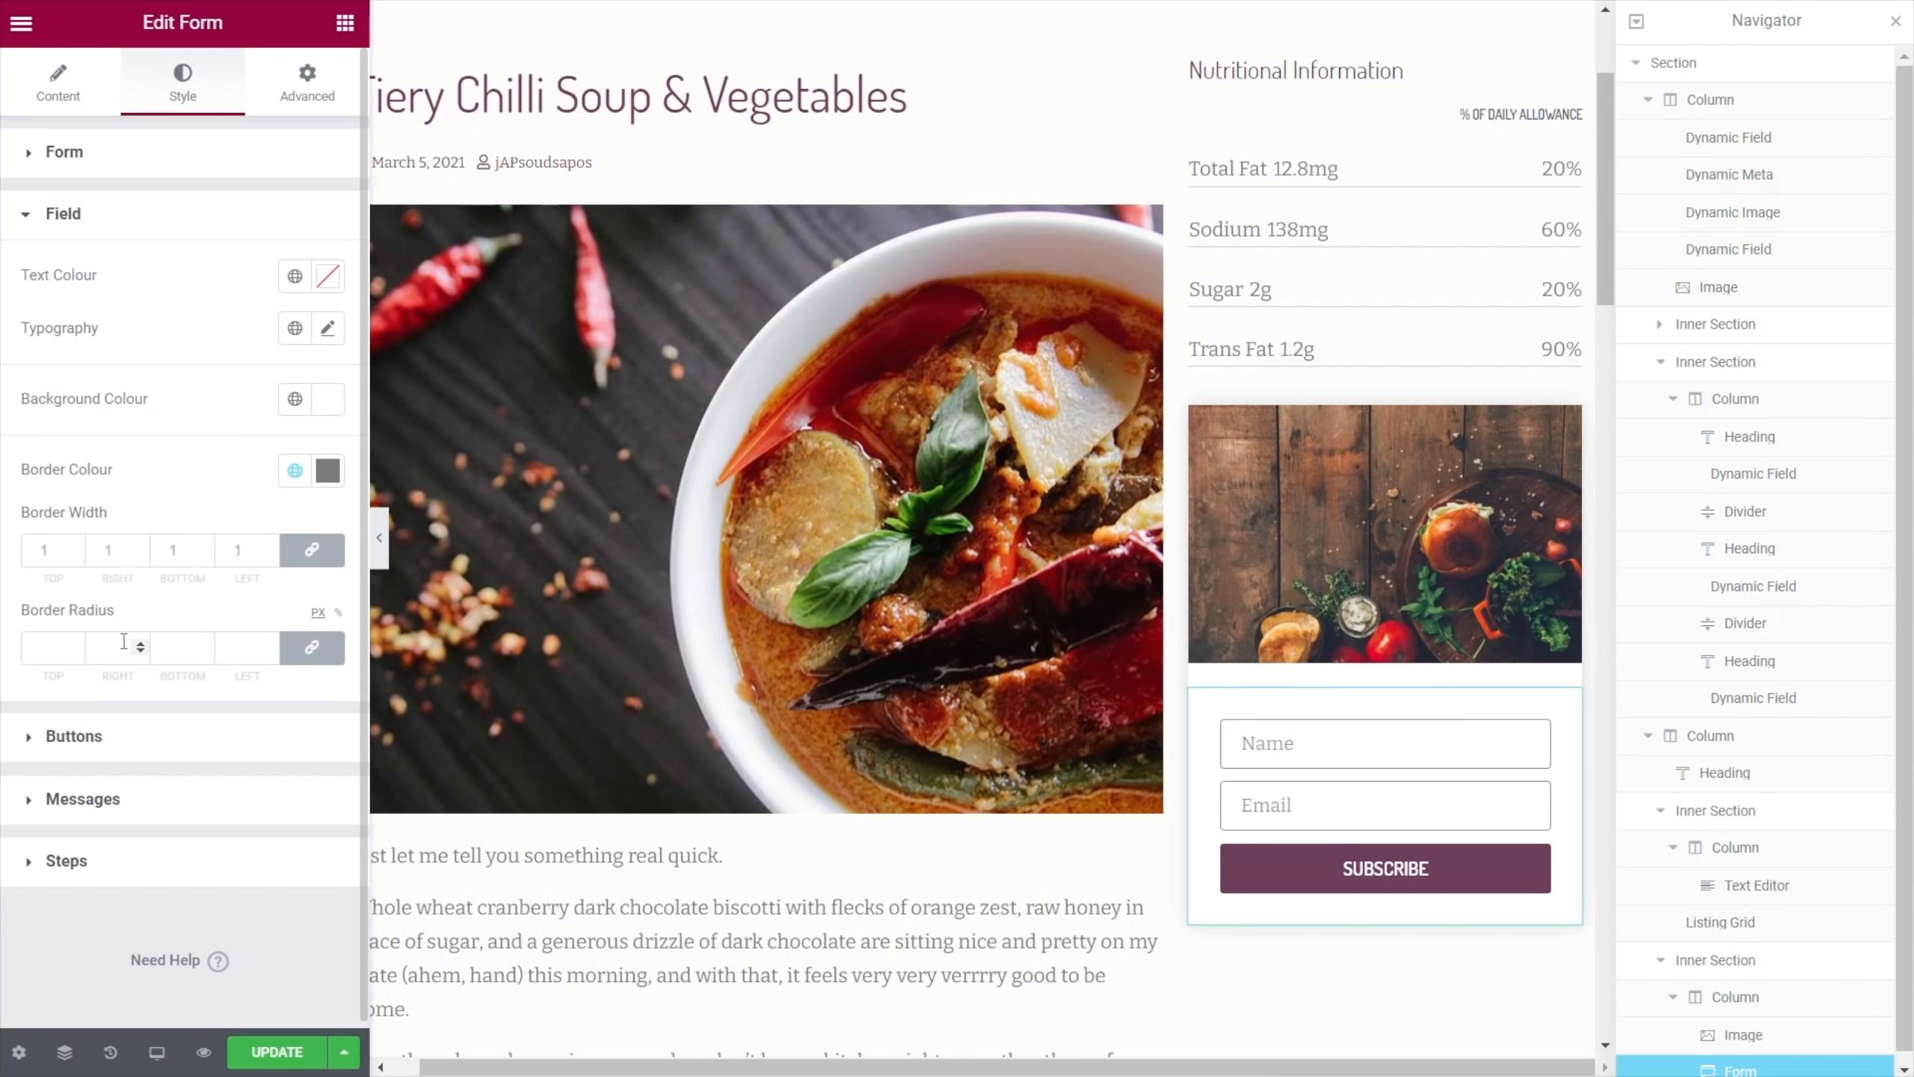
{"action": "left_click", "coordinate": [328, 471]}
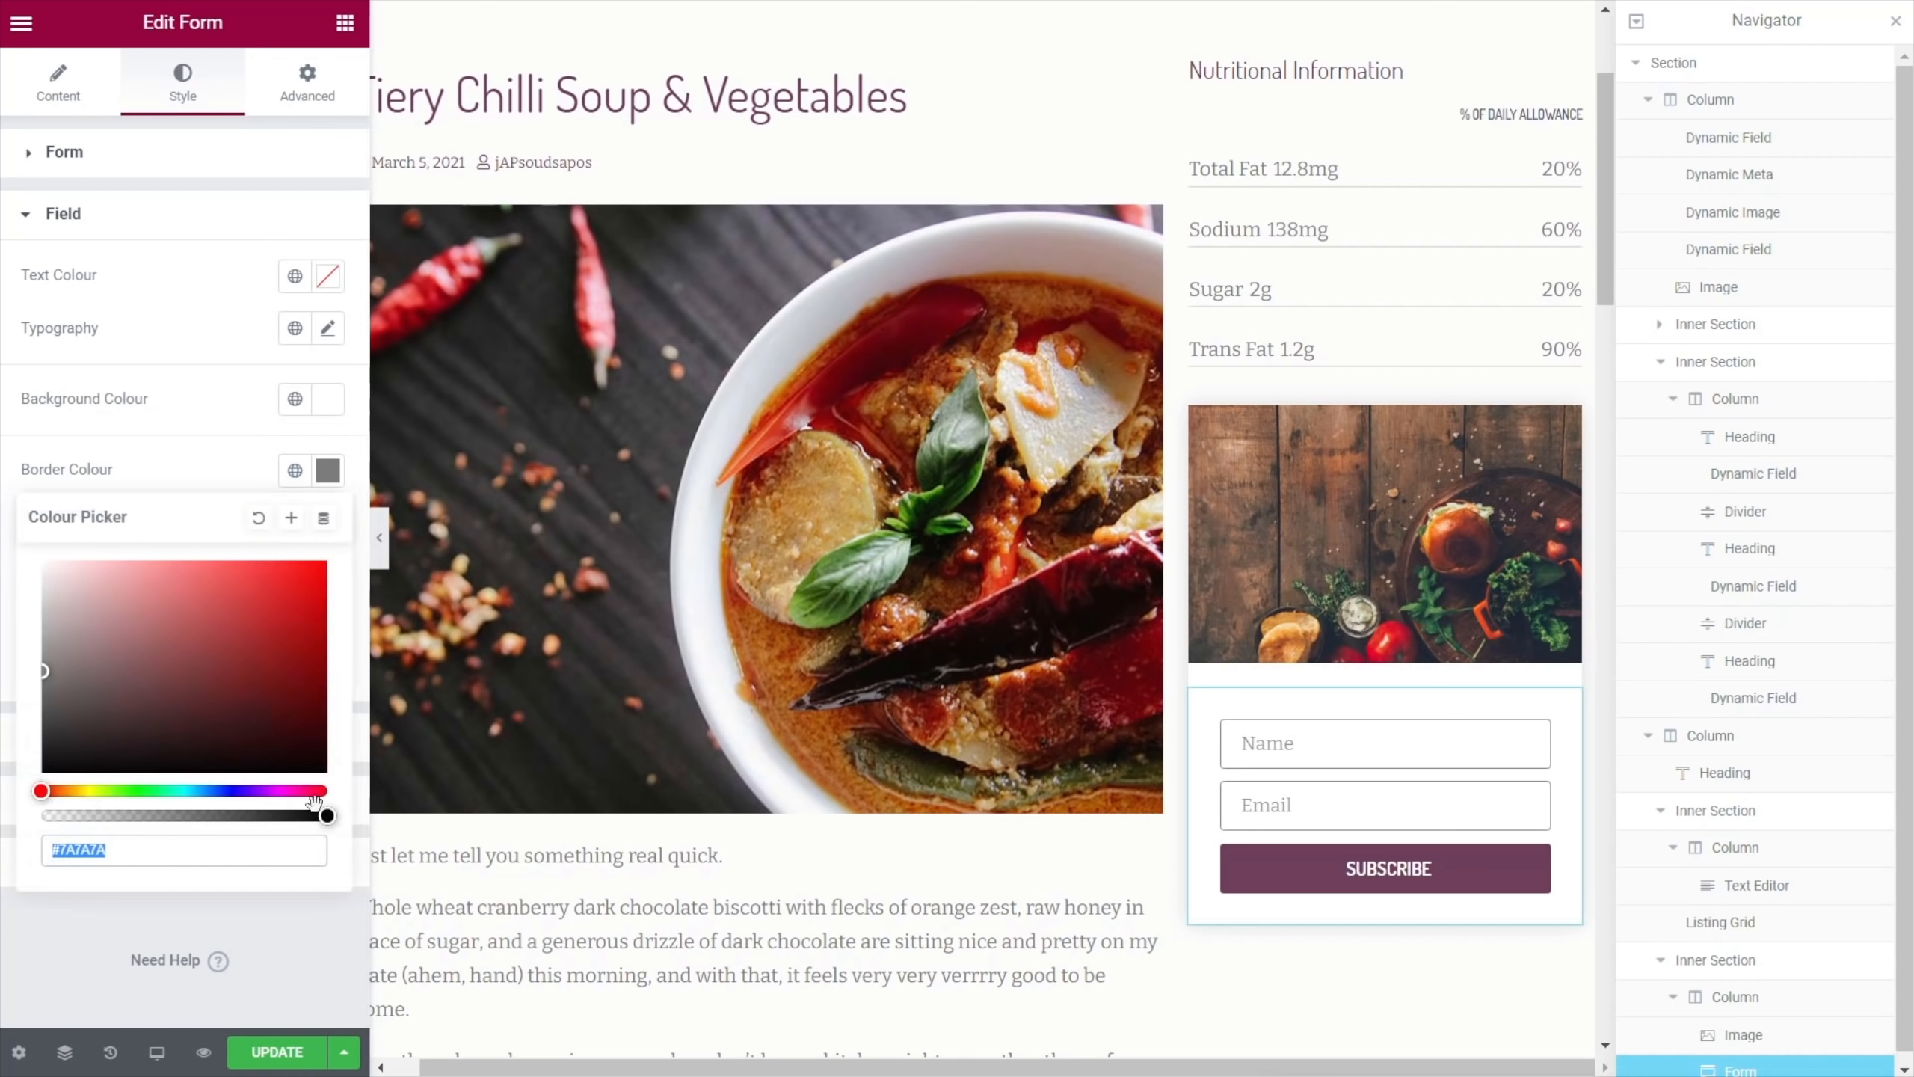
{"action": "left_click_drag", "start_coordinate": [324, 818], "coordinate": [133, 825]}
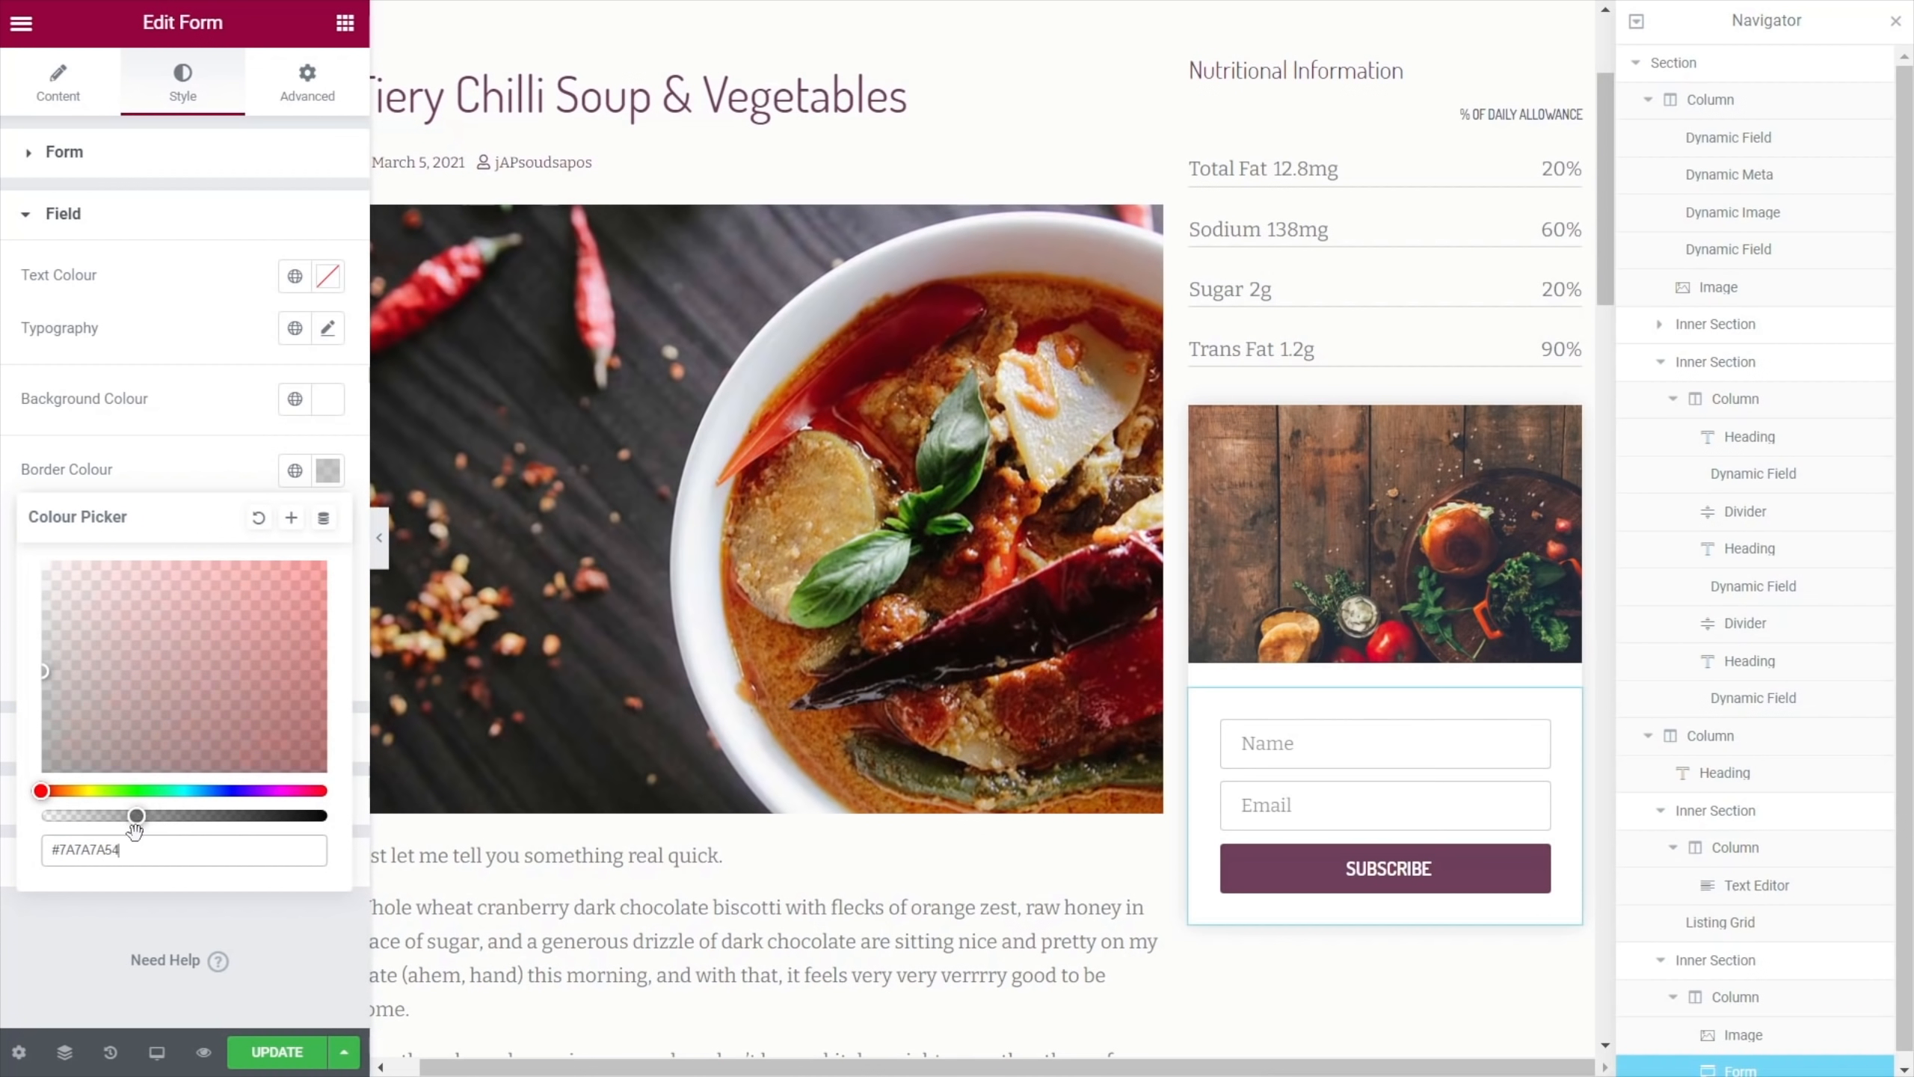
{"action": "left_click", "coordinate": [110, 958]}
{"action": "left_click", "coordinate": [46, 646]}
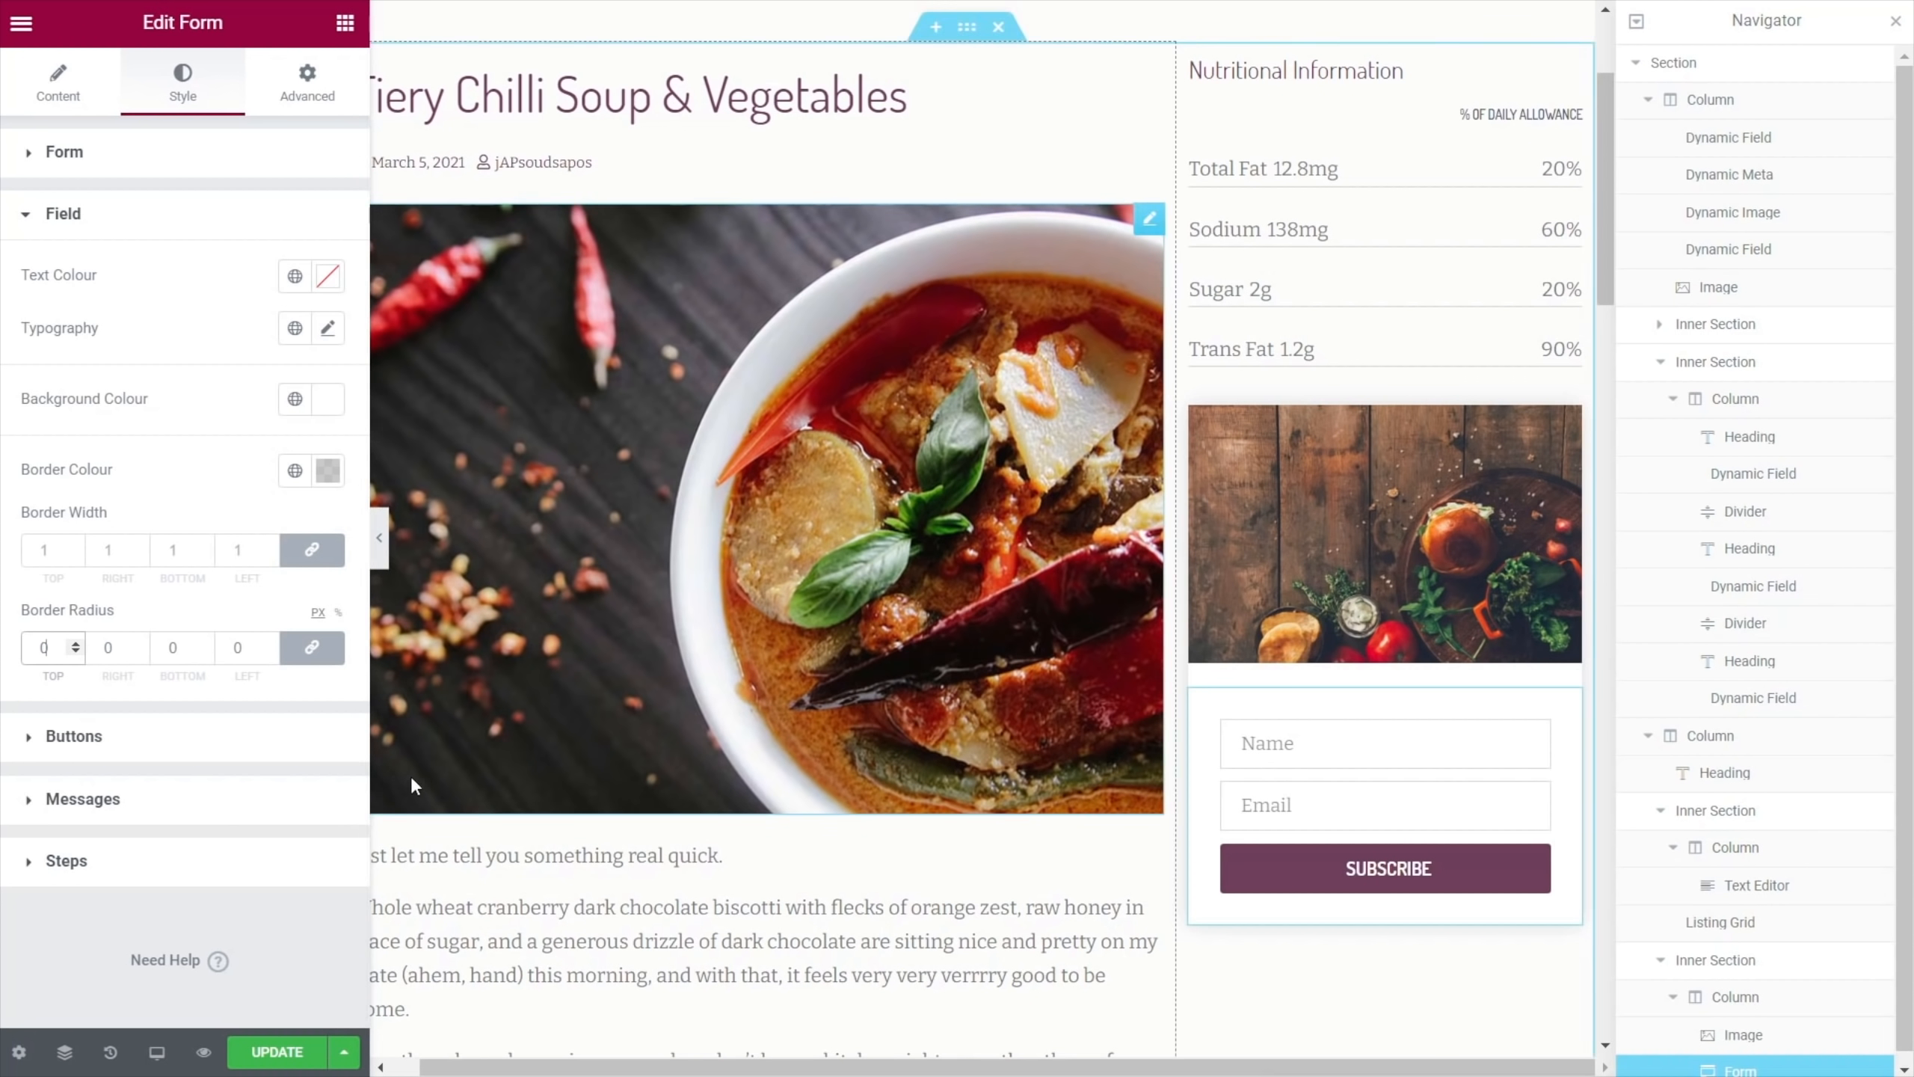
Unlink the margins of the inner section holding the image and form, and set its top margin to 30 px
{"action": "left_click", "coordinate": [1370, 391]}
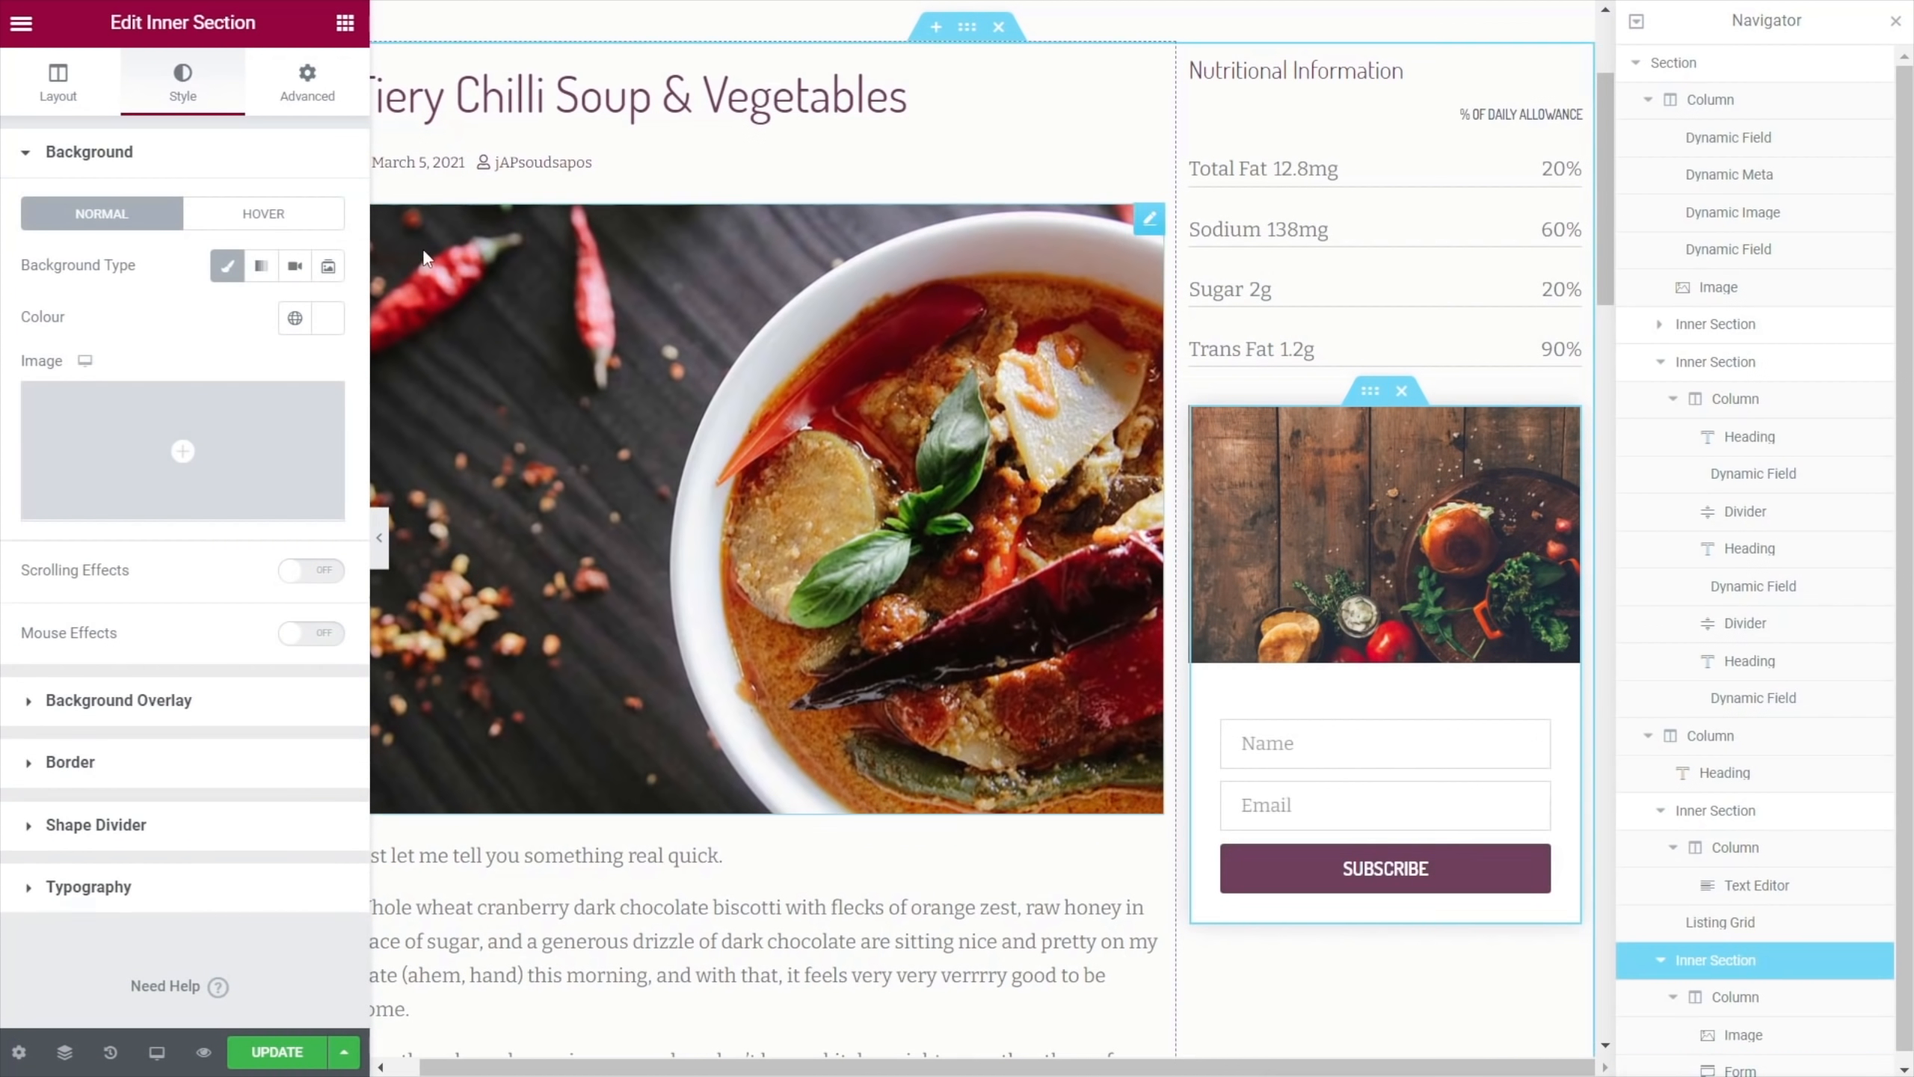
{"action": "left_click", "coordinate": [307, 83]}
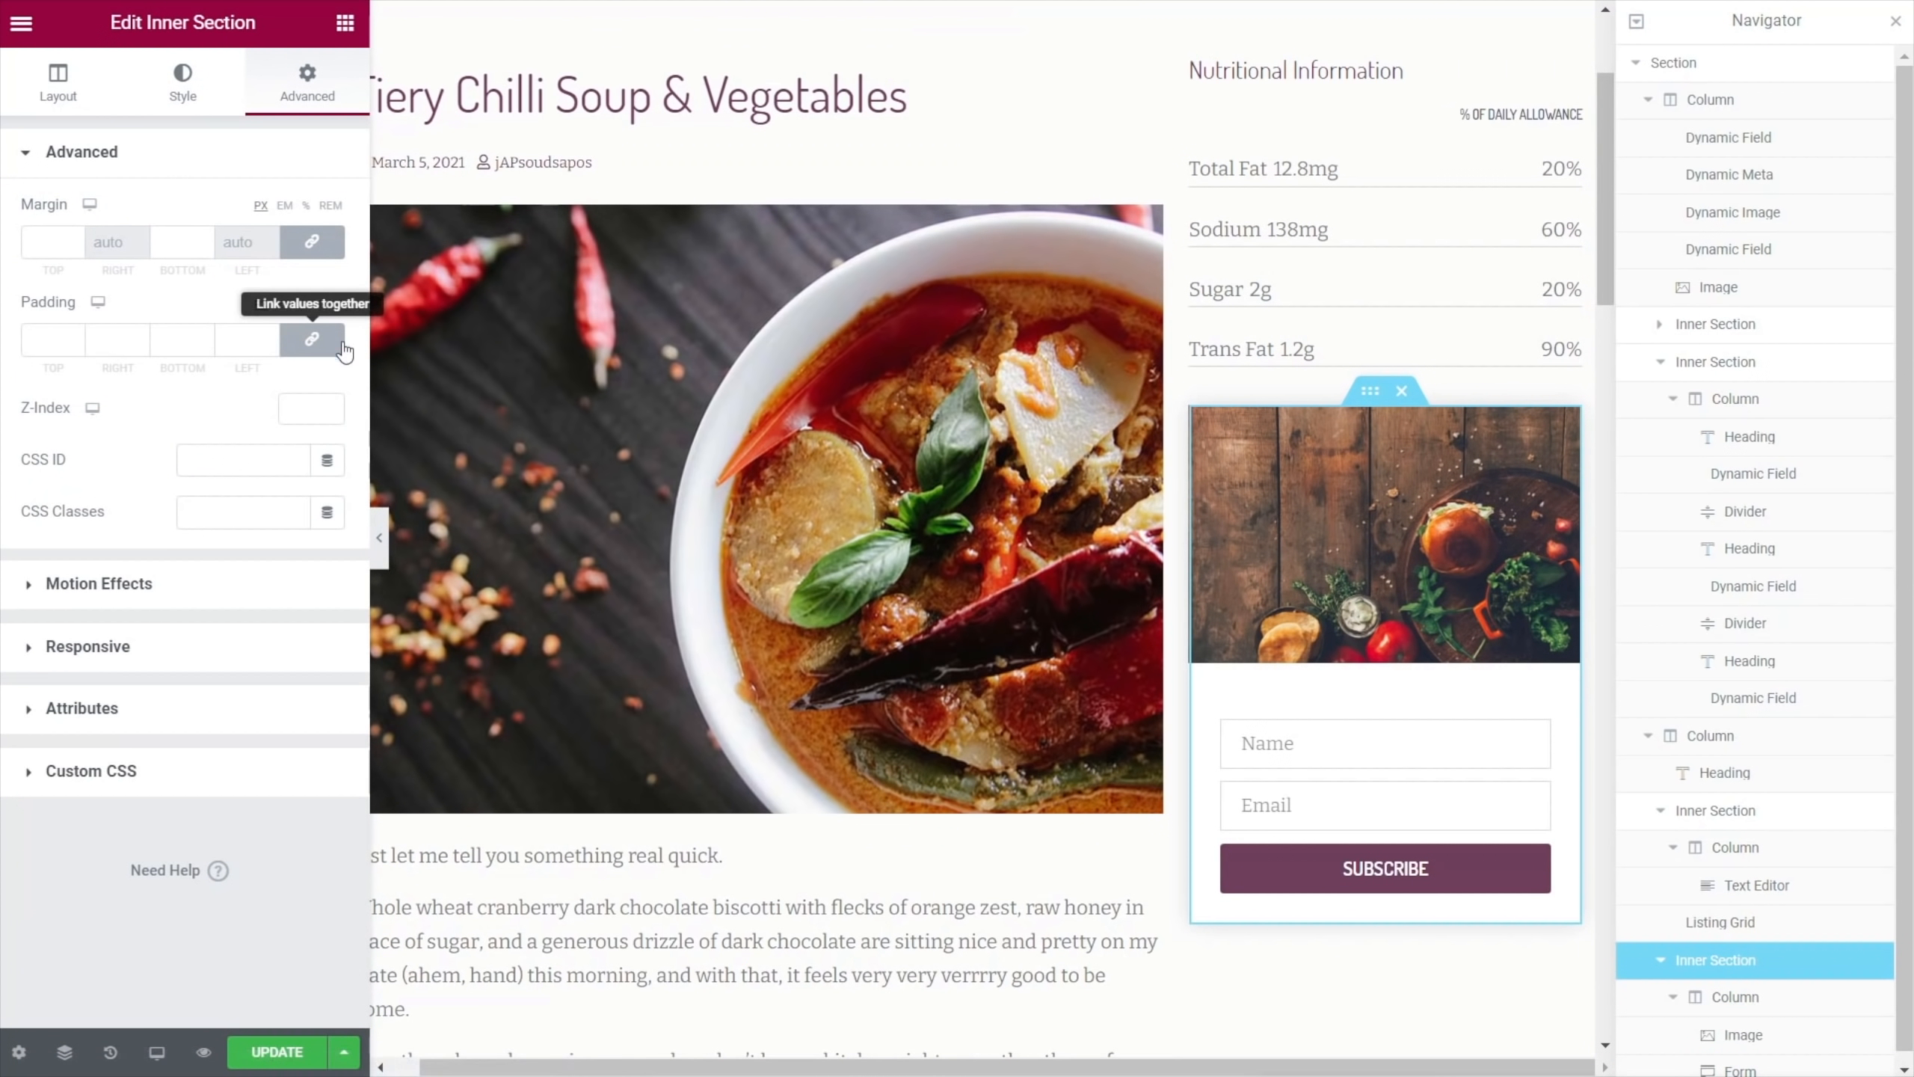
{"action": "left_click", "coordinate": [312, 242]}
{"action": "left_click", "coordinate": [42, 243]}
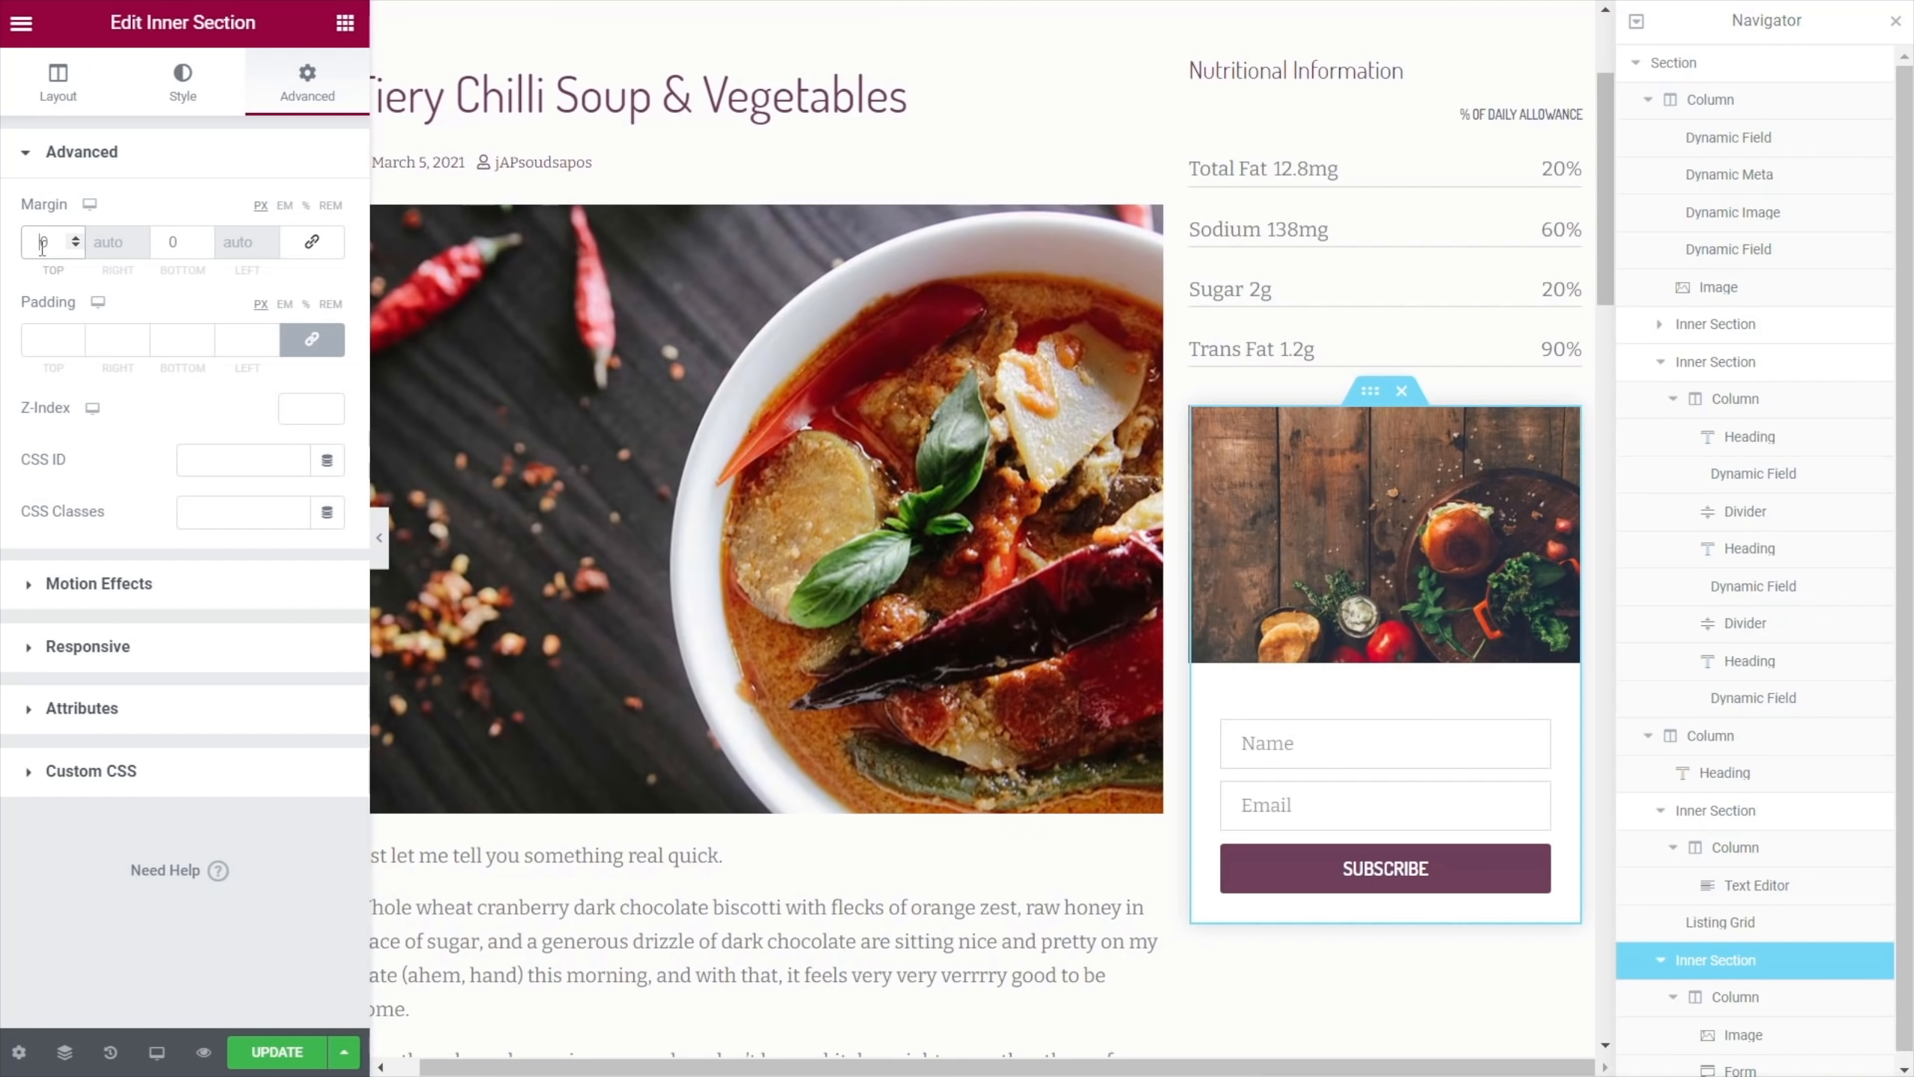
{"action": "type", "text": "5"}
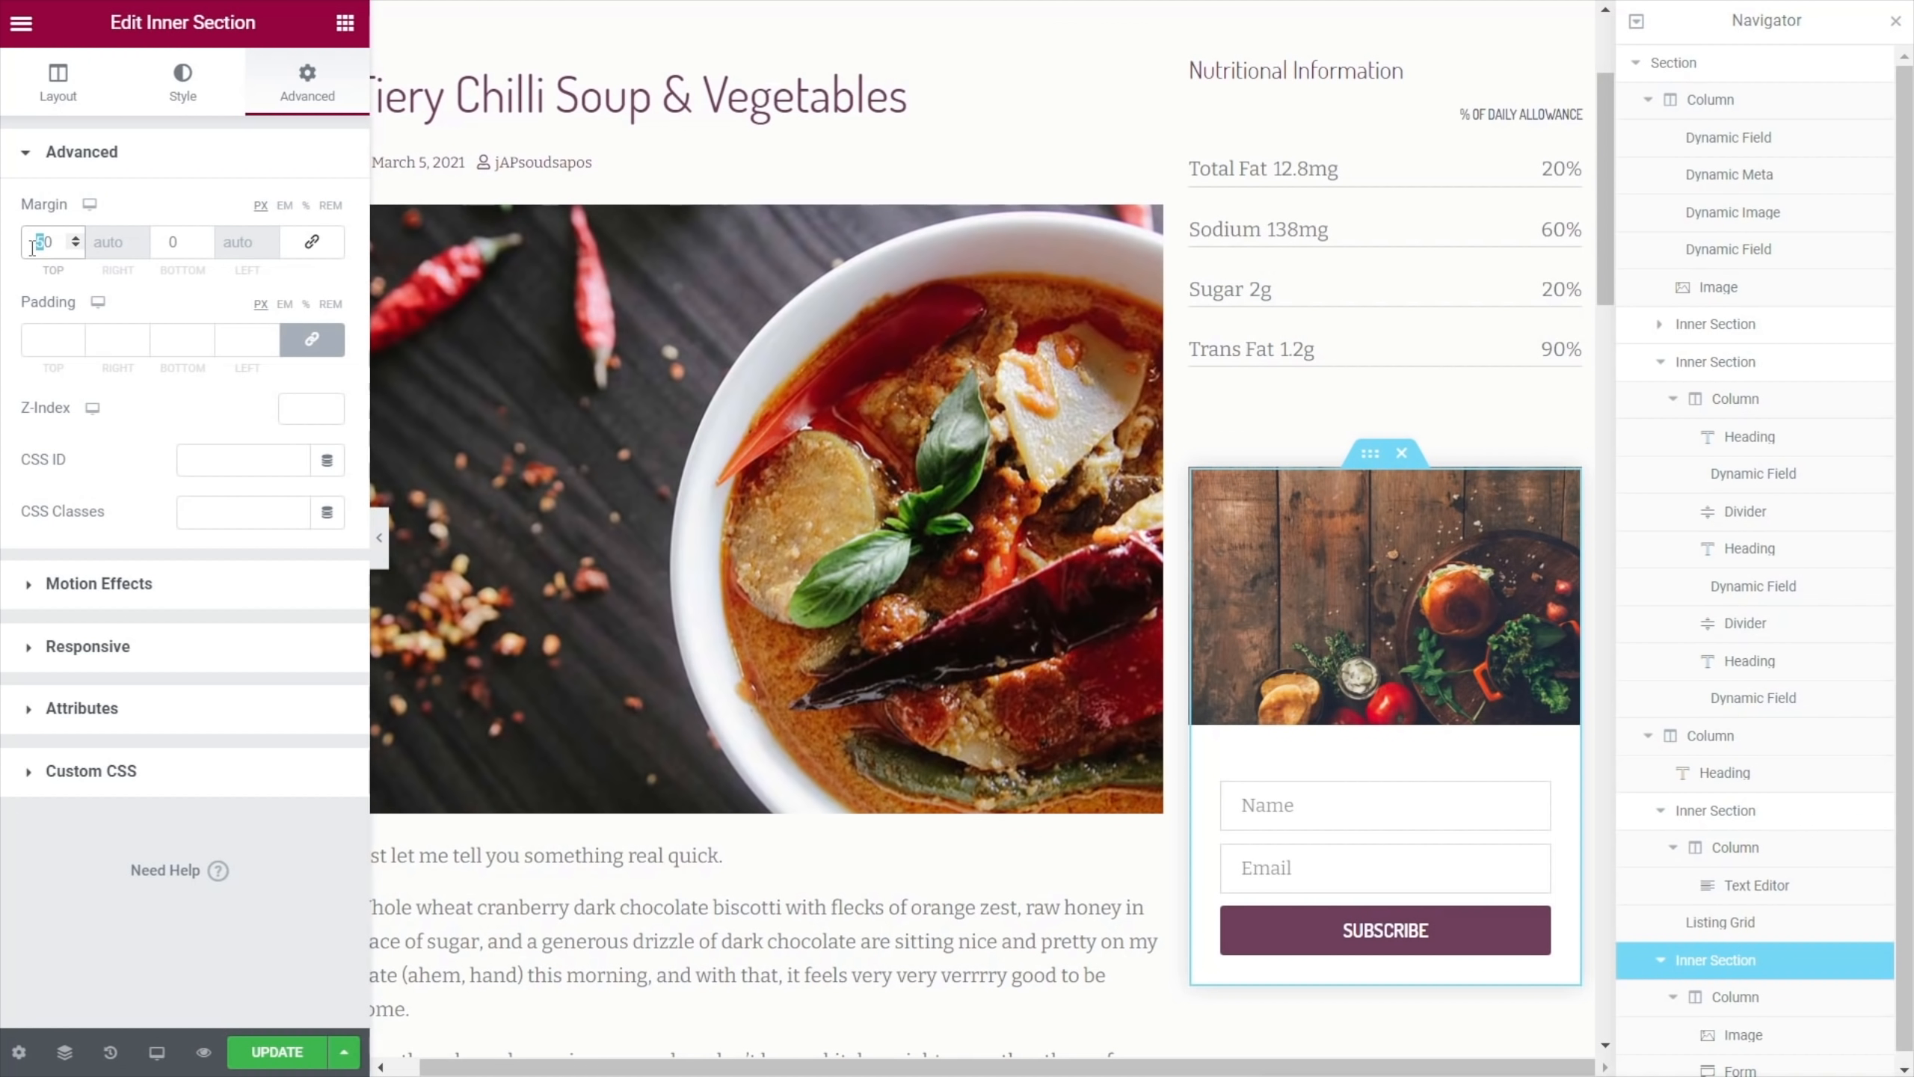
{"action": "type", "text": "3"}
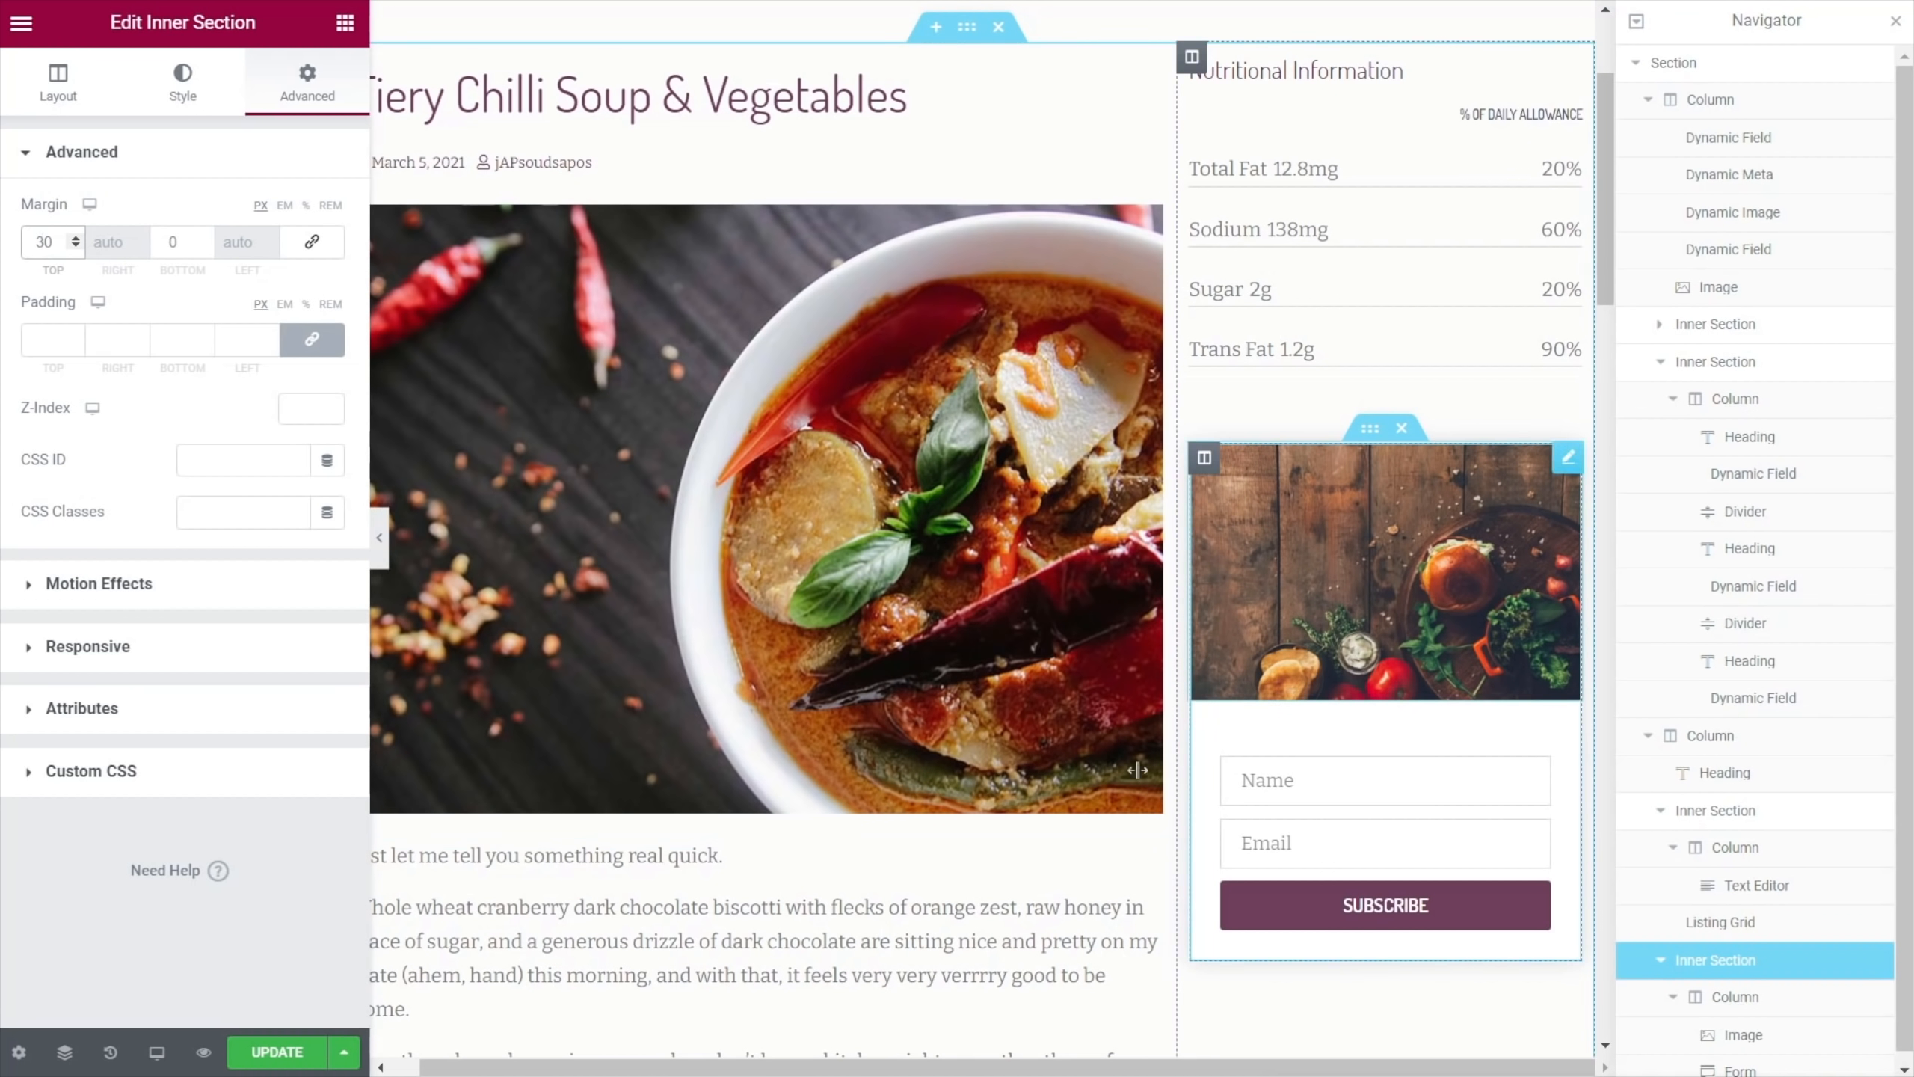
Close the Navigator and set the columns gap of the main recipe section to Wide
{"action": "left_click", "coordinate": [1897, 21]}
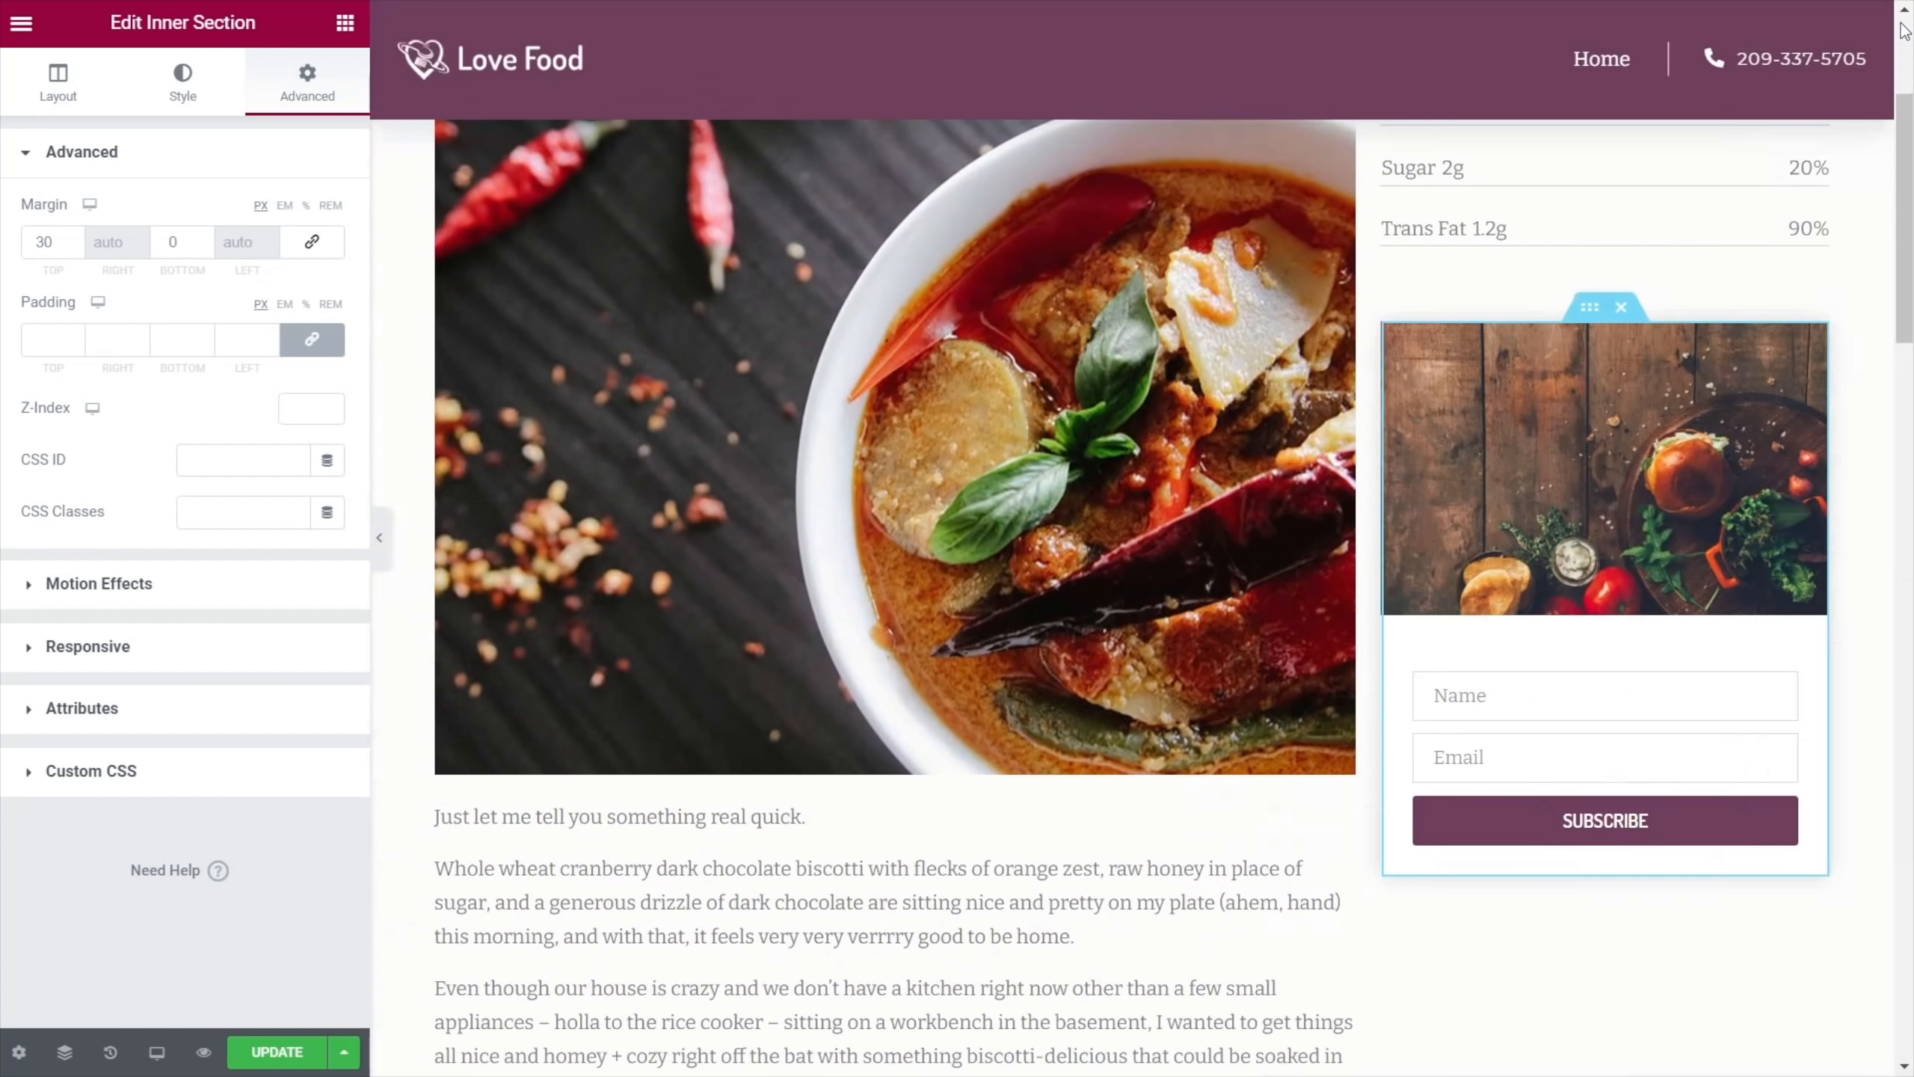
{"action": "scroll", "coordinate": [1174, 808], "scroll_direction": "up", "scroll_amount": 2}
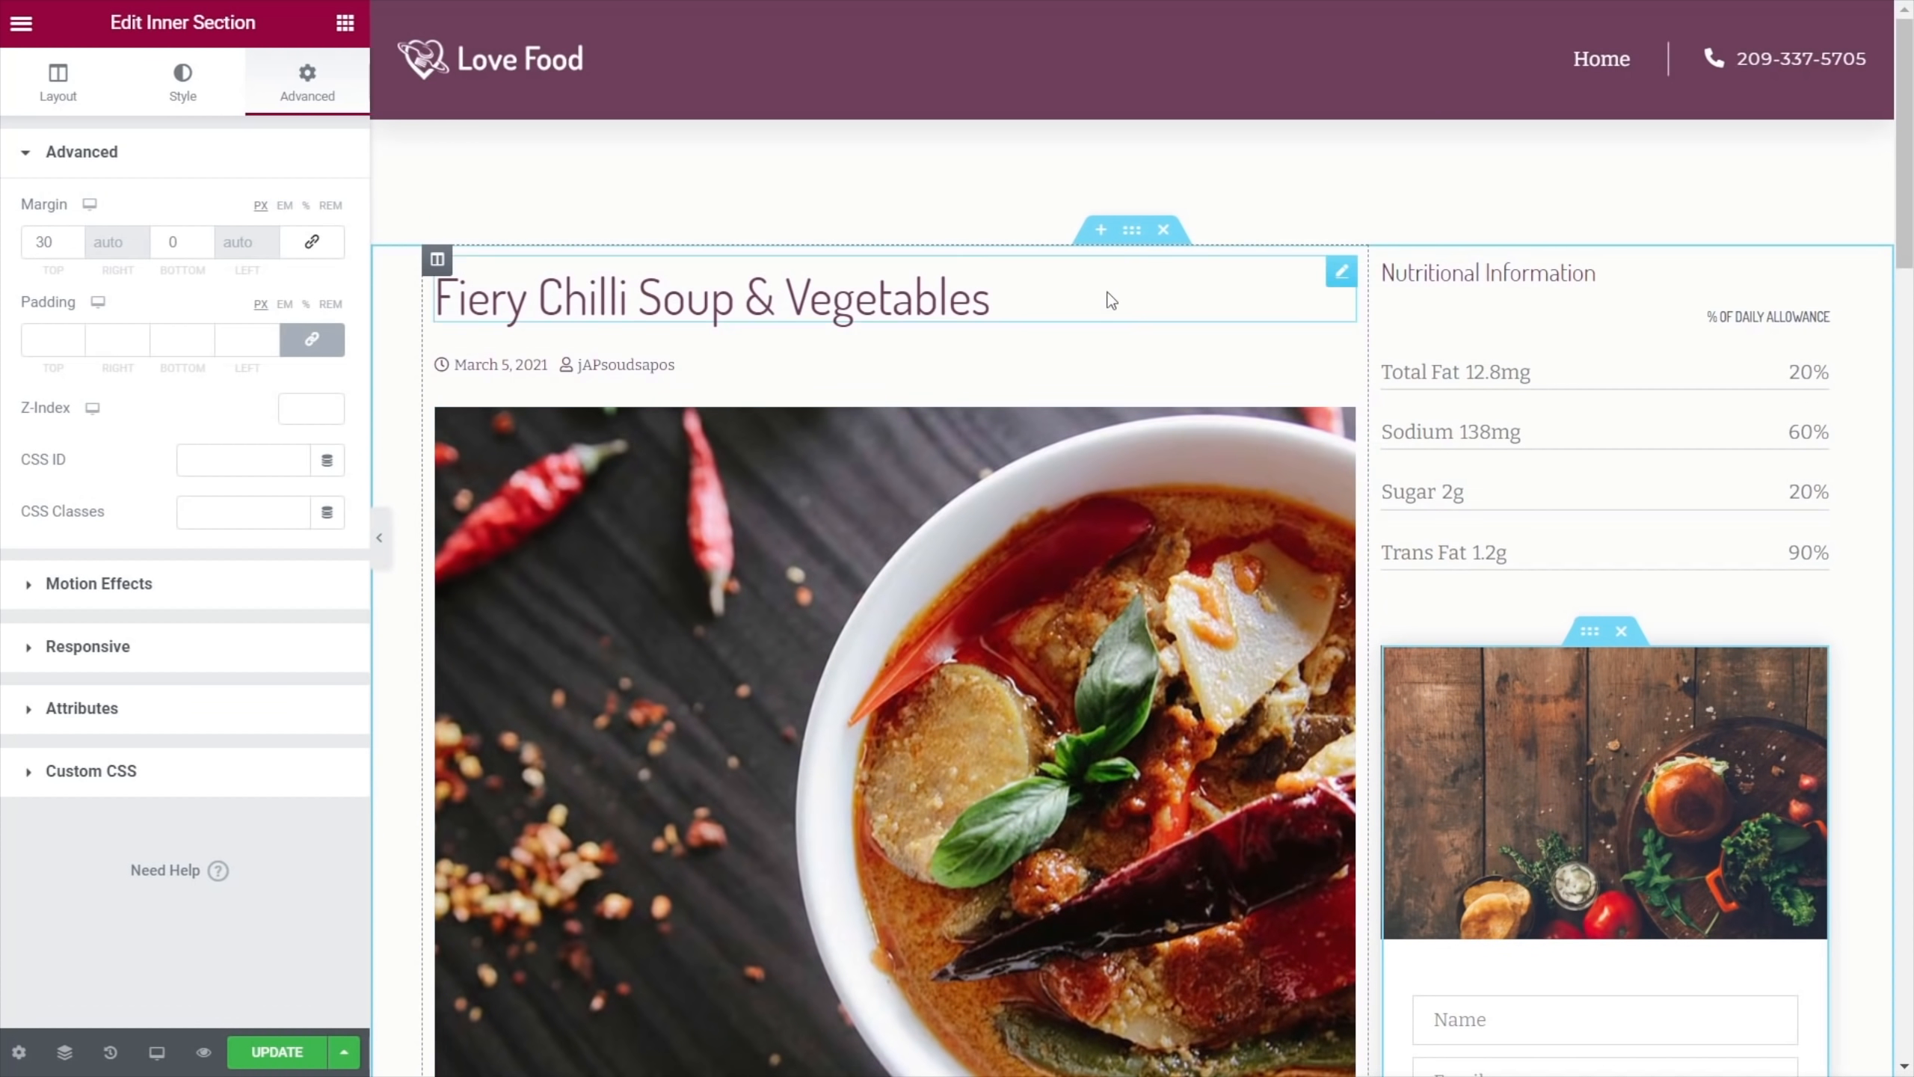
{"action": "left_click", "coordinate": [1133, 231]}
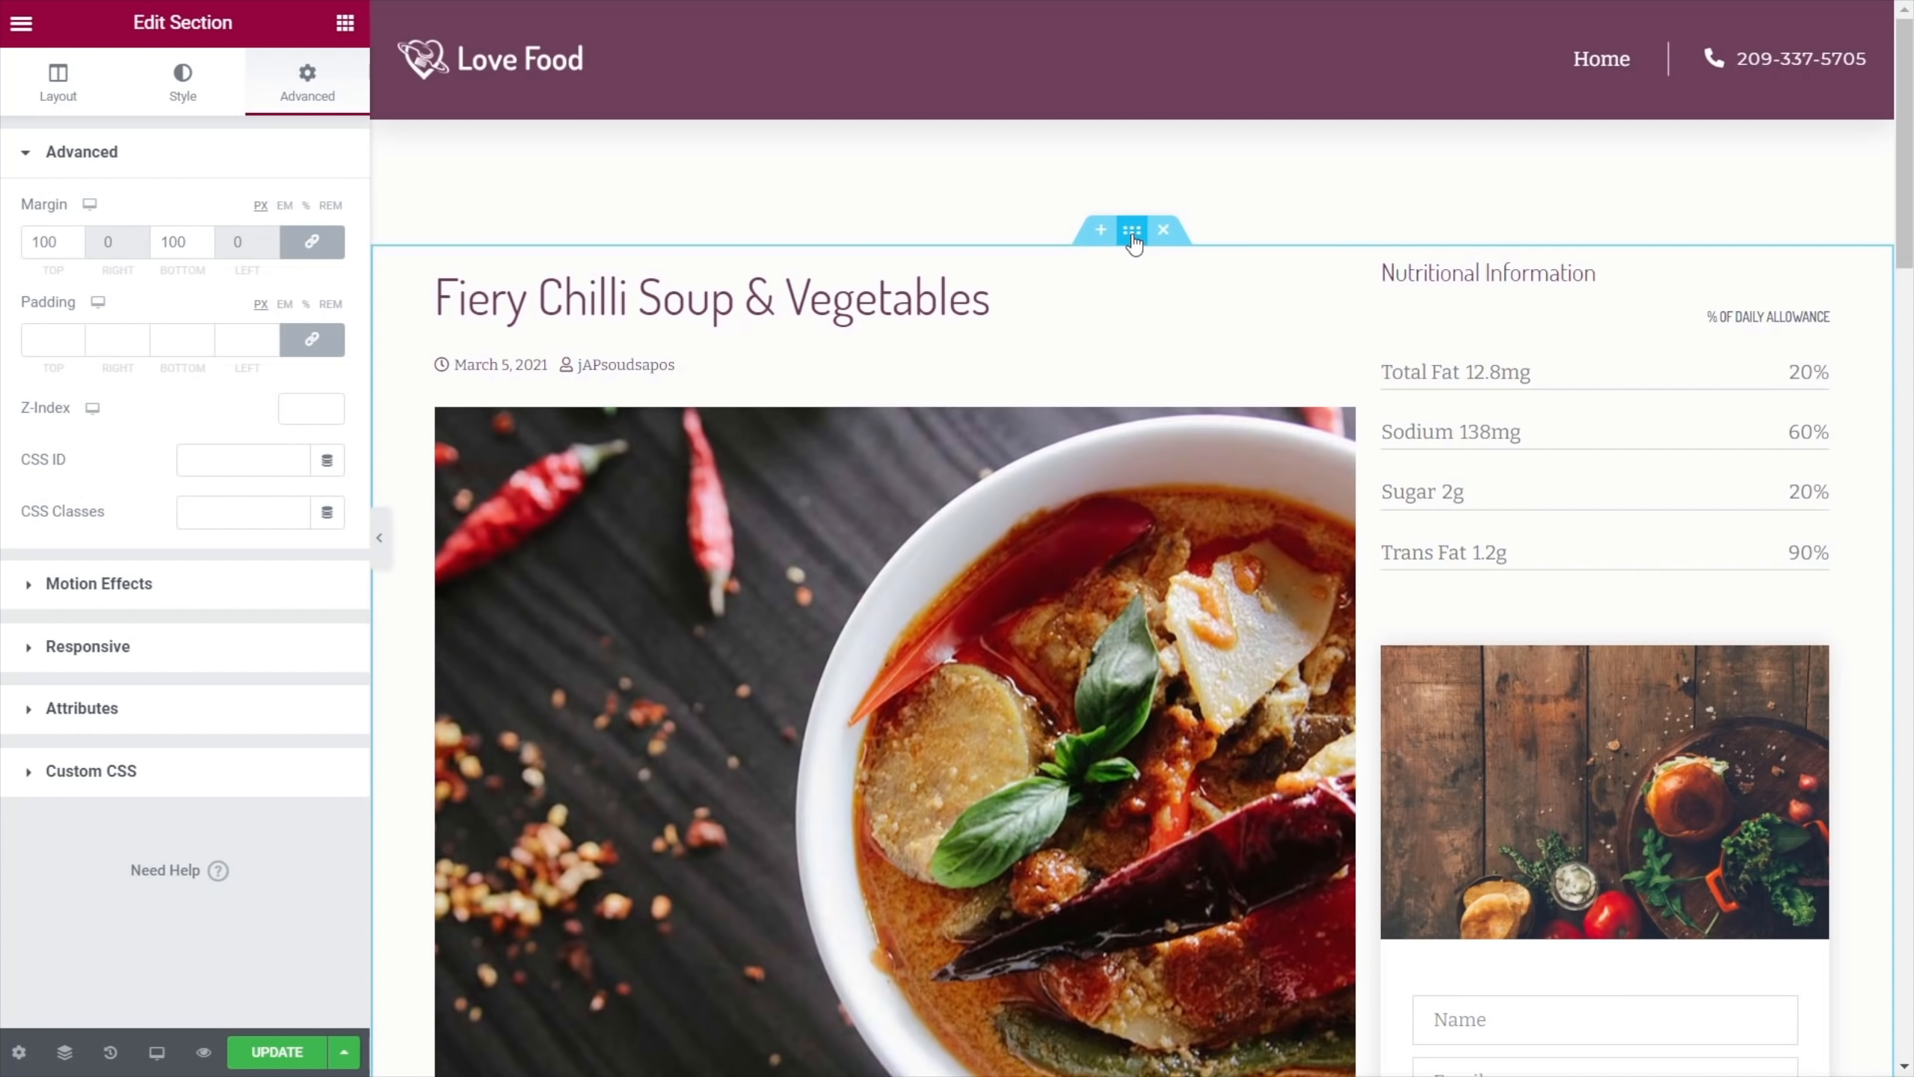
{"action": "left_click", "coordinate": [59, 83]}
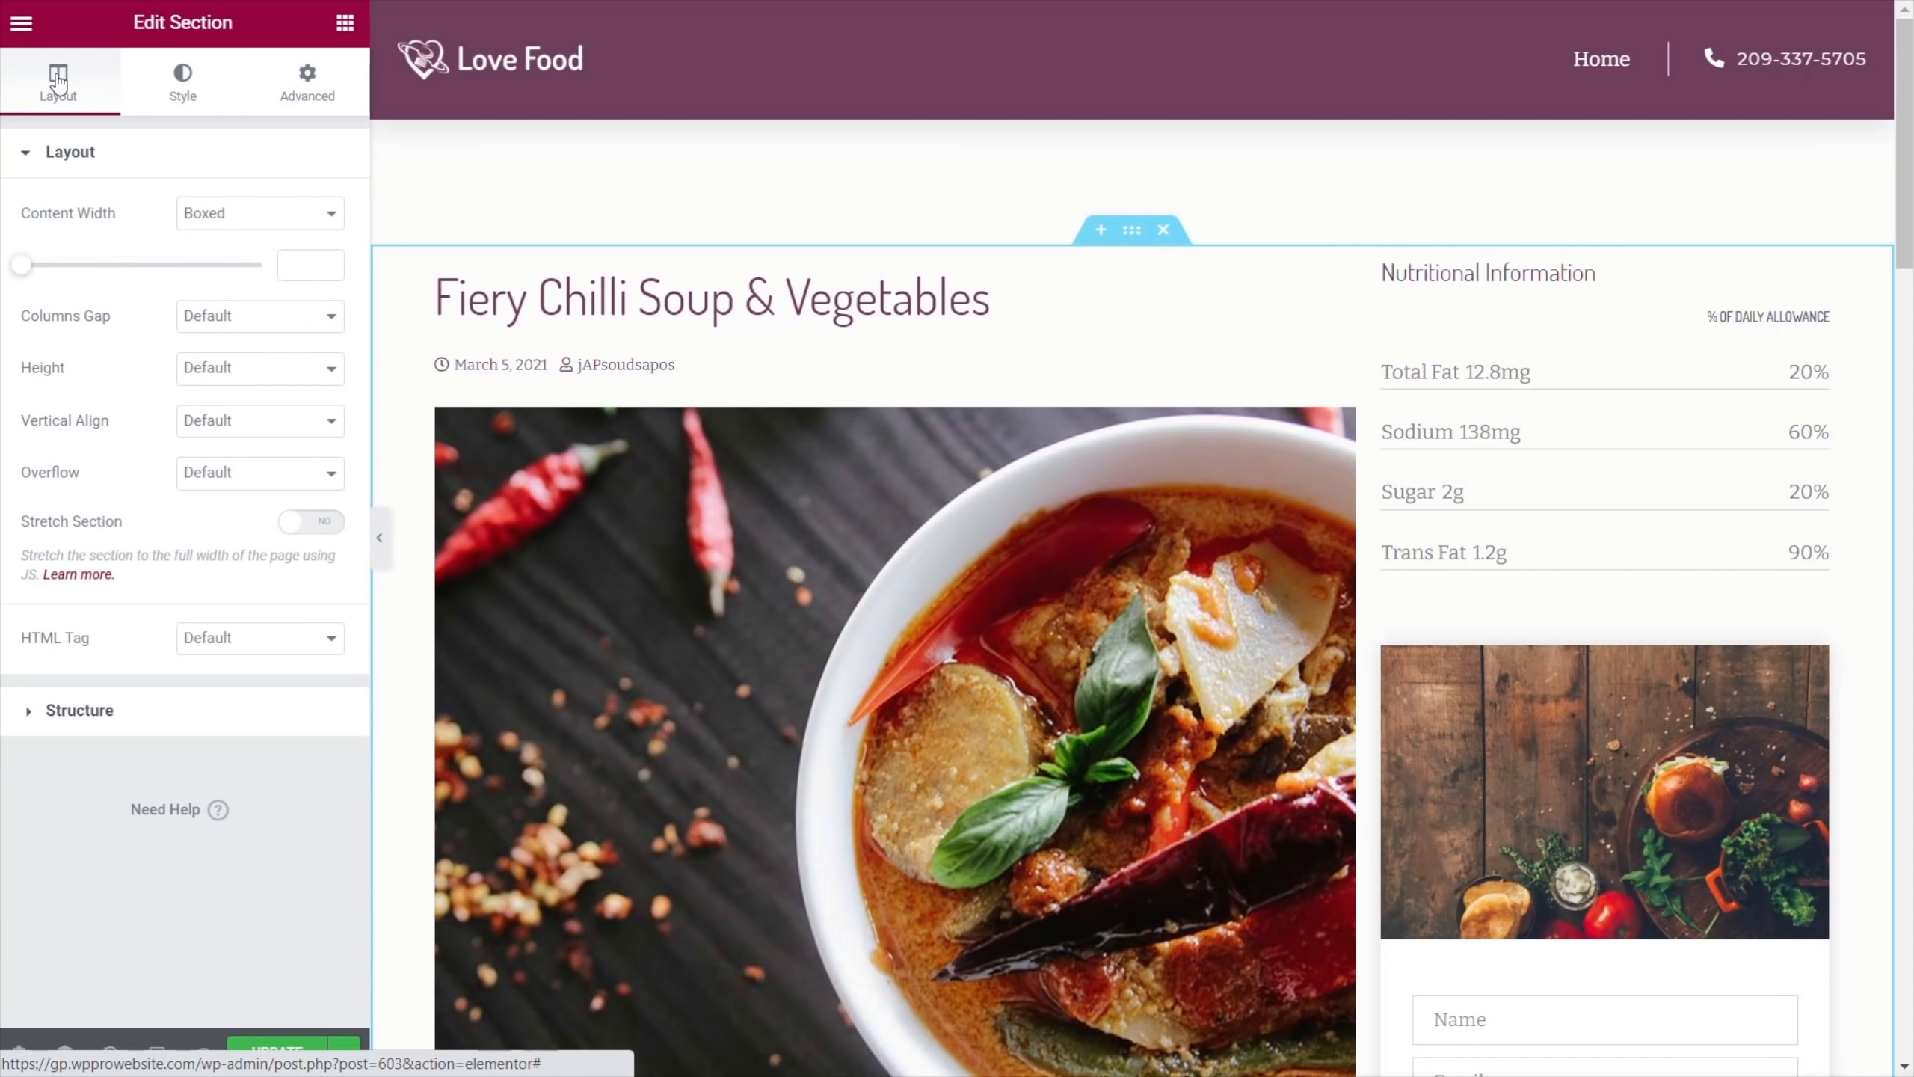
{"action": "left_click", "coordinate": [252, 317]}
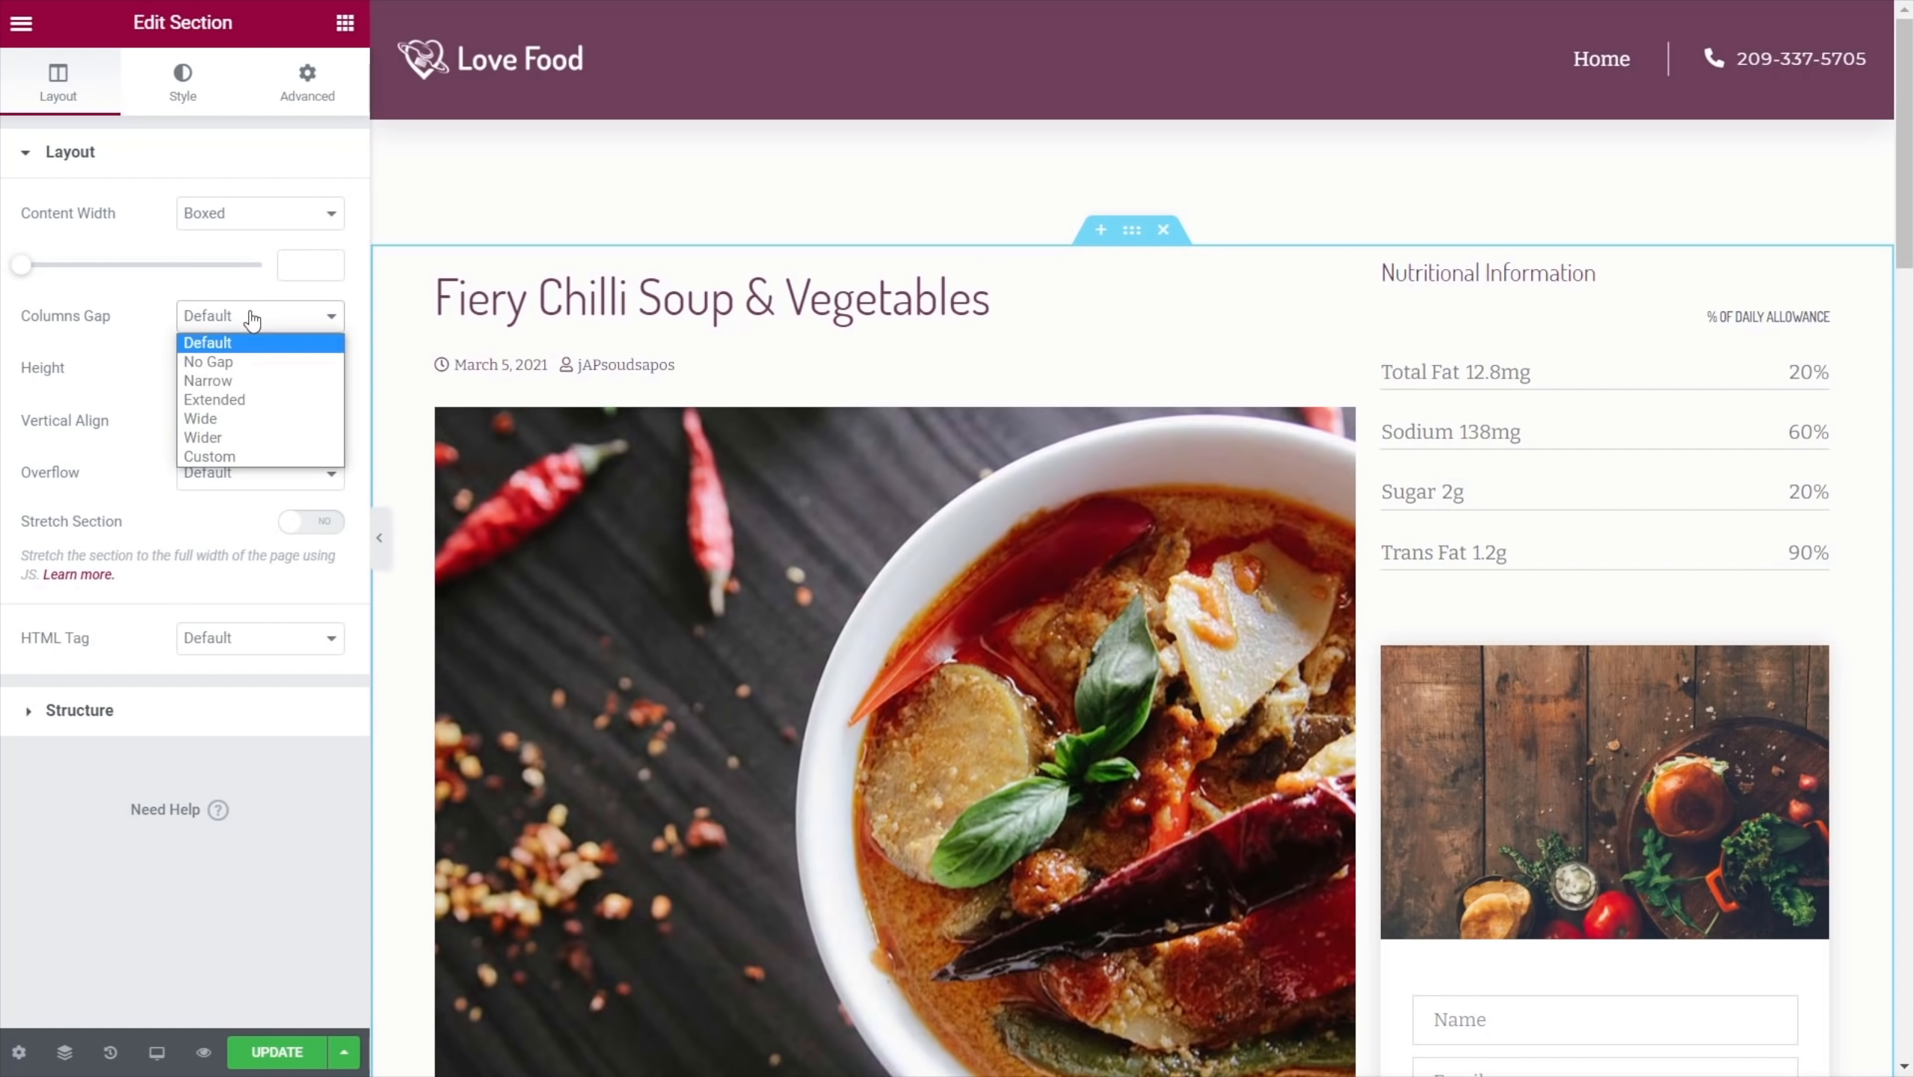
{"action": "left_click", "coordinate": [244, 420]}
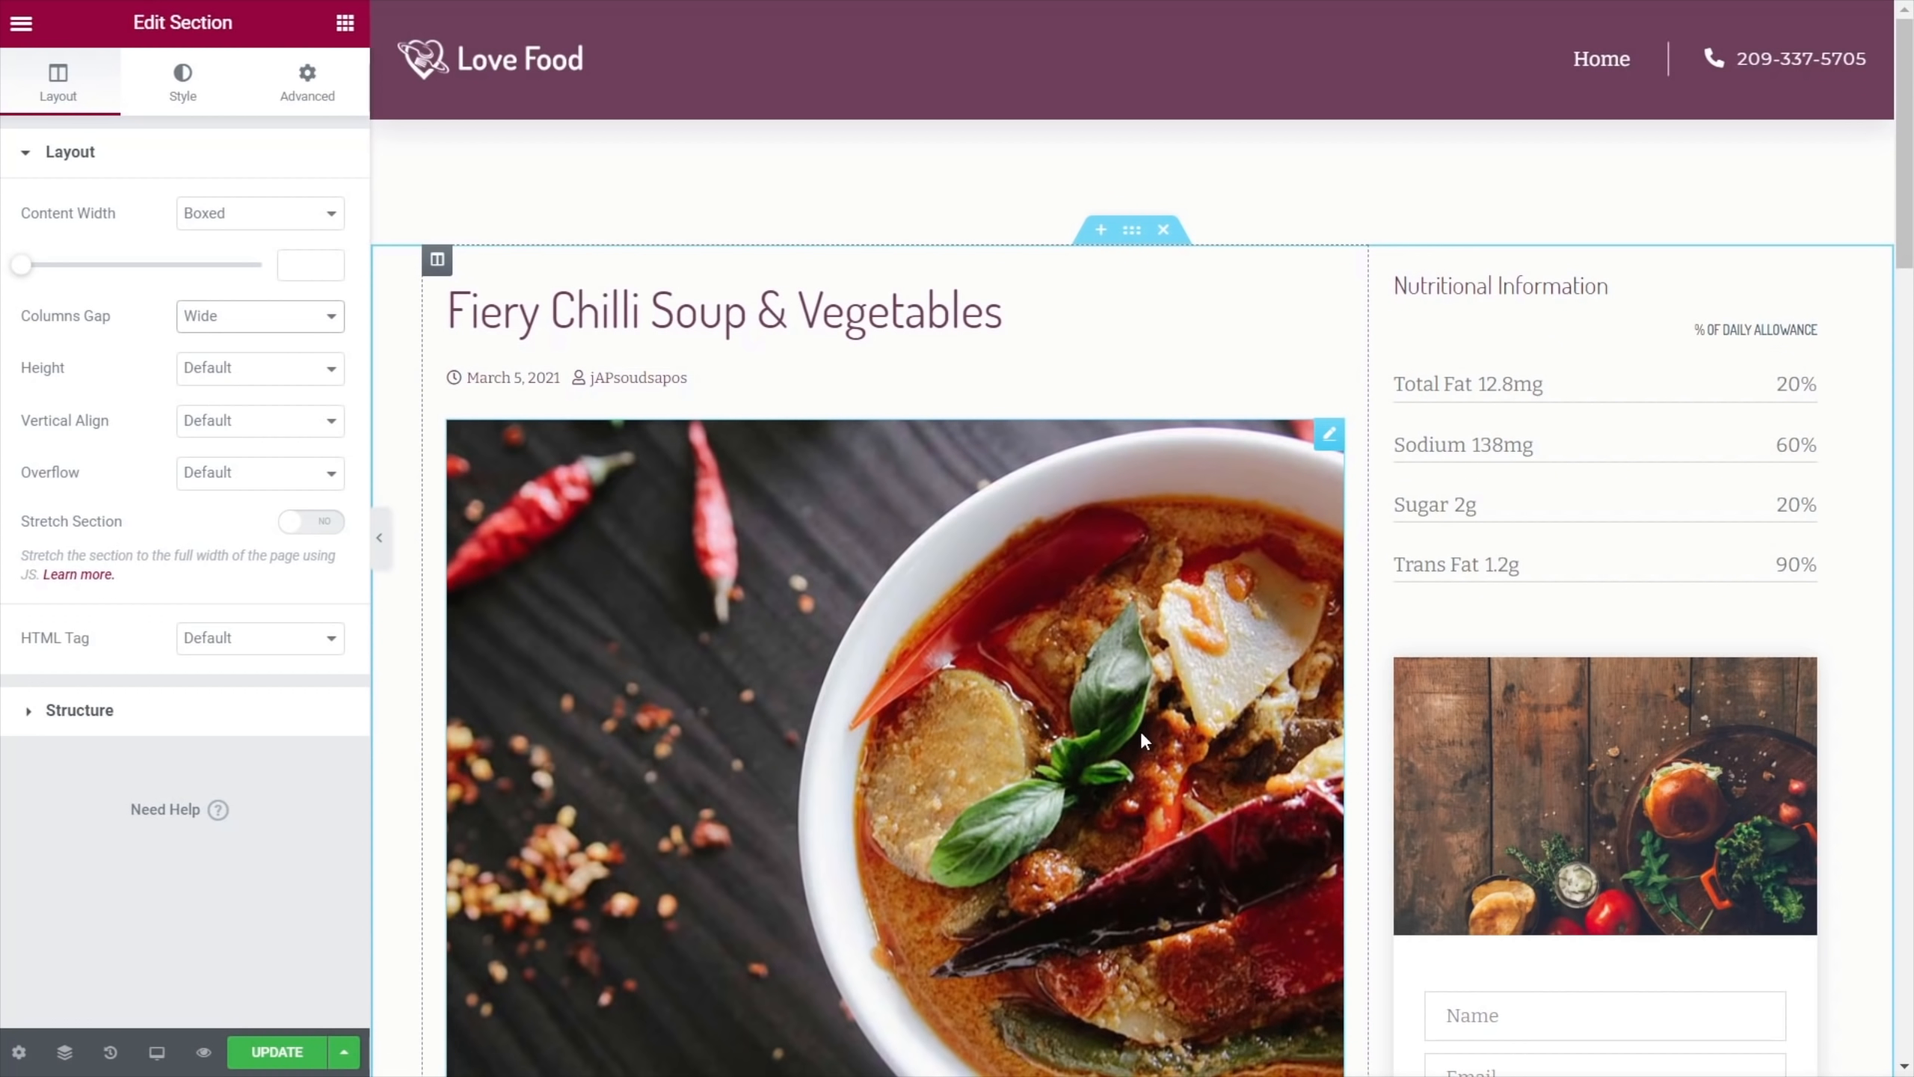
Look over the full single recipe template and save its update
{"action": "scroll", "coordinate": [1130, 750], "scroll_direction": "down", "scroll_amount": 15}
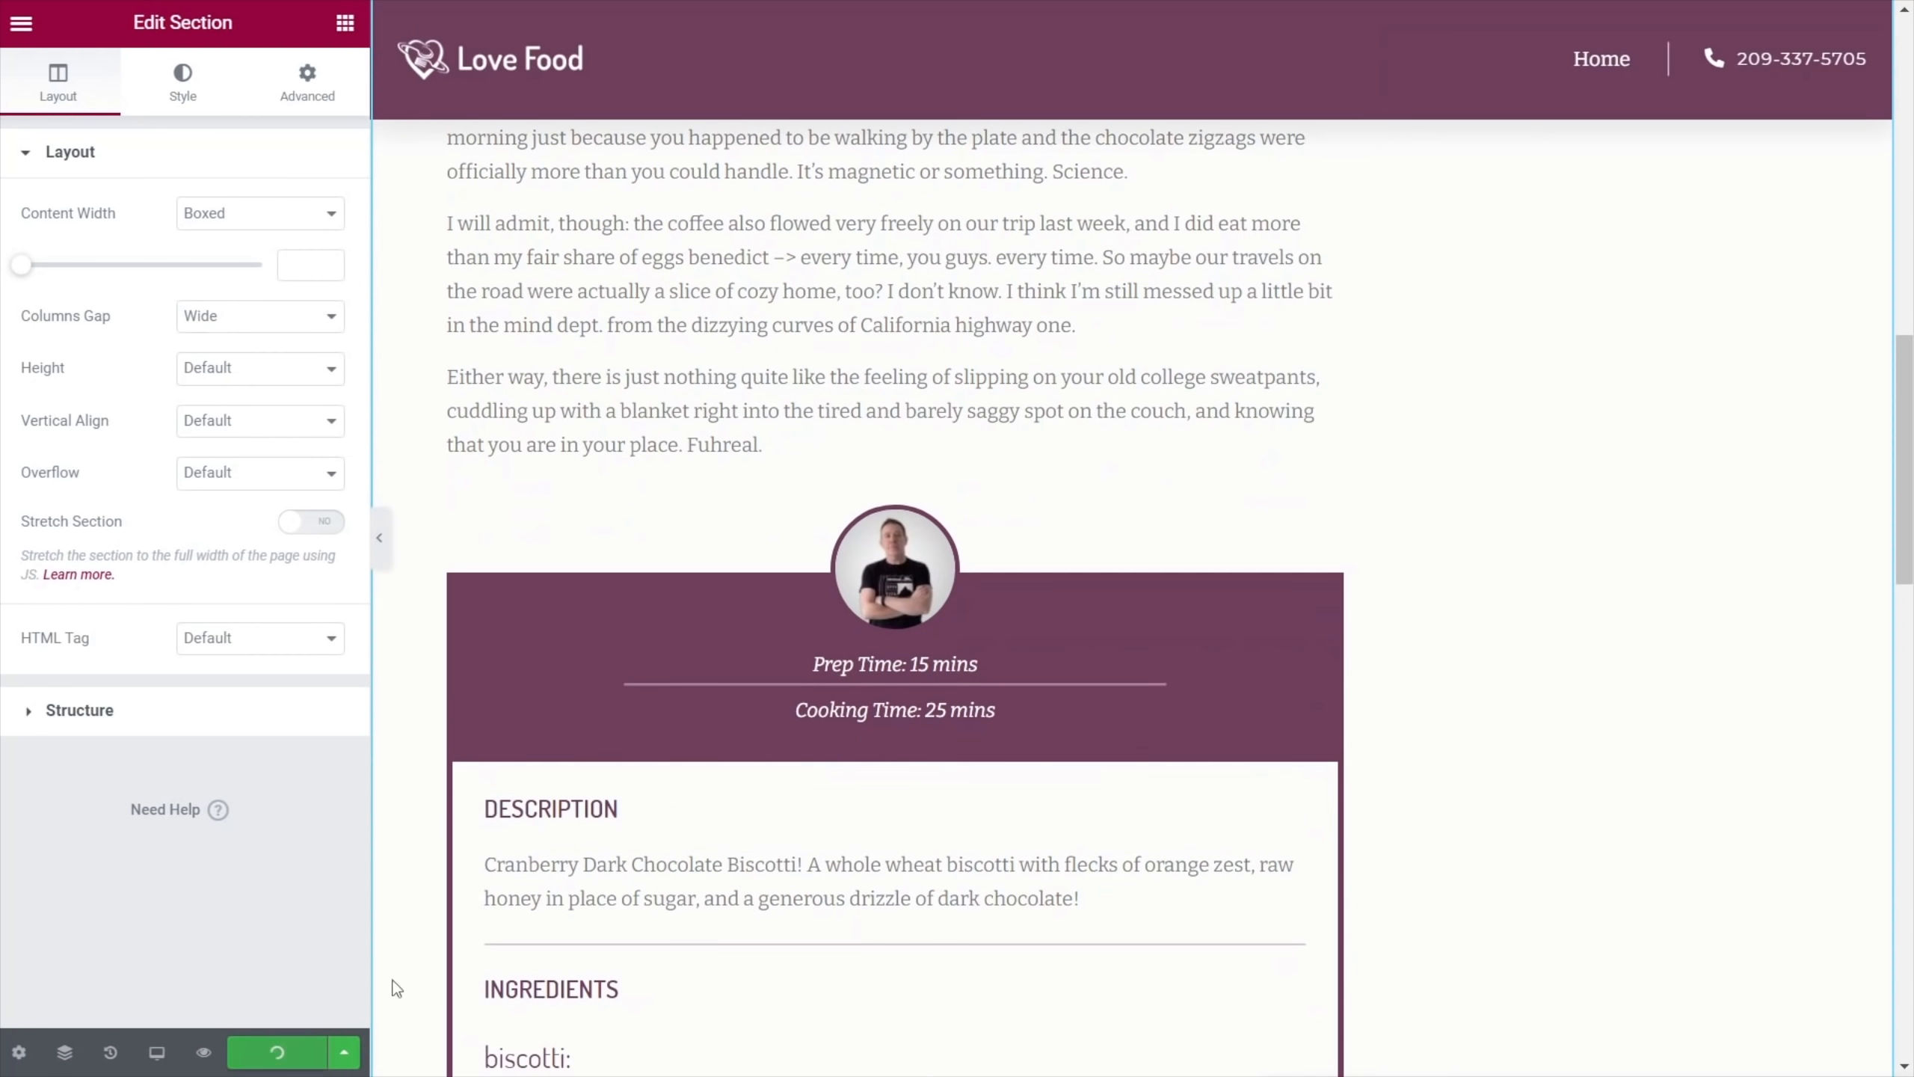
{"action": "scroll", "coordinate": [945, 842], "scroll_direction": "up", "scroll_amount": 8}
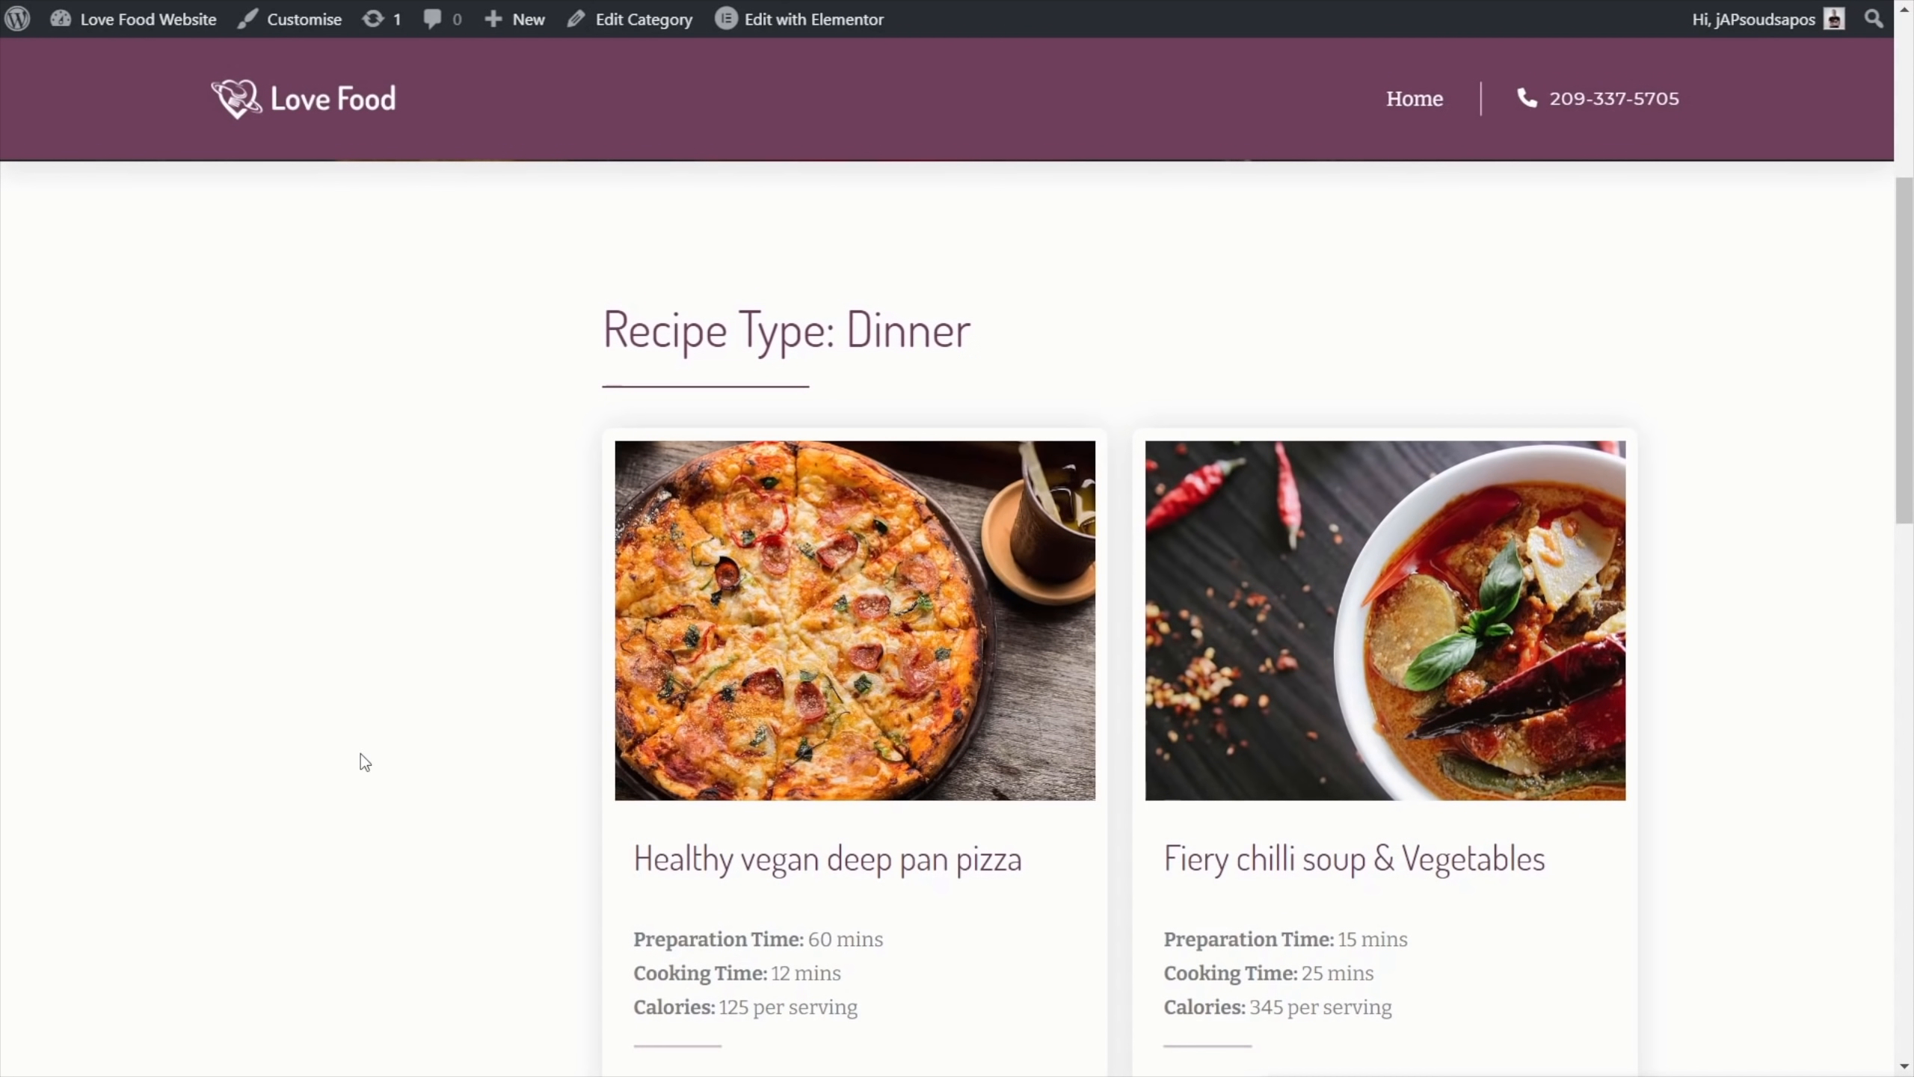
Open the Healthy vegan deep pan pizza recipe from the live Dinner archive and check its nutrition list, sign-up form, content and instructions
{"action": "scroll", "coordinate": [440, 670], "scroll_direction": "down", "scroll_amount": 1}
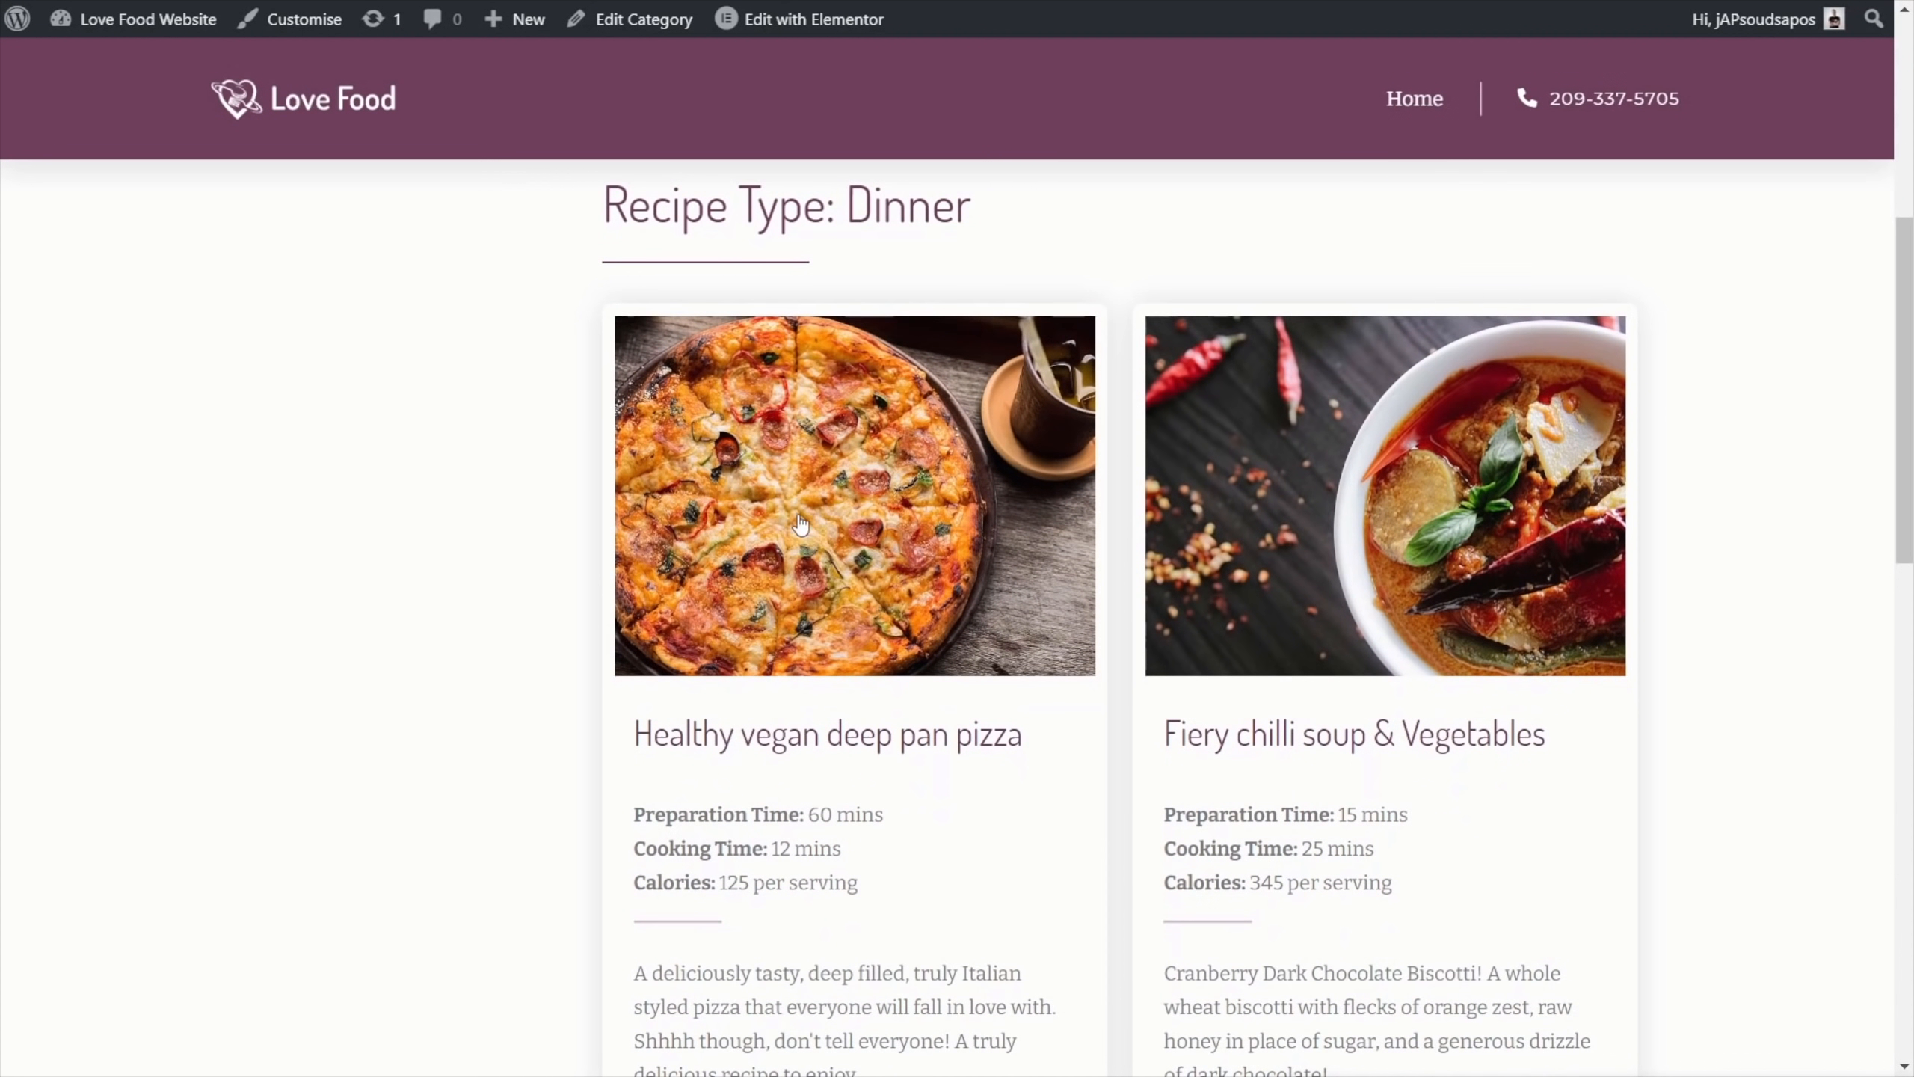
{"action": "left_click", "coordinate": [710, 560]}
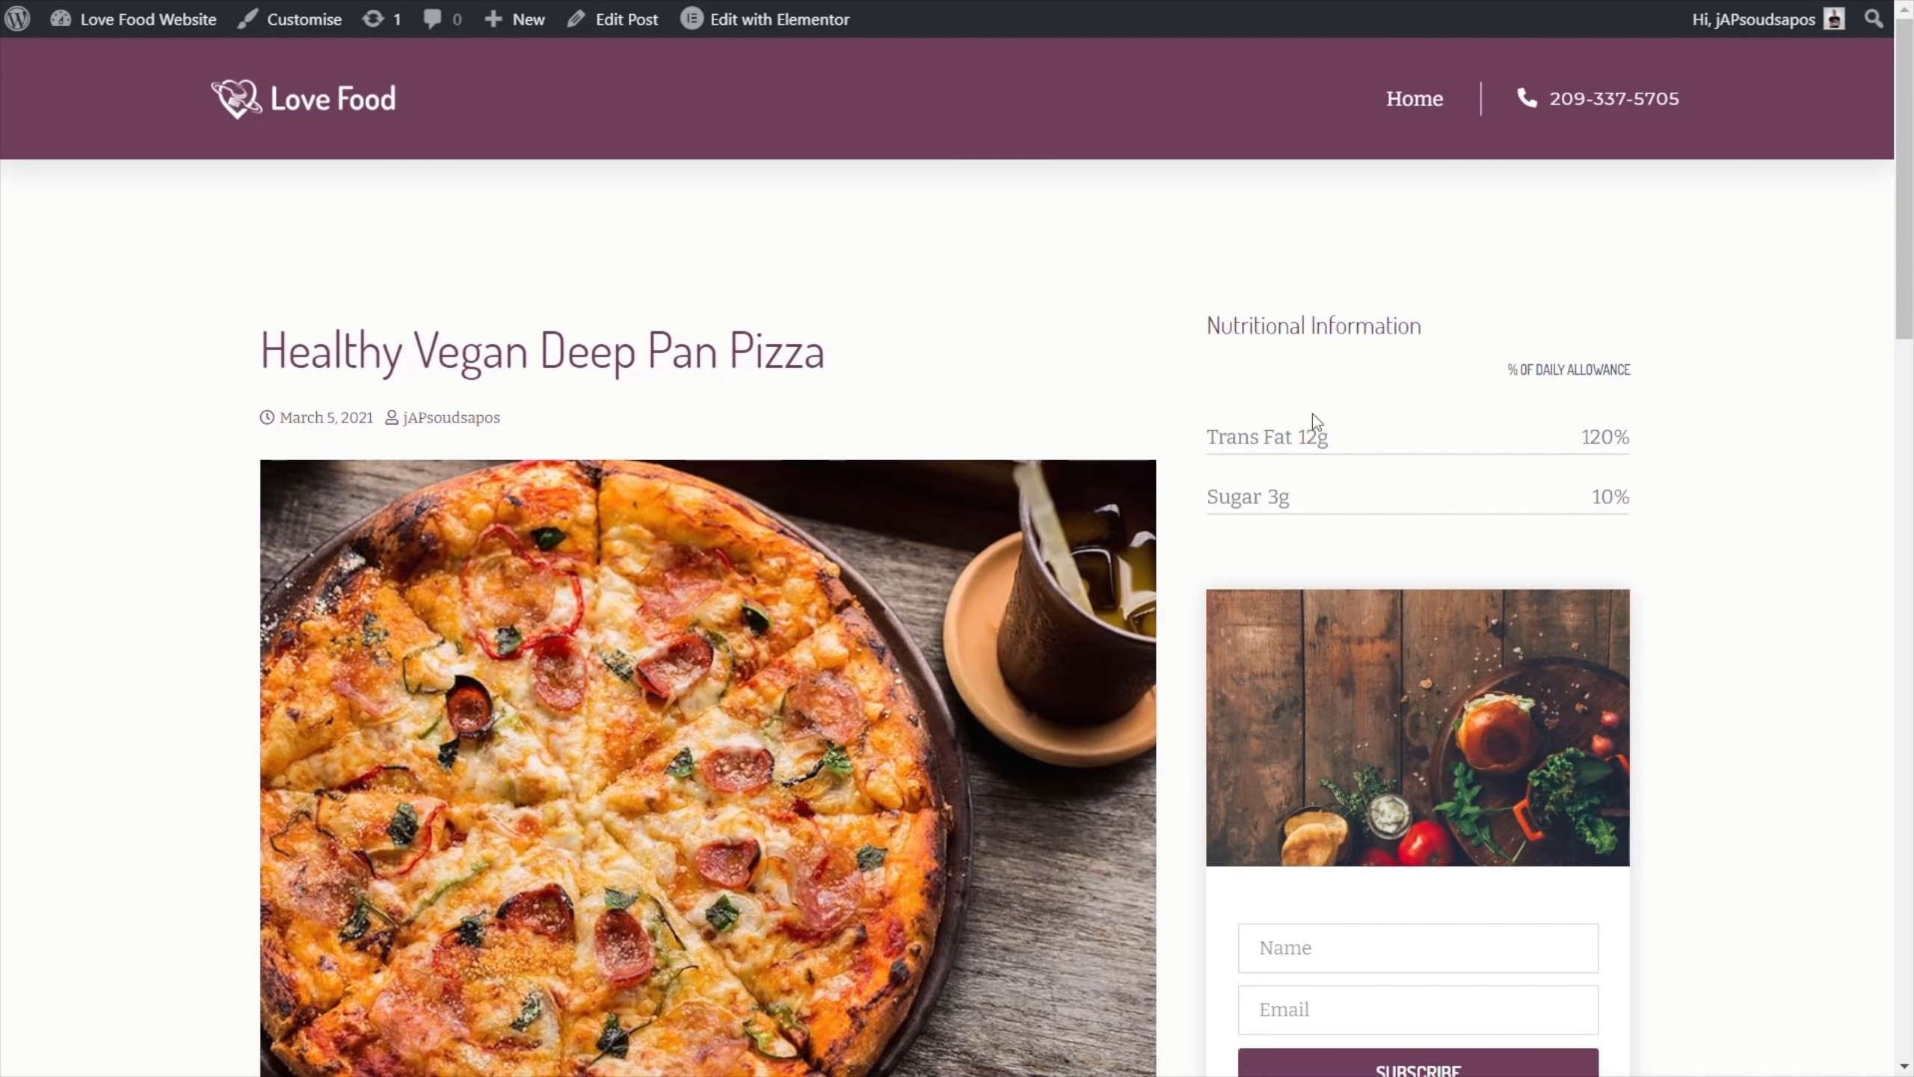
{"action": "scroll", "coordinate": [1417, 735], "scroll_direction": "down", "scroll_amount": 3}
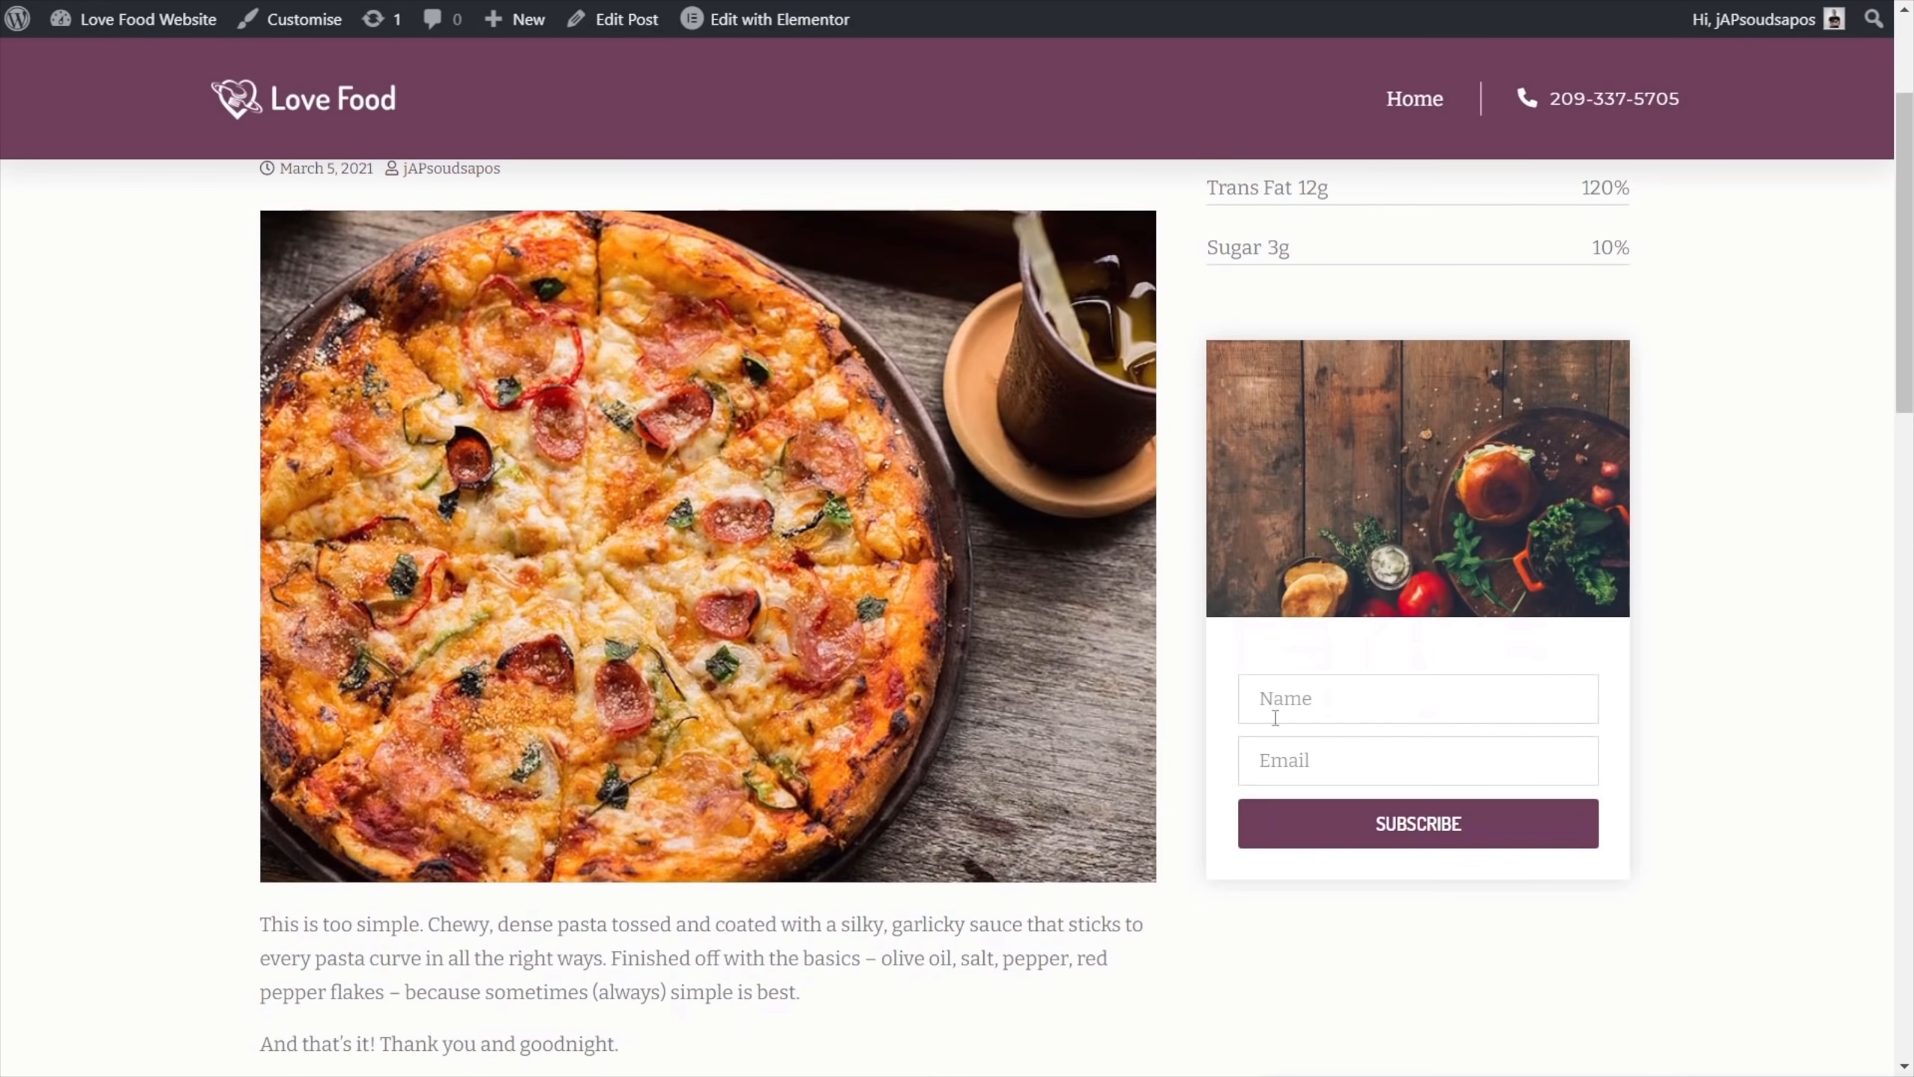
{"action": "scroll", "coordinate": [415, 531], "scroll_direction": "up", "scroll_amount": 3}
{"action": "scroll", "coordinate": [608, 528], "scroll_direction": "down", "scroll_amount": 20}
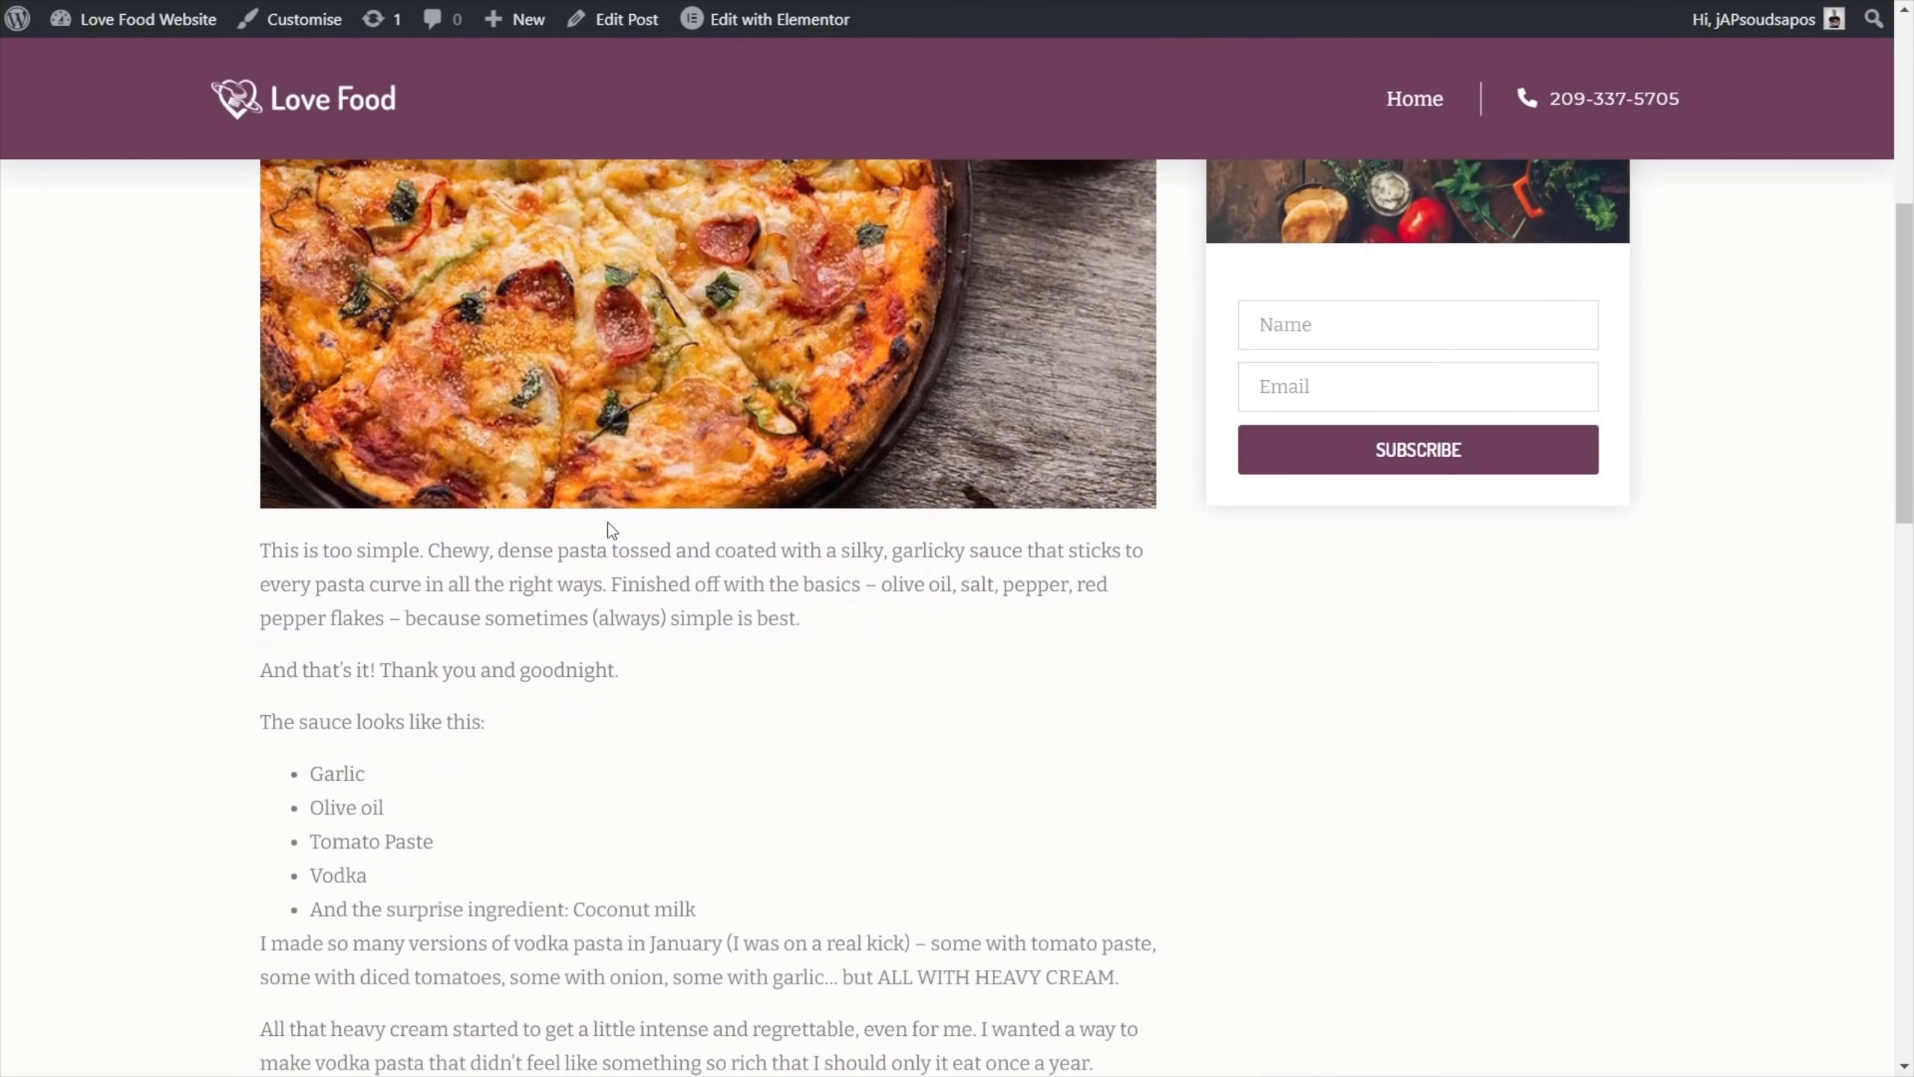
{"action": "scroll", "coordinate": [607, 528], "scroll_direction": "down", "scroll_amount": 12}
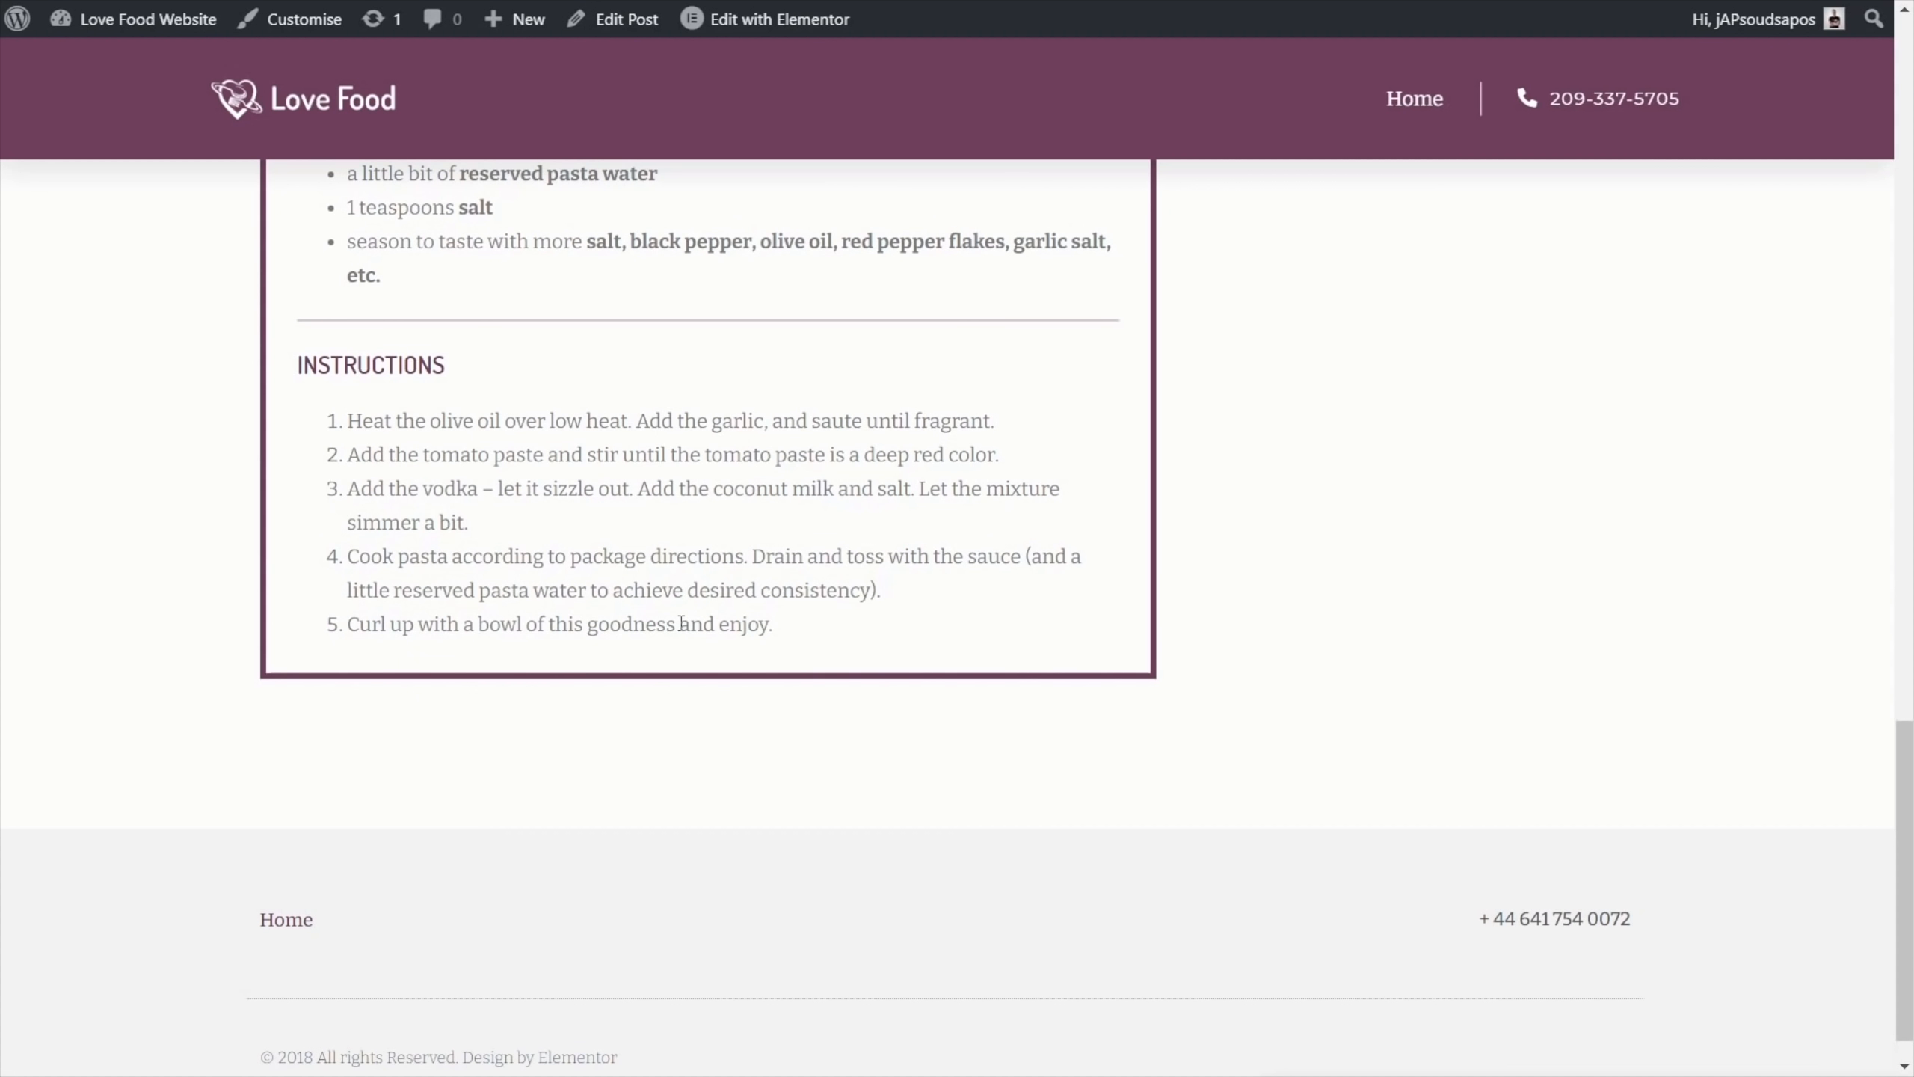
{"action": "scroll", "coordinate": [681, 623], "scroll_direction": "up", "scroll_amount": 20}
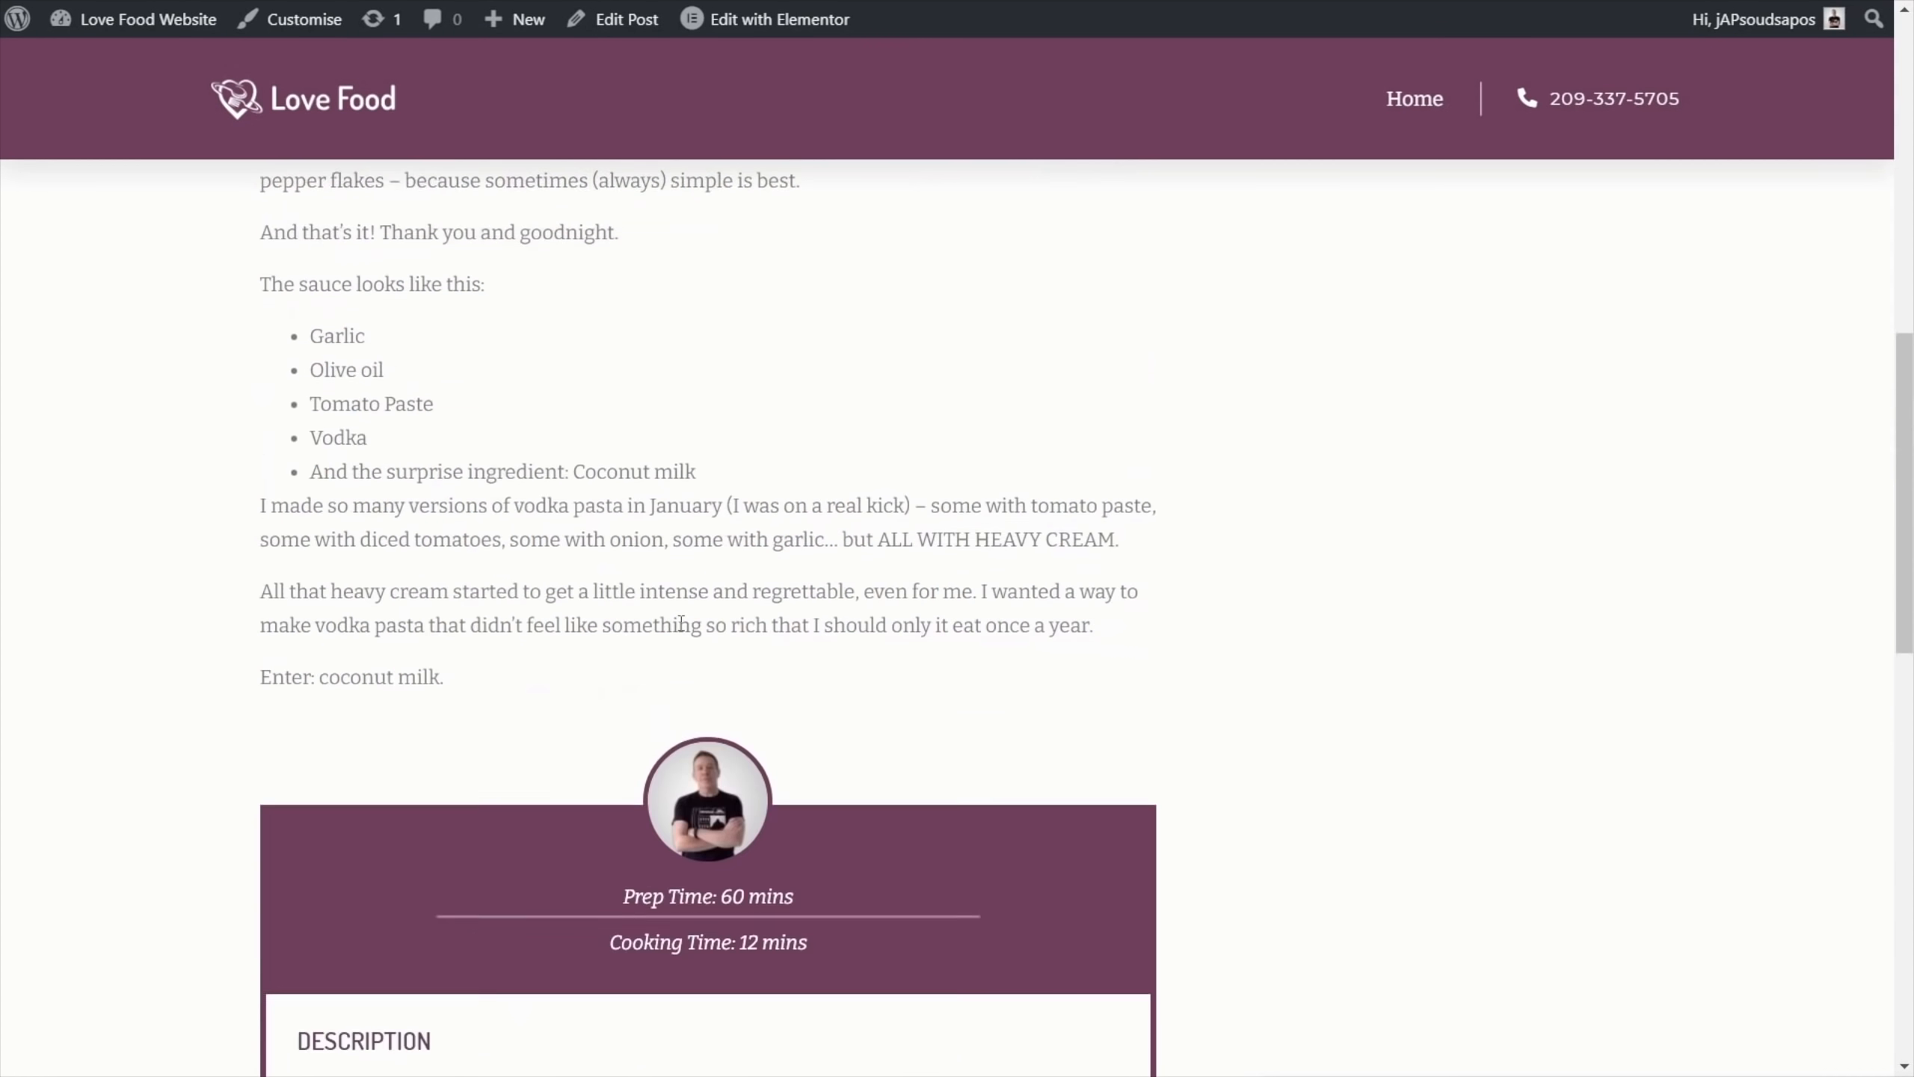
{"action": "scroll", "coordinate": [681, 624], "scroll_direction": "up", "scroll_amount": 5}
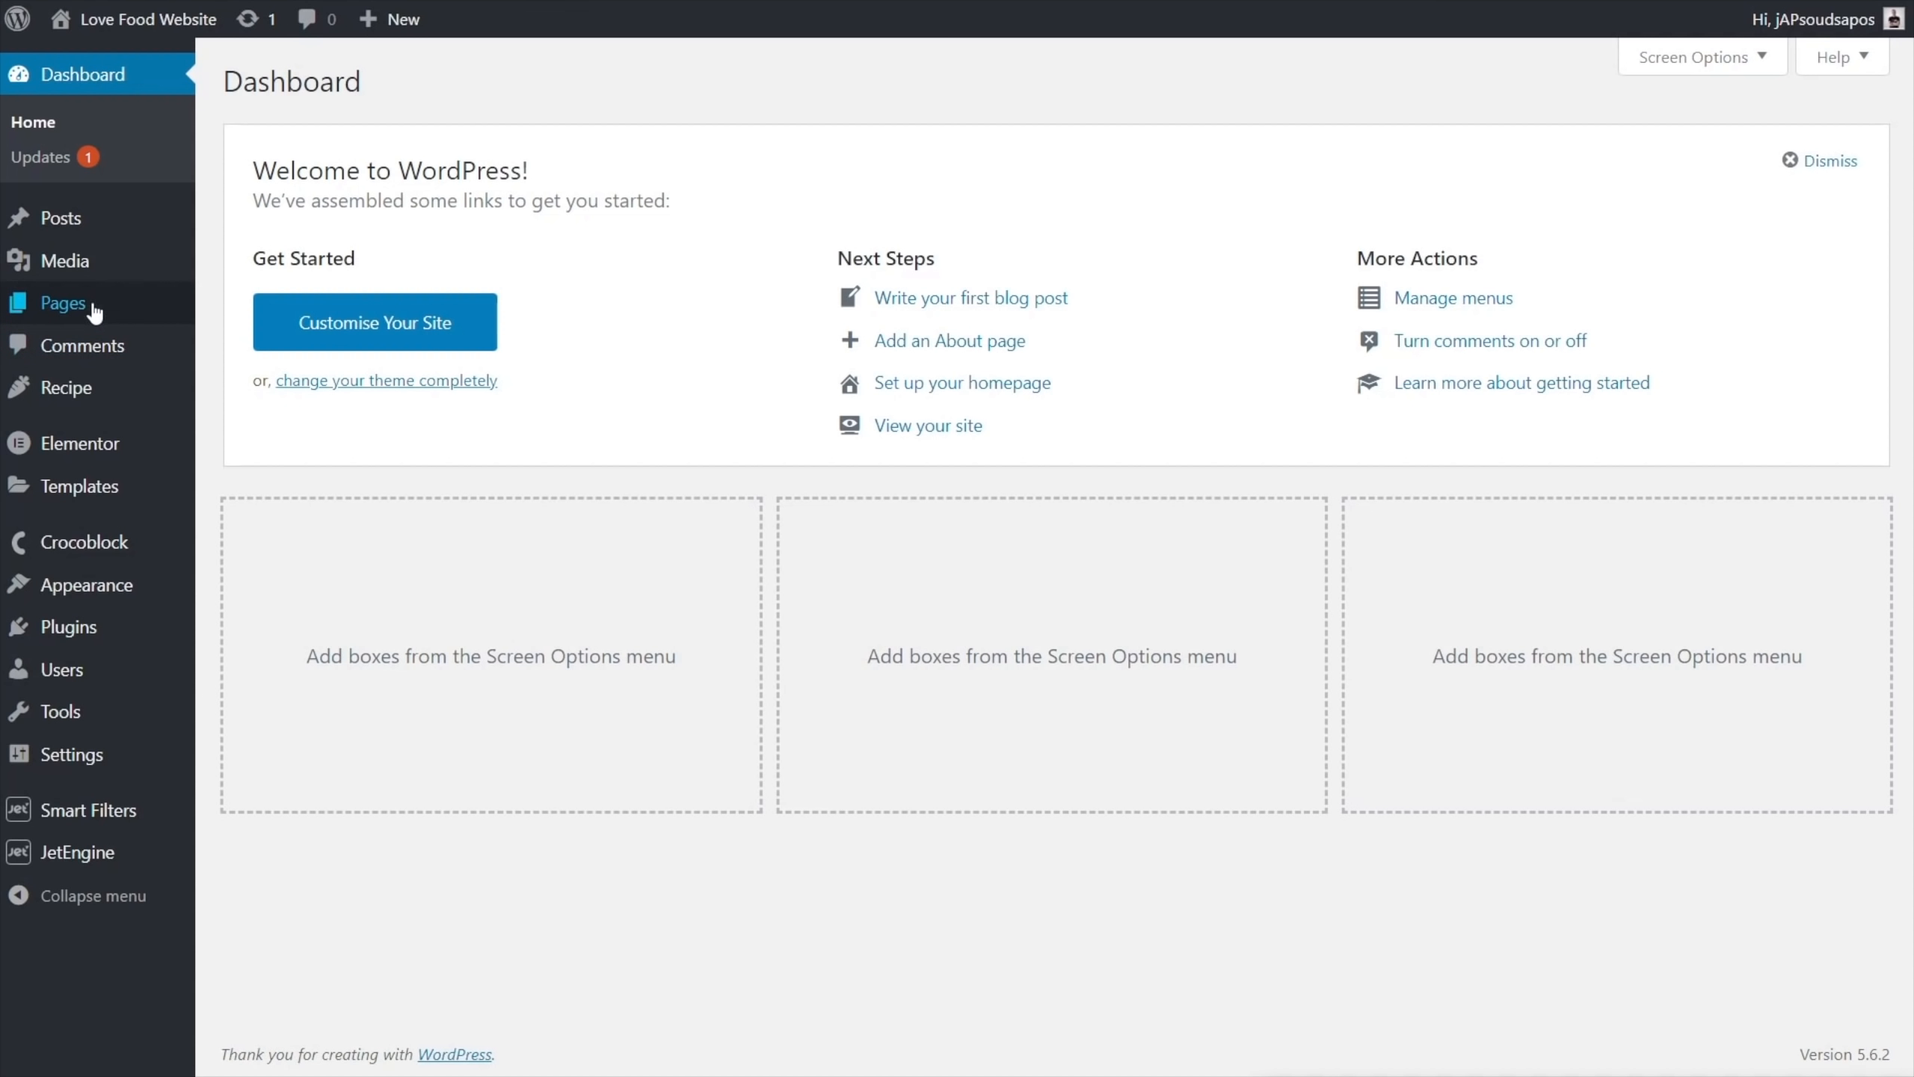
Create and publish a new WordPress page titled "Homepage" and open it for editing in Elementor
{"action": "mouse_move", "coordinate": [90, 305]}
{"action": "left_click", "coordinate": [224, 344]}
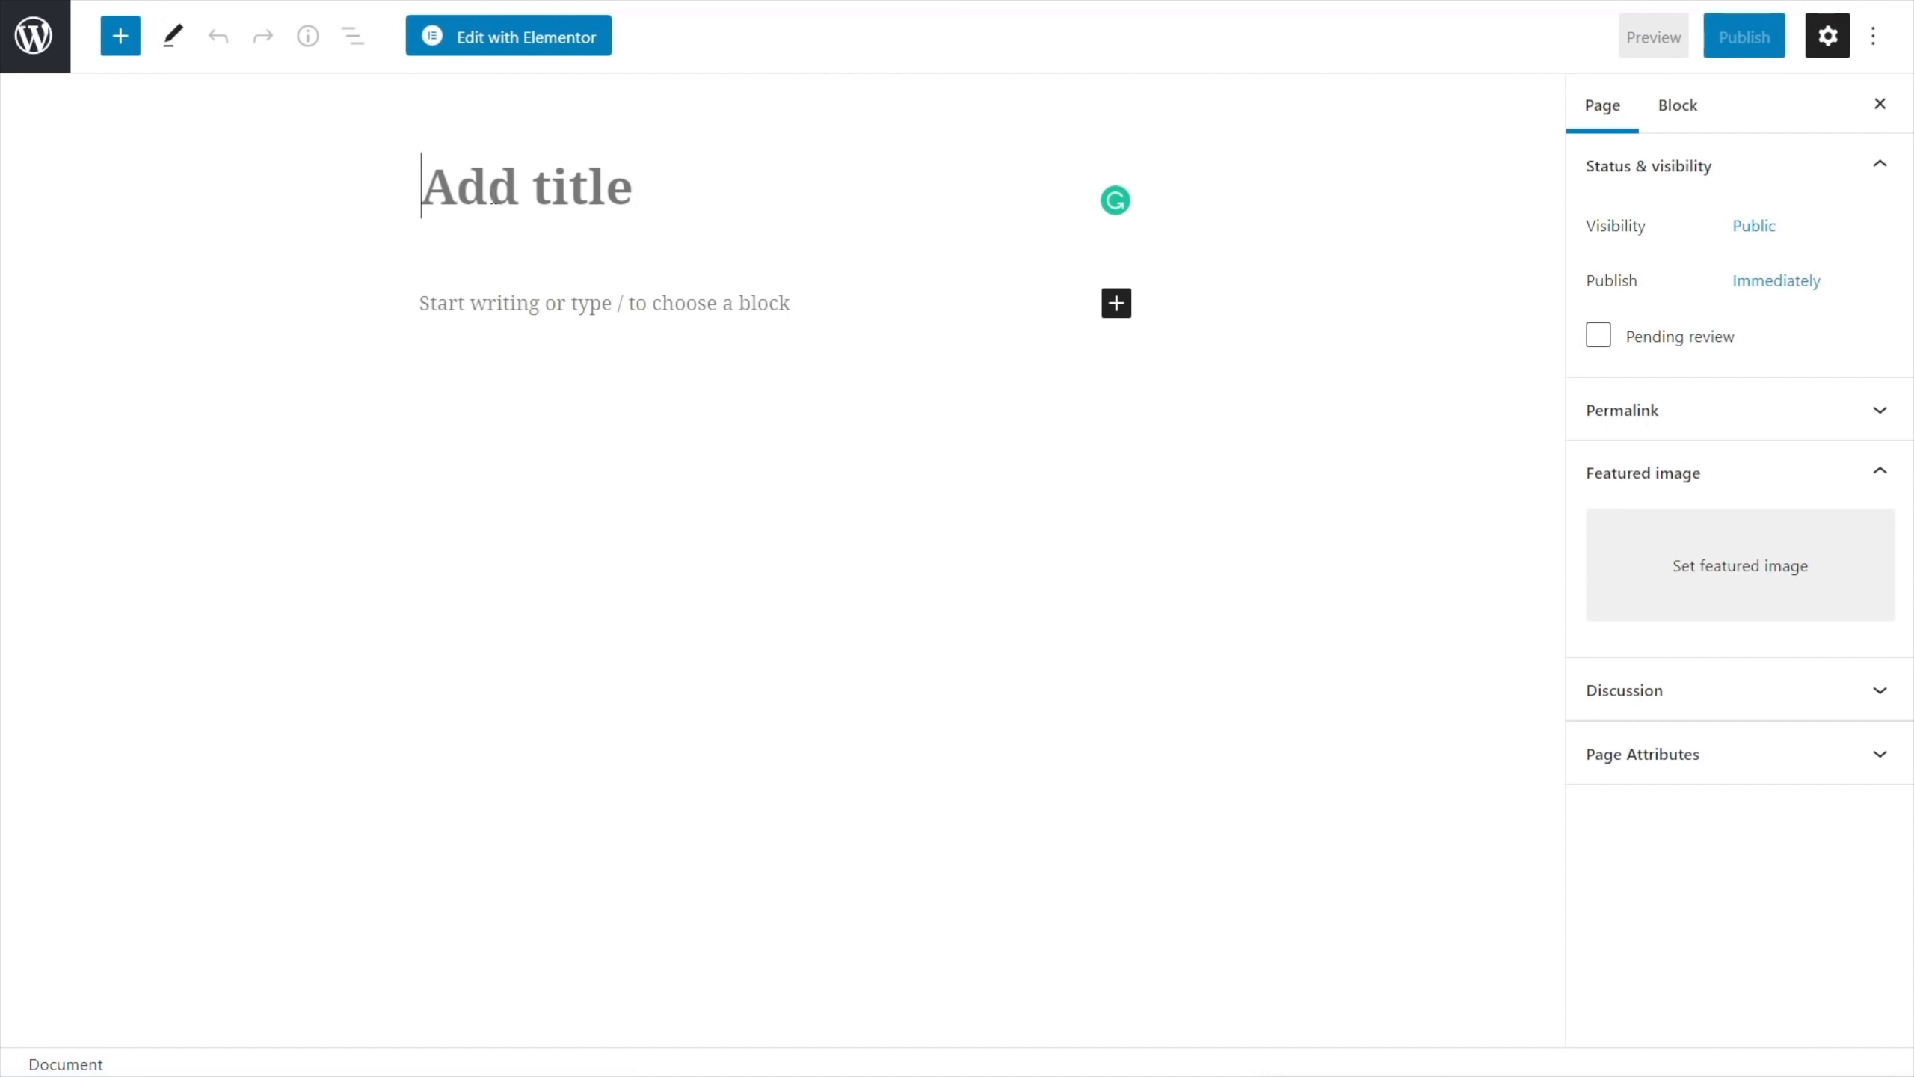
{"action": "type", "text": "Homepage"}
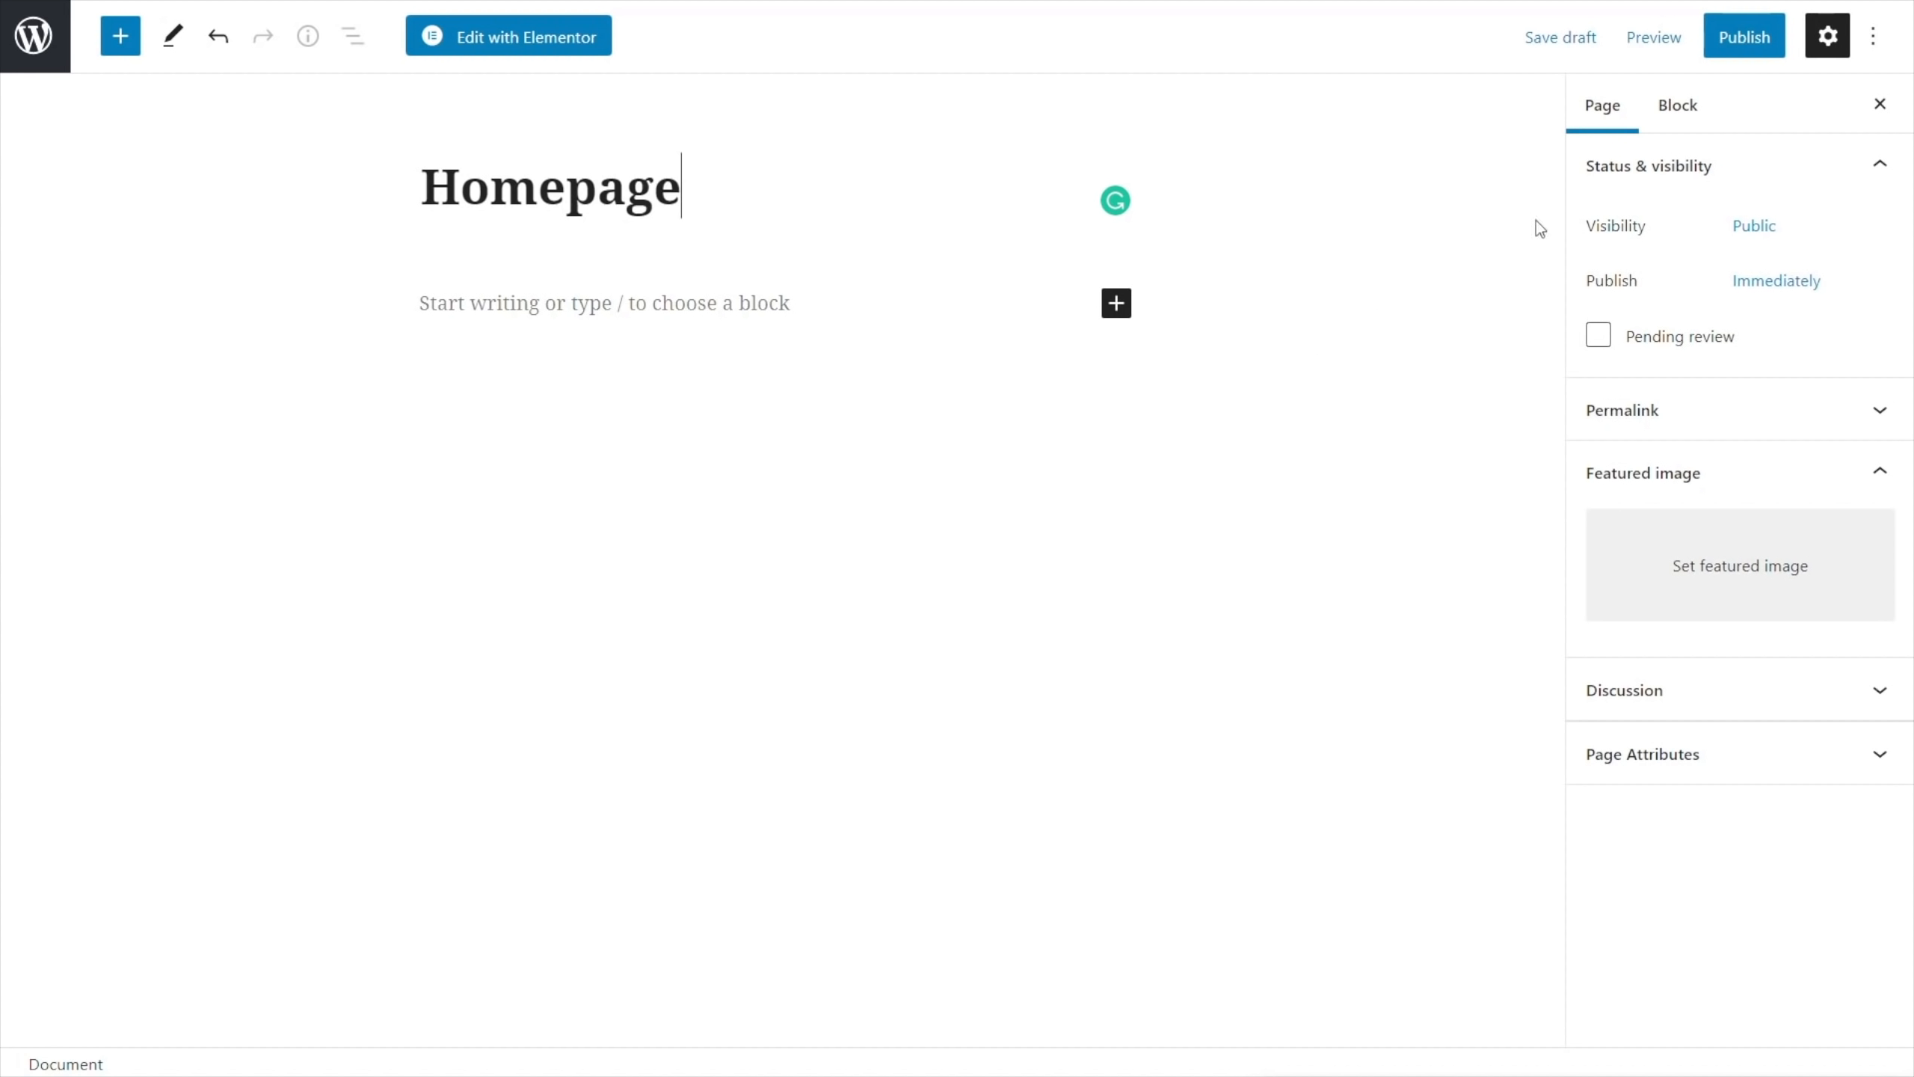
{"action": "left_click", "coordinate": [1741, 45]}
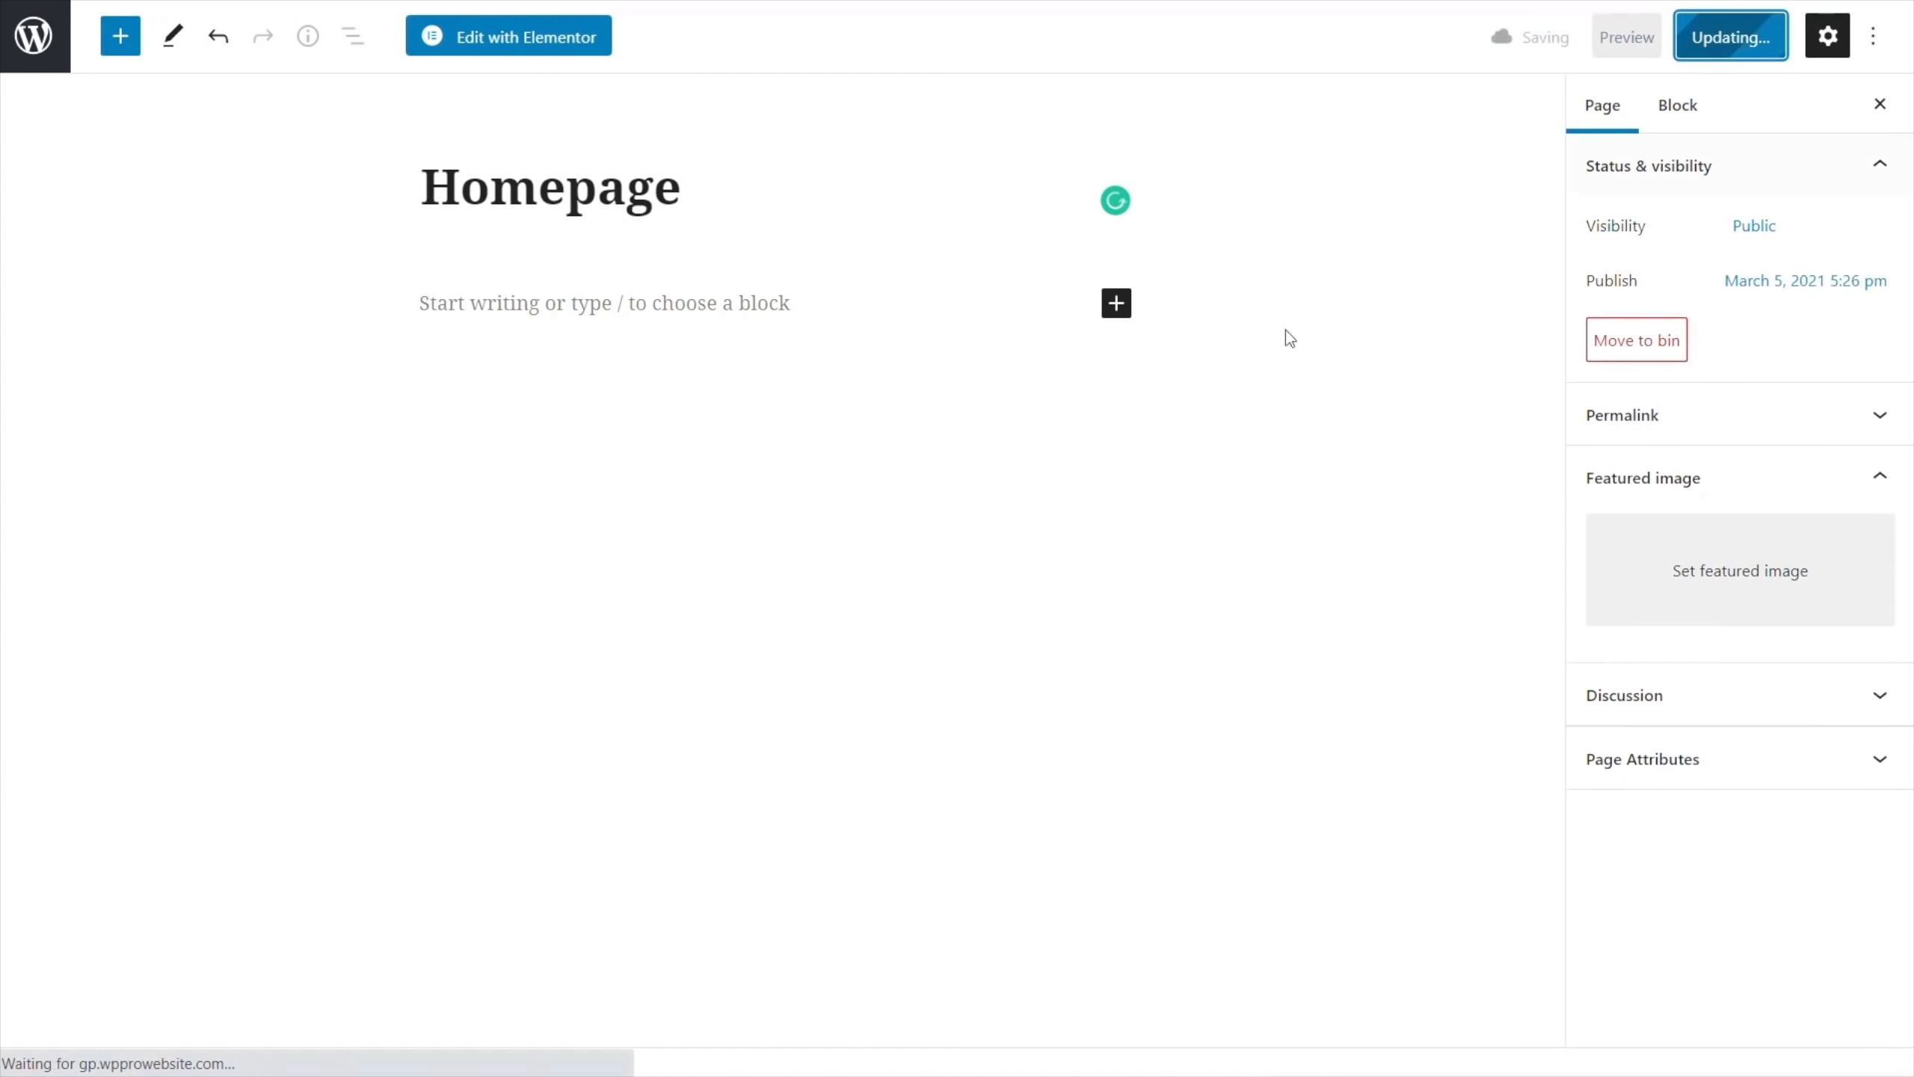
{"action": "left_click", "coordinate": [518, 47]}
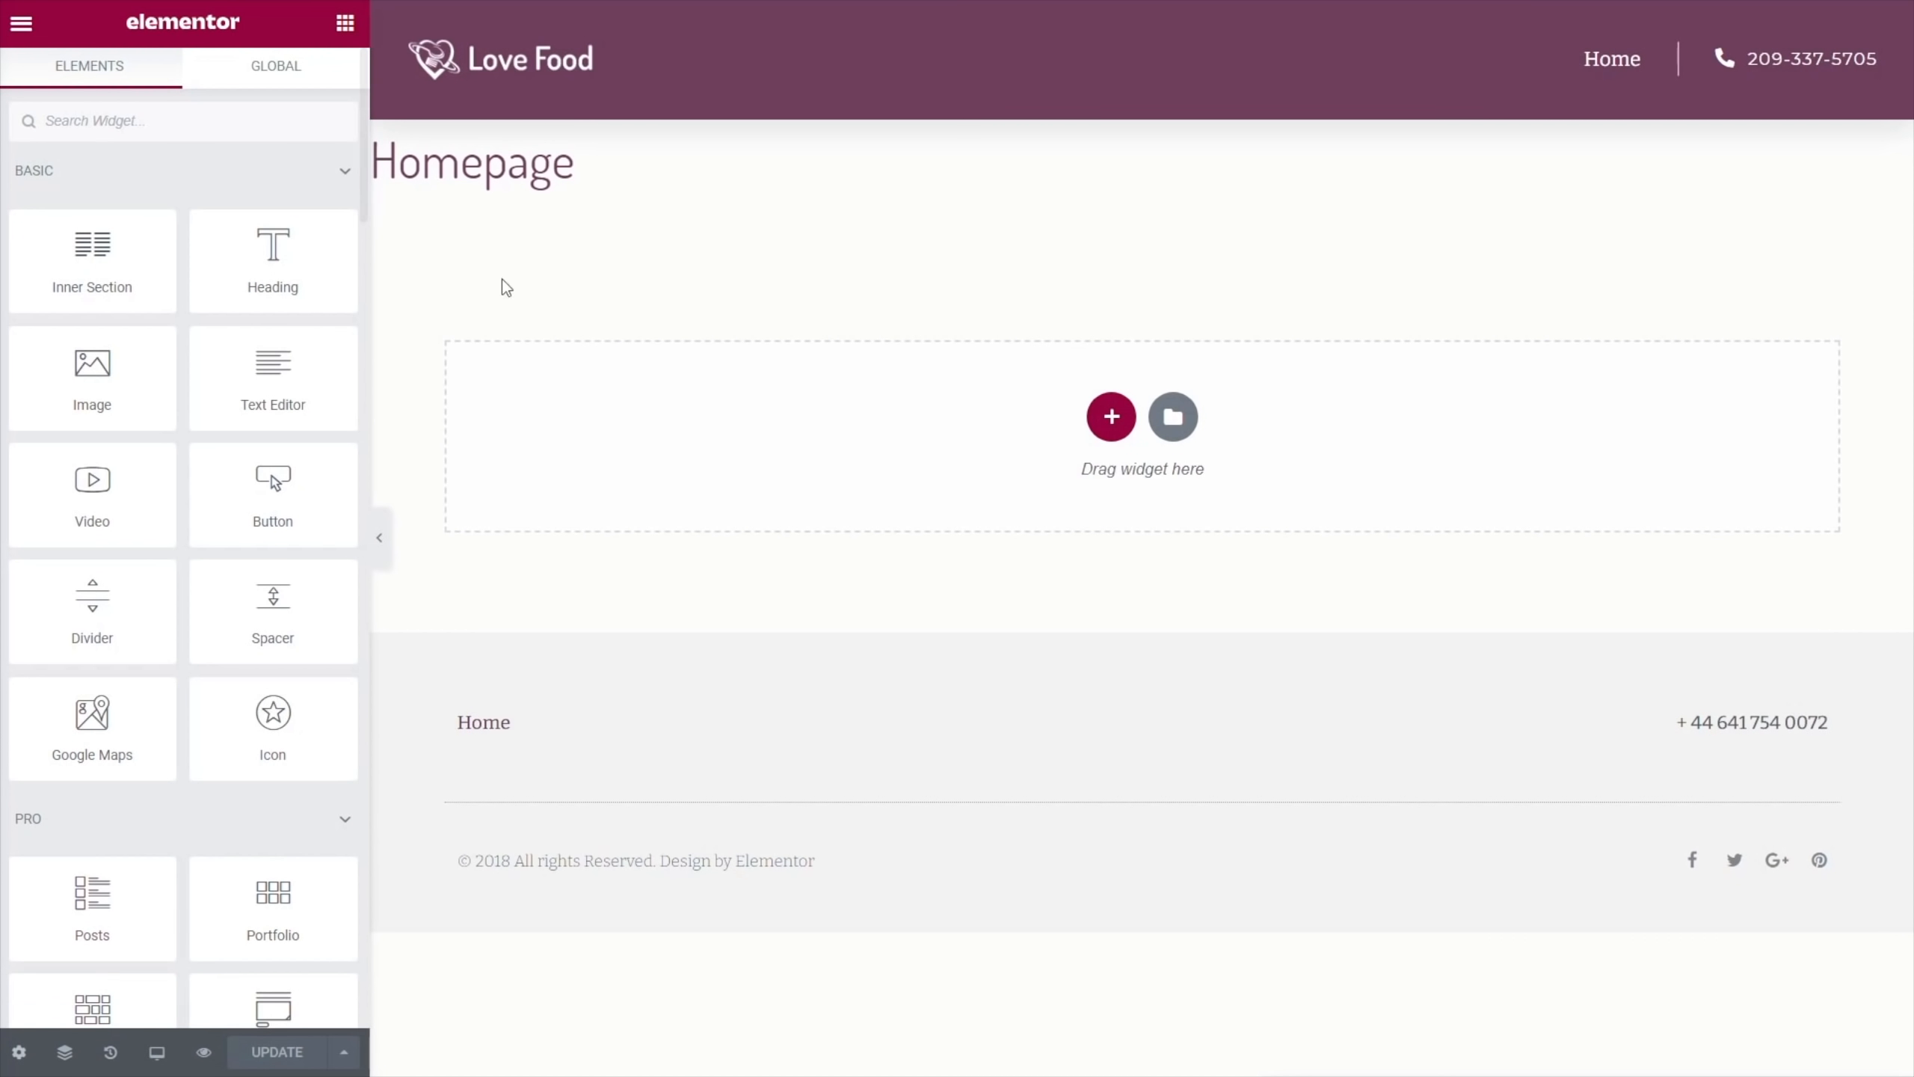
Hide the page title and add a single-column section to the empty page
{"action": "left_click", "coordinate": [18, 1052]}
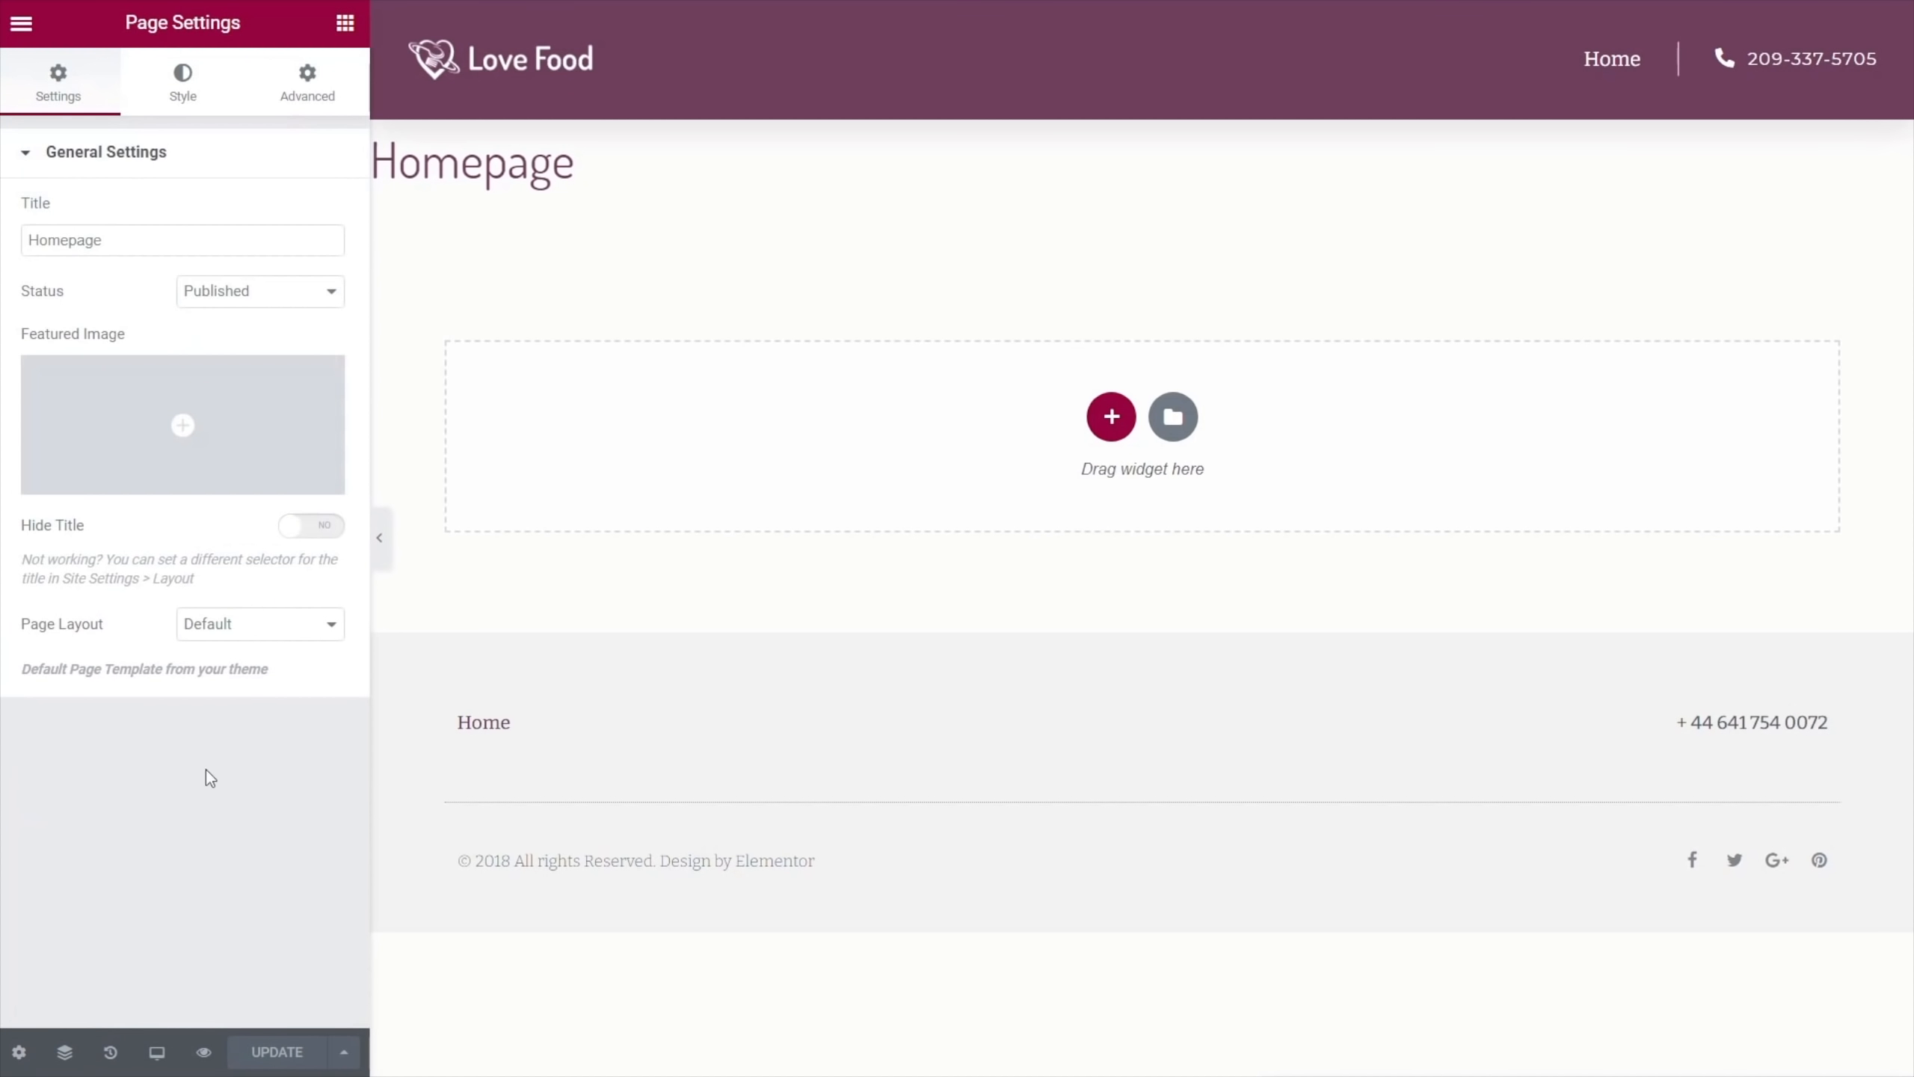
{"action": "left_click", "coordinate": [317, 528]}
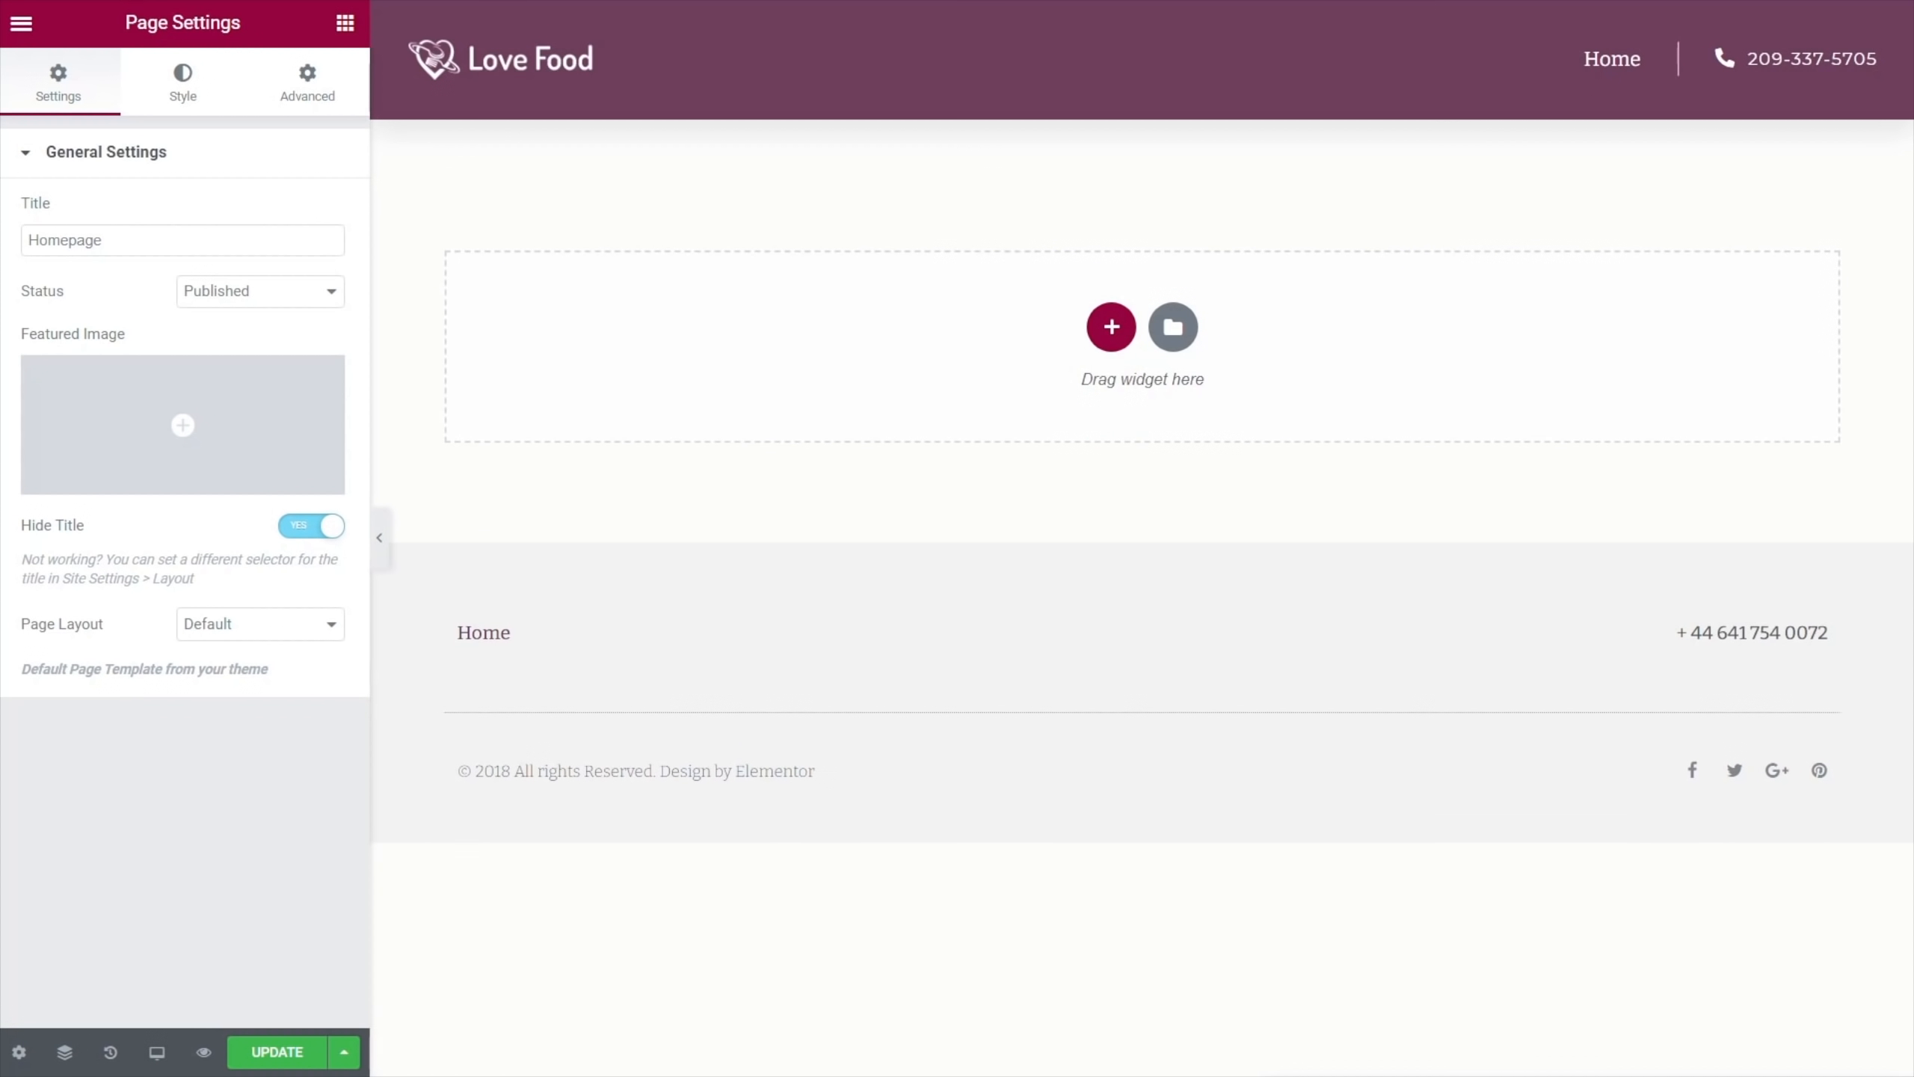
{"action": "left_click", "coordinate": [1112, 327]}
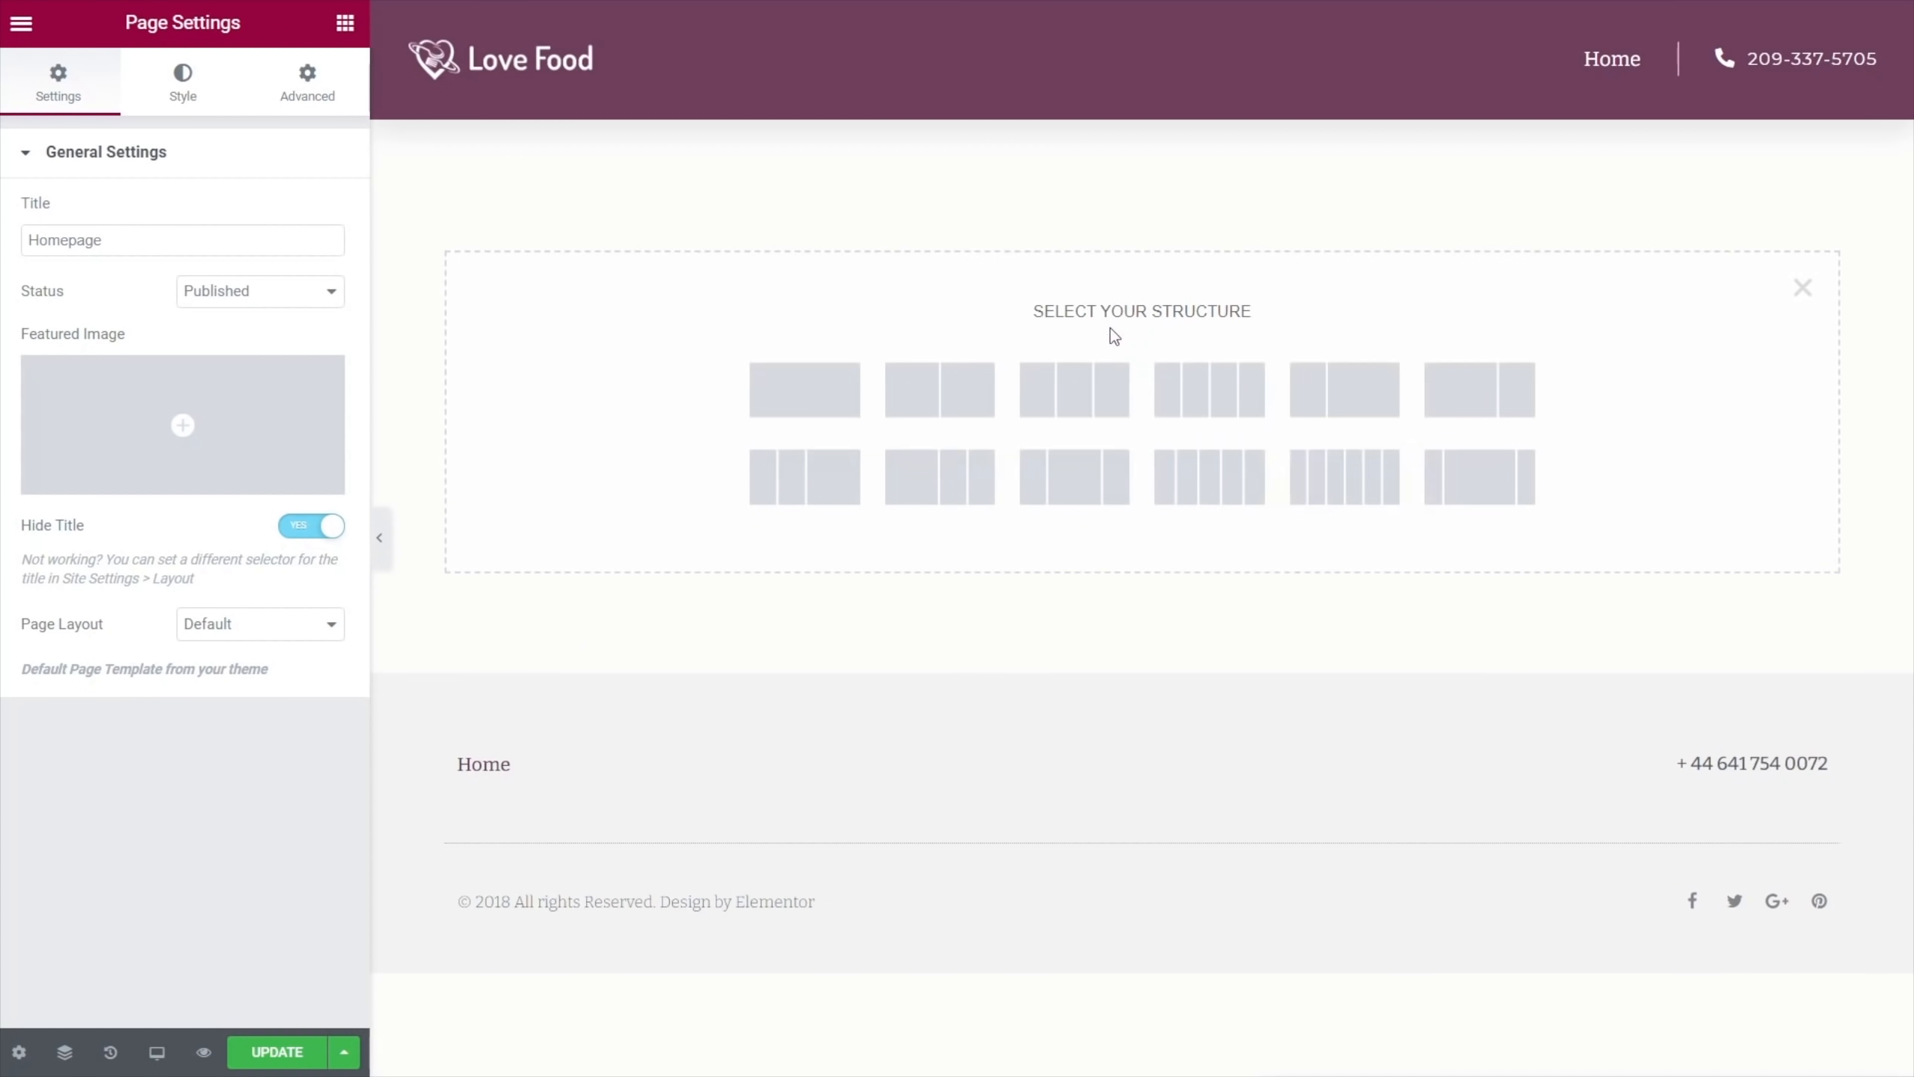
{"action": "left_click", "coordinate": [801, 389]}
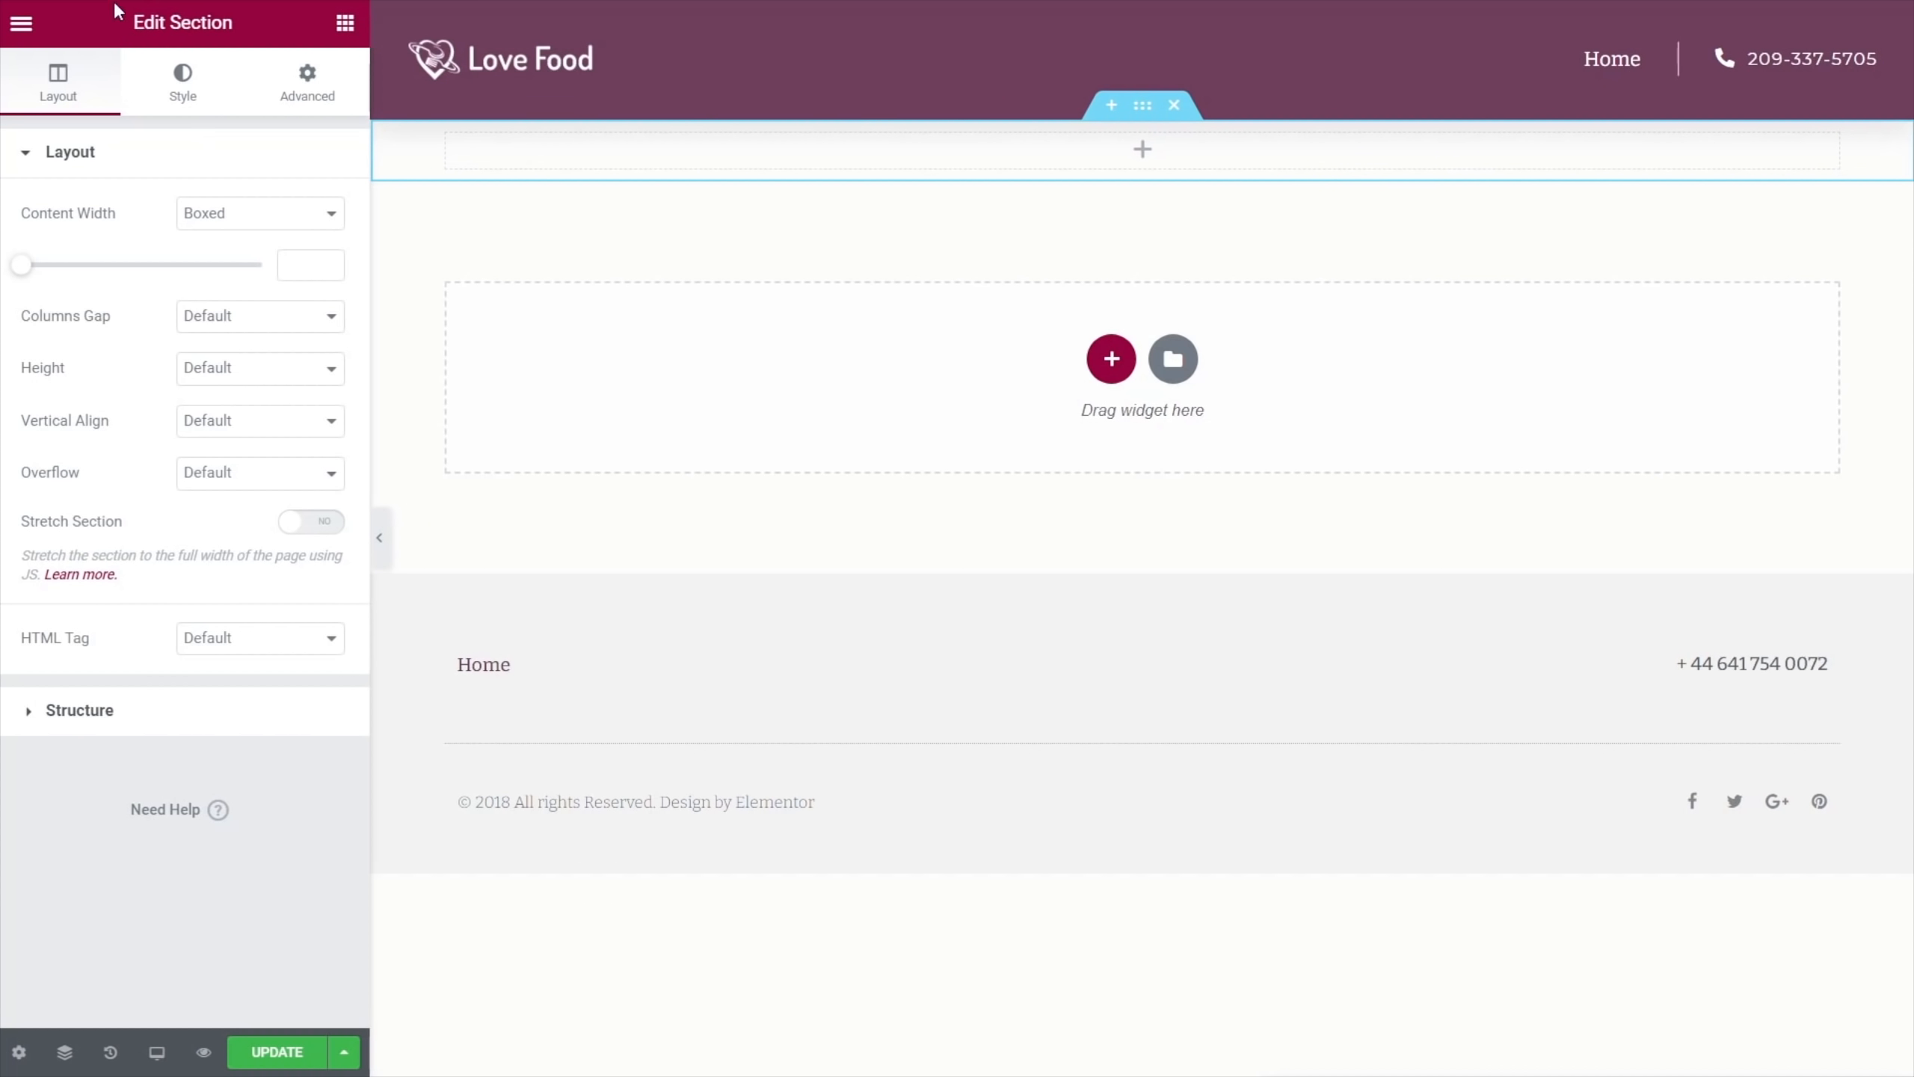
Switch the new section's height to Min Height and set the minimum height to 600 px
{"action": "left_click", "coordinate": [223, 371]}
{"action": "left_click", "coordinate": [230, 431]}
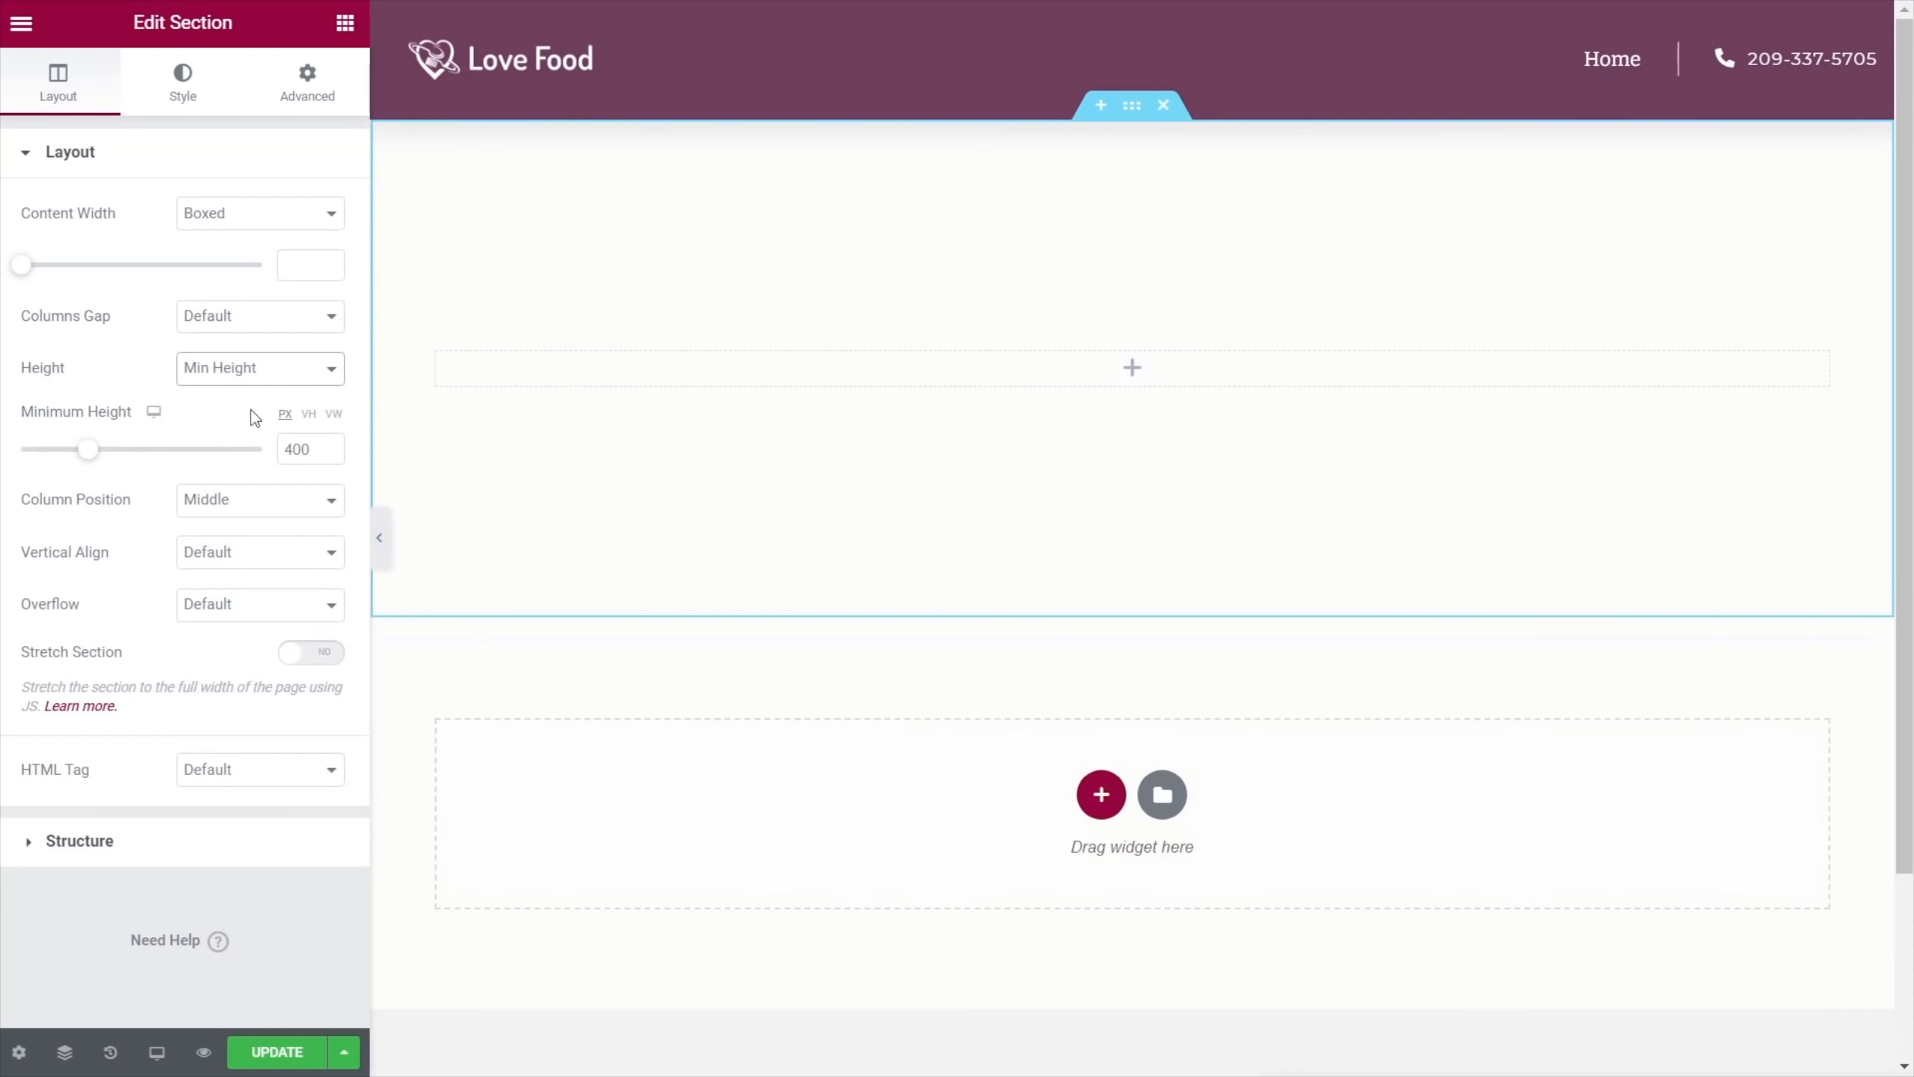
{"action": "left_click_drag", "start_coordinate": [293, 448], "coordinate": [282, 448]}
{"action": "type", "text": "6"}
Give the section a classic background with the burger-on-wood image pexels-ray-piedra-1565982.jpg from the media library
{"action": "left_click", "coordinate": [181, 87]}
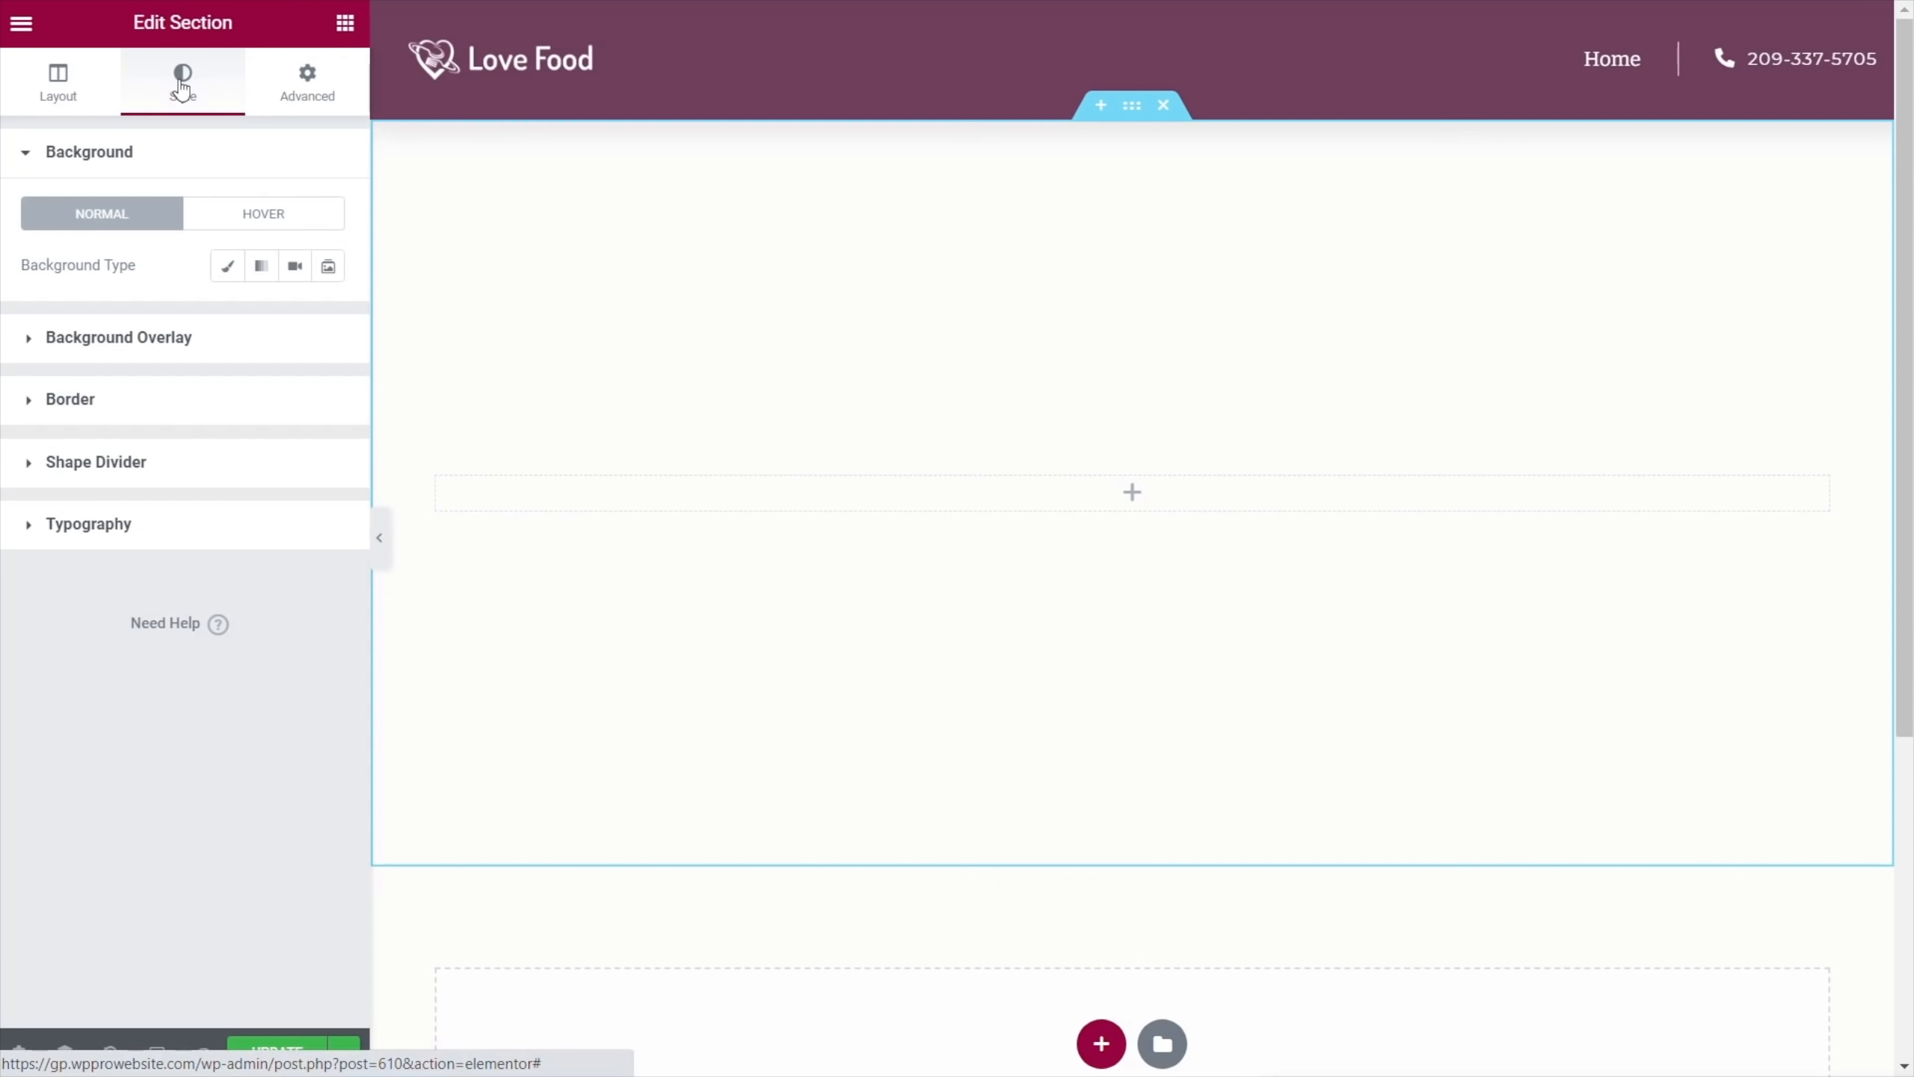
{"action": "left_click", "coordinate": [224, 269]}
{"action": "left_click", "coordinate": [228, 448]}
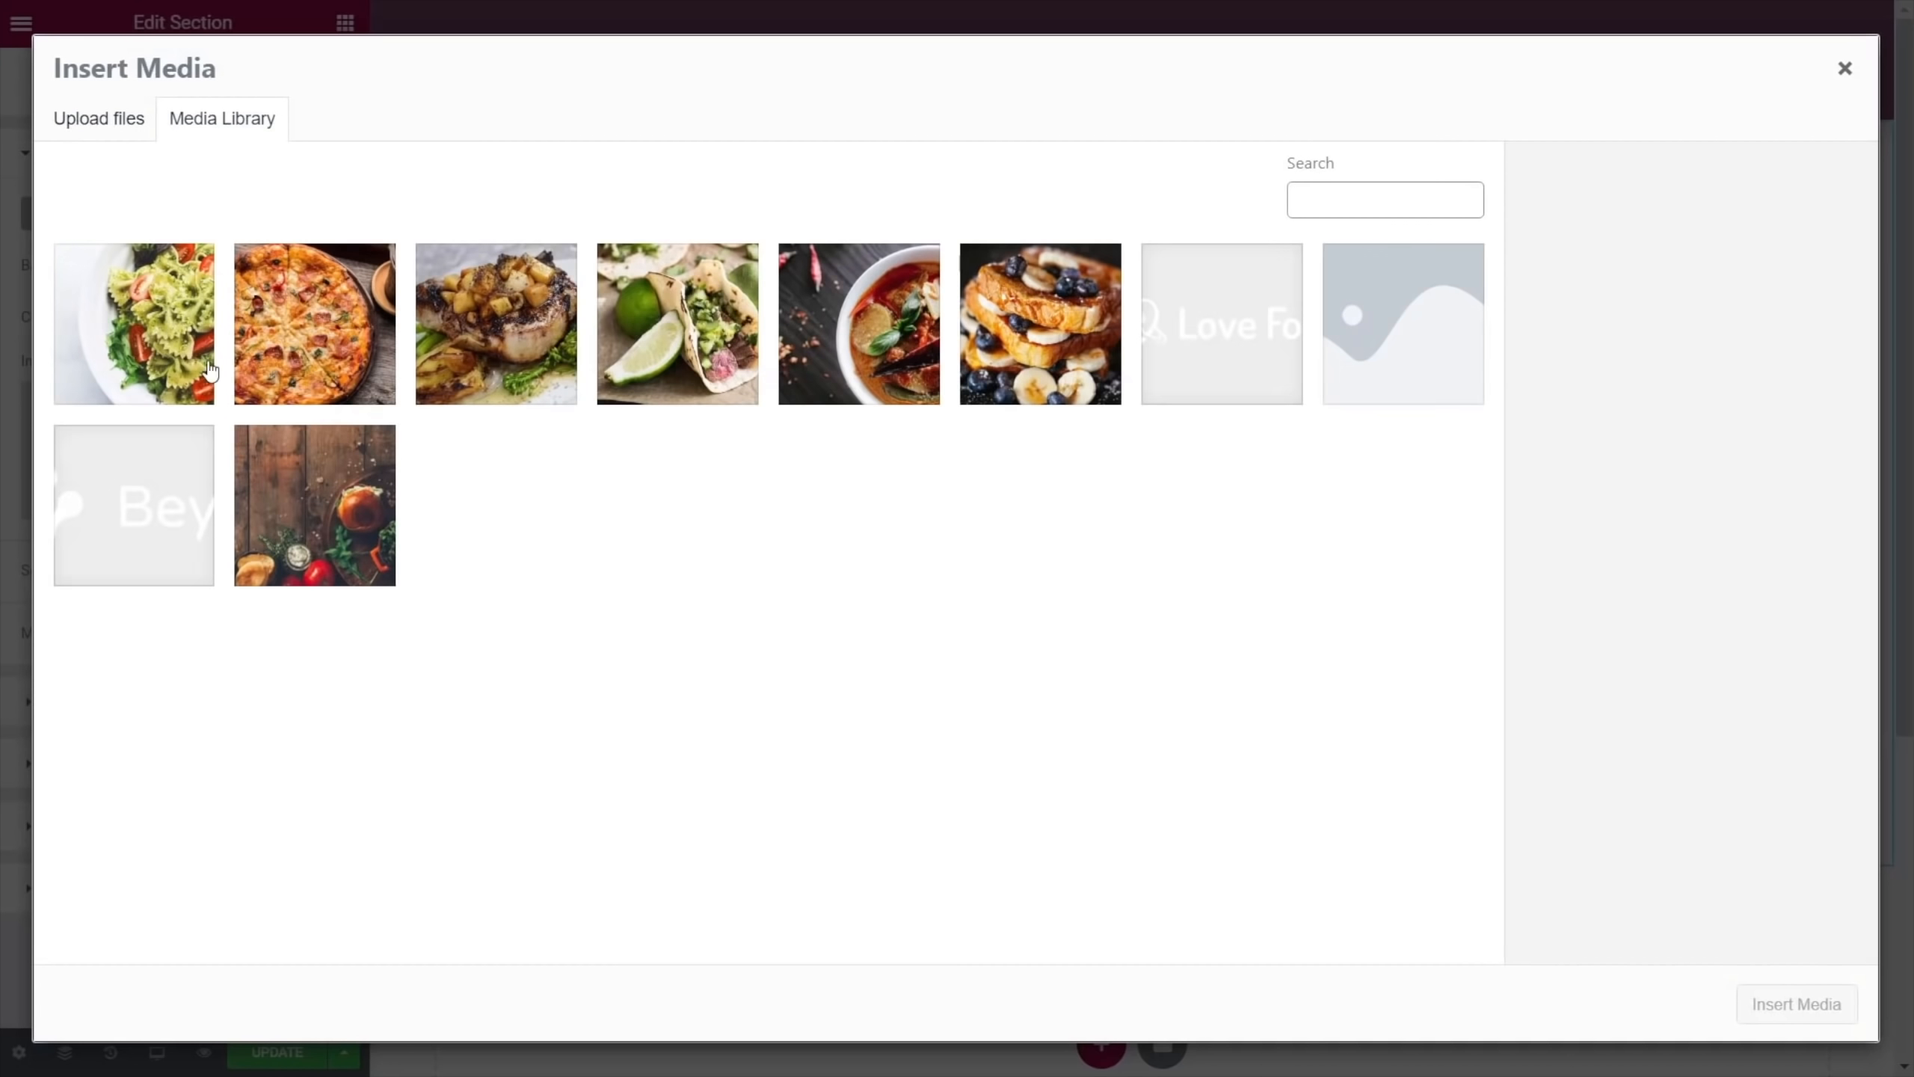
{"action": "left_click", "coordinate": [333, 534]}
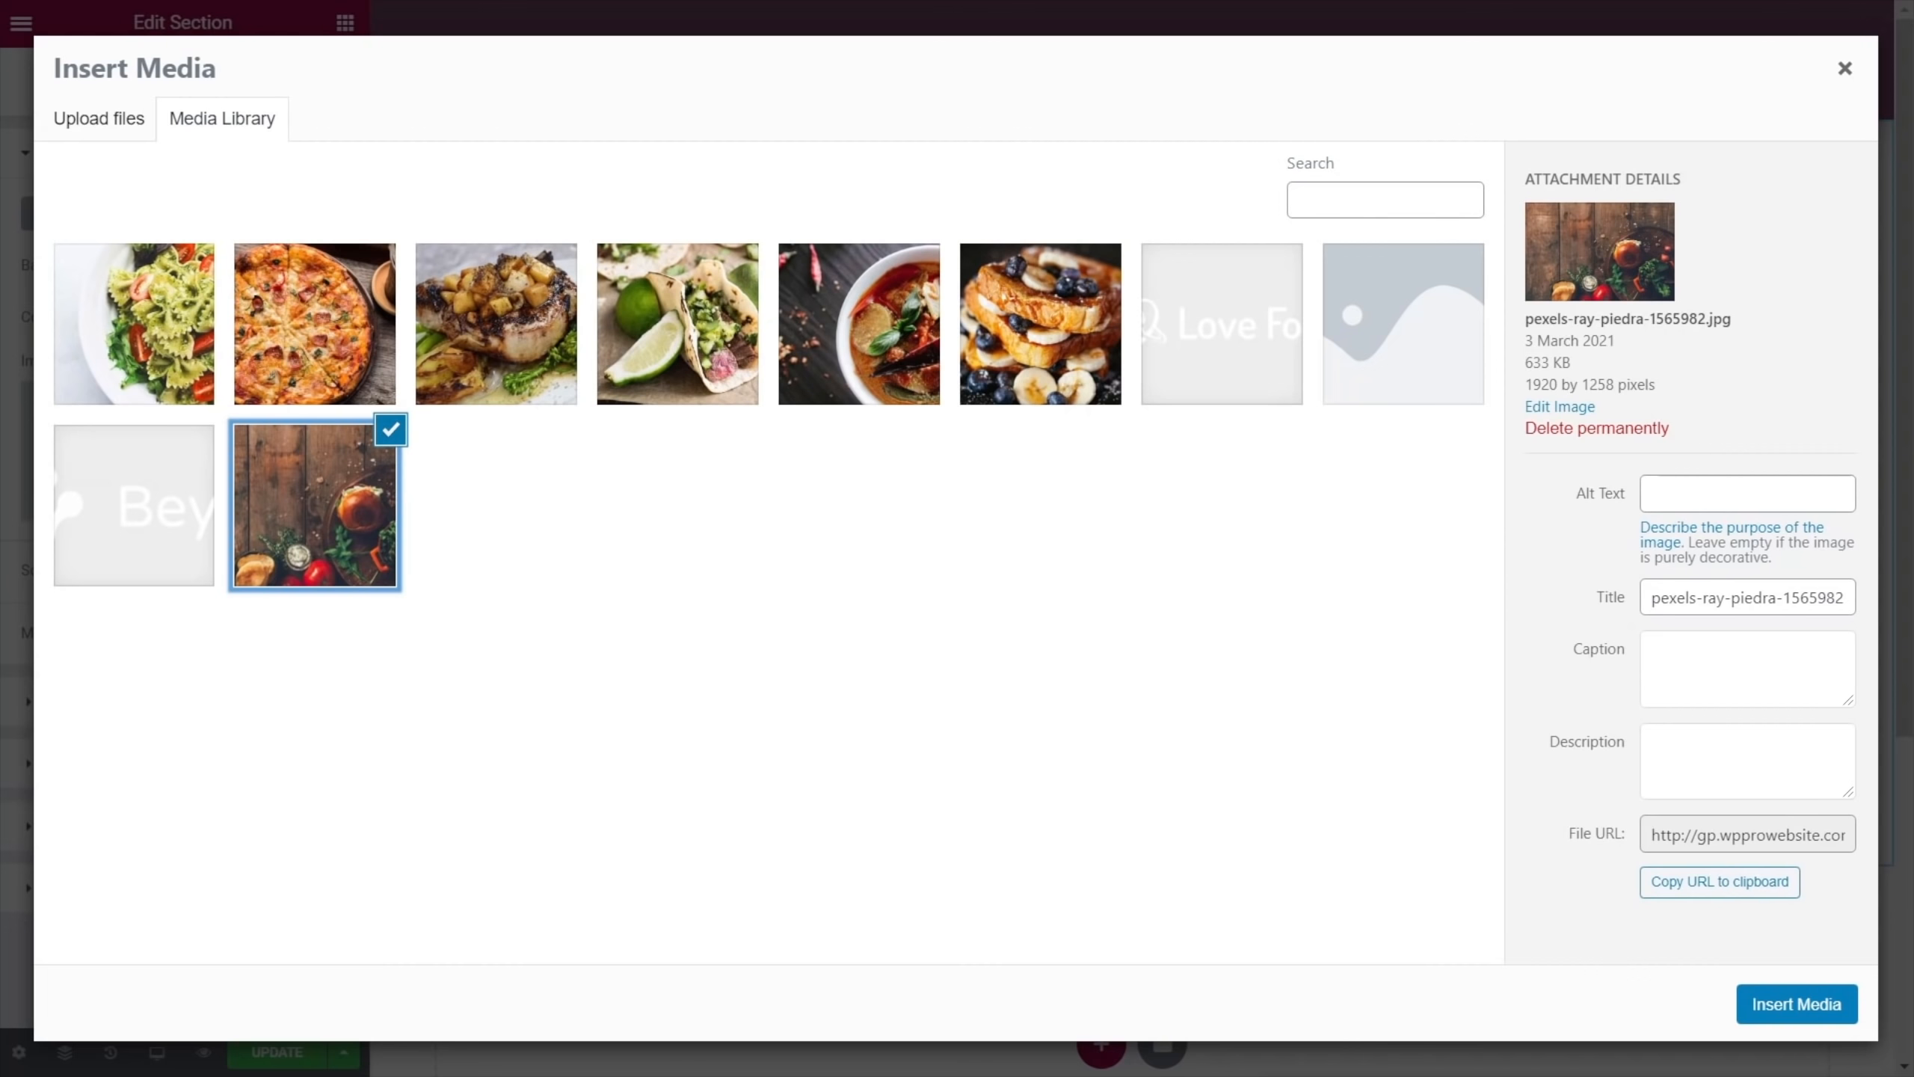
{"action": "left_click", "coordinate": [1799, 1010]}
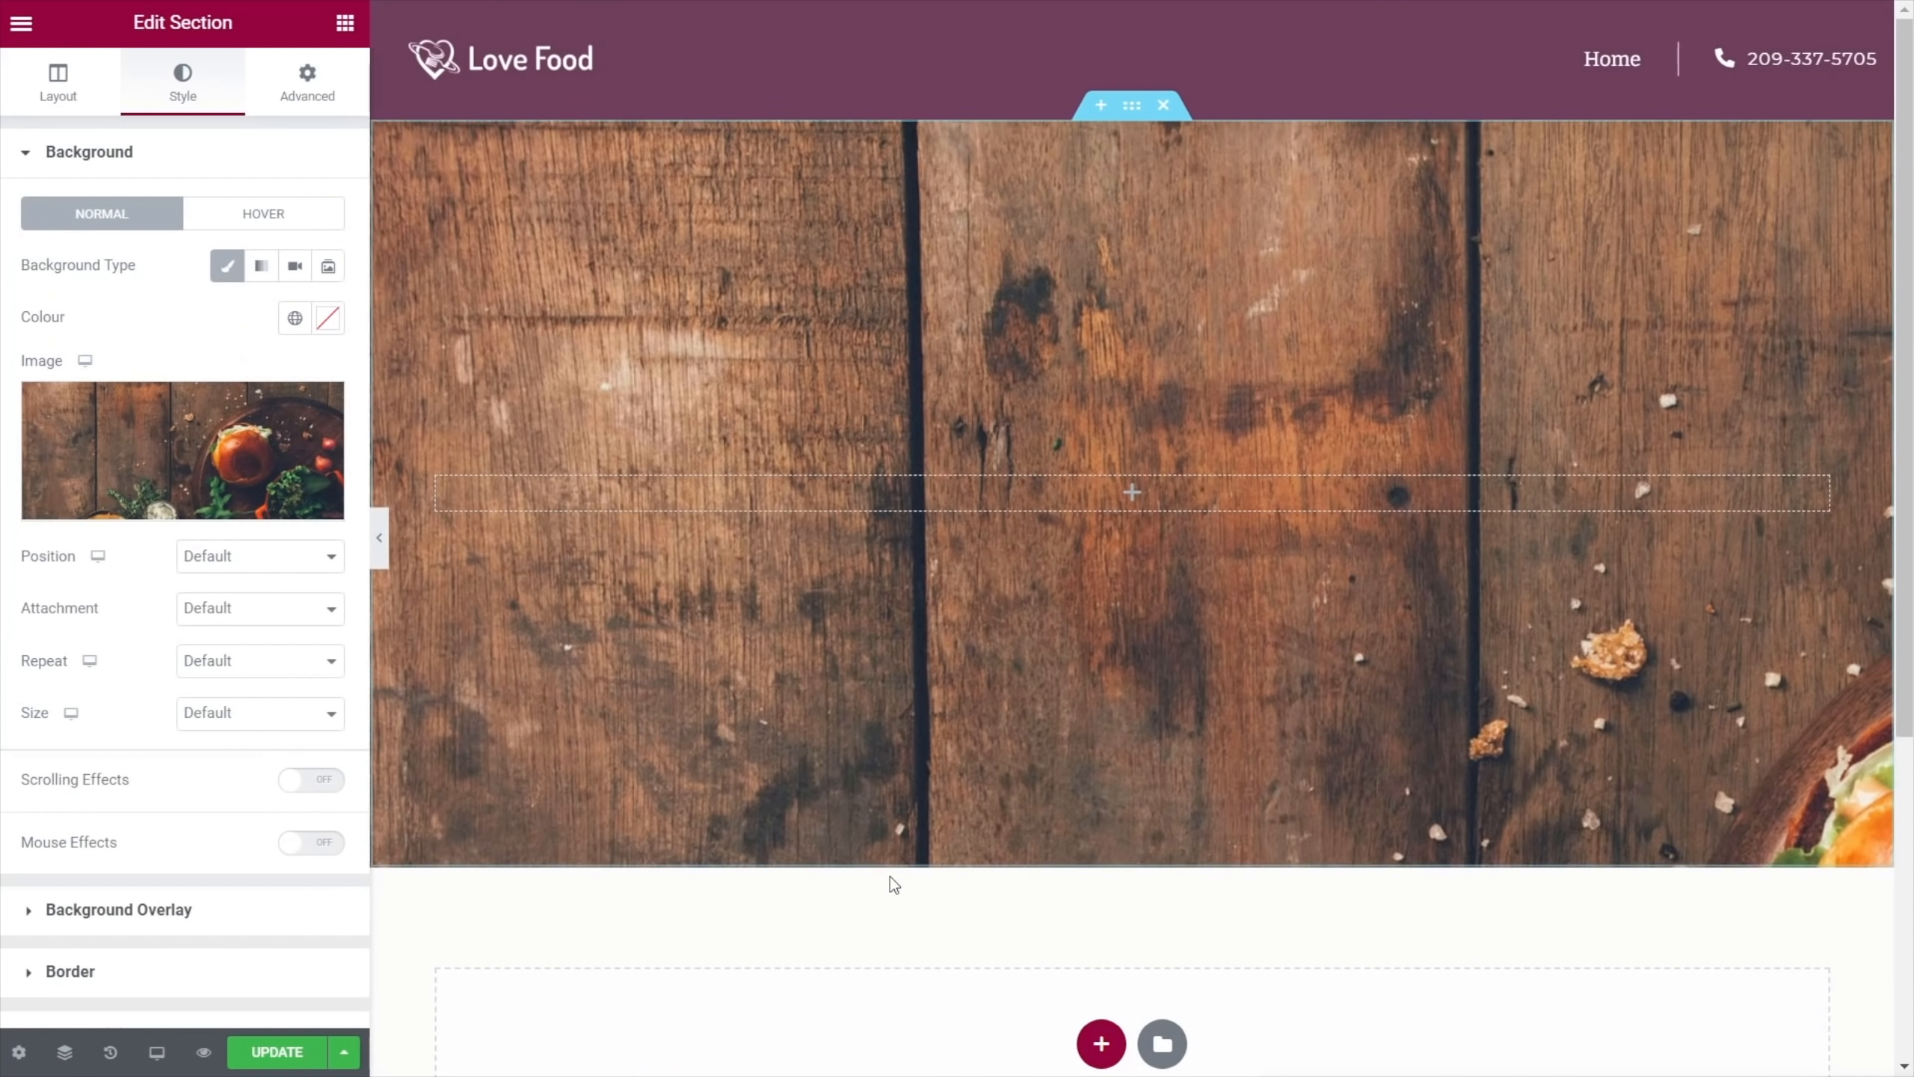
Set the background image's position to Bottom Right, its repeat to No-repeat and its size to Cover
{"action": "left_click", "coordinate": [255, 561]}
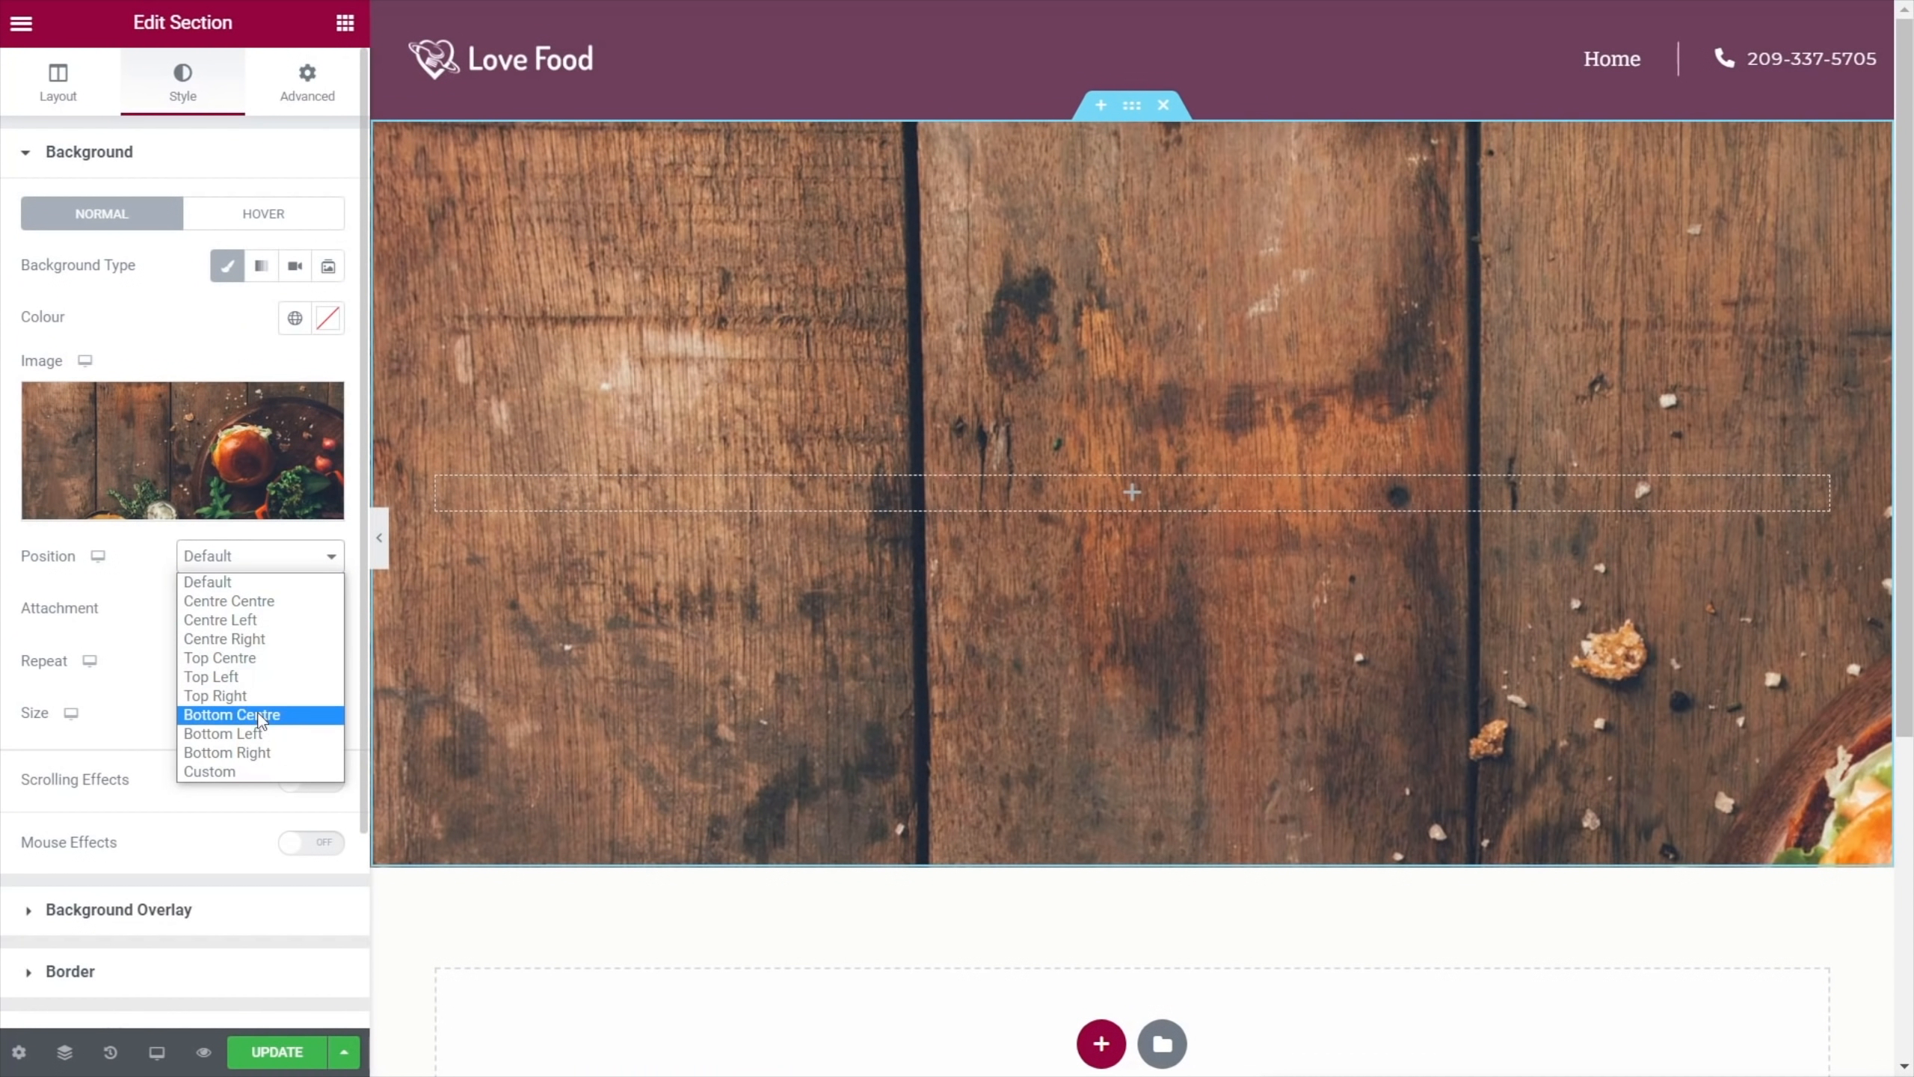
{"action": "left_click", "coordinate": [253, 752]}
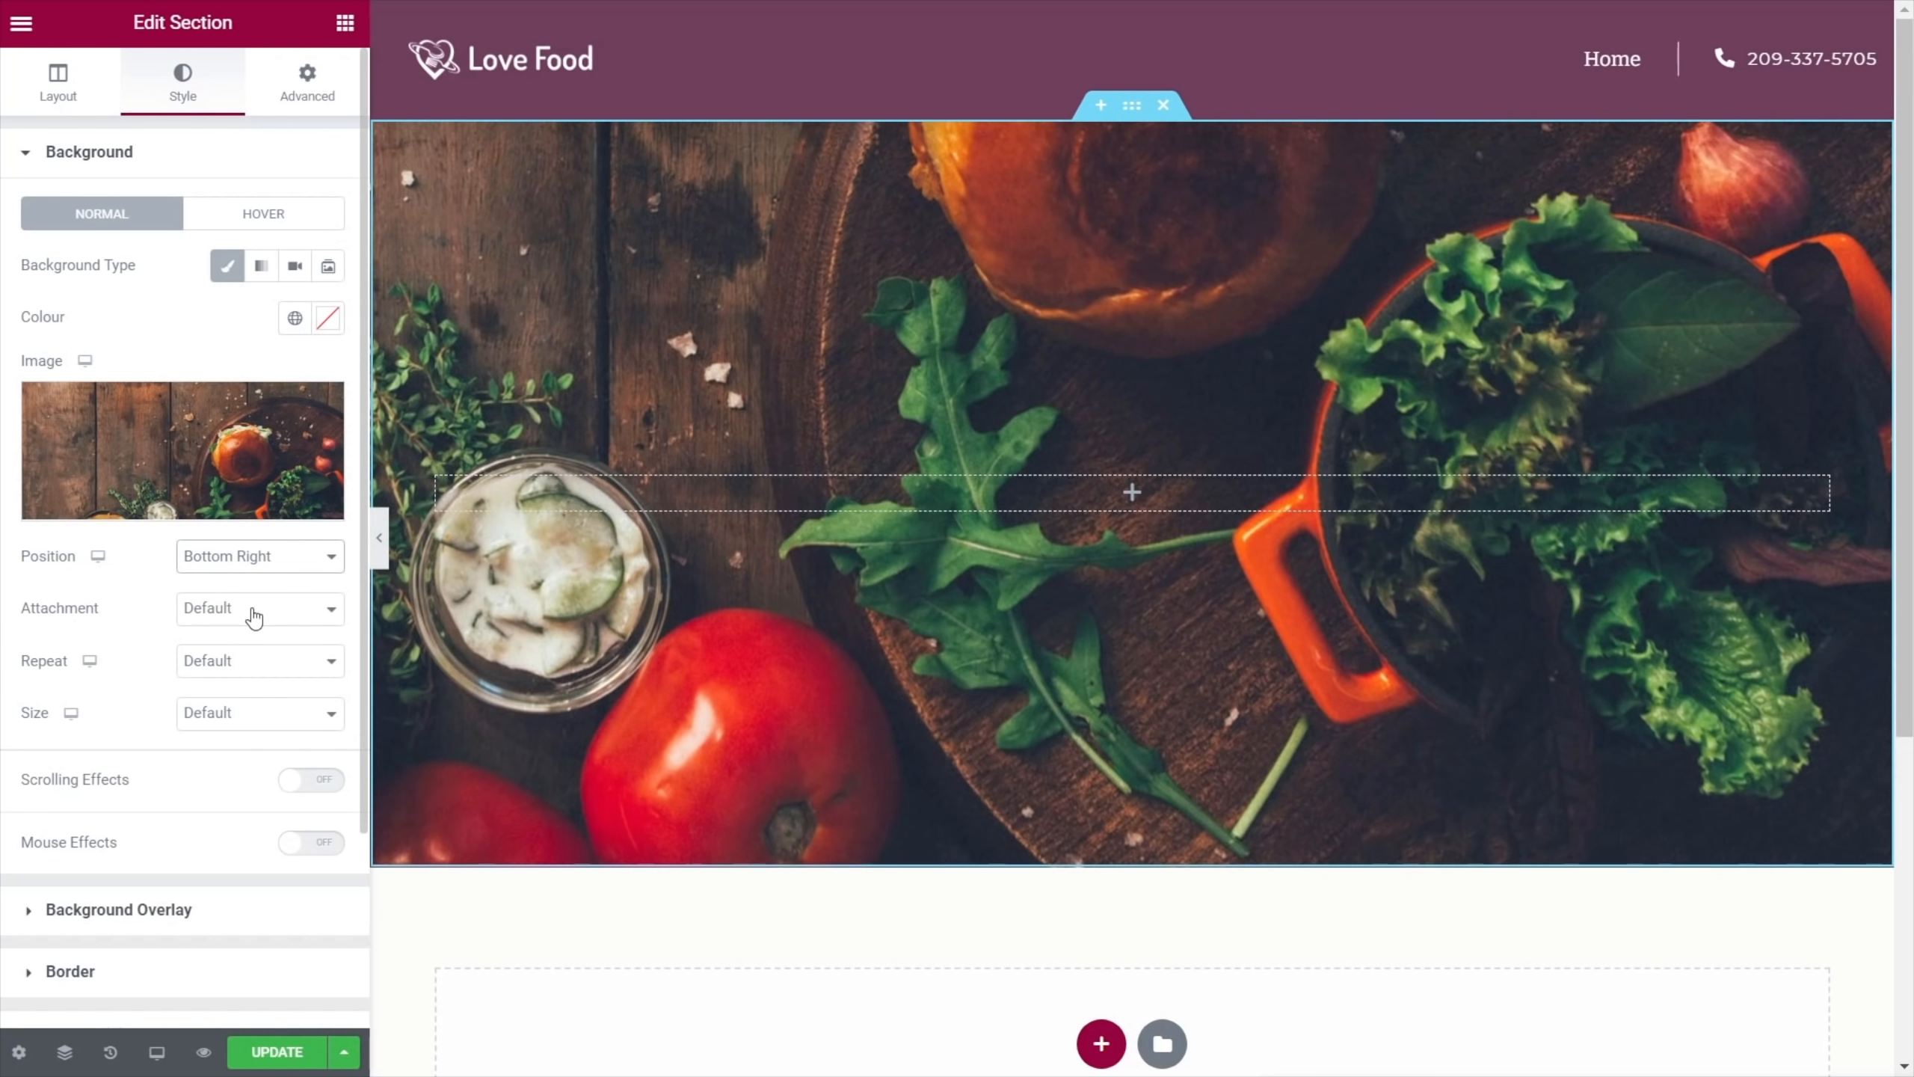
{"action": "left_click", "coordinate": [258, 661]}
{"action": "left_click", "coordinate": [252, 700]}
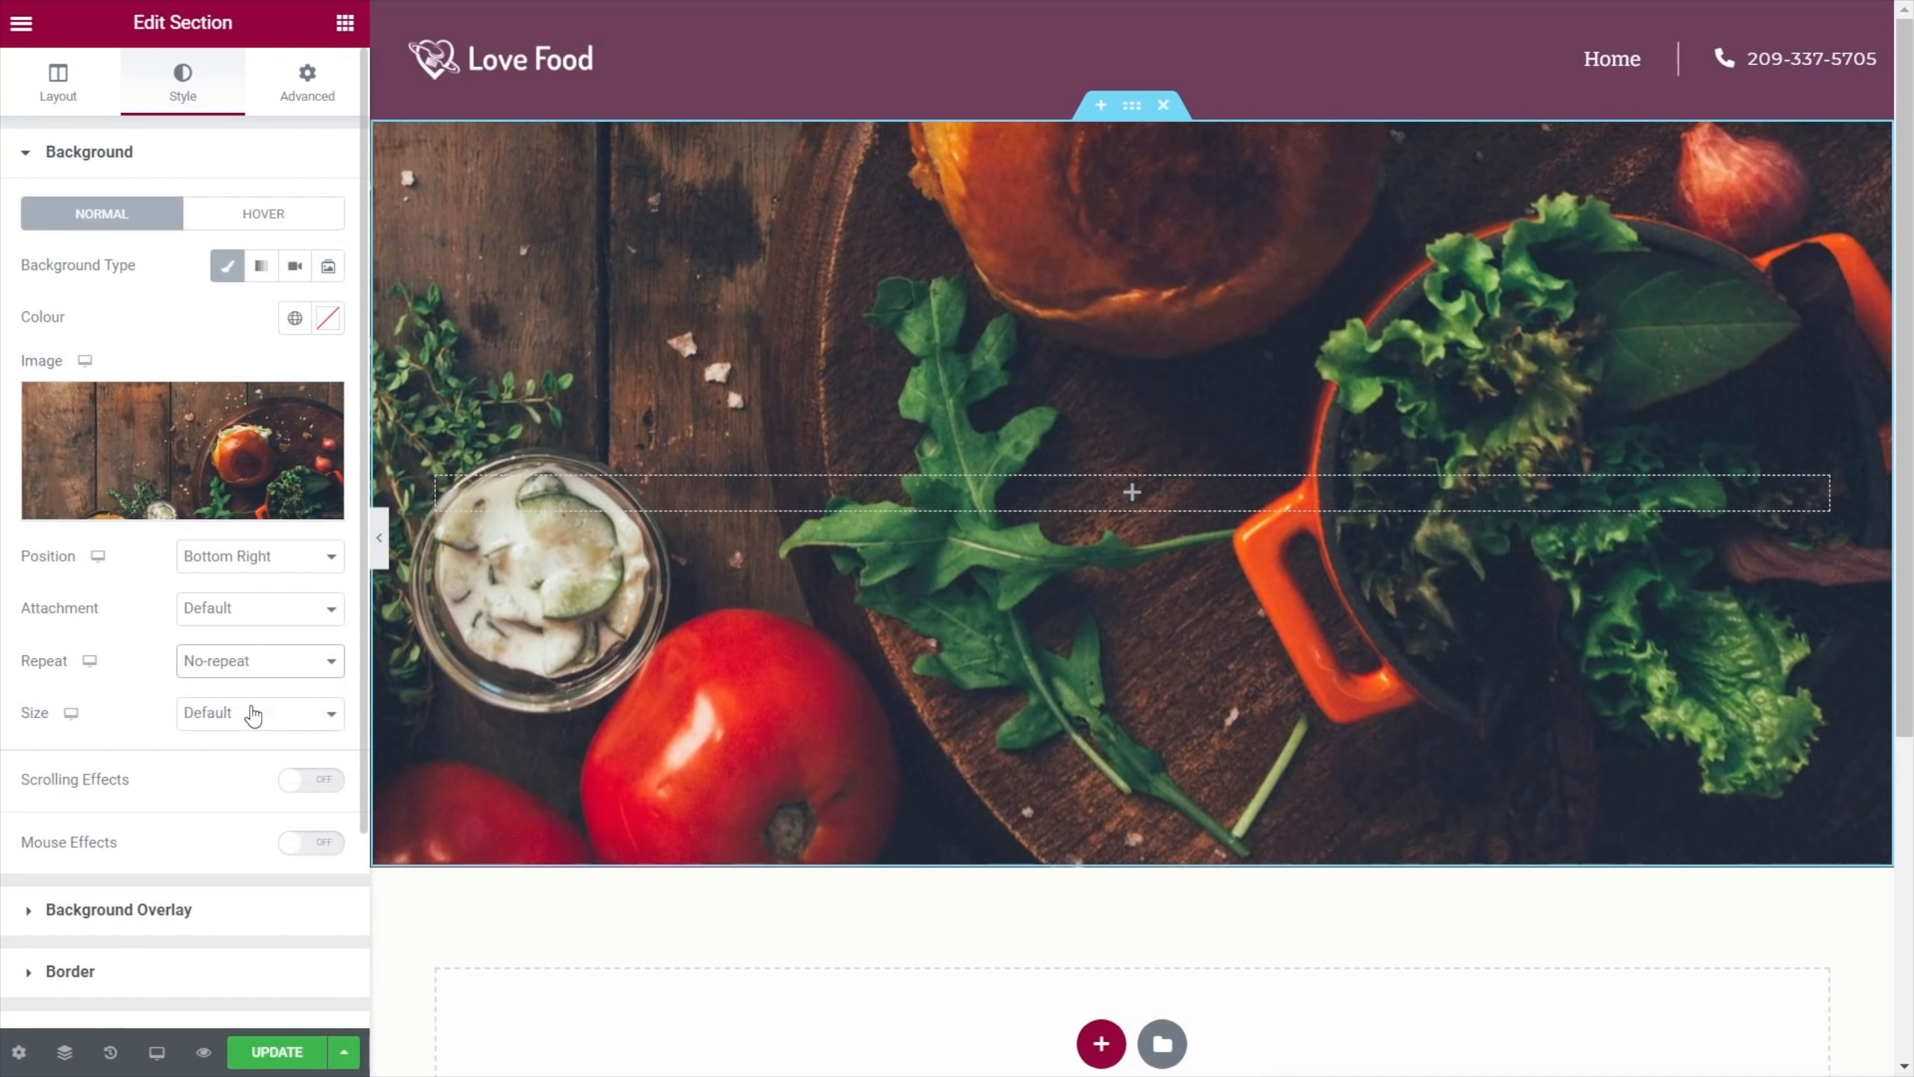
{"action": "left_click", "coordinate": [250, 714]}
{"action": "left_click", "coordinate": [242, 777]}
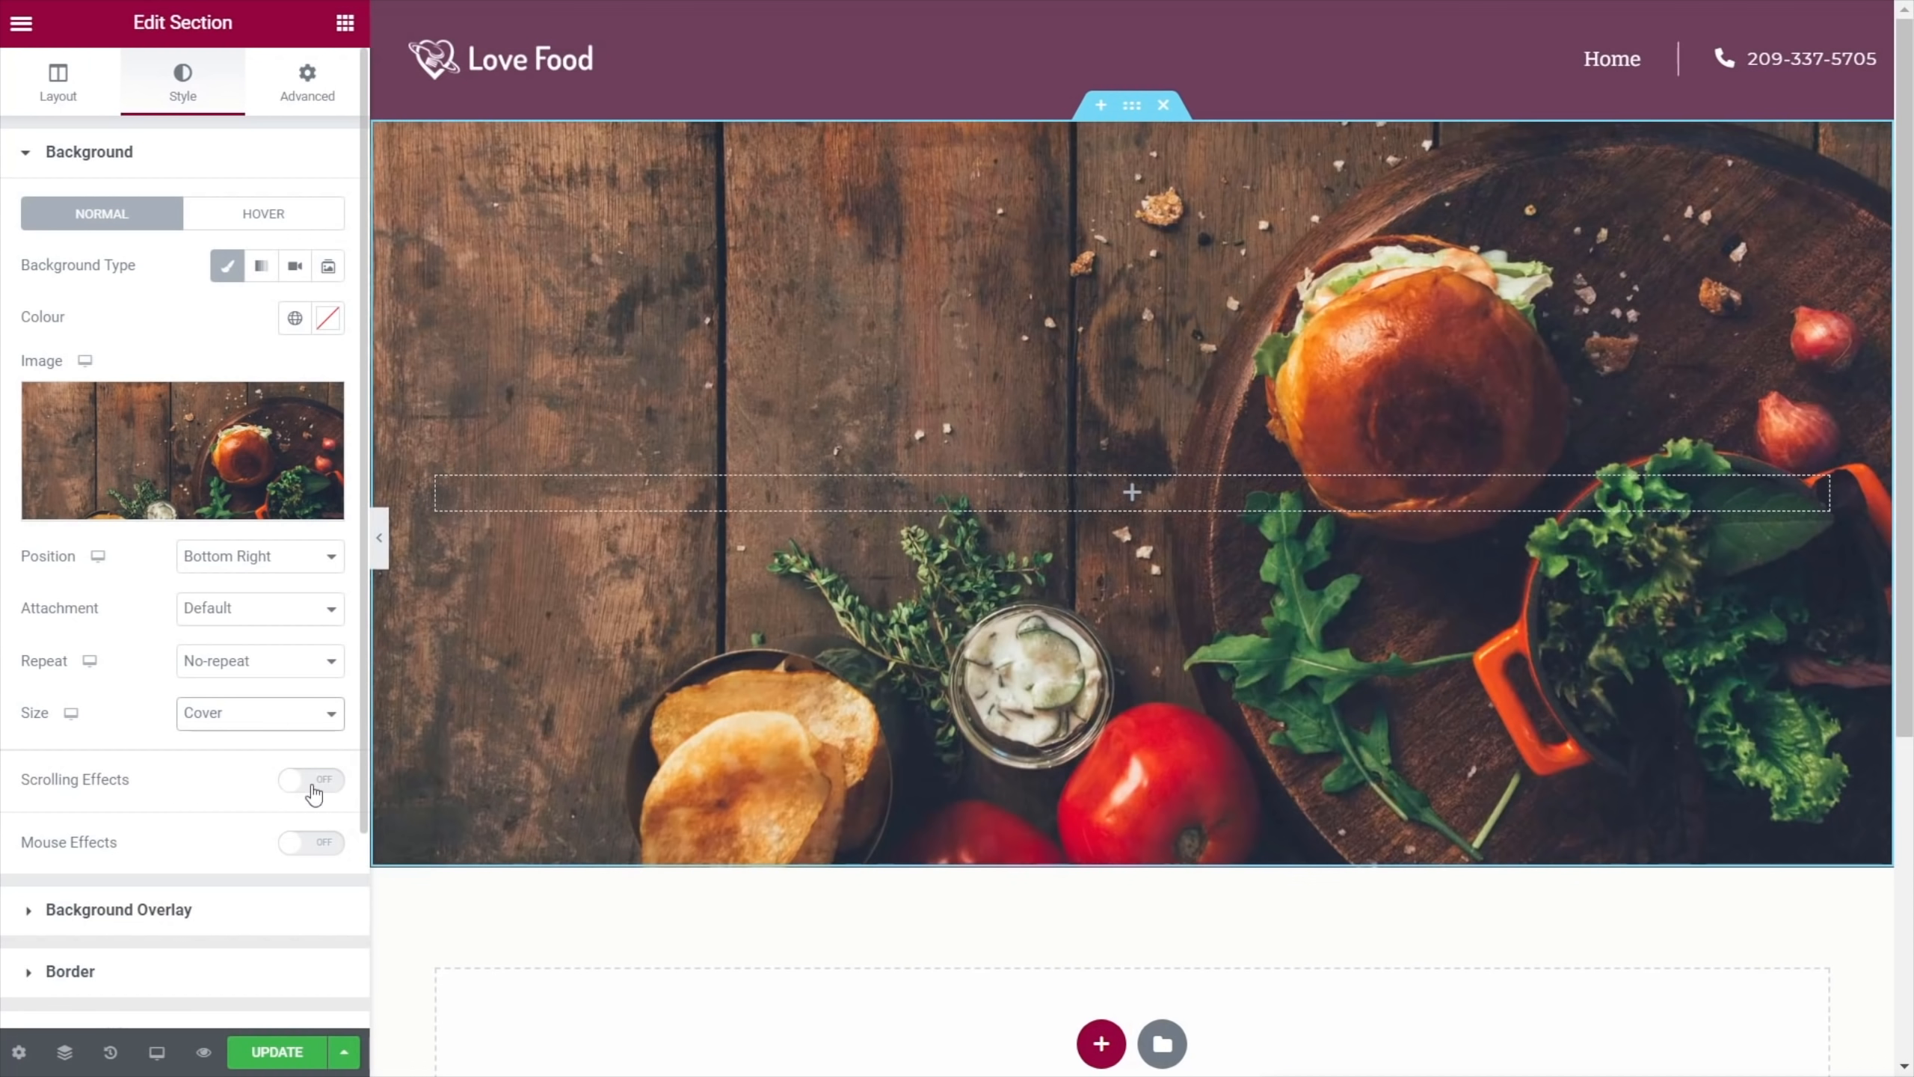
Add a classic background overlay to the section in the global Black colour
{"action": "left_click", "coordinate": [143, 910]}
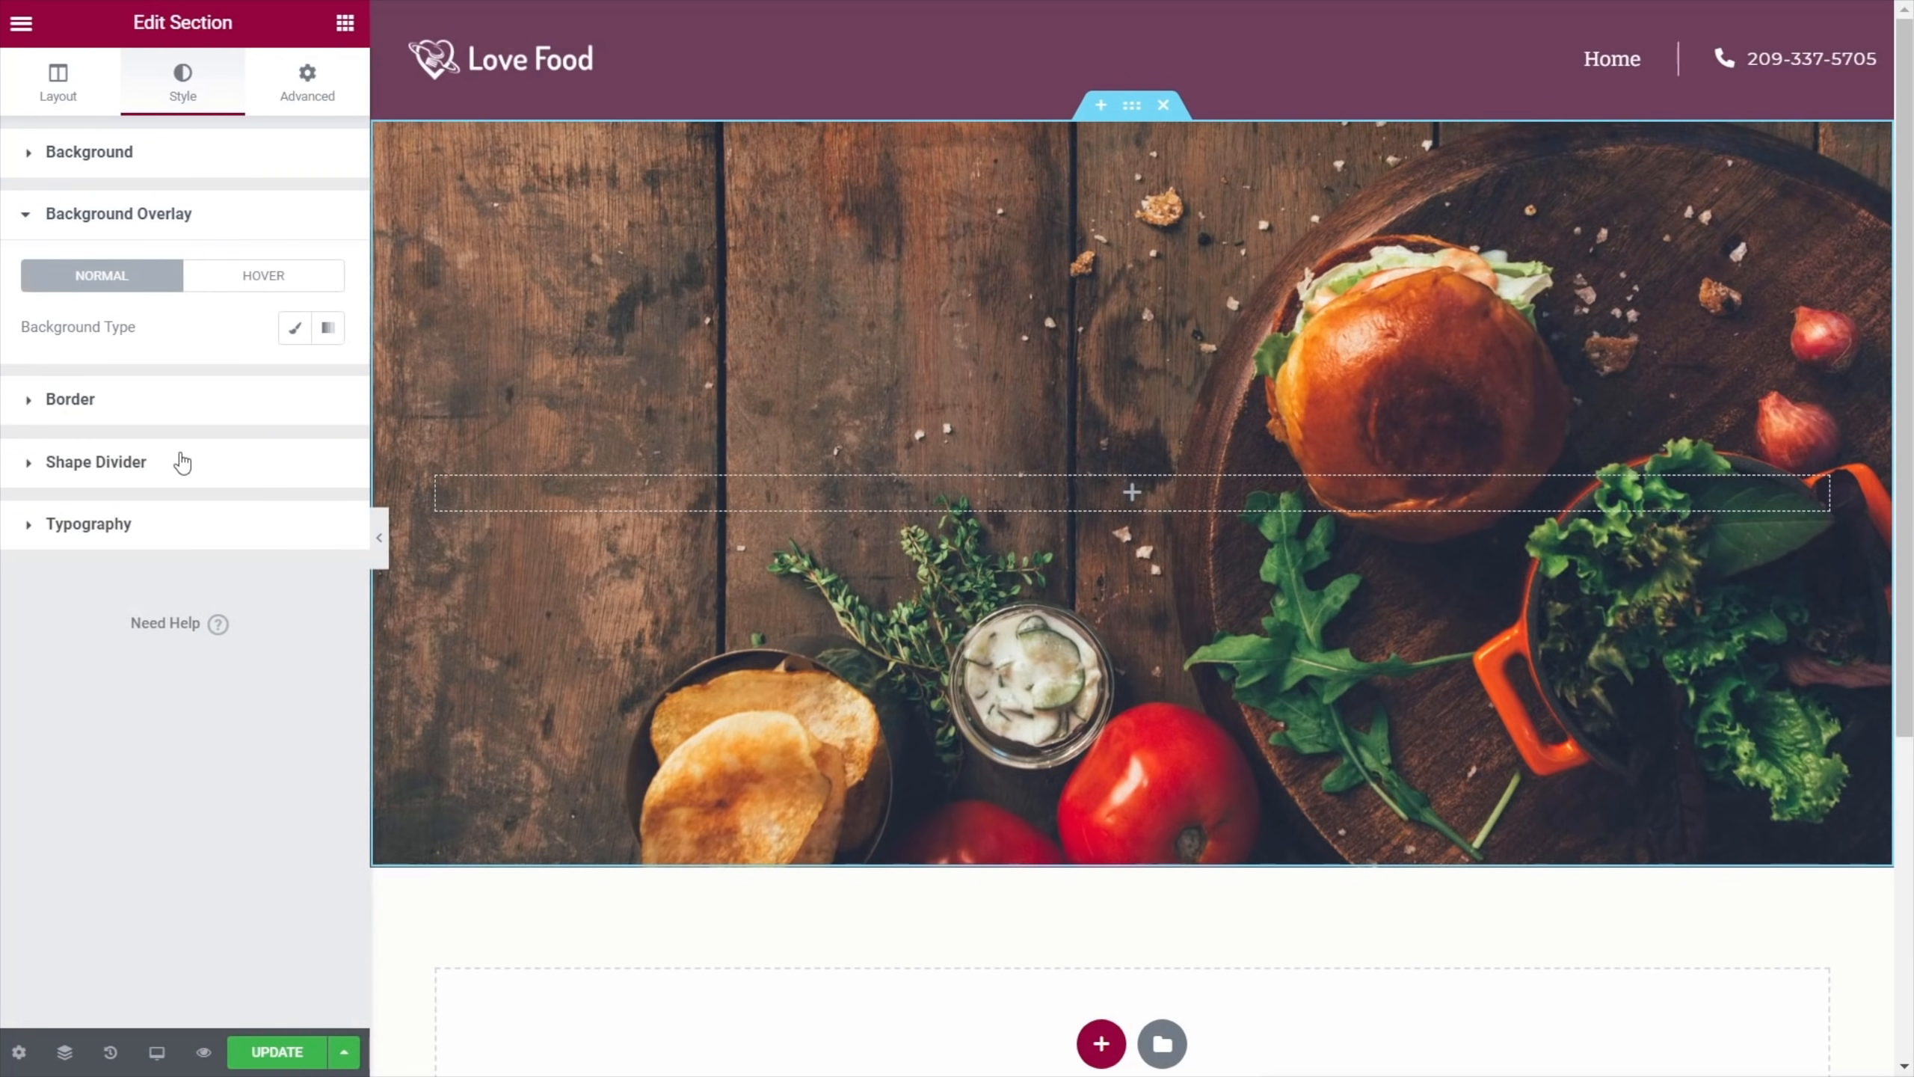
{"action": "left_click", "coordinate": [296, 330]}
{"action": "left_click", "coordinate": [294, 380]}
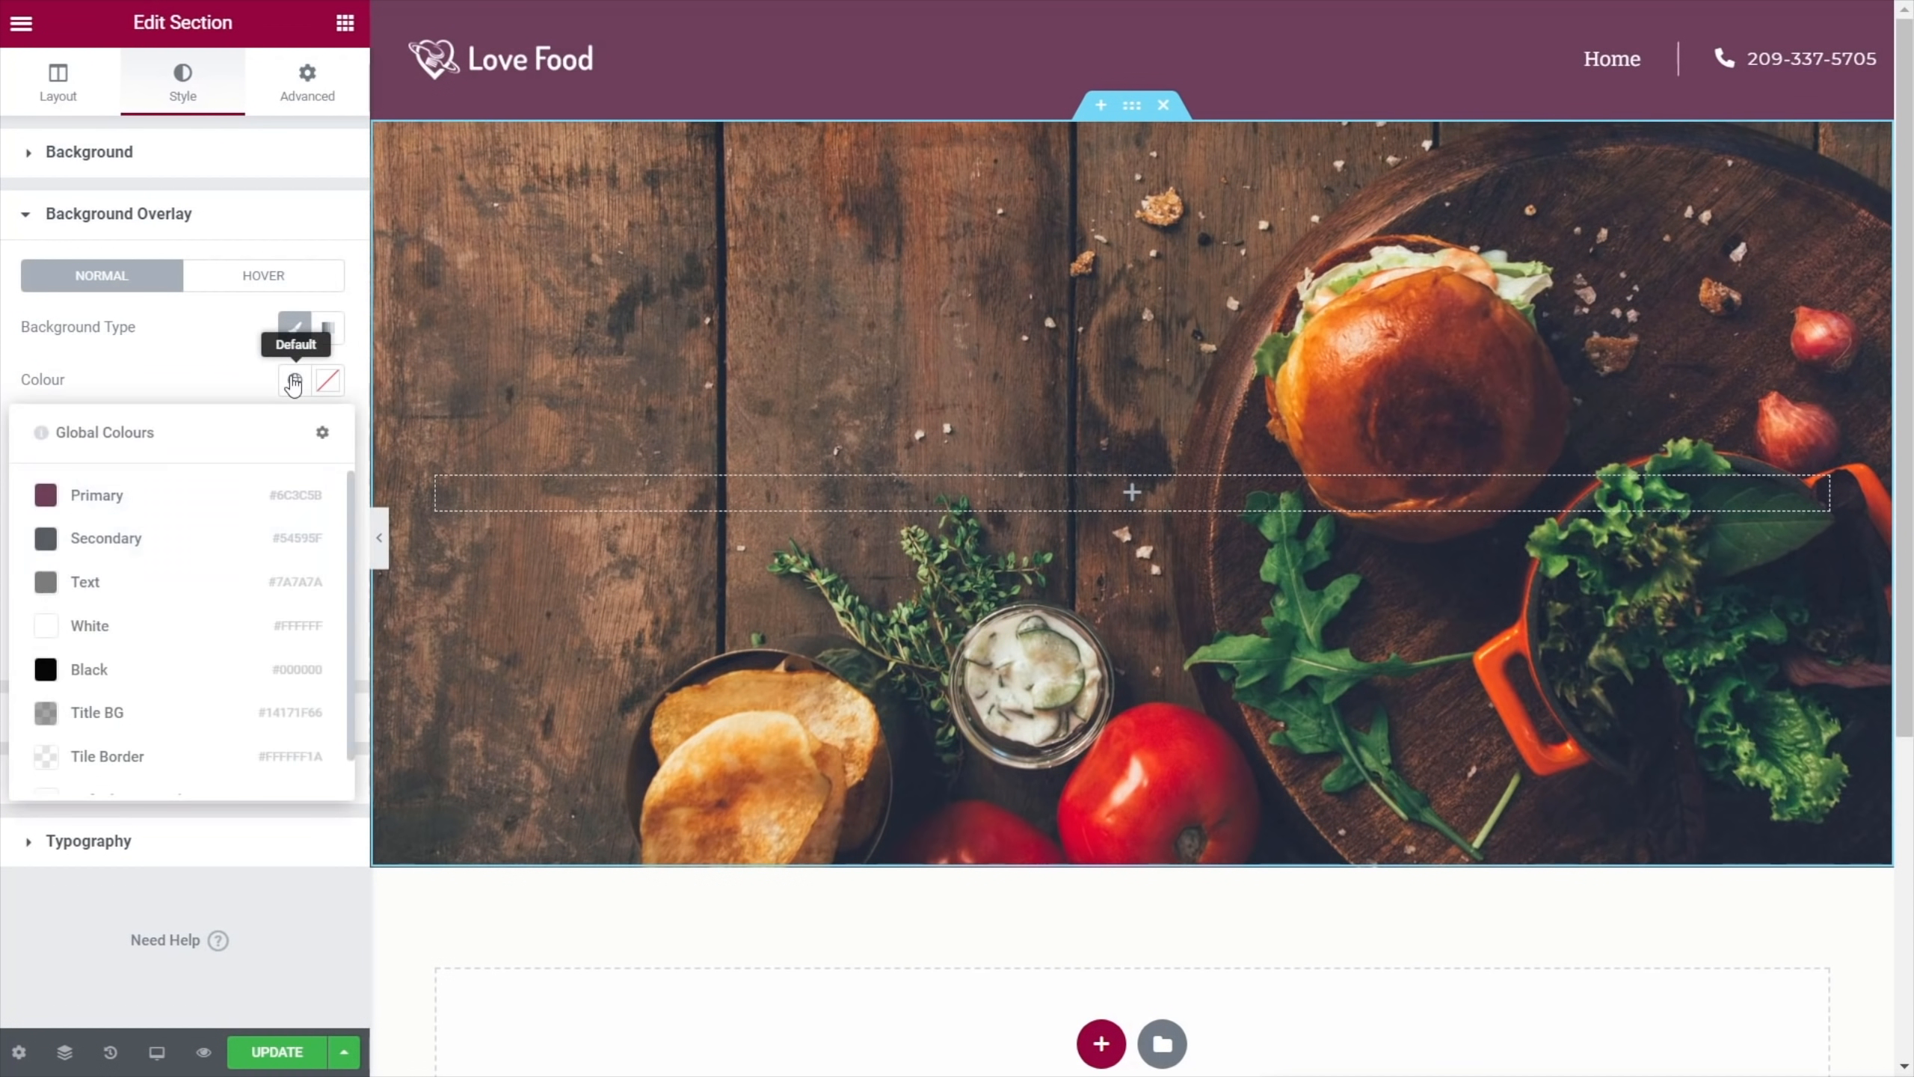
{"action": "left_click", "coordinate": [68, 669]}
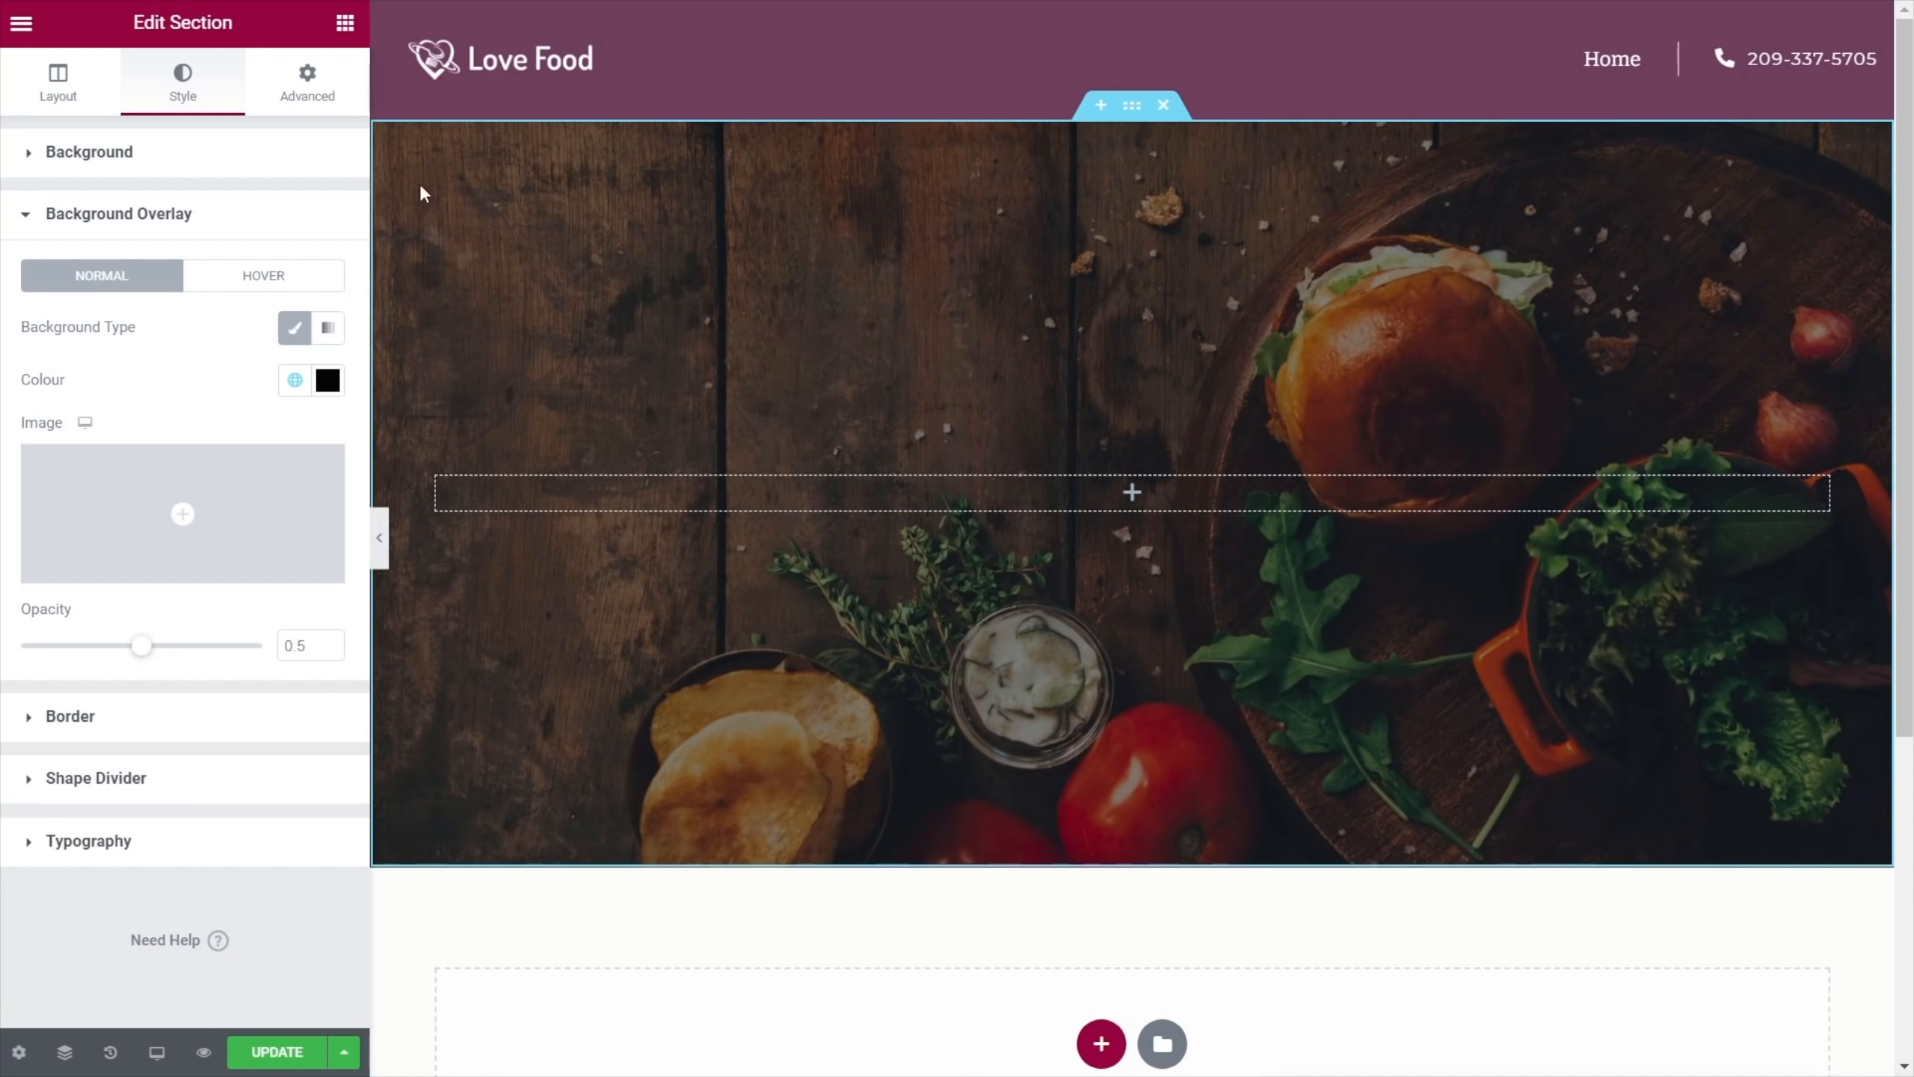
{"action": "left_click", "coordinate": [309, 74]}
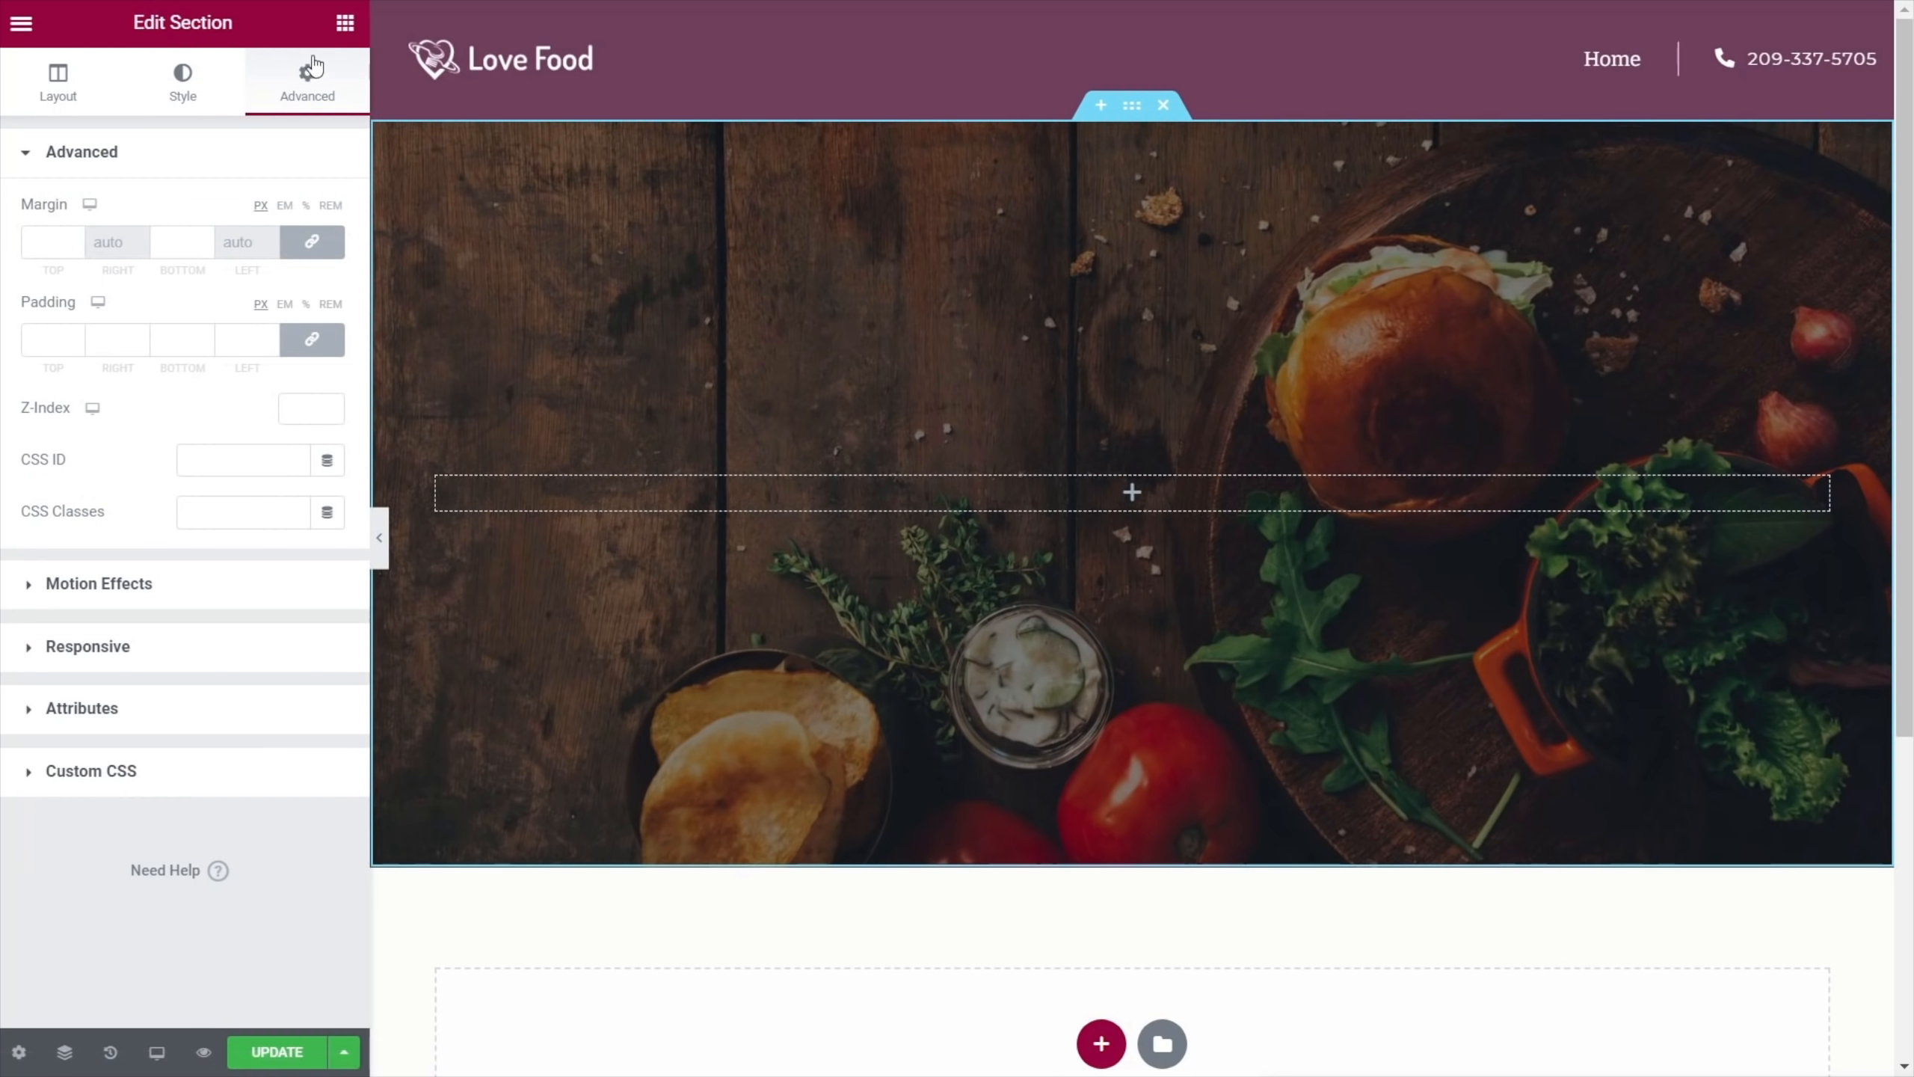
Add a Heading widget to the section's column and open its style settings
{"action": "left_click", "coordinate": [345, 22]}
{"action": "left_click_drag", "start_coordinate": [272, 256], "coordinate": [829, 484]}
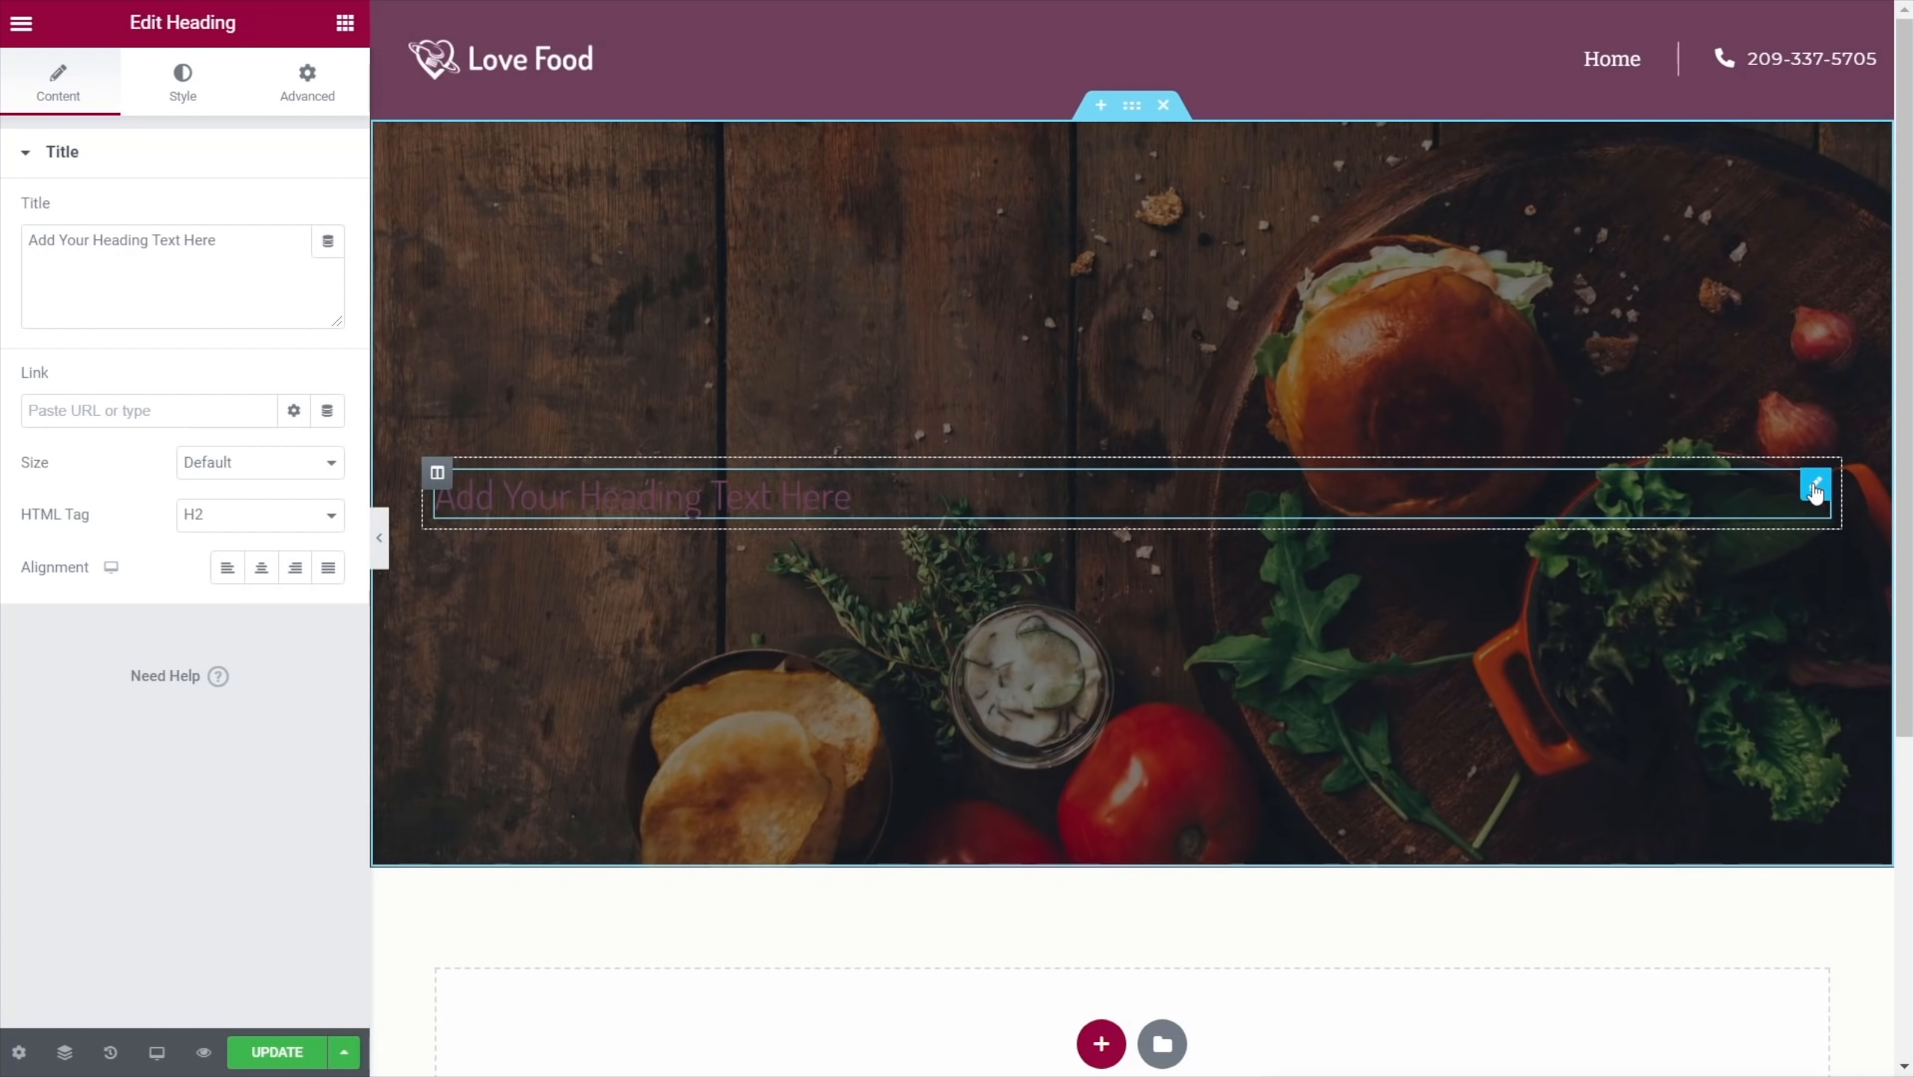
{"action": "left_click", "coordinate": [183, 82]}
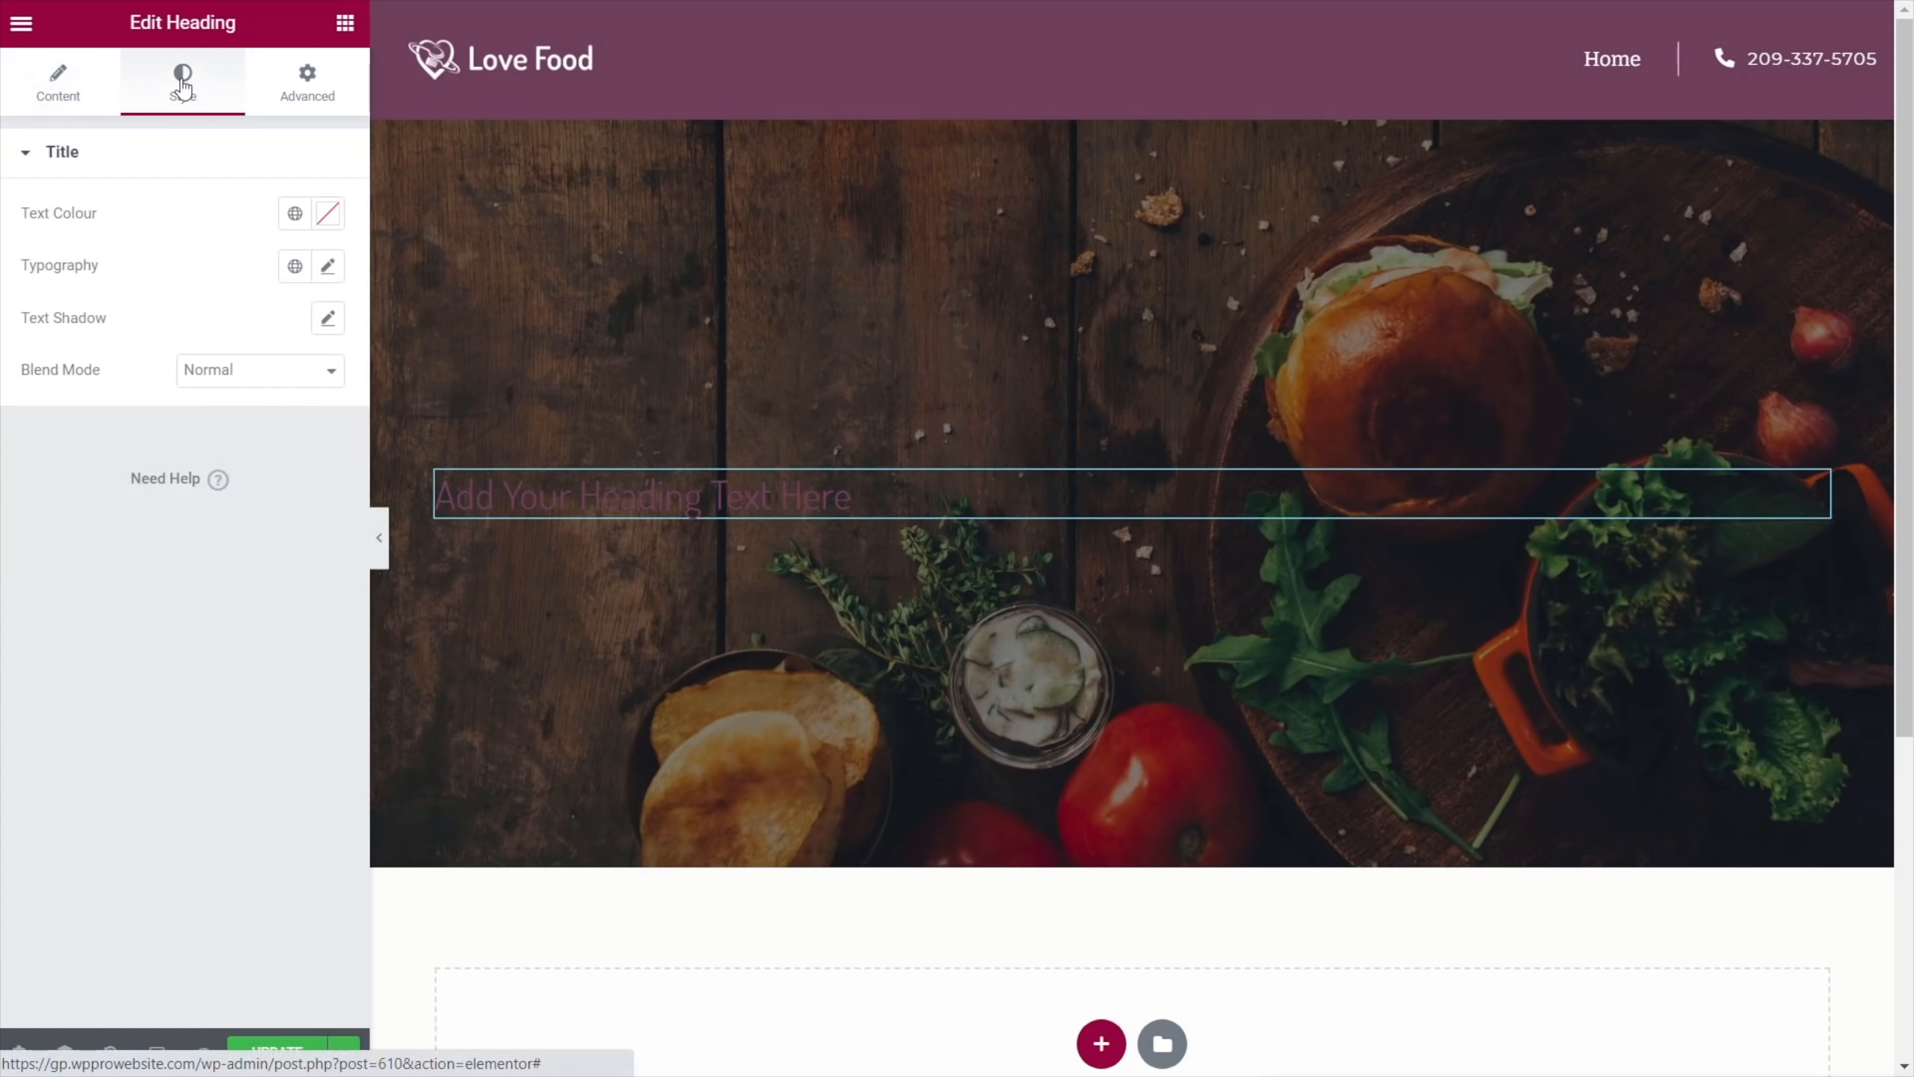
Give the banner heading the global "Main Bann..." font and the global White text colour
{"action": "left_click", "coordinate": [294, 267]}
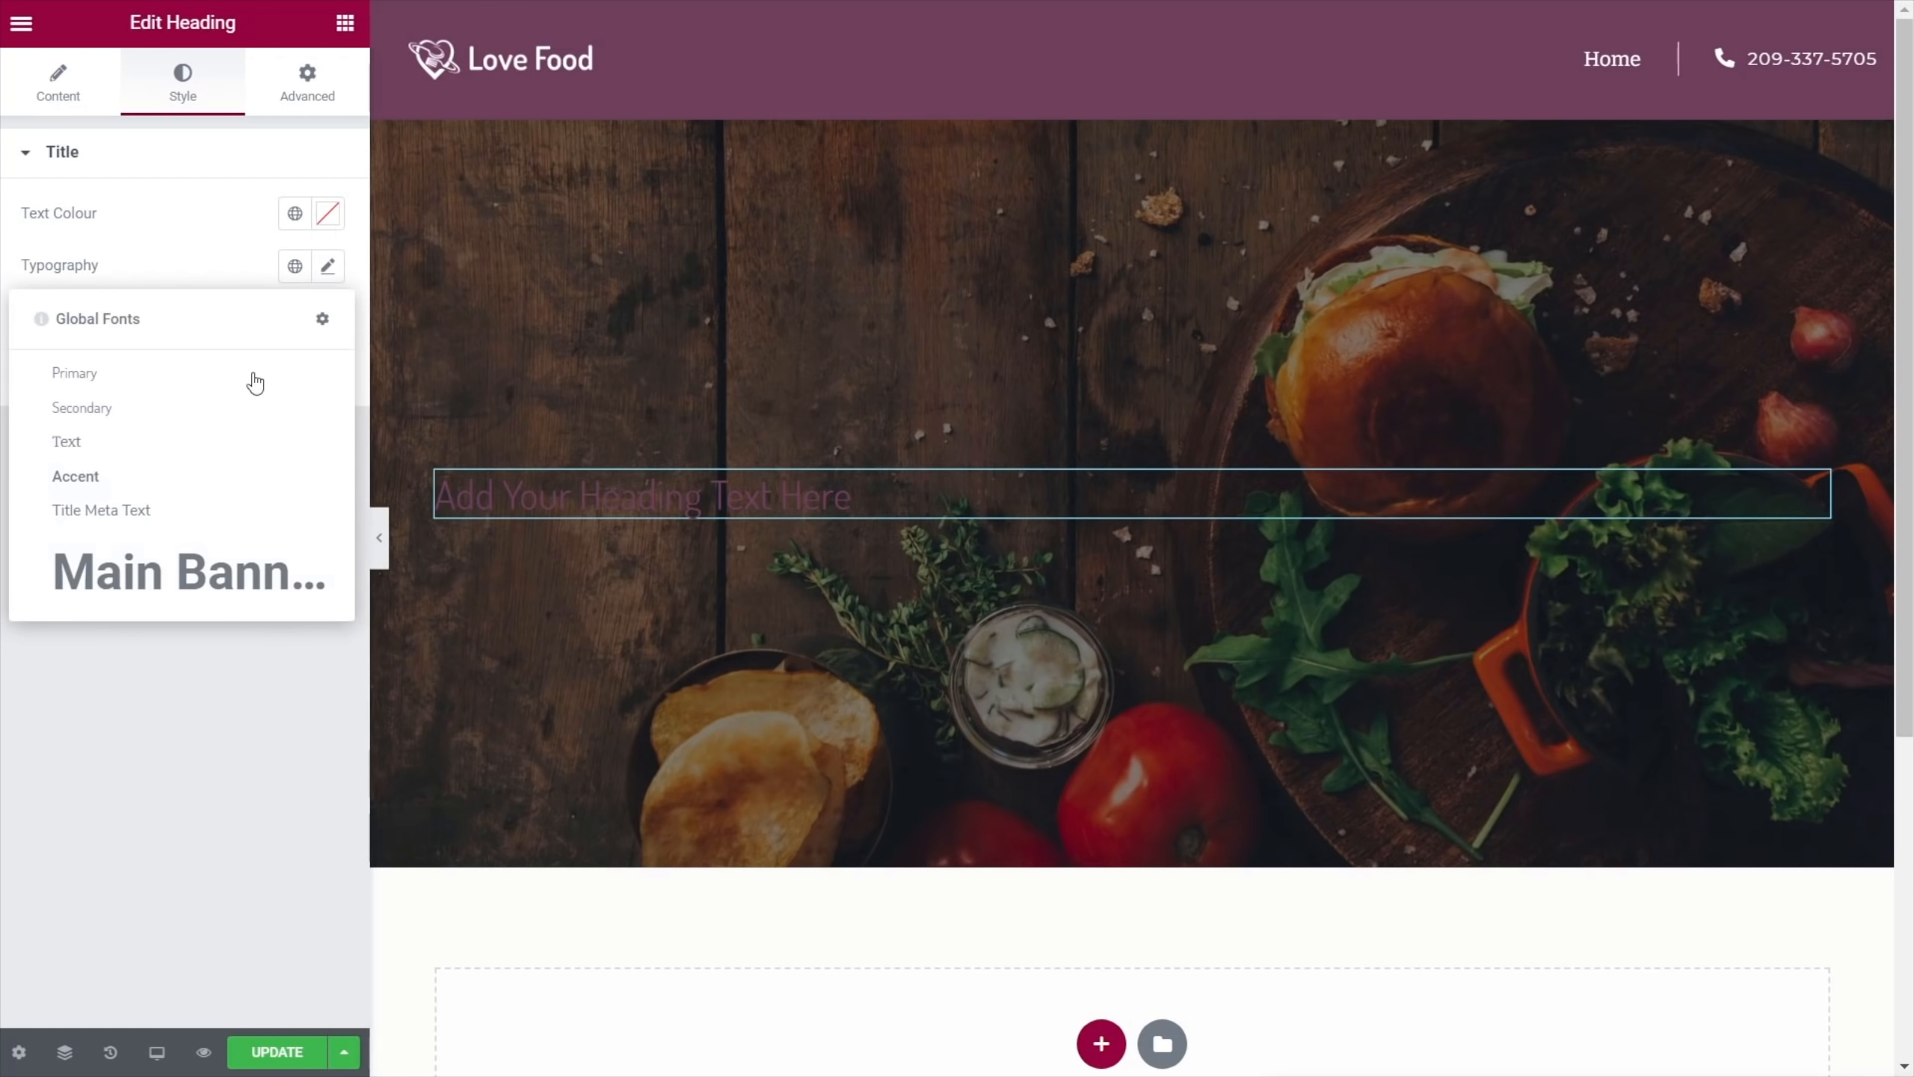
{"action": "left_click", "coordinate": [219, 571]}
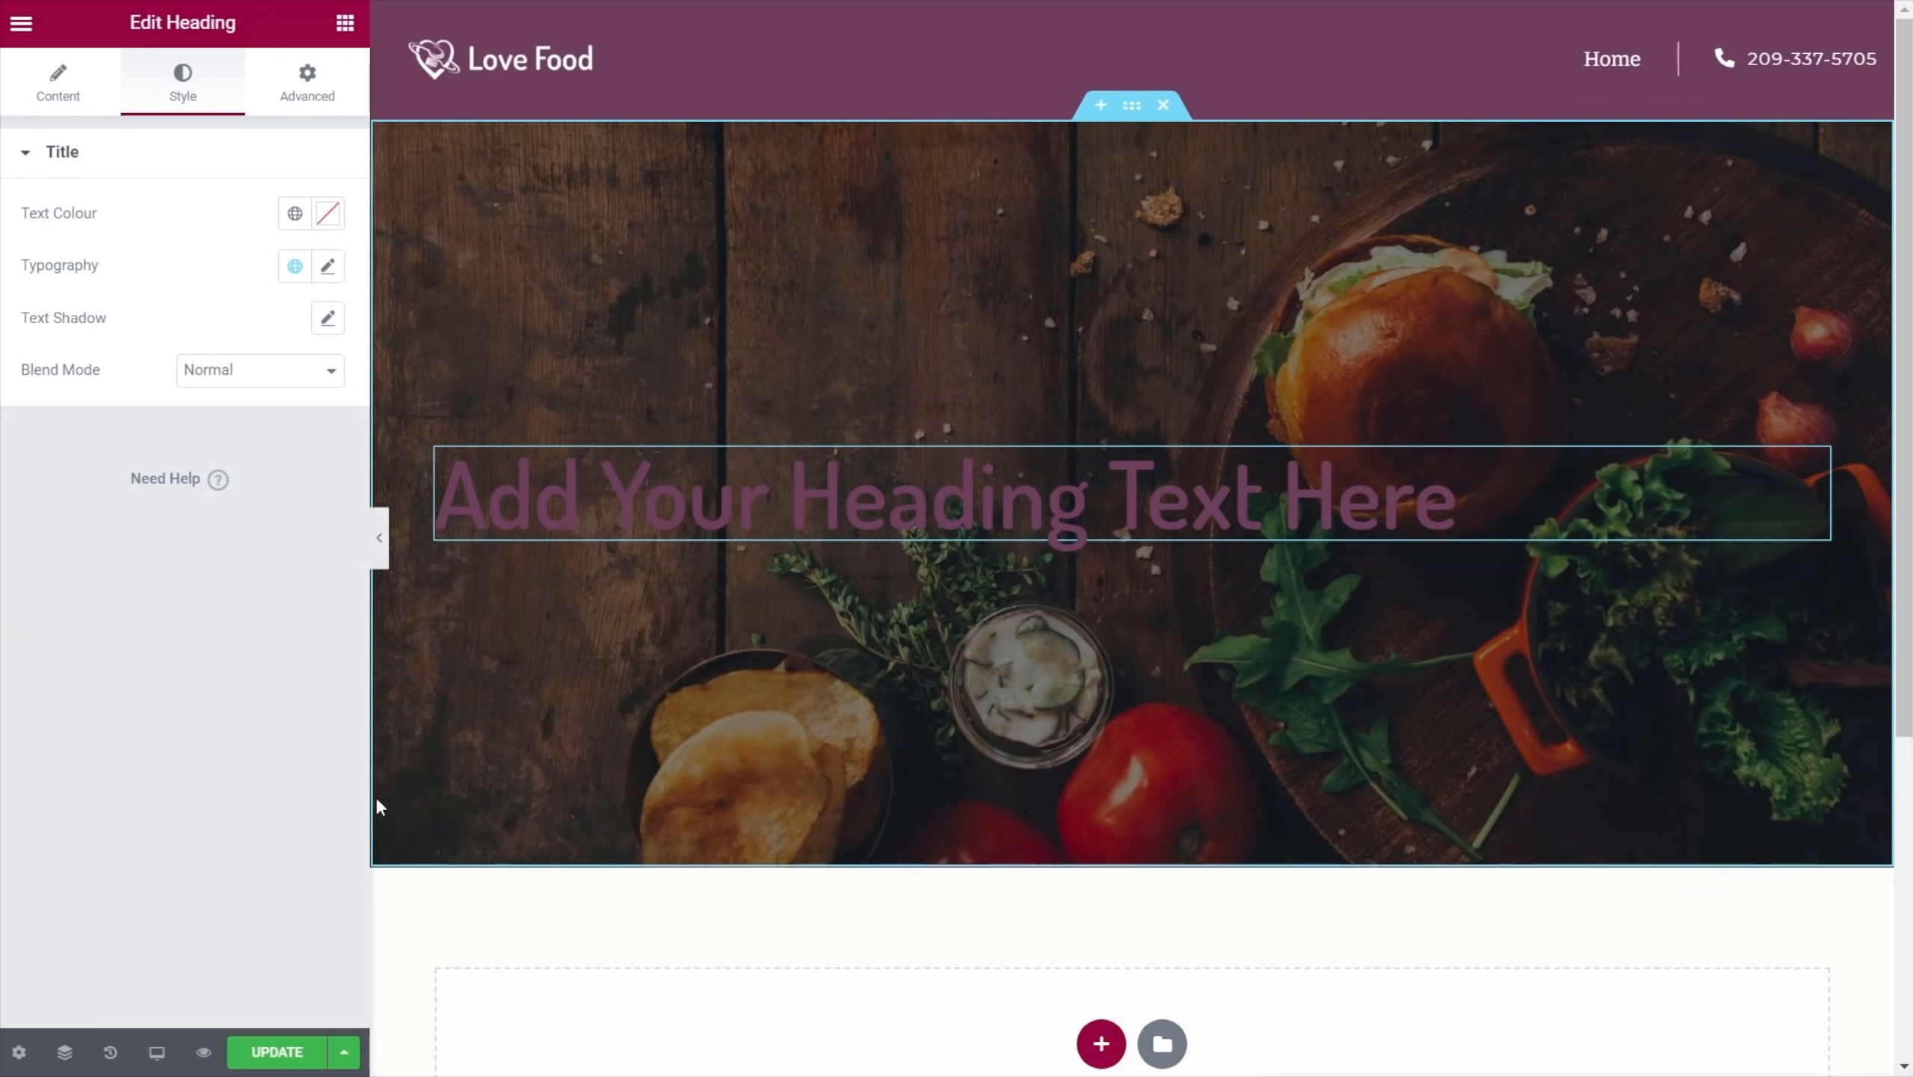
{"action": "left_click", "coordinate": [294, 213]}
{"action": "left_click", "coordinate": [143, 457]}
Centre the banner heading and change its title to "Find your perfect recipe..."
{"action": "left_click", "coordinate": [57, 81]}
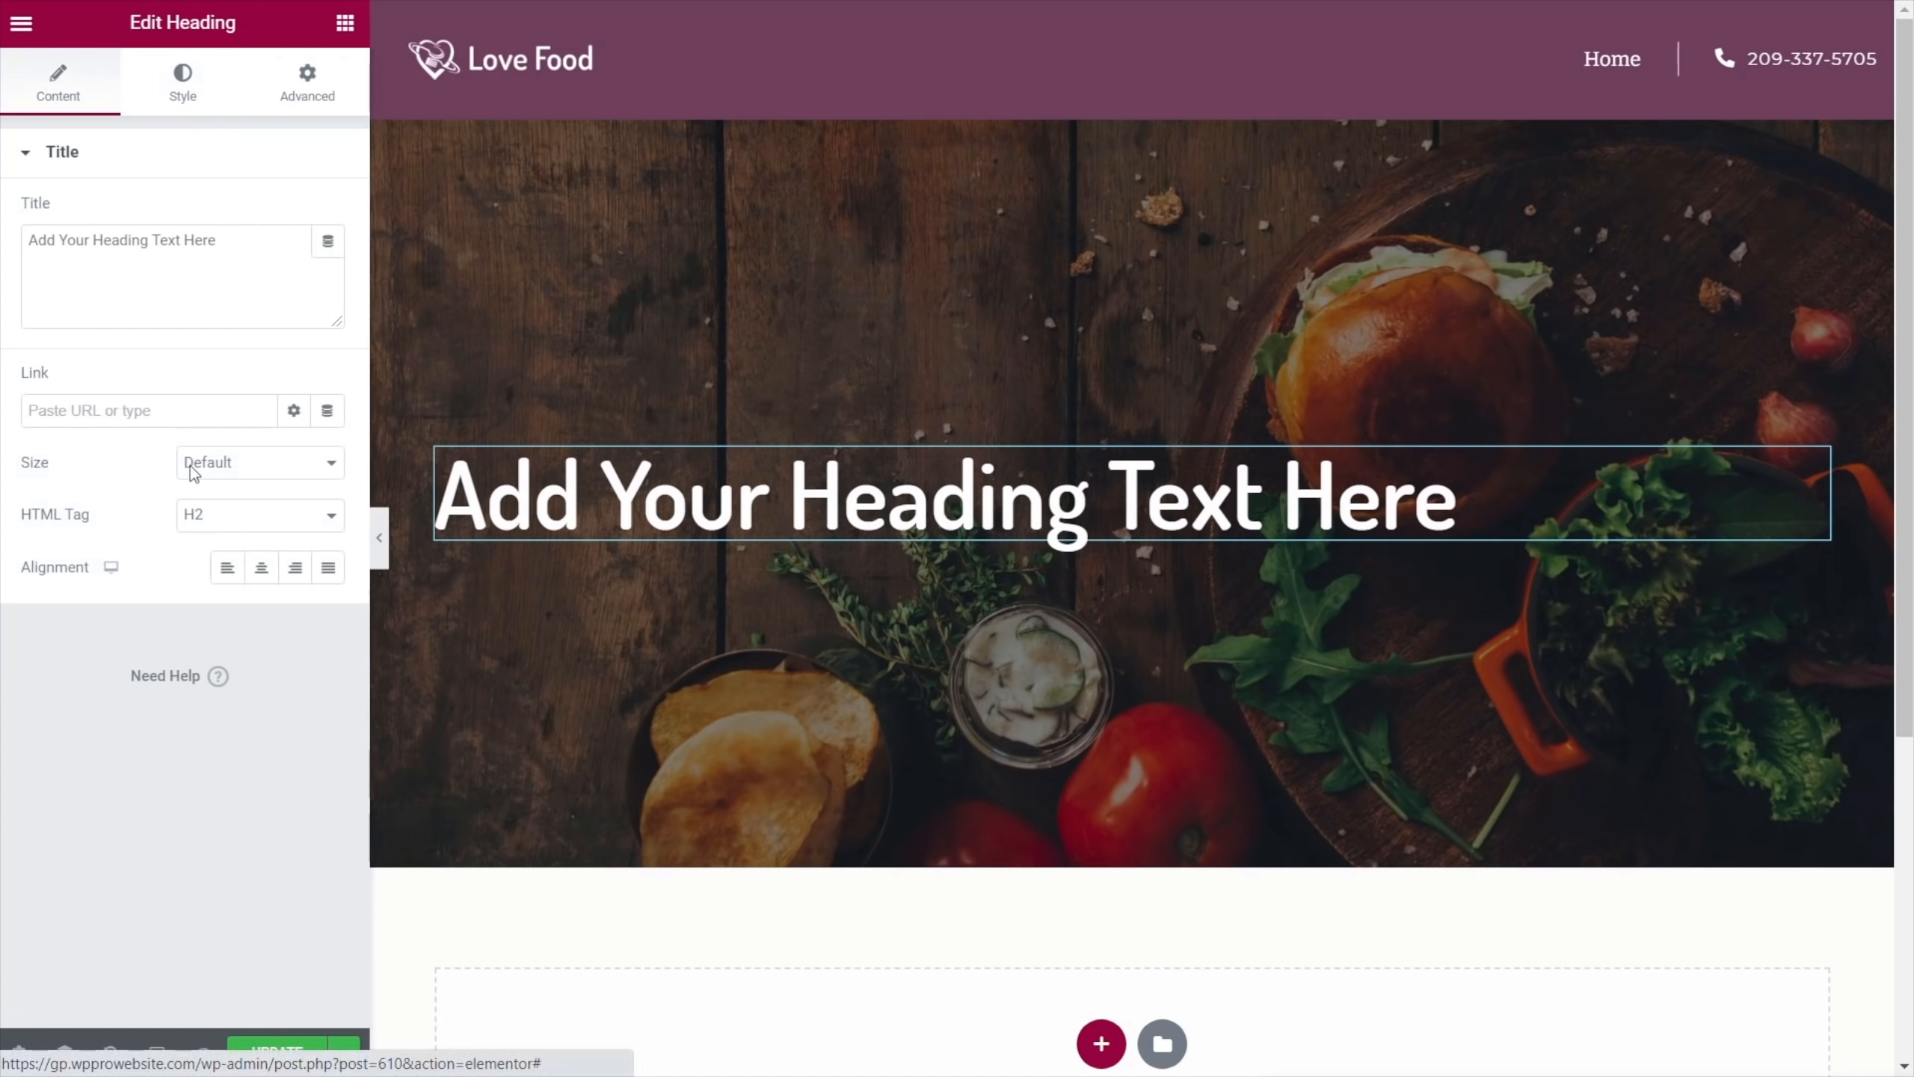
{"action": "left_click", "coordinate": [261, 567]}
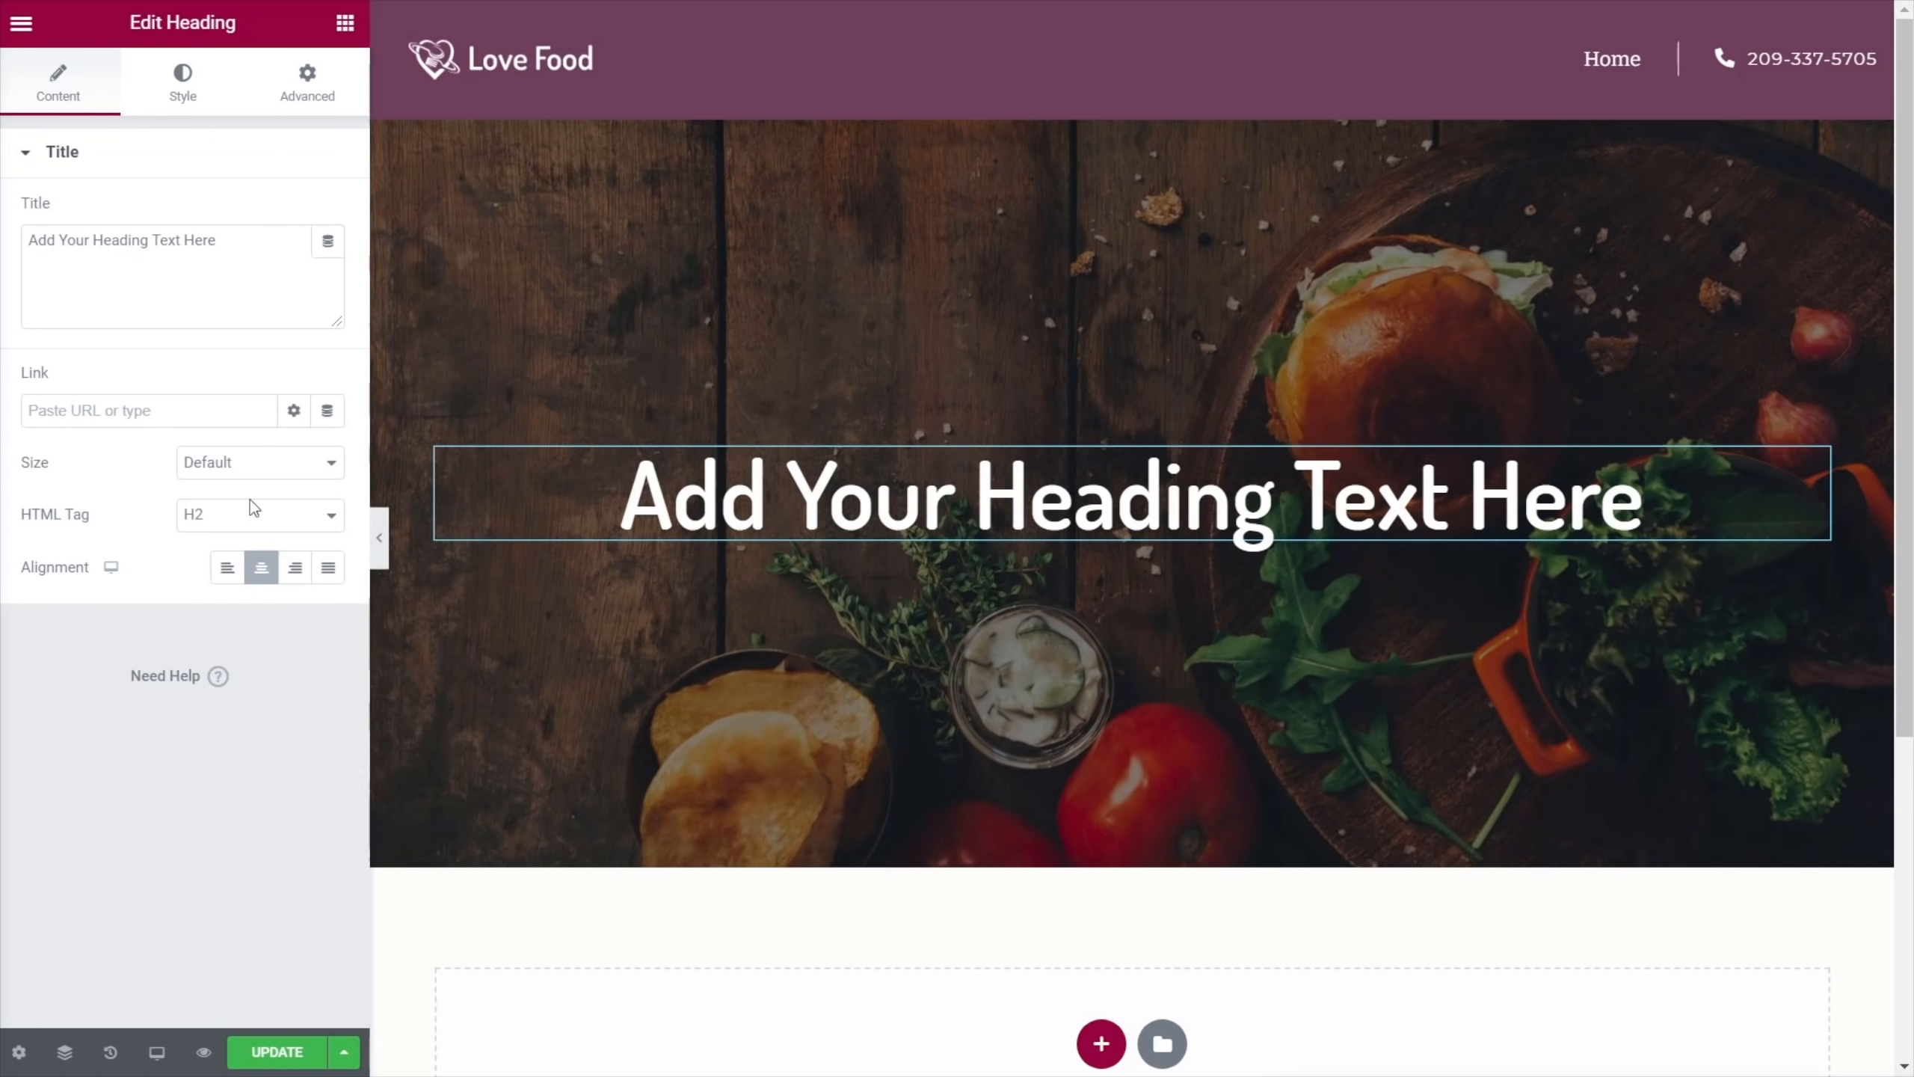
{"action": "triple_click", "coordinate": [224, 248]}
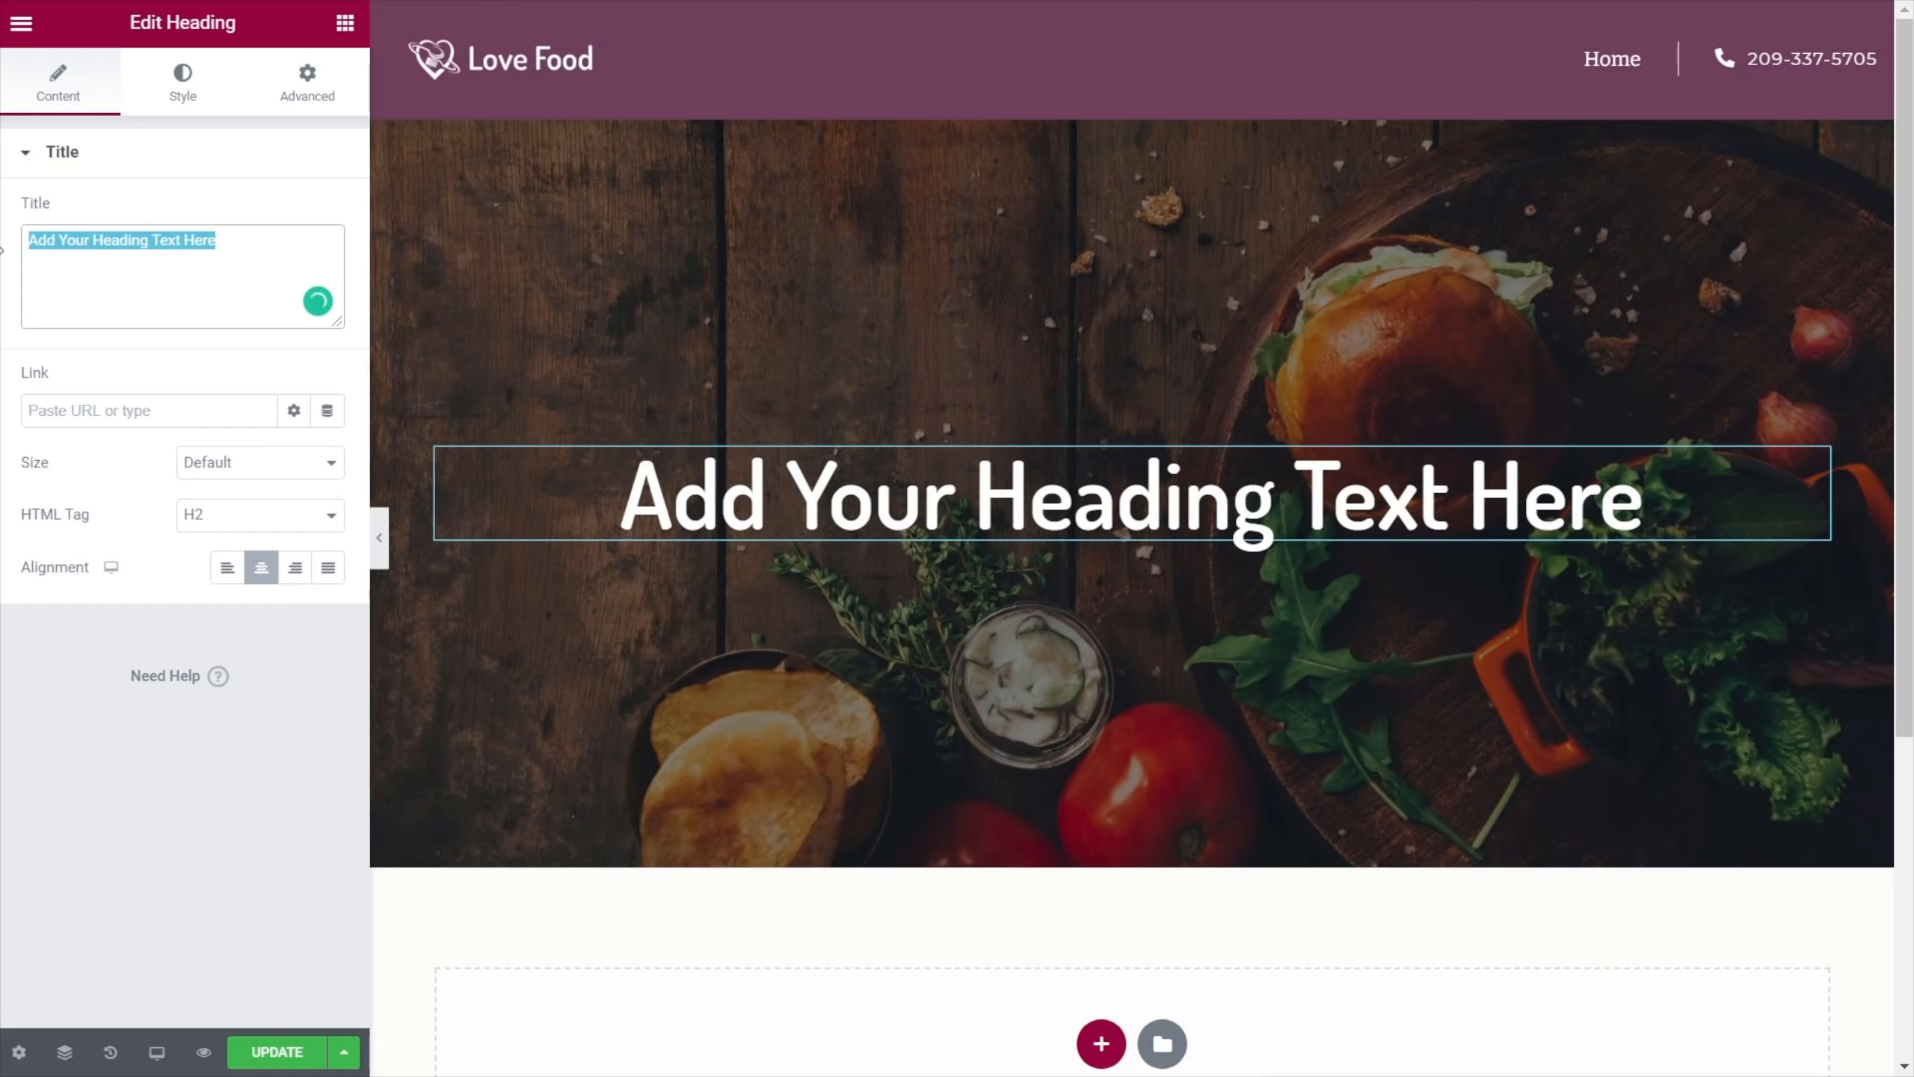
{"action": "type", "text": "Find your perfect recipe..."}
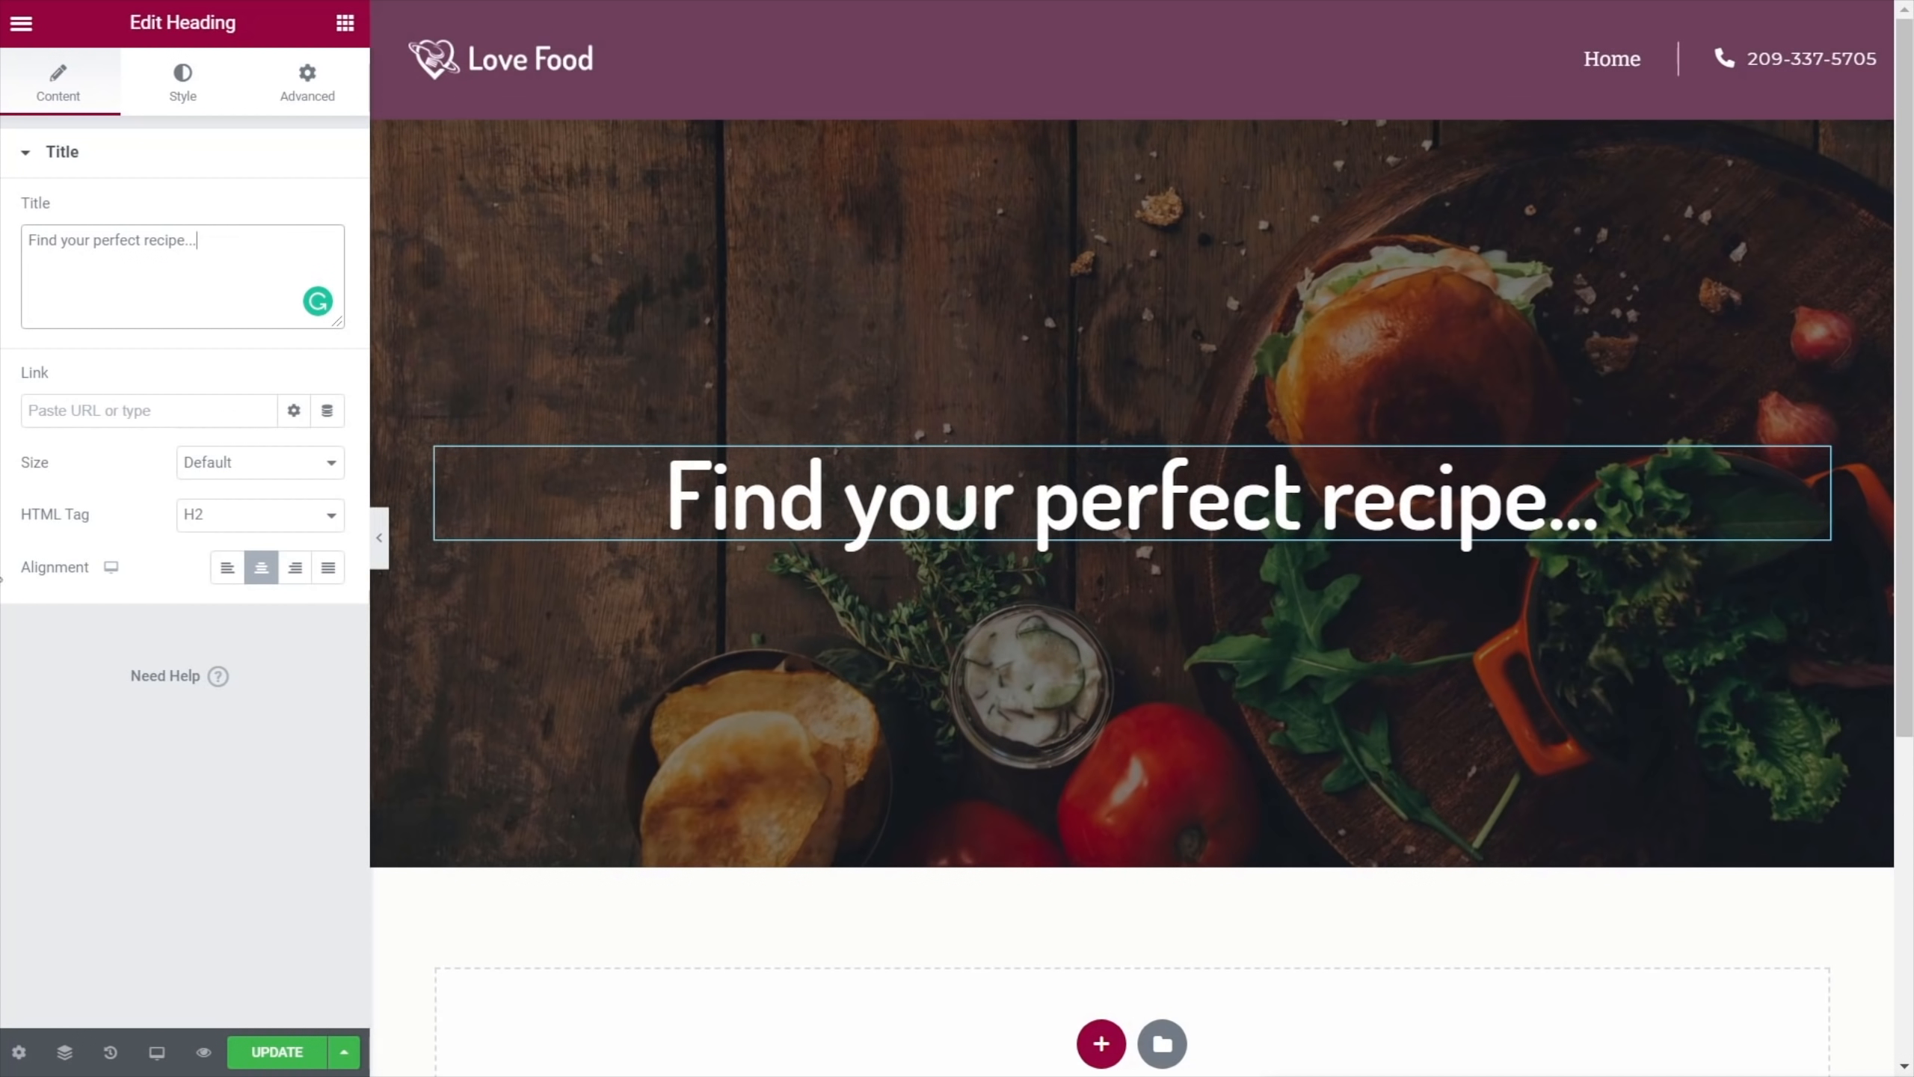
{"action": "left_click", "coordinate": [184, 799]}
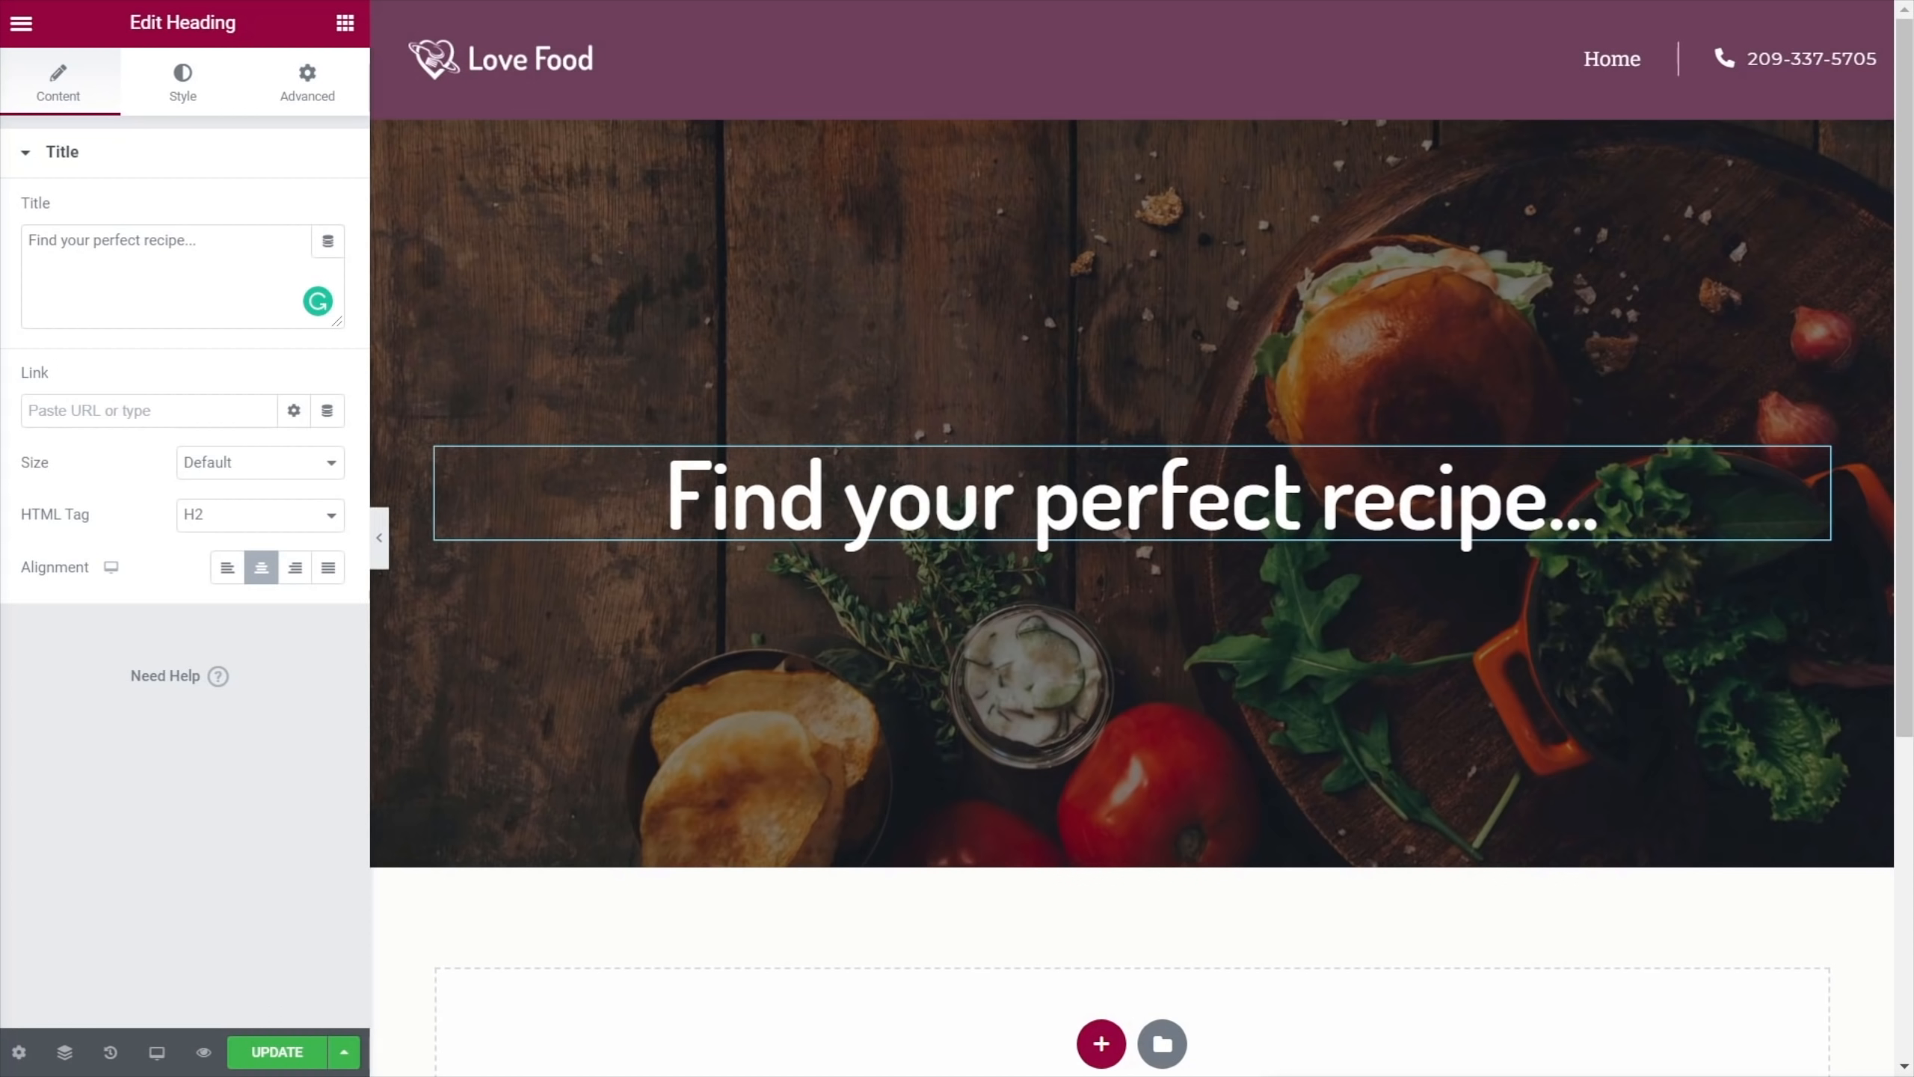
Add a heading below the title reading "Search our database of over 5000 recipes to find the perfect main meal,</br> dessert or accompaniment for your next meal!"
{"action": "left_click", "coordinate": [346, 22]}
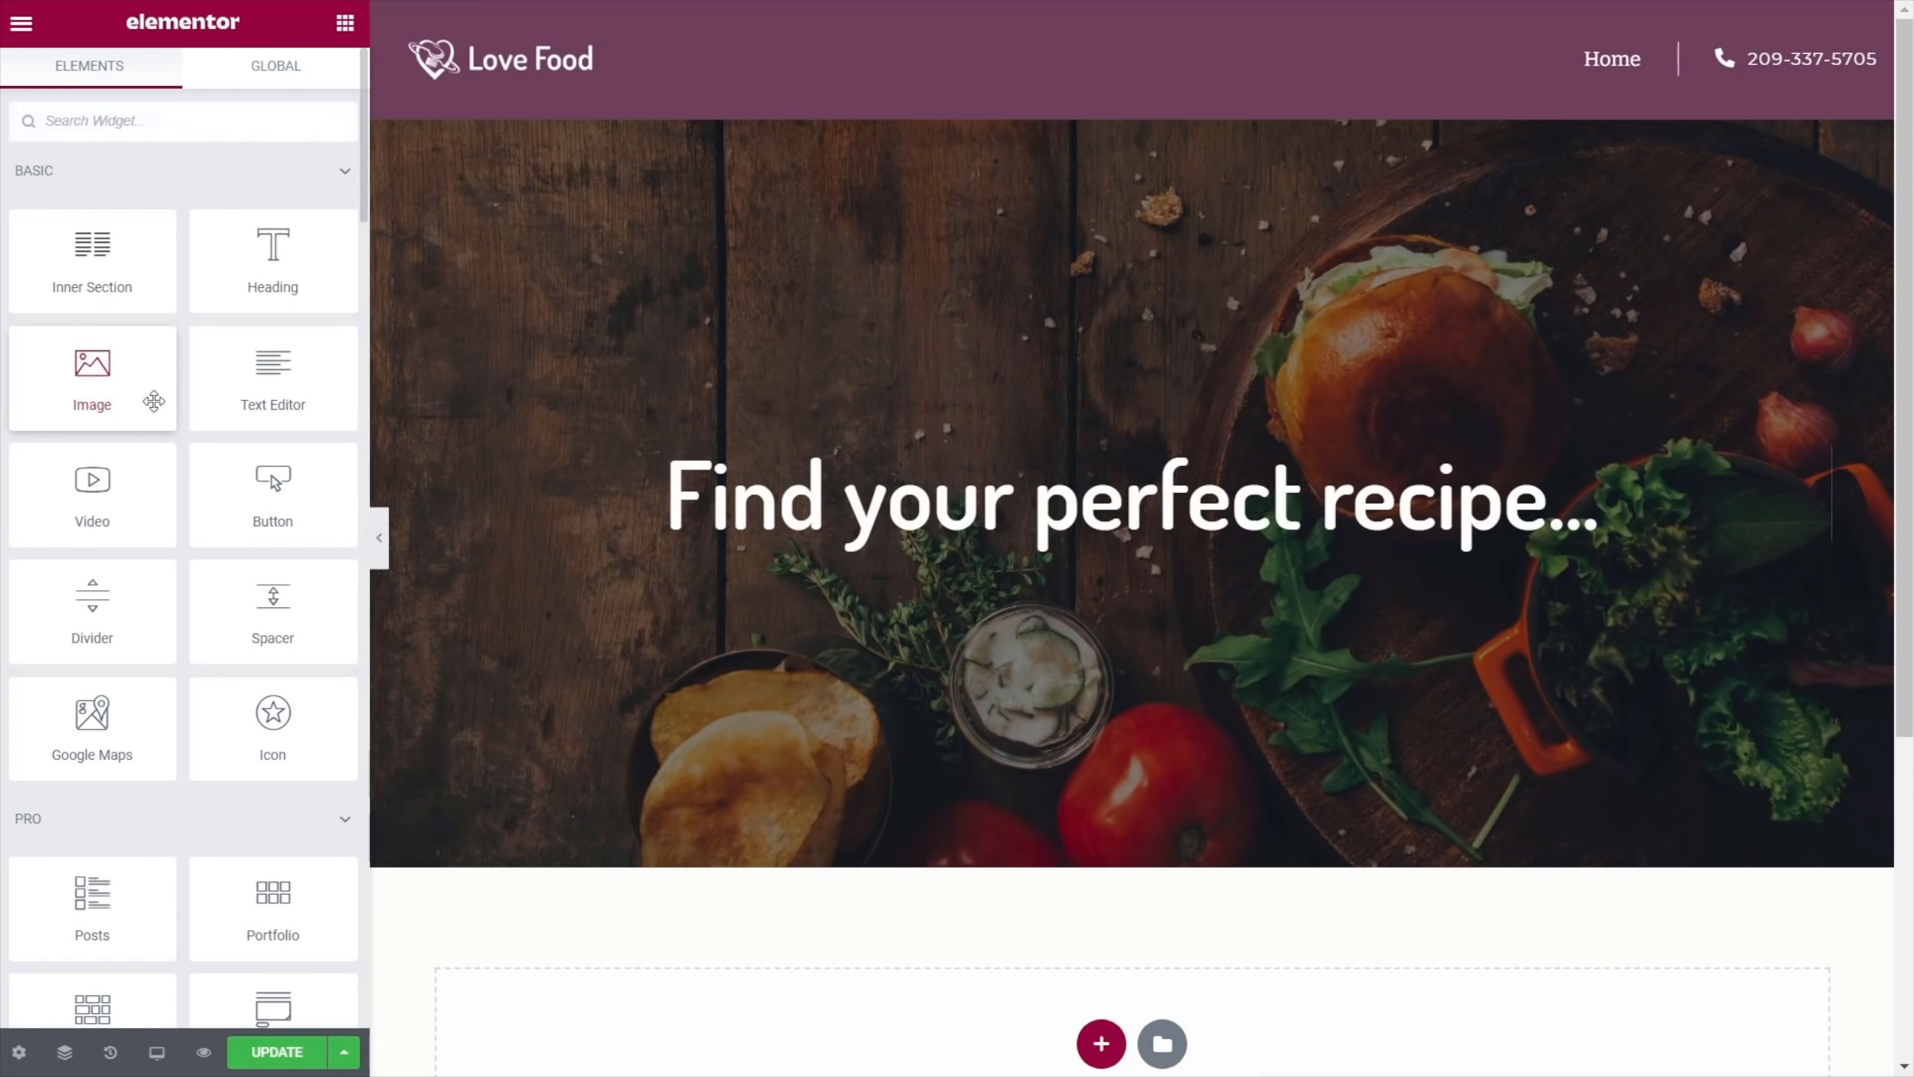
{"action": "left_click_drag", "start_coordinate": [251, 256], "coordinate": [916, 551]}
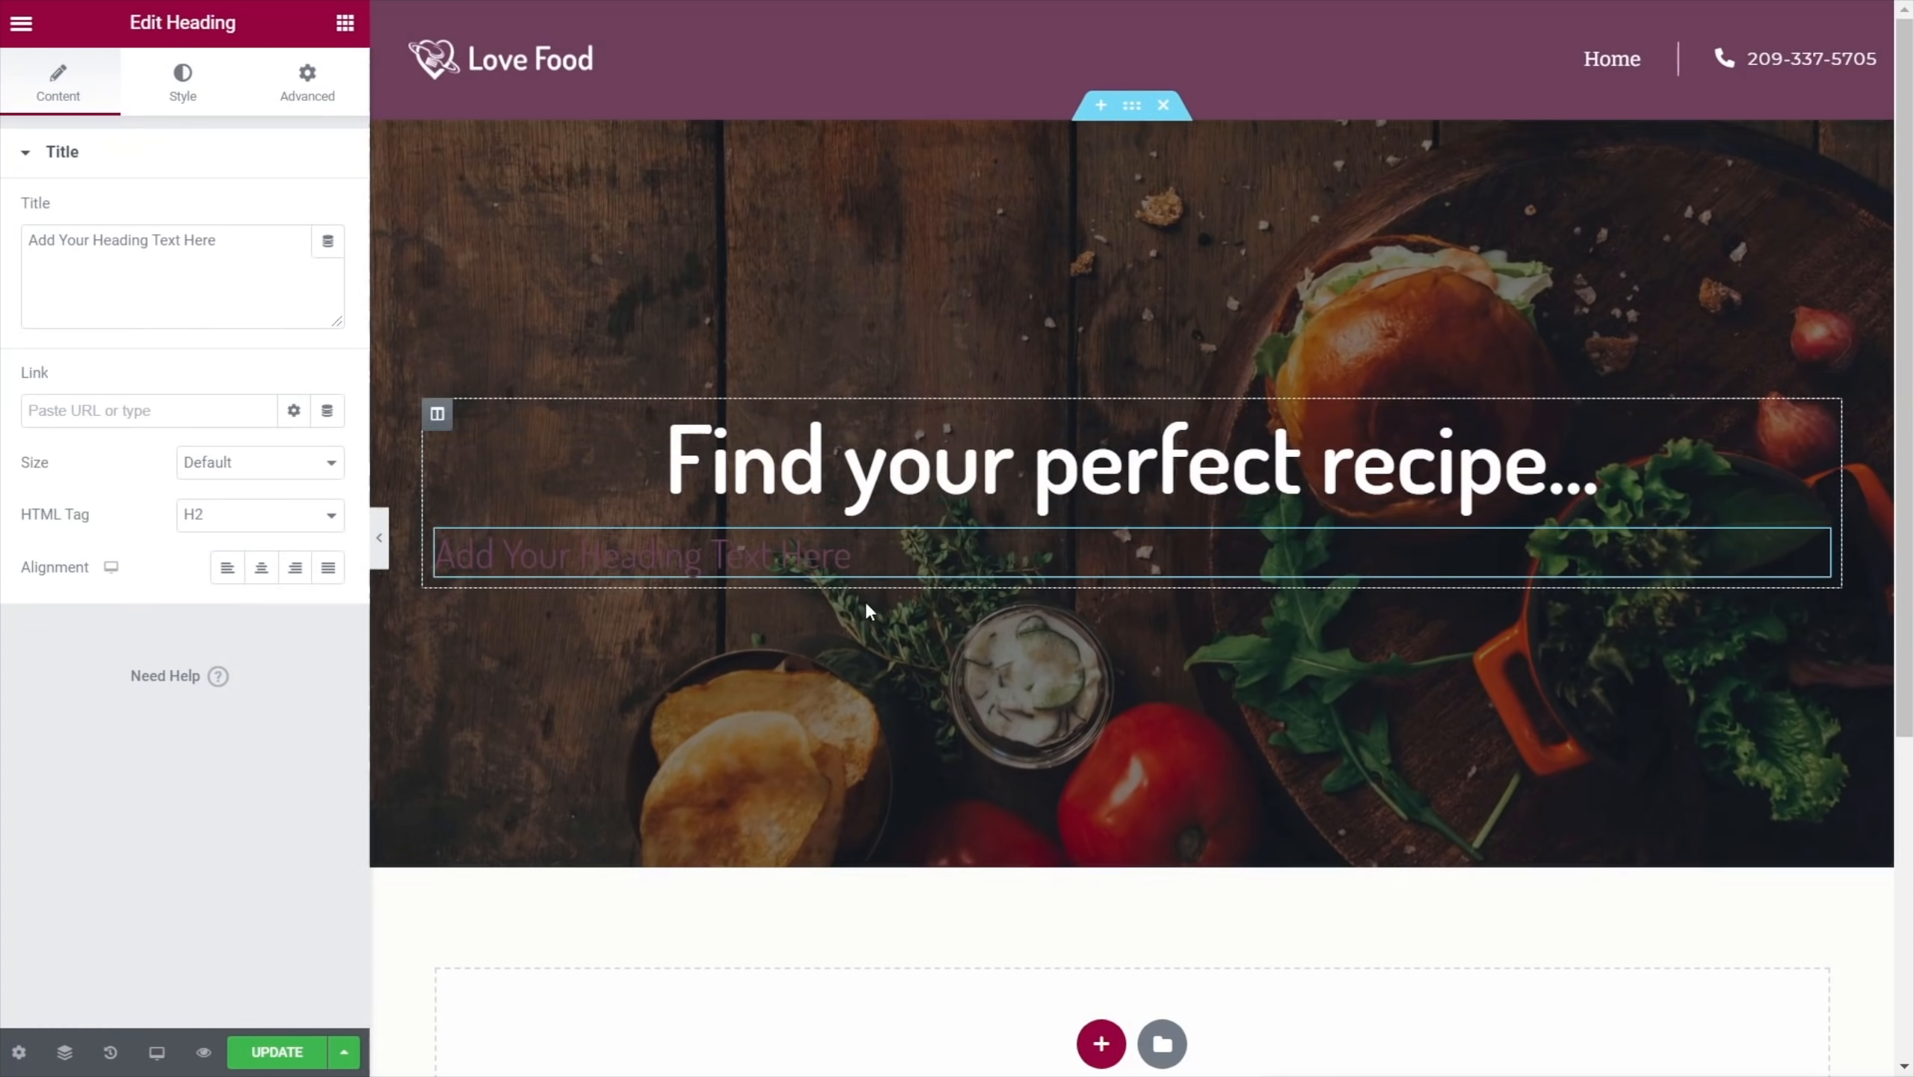
{"action": "left_click_drag", "start_coordinate": [226, 241], "coordinate": [6, 252]}
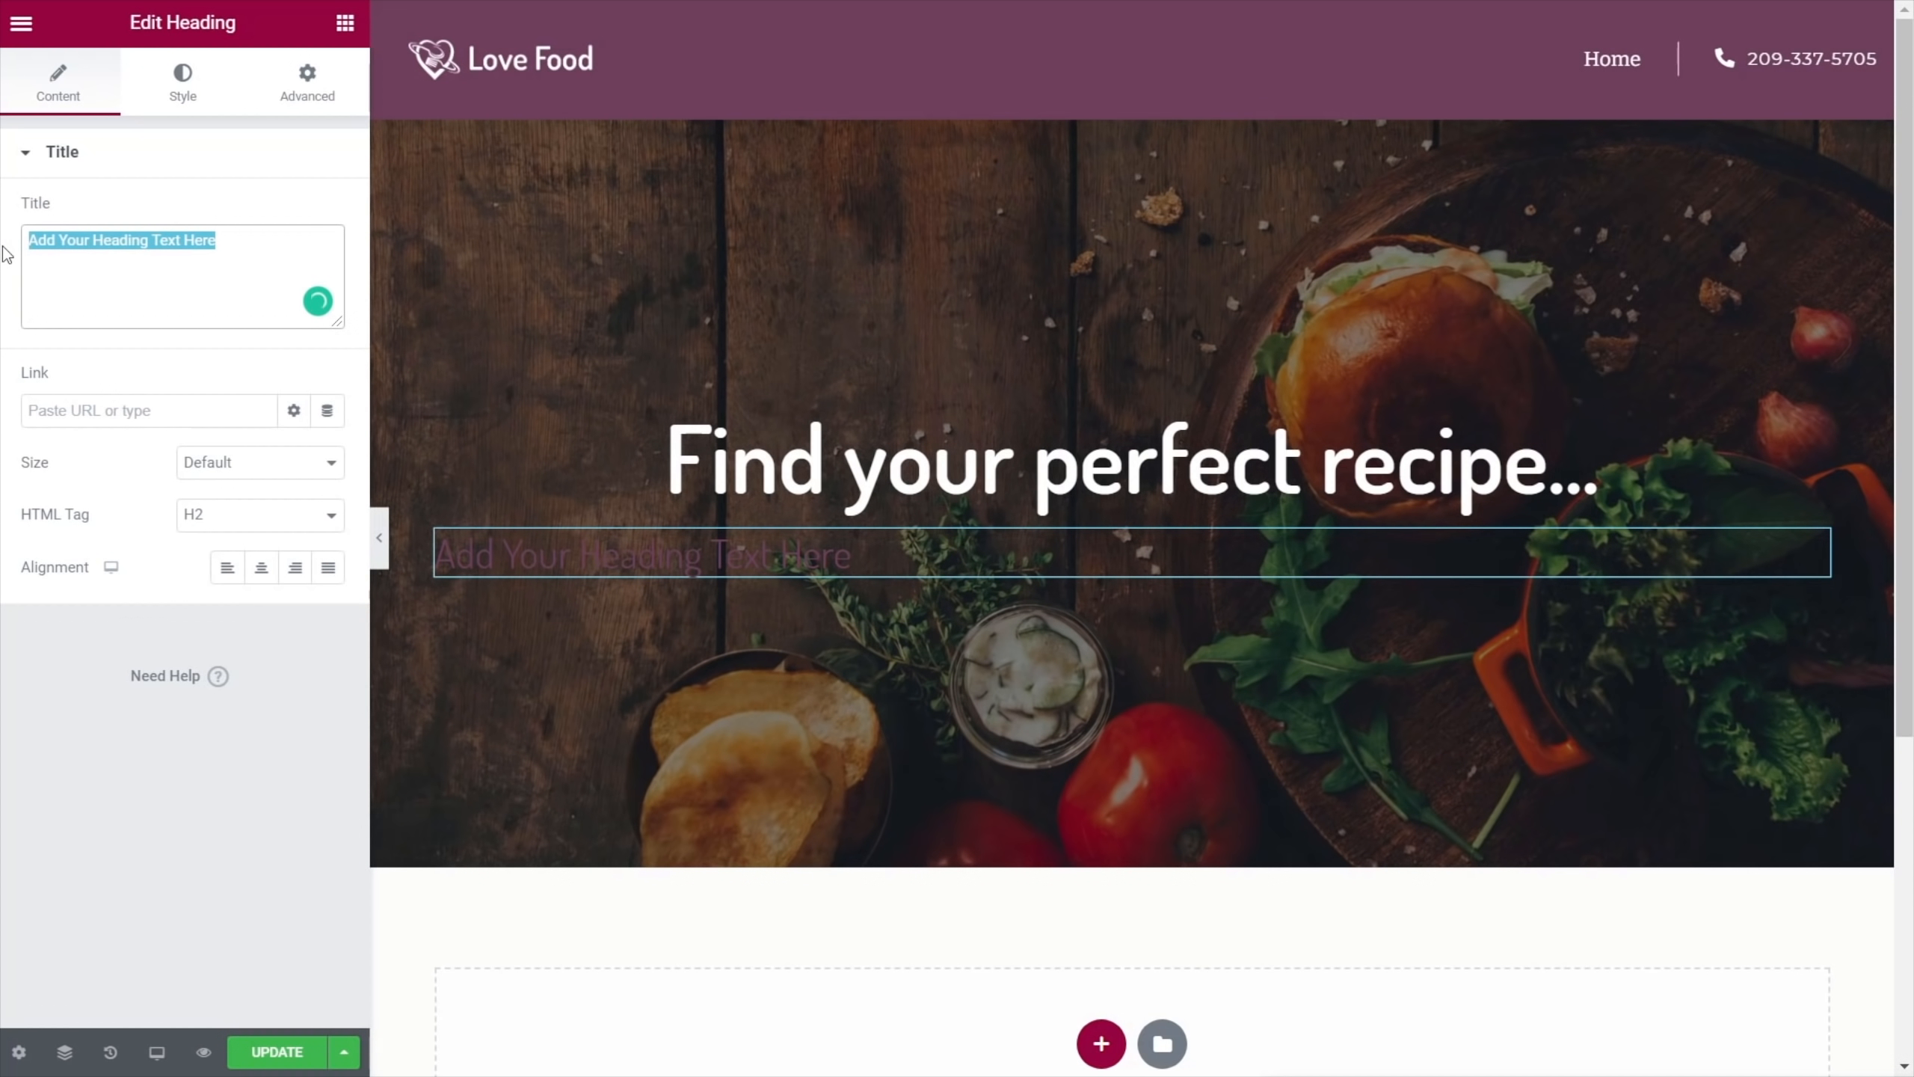
{"action": "type", "text": "Search our database of over 5000 recipes to find the perfect main meal,</br> dessert or accompaniment for your next meal!"}
Centre the banner's second heading and set its HTML tag to H4
{"action": "left_click", "coordinate": [261, 567]}
{"action": "left_click", "coordinate": [277, 526]}
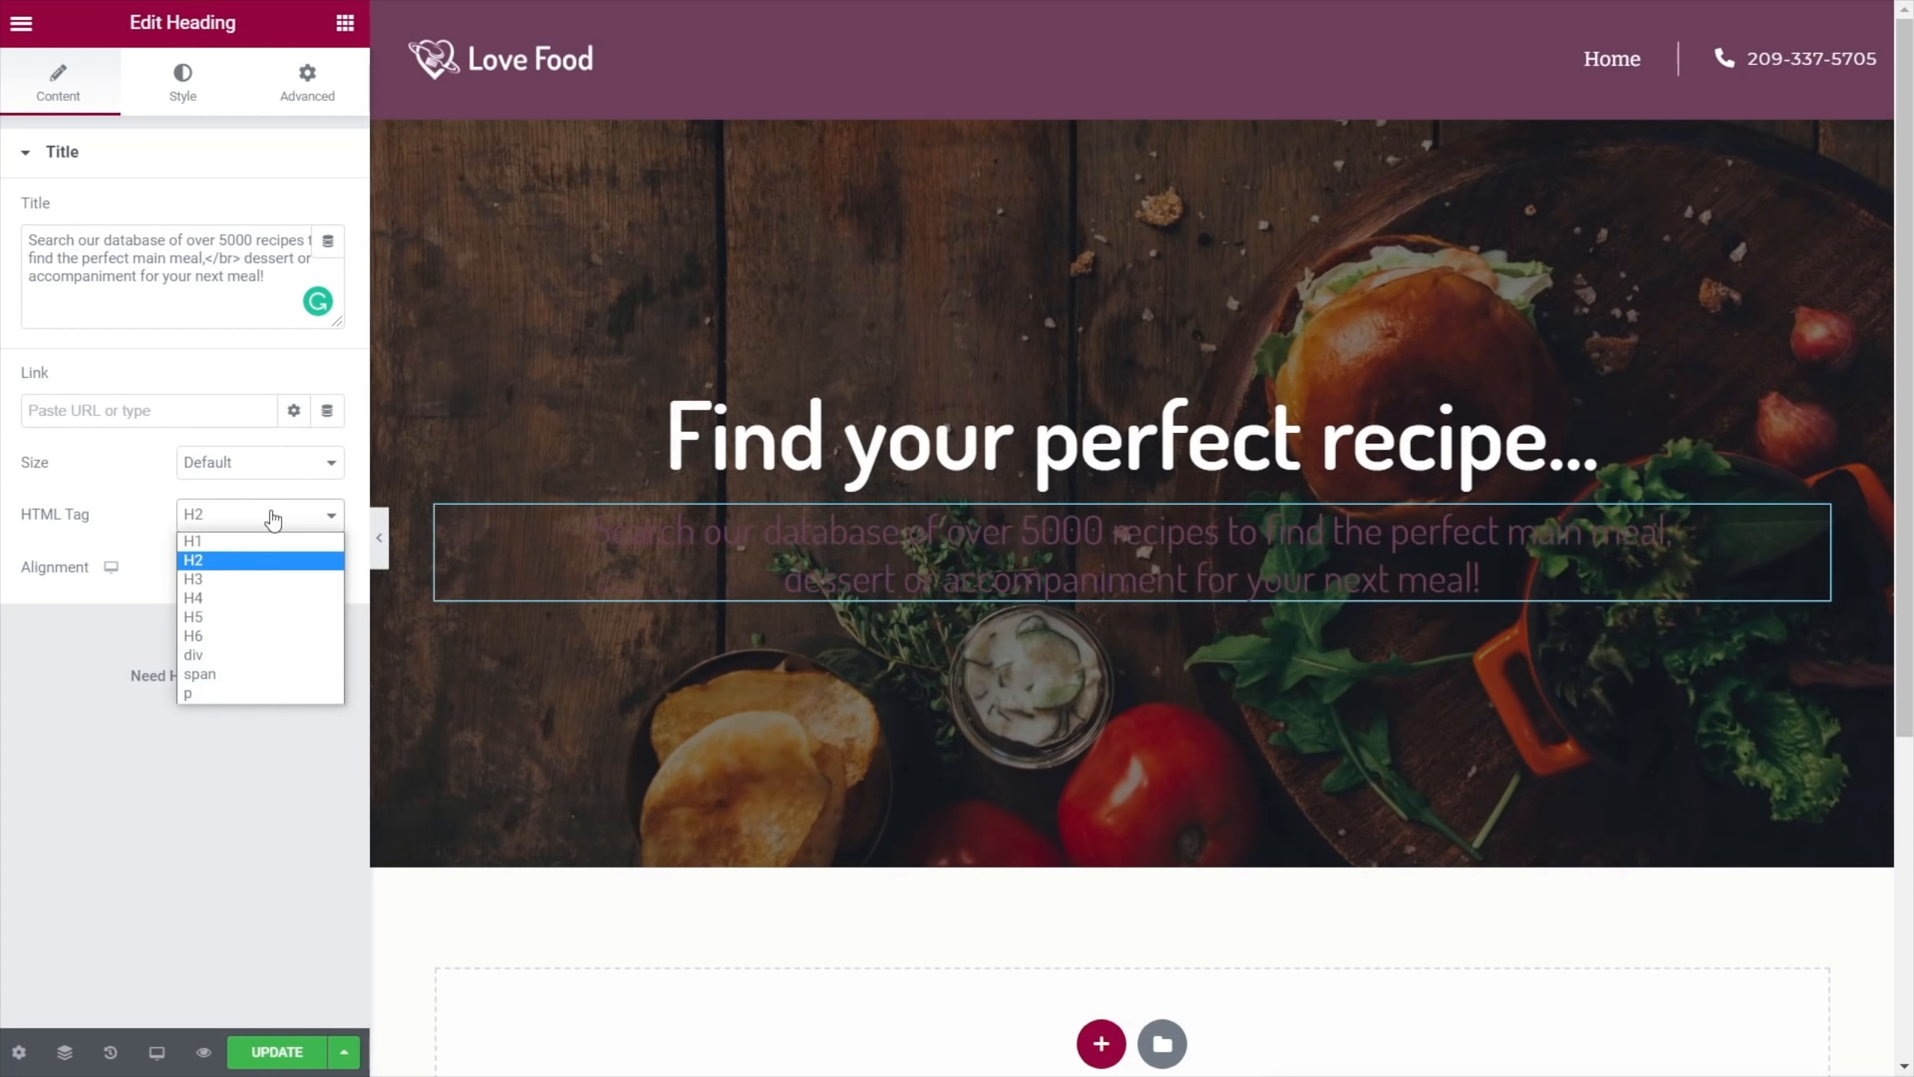
{"action": "left_click", "coordinate": [227, 602]}
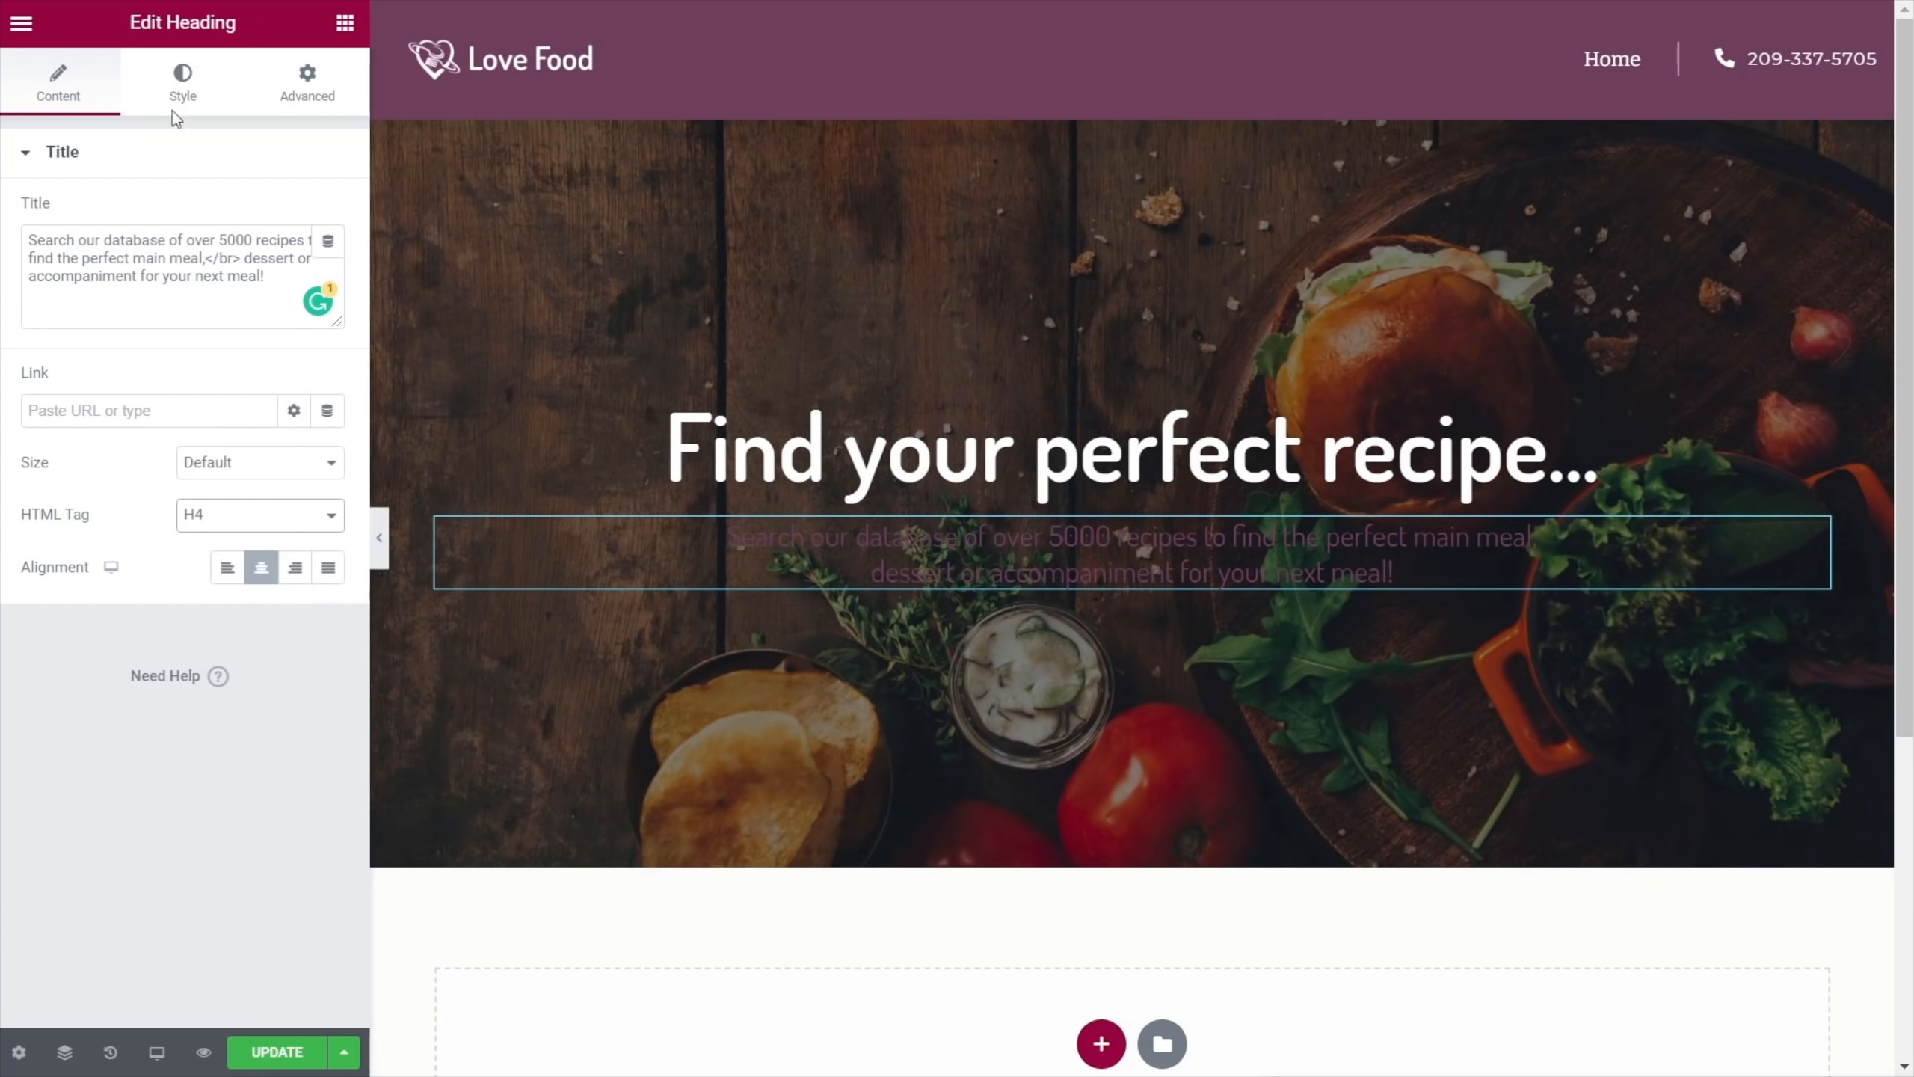
Set the banner subheading's text colour to the global White
{"action": "left_click", "coordinate": [172, 89]}
{"action": "left_click", "coordinate": [295, 213]}
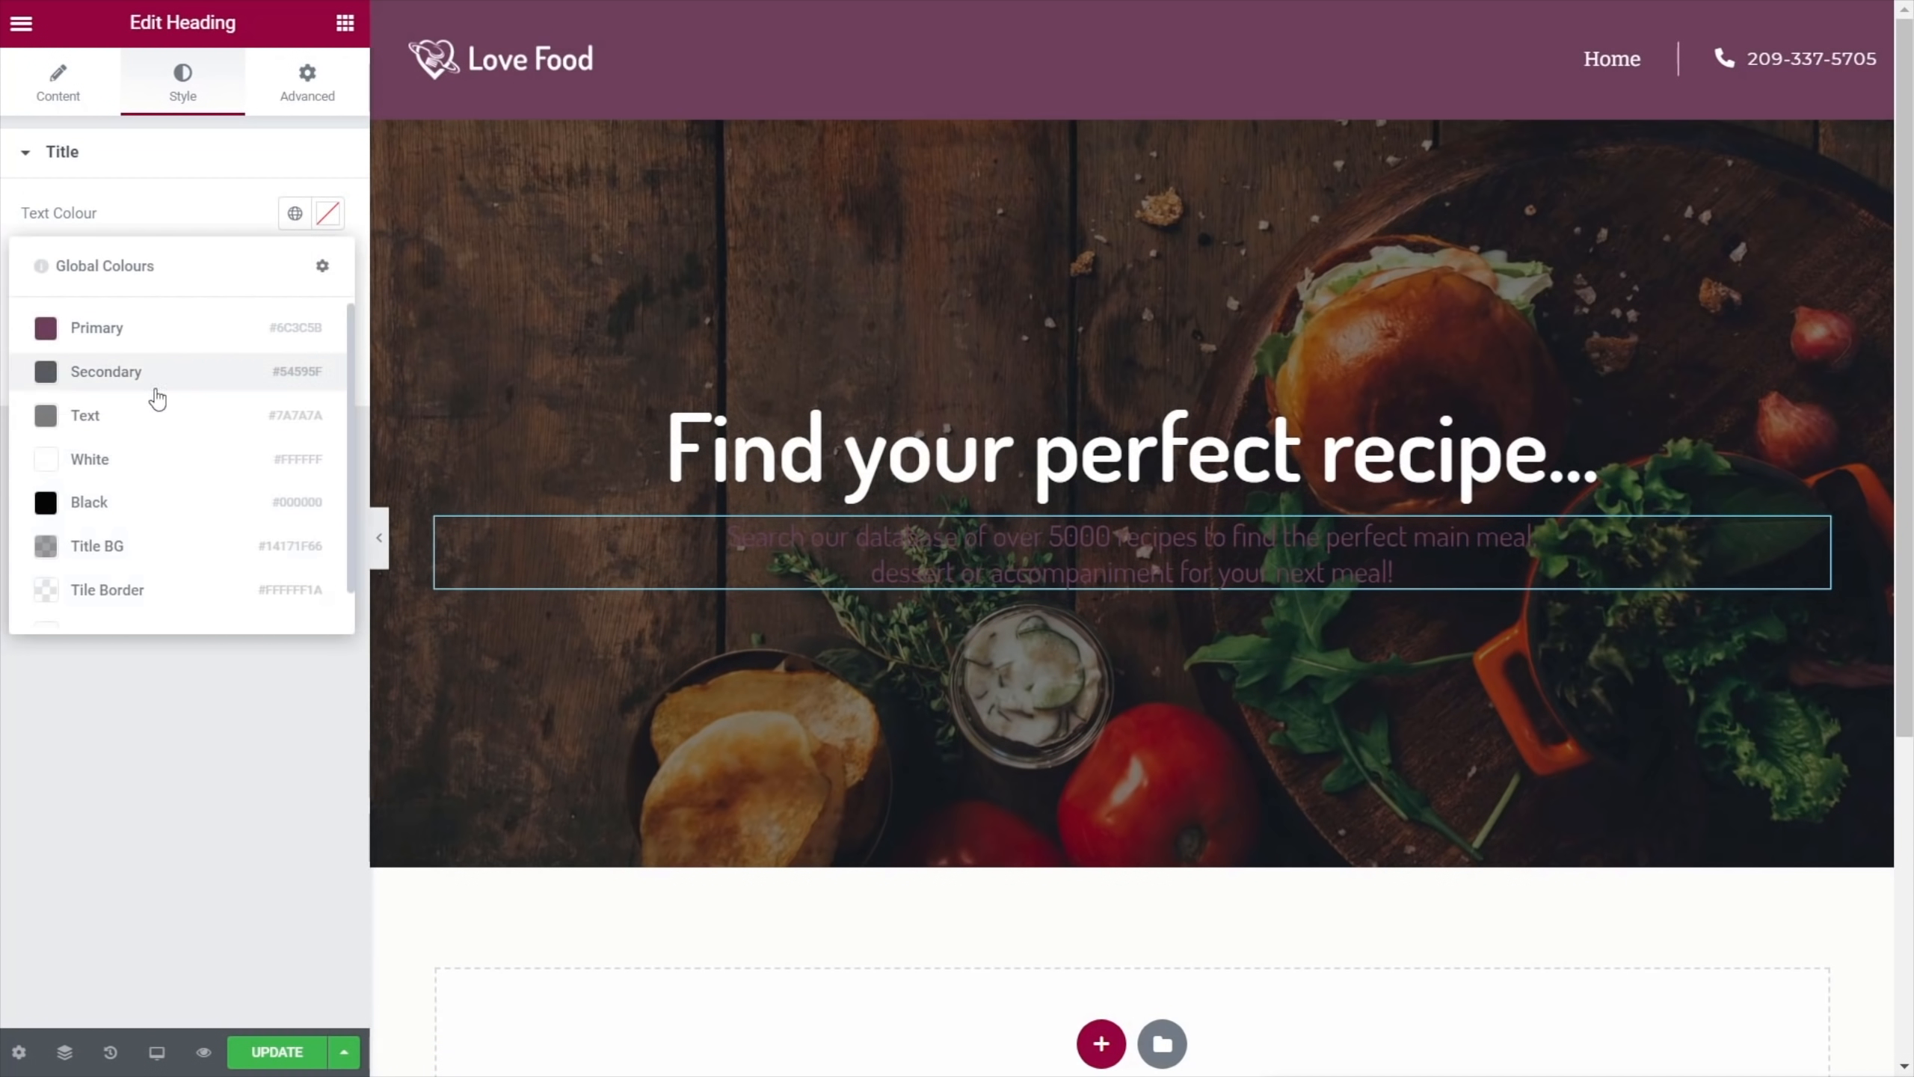
{"action": "left_click", "coordinate": [120, 453]}
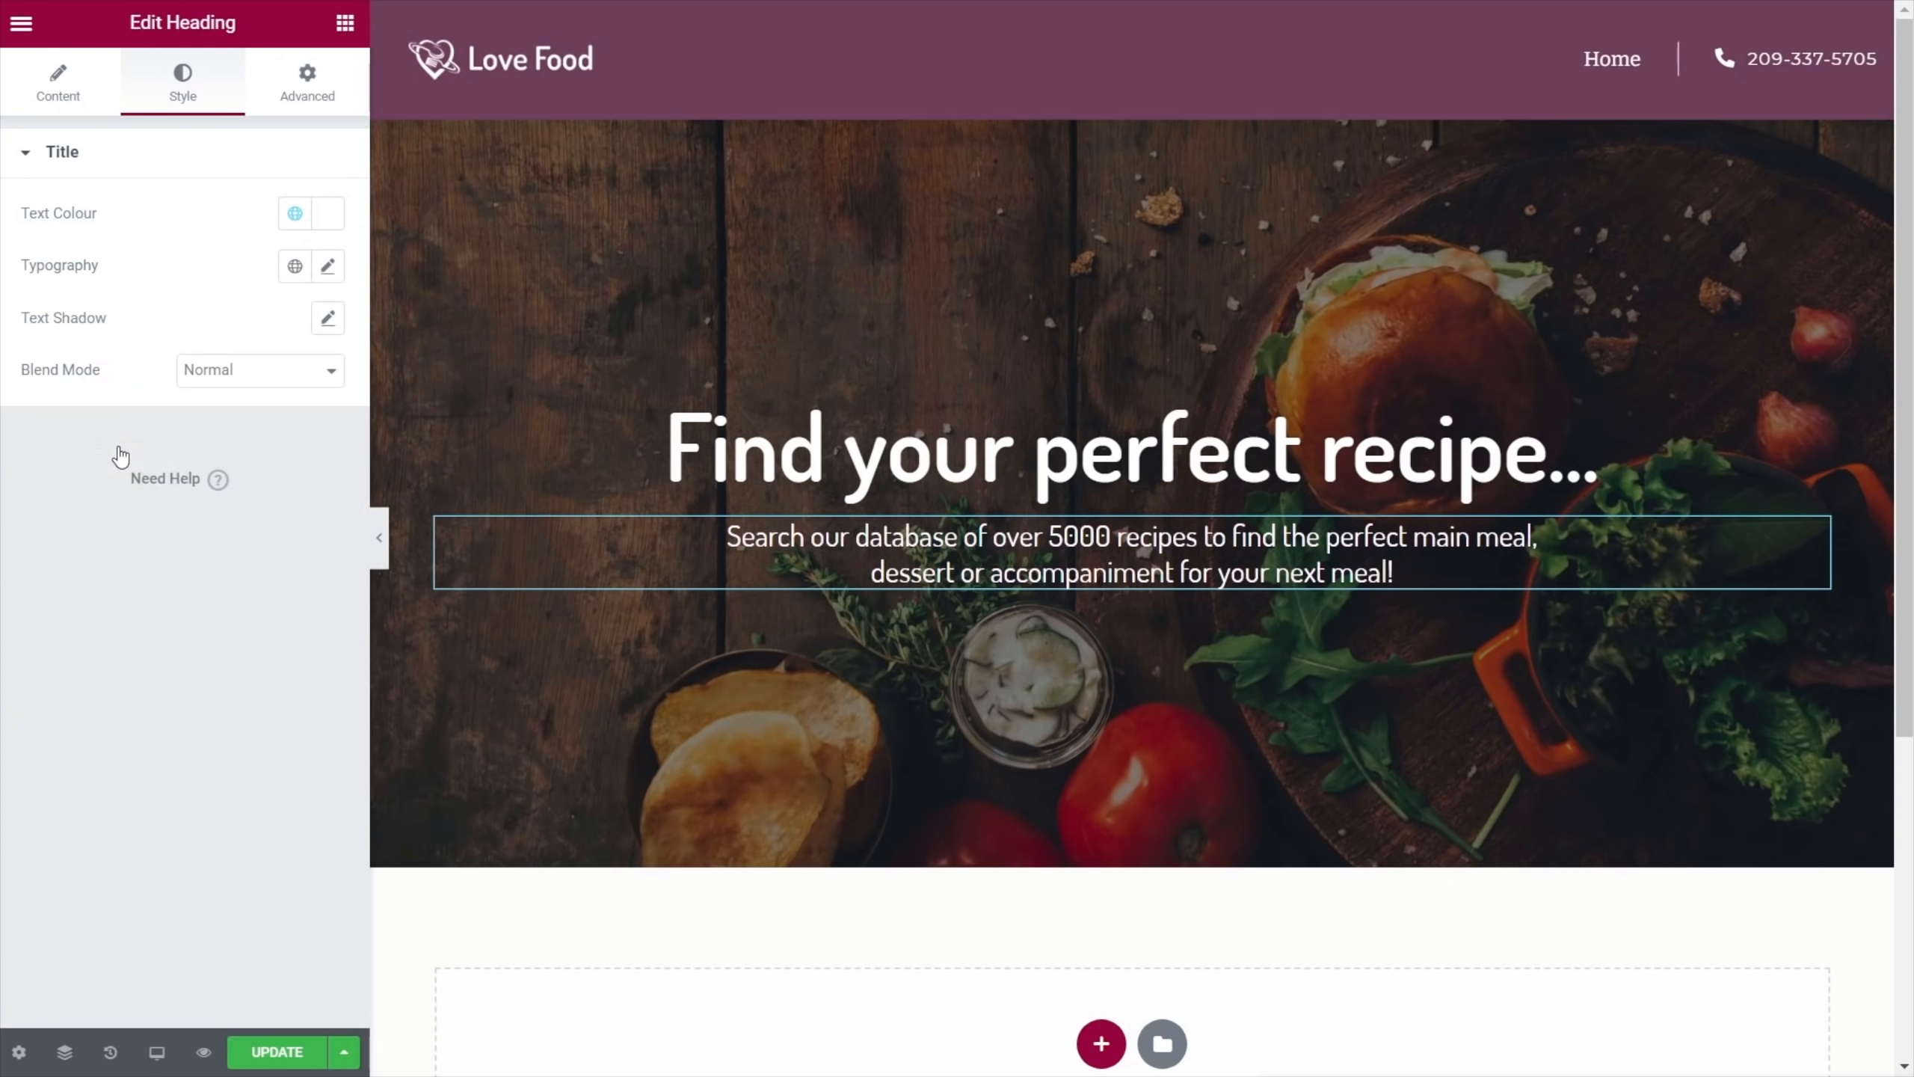
Apply a global font to the banner subheading and check its detailed typography settings
{"action": "left_click", "coordinate": [295, 267]}
{"action": "left_click", "coordinate": [117, 393]}
{"action": "left_click", "coordinate": [329, 268]}
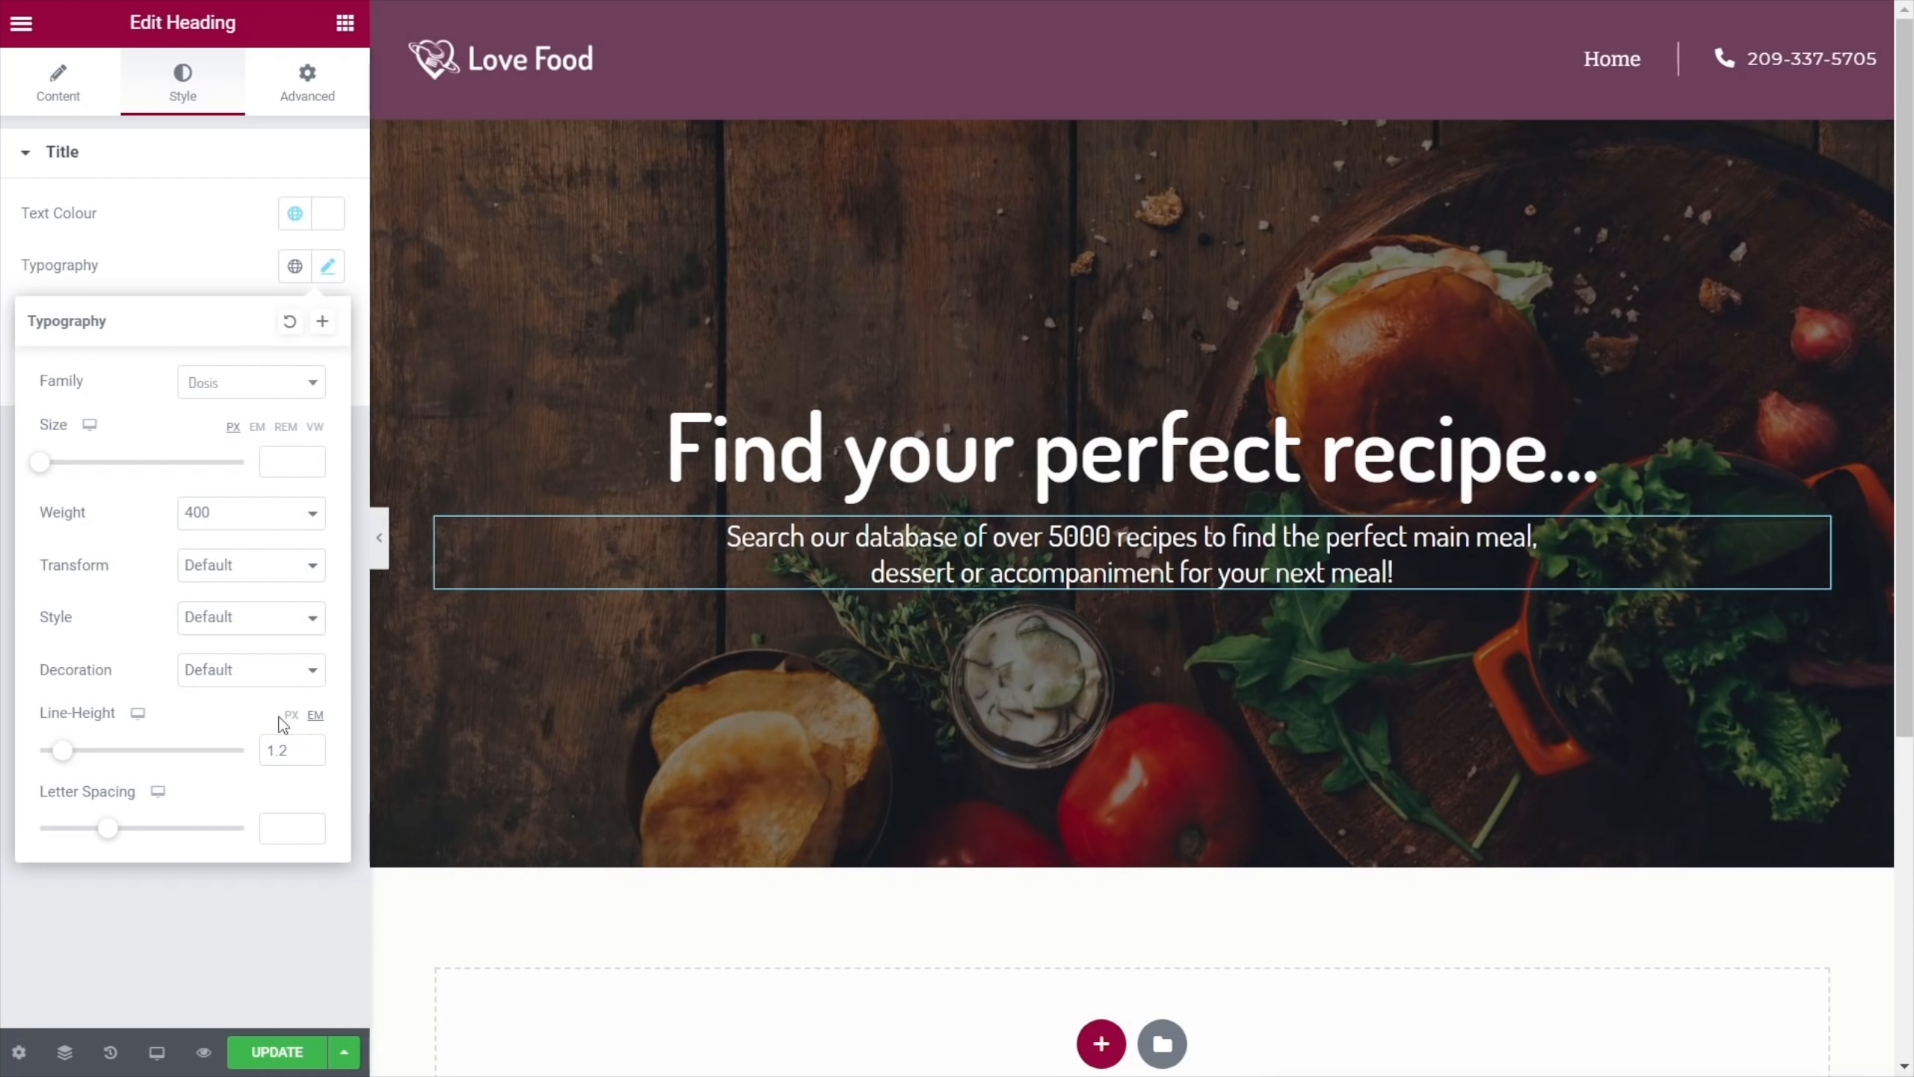
{"action": "left_click", "coordinate": [237, 253]}
Make the subheading's text semi-transparent white with colour #FFFFFFBD, and update the page
{"action": "left_click", "coordinate": [329, 217]}
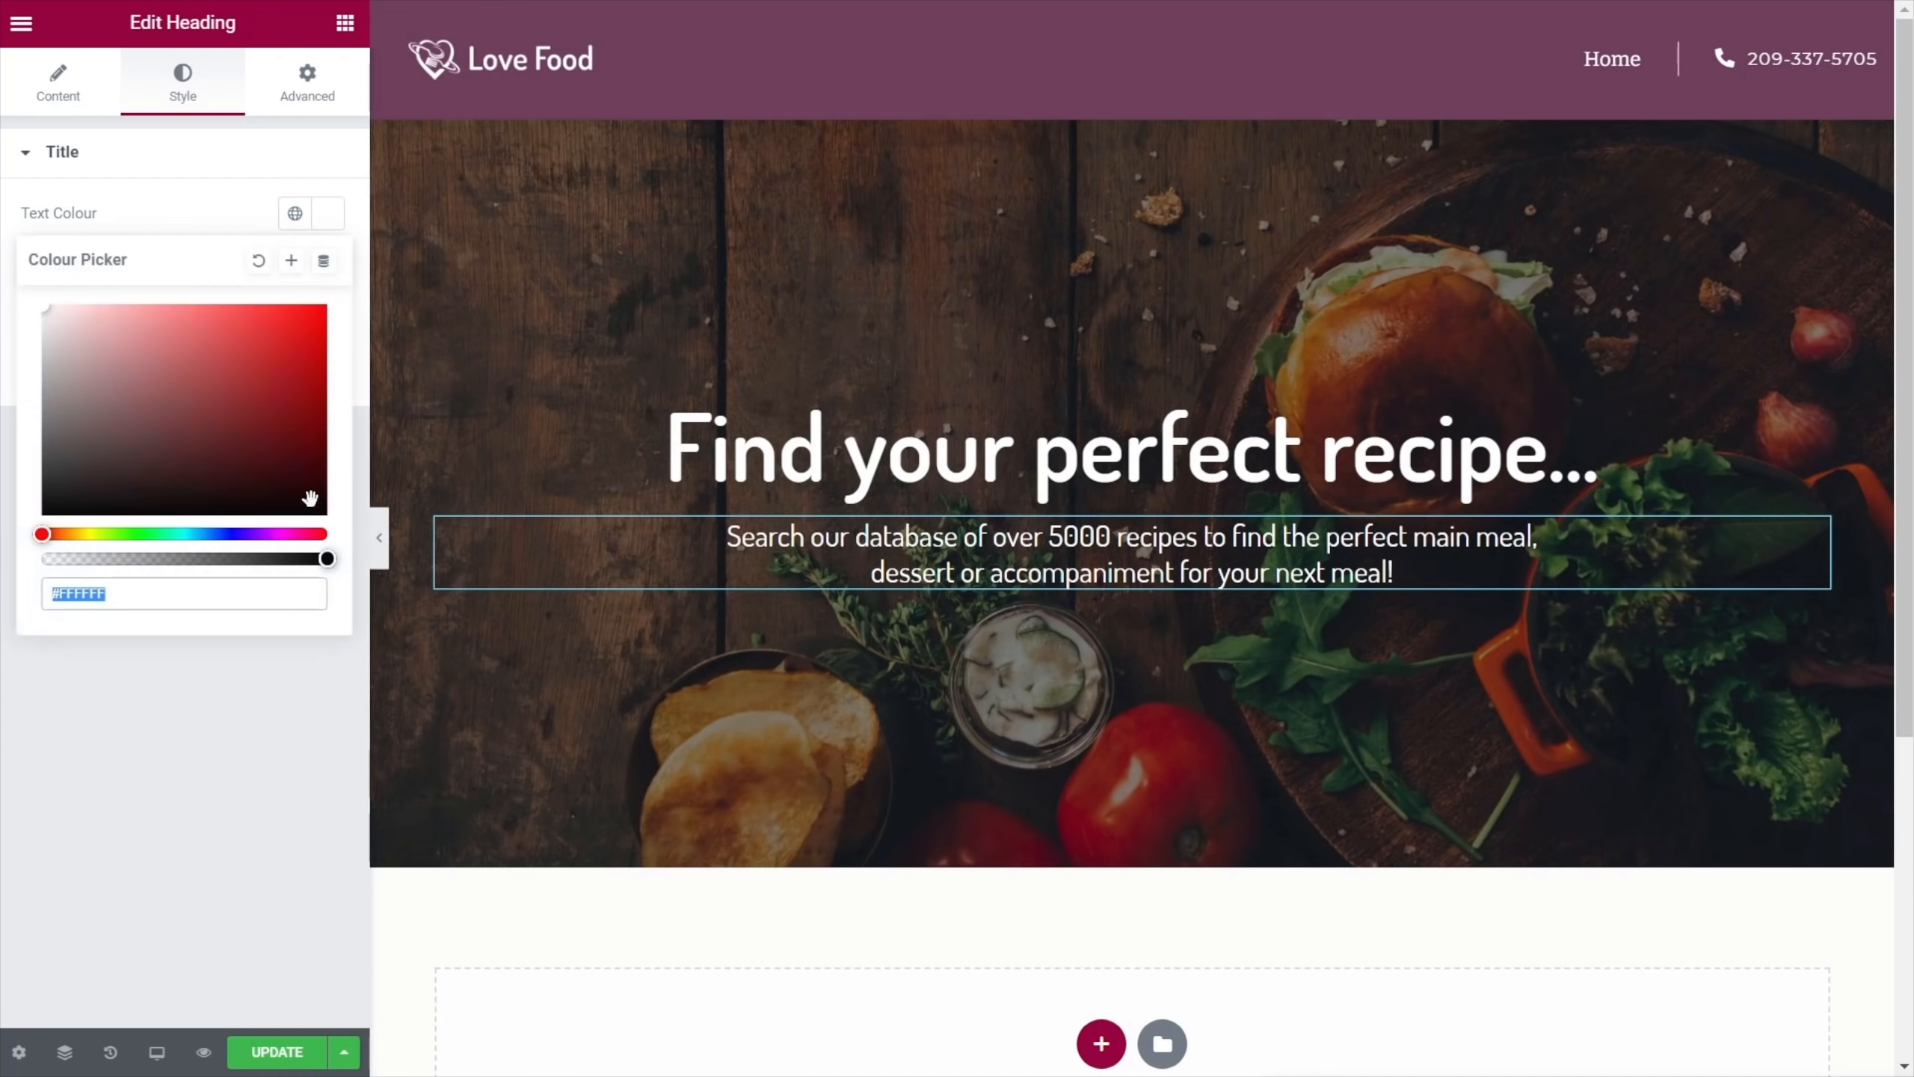
{"action": "left_click_drag", "start_coordinate": [328, 556], "coordinate": [252, 559]}
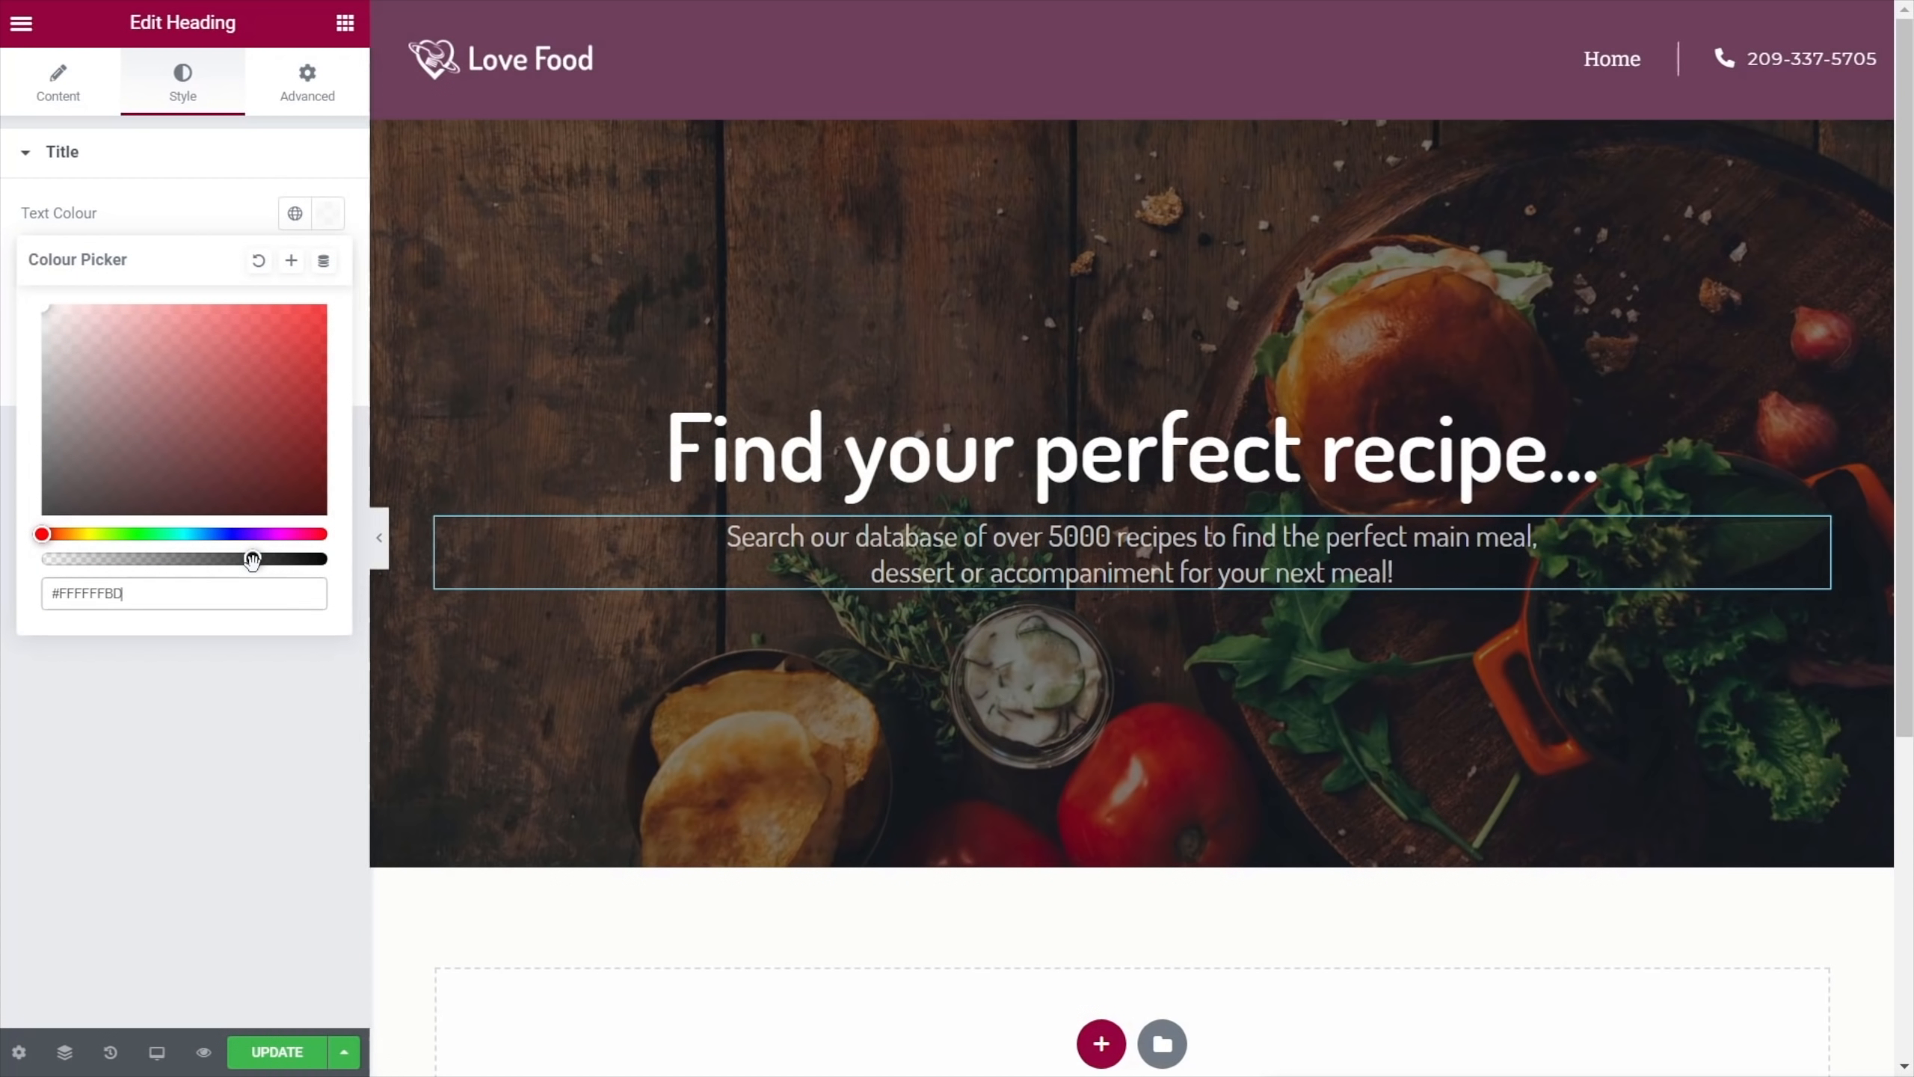
{"action": "left_click", "coordinate": [194, 769]}
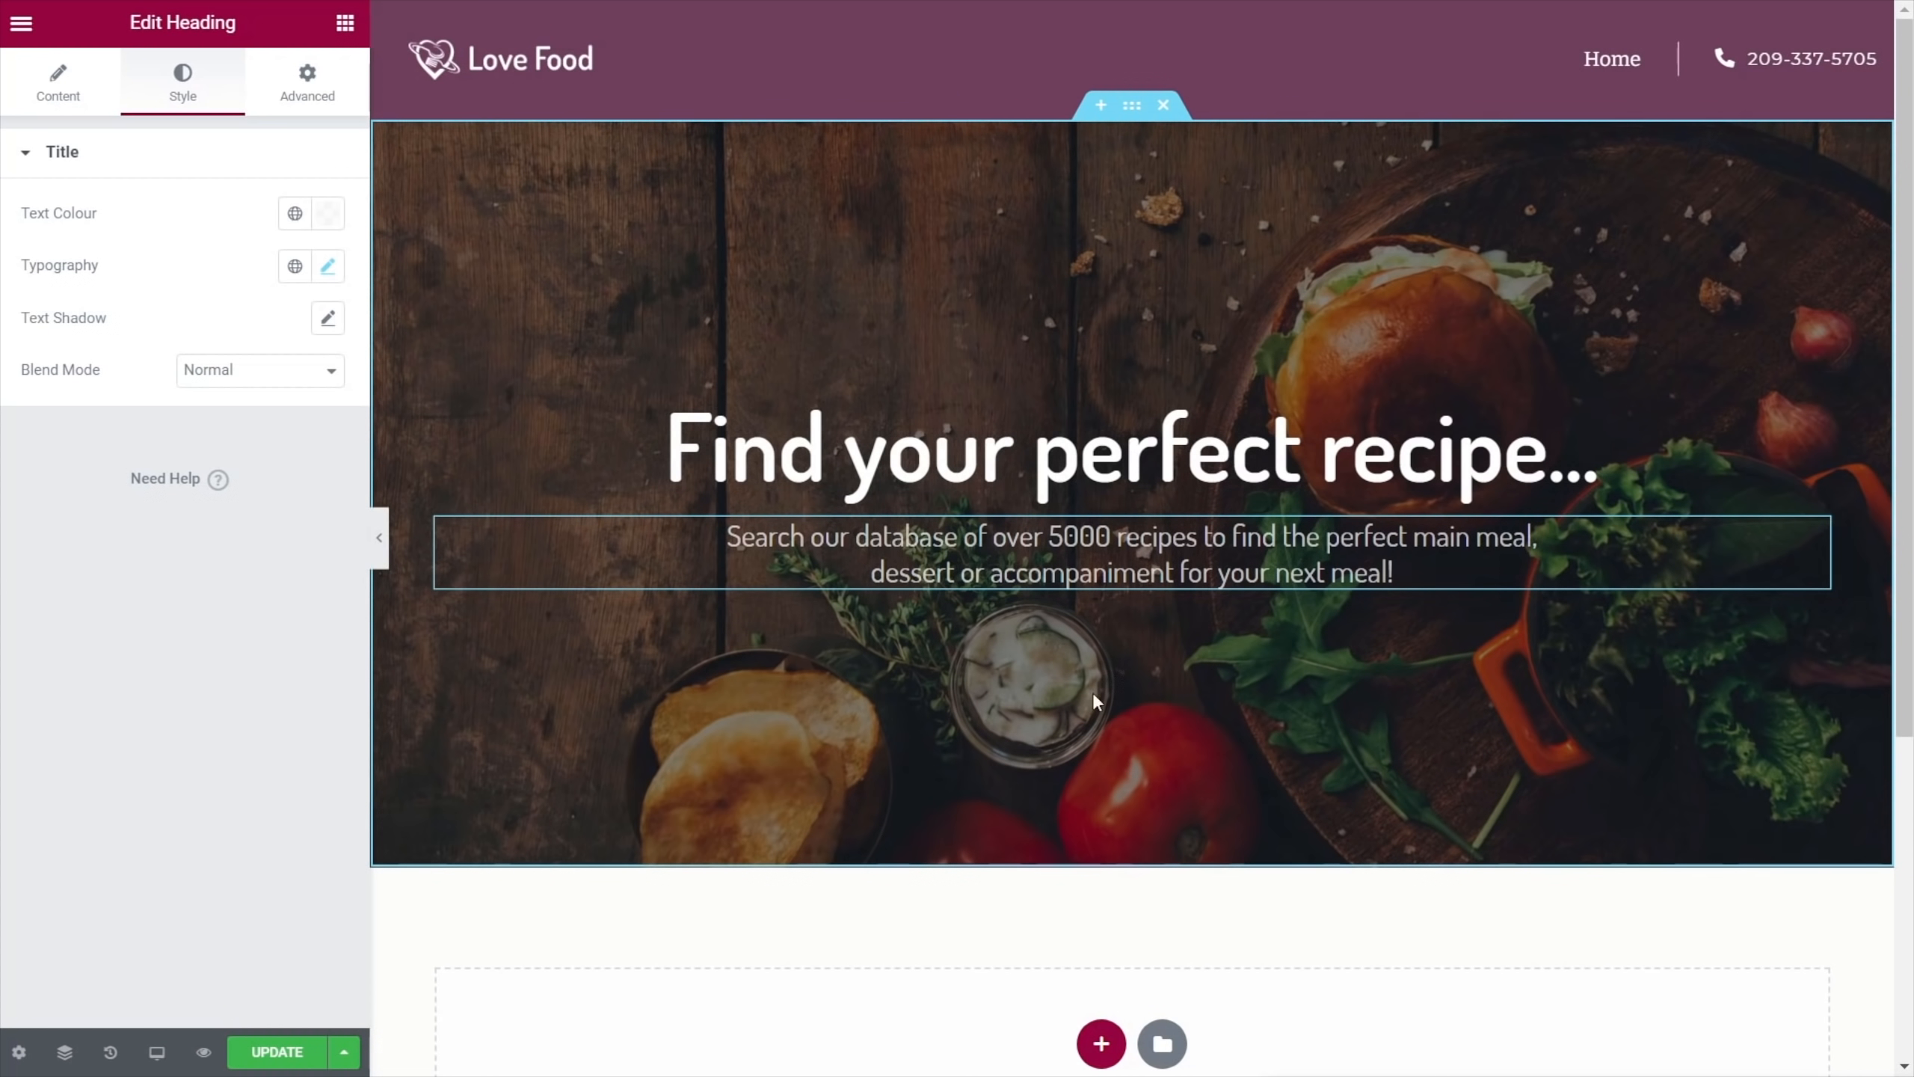
{"action": "scroll", "coordinate": [942, 753], "scroll_direction": "down", "scroll_amount": 5}
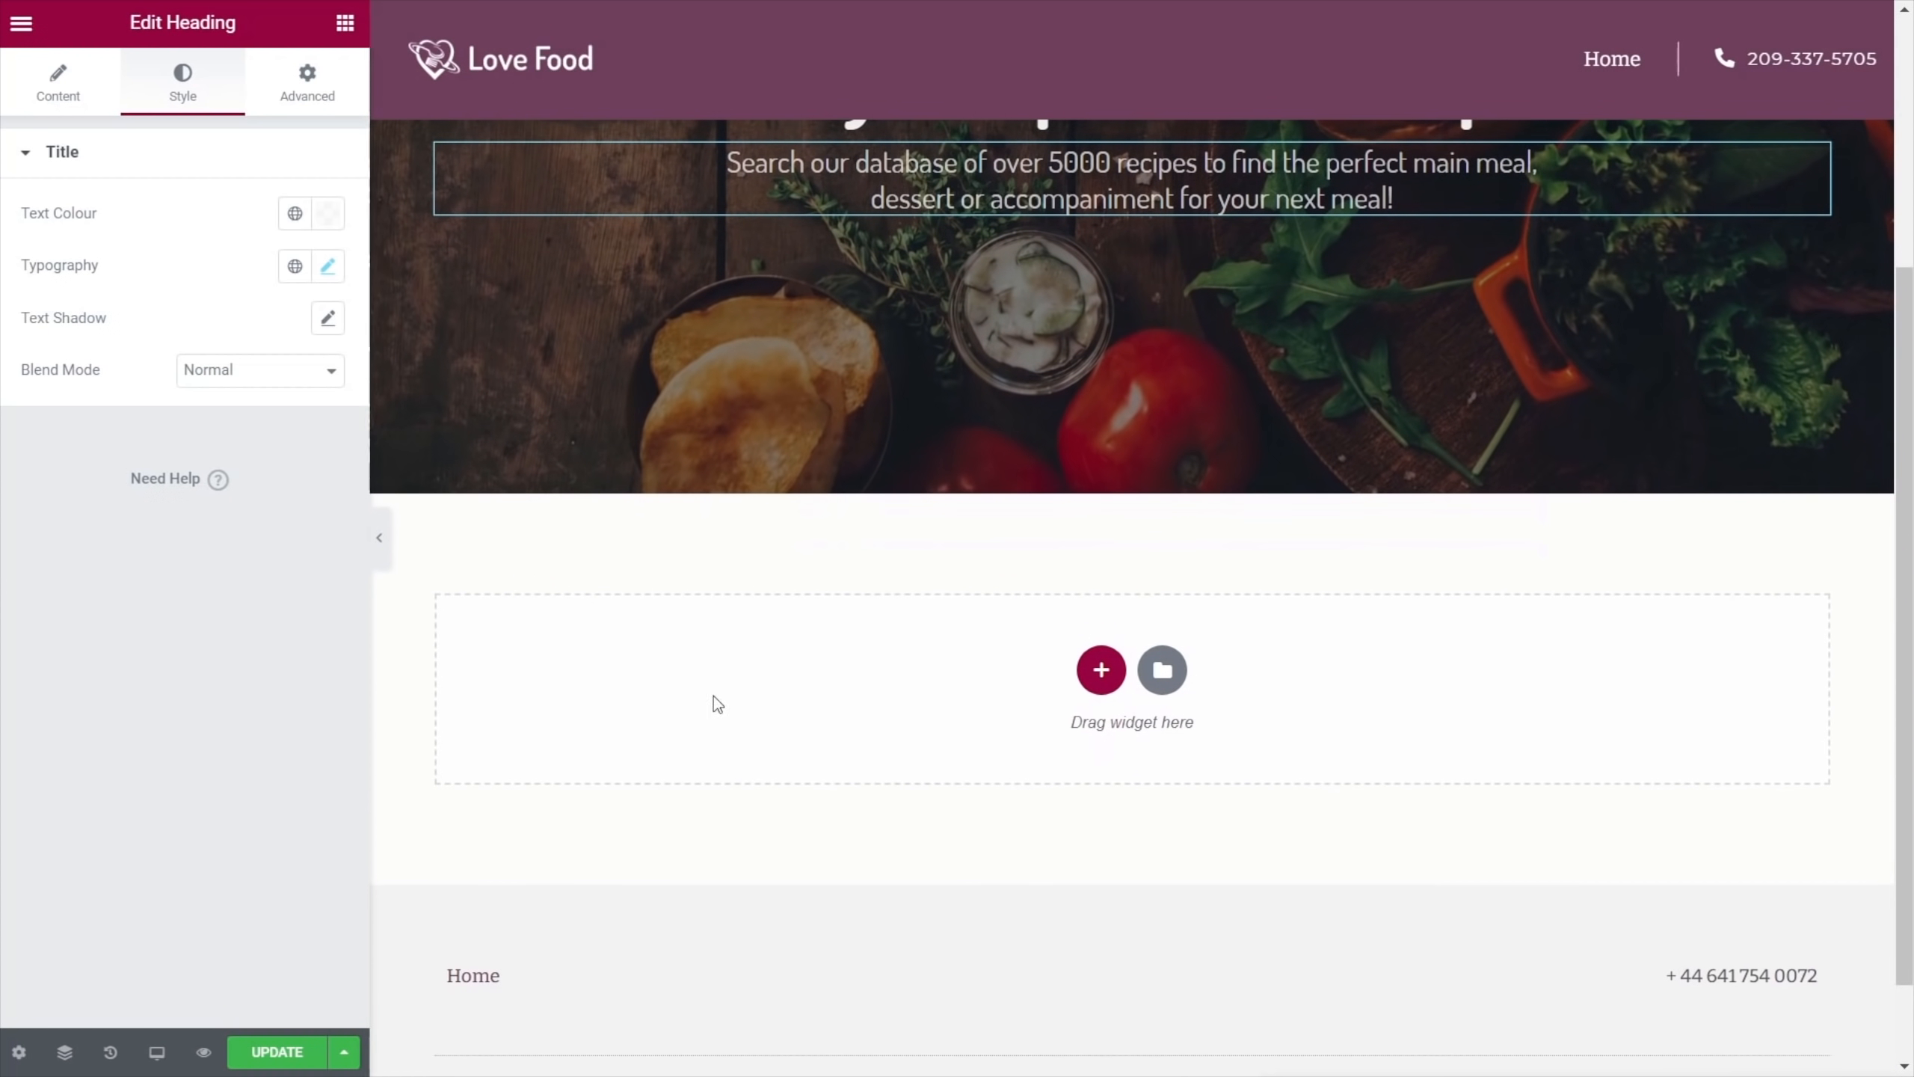
{"action": "left_click", "coordinate": [280, 1053]}
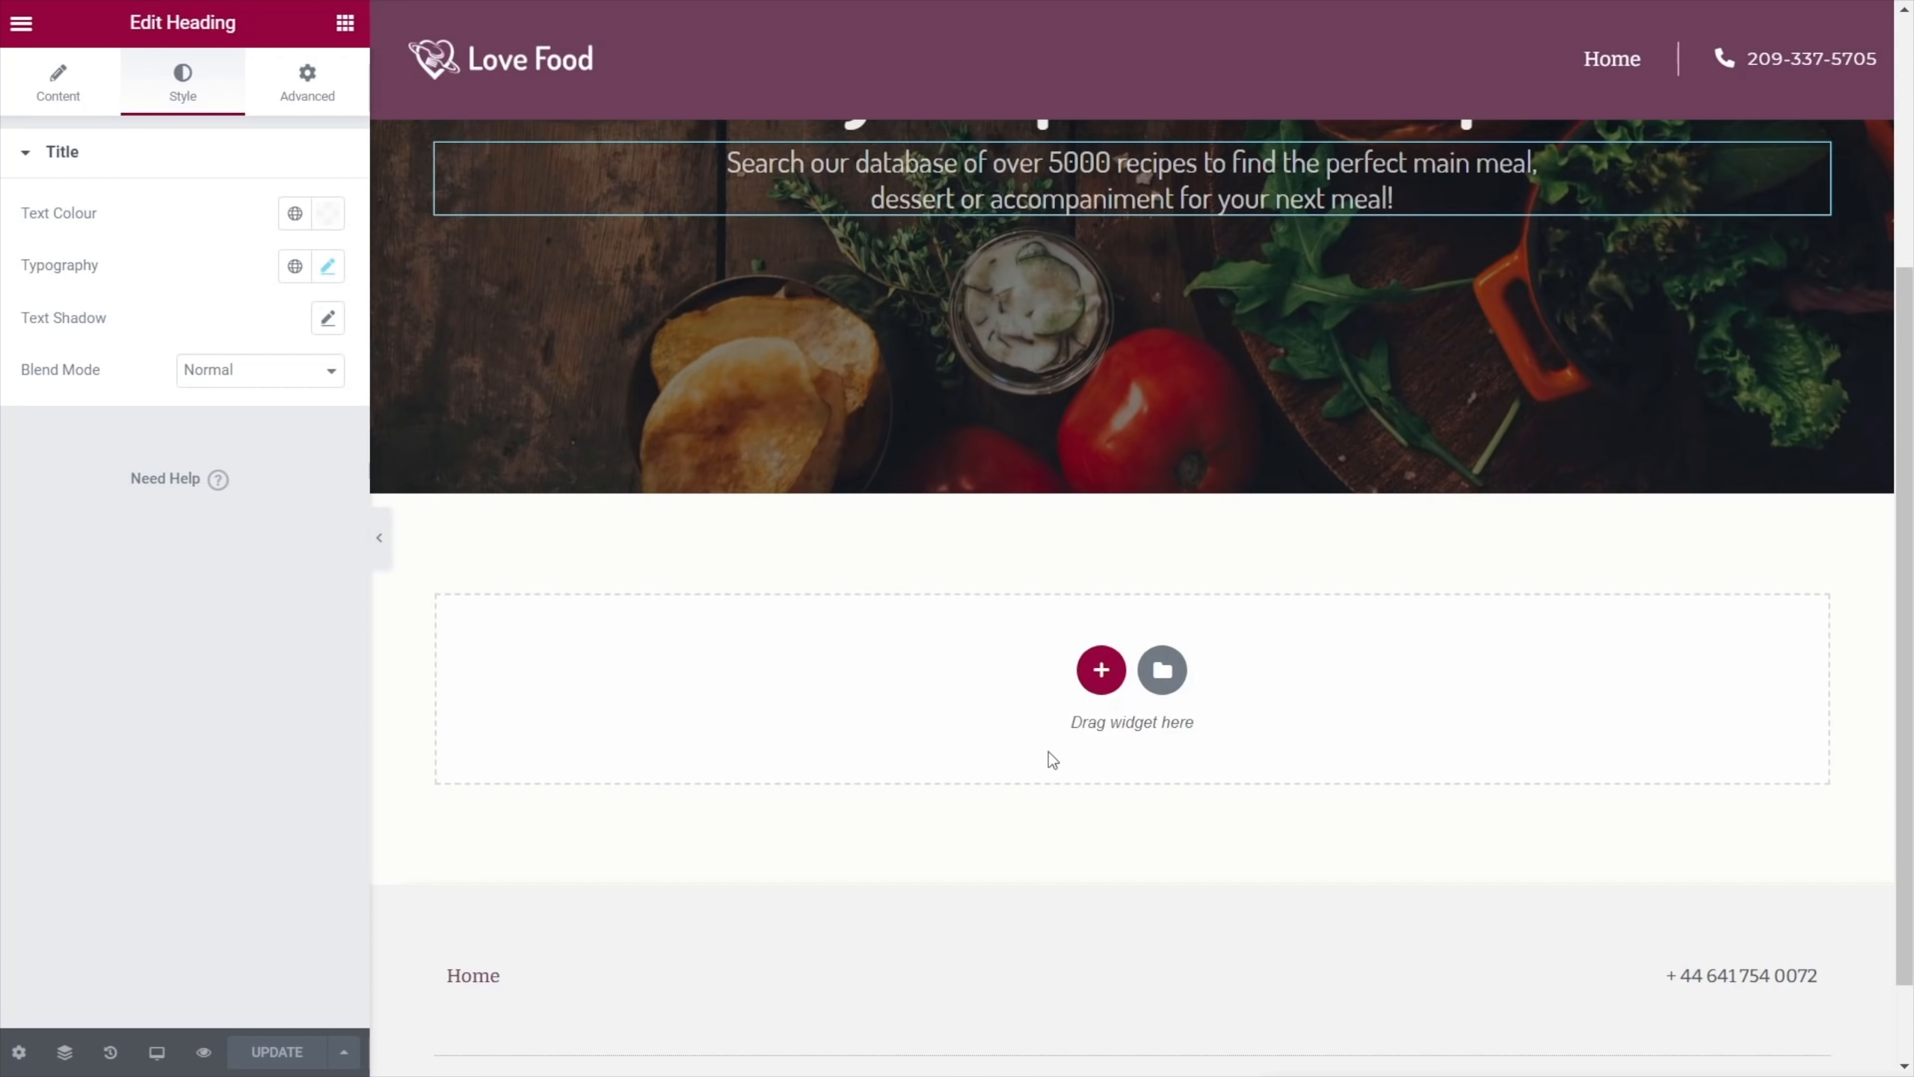
Add a section with a narrow left and wide right column below the banner, and set its top and bottom margins to 100 px
{"action": "left_click", "coordinate": [1101, 670]}
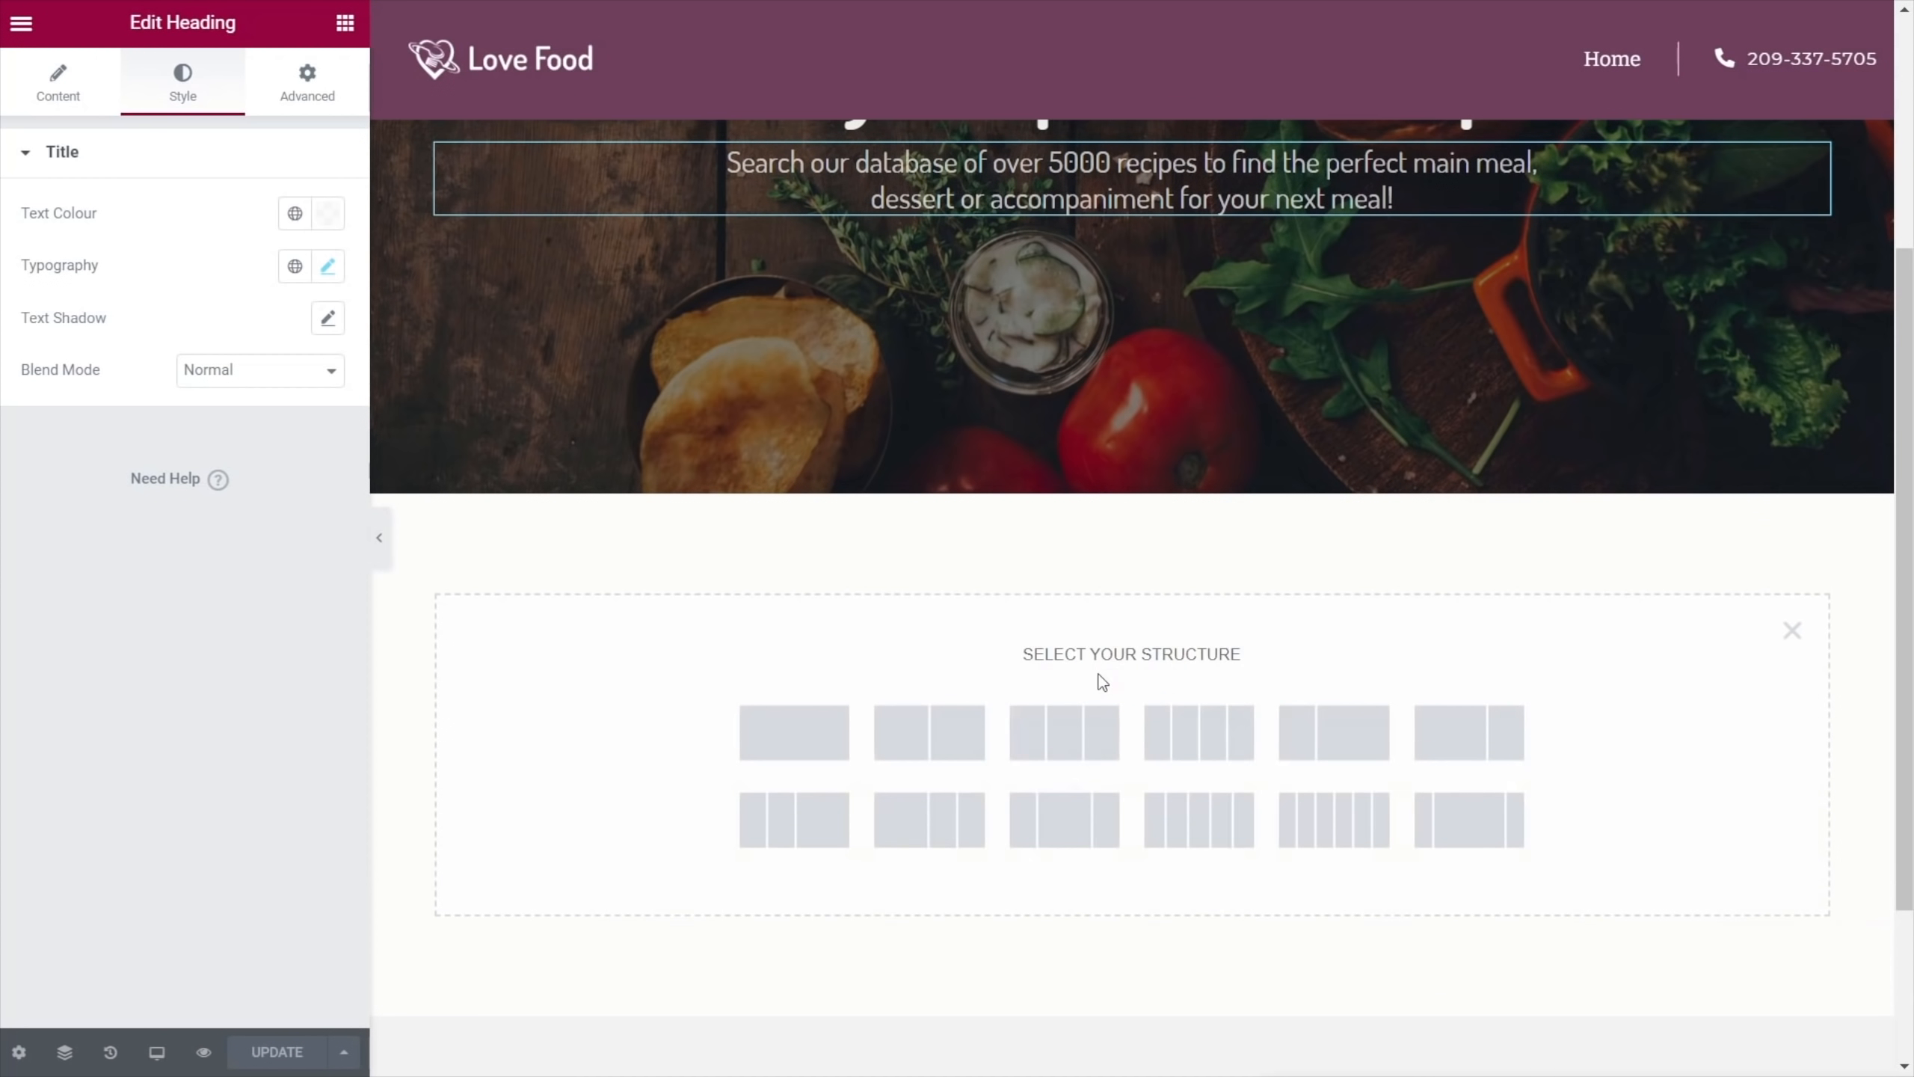
{"action": "left_click", "coordinate": [1339, 730]}
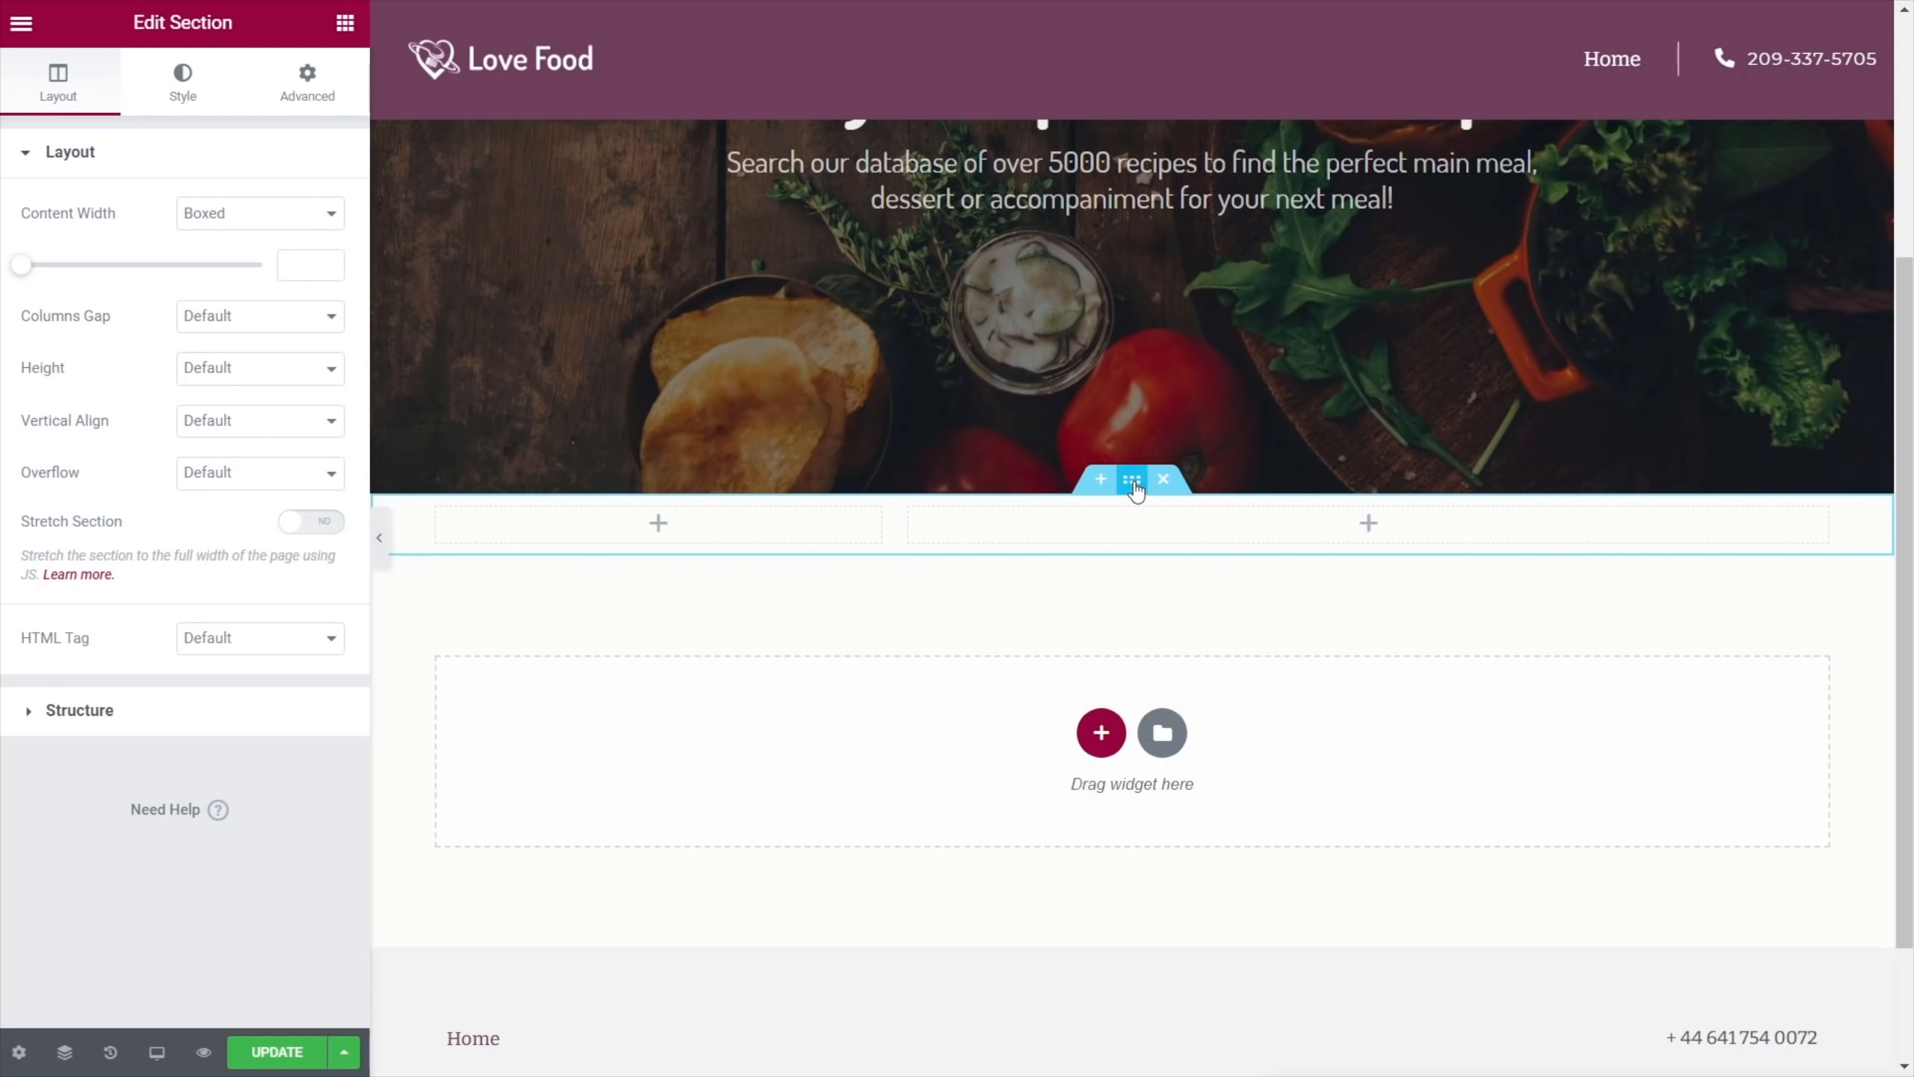
{"action": "left_click", "coordinate": [308, 85]}
{"action": "left_click", "coordinate": [45, 242]}
{"action": "type", "text": "100"}
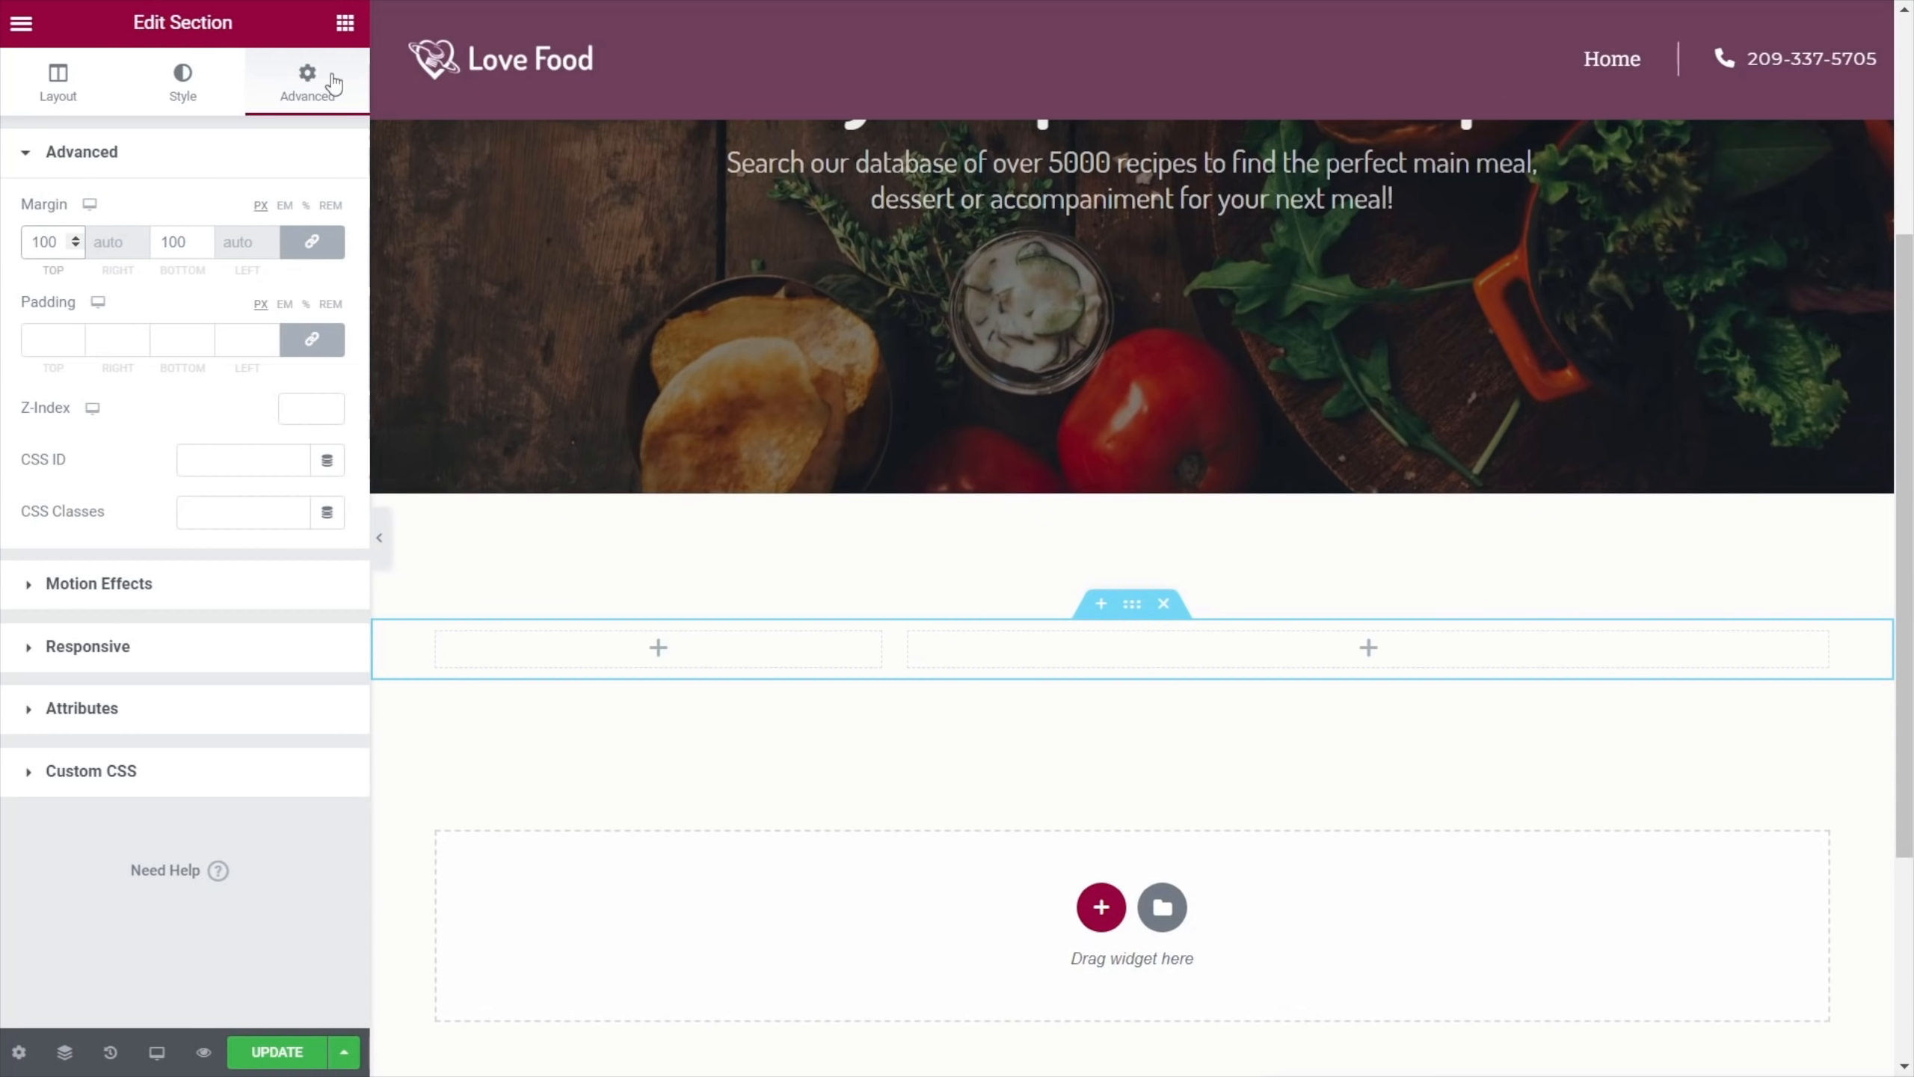
Add a heading with a divider beneath it in the new section's wider column
{"action": "left_click", "coordinate": [345, 23]}
{"action": "left_click_drag", "start_coordinate": [259, 251], "coordinate": [1055, 650]}
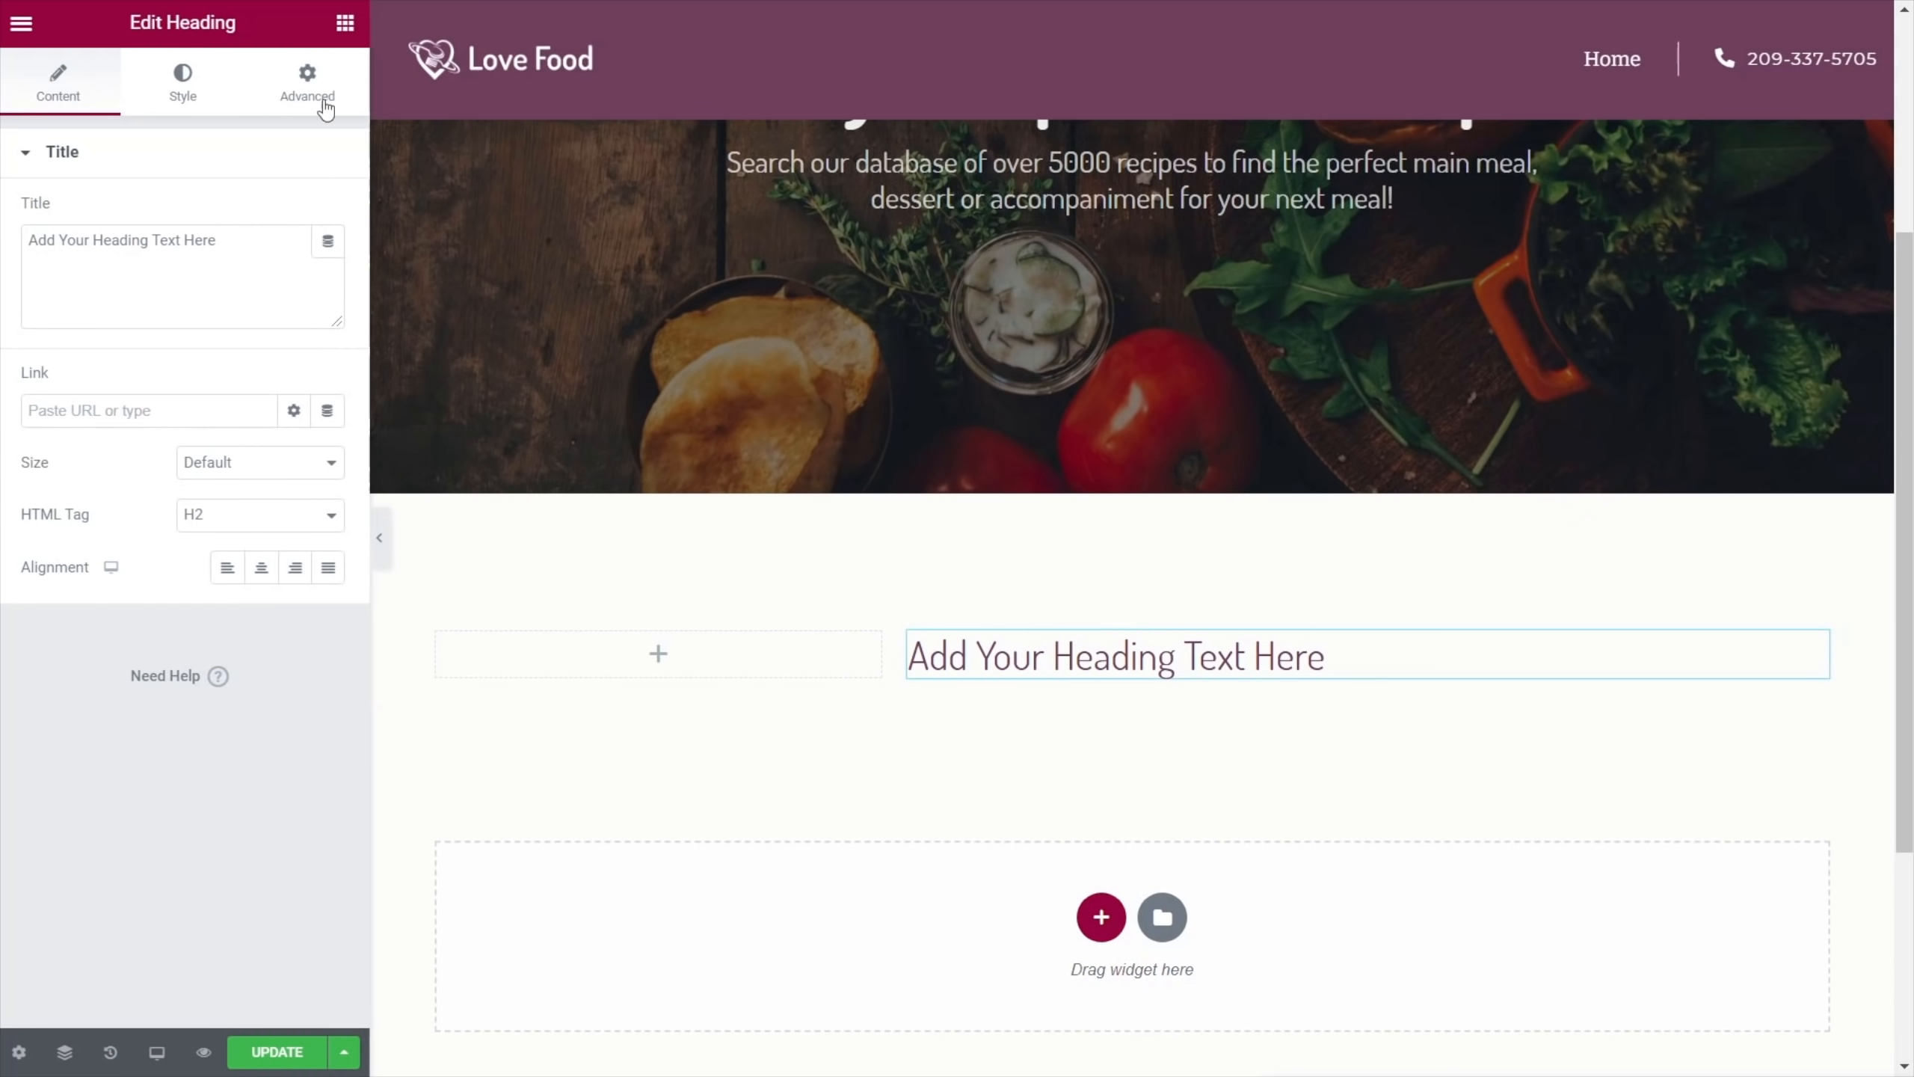
{"action": "left_click", "coordinate": [350, 27]}
{"action": "scroll", "coordinate": [159, 754], "scroll_direction": "down", "scroll_amount": 5}
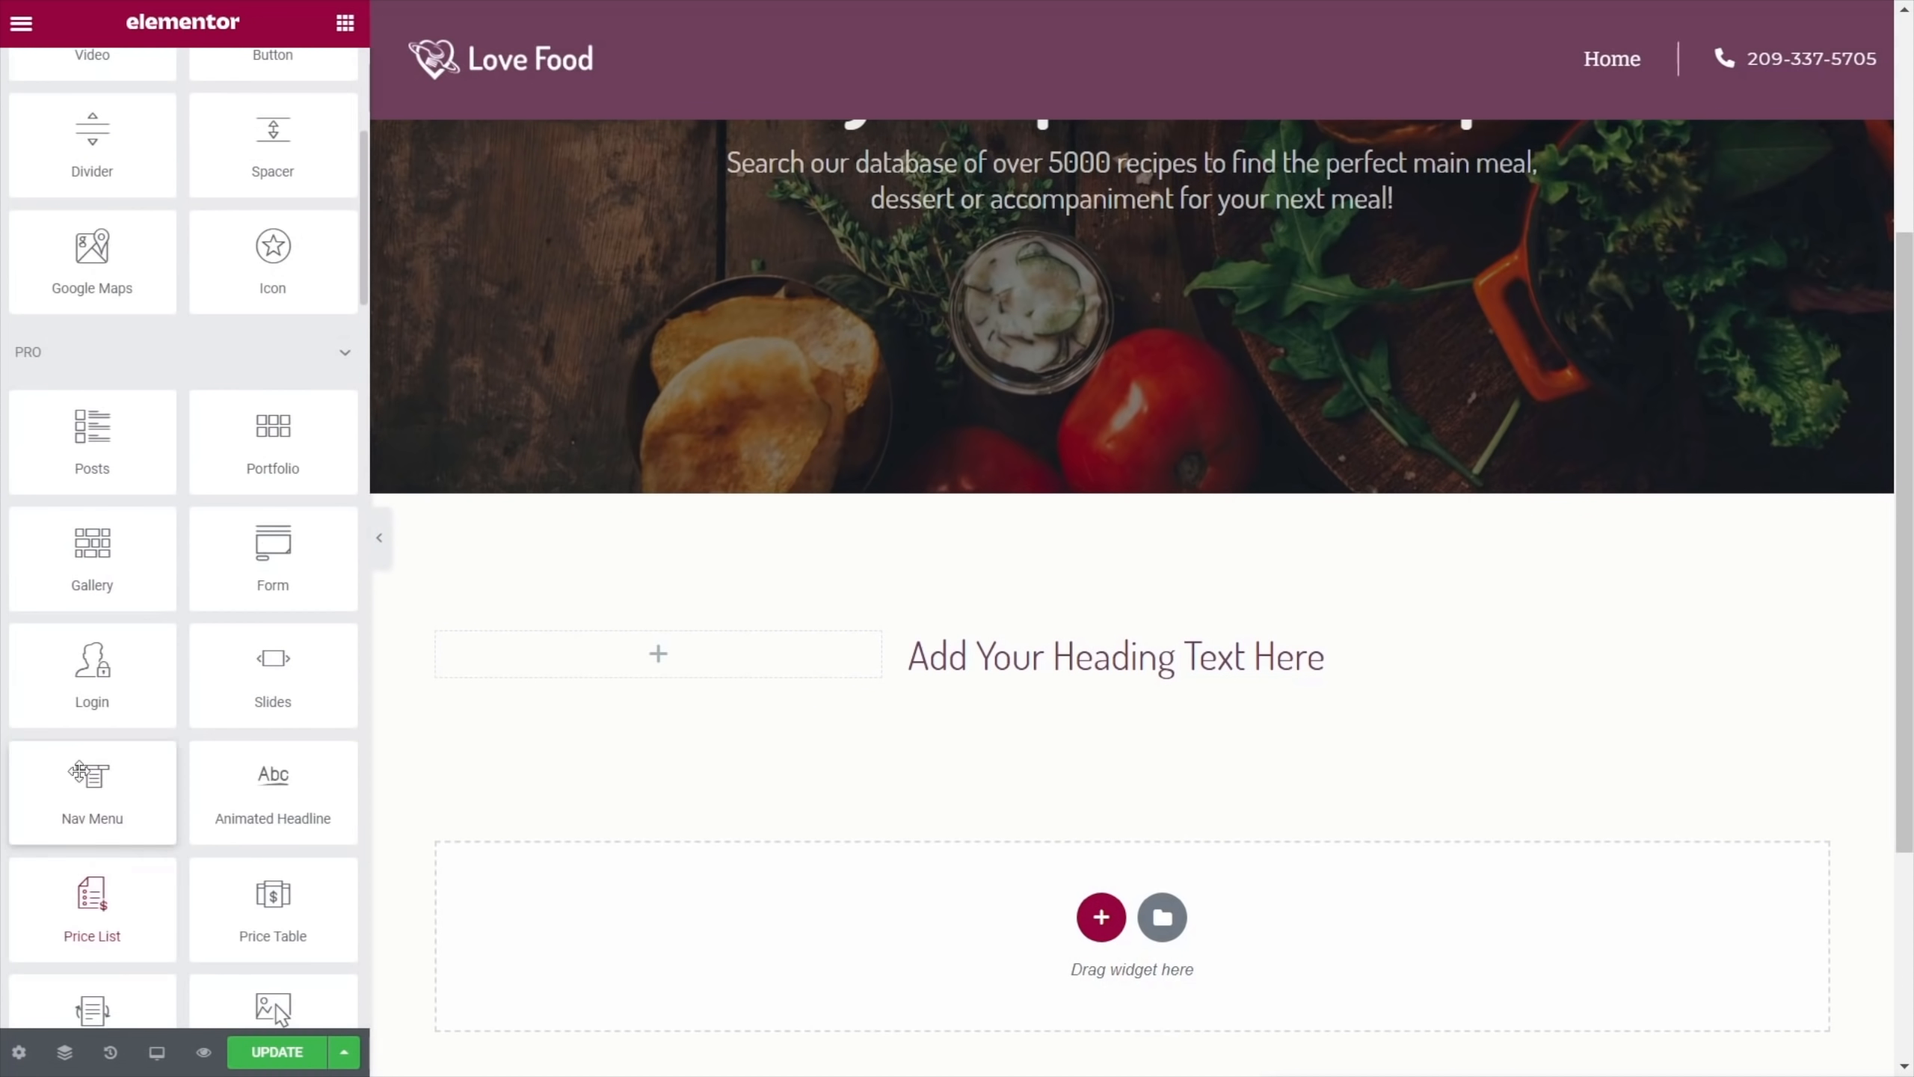
{"action": "left_click_drag", "start_coordinate": [92, 148], "coordinate": [1098, 679]}
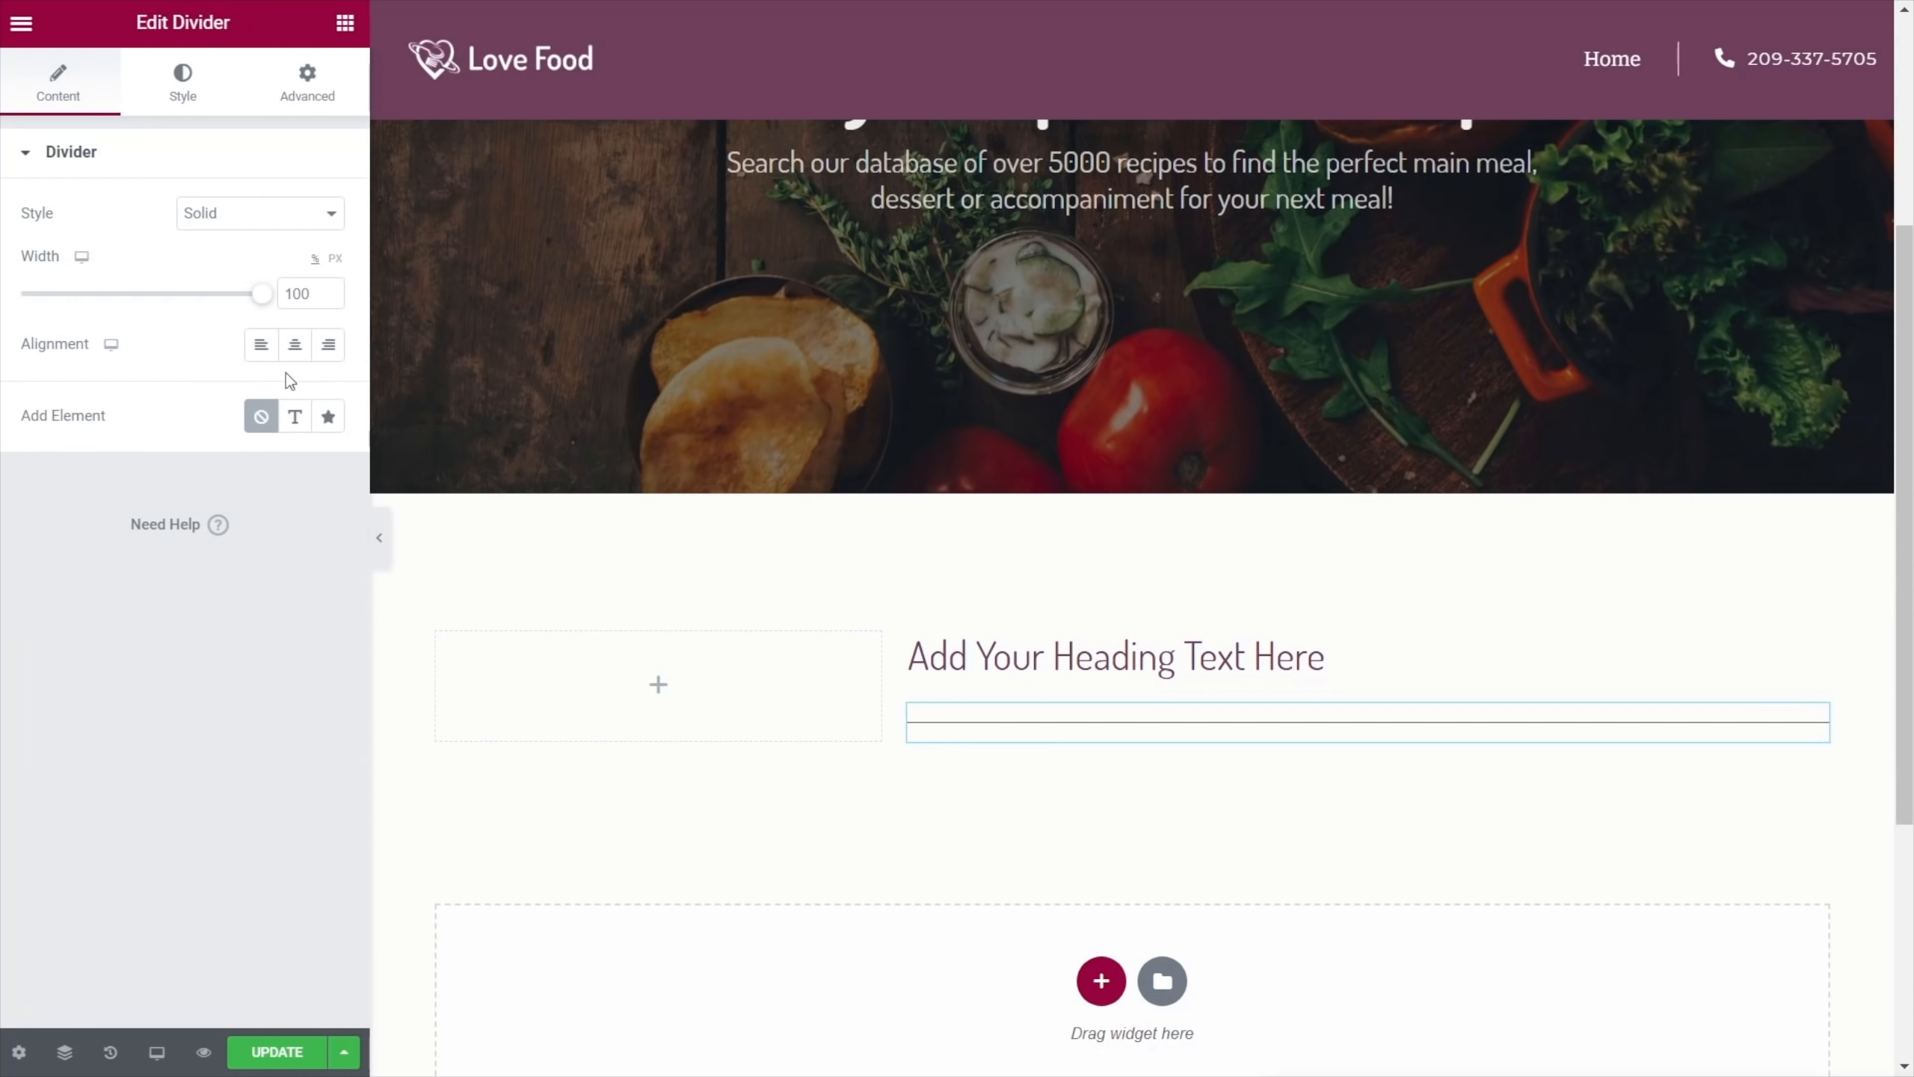
Colour the divider with the global Primary colour and set its weight to 2
{"action": "left_click", "coordinate": [254, 215]}
{"action": "left_click", "coordinate": [254, 214]}
{"action": "left_click", "coordinate": [190, 94]}
{"action": "left_click", "coordinate": [294, 213]}
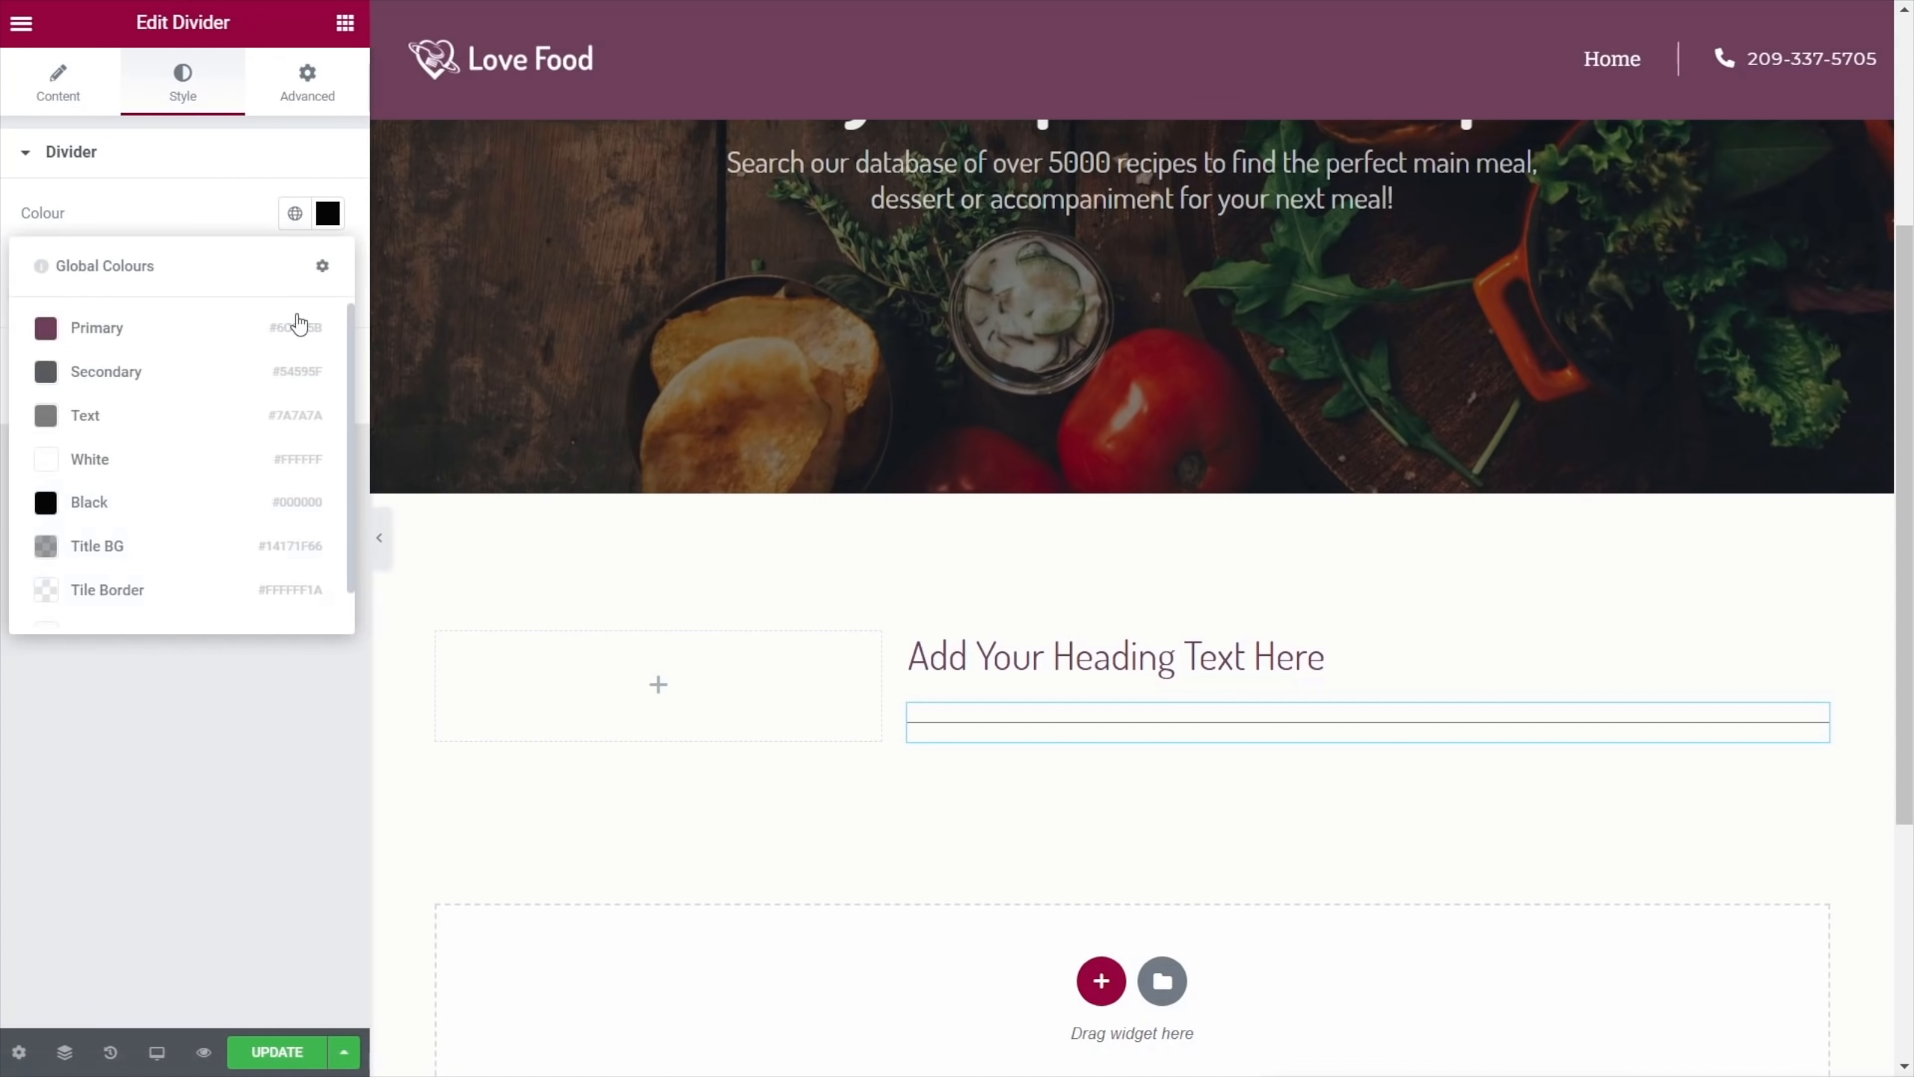
{"action": "left_click", "coordinate": [96, 328]}
{"action": "left_click_drag", "start_coordinate": [307, 291], "coordinate": [229, 294]}
{"action": "type", "text": "2"}
Set the divider's gap to 2 and shorten its width to 20%
{"action": "left_click", "coordinate": [79, 394]}
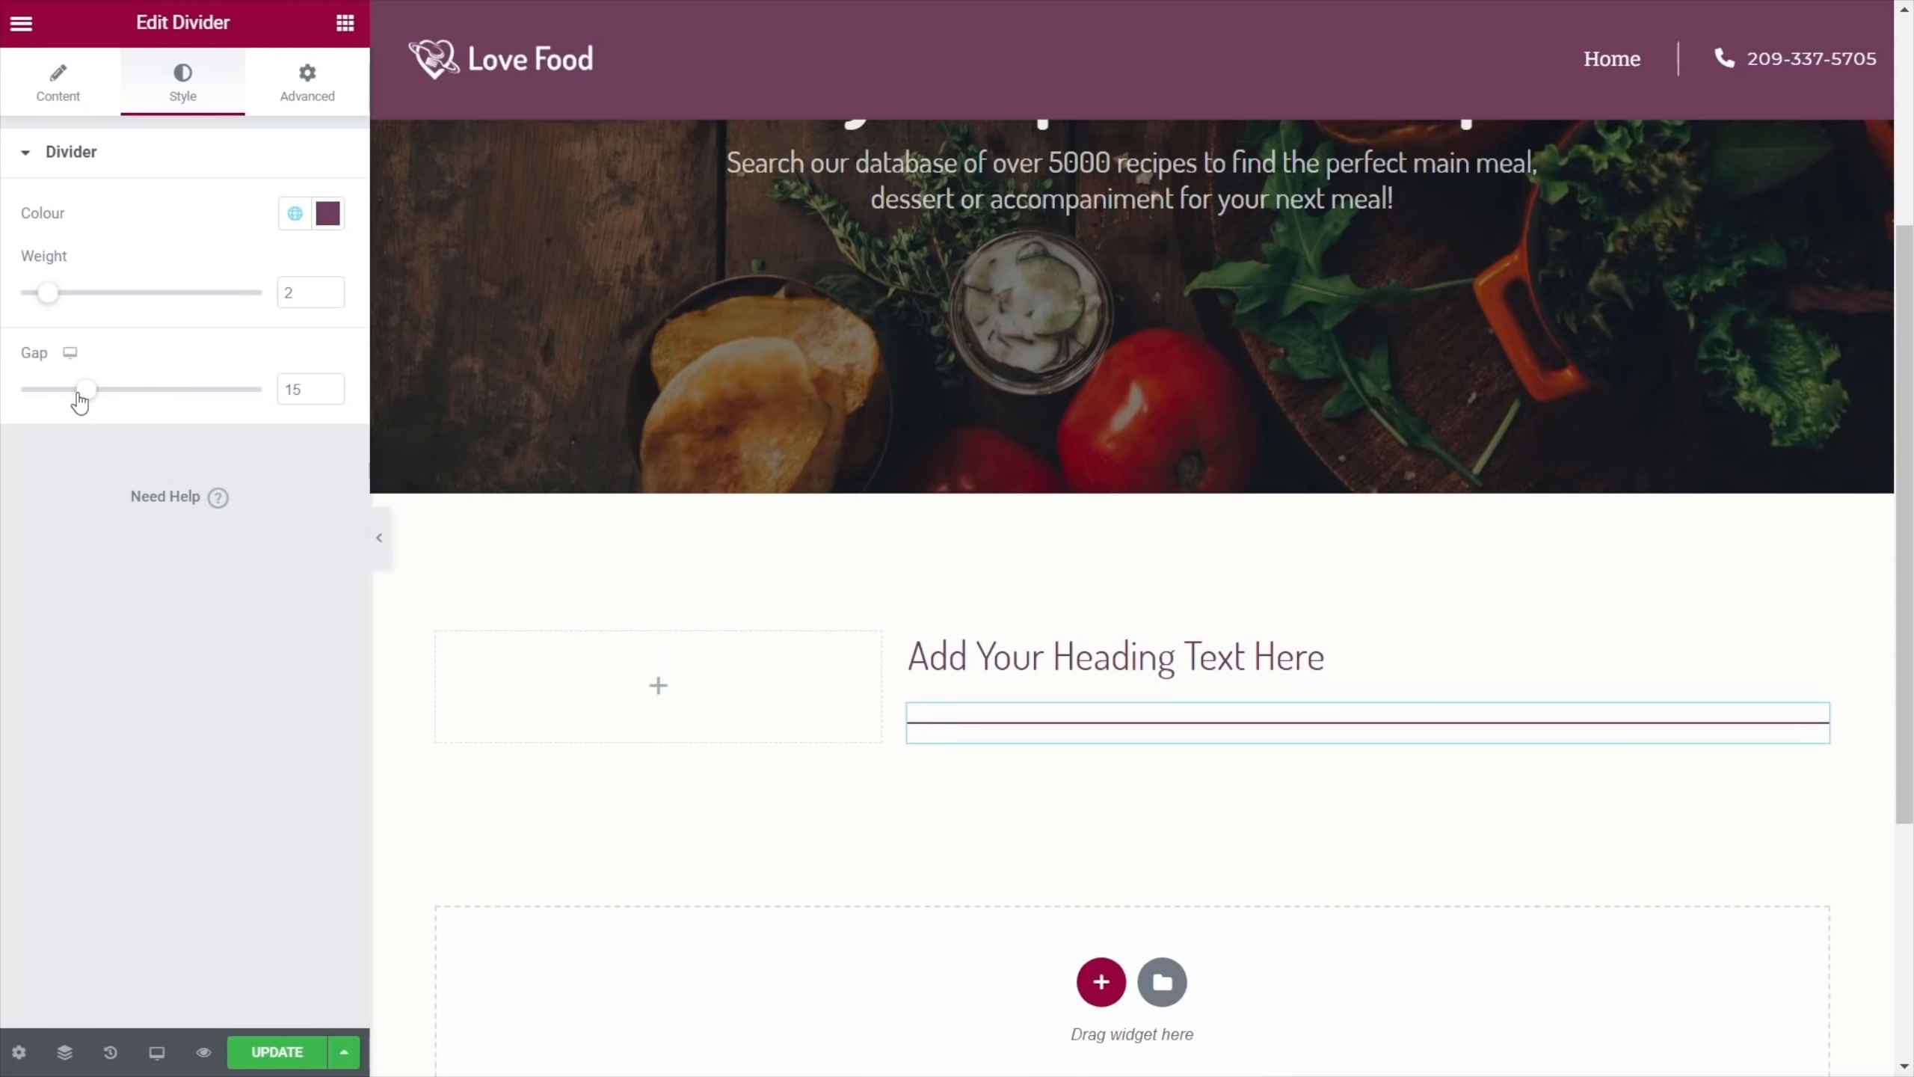
{"action": "left_click_drag", "start_coordinate": [79, 395], "coordinate": [21, 390]}
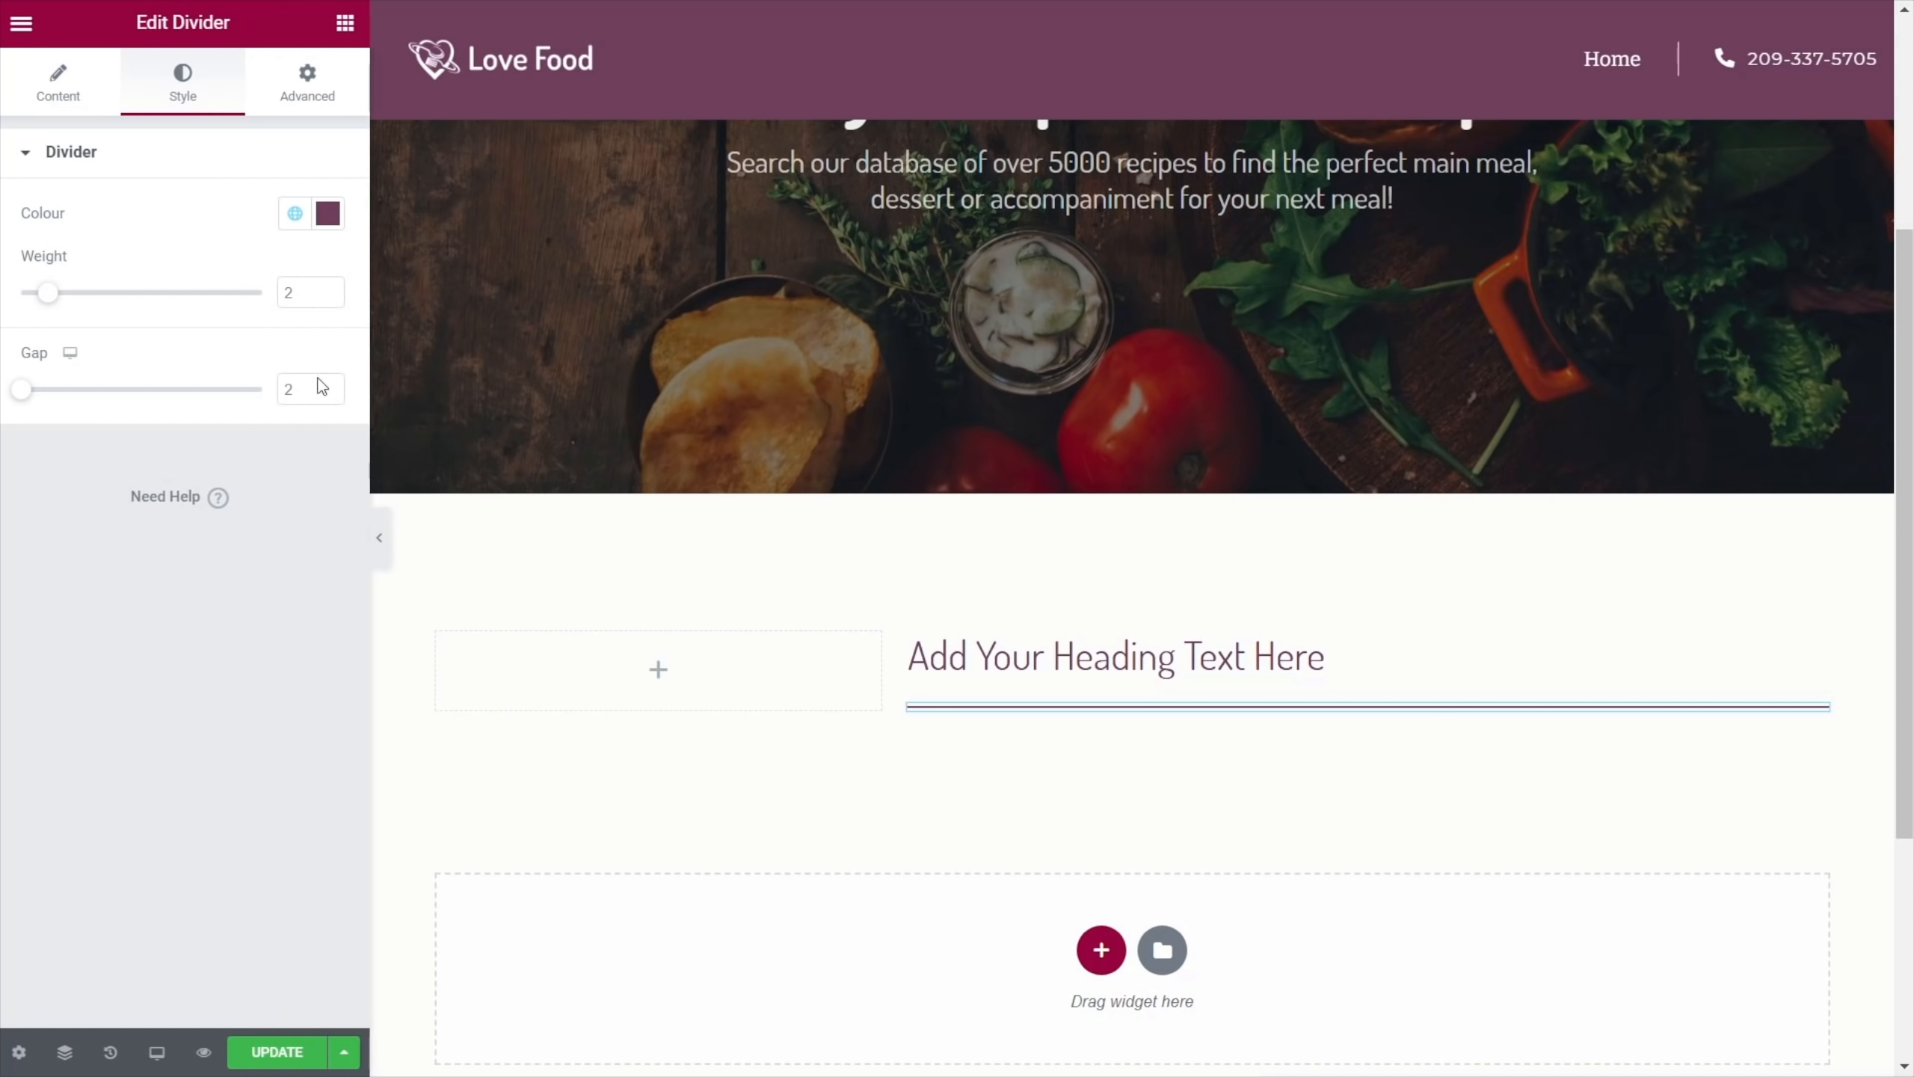
{"action": "left_click", "coordinate": [30, 60]}
{"action": "left_click_drag", "start_coordinate": [203, 305], "coordinate": [75, 305]}
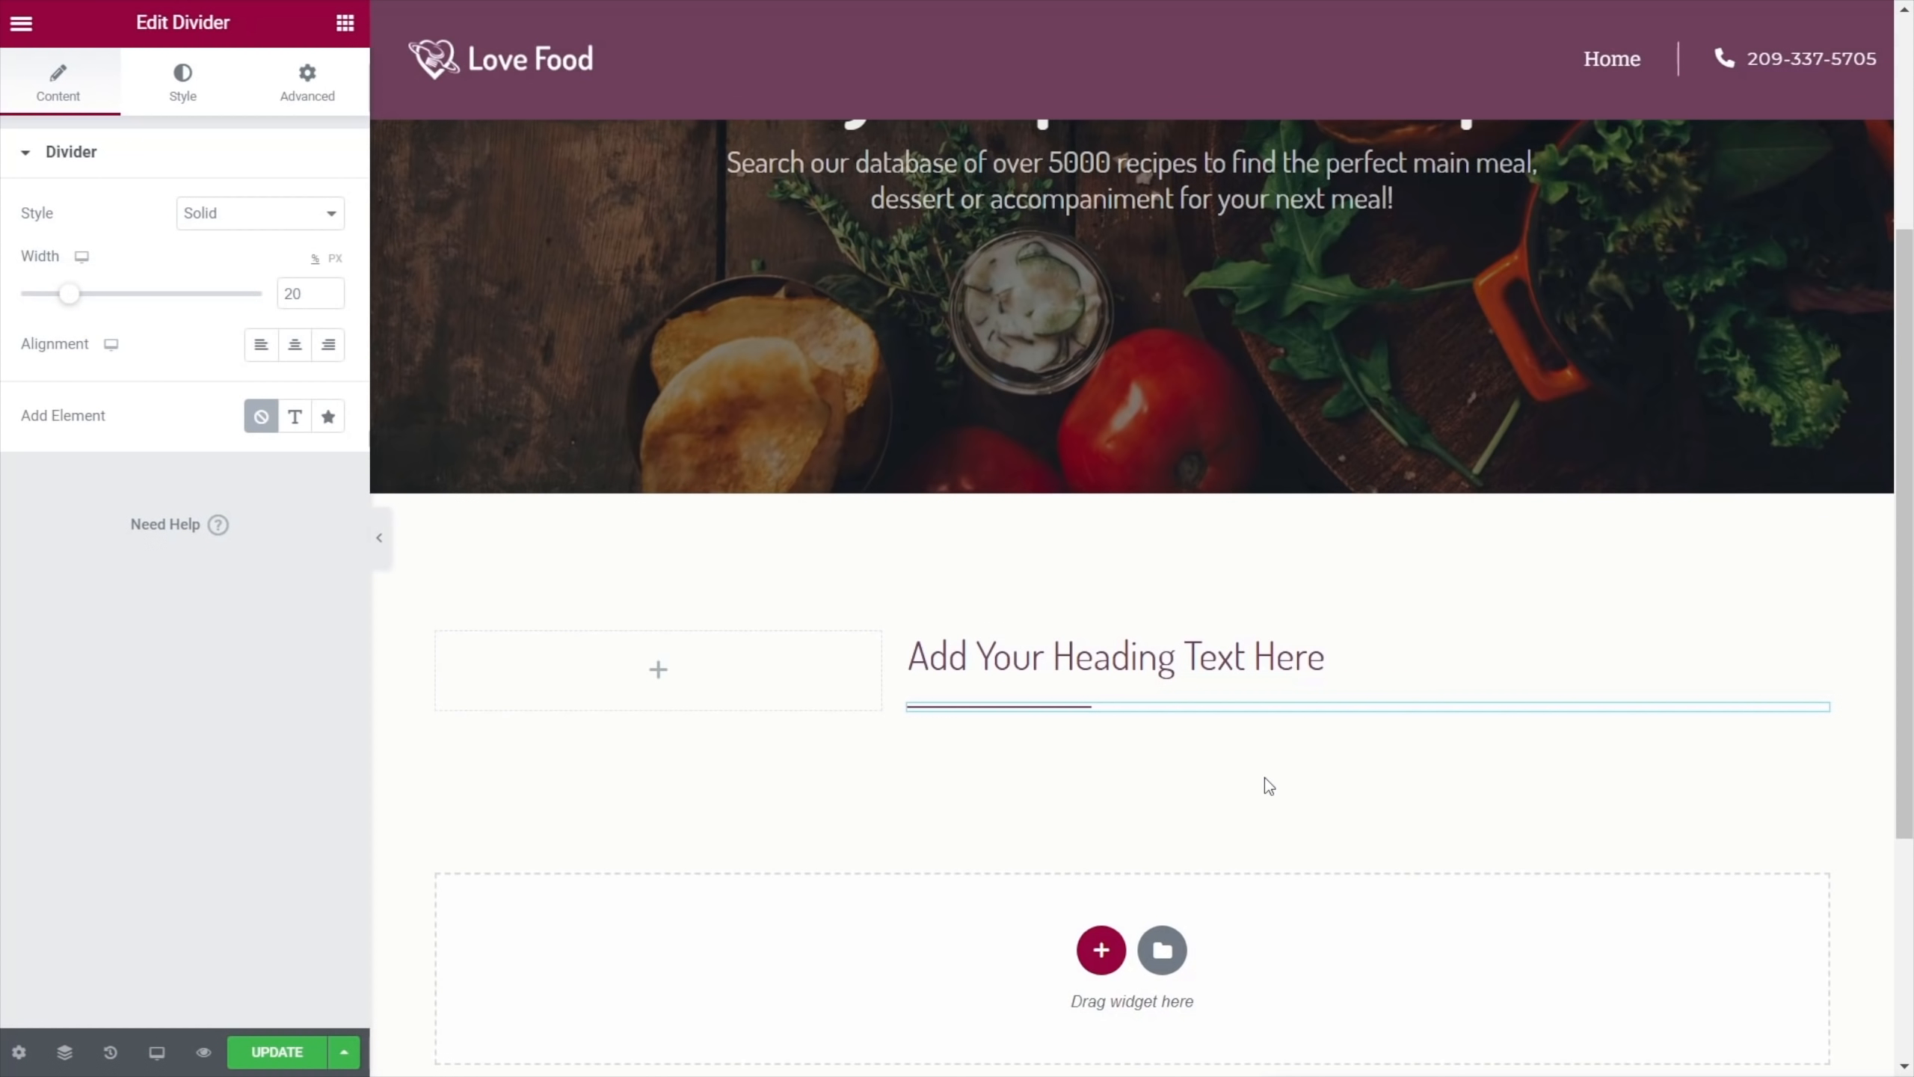
Add a Listing Grid widget below the divider and set its listing to Recipe Listing
{"action": "left_click", "coordinate": [345, 24]}
{"action": "type", "text": "list"}
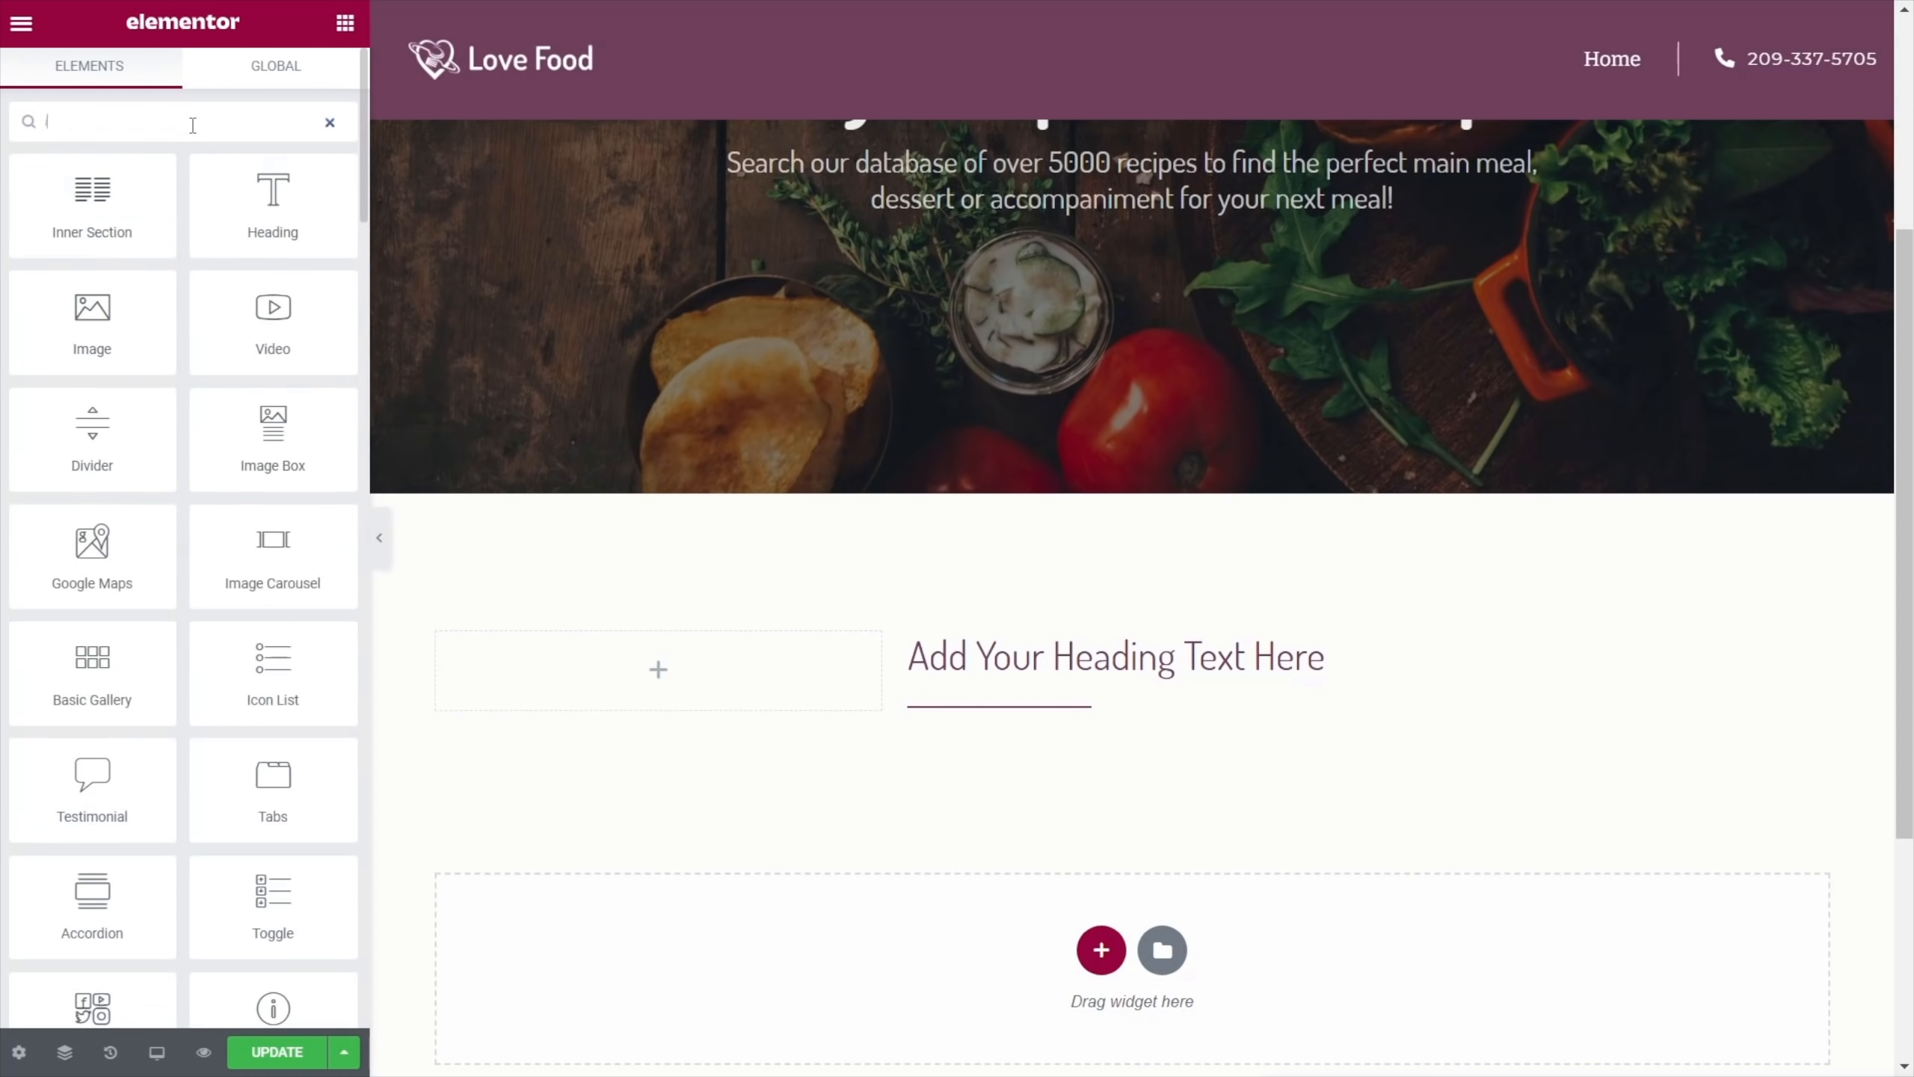
{"action": "left_click_drag", "start_coordinate": [200, 202], "coordinate": [996, 731]}
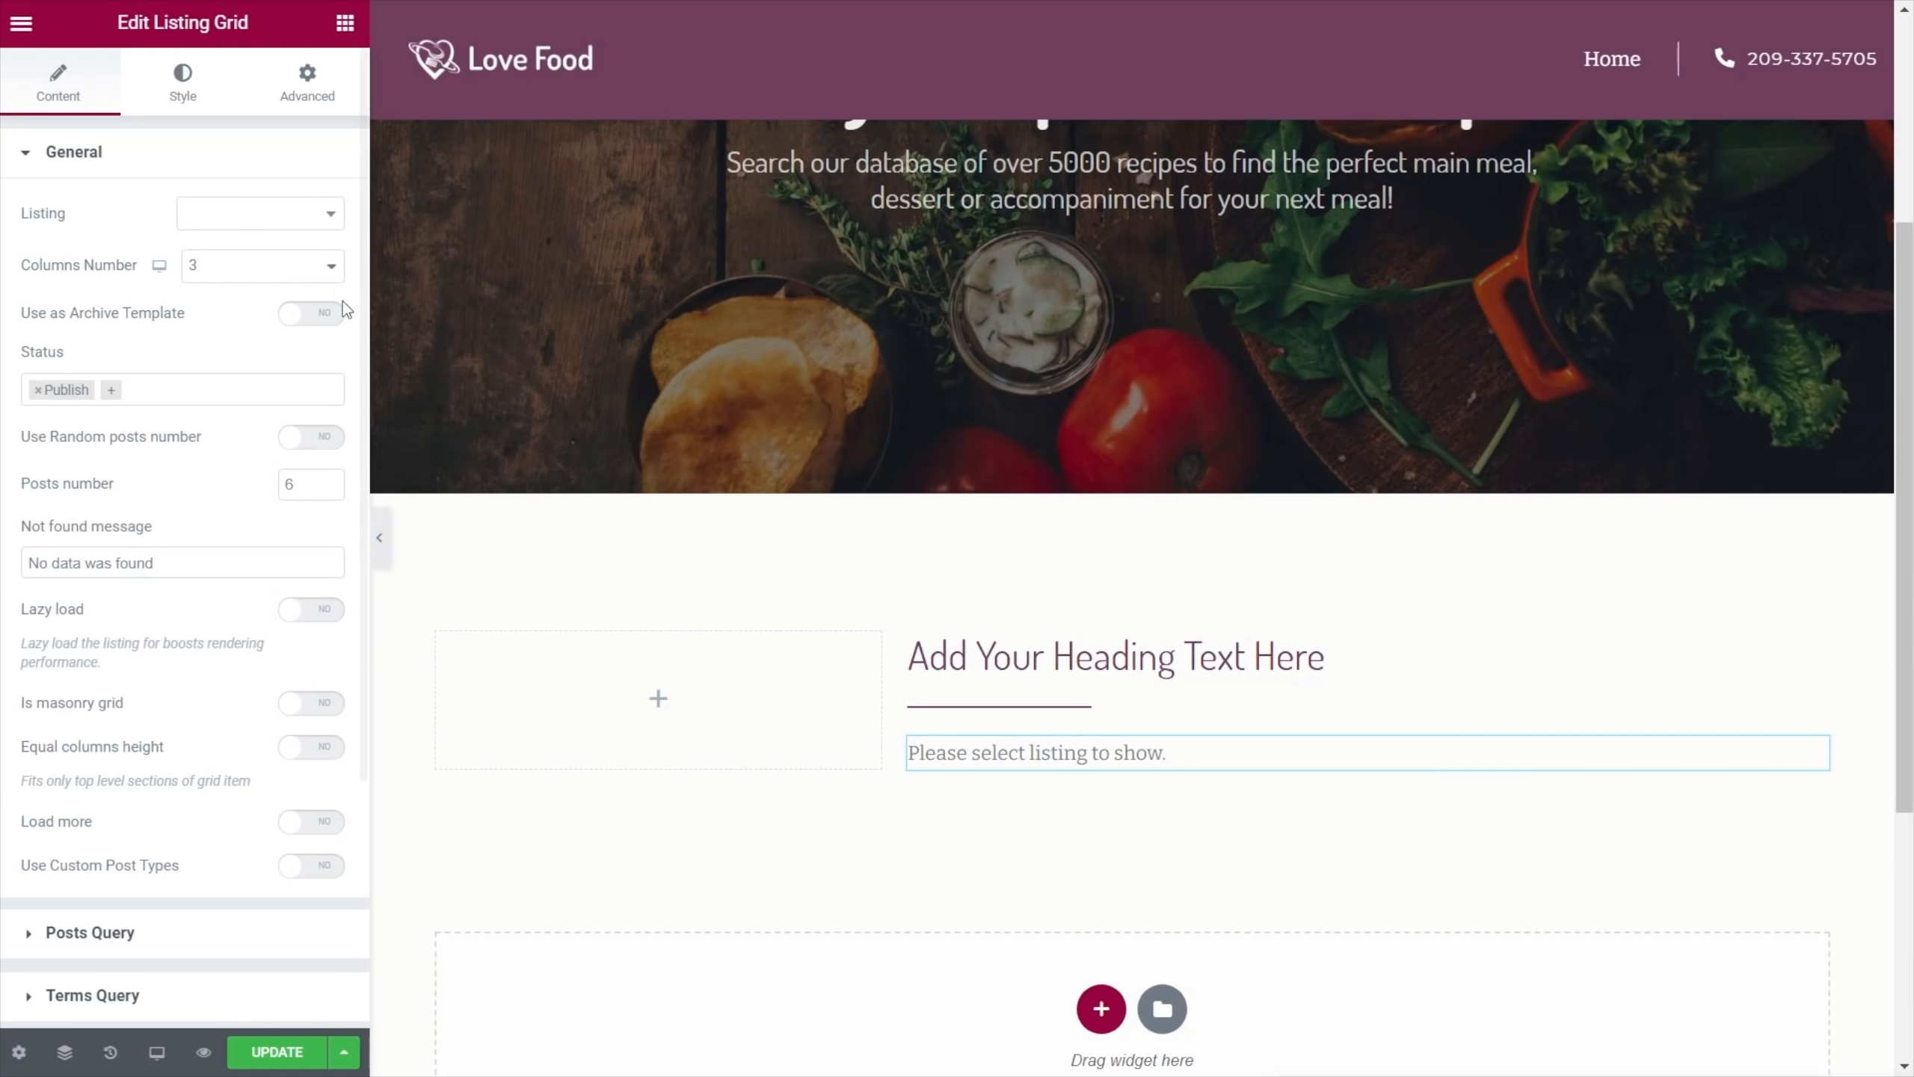
{"action": "left_click", "coordinate": [300, 217]}
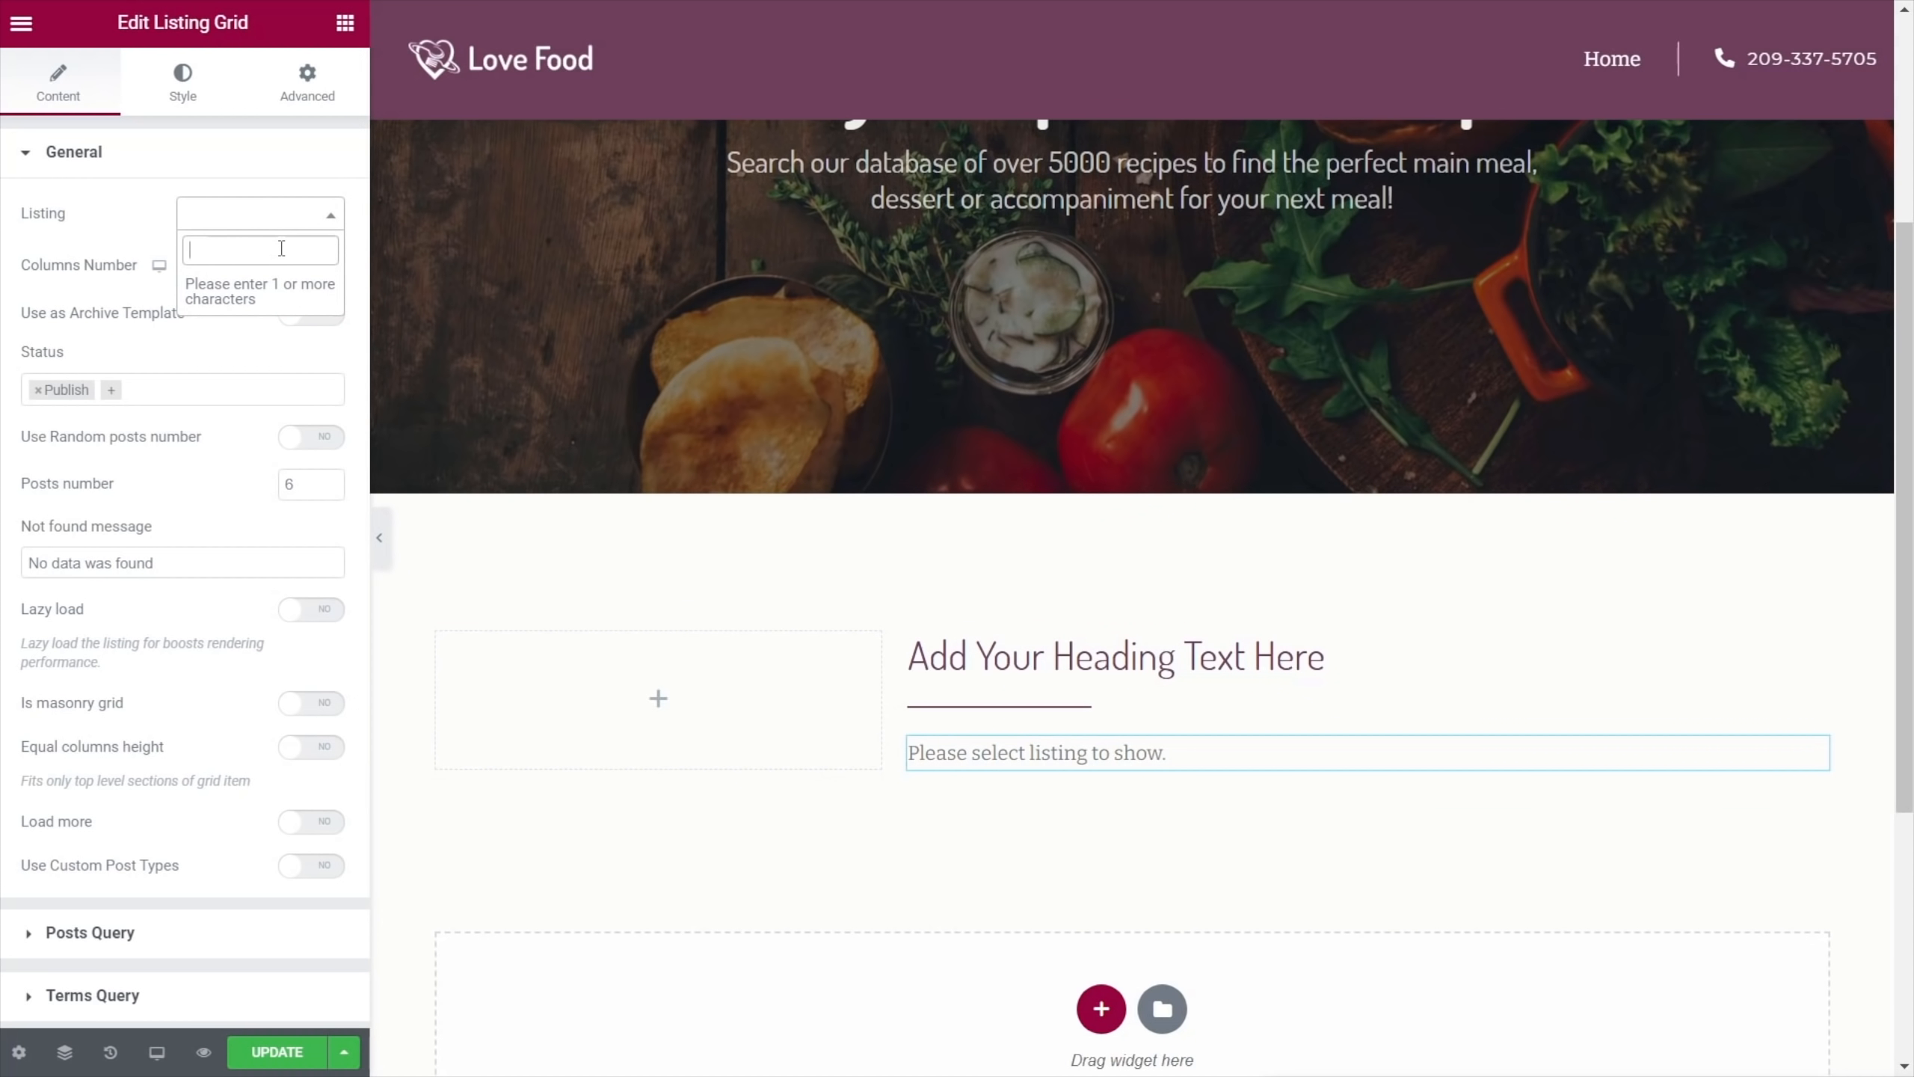
{"action": "type", "text": "rec"}
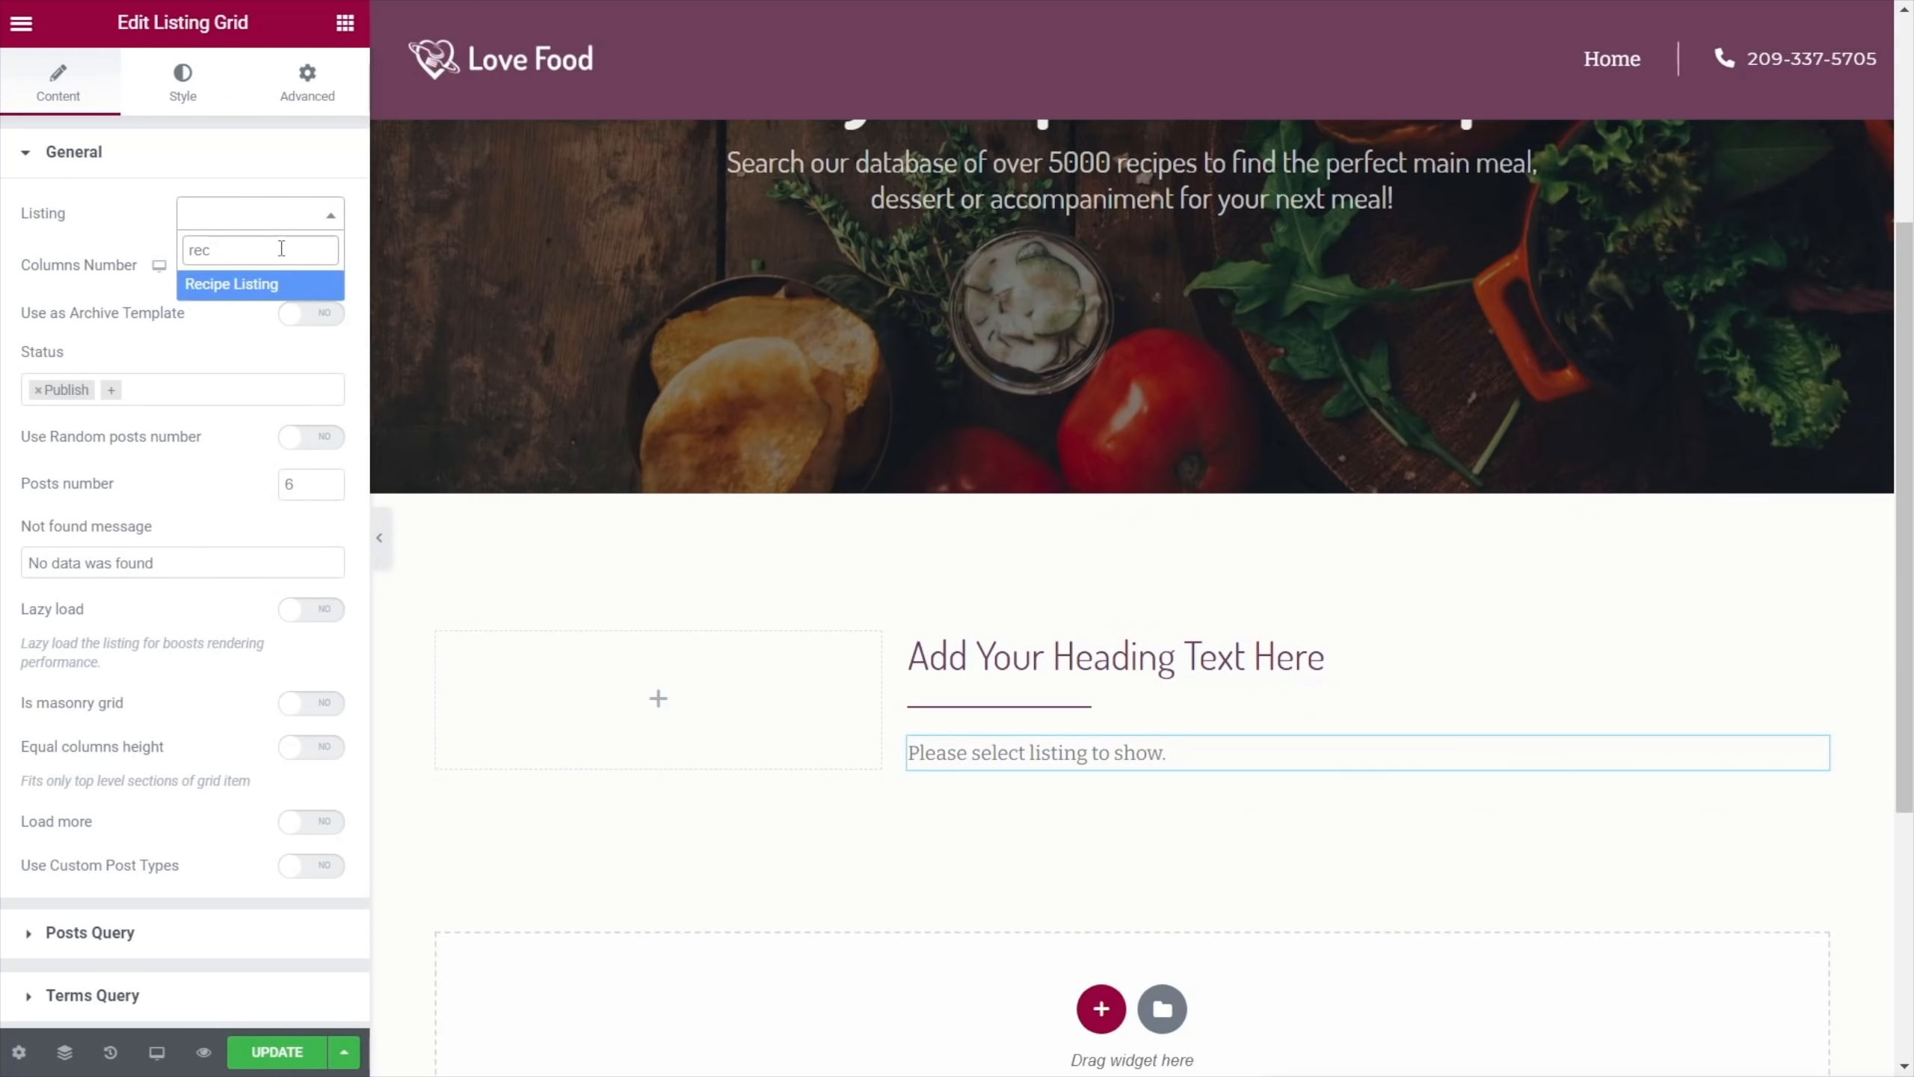
{"action": "left_click", "coordinate": [245, 287]}
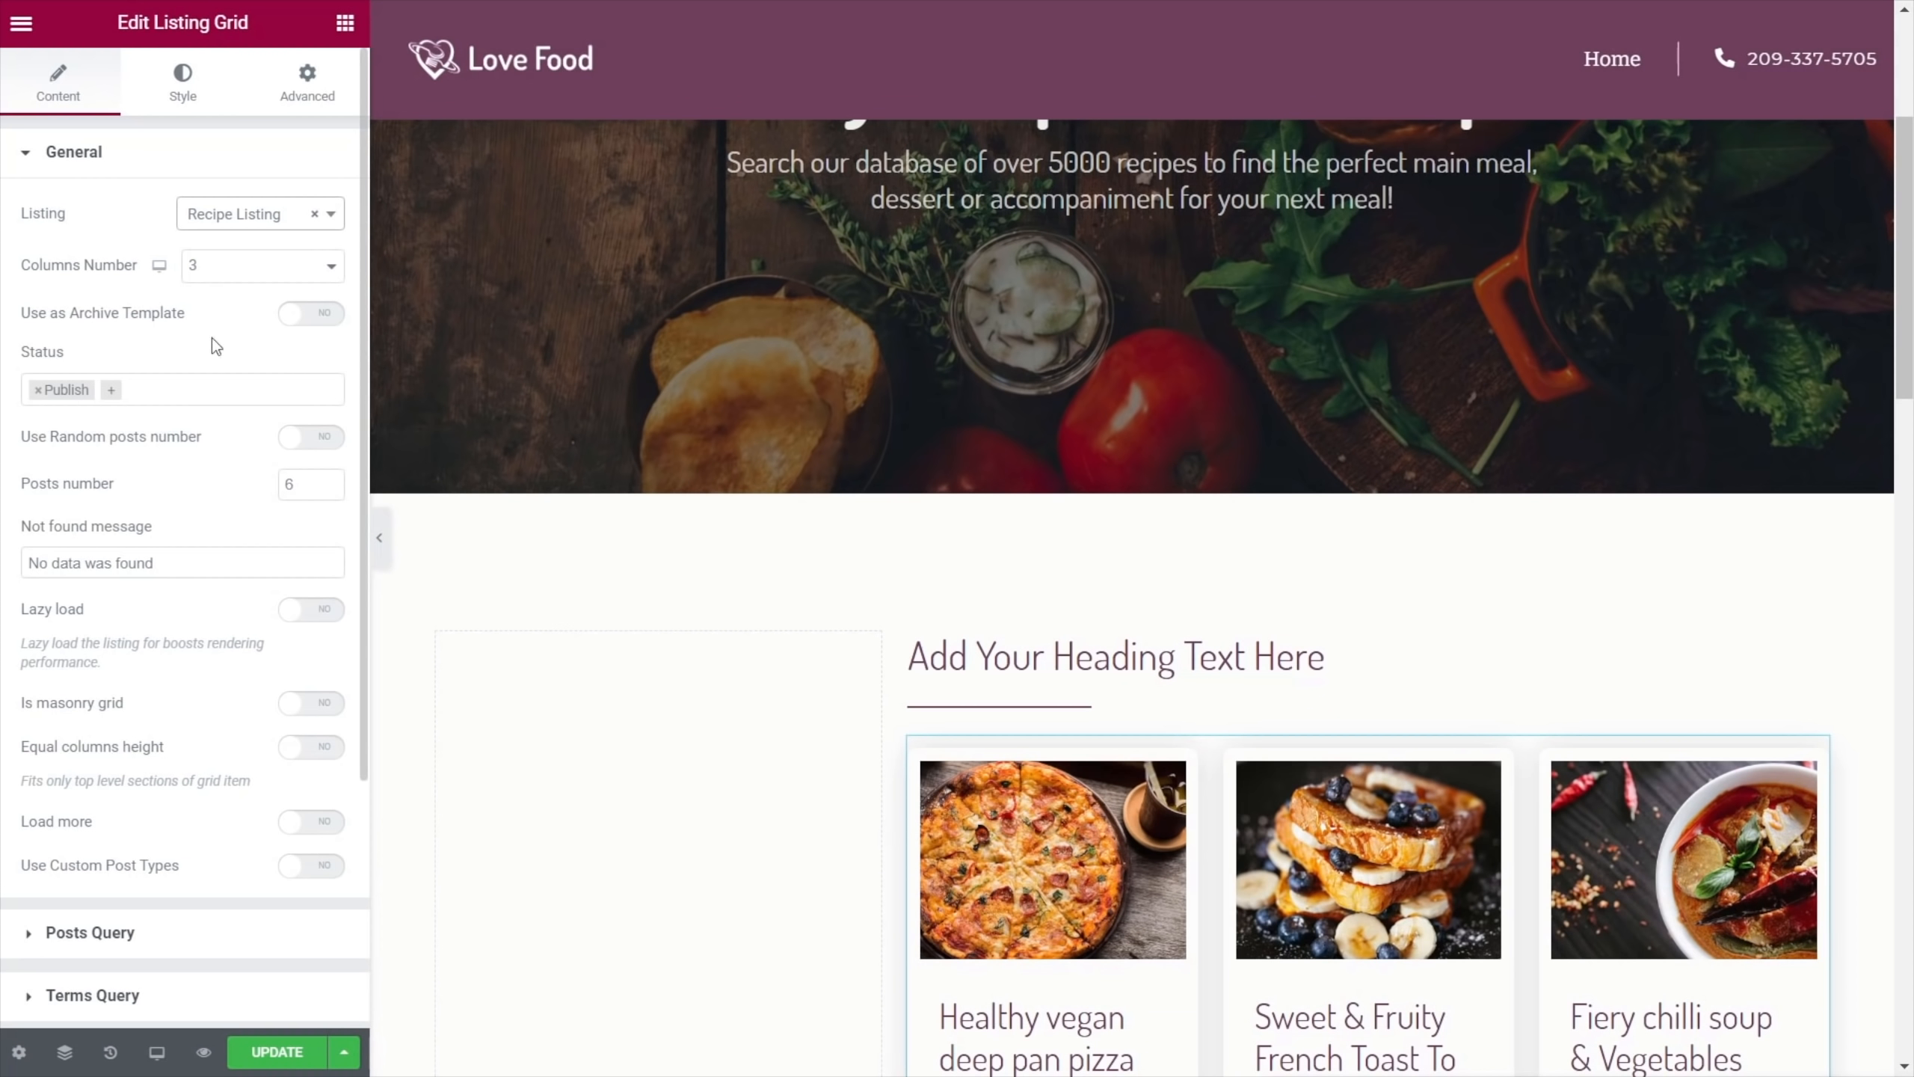
Set the listing grid to 2 columns and the width of the empty column beside it to 25%
{"action": "left_click", "coordinate": [284, 276]}
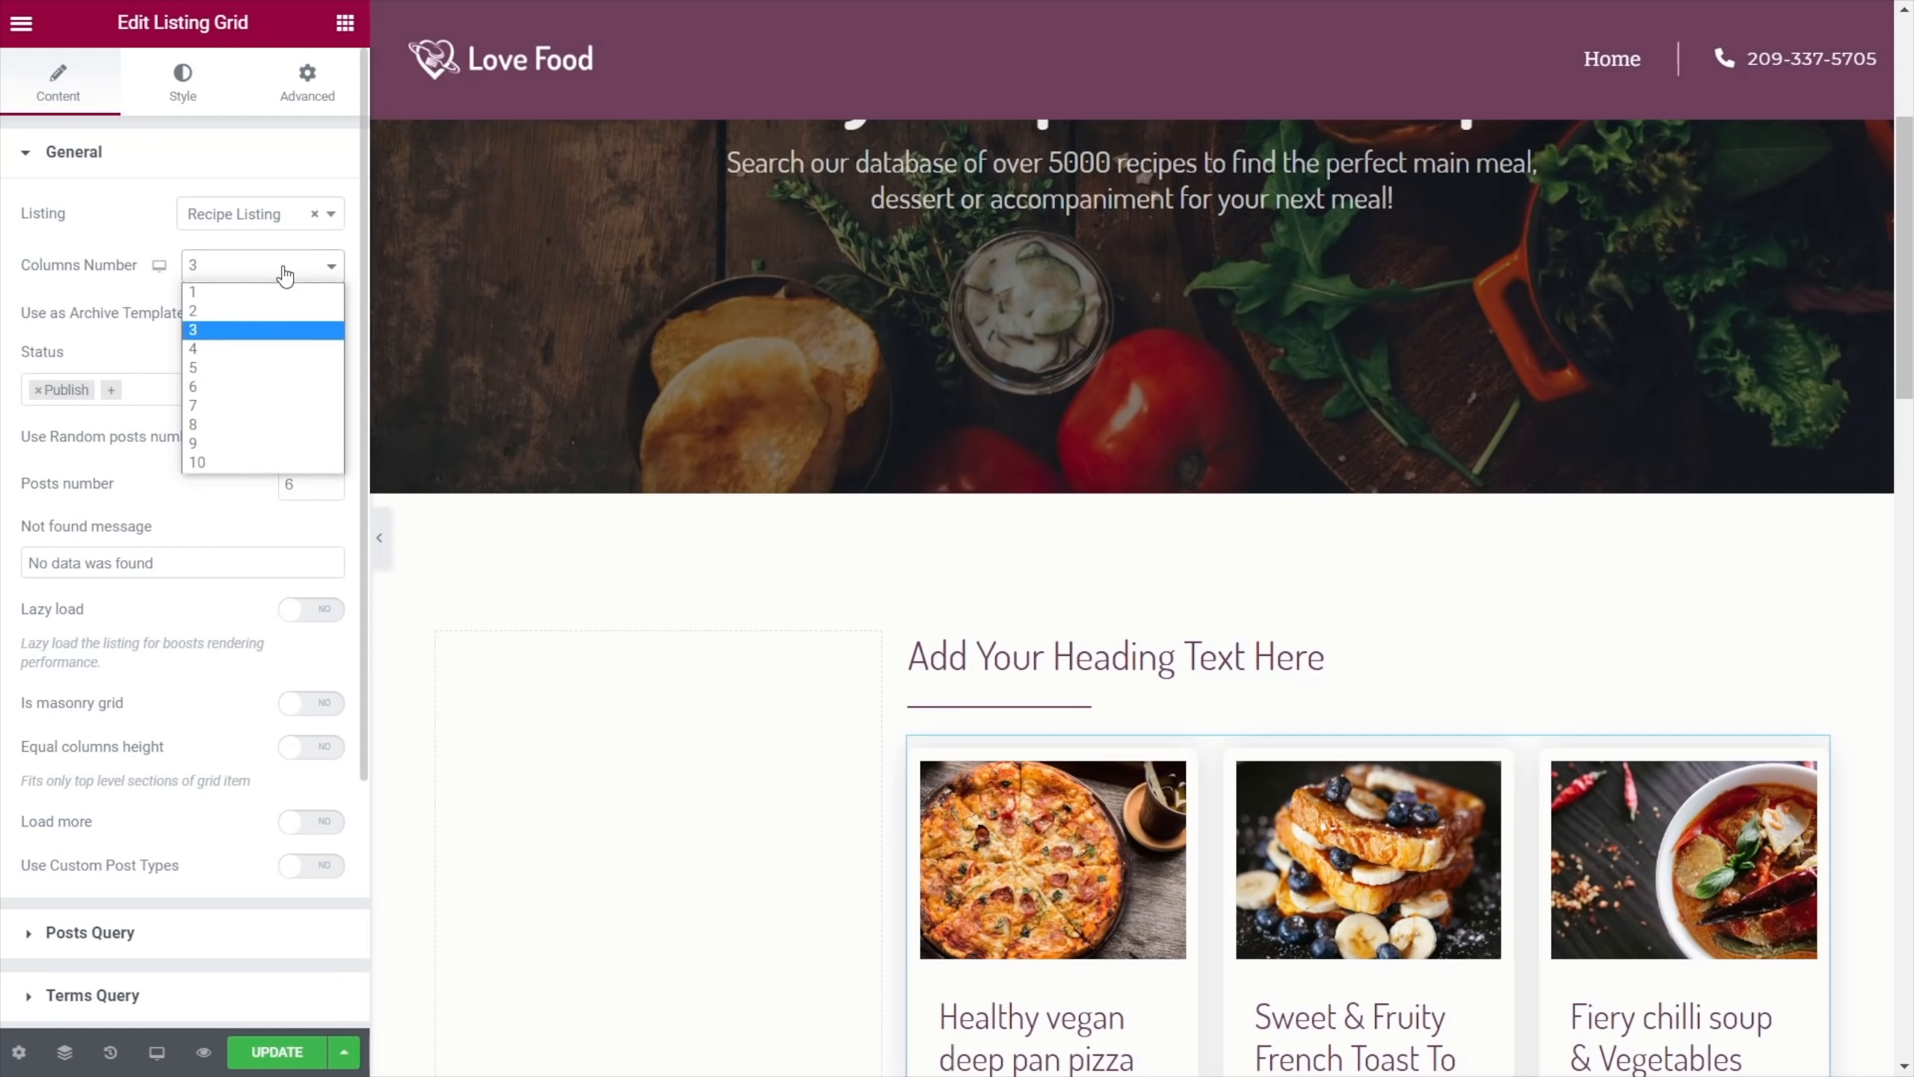
{"action": "left_click", "coordinate": [263, 322]}
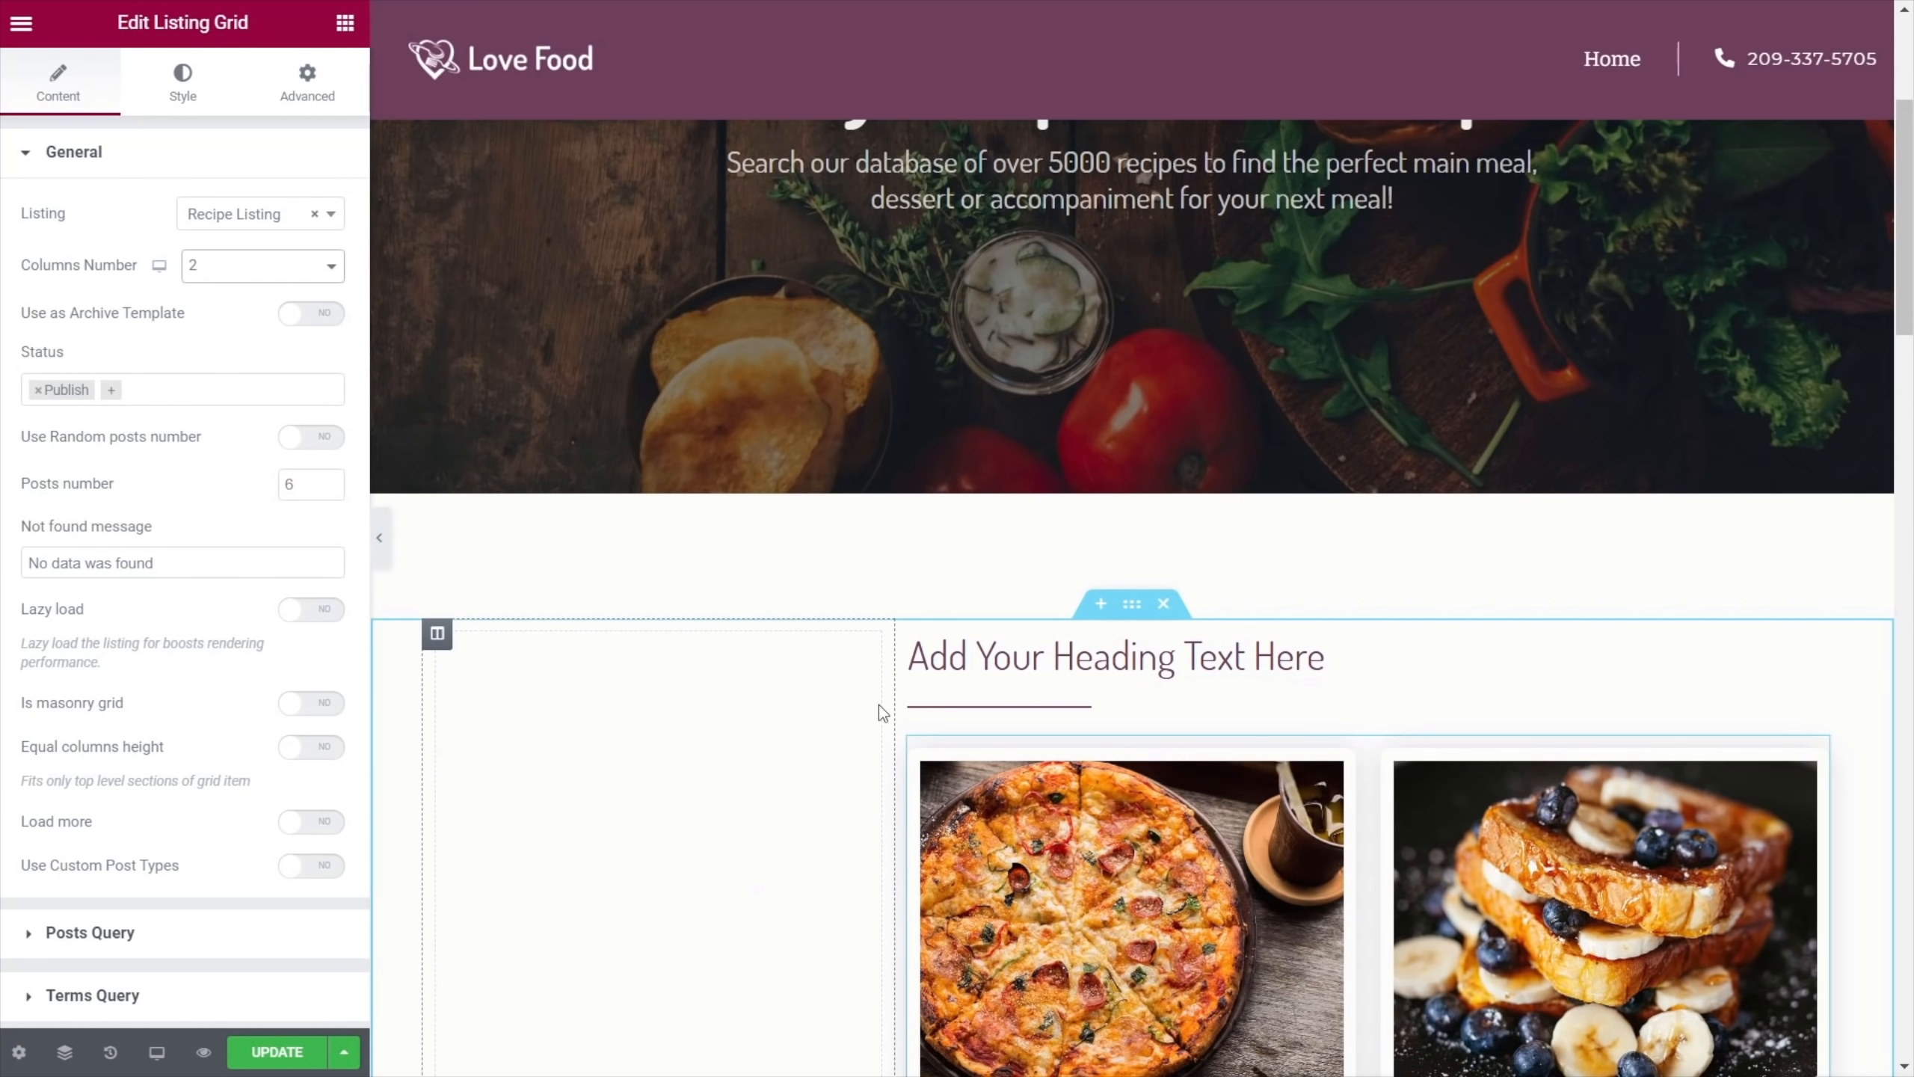
{"action": "left_click", "coordinate": [447, 642]}
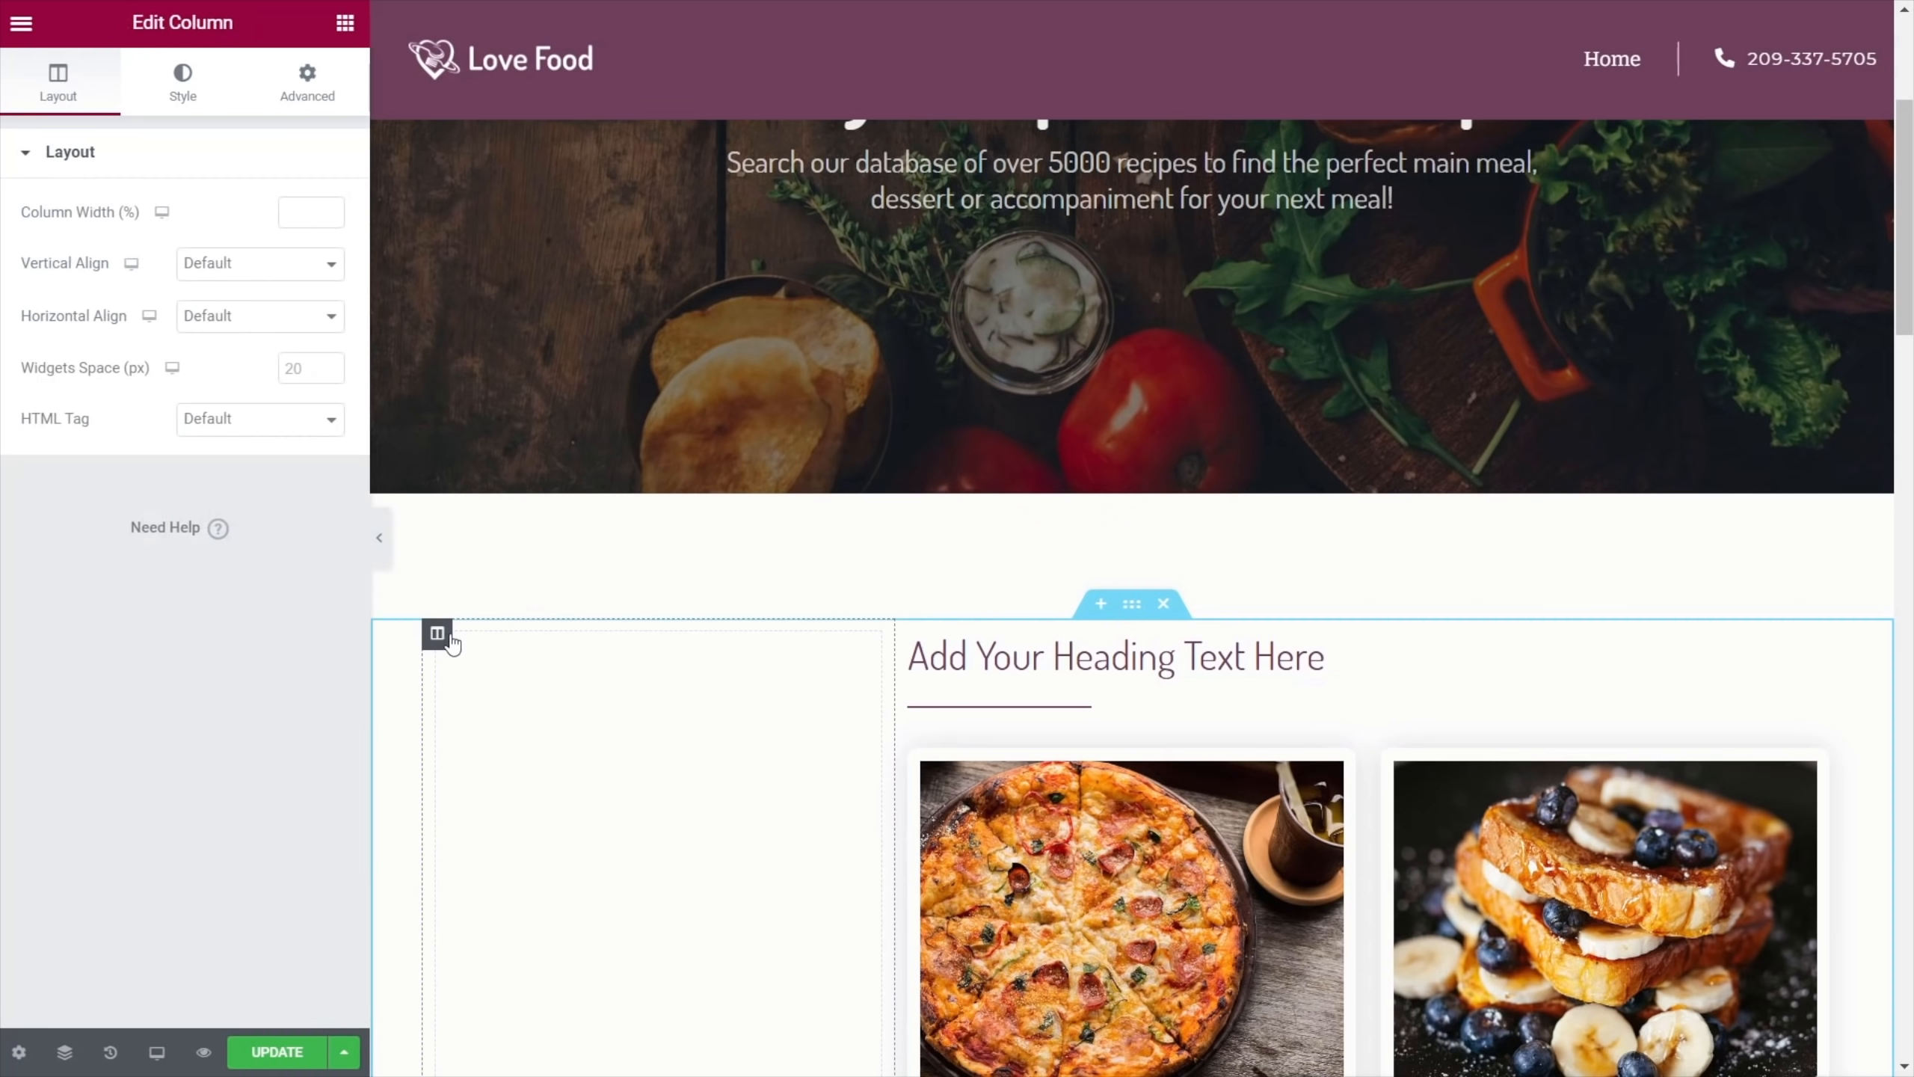
{"action": "left_click", "coordinate": [307, 214]}
{"action": "type", "text": "25"}
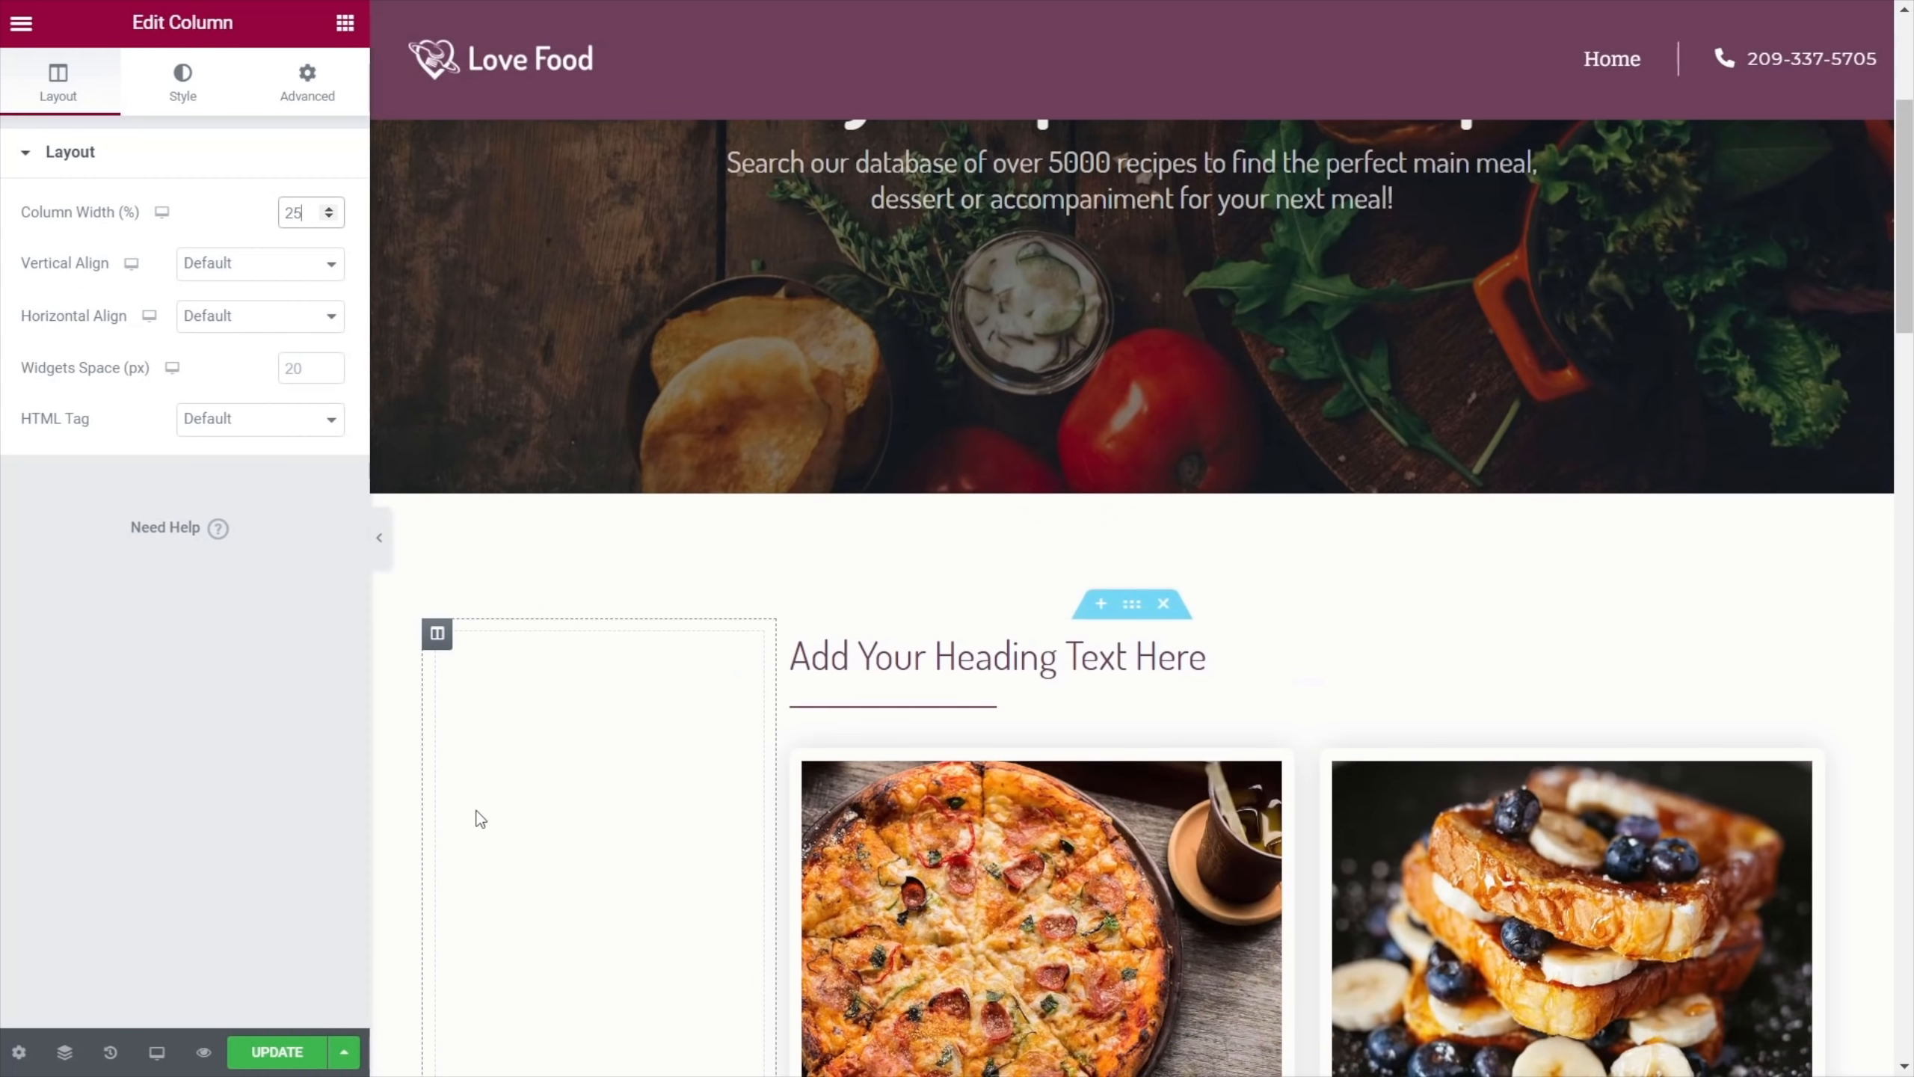
Change the title of the heading above the recipe grid to "Our Latest Tasty Recipes!"
{"action": "scroll", "coordinate": [603, 829], "scroll_direction": "down", "scroll_amount": 5}
{"action": "scroll", "coordinate": [602, 829], "scroll_direction": "down", "scroll_amount": 5}
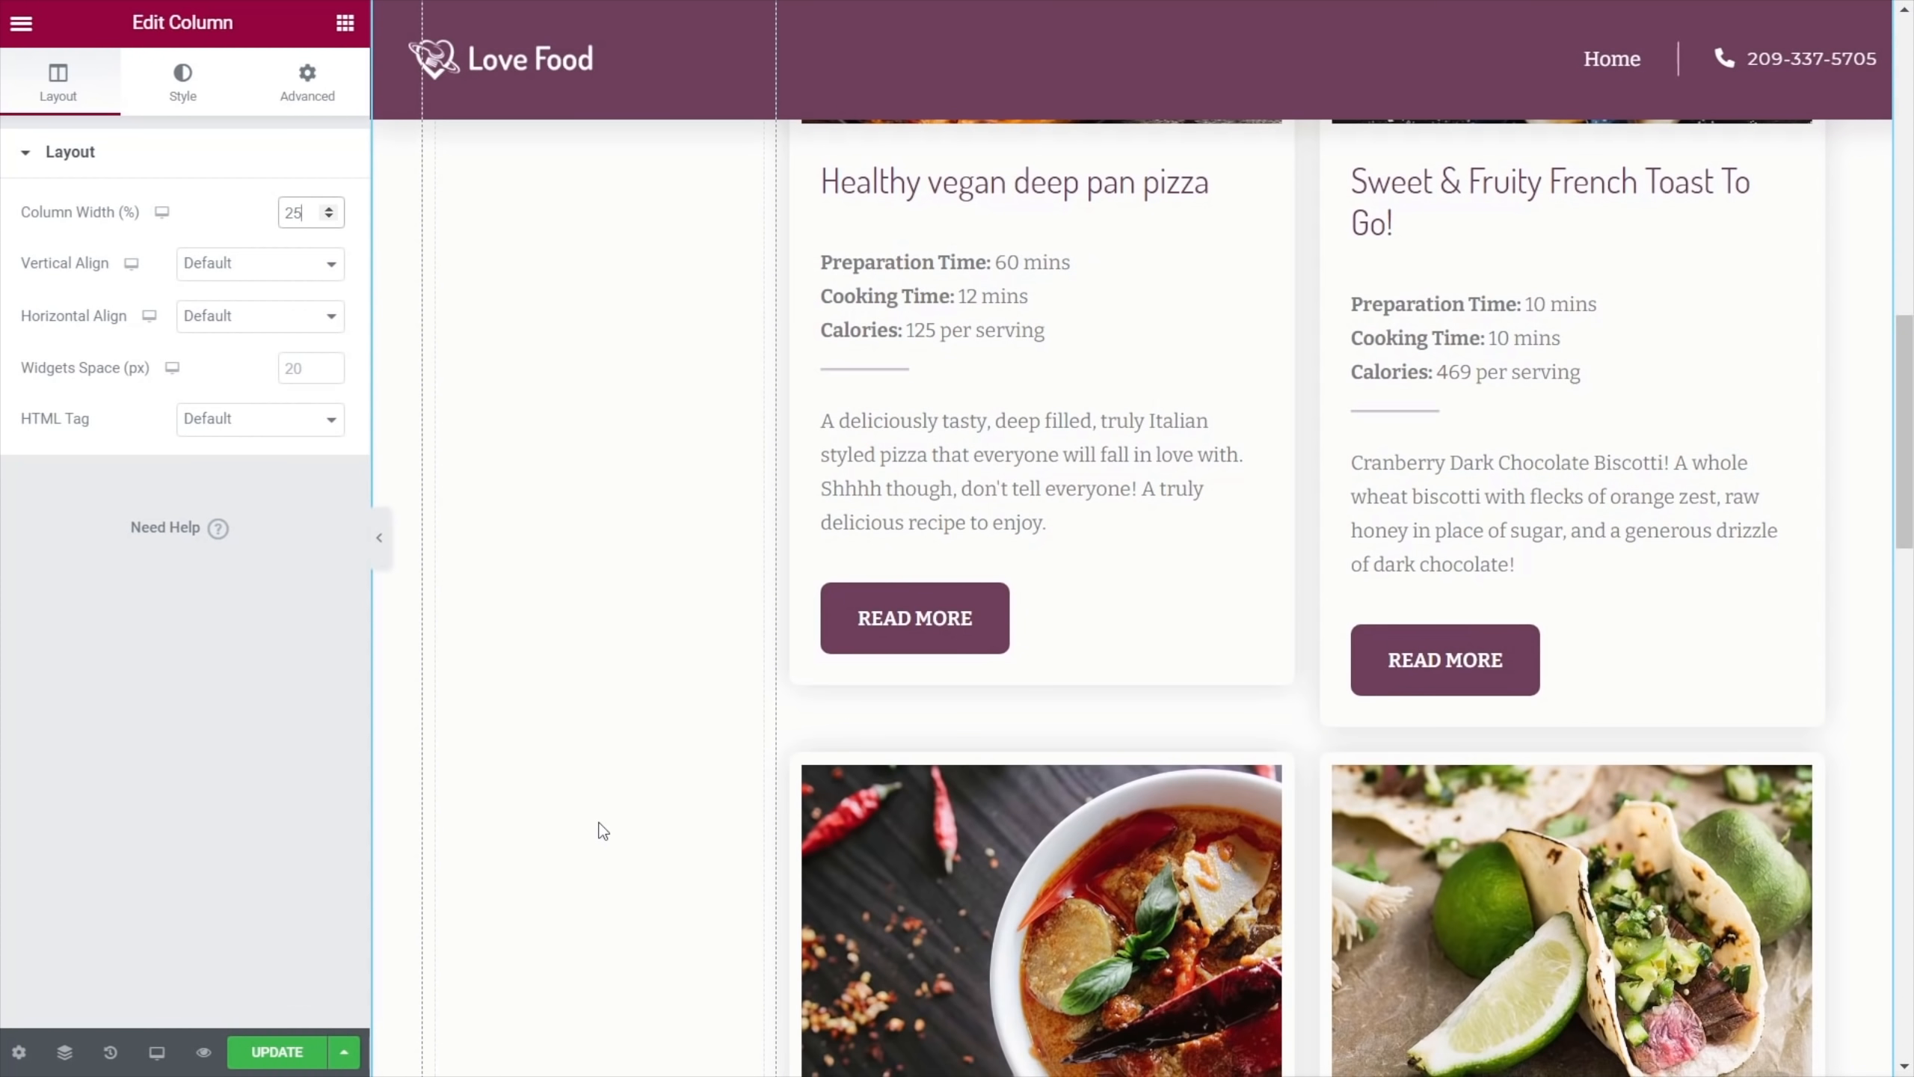
{"action": "scroll", "coordinate": [603, 830], "scroll_direction": "up", "scroll_amount": 9}
{"action": "scroll", "coordinate": [602, 829], "scroll_direction": "up", "scroll_amount": 2}
{"action": "scroll", "coordinate": [747, 775], "scroll_direction": "down", "scroll_amount": 6}
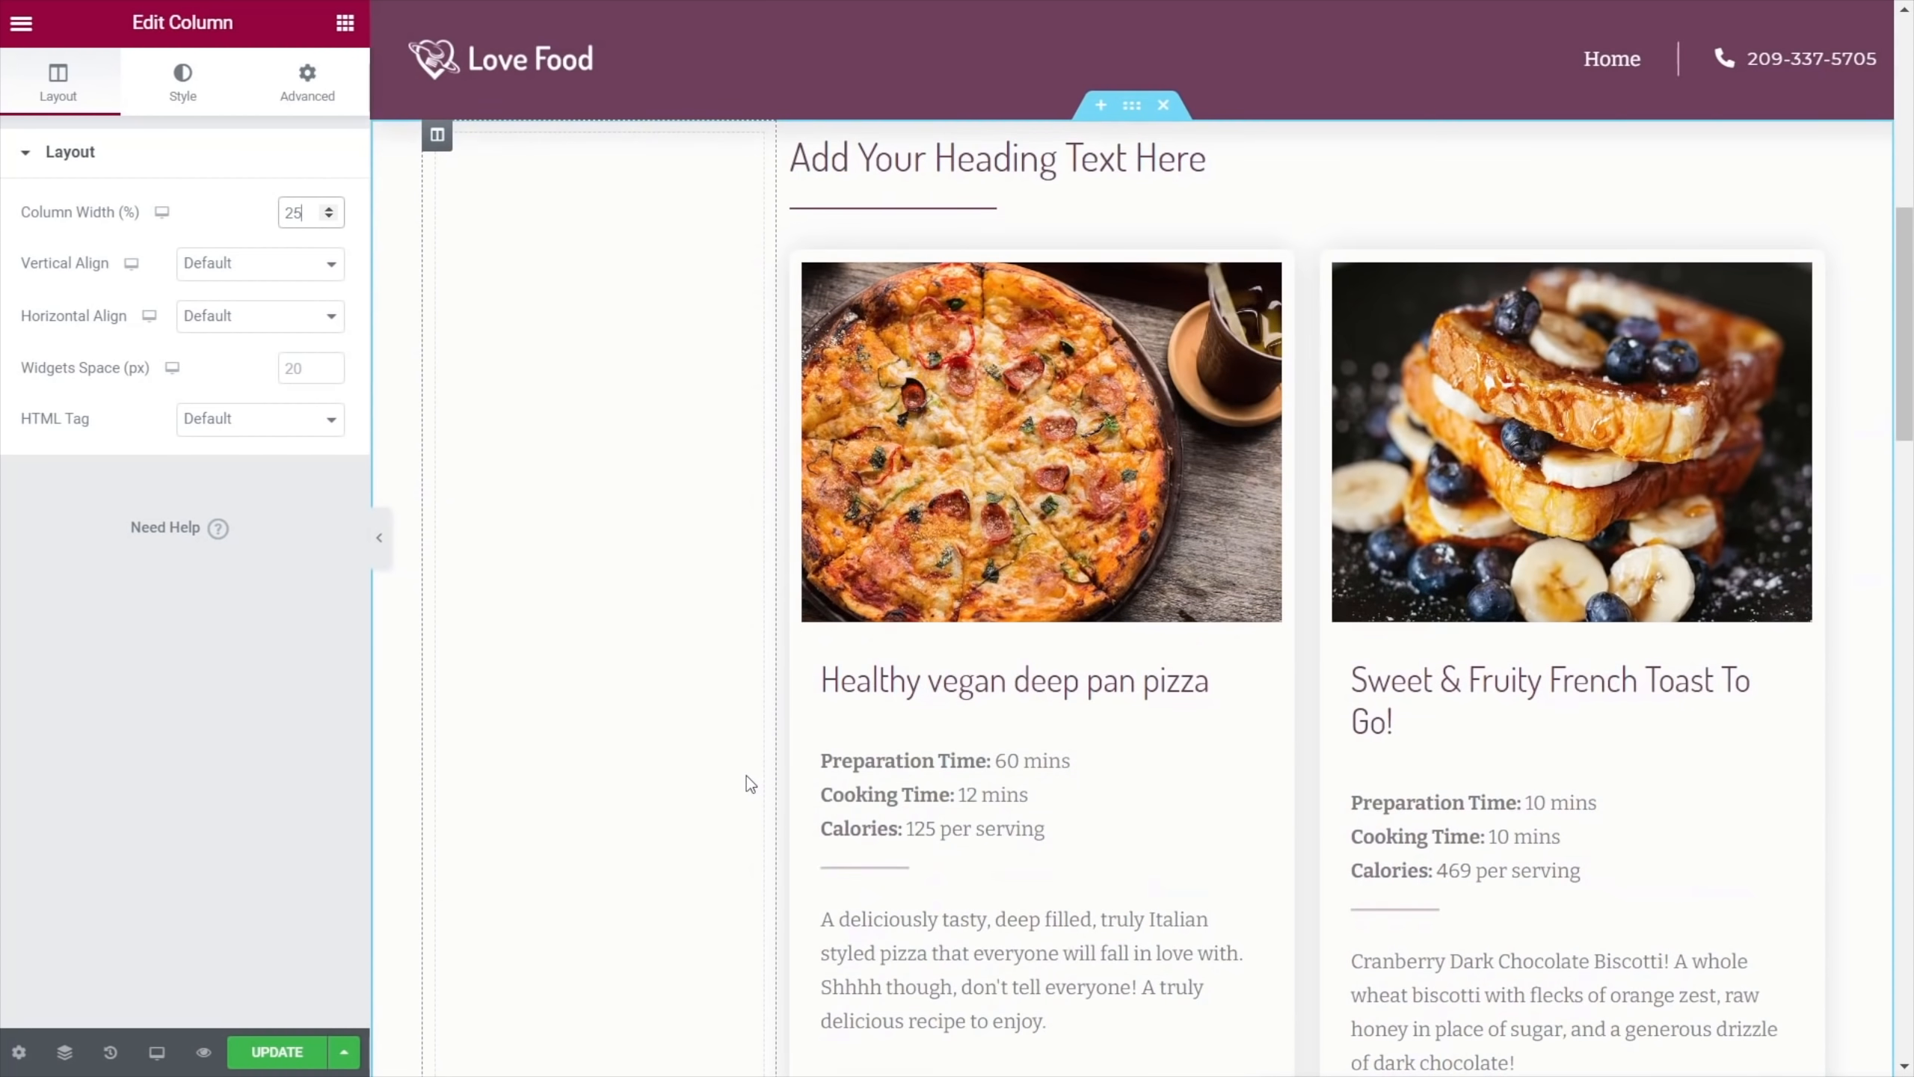
{"action": "scroll", "coordinate": [746, 776], "scroll_direction": "up", "scroll_amount": 4}
{"action": "left_click", "coordinate": [1221, 531]}
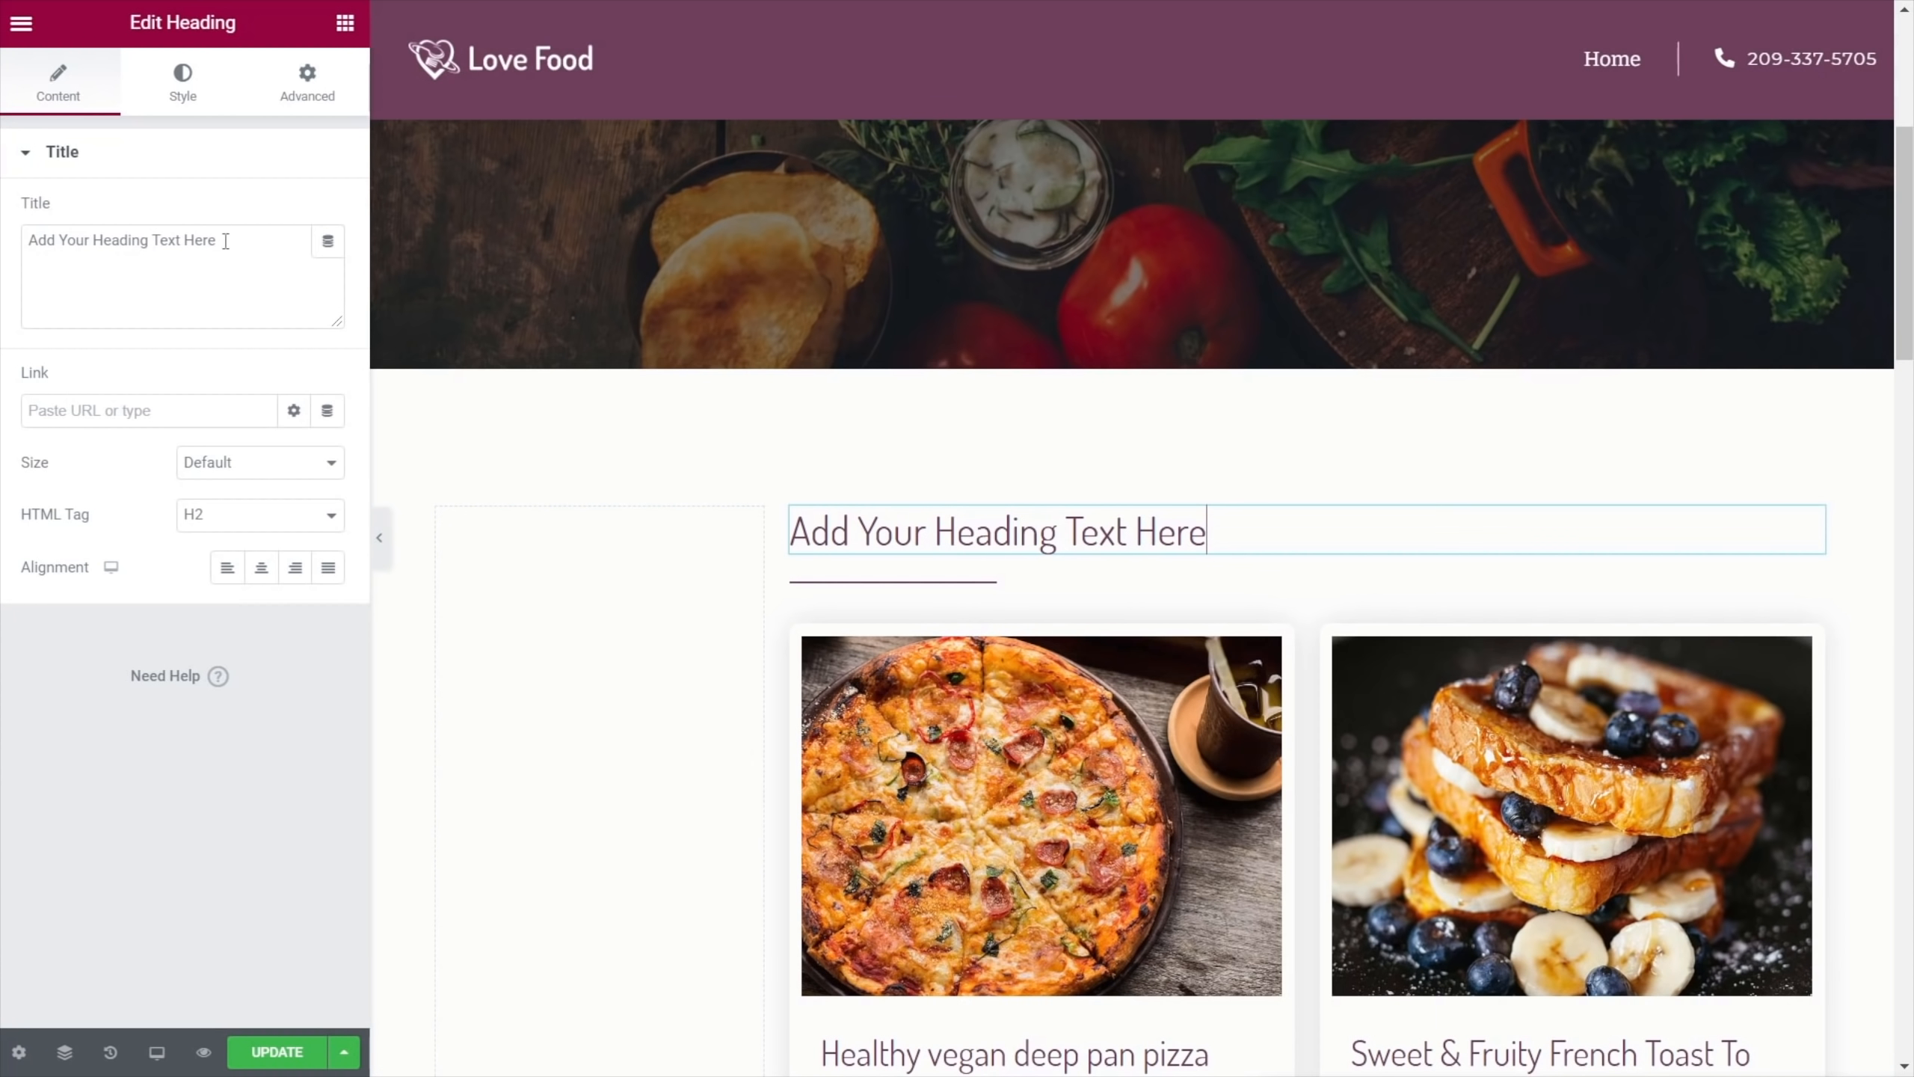
{"action": "left_click_drag", "start_coordinate": [220, 241], "coordinate": [28, 241]}
{"action": "type", "text": "Our Latest Tasty Recipes!"}
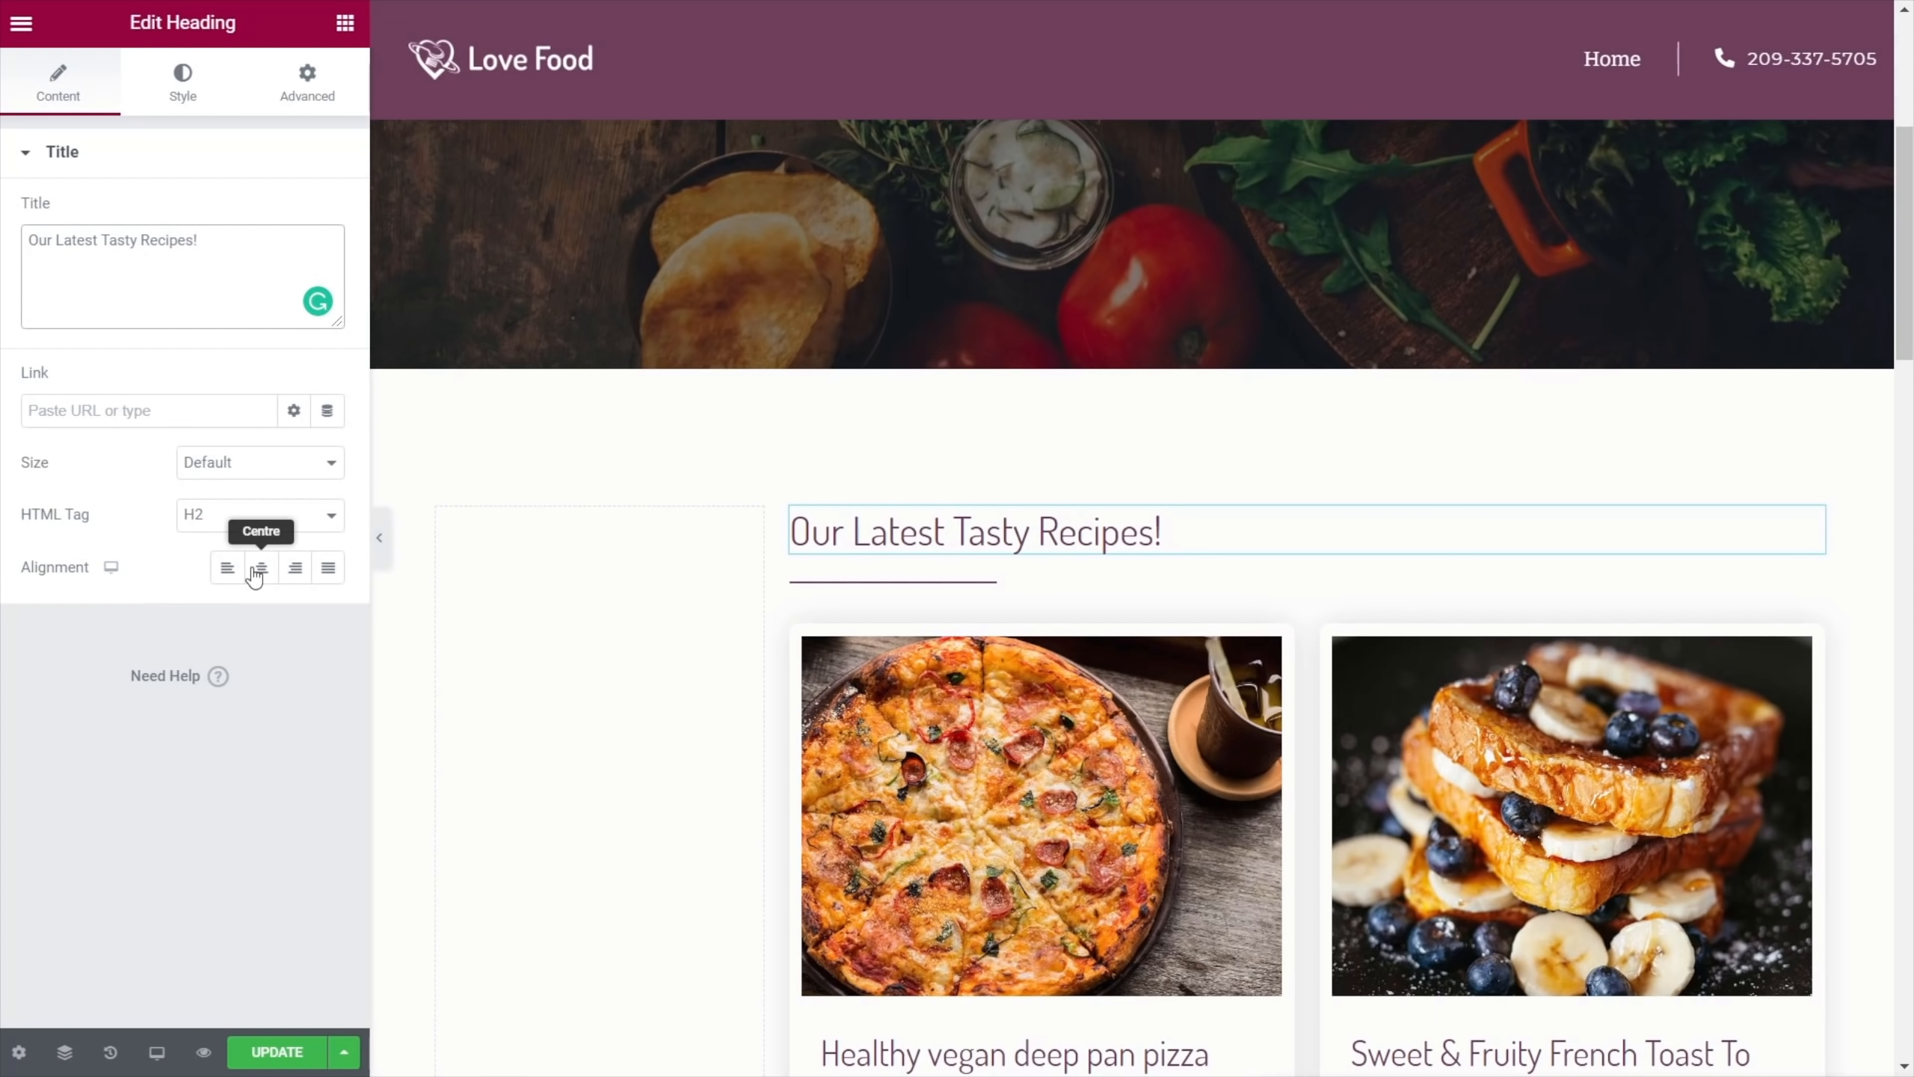
{"action": "left_click", "coordinate": [225, 528]}
{"action": "left_click", "coordinate": [90, 821]}
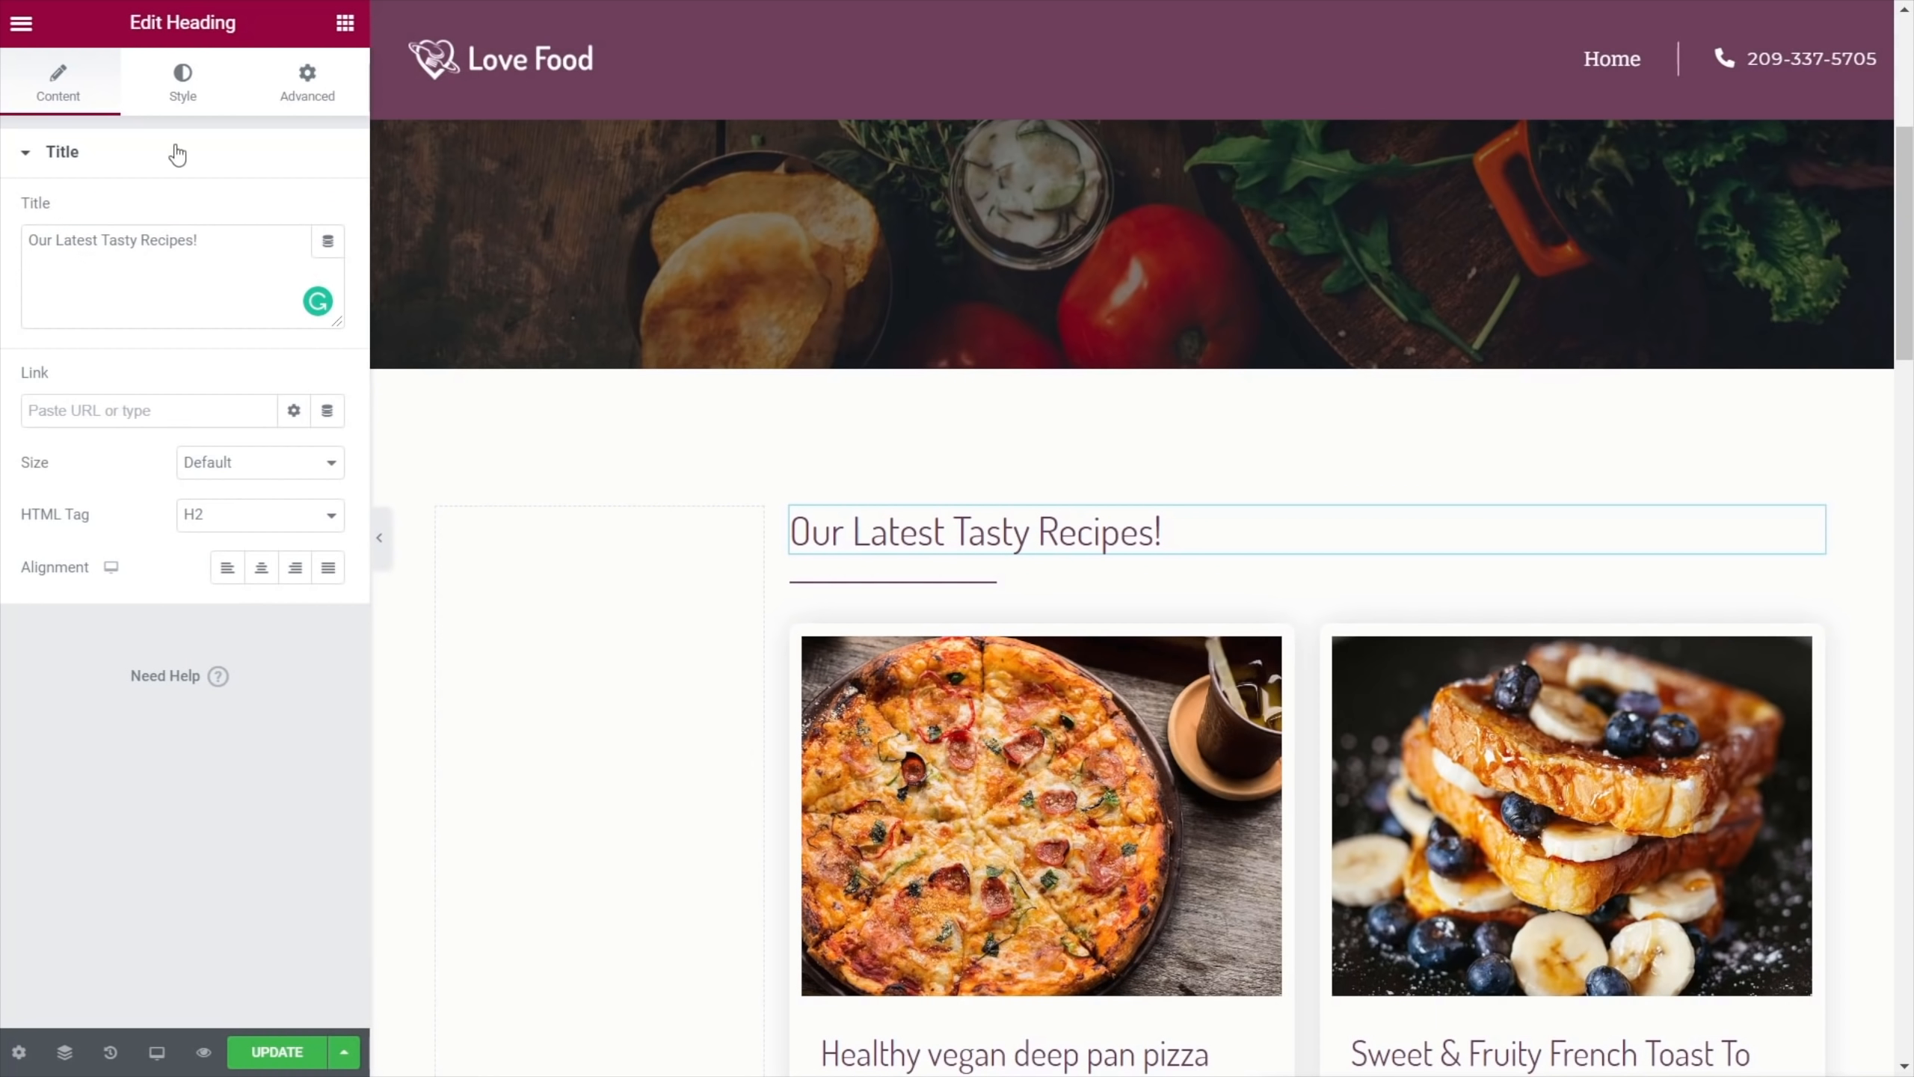
Set the typography weight of the "Our Latest Tasty Recipes!" heading to 600
{"action": "left_click", "coordinate": [181, 86]}
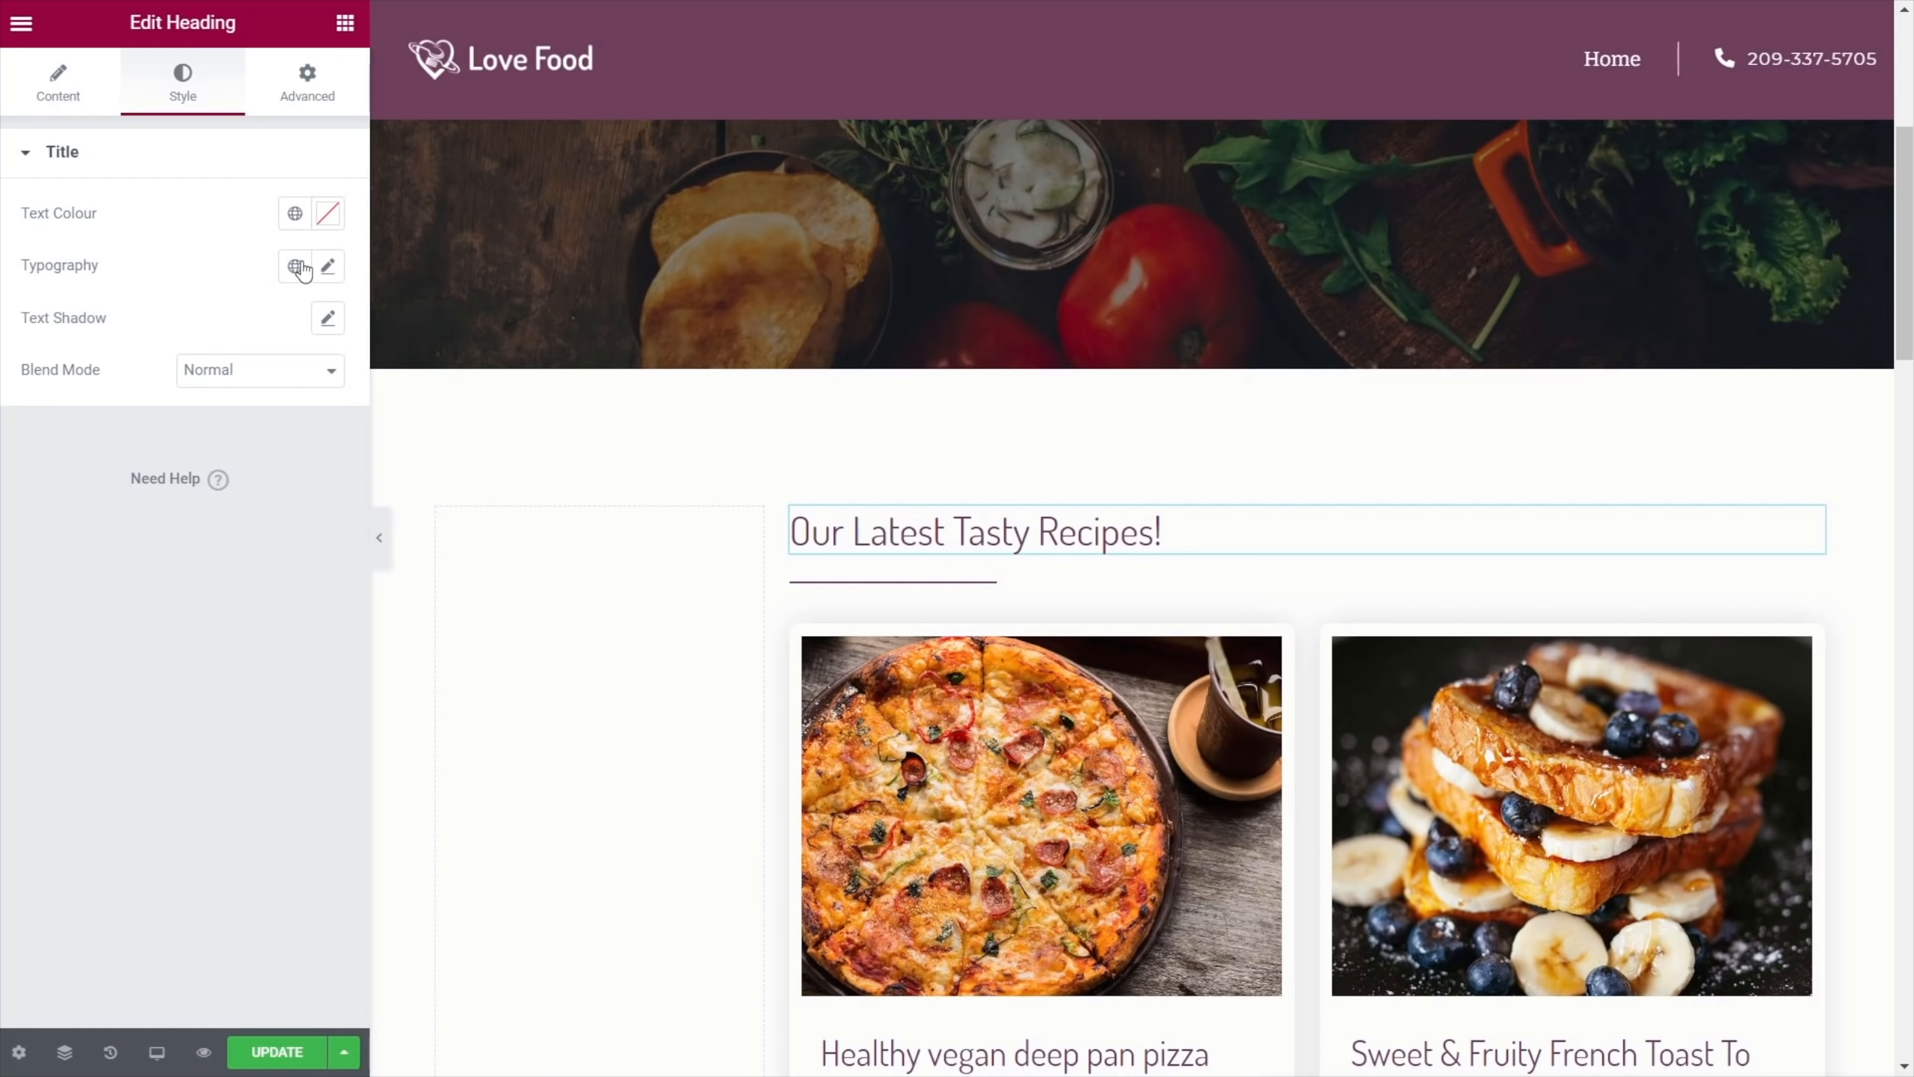
{"action": "left_click", "coordinate": [327, 266]}
{"action": "left_click", "coordinate": [245, 521]}
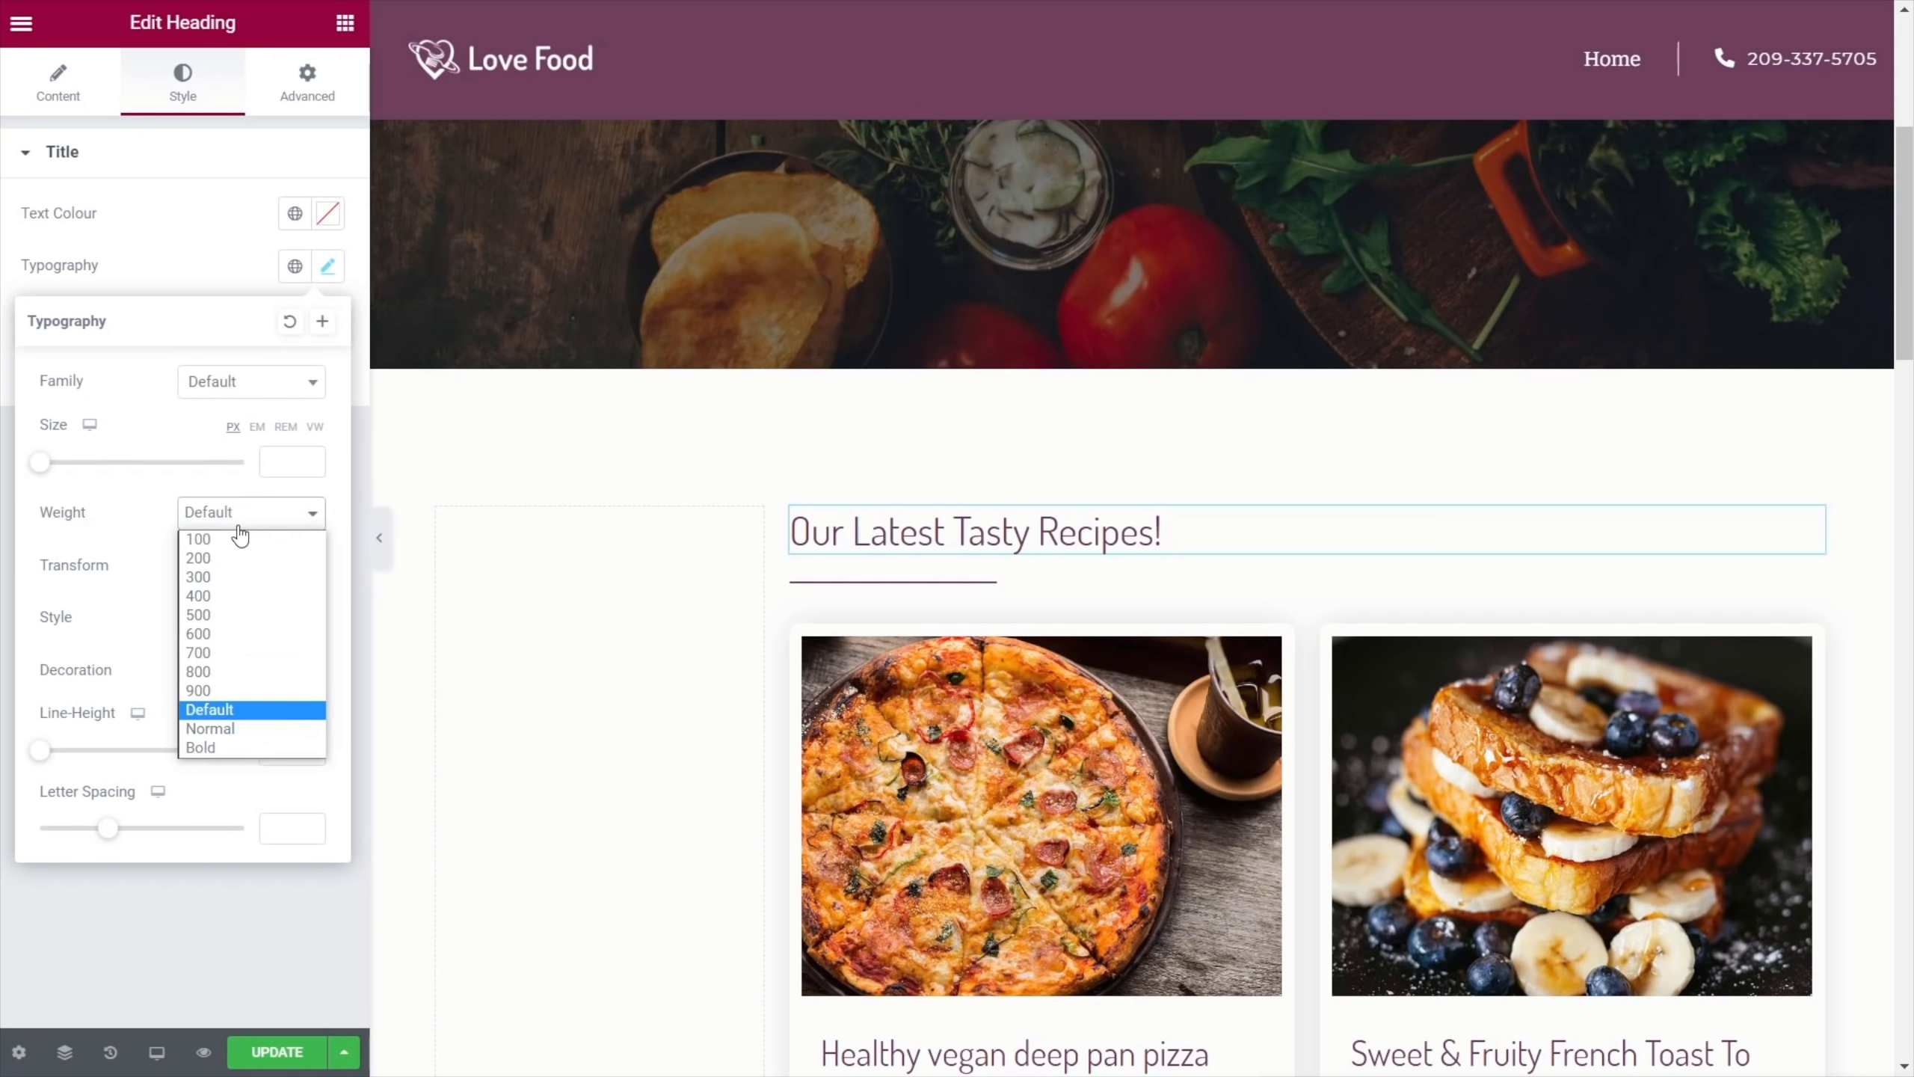
{"action": "left_click", "coordinate": [221, 634]}
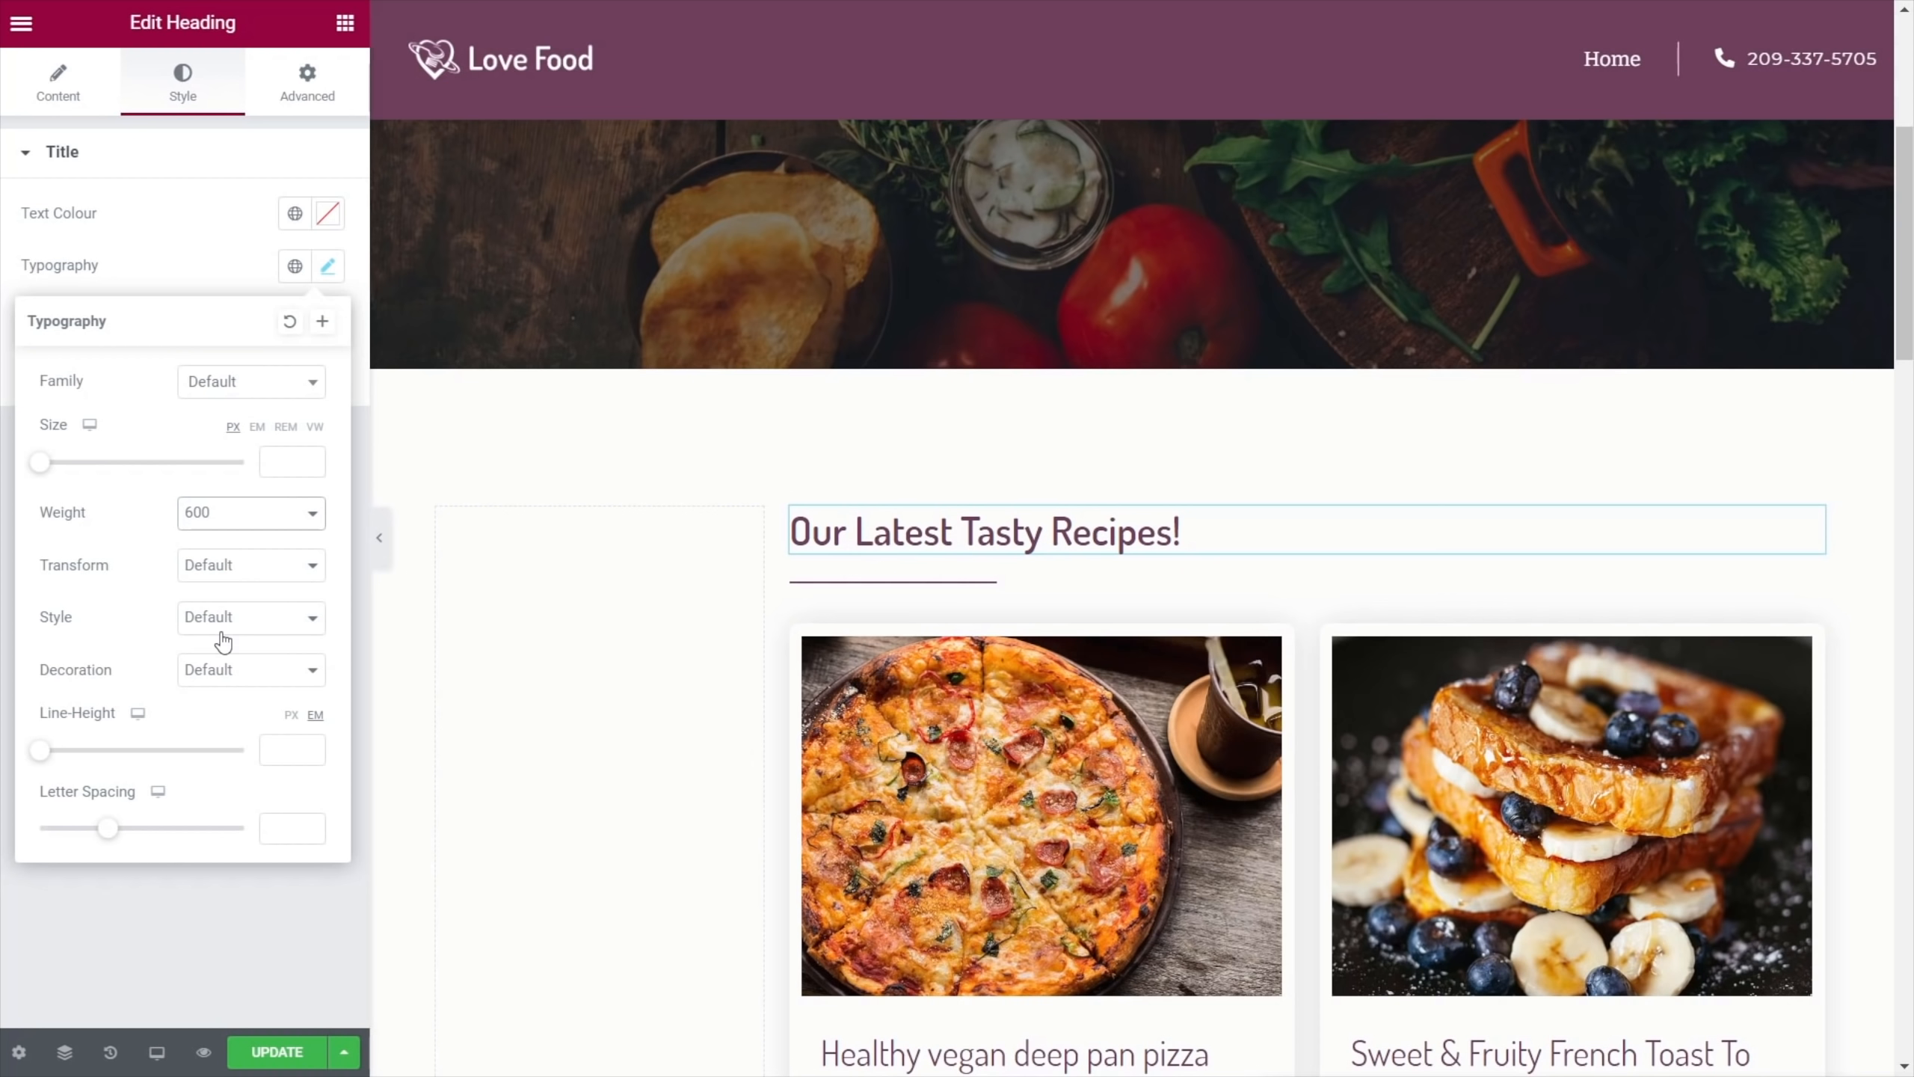
{"action": "left_click", "coordinate": [168, 928]}
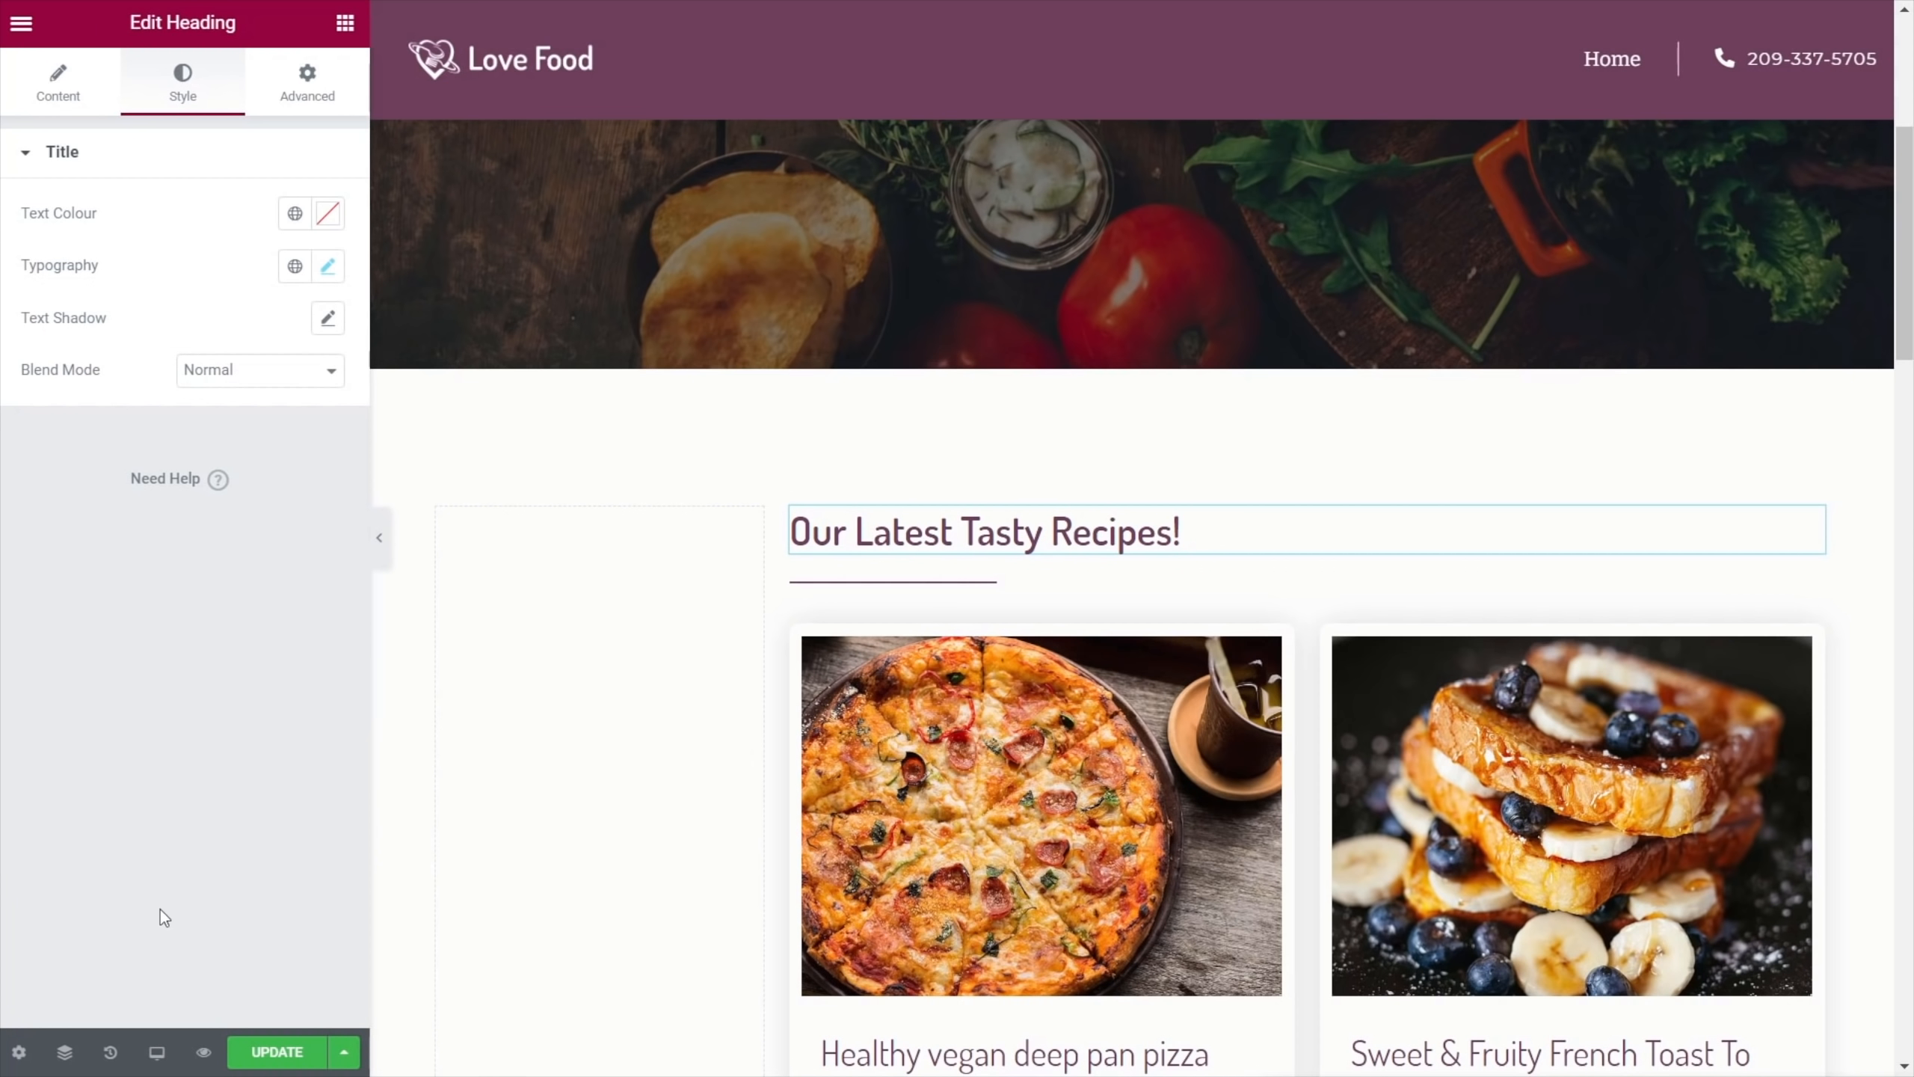
Enable equal columns height for the recipe listing grid
{"action": "scroll", "coordinate": [728, 777], "scroll_direction": "down", "scroll_amount": 8}
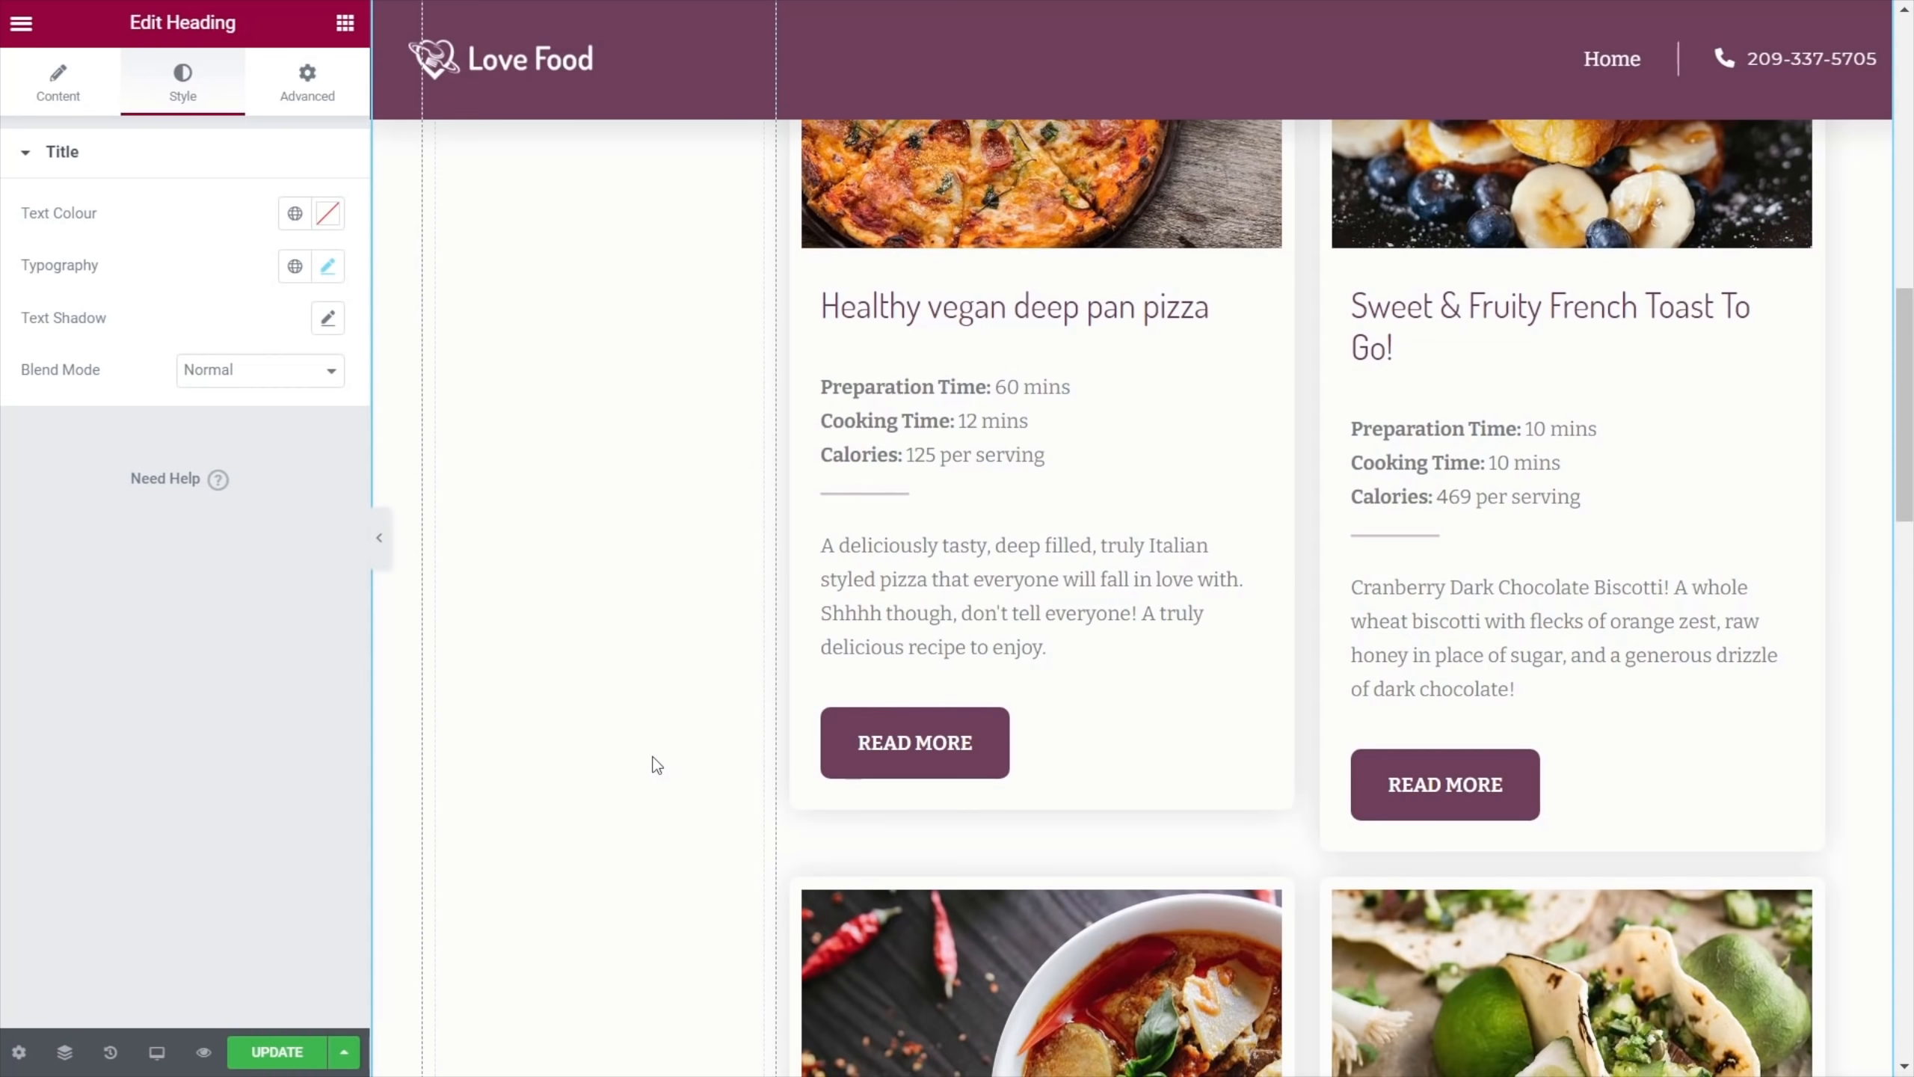
{"action": "scroll", "coordinate": [656, 765], "scroll_direction": "up", "scroll_amount": 7}
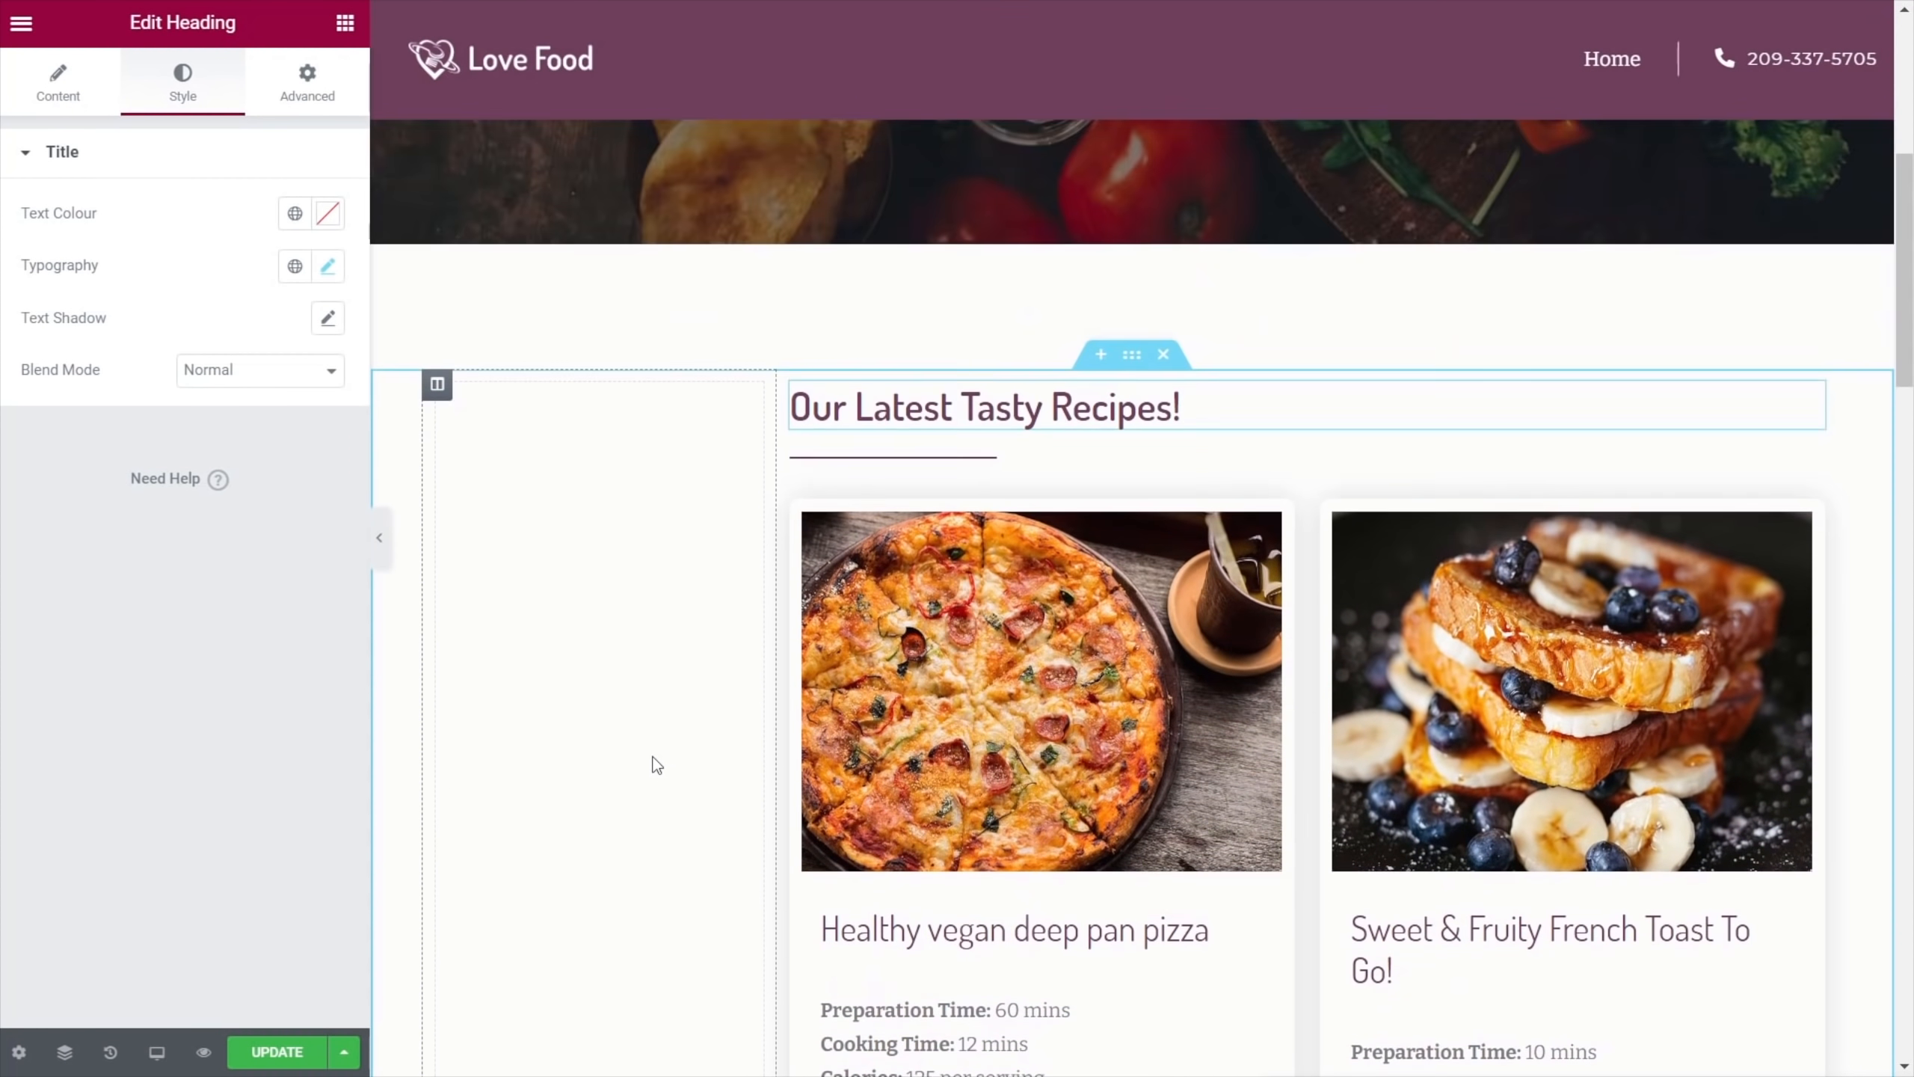
{"action": "scroll", "coordinate": [656, 765], "scroll_direction": "down", "scroll_amount": 16}
{"action": "scroll", "coordinate": [656, 765], "scroll_direction": "up", "scroll_amount": 2}
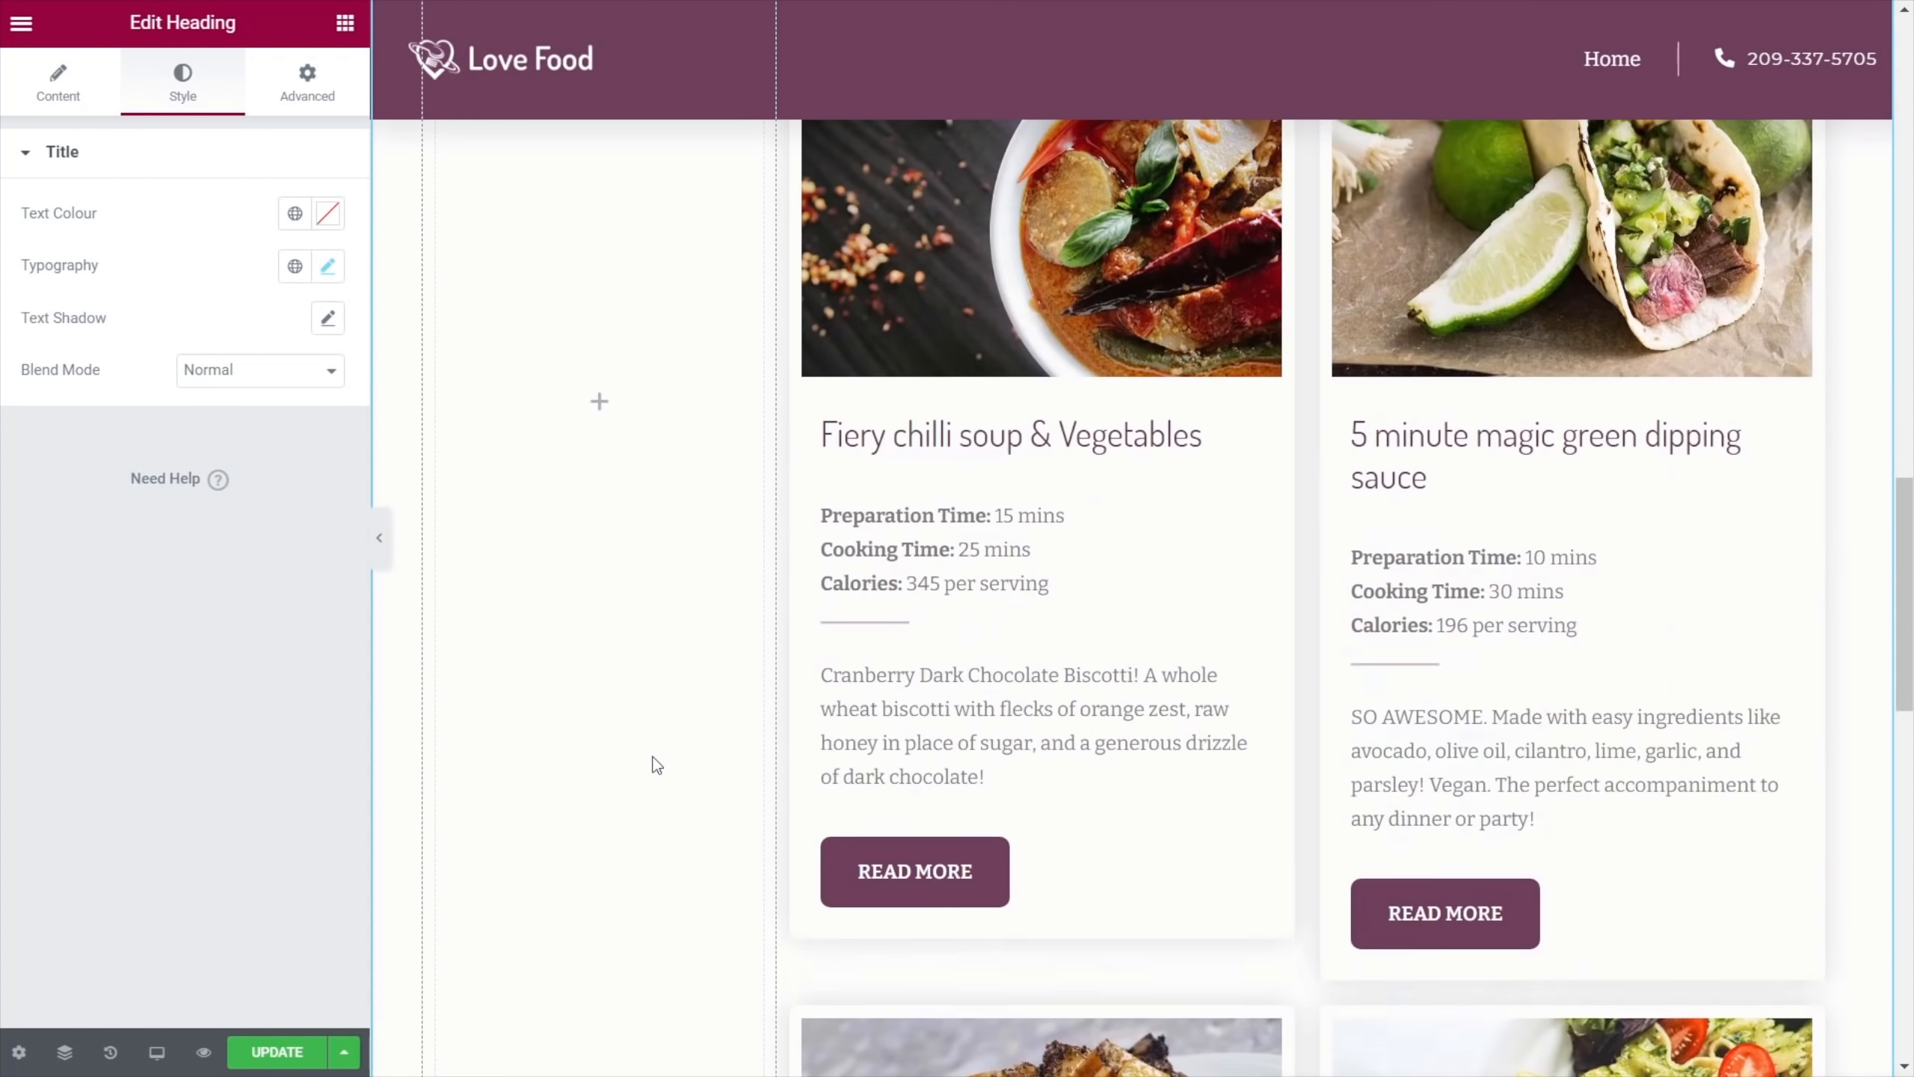
{"action": "scroll", "coordinate": [657, 765], "scroll_direction": "up", "scroll_amount": 13}
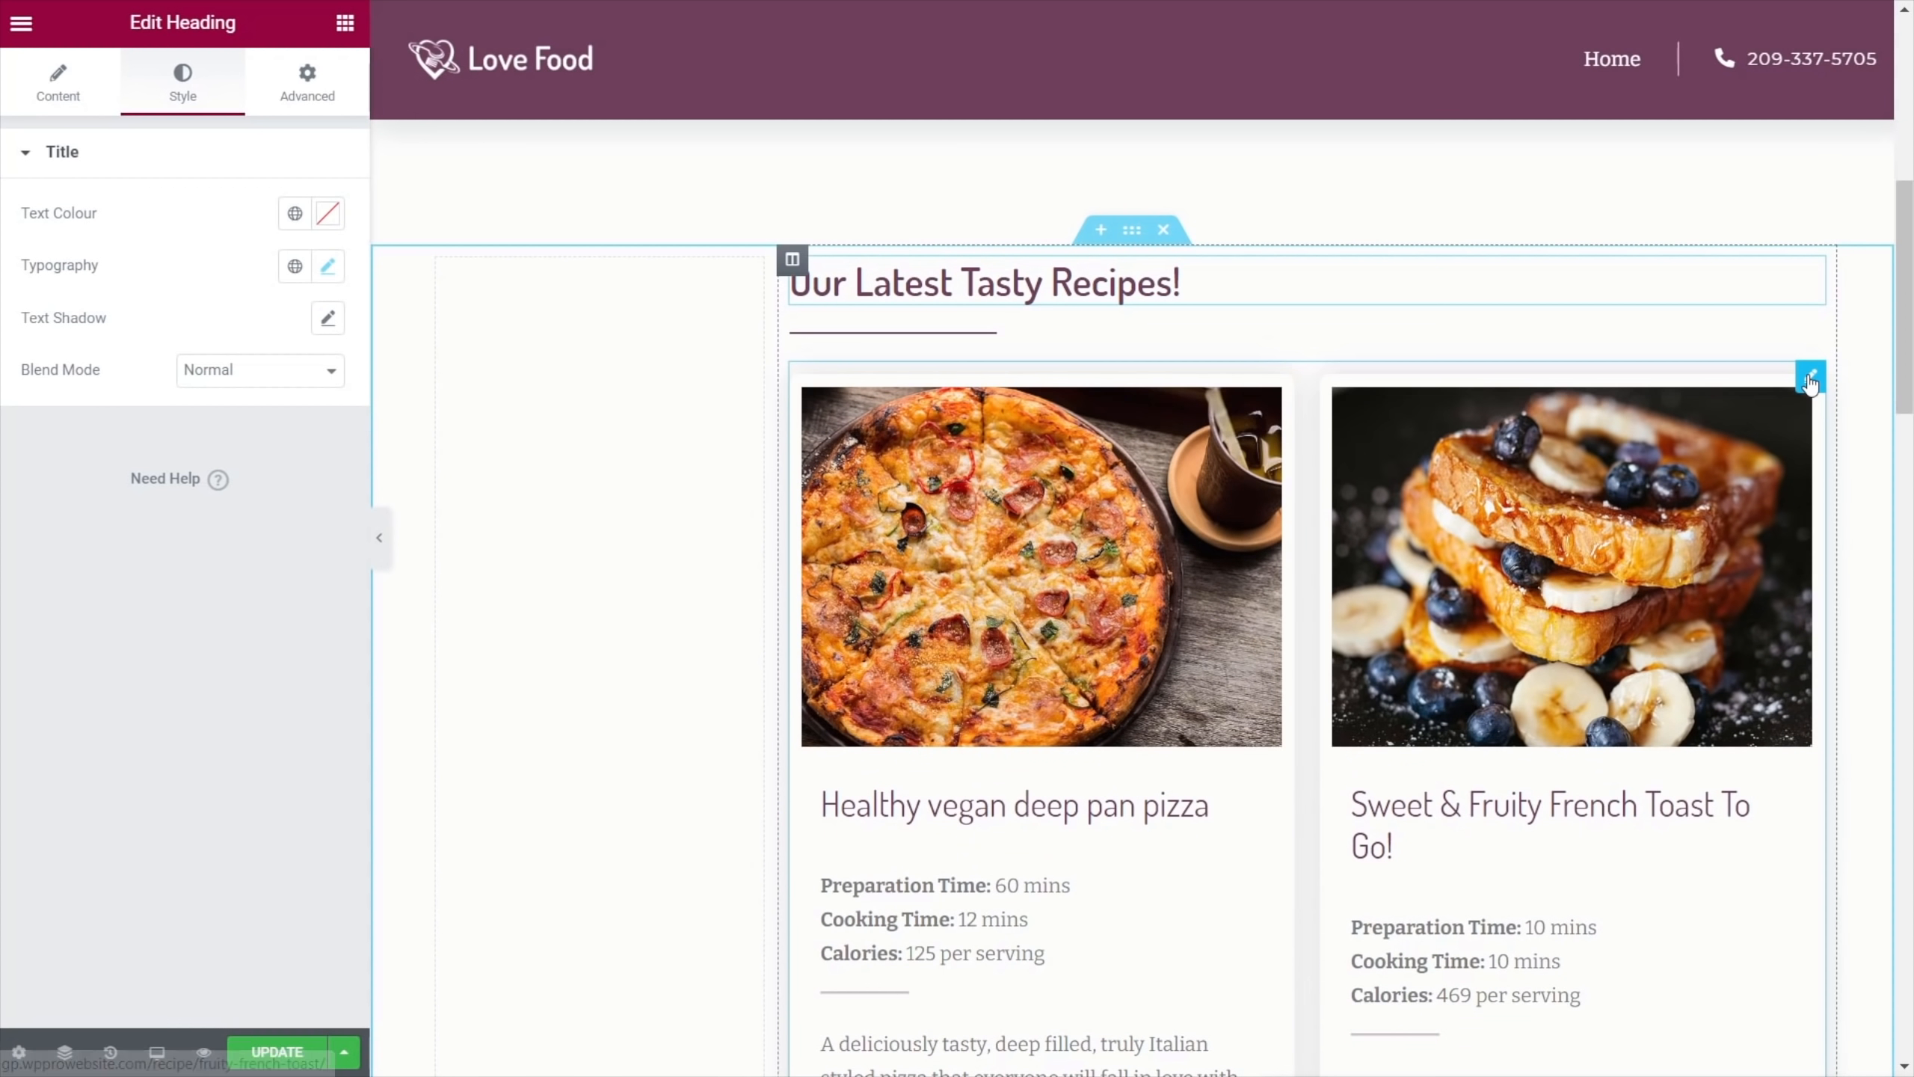
{"action": "left_click", "coordinate": [1811, 377]}
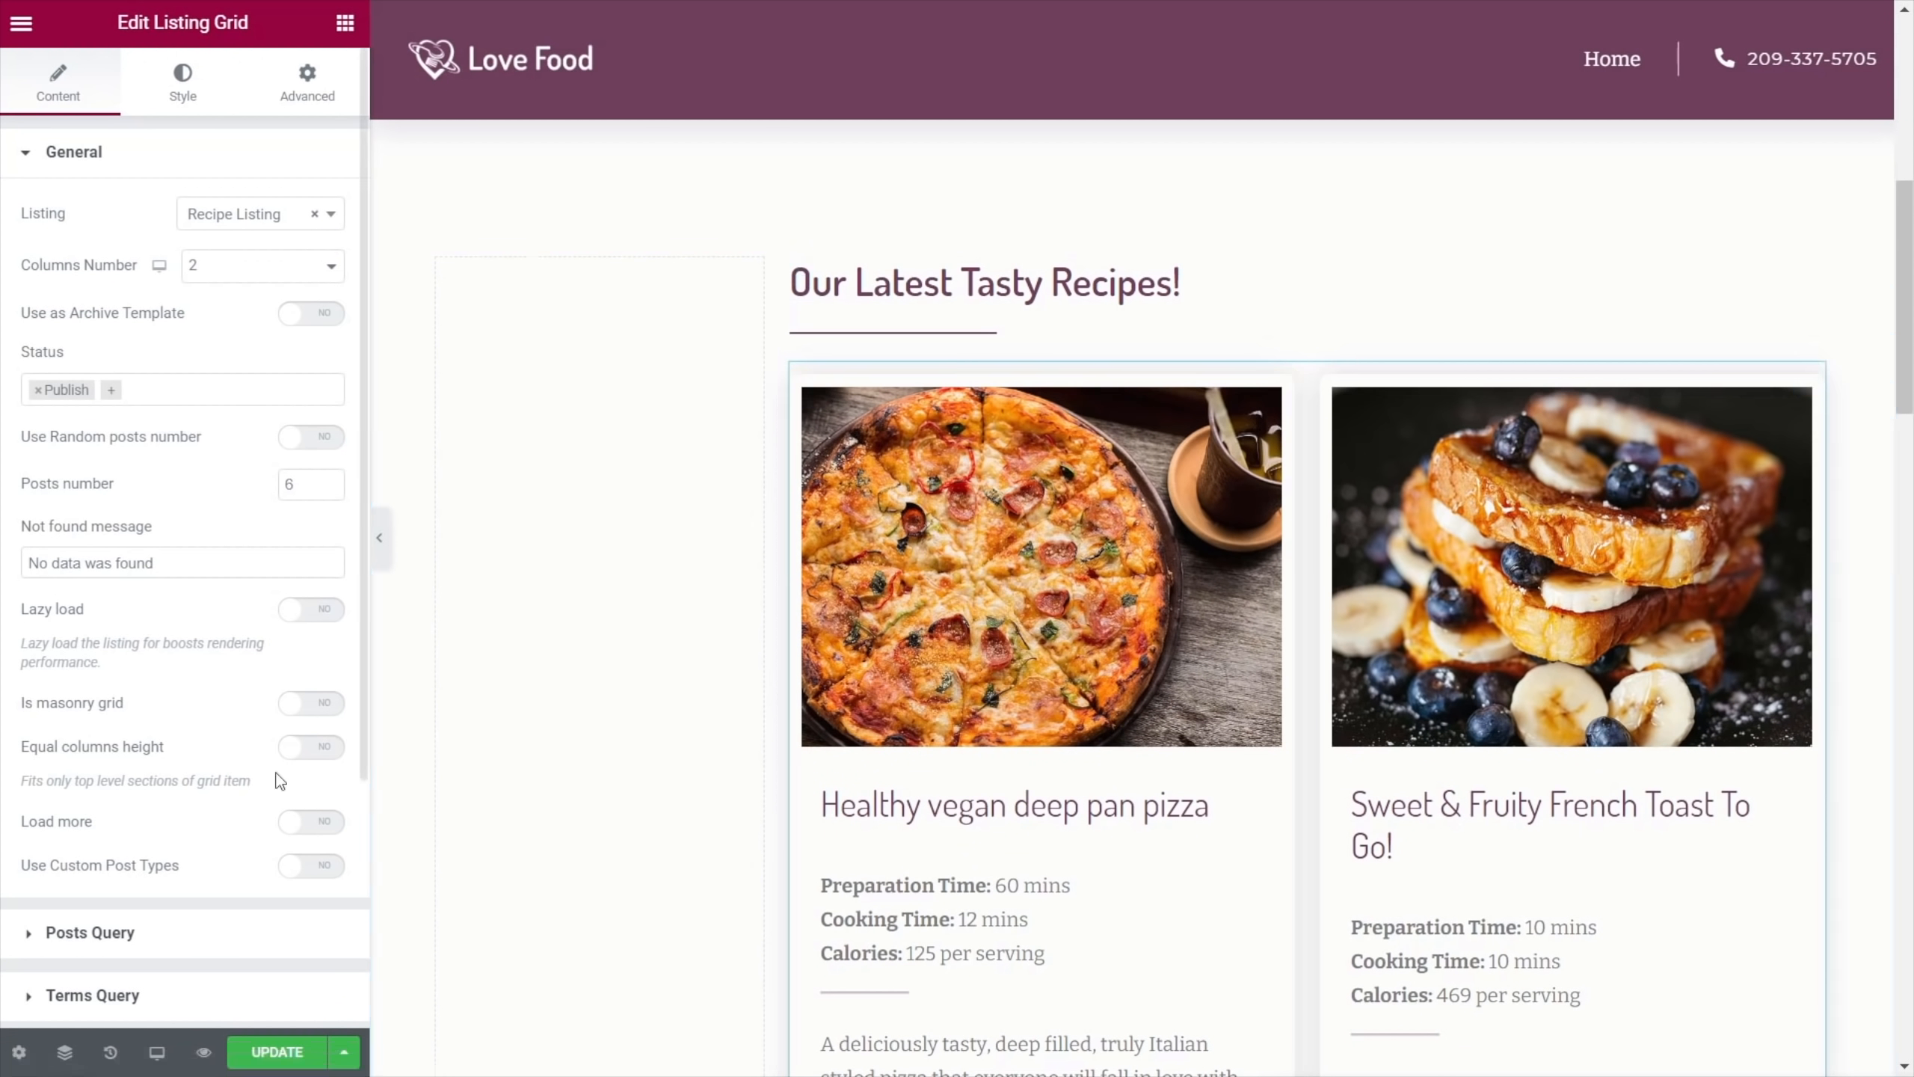
{"action": "scroll", "coordinate": [226, 769], "scroll_direction": "down", "scroll_amount": 4}
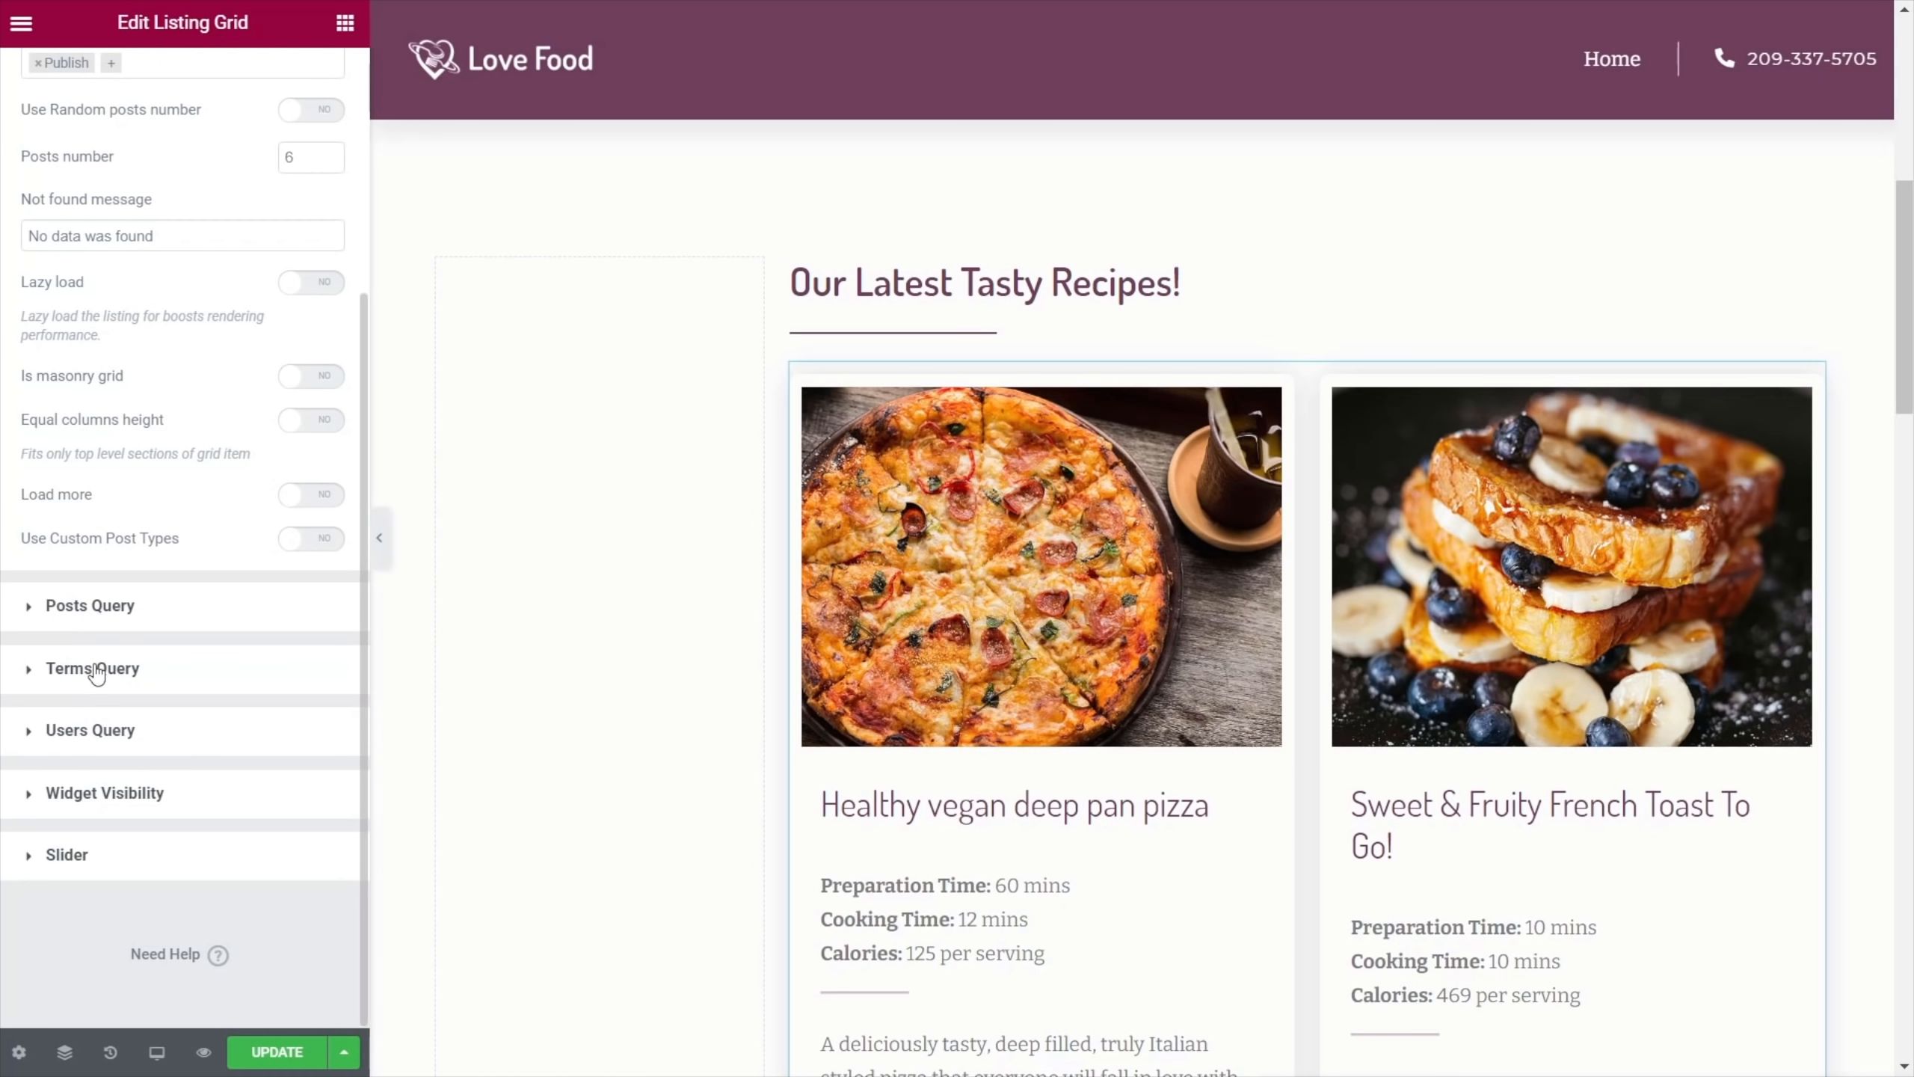
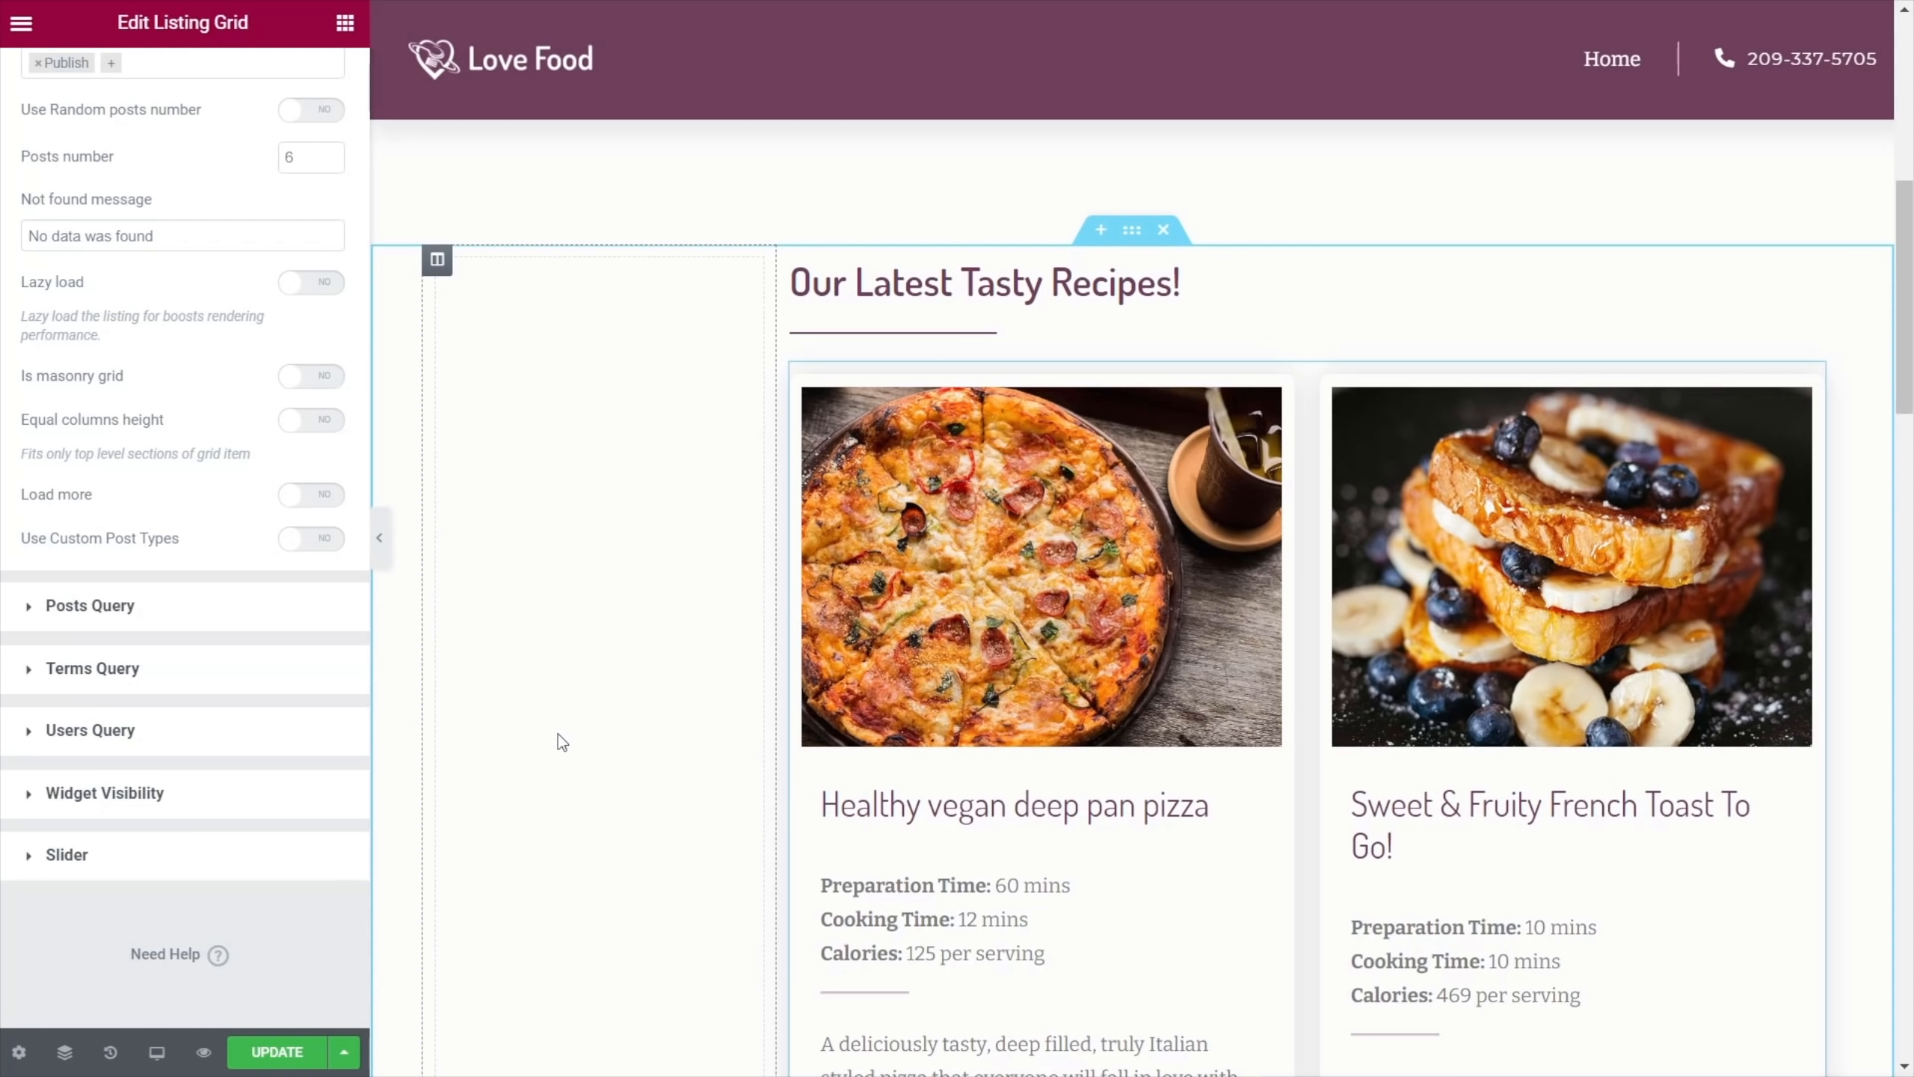
{"action": "scroll", "coordinate": [558, 745], "scroll_direction": "down", "scroll_amount": 3}
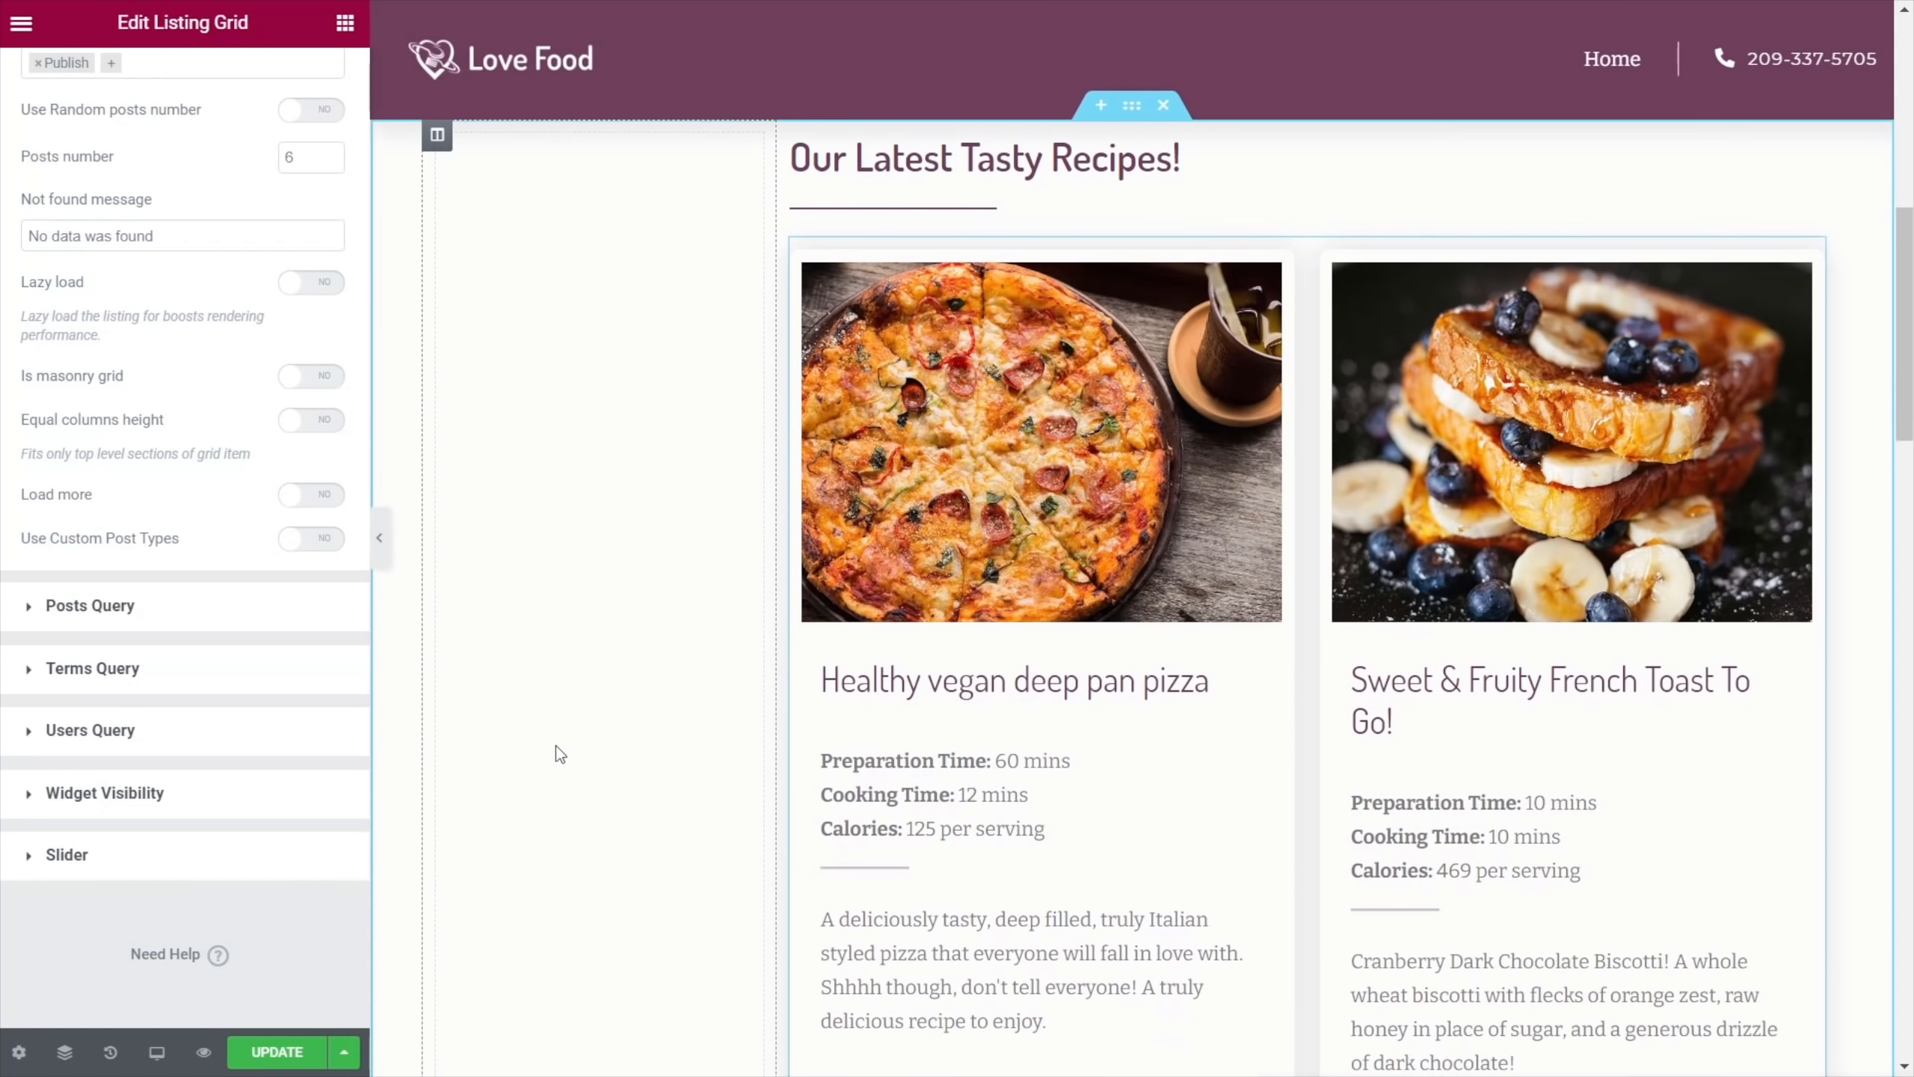
{"action": "scroll", "coordinate": [557, 747], "scroll_direction": "up", "scroll_amount": 5}
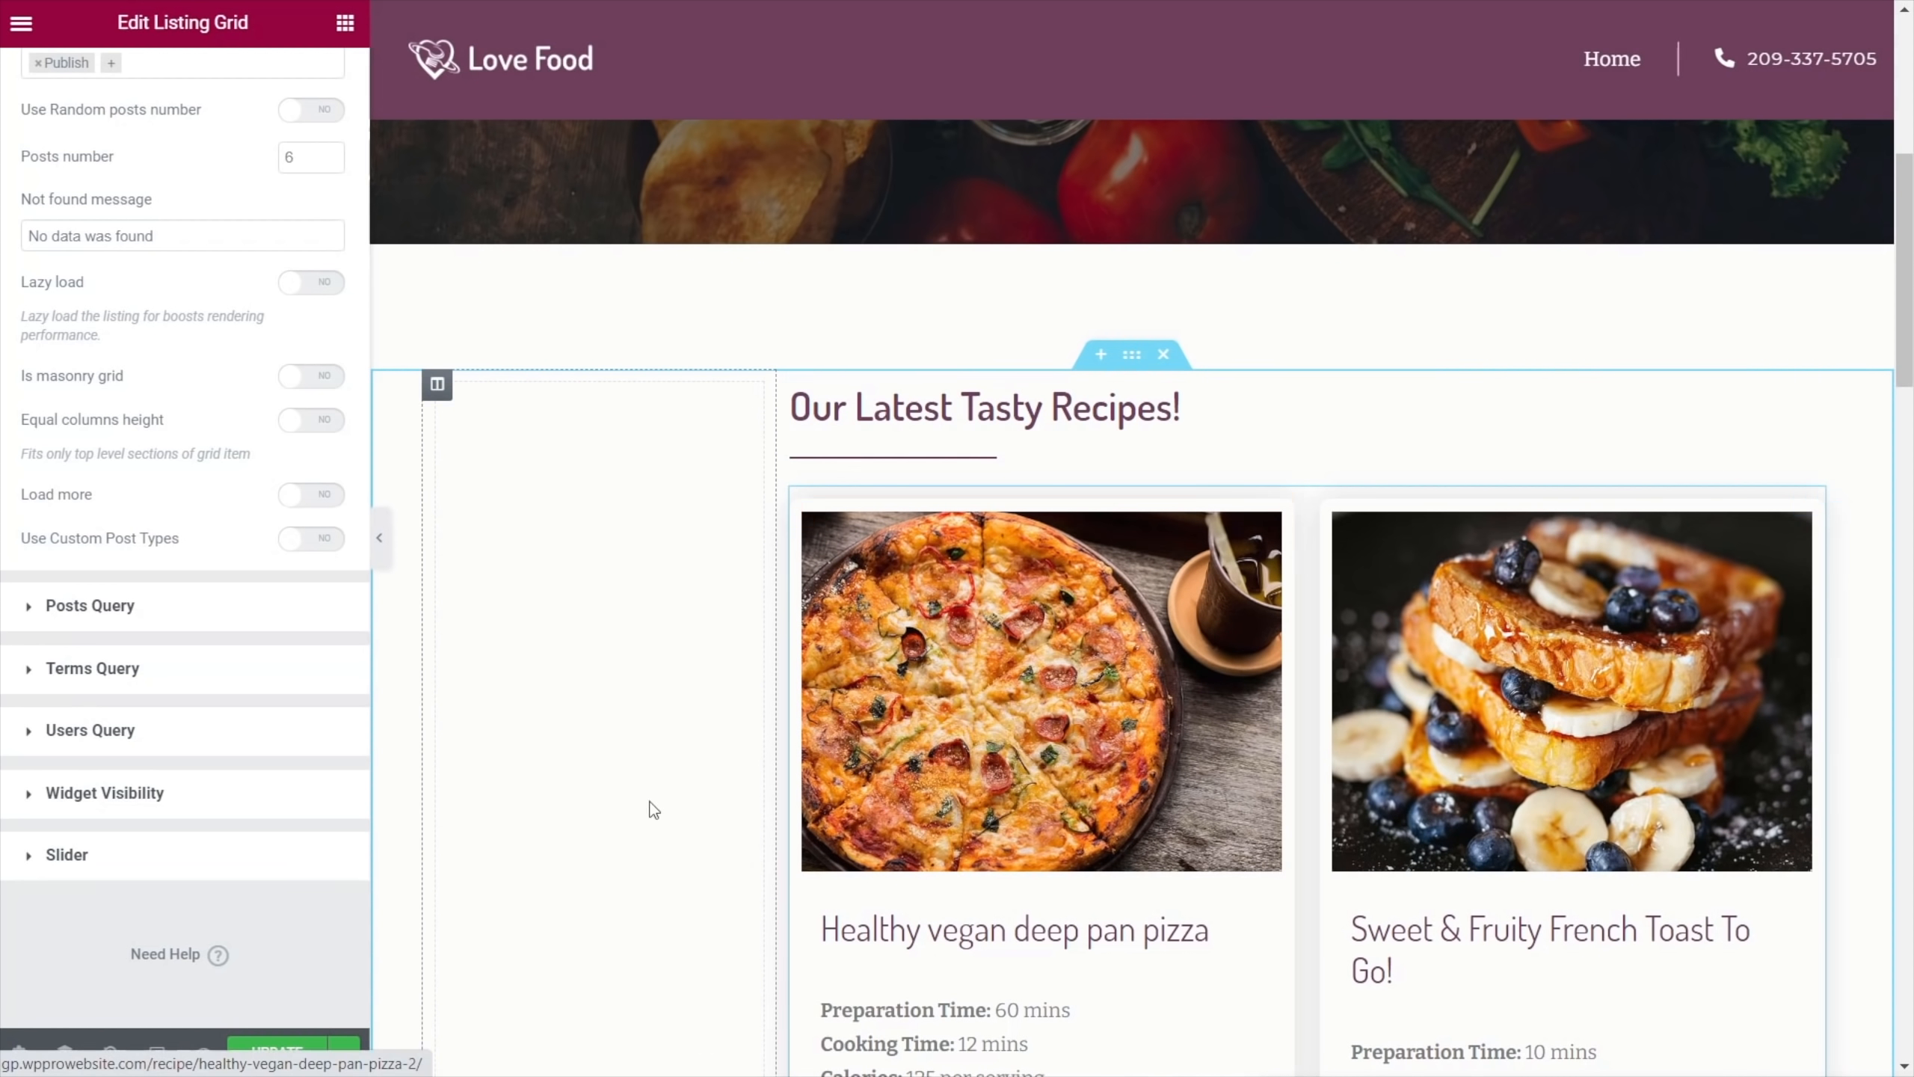
{"action": "scroll", "coordinate": [467, 719], "scroll_direction": "up", "scroll_amount": 3}
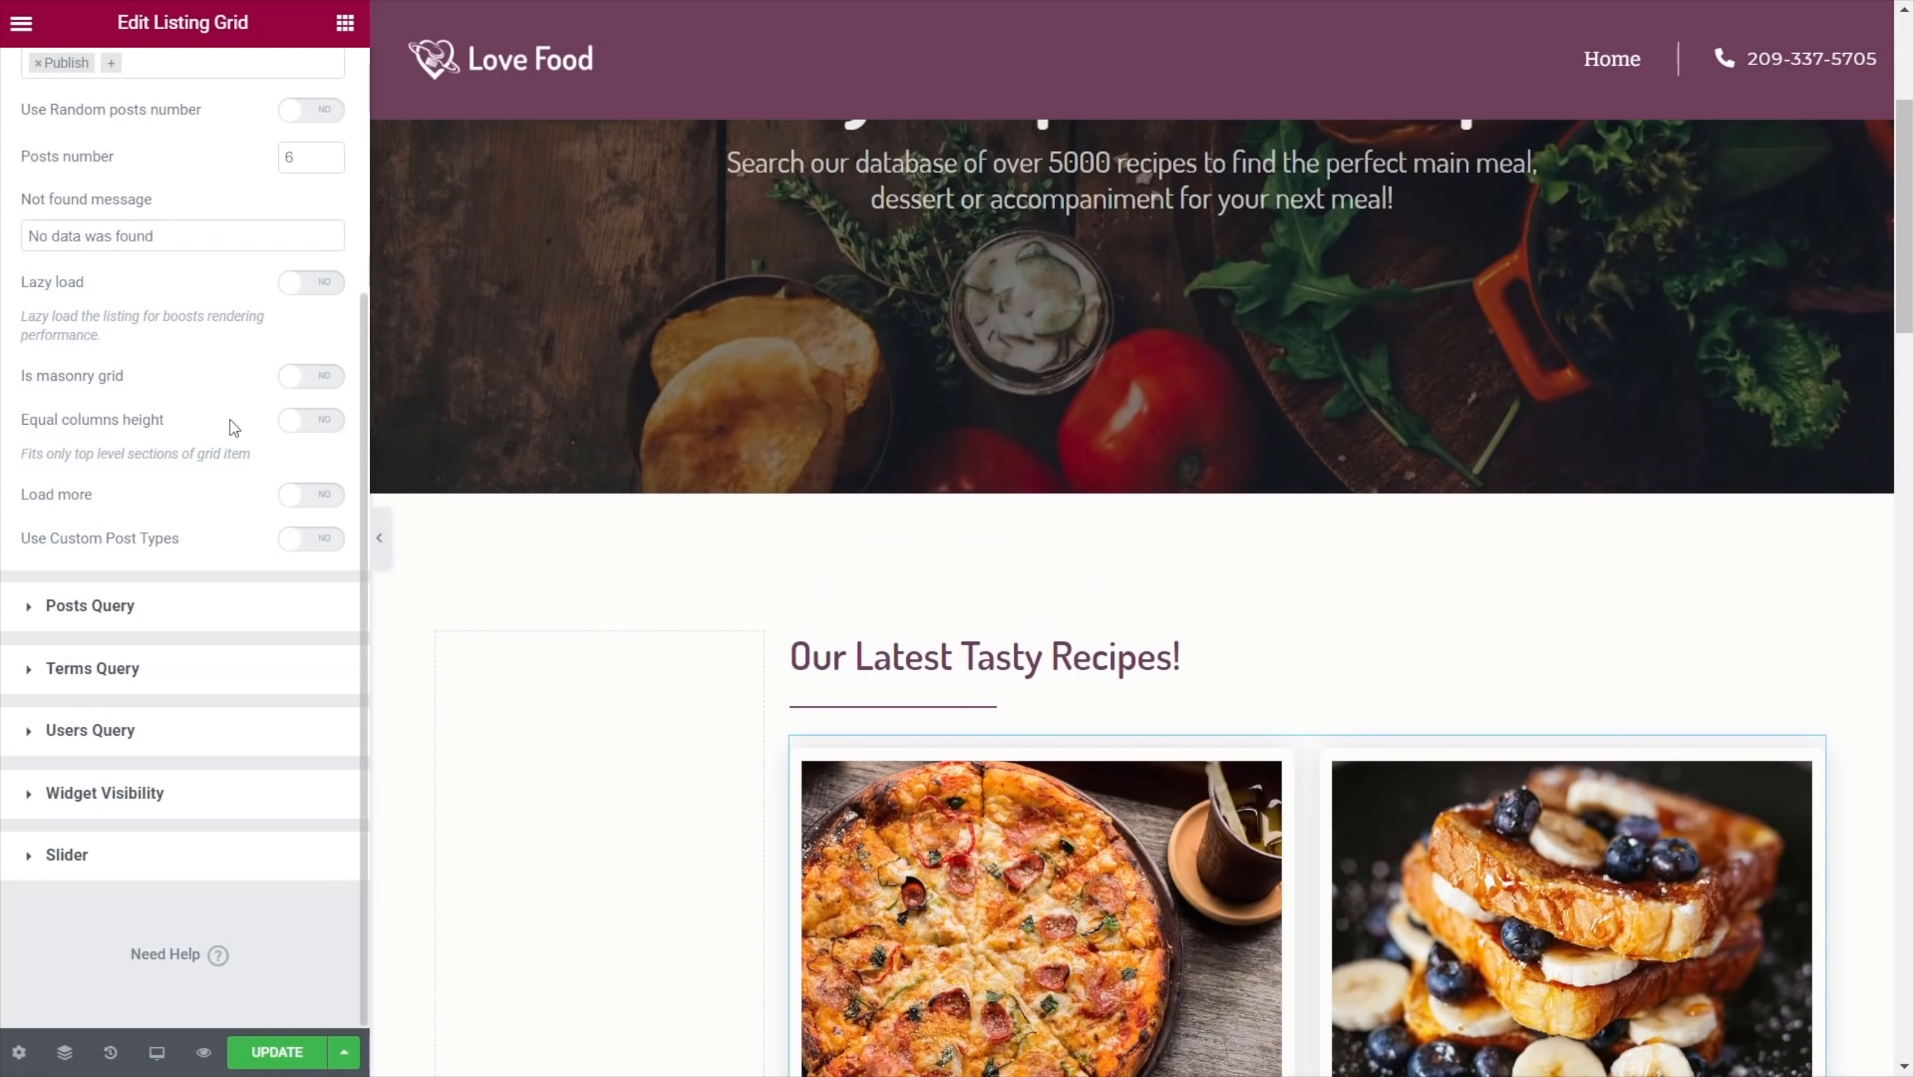
{"action": "left_click", "coordinate": [320, 420]}
{"action": "scroll", "coordinate": [225, 544], "scroll_direction": "up", "scroll_amount": 4}
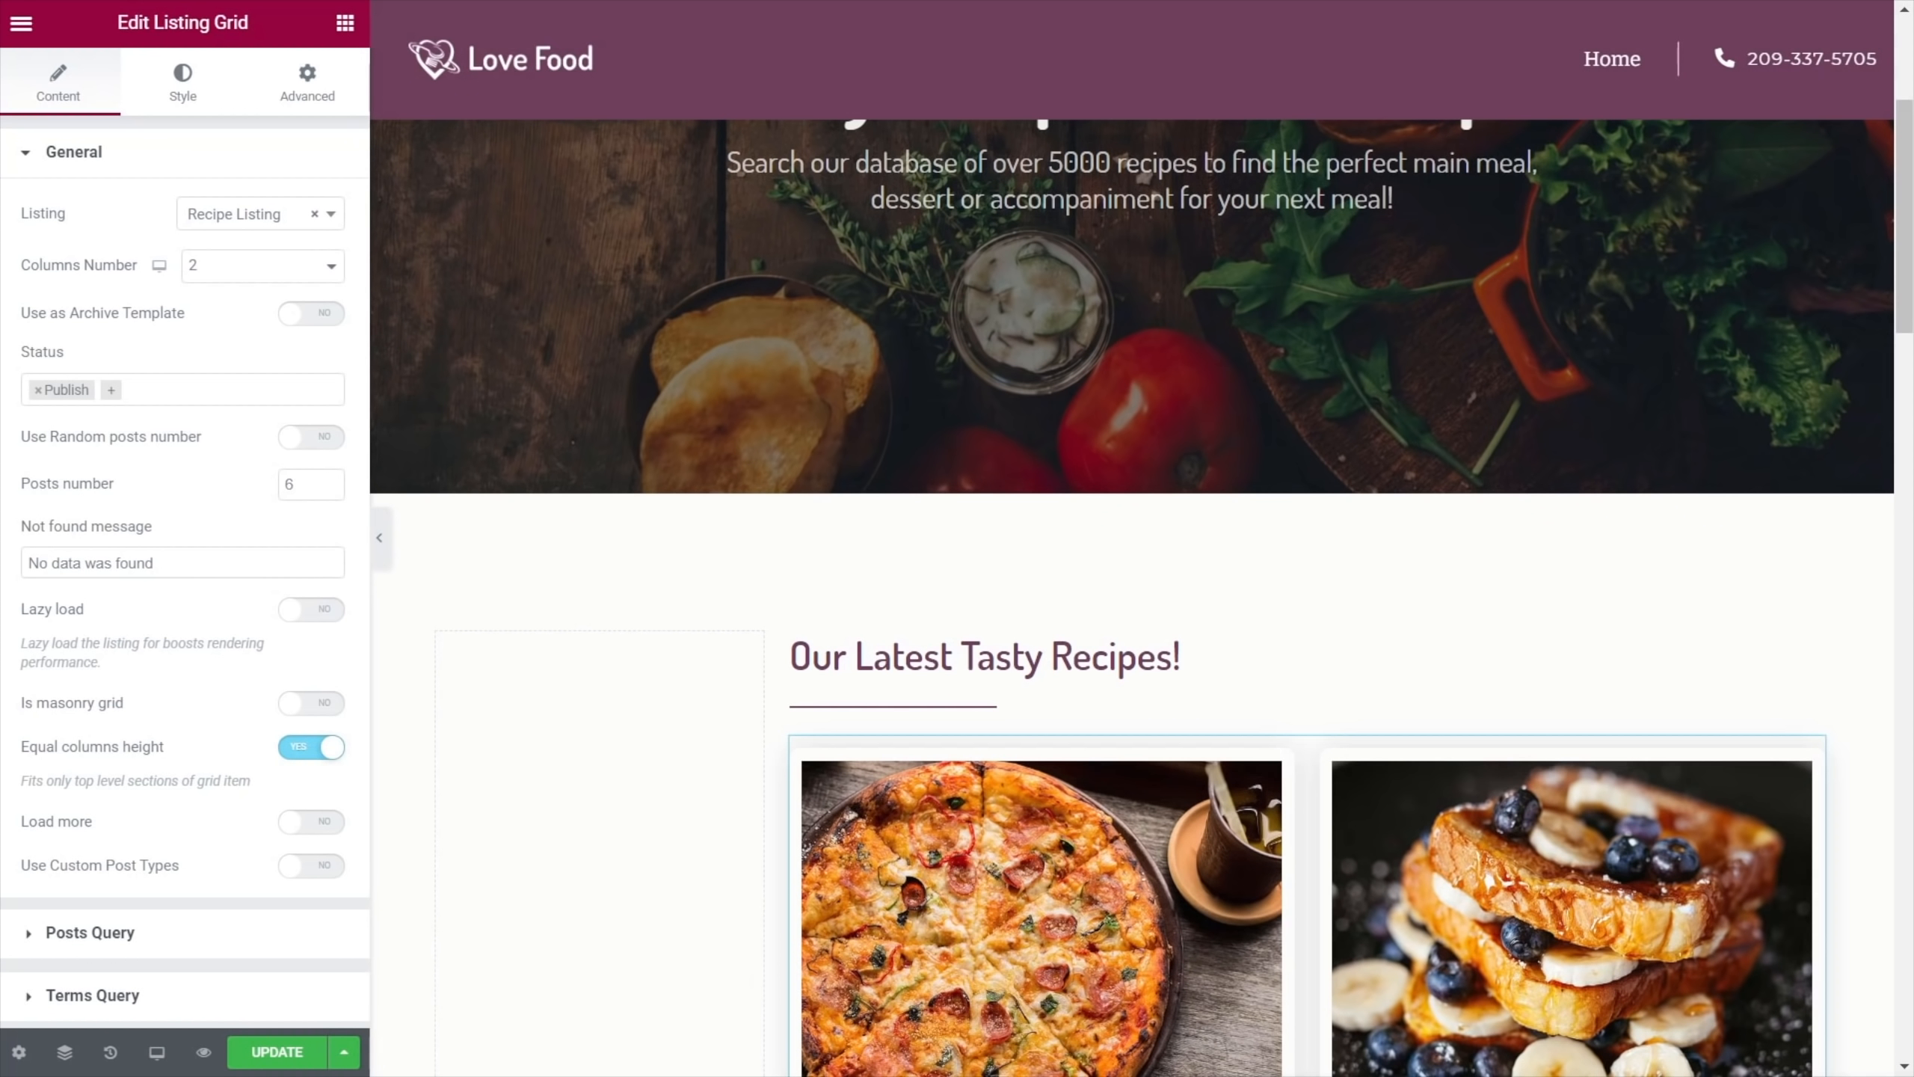
Save the page and exit Elementor to the WordPress list of pages
{"action": "left_click", "coordinate": [275, 1054]}
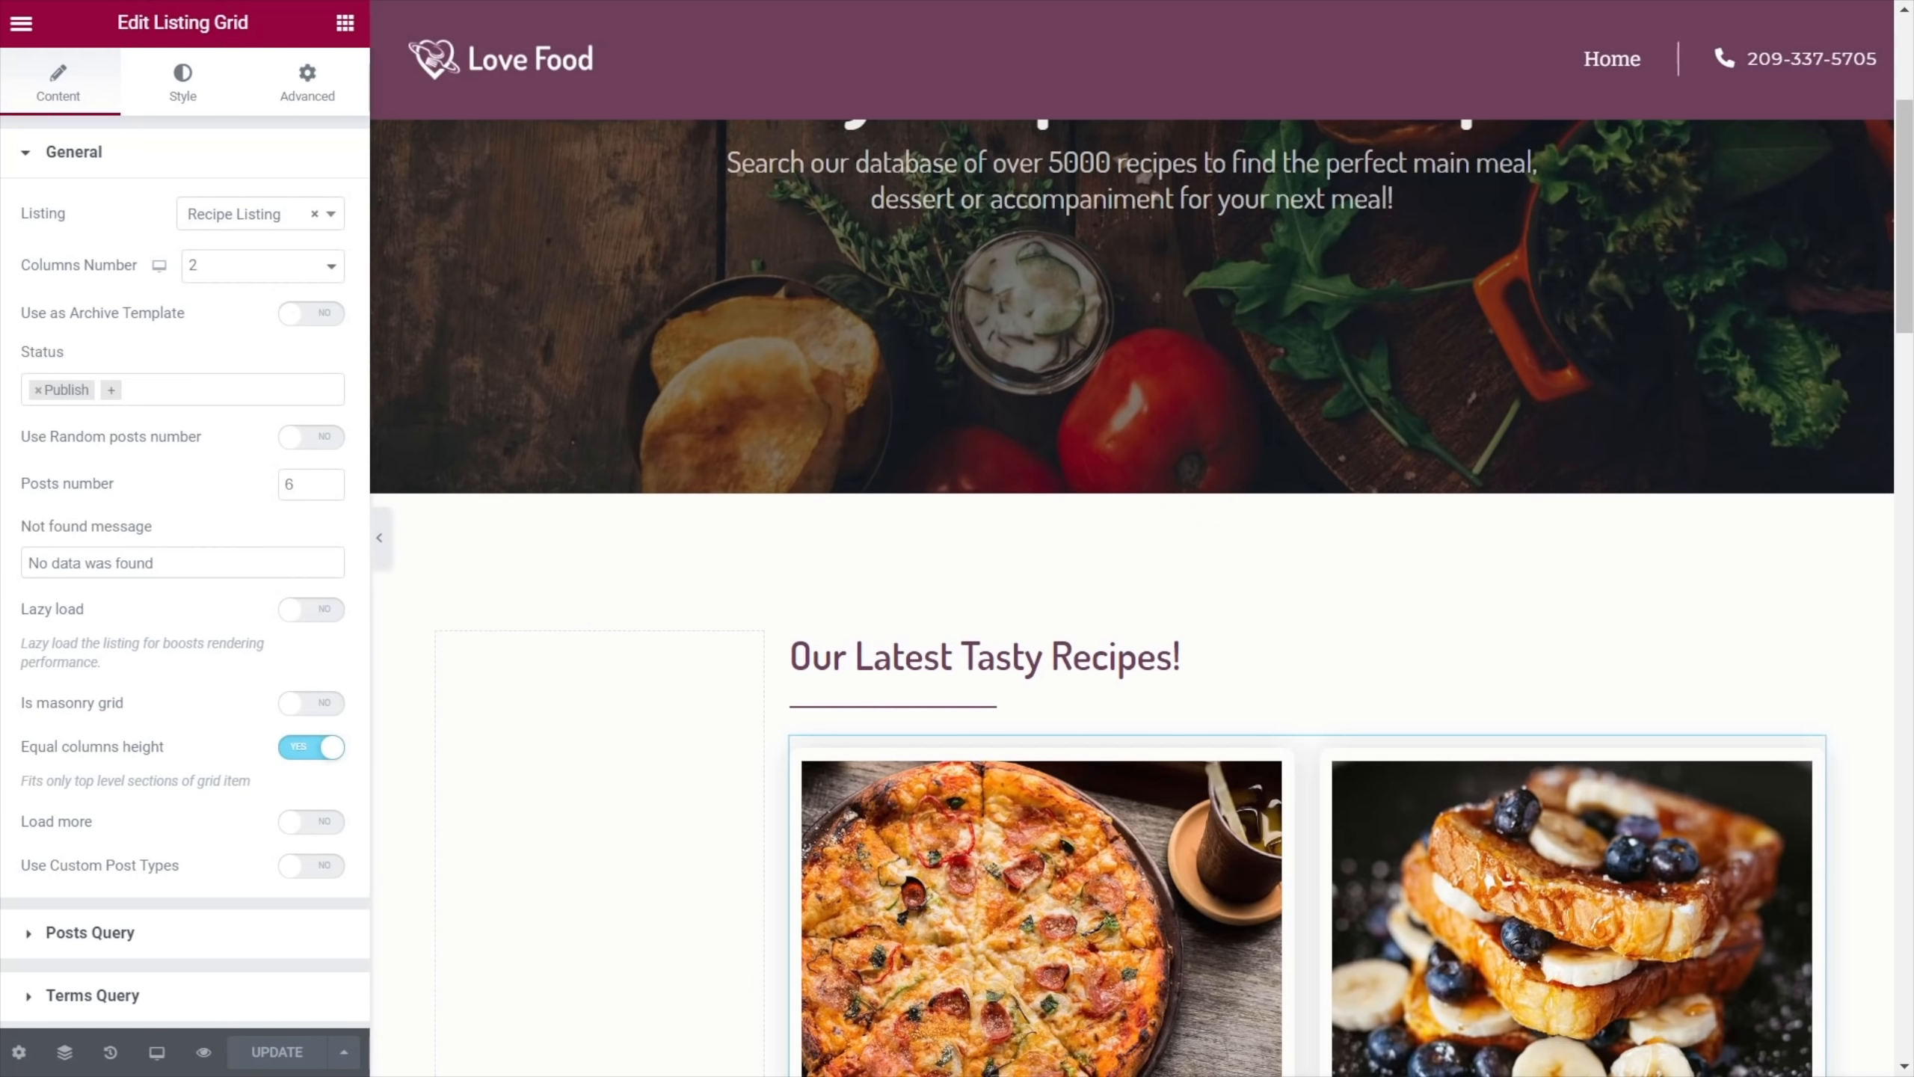
{"action": "left_click", "coordinate": [20, 22]}
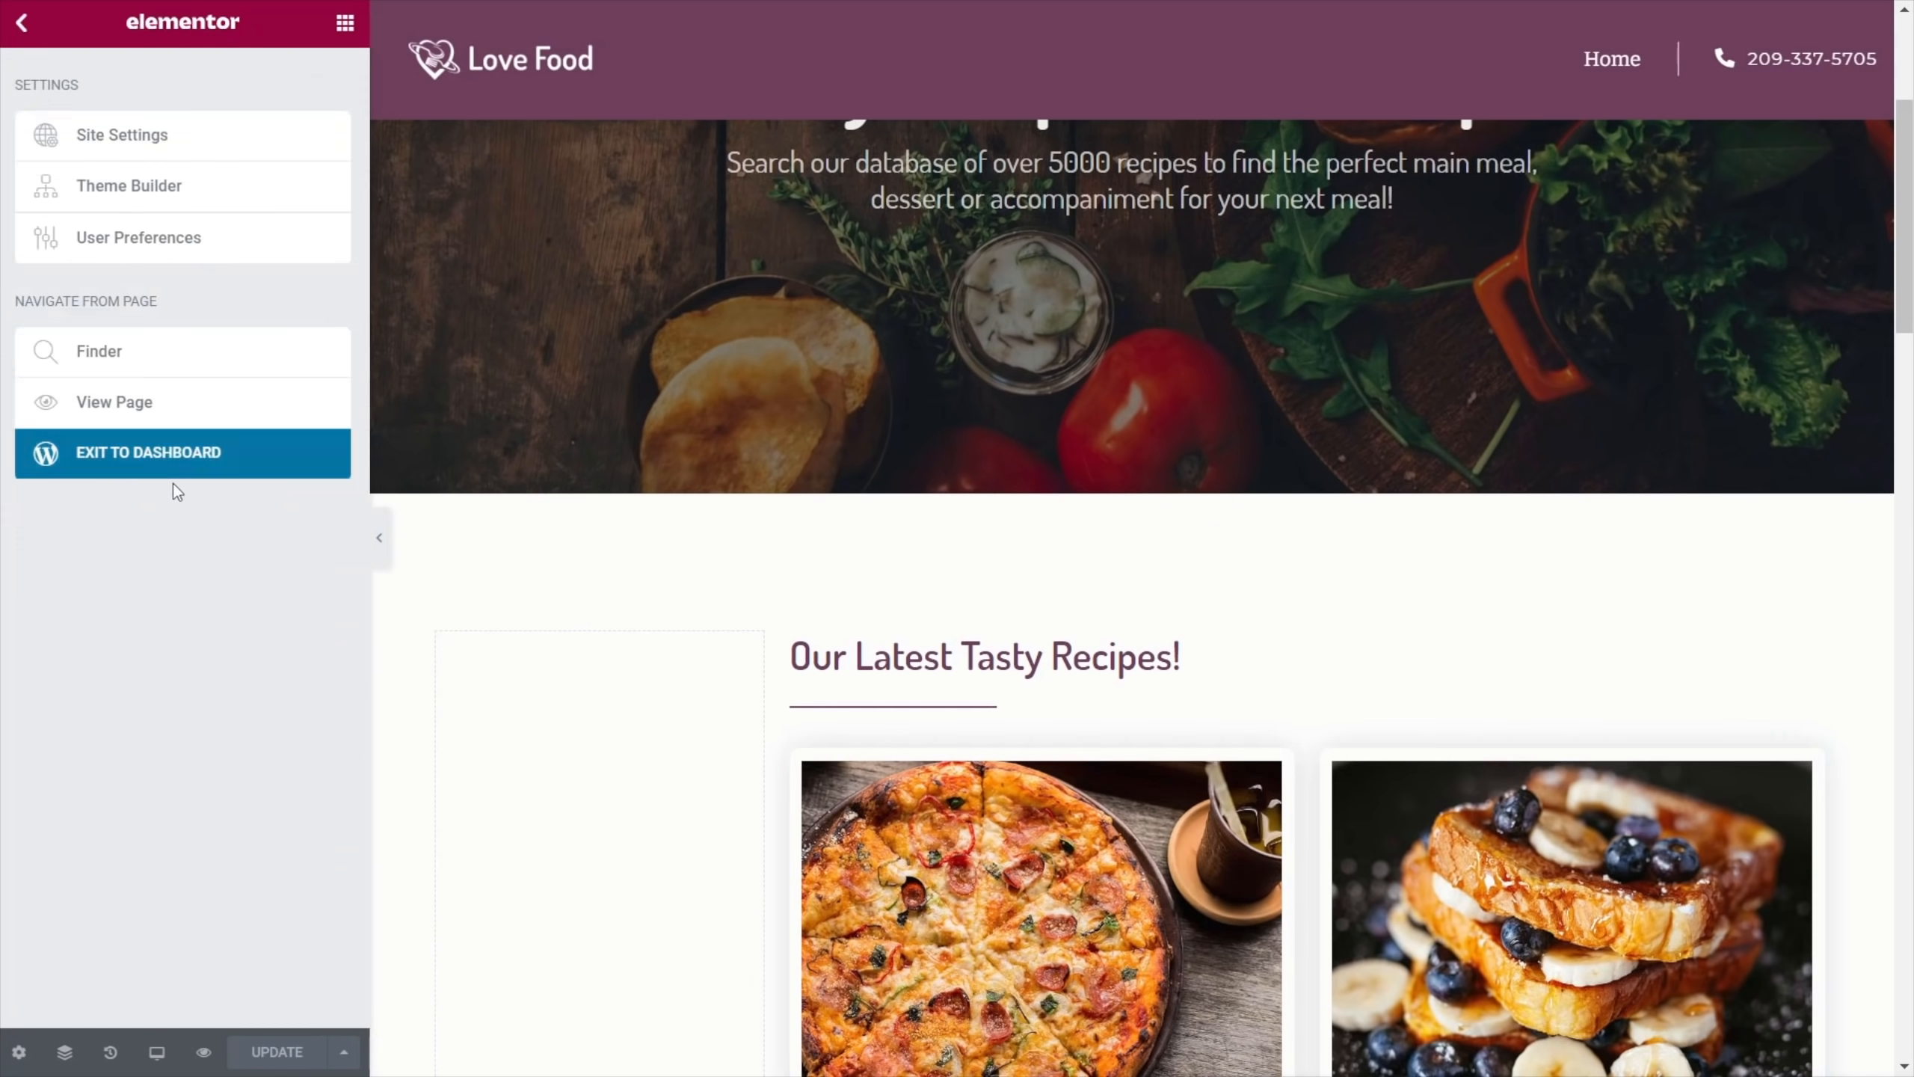
{"action": "left_click", "coordinate": [159, 454]}
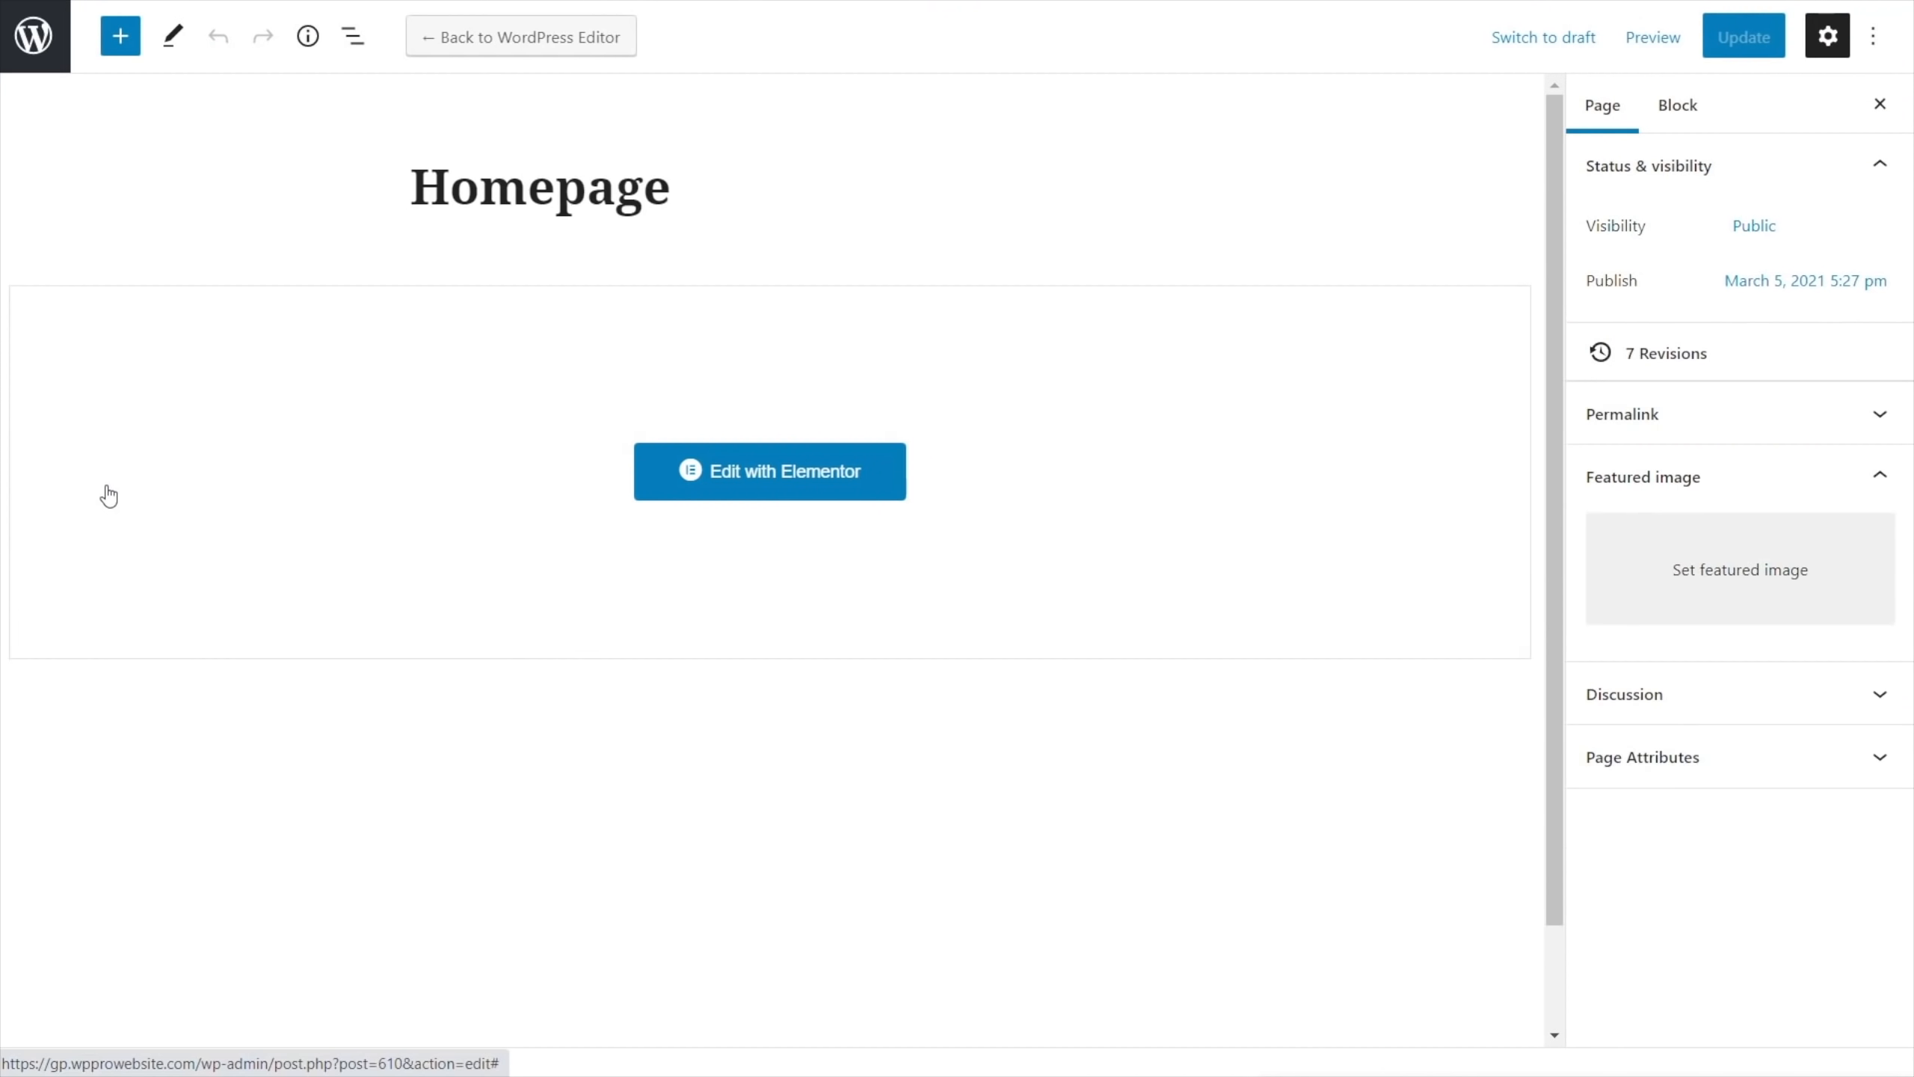
{"action": "left_click", "coordinate": [35, 35]}
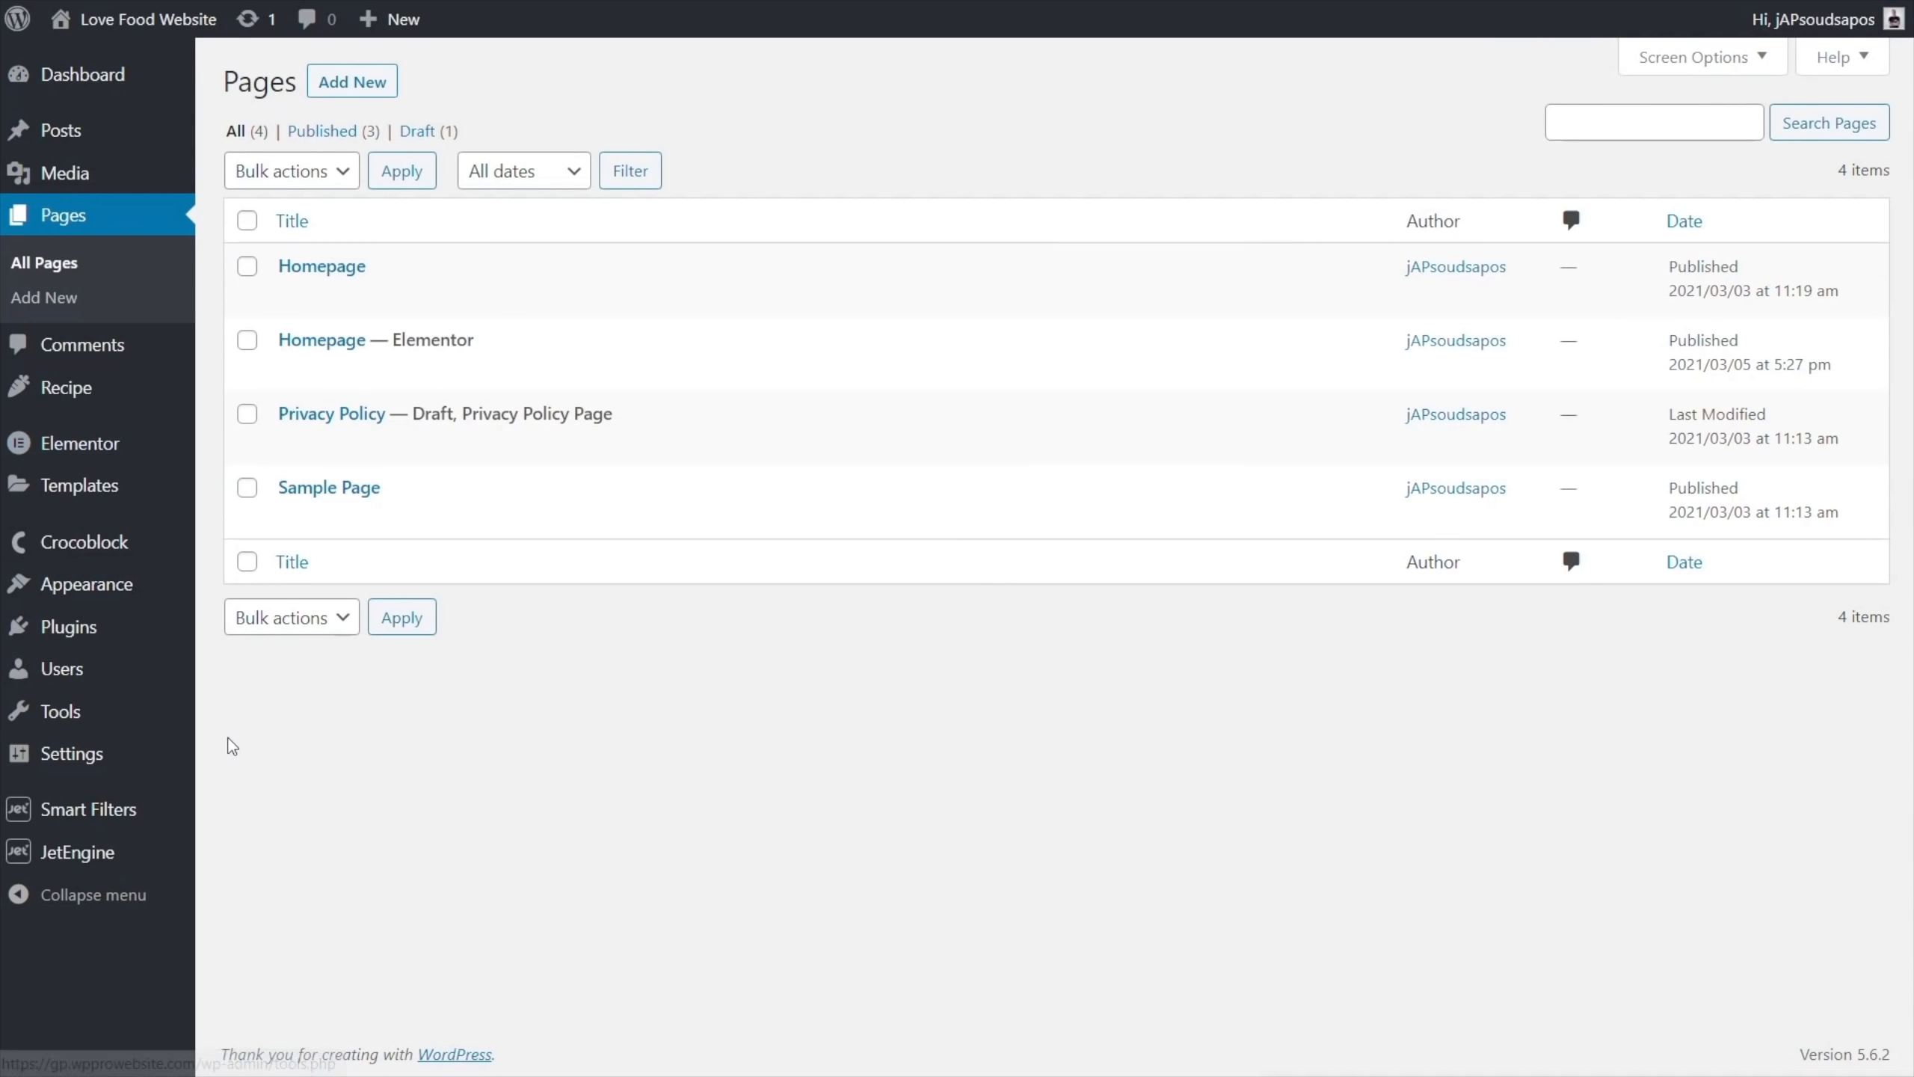
In the Reading settings, make the site's front page a static page using Homepage and save the changes
{"action": "mouse_move", "coordinate": [102, 752]}
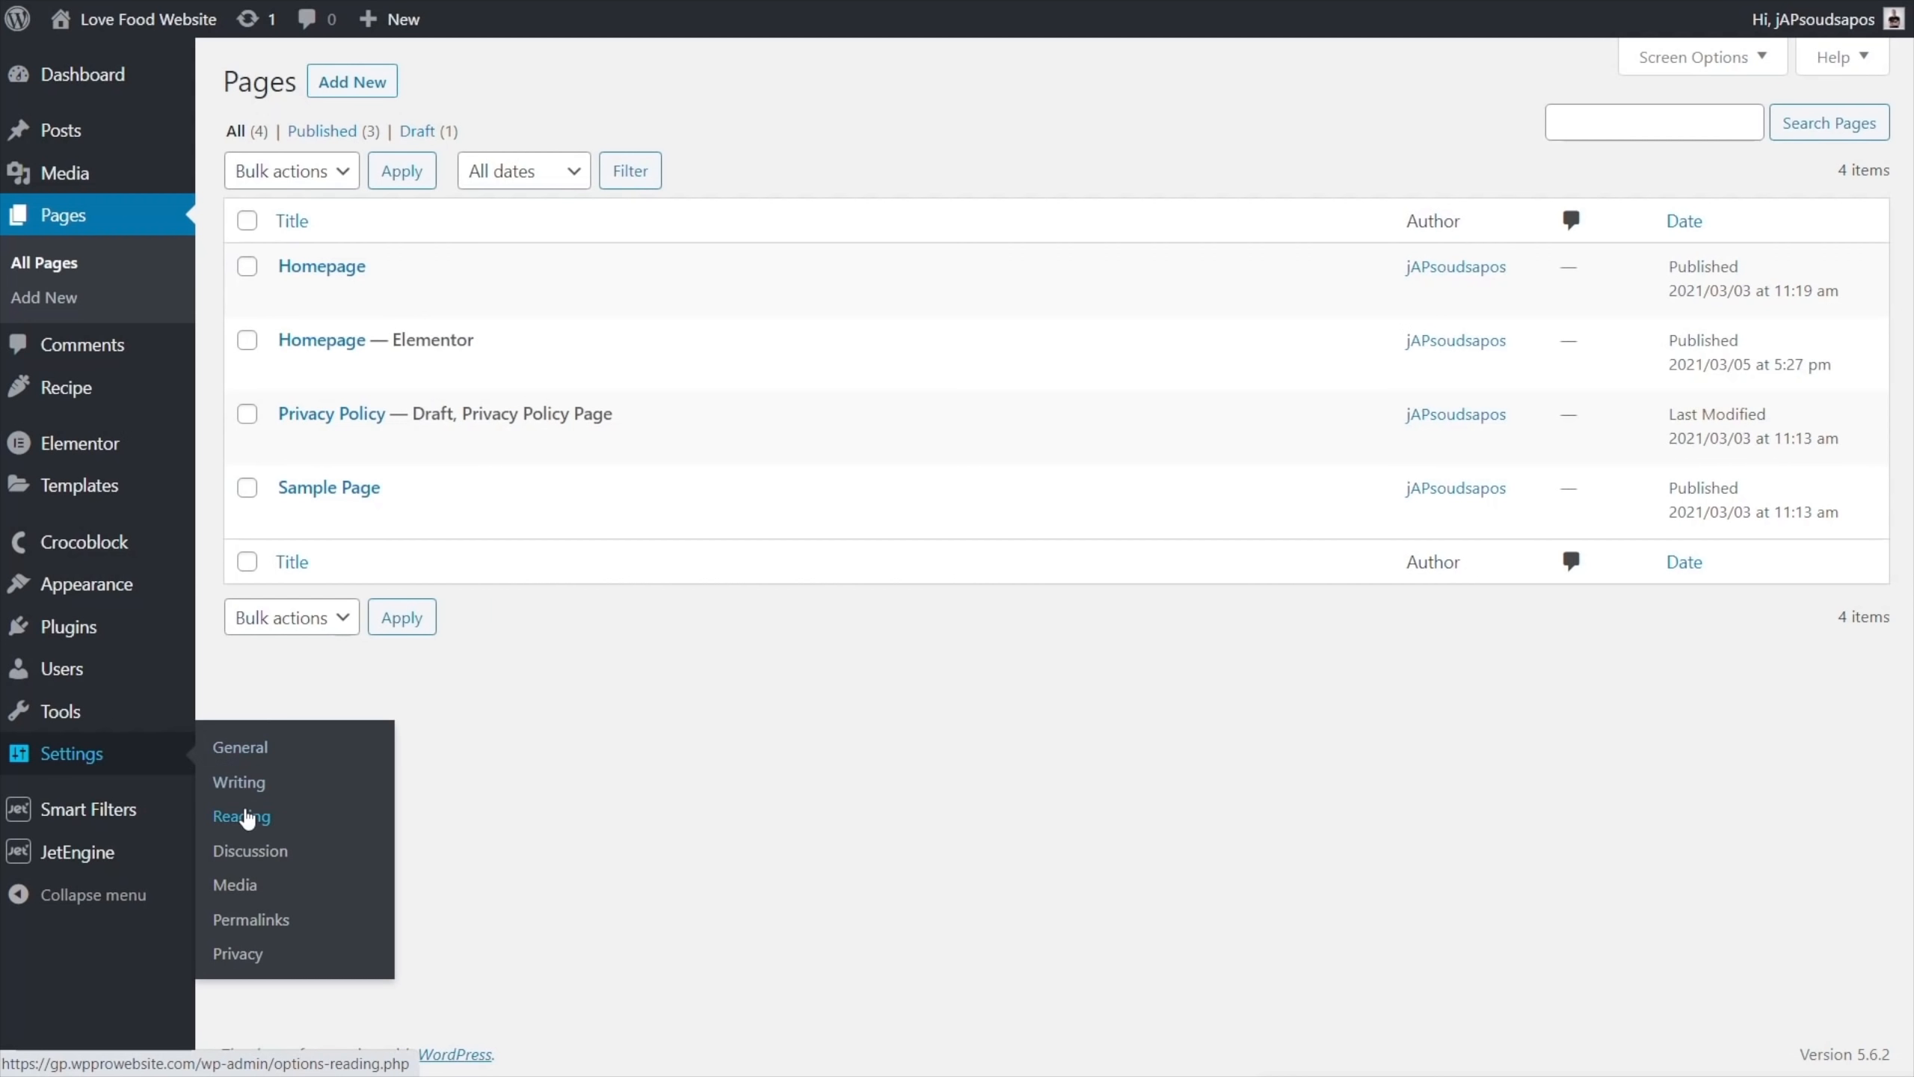
{"action": "left_click", "coordinate": [247, 818]}
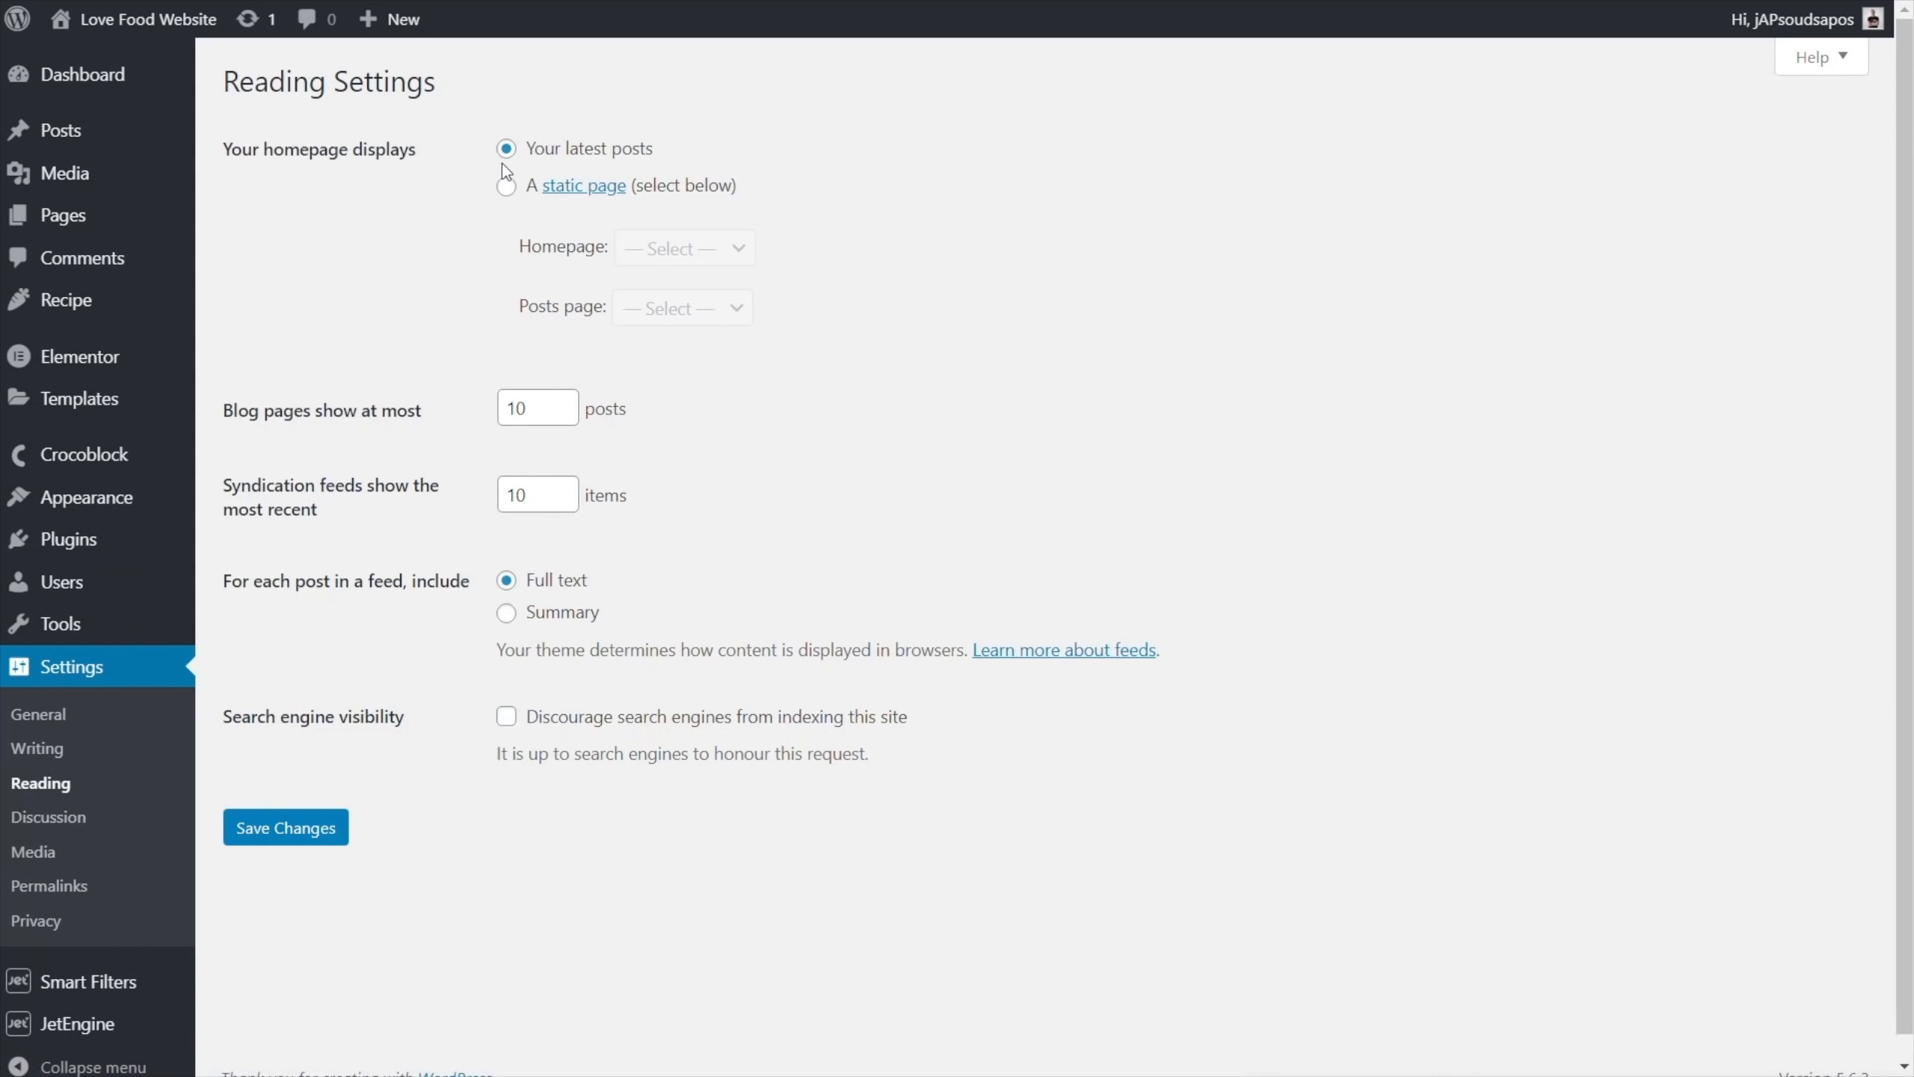
{"action": "left_click", "coordinate": [505, 197]}
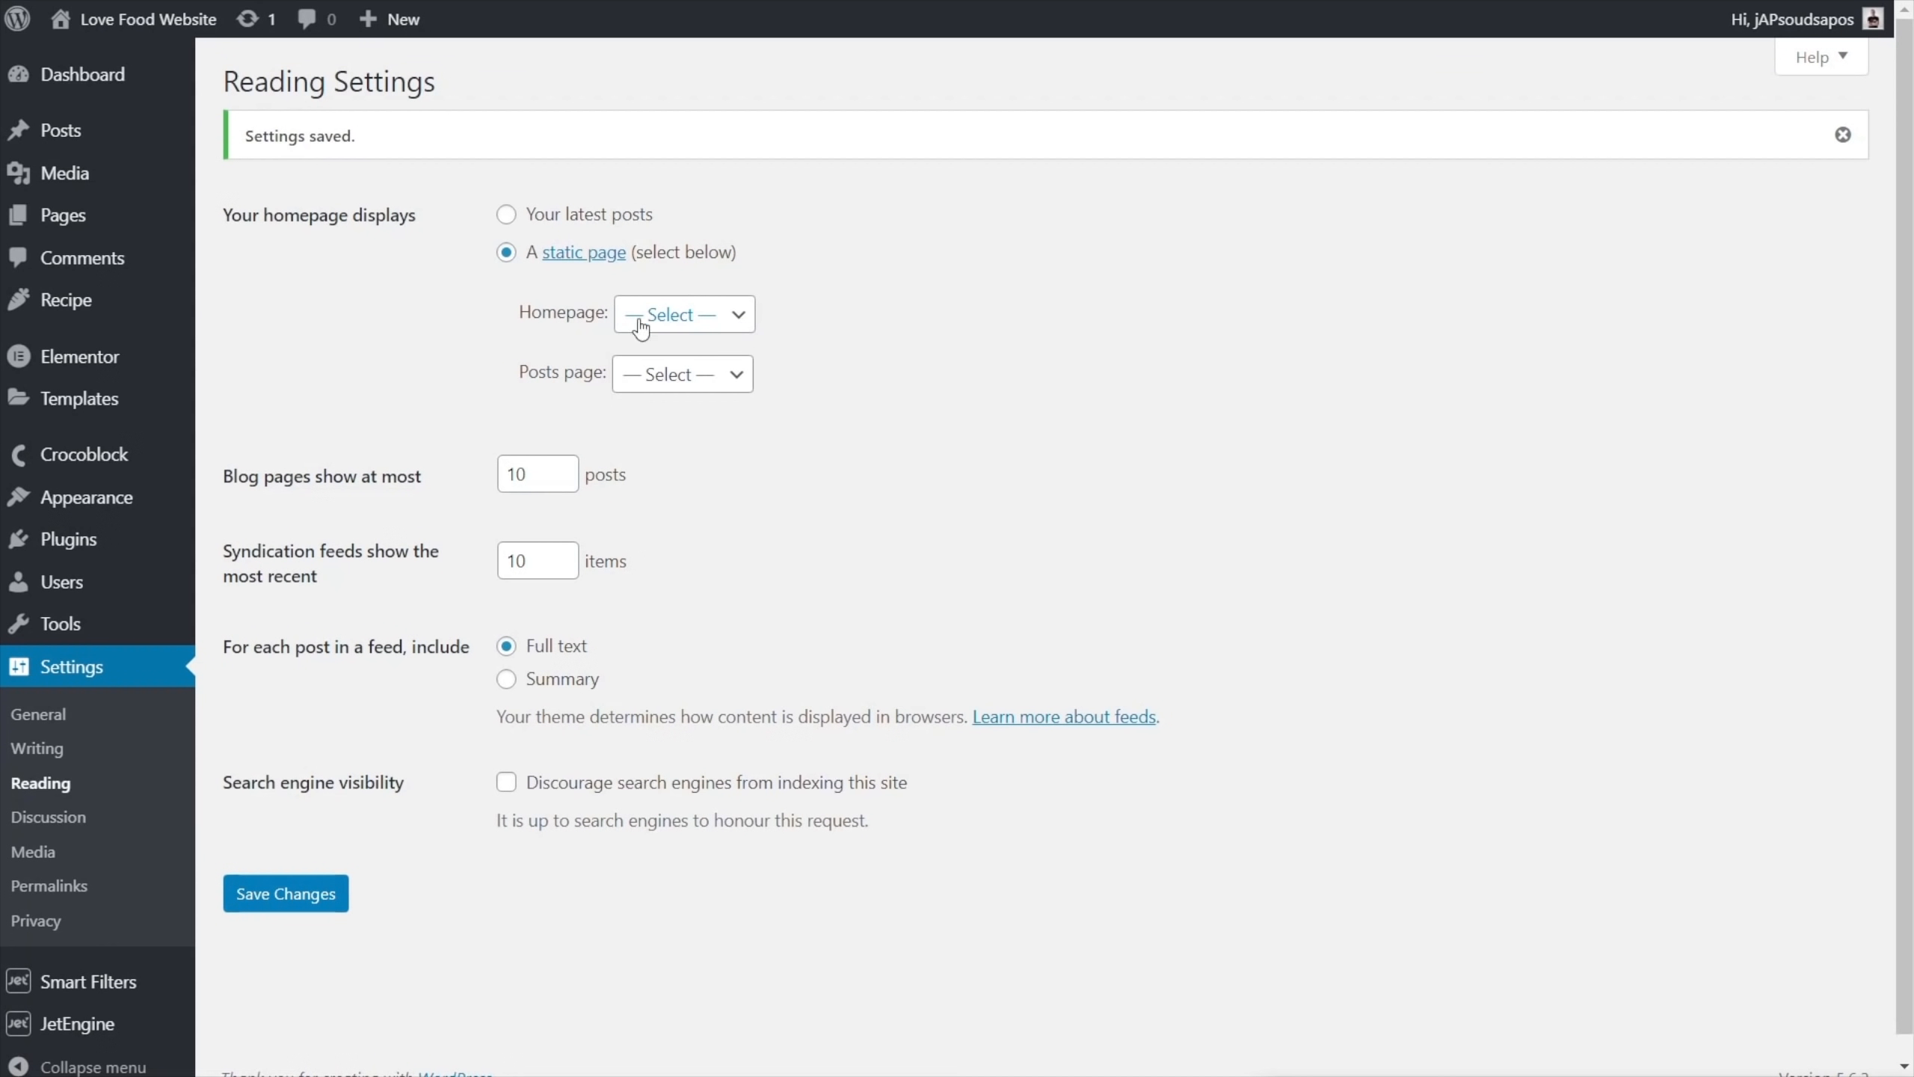
{"action": "left_click", "coordinate": [705, 316]}
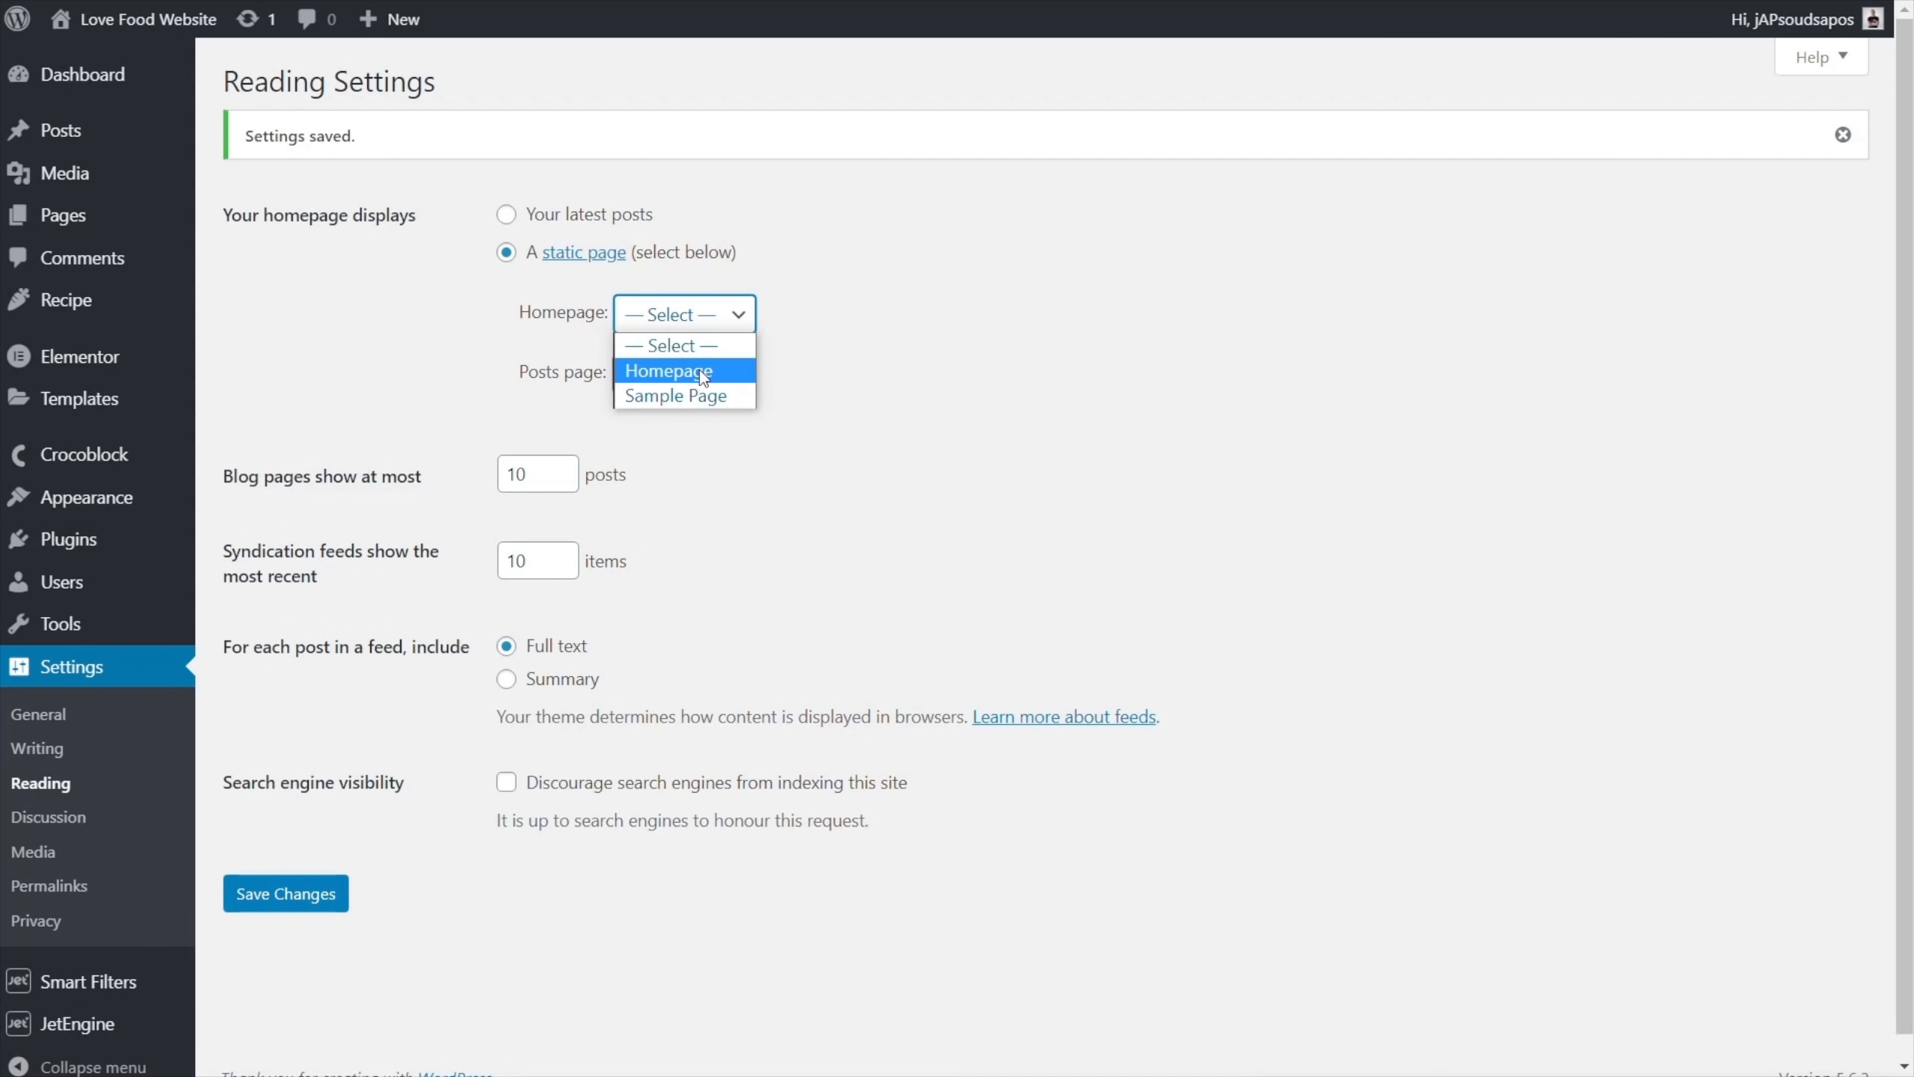
{"action": "left_click", "coordinate": [700, 370]}
{"action": "left_click", "coordinate": [287, 893]}
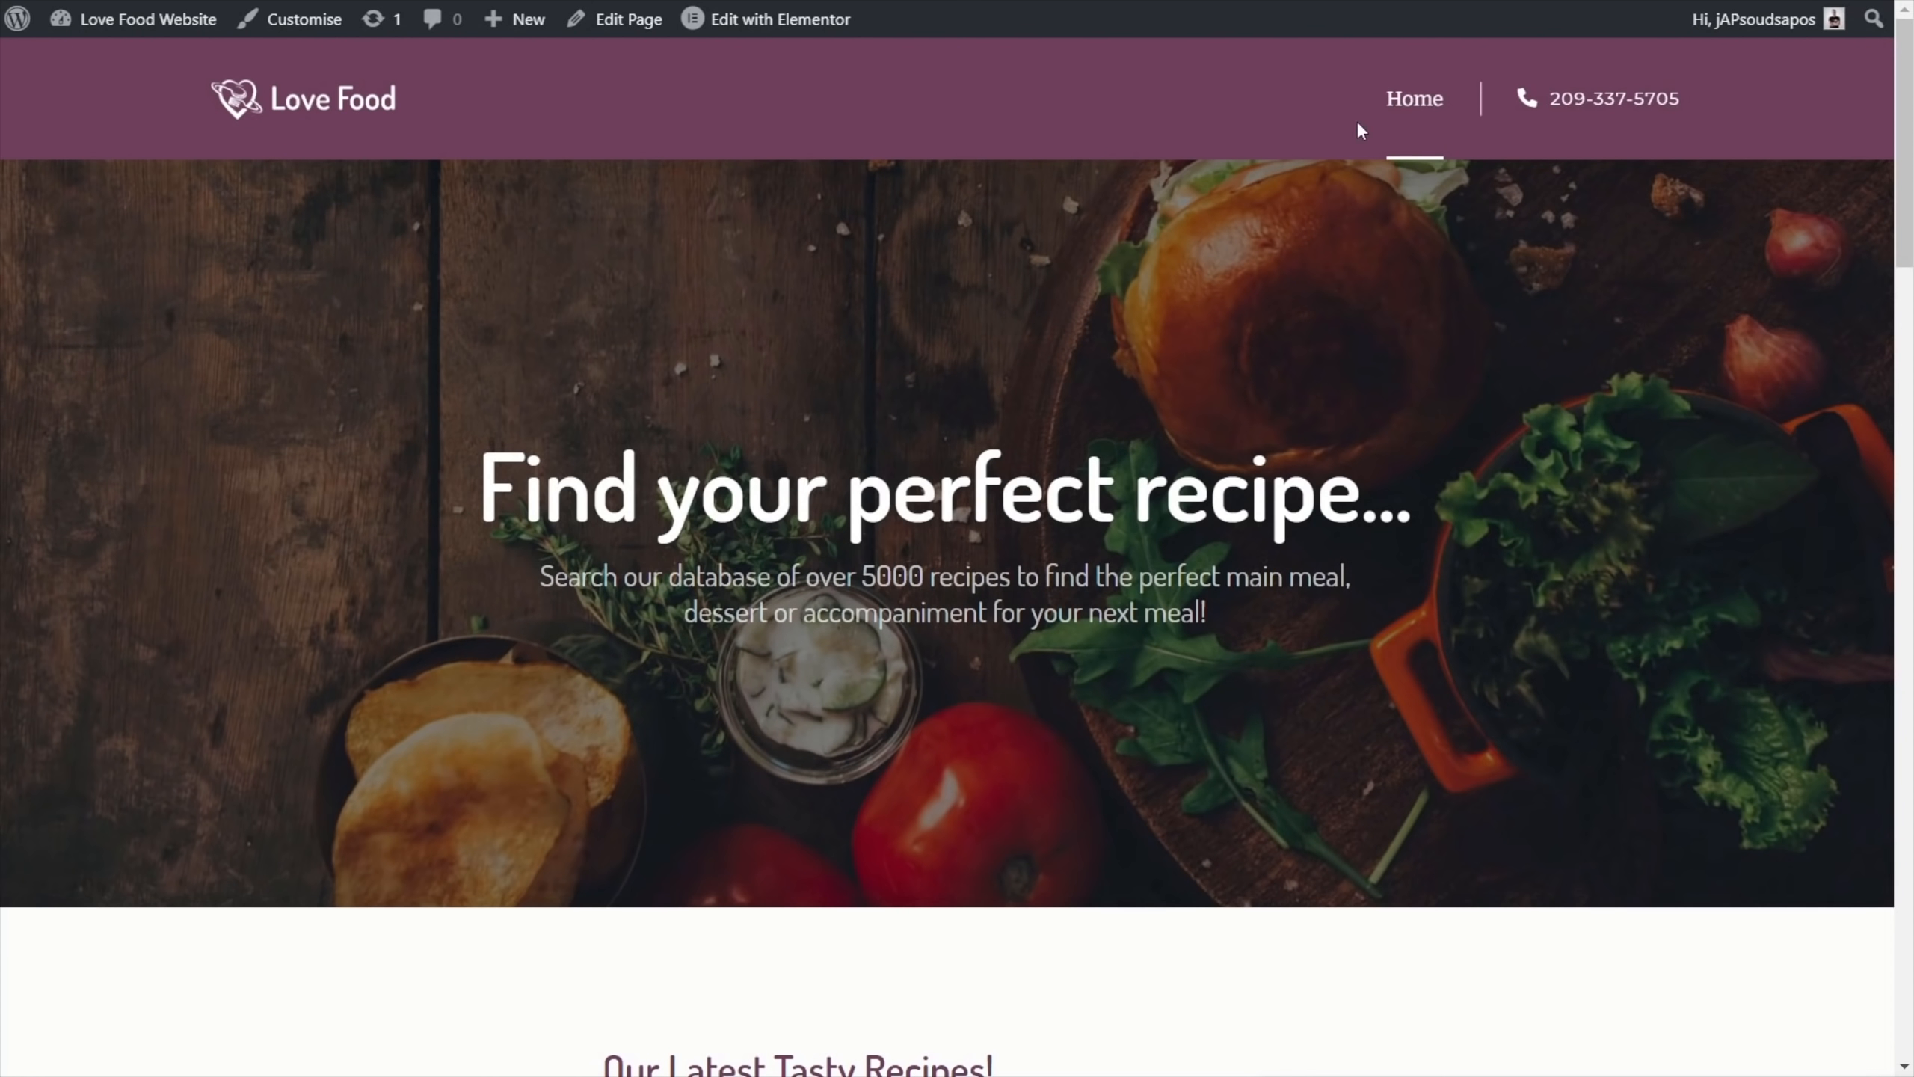
Load the live site's Home page and examine the recipe grid below the banner
{"action": "left_click", "coordinate": [1396, 111]}
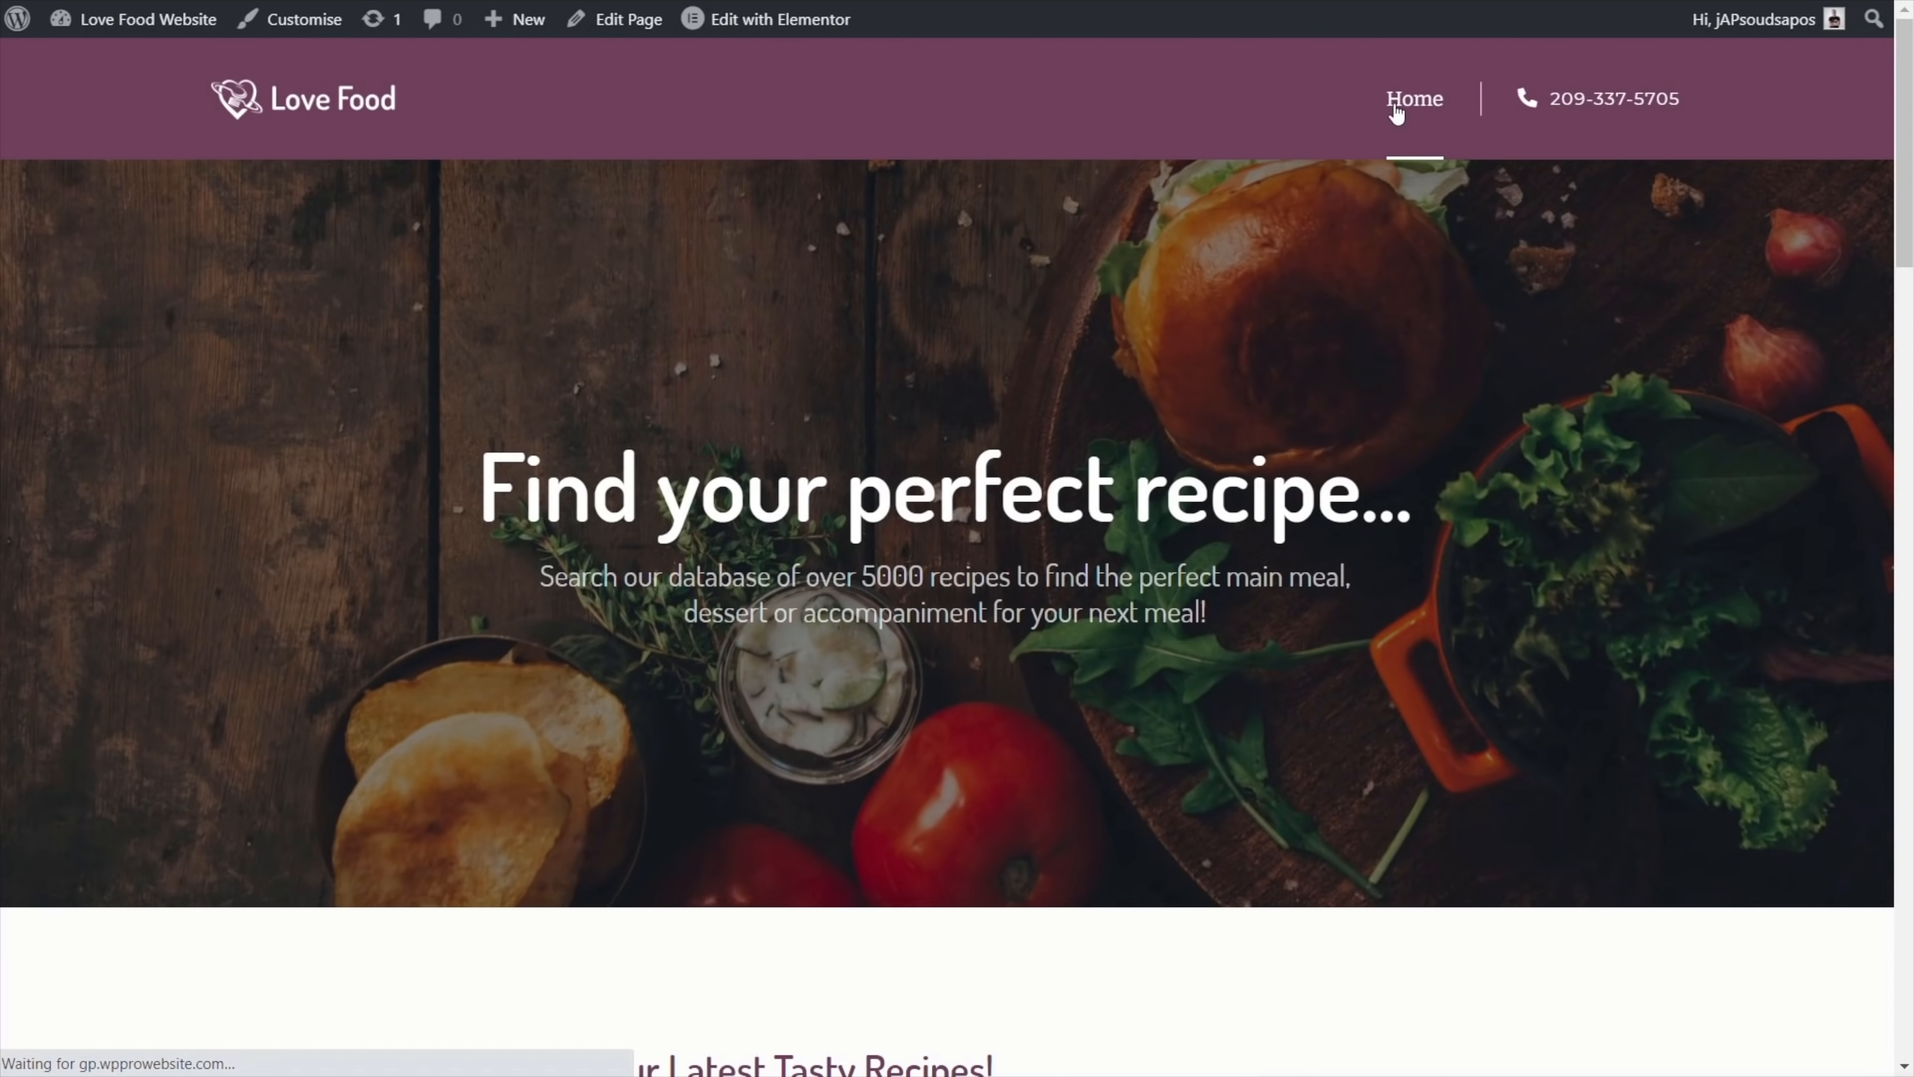
{"action": "scroll", "coordinate": [212, 600], "scroll_direction": "down", "scroll_amount": 10}
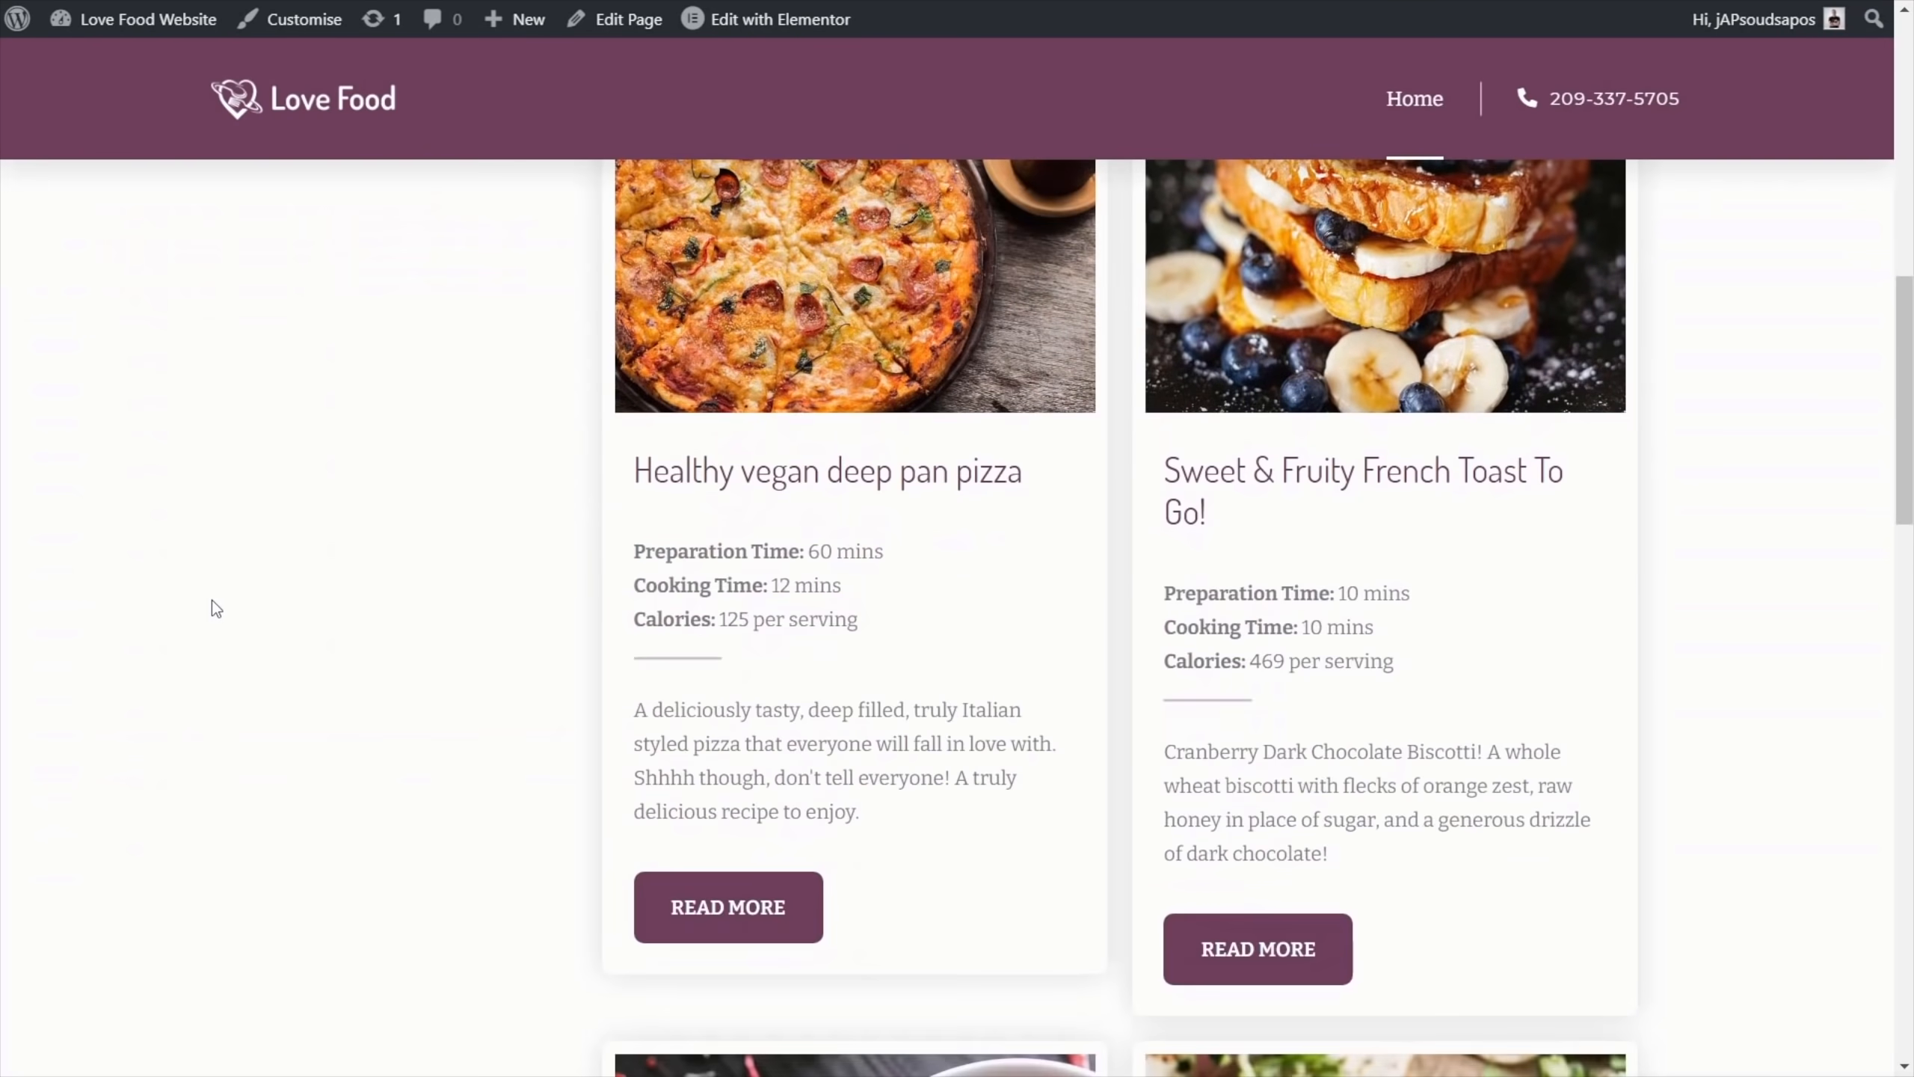
Look through the recipe cards and the empty column beside them on the live homepage
{"action": "scroll", "coordinate": [212, 601], "scroll_direction": "down", "scroll_amount": 14}
{"action": "scroll", "coordinate": [212, 601], "scroll_direction": "up", "scroll_amount": 11}
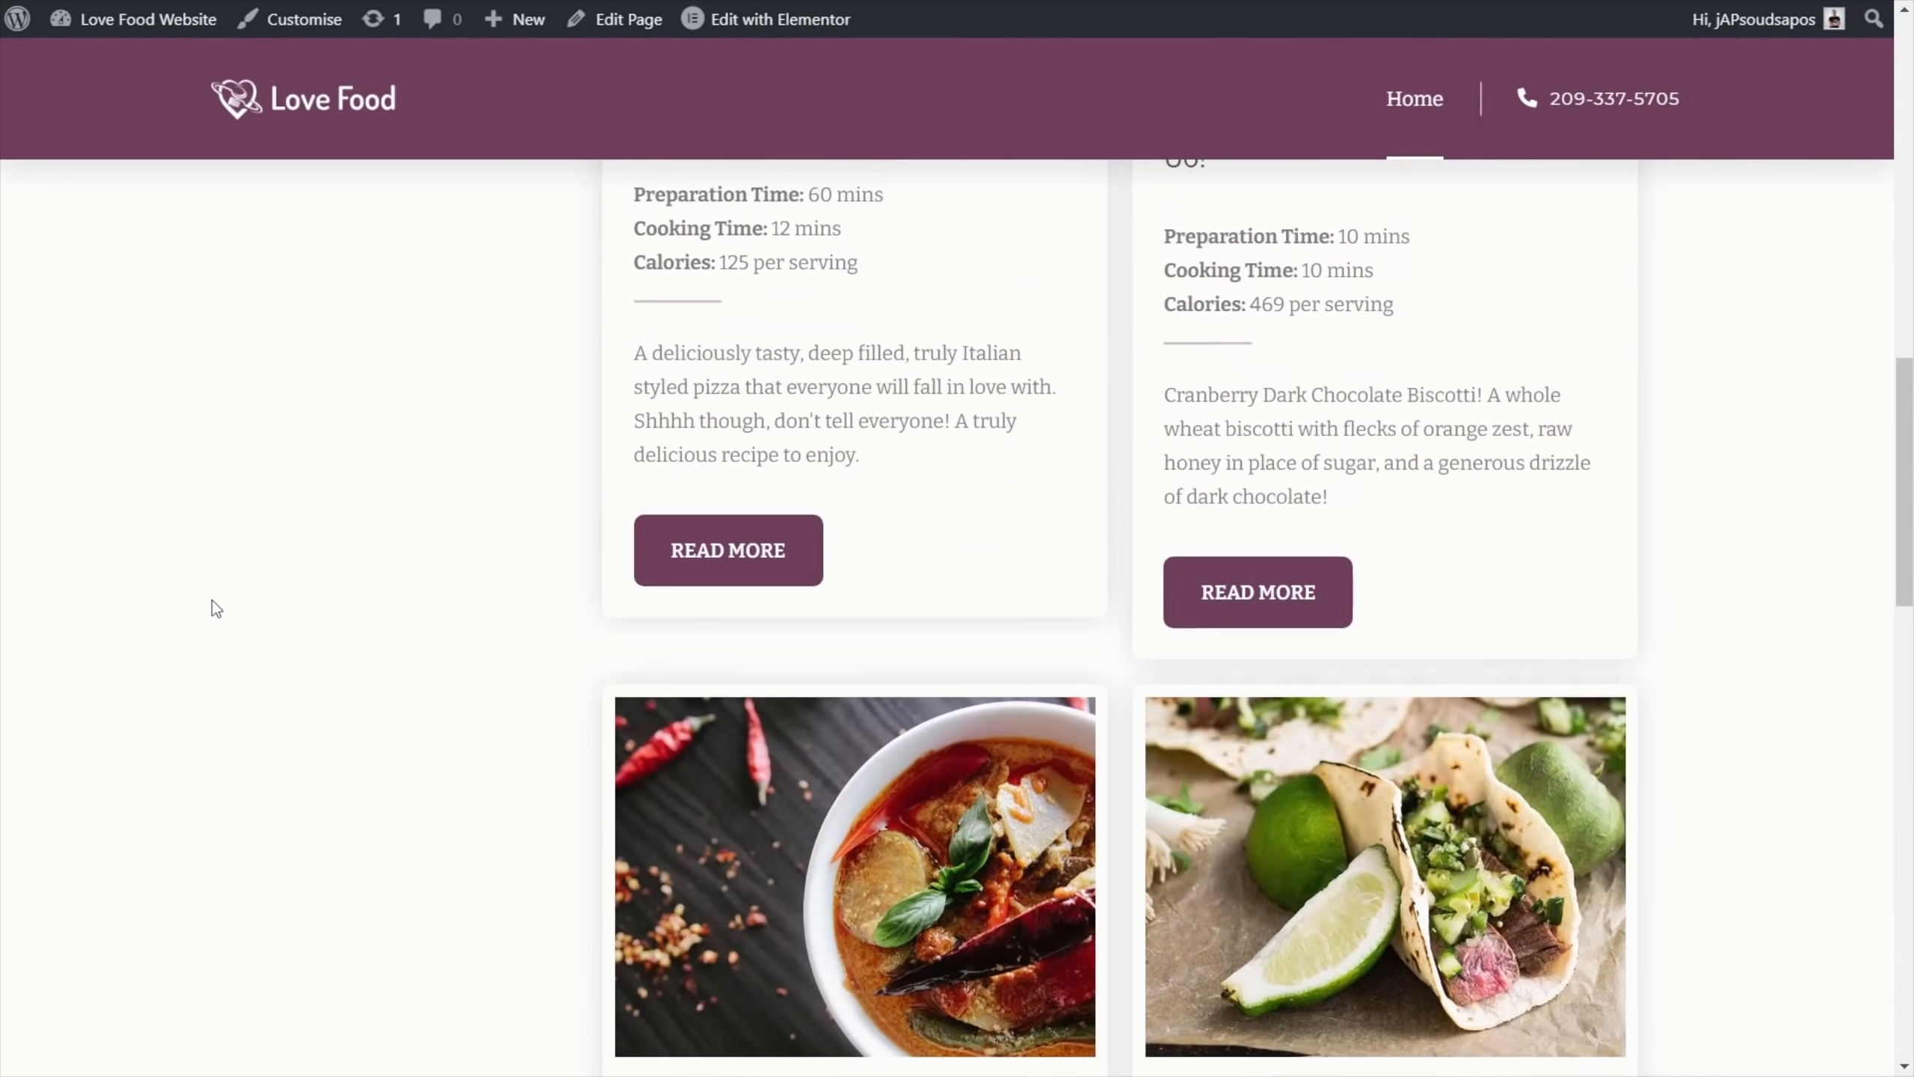
{"action": "scroll", "coordinate": [212, 600], "scroll_direction": "up", "scroll_amount": 20}
{"action": "scroll", "coordinate": [213, 603], "scroll_direction": "down", "scroll_amount": 7}
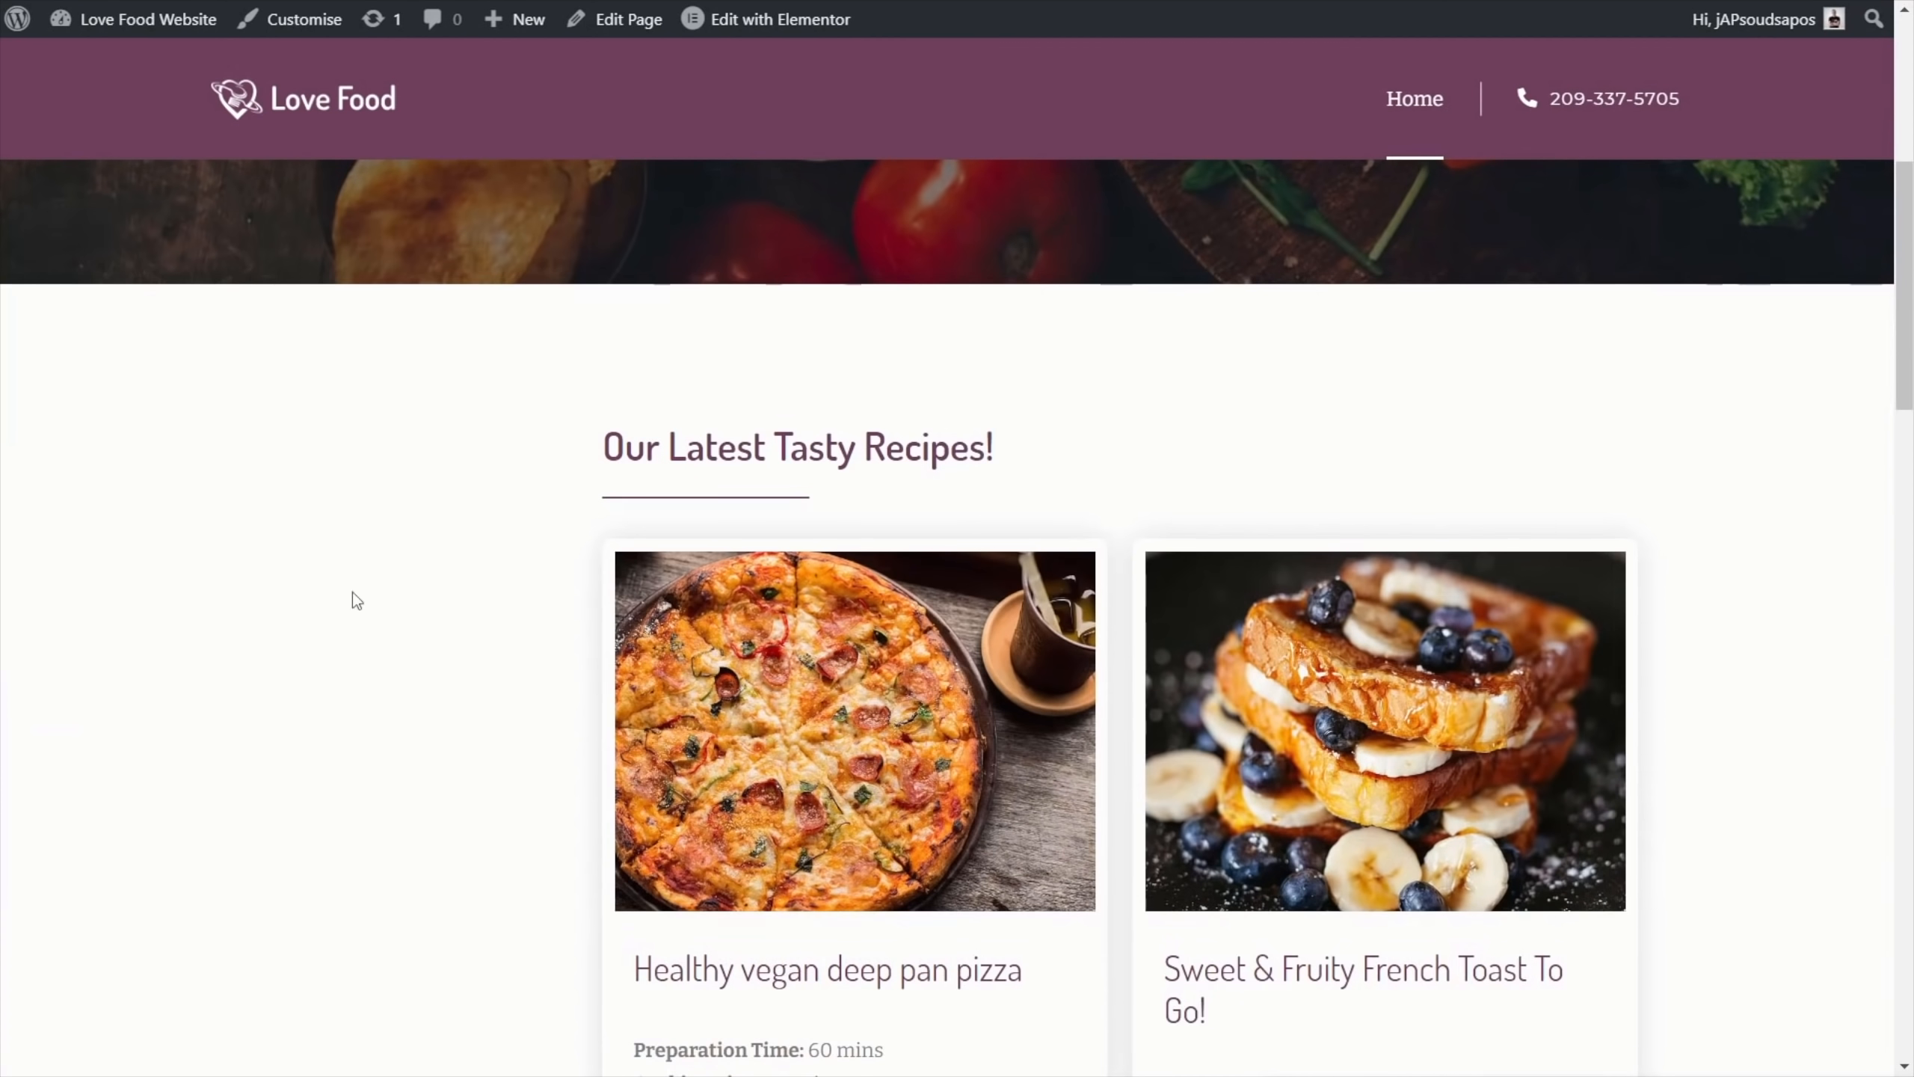
{"action": "left_click", "coordinate": [777, 690]}
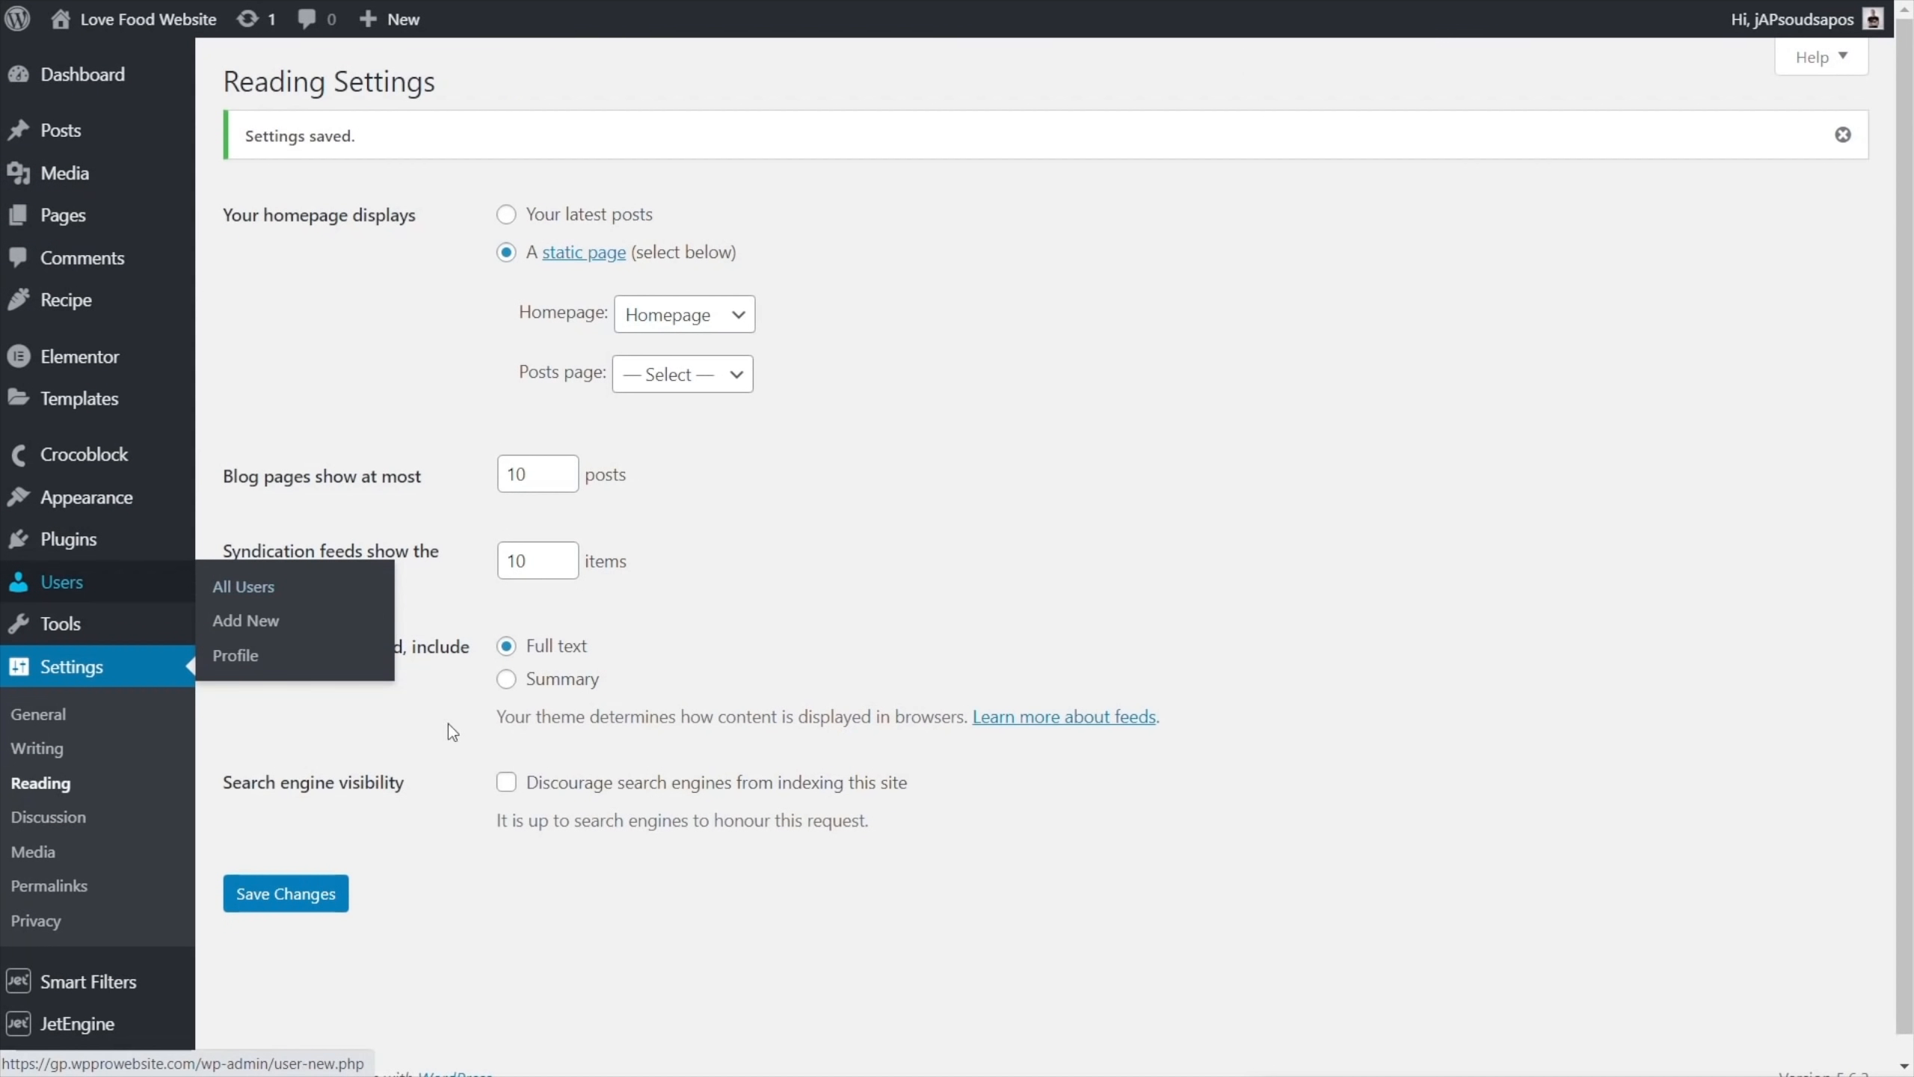
In the Smart Filters general settings, disable filtering for JetWooBuilder Products List and Grid, WooCommerce Shortcode, WooCommerce Archive and JetEngine Calendar
{"action": "scroll", "coordinate": [424, 836], "scroll_direction": "down", "scroll_amount": 1}
{"action": "mouse_move", "coordinate": [83, 958]}
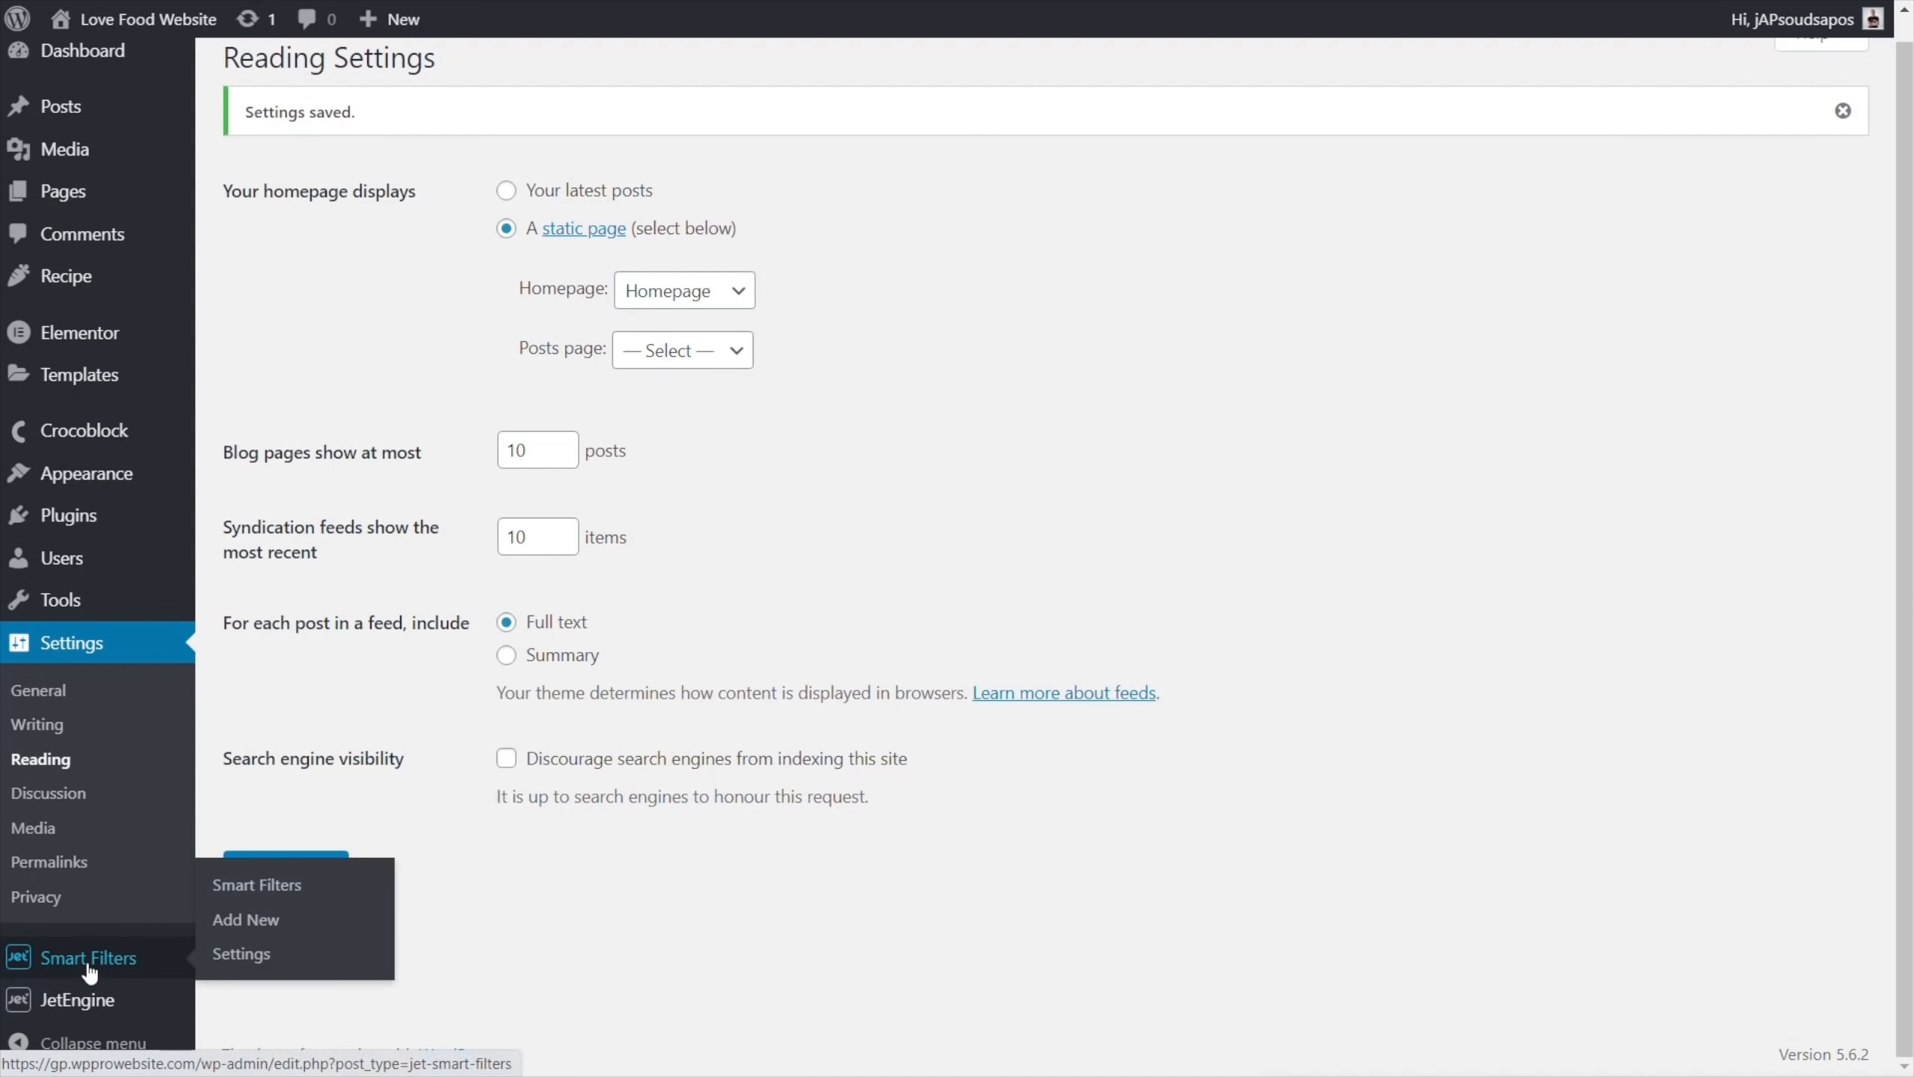
{"action": "left_click", "coordinate": [256, 961]}
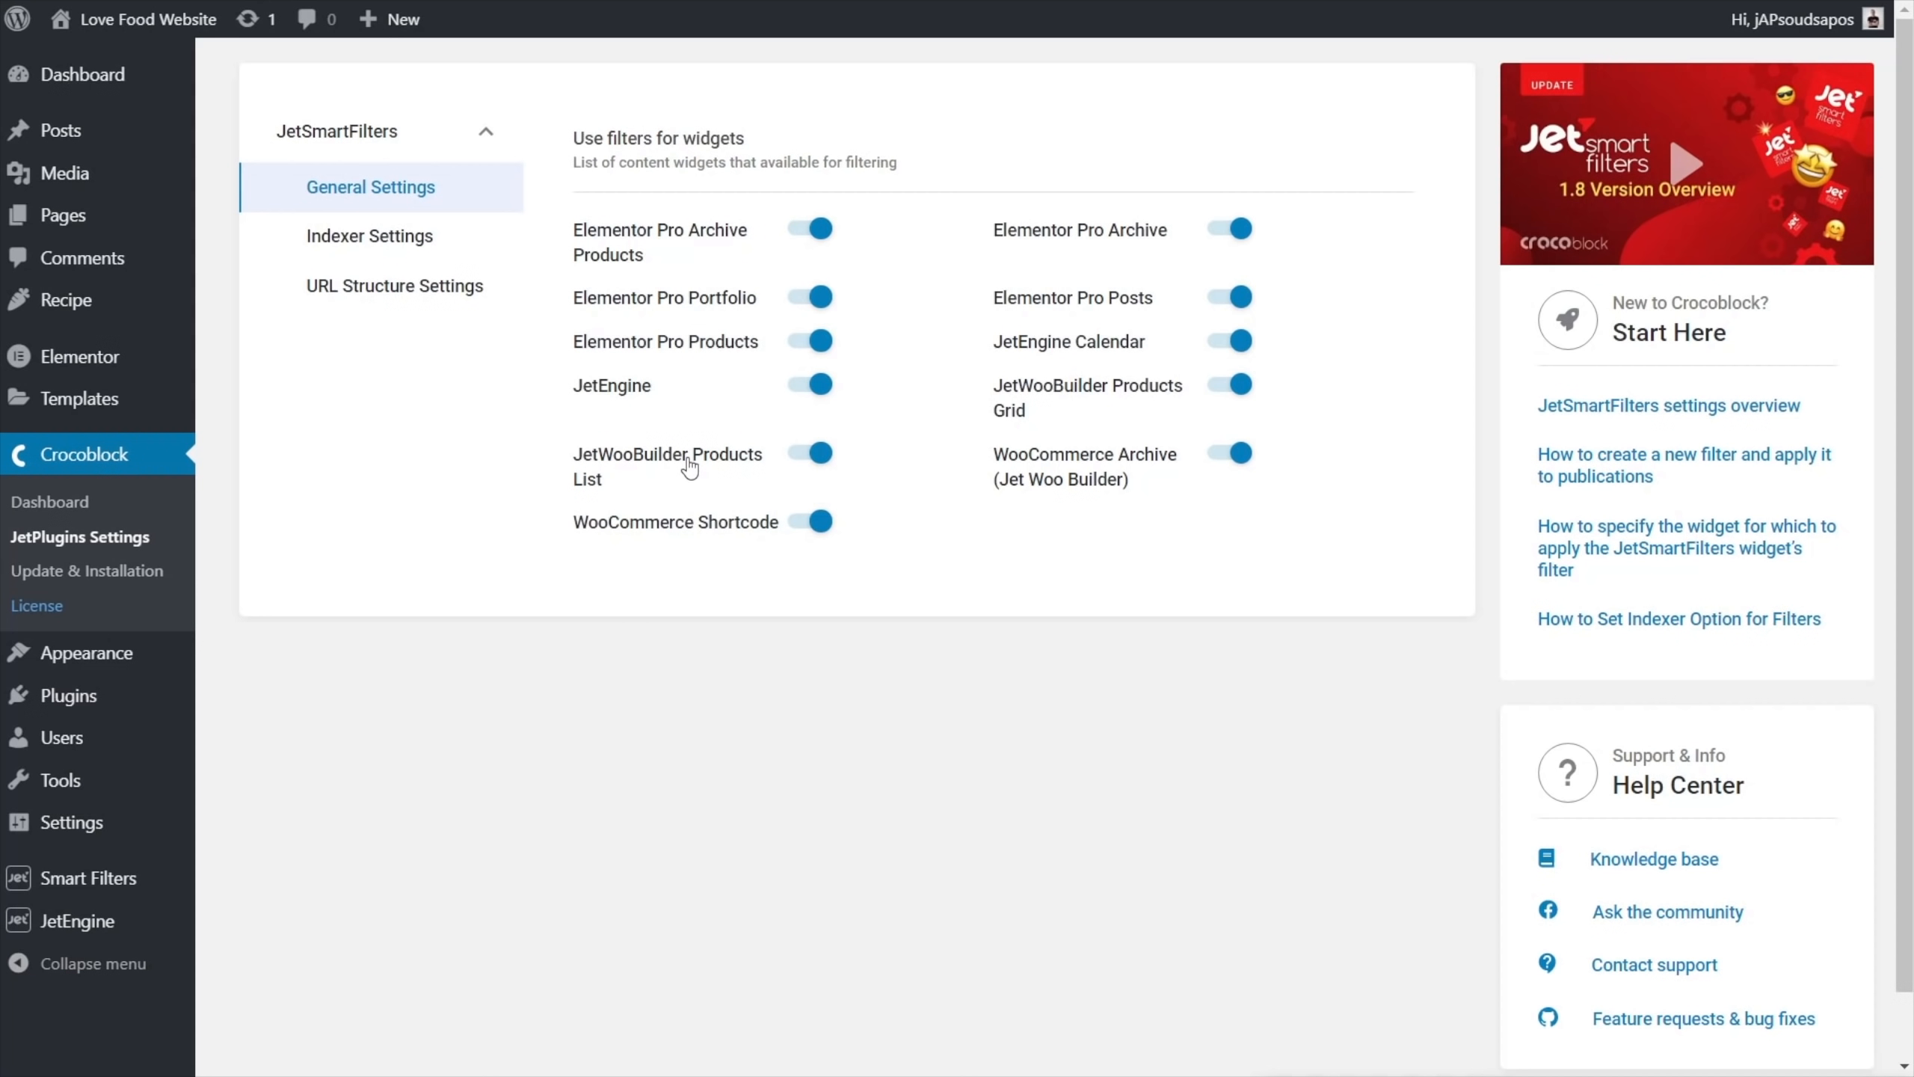
{"action": "left_click", "coordinate": [798, 454]}
{"action": "left_click", "coordinate": [800, 521]}
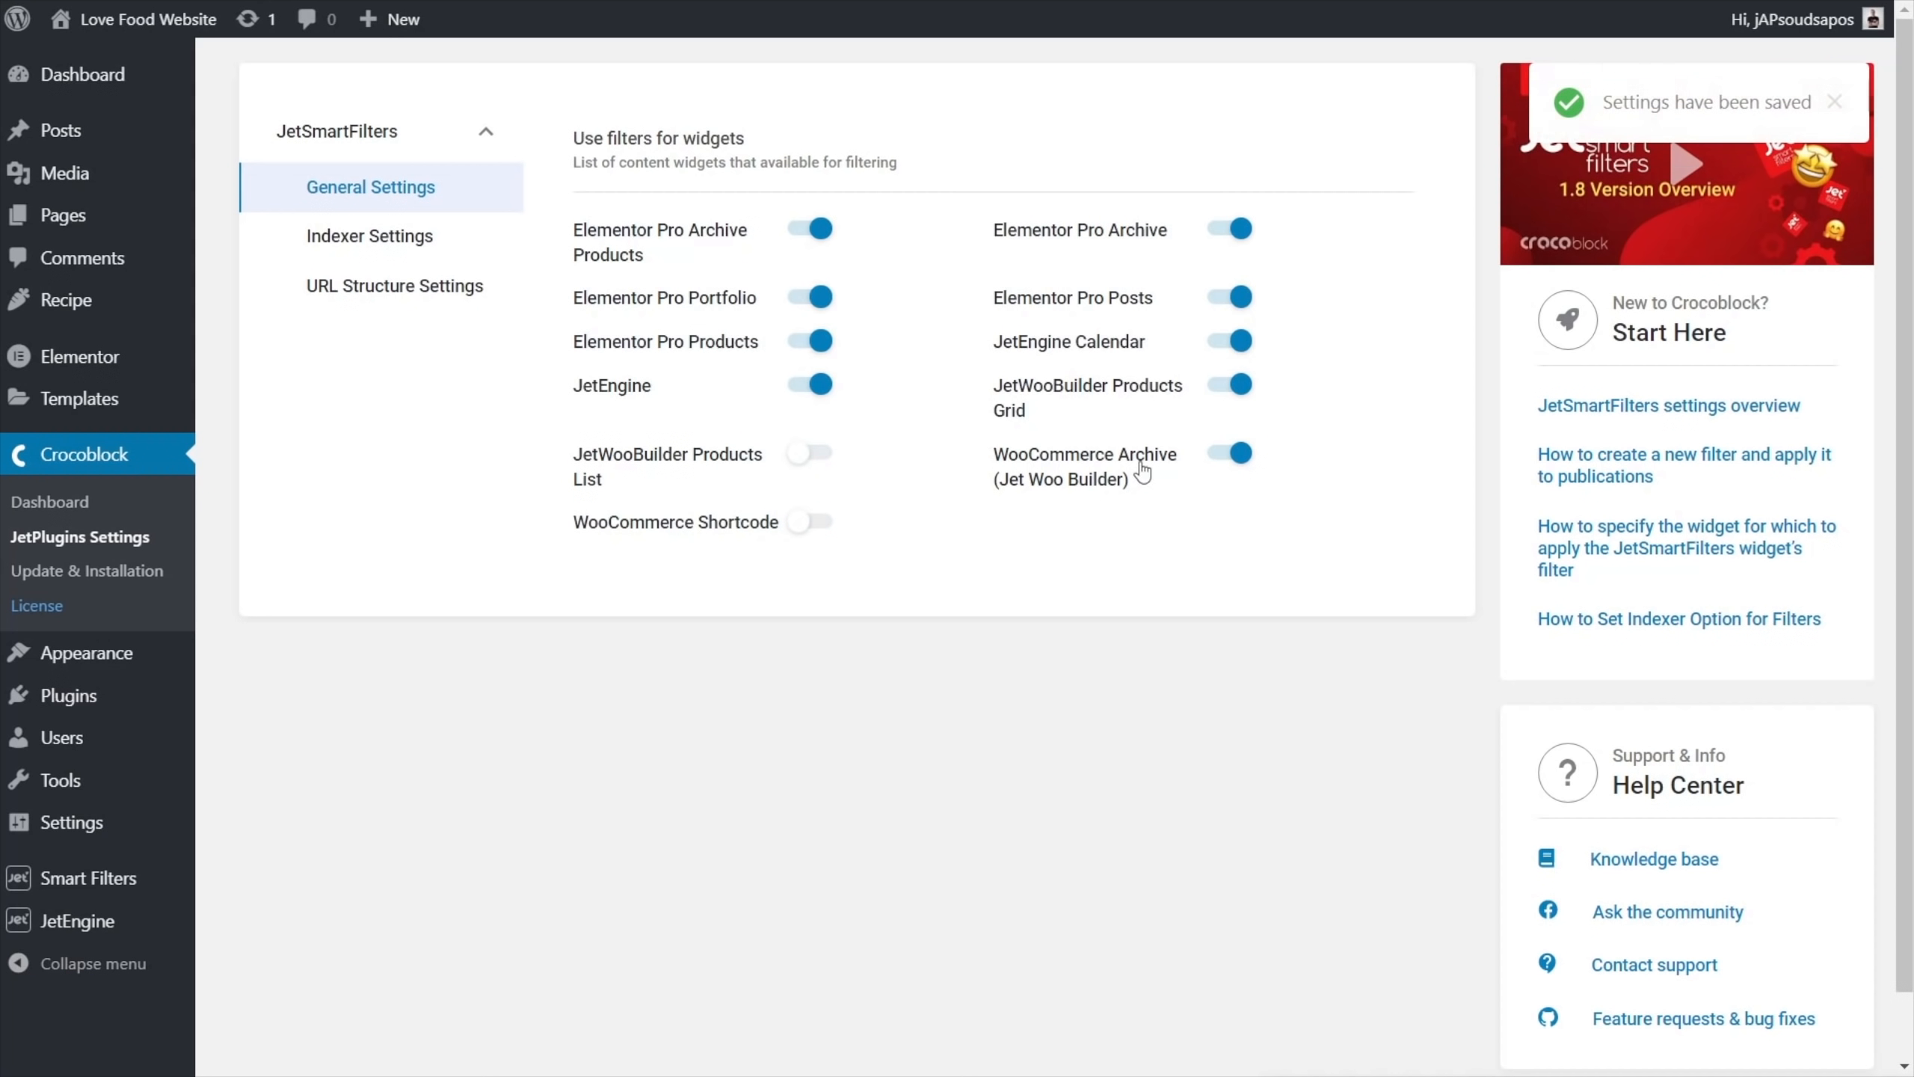
{"action": "left_click", "coordinate": [1218, 453]}
{"action": "left_click", "coordinate": [1227, 386]}
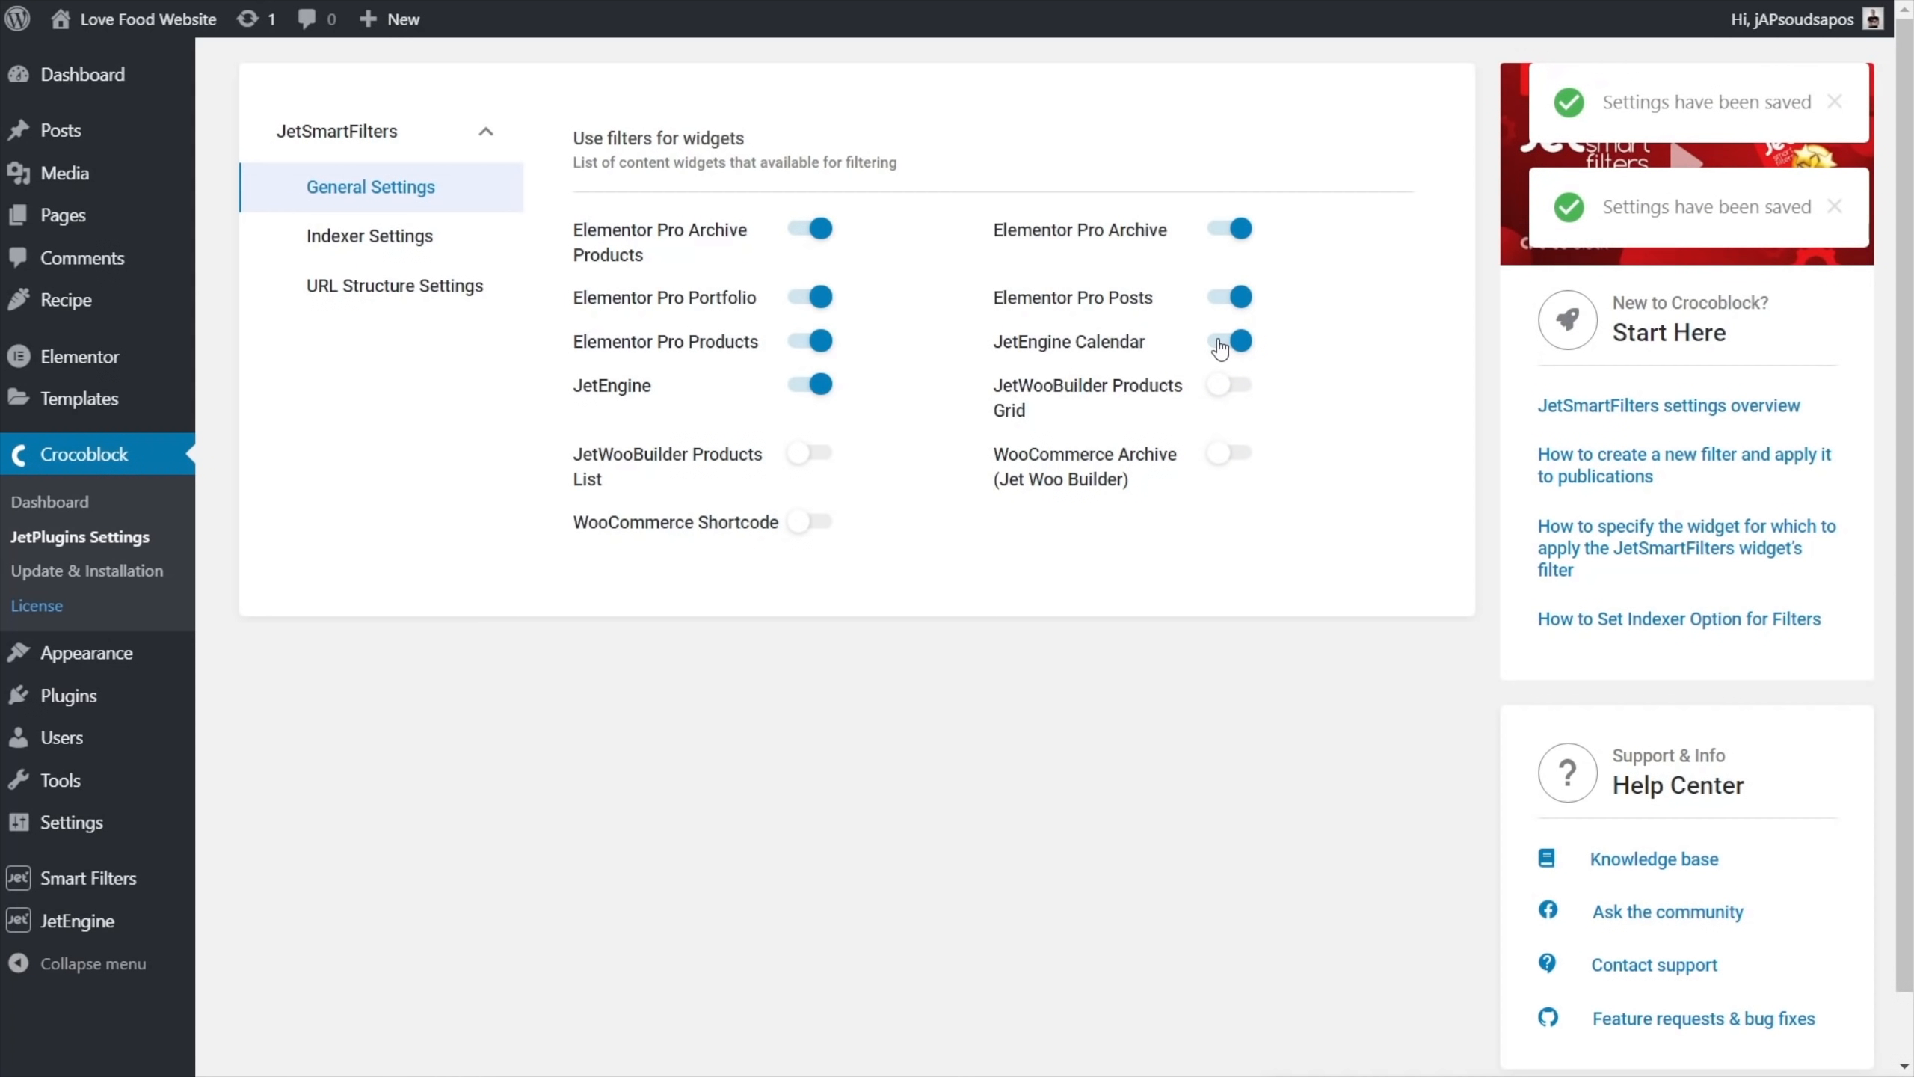
{"action": "left_click", "coordinate": [1223, 344]}
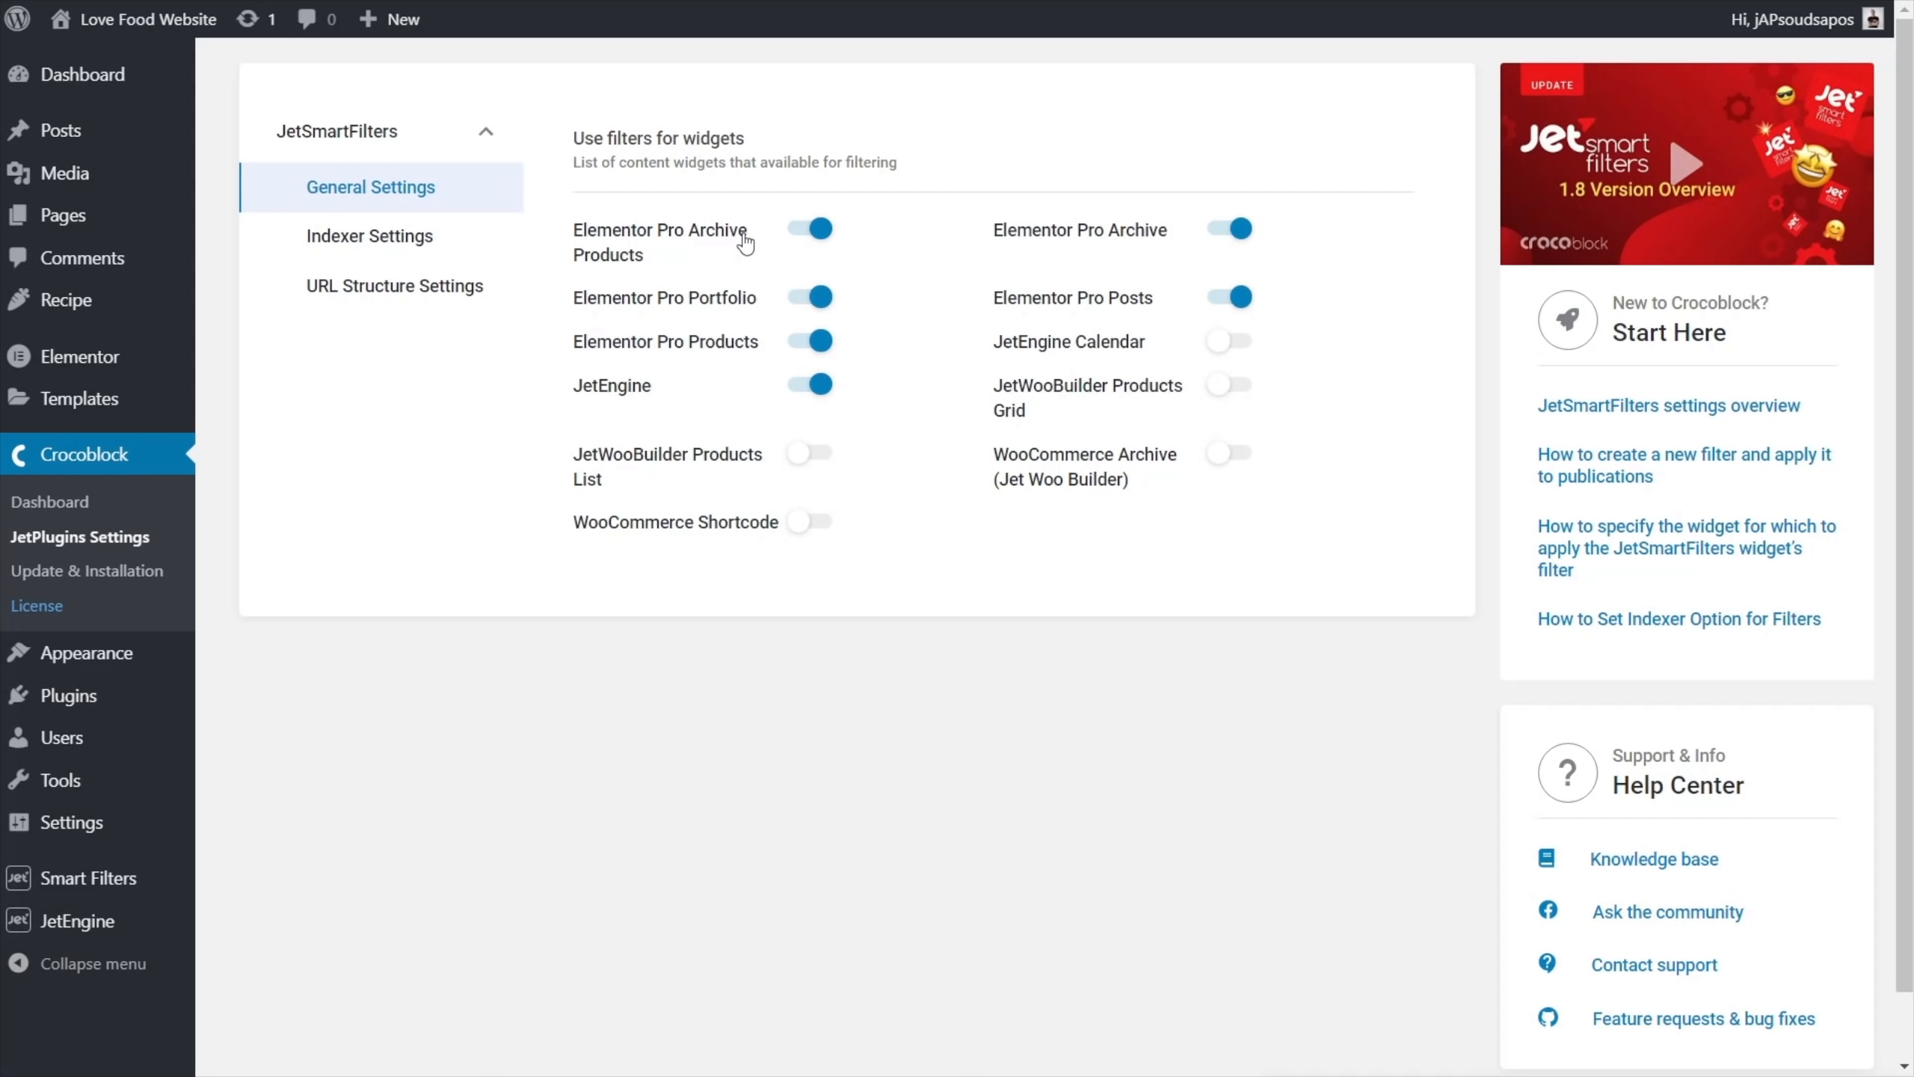
Enable indexed filters in the JetSmartFilters indexer settings and index the Recipe post type
{"action": "left_click", "coordinate": [392, 238]}
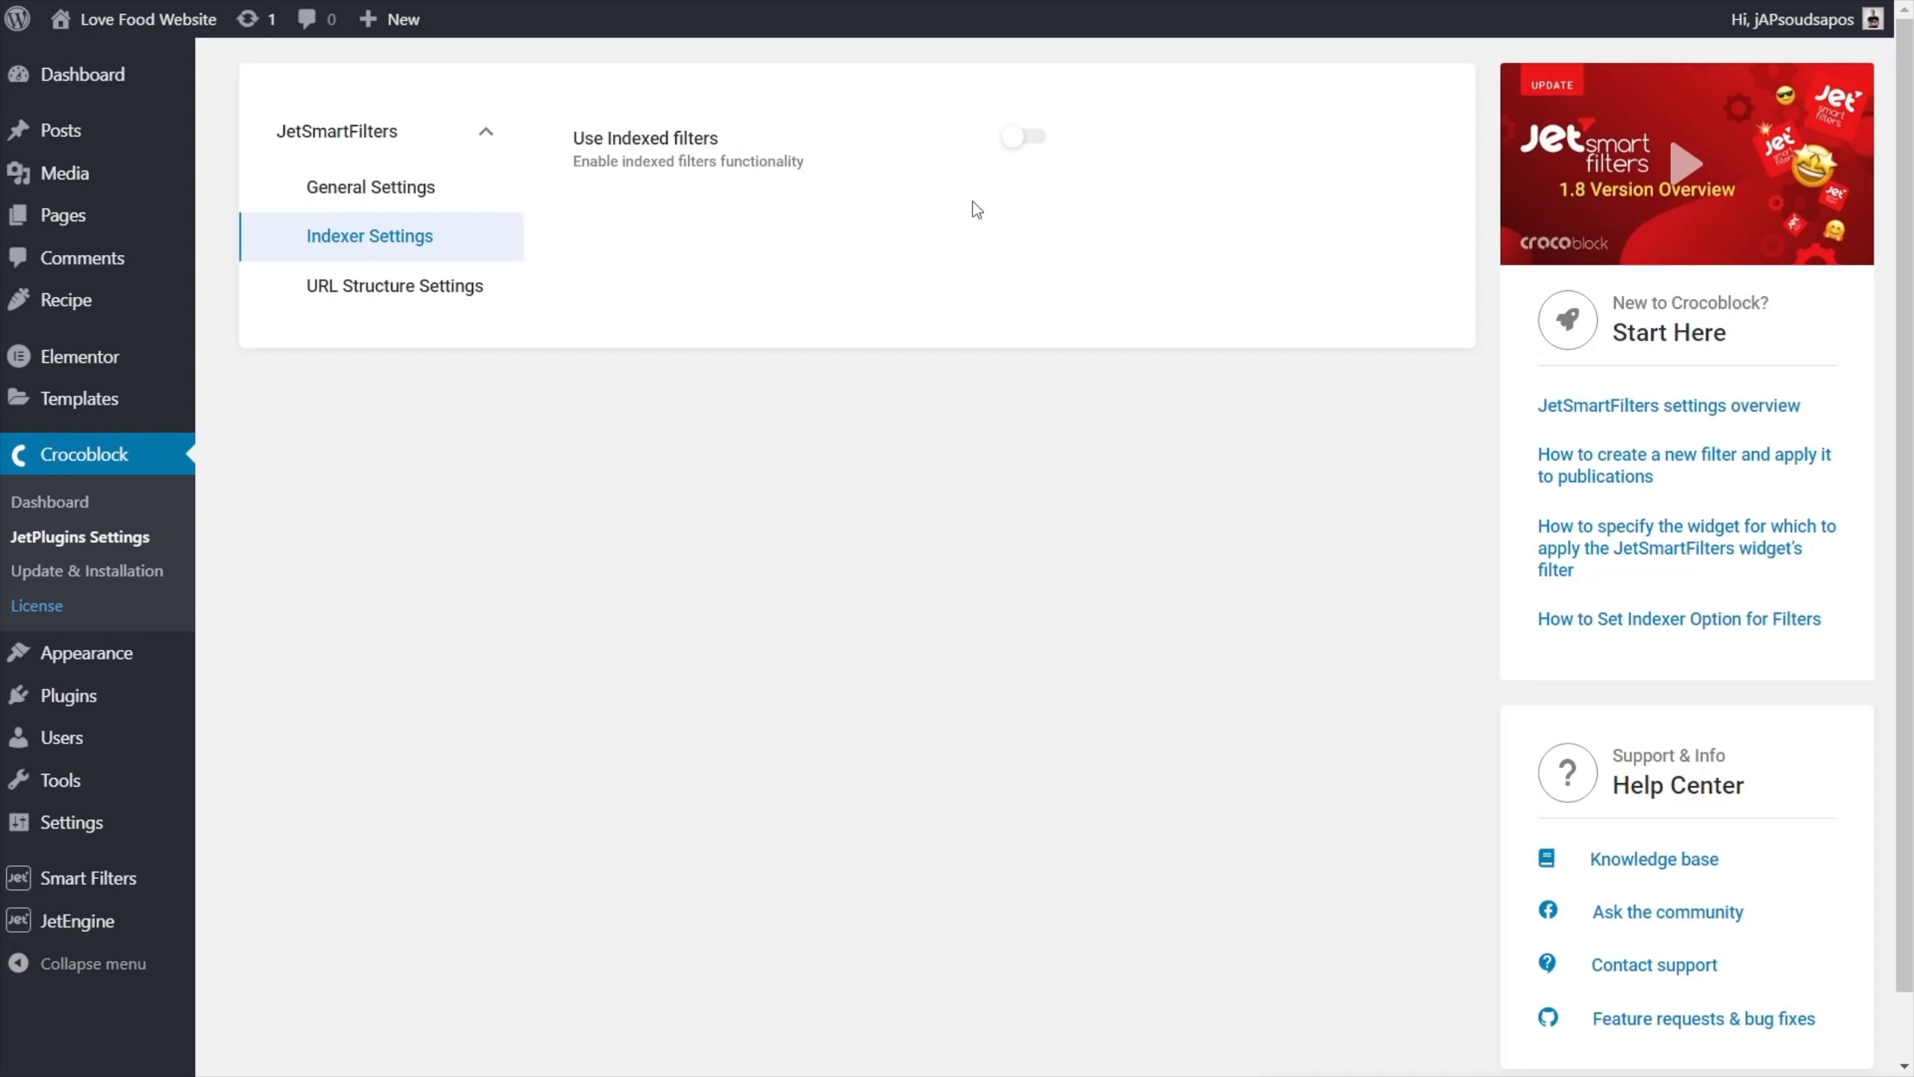
{"action": "left_click", "coordinate": [1038, 144]}
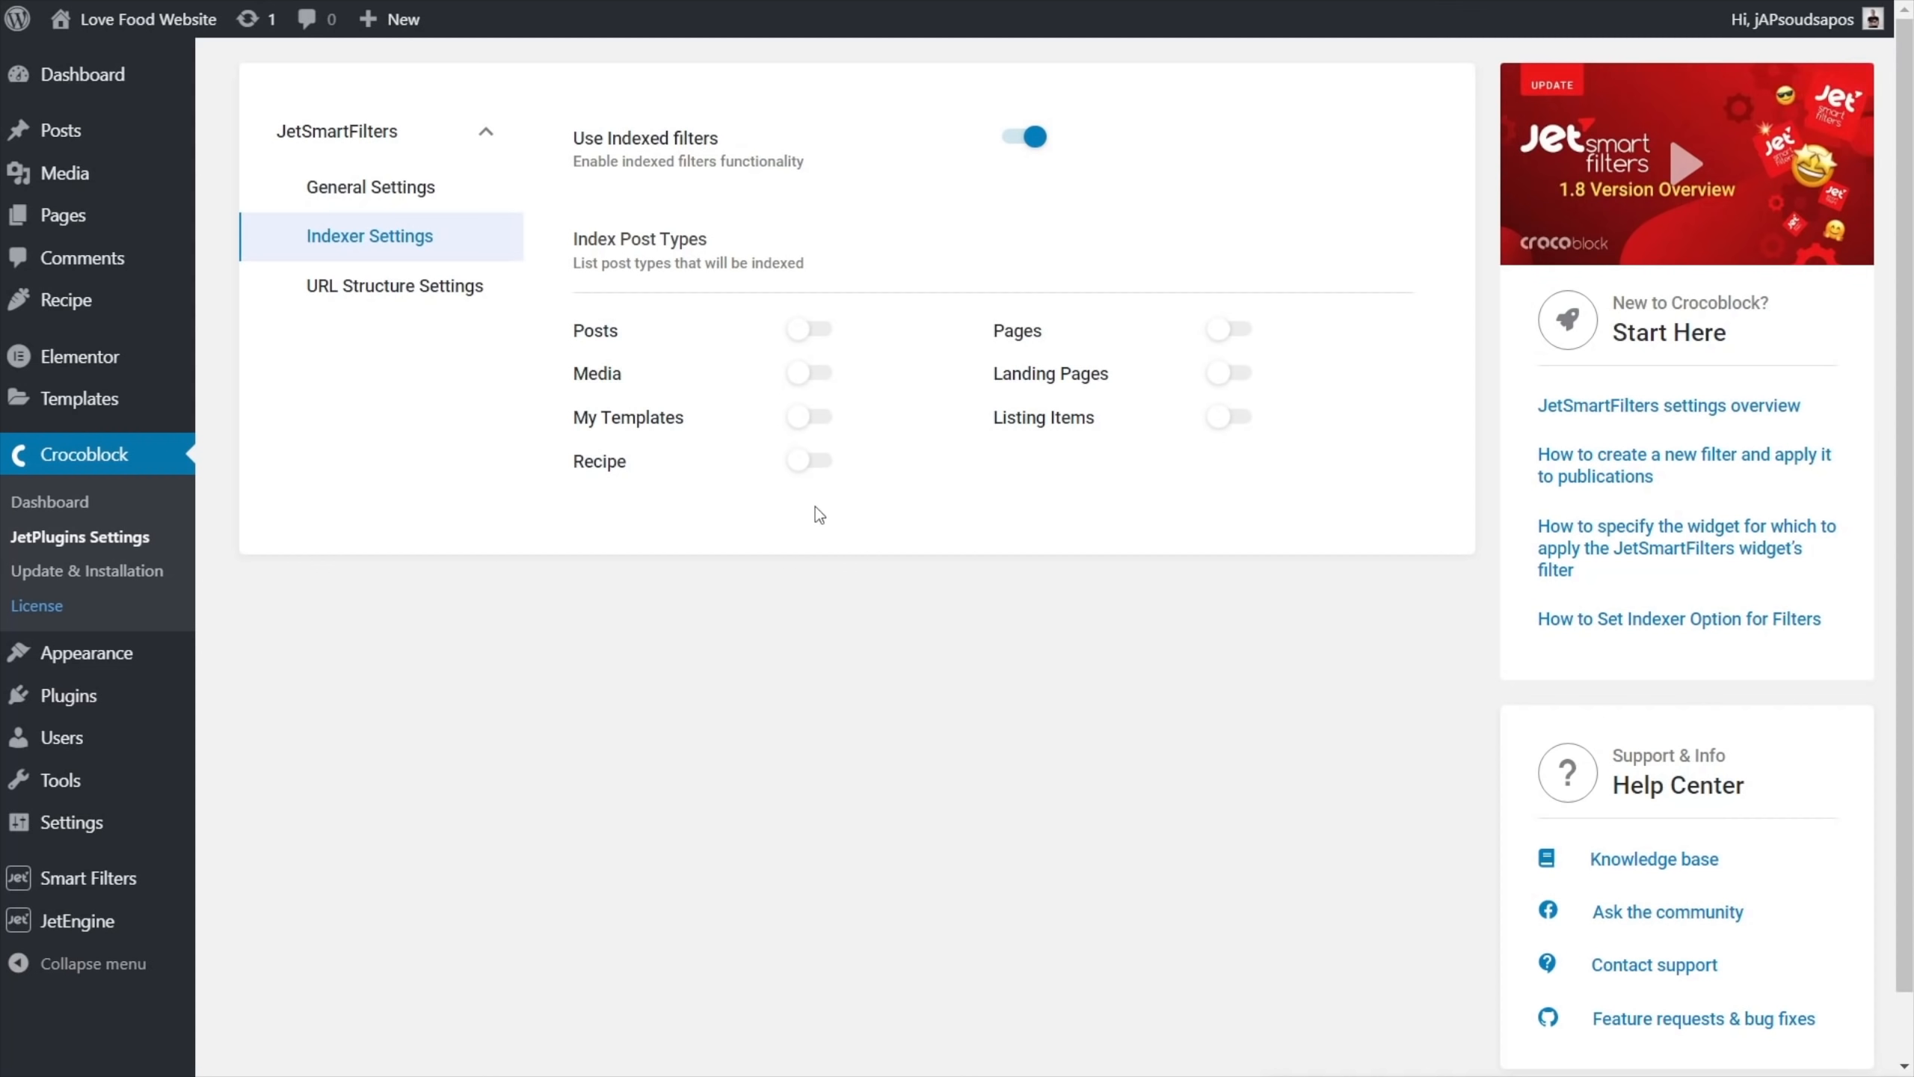
{"action": "left_click", "coordinate": [821, 469]}
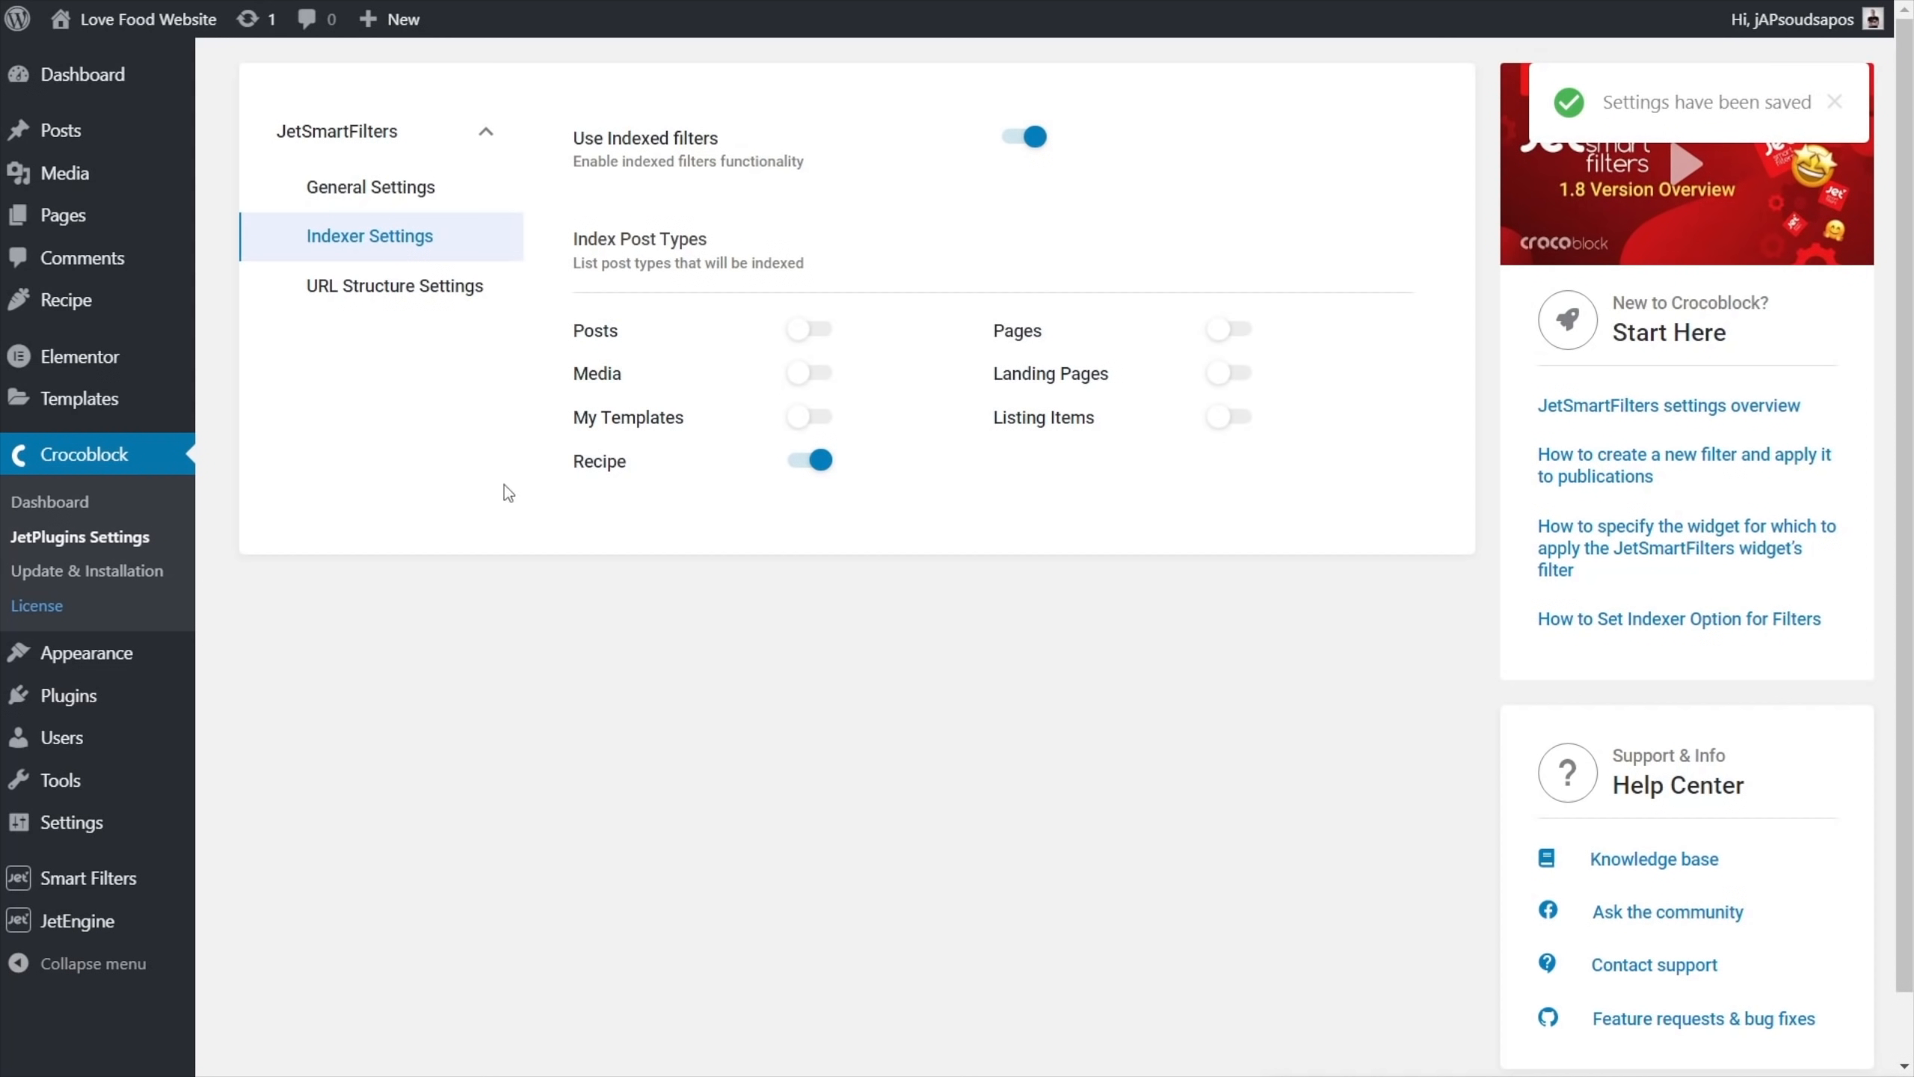
Set the JetSmartFilters URL structure type to Permalink and enable Recipe as a rewritable post type
{"action": "left_click", "coordinate": [400, 293]}
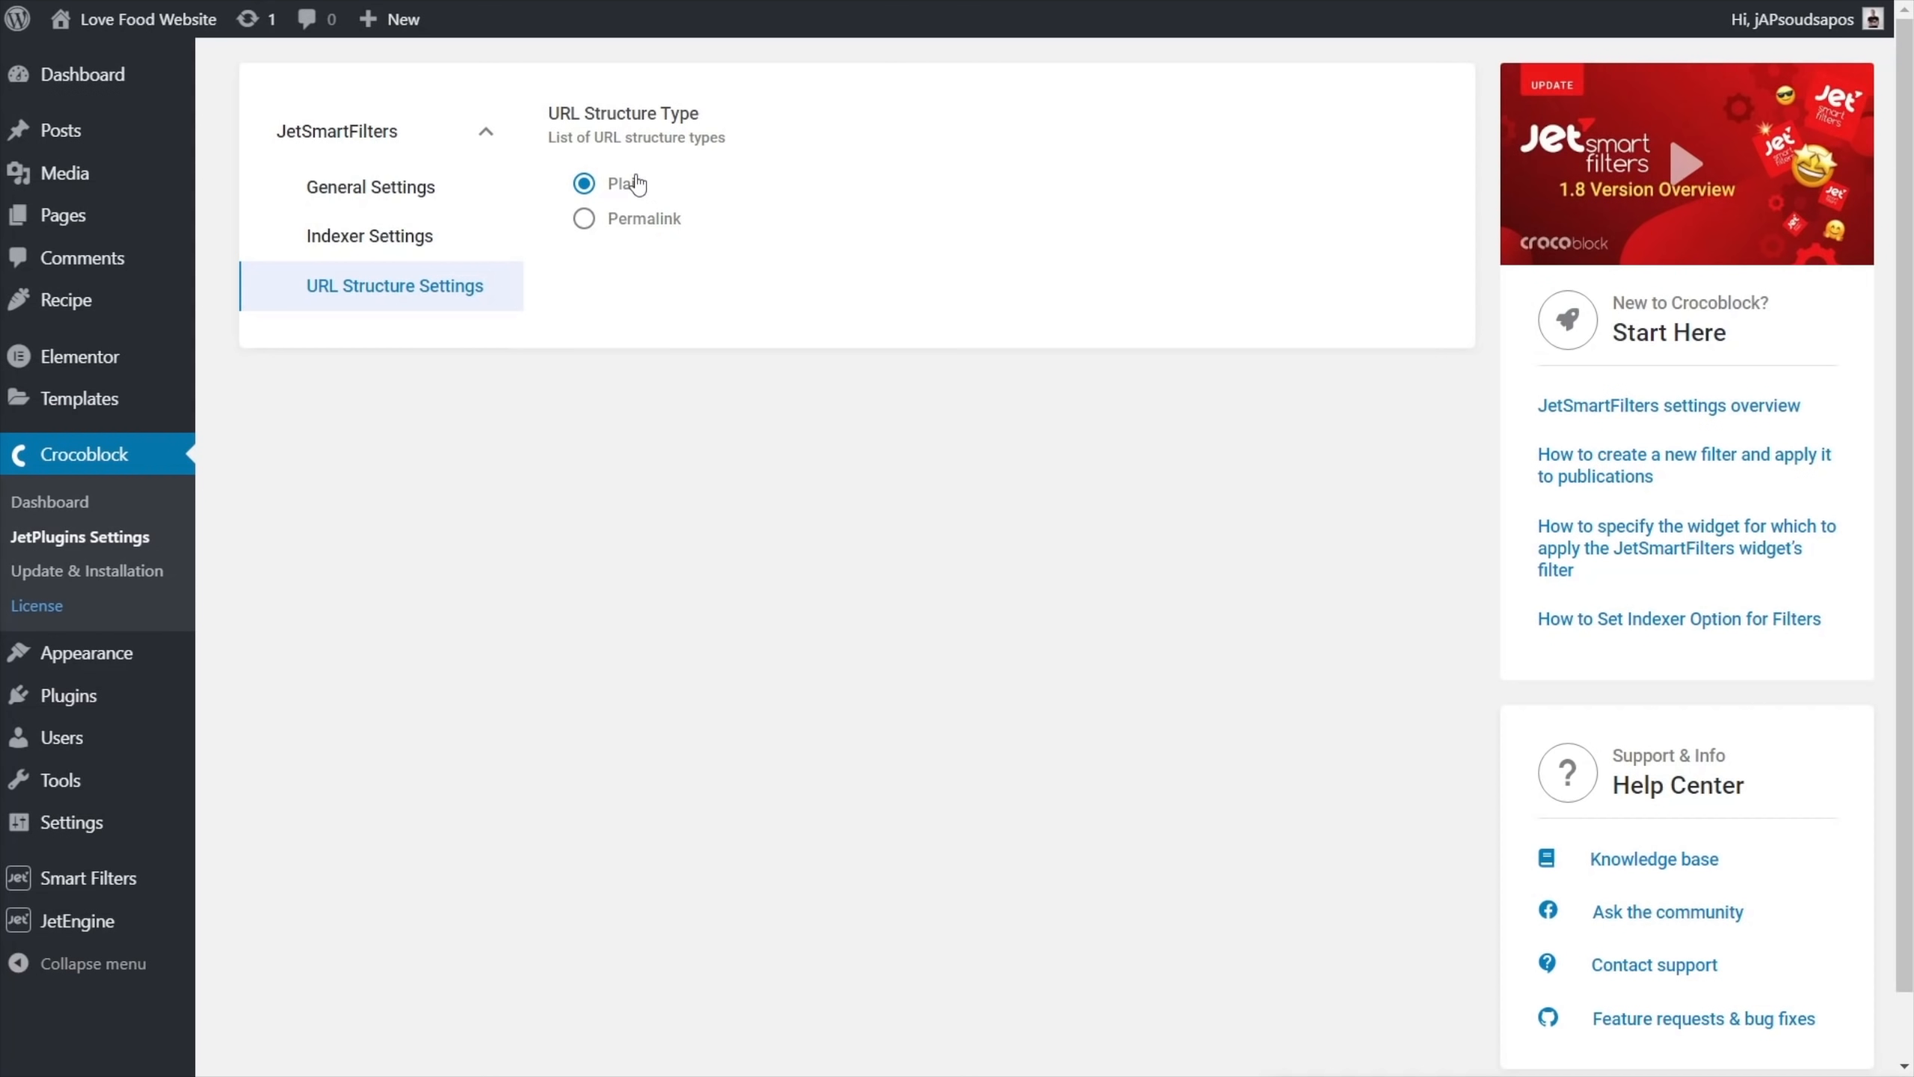
{"action": "left_click", "coordinate": [637, 227]}
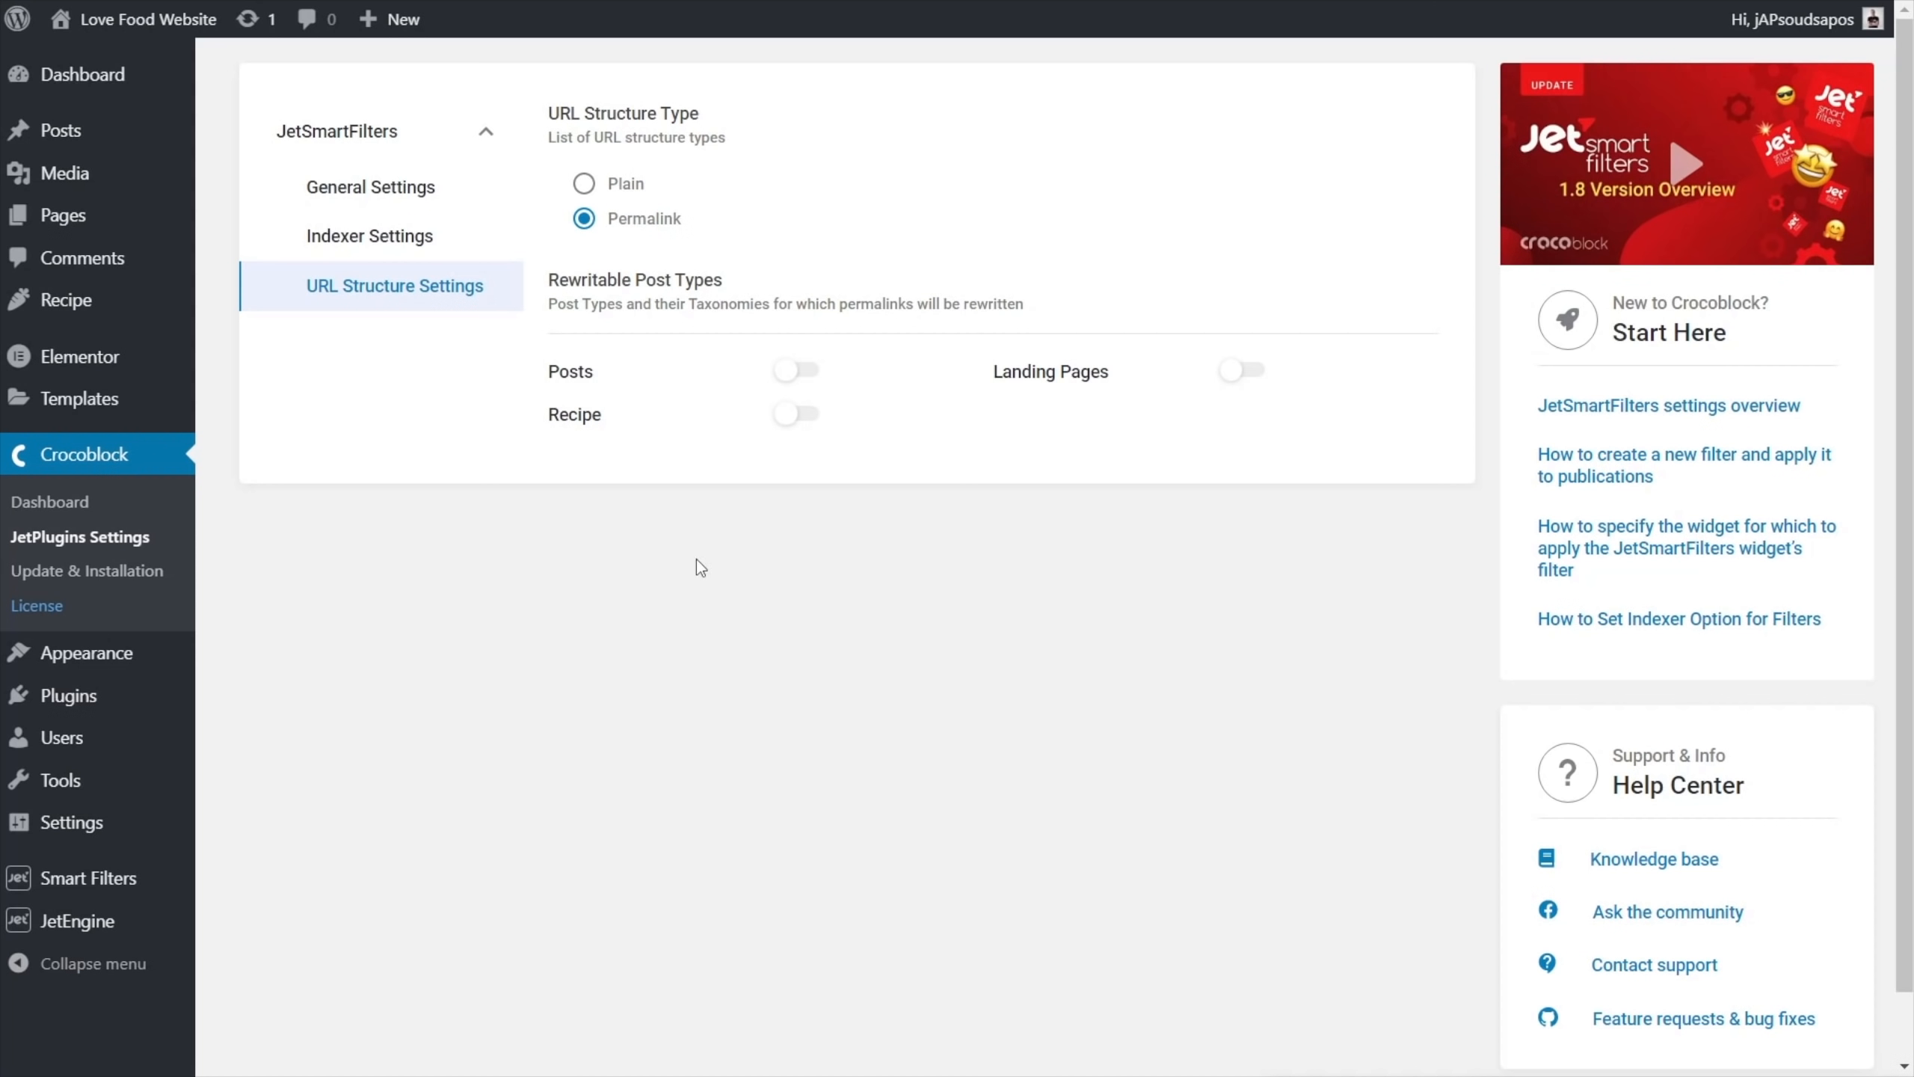
{"action": "left_click", "coordinate": [810, 417]}
Start a new smart filter and title it Recipe Search
{"action": "left_click", "coordinate": [117, 882]}
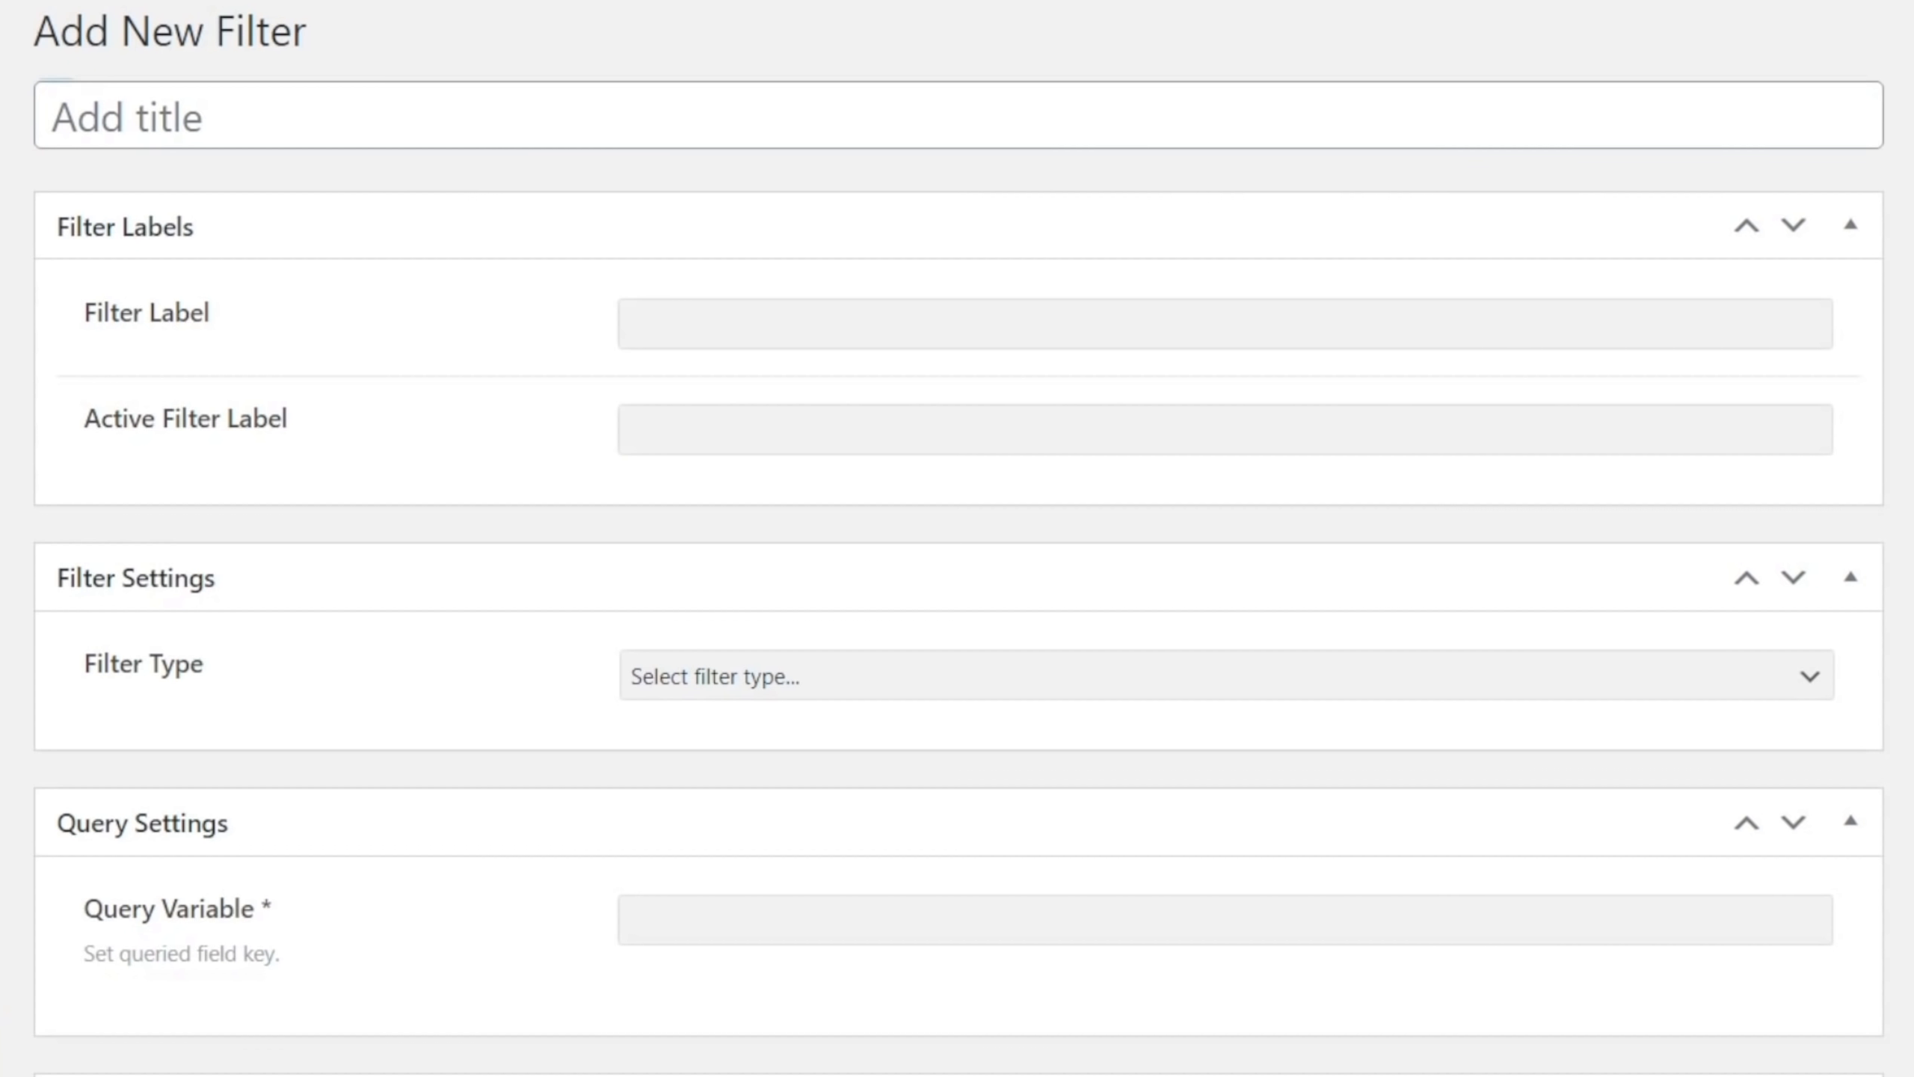
{"action": "left_click", "coordinate": [282, 120]}
{"action": "type", "text": "Recipe Seaerch"}
{"action": "left_click", "coordinate": [258, 120]}
{"action": "key", "text": "BackSpace"}
Copy the title Recipe Search into both the filter label and the active filter label
{"action": "left_click_drag", "start_coordinate": [295, 120], "coordinate": [33, 121]}
{"action": "key", "text": "ctrl+c"}
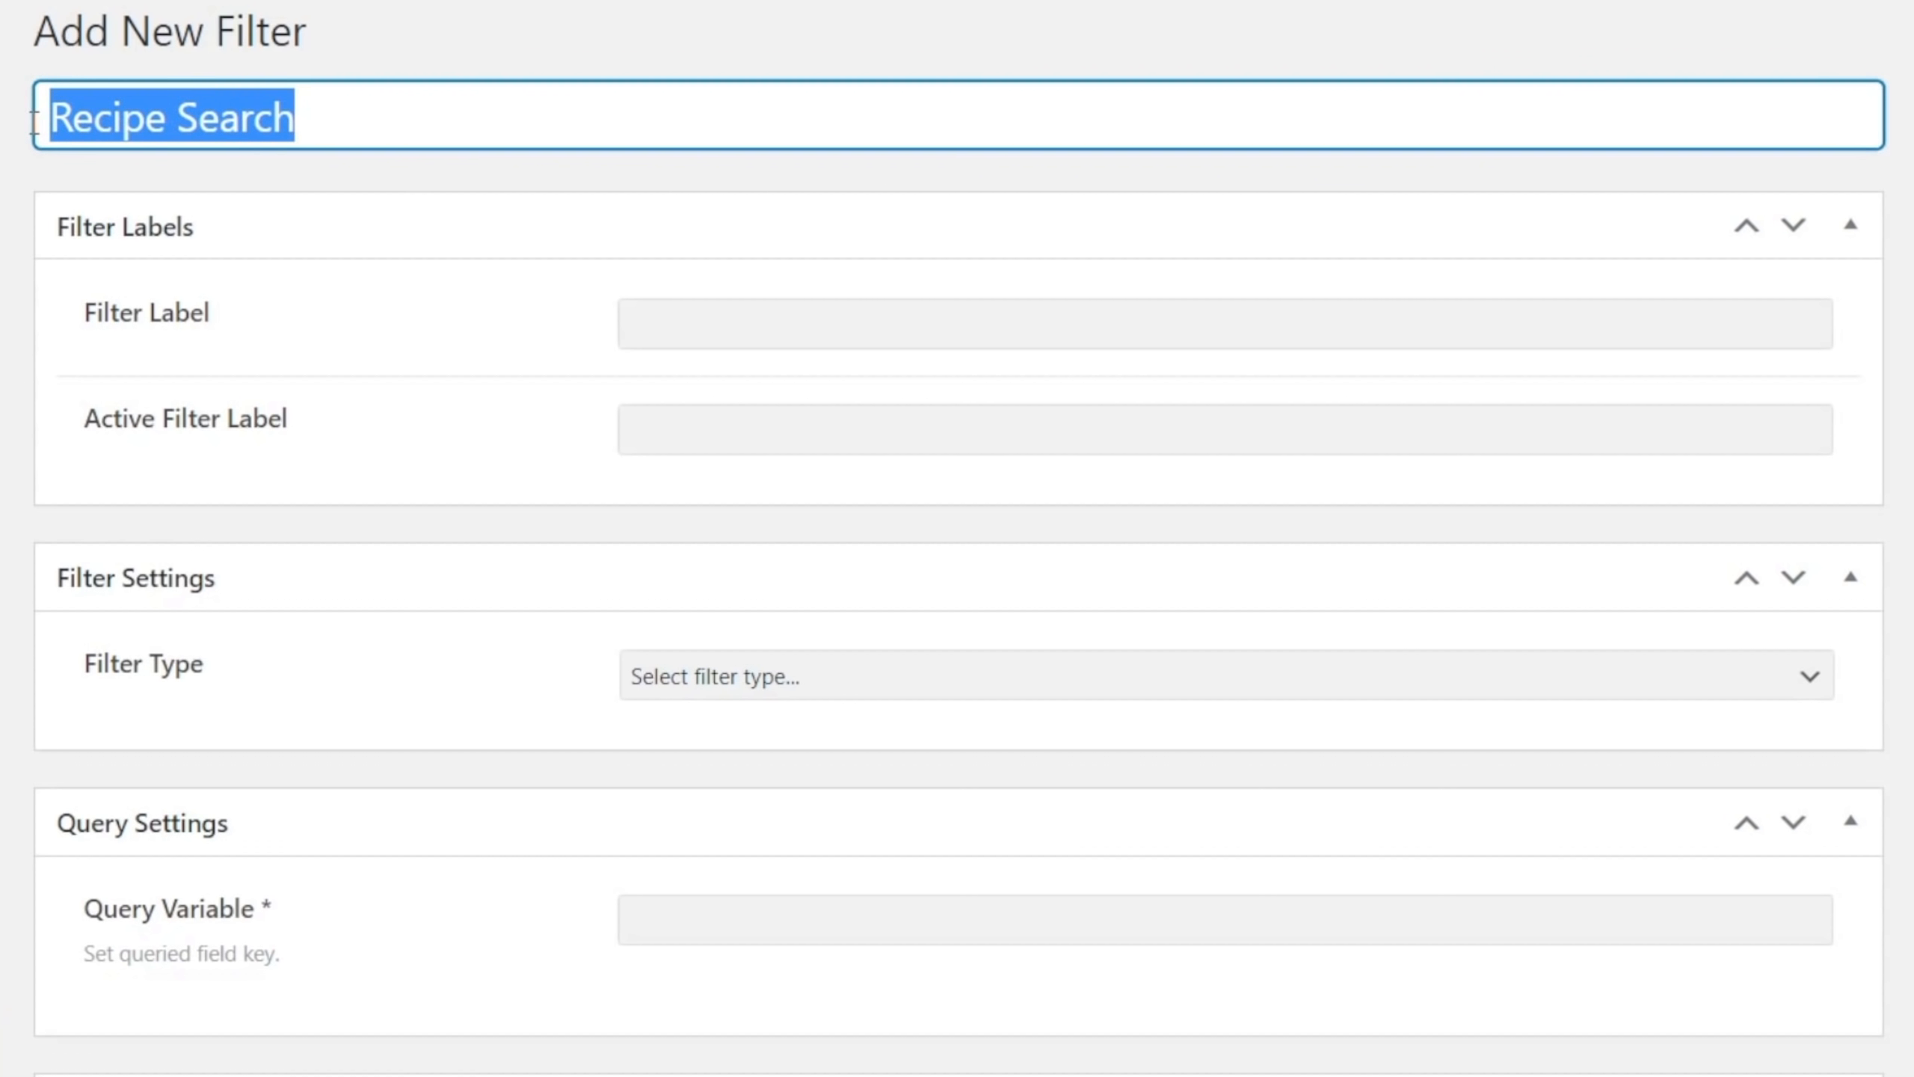
{"action": "left_click", "coordinate": [676, 317]}
{"action": "key", "text": "ctrl+v"}
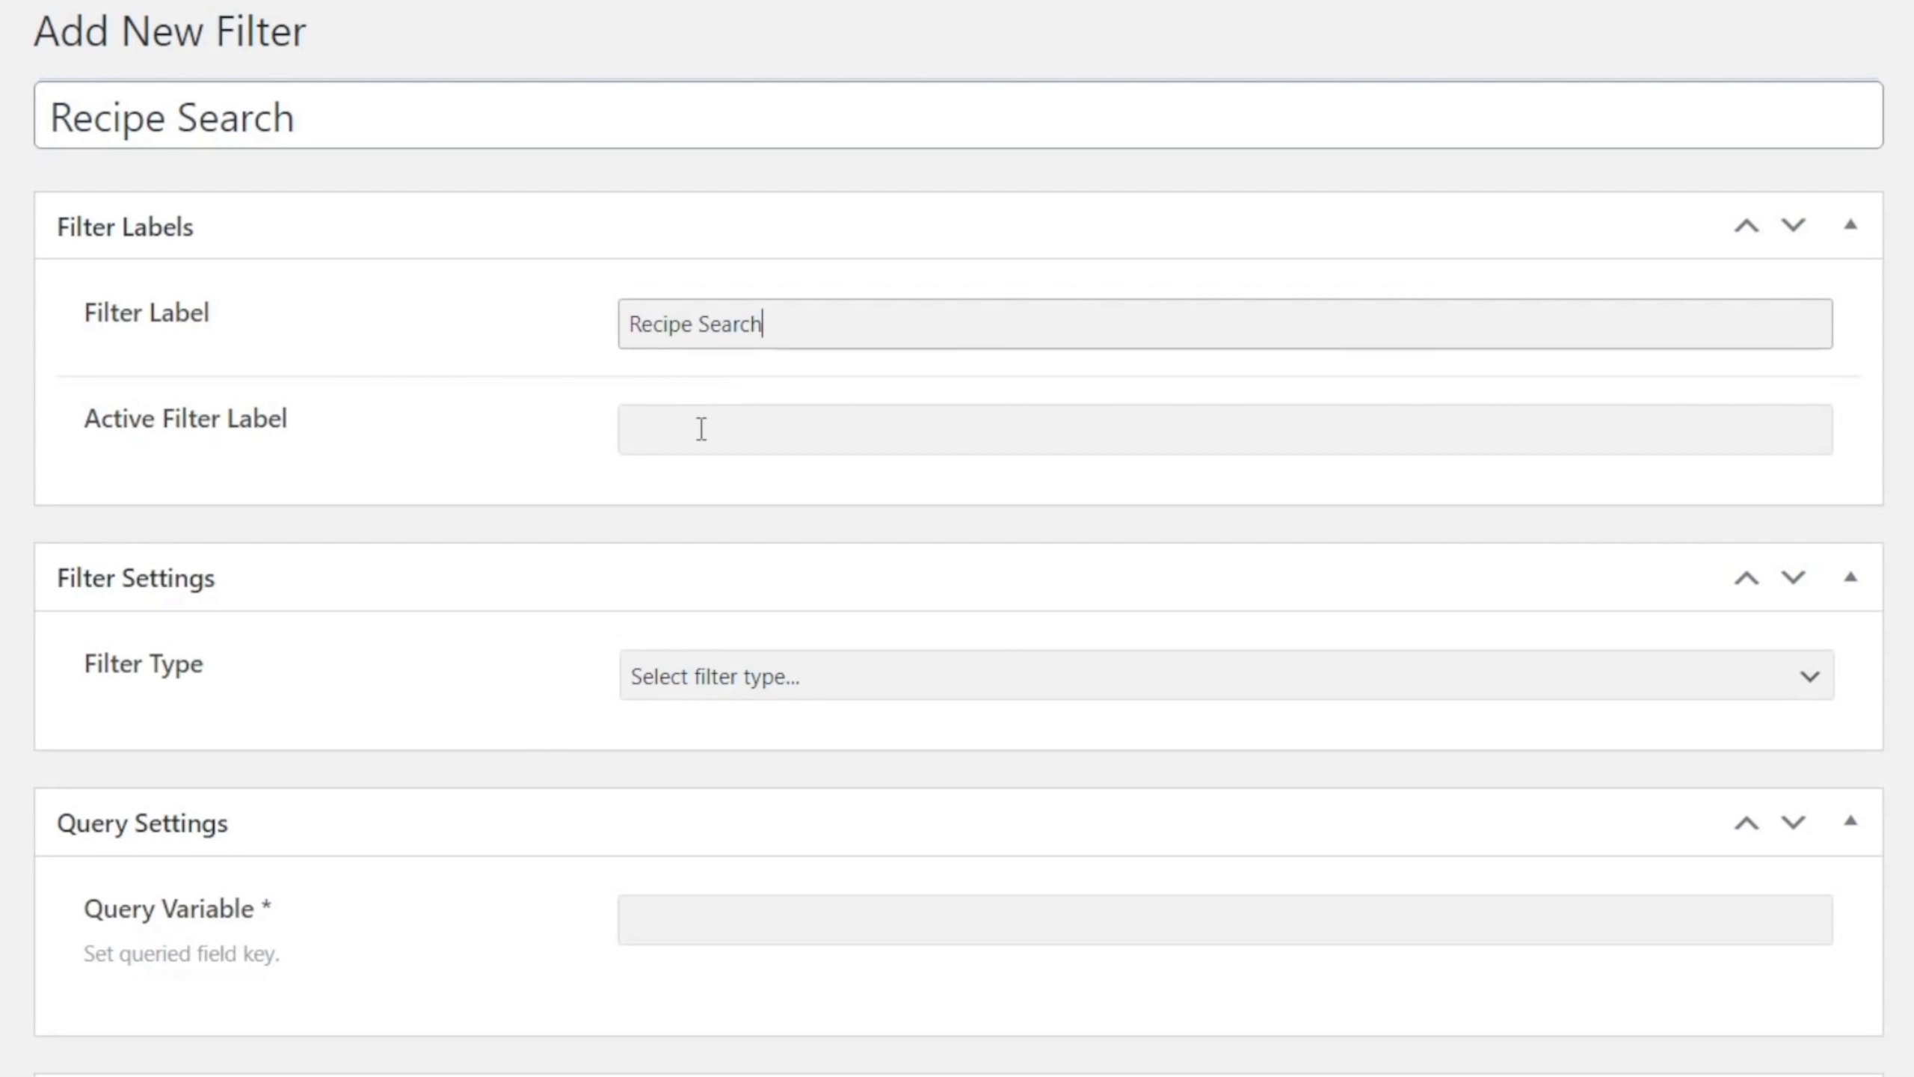
{"action": "left_click", "coordinate": [701, 429]}
{"action": "key", "text": "ctrl+v"}
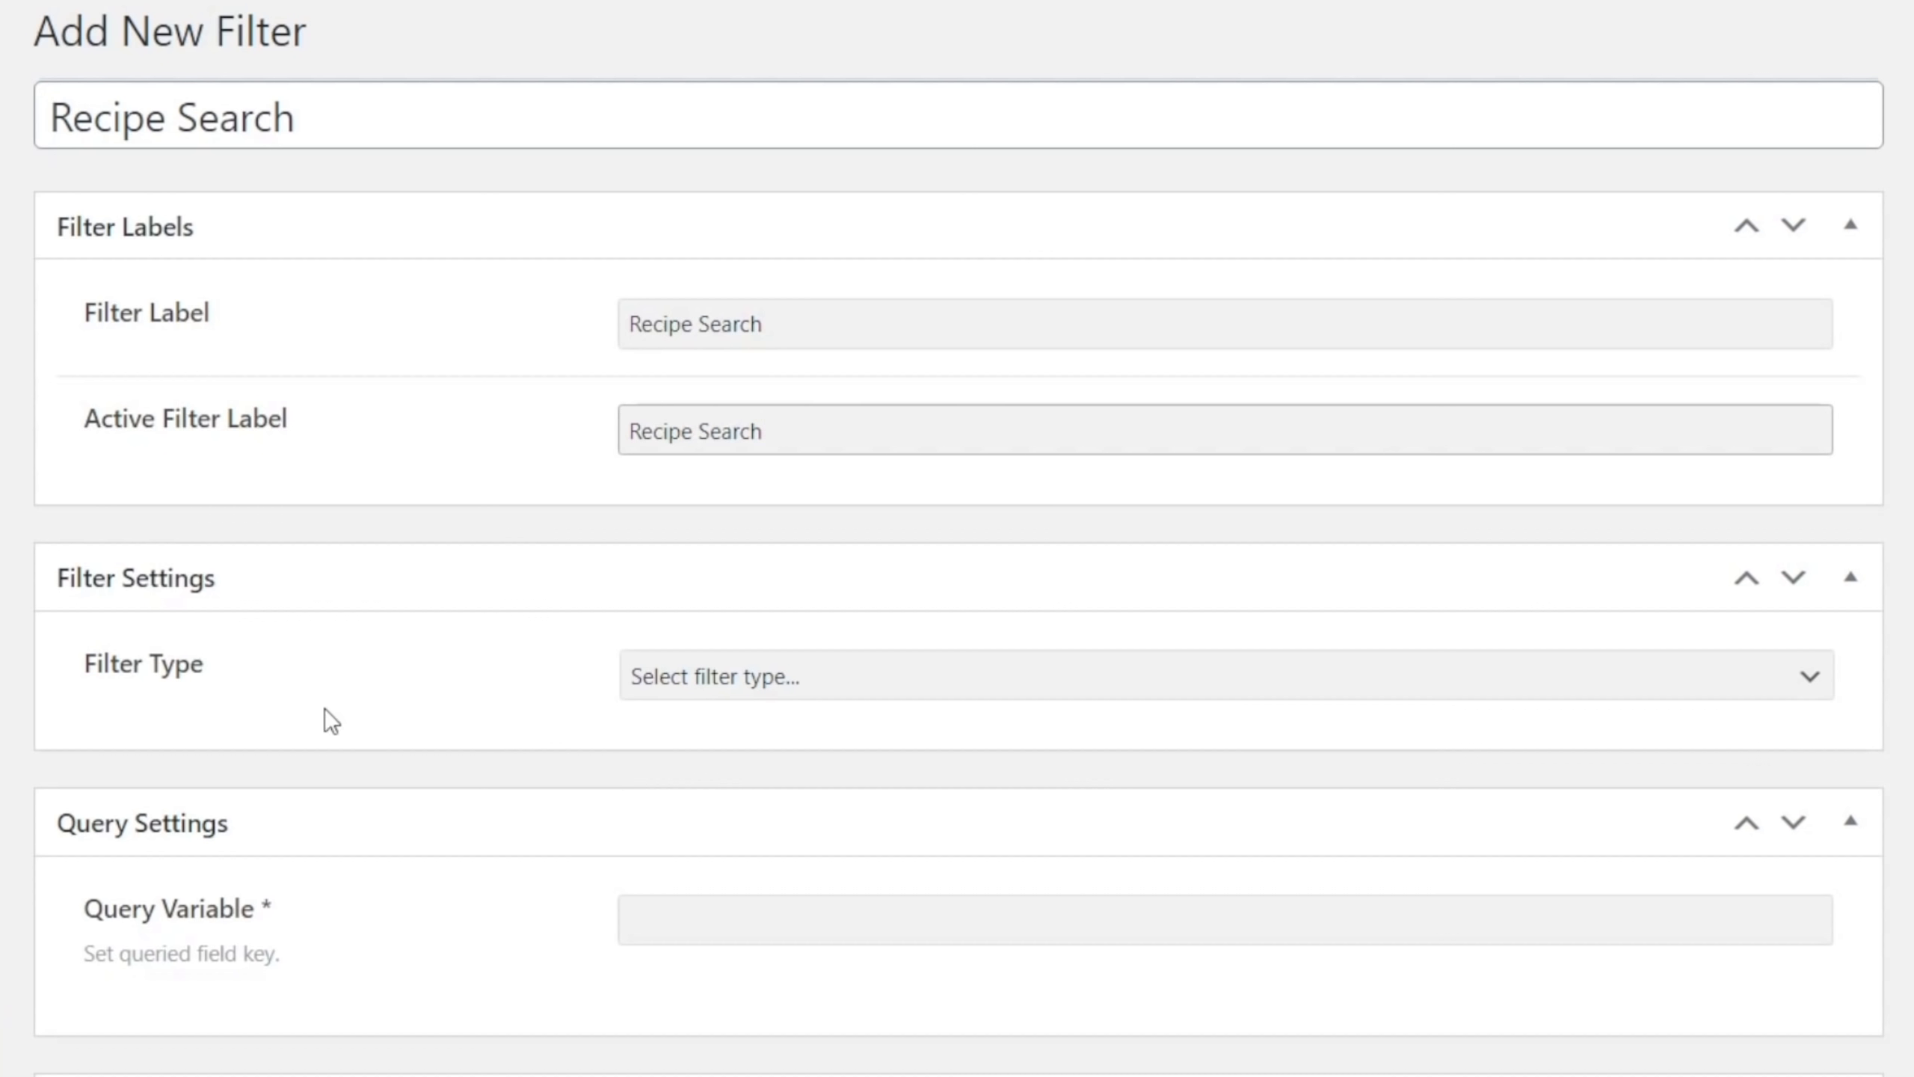
Set the filter type to Search and its placeholder to "Search recipes..."
{"action": "left_click", "coordinate": [764, 679]}
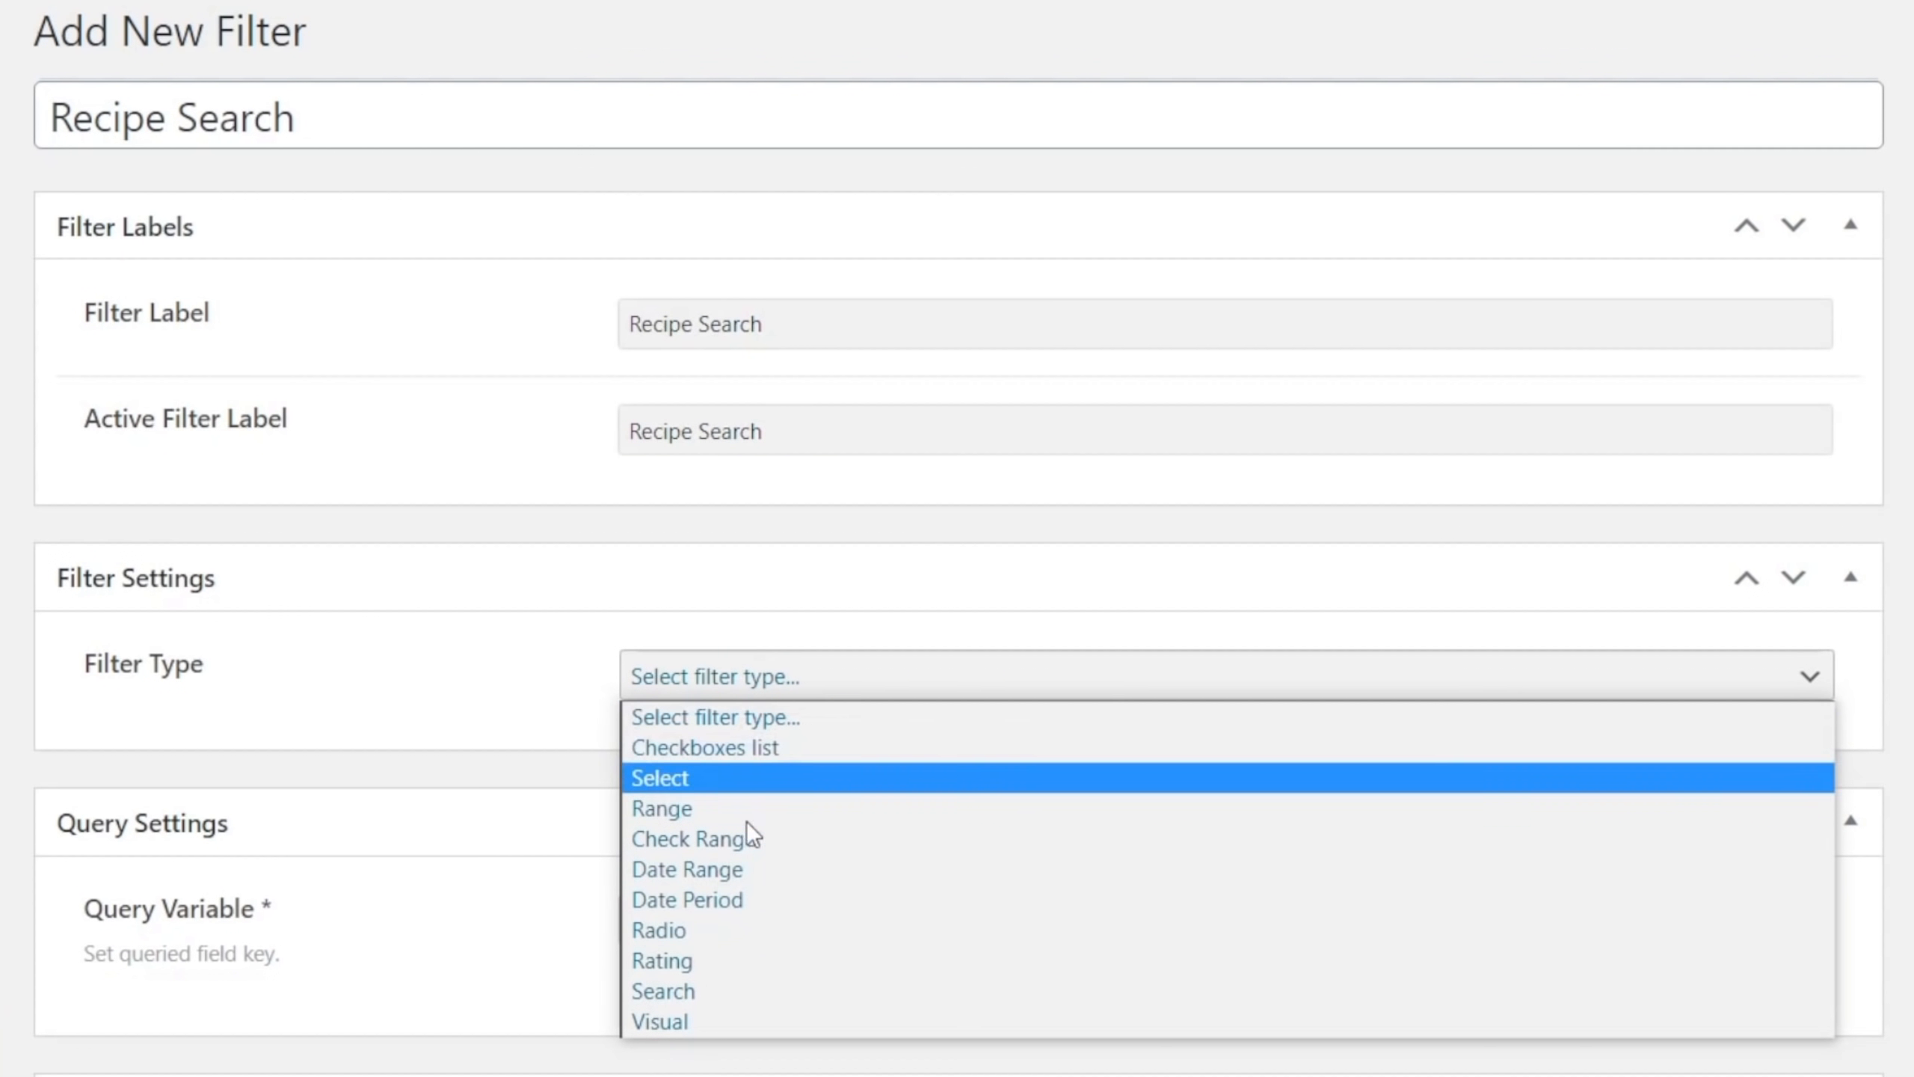
{"action": "left_click", "coordinate": [735, 995]}
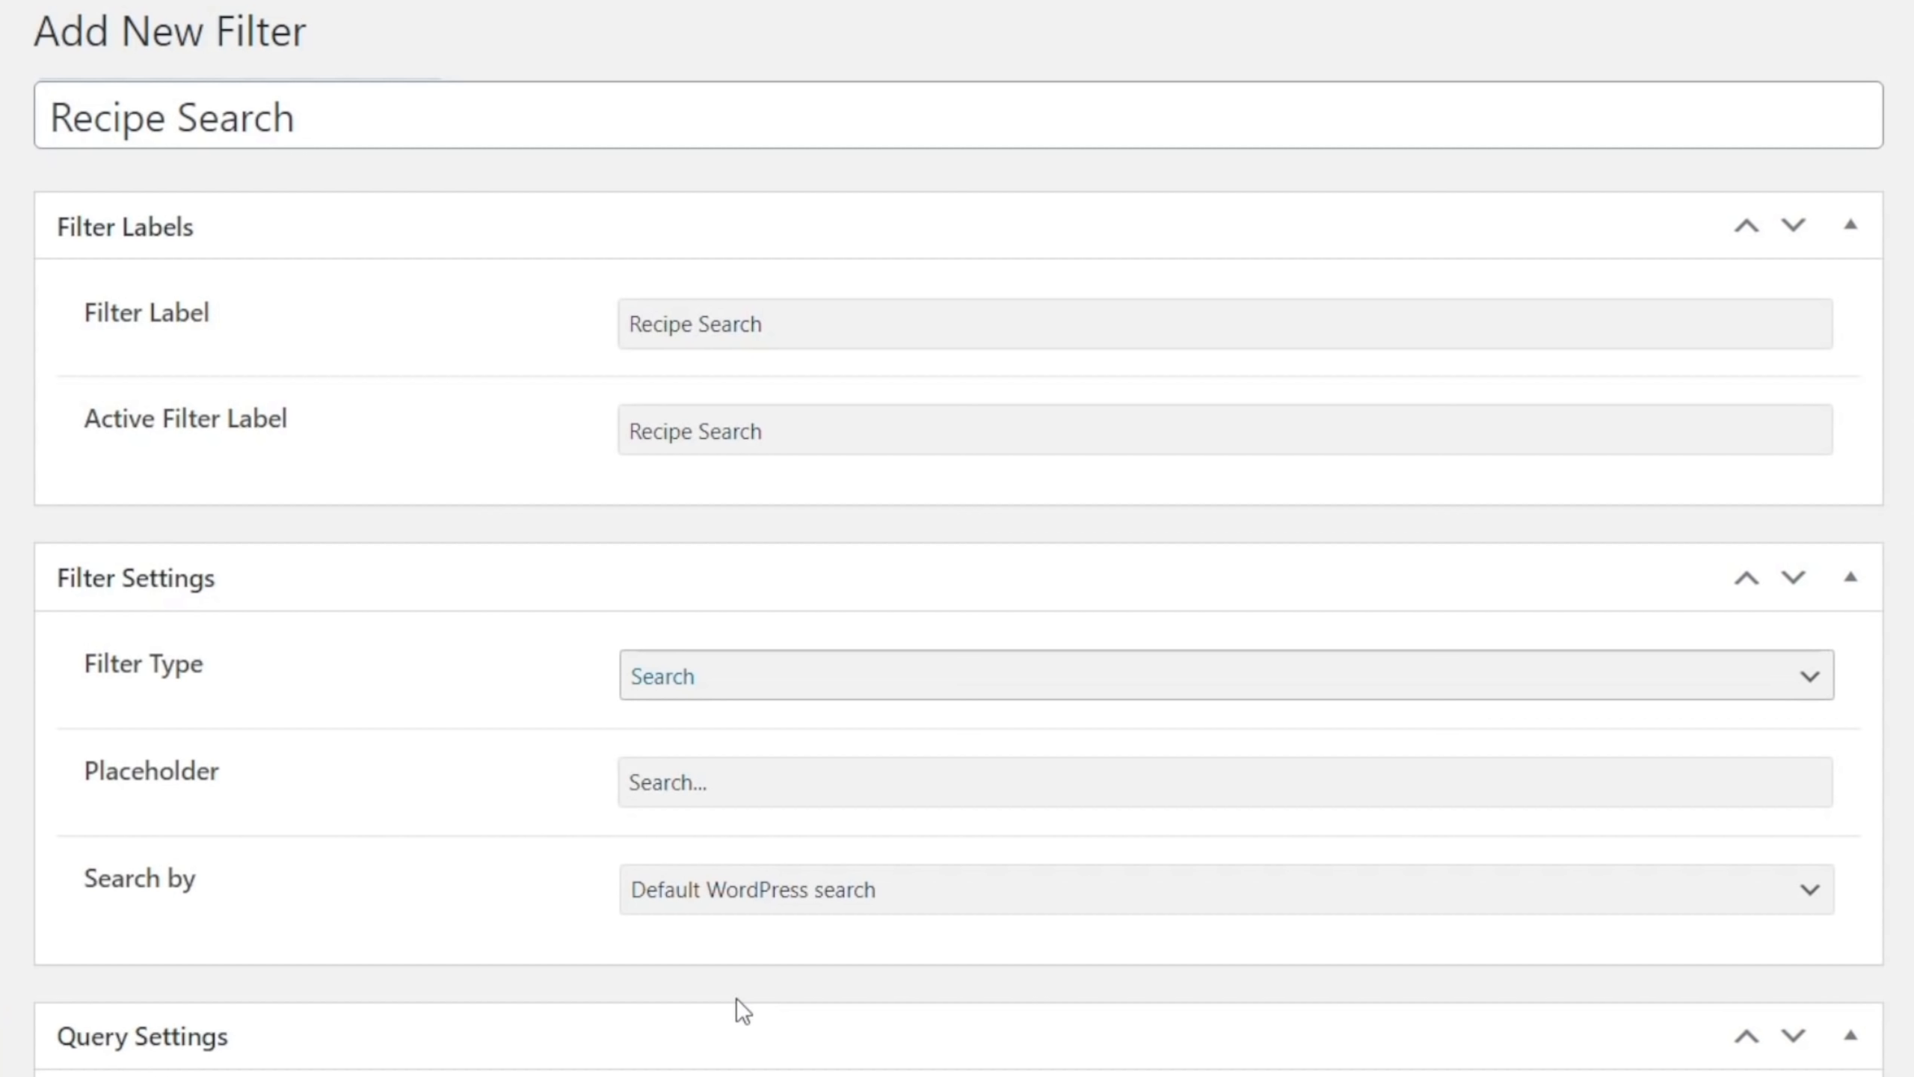
{"action": "left_click", "coordinate": [693, 789]}
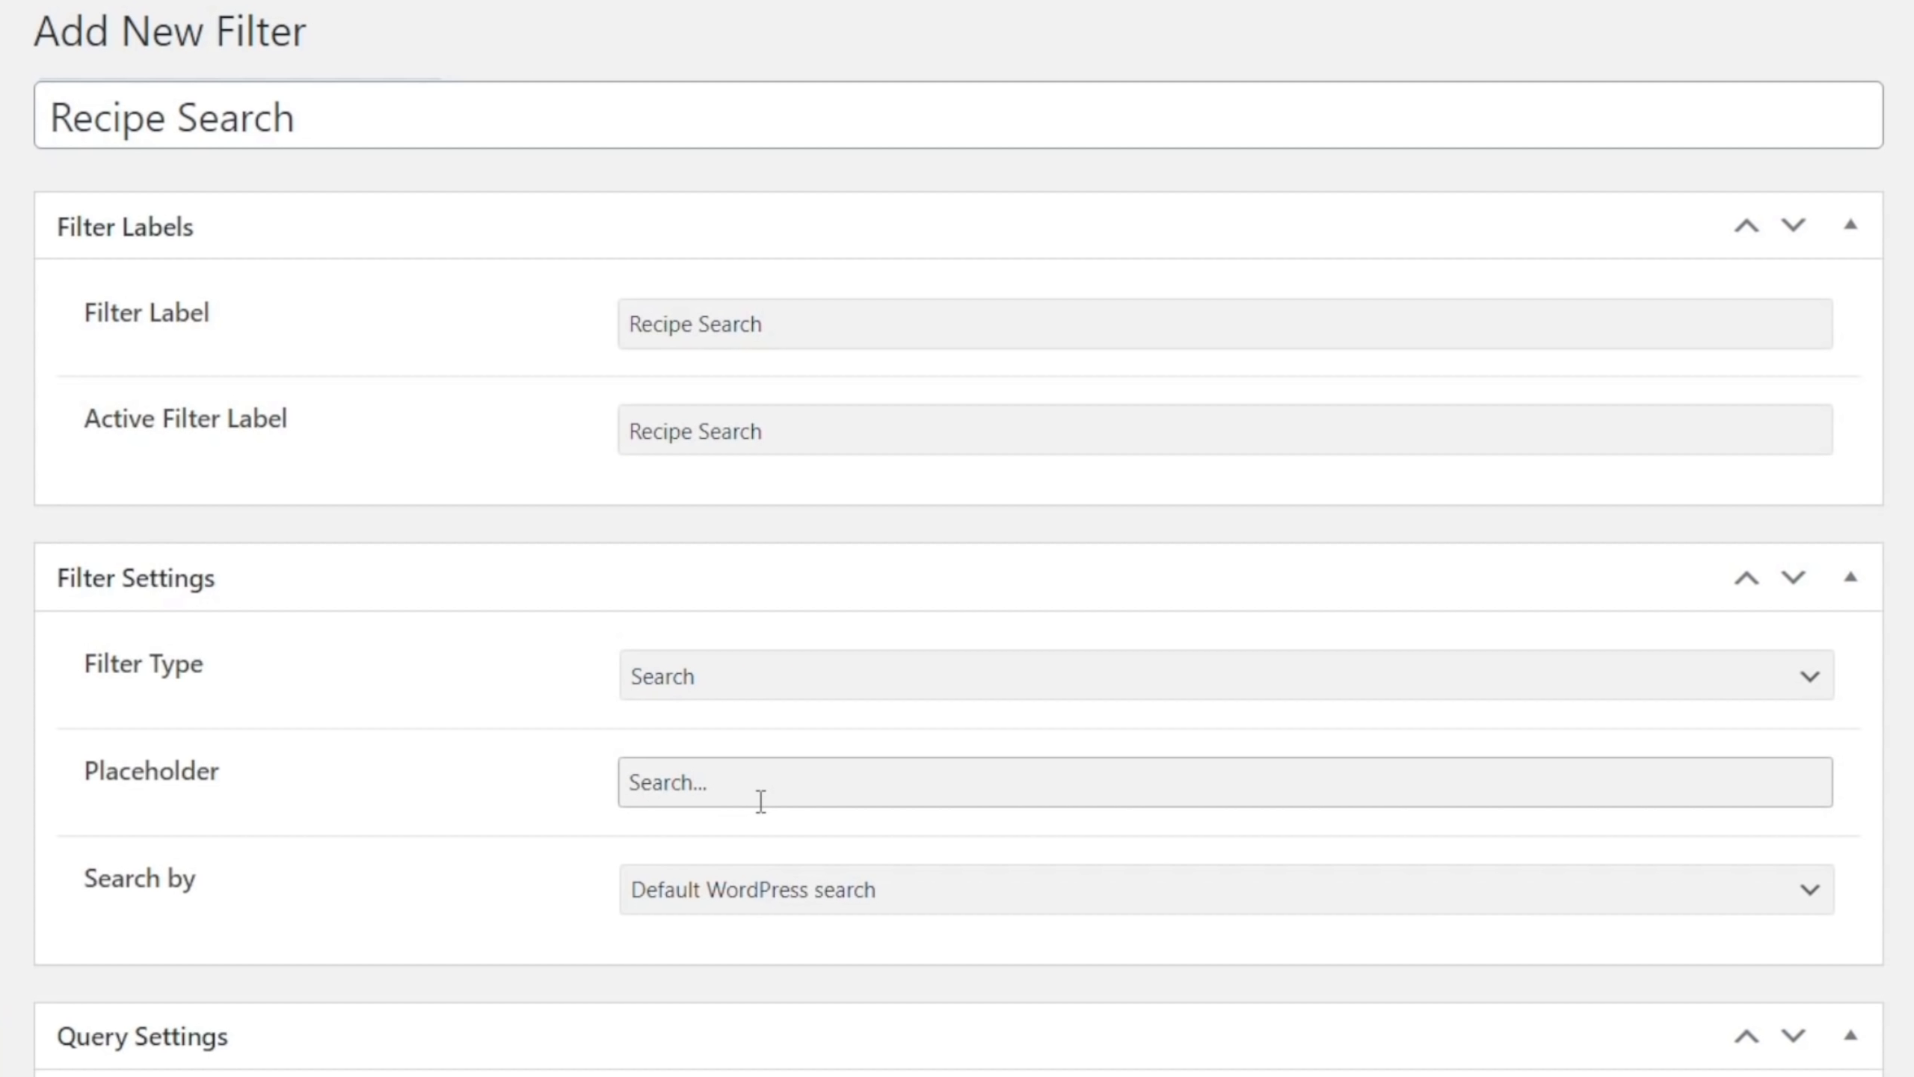
{"action": "type", "text": "recipes"}
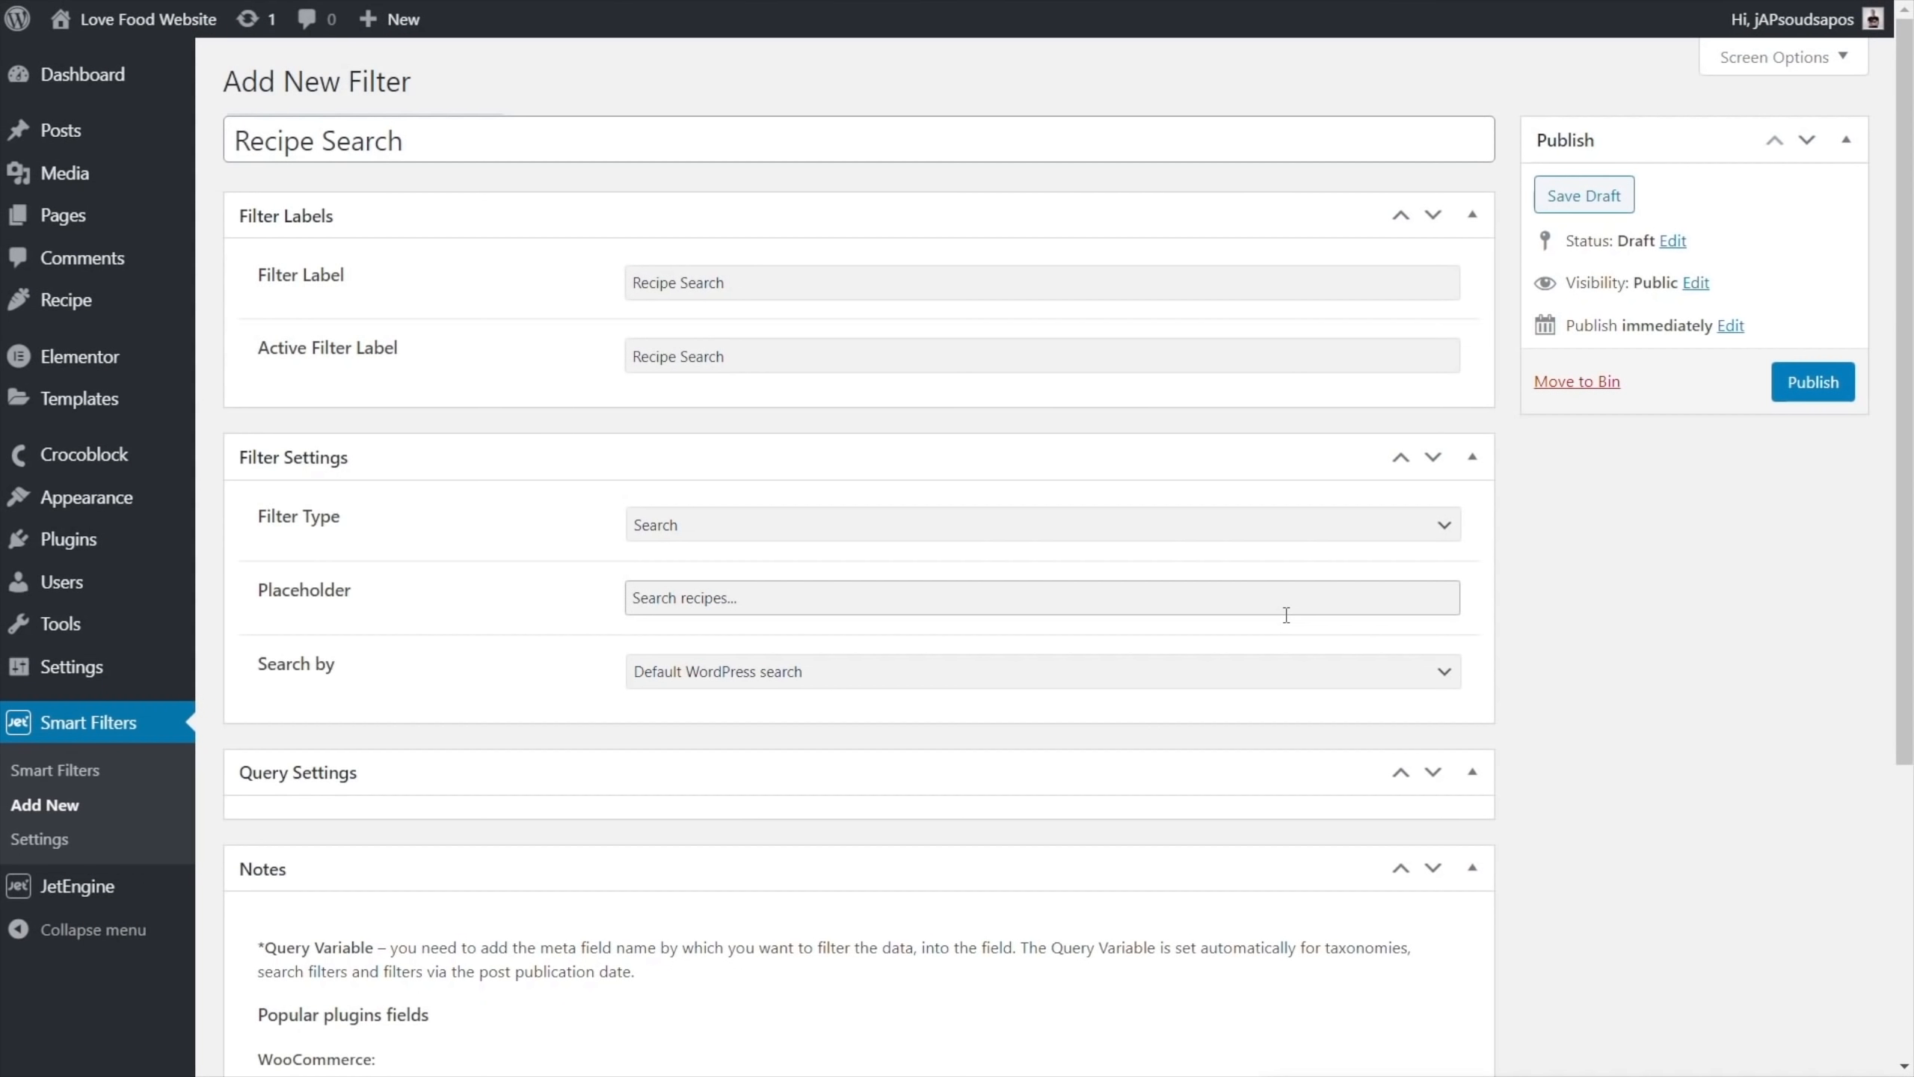
Publish the Recipe Search filter and index the filters from the Smart Filters list
{"action": "left_click", "coordinate": [1815, 390]}
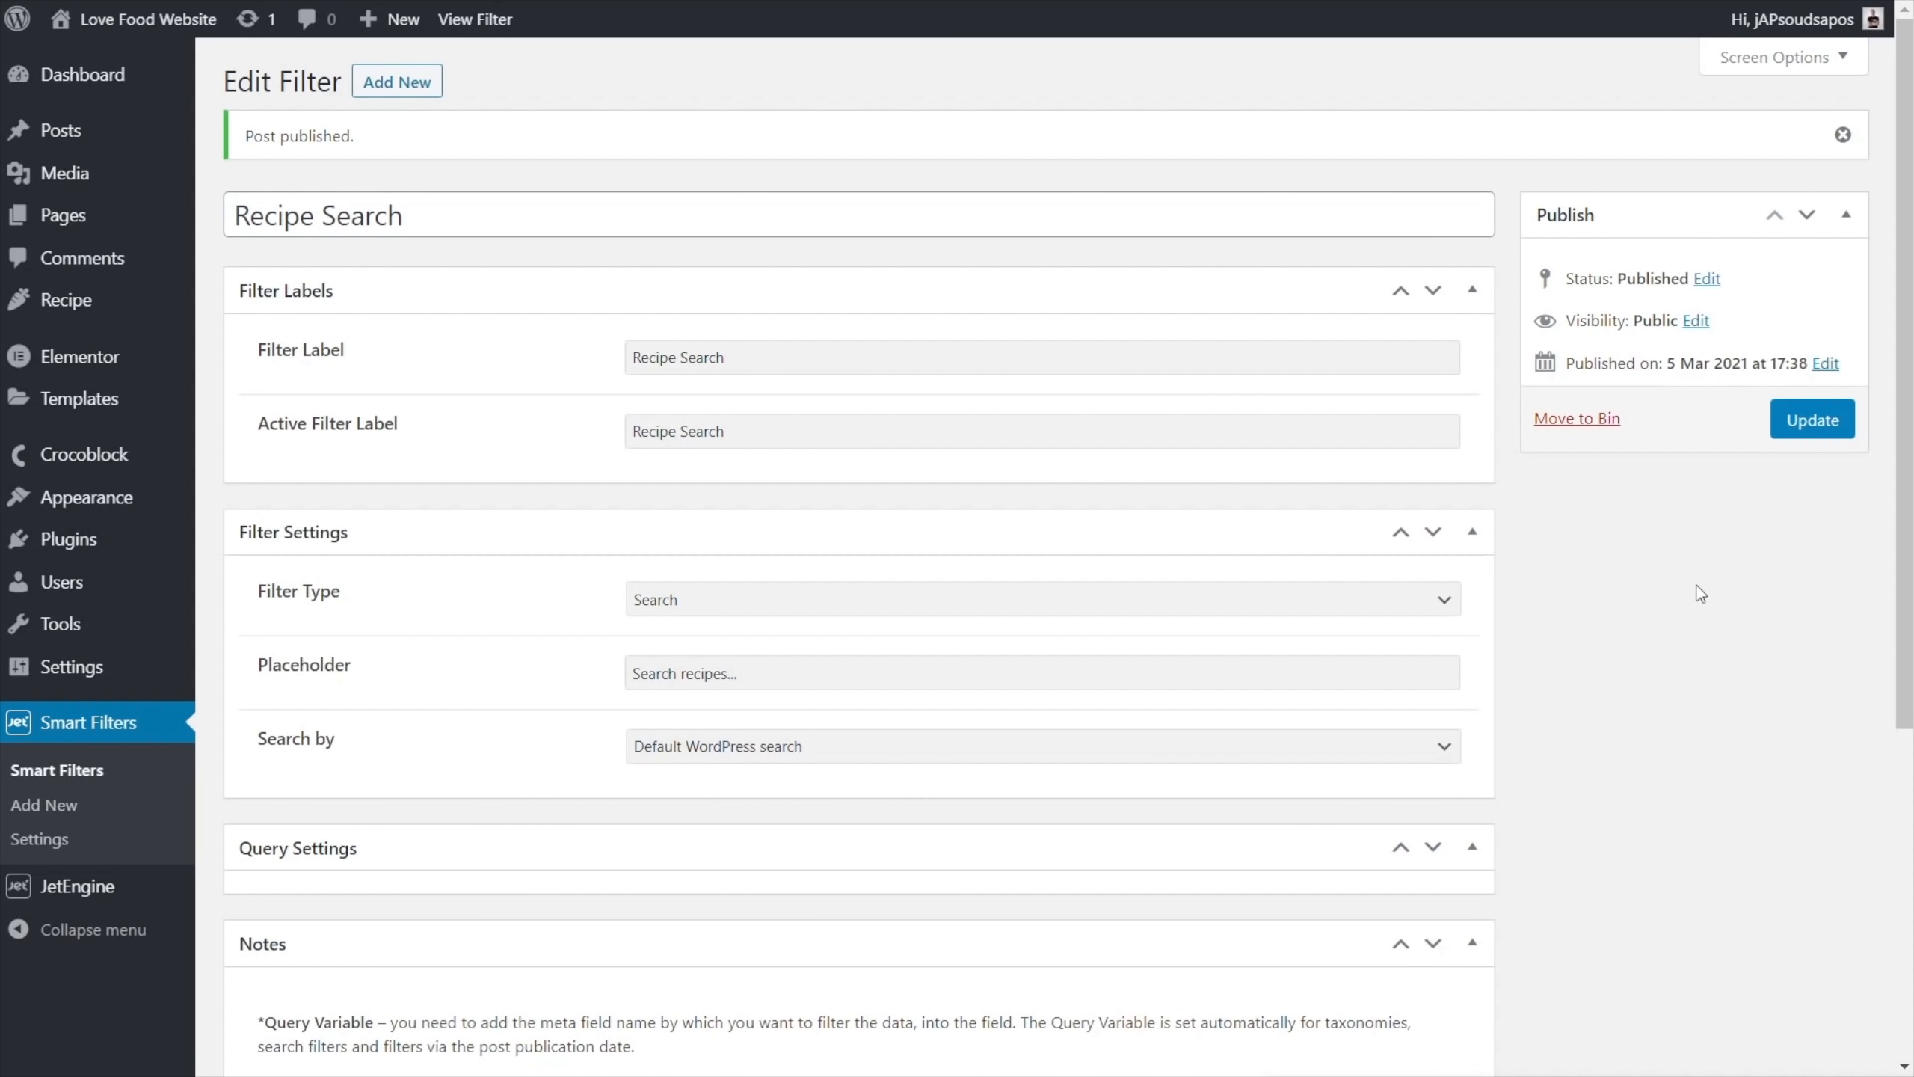
{"action": "left_click", "coordinate": [70, 771]}
{"action": "left_click", "coordinate": [728, 172]}
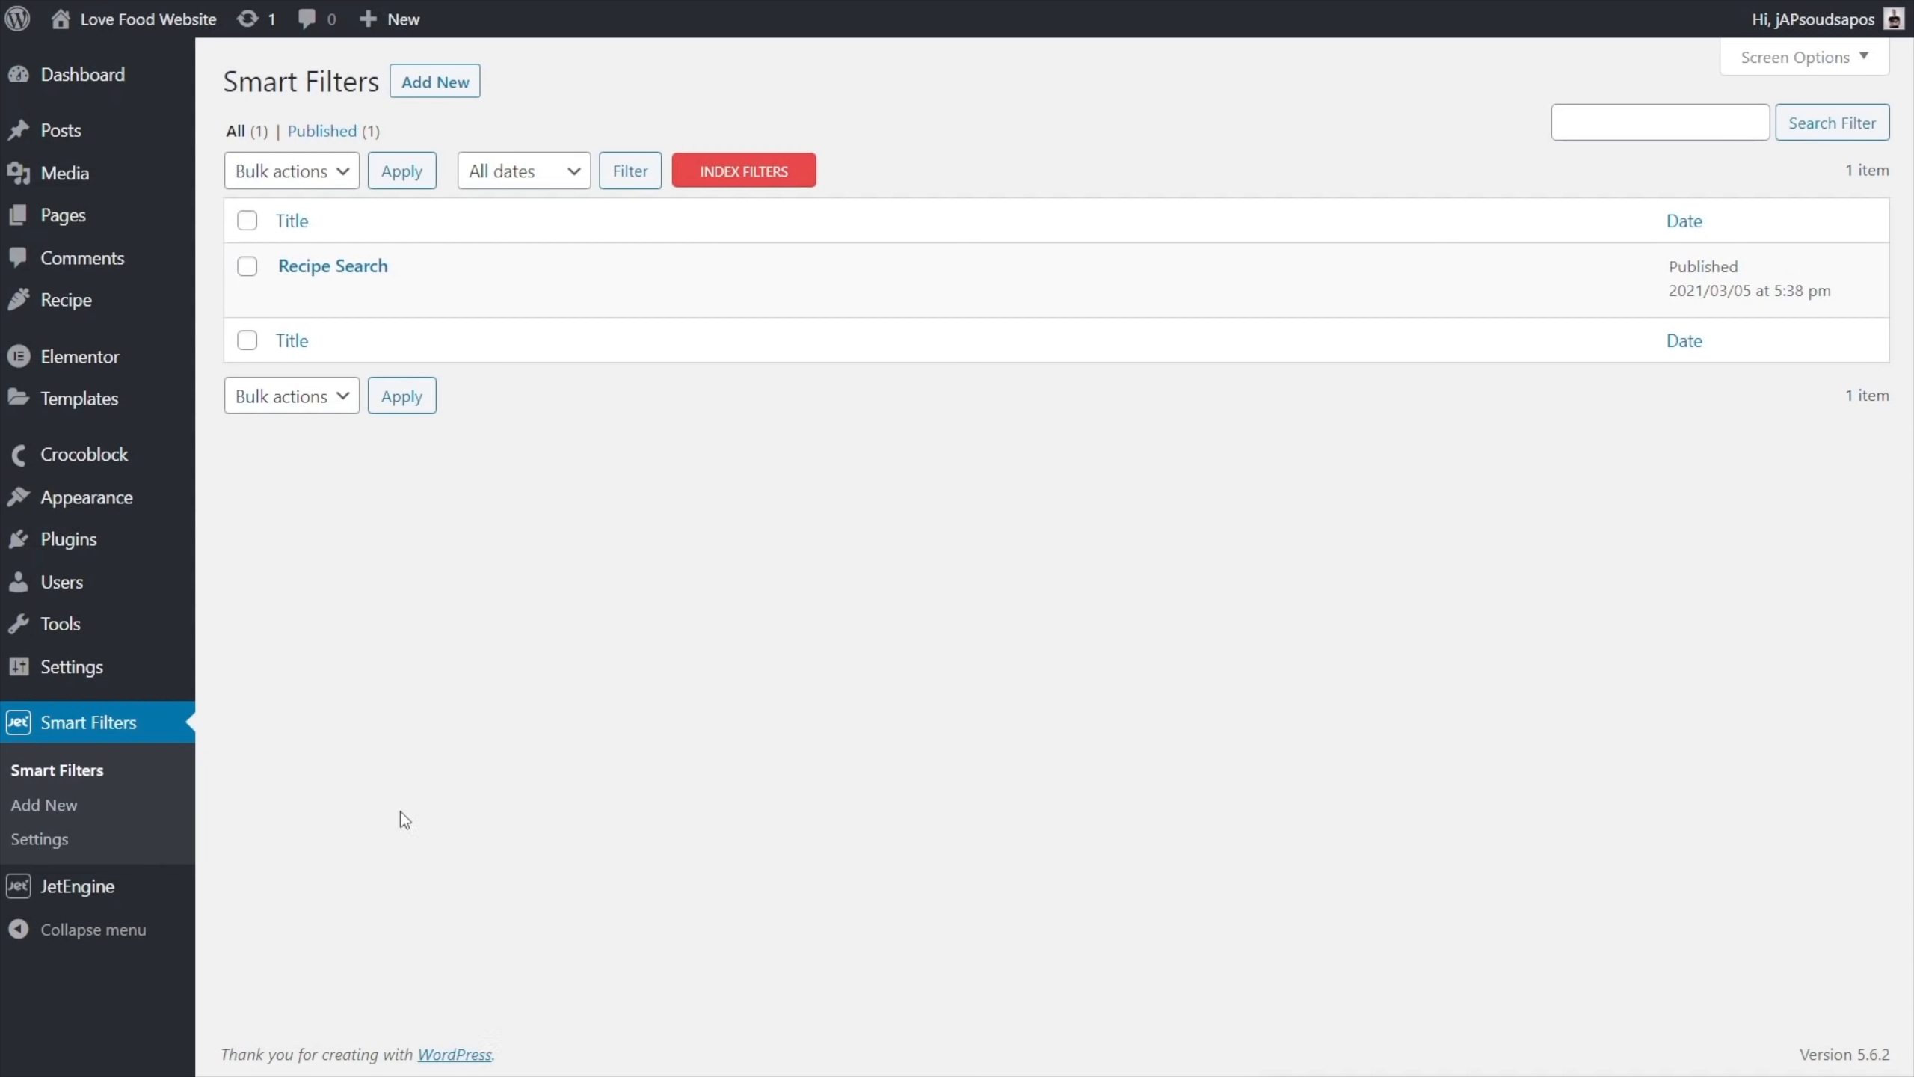
Open the Default Recipe Archive template from the Theme Builder for editing with Elementor
{"action": "mouse_move", "coordinate": [68, 409]}
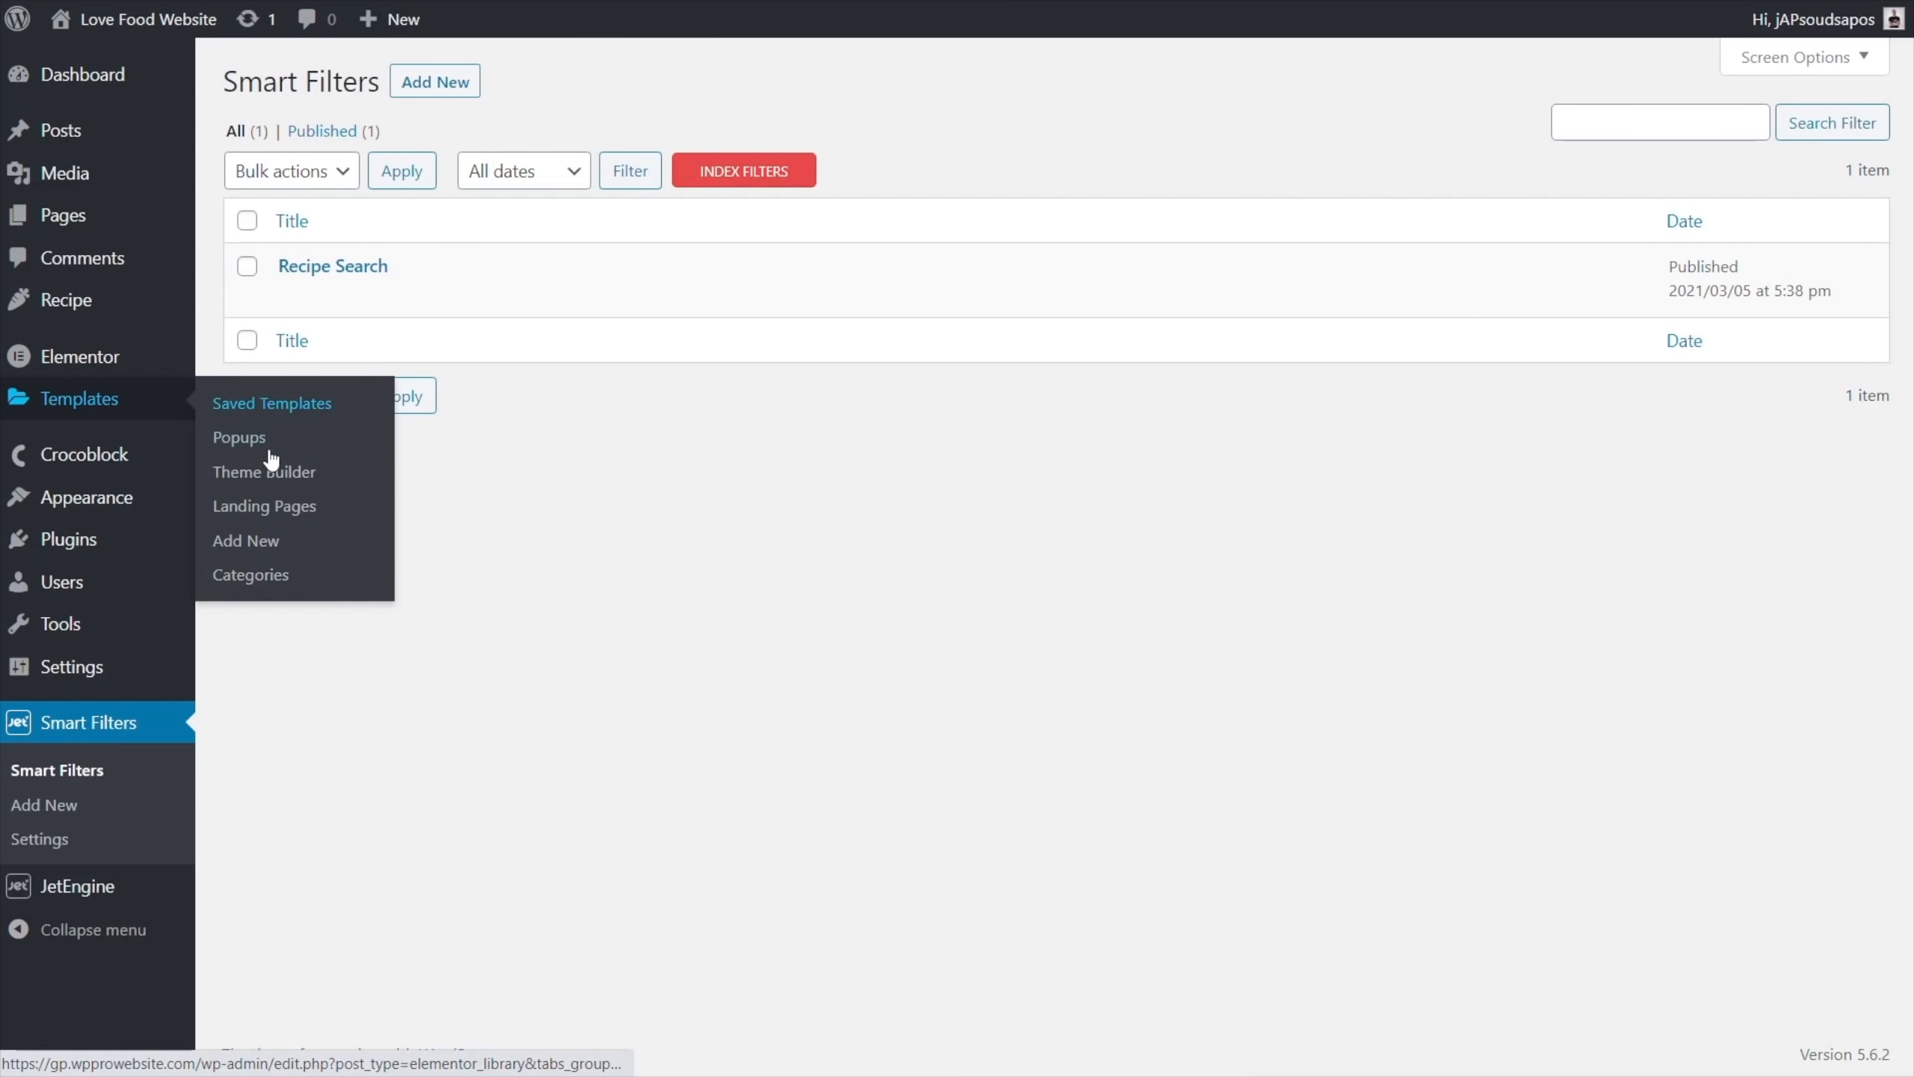
{"action": "left_click", "coordinate": [273, 477]}
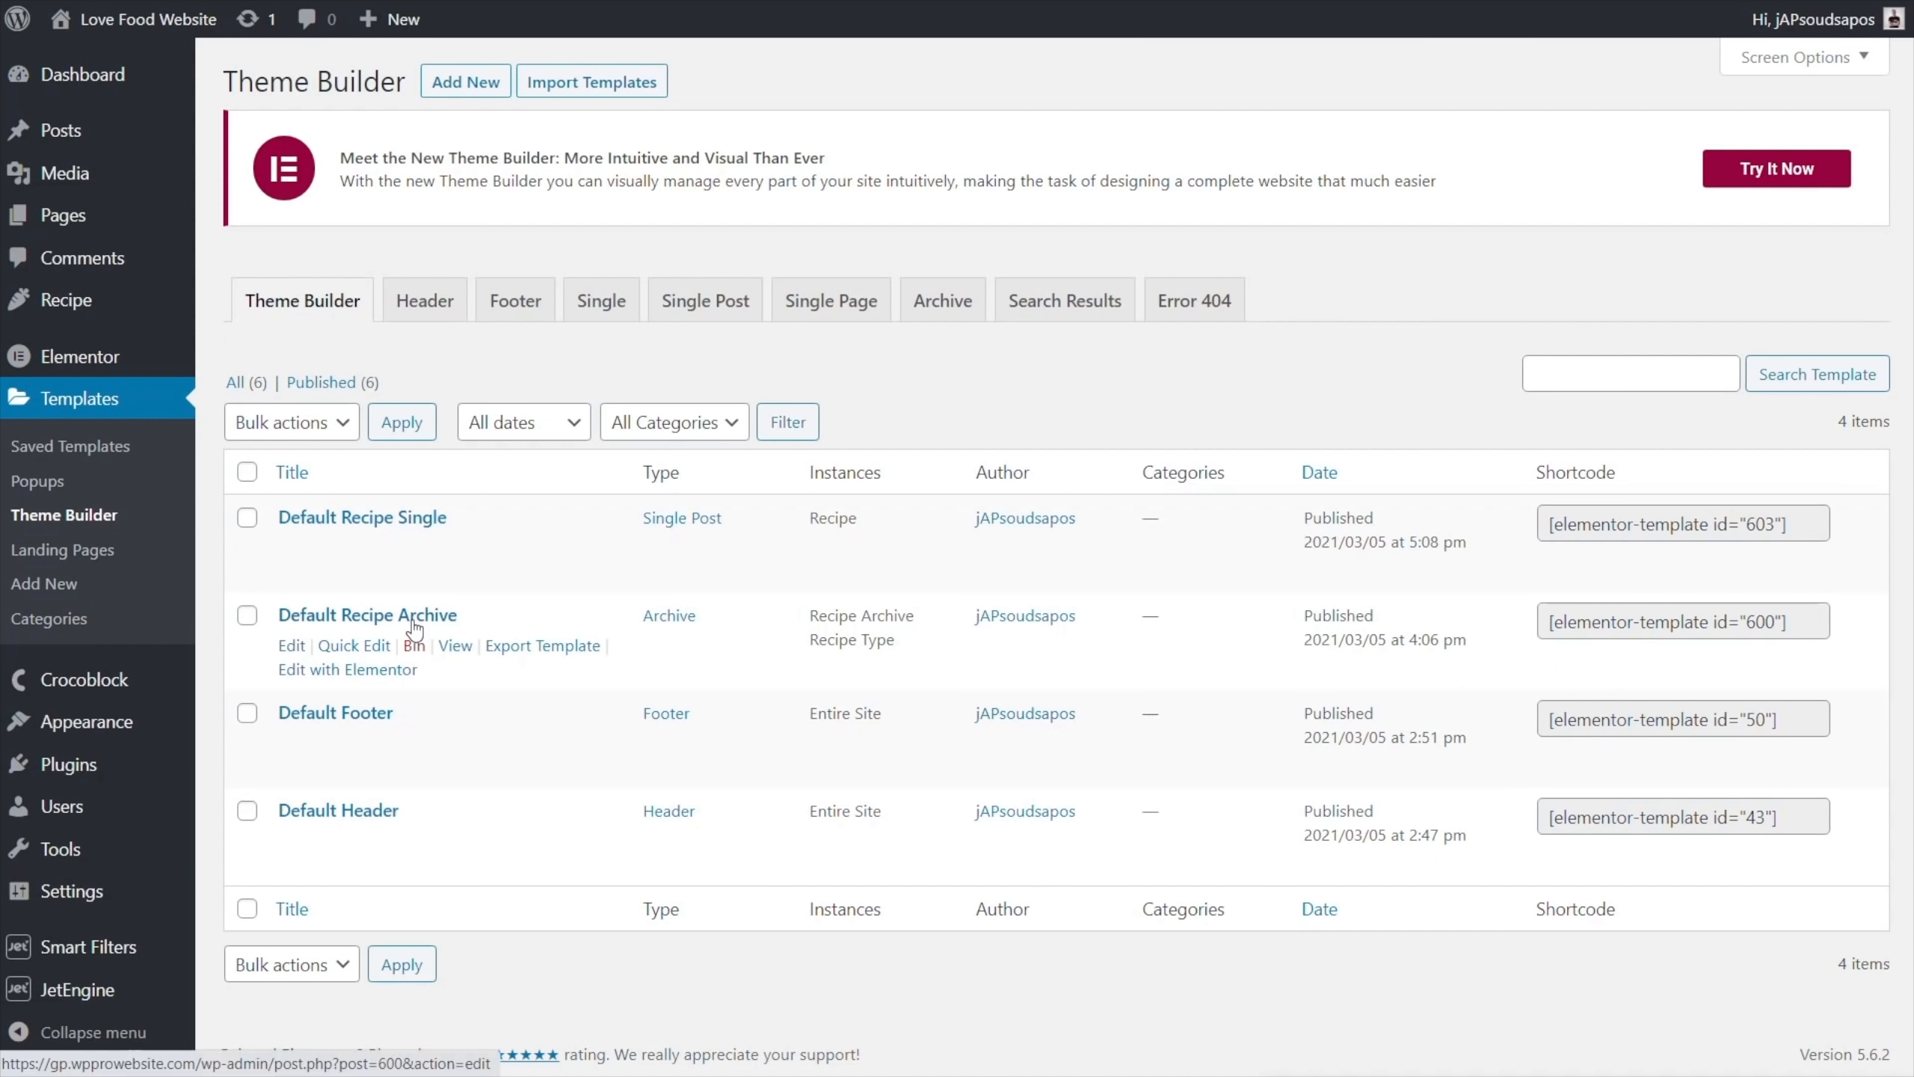
{"action": "left_click", "coordinate": [346, 668]}
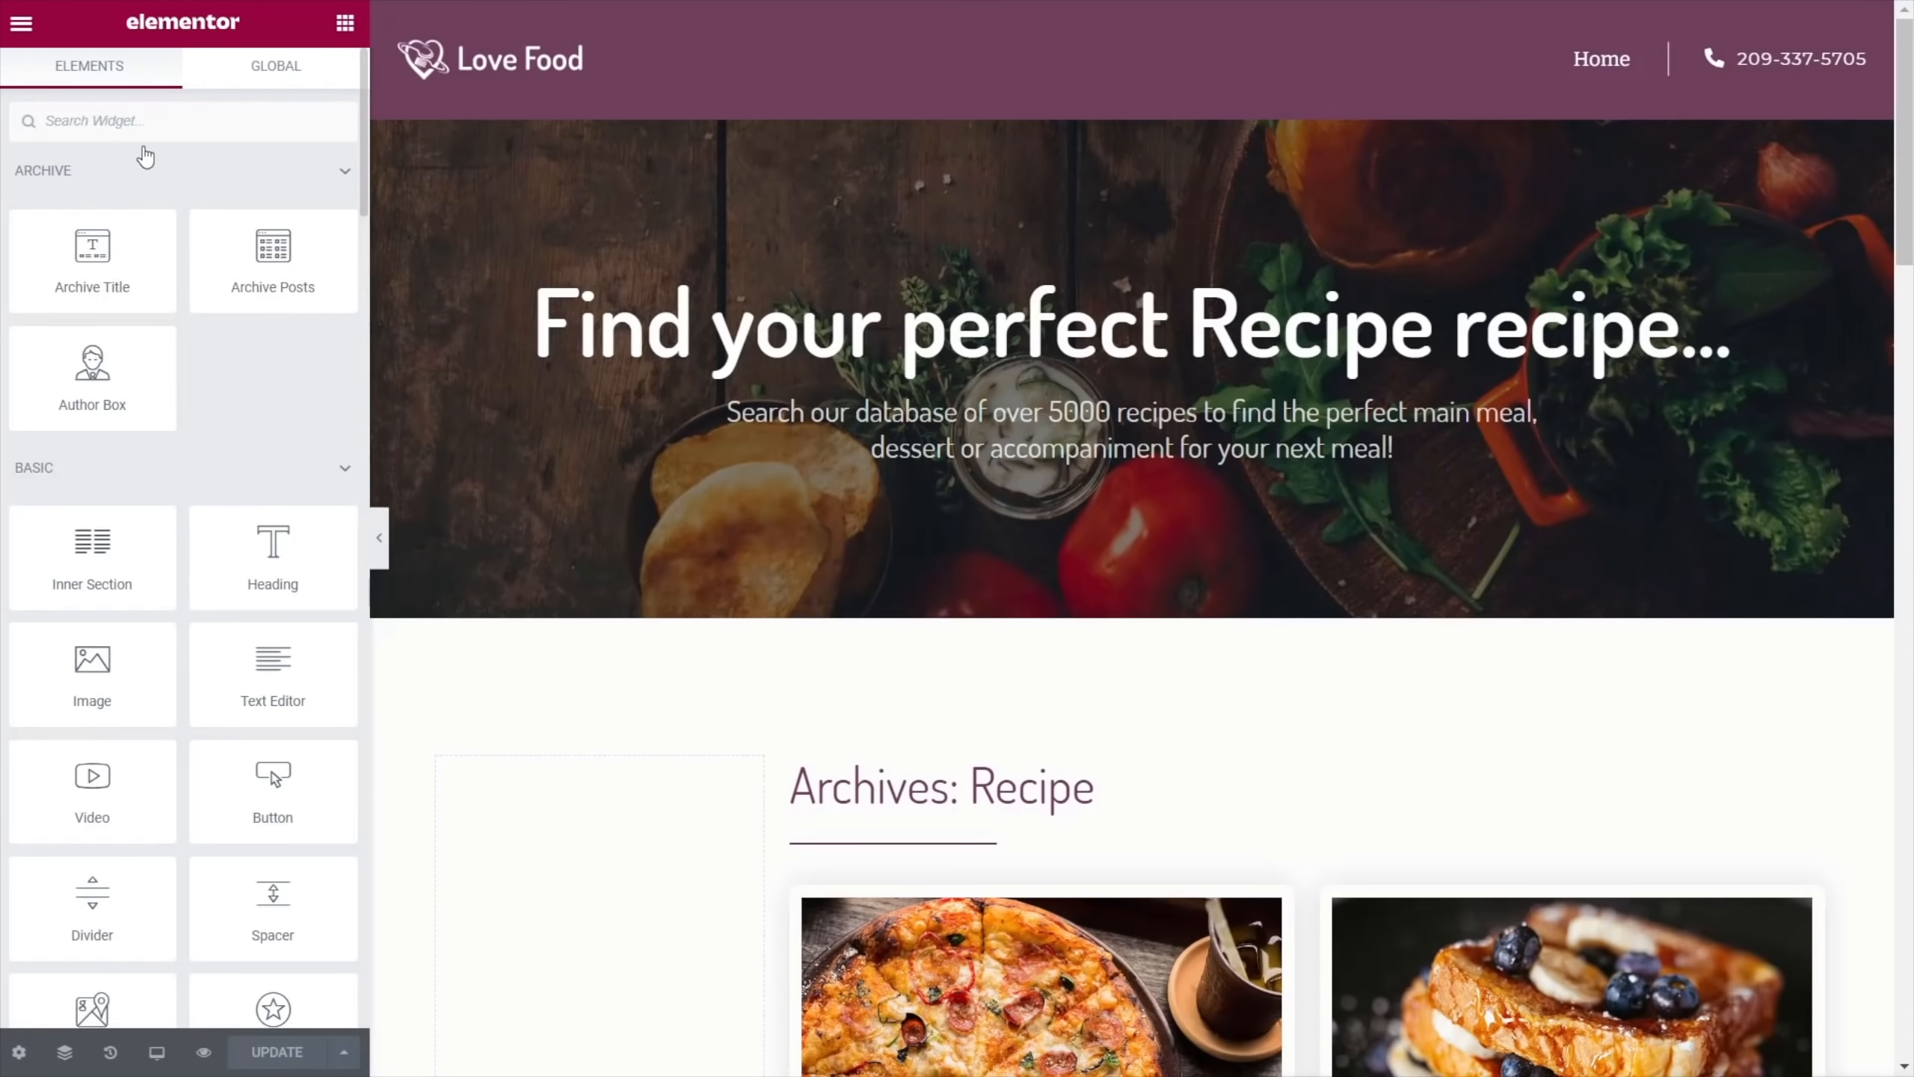
Find the Search Filter widget and place it below the intro text in the archive banner
{"action": "left_click", "coordinate": [128, 121]}
{"action": "type", "text": "search"}
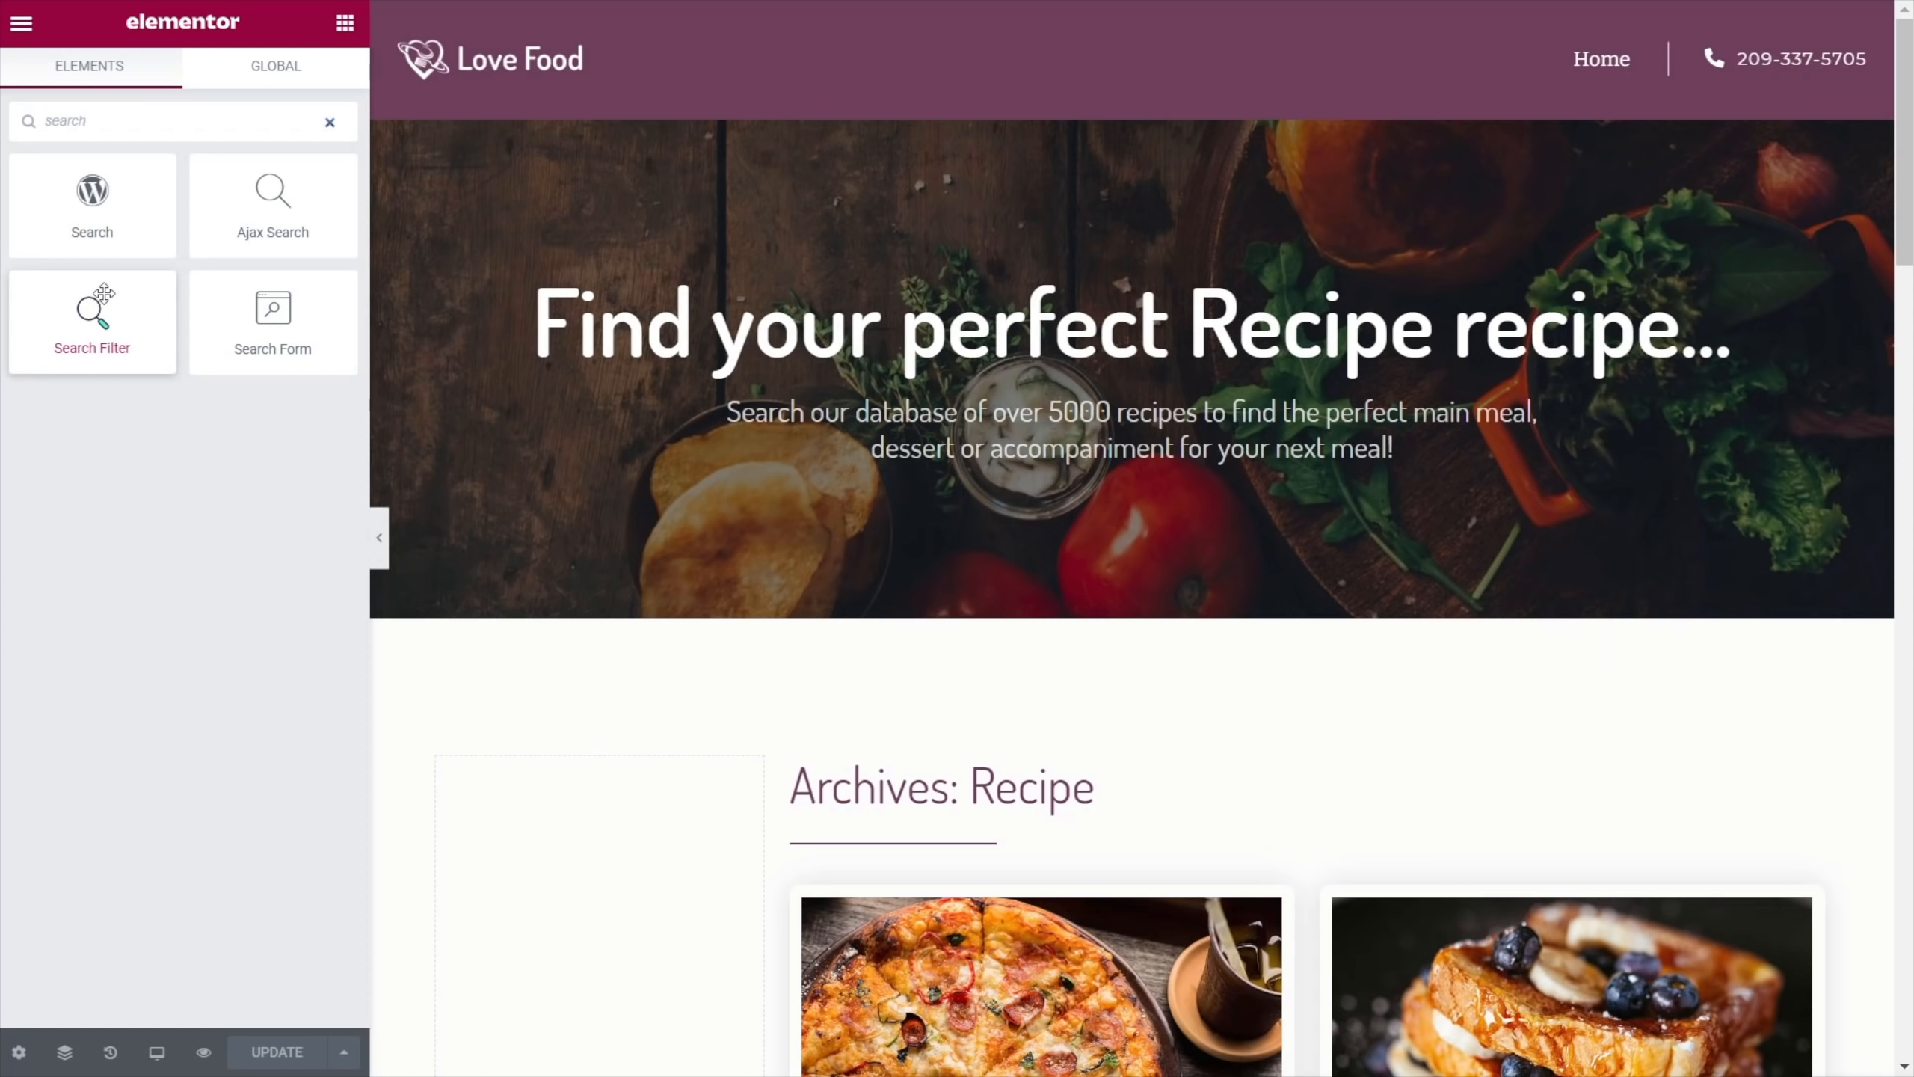
{"action": "left_click_drag", "start_coordinate": [86, 297], "coordinate": [990, 459]}
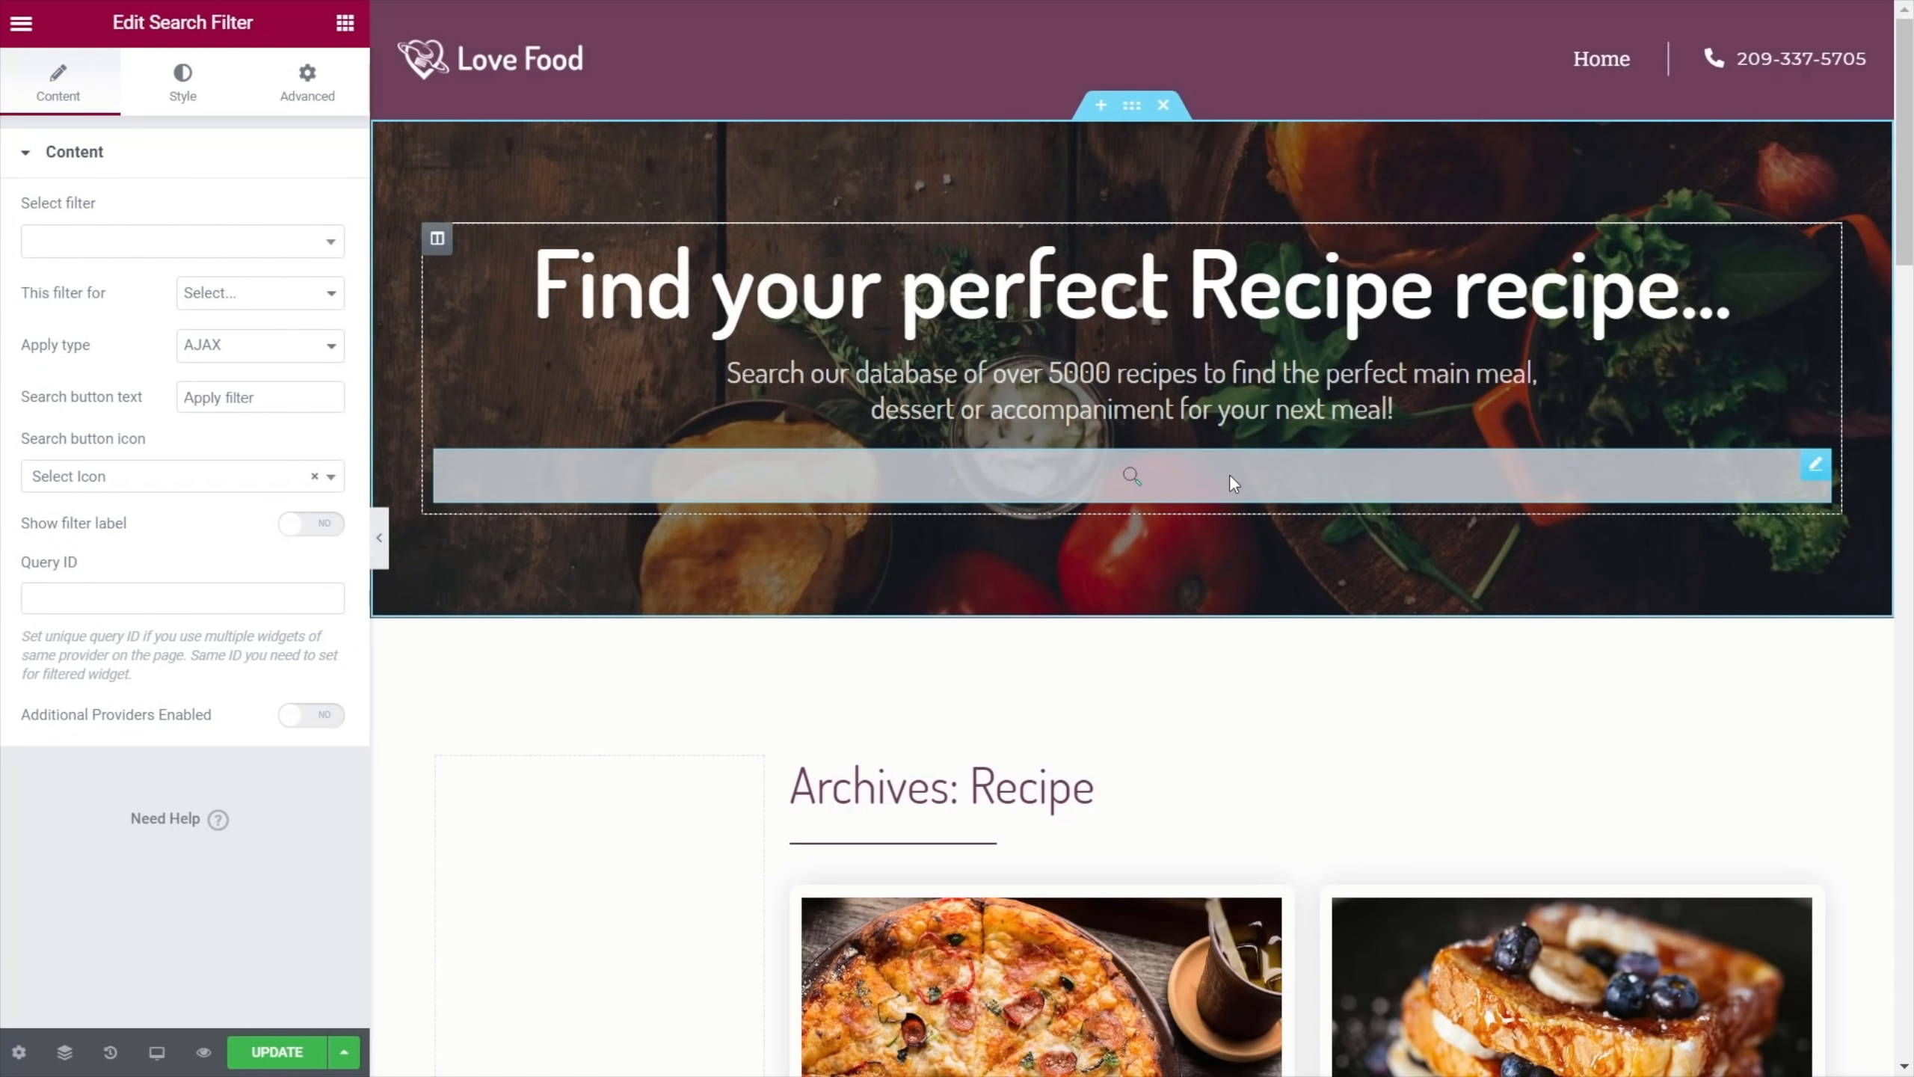
Assign the Recipe Search filter to the widget, target JetEngine and keep the apply type as AJAX
{"action": "left_click", "coordinate": [335, 253]}
{"action": "type", "text": "recip"}
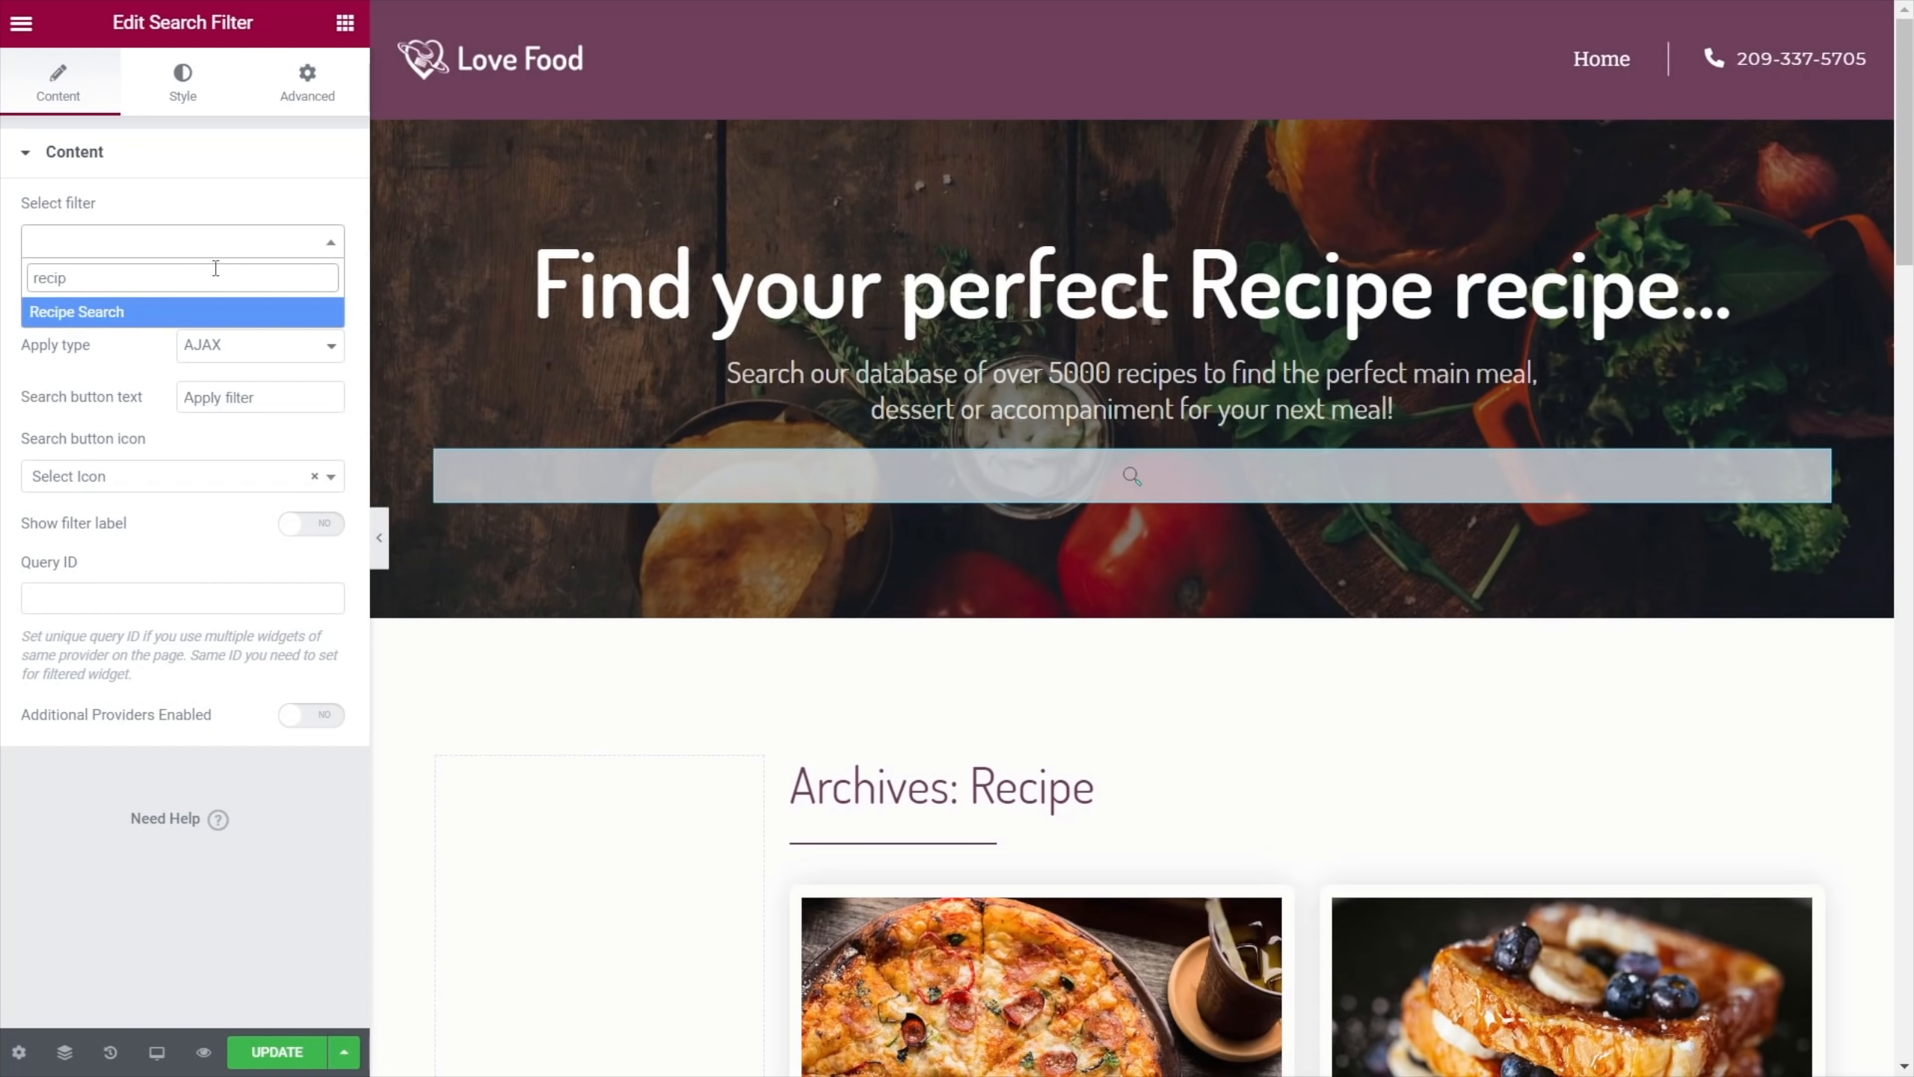
{"action": "left_click", "coordinate": [113, 312]}
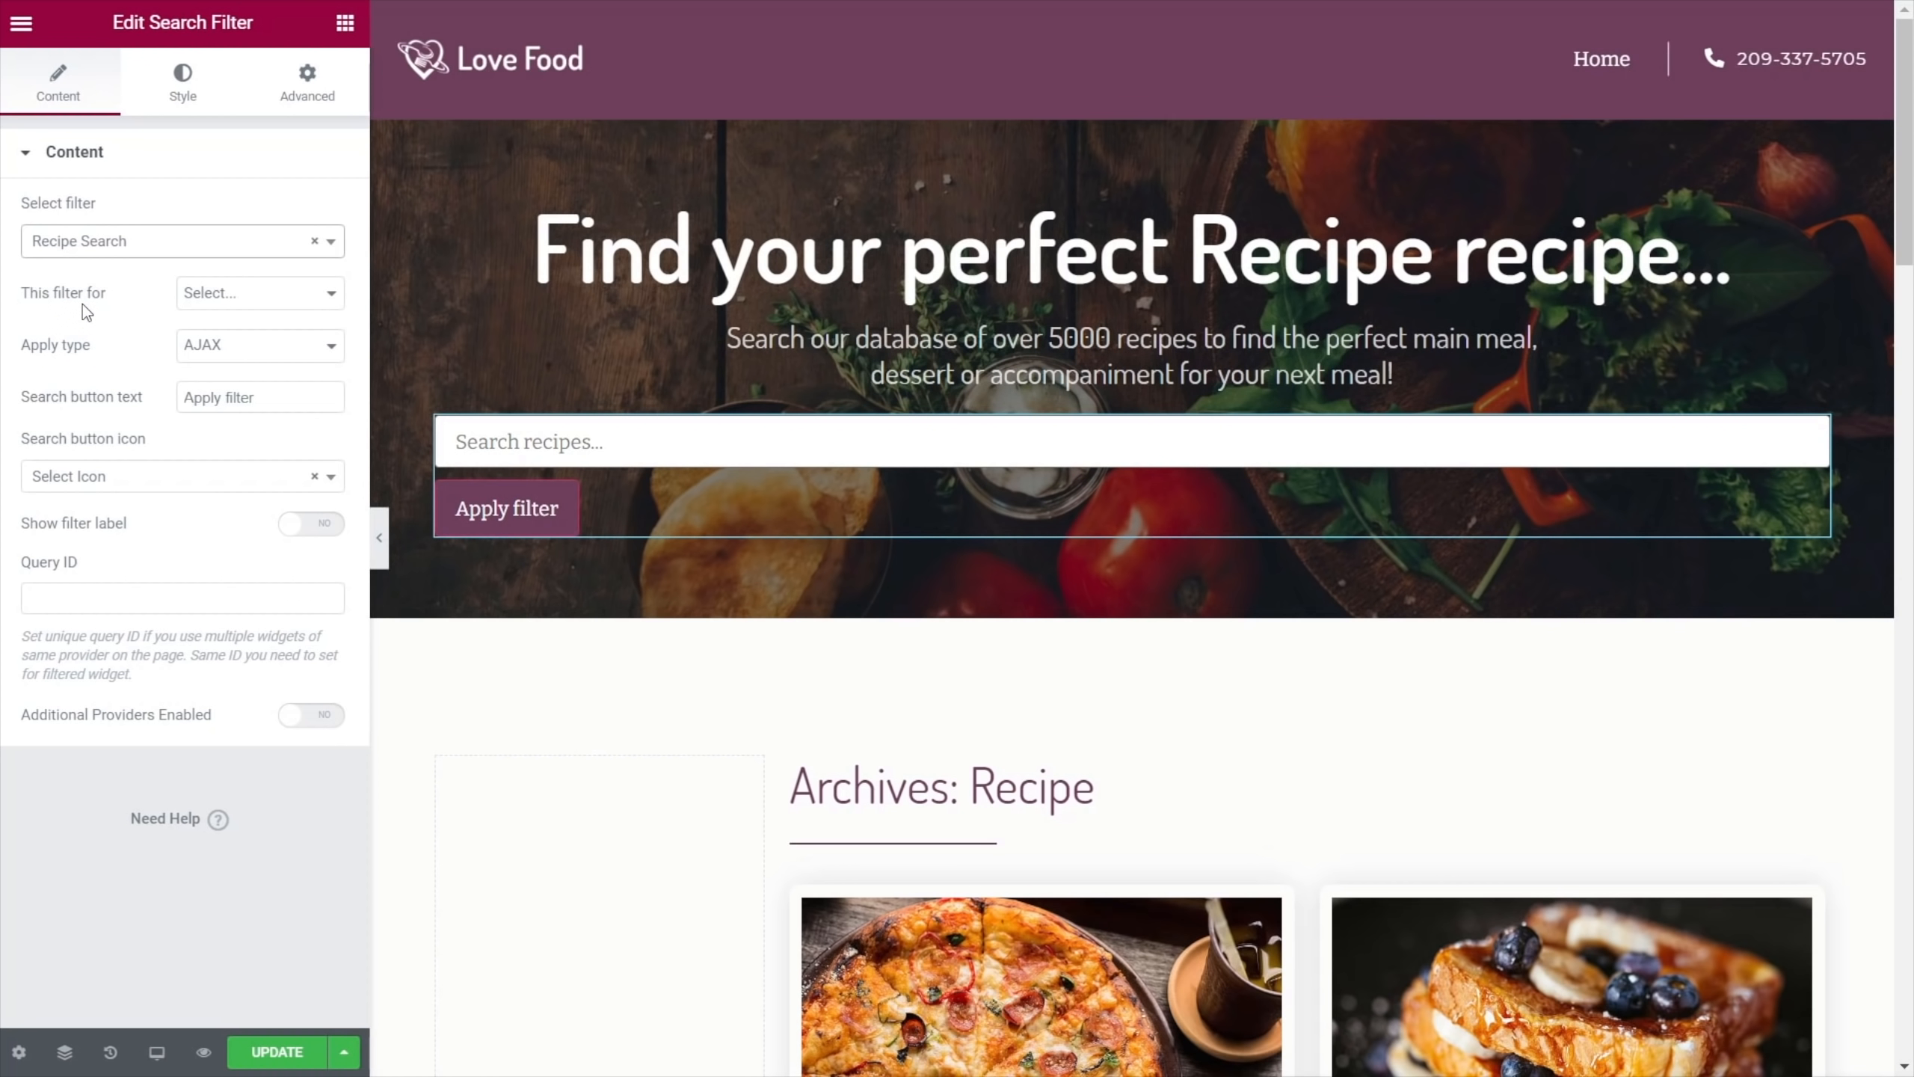
{"action": "left_click", "coordinate": [234, 304]}
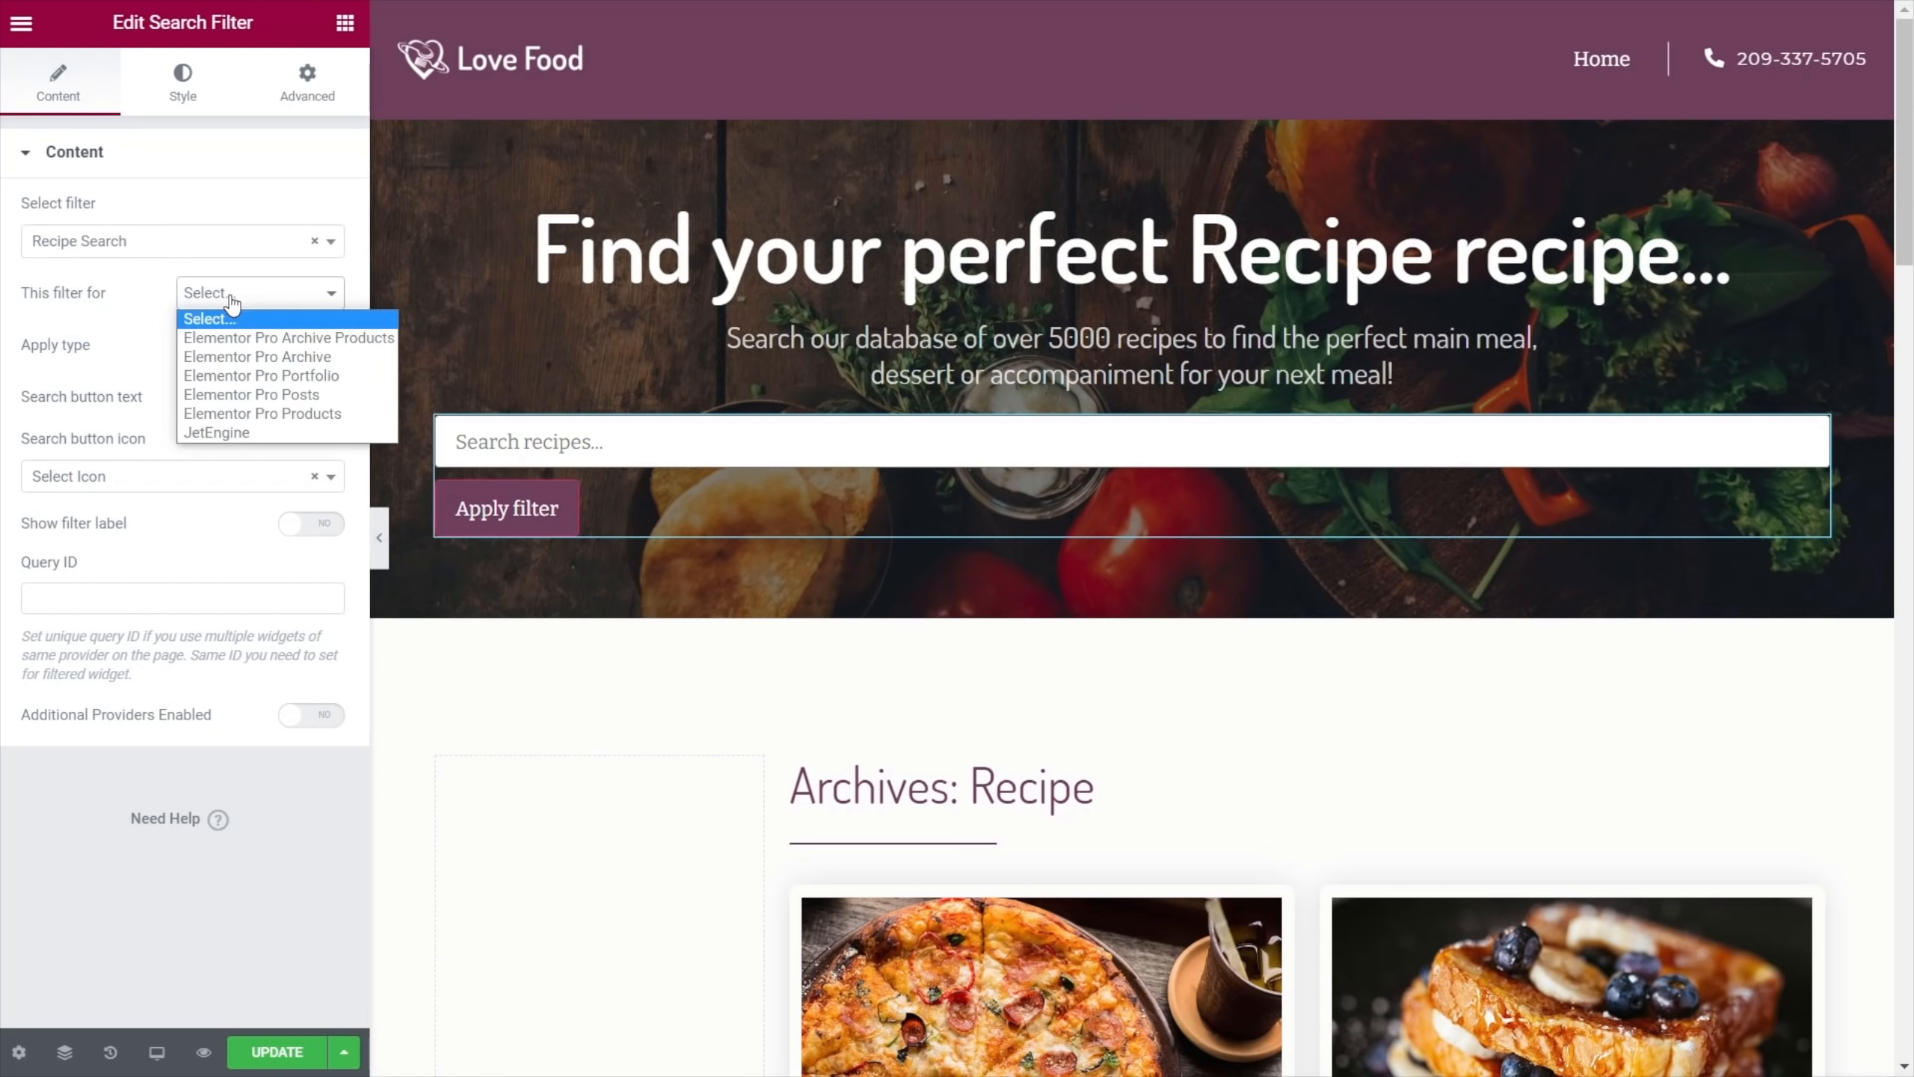
{"action": "left_click", "coordinate": [220, 432]}
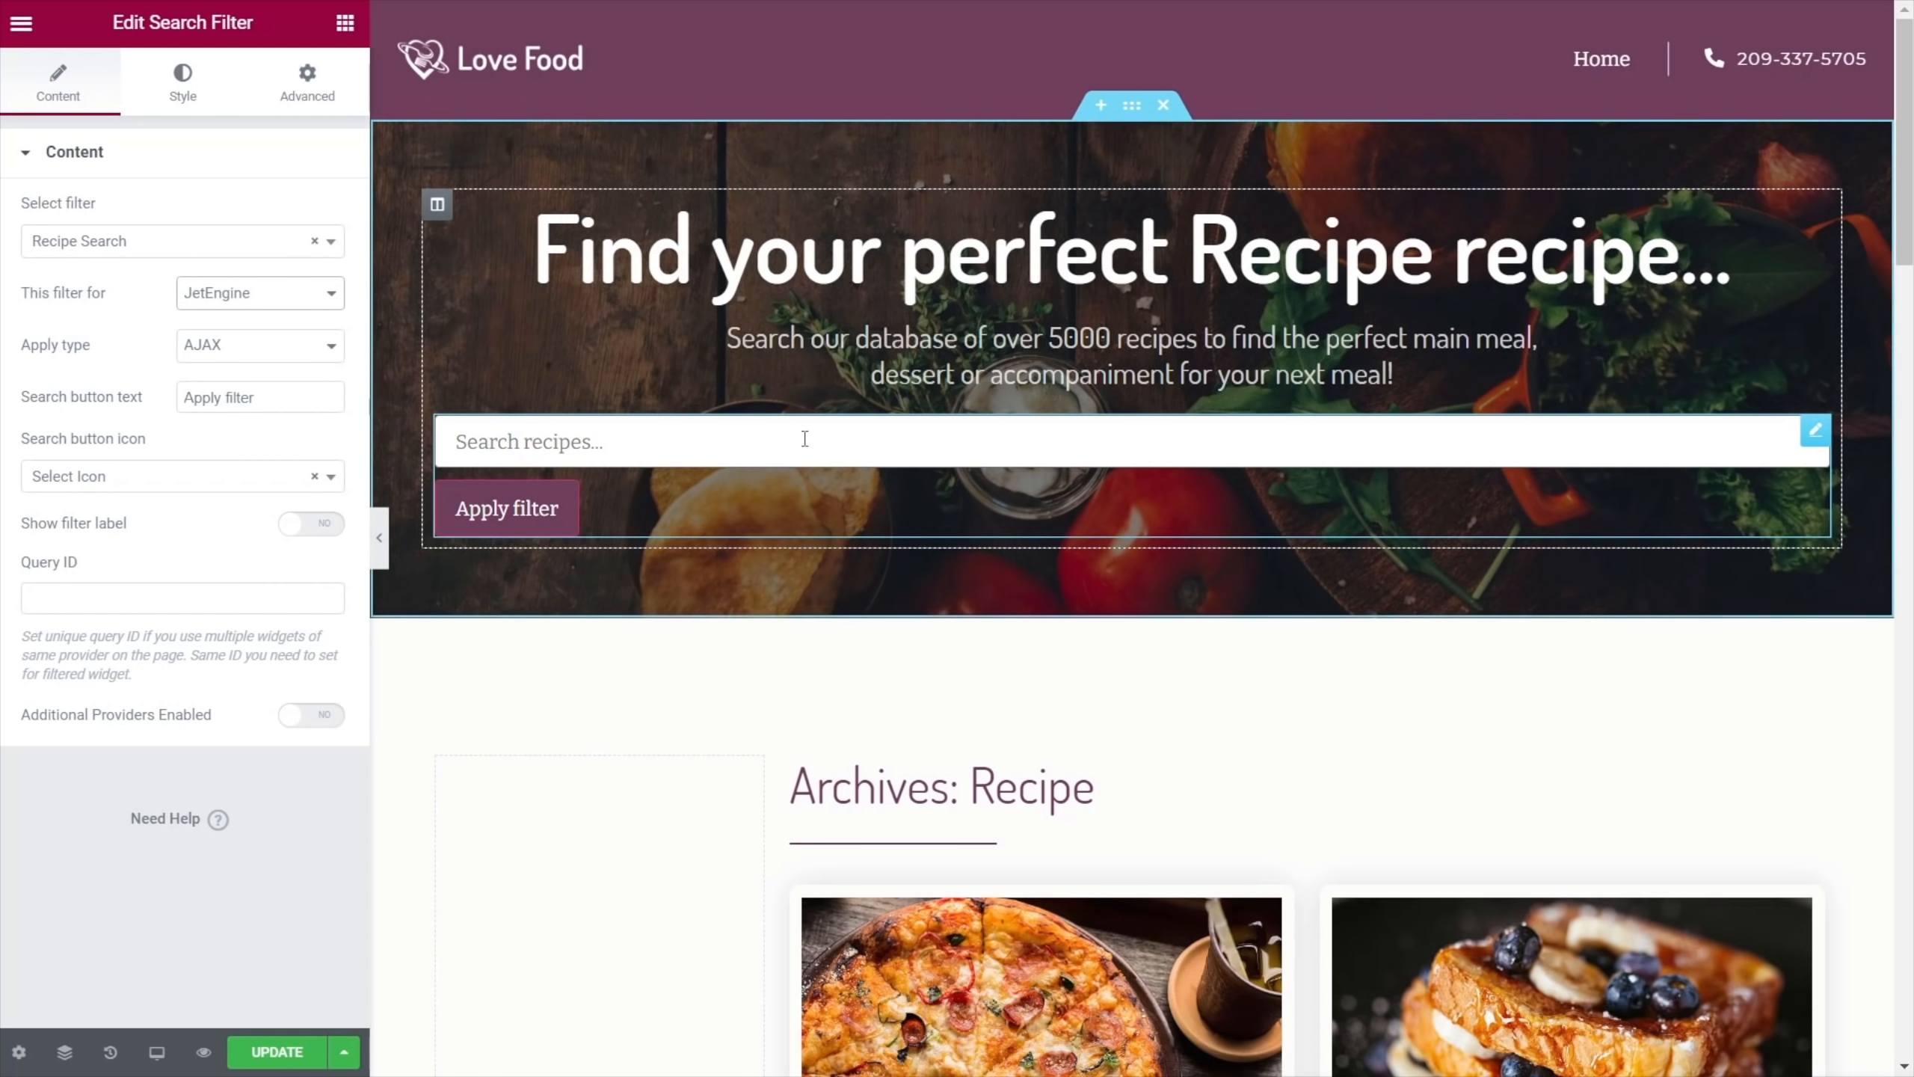
{"action": "left_click", "coordinate": [236, 351]}
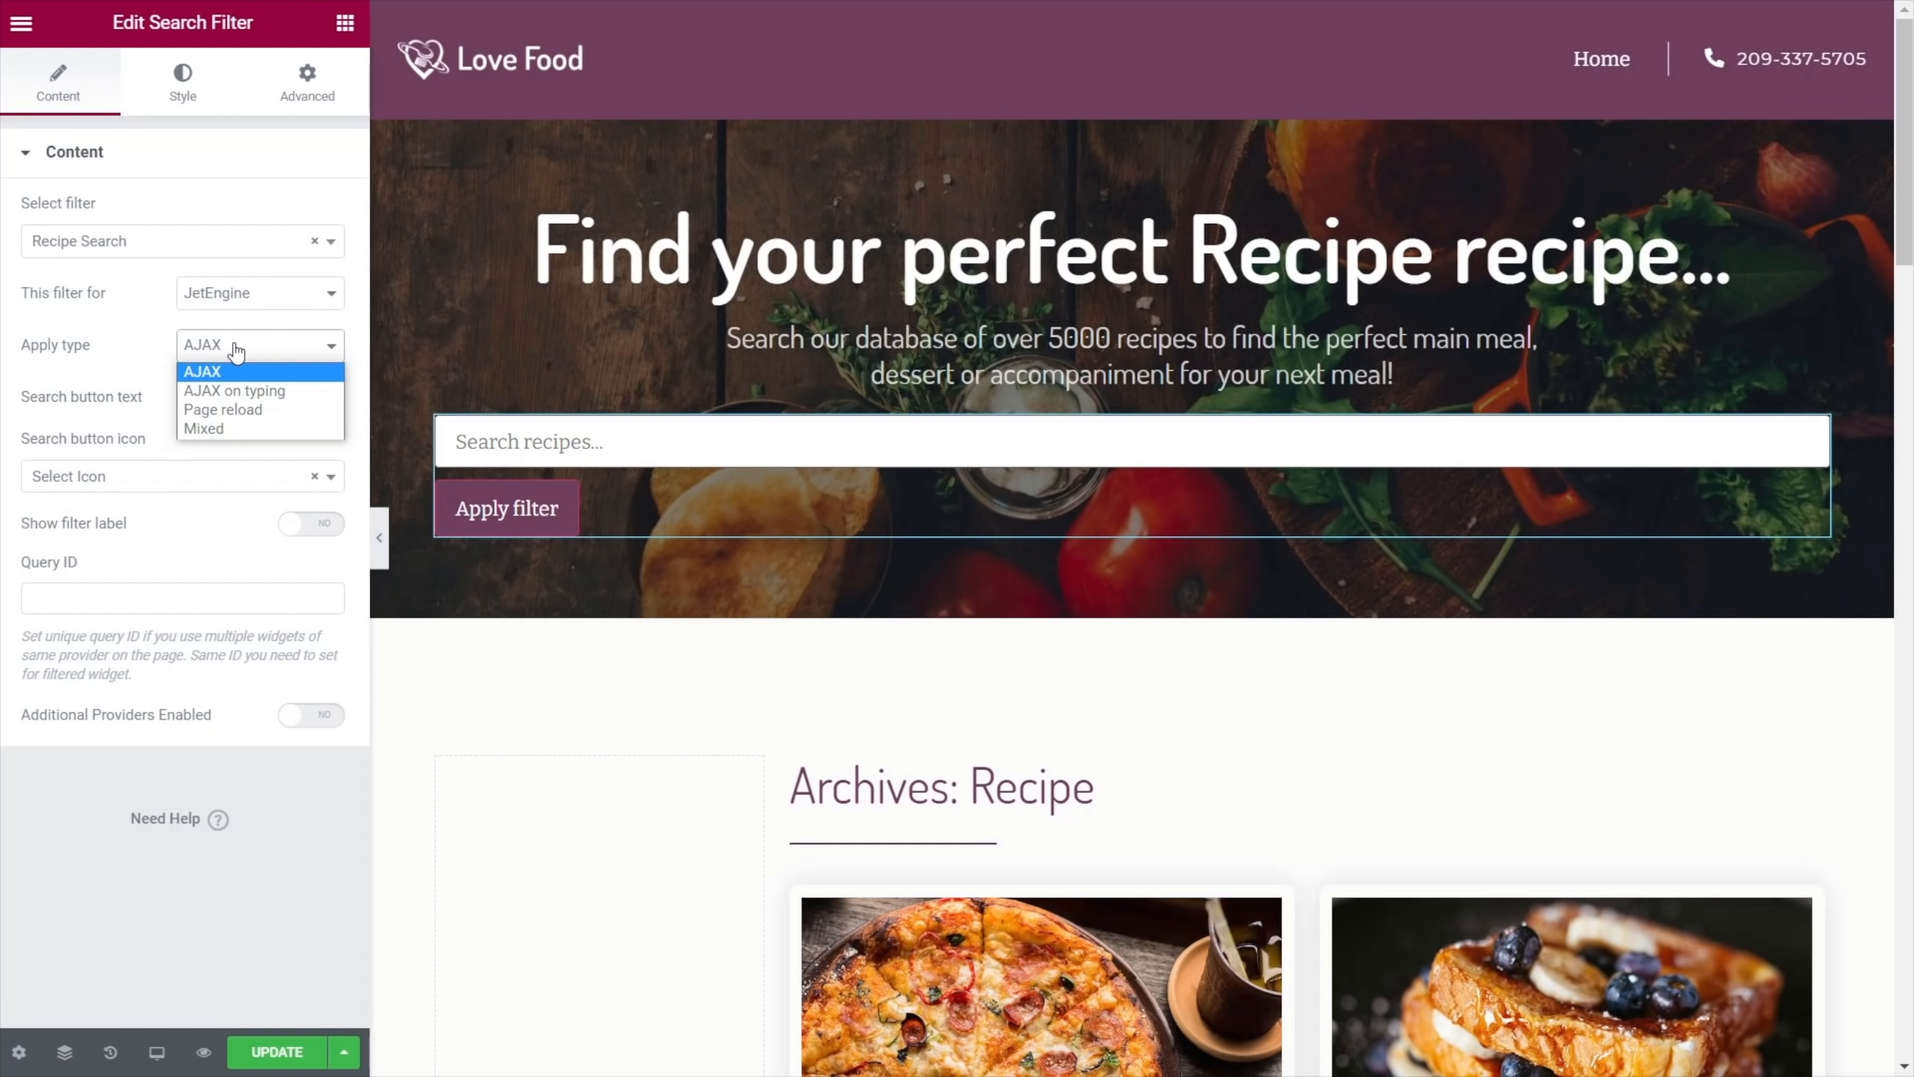
{"action": "left_click", "coordinate": [114, 350]}
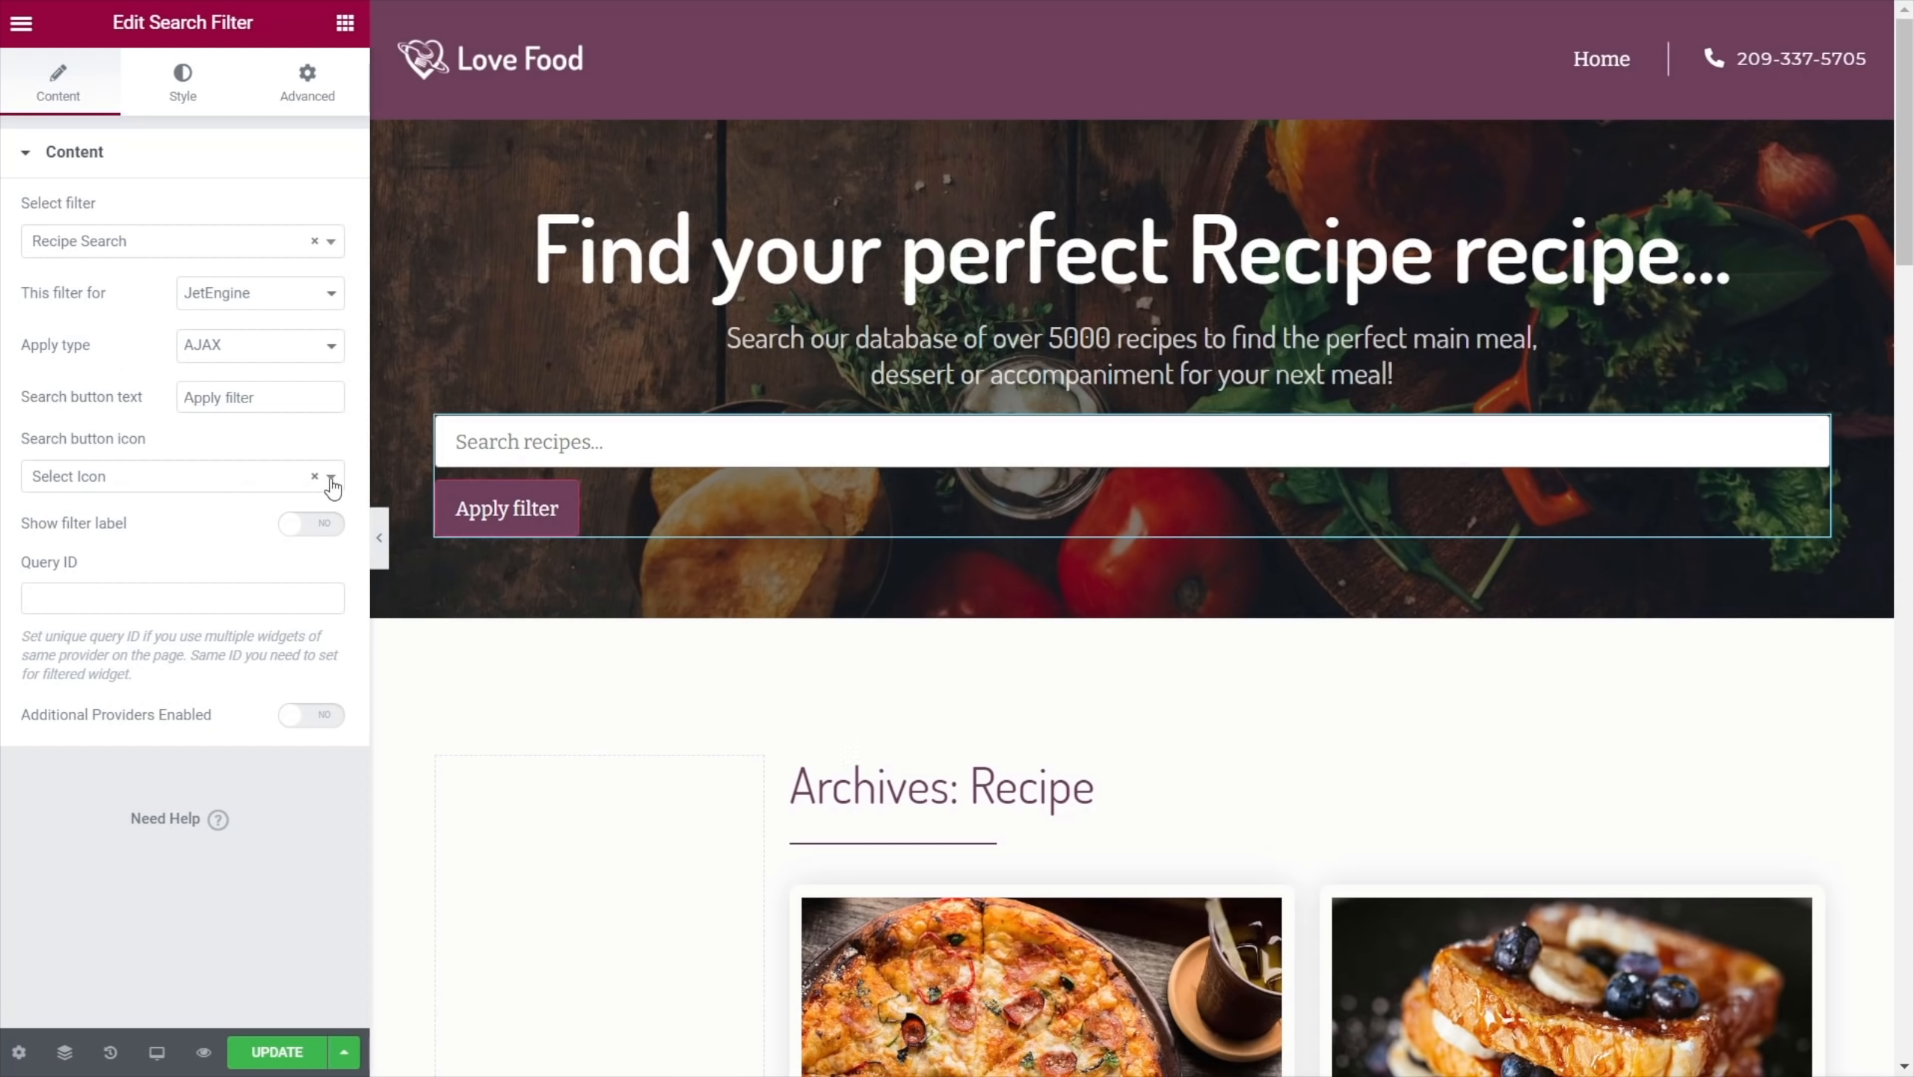
Clear the search filter's button text and set its button icon to search
{"action": "triple_click", "coordinate": [269, 400]}
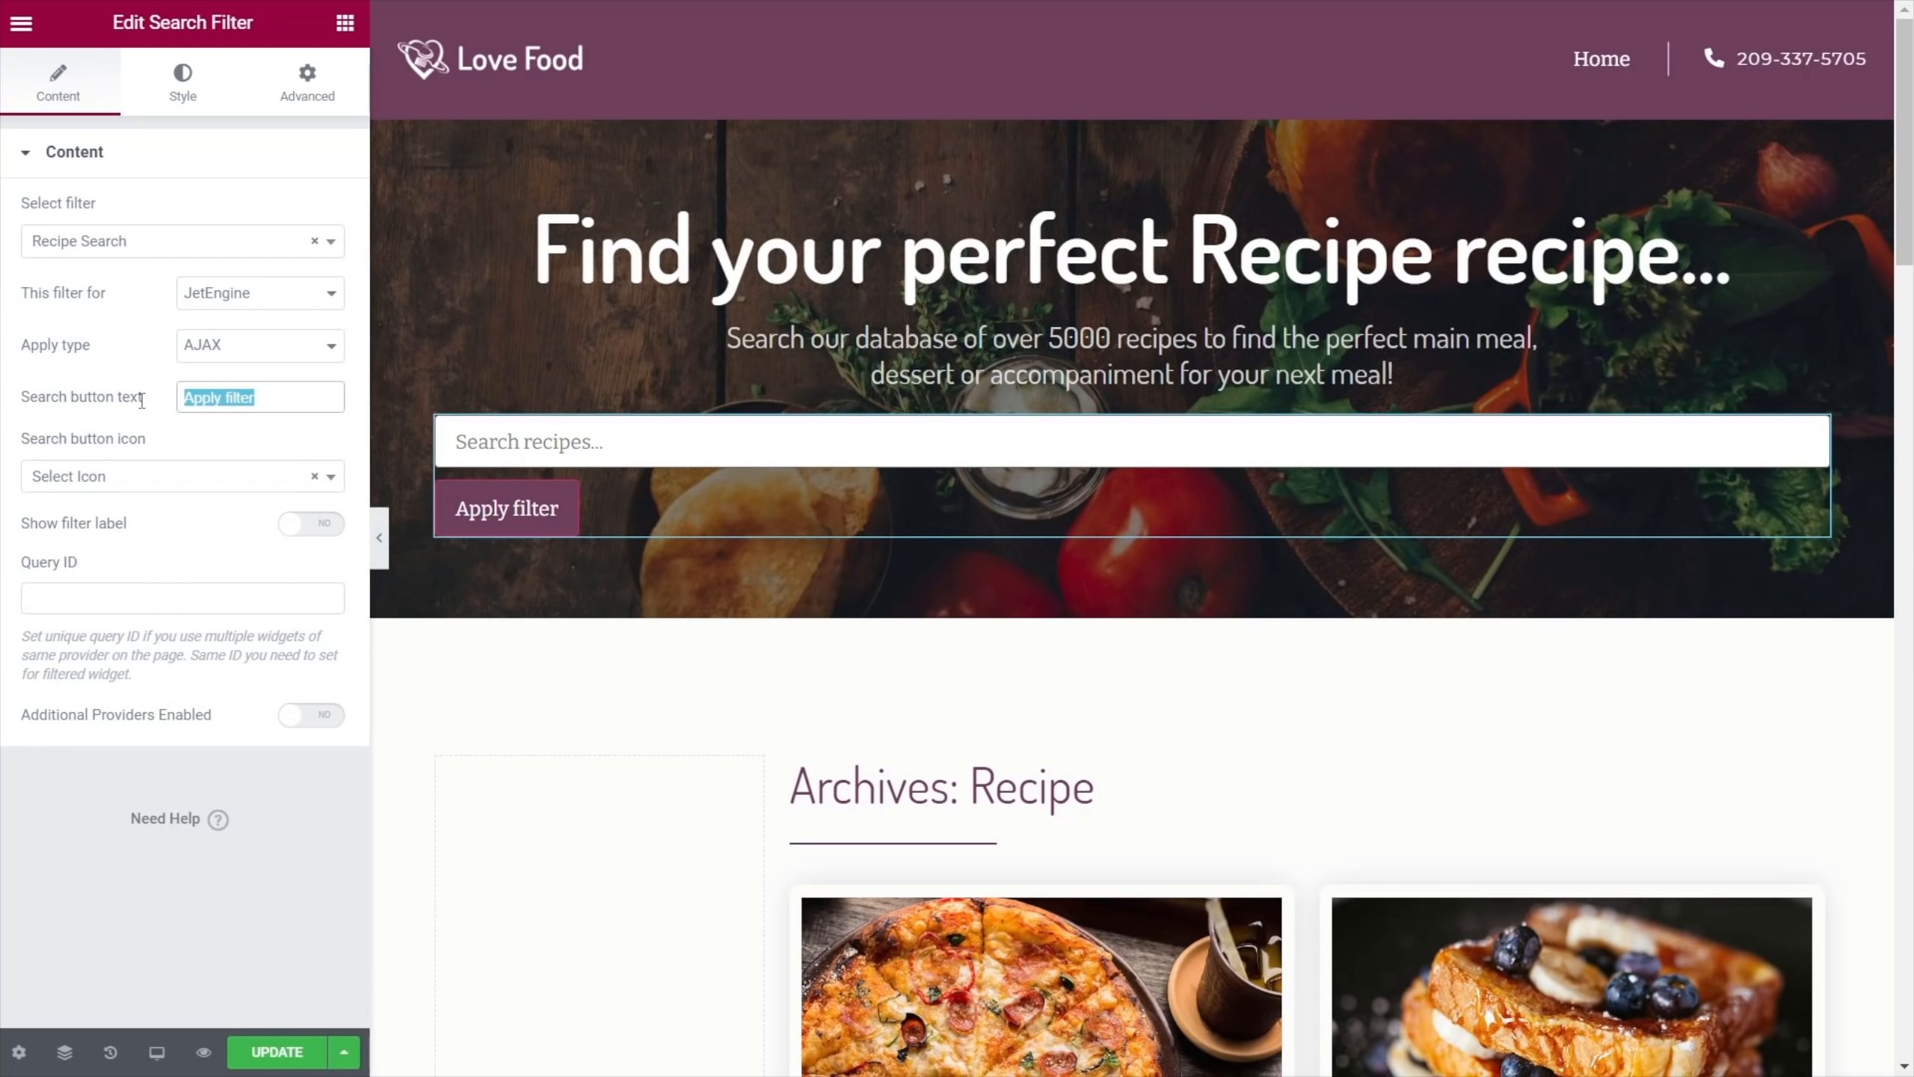
{"action": "key", "text": "BackSpace"}
{"action": "left_click", "coordinate": [188, 482]}
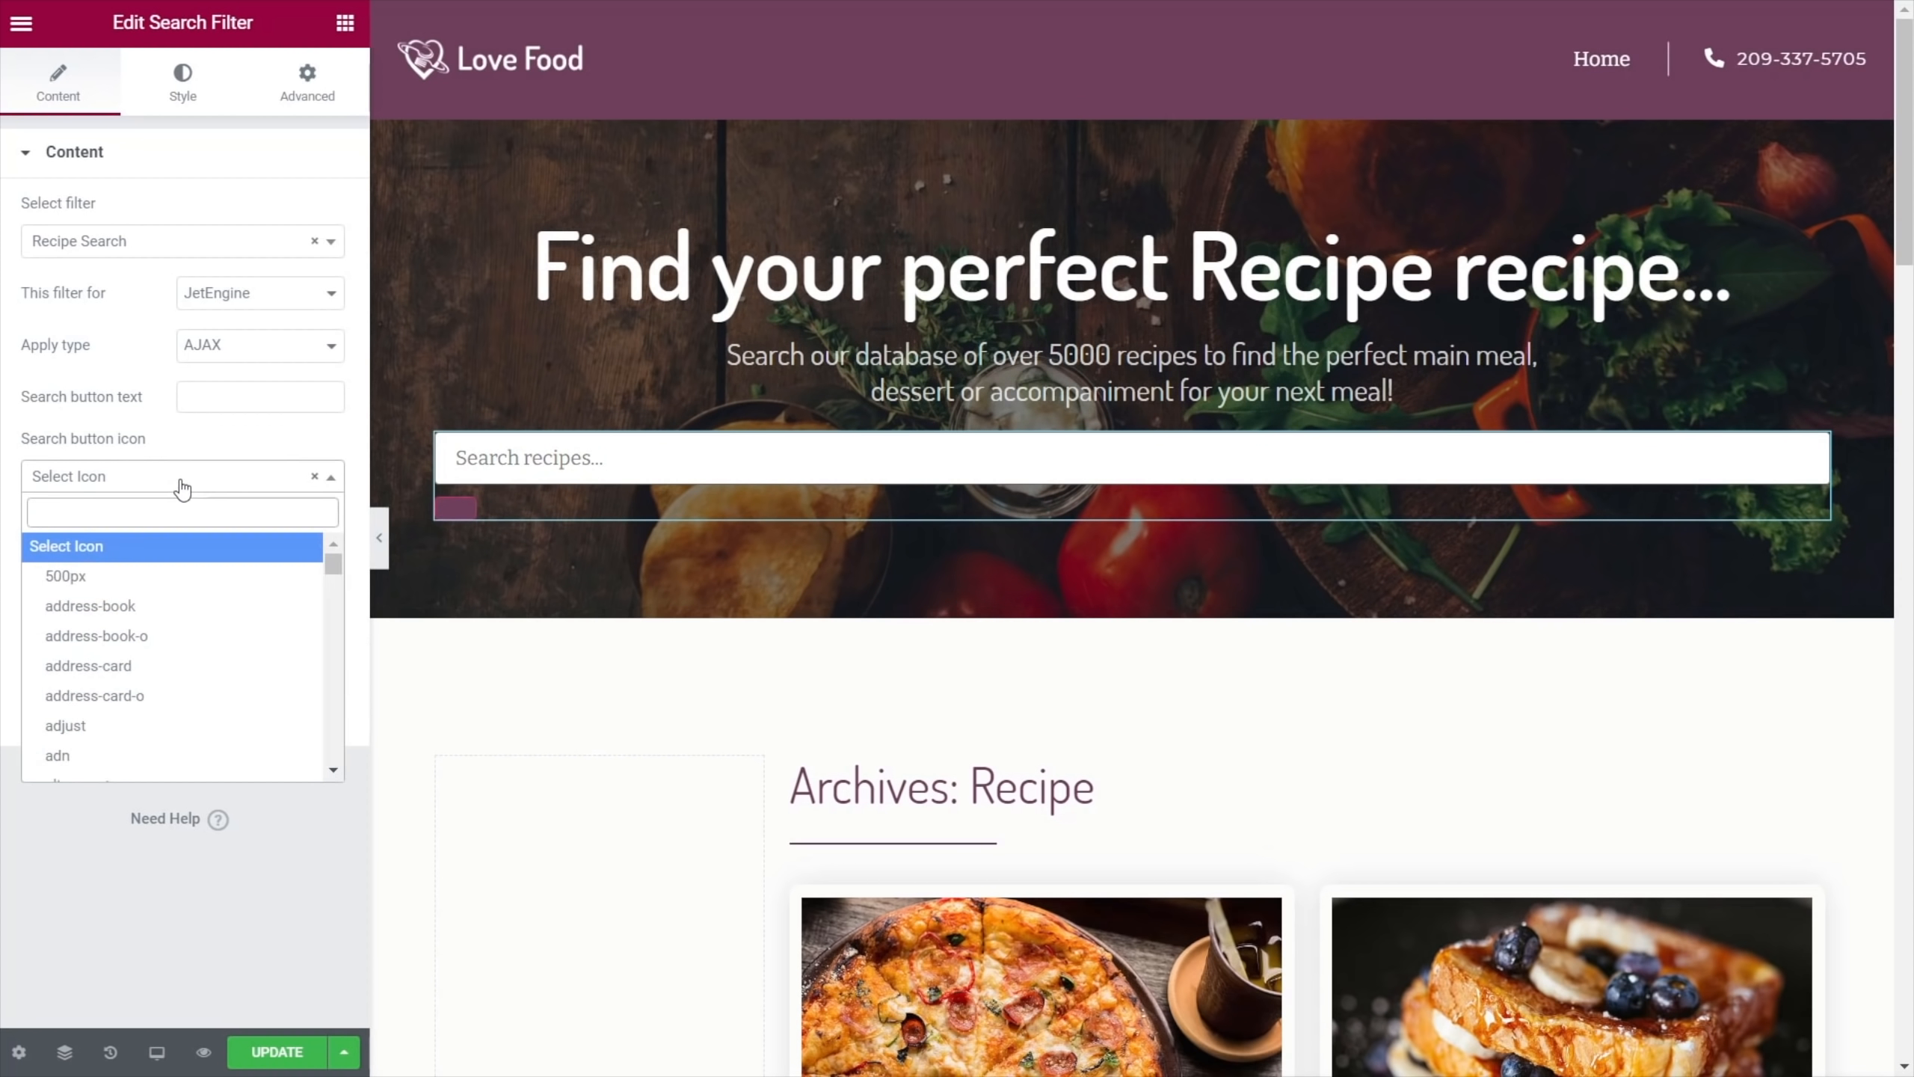
{"action": "type", "text": "sear"}
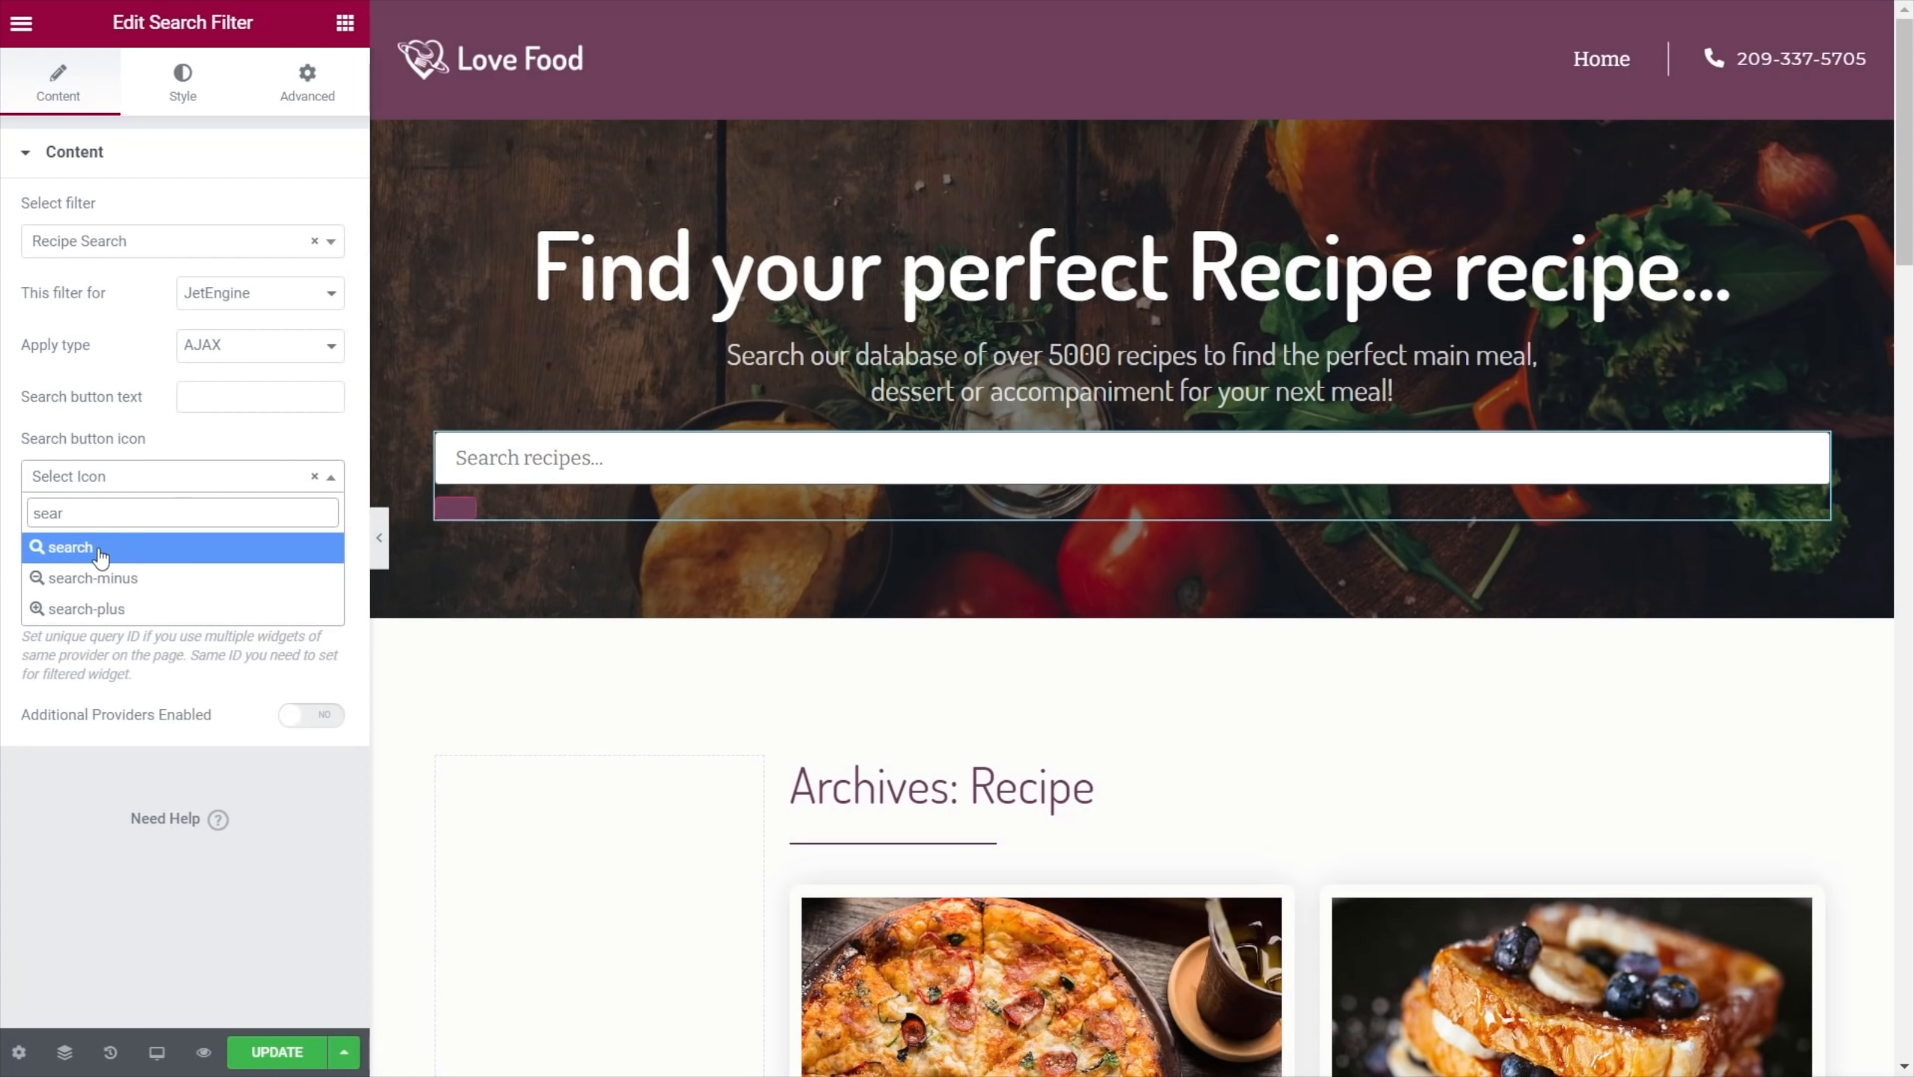
{"action": "left_click", "coordinate": [181, 547]}
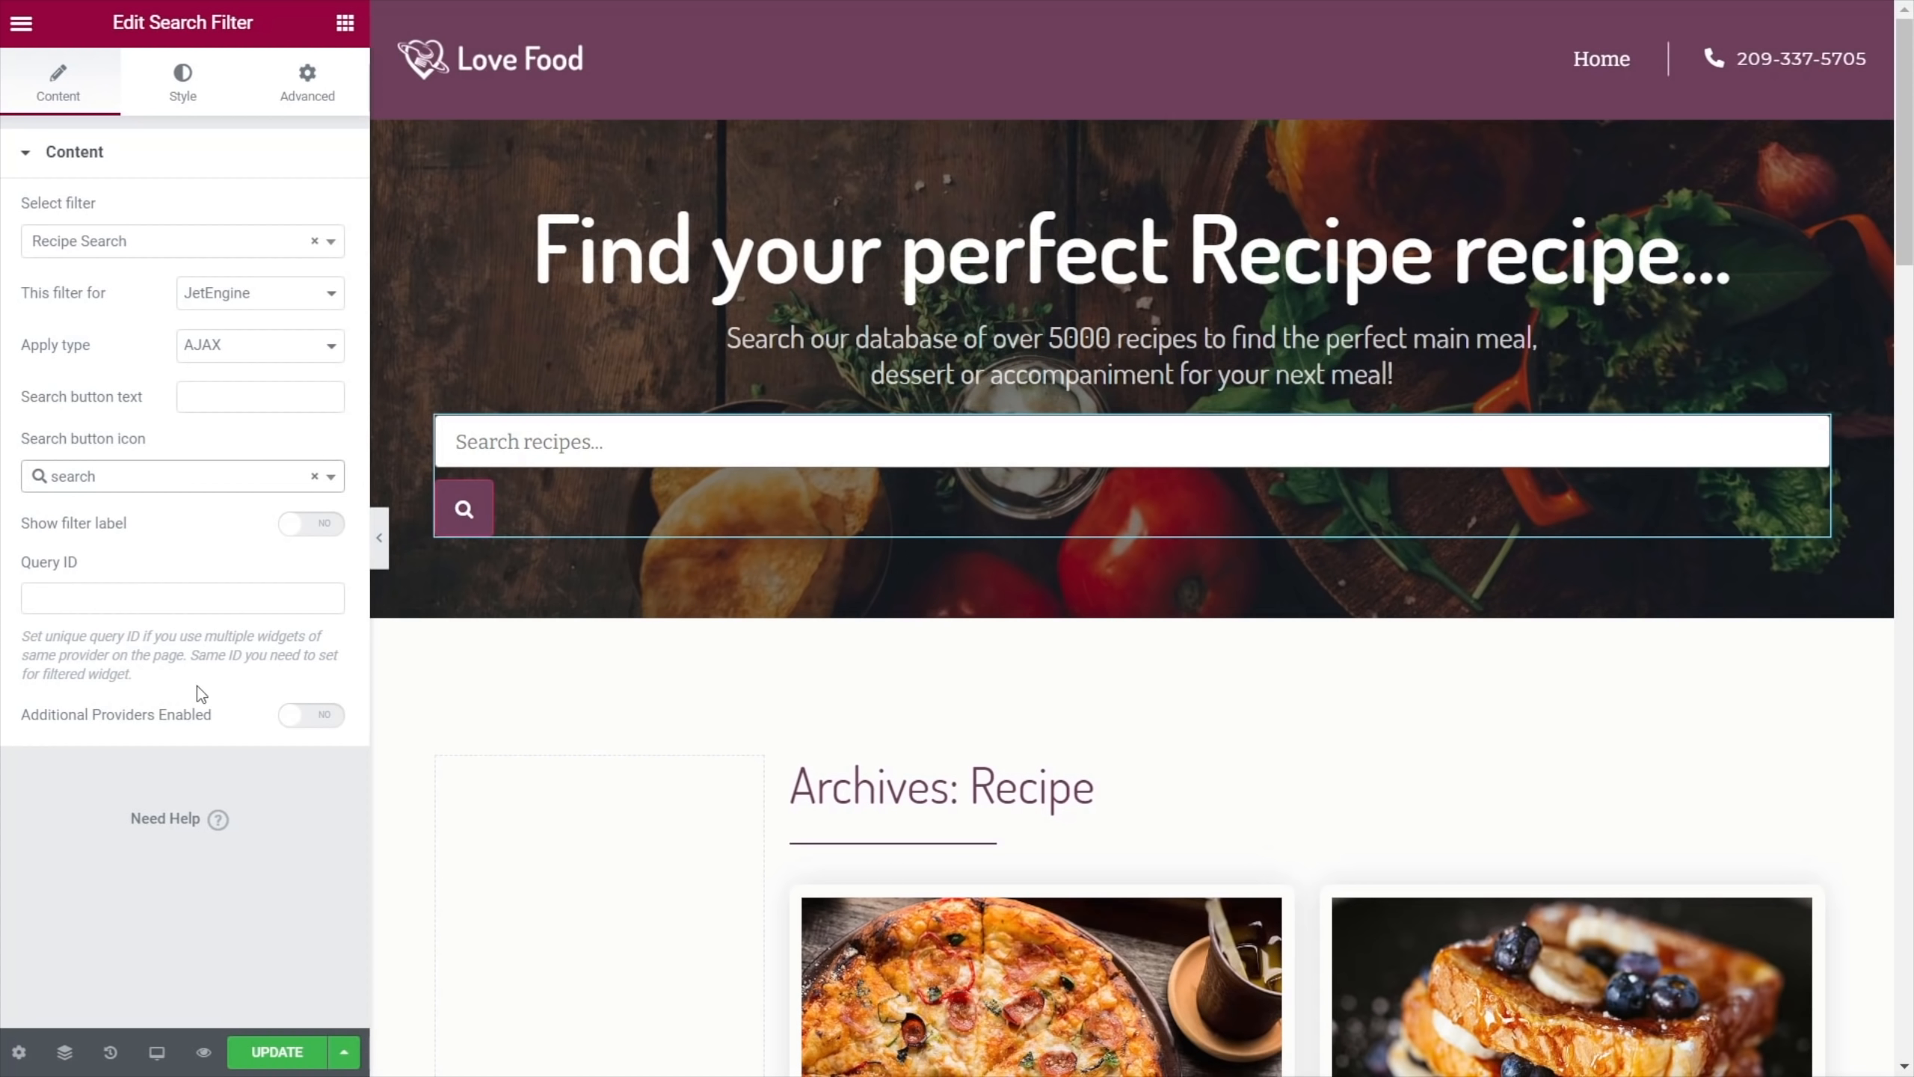
Style the search filter so the input and button sit inline, vertically aligned to the bottom
{"action": "left_click", "coordinate": [180, 81]}
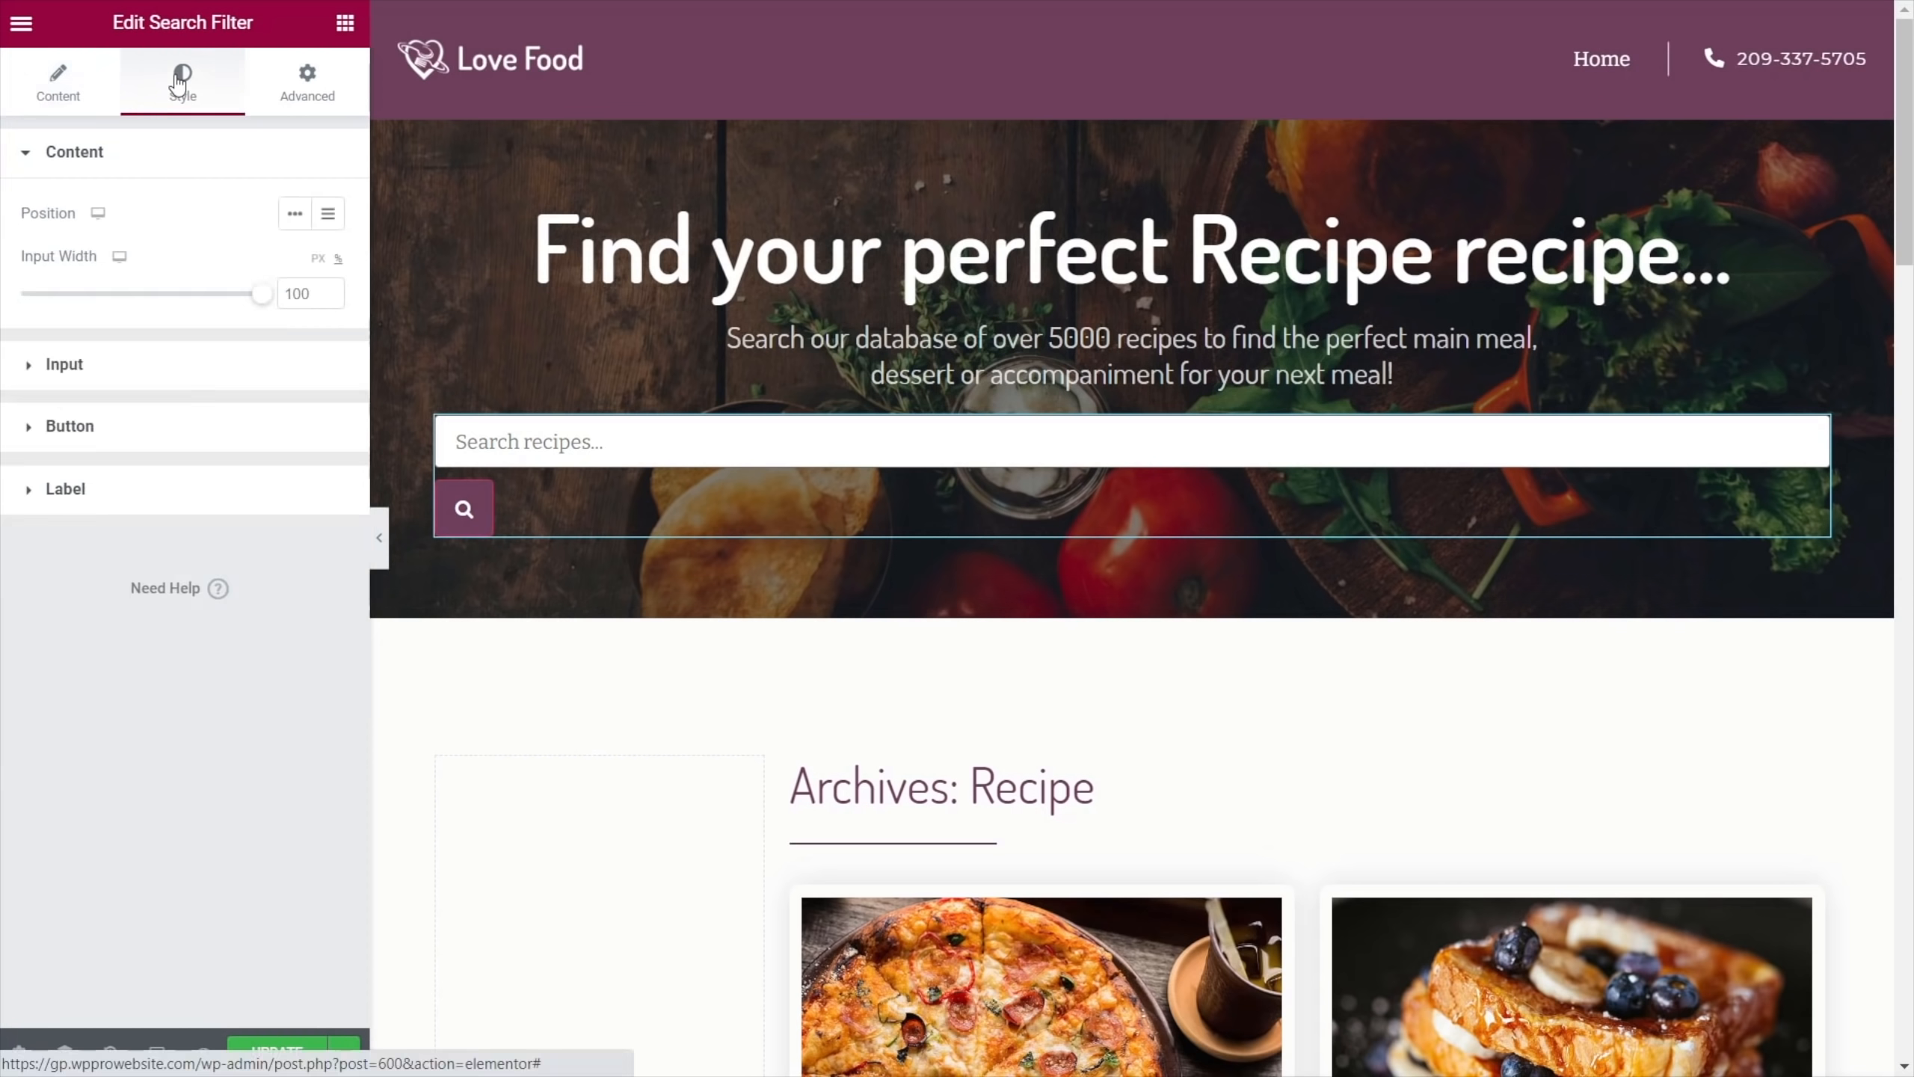
{"action": "left_click", "coordinate": [297, 217]}
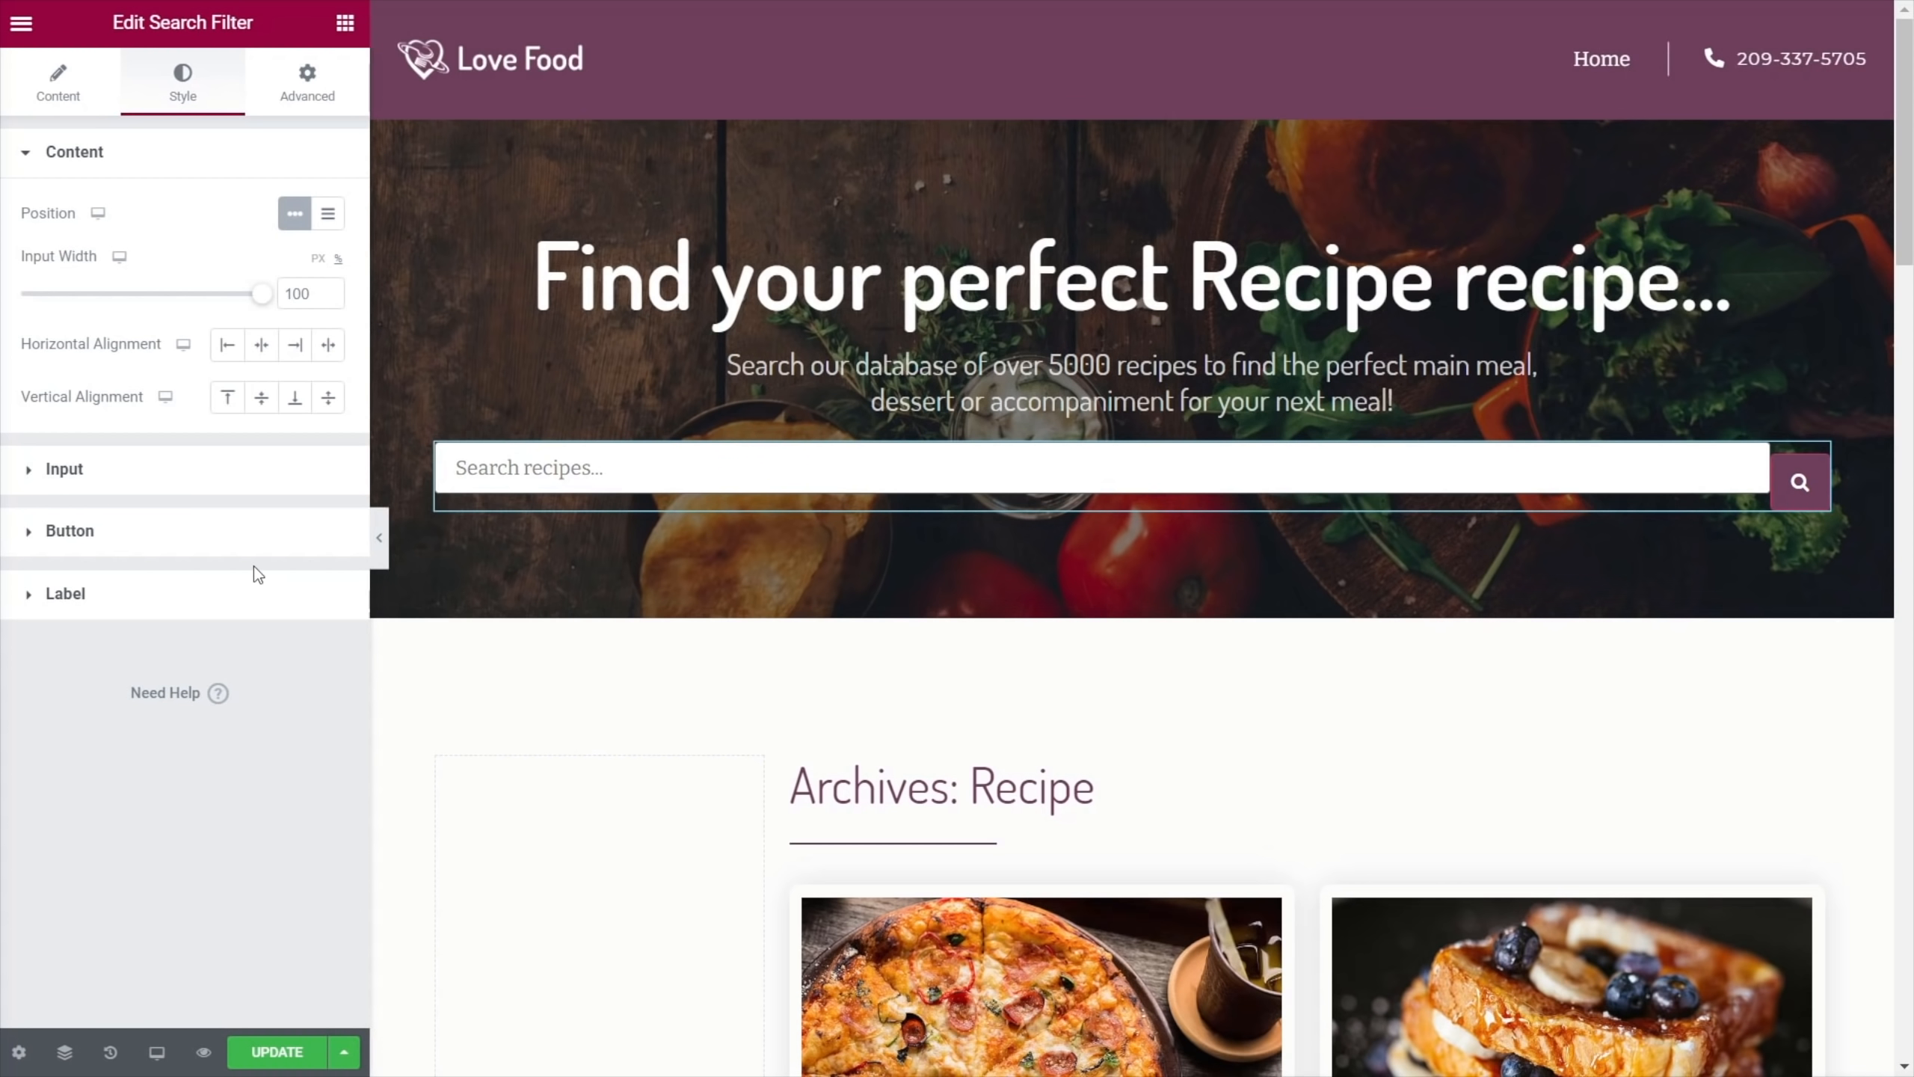
{"action": "left_click", "coordinate": [294, 397]}
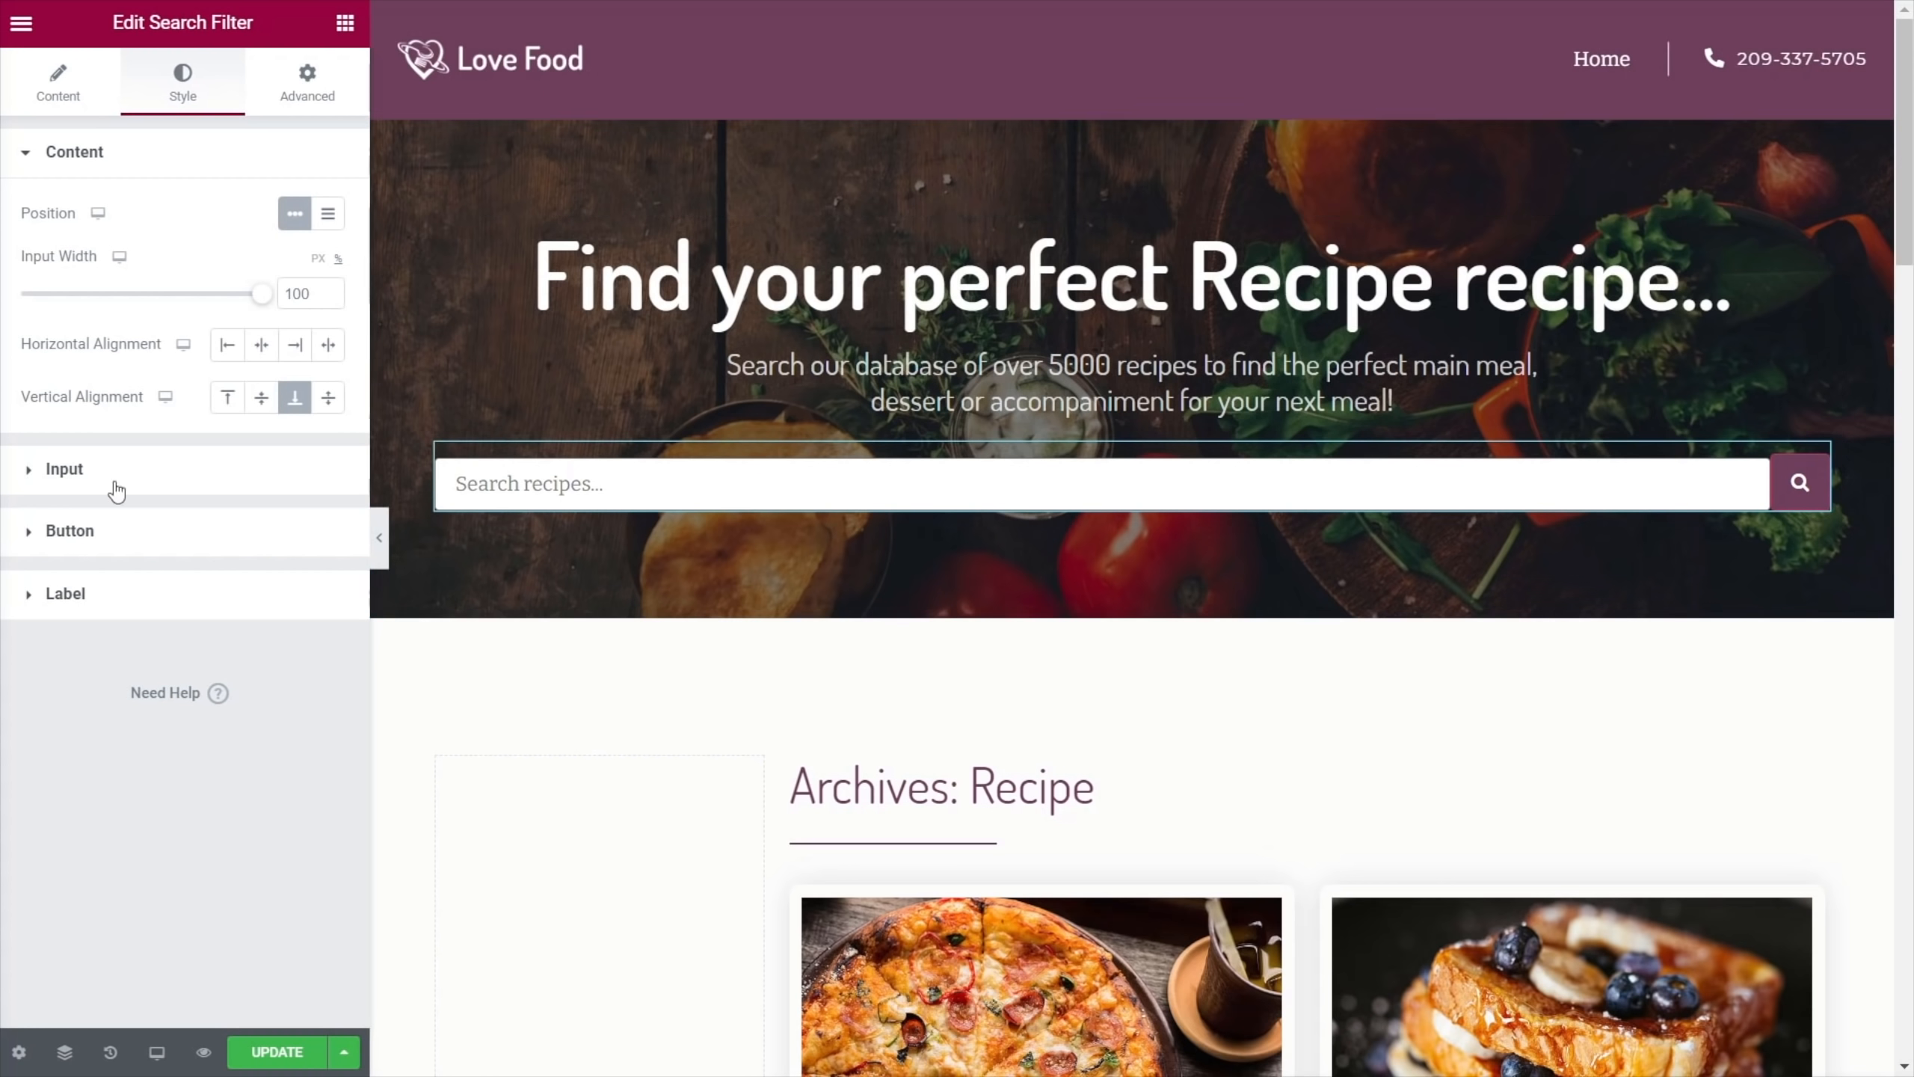
Set the search input's padding to 15 px on all sides
{"action": "left_click", "coordinate": [64, 470]}
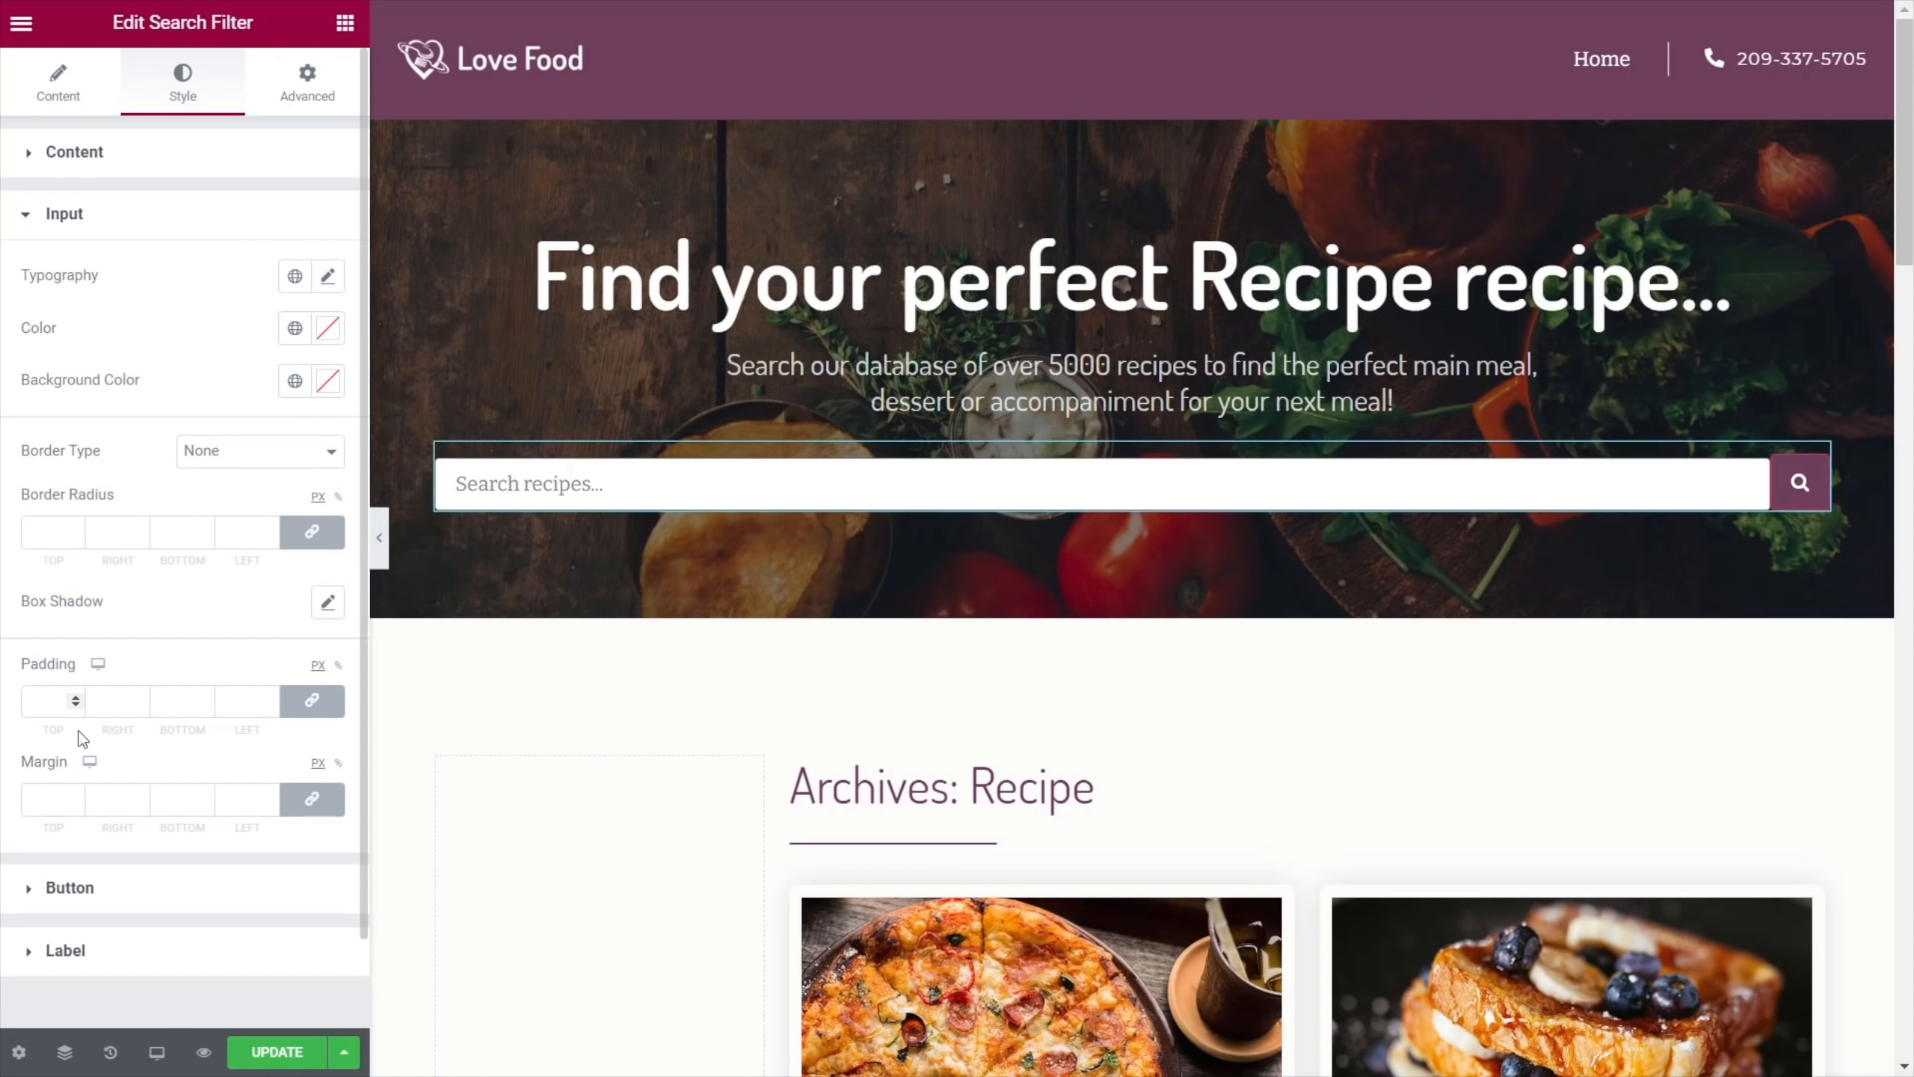
{"action": "left_click", "coordinate": [42, 700]}
{"action": "type", "text": "15"}
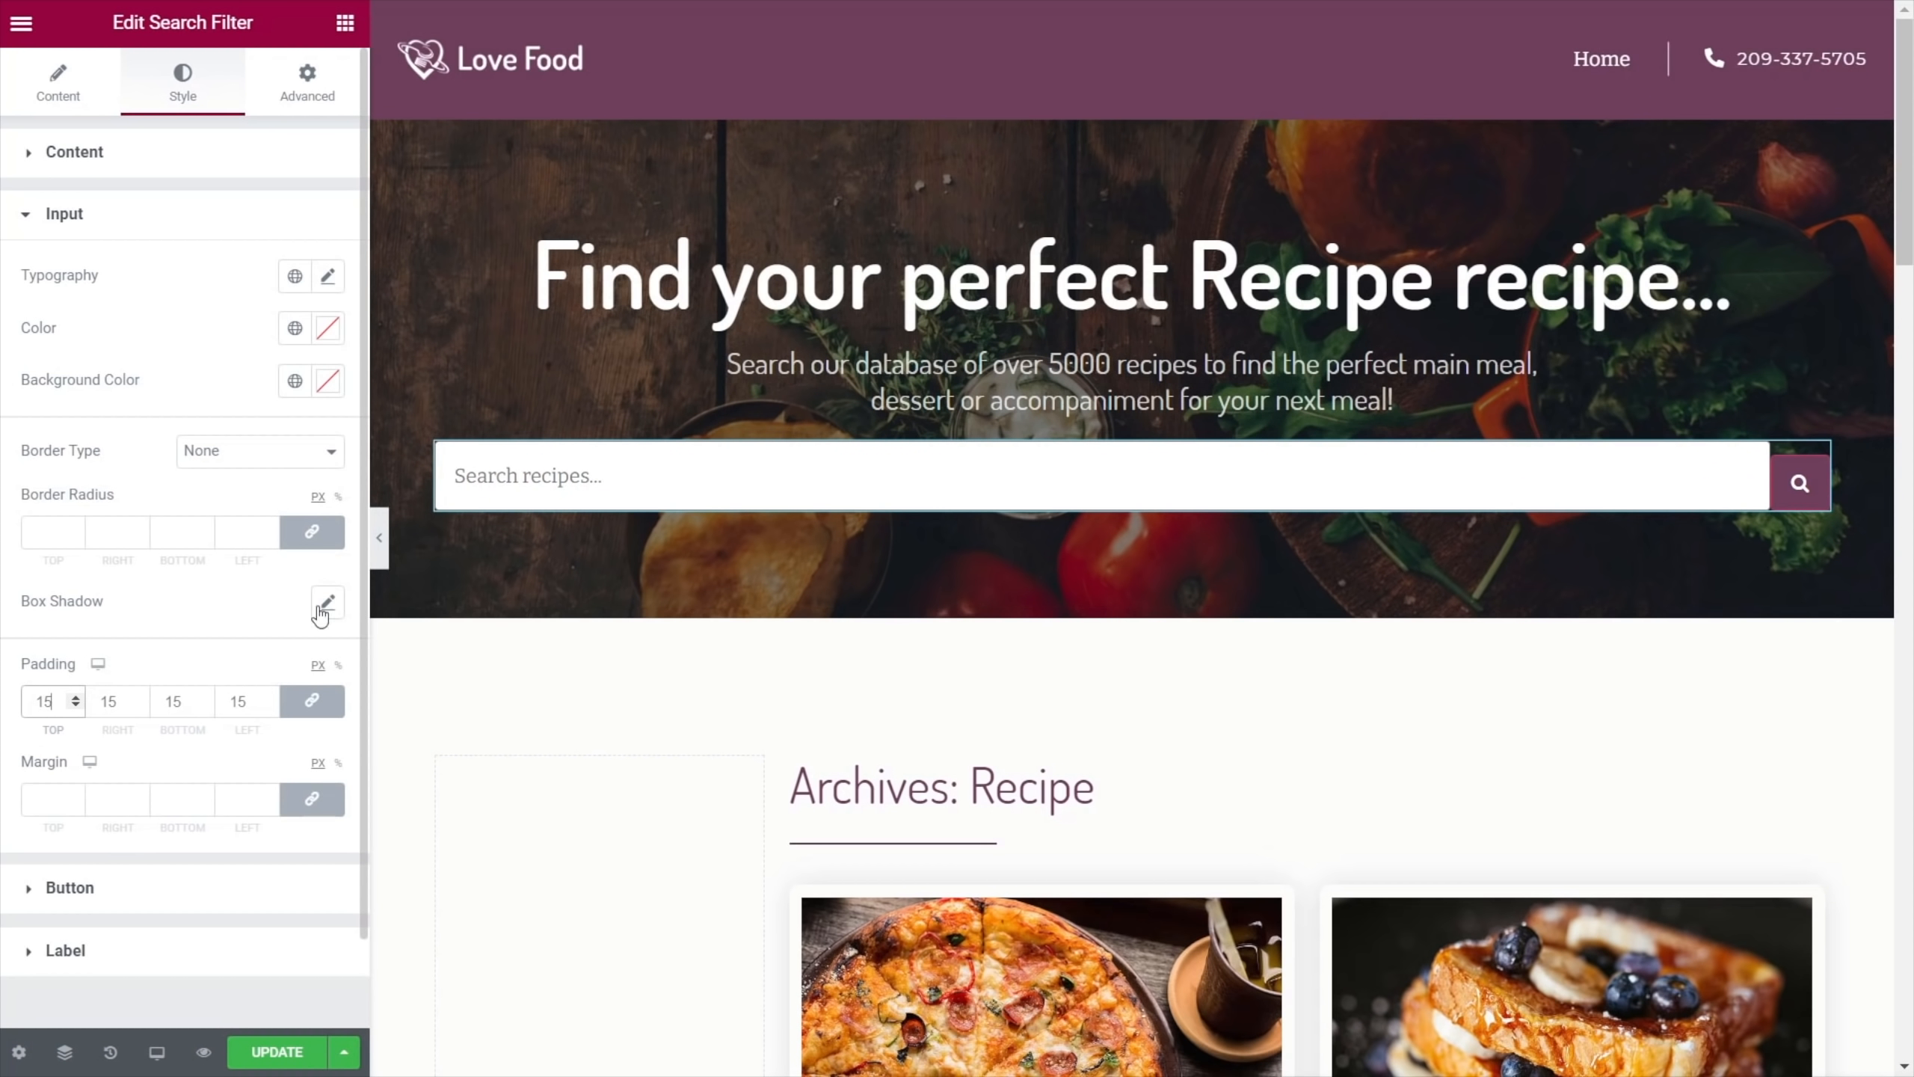
Give the search input a solid border with width 0 and a border radius of 0
{"action": "left_click", "coordinate": [331, 452]}
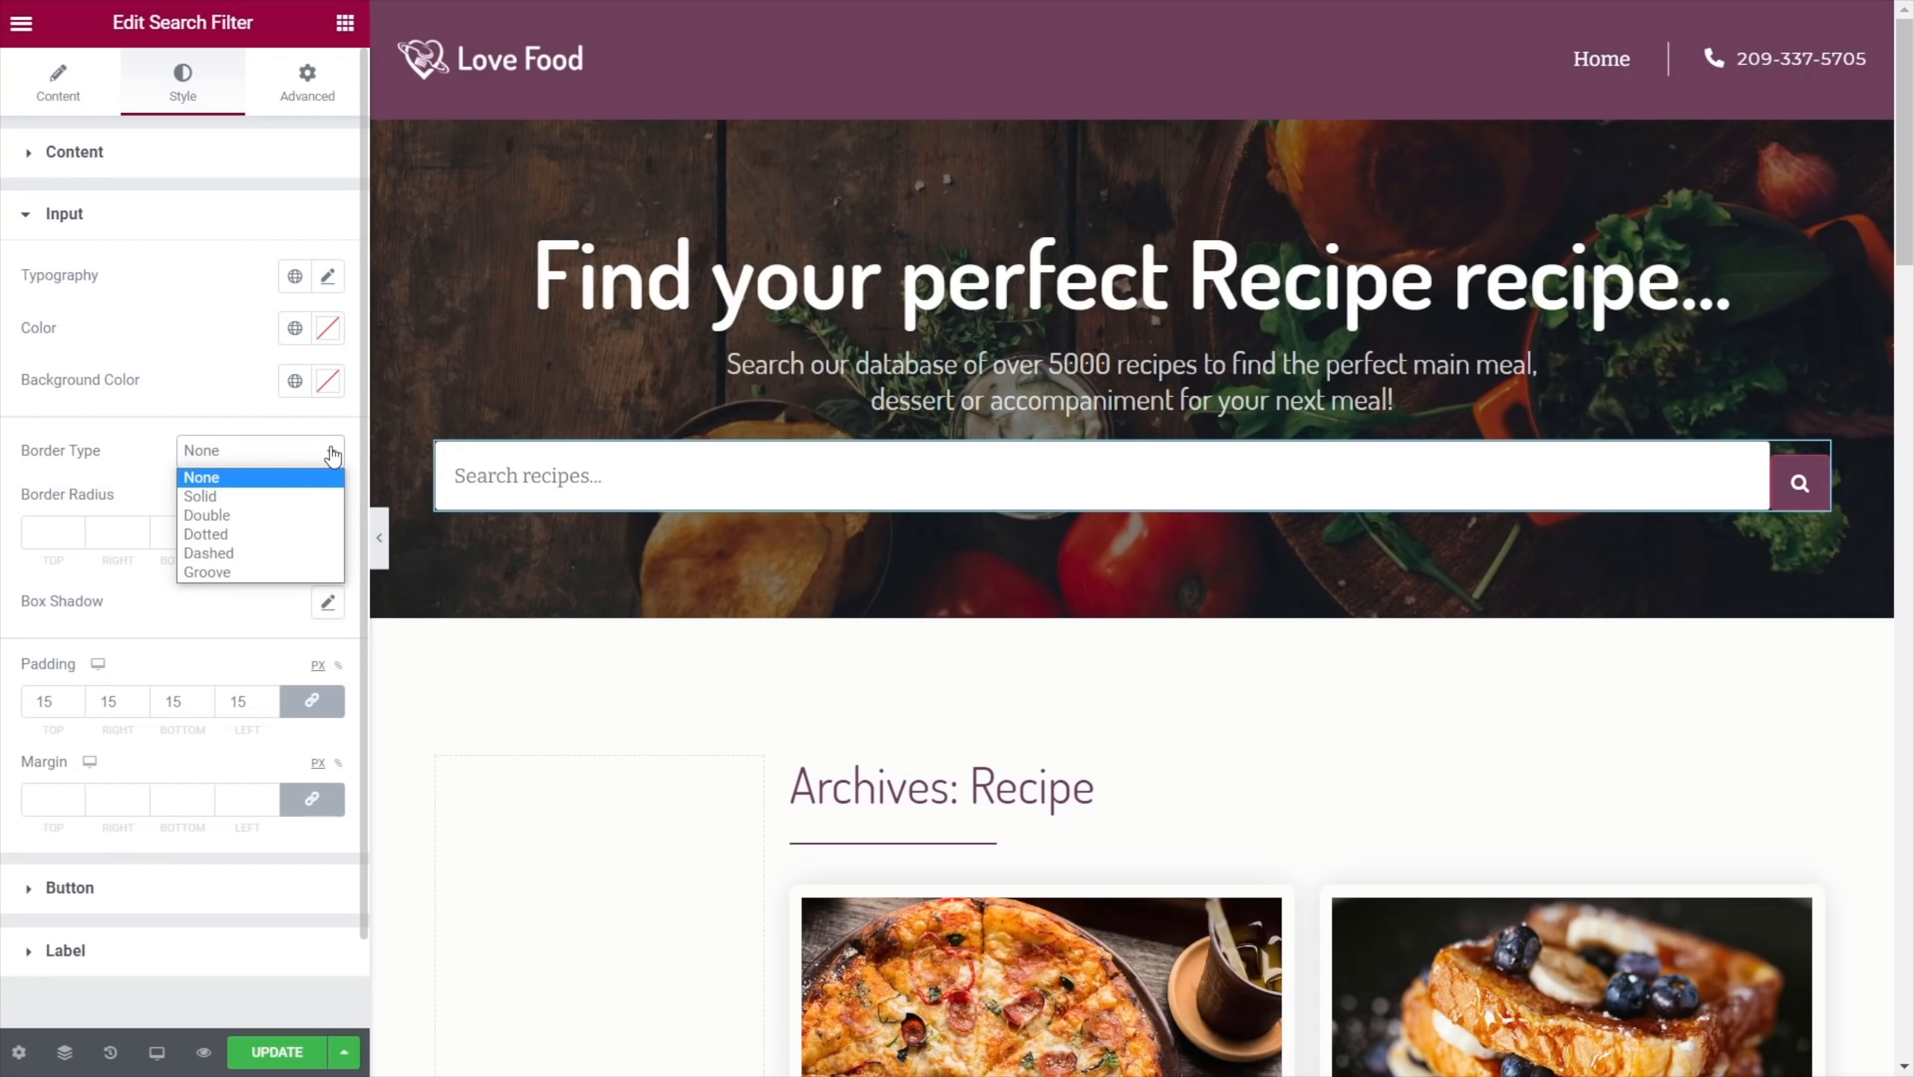
{"action": "left_click", "coordinate": [306, 495]}
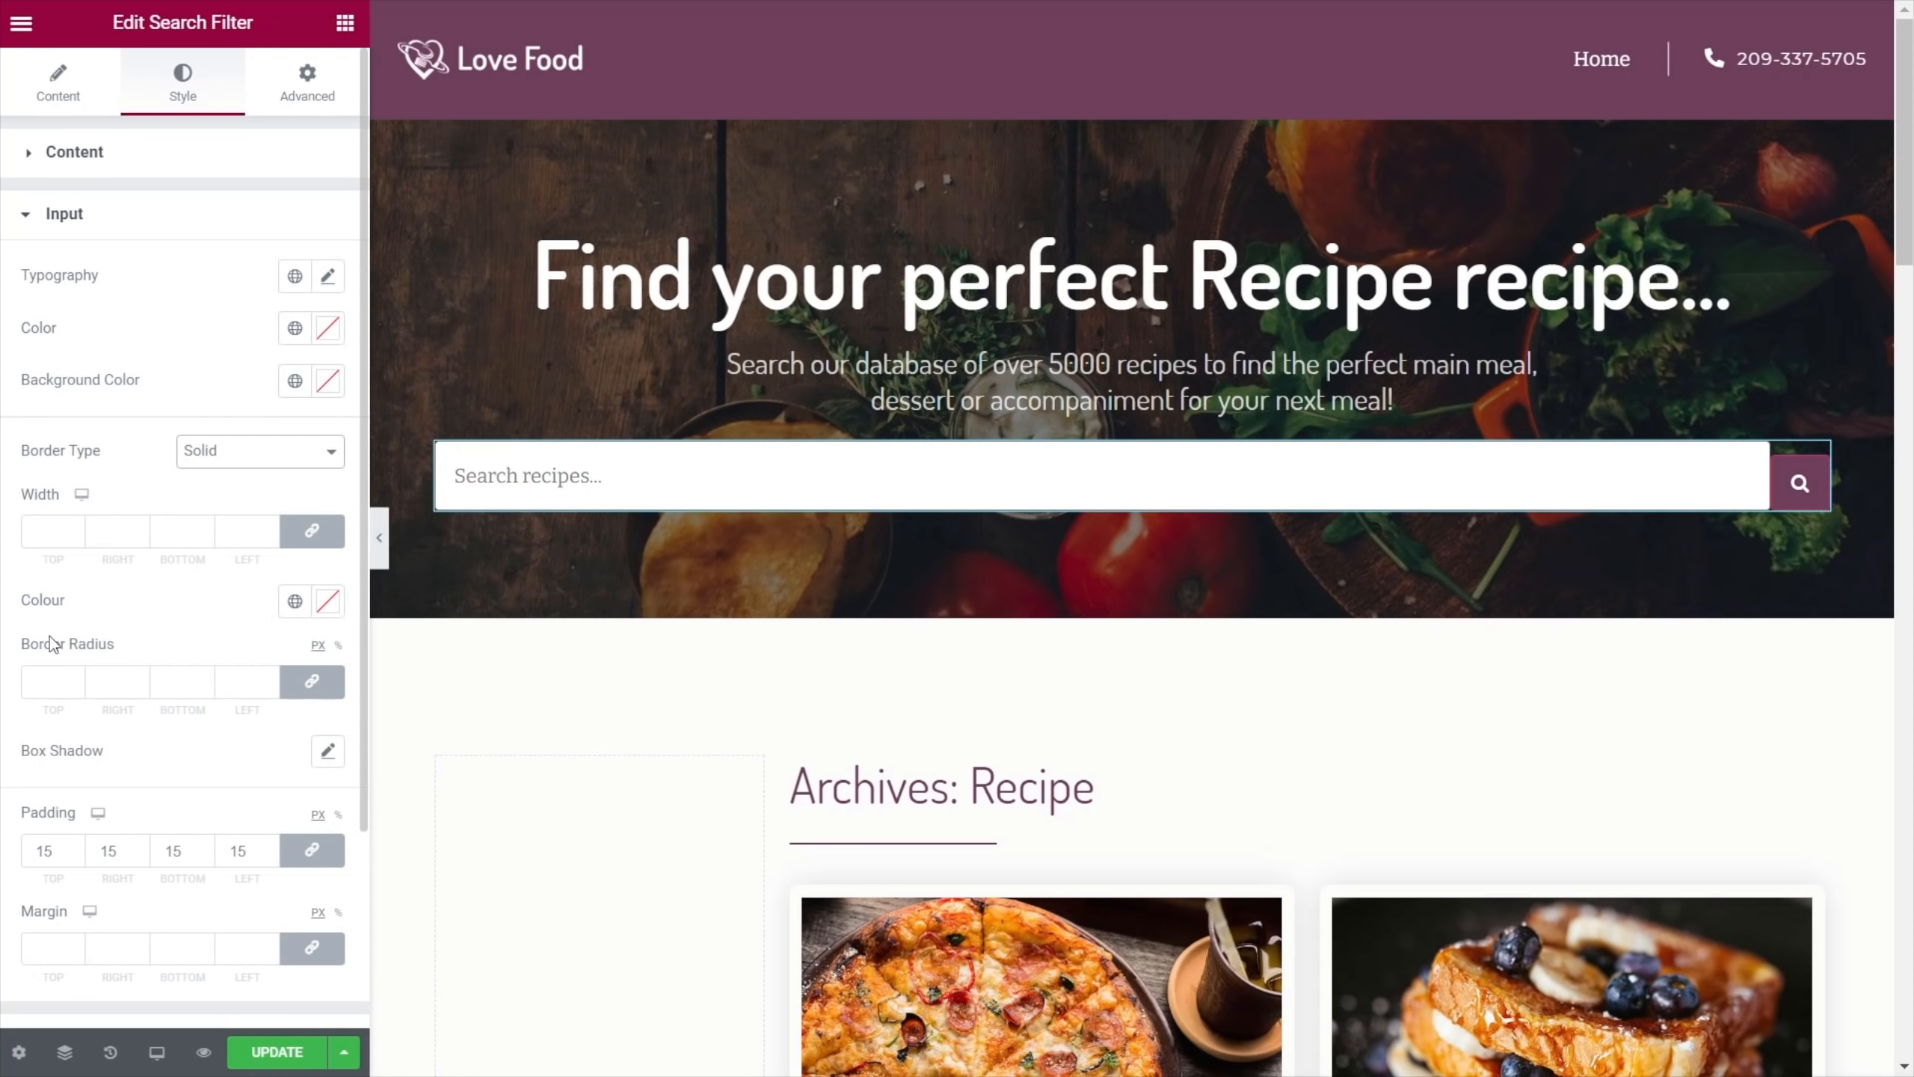
{"action": "left_click", "coordinate": [36, 528]}
{"action": "type", "text": "0"}
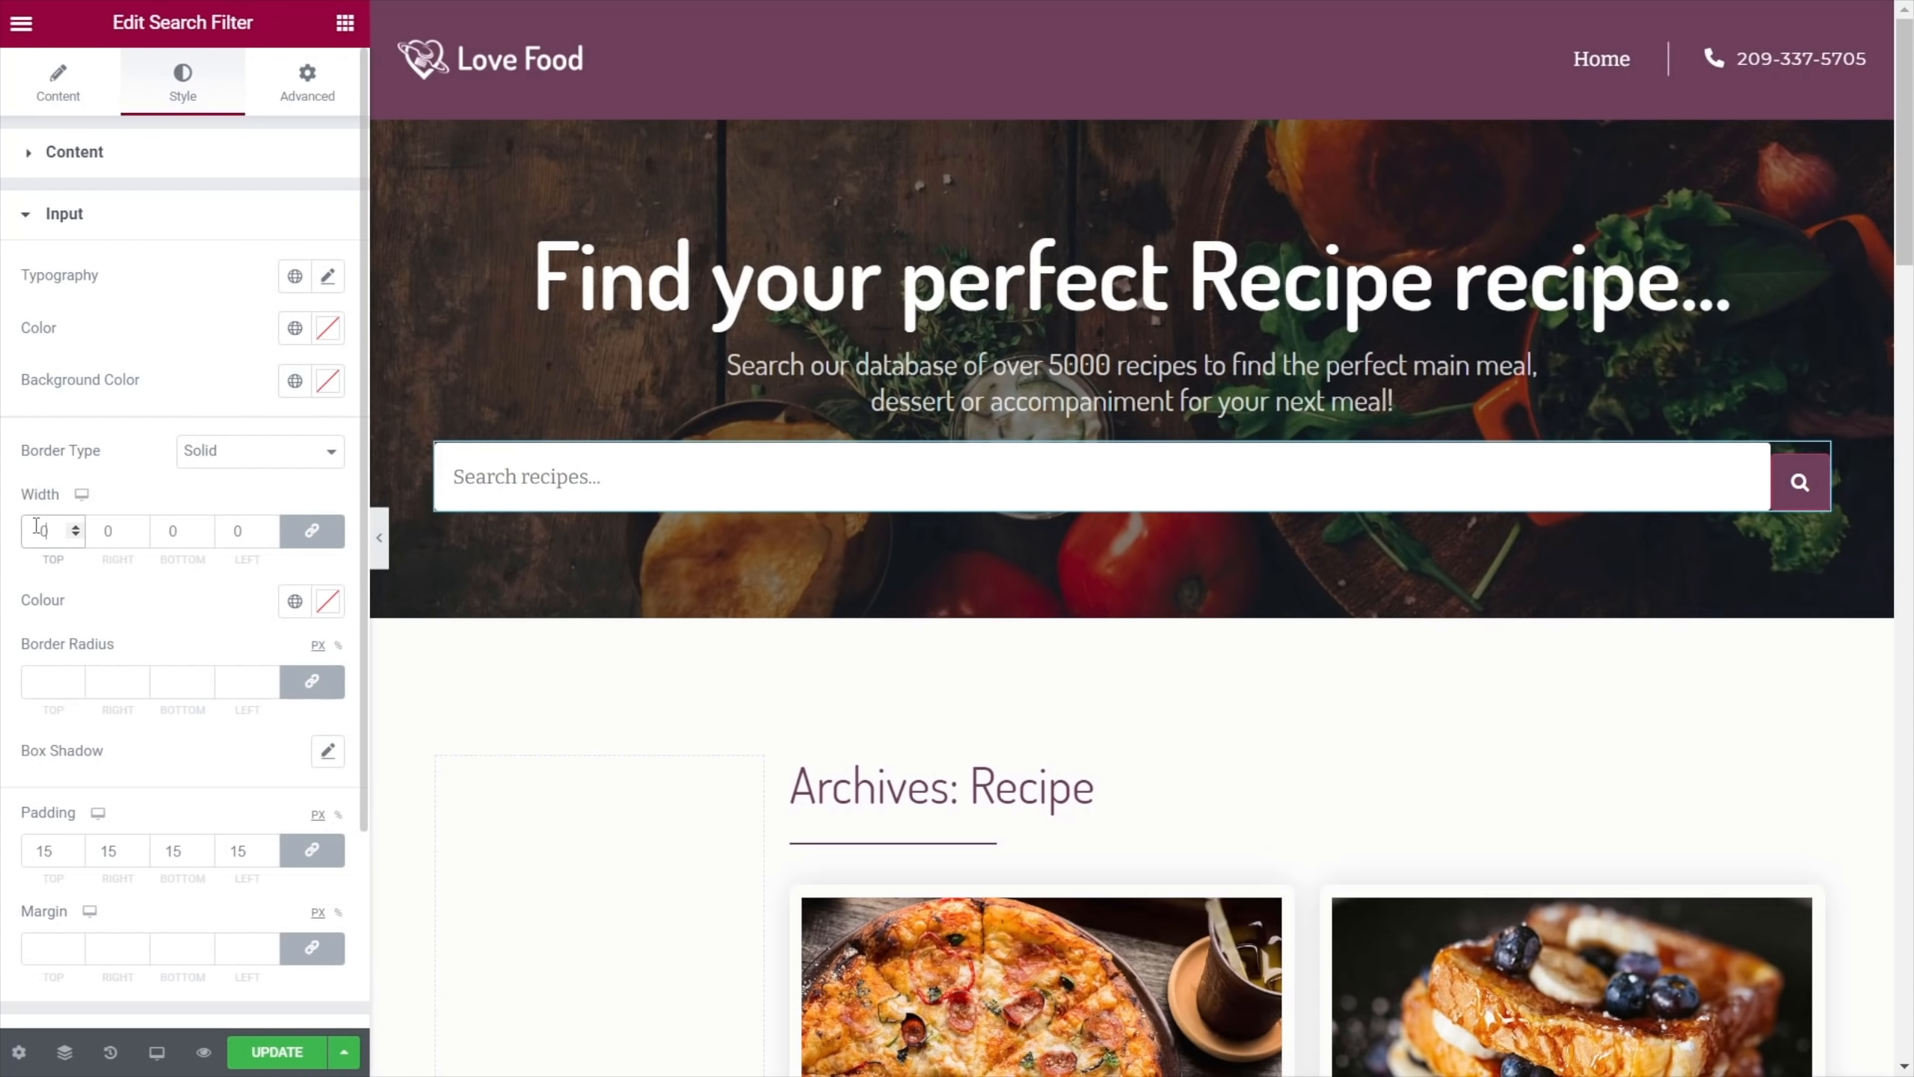
{"action": "left_click", "coordinate": [36, 679]}
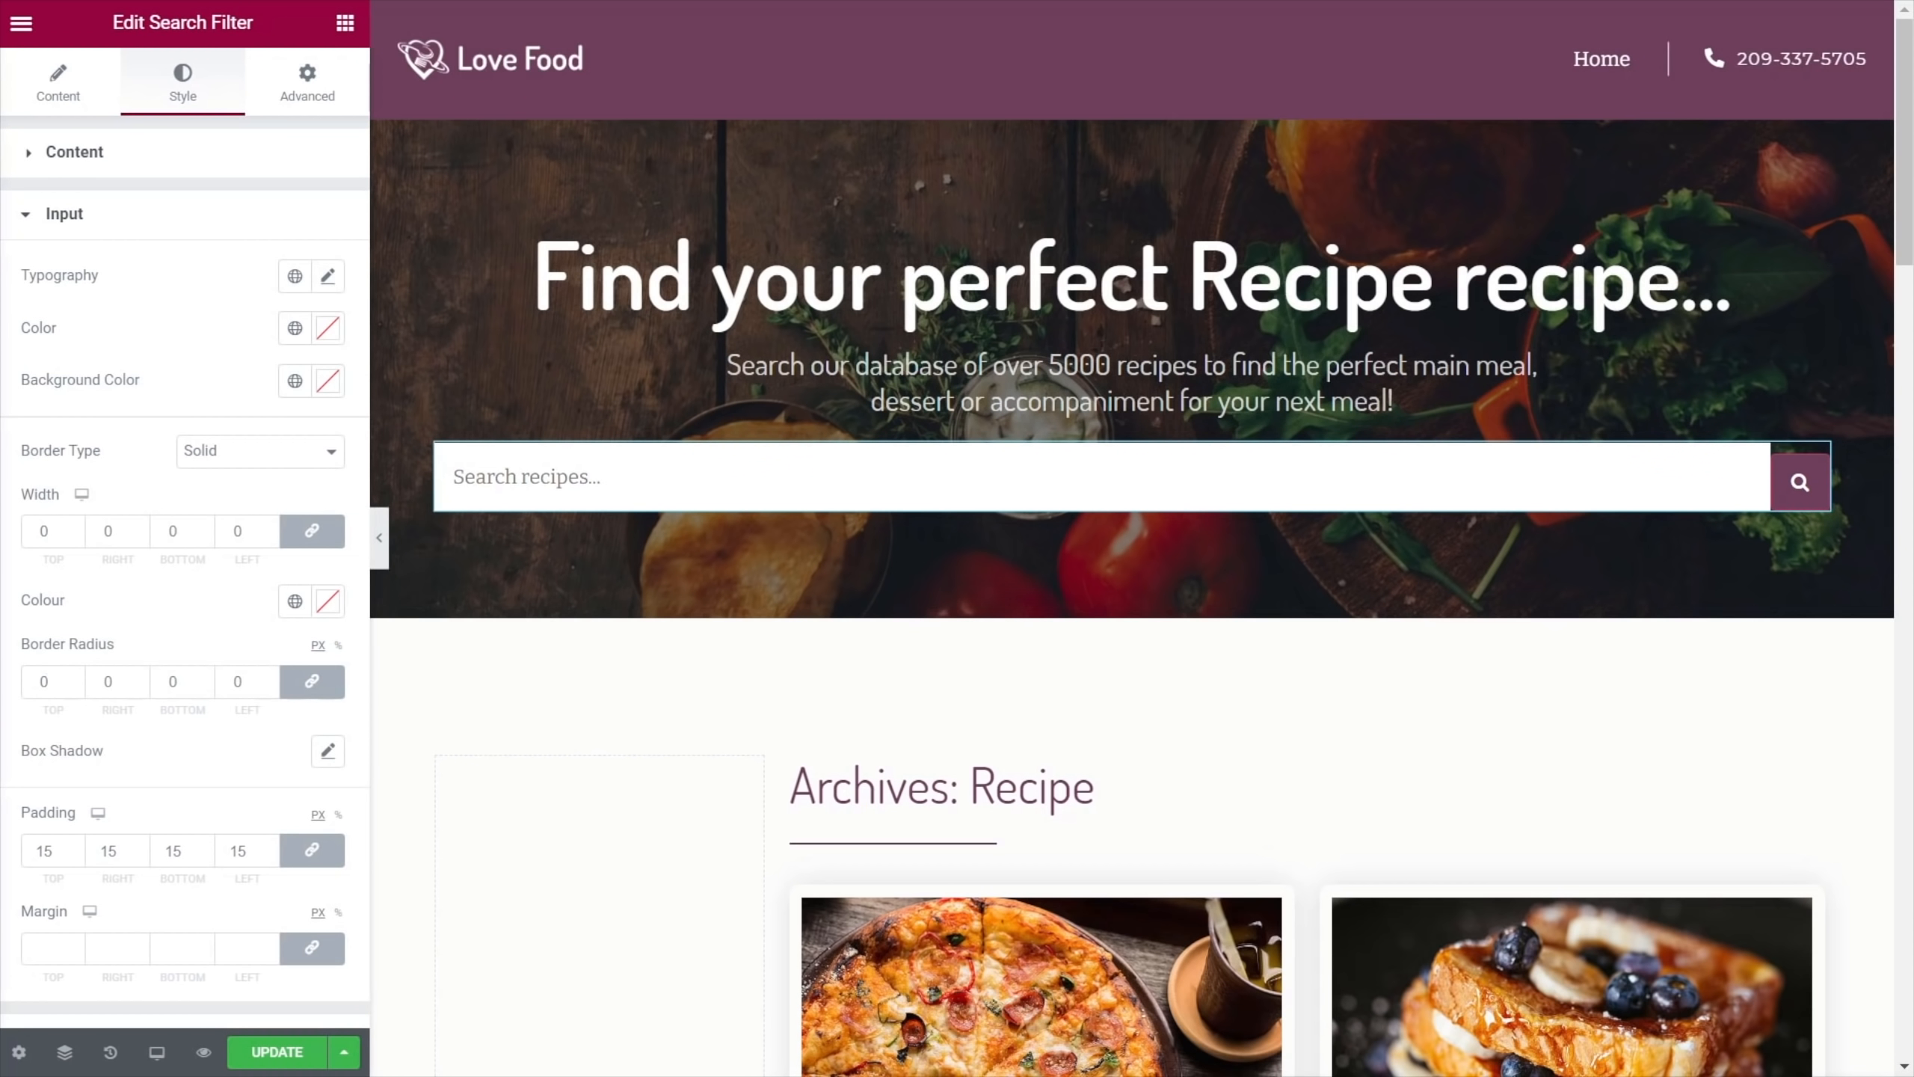
Set the search button's text to the White global colour and its background to the Primary global colour
{"action": "scroll", "coordinate": [248, 458], "scroll_direction": "down", "scroll_amount": 3}
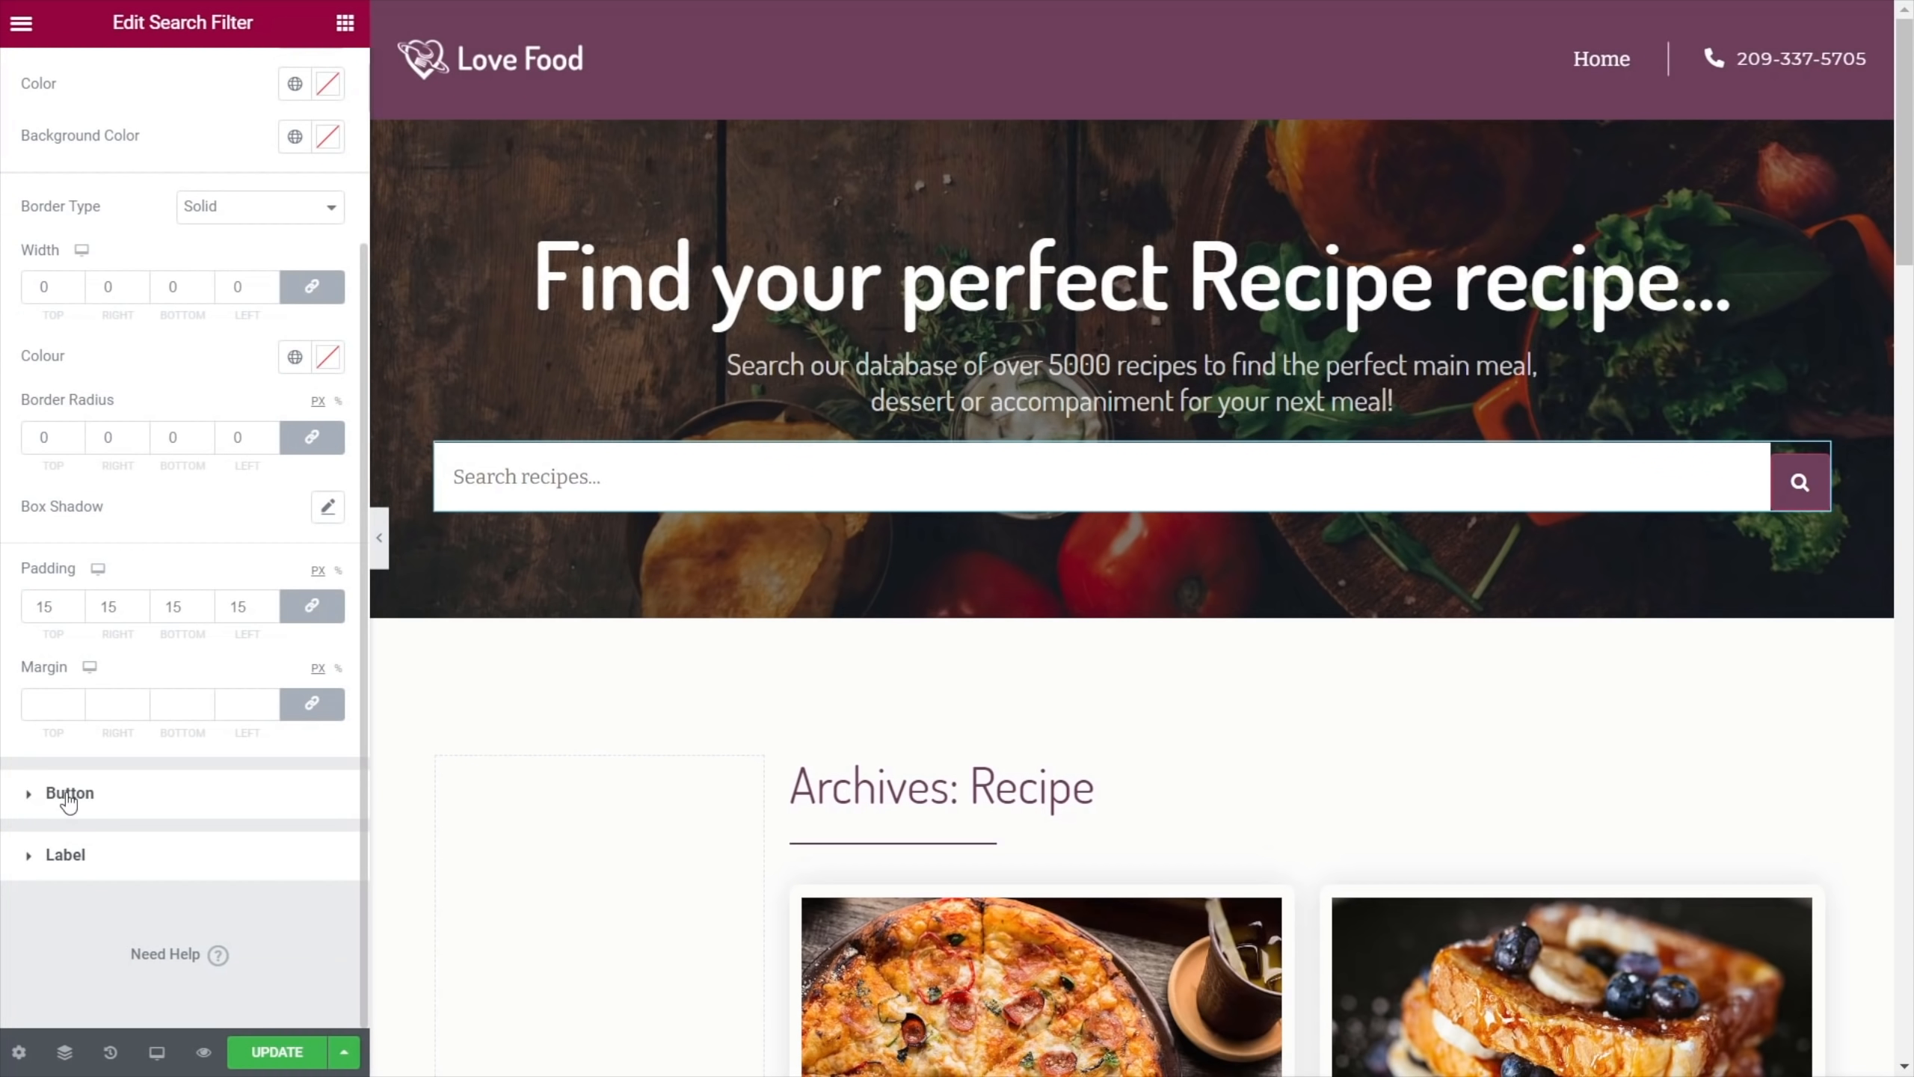
{"action": "left_click", "coordinate": [69, 793]}
{"action": "scroll", "coordinate": [170, 764], "scroll_direction": "down", "scroll_amount": 5}
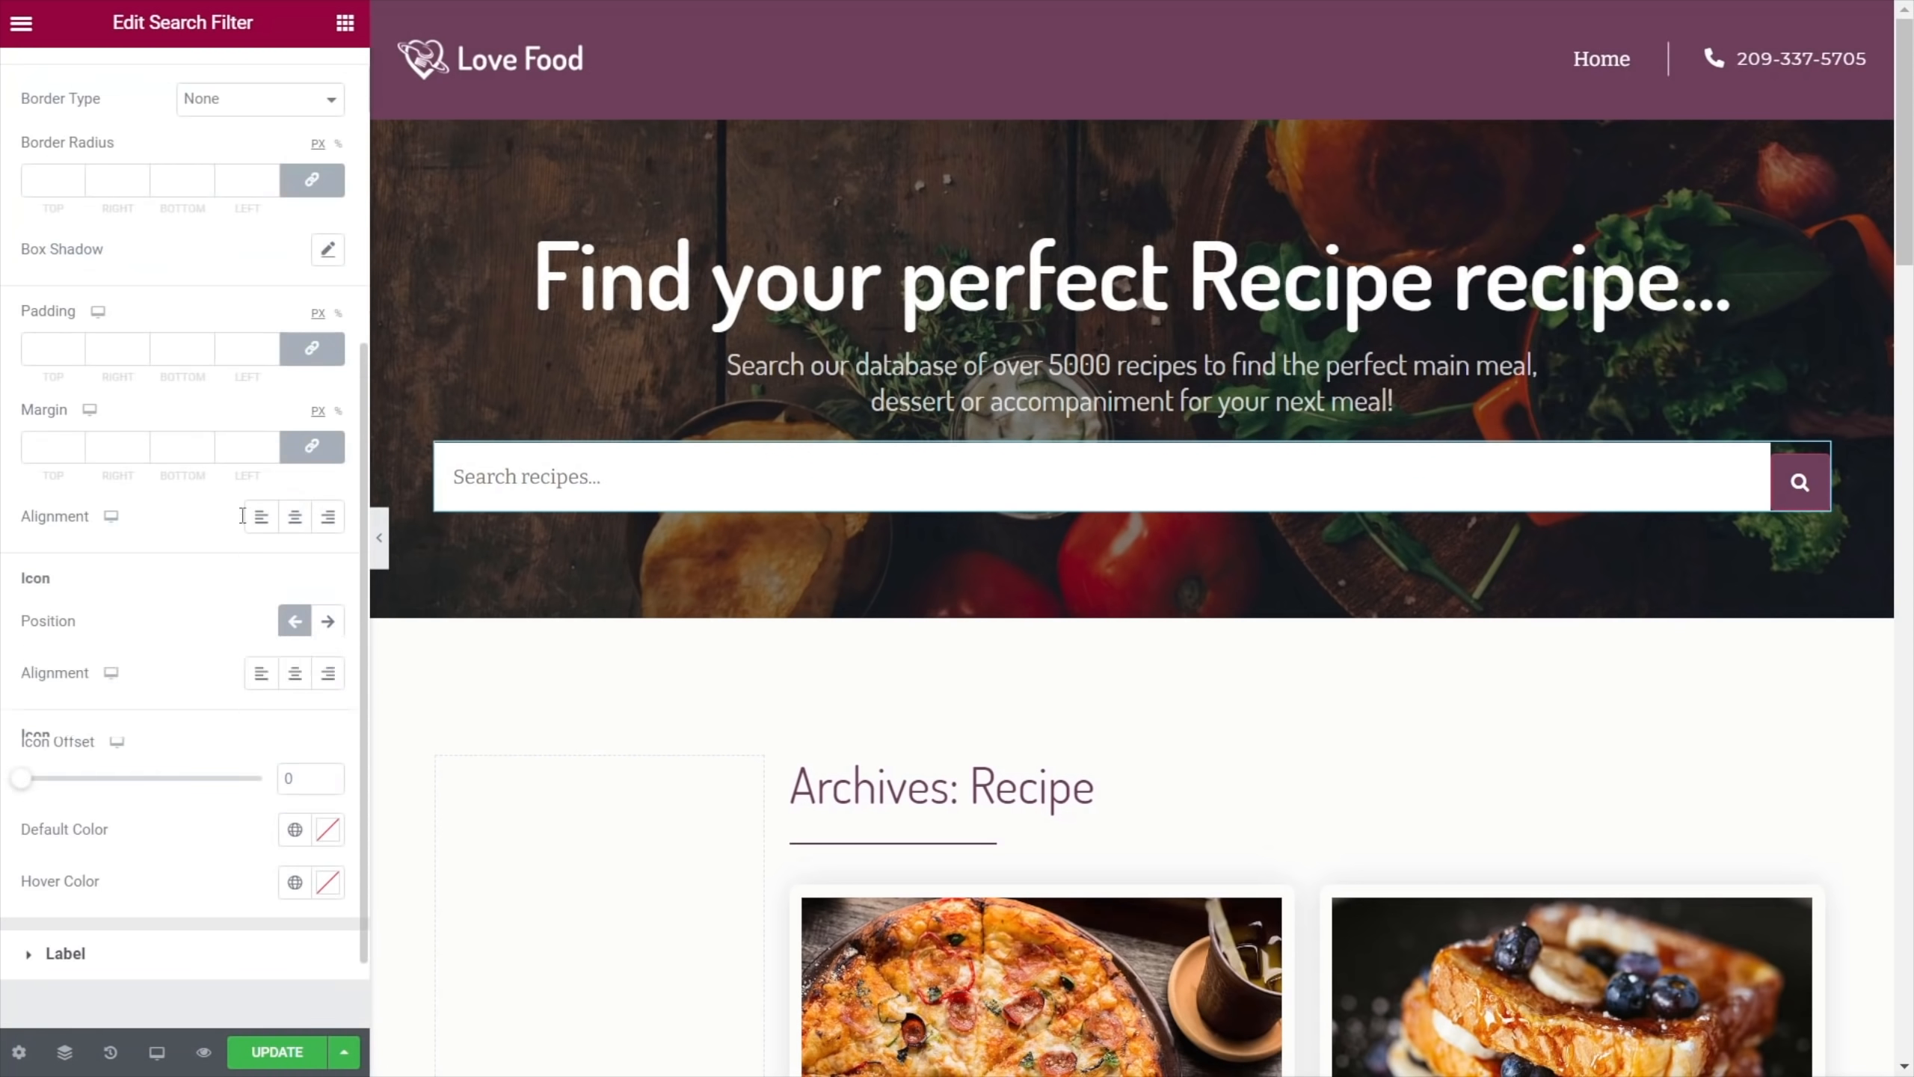
{"action": "scroll", "coordinate": [242, 516], "scroll_direction": "up", "scroll_amount": 4}
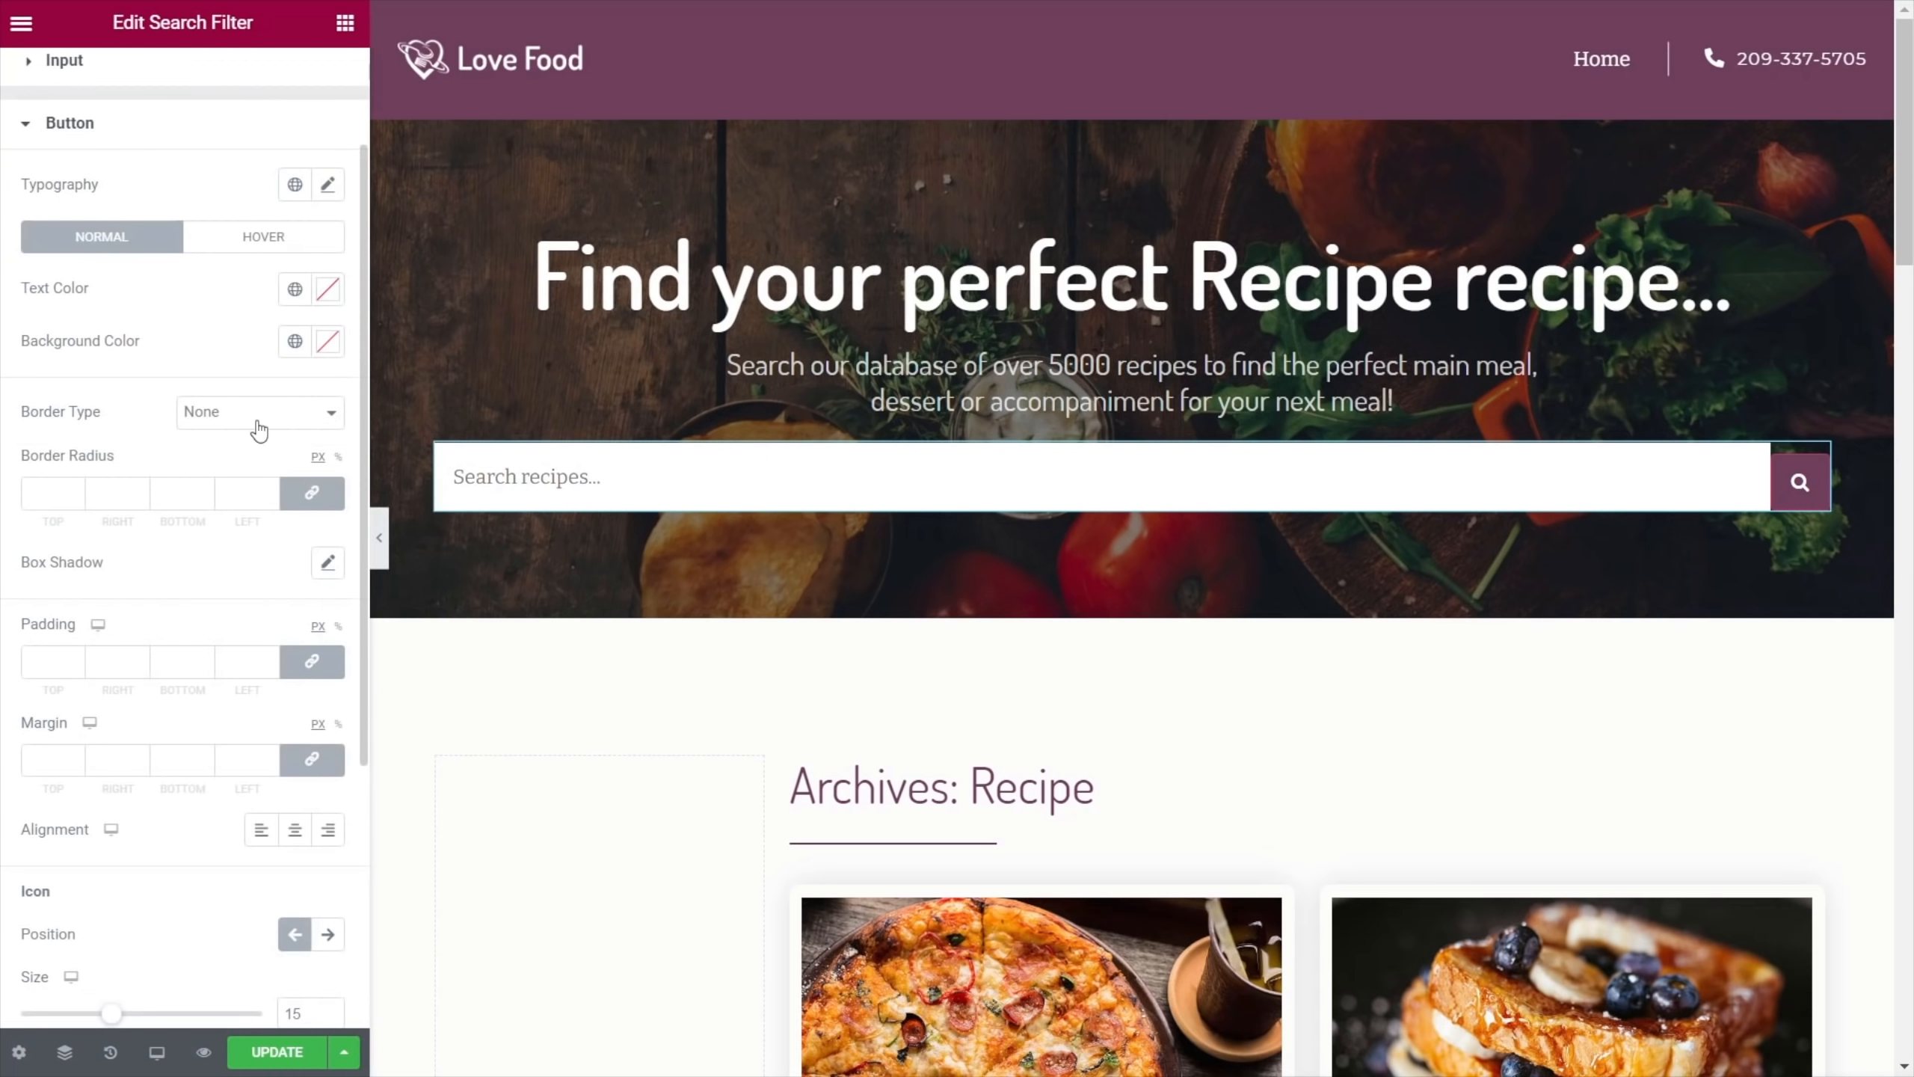
{"action": "left_click", "coordinate": [295, 288]}
{"action": "left_click", "coordinate": [115, 567]}
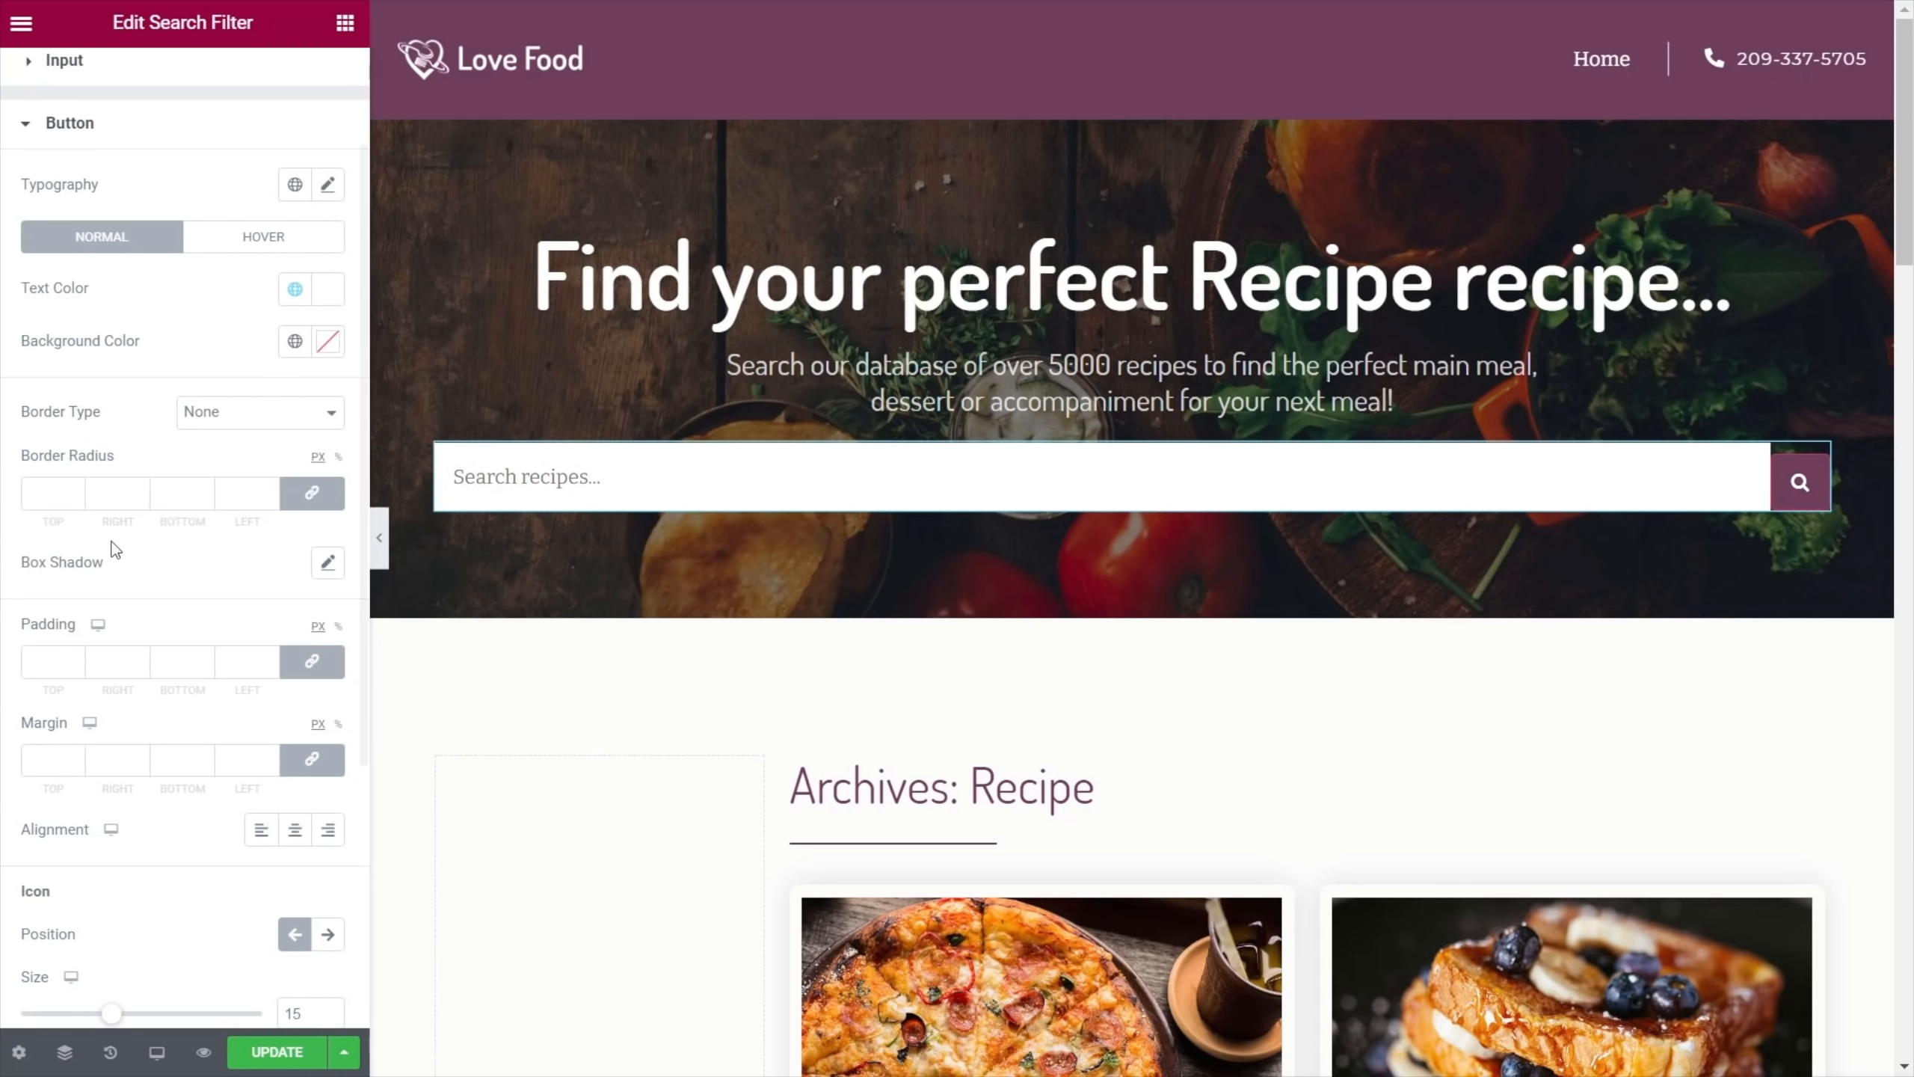
{"action": "left_click", "coordinate": [294, 343]}
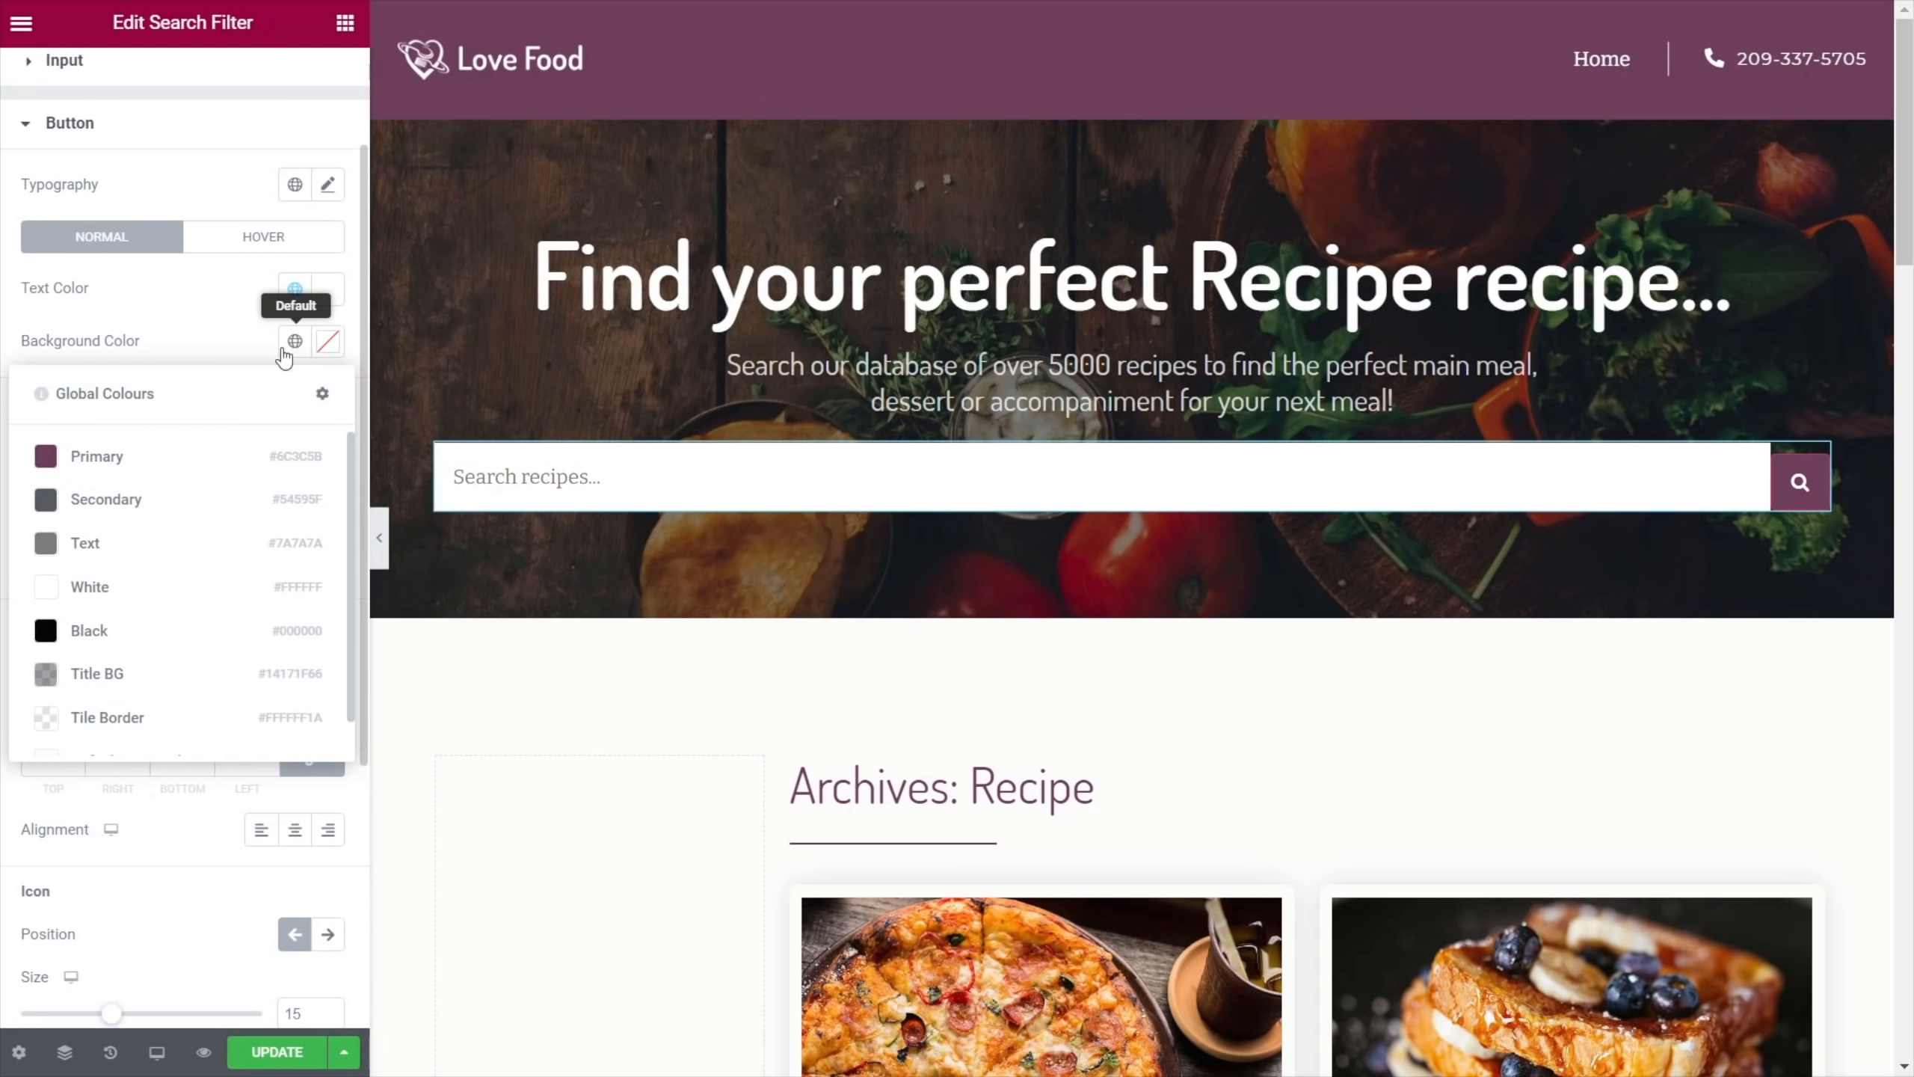
{"action": "left_click", "coordinate": [114, 455]}
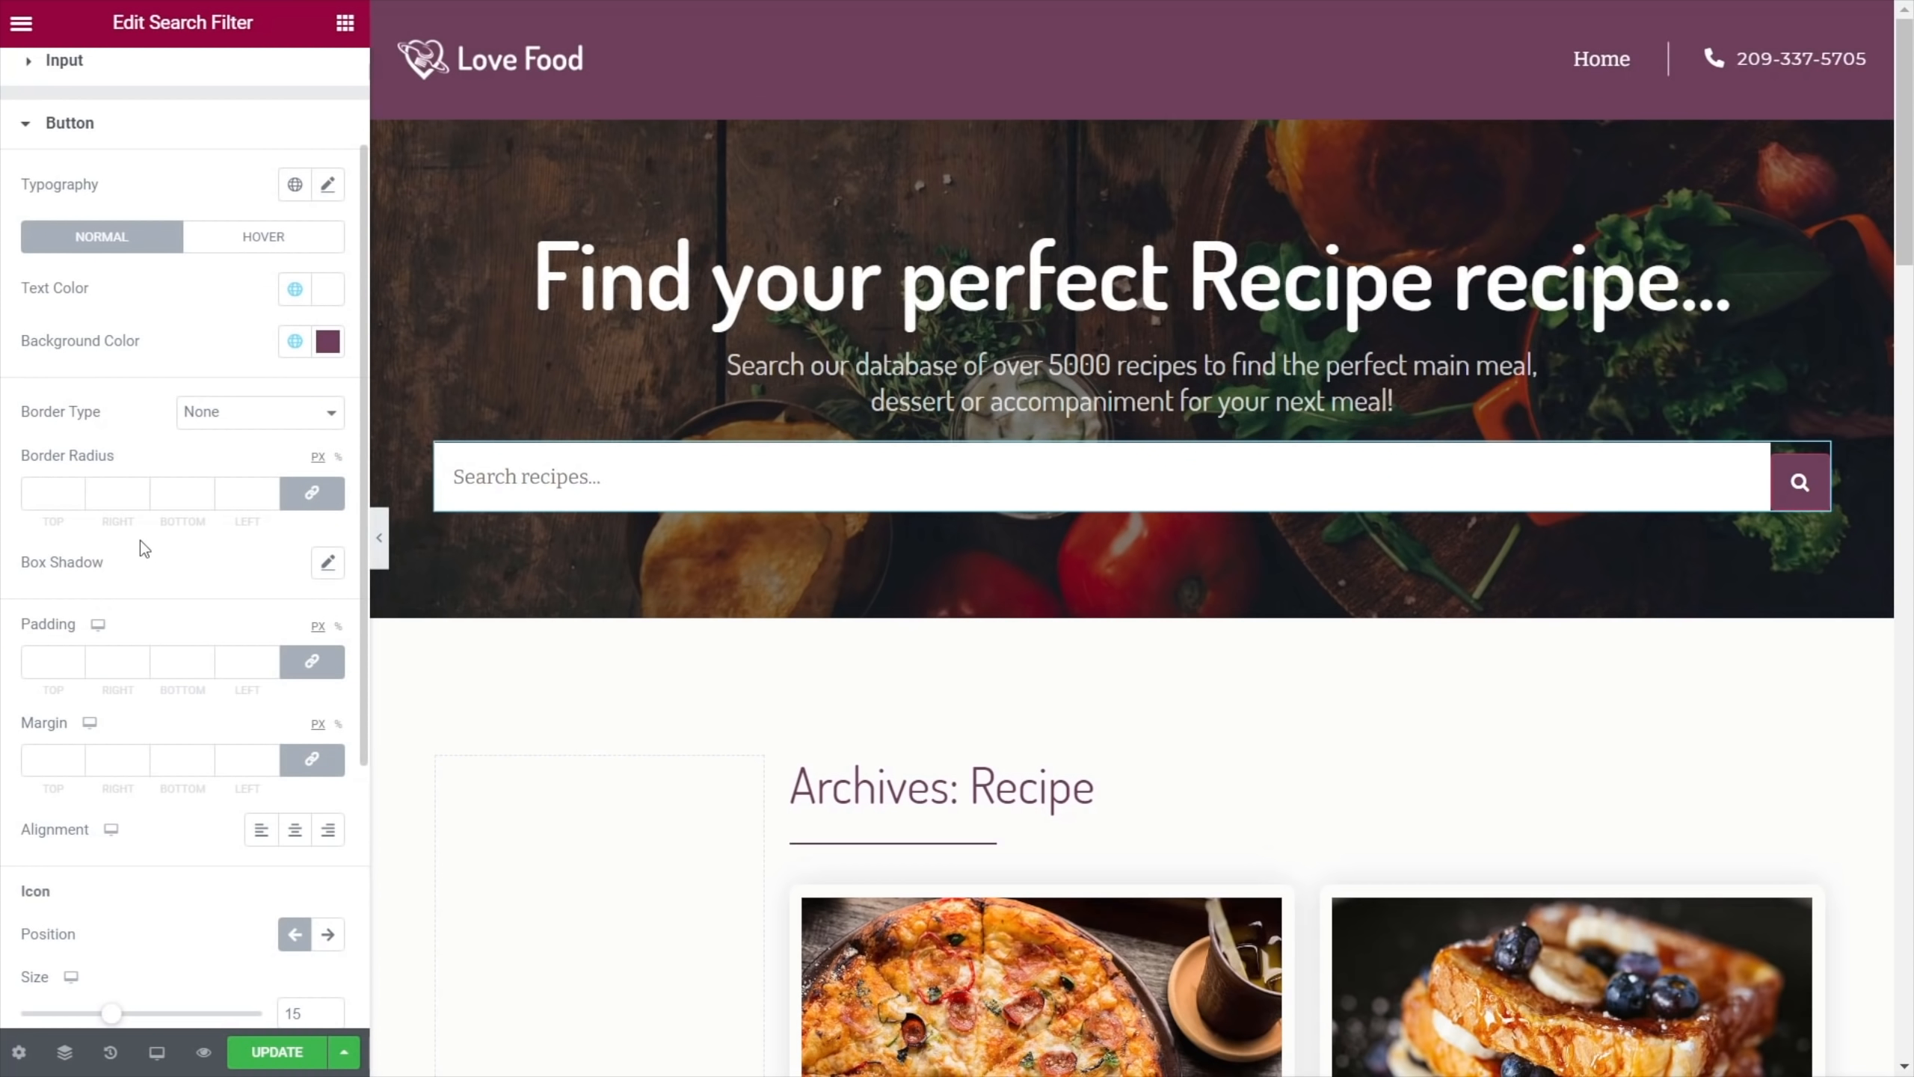
Set the search button's border radius to 0 and its border to solid with width 0
{"action": "left_click", "coordinate": [42, 498]}
{"action": "left_click", "coordinate": [281, 413]}
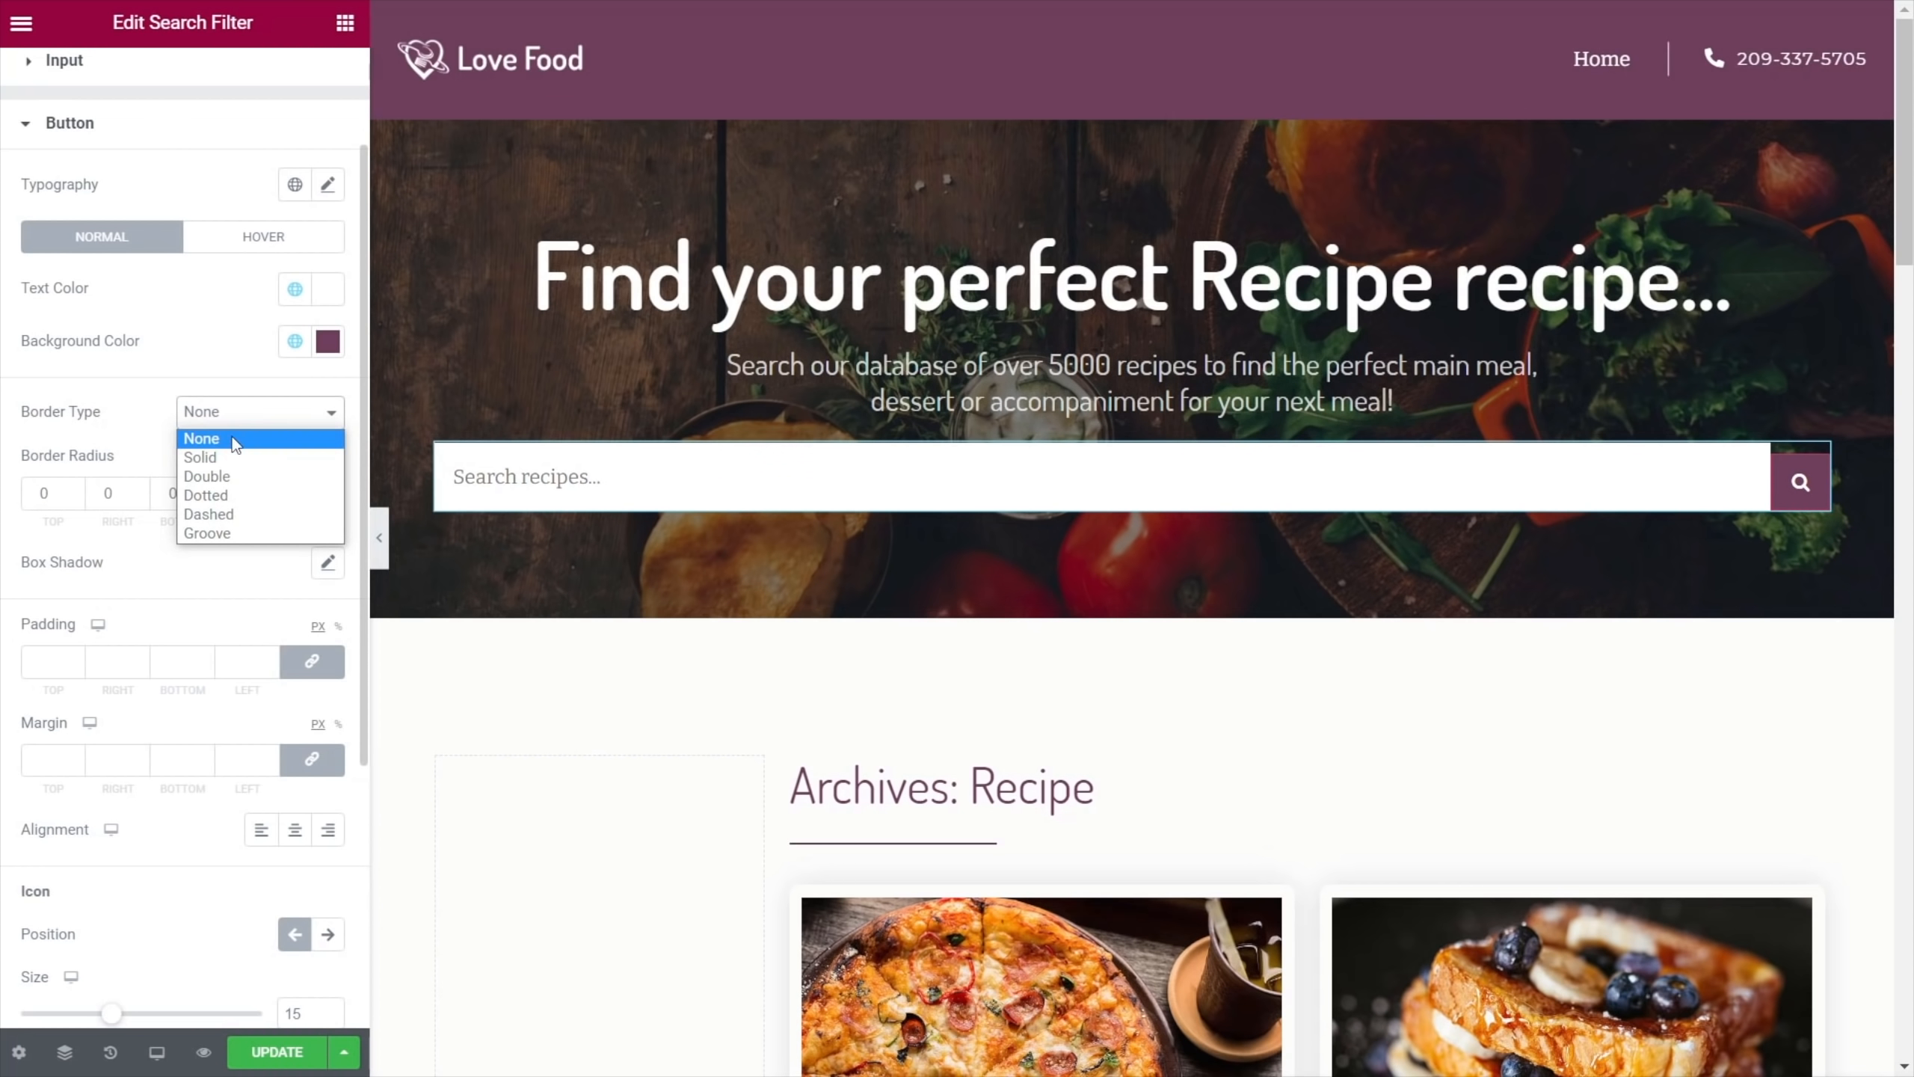
{"action": "left_click", "coordinate": [215, 458]}
{"action": "left_click", "coordinate": [51, 498]}
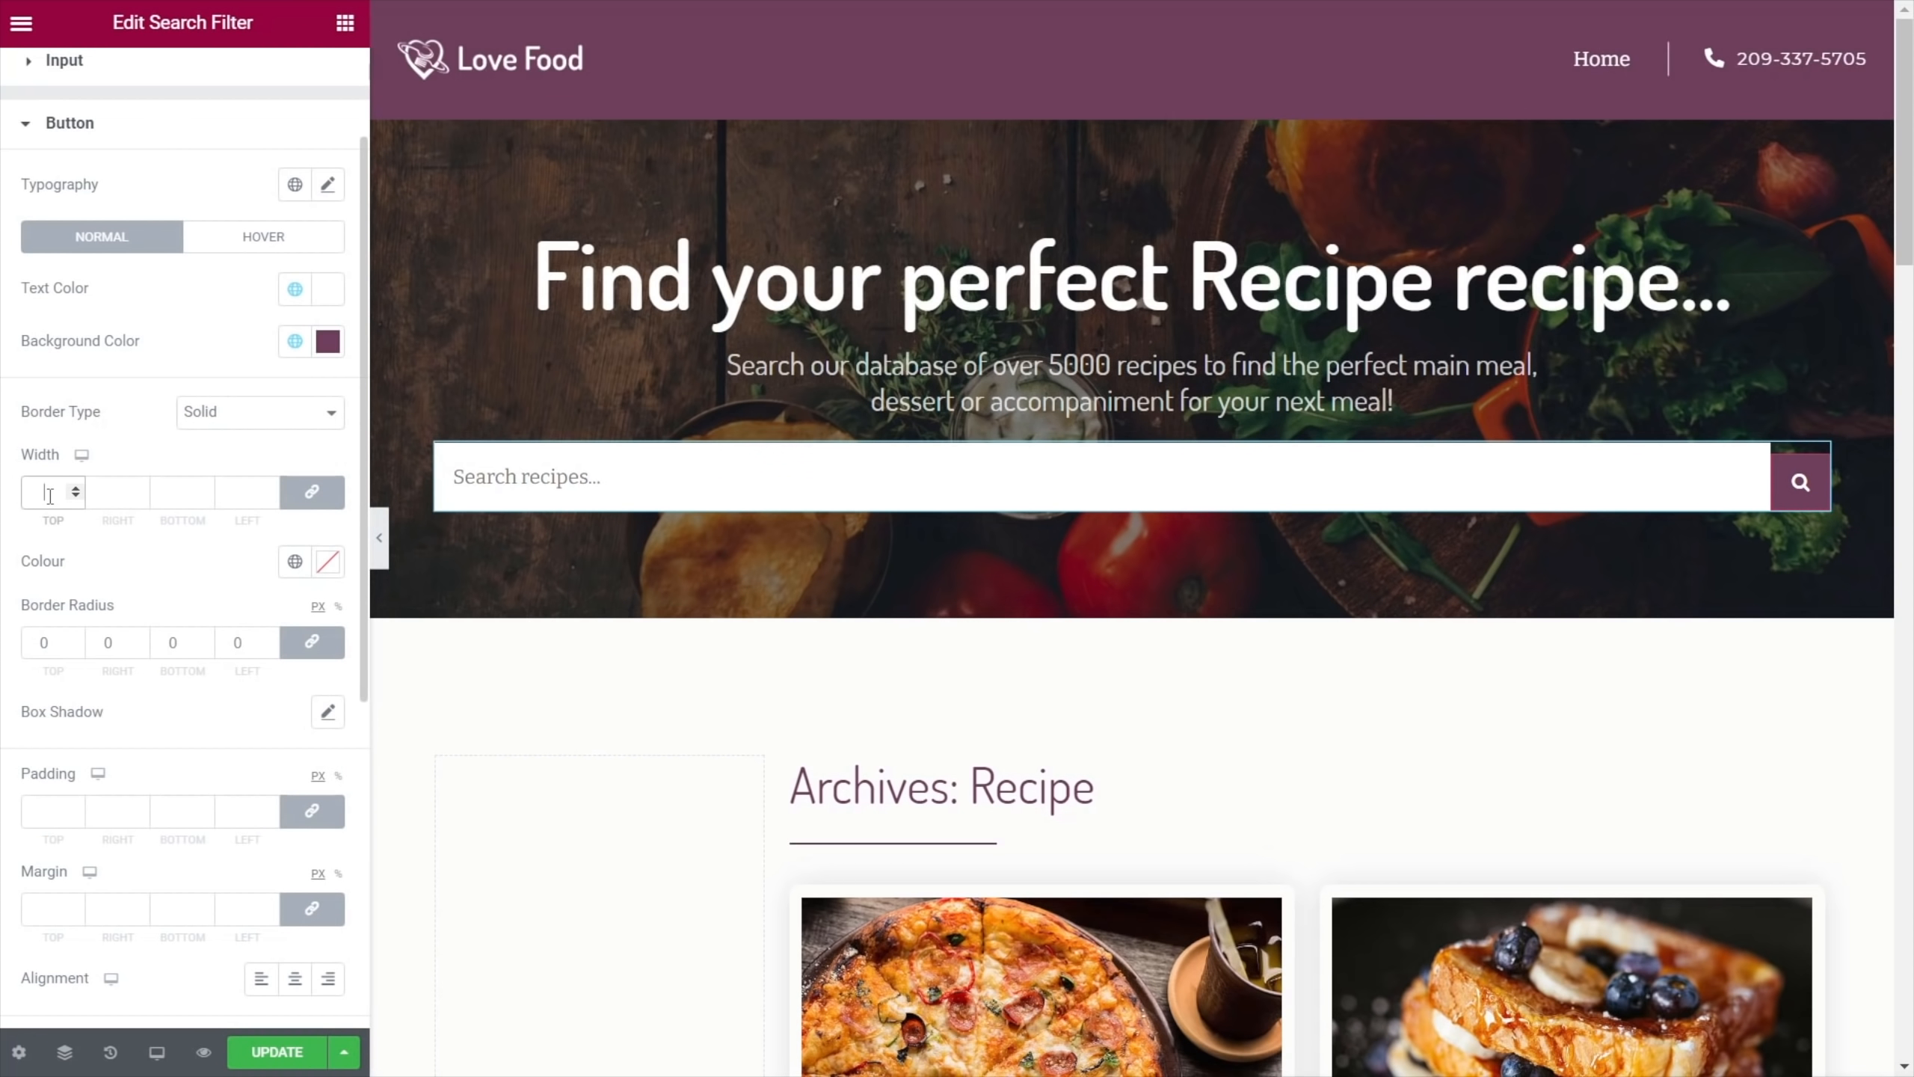
{"action": "type", "text": "0"}
Set the search button's padding to 15 px with an unlinked top value of 12, and update the archive template
{"action": "left_click", "coordinate": [37, 809]}
{"action": "type", "text": "15"}
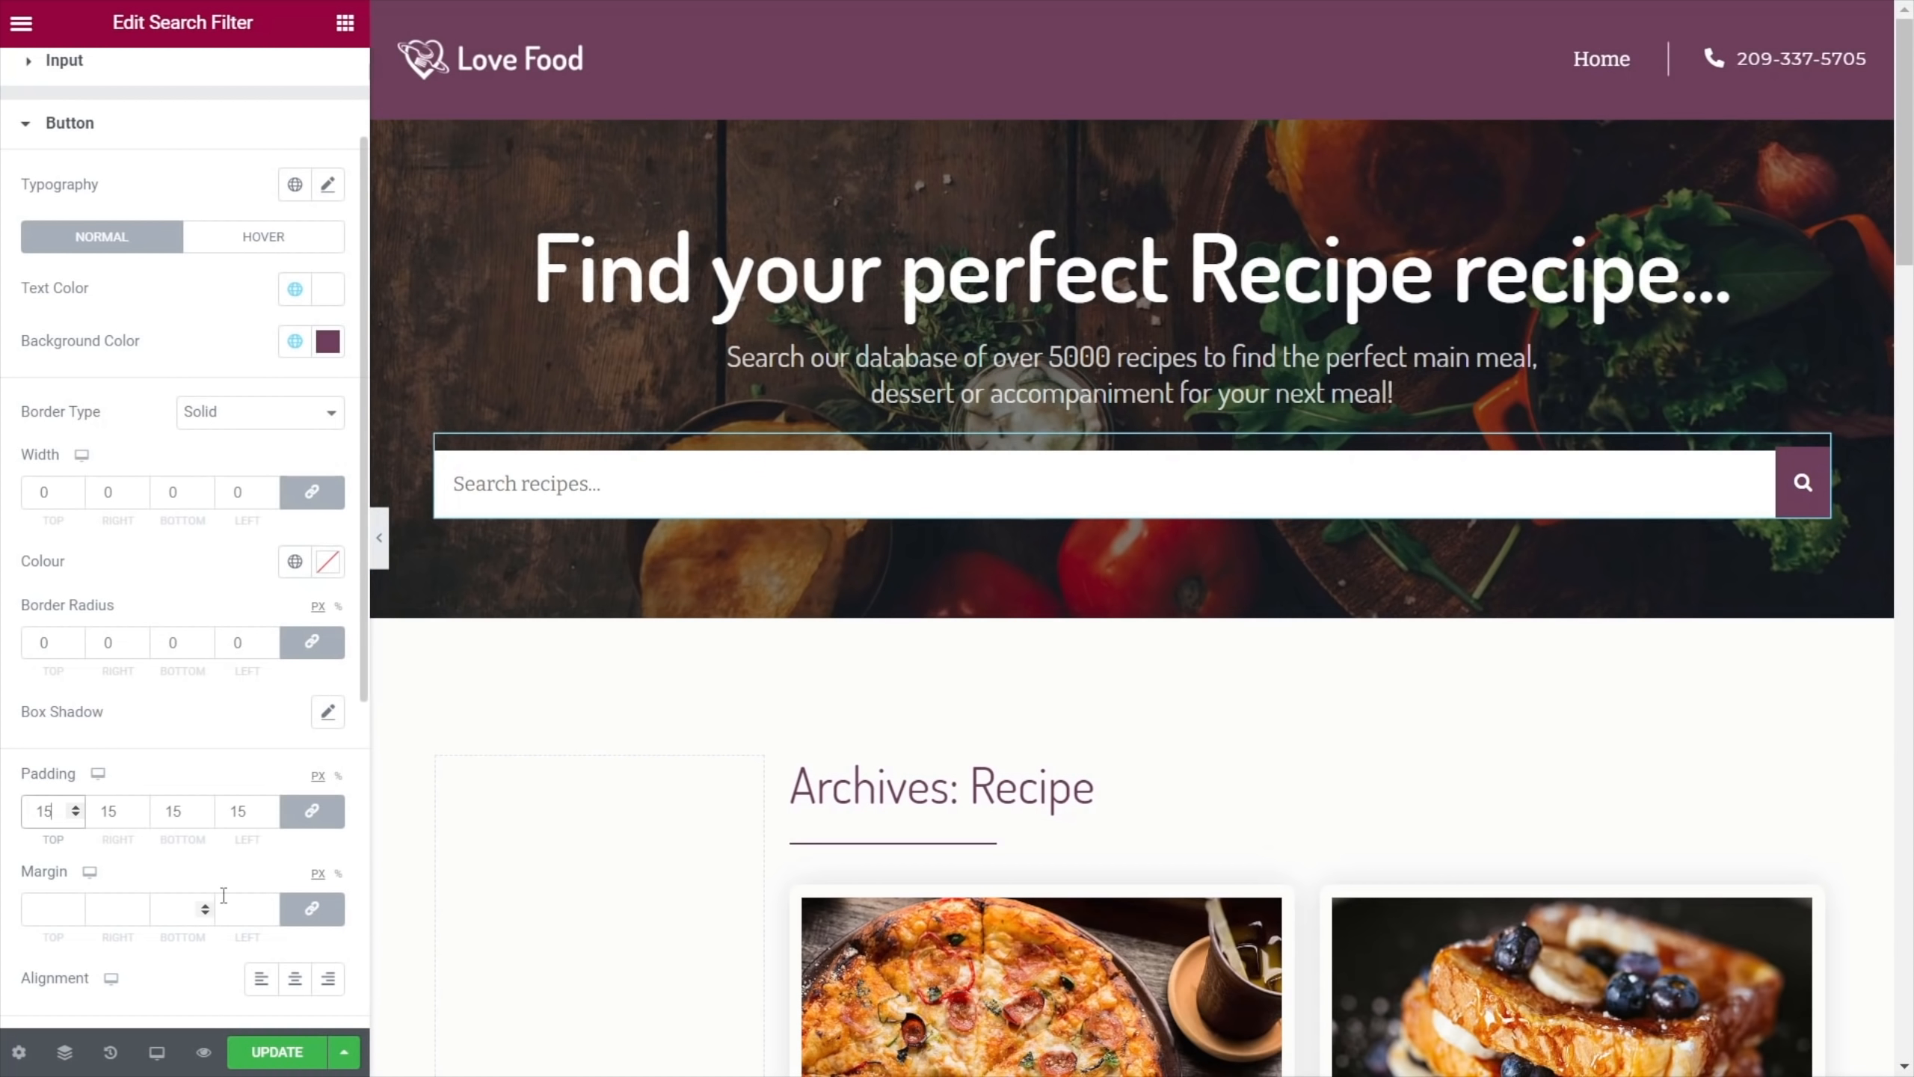
{"action": "left_click", "coordinate": [316, 811]}
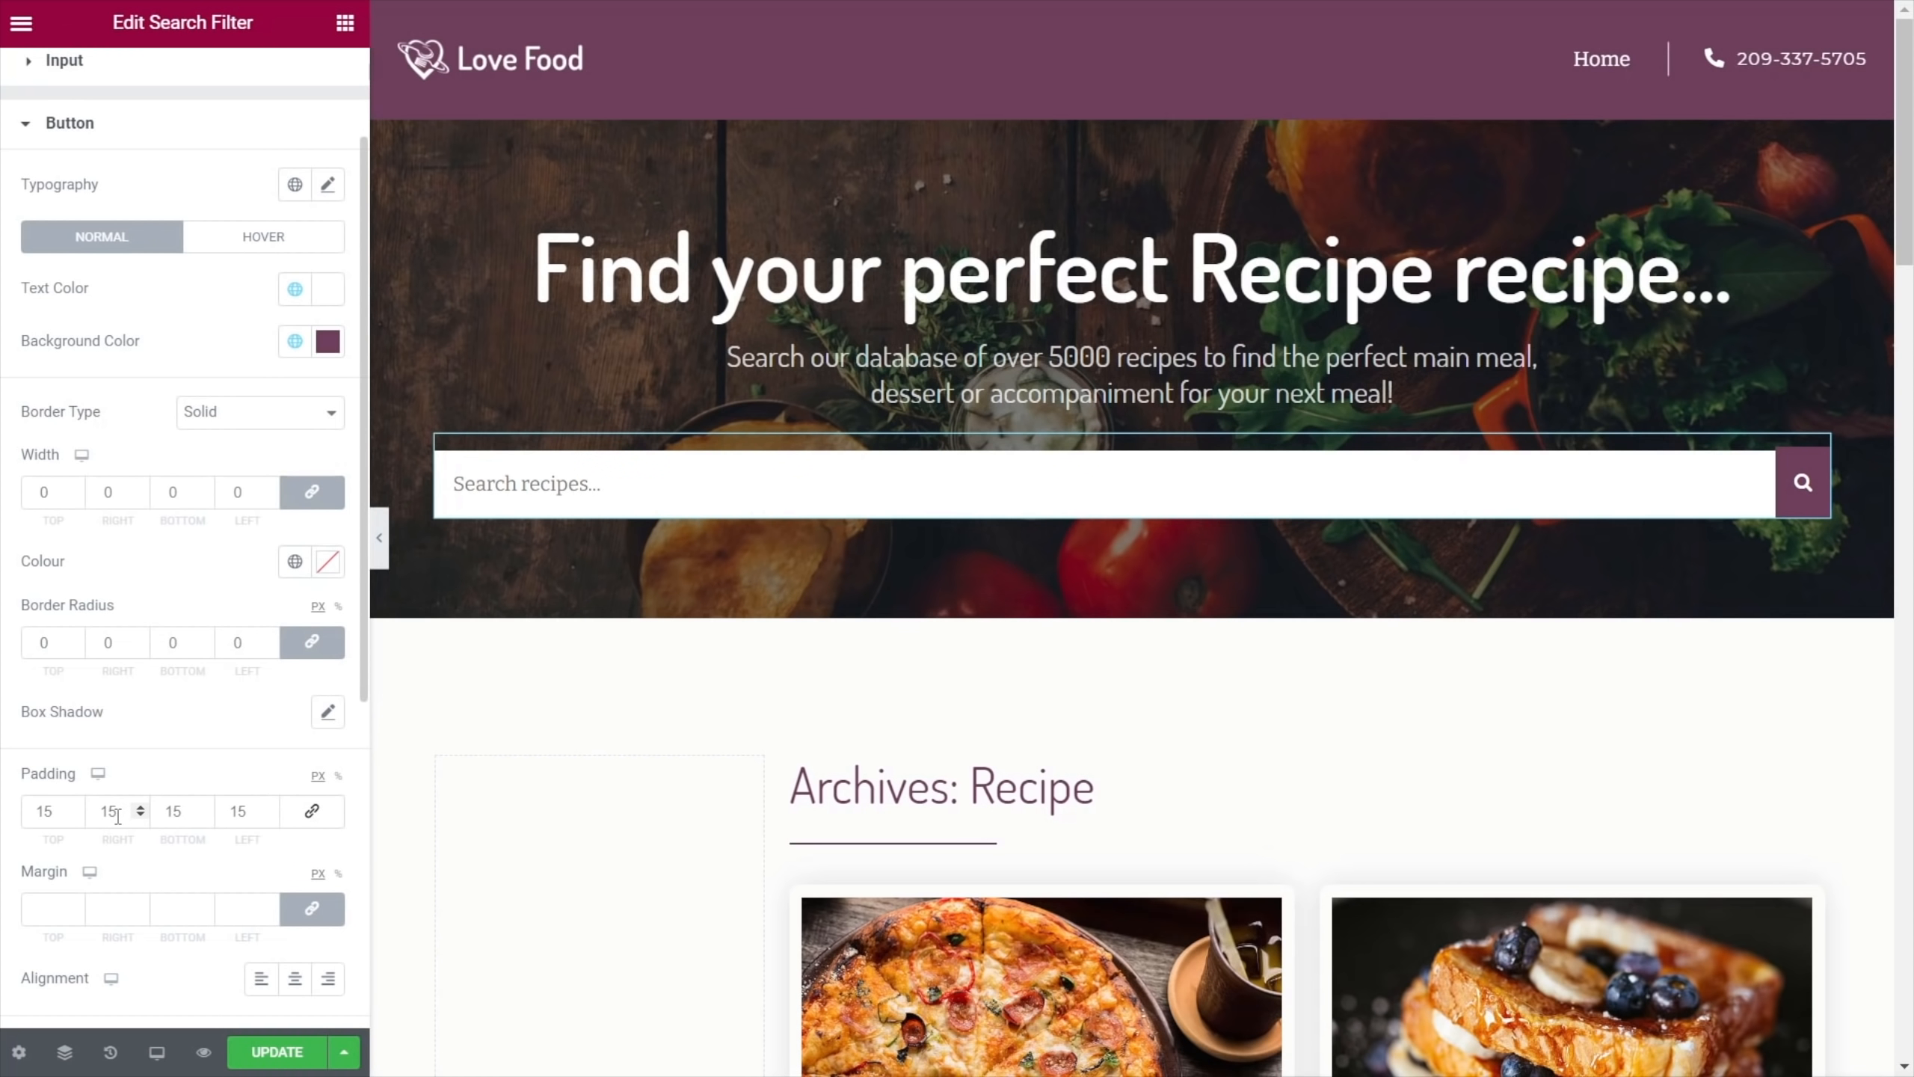
{"action": "left_click", "coordinate": [75, 816]}
{"action": "left_click", "coordinate": [75, 816]}
{"action": "left_click", "coordinate": [76, 816]}
{"action": "left_click", "coordinate": [76, 816]}
{"action": "left_click", "coordinate": [76, 808]}
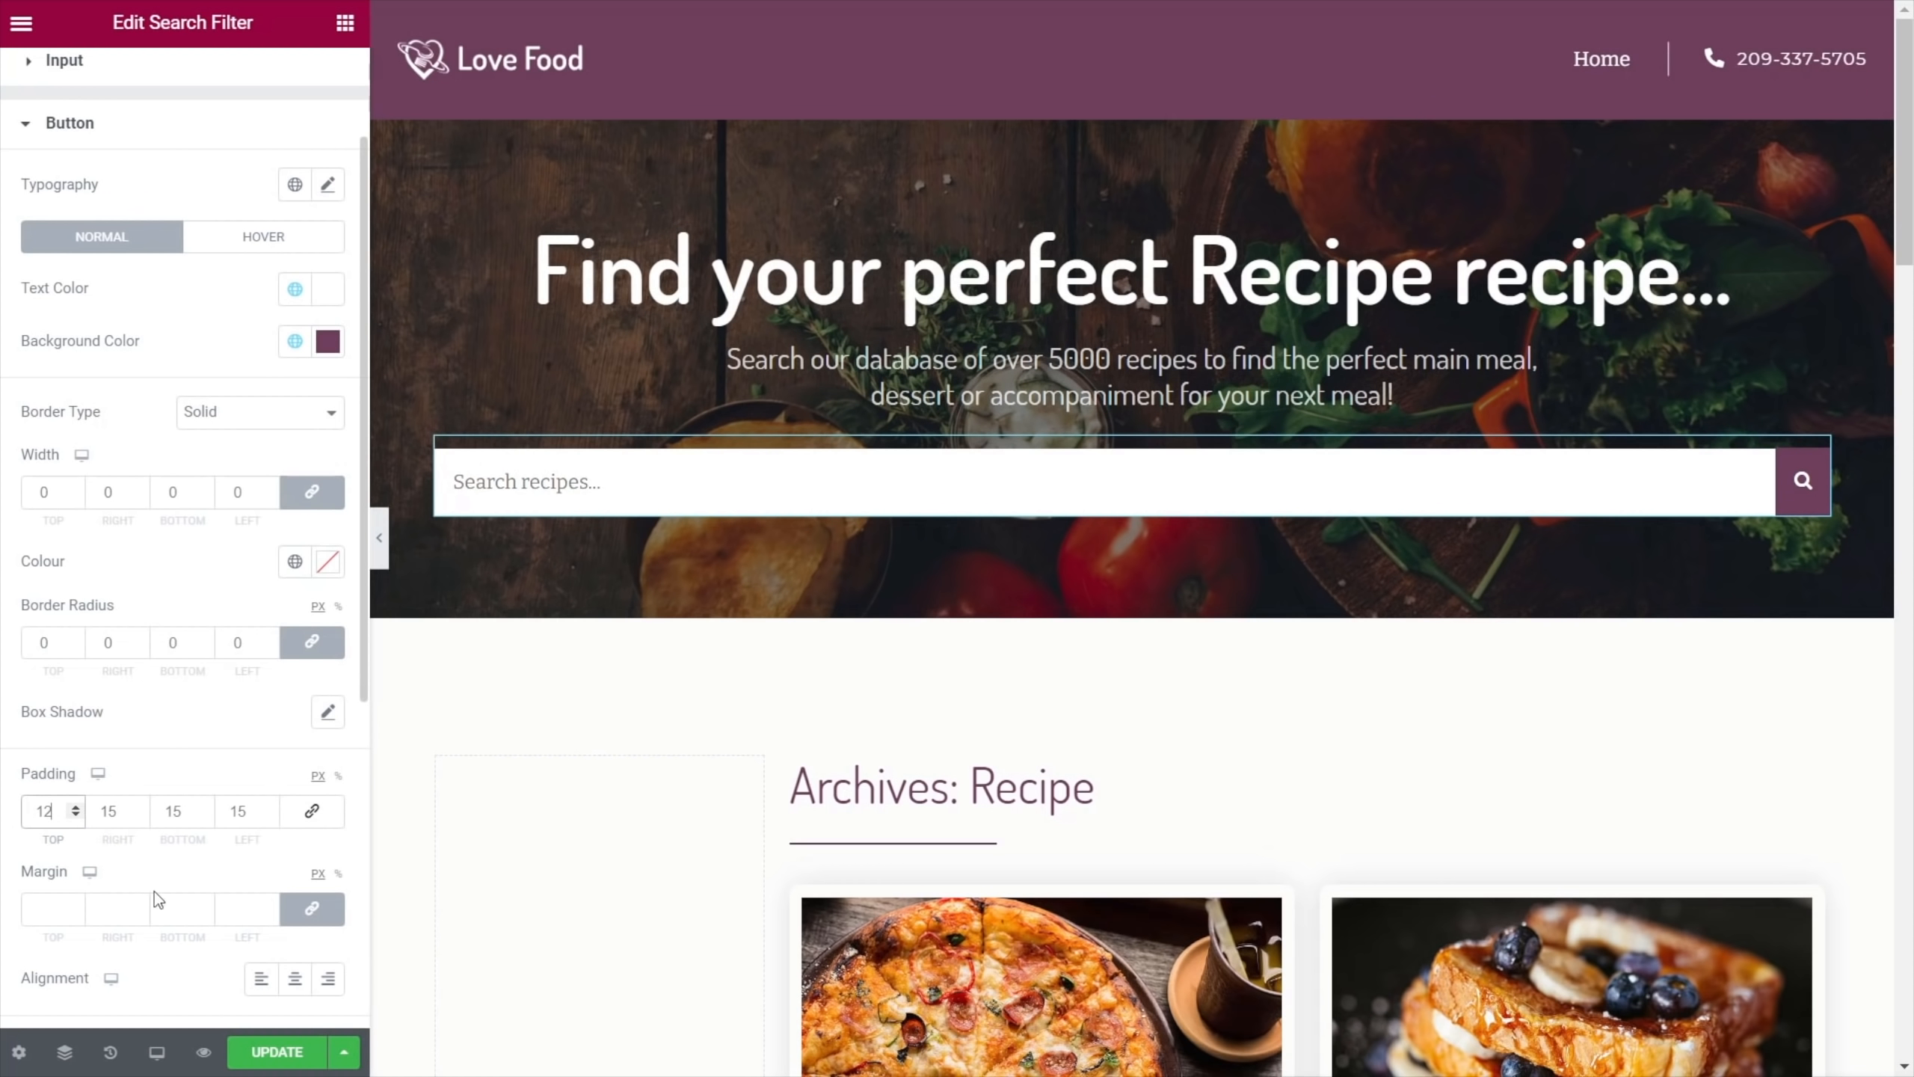
{"action": "left_click", "coordinate": [279, 1050]}
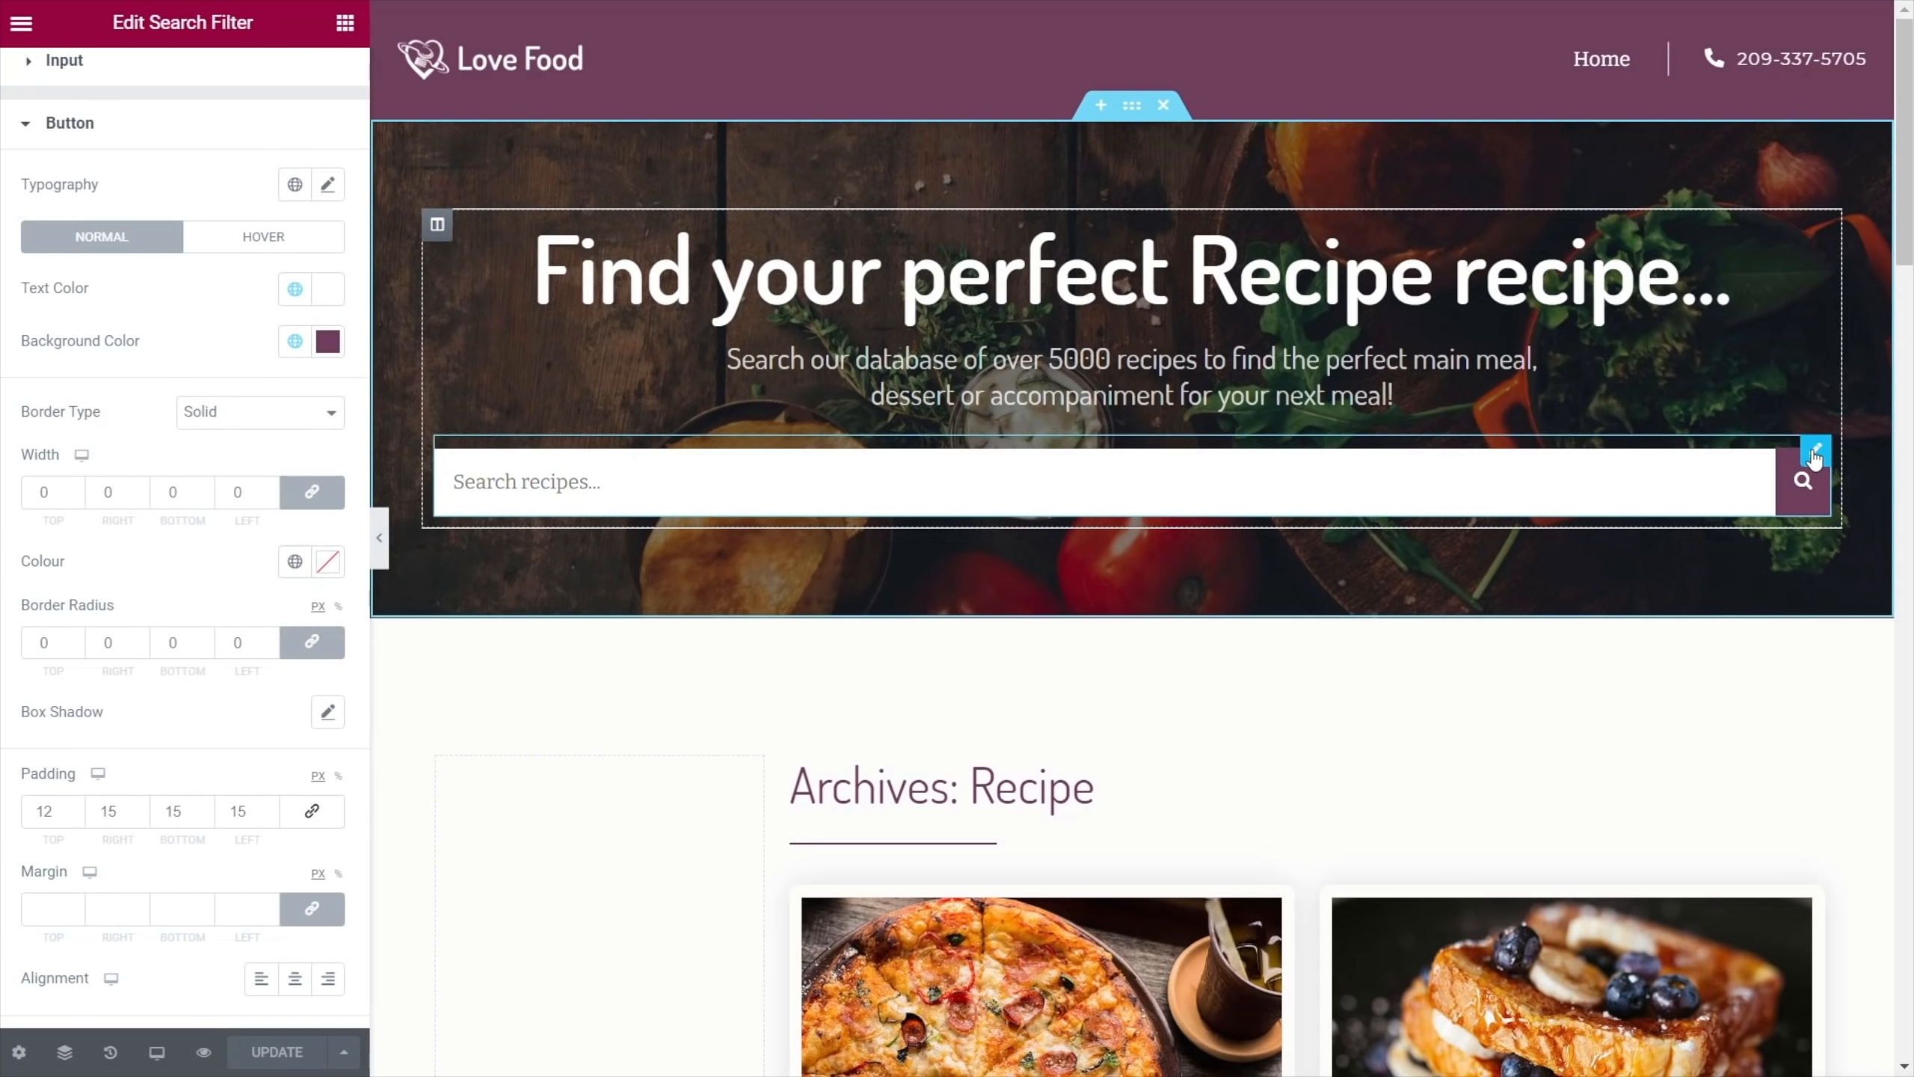
Copy the styled Search Filter widget and exit the template editor to the WordPress admin
{"action": "right_click", "coordinate": [1812, 453]}
{"action": "left_click", "coordinate": [1753, 555]}
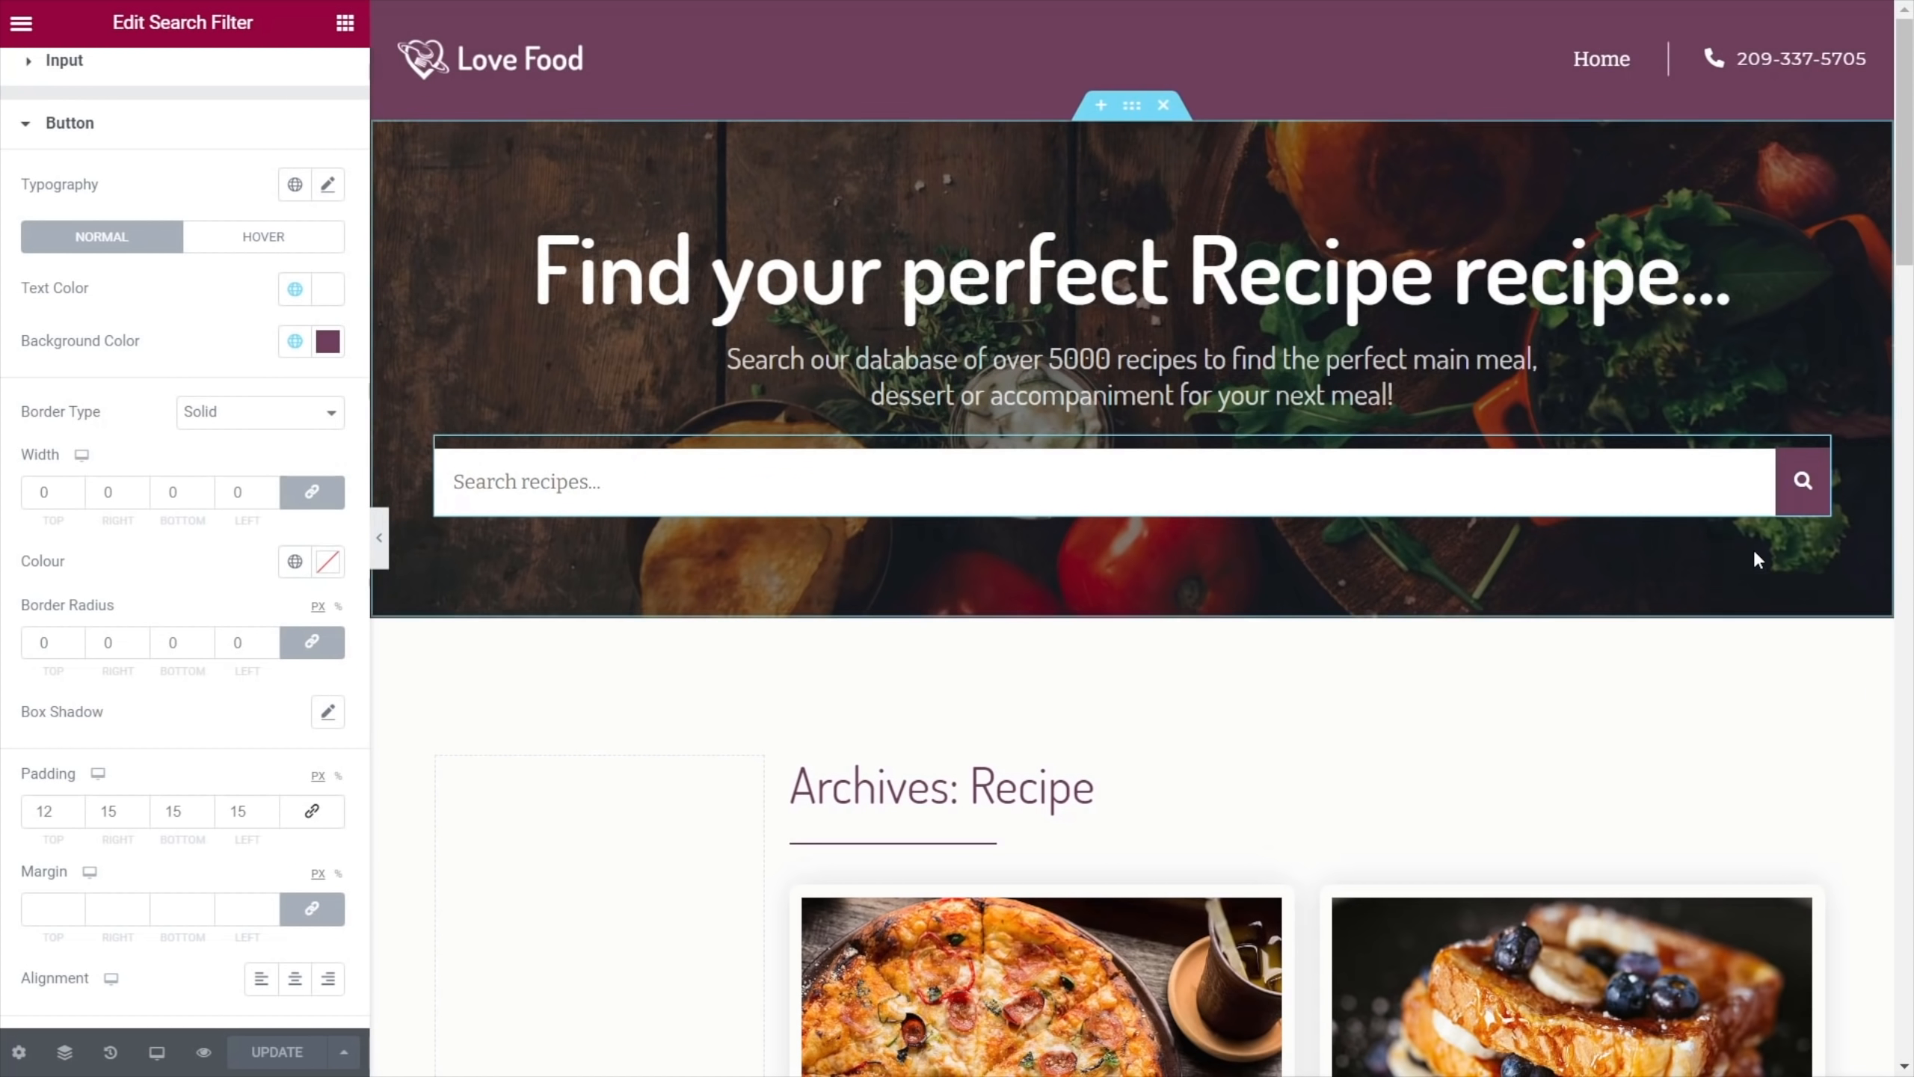
{"action": "left_click", "coordinate": [20, 23]}
{"action": "left_click", "coordinate": [136, 456]}
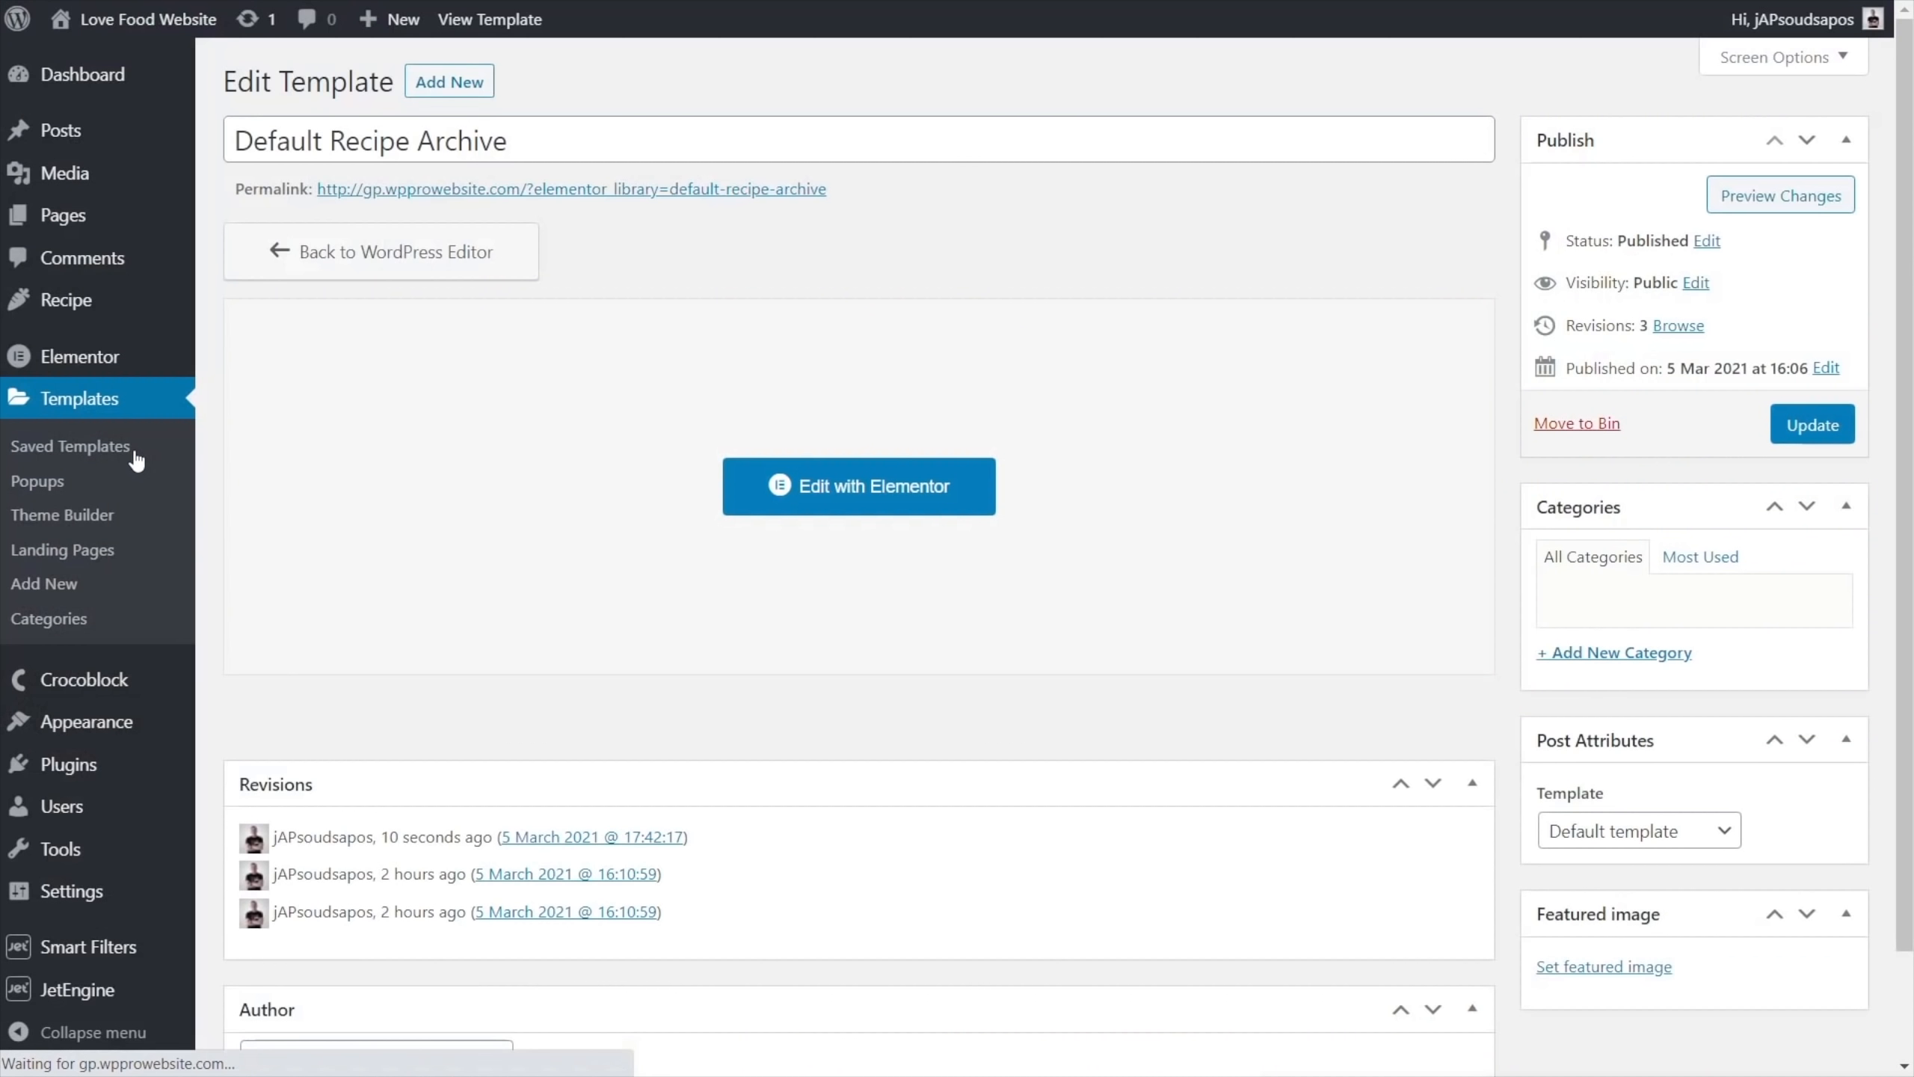
Open the Homepage from the pages list for editing with Elementor
{"action": "mouse_move", "coordinate": [65, 88]}
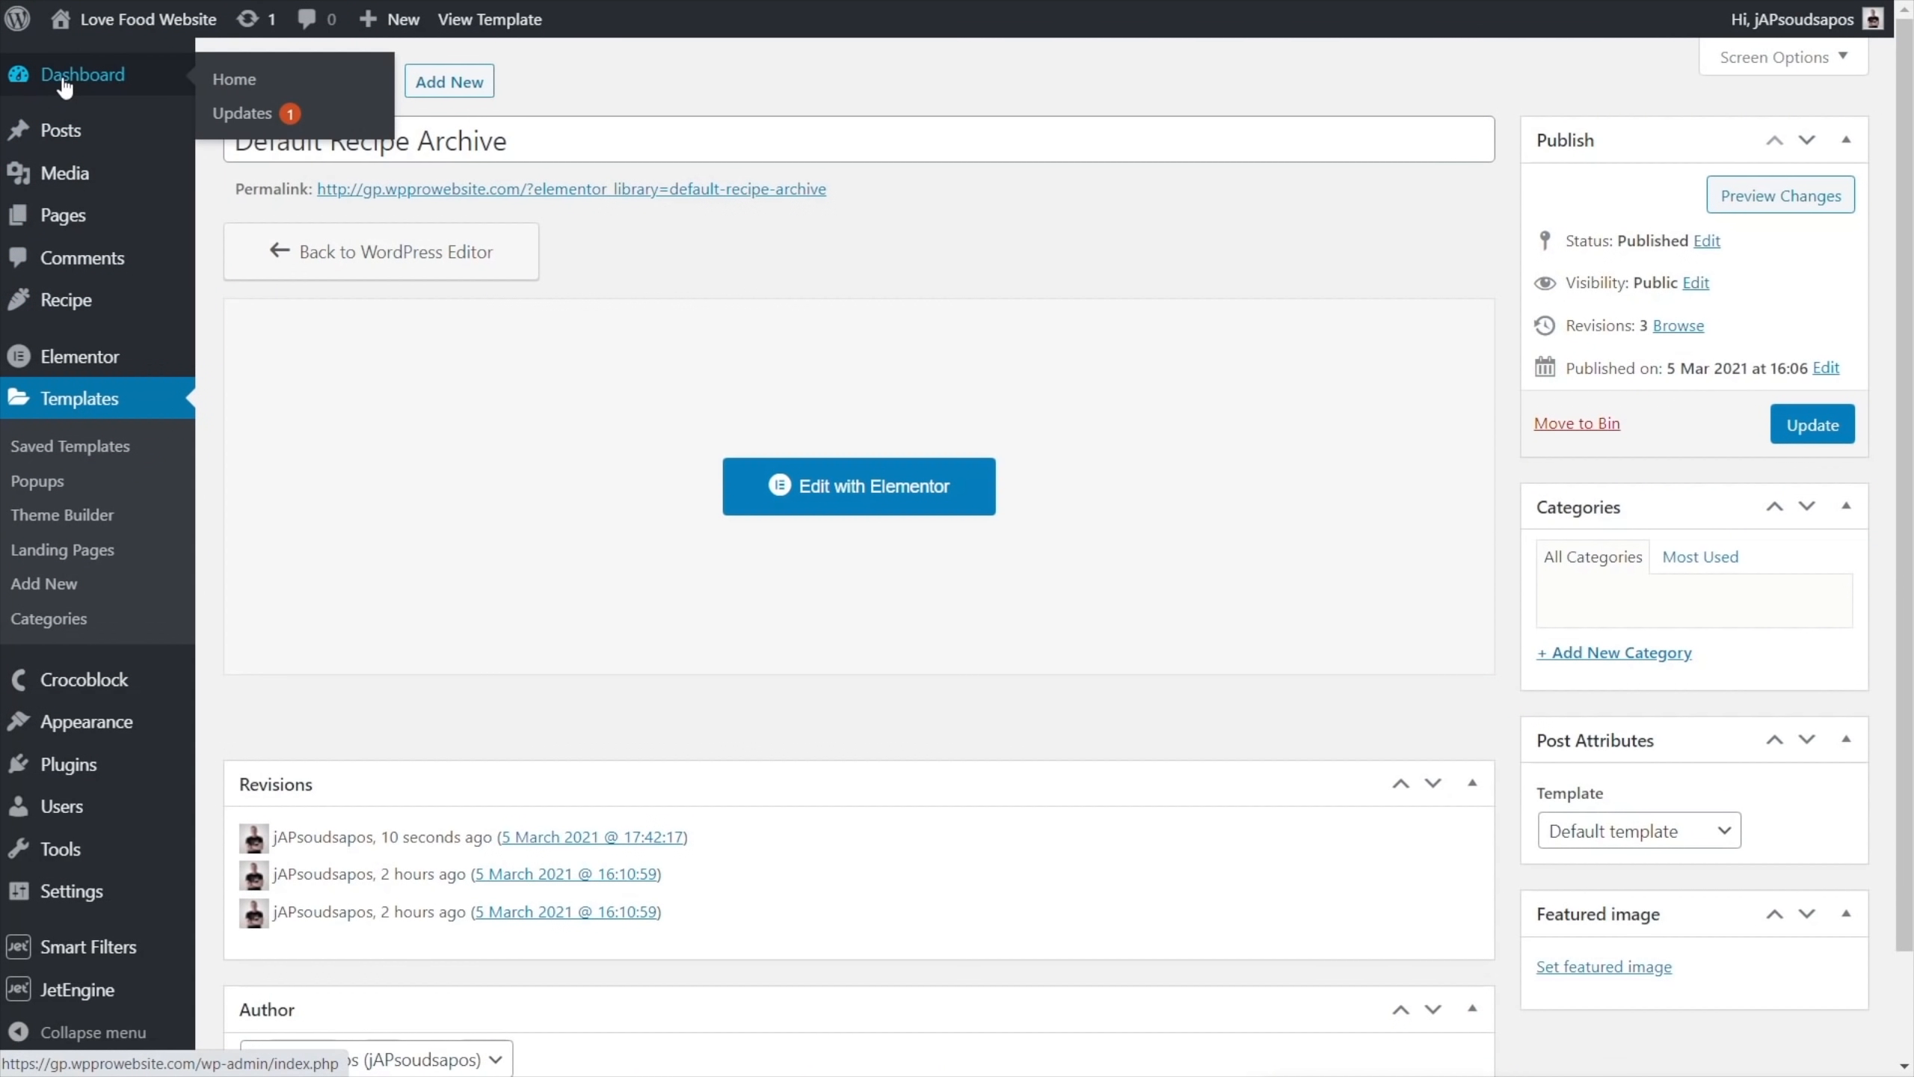
{"action": "left_click", "coordinate": [65, 85]}
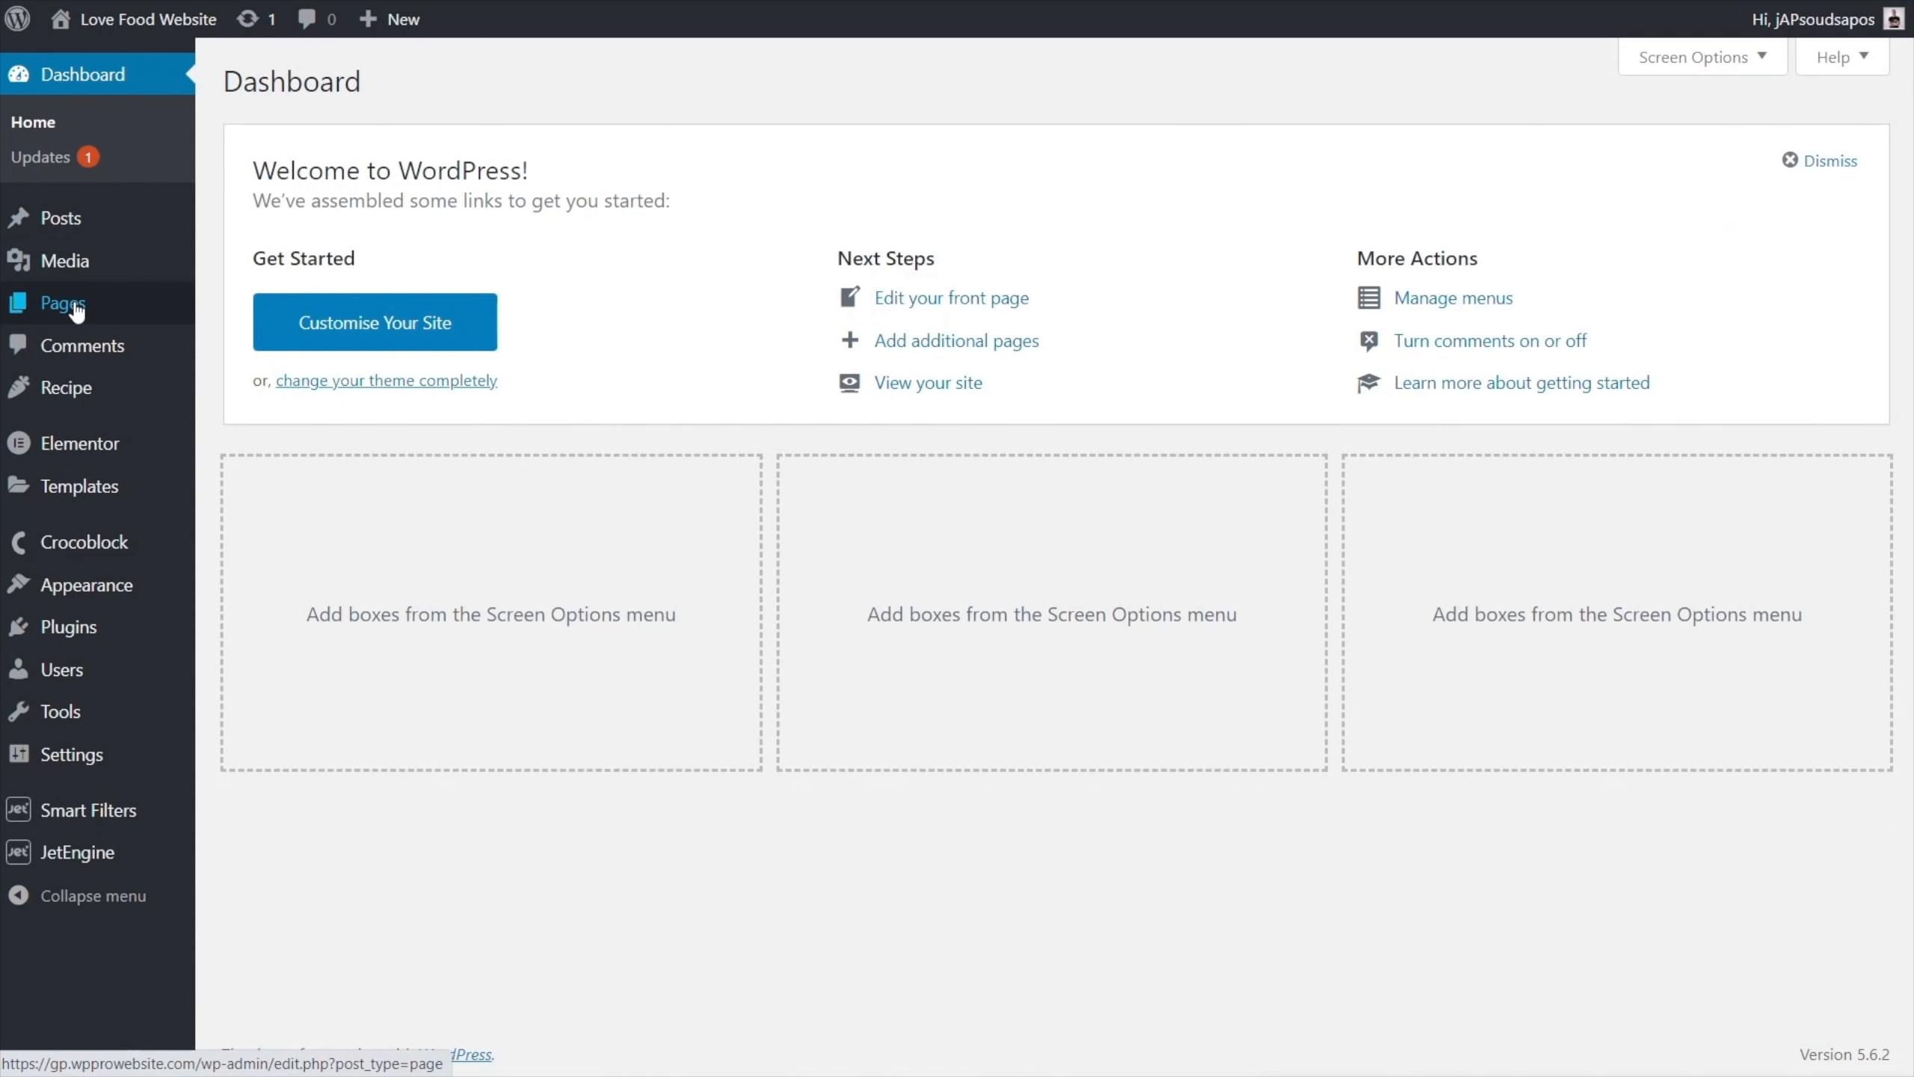
{"action": "mouse_move", "coordinate": [175, 311]}
{"action": "left_click", "coordinate": [235, 309]}
{"action": "mouse_move", "coordinate": [373, 286]}
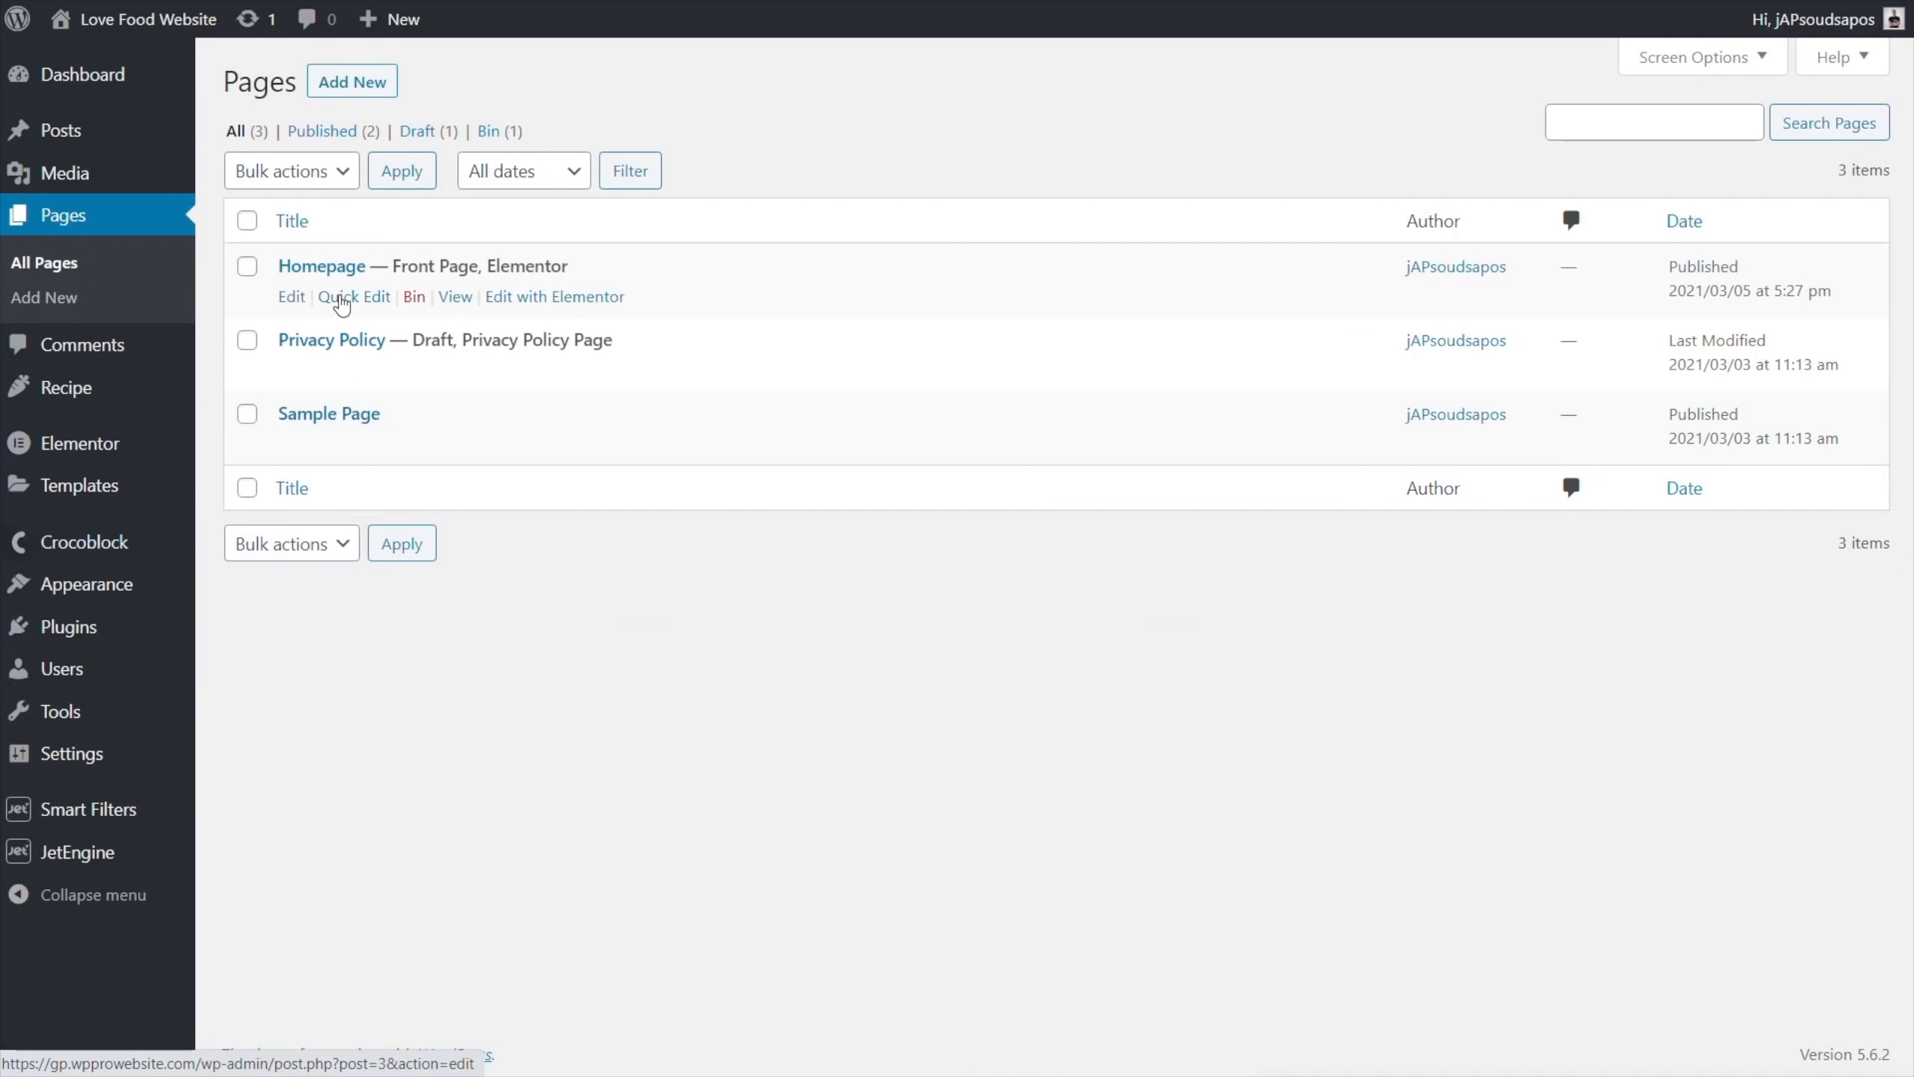
{"action": "left_click", "coordinate": [558, 296]}
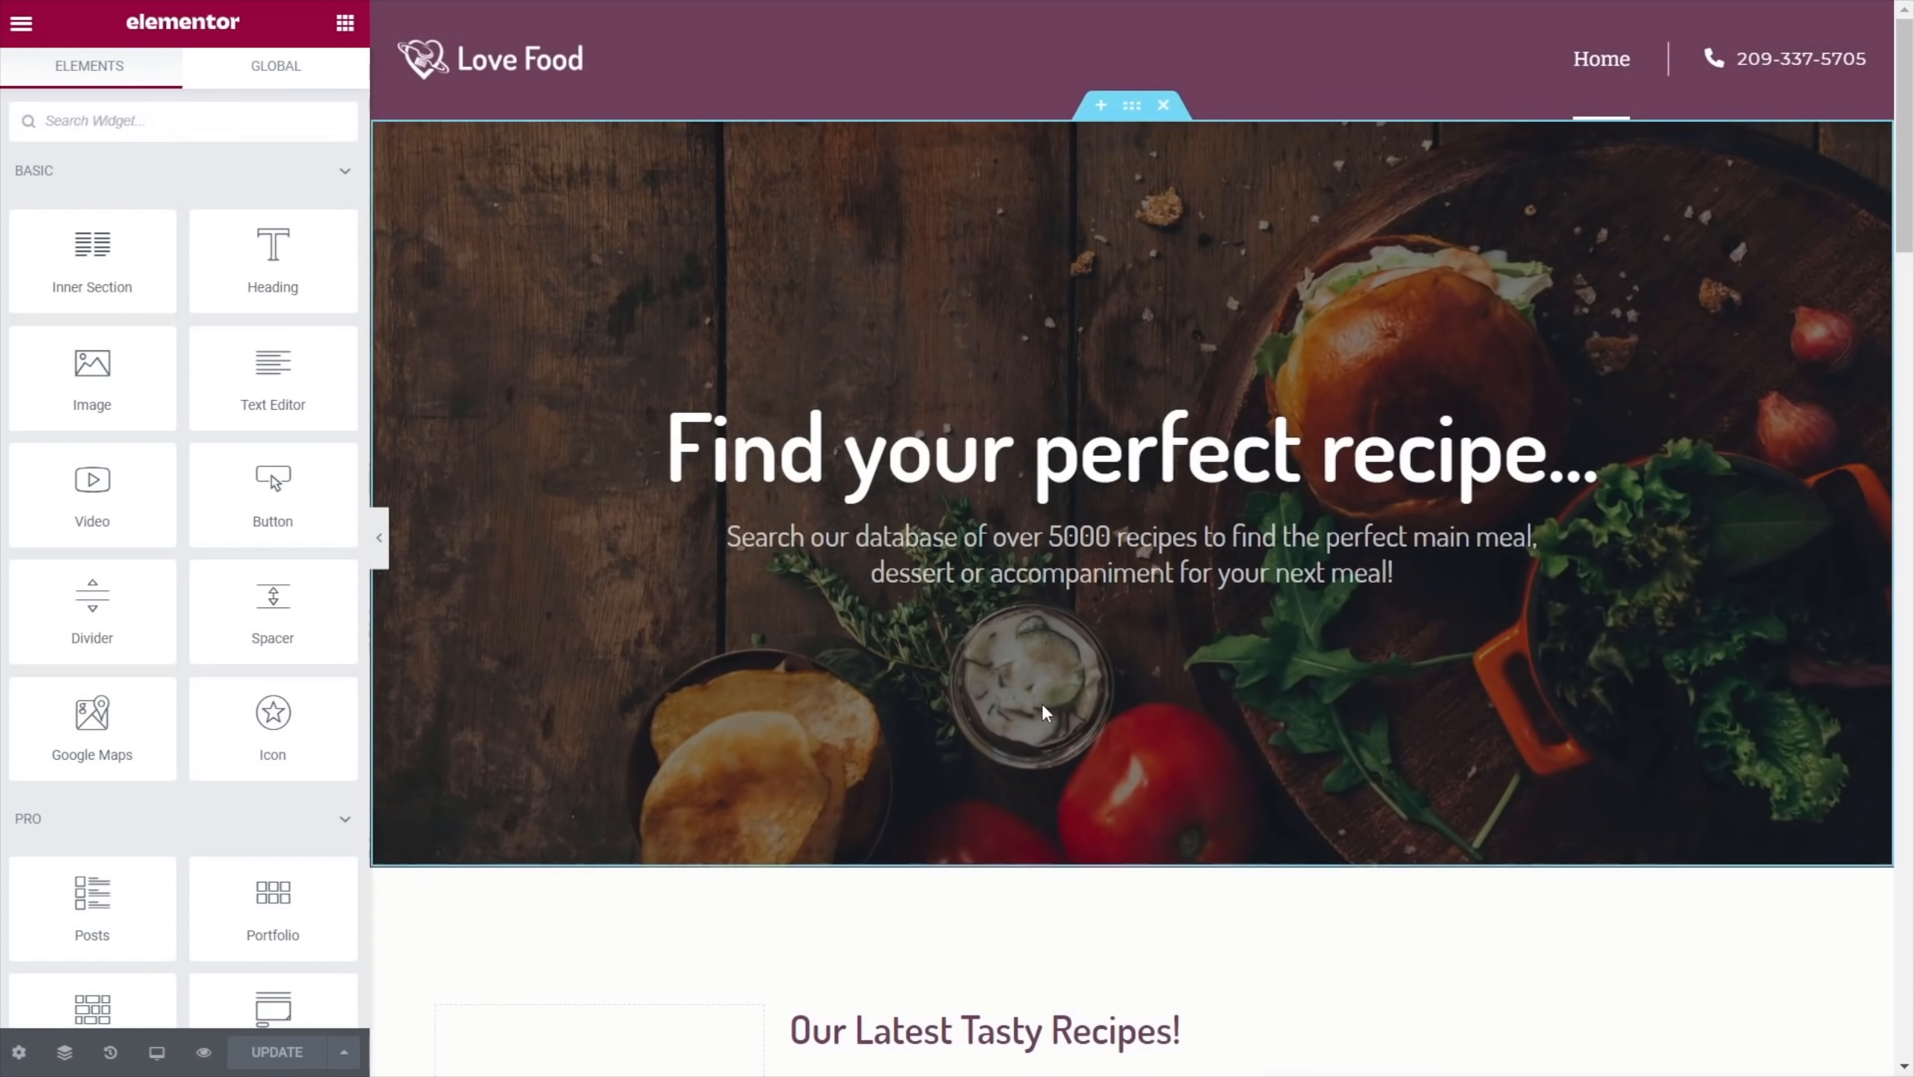
Paste the copied Search Filter widget into the homepage banner section and update the page
{"action": "right_click", "coordinate": [1044, 703]}
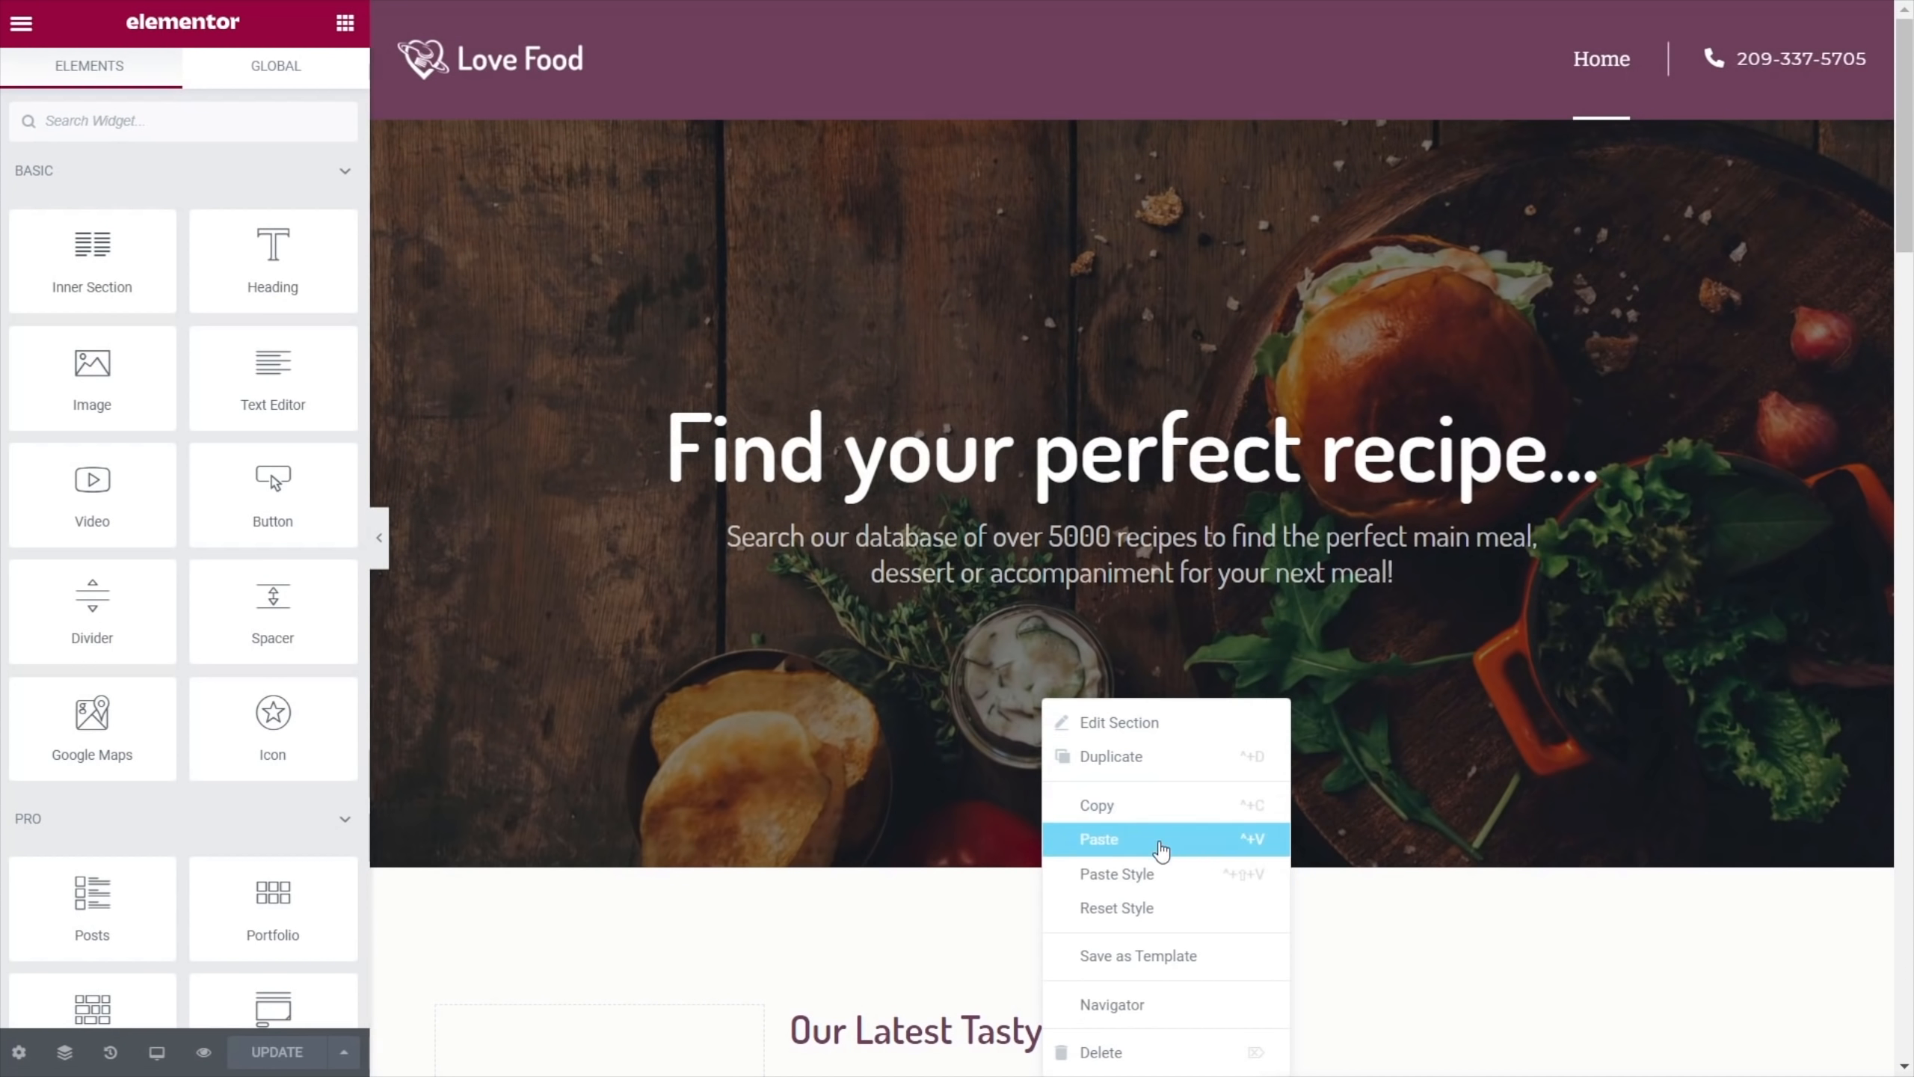
{"action": "left_click", "coordinate": [1158, 841]}
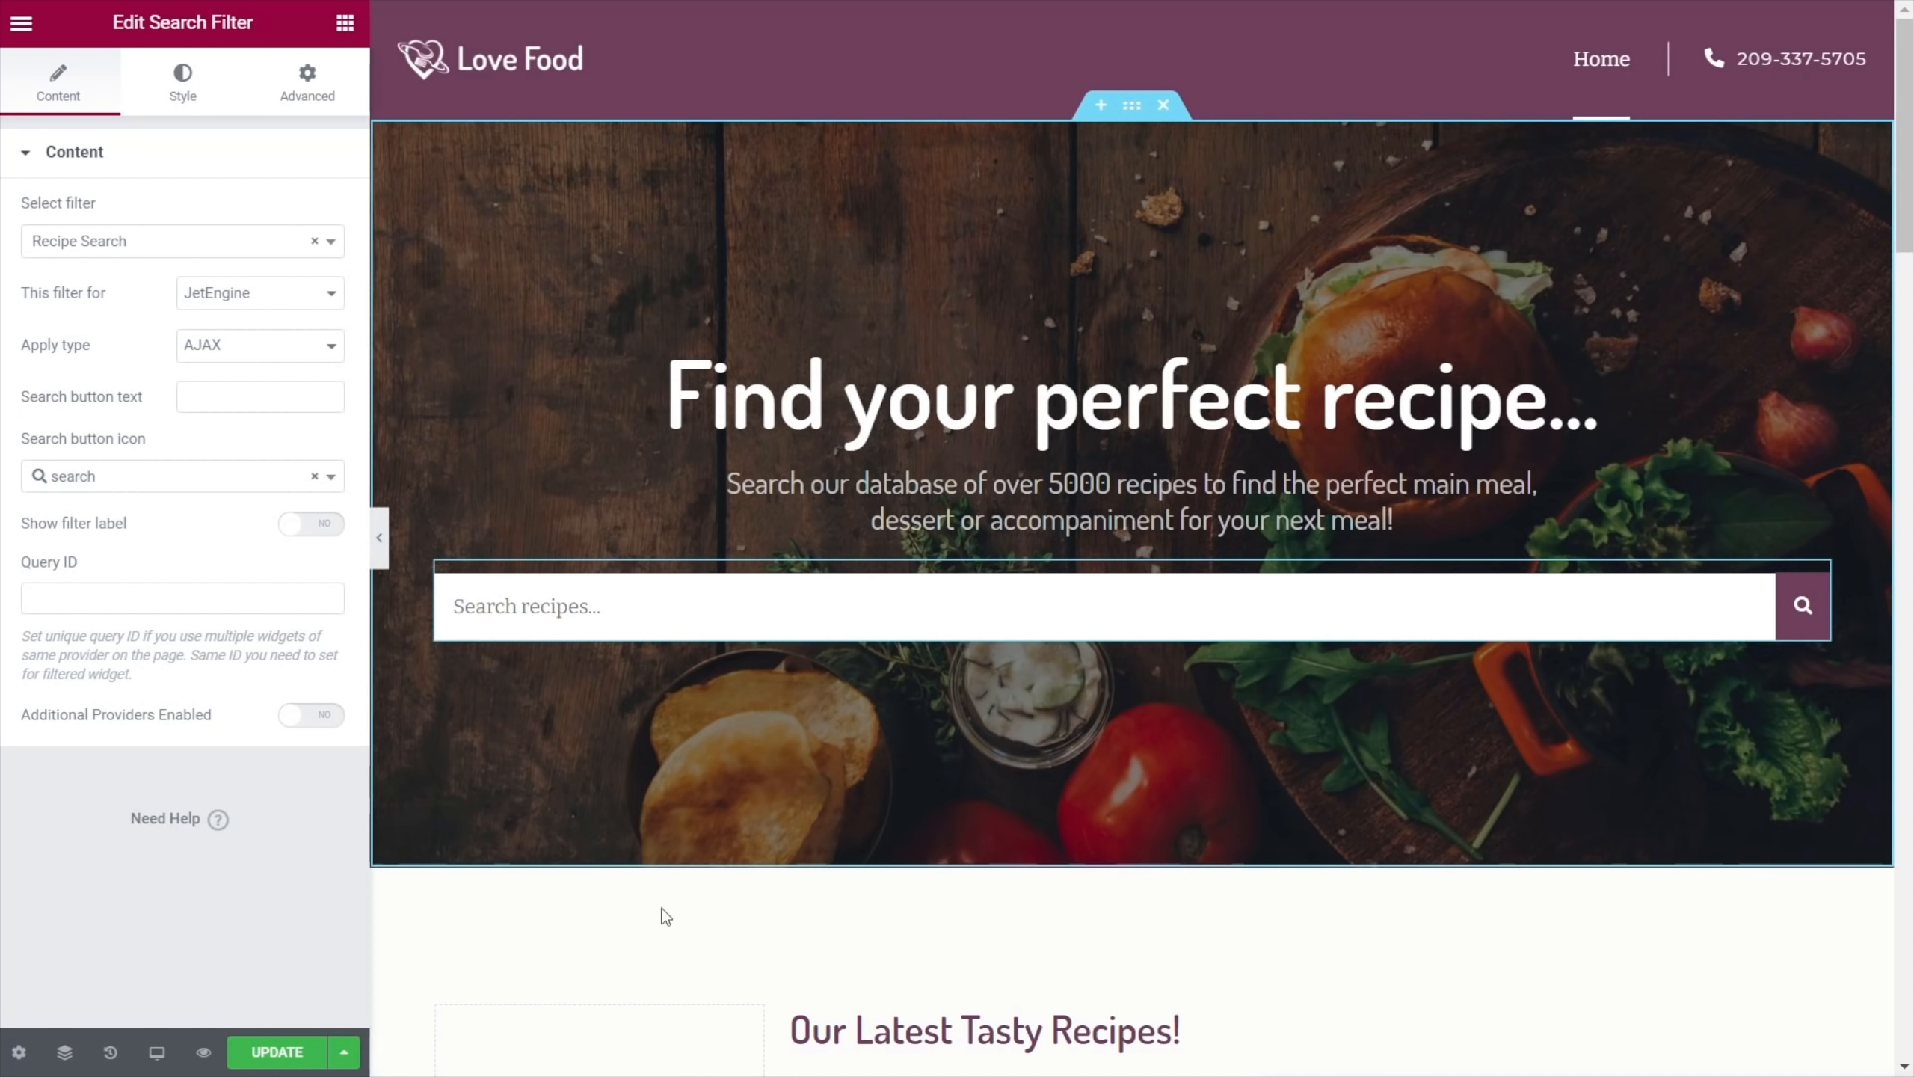
{"action": "left_click", "coordinate": [273, 1050]}
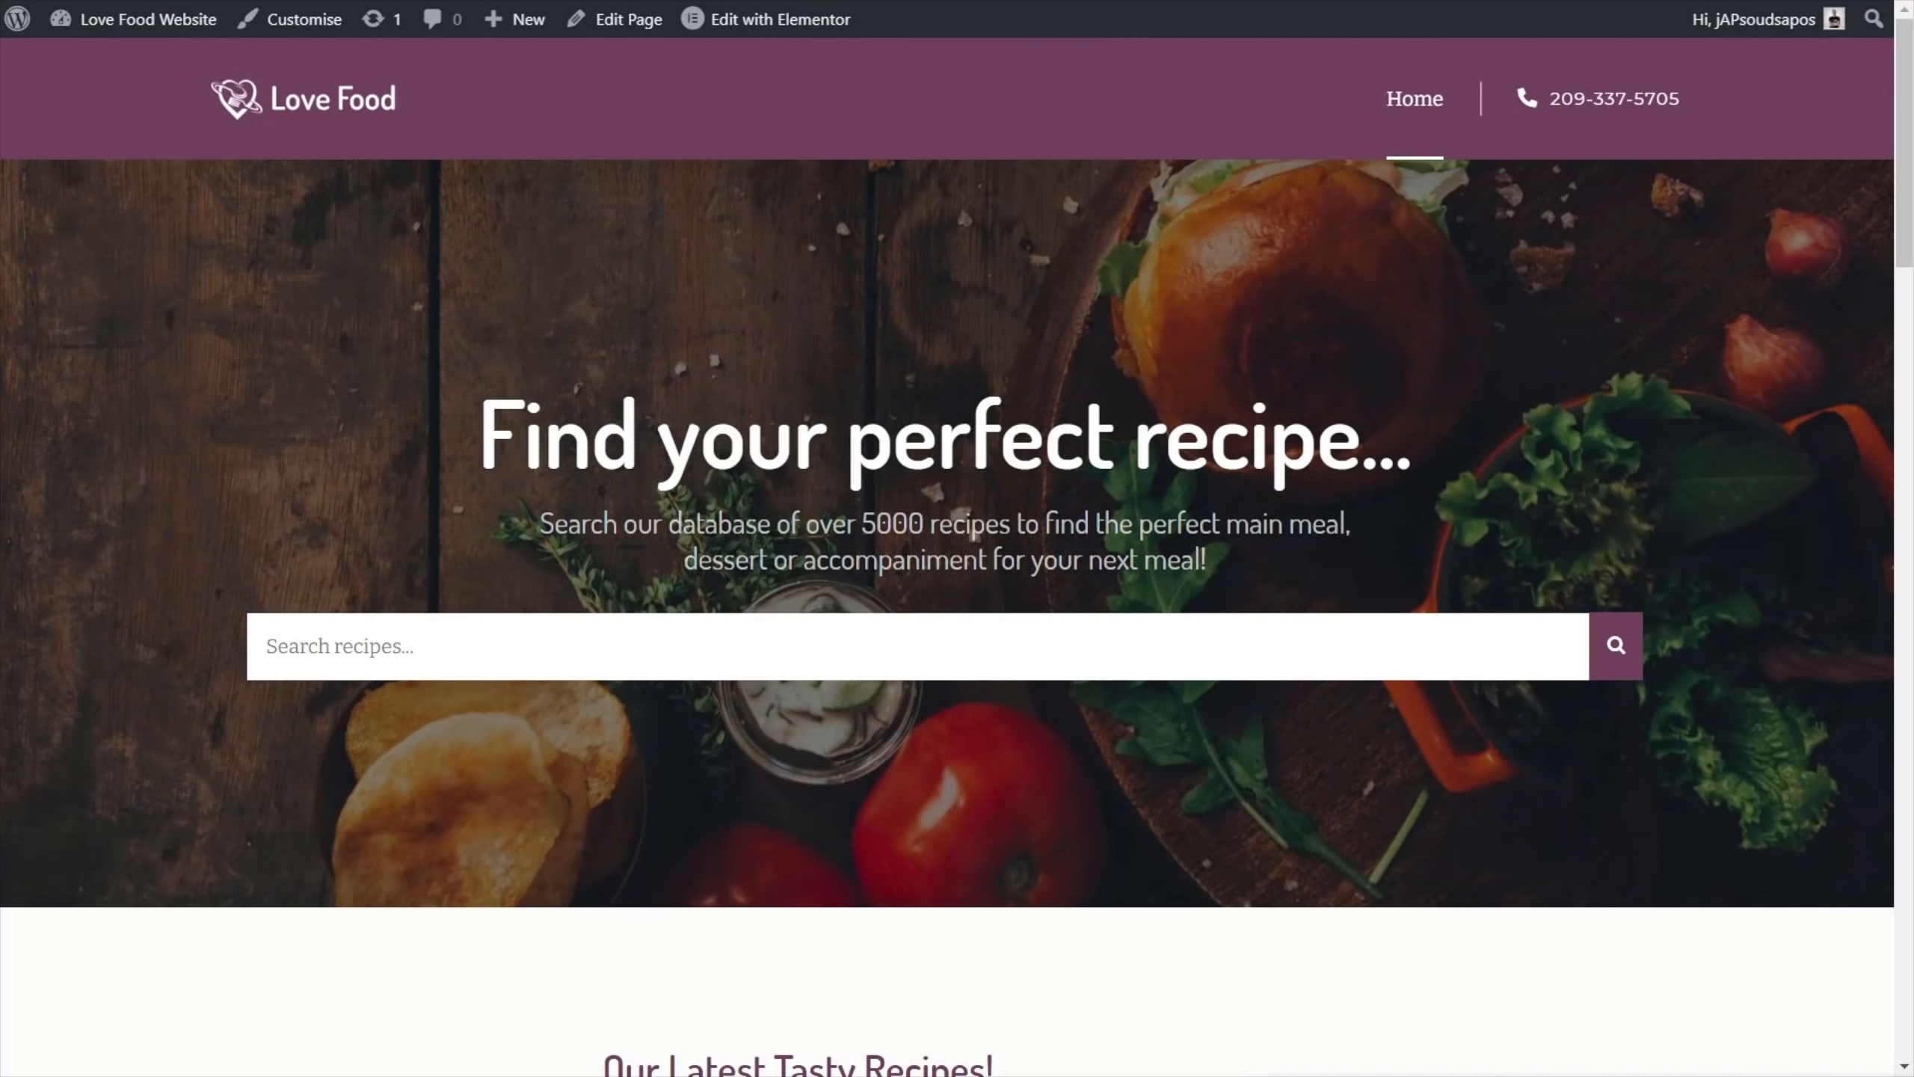
Test the homepage banner search with "pizza" and check the filtered recipe listing below it
{"action": "scroll", "coordinate": [499, 795], "scroll_direction": "down", "scroll_amount": 15}
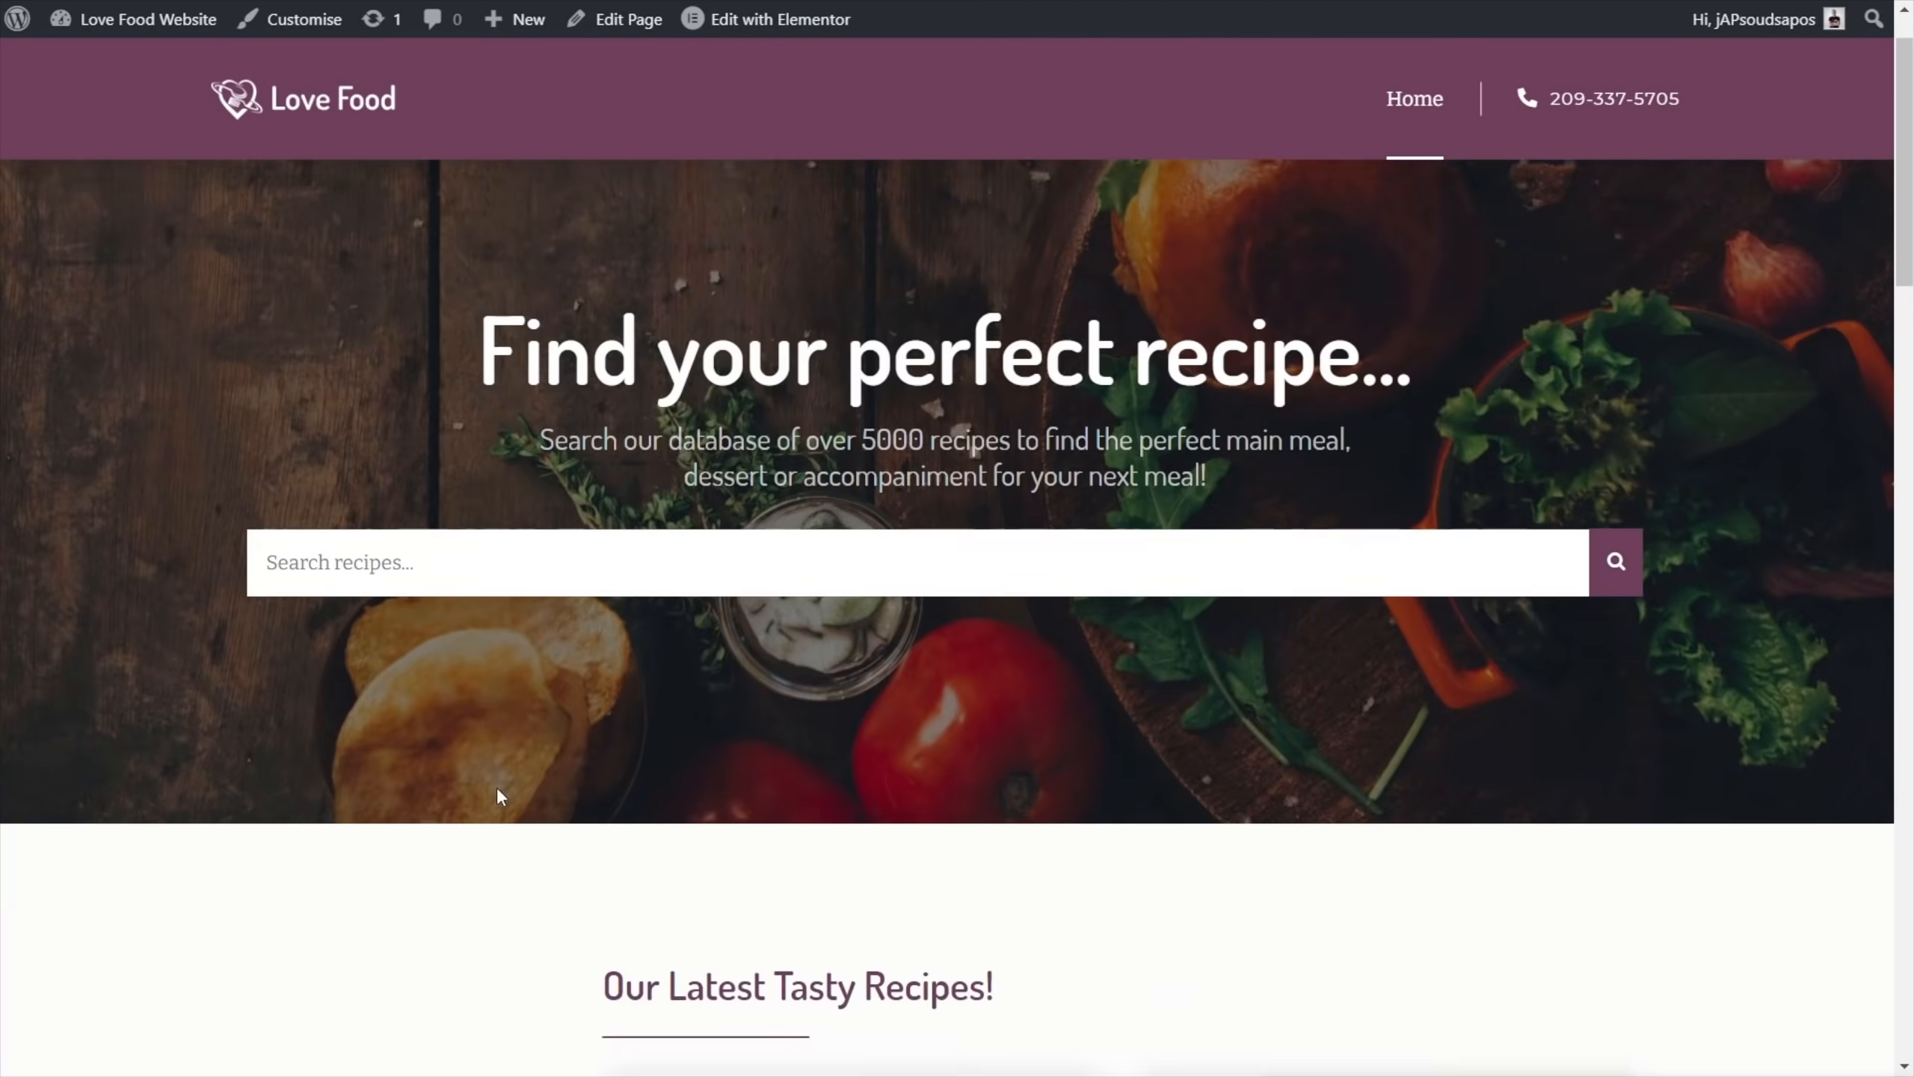
{"action": "scroll", "coordinate": [496, 788], "scroll_direction": "up", "scroll_amount": 15}
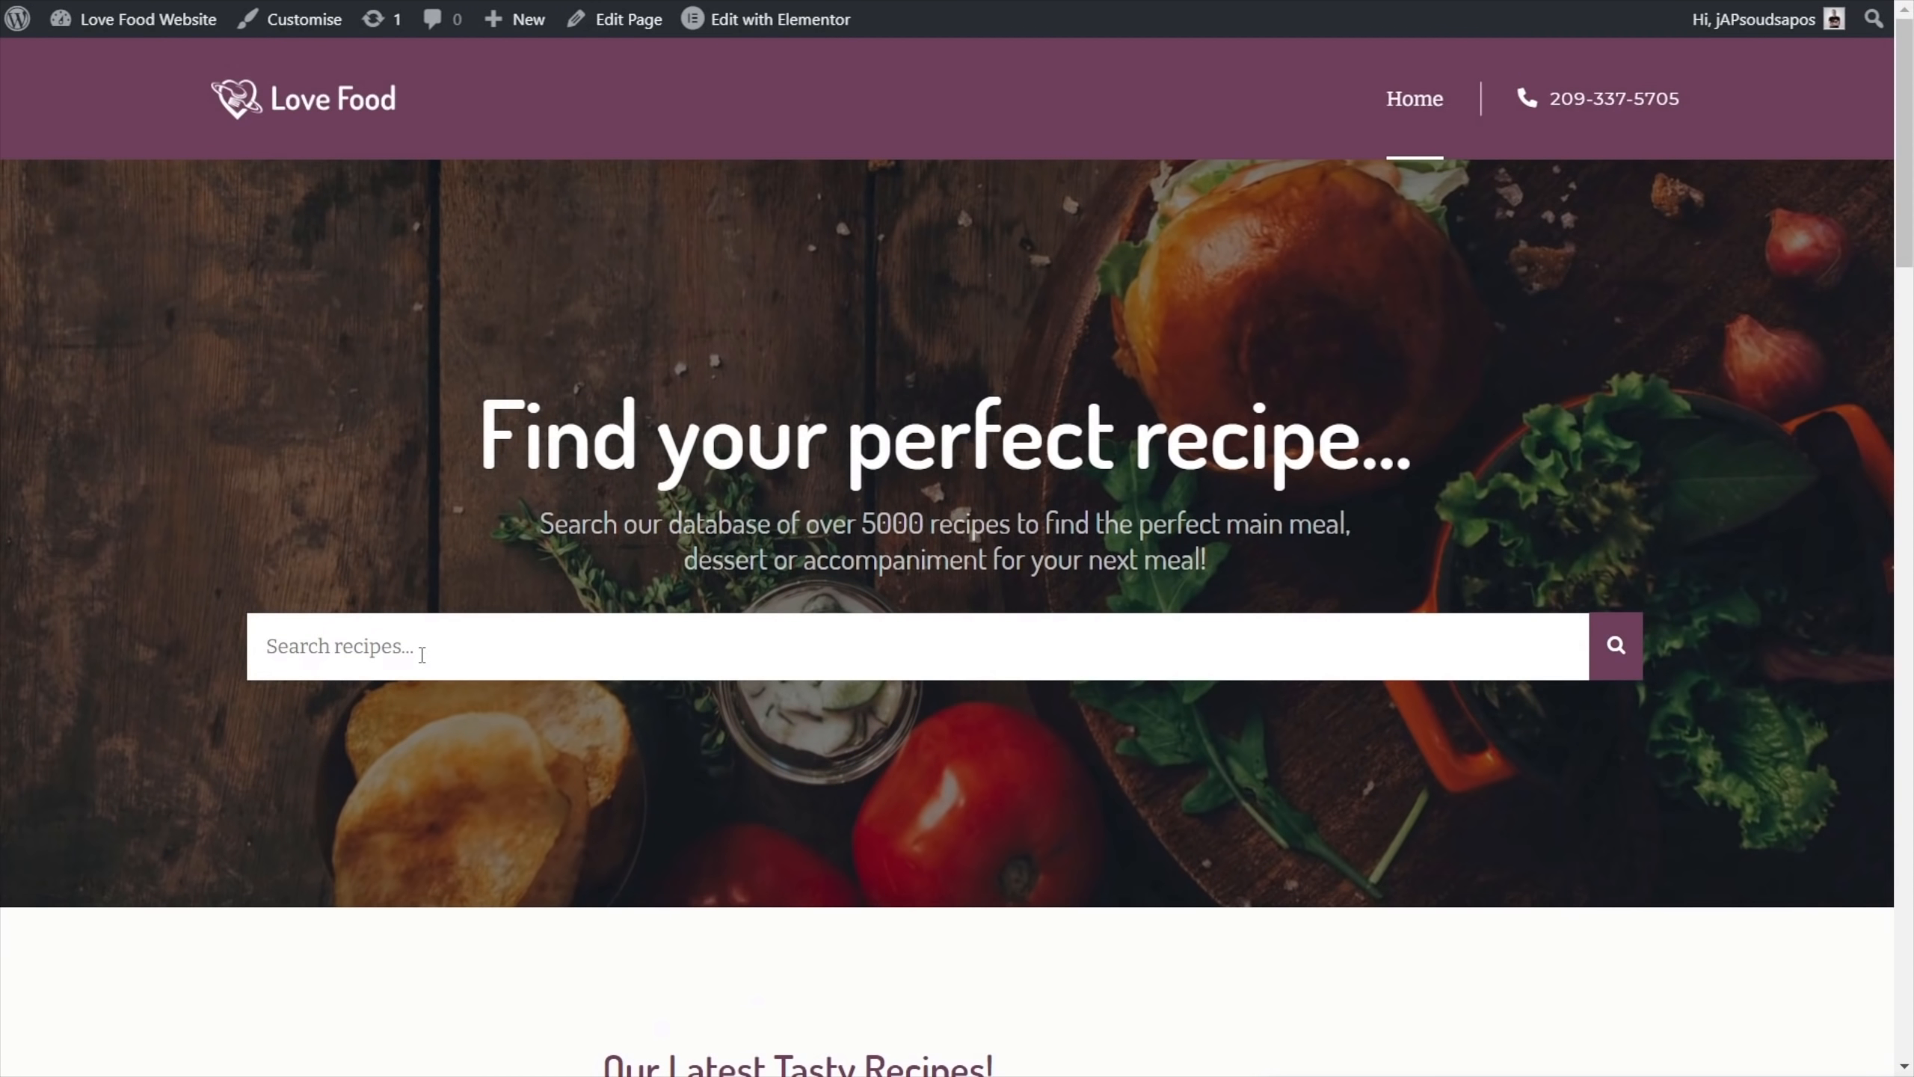
{"action": "left_click", "coordinate": [422, 653]}
{"action": "type", "text": "pizza"}
{"action": "key", "text": "Return"}
{"action": "scroll", "coordinate": [428, 653], "scroll_direction": "down", "scroll_amount": 10}
{"action": "scroll", "coordinate": [428, 653], "scroll_direction": "down", "scroll_amount": 5}
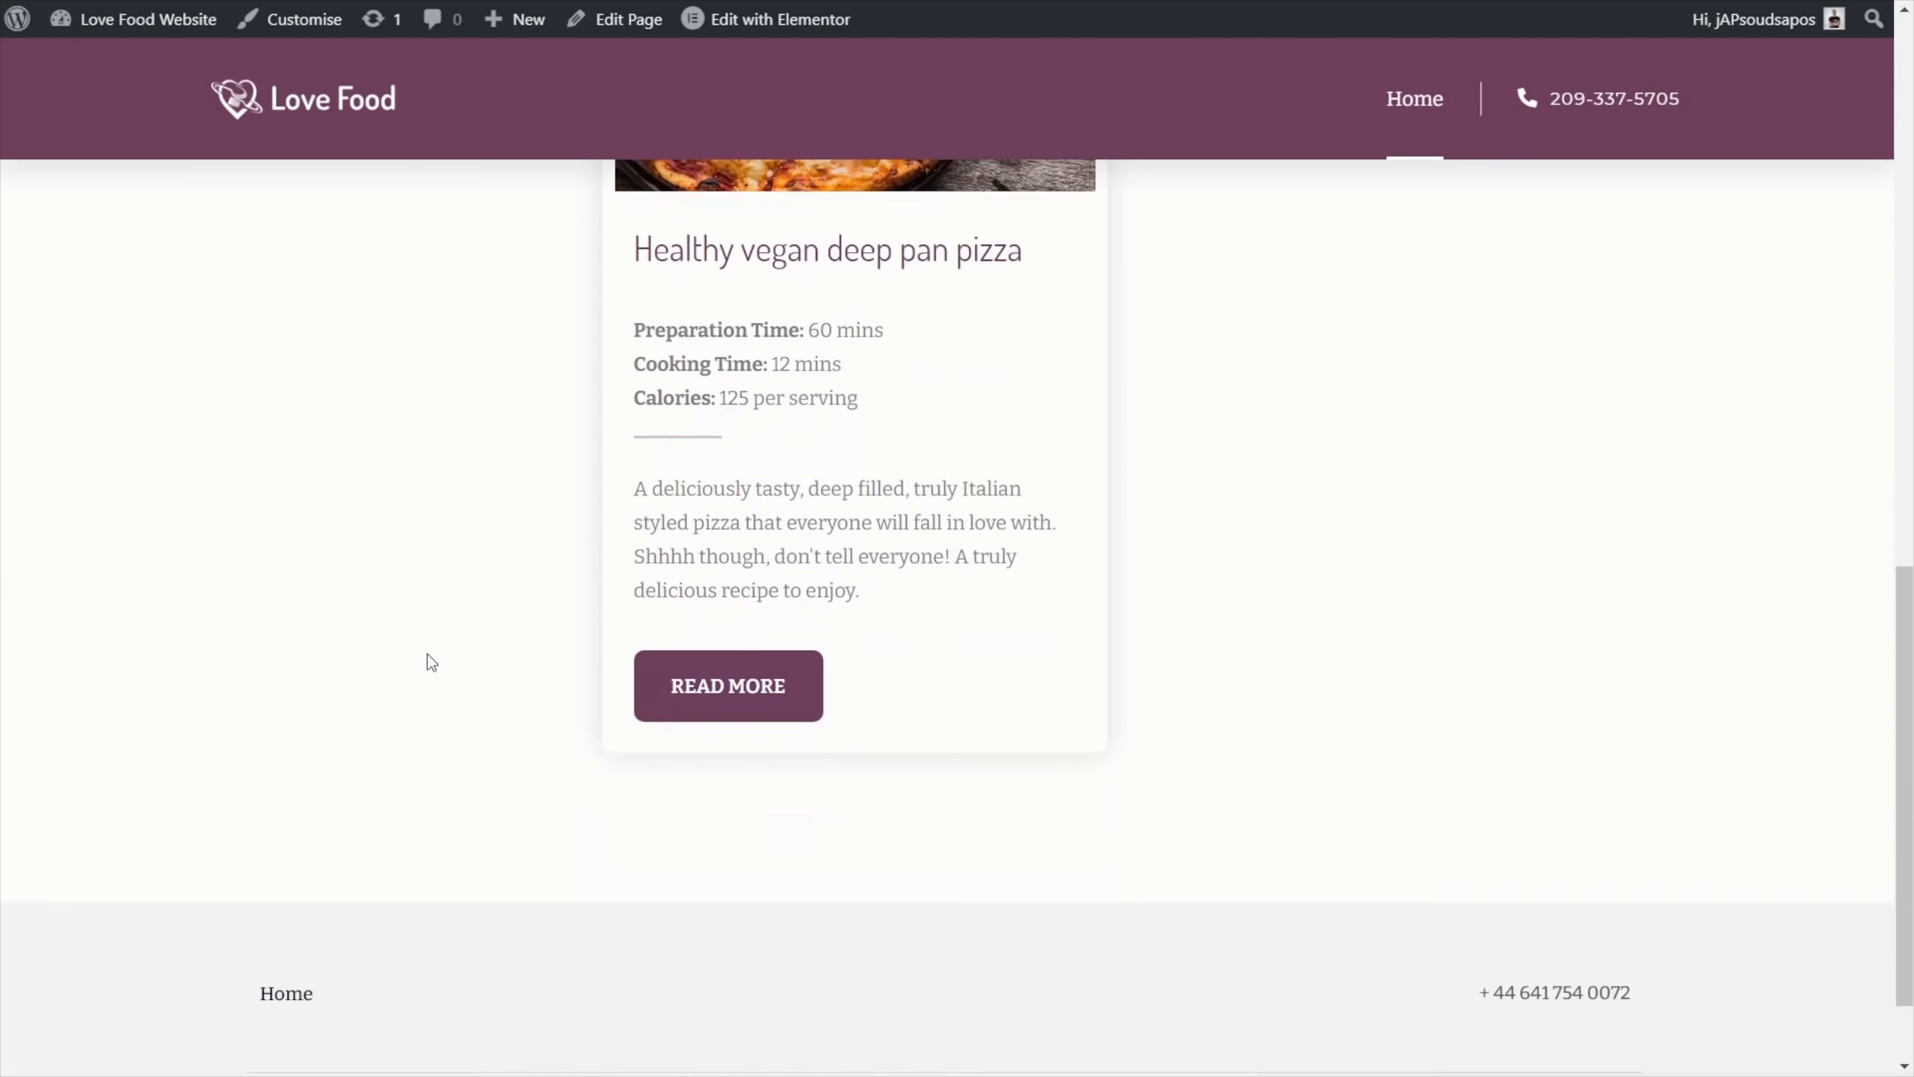
Clear the homepage recipe search and review the refreshed recipe listing
{"action": "scroll", "coordinate": [428, 653], "scroll_direction": "up", "scroll_amount": 15}
{"action": "left_click", "coordinate": [1558, 646]}
{"action": "scroll", "coordinate": [483, 901], "scroll_direction": "down", "scroll_amount": 5}
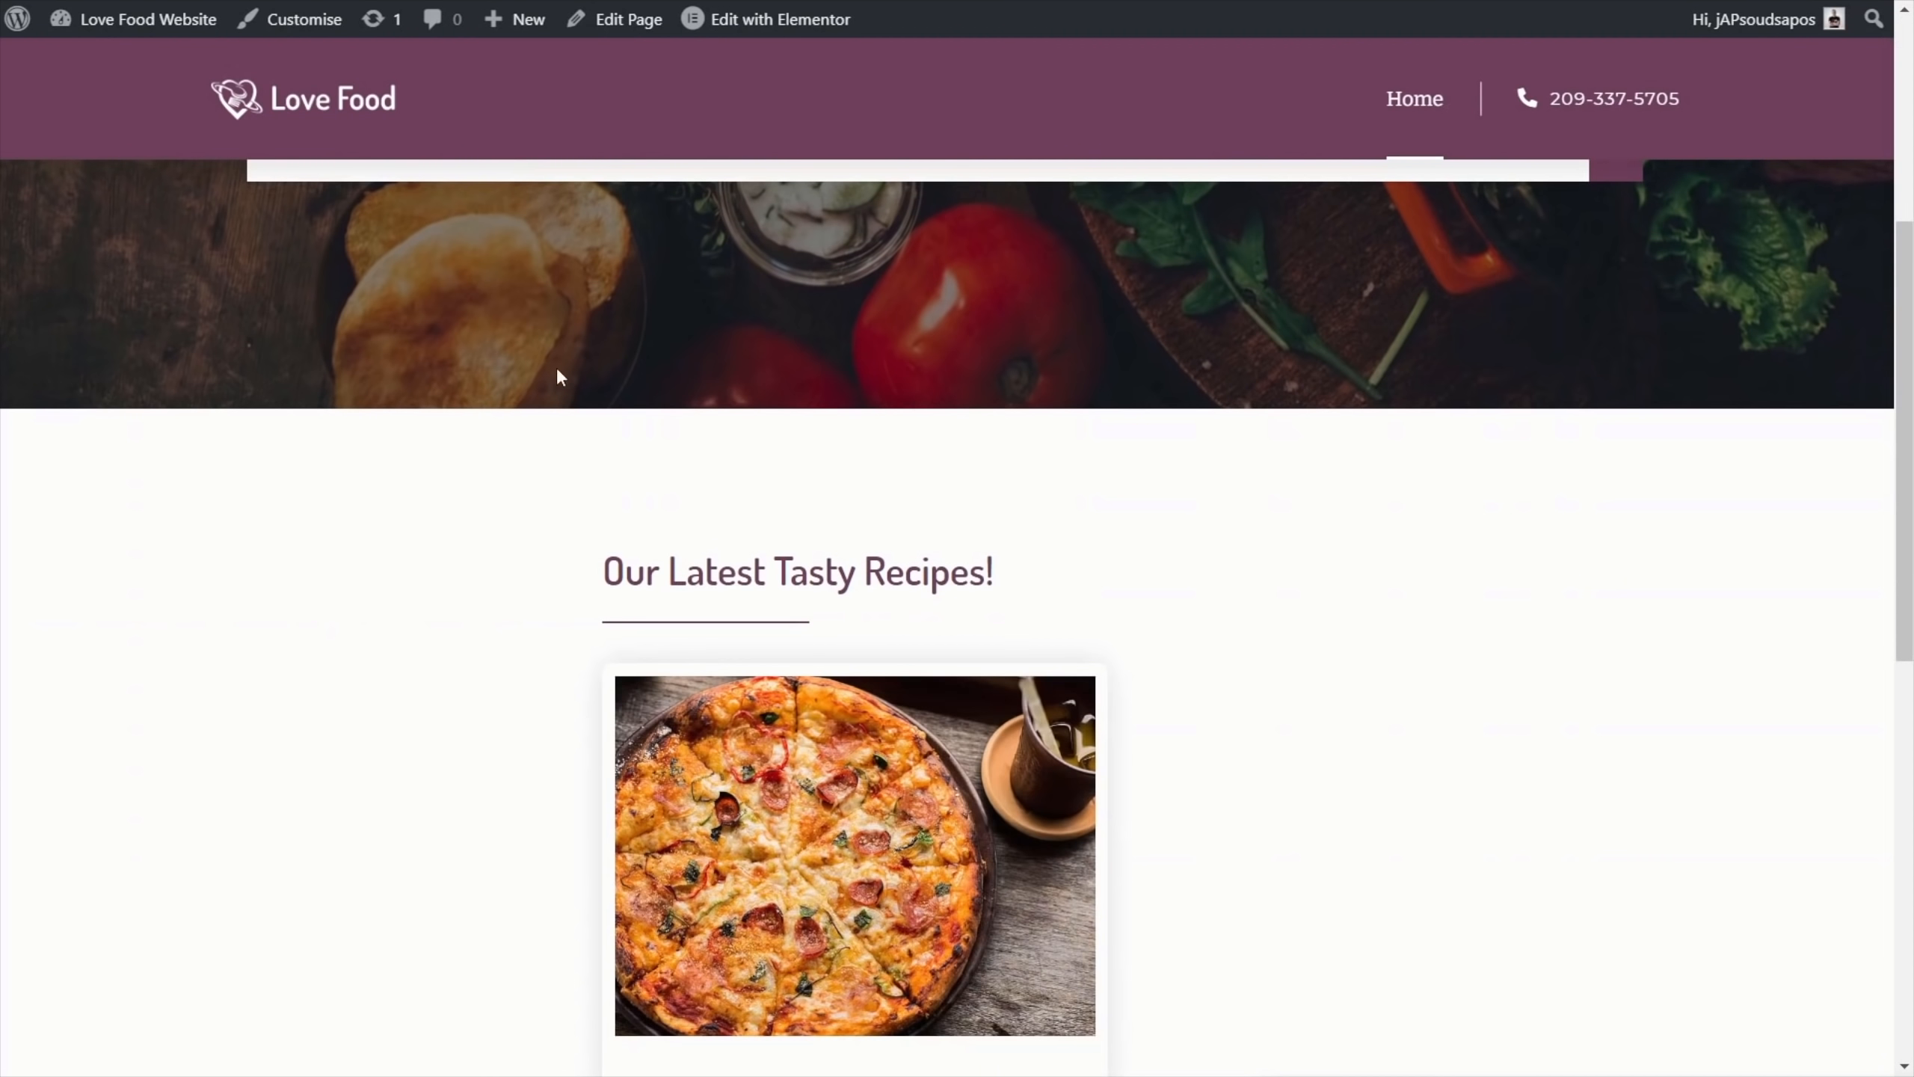
{"action": "scroll", "coordinate": [556, 367], "scroll_direction": "up", "scroll_amount": 5}
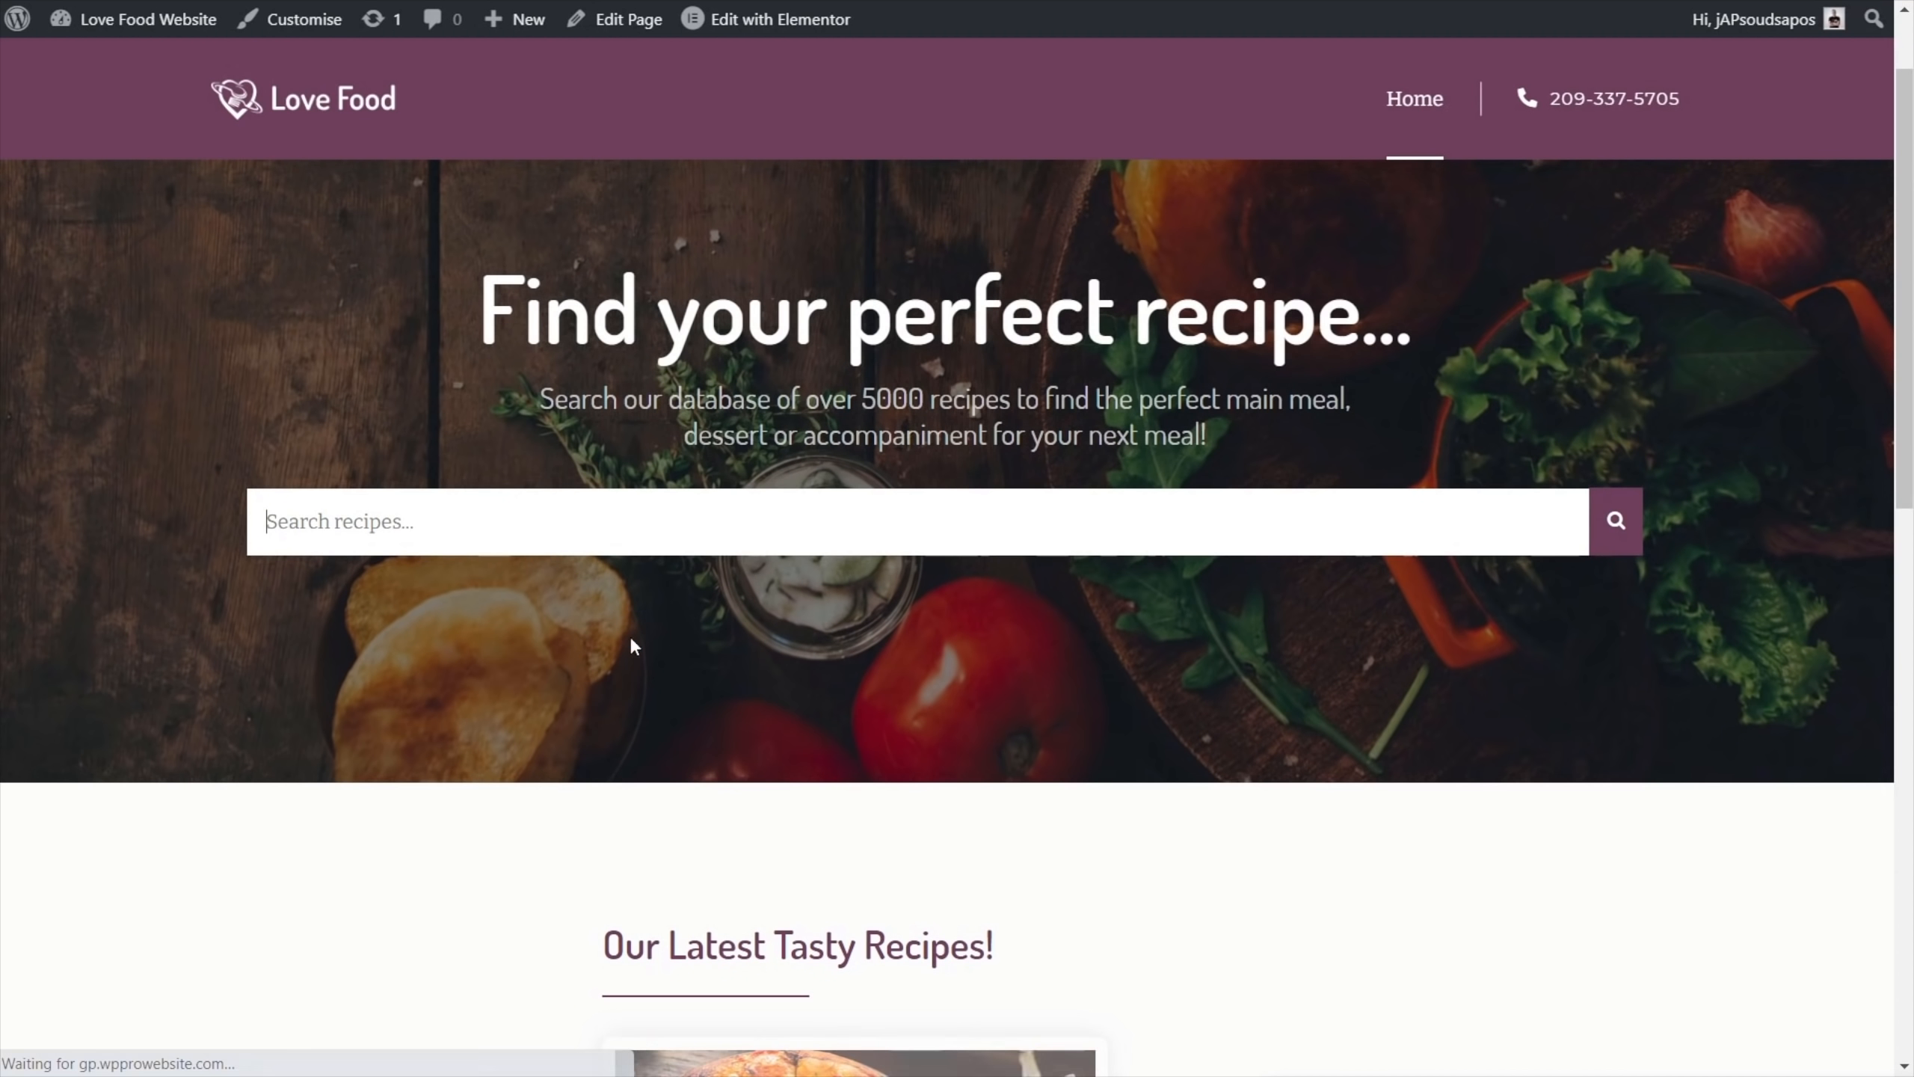
{"action": "scroll", "coordinate": [457, 700], "scroll_direction": "down", "scroll_amount": 10}
{"action": "scroll", "coordinate": [457, 701], "scroll_direction": "up", "scroll_amount": 10}
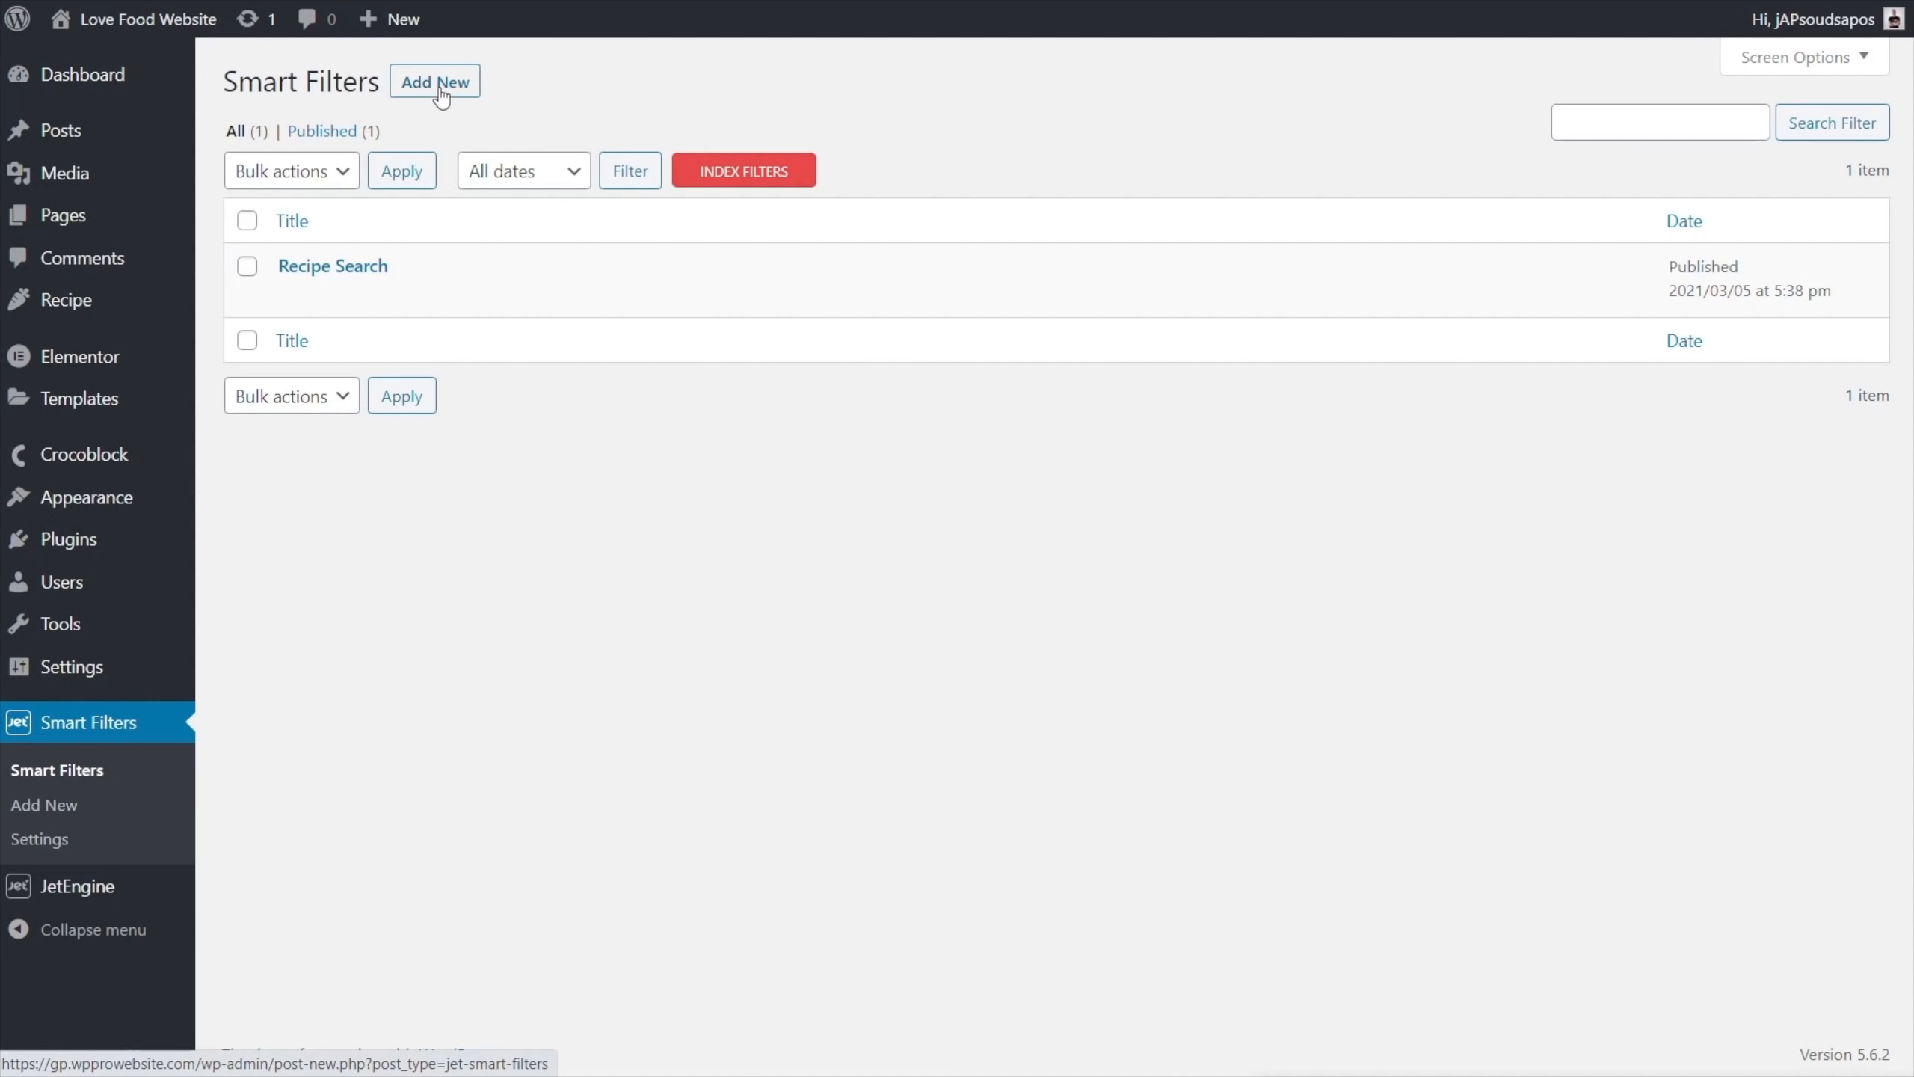
Add a new smart filter titled "Recipe Category Filter" with "Recipe Category" as both the filter label and active filter label
{"action": "left_click", "coordinate": [440, 92]}
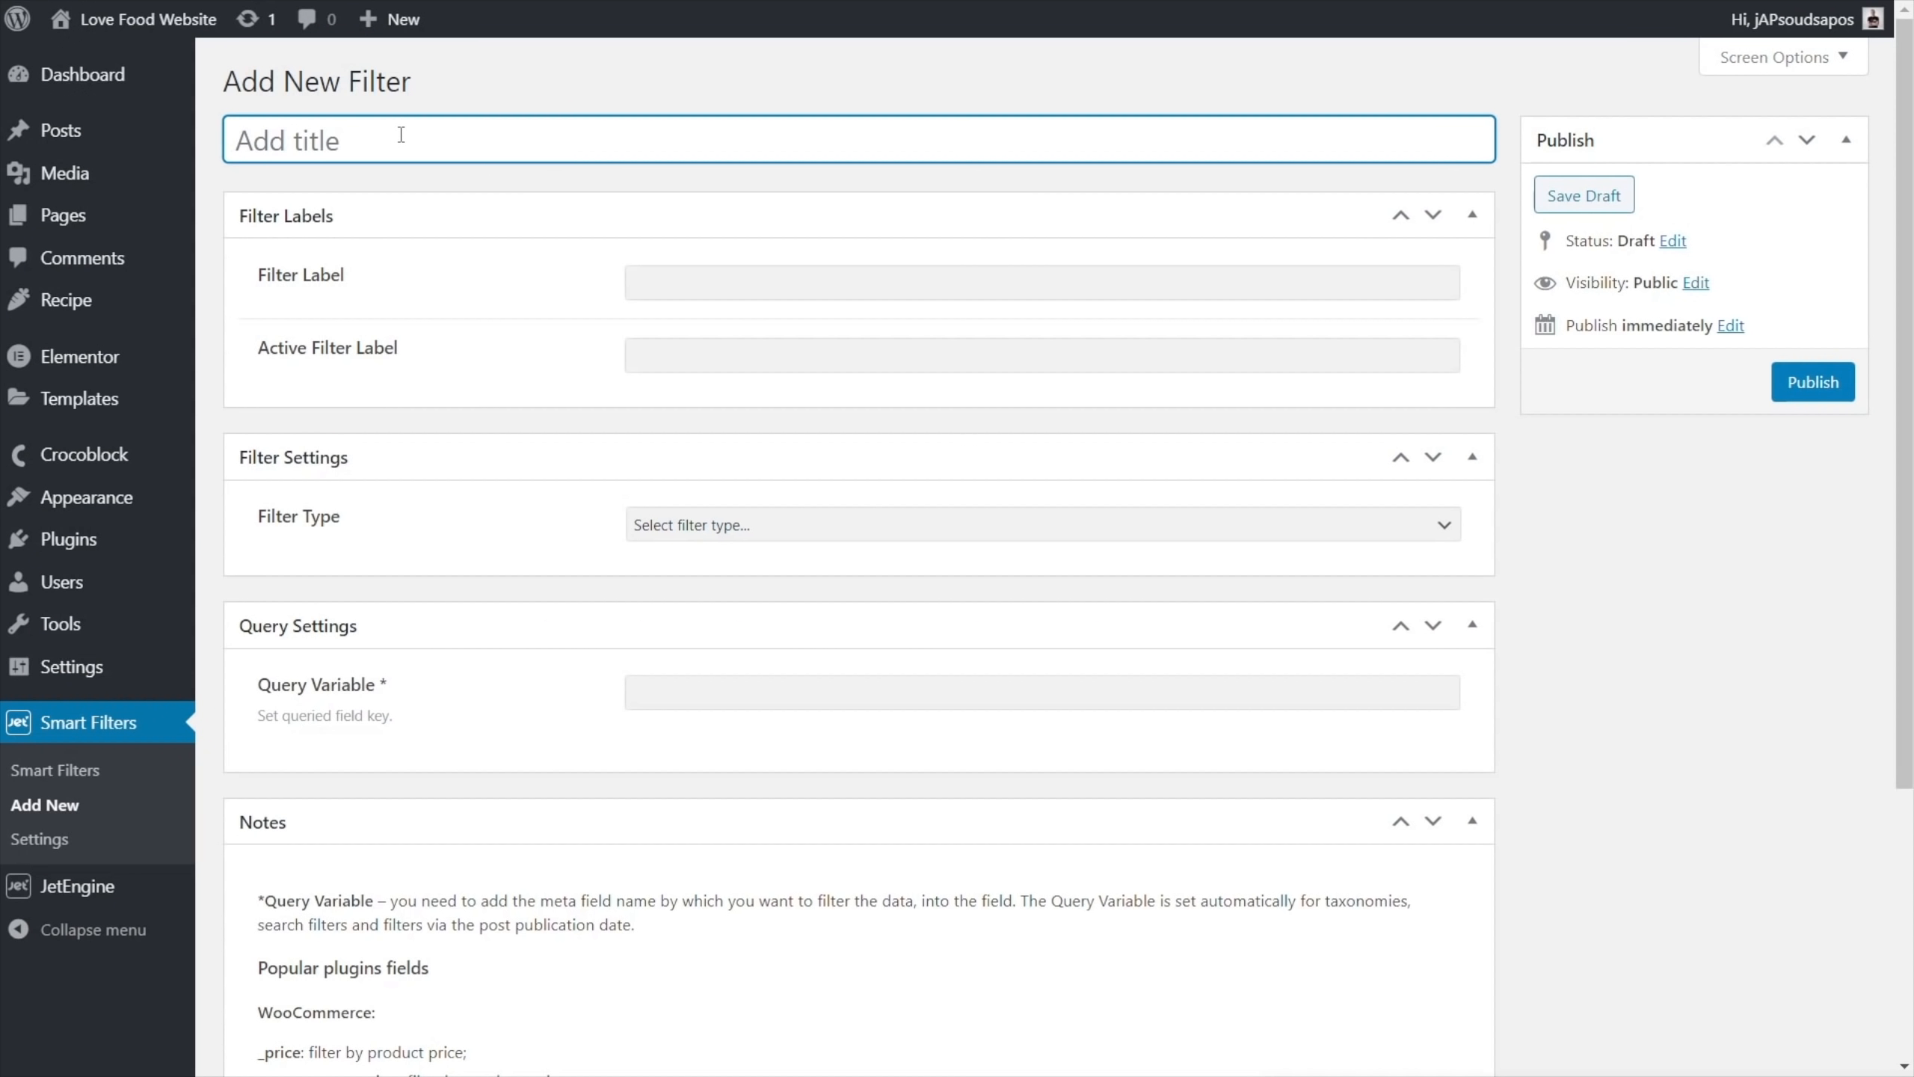
{"action": "type", "text": "Recipe Category Filter"}
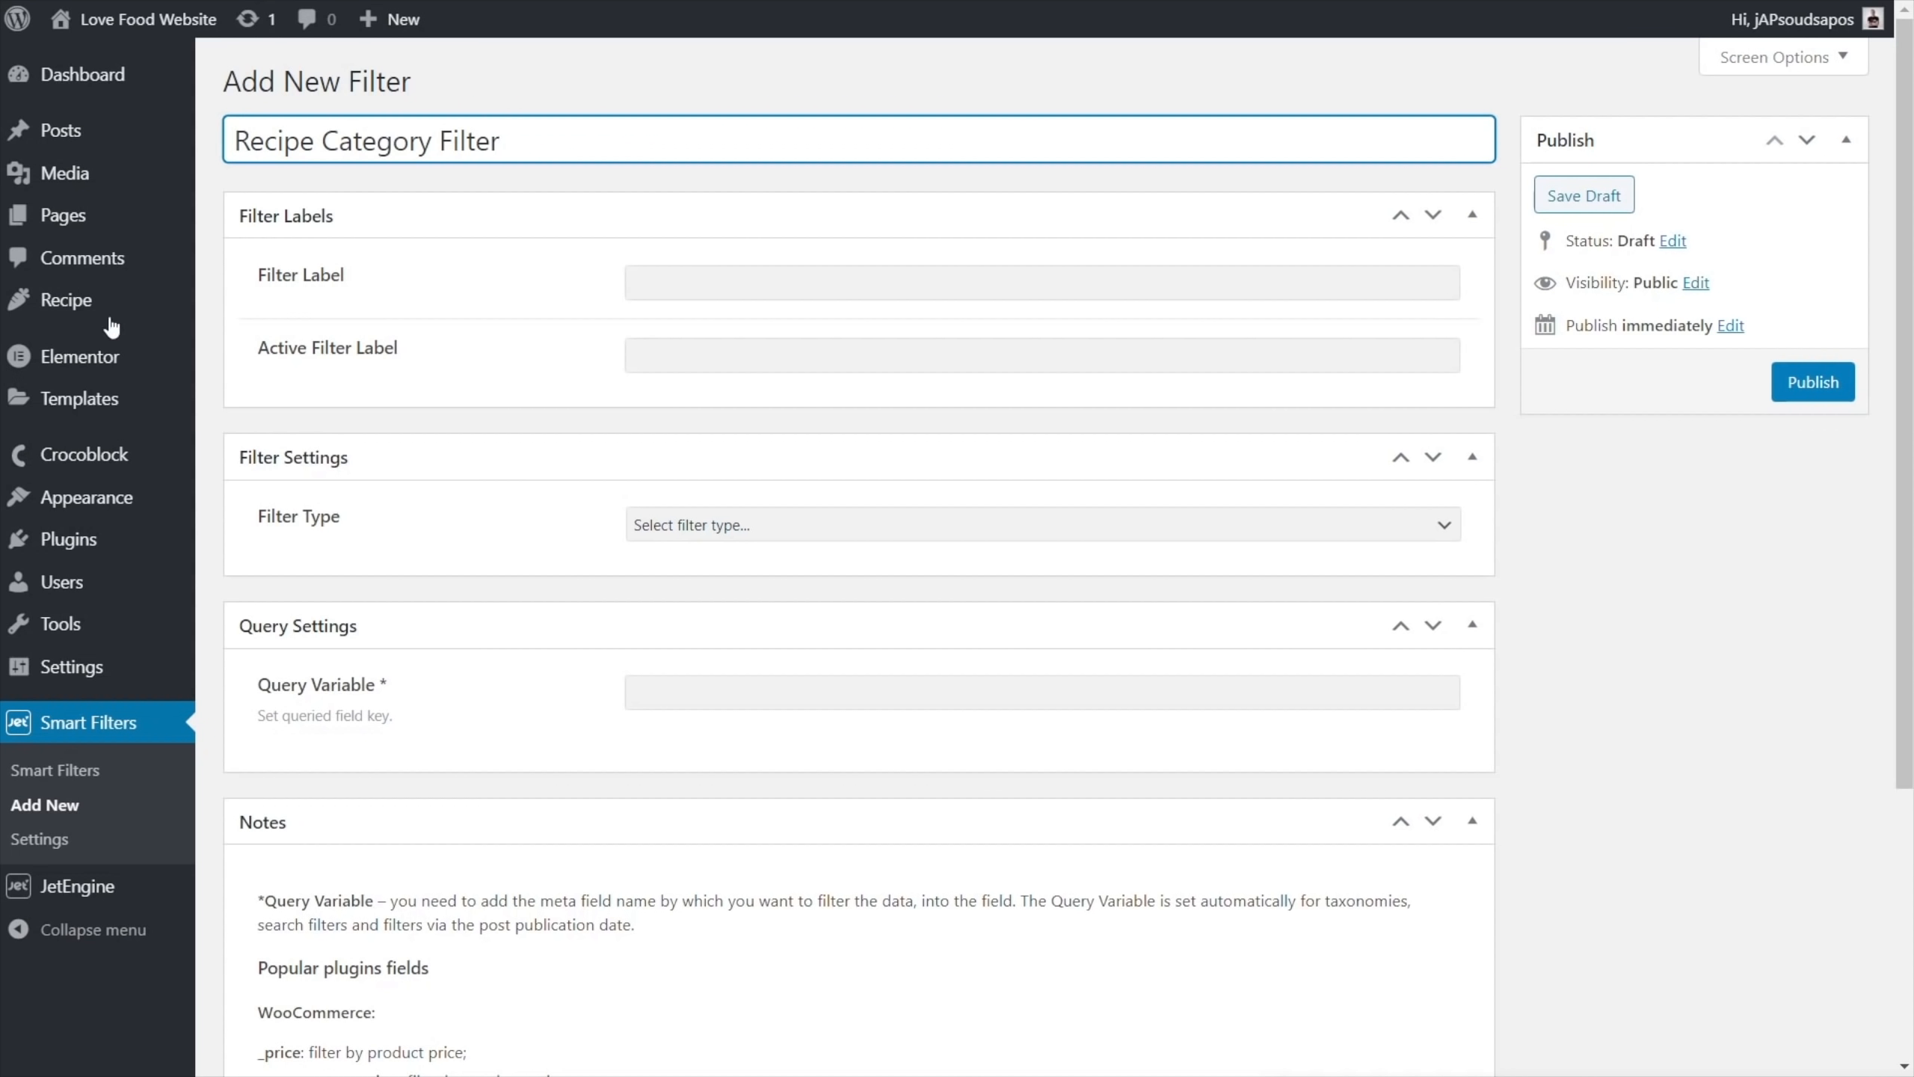
{"action": "mouse_move", "coordinate": [73, 313]}
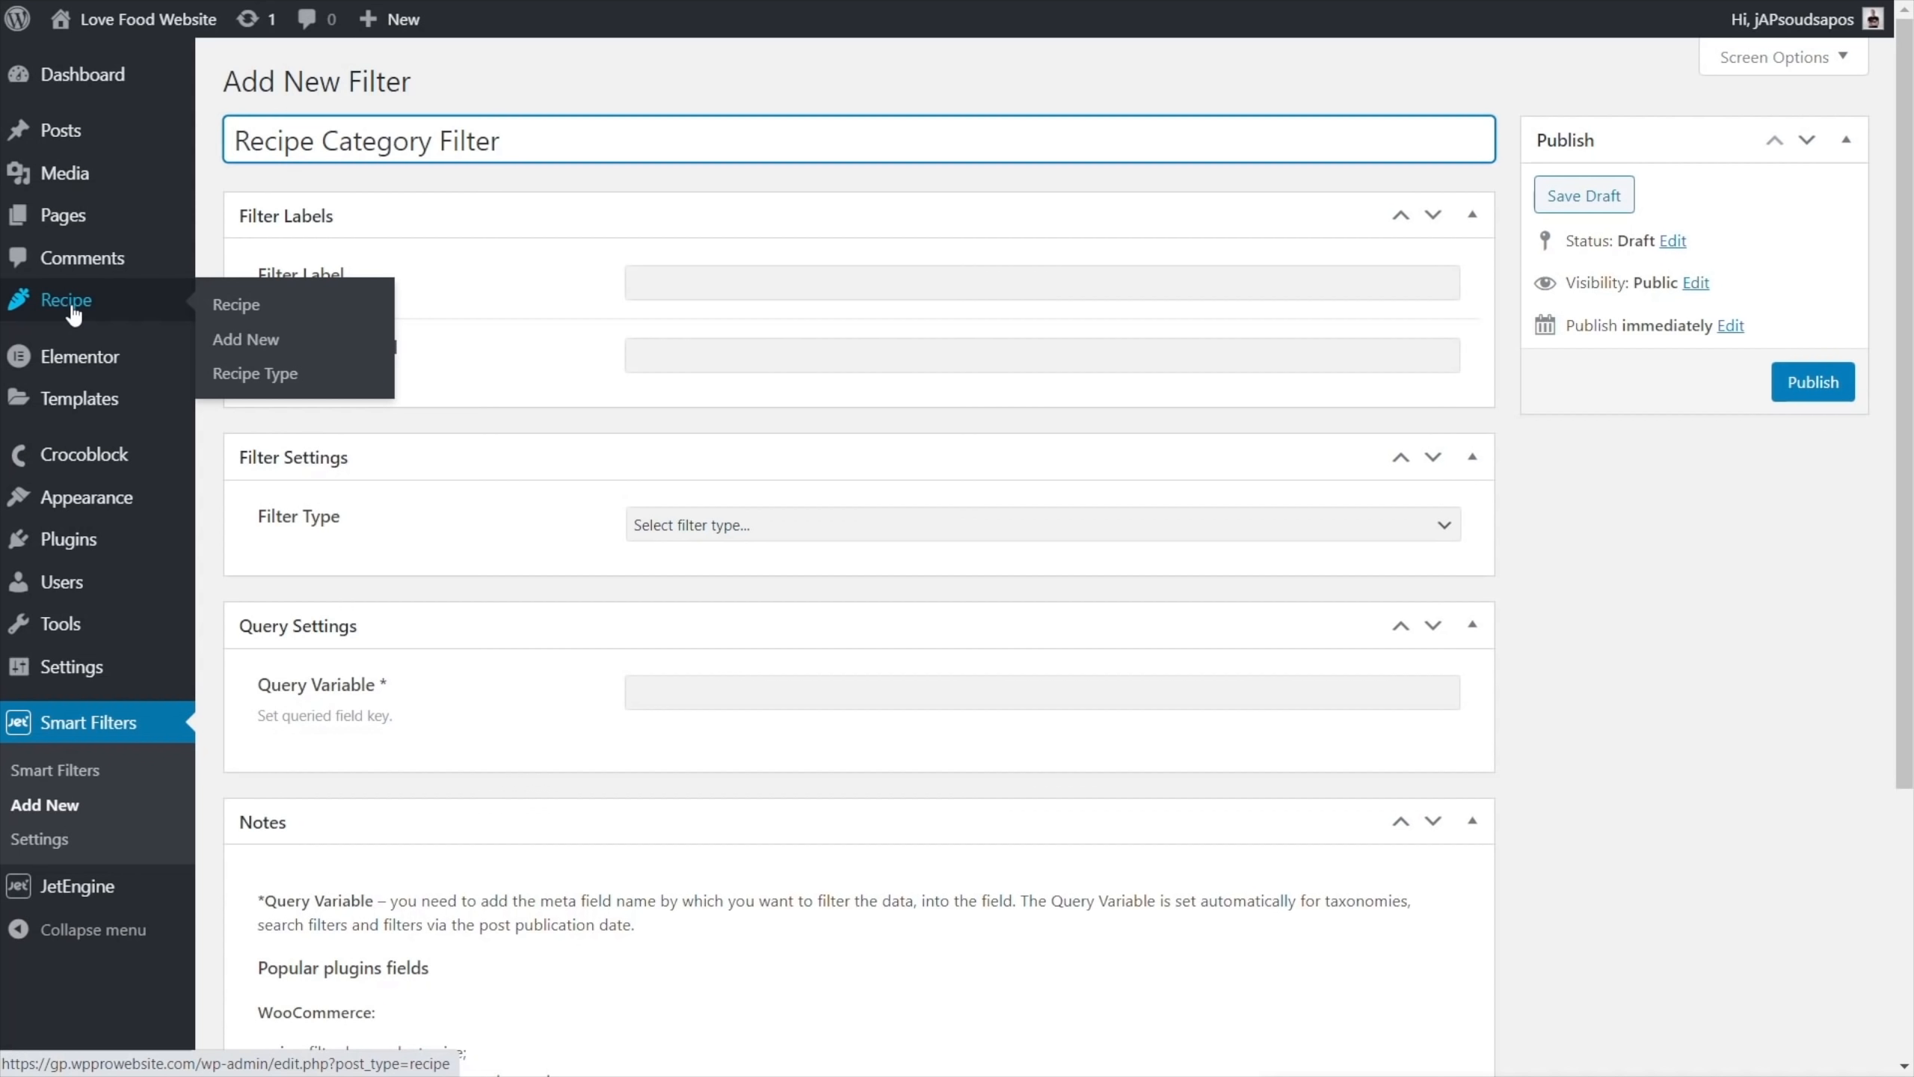
{"action": "left_click", "coordinate": [756, 278]}
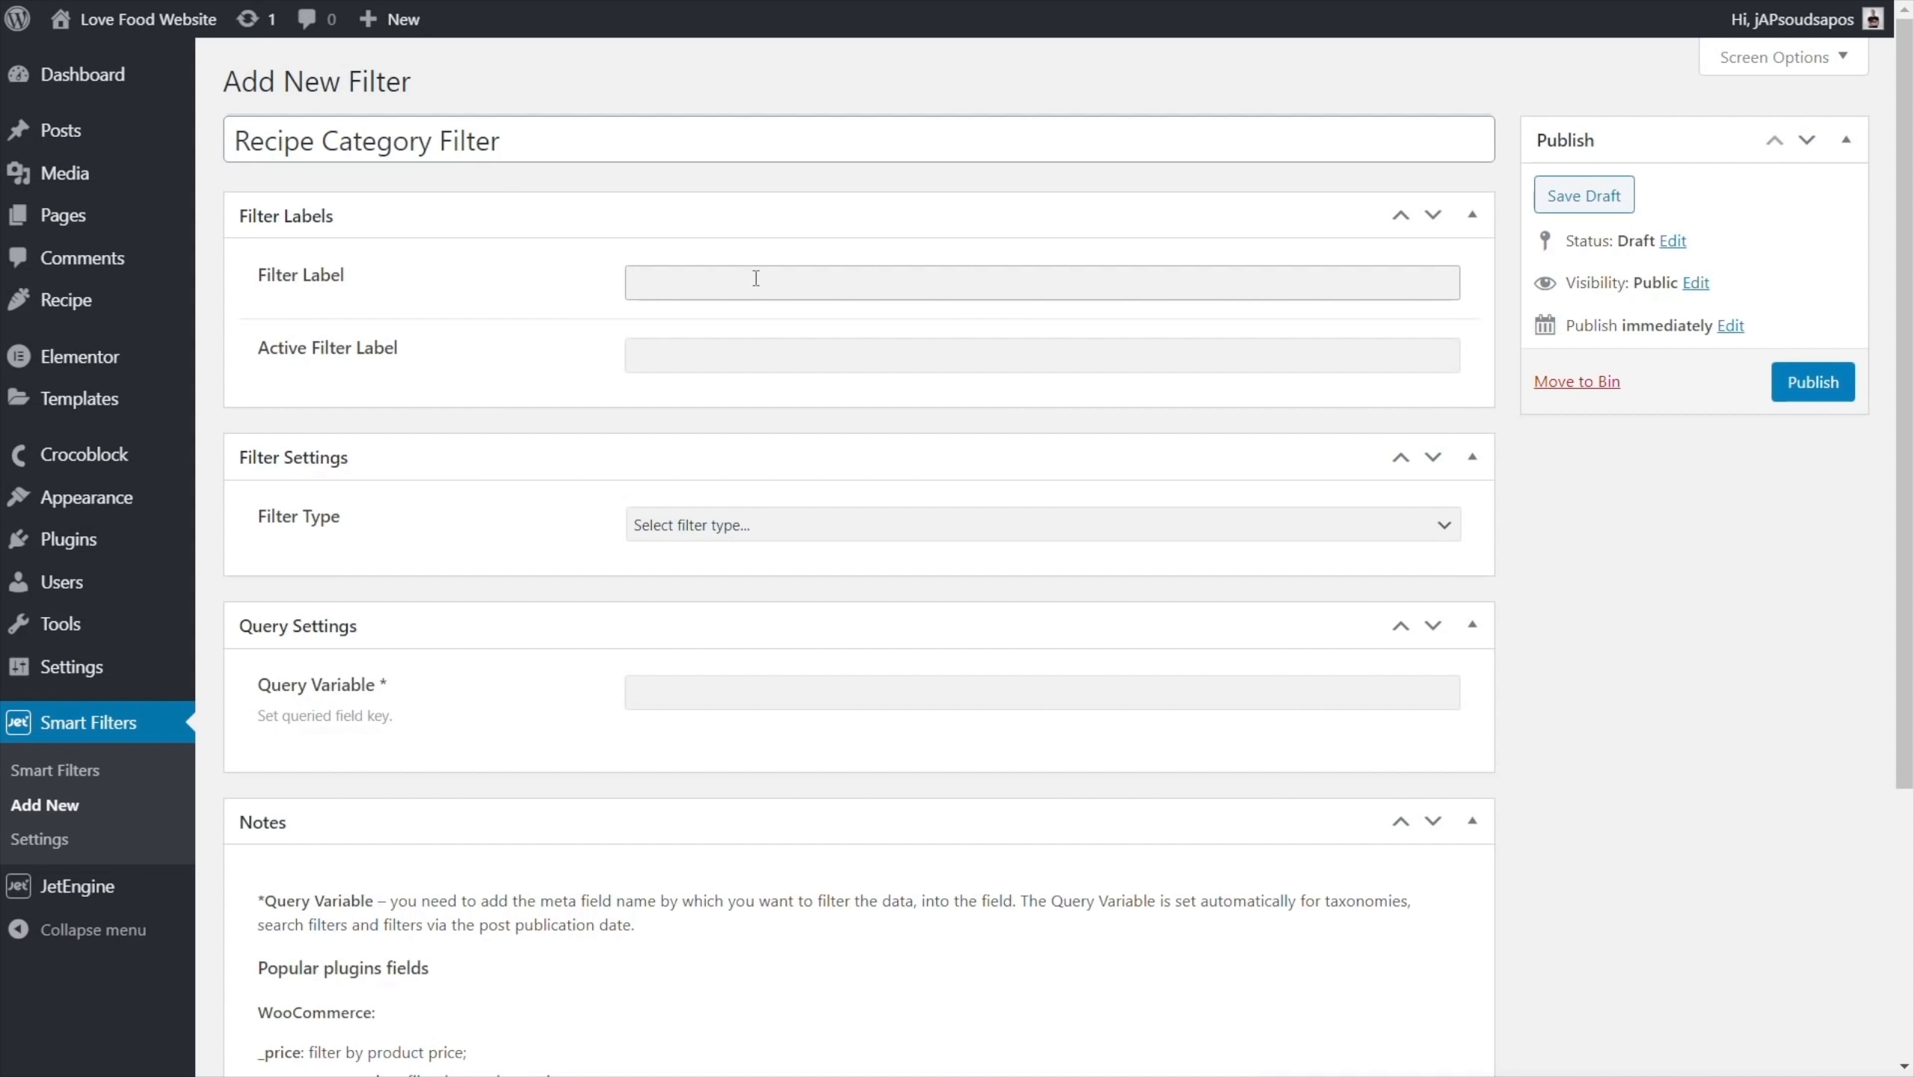
{"action": "type", "text": "Recipe Category Filter"}
{"action": "left_click", "coordinate": [754, 356]}
{"action": "type", "text": "Recipe Category Filter"}
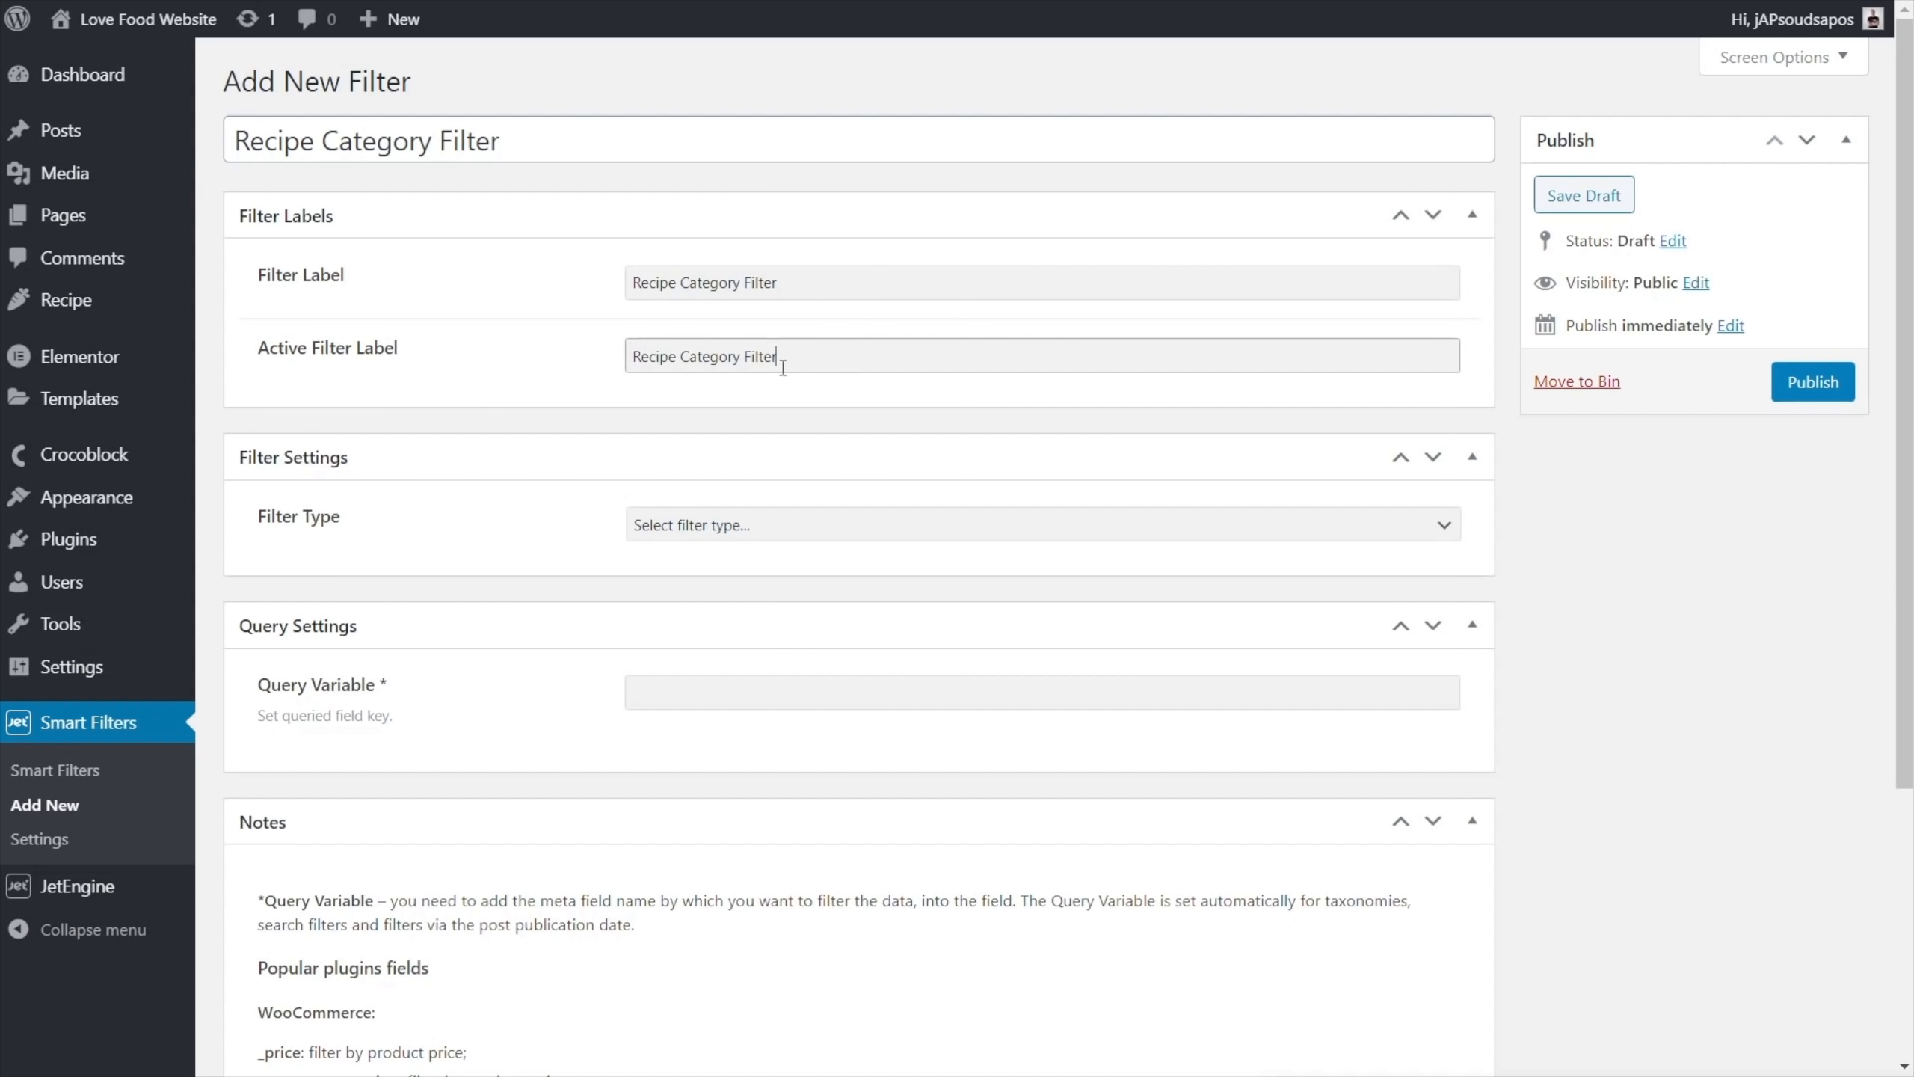
{"action": "double_click", "coordinate": [746, 358]}
{"action": "key", "text": "BackSpace"}
{"action": "double_click", "coordinate": [758, 282]}
{"action": "key", "text": "BackSpace"}
{"action": "left_click", "coordinate": [761, 358]}
Make the filter a Checkboxes list with Taxonomies as data source and Recipe Type as taxonomy
{"action": "left_click", "coordinate": [703, 532]}
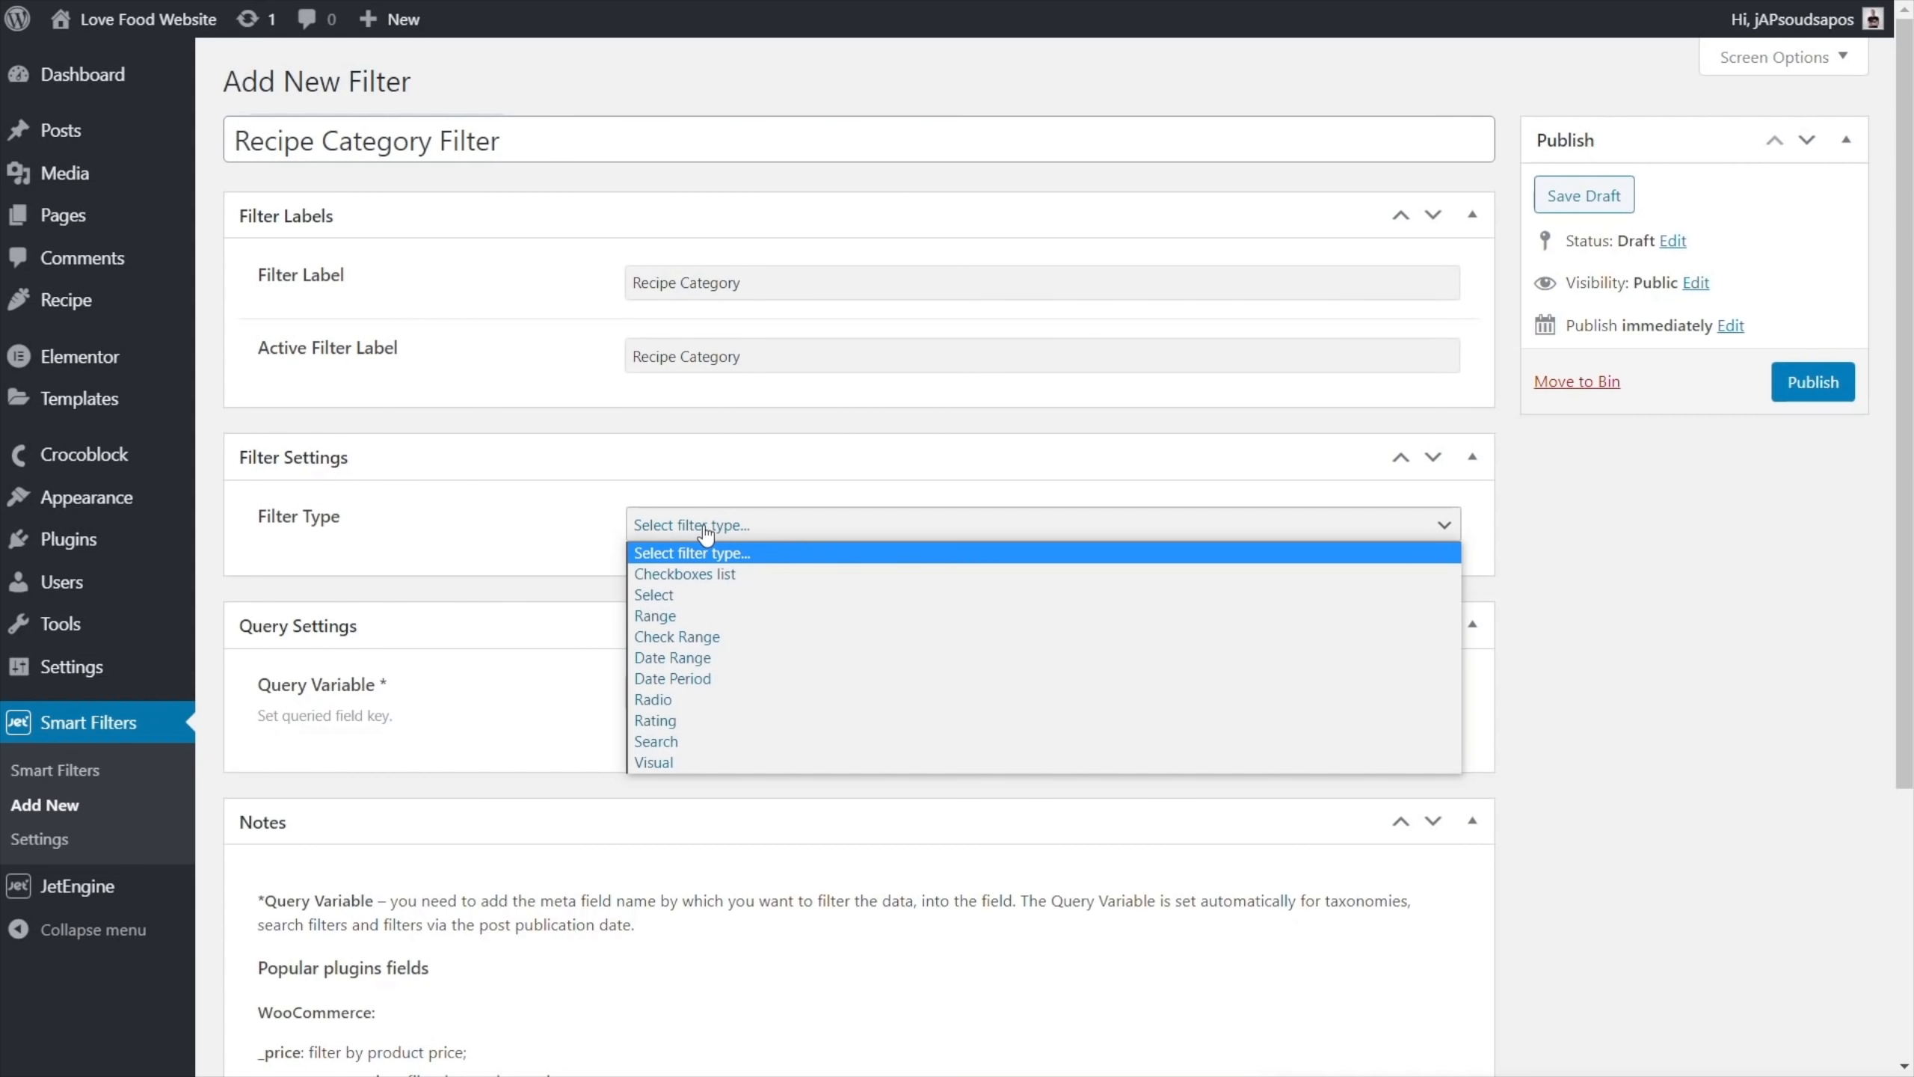
{"action": "left_click", "coordinate": [704, 574]}
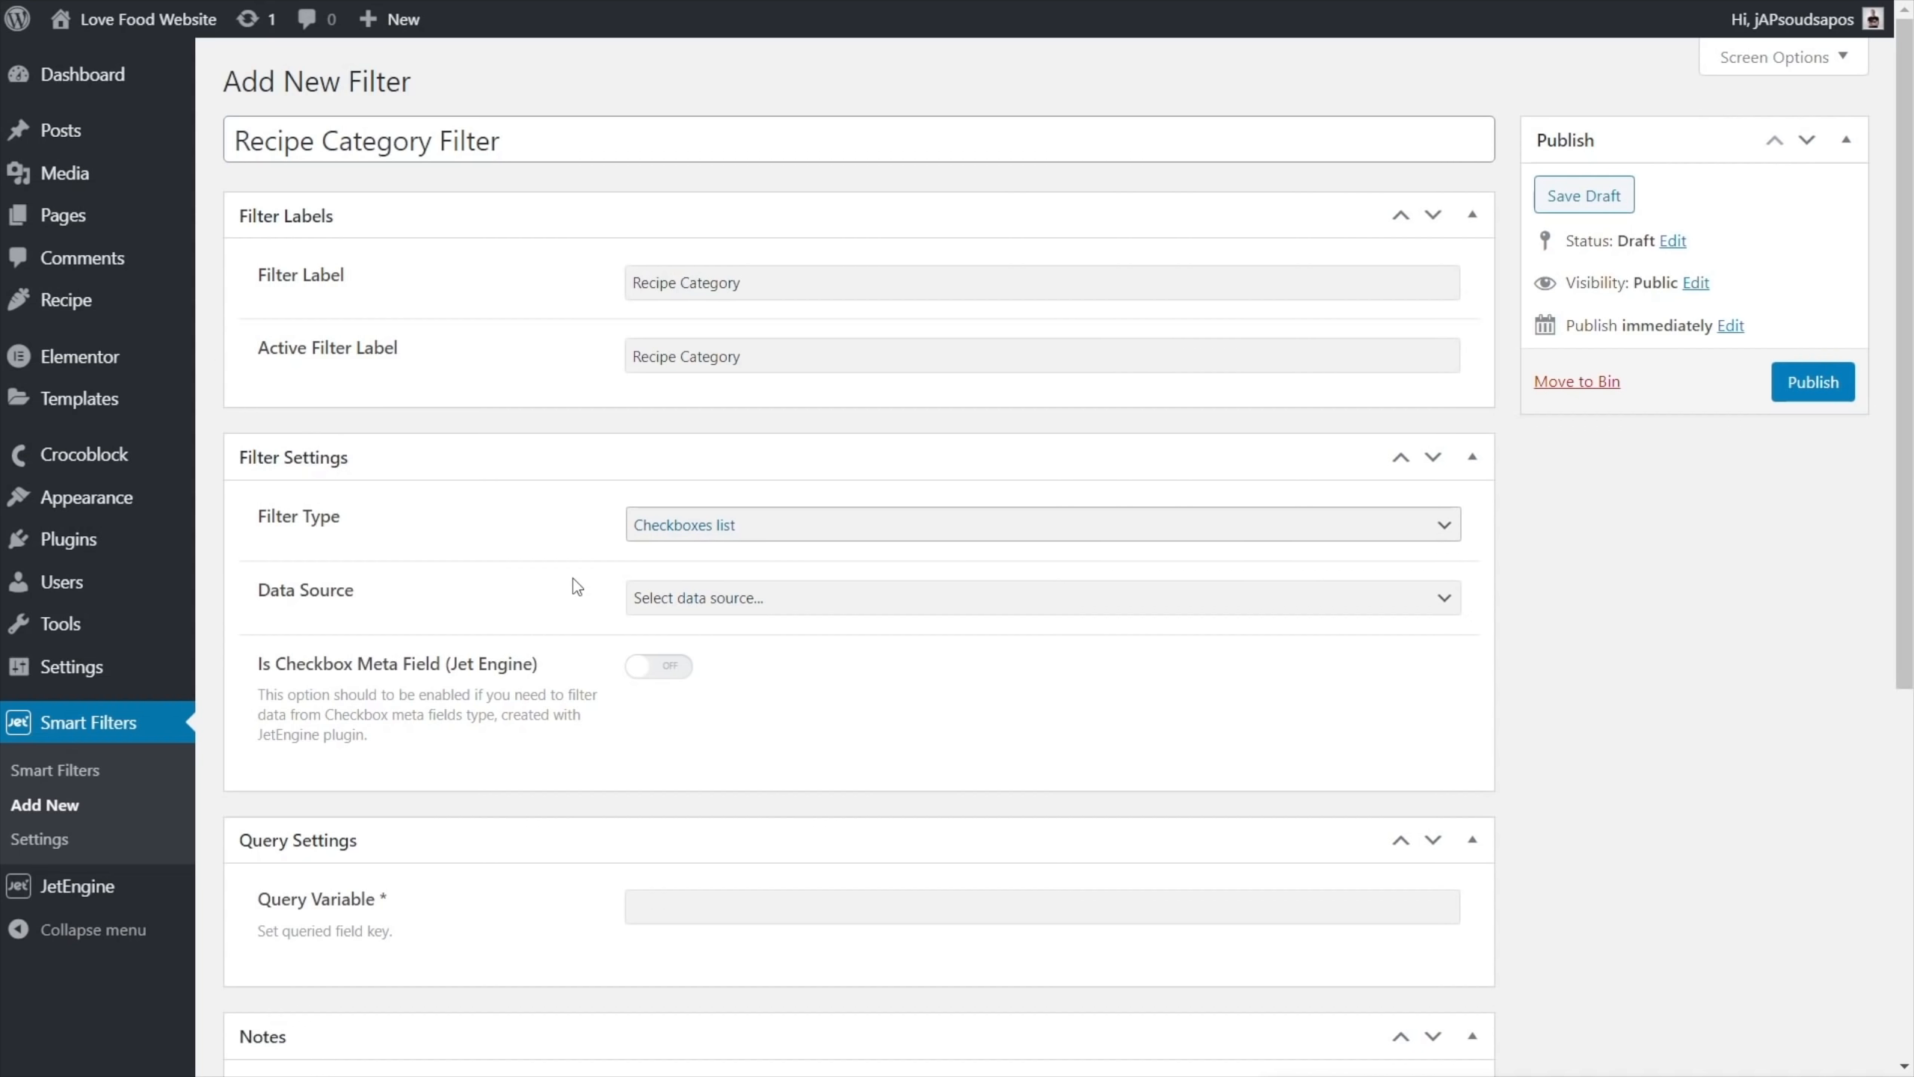
{"action": "scroll", "coordinate": [530, 588], "scroll_direction": "down", "scroll_amount": 3}
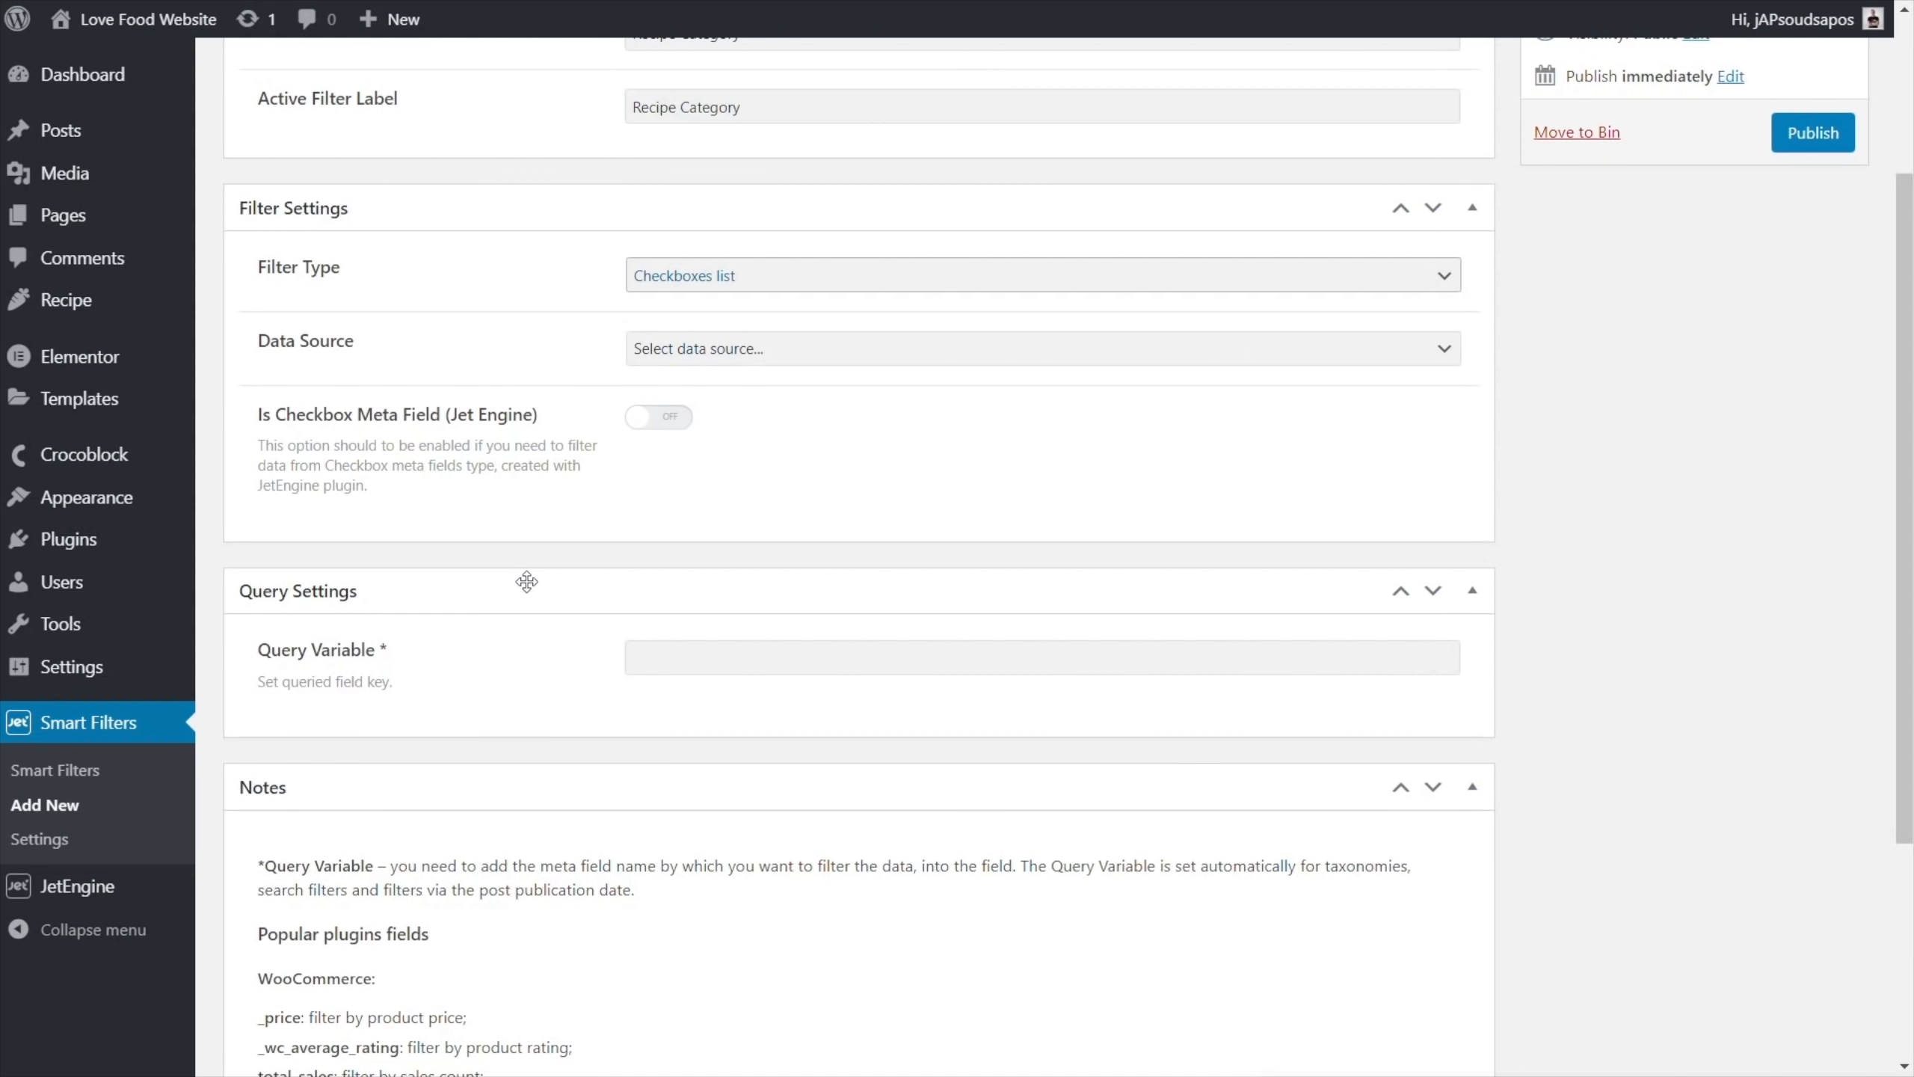
{"action": "left_click", "coordinate": [717, 364]}
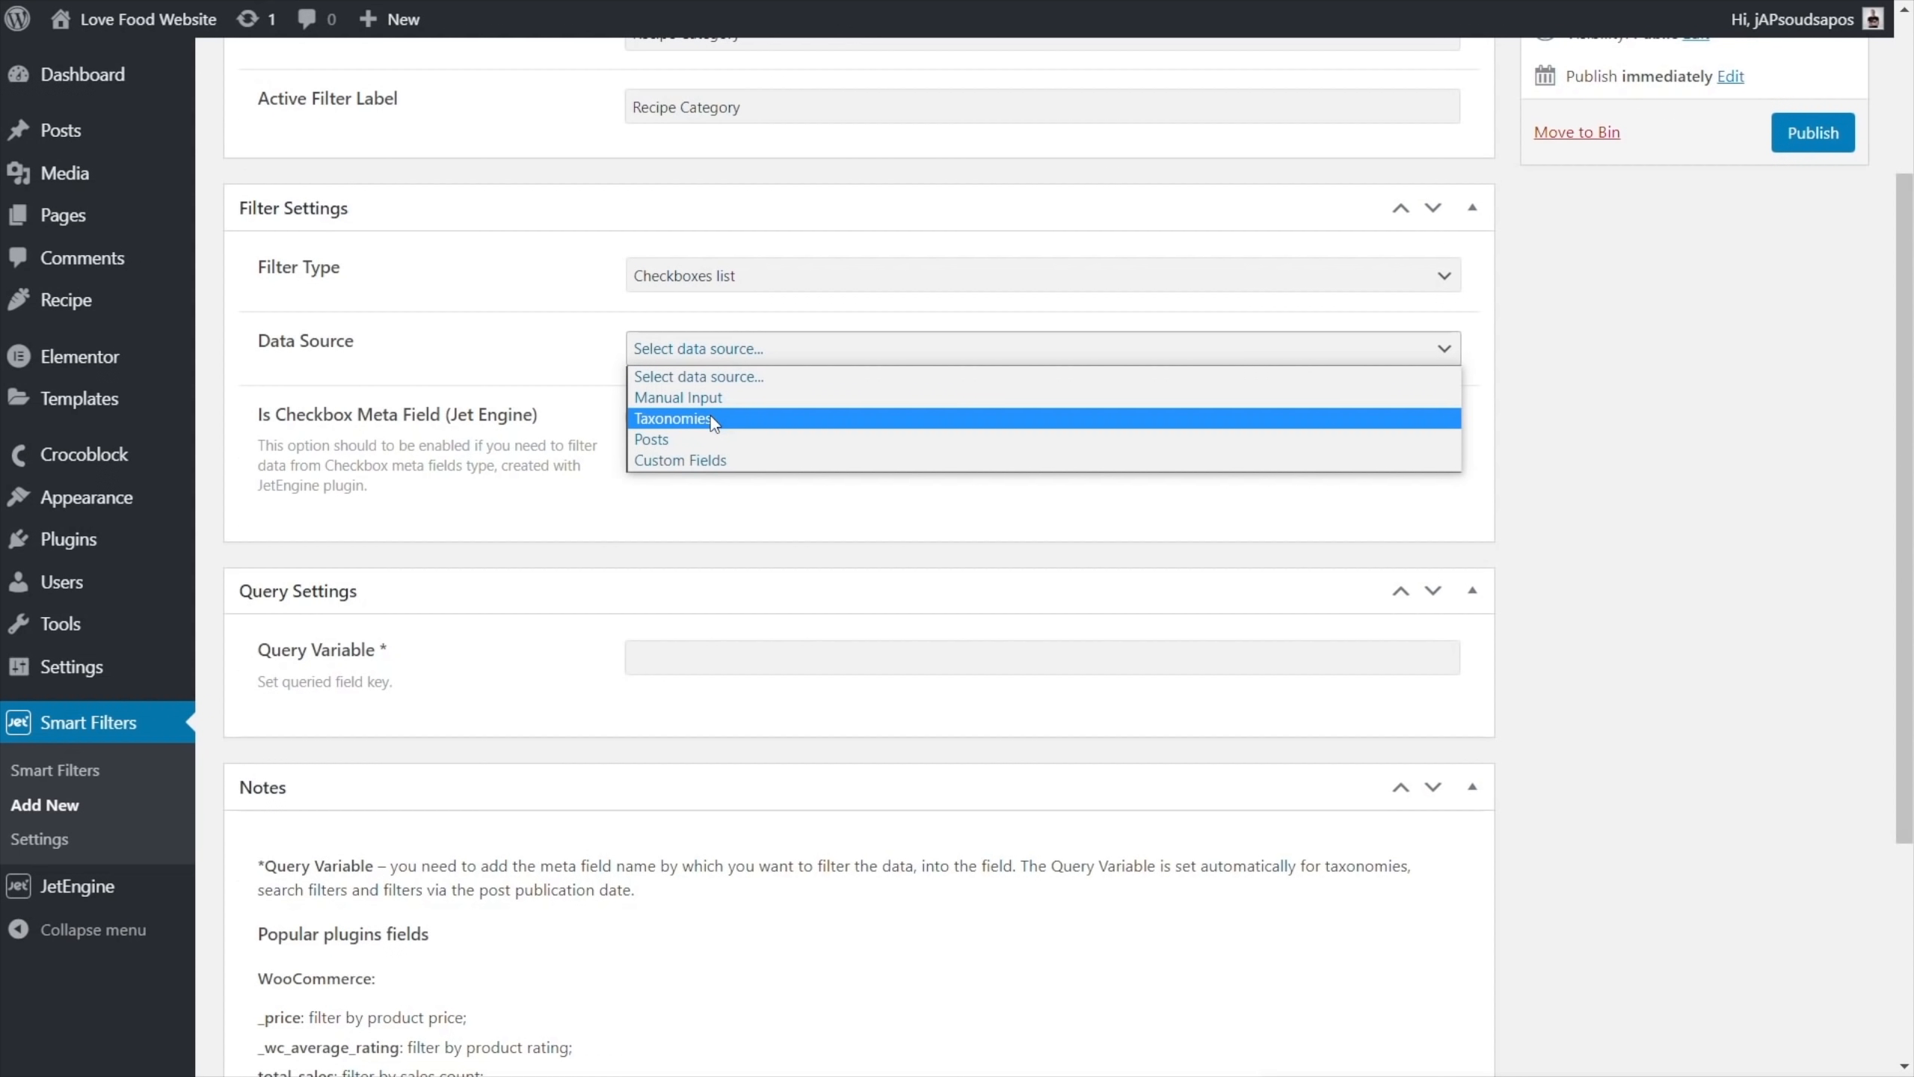
{"action": "left_click", "coordinate": [711, 416]}
{"action": "left_click", "coordinate": [714, 354]}
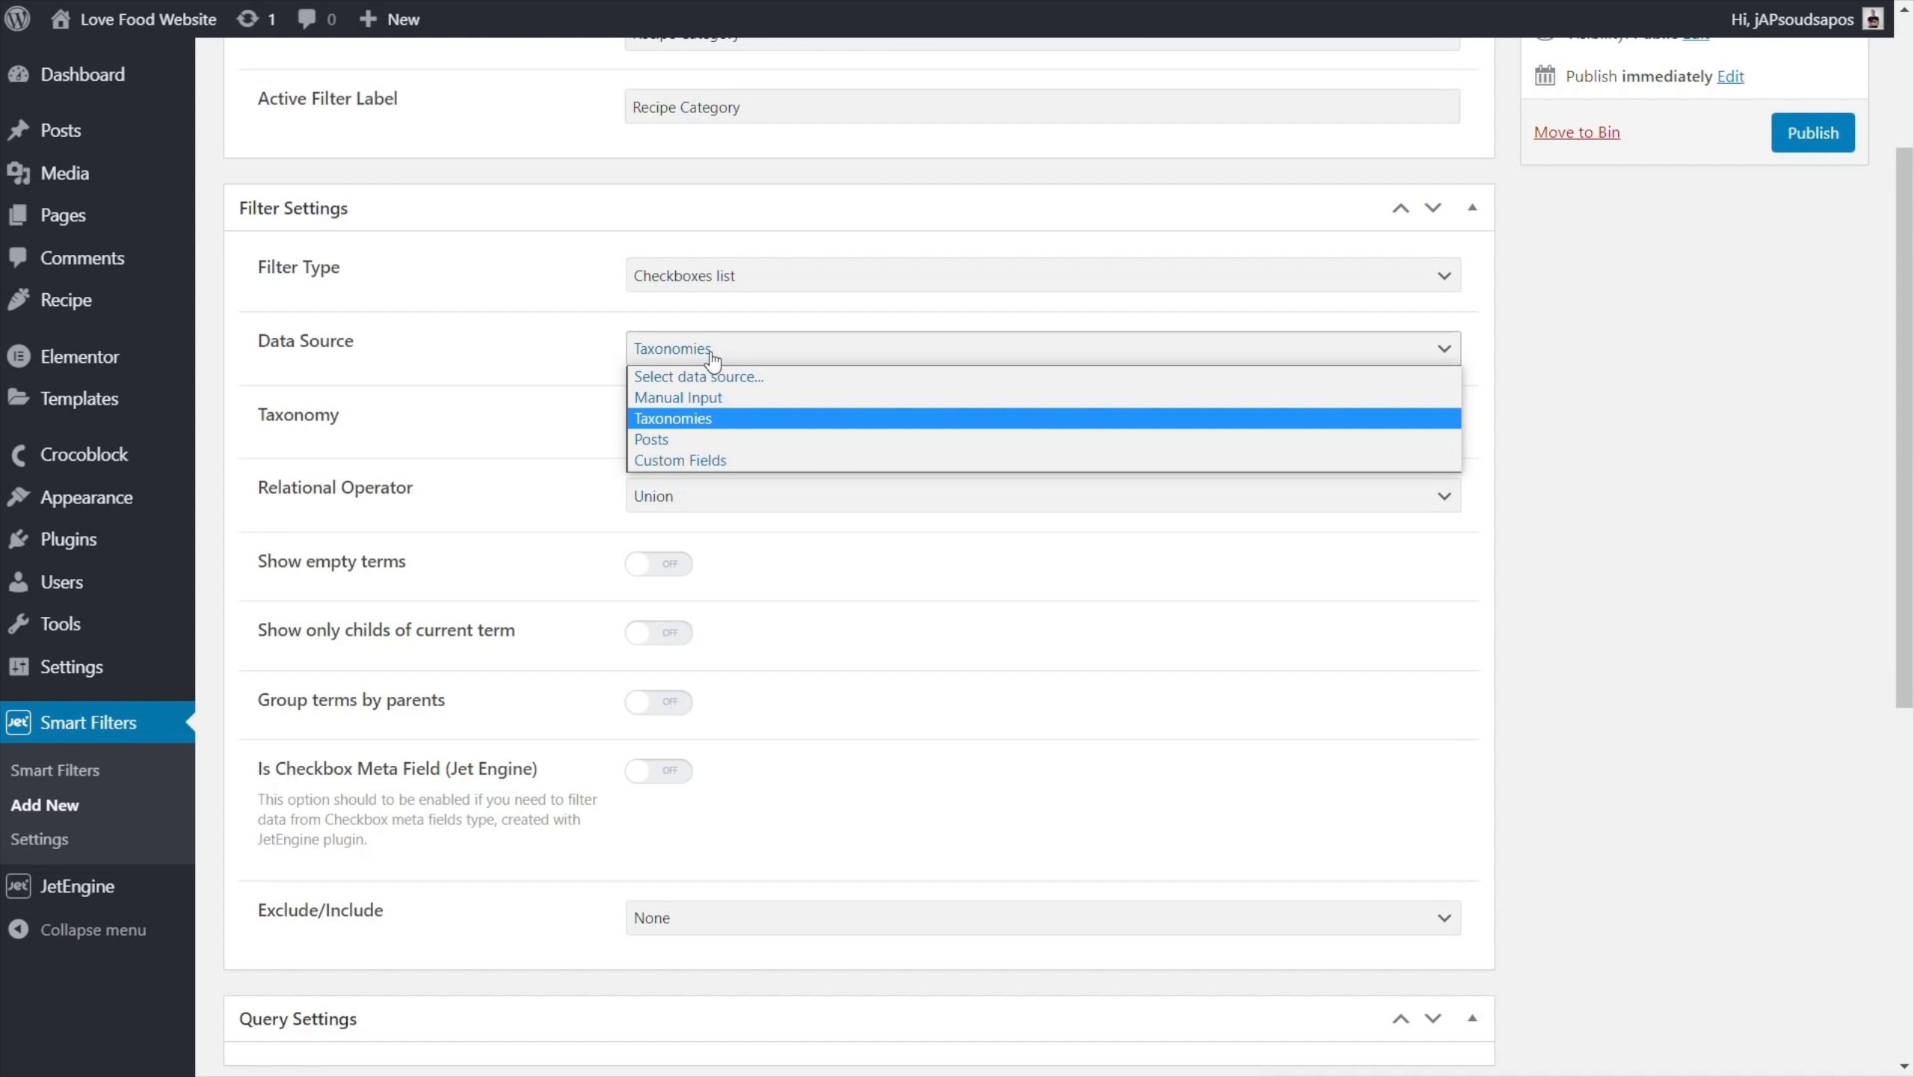
{"action": "left_click", "coordinate": [706, 415]}
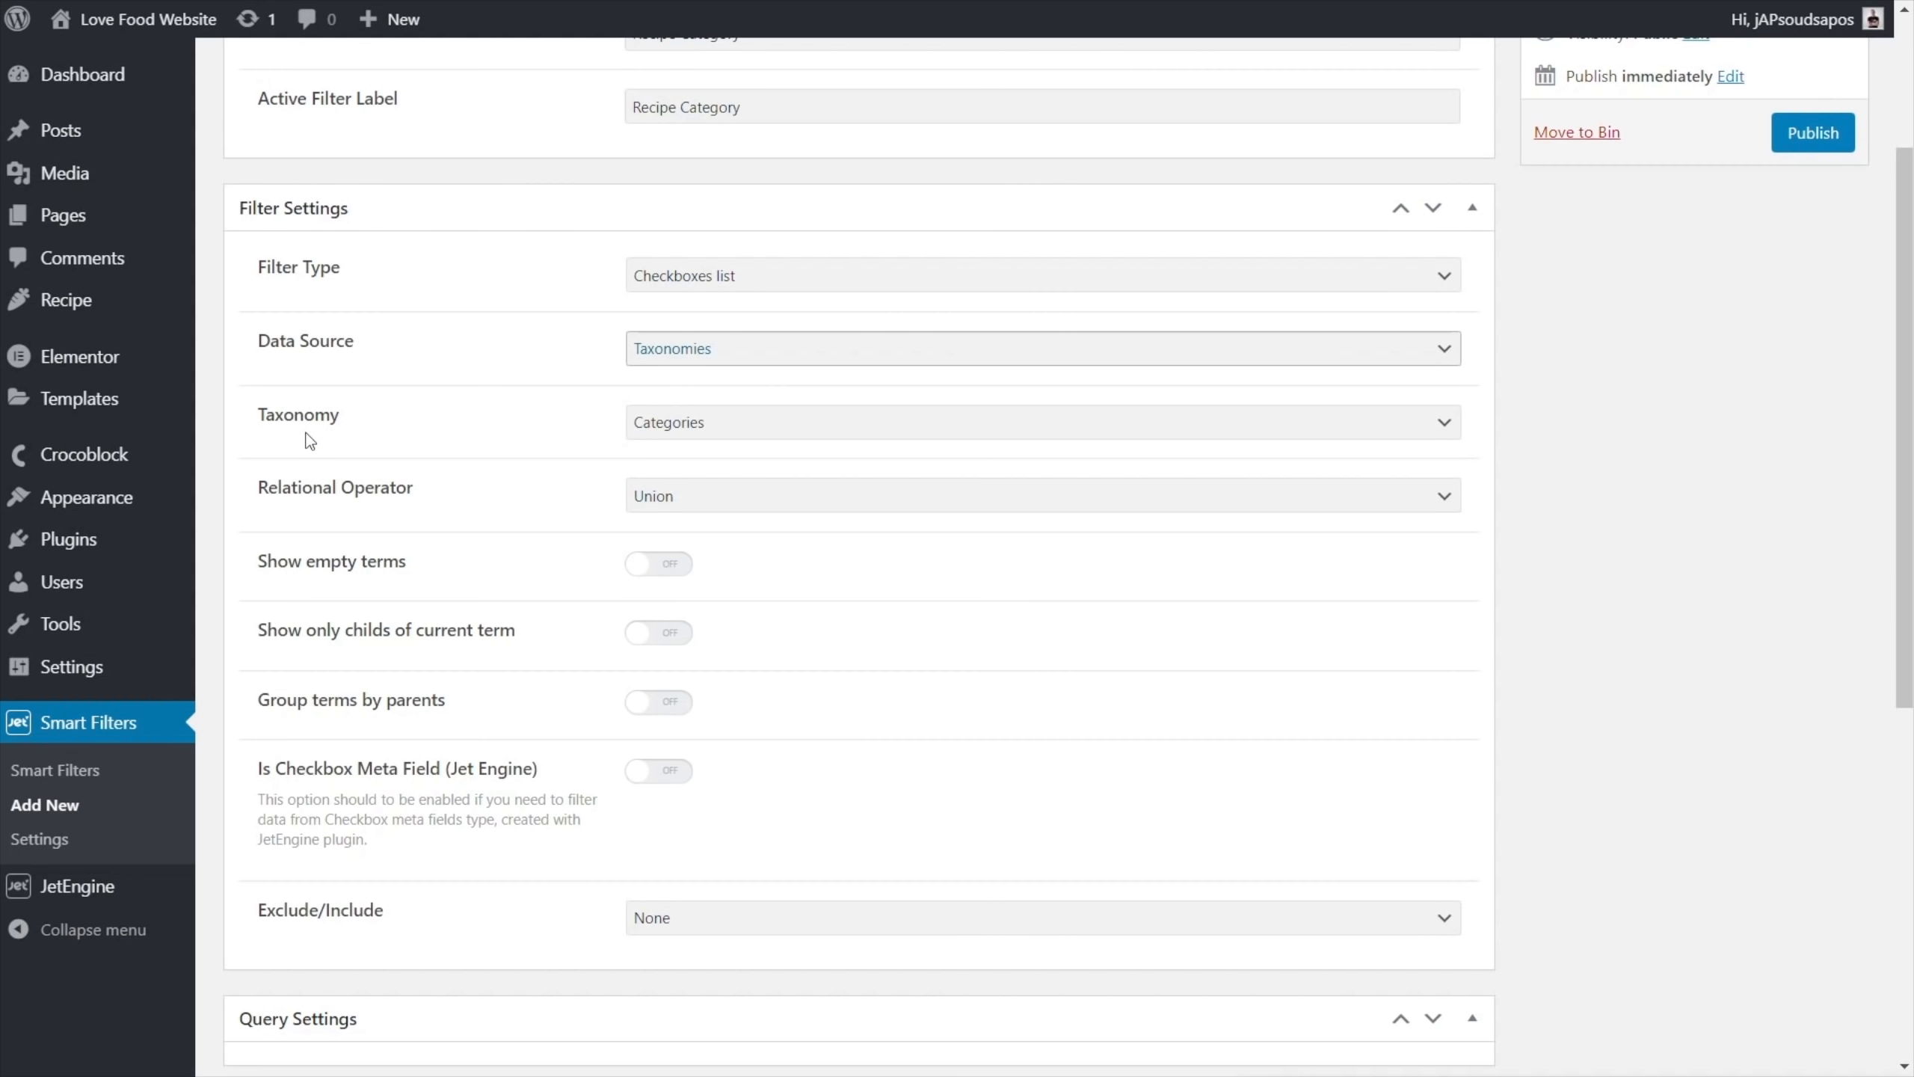
{"action": "left_click", "coordinate": [708, 425]}
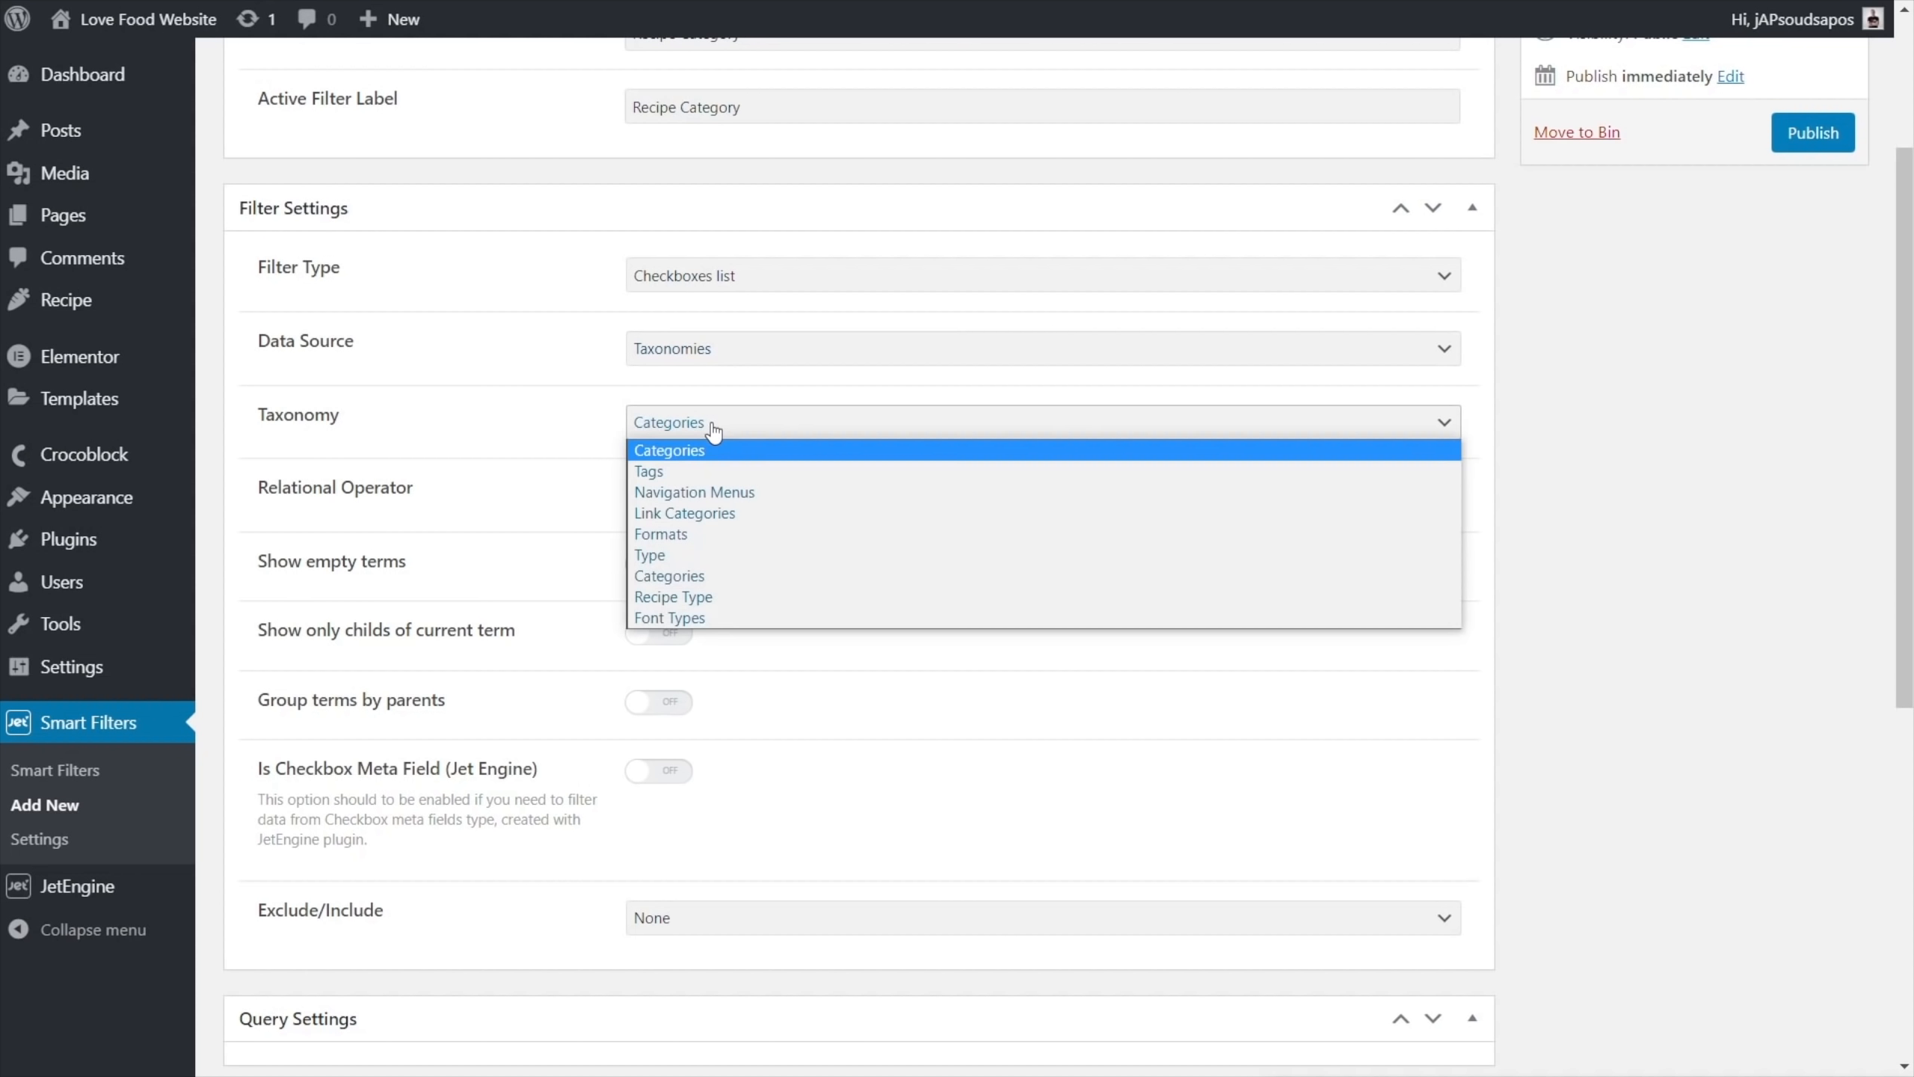
{"action": "left_click", "coordinate": [714, 600]}
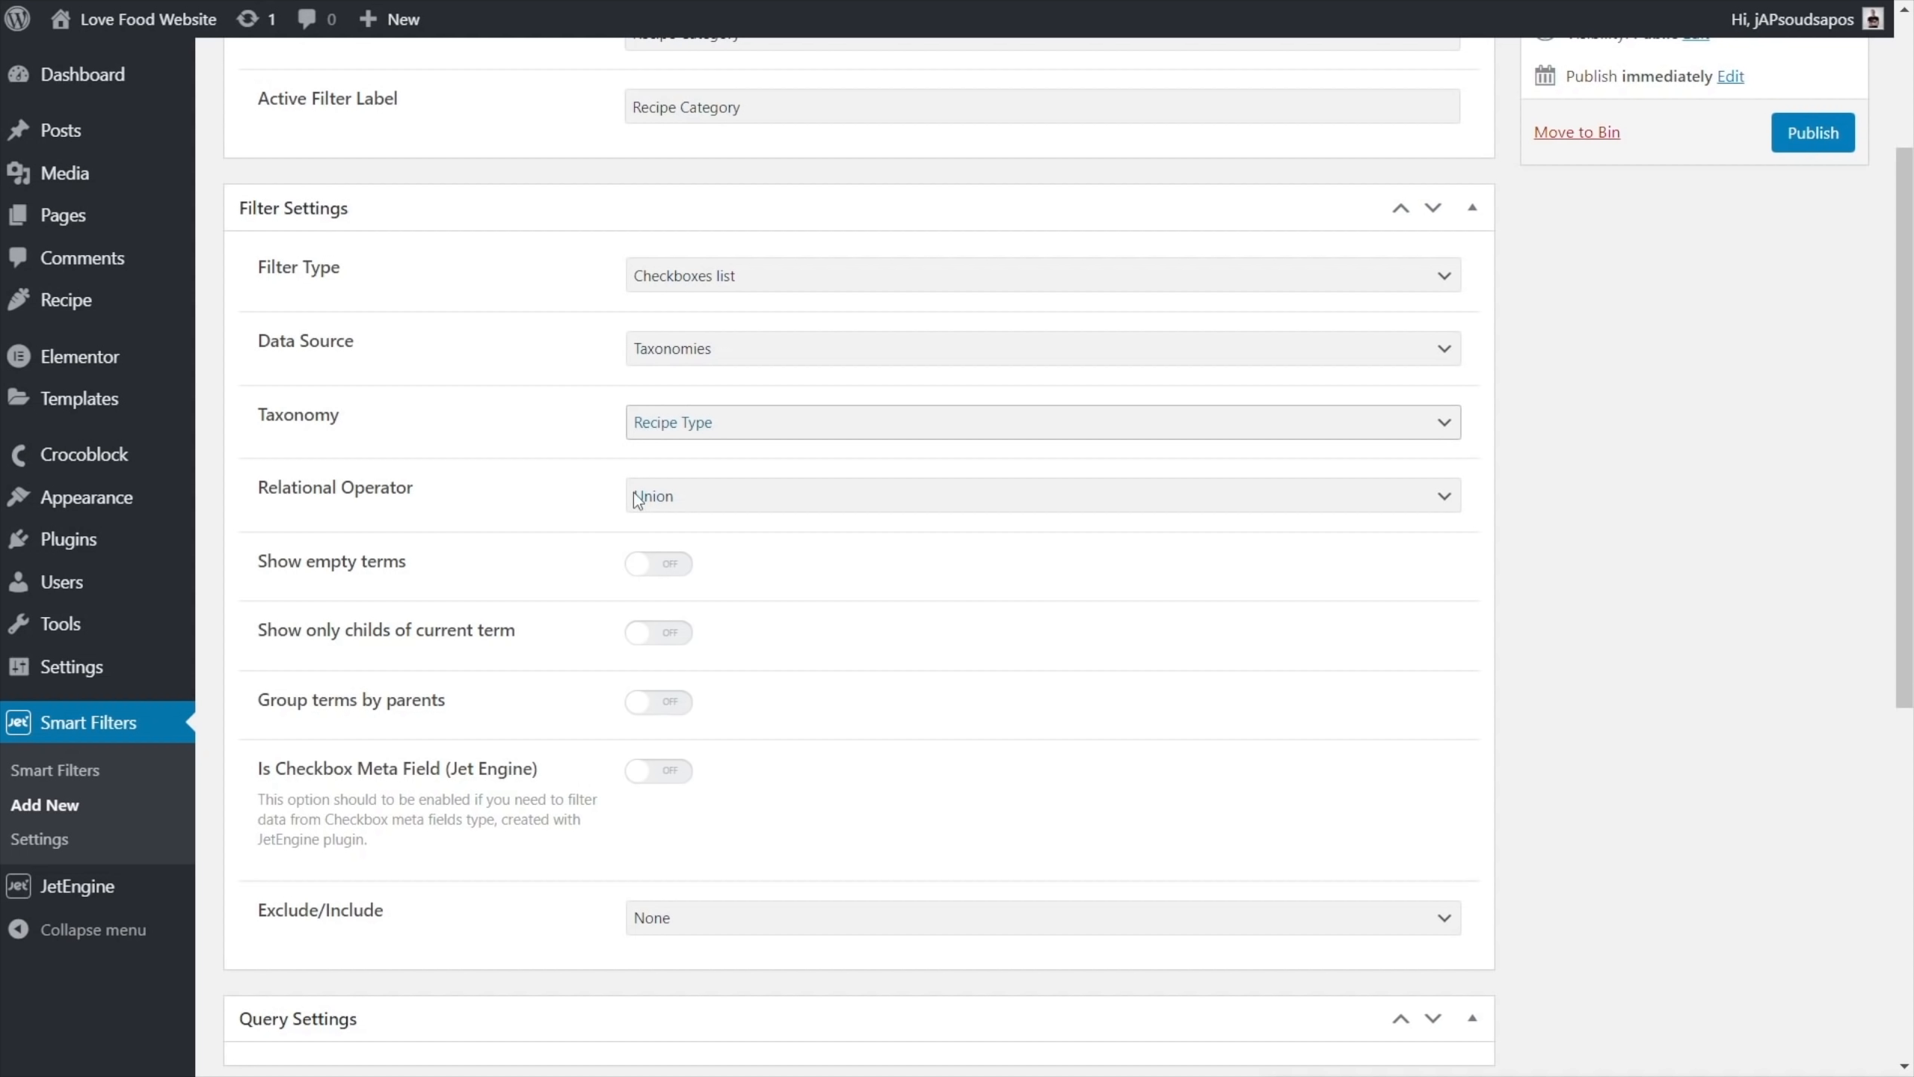
Keep Union as the relational operator and publish the recipe category filter
{"action": "left_click", "coordinate": [701, 511]}
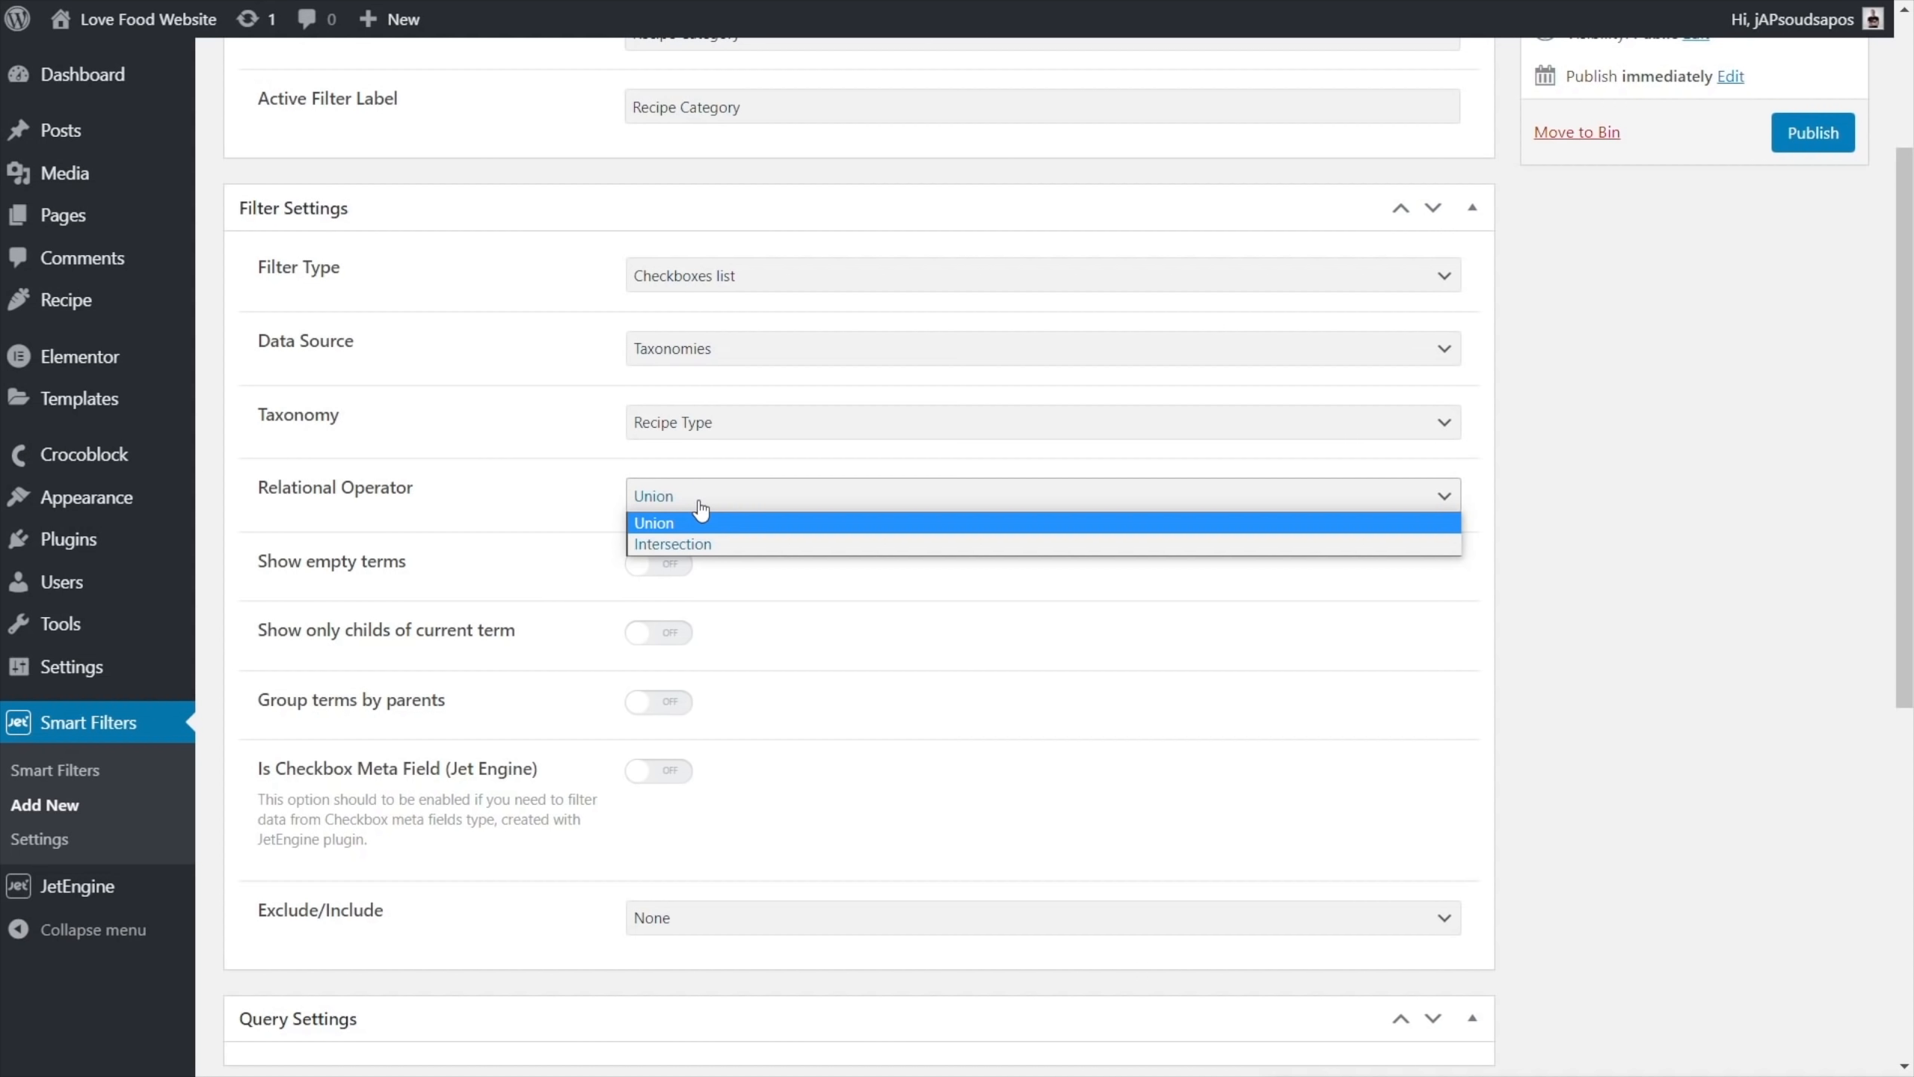
{"action": "left_click", "coordinate": [531, 501]}
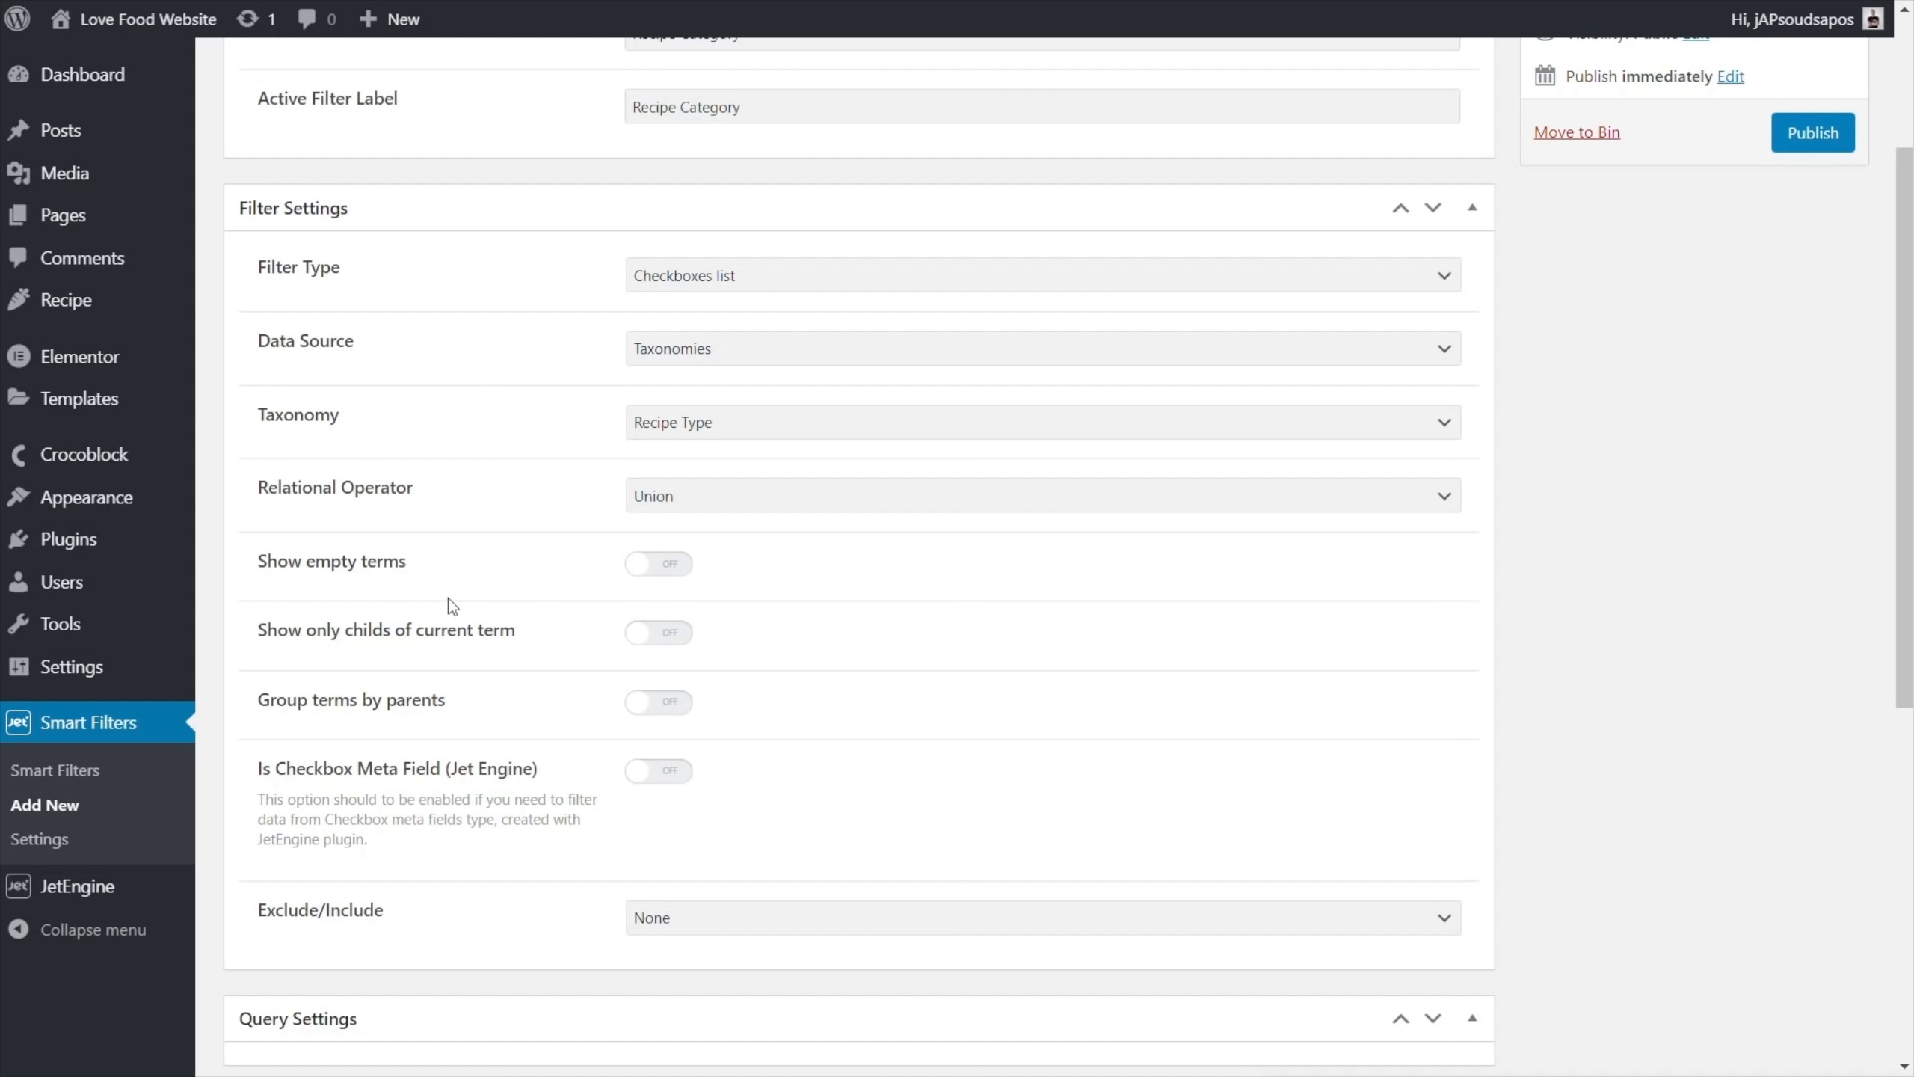
{"action": "scroll", "coordinate": [509, 673], "scroll_direction": "down", "scroll_amount": 3}
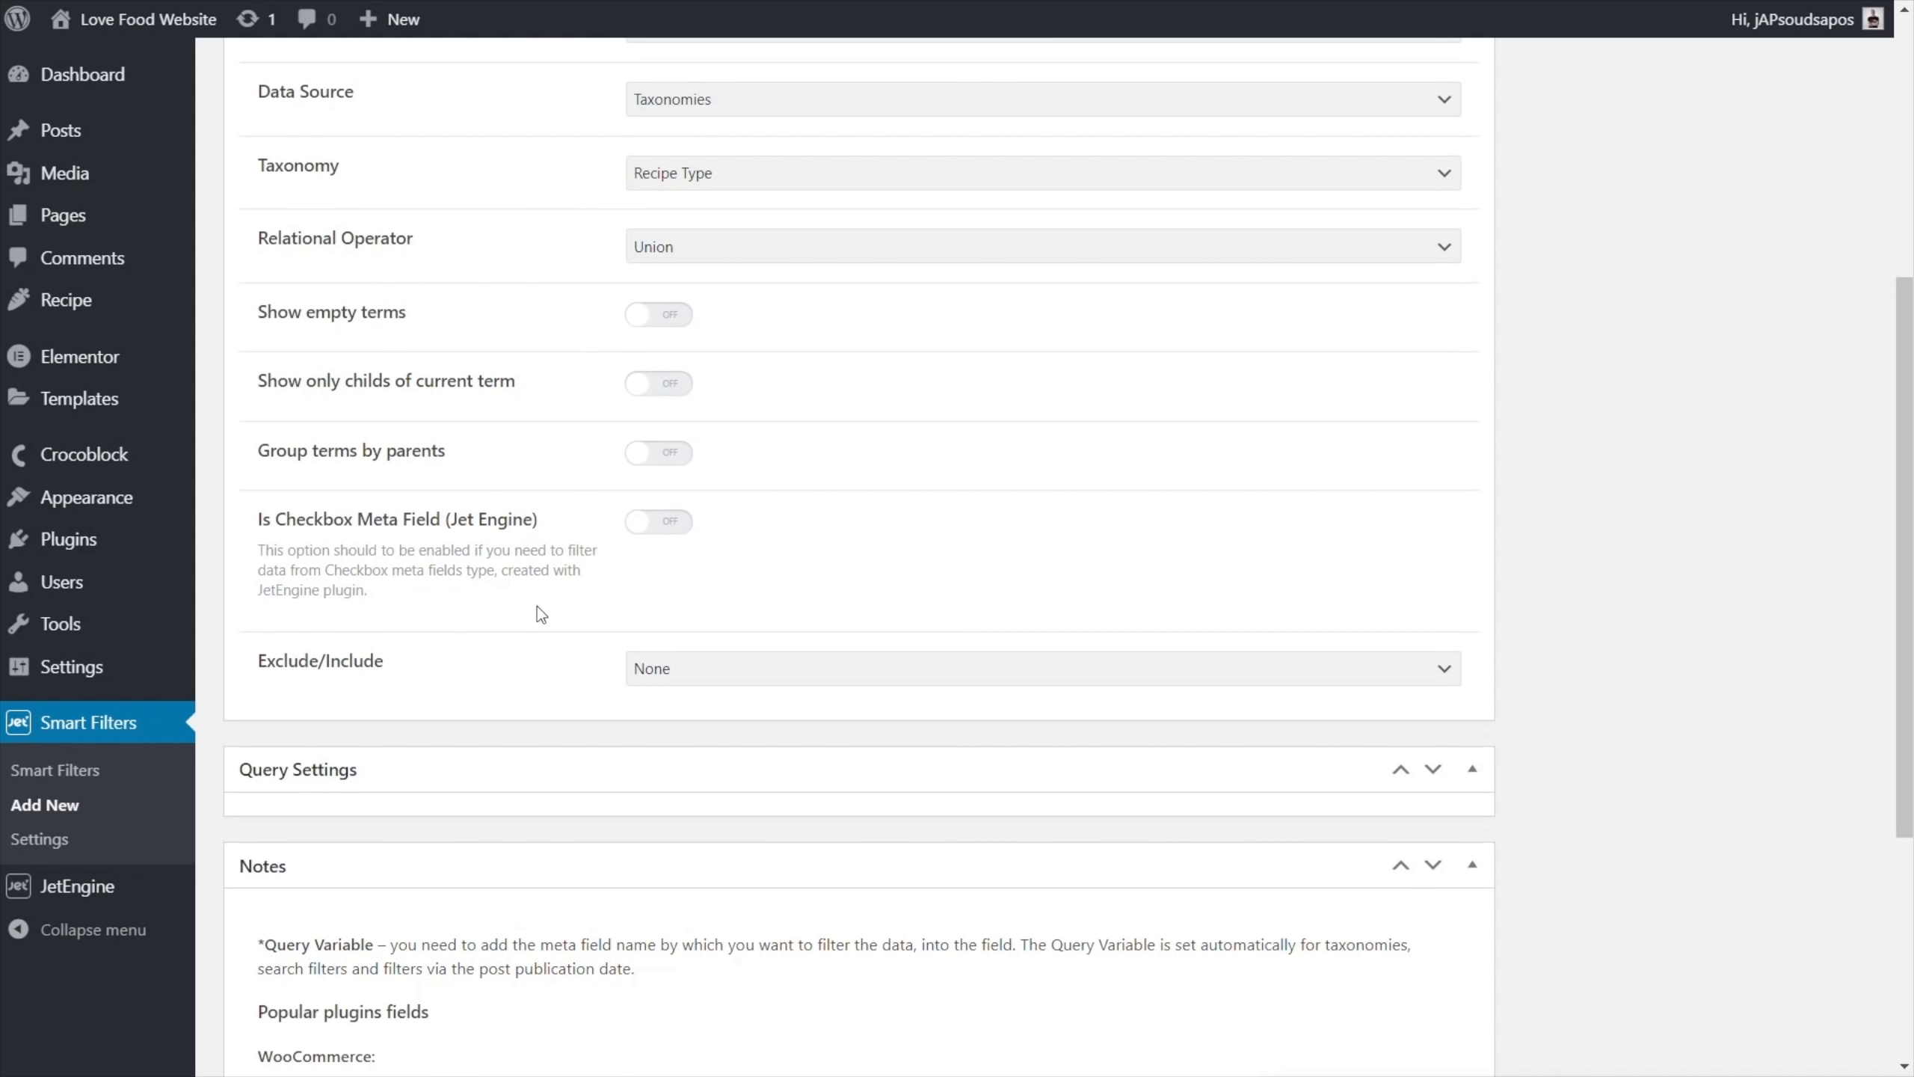
{"action": "scroll", "coordinate": [1728, 616], "scroll_direction": "up", "scroll_amount": 6}
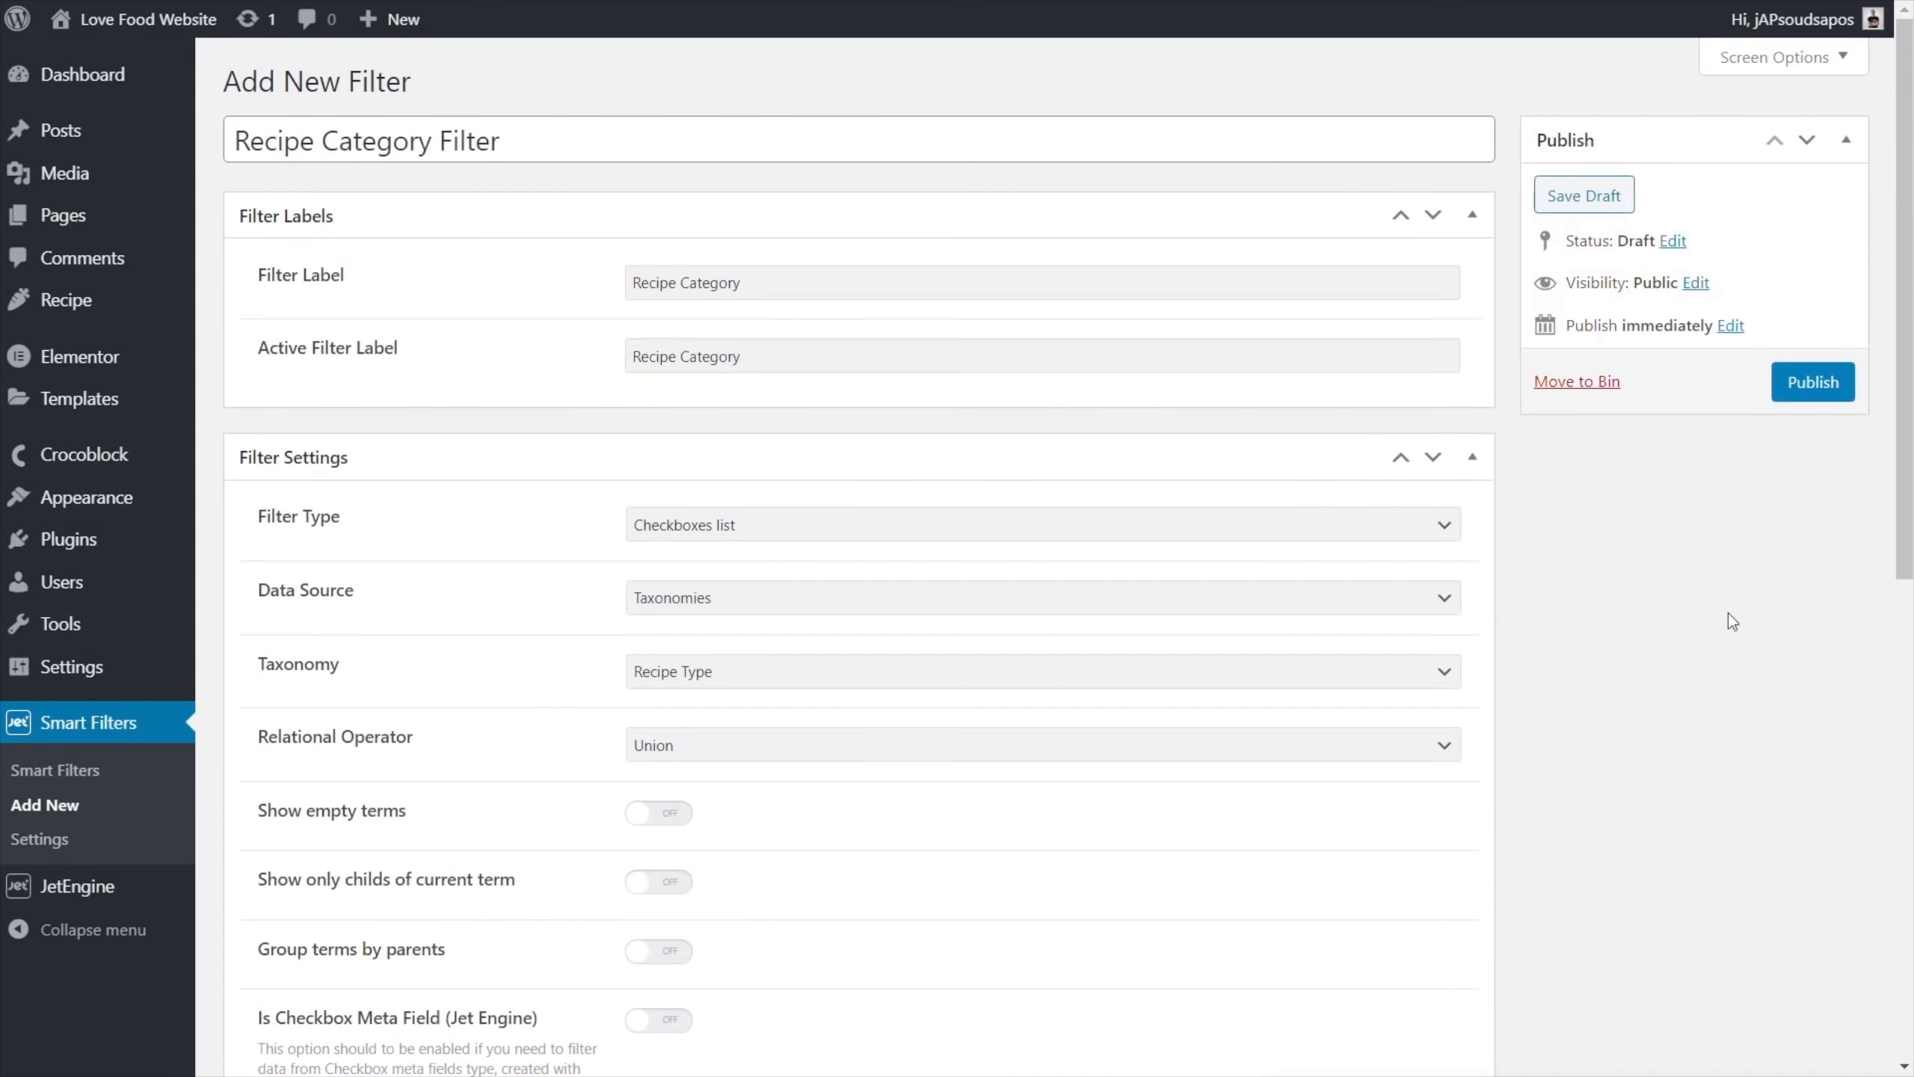
{"action": "left_click", "coordinate": [1834, 389]}
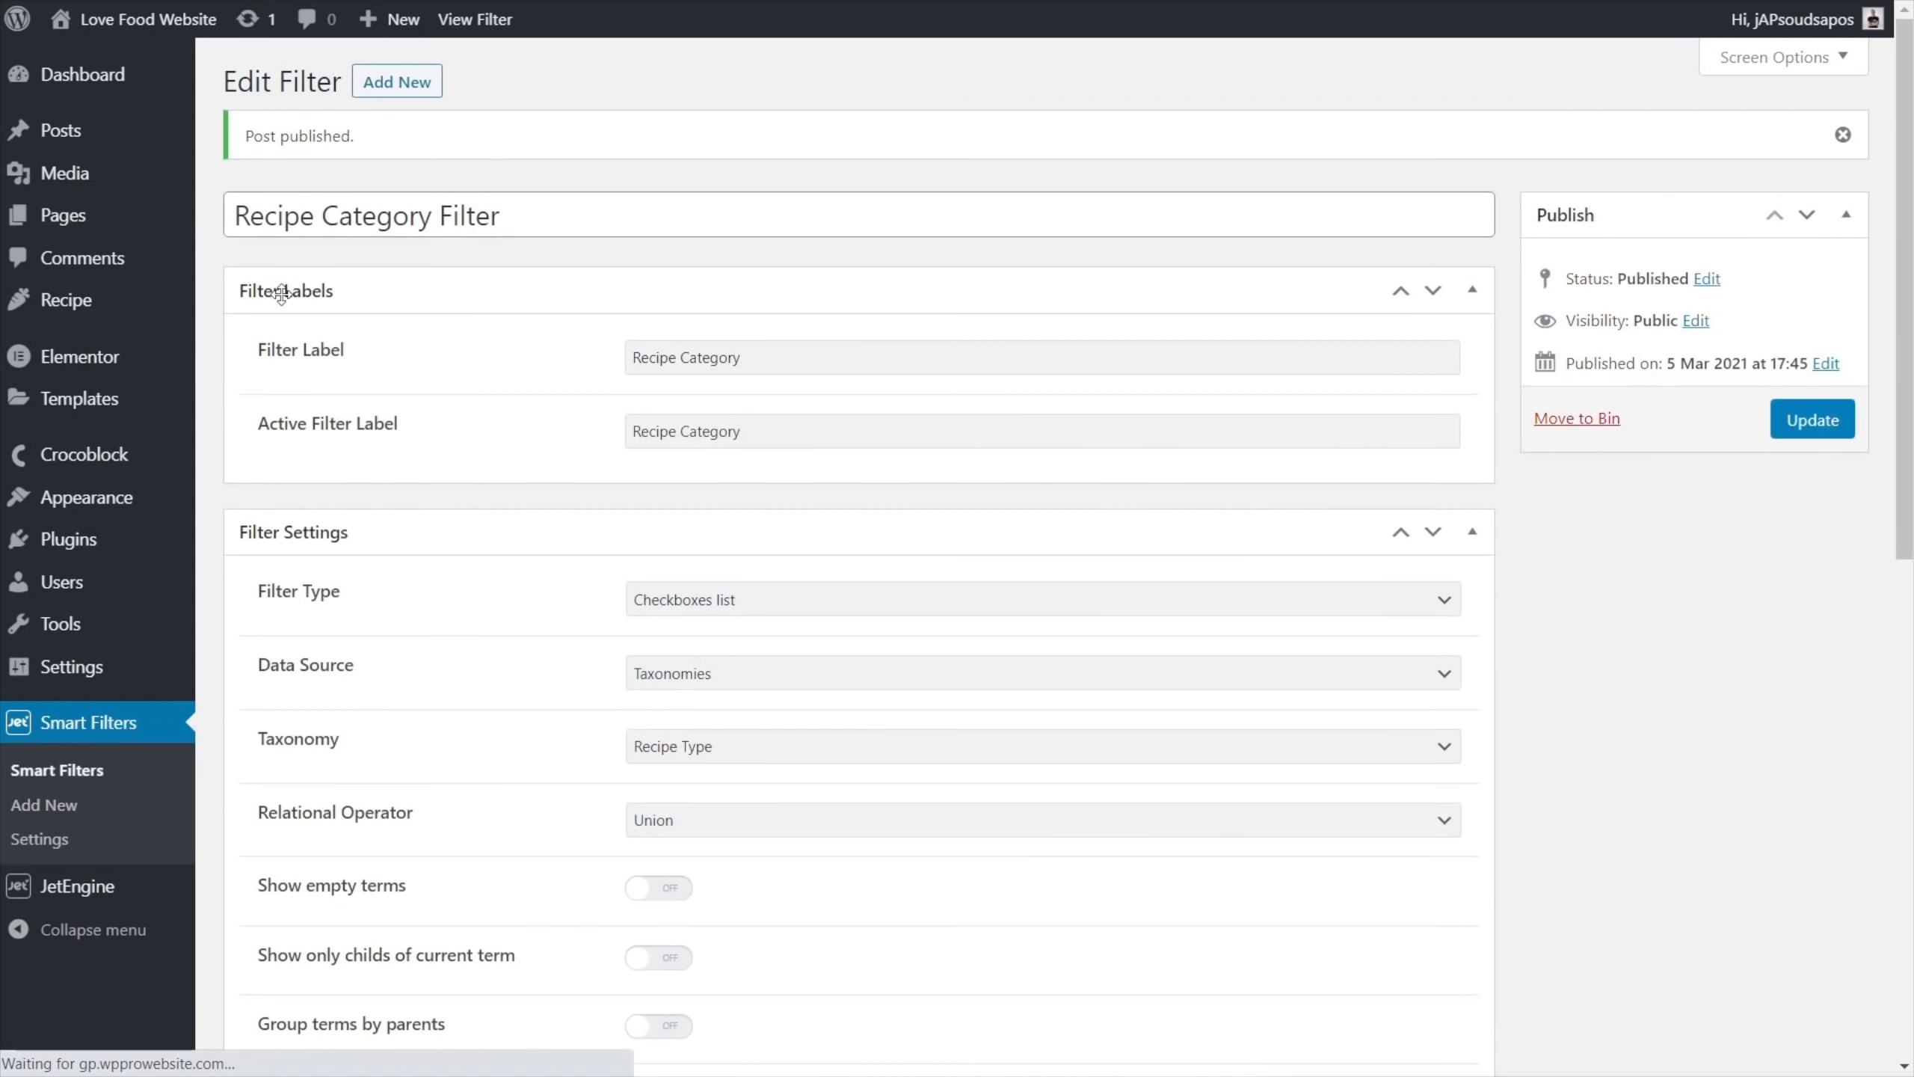
Add another smart filter titled "Calories Per Serving" and use the same text for its filter label and active filter label
{"action": "left_click", "coordinate": [62, 805]}
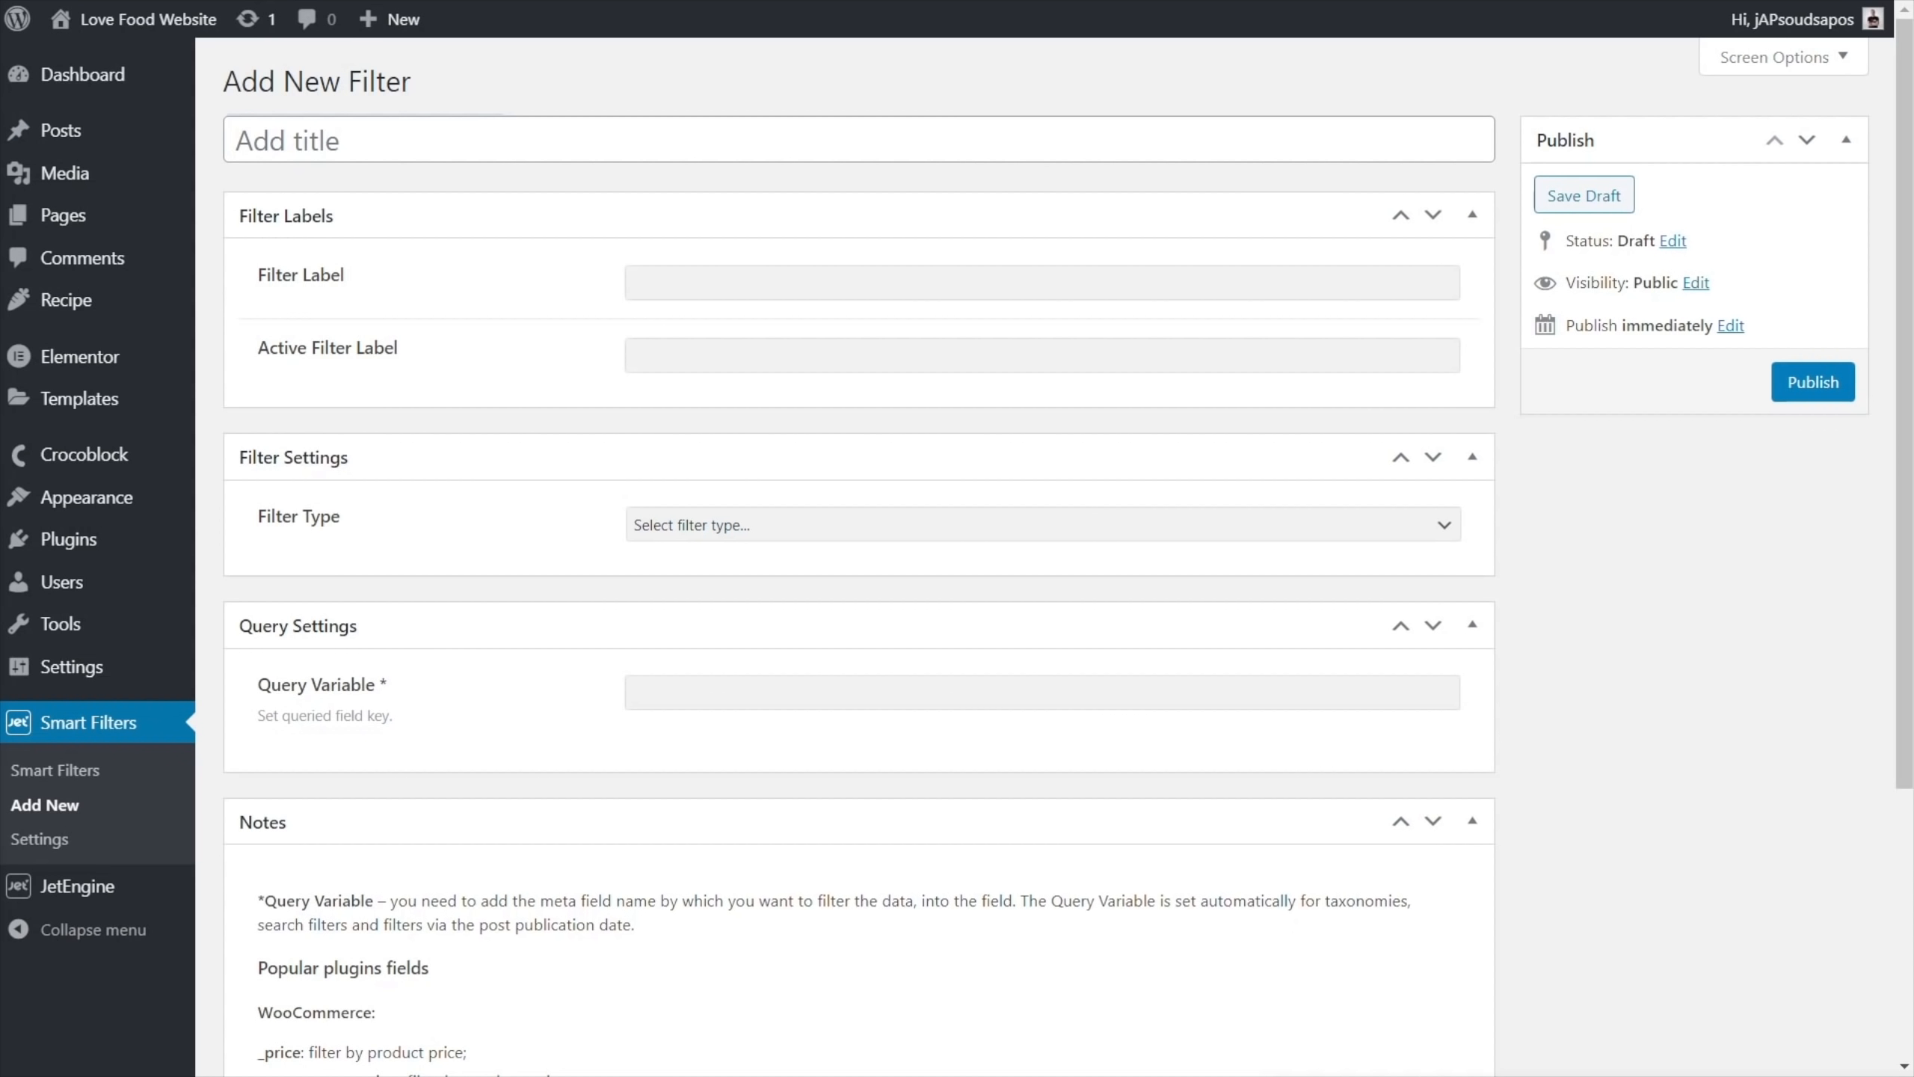
{"action": "left_click", "coordinate": [347, 140]}
{"action": "type", "text": "Calories Per Serving"}
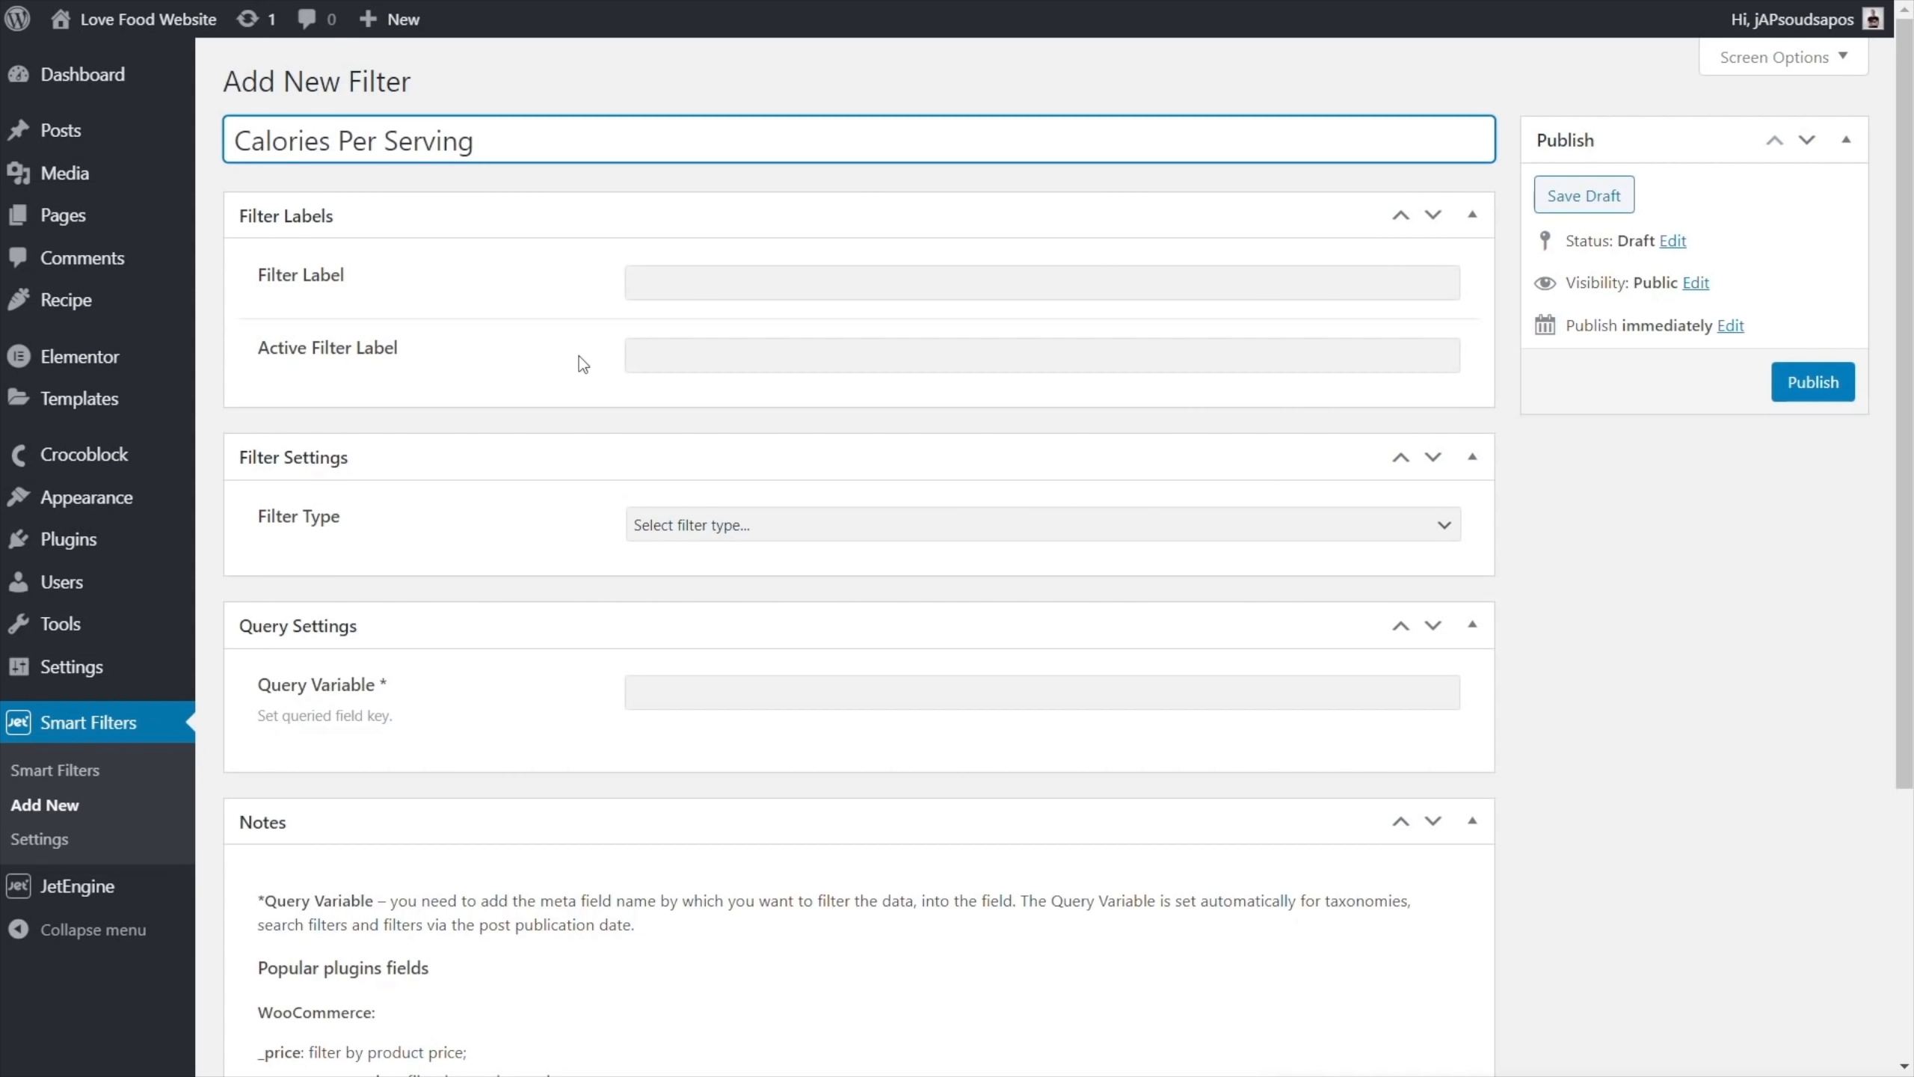
{"action": "left_click", "coordinate": [683, 276]}
{"action": "type", "text": "Calories Per Serving"}
{"action": "left_click", "coordinate": [708, 353]}
{"action": "type", "text": "Calories Per Serving"}
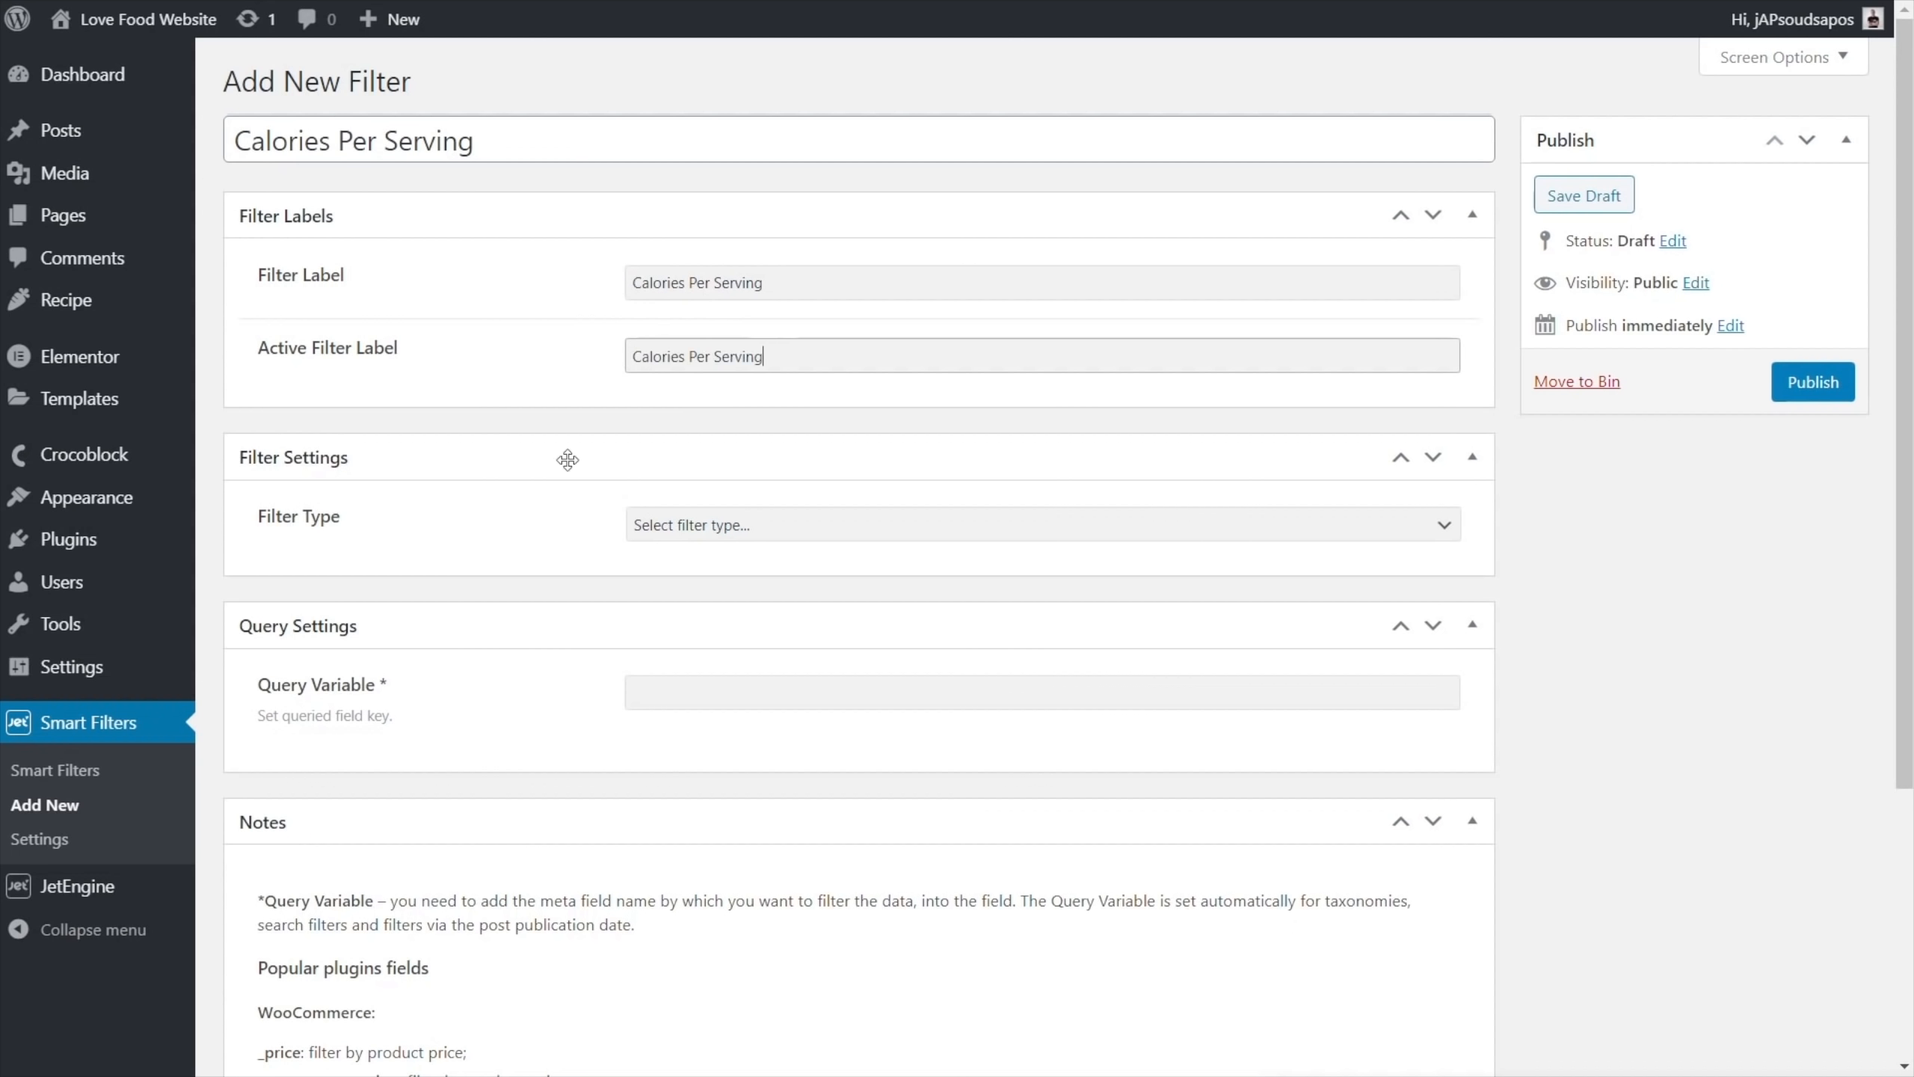
Set the calories filter's type to Range and have its min/max values taken dynamically from the query meta key
{"action": "left_click", "coordinate": [689, 537]}
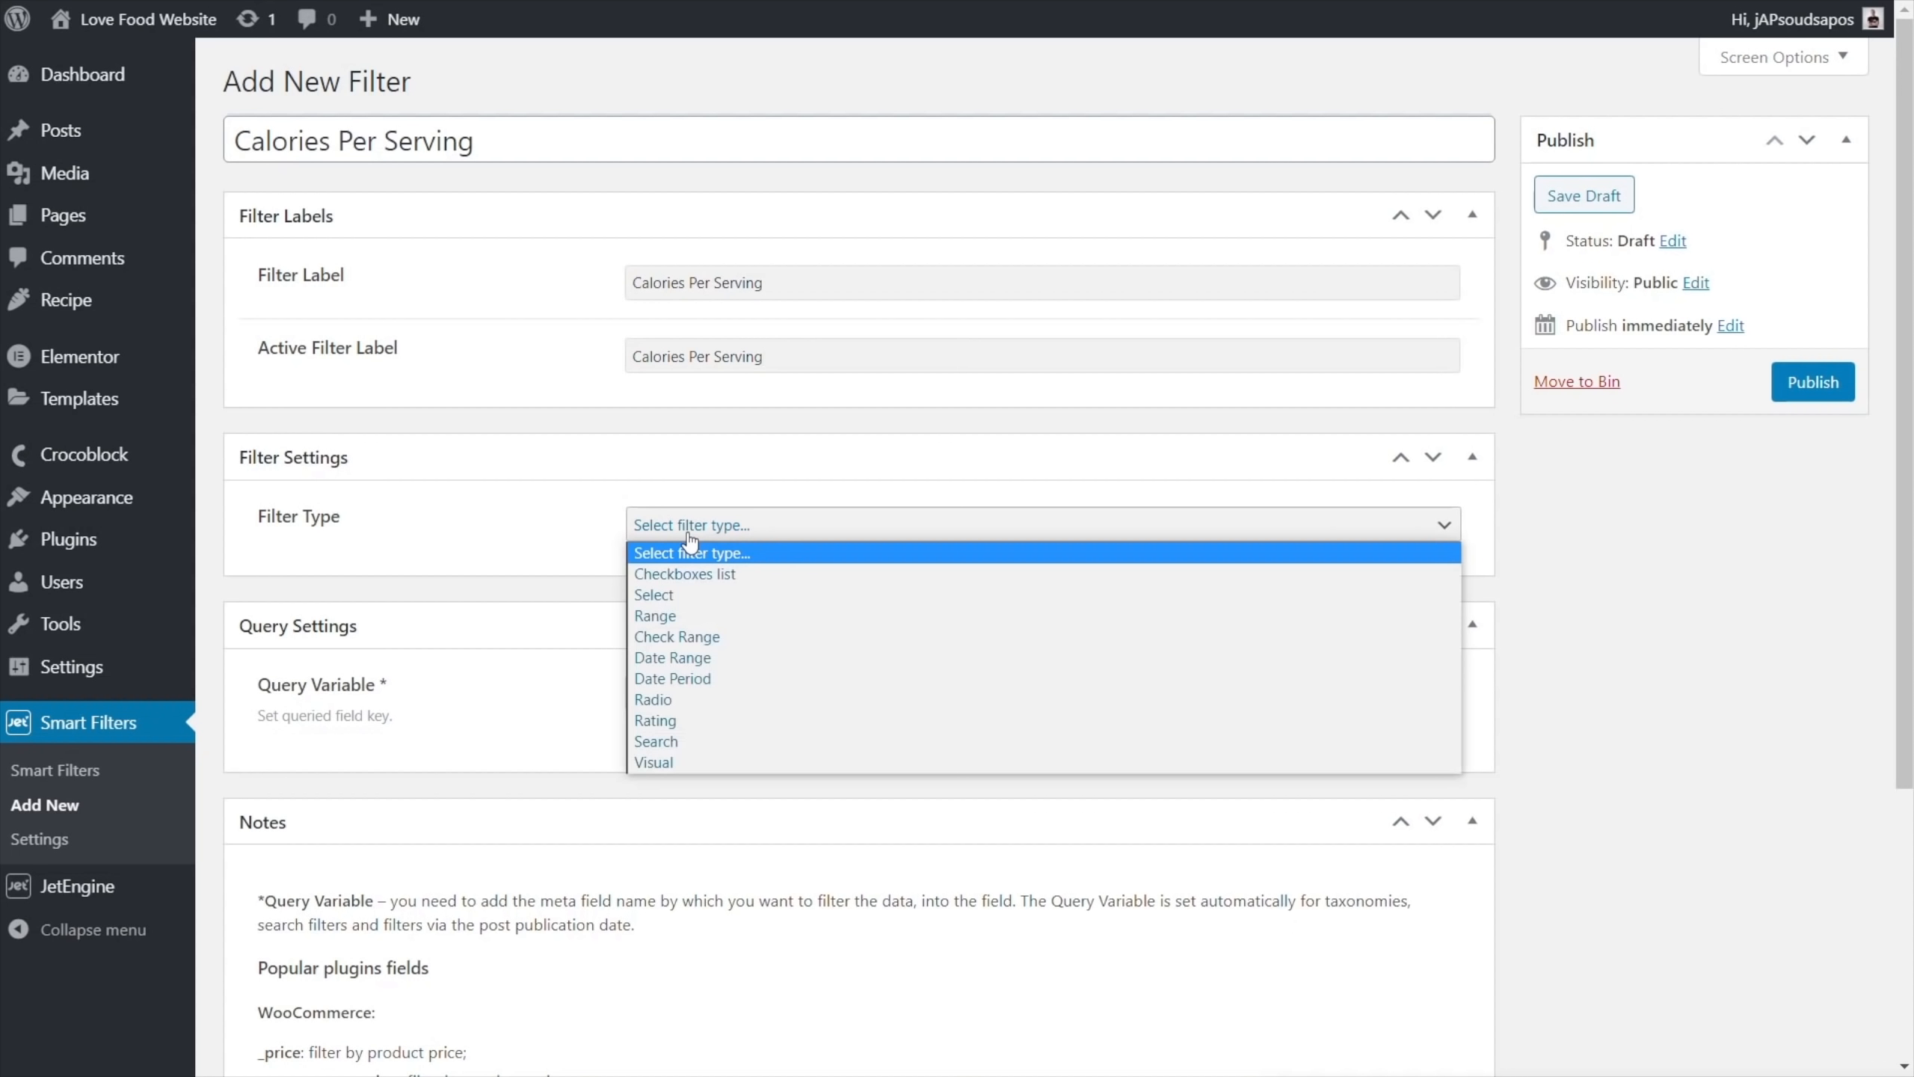
{"action": "left_click", "coordinate": [700, 623]}
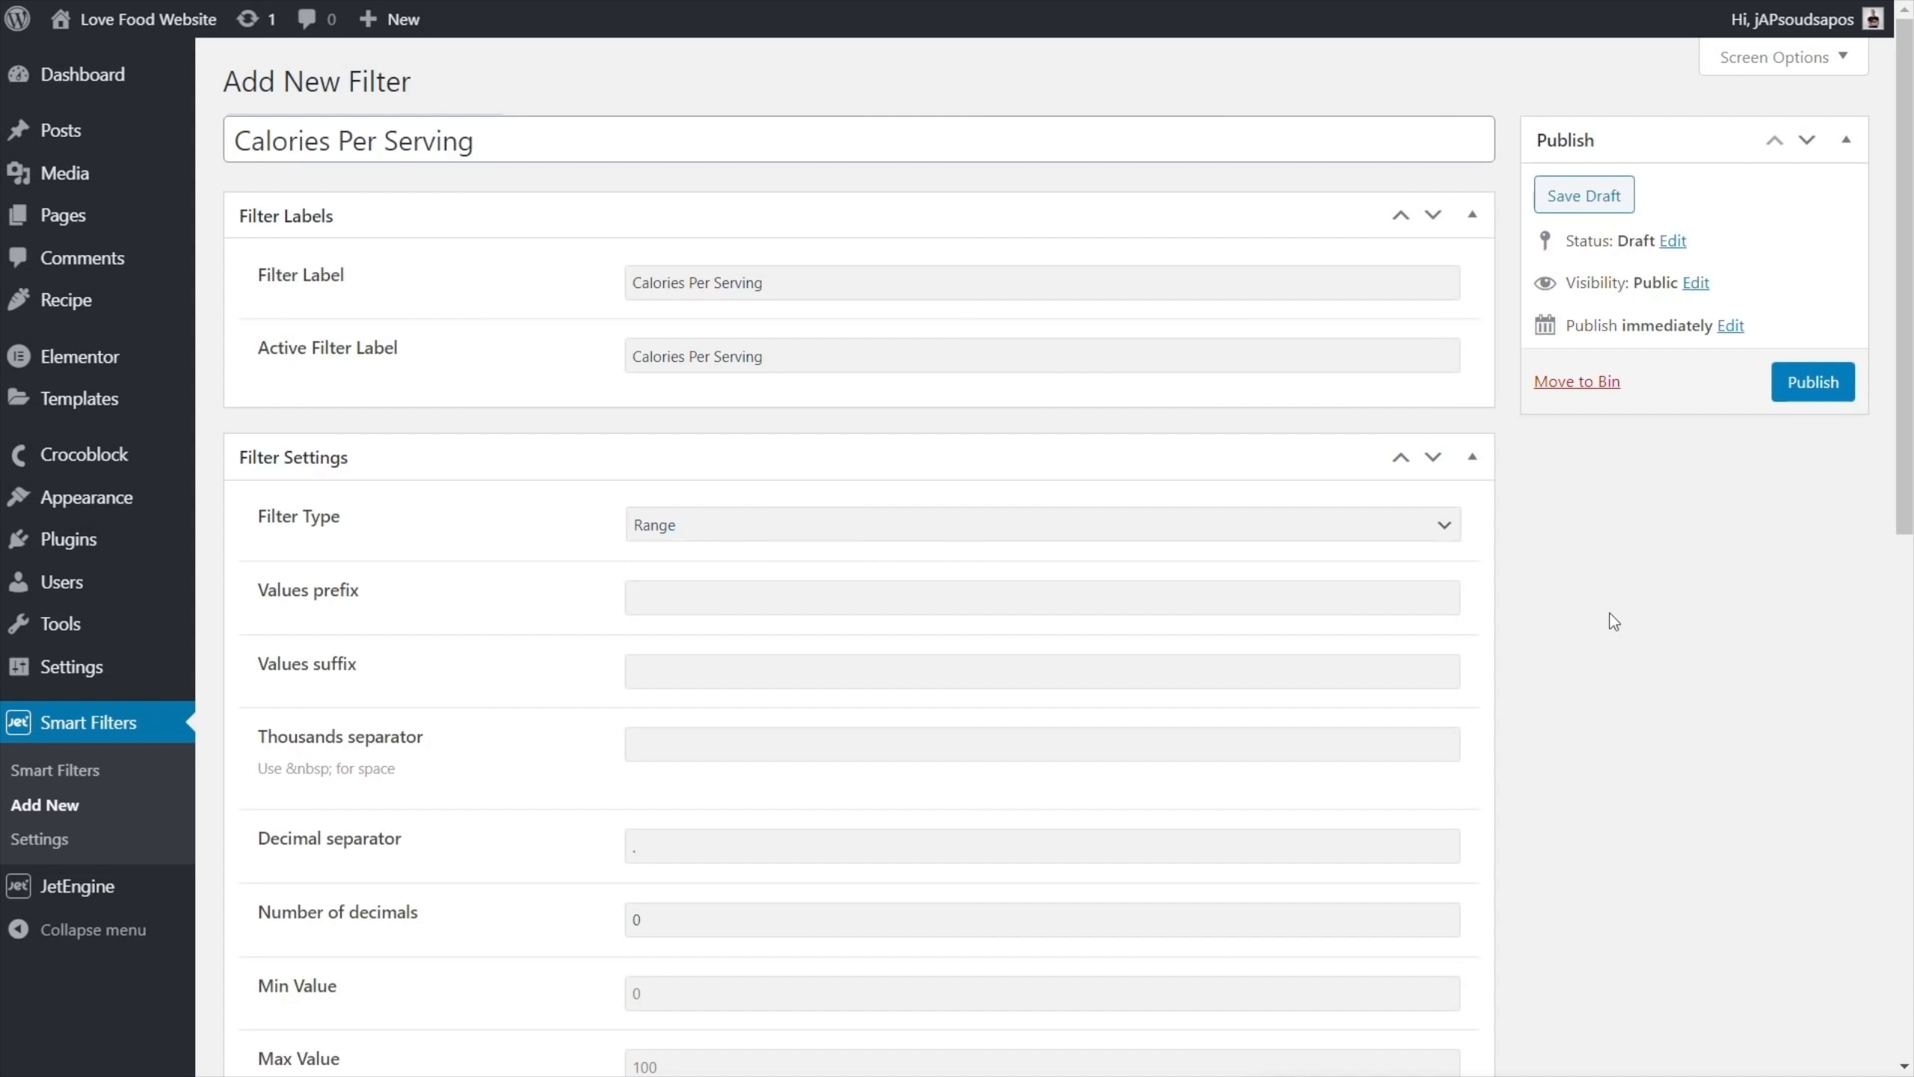
{"action": "scroll", "coordinate": [1613, 620], "scroll_direction": "down", "scroll_amount": 5}
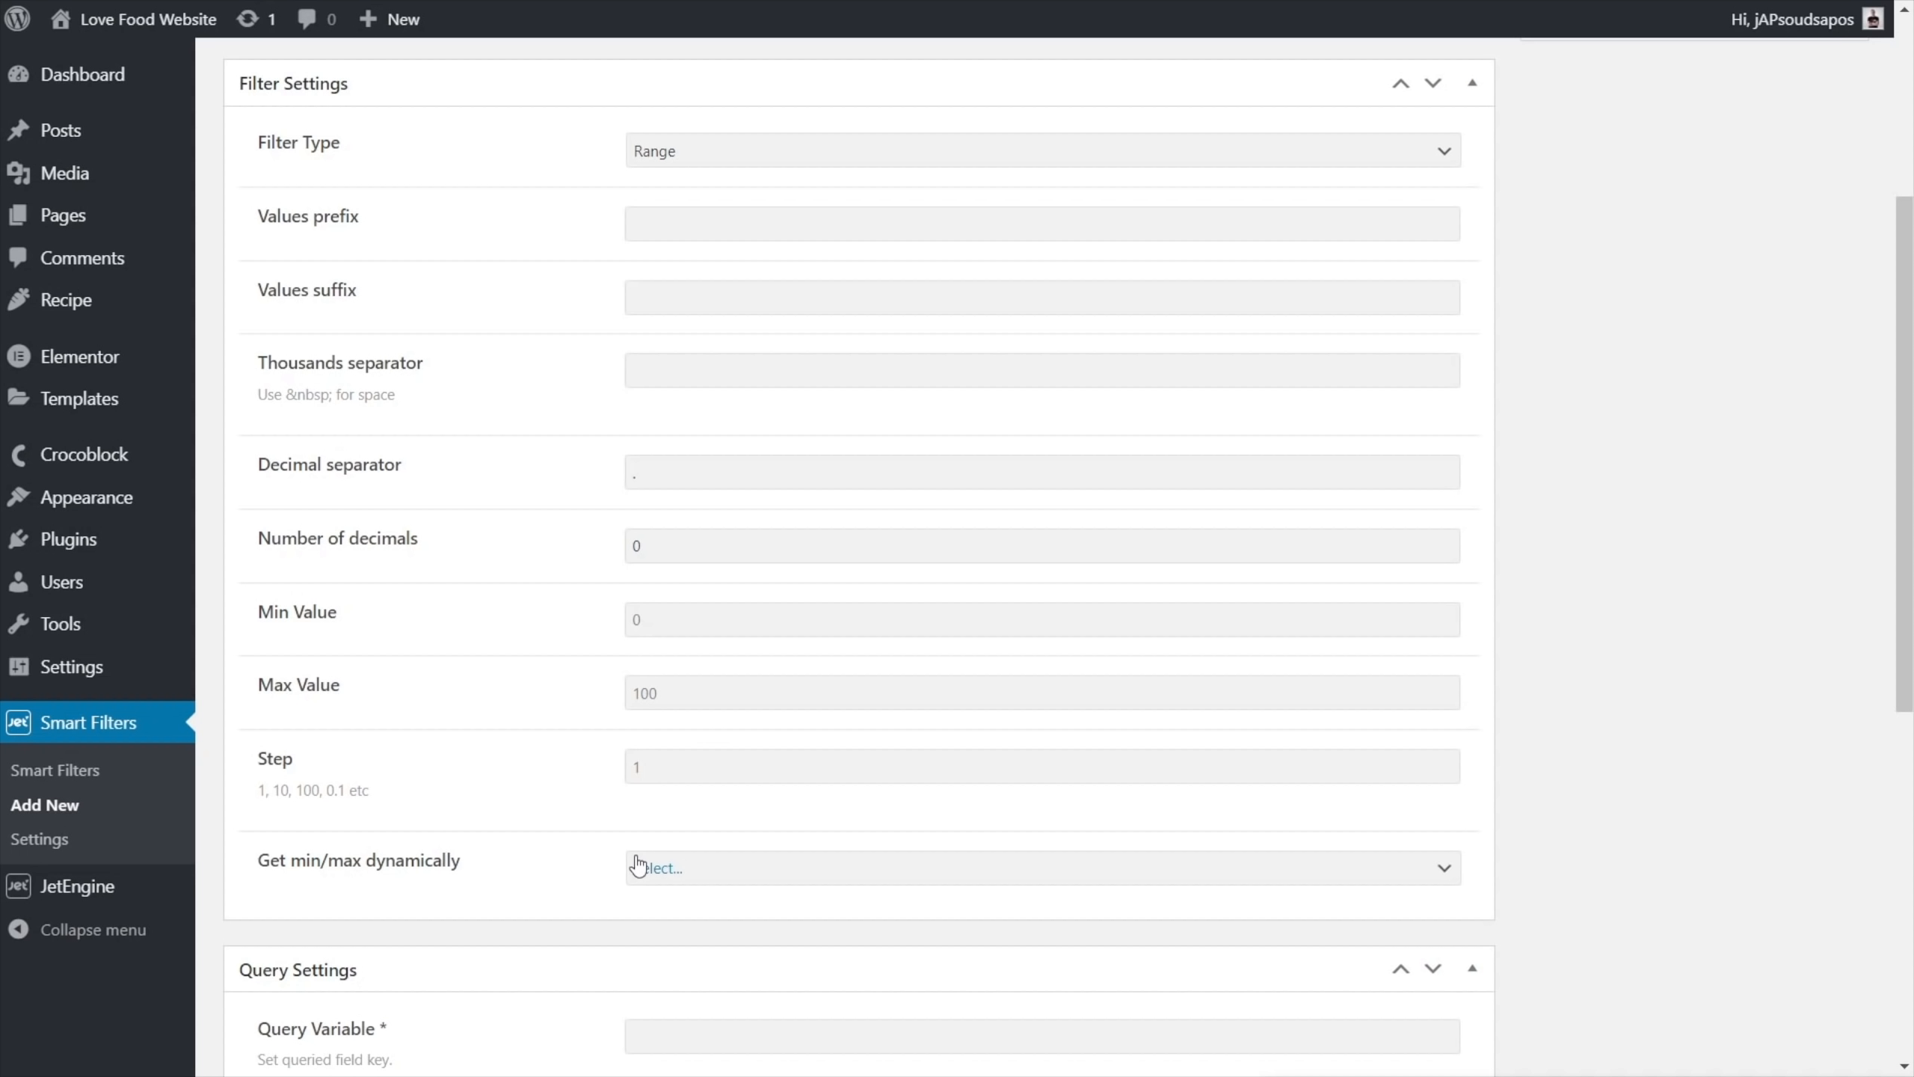
{"action": "left_click", "coordinate": [736, 871]}
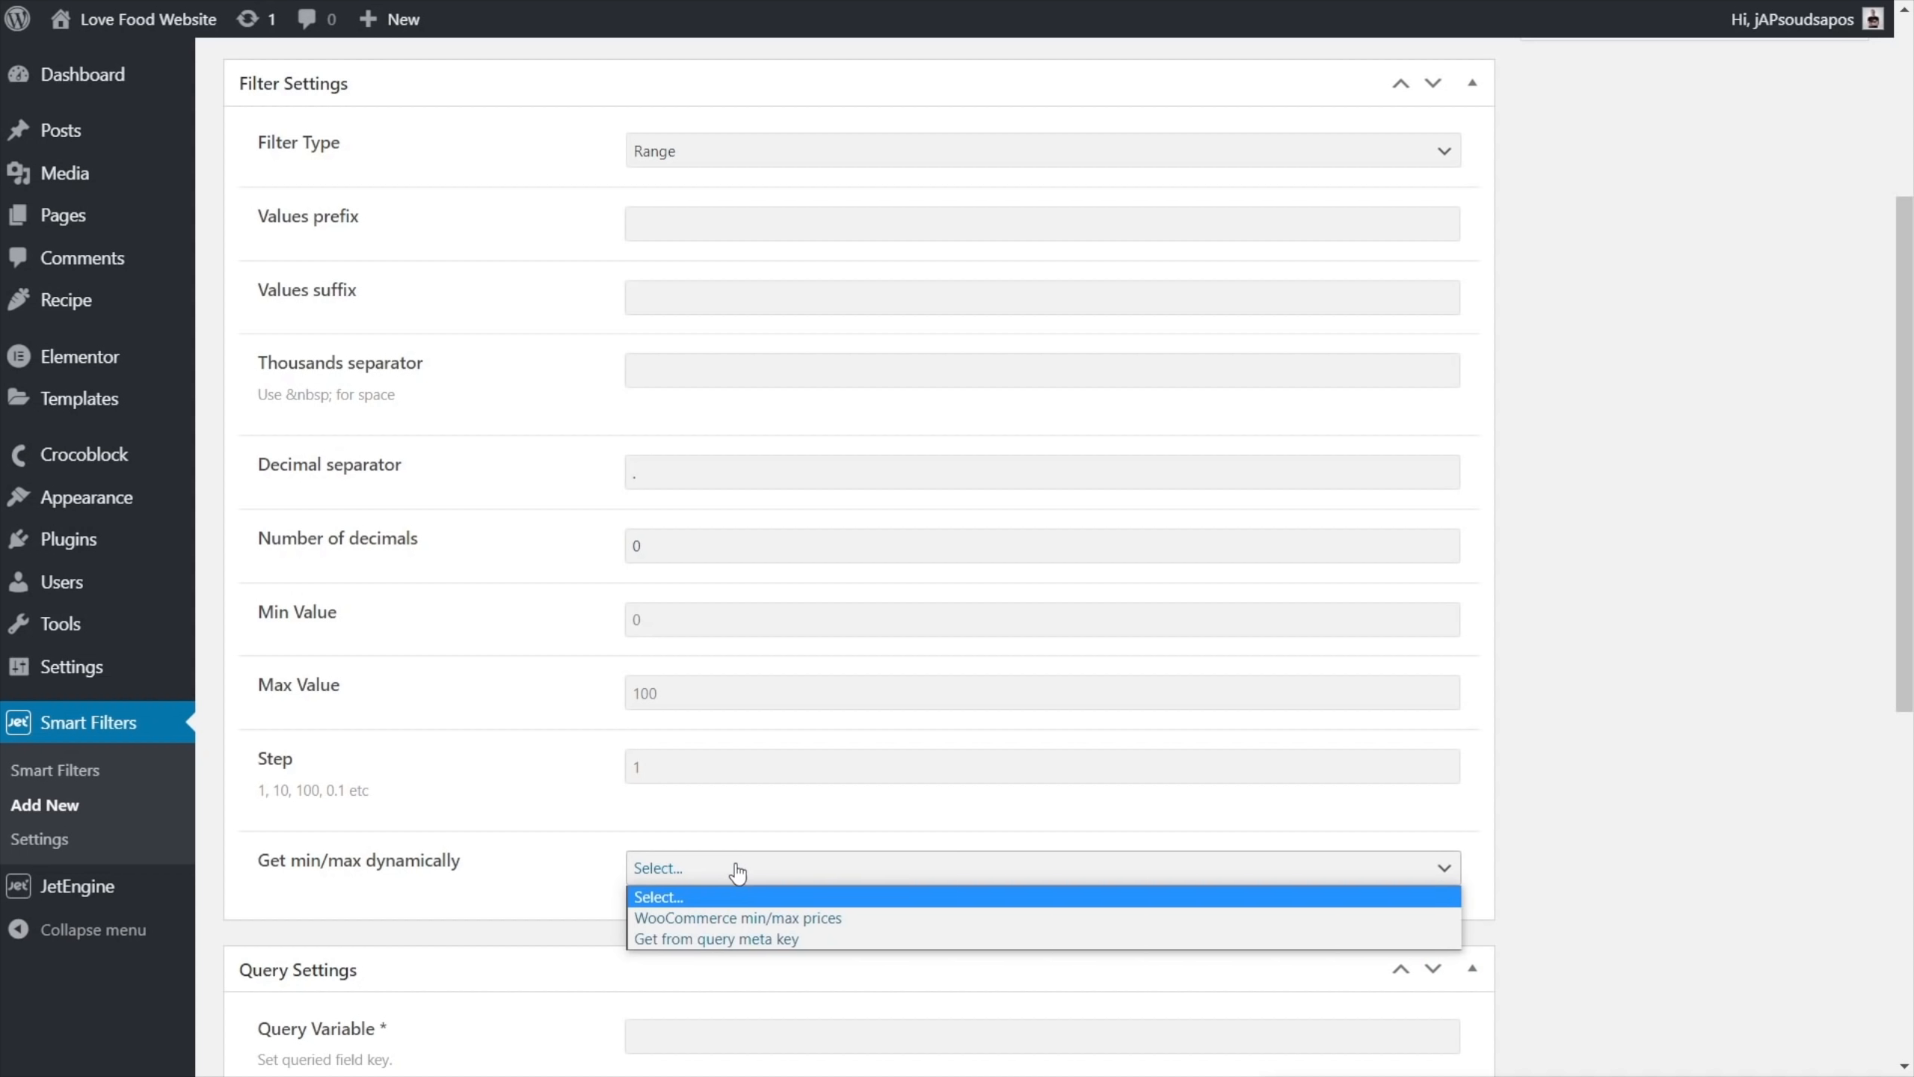
{"action": "left_click", "coordinate": [761, 940]}
{"action": "scroll", "coordinate": [1603, 813], "scroll_direction": "down", "scroll_amount": 3}
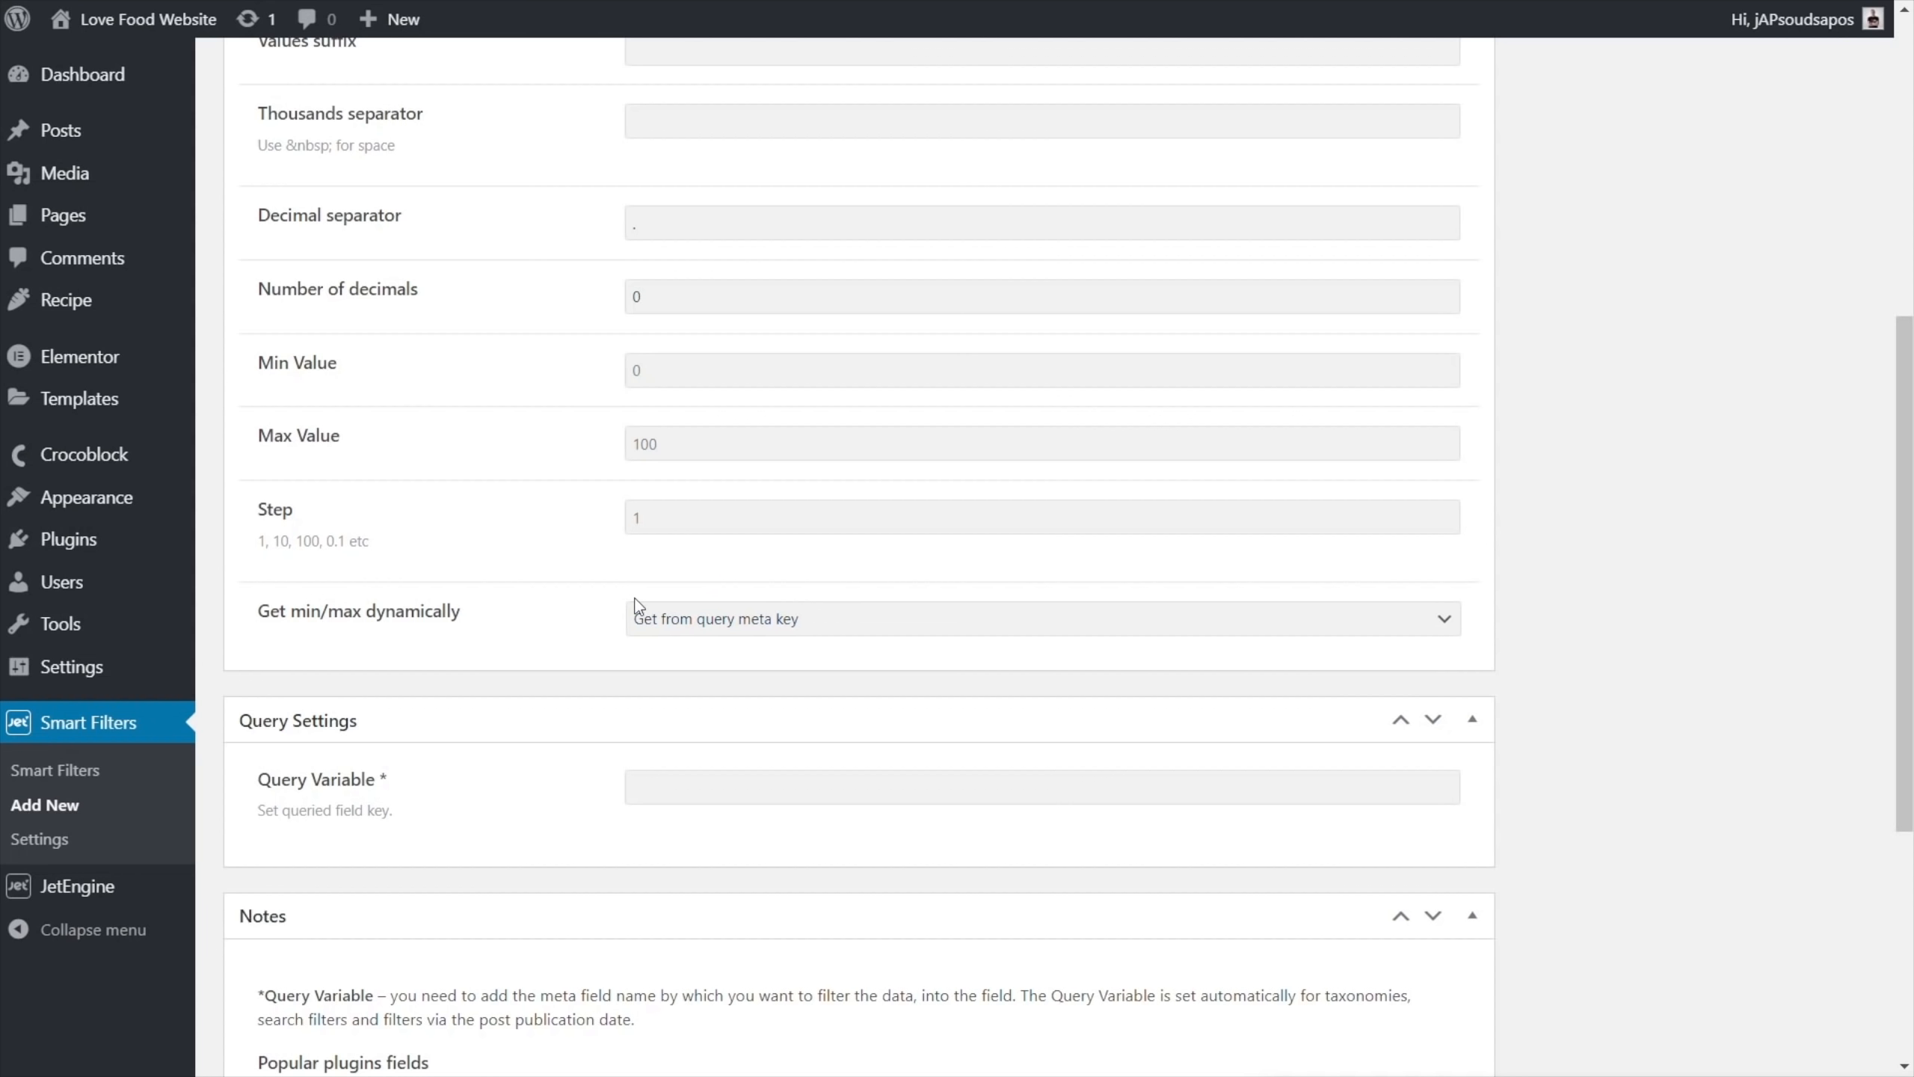
Copy the Name/ID of the Calories Per Serving meta field from the Recipe post type's settings
{"action": "scroll", "coordinate": [492, 658], "scroll_direction": "up", "scroll_amount": 8}
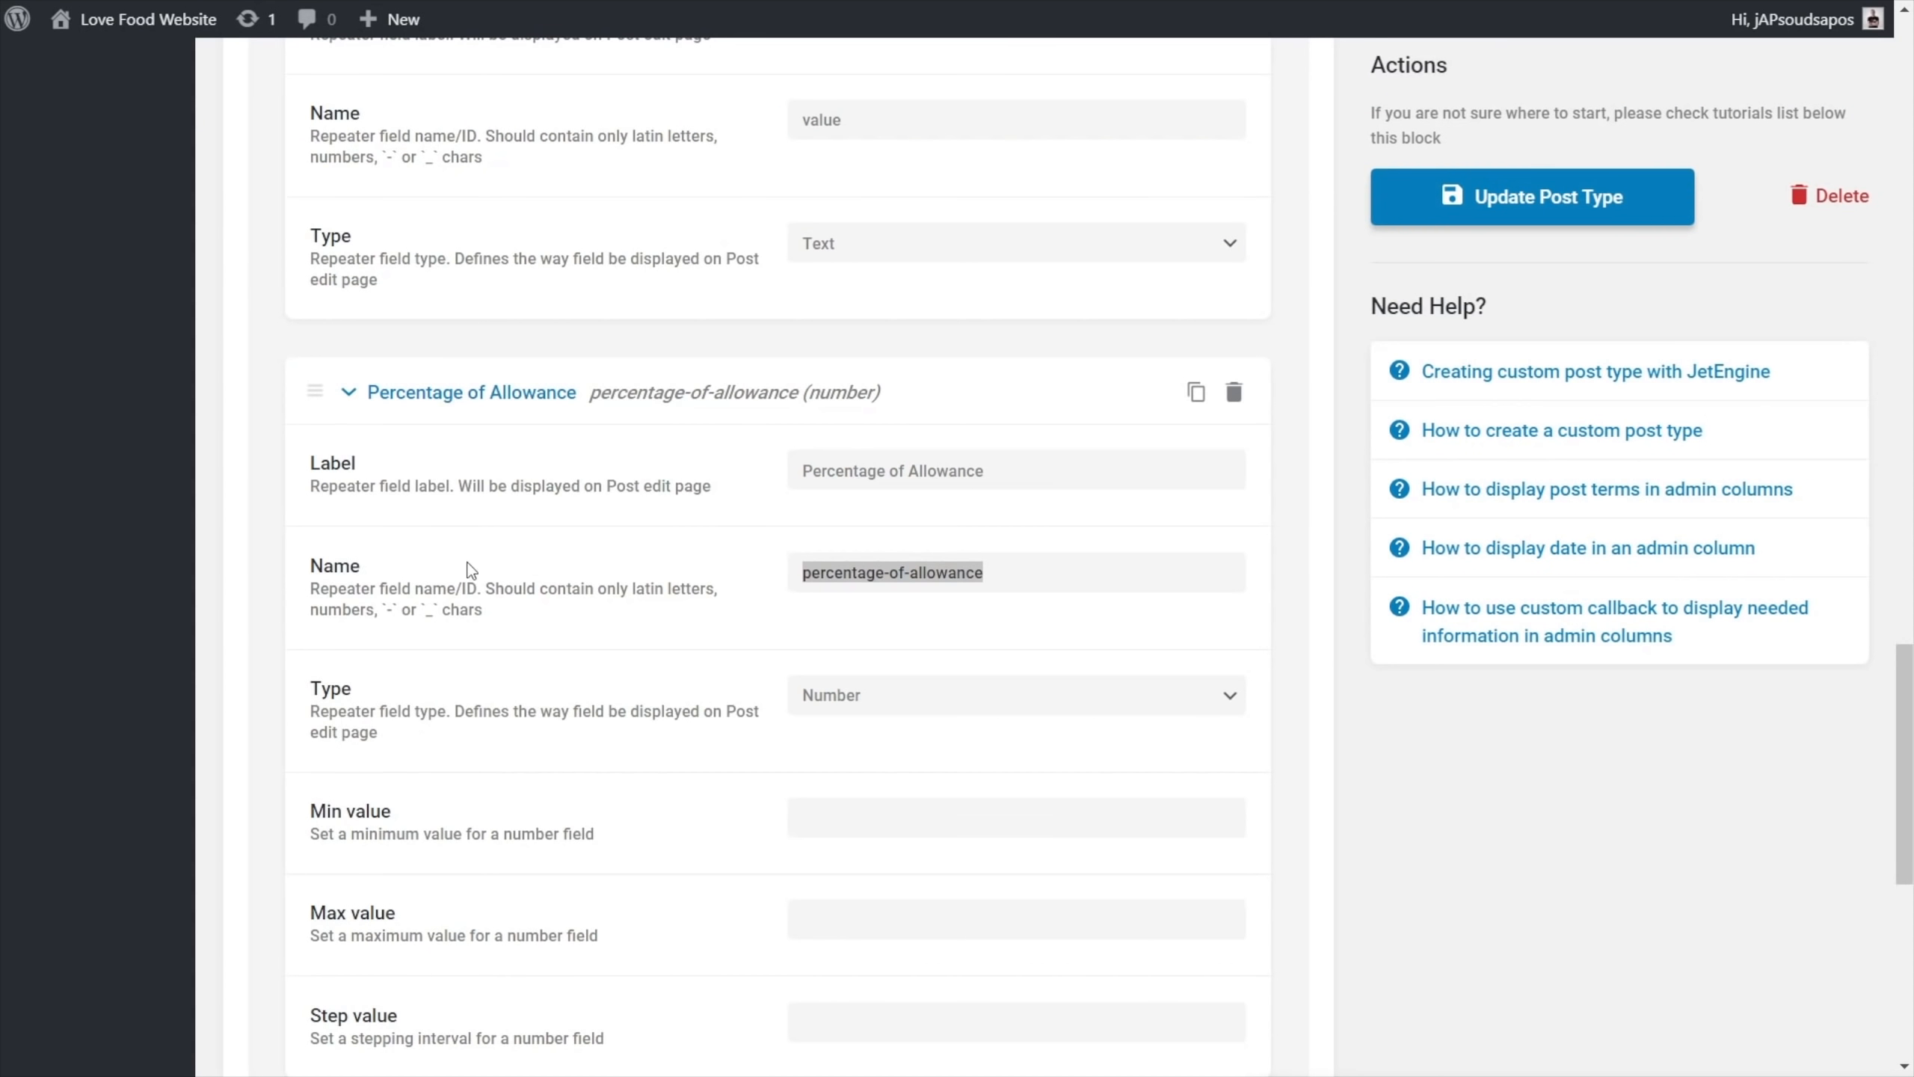
{"action": "scroll", "coordinate": [466, 565], "scroll_direction": "up", "scroll_amount": 3}
{"action": "scroll", "coordinate": [1467, 853], "scroll_direction": "up", "scroll_amount": 14}
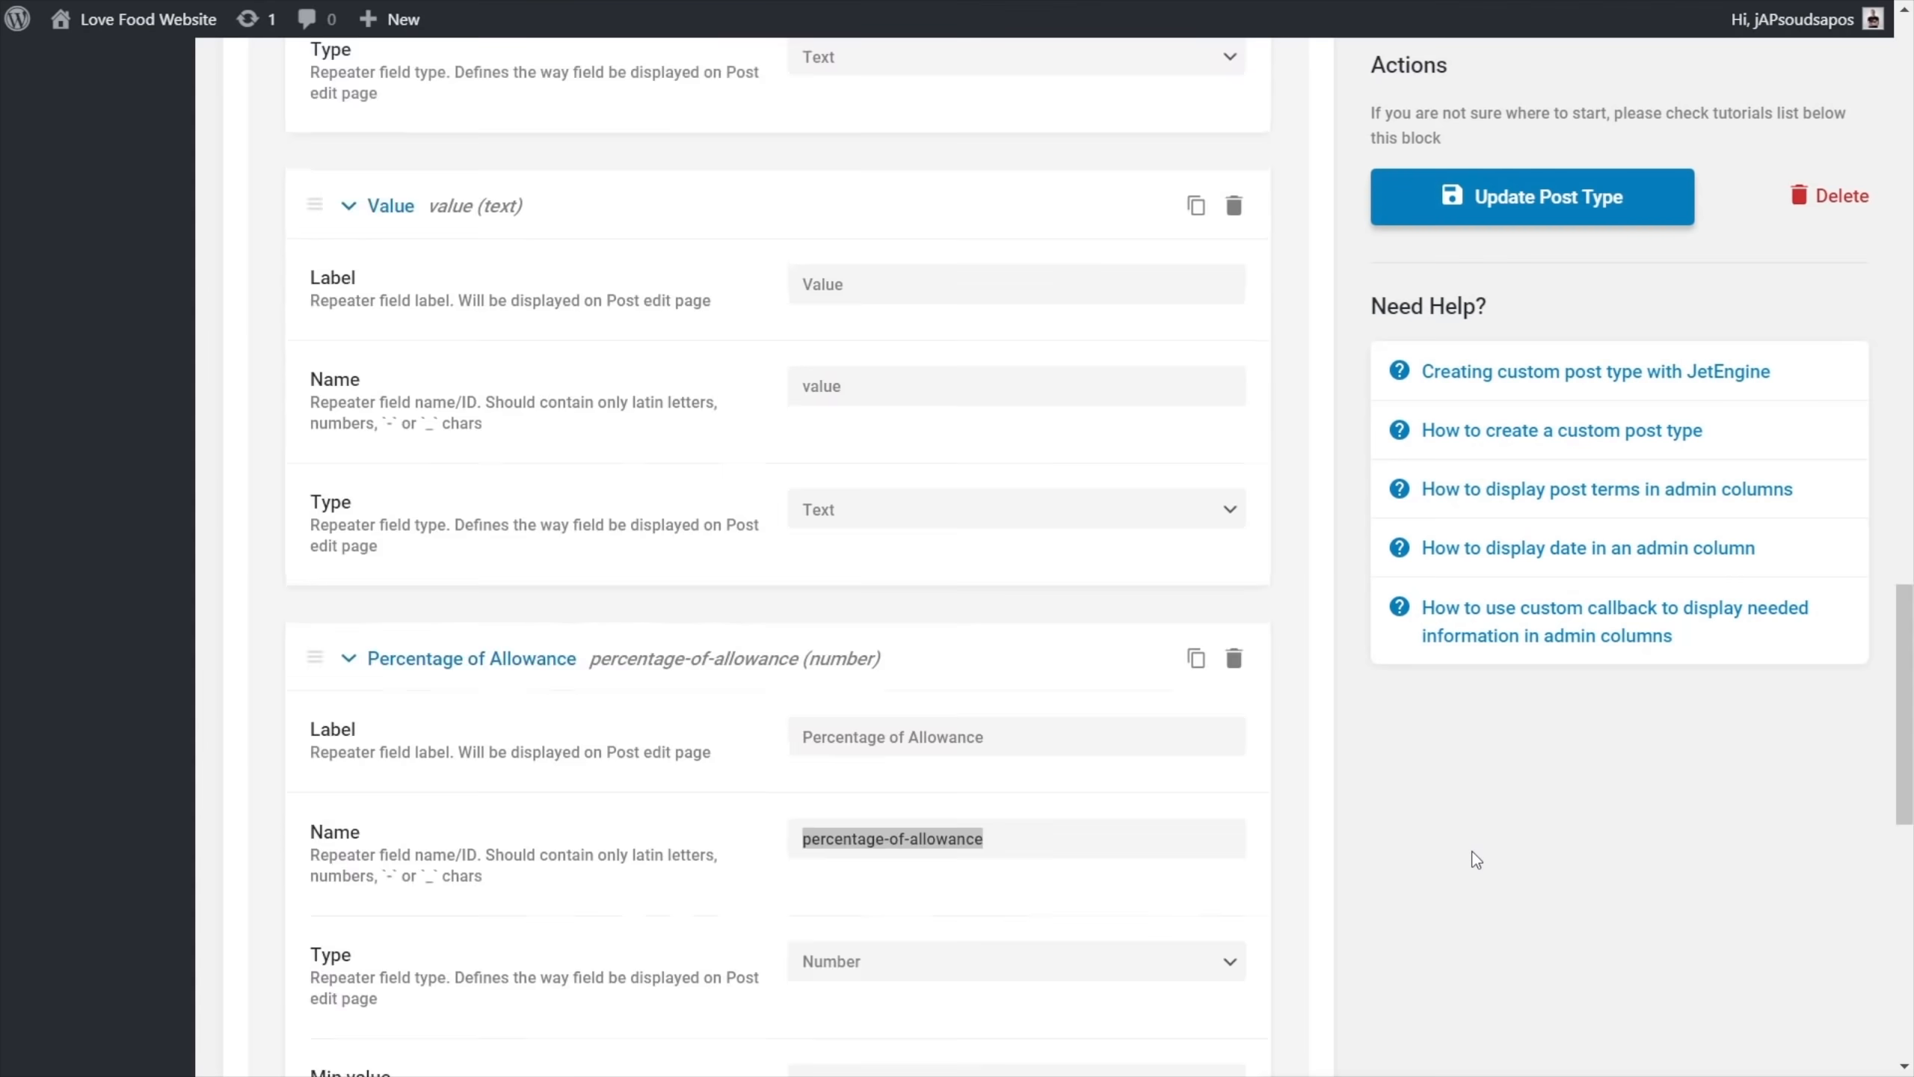
{"action": "scroll", "coordinate": [1349, 848], "scroll_direction": "up", "scroll_amount": 5}
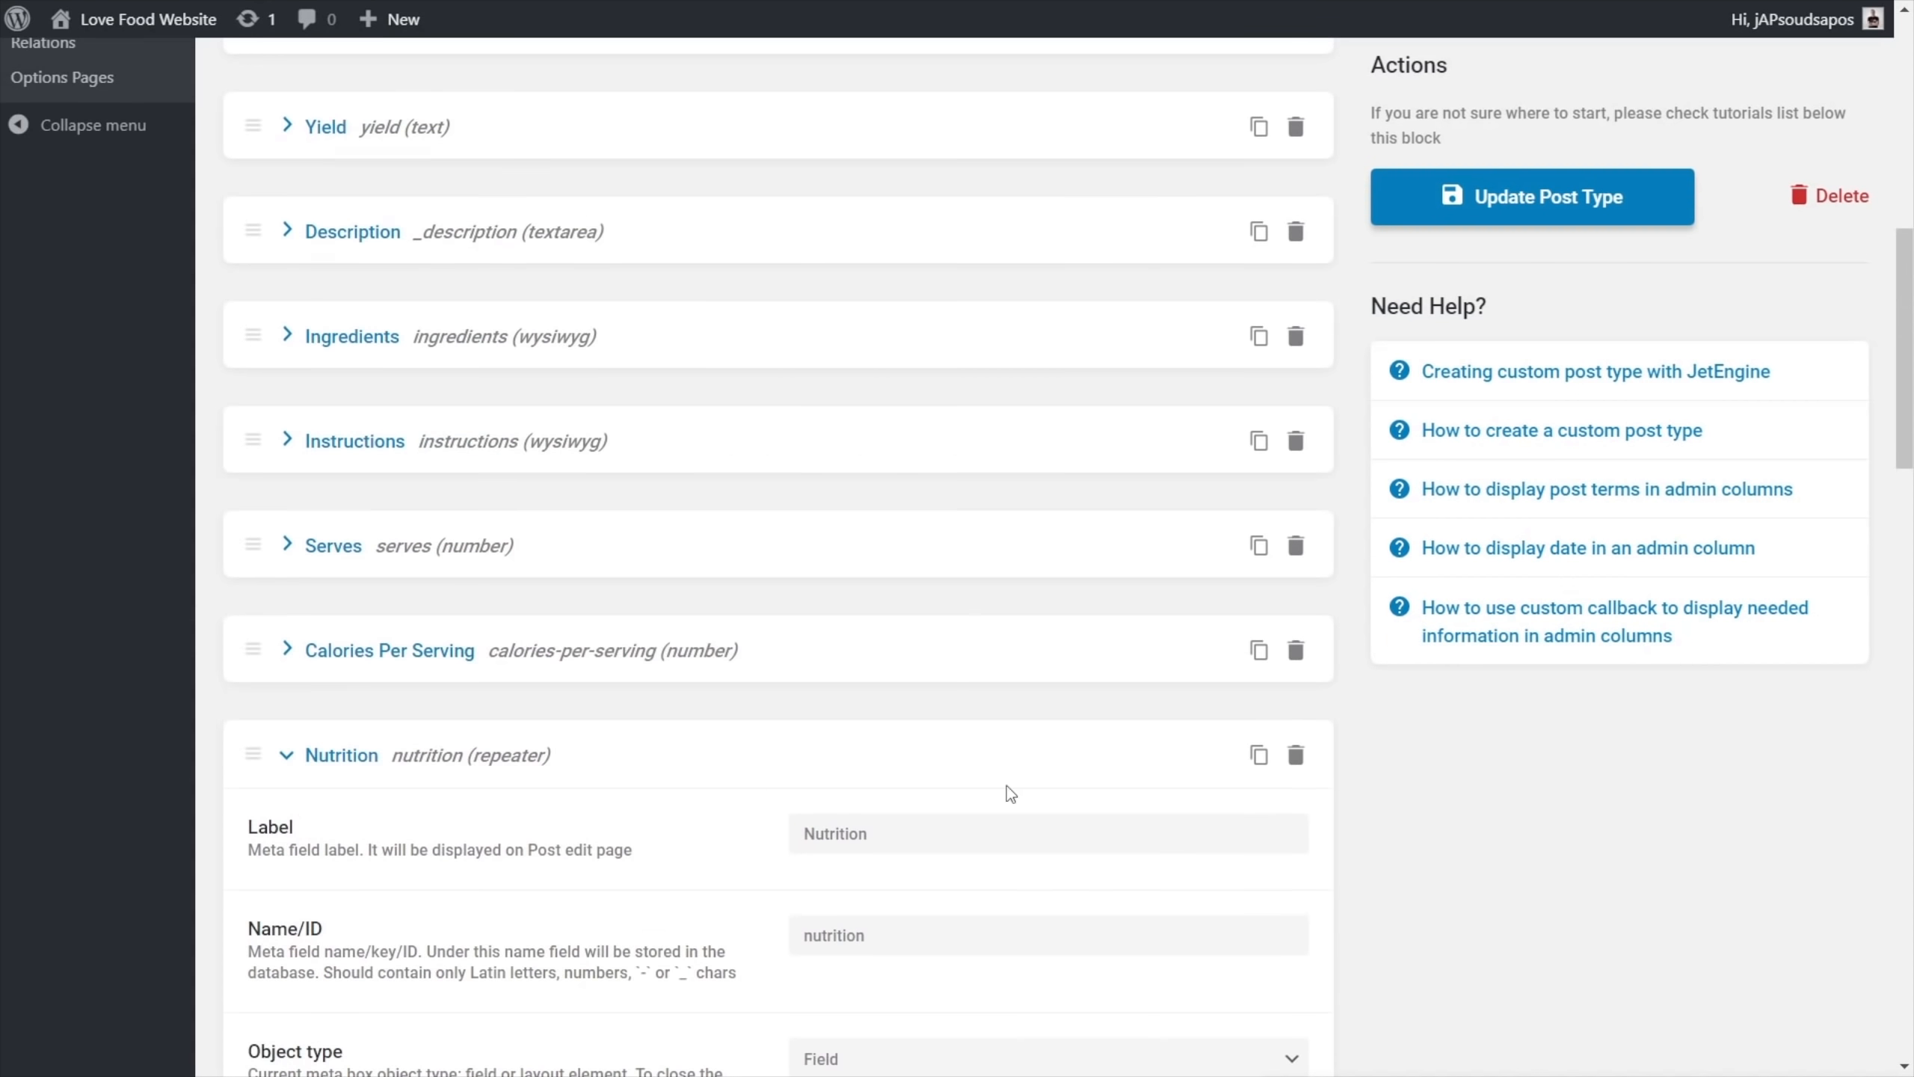
{"action": "left_click", "coordinate": [423, 653]}
{"action": "scroll", "coordinate": [424, 663], "scroll_direction": "down", "scroll_amount": 3}
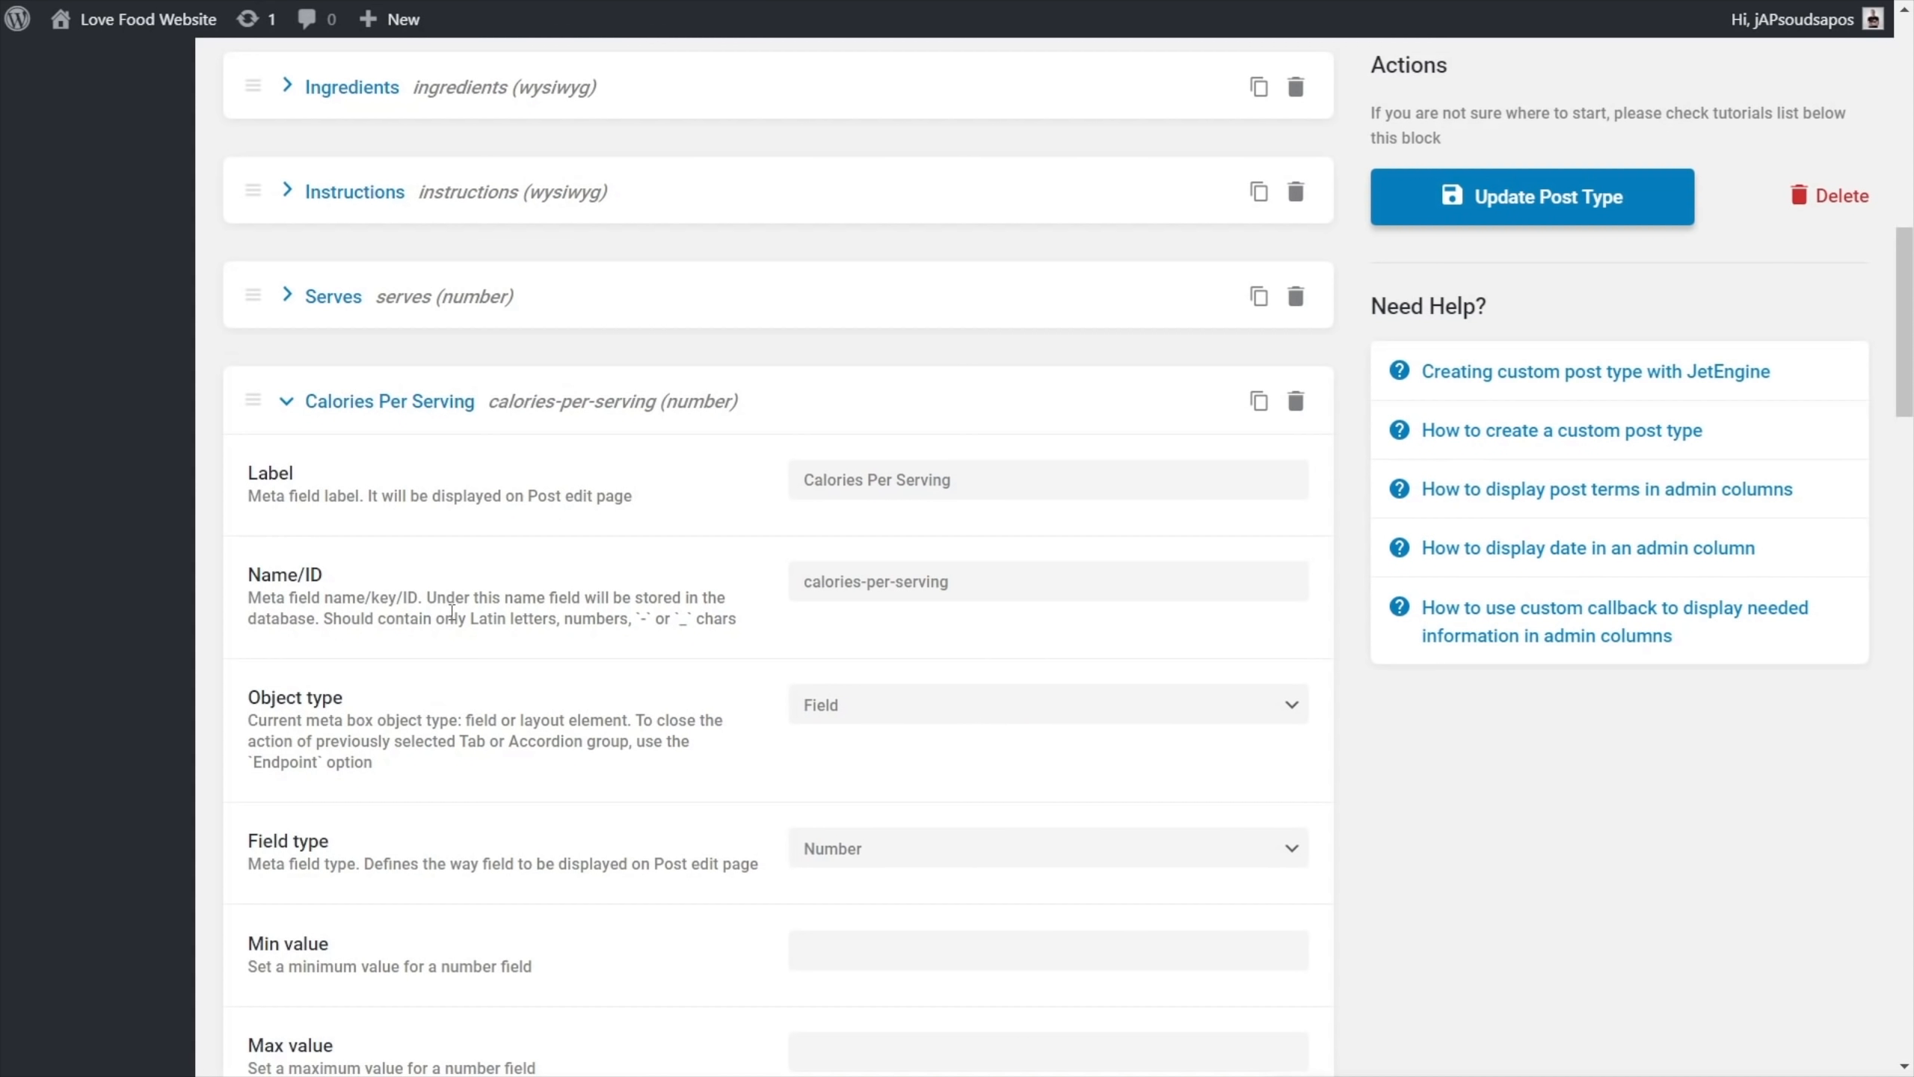
{"action": "left_click_drag", "start_coordinate": [1000, 567], "coordinate": [800, 581]}
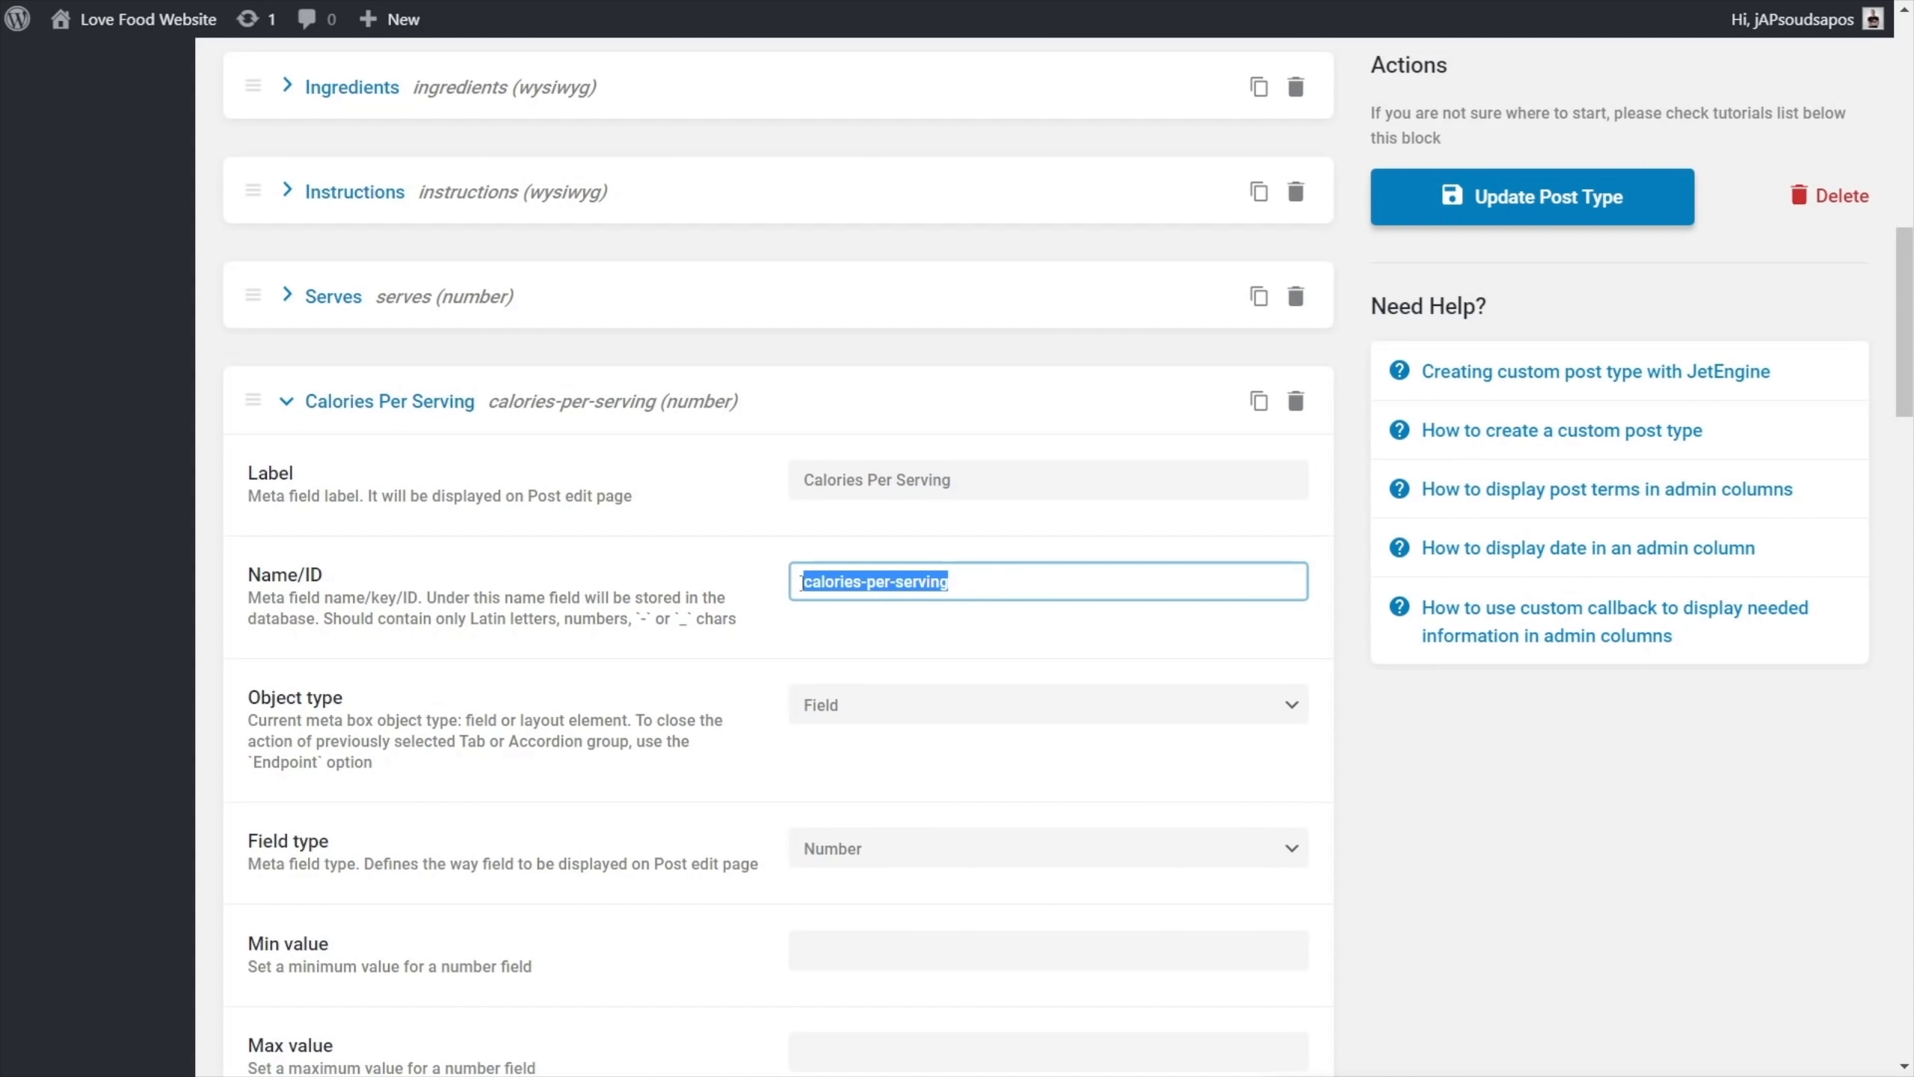
{"action": "right_click", "coordinate": [844, 584]}
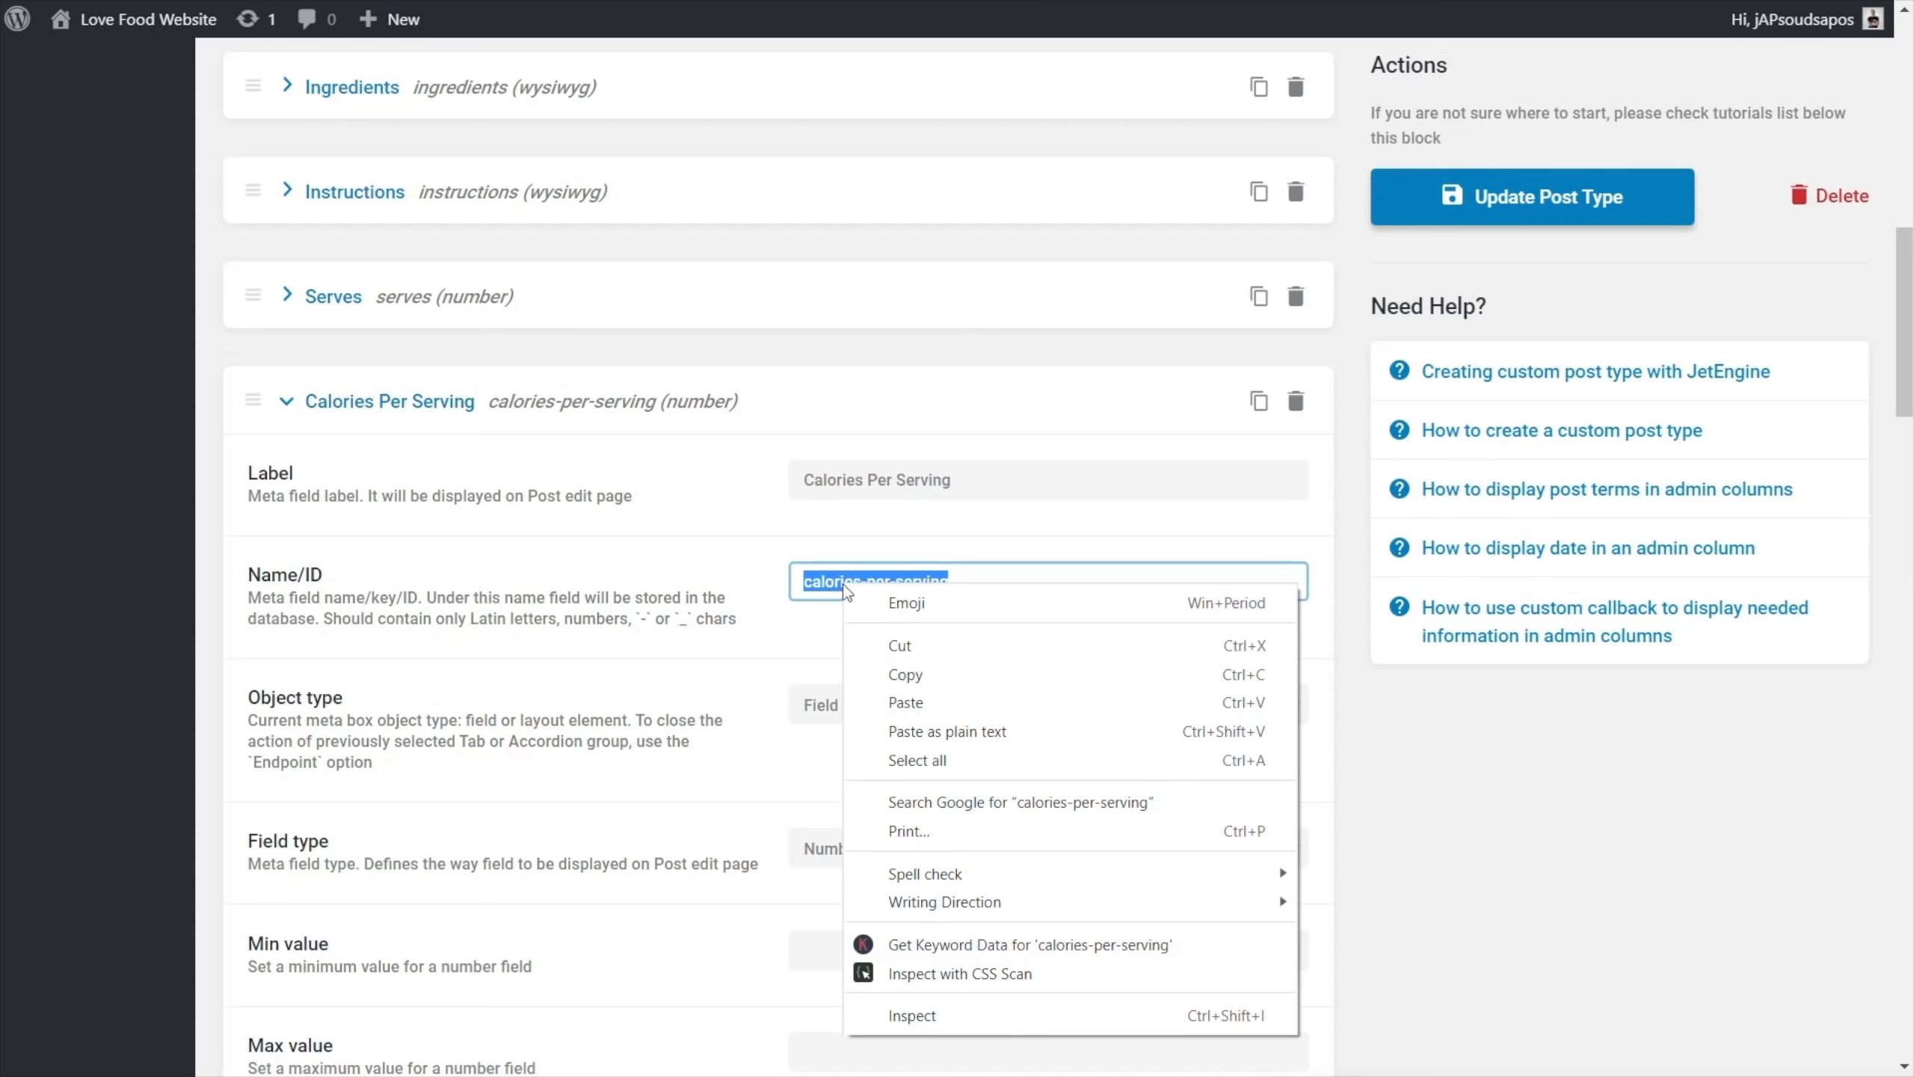
{"action": "left_click", "coordinate": [913, 676]}
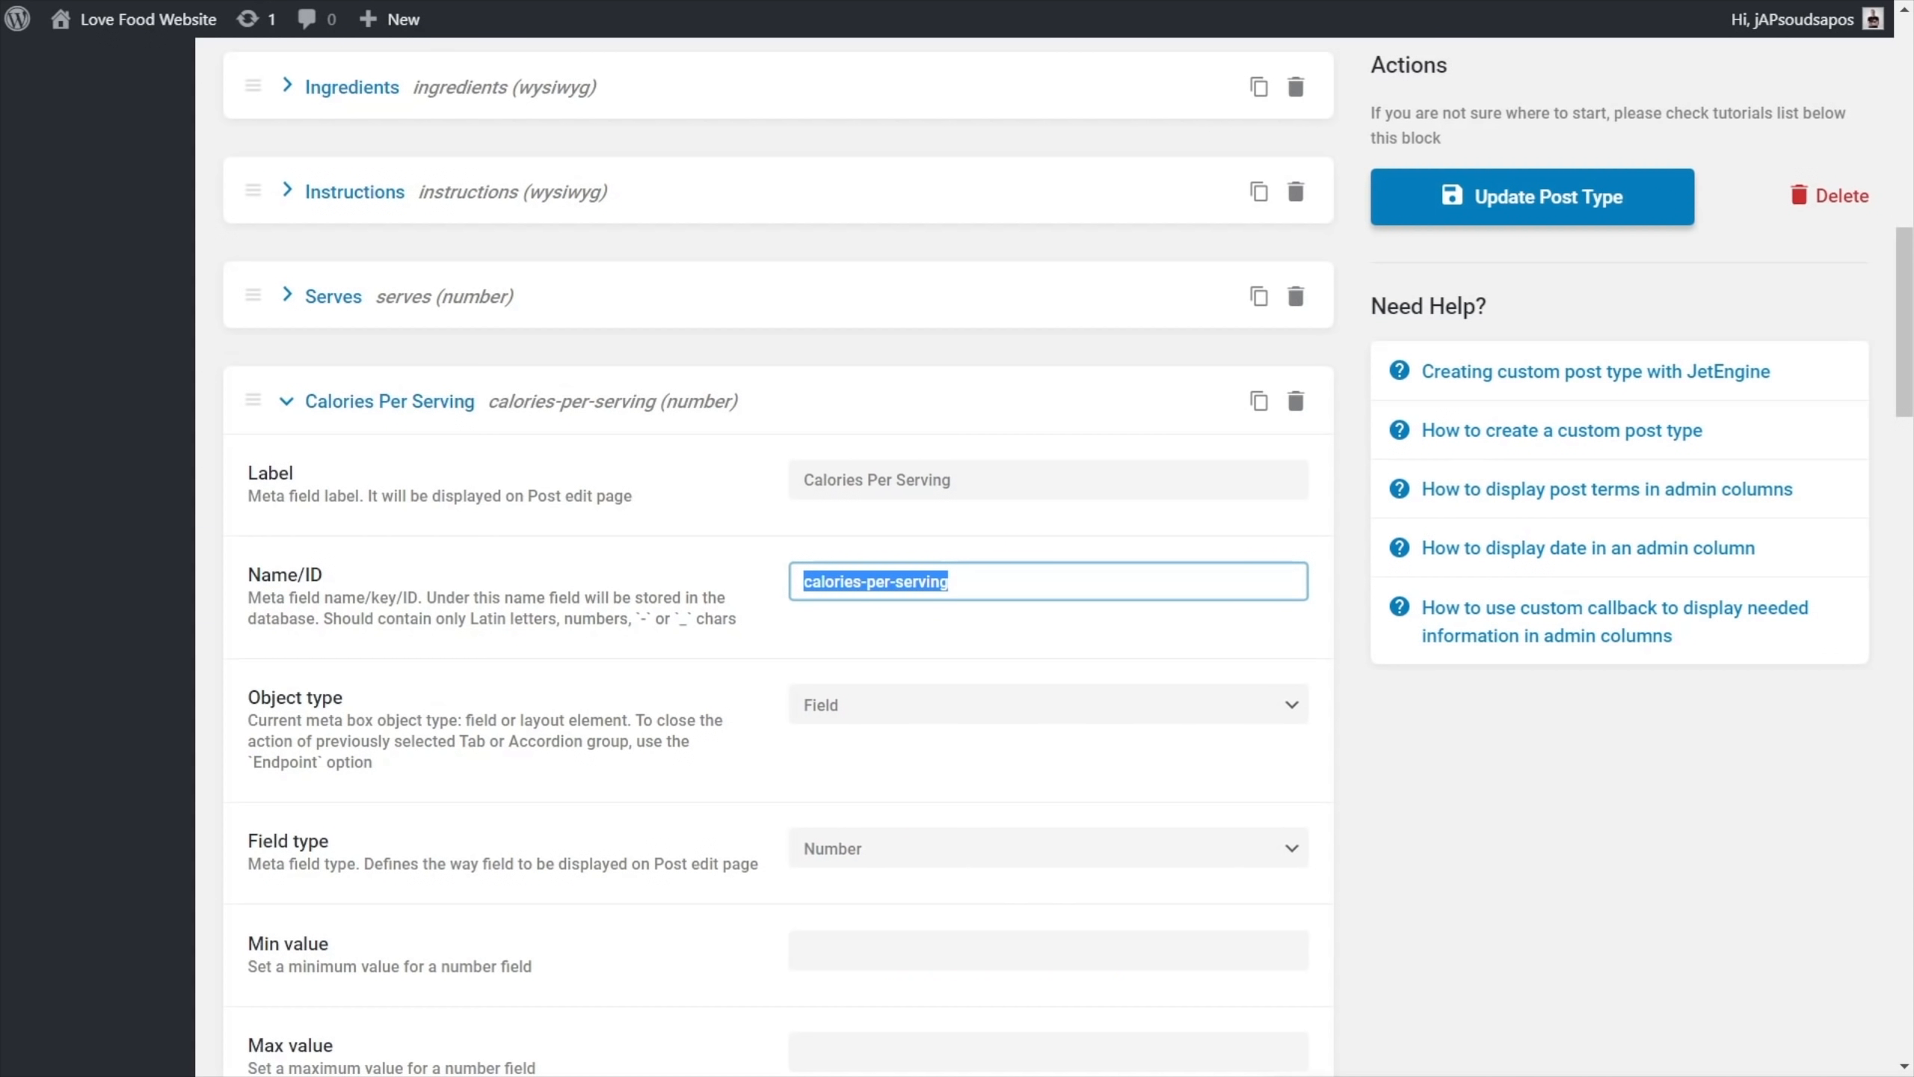
Set the calories filter's query variable to the copied calories-per-serving key
{"action": "key", "text": "ctrl+Tab"}
{"action": "scroll", "coordinate": [825, 847], "scroll_direction": "down", "scroll_amount": 5}
{"action": "left_click", "coordinate": [682, 915]}
{"action": "right_click", "coordinate": [682, 916]}
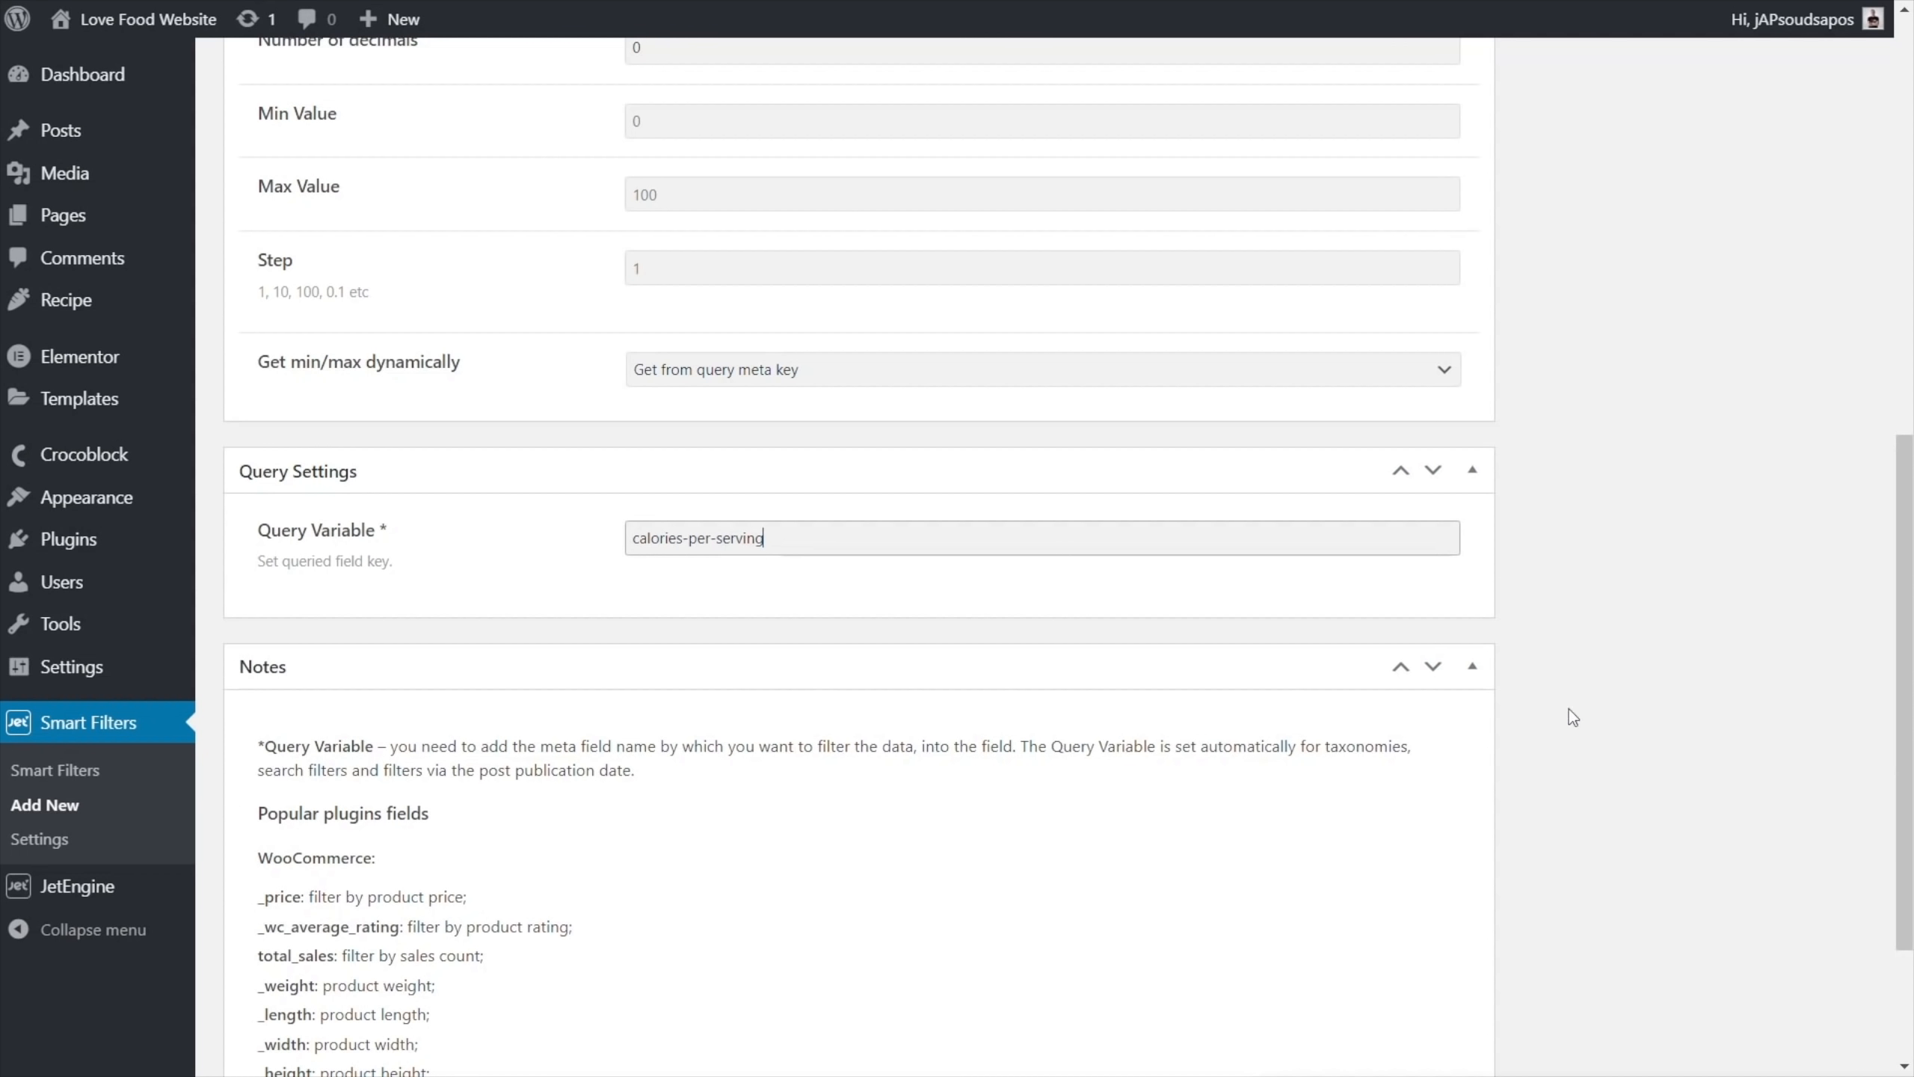
Check the query variable against the meta field's Name/ID and publish the Calories Per Serving filter
{"action": "scroll", "coordinate": [1573, 699], "scroll_direction": "up", "scroll_amount": 10}
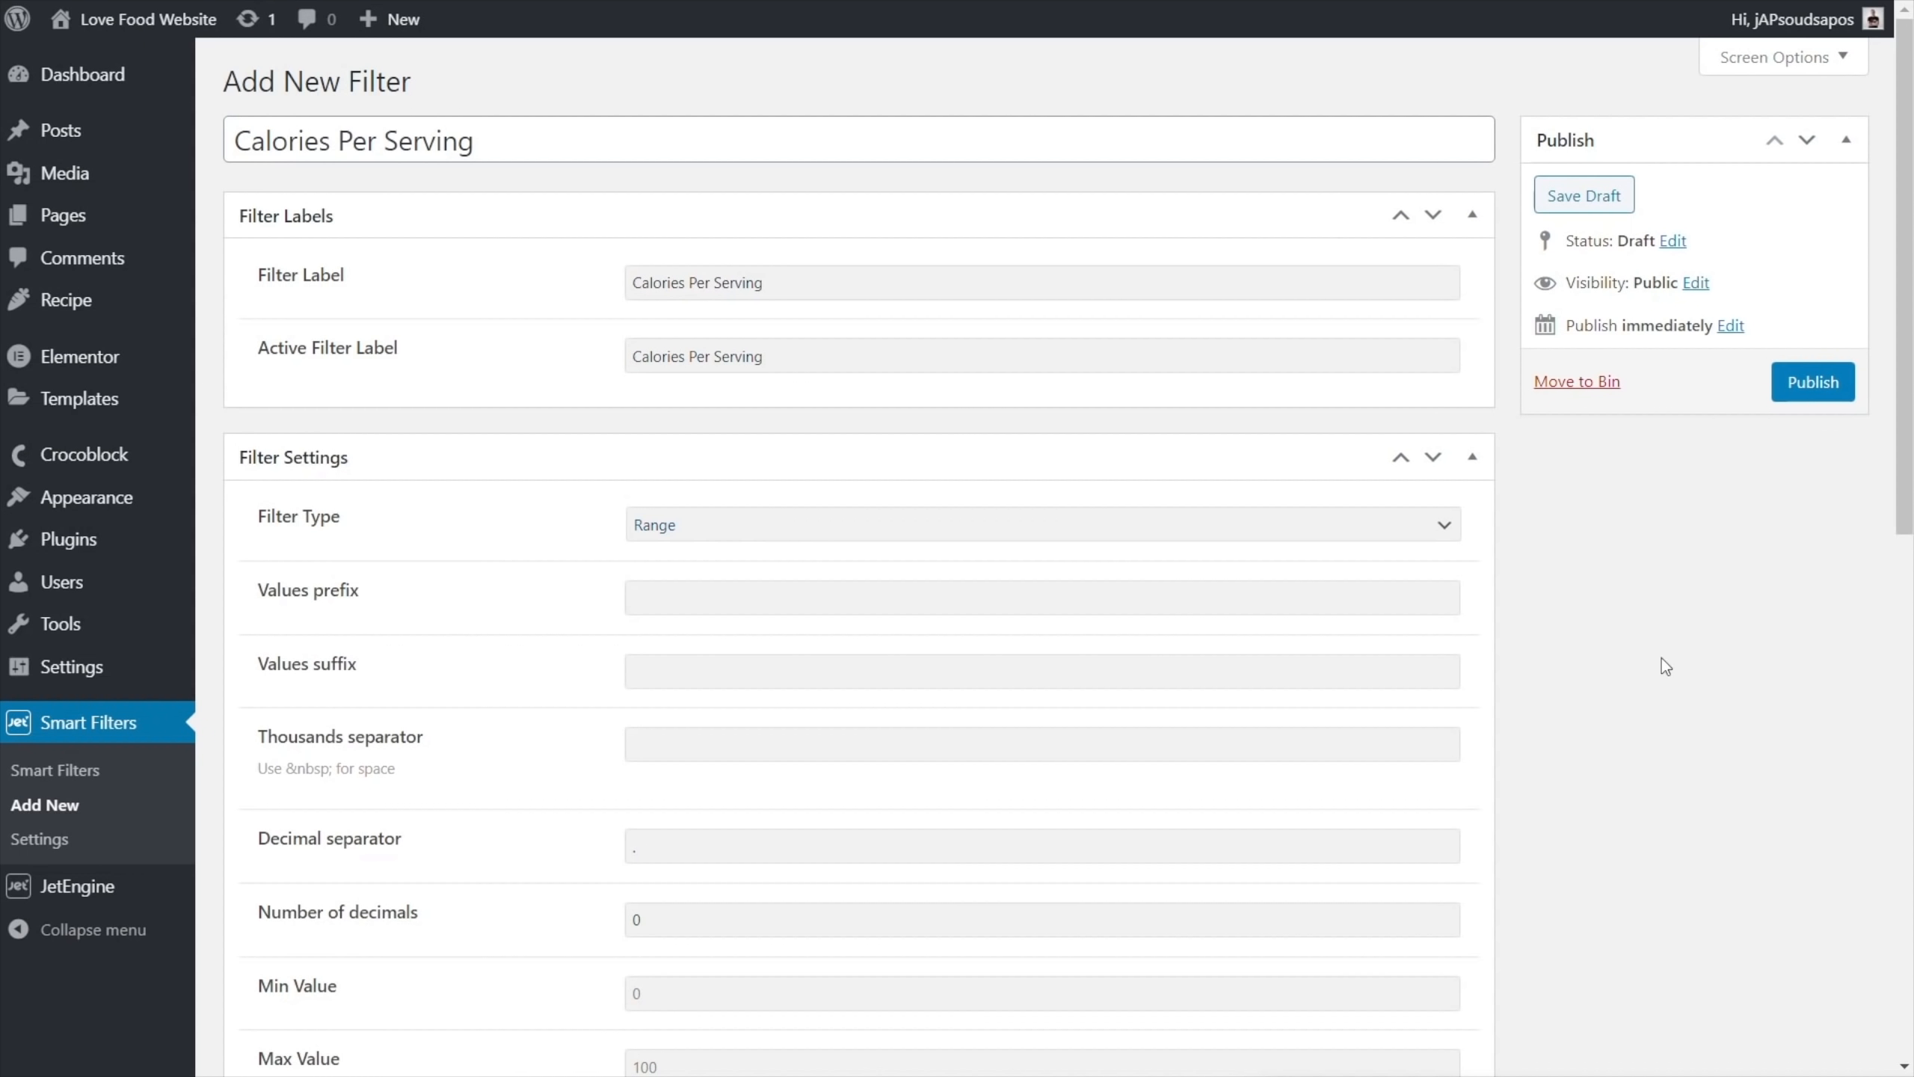
{"action": "scroll", "coordinate": [1662, 658], "scroll_direction": "down", "scroll_amount": 8}
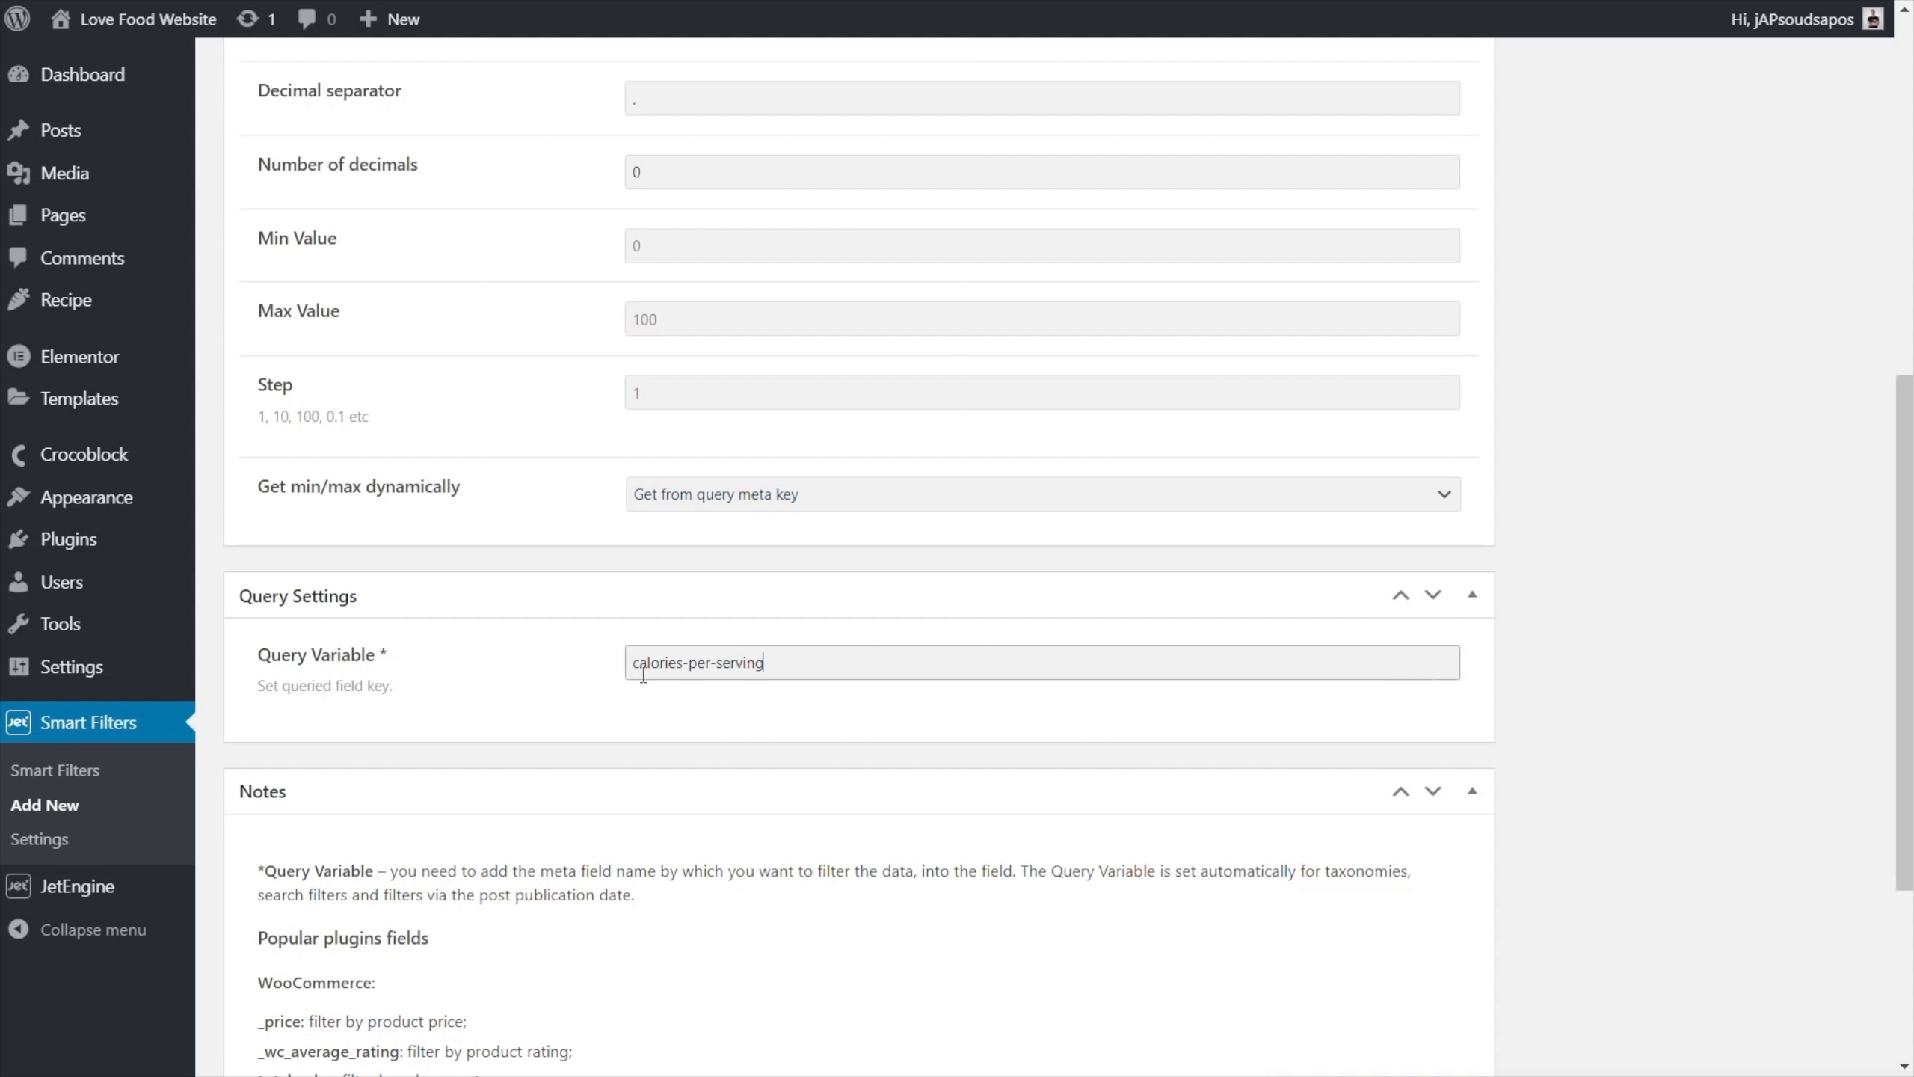
{"action": "key", "text": "ctrl+Tab"}
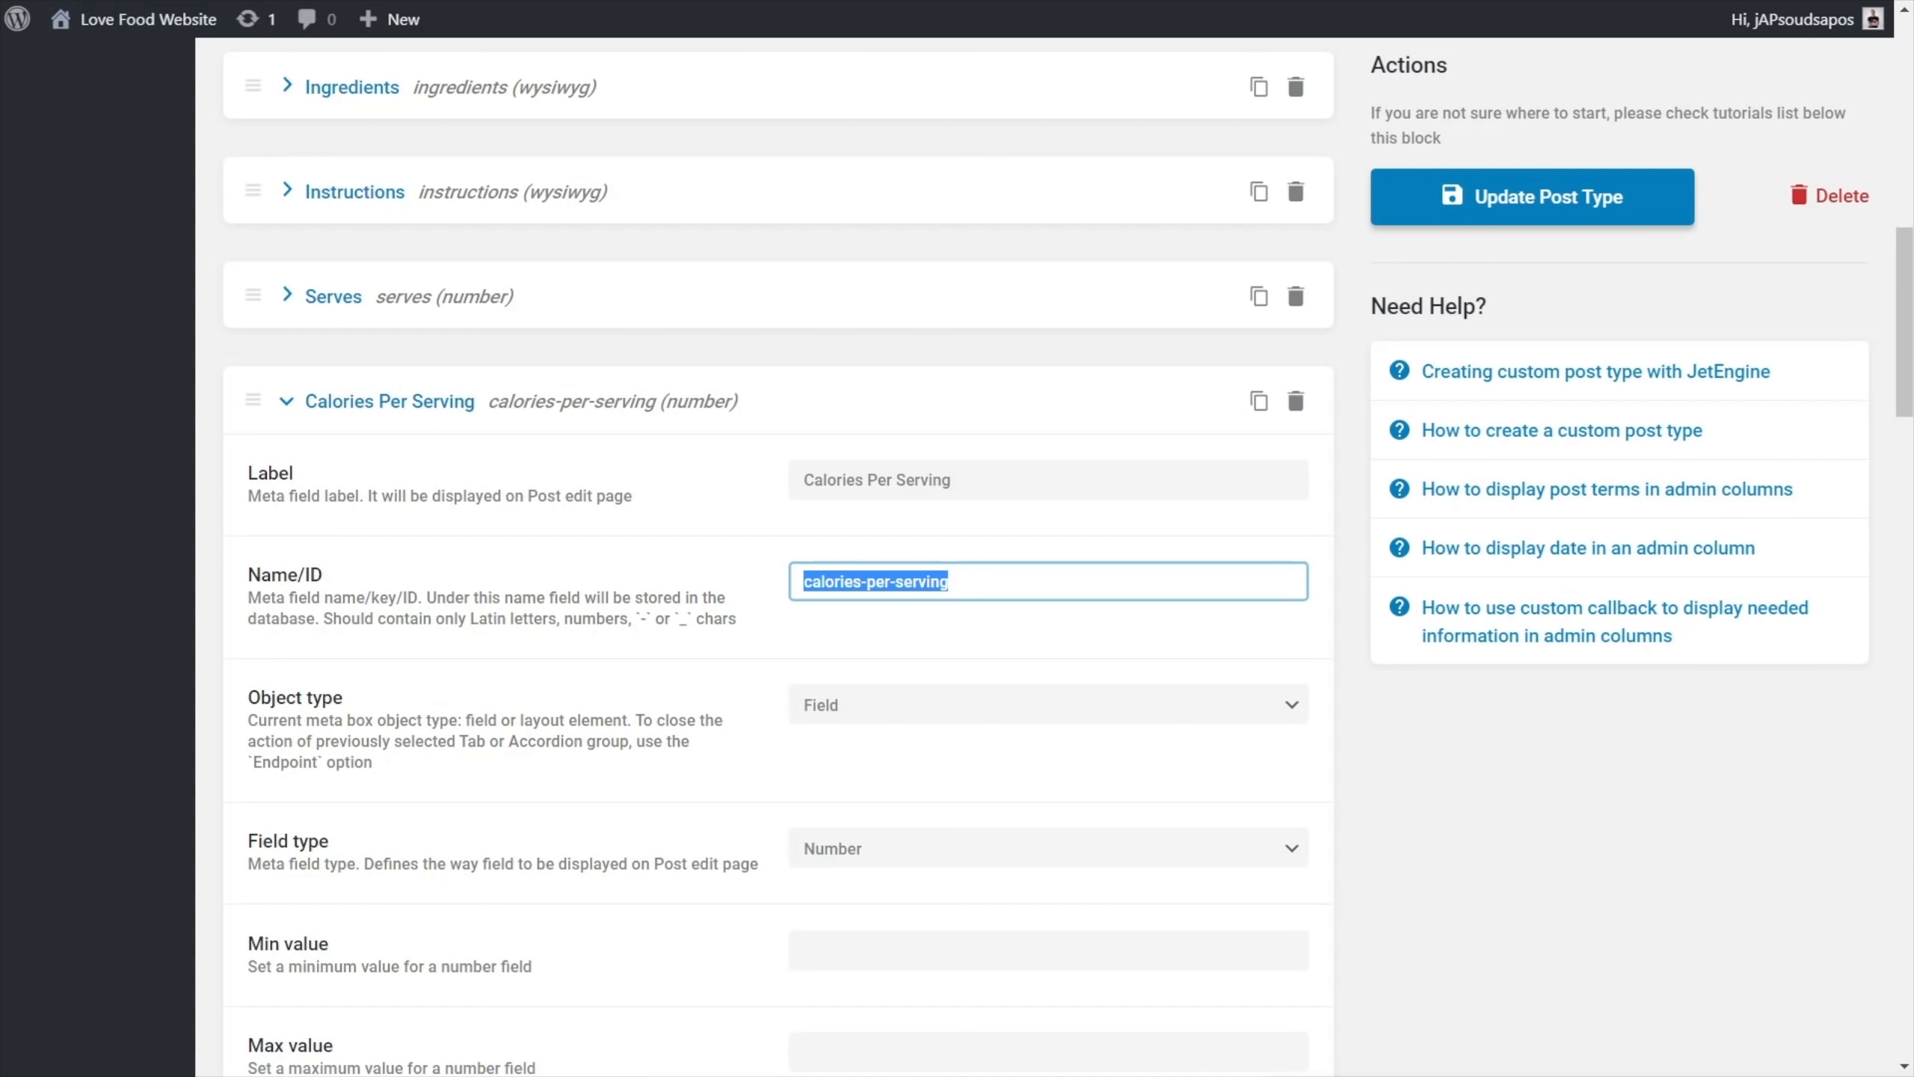
{"action": "key", "text": "ctrl+Tab"}
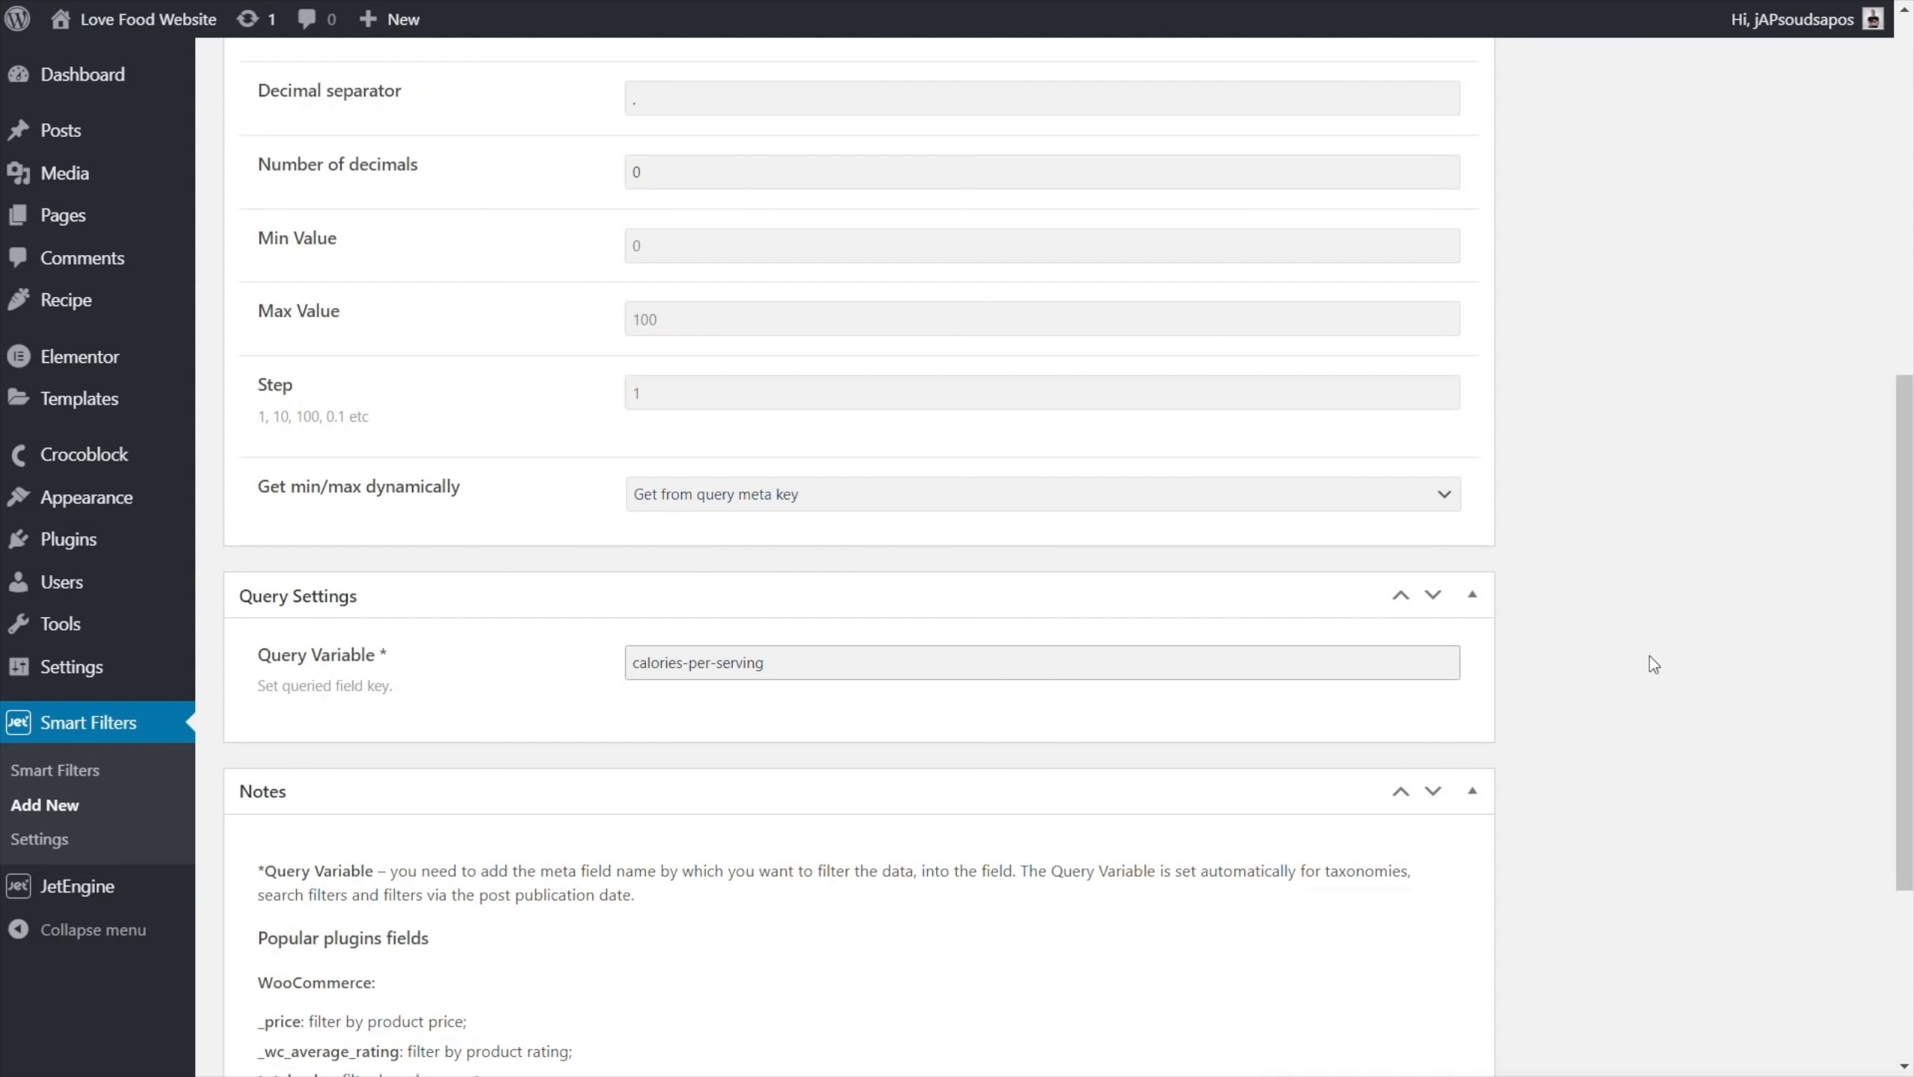
{"action": "scroll", "coordinate": [1647, 648], "scroll_direction": "up", "scroll_amount": 10}
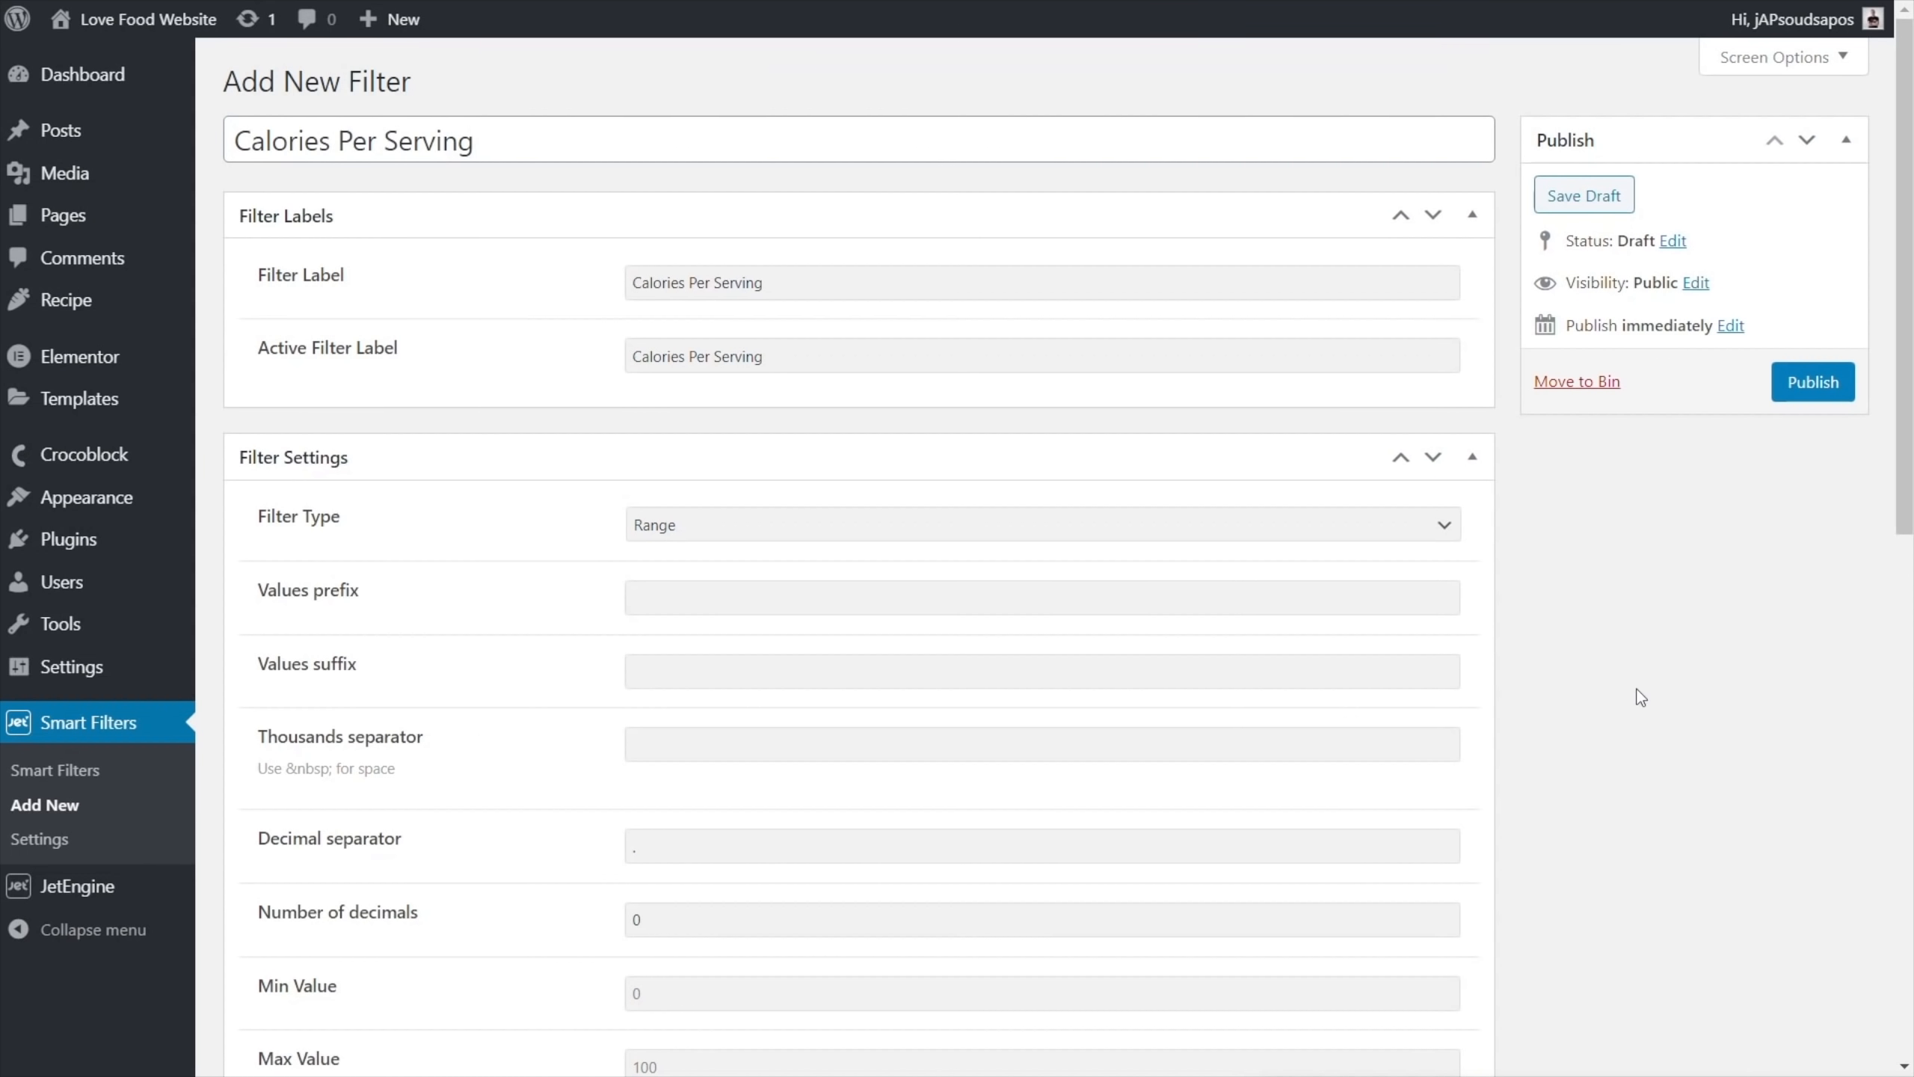
{"action": "left_click", "coordinate": [1803, 383]}
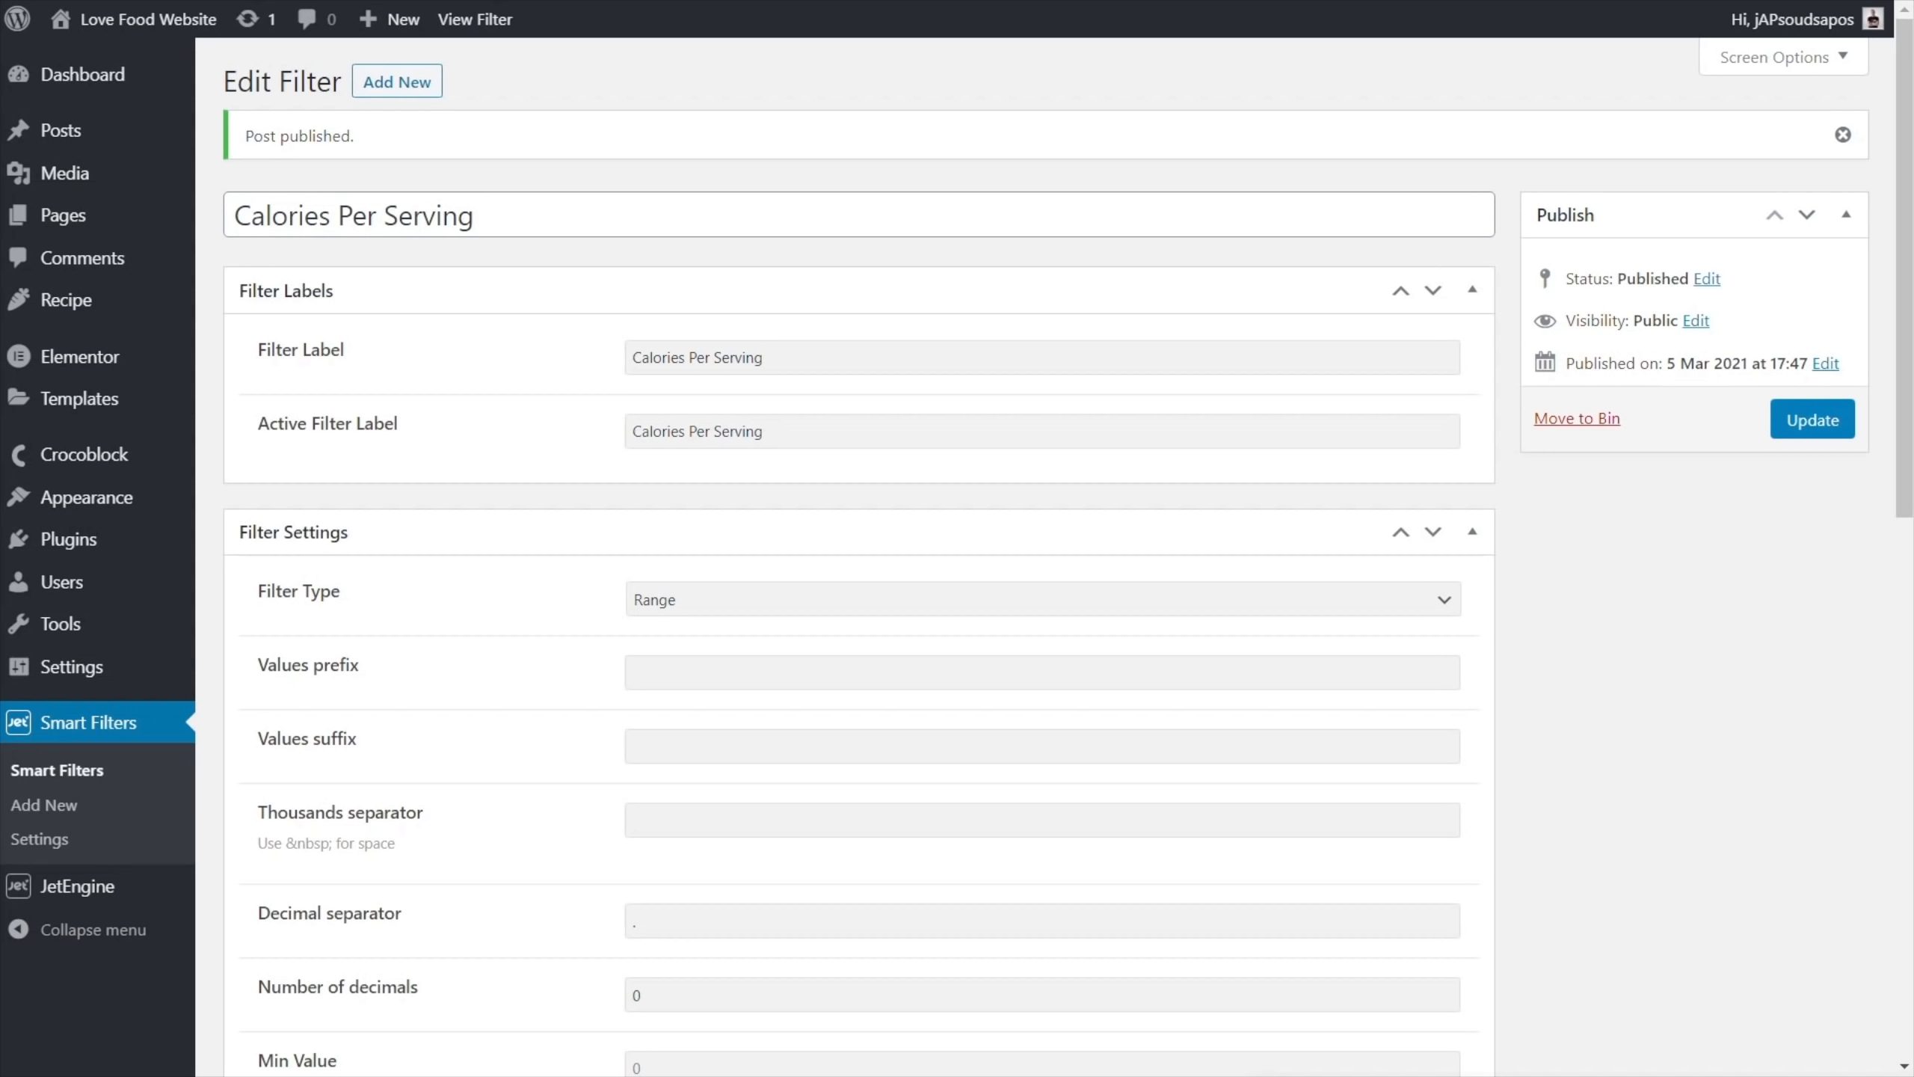
Add another smart filter titled "Cooking Time" with filter label "Cooking Time (mins)" and active filter label "Cooking Time"
{"action": "left_click", "coordinate": [397, 82]}
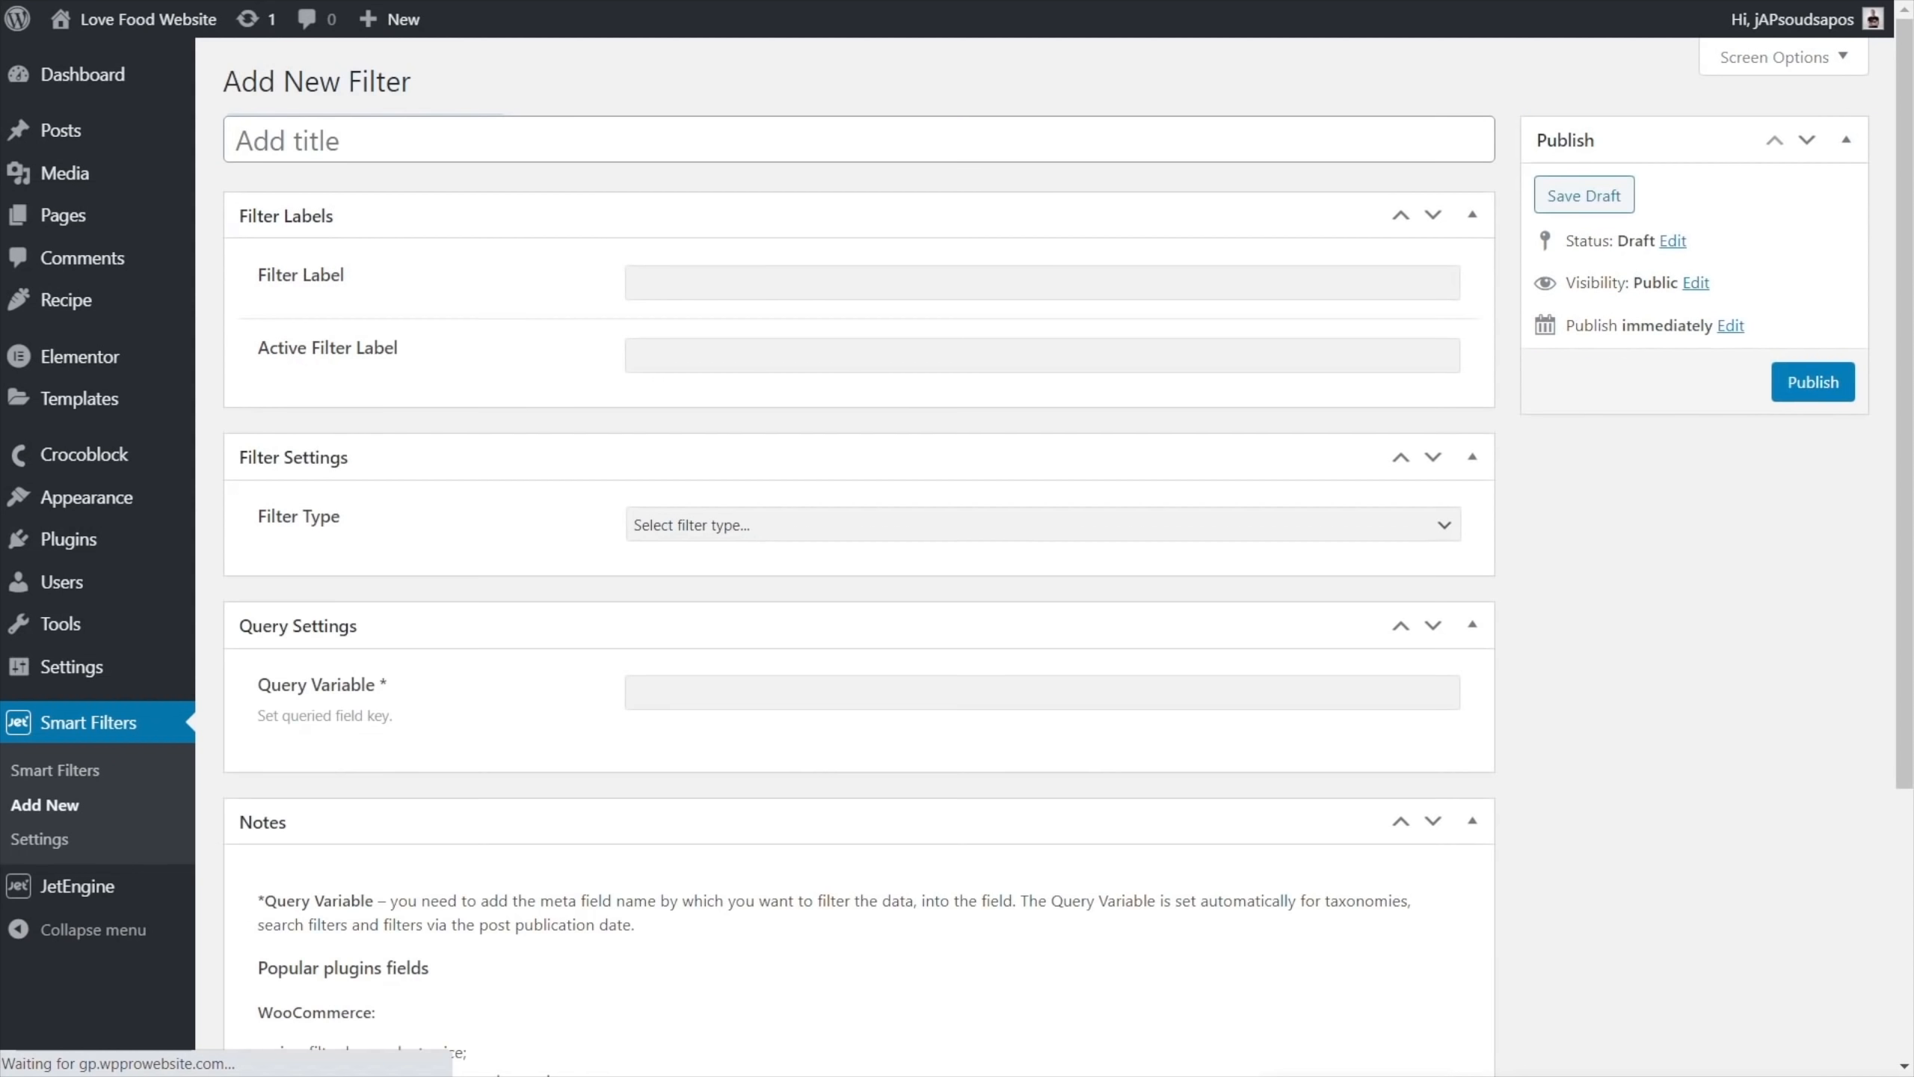
{"action": "left_click", "coordinate": [362, 141]}
{"action": "type", "text": "Cooking Time"}
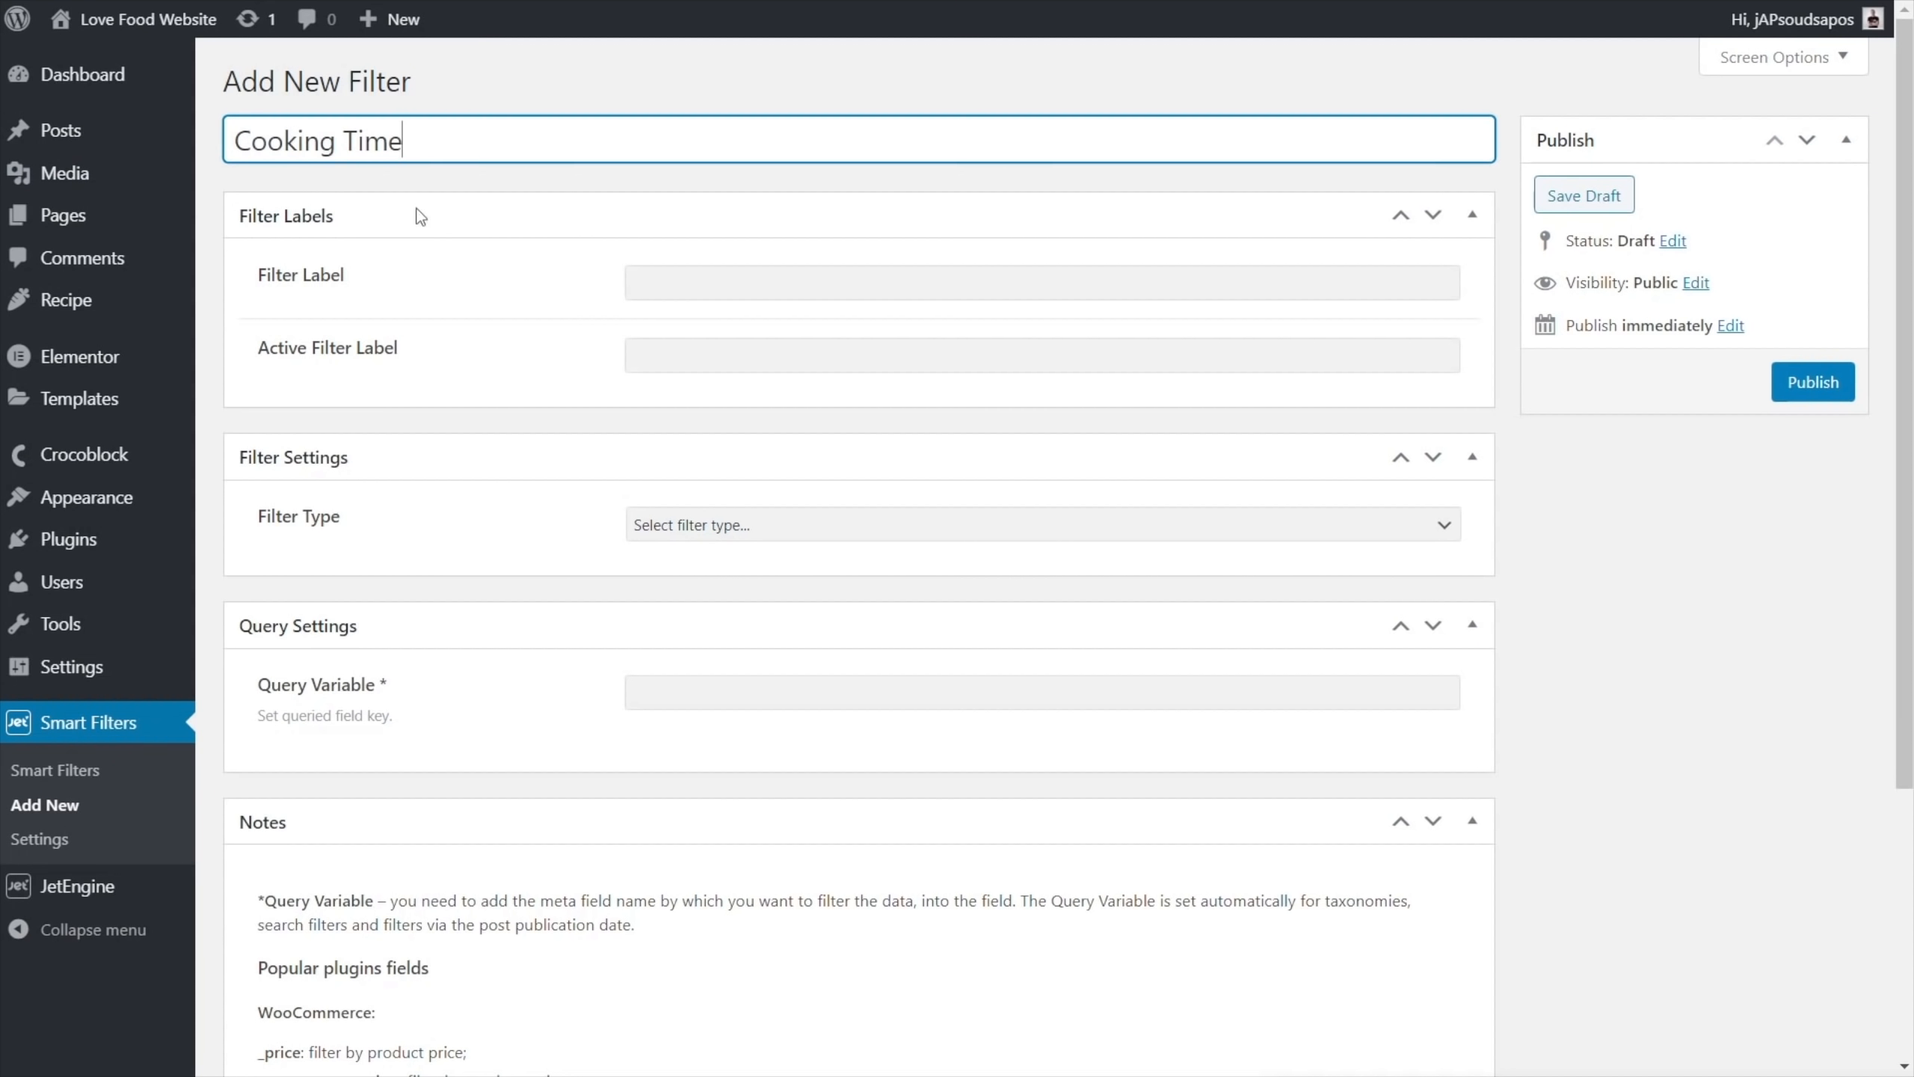
{"action": "left_click", "coordinate": [697, 287]}
{"action": "key", "text": "ctrl+v"}
{"action": "left_click", "coordinate": [697, 351]}
{"action": "key", "text": "ctrl+v"}
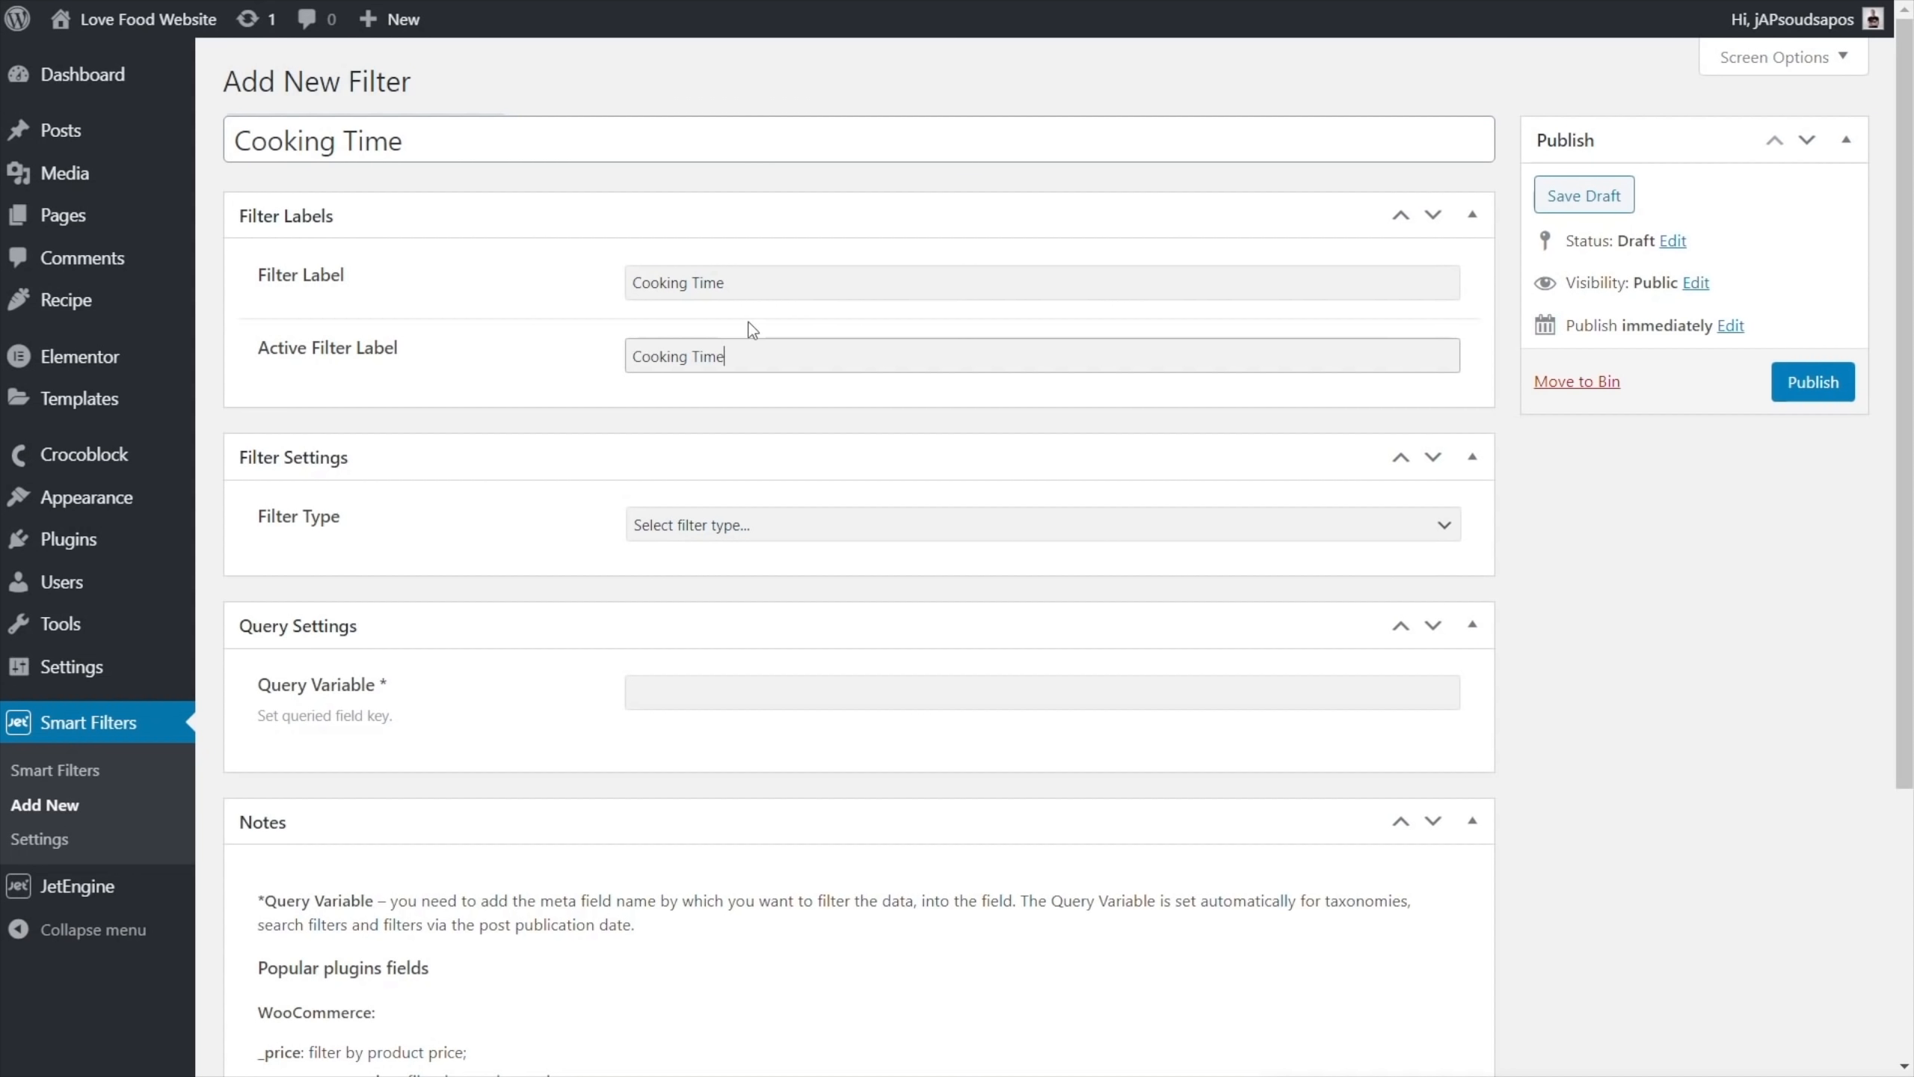
{"action": "left_click", "coordinate": [776, 290]}
{"action": "type", "text": "(mins"}
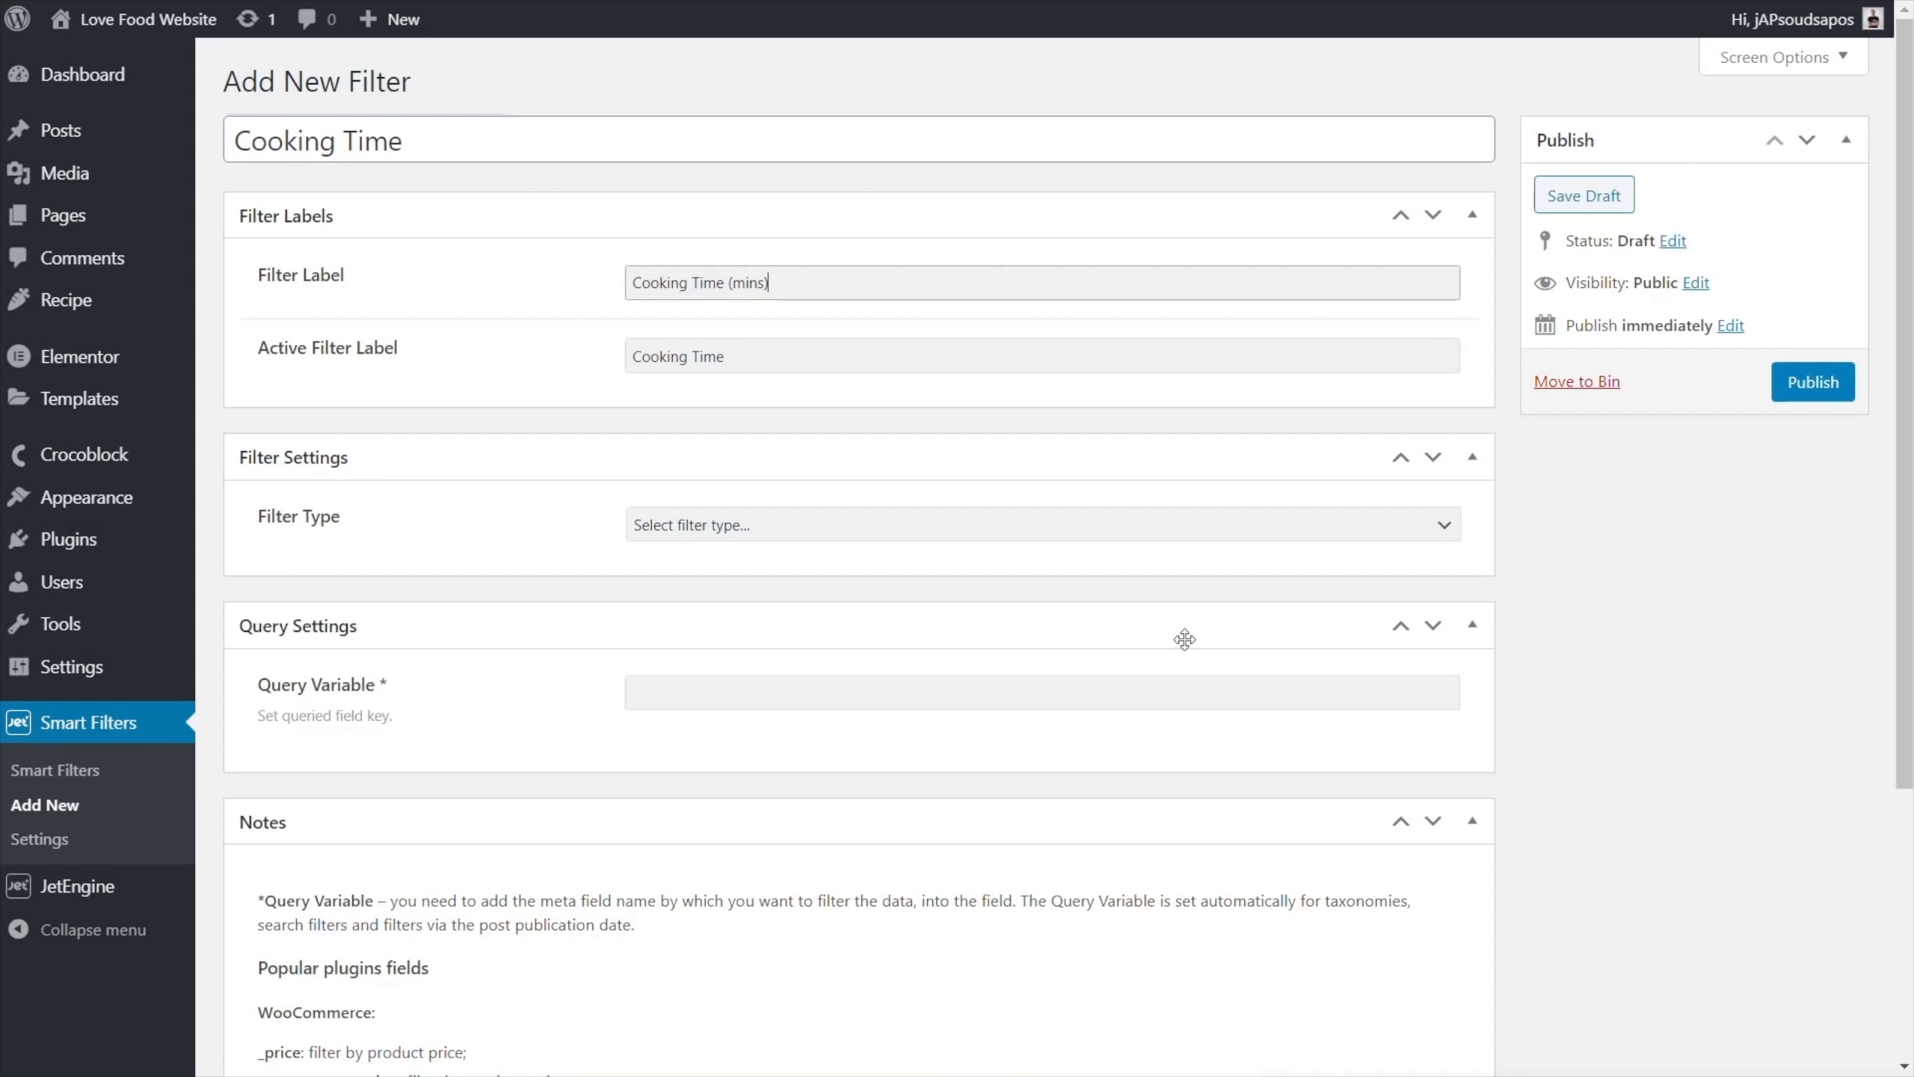
Set the cooking time filter's type to Range and get its min/max values dynamically from the query meta key
{"action": "left_click", "coordinate": [841, 533]}
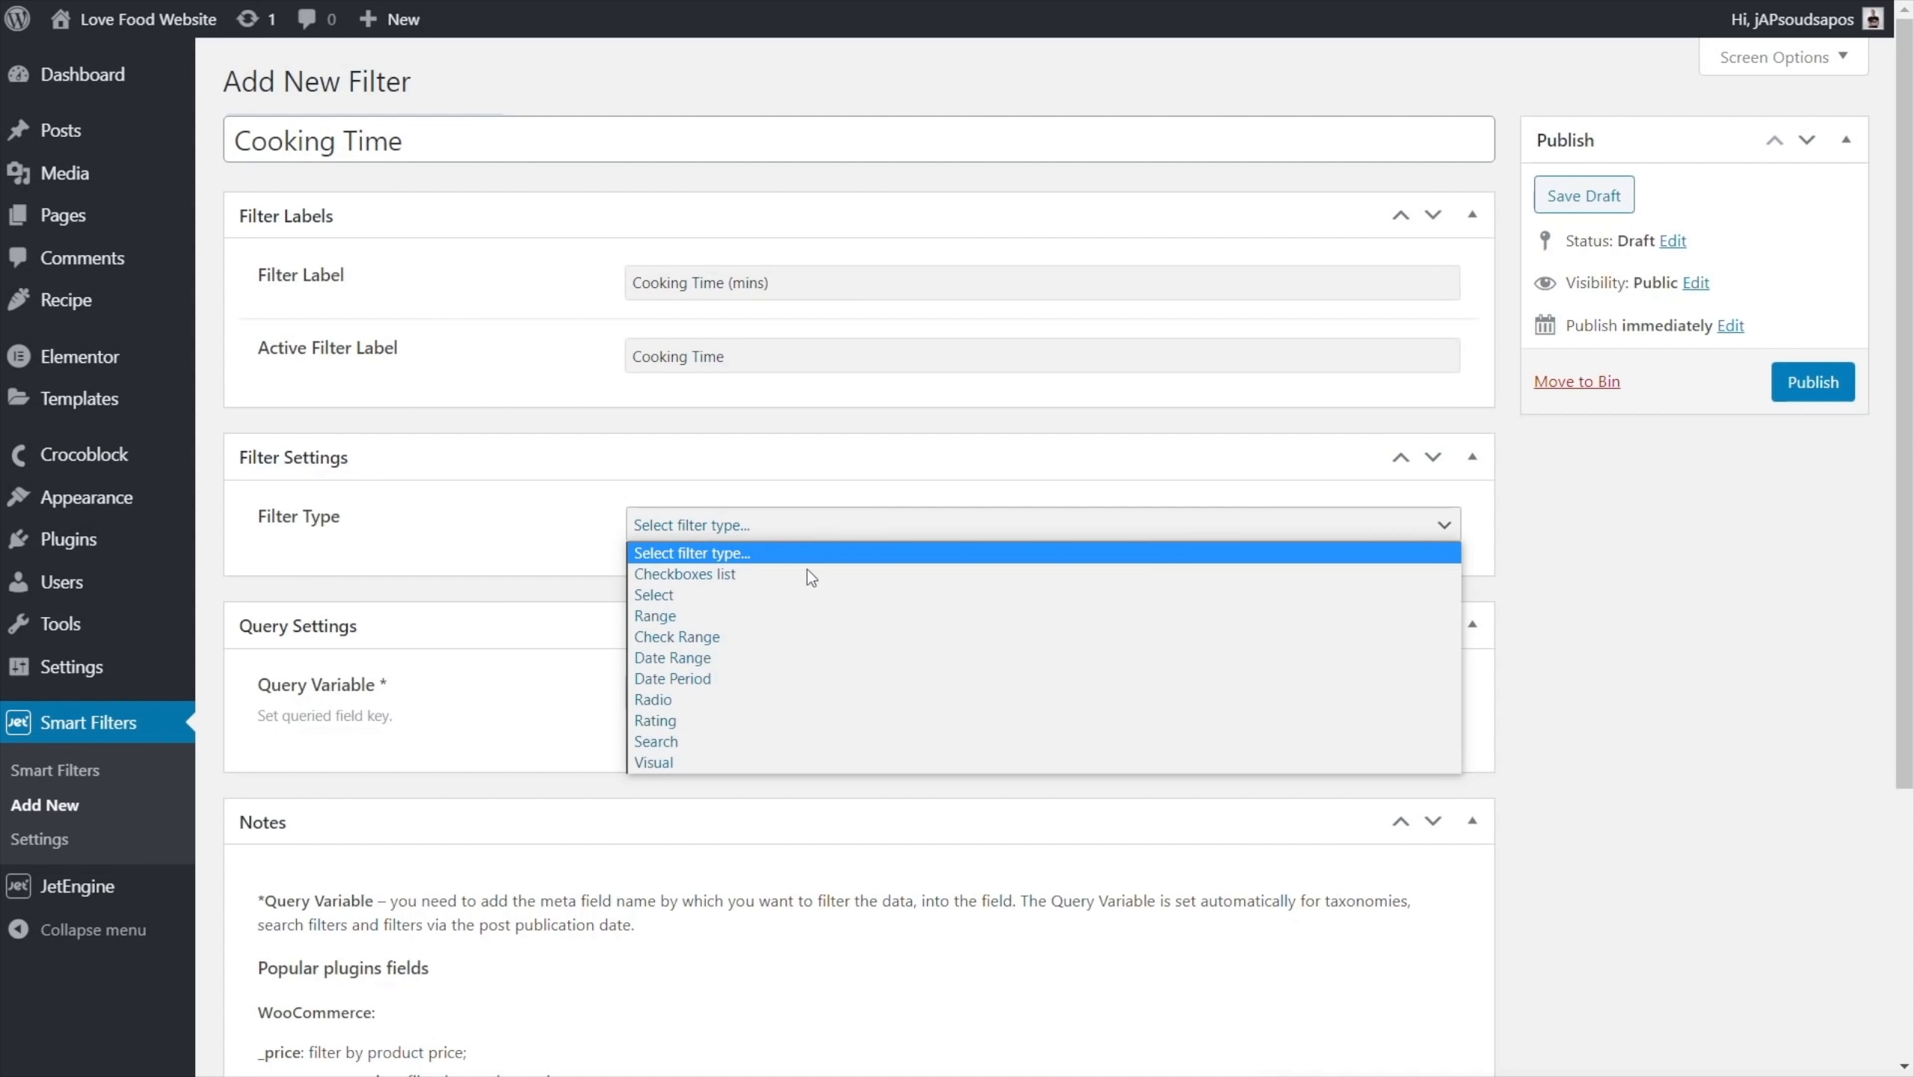
{"action": "left_click", "coordinate": [696, 619]}
{"action": "scroll", "coordinate": [1638, 617], "scroll_direction": "down", "scroll_amount": 10}
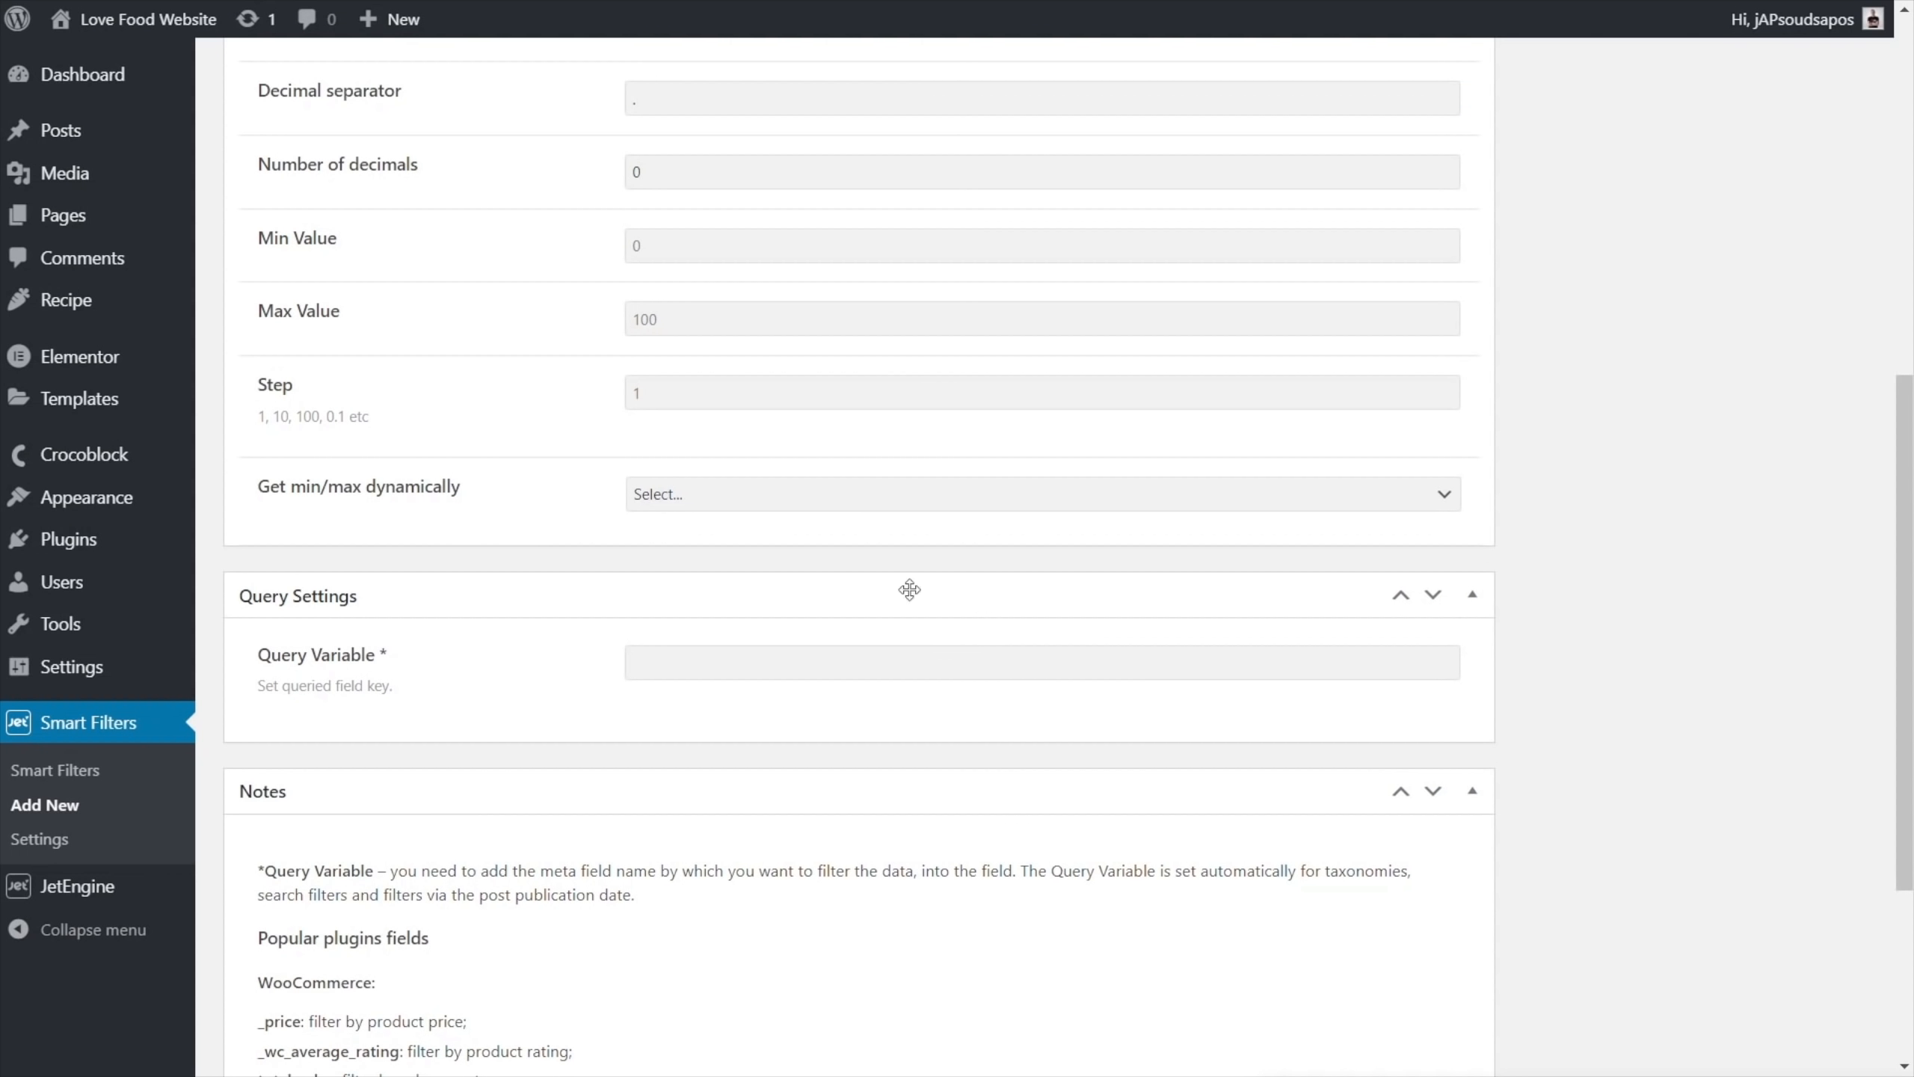
{"action": "left_click", "coordinate": [870, 500]}
{"action": "left_click", "coordinate": [811, 565]}
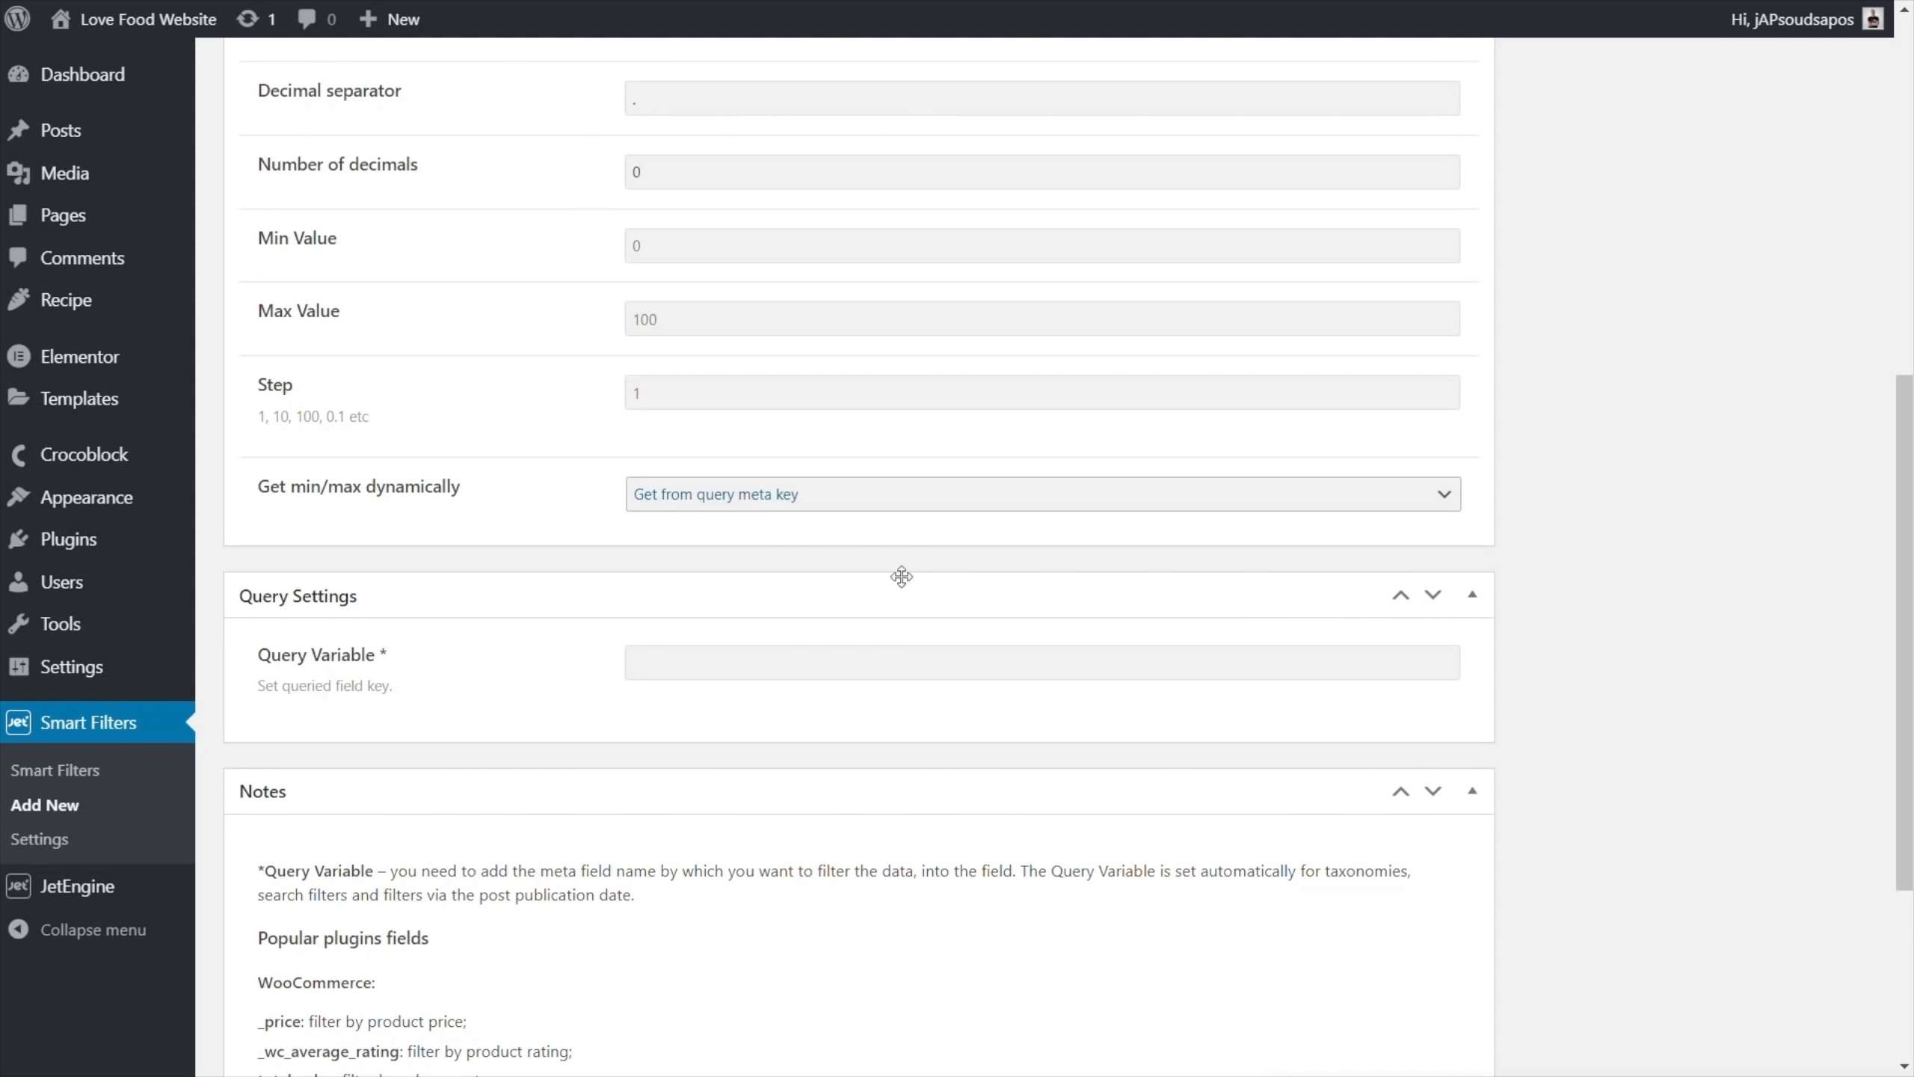
{"action": "left_click", "coordinate": [1631, 608]}
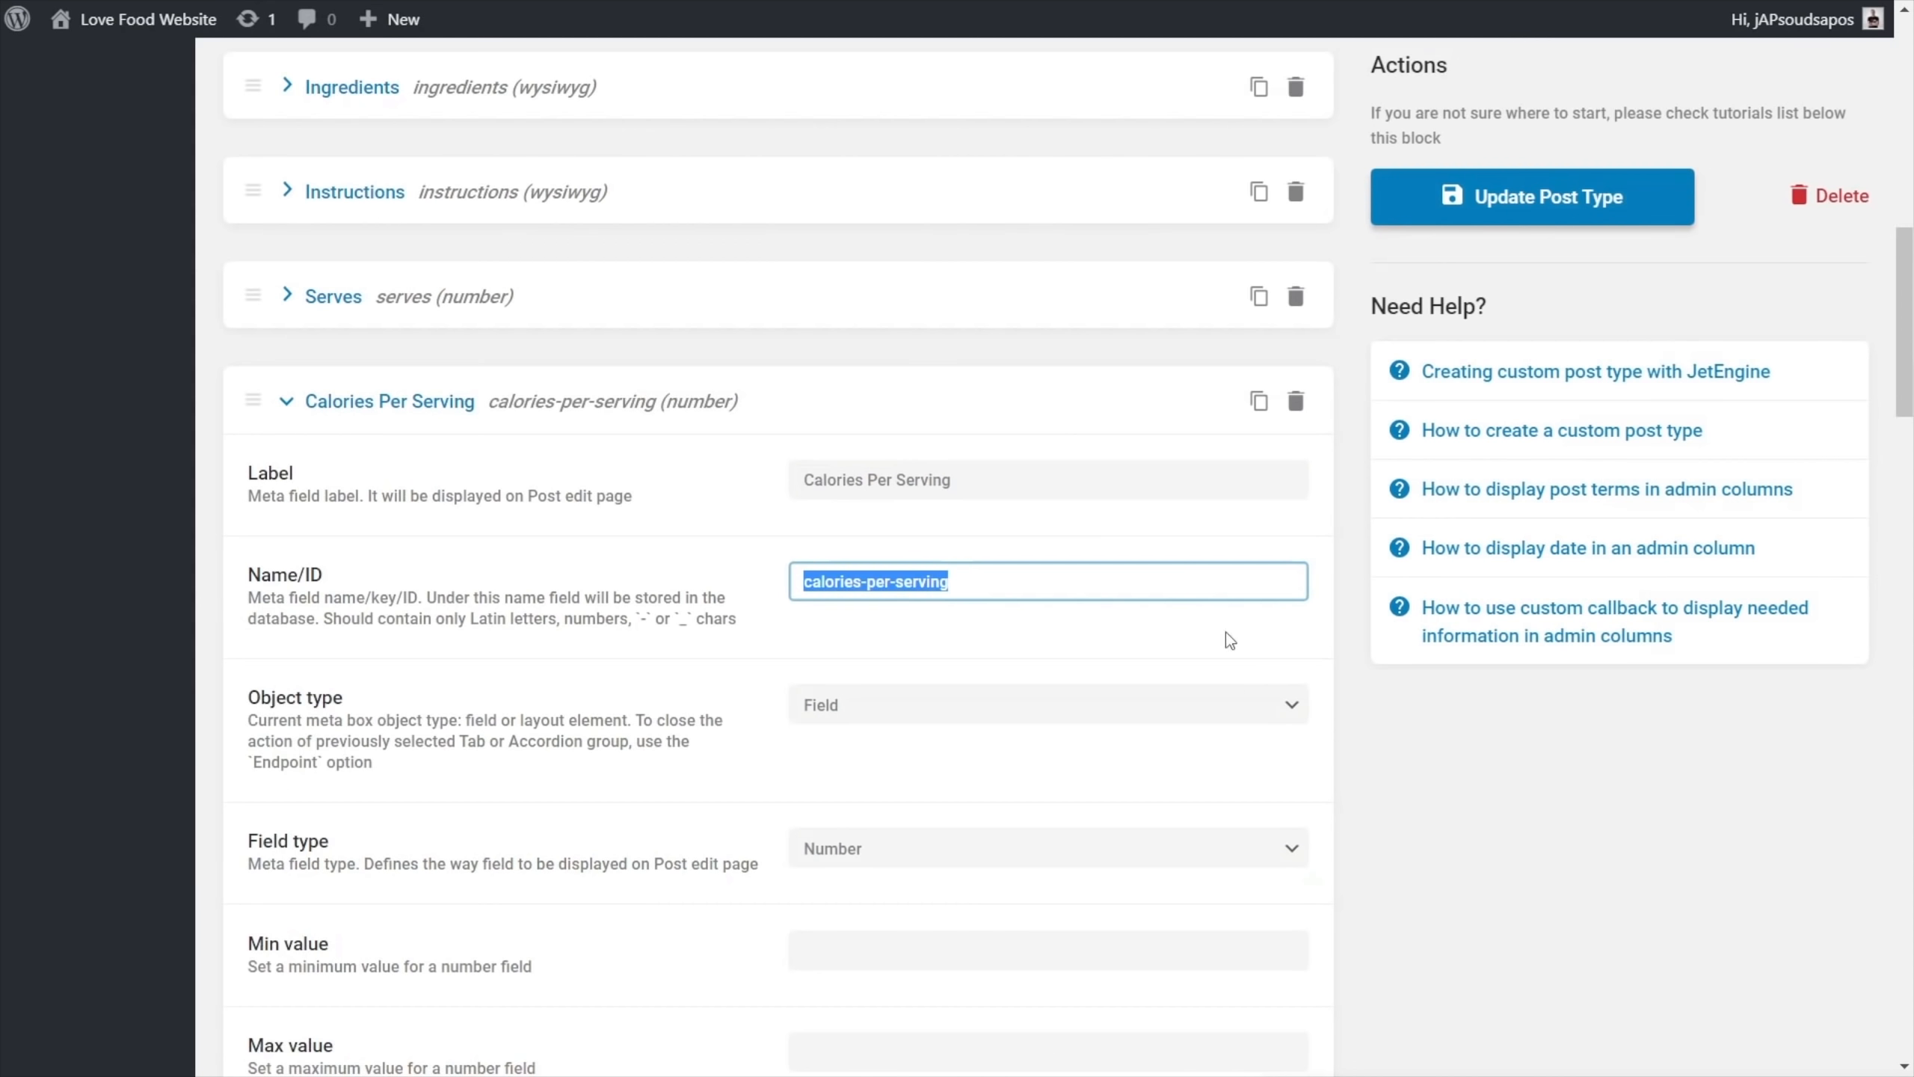
Copy the Name/ID of the Cooking Time meta field from the Recipe post type's settings
{"action": "scroll", "coordinate": [1330, 748], "scroll_direction": "up", "scroll_amount": 8}
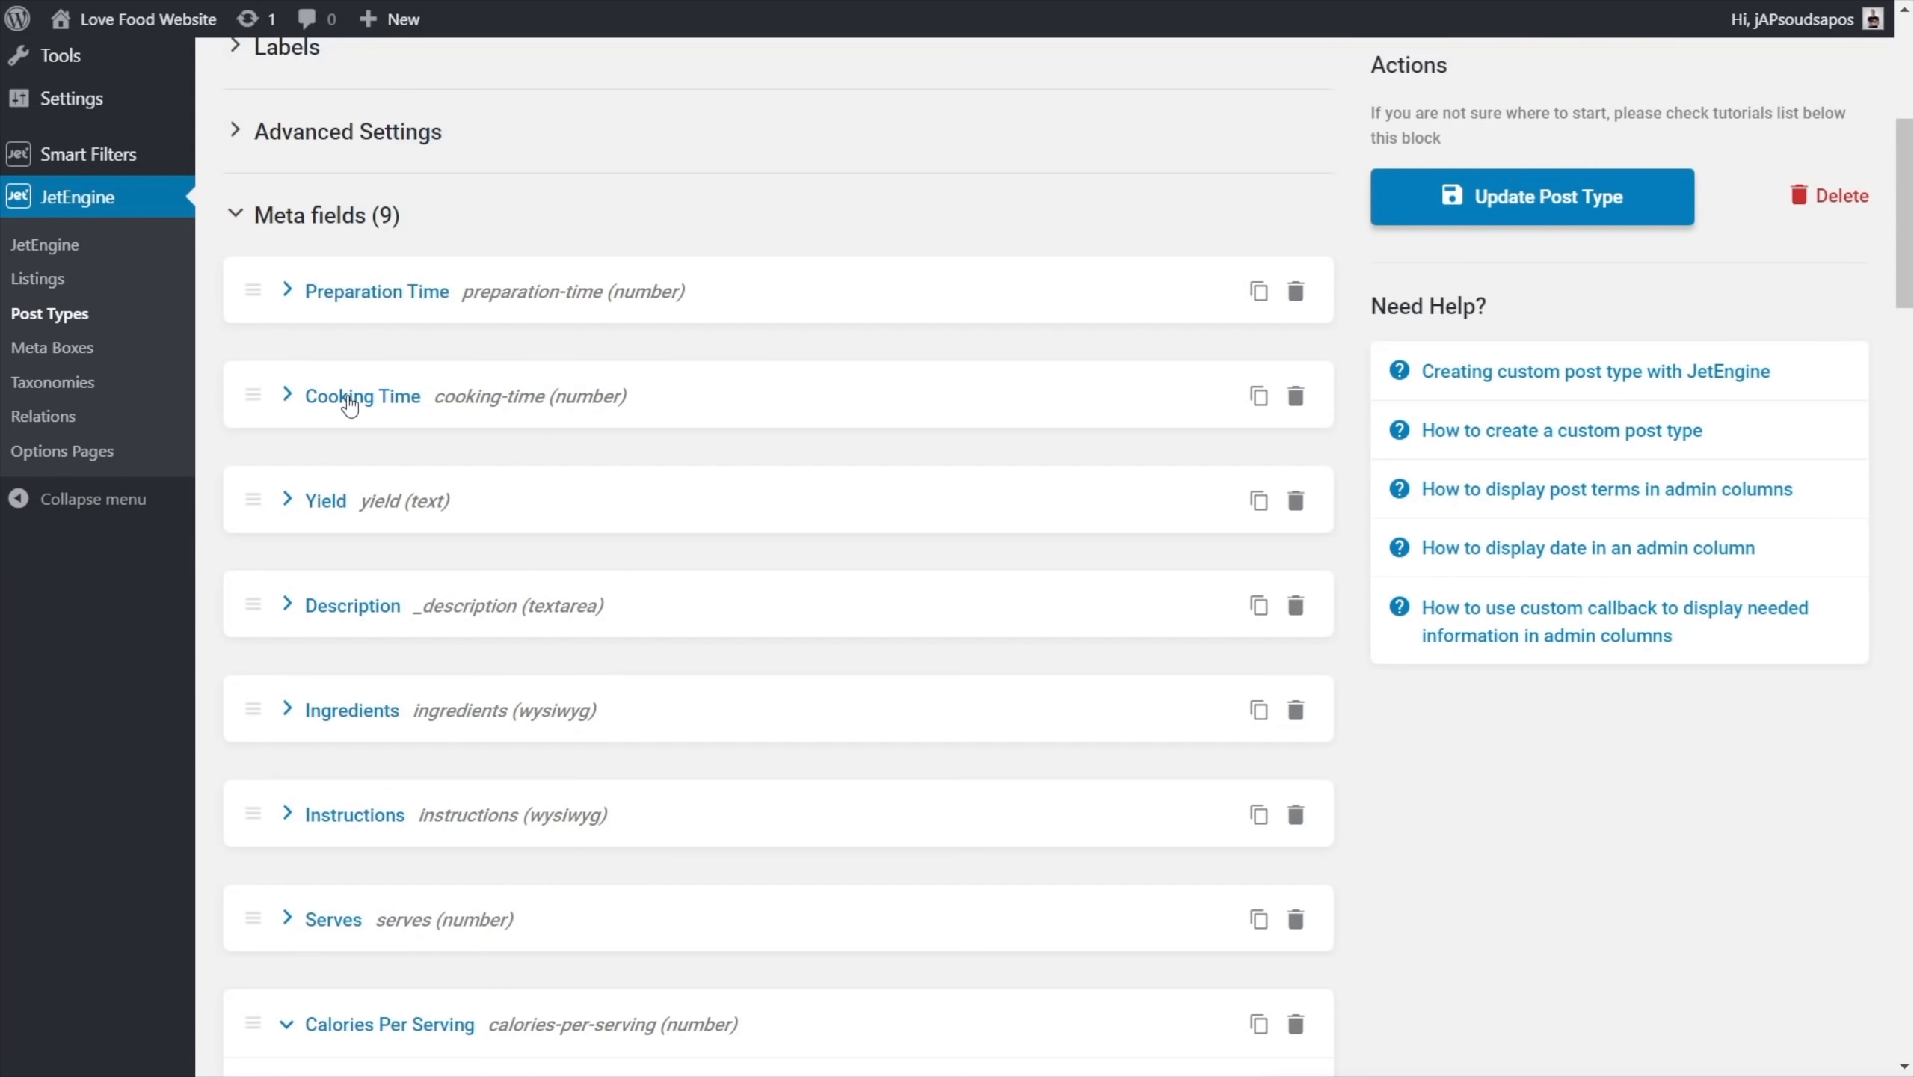
{"action": "left_click", "coordinate": [346, 397]}
{"action": "left_click_drag", "start_coordinate": [948, 568], "coordinate": [798, 579]}
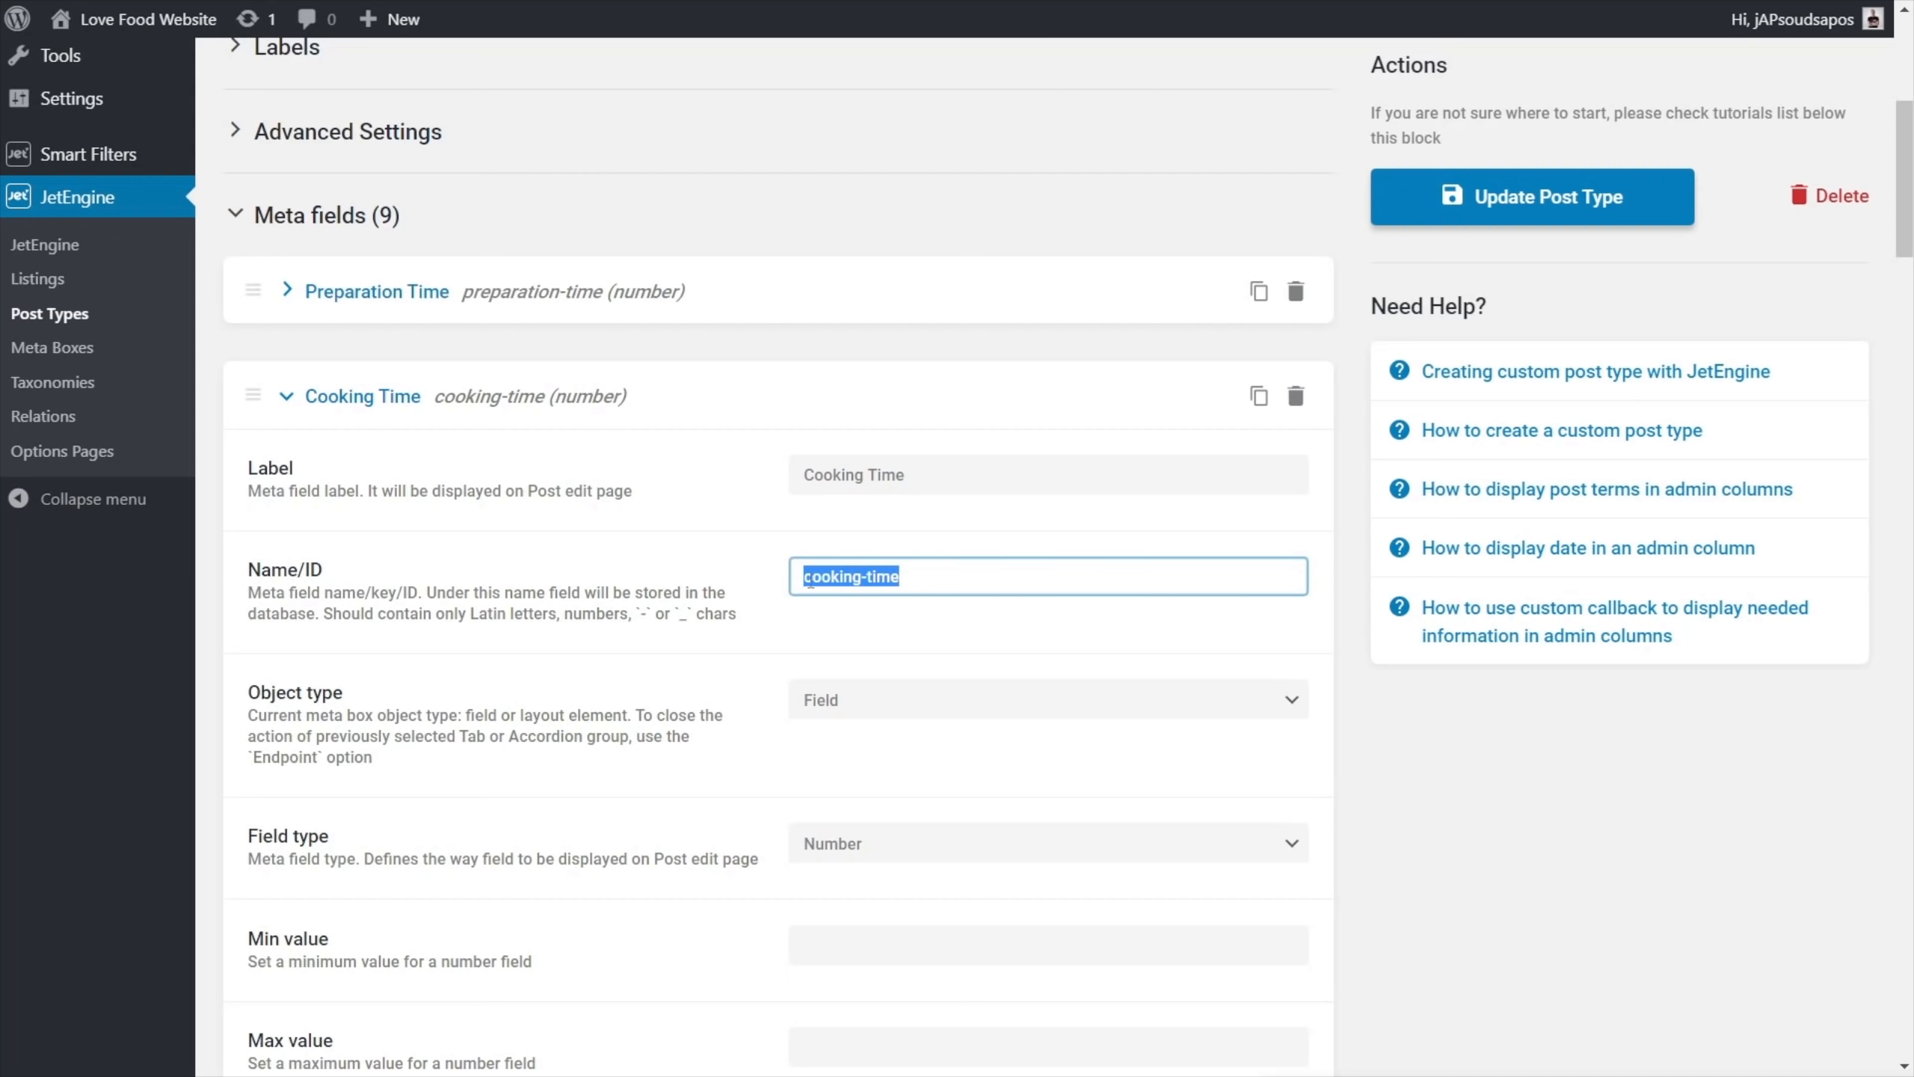
{"action": "right_click", "coordinate": [854, 578]}
{"action": "left_click", "coordinate": [966, 664]}
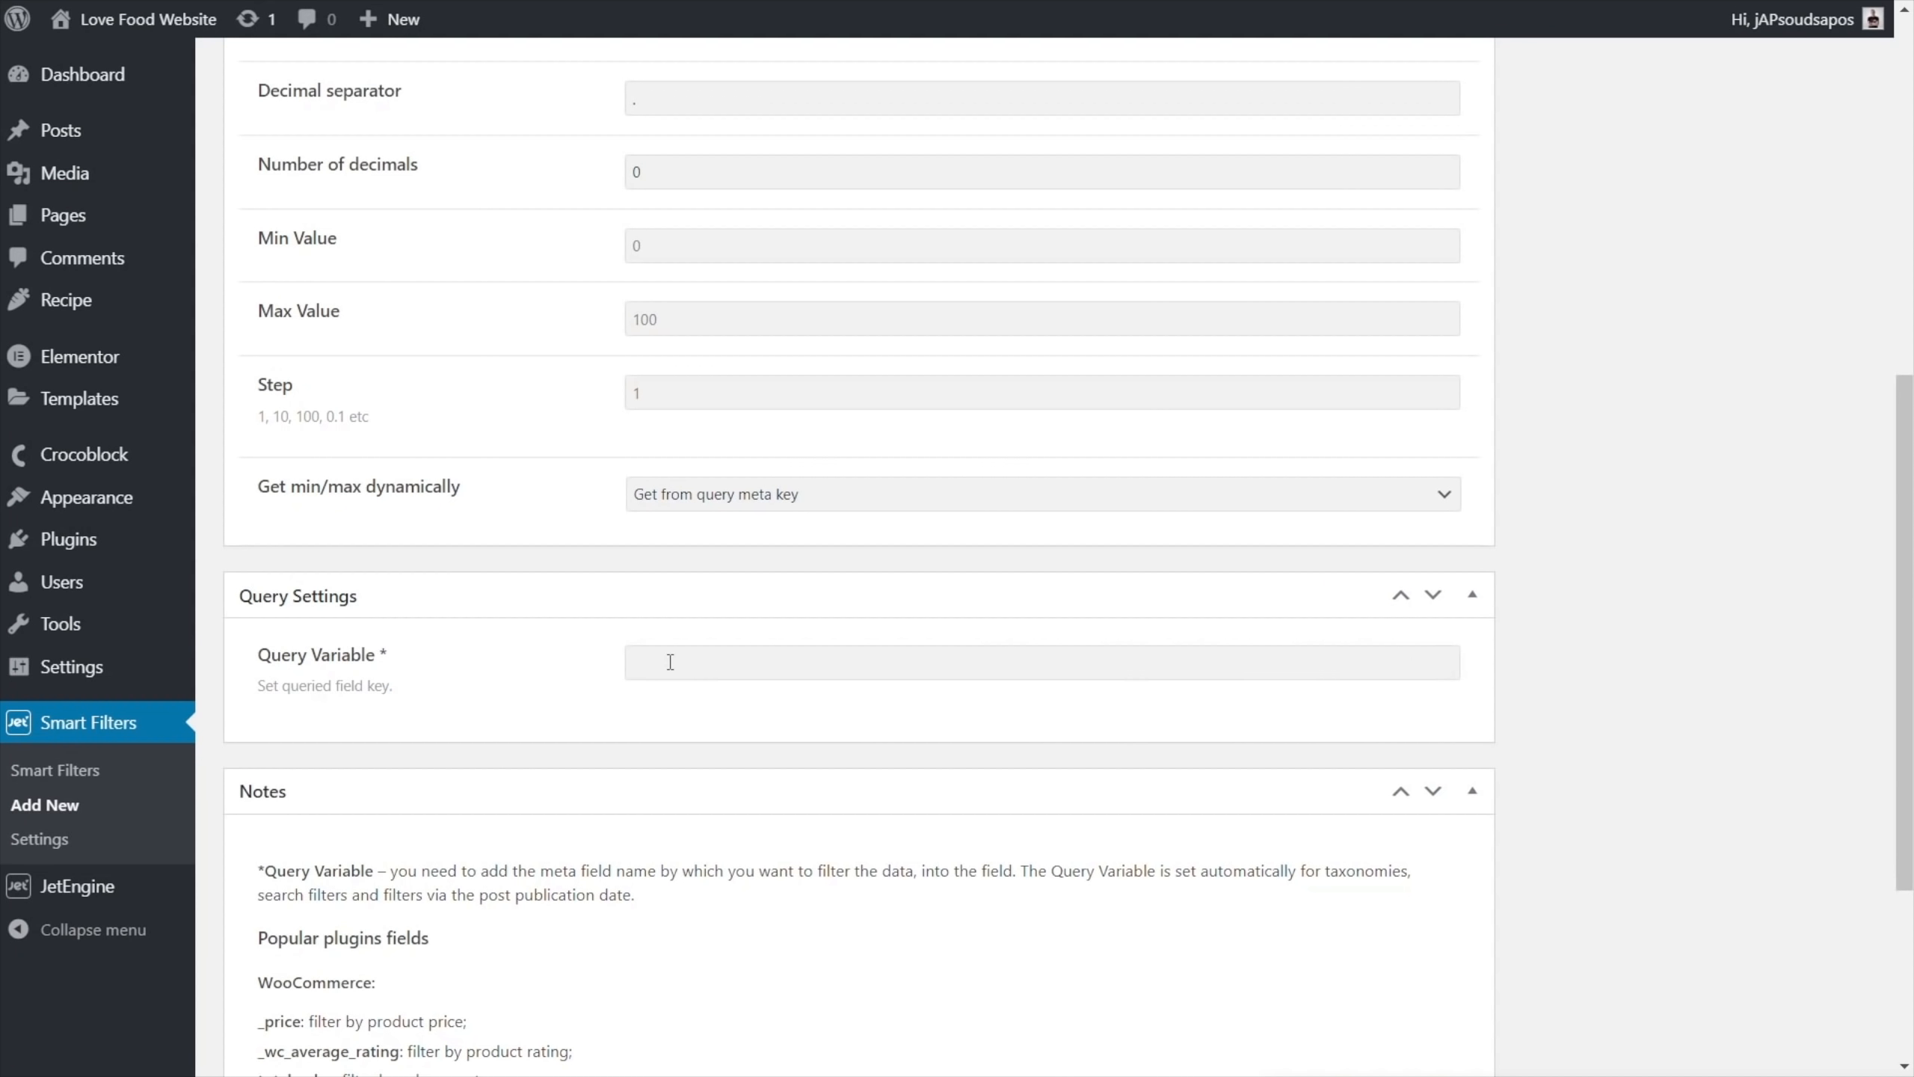
Set the filter's query variable to cooking-time and publish the Cooking Time filter
{"action": "right_click", "coordinate": [668, 661]}
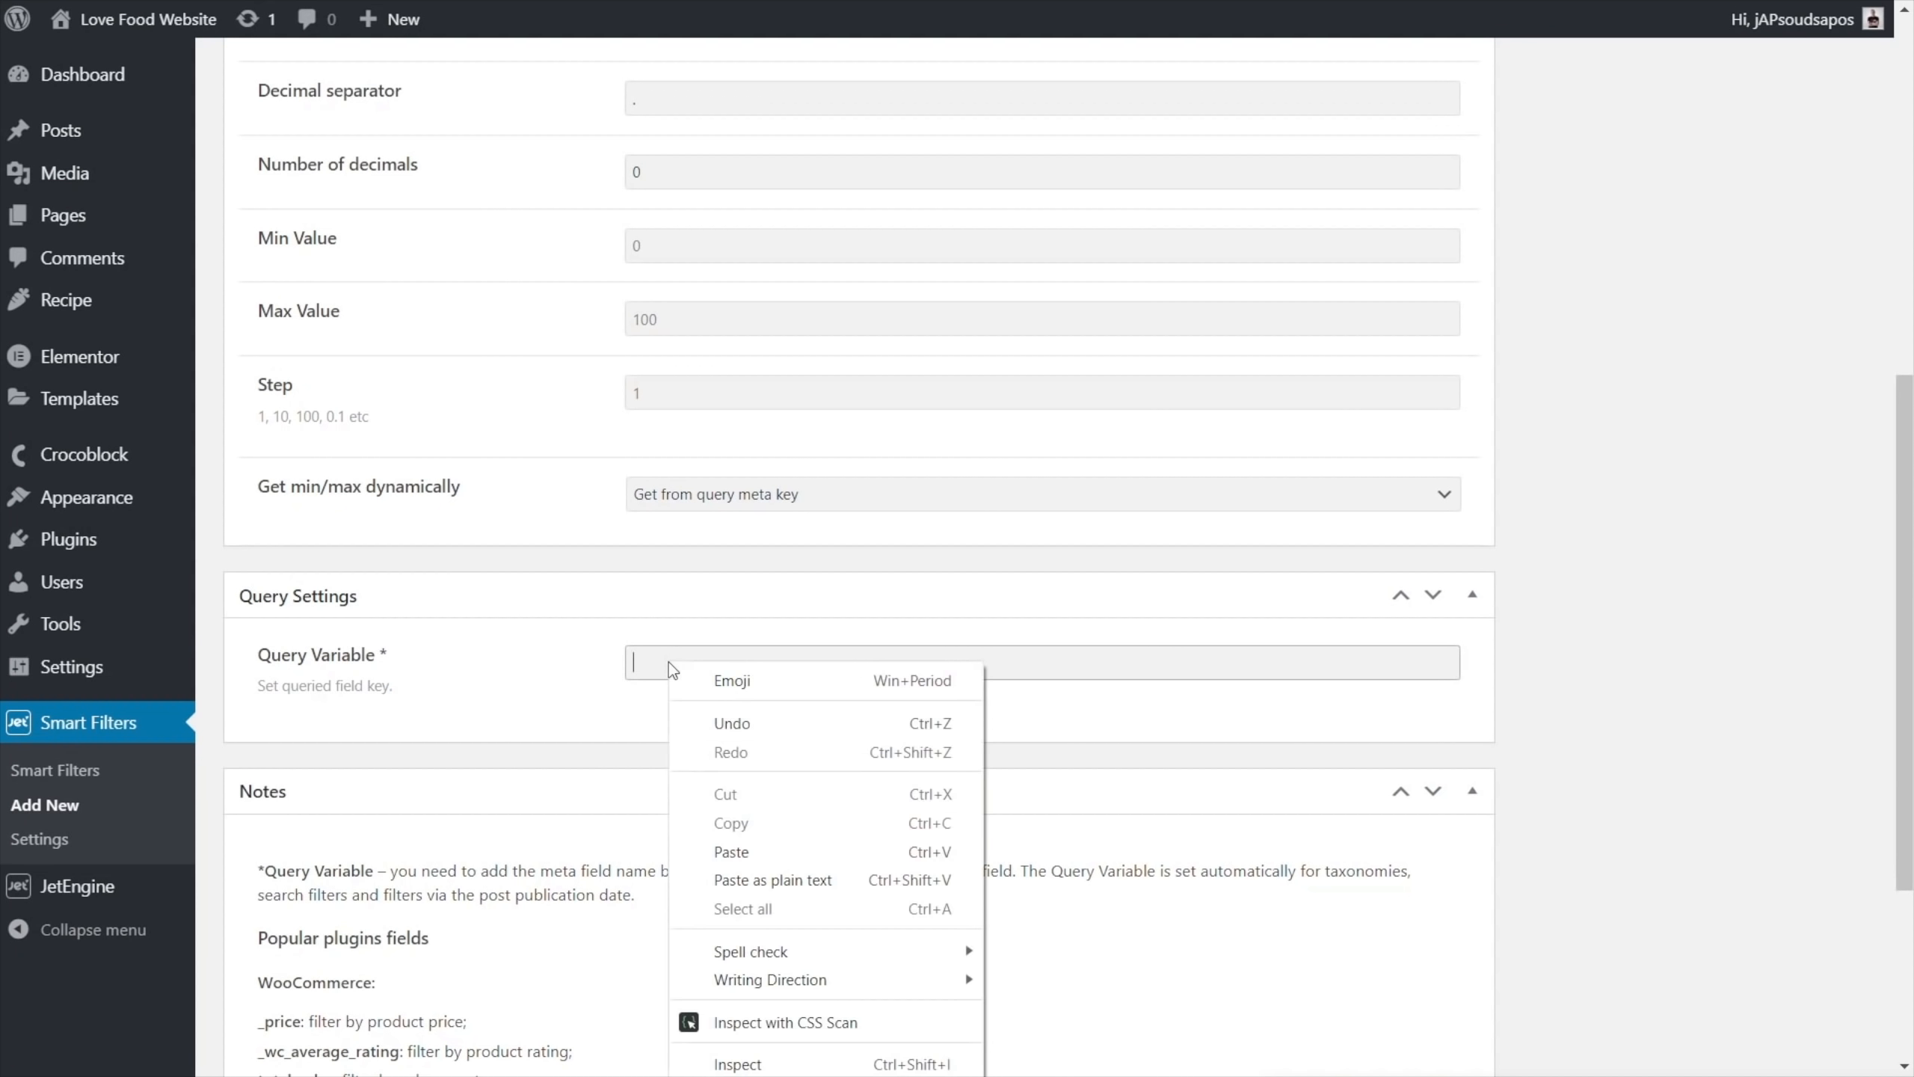
{"action": "left_click", "coordinate": [731, 851]}
{"action": "scroll", "coordinate": [1587, 659], "scroll_direction": "up", "scroll_amount": 10}
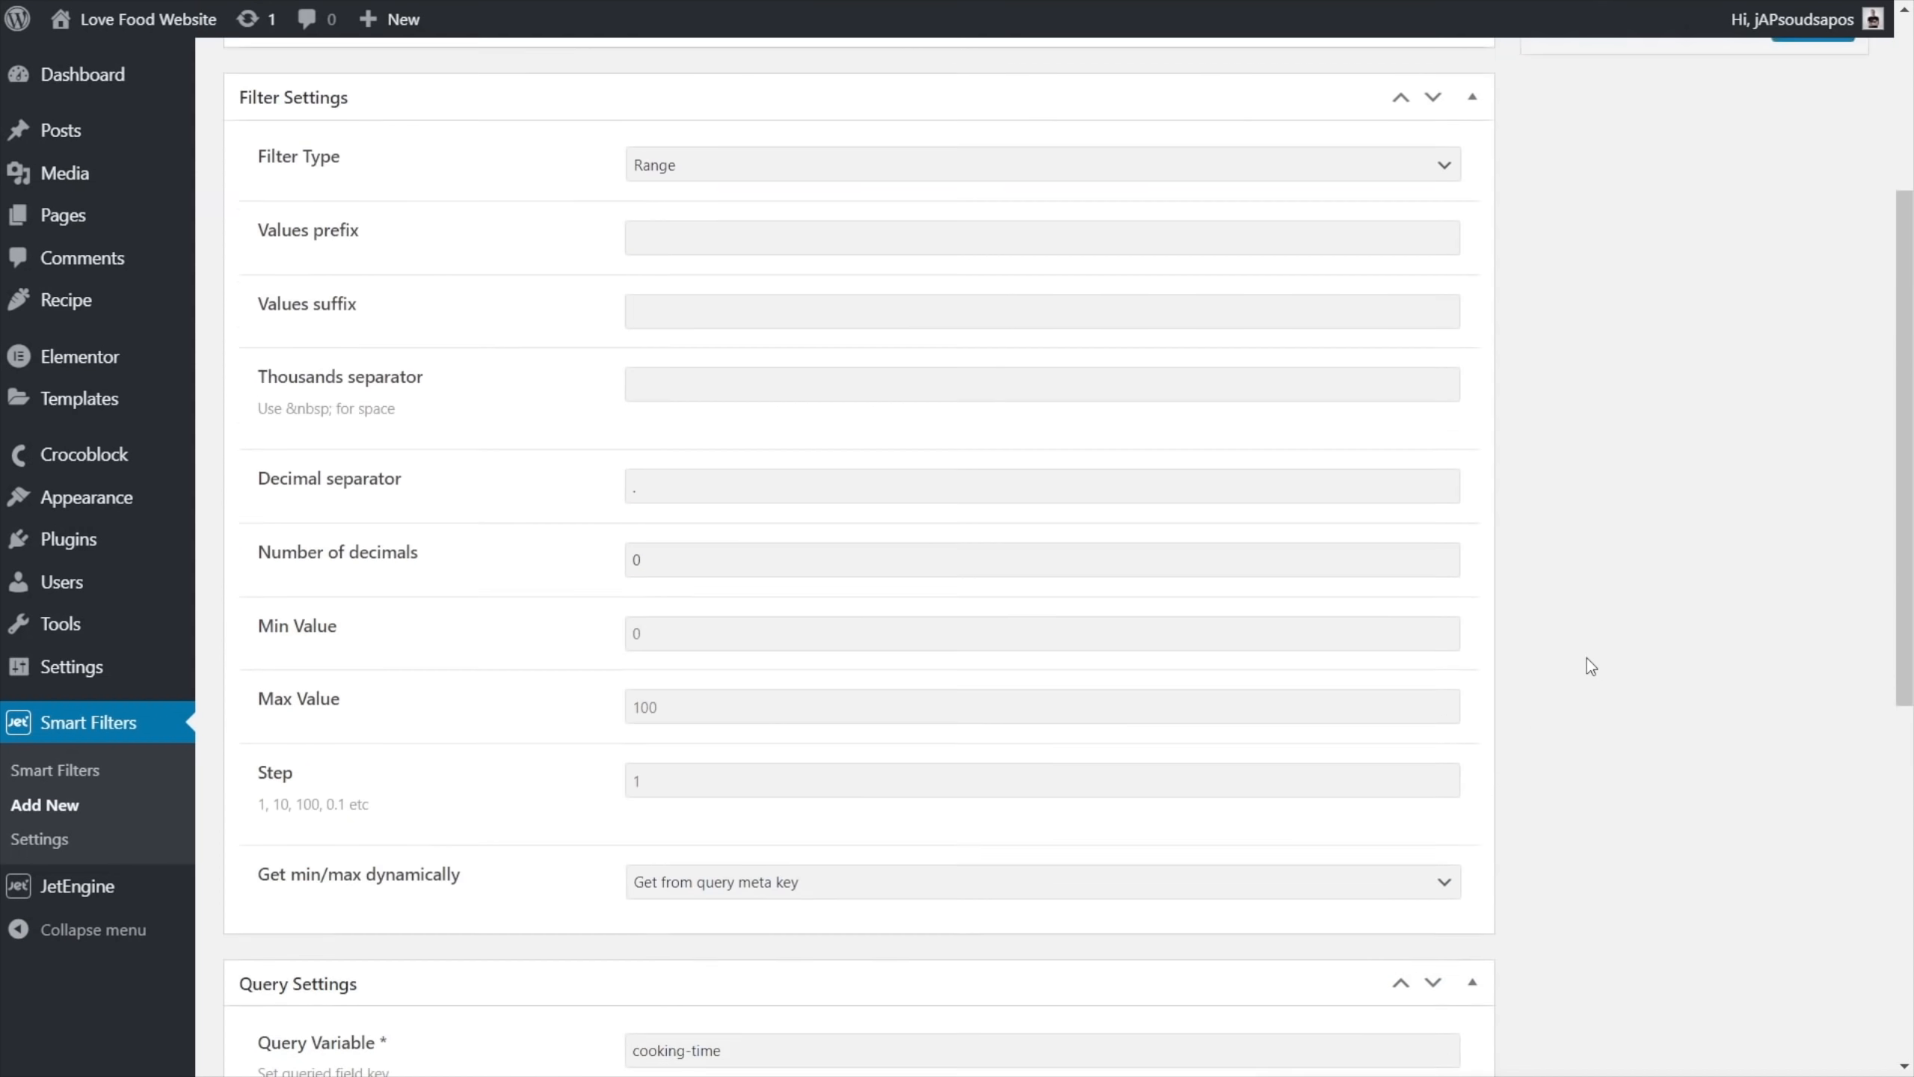
{"action": "left_click", "coordinate": [1798, 392]}
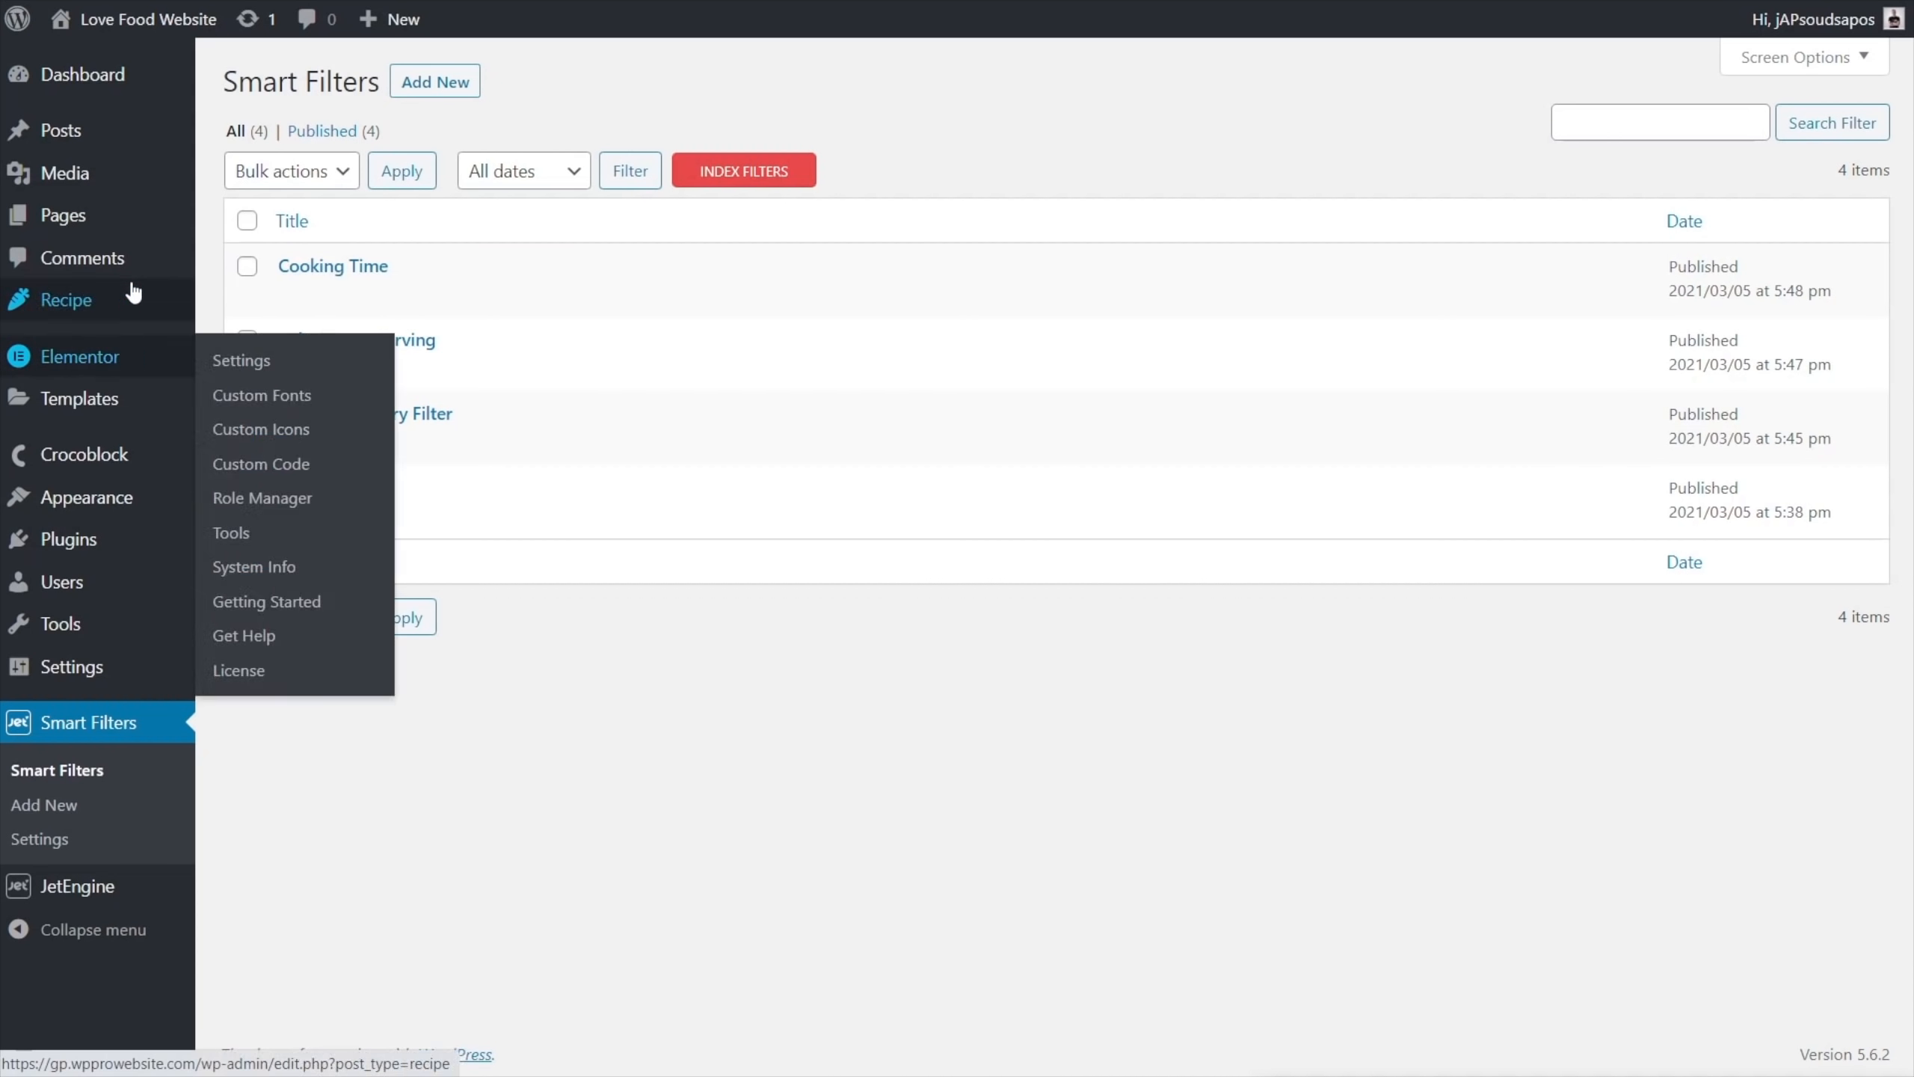
Open the Homepage from the site's pages for editing with Elementor
{"action": "mouse_move", "coordinate": [79, 225]}
{"action": "left_click", "coordinate": [257, 222]}
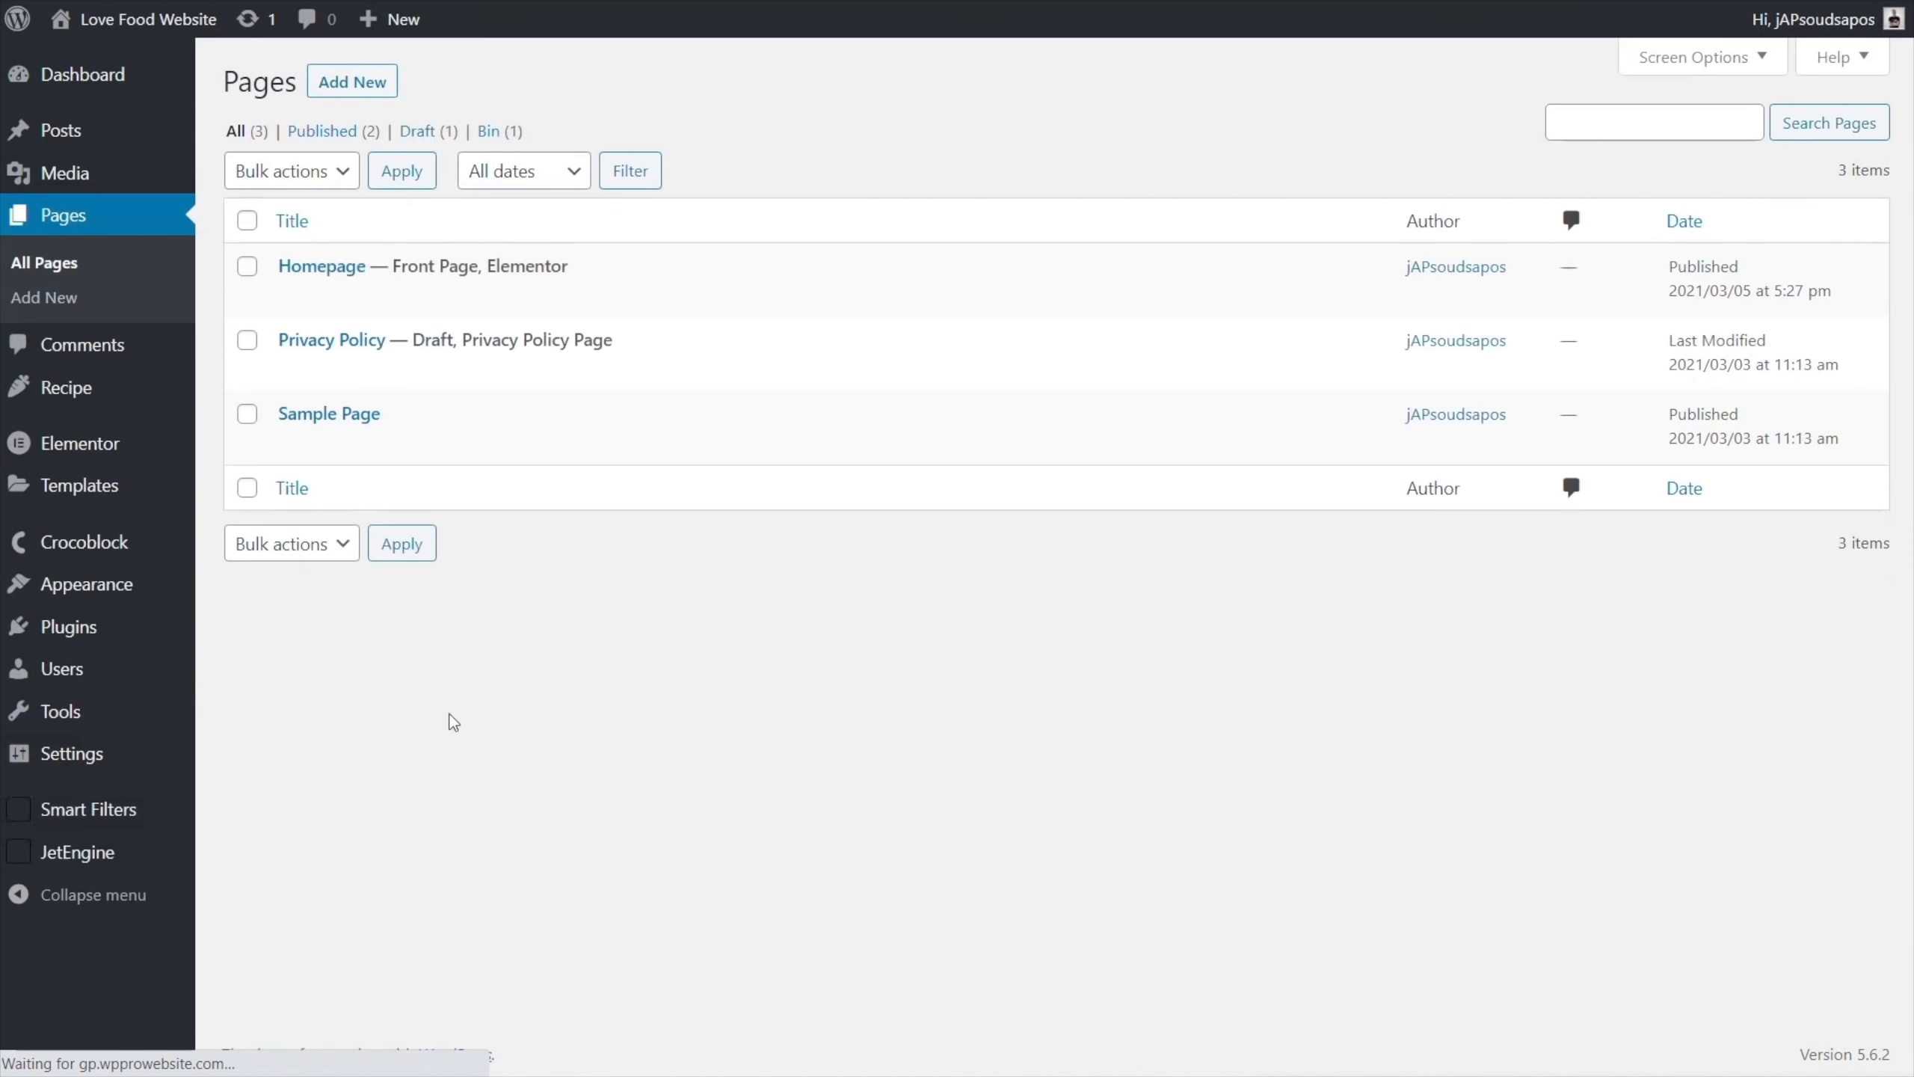
{"action": "left_click", "coordinate": [521, 296]}
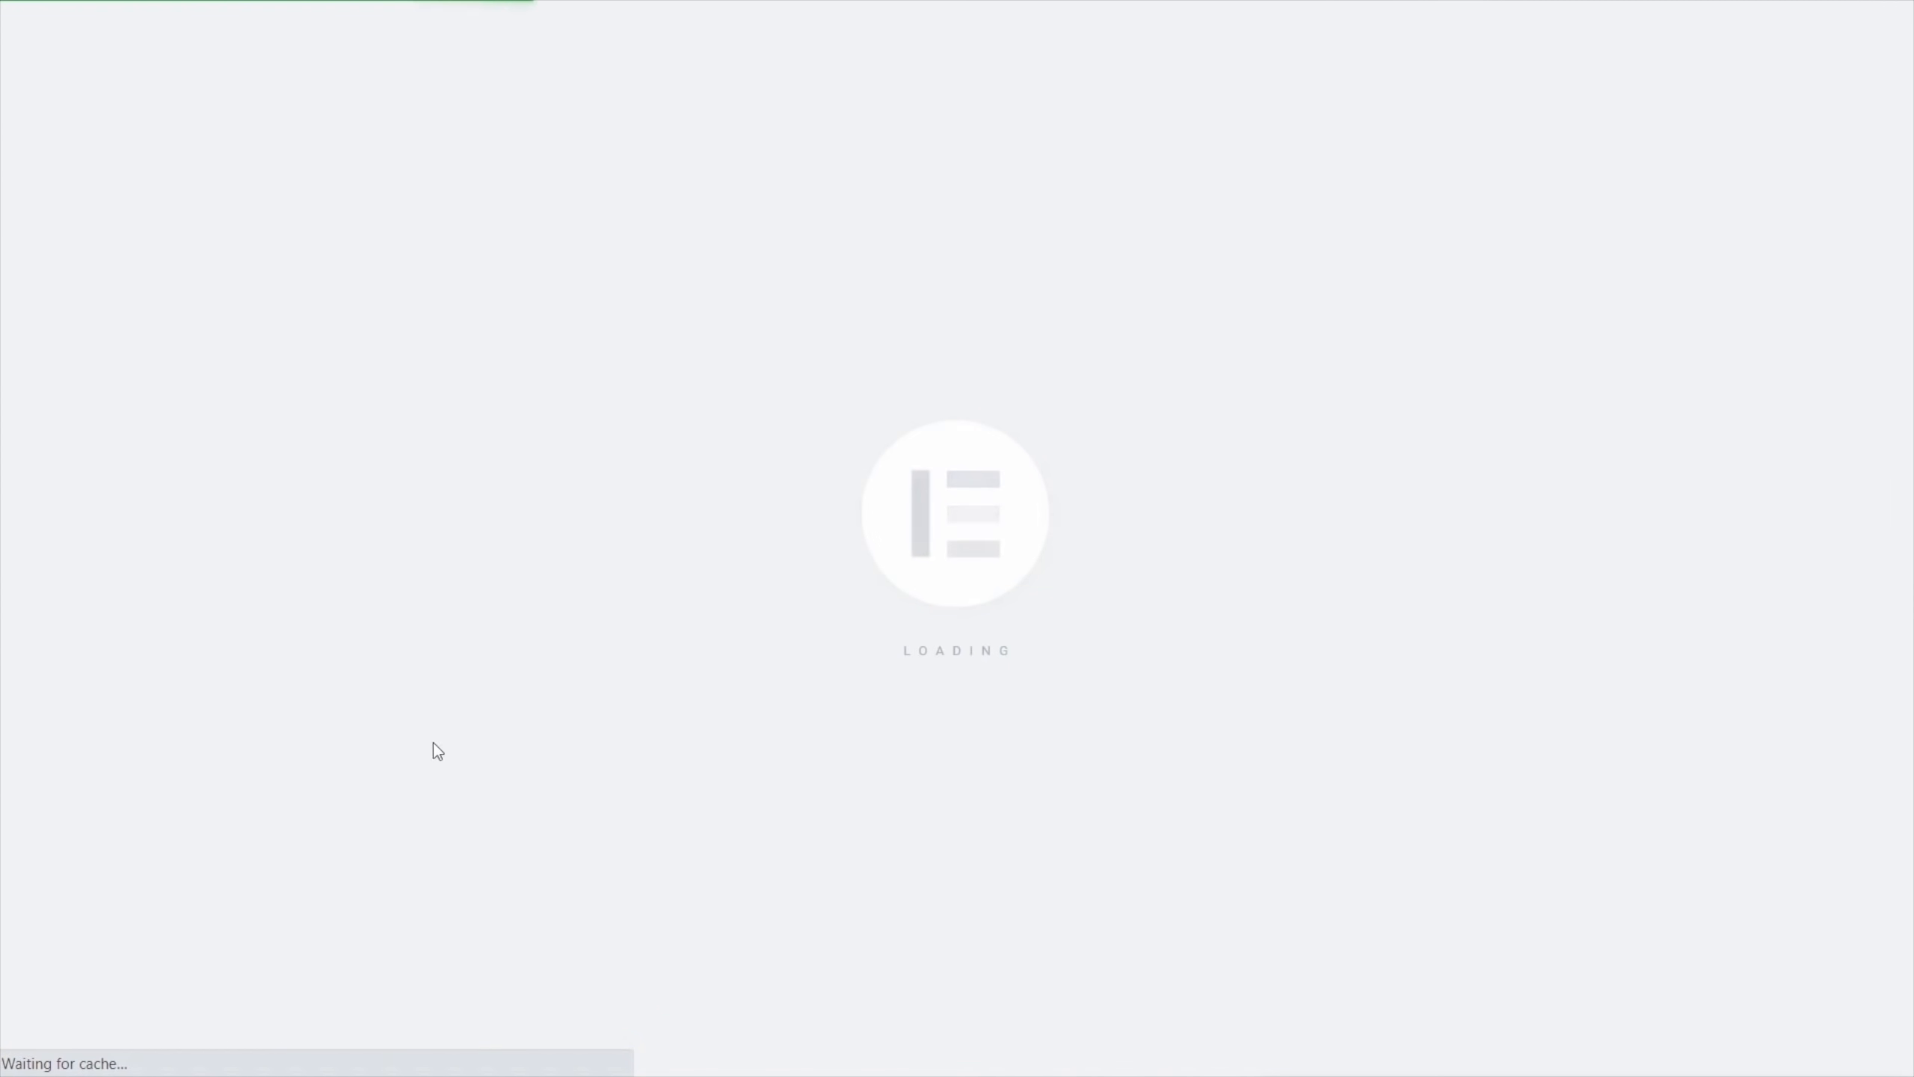
Add a Heading widget to the empty column beside the "Our Latest Tasty Recipes!" section
{"action": "scroll", "coordinate": [499, 635], "scroll_direction": "down", "scroll_amount": 6}
{"action": "scroll", "coordinate": [528, 663], "scroll_direction": "down", "scroll_amount": 2}
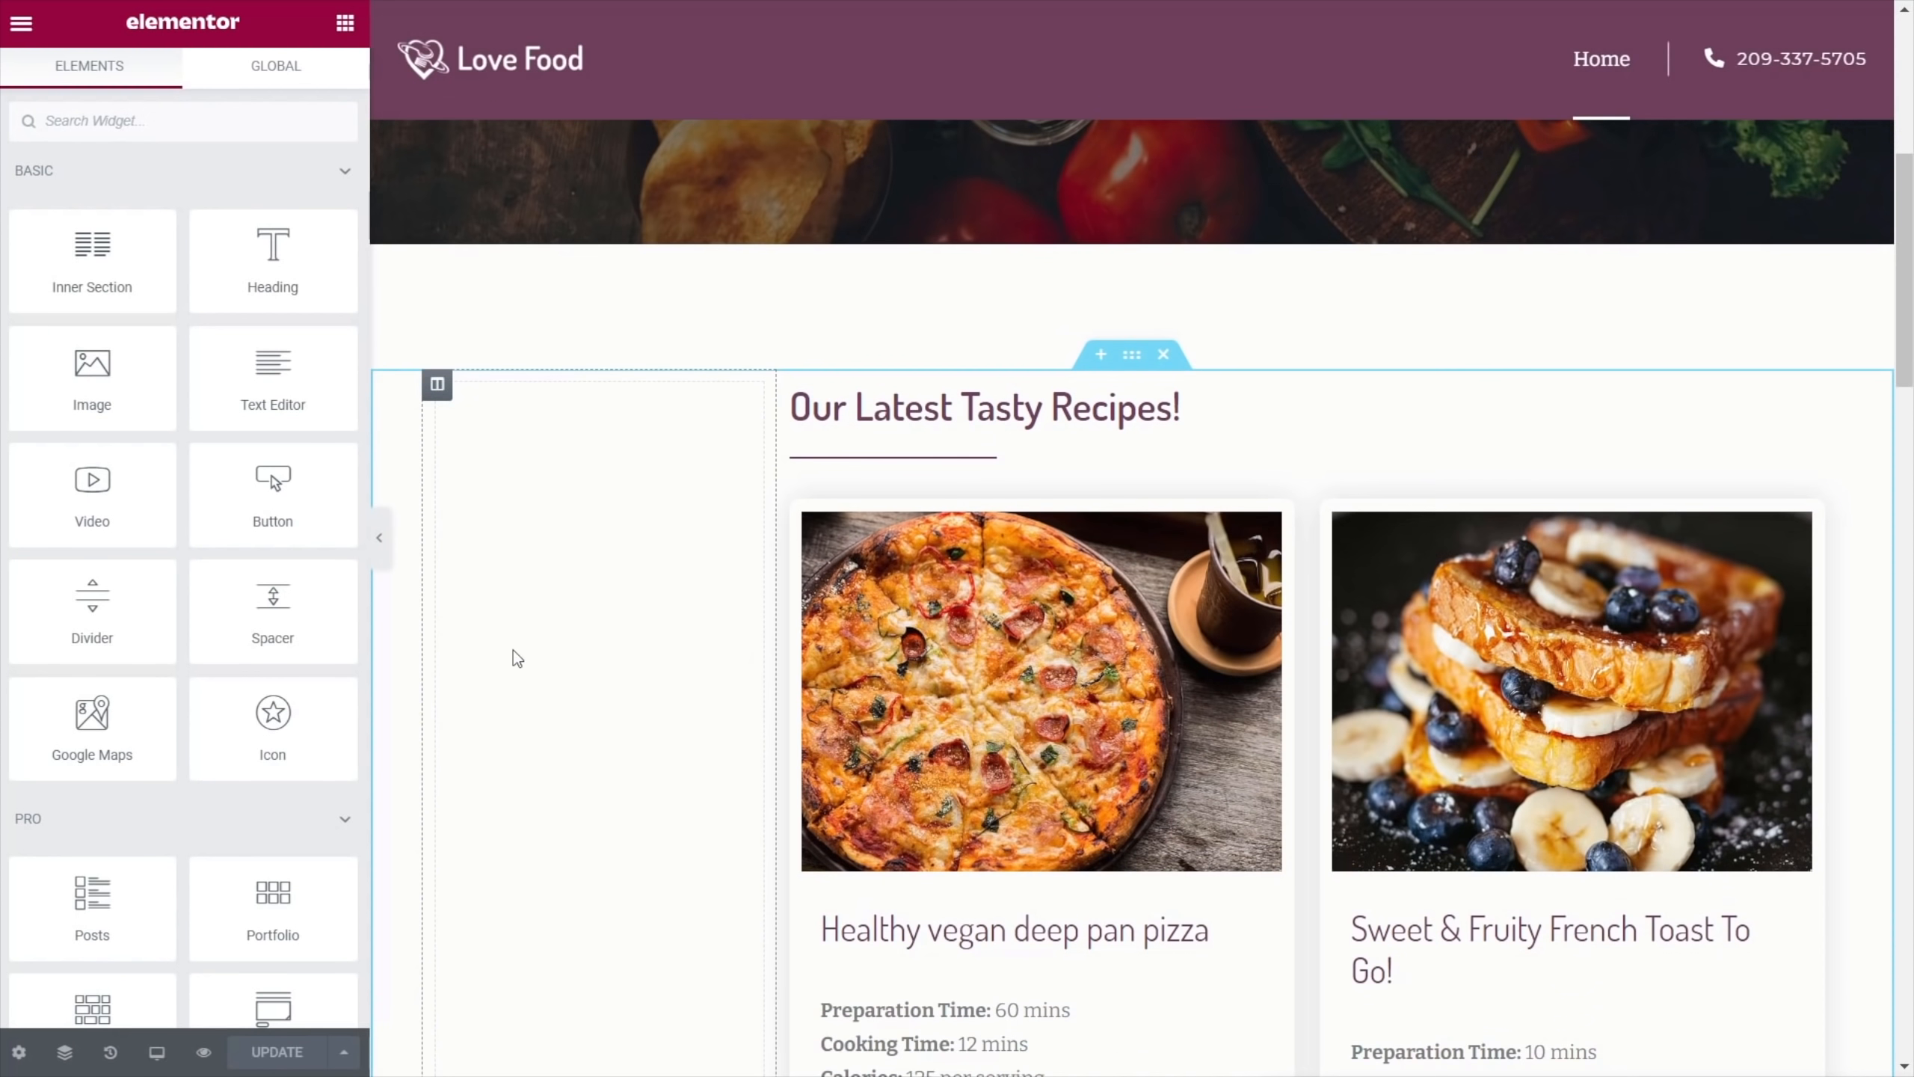
{"action": "left_click_drag", "start_coordinate": [276, 269], "coordinate": [540, 431]}
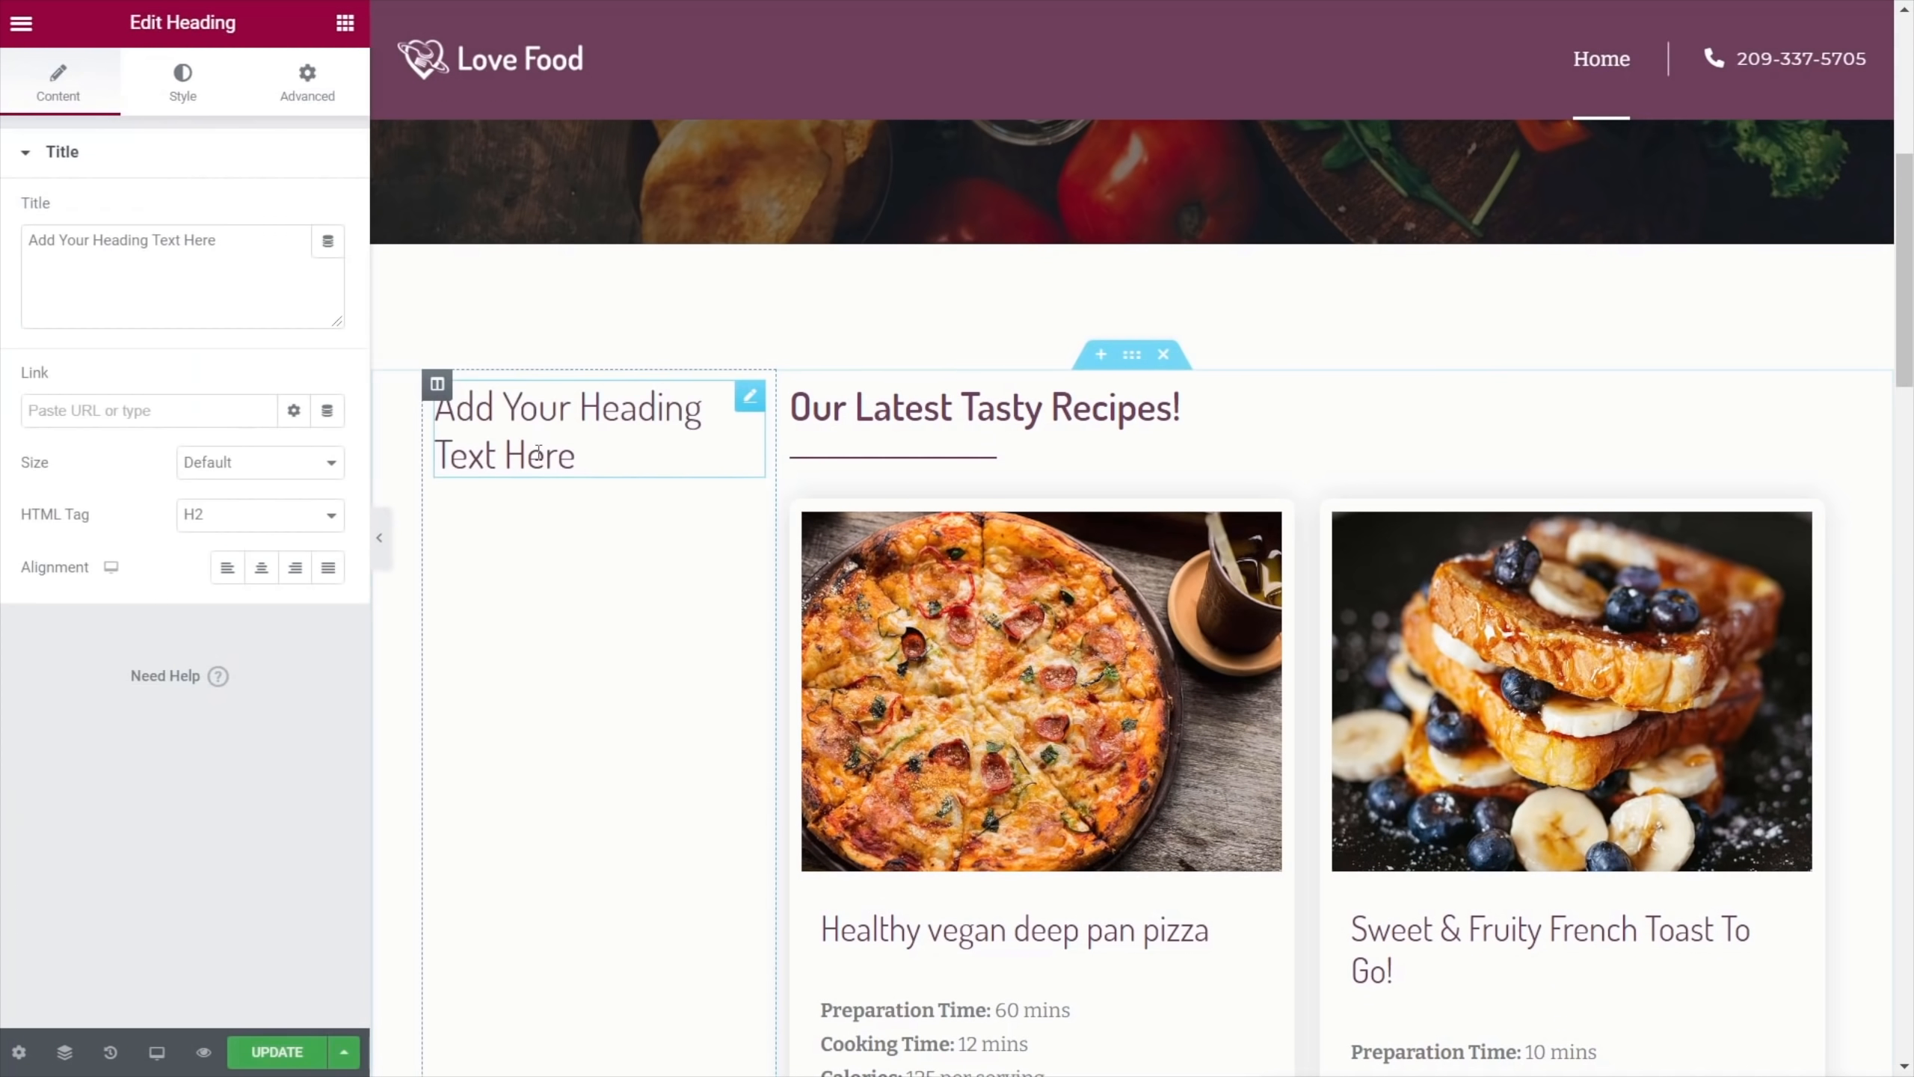
Duplicate the divider under "Our Latest Tasty Recipes!" and move the copy beneath the new heading in the narrow column
{"action": "left_click", "coordinate": [930, 458]}
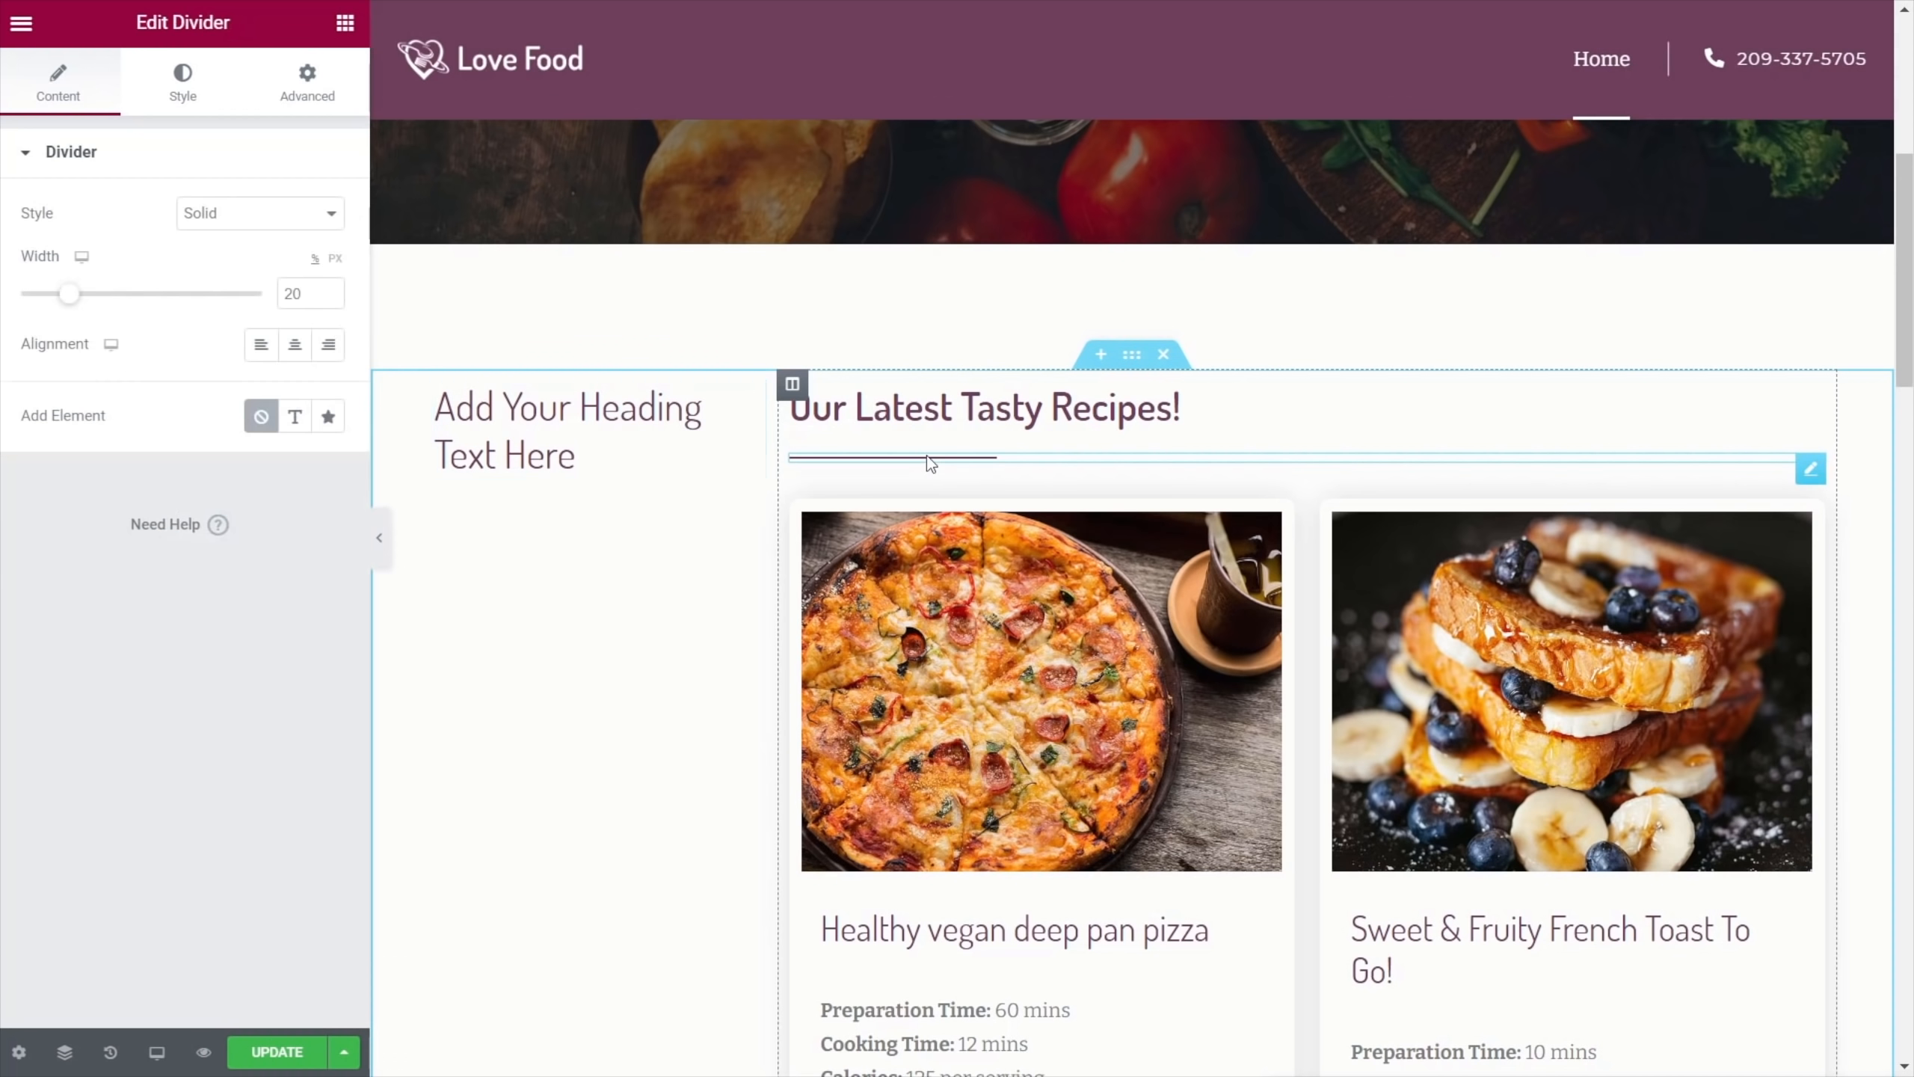
{"action": "right_click", "coordinate": [1814, 467]}
{"action": "left_click", "coordinate": [1777, 508]}
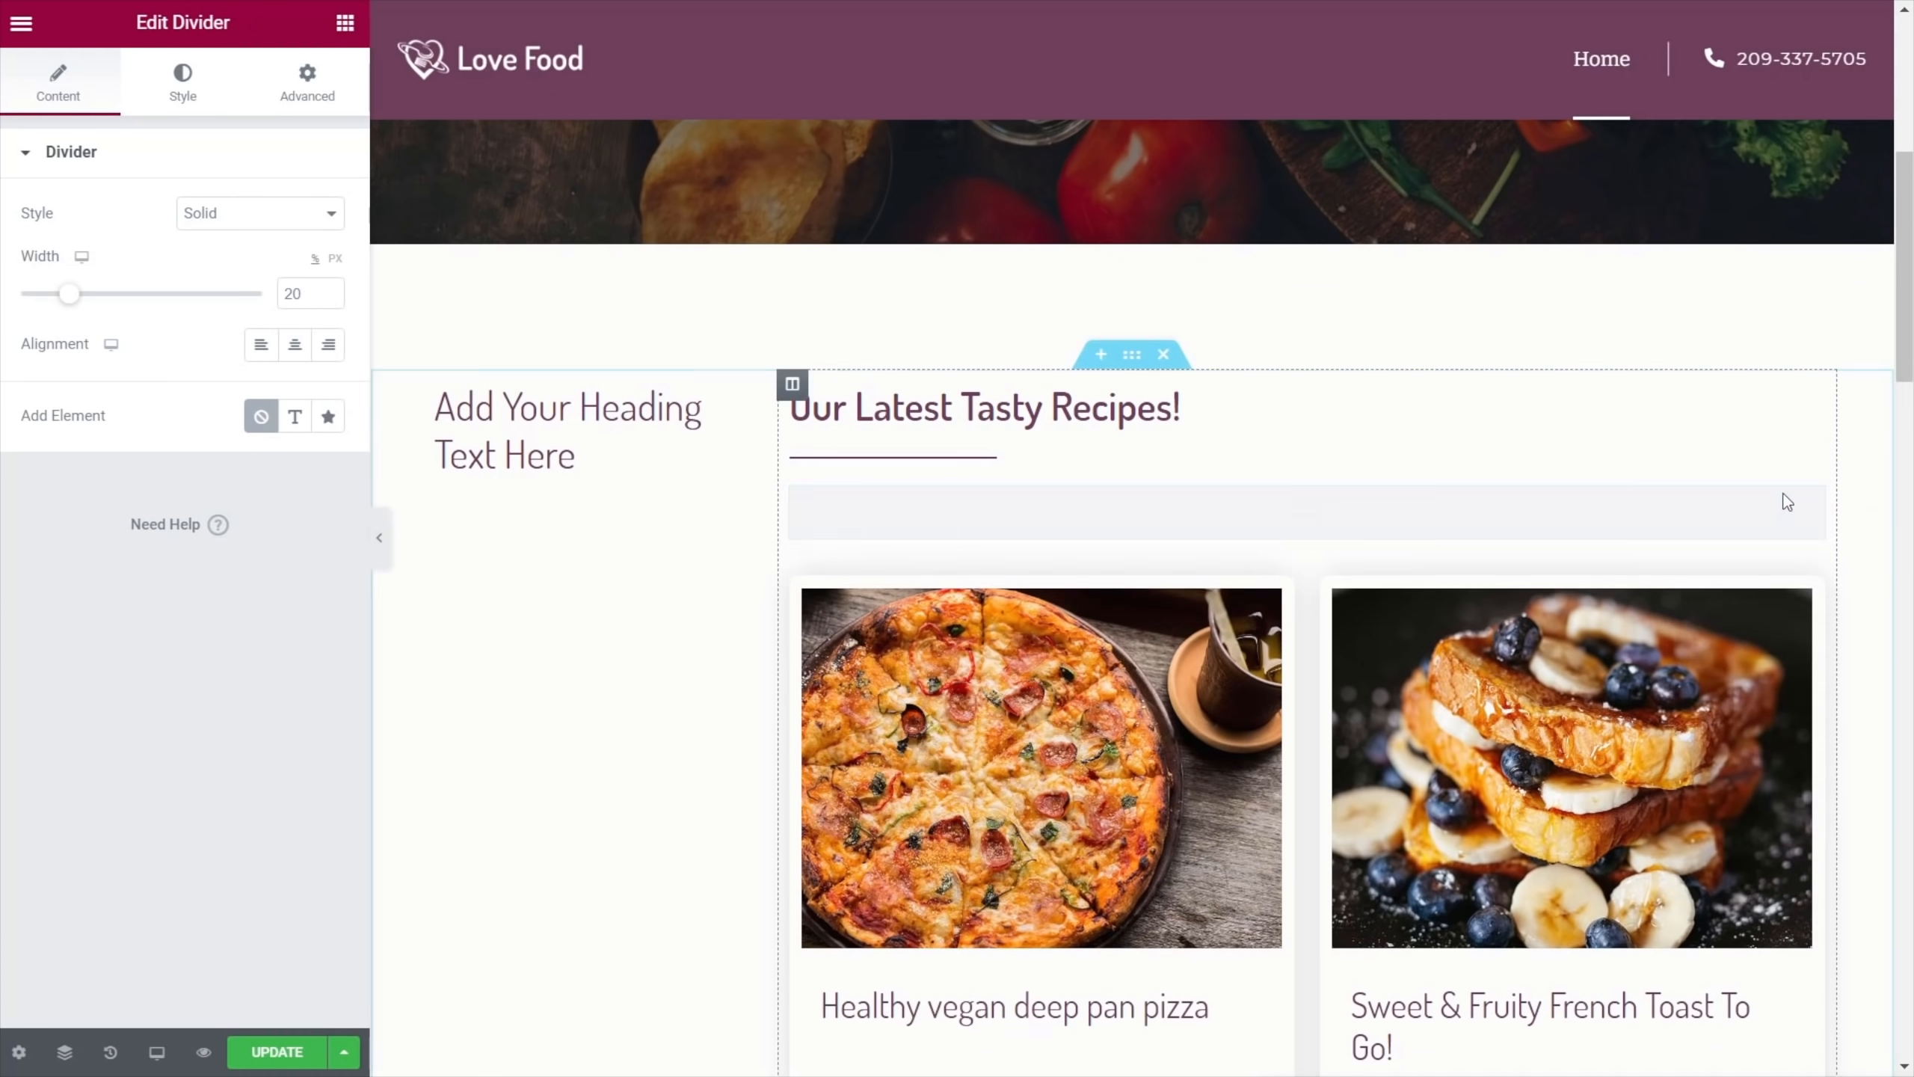
{"action": "left_click_drag", "start_coordinate": [1814, 503], "coordinate": [537, 462]}
Set the HTML tag of the placeholder heading in the narrow column to H4
{"action": "left_click", "coordinate": [573, 456]}
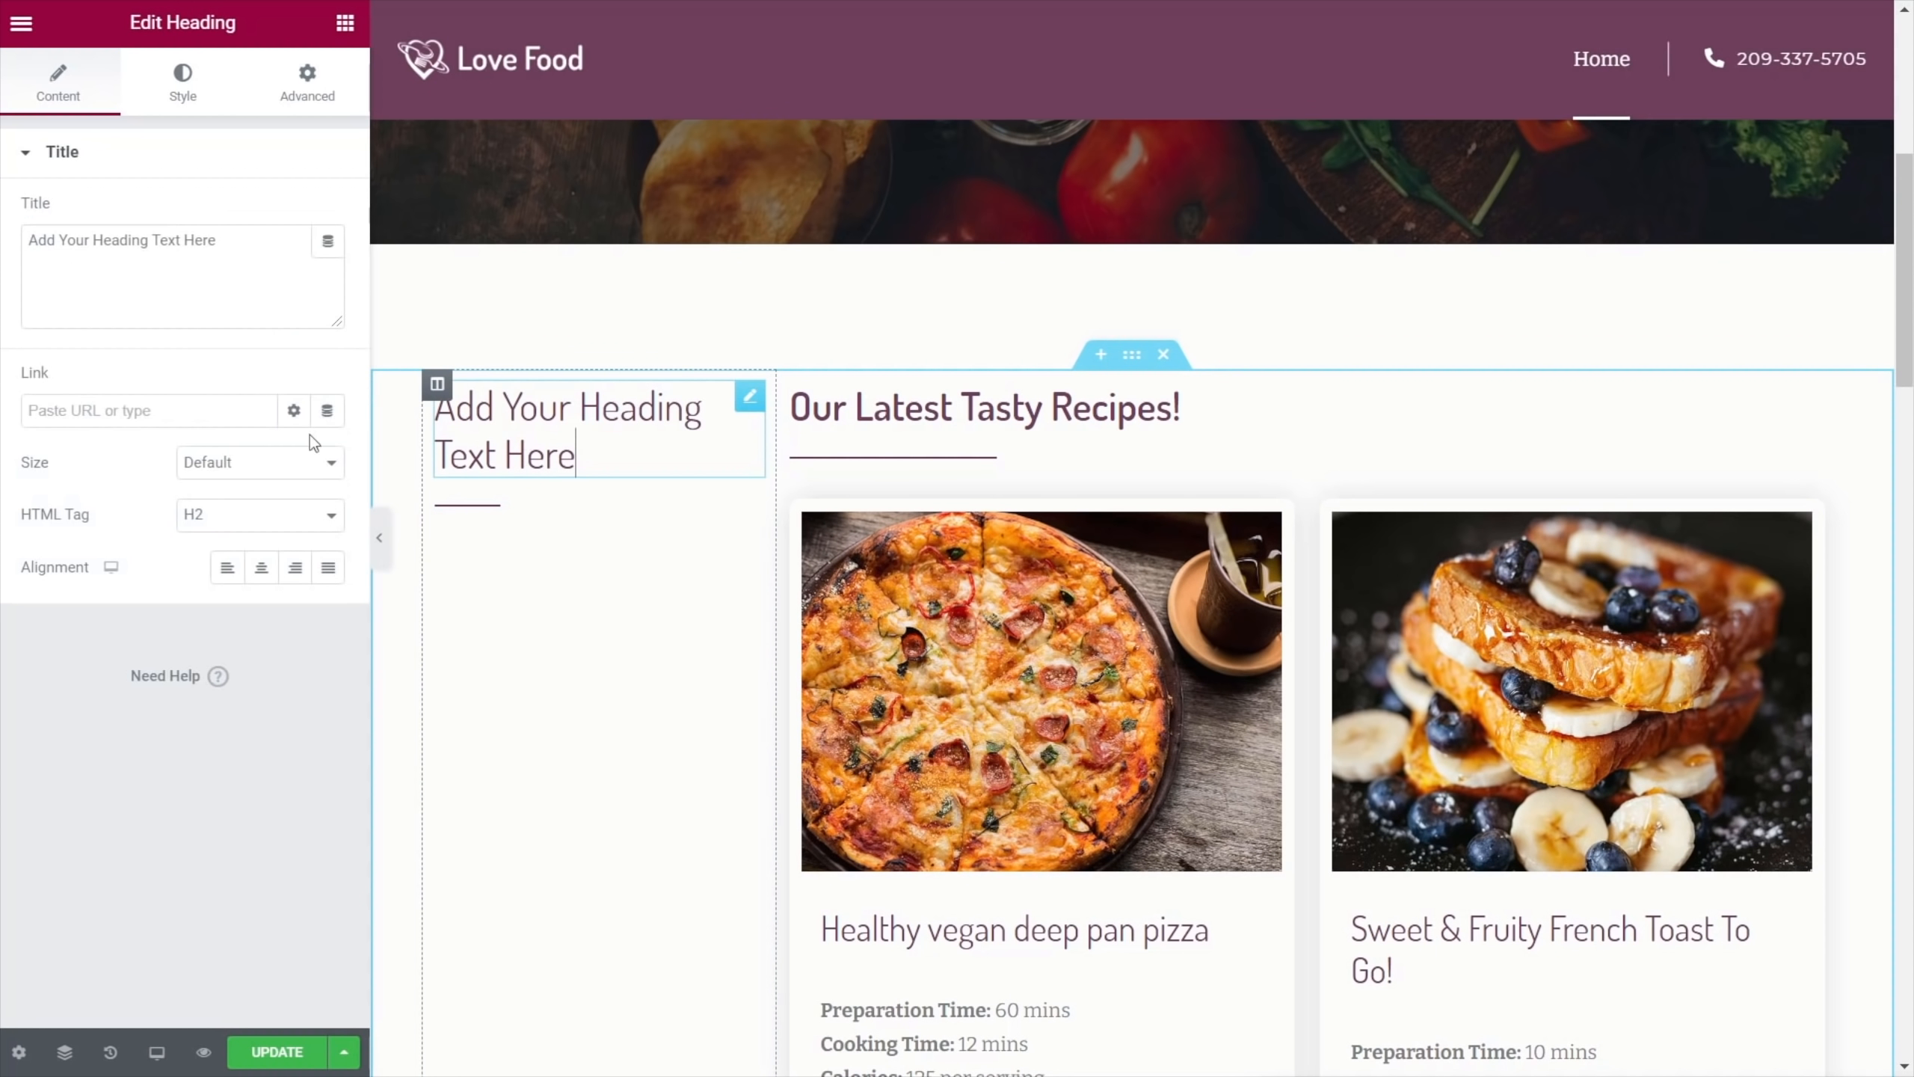
{"action": "left_click", "coordinate": [242, 517]}
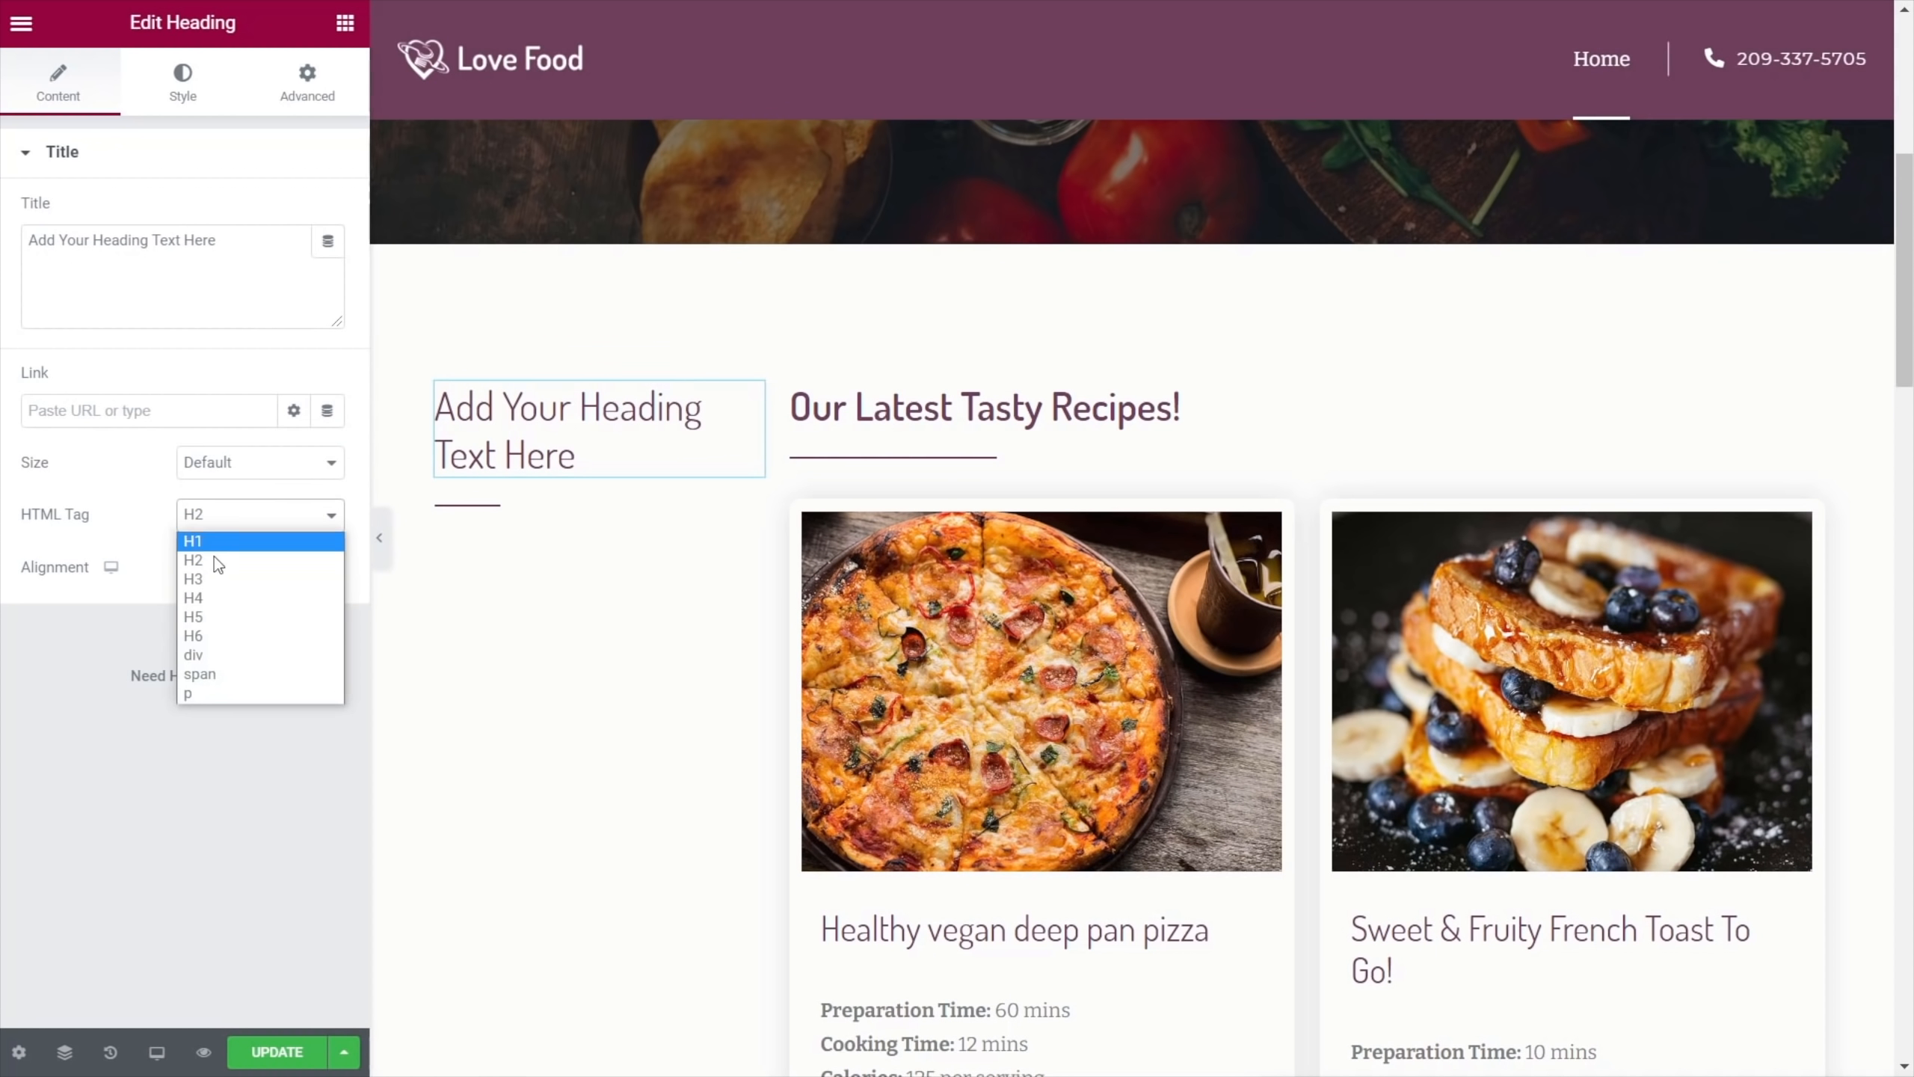
{"action": "left_click", "coordinate": [203, 598]}
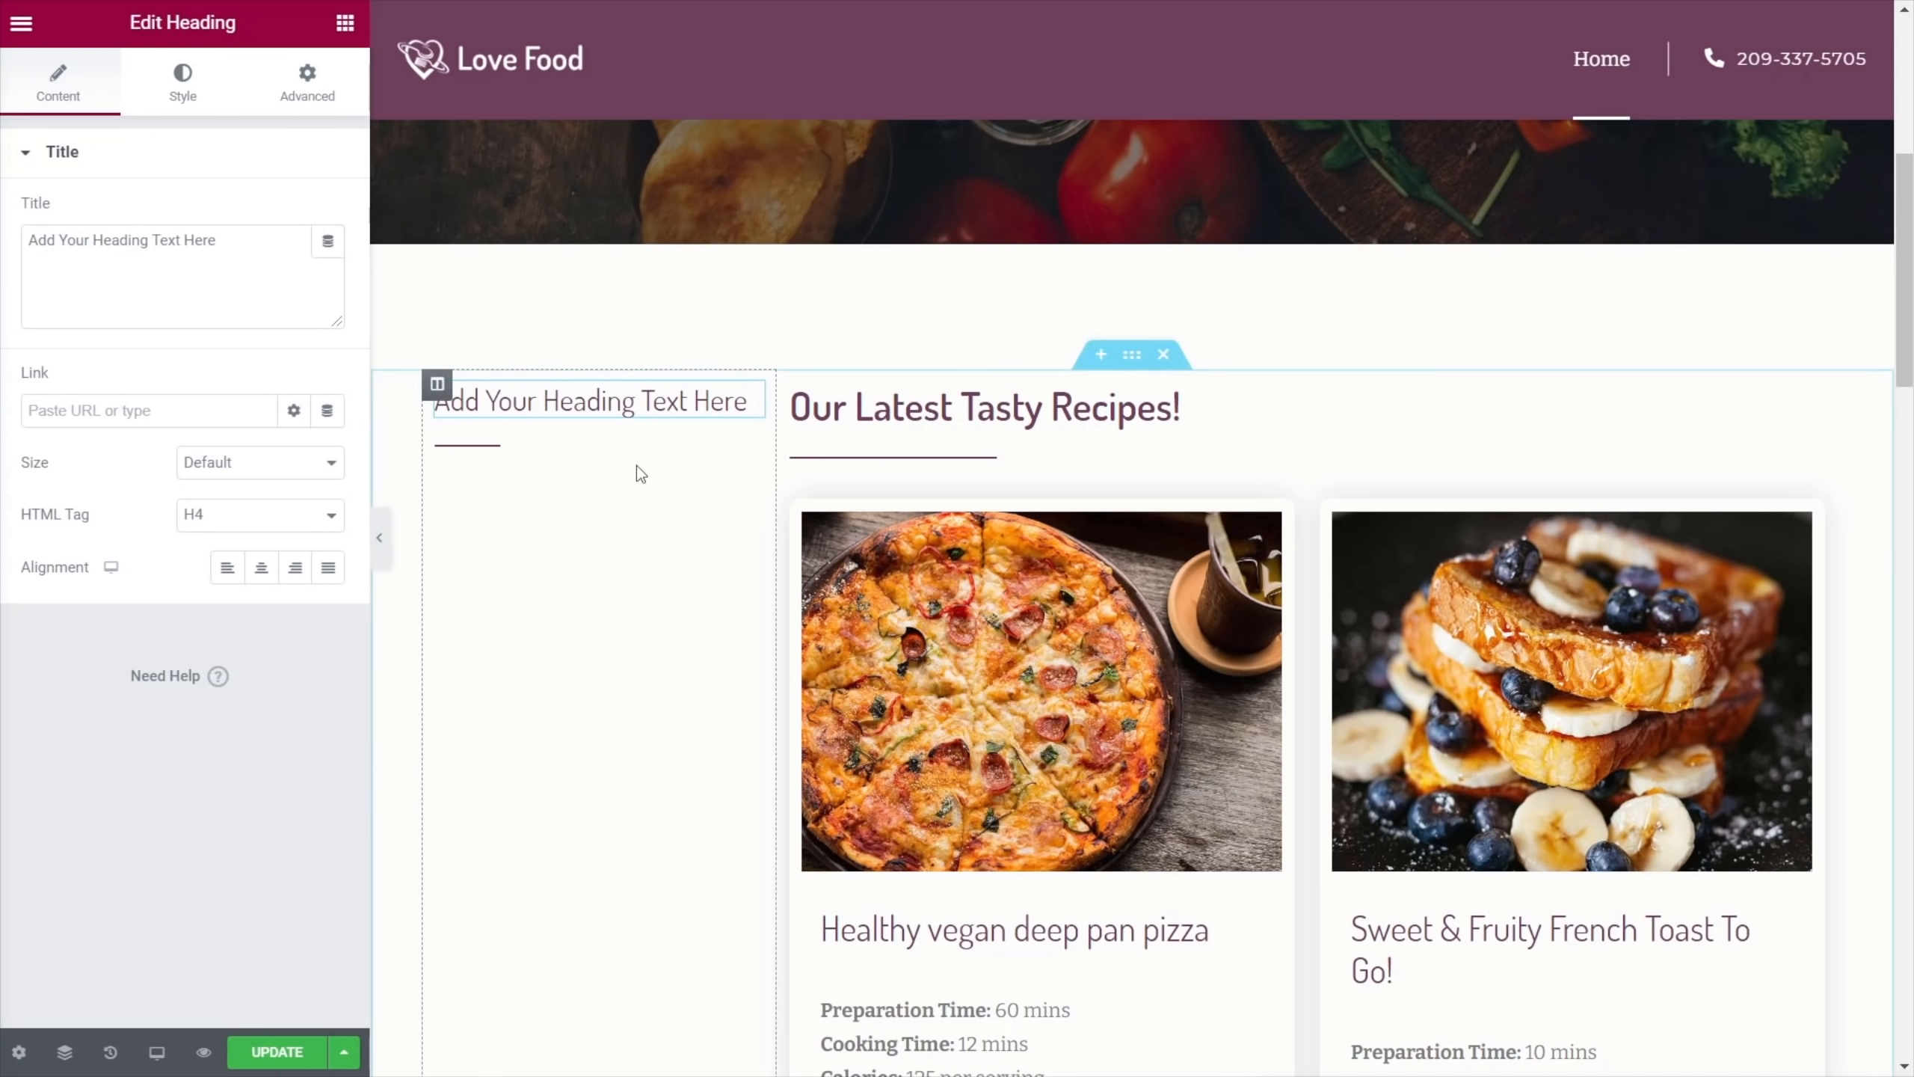
Unlink the narrow column's margin values and set its top margin to 100 px
{"action": "left_click", "coordinate": [437, 385]}
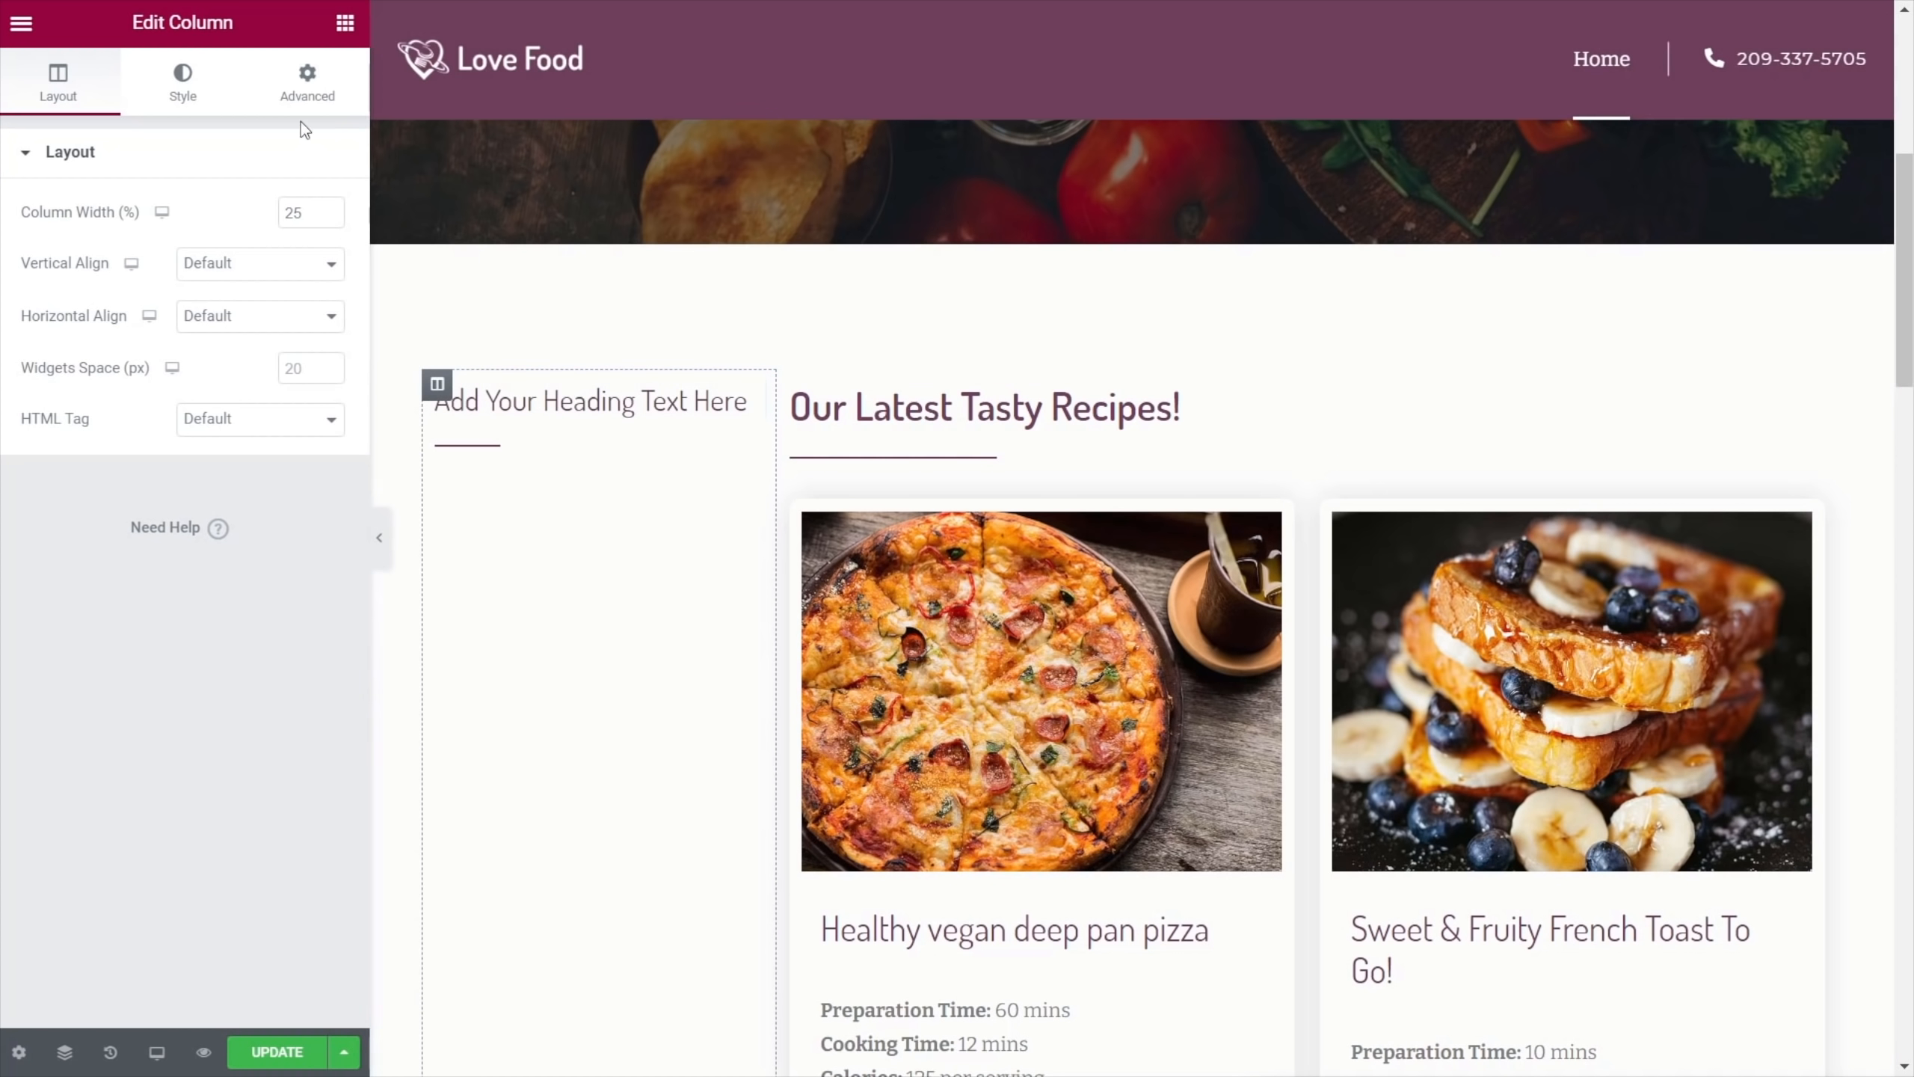
{"action": "left_click", "coordinate": [303, 87]}
{"action": "left_click", "coordinate": [335, 243]}
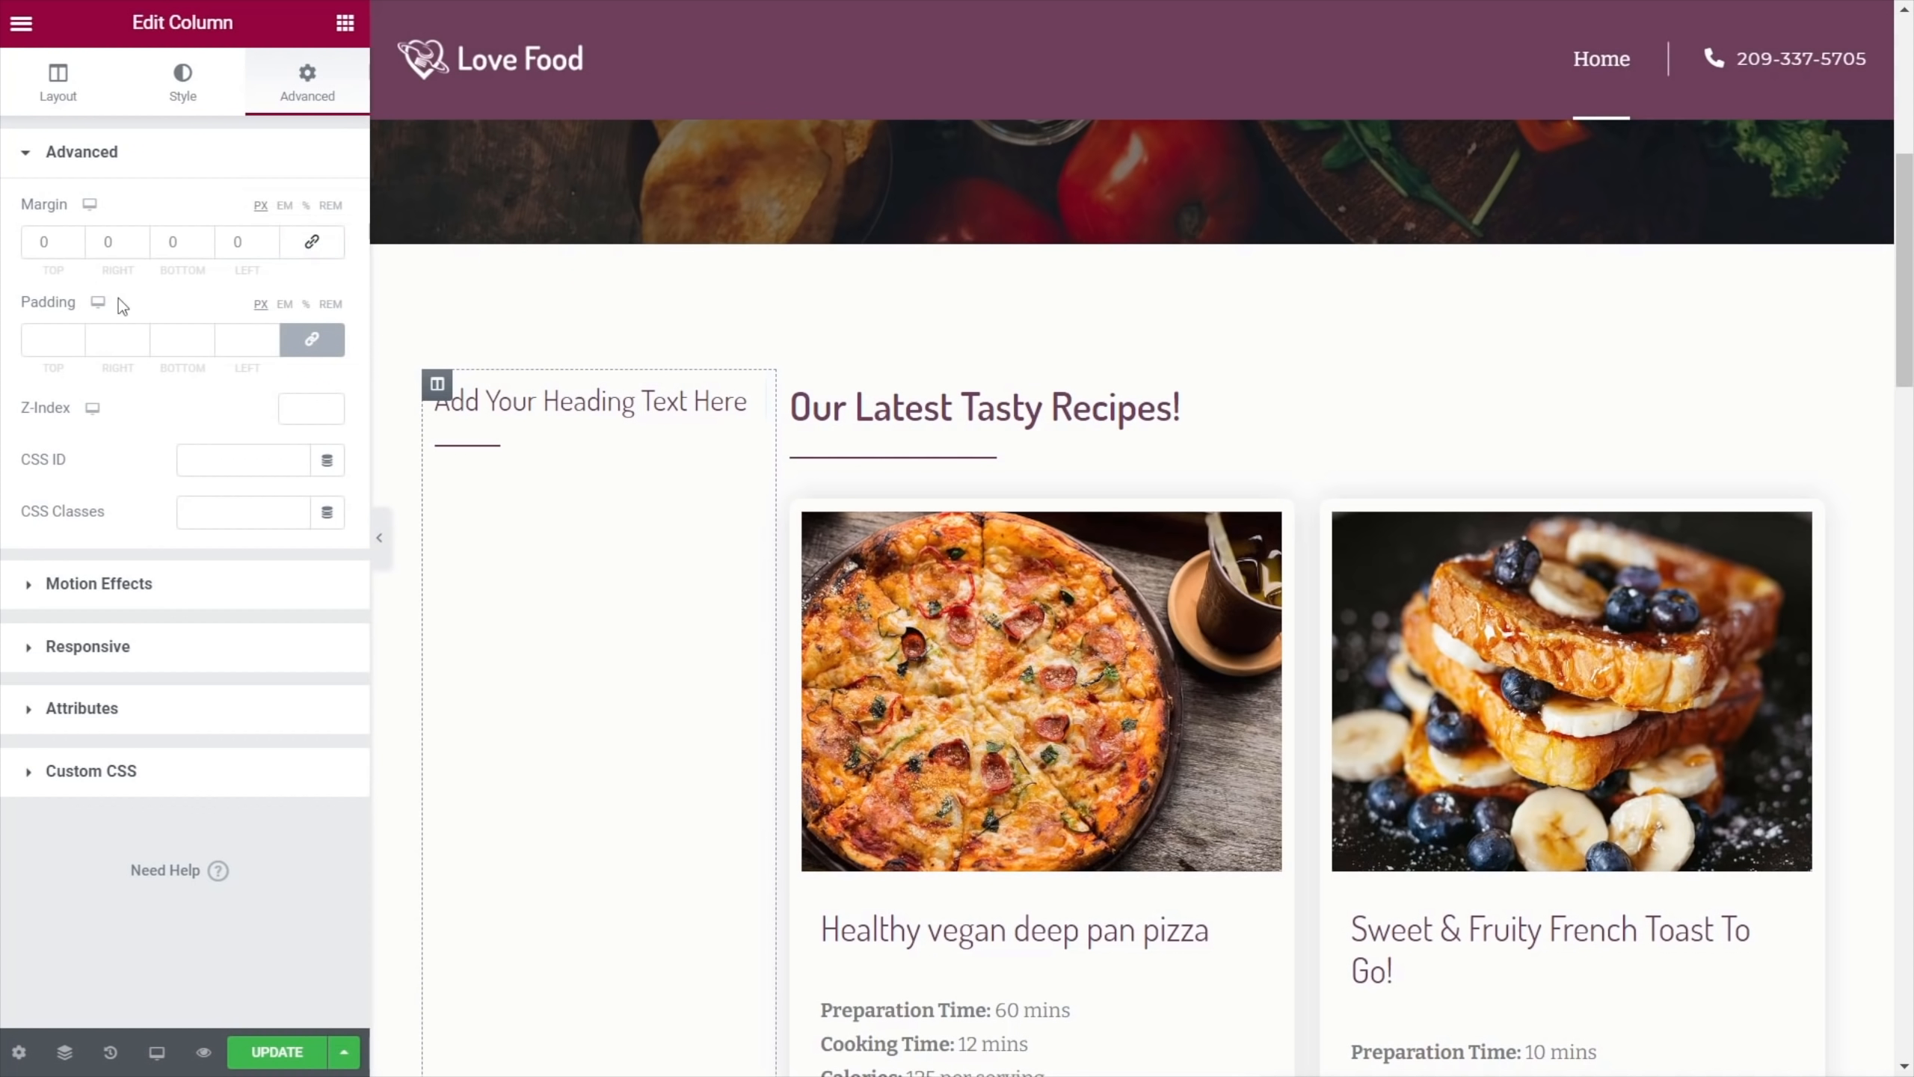
{"action": "left_click", "coordinate": [39, 243]}
{"action": "type", "text": "100"}
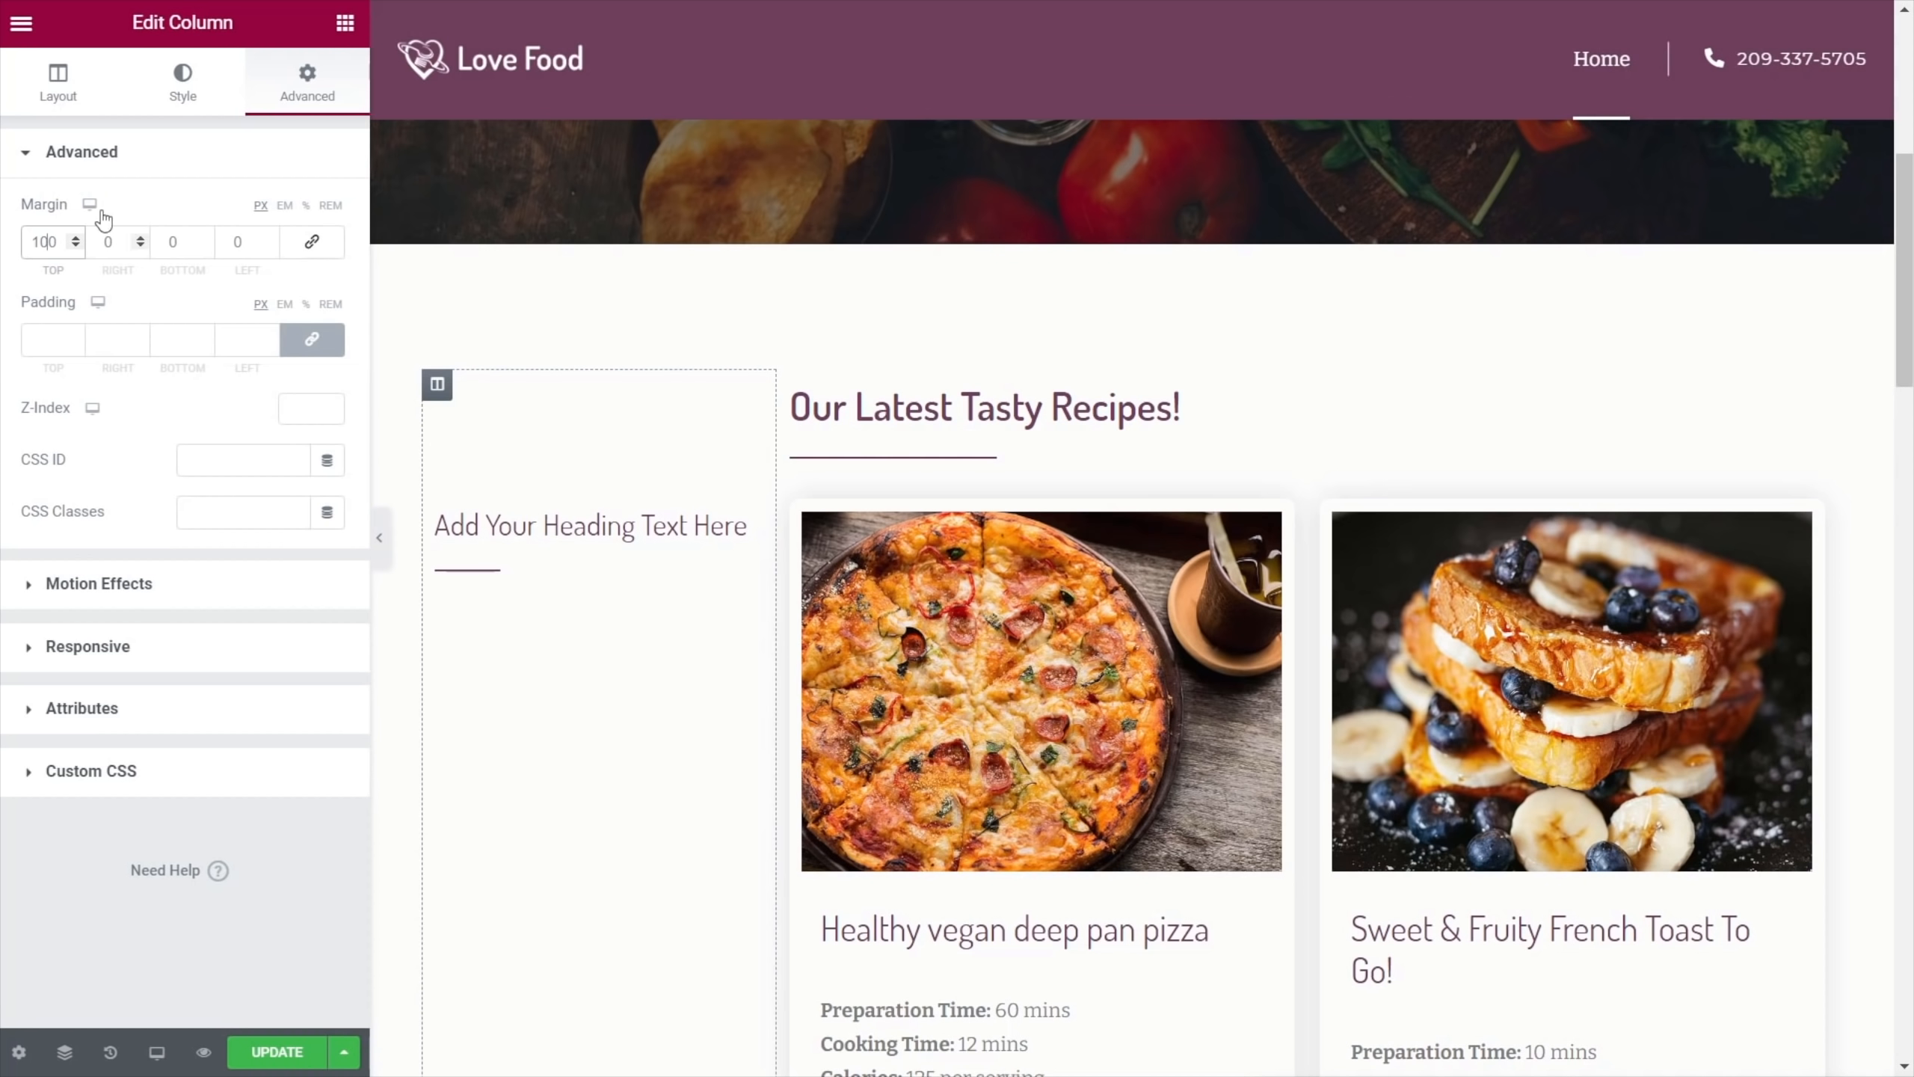
Replace the placeholder heading text in the narrow column with "Filter Recipes"
{"action": "triple_click", "coordinate": [673, 526]}
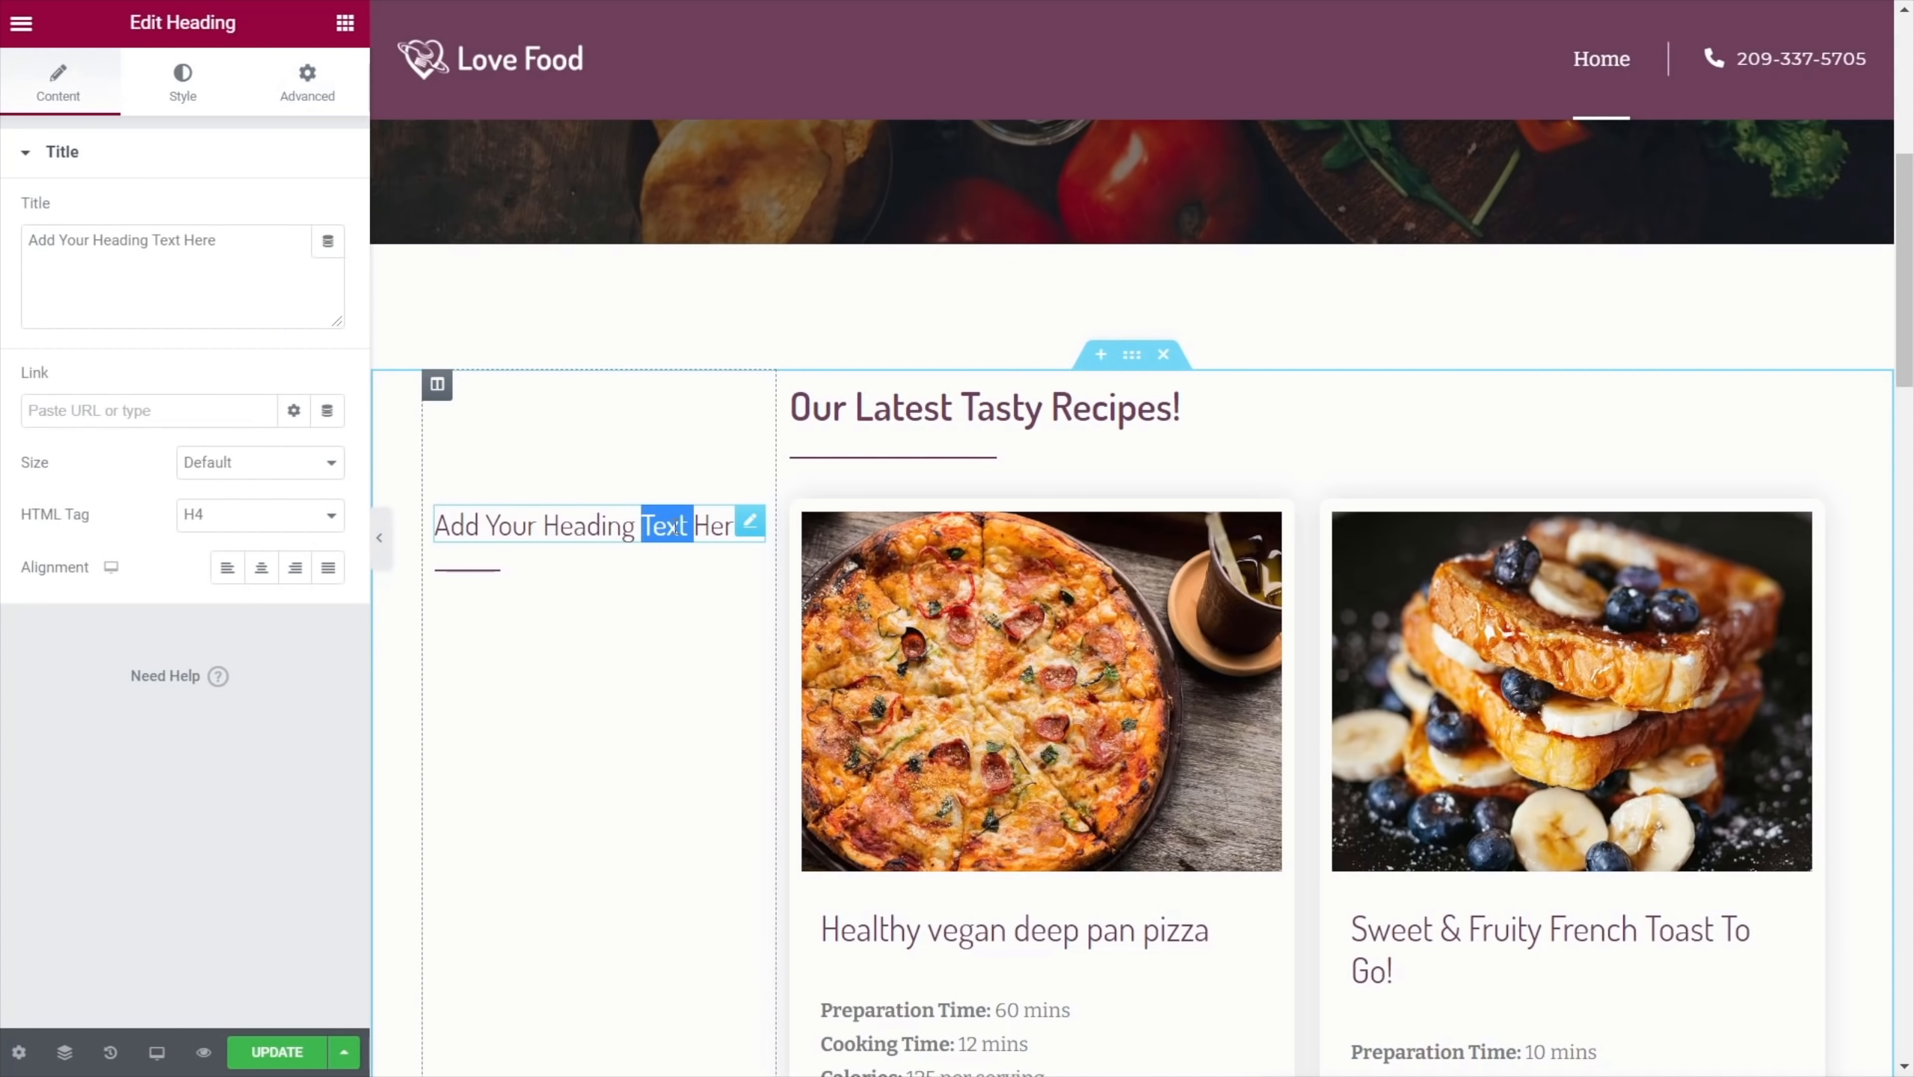
{"action": "type", "text": "Filter Recipes"}
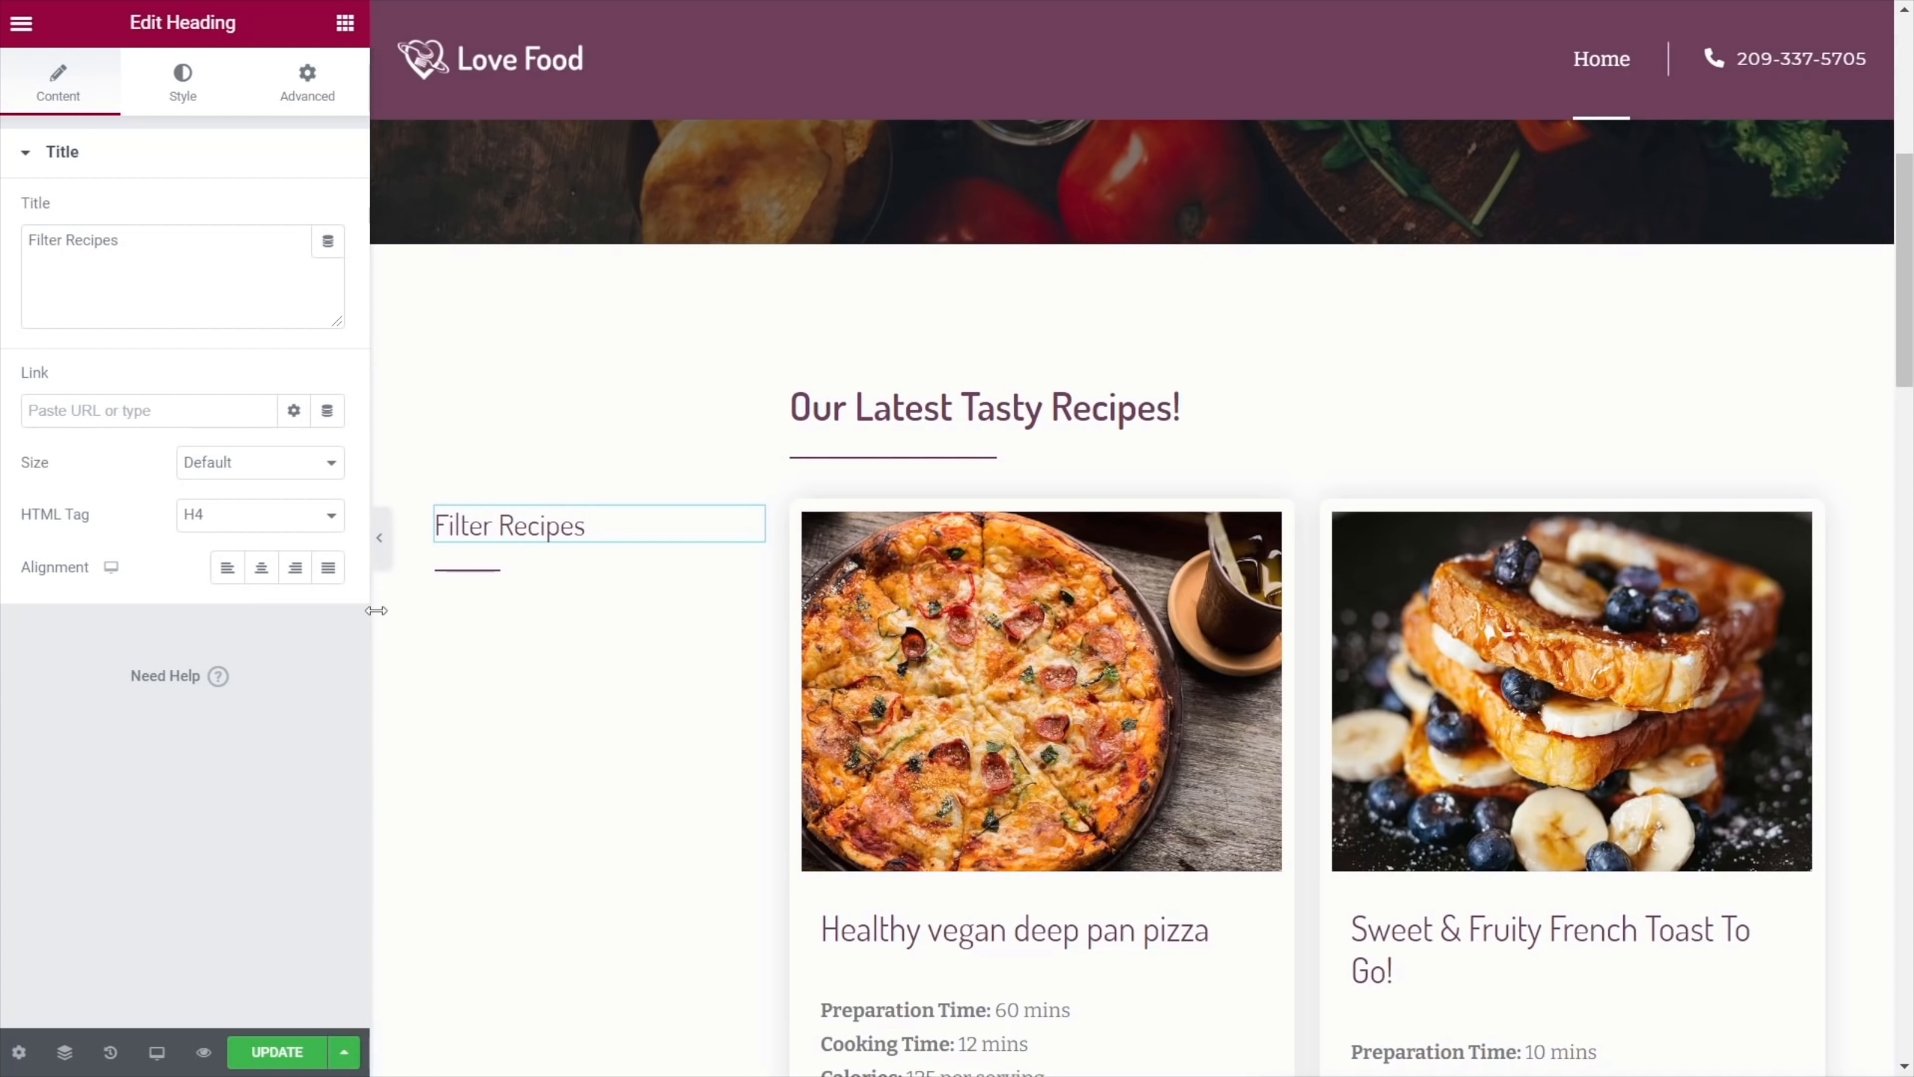
Add a Checkboxes Filter widget to the narrow column and place it below the divider under "Filter Recipes"
{"action": "left_click", "coordinate": [344, 23]}
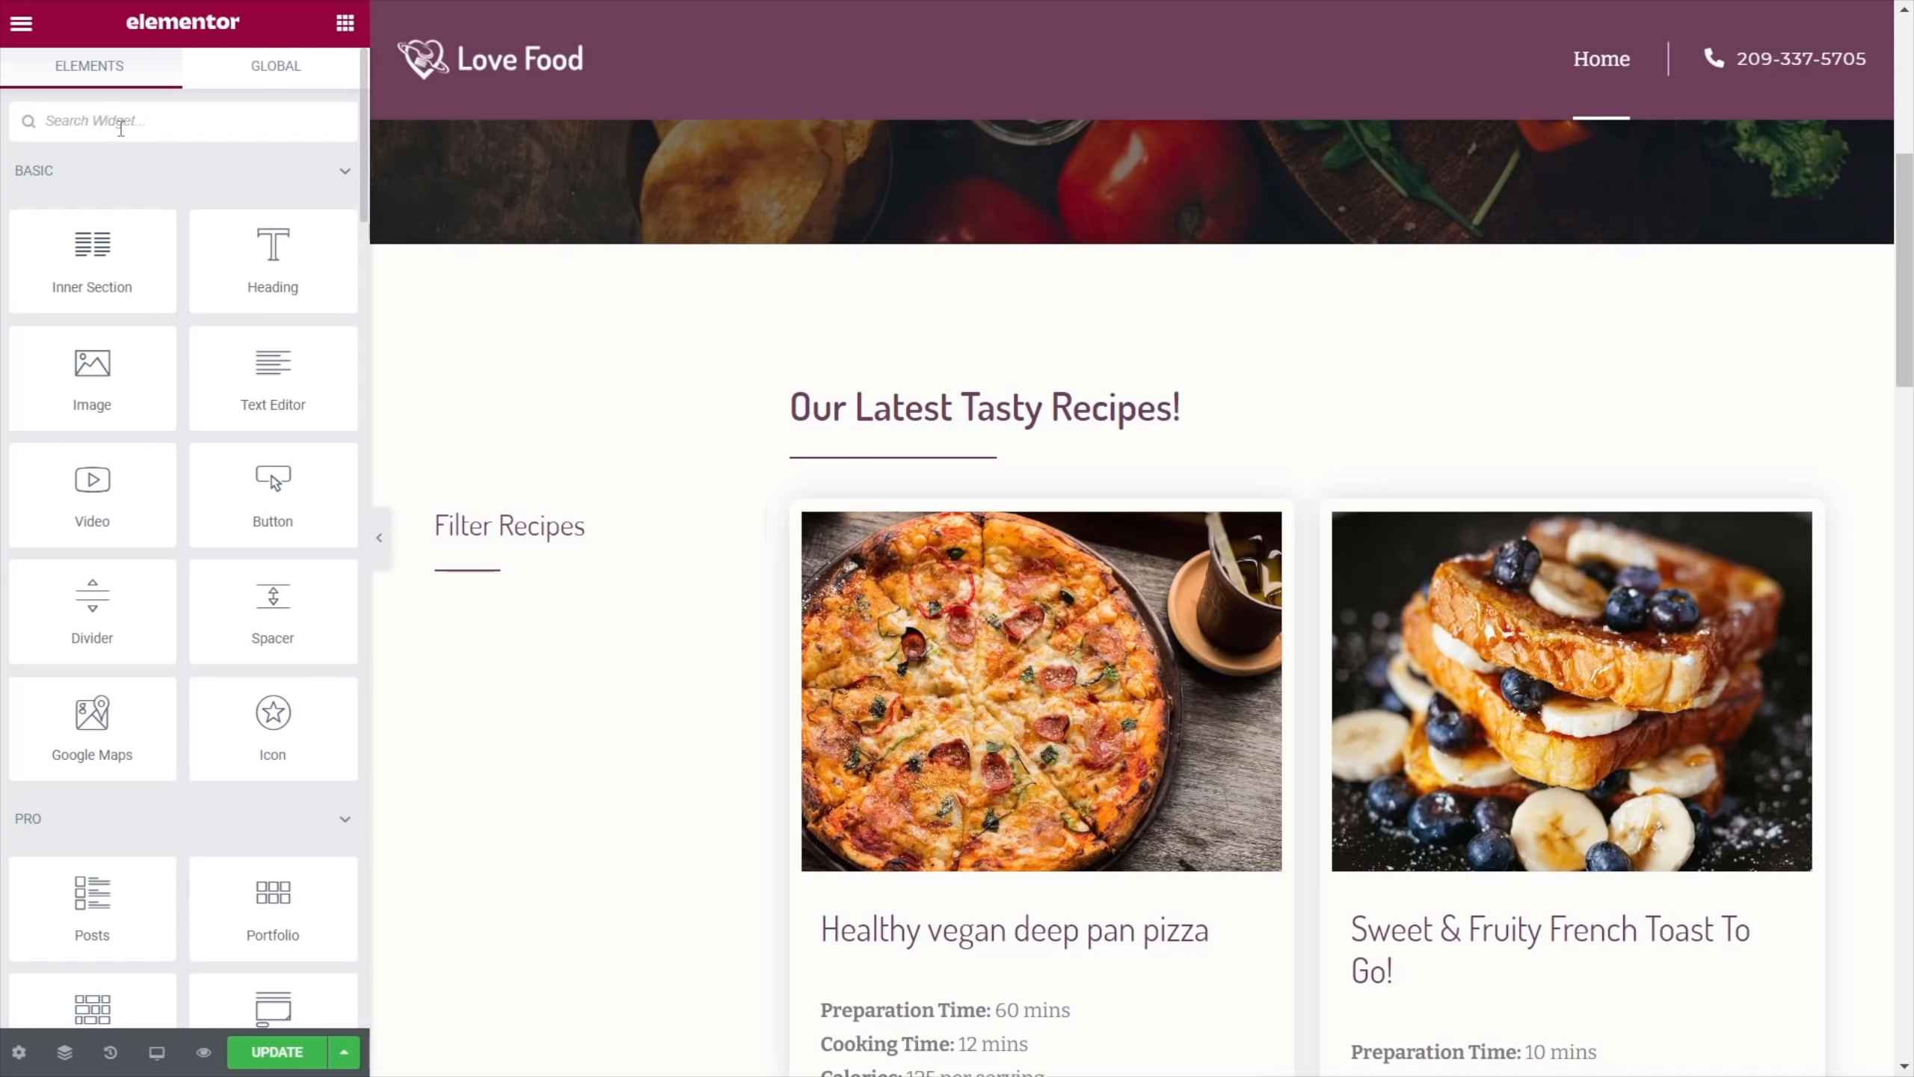
{"action": "scroll", "coordinate": [96, 565], "scroll_direction": "down", "scroll_amount": 15}
{"action": "scroll", "coordinate": [93, 566], "scroll_direction": "down", "scroll_amount": 4}
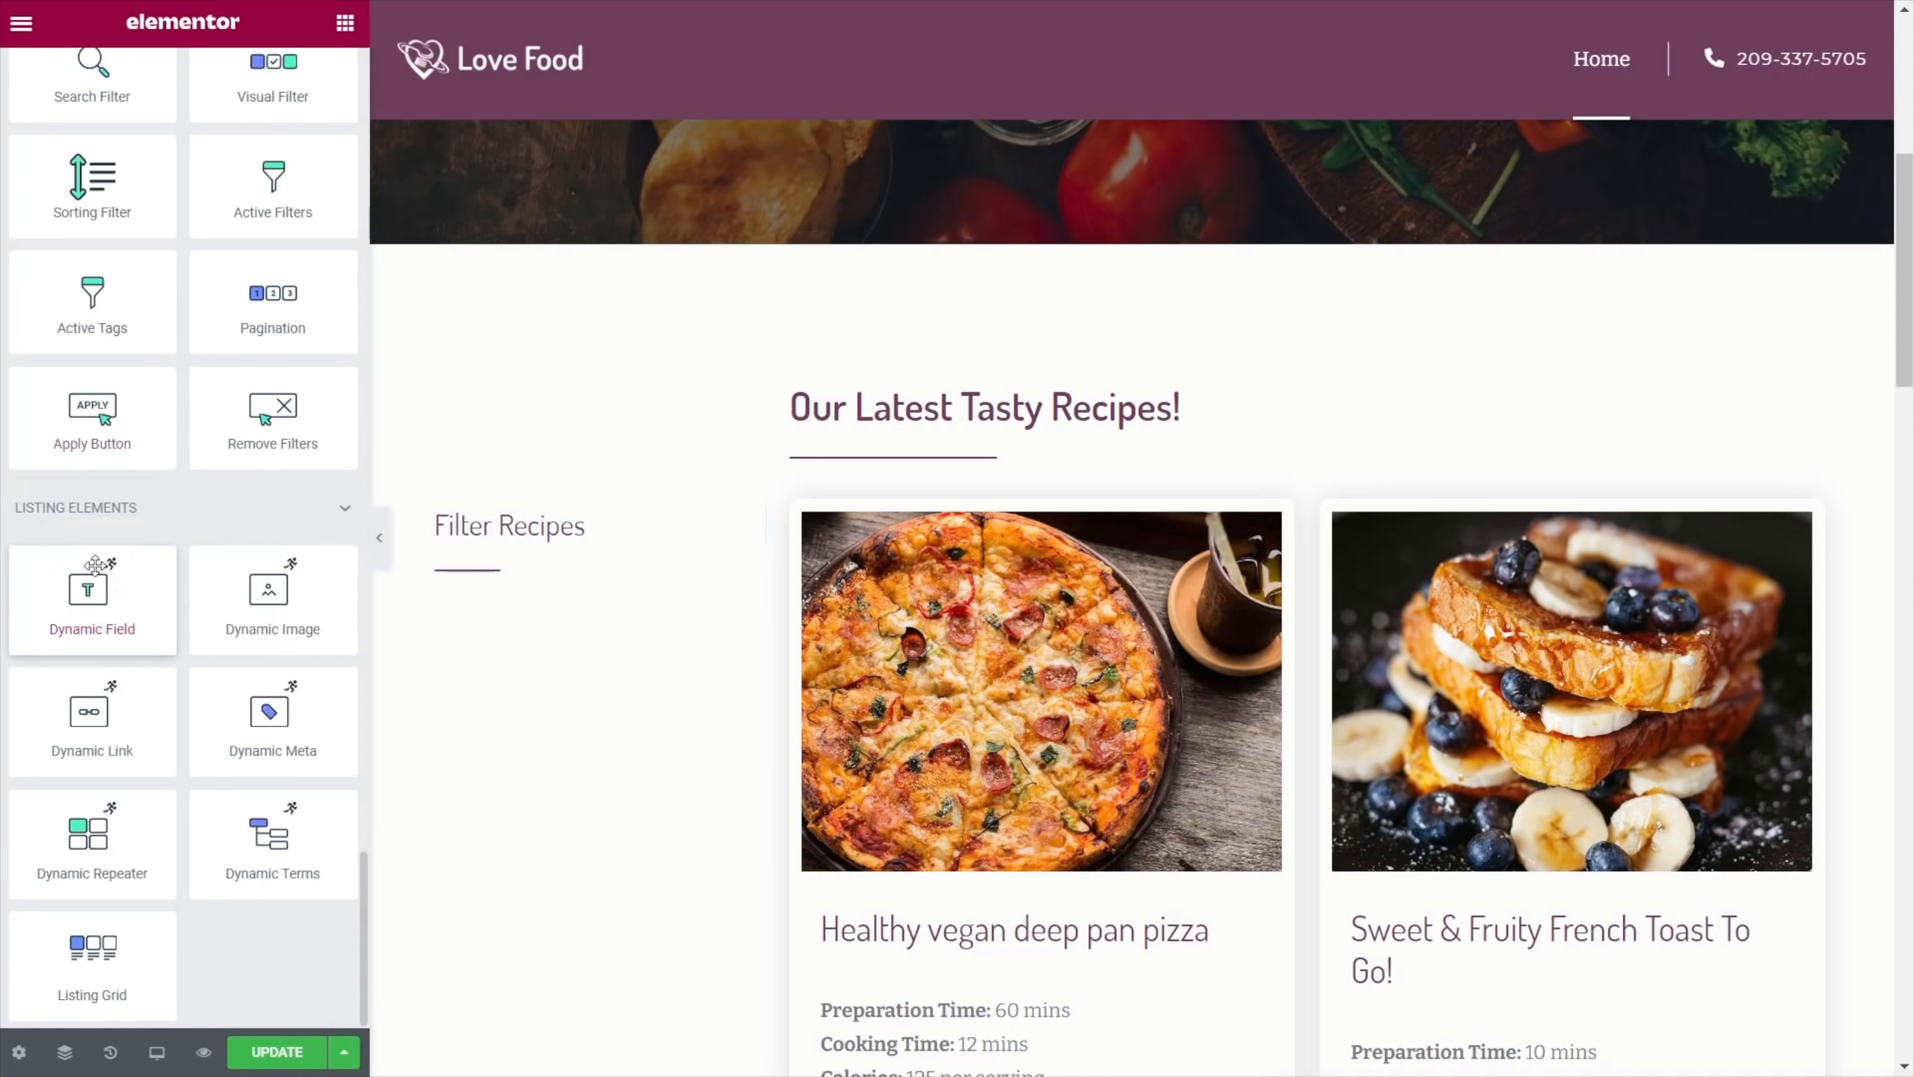
{"action": "scroll", "coordinate": [94, 565], "scroll_direction": "up", "scroll_amount": 5}
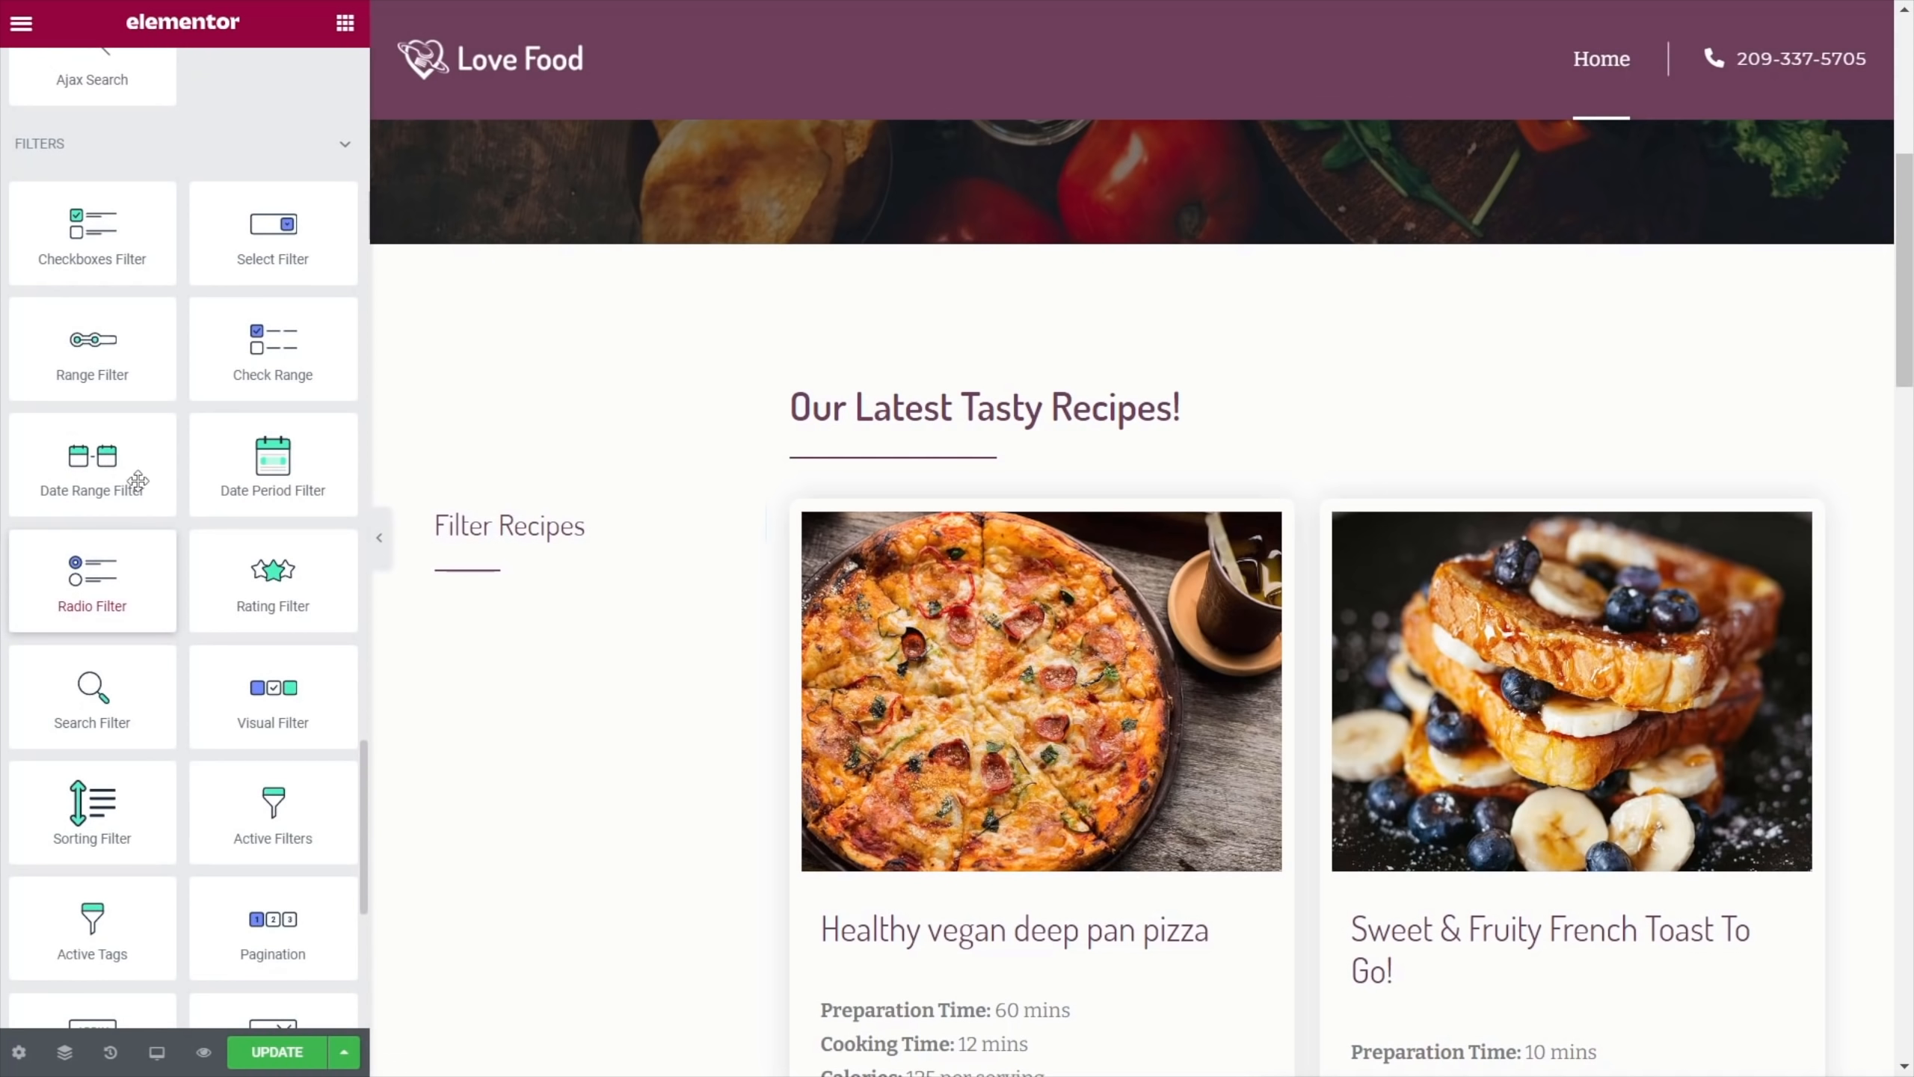
{"action": "left_click_drag", "start_coordinate": [76, 218], "coordinate": [542, 566]}
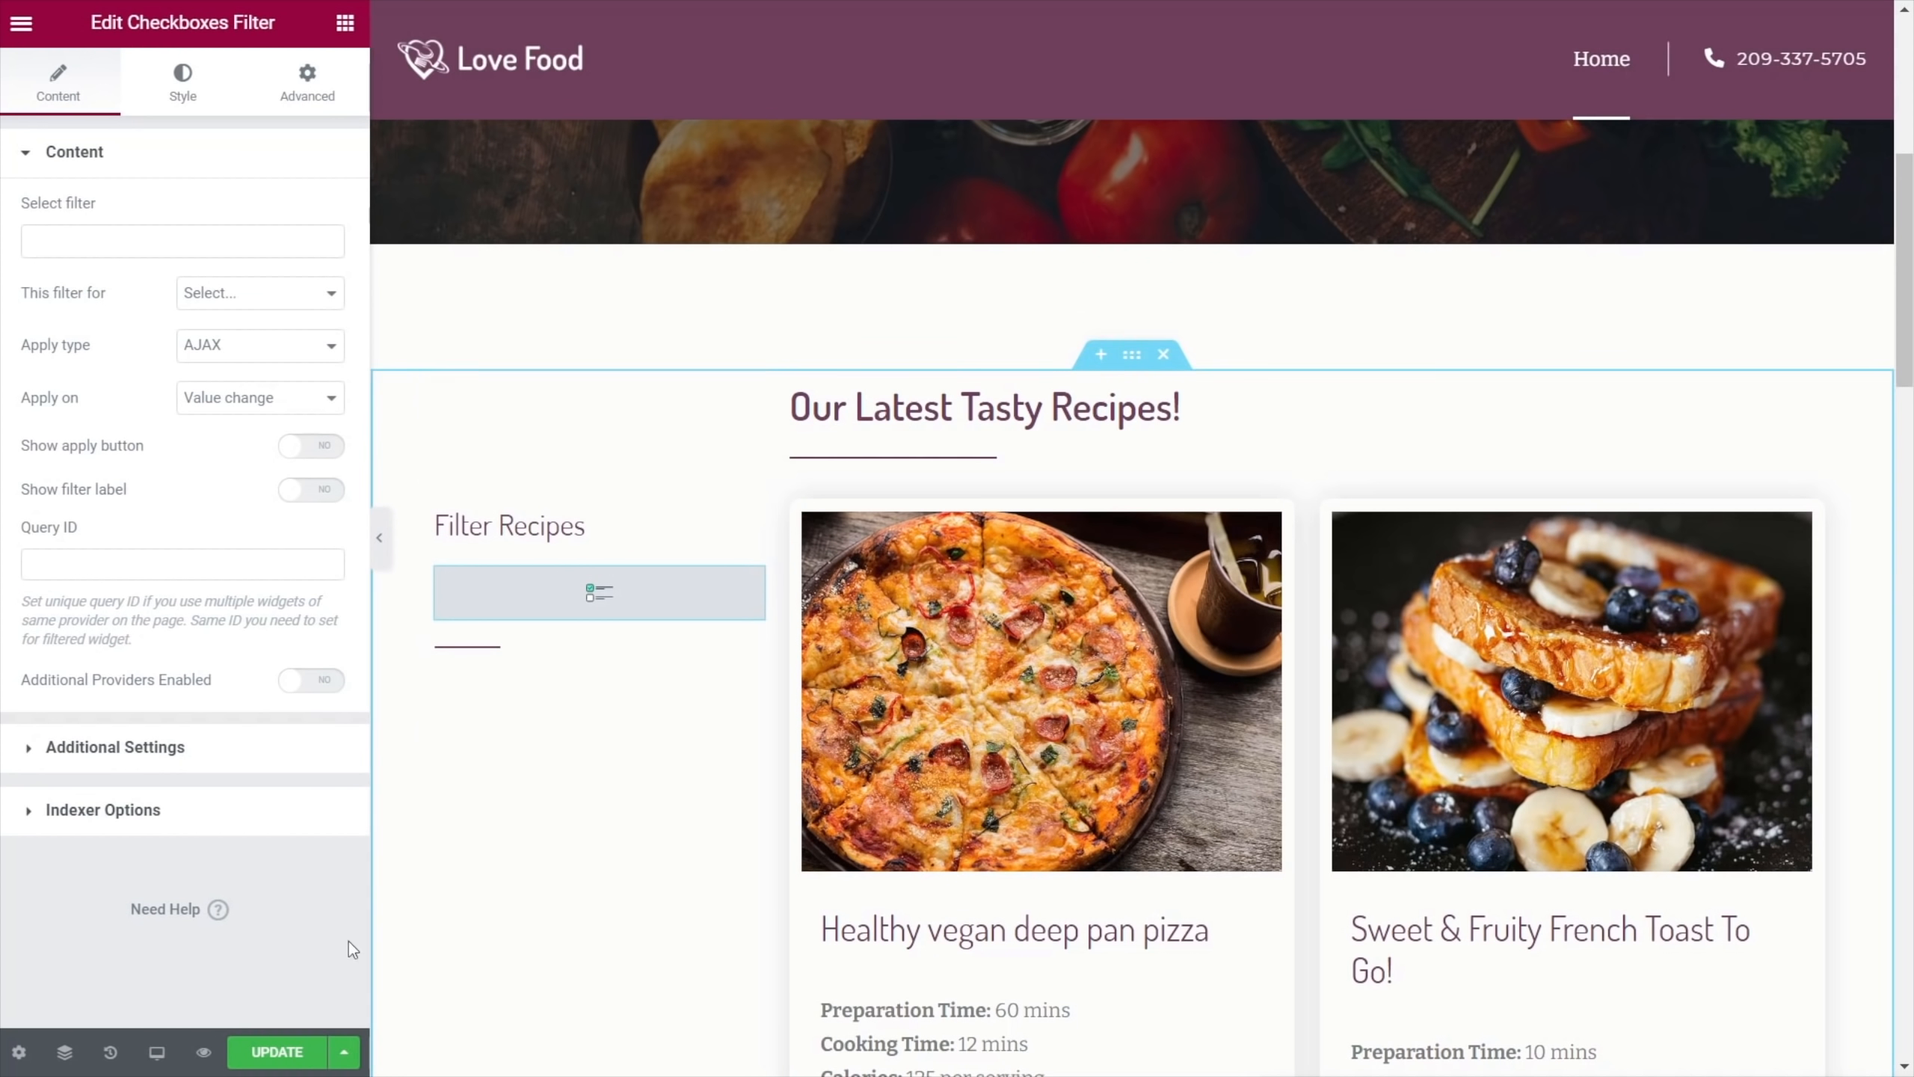
{"action": "left_click", "coordinate": [72, 1055]}
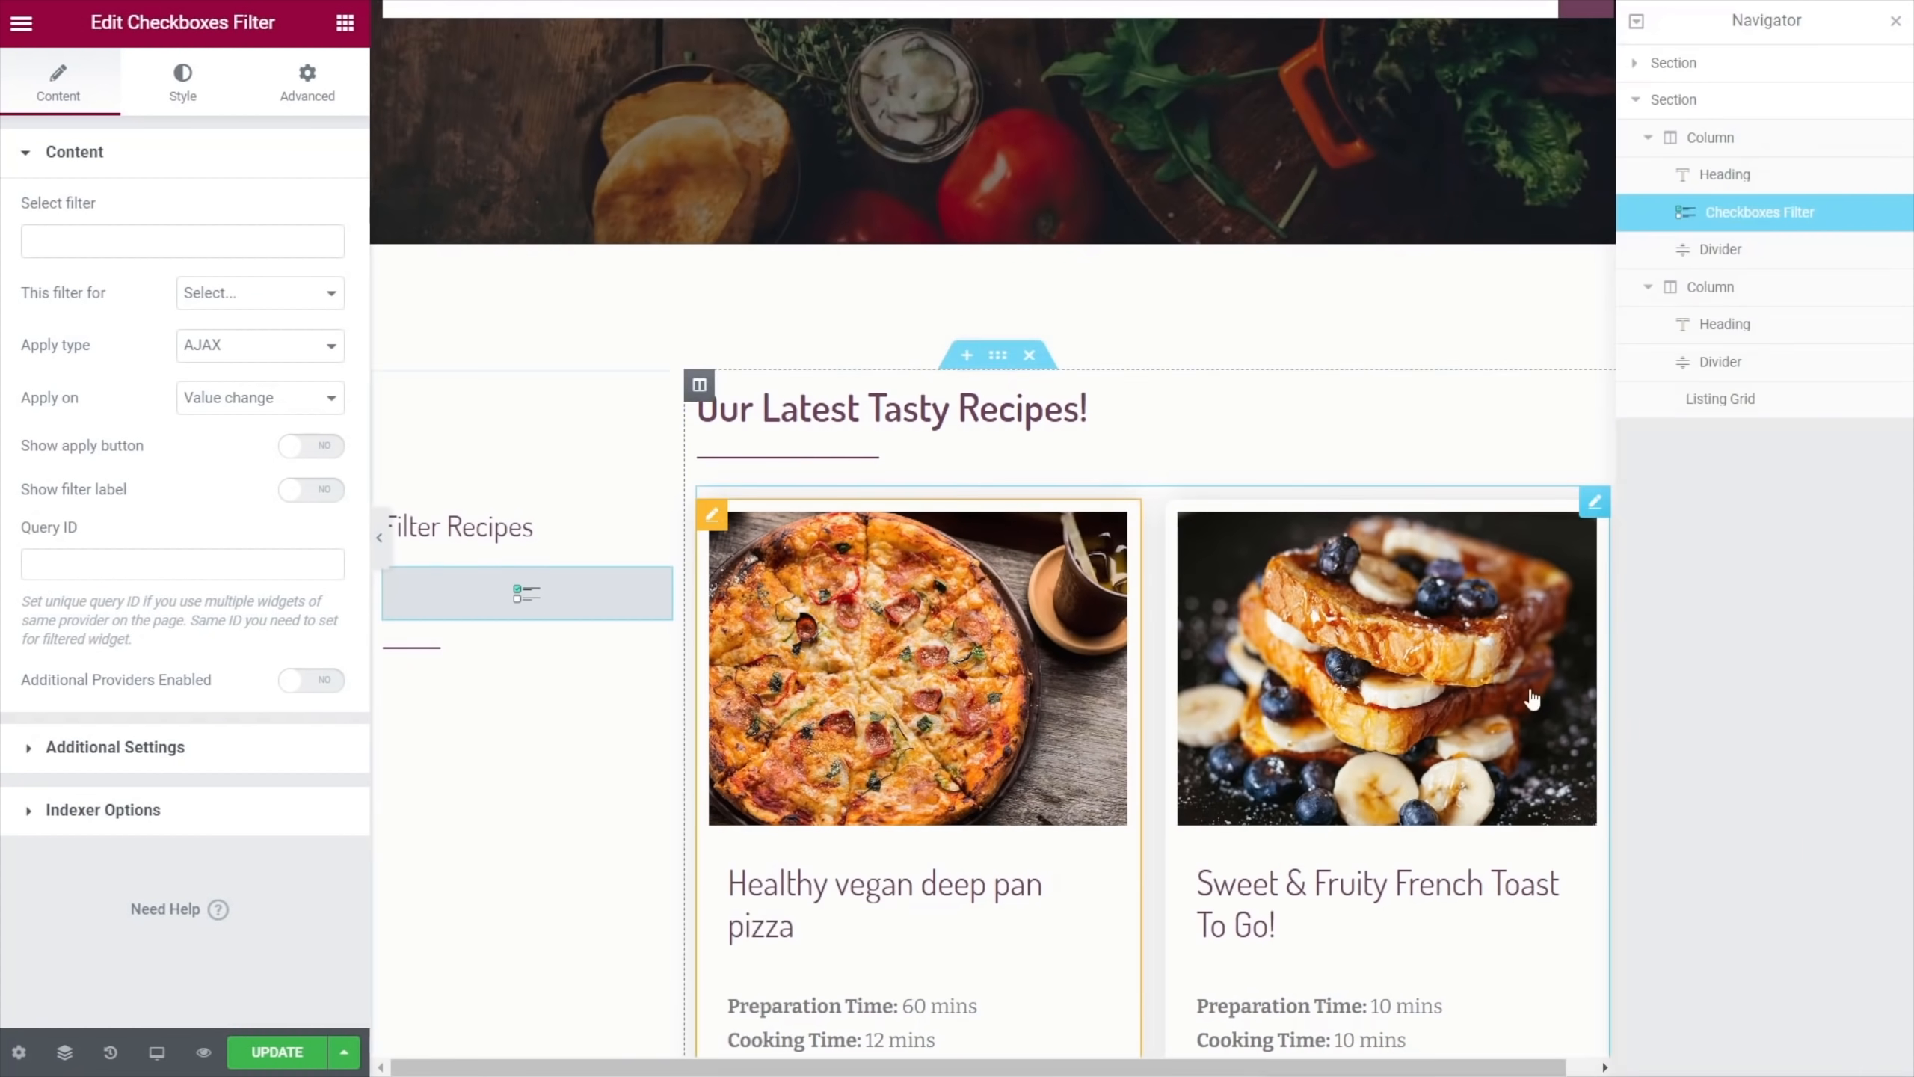
{"action": "left_click_drag", "start_coordinate": [1754, 217], "coordinate": [1752, 260]}
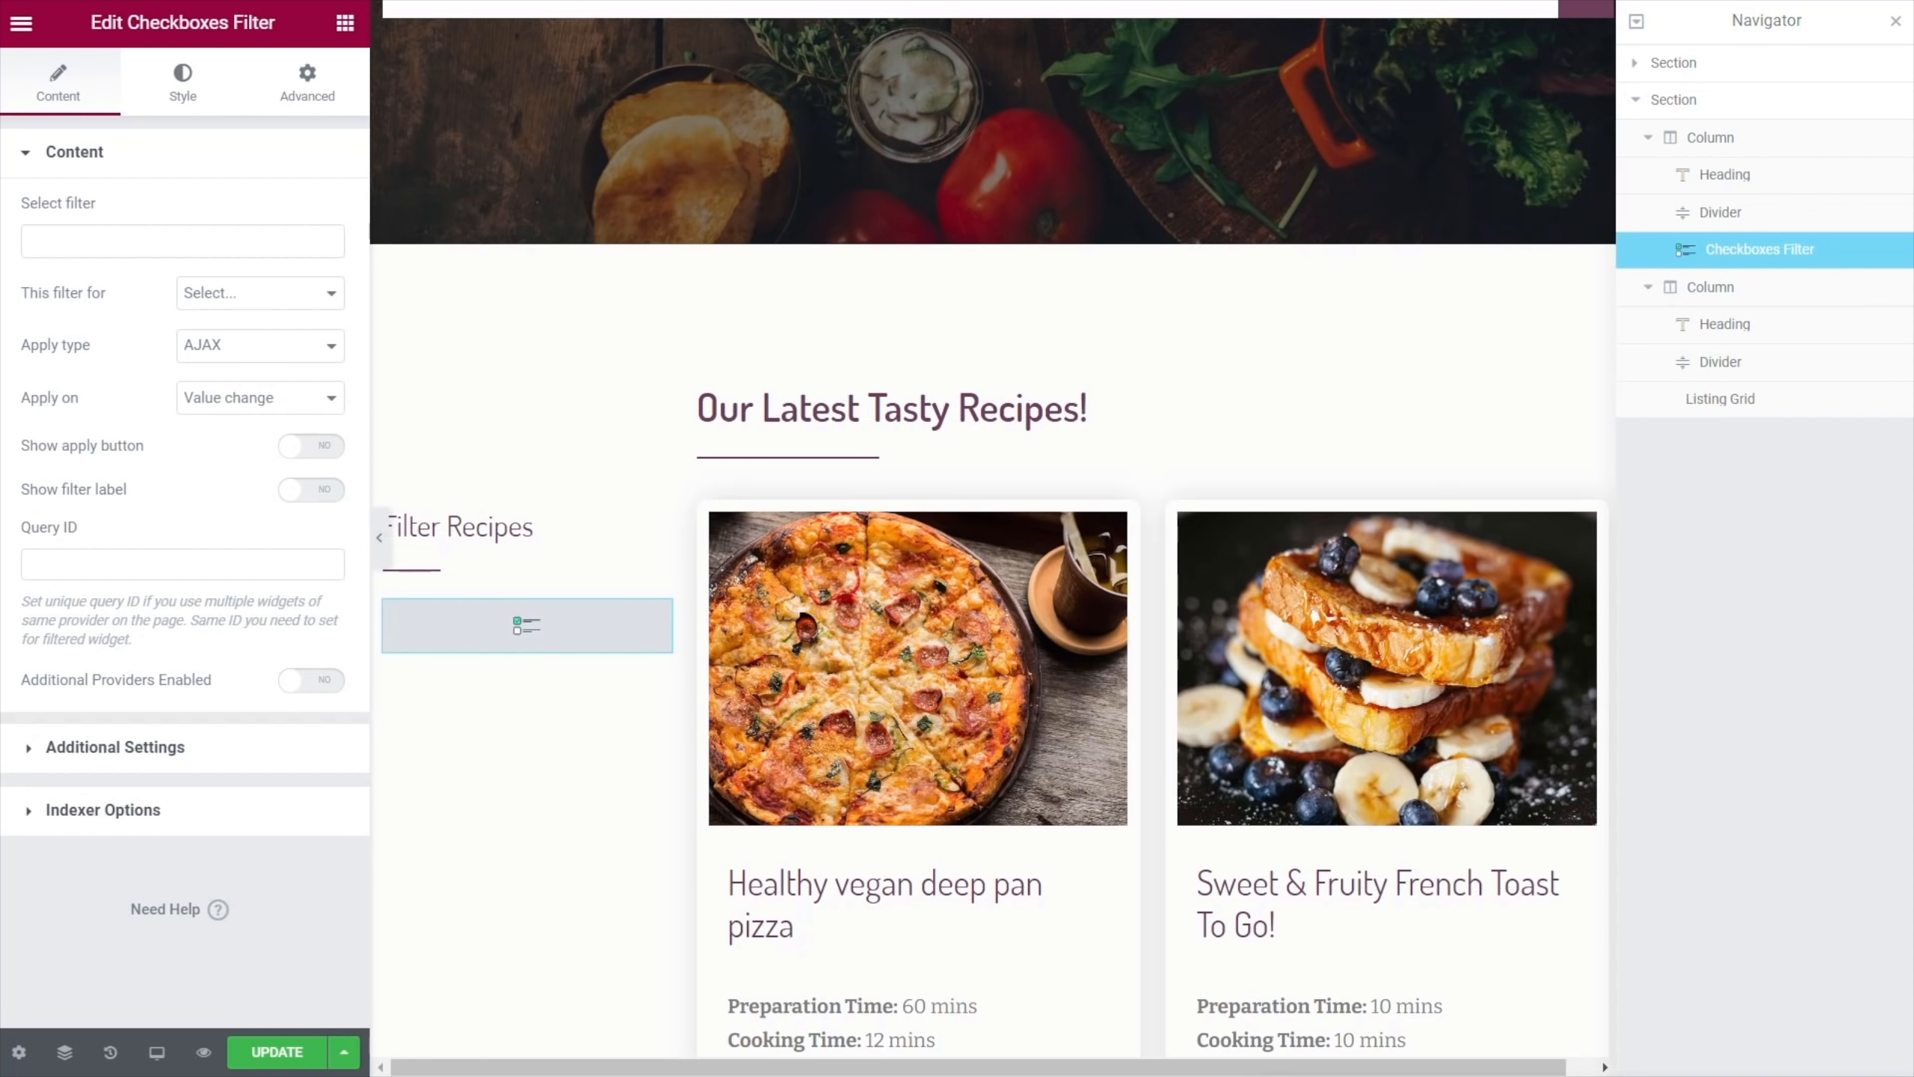
Assign the Recipe Category Filter to the checkboxes widget, apply it to JetEngine, and show the filter label
{"action": "left_click", "coordinate": [167, 240]}
{"action": "type", "text": "rece"}
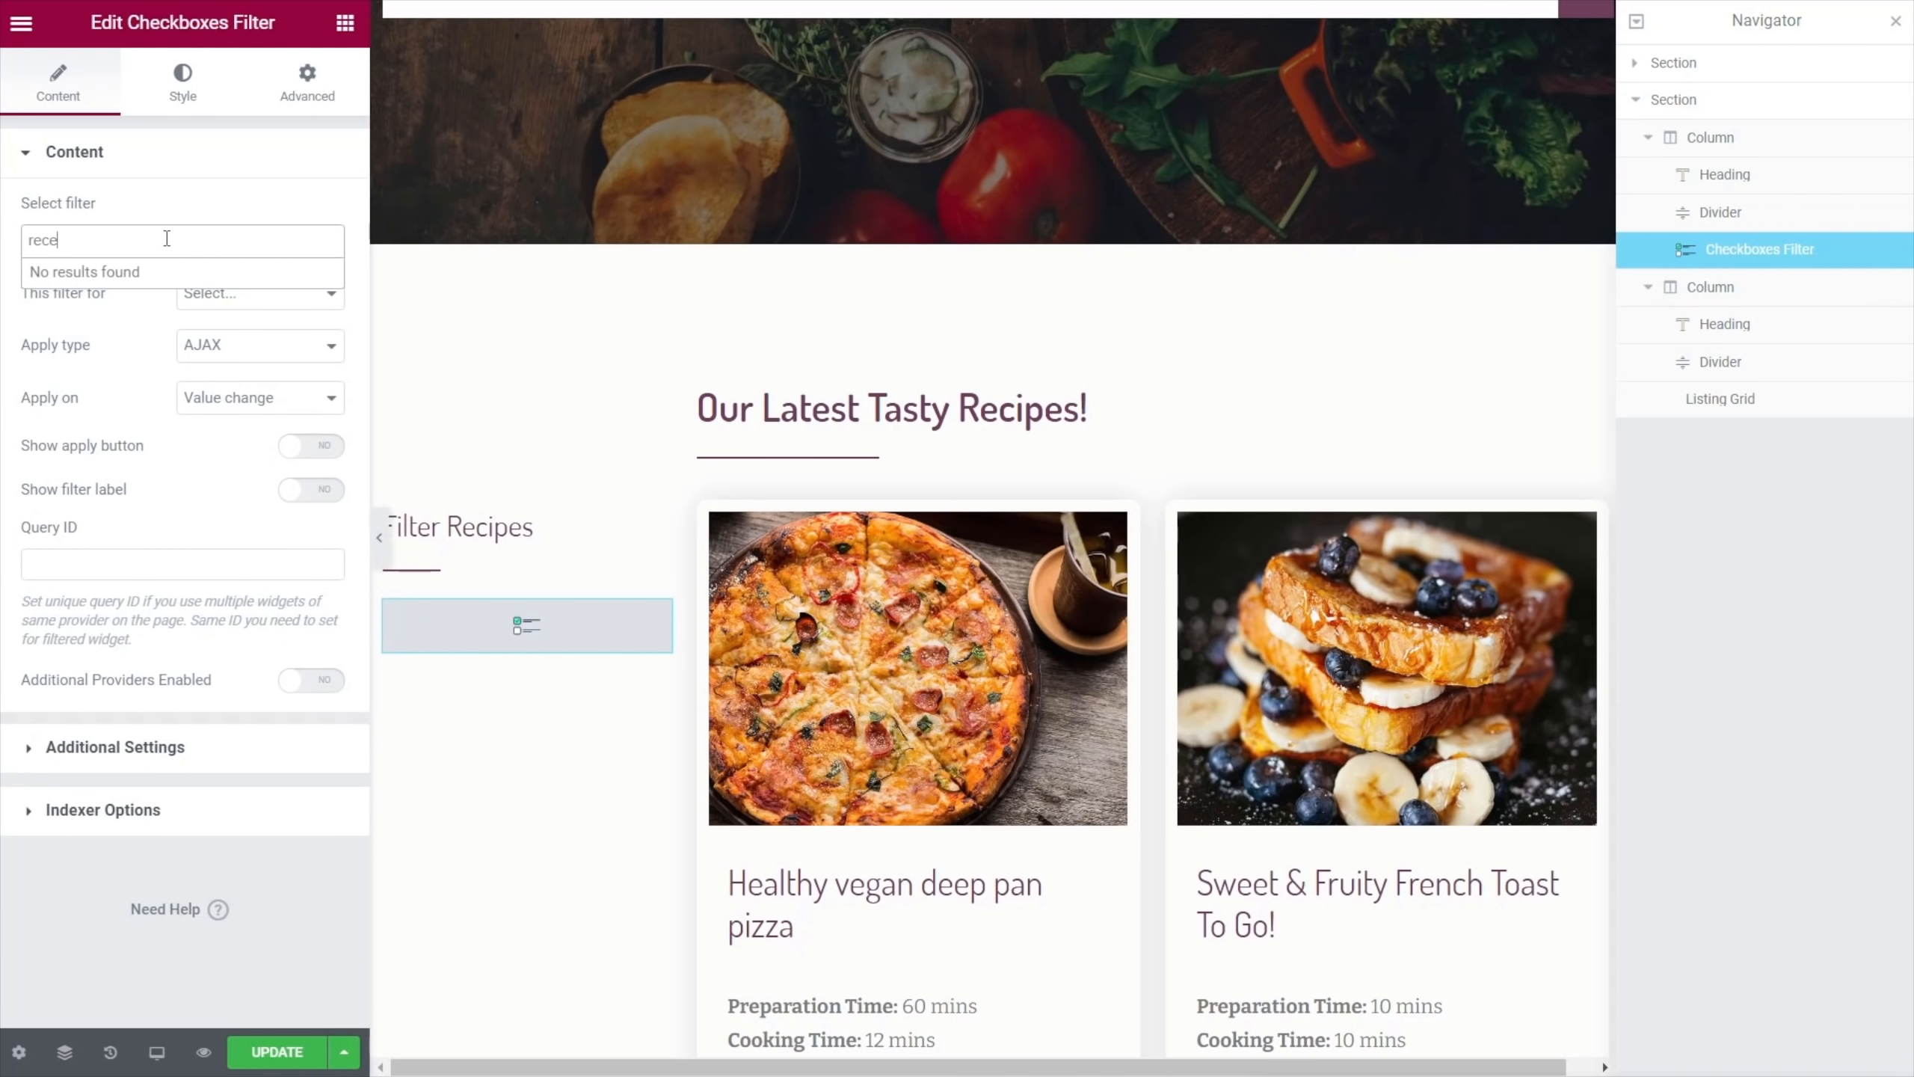
{"action": "key", "text": "BackSpace"}
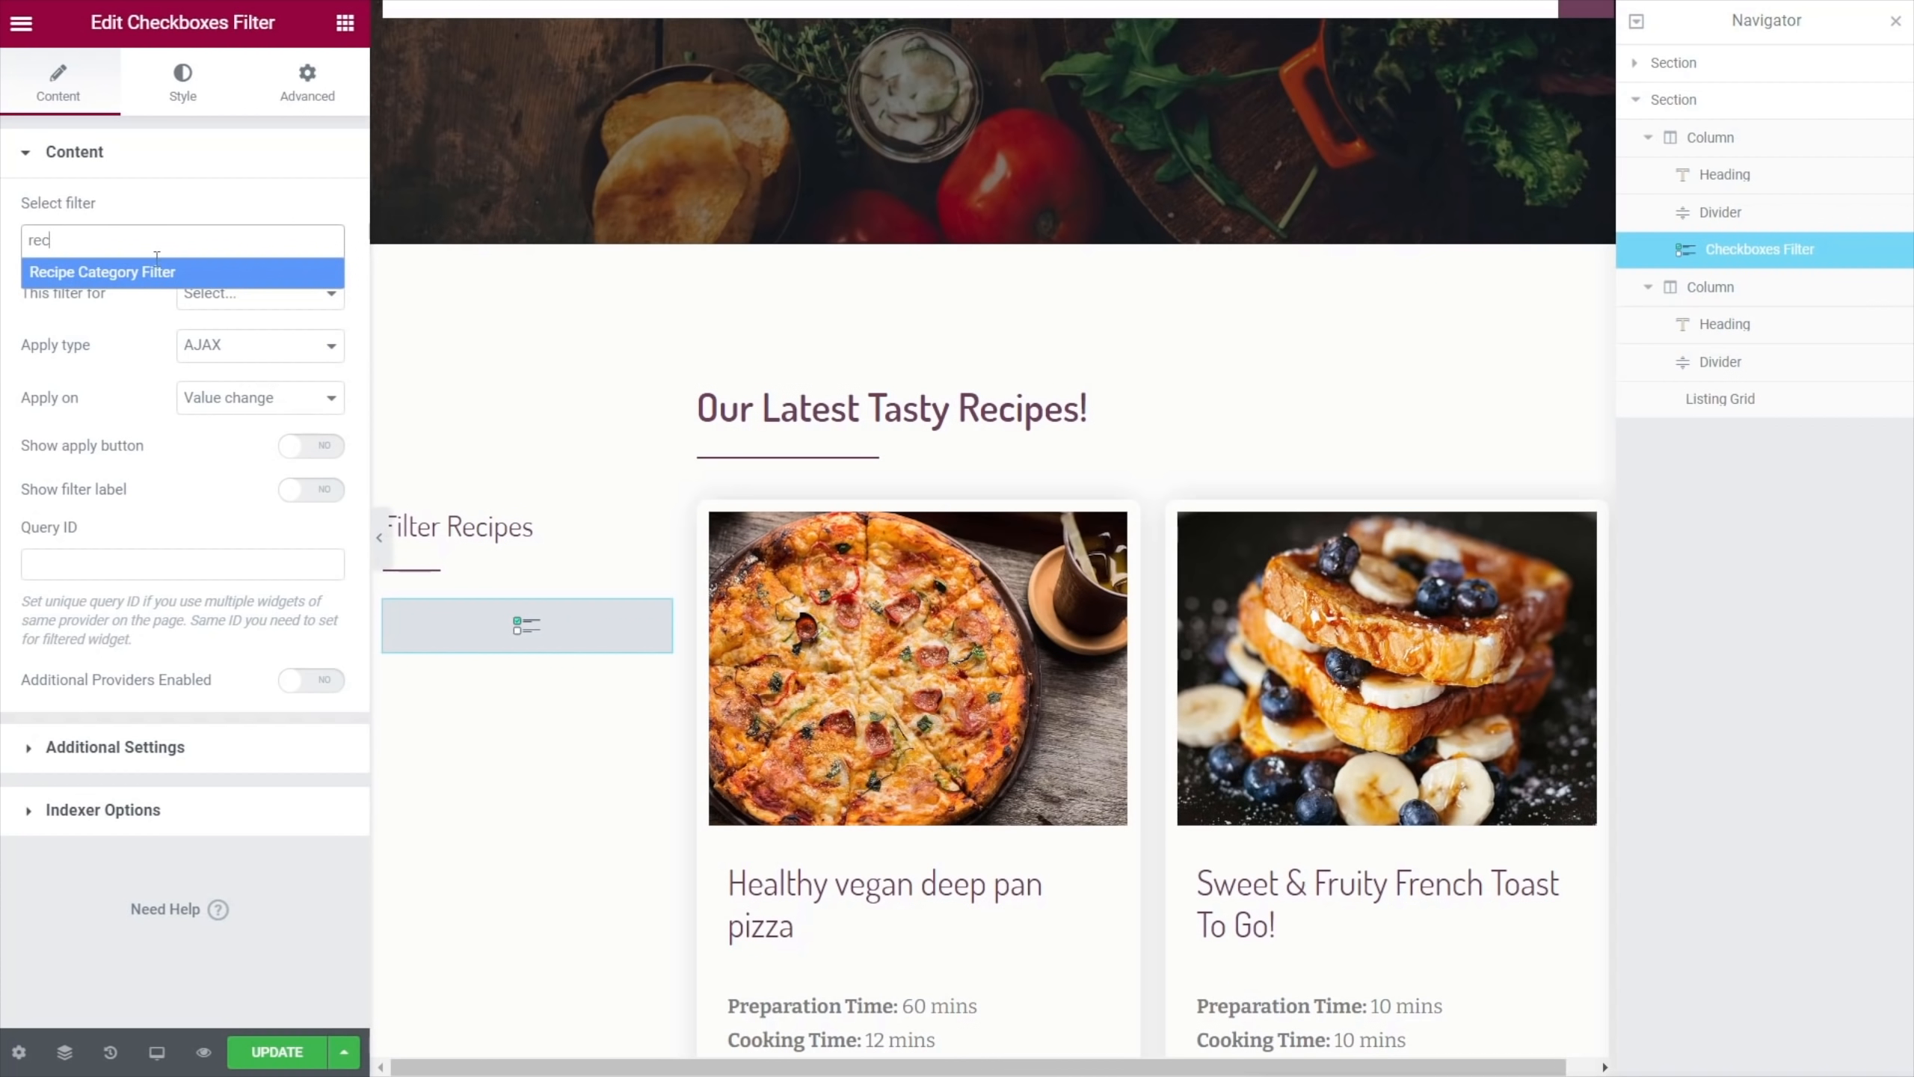
{"action": "left_click", "coordinate": [151, 273]}
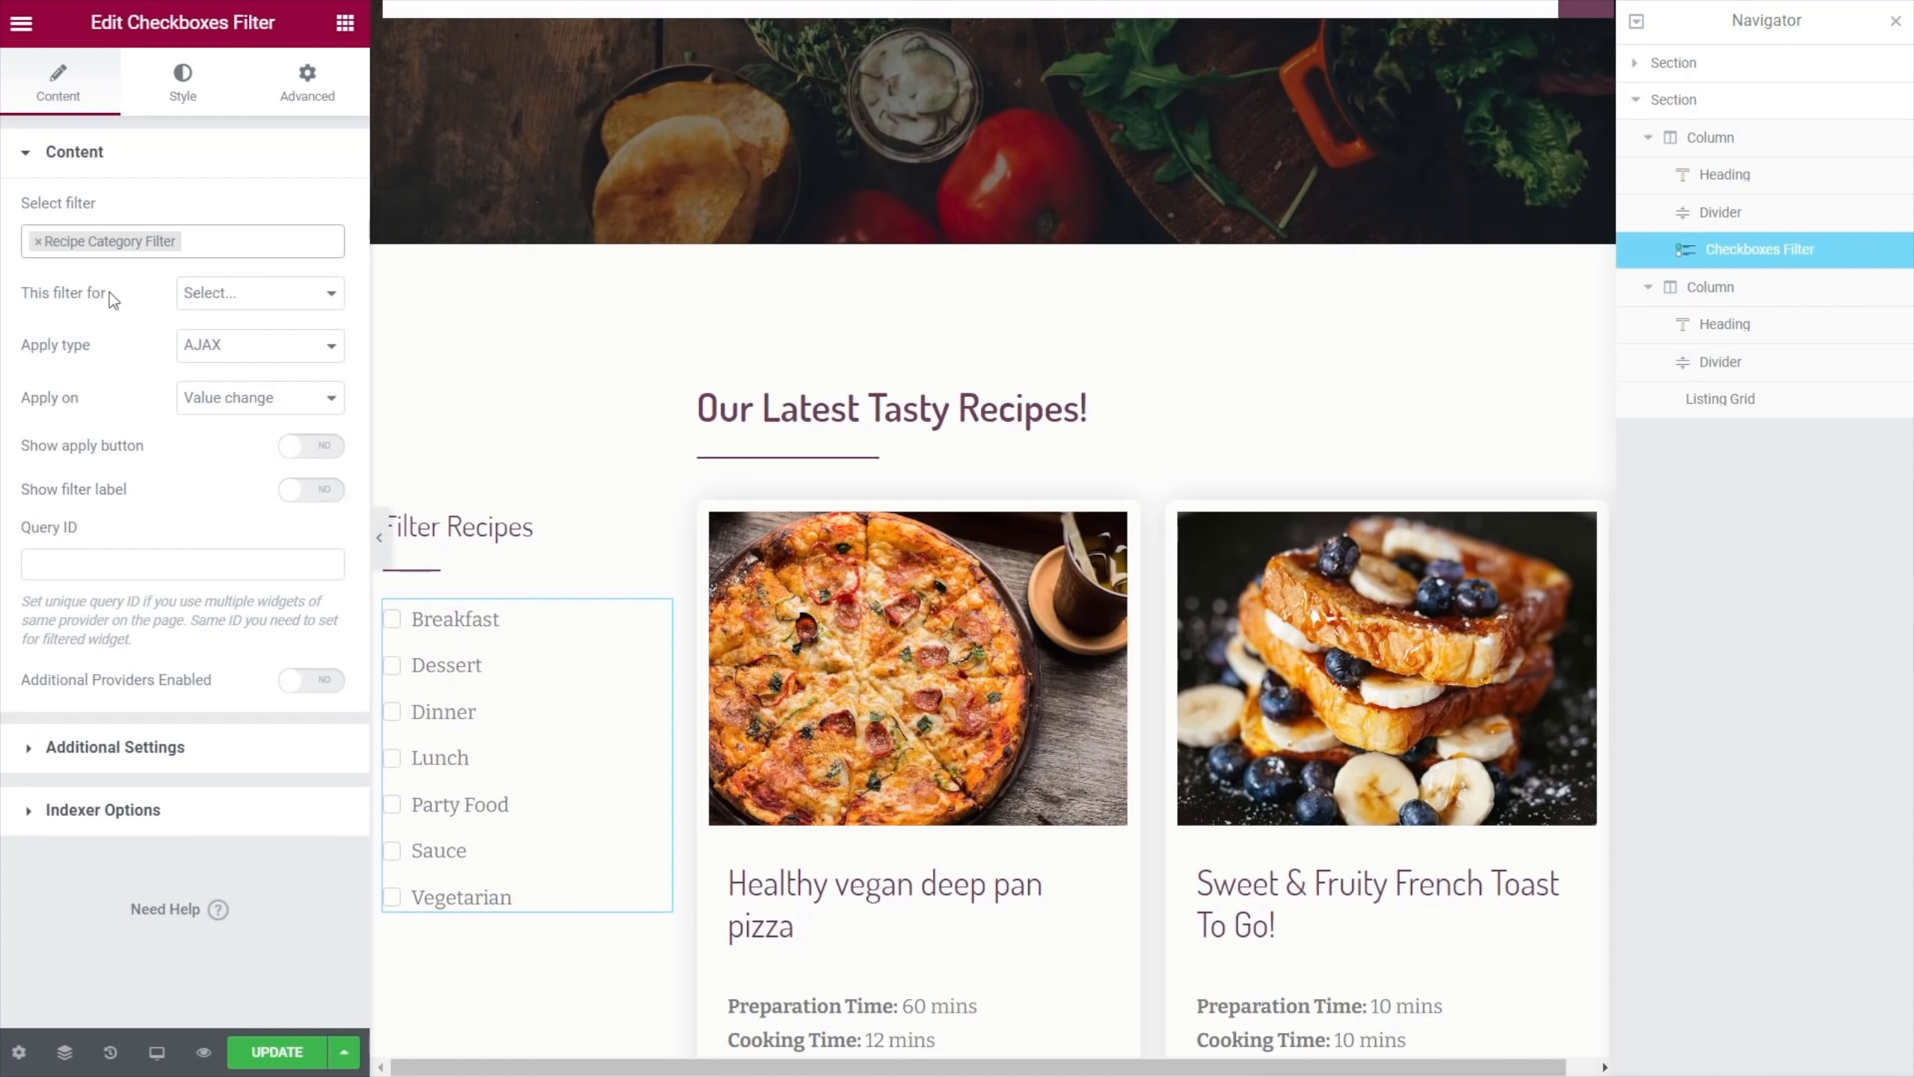
{"action": "left_click", "coordinate": [203, 293]}
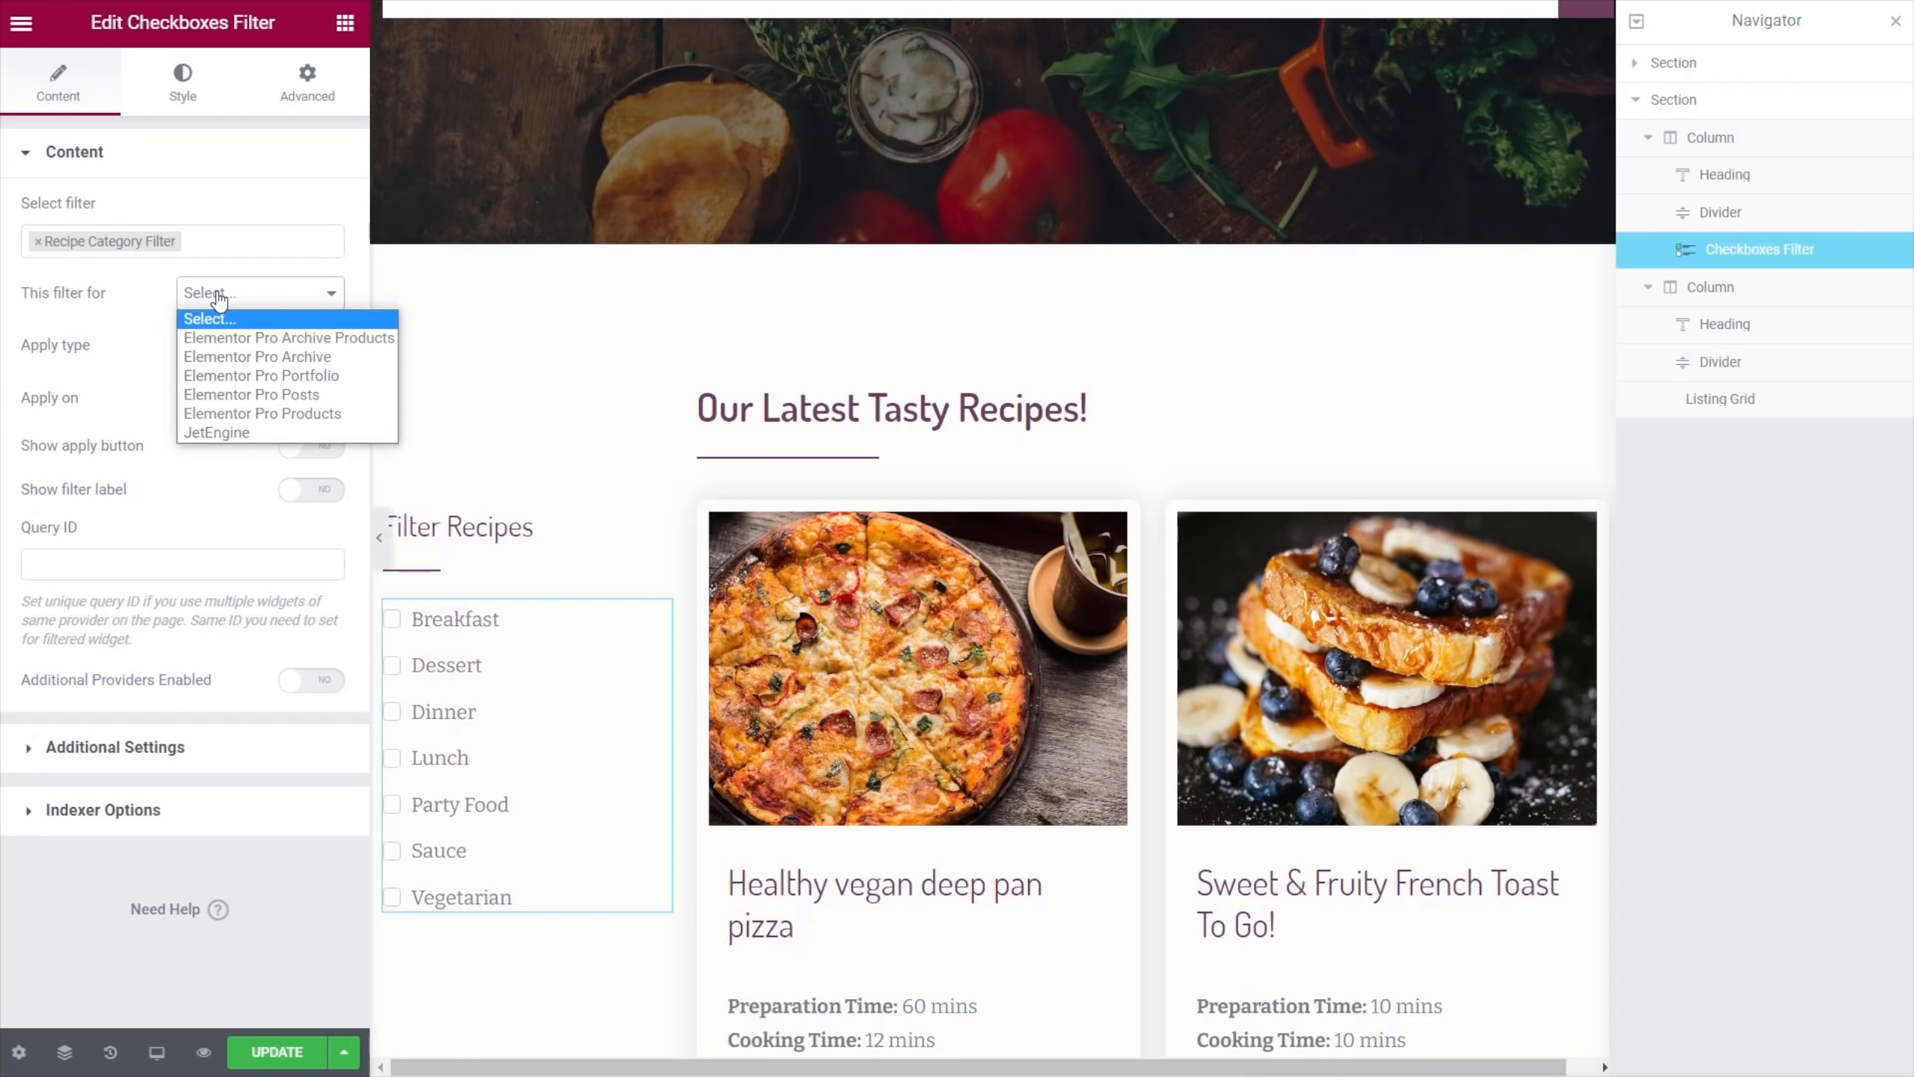
{"action": "left_click", "coordinate": [228, 432]}
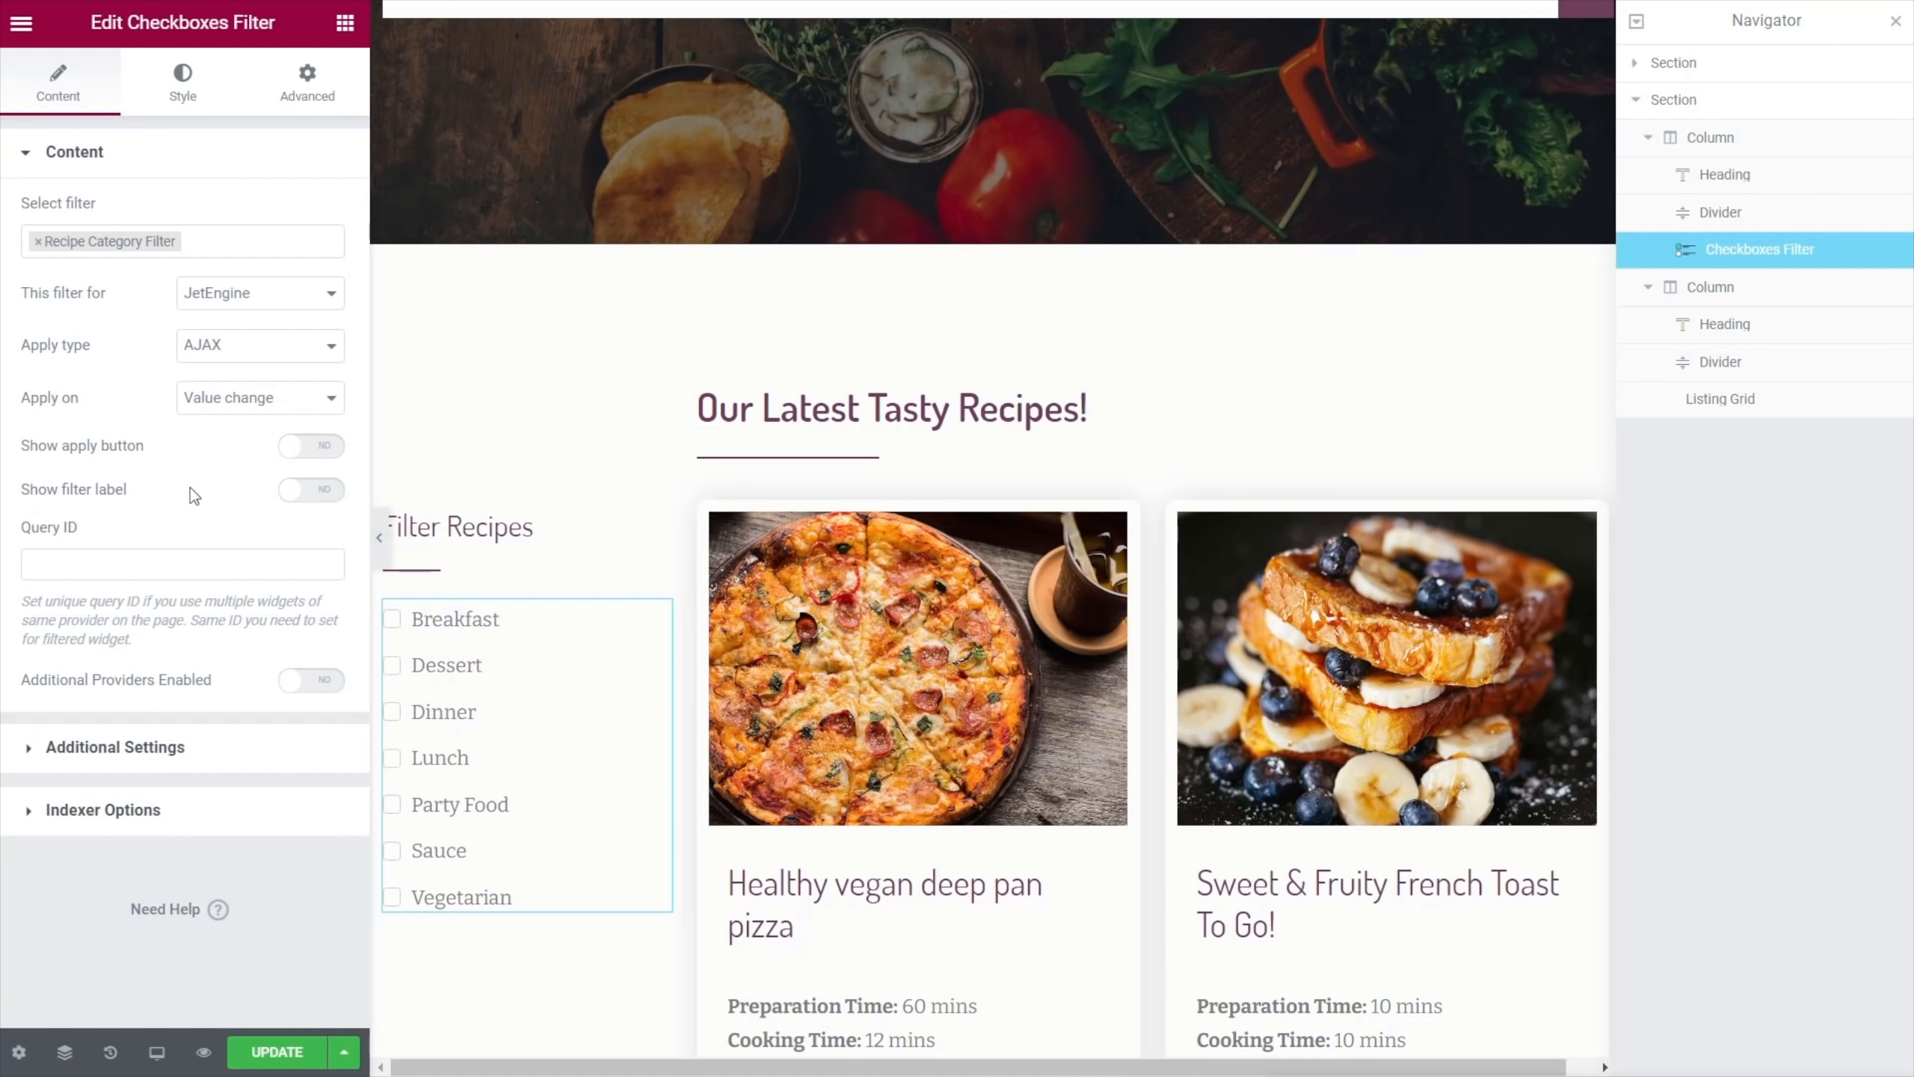
{"action": "left_click", "coordinate": [326, 492]}
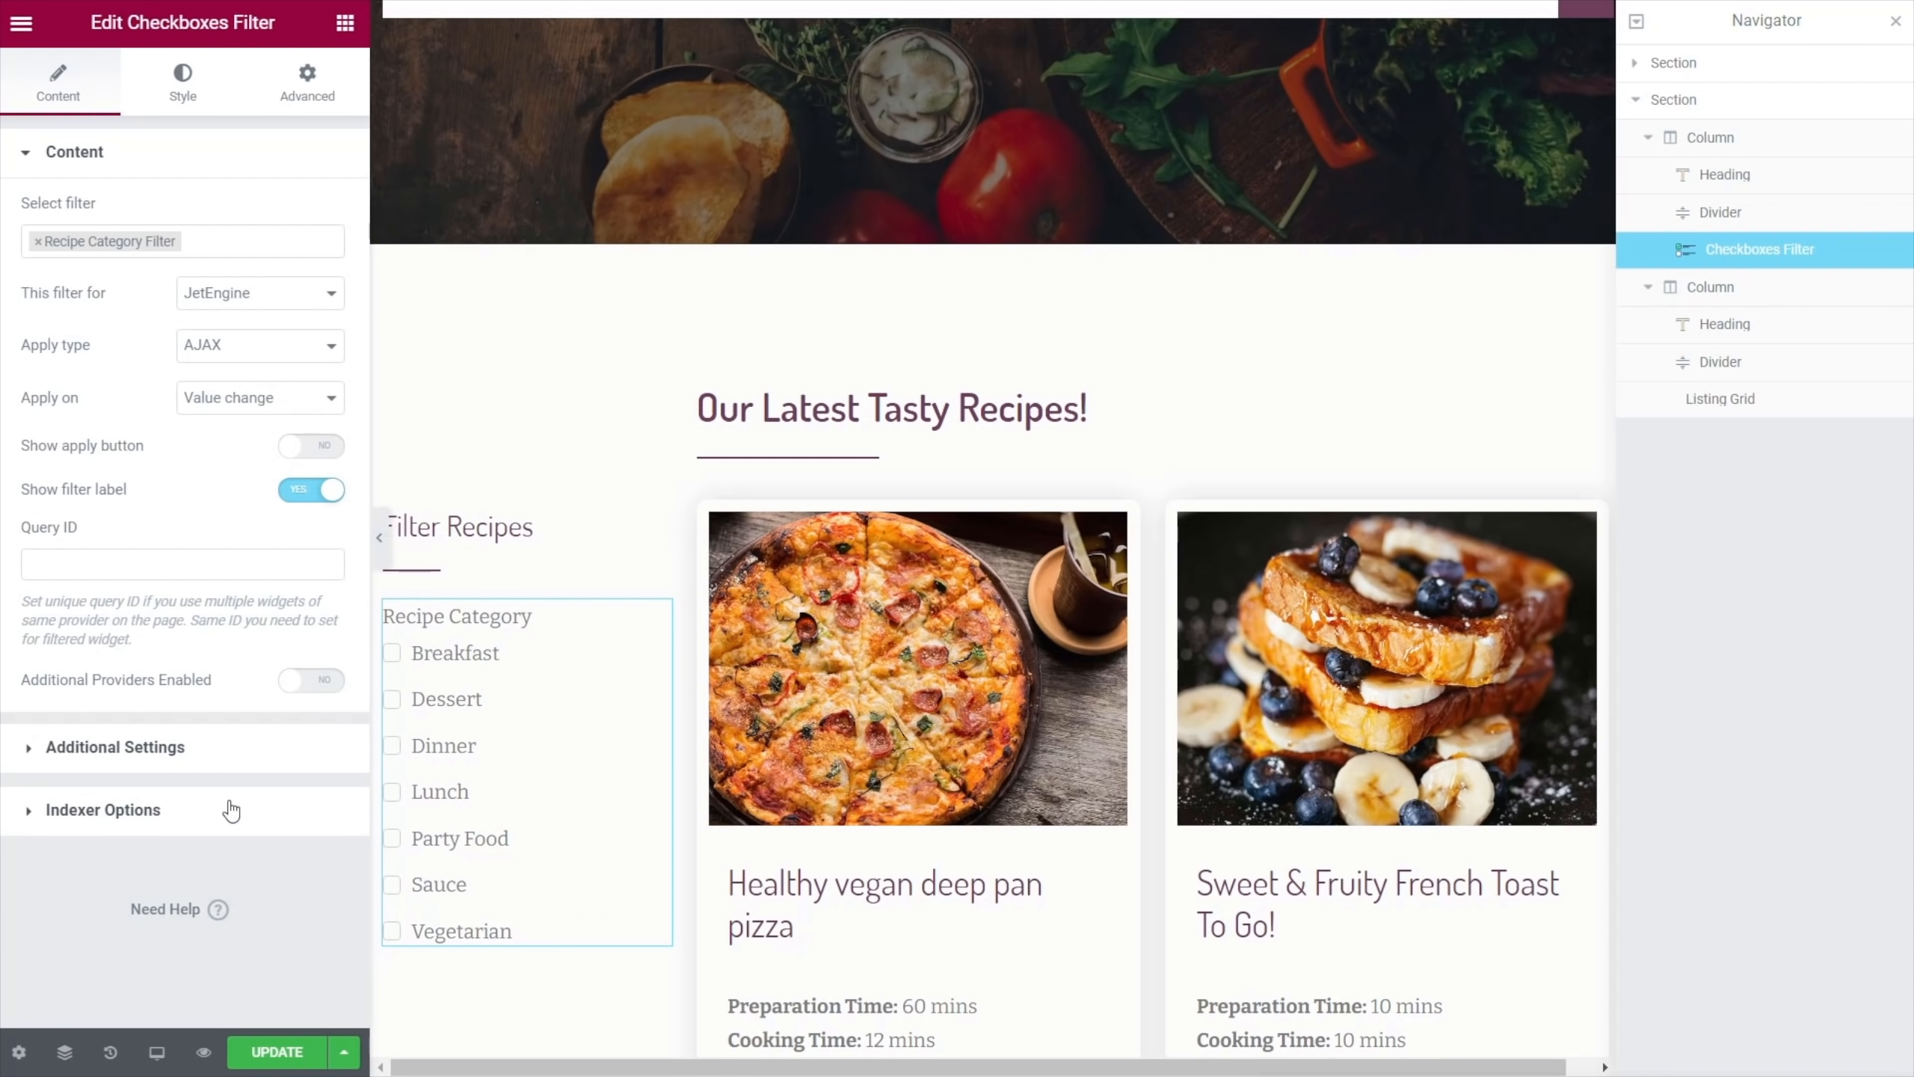
Reduce the space between the category filter's items to 5
{"action": "left_click", "coordinate": [166, 756]}
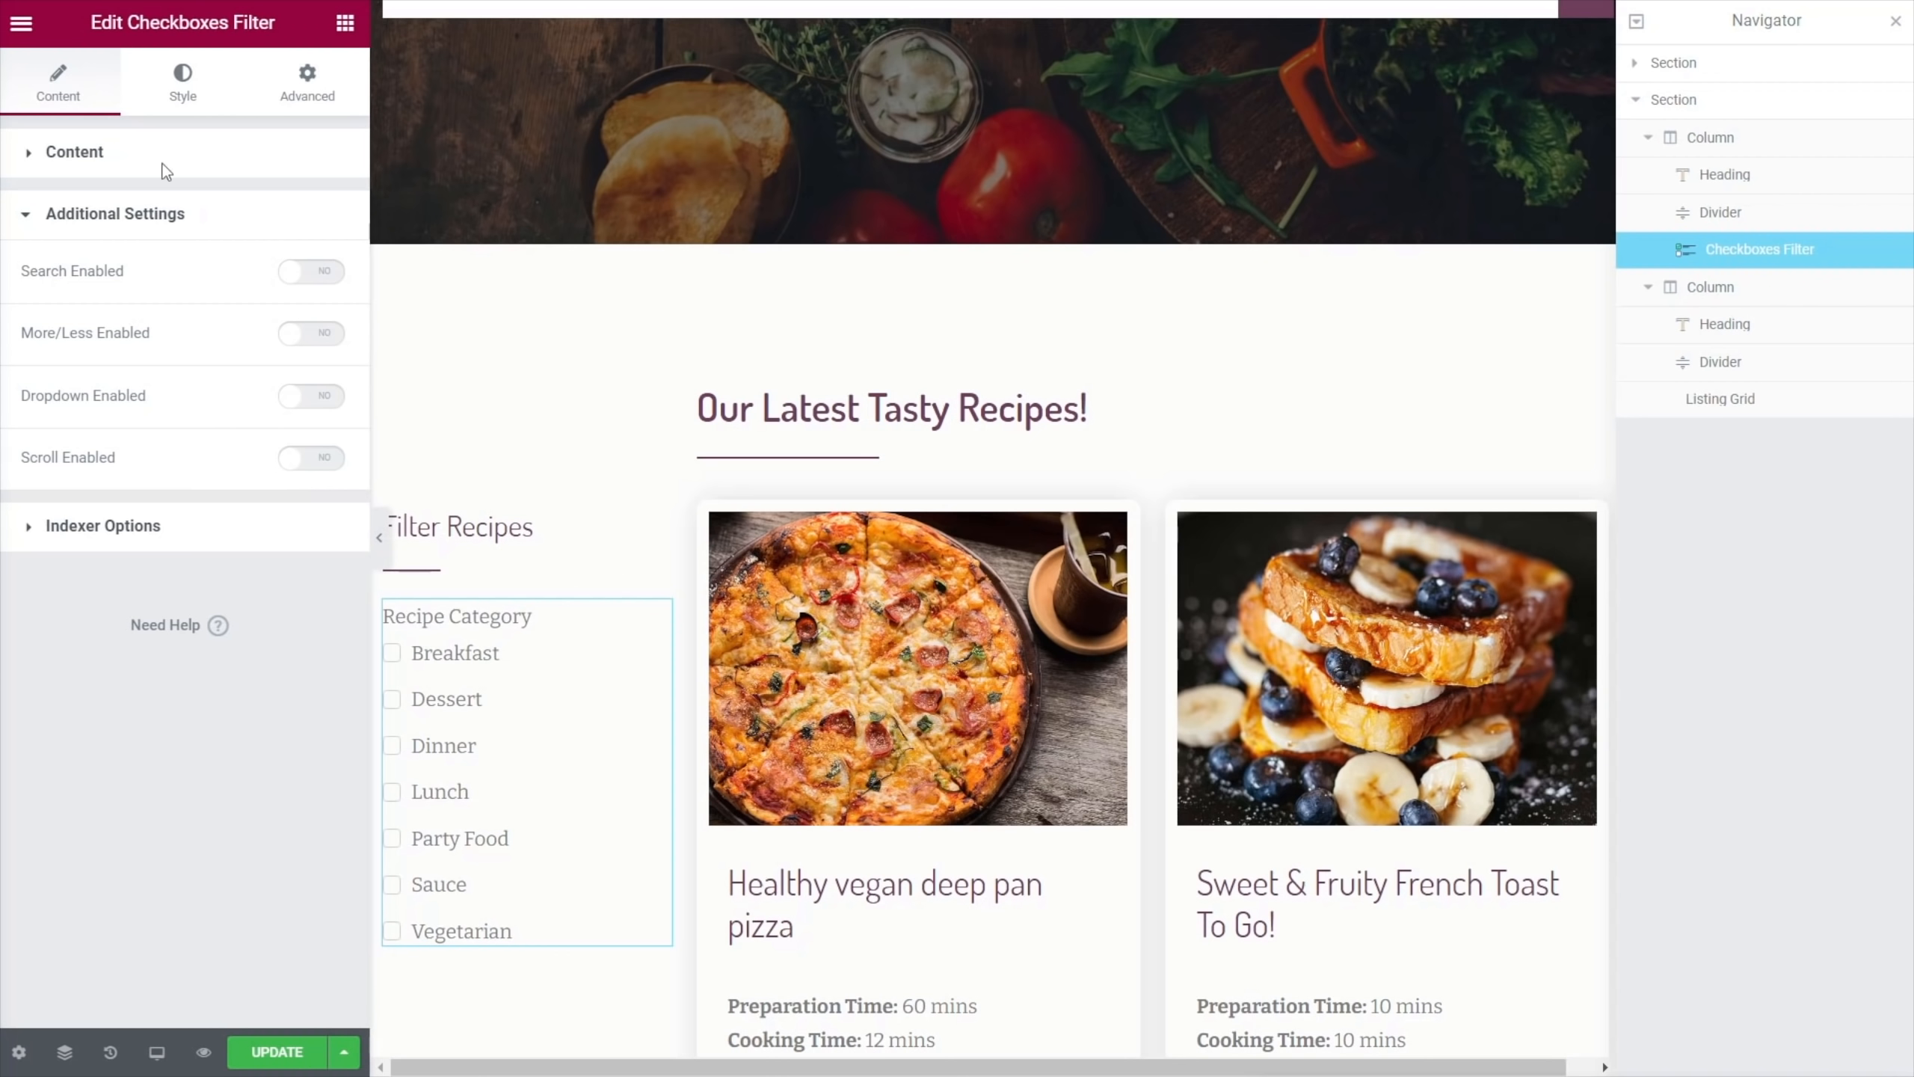
{"action": "left_click", "coordinate": [181, 82]}
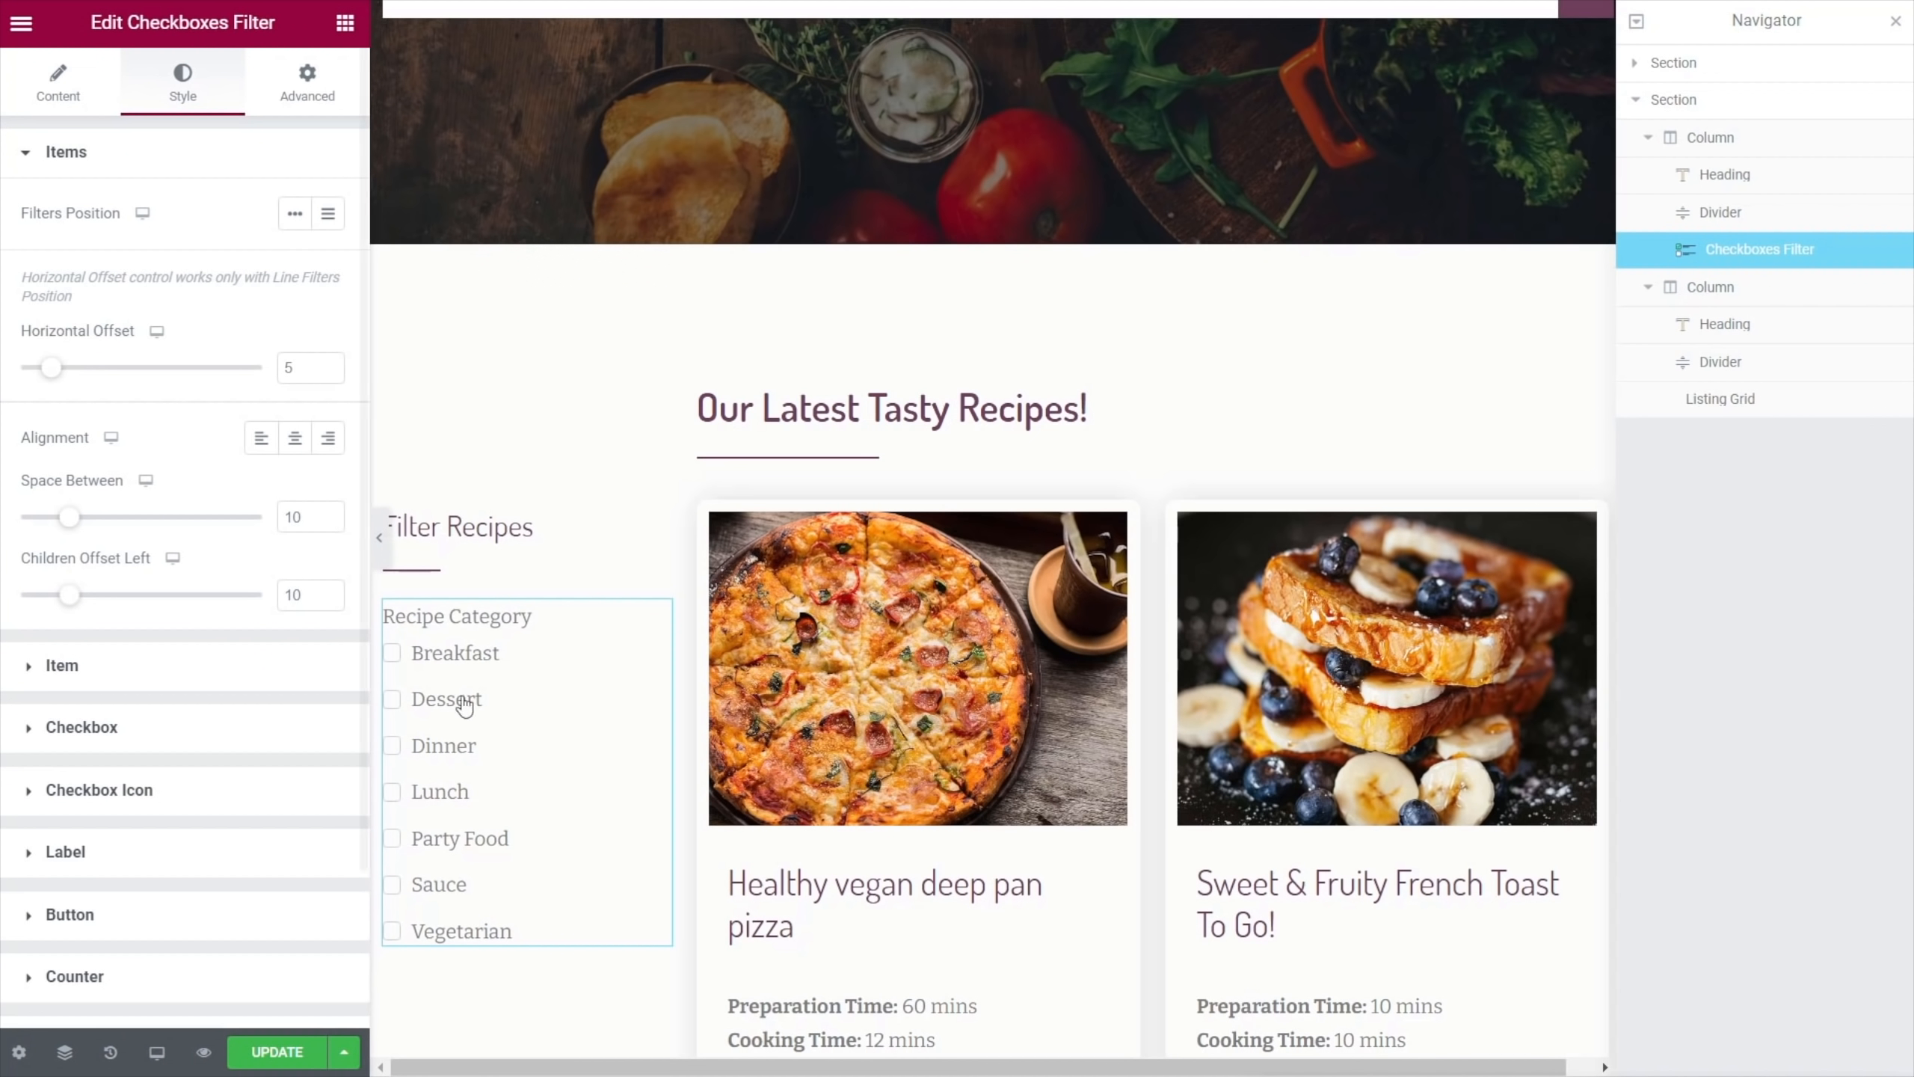
{"action": "left_click_drag", "start_coordinate": [69, 526], "coordinate": [45, 527]}
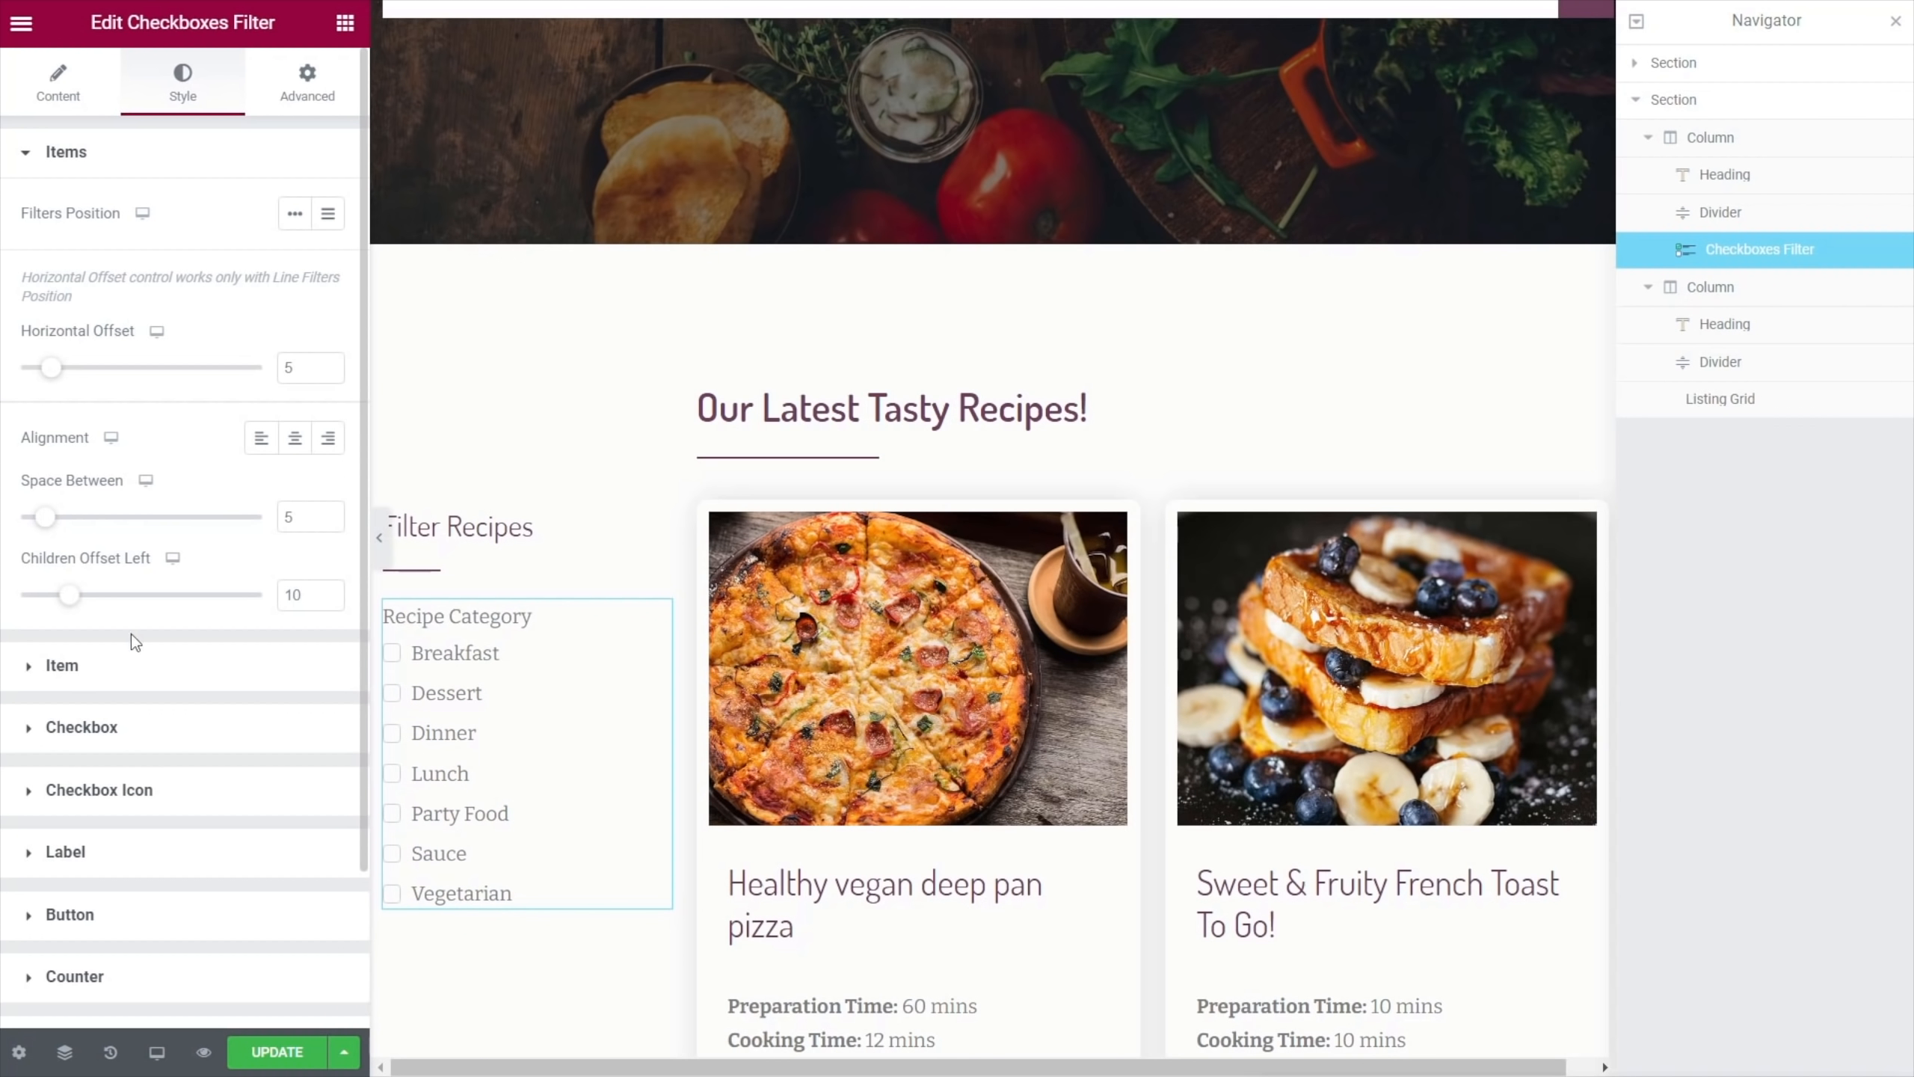
Give the filter's checkboxes a solid border with a width of 2 in the global Primary colour
{"action": "left_click", "coordinate": [82, 728]}
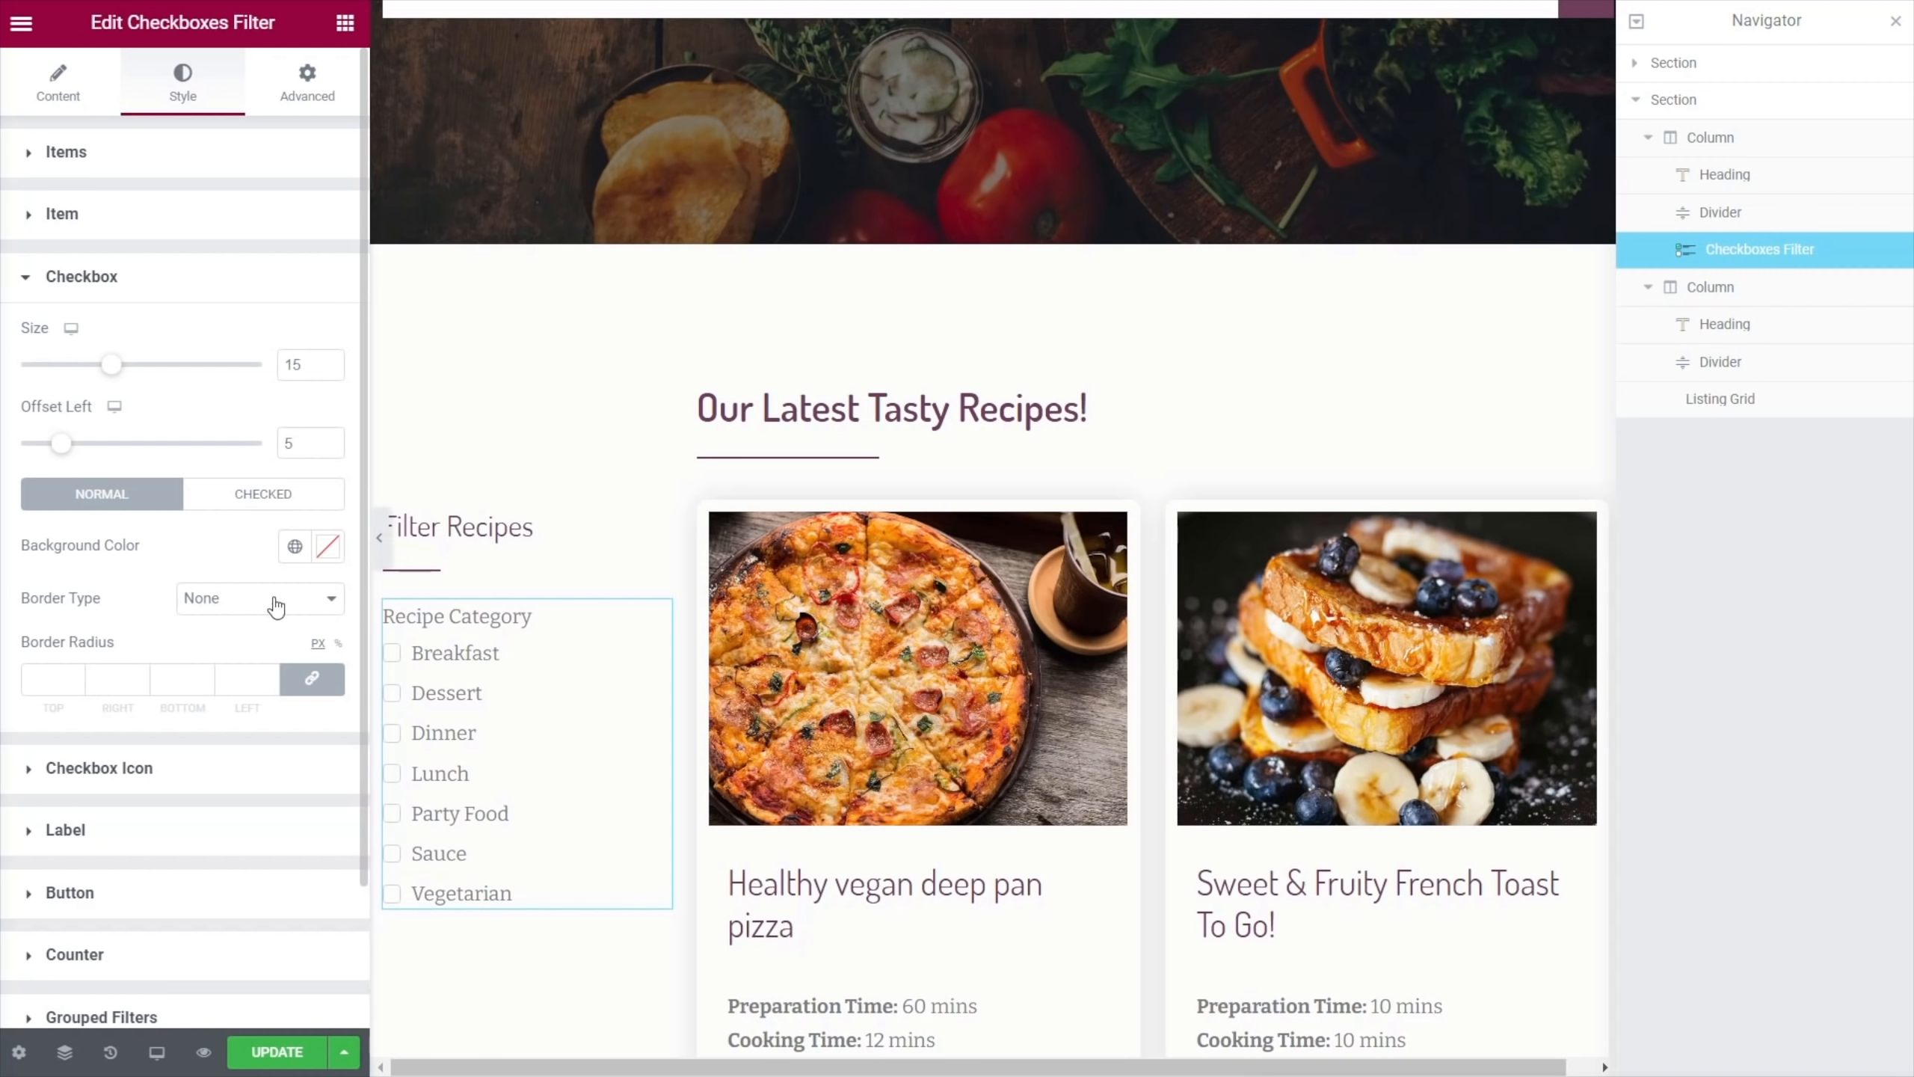
{"action": "left_click", "coordinate": [324, 599]}
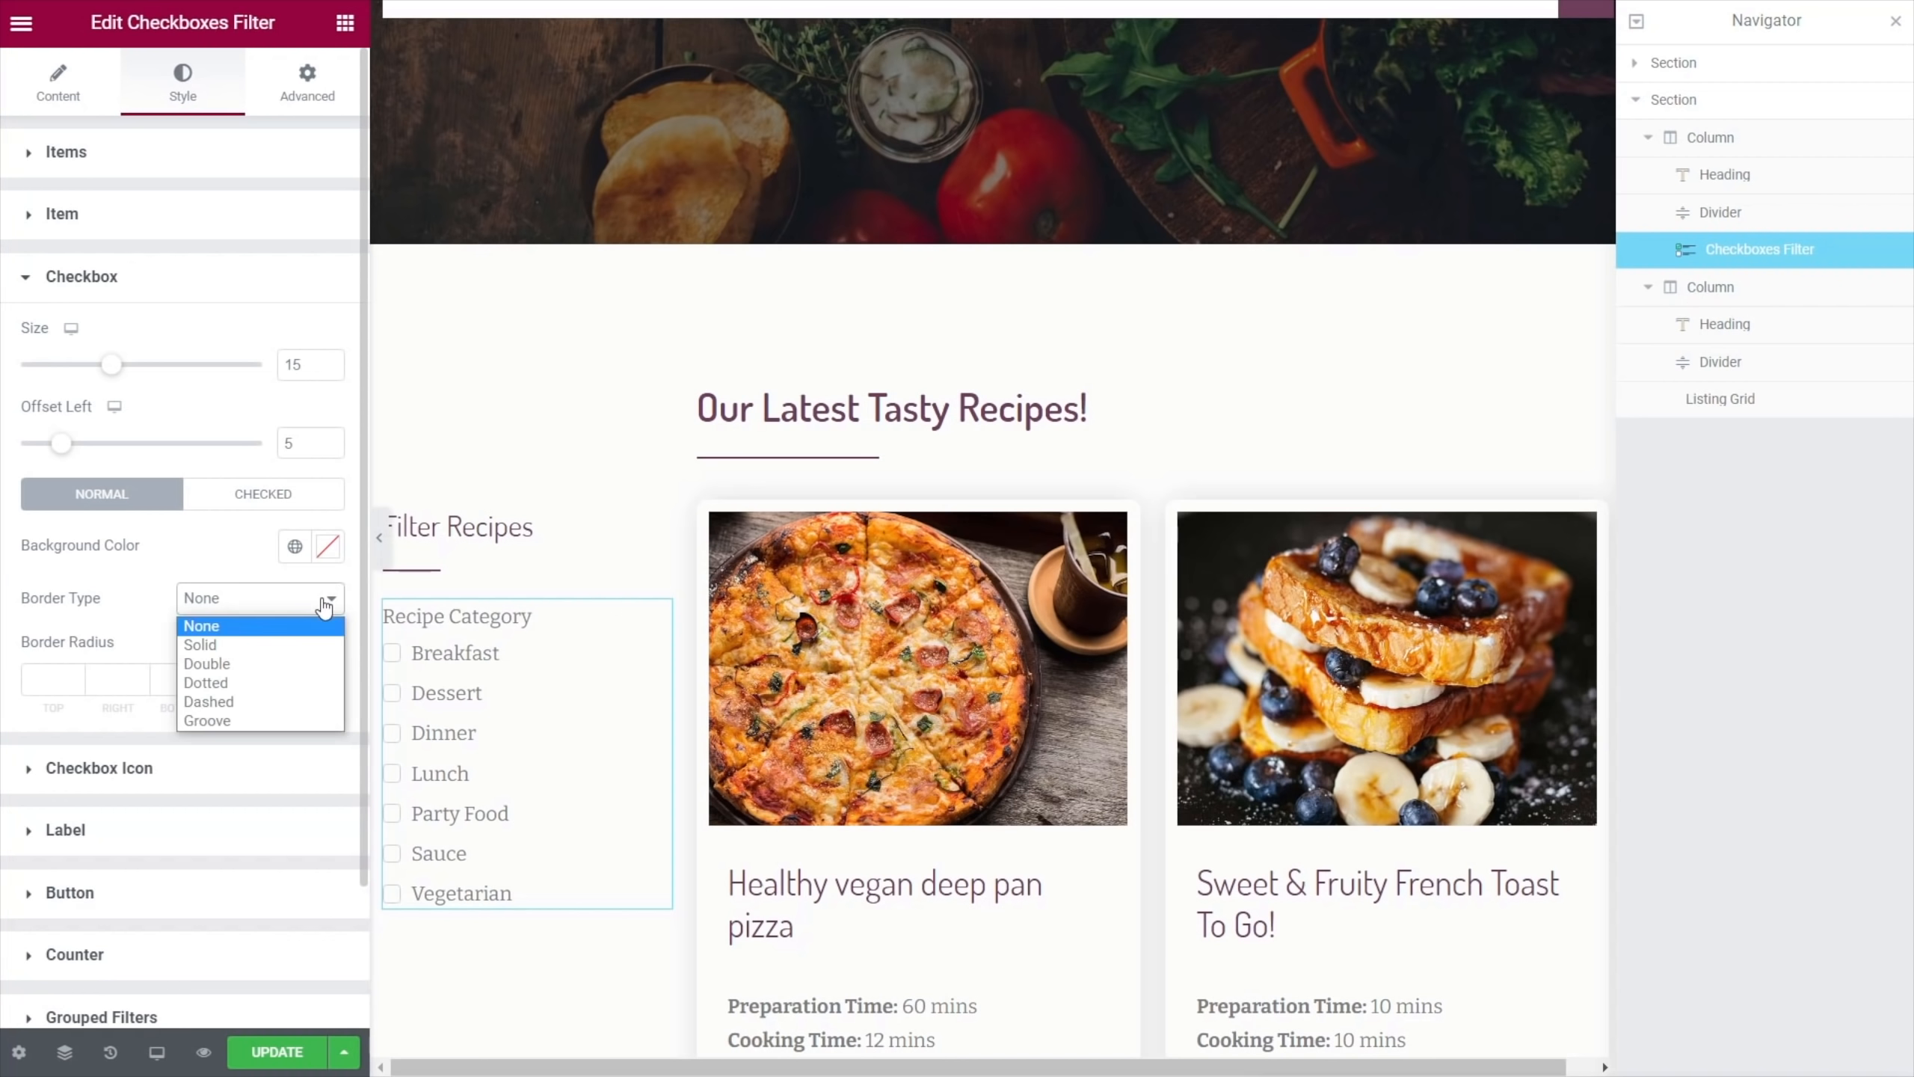
{"action": "left_click", "coordinate": [246, 646]}
{"action": "left_click", "coordinate": [51, 681]}
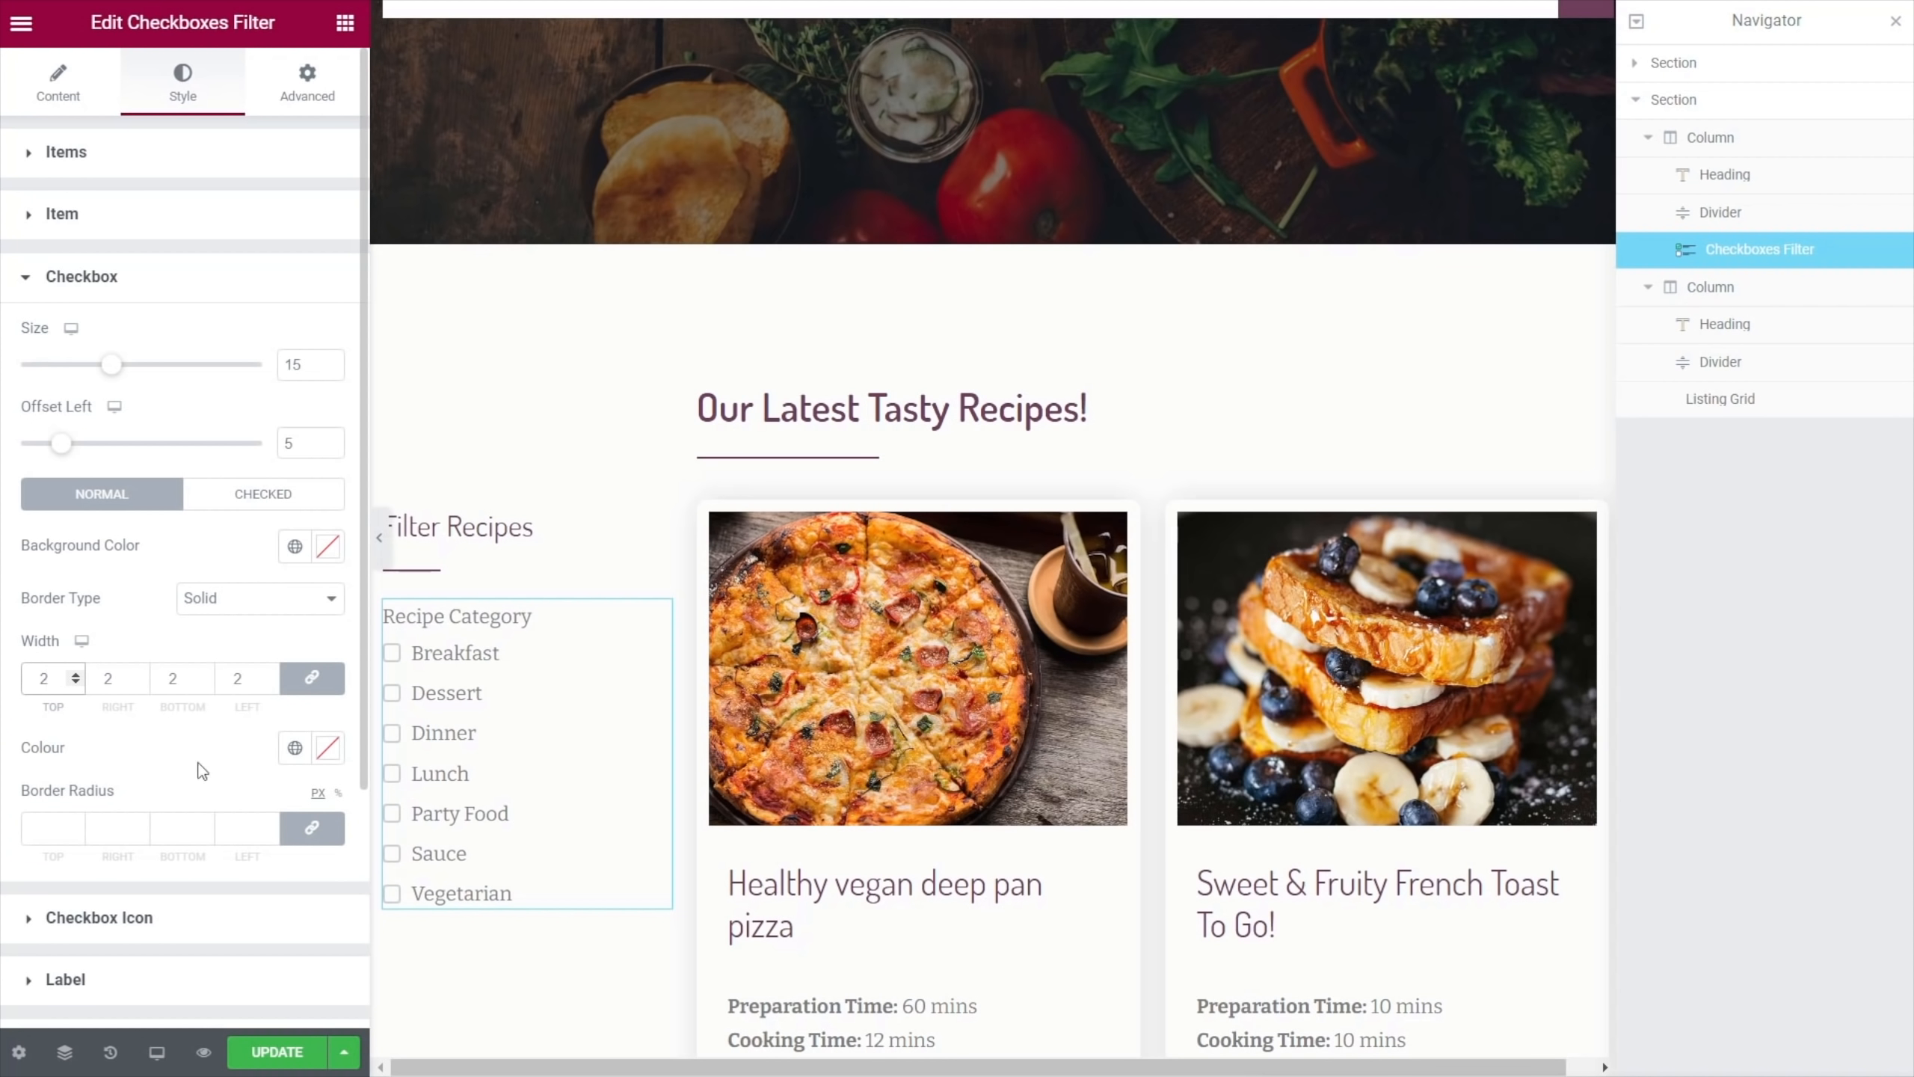
{"action": "left_click", "coordinate": [295, 749]}
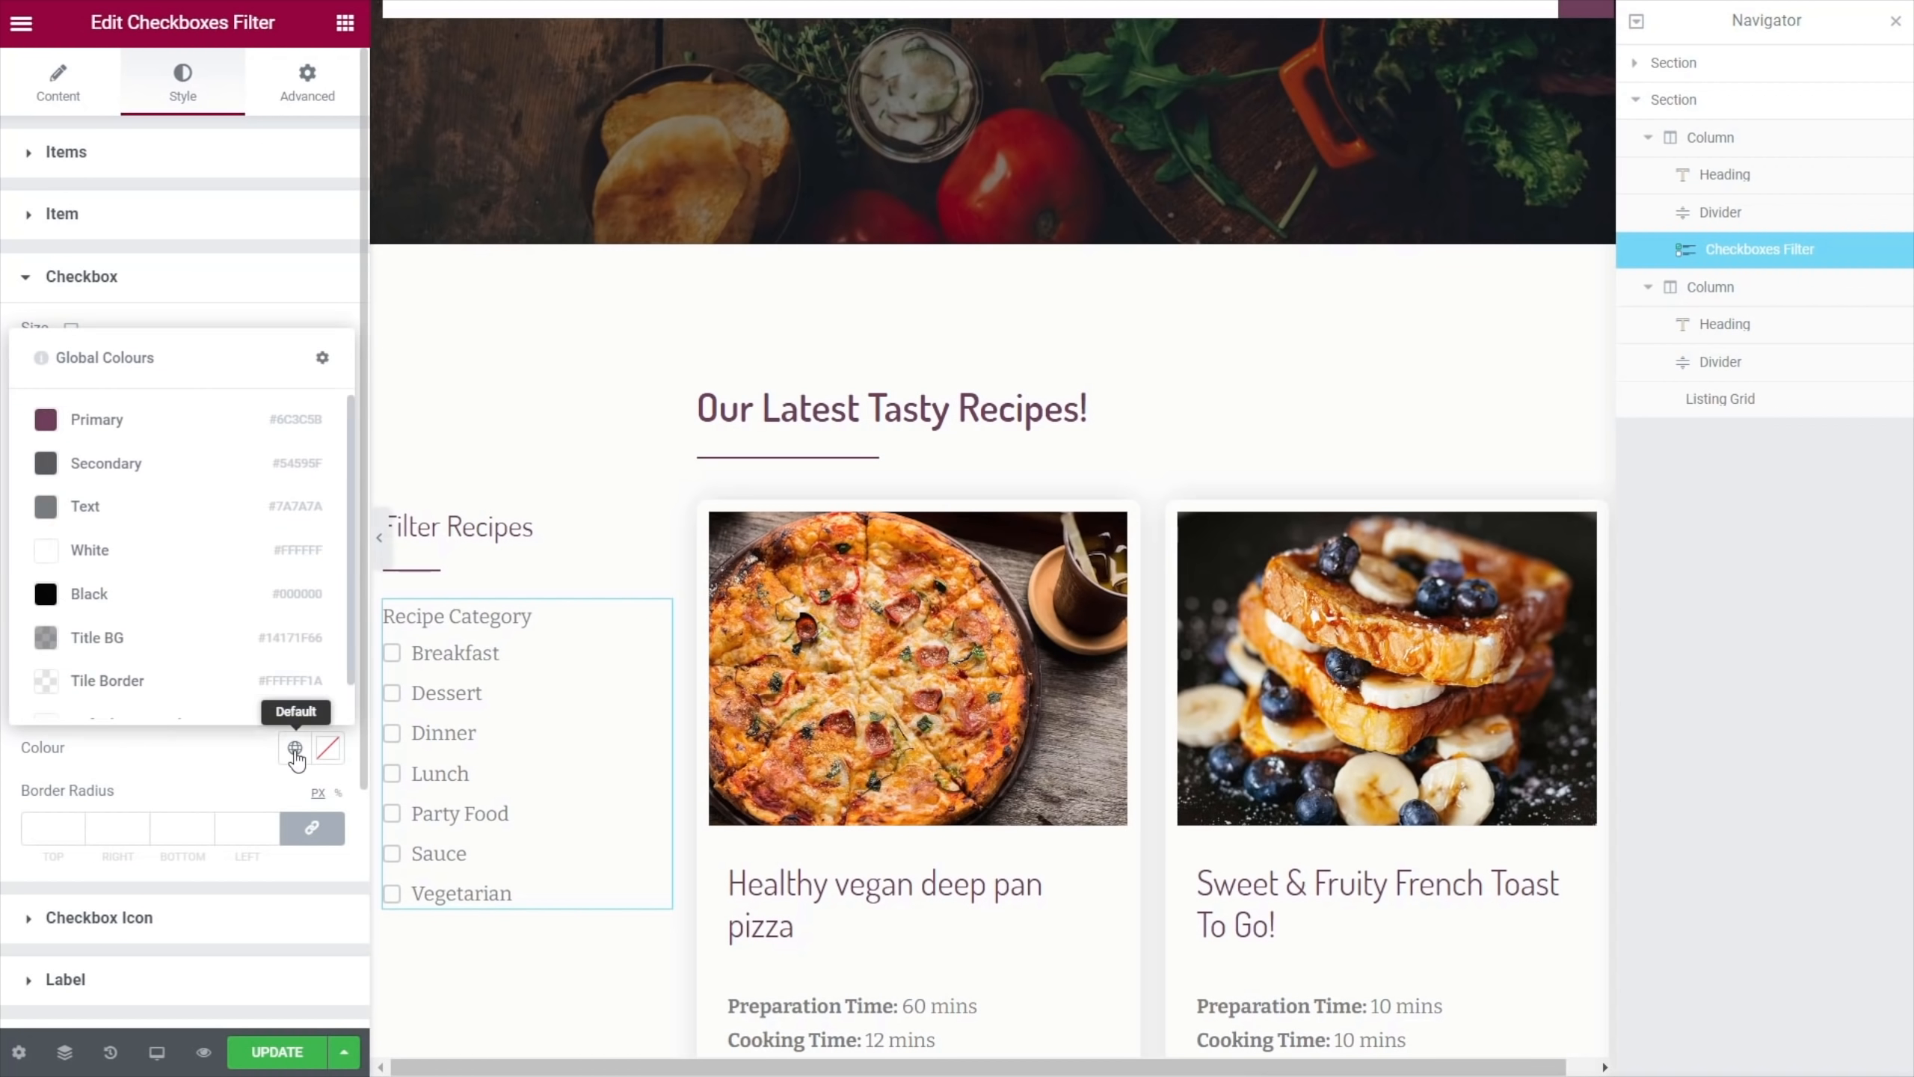
{"action": "left_click", "coordinate": [95, 420]}
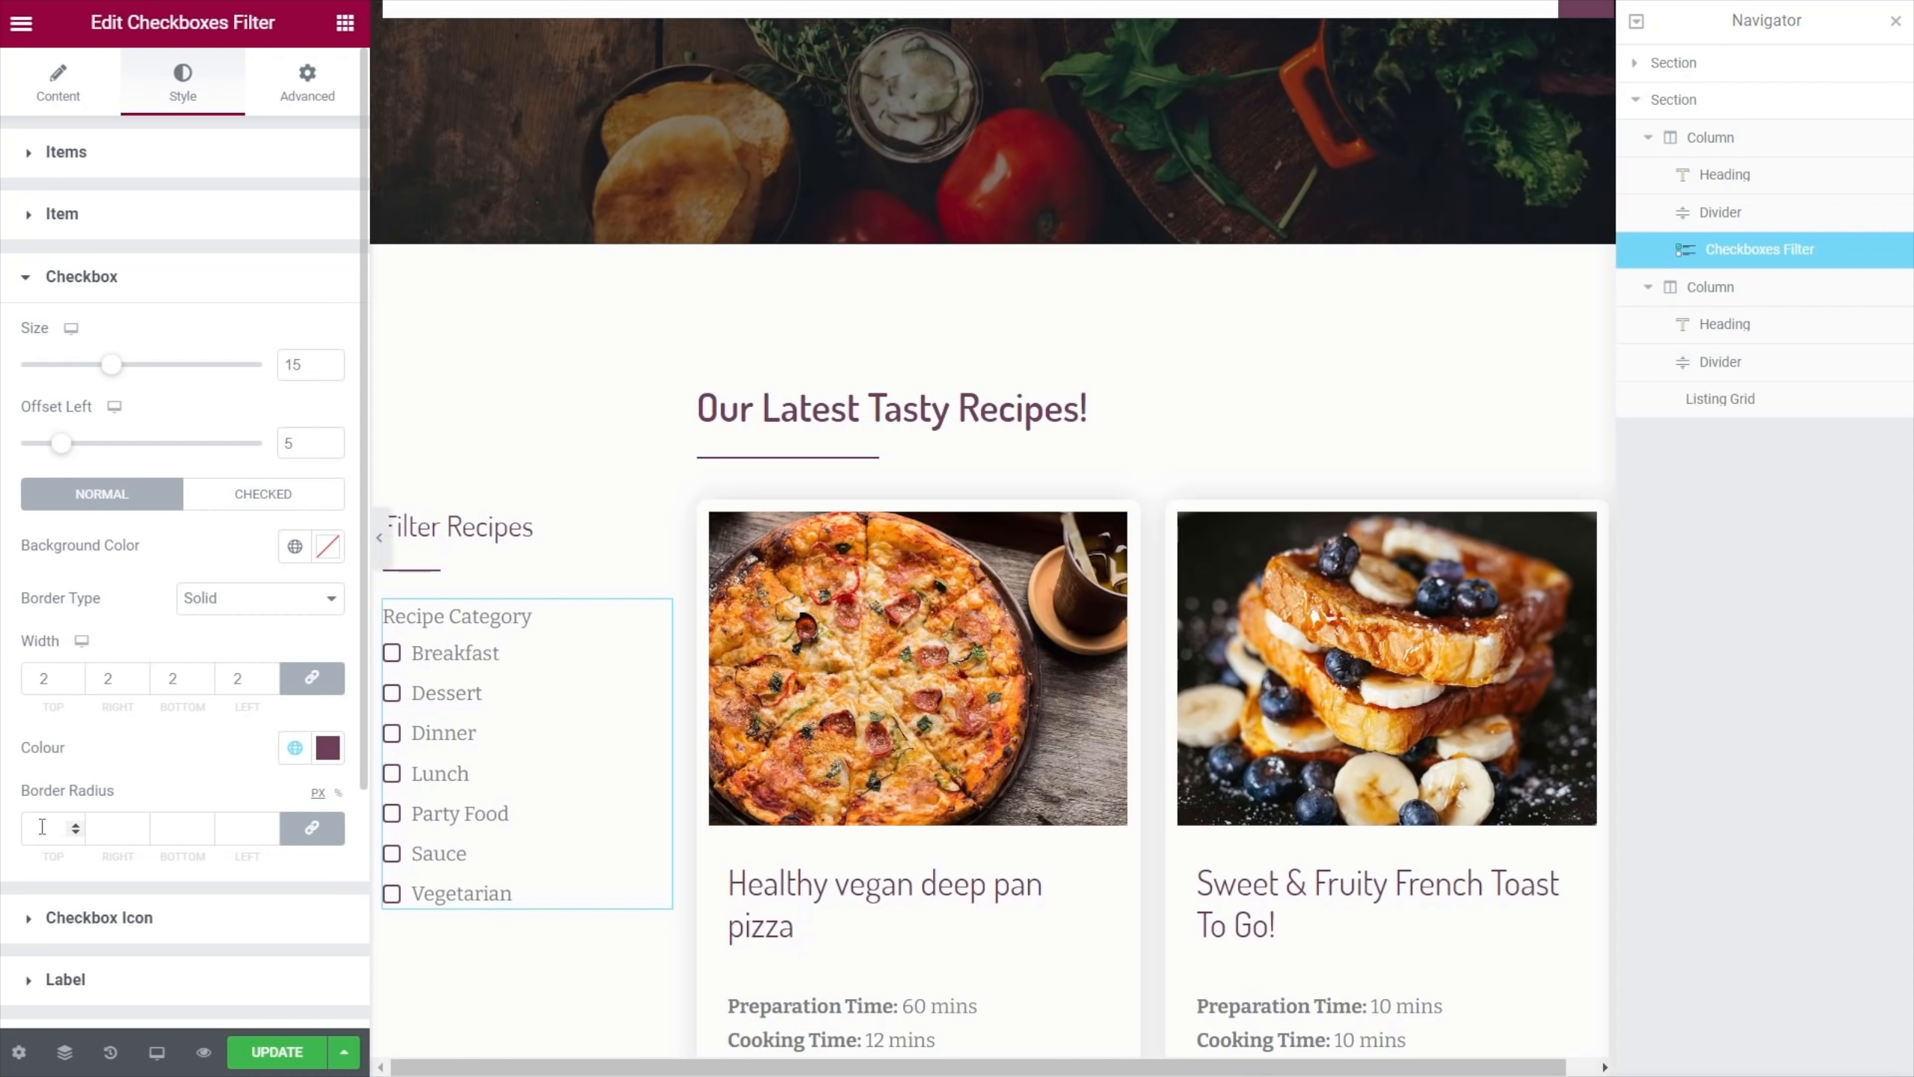
Make the checkboxes round by setting their border radius to 100%
{"action": "left_click", "coordinate": [339, 792]}
{"action": "left_click", "coordinate": [32, 829]}
{"action": "type", "text": "00"}
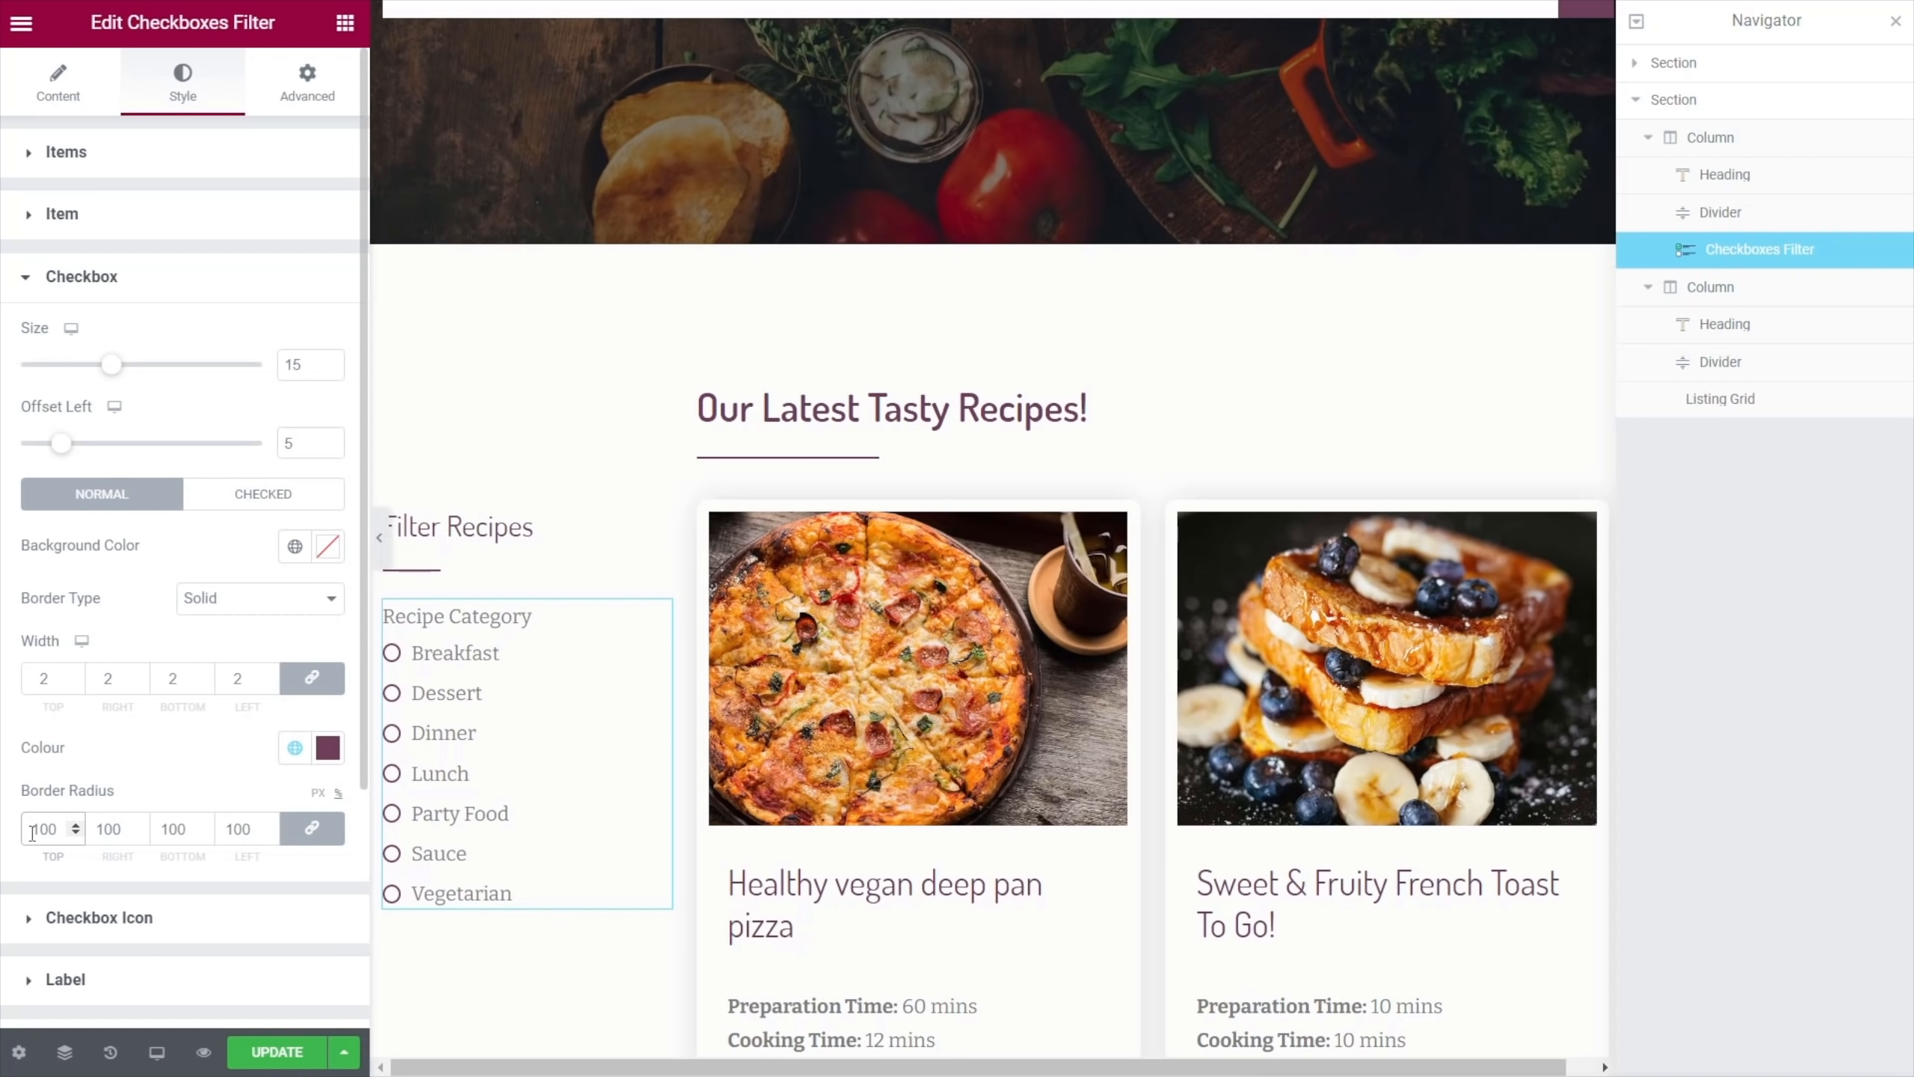
Make the checkbox border colour semi-transparent, using #6C3C5B8F
{"action": "left_click", "coordinate": [328, 747]}
{"action": "left_click_drag", "start_coordinate": [326, 650], "coordinate": [200, 654]}
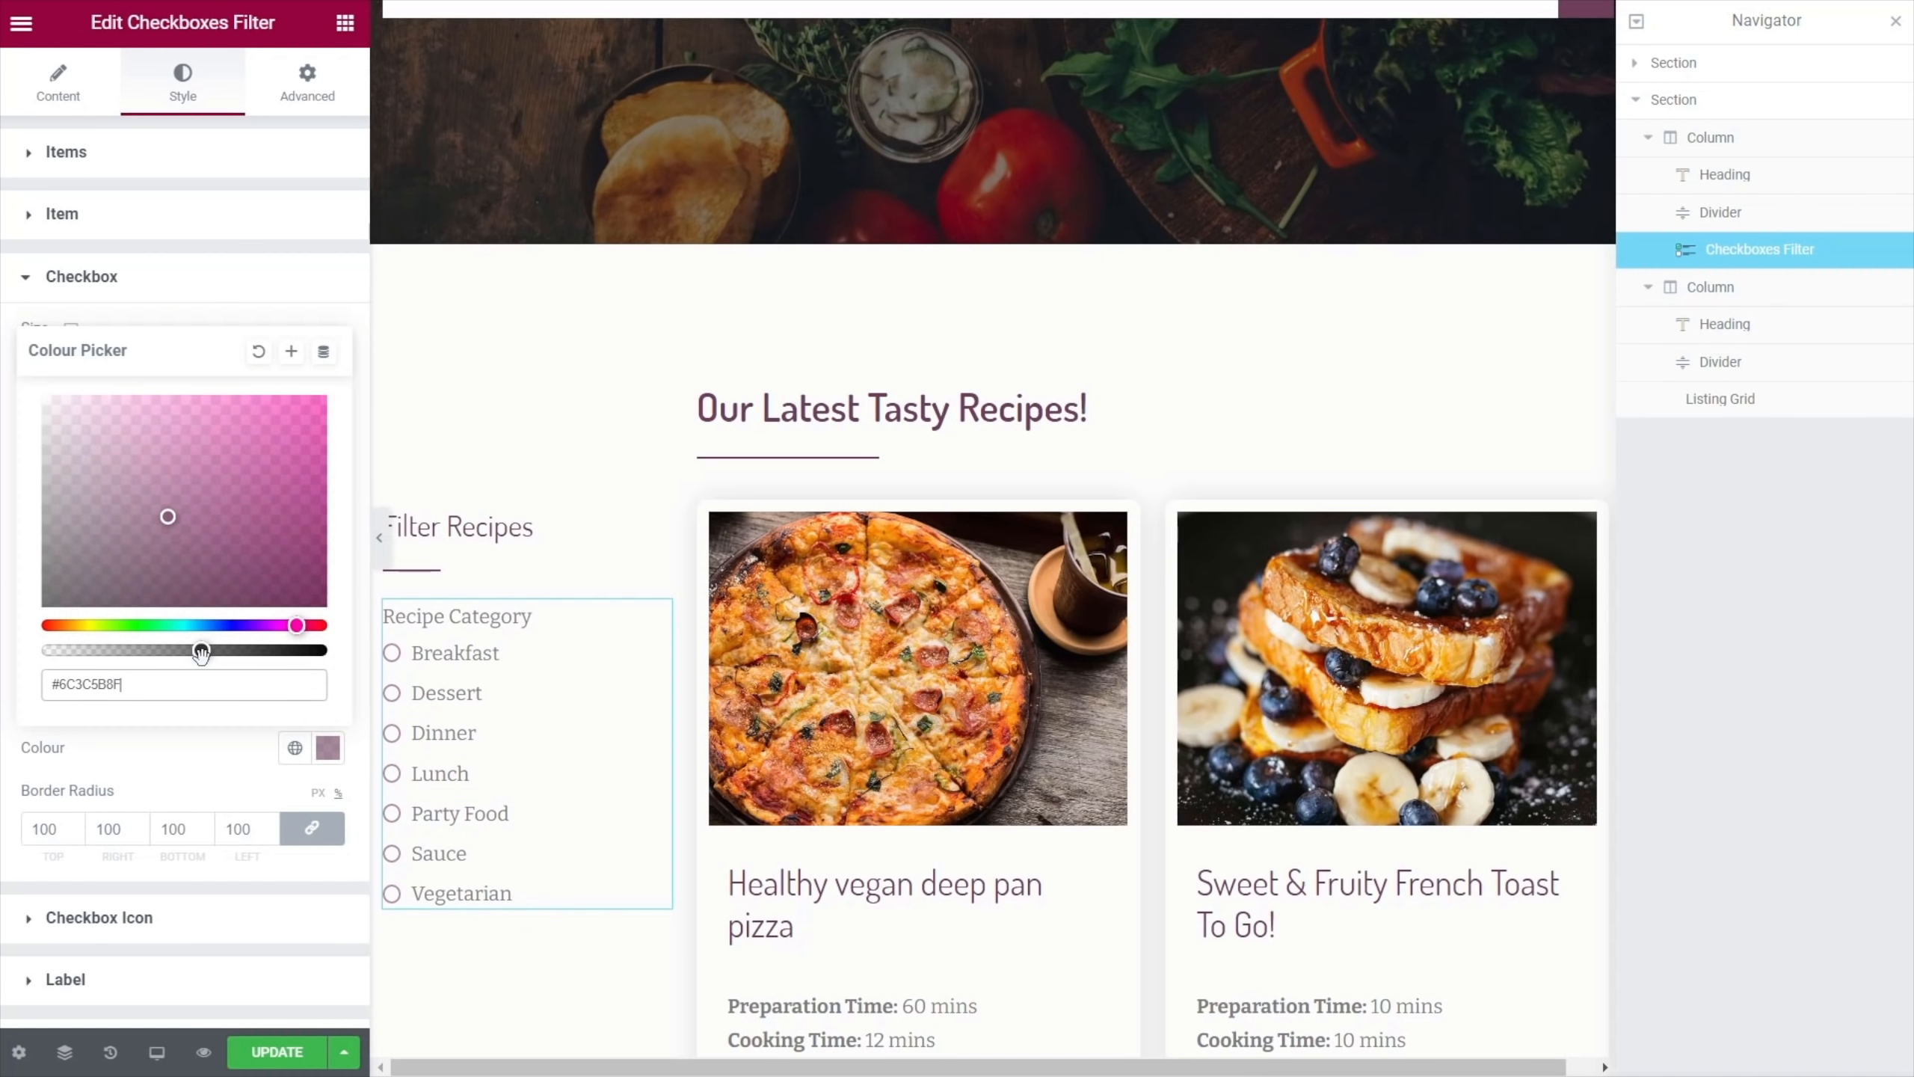
{"action": "left_click", "coordinate": [581, 729]}
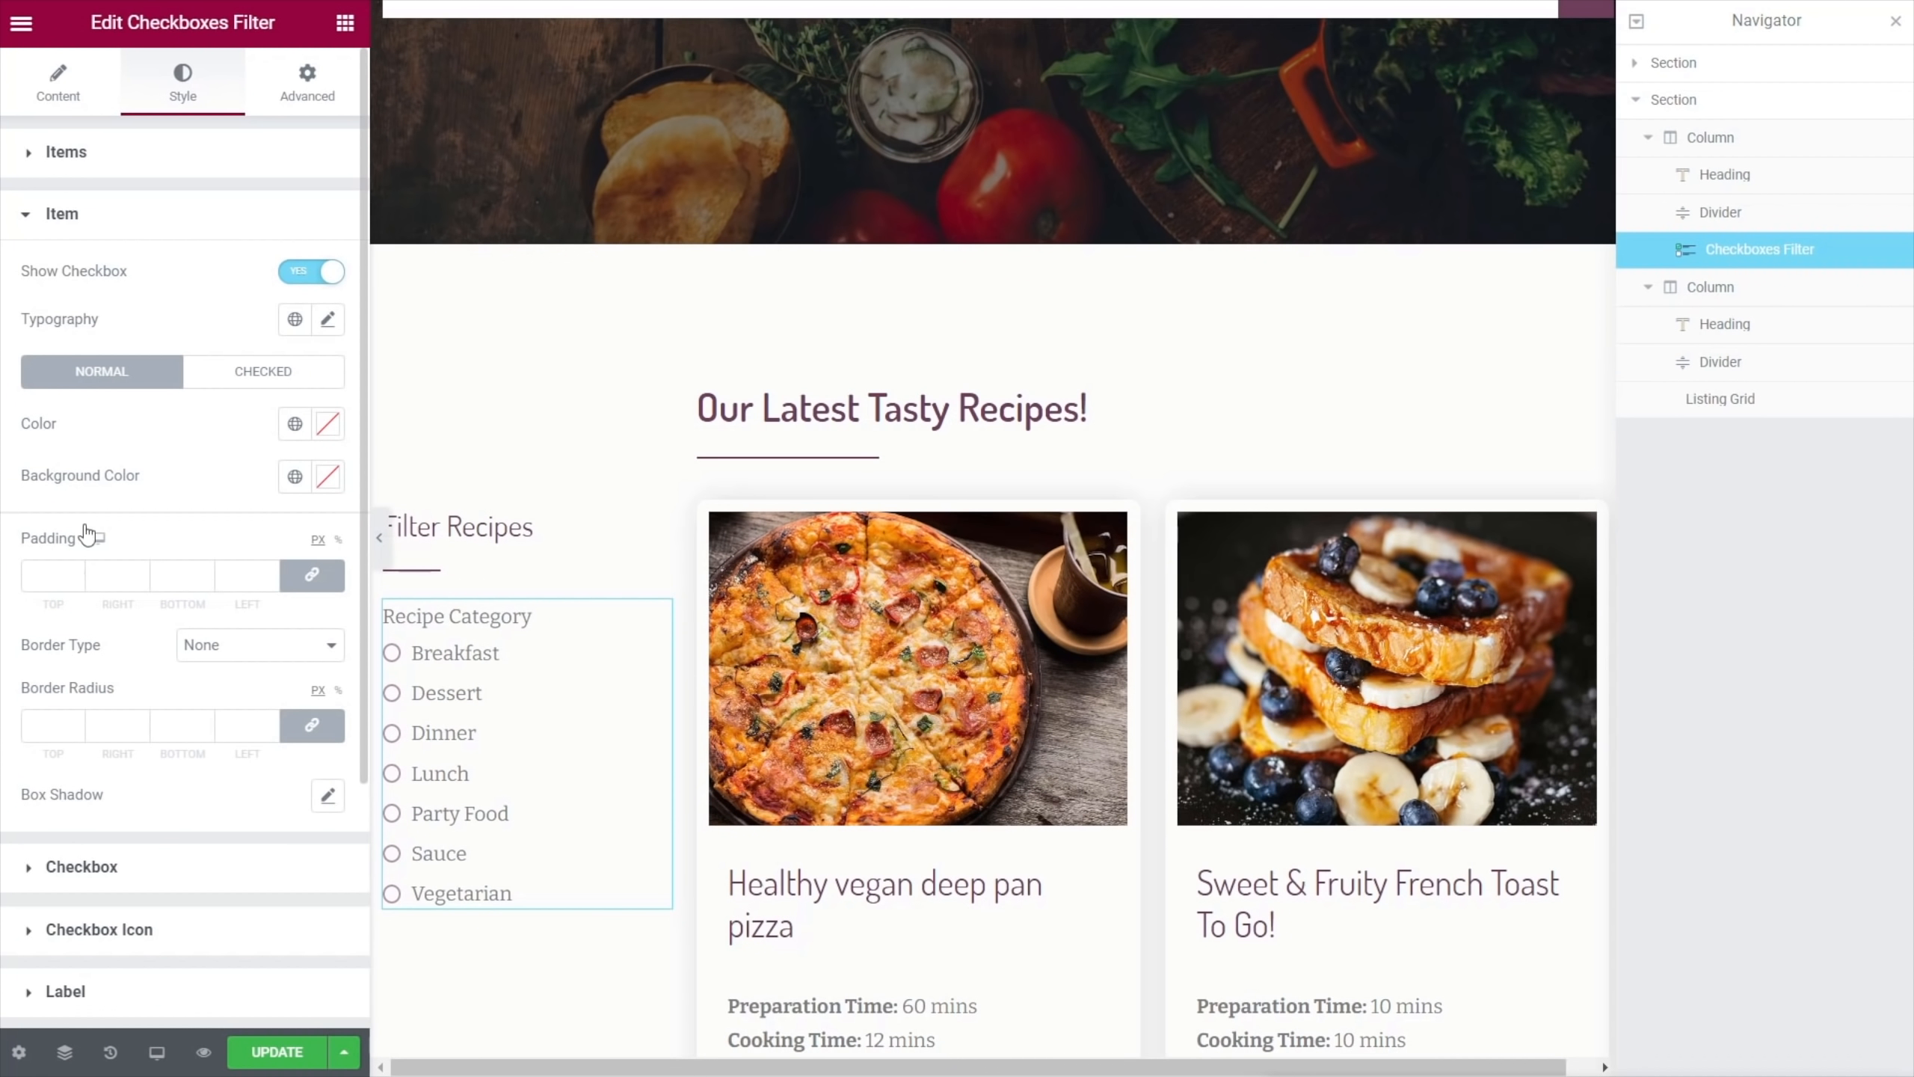
Set the category filter's label to font weight 600 and the global Primary colour
{"action": "scroll", "coordinate": [105, 867], "scroll_direction": "down", "scroll_amount": 4}
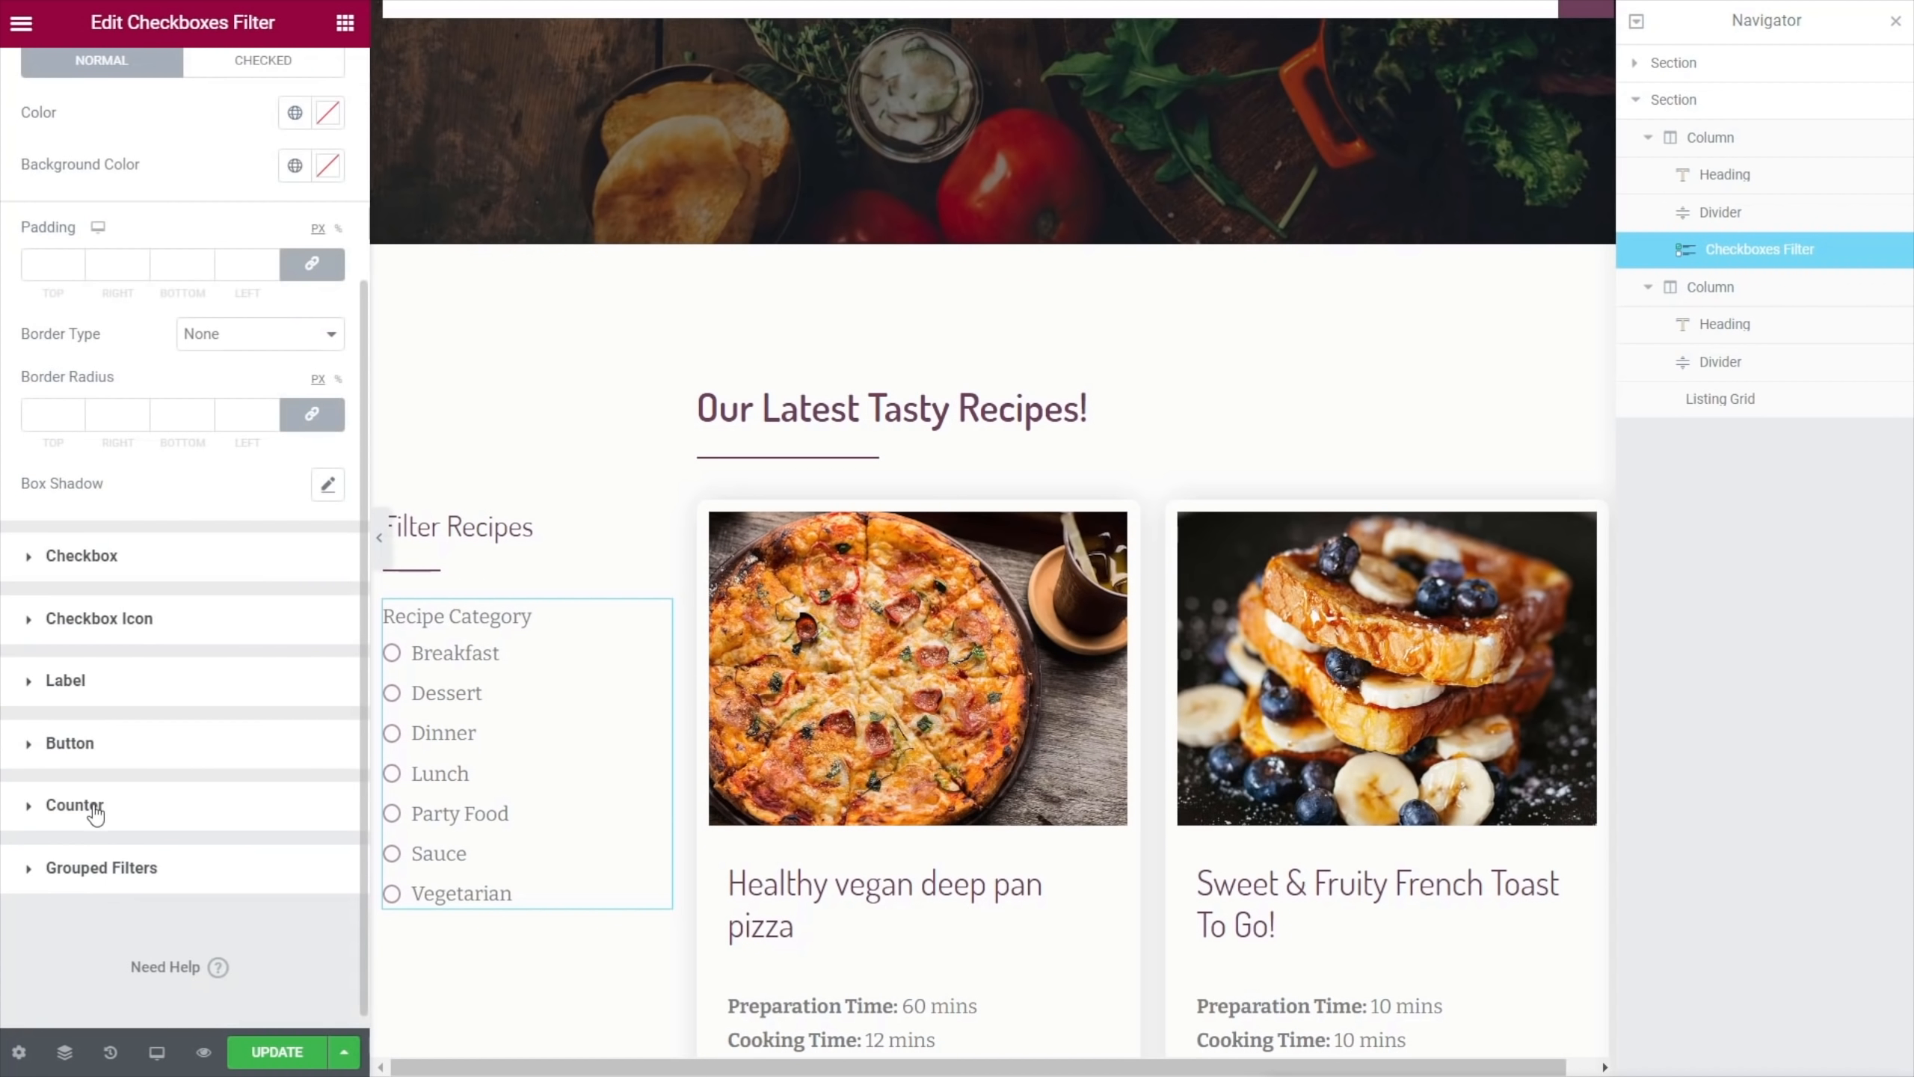
{"action": "left_click", "coordinate": [73, 681]}
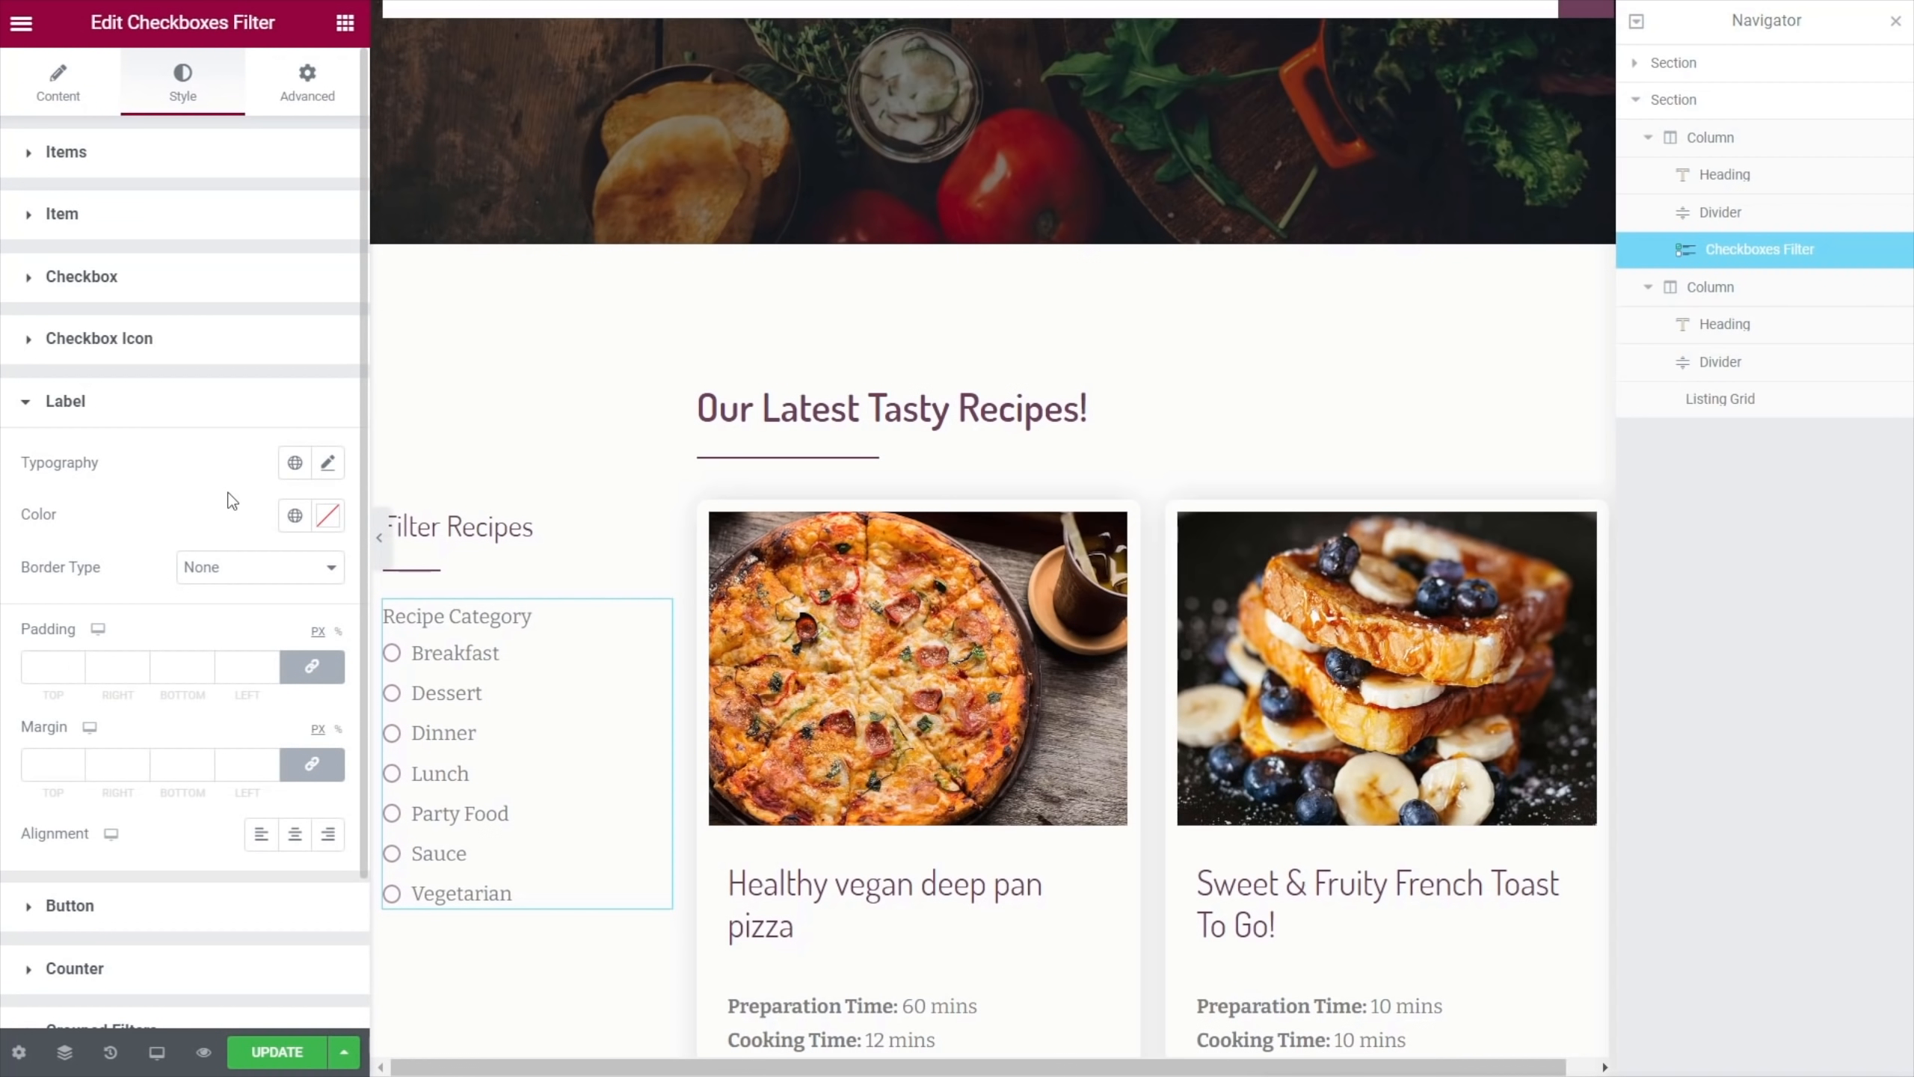
{"action": "left_click", "coordinate": [326, 466]}
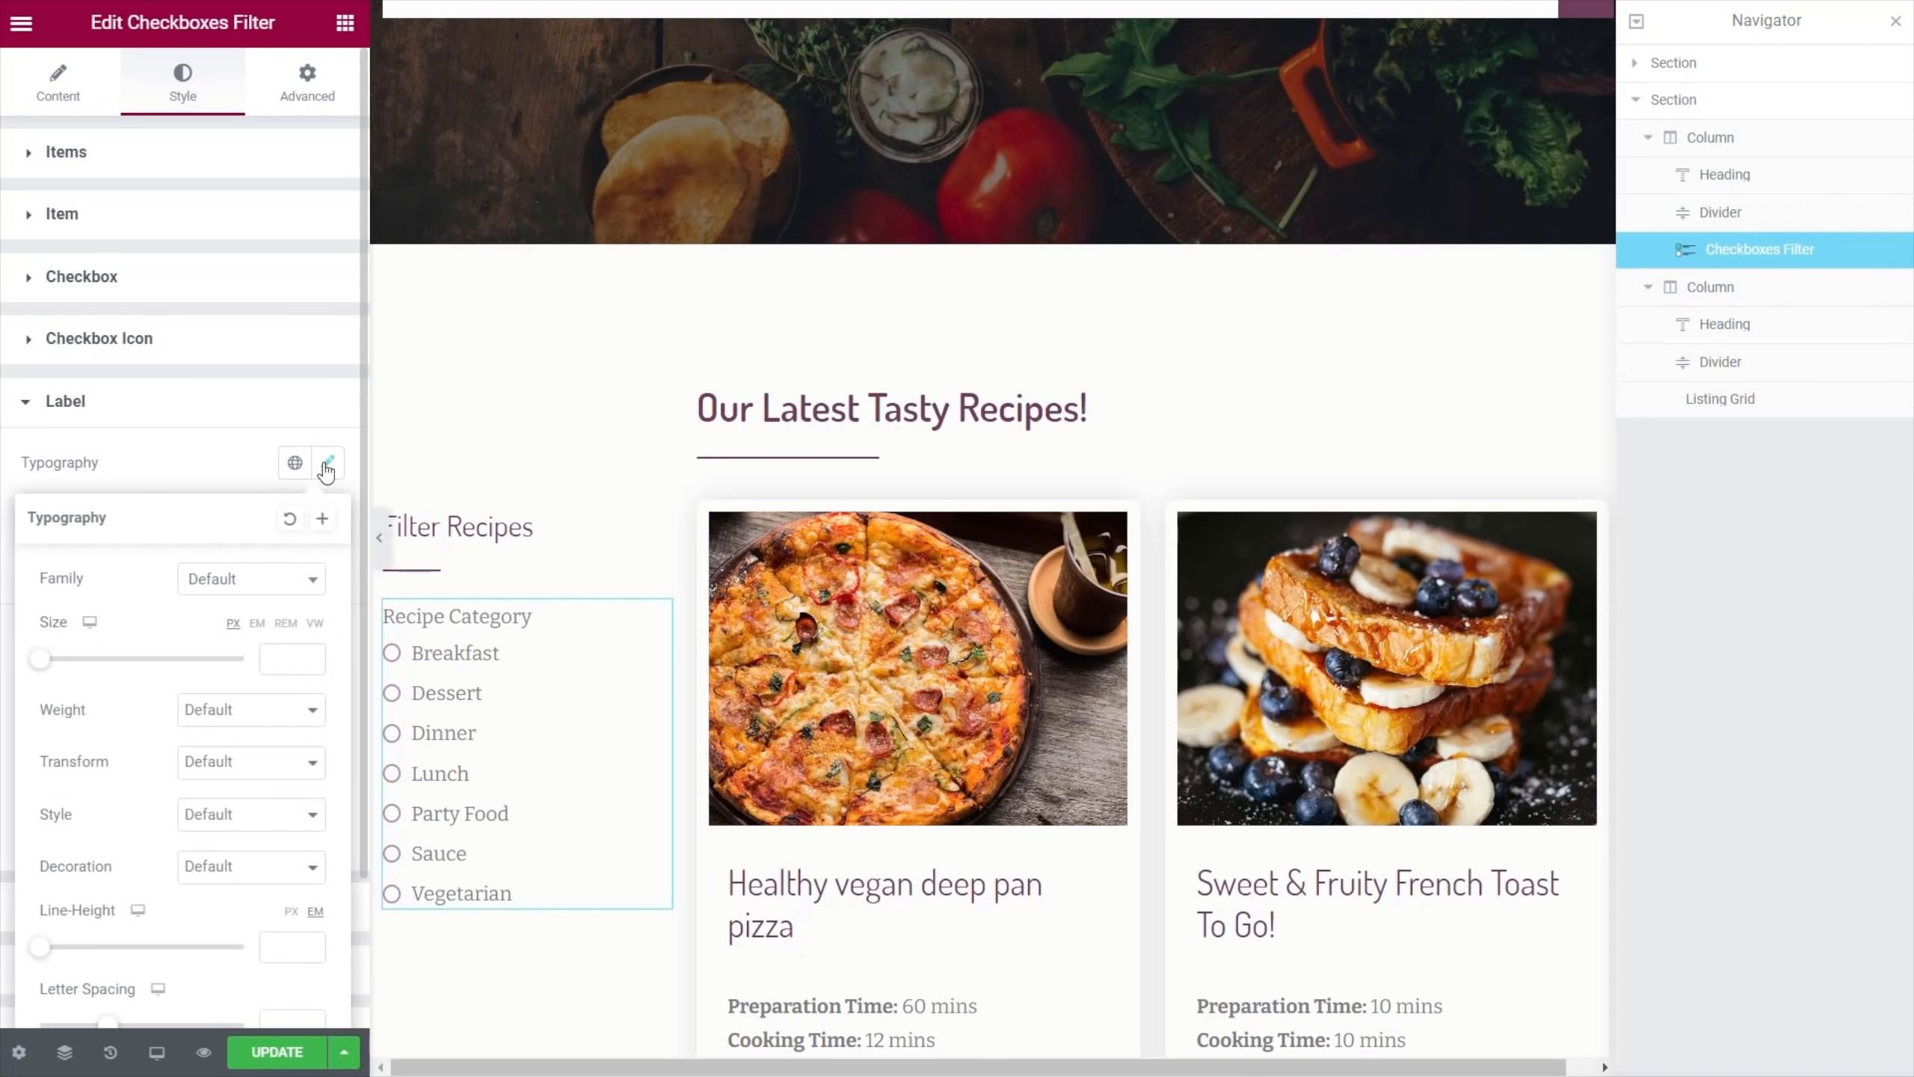
{"action": "left_click", "coordinate": [236, 715]}
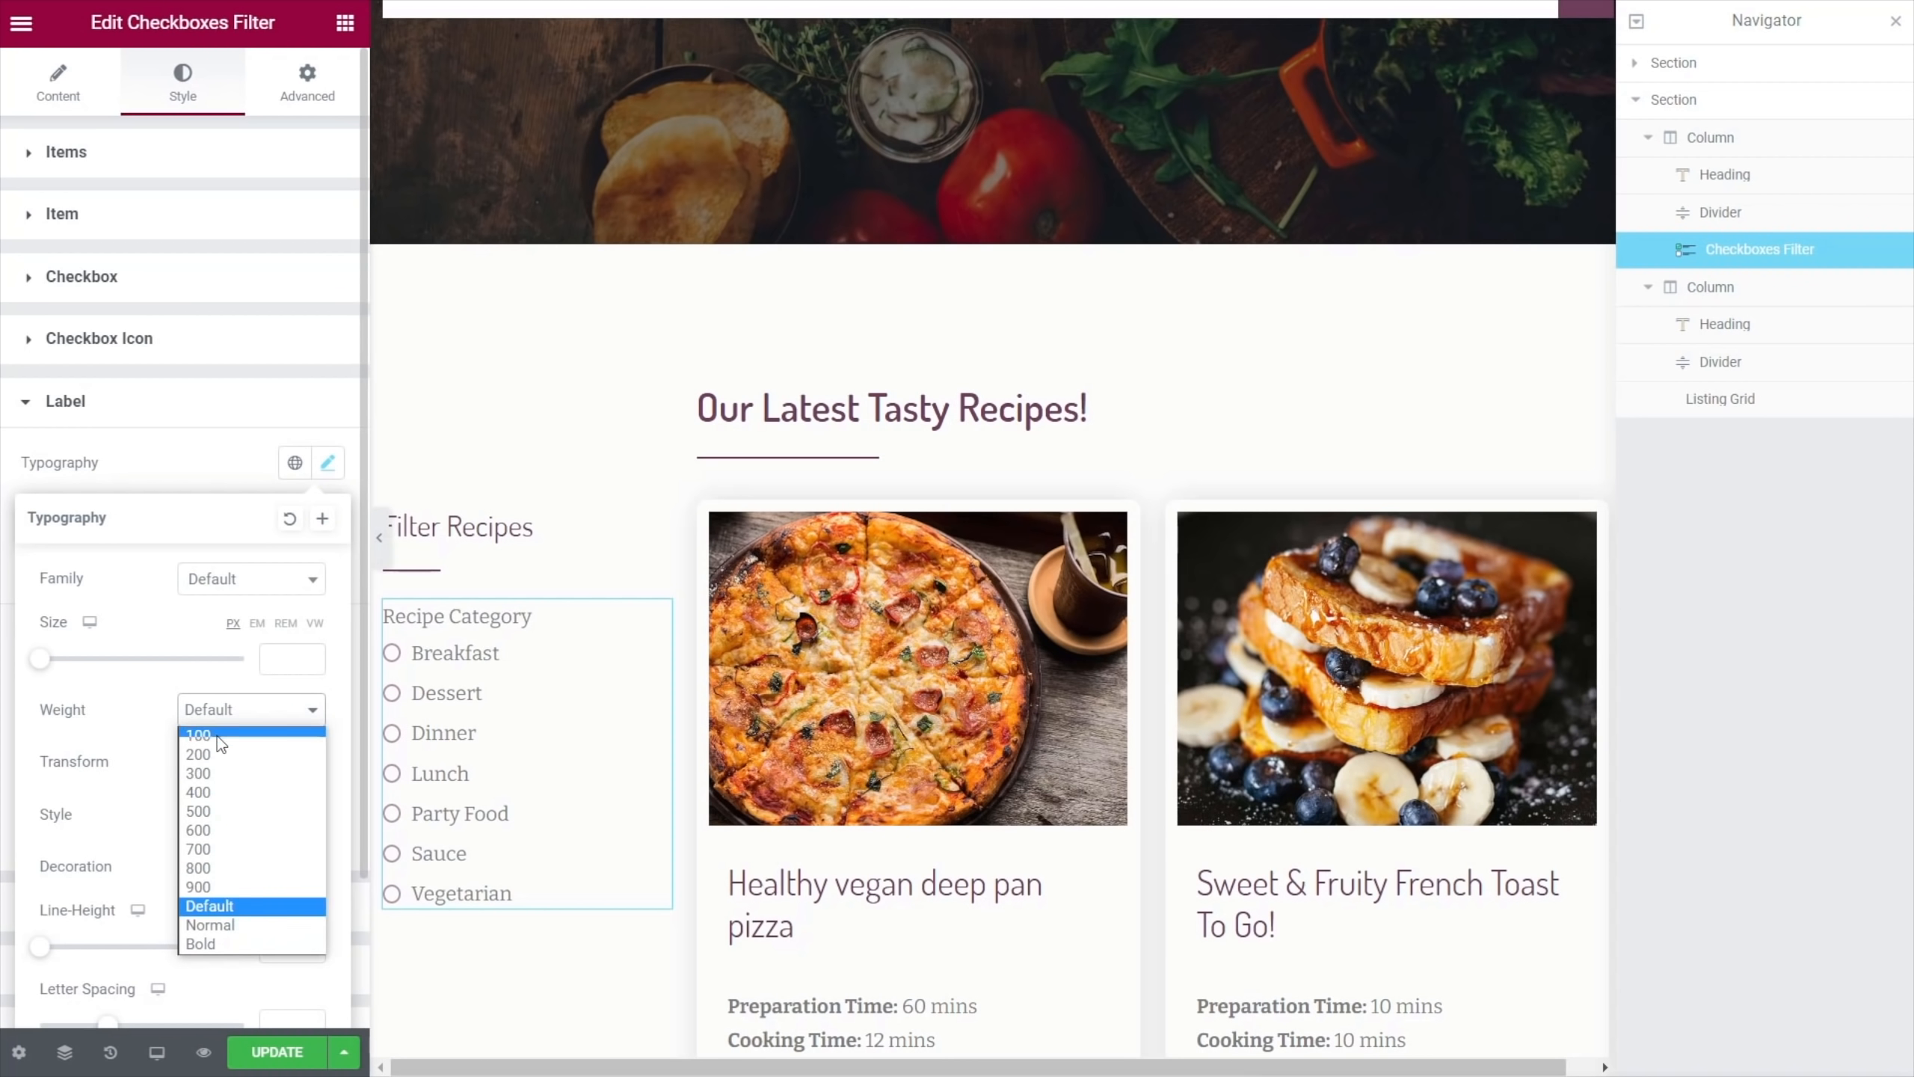
{"action": "left_click", "coordinate": [219, 830]}
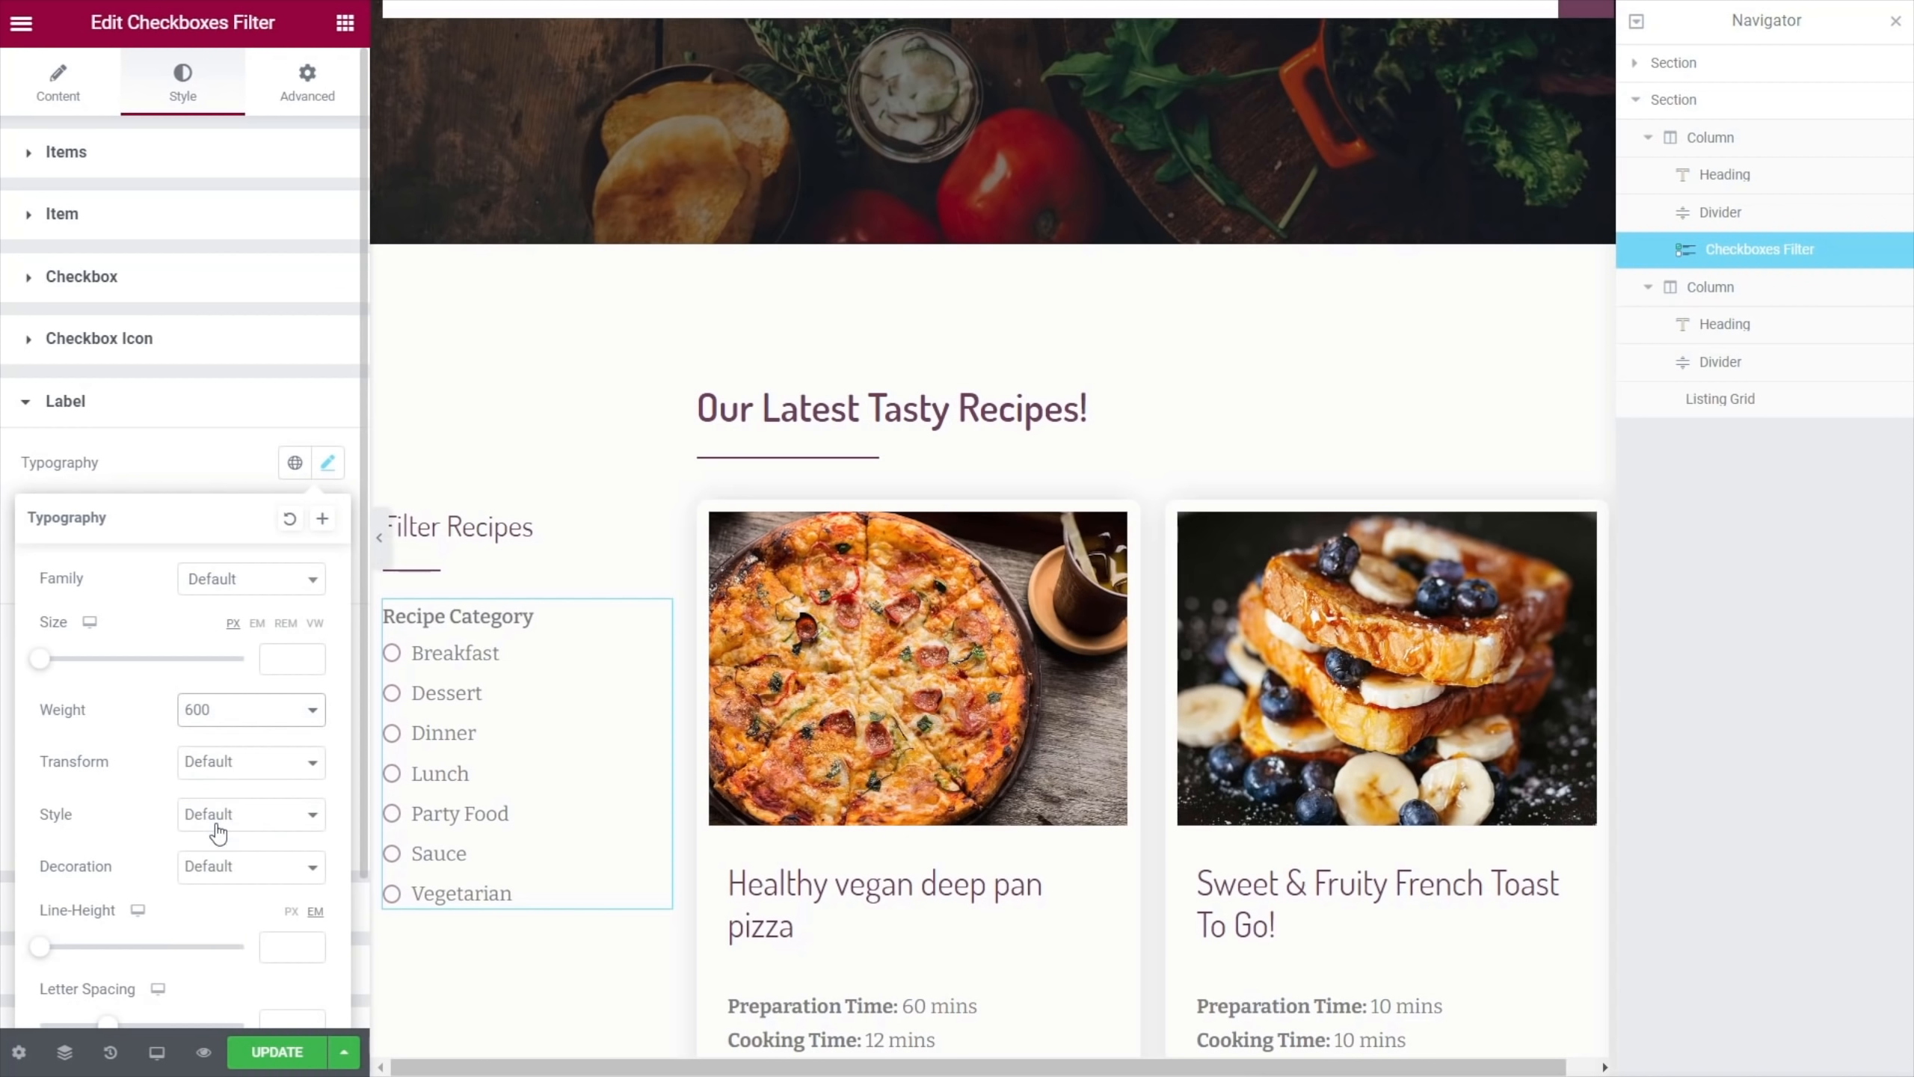
{"action": "left_click", "coordinate": [205, 470]}
{"action": "left_click", "coordinate": [294, 515]}
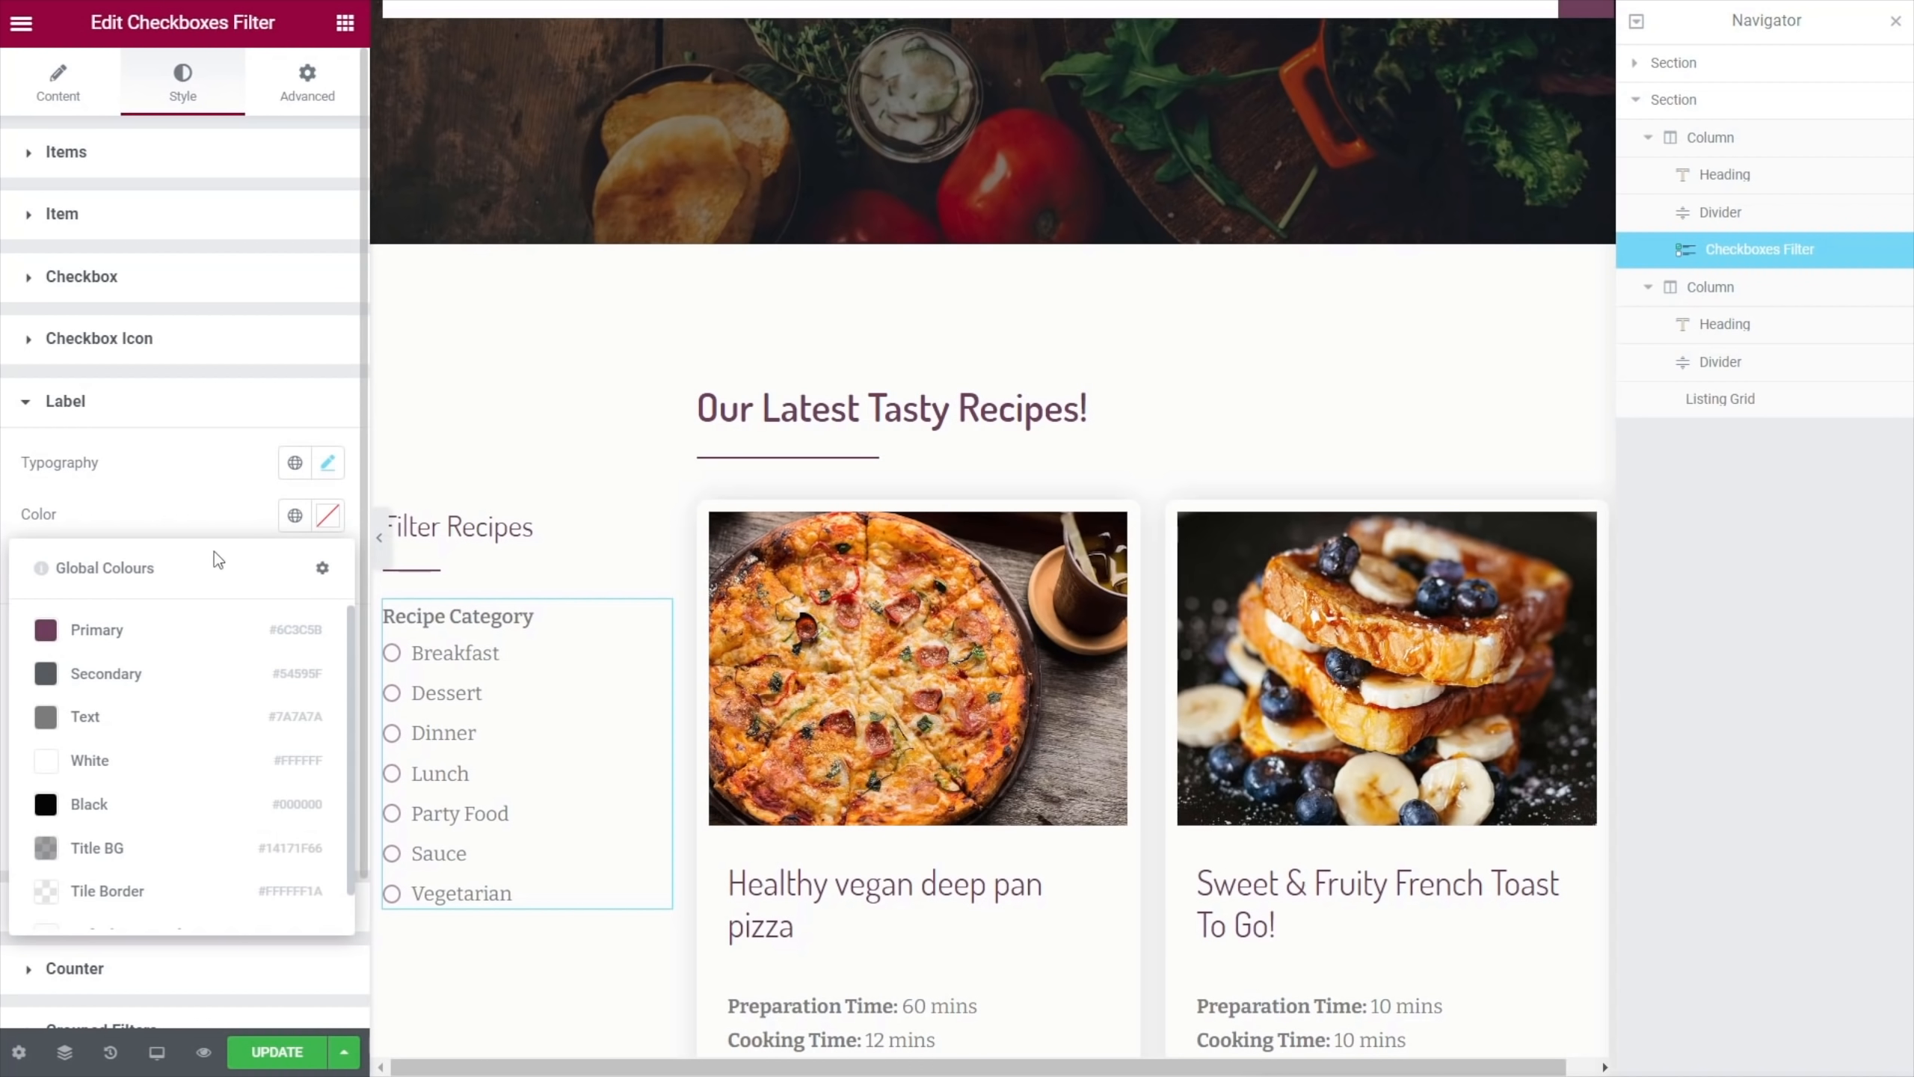
{"action": "left_click", "coordinate": [112, 636]}
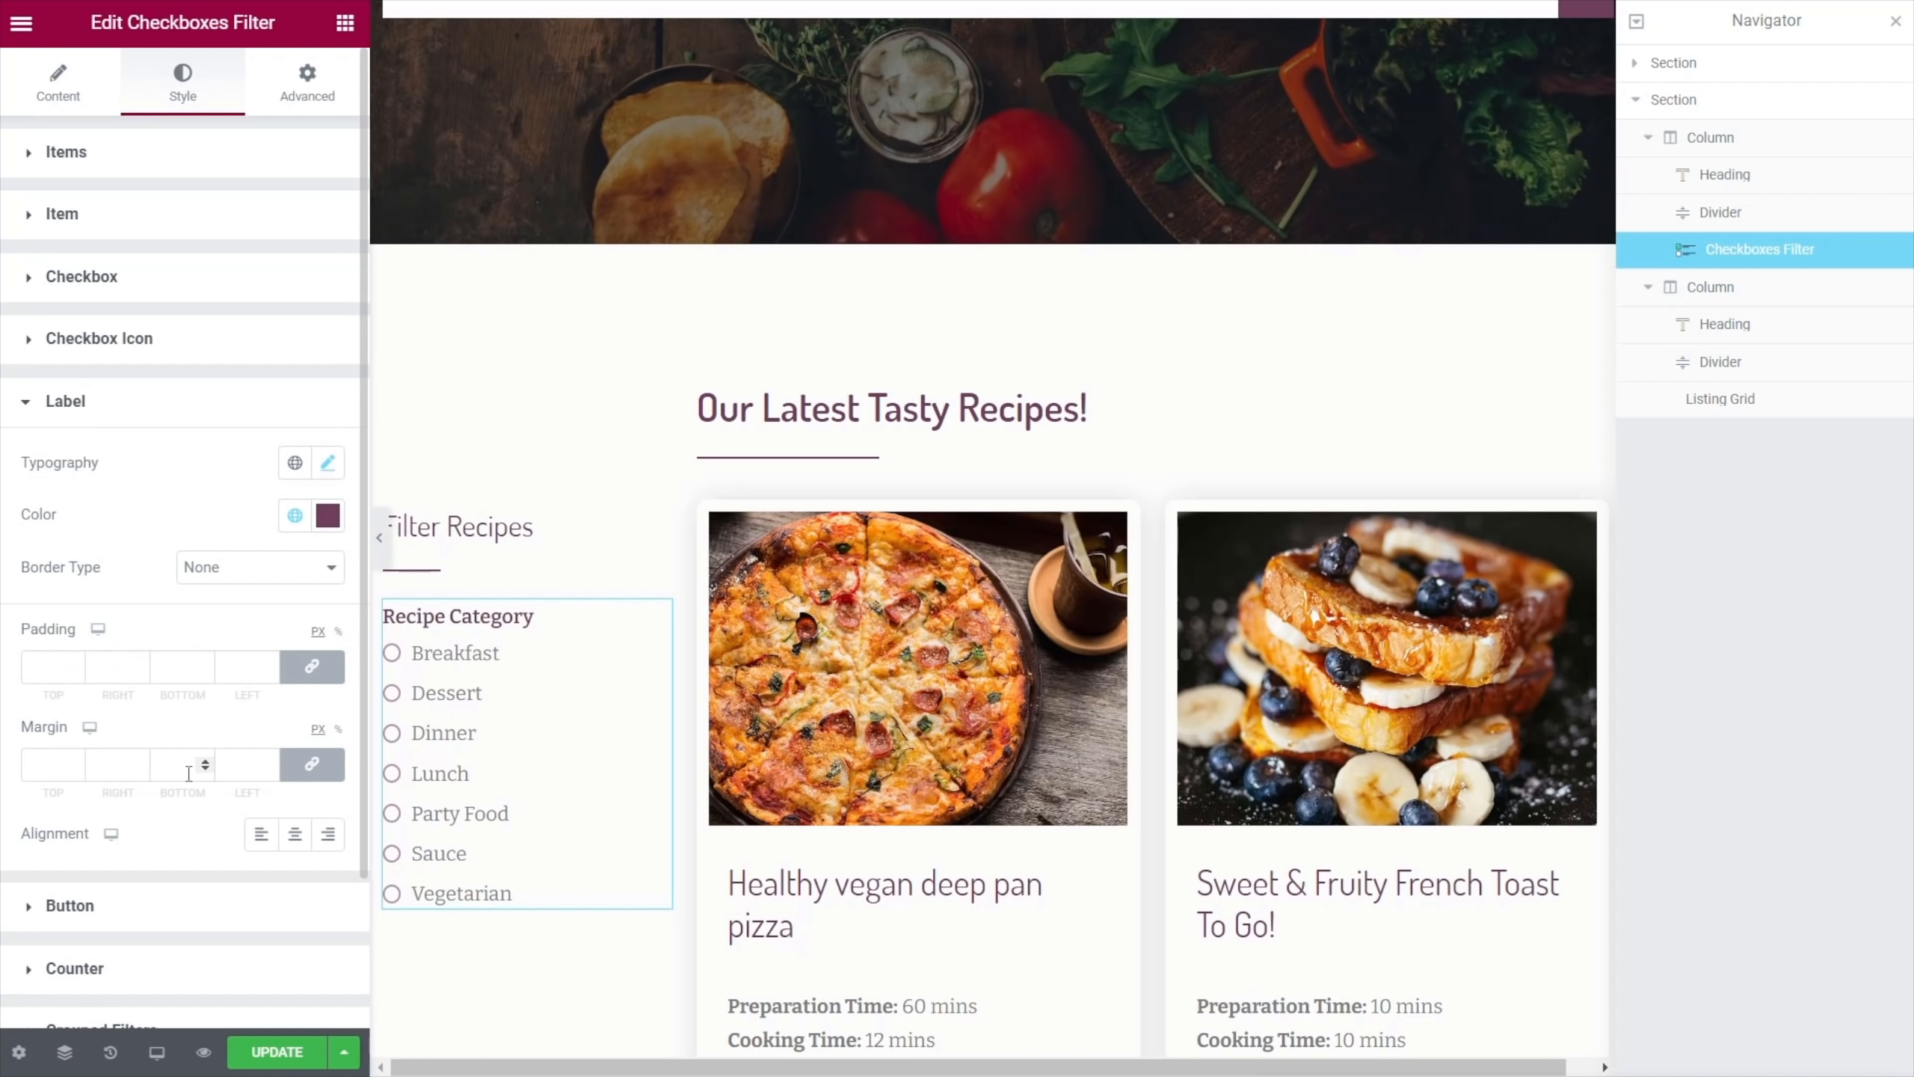
Unlink the label's padding values and give it a bottom padding of 10 px
{"action": "left_click", "coordinate": [304, 679]}
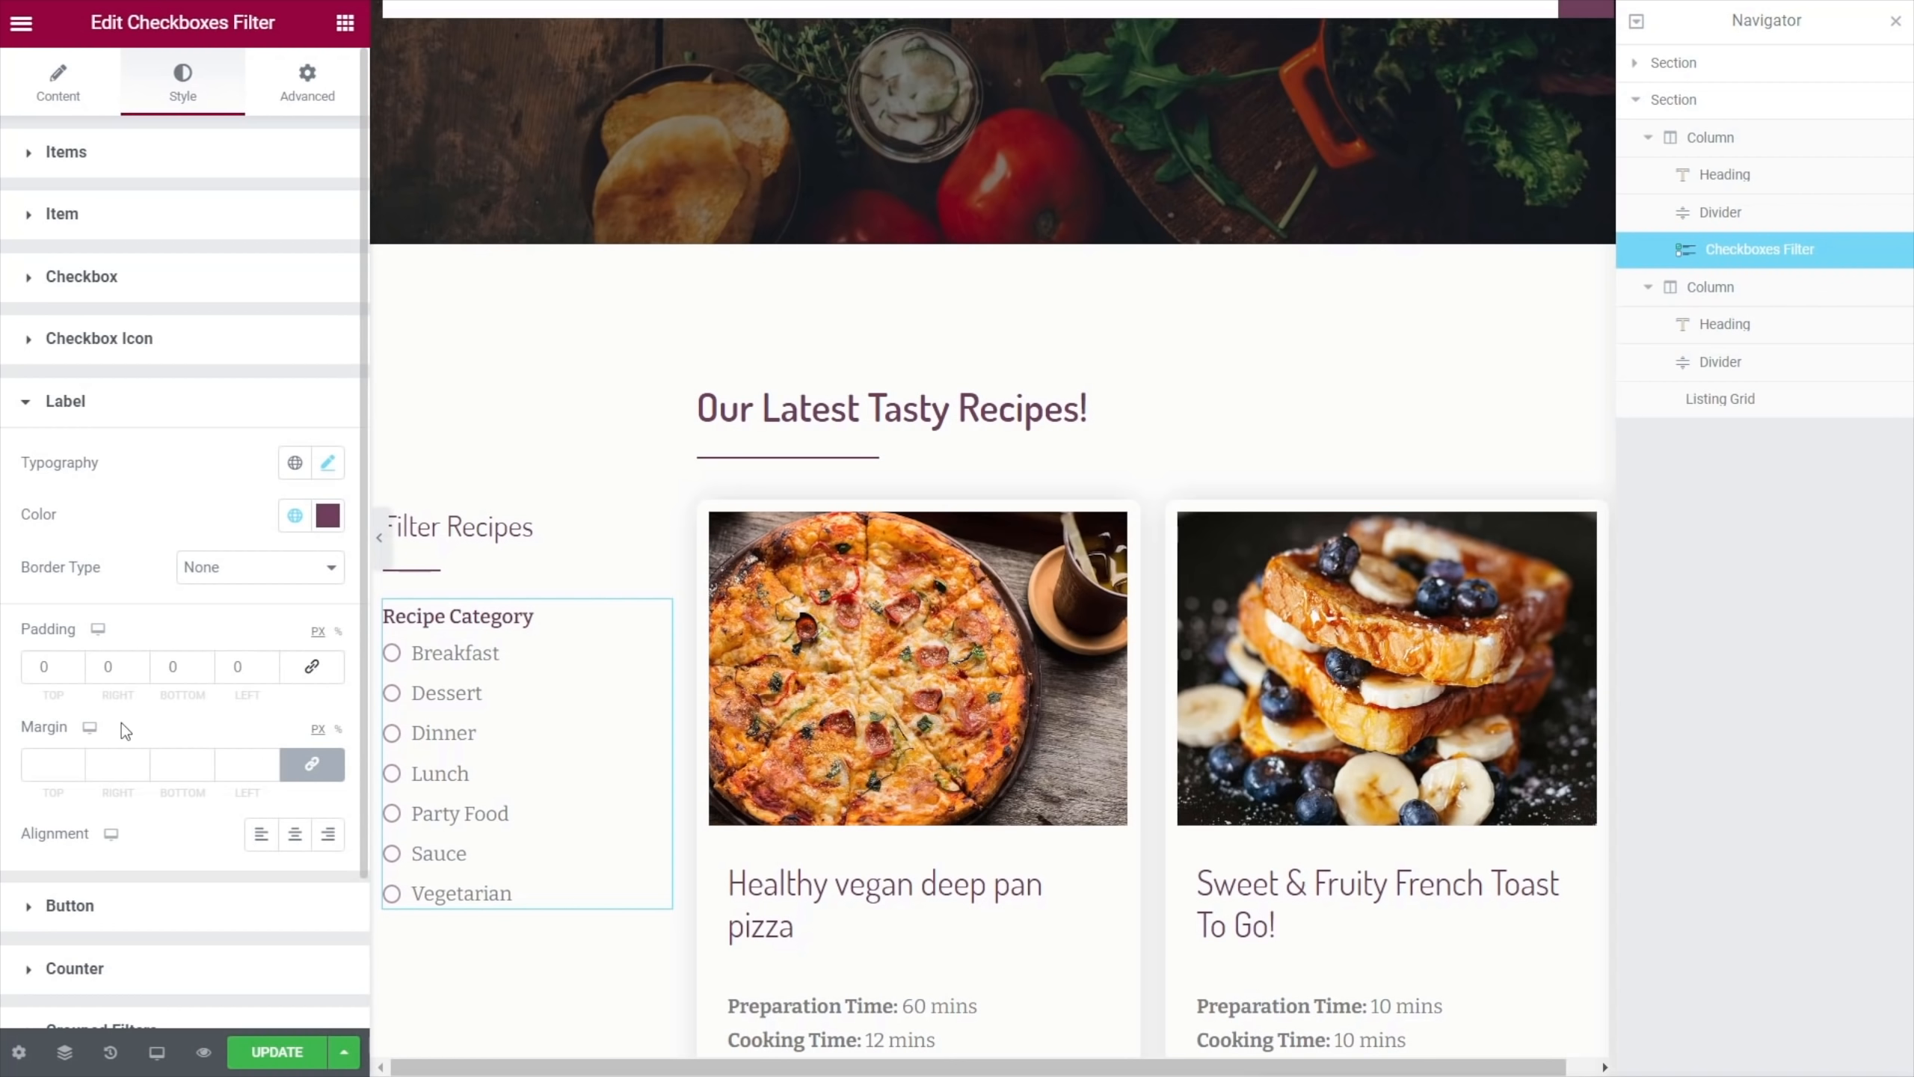
{"action": "left_click", "coordinate": [164, 674]}
{"action": "type", "text": "1"}
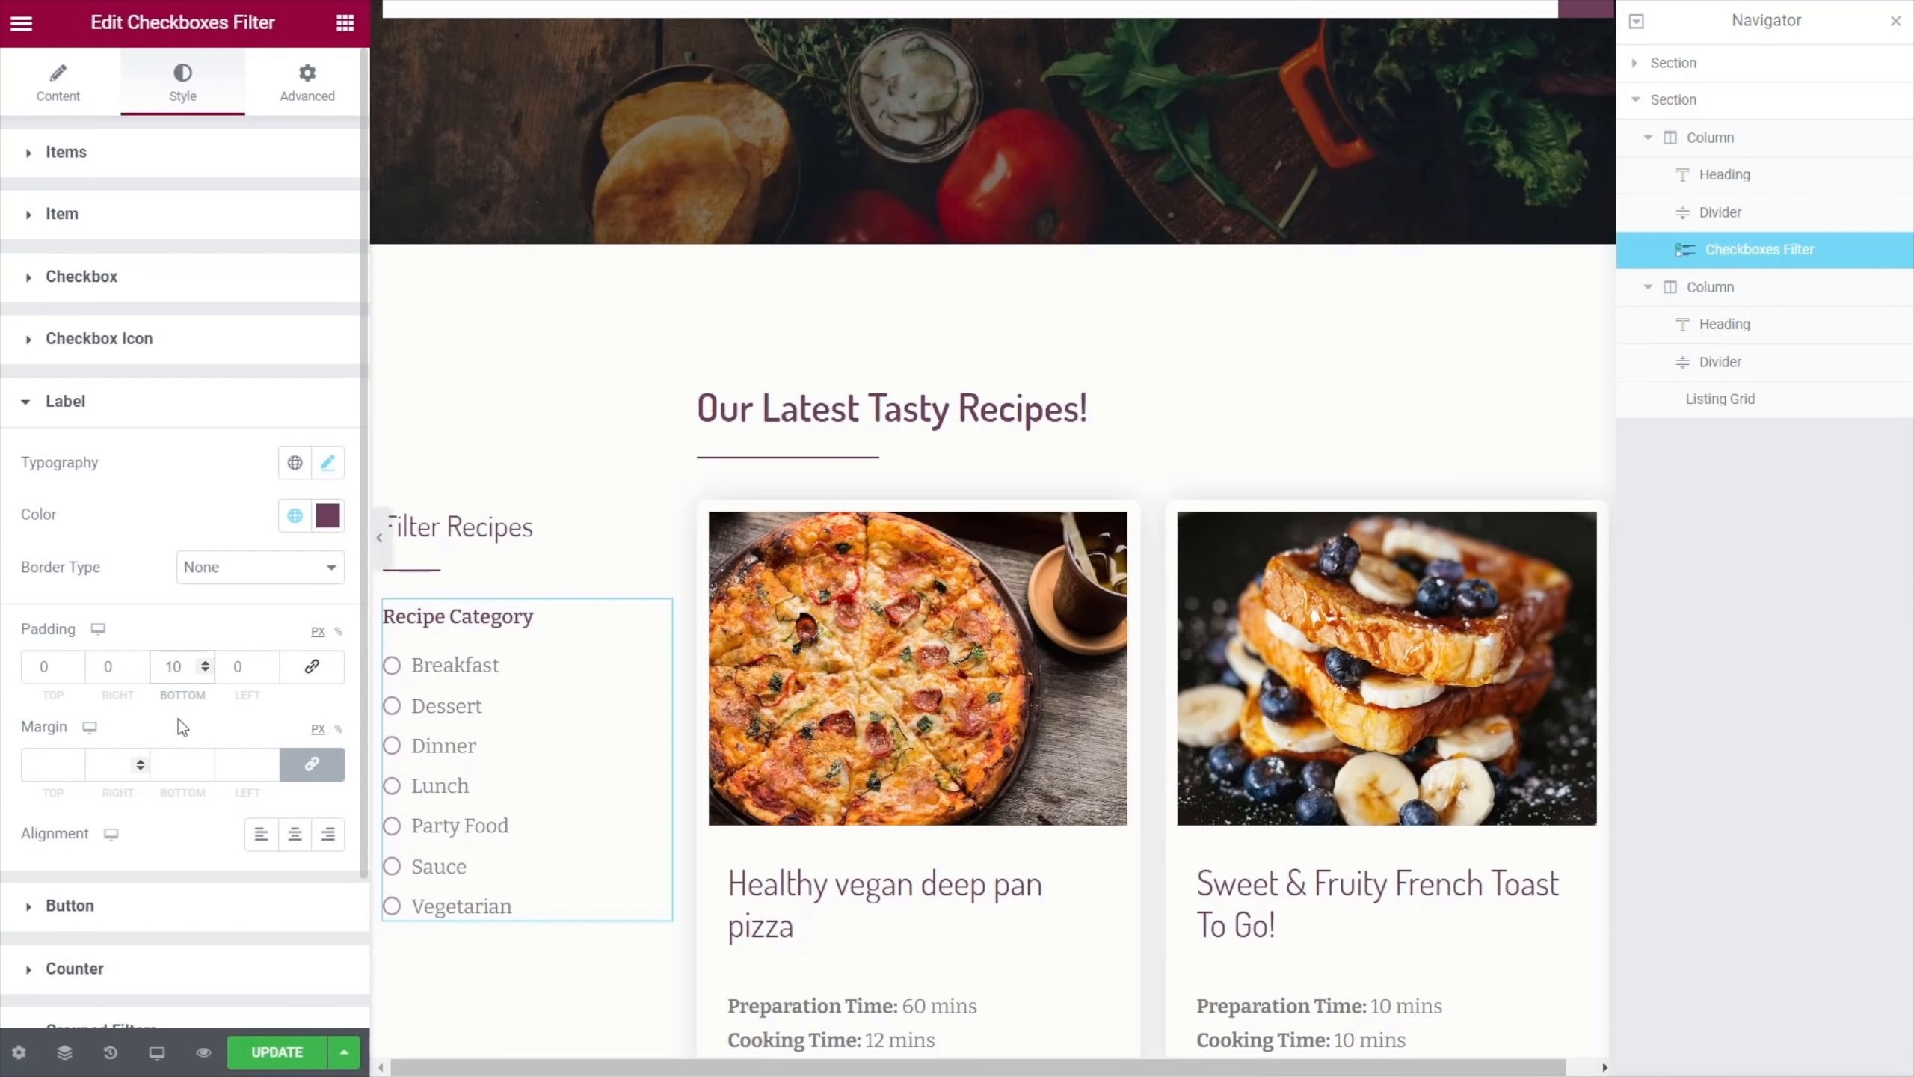
Set the category filter label's font size to 18 px
{"action": "left_click", "coordinate": [329, 466]}
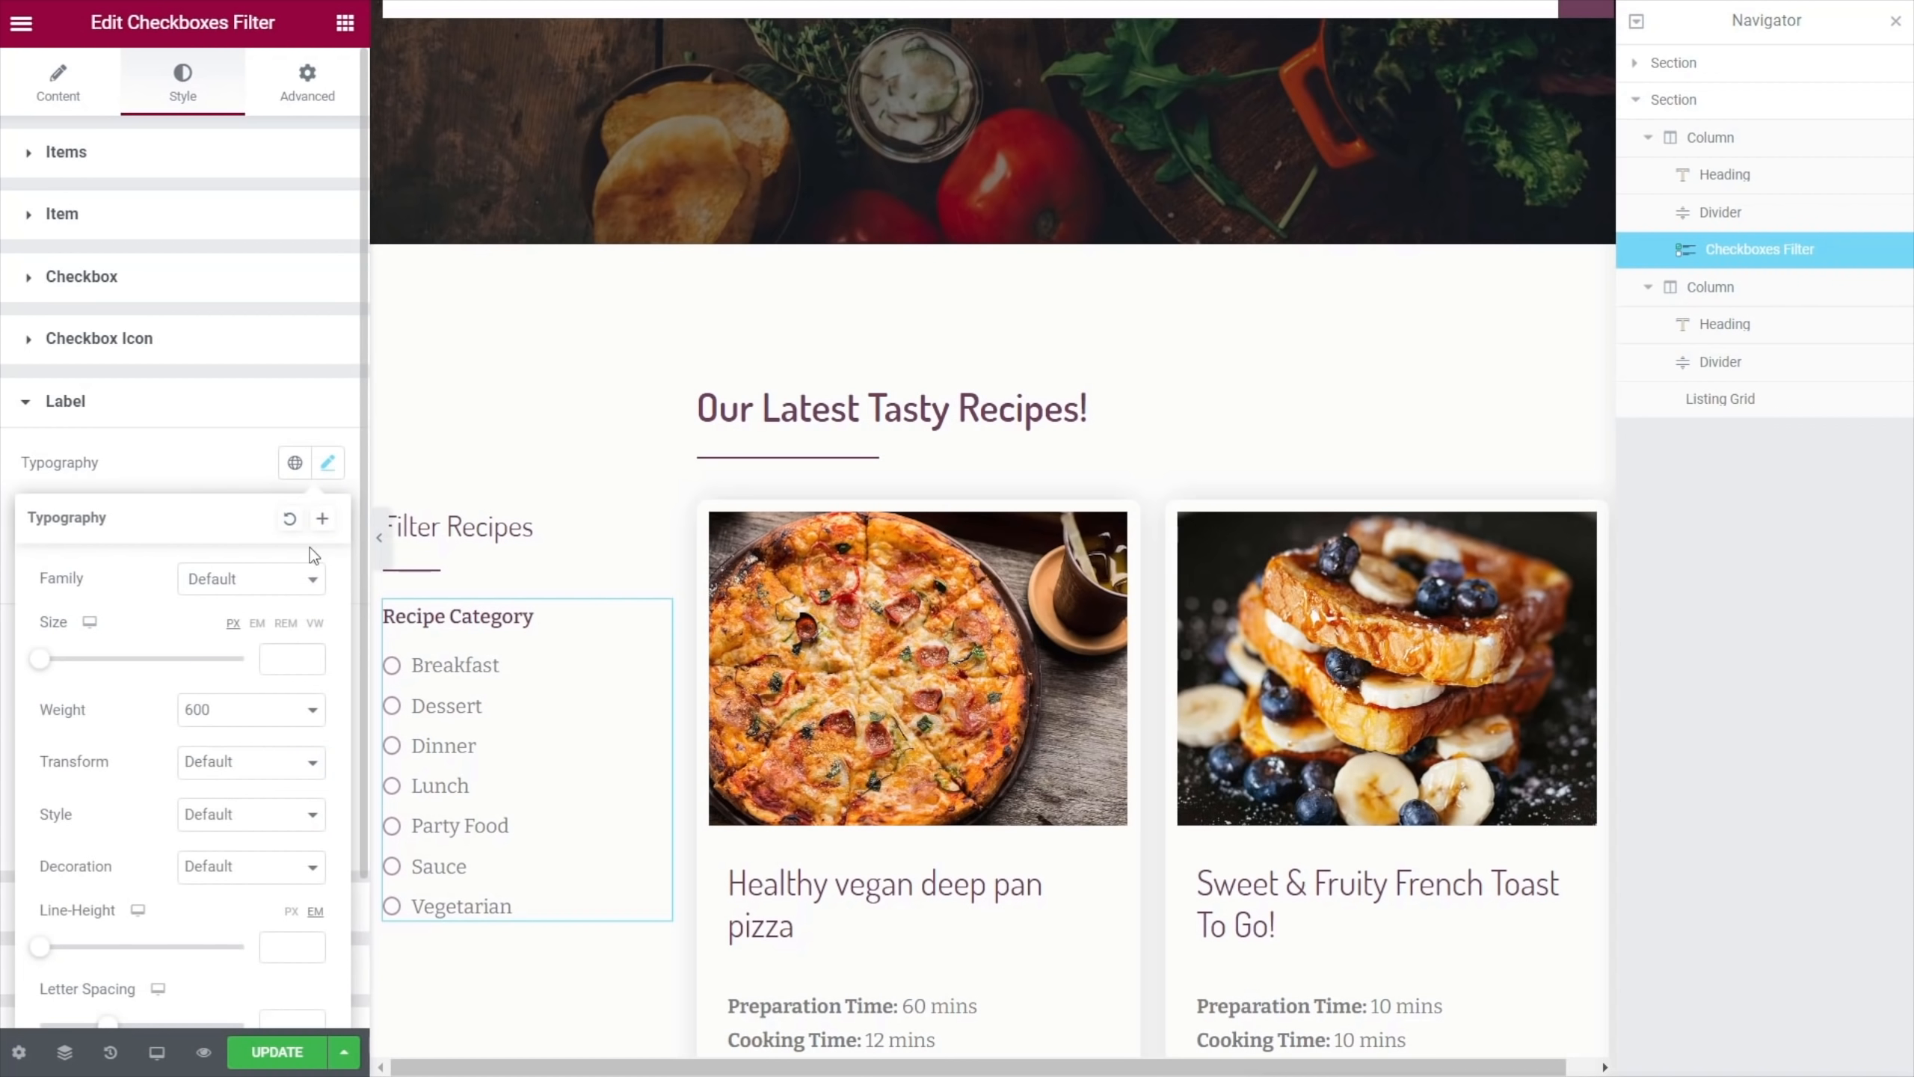
{"action": "left_click", "coordinate": [52, 663]}
{"action": "left_click_drag", "start_coordinate": [51, 663], "coordinate": [60, 665]}
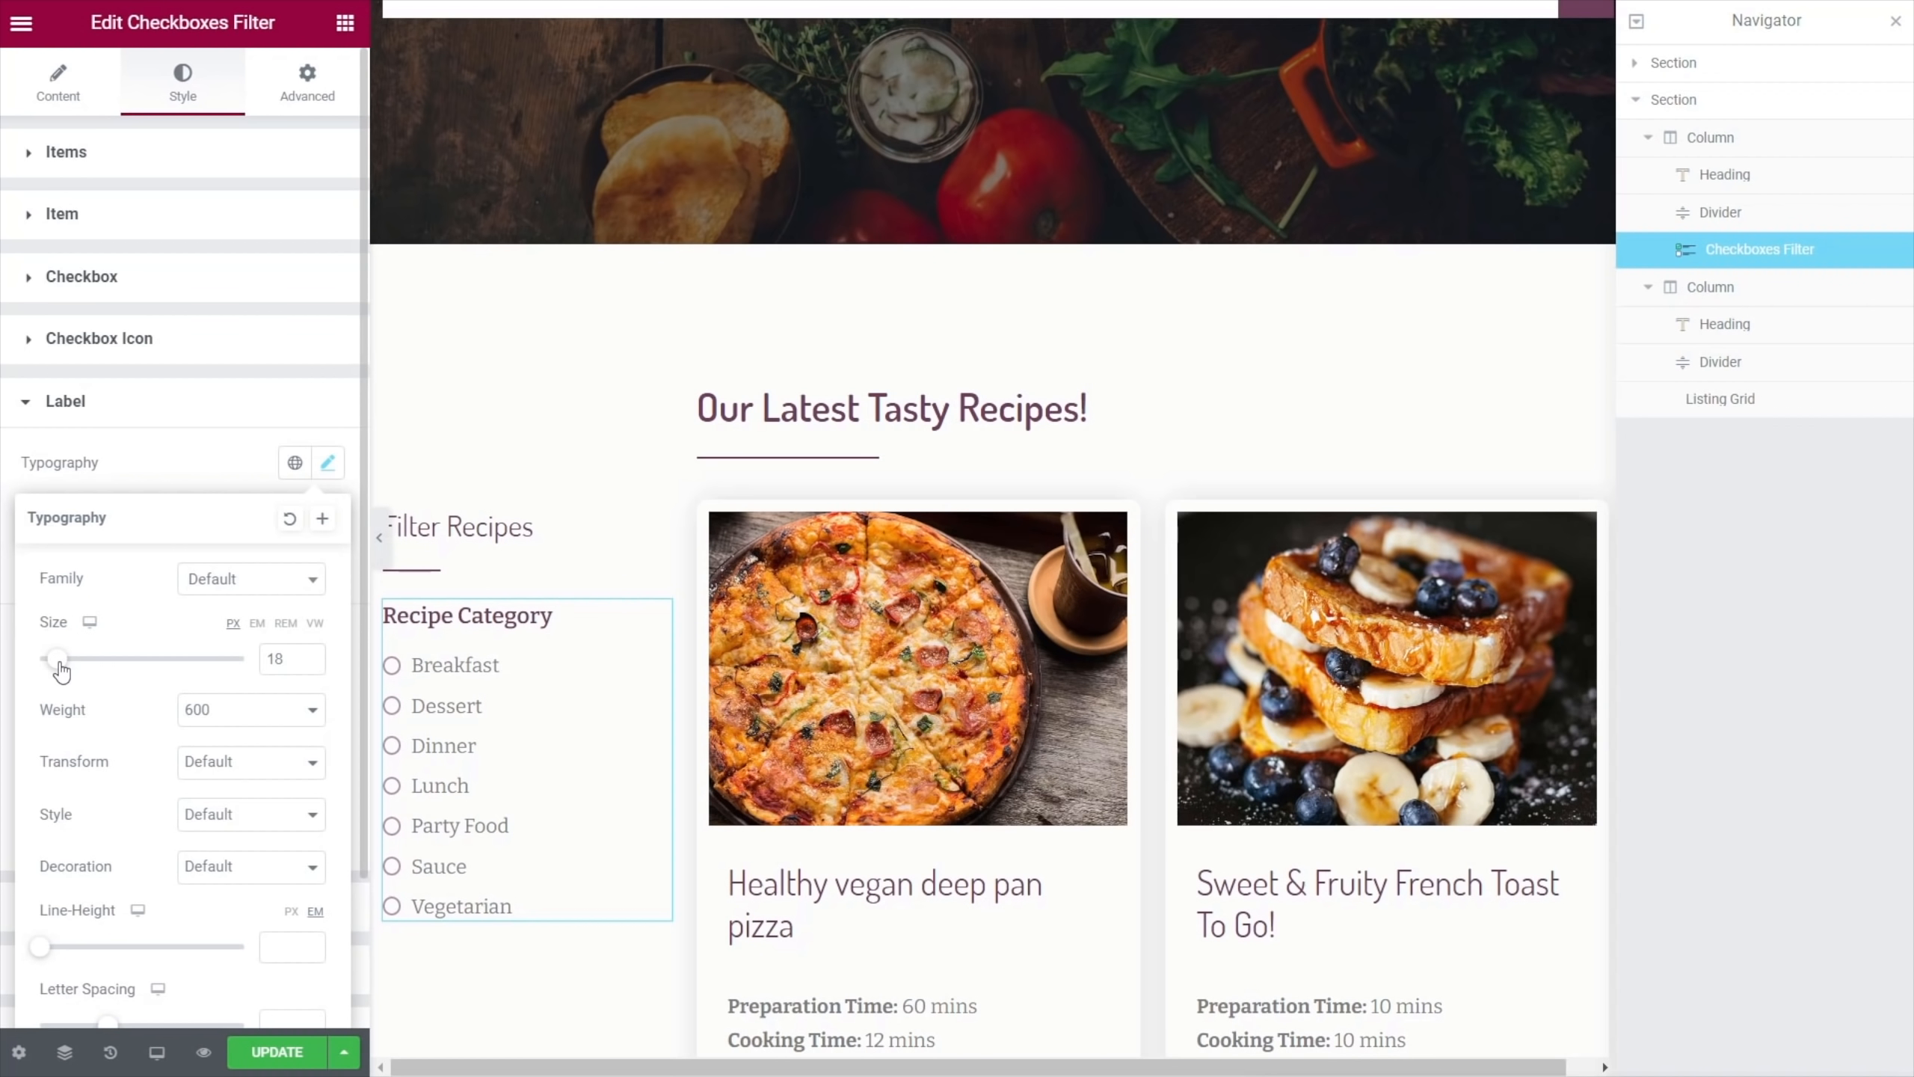
{"action": "left_click", "coordinate": [309, 661]}
{"action": "left_click", "coordinate": [309, 662]}
{"action": "left_click", "coordinate": [314, 652]}
{"action": "left_click", "coordinate": [314, 652]}
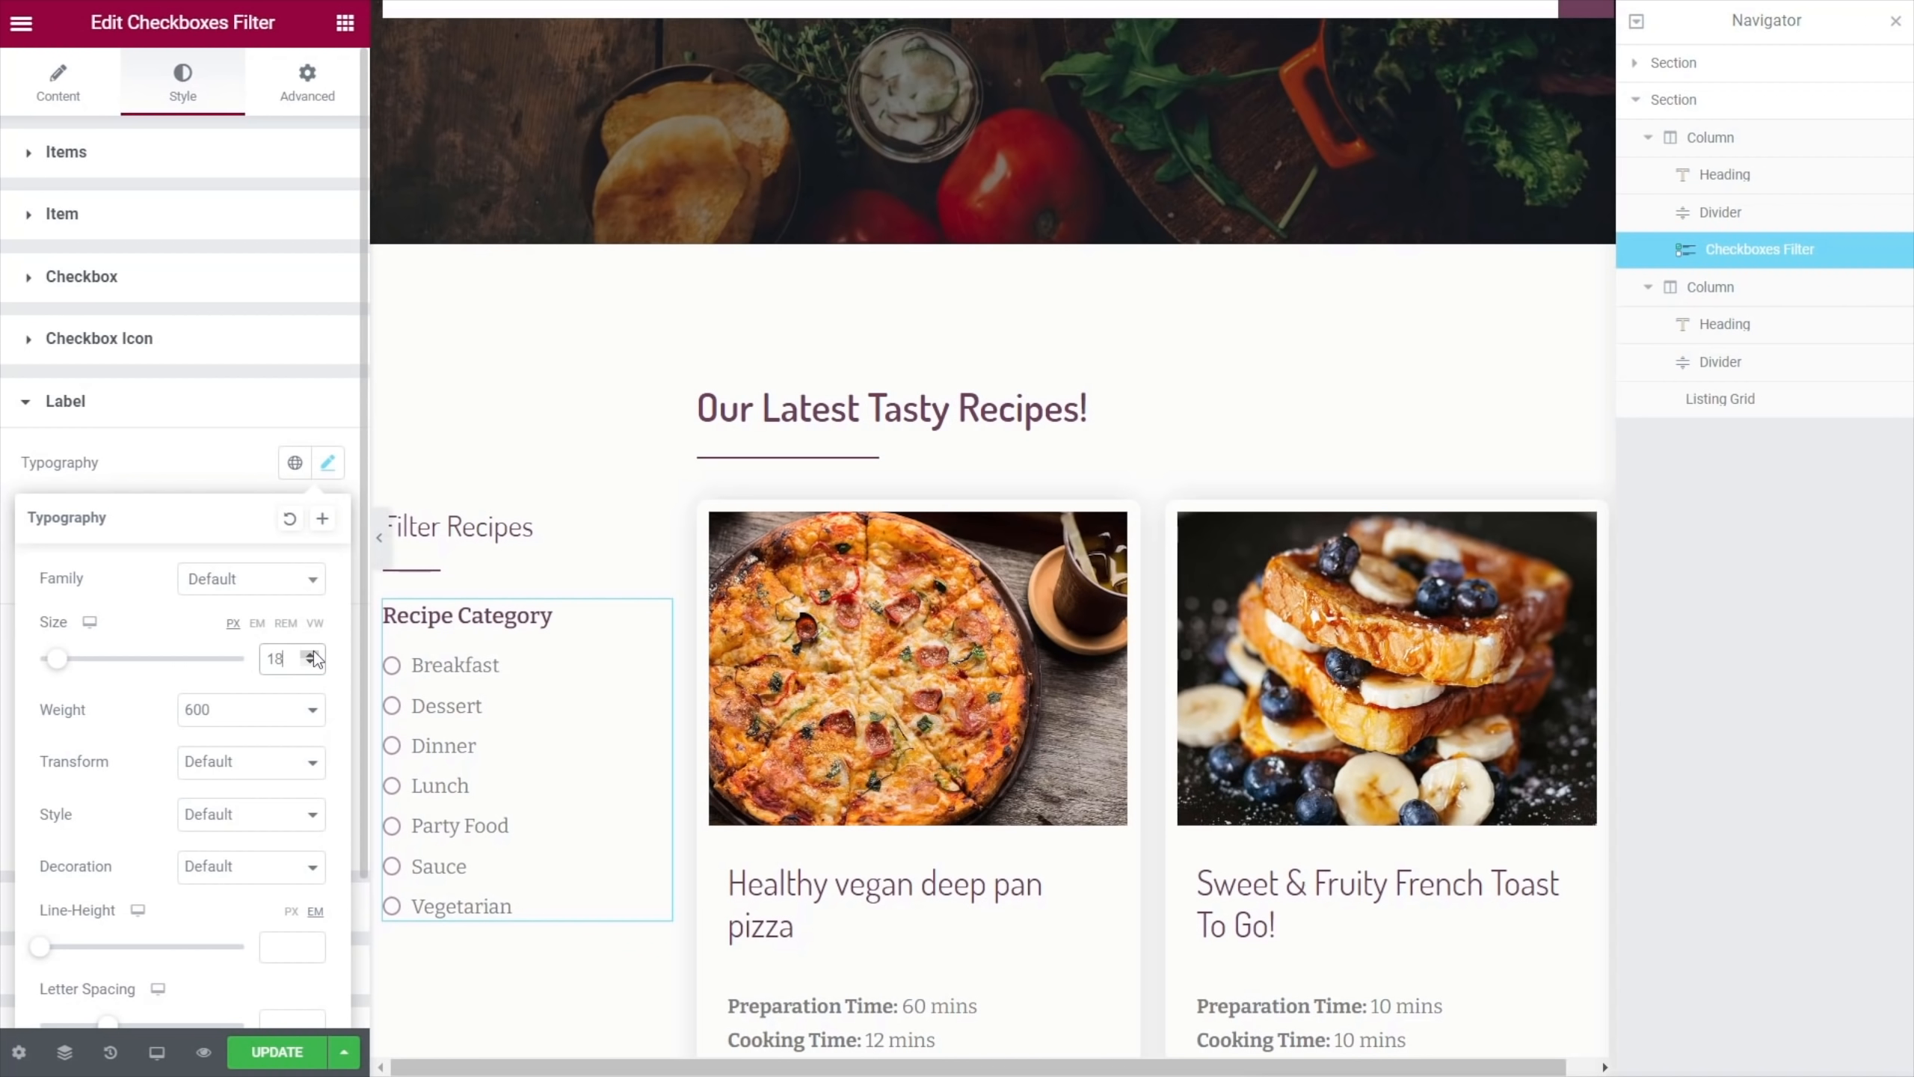
{"action": "left_click", "coordinate": [193, 460]}
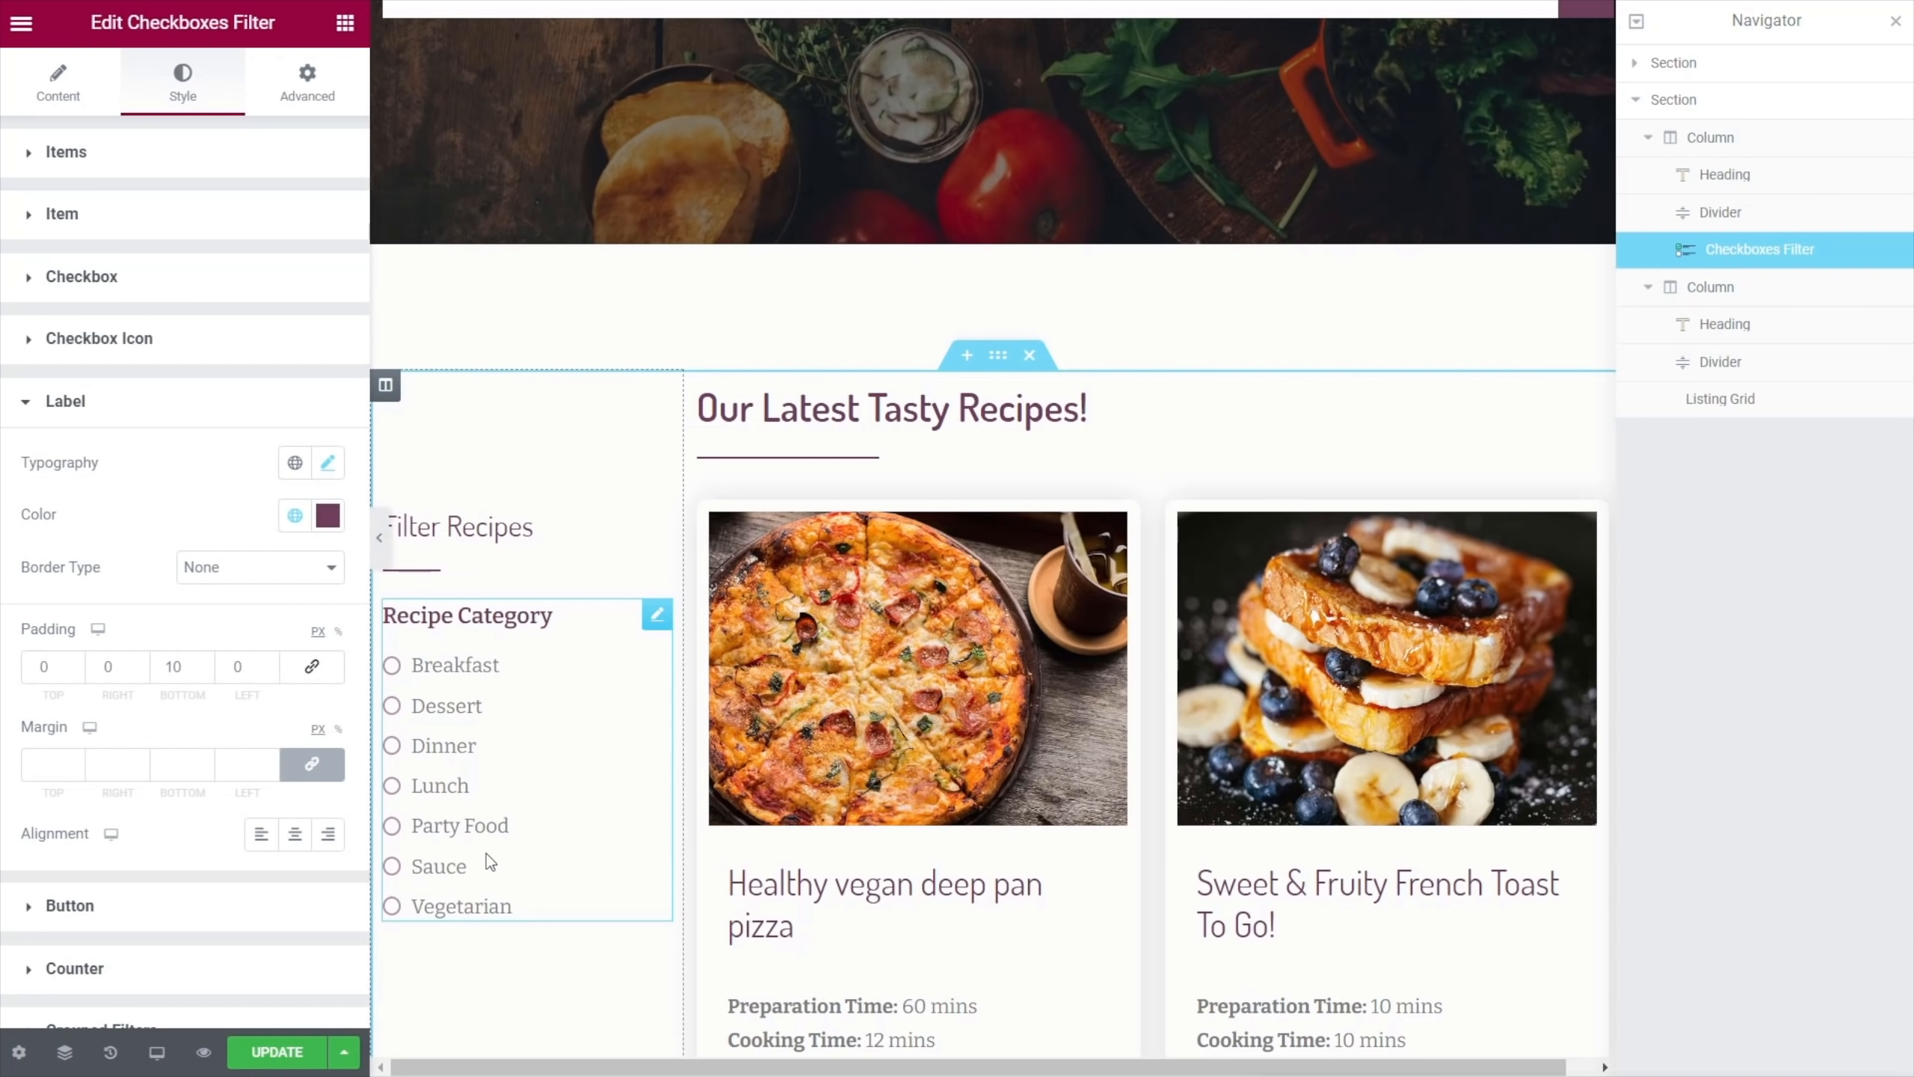
Add a Range Filter widget below the recipe category checkboxes in the filter column
{"action": "scroll", "coordinate": [490, 873], "scroll_direction": "down", "scroll_amount": 5}
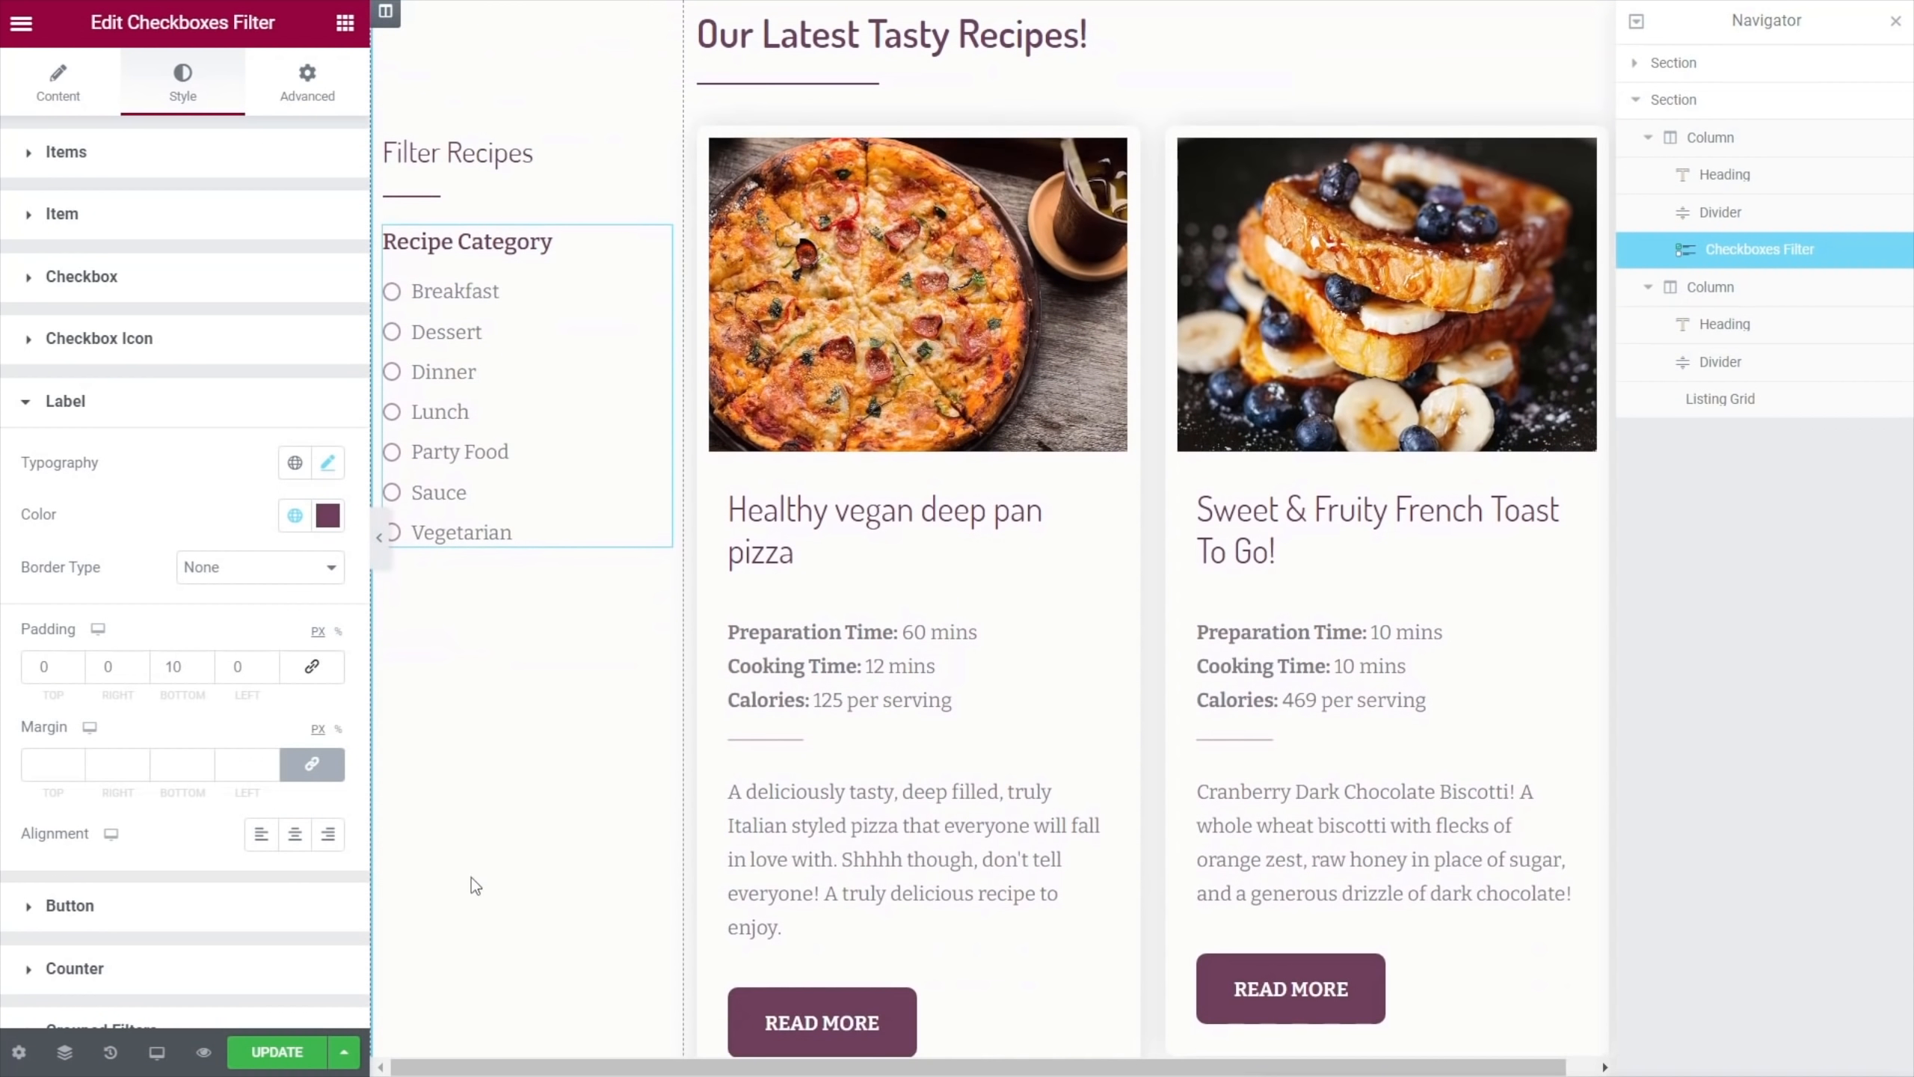
{"action": "left_click", "coordinate": [345, 26]}
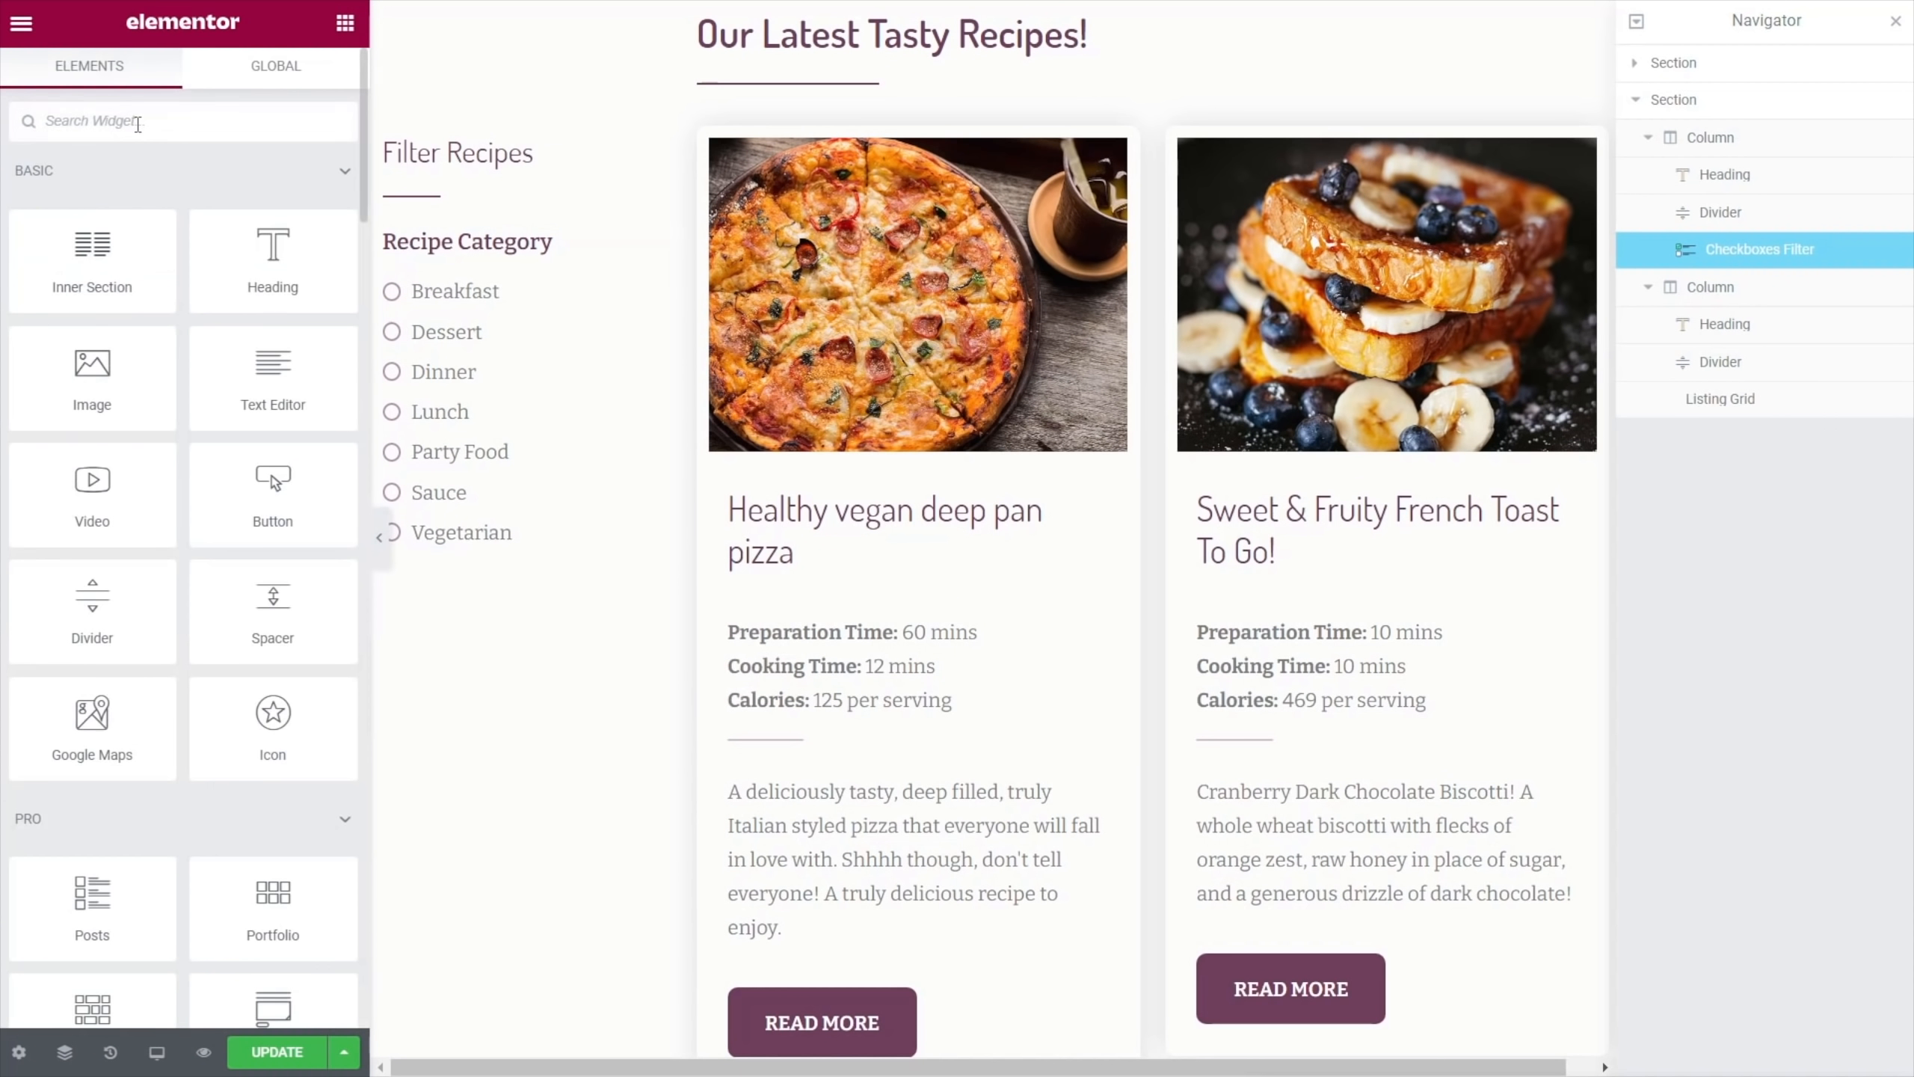
{"action": "type", "text": "range"}
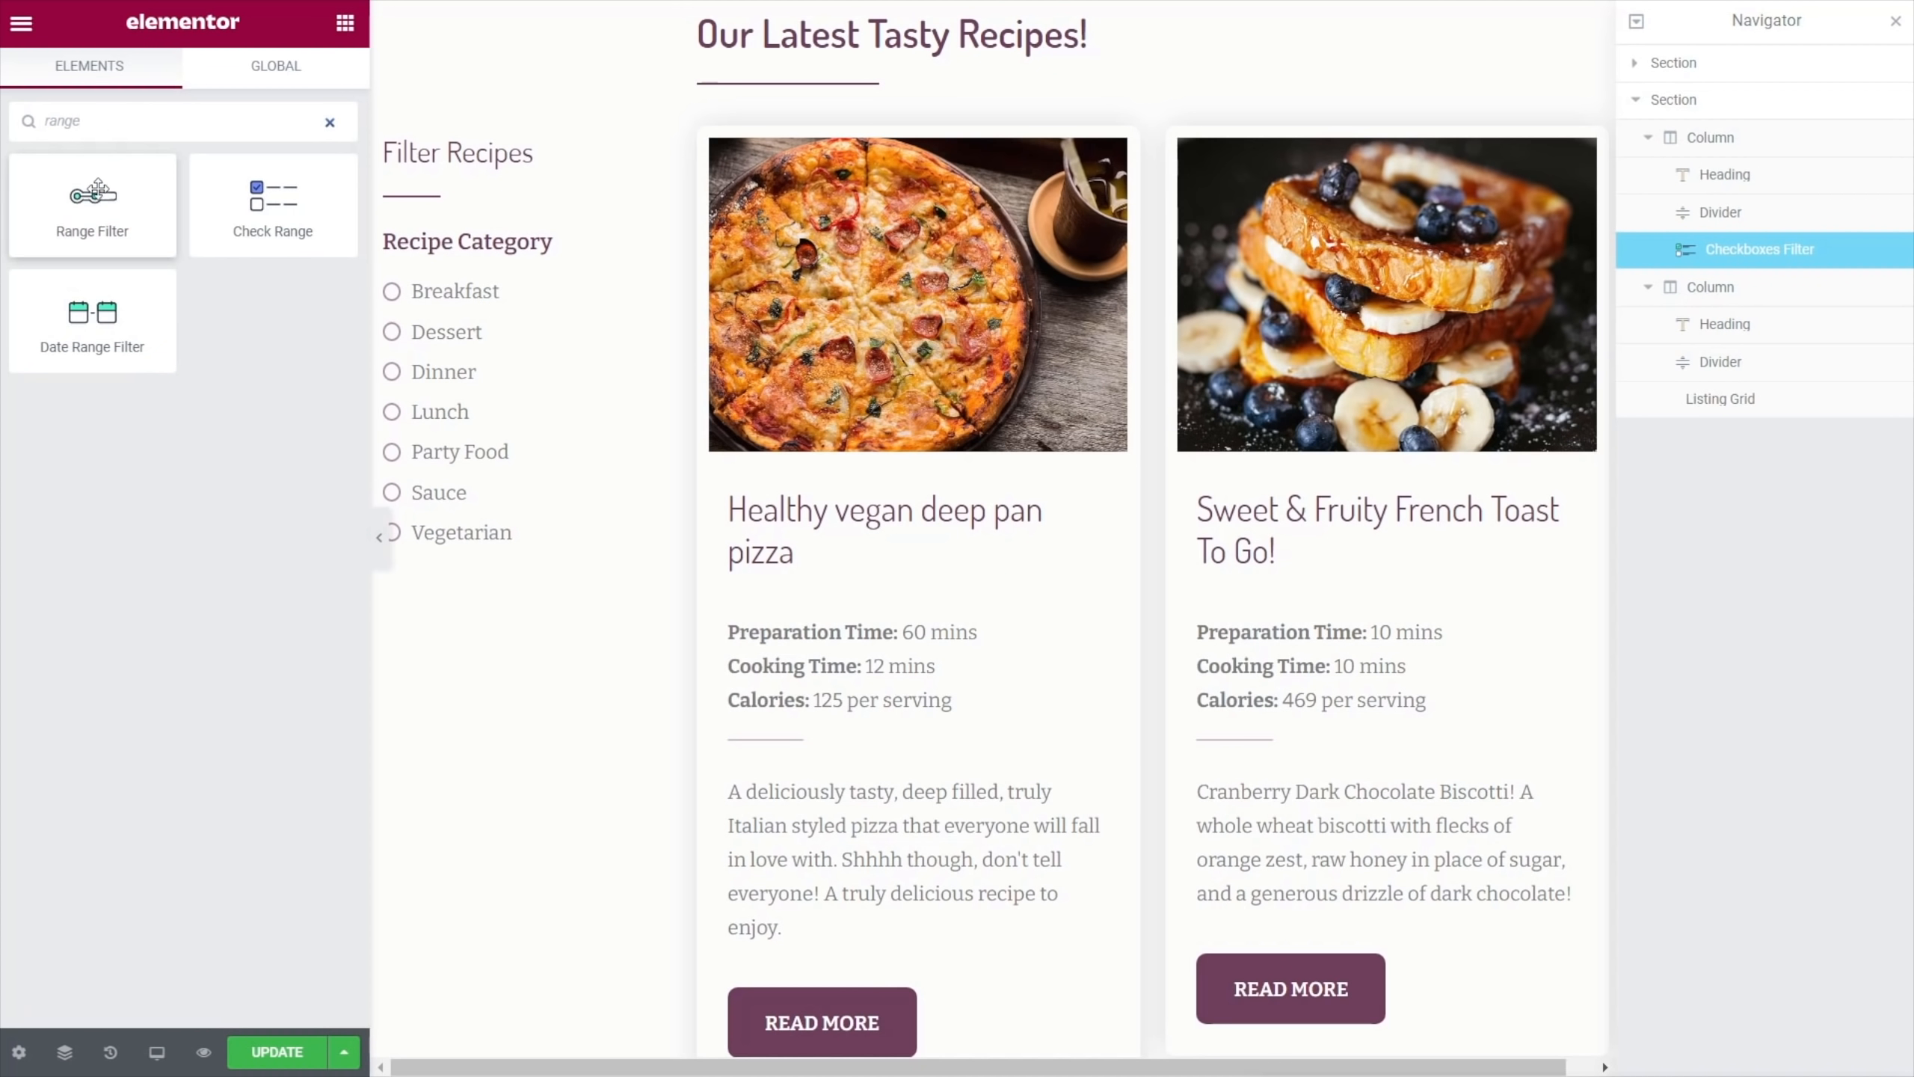
{"action": "left_click_drag", "start_coordinate": [89, 203], "coordinate": [493, 562]}
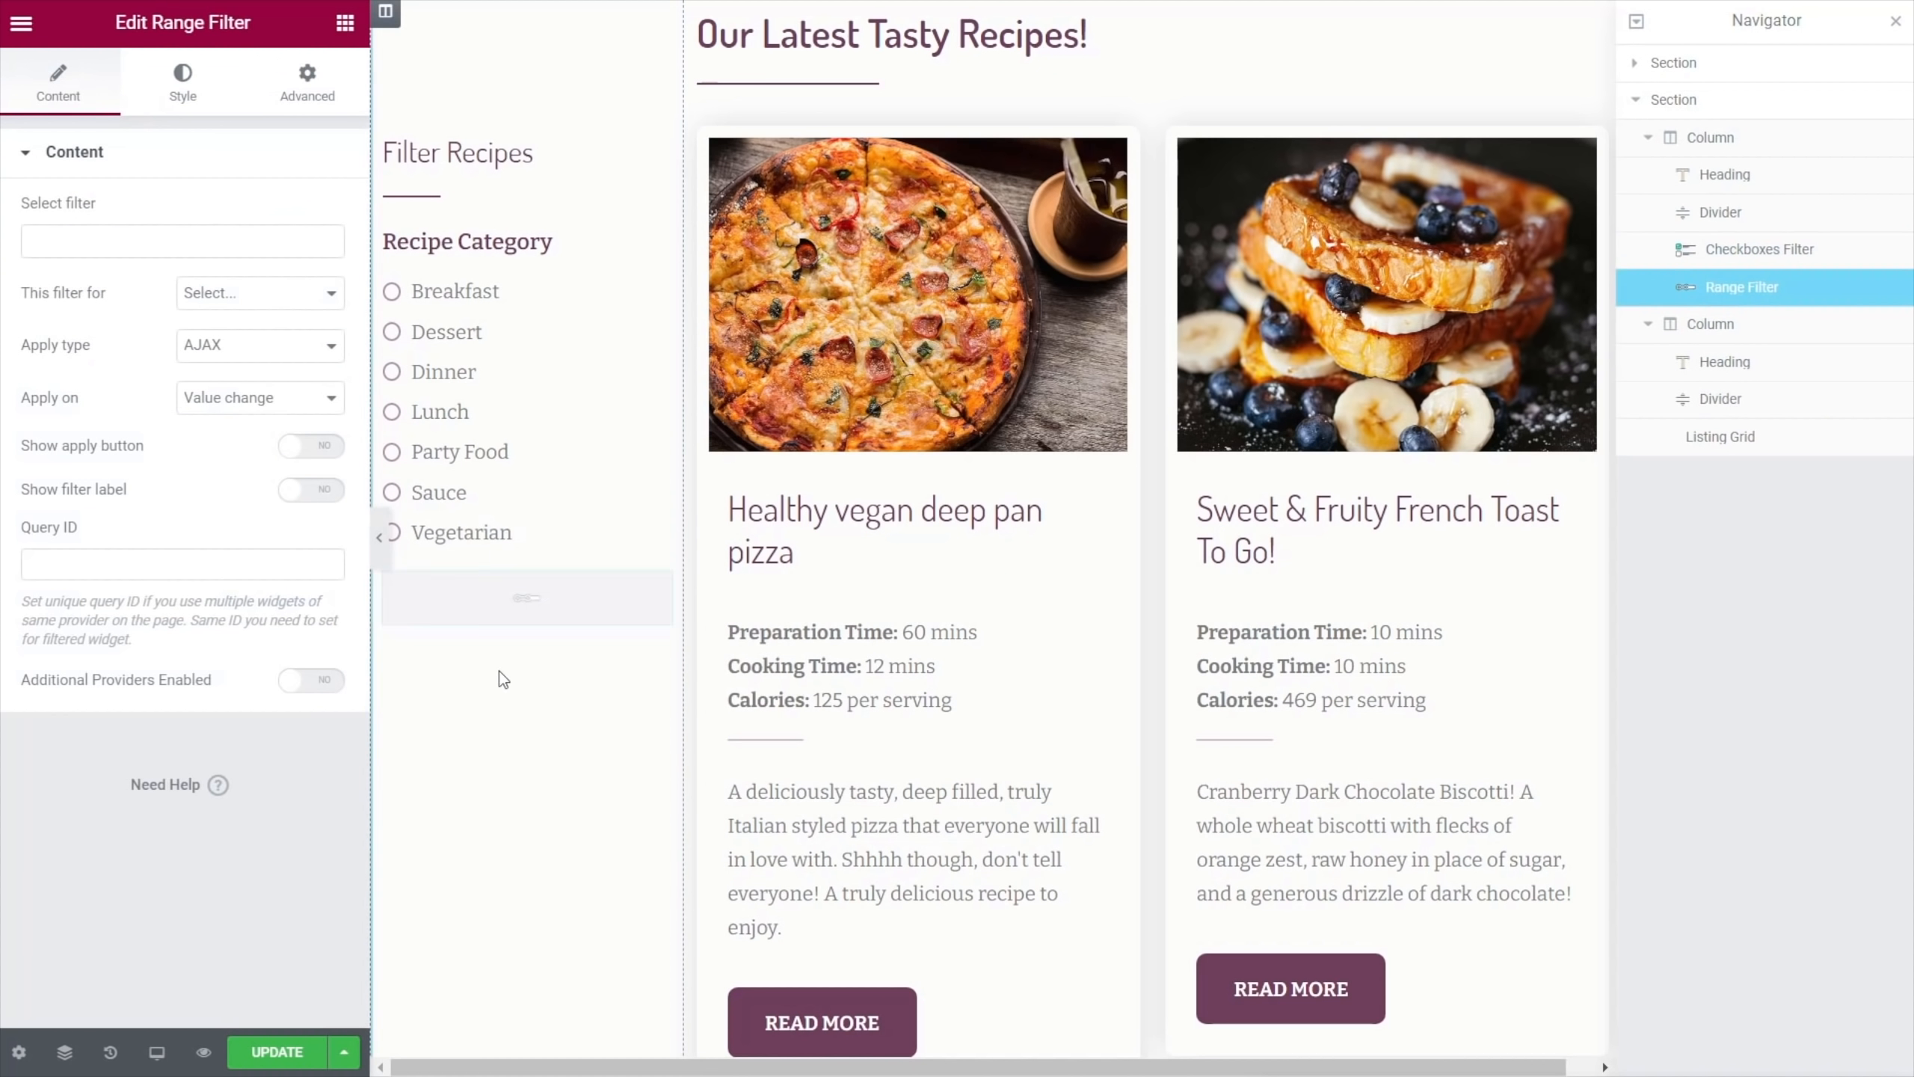
Assign the Calories Per Serving filter to the range widget and close the Navigator
{"action": "left_click", "coordinate": [228, 243]}
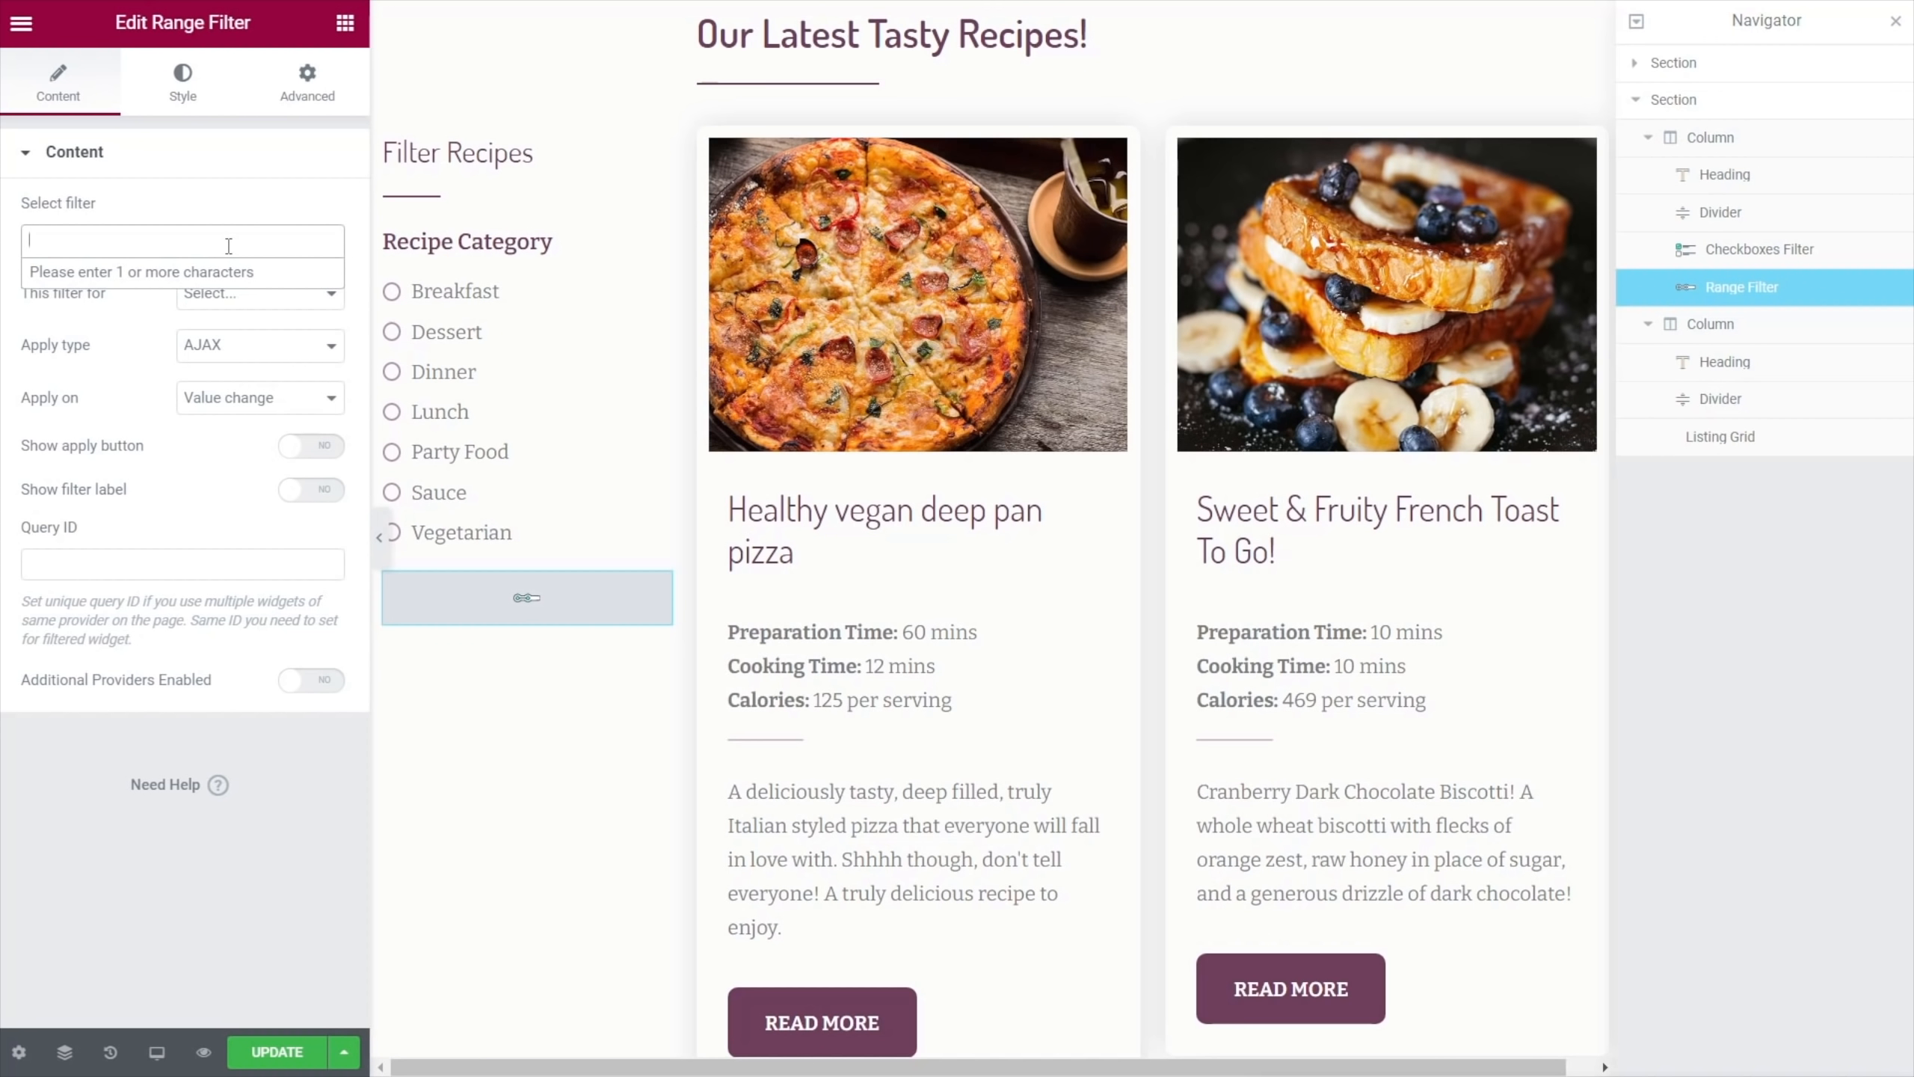
{"action": "type", "text": "cal"}
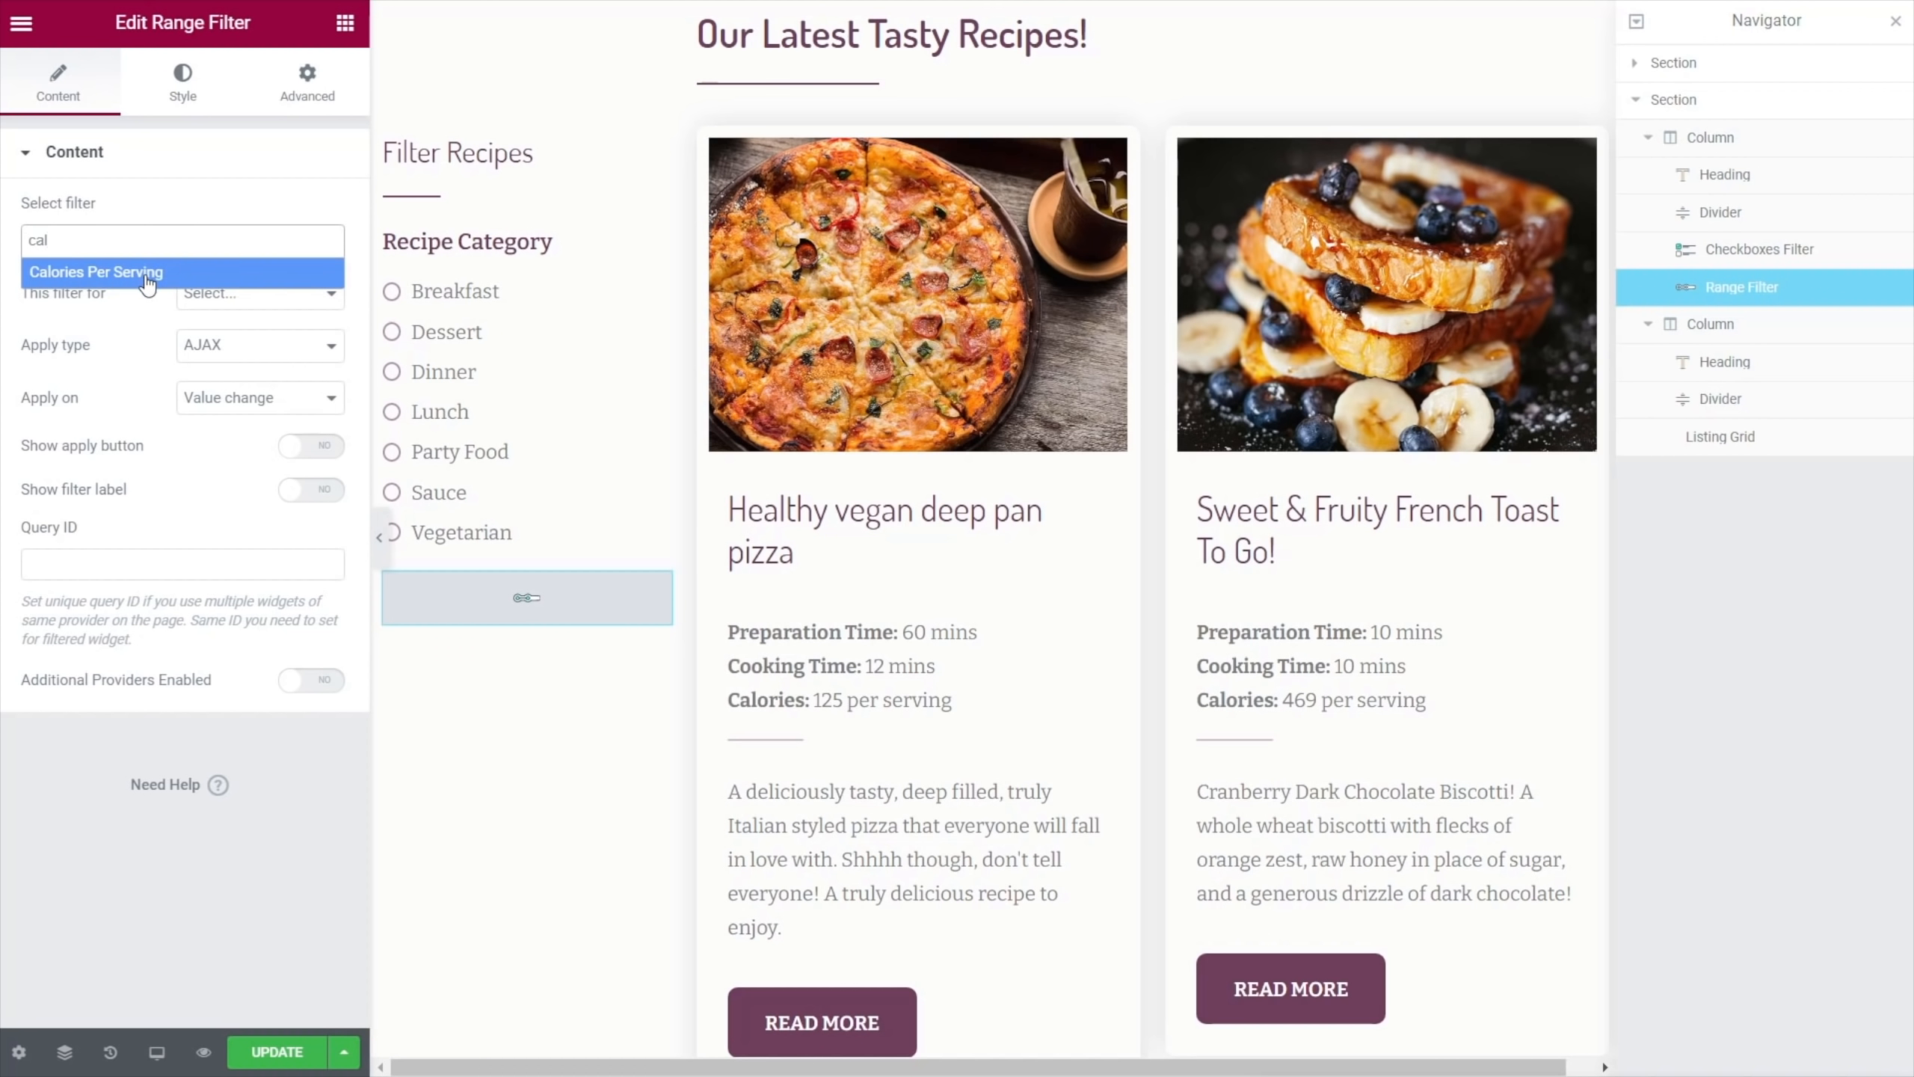
{"action": "left_click", "coordinate": [148, 273]}
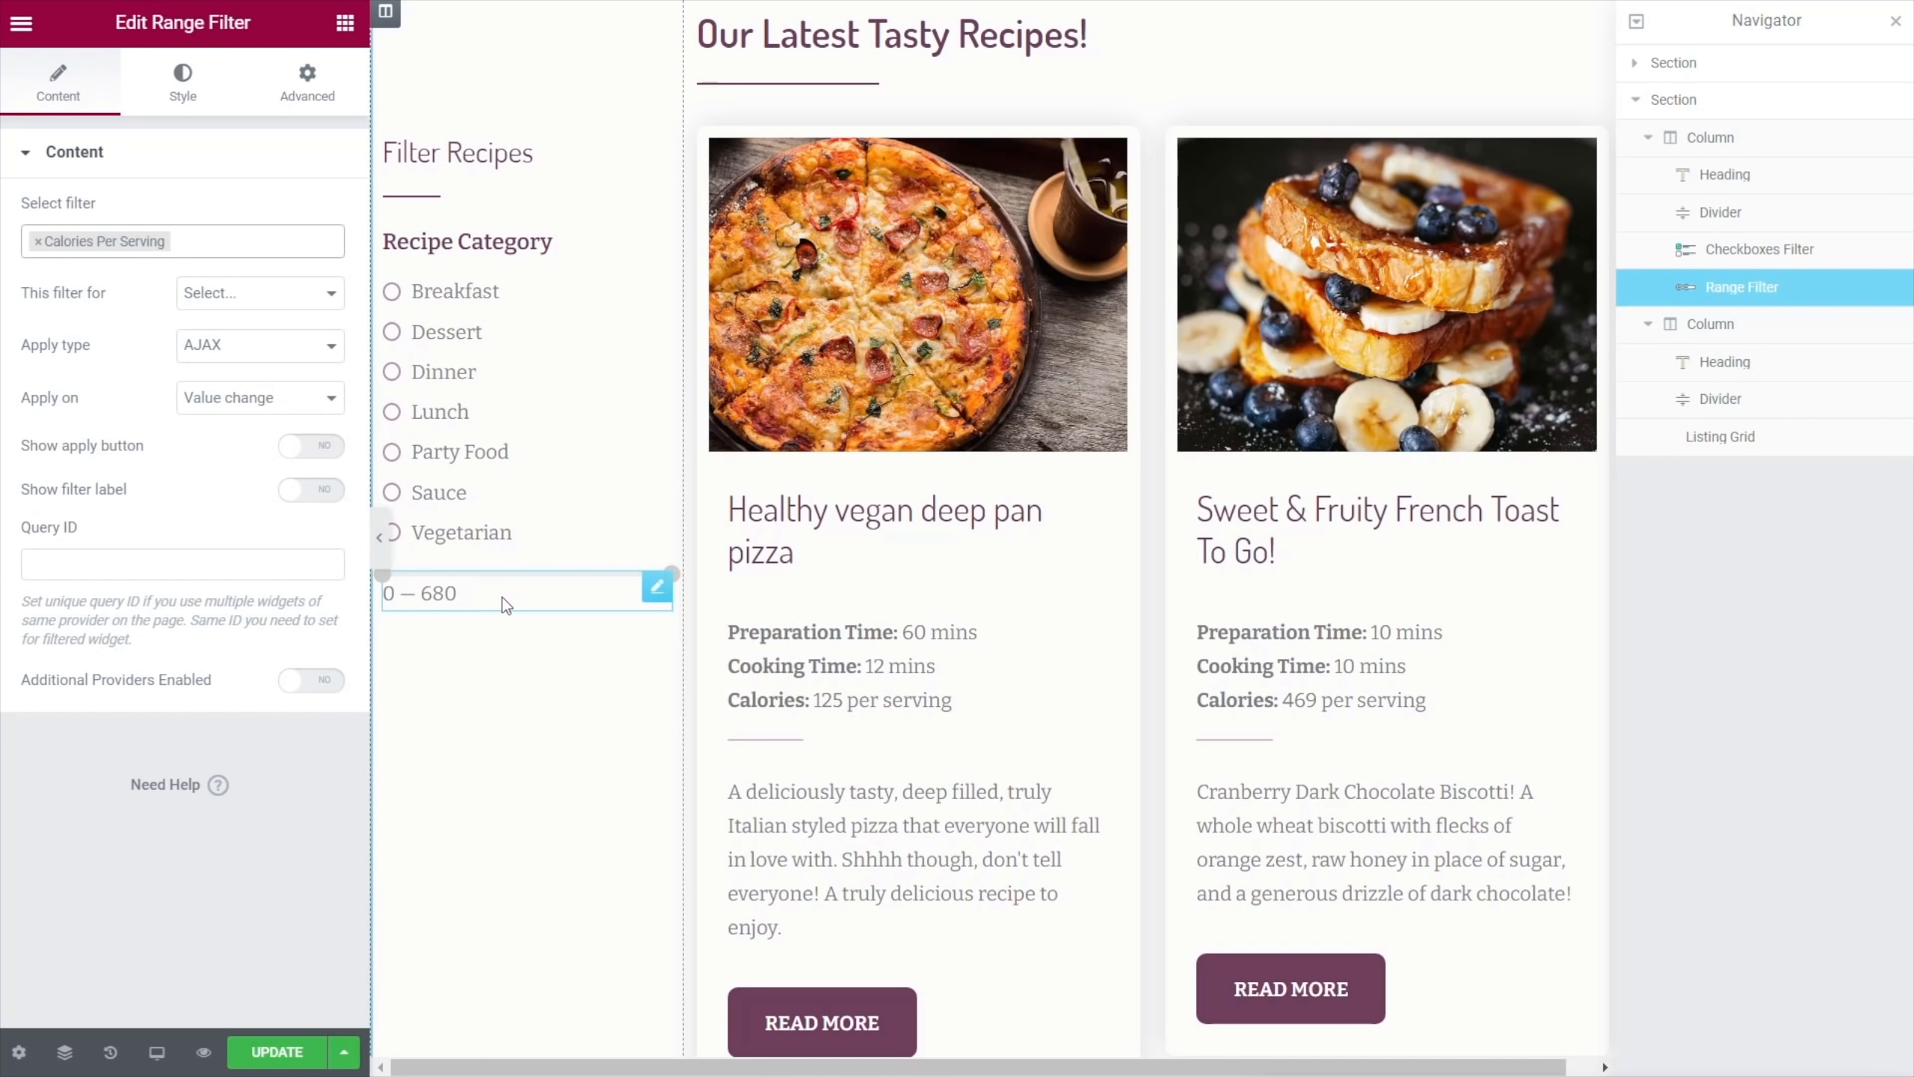
{"action": "scroll", "coordinate": [573, 769], "scroll_direction": "up", "scroll_amount": 2}
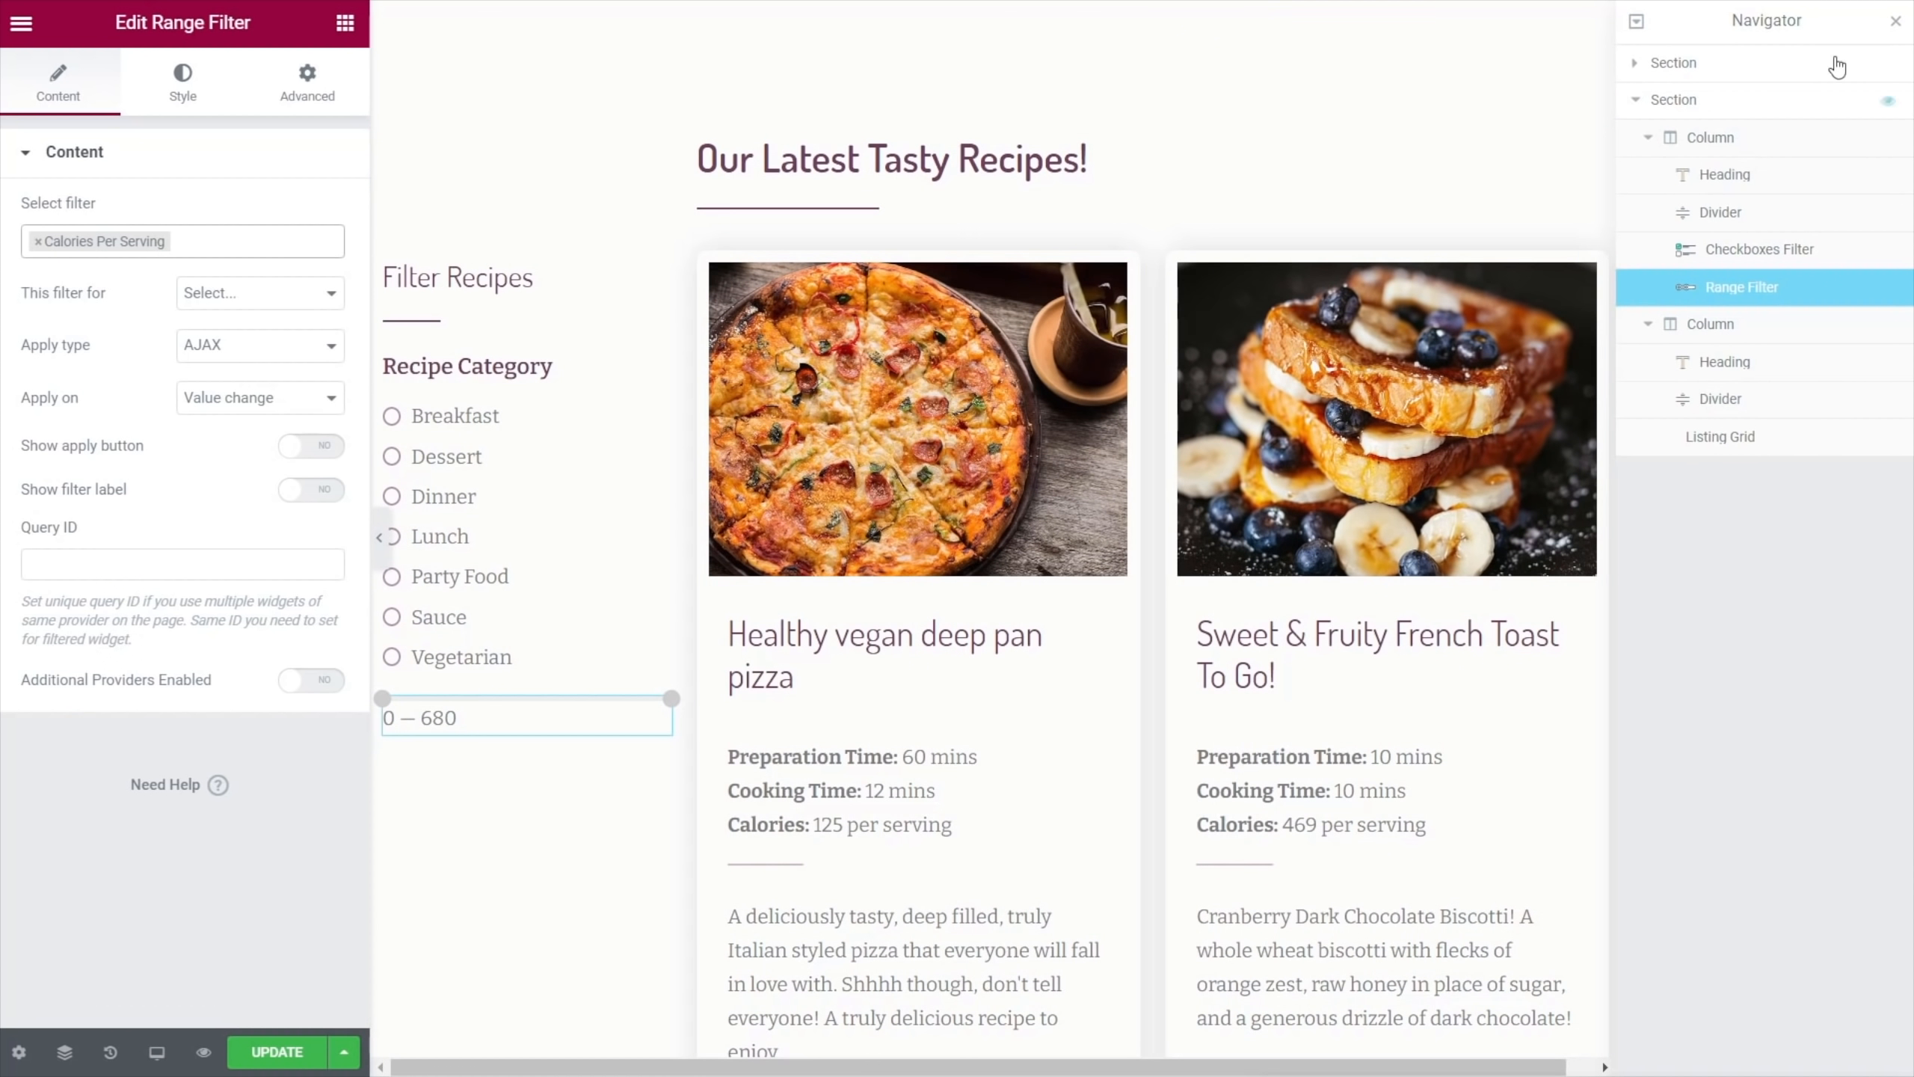
{"action": "left_click", "coordinate": [1895, 22]}
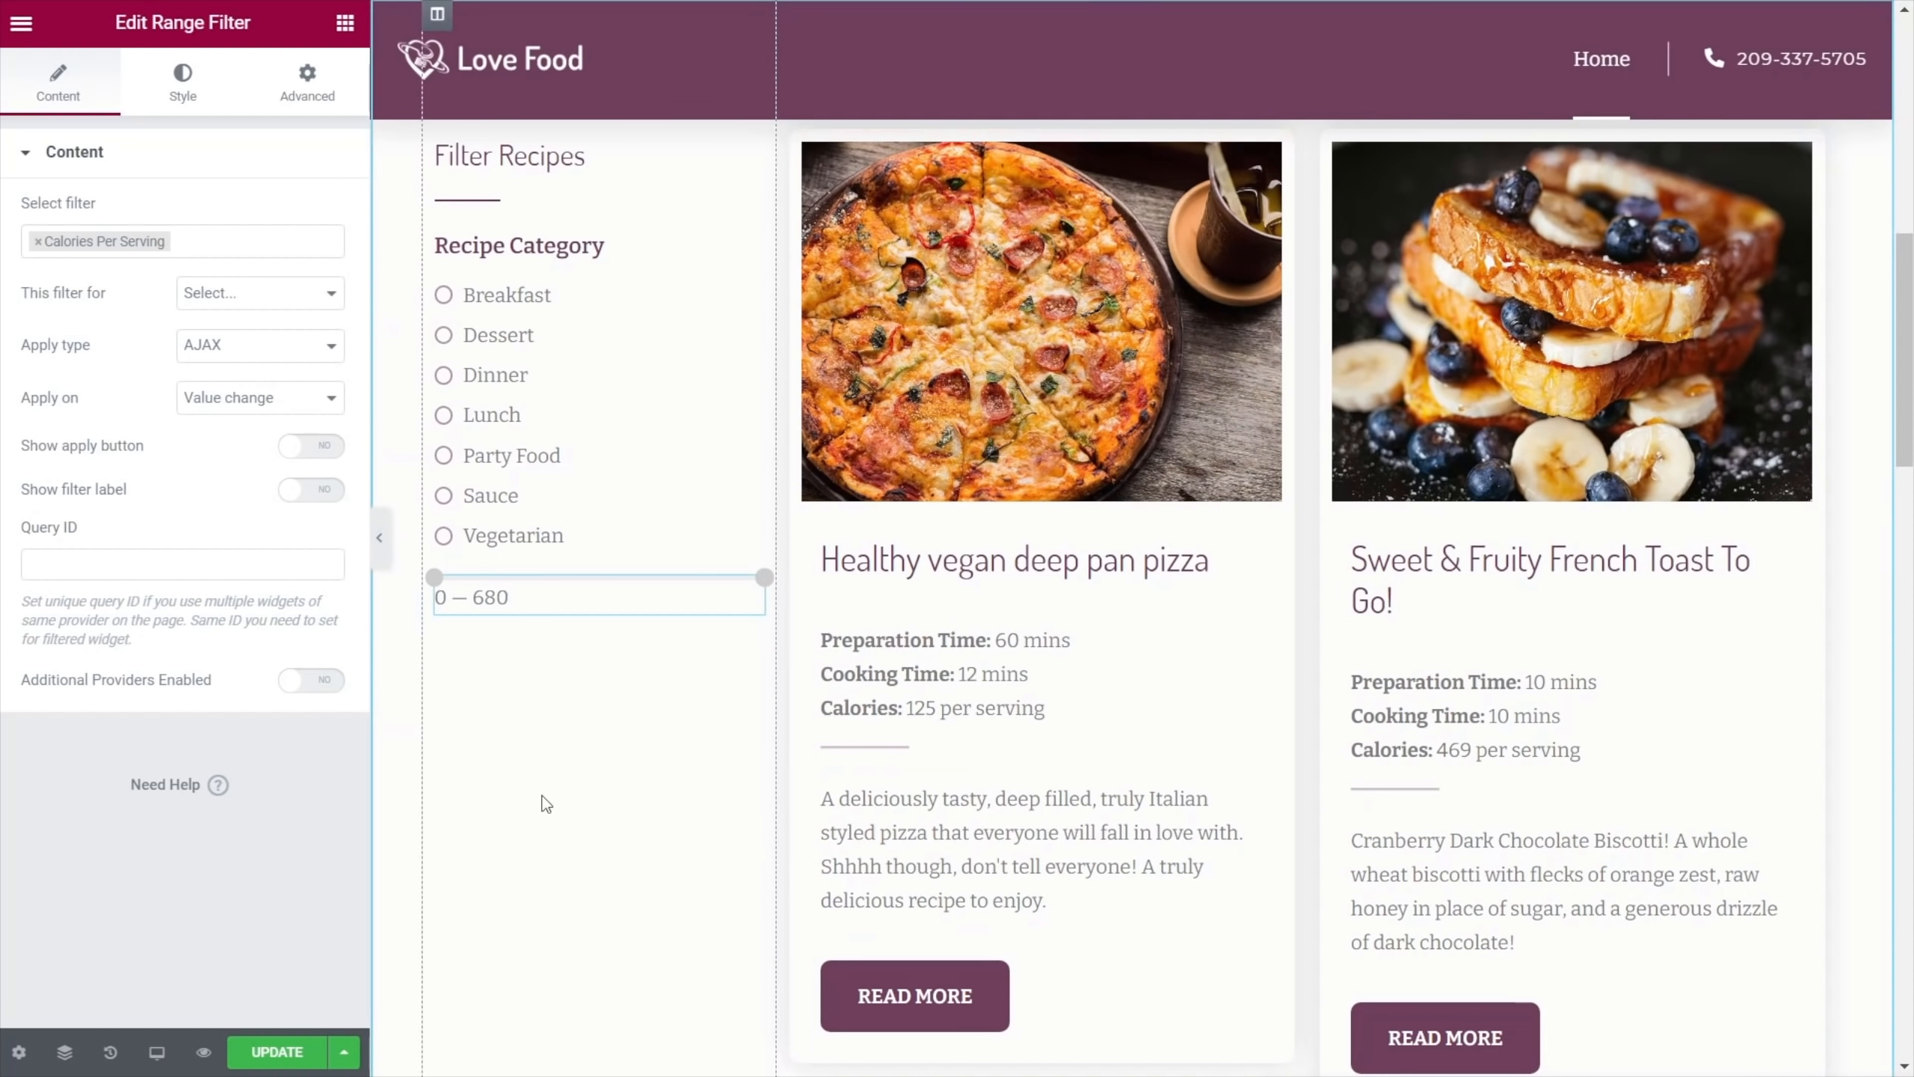
{"action": "scroll", "coordinate": [594, 788], "scroll_direction": "up", "scroll_amount": 2}
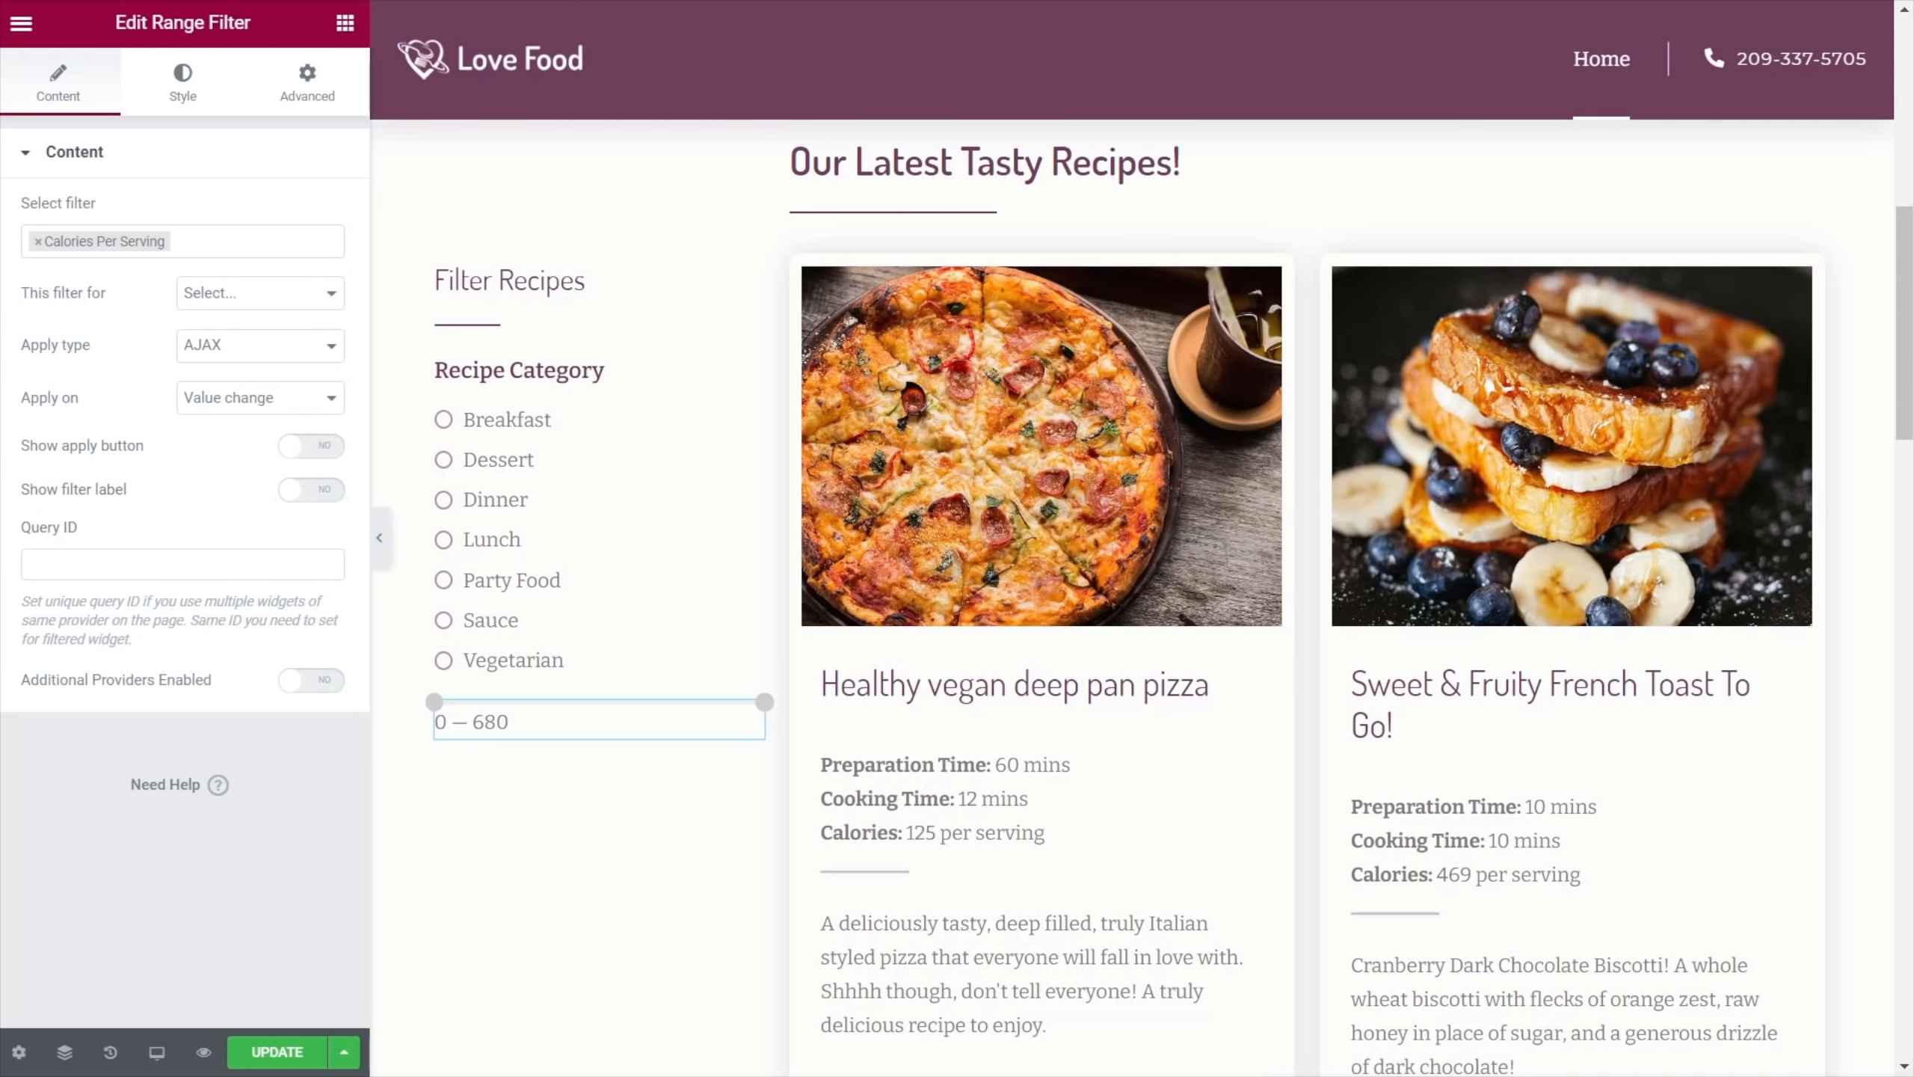
Show the range filter's label and make the filter apply to JetEngine
{"action": "left_click", "coordinate": [329, 492]}
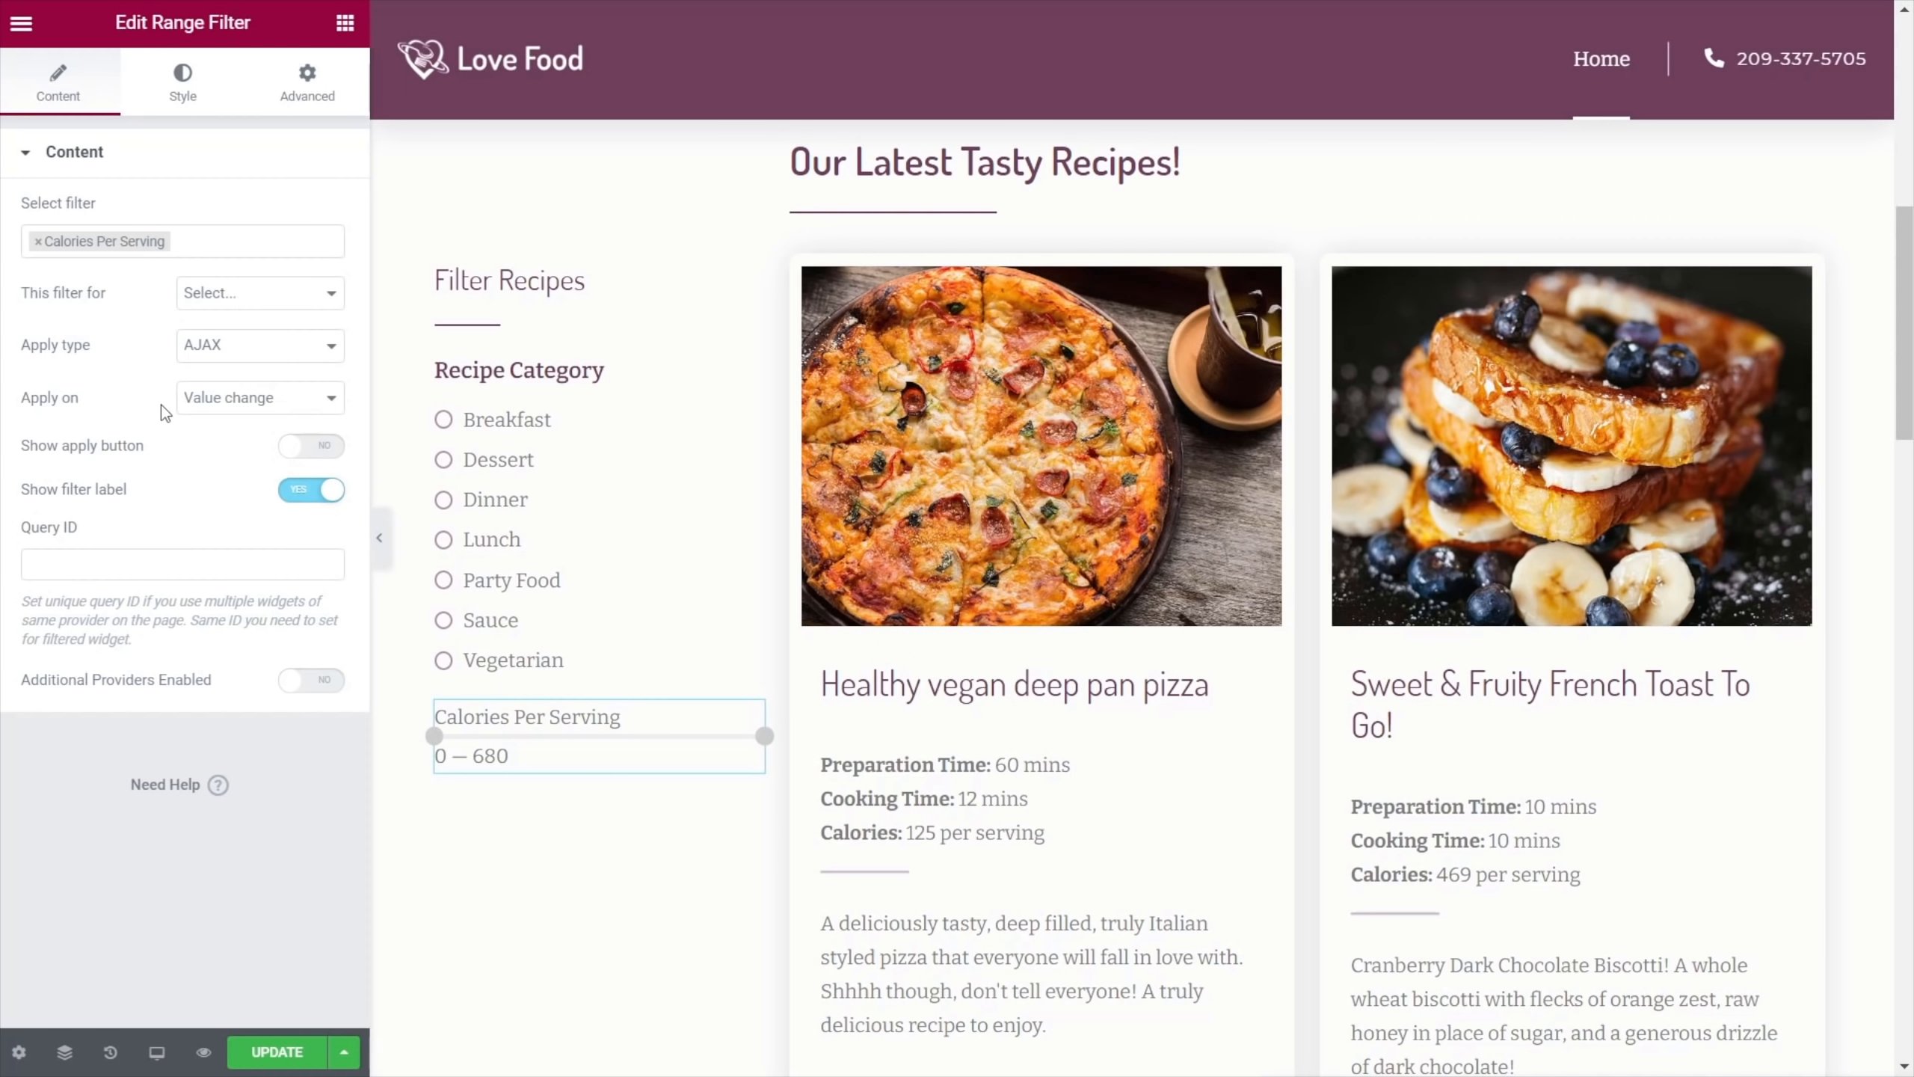
{"action": "left_click", "coordinate": [246, 309]}
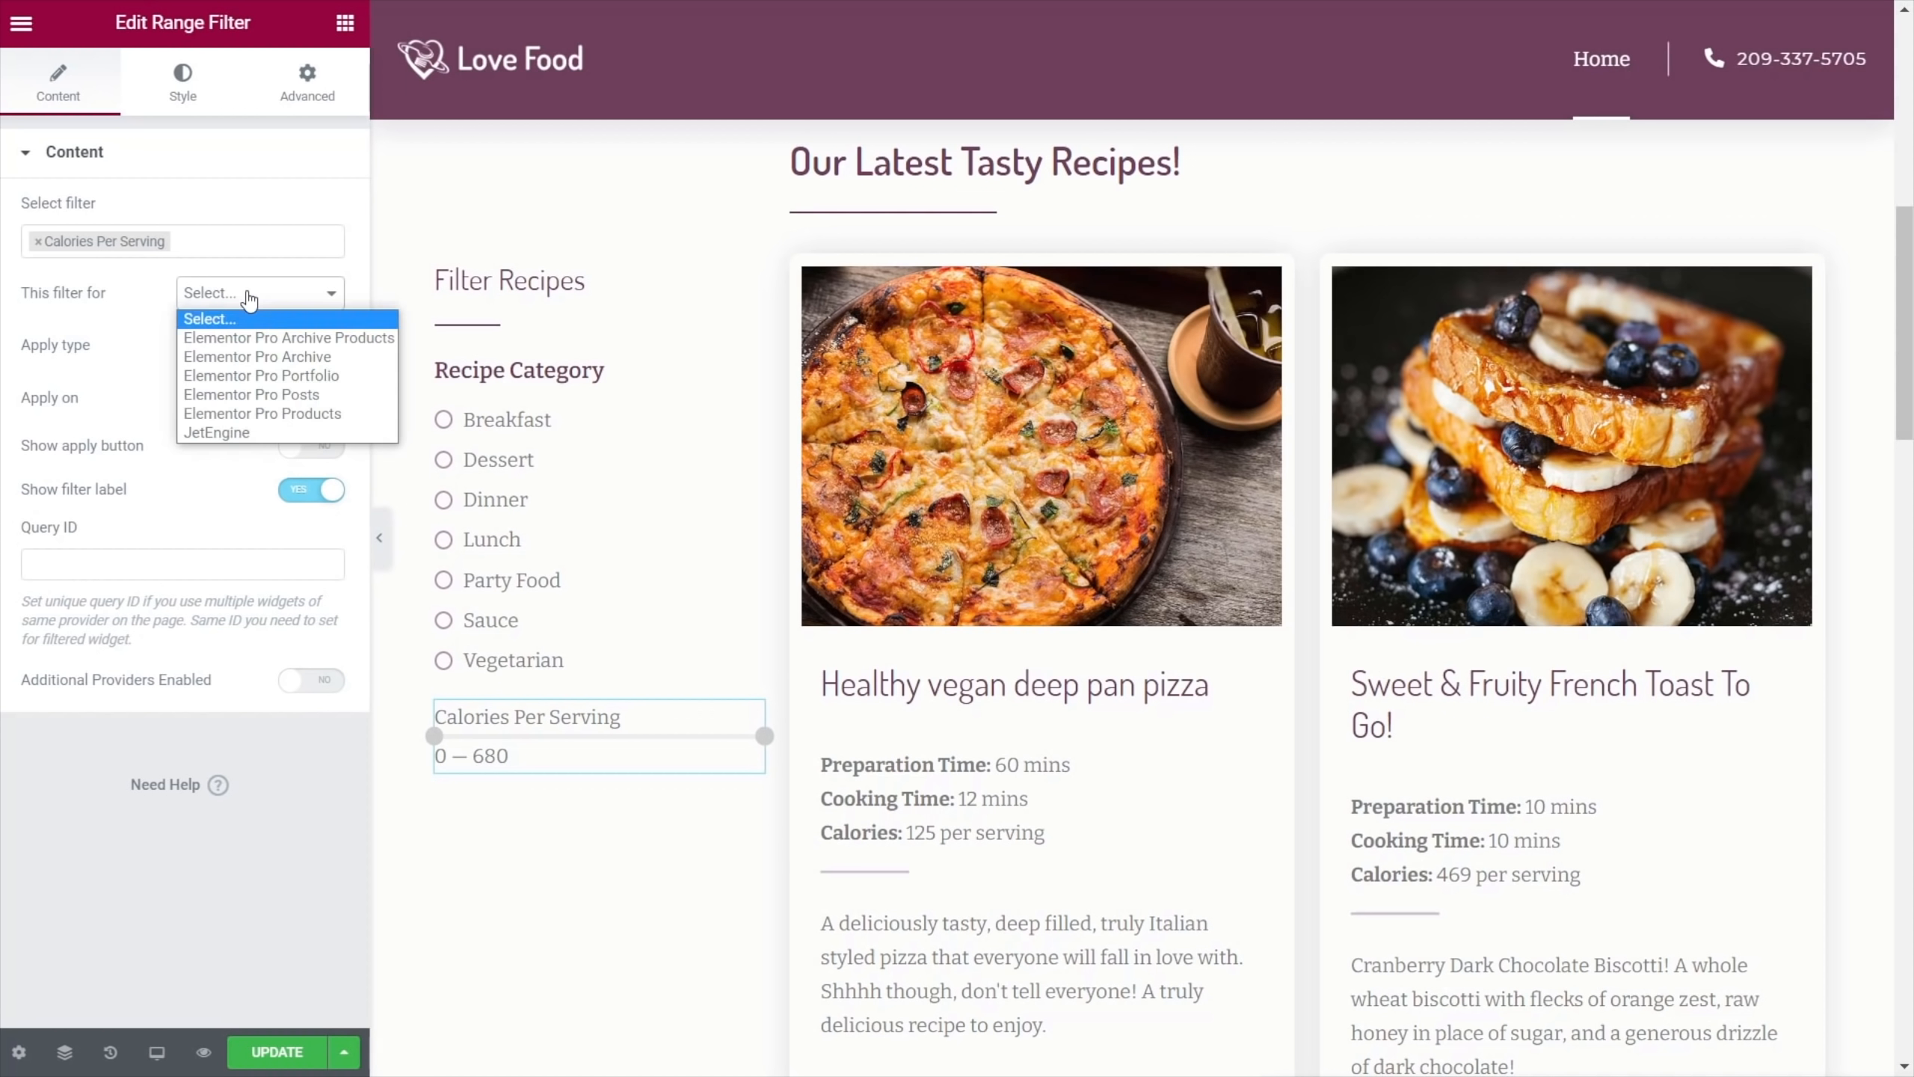
{"action": "left_click", "coordinate": [218, 441]}
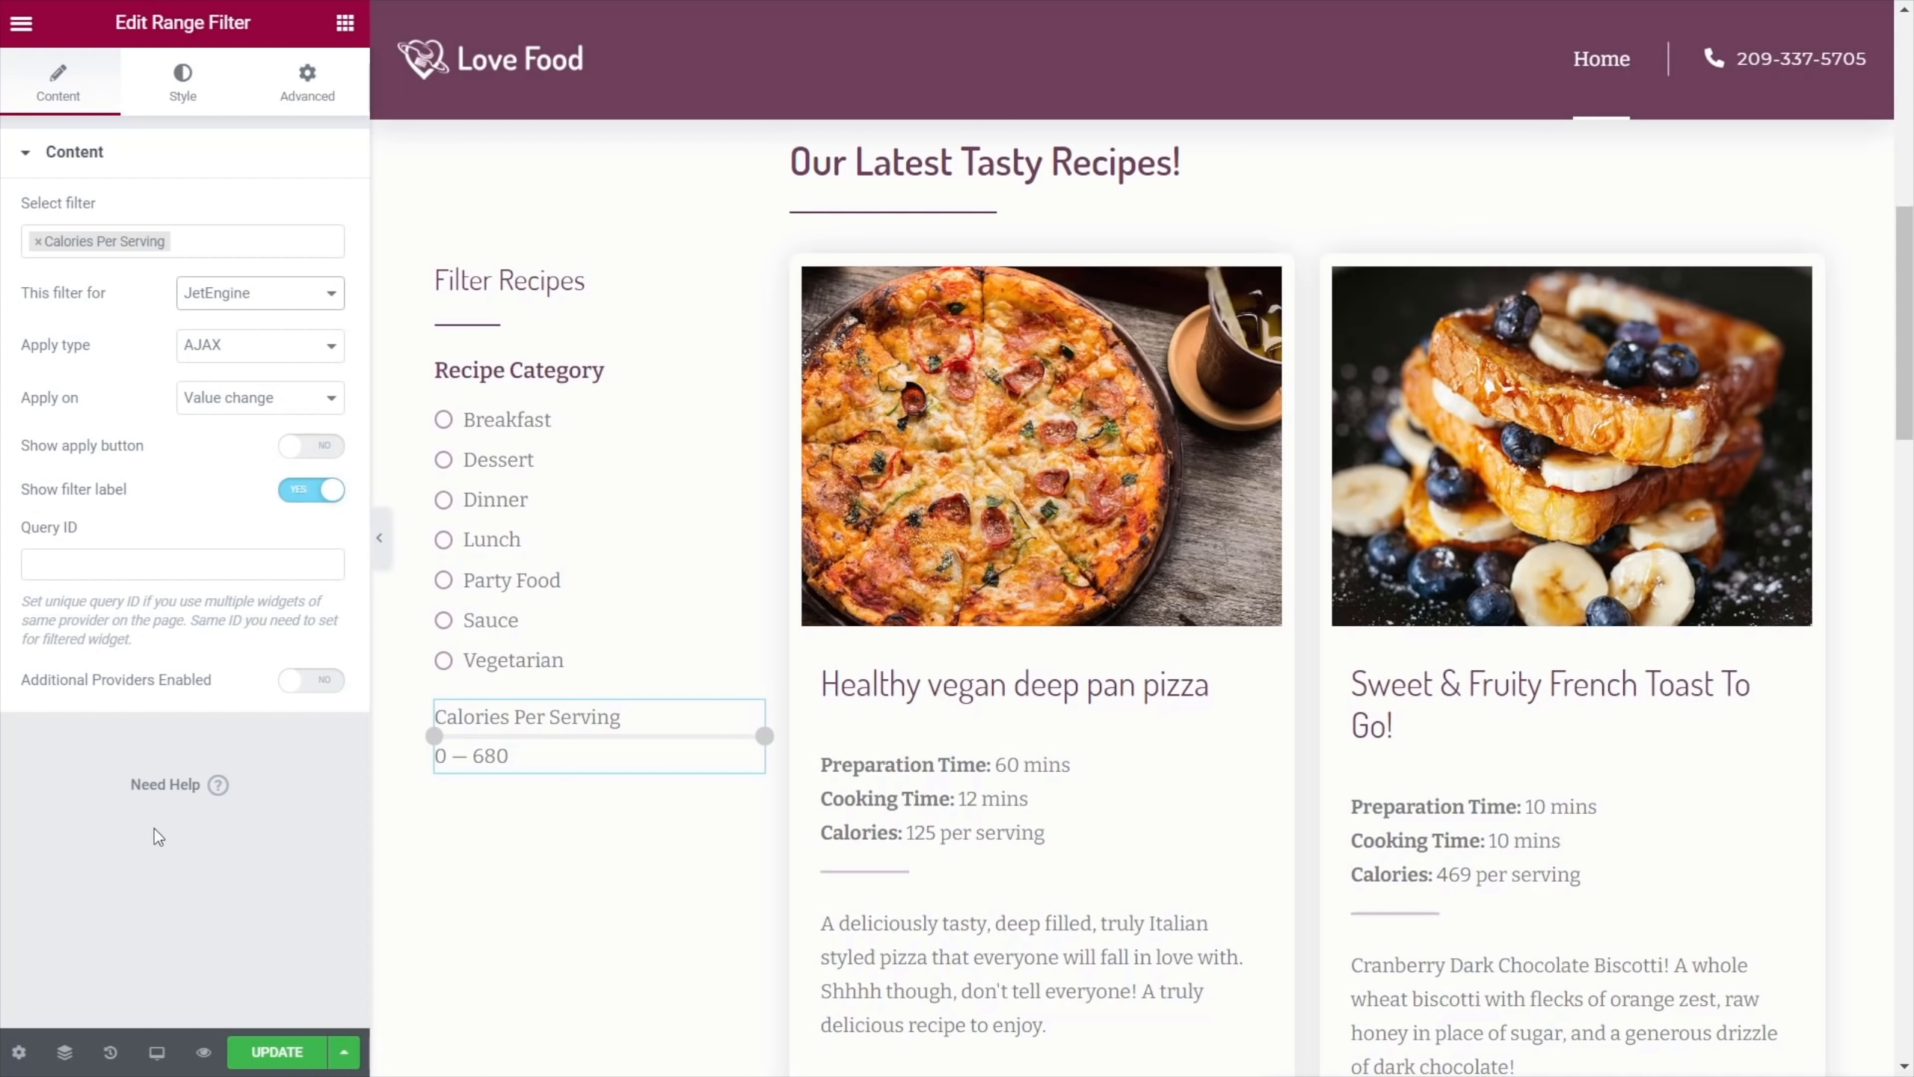
Apply the global Primary colour to the range filter's default slider colour and to its range points' background
{"action": "left_click", "coordinate": [169, 92]}
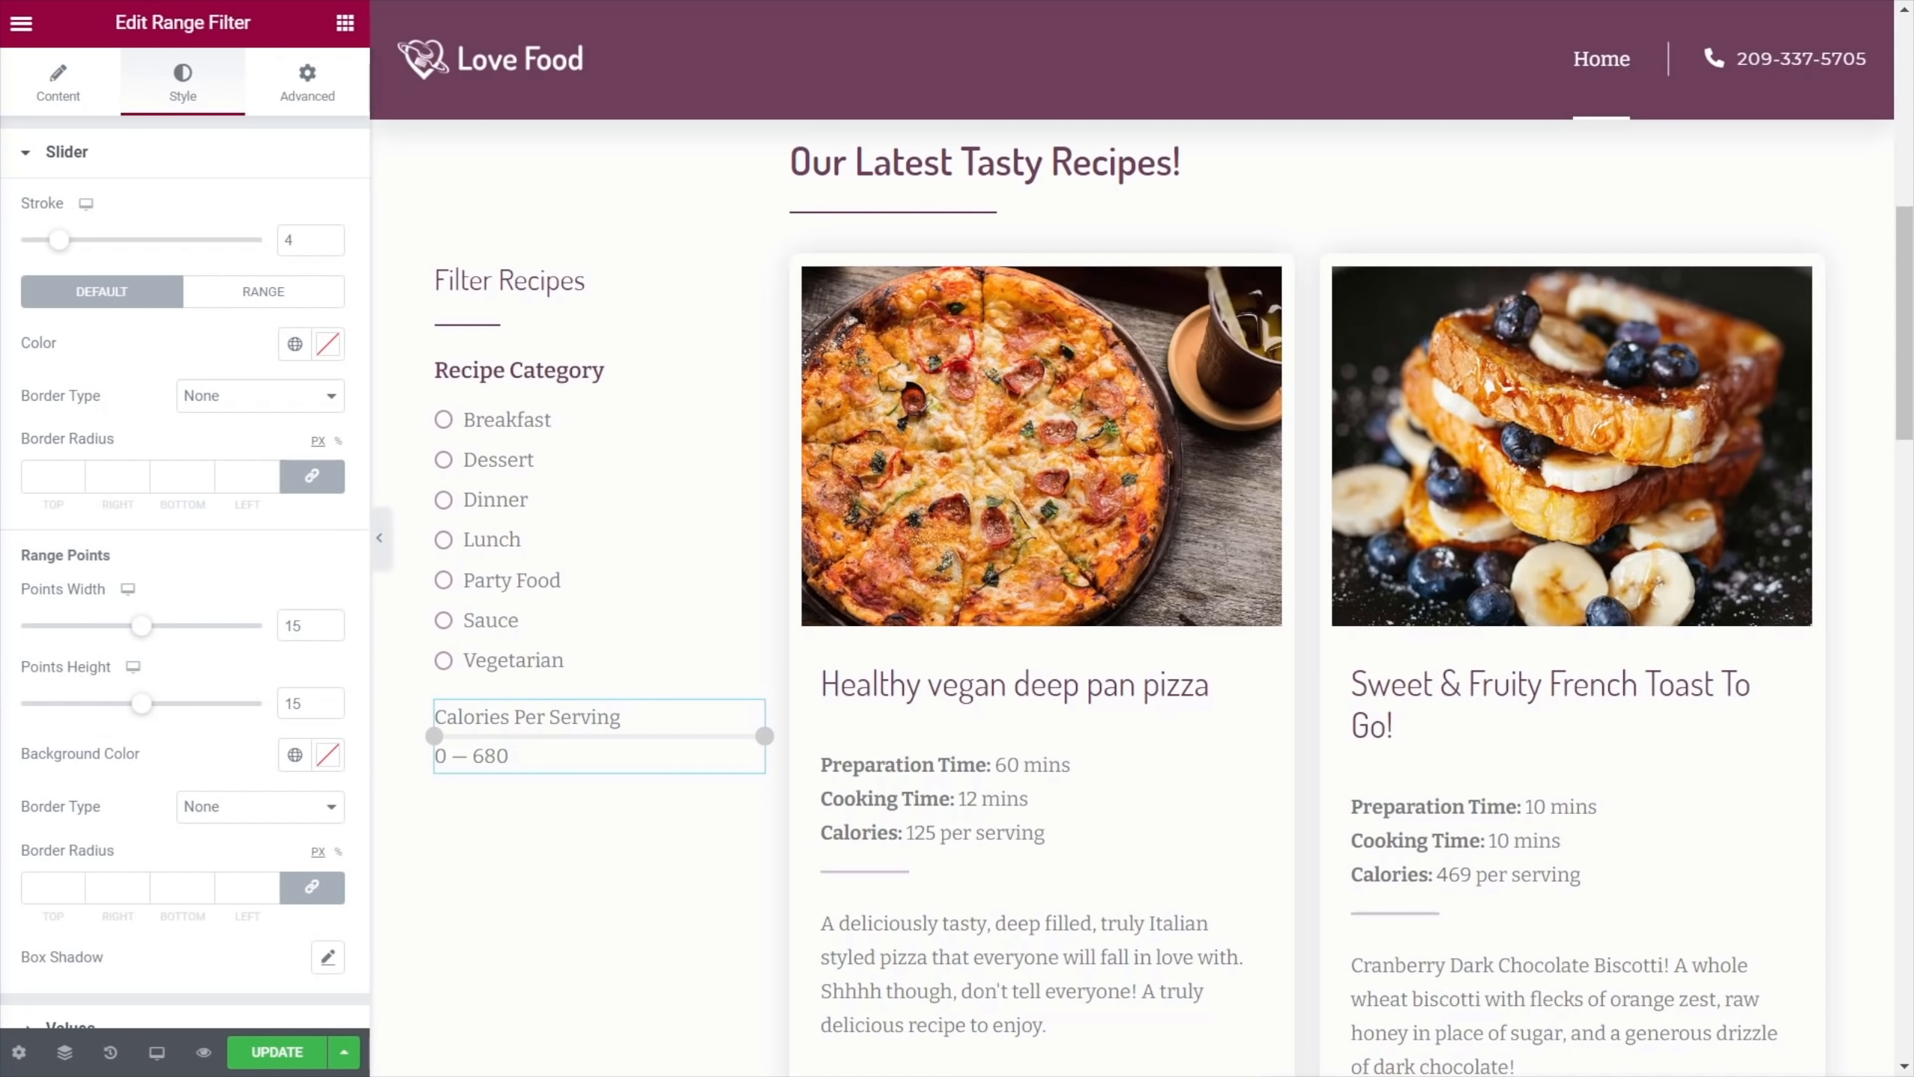
{"action": "left_click", "coordinate": [294, 345]}
{"action": "left_click", "coordinate": [83, 456]}
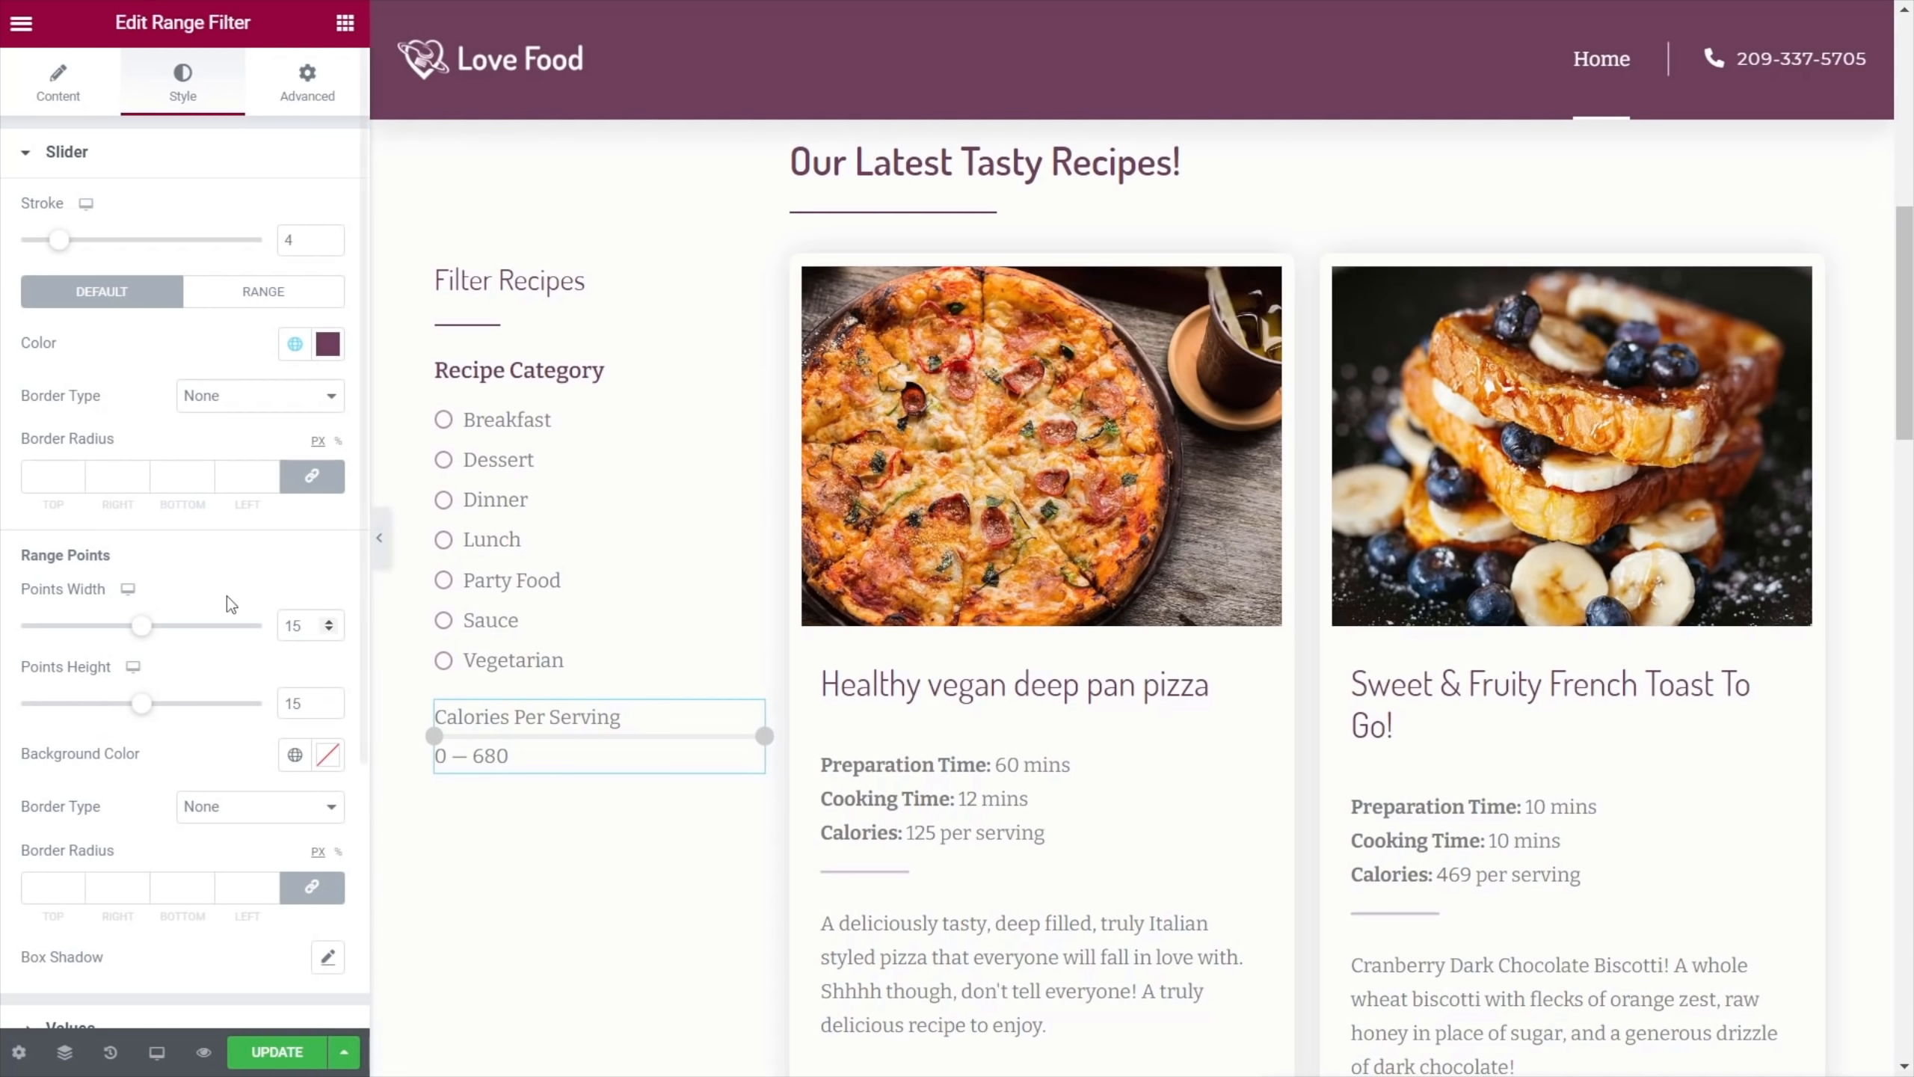
{"action": "scroll", "coordinate": [206, 719], "scroll_direction": "down", "scroll_amount": 2}
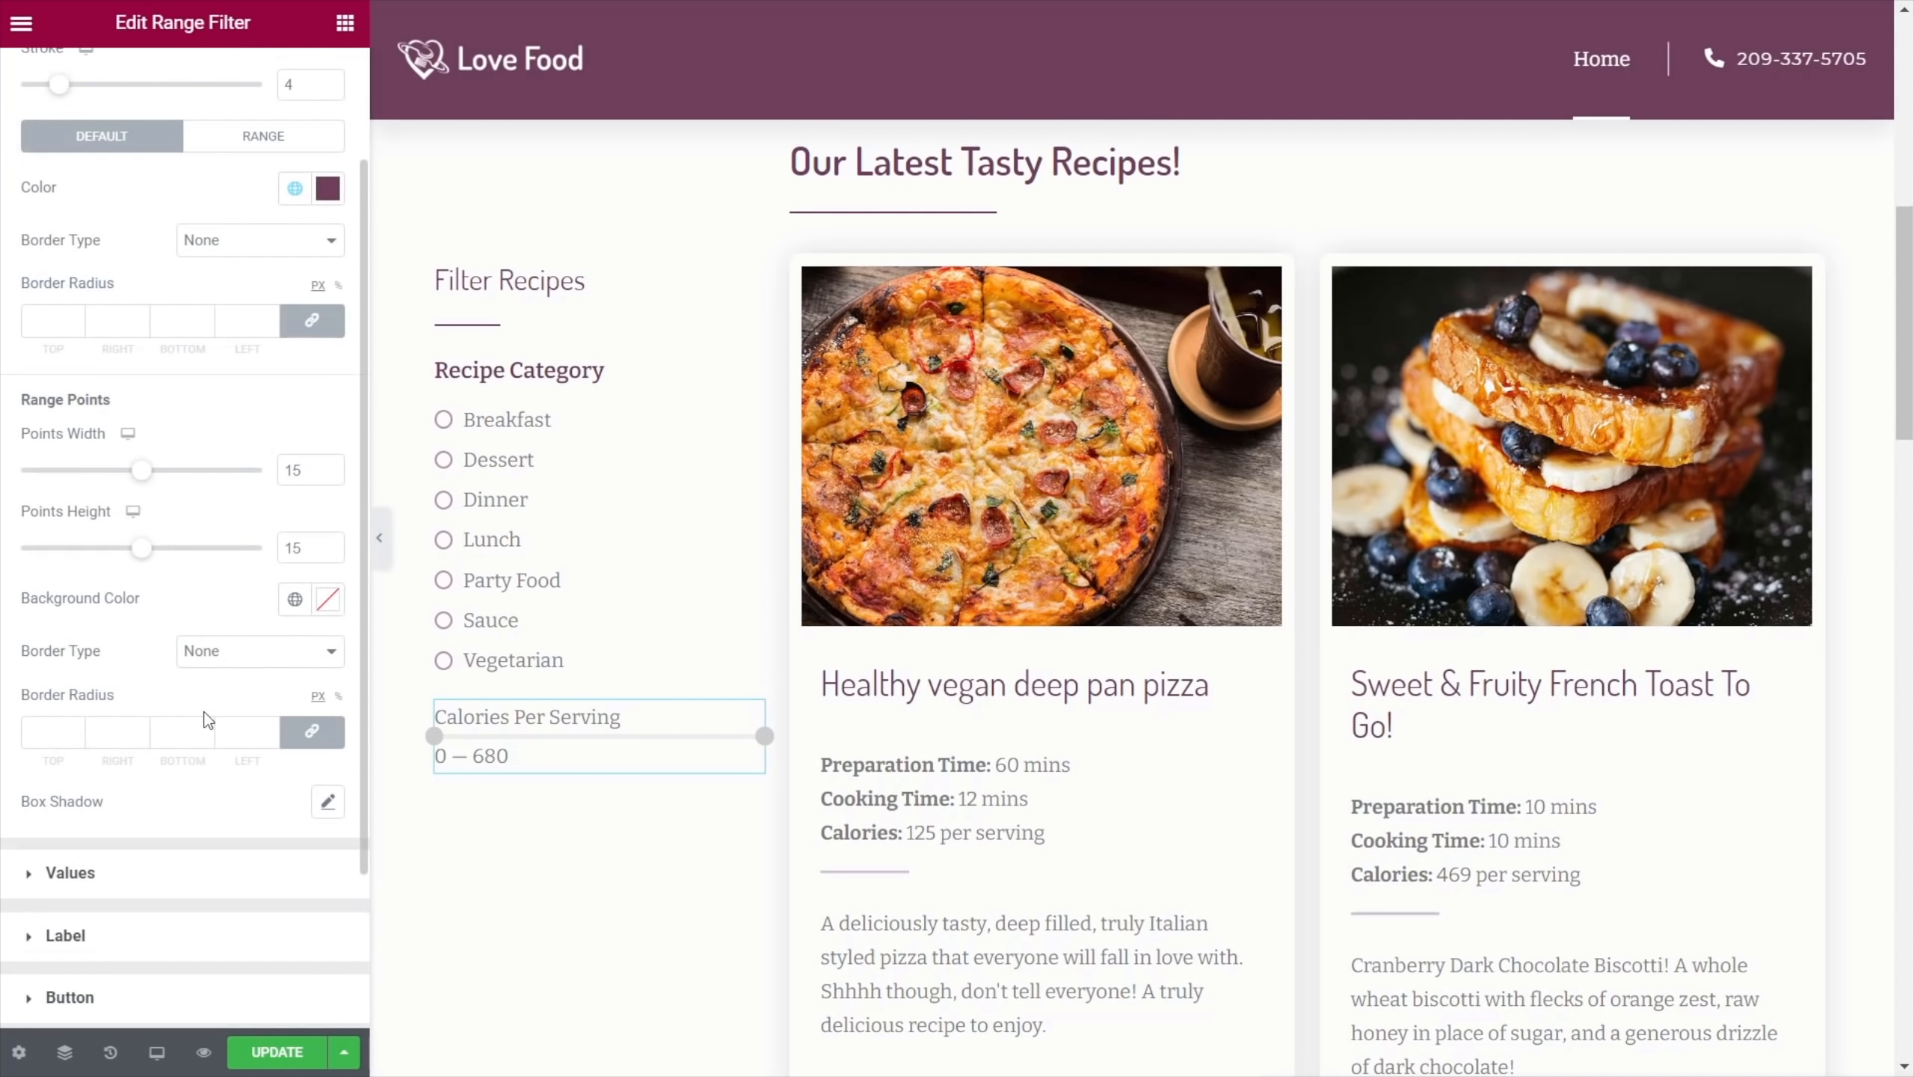
{"action": "left_click", "coordinate": [295, 603]}
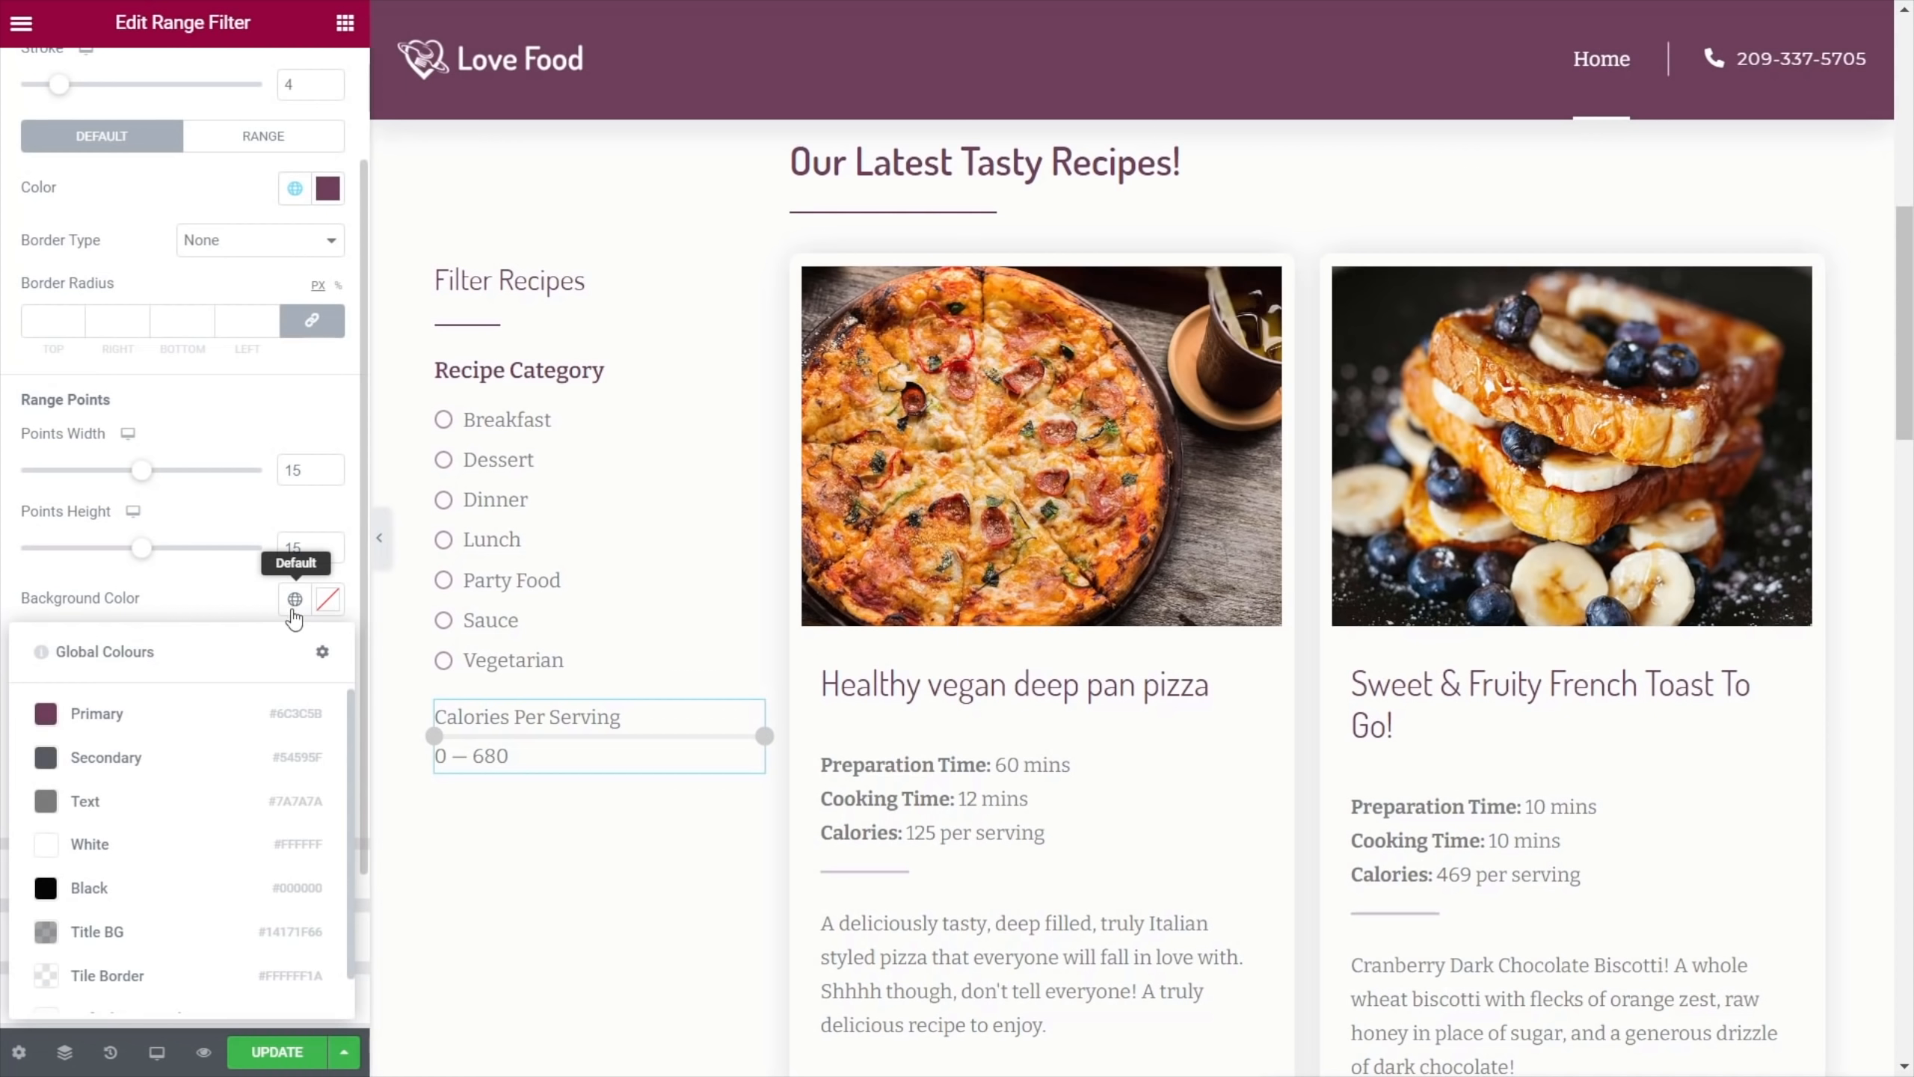
{"action": "left_click", "coordinate": [129, 712]}
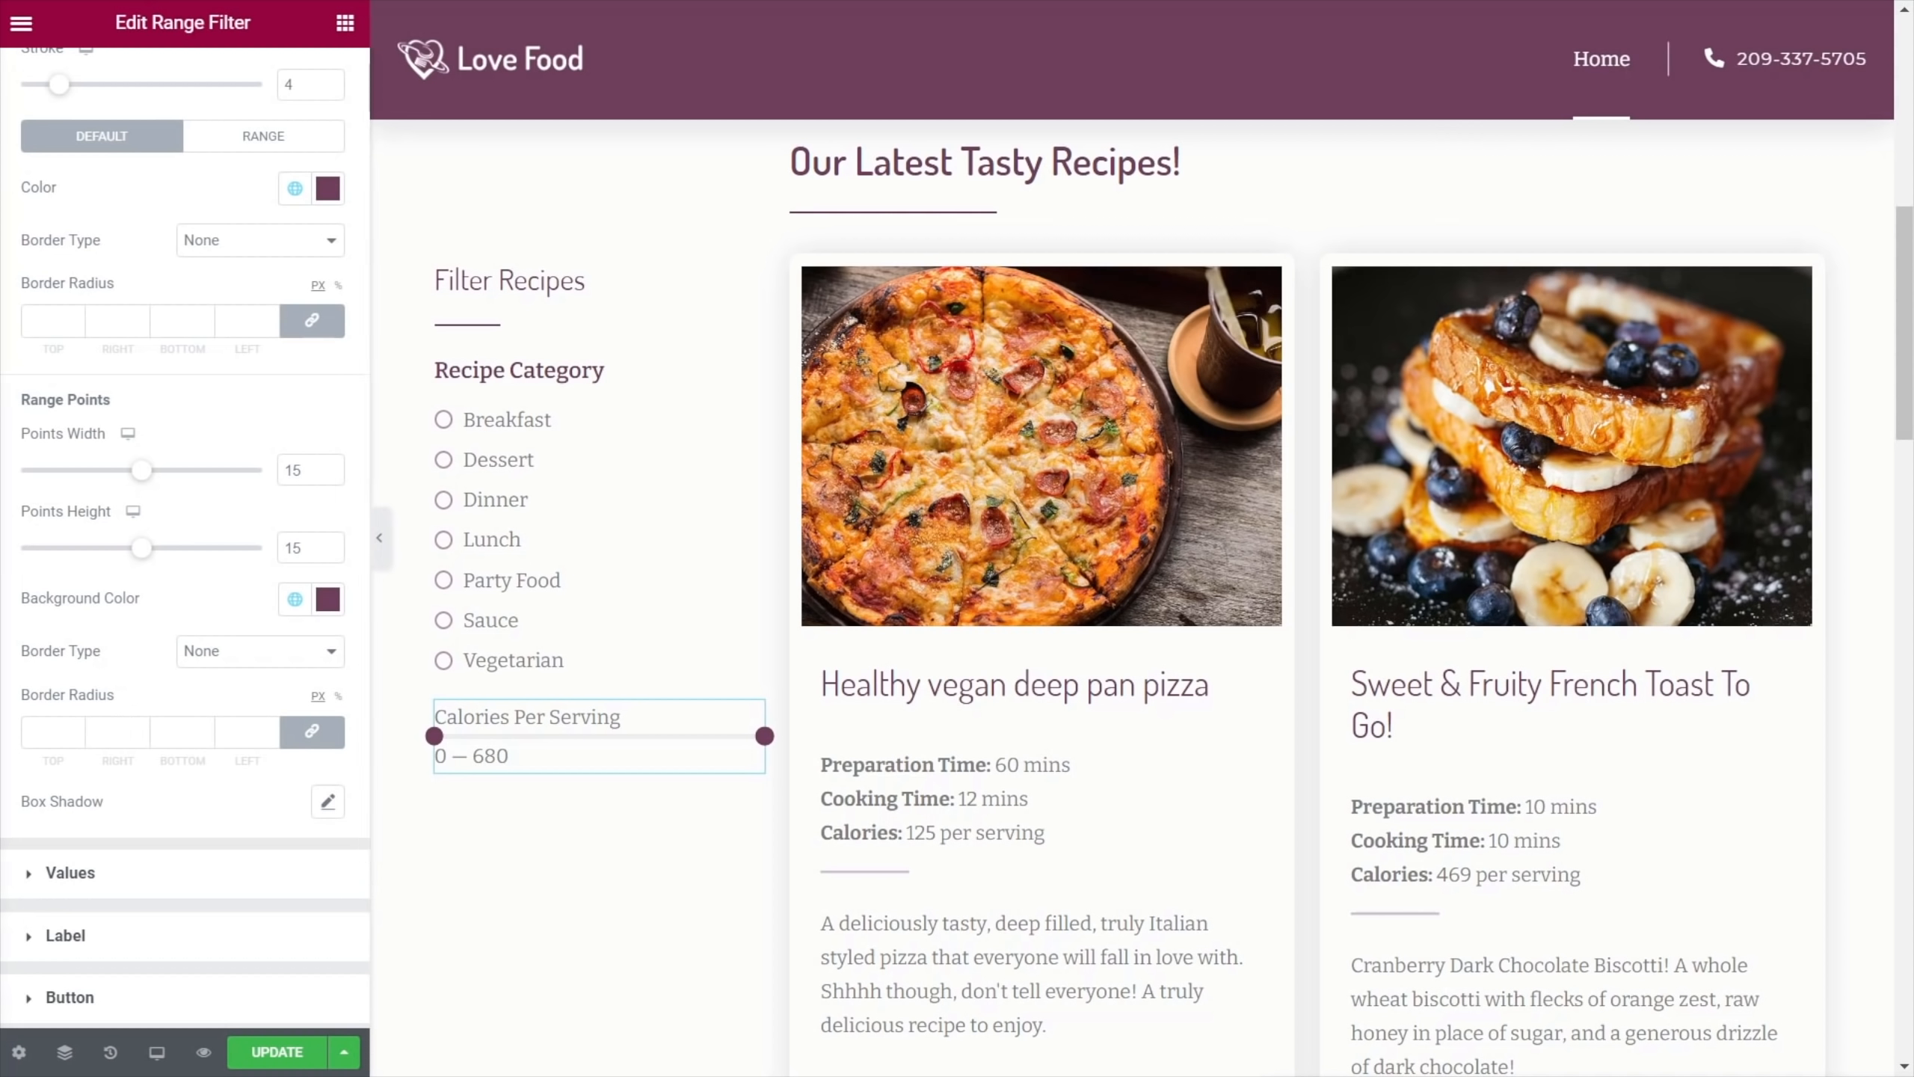
Give the range filter's label the global Text font with a size of 18 px
{"action": "left_click", "coordinate": [117, 931]}
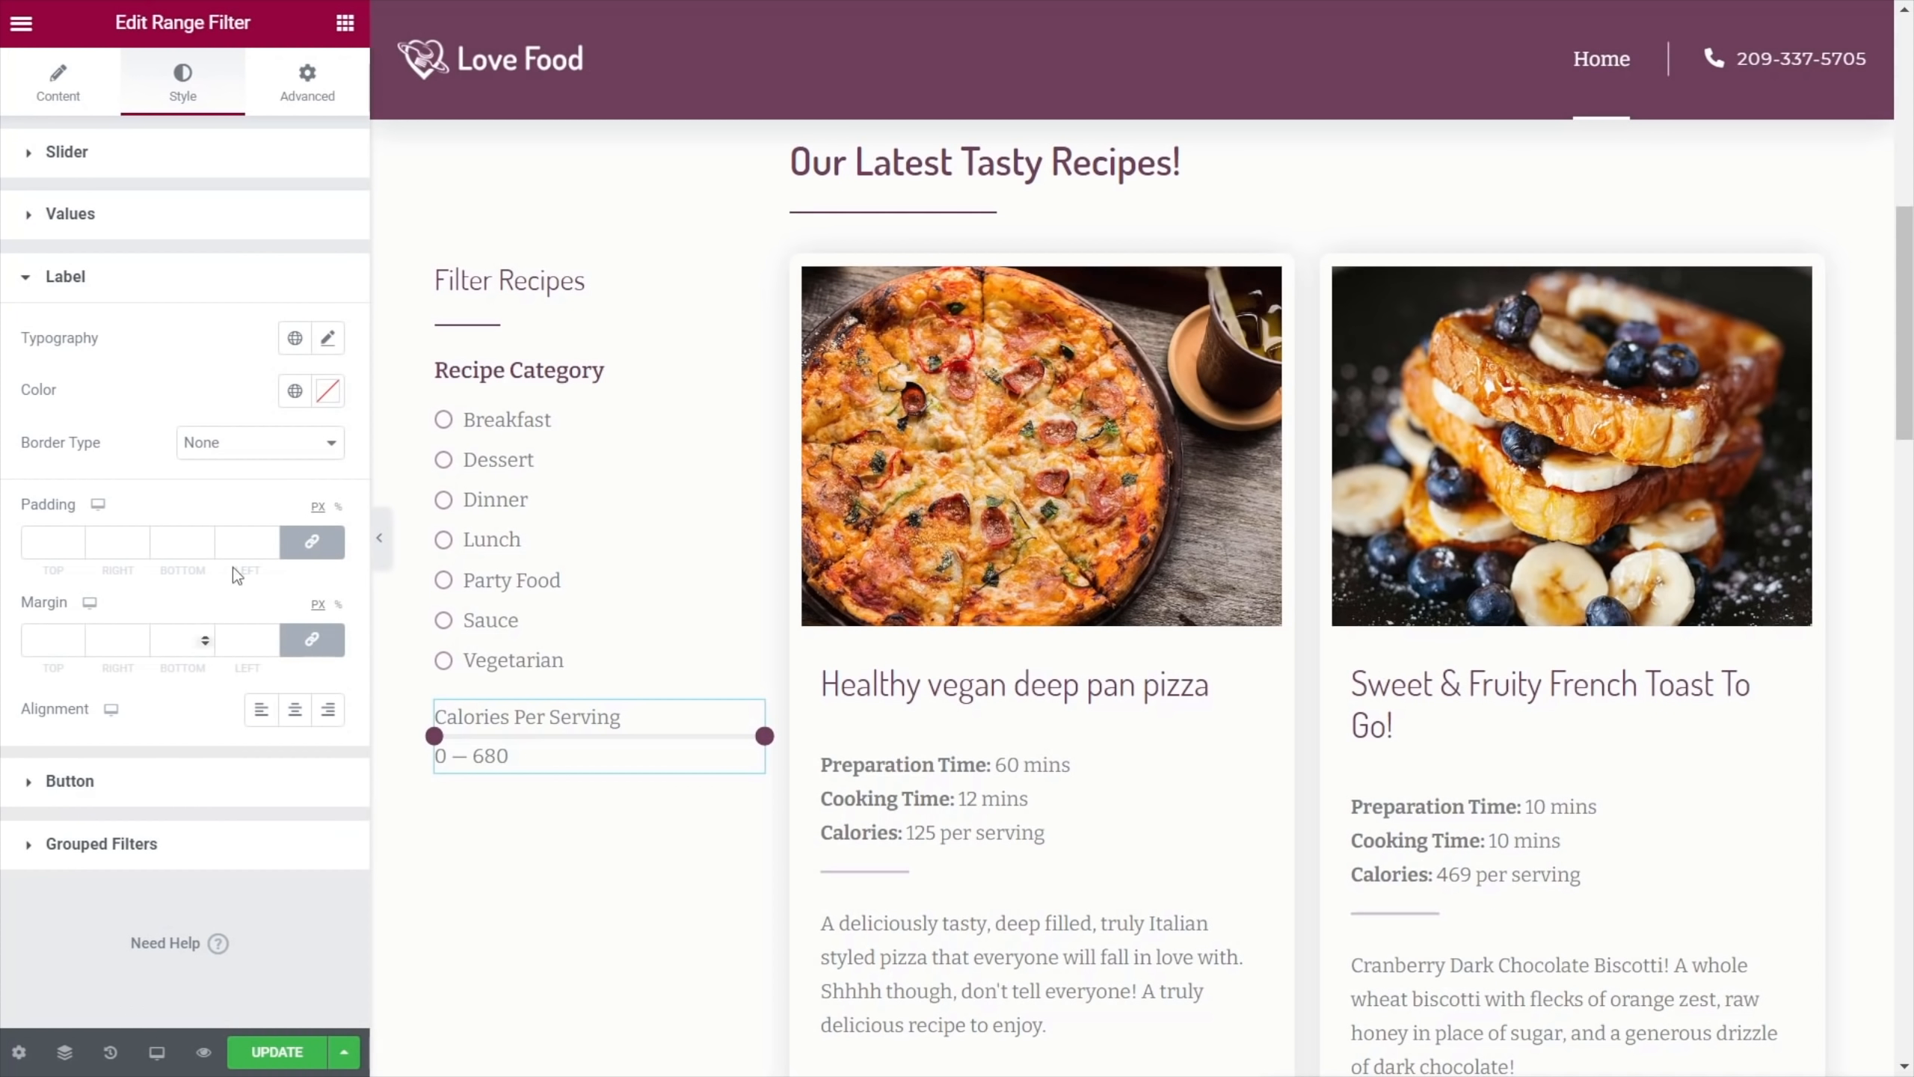
{"action": "left_click", "coordinate": [295, 338]}
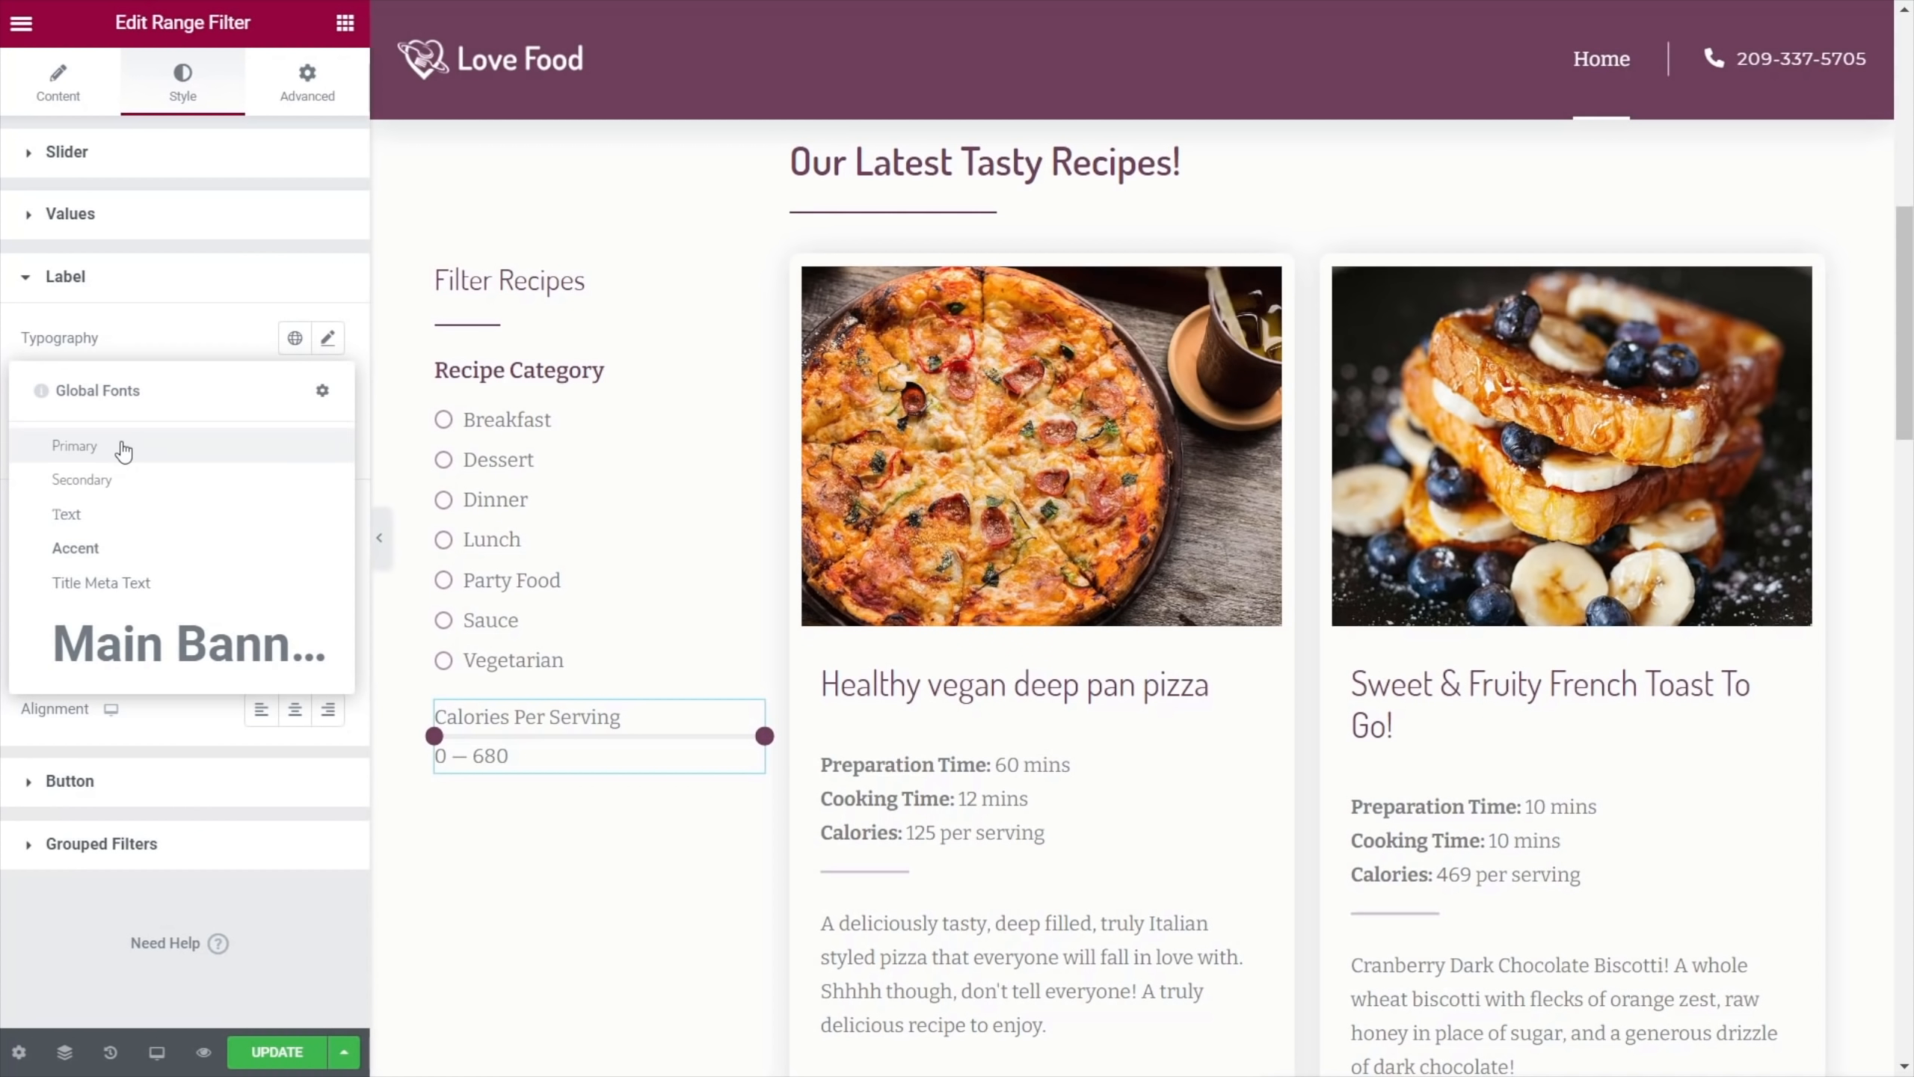
{"action": "left_click", "coordinate": [103, 517]}
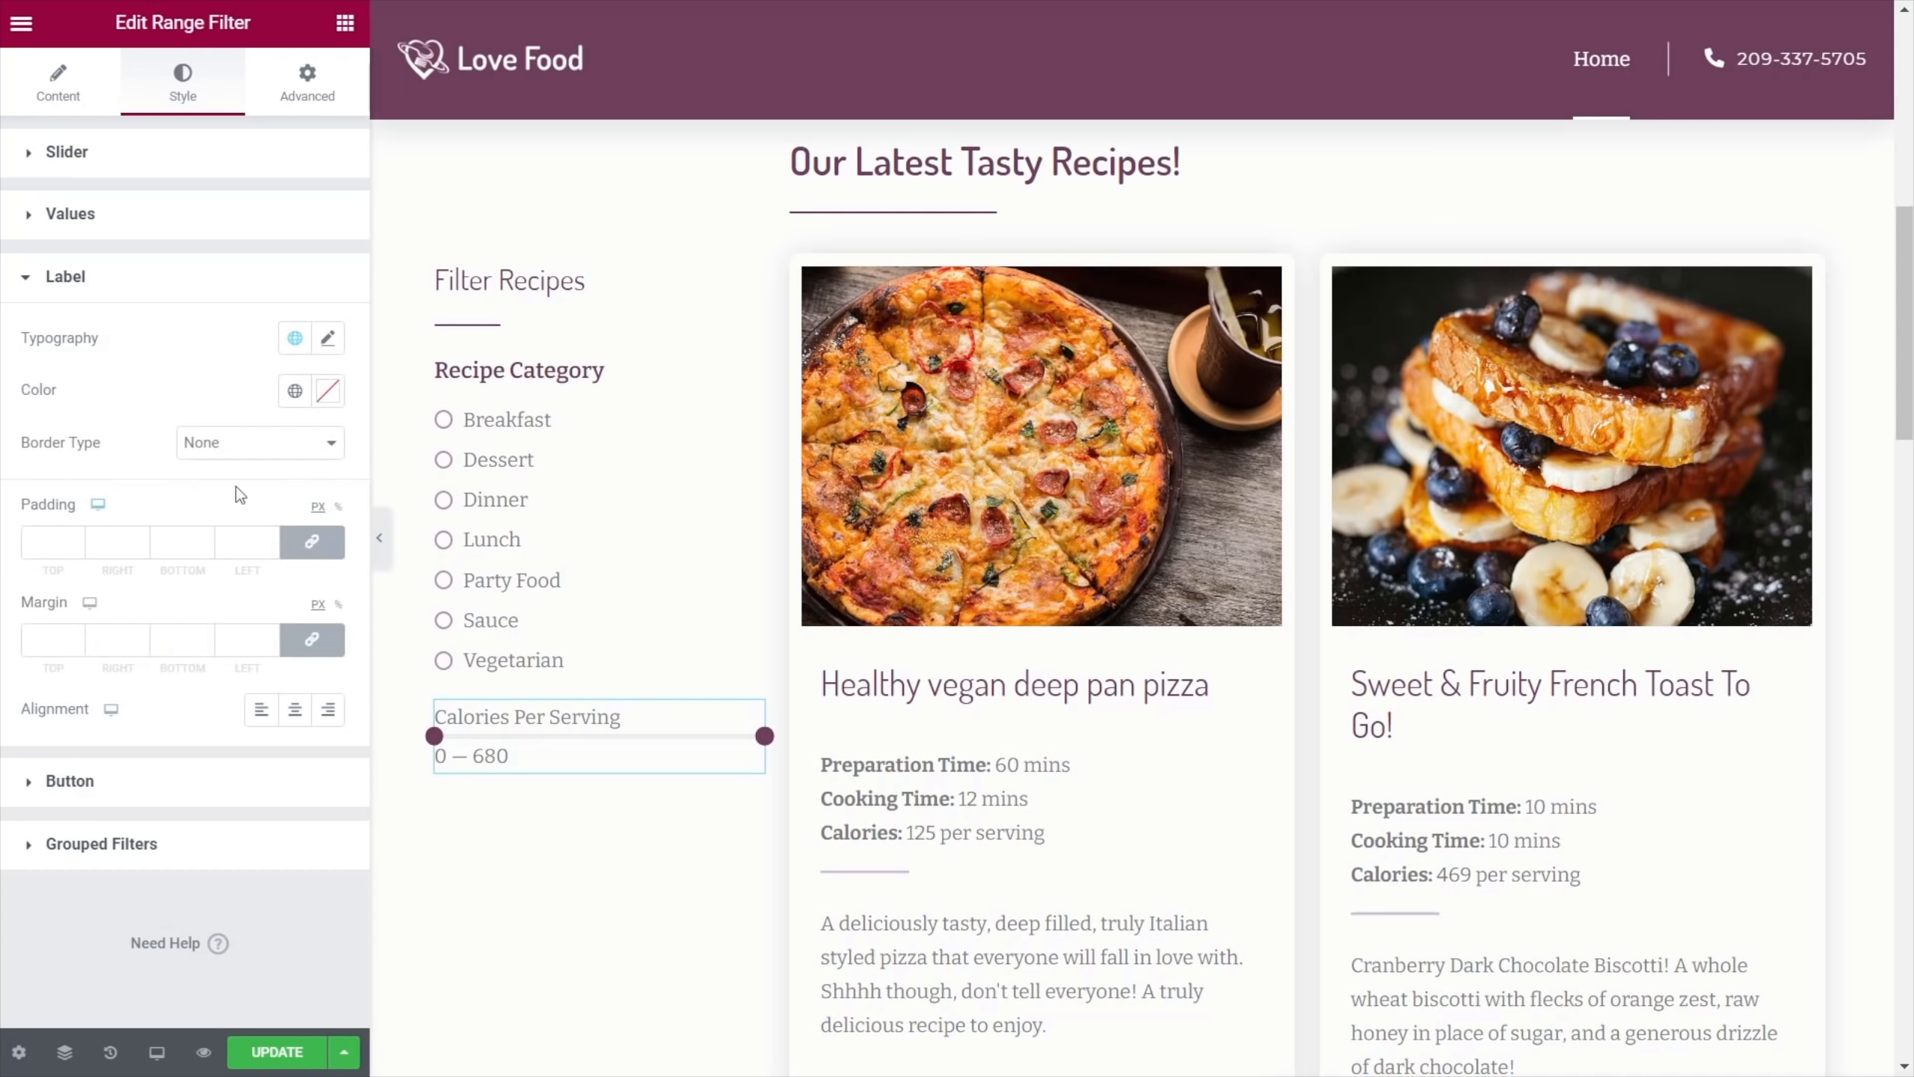
{"action": "left_click", "coordinate": [327, 338]}
{"action": "left_click", "coordinate": [288, 531]}
{"action": "type", "text": "18"}
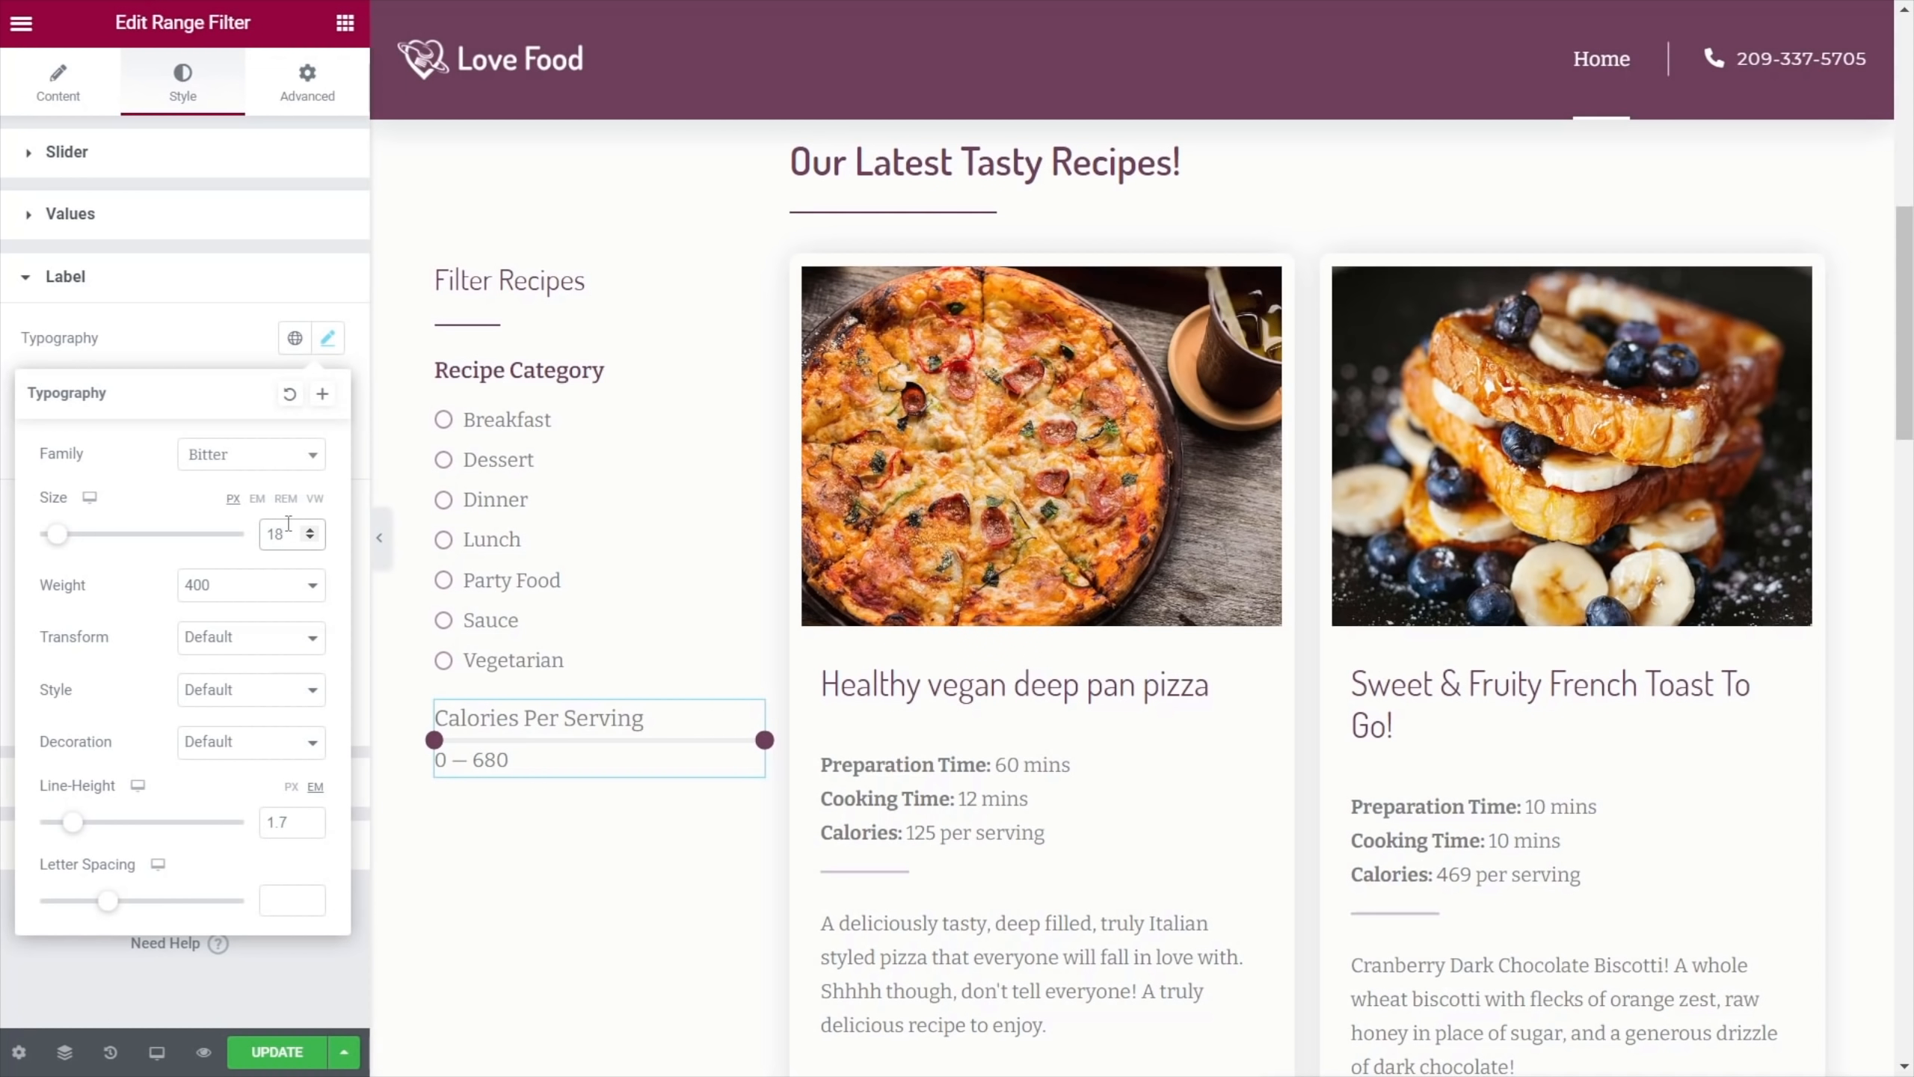
Set the Calories Per Serving label's weight to 600 and give it the purple global colour
{"action": "left_click", "coordinate": [249, 585]}
{"action": "left_click", "coordinate": [226, 705]}
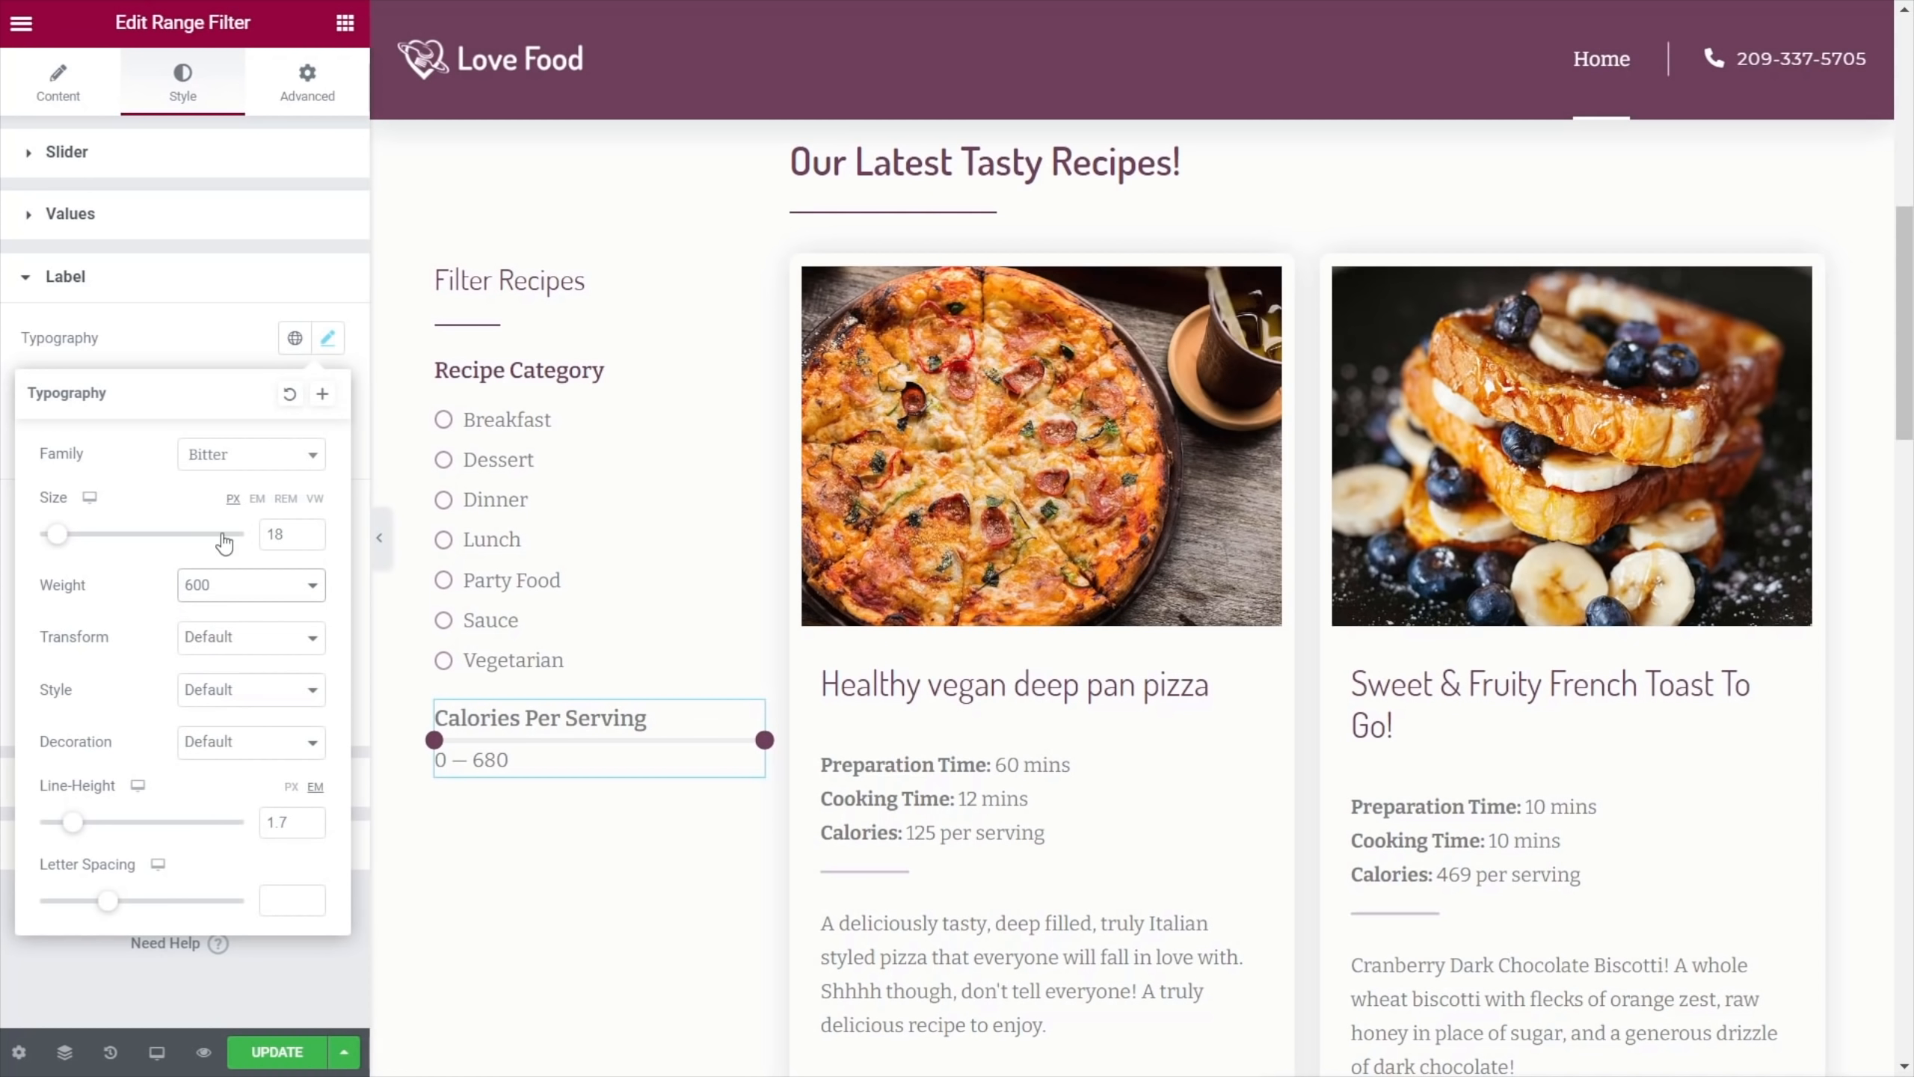
{"action": "left_click", "coordinate": [202, 342]}
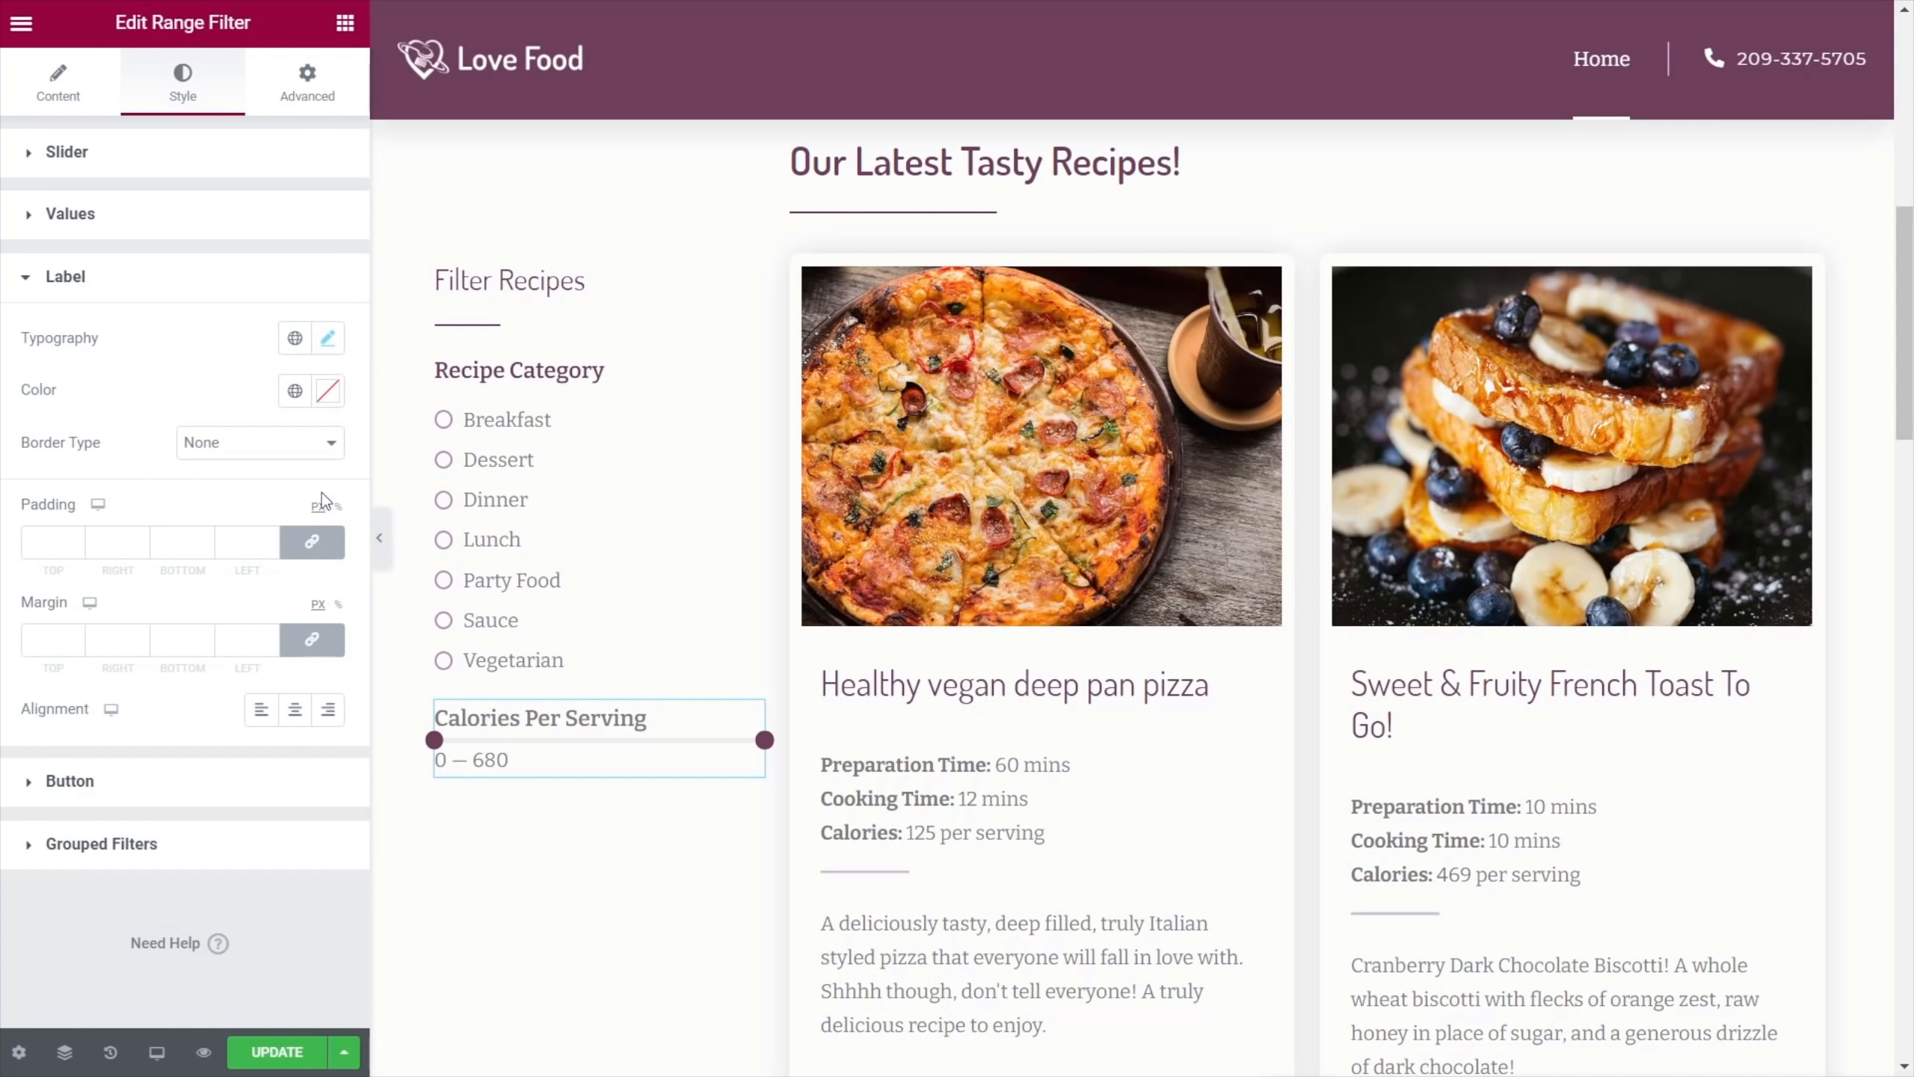
{"action": "left_click", "coordinate": [295, 390]}
{"action": "left_click", "coordinate": [140, 502]}
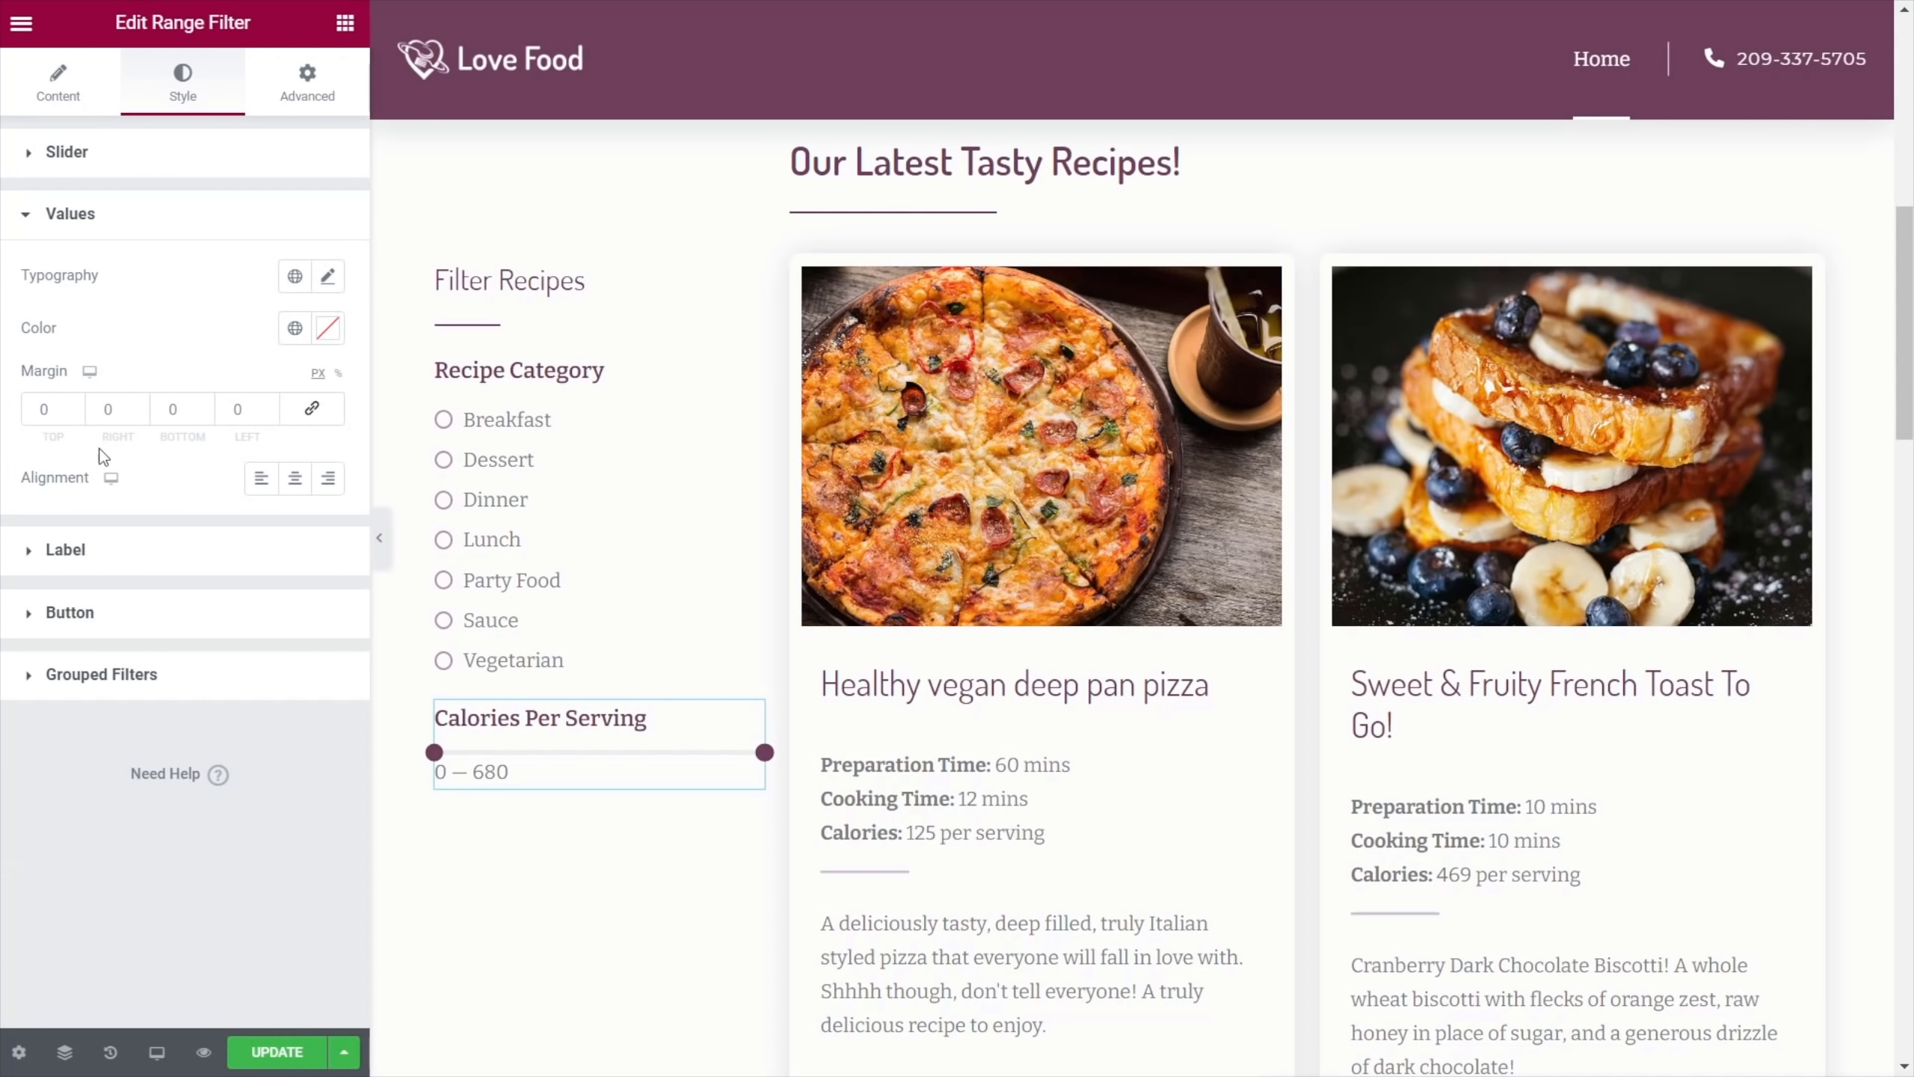
Give the range filter's values a top margin of 10 px and duplicate the Calories Per Serving filter
{"action": "left_click", "coordinate": [37, 409]}
{"action": "type", "text": "1"}
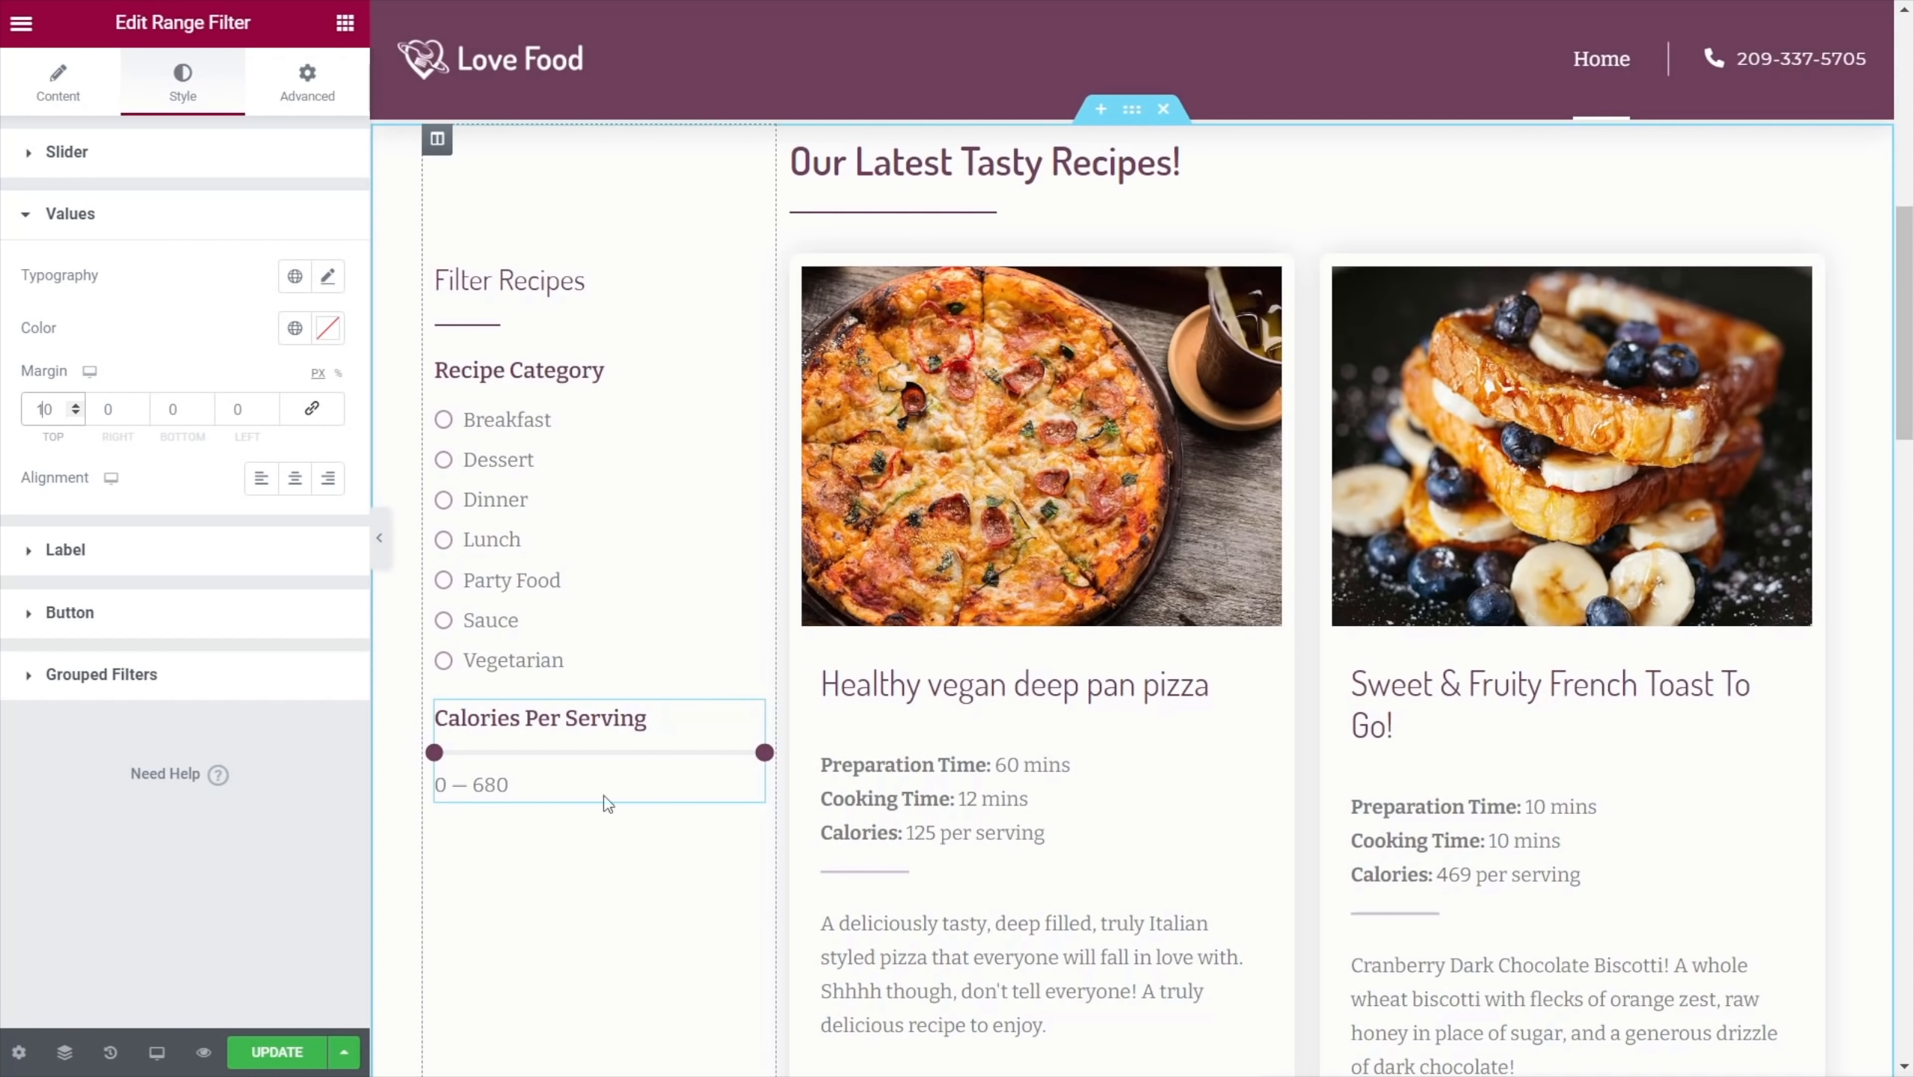
{"action": "right_click", "coordinate": [740, 715]}
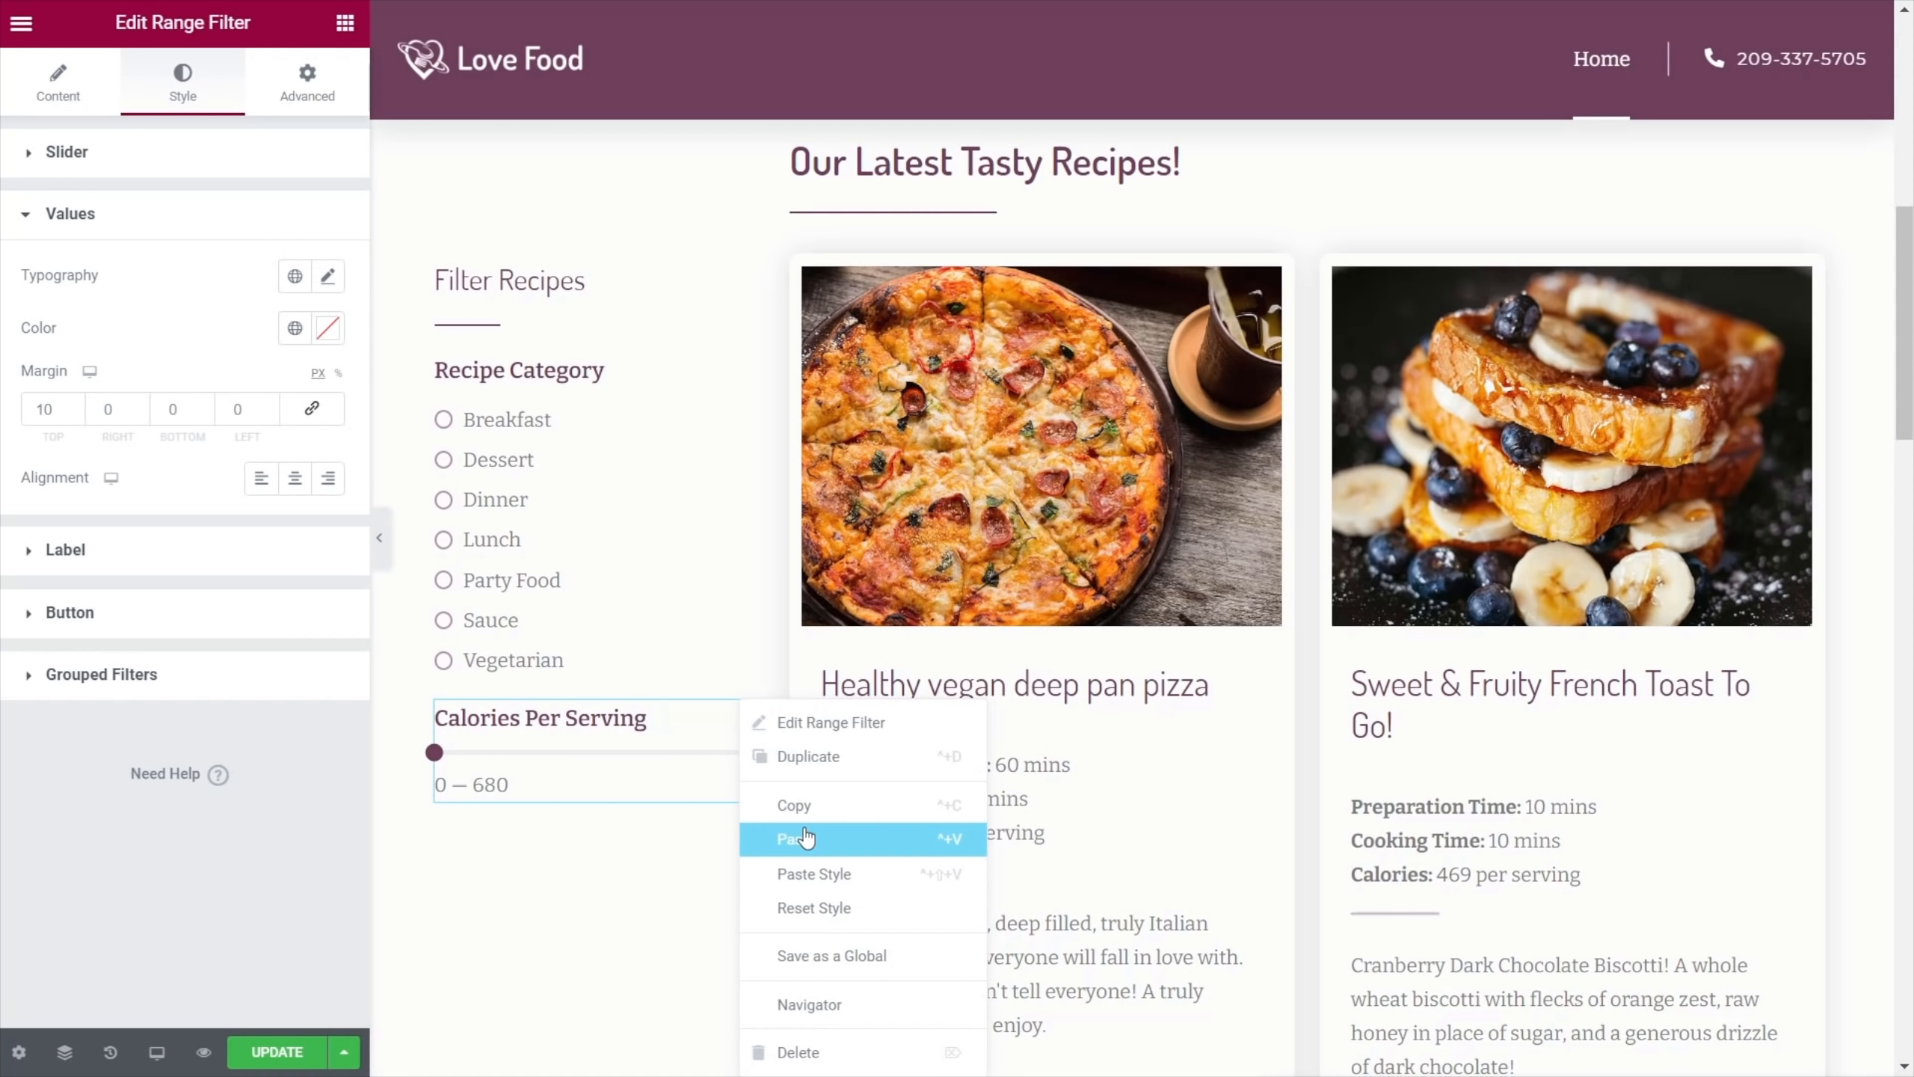
{"action": "left_click", "coordinate": [854, 758]}
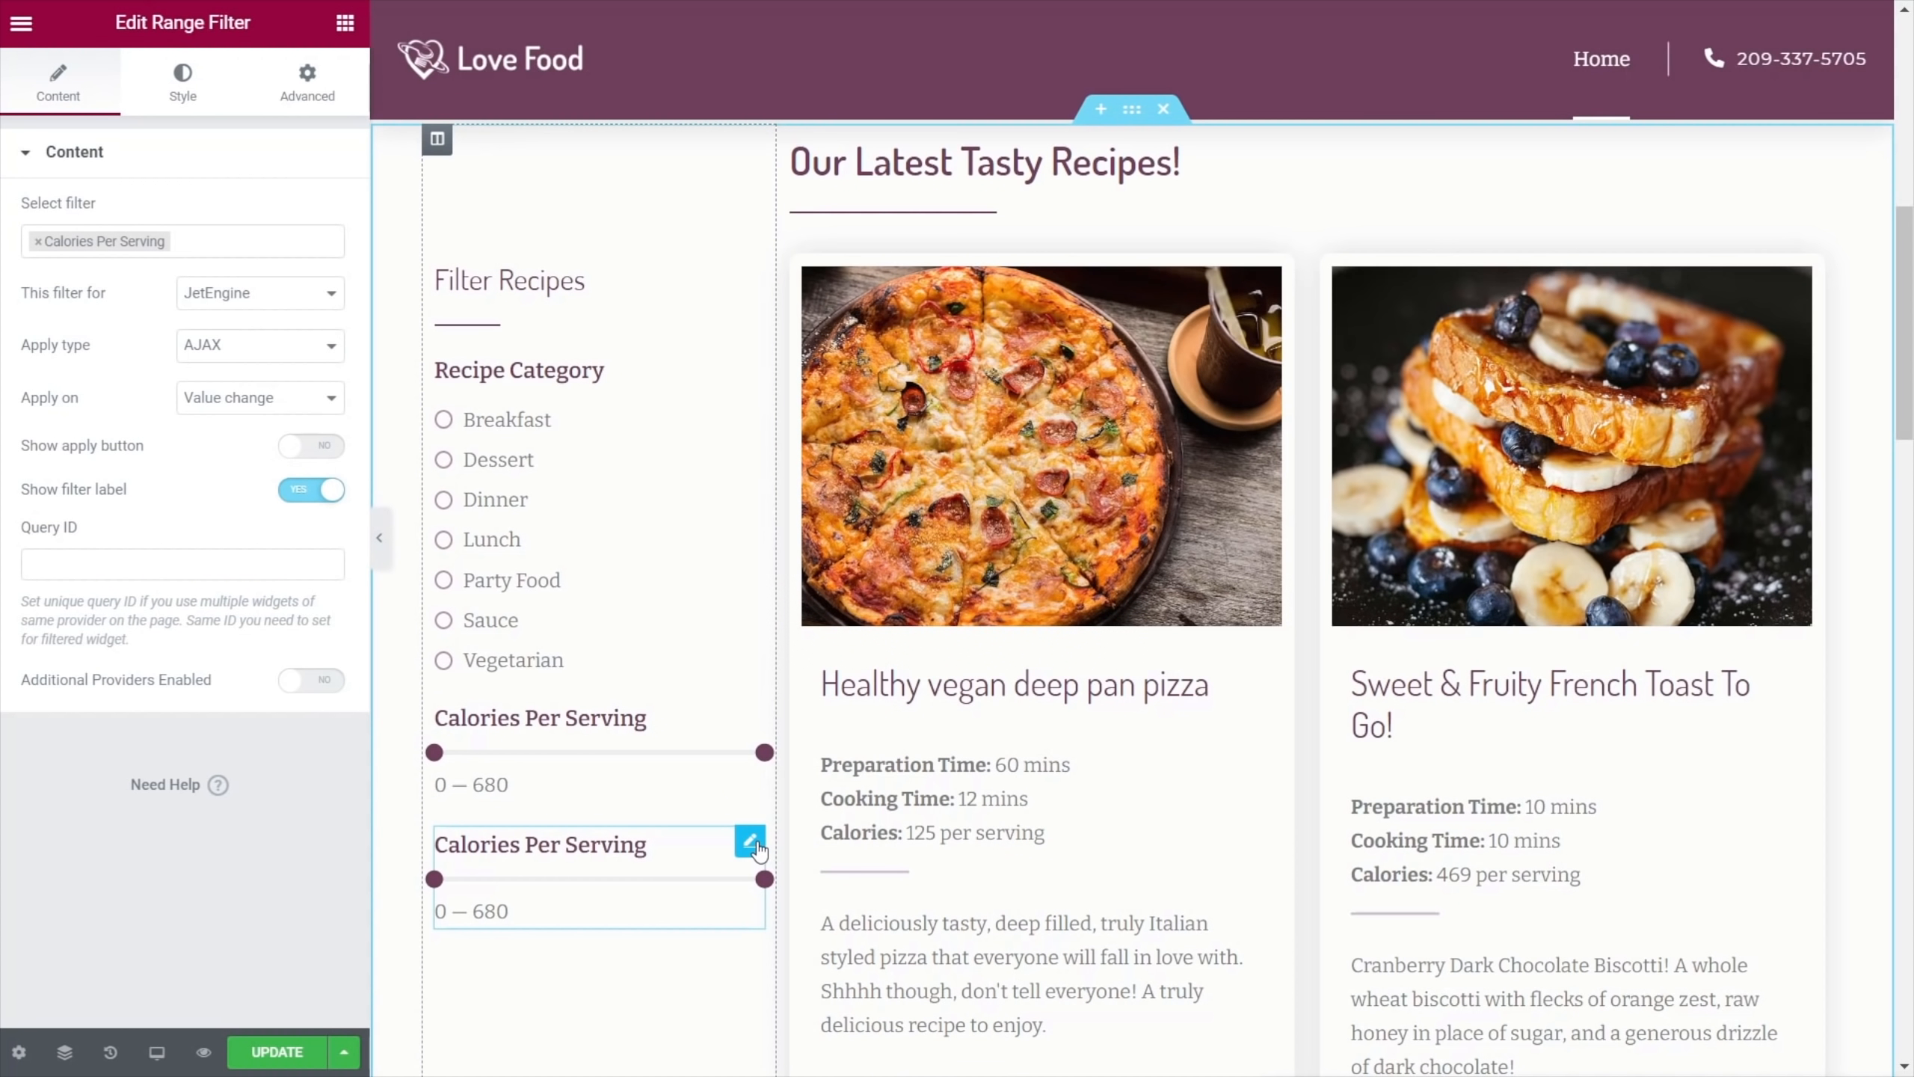
Replace the duplicated range widget's assigned filter with Cooking Time
{"action": "left_click", "coordinate": [39, 242]}
{"action": "left_click", "coordinate": [88, 243]}
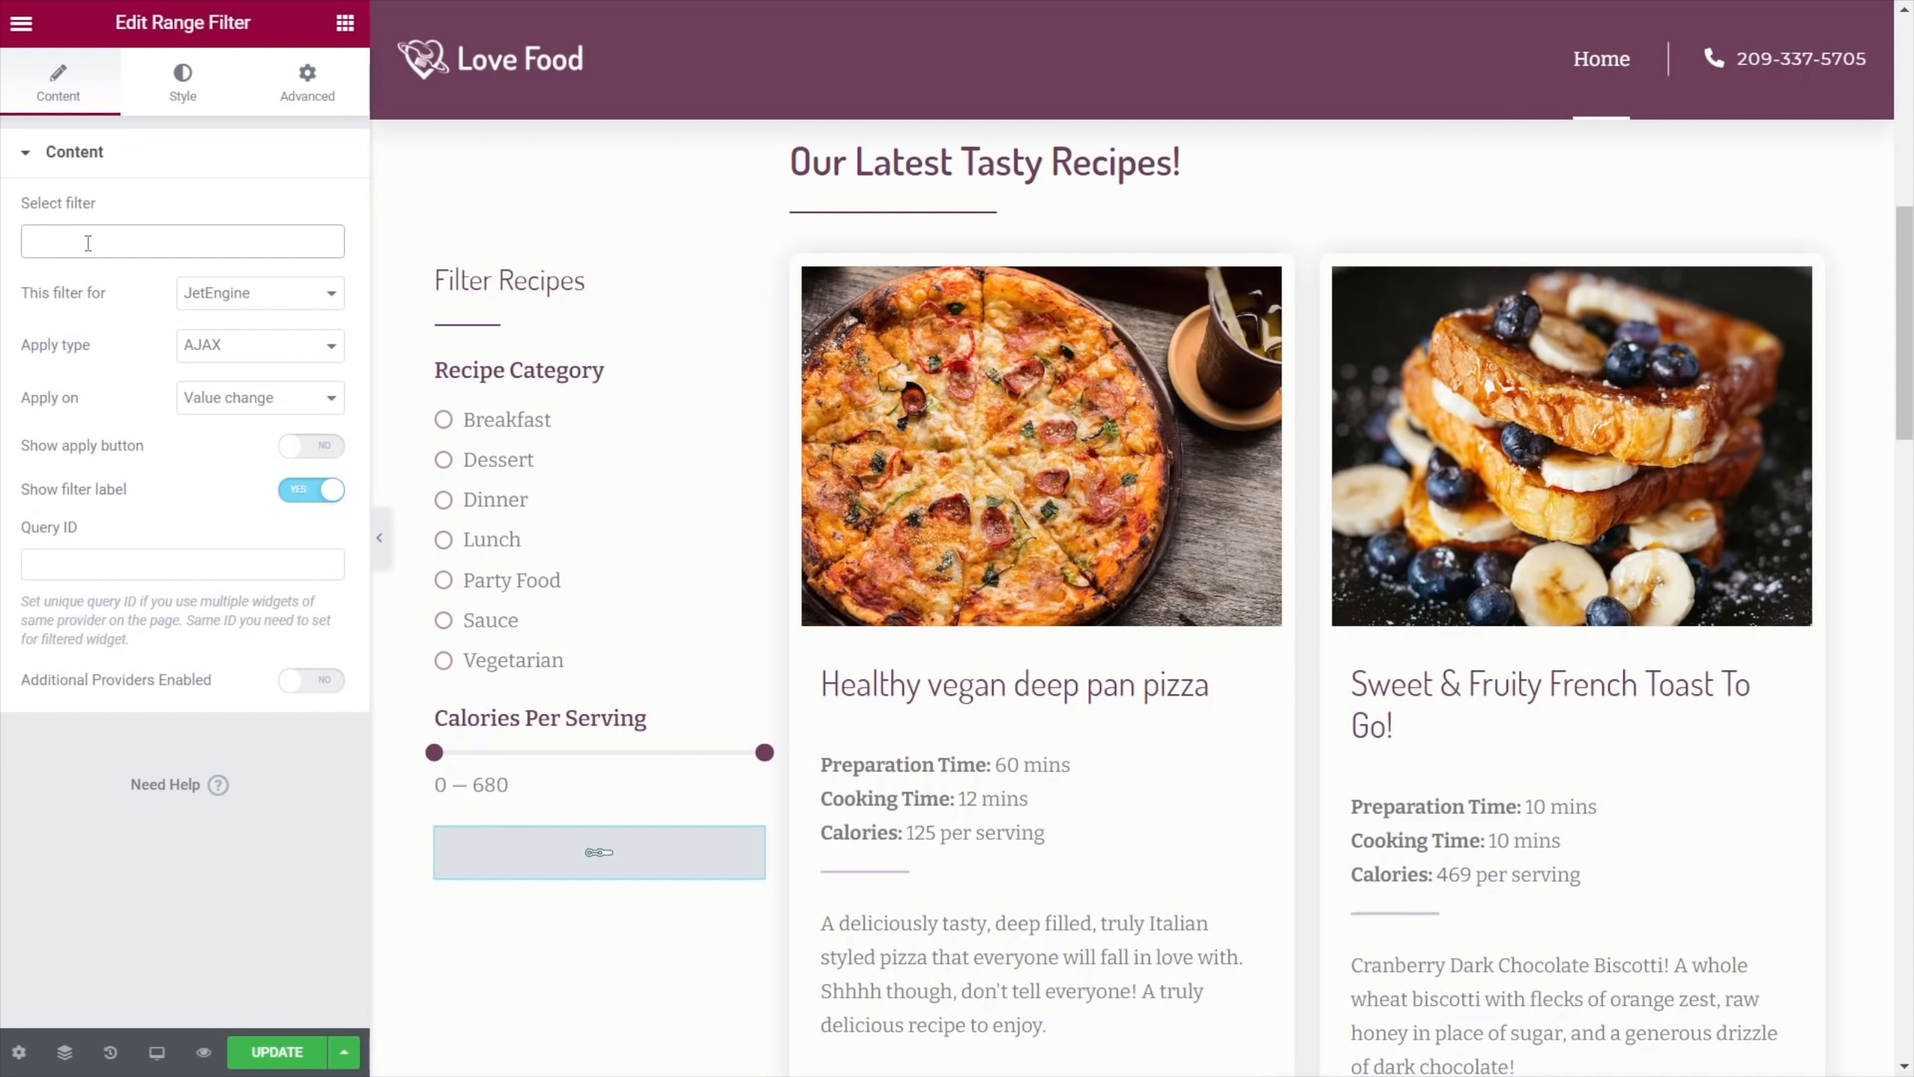
{"action": "left_click", "coordinate": [88, 243]}
{"action": "type", "text": "cook"}
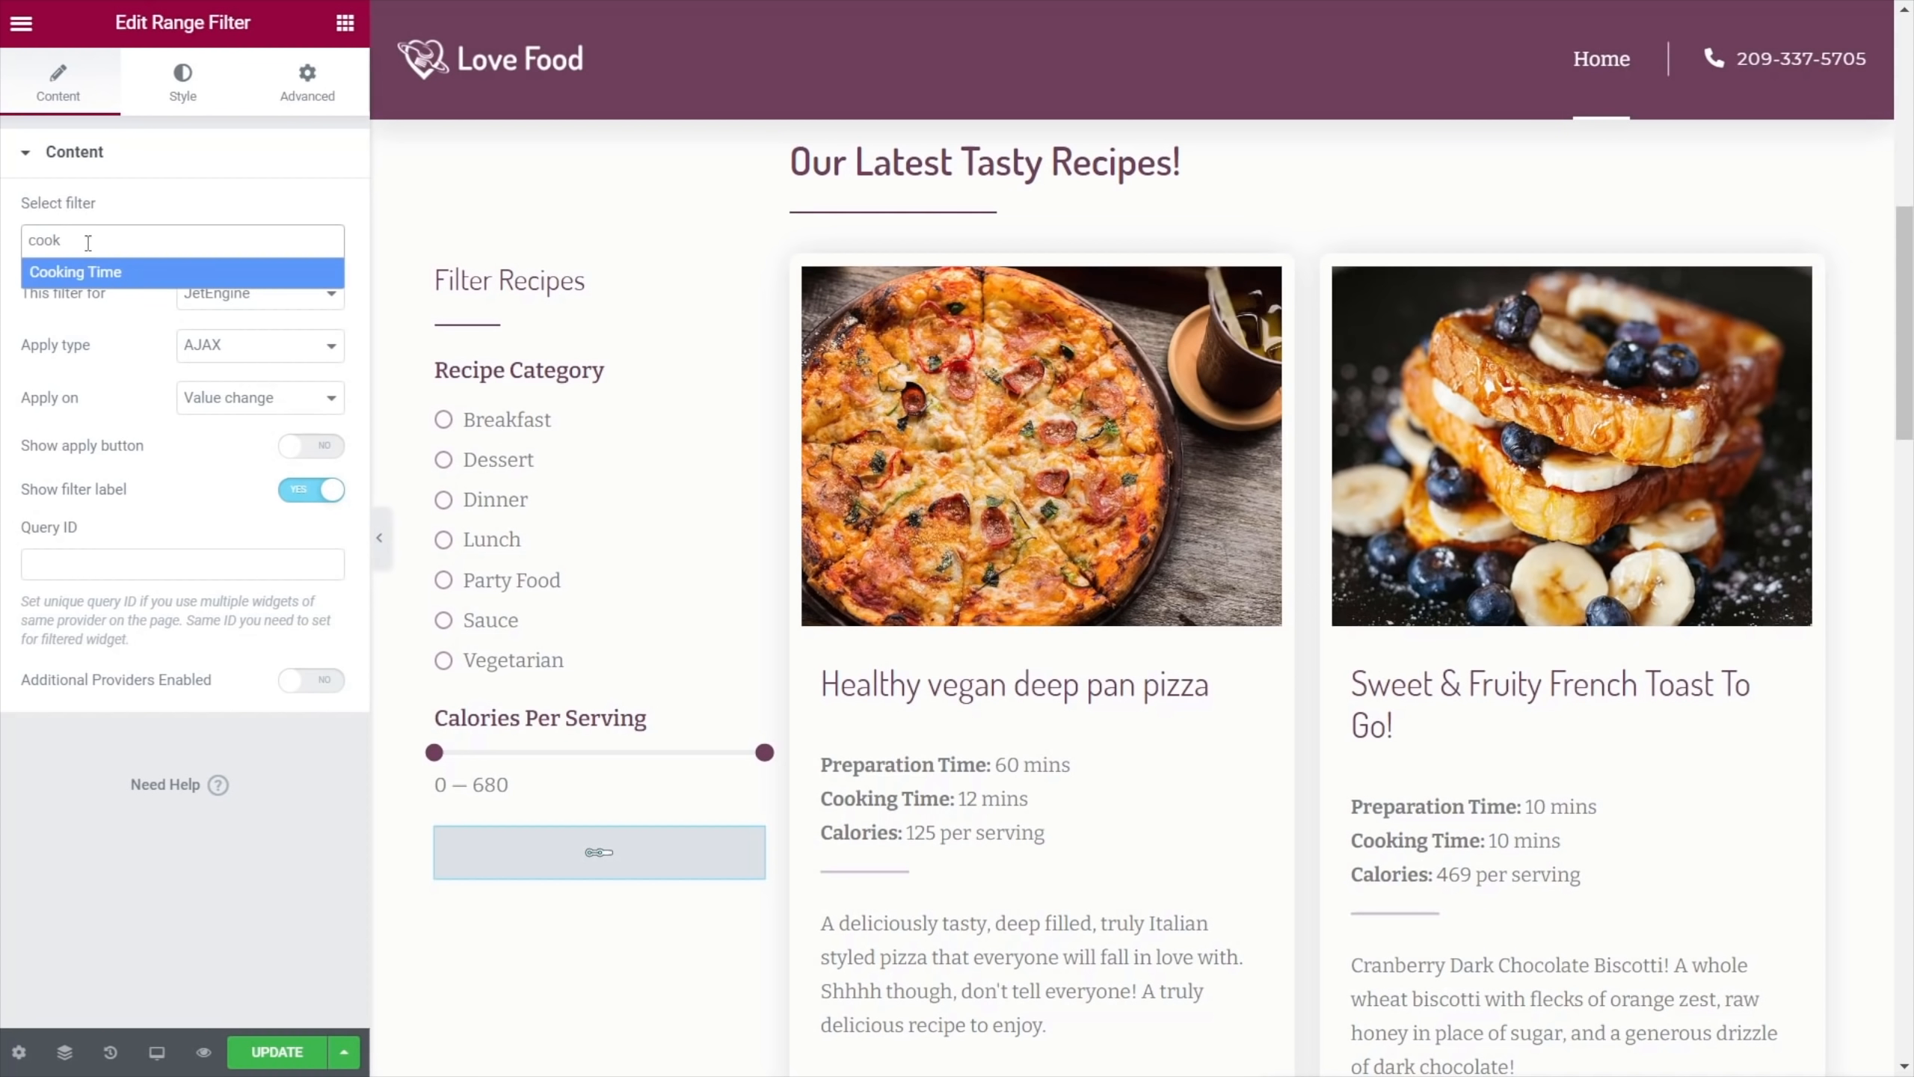
{"action": "left_click", "coordinate": [88, 276]}
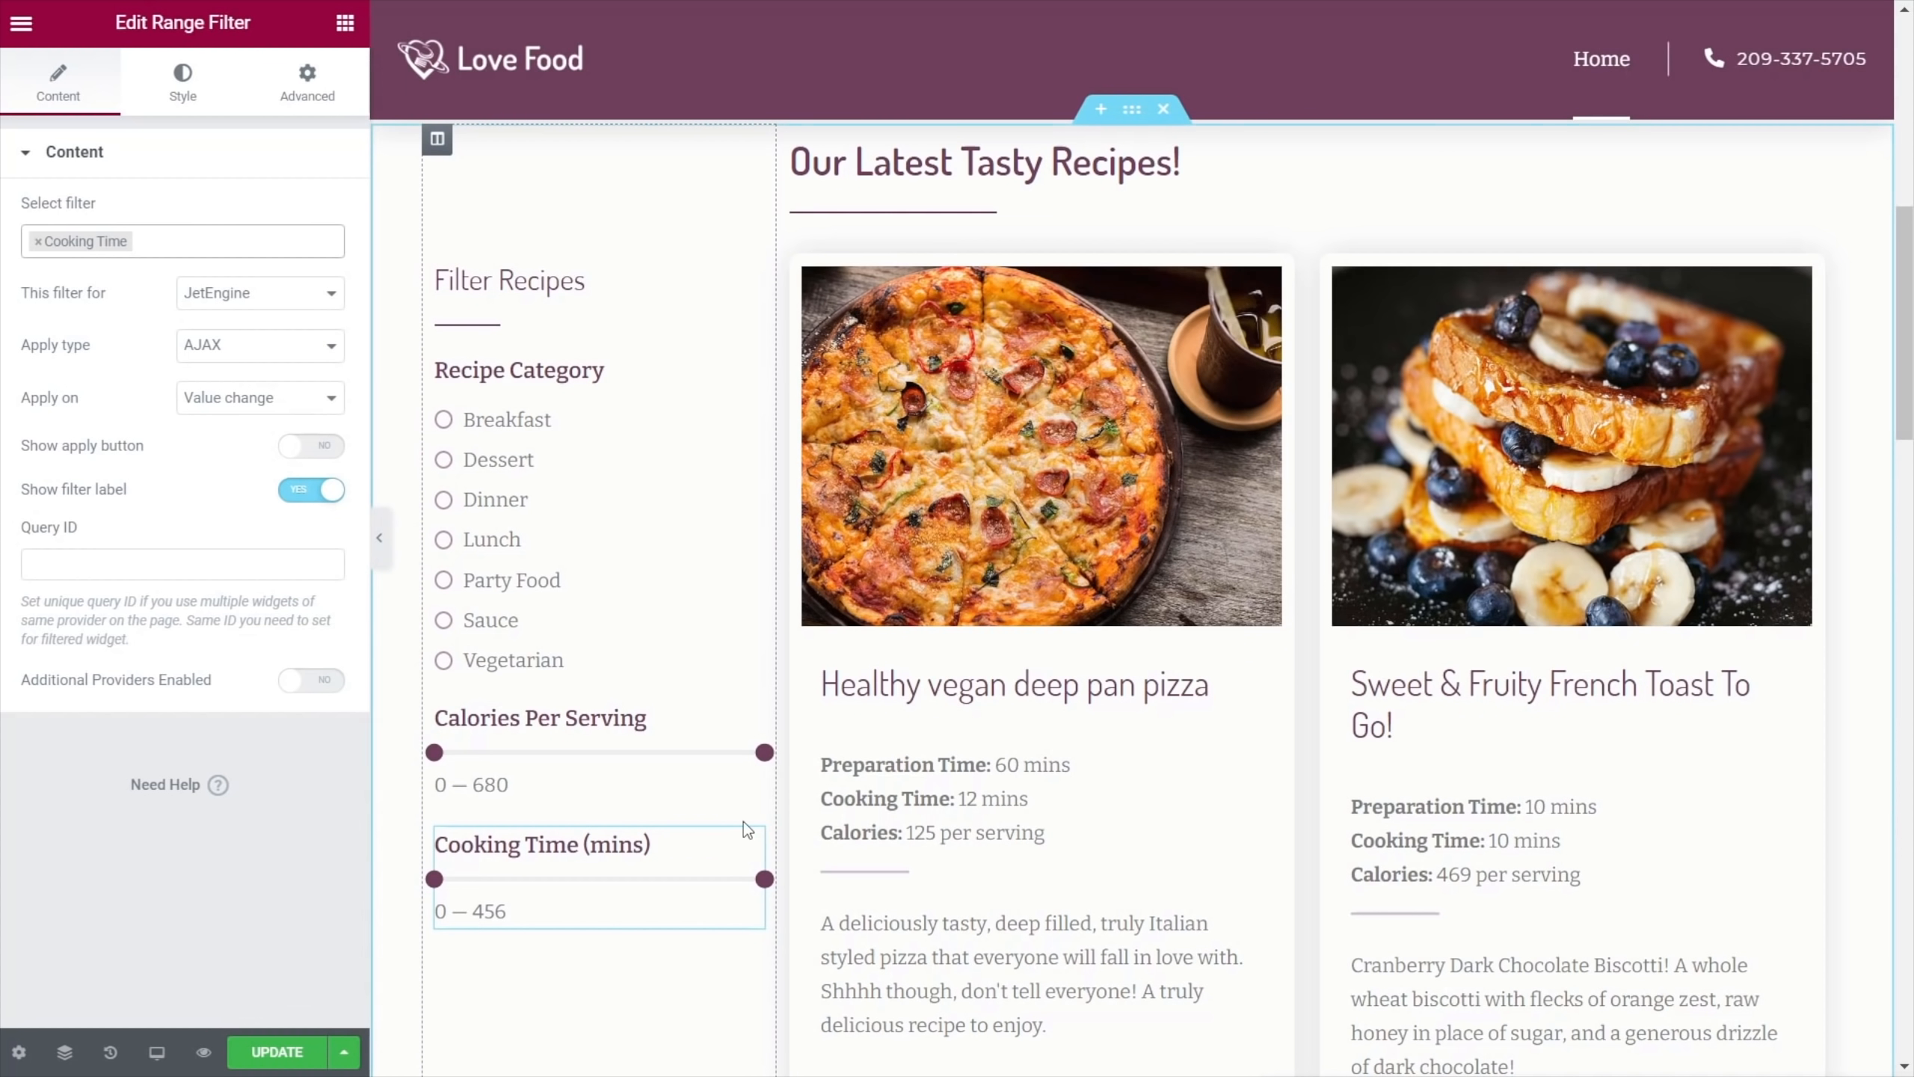
Unlink the Cooking Time widget's margins and set the top and right margins to 10 px
{"action": "left_click", "coordinate": [307, 83]}
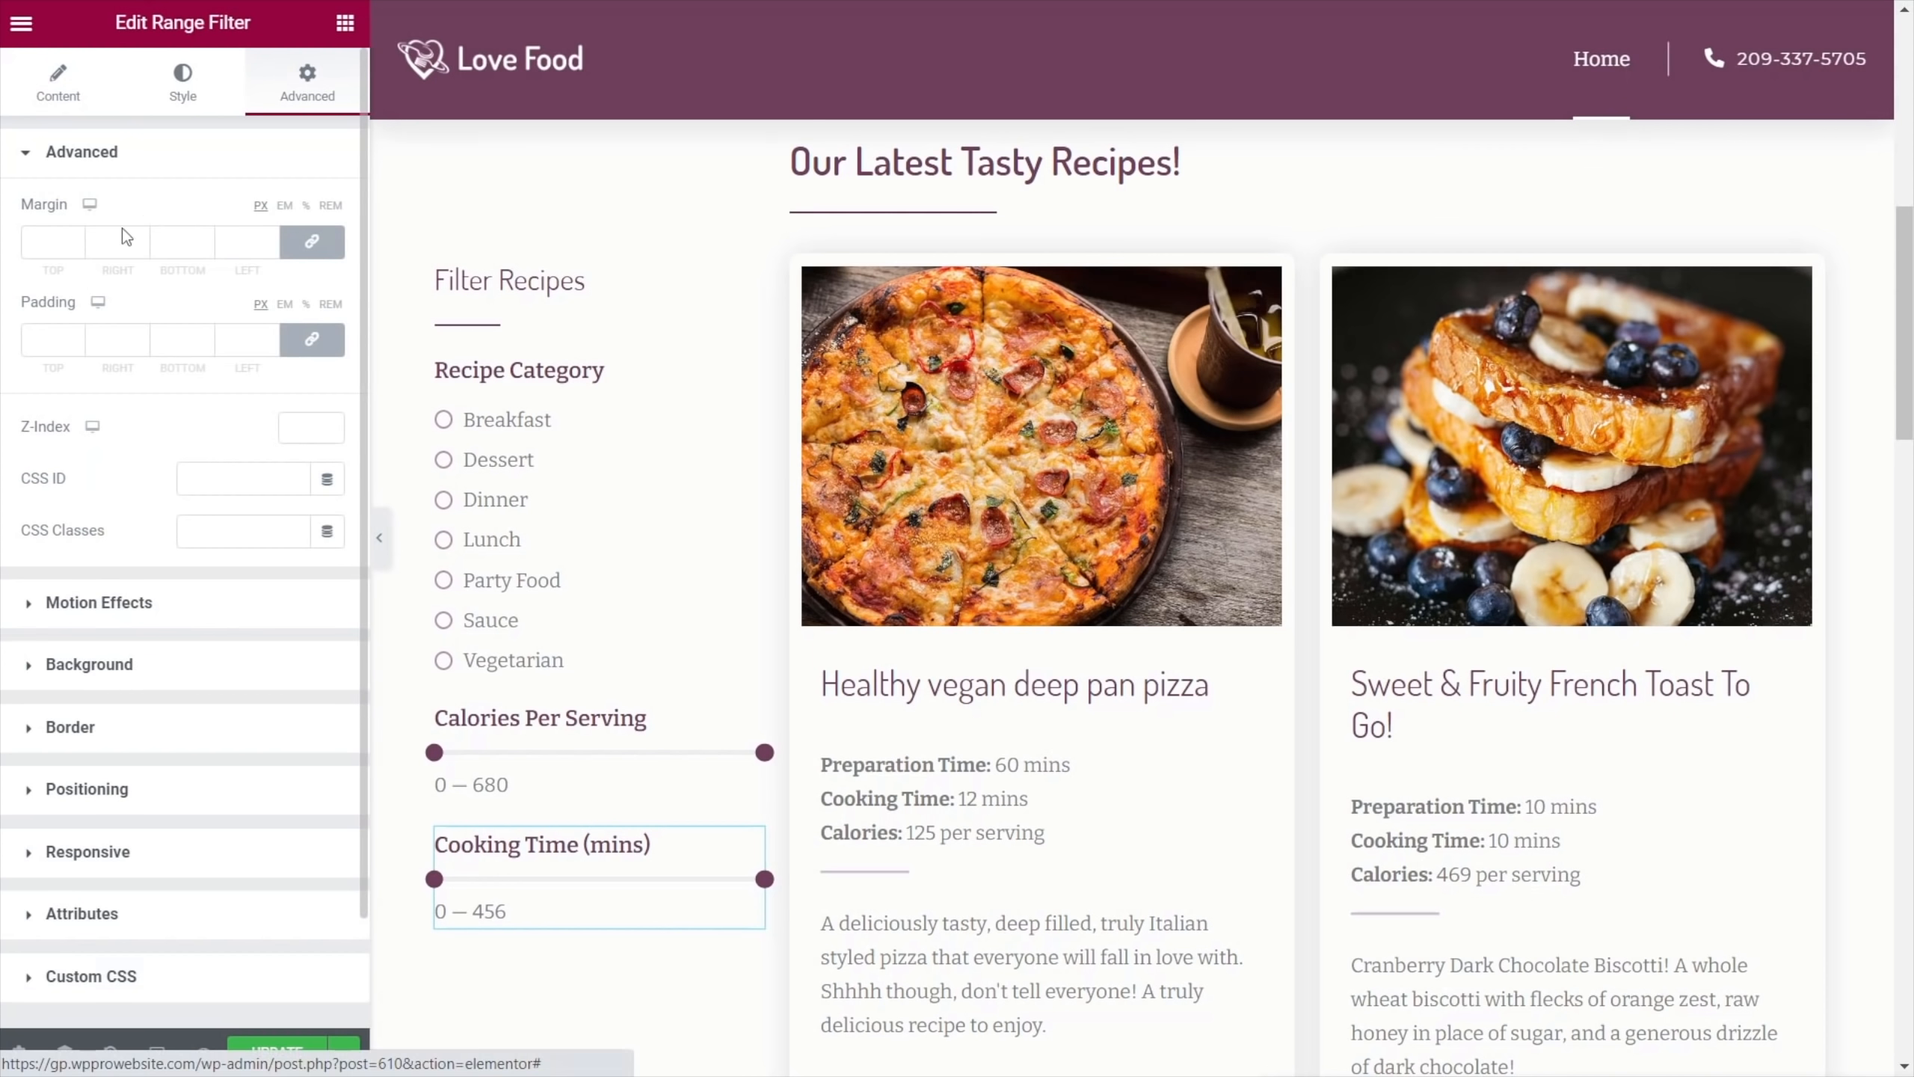
{"action": "left_click", "coordinate": [312, 242]}
{"action": "left_click", "coordinate": [42, 241]}
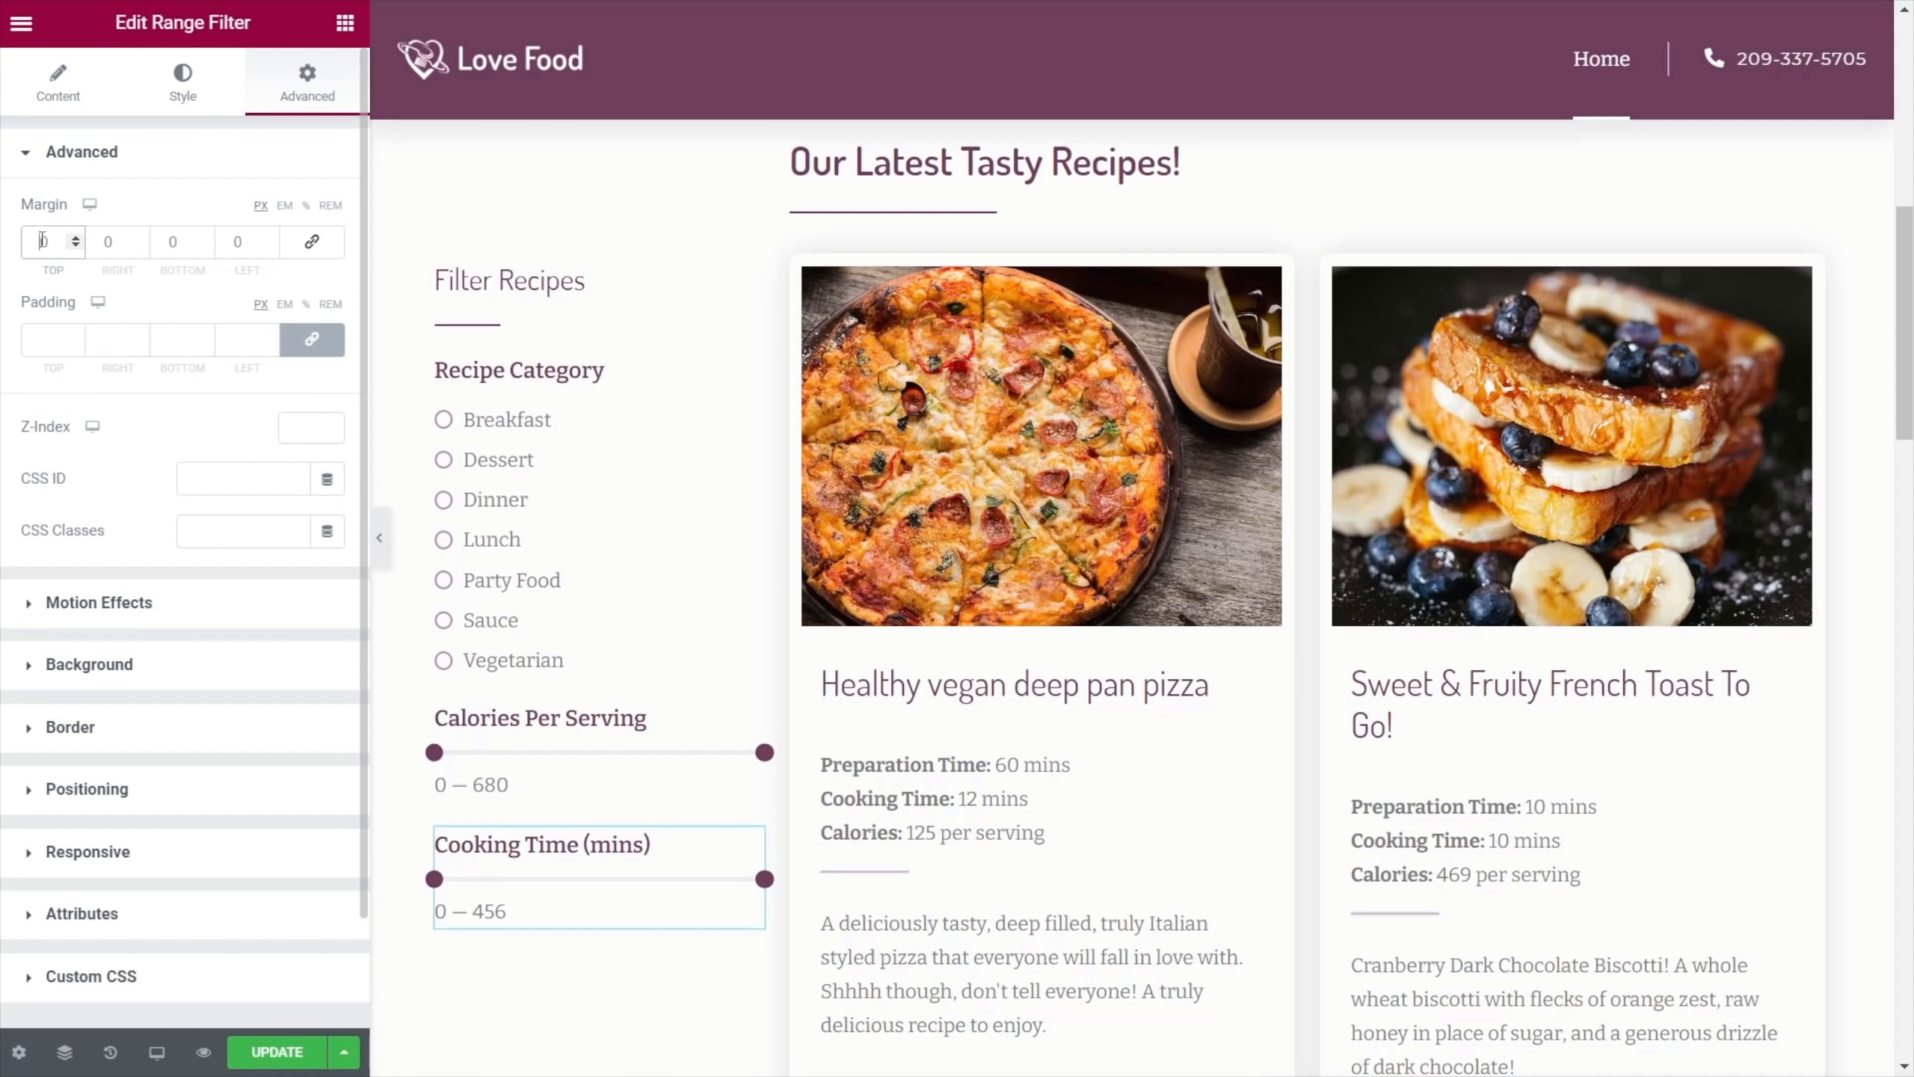
{"action": "type", "text": "1"}
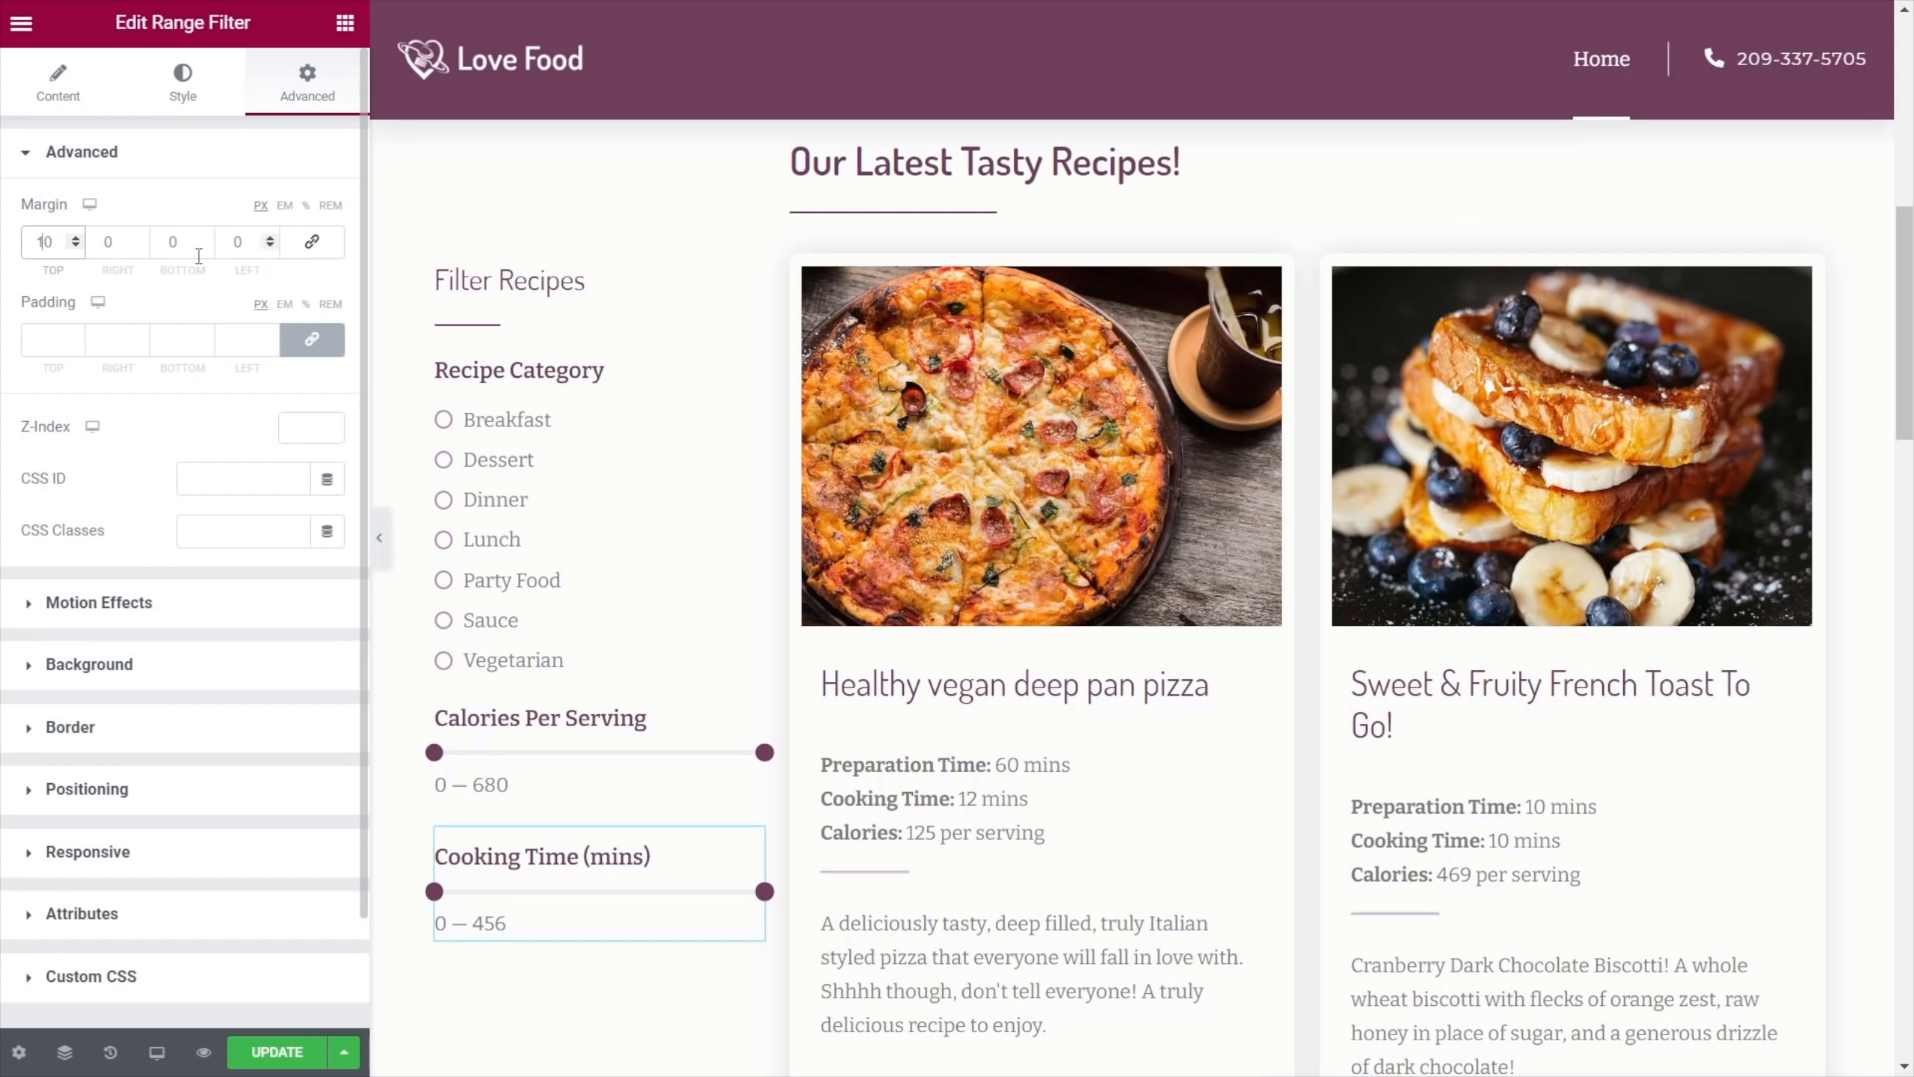
{"action": "left_click", "coordinate": [119, 242]}
{"action": "type", "text": "10"}
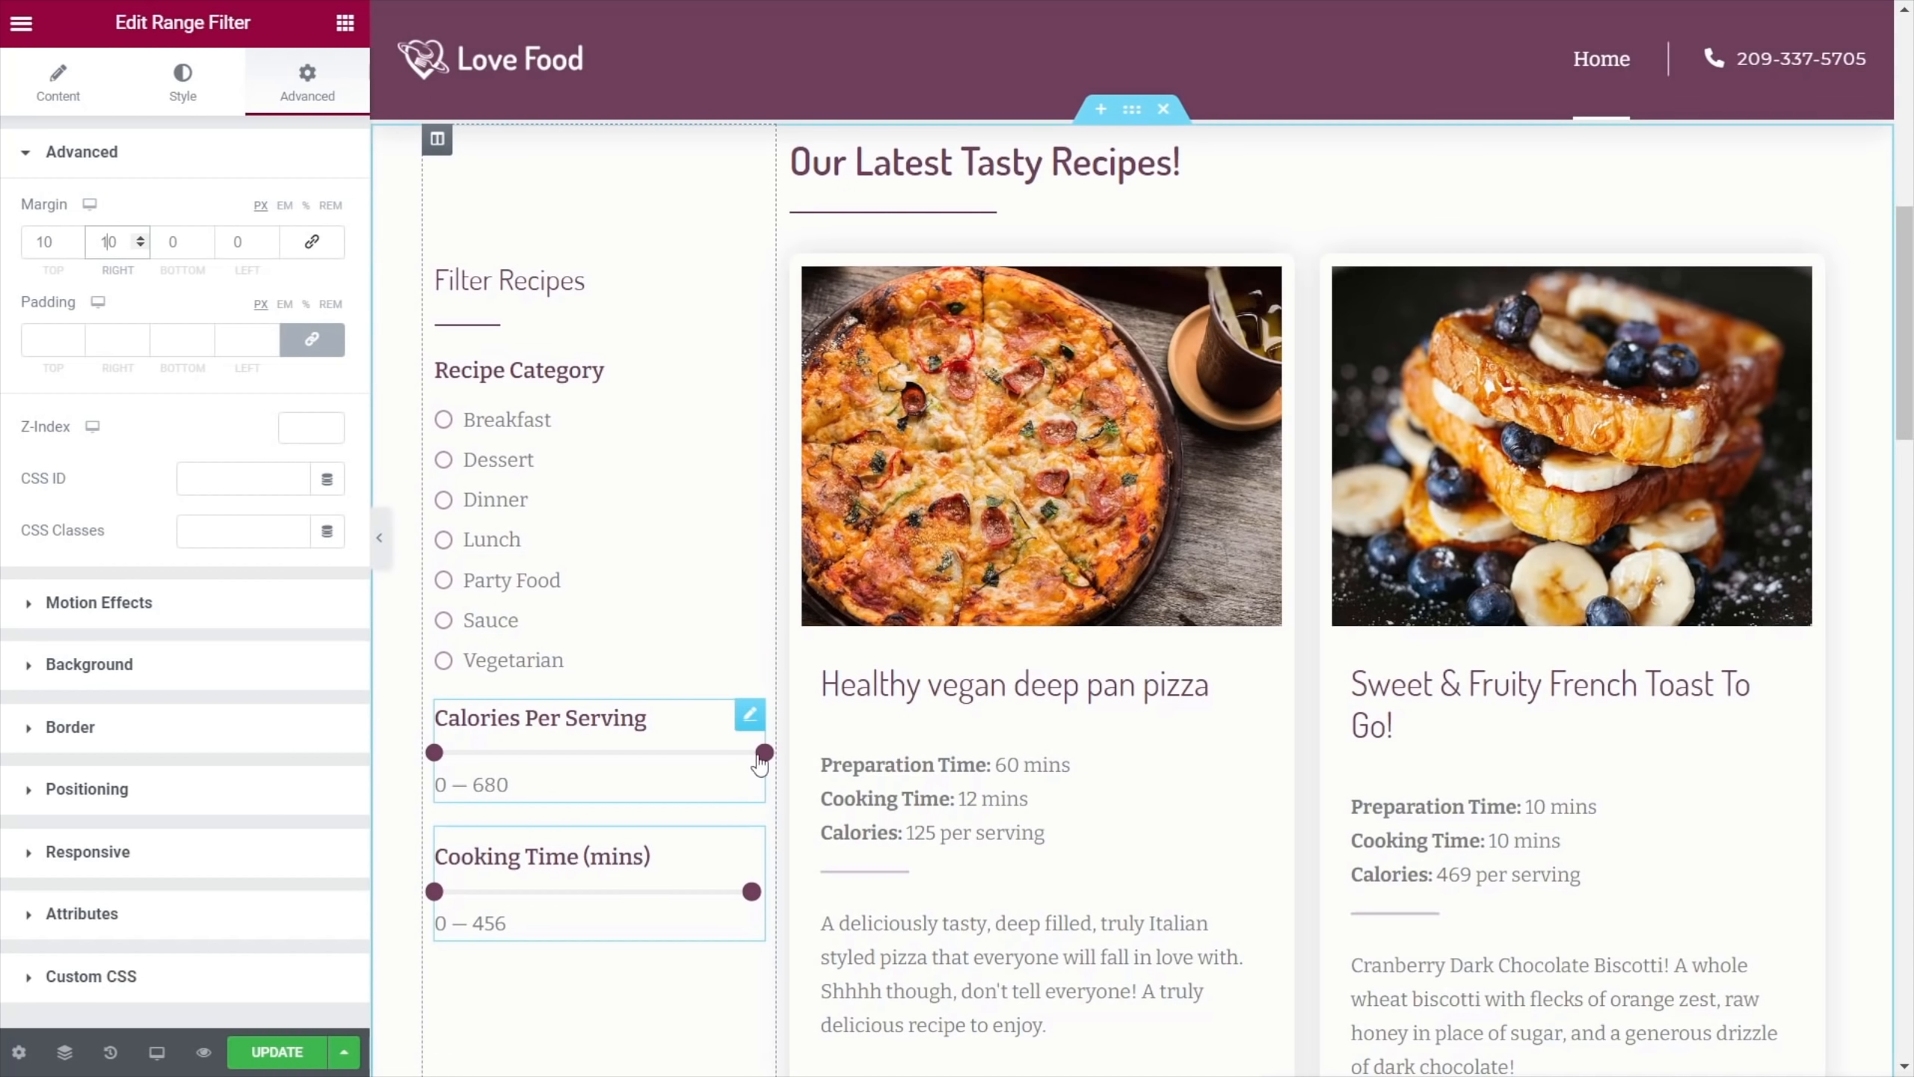
Set the Calories Per Serving widget's right margin to 10 px and update the homepage
{"action": "left_click", "coordinate": [749, 712]}
{"action": "left_click", "coordinate": [311, 74]}
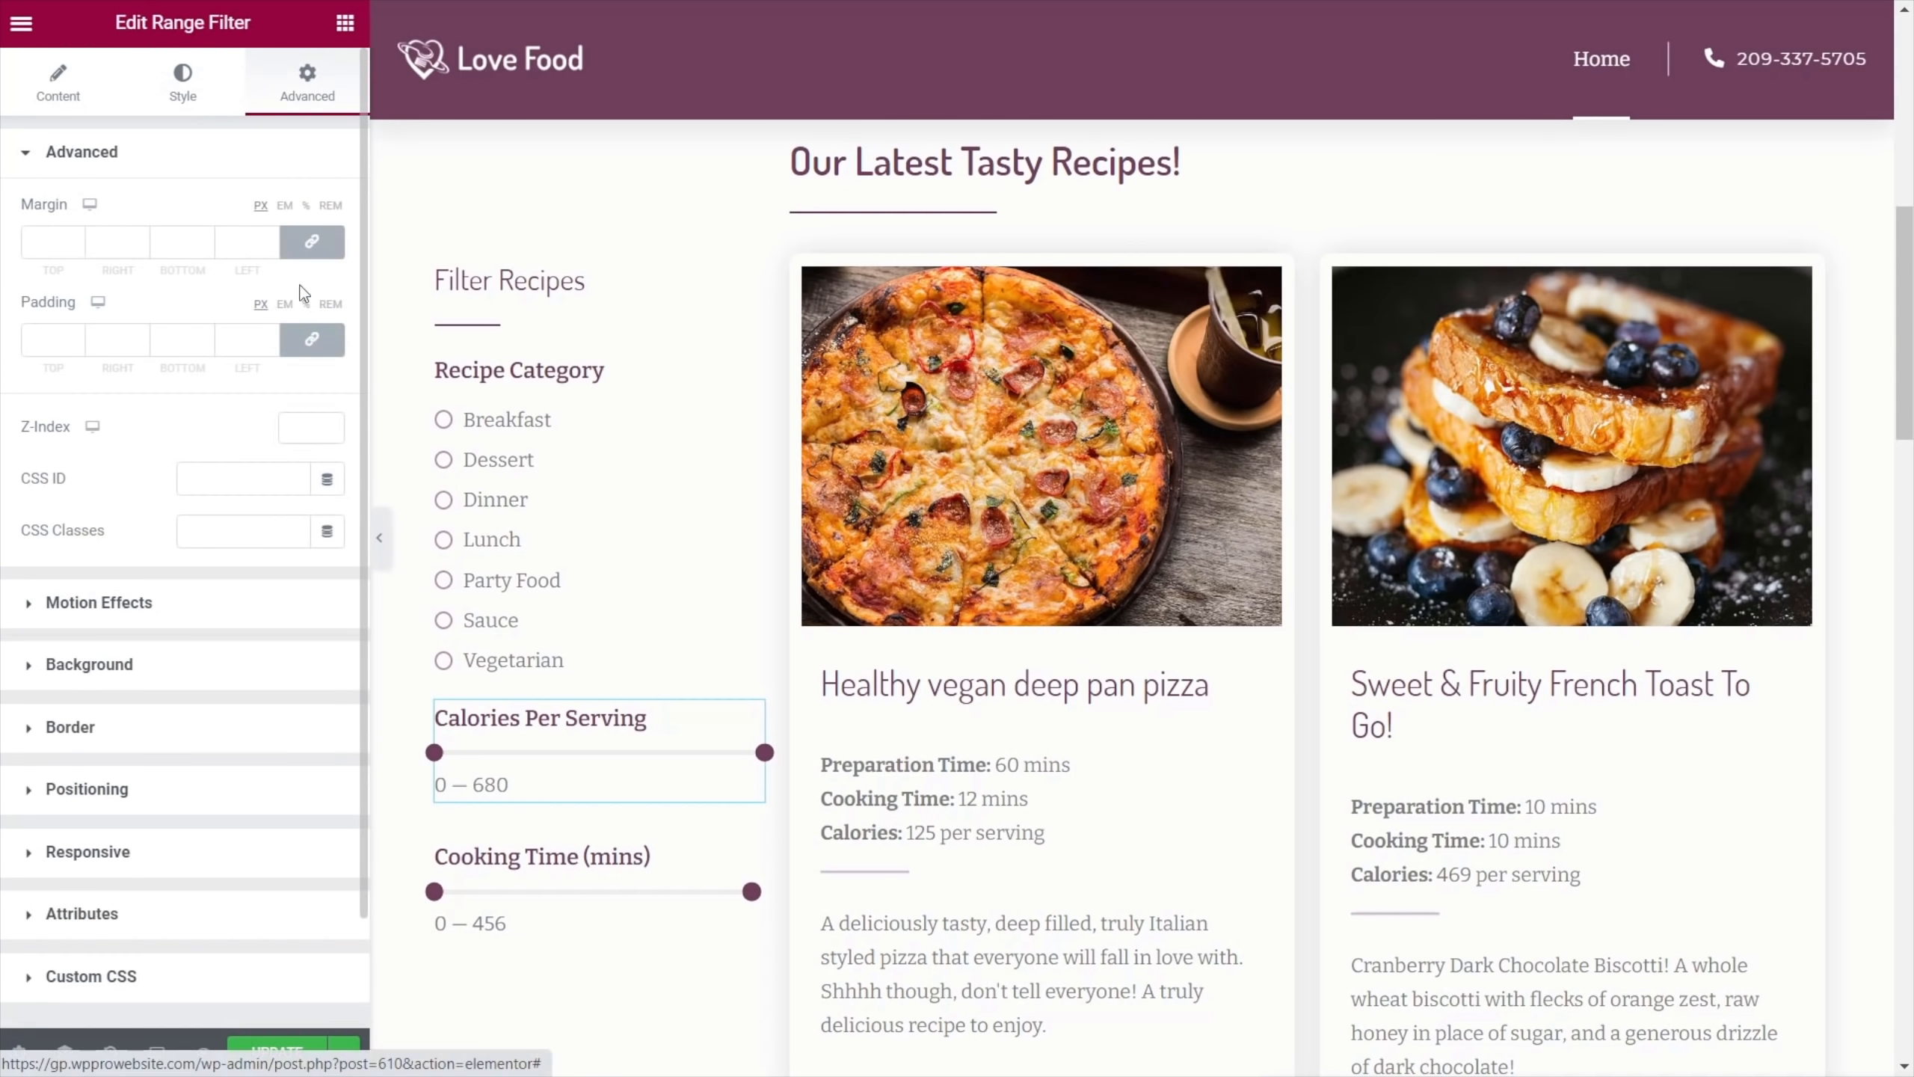
{"action": "left_click", "coordinate": [107, 240]}
{"action": "type", "text": "10"}
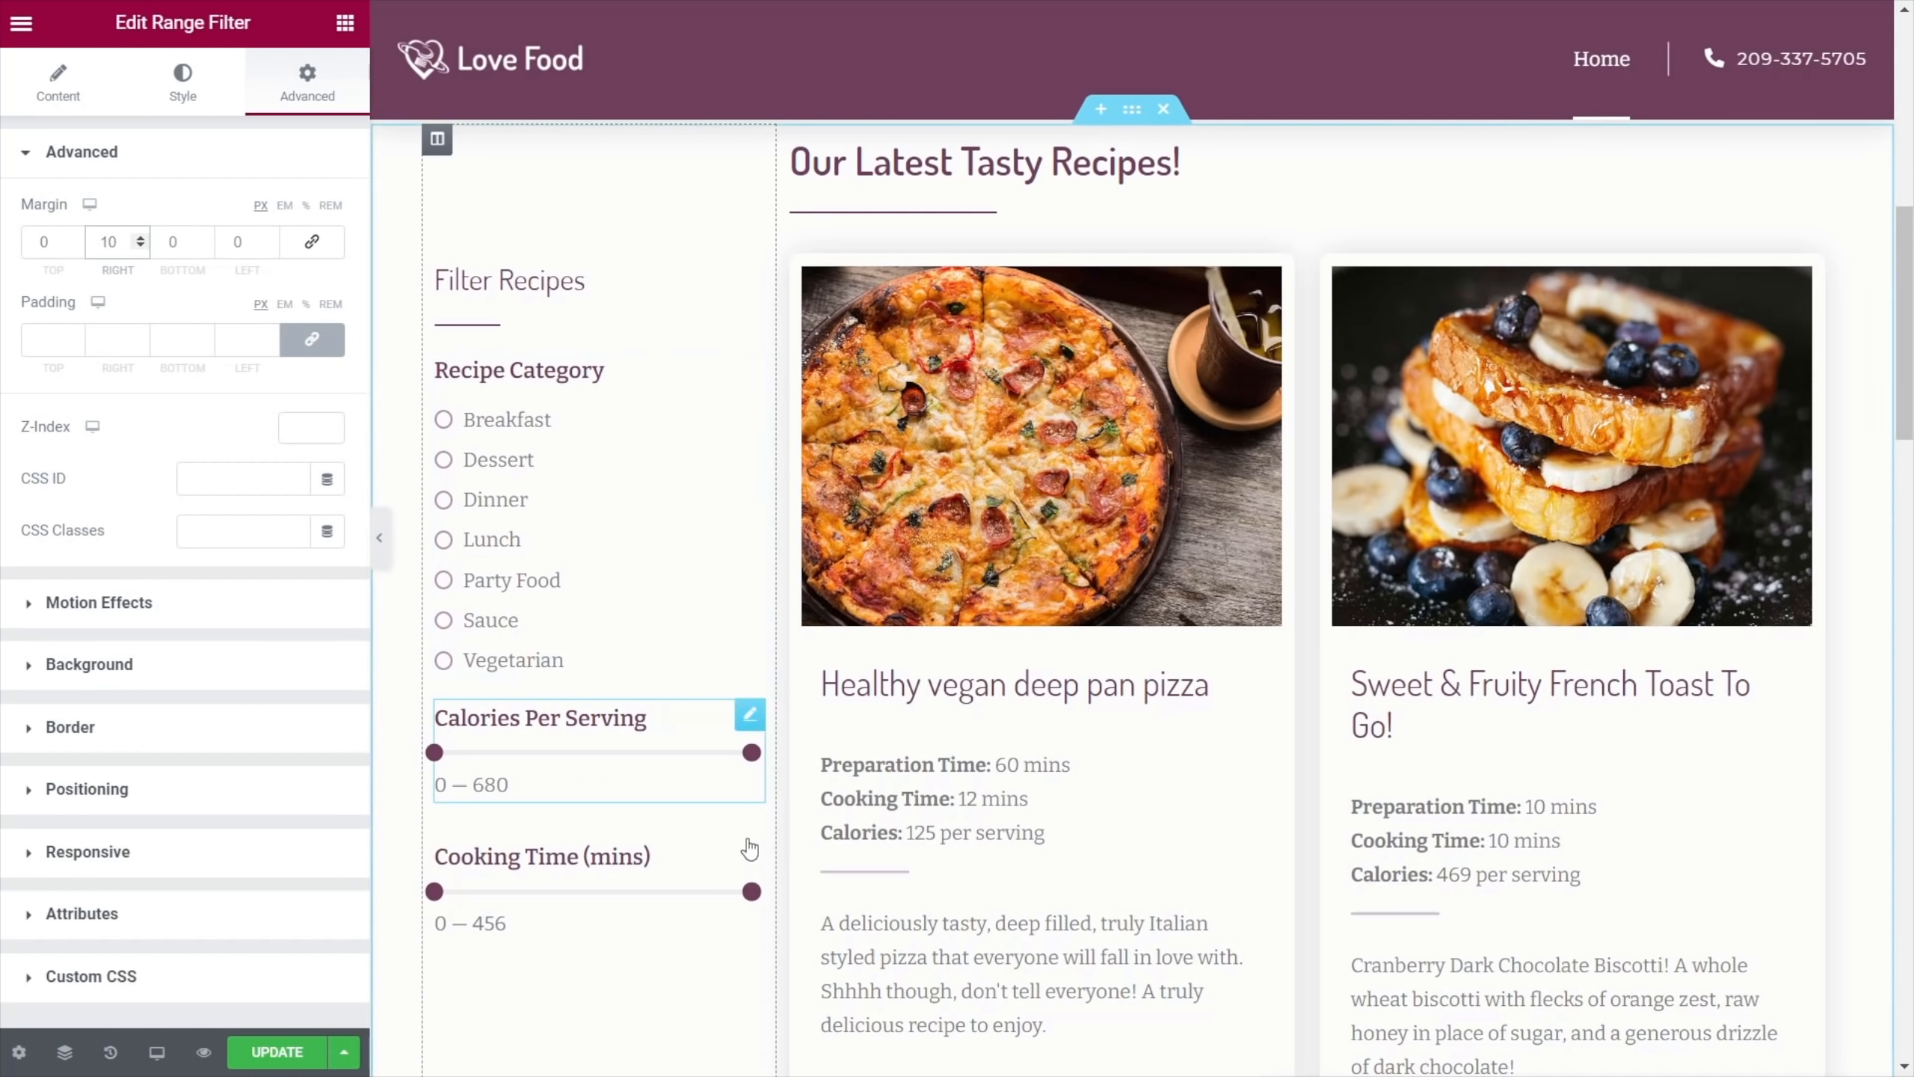
{"action": "left_click", "coordinate": [286, 1054]}
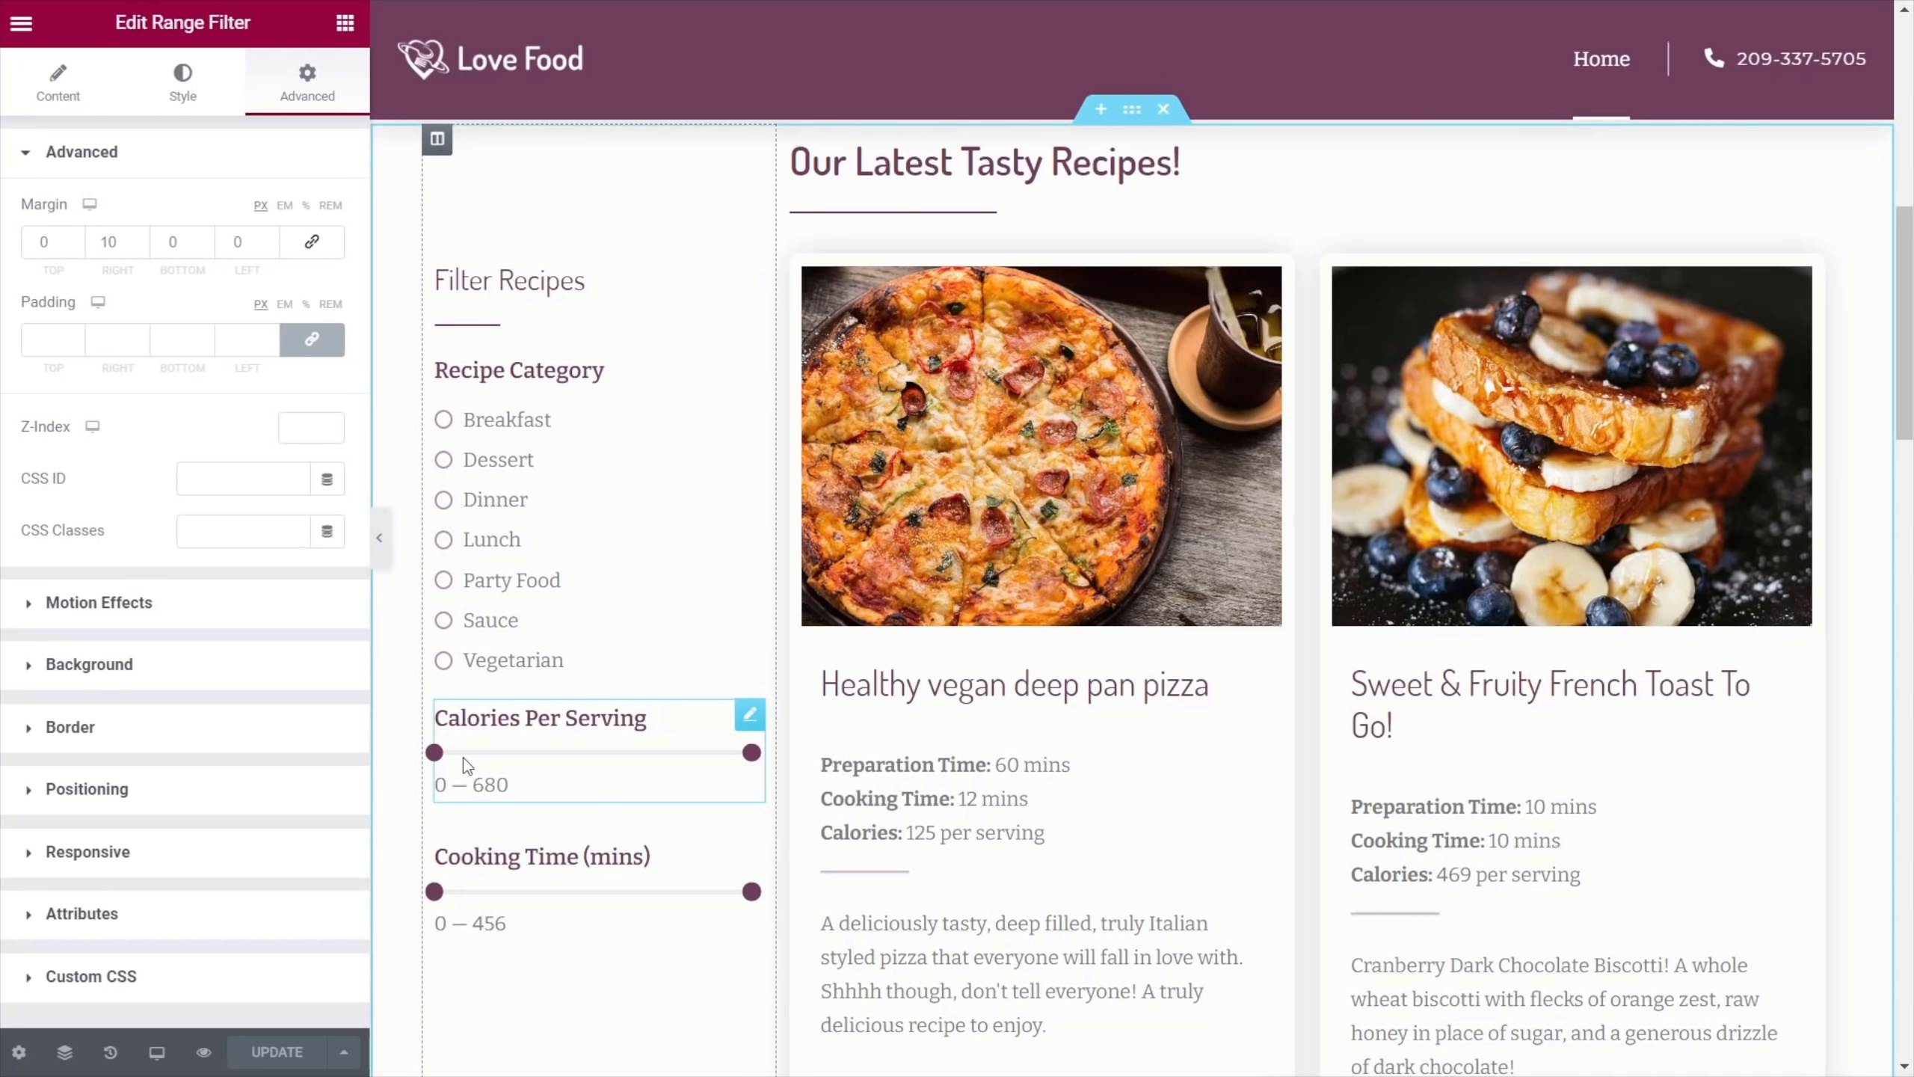
Copy the whole Filter Recipes column of the homepage
{"action": "scroll", "coordinate": [464, 757], "scroll_direction": "up", "scroll_amount": 8}
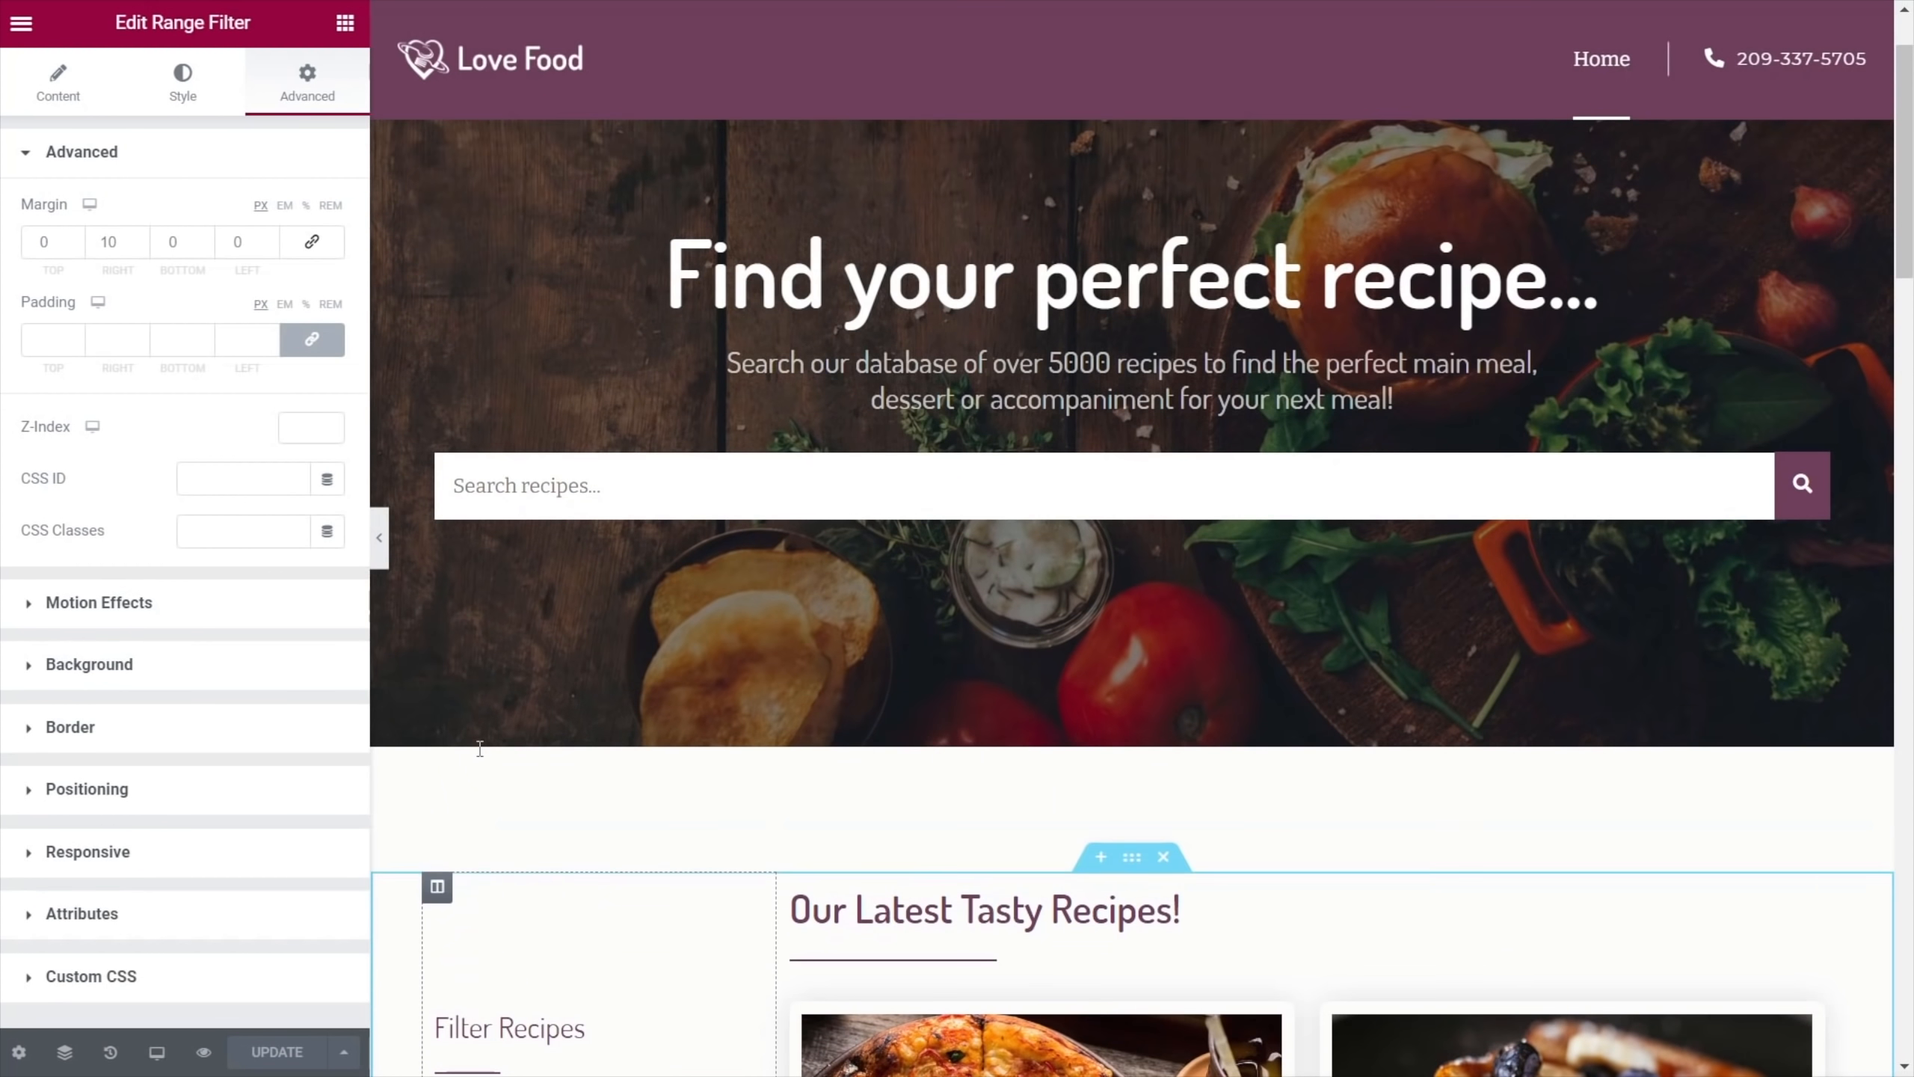
{"action": "scroll", "coordinate": [479, 748], "scroll_direction": "down", "scroll_amount": 6}
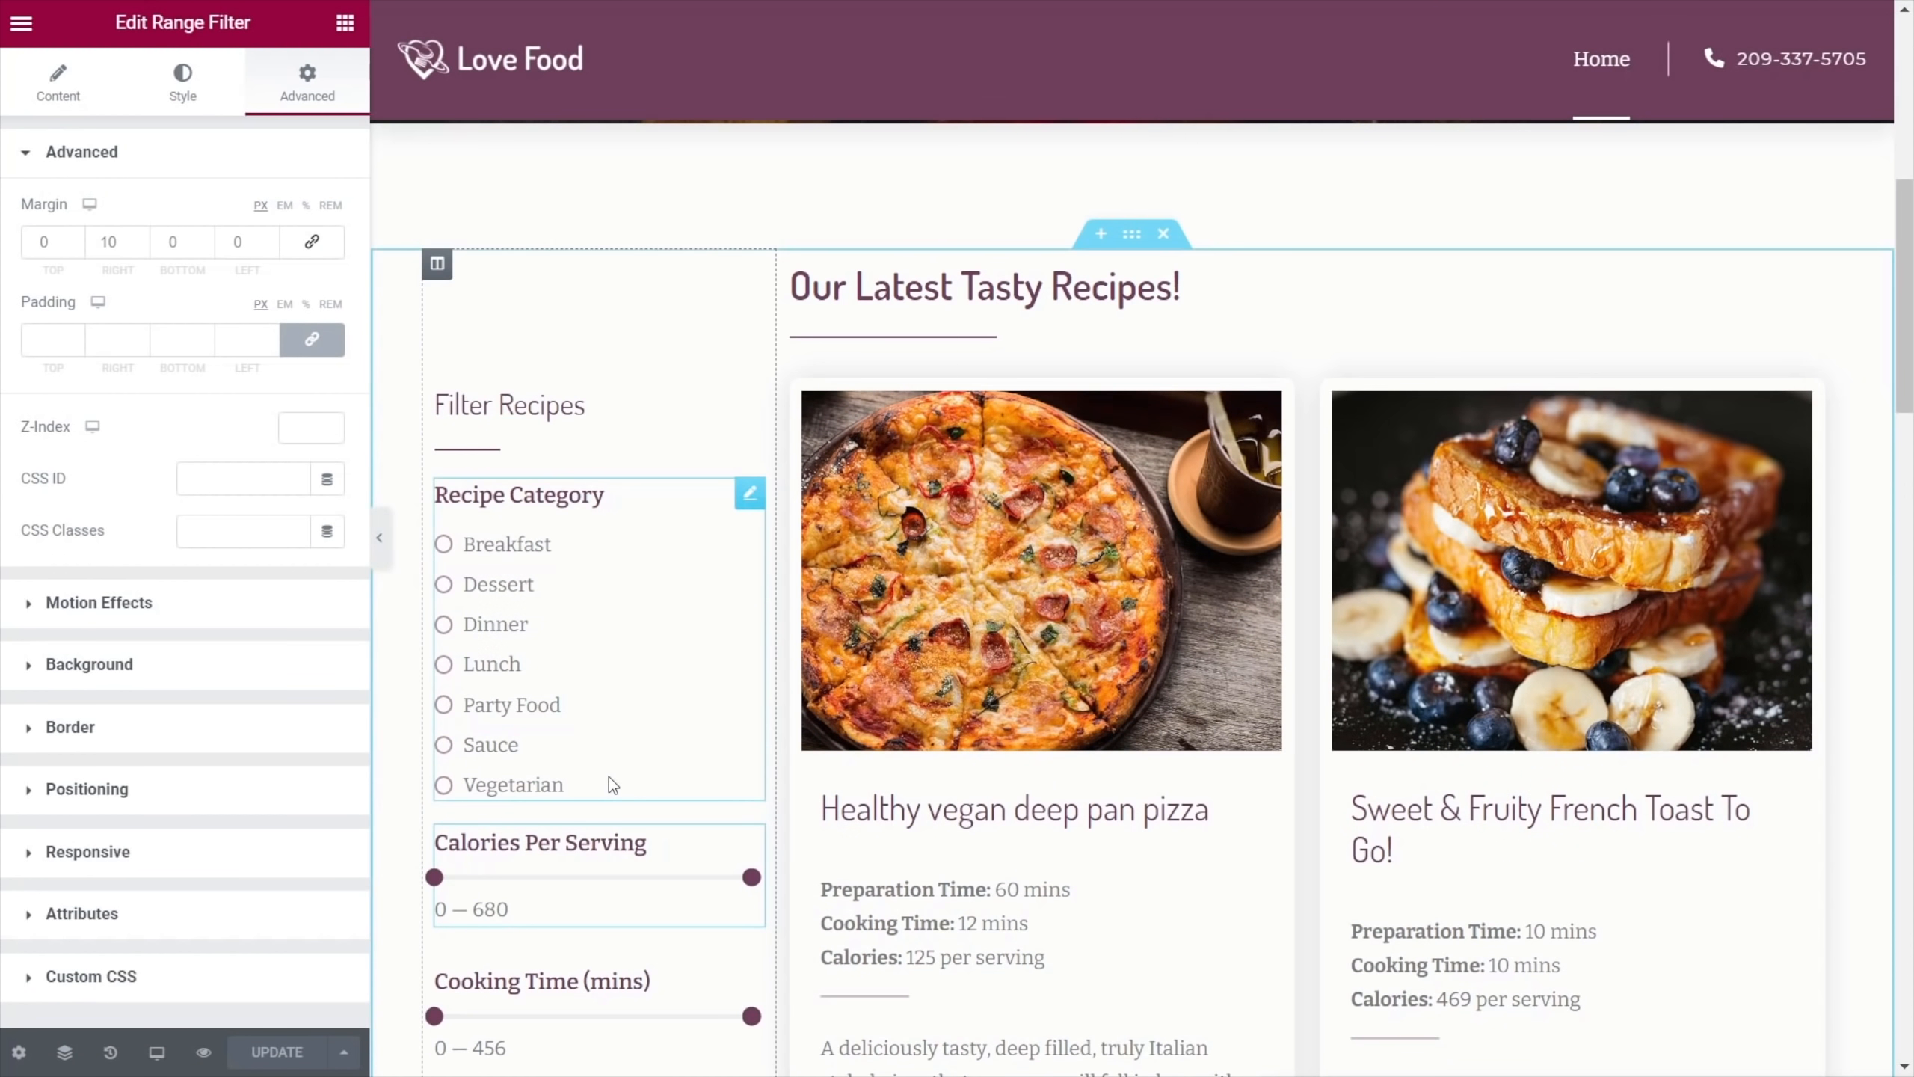
{"action": "scroll", "coordinate": [609, 777], "scroll_direction": "down", "scroll_amount": 2}
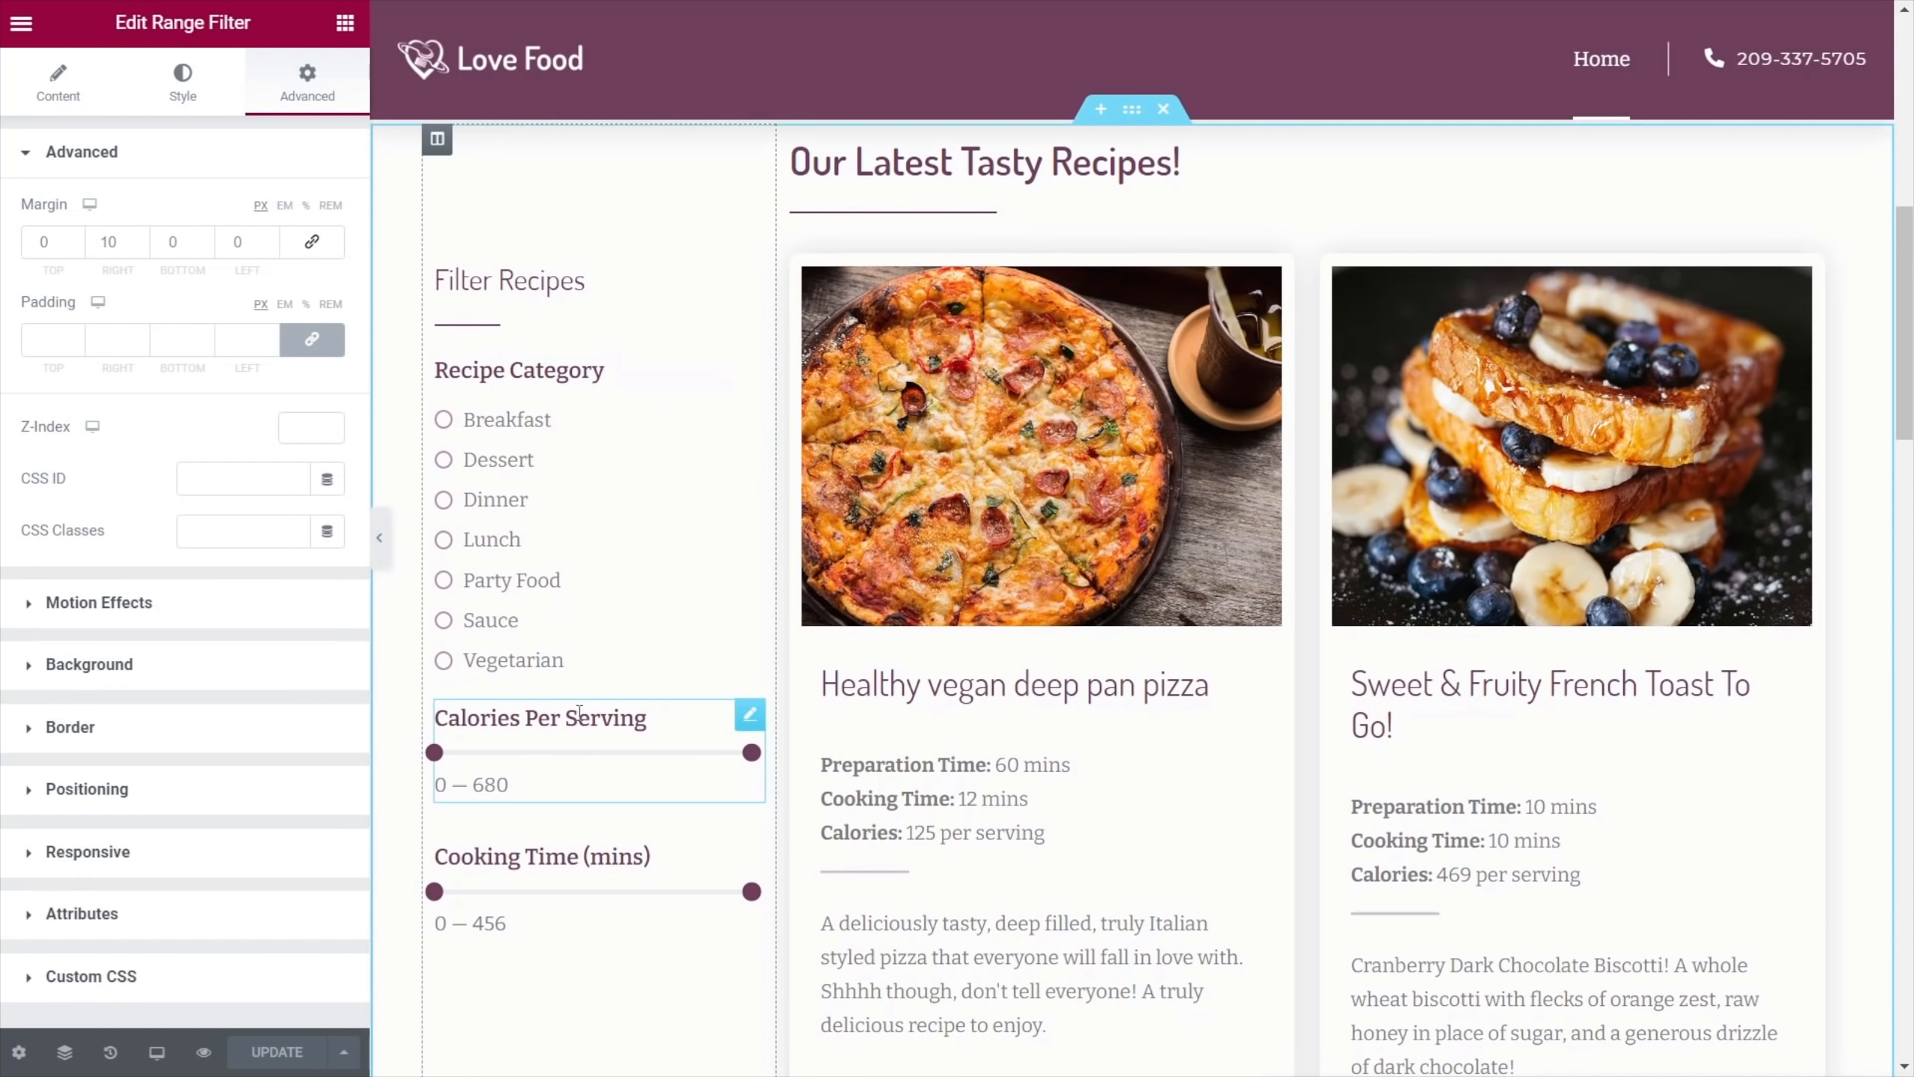
{"action": "scroll", "coordinate": [579, 712], "scroll_direction": "up", "scroll_amount": 2}
{"action": "left_click", "coordinate": [438, 265]}
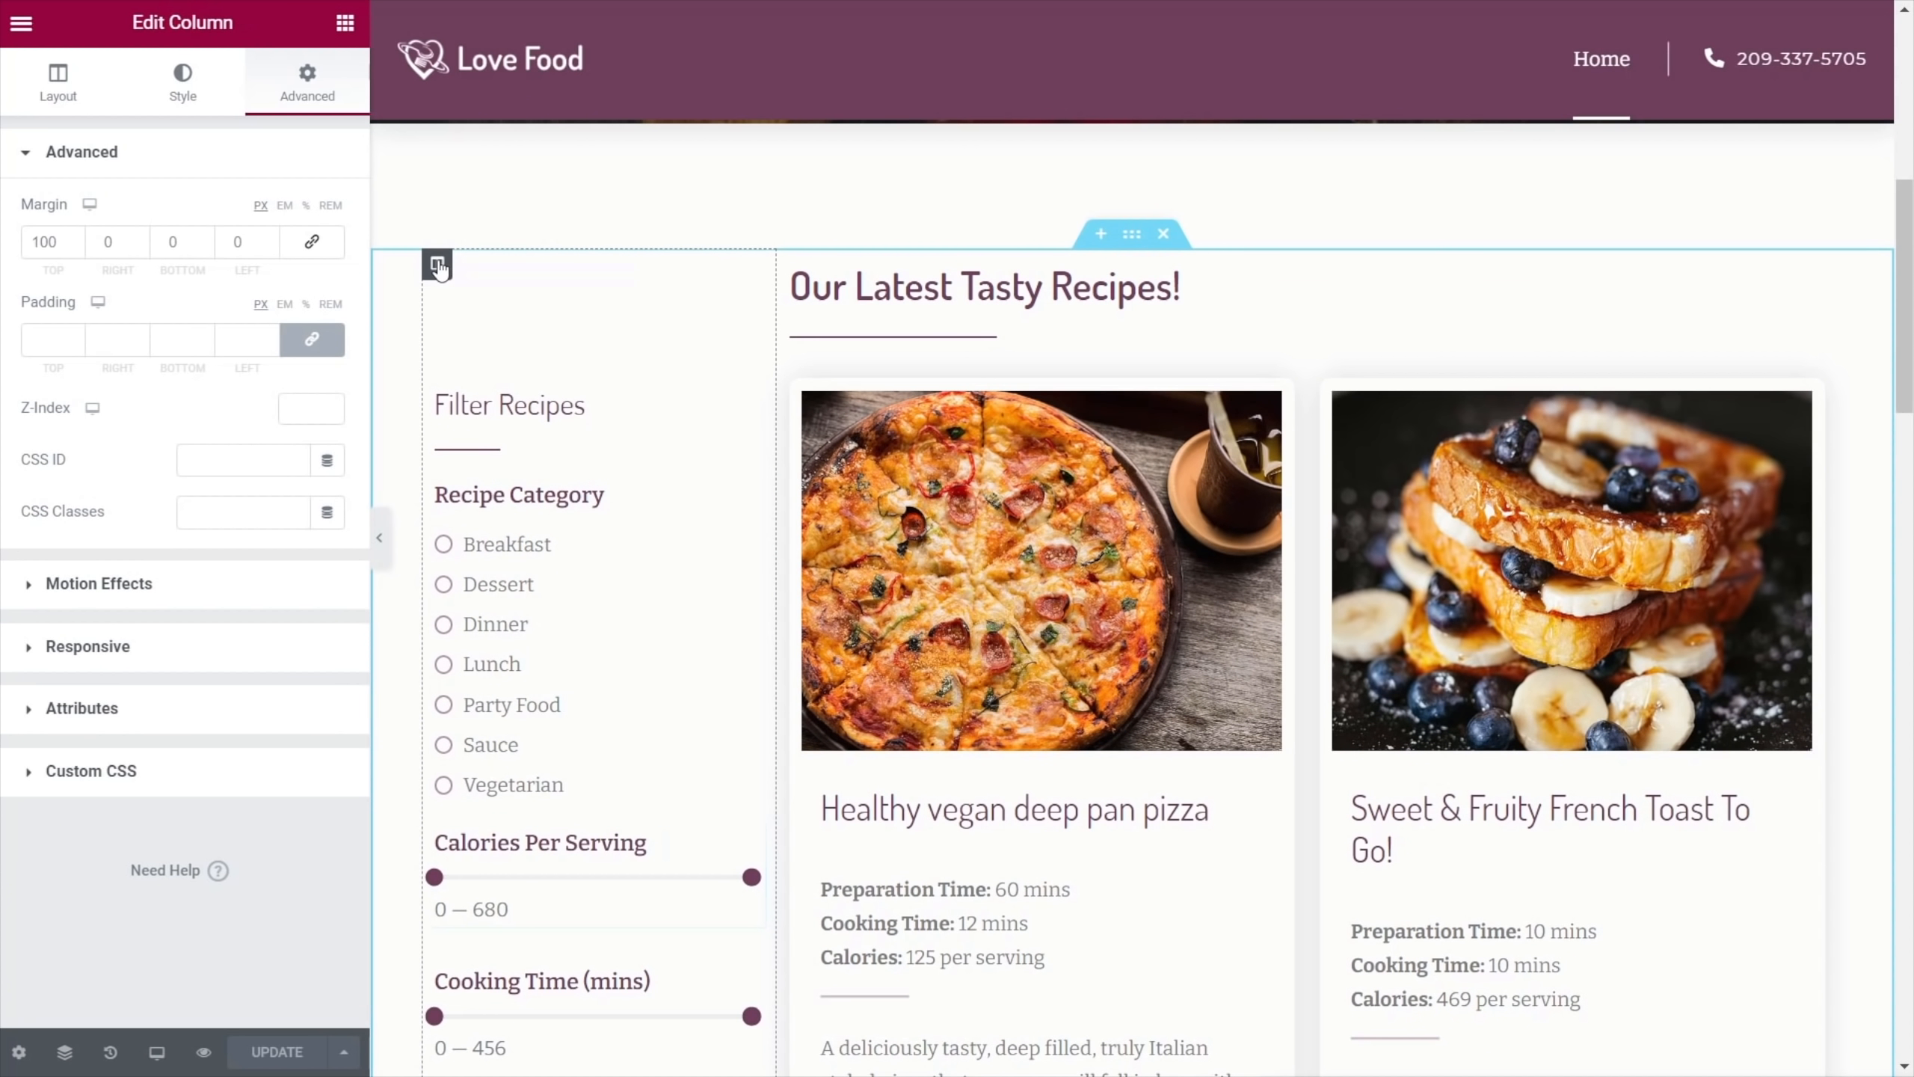
{"action": "right_click", "coordinate": [437, 265]}
{"action": "left_click", "coordinate": [503, 409]}
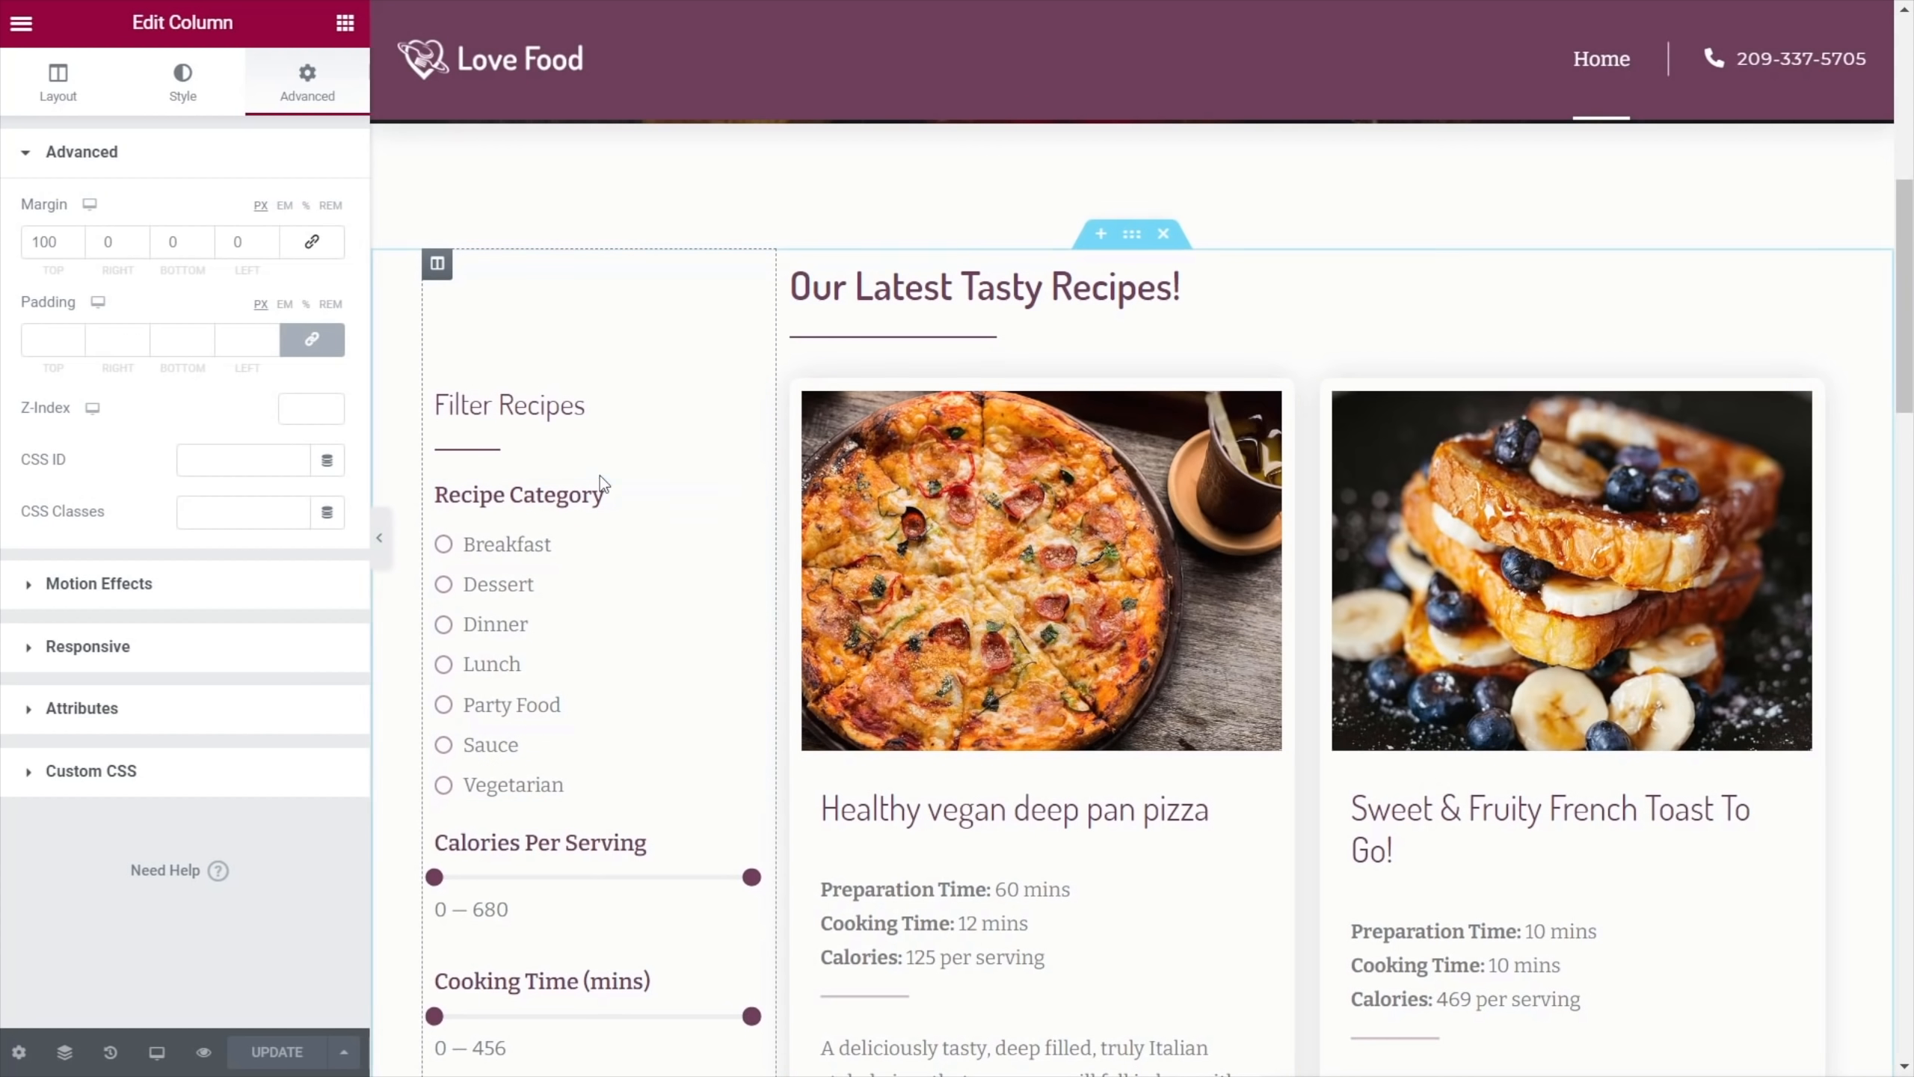
Exit to the WordPress dashboard and open the Default Recipe Archive theme template in Elementor
{"action": "left_click", "coordinate": [21, 23]}
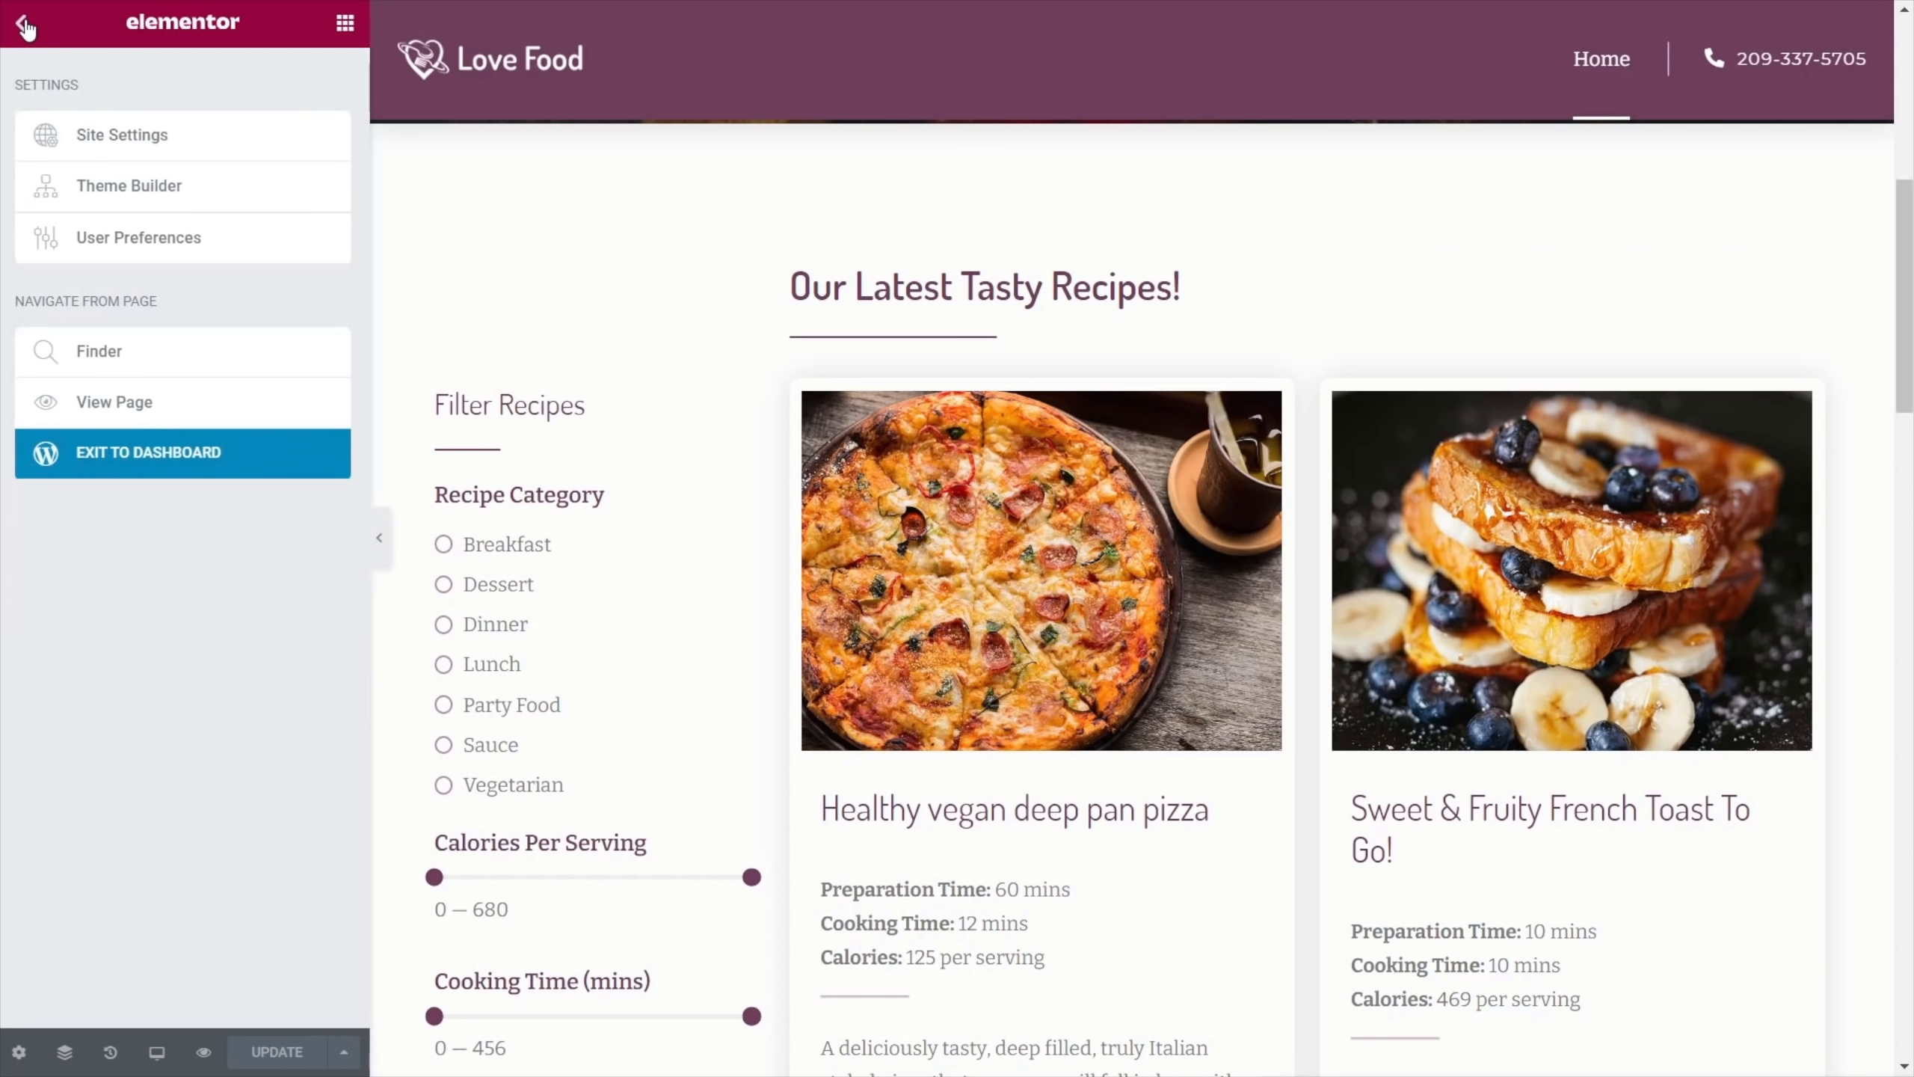
{"action": "left_click", "coordinate": [141, 453]}
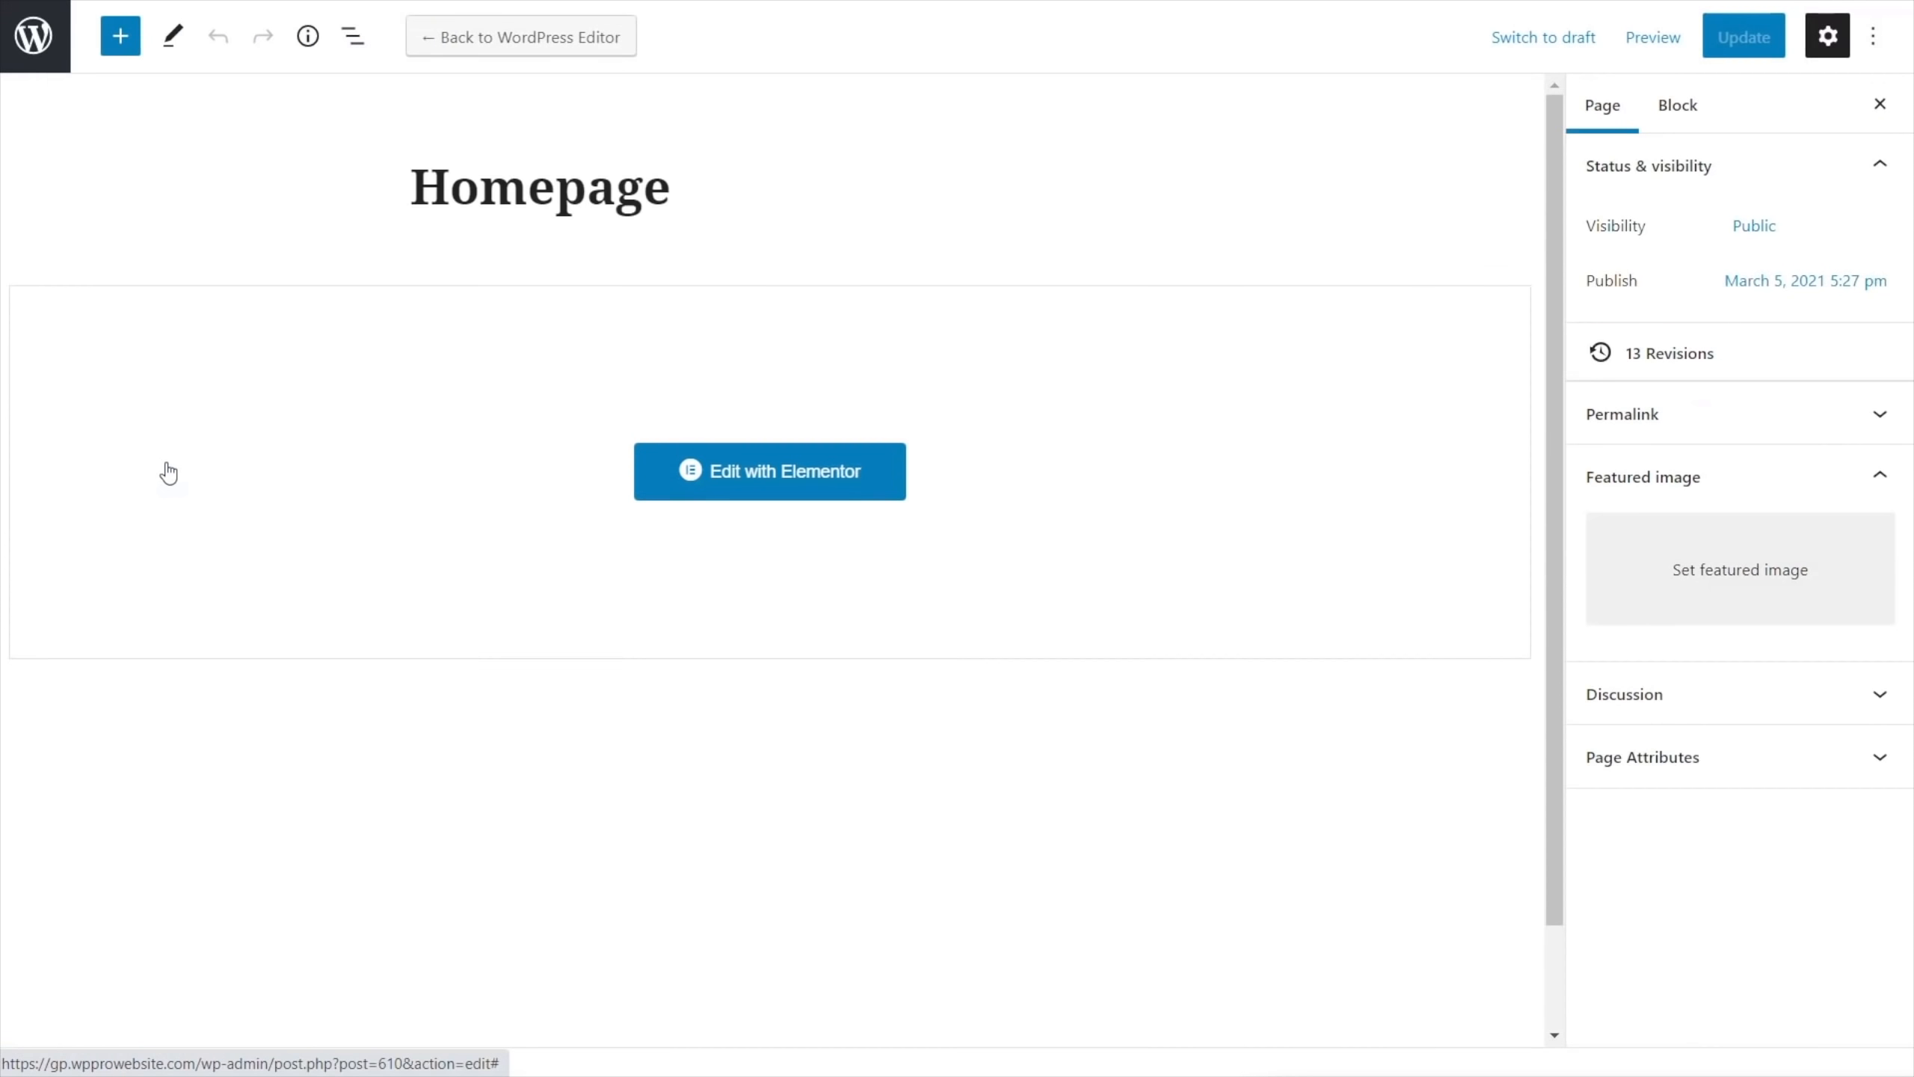
{"action": "left_click", "coordinate": [34, 35]}
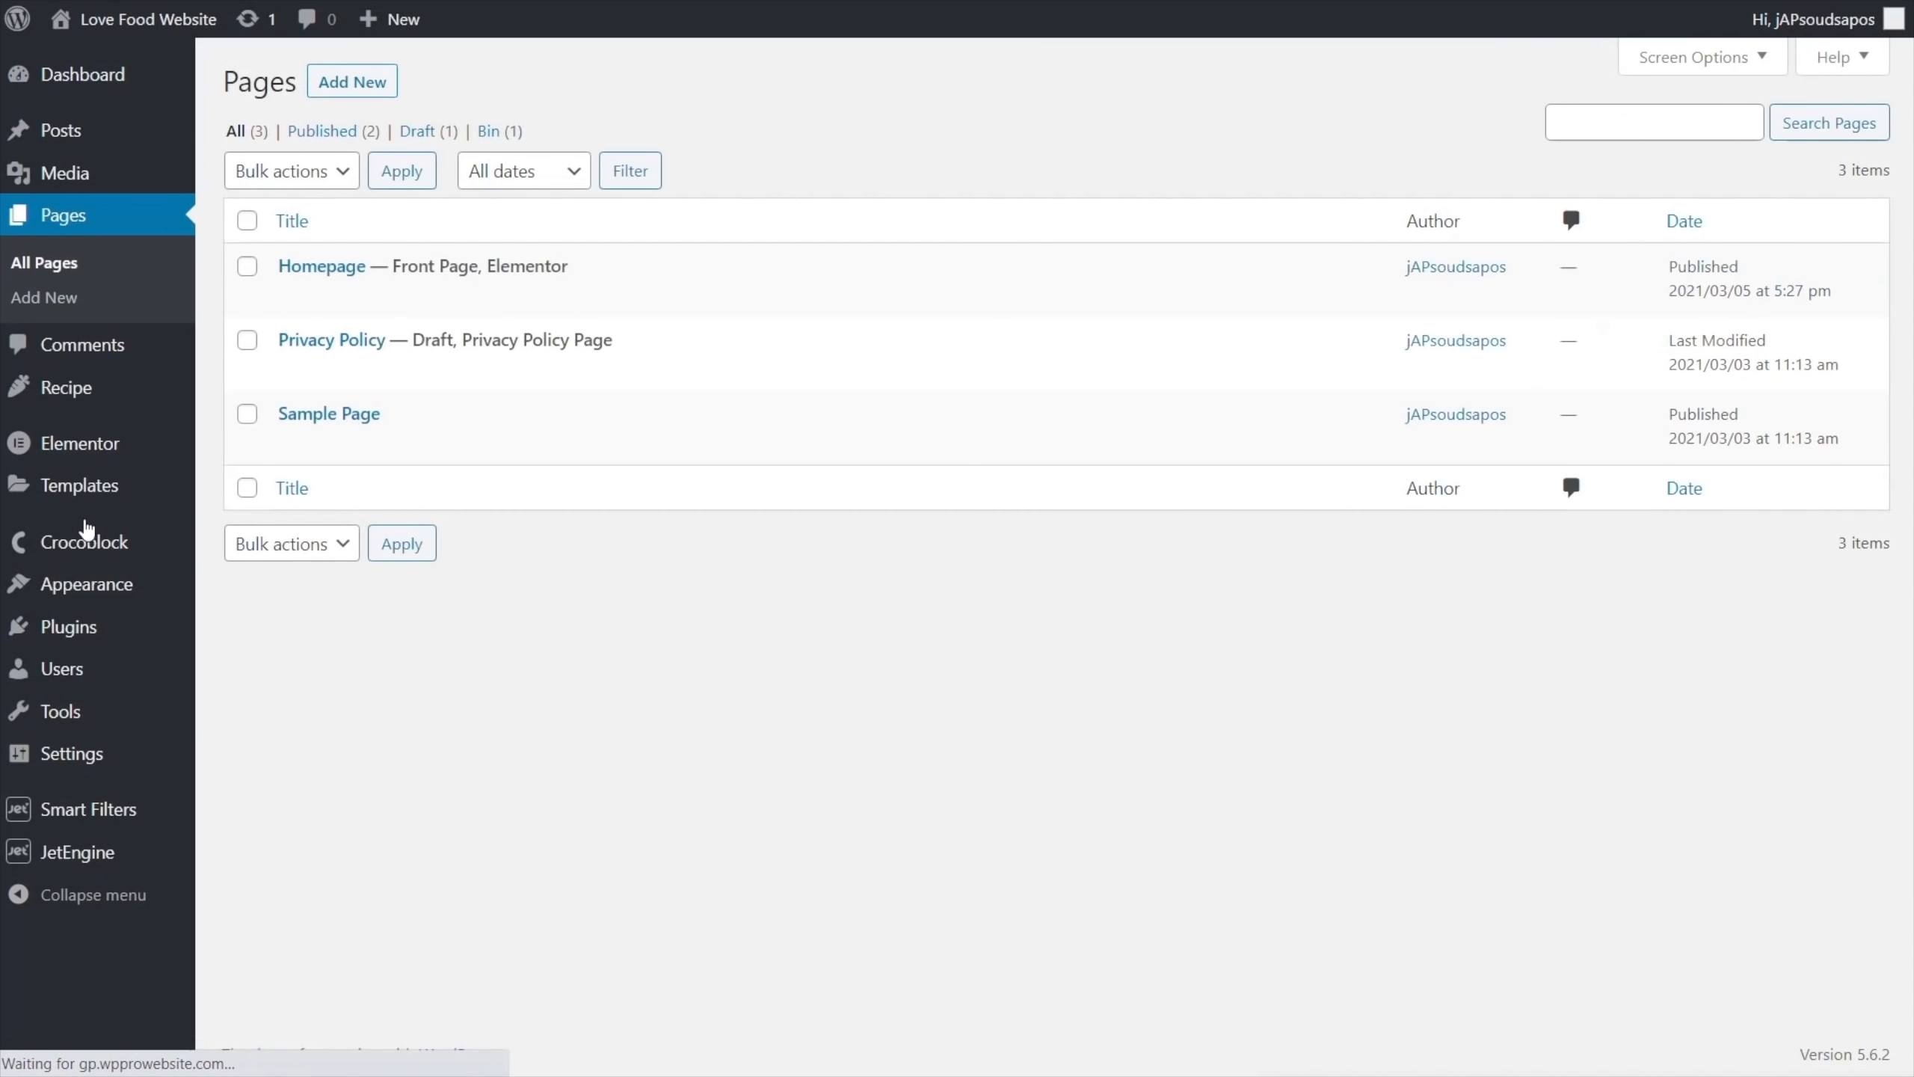
{"action": "left_click", "coordinate": [226, 557]}
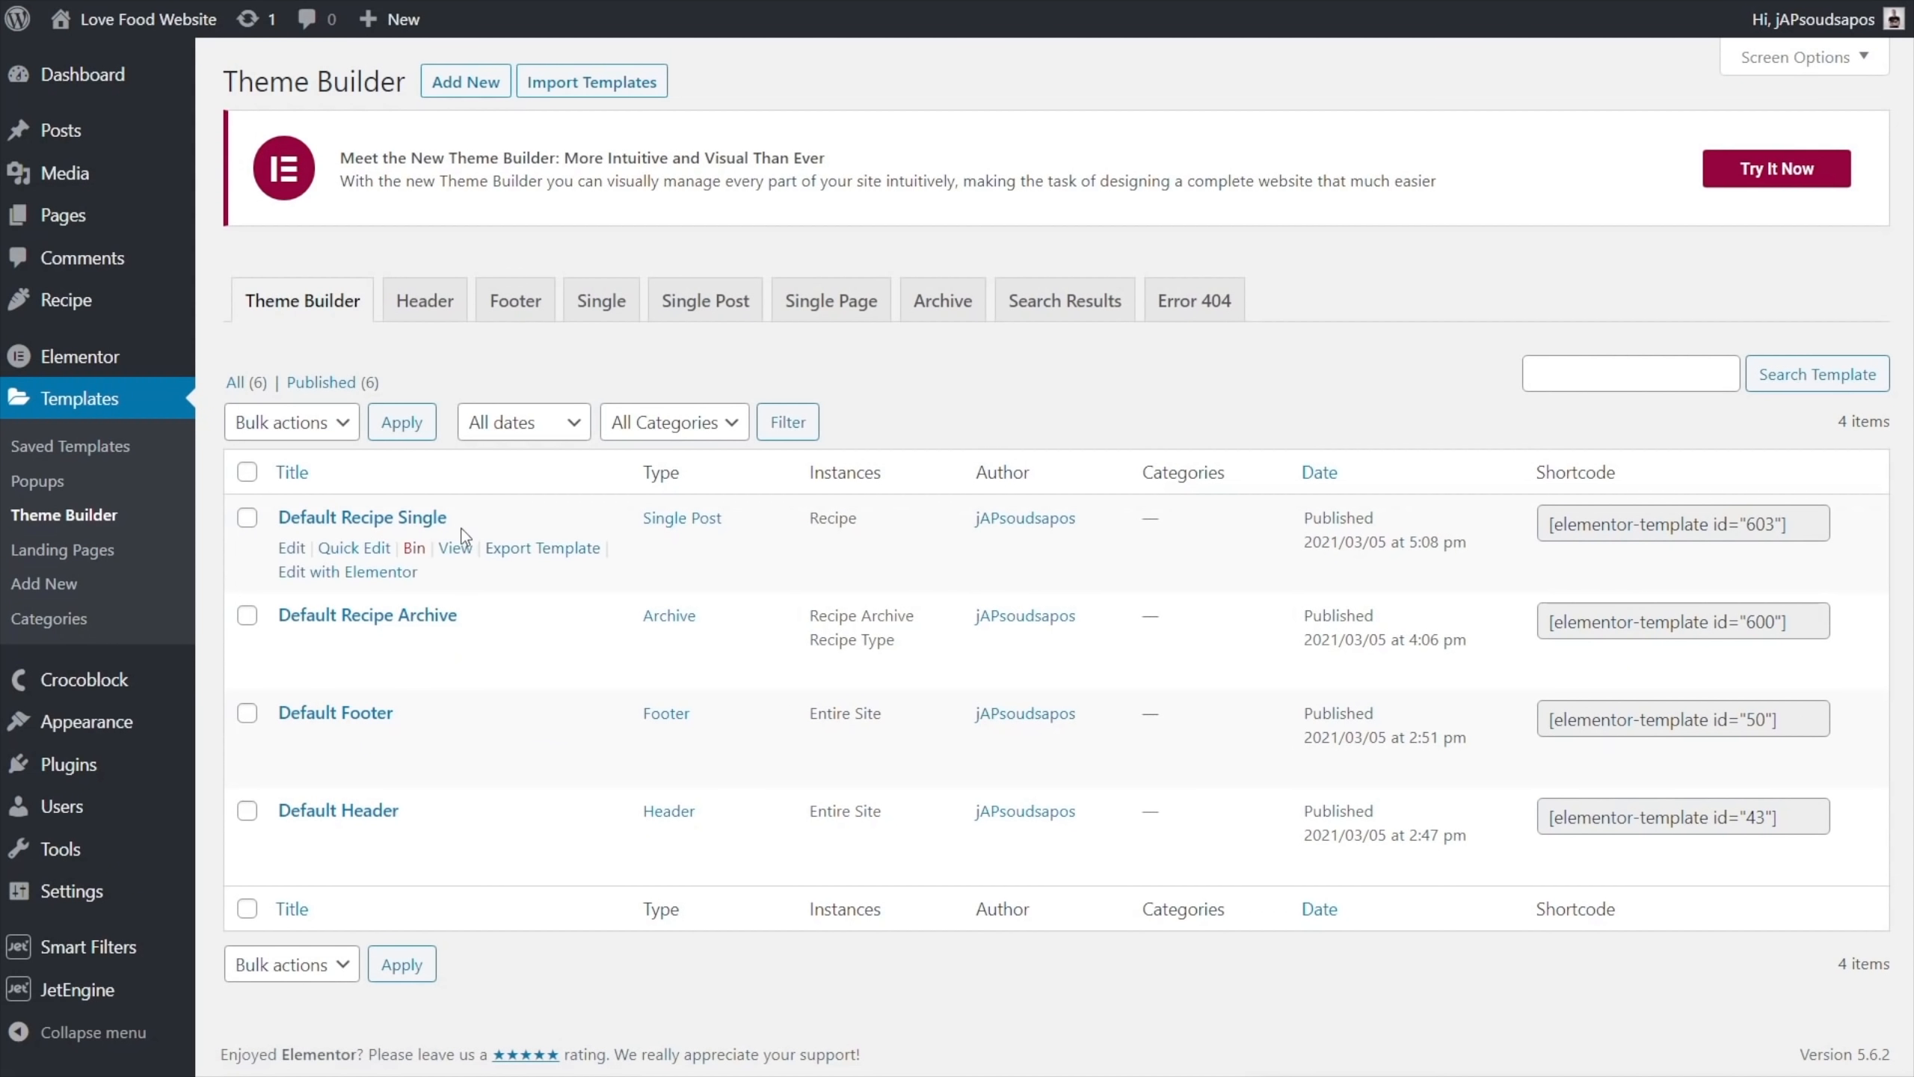
{"action": "left_click", "coordinate": [379, 674]}
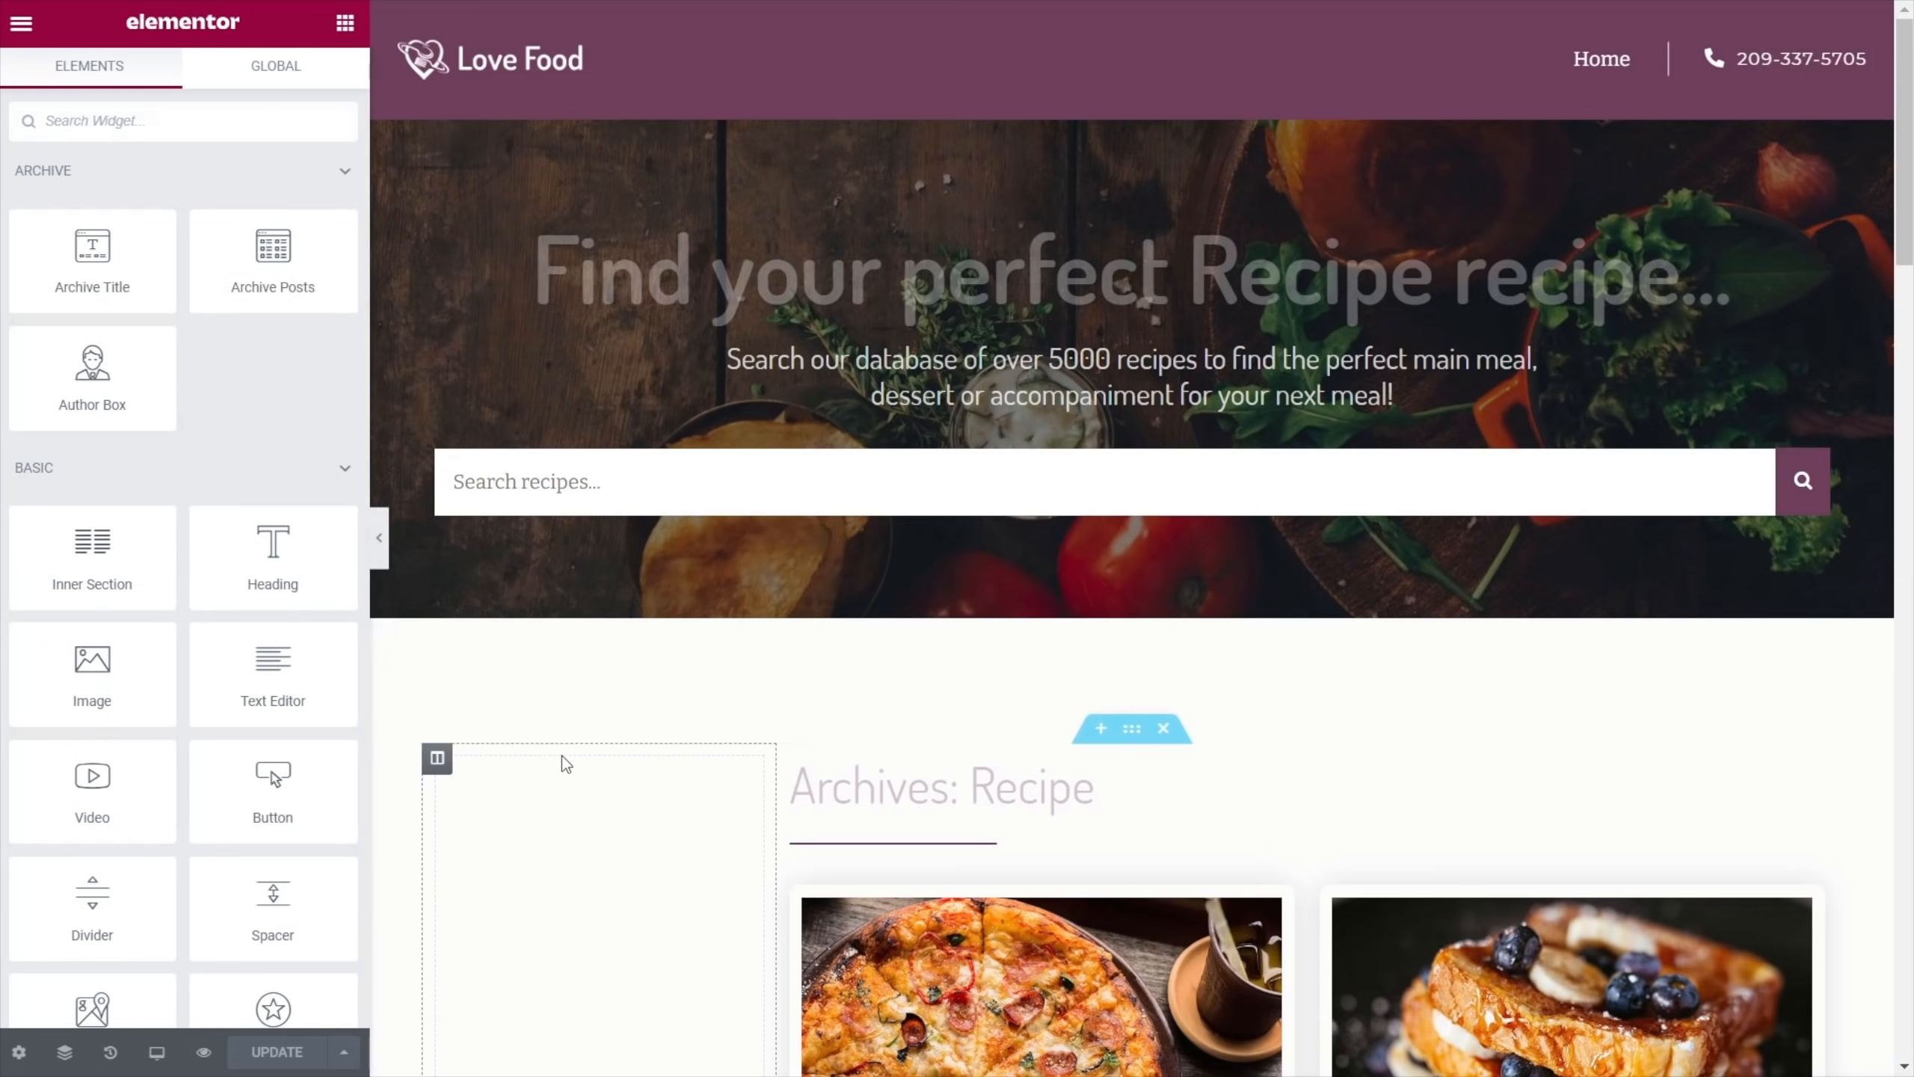
Paste the copied filter column into the archive section and delete the empty column beside it
{"action": "scroll", "coordinate": [528, 716], "scroll_direction": "down", "scroll_amount": 3}
{"action": "right_click", "coordinate": [497, 656]}
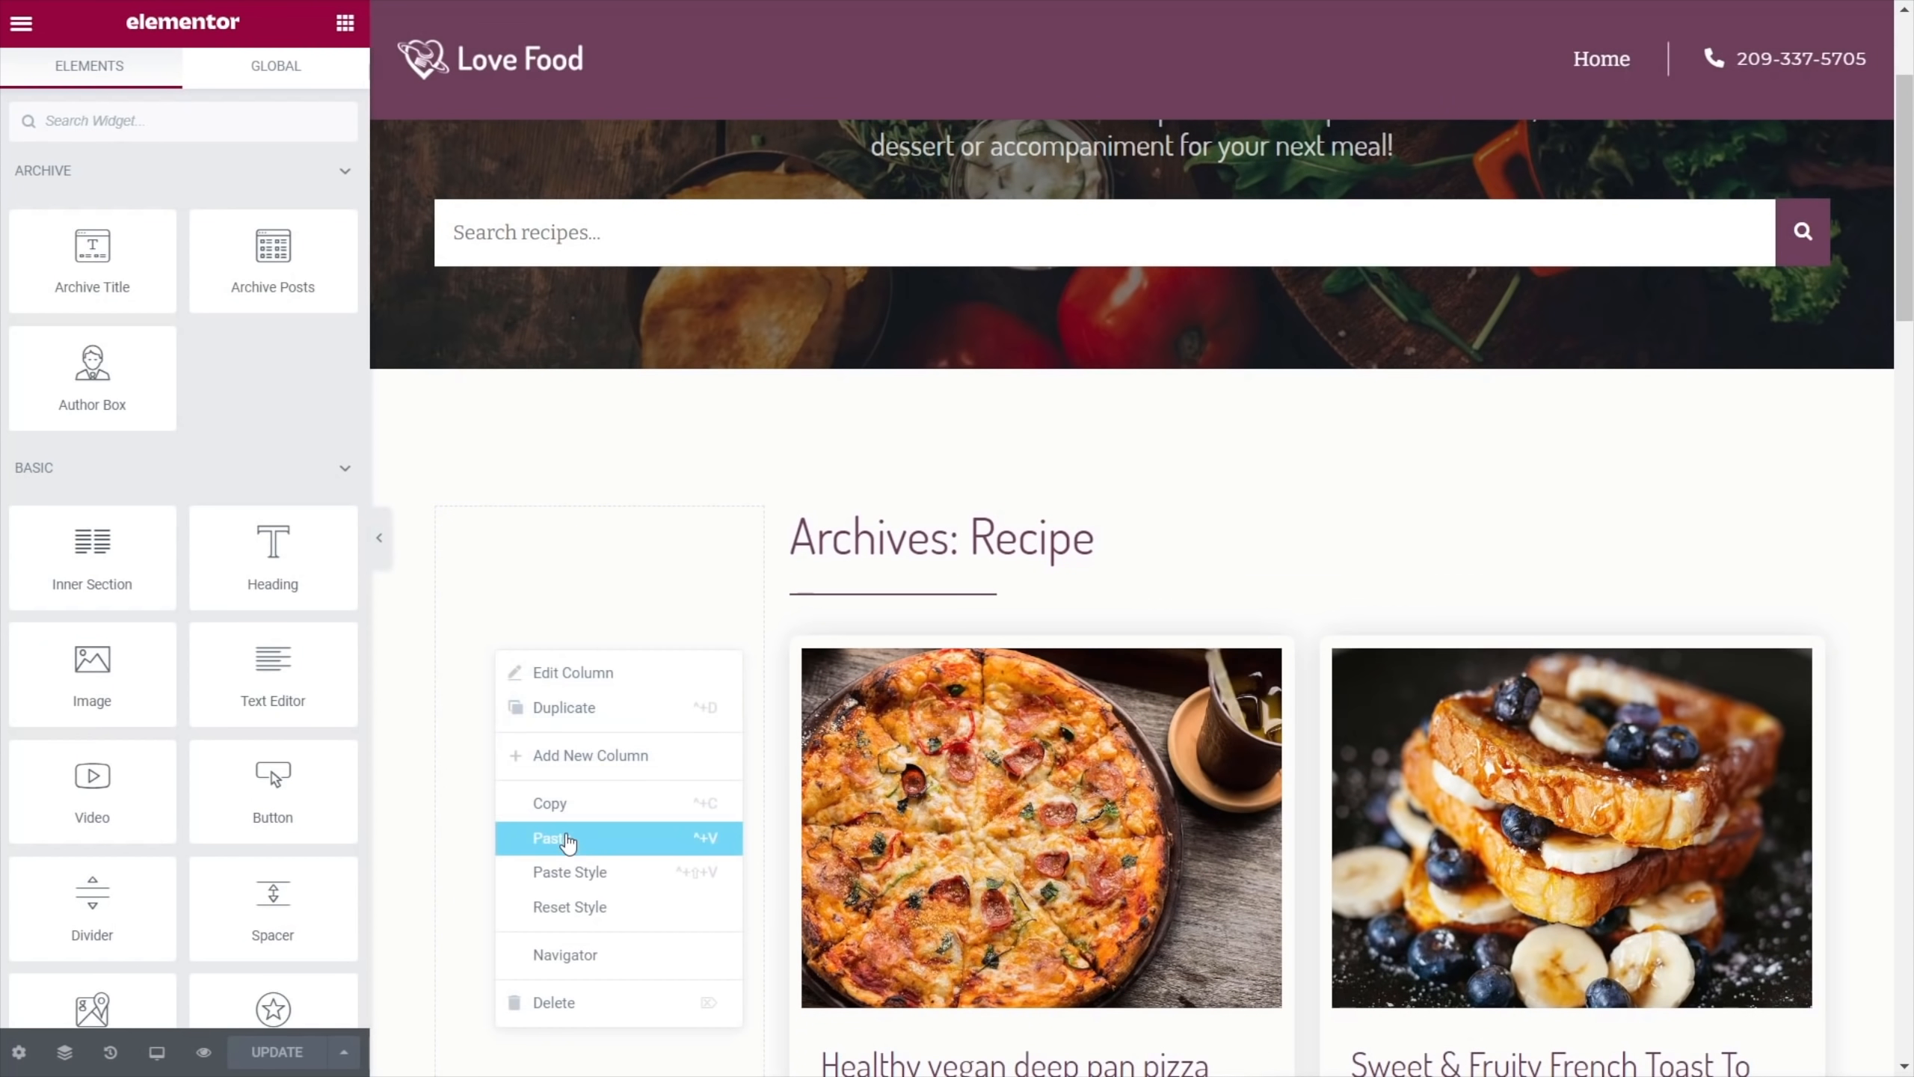
{"action": "left_click", "coordinate": [558, 837]}
{"action": "right_click", "coordinate": [456, 514]}
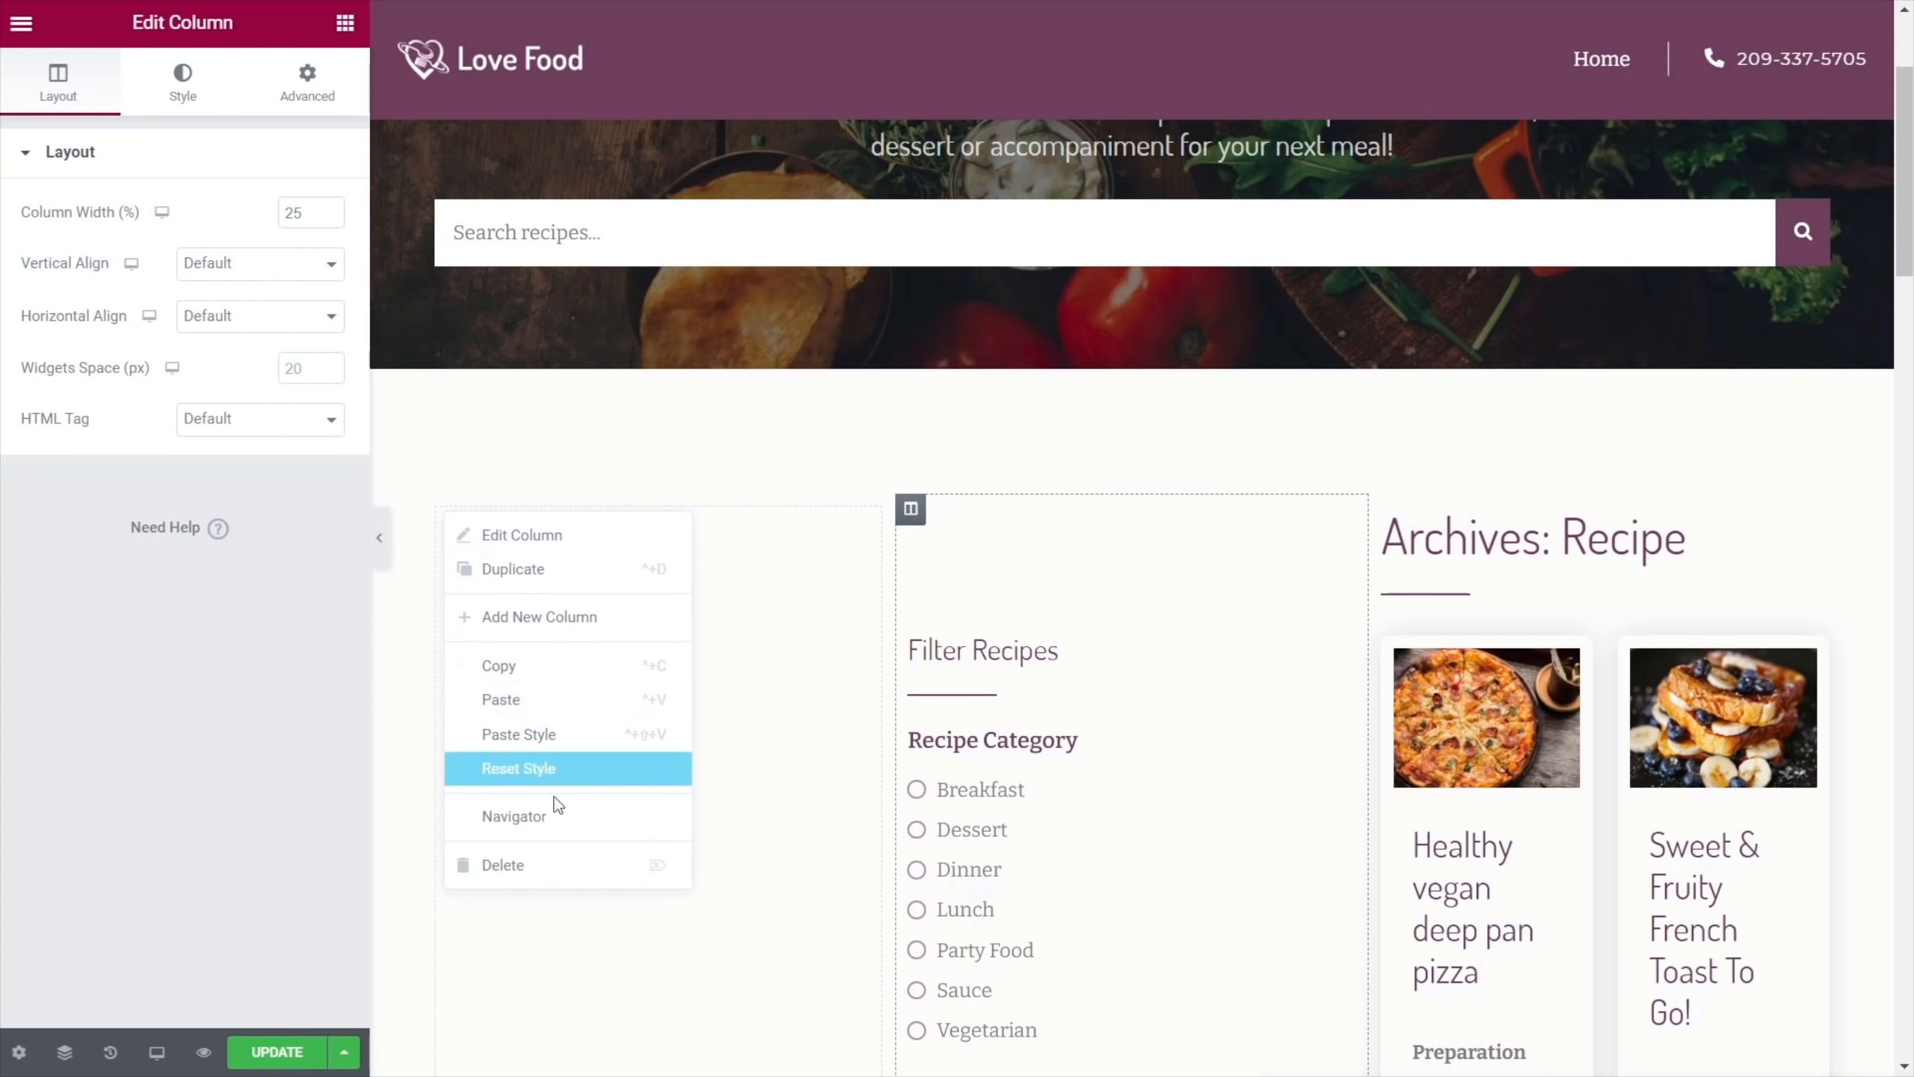
{"action": "left_click", "coordinate": [532, 865]}
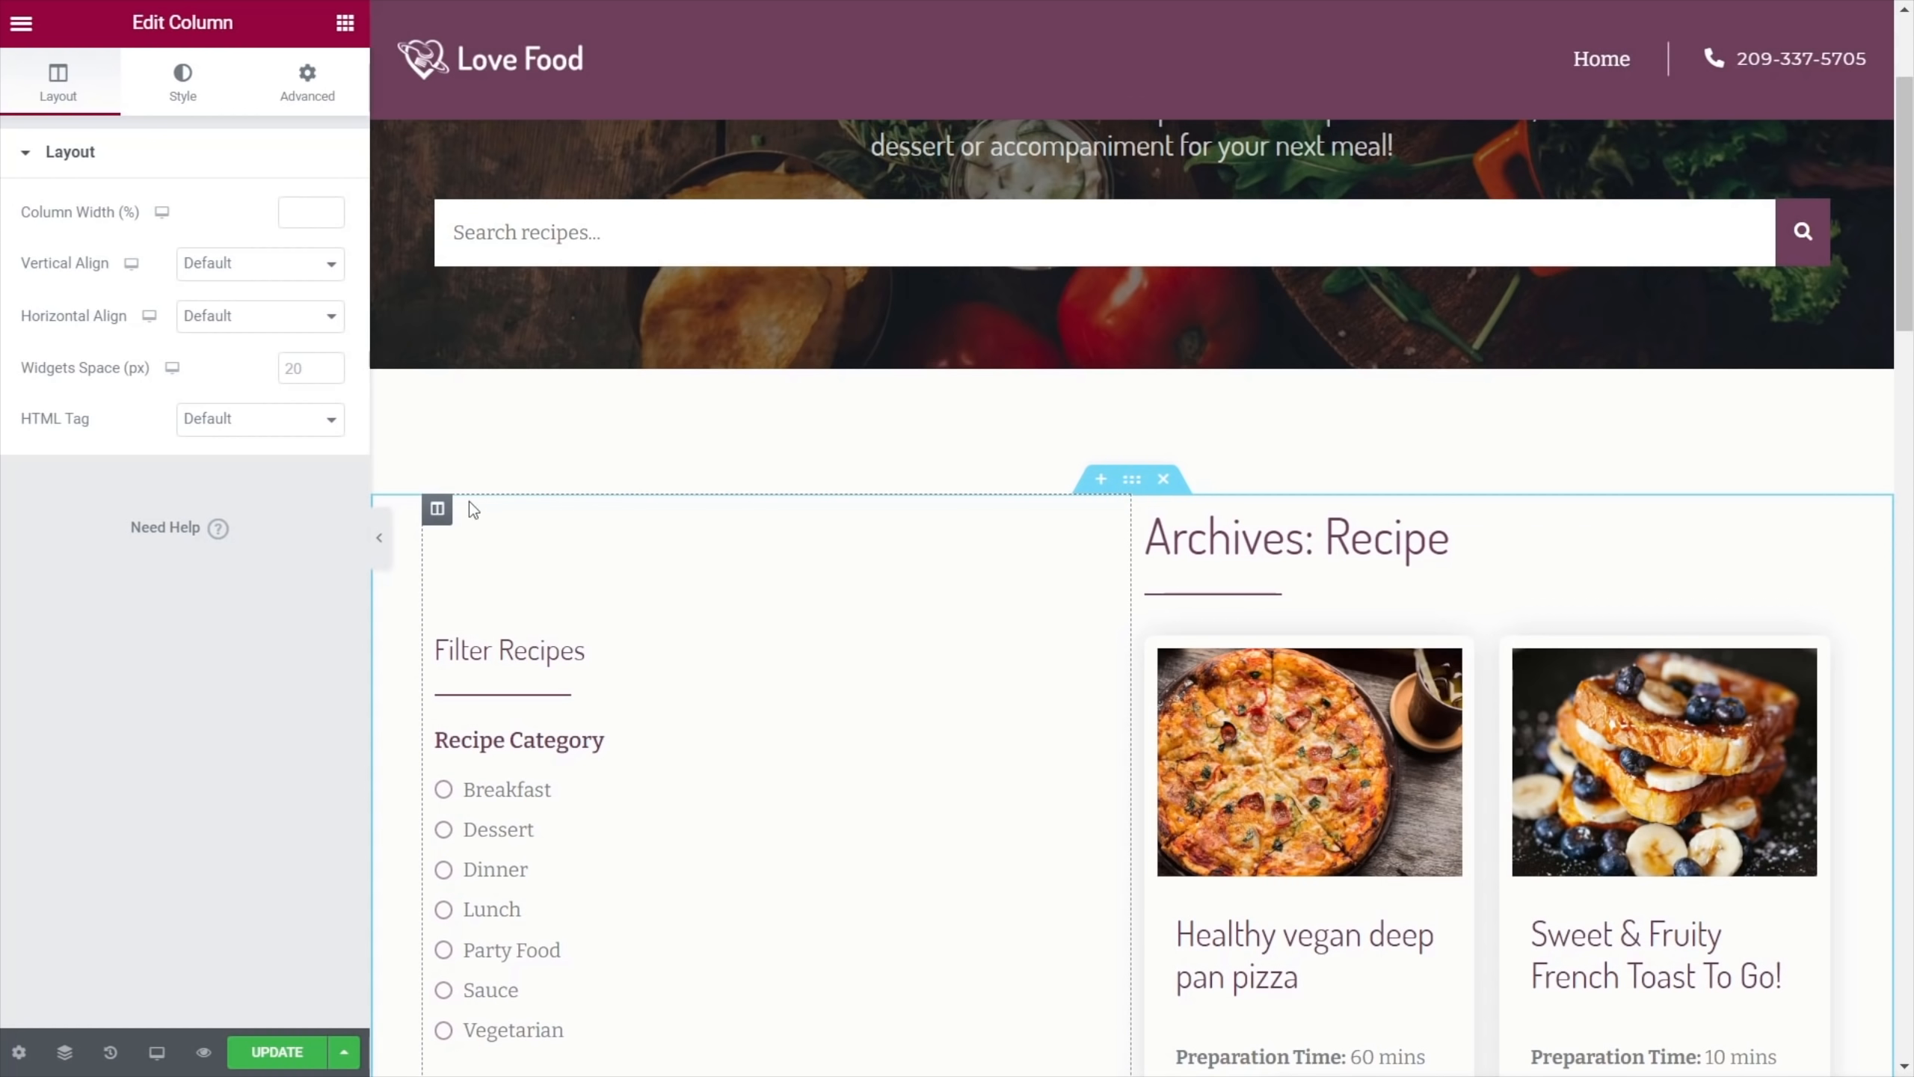
Set the pasted filter column's width to 25%
{"action": "left_click", "coordinate": [298, 215]}
{"action": "type", "text": "25"}
{"action": "scroll", "coordinate": [663, 727], "scroll_direction": "down", "scroll_amount": 3}
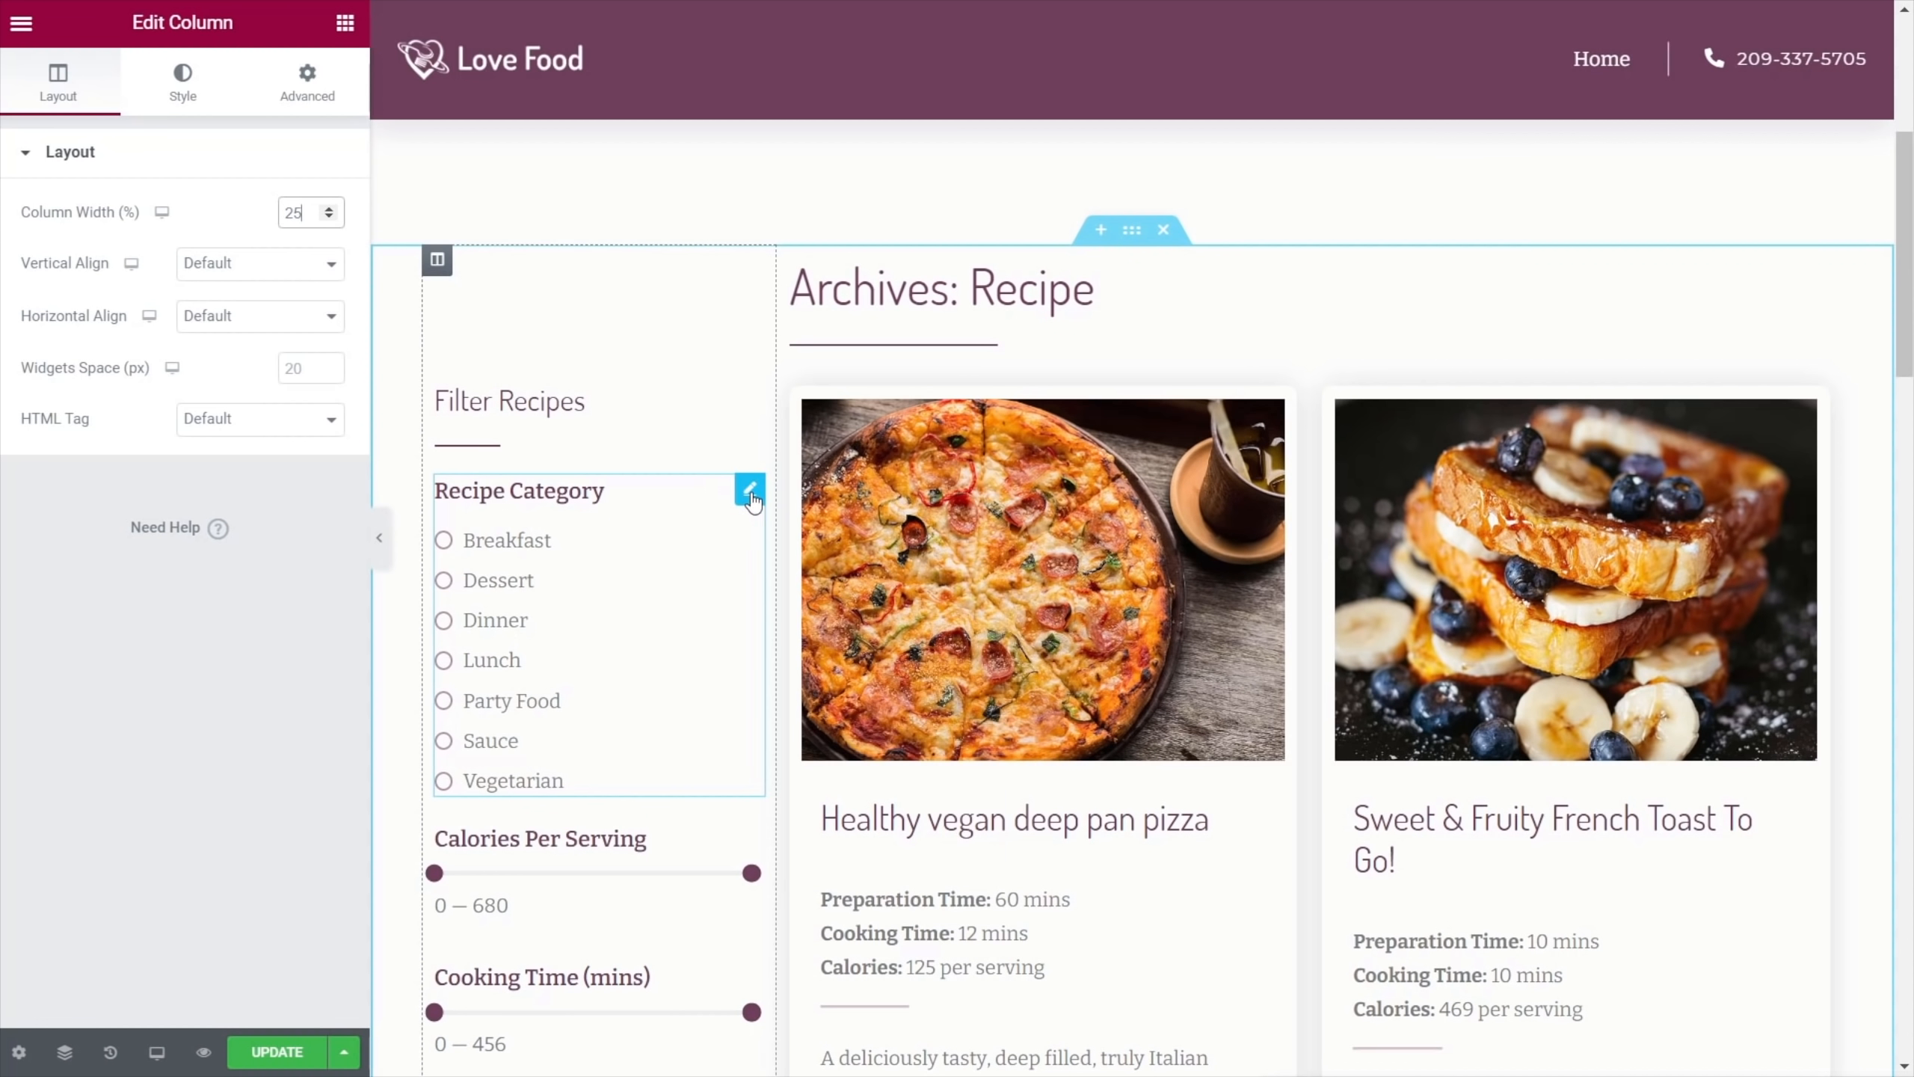
Delete the Recipe Category filter from the archive's filter column and update the template
{"action": "right_click", "coordinate": [752, 506]}
{"action": "left_click", "coordinate": [789, 848]}
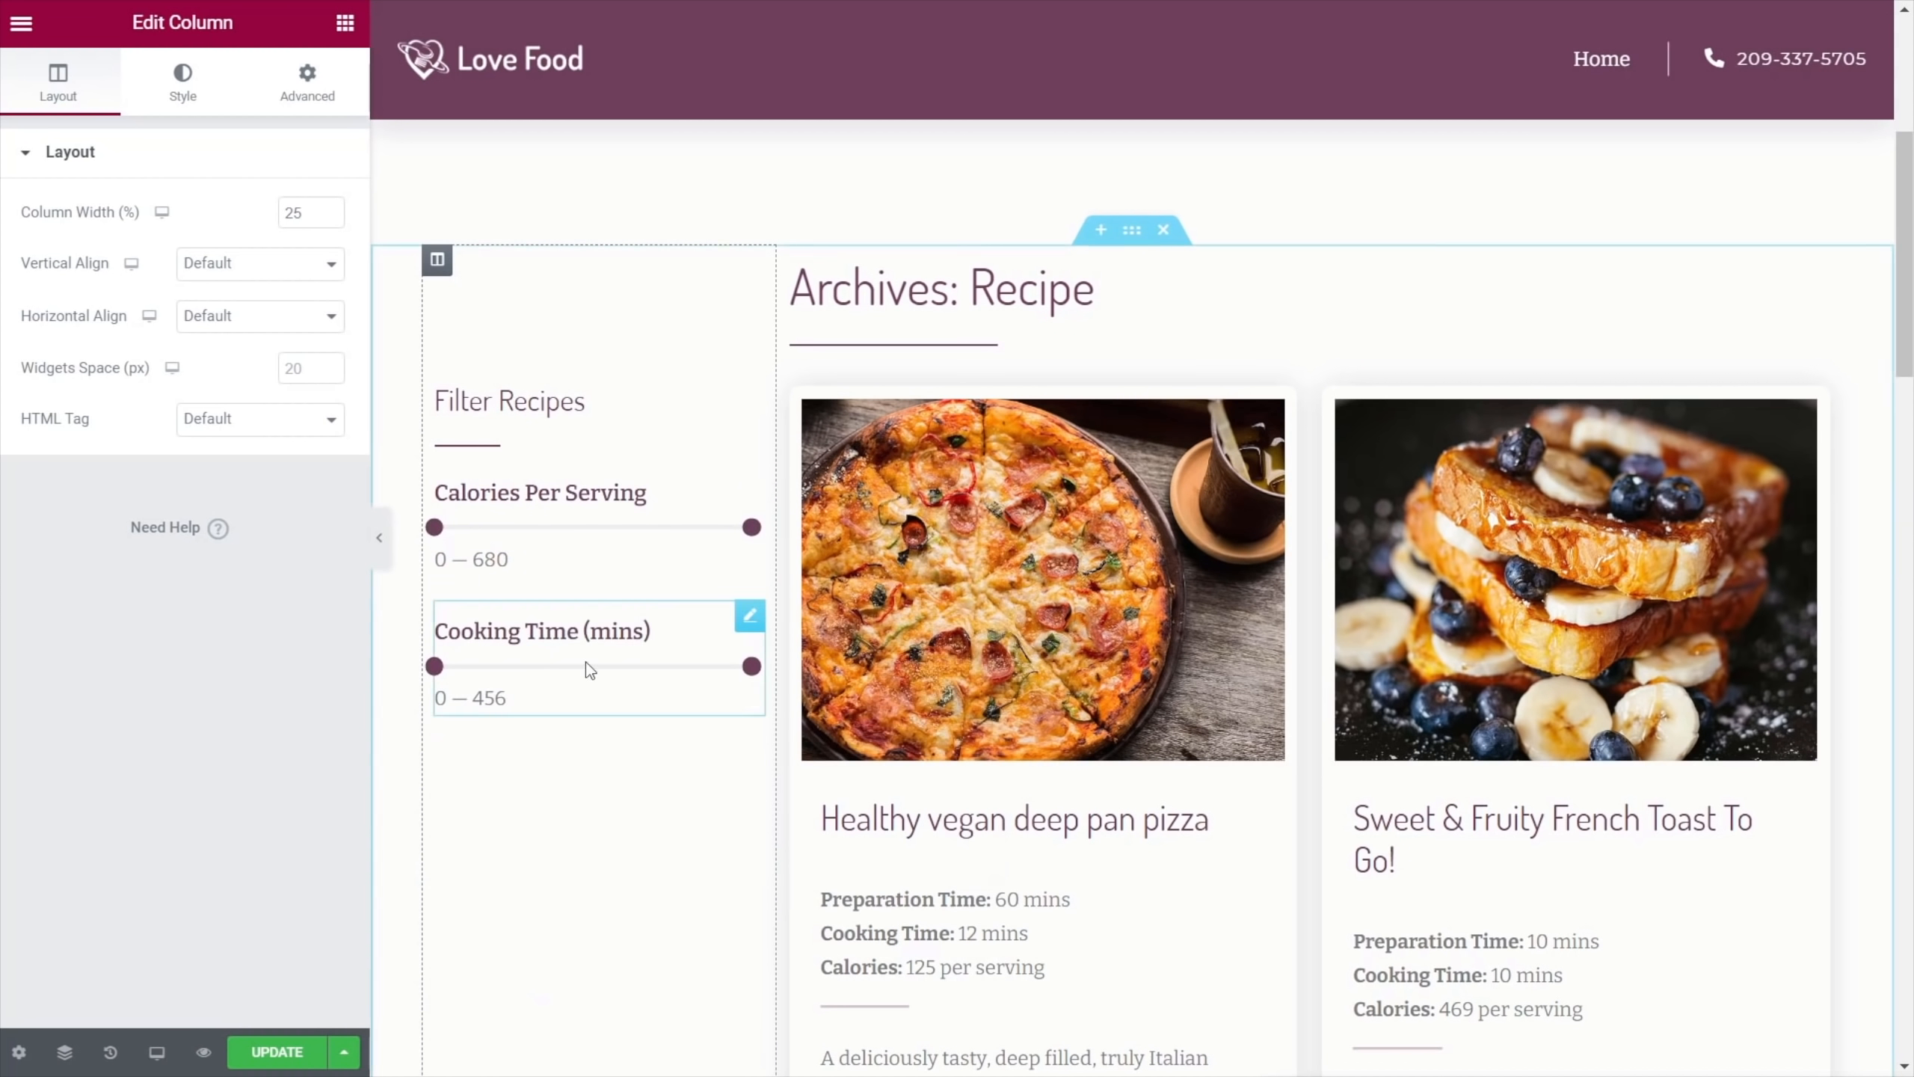
{"action": "left_click", "coordinate": [279, 1052]}
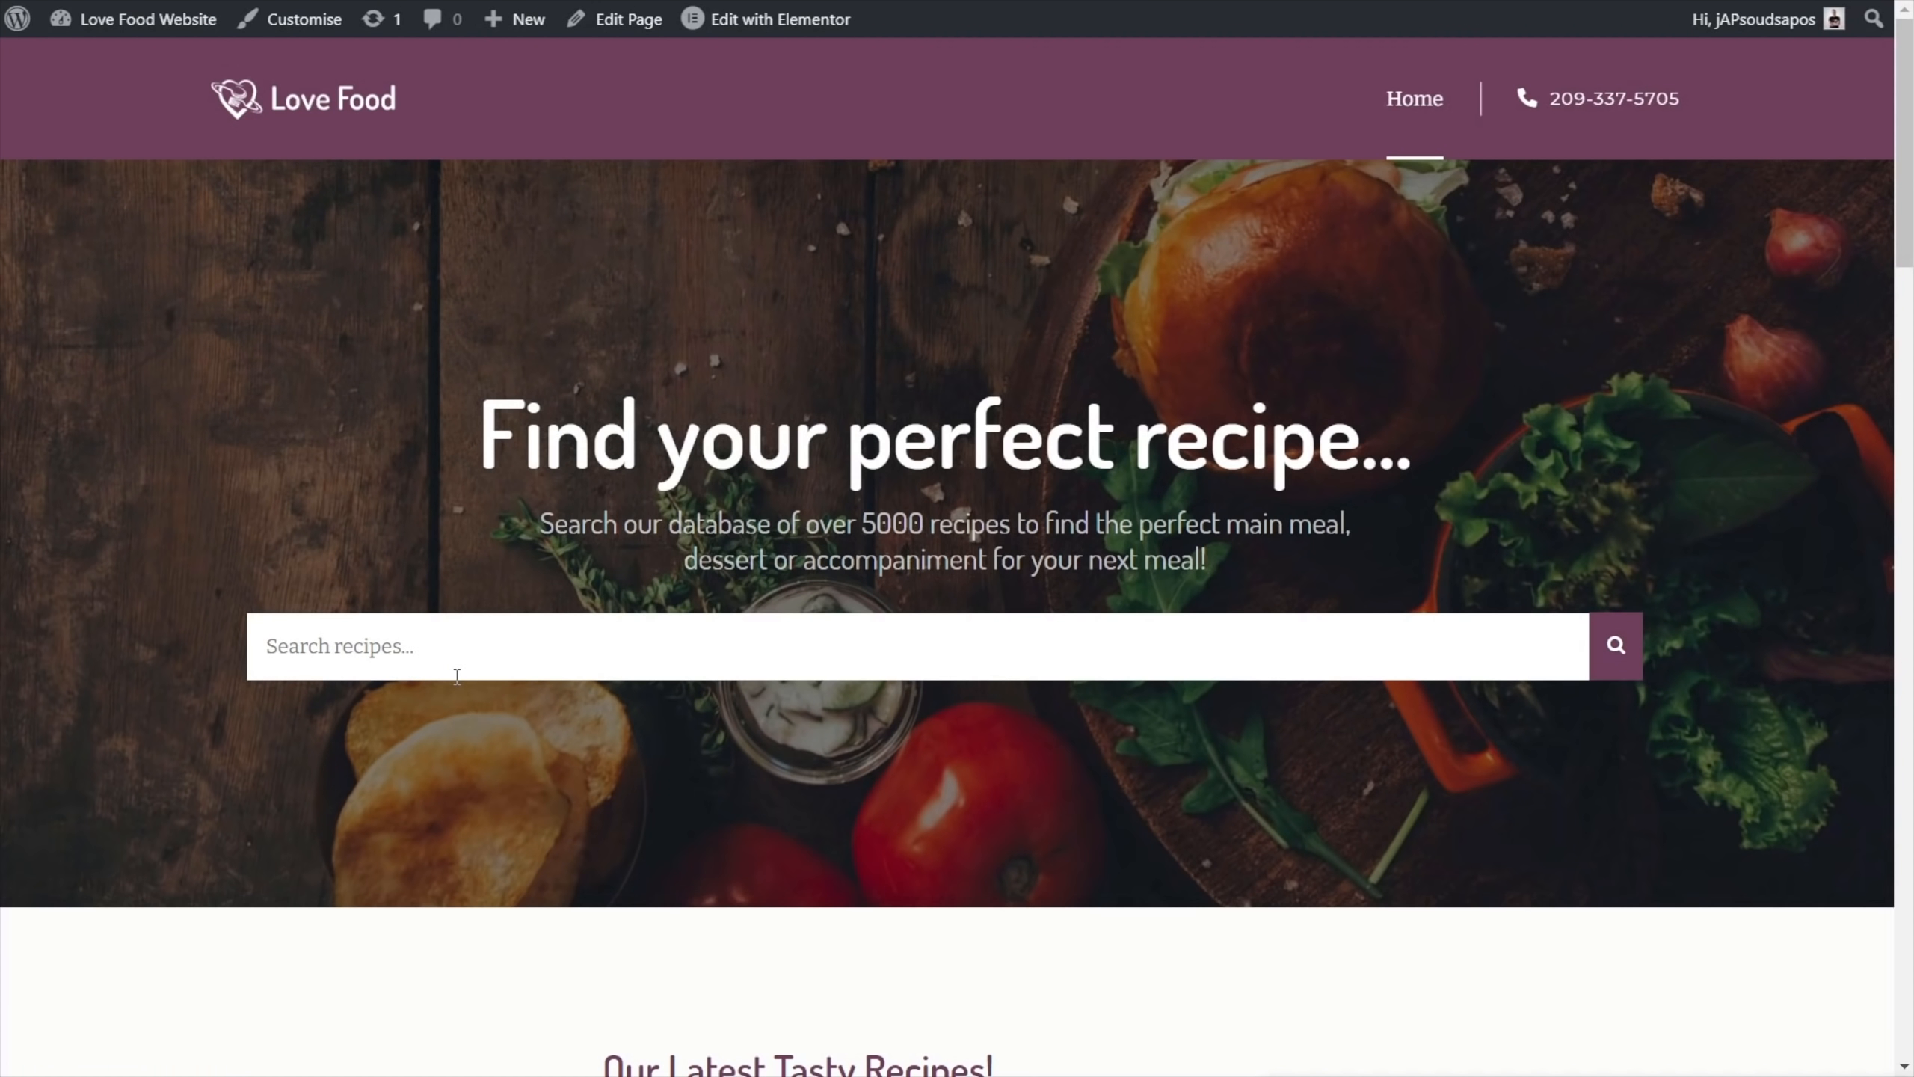
On the live homepage, filter the recipes by the Lunch category and look through the filtered listing
{"action": "scroll", "coordinate": [359, 574], "scroll_direction": "down", "scroll_amount": 10}
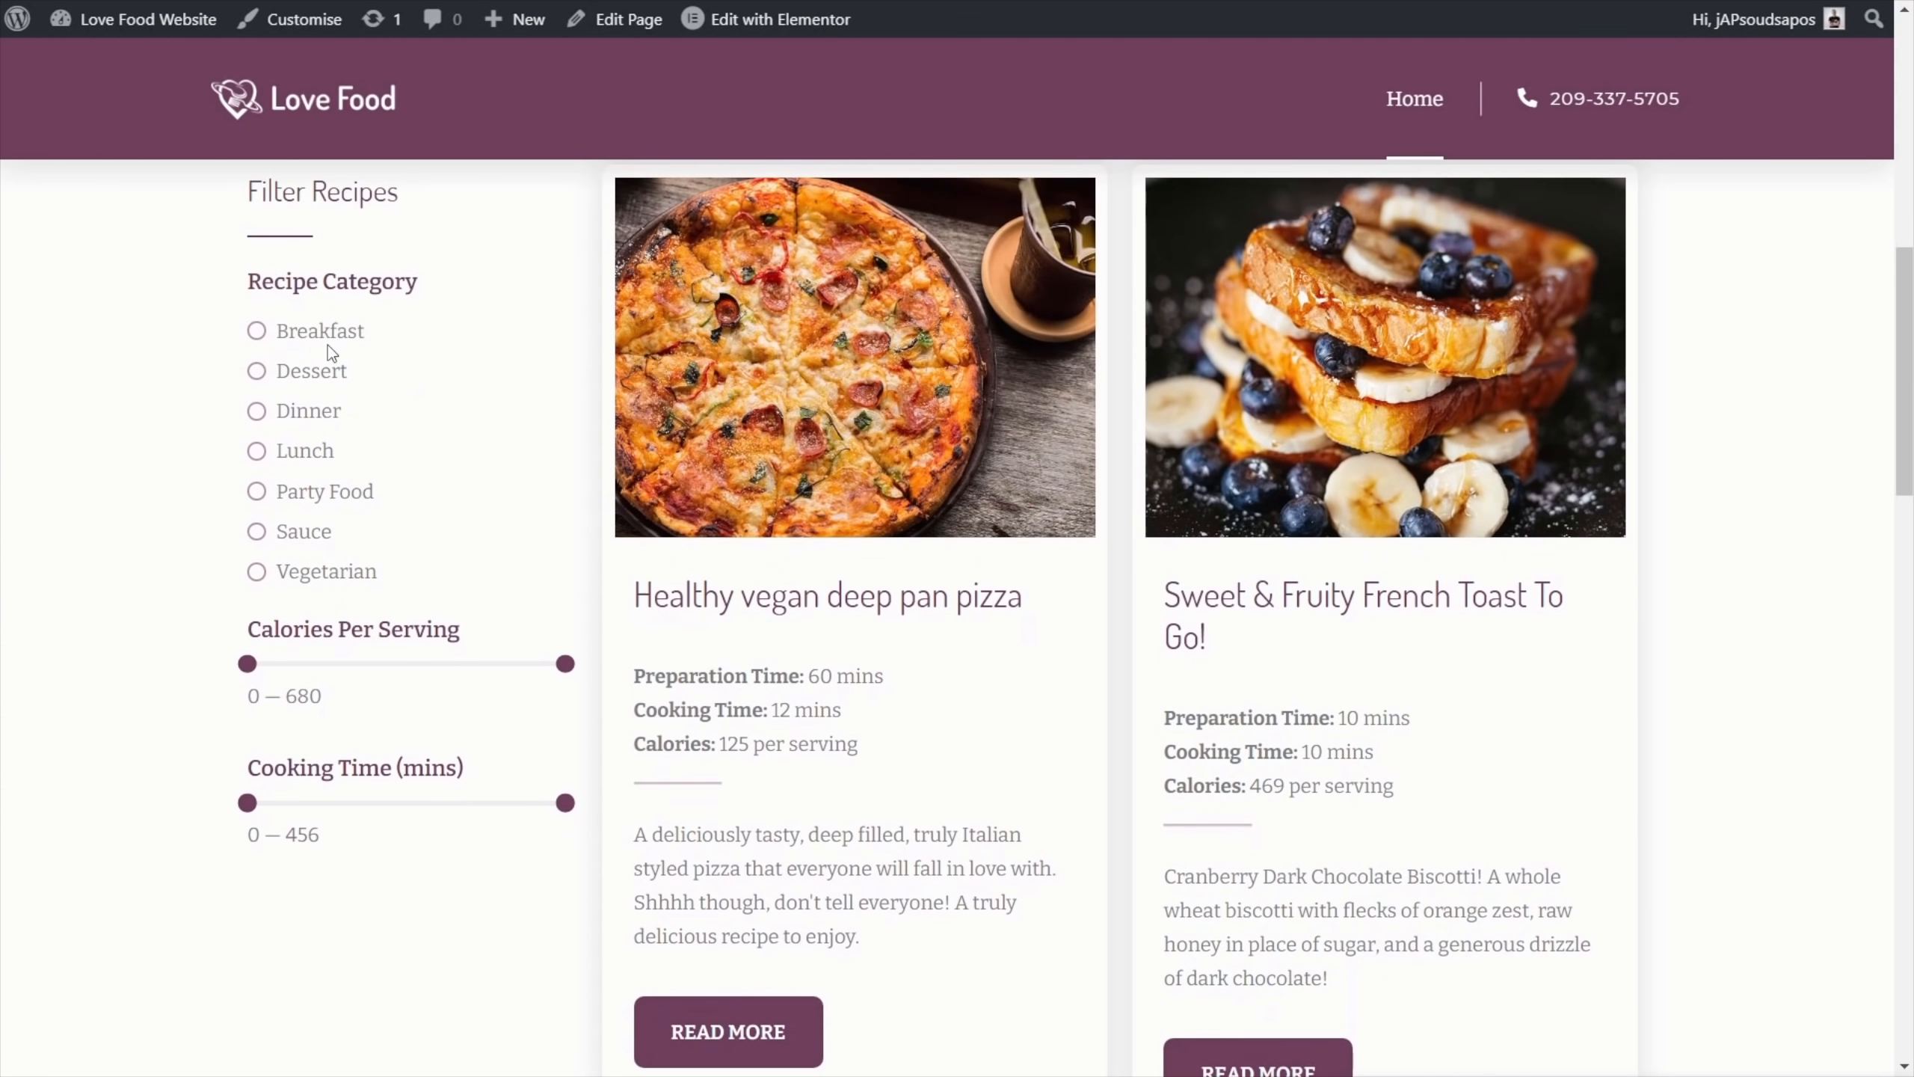
{"action": "left_click", "coordinate": [294, 452]}
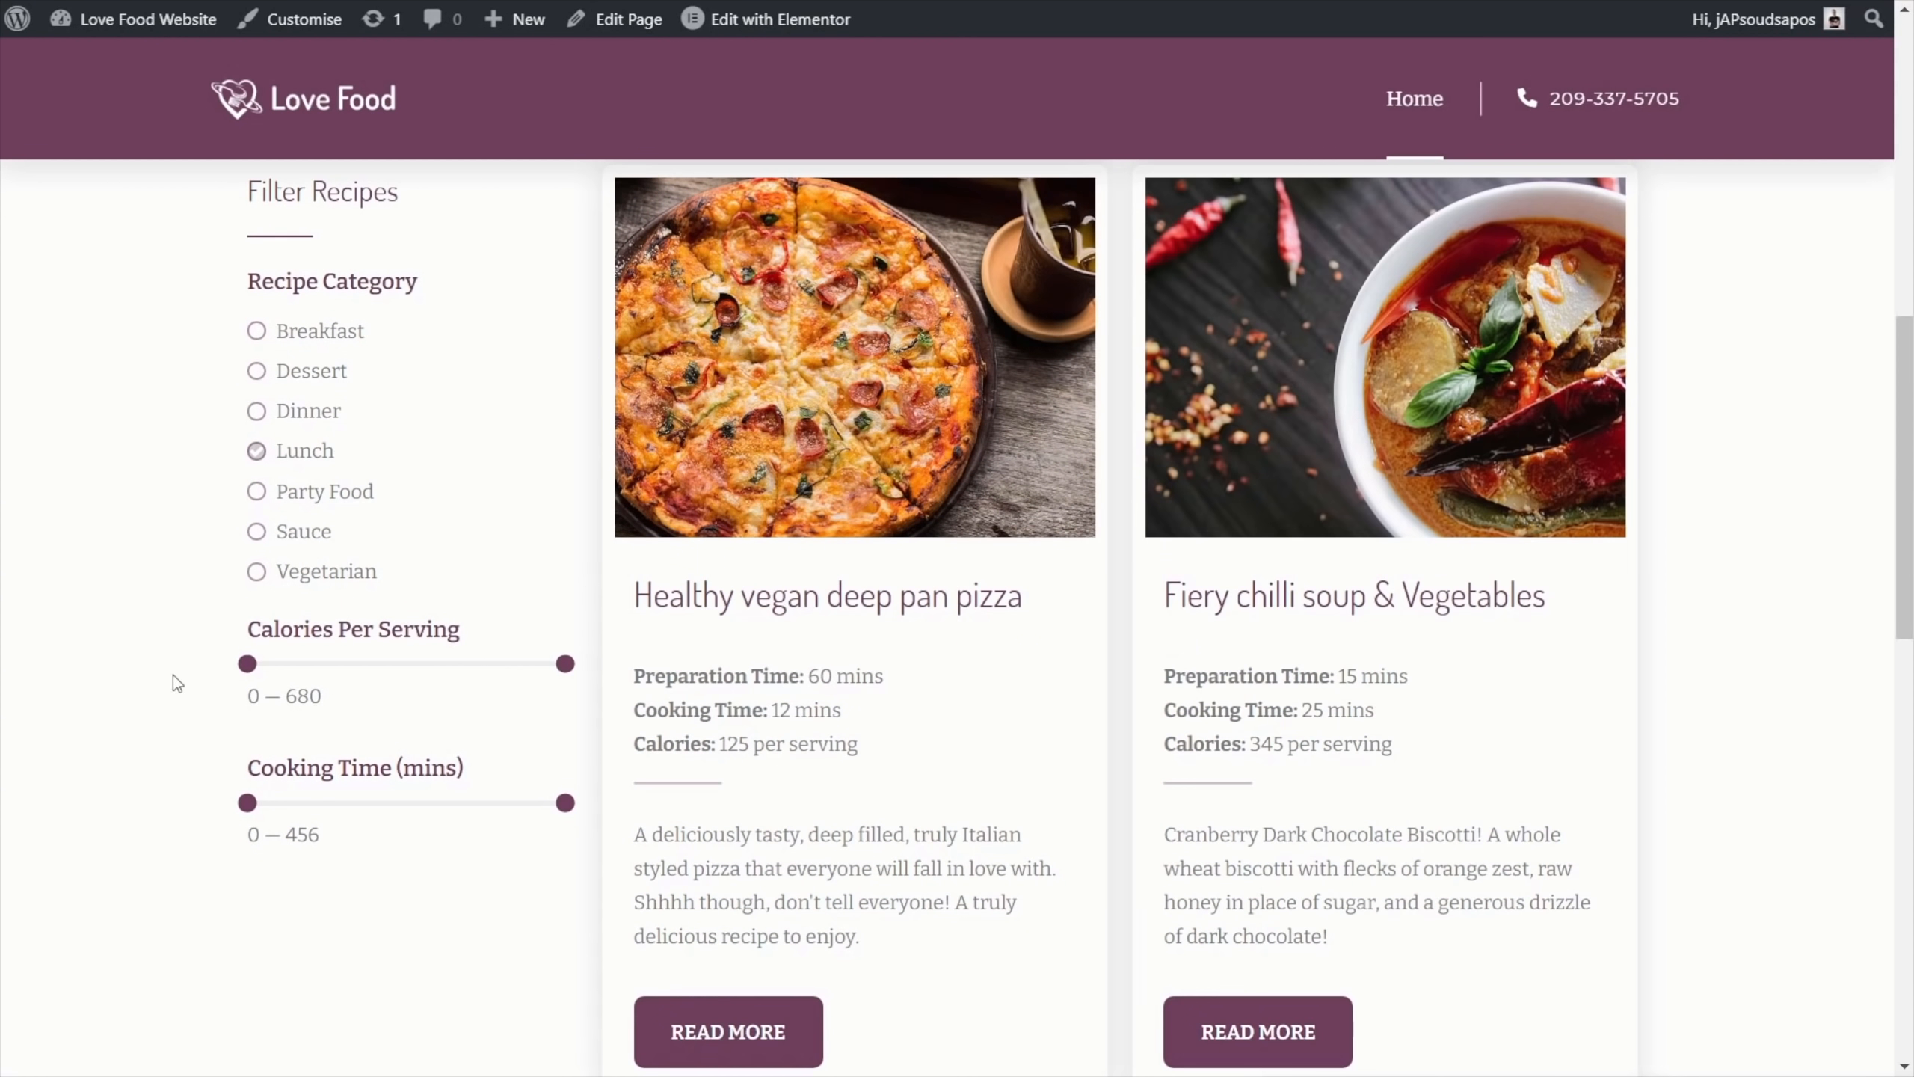
{"action": "scroll", "coordinate": [362, 751], "scroll_direction": "down", "scroll_amount": 15}
{"action": "scroll", "coordinate": [362, 751], "scroll_direction": "up", "scroll_amount": 12}
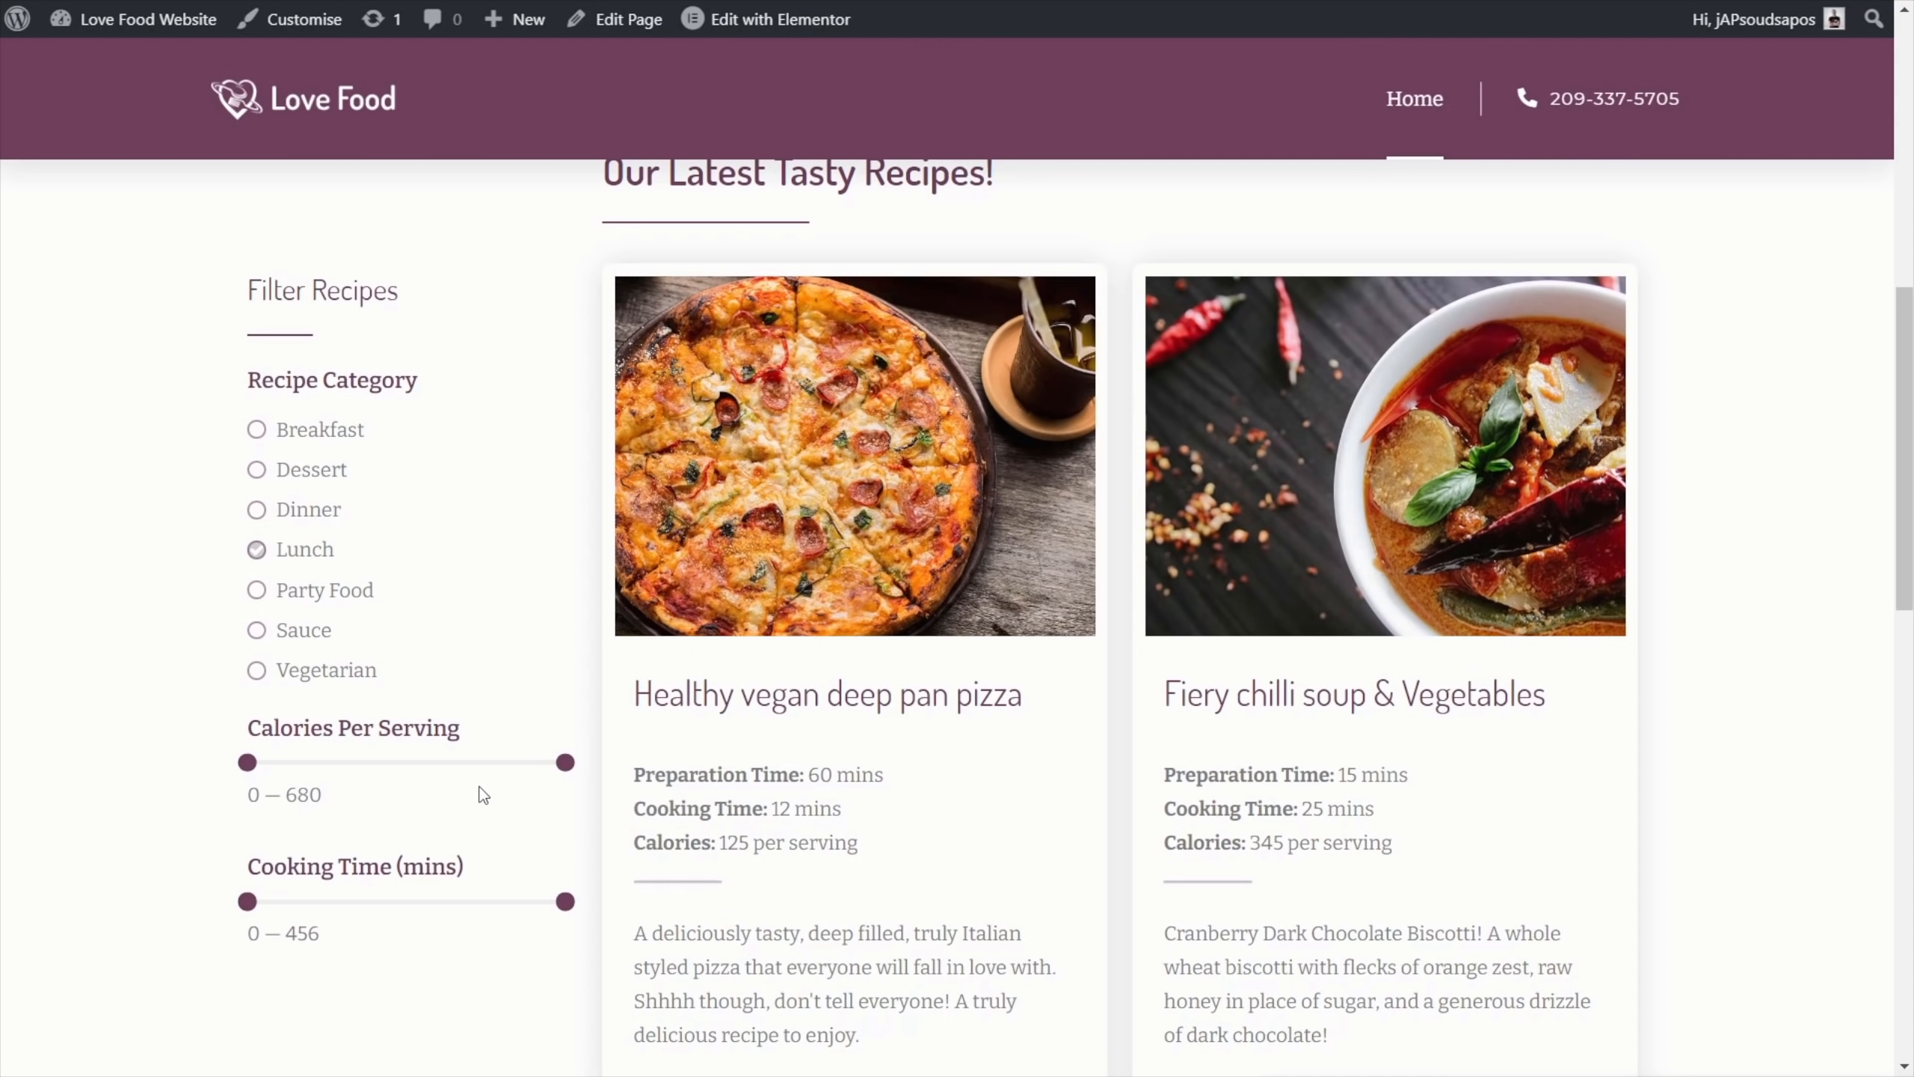
On the live homepage, narrow the recipes by lowering the maximum of the Calories Per Serving filter
{"action": "left_click_drag", "start_coordinate": [567, 775], "coordinate": [326, 788]}
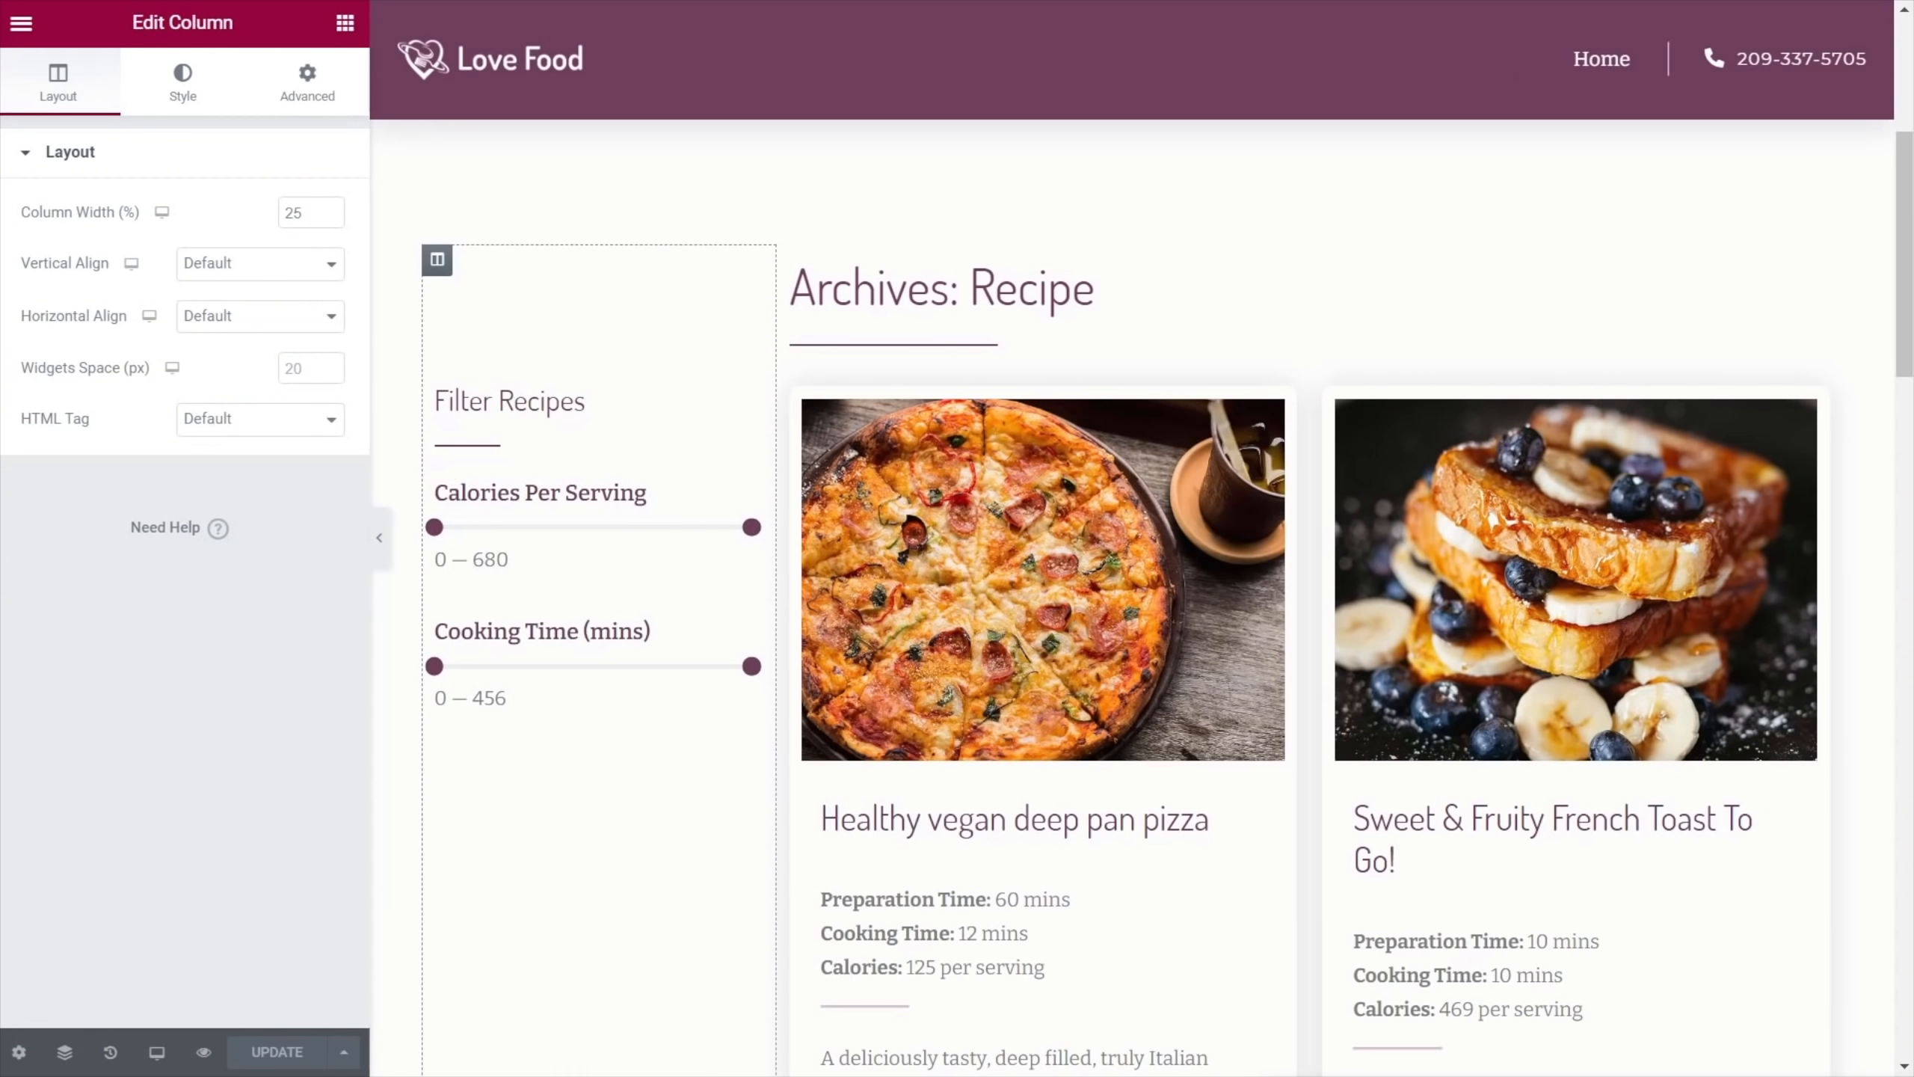
Leave the Default Recipe Archive template editor for the WordPress dashboard and open the site's menu management page
{"action": "left_click", "coordinate": [21, 23]}
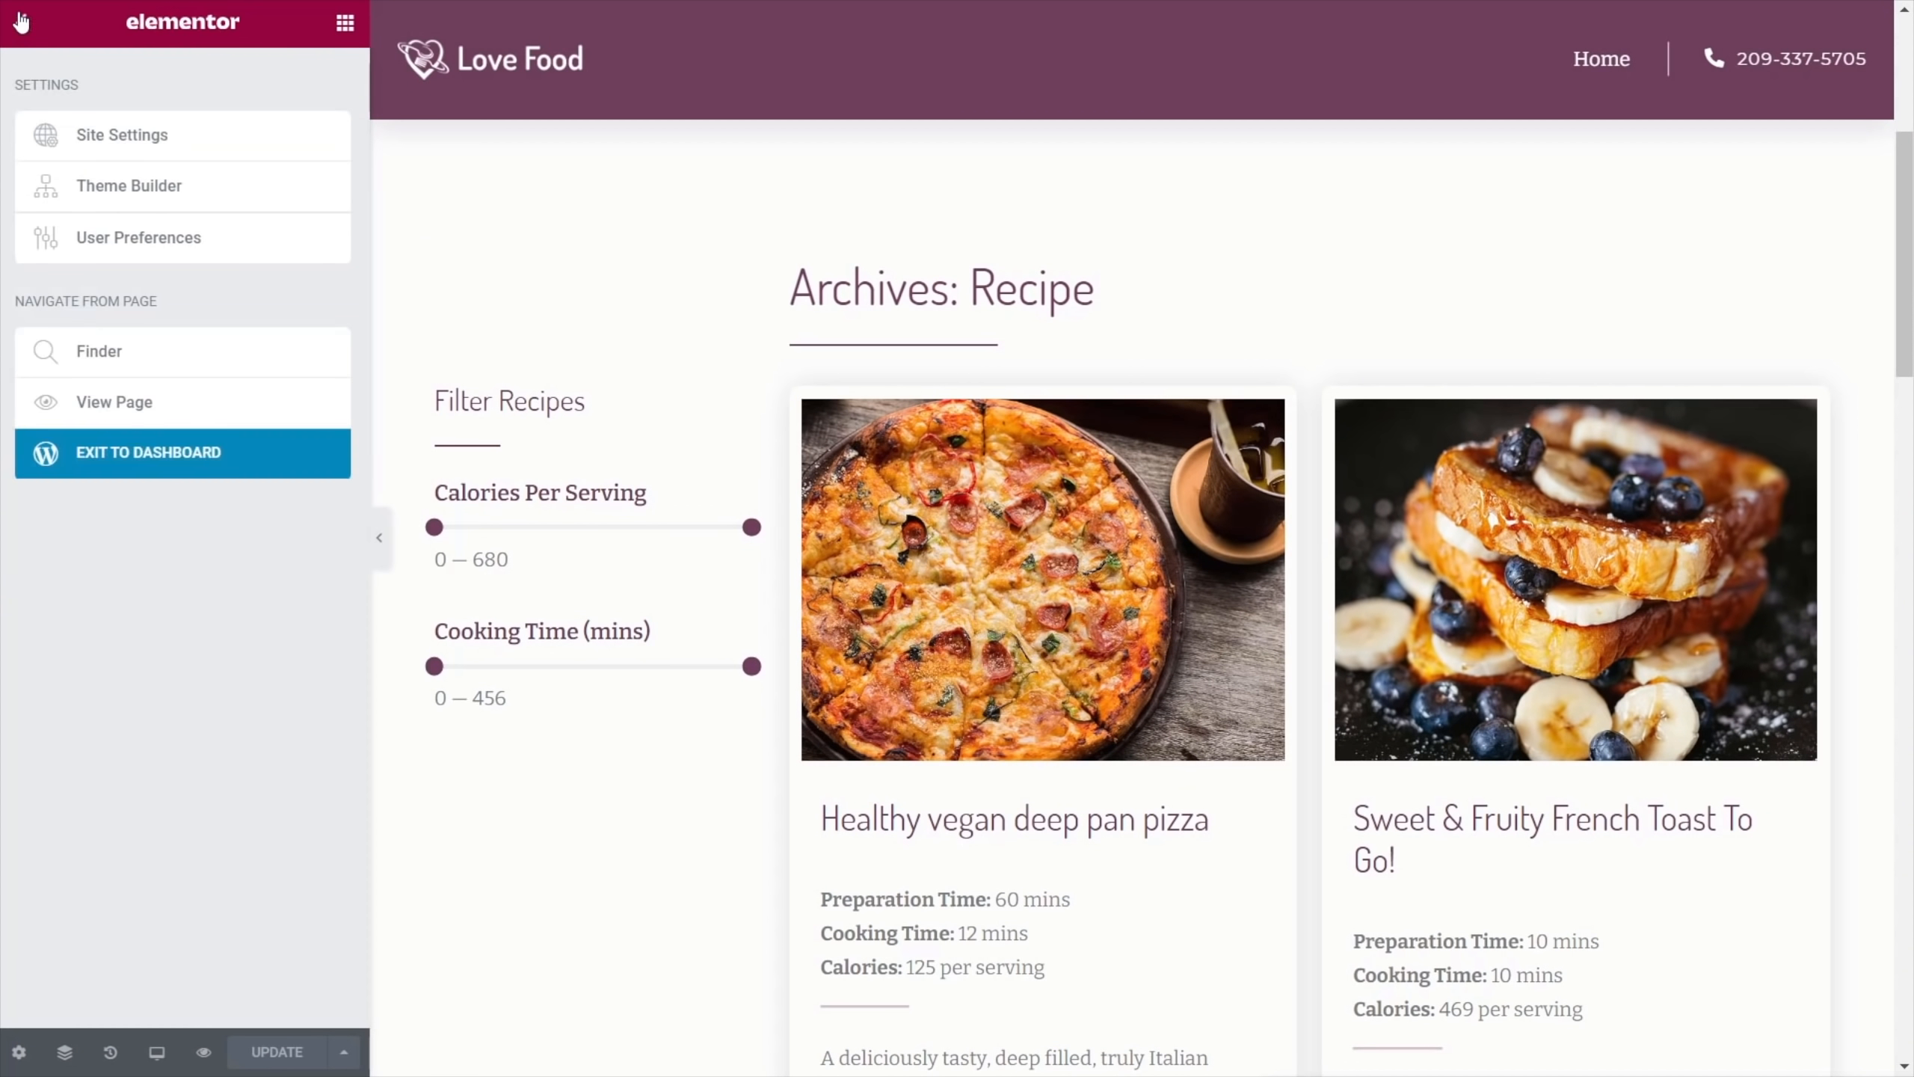
{"action": "left_click", "coordinate": [160, 455]}
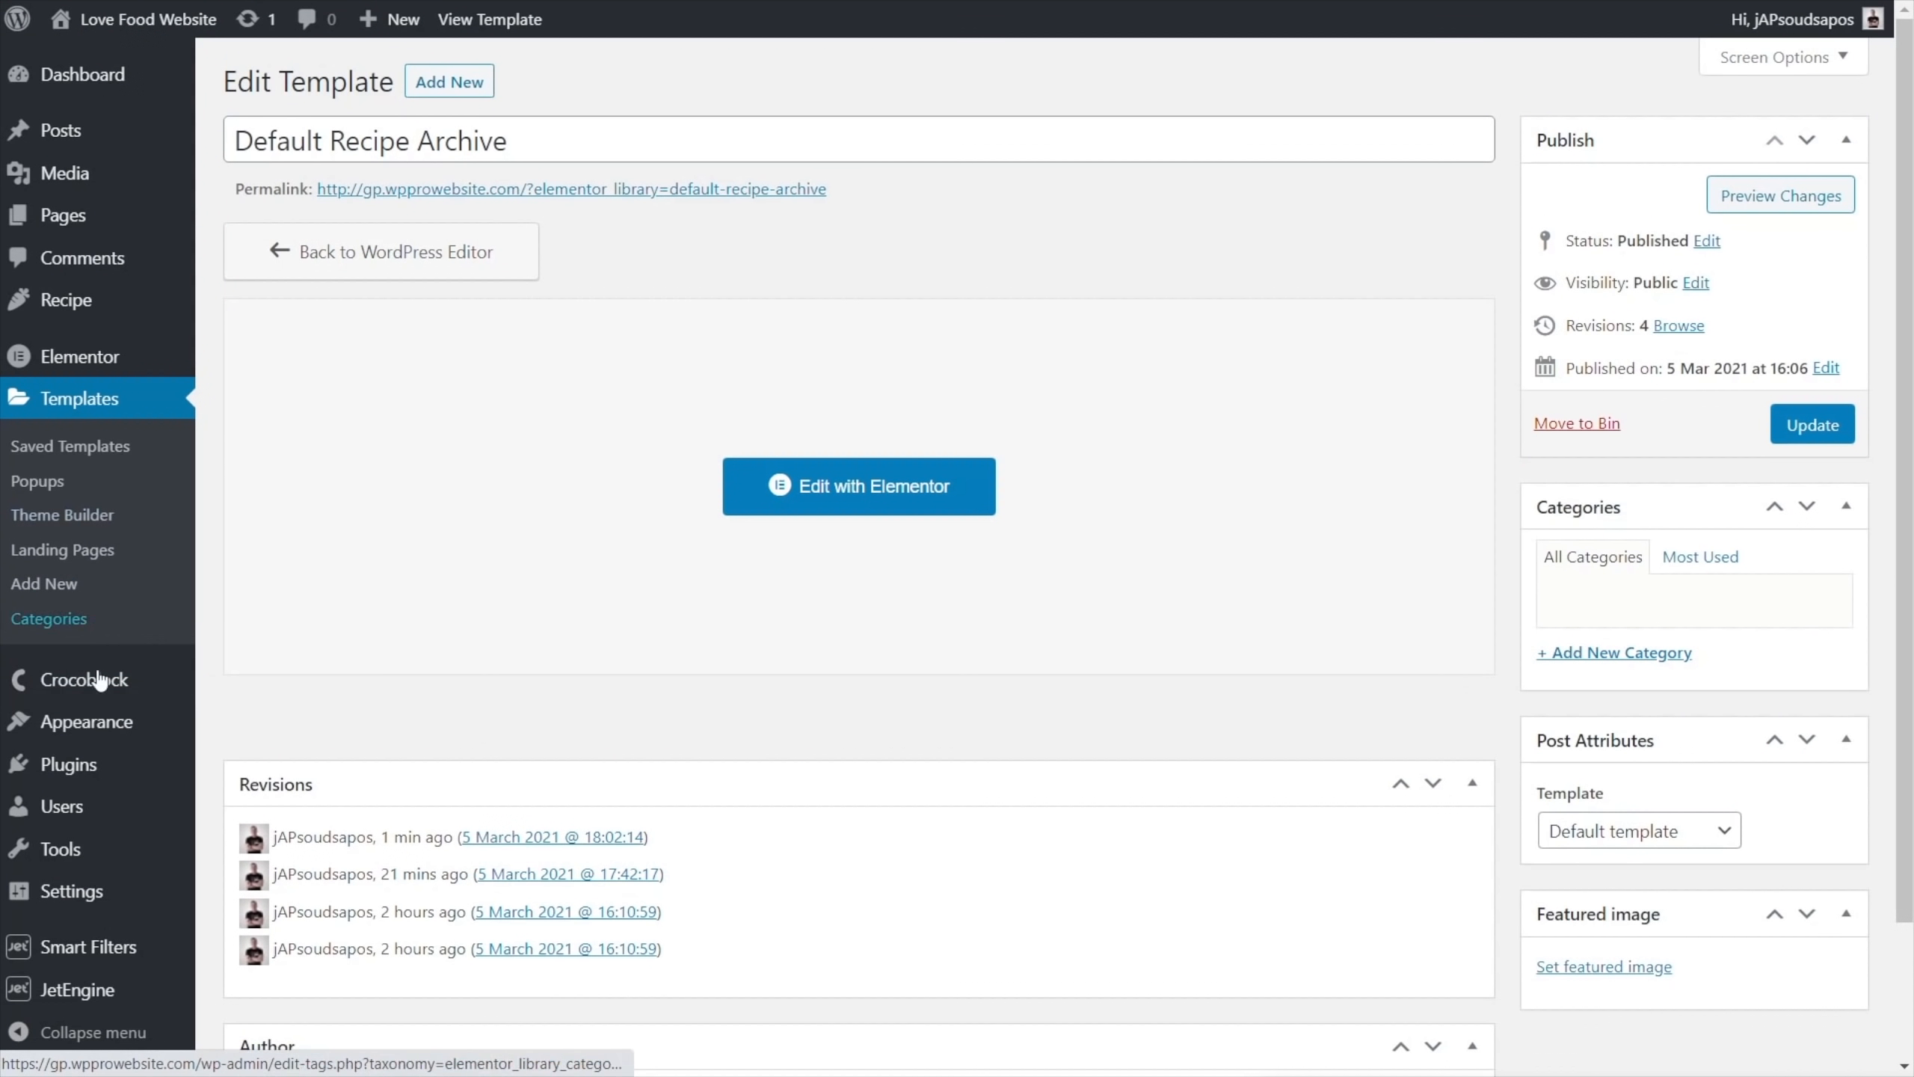
{"action": "mouse_move", "coordinate": [92, 721]}
{"action": "left_click", "coordinate": [240, 796]}
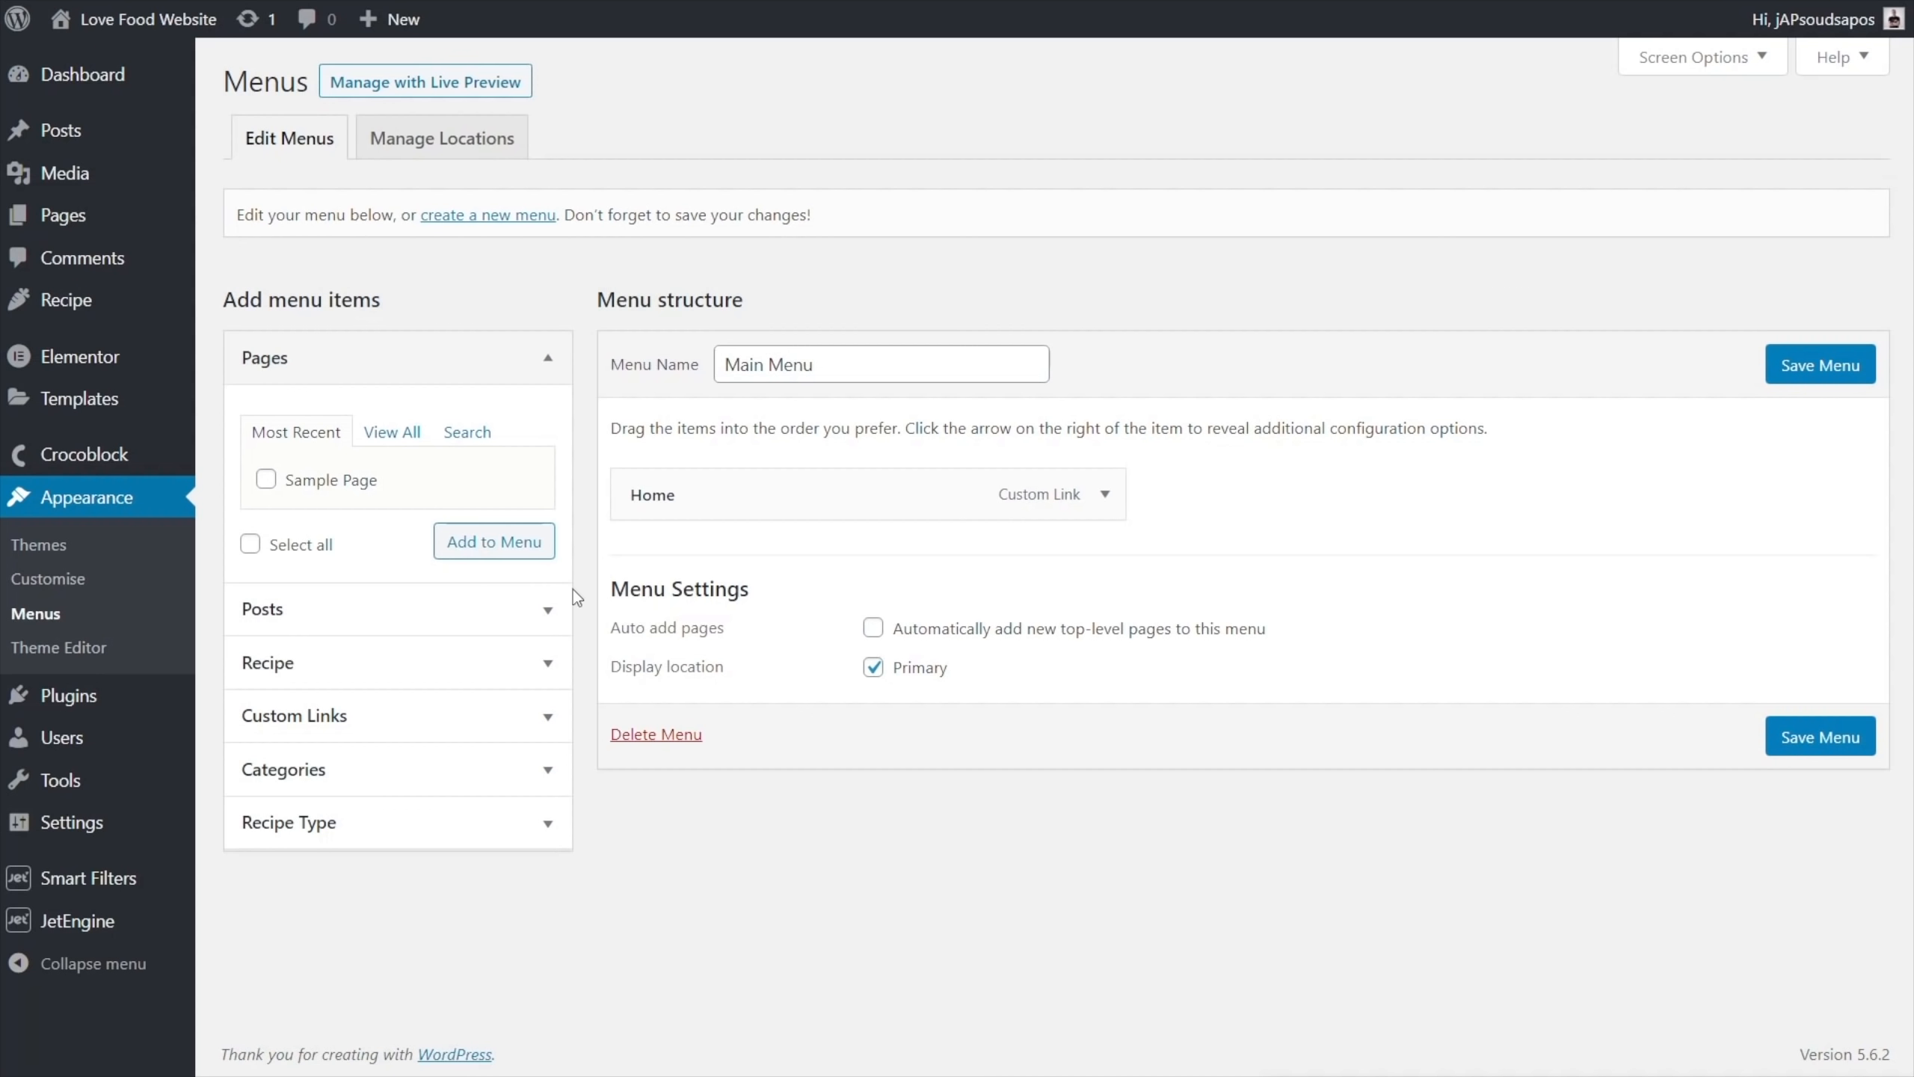
{"action": "left_click", "coordinate": [509, 558]}
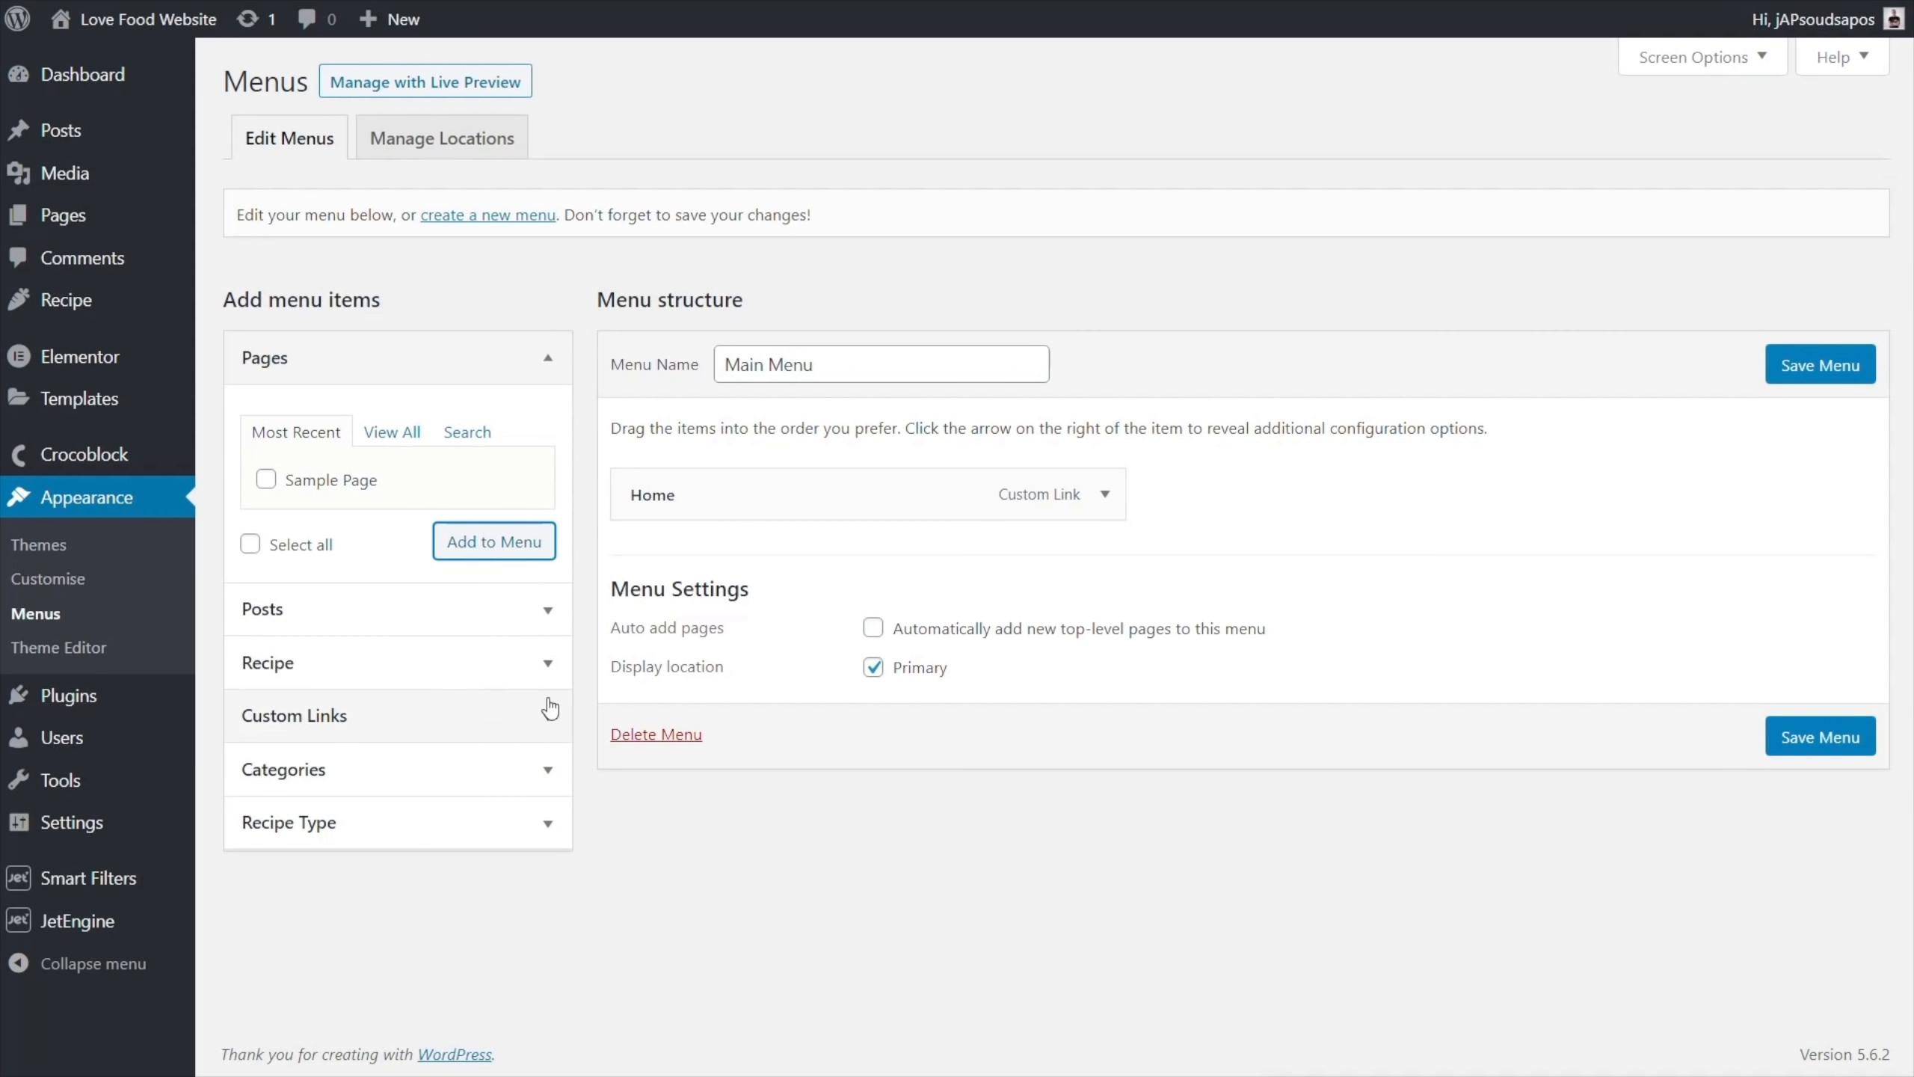
Add a custom link named Recipes with the URL /recipe/ to the Main Menu, checking the slug in the Recipe post type settings
{"action": "left_click", "coordinate": [386, 731]}
{"action": "left_click", "coordinate": [455, 596]}
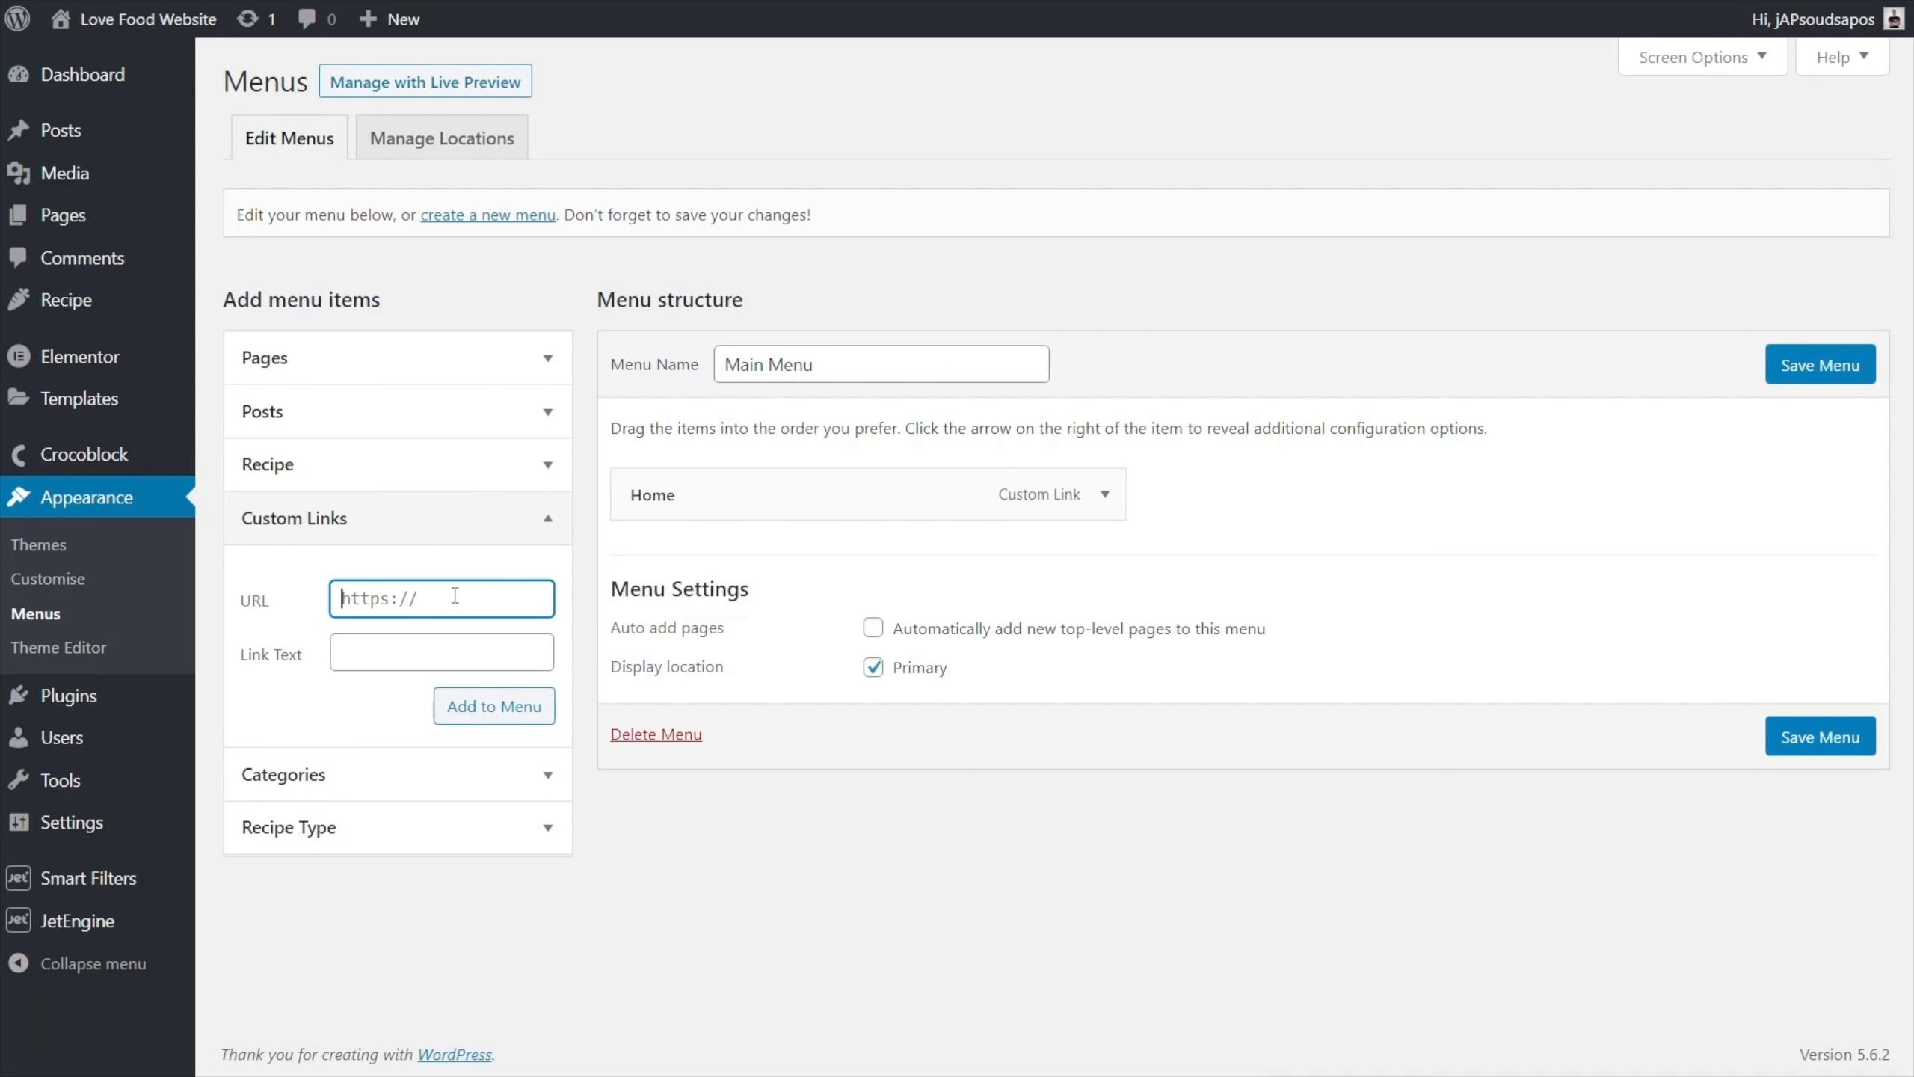
{"action": "type", "text": "/"}
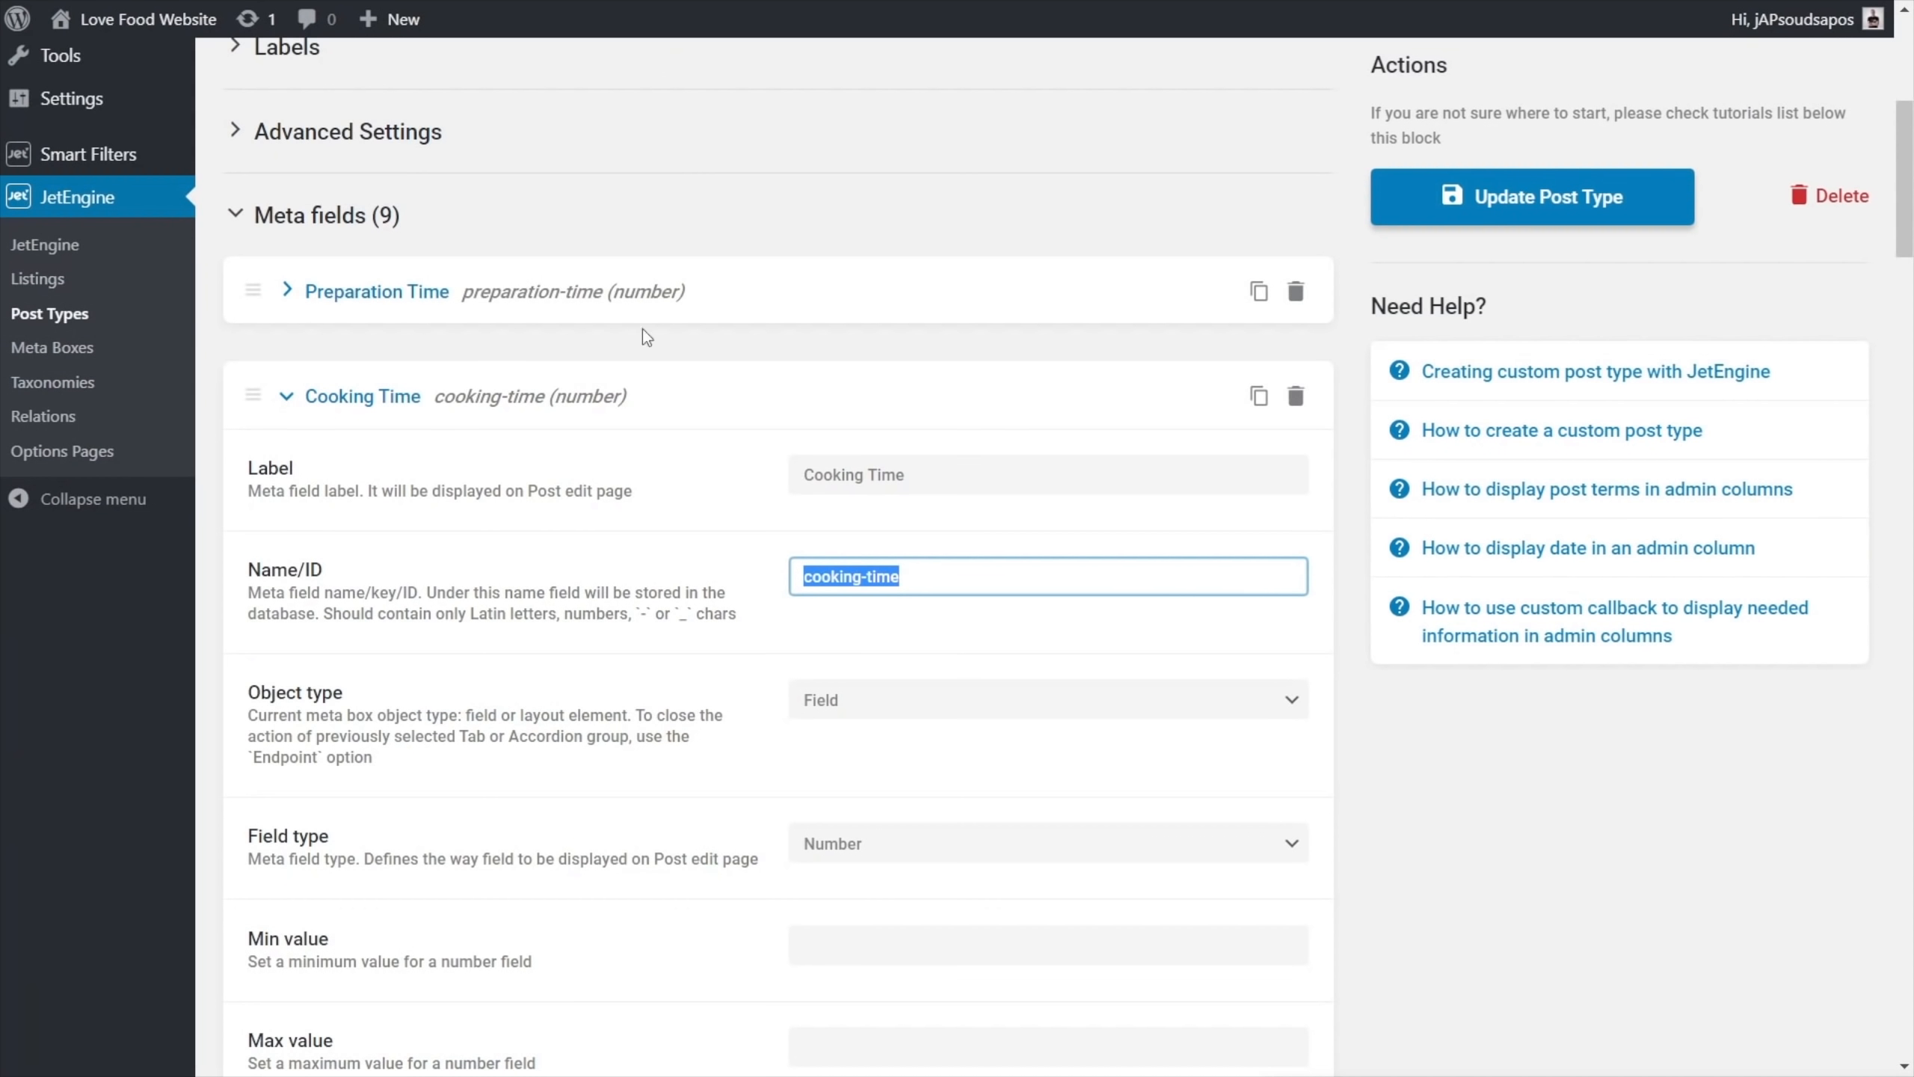
{"action": "scroll", "coordinate": [382, 560], "scroll_direction": "up", "scroll_amount": 6}
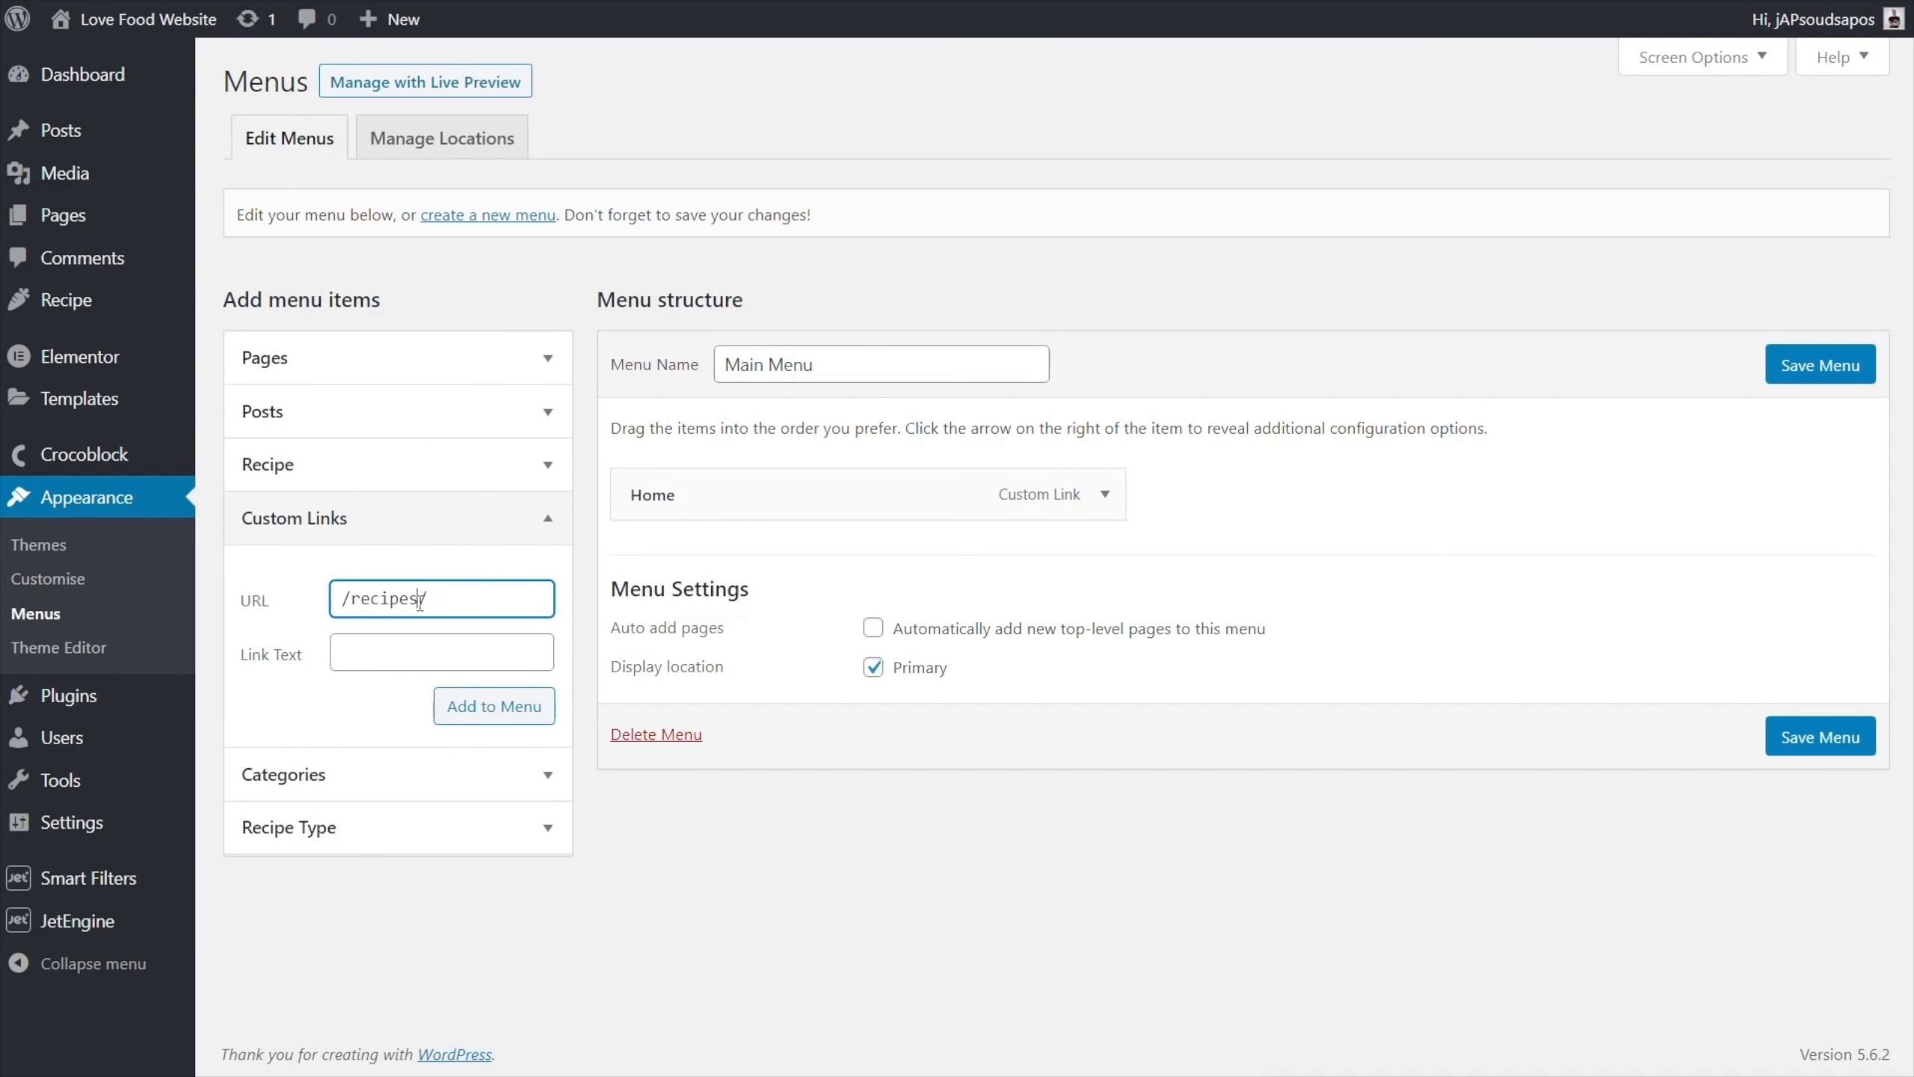
{"action": "left_click", "coordinate": [383, 653]}
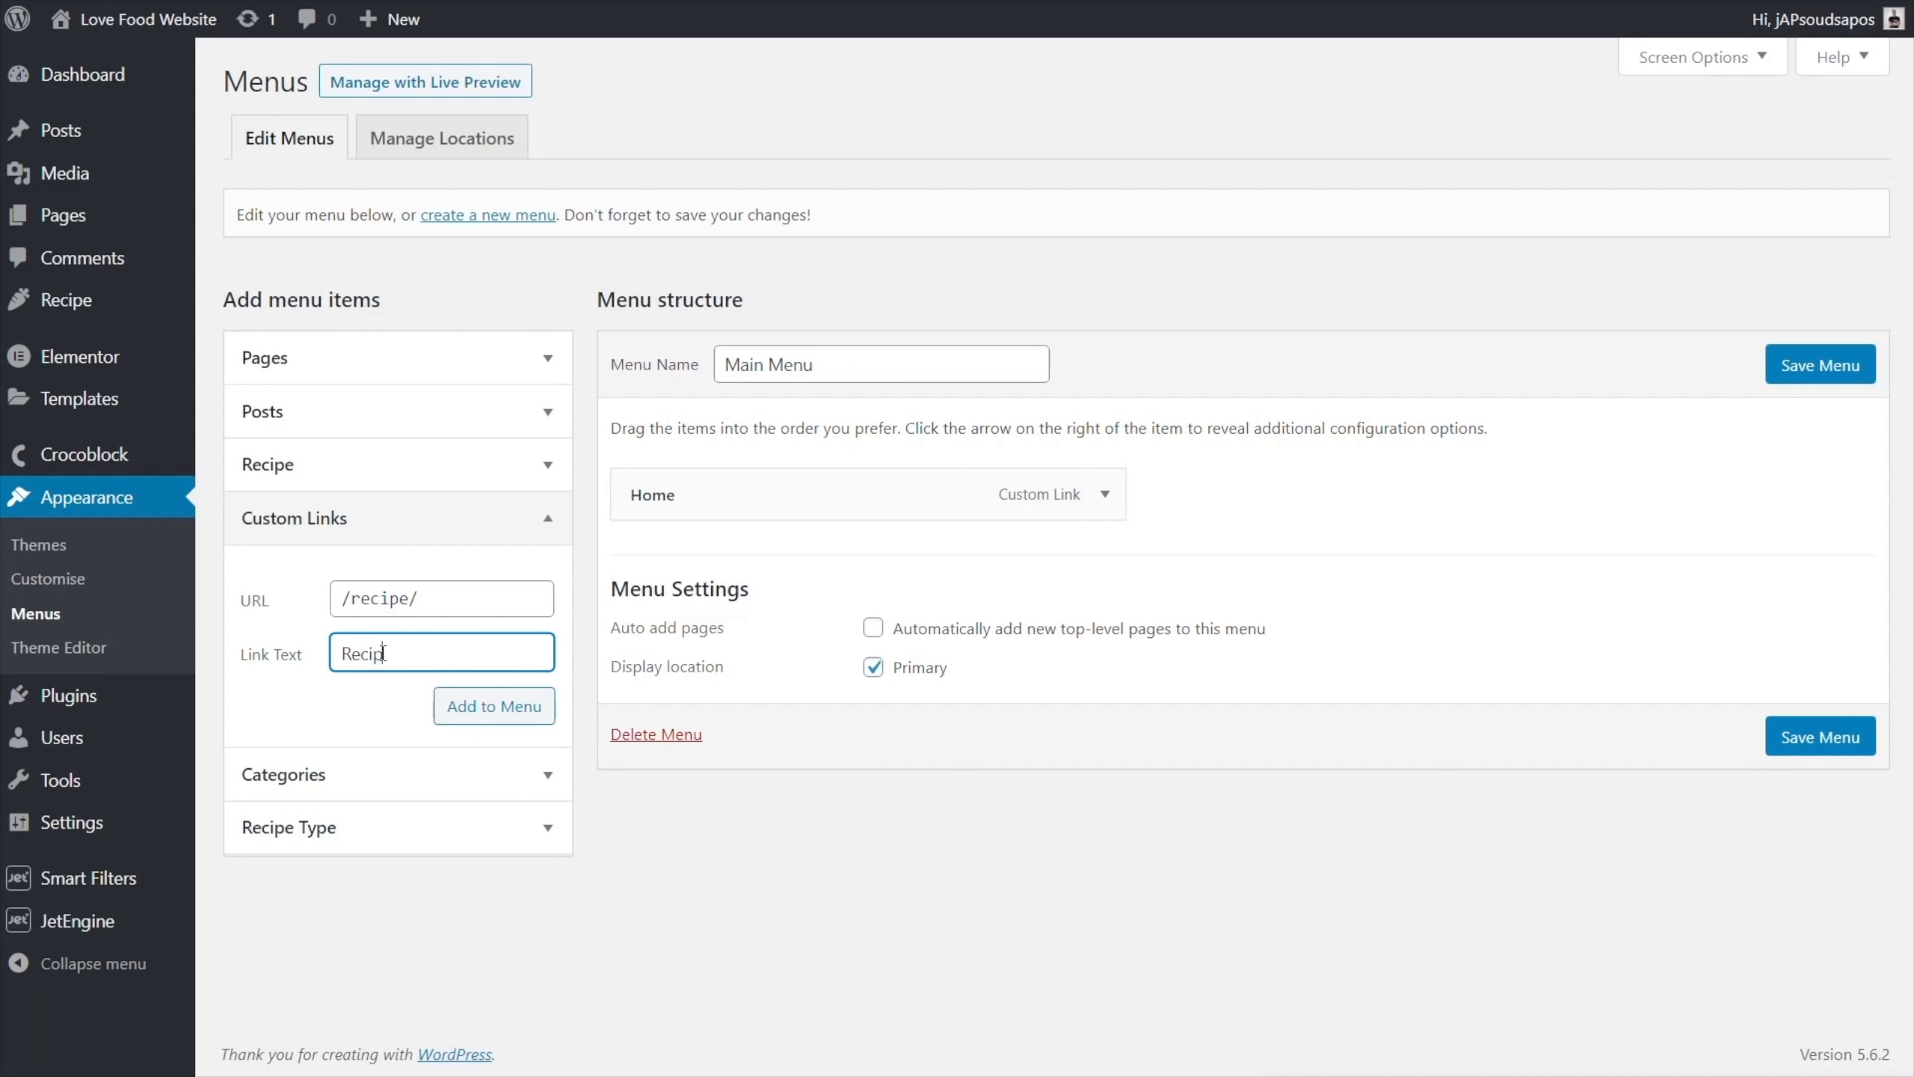
{"action": "key", "text": "Return"}
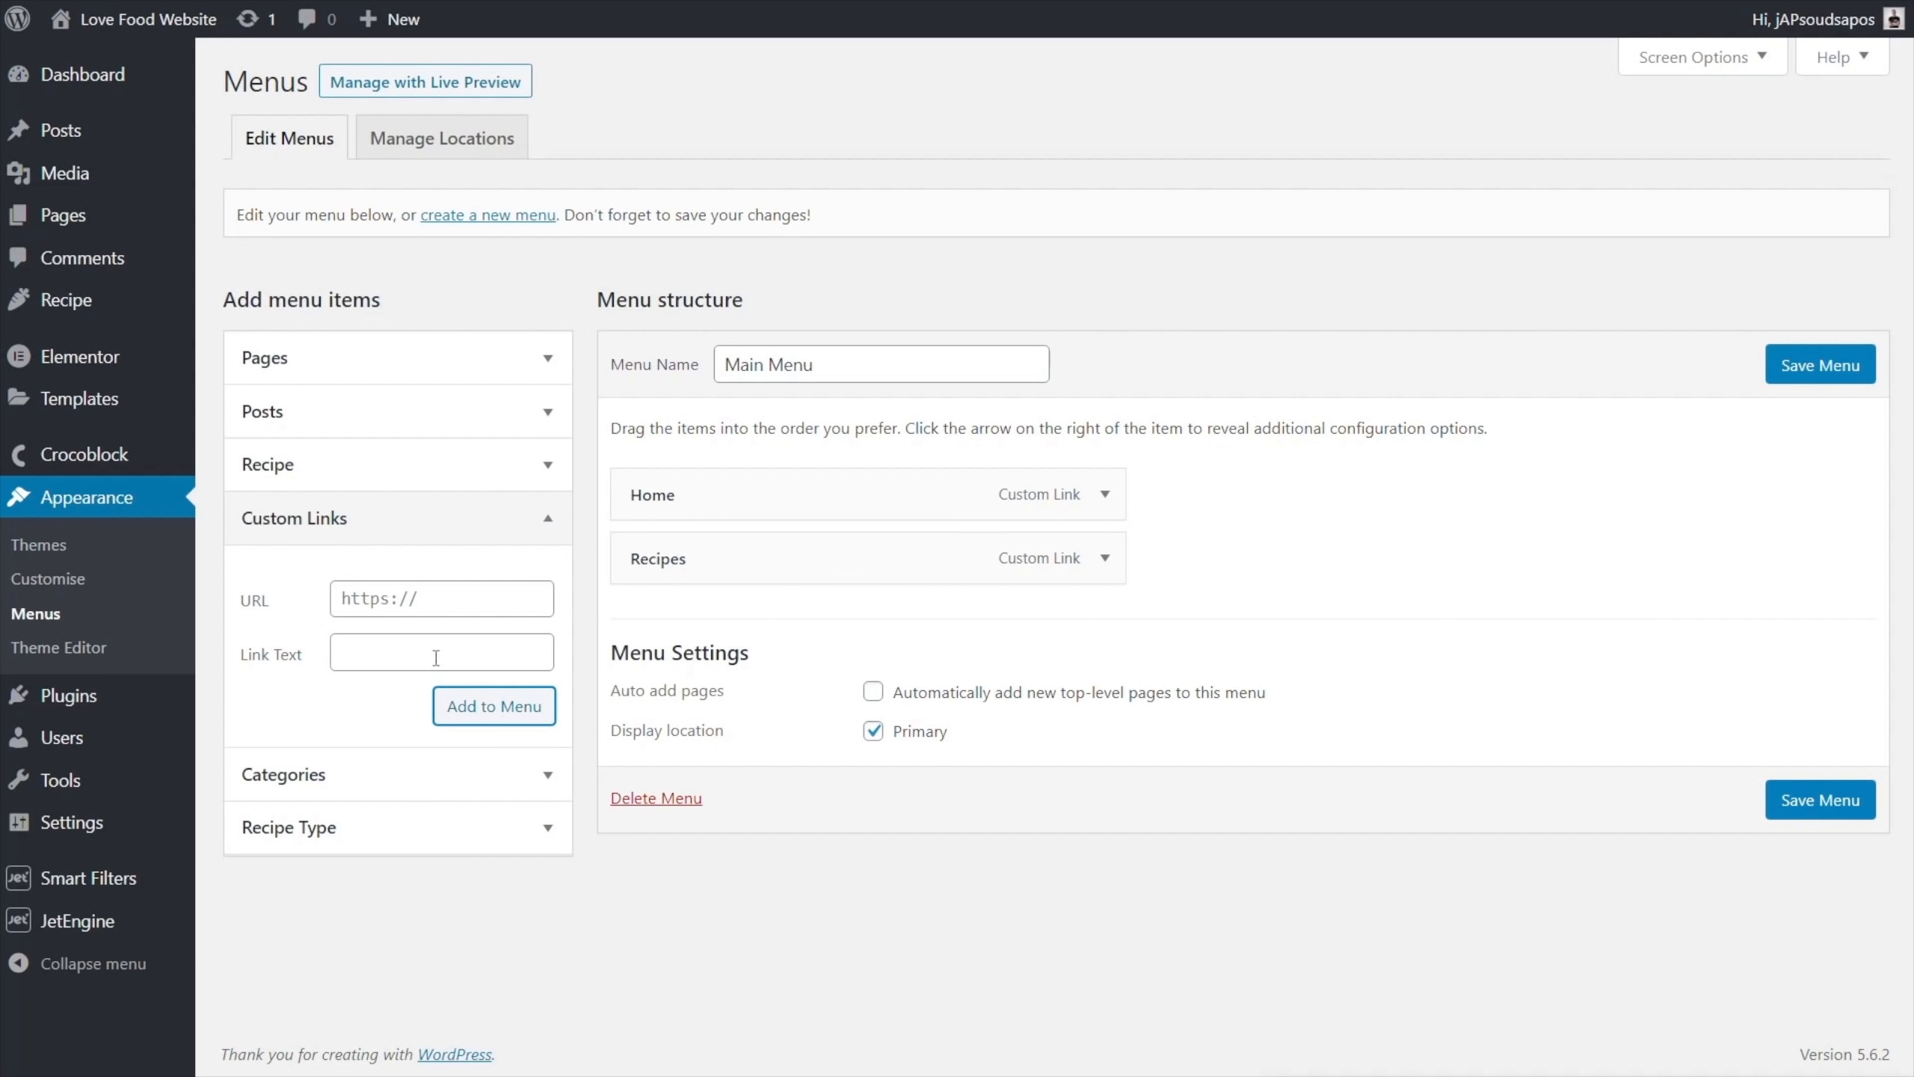
Add all the Recipe Type categories, from Lunch to Dessert, to the Main Menu
{"action": "left_click", "coordinate": [357, 832]}
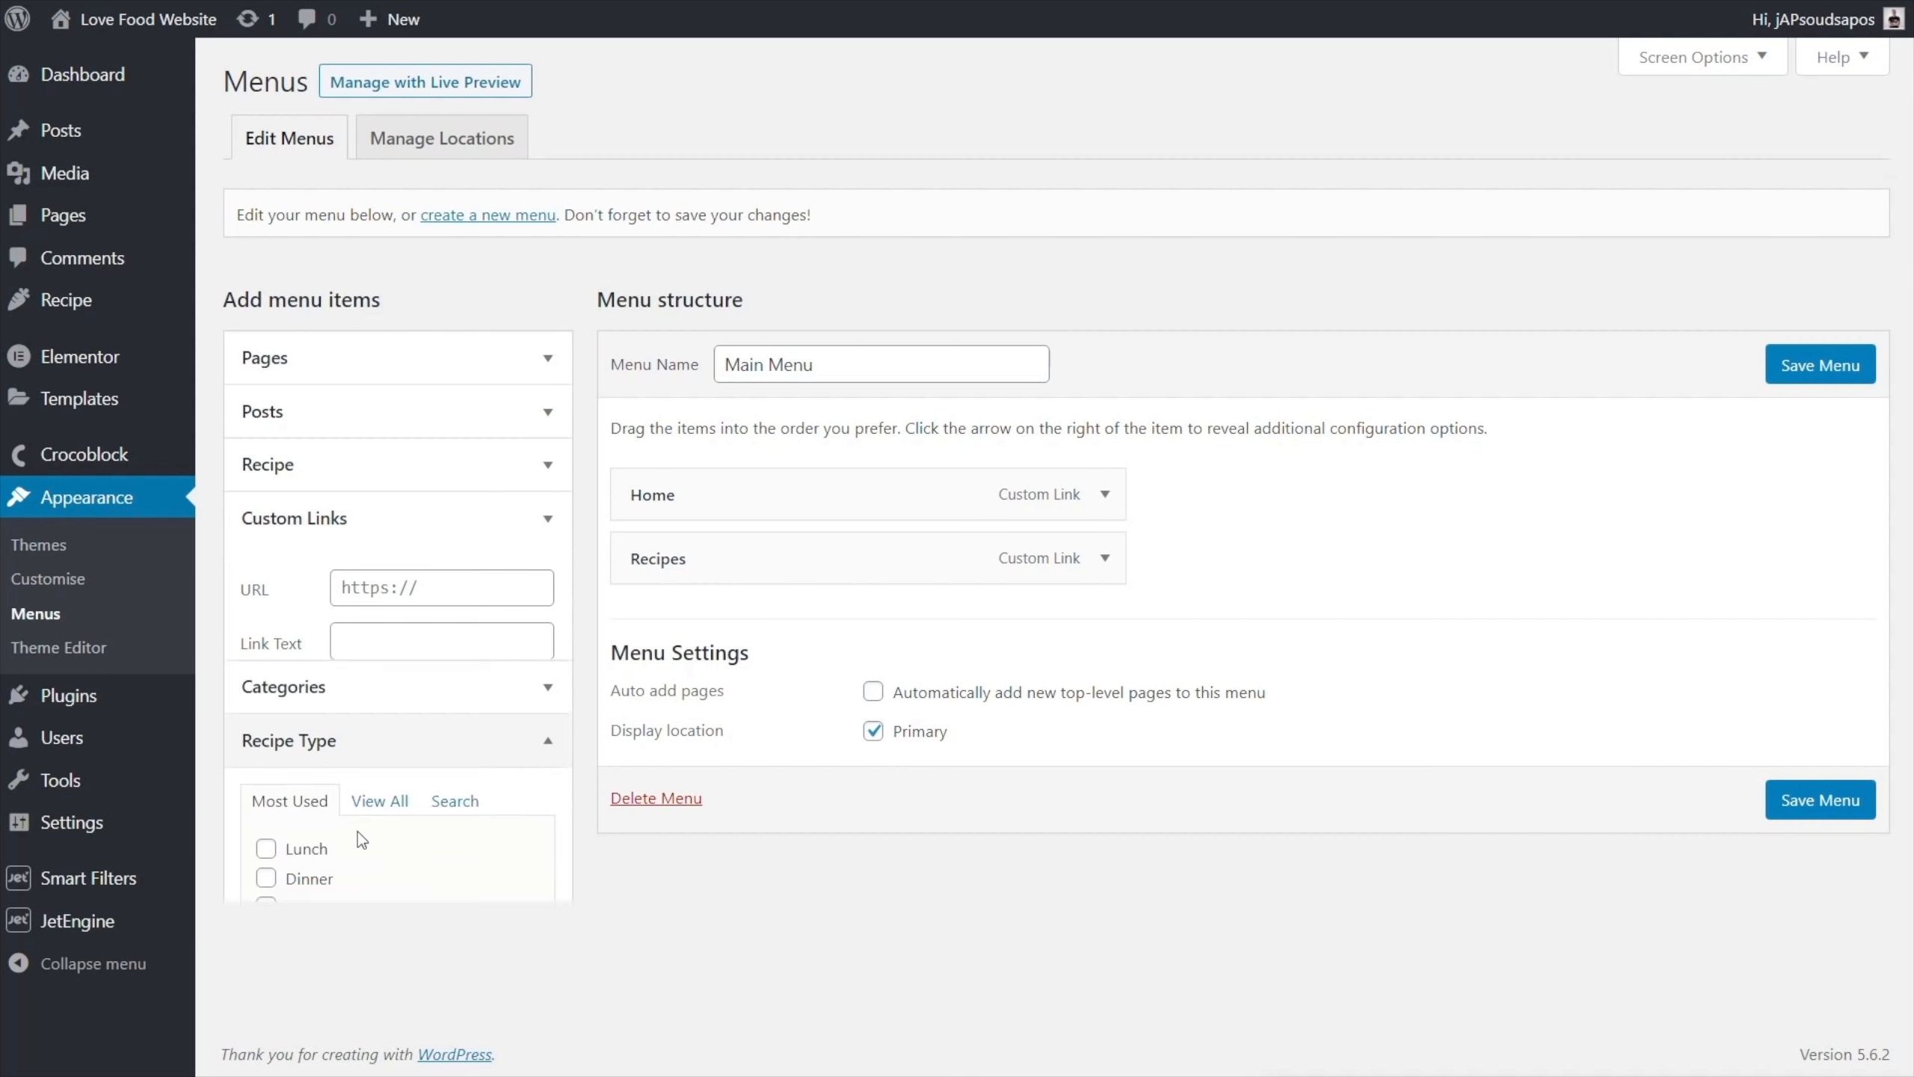
{"action": "scroll", "coordinate": [324, 747], "scroll_direction": "down", "scroll_amount": 1}
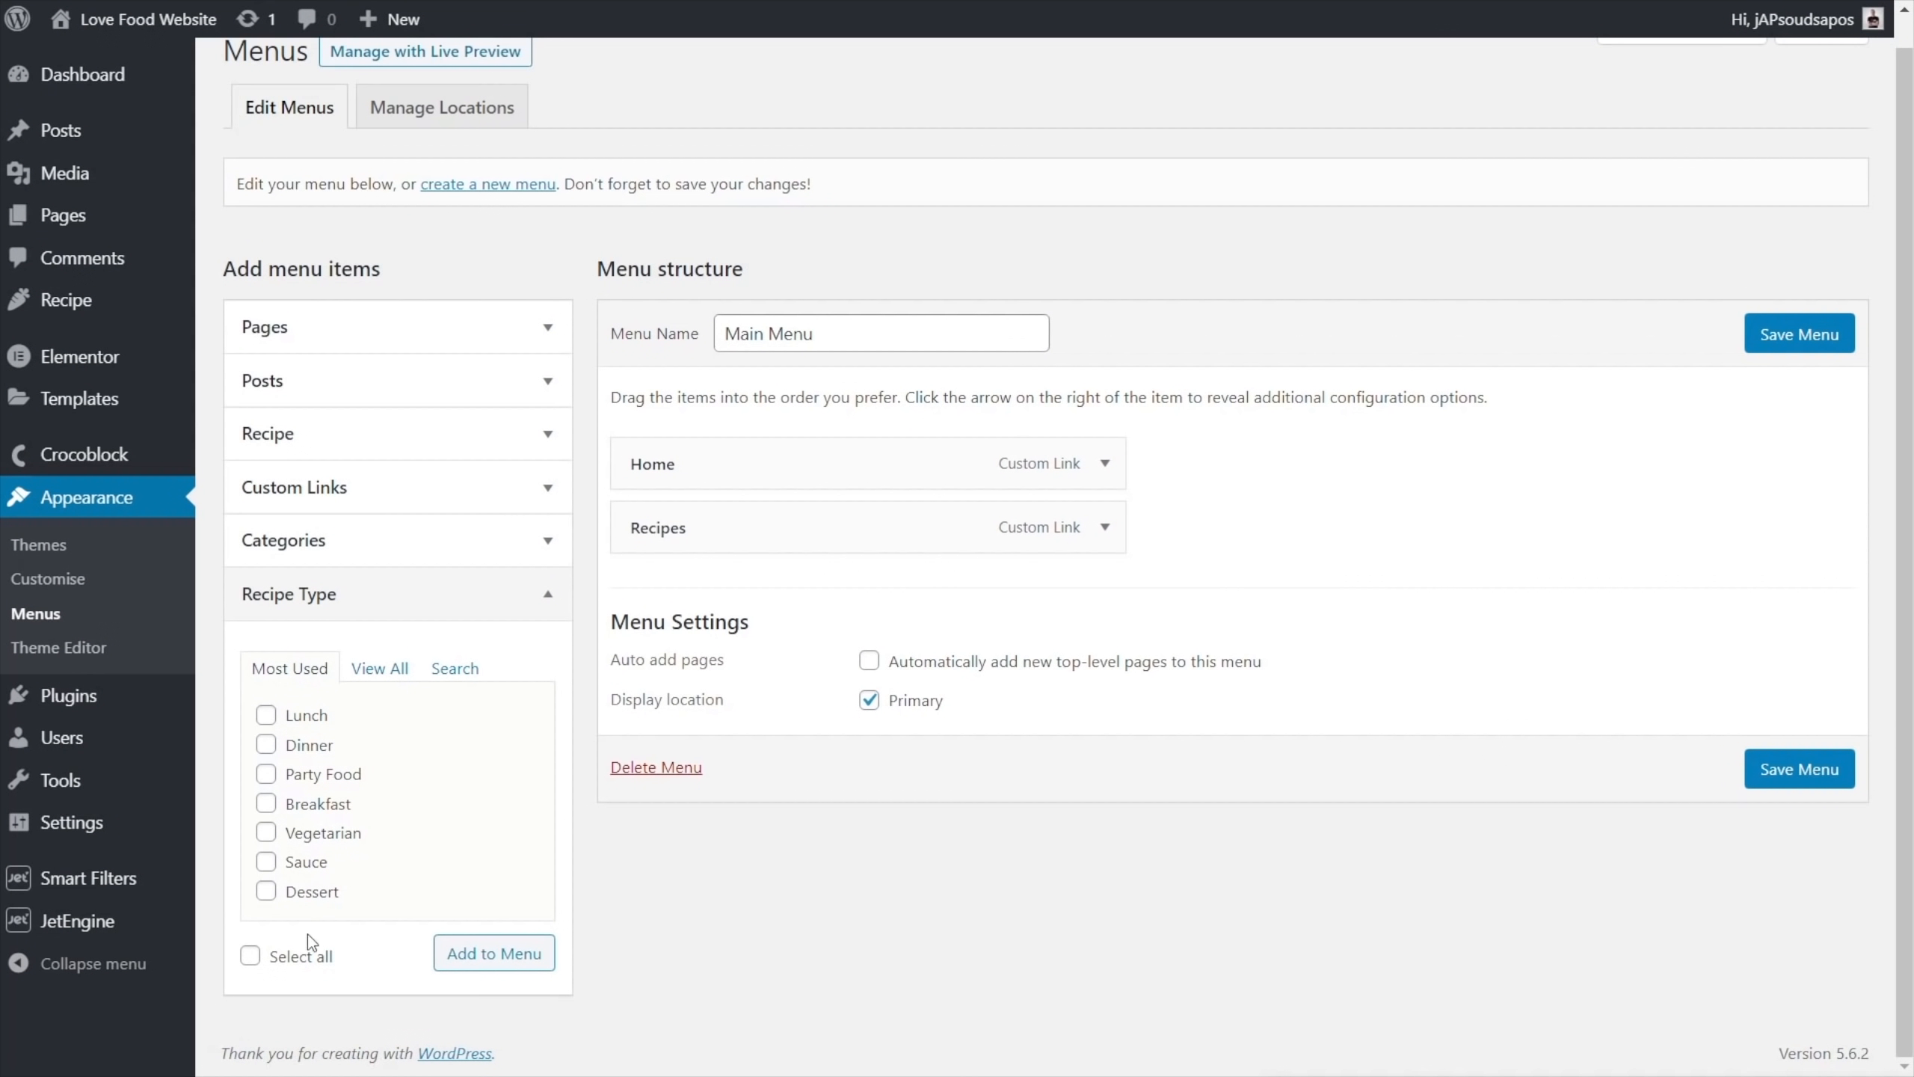
{"action": "left_click", "coordinate": [304, 956]}
{"action": "left_click", "coordinate": [528, 953]}
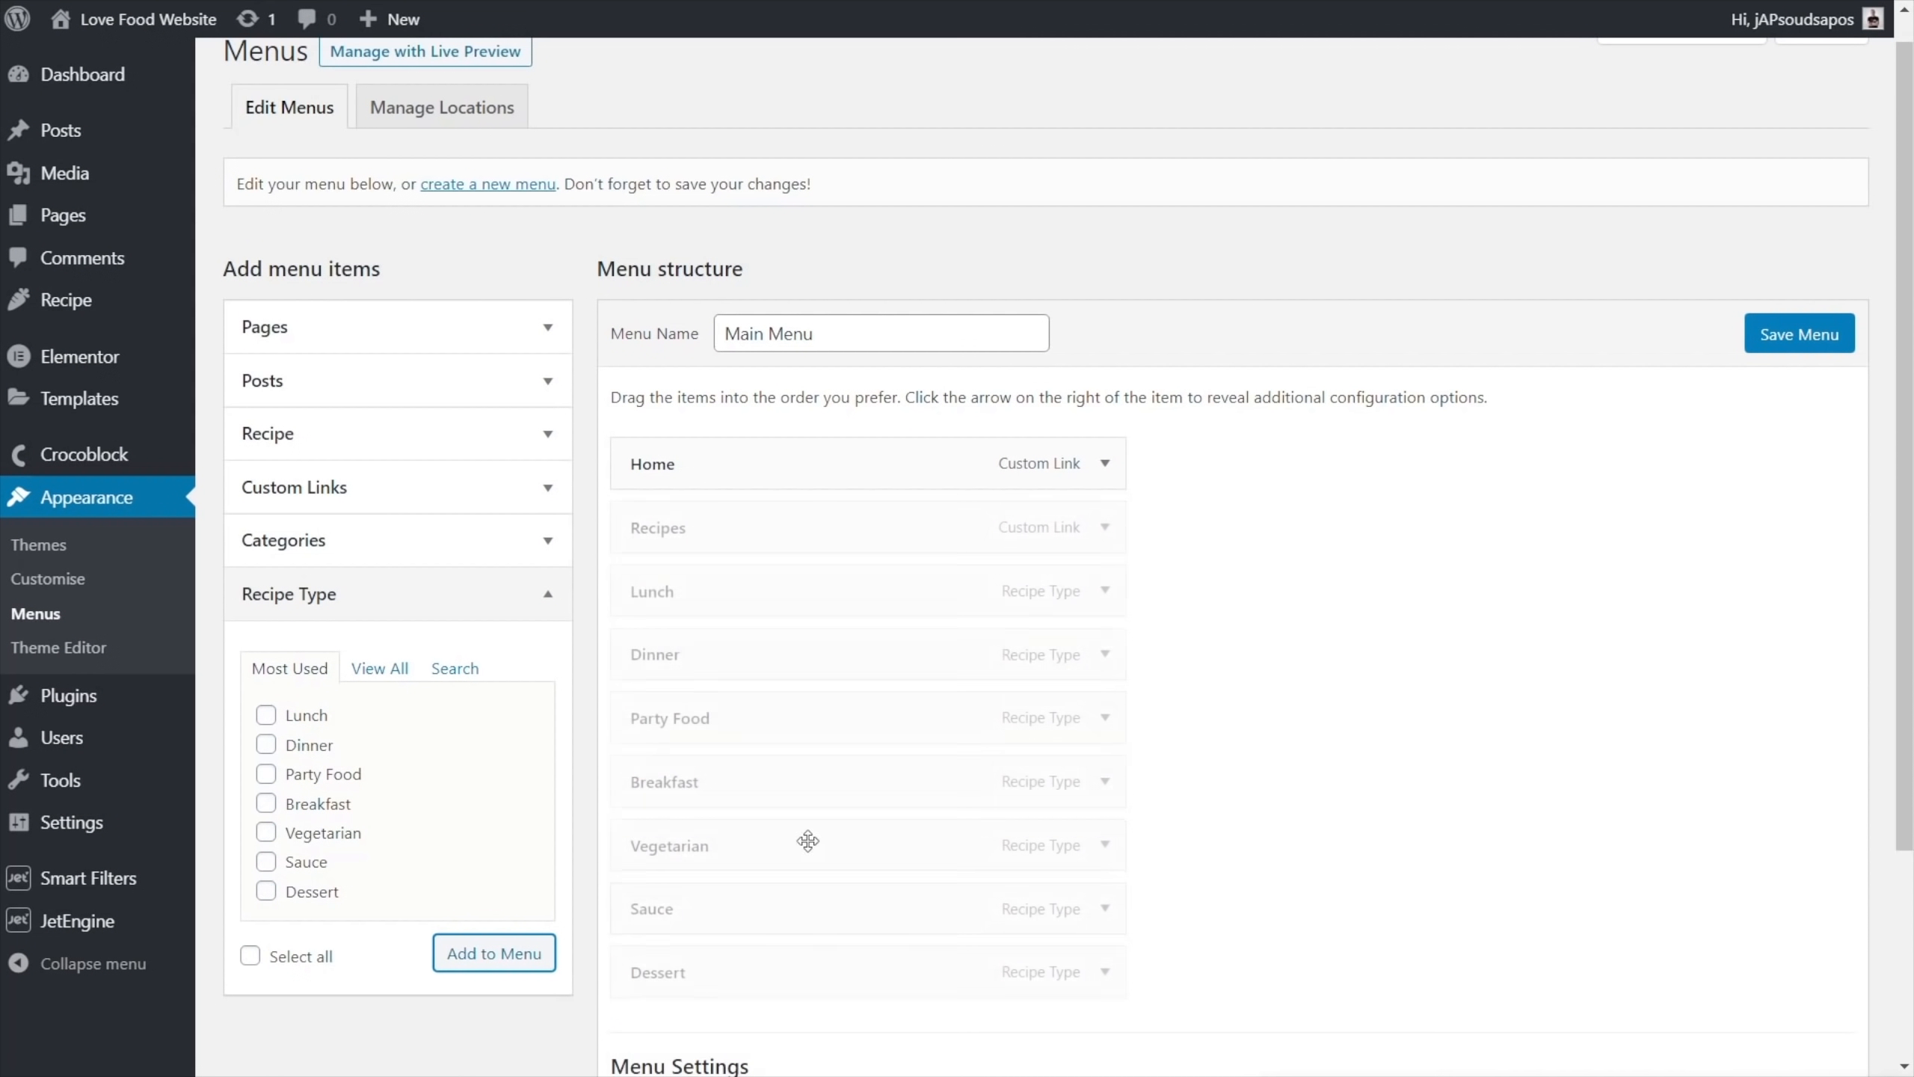
Nest Lunch, Dinner, Party Food, Breakfast, Vegetarian, Sauce and Dessert as sub items of Recipes and save the menu
{"action": "left_click_drag", "start_coordinate": [720, 594], "coordinate": [790, 710]}
{"action": "left_click_drag", "start_coordinate": [776, 778], "coordinate": [809, 778]}
{"action": "left_click_drag", "start_coordinate": [761, 843], "coordinate": [795, 845]}
{"action": "left_click_drag", "start_coordinate": [761, 910], "coordinate": [833, 906]}
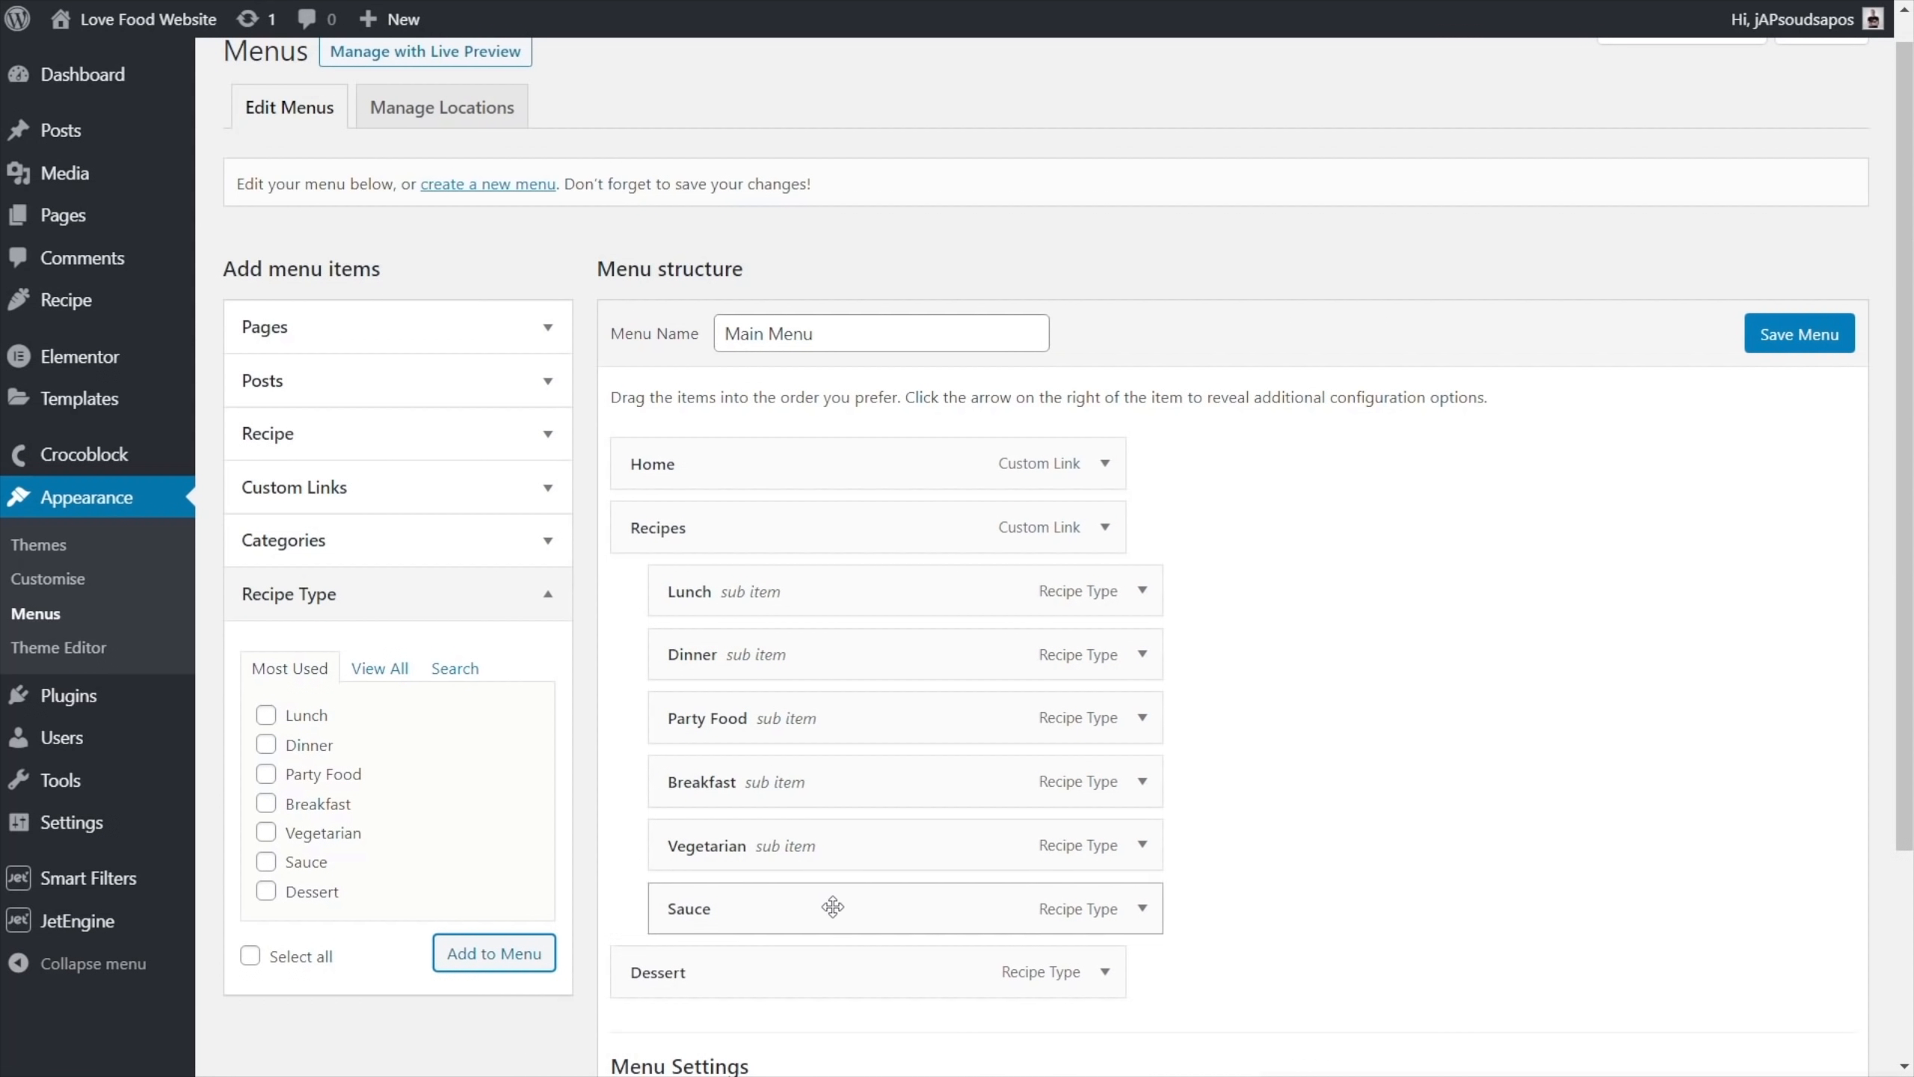
{"action": "left_click", "coordinate": [1774, 347]}
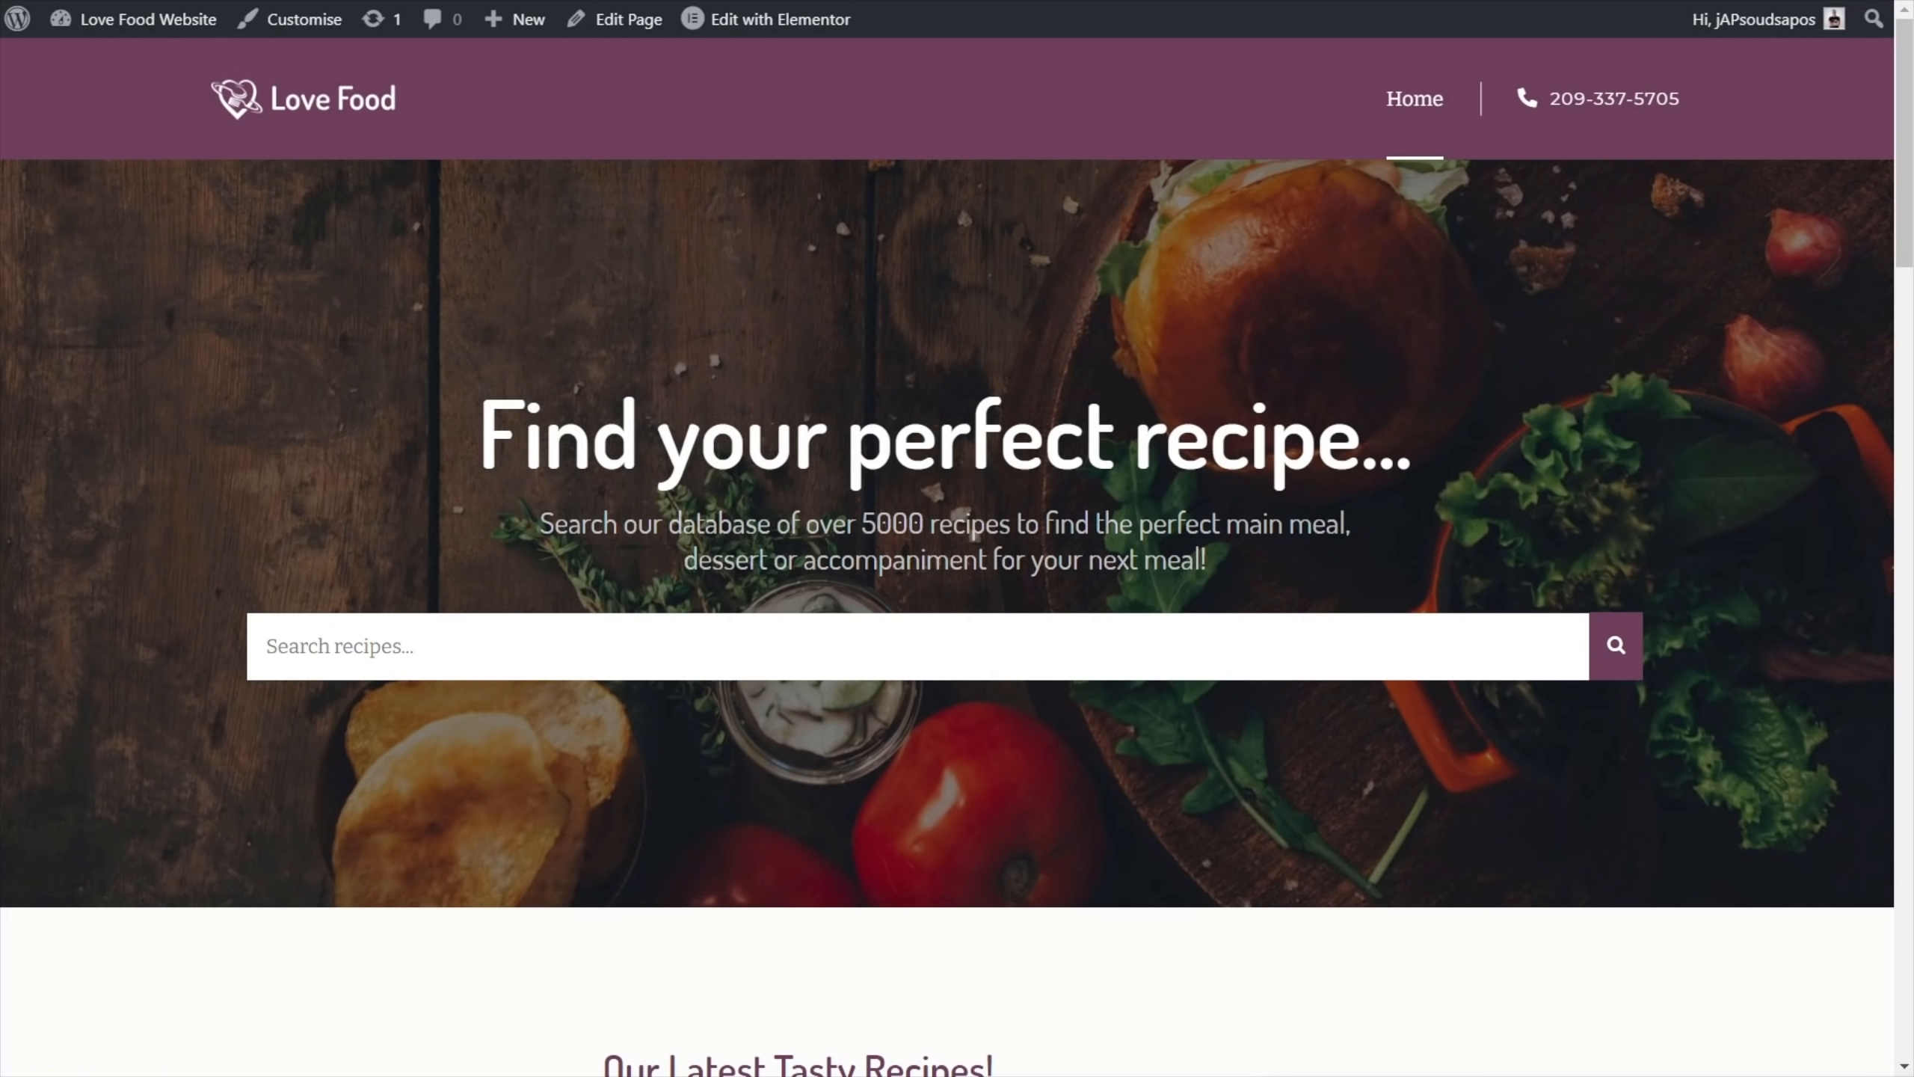
Reload the live homepage, open the Recipes page from the site navigation and look through the archive listing
{"action": "key", "text": "F5"}
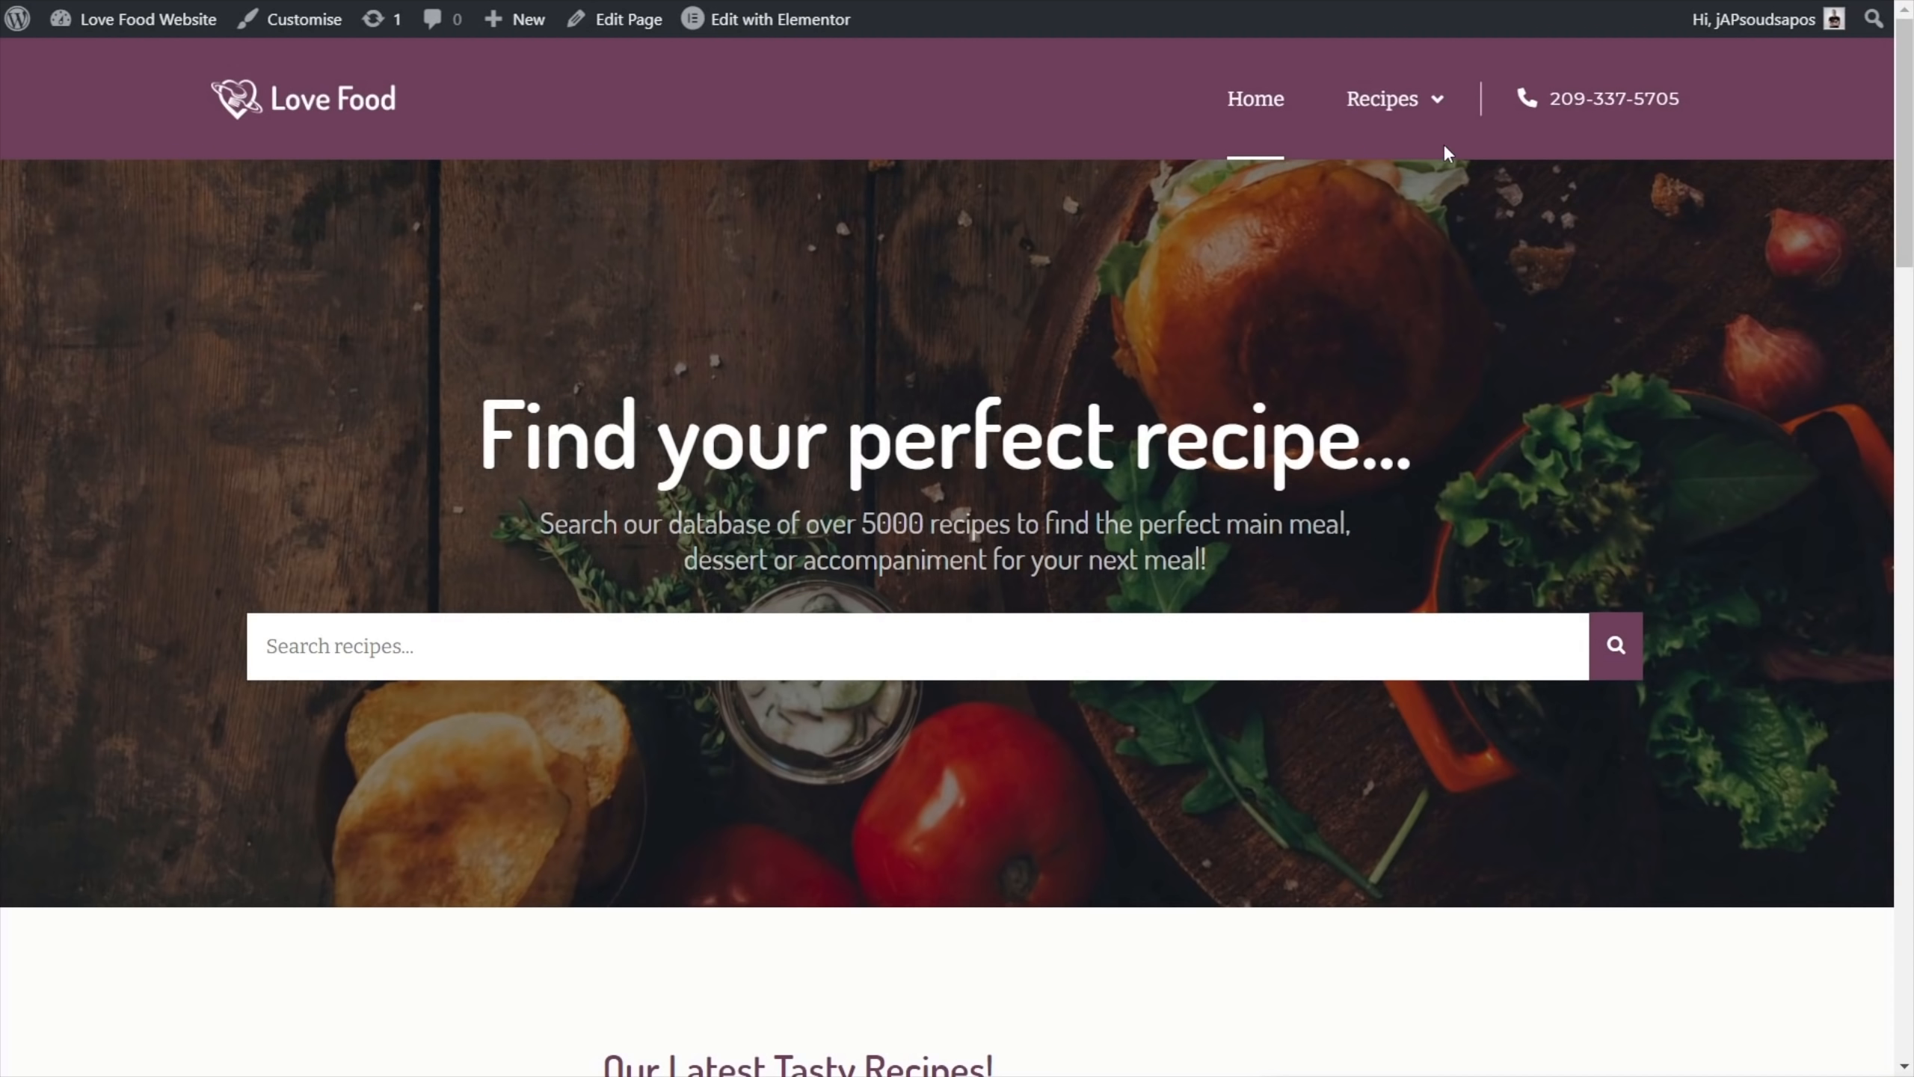
{"action": "mouse_move", "coordinate": [1416, 106]}
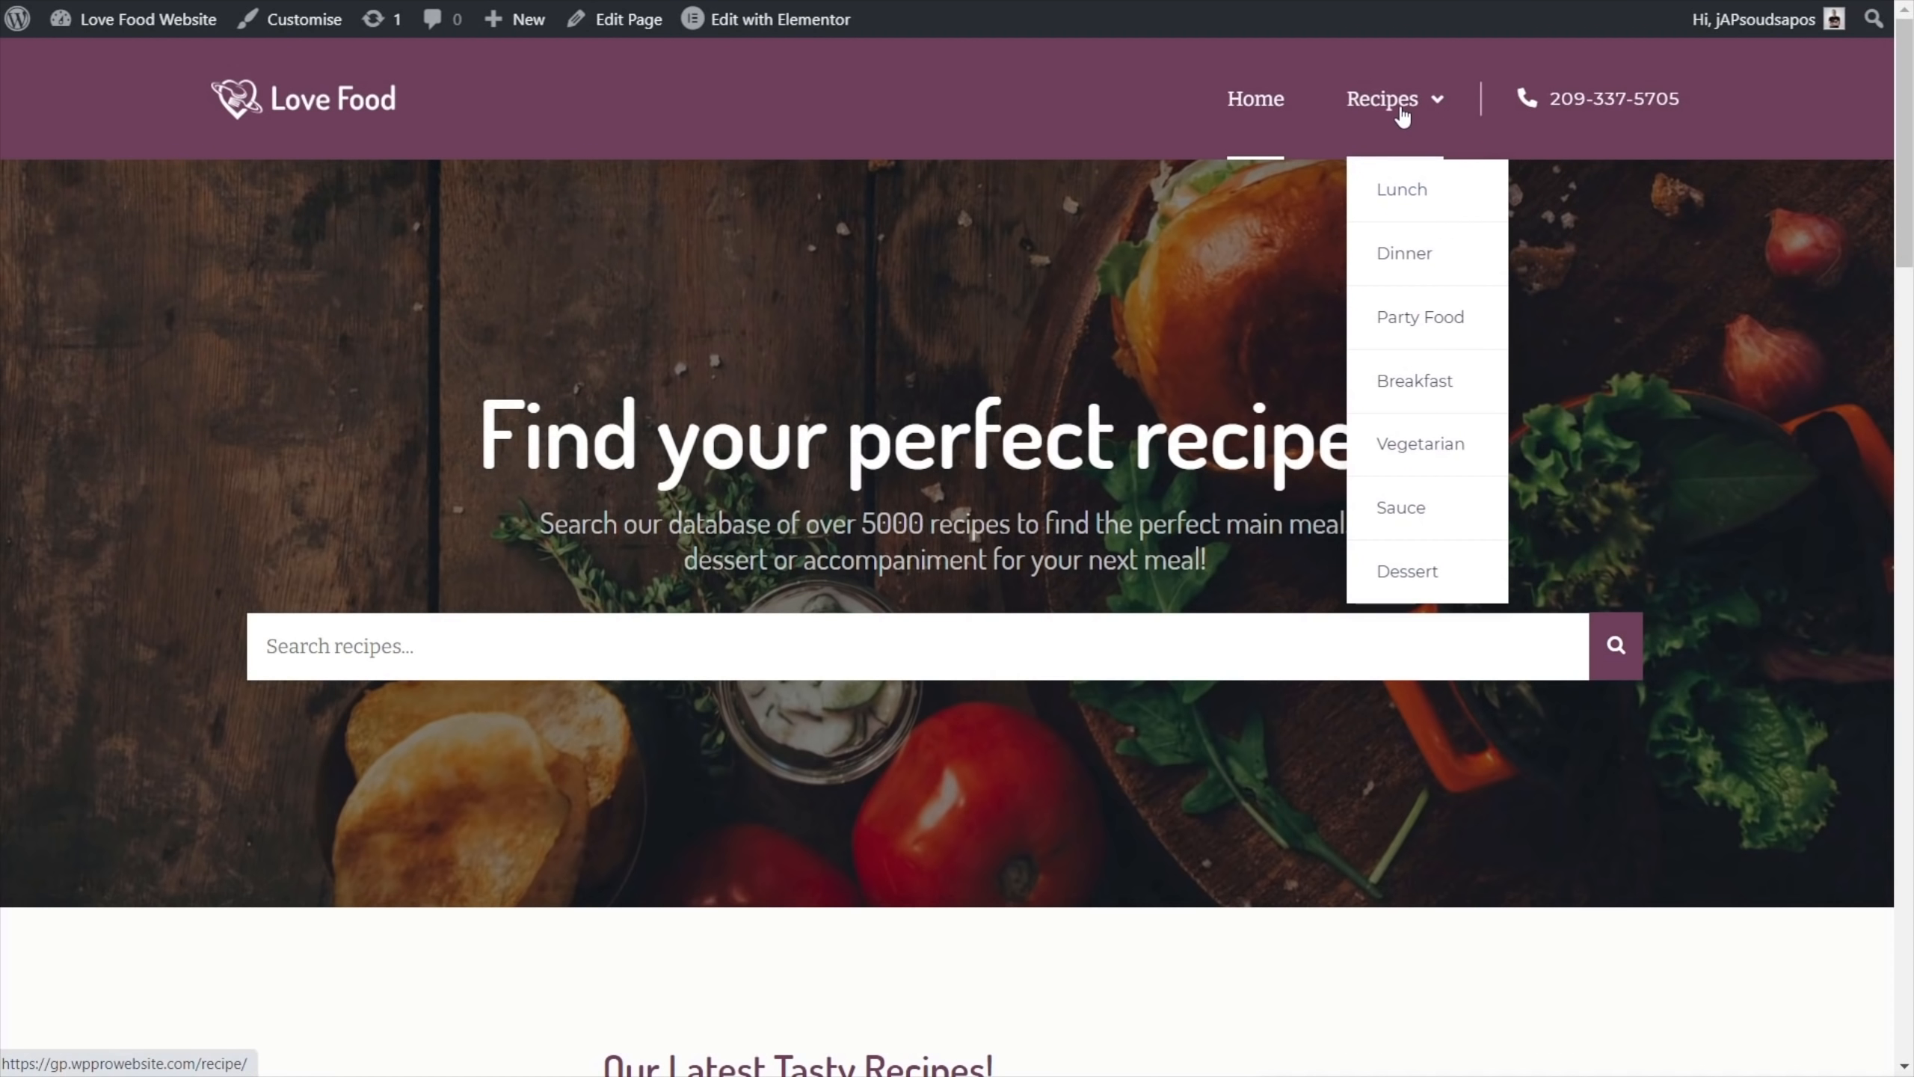
{"action": "left_click", "coordinate": [1400, 113]}
{"action": "scroll", "coordinate": [1328, 450], "scroll_direction": "down", "scroll_amount": 10}
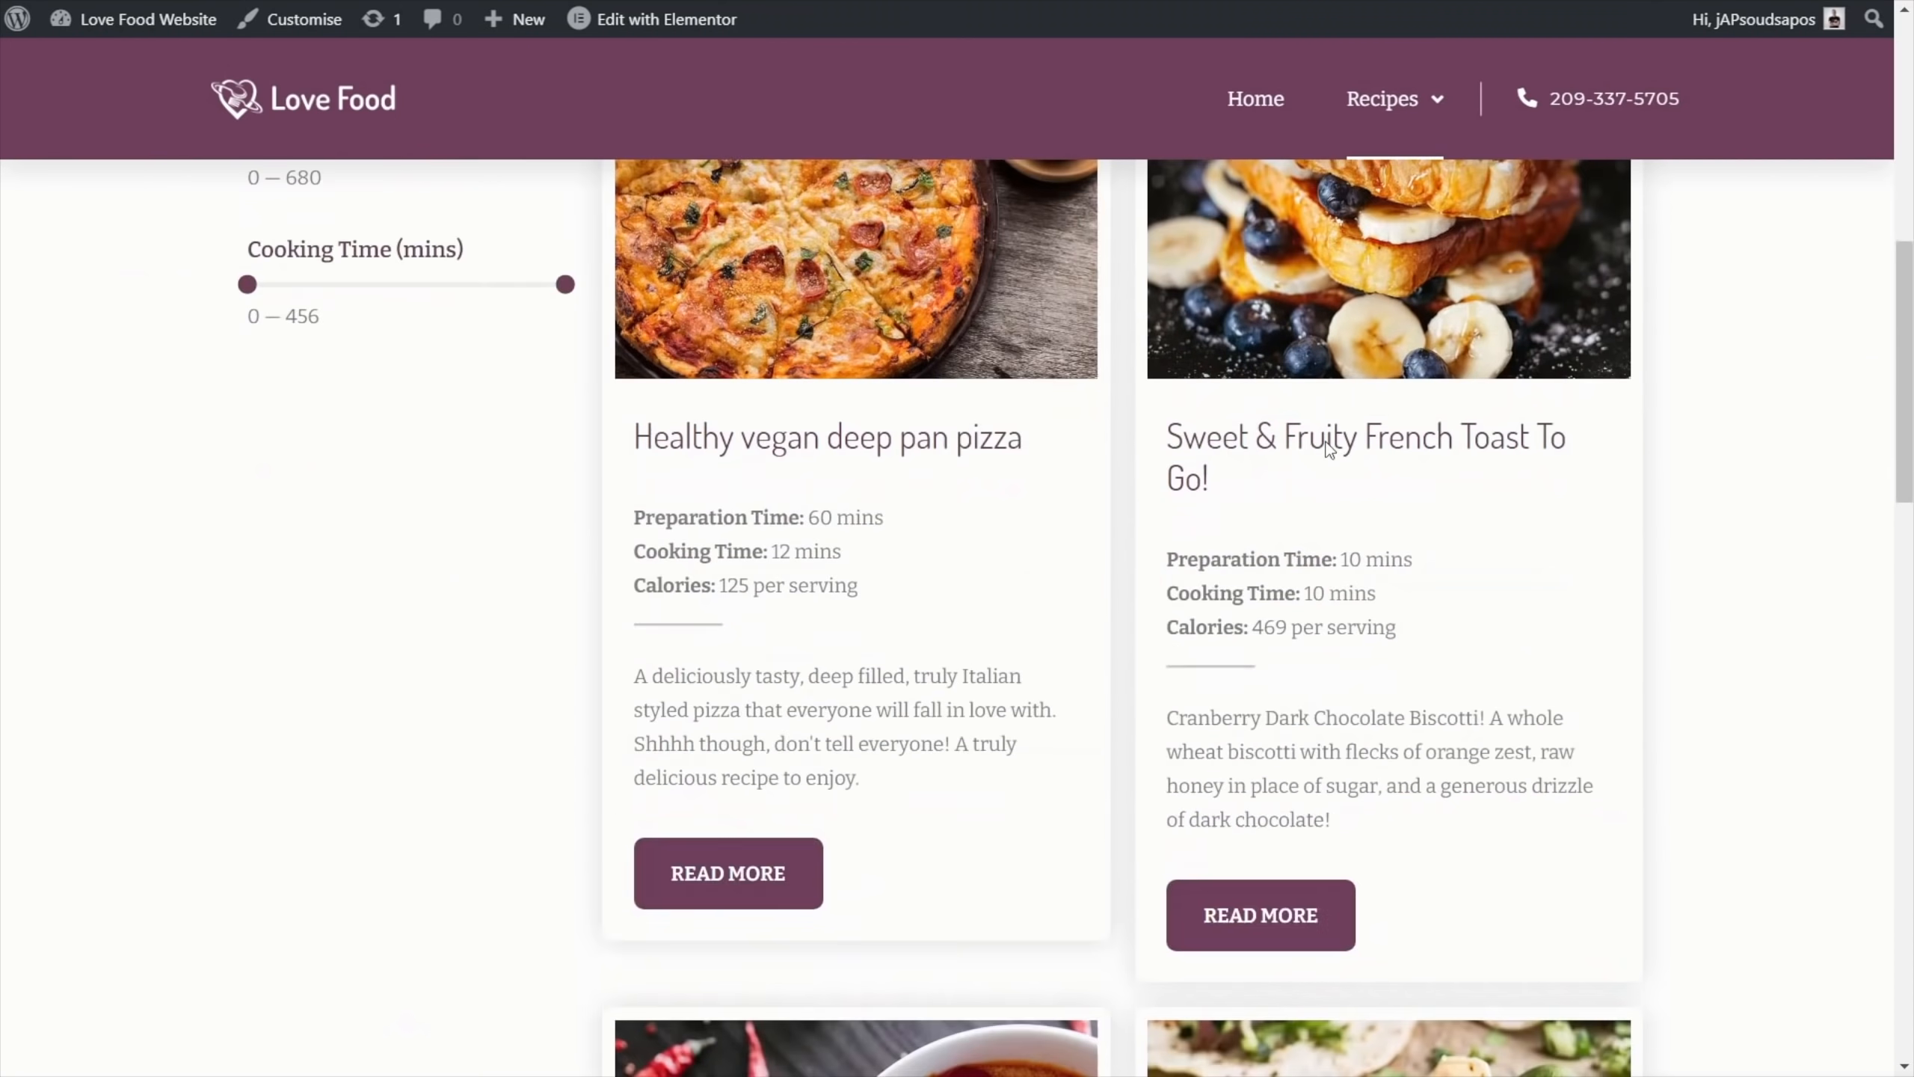
{"action": "scroll", "coordinate": [1328, 445], "scroll_direction": "up", "scroll_amount": 10}
Open the Dinner category archive from the Recipes submenu and check its listing and the category name in the heading
{"action": "mouse_move", "coordinate": [1417, 116]}
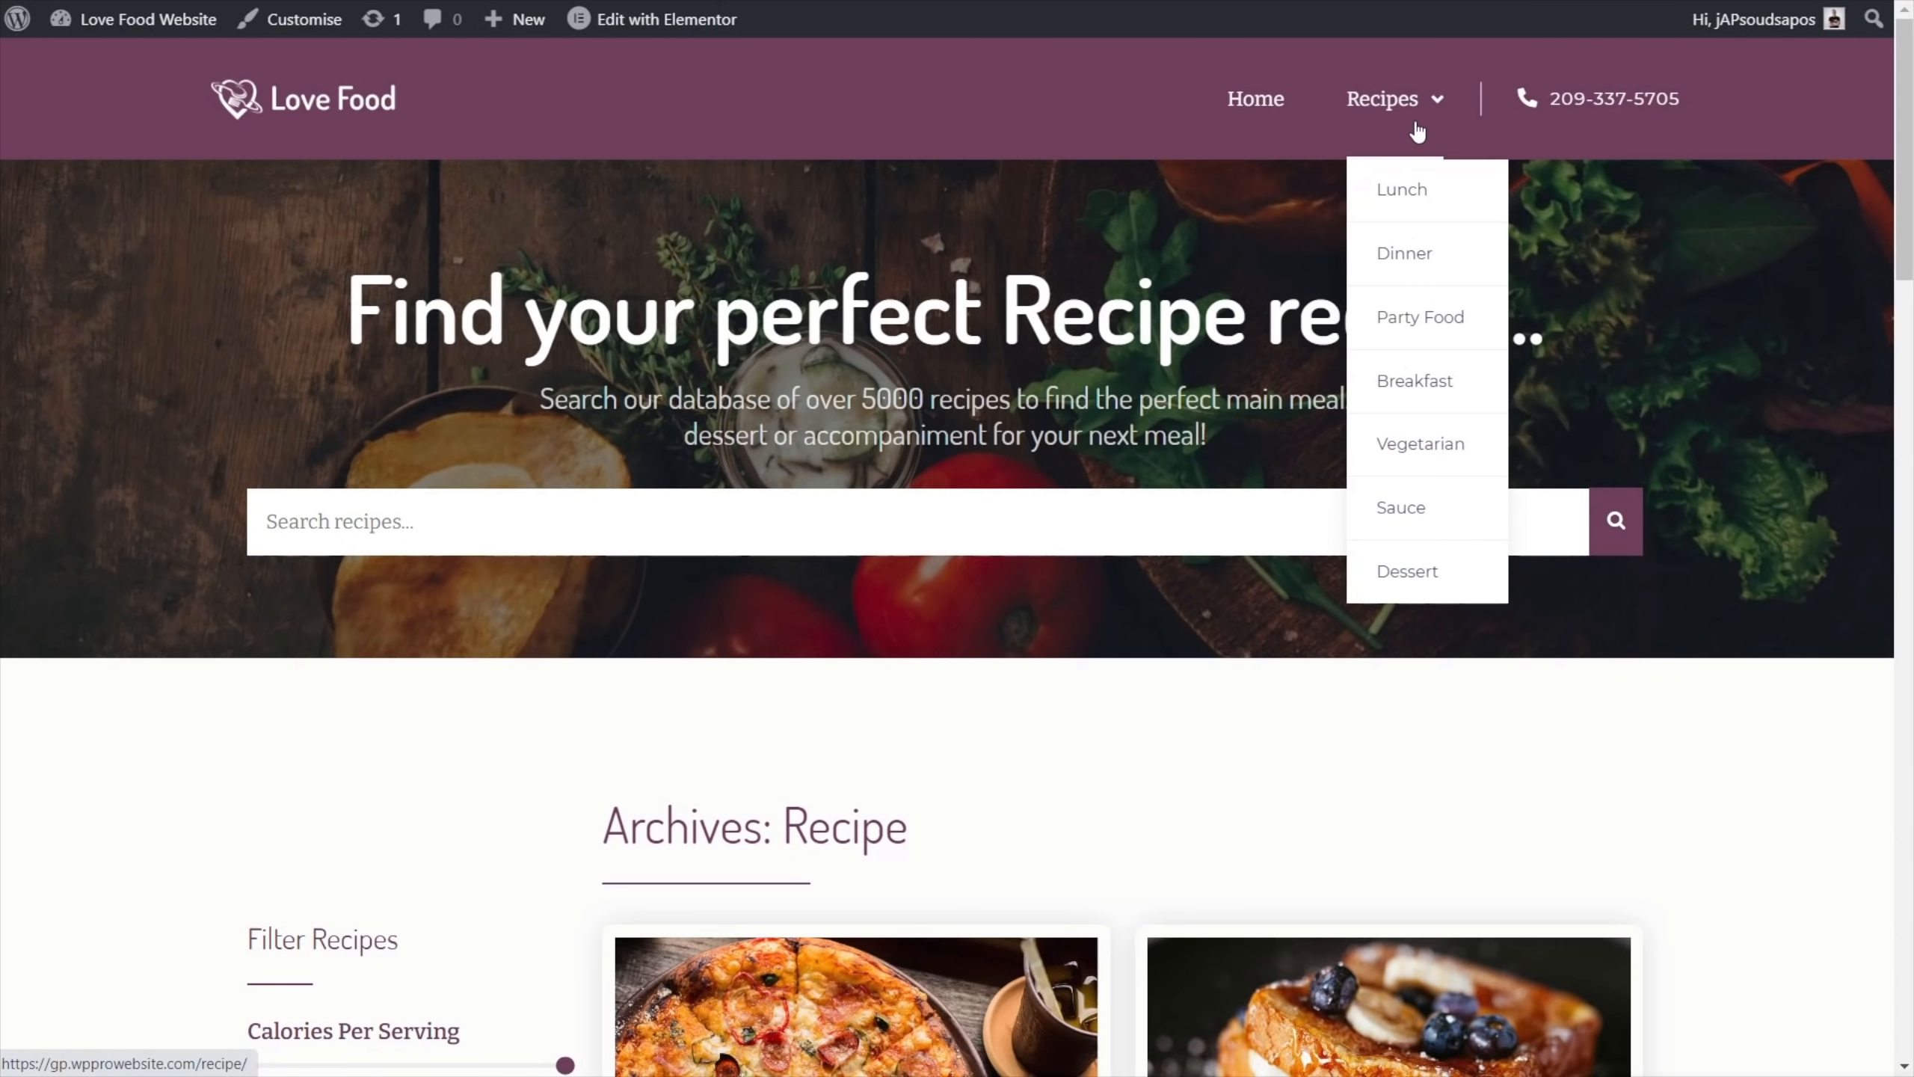
{"action": "left_click", "coordinate": [1415, 253]}
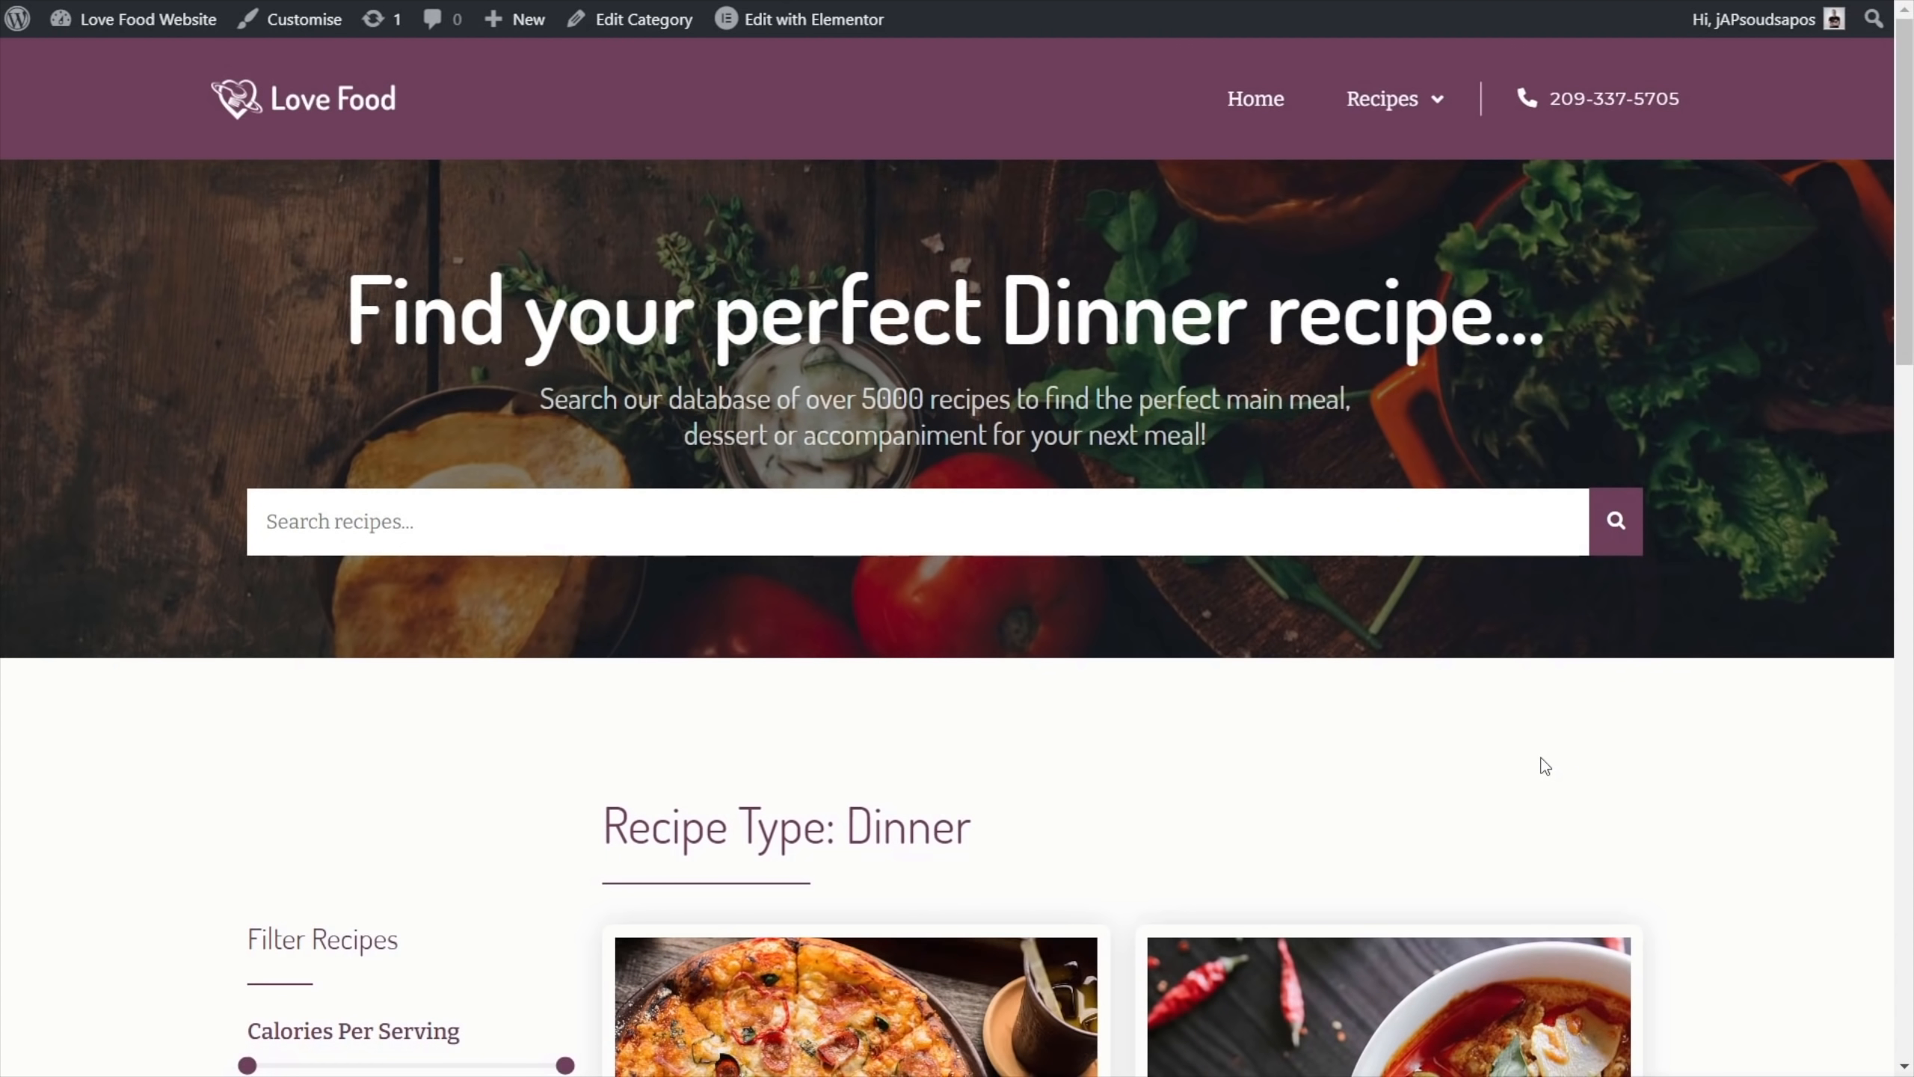
{"action": "scroll", "coordinate": [1544, 761], "scroll_direction": "down", "scroll_amount": 15}
{"action": "scroll", "coordinate": [1547, 767], "scroll_direction": "up", "scroll_amount": 15}
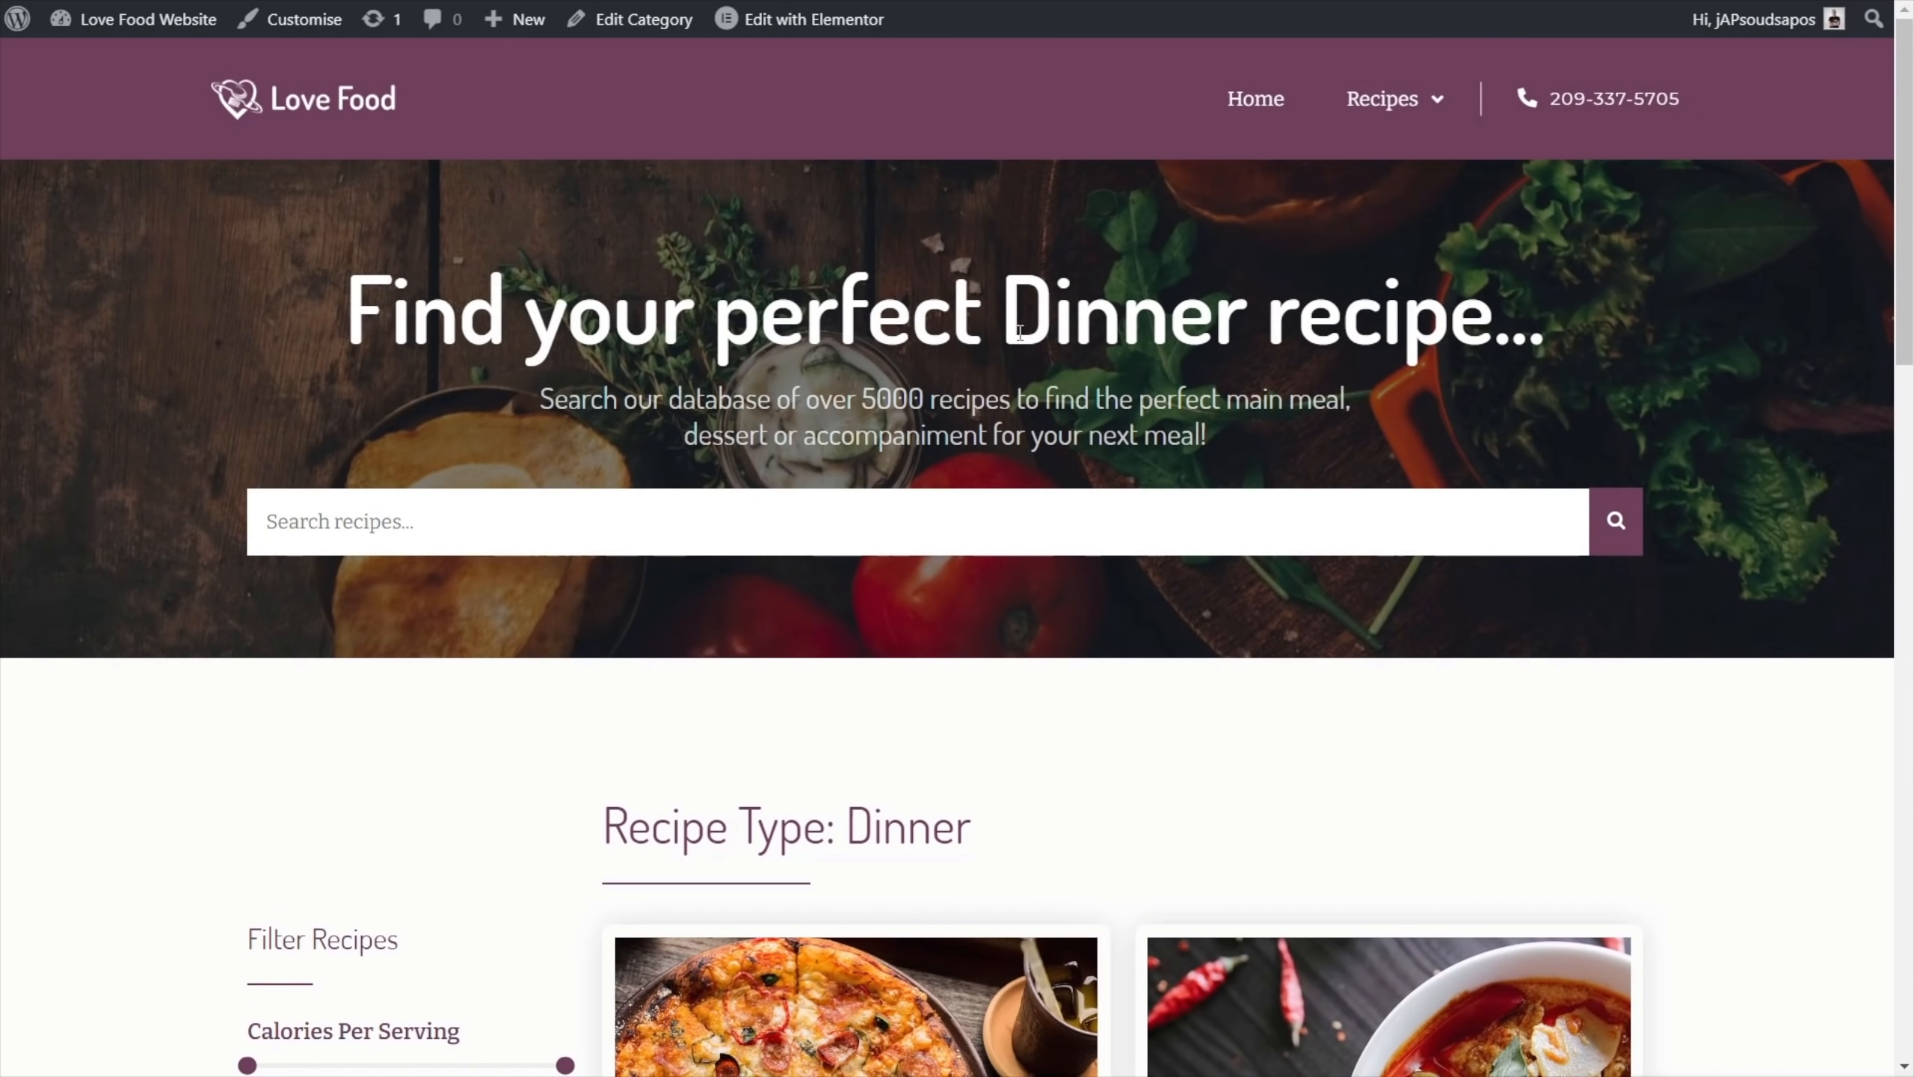
{"action": "left_click_drag", "start_coordinate": [1020, 333], "coordinate": [1241, 335]}
Return to the Recipes archive, open the Vegetarian category archive and check its heading, filters and listing
{"action": "left_click", "coordinate": [1404, 113]}
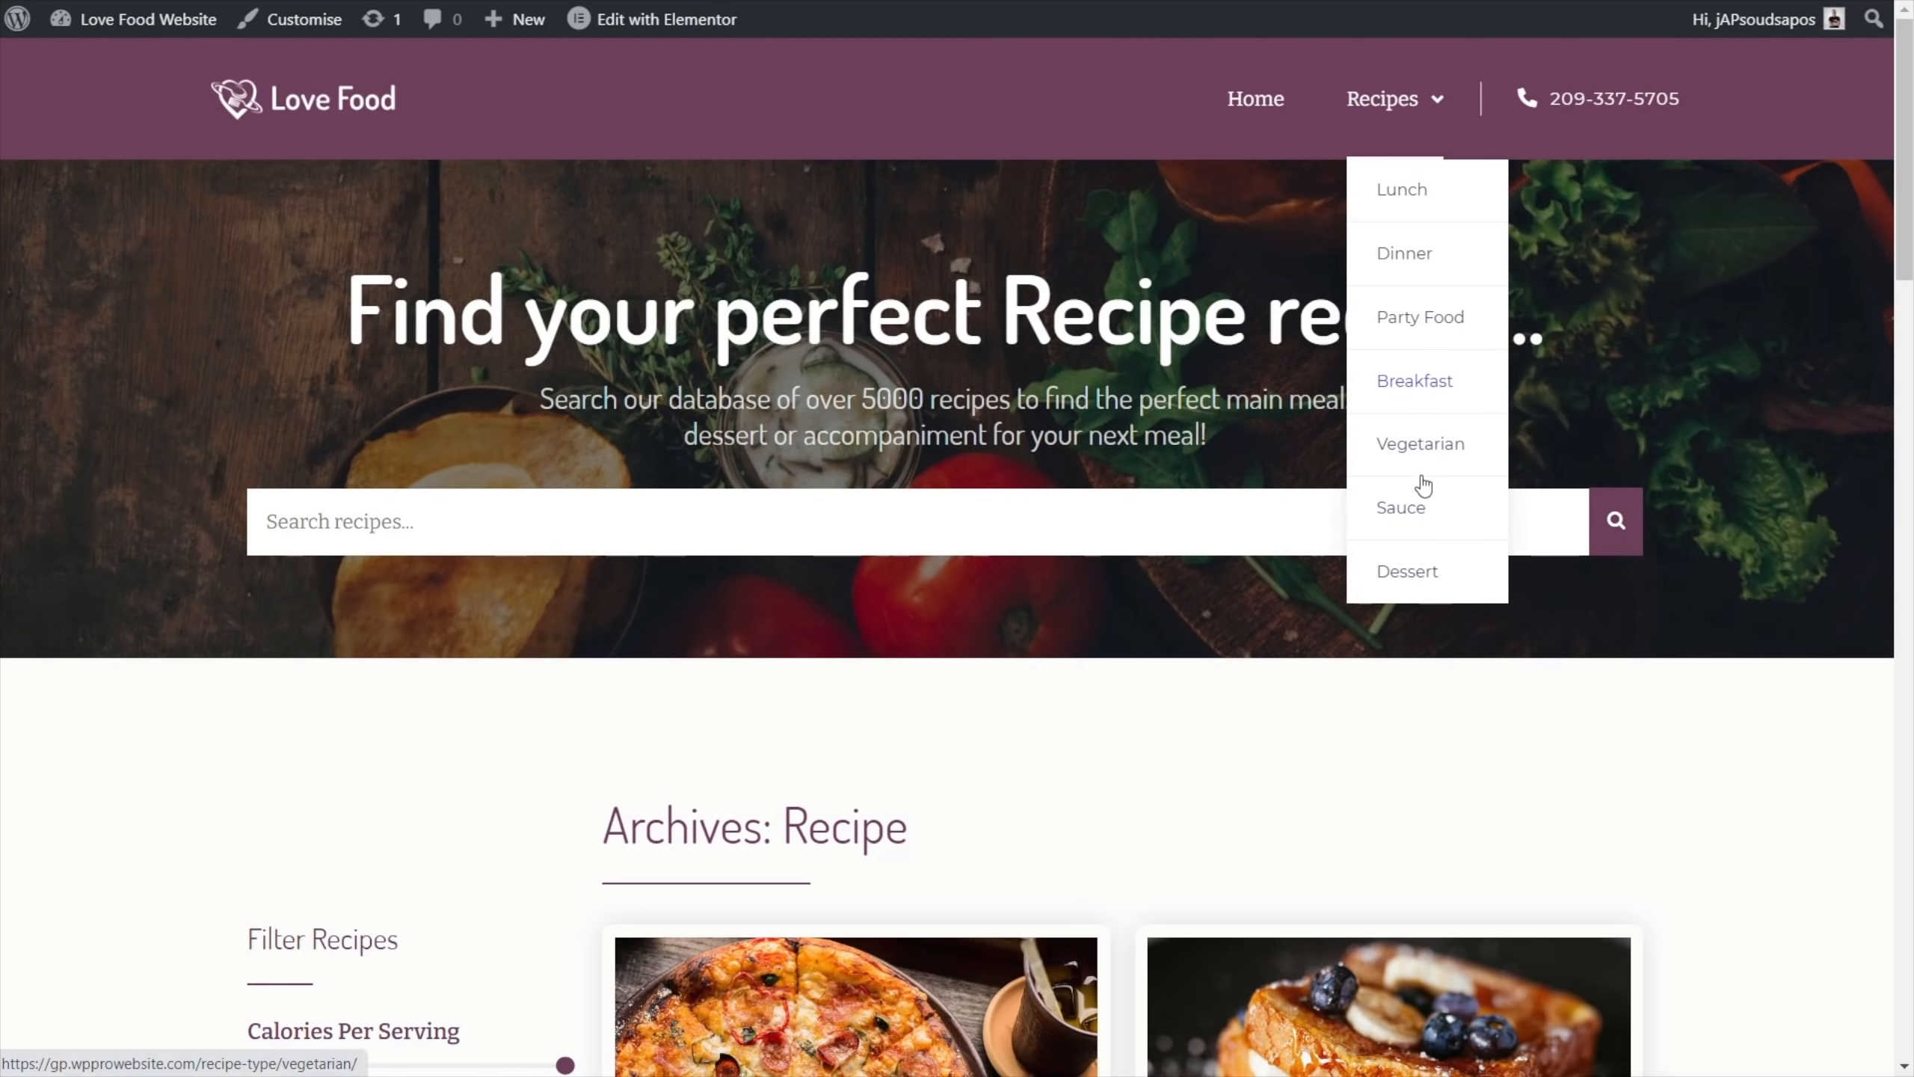
{"action": "left_click", "coordinate": [1424, 449]}
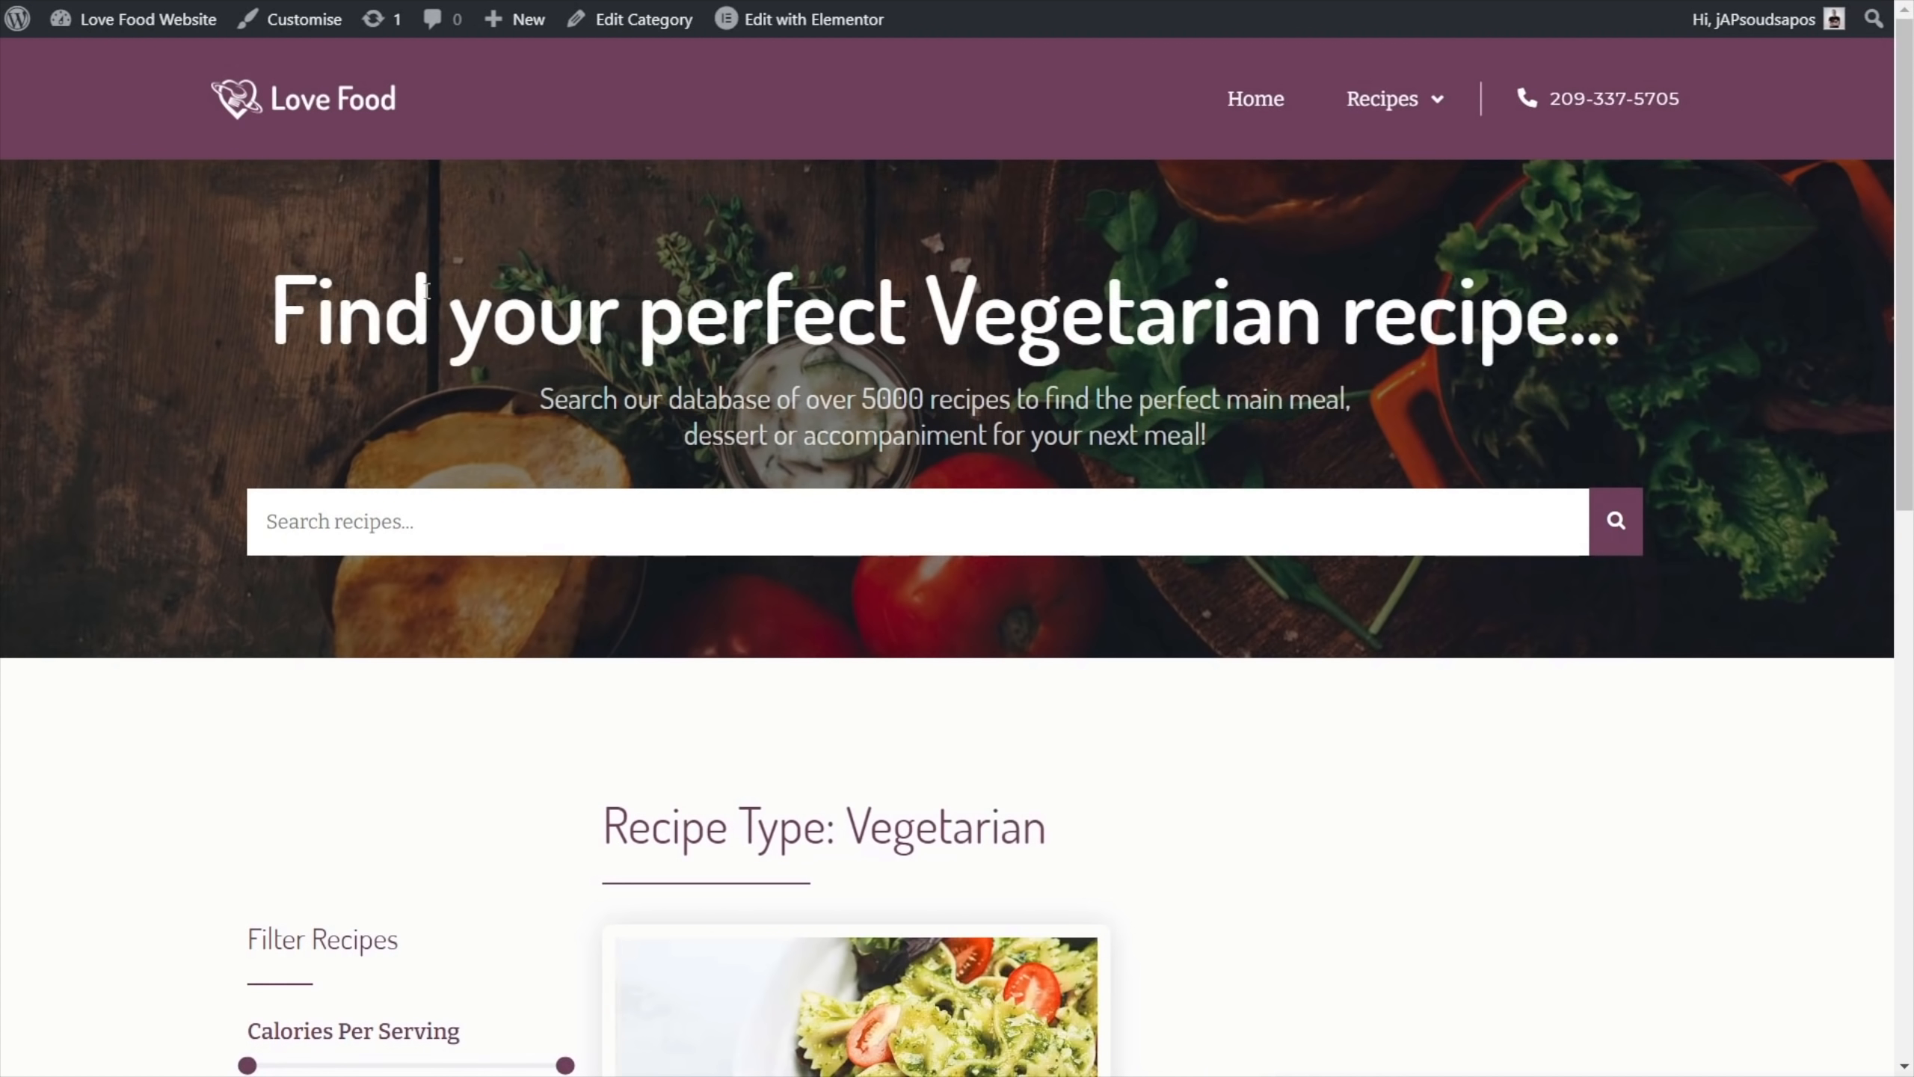
{"action": "scroll", "coordinate": [1300, 767], "scroll_direction": "down", "scroll_amount": 5}
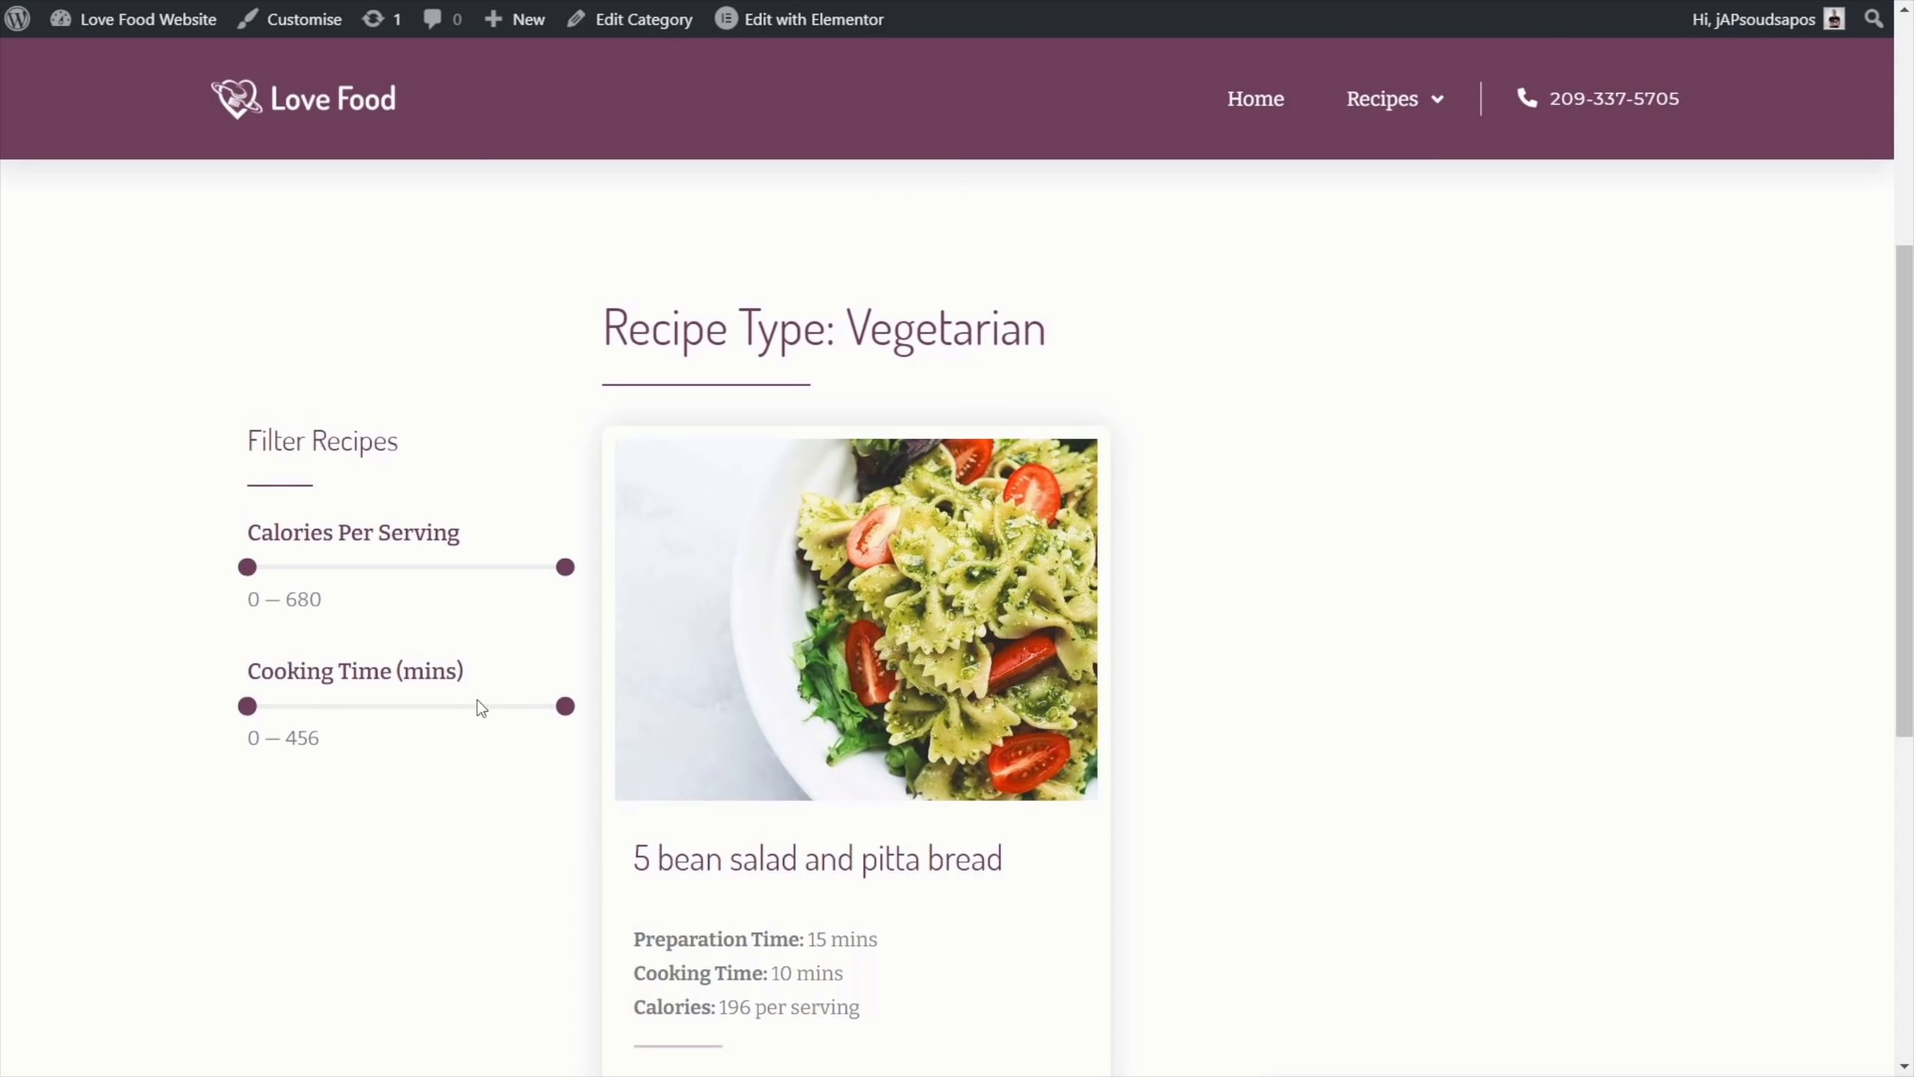
{"action": "scroll", "coordinate": [1189, 735], "scroll_direction": "up", "scroll_amount": 5}
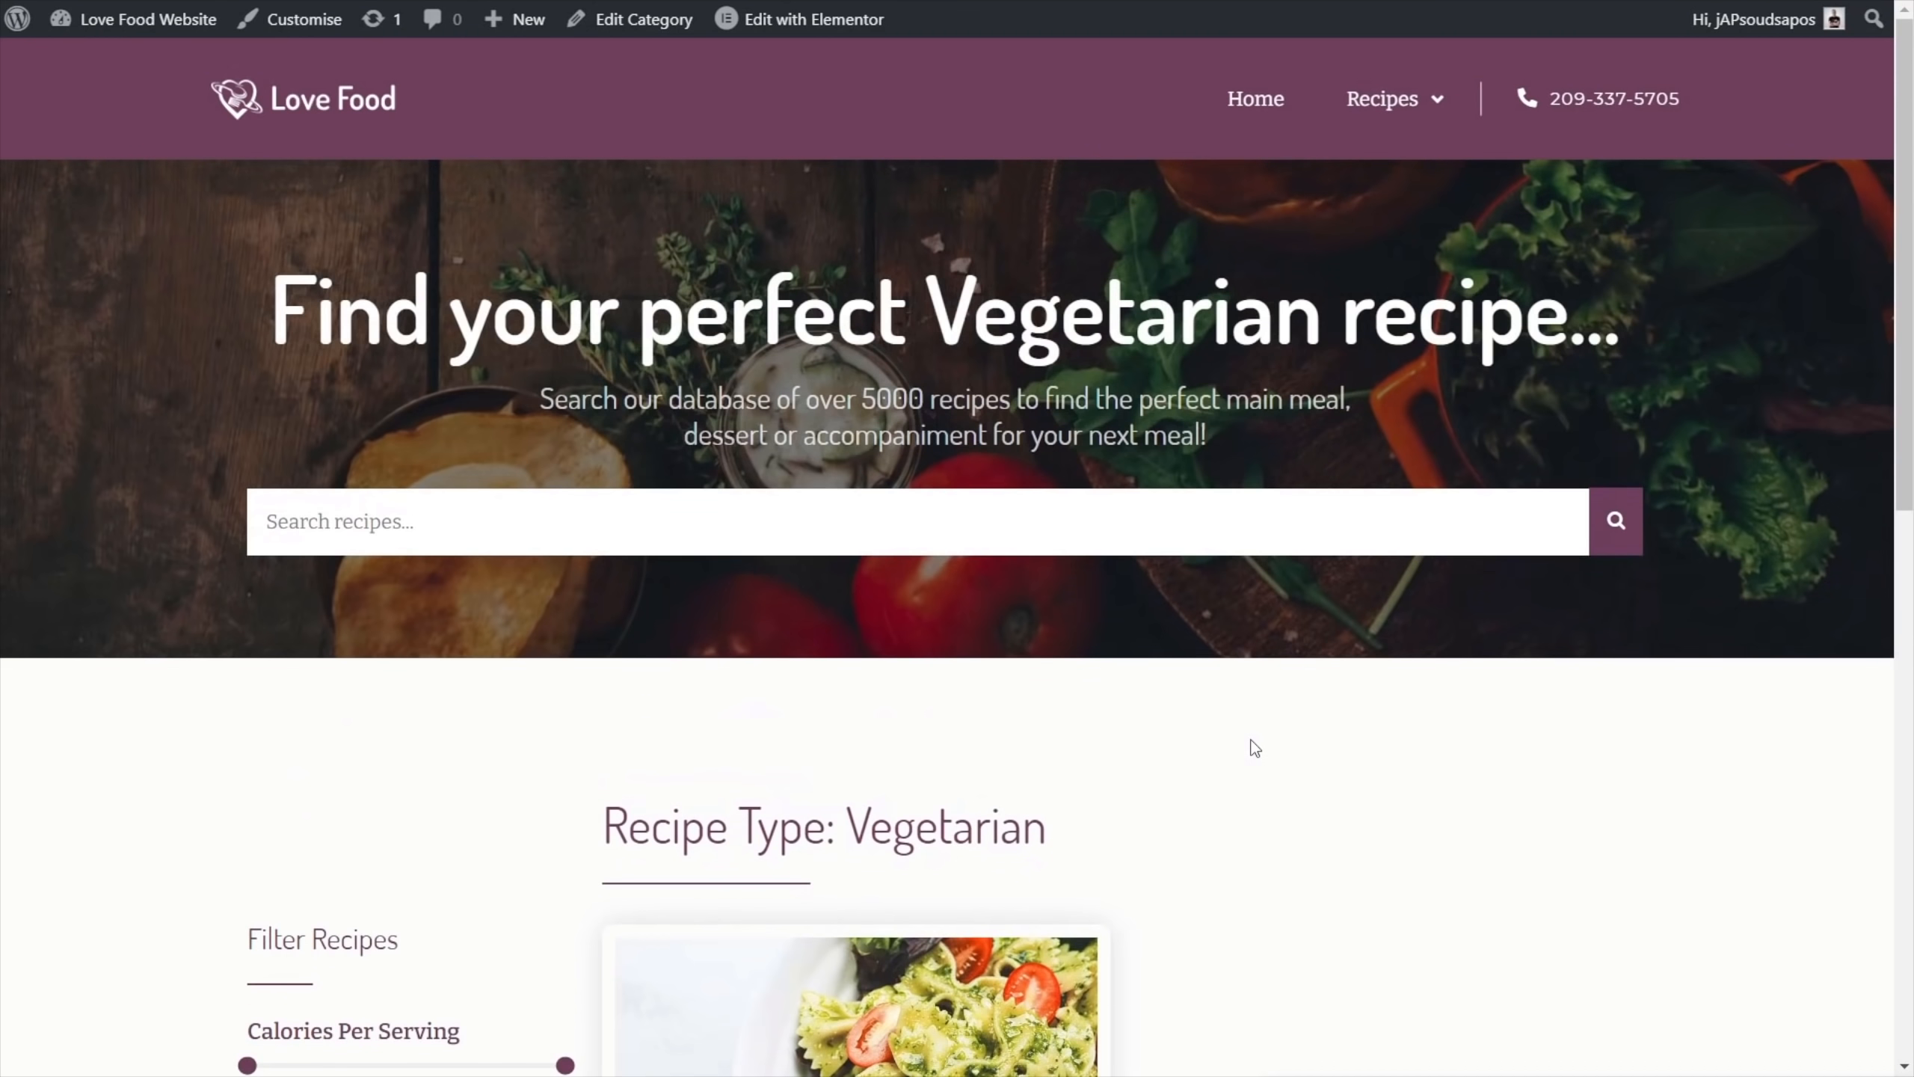